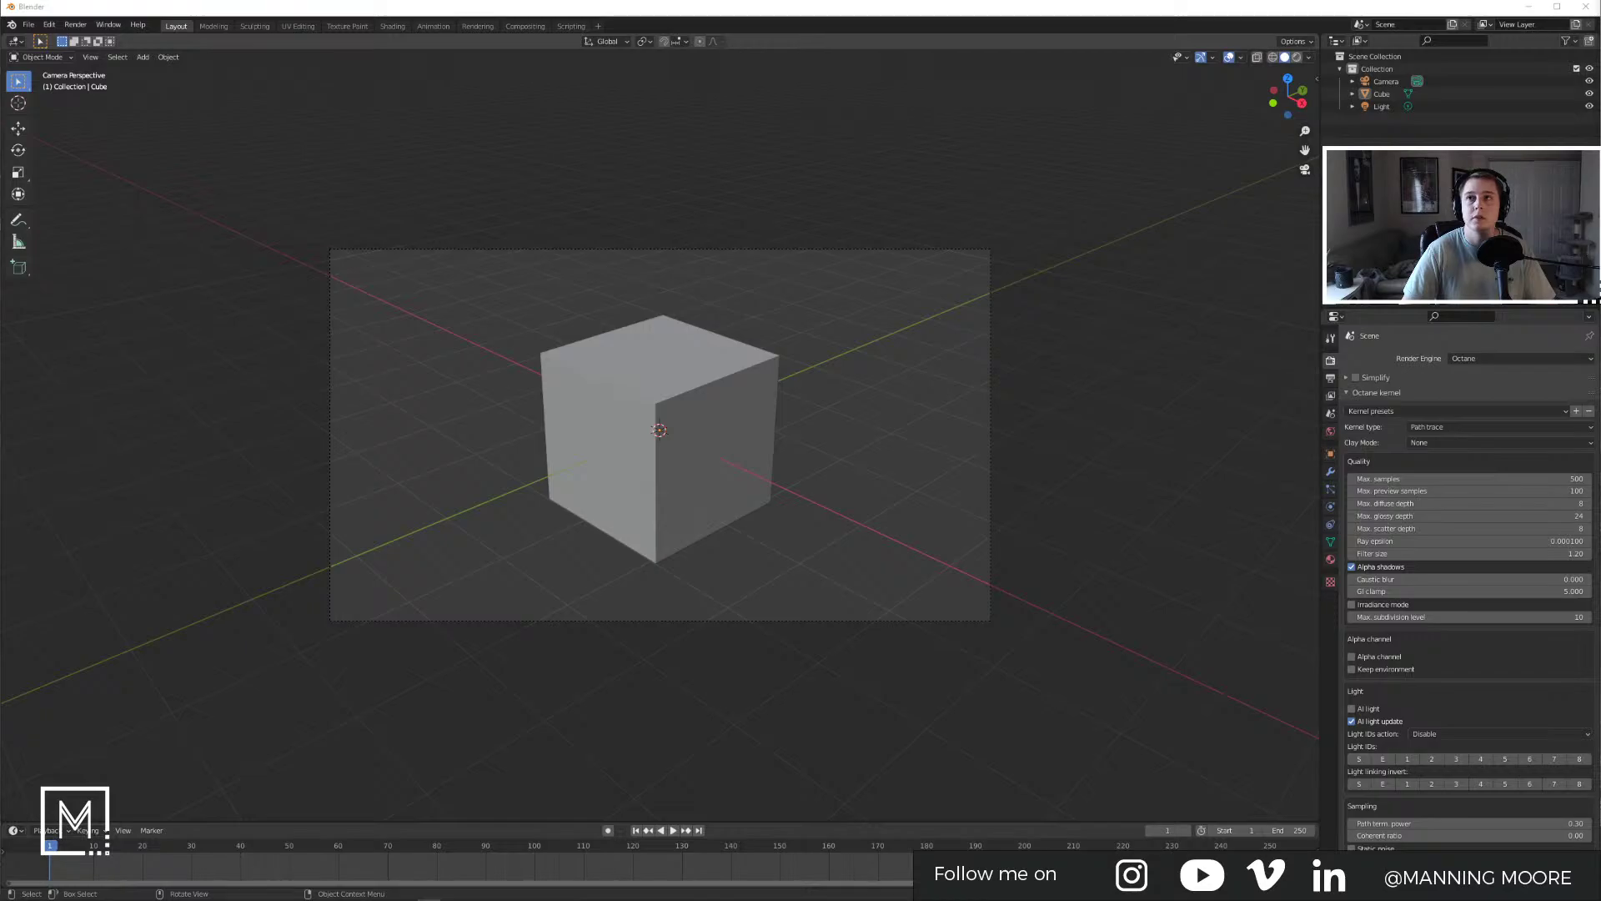
Step: Hide the 3D view toolbar and position the Brave window over Blender
key(alt+Tab)
key(alt+Tab)
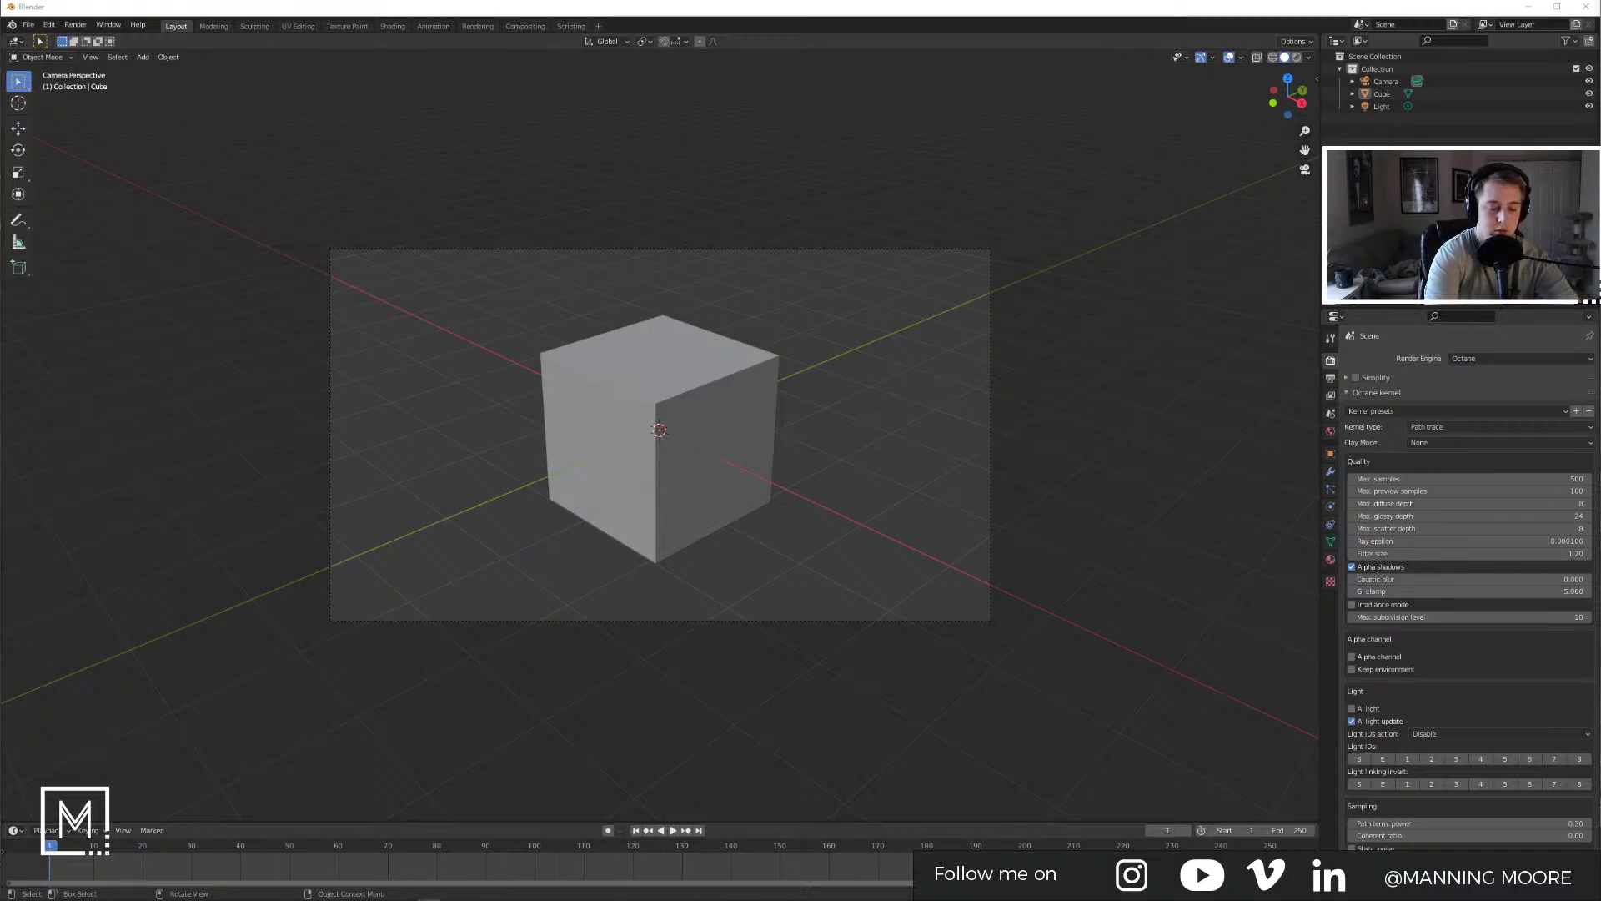
click(665, 359)
key(t)
click(674, 273)
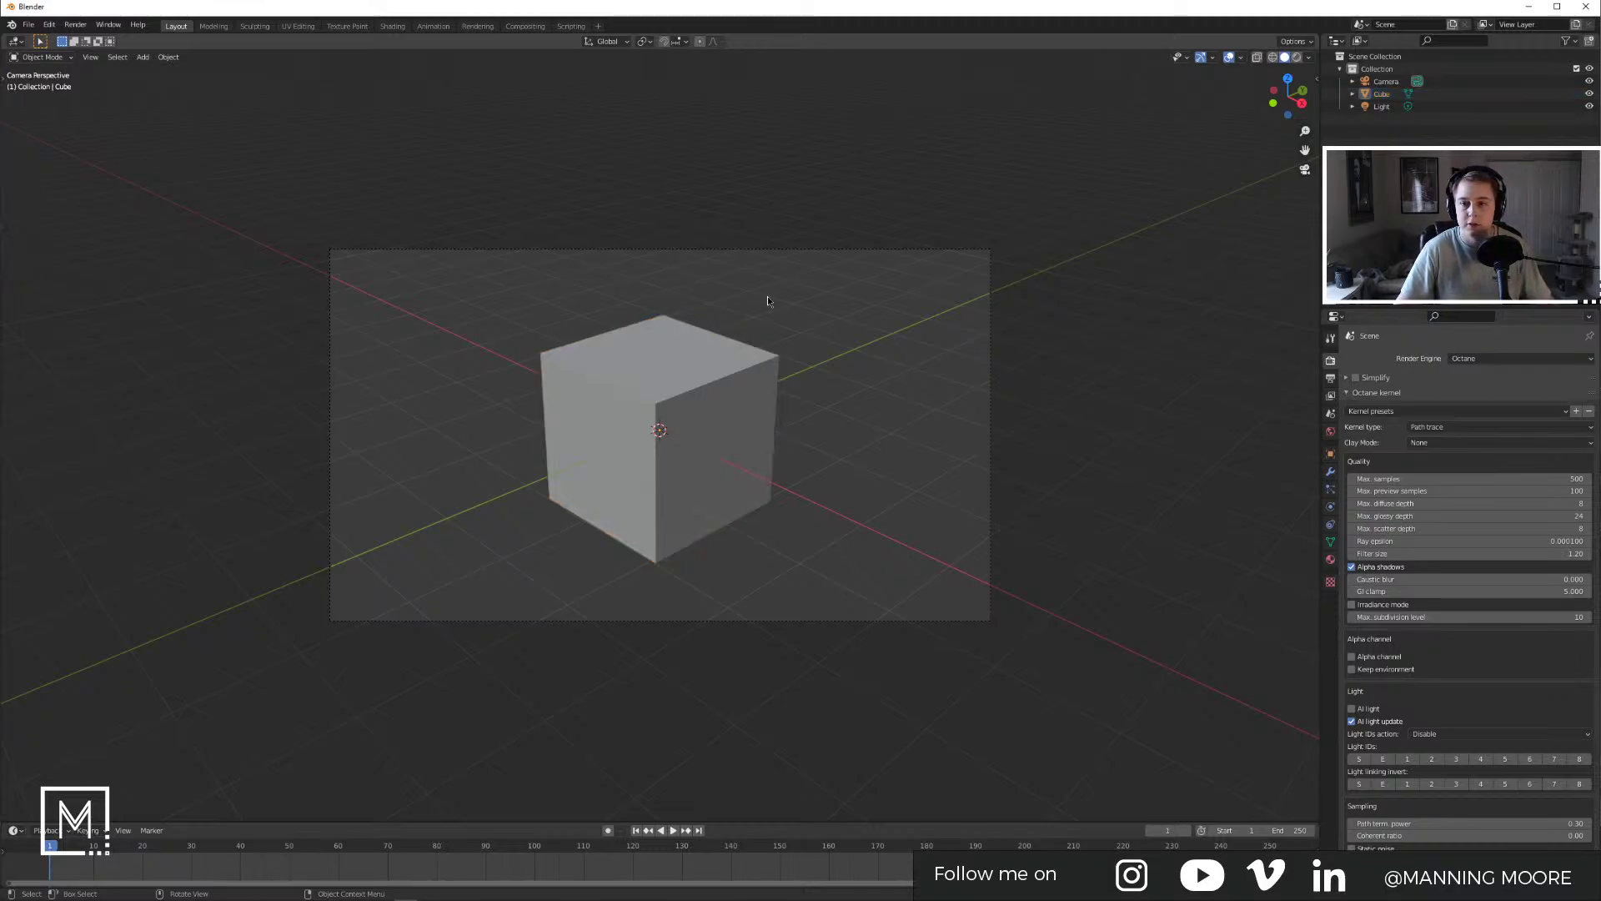
drag(887, 174, 705, 101)
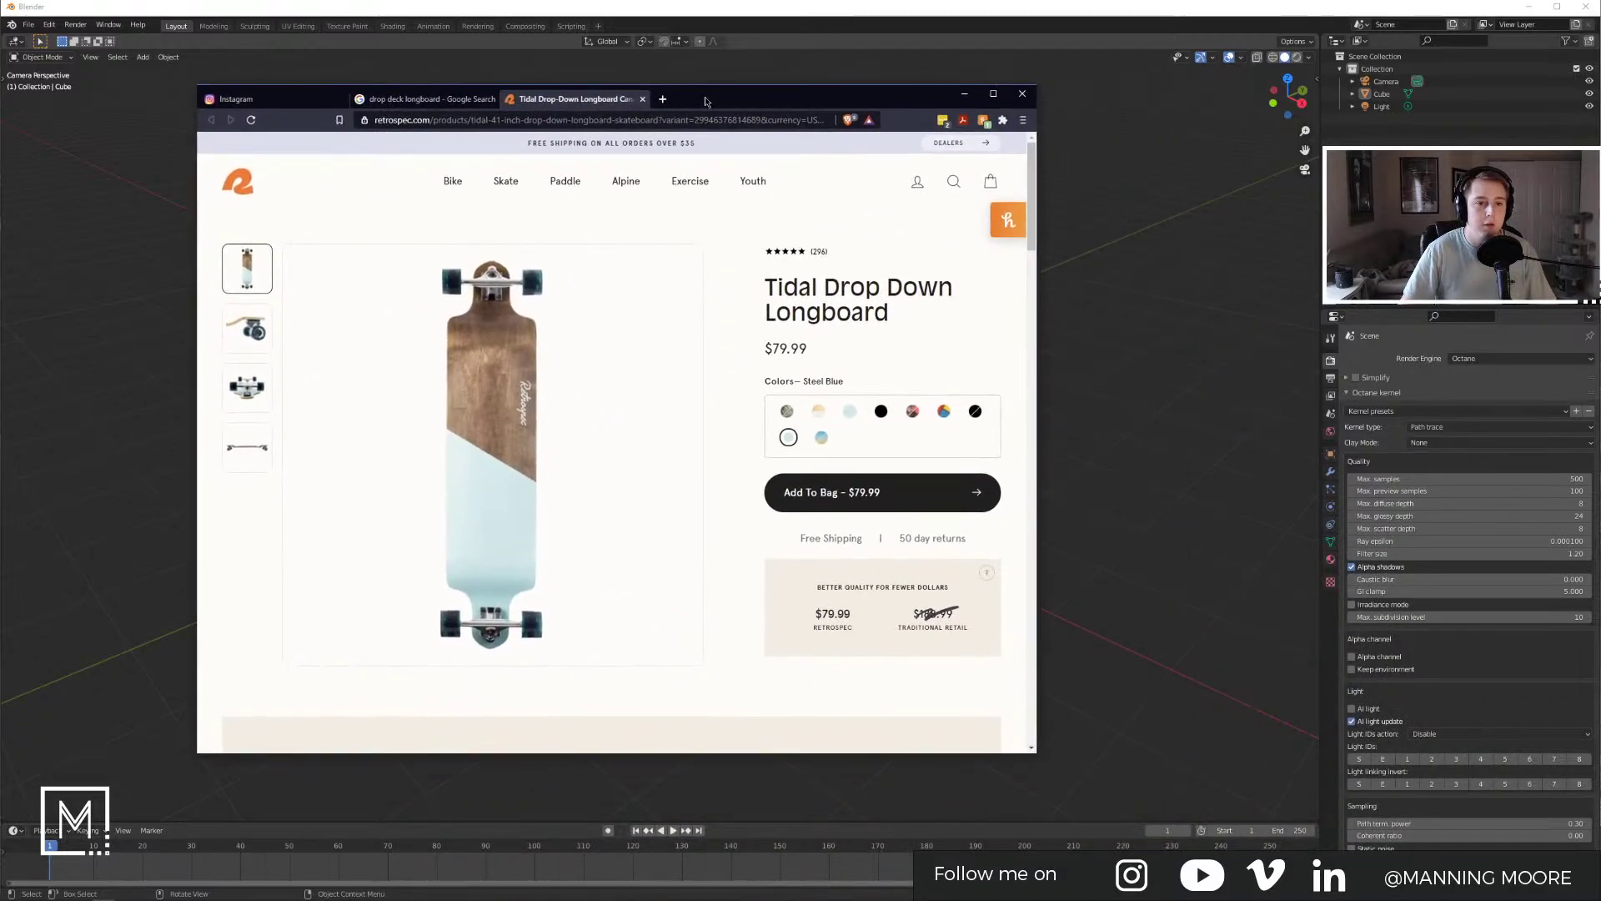
Step: Look through the longboard photos: wheel close-up, full board, truck from below, side profile
click(253, 330)
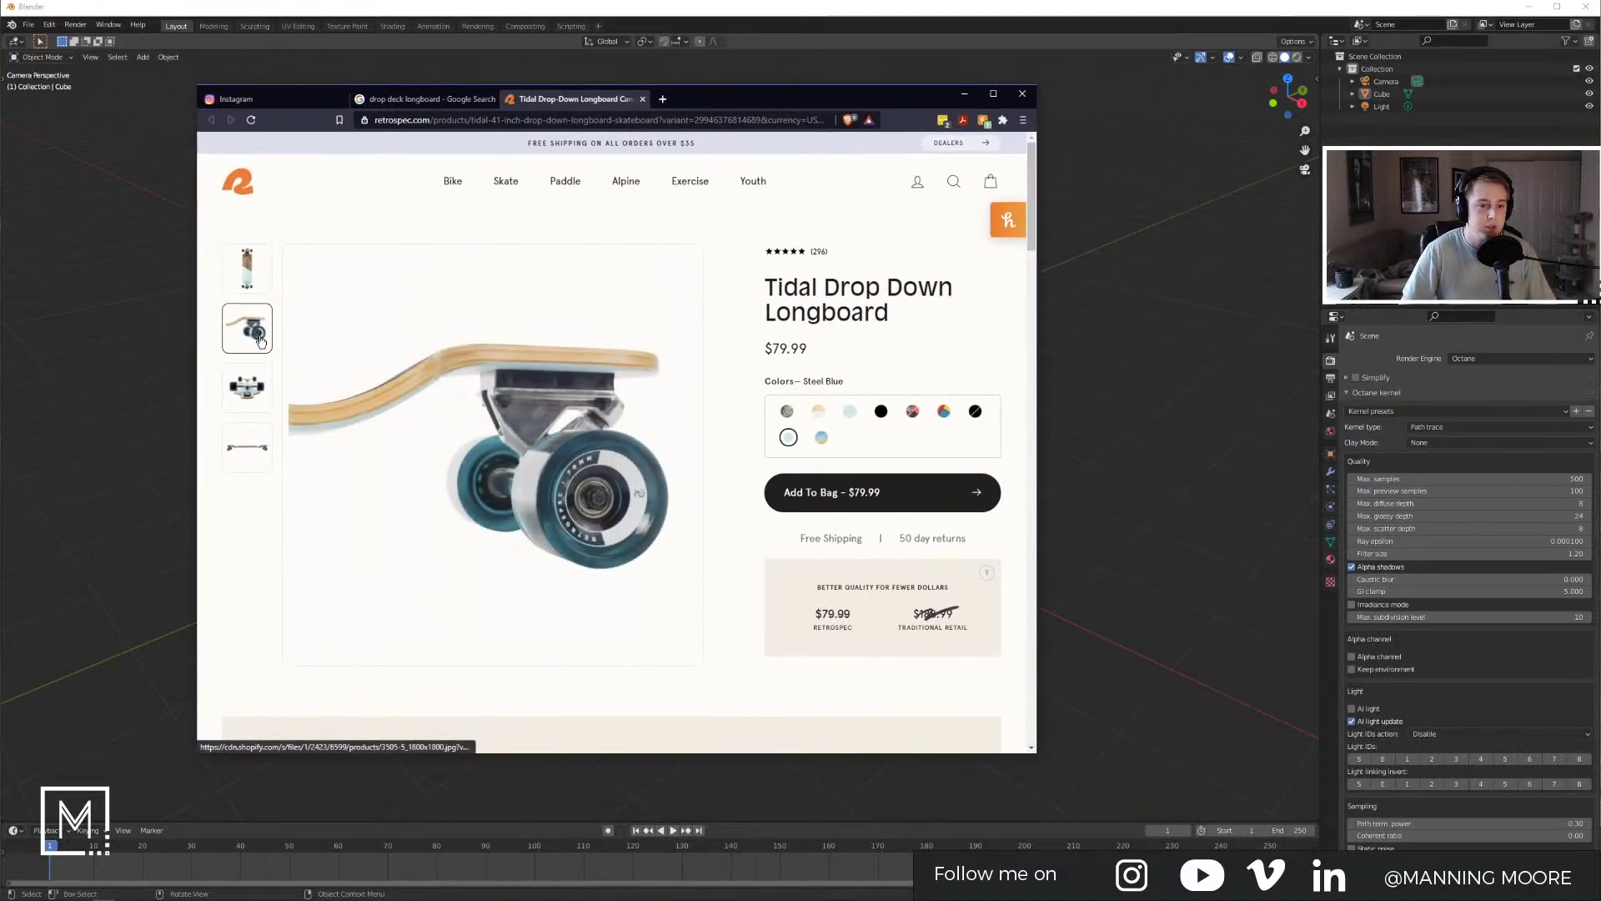
click(264, 290)
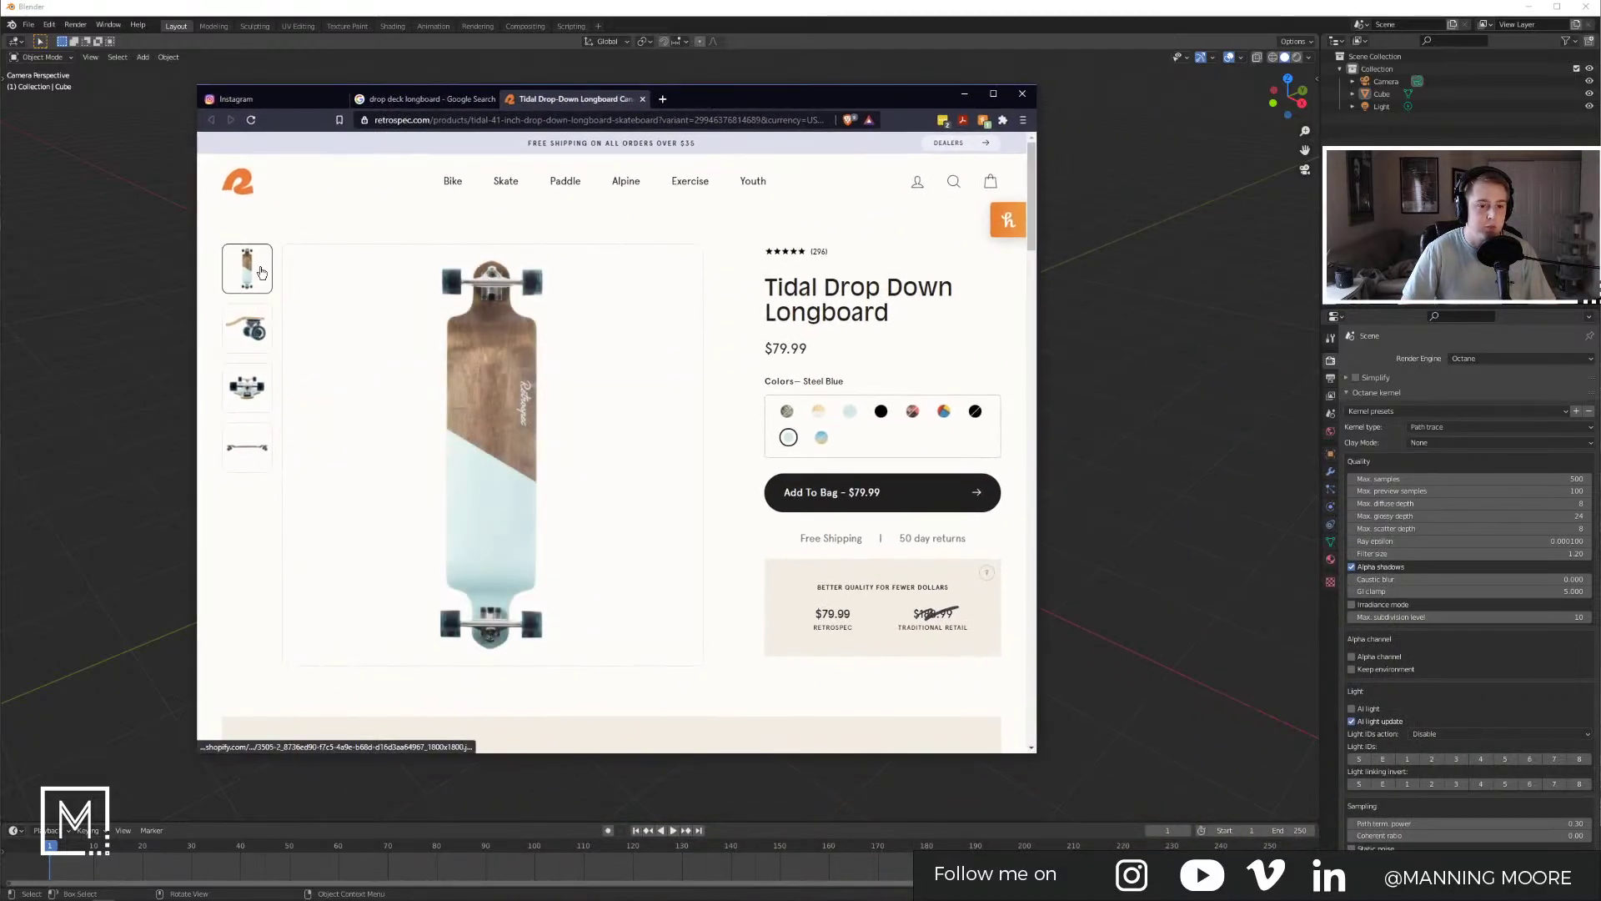
click(265, 342)
click(250, 387)
click(250, 446)
scroll(616, 469, down, 1)
scroll(615, 469, down, 12)
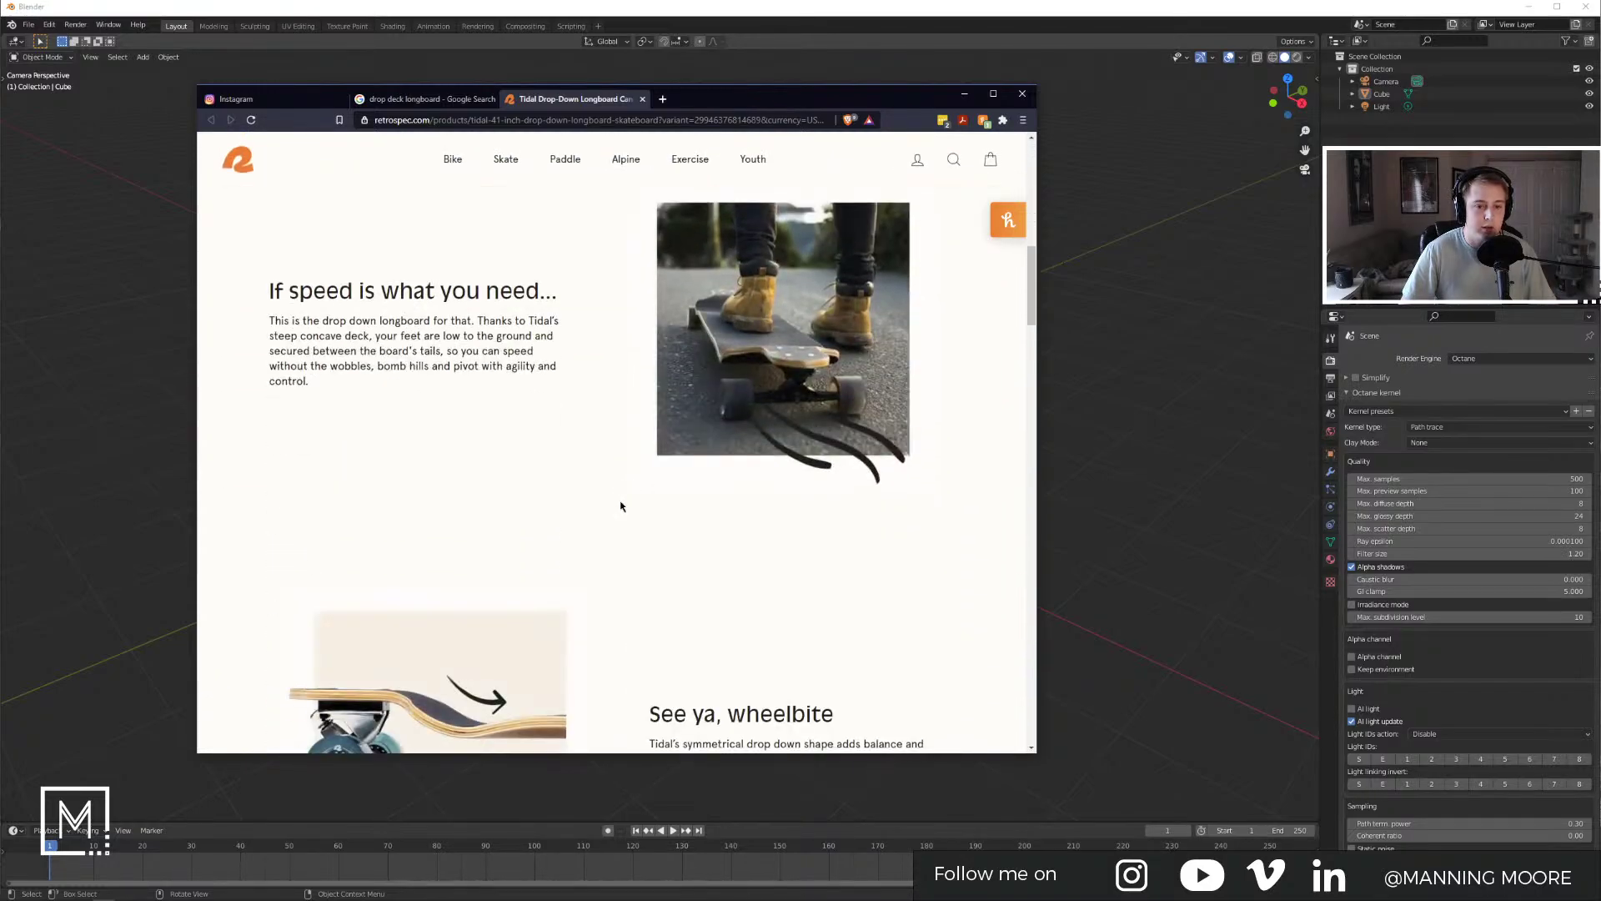
scroll(620, 507, down, 8)
Step: On Instagram, show the saved All Posts collection and scroll through its render images
click(307, 101)
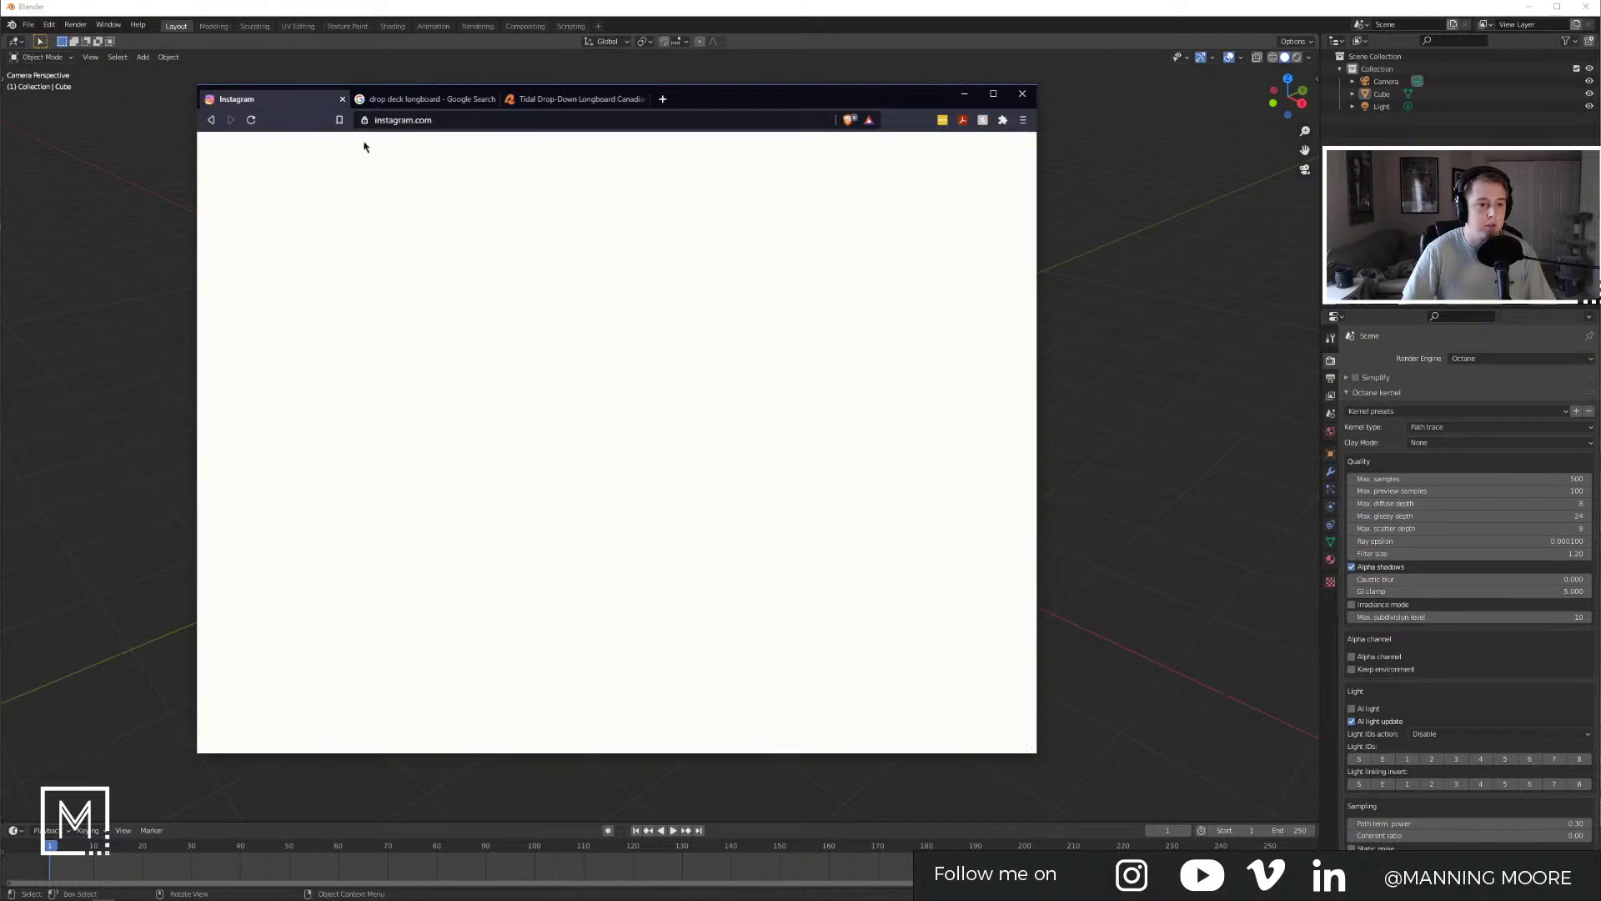
click(898, 149)
click(826, 199)
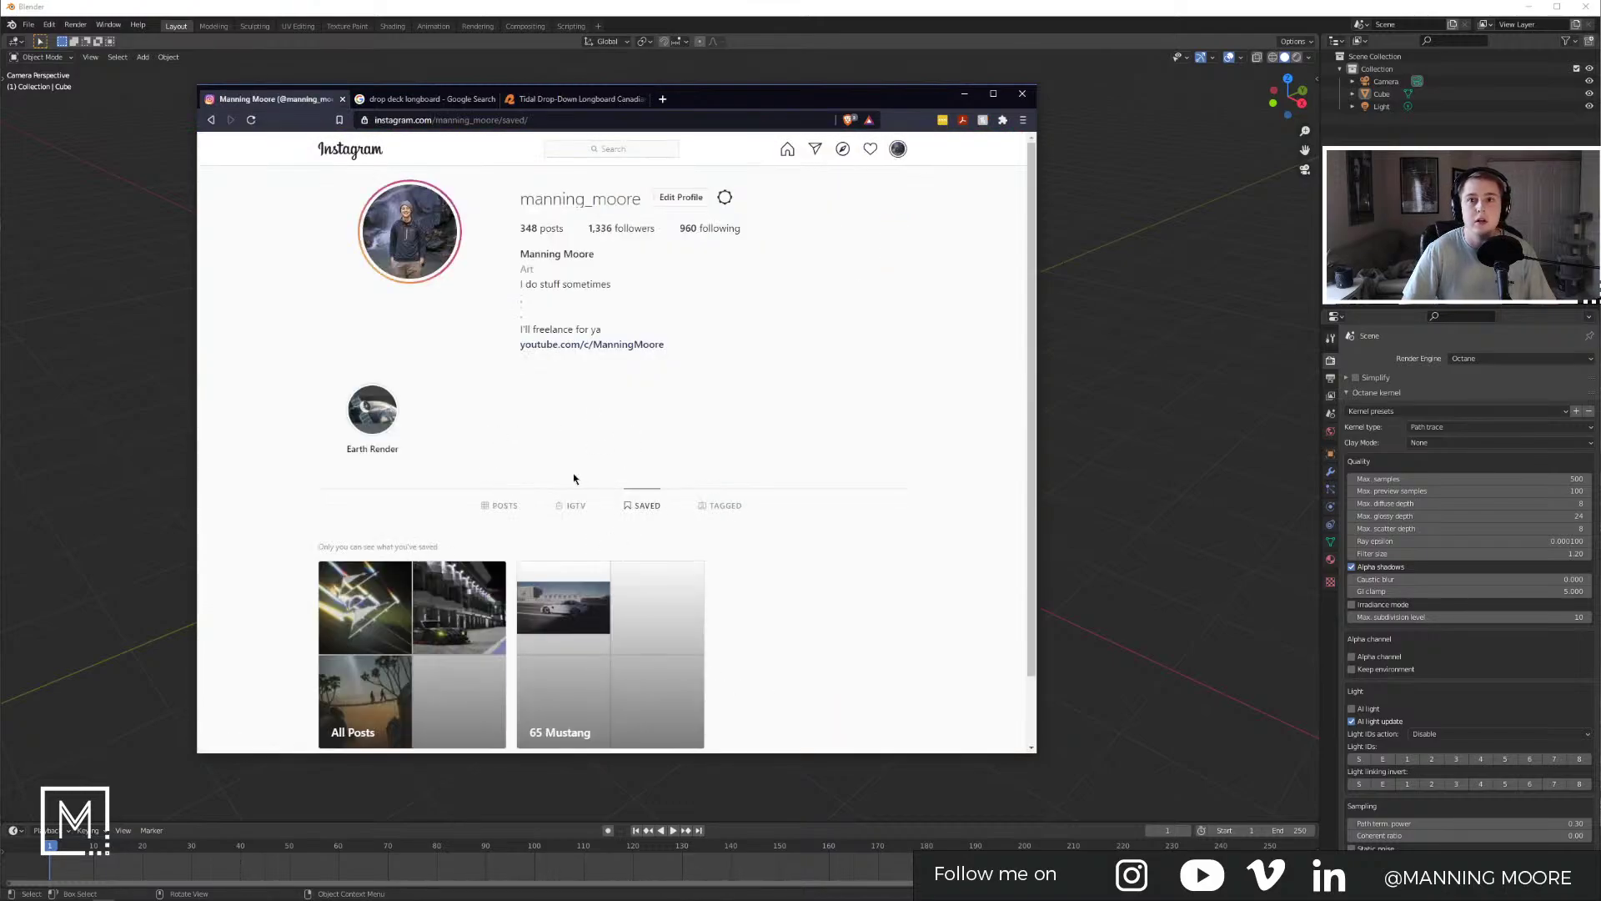
click(405, 638)
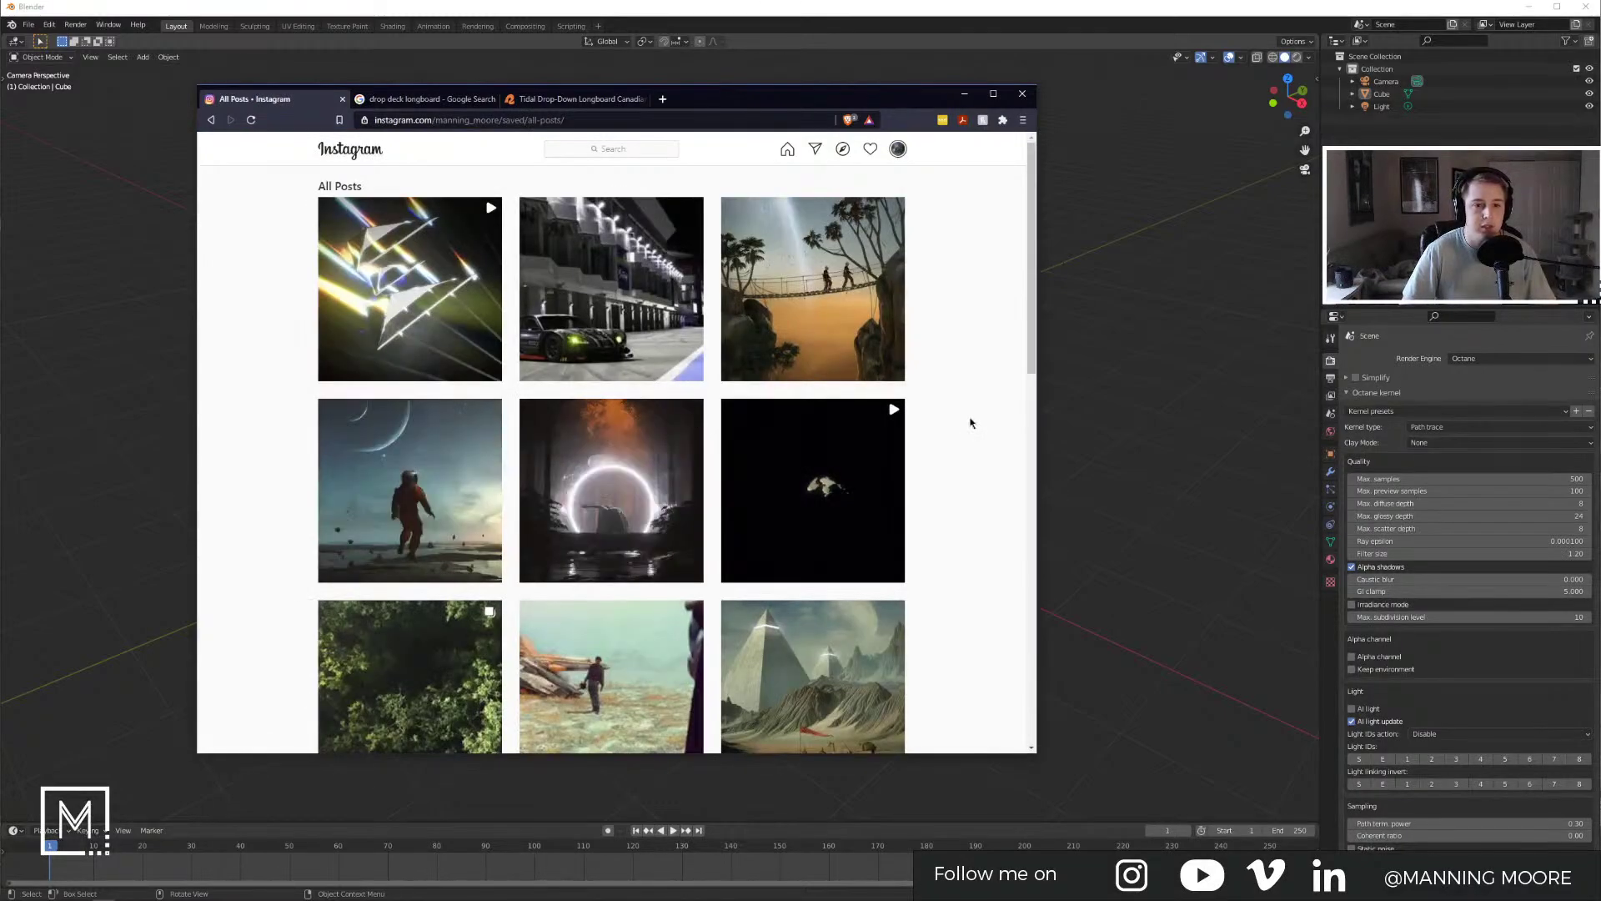
scroll(951, 424, down, 2)
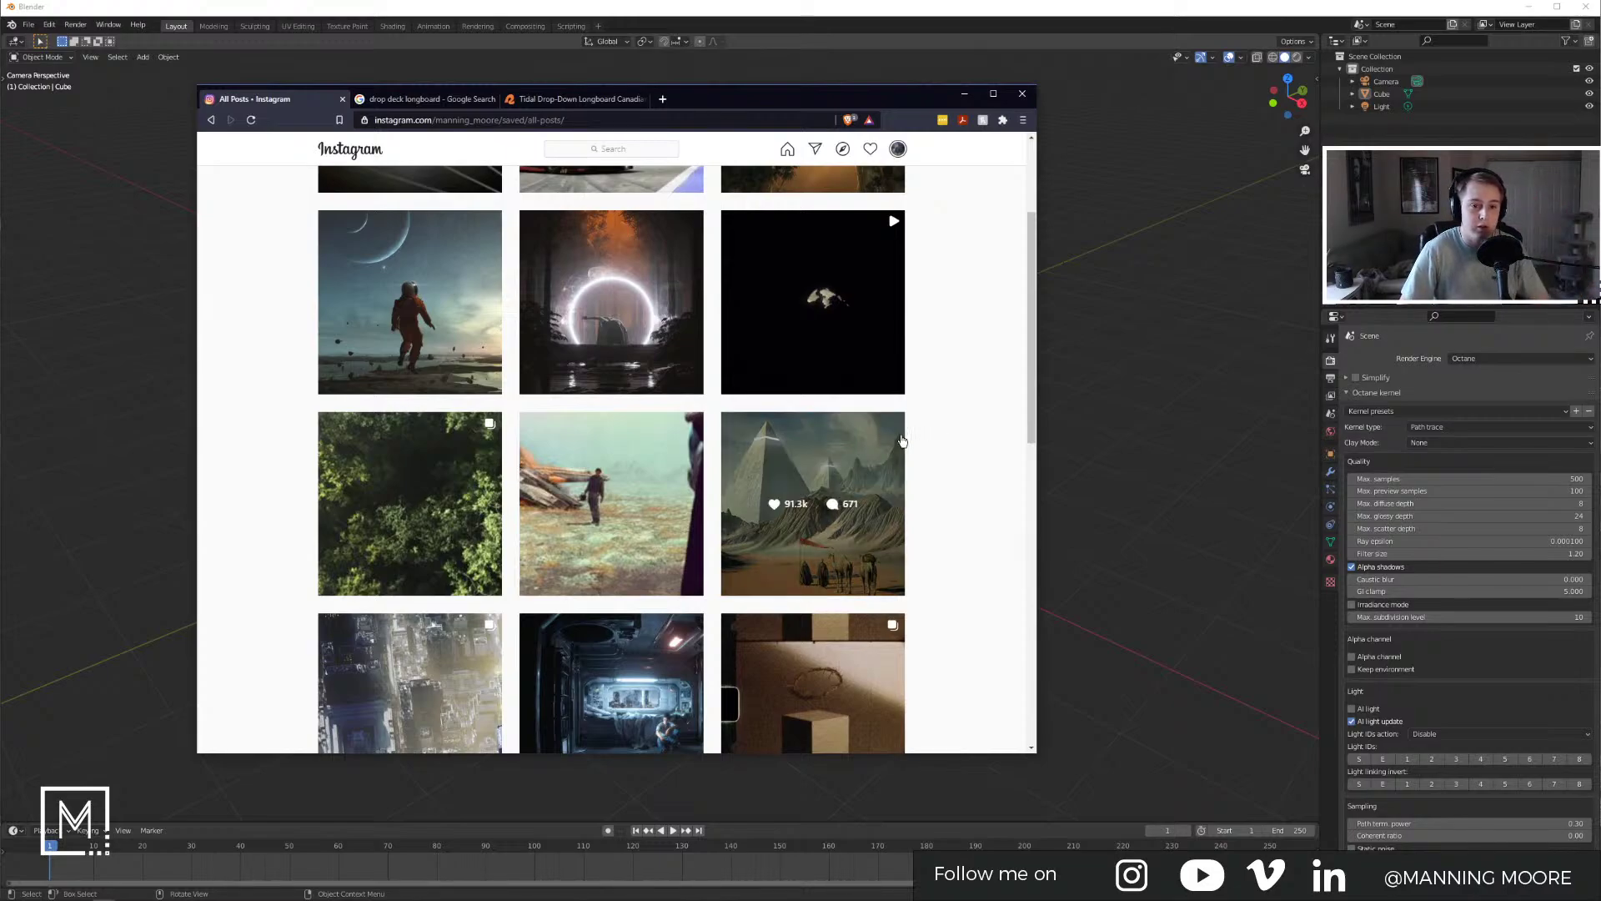
scroll(943, 429, down, 1)
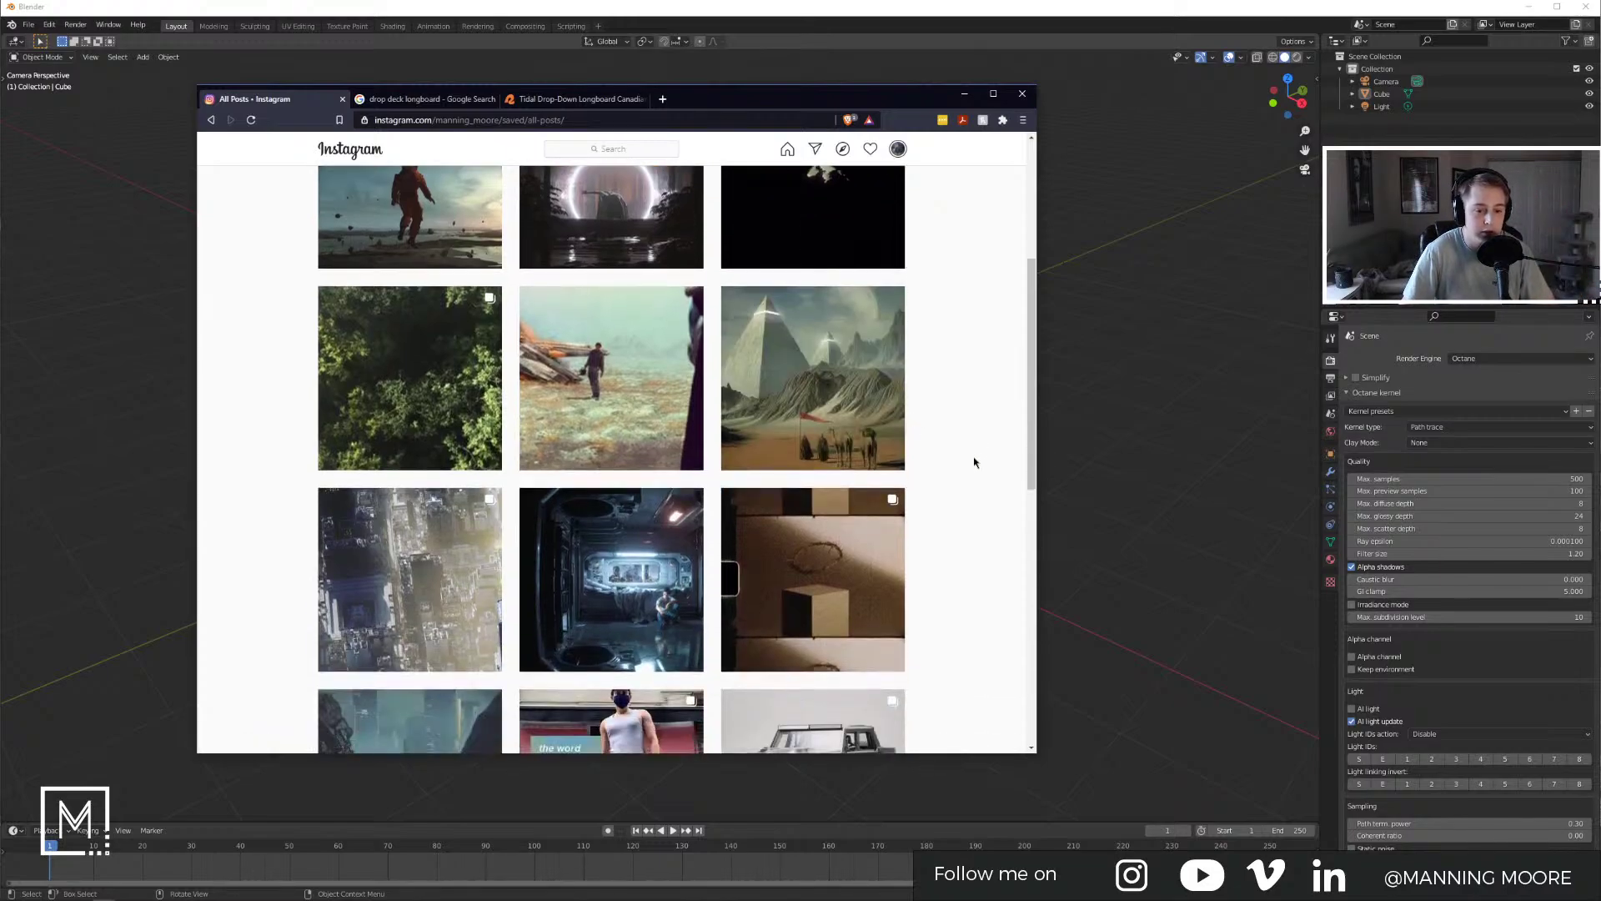
scroll(988, 438, down, 3)
scroll(986, 442, down, 2)
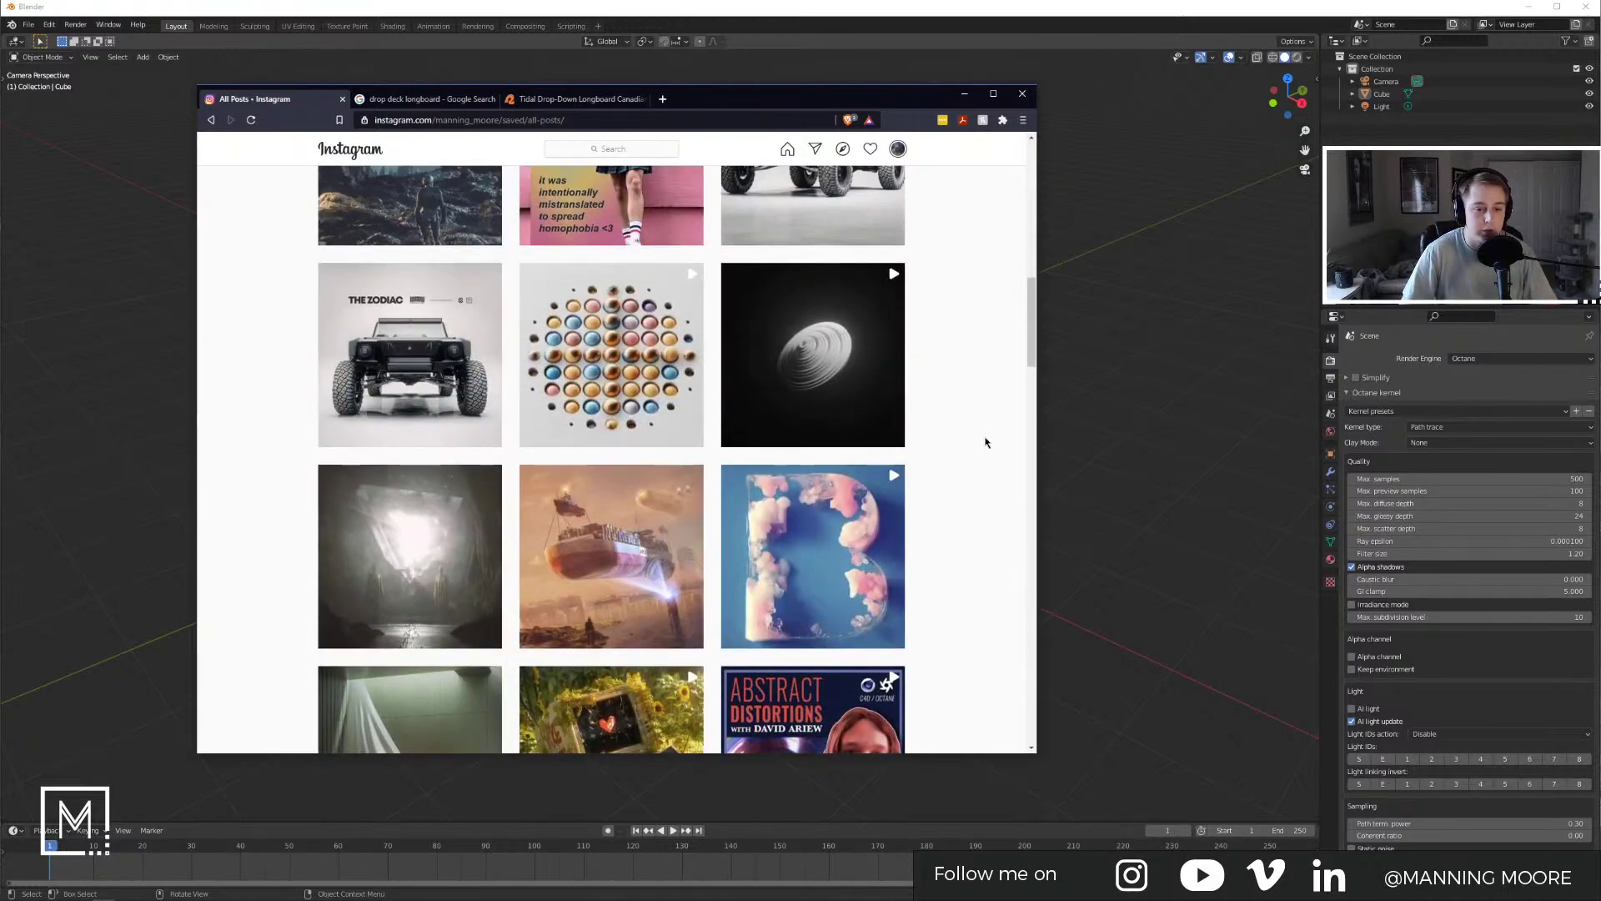
scroll(988, 438, down, 2)
scroll(993, 436, up, 10)
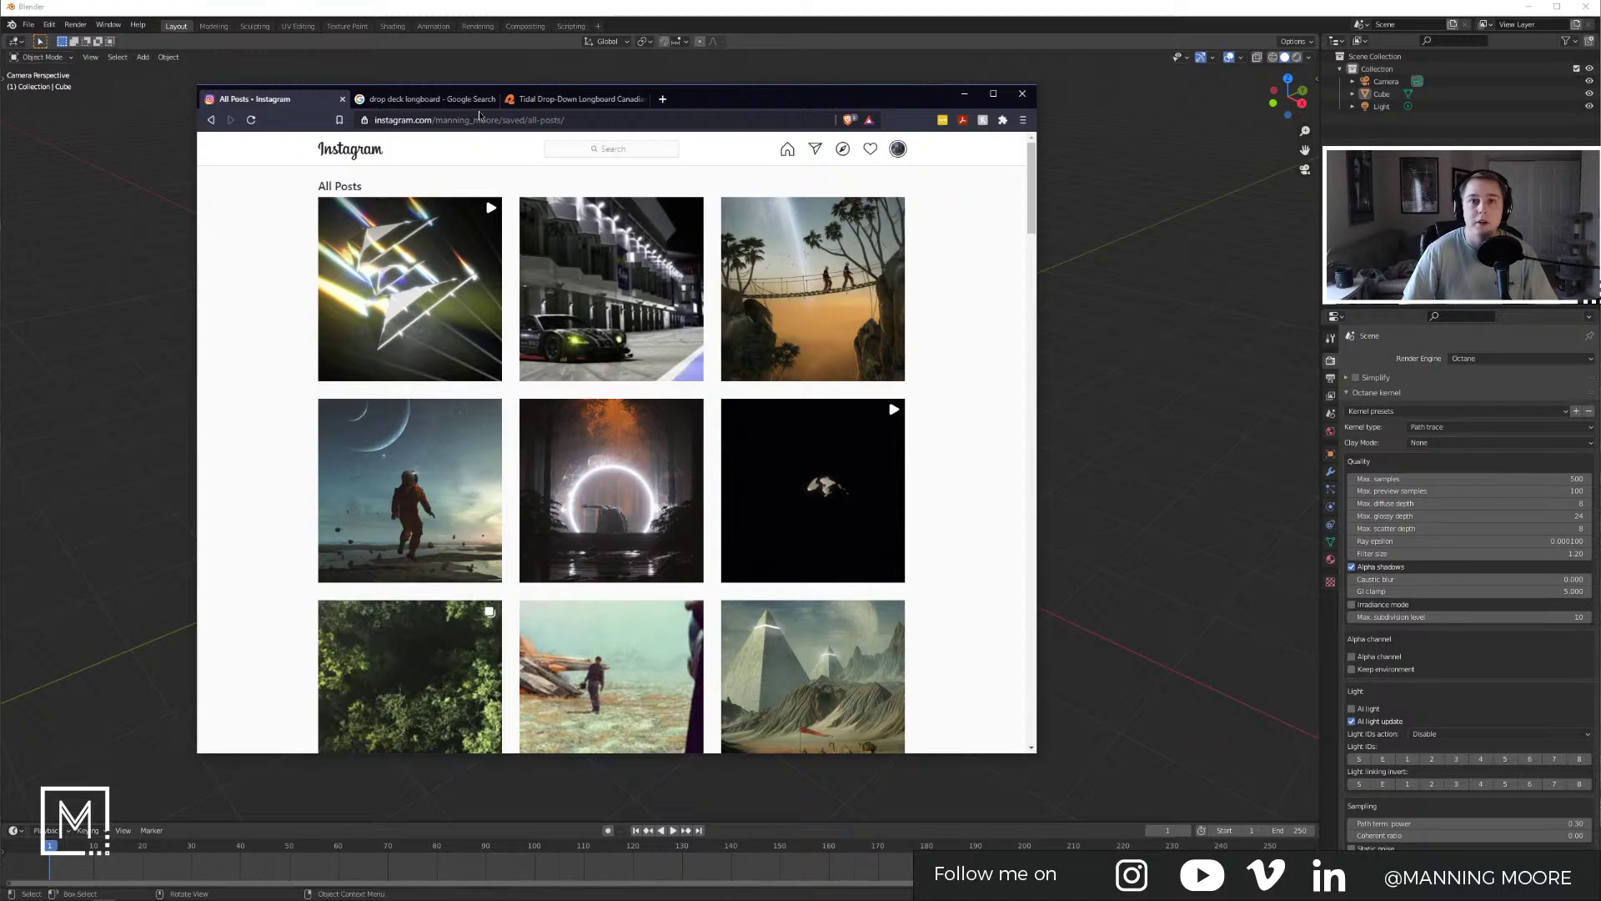
Step: Return to the Tidal longboard product page and enlarge the deck's top-view photo
click(426, 100)
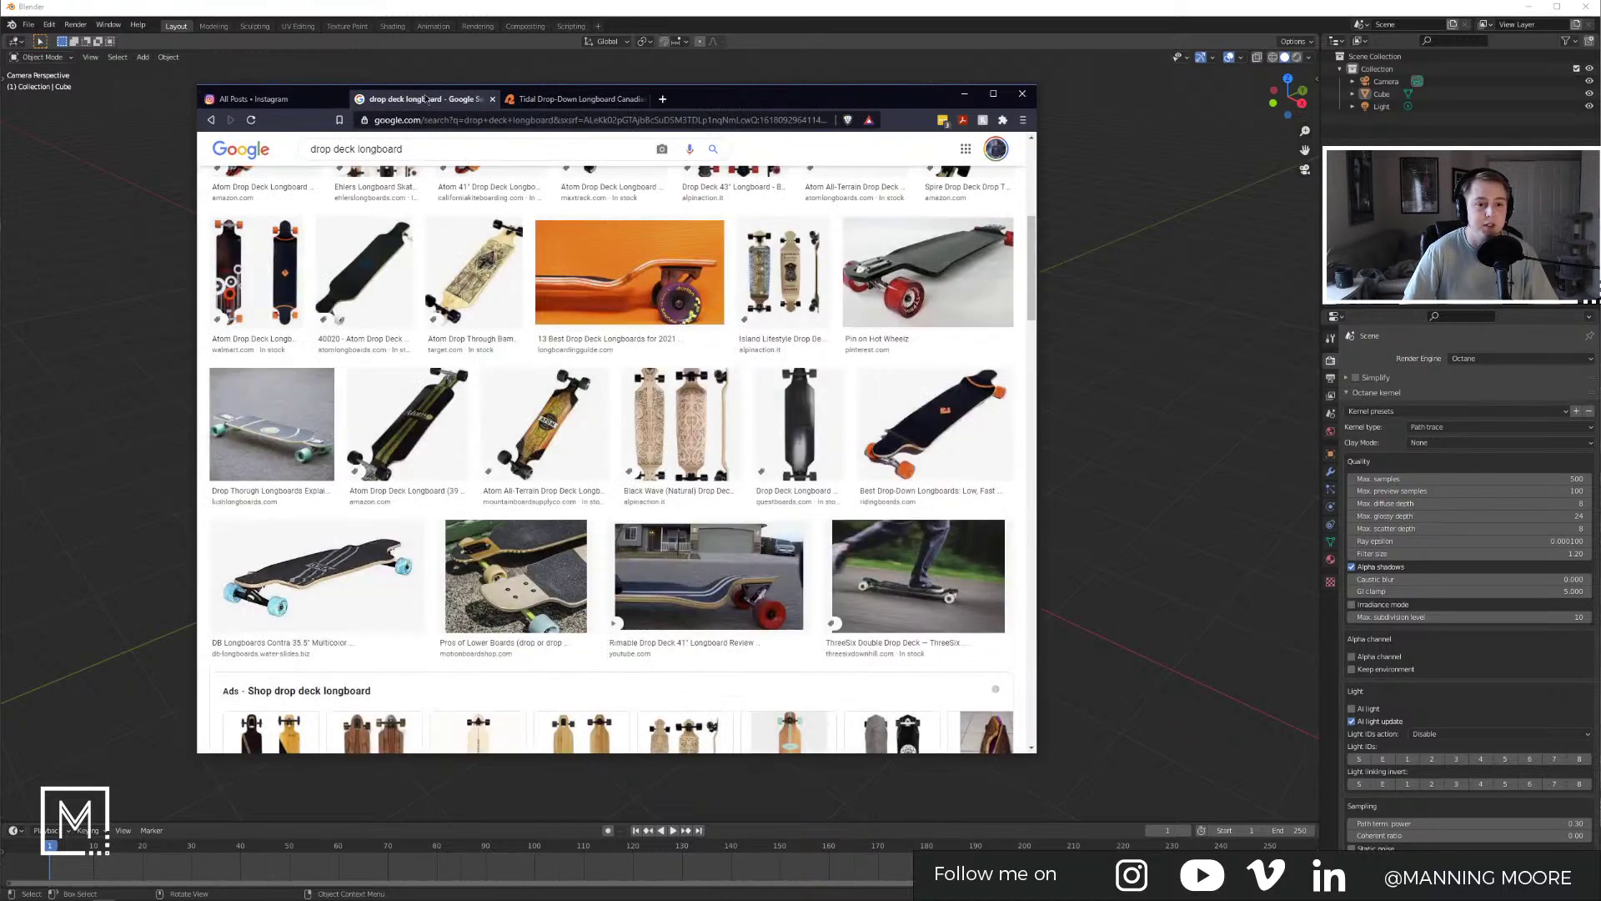
click(569, 100)
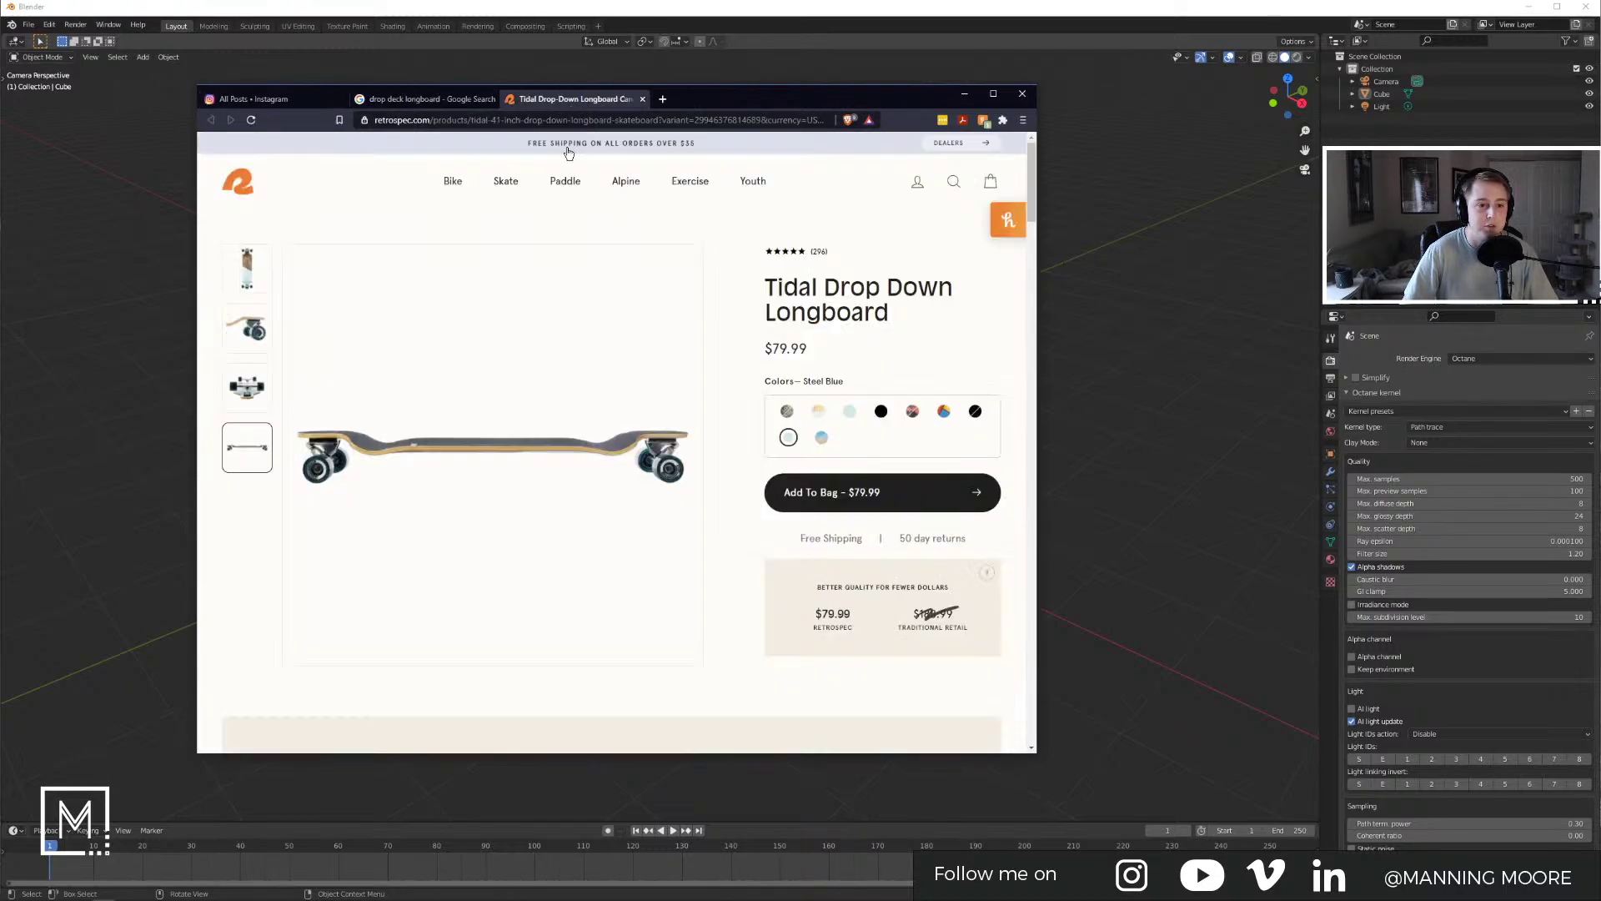
click(265, 291)
click(490, 450)
Step: Start saving the top-view photo and create a LongBoard folder in K:\Blender
right_click(501, 450)
click(542, 486)
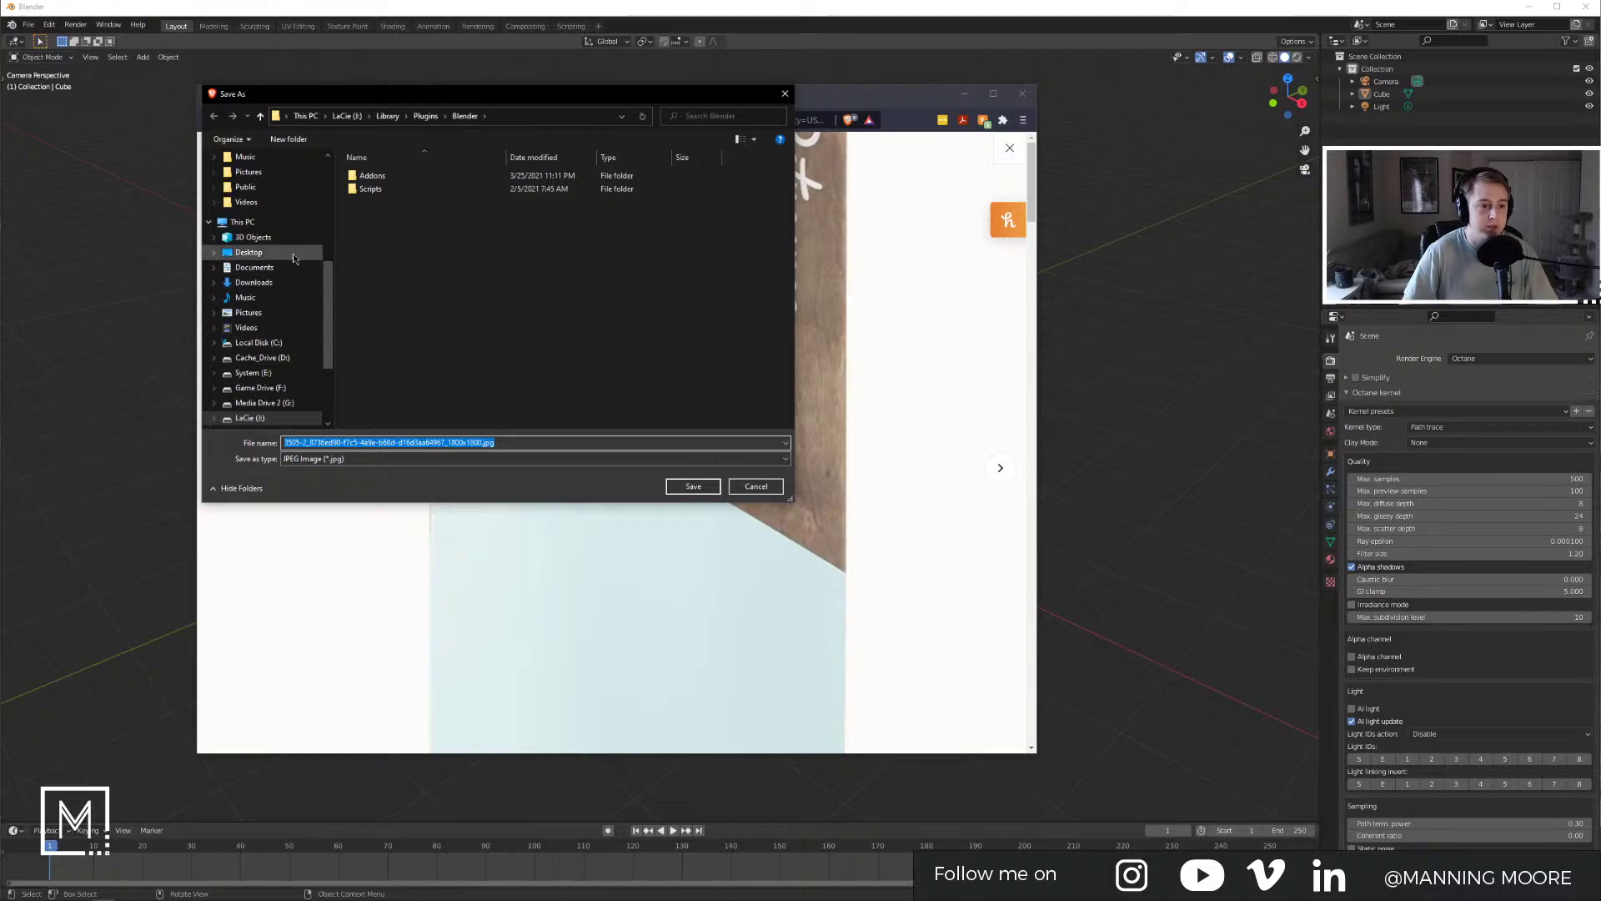
scroll(263, 319, down, 2)
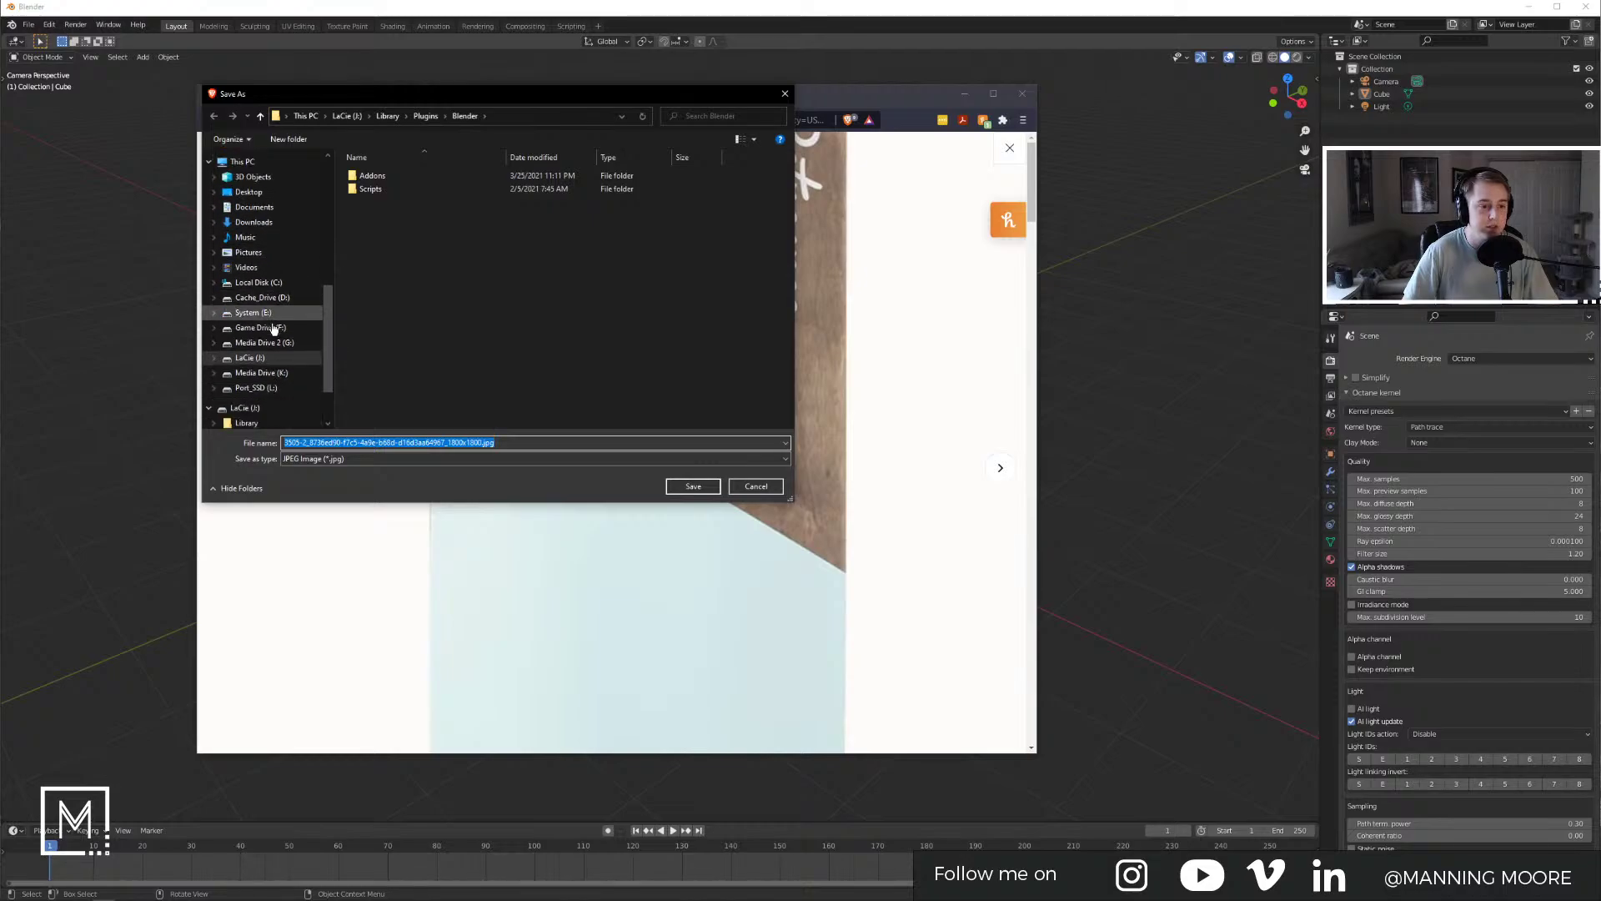
click(257, 372)
double_click(381, 179)
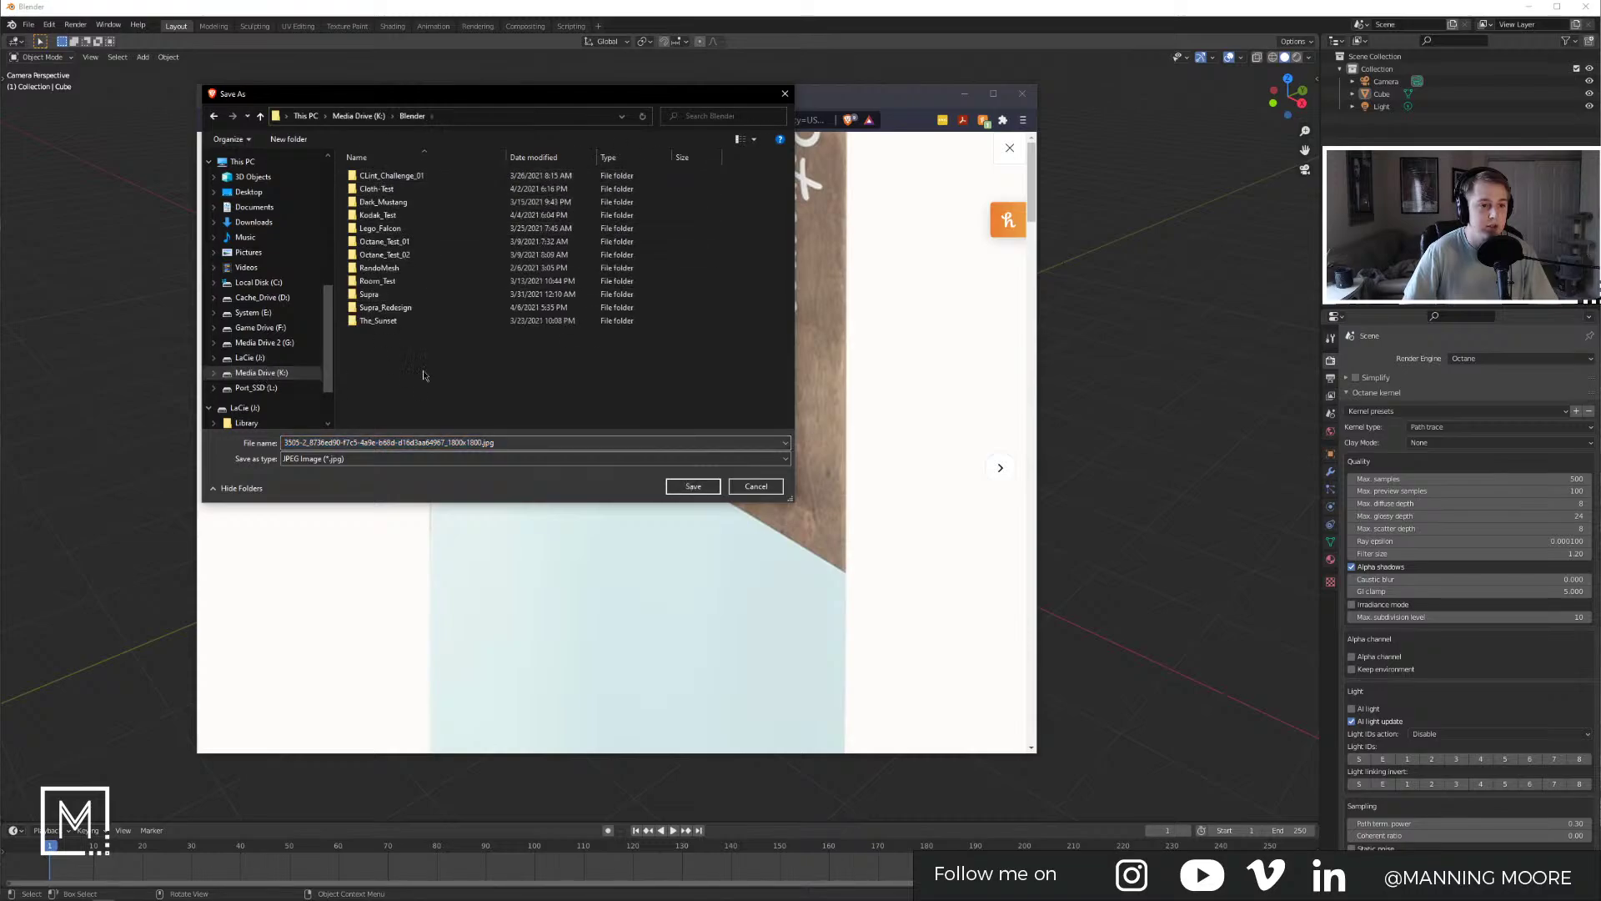
key(ctrl+shift+n)
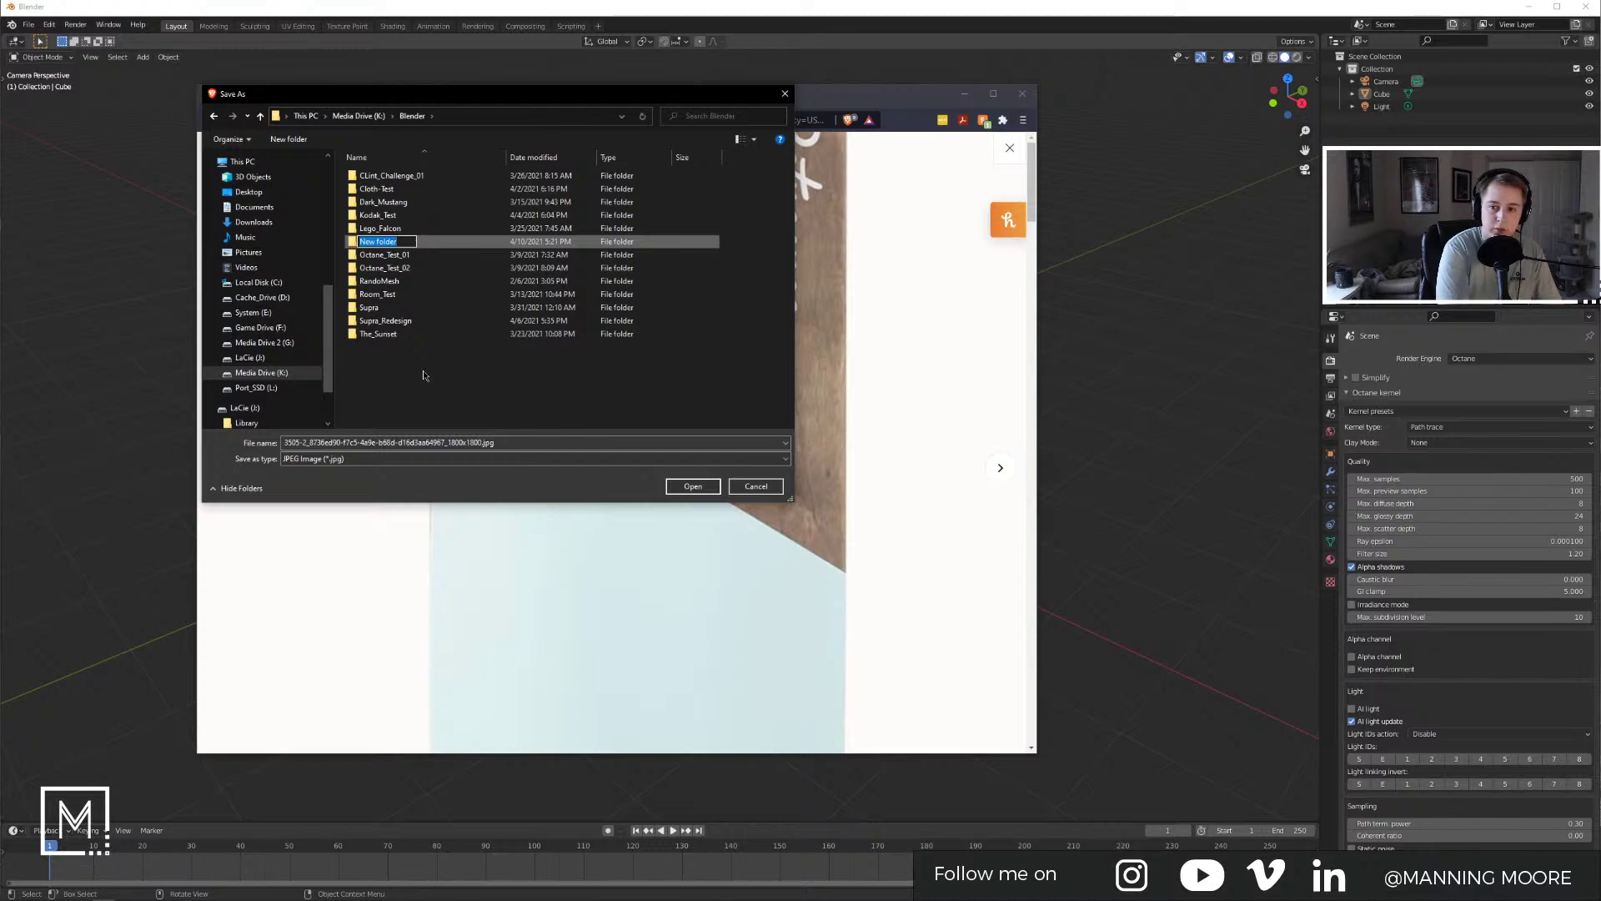
text(LongBoard)
key(Return)
key(Return)
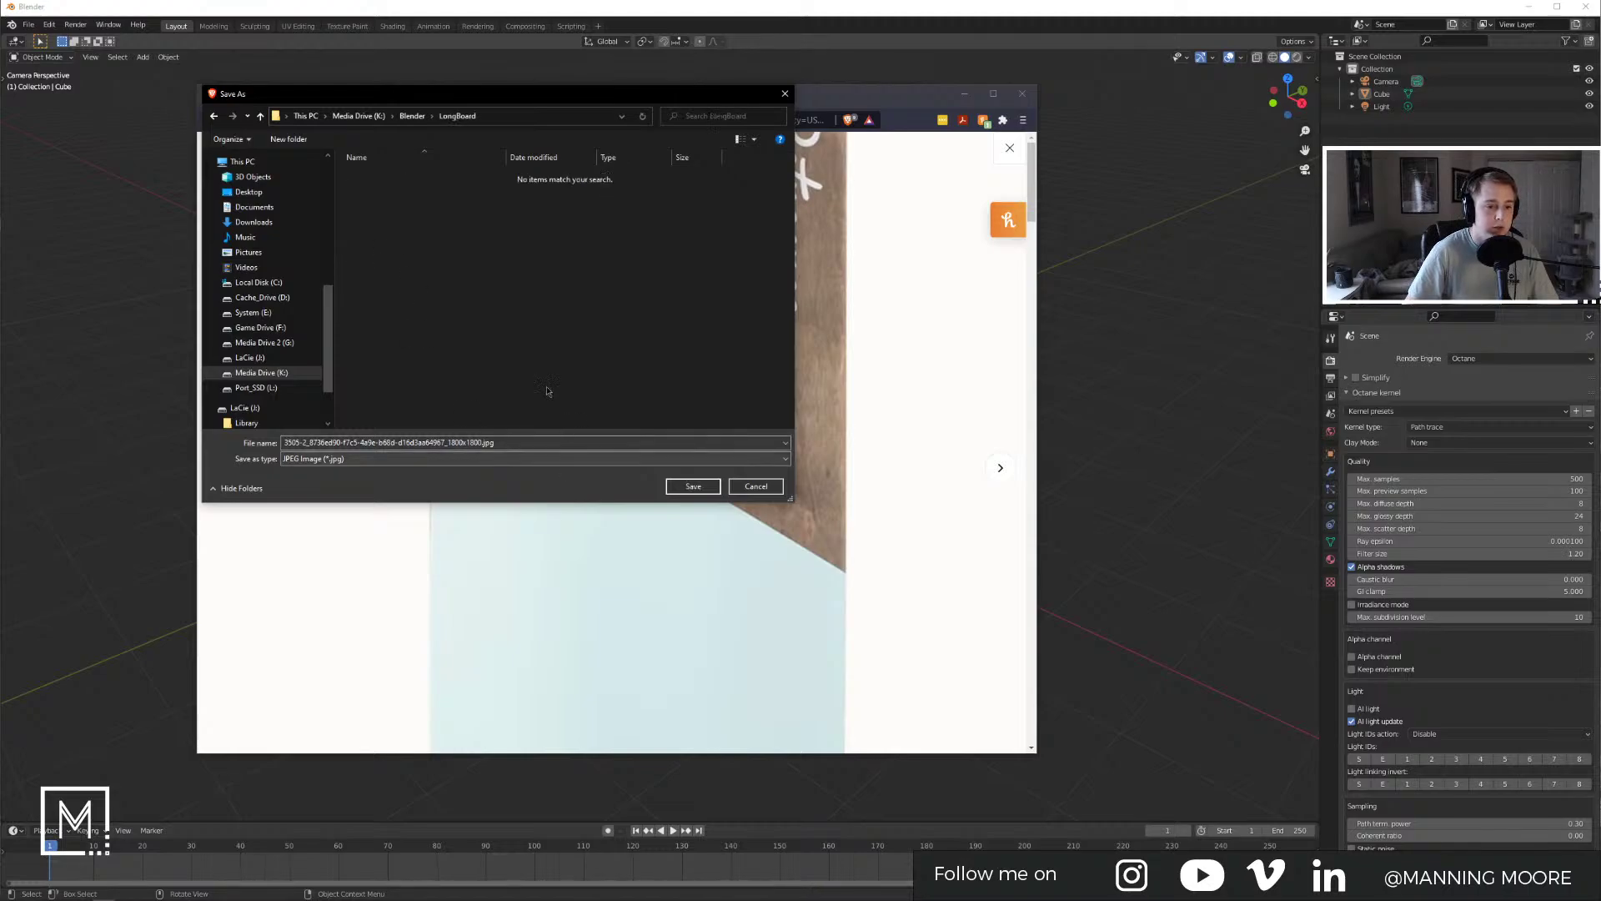
Step: Create a REF folder inside LongBoard and save the top-view photo there
key(ctrl+shift+n)
text(RE)
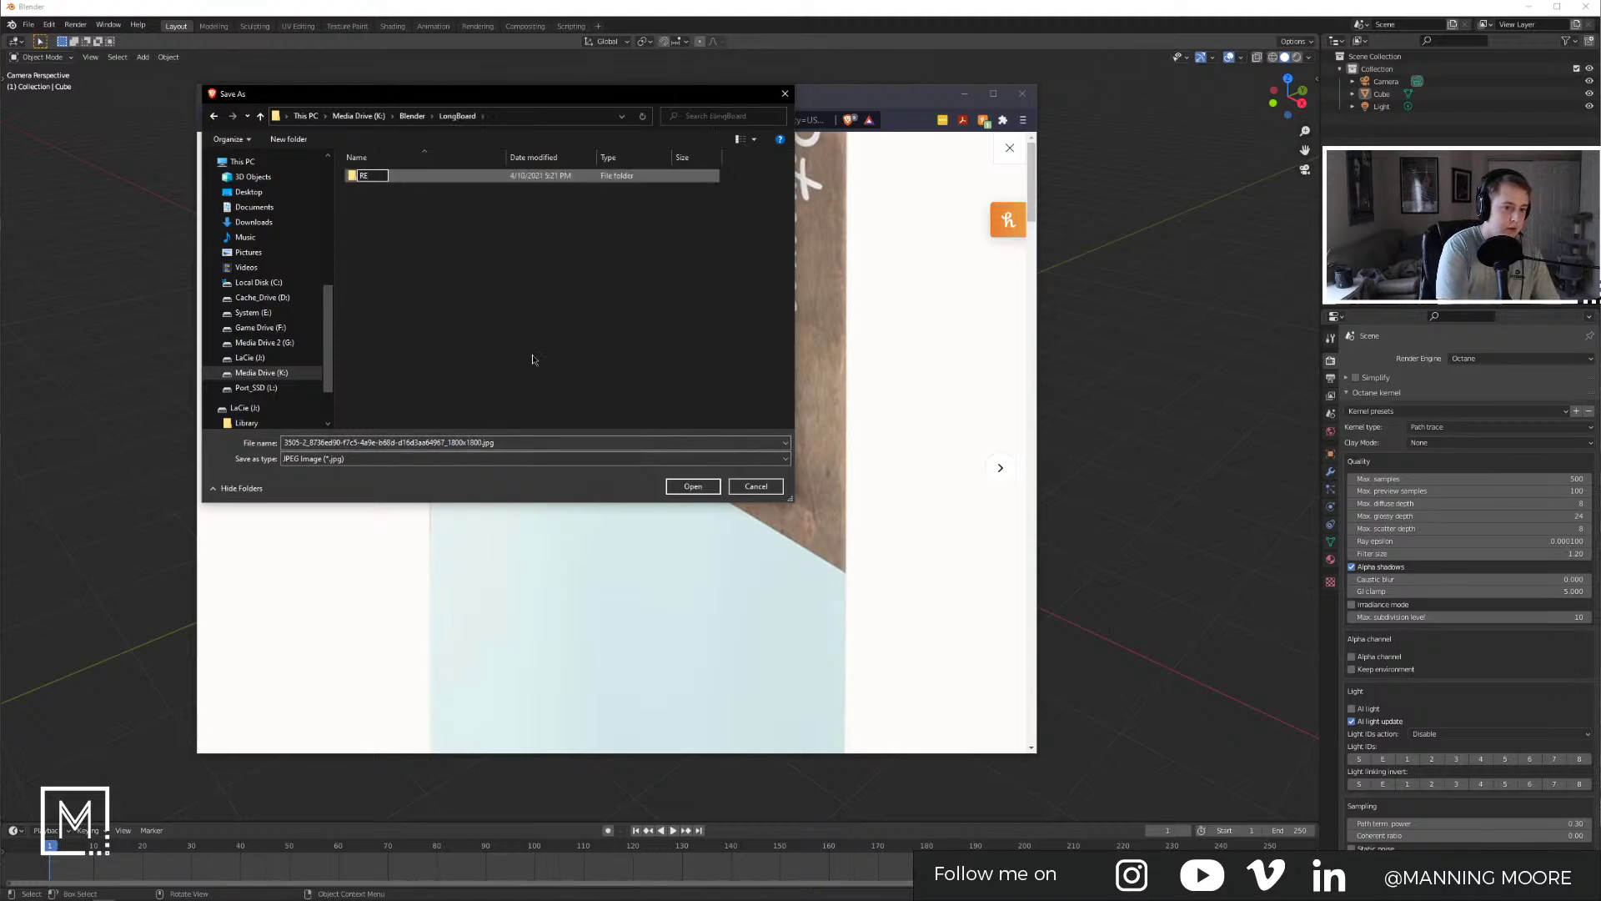
text(F)
key(Return)
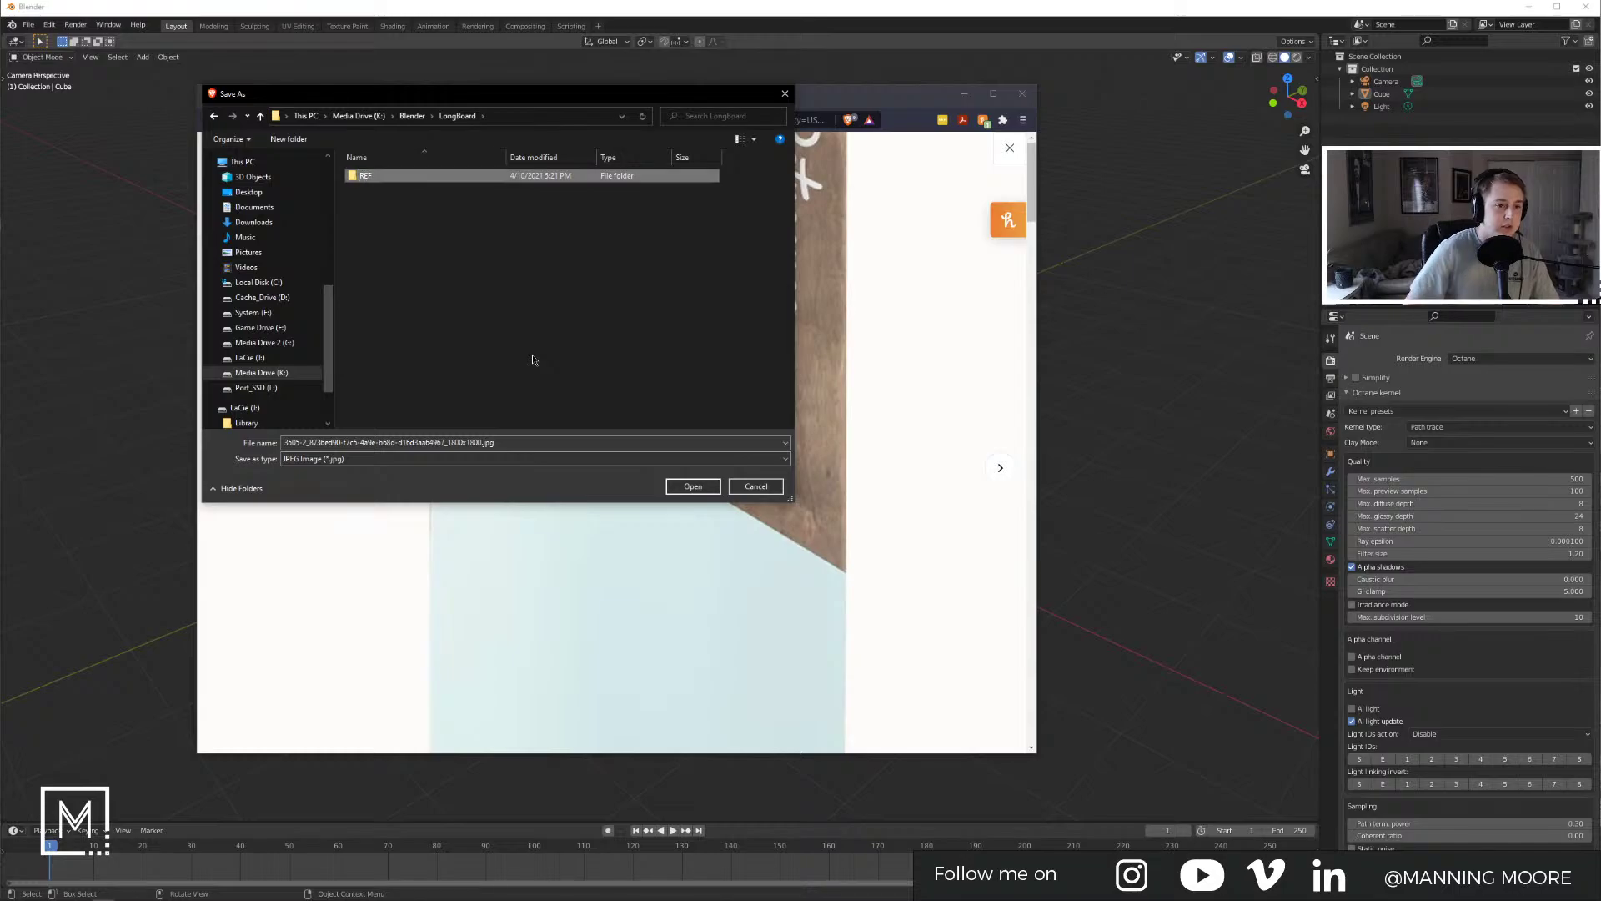
key(Return)
click(695, 485)
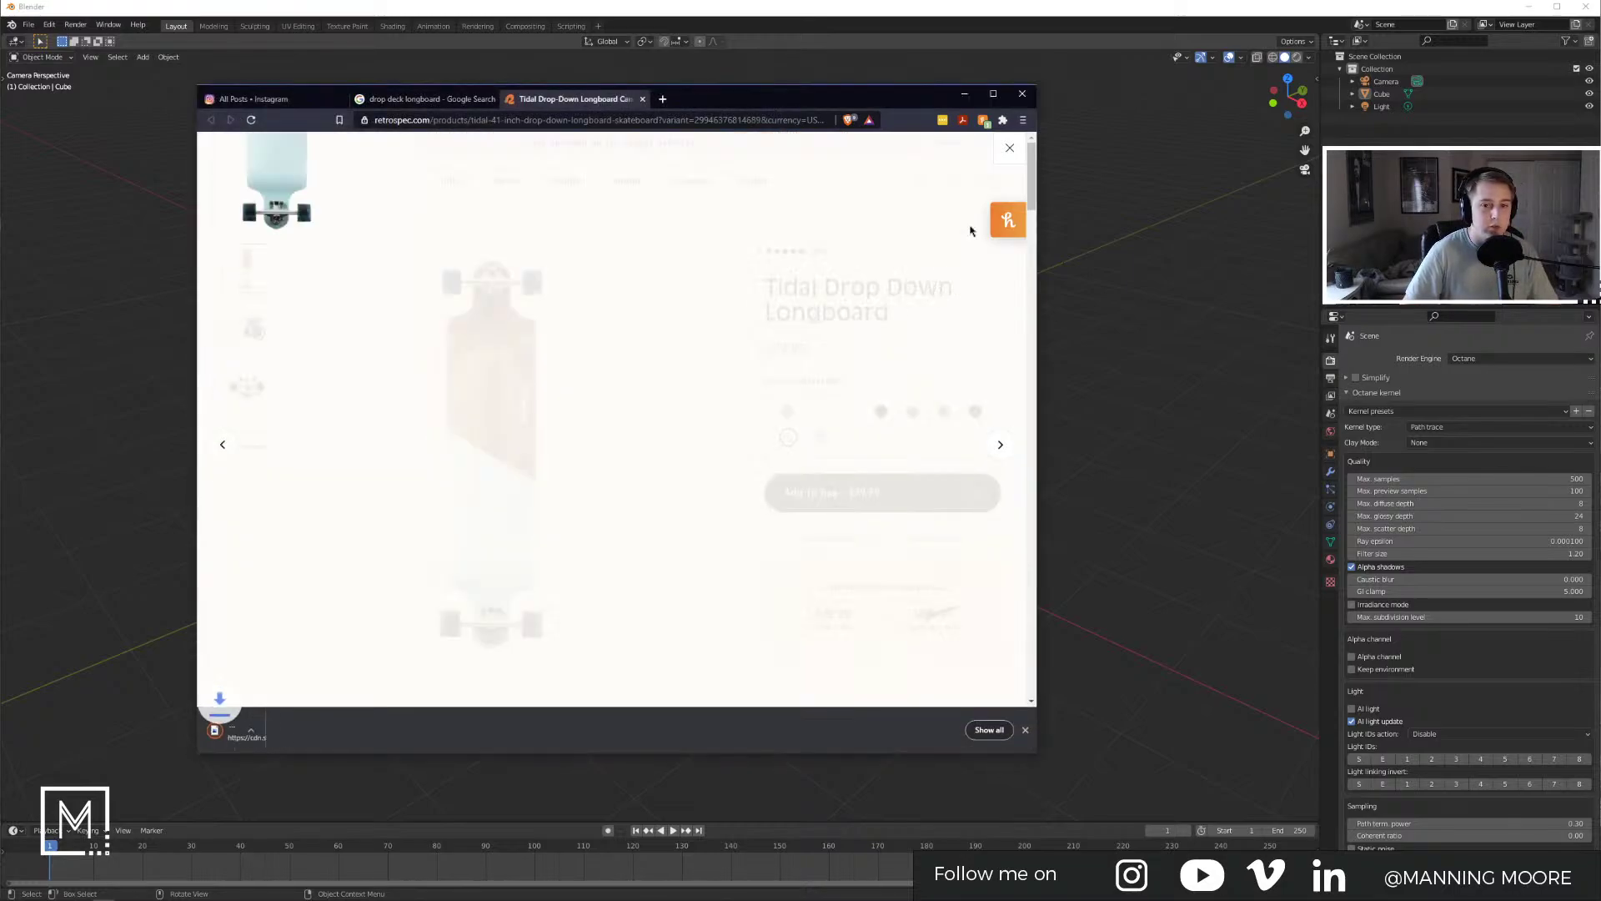
Step: Save the wheel close-up photo into the REF folder
click(237, 340)
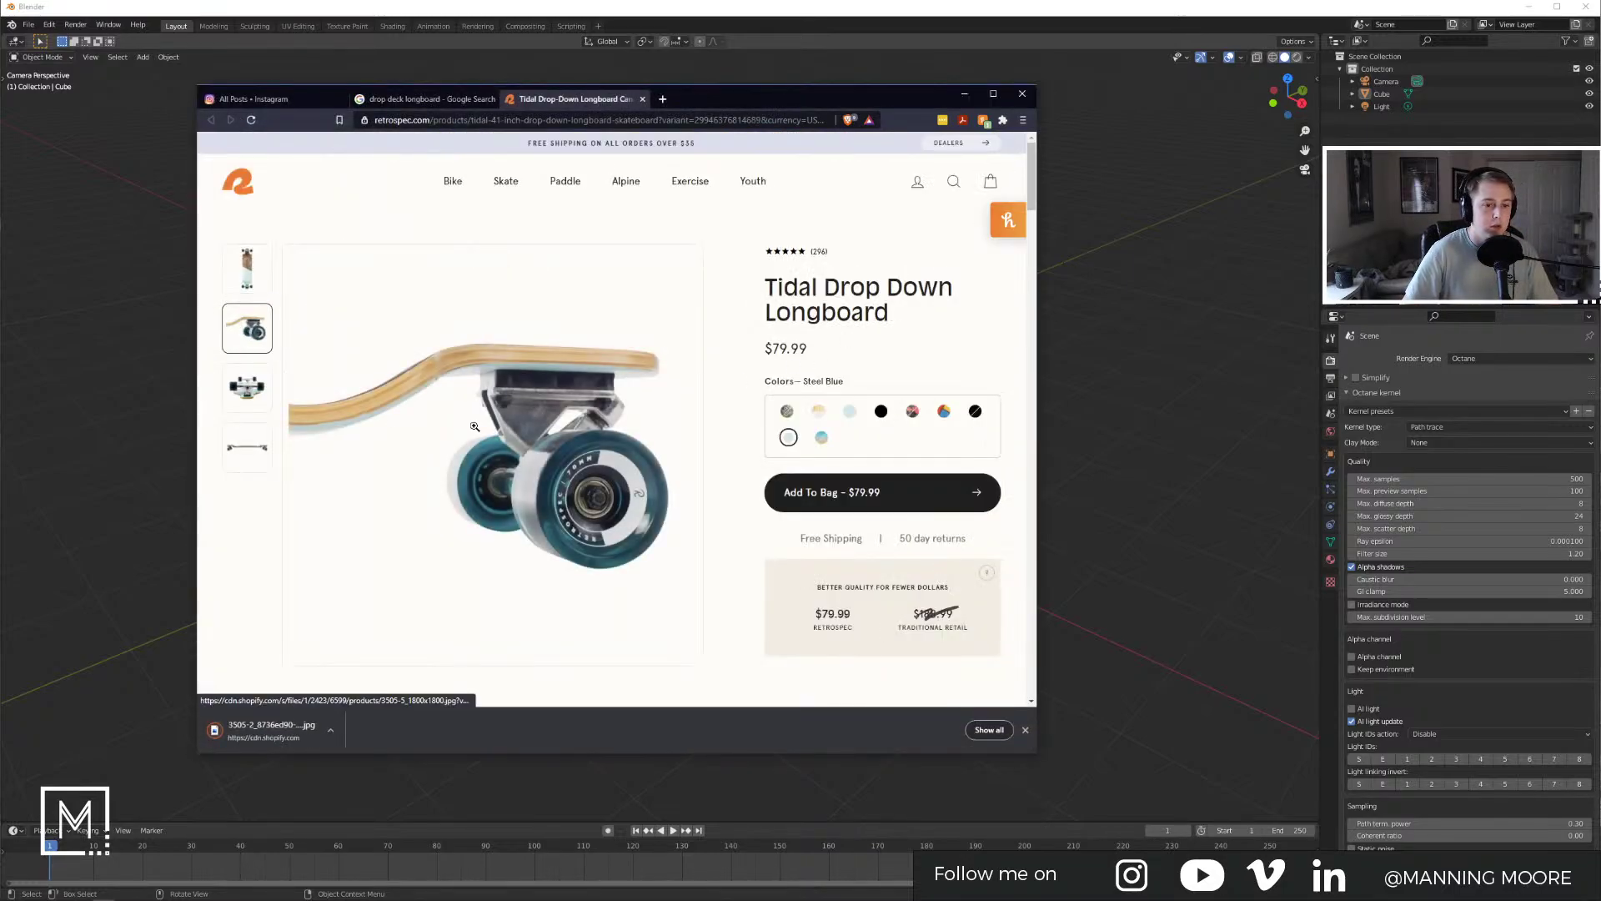
right_click(473, 427)
click(447, 432)
click(447, 432)
right_click(467, 429)
click(508, 455)
click(694, 486)
click(1012, 155)
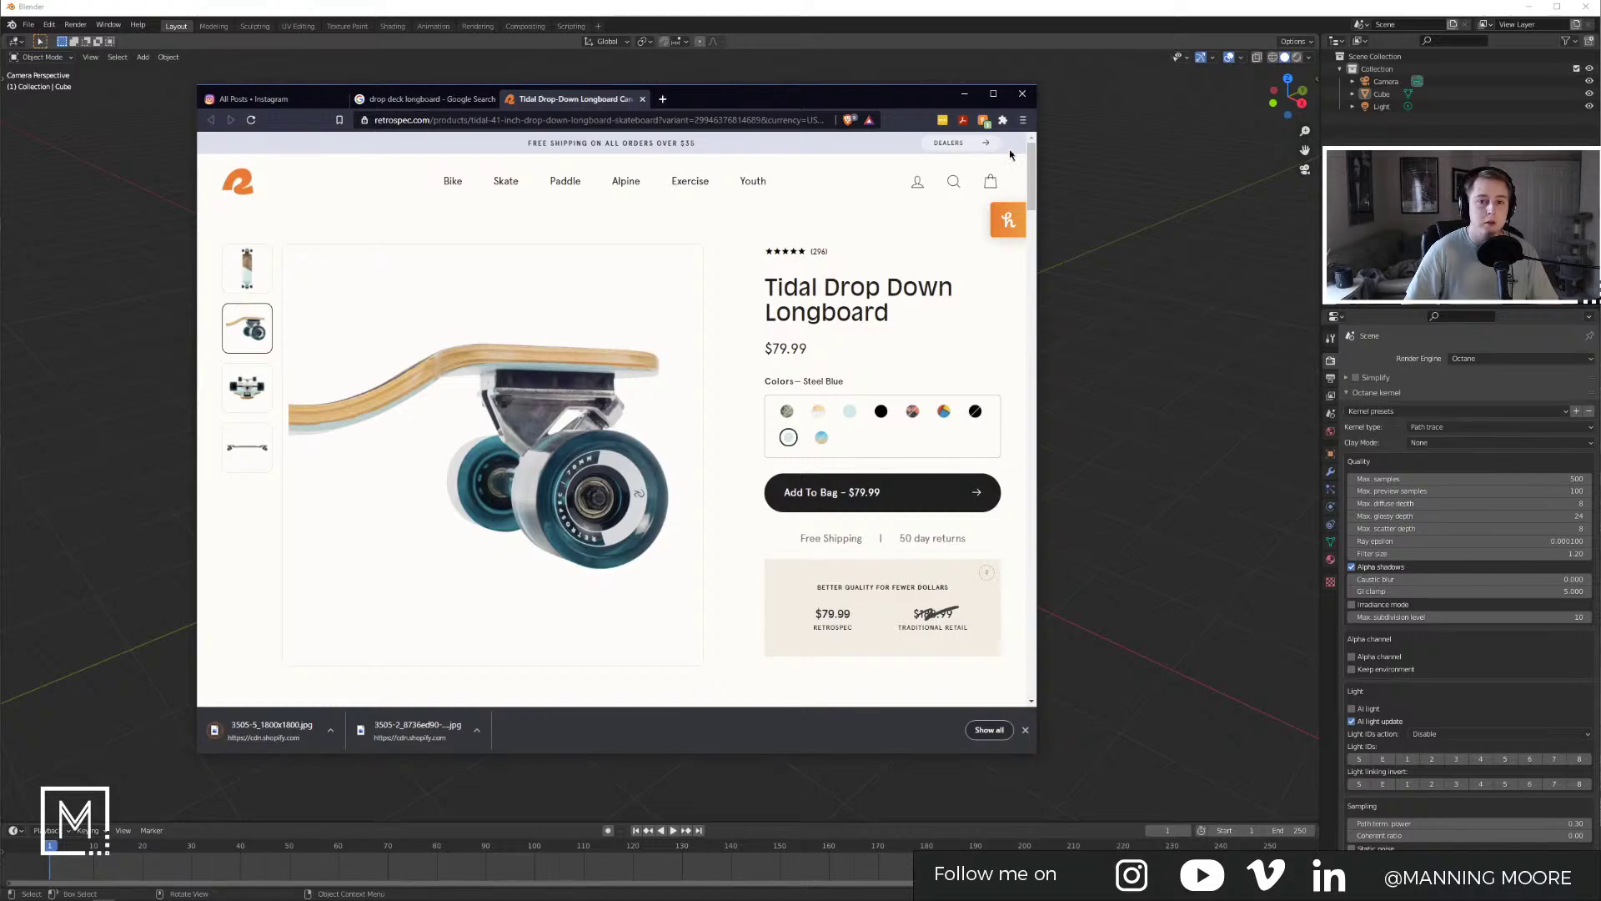
Step: Save the truck-from-below photo into the REF folder
click(250, 399)
click(509, 462)
right_click(543, 432)
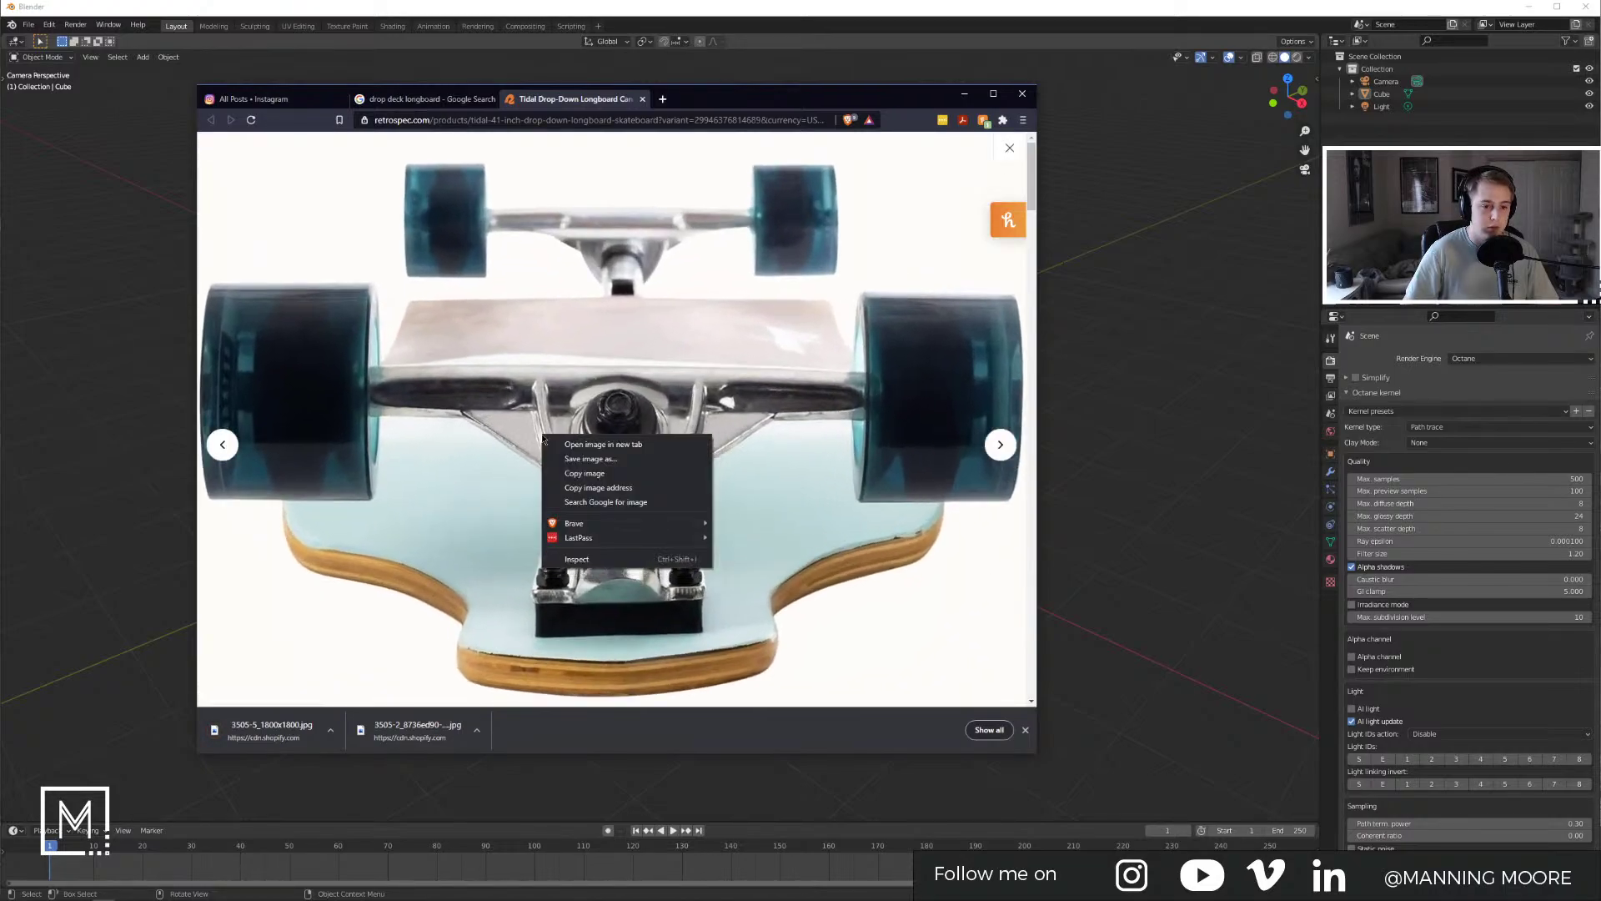
click(567, 460)
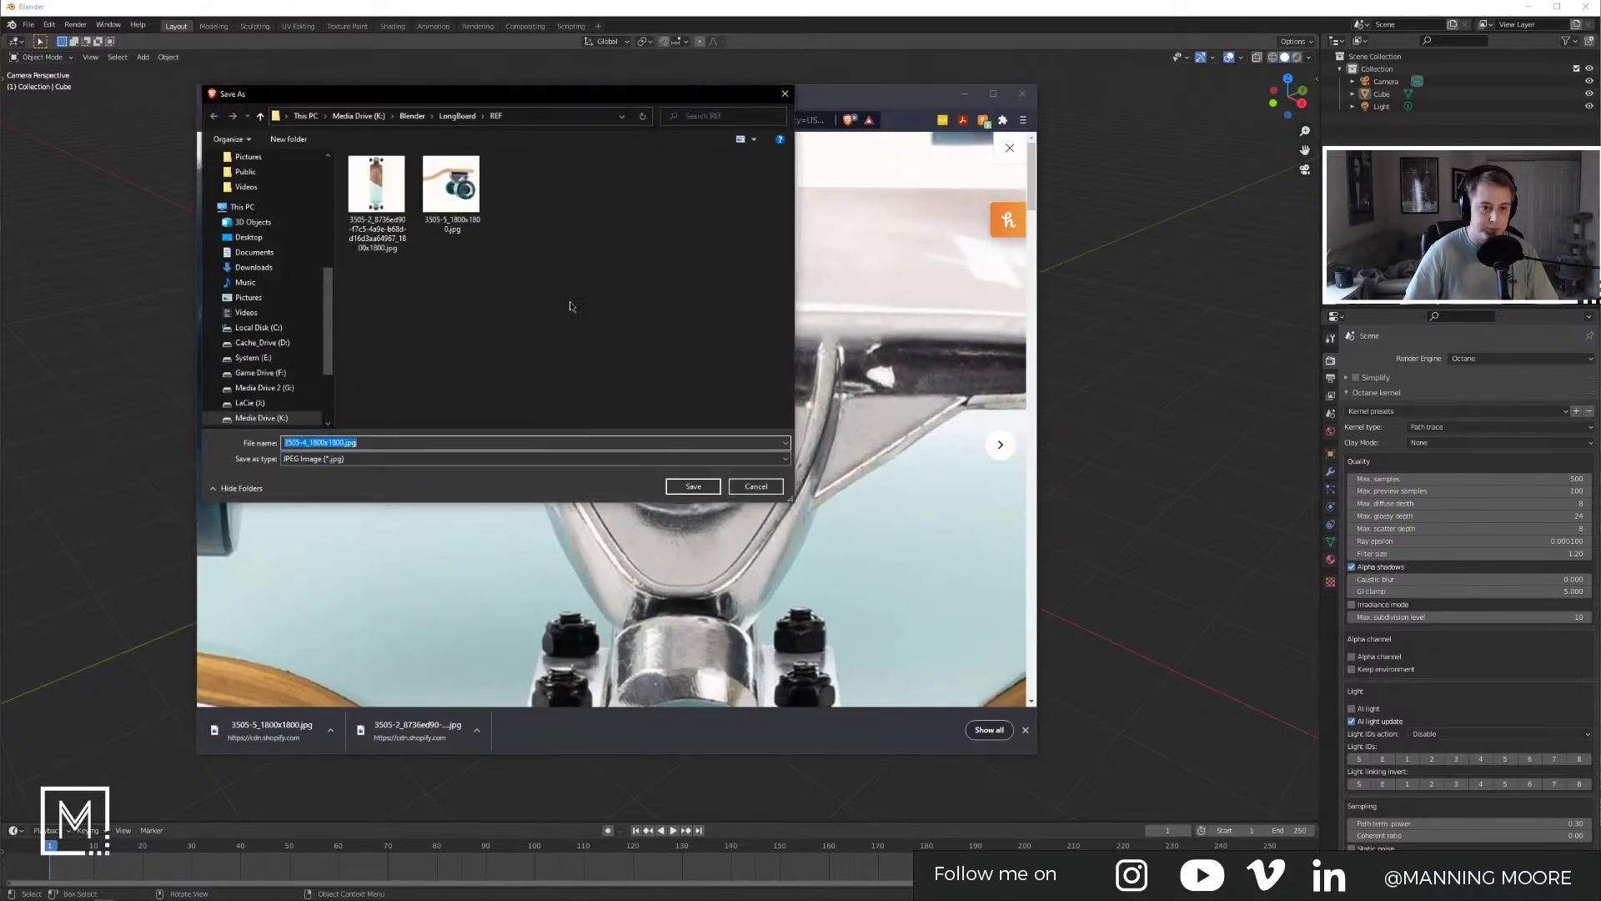
click(681, 484)
Step: Save the side-view photo into REF, then close the enlarged photo and downloads bar
click(1010, 149)
click(247, 456)
click(504, 458)
right_click(531, 431)
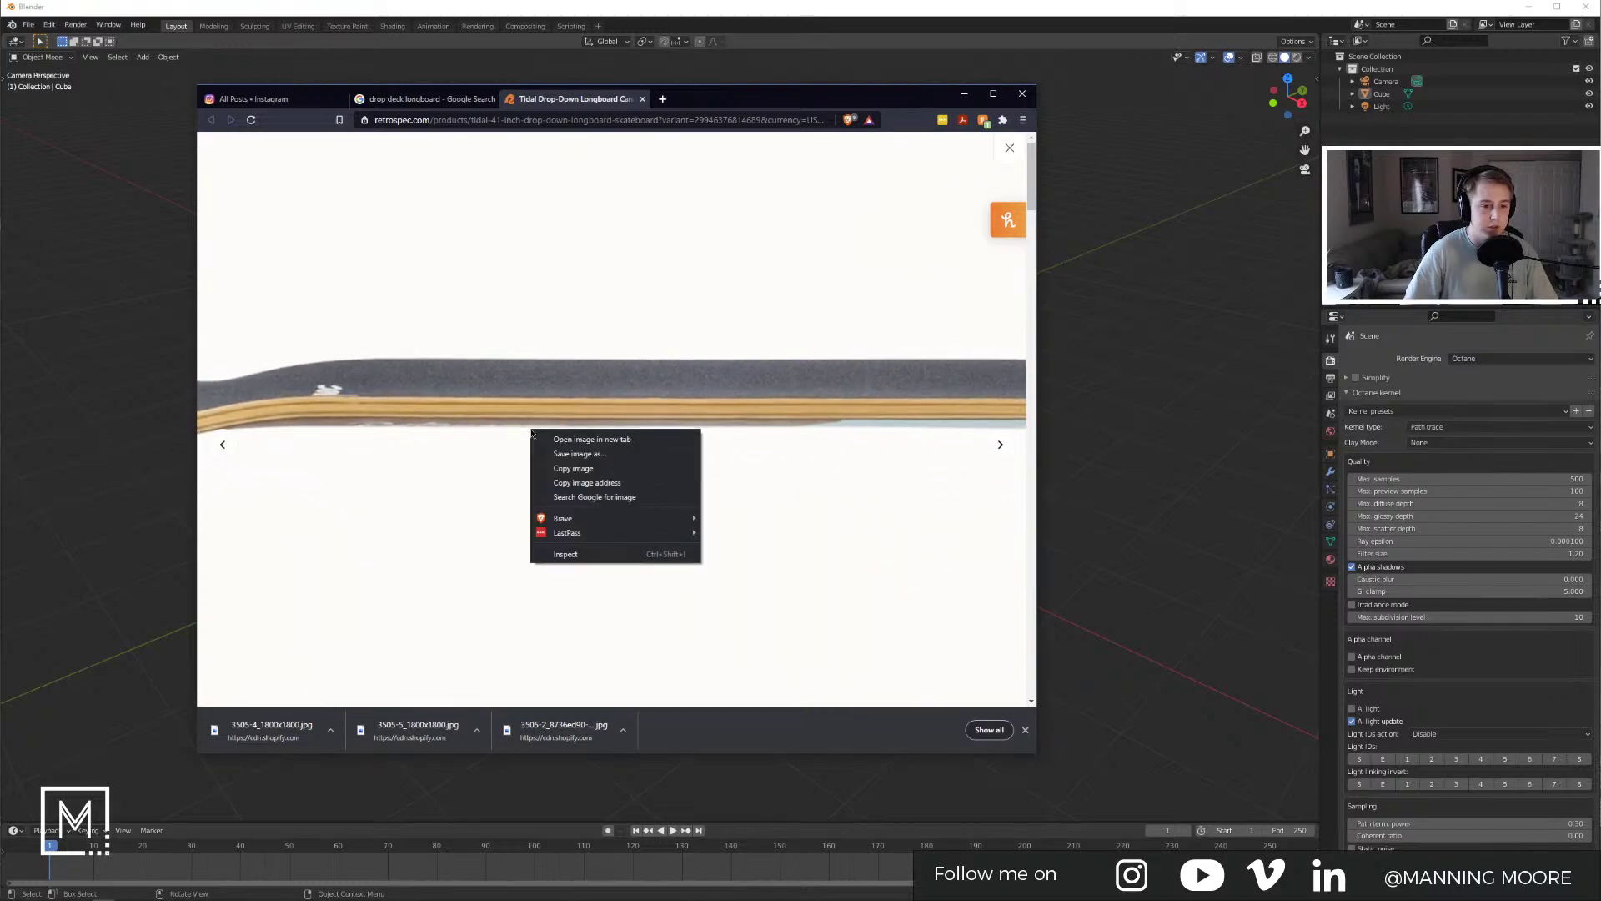
click(578, 454)
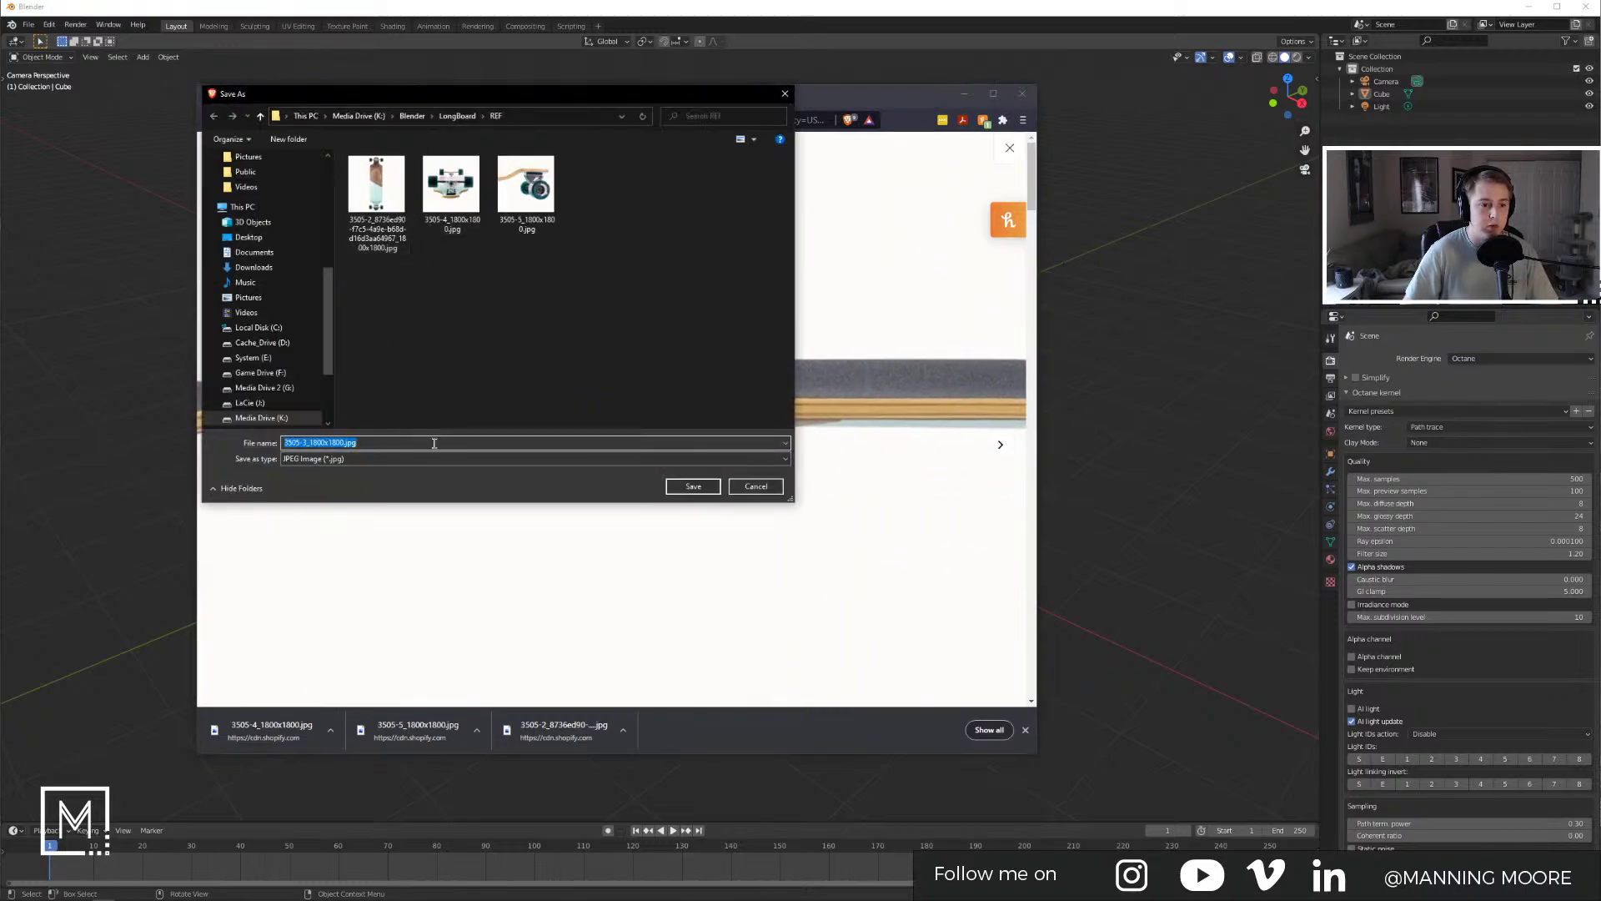
click(692, 486)
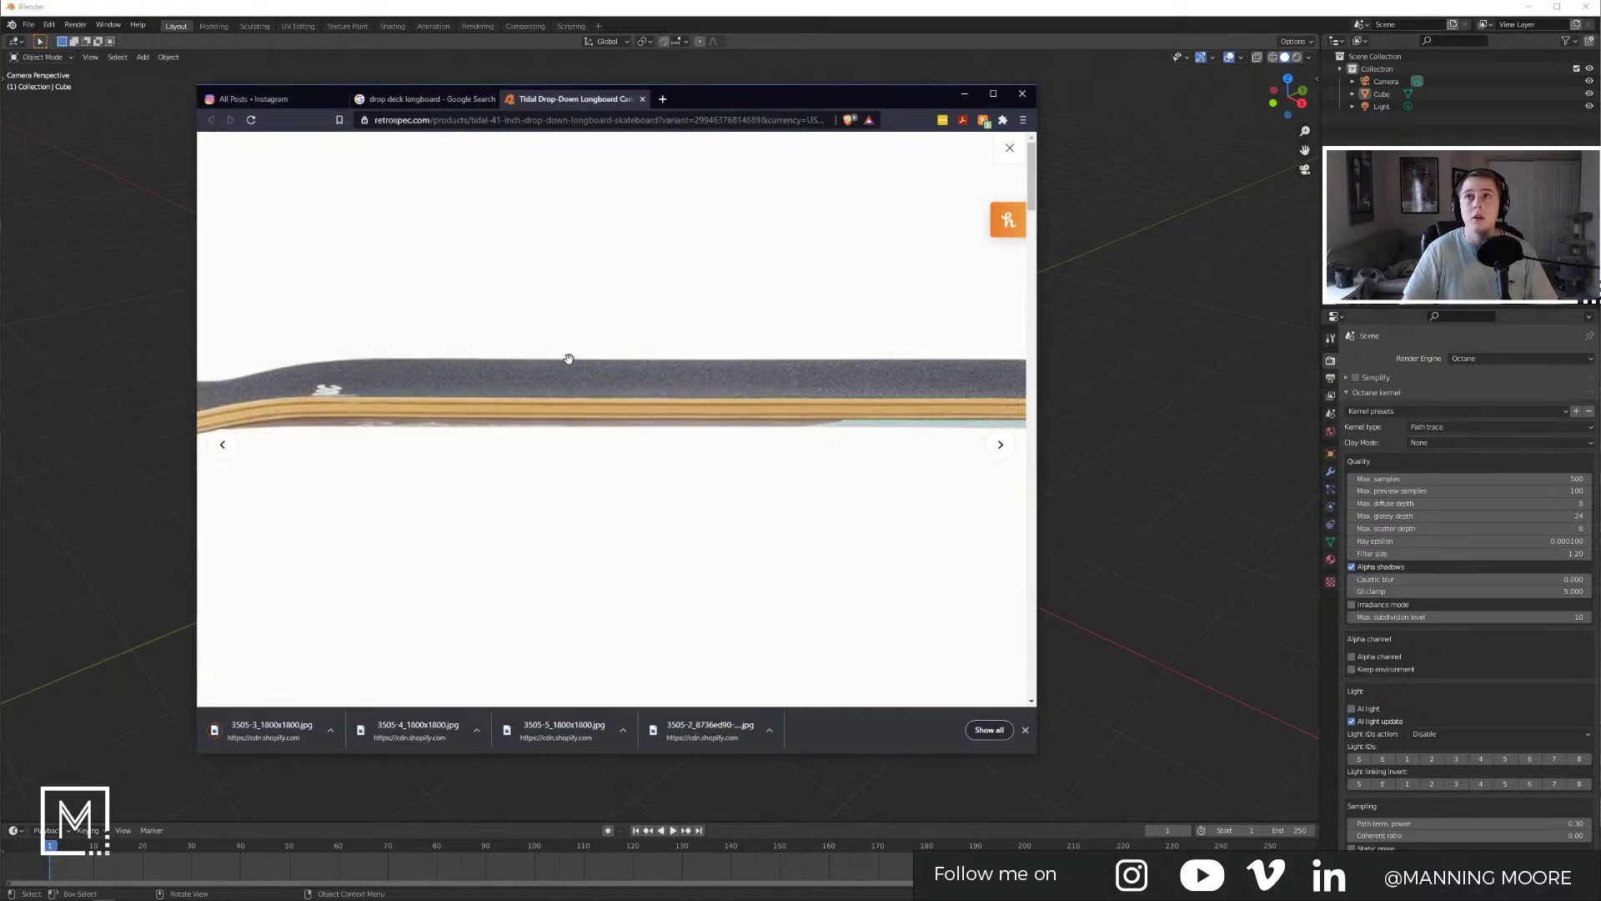
click(1026, 730)
click(1009, 148)
Step: Back in Blender, delete the default camera, cube and light
click(968, 98)
click(993, 324)
click(1097, 382)
scroll(918, 429, down, 3)
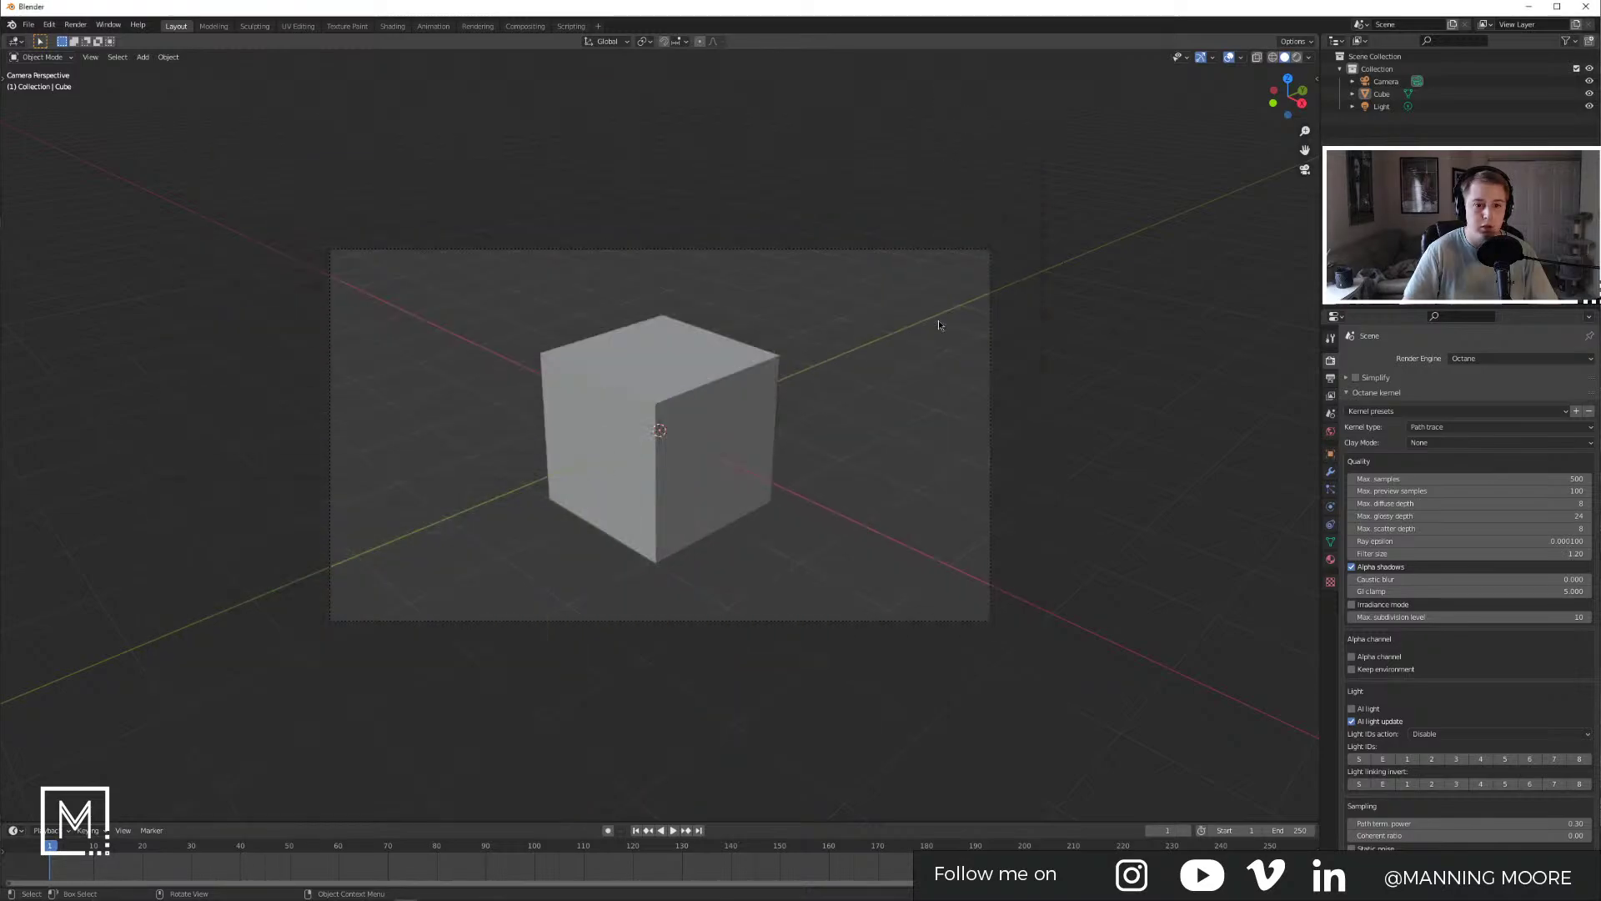
middle_drag(918, 428, 788, 431)
scroll(787, 431, down, 9)
key(a)
key(c)
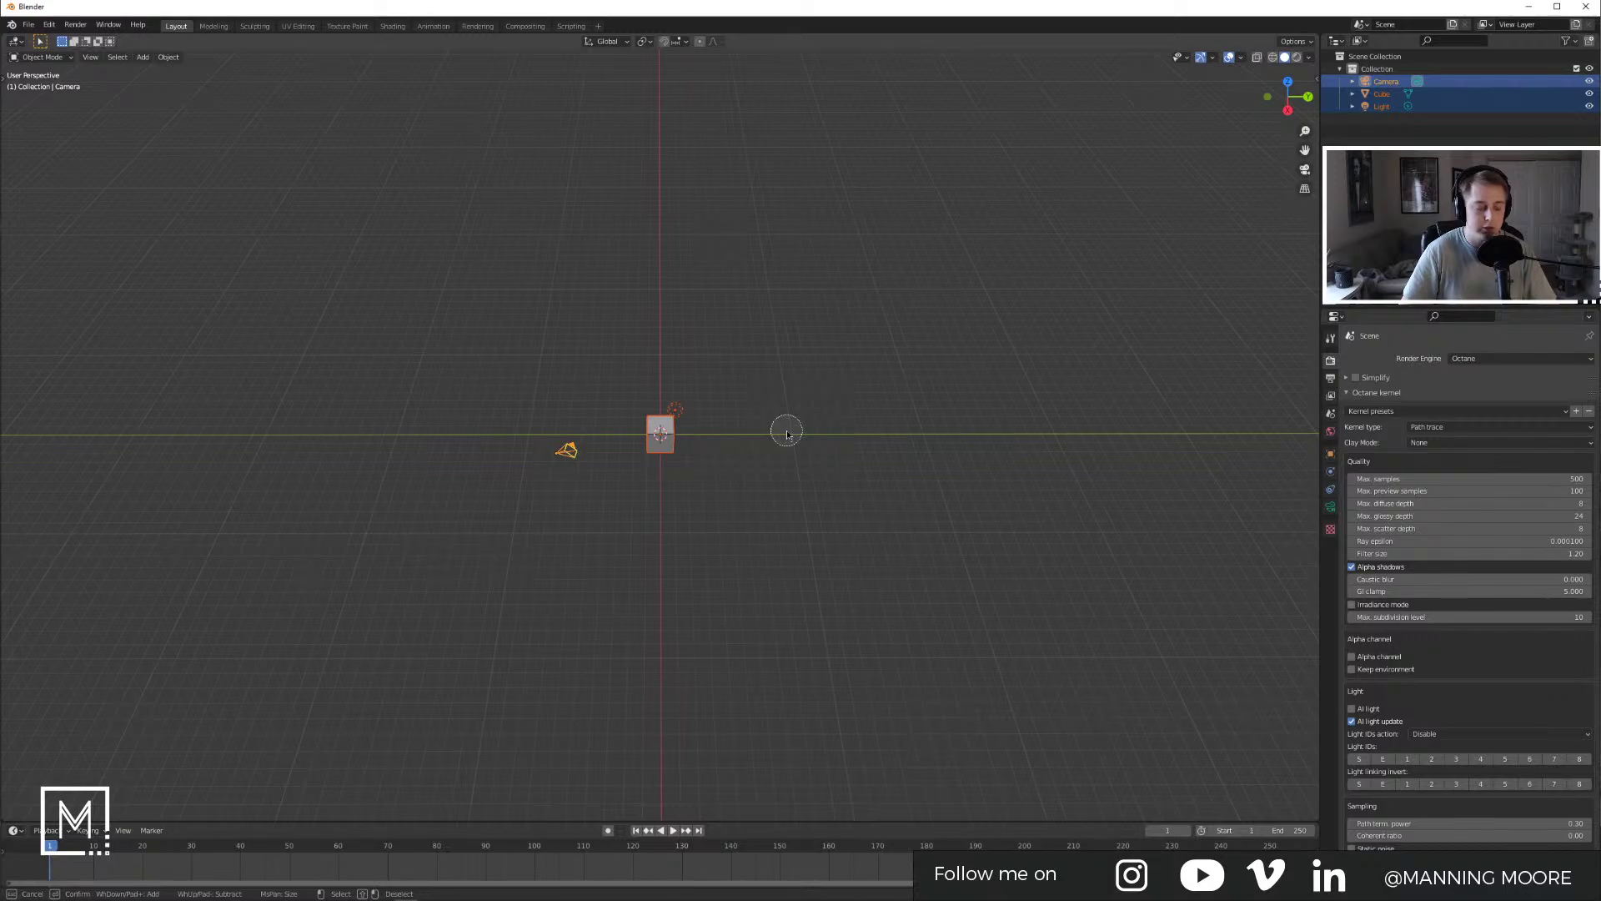
key(Escape)
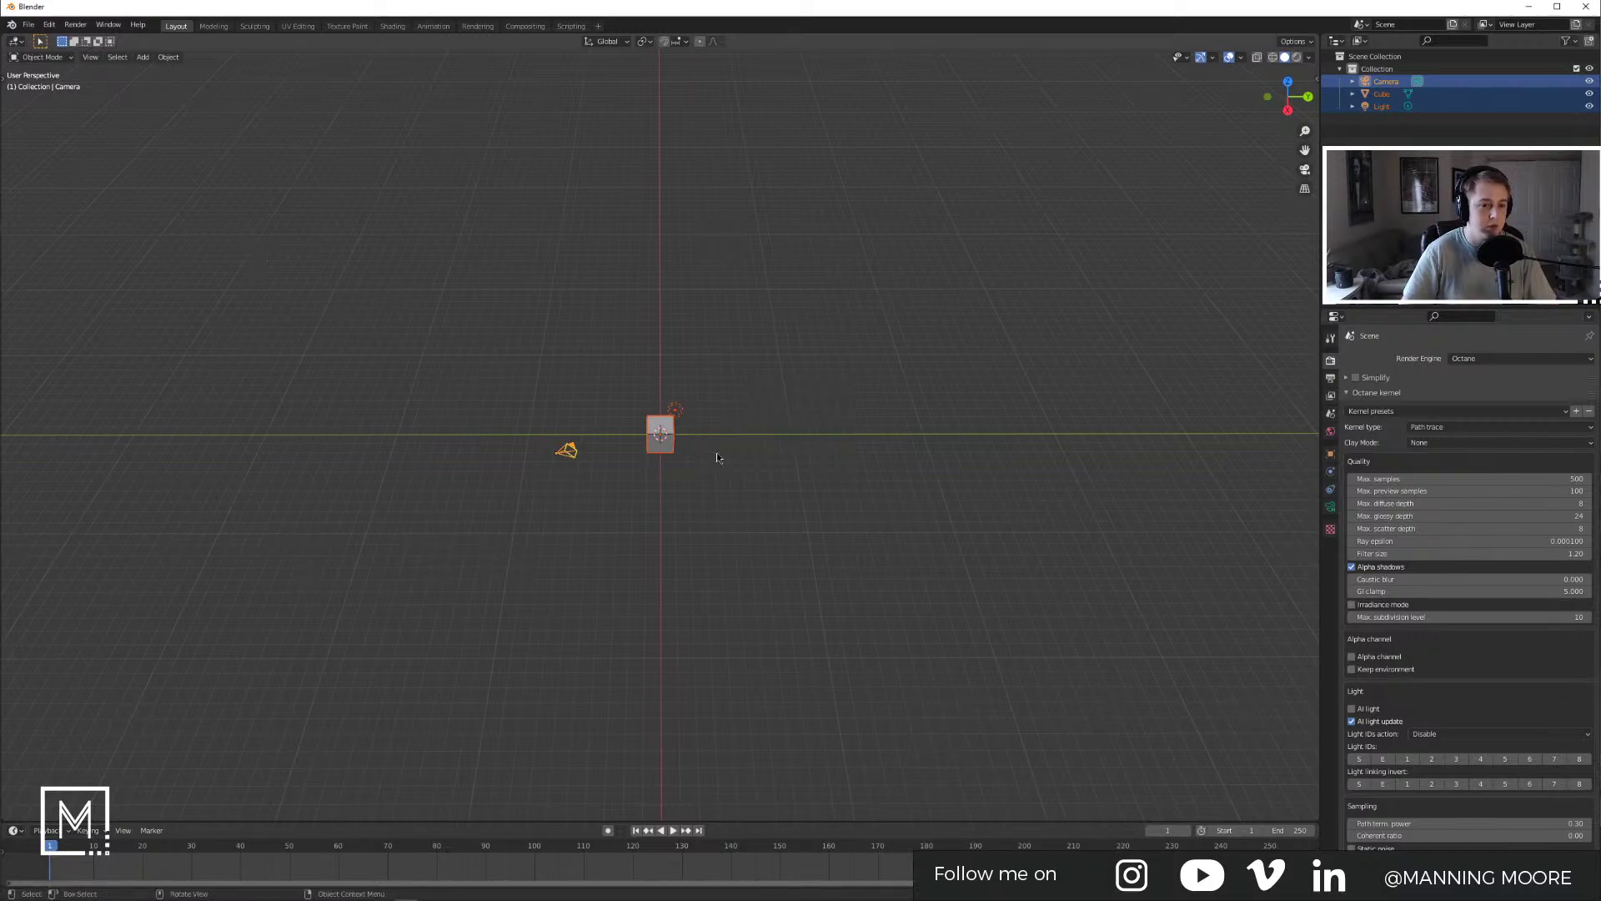
key(x)
click(757, 497)
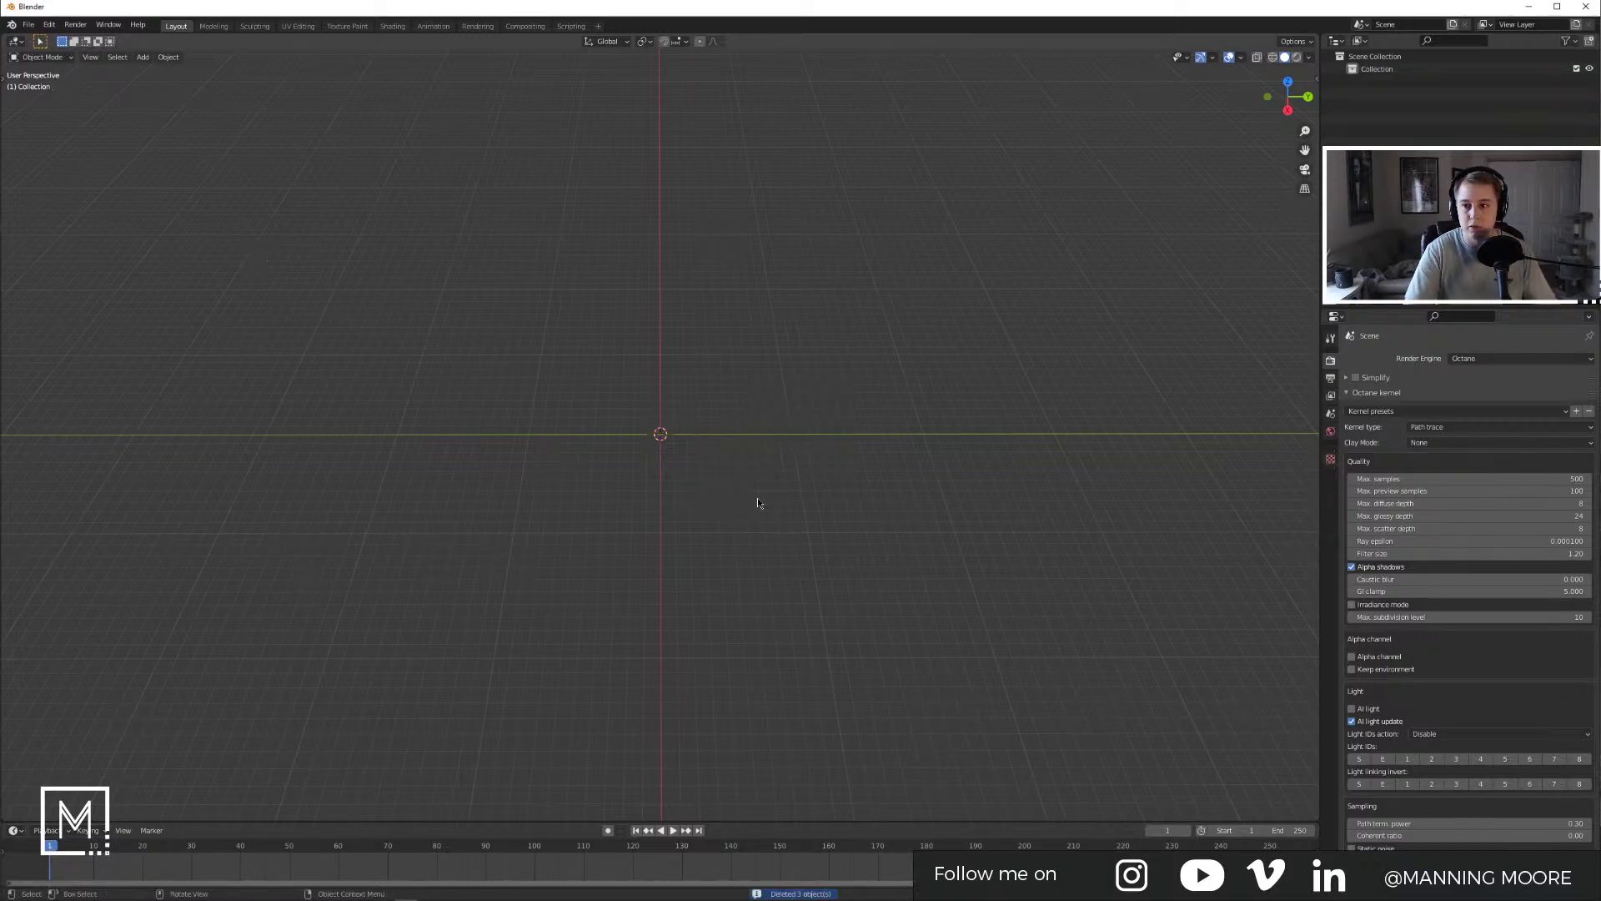
Step: Check Octane's live render window and Out Of Core settings, then show View Layer passes
middle_drag(757, 498, 884, 455)
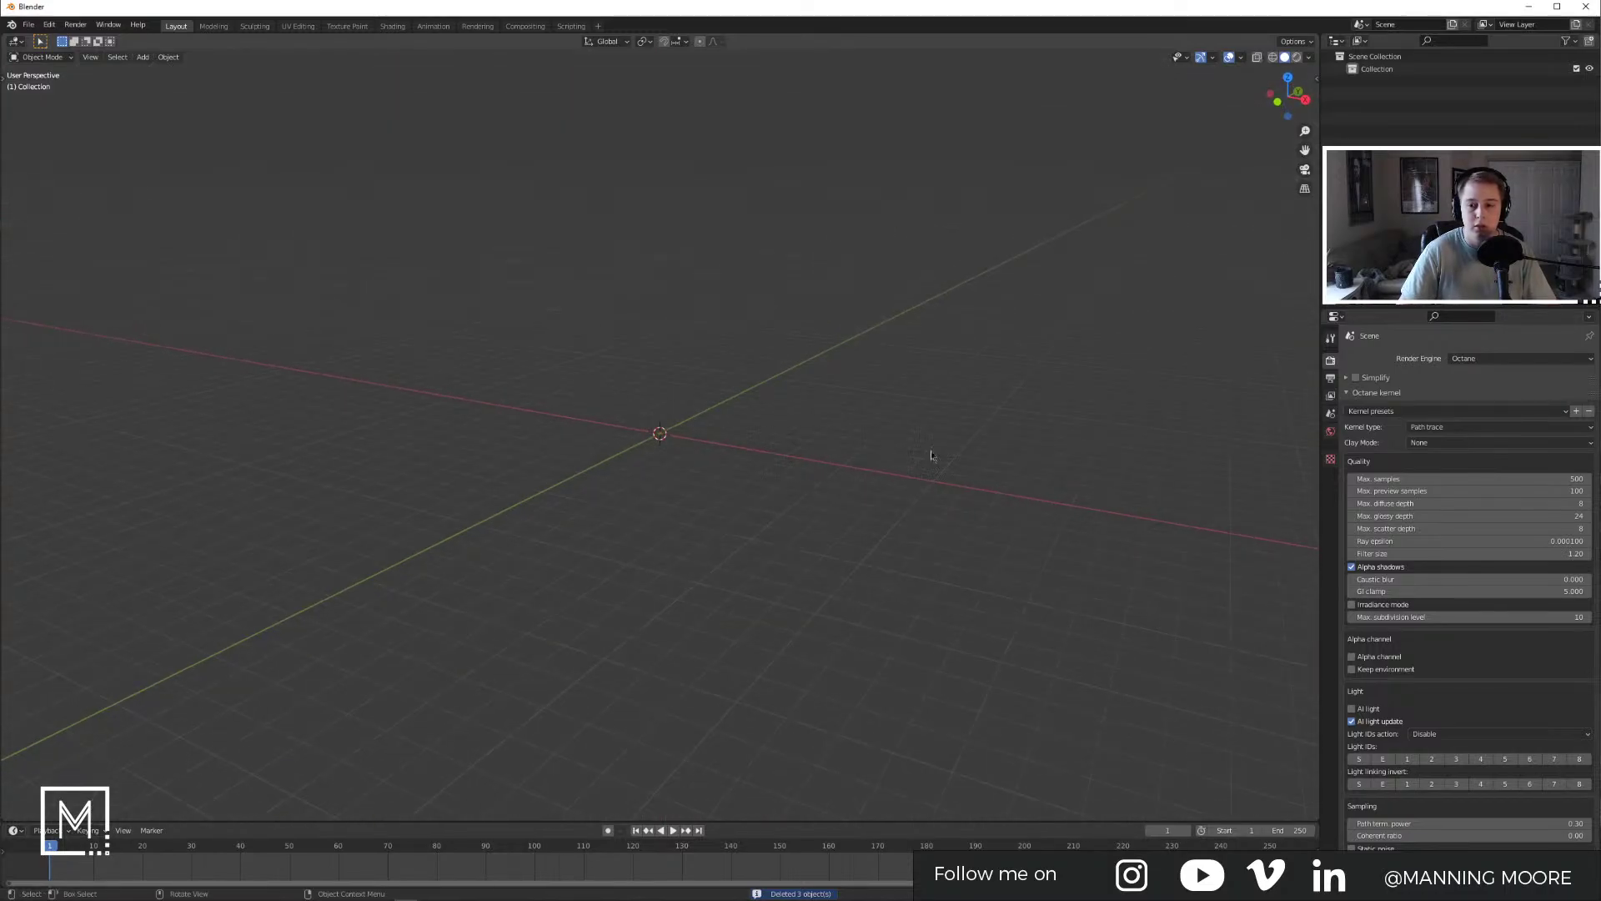
scroll(1468, 501, down, 3)
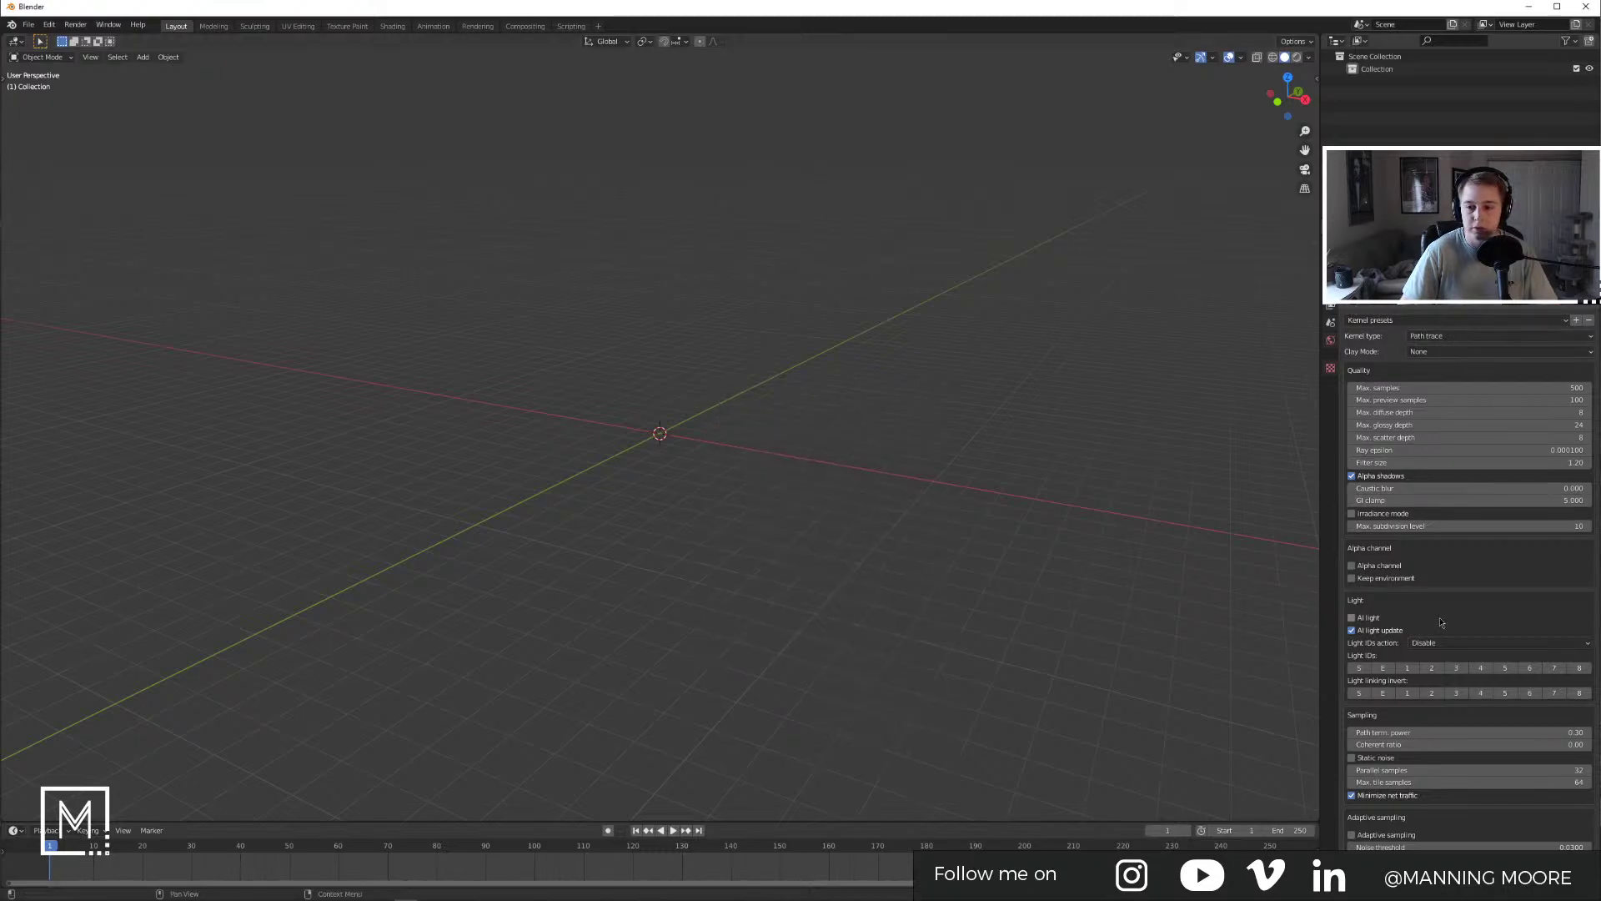
scroll(1449, 542, down, 20)
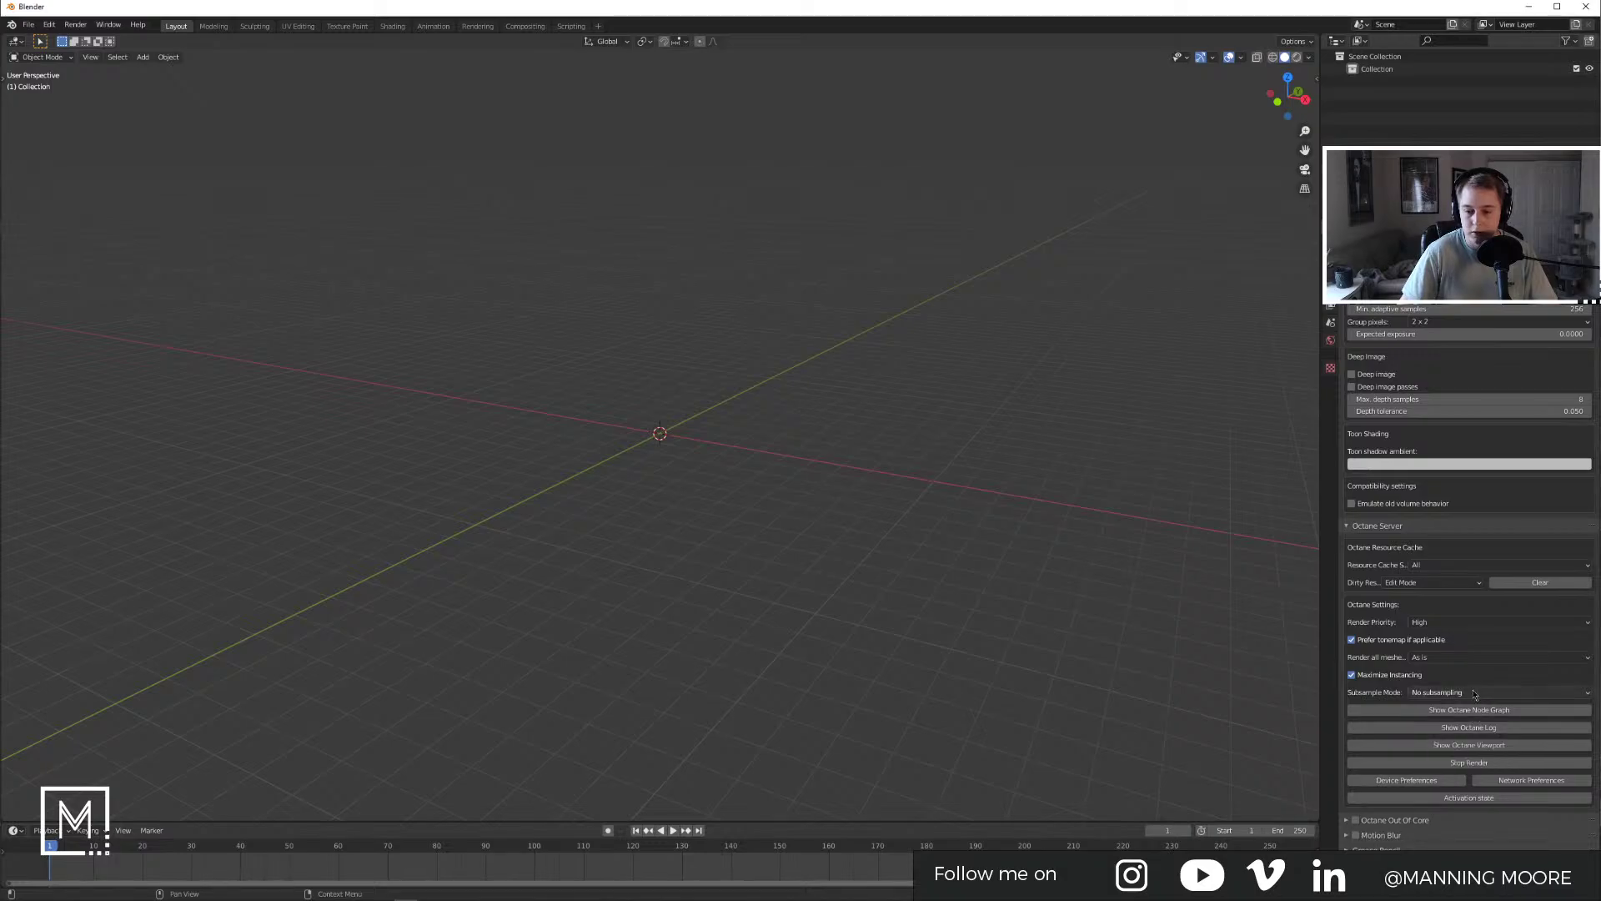
click(1469, 745)
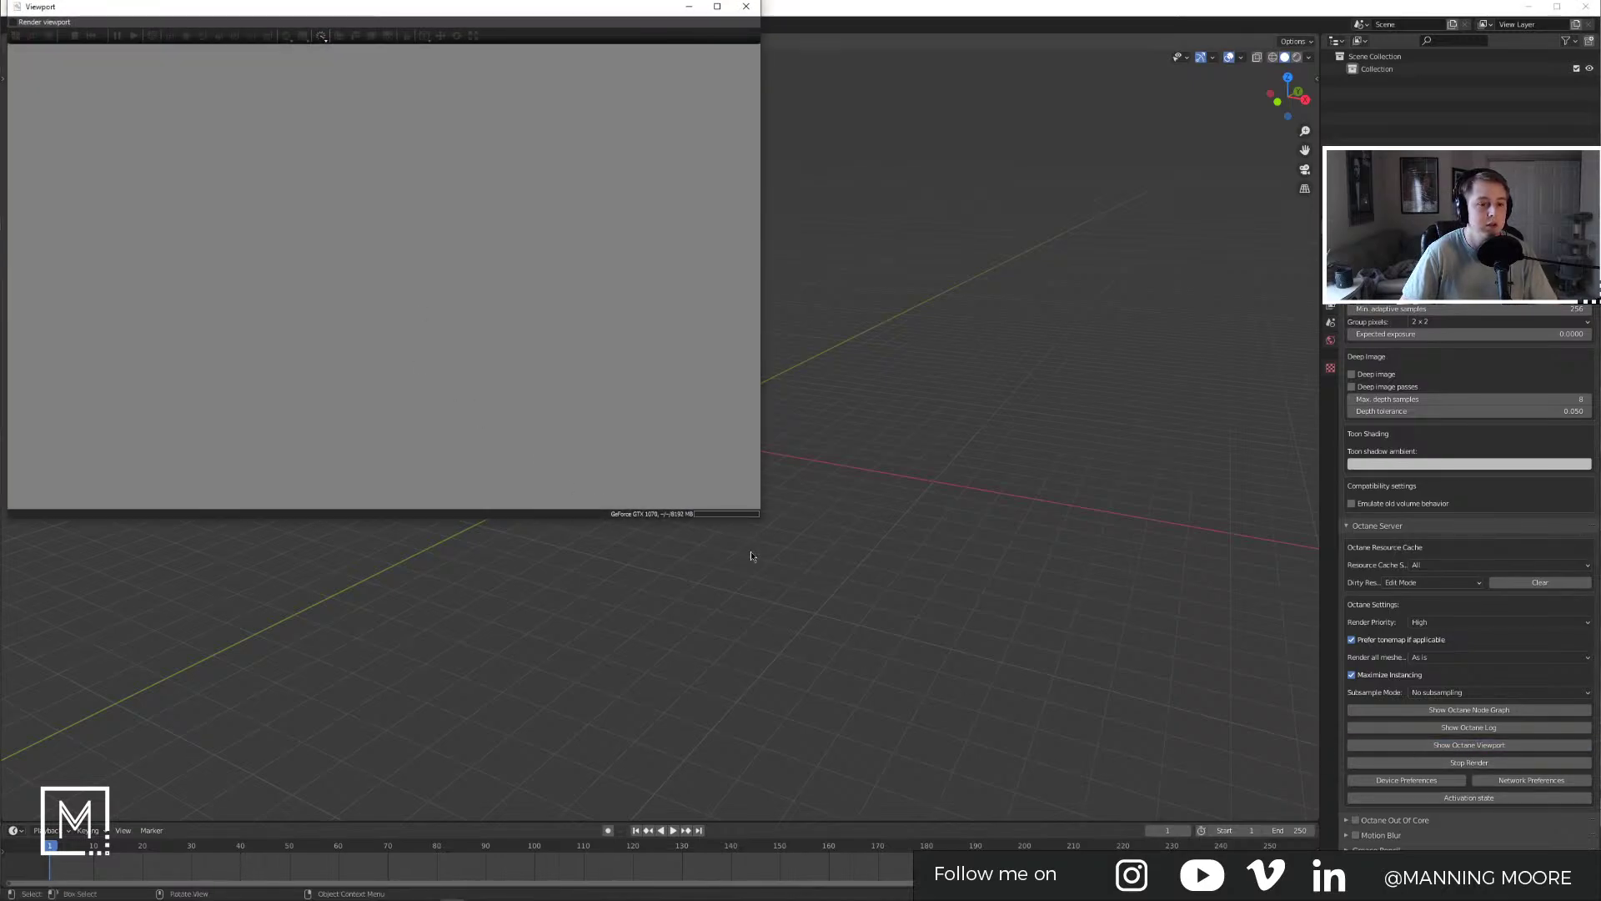
click(746, 5)
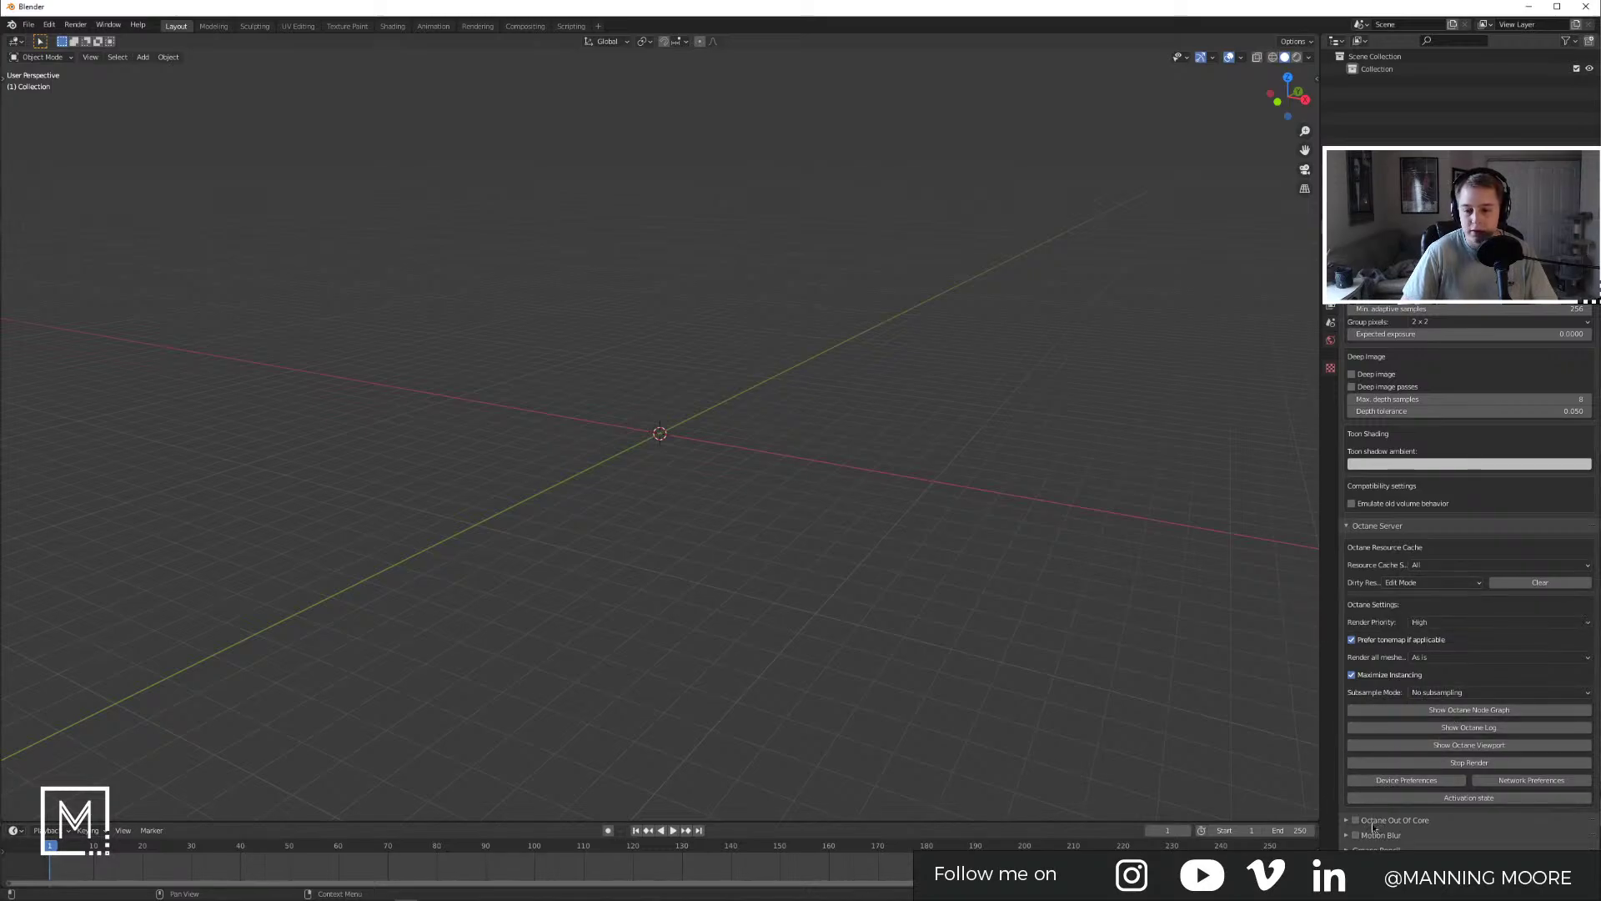
click(1351, 820)
click(1330, 306)
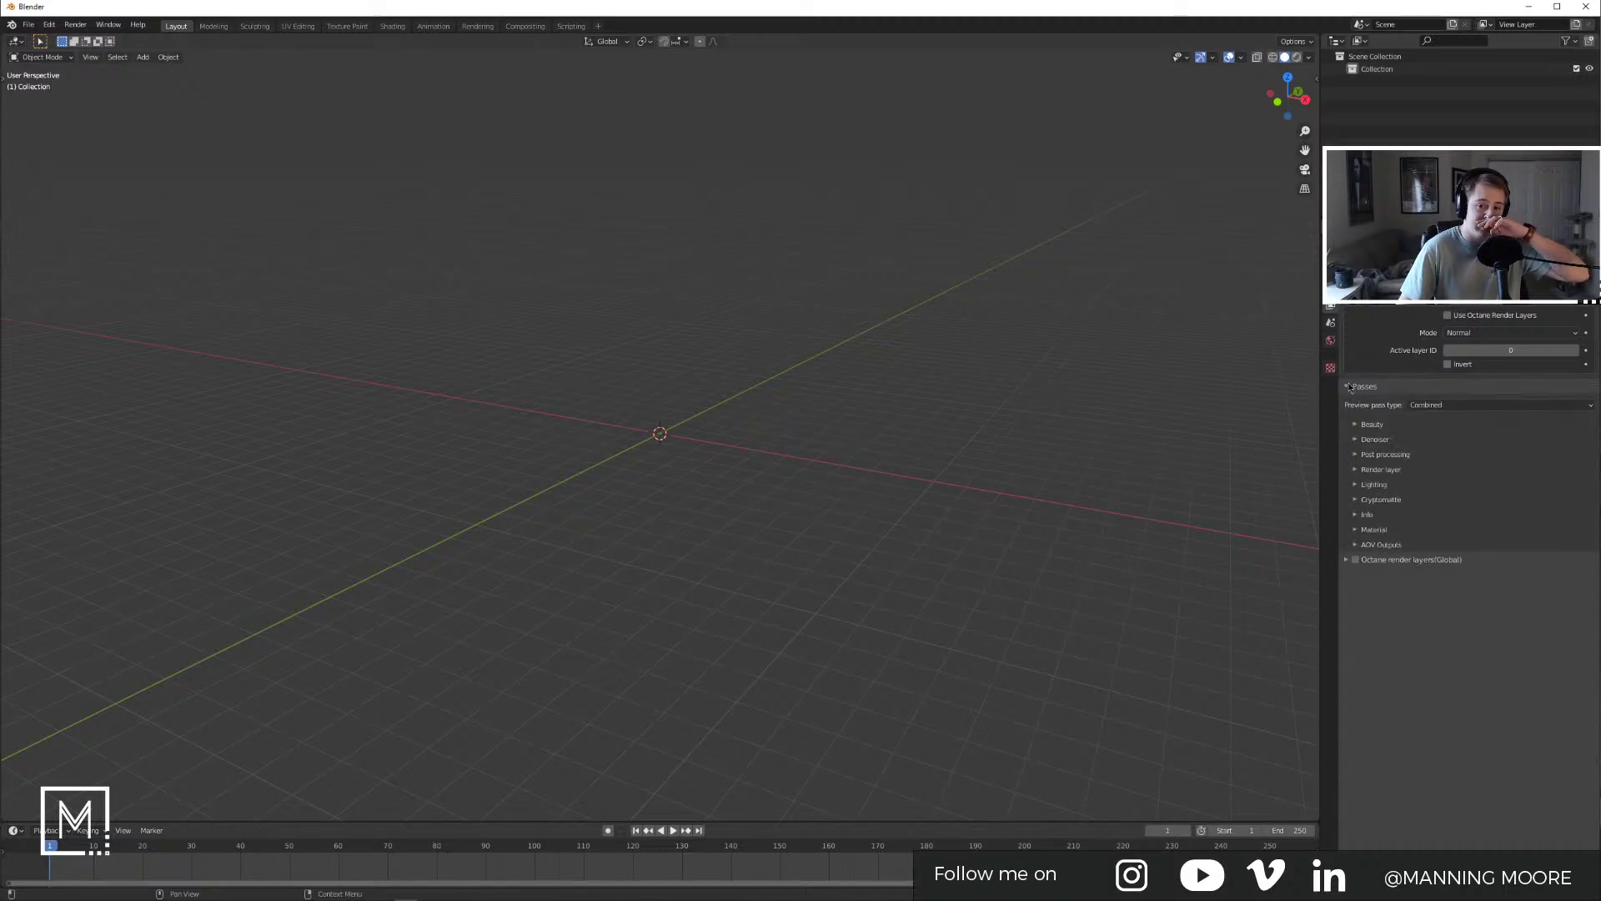
Step: Switch the Properties panel to the World settings showing Octane Daylight
click(1378, 534)
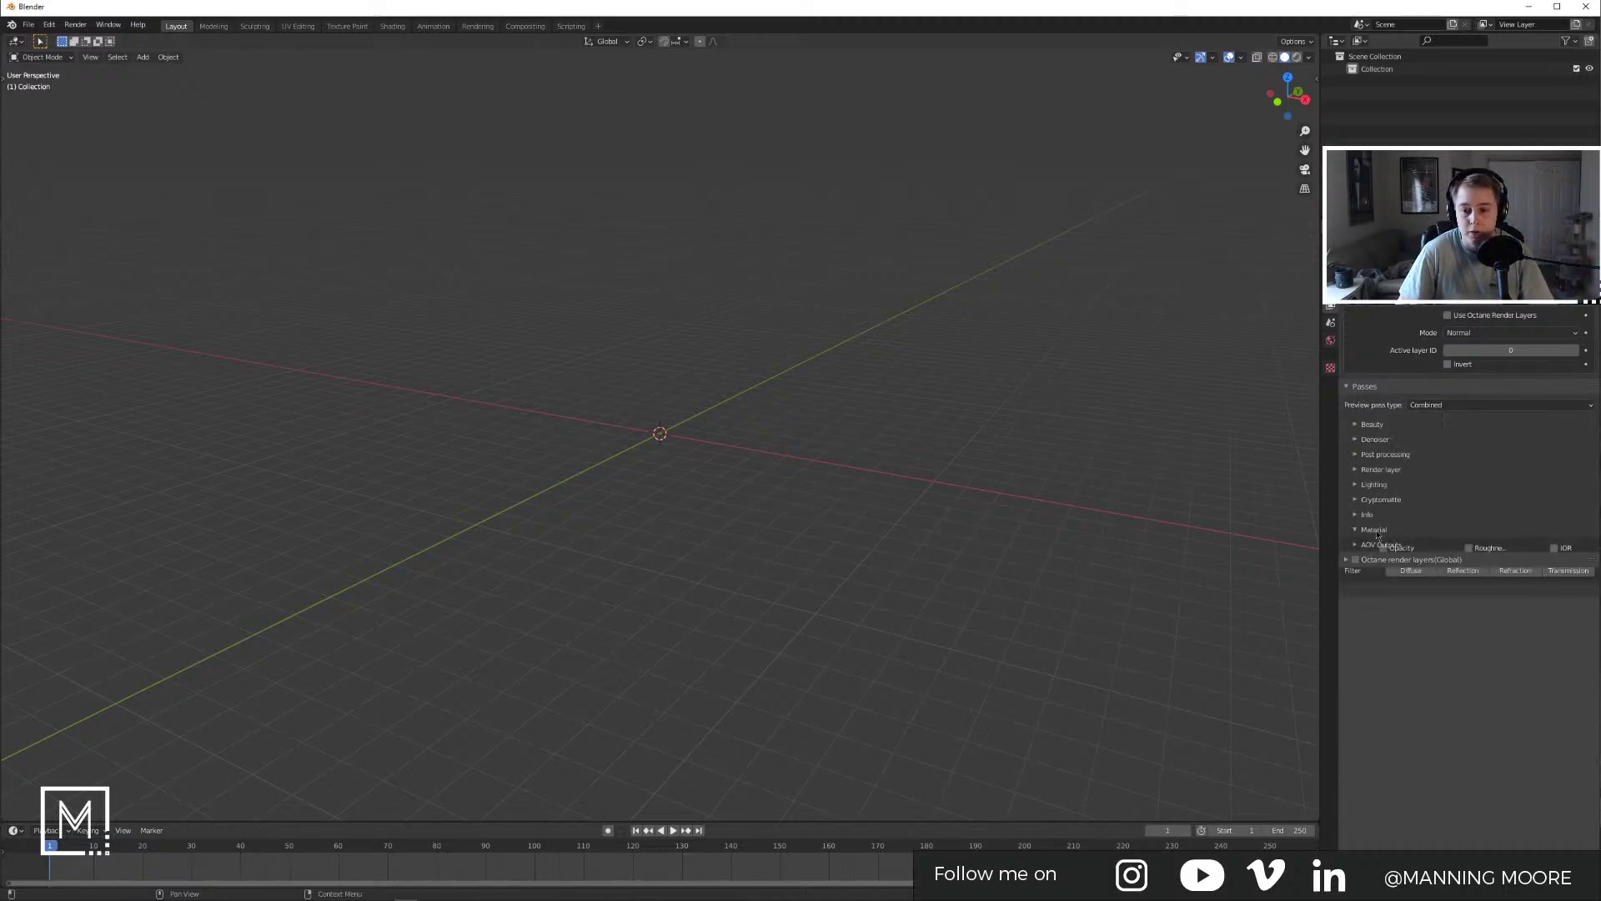
click(1331, 323)
click(1331, 341)
click(1380, 654)
click(1375, 654)
click(1362, 666)
click(1368, 671)
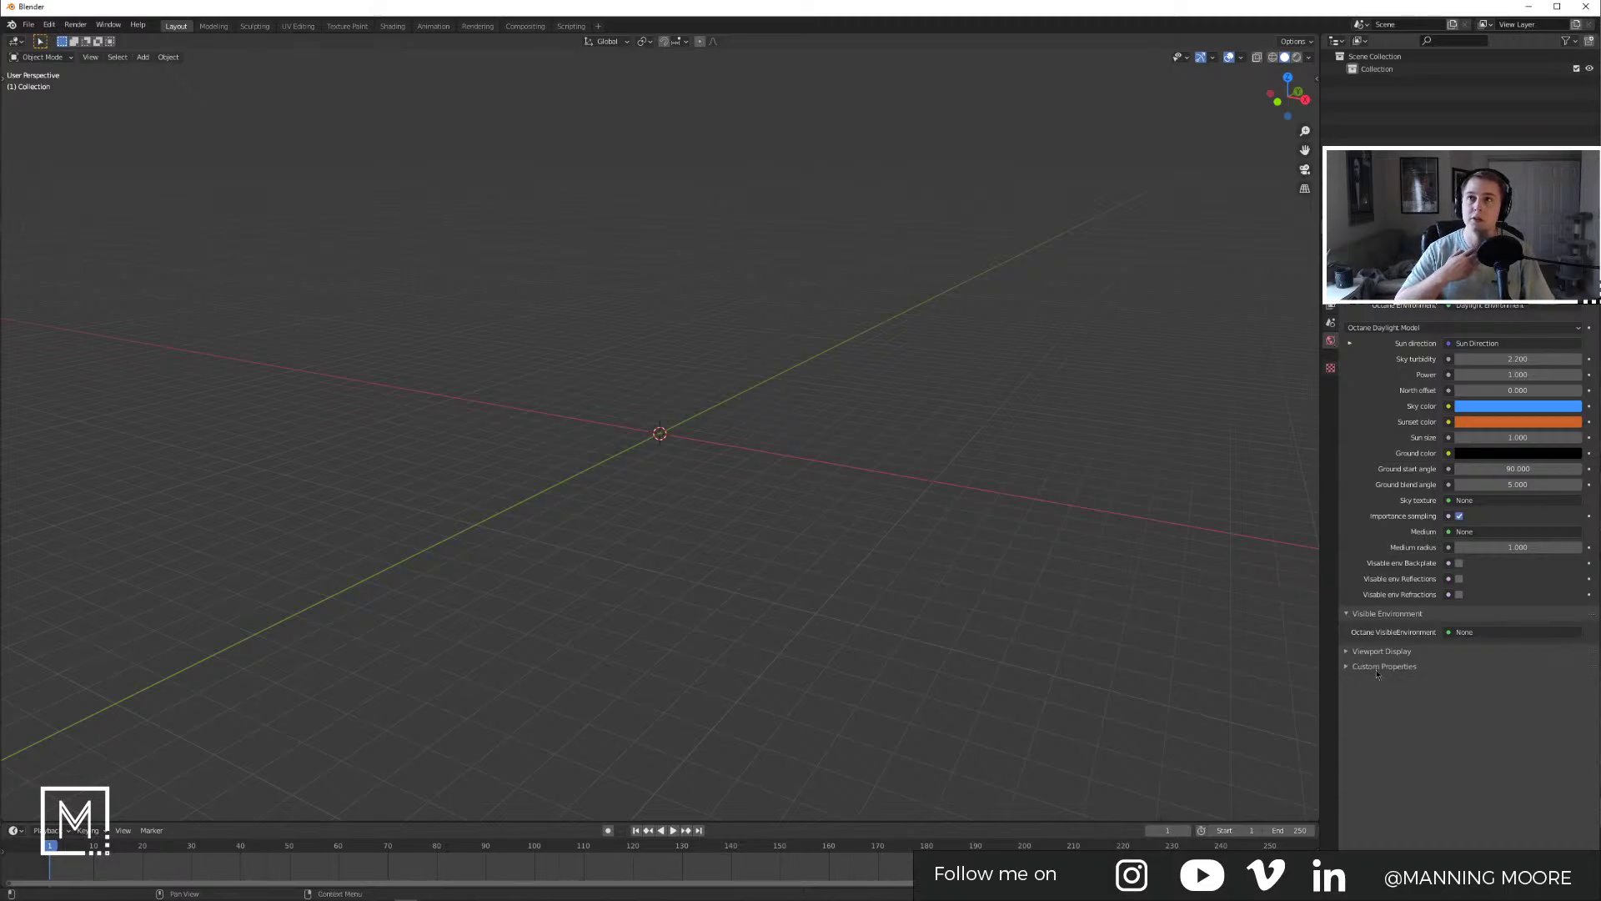
Step: Bring Brave back and go to hdrihaven.com/hdris/ in a new tab
key(alt+Tab)
click(663, 99)
text(hdrihaven.com/hdris/)
key(Return)
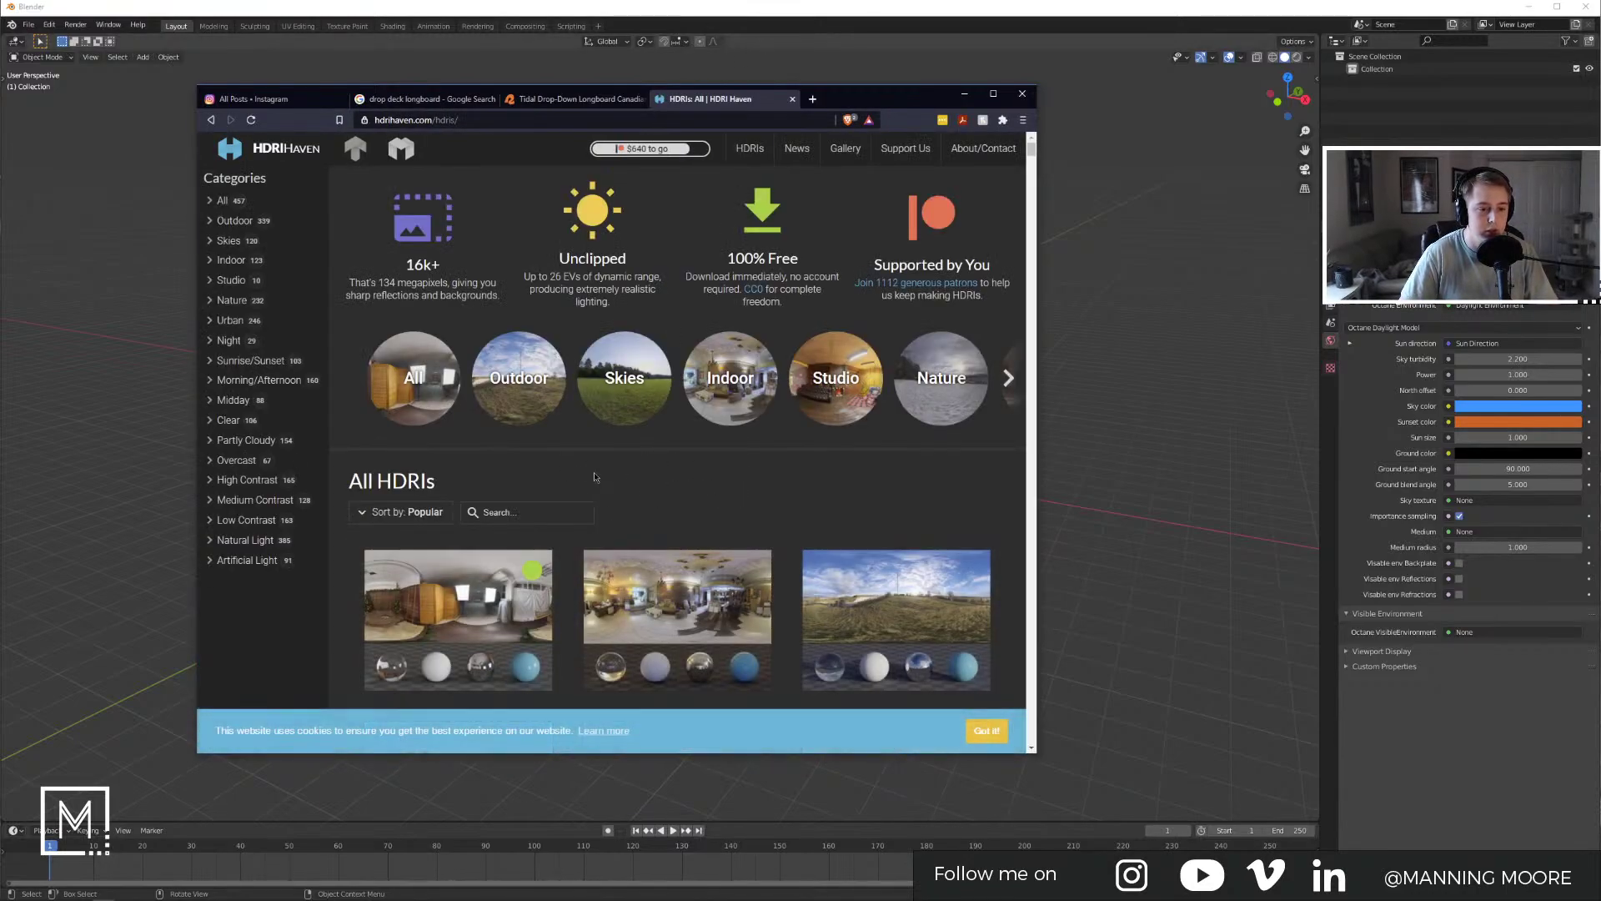
Step: Browse HDRI Haven's Studio category and the Photo Studio 01 page, then close the tab
click(836, 377)
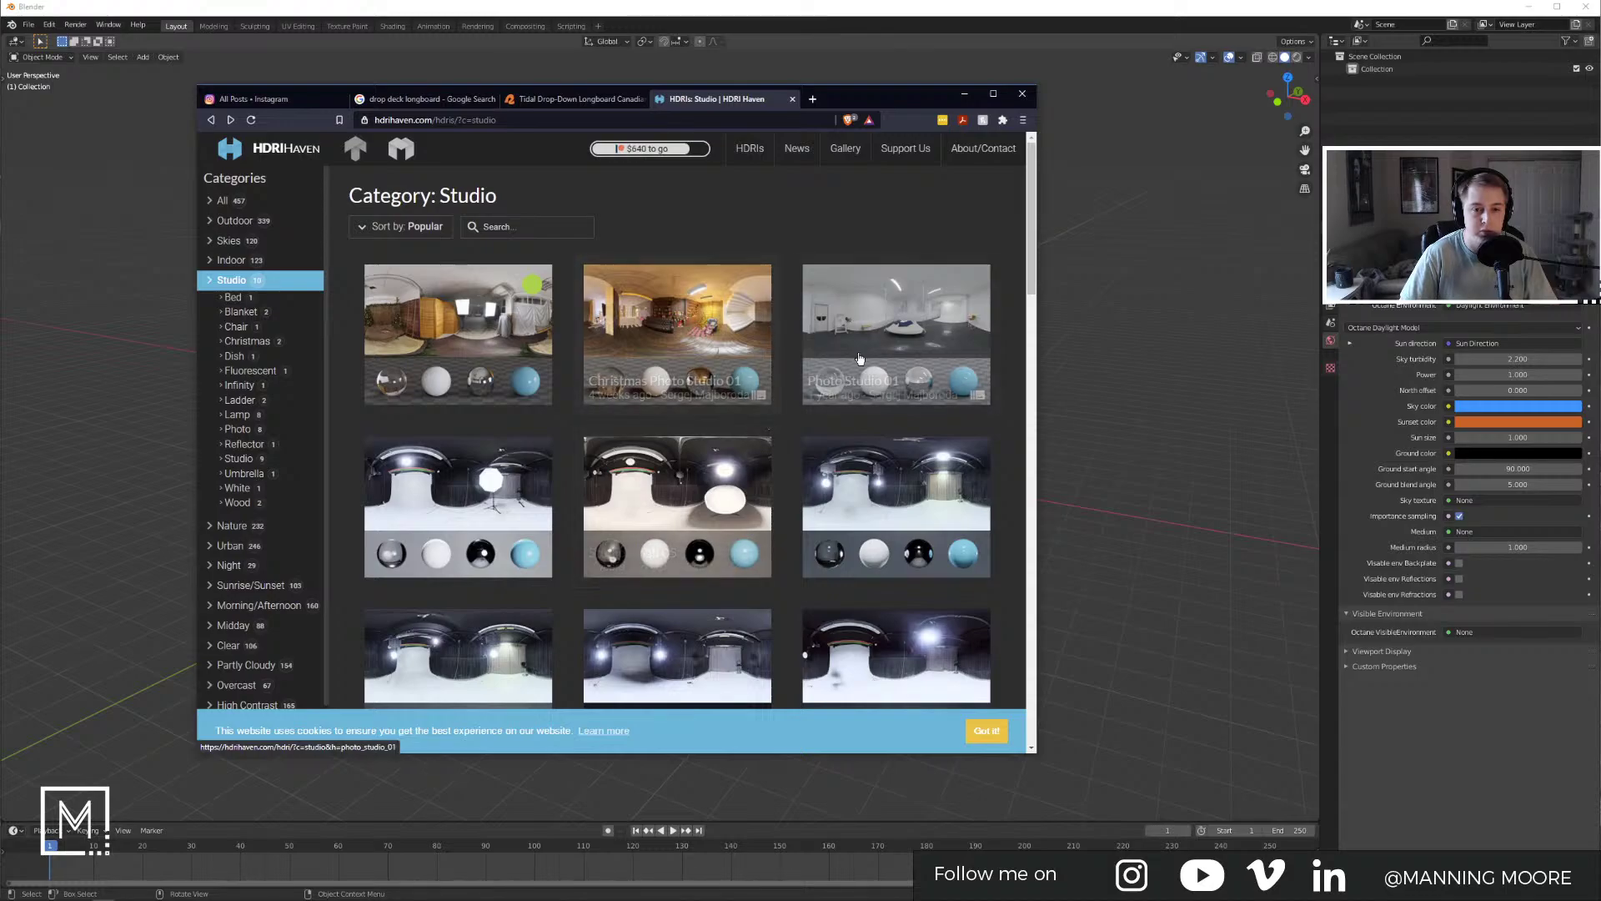
click(893, 346)
scroll(680, 509, down, 5)
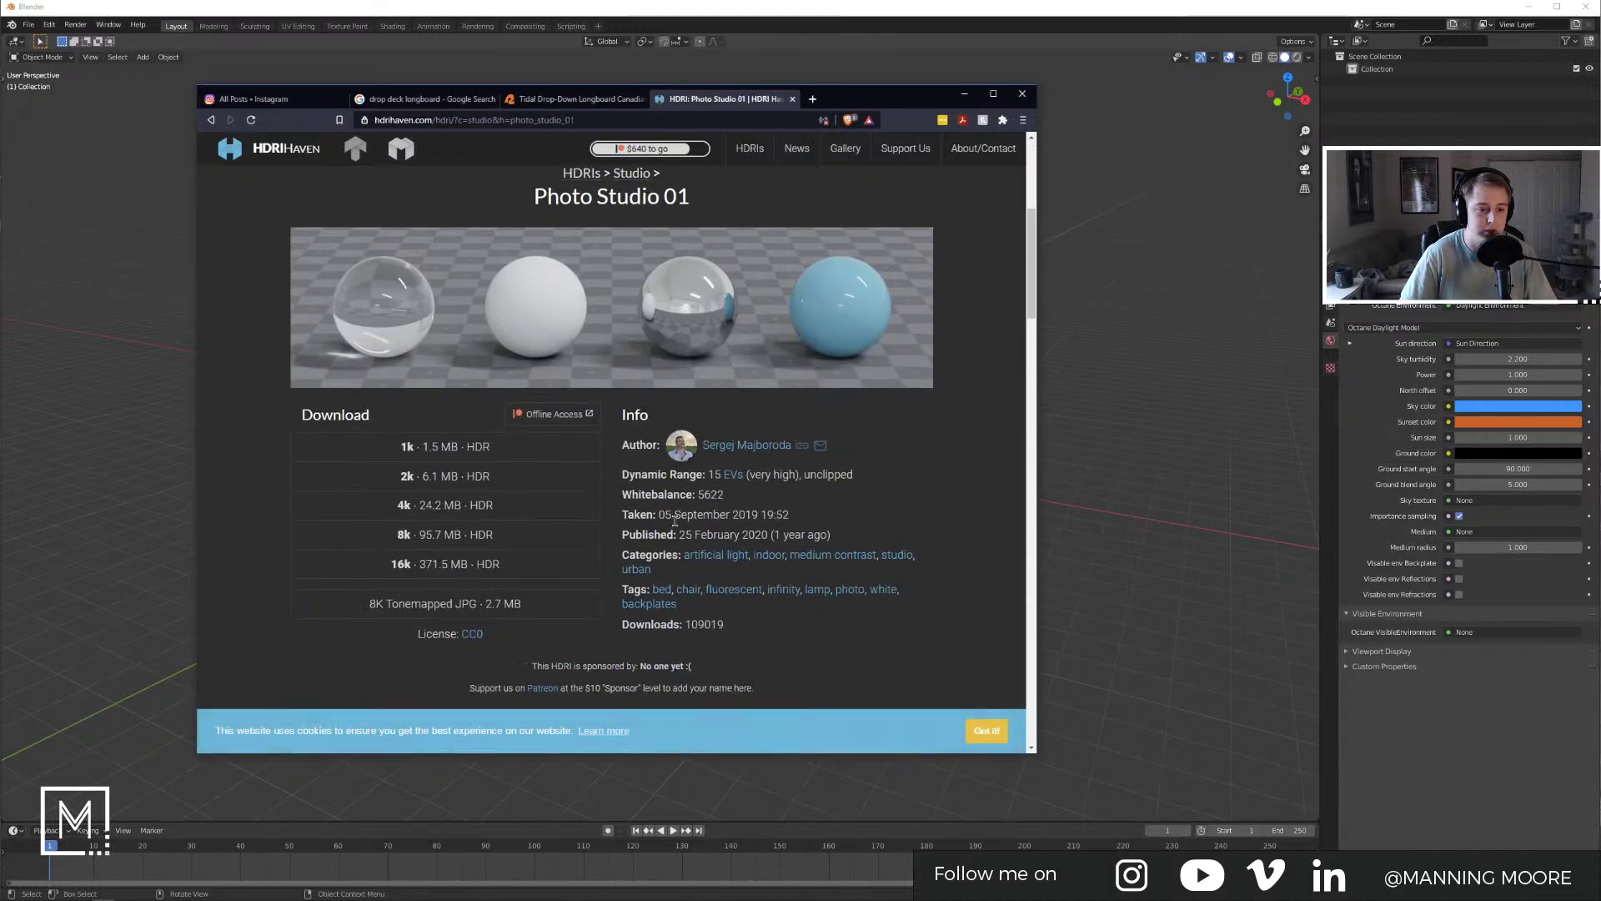
click(792, 99)
Step: Minimize Brave and split Blender's 3D viewport into two areas
click(966, 94)
drag(1317, 39, 958, 48)
click(973, 42)
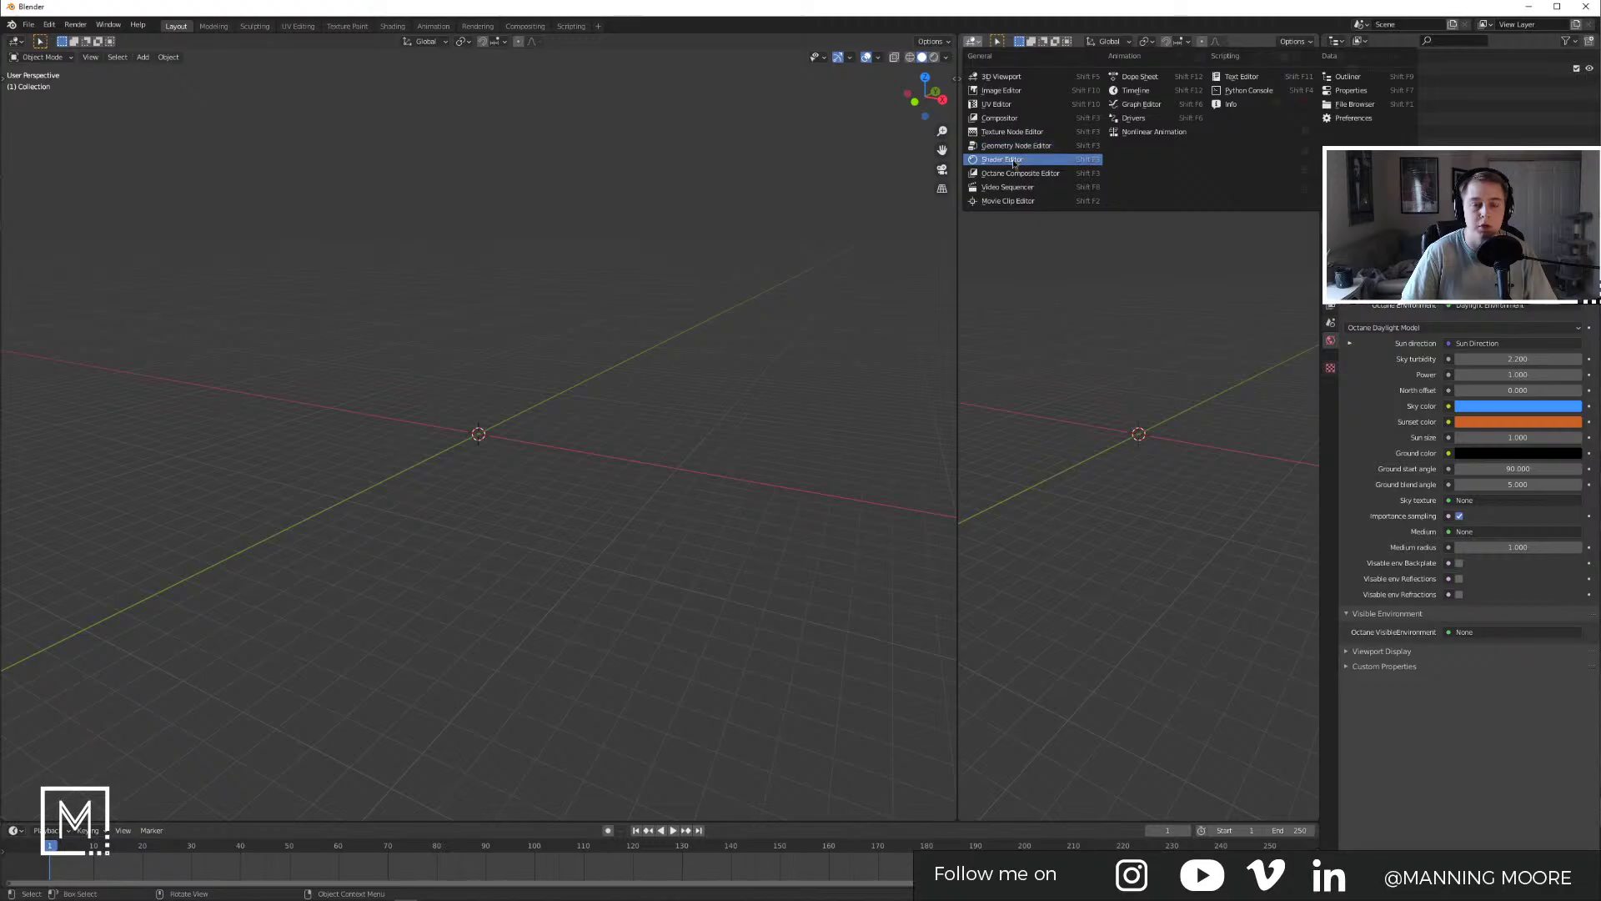
Step: Make the new area a half-width Shader Editor showing the World node tree
click(1002, 160)
drag(958, 120, 750, 120)
key(n)
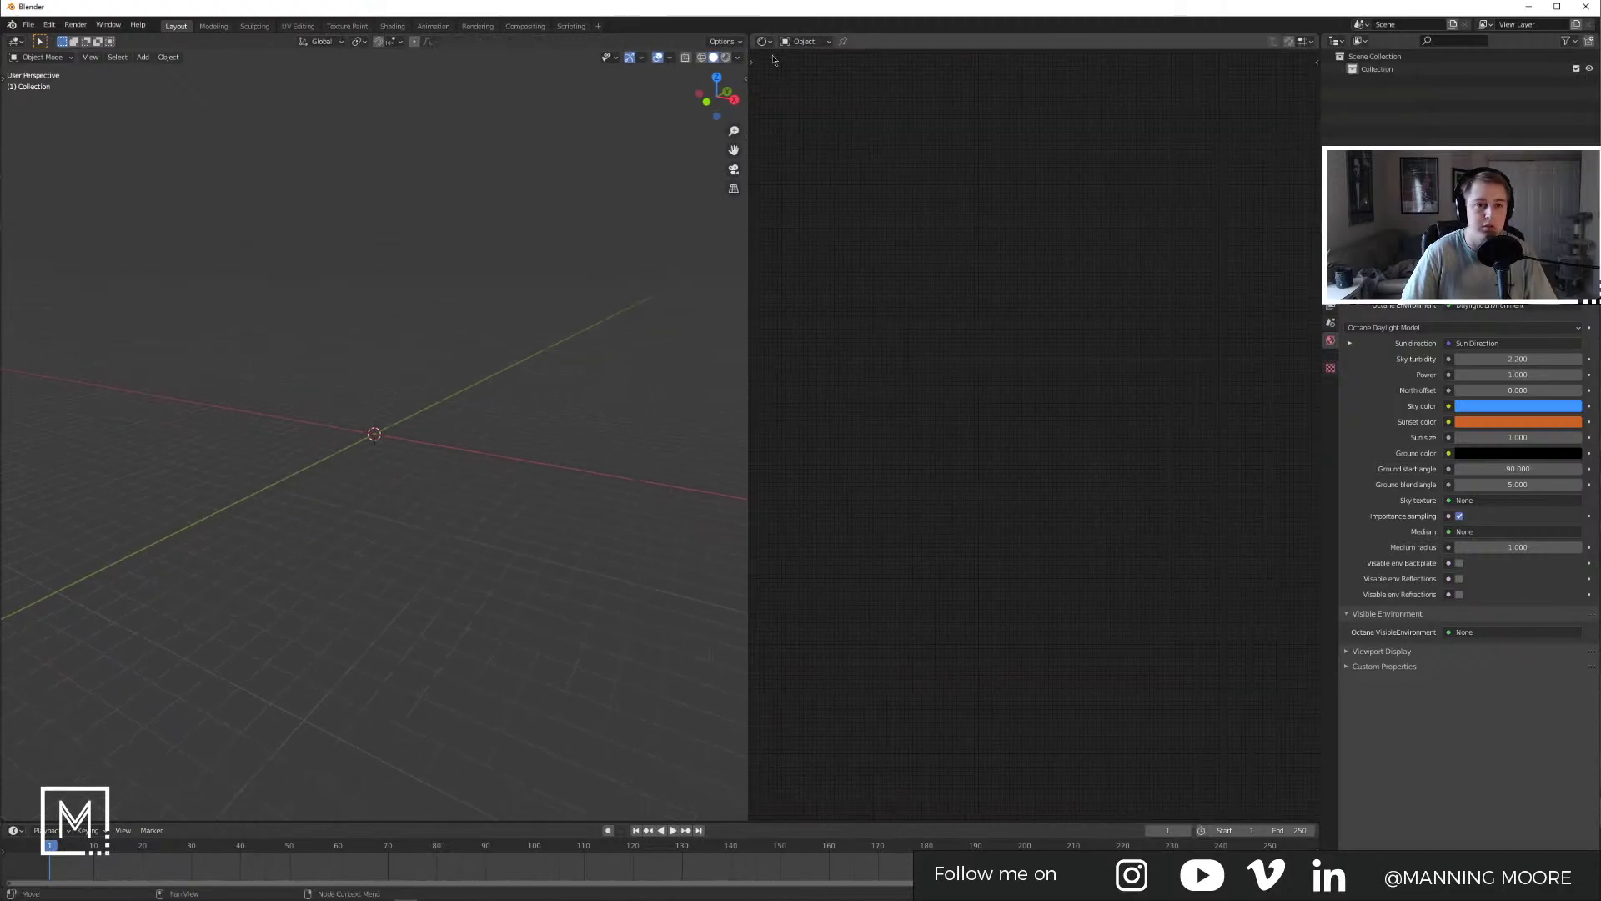
click(764, 42)
click(806, 42)
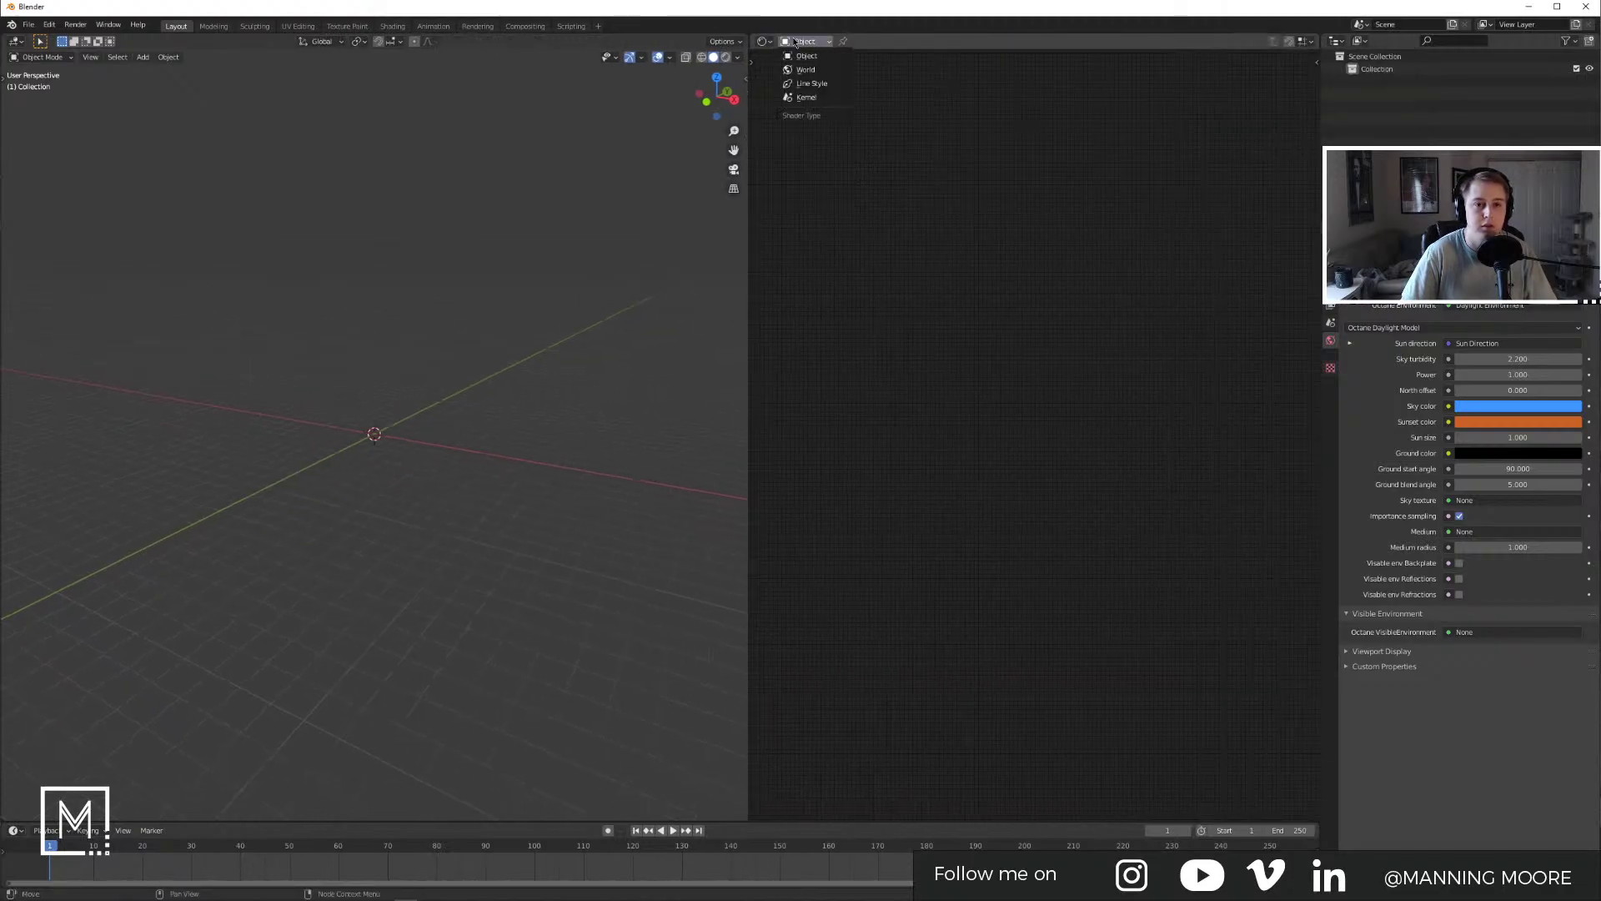
click(801, 65)
Step: Delete the Daylight nodes and set the World Output target to Octane
scroll(957, 464, up, 2)
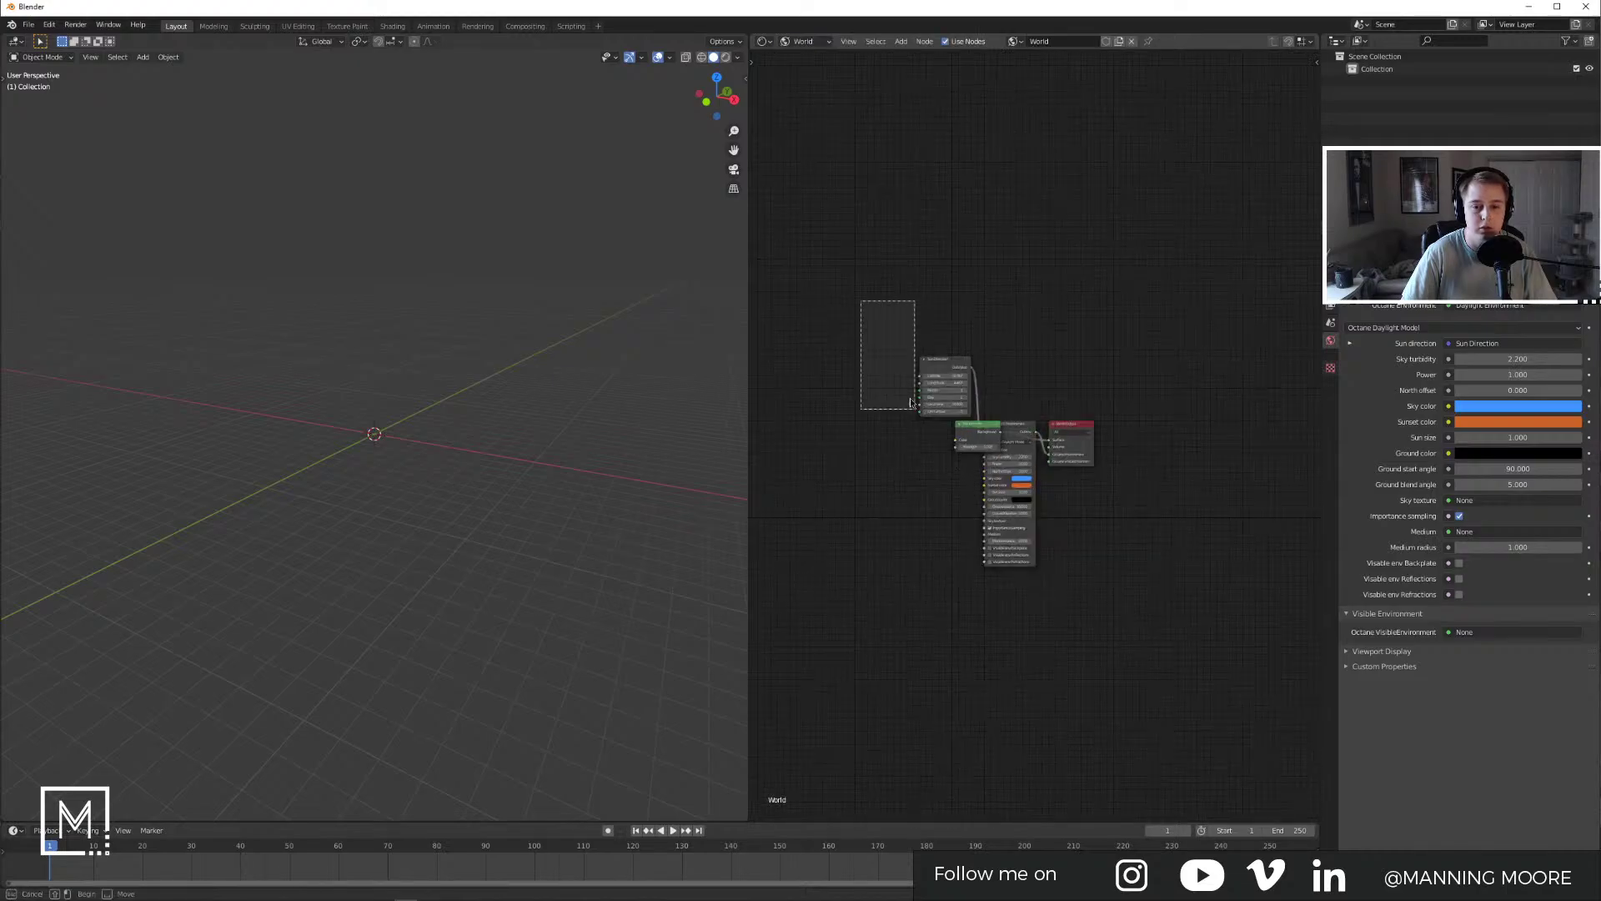
key(x)
click(1071, 432)
click(1073, 464)
Step: Add a Texture Environment node and connect it to the World Output
key(shift+a)
click(950, 460)
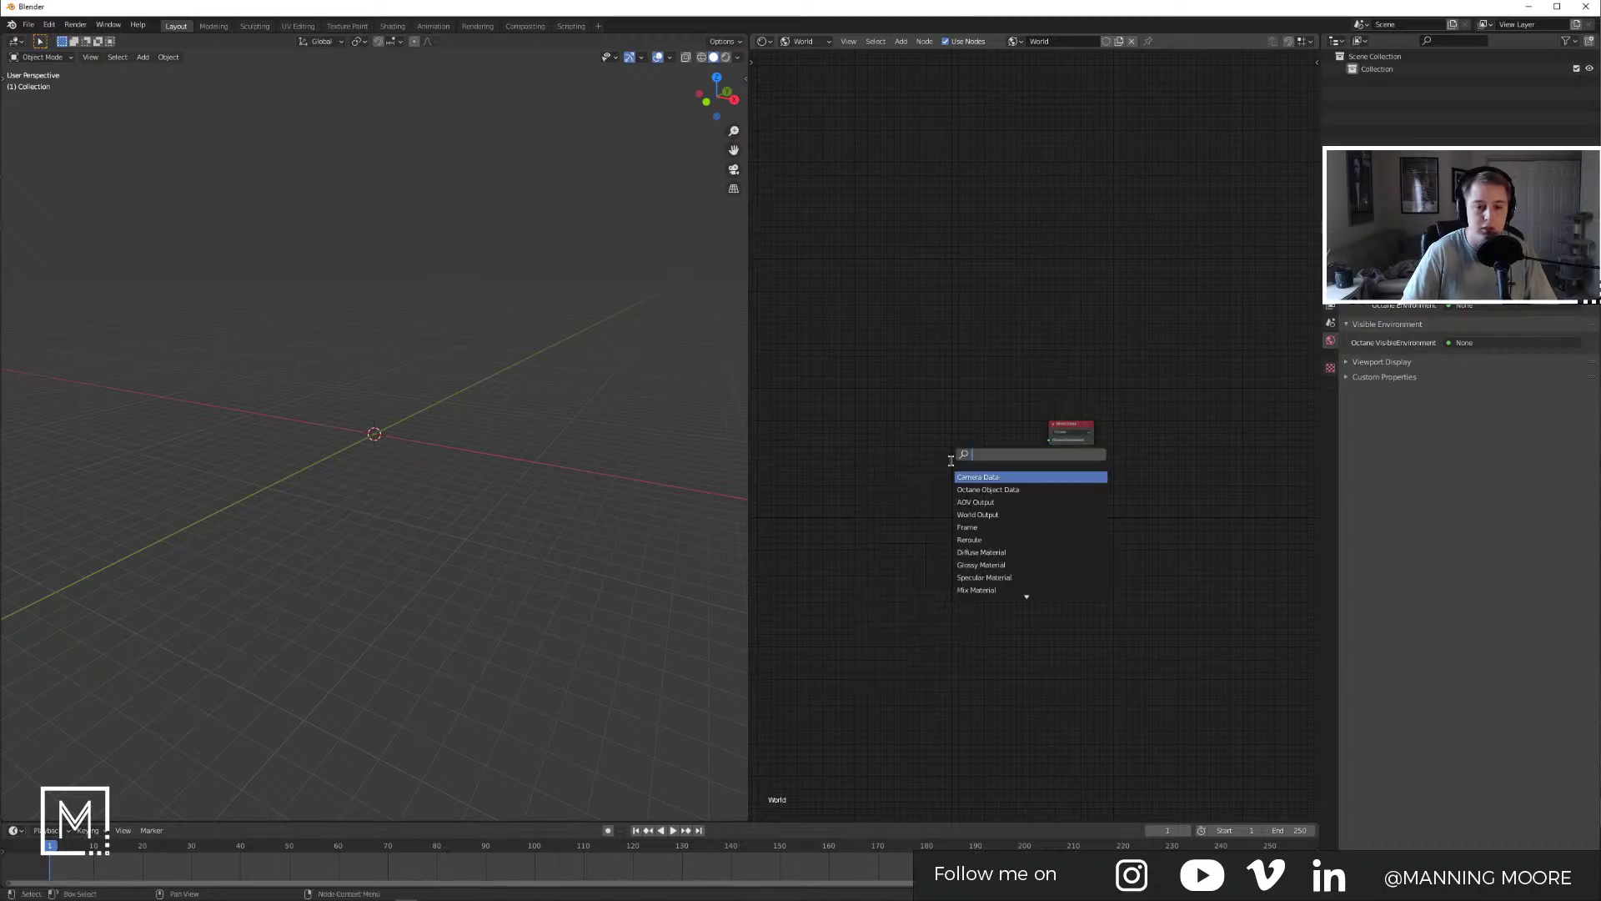
text(text)
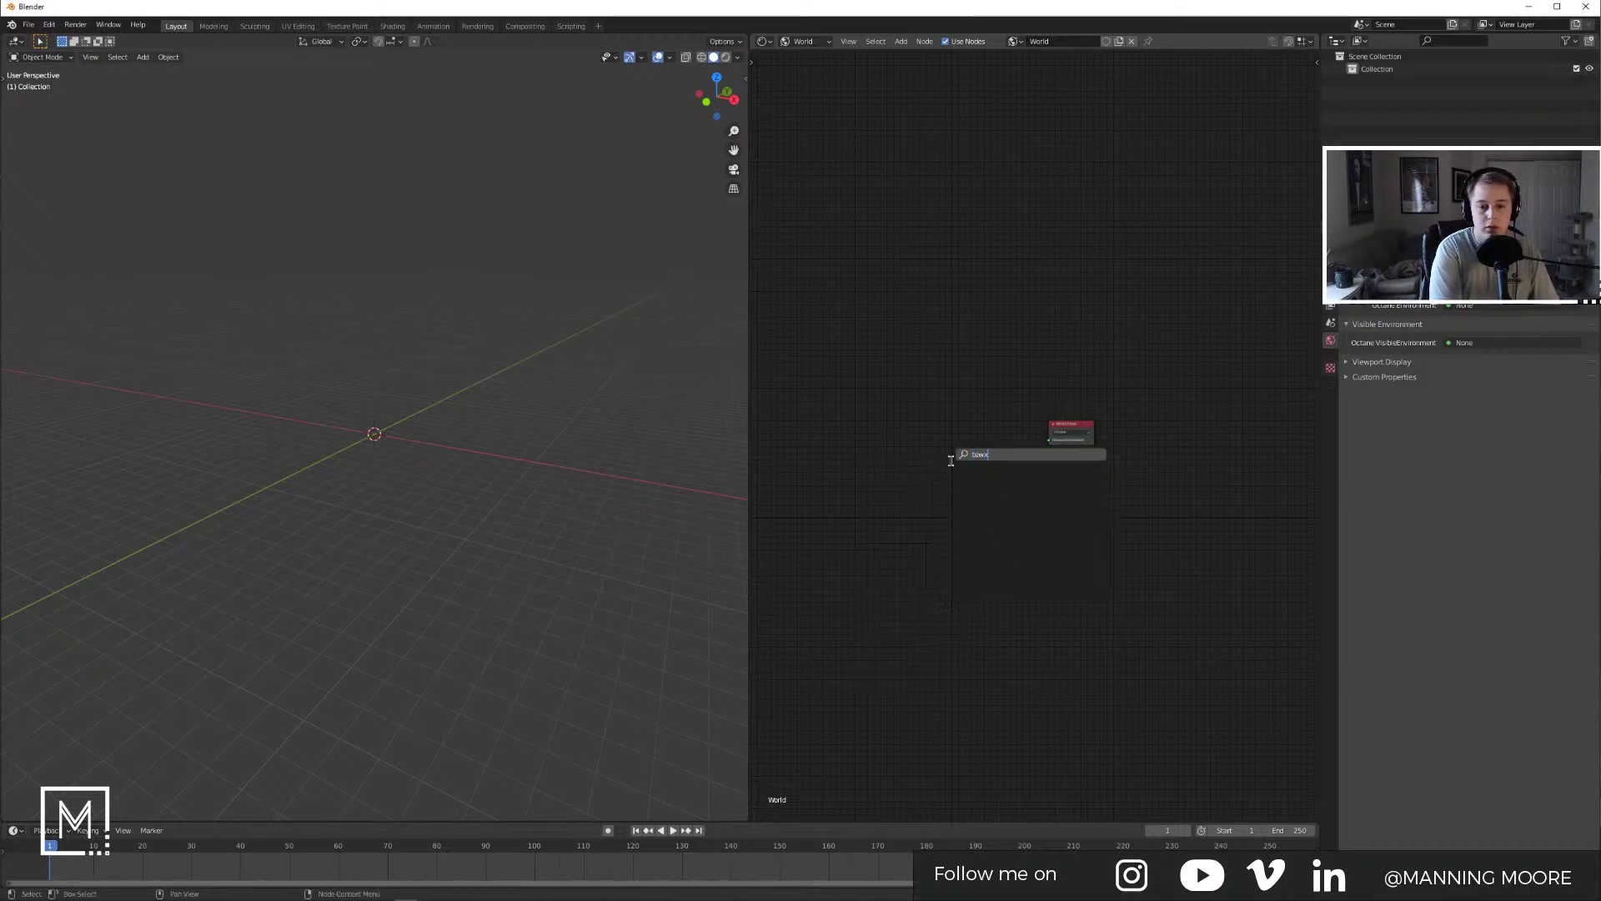
key(Down)
key(Down)
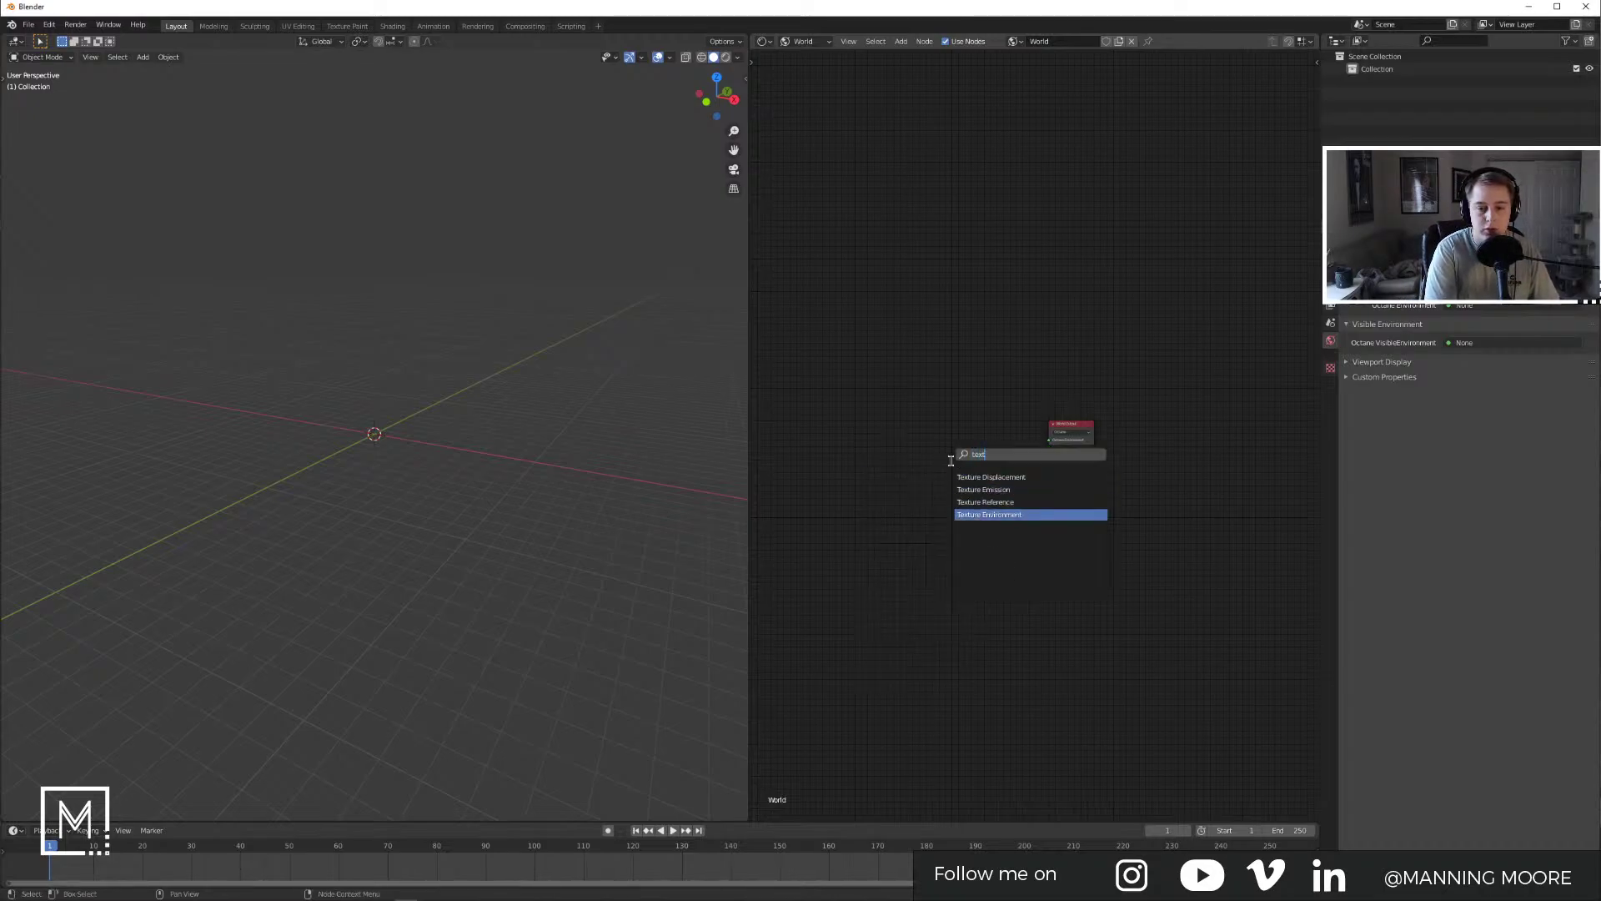
key(Down)
key(Return)
click(979, 424)
drag(1202, 423, 1246, 448)
Step: Add an Image Tex node linked into the Texture Environment's Texture input
key(shift+a)
drag(965, 469, 1079, 441)
click(888, 492)
Step: Set the Image Tex to 32-Bit Float and load J:\Library\Textures\HDRIs\artist_workshop_8k.hdr
click(867, 529)
click(894, 512)
click(894, 511)
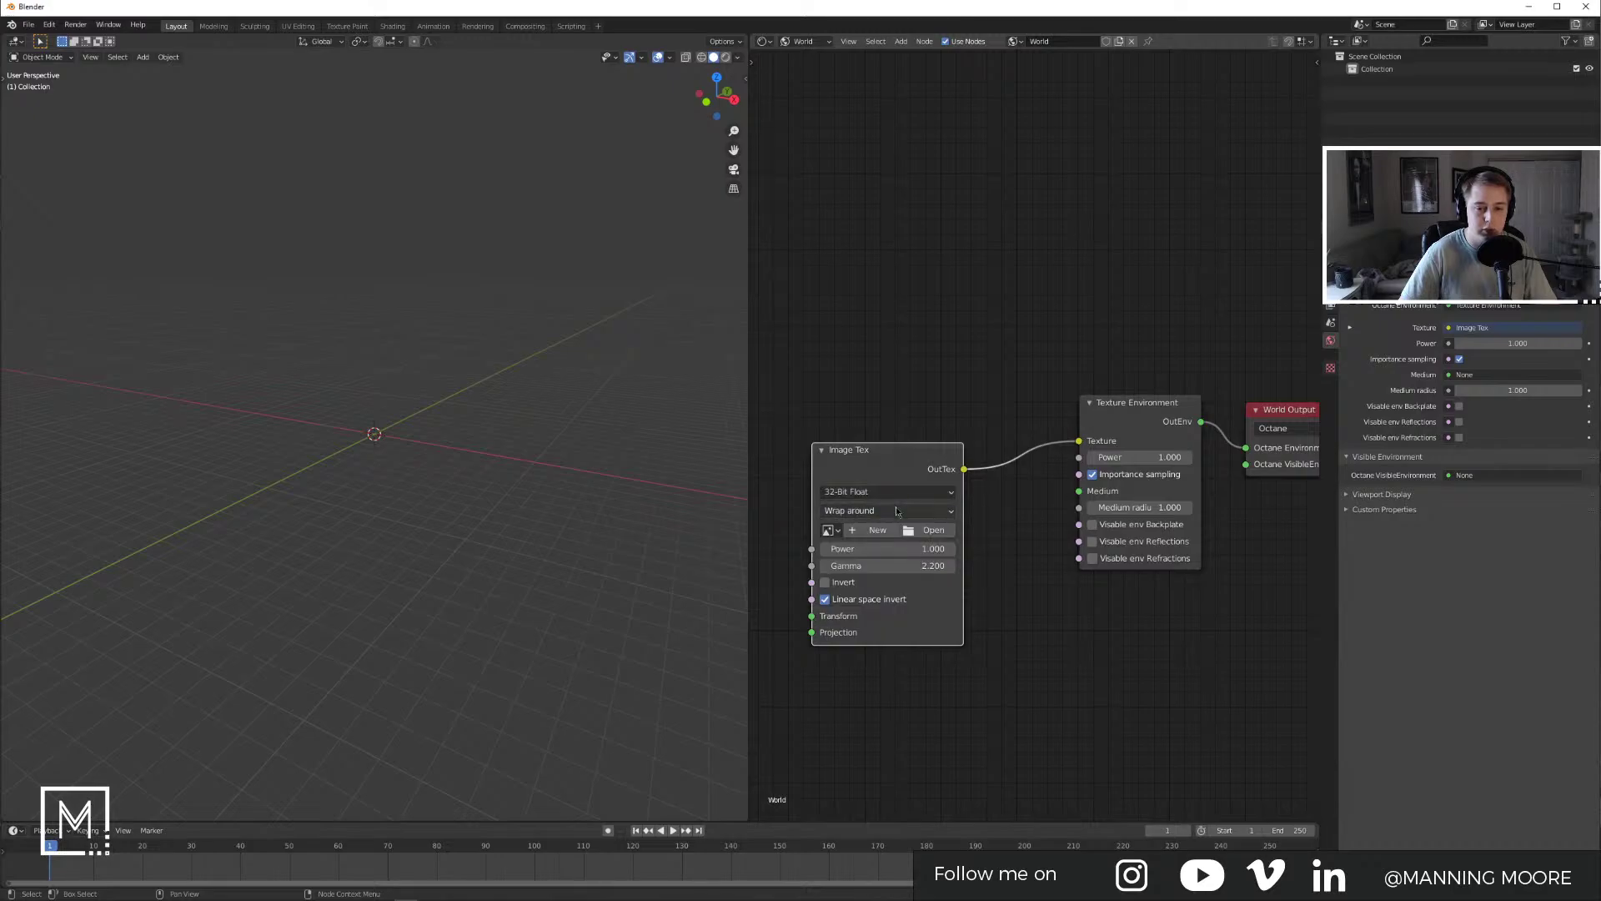
click(937, 533)
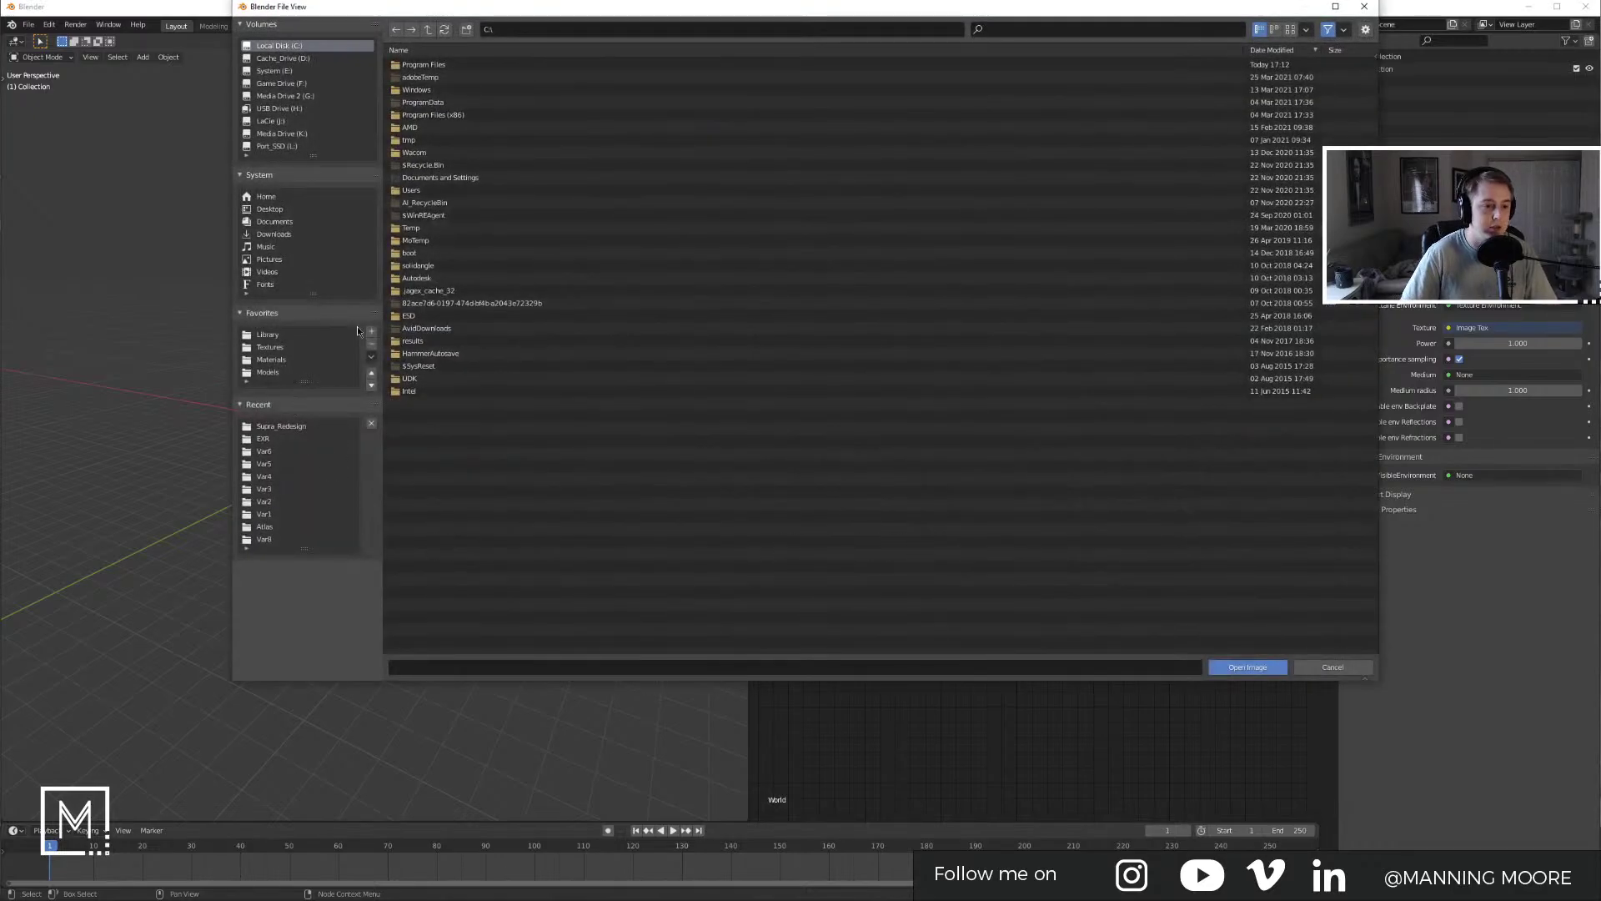
click(282, 349)
double_click(450, 65)
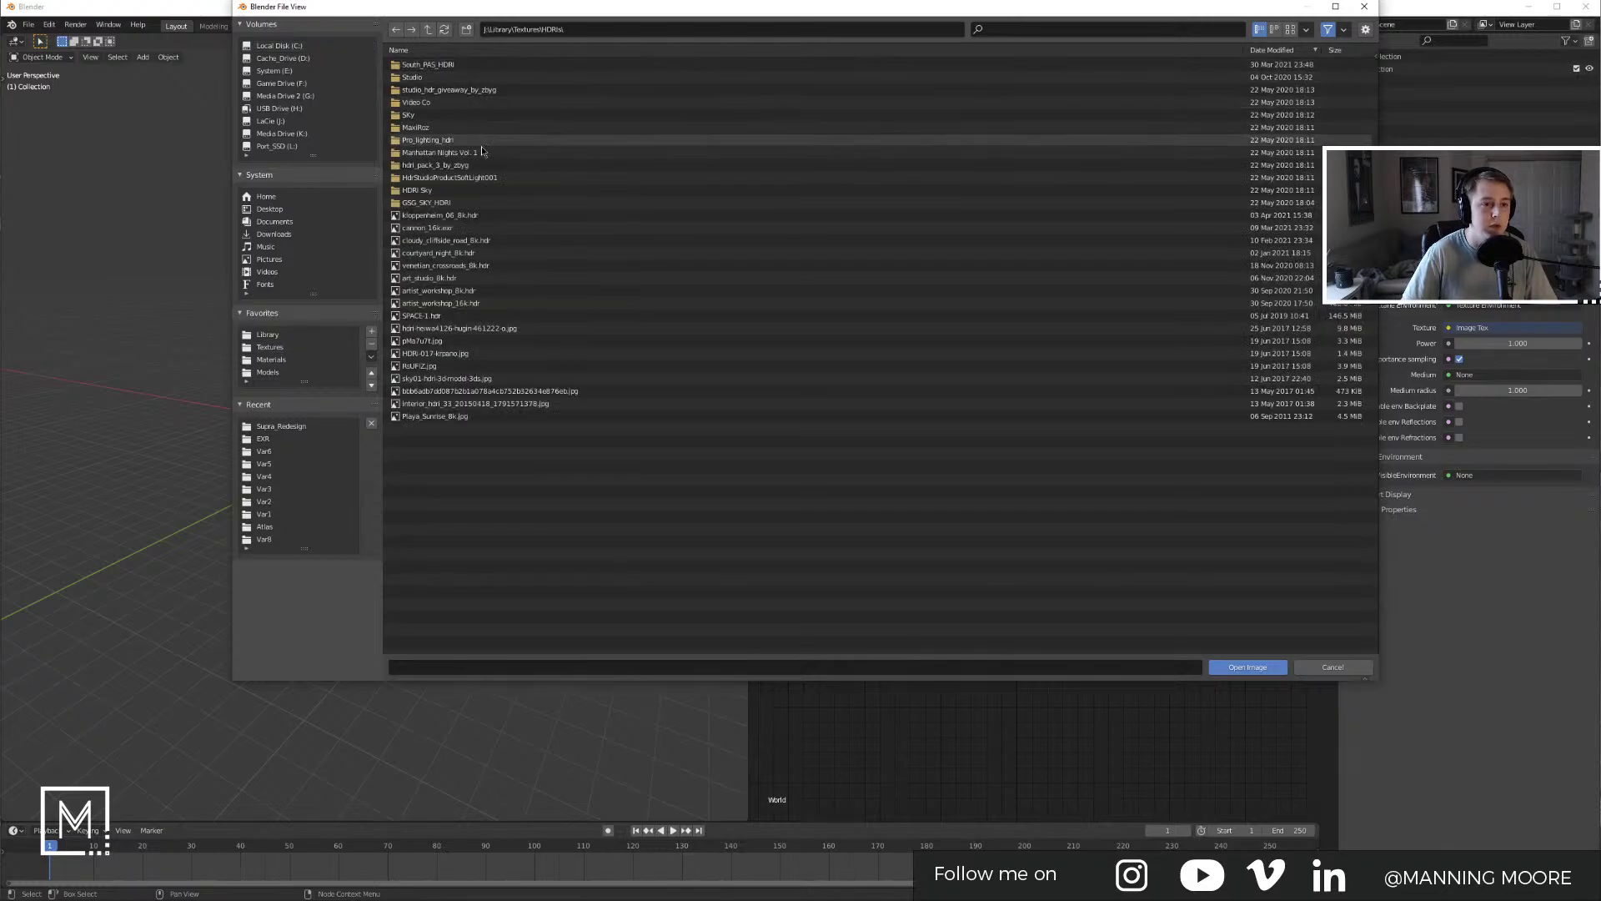
double_click(467, 291)
Step: Move the image node up and set its Gamma to 1
middle_drag(1001, 350, 1049, 332)
drag(921, 432, 926, 374)
double_click(941, 512)
text(1)
key(Return)
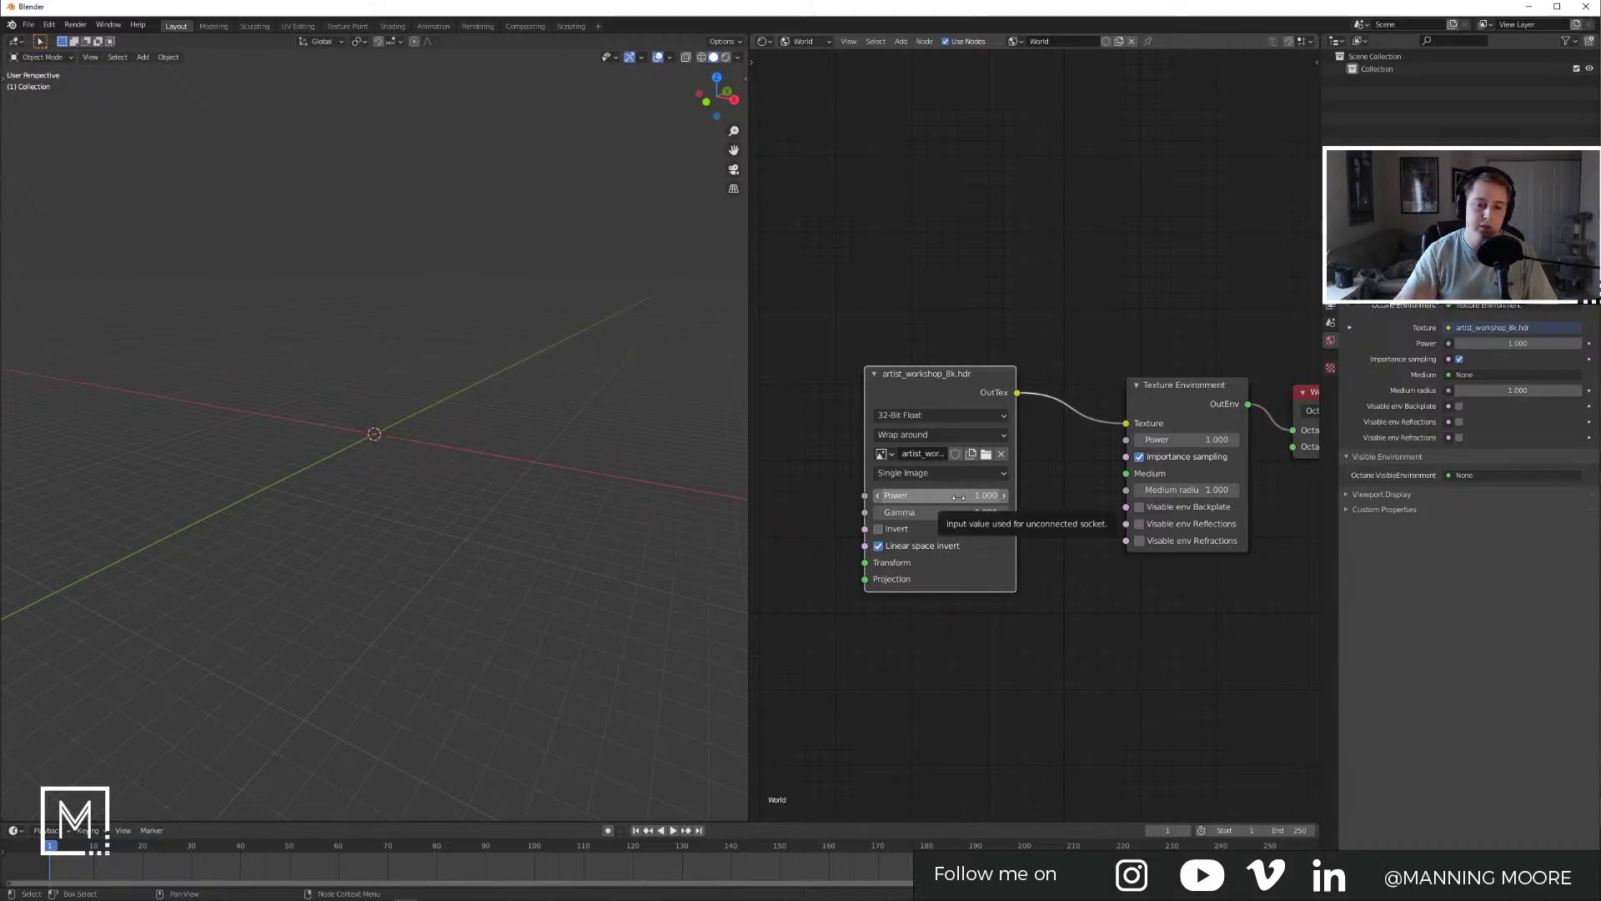
Step: Add a plane at the origin and scale it up as a ground plane
click(853, 246)
middle_drag(472, 374, 510, 385)
key(shift+a)
mouse_move(392, 407)
click(501, 405)
key(s)
click(608, 447)
Step: Add a camera at the plane's front-left and switch the viewport to live rendered shading
key(shift+a)
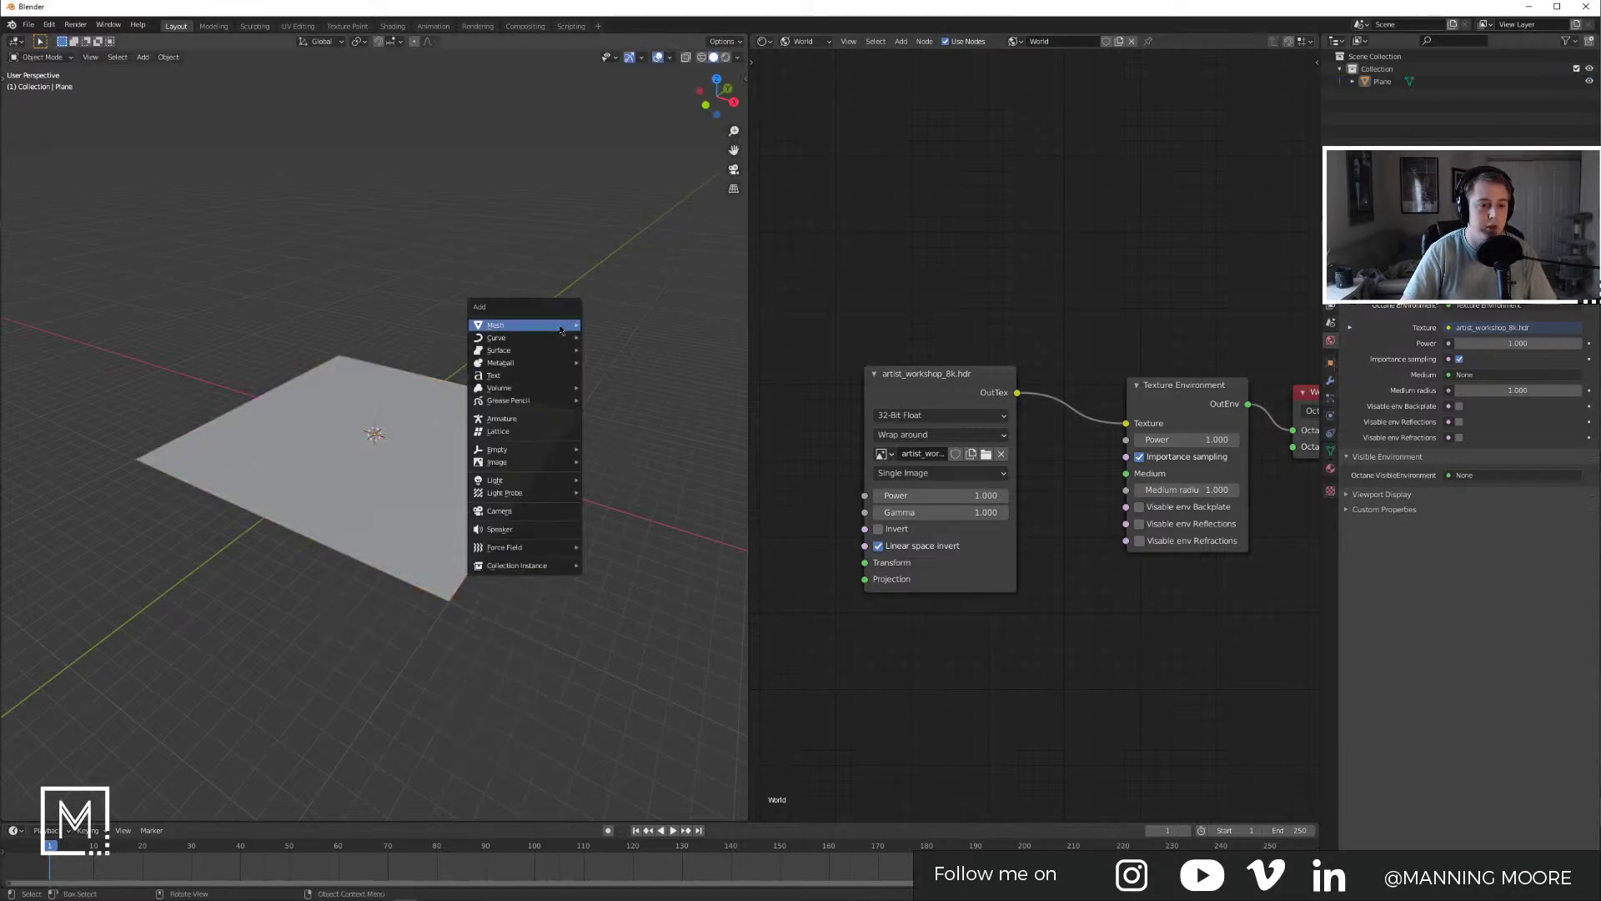
click(523, 515)
key(g)
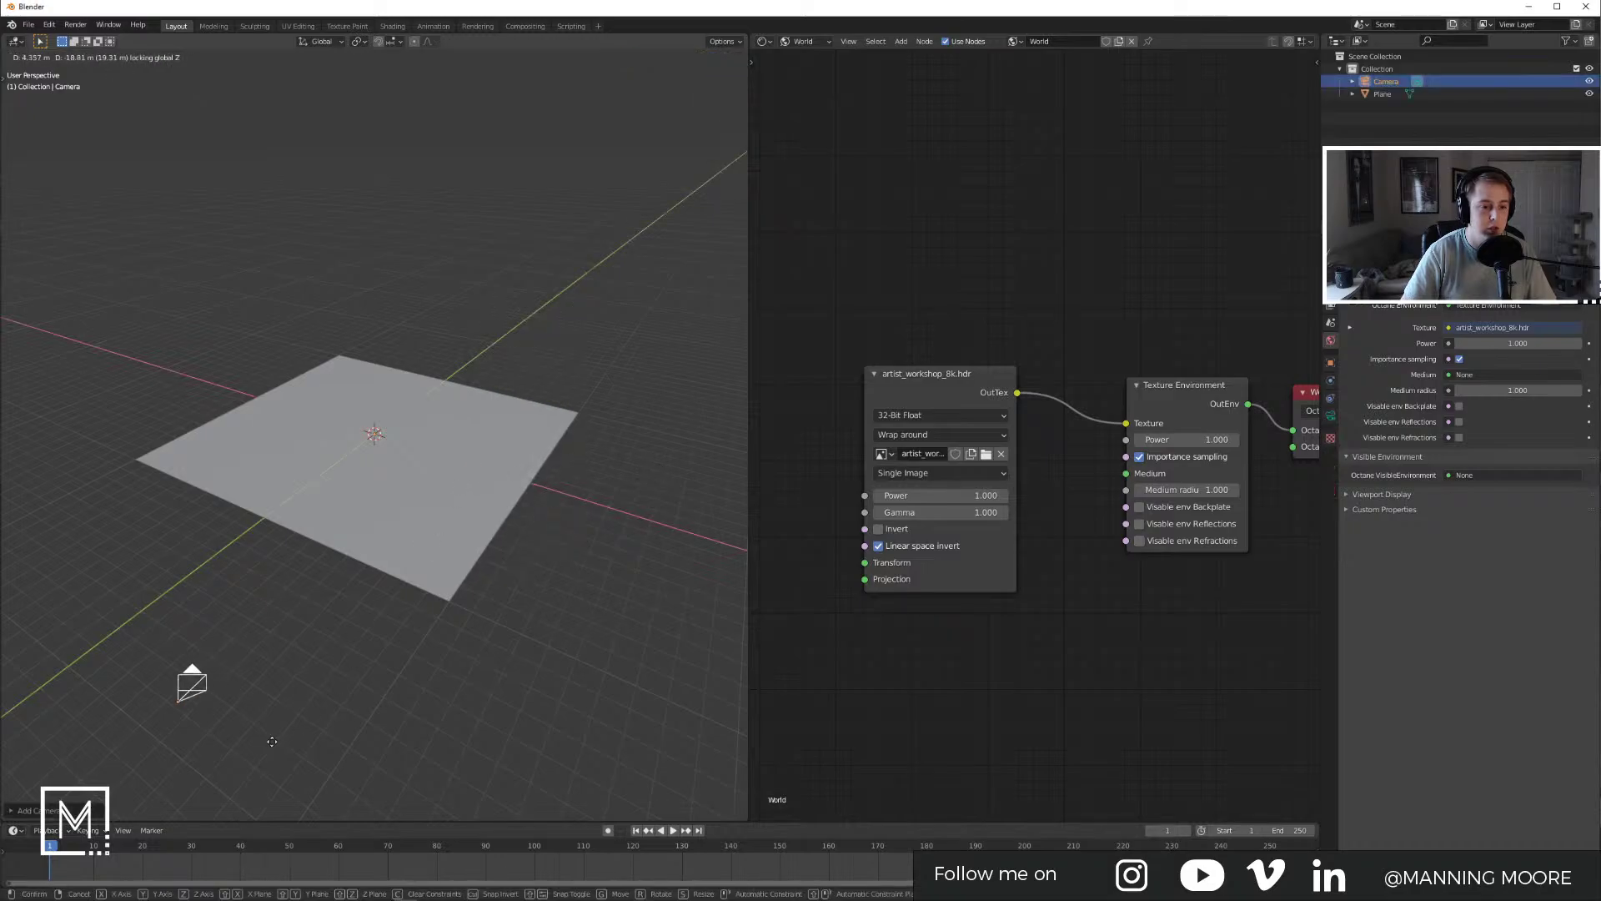
click(271, 735)
click(579, 392)
click(726, 57)
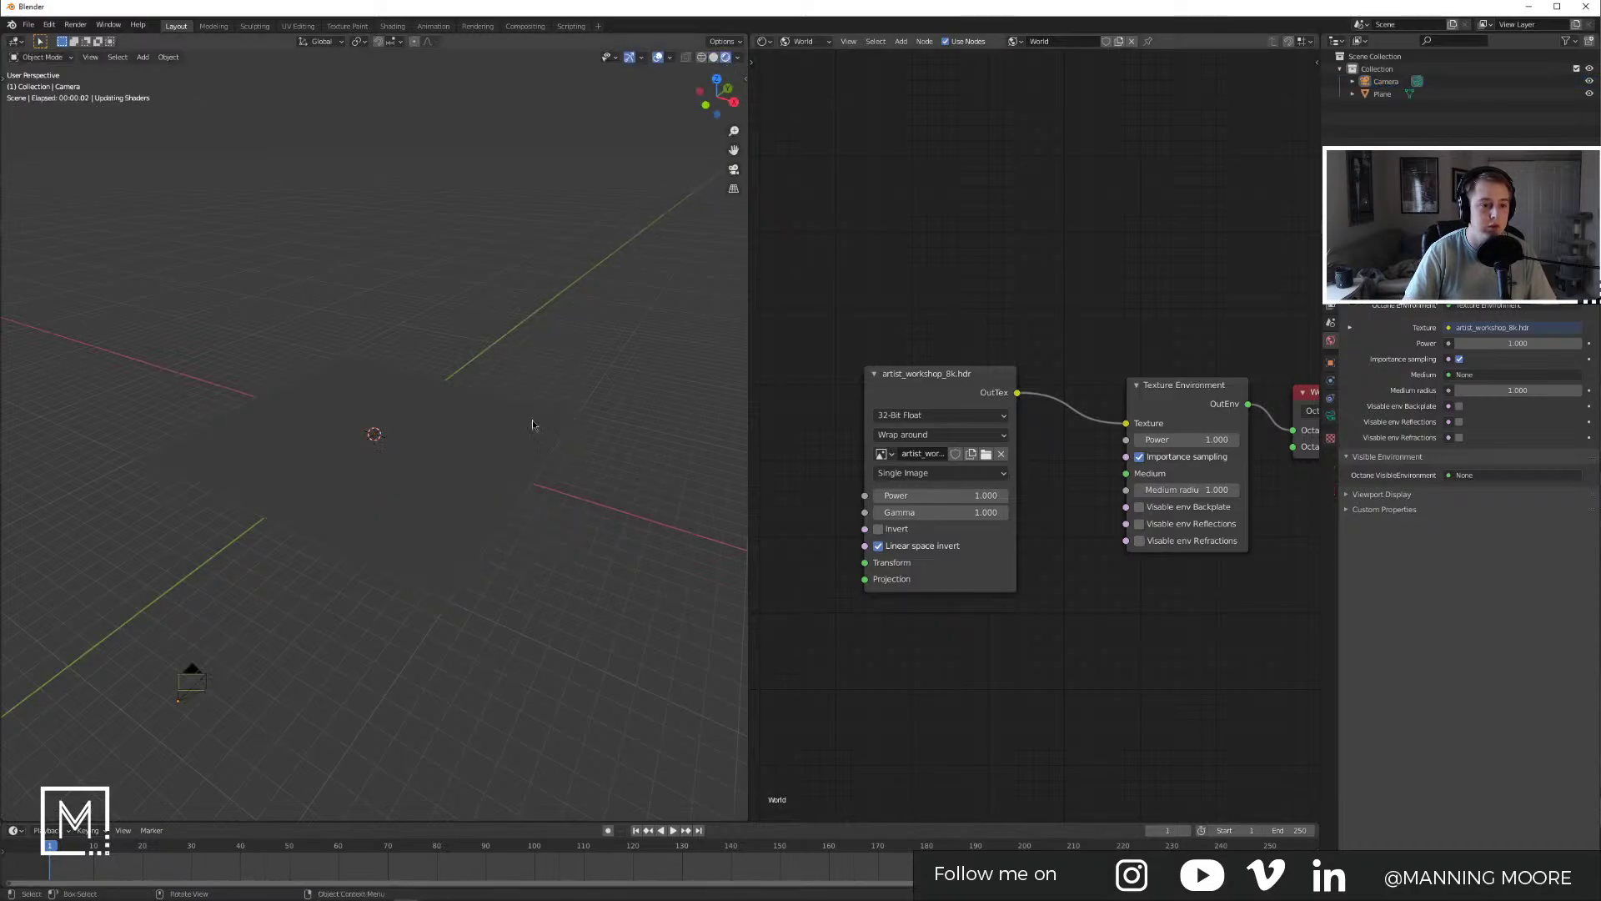
Step: Add a UV sphere and lift it along Z to rest on the plane
key(shift+a)
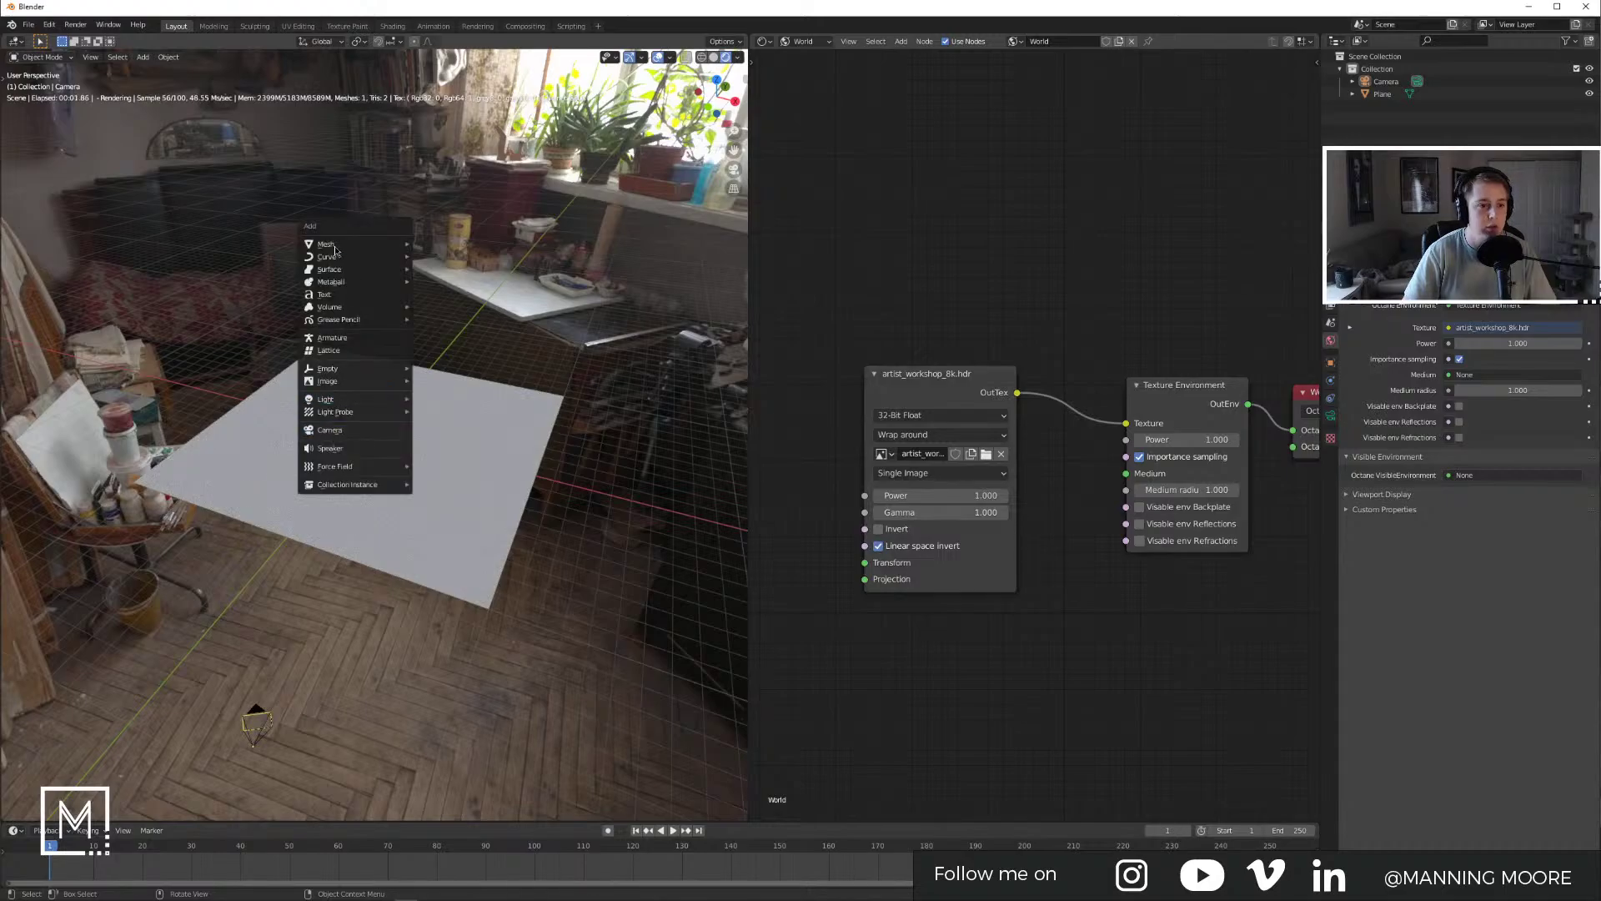
mouse_move(338, 250)
click(446, 281)
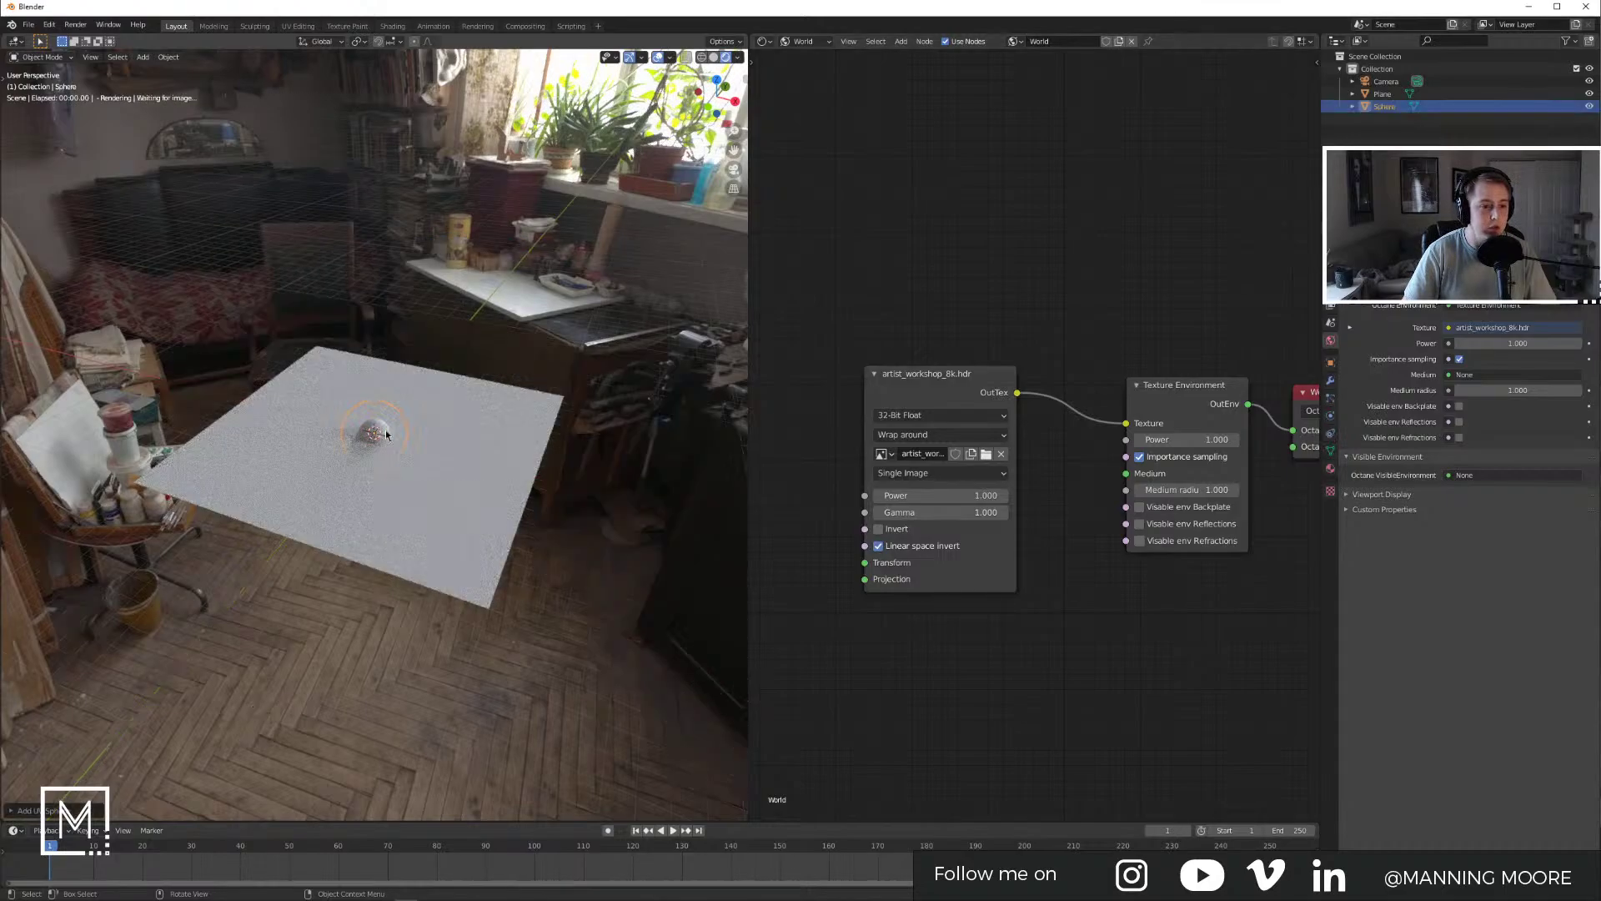
scroll(386, 434, up, 4)
key(g)
key(z)
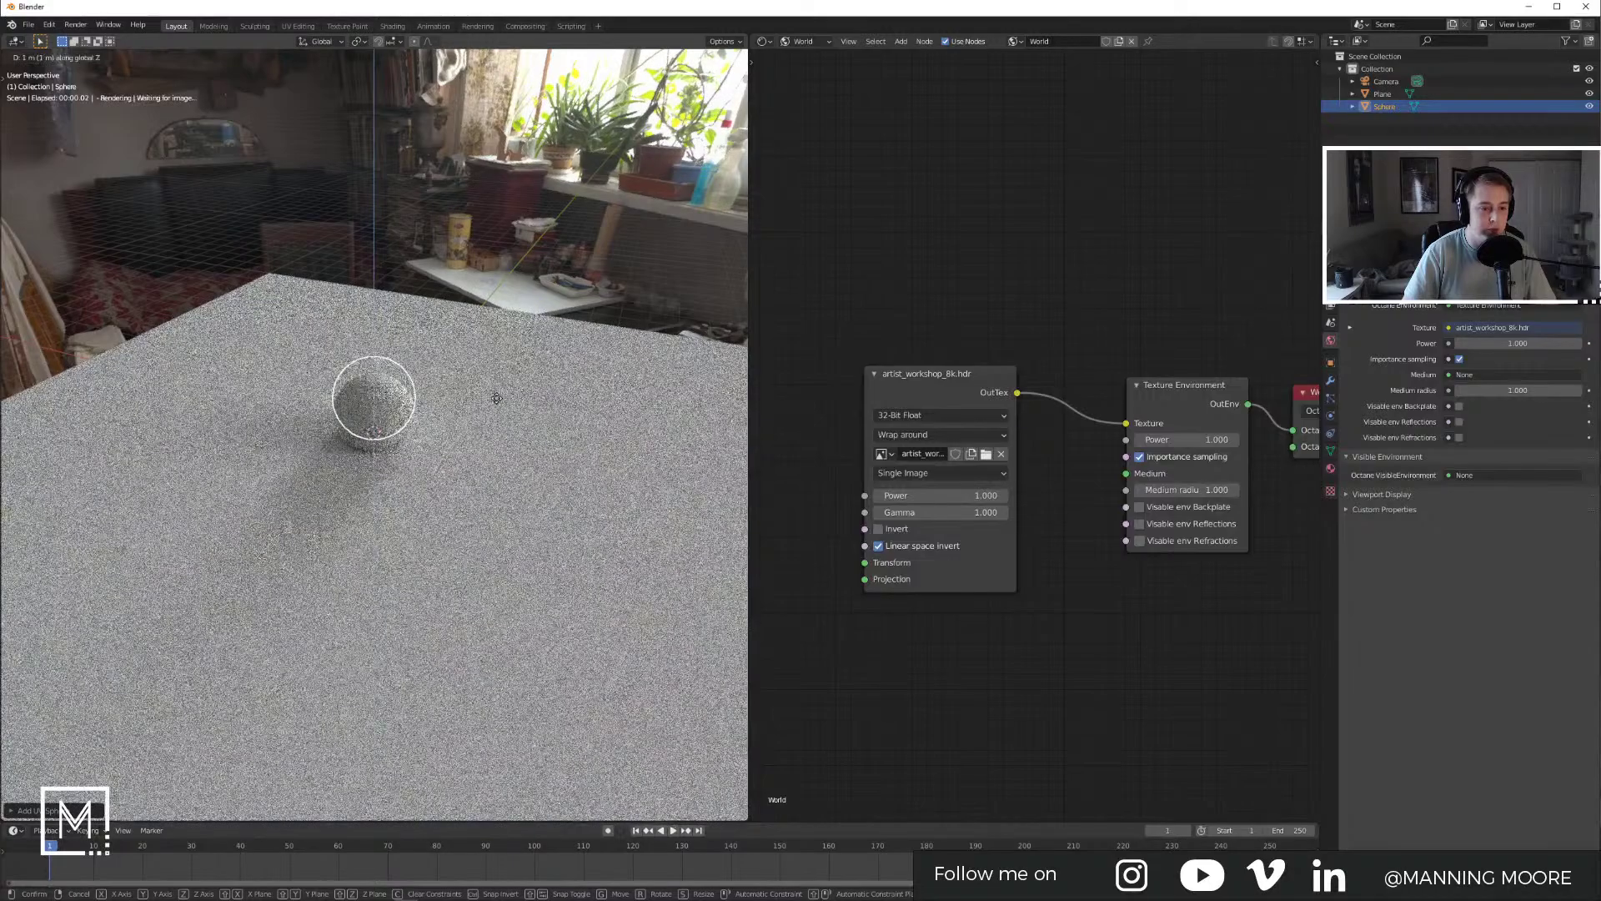
click(484, 394)
Step: Apply Shade Smooth to the sphere
middle_drag(439, 433, 382, 389)
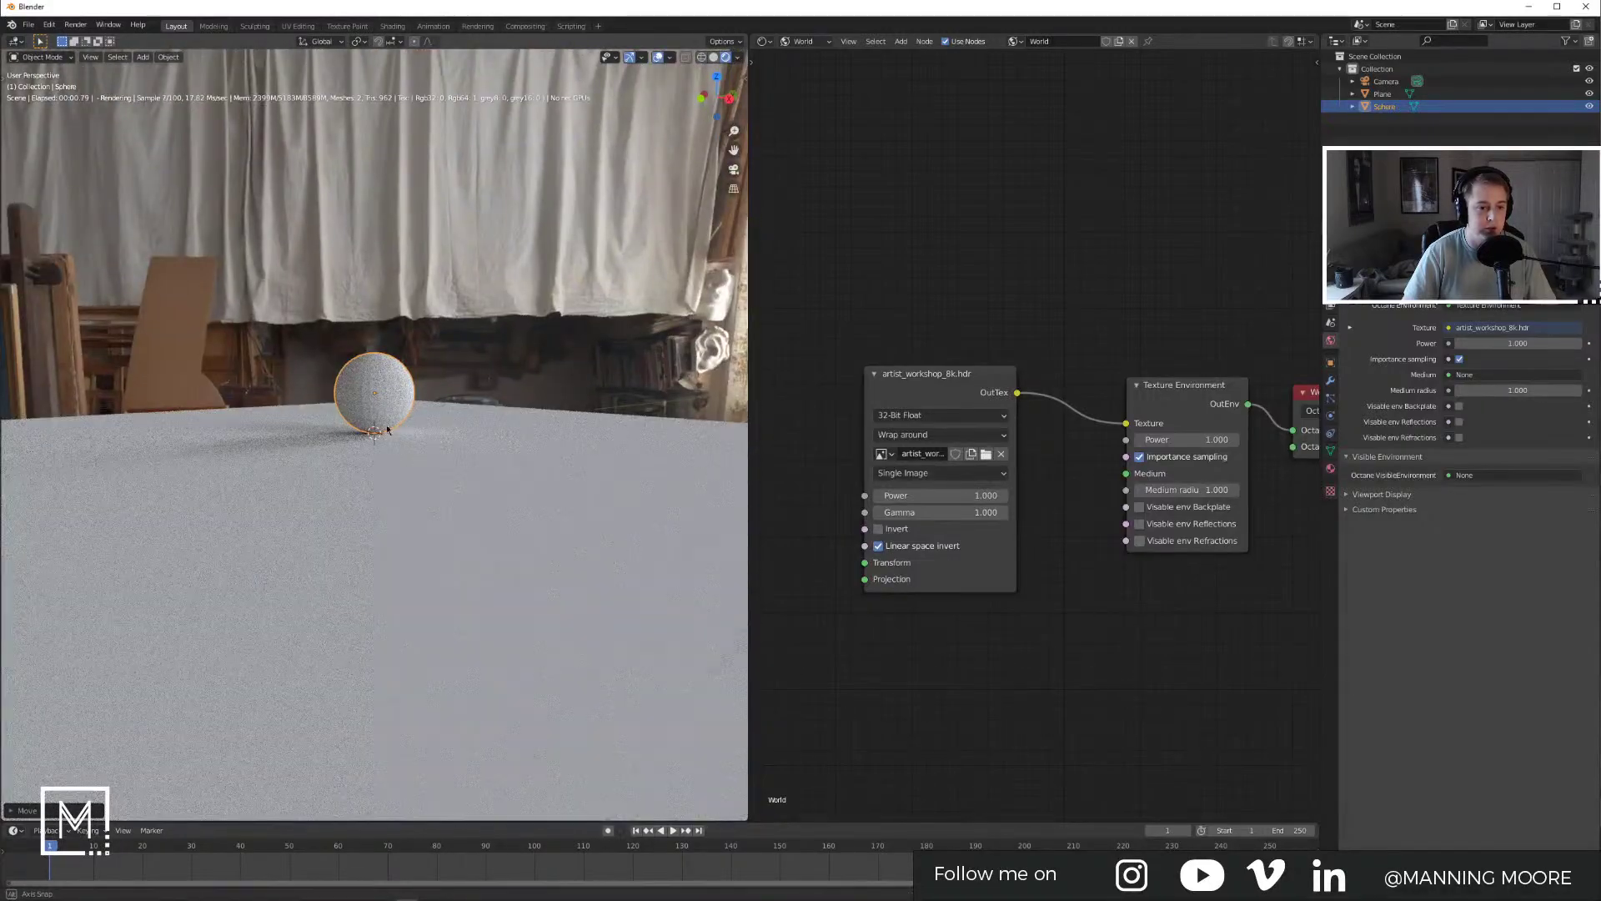
right_click(381, 390)
click(382, 387)
click(518, 379)
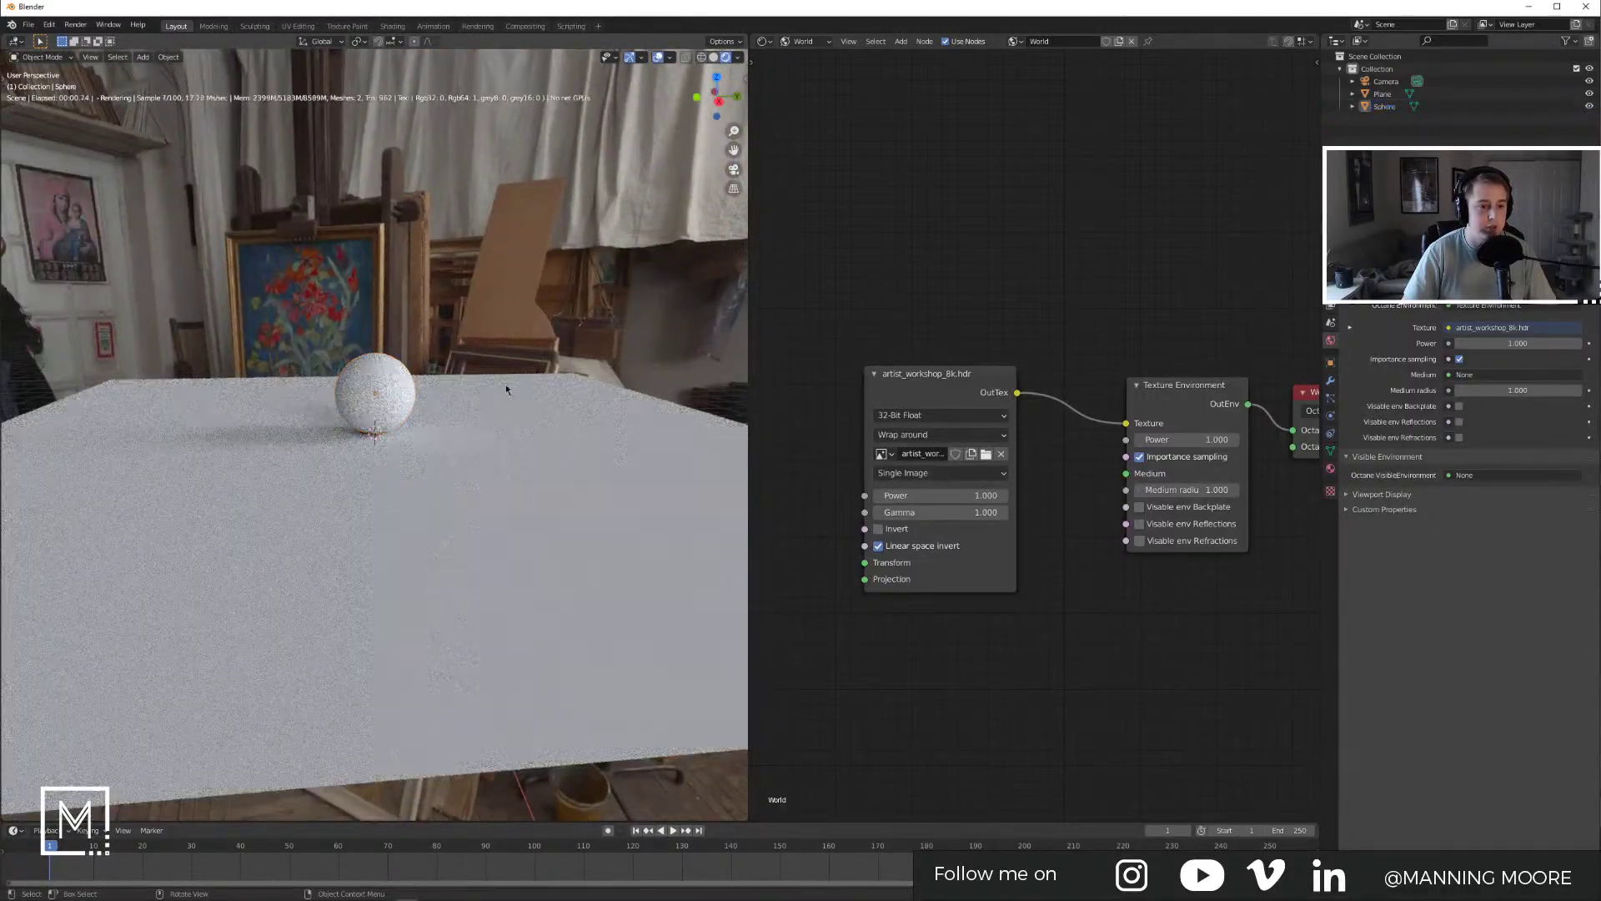
click(378, 398)
scroll(379, 399, down, 6)
Step: Preview the smooth sphere in the live render, then return to solid shading and delete the plane and sphere
middle_drag(391, 359, 417, 421)
middle_drag(509, 484, 564, 459)
click(587, 459)
click(658, 56)
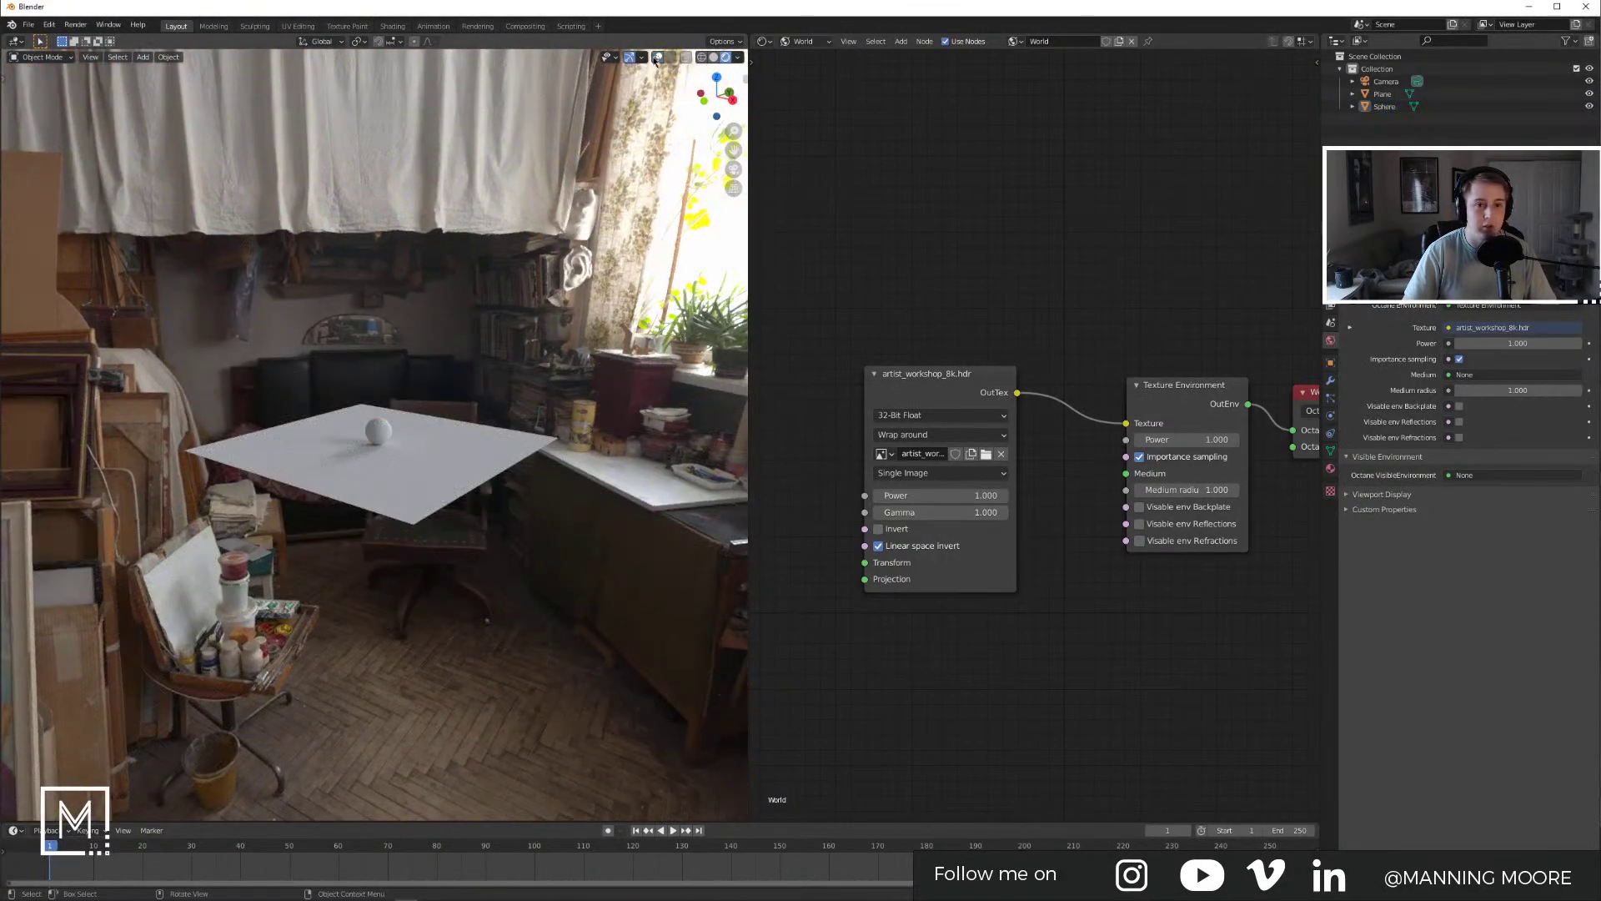
click(658, 56)
click(713, 57)
key(Delete)
key(alt+Tab)
Step: Open and close a saved Instagram post, then scroll through the saved posts grid
click(265, 99)
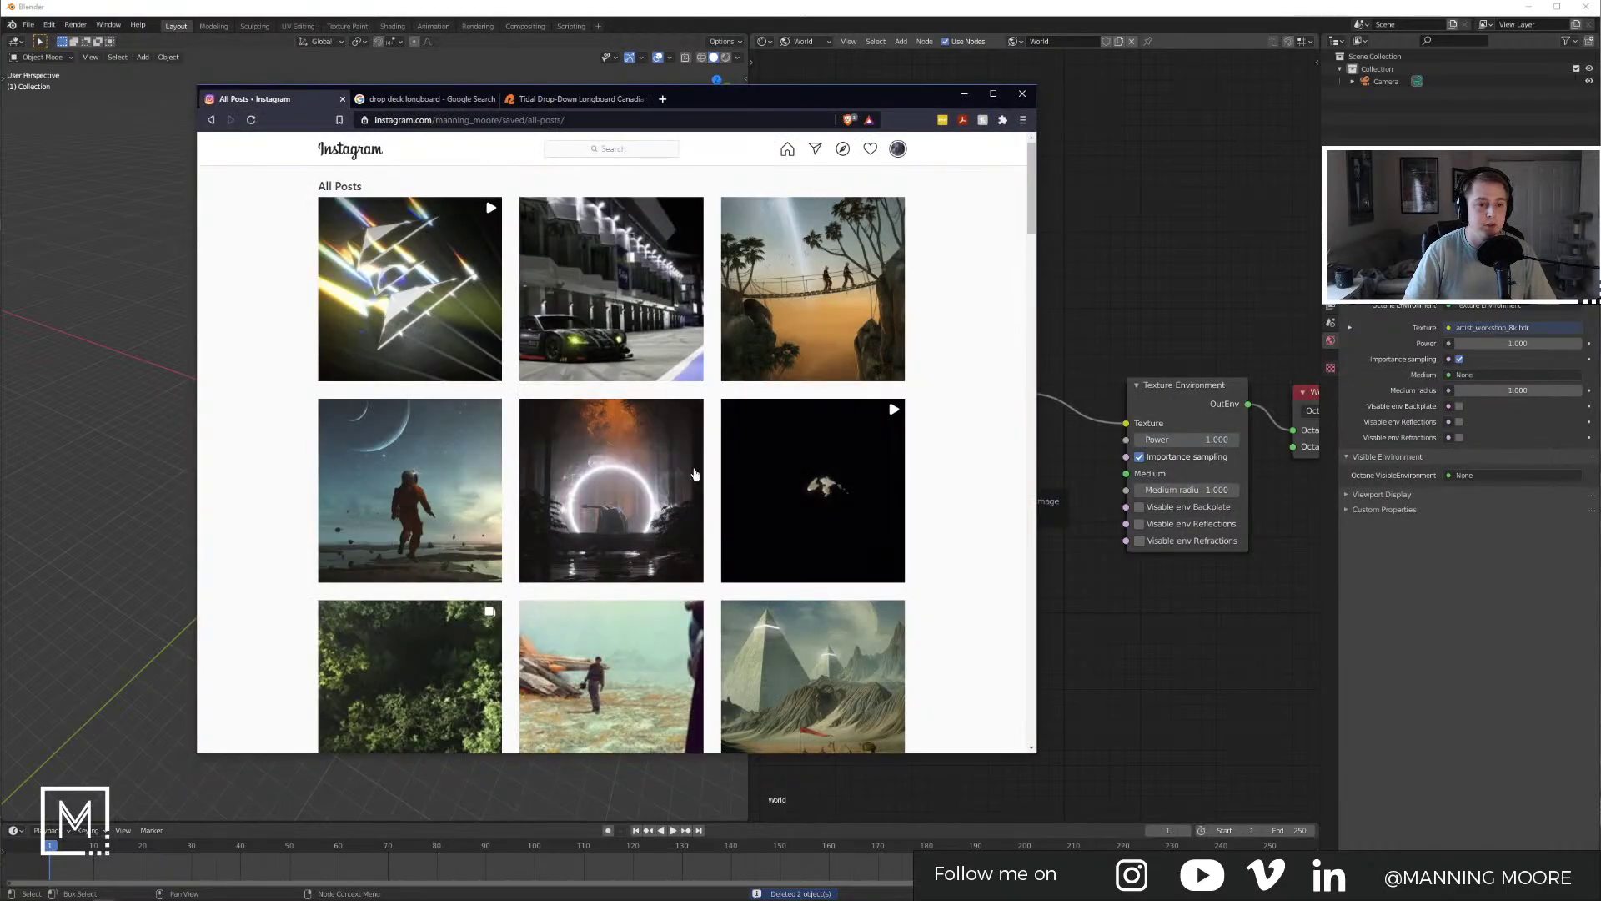
click(633, 481)
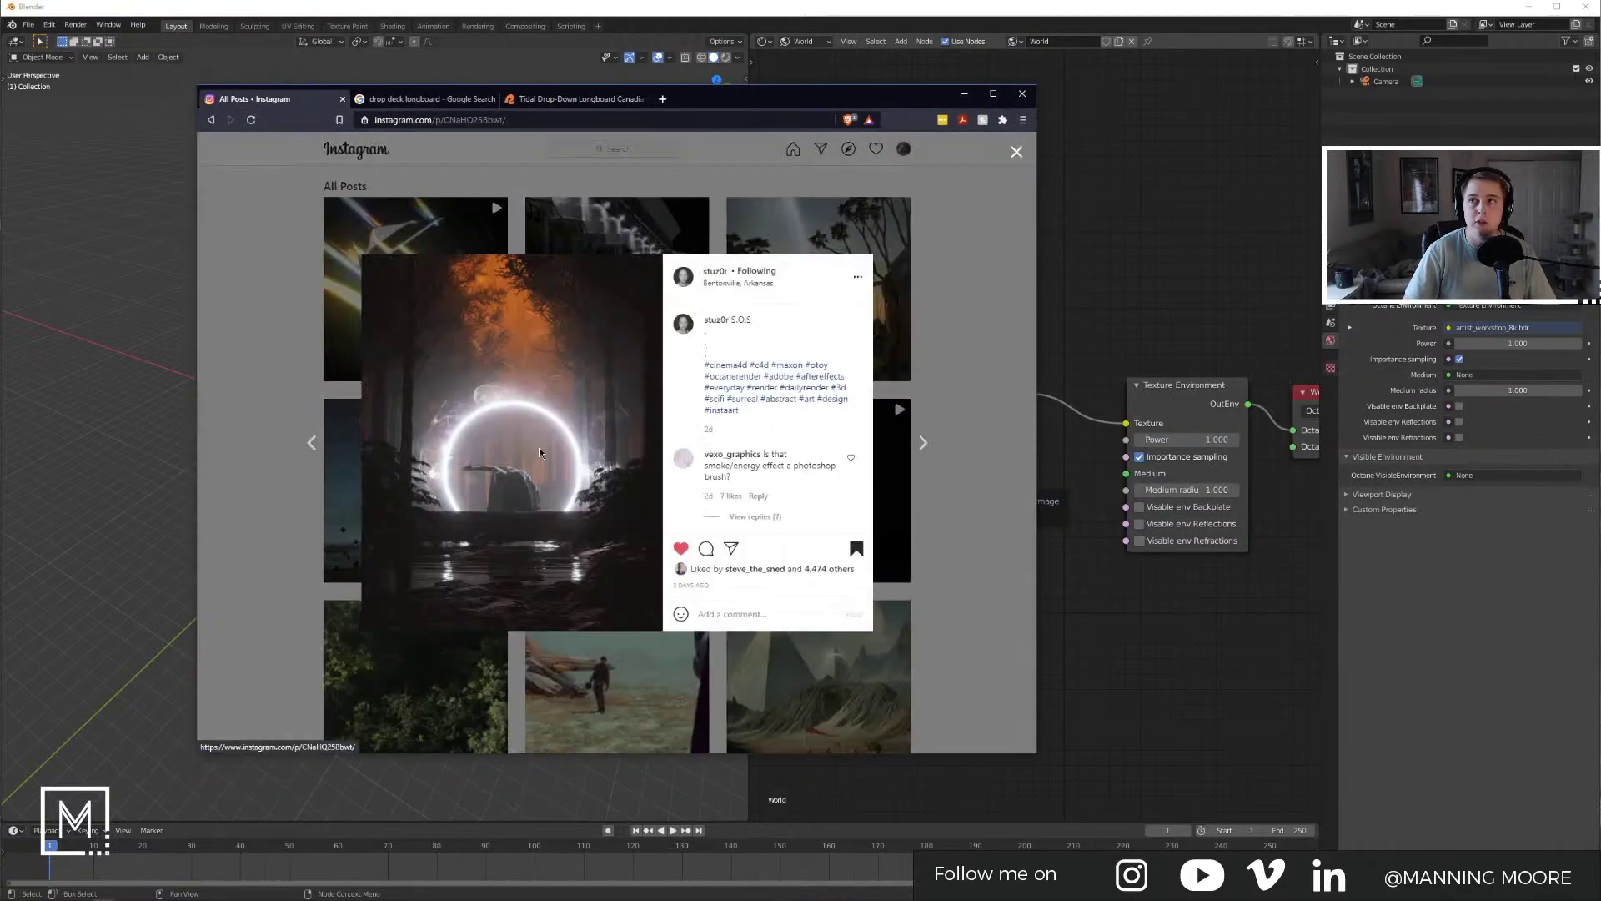
click(959, 538)
scroll(959, 538, down, 15)
scroll(926, 500, down, 3)
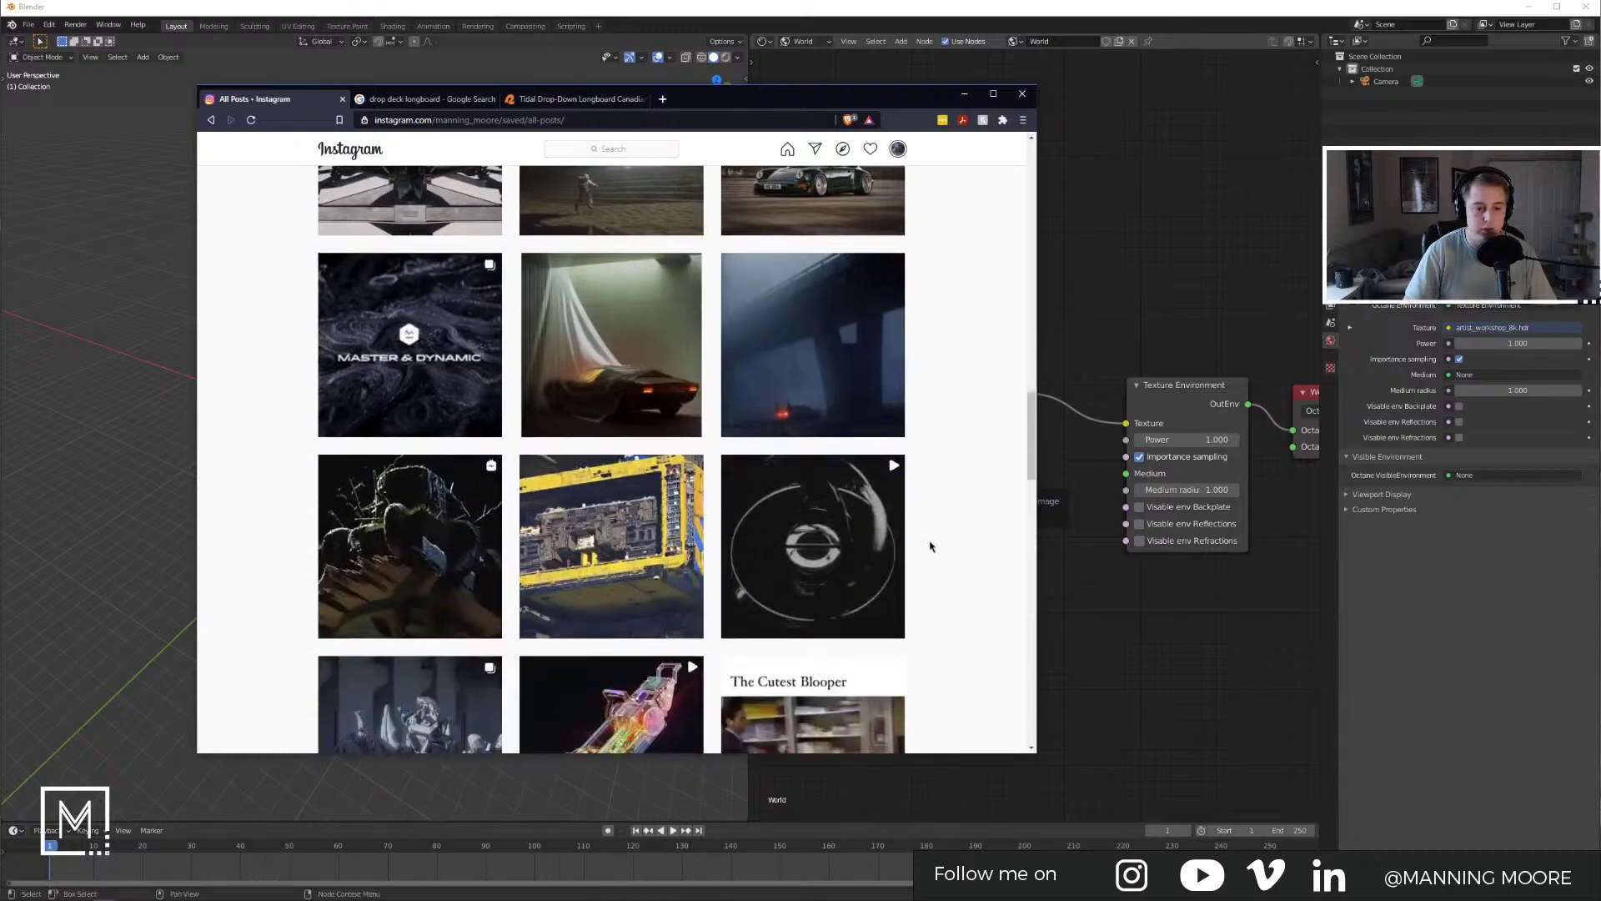
scroll(935, 536, down, 7)
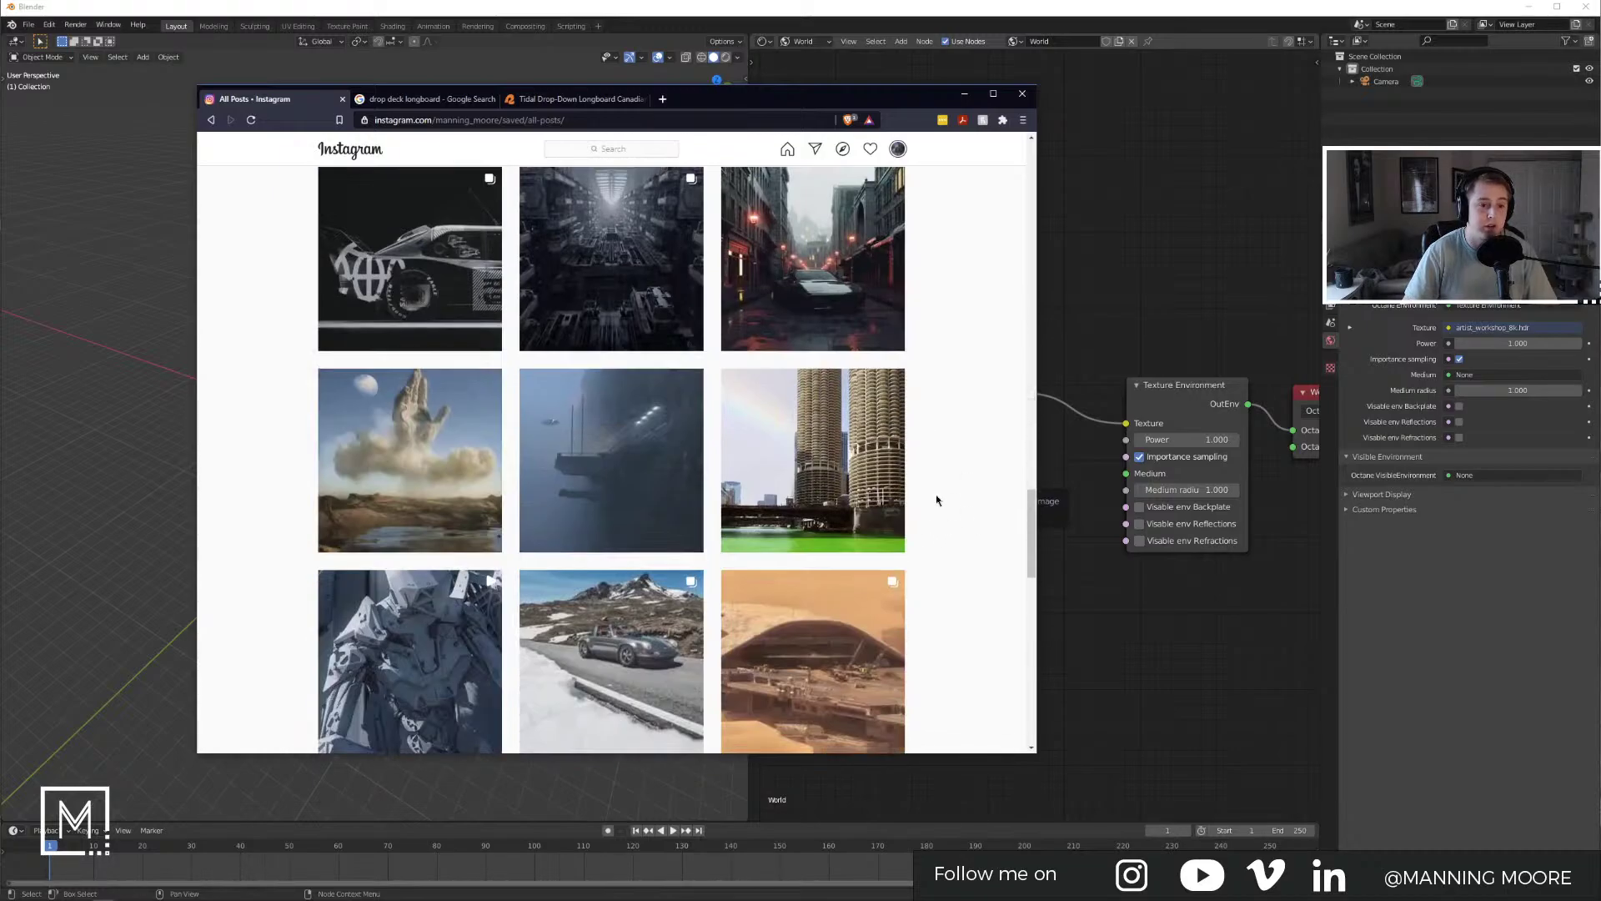
scroll(939, 500, up, 4)
scroll(934, 472, up, 20)
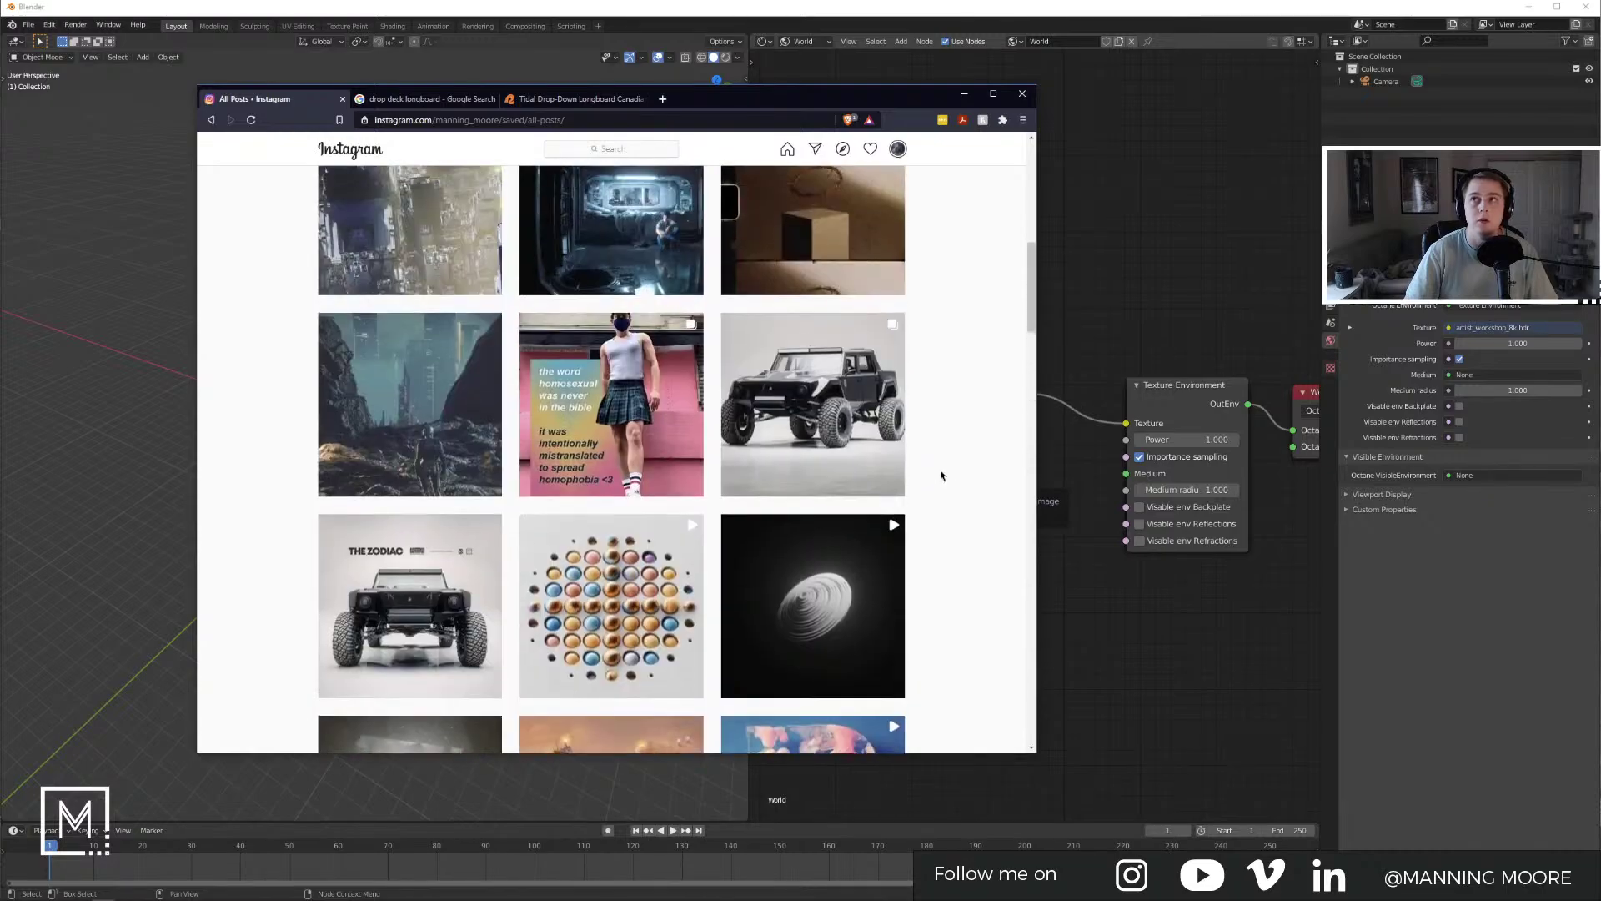
Step: View the Tidal Drop-Down Longboard's side and top images, then minimize the browser
click(575, 99)
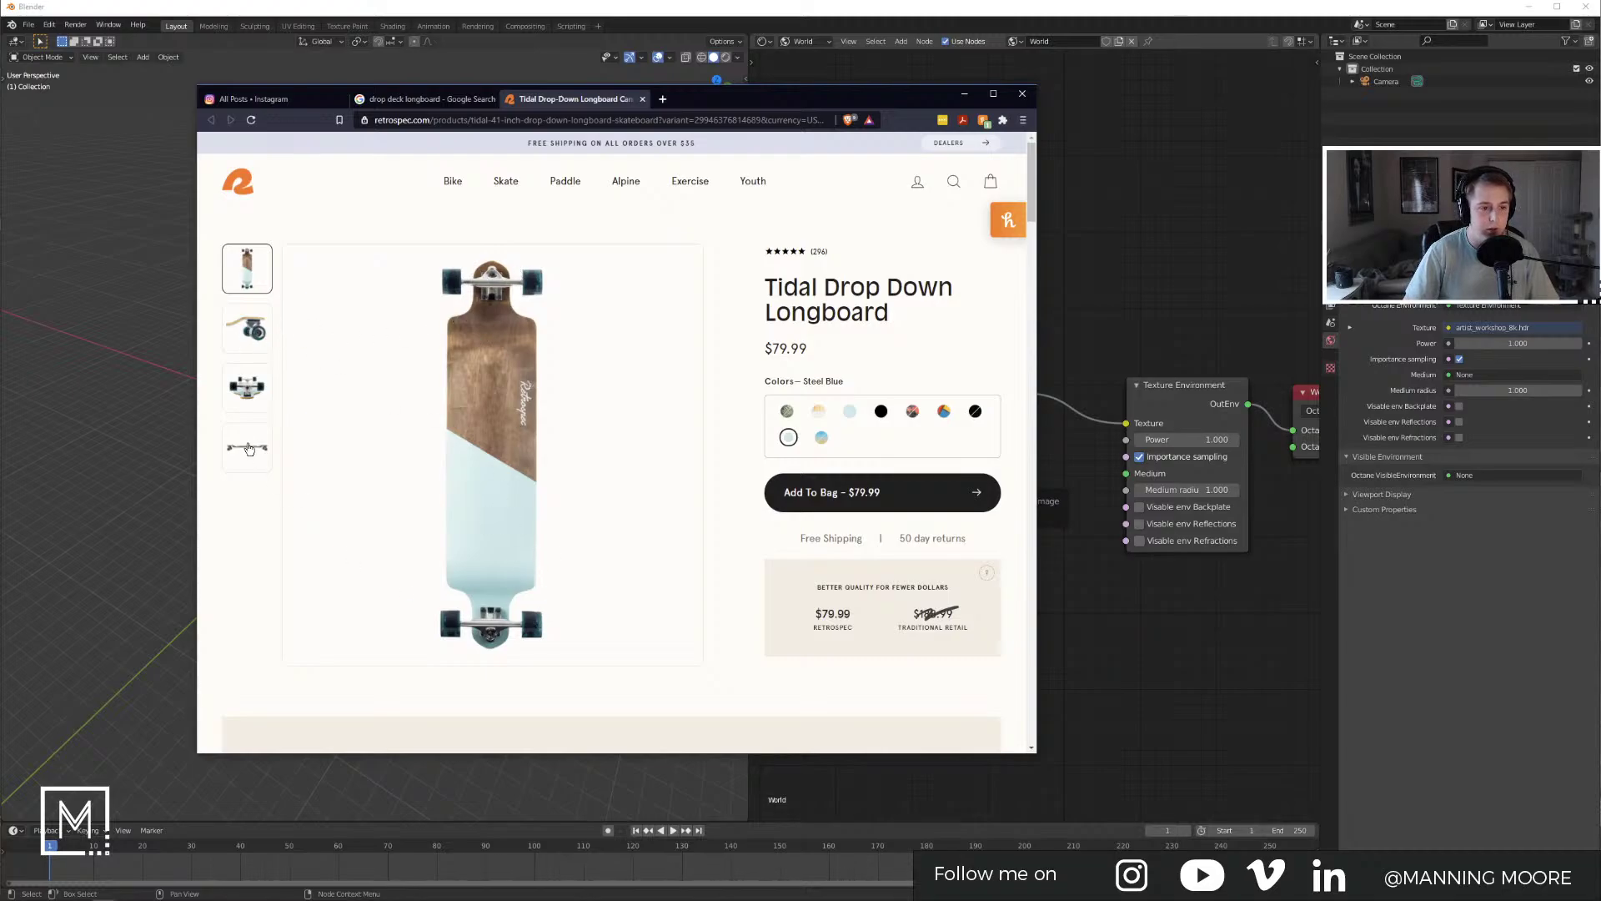
click(255, 342)
click(258, 280)
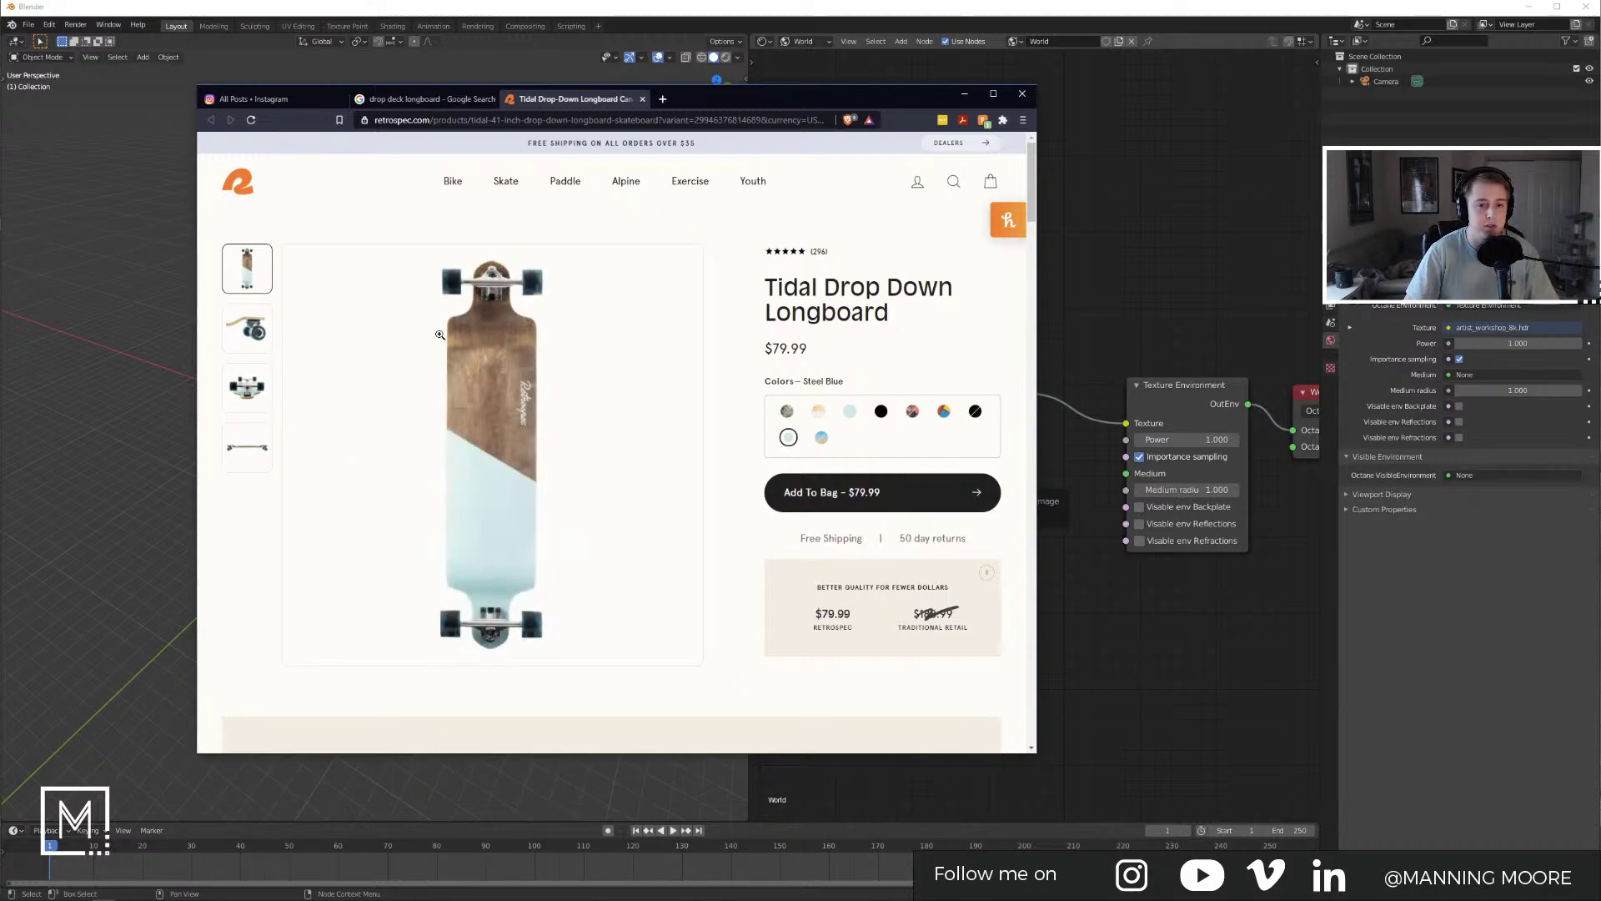
click(965, 93)
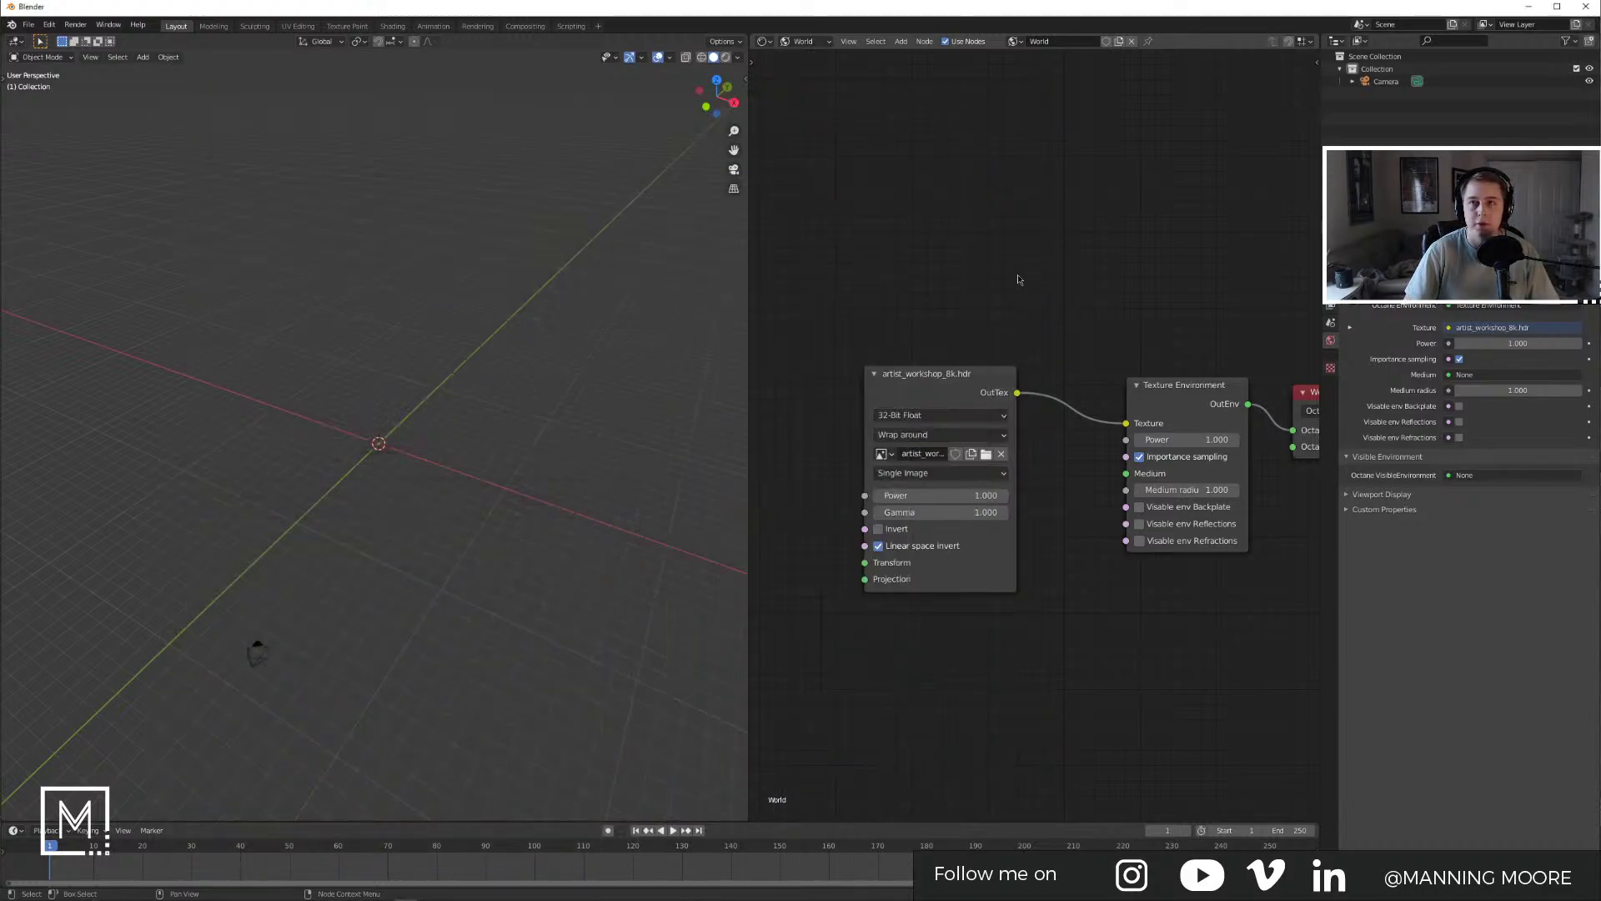
Step: Orbit around the empty scene and snap the viewport to Bottom Orthographic
middle_drag(324, 455, 426, 423)
click(17, 41)
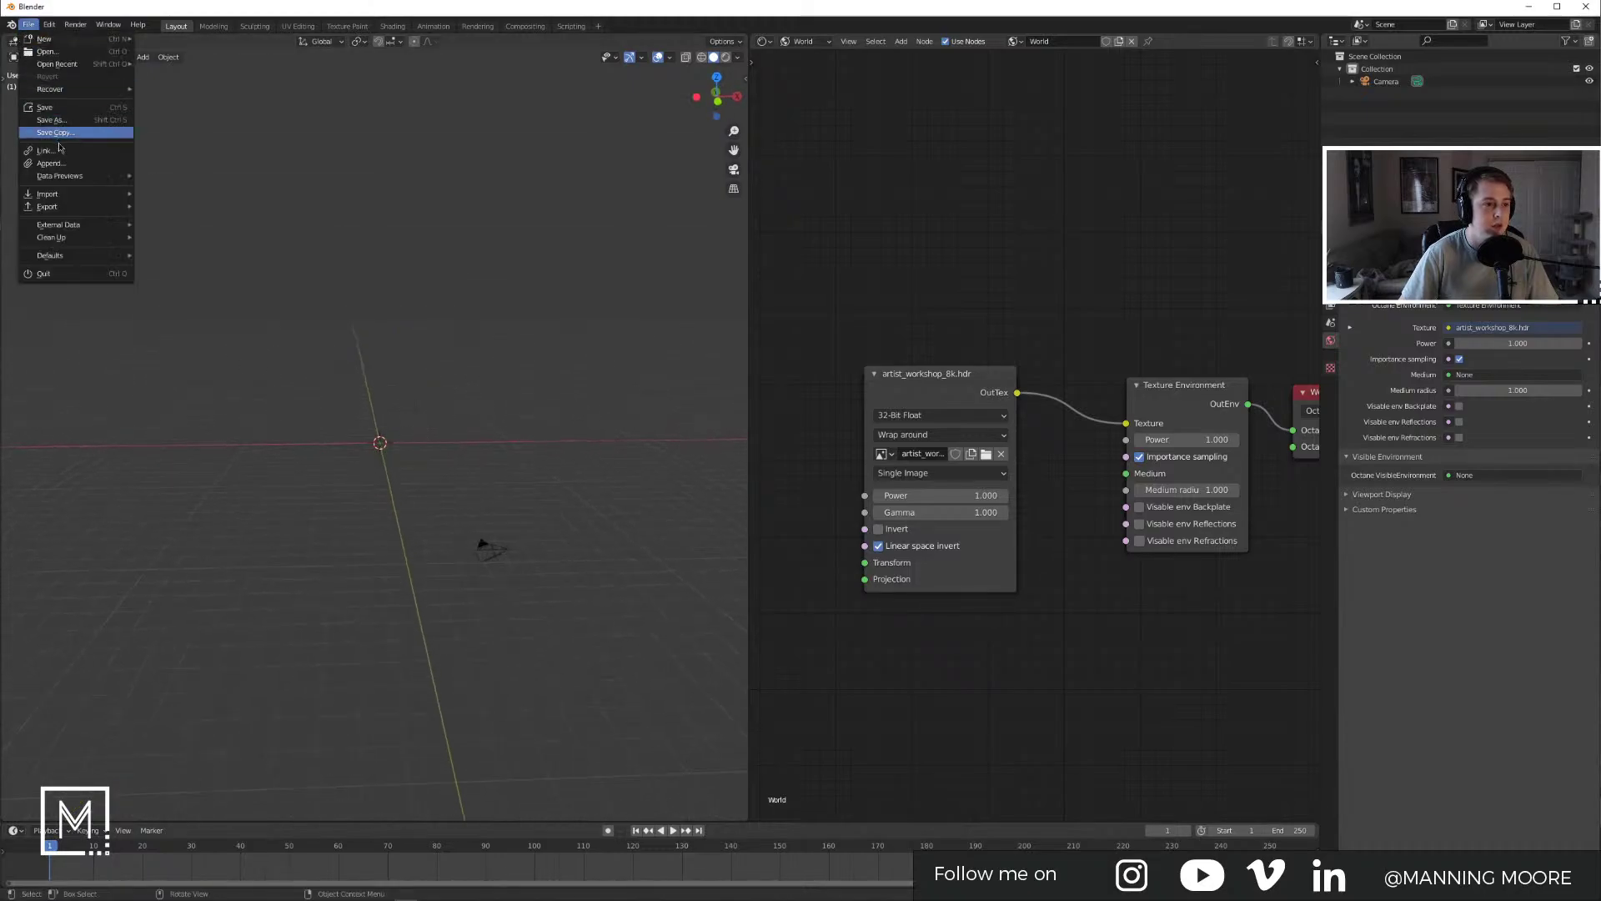
middle_drag(526, 247, 517, 328)
alt+middle_drag(515, 328, 511, 250)
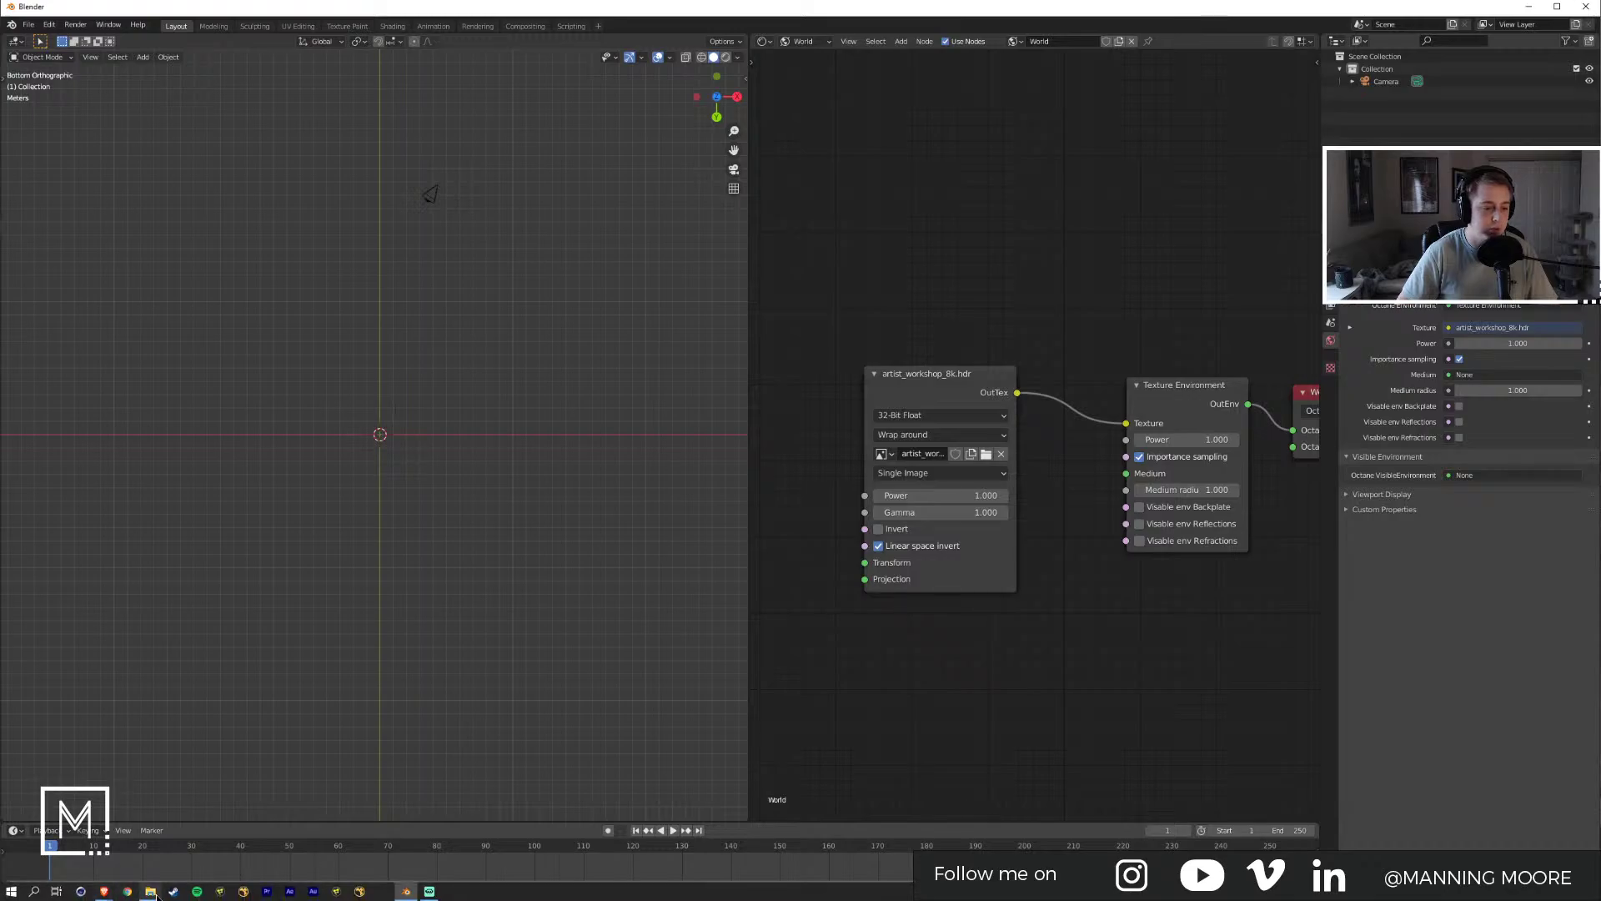
click(150, 891)
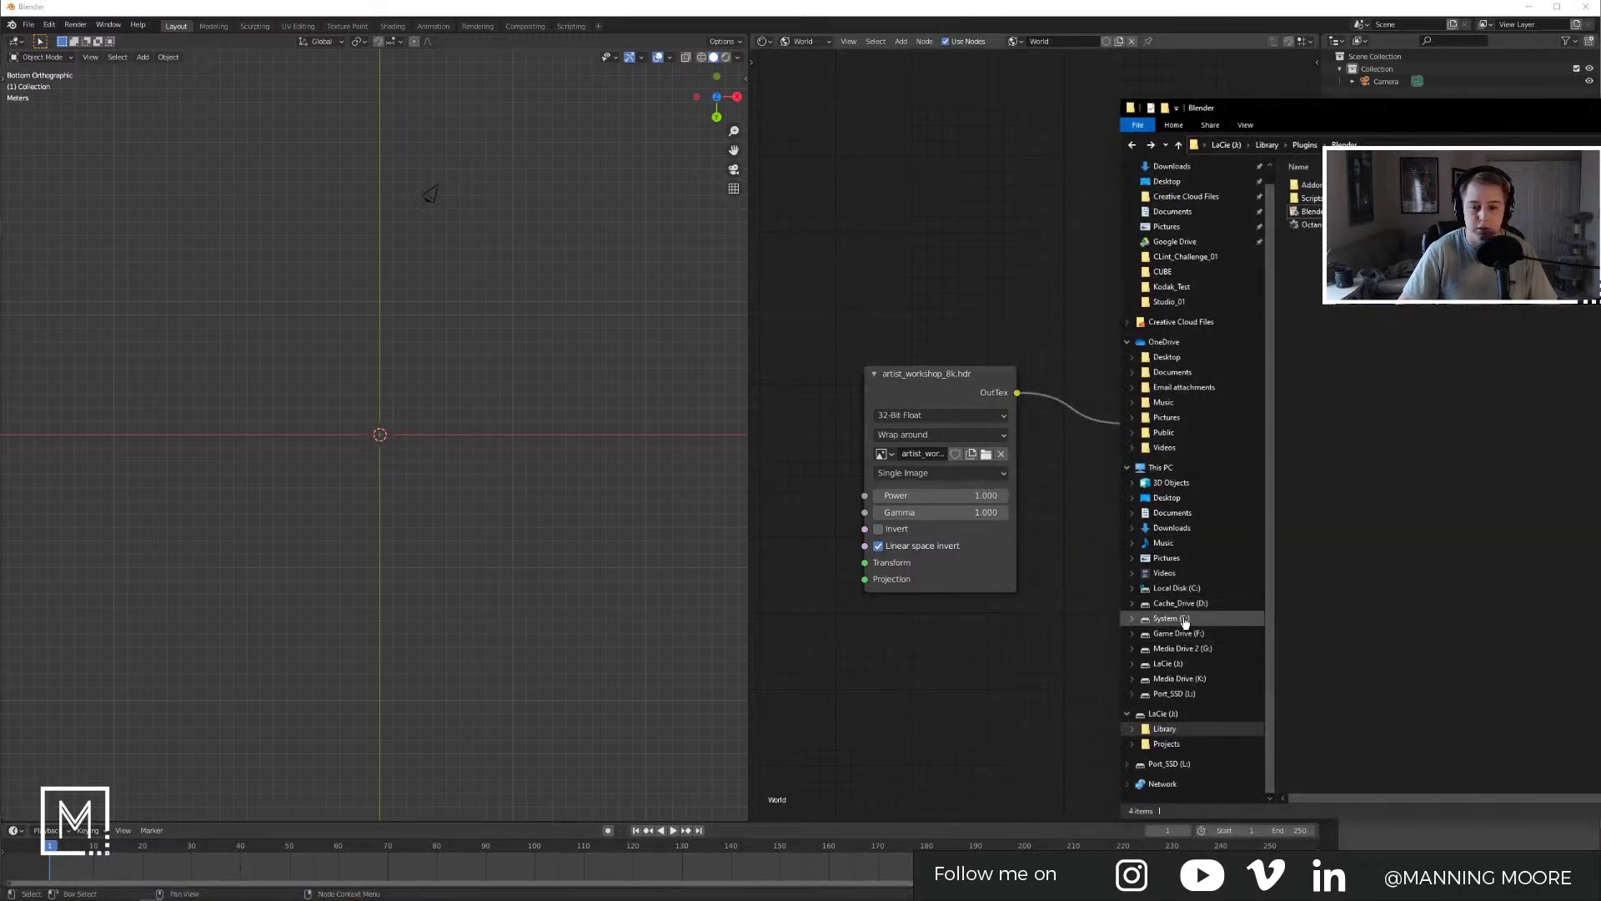
Step: Drag the longboard reference image from K:\Blender\LongBoard\REF into the viewport as an image empty
click(1179, 678)
double_click(1311, 184)
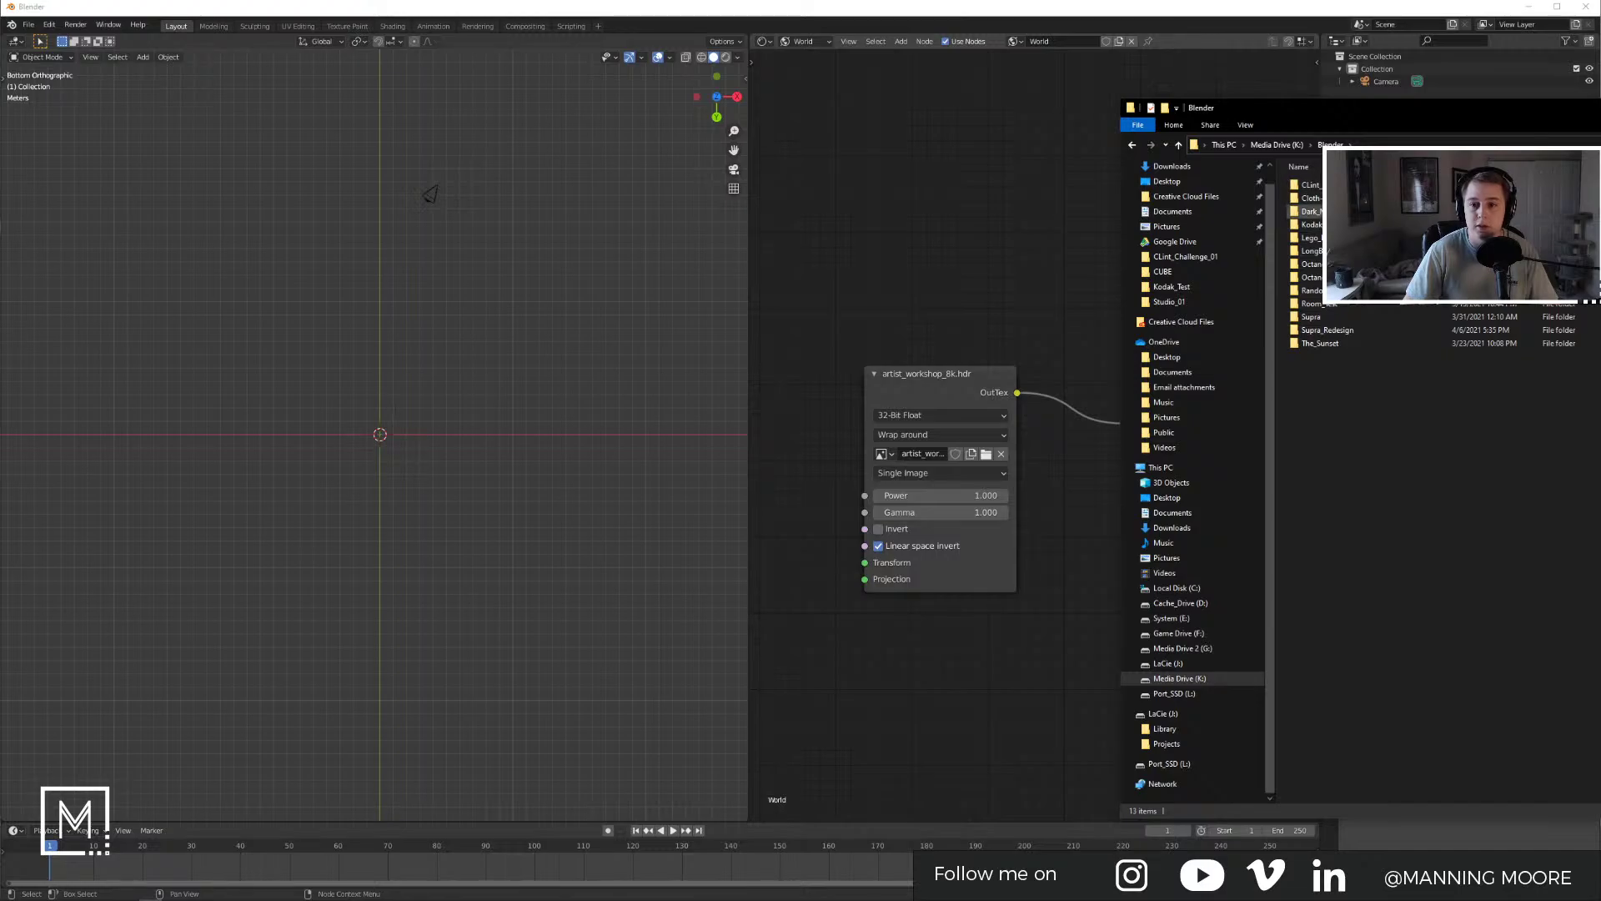
double_click(1306, 250)
double_click(1303, 184)
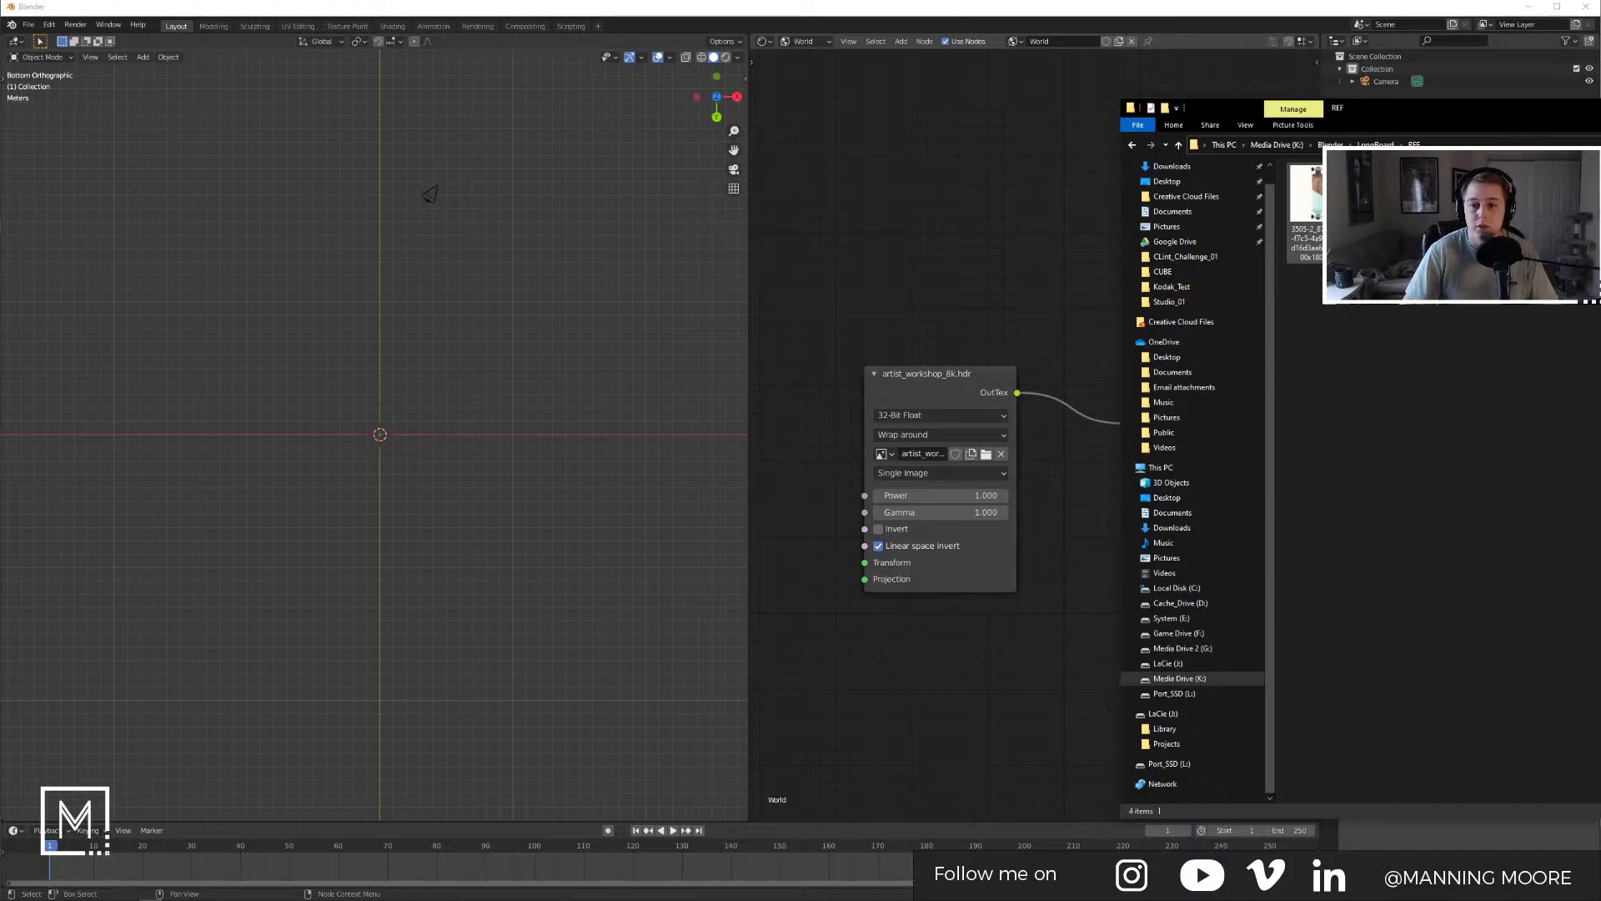
click(1314, 231)
drag(339, 417, 379, 421)
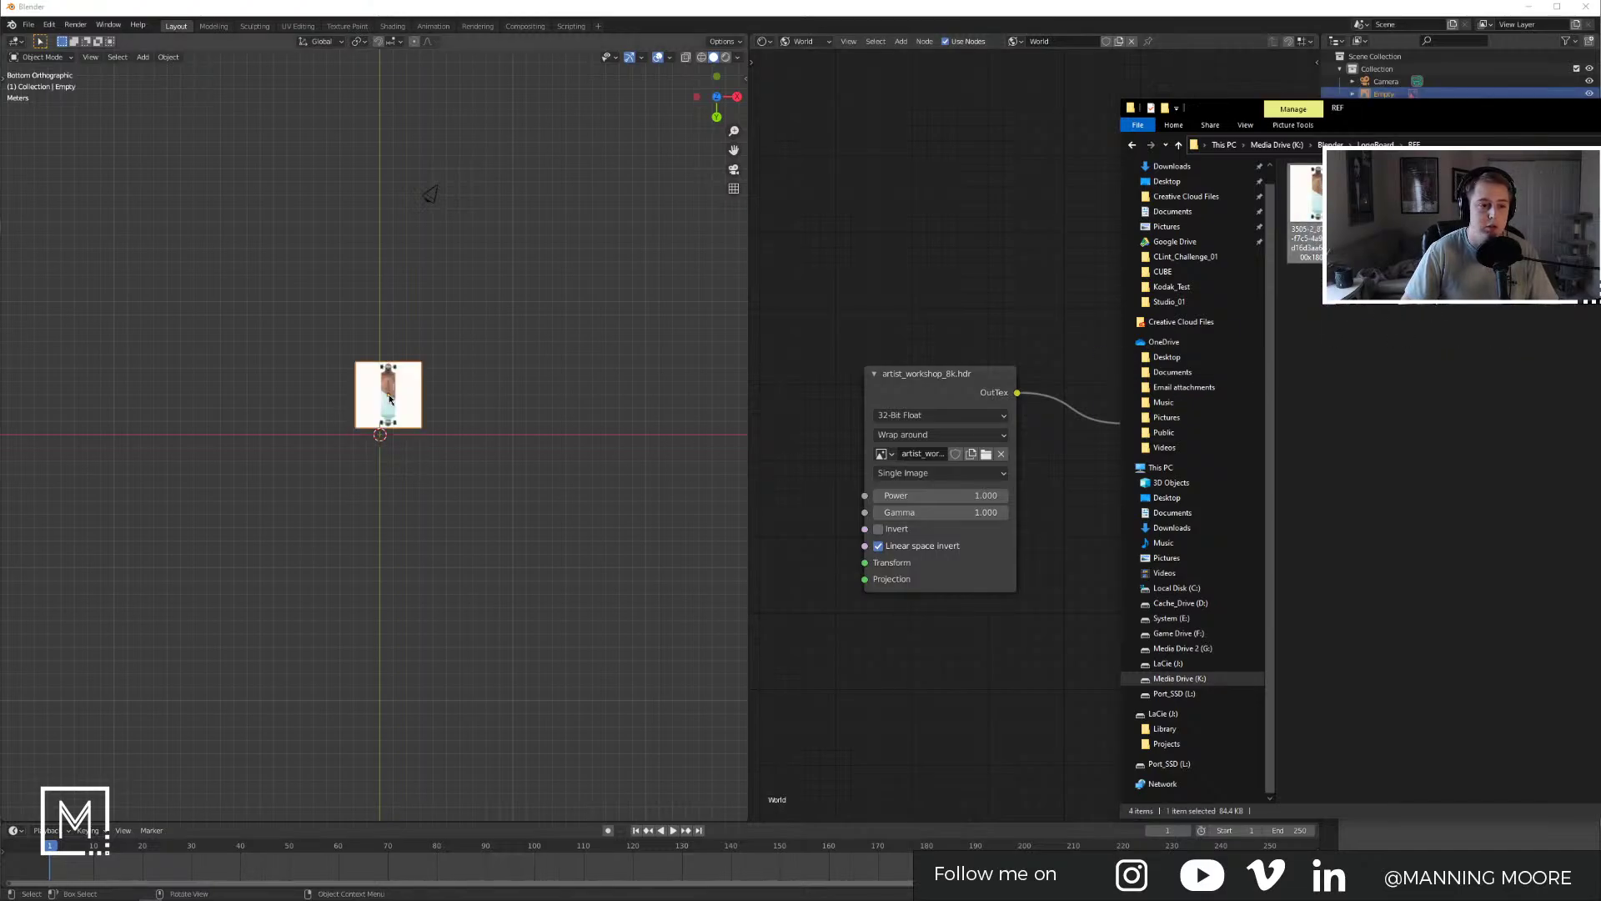
Step: Move the longboard reference image along the Y axis and check its empty settings
scroll(382, 432, up, 6)
scroll(439, 359, up, 6)
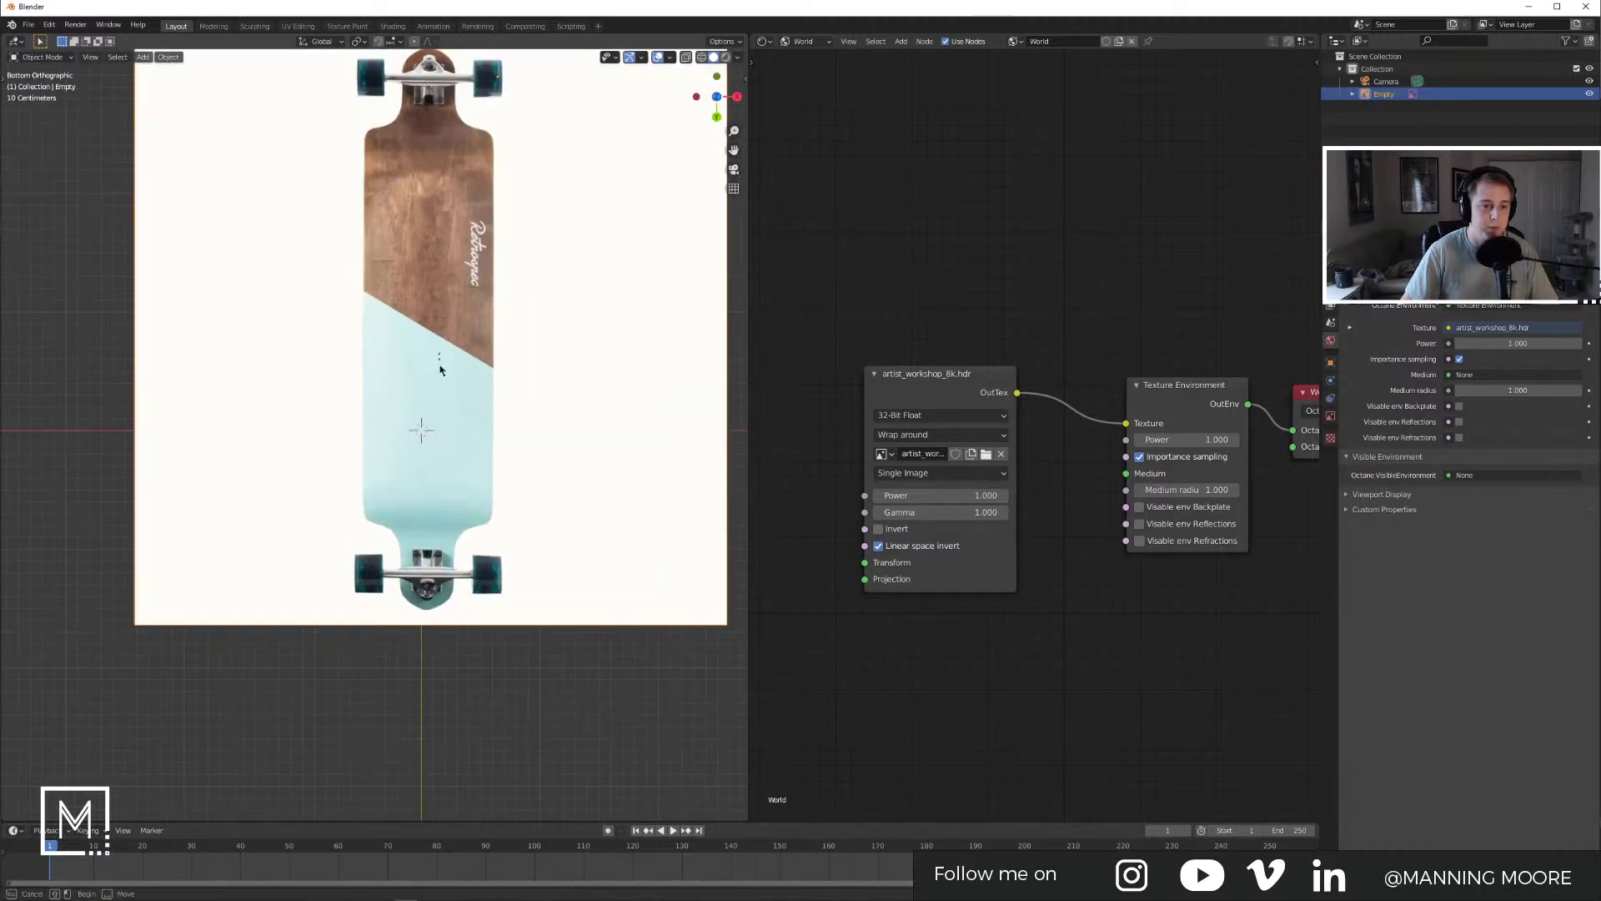
scroll(500, 350, down, 6)
drag(431, 360, 419, 409)
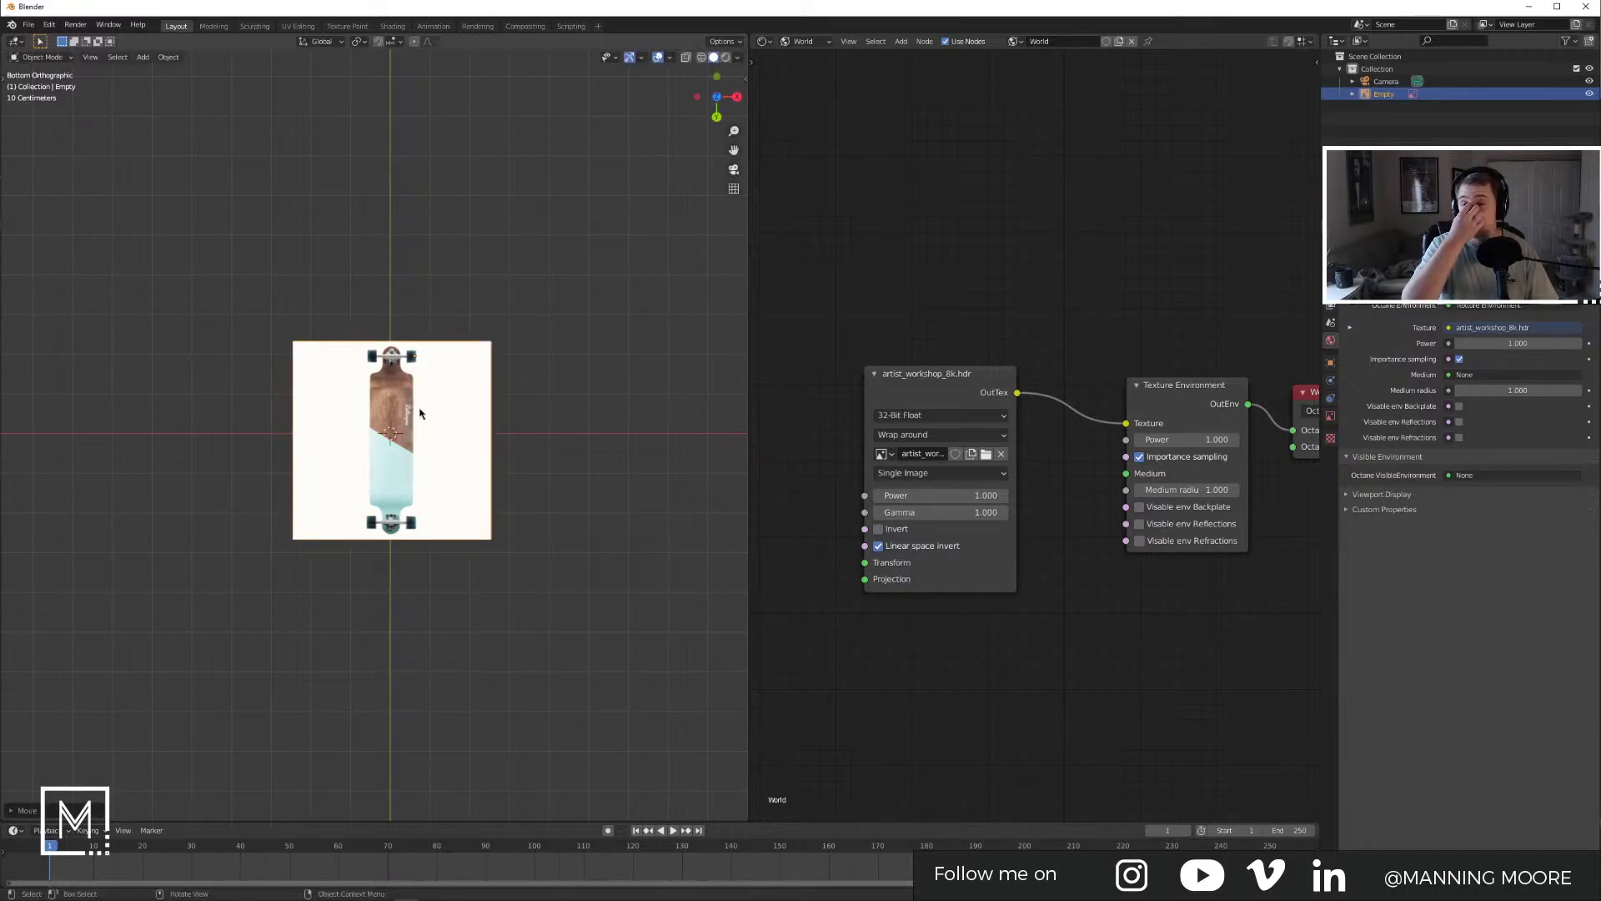
key(g)
key(y)
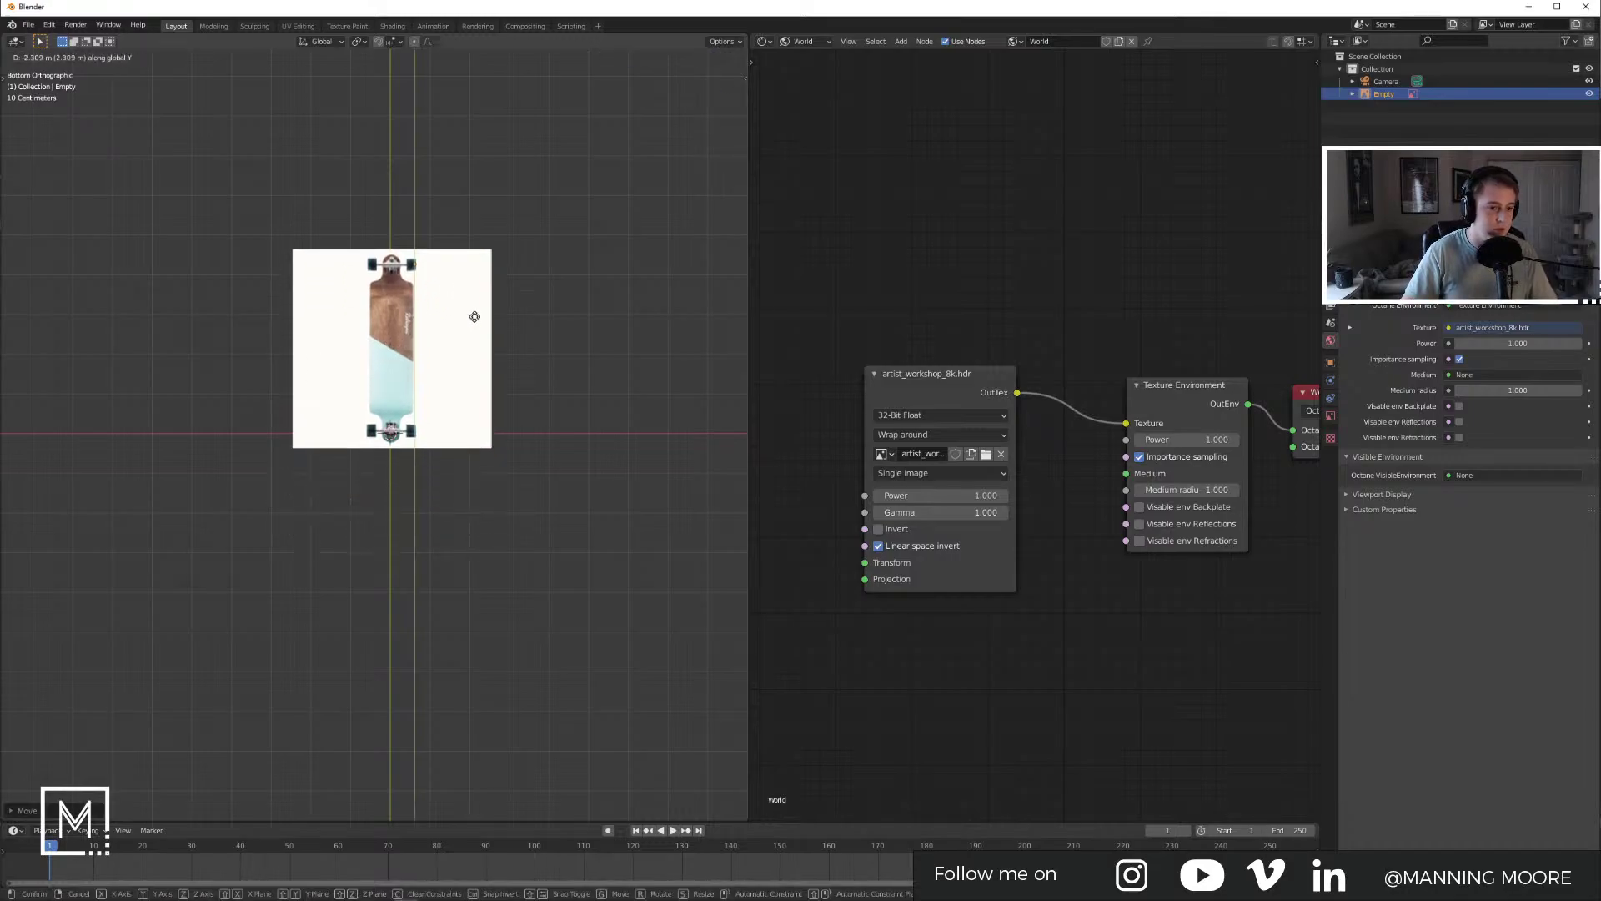
click(480, 310)
click(1330, 417)
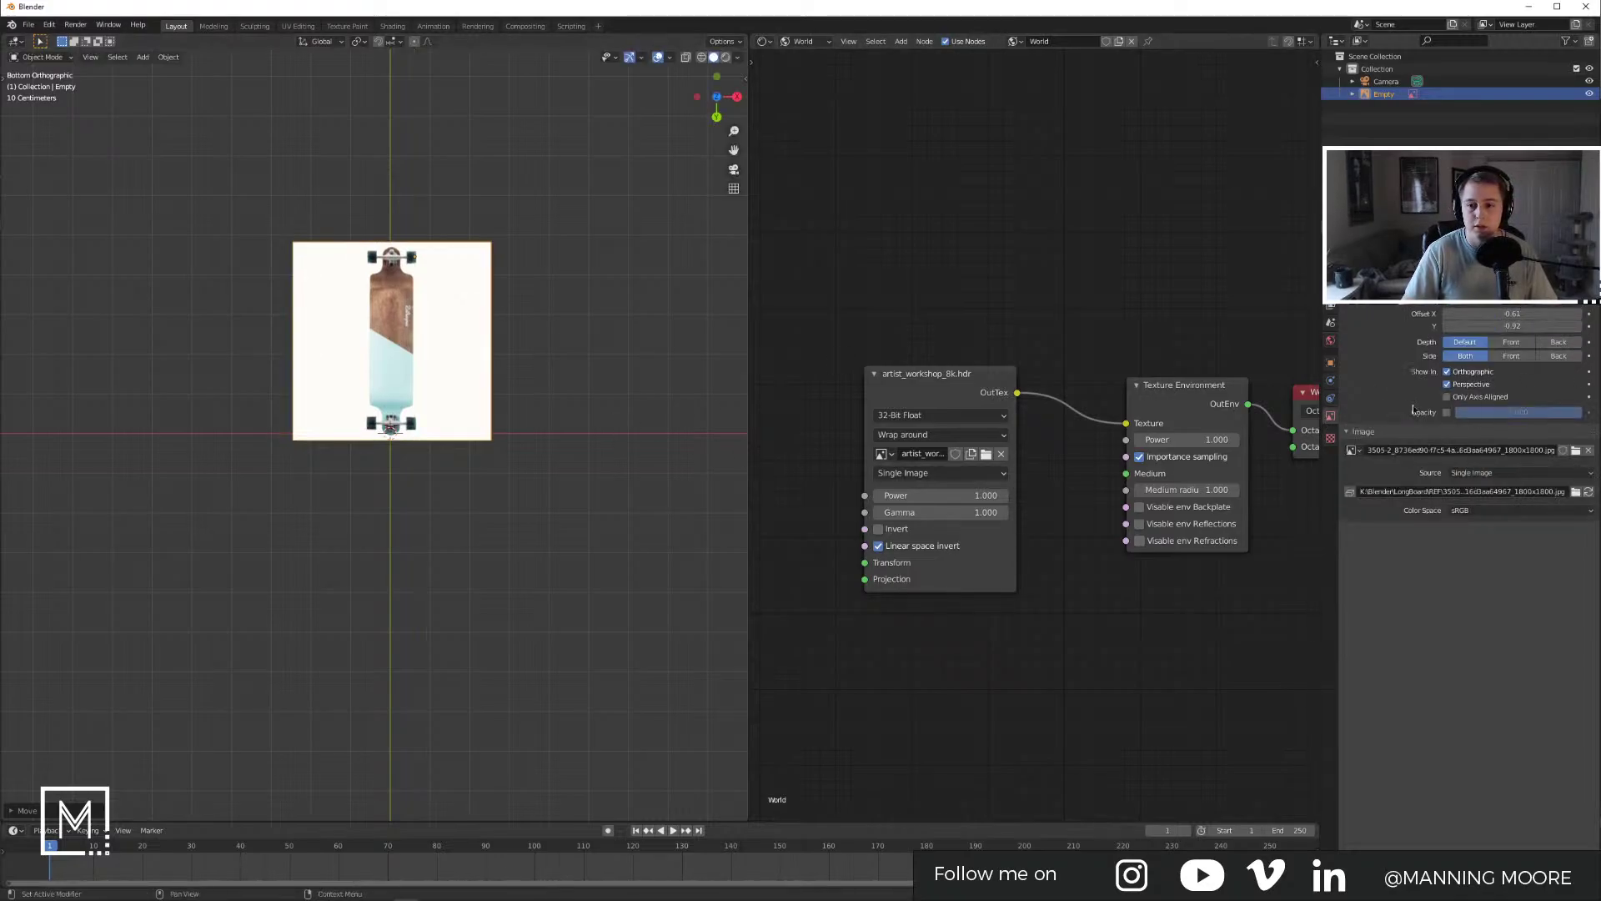
click(624, 473)
Step: Add a cube to the scene from a near edge-on view
middle_drag(614, 367, 517, 447)
key(shift+a)
mouse_move(561, 448)
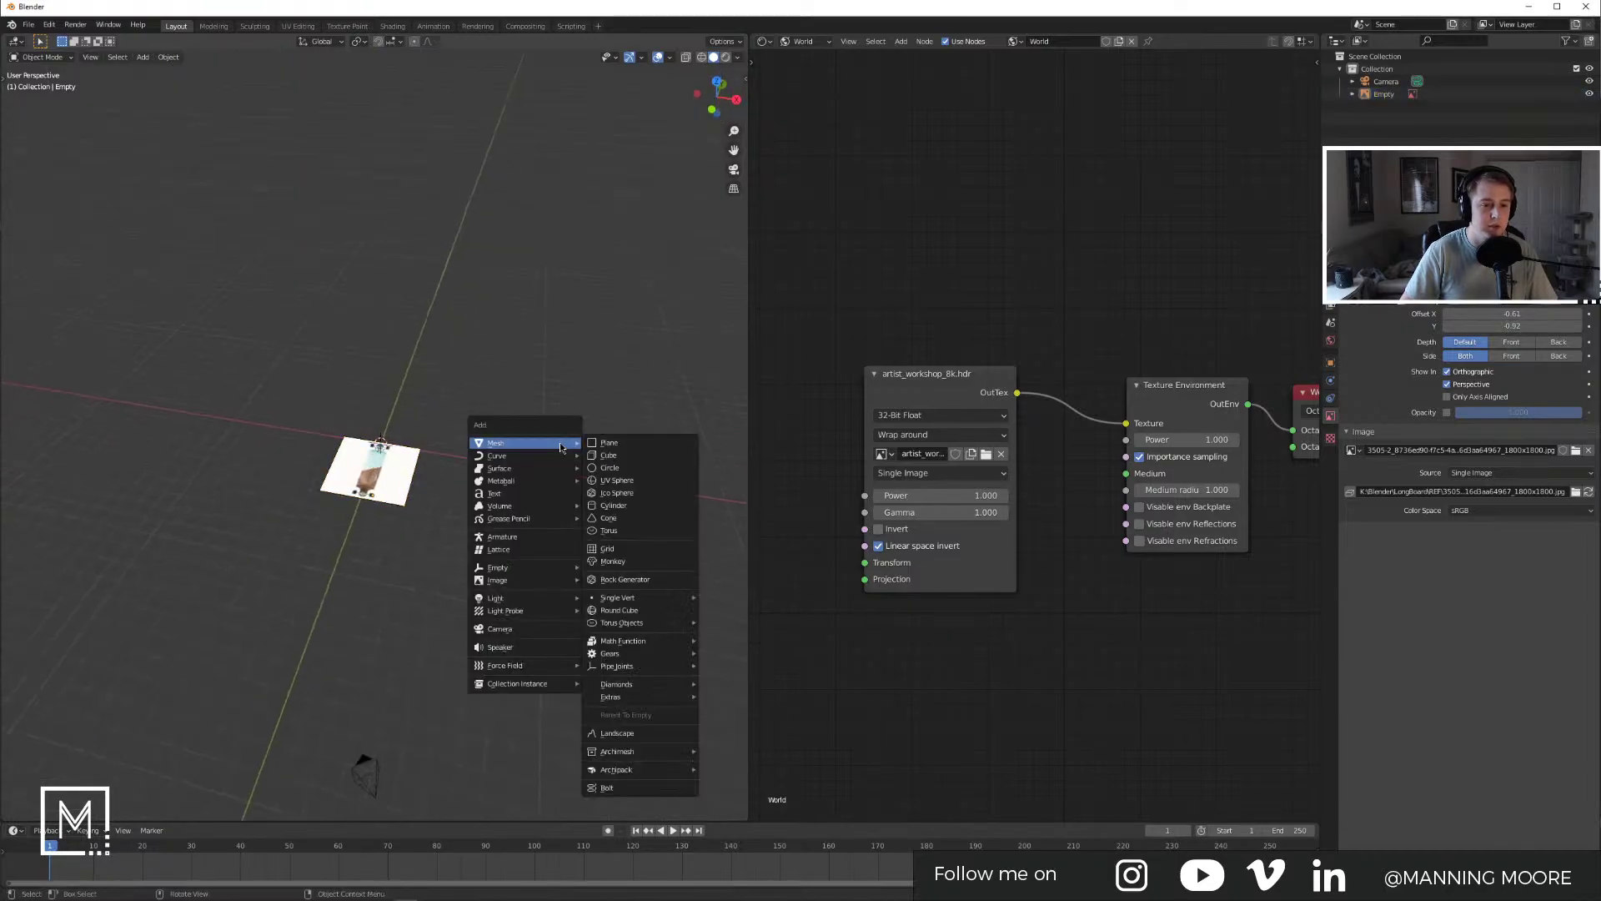
click(609, 454)
Step: Bring the Tidal longboard product page back to the front
key(alt+Tab)
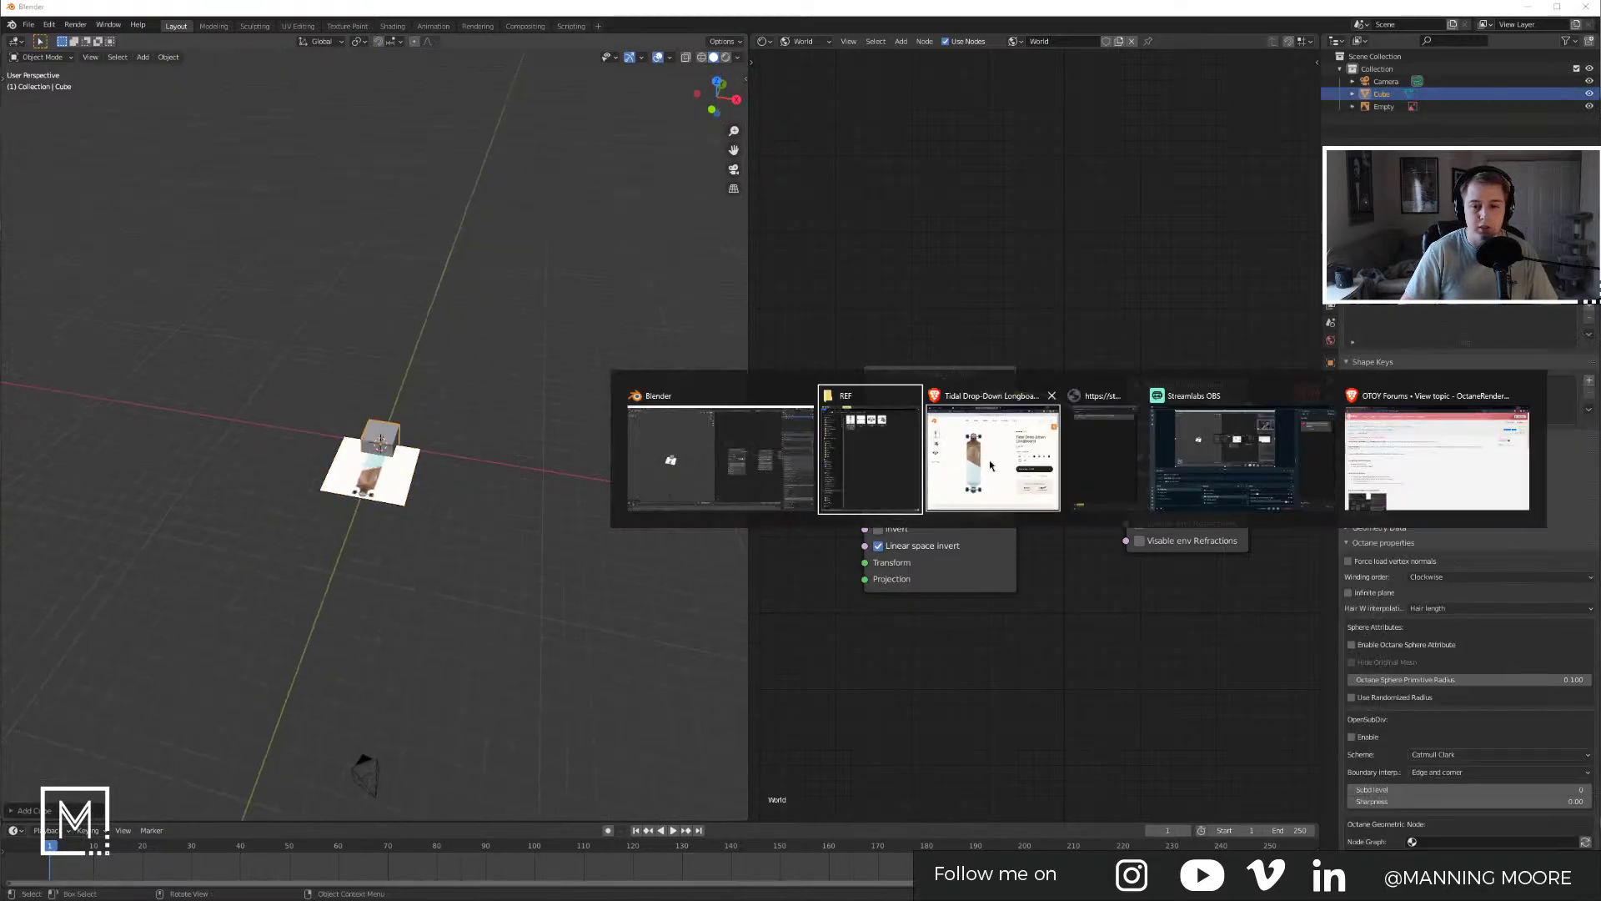
click(990, 465)
scroll(654, 436, down, 20)
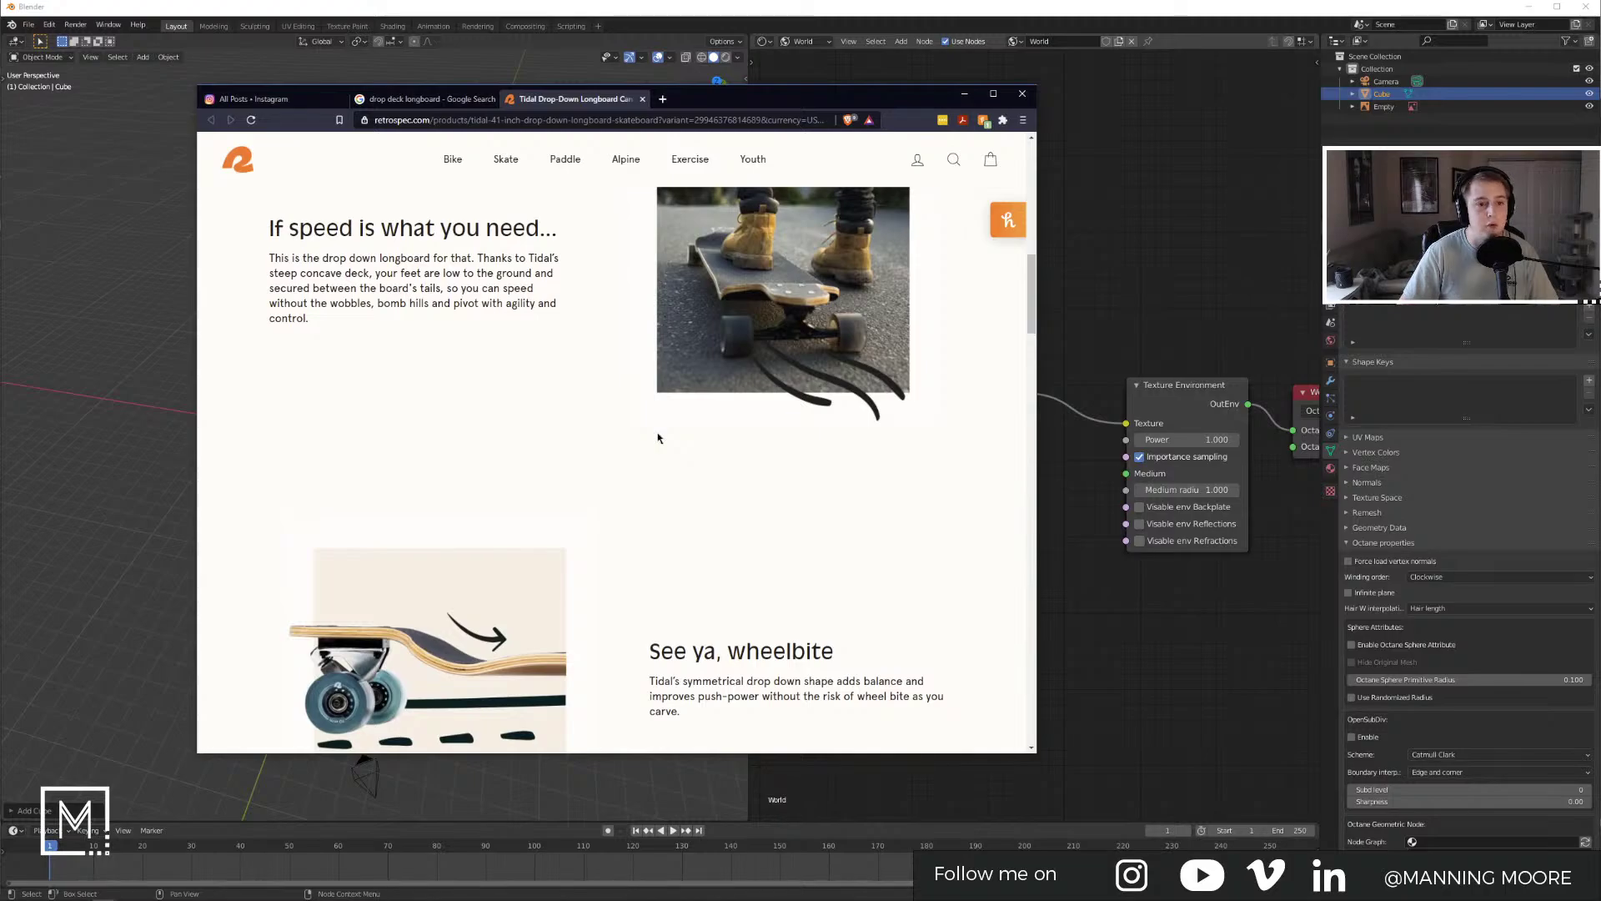
Step: Expand the Specifications section on the longboard product page
scroll(647, 436, up, 8)
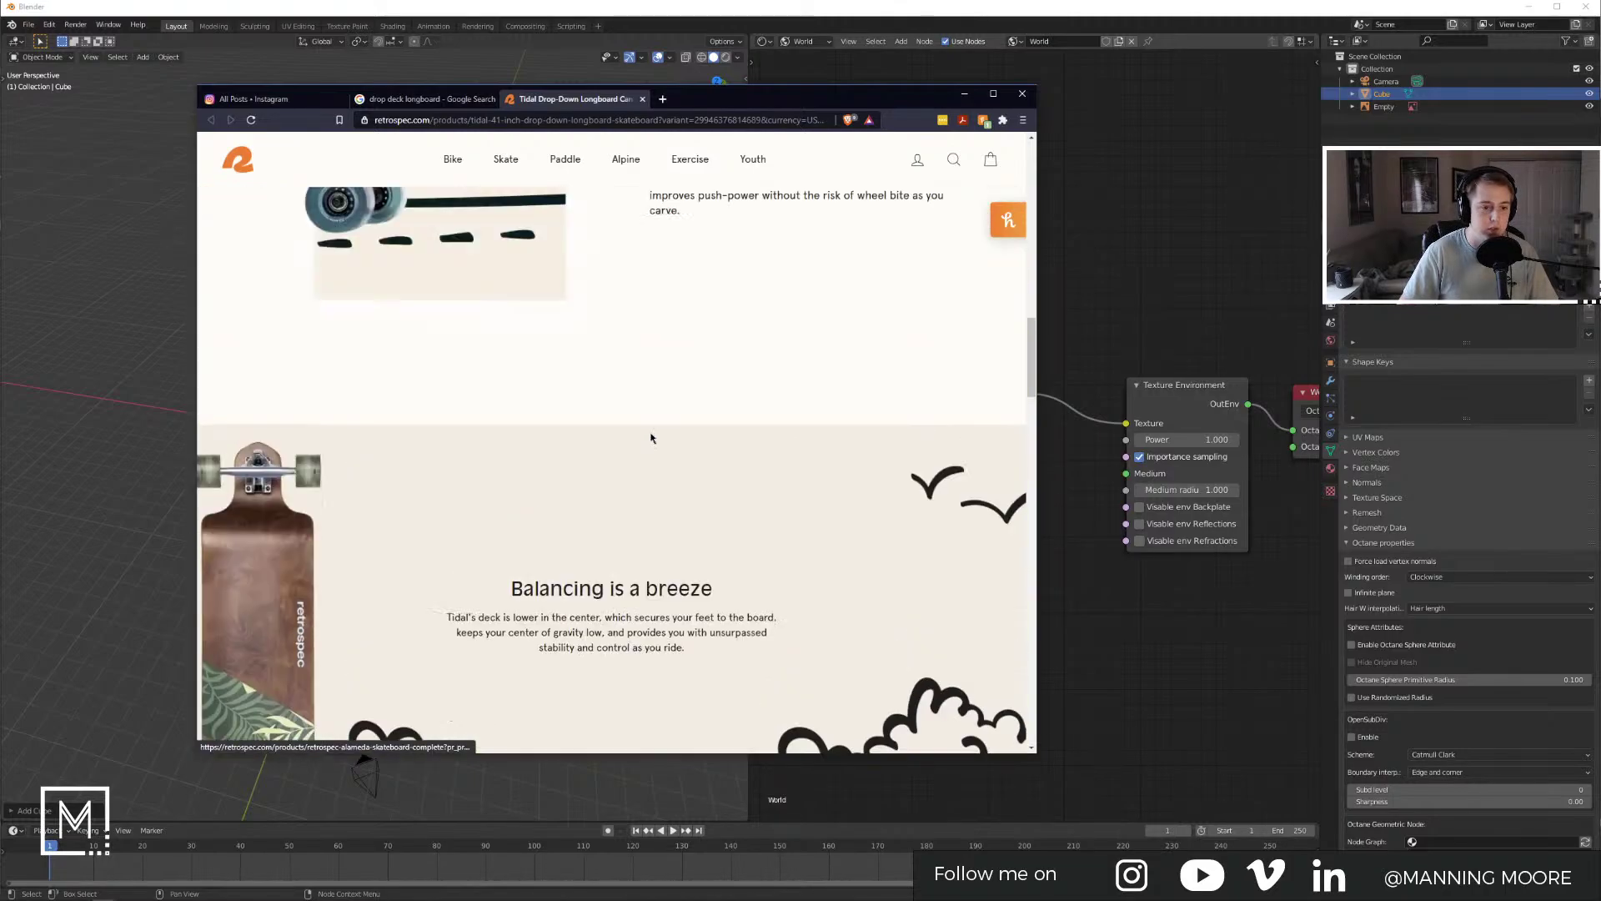
scroll(553, 361, down, 5)
click(553, 297)
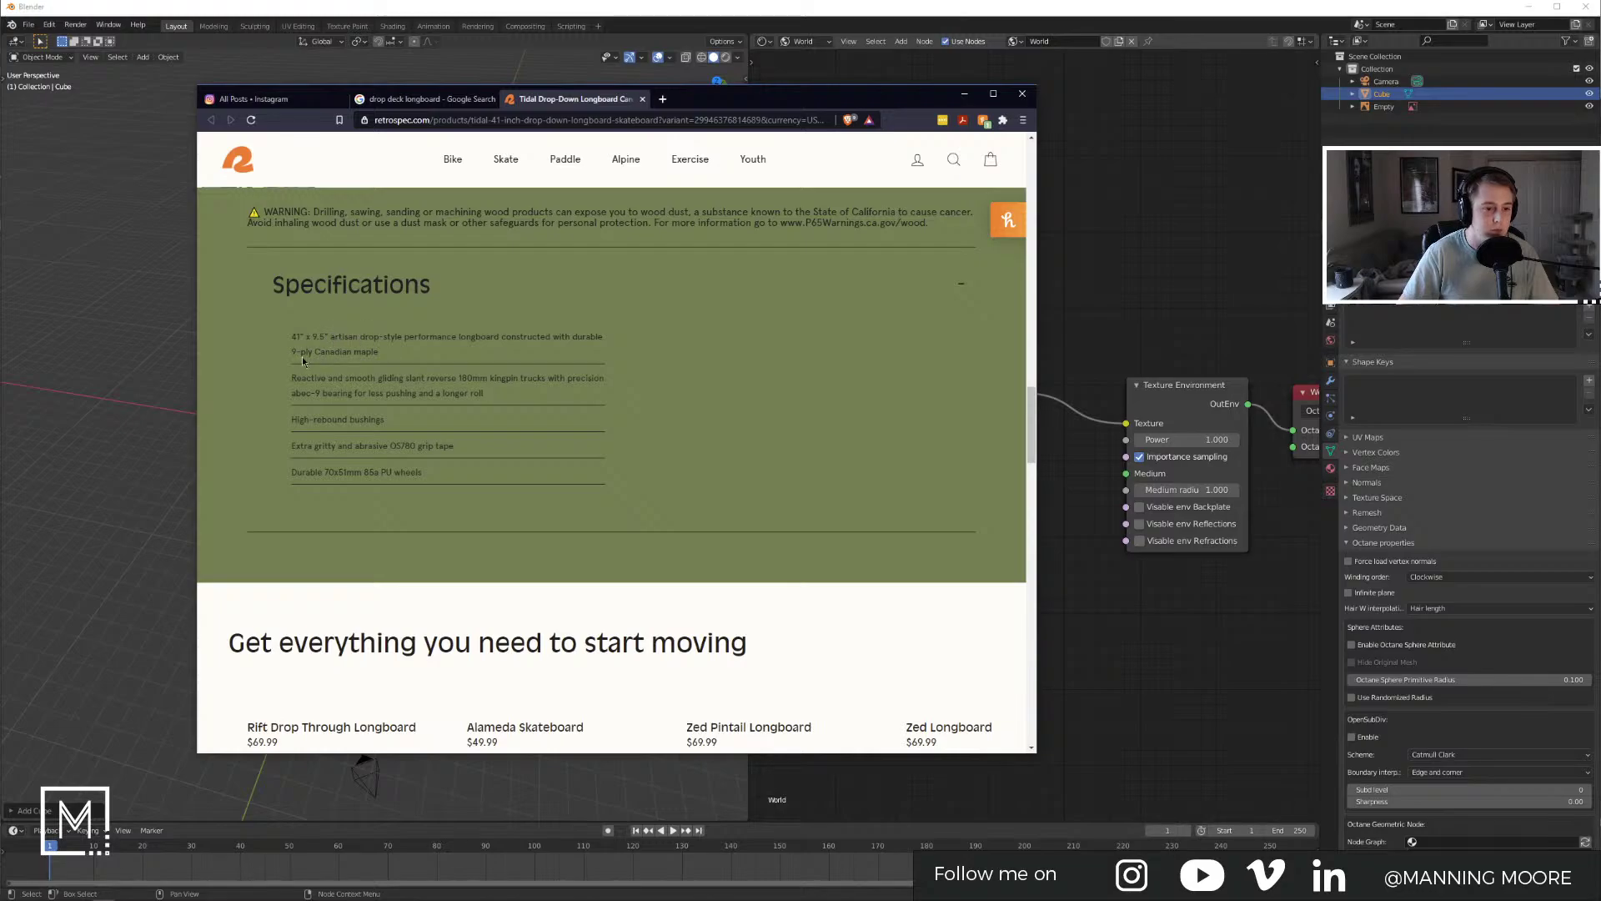
scroll(305, 361, up, 1)
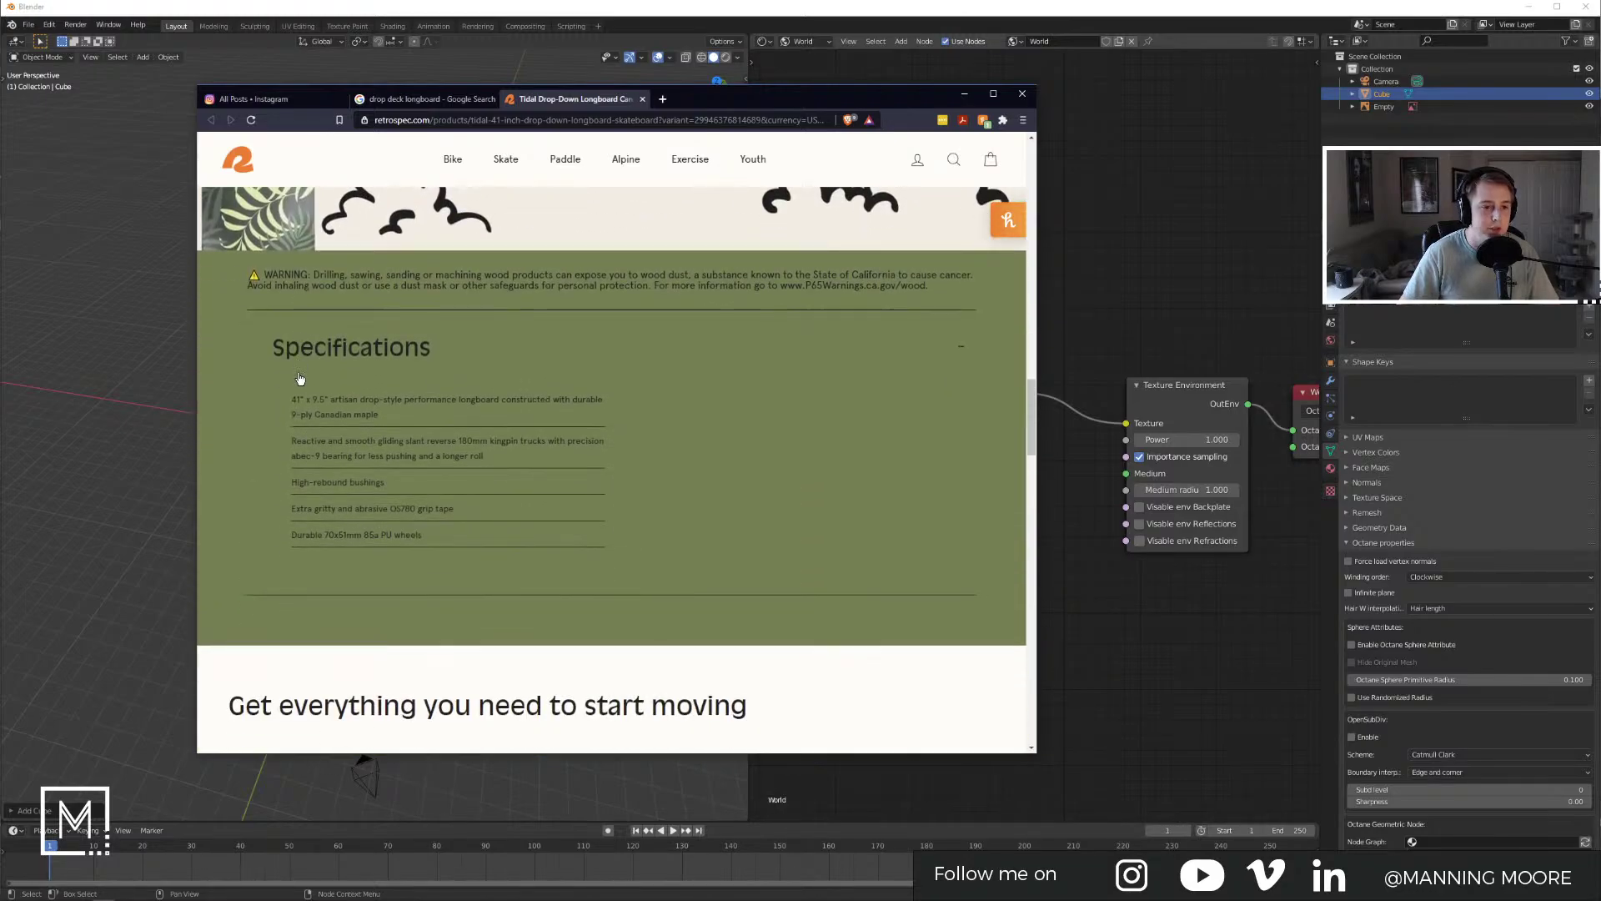
Step: Search 'unit' in a new tab and set the converter to inches → centimetres (1 in = 2.54 cm)
click(662, 100)
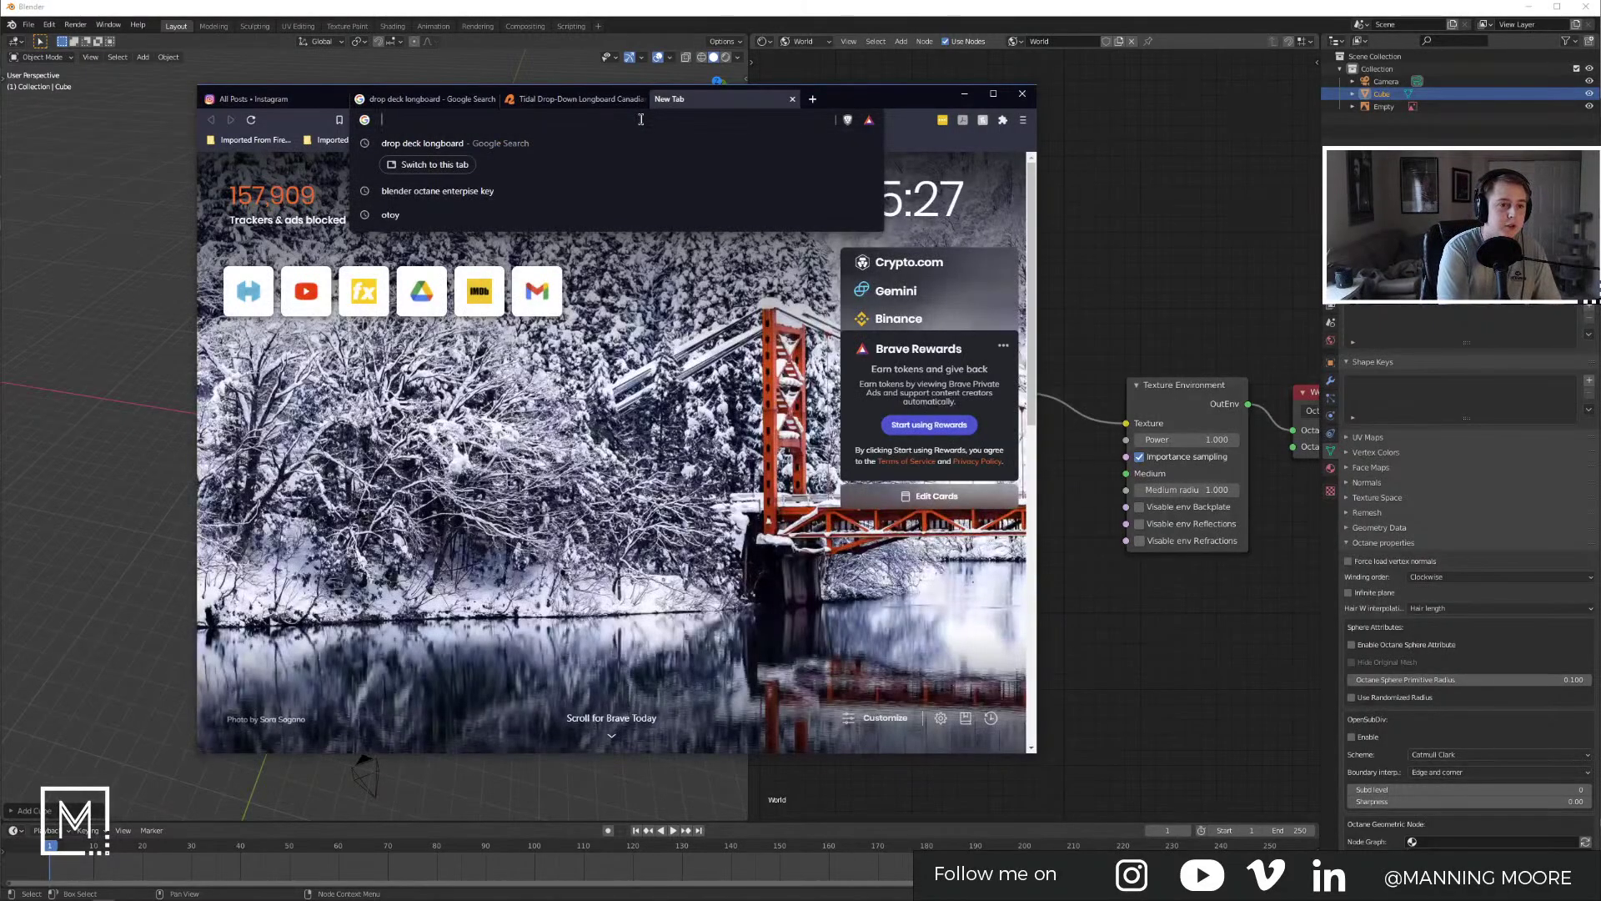
text(unit)
key(Down)
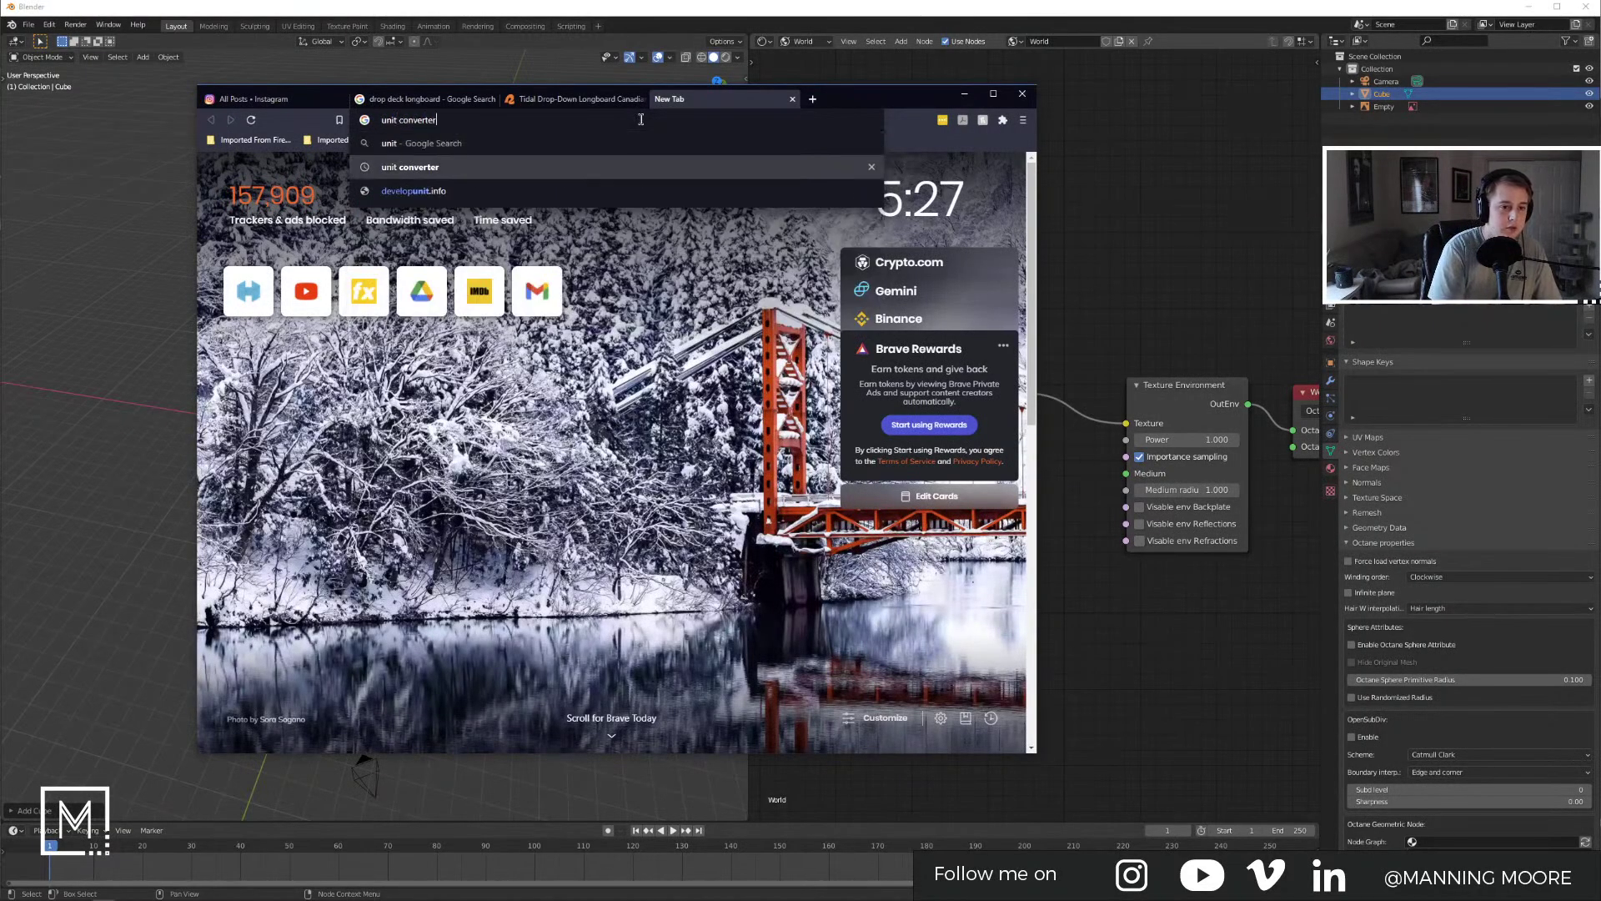
key(Return)
drag(800, 84, 1101, 68)
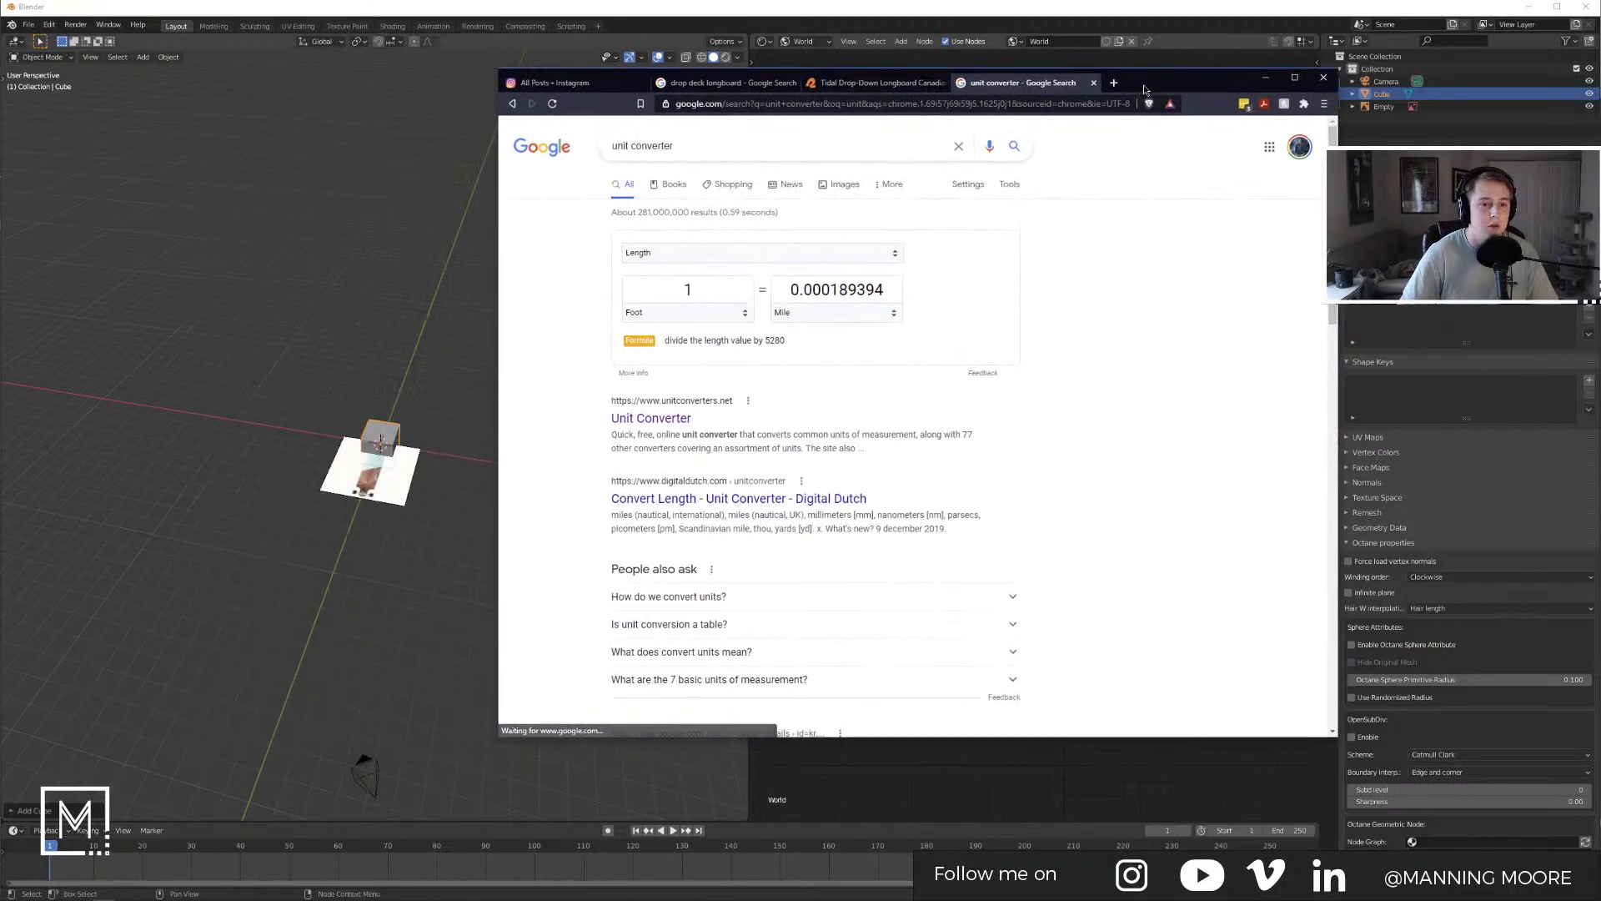
click(688, 312)
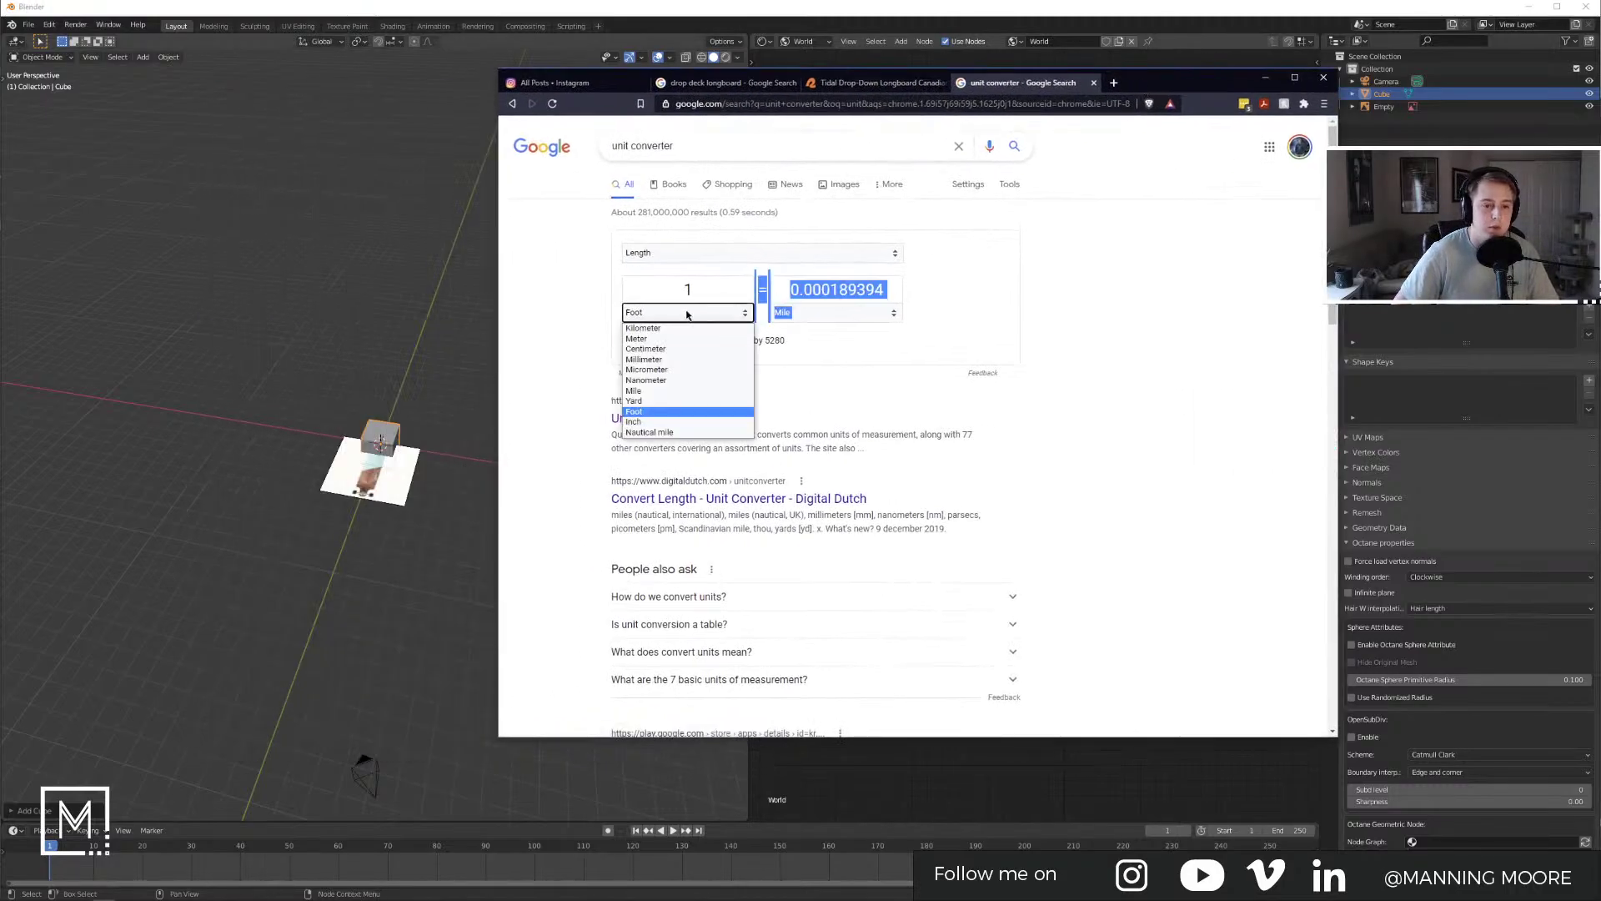
click(680, 421)
click(821, 314)
click(834, 359)
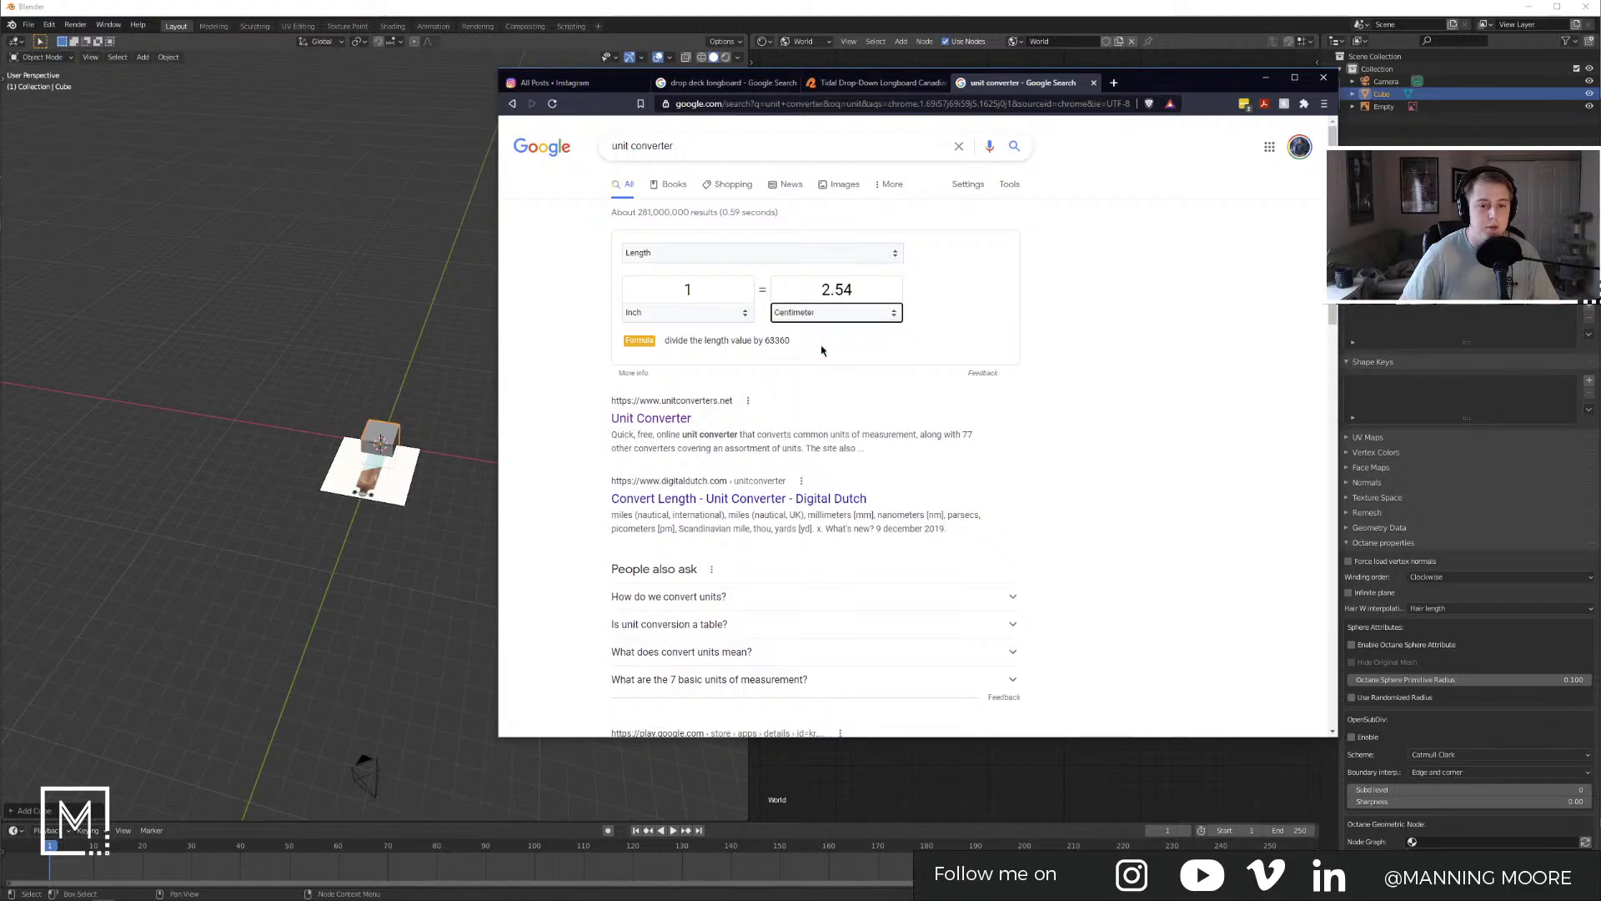
click(1266, 78)
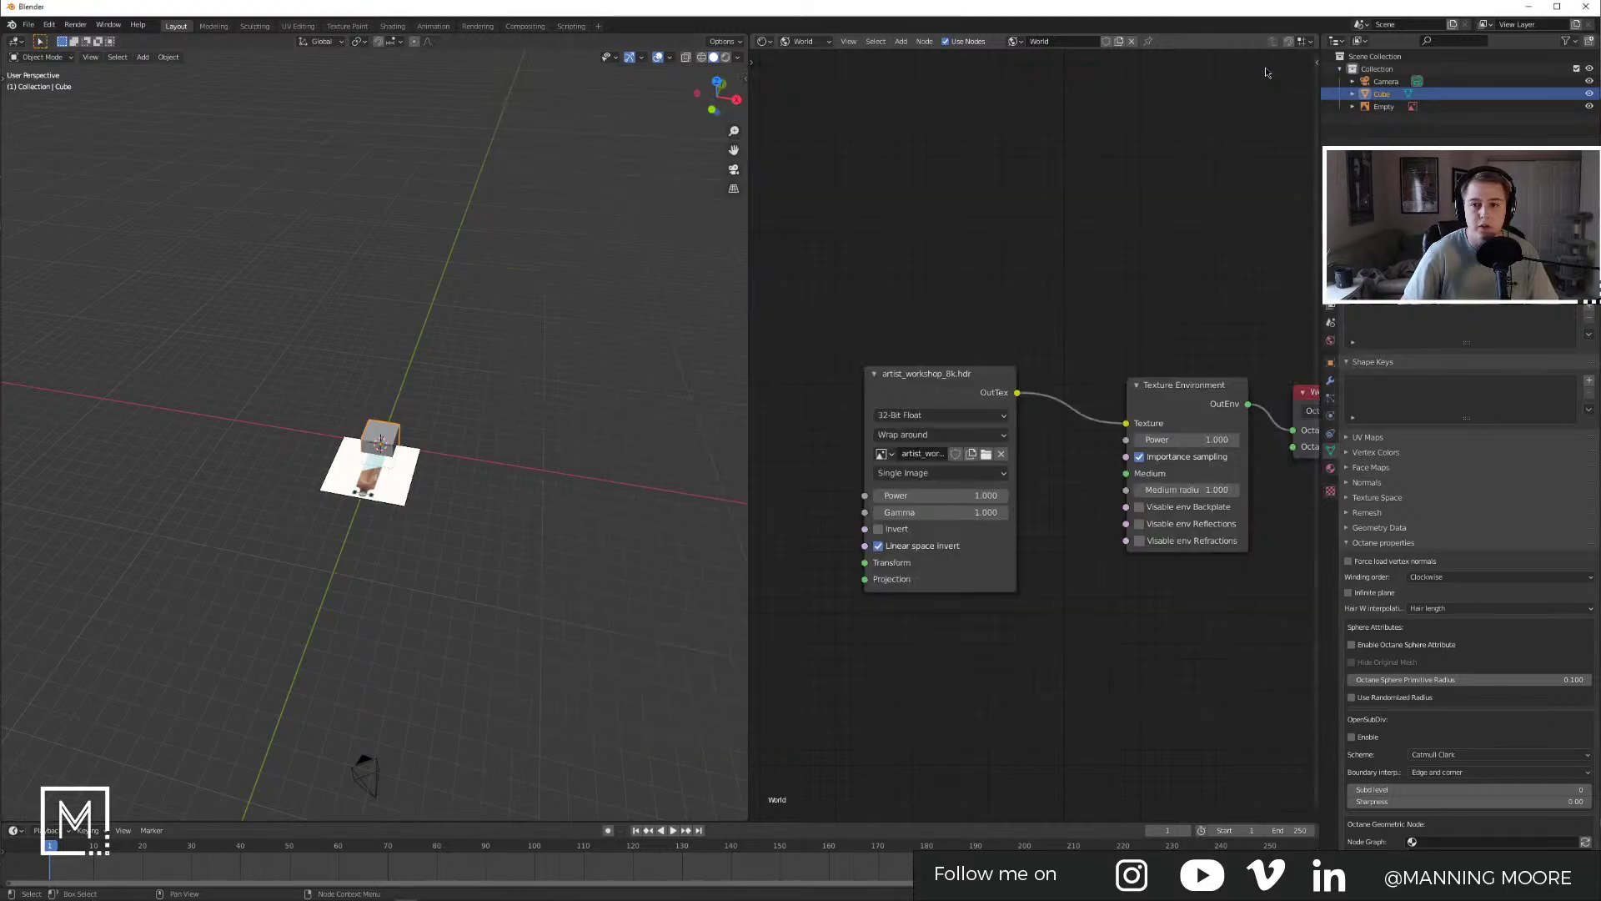
Step: Set the scene's length unit to Centimeters in Scene Properties > Units
click(1330, 323)
click(1359, 333)
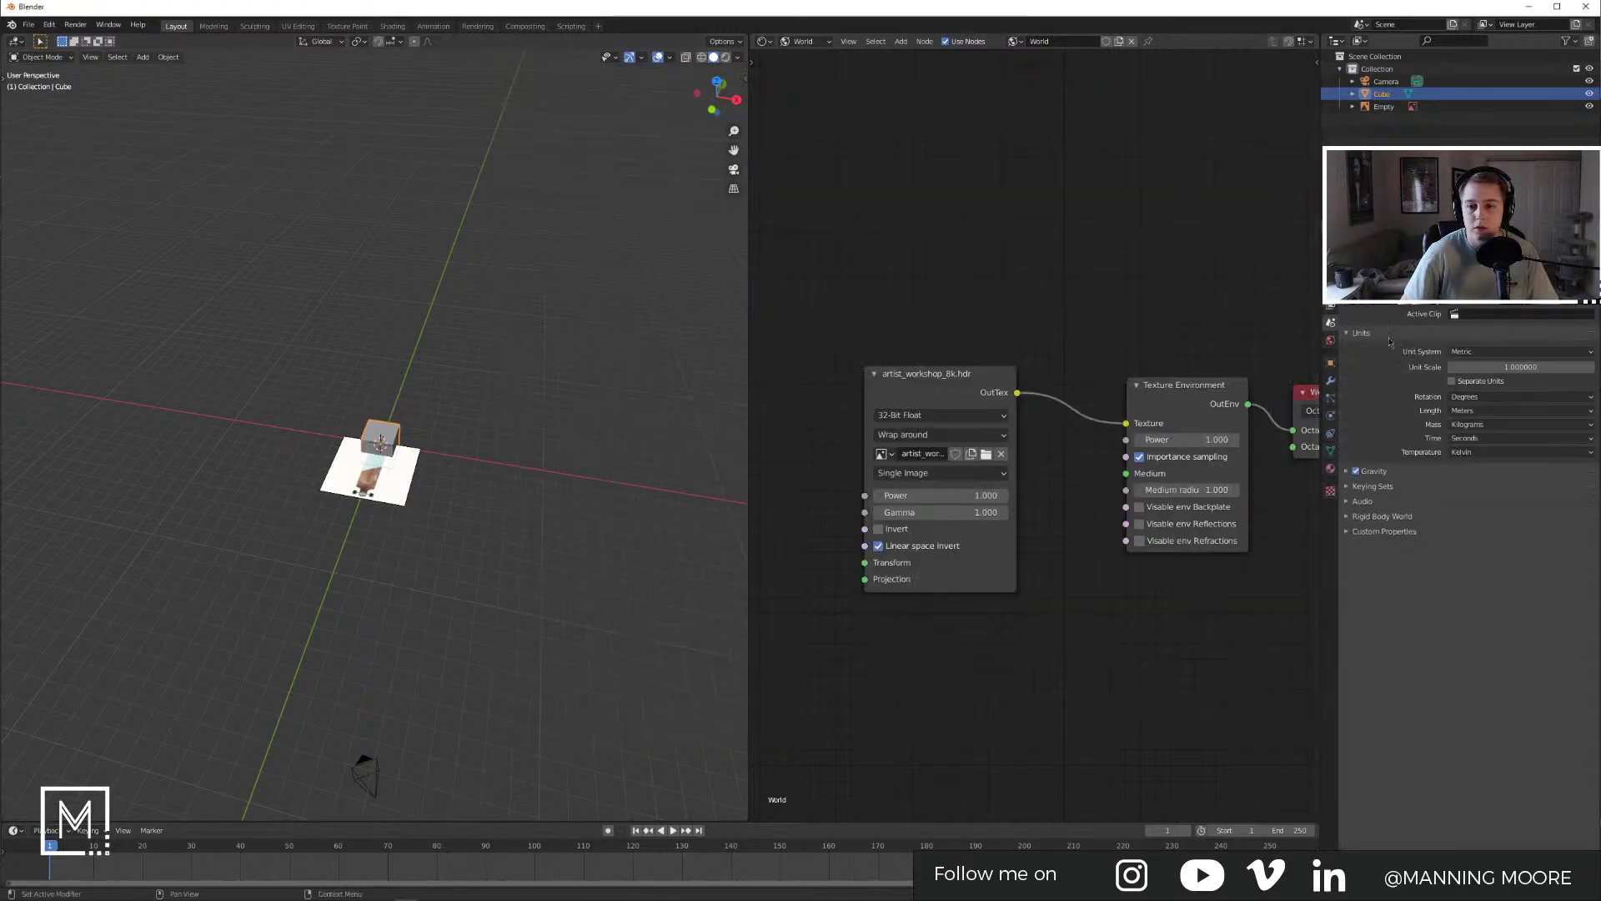
click(1501, 410)
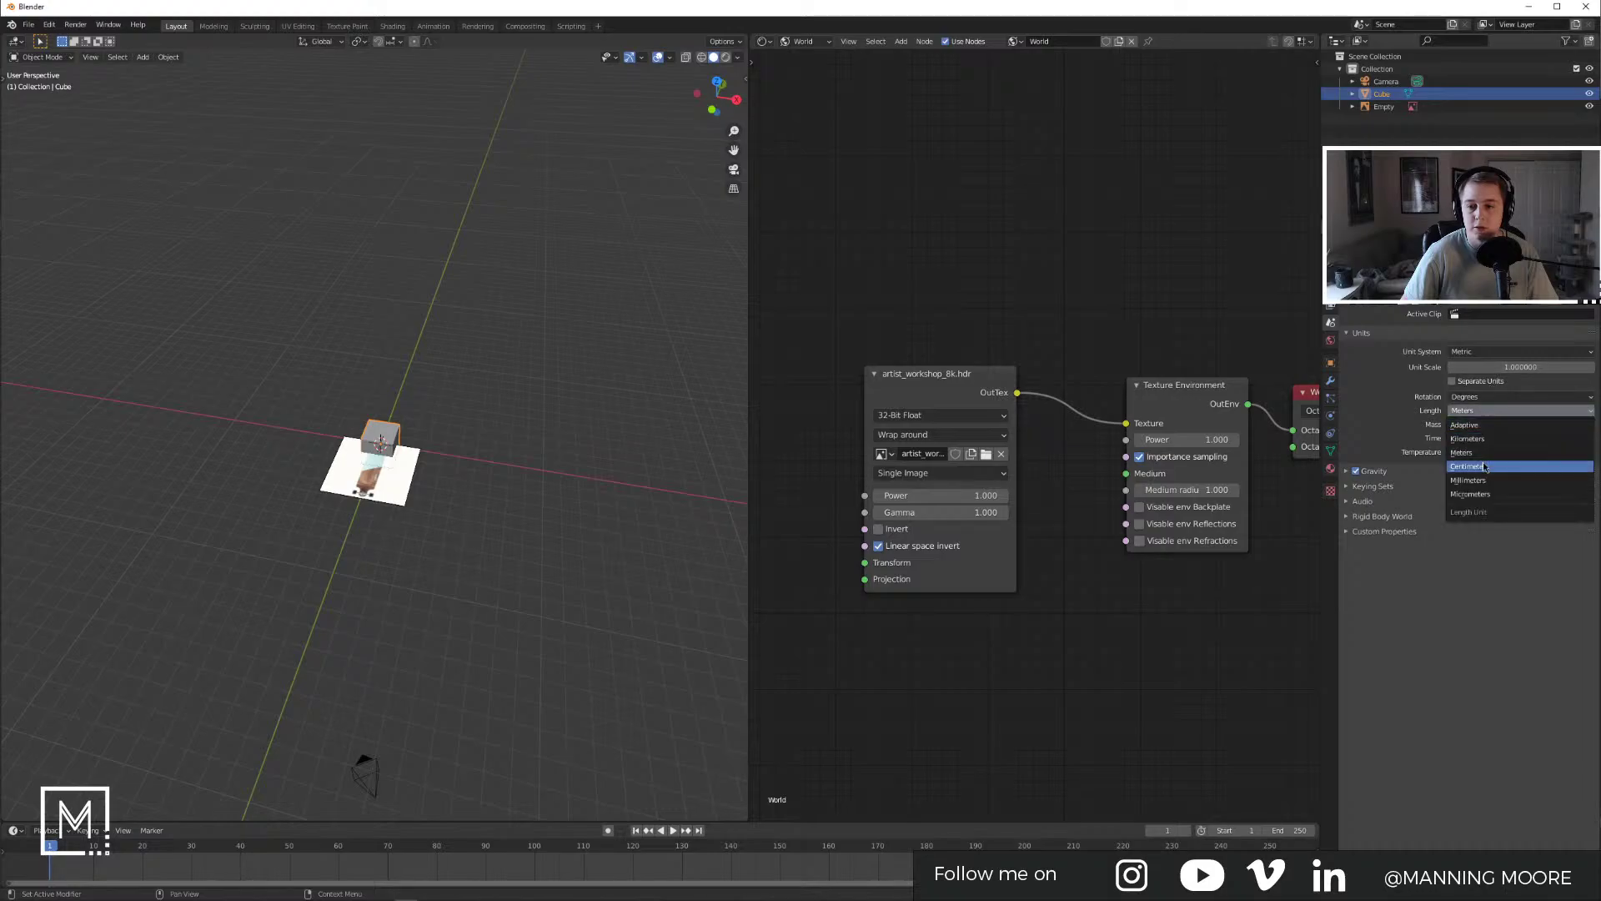
click(1493, 461)
Step: Check the board's 41 × 9.5 inch size on the product page, then select the cube and show its N sidebar
key(alt+Tab)
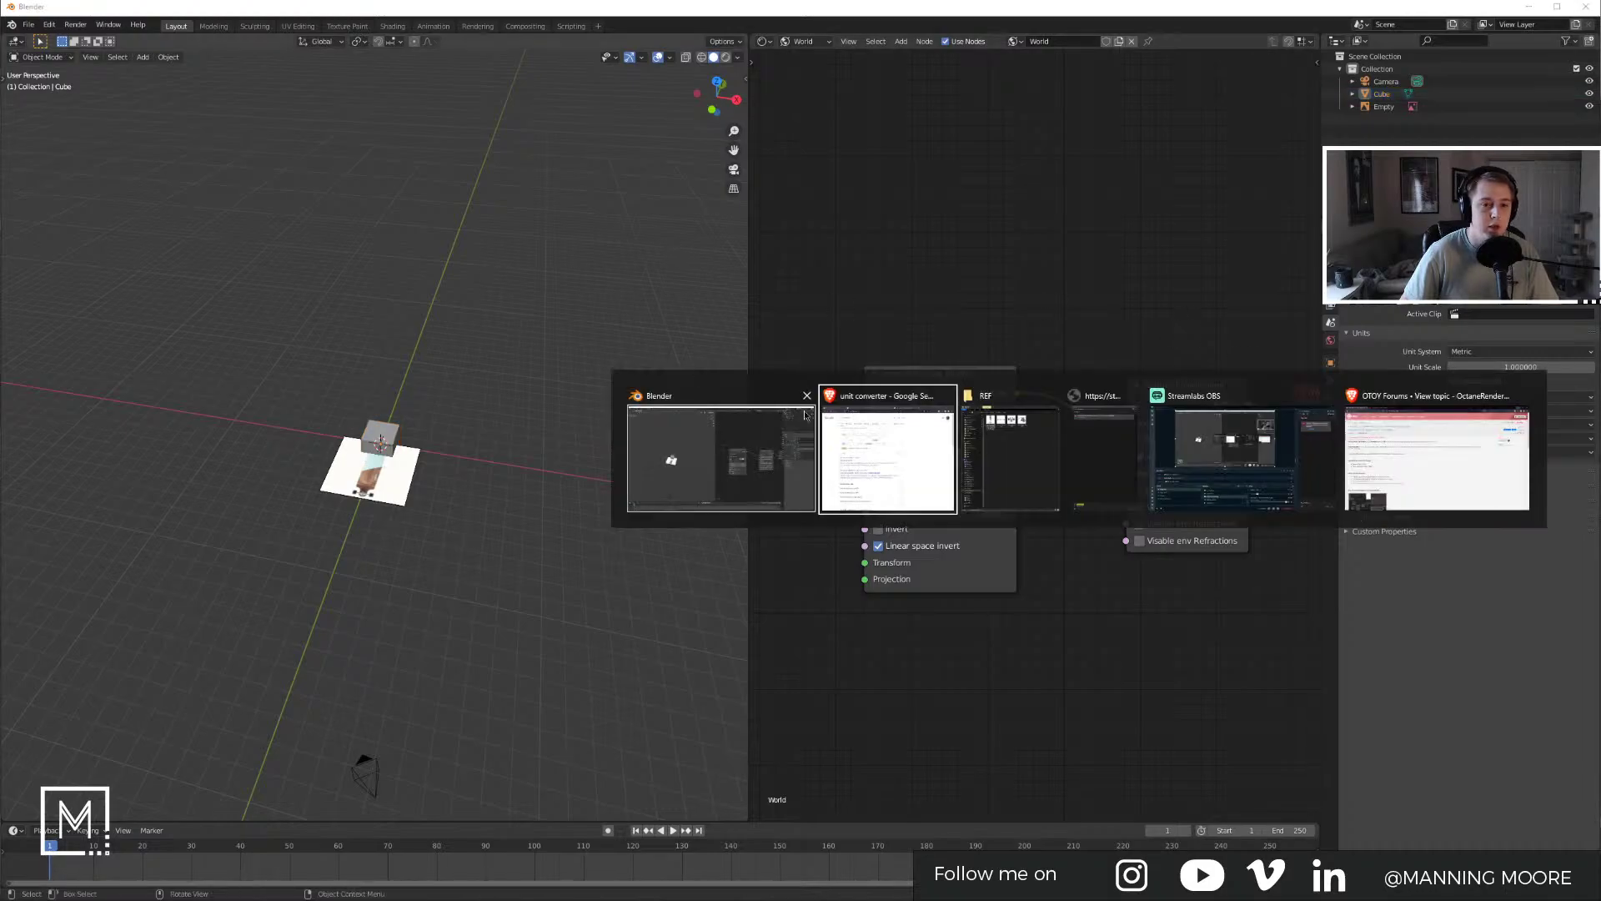
key(ctrl+shift+Tab)
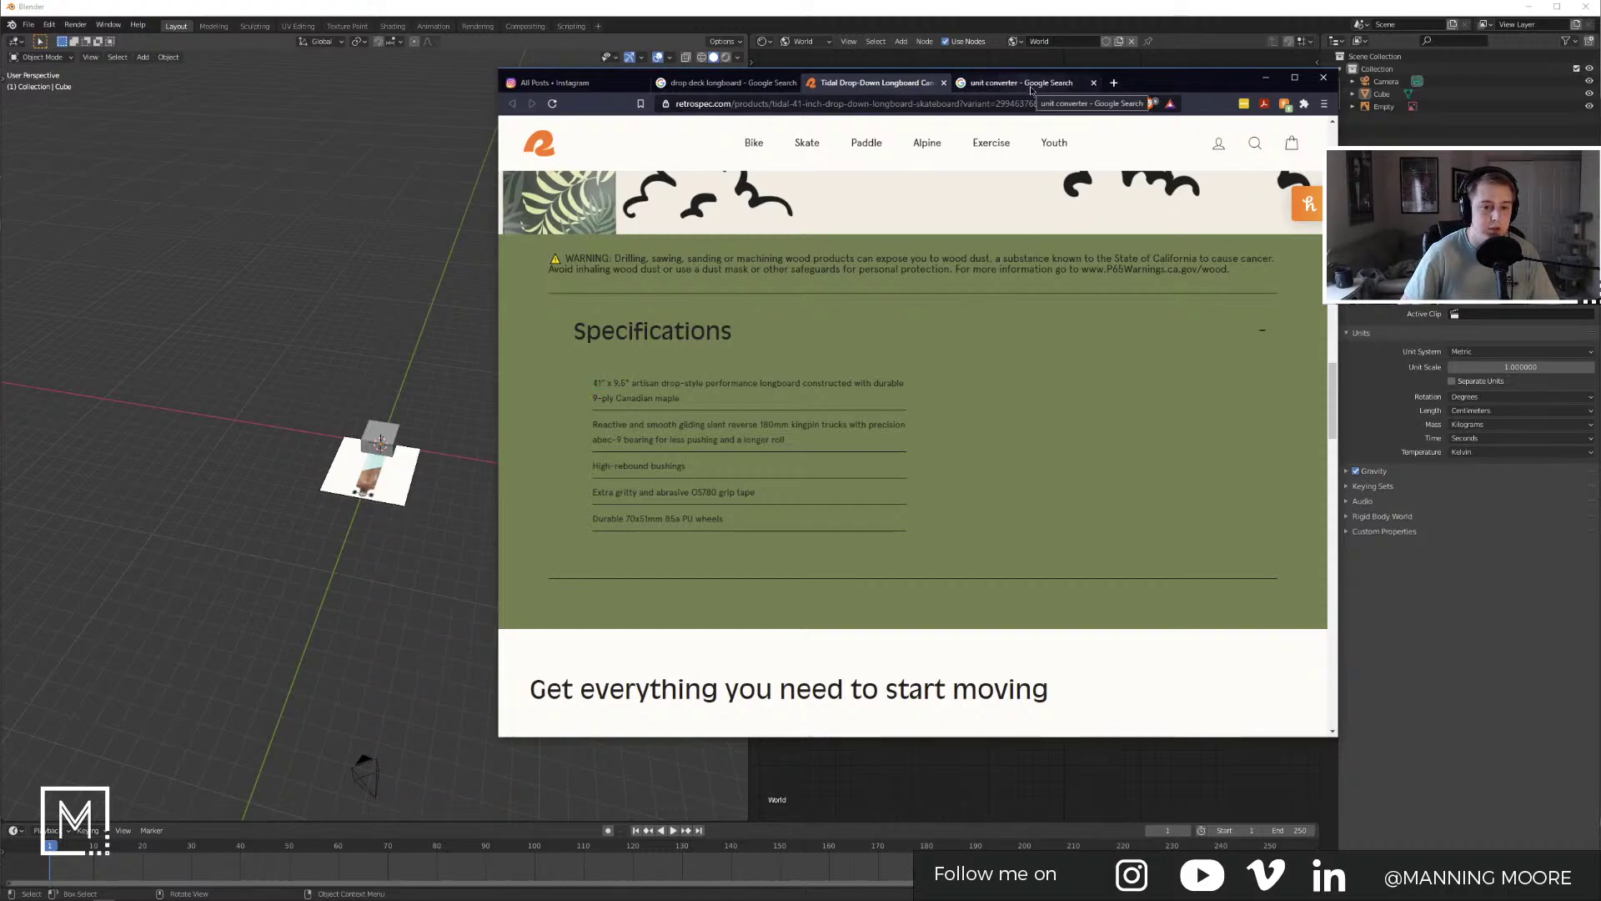
click(381, 434)
key(n)
Step: Set the cube's Y dimension to 104.14 cm
middle_drag(535, 365, 467, 361)
scroll(467, 360, up, 7)
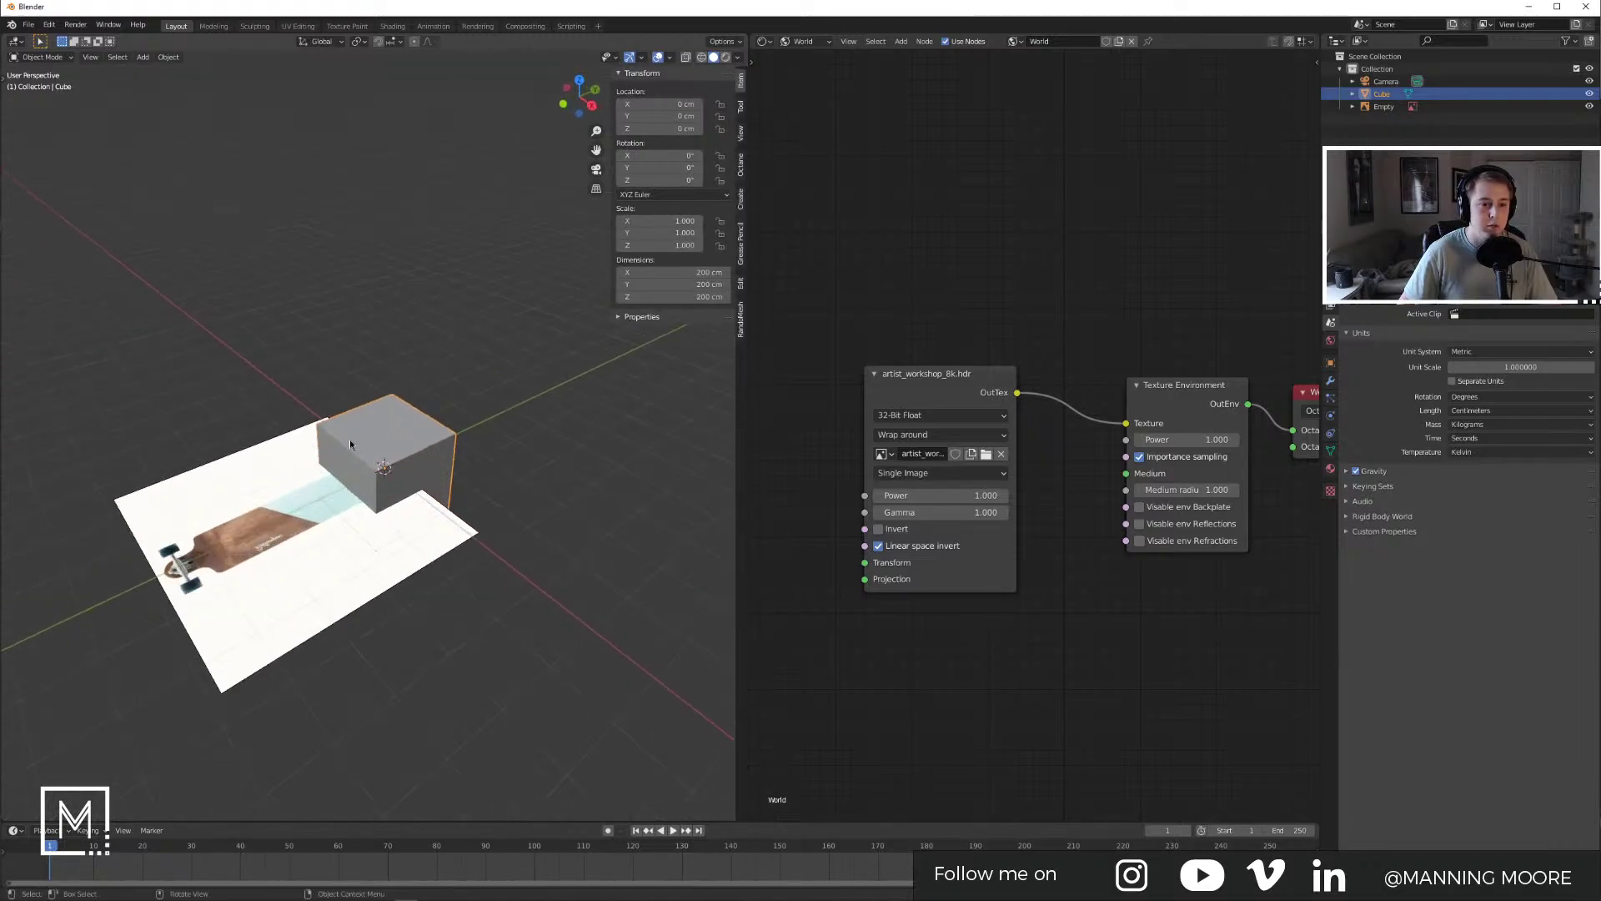
click(676, 284)
text(104.14)
key(Return)
Step: Convert 9.5 inches to centimetres in the browser and copy the 24.13 result
key(alt+Tab)
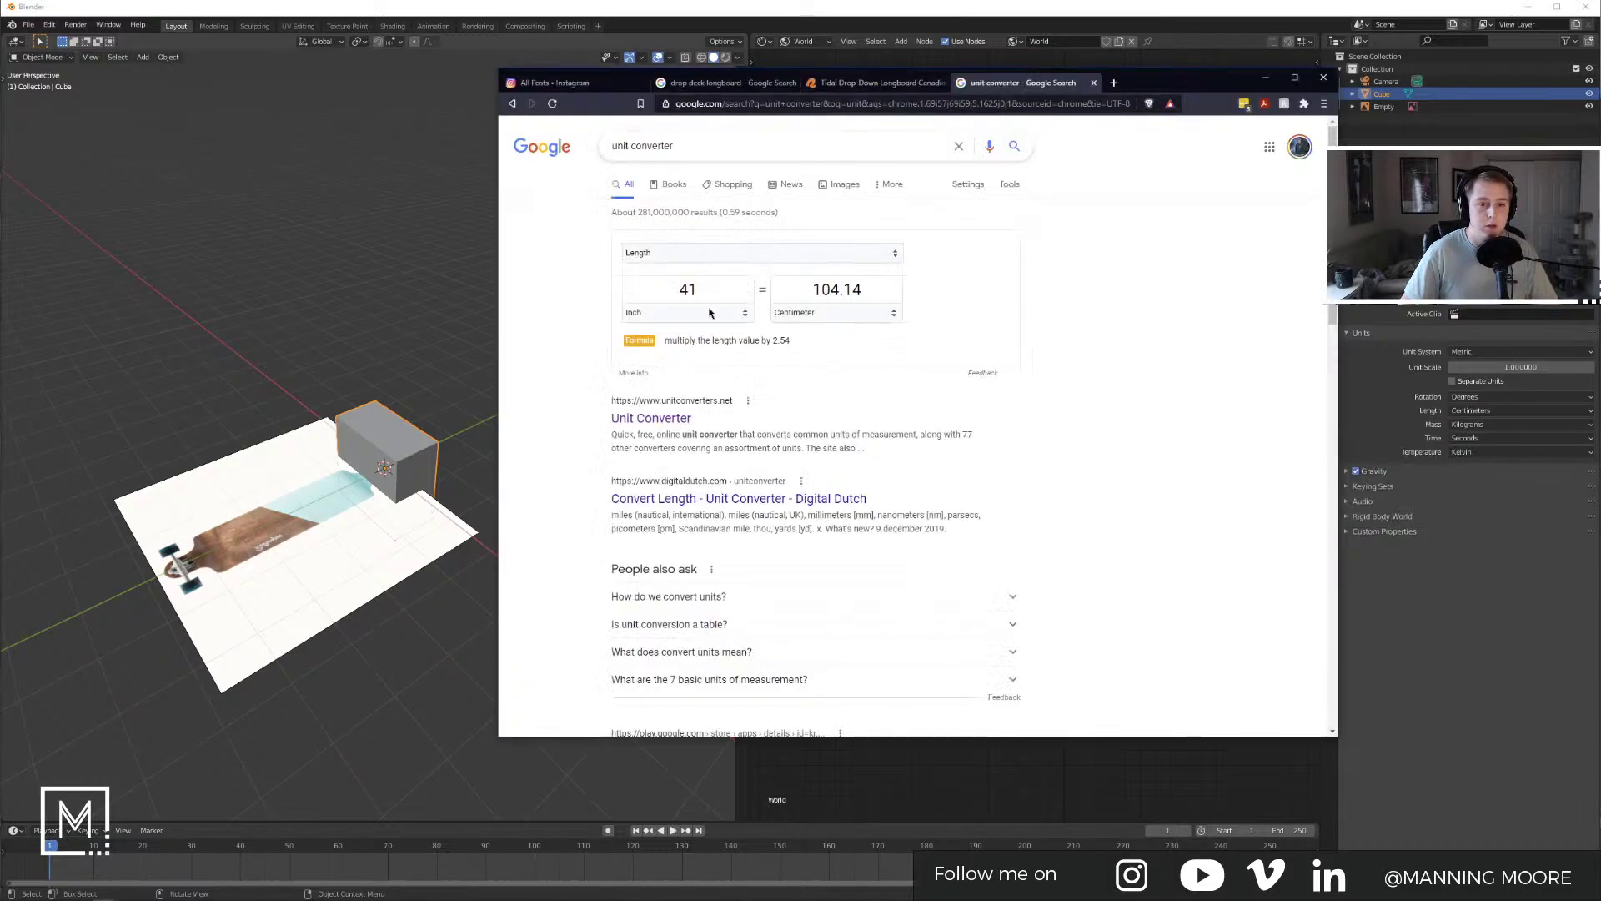
click(709, 313)
drag(709, 291, 635, 284)
text(9.5)
key(Return)
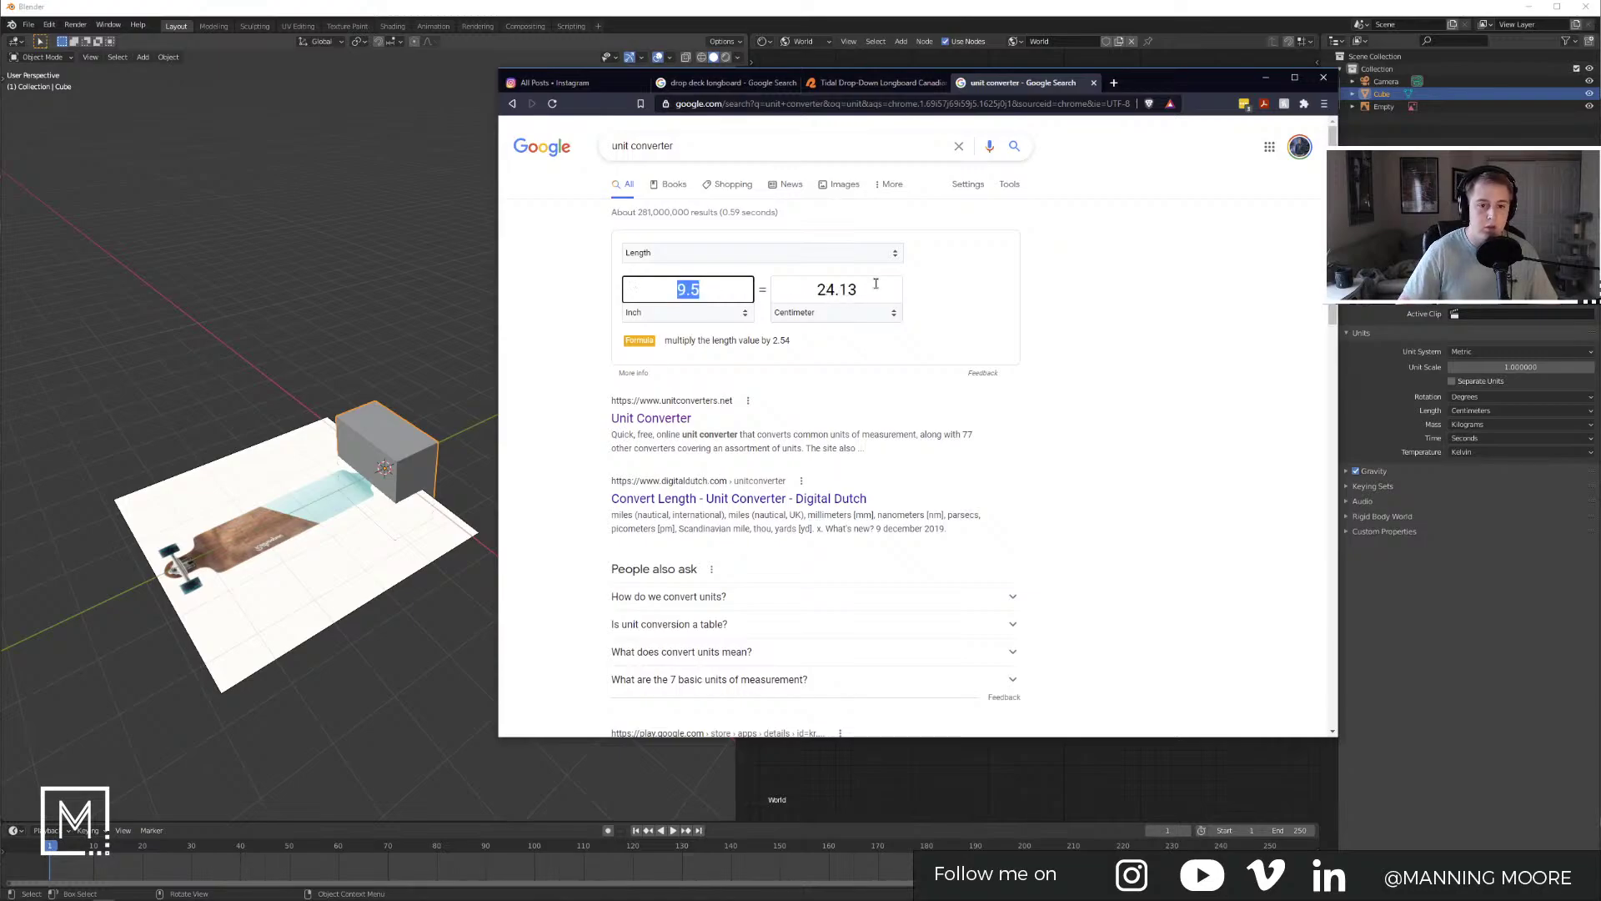
click(876, 284)
key(ctrl+c)
Step: Paste 24.13 cm into the cube's X dimension and set Z to 1 cm
key(alt+Tab)
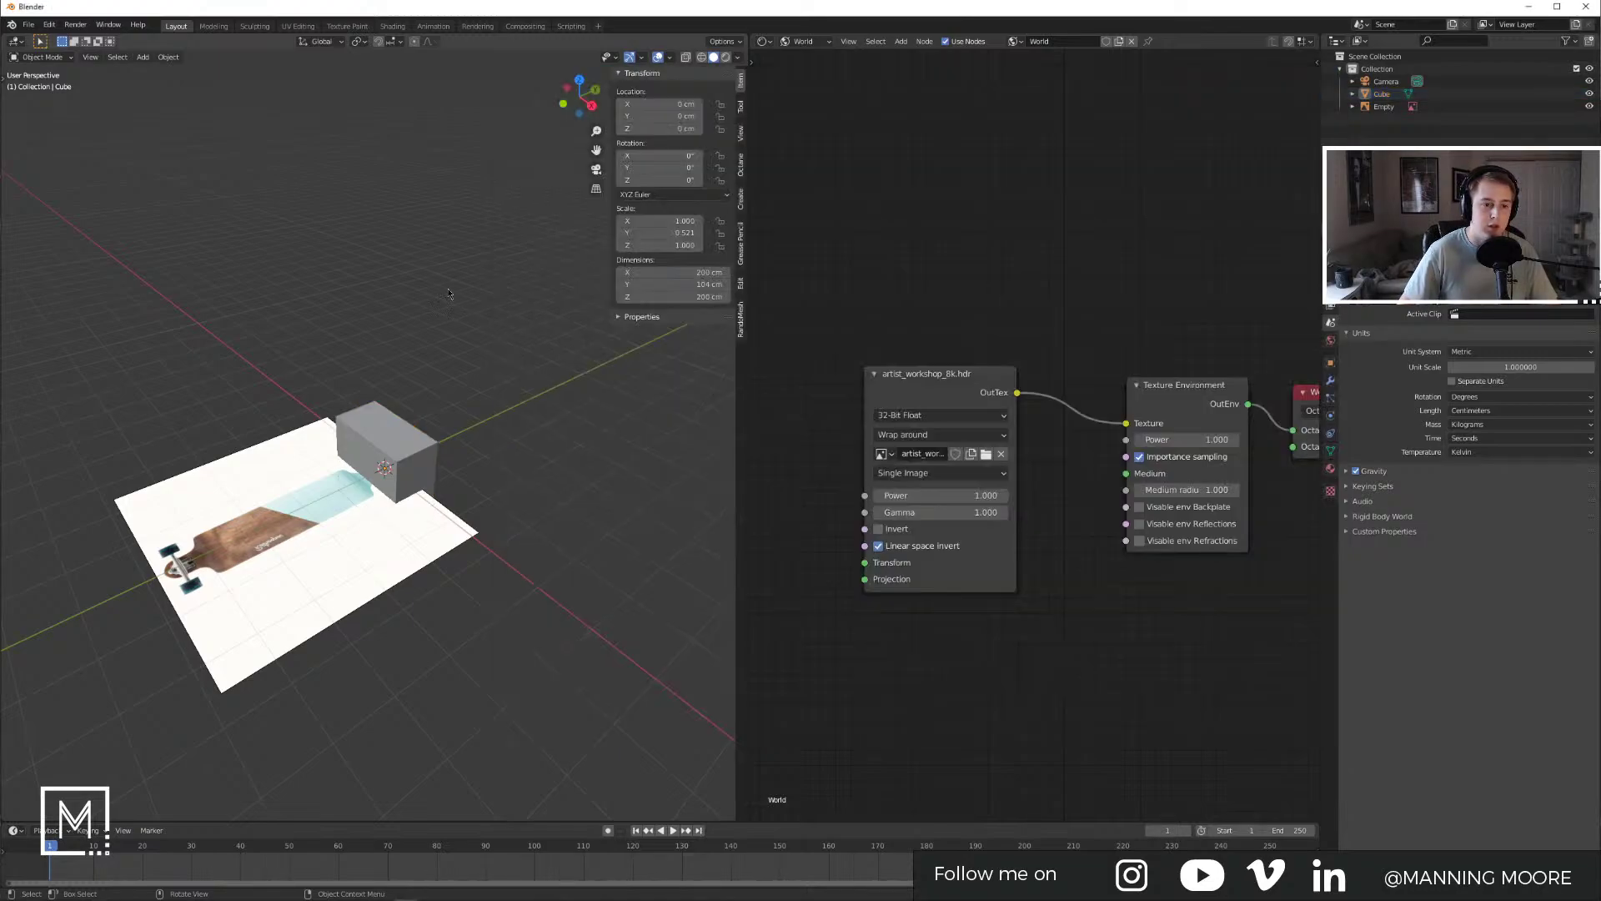
double_click(685, 273)
key(ctrl+v)
key(Return)
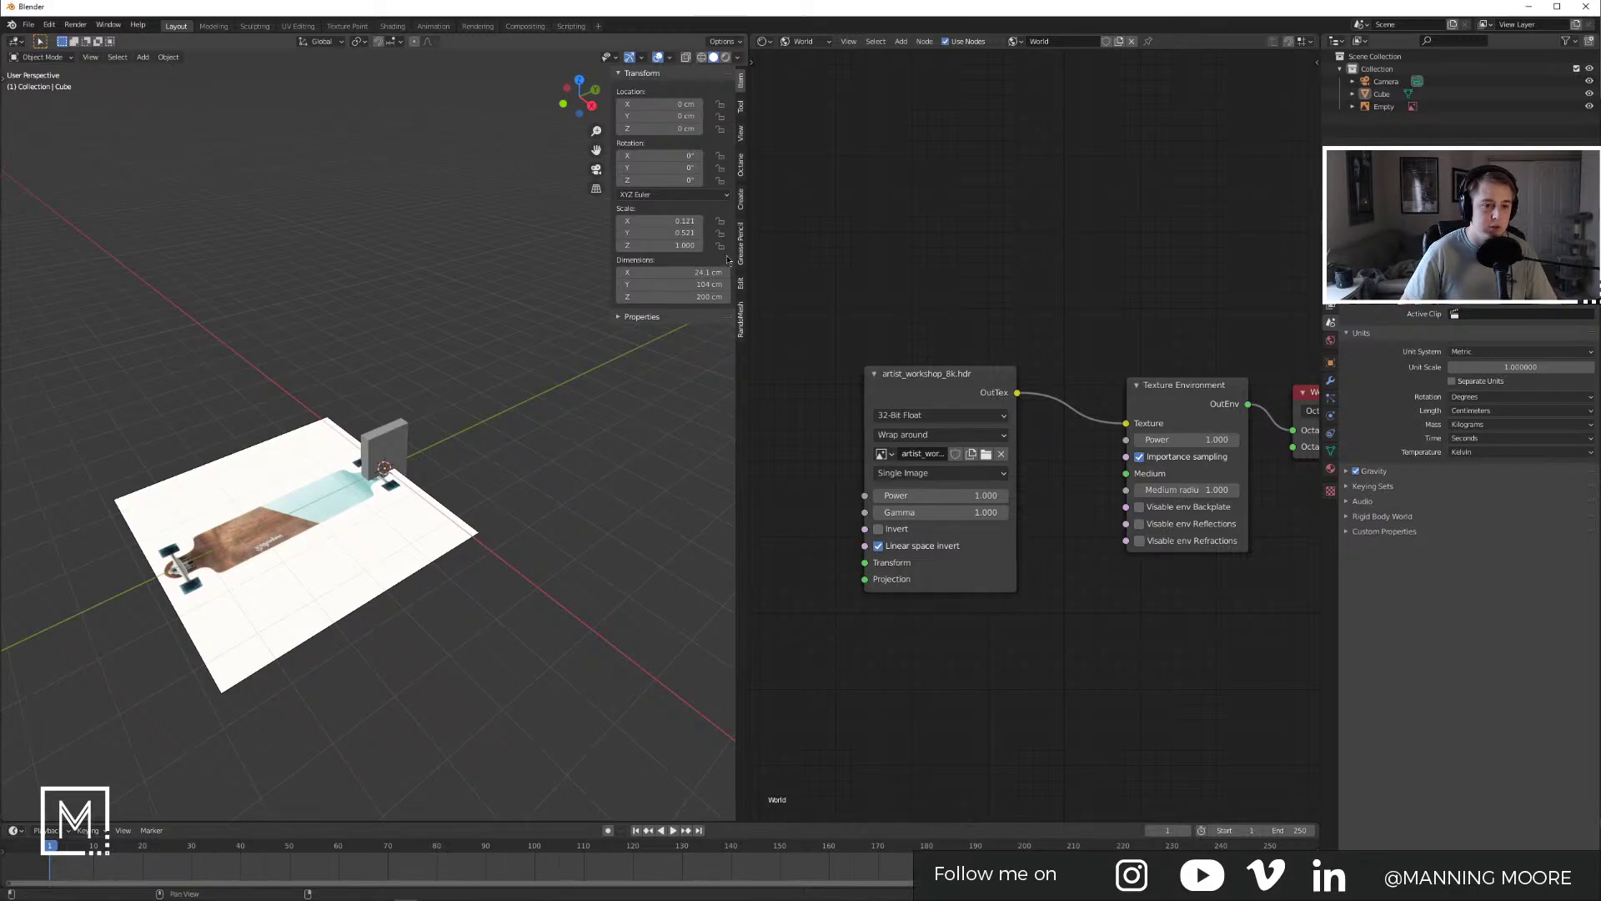
double_click(696, 297)
text(1)
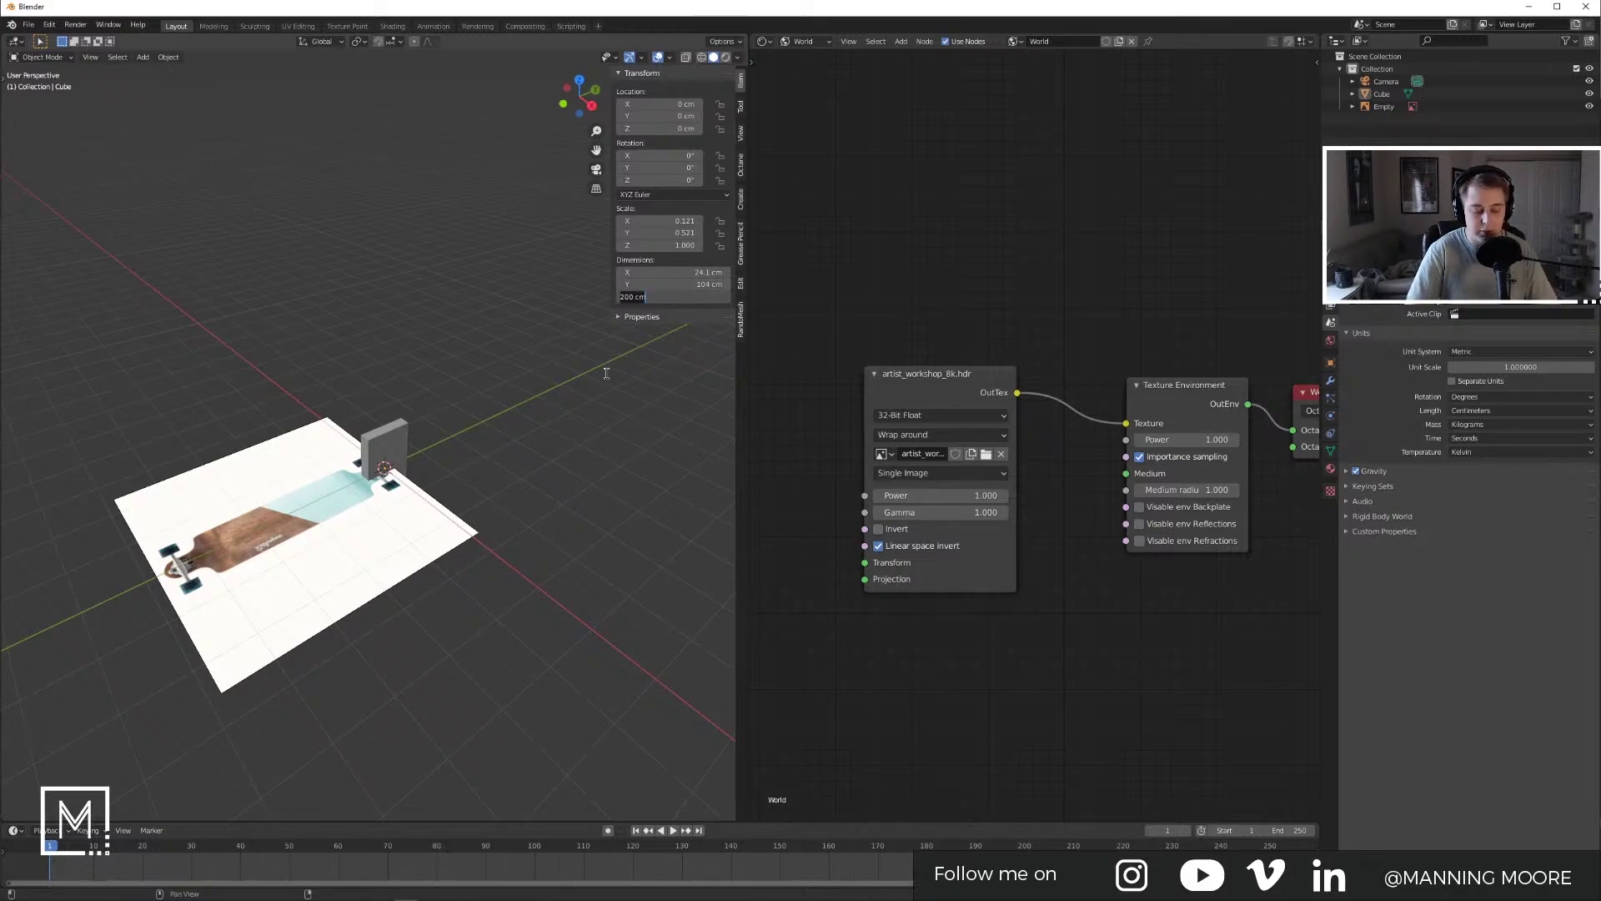
key(Return)
click(455, 517)
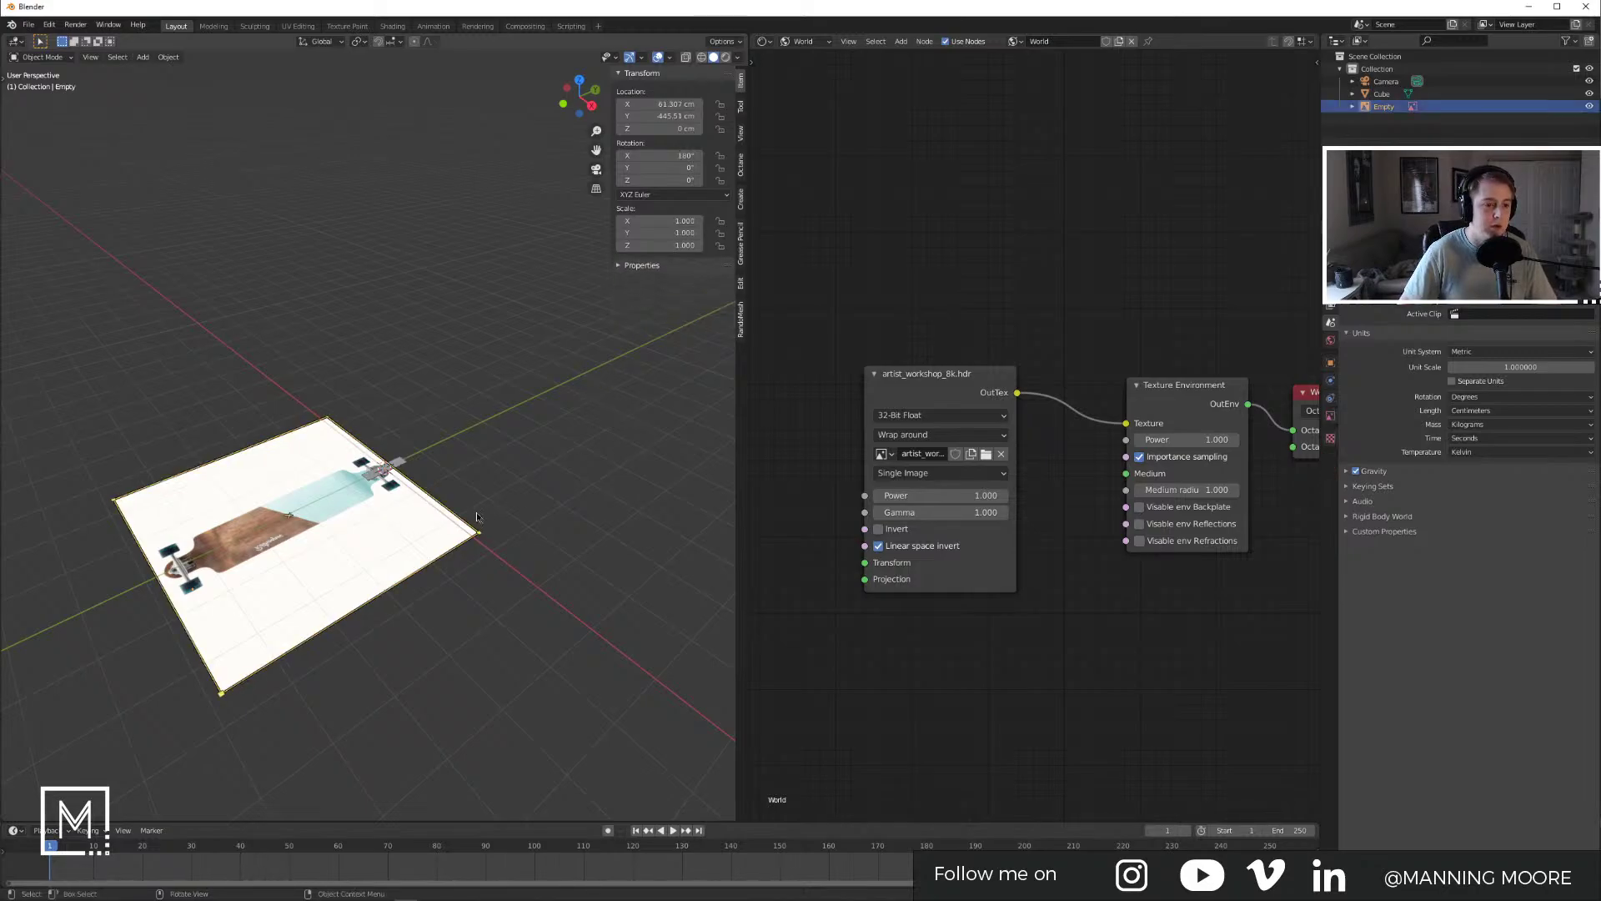
Step: In top view, select the longboard reference image and shrink it
key(KP_7)
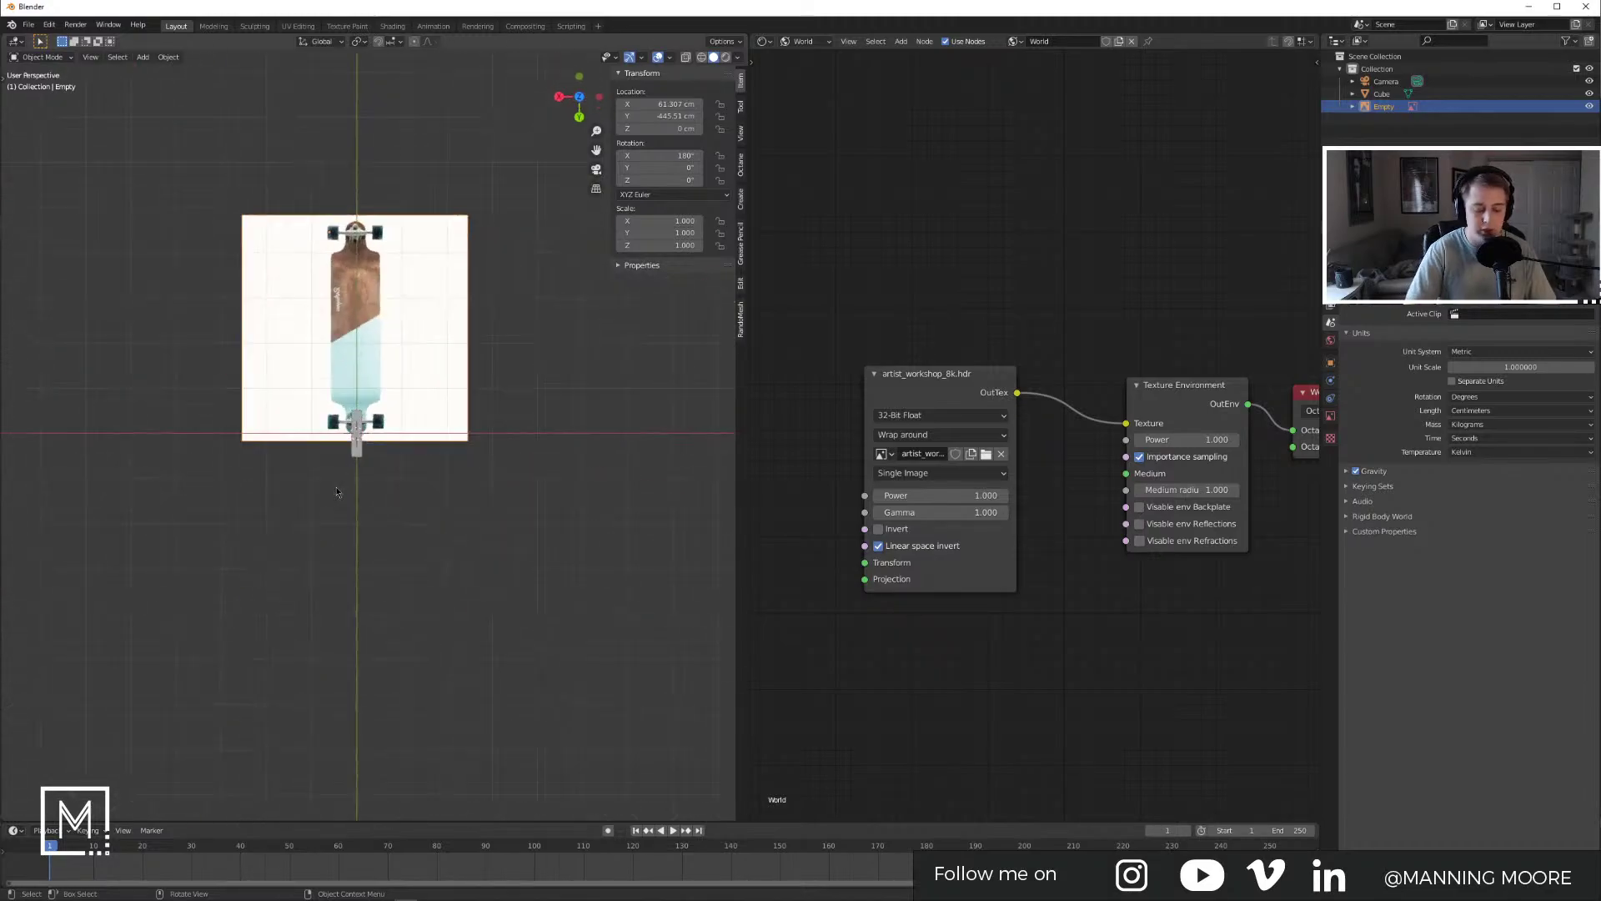
scroll(393, 361, up, 5)
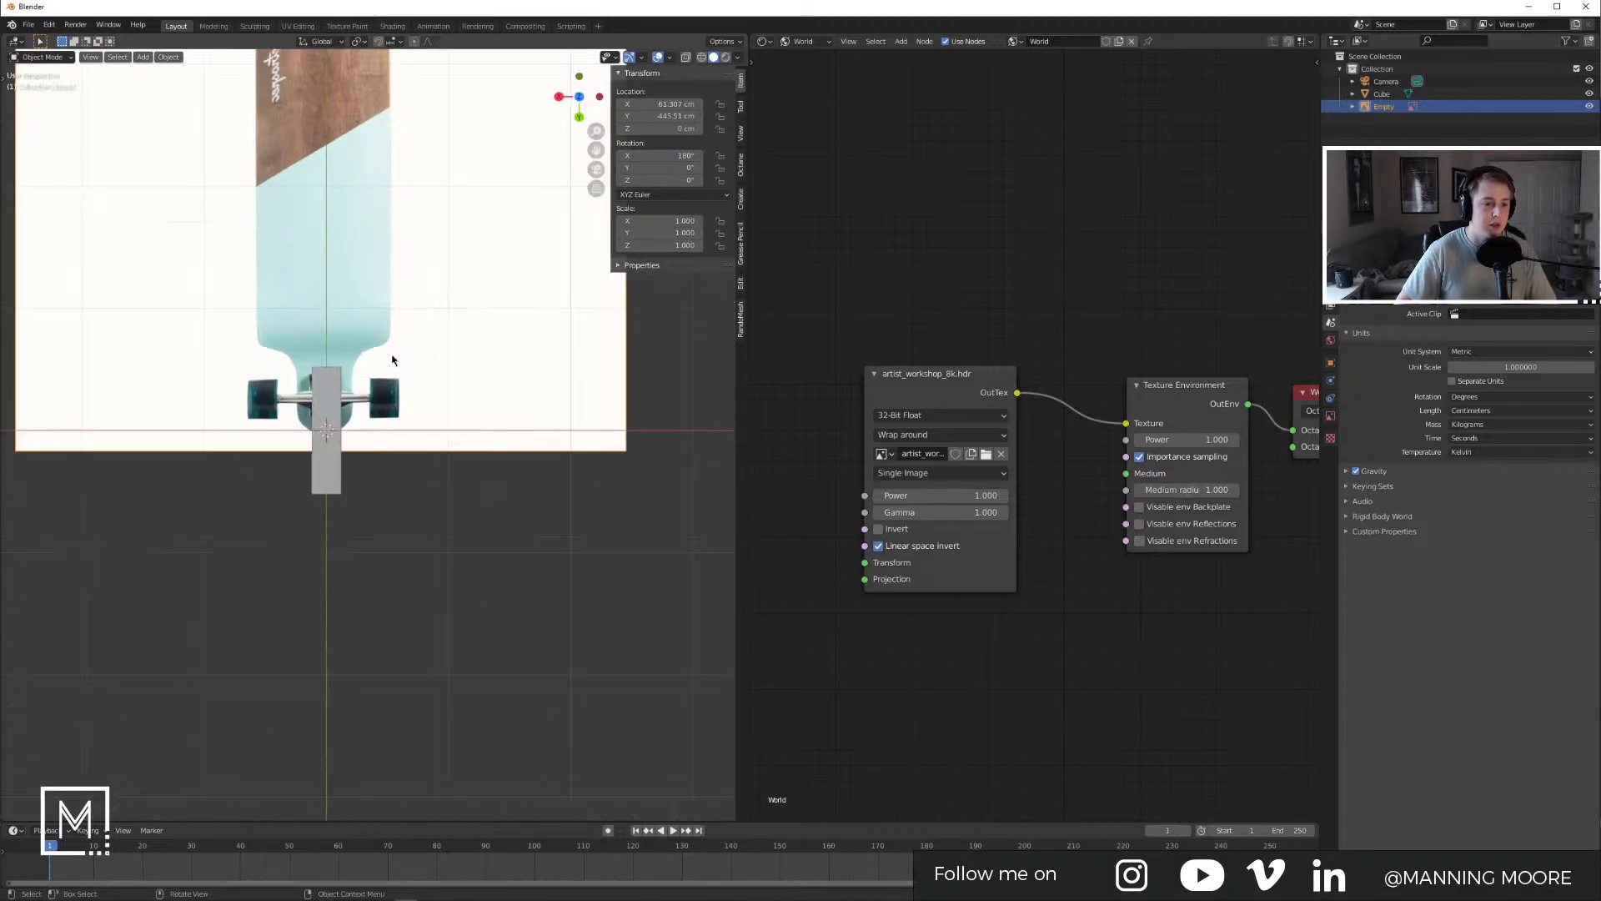
scroll(394, 358, down, 4)
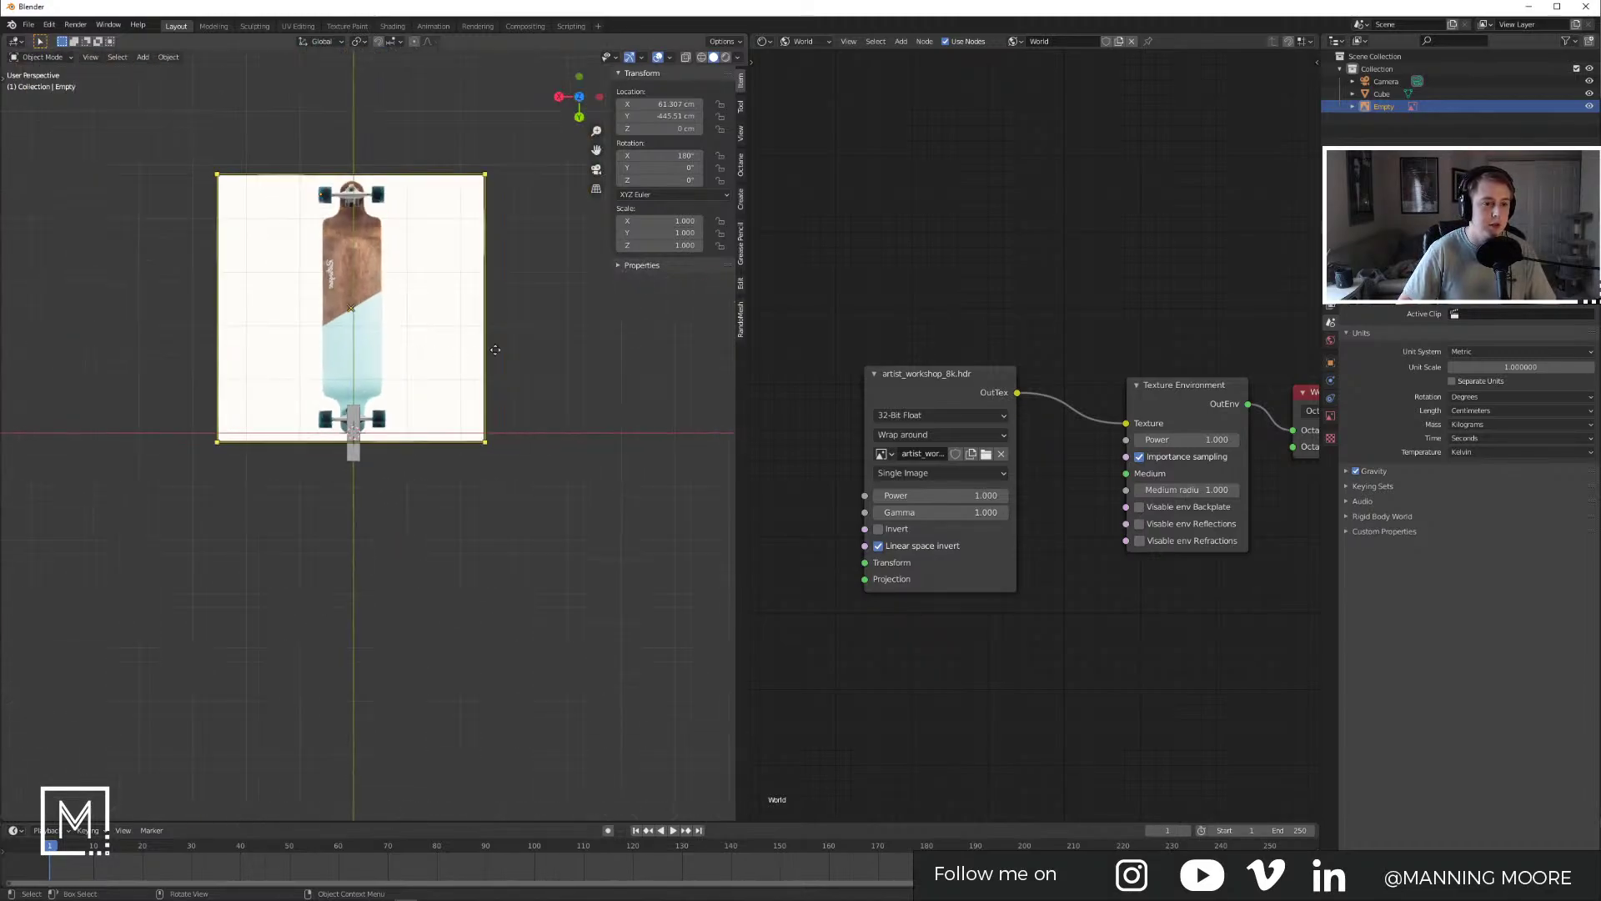
key(s)
right_click(446, 354)
click(395, 438)
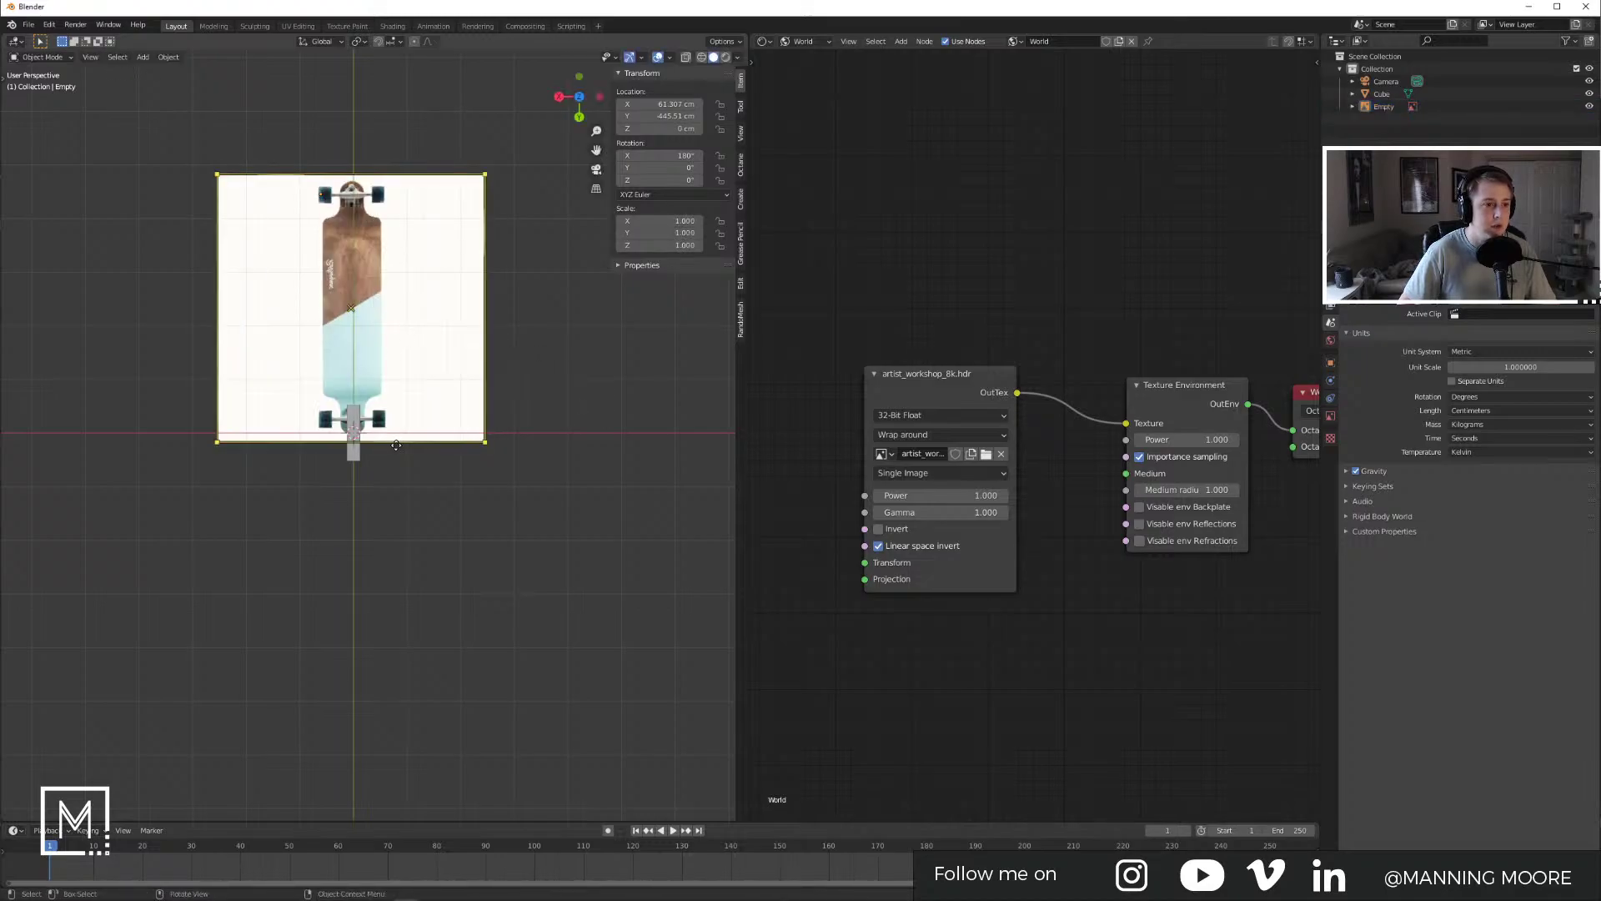
key(s)
click(432, 269)
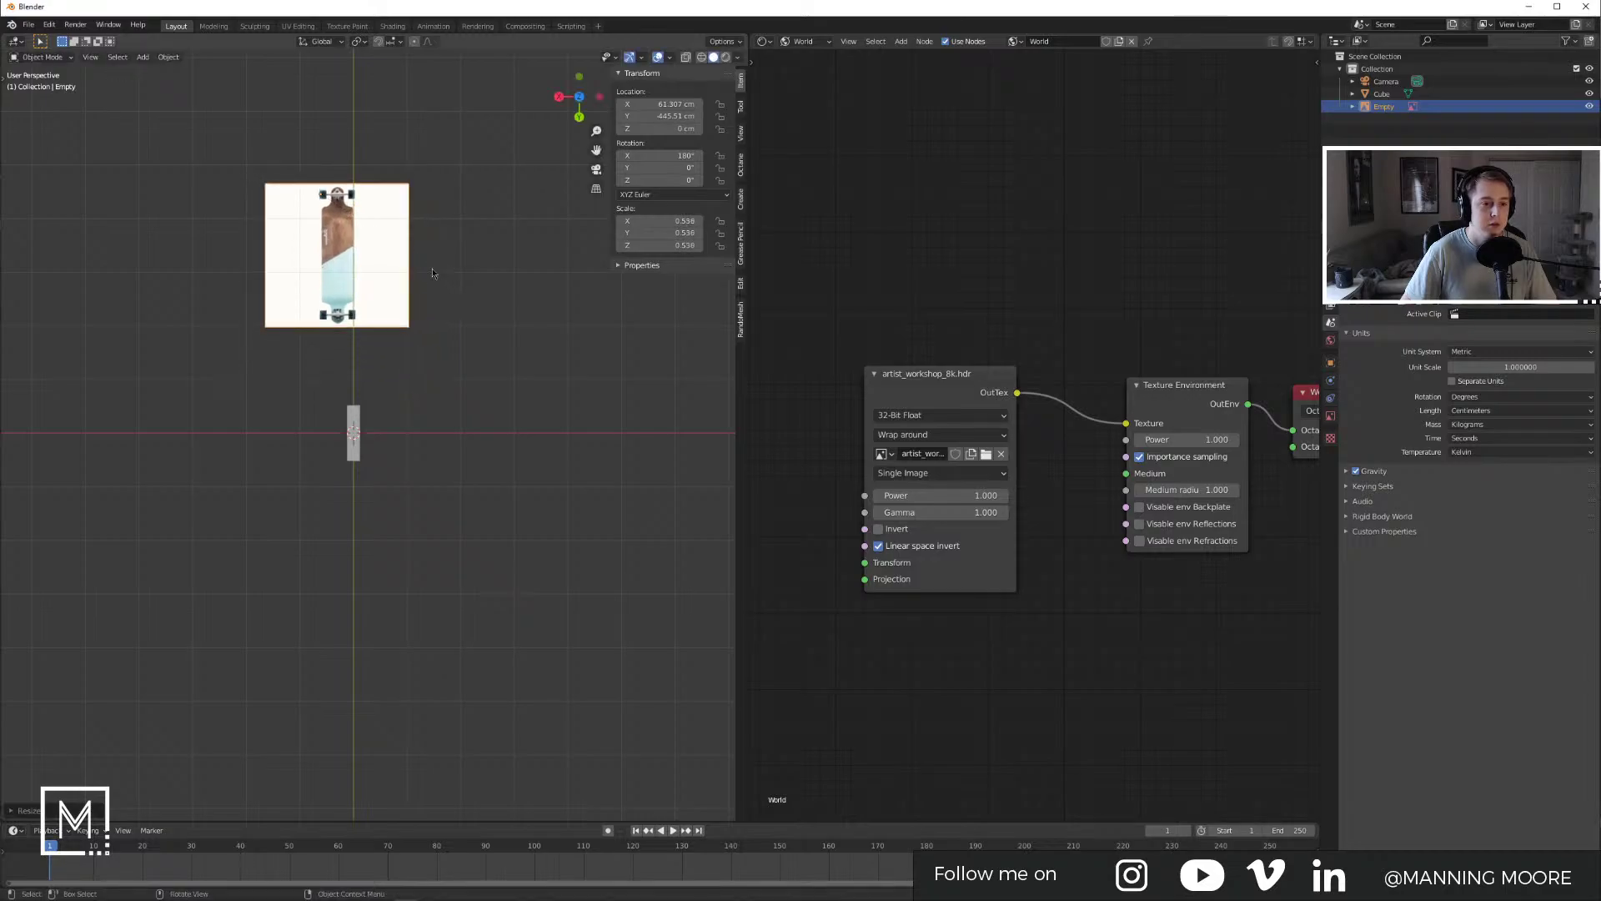
Step: Move the reference image over the slab and shrink it further
key(g)
click(453, 435)
scroll(490, 440, up, 4)
key(s)
click(426, 384)
key(g)
click(445, 526)
scroll(363, 463, up, 3)
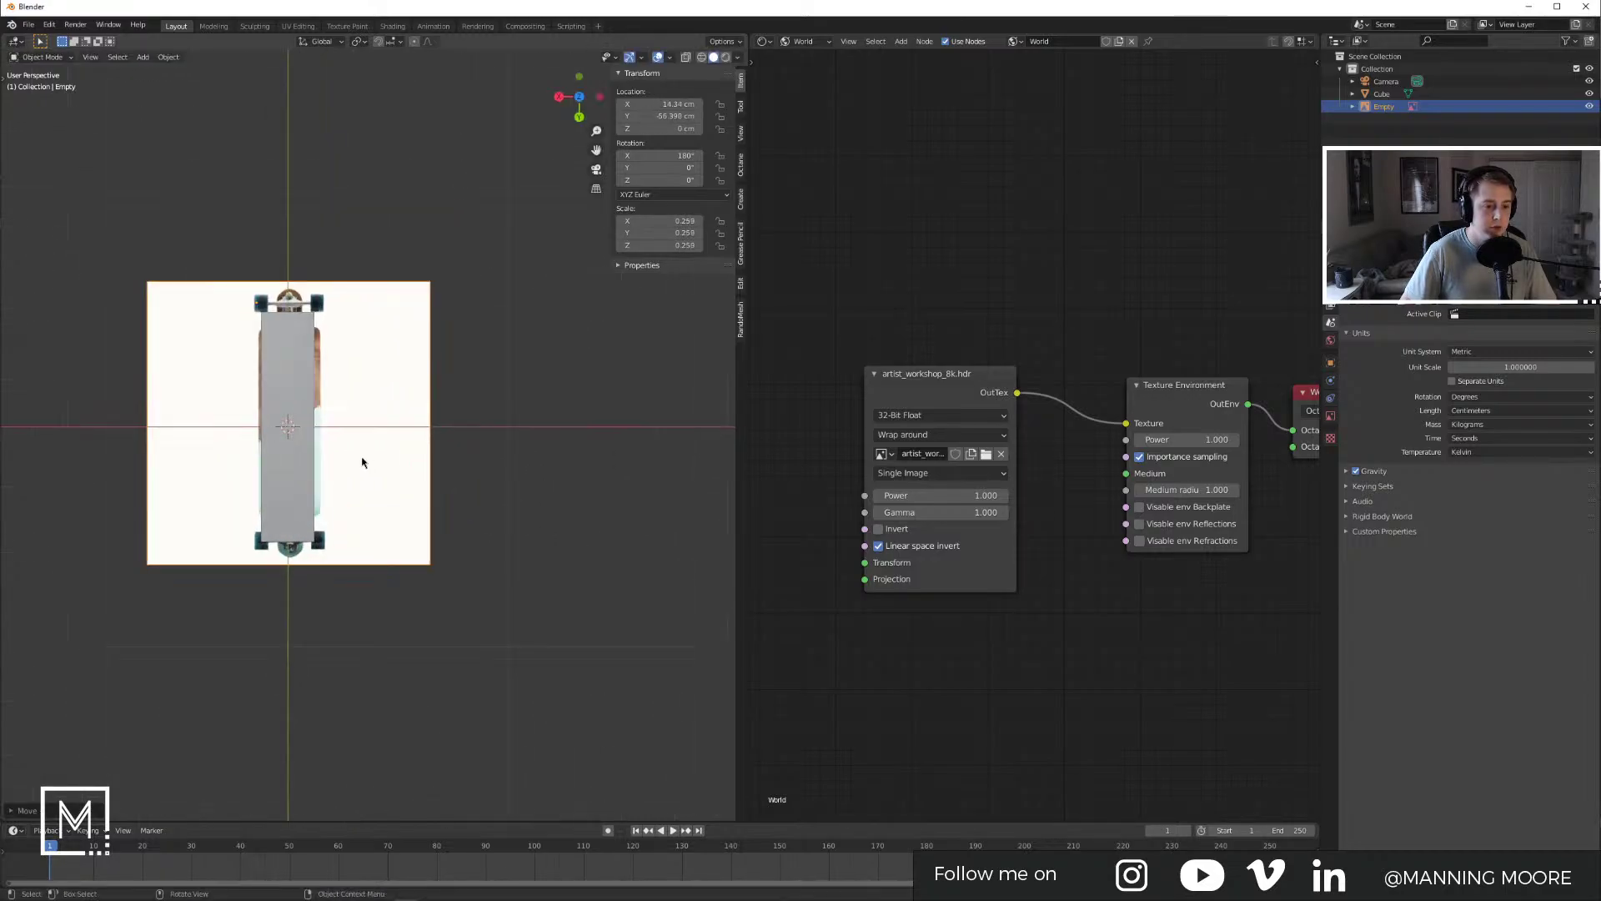
shift+middle_drag(437, 455, 493, 450)
Step: Fine-tune the reference image scale to 0.214, then 0.229, nudging it between adjustments
key(s)
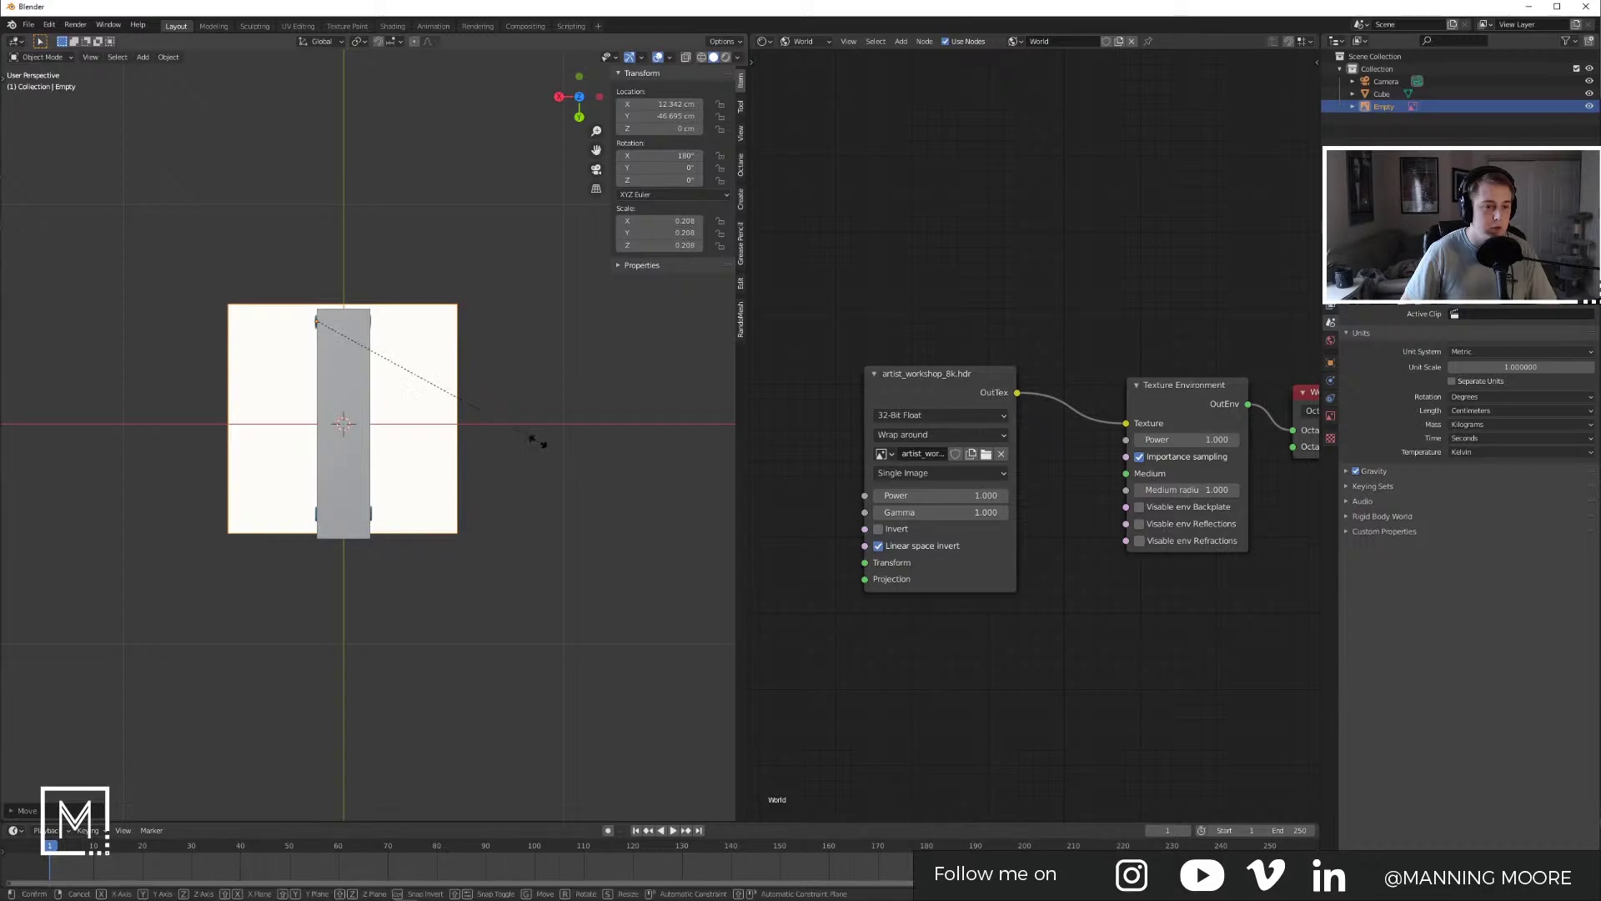
click(544, 444)
key(g)
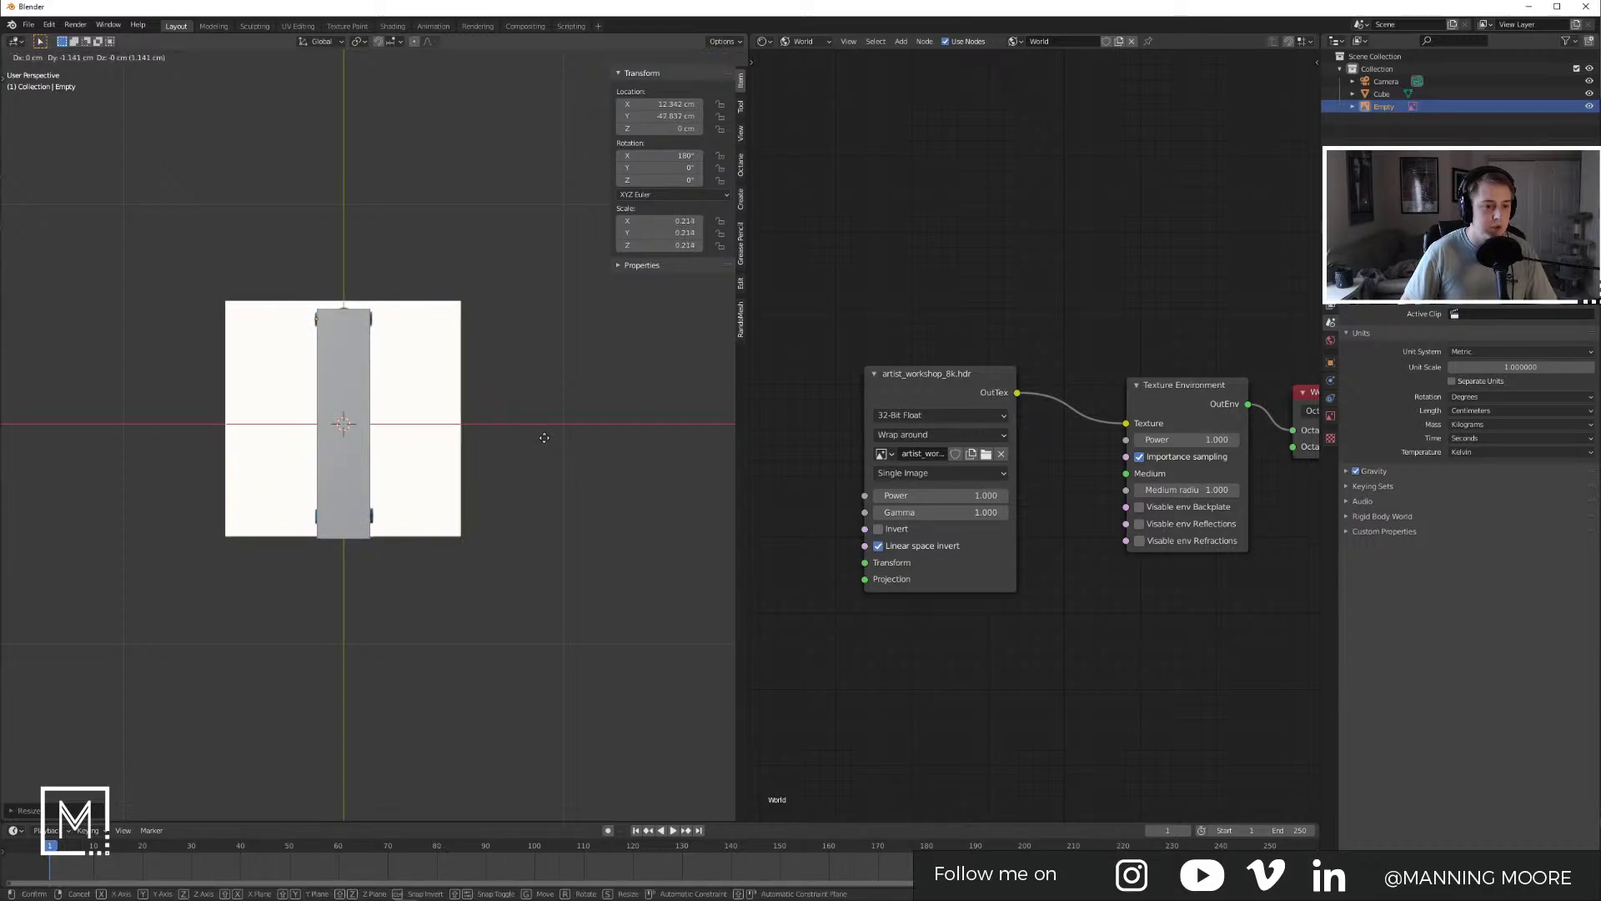
click(546, 446)
key(s)
click(554, 446)
key(g)
click(556, 443)
Step: Refine the reference image scale through 0.223 and 0.215 to 0.220, nudging it into place
key(s)
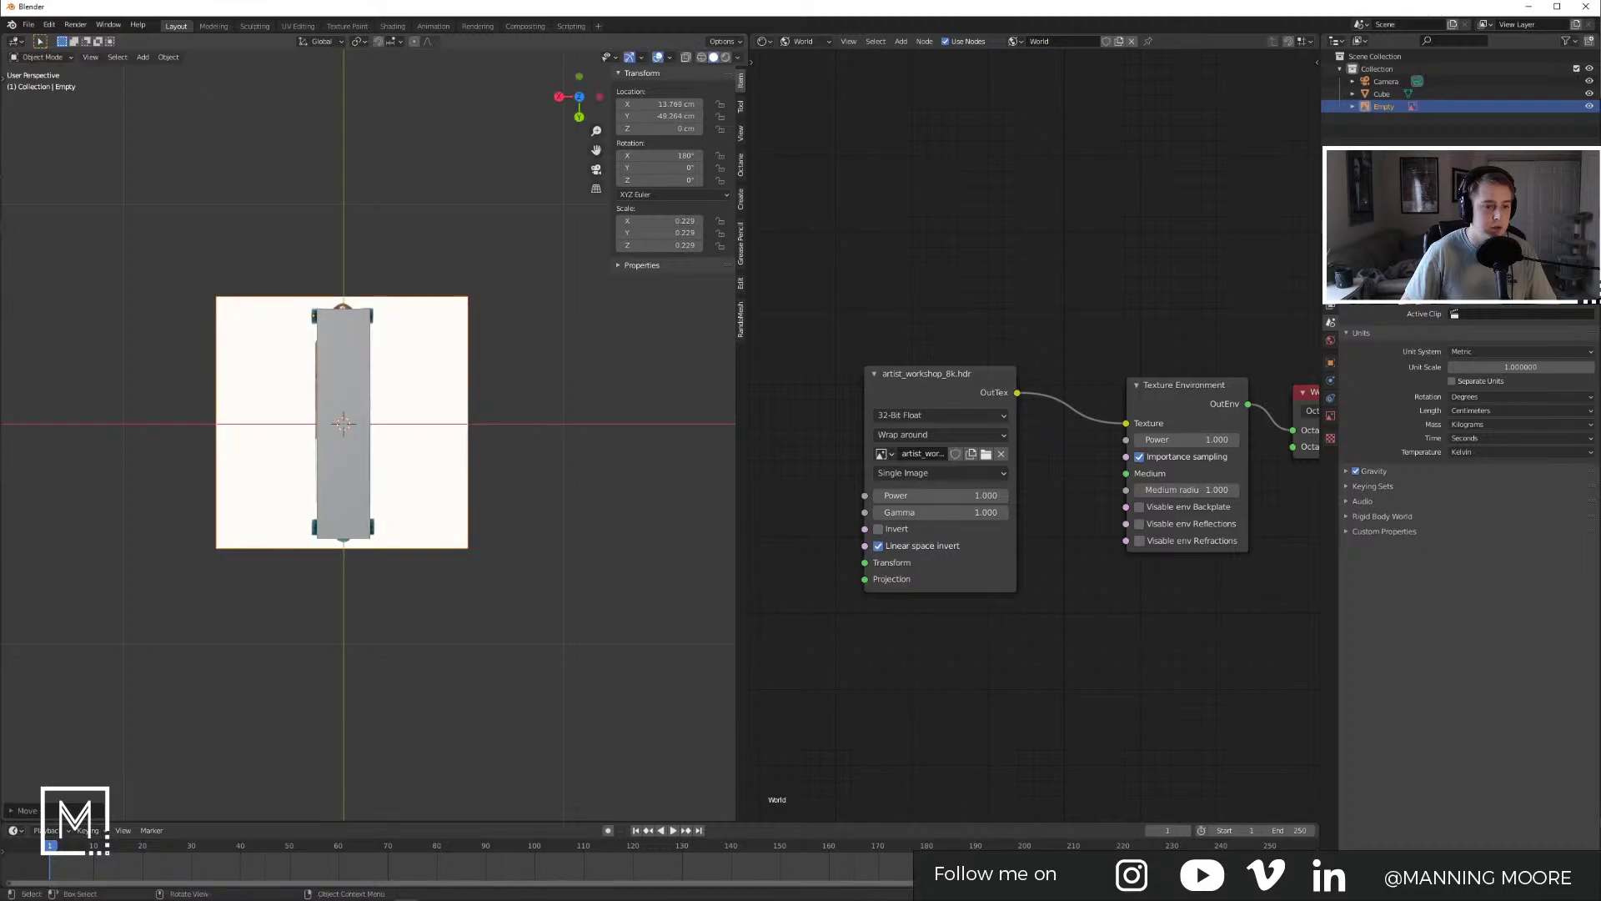
click(550, 437)
key(g)
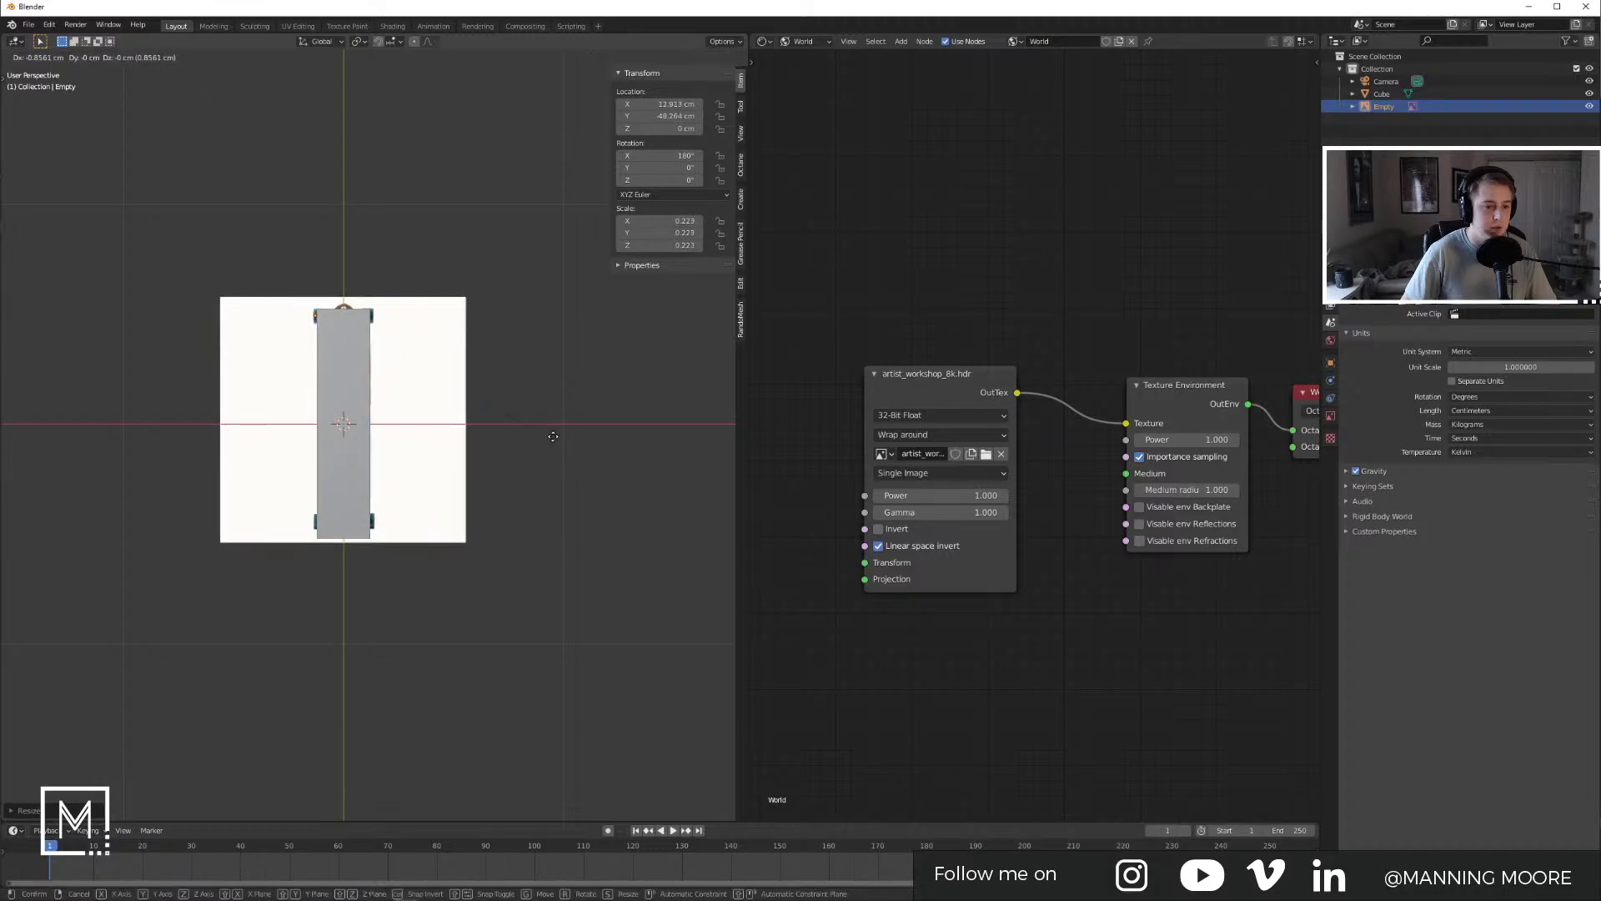
click(556, 434)
key(s)
click(494, 408)
key(g)
click(476, 402)
key(s)
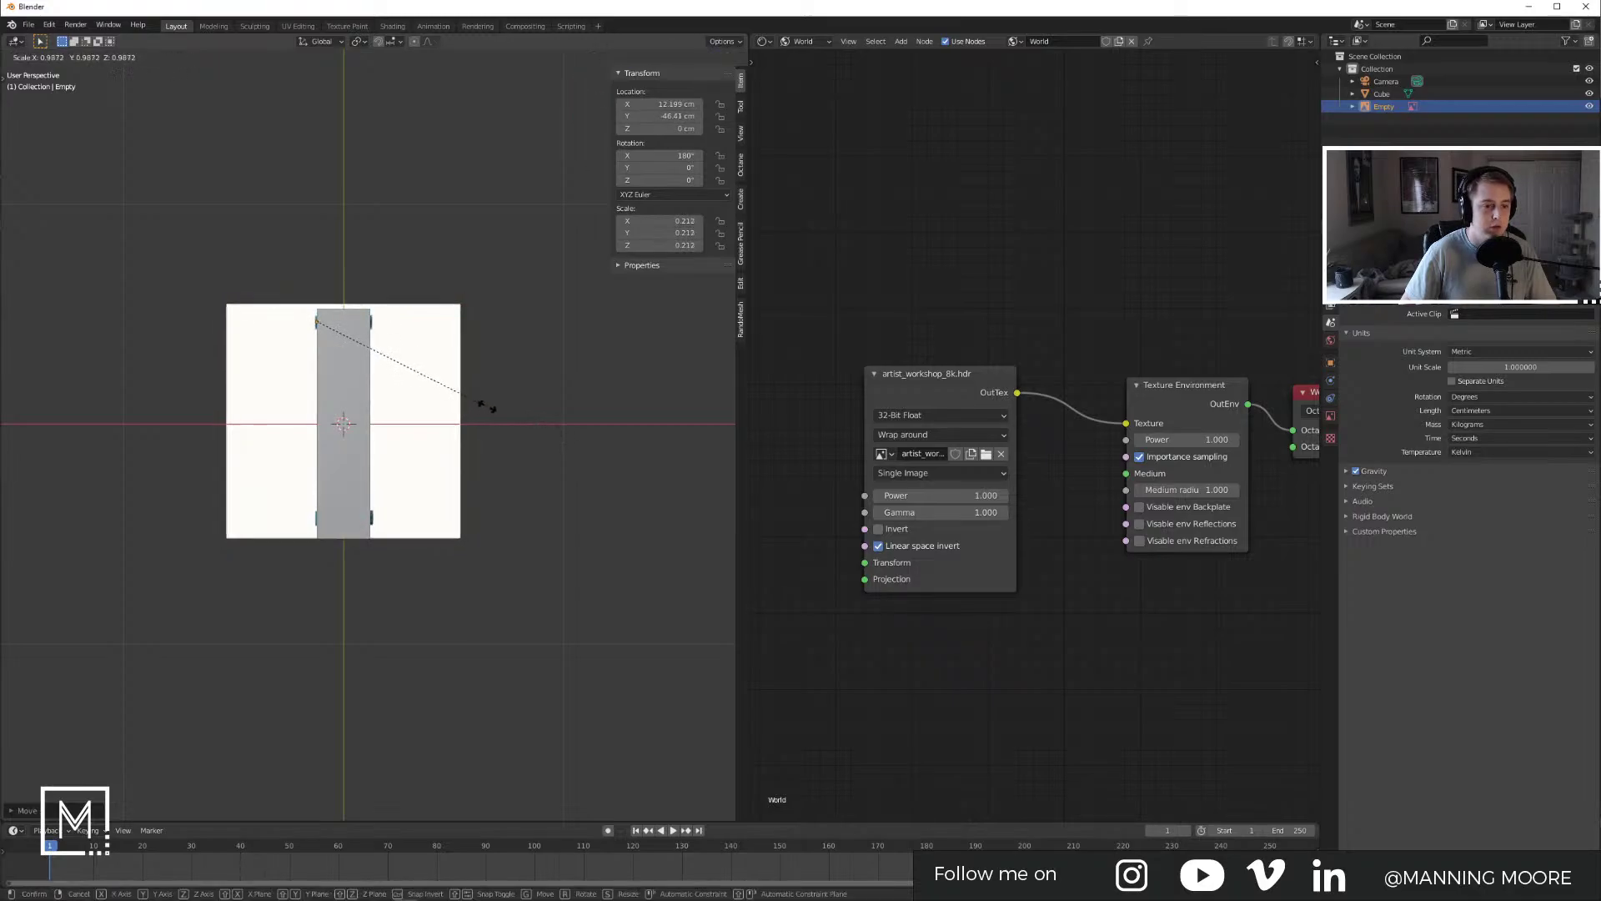
click(534, 430)
Step: Move the image along Y to align the board outline, then hide the sidebar
key(g)
key(y)
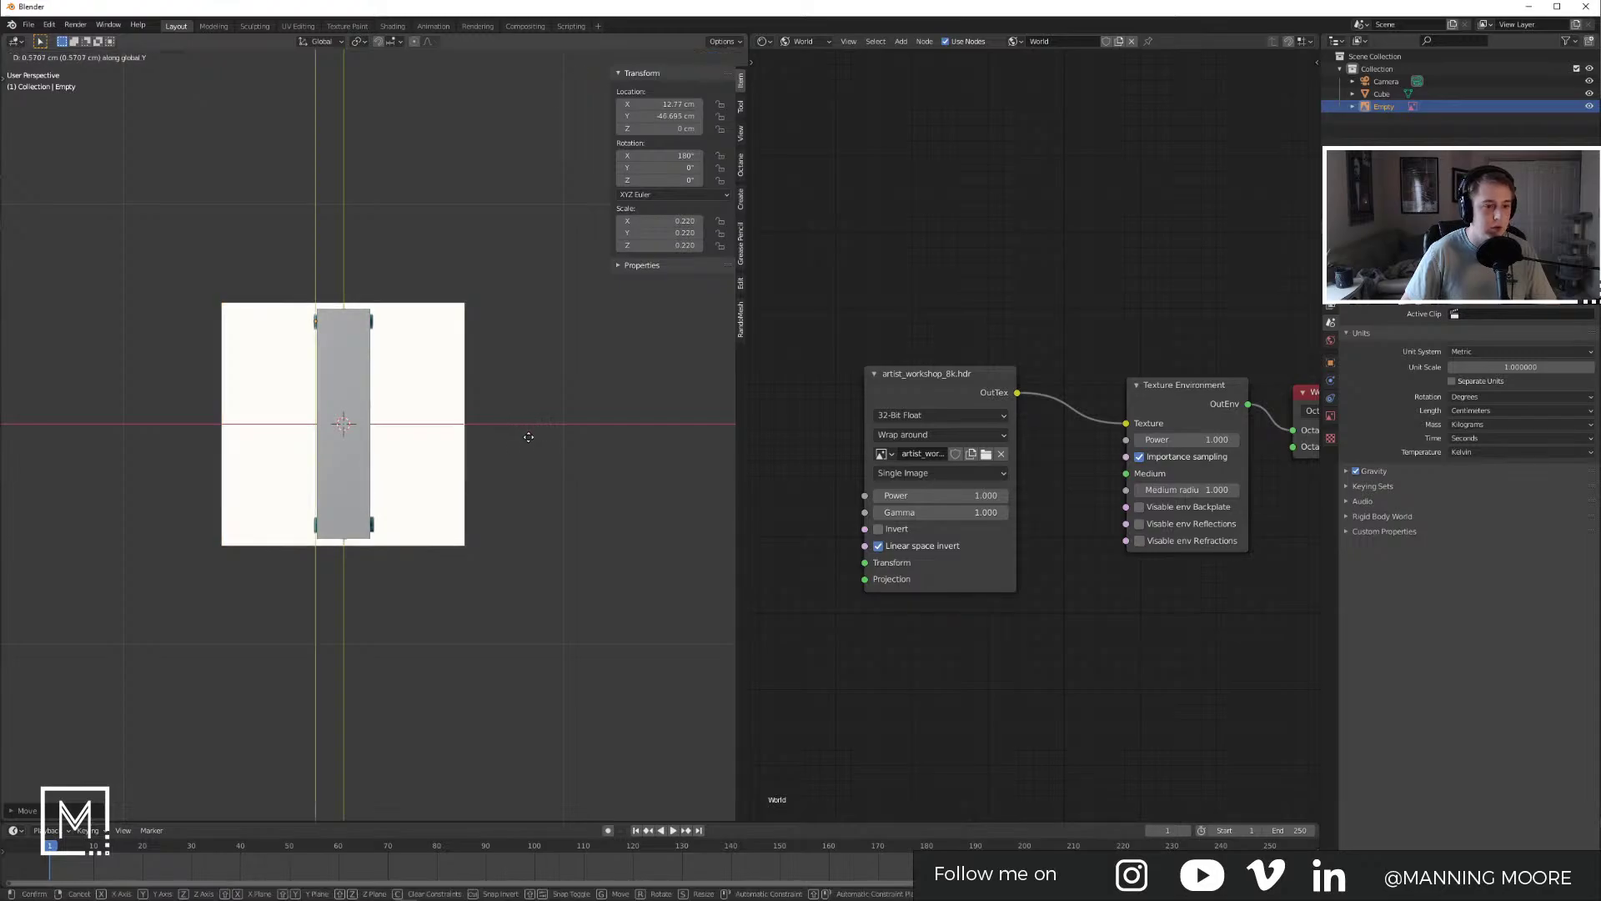
click(529, 431)
click(575, 425)
middle_drag(576, 425, 375, 538)
key(n)
click(382, 425)
scroll(382, 424, up, 12)
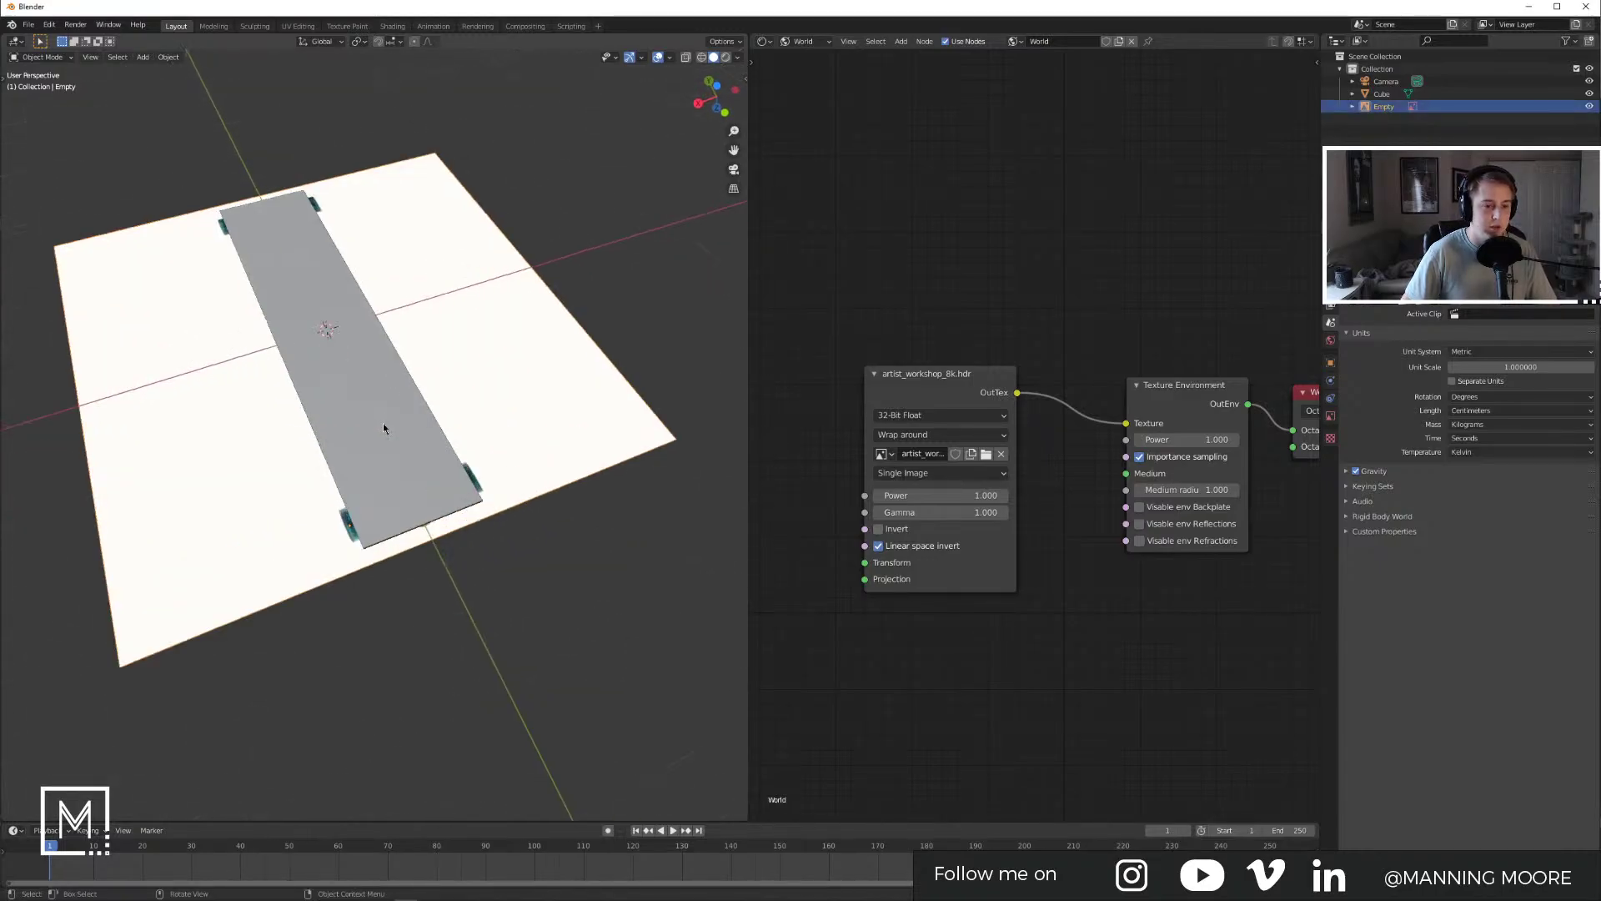
Step: Enable opacity on the reference image and lower it to make it semi-transparent
click(1331, 416)
click(1448, 412)
drag(1568, 413, 1483, 413)
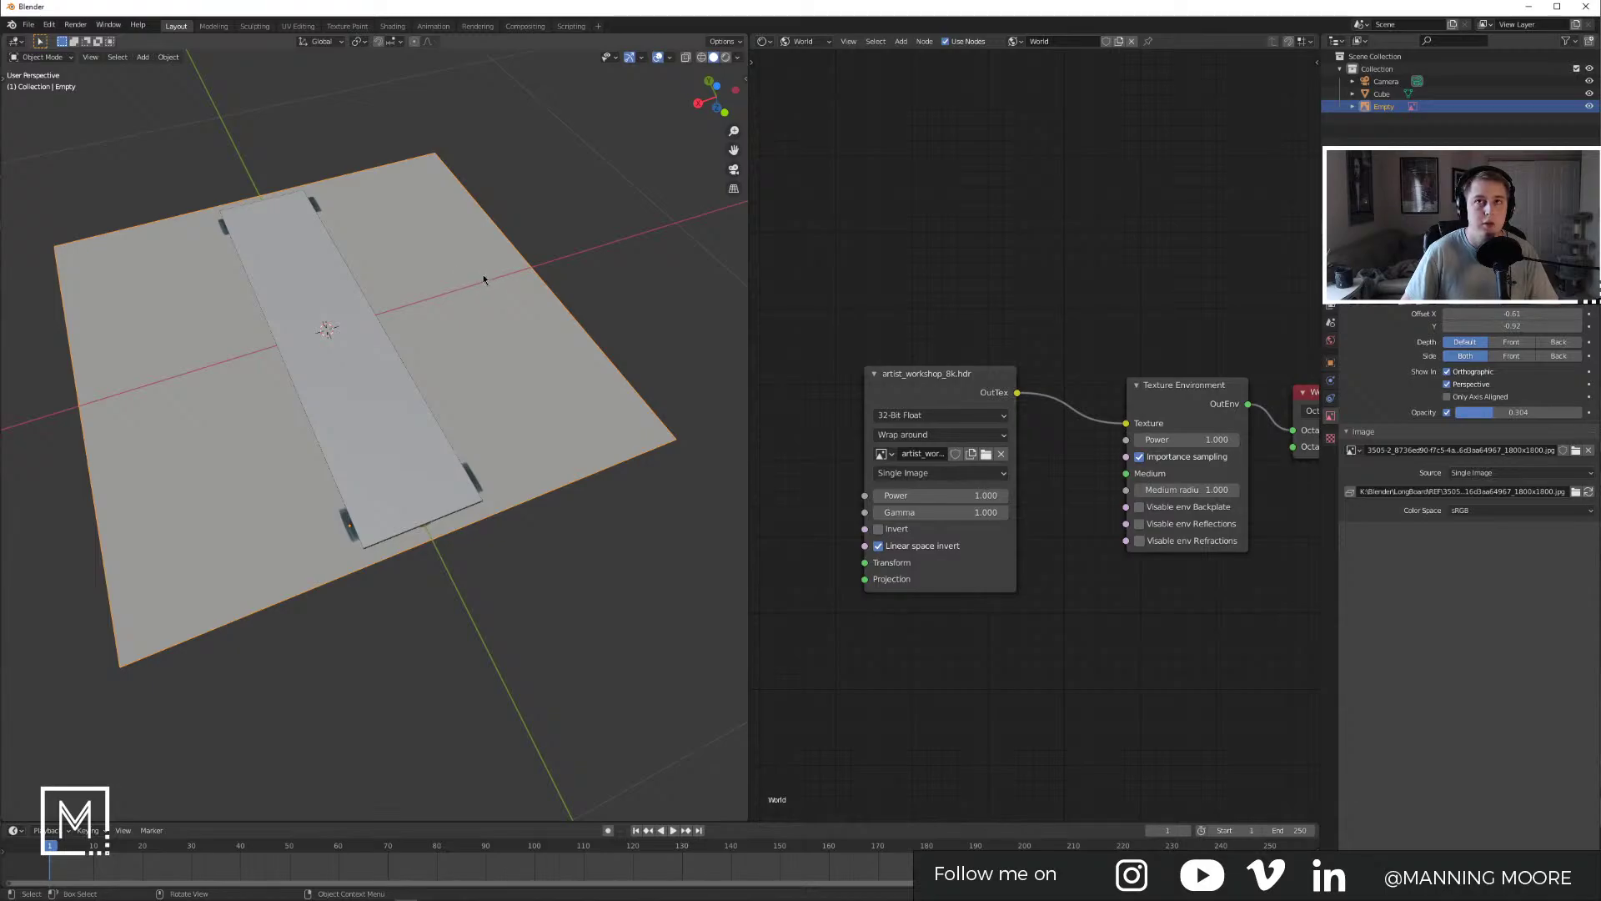
Step: From top view, nudge the reference image along X, then select the board cube
middle_drag(574, 236, 426, 281)
scroll(426, 281, down, 2)
key(KP_7)
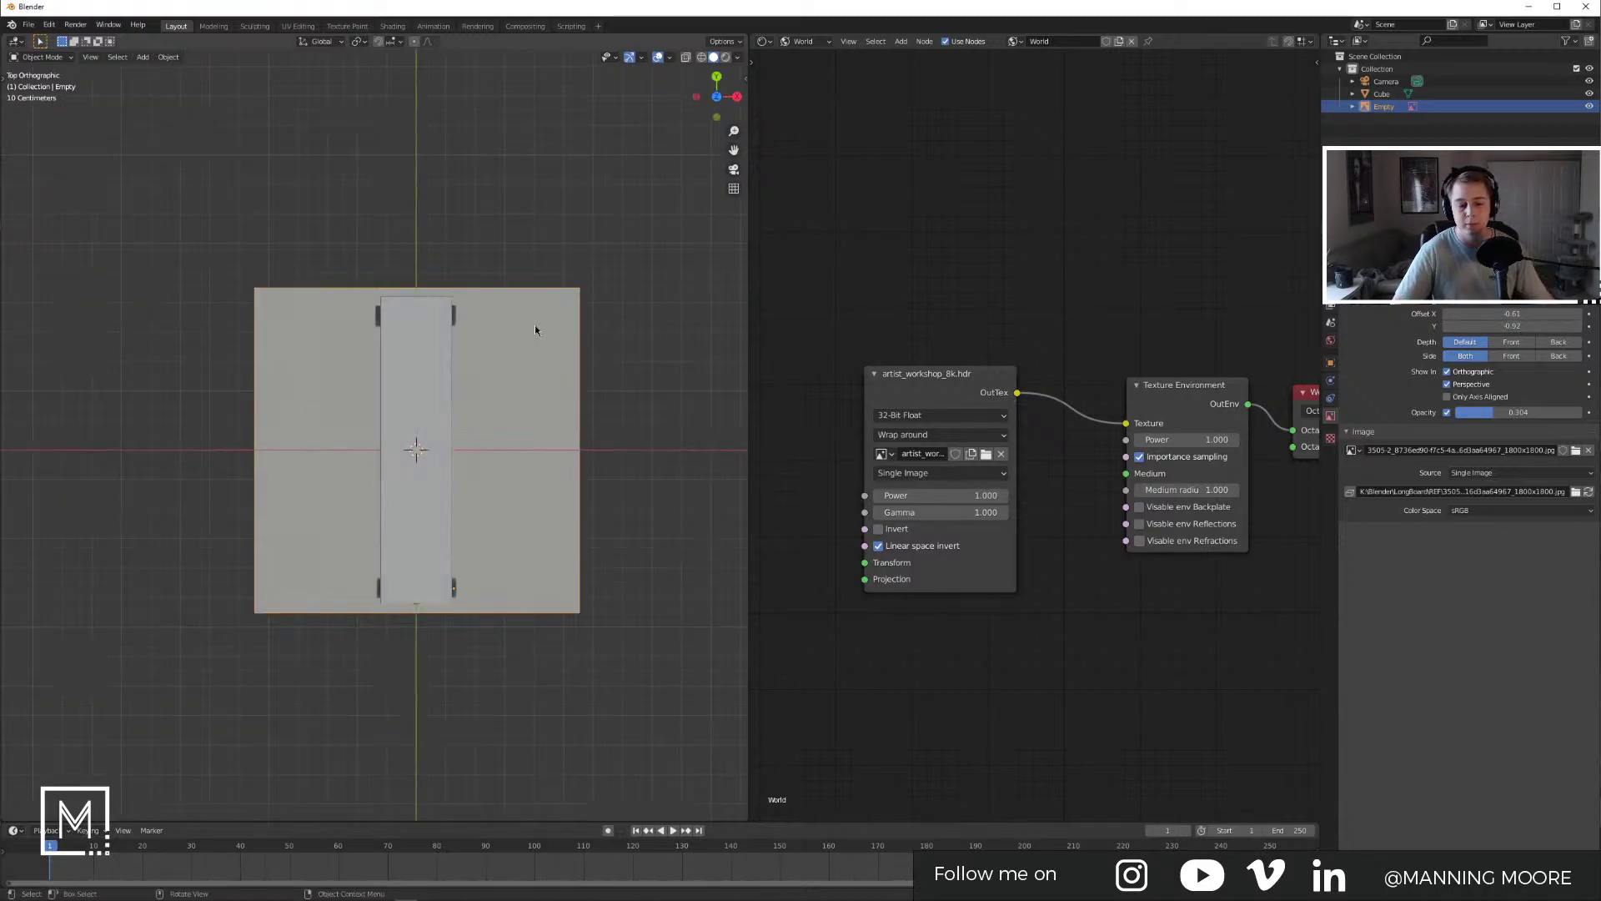
scroll(540, 350, up, 5)
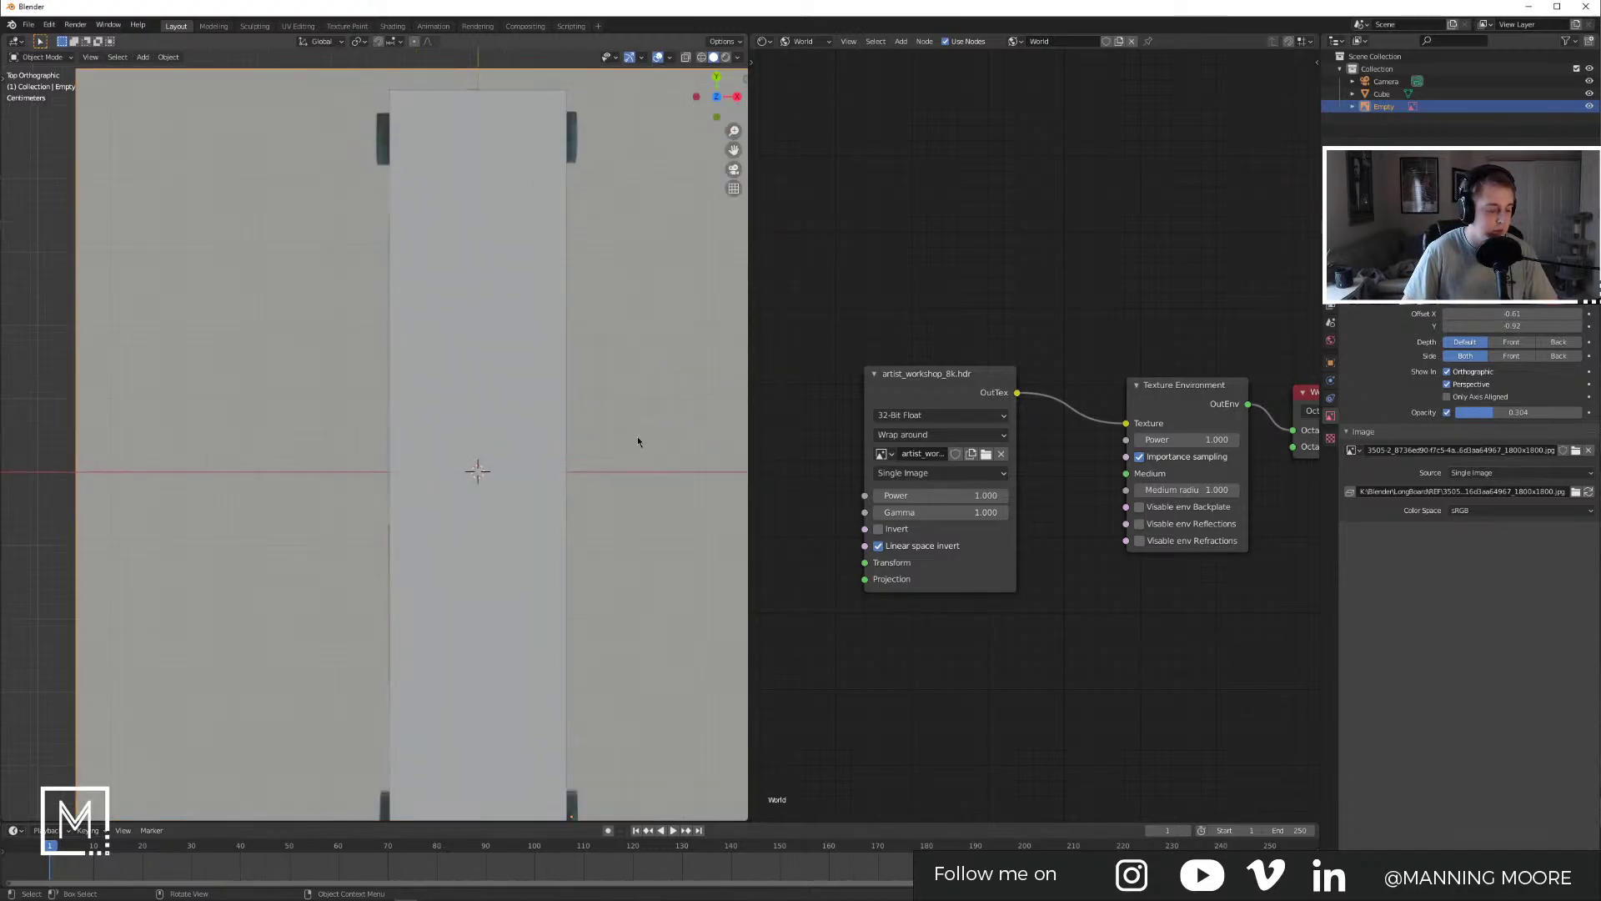
key(g)
key(x)
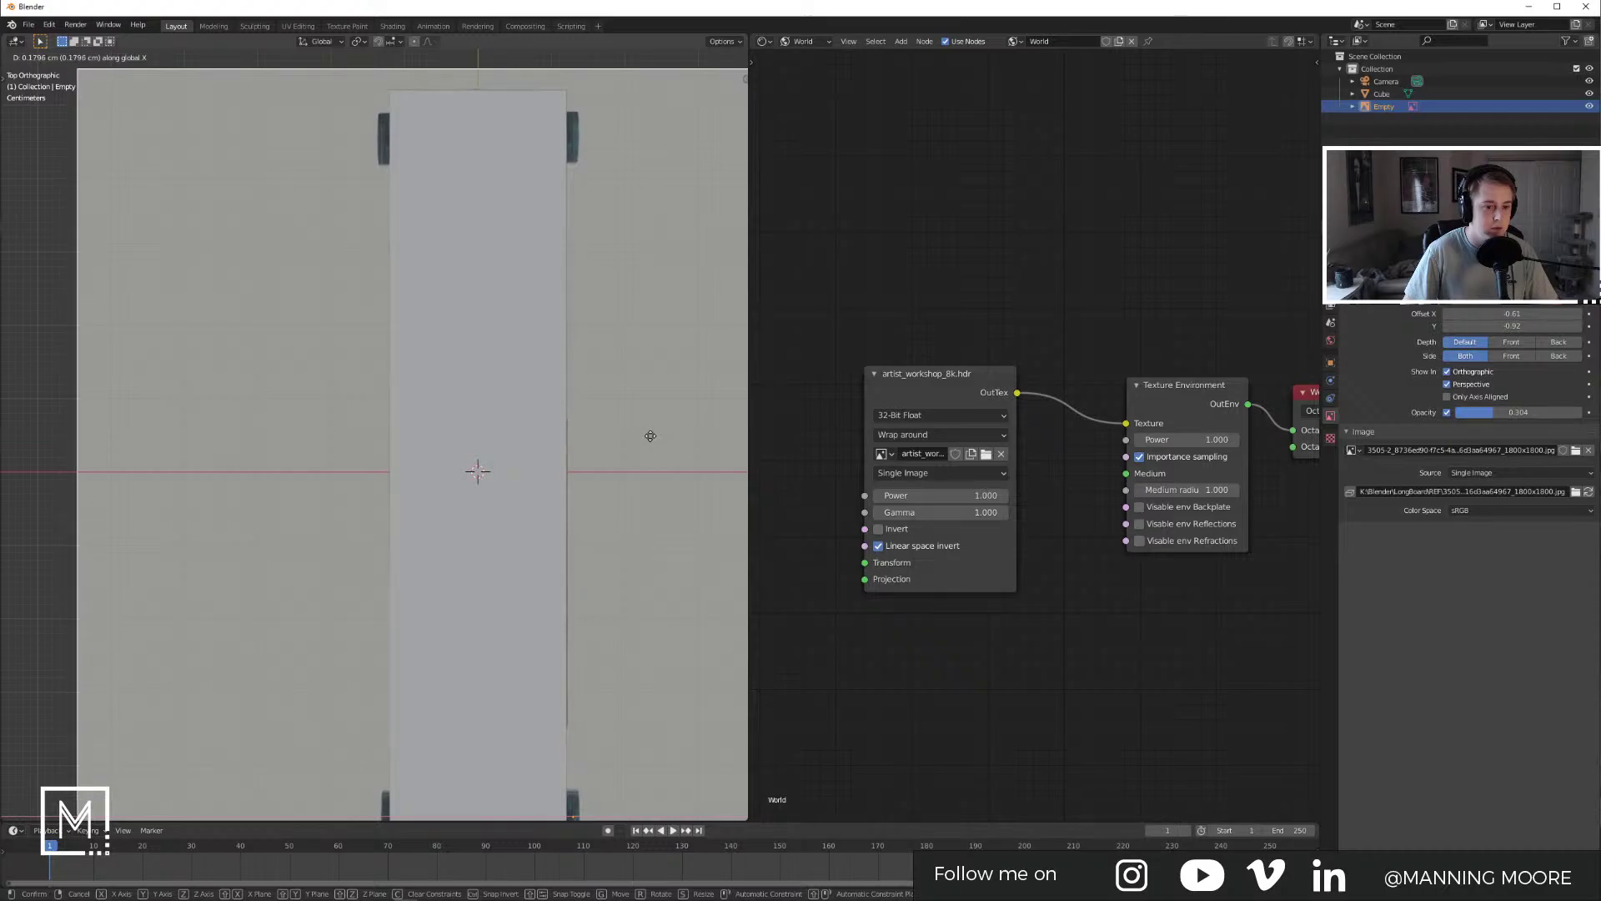
click(647, 436)
click(507, 297)
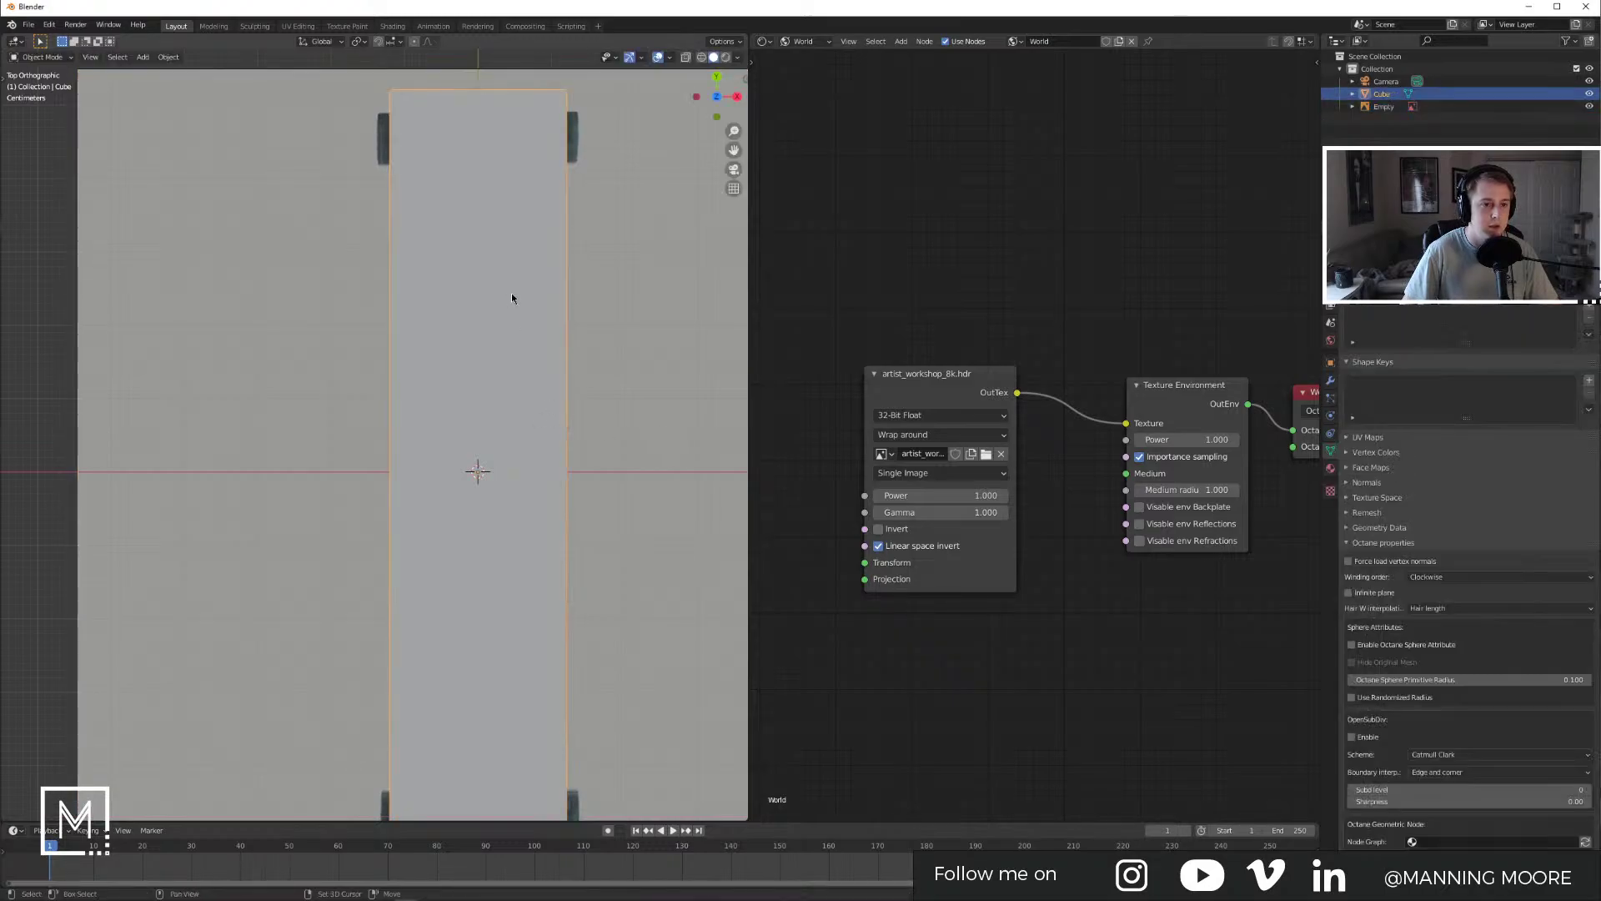
Step: Browse the cube's object properties, keeping the Octane object type at Auto(Experimental)
shift+middle_drag(510, 229, 500, 326)
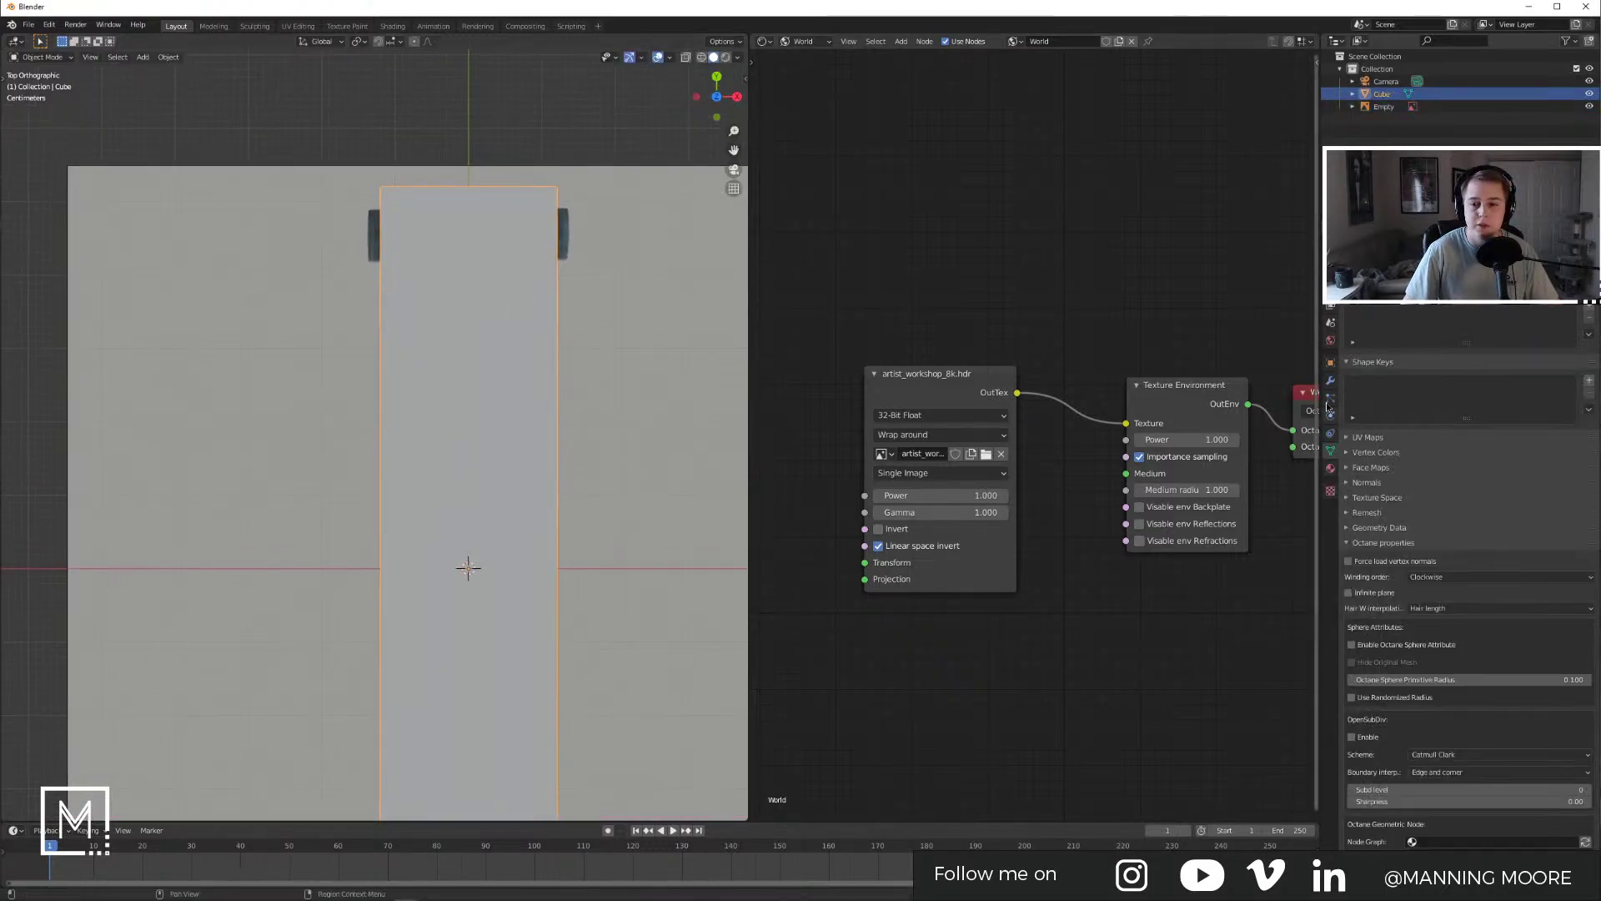
click(1330, 362)
click(1357, 537)
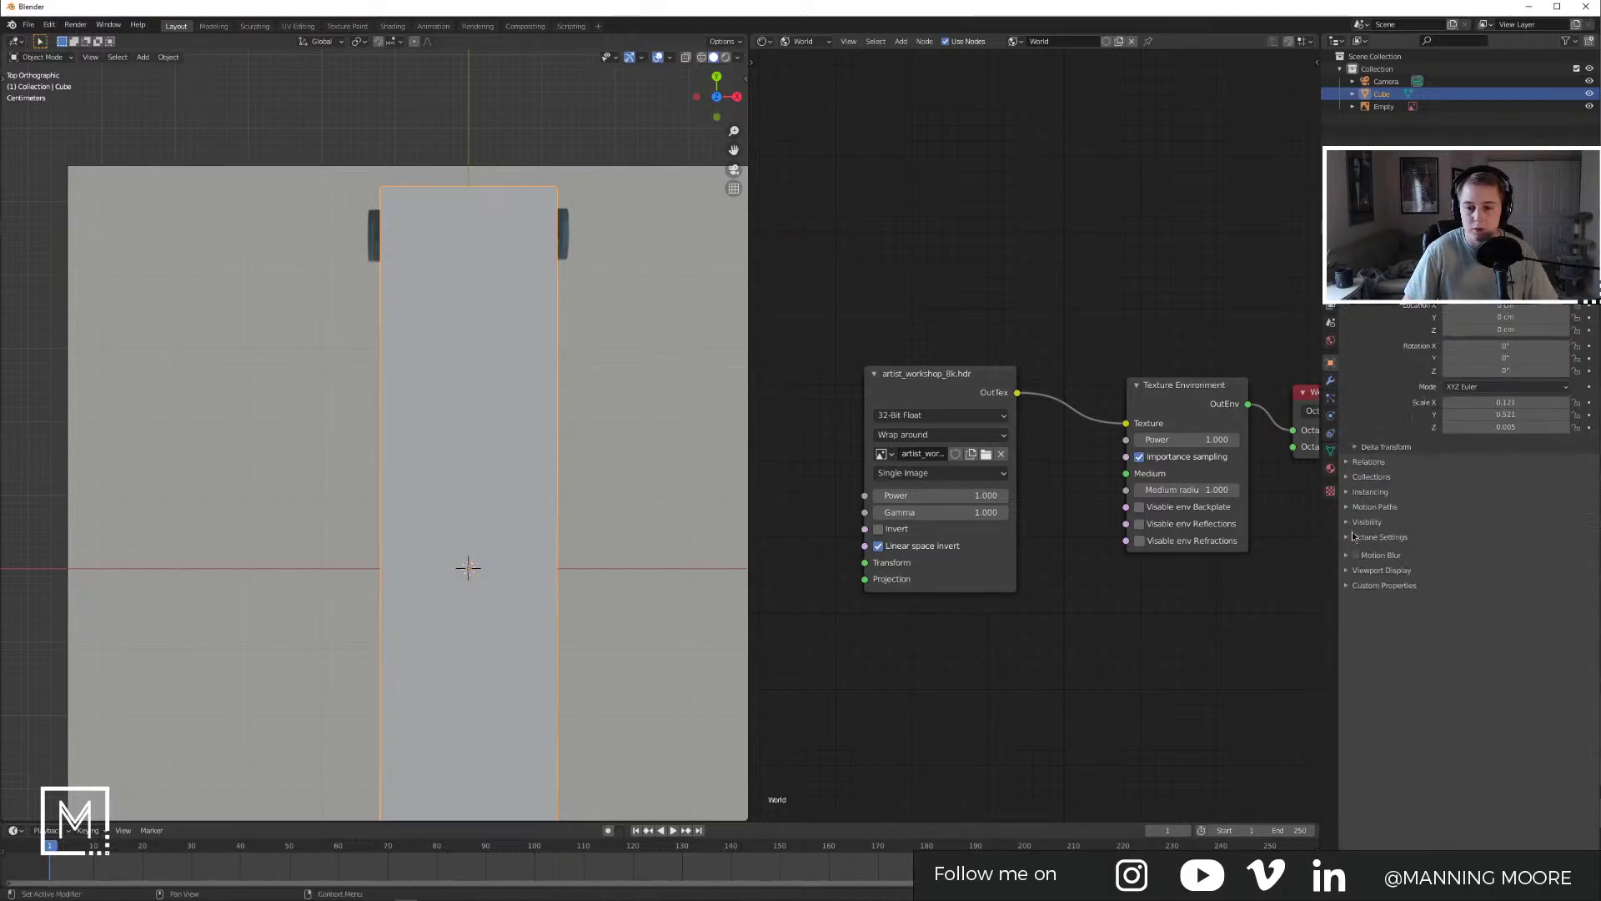
click(1358, 476)
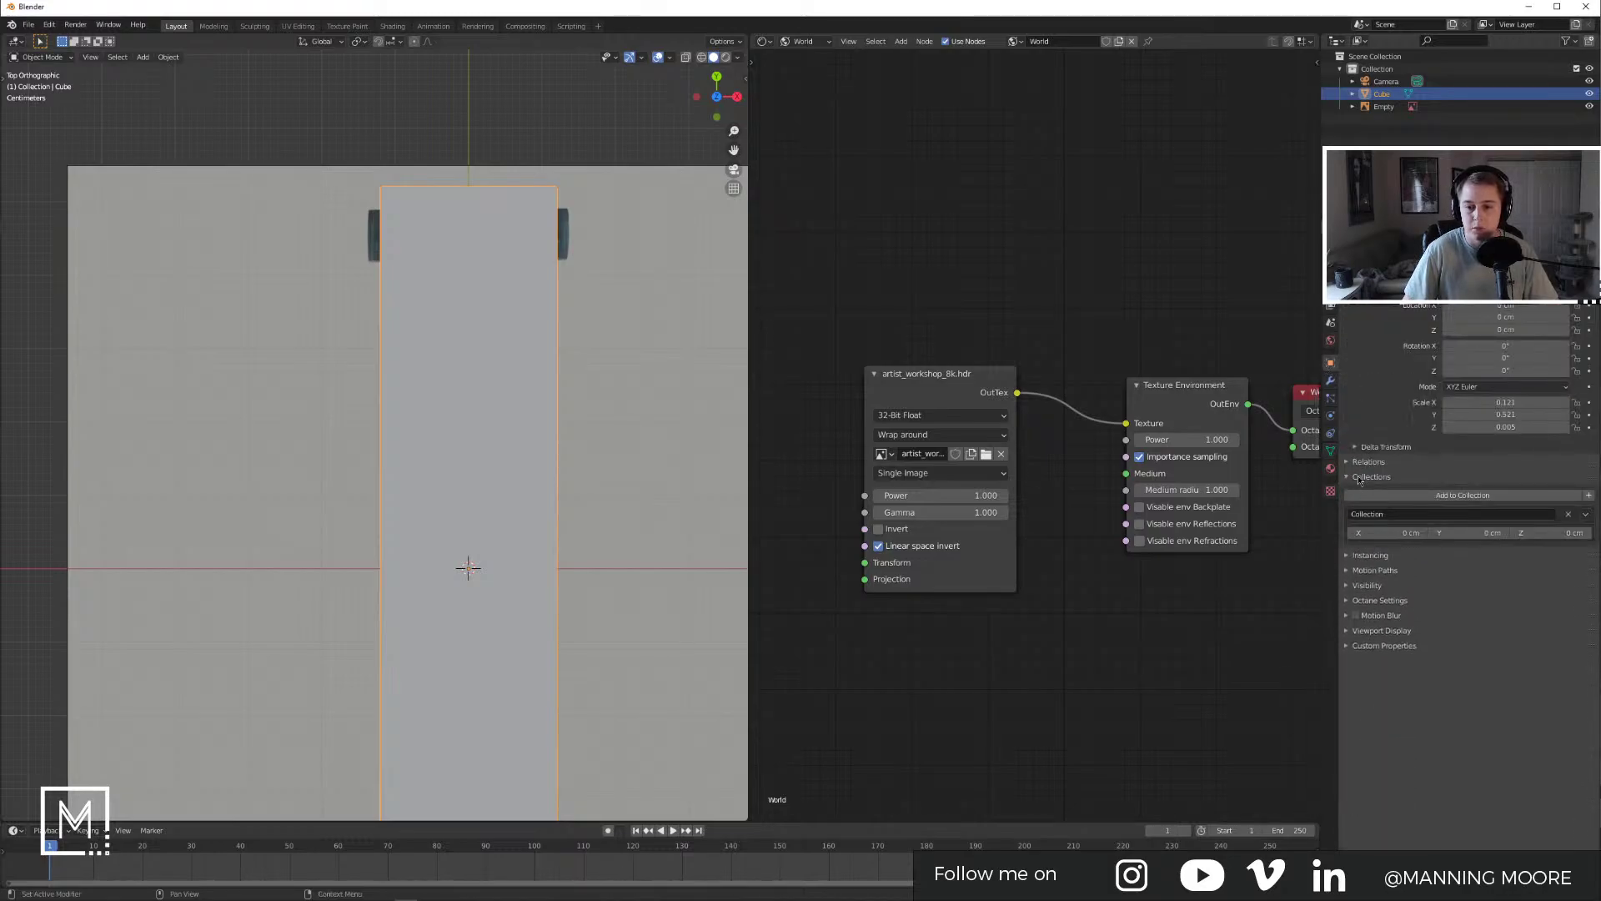
click(1360, 476)
click(1389, 522)
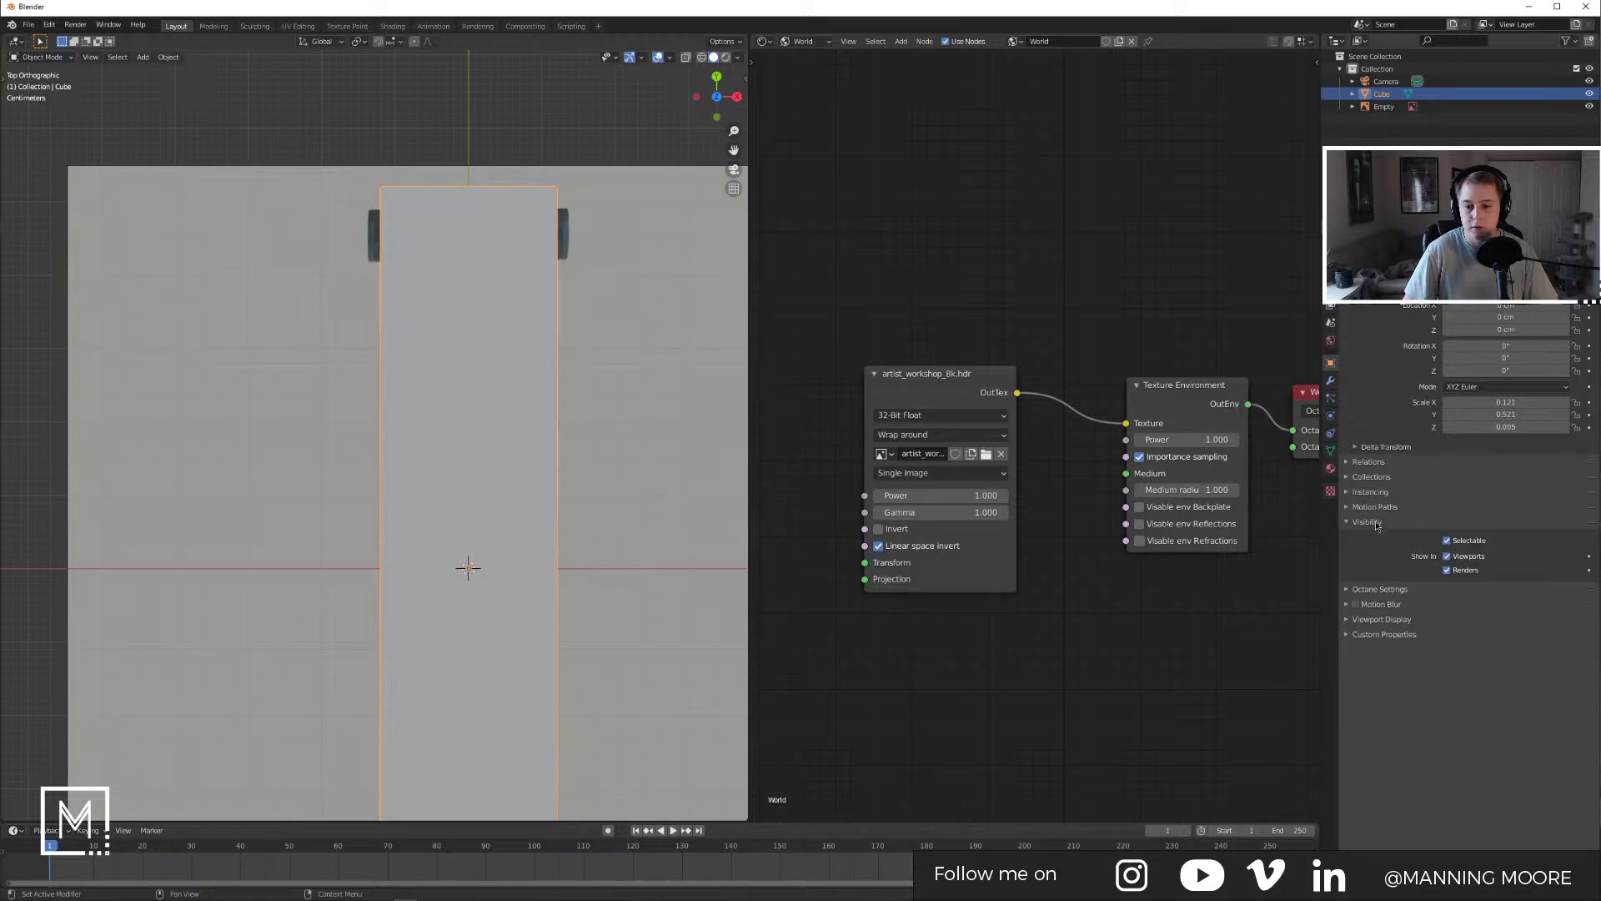
click(1377, 523)
click(1376, 538)
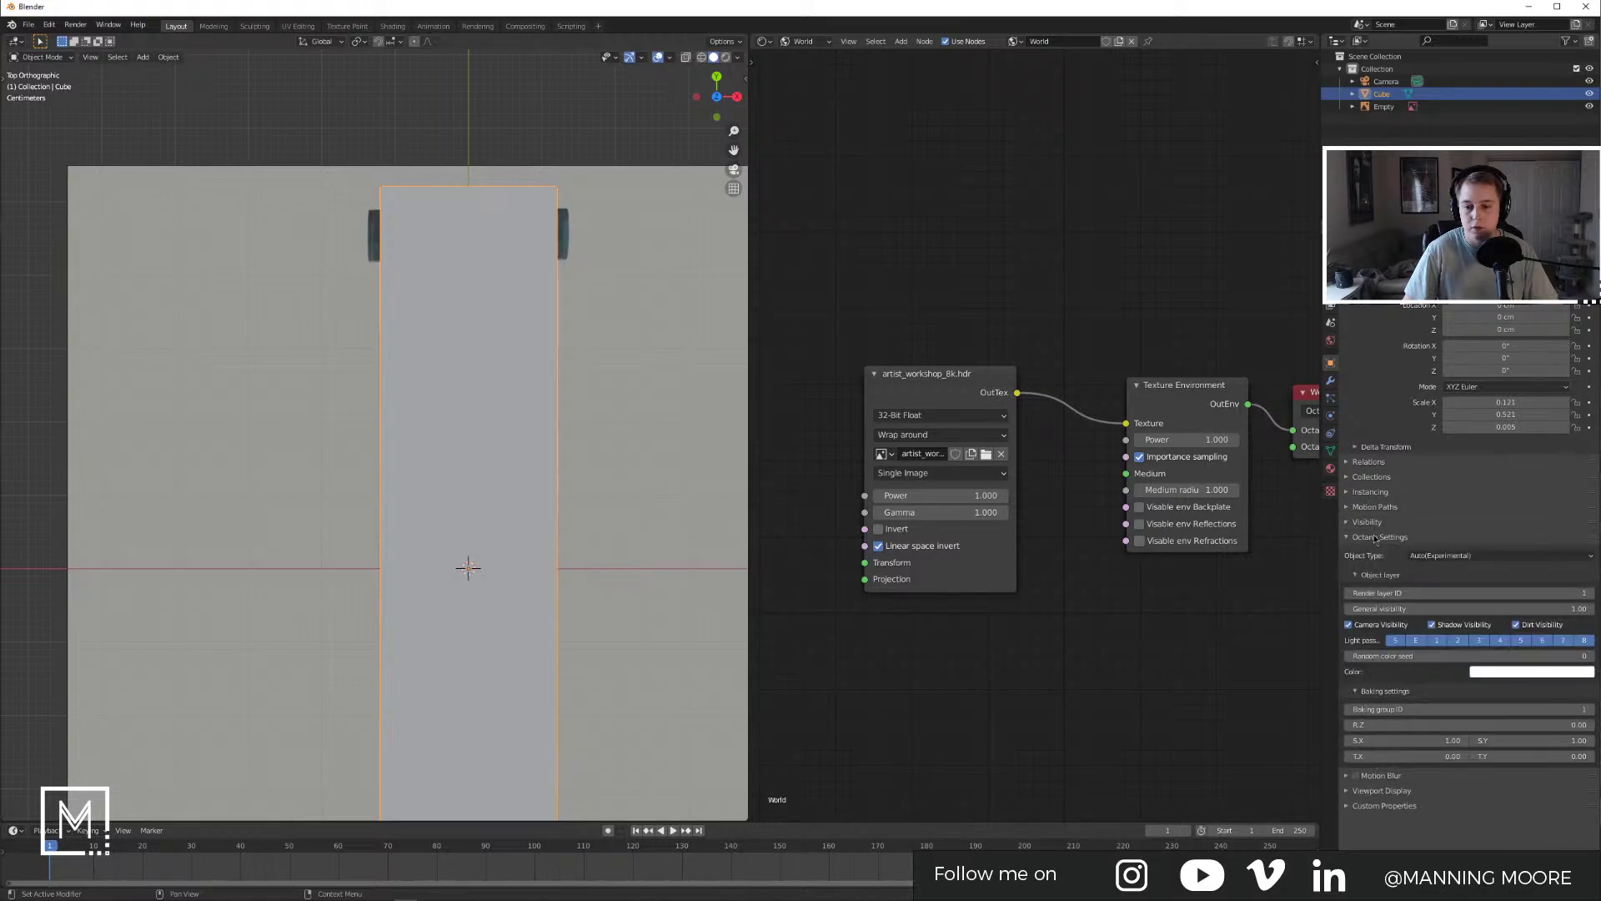
click(1431, 556)
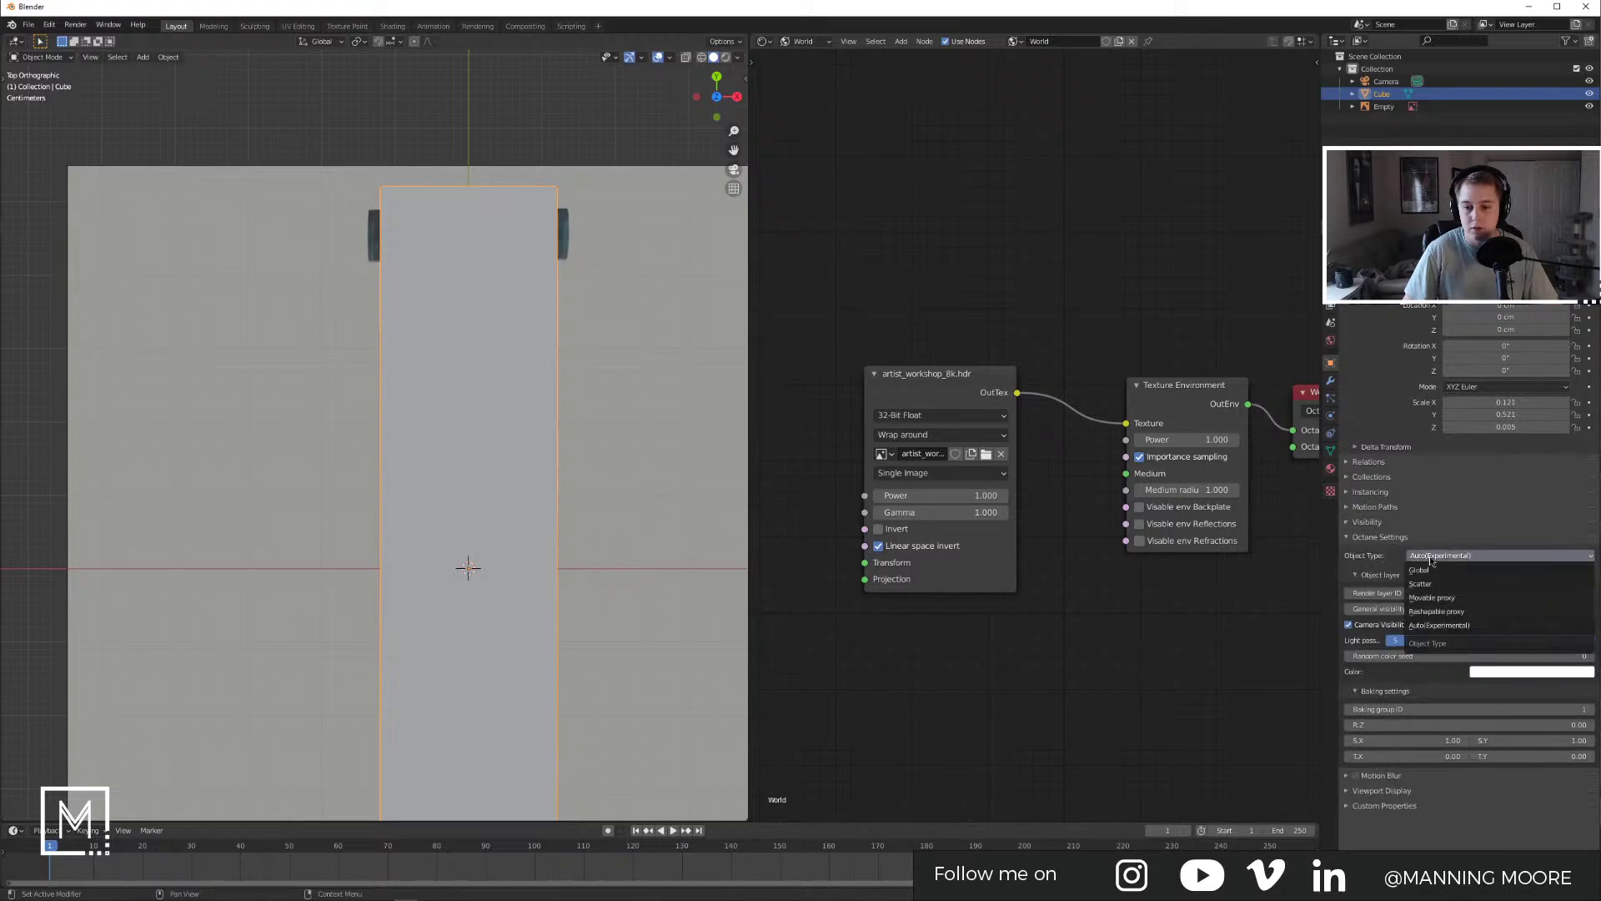
click(1431, 557)
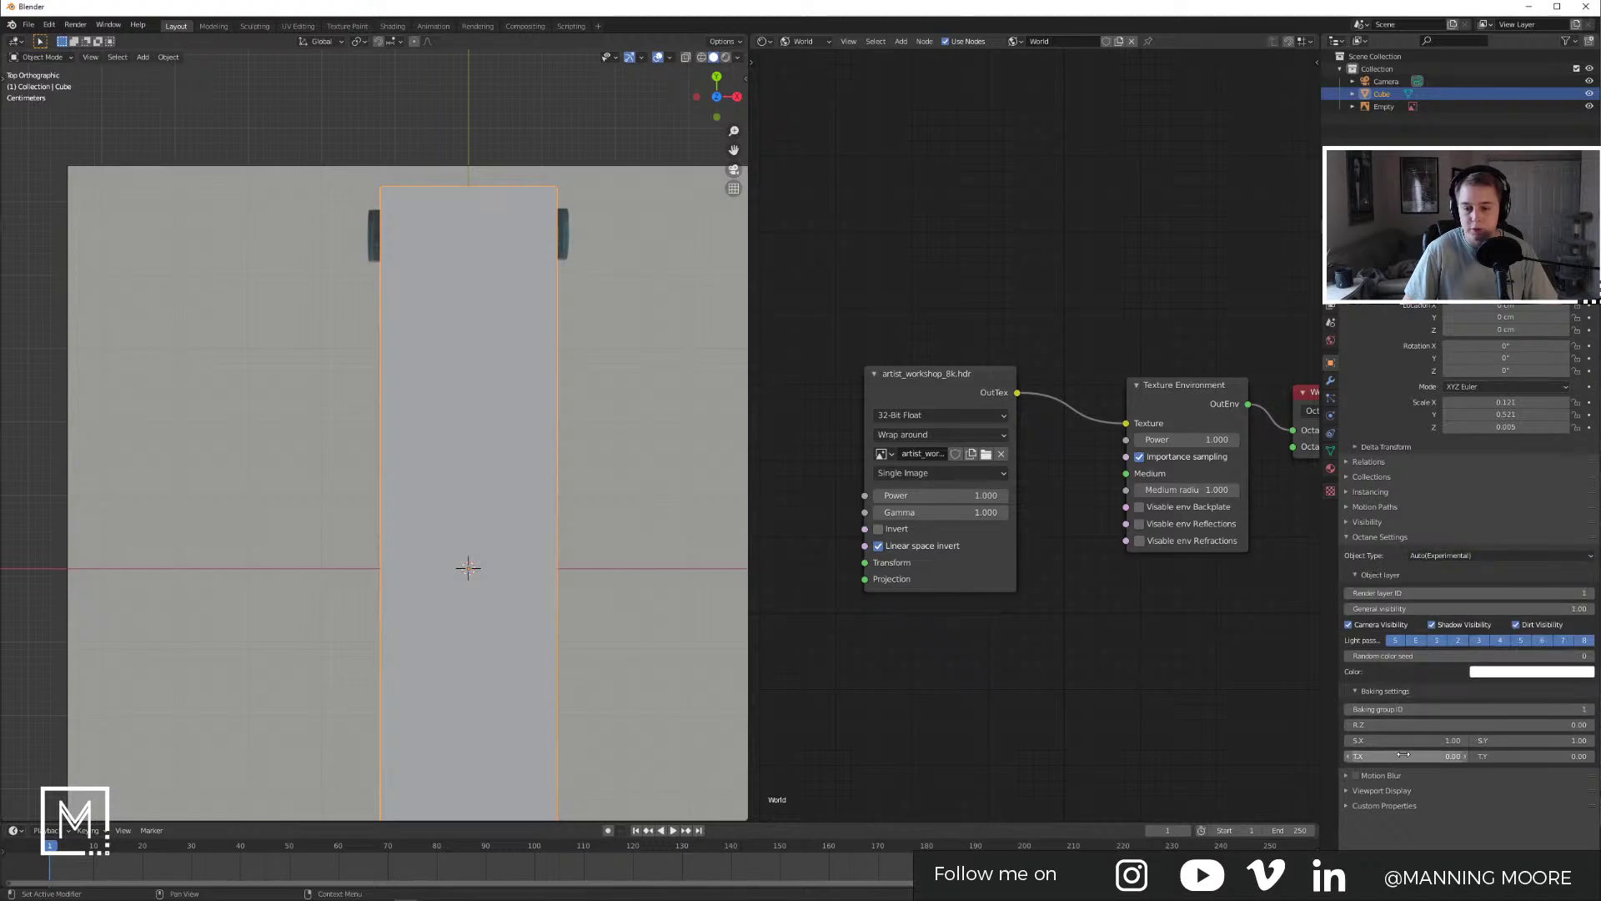
click(1345, 776)
click(1347, 778)
Step: Try displaying the cube as Wire, switch to Solid shading, then restore Textured display
click(1348, 791)
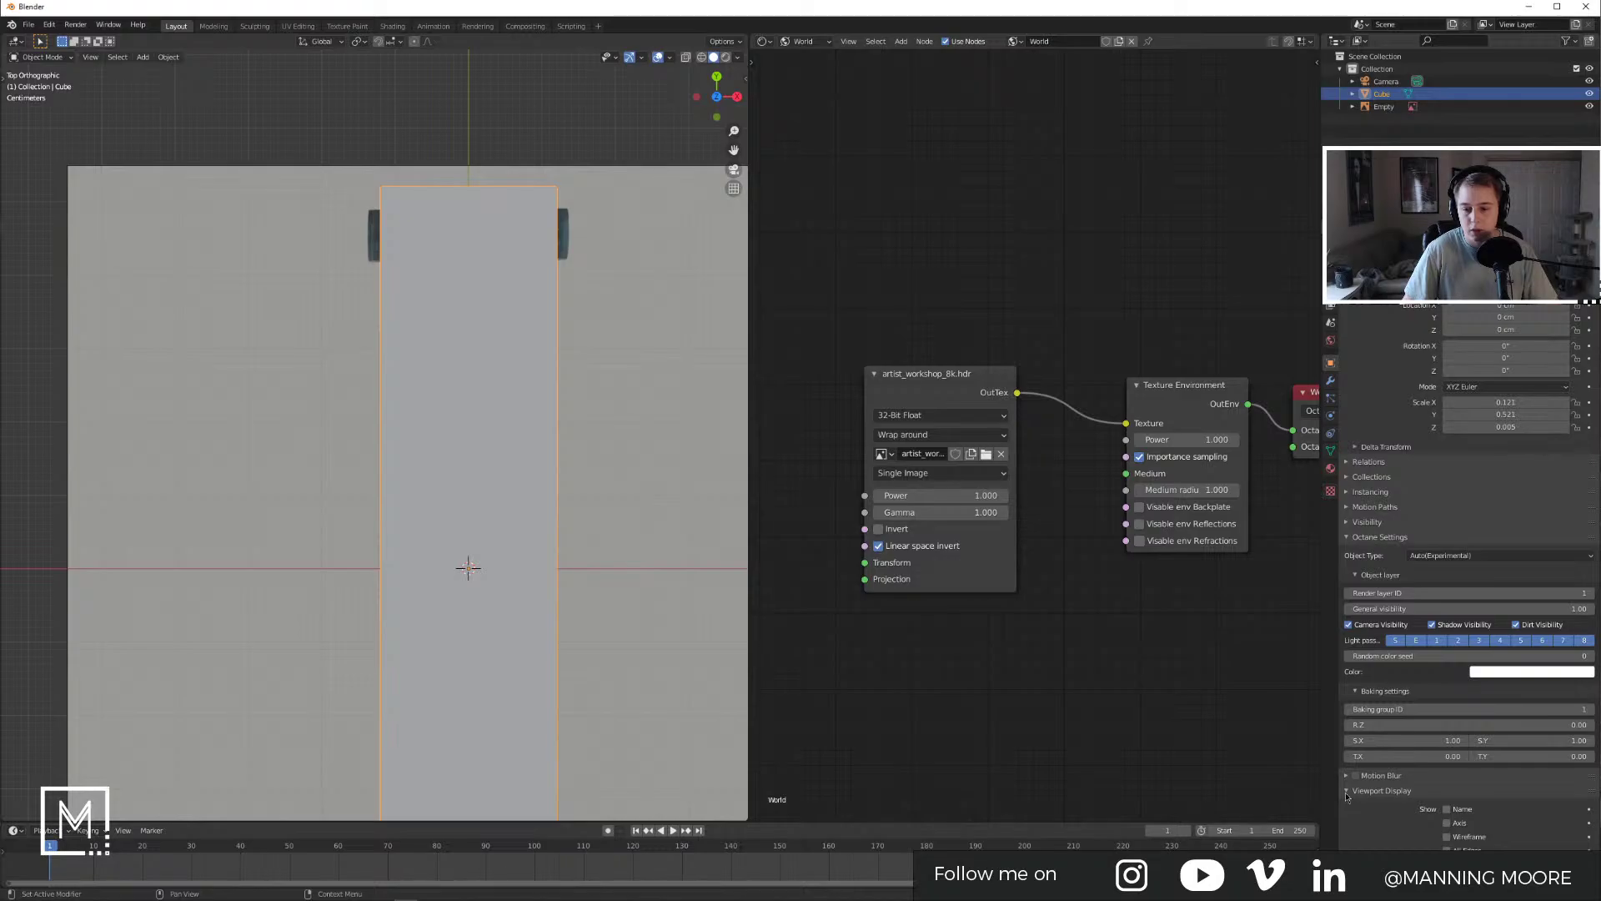
scroll(1348, 796, down, 3)
click(1494, 845)
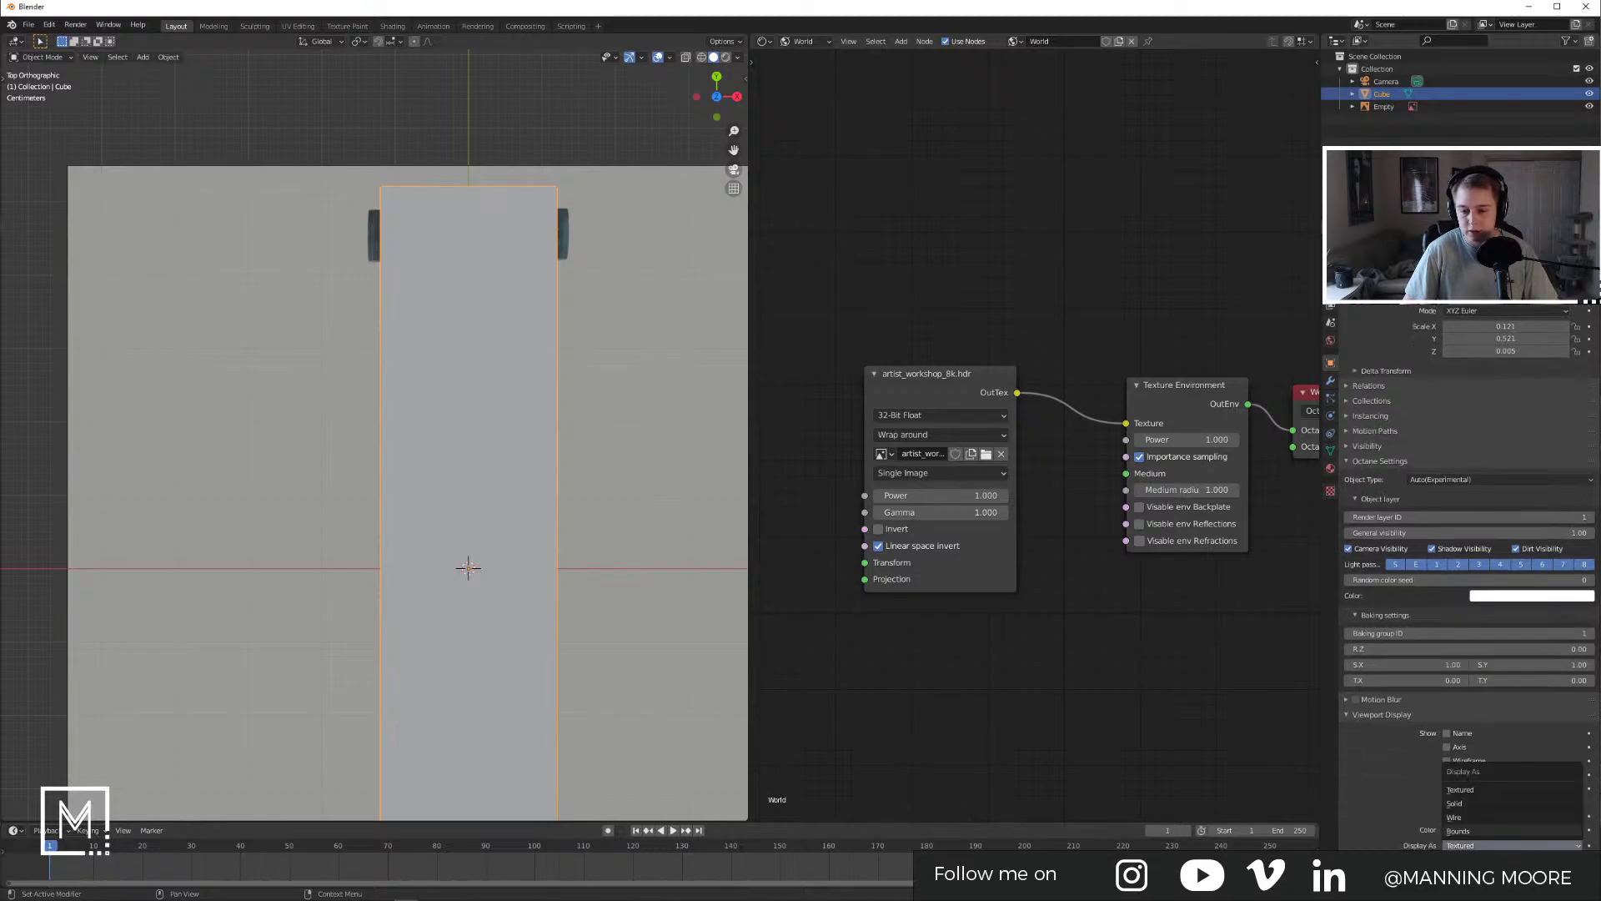
click(1494, 816)
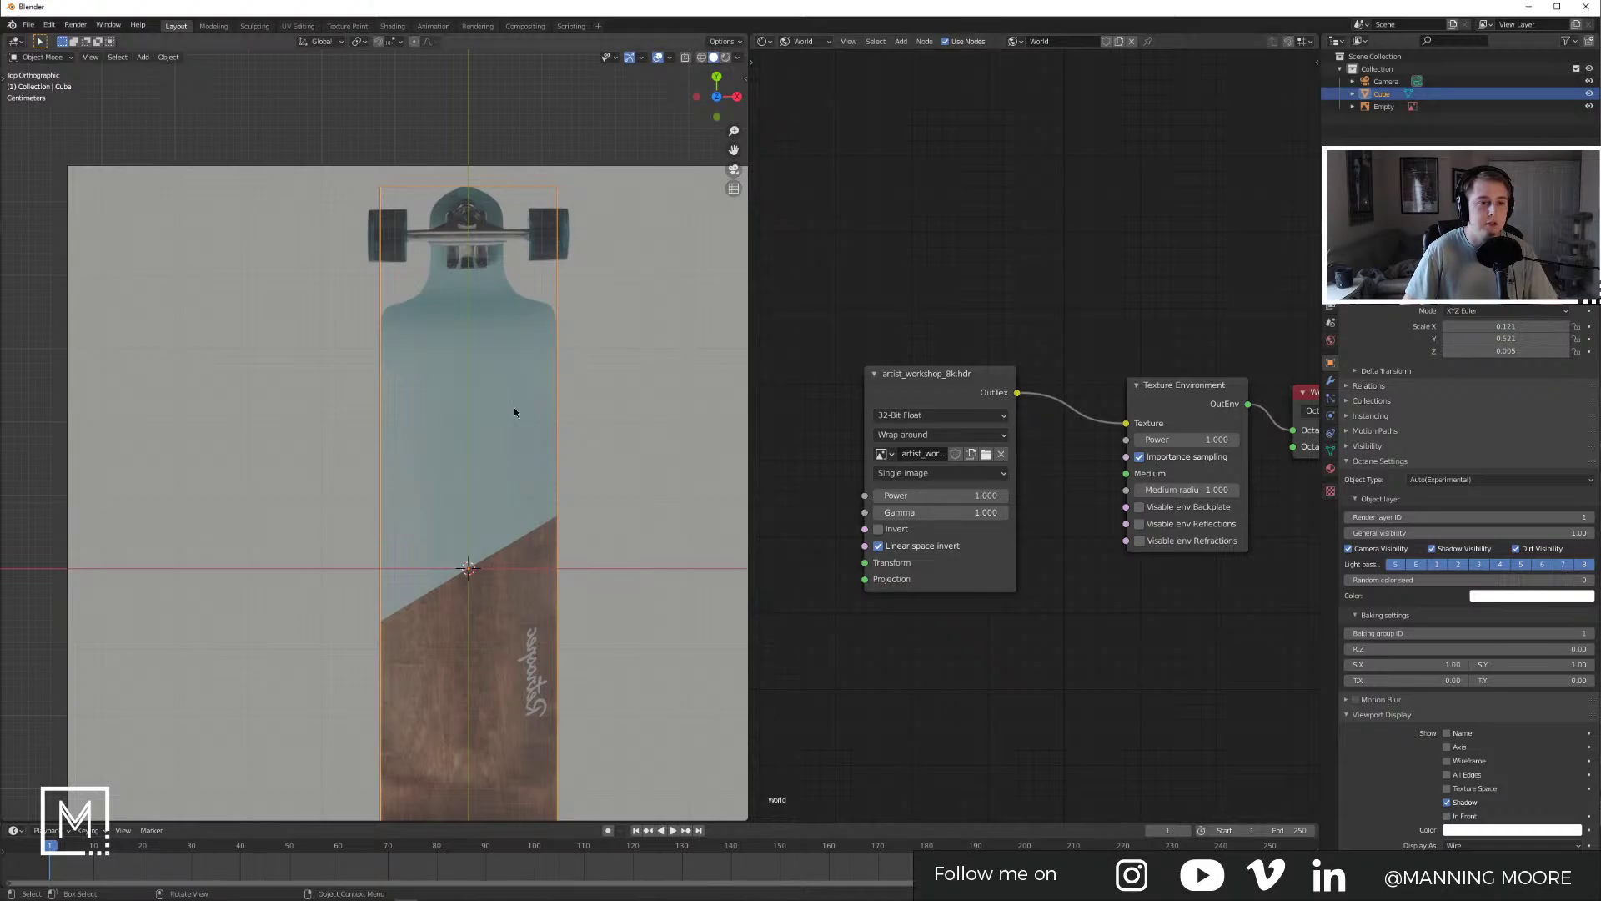
click(713, 57)
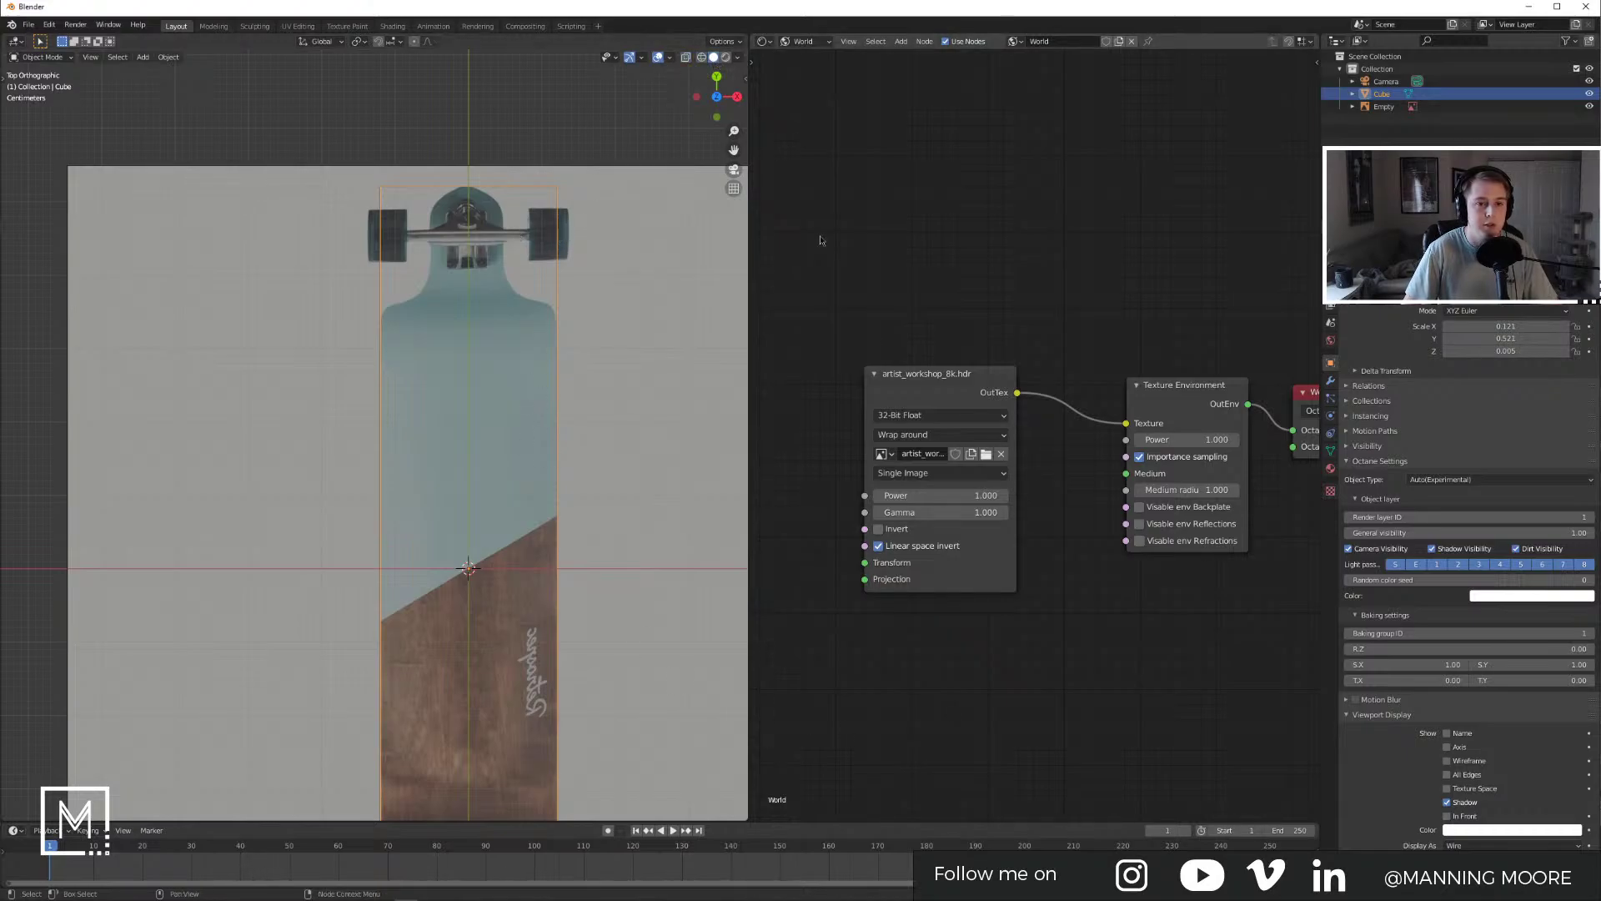
click(1484, 846)
click(1461, 789)
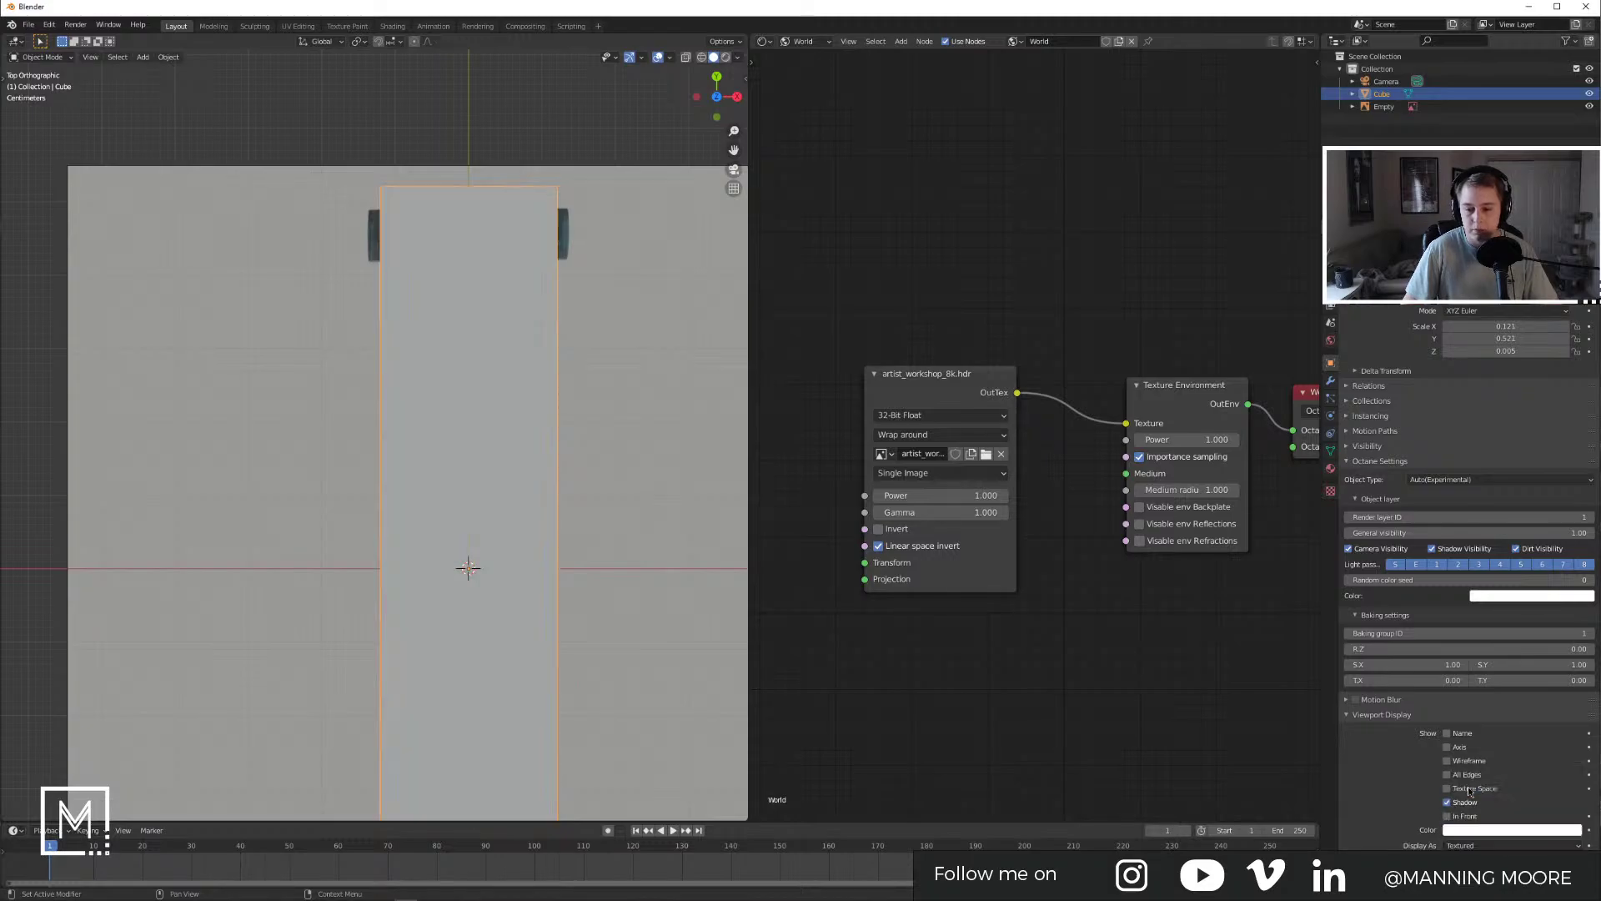
Step: Enable X-ray so the reference shows through, then reselect the board cube
click(686, 57)
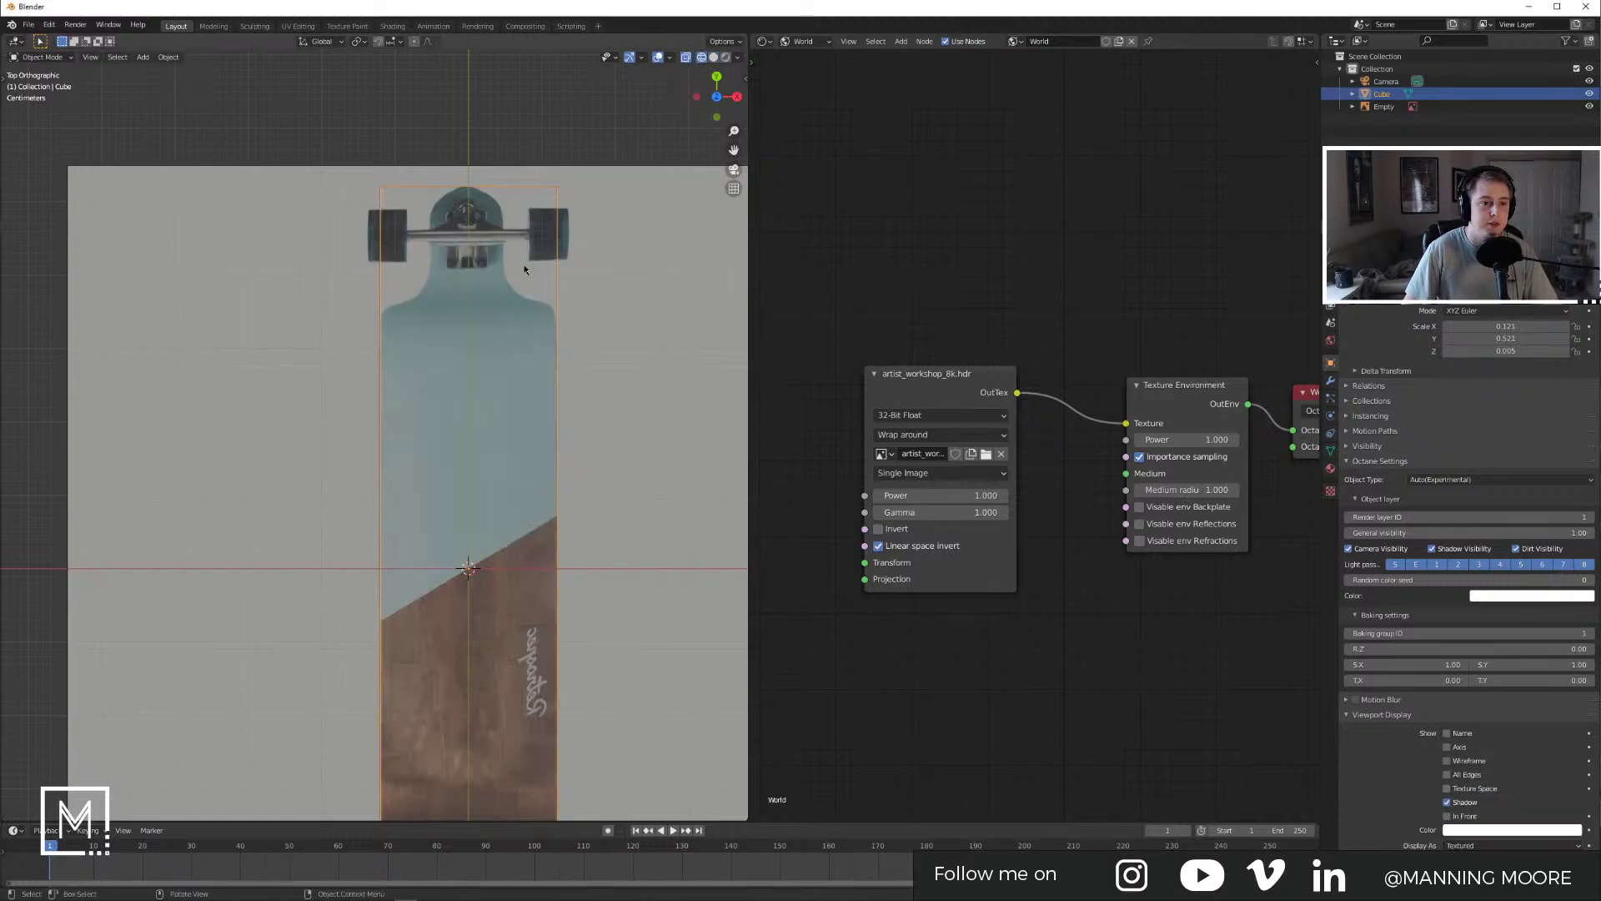
click(538, 278)
shift+middle_drag(539, 278, 514, 346)
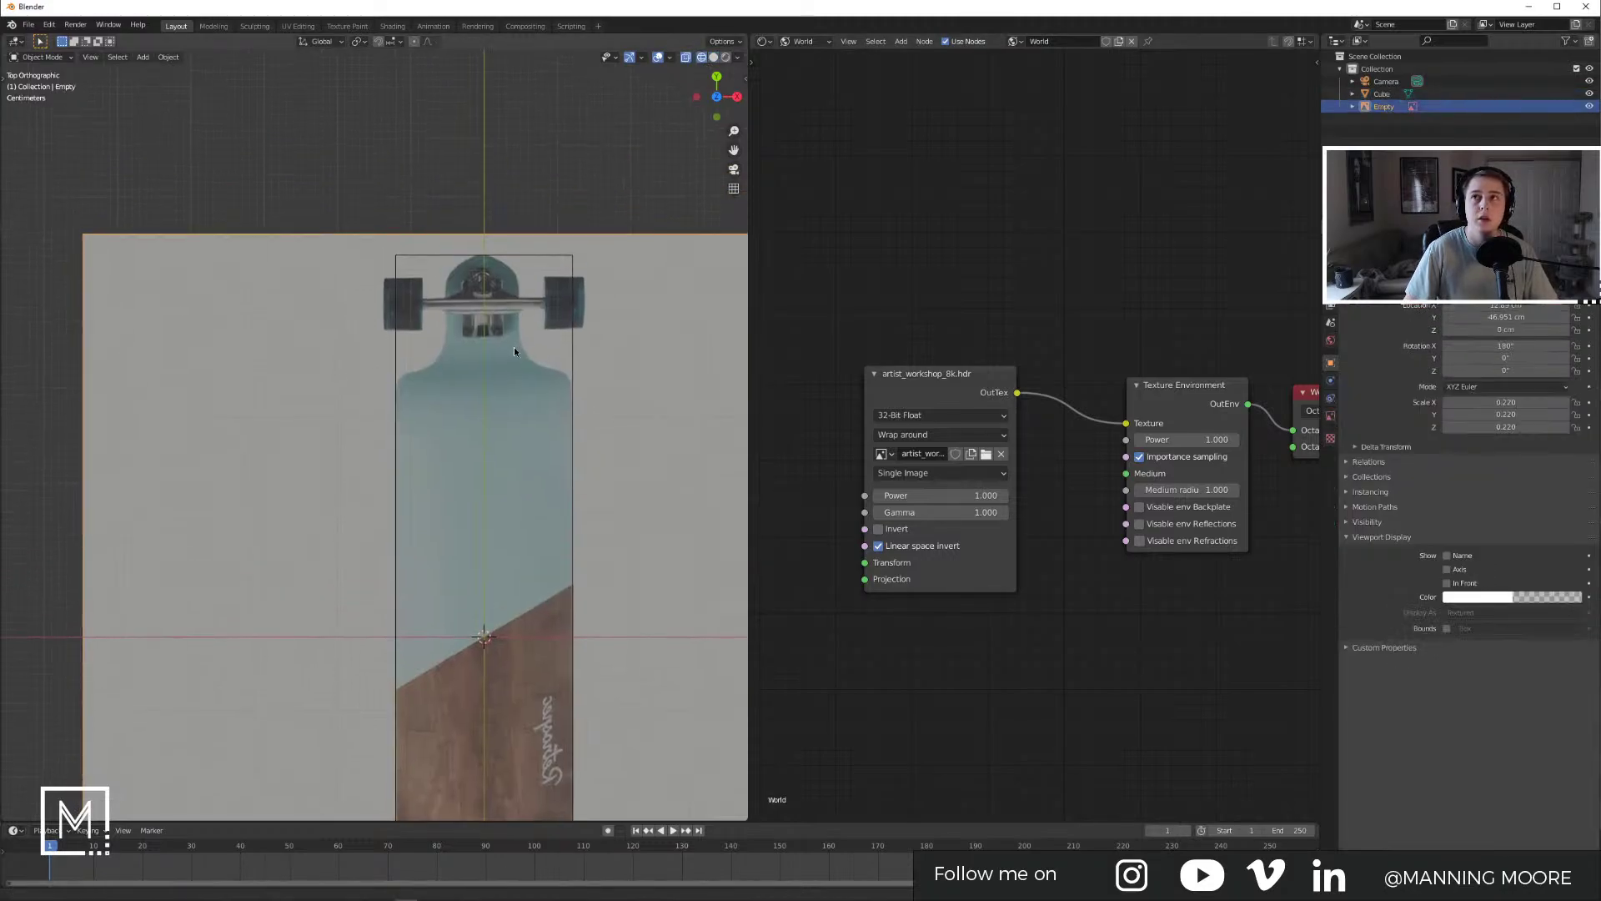
click(573, 361)
scroll(462, 319, up, 4)
scroll(463, 320, down, 4)
shift+middle_drag(518, 350, 477, 233)
Step: Refocus the Blender window, reselect the board cube and zoom in on its top
mouse_move(468, 385)
shift+middle_down()
mouse_move(478, 278)
mouse_move(471, 385)
shift+middle_up()
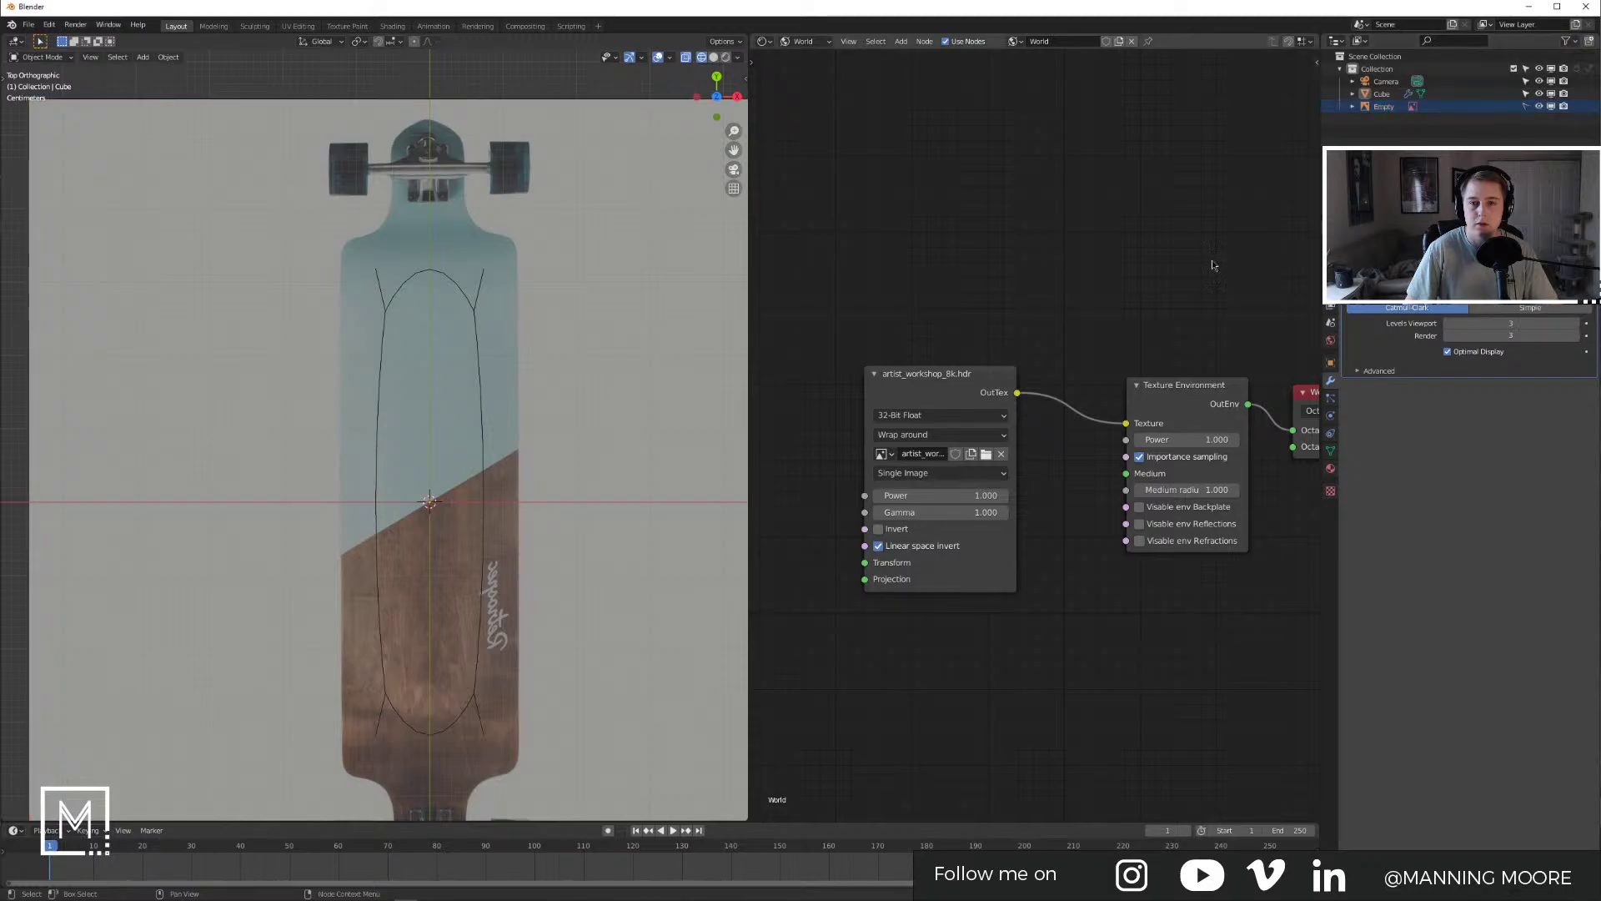
click(430, 289)
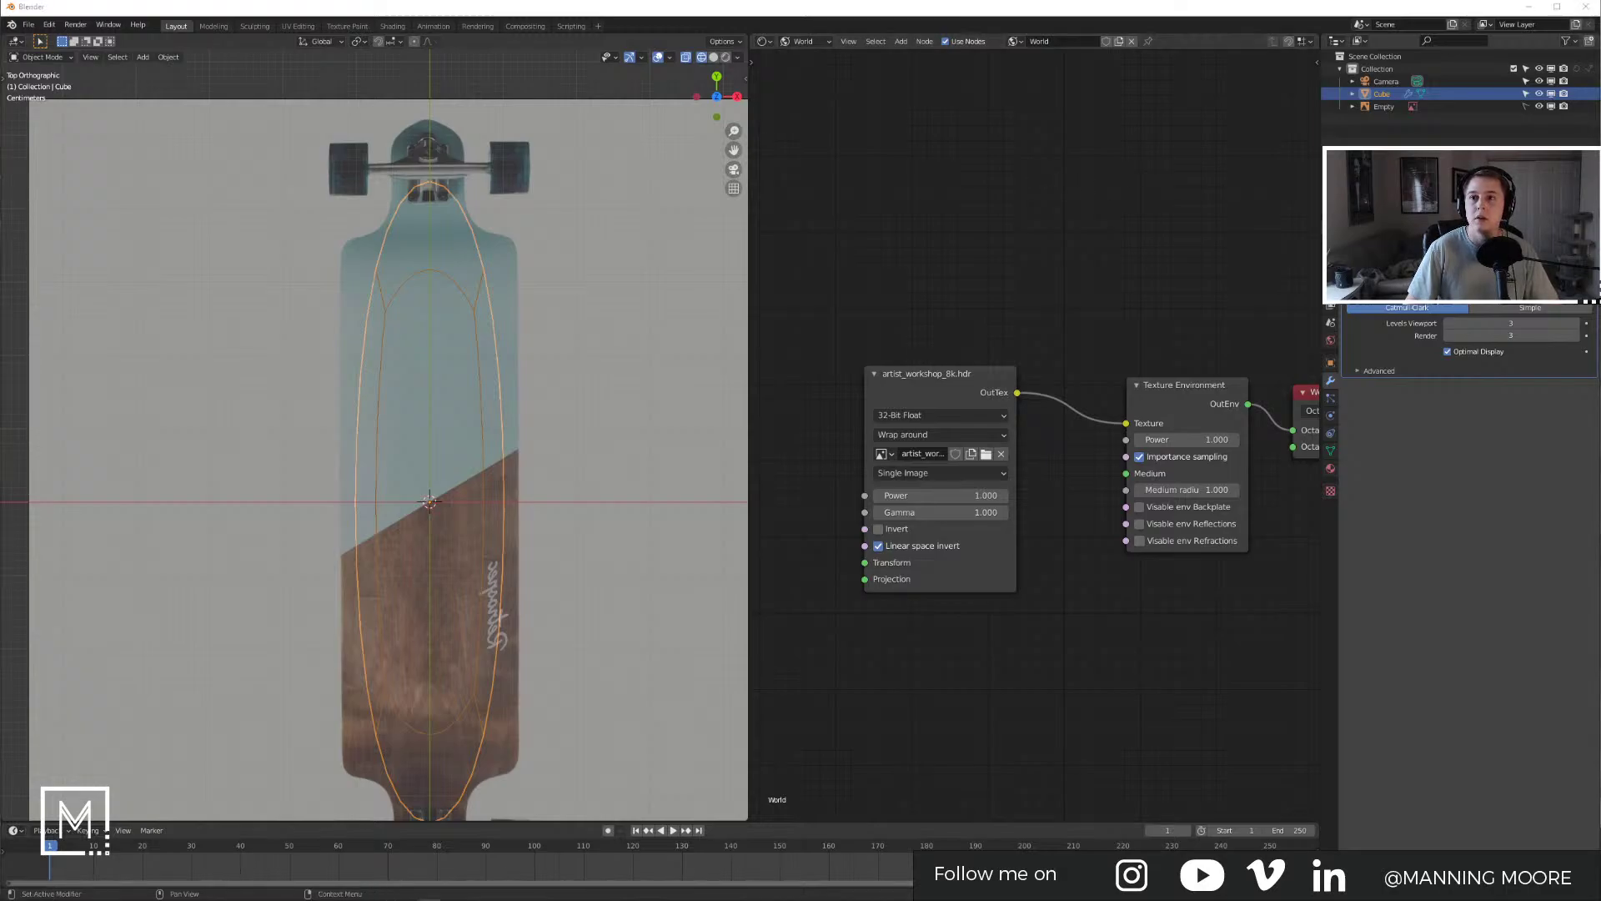
key(alt+Tab)
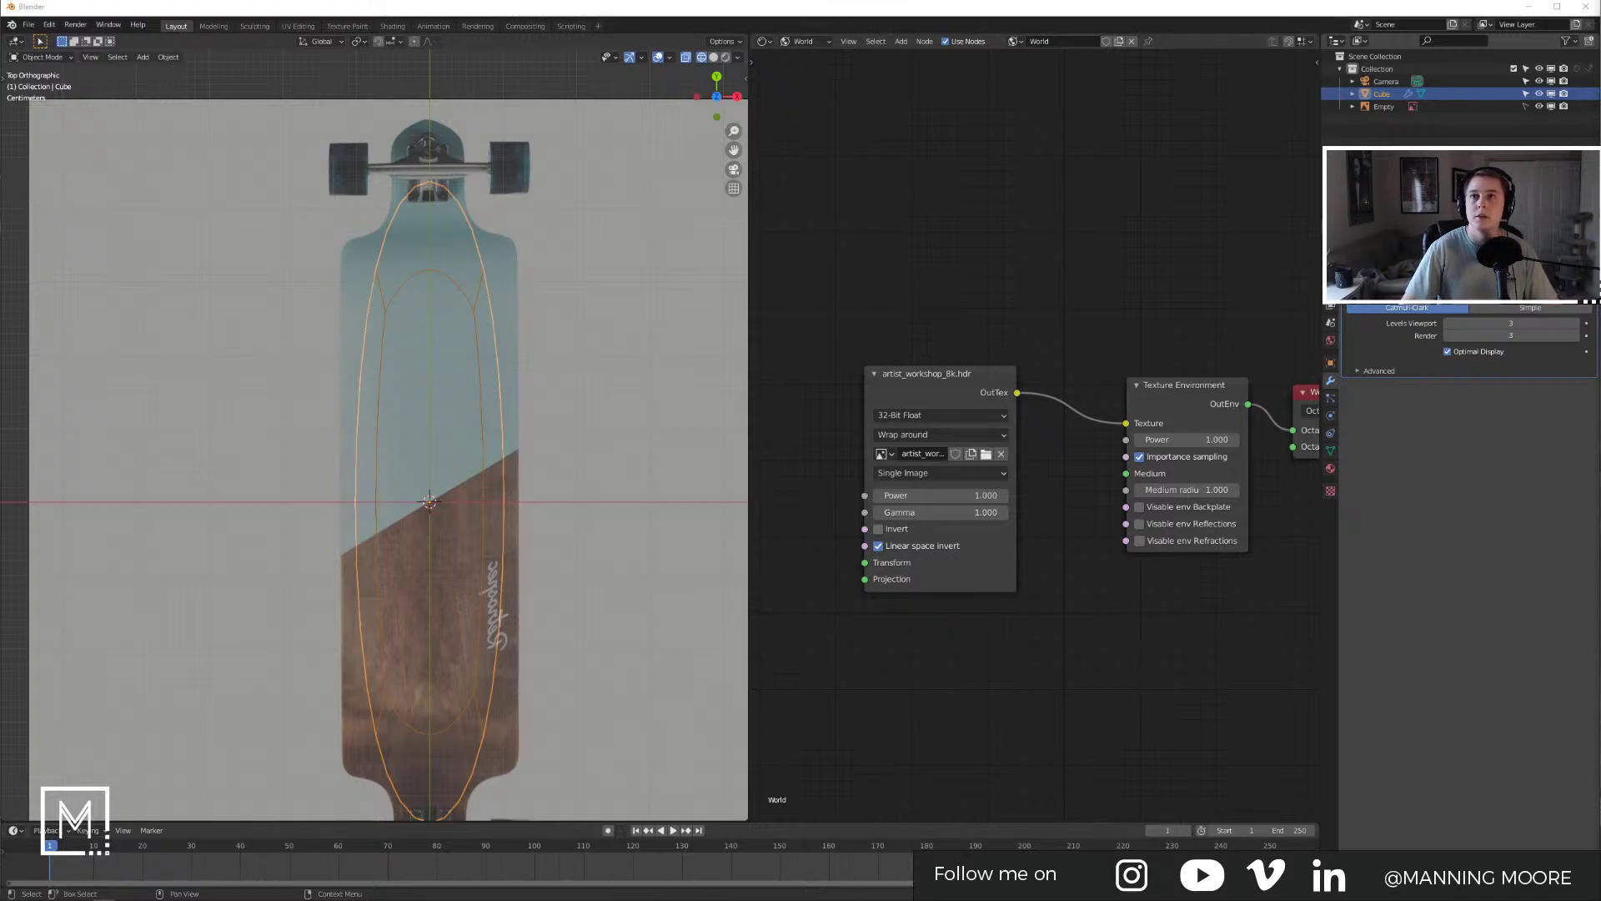
click(722, 408)
click(495, 284)
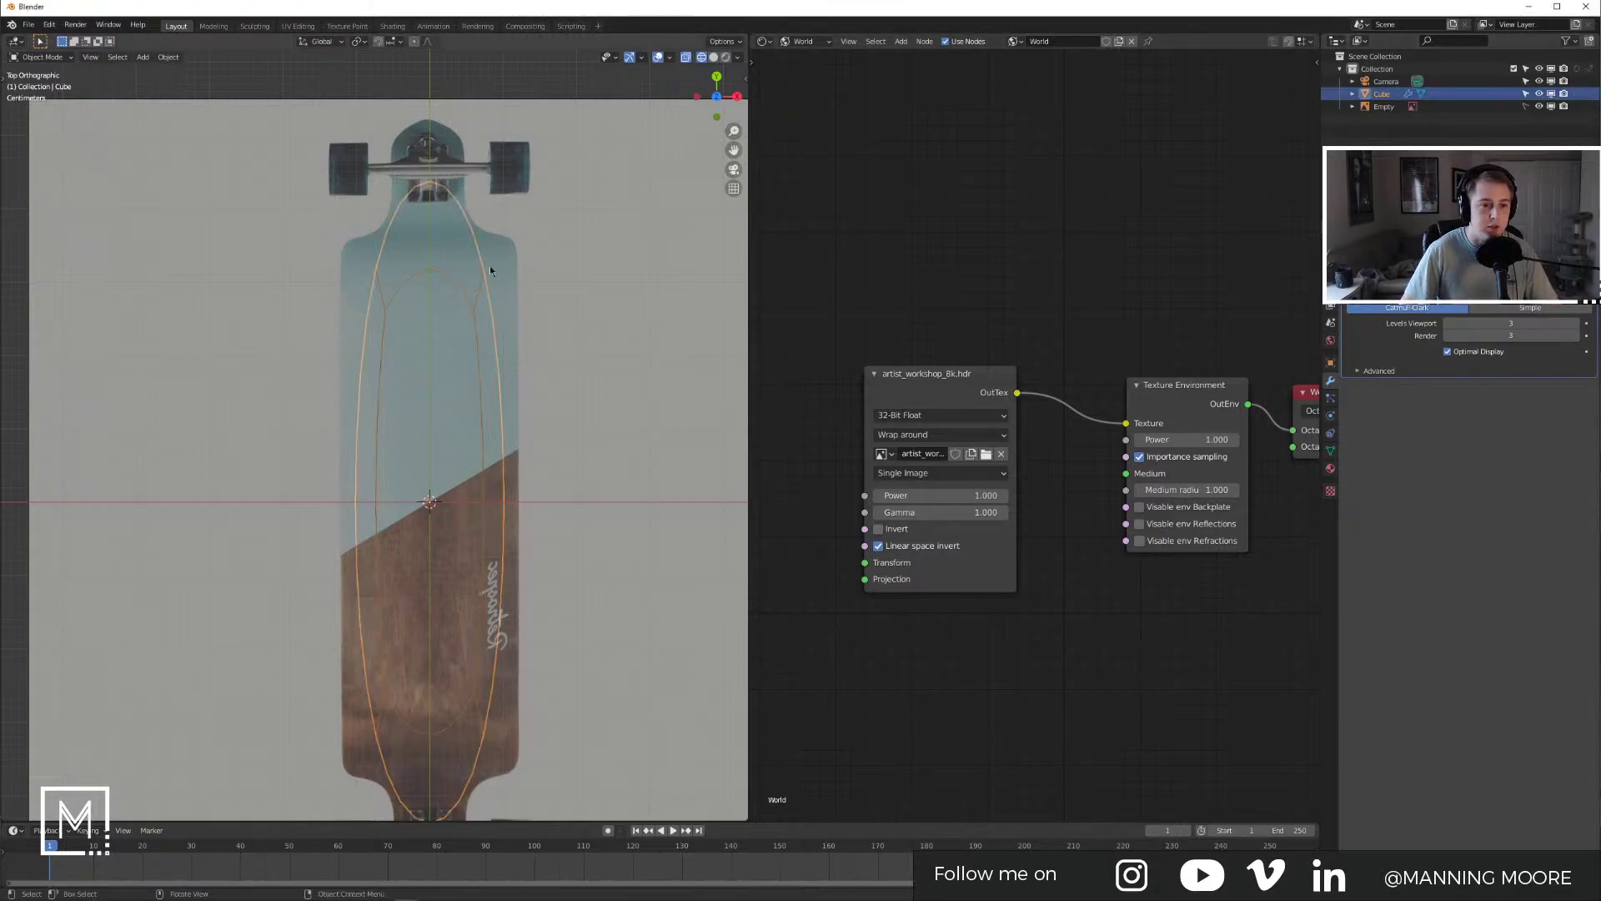
scroll(496, 286, up, 4)
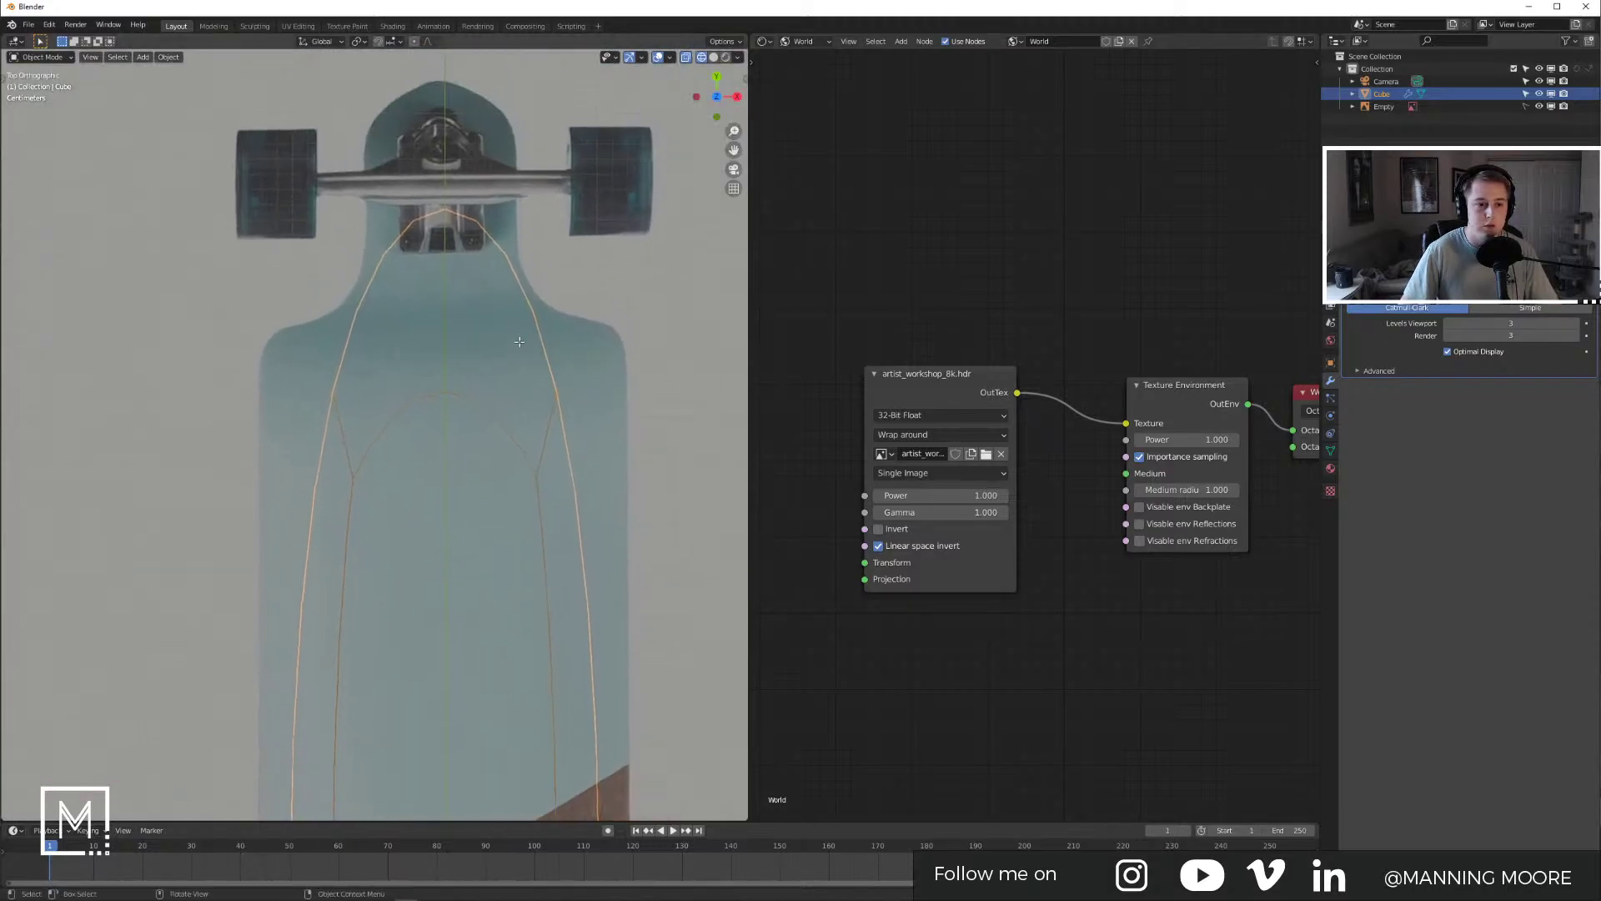
Step: In Edit Mode, add a loop cut across the board and slide it along
key(Tab)
key(ctrl+r)
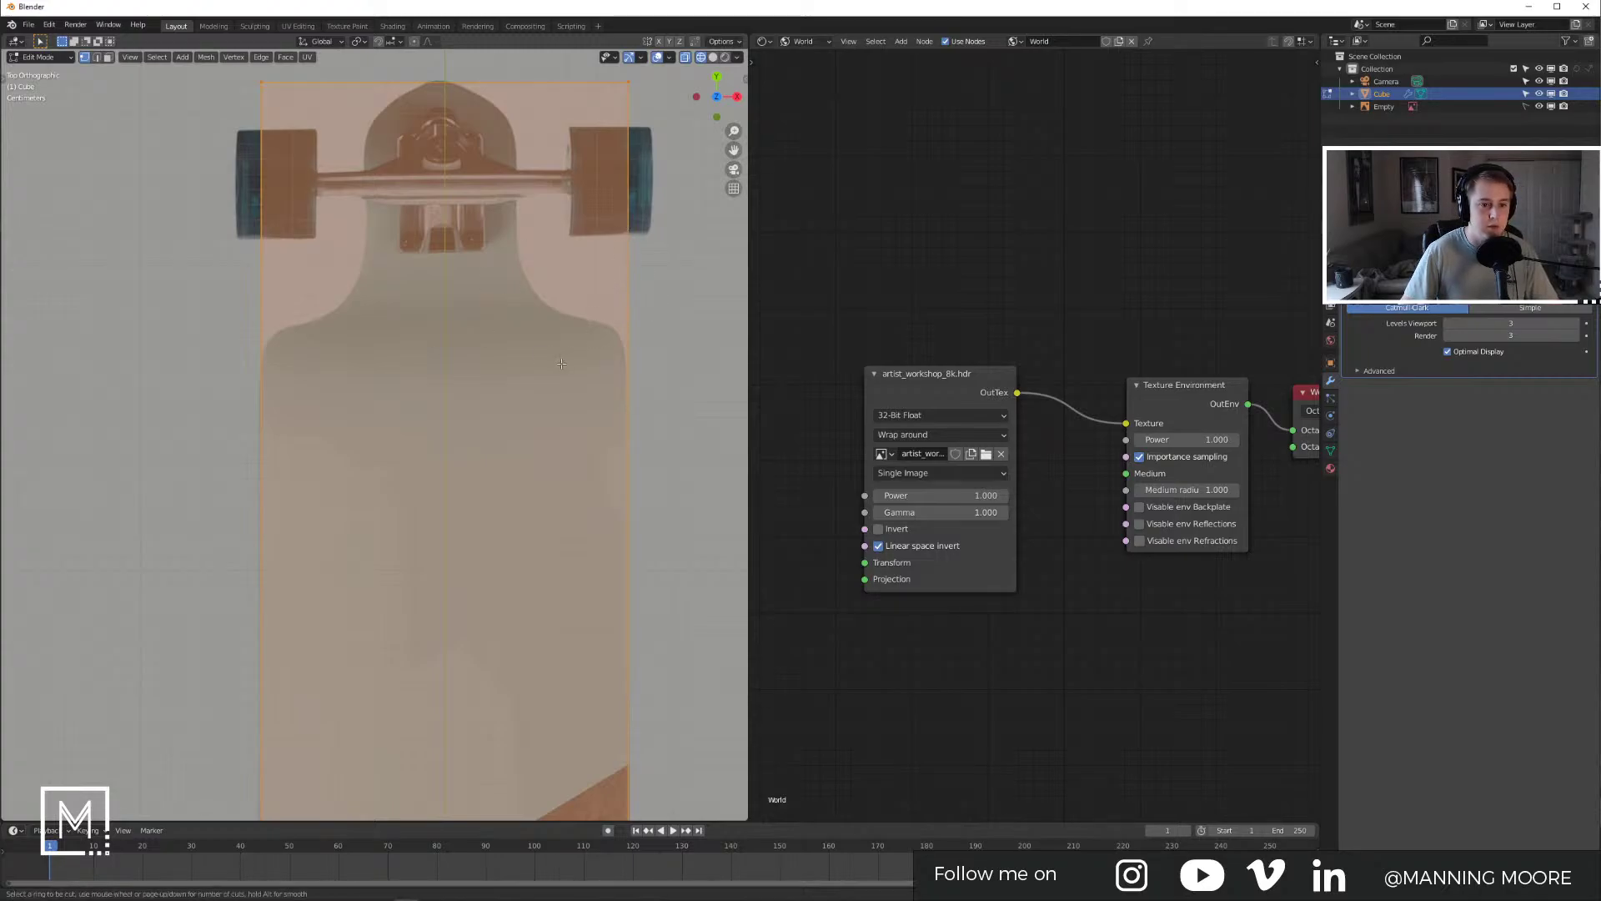
click(590, 357)
right_click(591, 357)
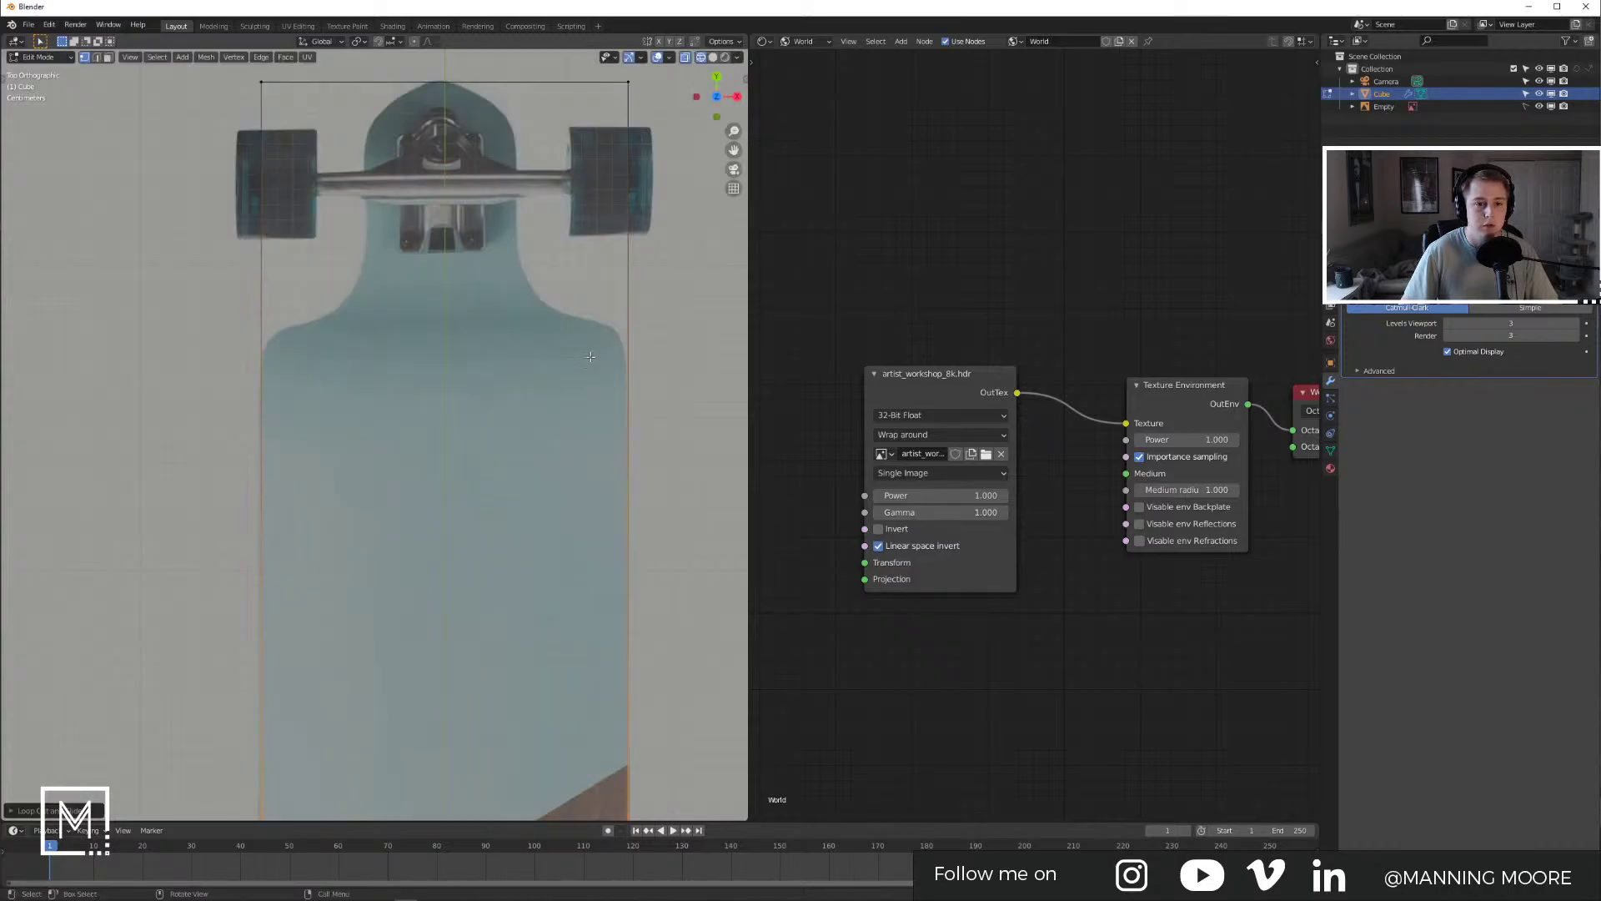
scroll(634, 398, down, 6)
shift+middle_drag(477, 545, 477, 474)
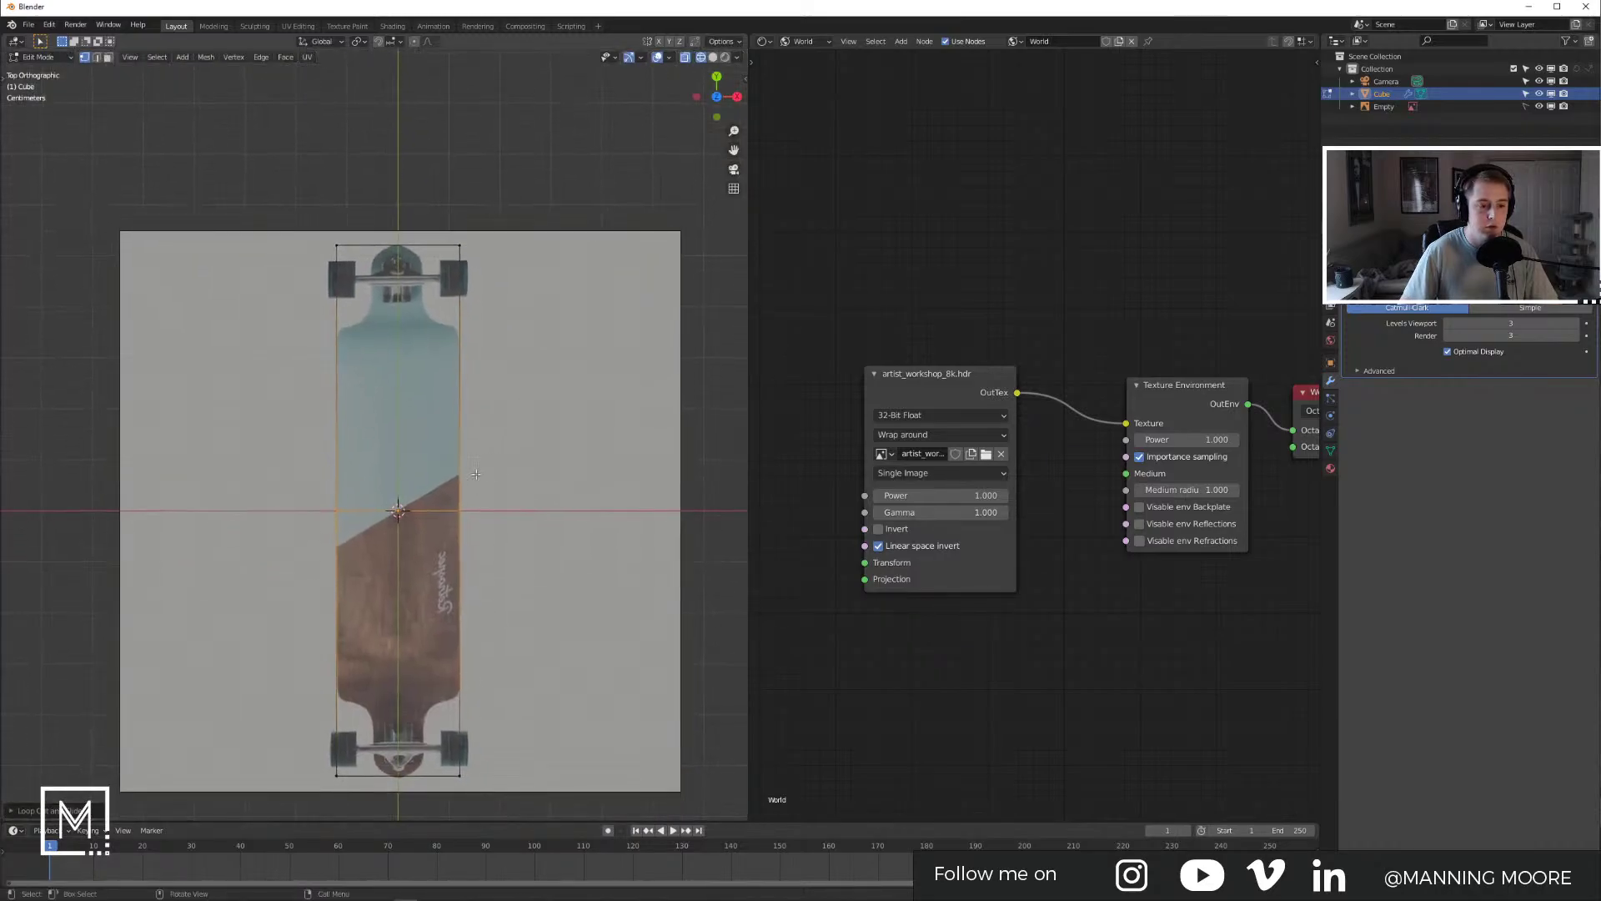
key(g)
key(g)
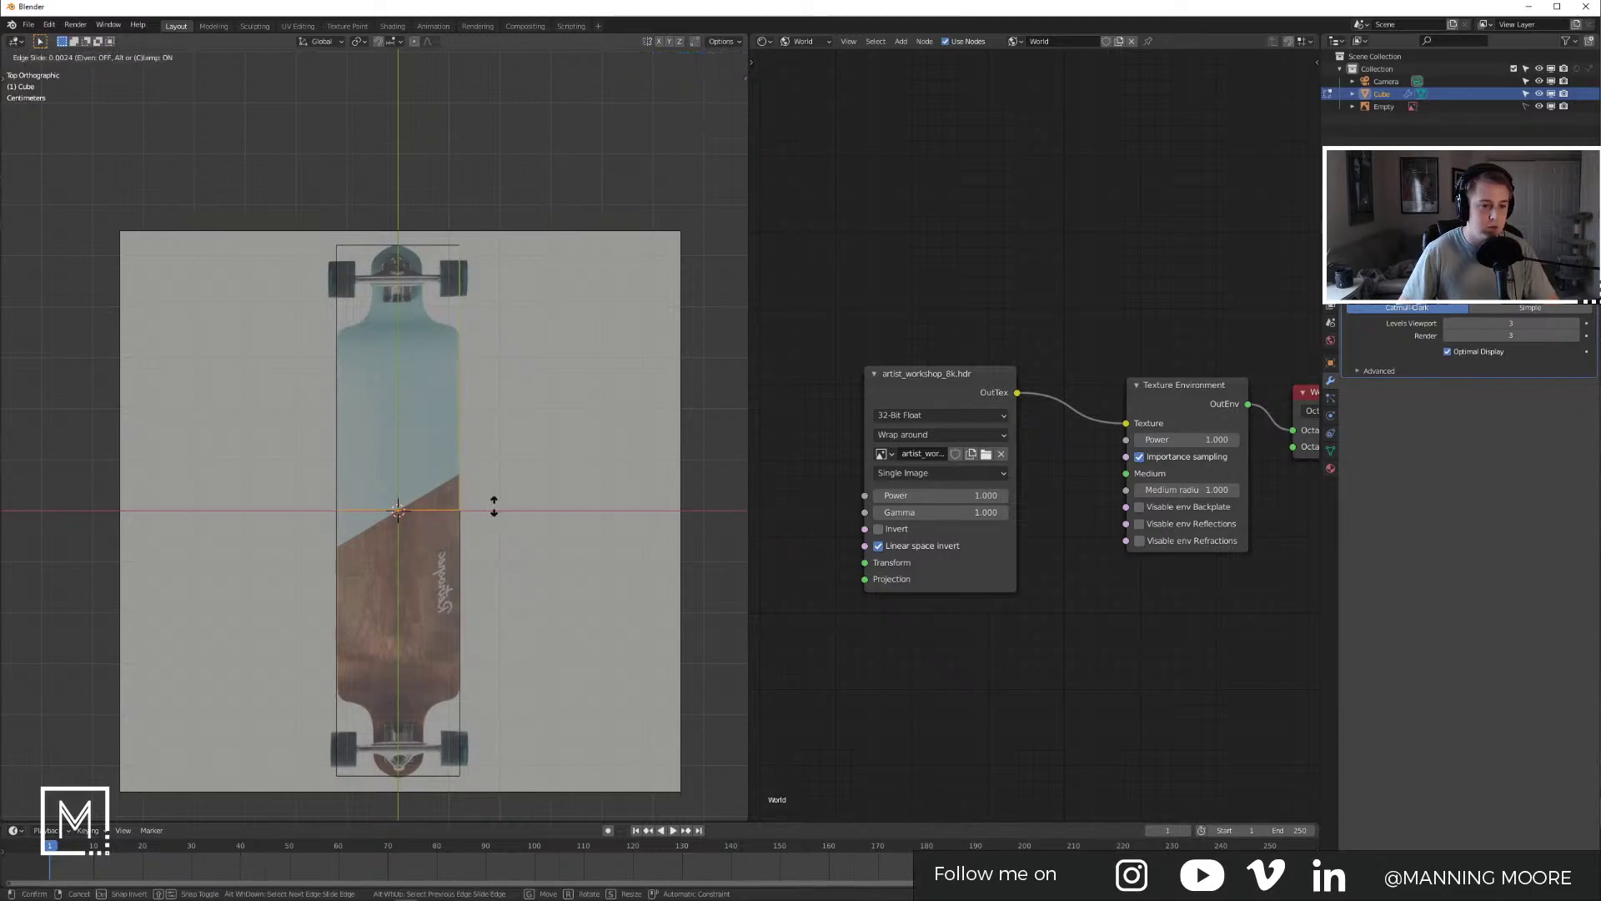
click(502, 323)
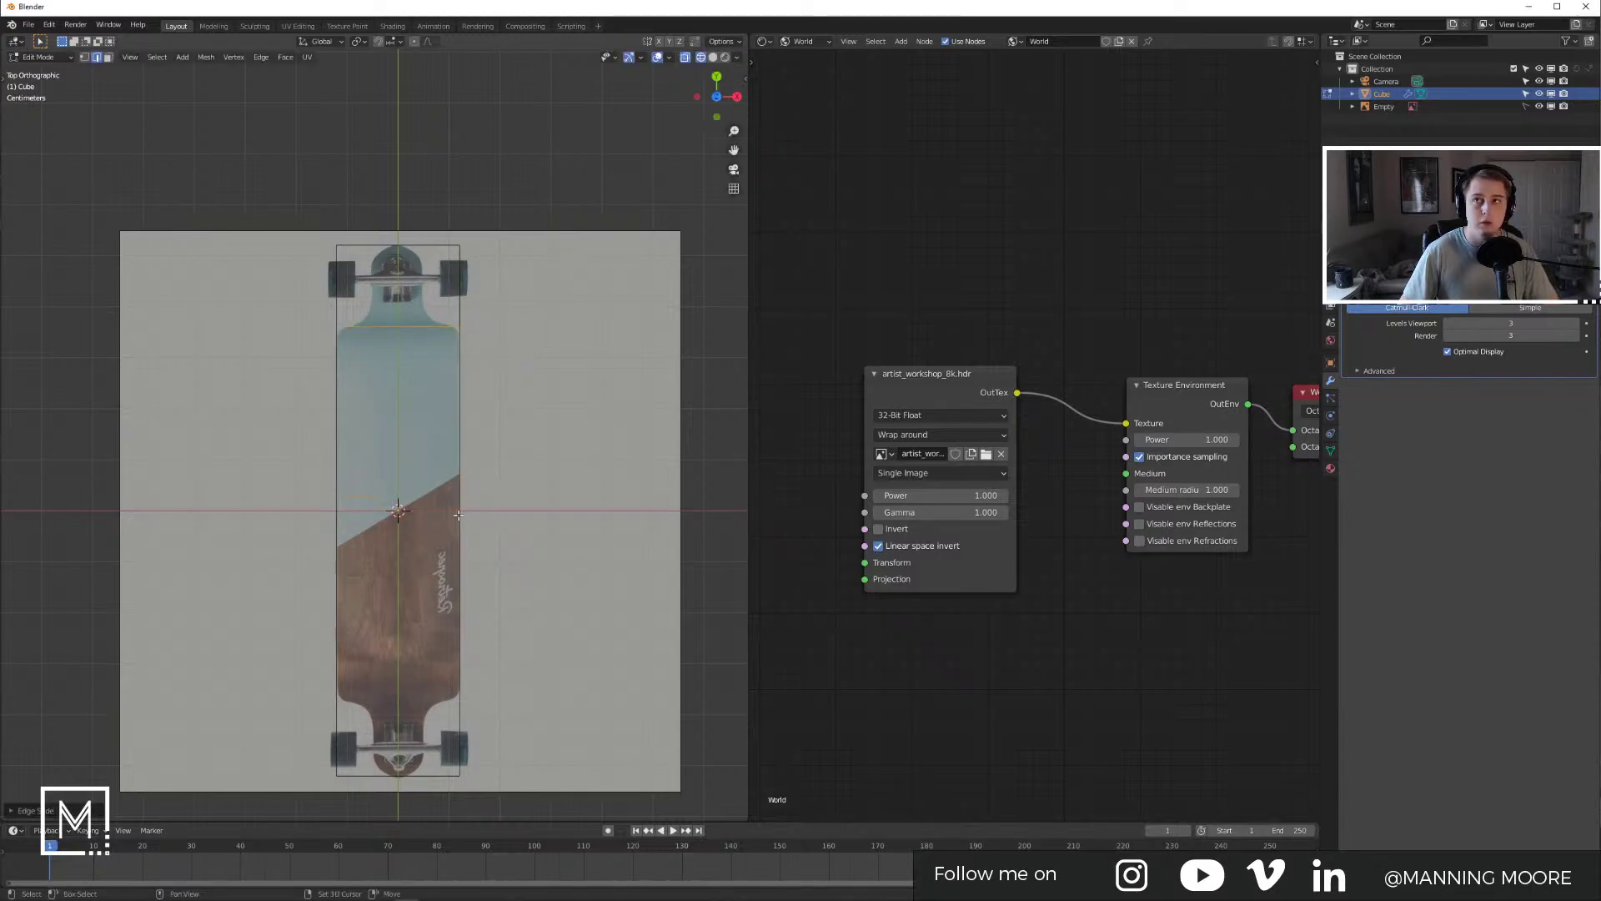
shift+middle_drag(448, 500, 468, 373)
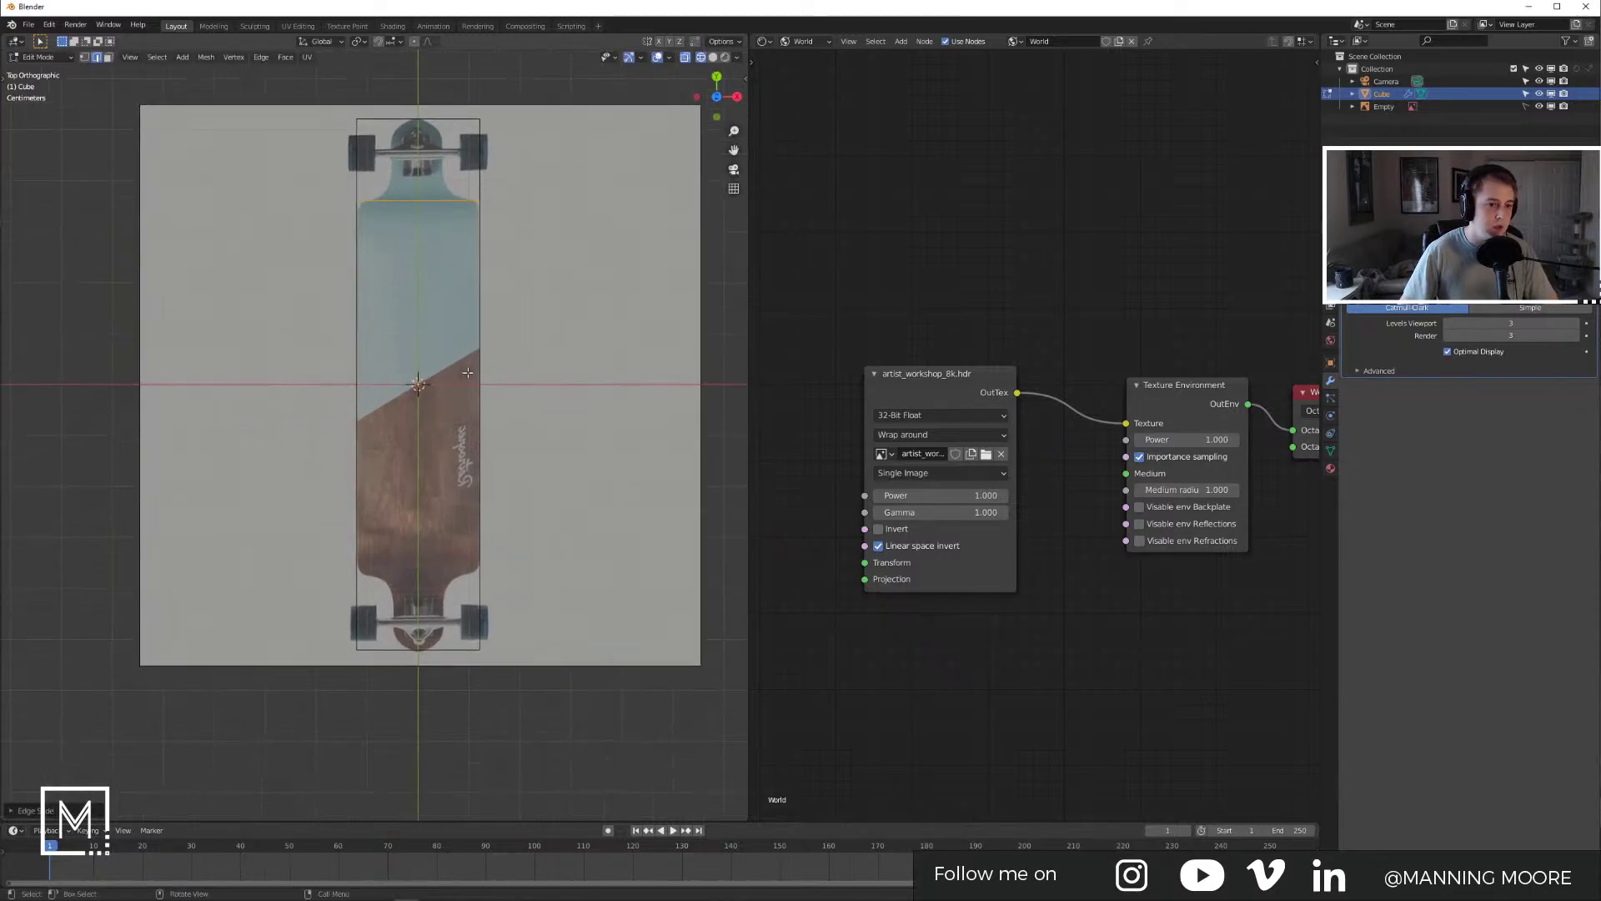
Step: Dissolve the selected edges and add a loop cut down the board's centre
key(ctrl+r)
key(Escape)
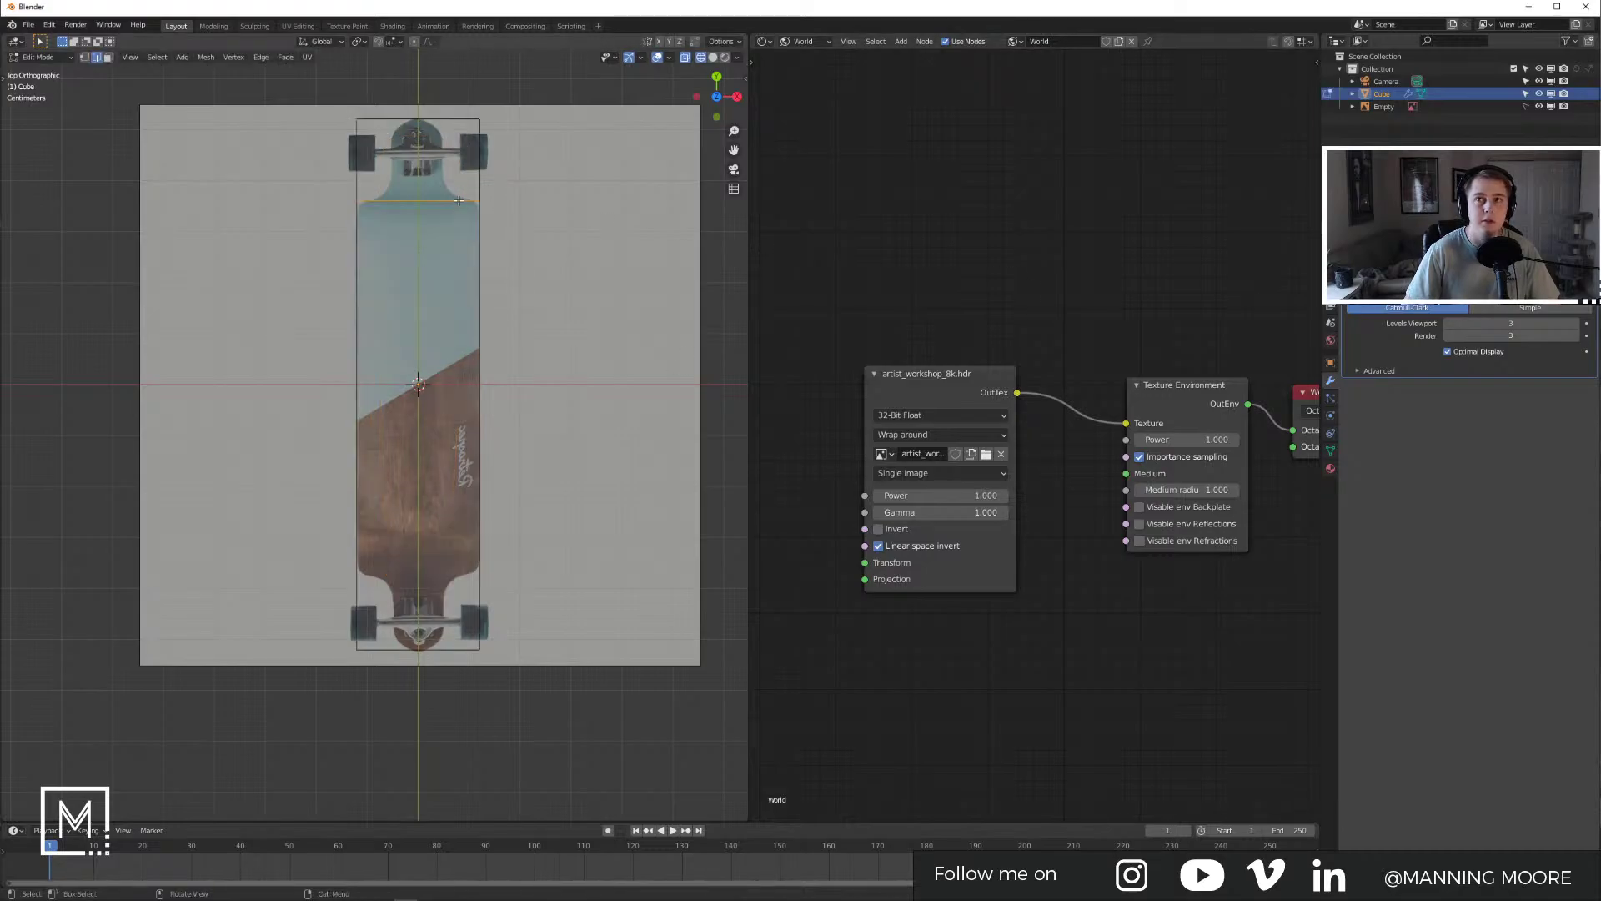
key(x)
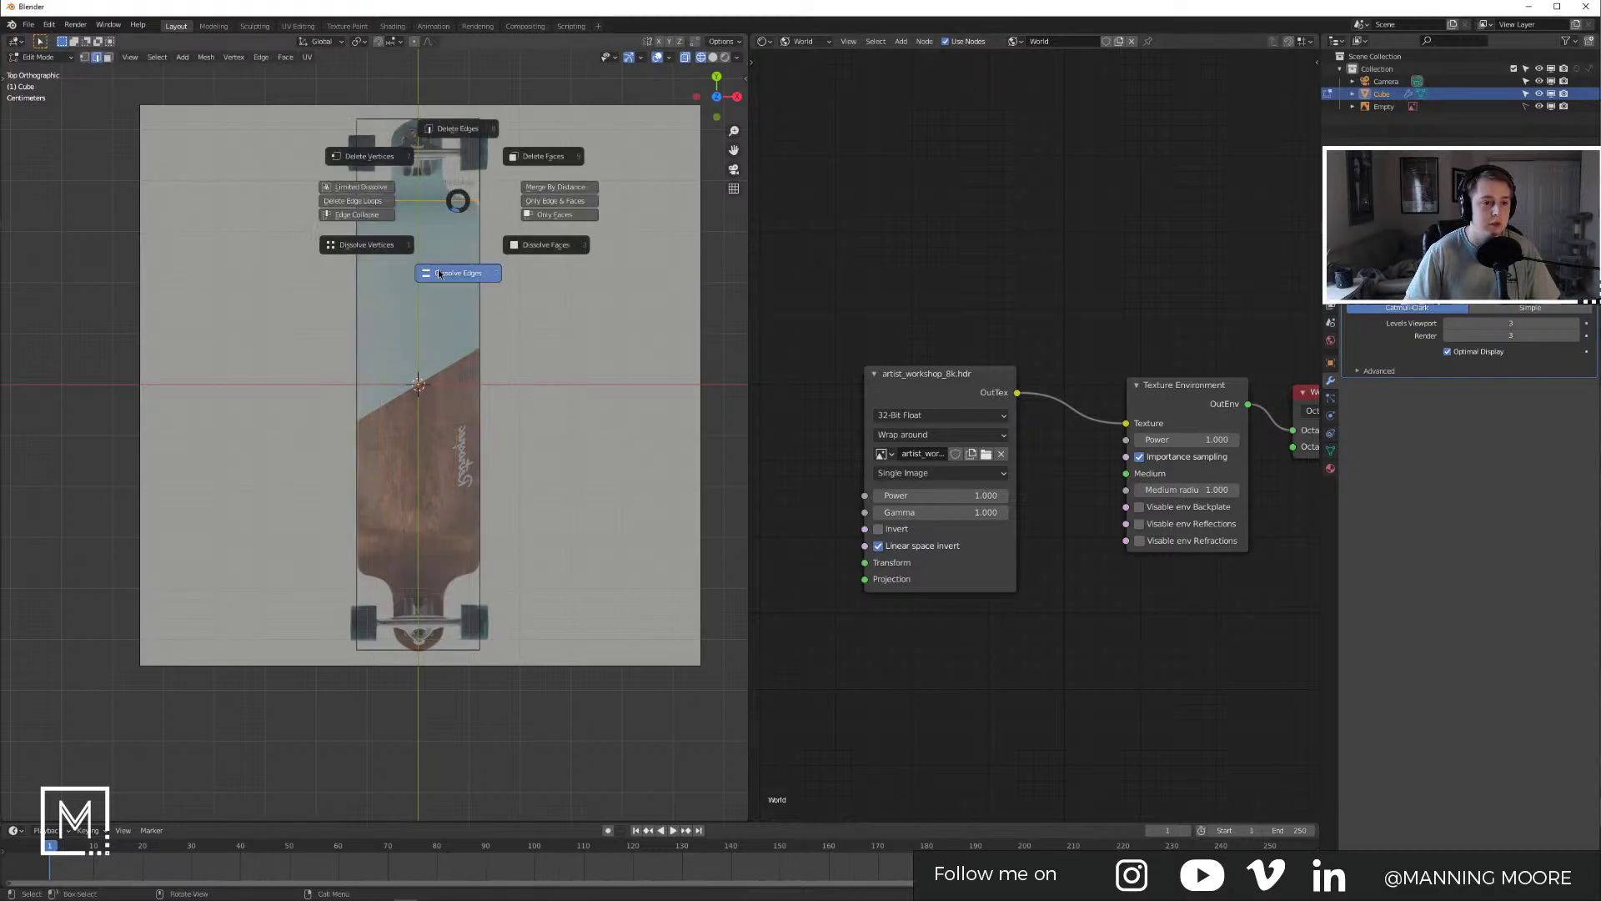
click(458, 272)
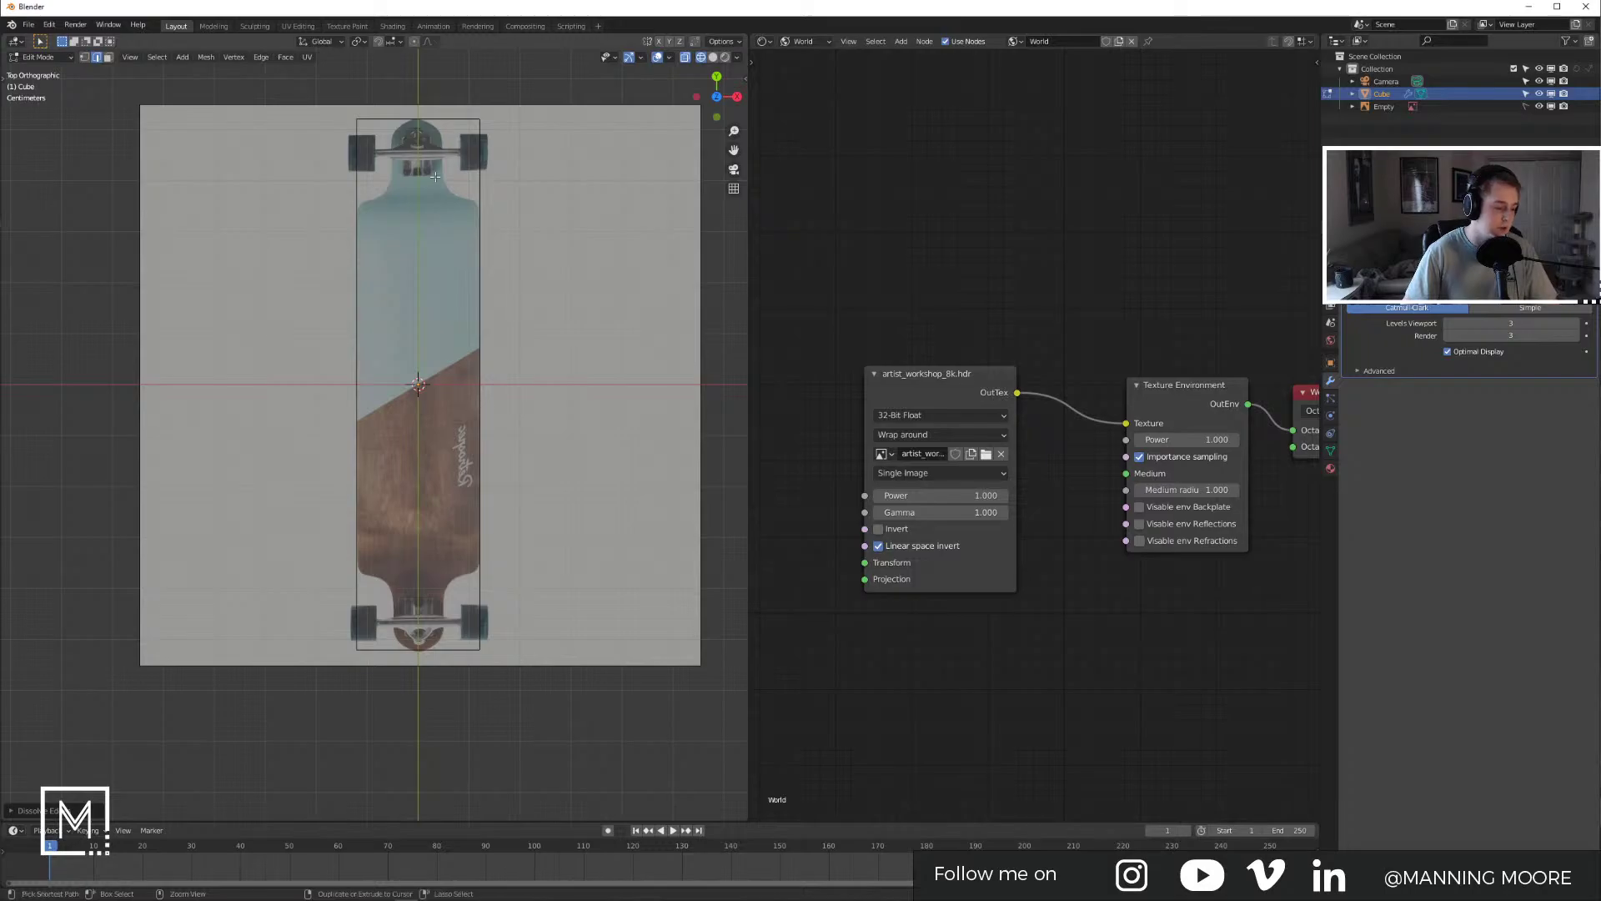
key(ctrl+r)
click(454, 213)
right_click(473, 249)
Step: Delete the lower half and upper-right face, leaving the upper-left quarter, and exit Edit Mode
key(alt+a)
drag(268, 439, 581, 697)
key(x)
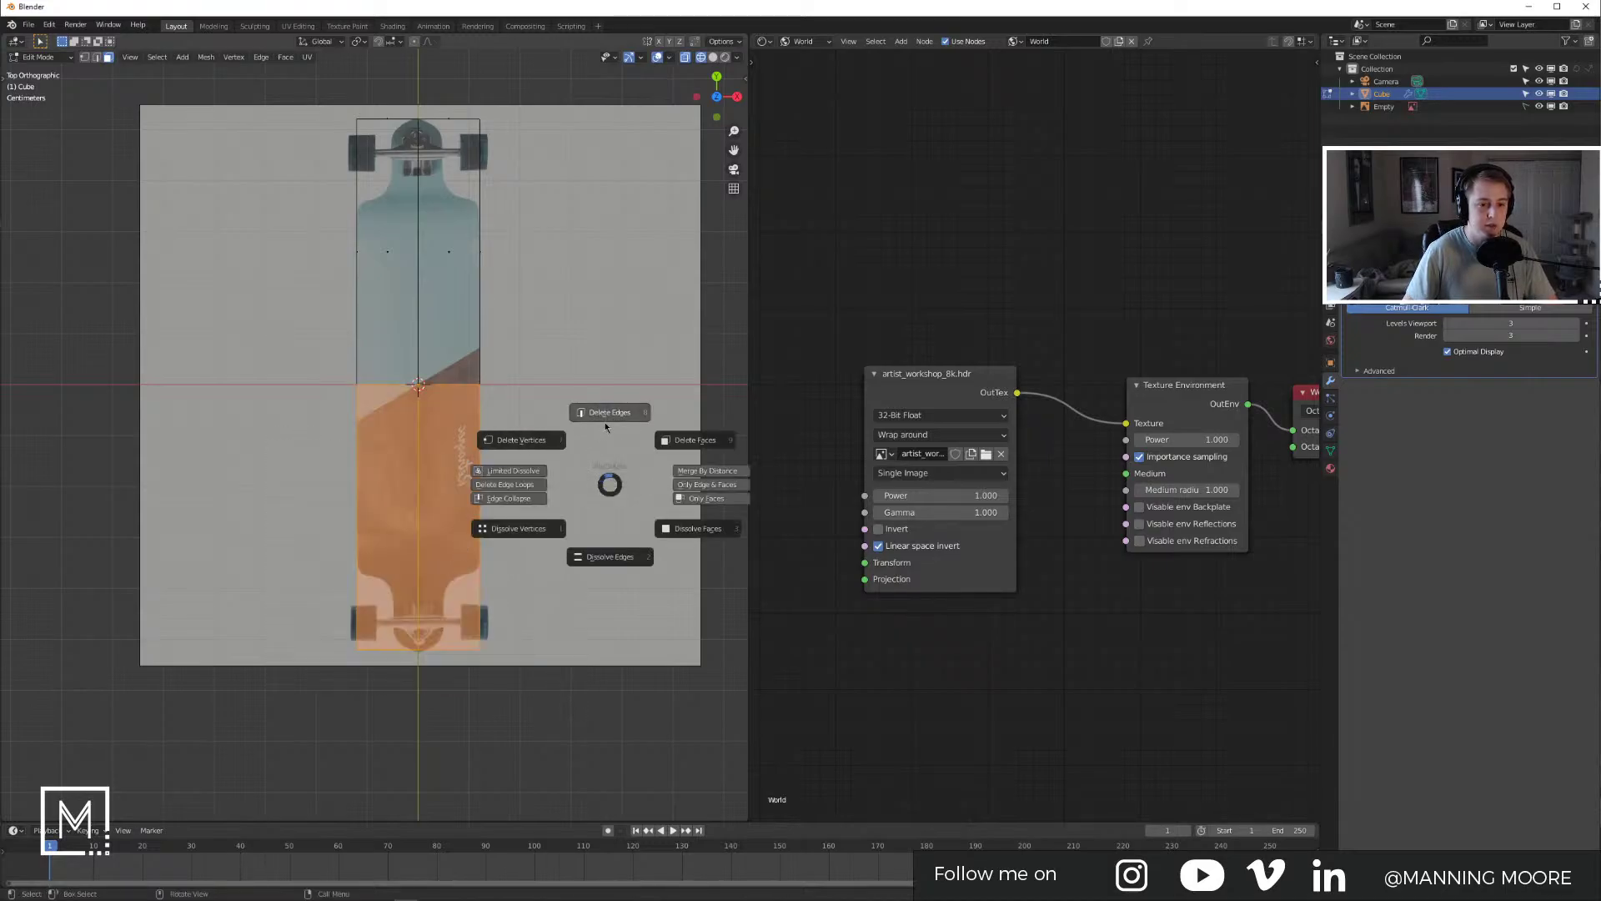
click(694, 439)
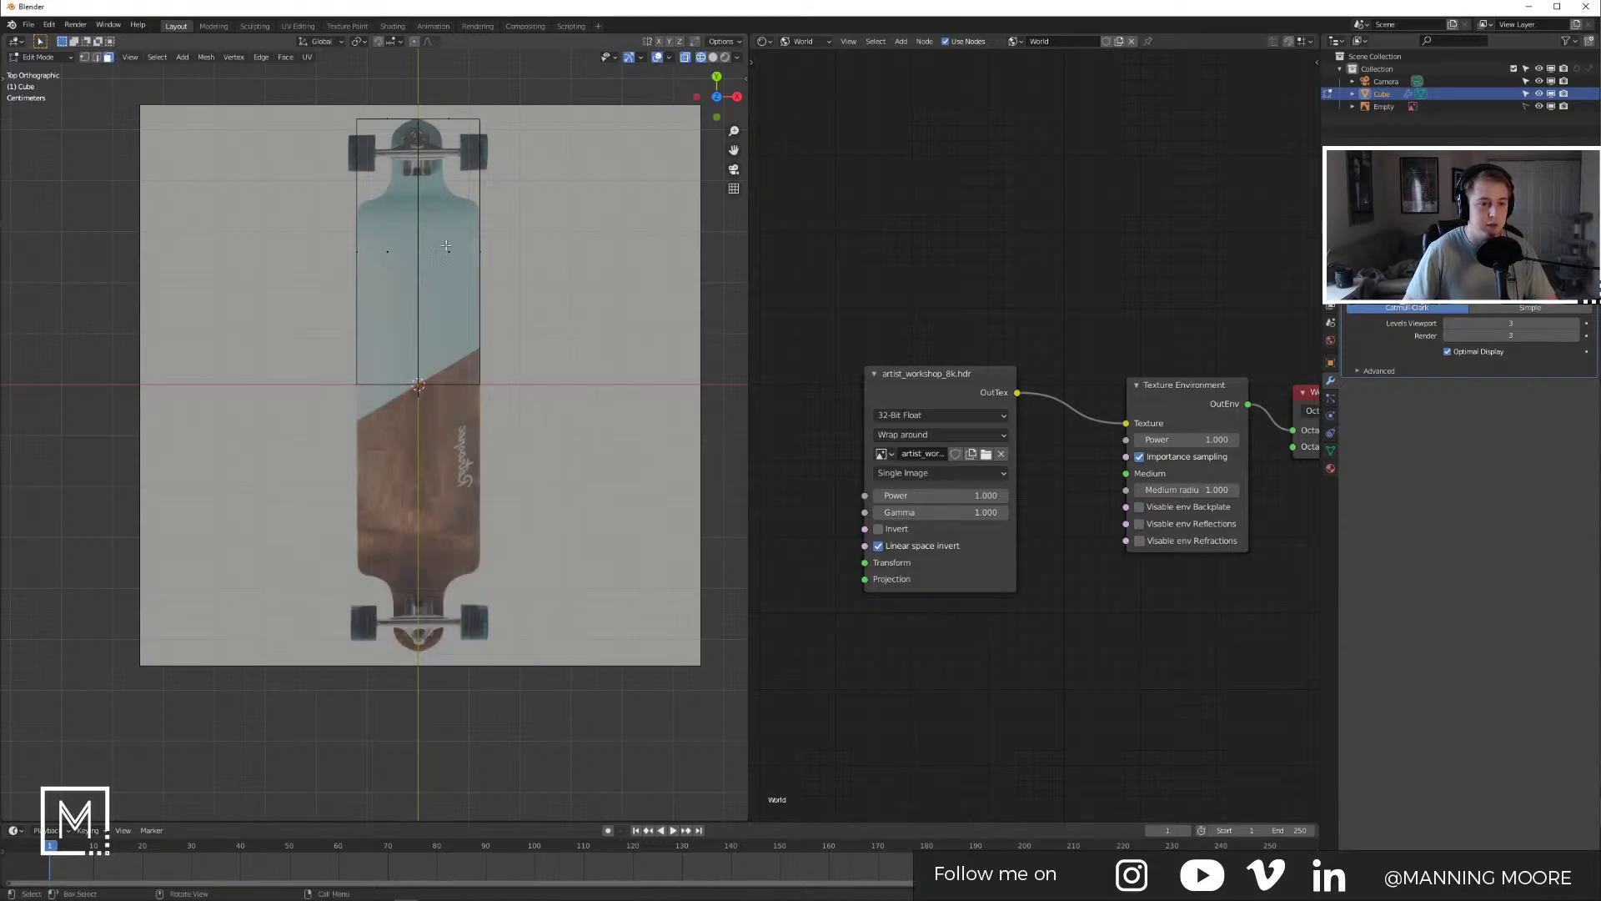
drag(430, 98, 576, 375)
key(x)
click(696, 338)
key(Tab)
key(Tab)
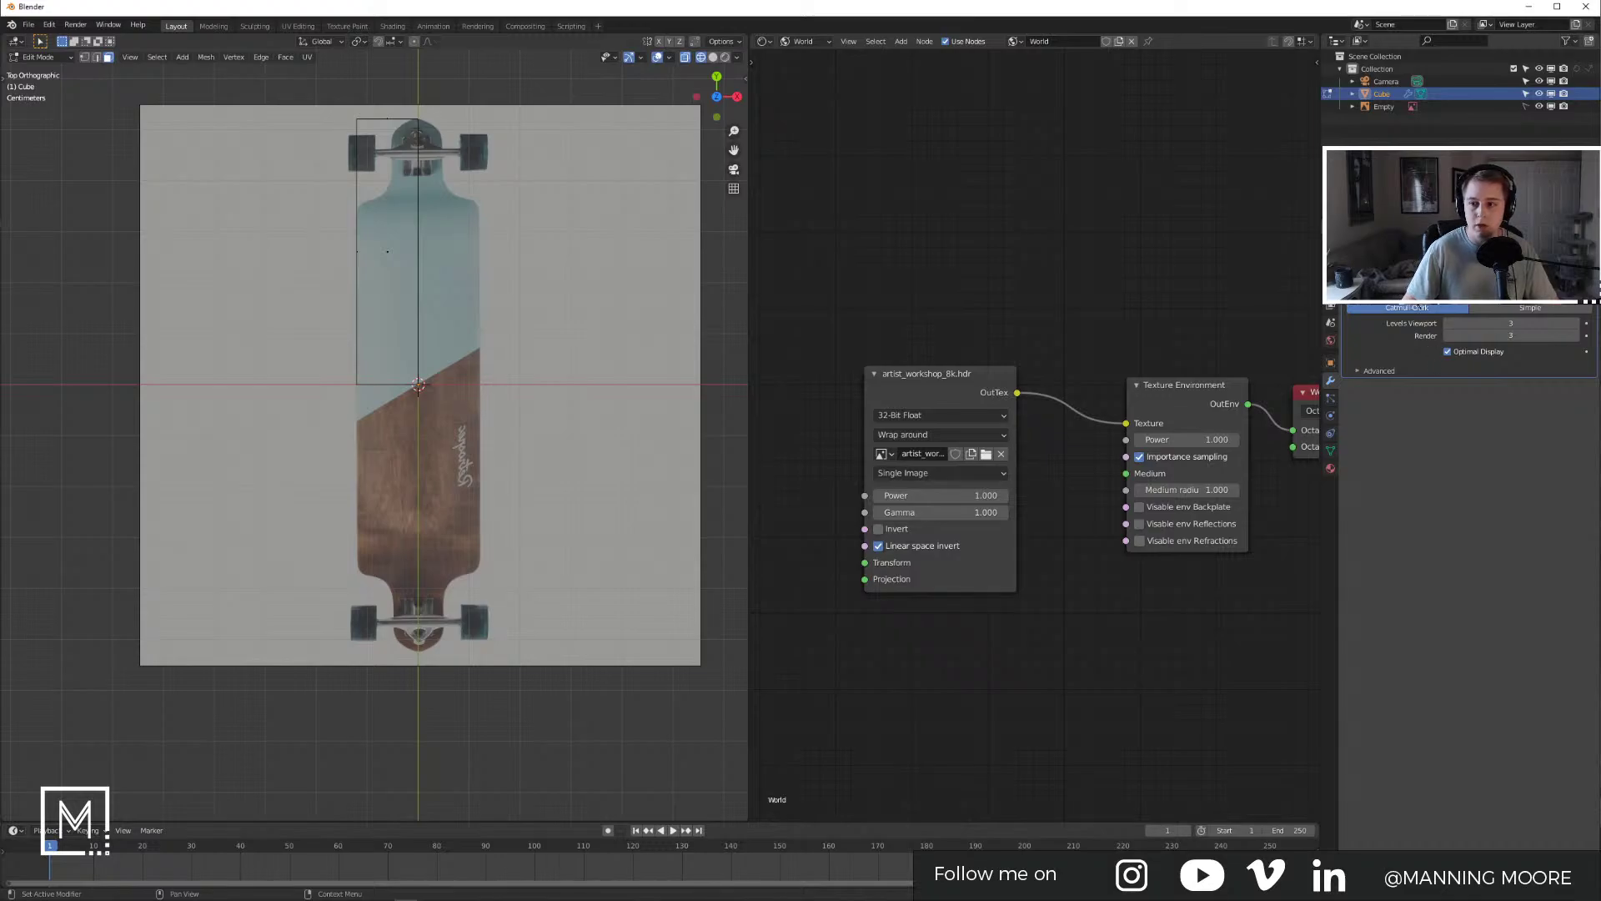
click(1409, 267)
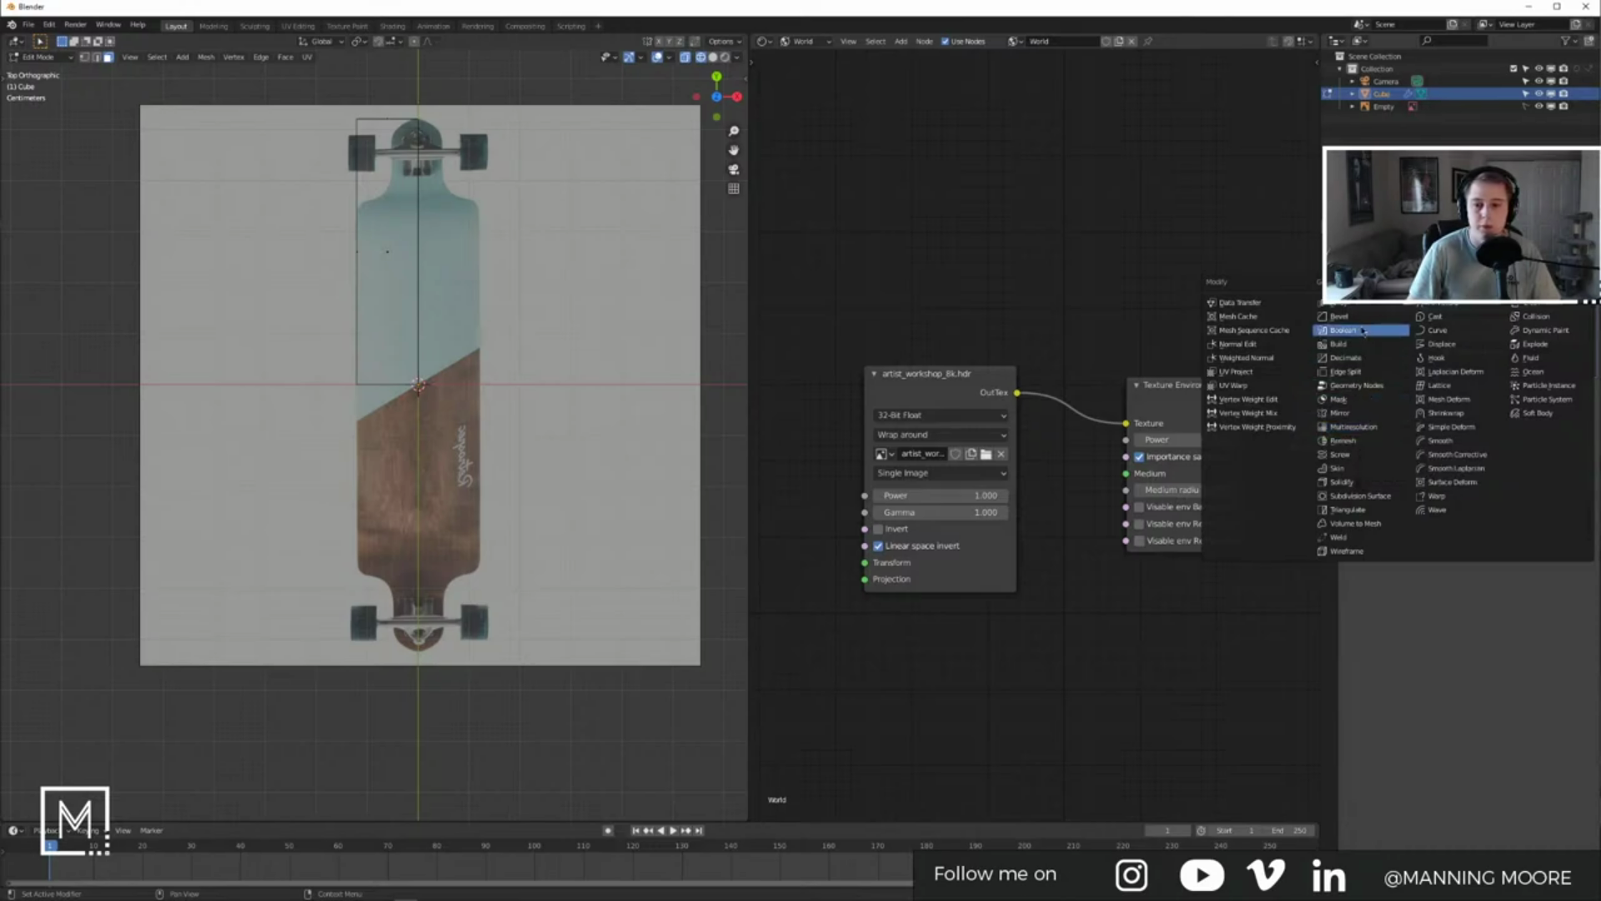
Step: Add a Mirror modifier, move it above Subdivision Surface, and enable the Y axis
click(1352, 413)
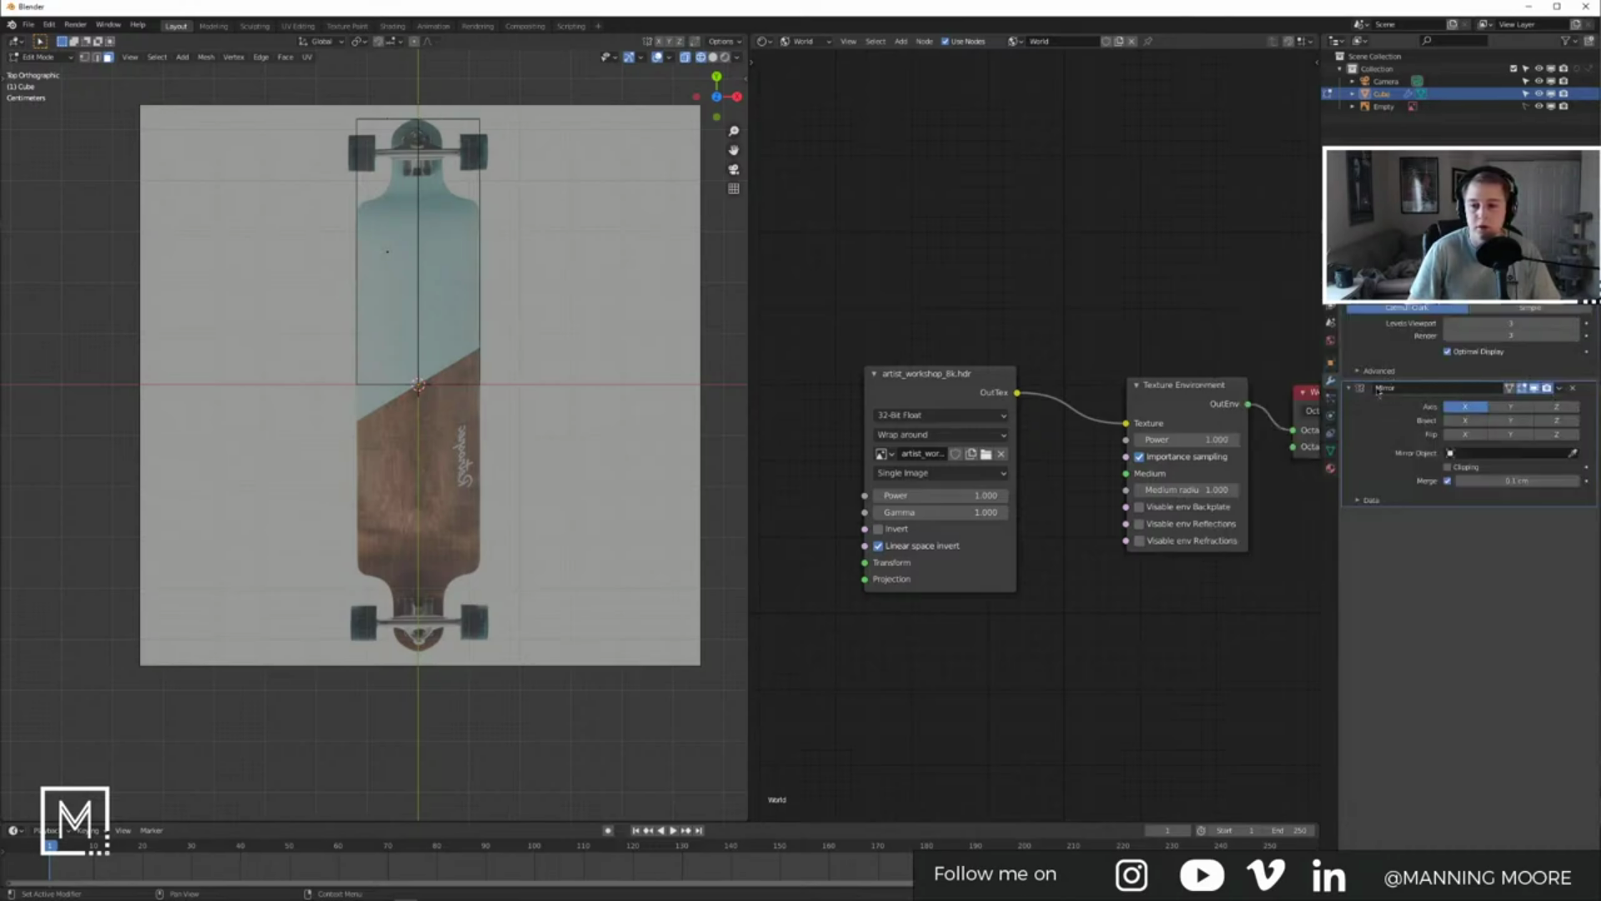
drag(1587, 390, 1560, 321)
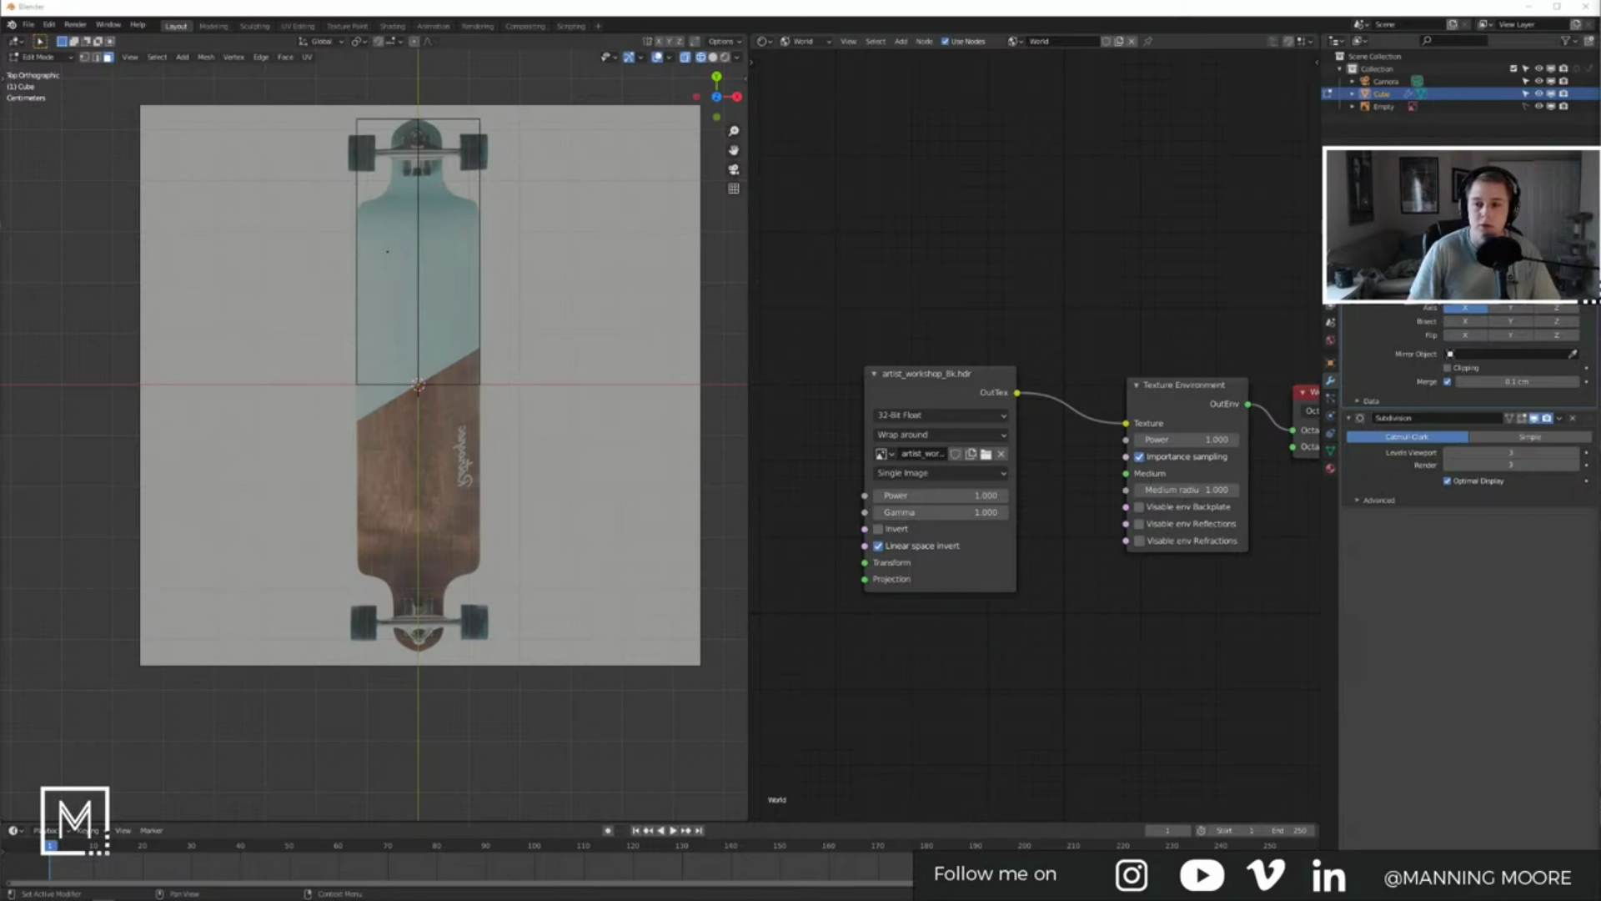
click(1506, 315)
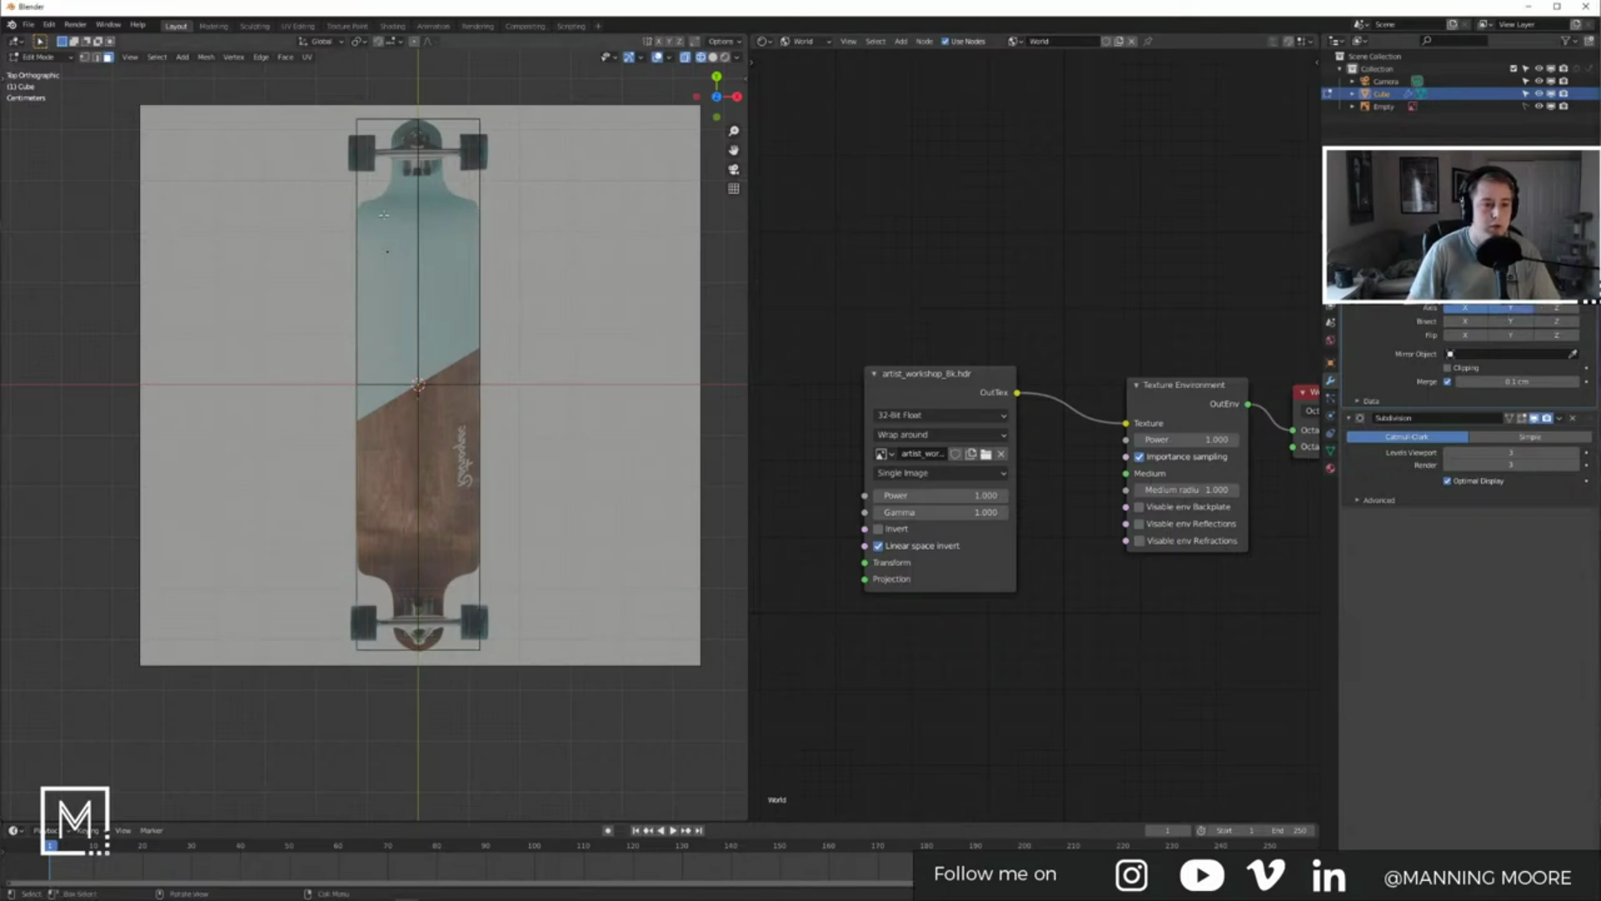
Step: Add an edge loop across the board, sliding it to where the nose narrows
scroll(396, 326, up, 5)
shift+middle_drag(406, 314, 382, 791)
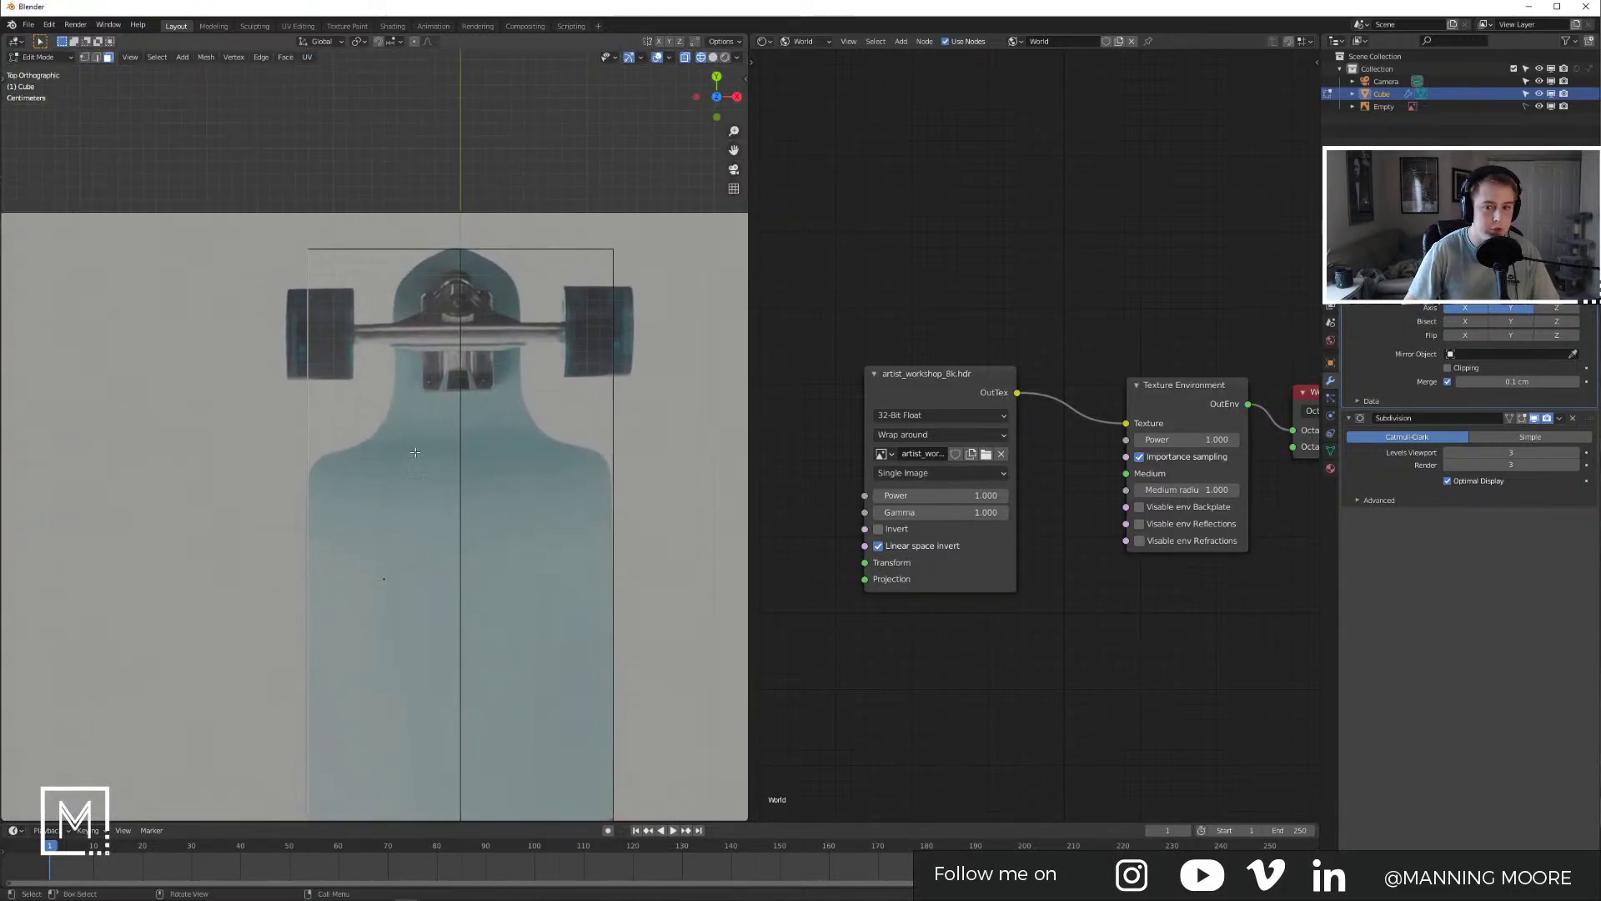
key(ctrl+r)
click(373, 341)
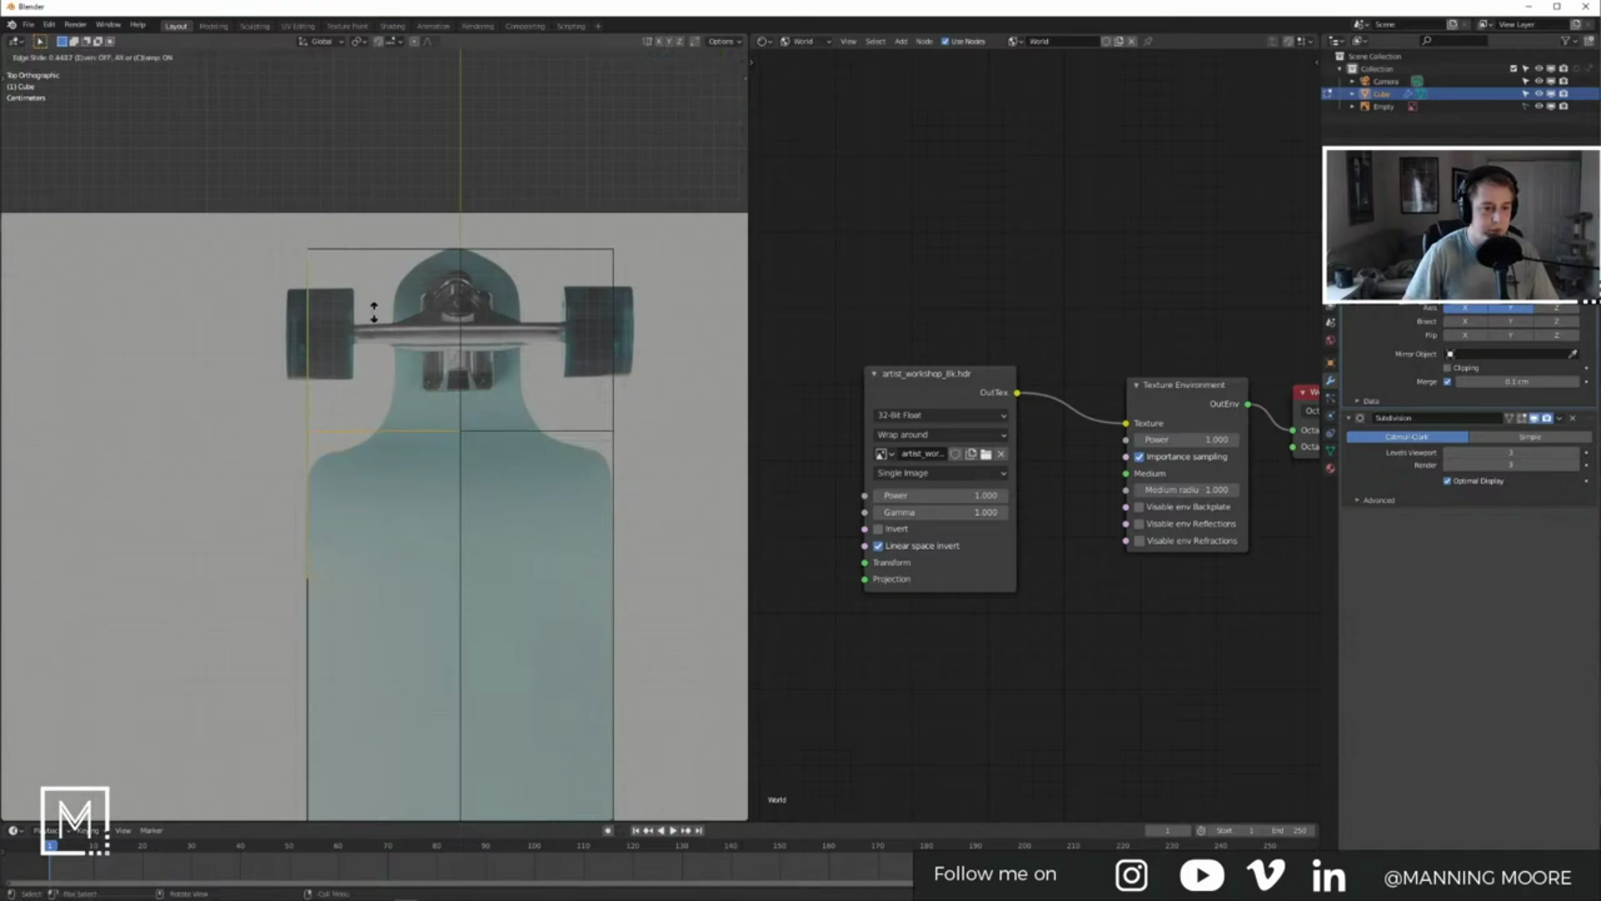
click(383, 438)
key(Tab)
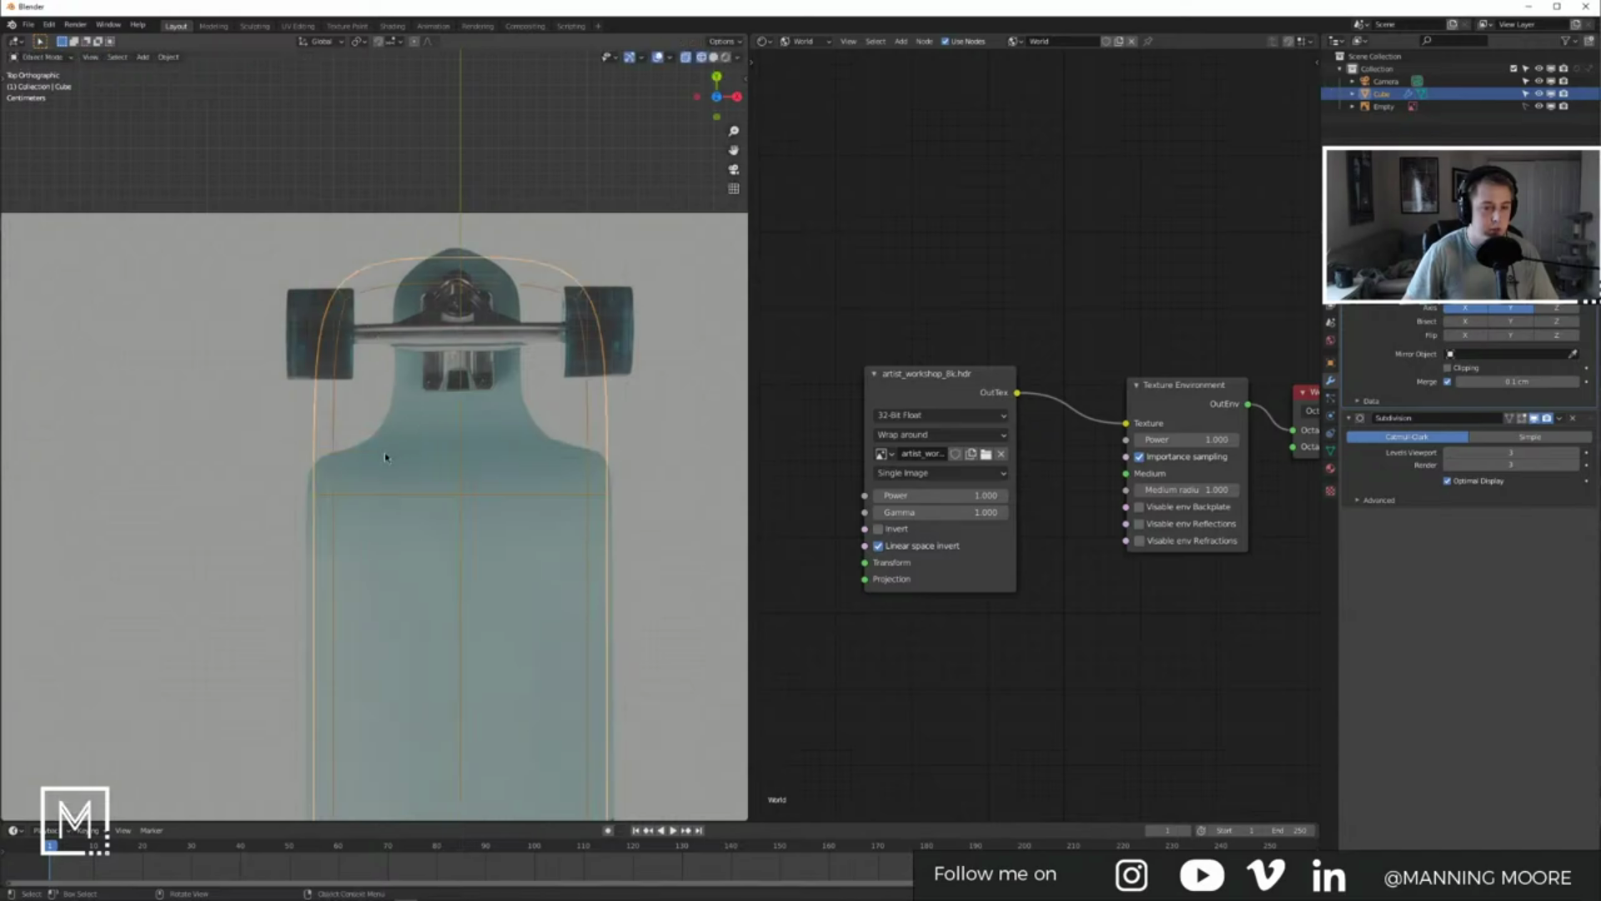
key(Tab)
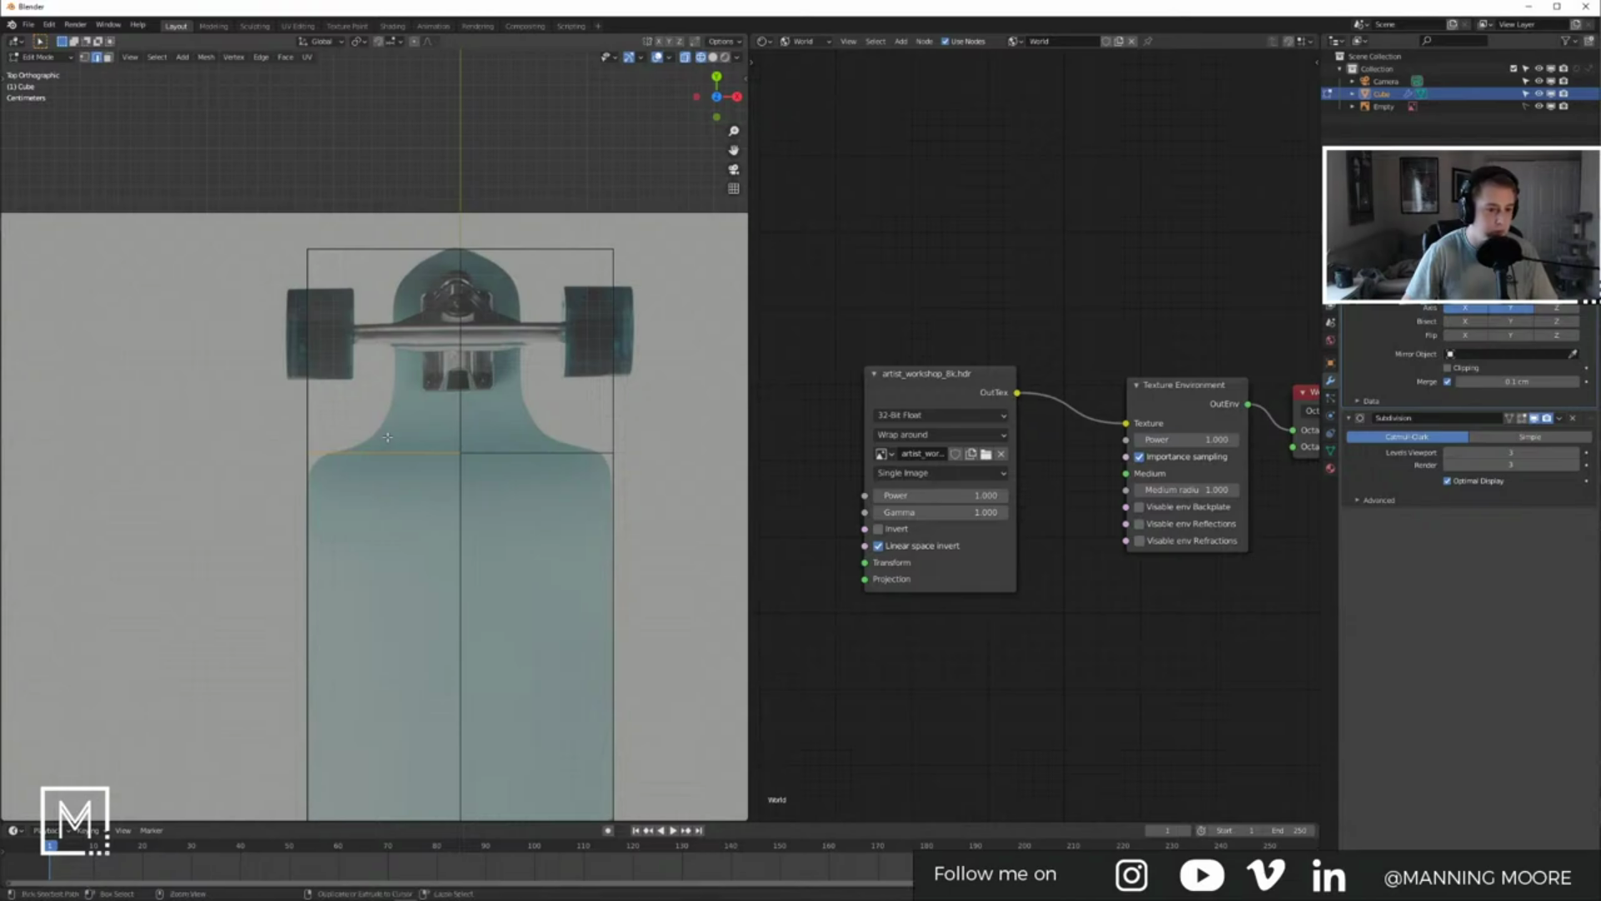
Step: Add a vertical loop at the nose's edge and delete the top-left corner vertices
key(ctrl+r)
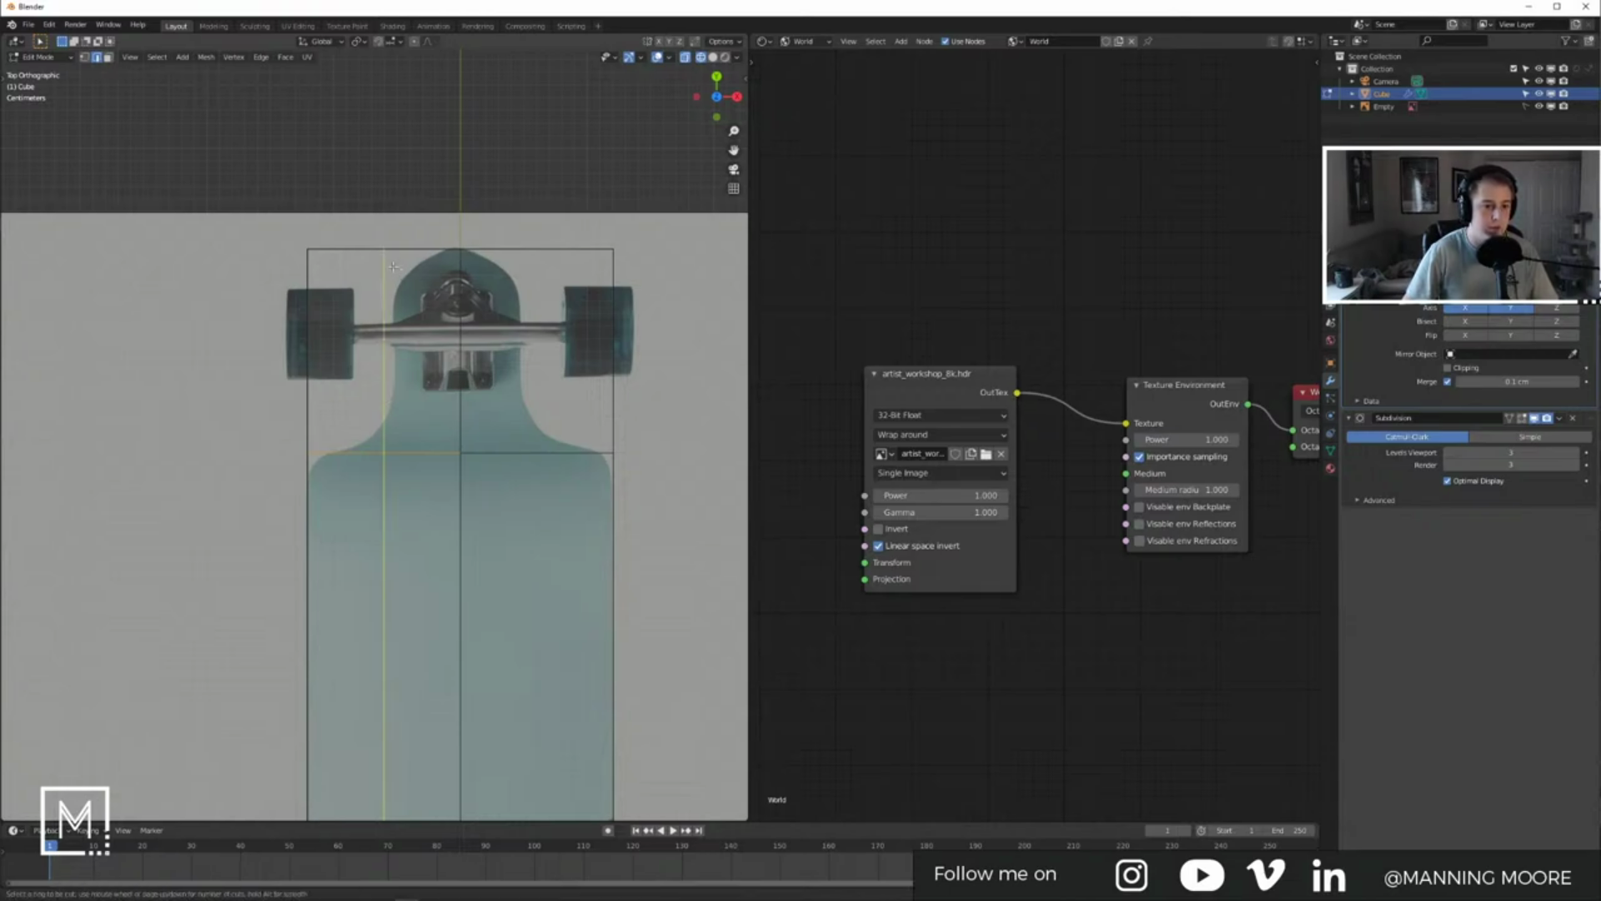
click(389, 375)
click(403, 262)
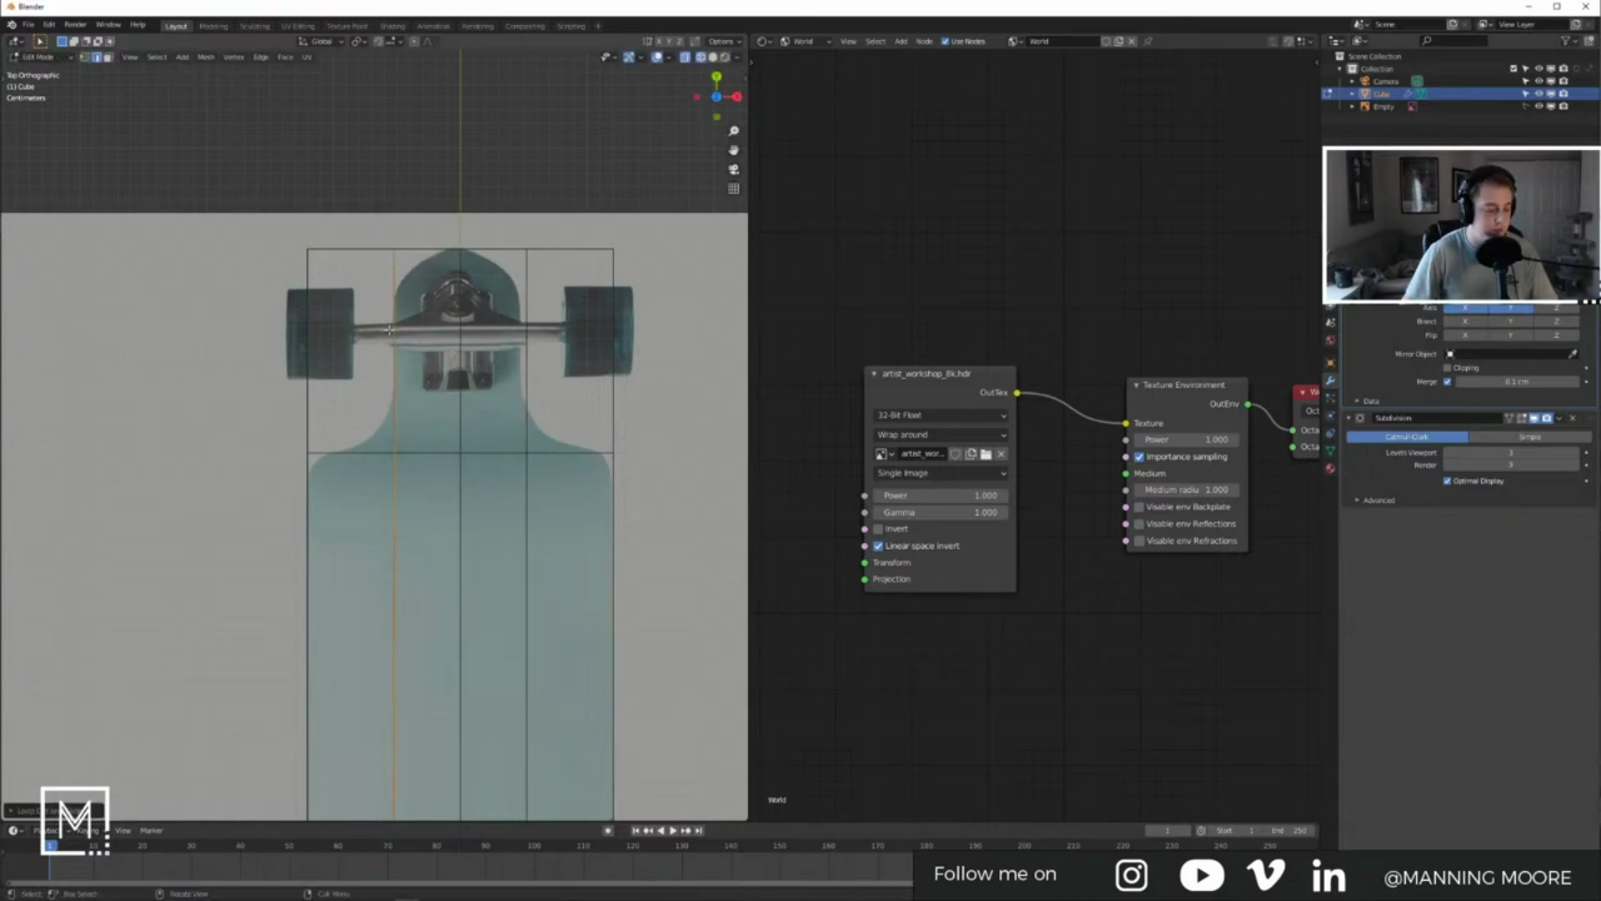
key(1)
drag(285, 203, 350, 284)
key(x)
click(333, 287)
Step: Frame the upper-left vertices, inspect the board from a low angle, and return to Object Mode
middle_drag(345, 357, 430, 434)
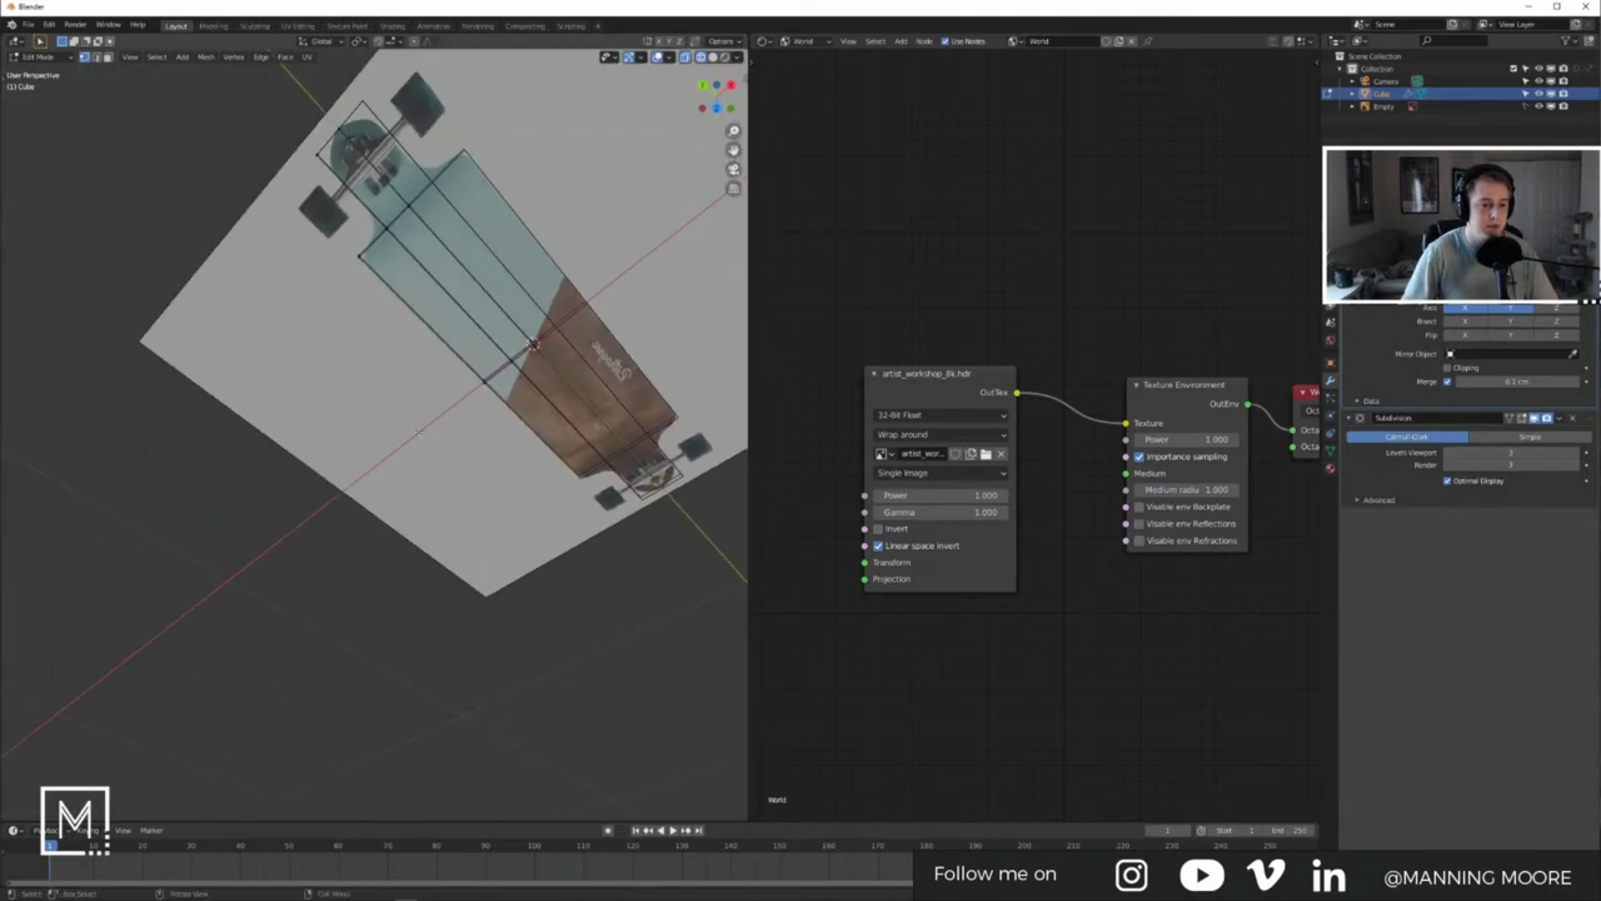
drag(210, 69, 595, 322)
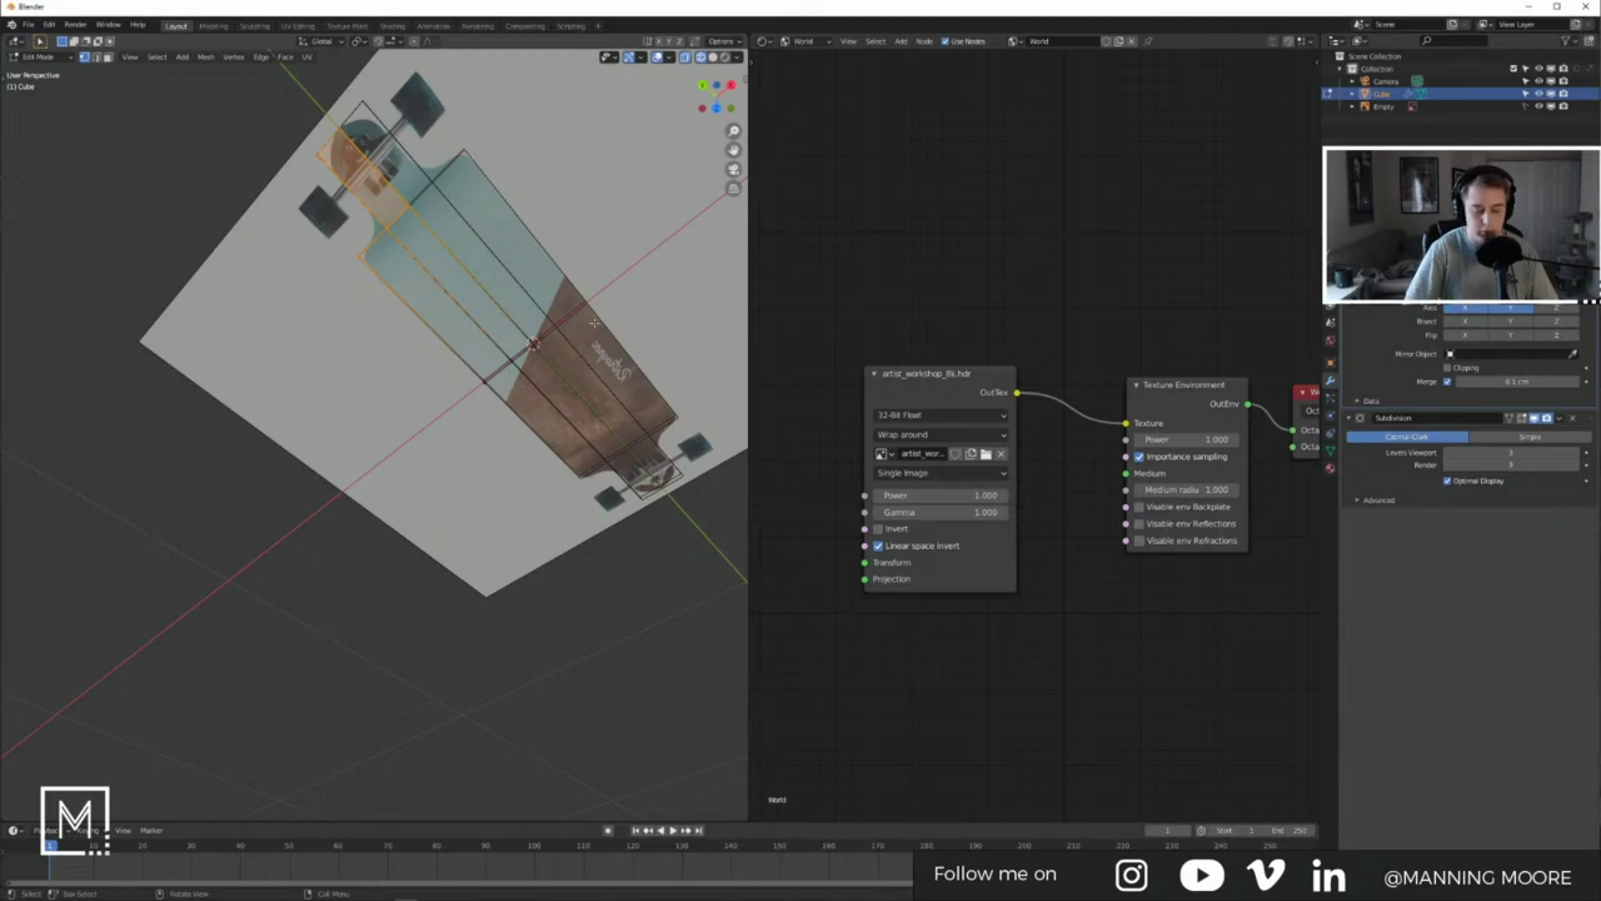
key(KP_Decimal)
middle_drag(595, 323, 383, 522)
key(Tab)
click(383, 523)
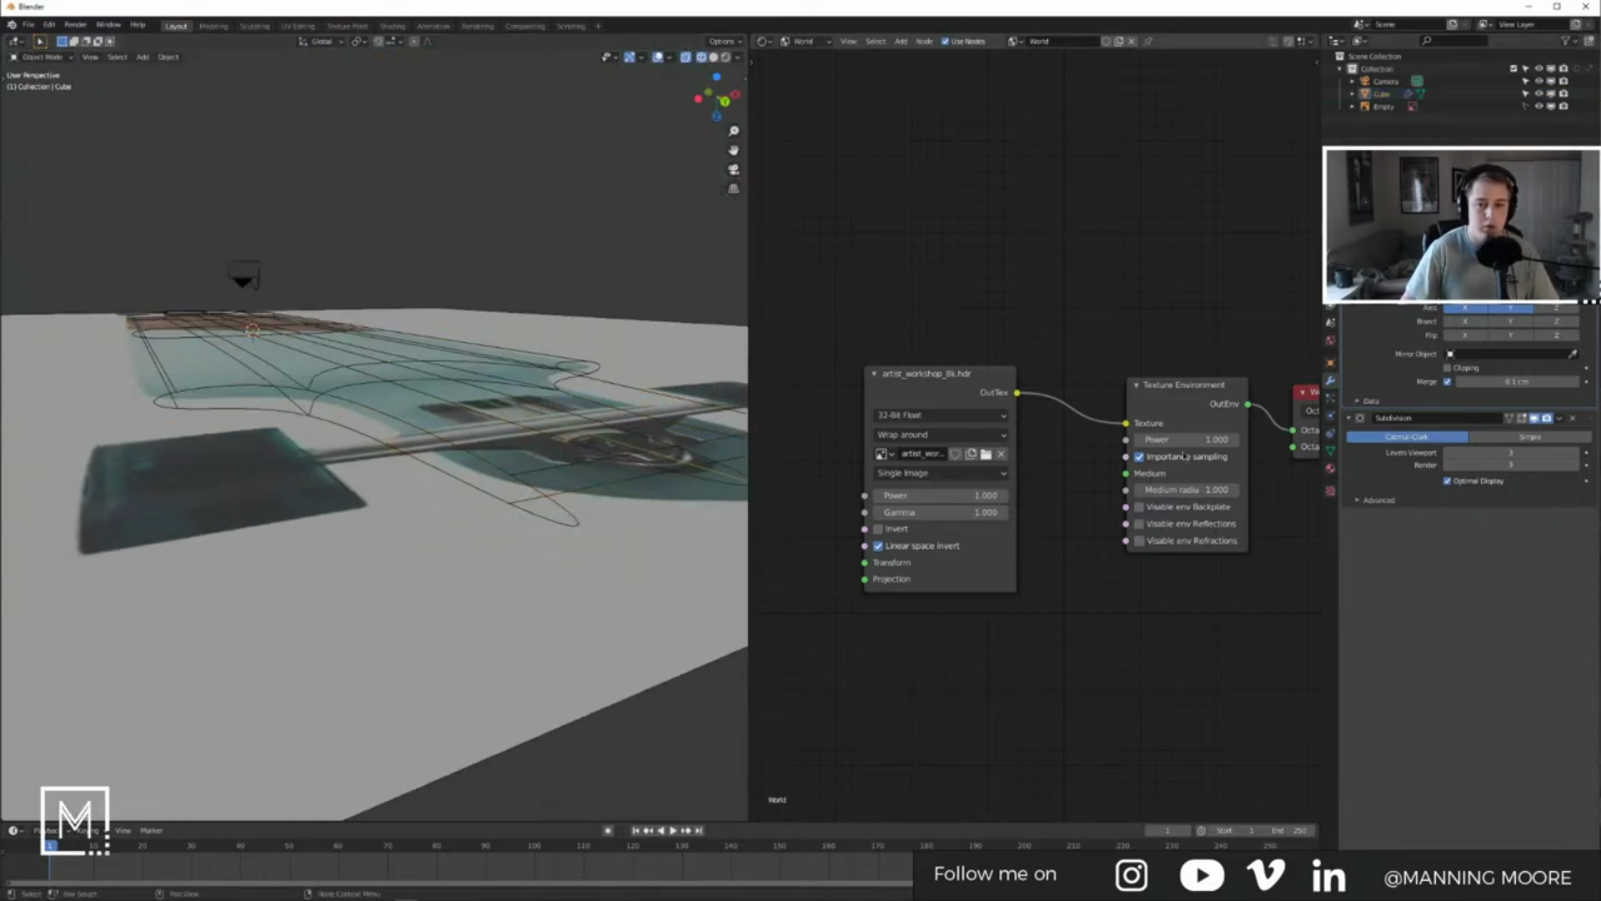
click(1387, 107)
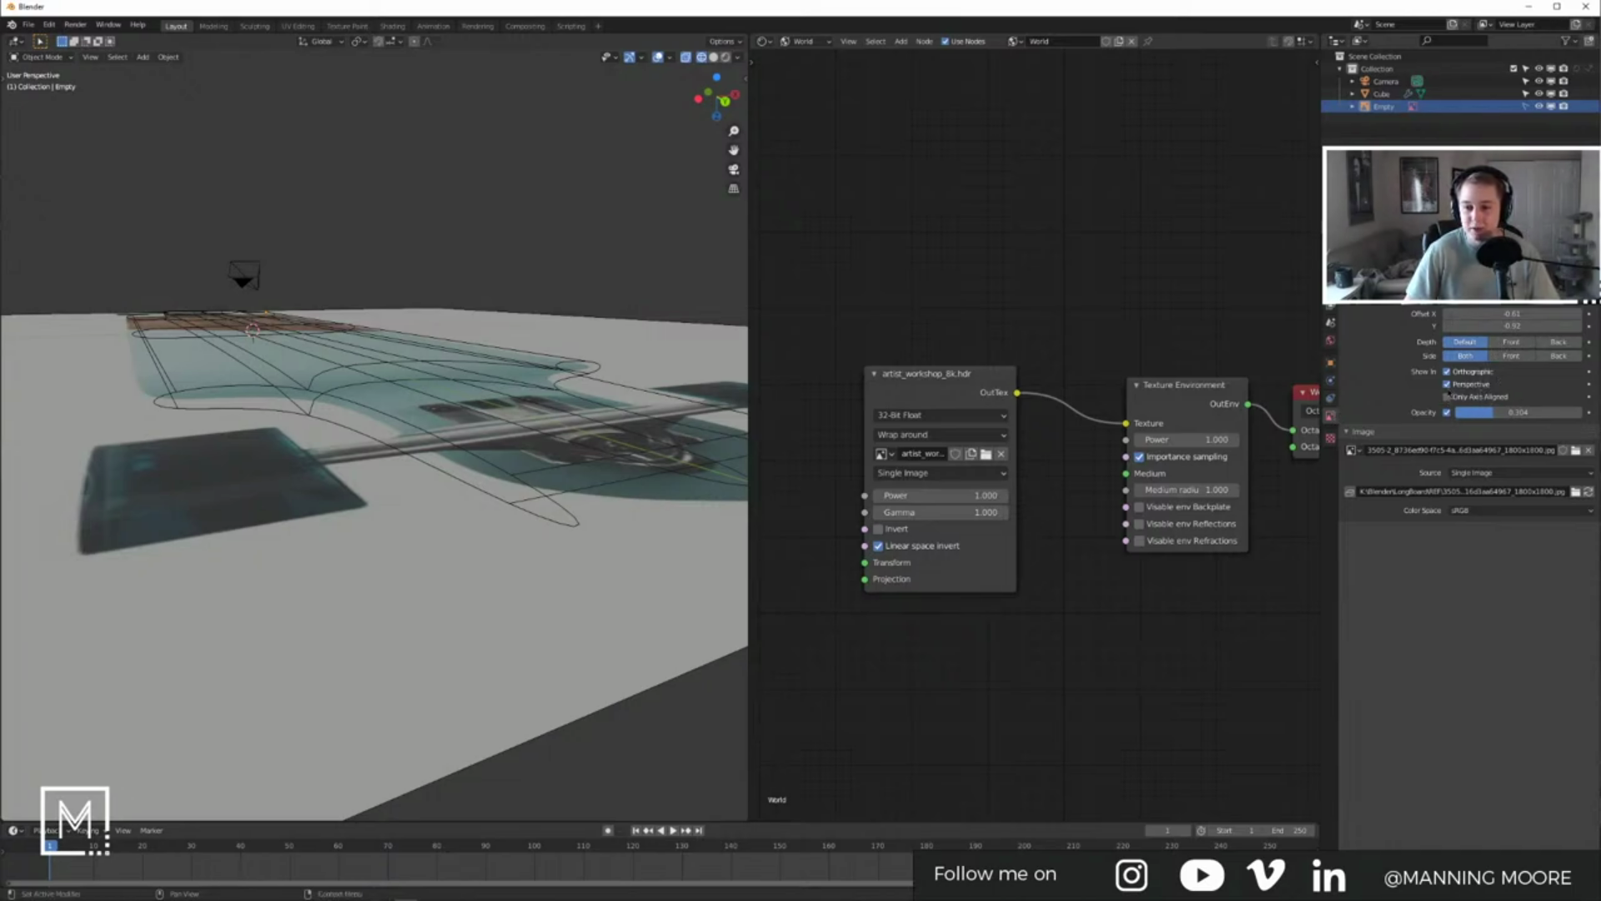
Step: Uncheck Show In Perspective for the reference image, then reselect the board mesh
click(1447, 385)
middle_drag(658, 261, 445, 385)
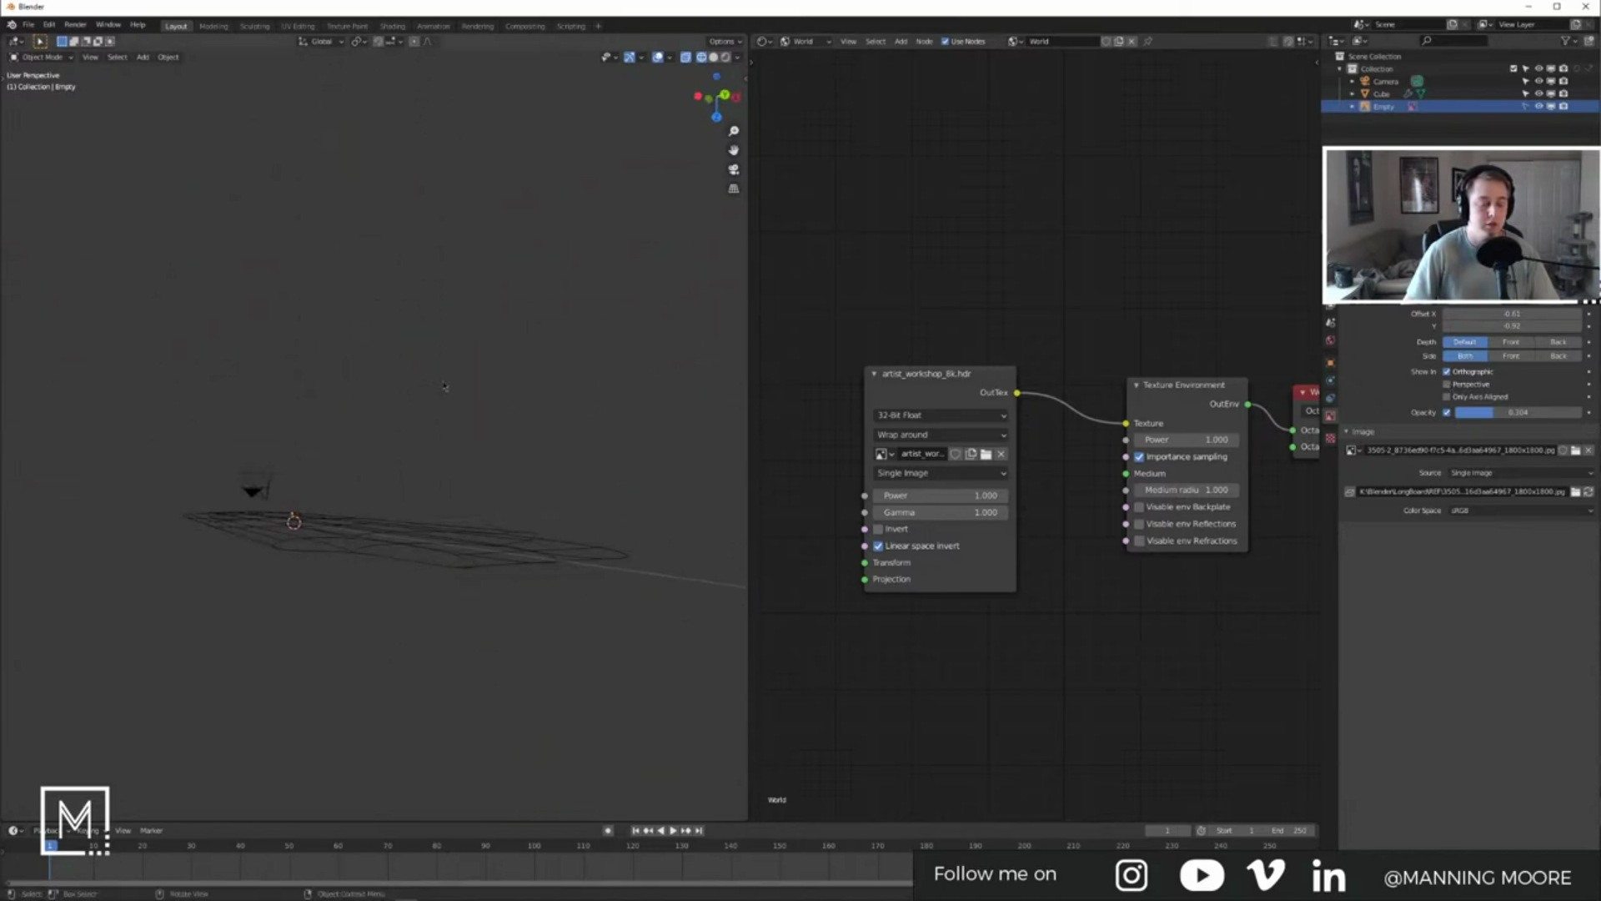
click(388, 547)
middle_drag(387, 546, 382, 488)
Step: In top view, select the vertex at the nose's upper edge and preview the smoothed board
key(KP_7)
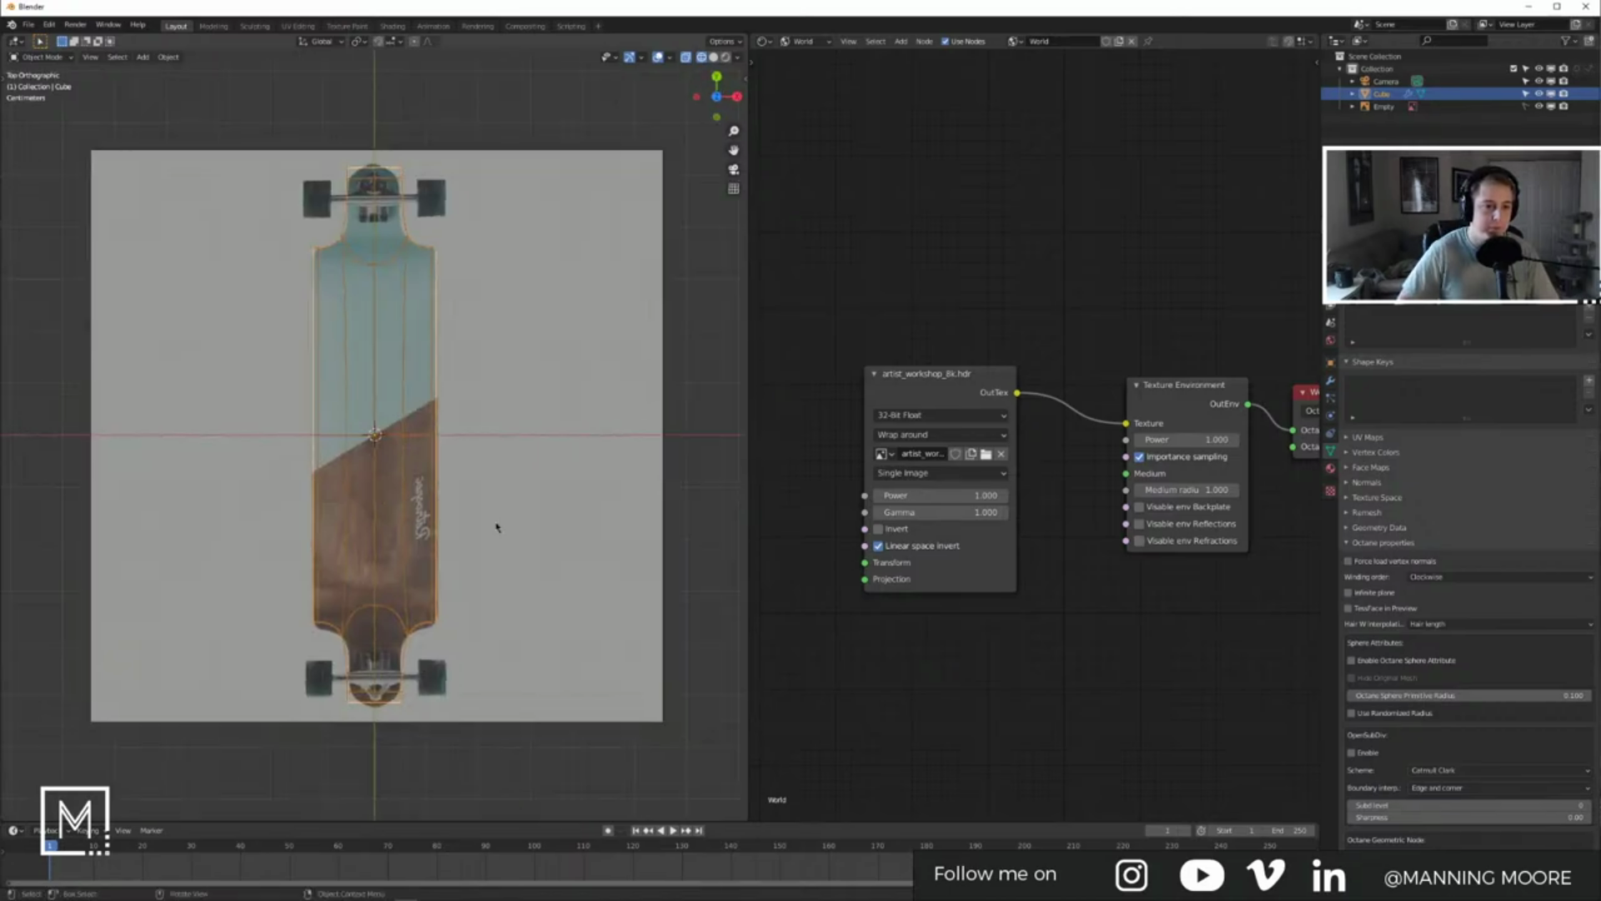
scroll(418, 309, up, 5)
scroll(418, 310, down, 5)
key(Tab)
scroll(357, 344, up, 5)
shift+middle_drag(357, 344, 438, 431)
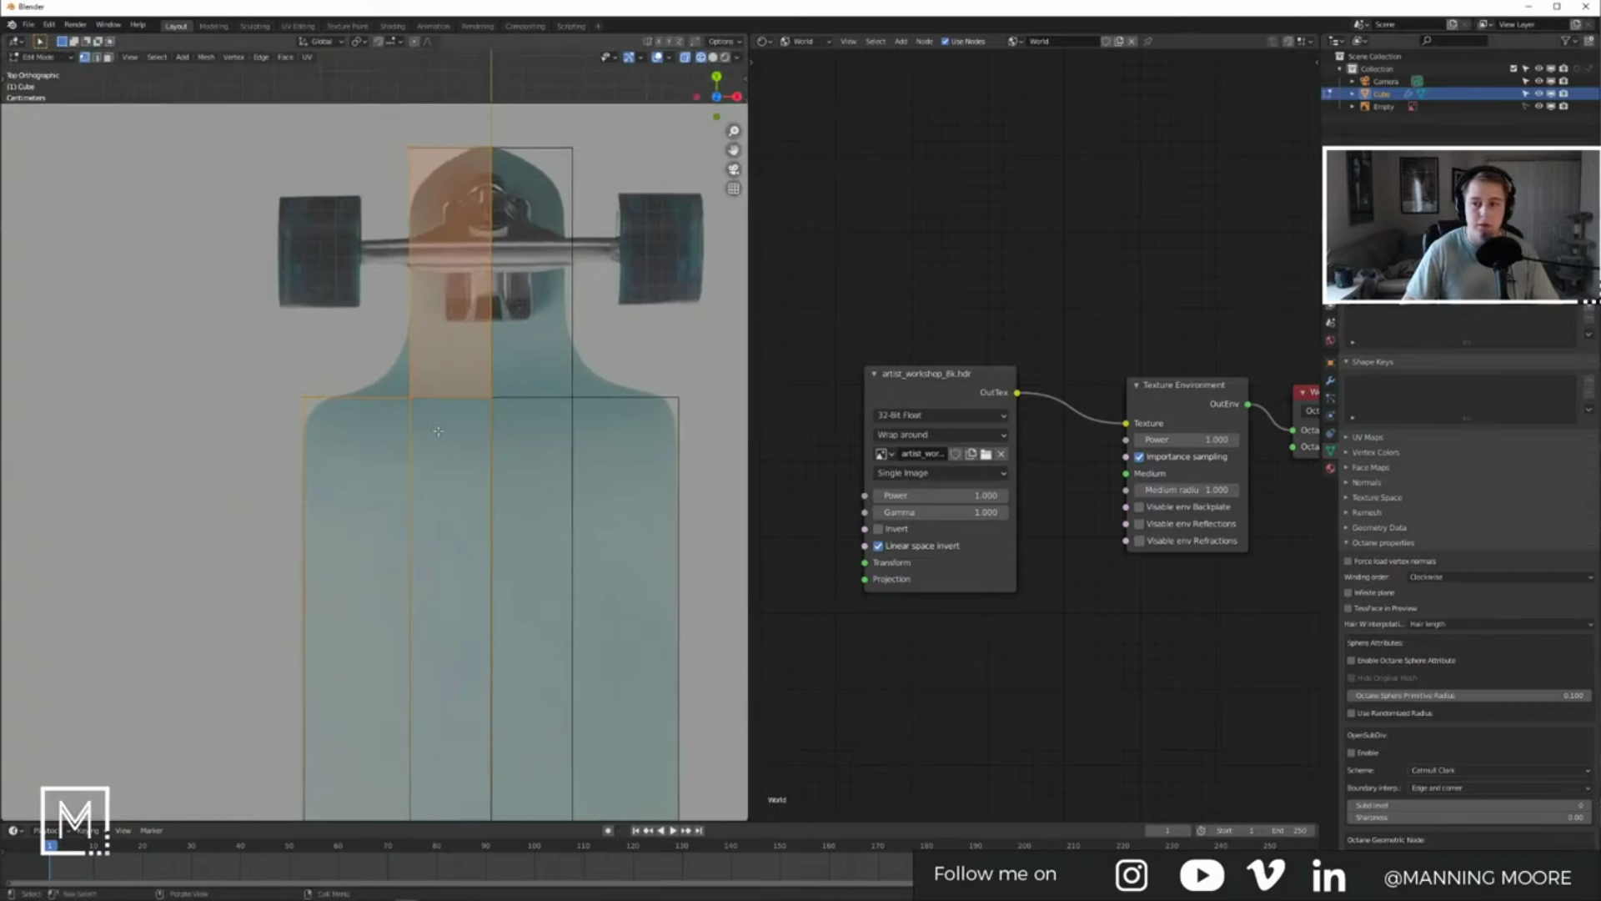
key(alt+a)
drag(382, 372, 436, 443)
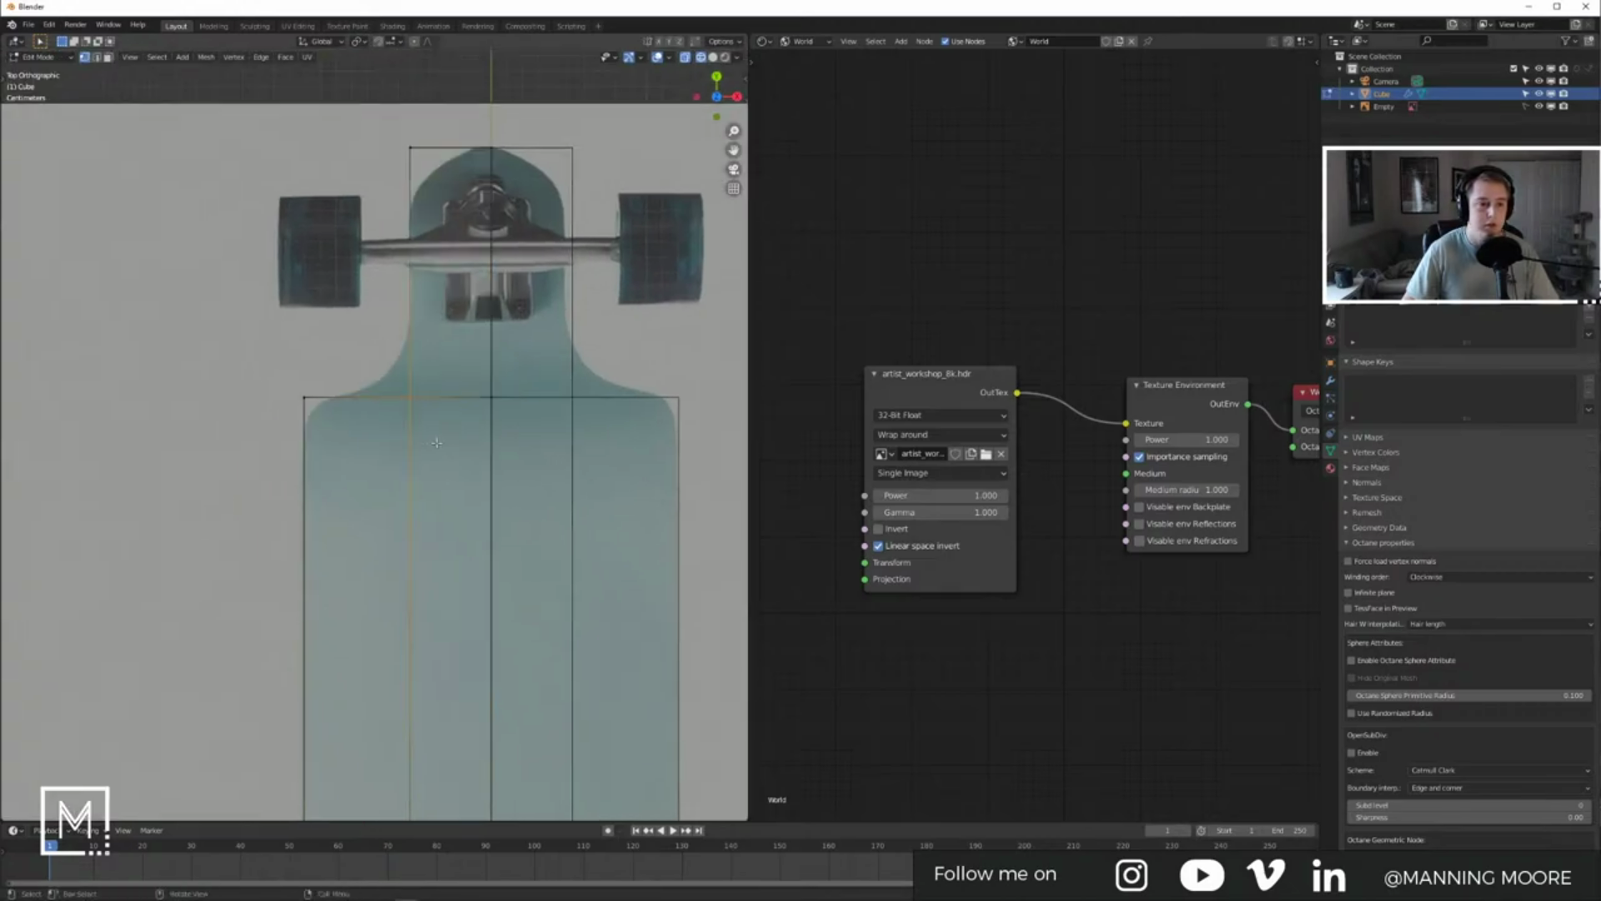
key(Tab)
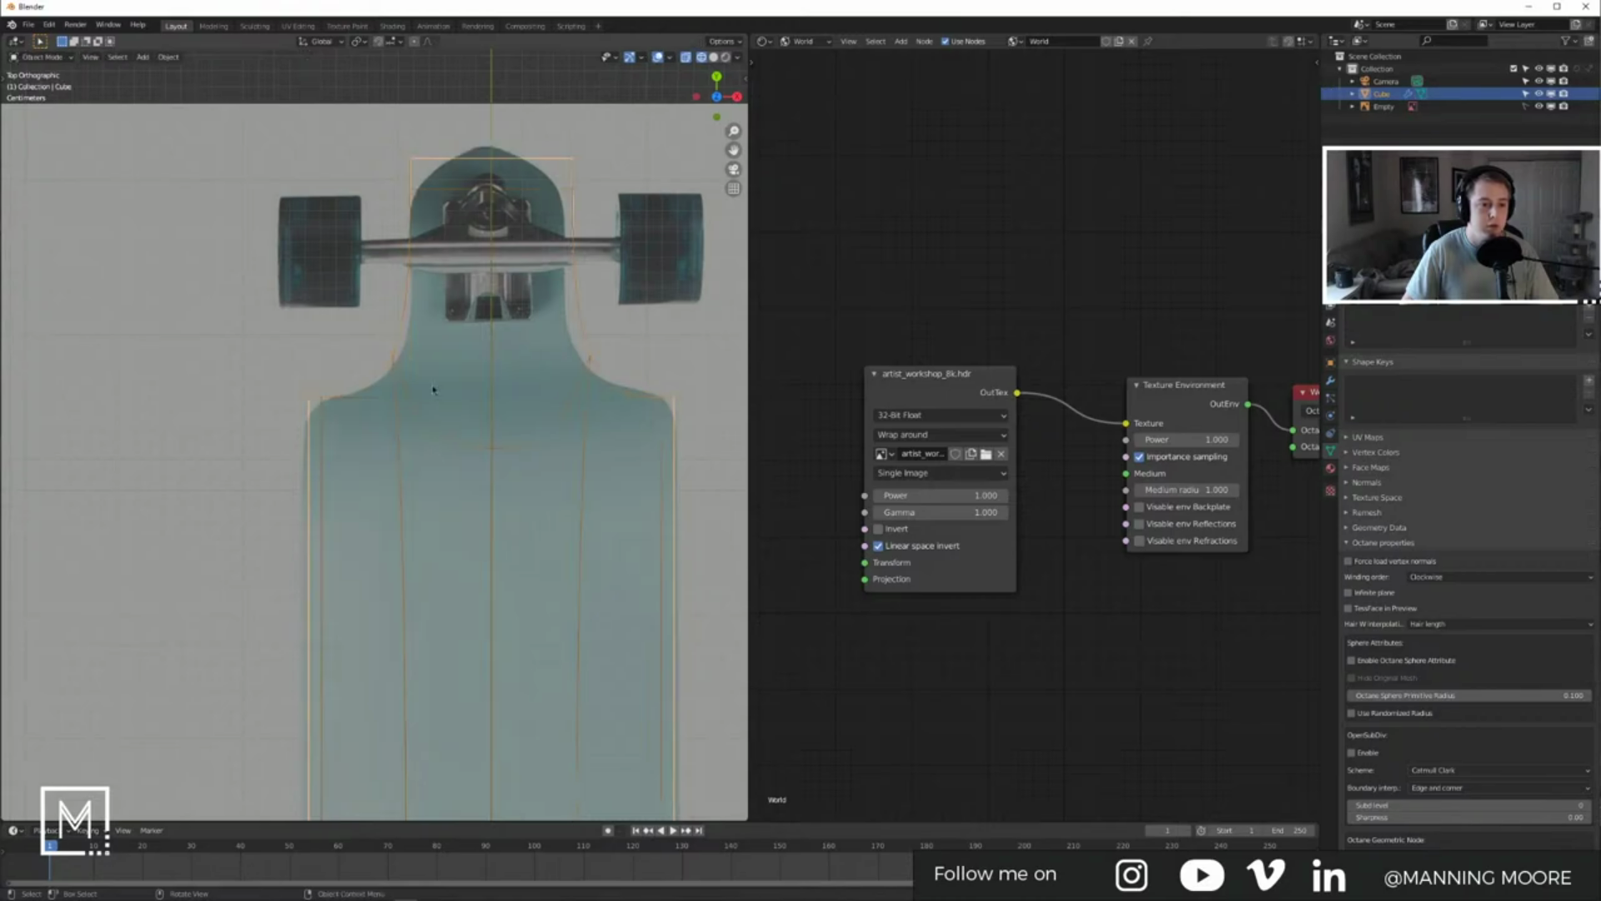
key(Tab)
Step: Frame the front truck and the board's nose tip in close view
shift+middle_drag(491, 191, 507, 275)
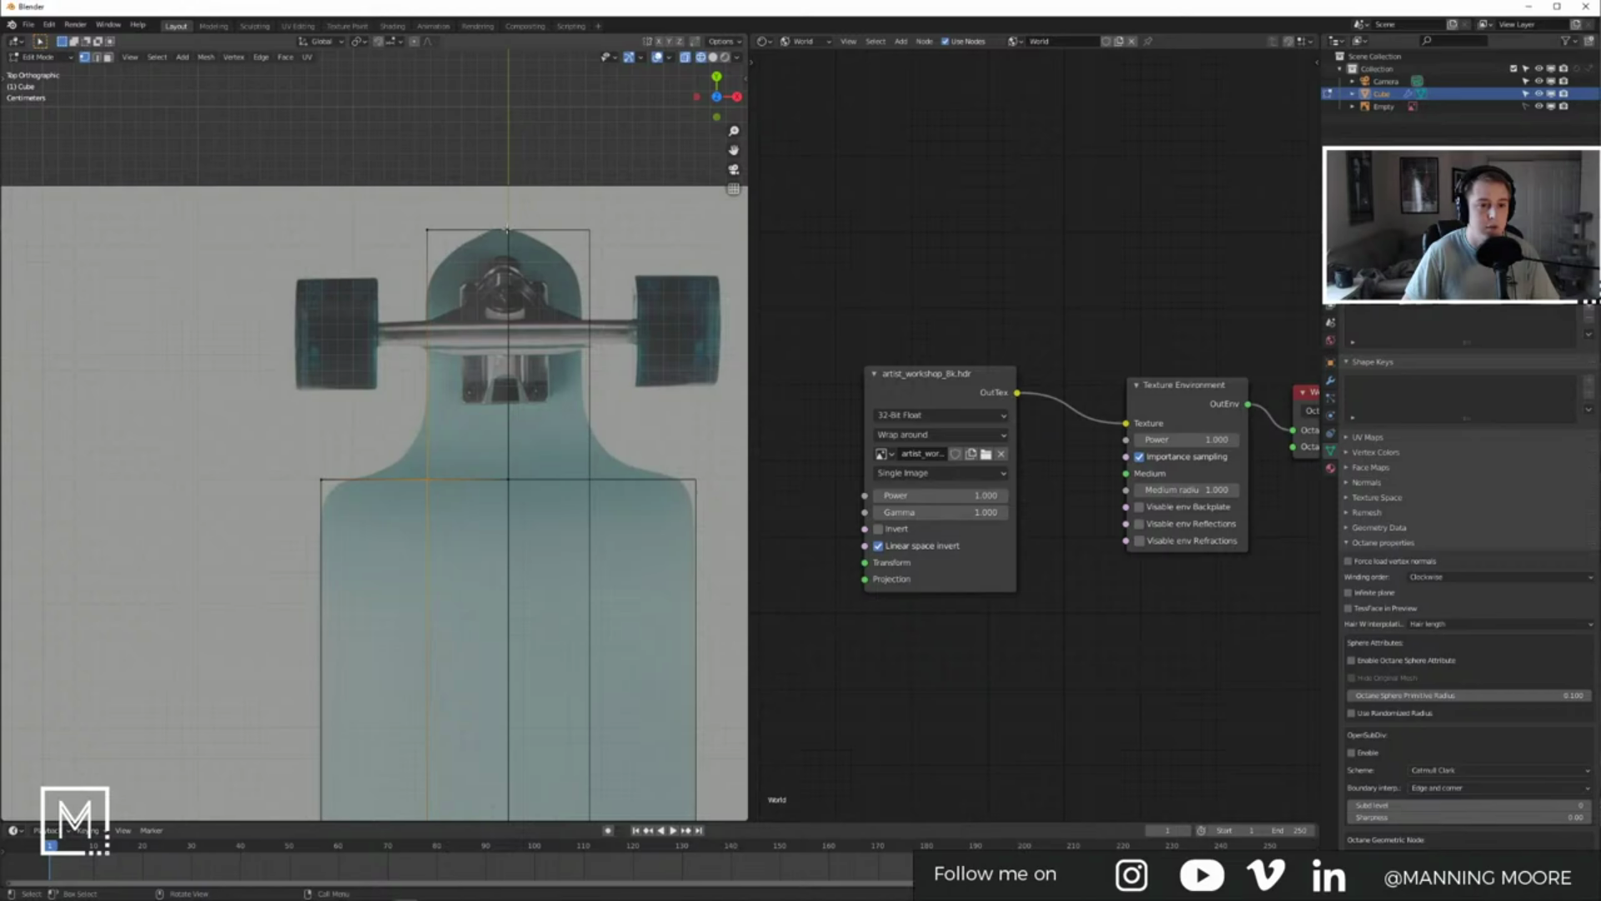
scroll(507, 230, up, 5)
scroll(525, 238, down, 3)
shift+middle_drag(535, 241, 454, 297)
scroll(455, 297, down, 5)
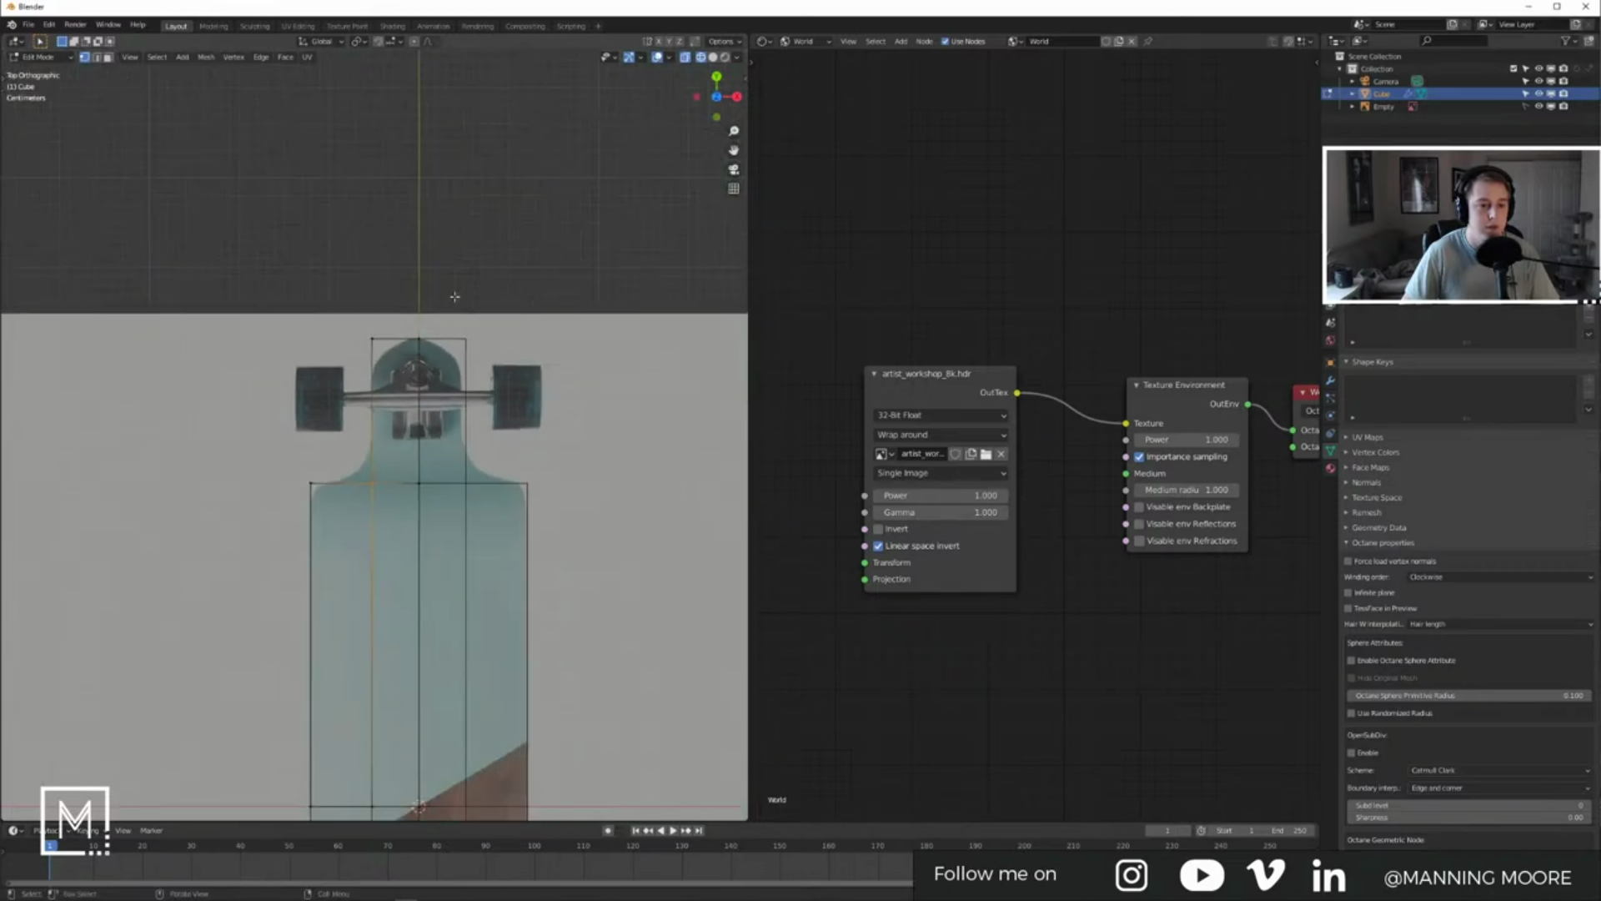
scroll(455, 297, down, 5)
key(Tab)
scroll(442, 309, up, 8)
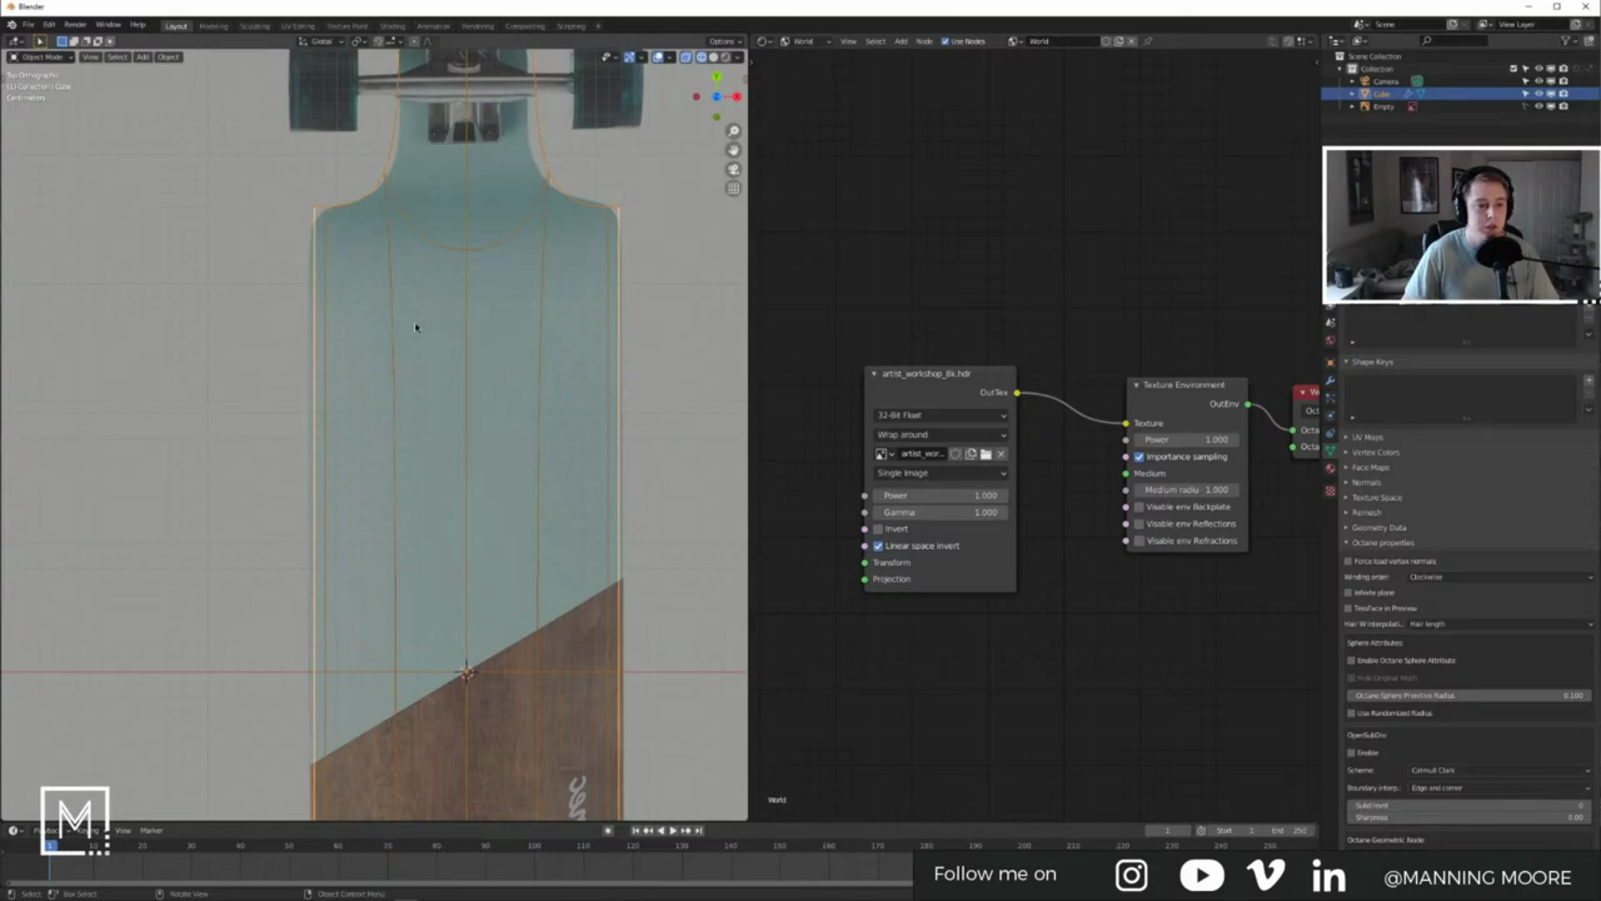
shift+middle_drag(447, 285, 438, 520)
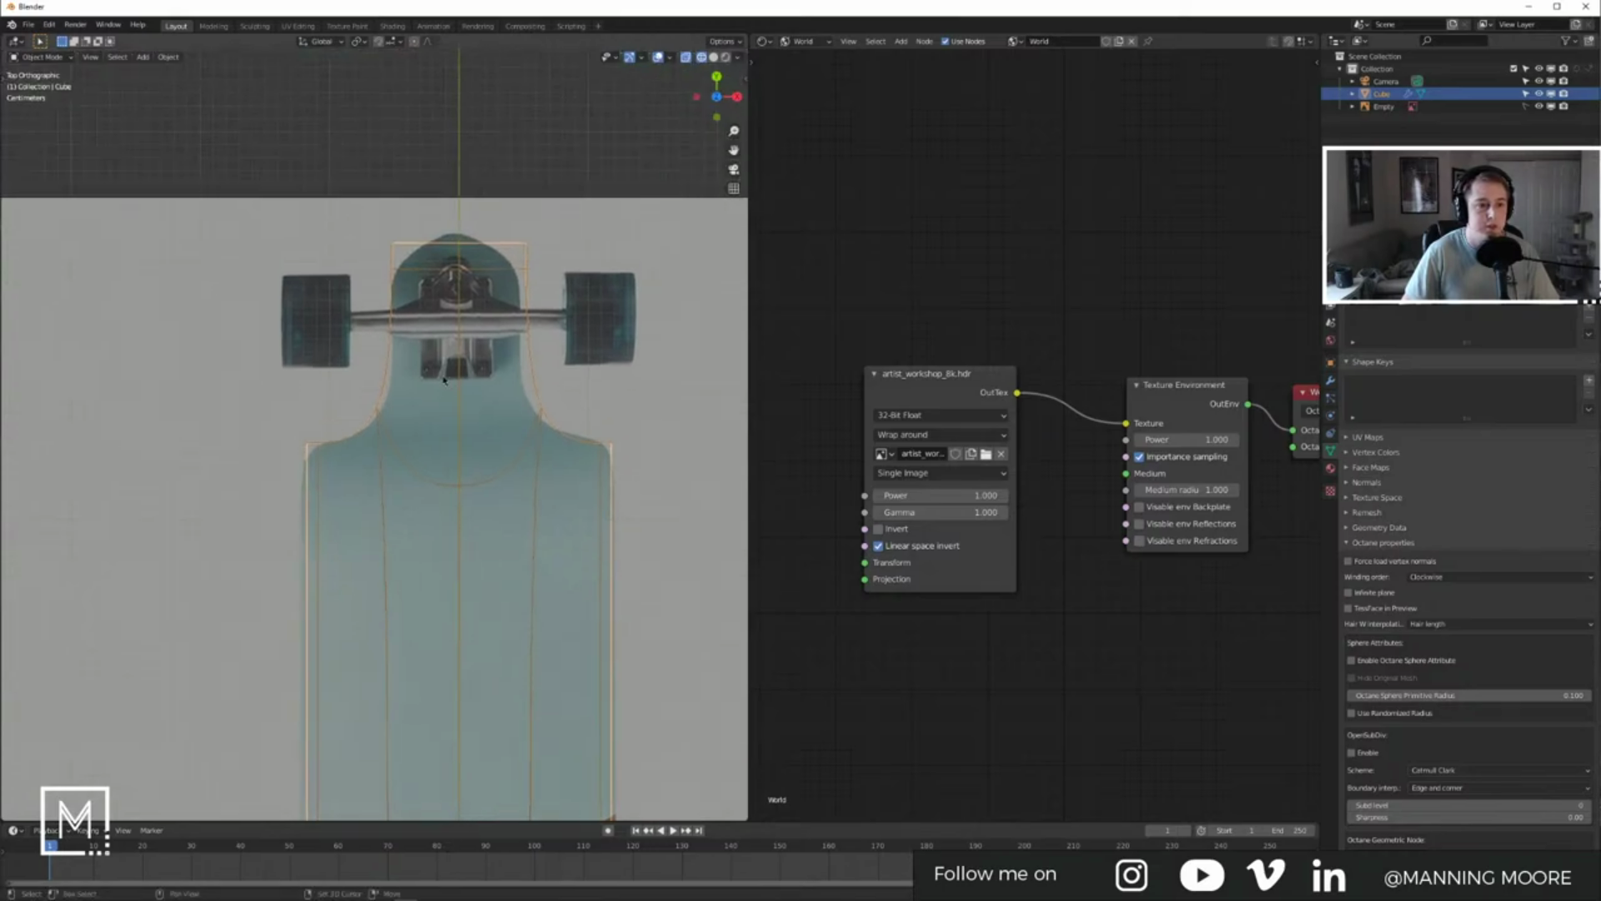
shift+middle_drag(500, 338, 573, 415)
scroll(511, 311, up, 5)
shift+middle_drag(511, 311, 308, 456)
Step: Add a horizontal loop cut near the nose tip with Ctrl+R and check the smoothed nose
key(Tab)
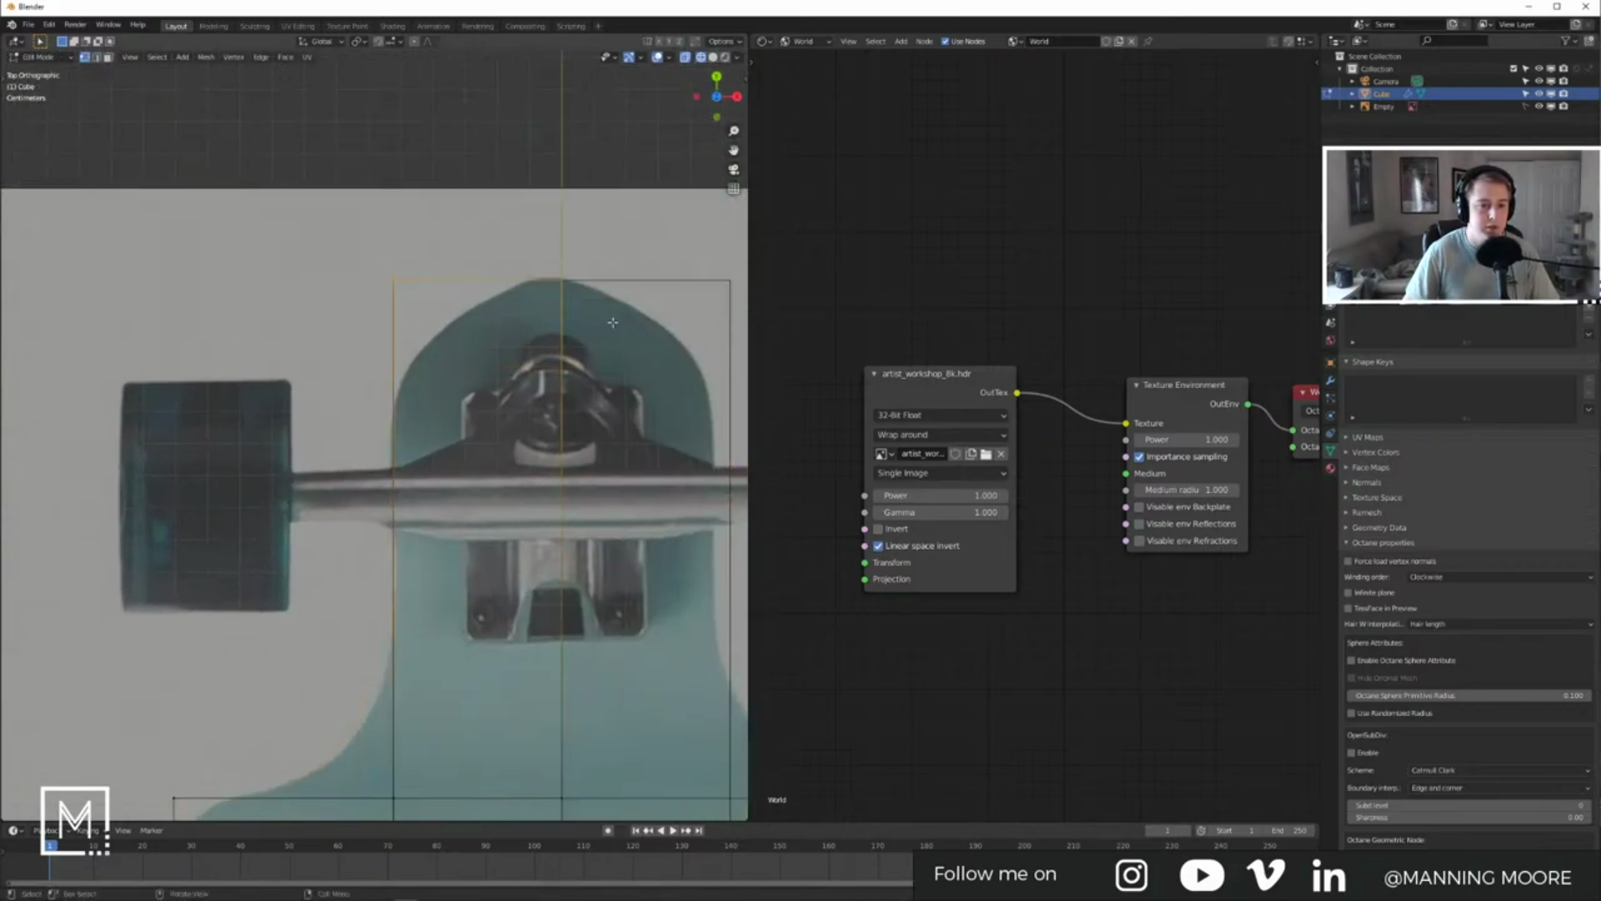
key(ctrl+r)
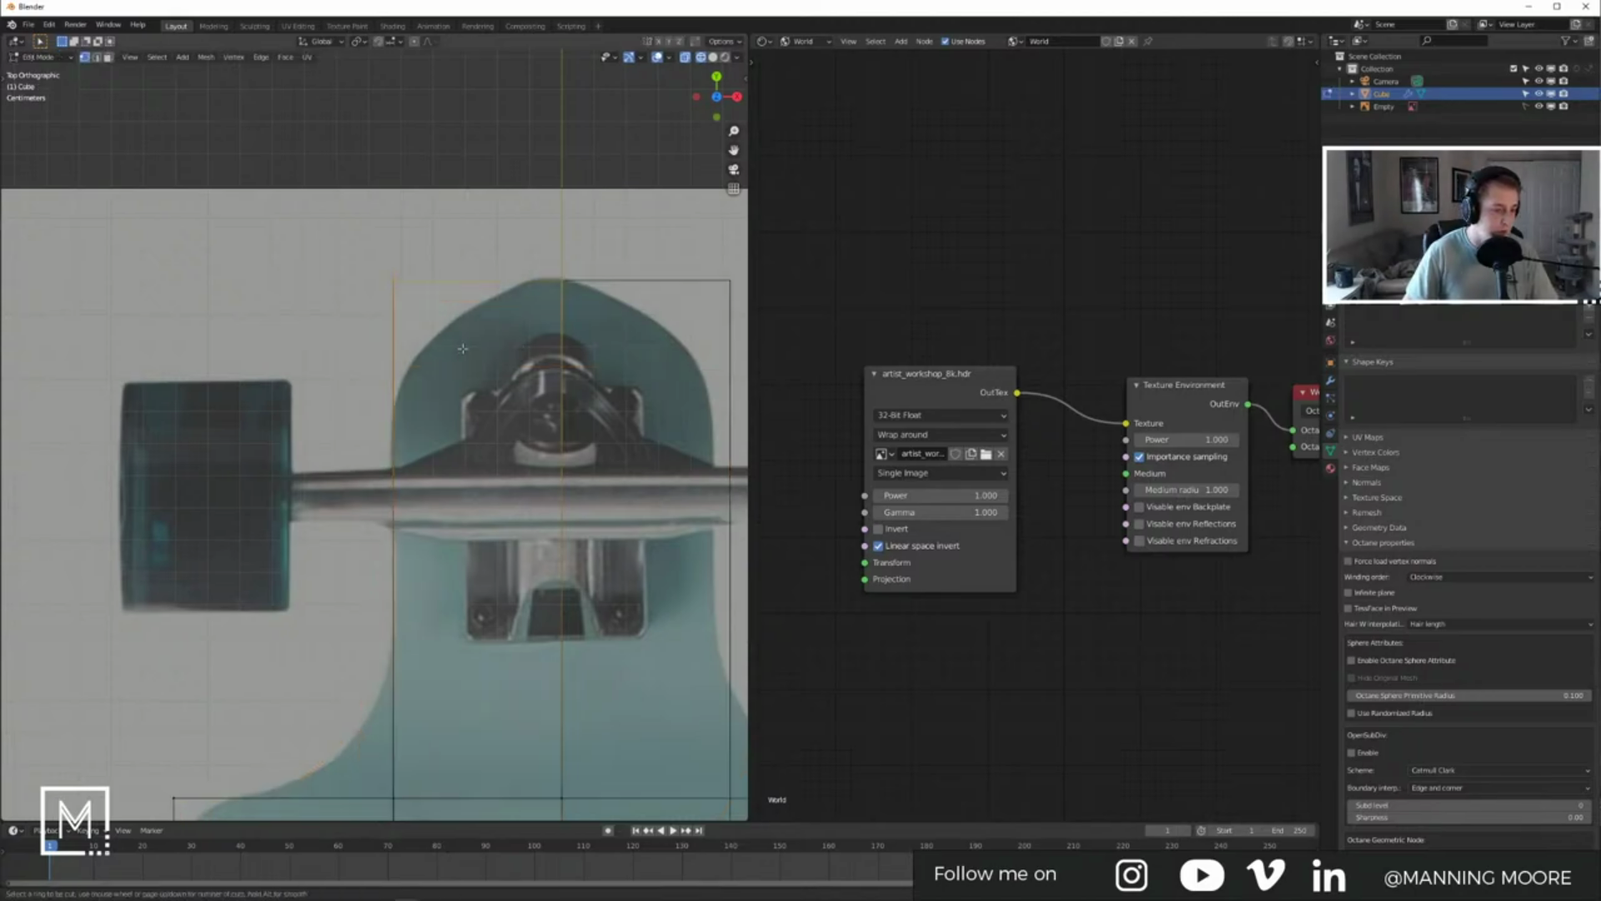
click(462, 359)
click(434, 84)
key(Tab)
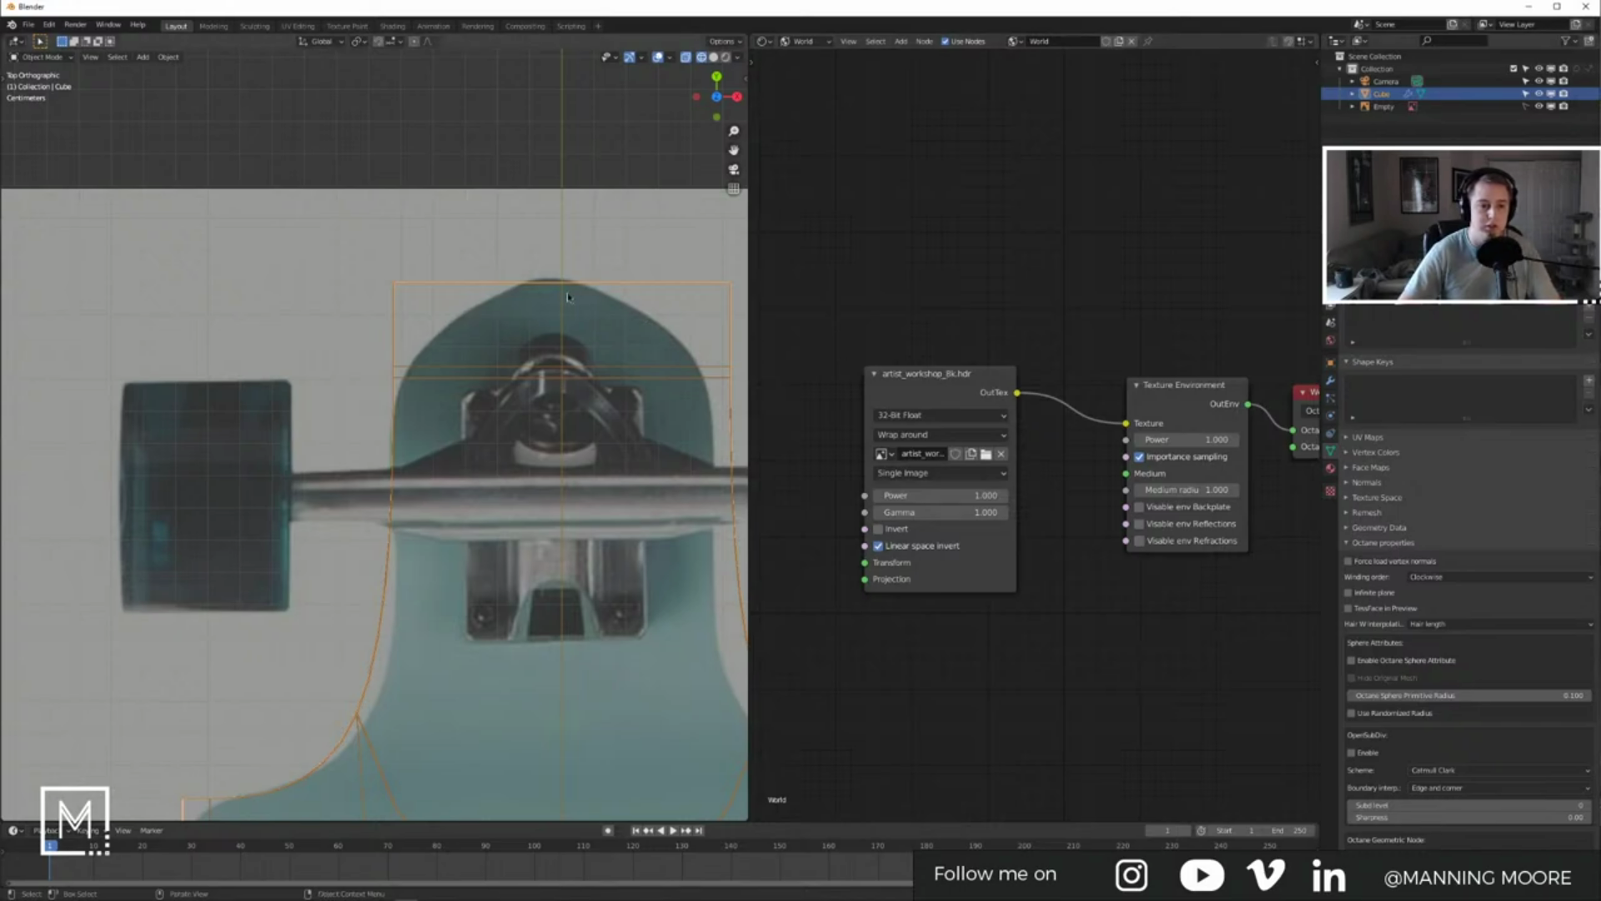
Step: Delete and dissolve the unwanted outline vertices, return to Object Mode, and switch to Cinema 4D
key(Tab)
key(x)
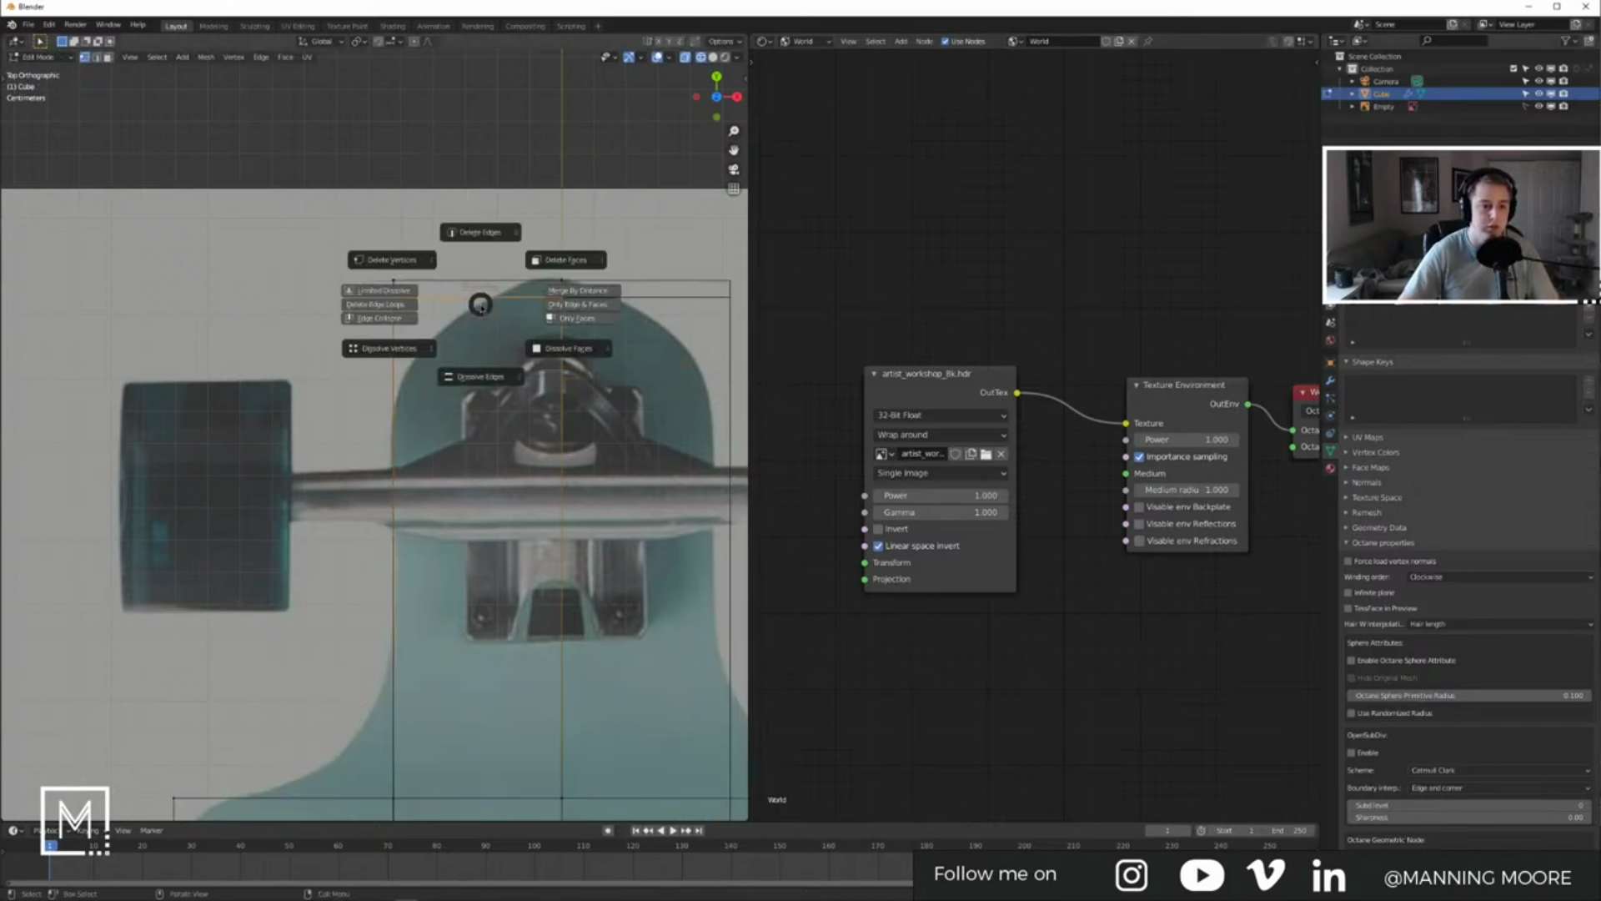
click(395, 259)
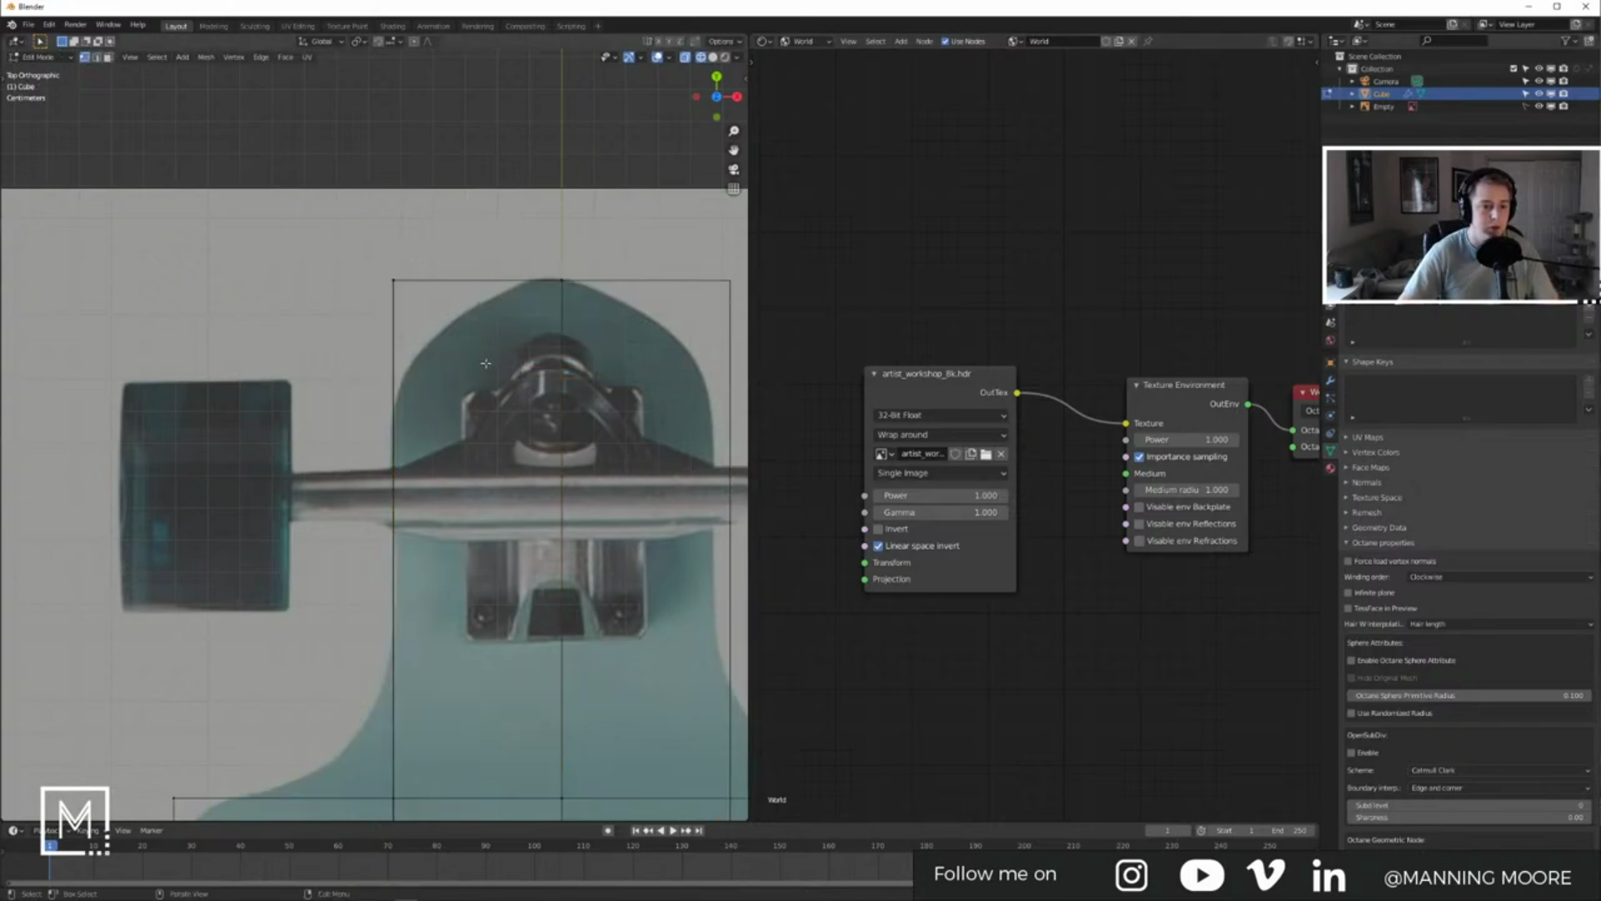
key(x)
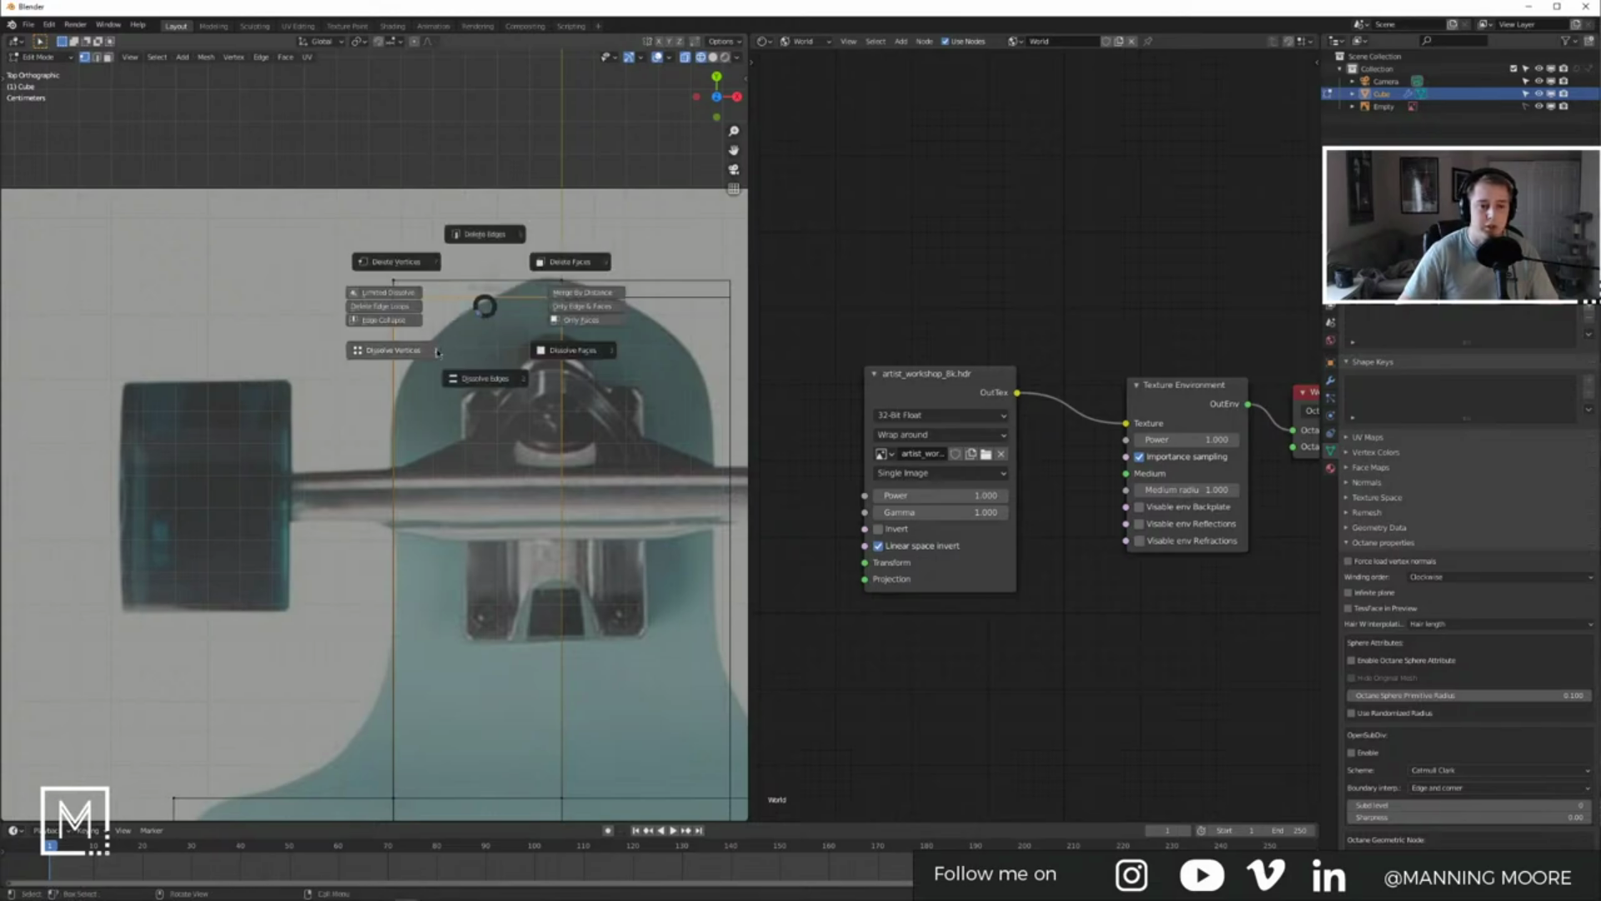
click(410, 357)
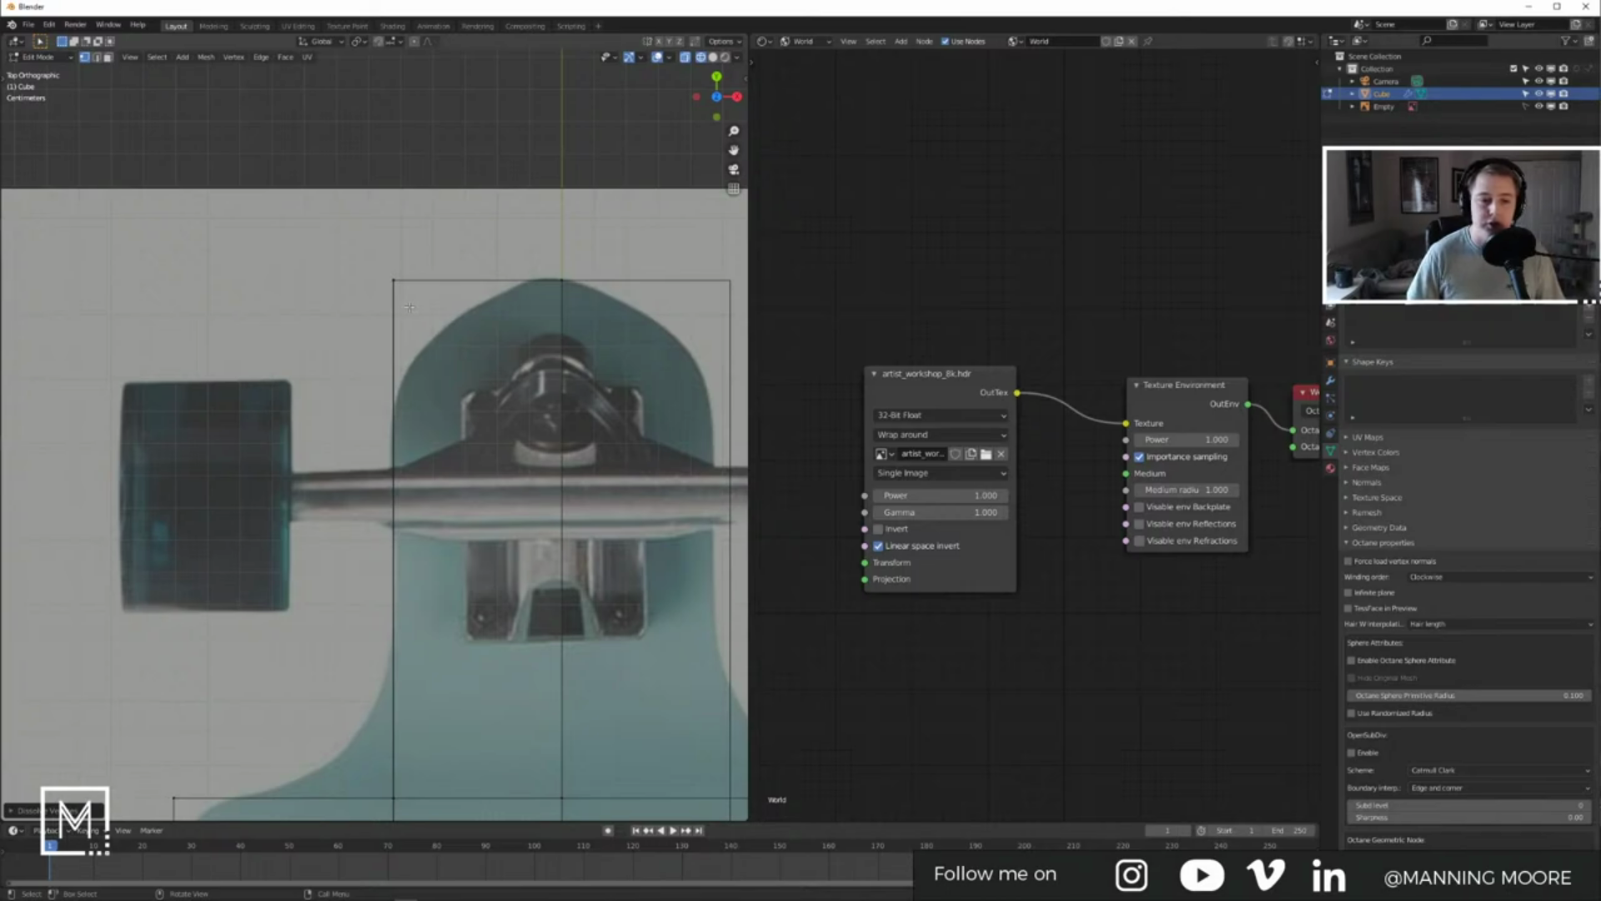
key(Tab)
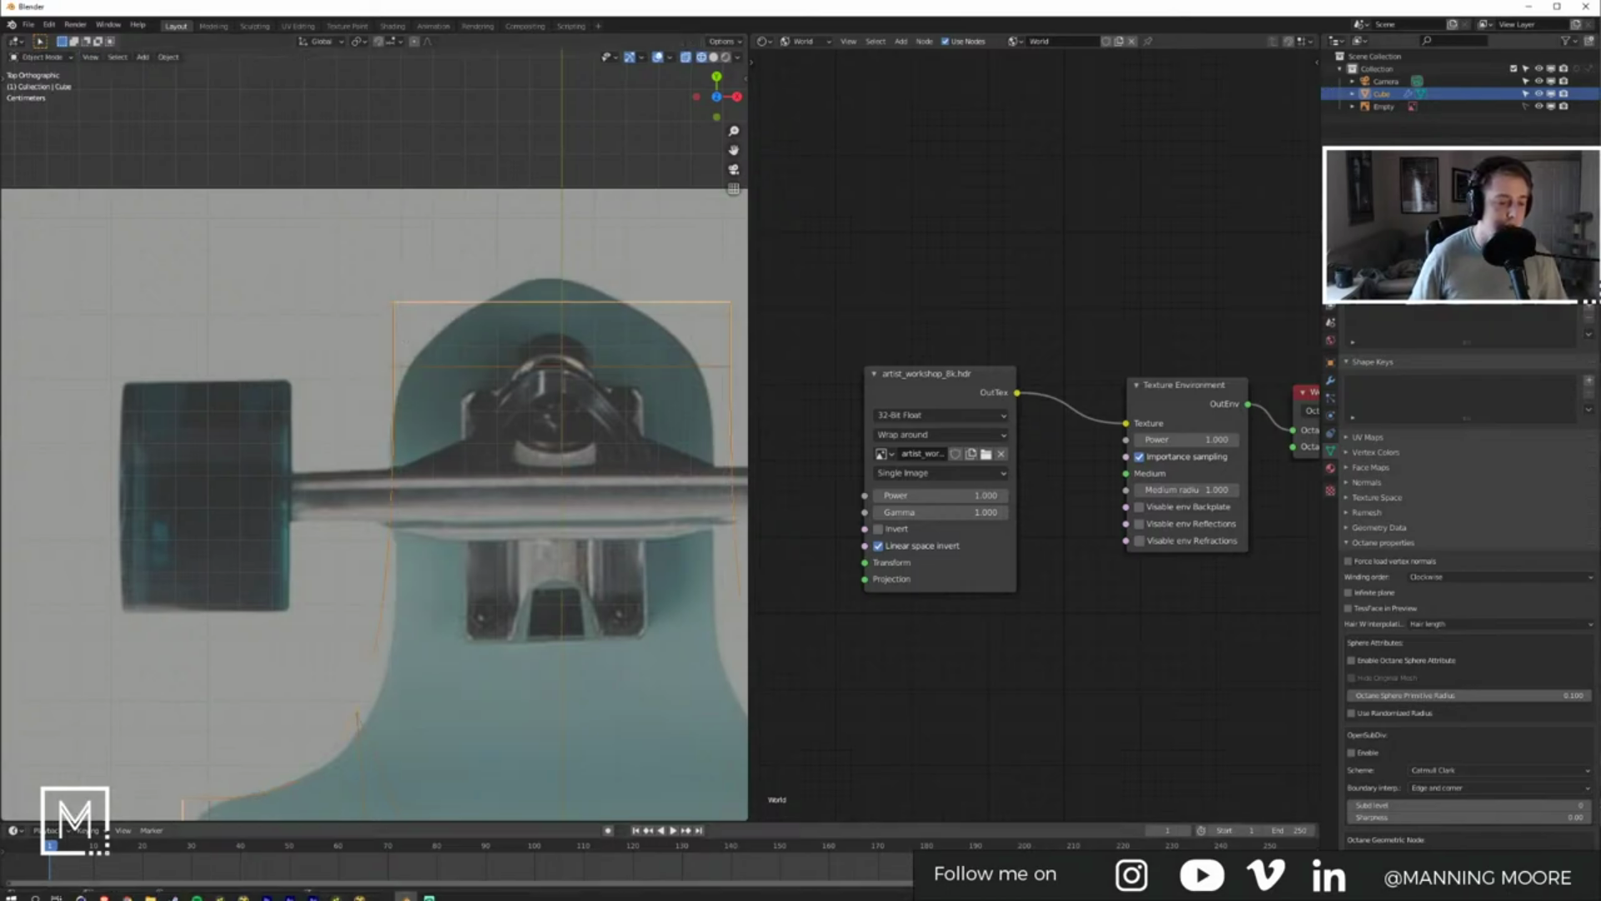
click(150, 892)
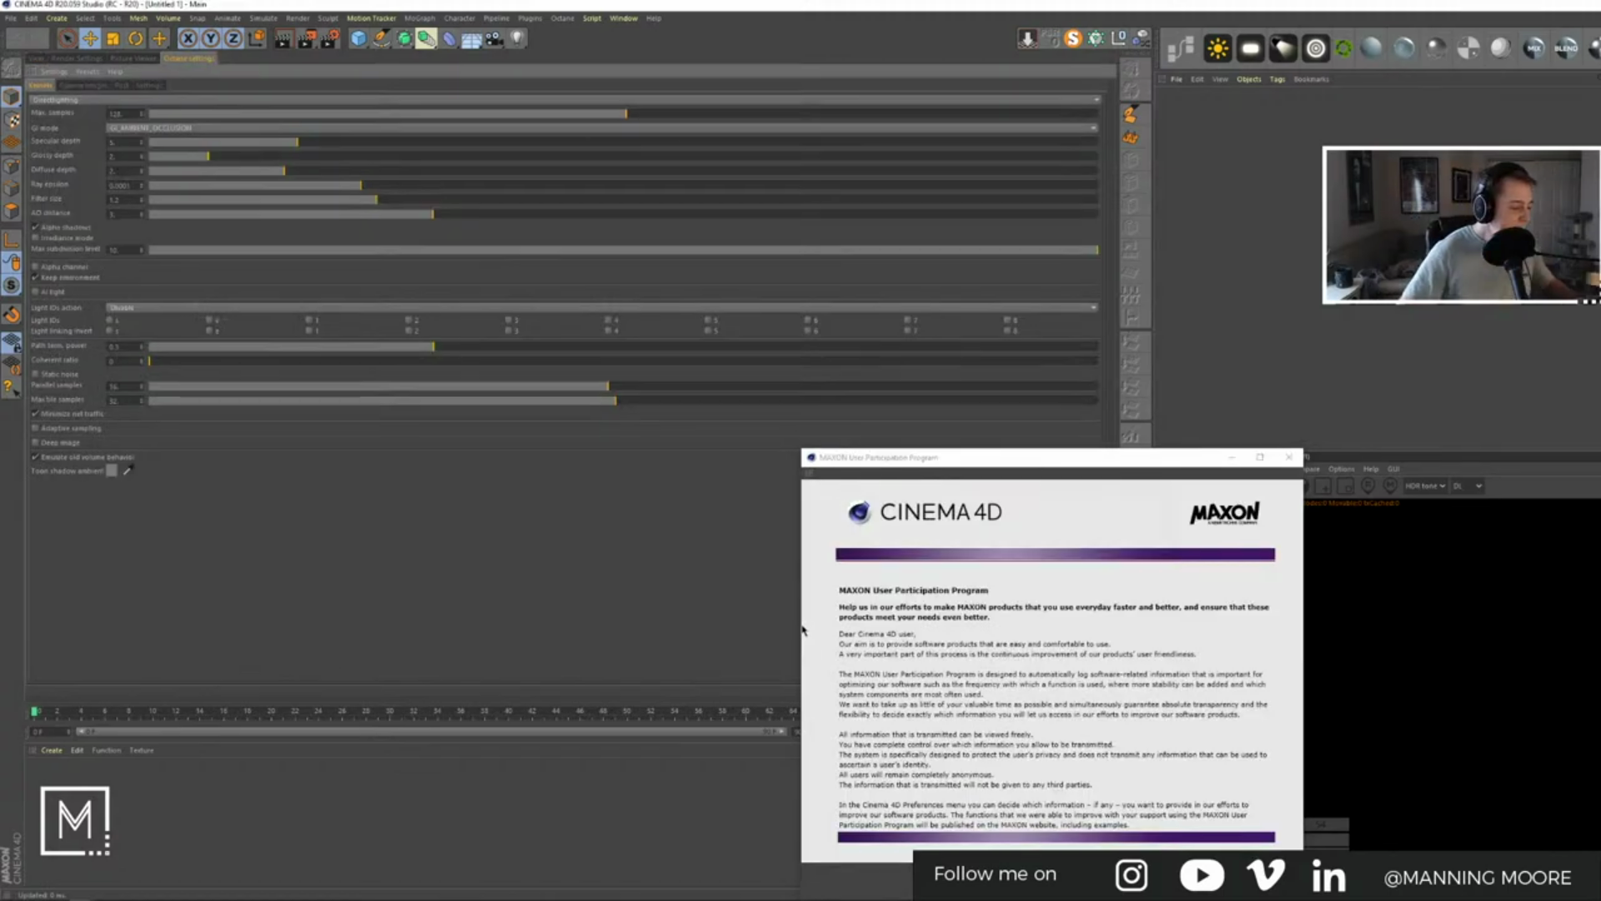
Step: Close the MAXON participation notice and add a Spline Wrap deformer in the 3D viewport
click(1290, 457)
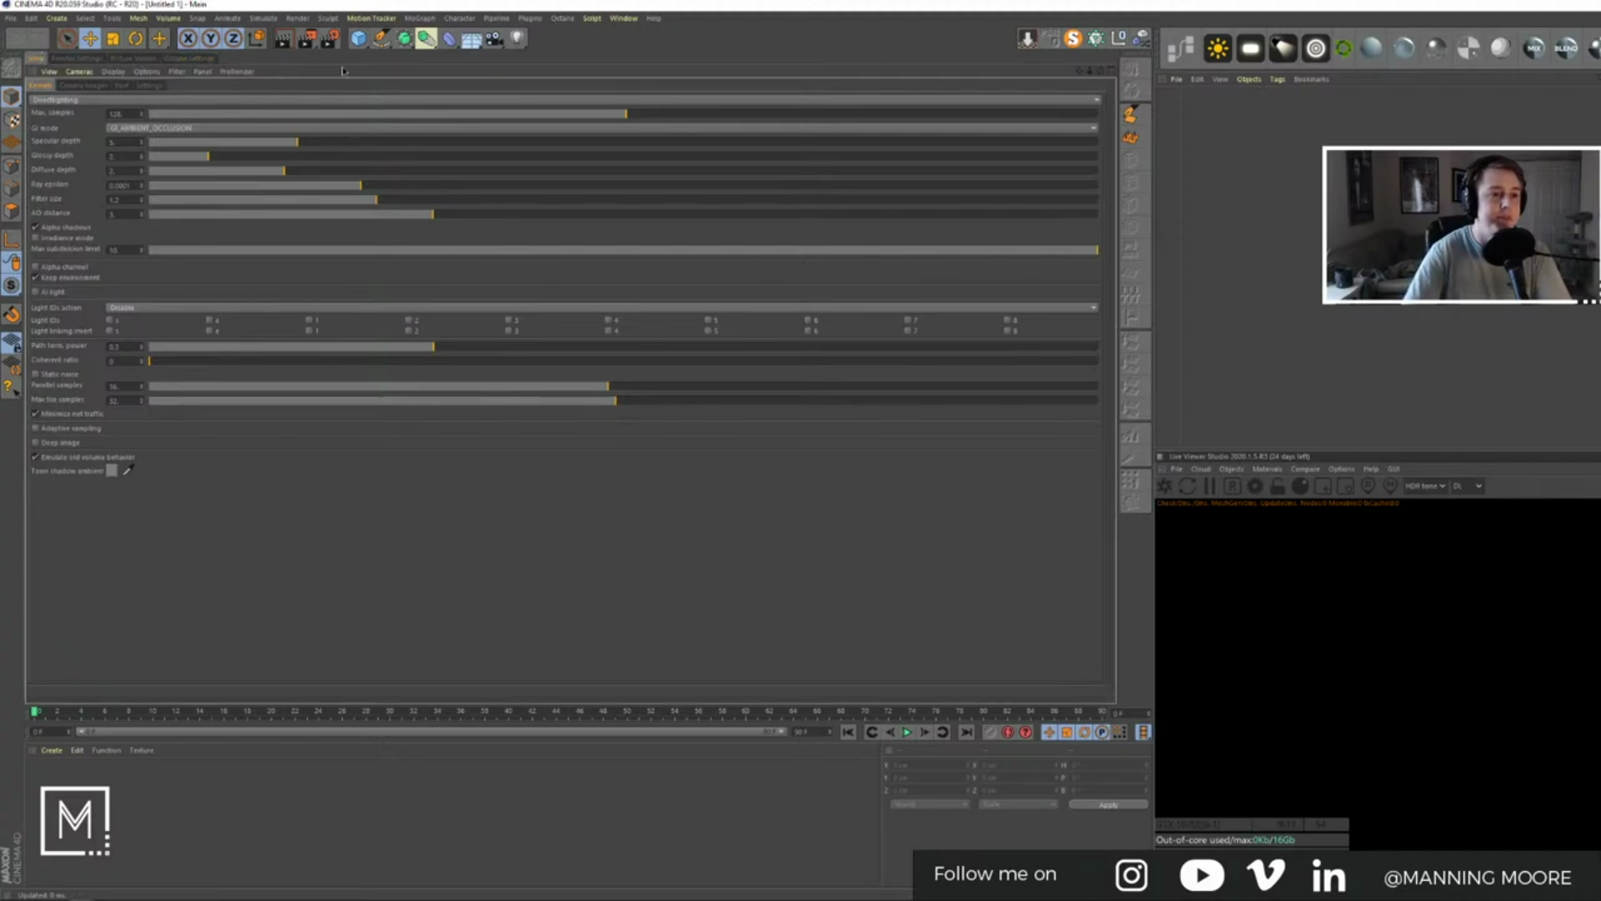
click(39, 58)
click(359, 38)
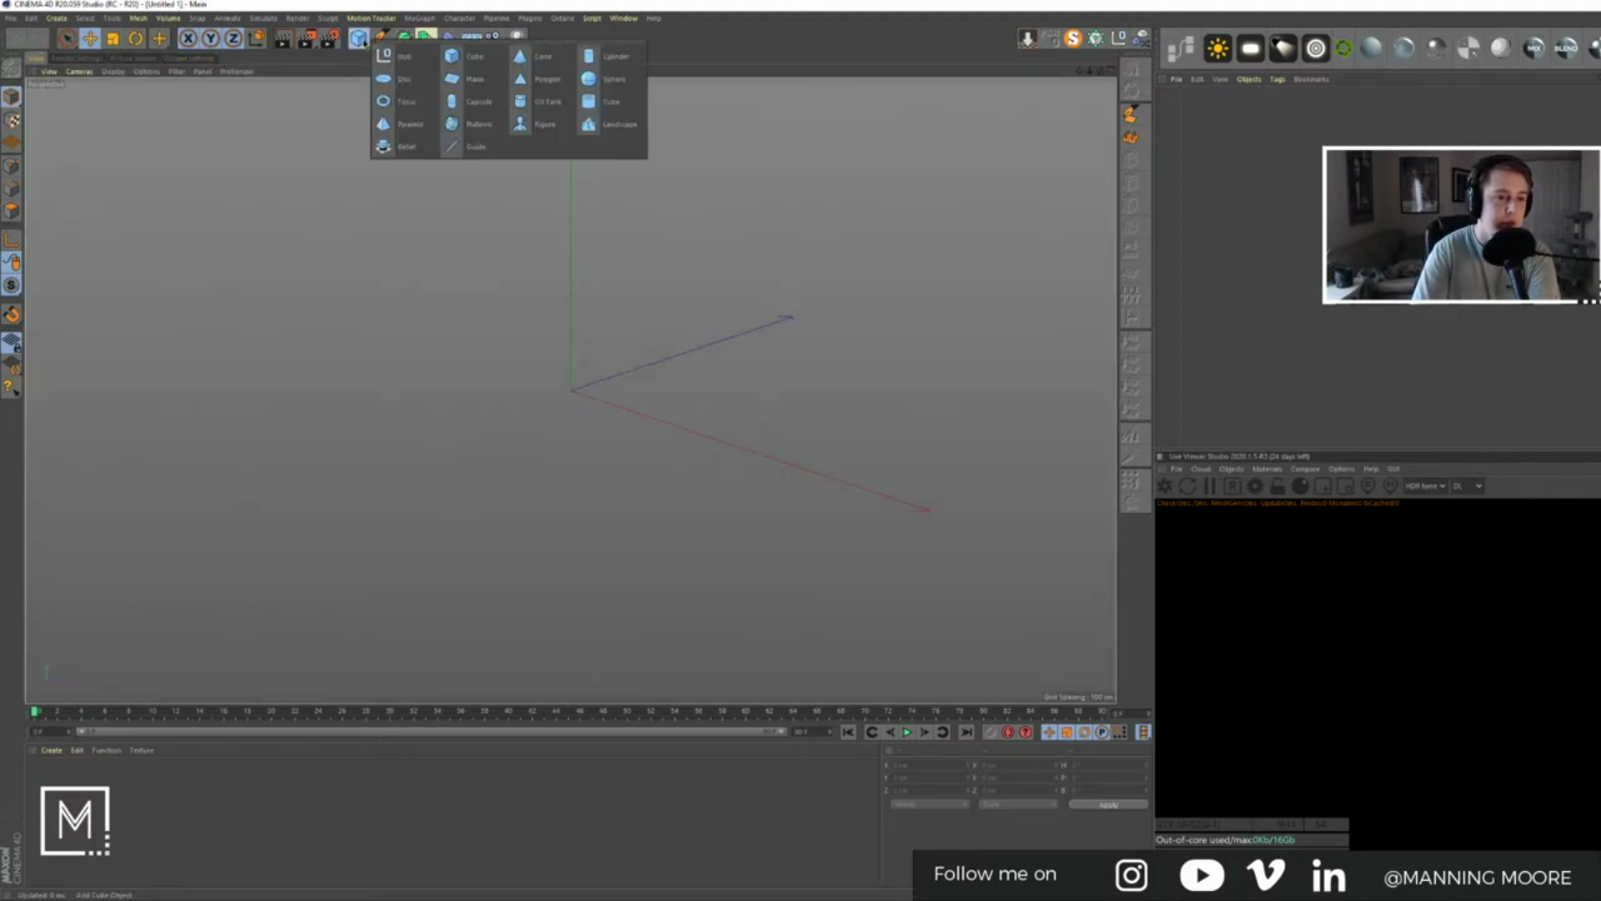
click(449, 38)
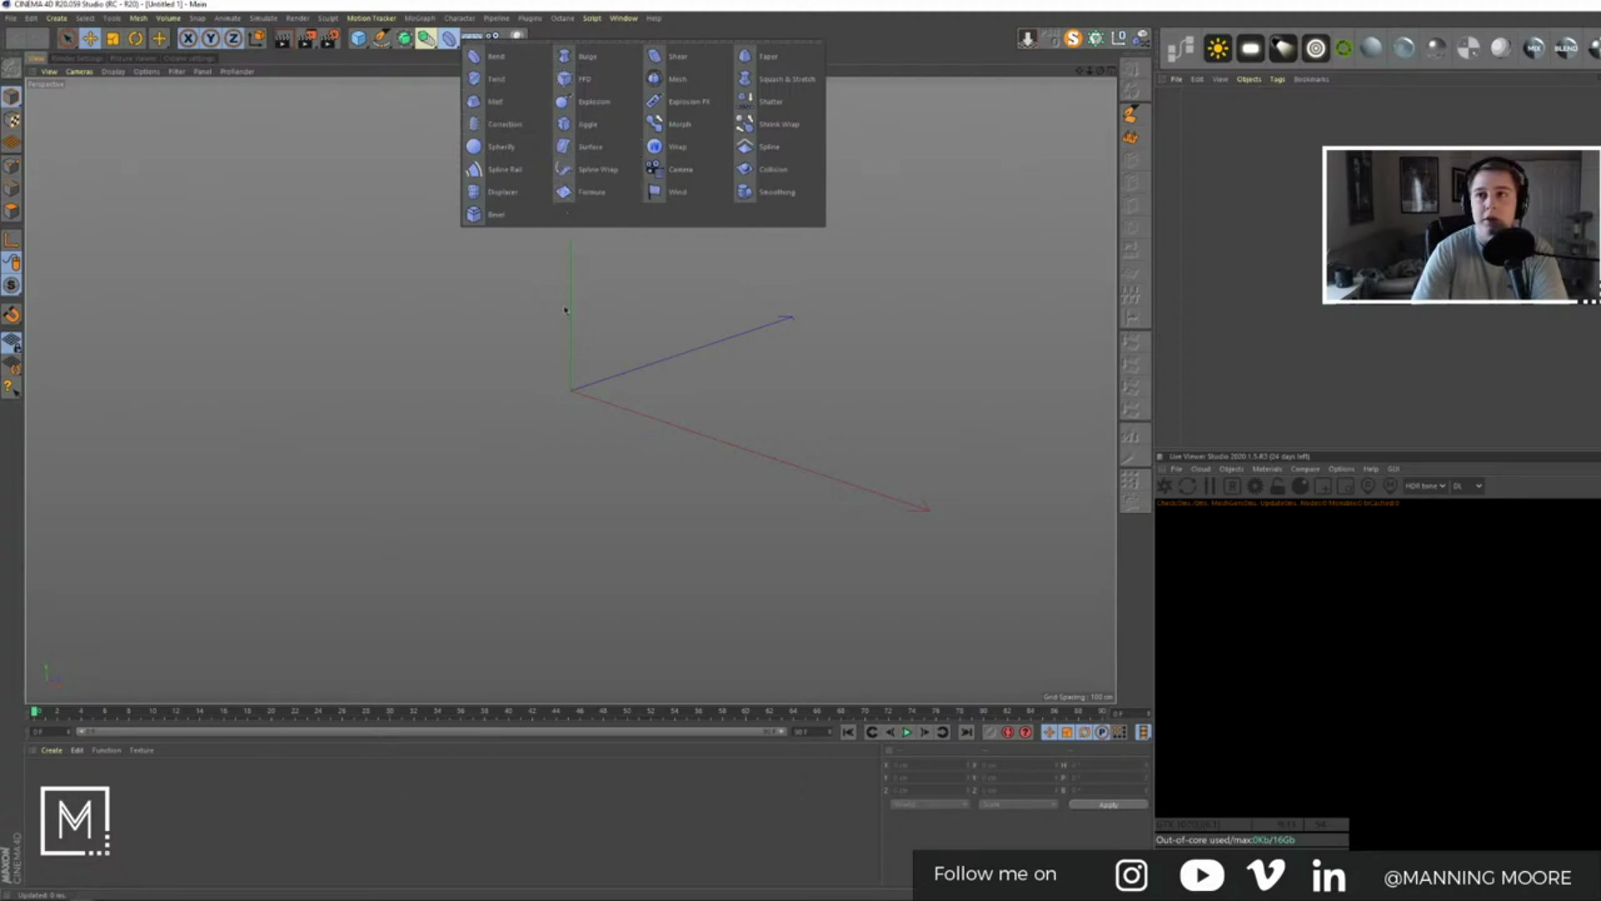
click(579, 170)
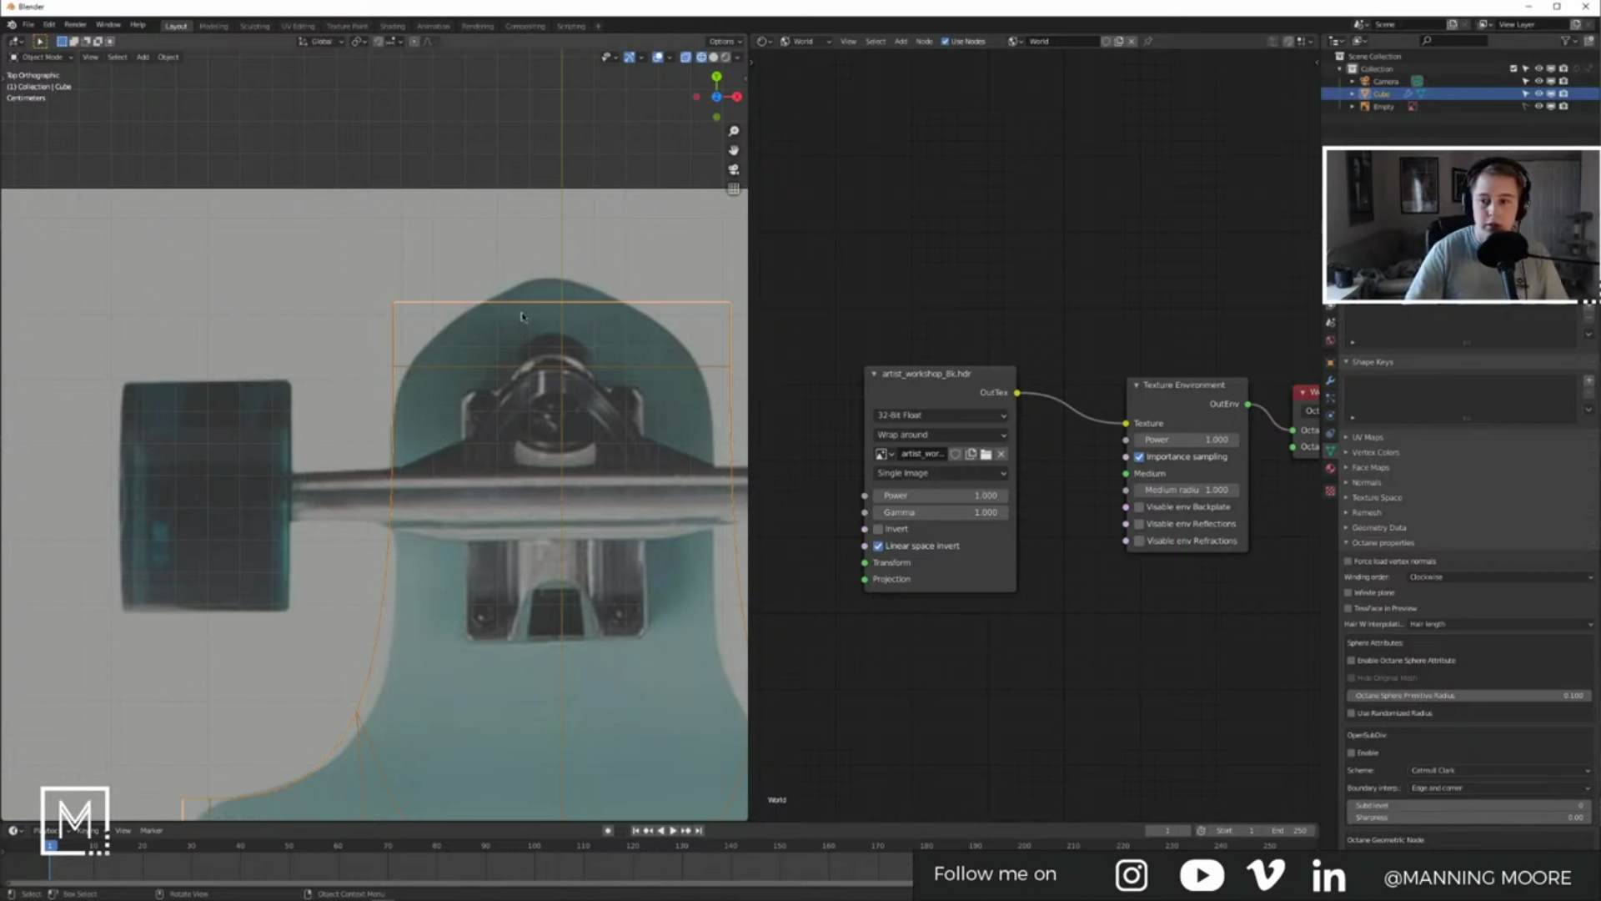
Step: Select the Cube outline and knife-cut across its top-left corner in Edit Mode
key(alt+a)
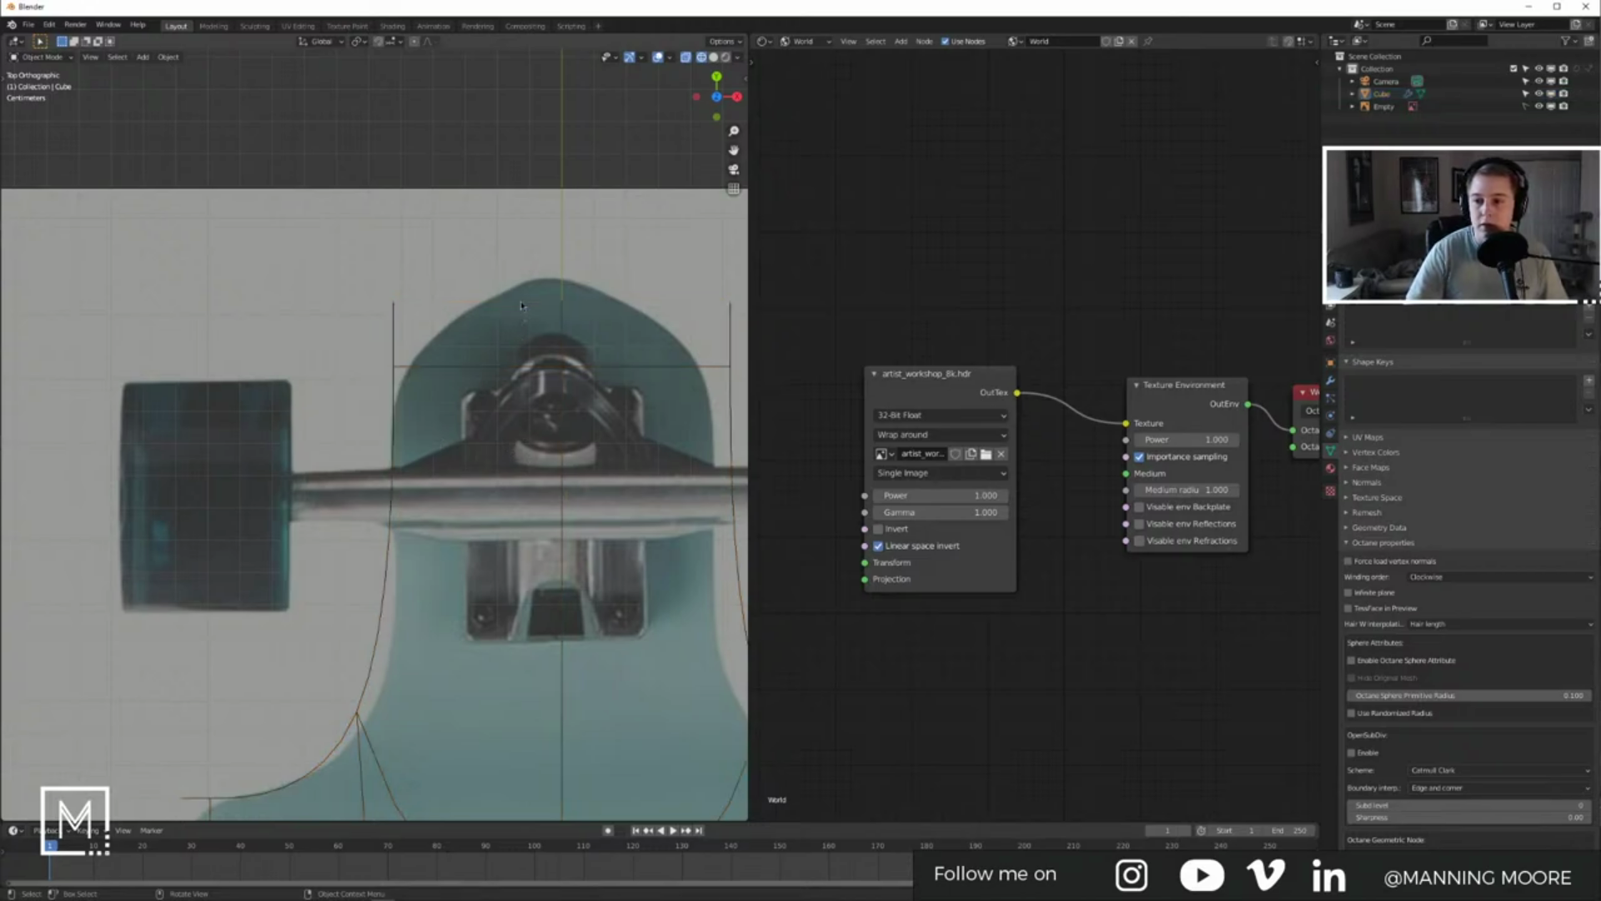
click(395, 321)
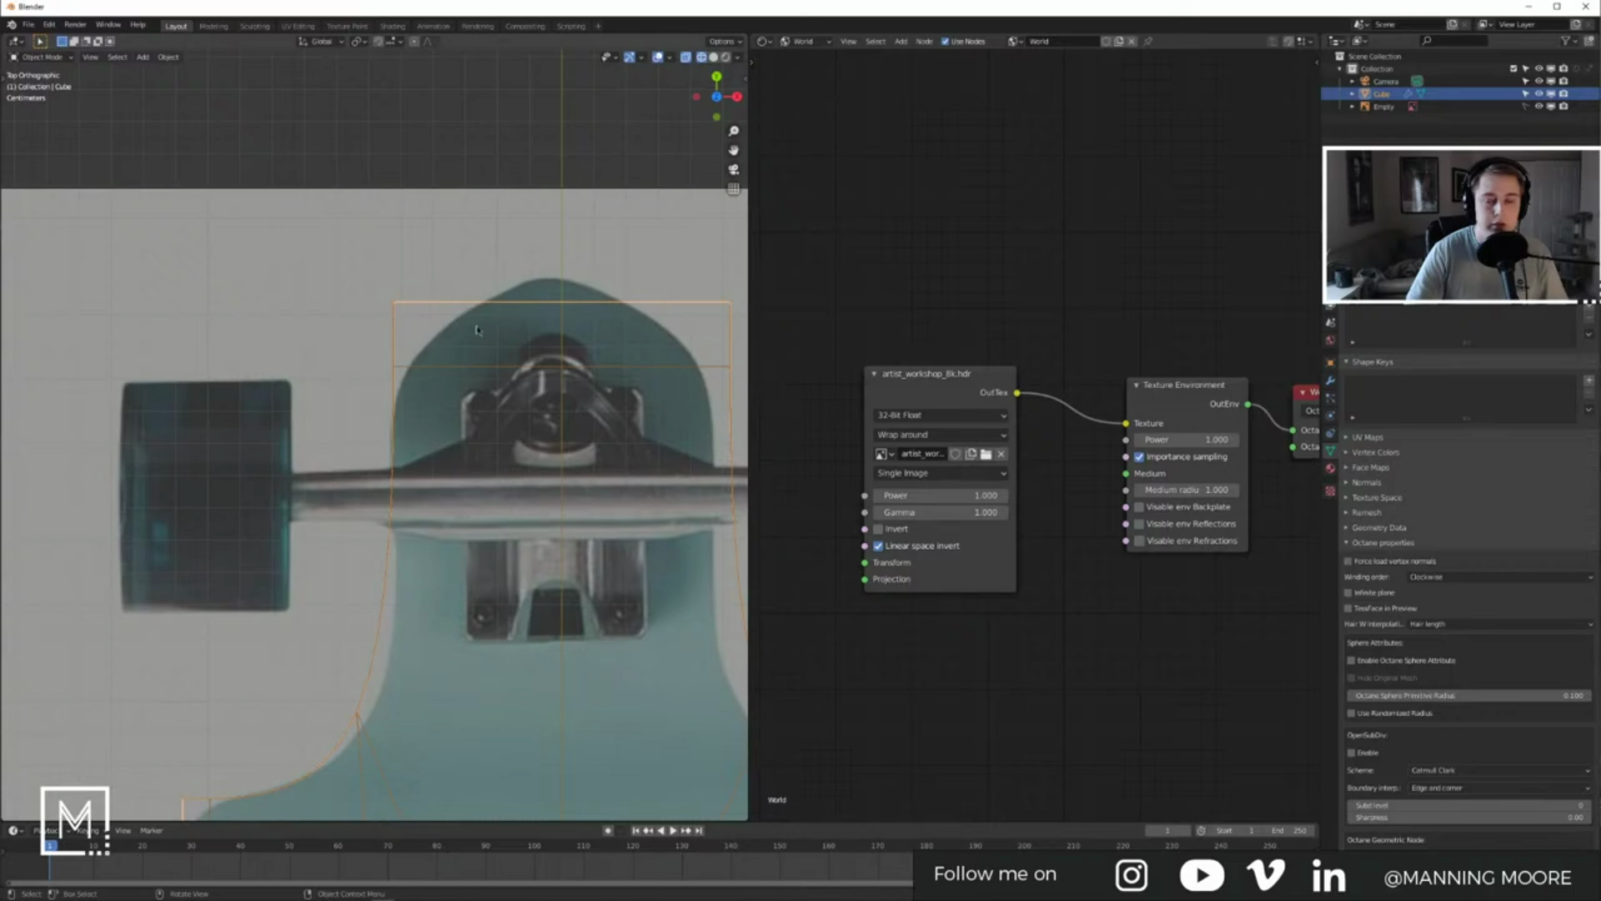
key(Tab)
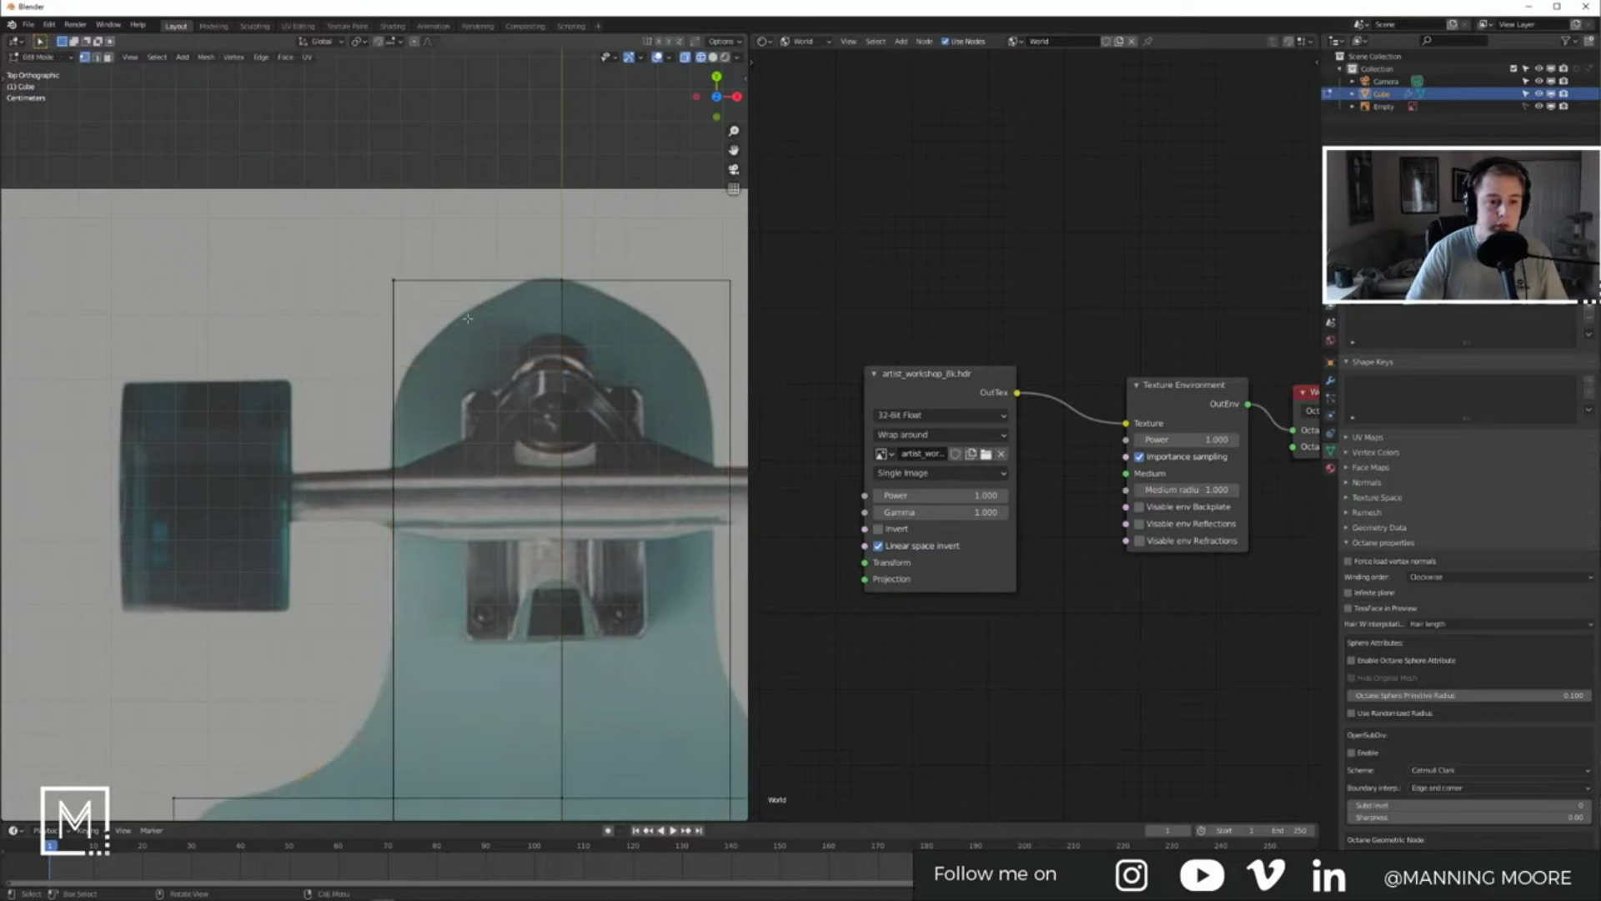
click(394, 282)
click(447, 323)
key(k)
click(393, 343)
click(482, 245)
key(Return)
Step: Dissolve the top-left corner vertex to chamfer the corner, then check the shape
click(391, 275)
key(x)
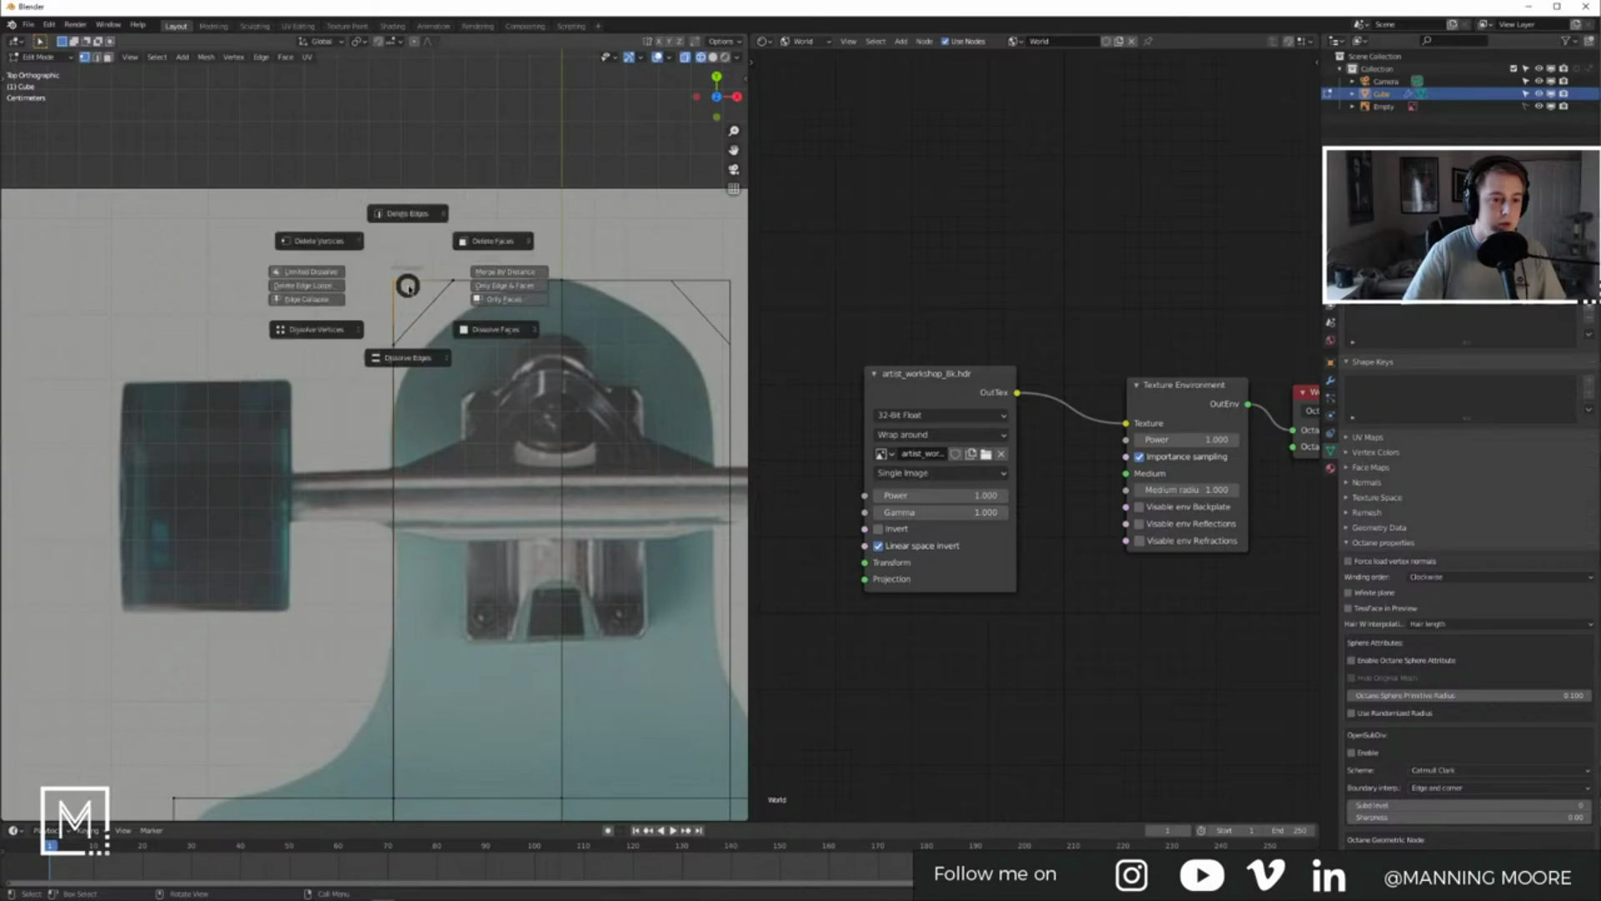
click(477, 296)
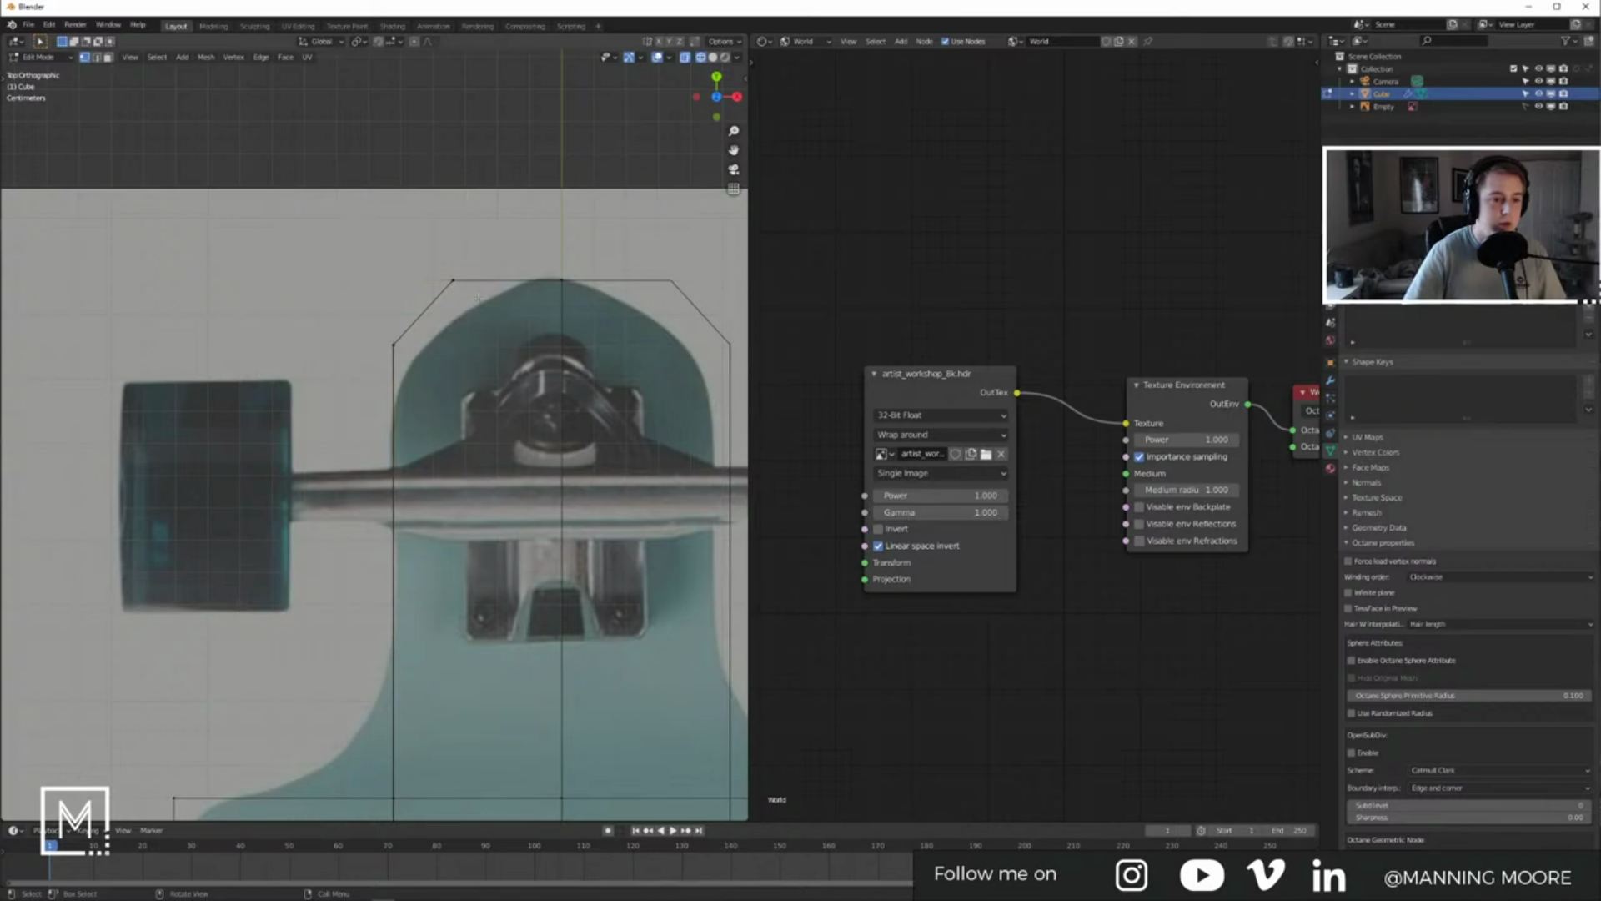
key(Tab)
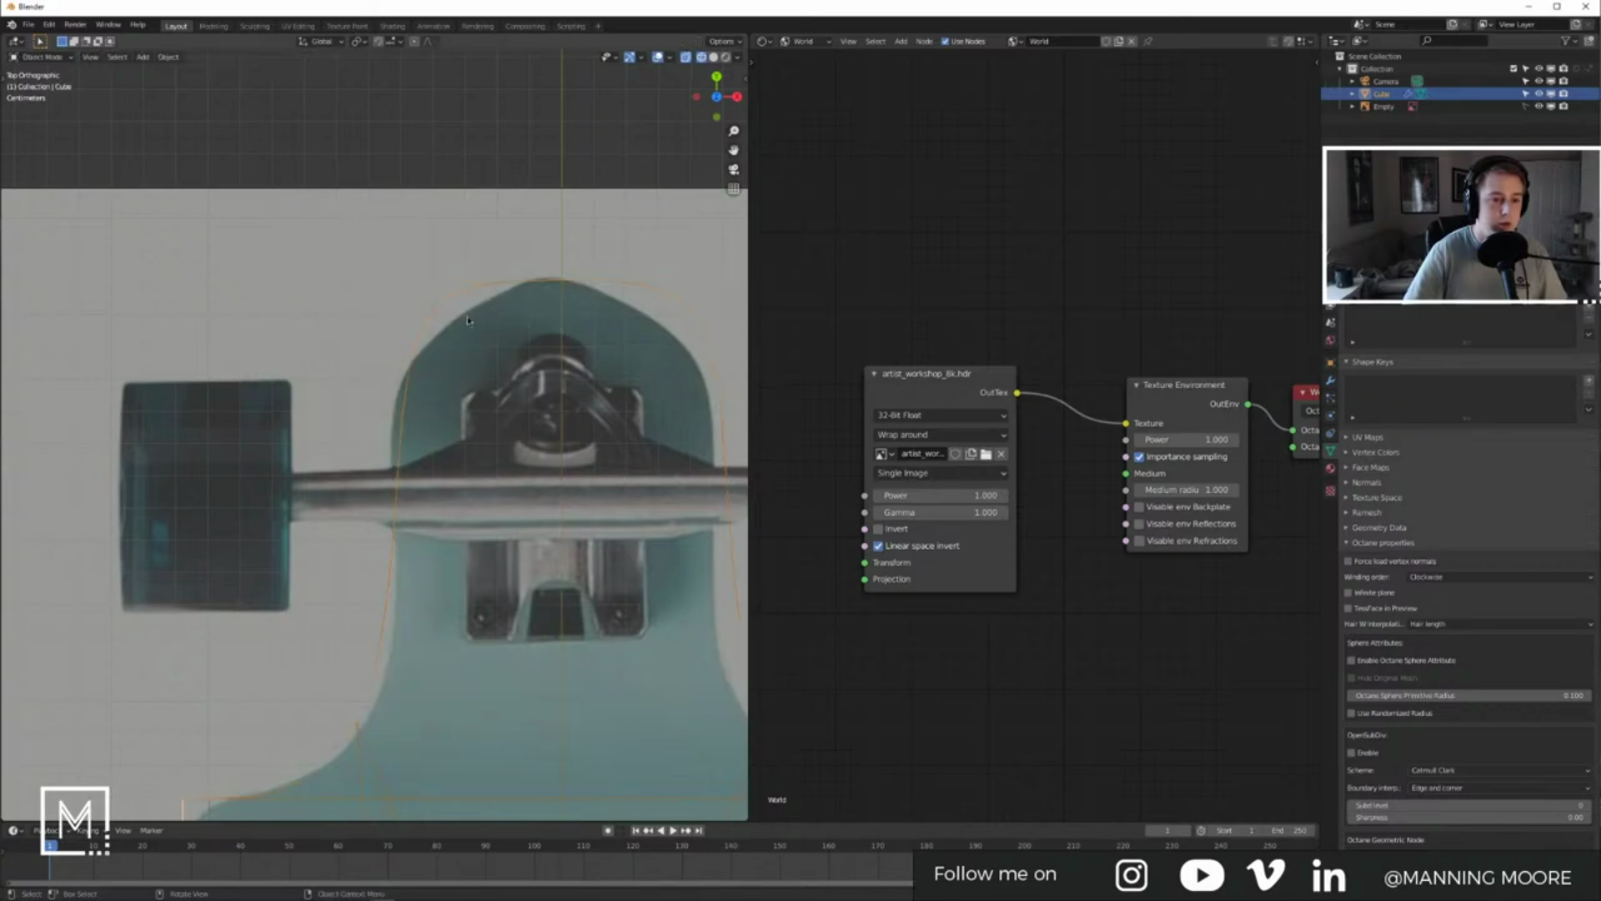
key(Tab)
Step: Slide the left chamfer vertex and top-left vertex along Y, then preview the shape
click(408, 386)
key(g)
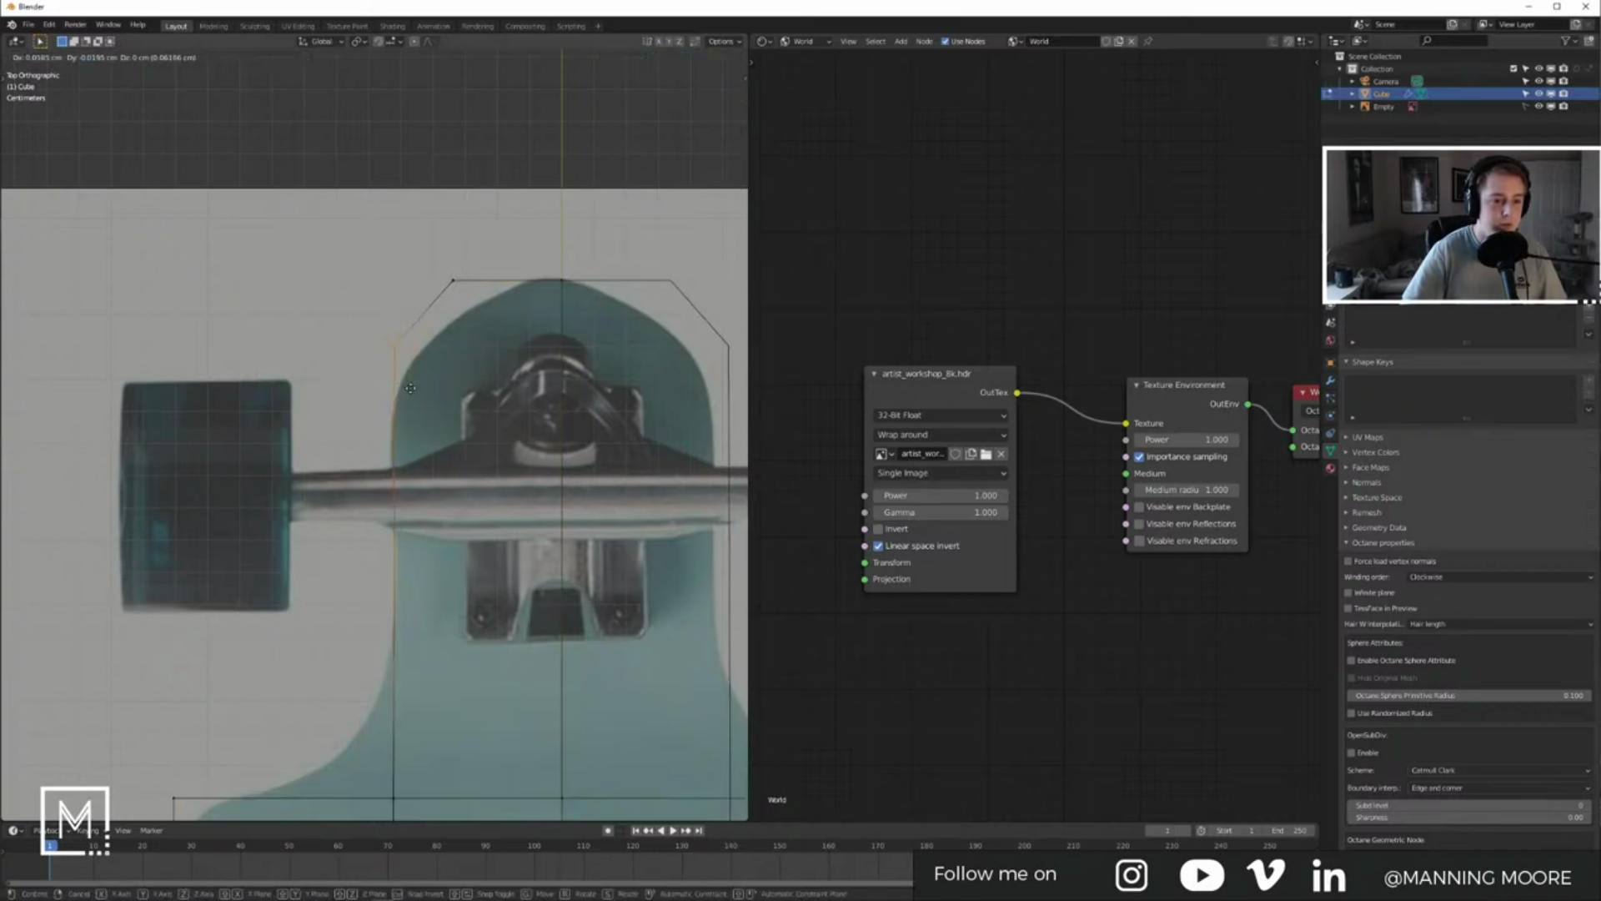
key(y)
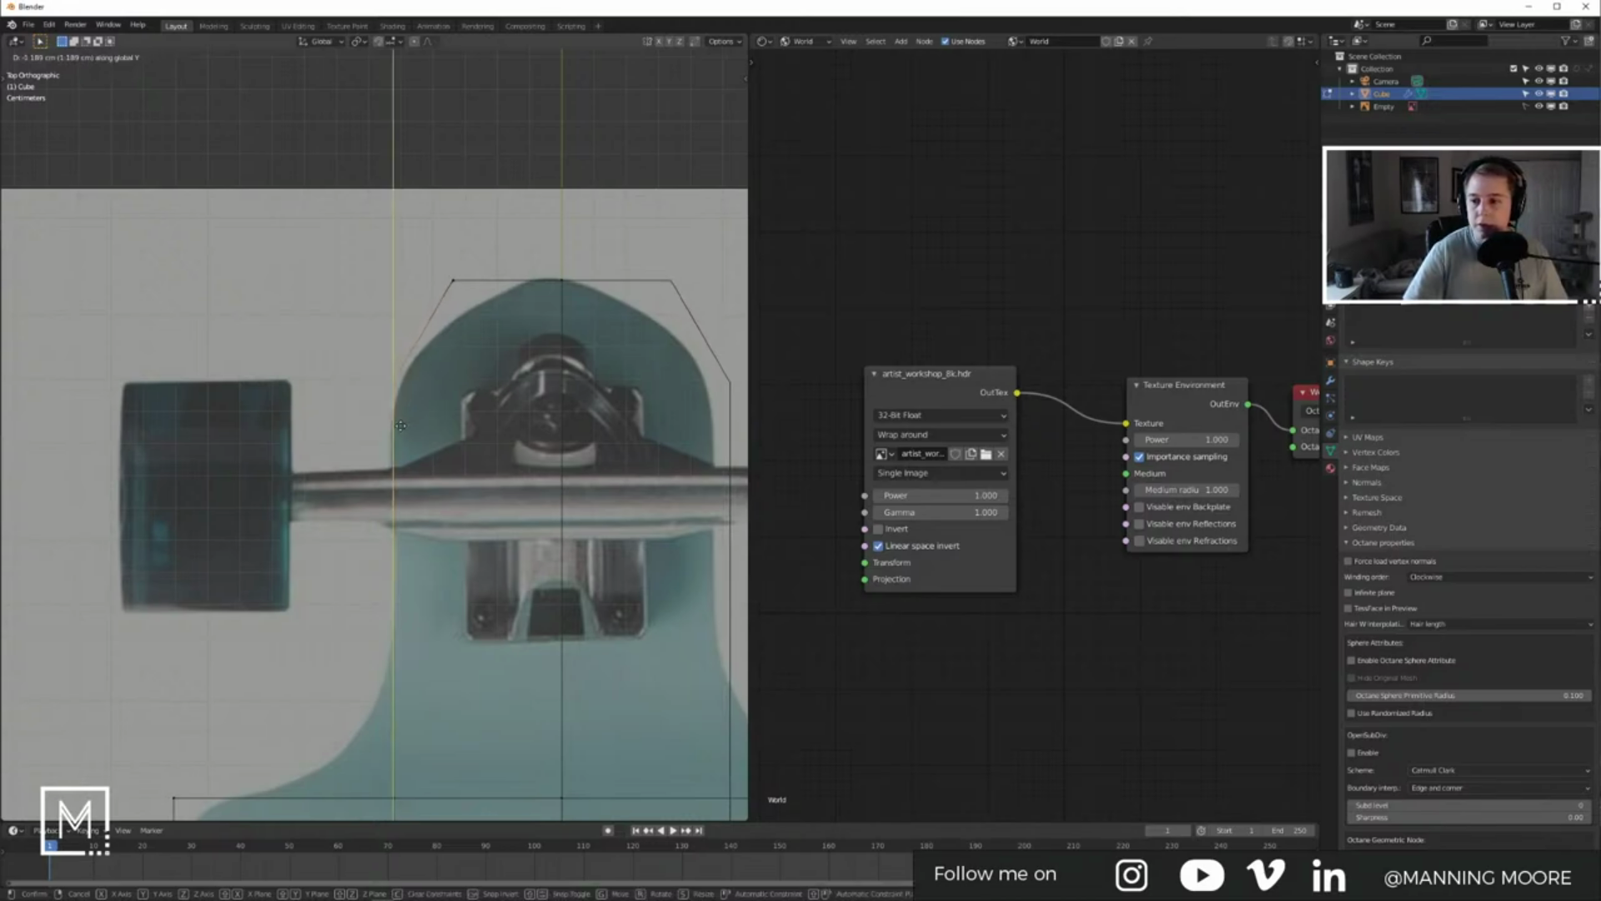
click(398, 441)
drag(440, 265, 507, 318)
key(g)
key(y)
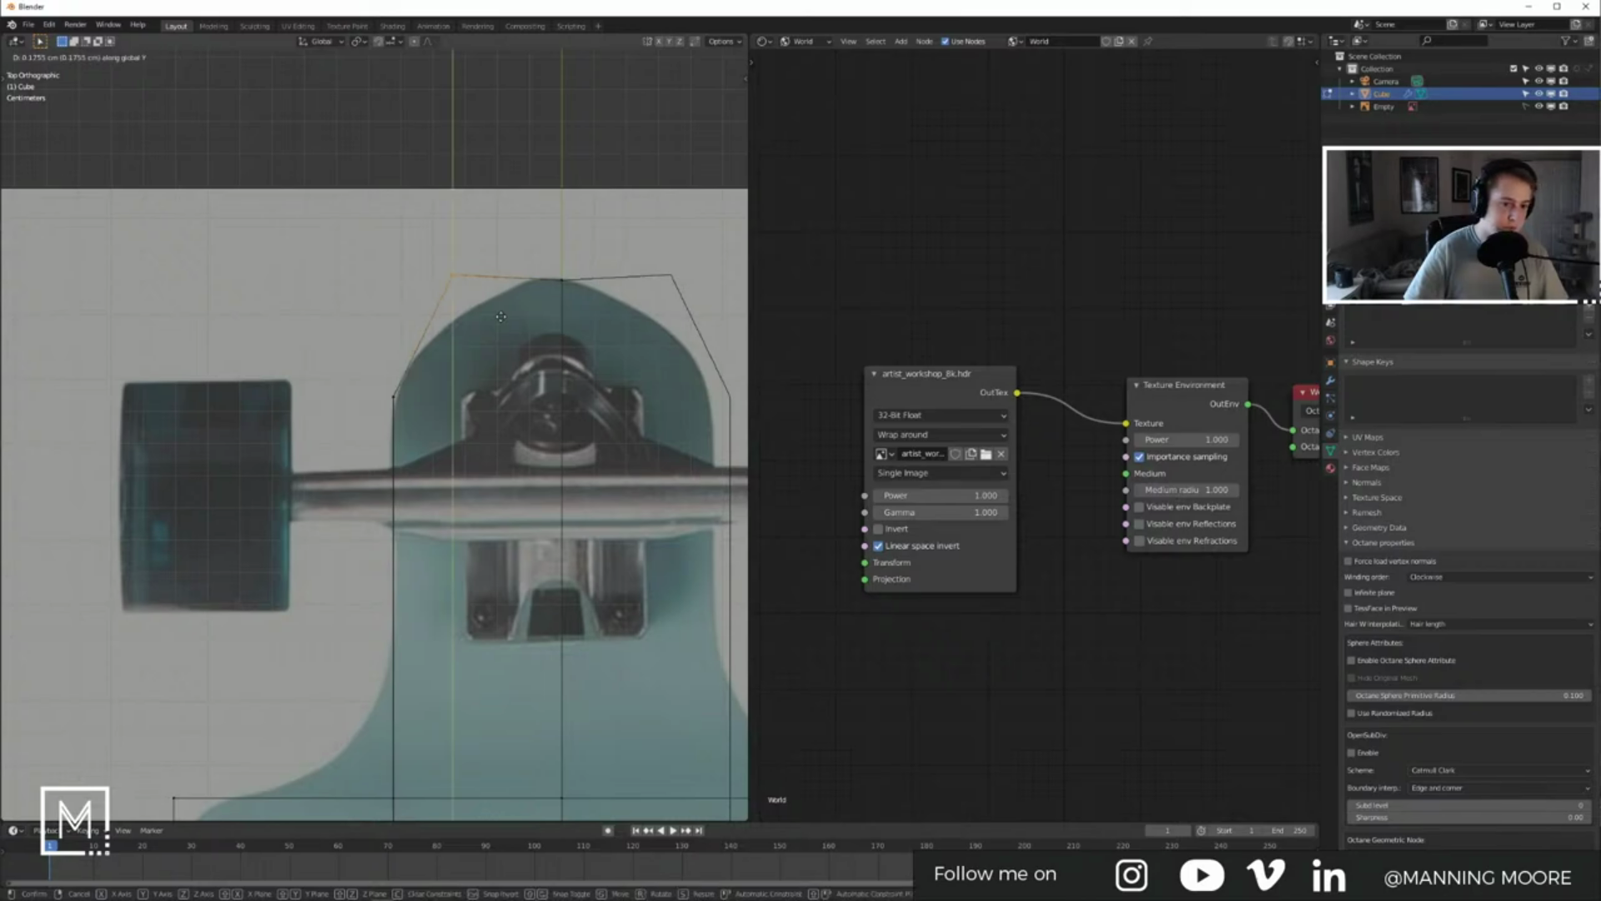
click(587, 320)
key(Tab)
key(Tab)
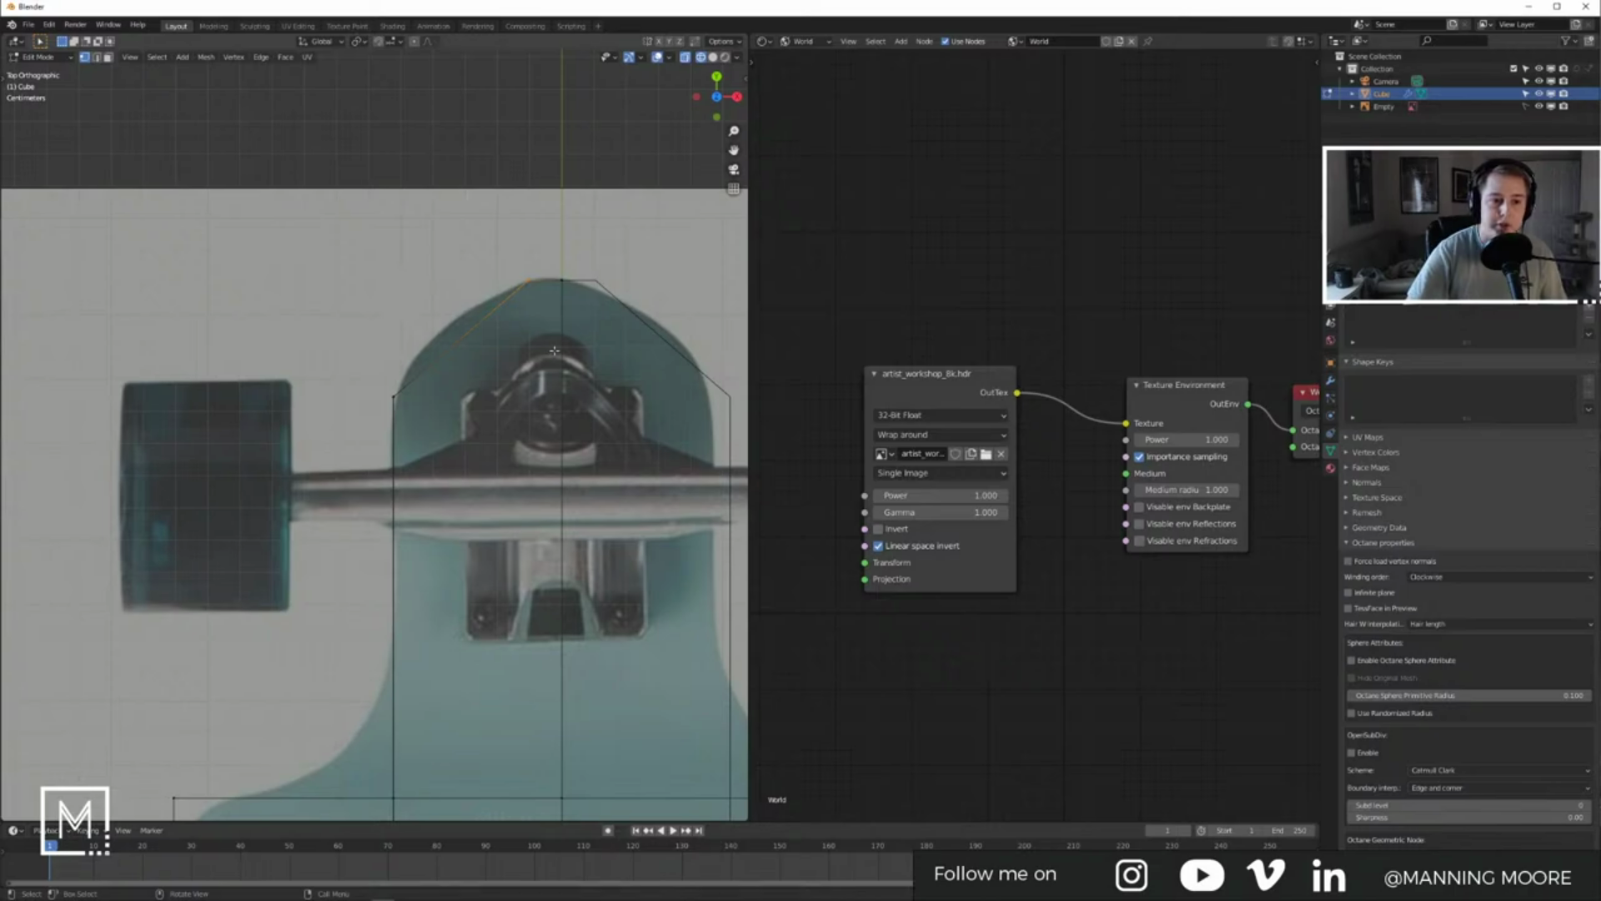
scroll(623, 245, up, 5)
Step: Move the selected nose vertices along Y onto the board's tip
shift+middle_drag(623, 245, 504, 361)
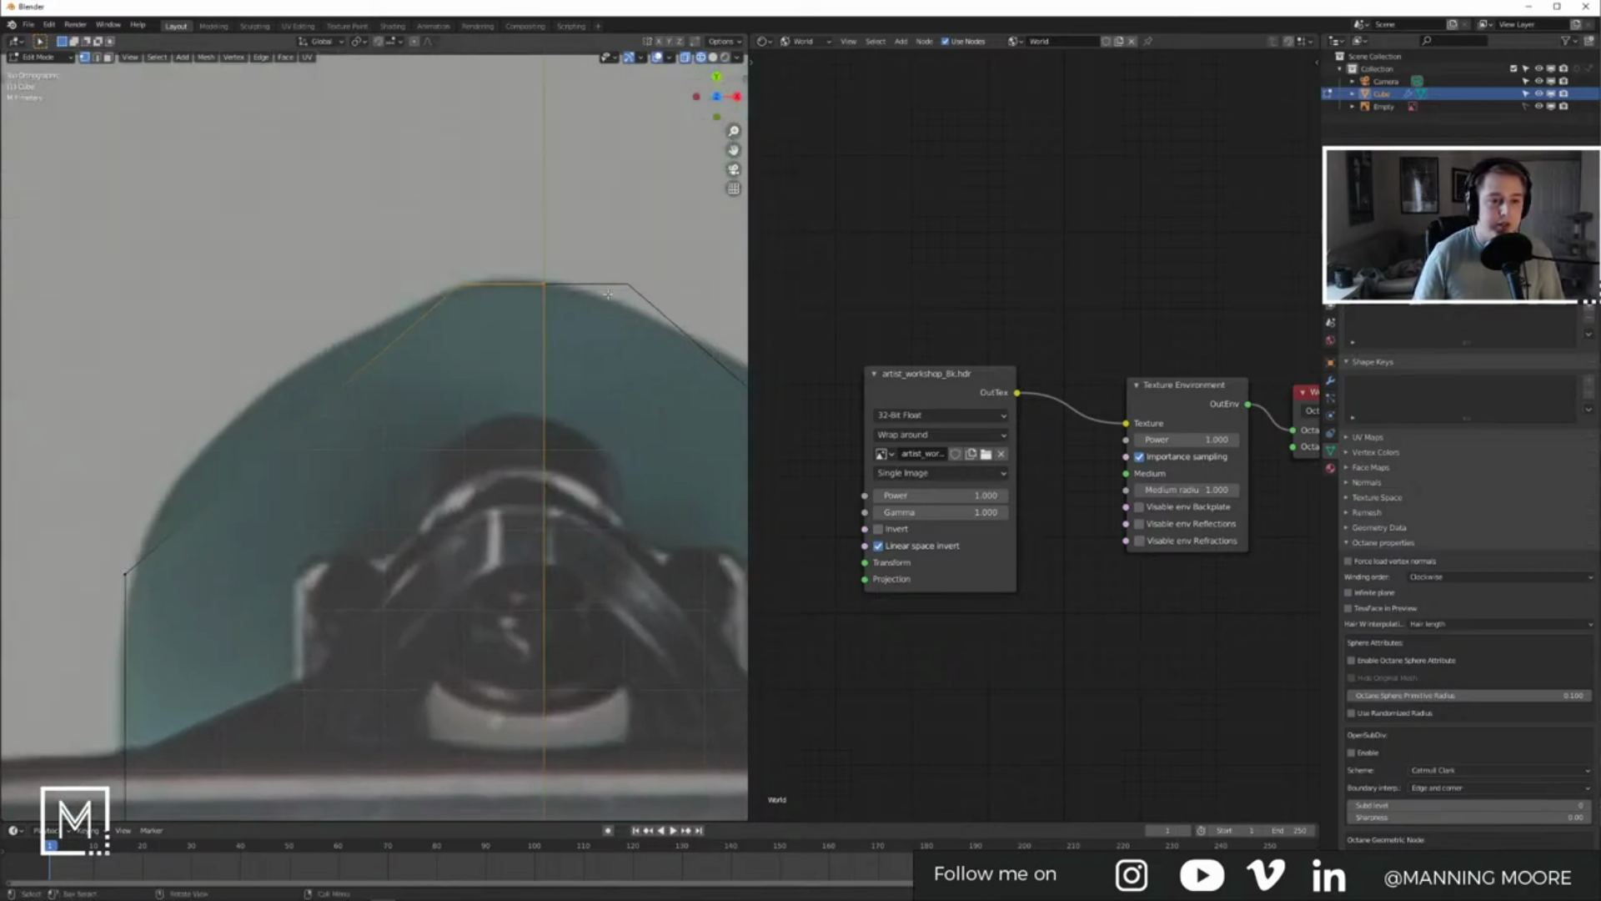
key(g)
key(z)
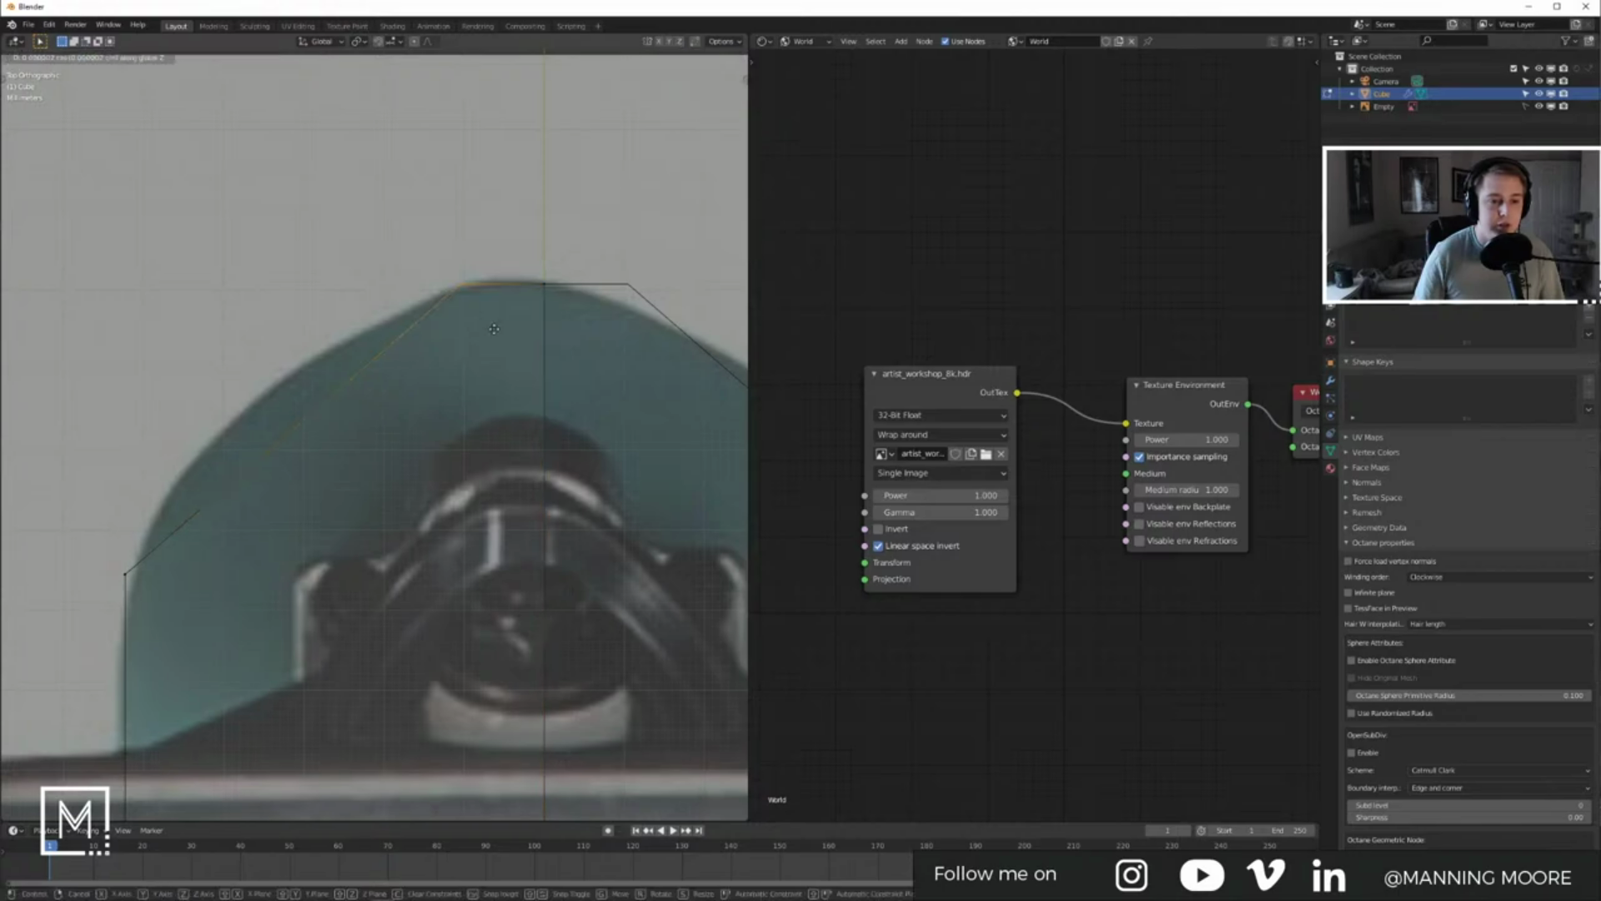
key(y)
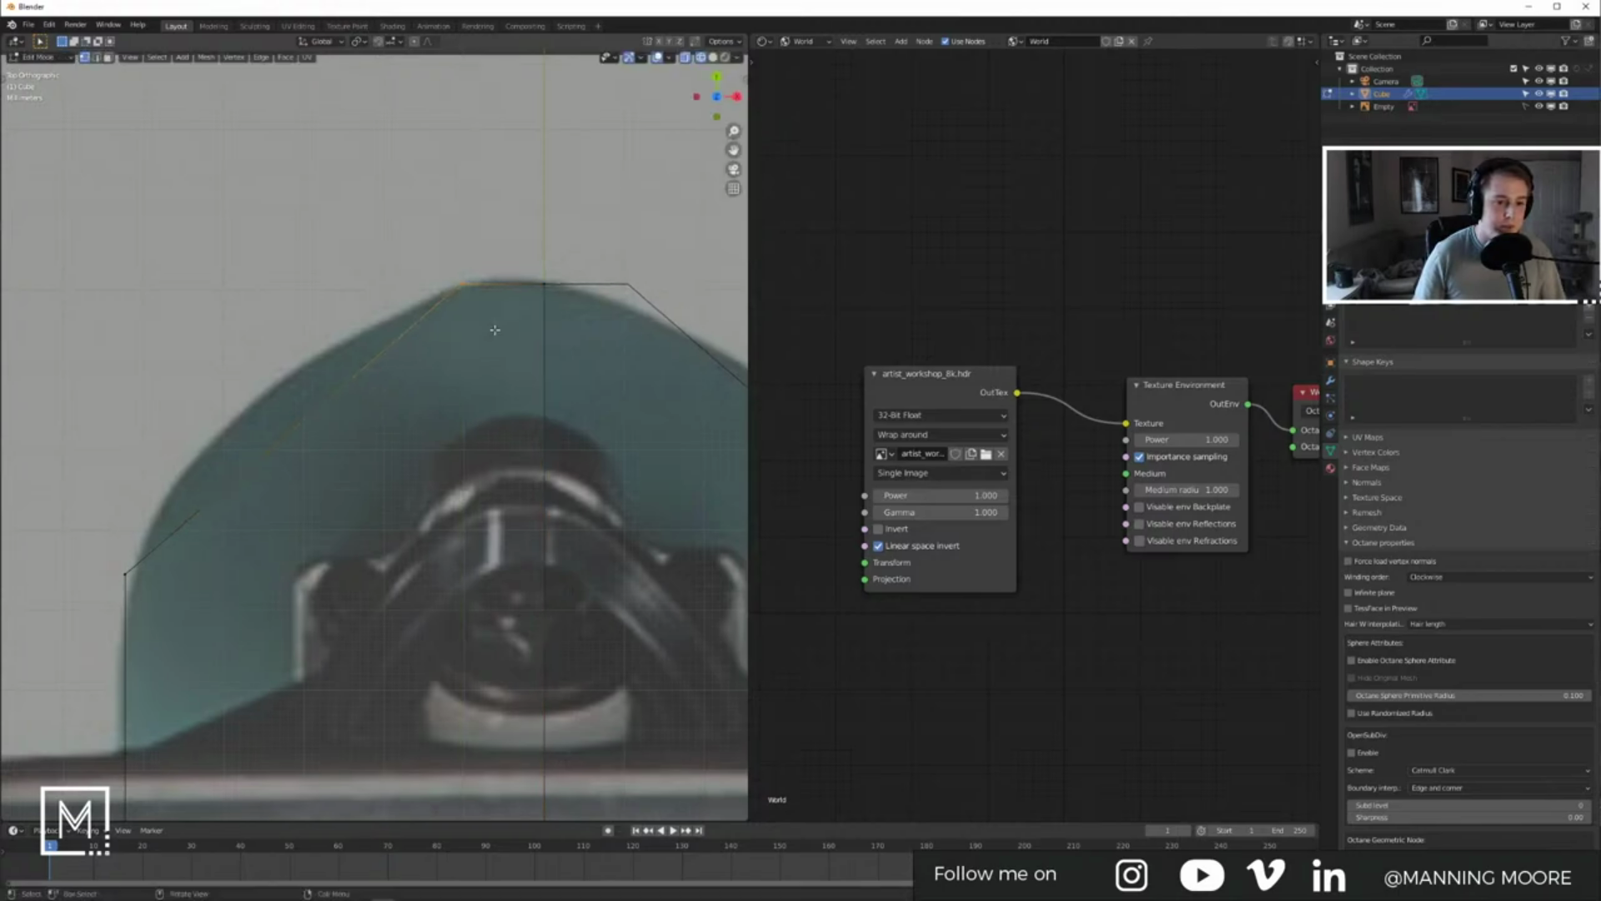
click(495, 330)
scroll(441, 365, down, 2)
scroll(437, 362, down, 2)
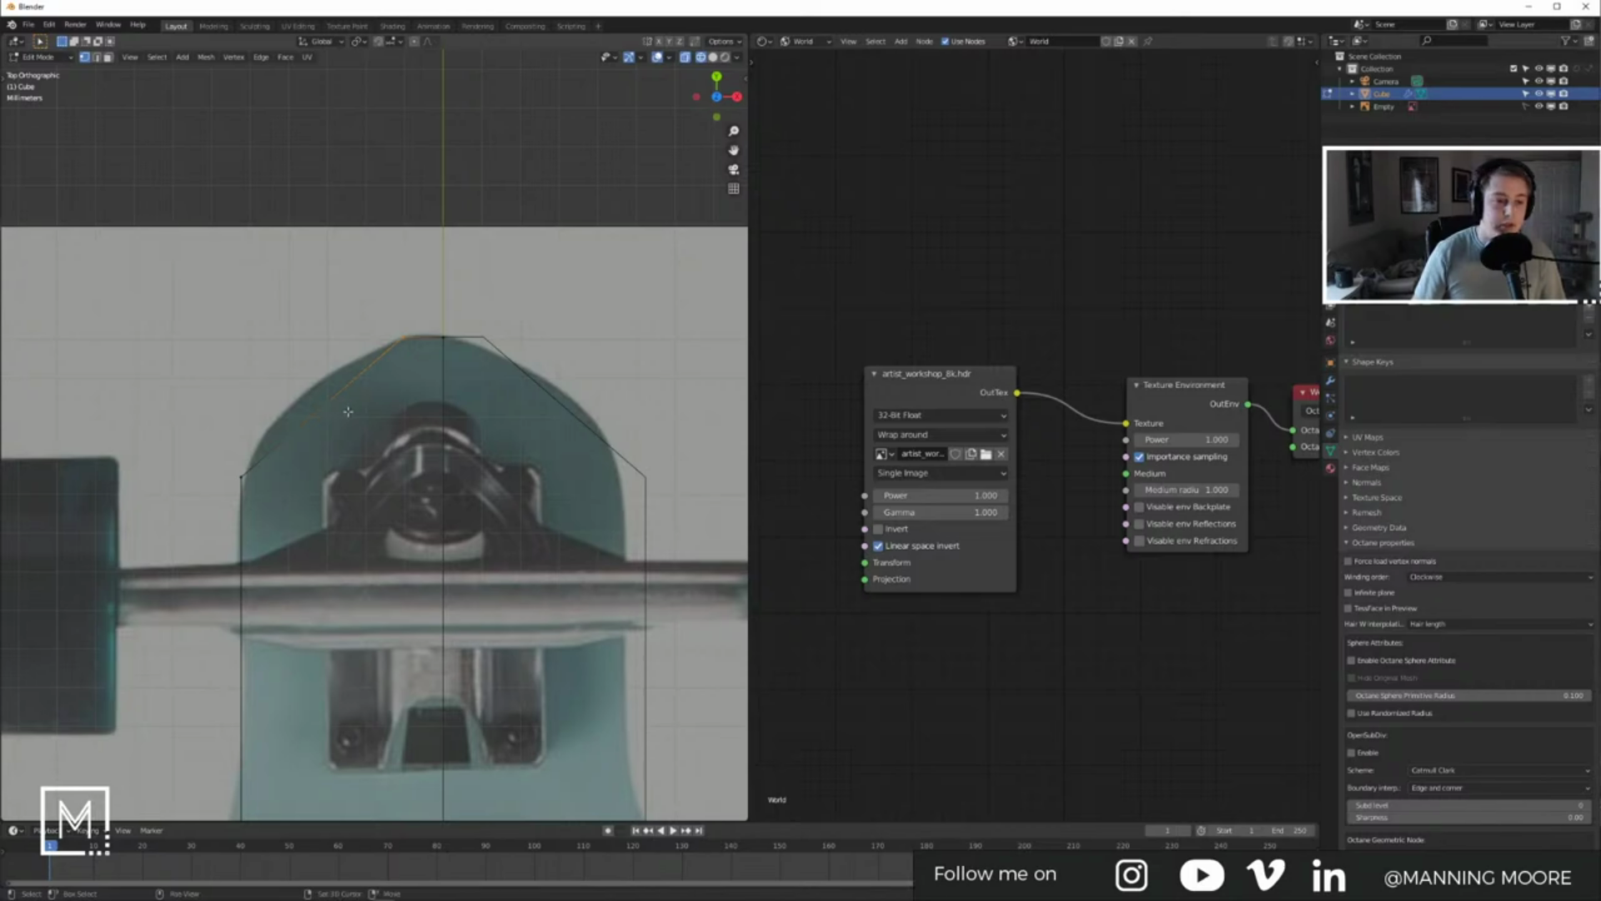
Step: Recentre the nose, widen the 3D viewport area, and zoom out over the deck's front
shift+middle_drag(367, 428, 478, 377)
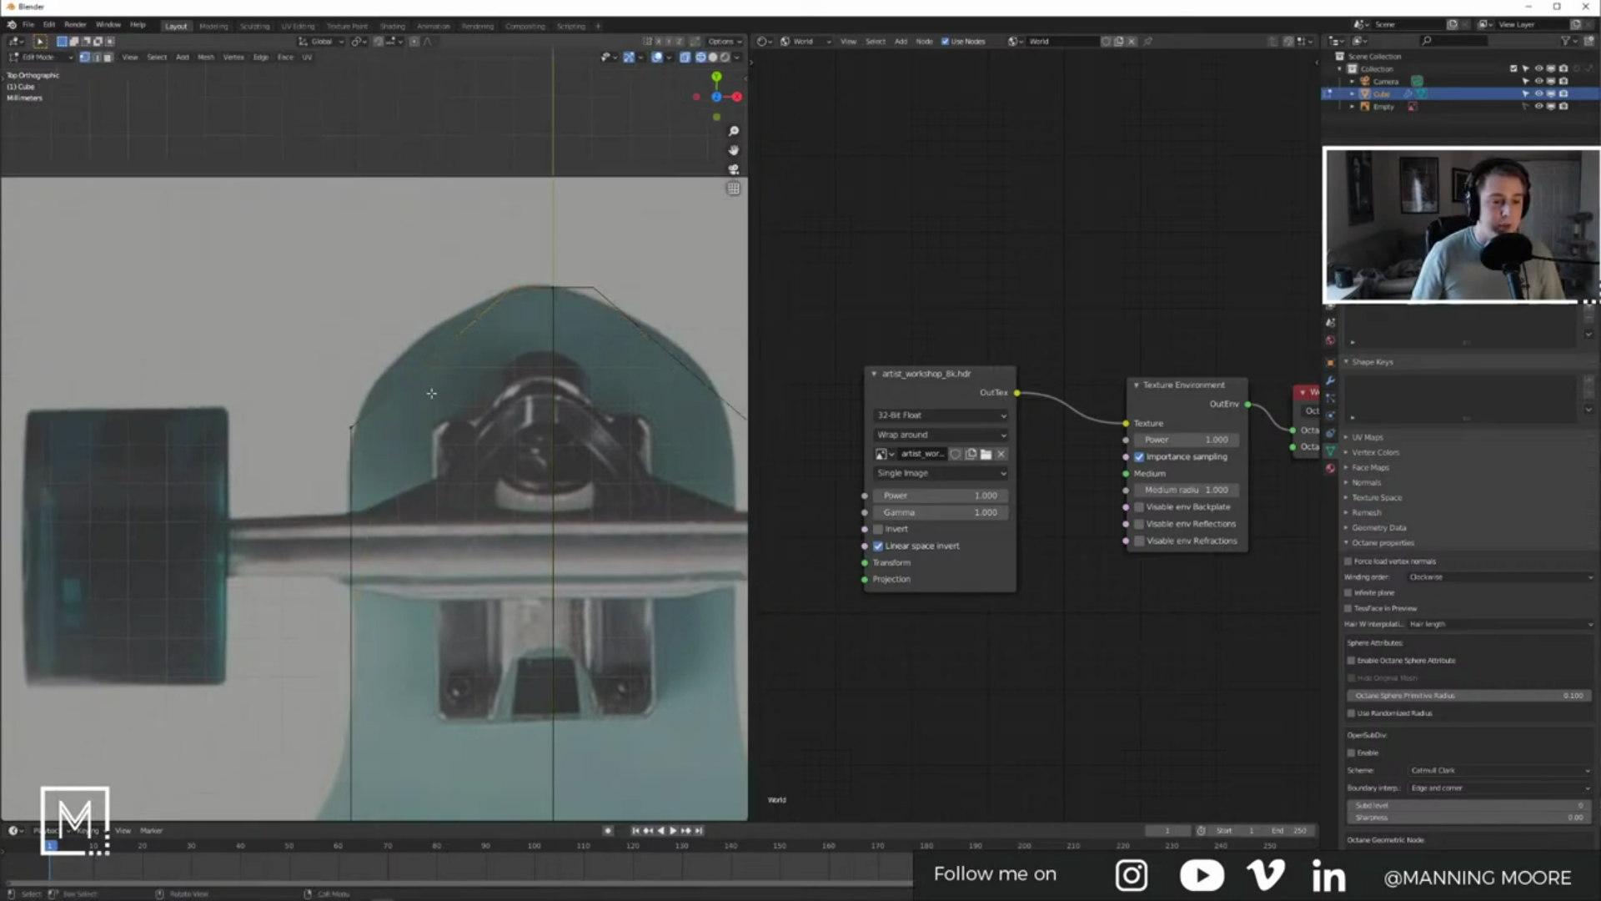
click(370, 433)
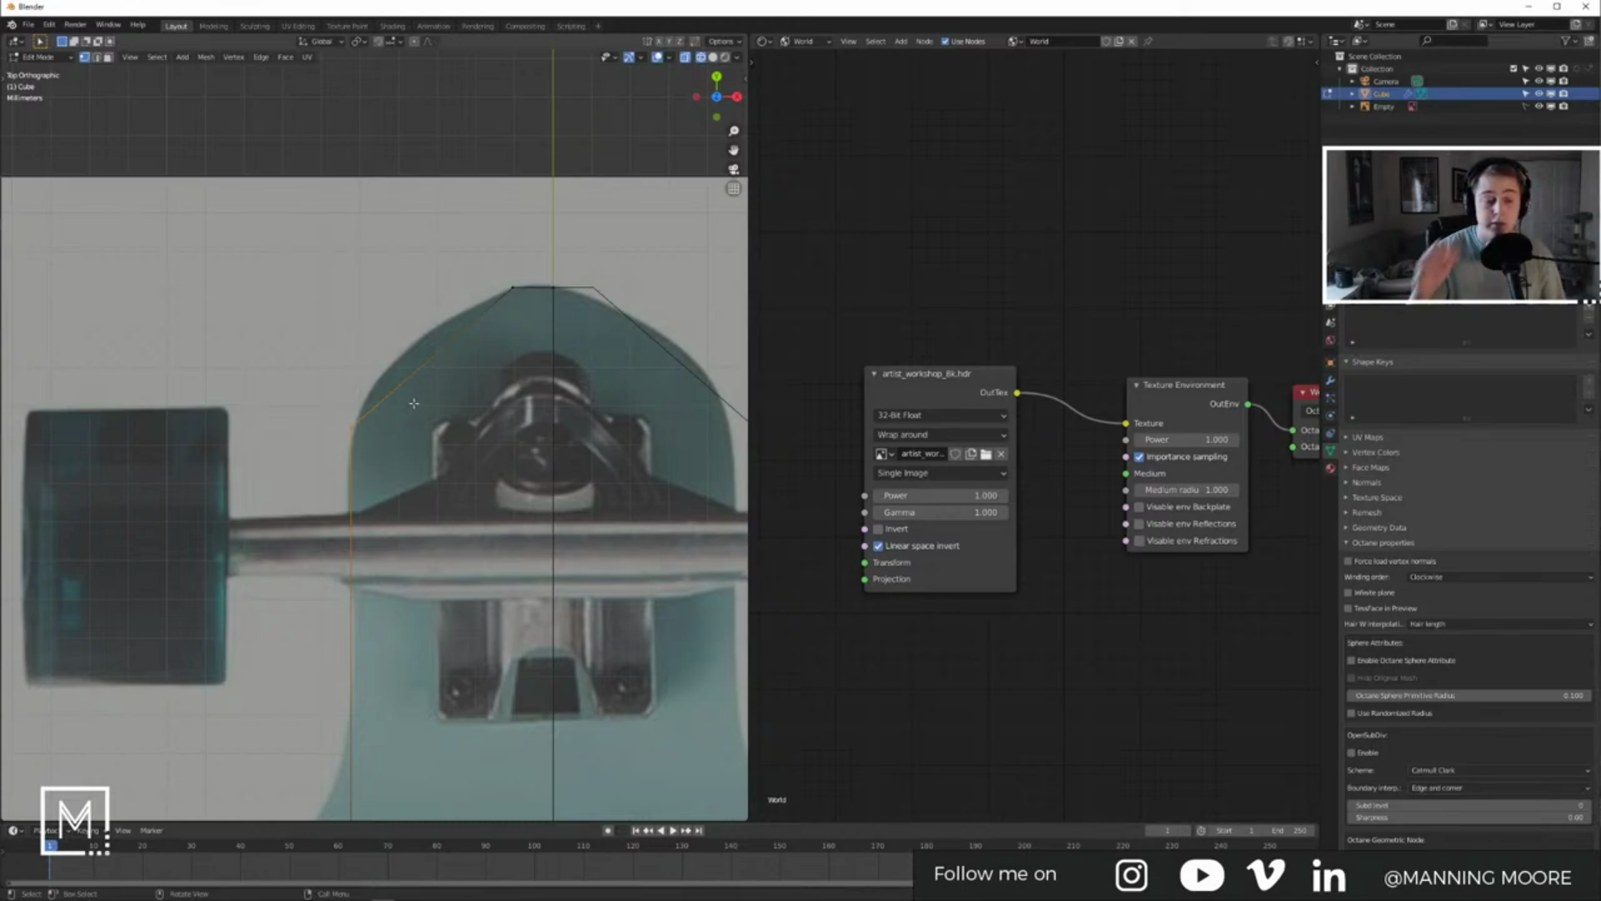
click(414, 403)
shift+middle_drag(414, 404, 451, 376)
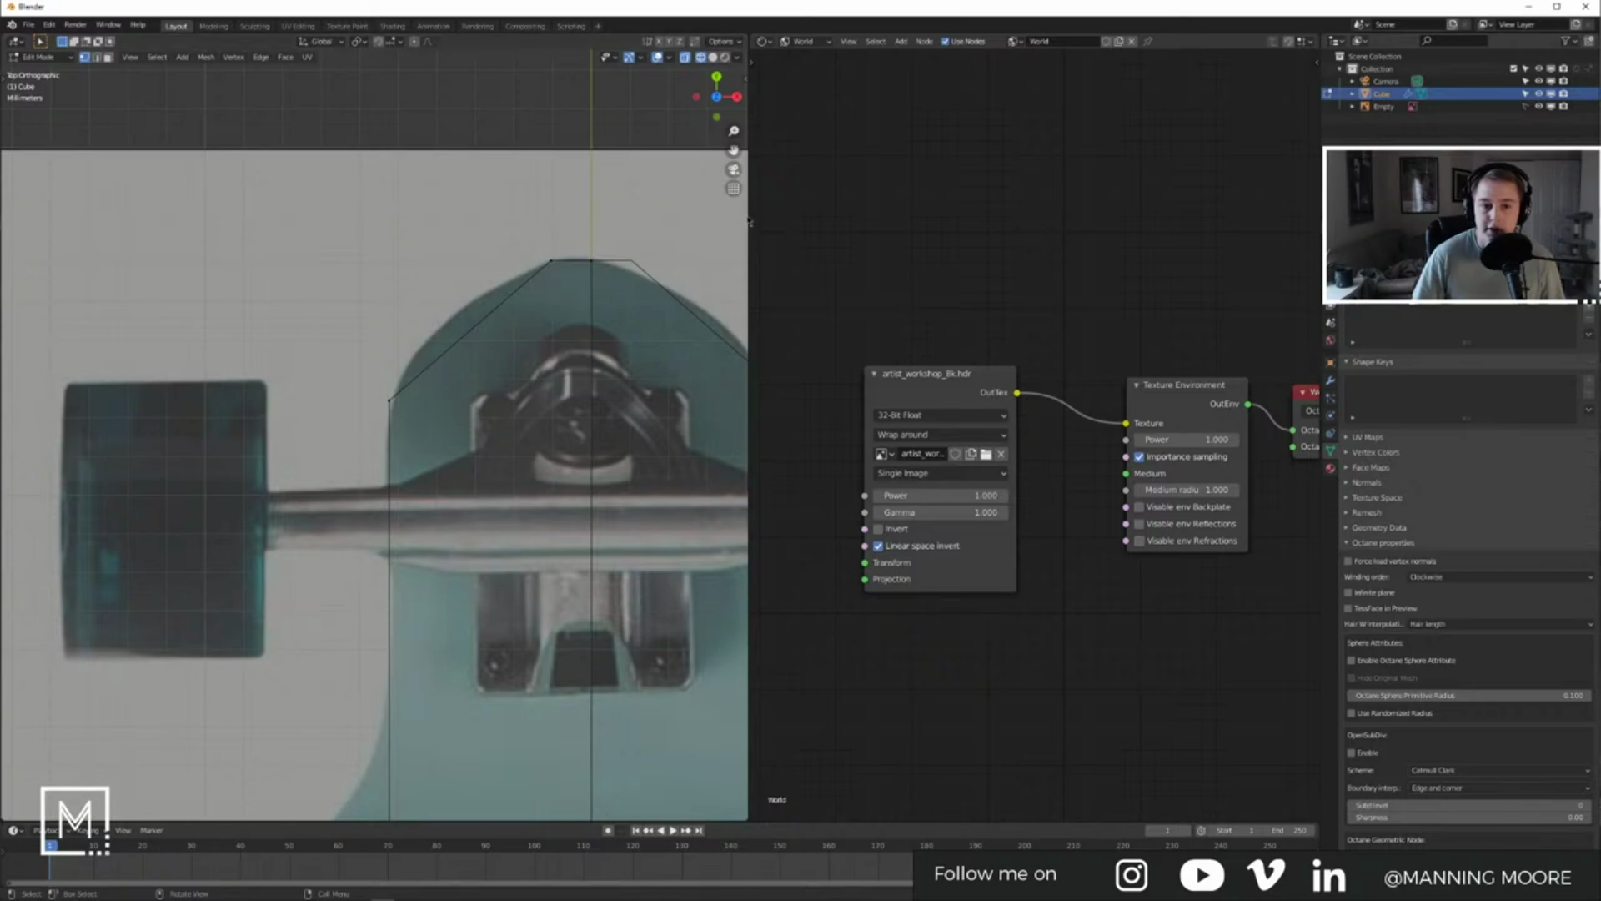
drag(751, 219, 786, 218)
scroll(649, 236, down, 2)
scroll(646, 236, down, 1)
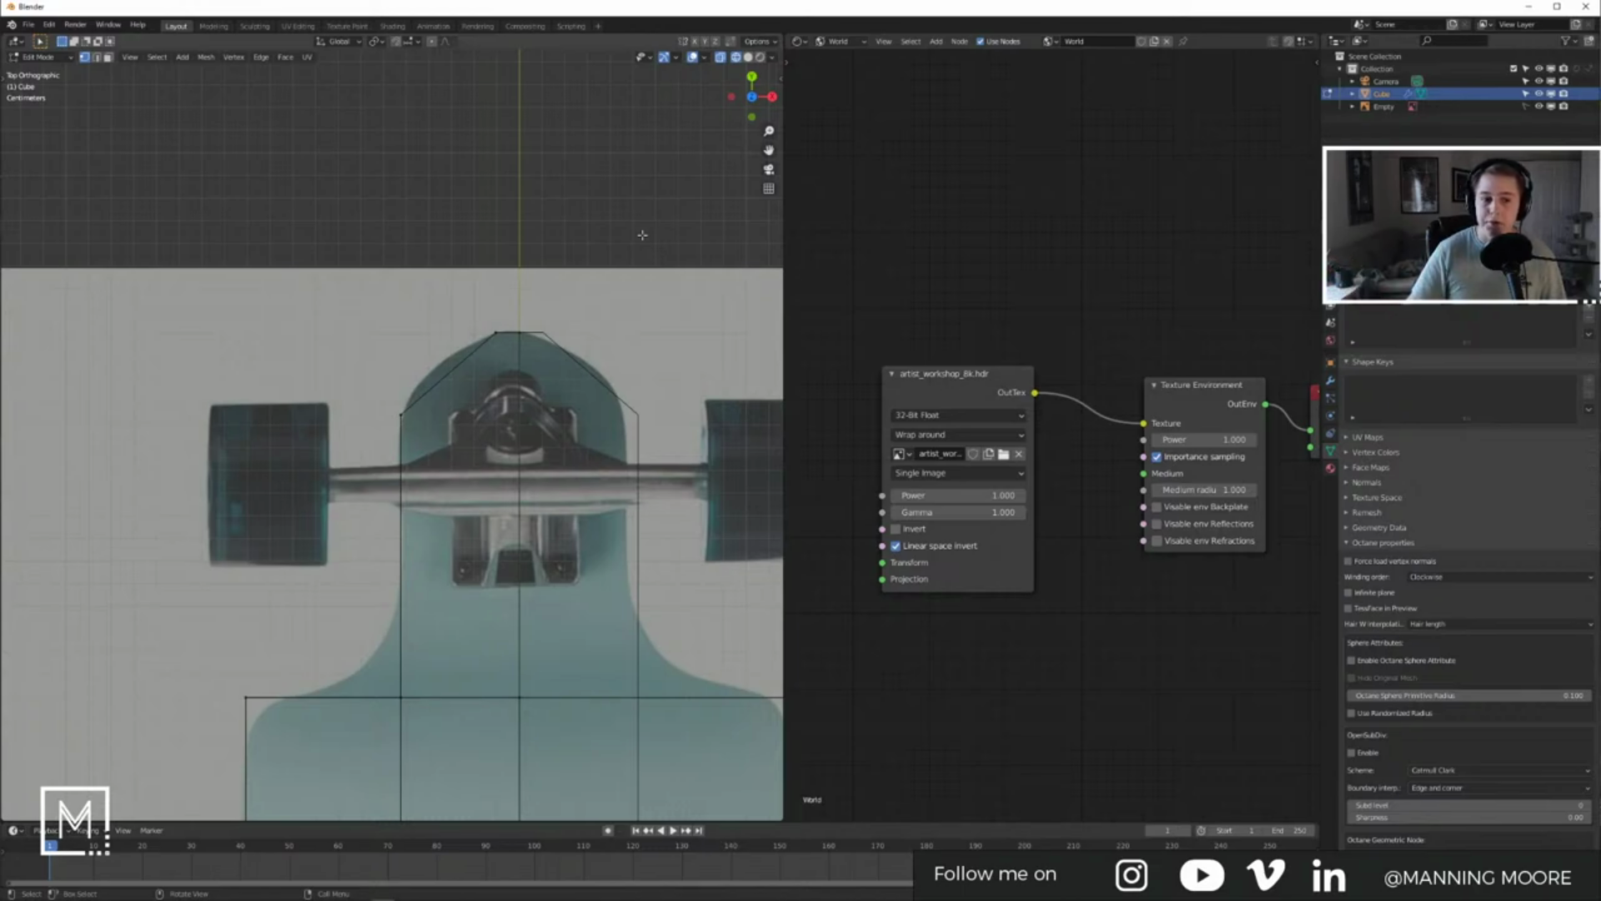
Step: Preview the smoothed outline in Object Mode, select the traced deck outline, and zoom out
scroll(428, 301, up, 3)
key(Tab)
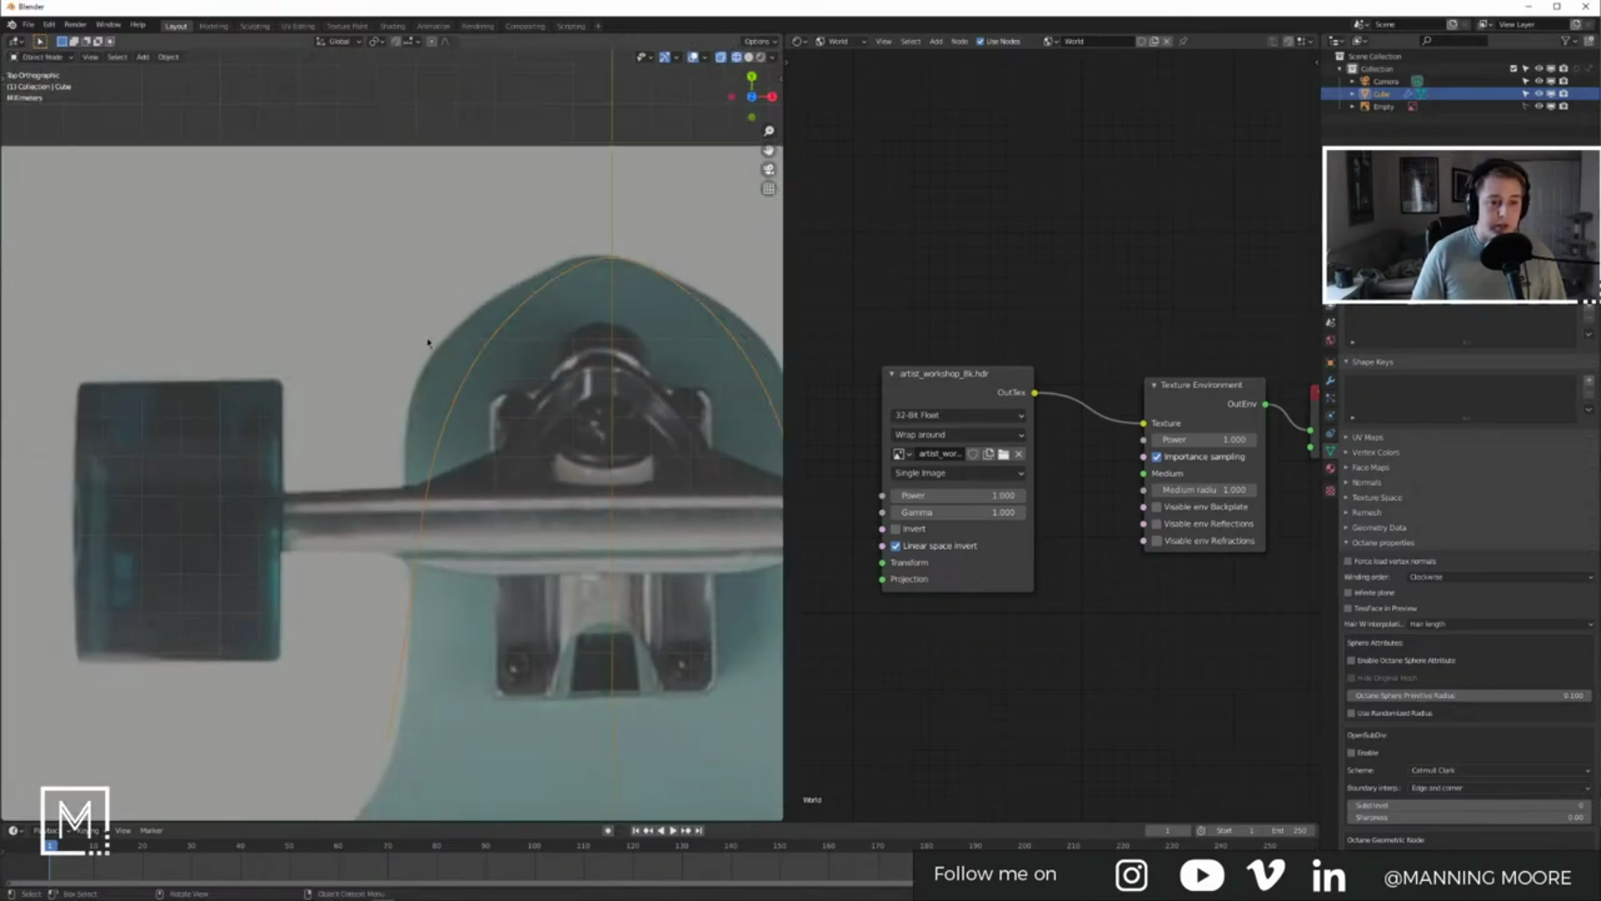
key(Tab)
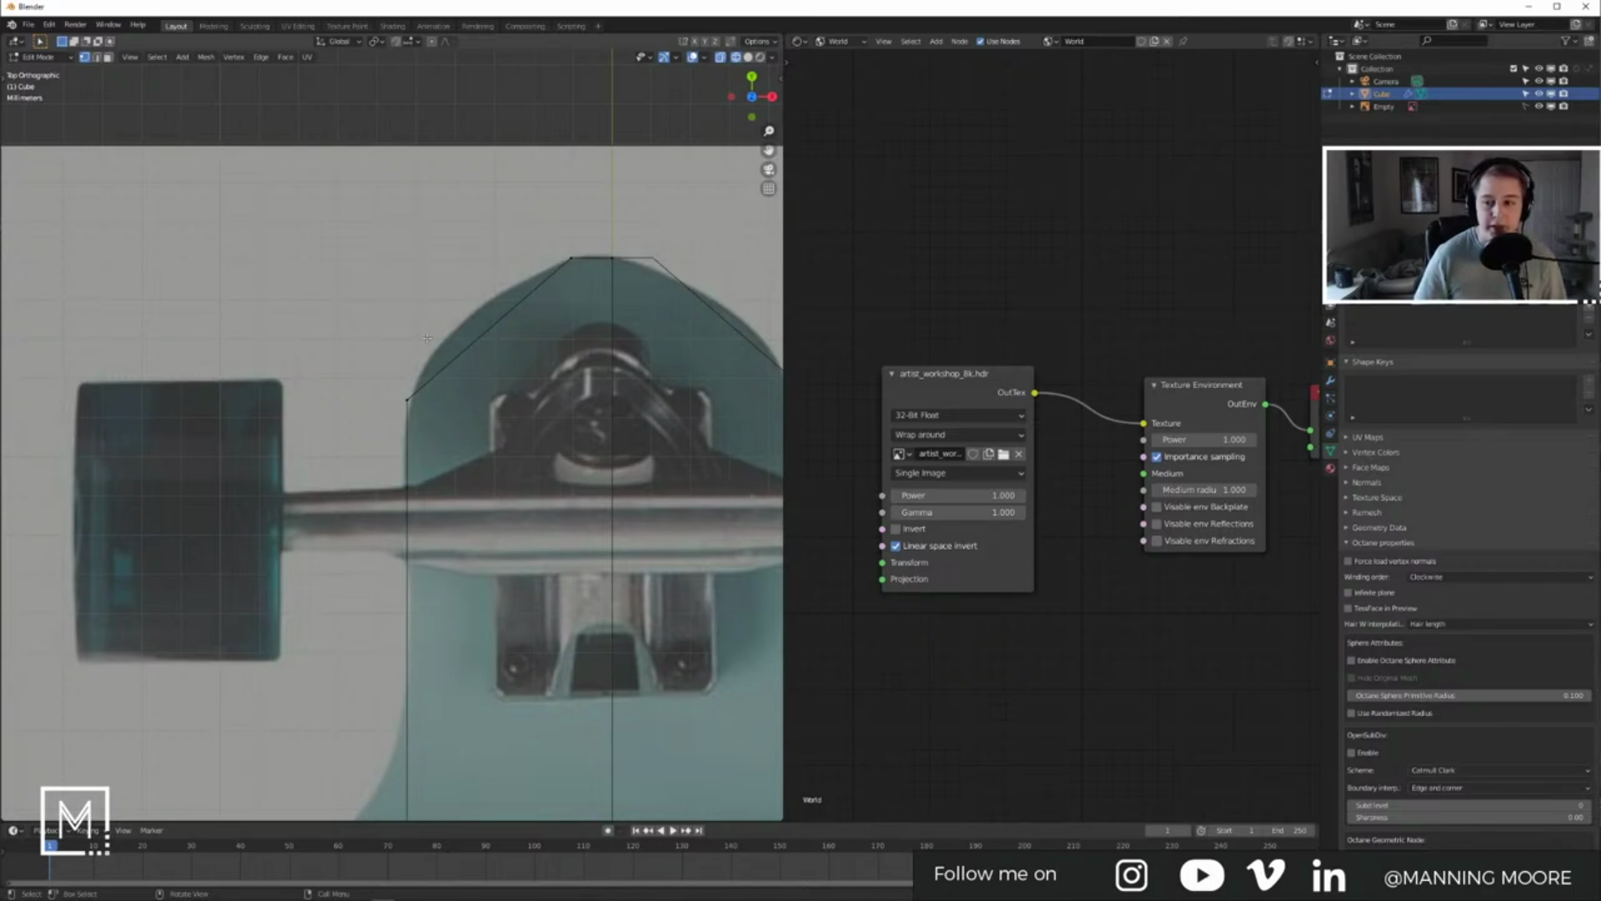
key(Tab)
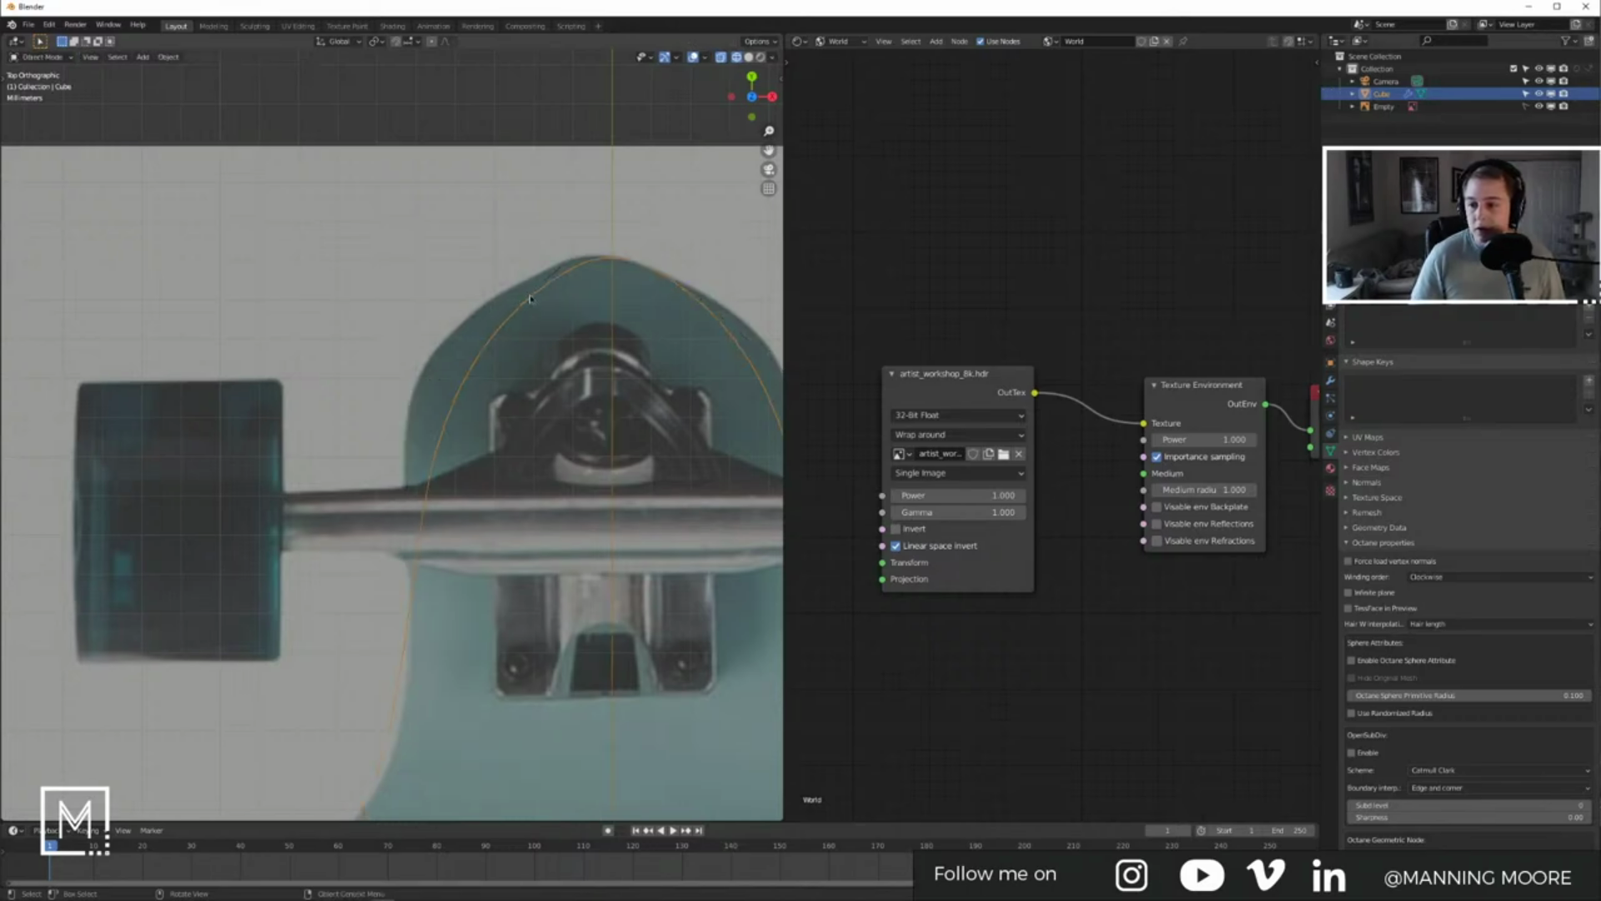
click(484, 259)
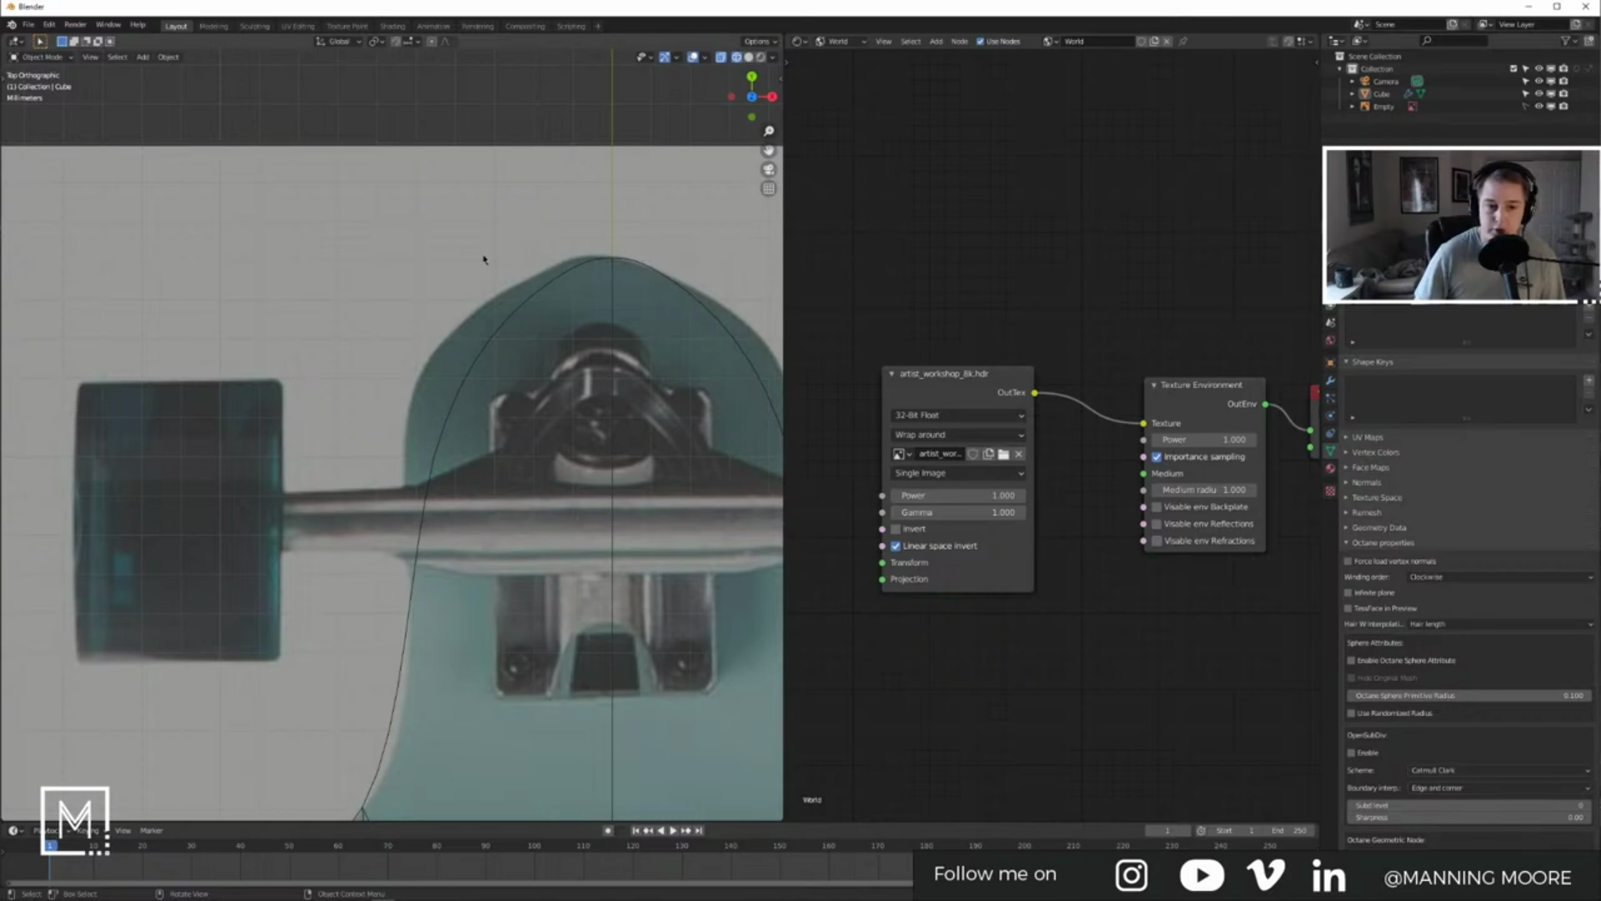
click(537, 296)
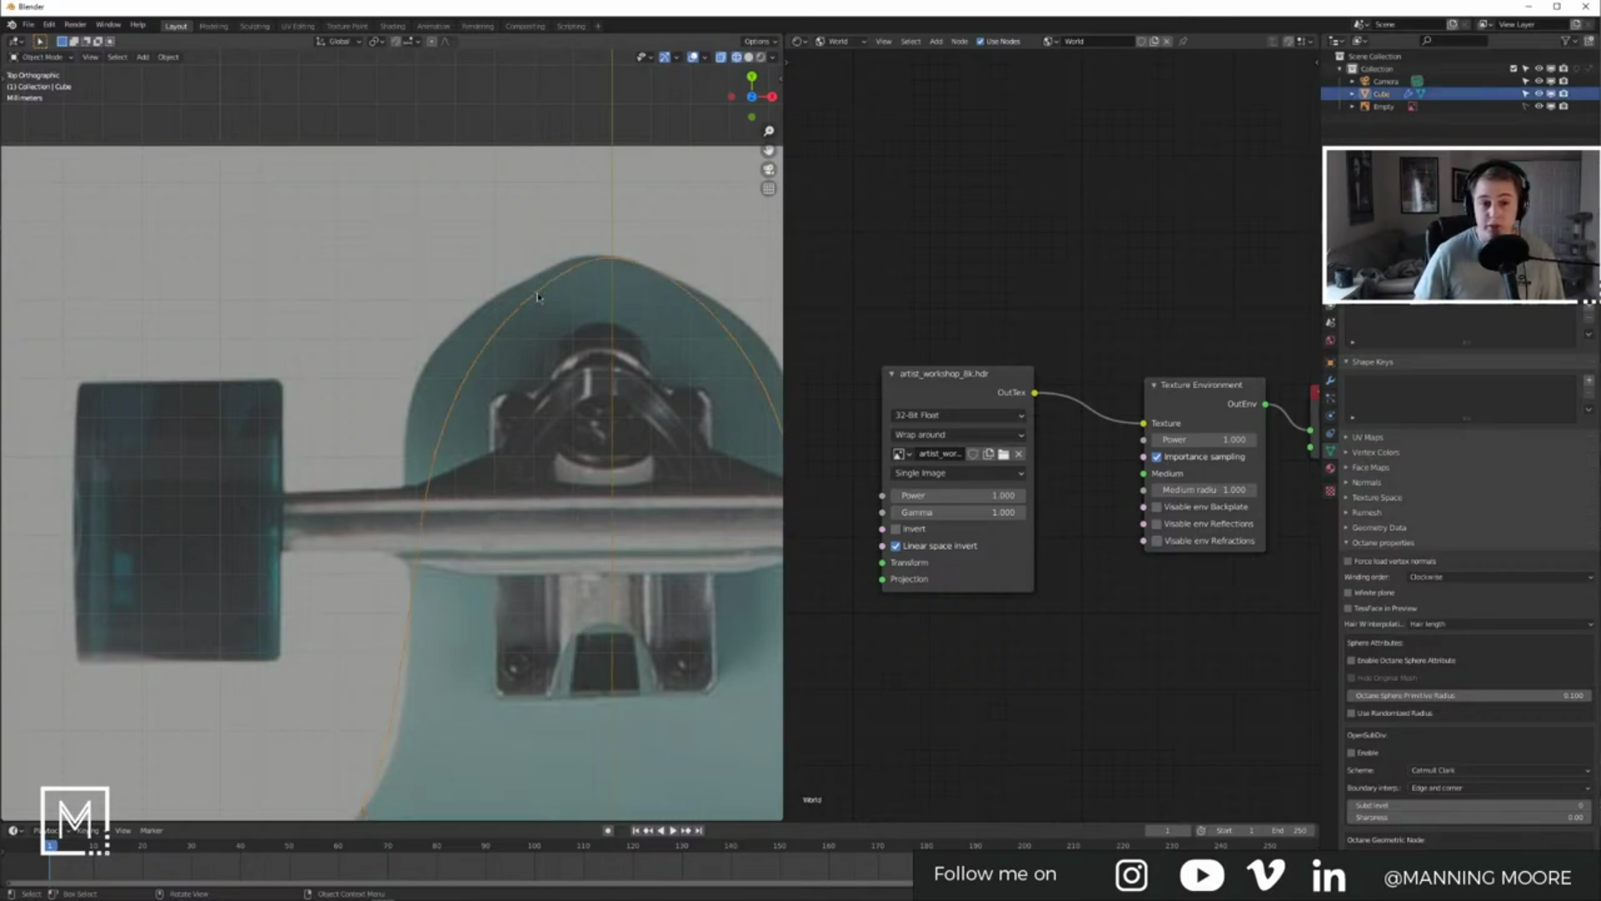
scroll(507, 305, down, 5)
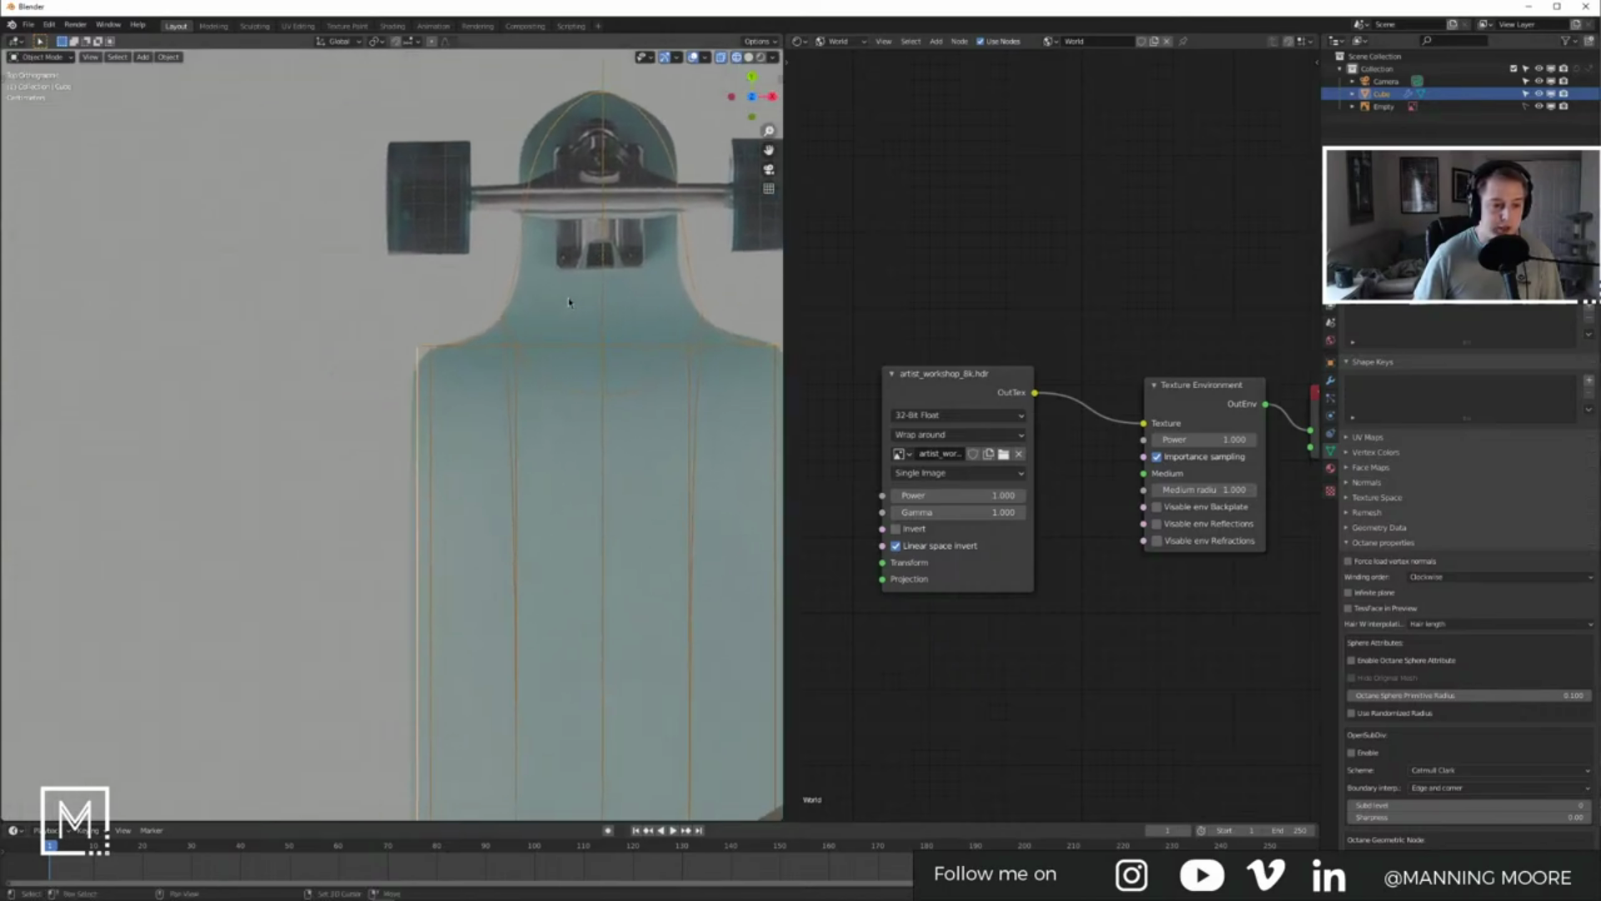
Step: Select the board's Cube object and zoom out in Top view over the full longboard photo
click(373, 316)
click(491, 345)
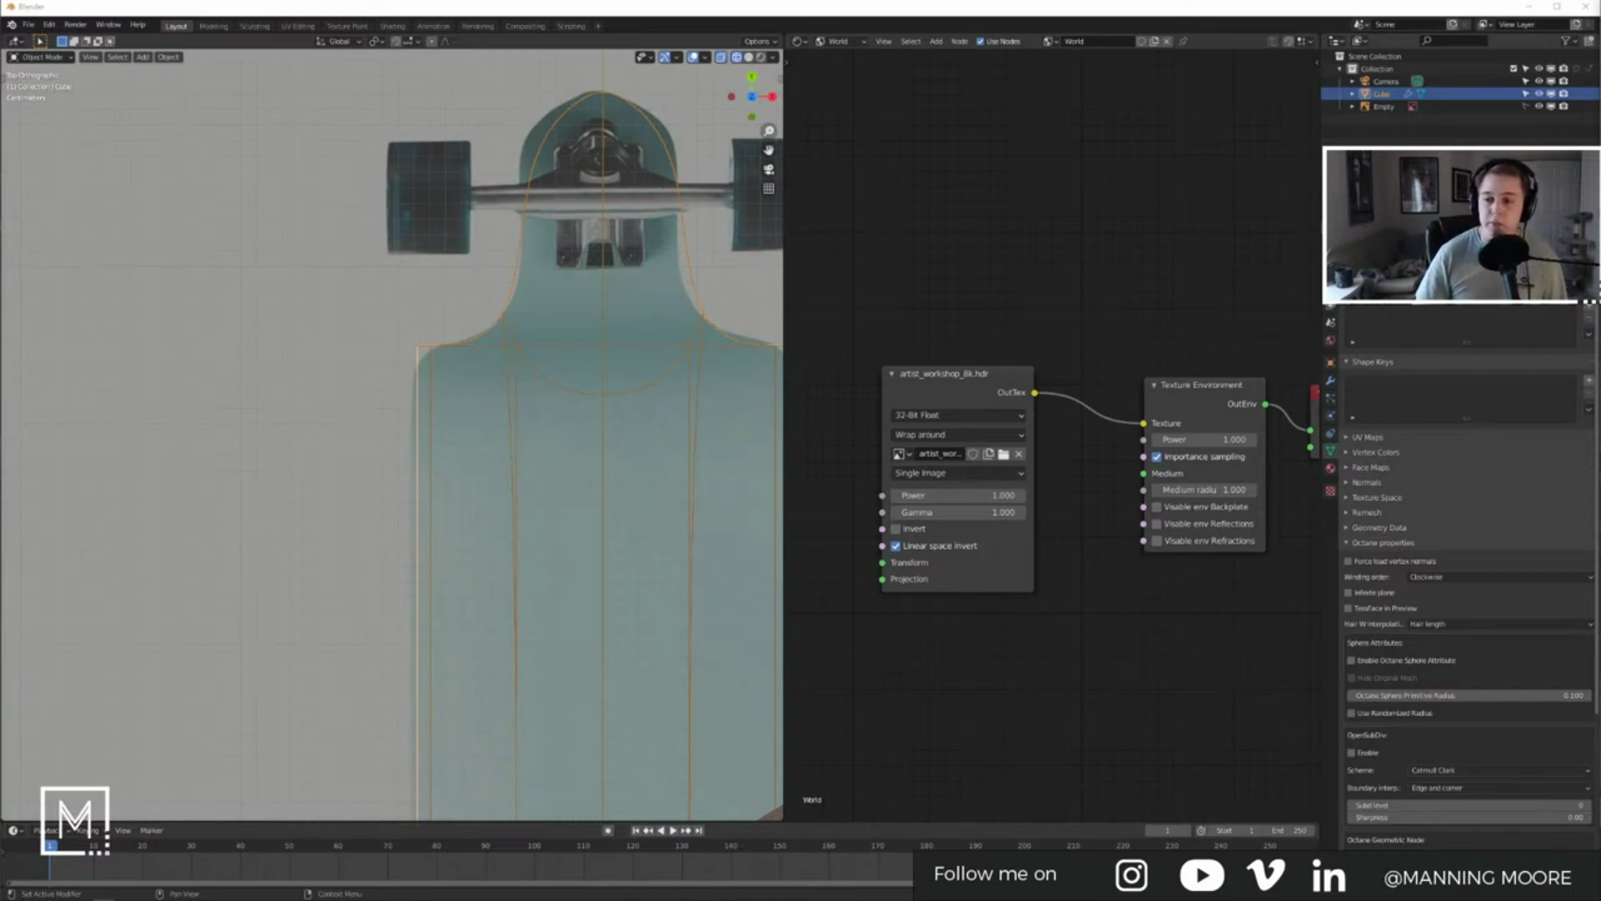
middle_drag(609, 346, 563, 526)
key(KP_7)
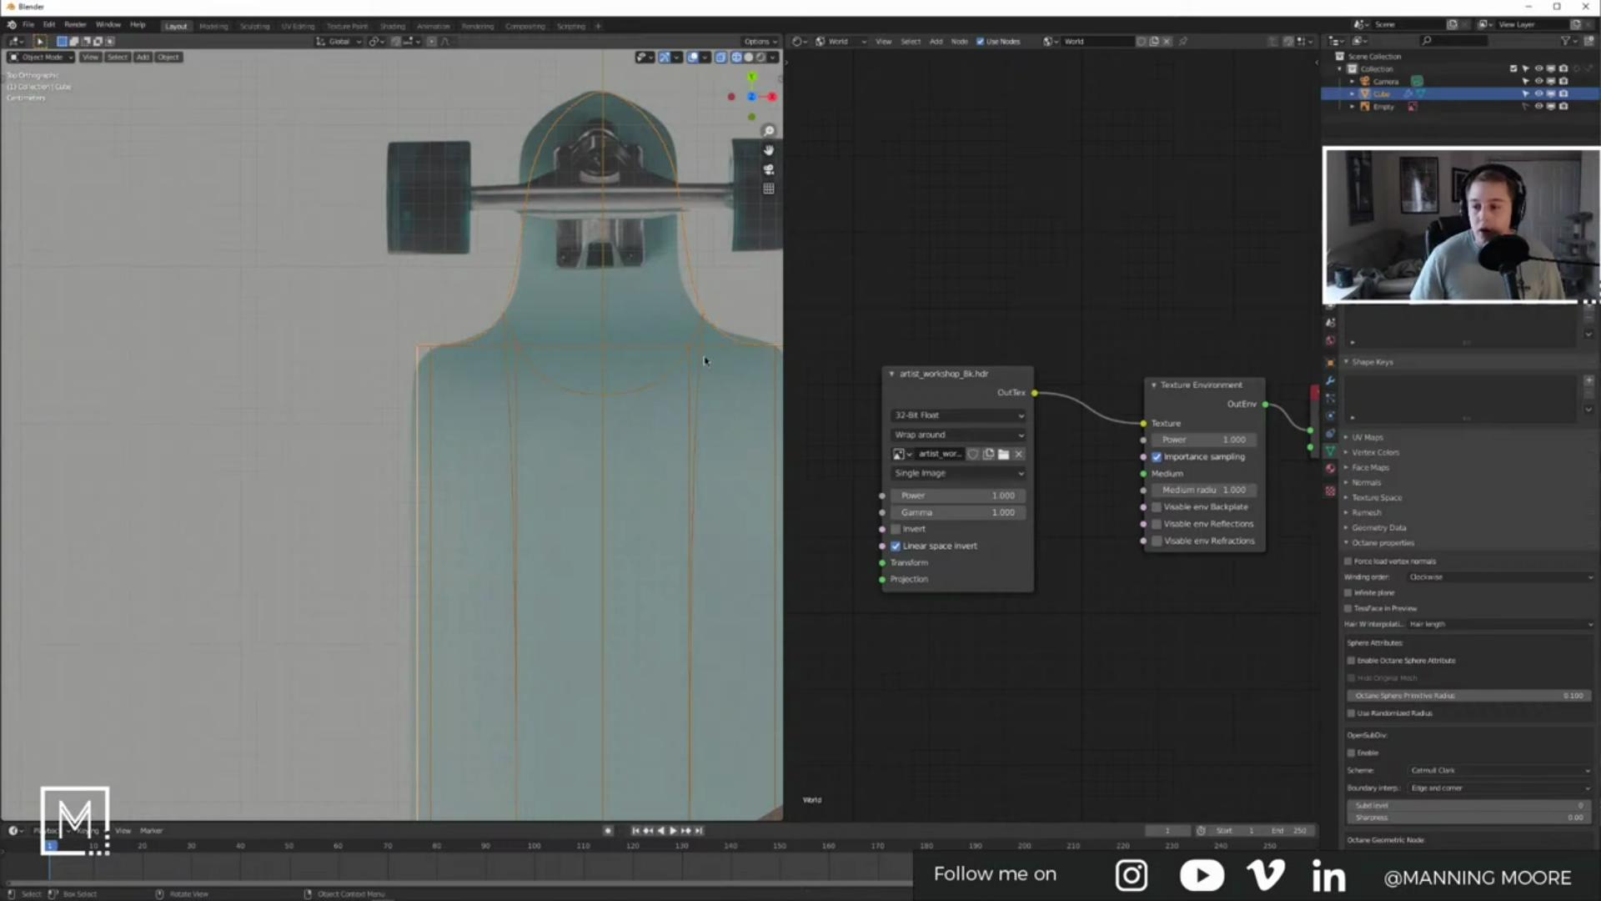
scroll(691, 366, down, 5)
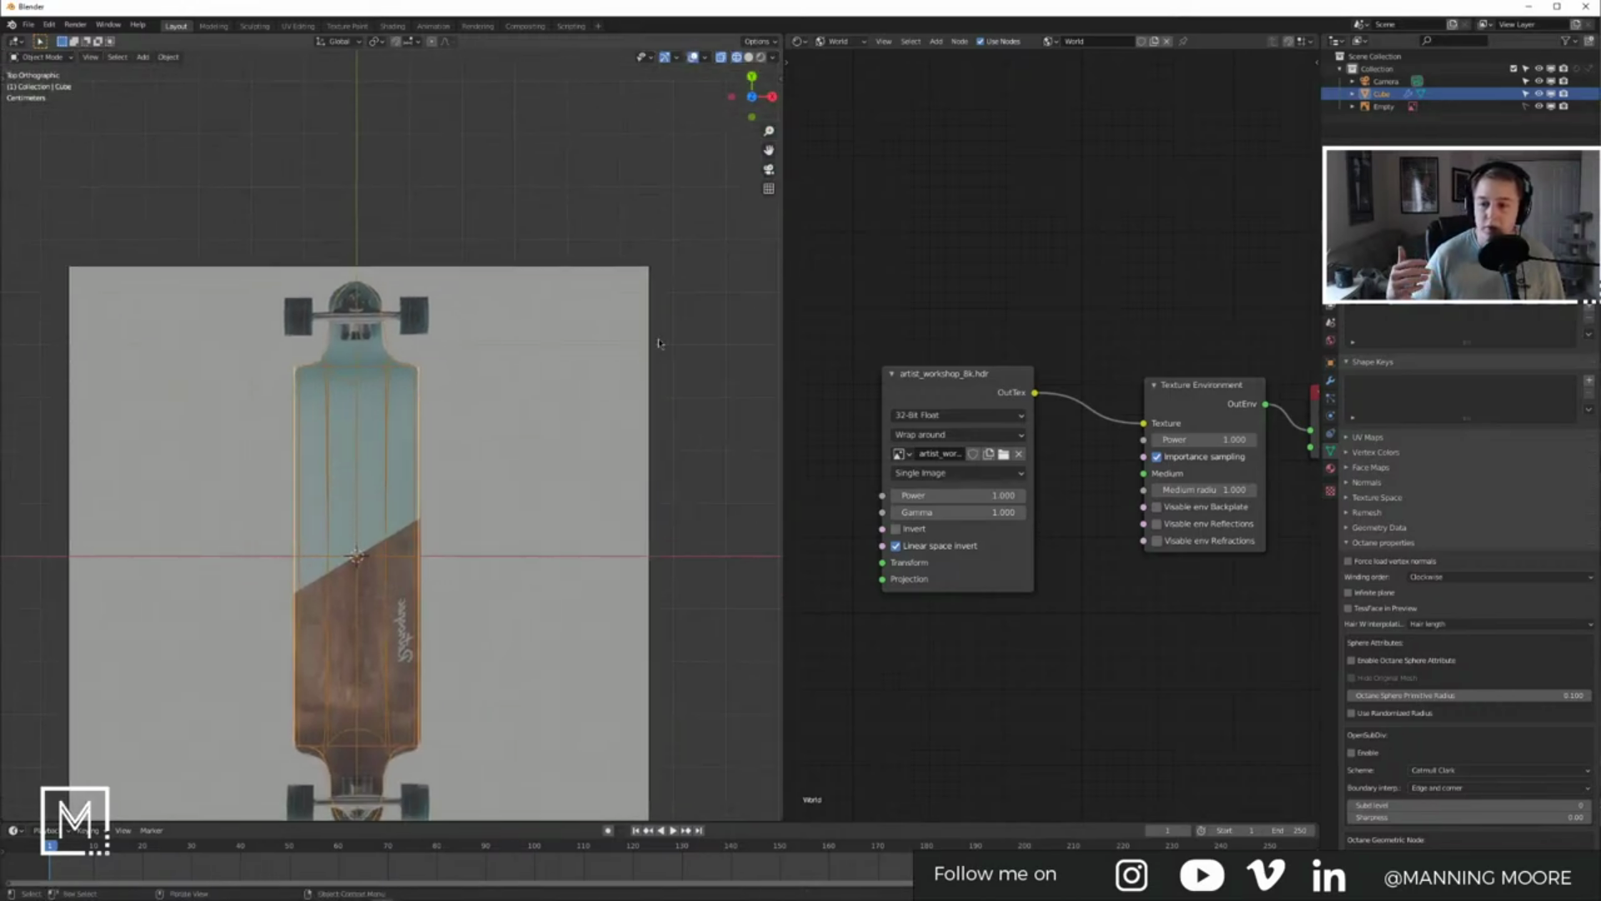
Step: Look through the camera, enable Lock Camera to View, and orbit to reposition it
click(1386, 82)
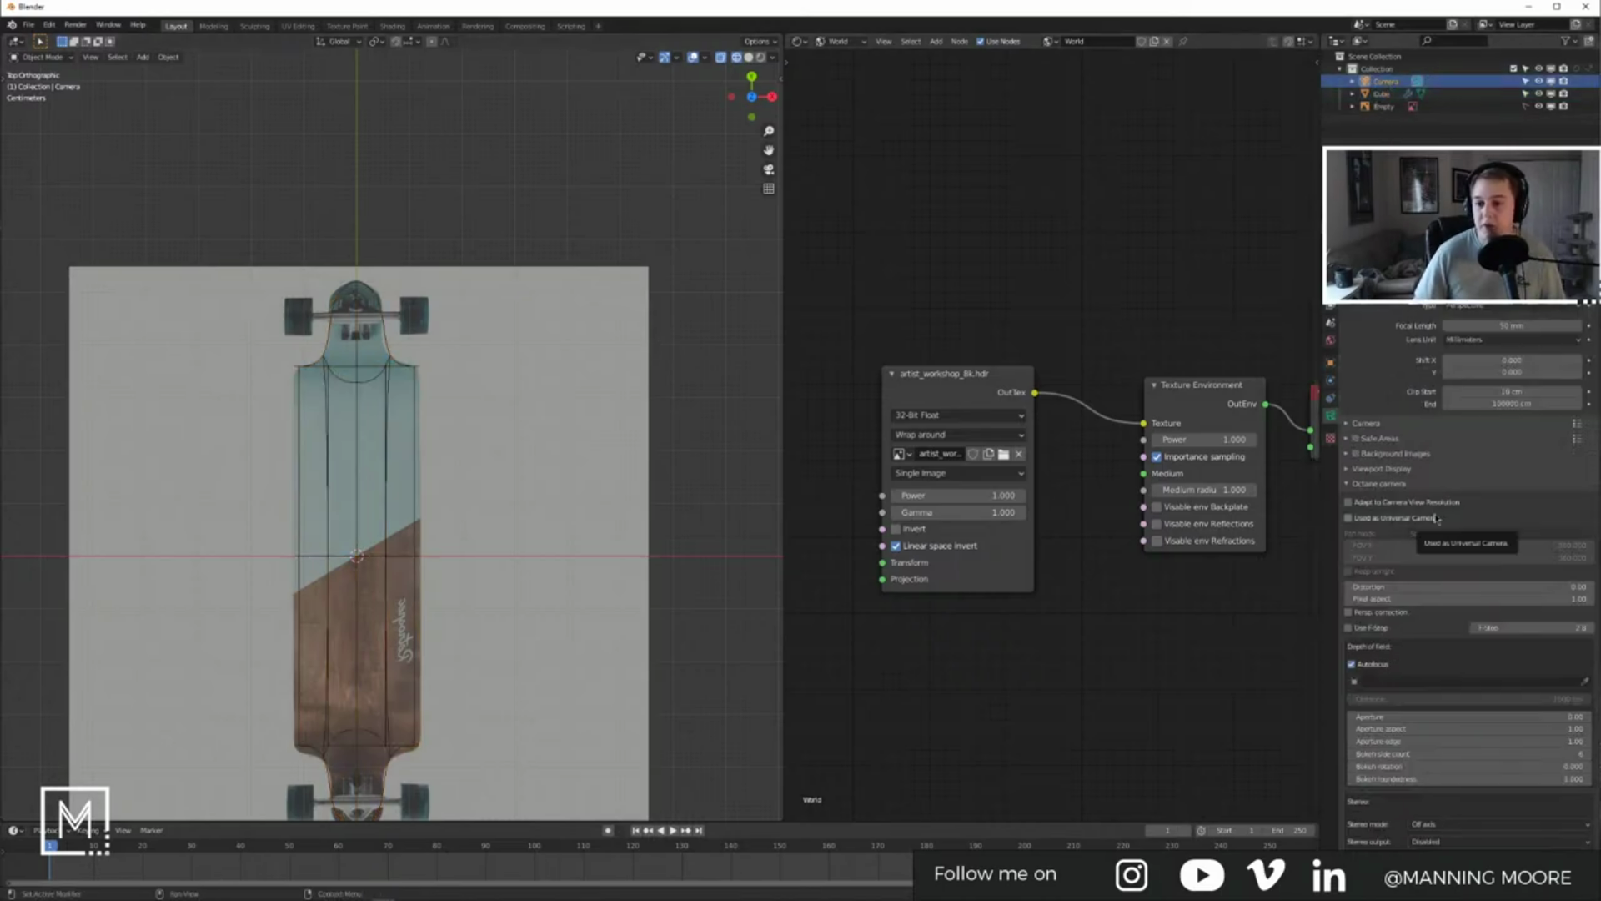
click(697, 315)
middle_drag(550, 321, 471, 337)
key(KP_0)
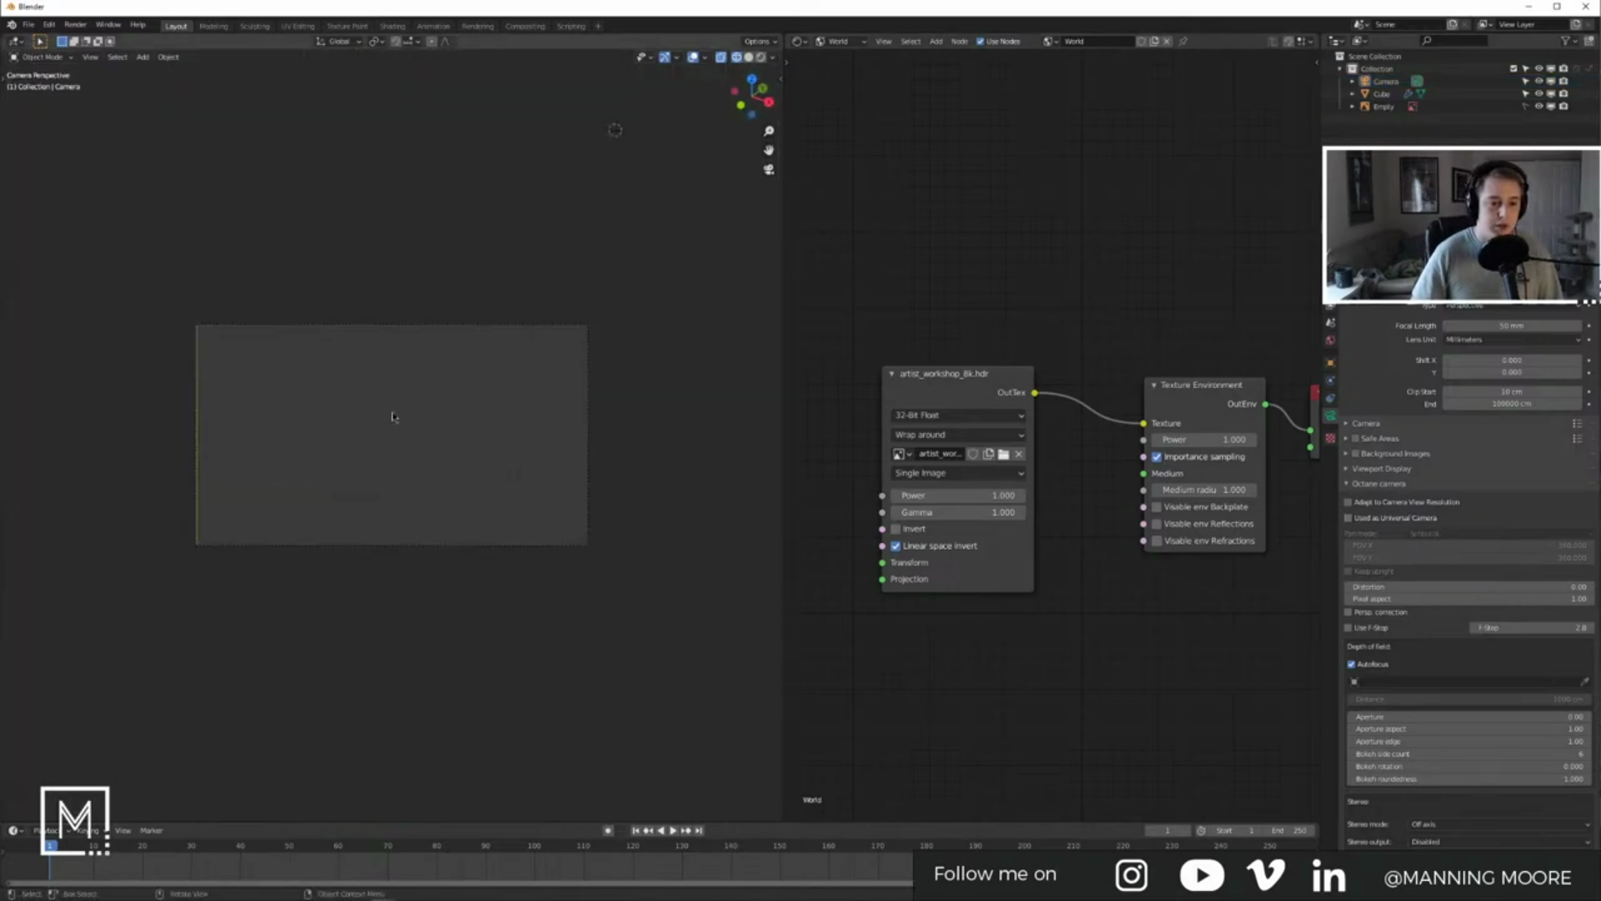
key(n)
click(776, 134)
click(704, 229)
middle_drag(409, 346, 393, 451)
Step: Add a Plane at the origin and scale it well past the camera frame
key(shift+a)
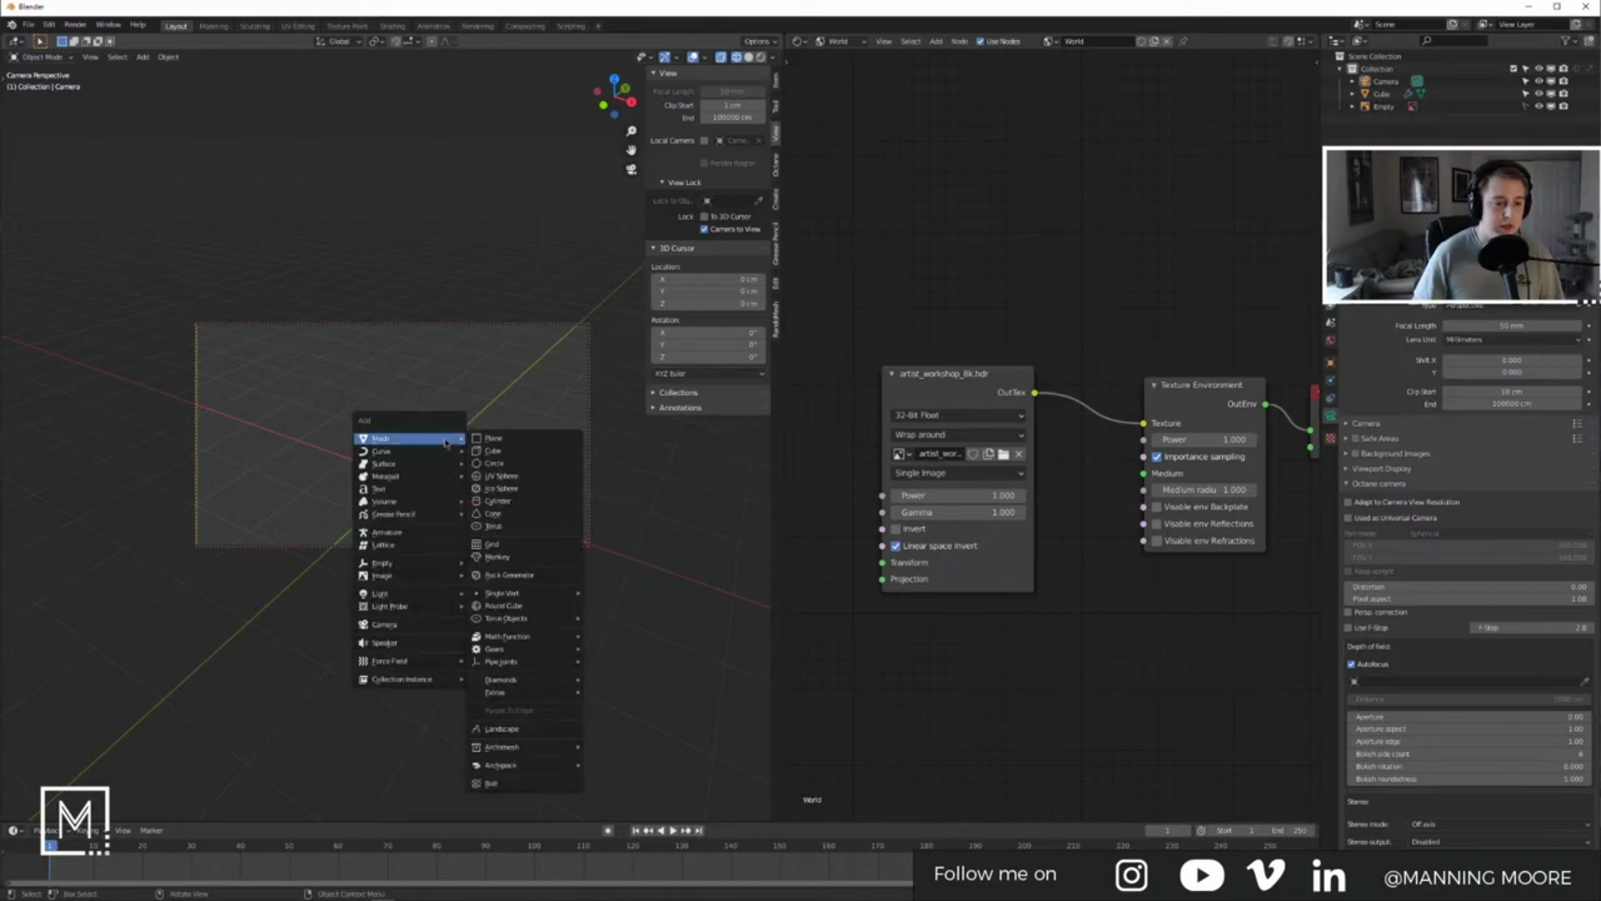
click(502, 457)
key(s)
click(497, 515)
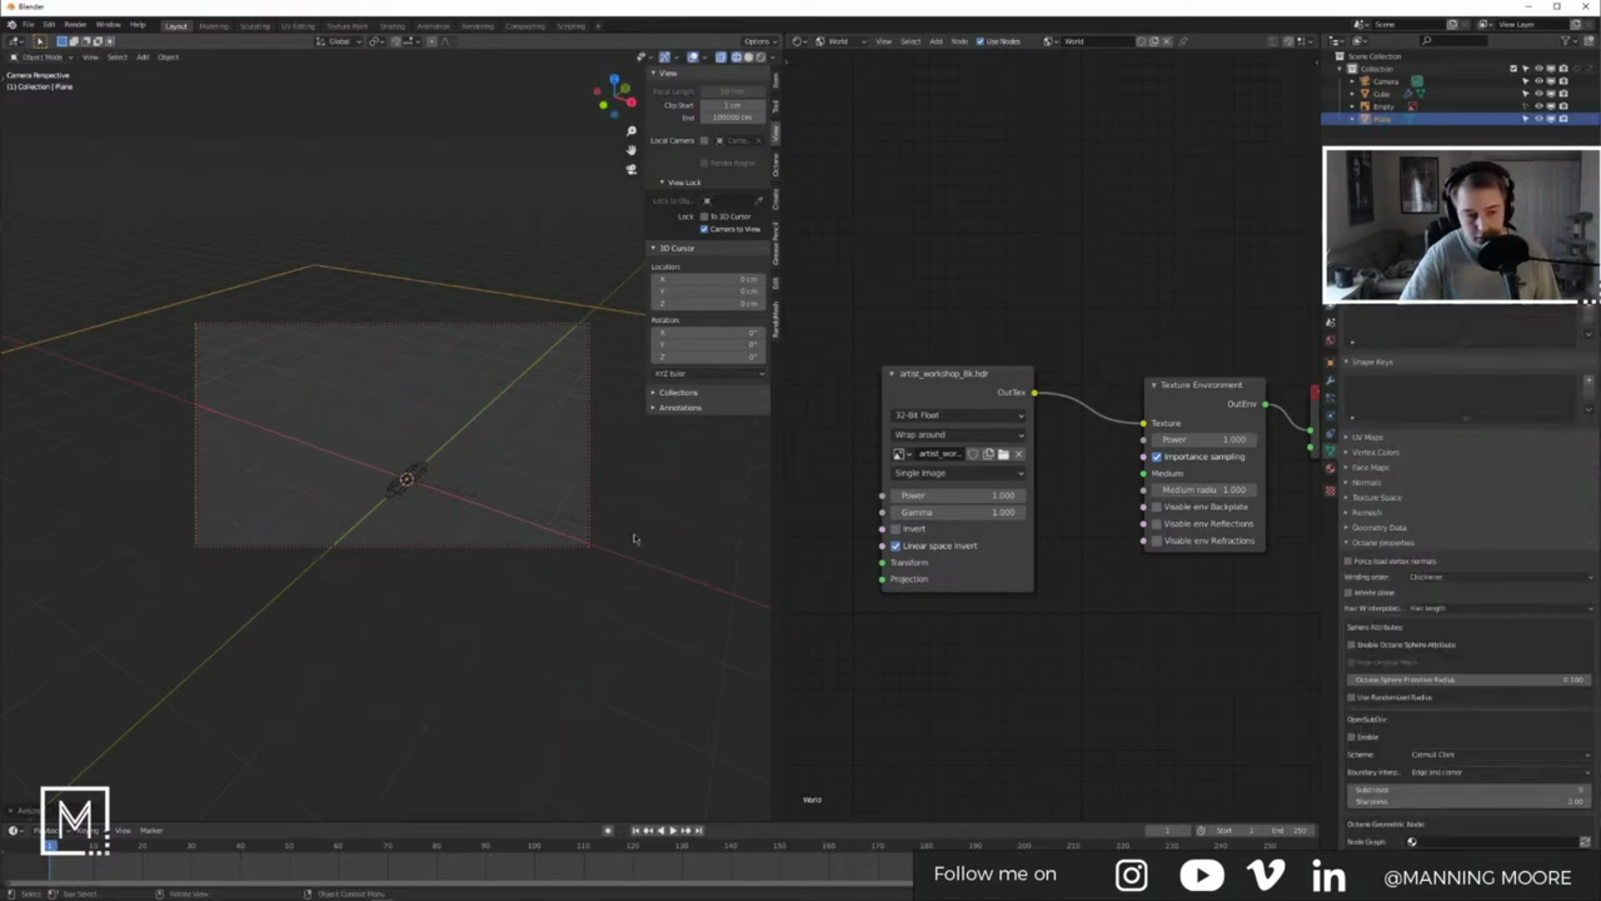
Step: Switch to Material Preview shading and add a Suzanne monkey mesh
key(z)
click(433, 521)
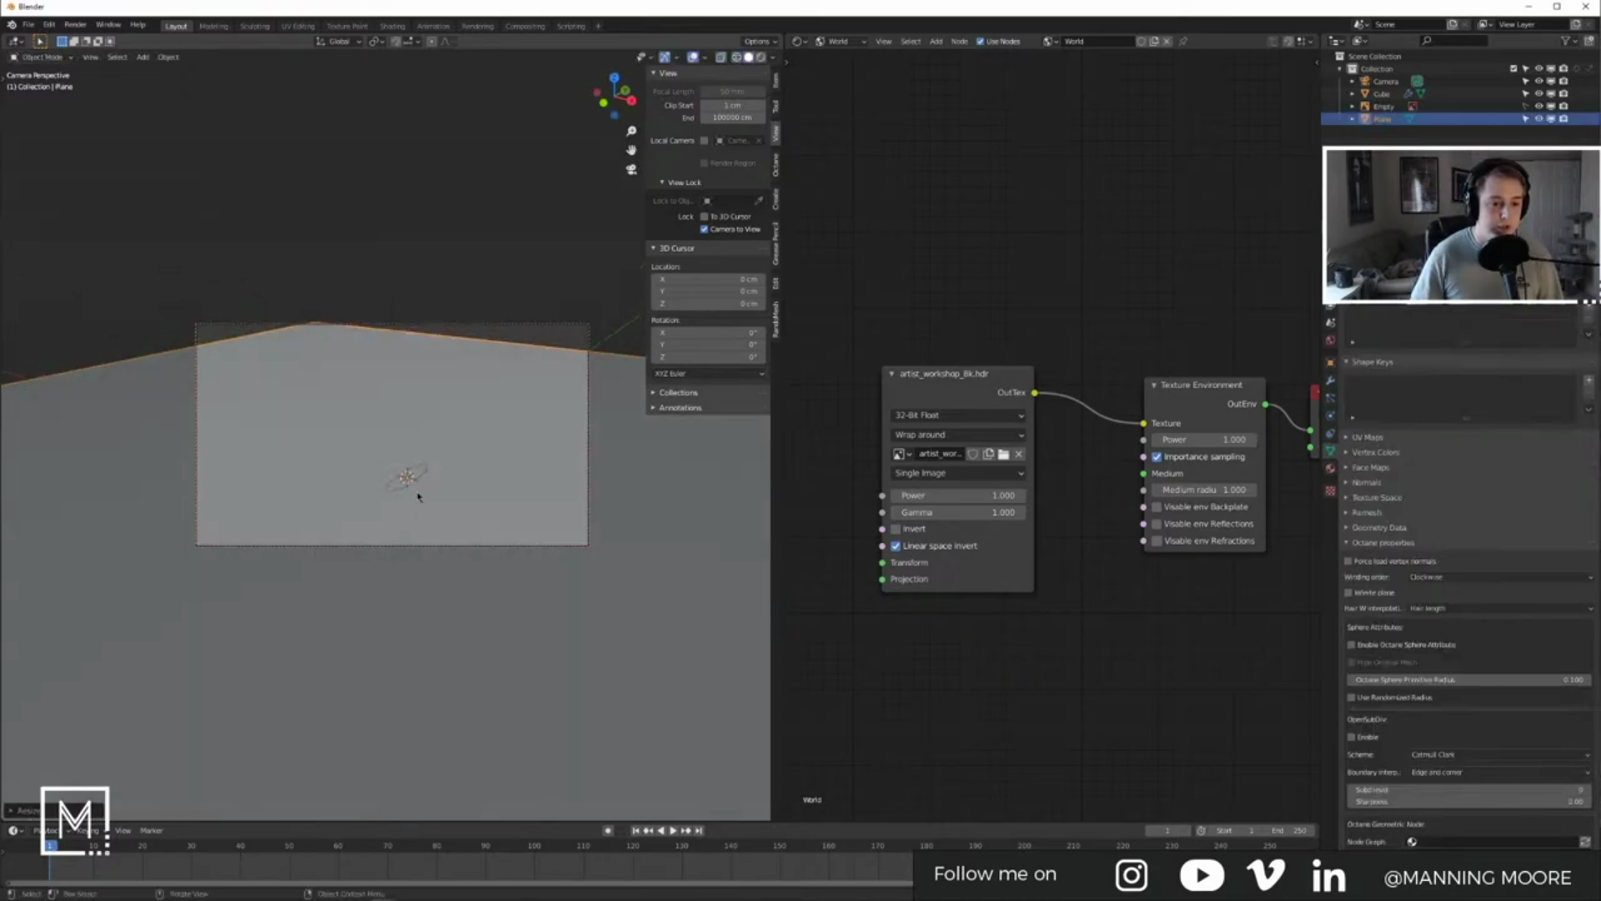
click(437, 518)
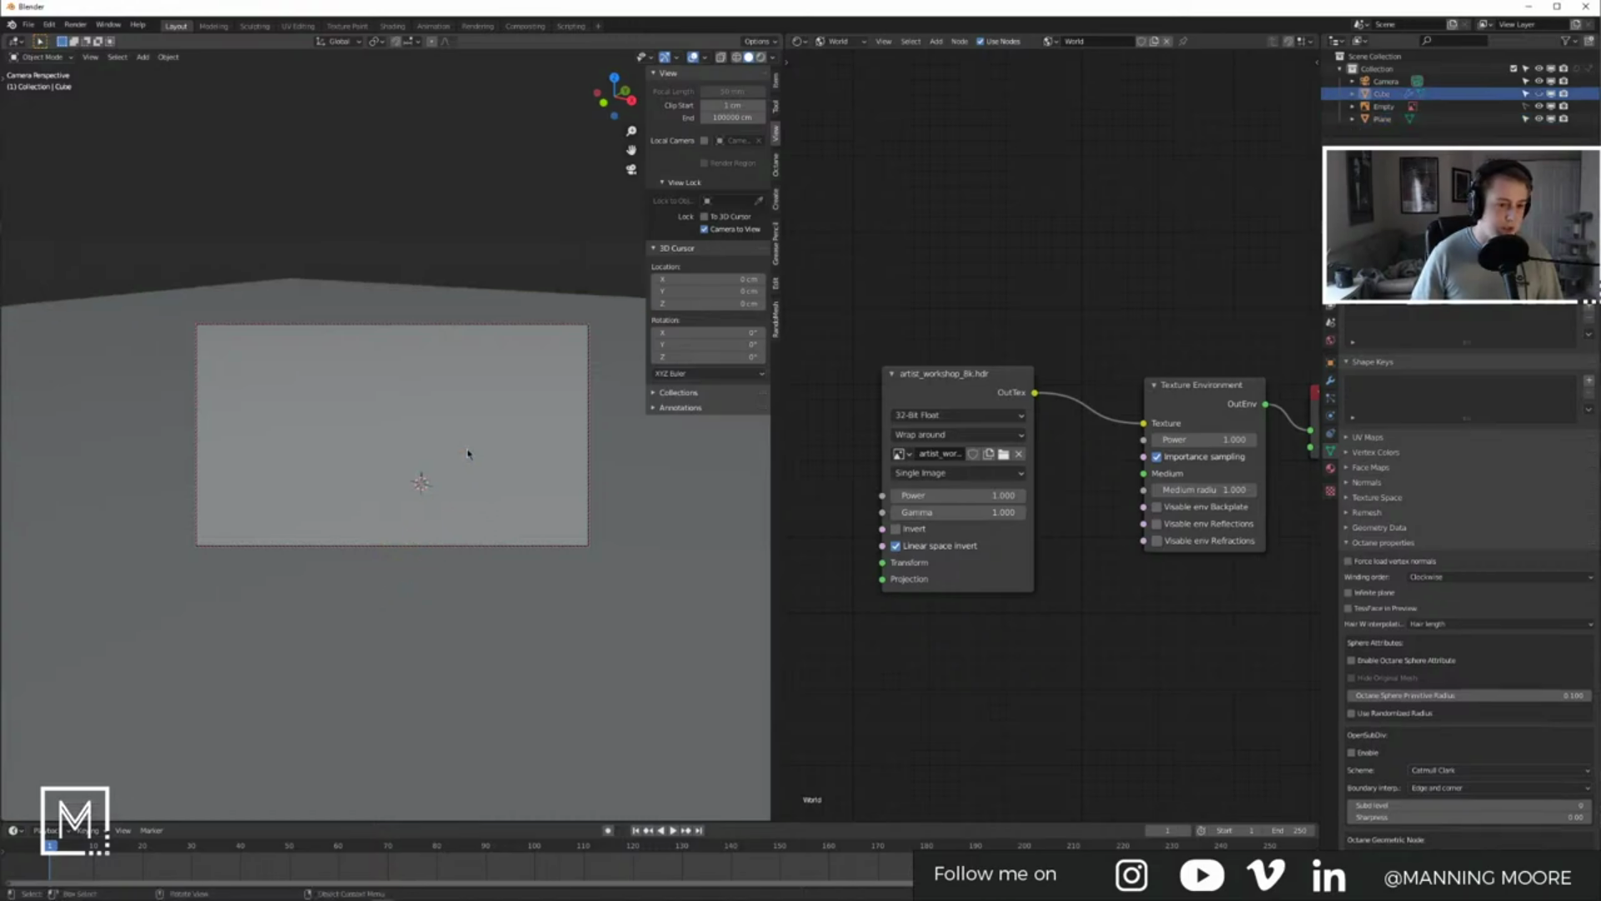
key(shift+a)
click(502, 570)
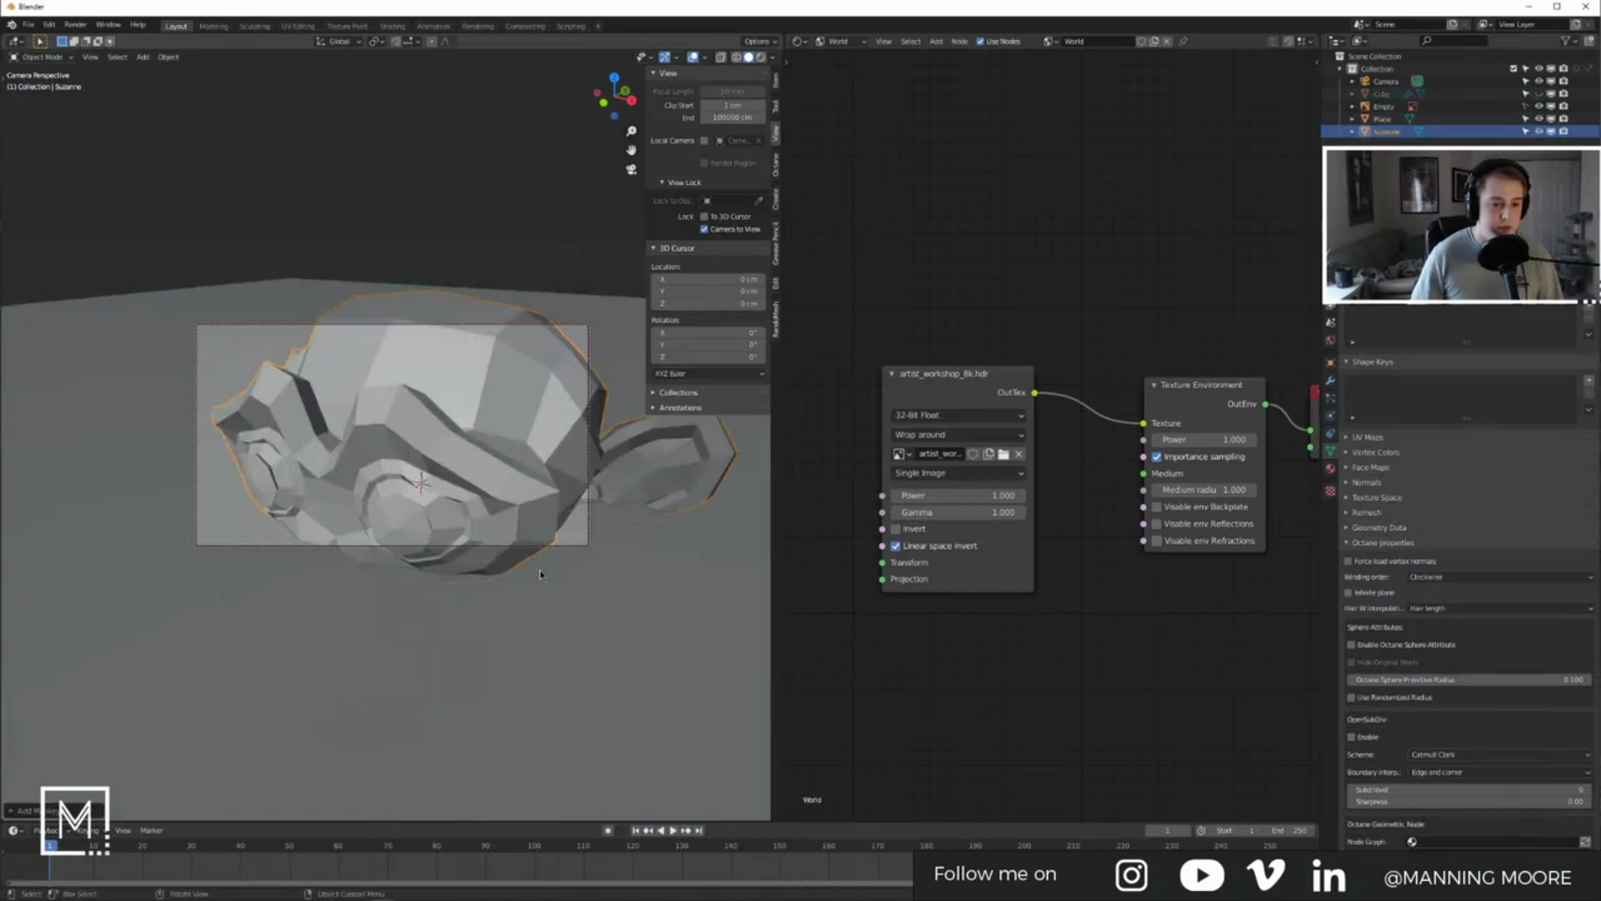
scroll(503, 575, down, 2)
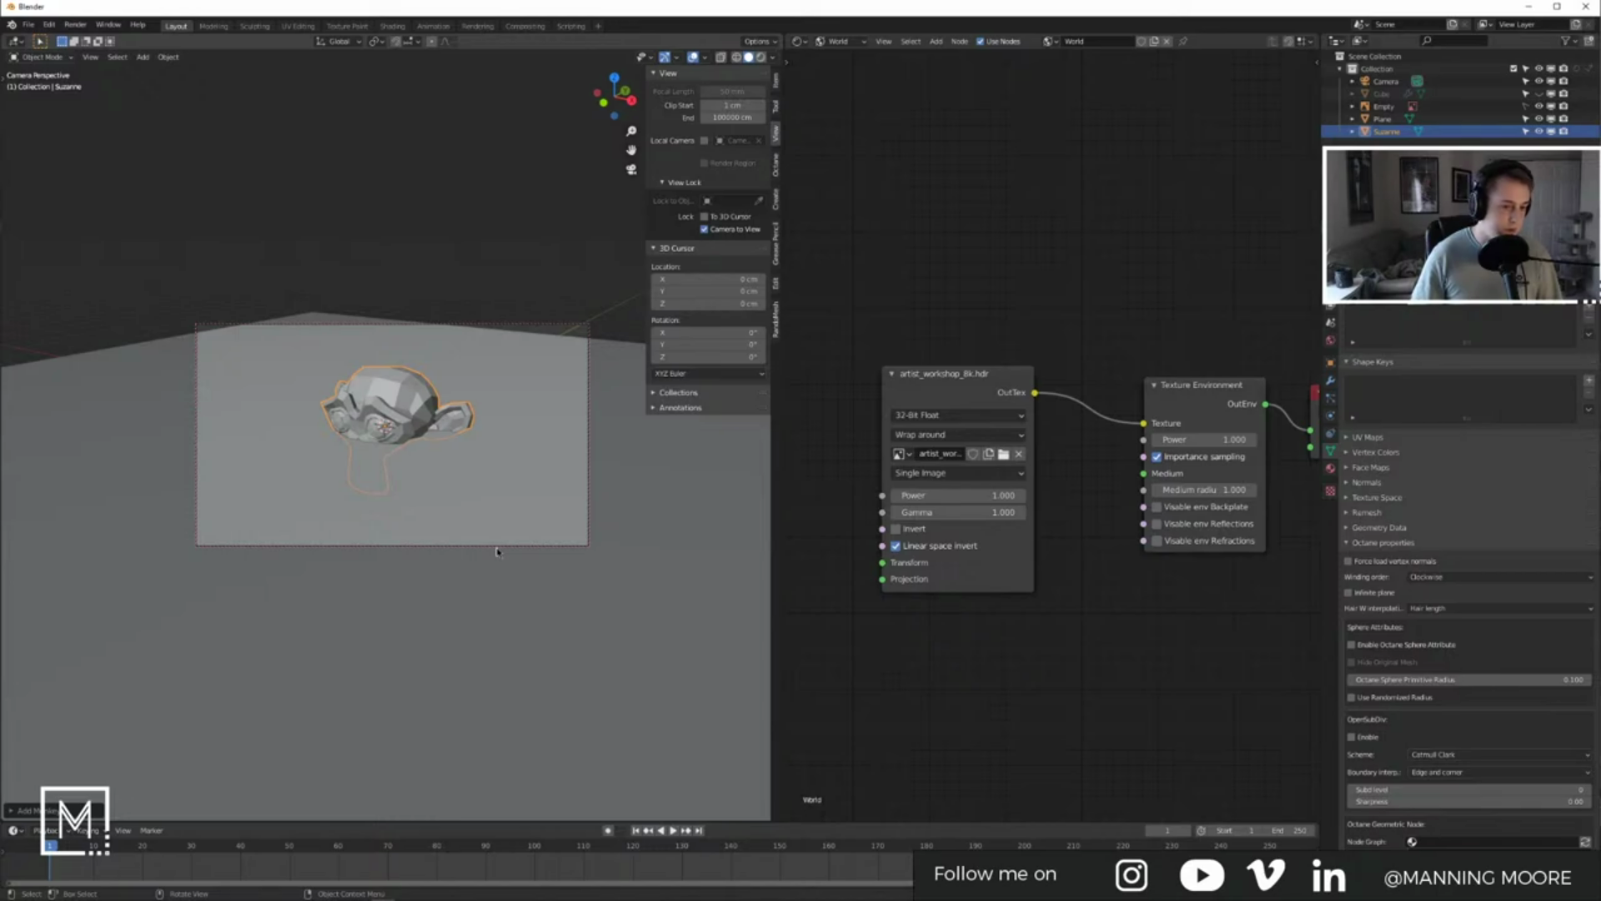
Step: Tilt Suzanne around the X axis and lower it along Z onto the ground plane
key(r)
key(x)
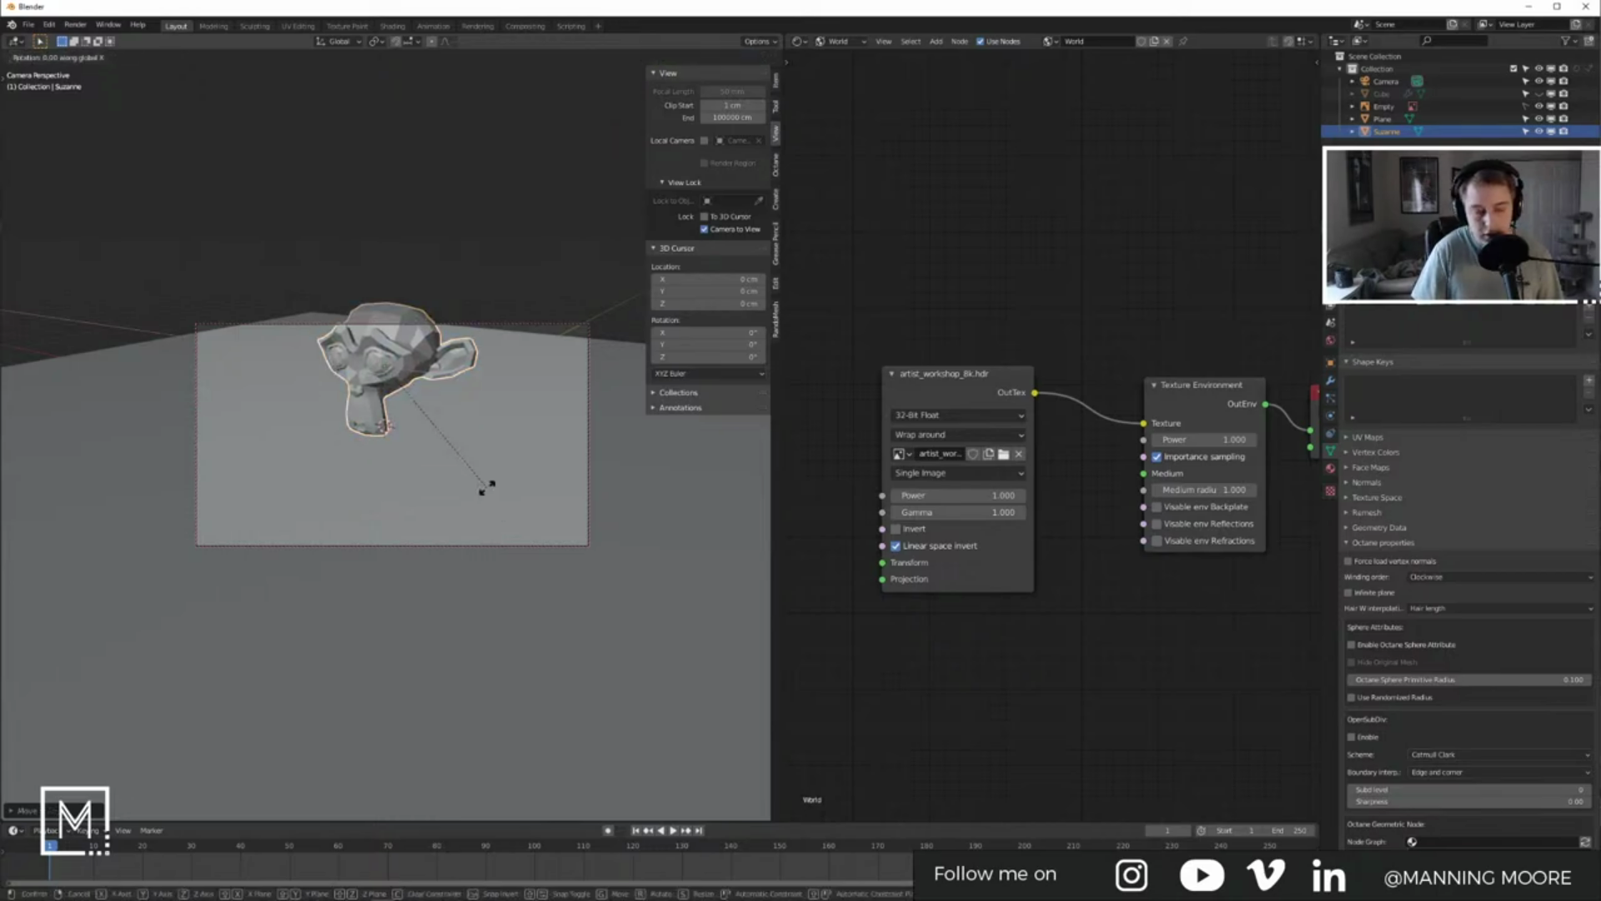
click(386, 482)
key(g)
key(z)
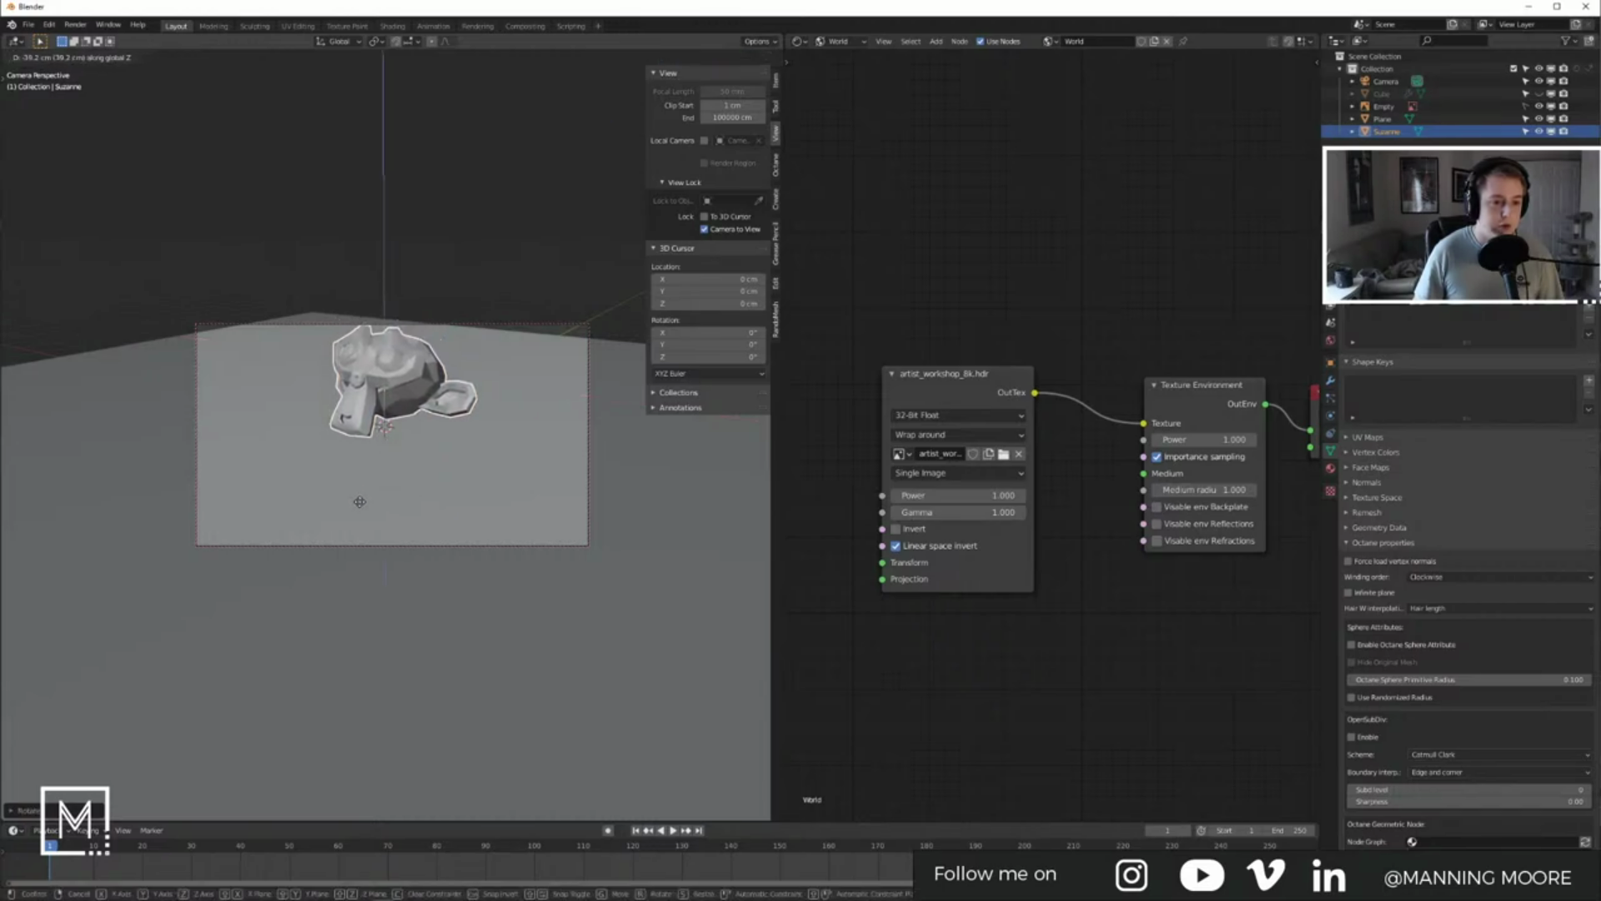
click(361, 520)
Step: Reframe the camera on the scene, hide the sidebar, and turn on Rendered shading for Octane
shift+middle_drag(419, 465, 432, 489)
key(n)
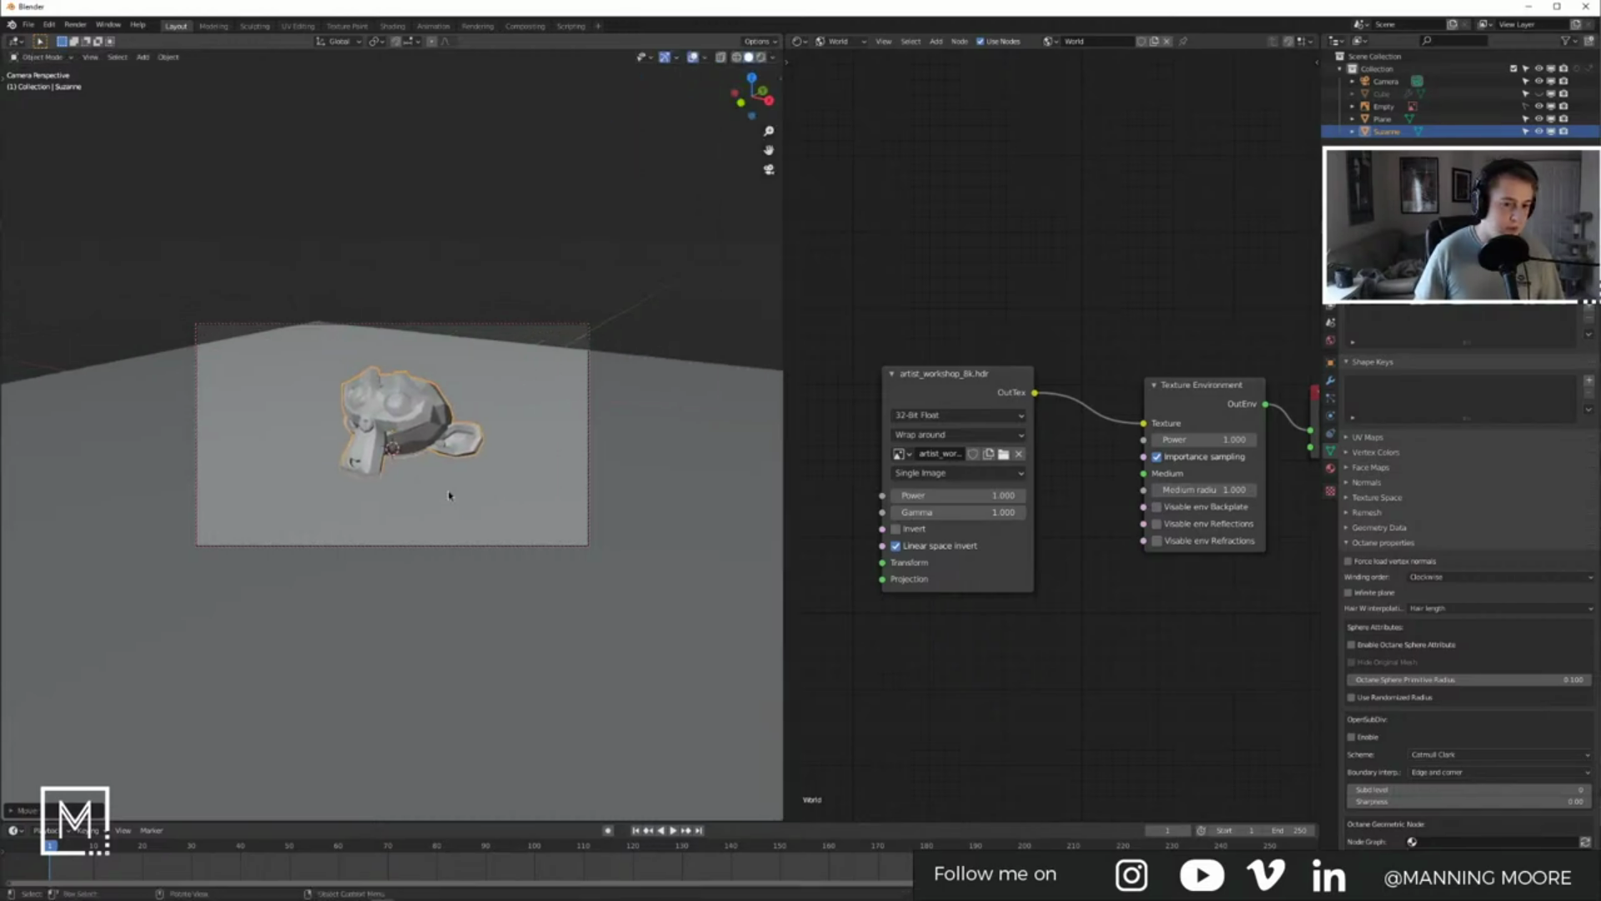
key(n)
scroll(486, 399, up, 3)
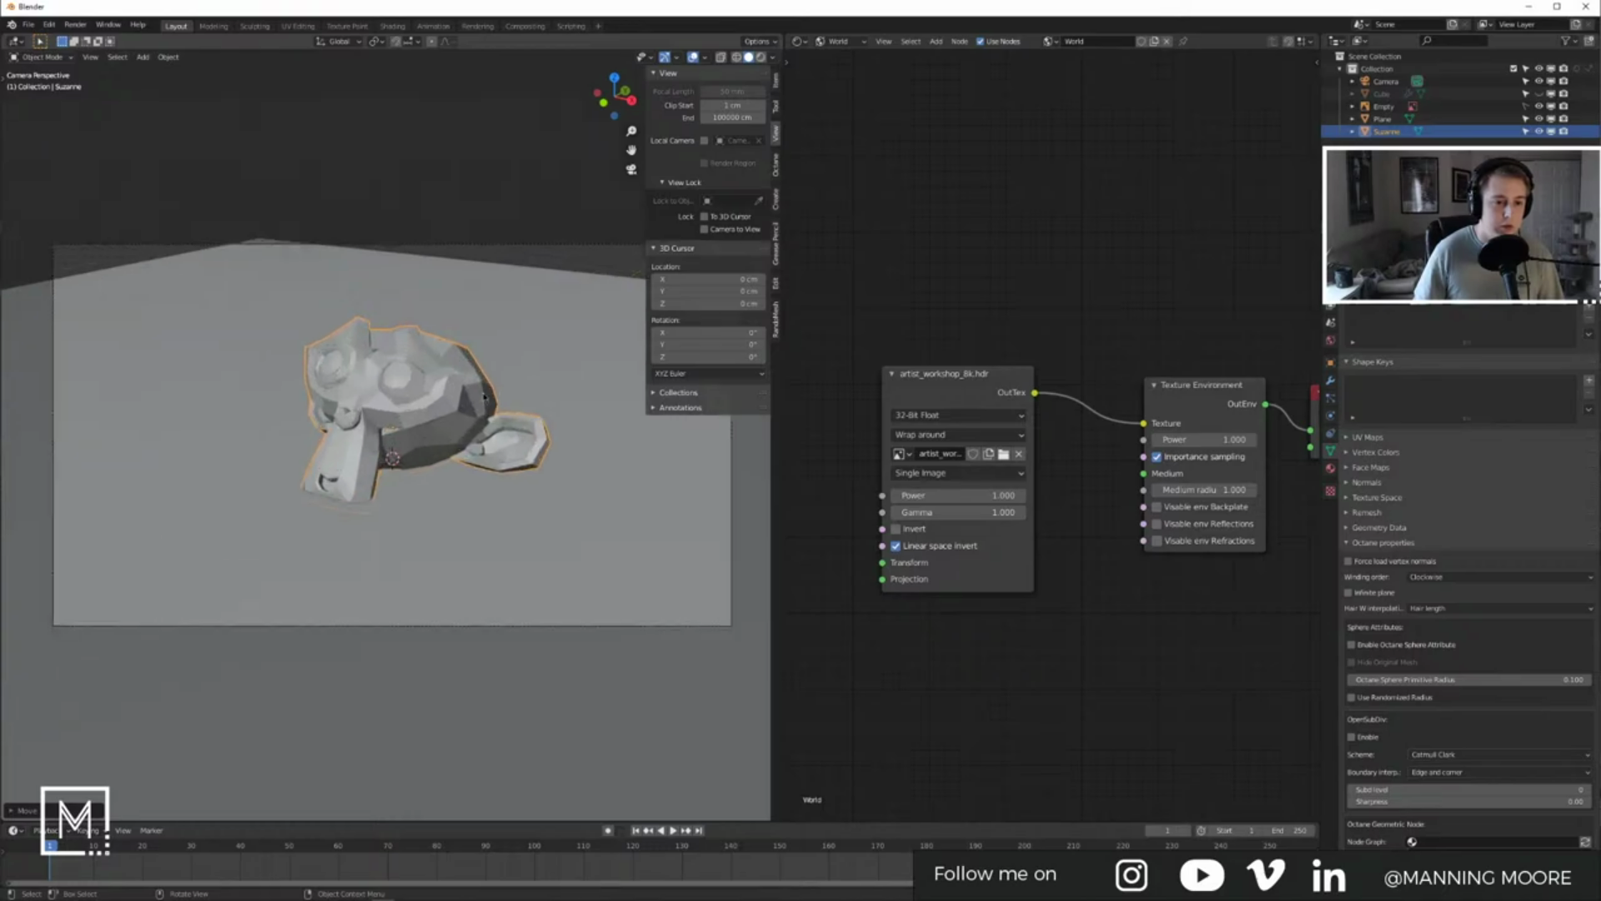
key(n)
shift+middle_drag(529, 387, 533, 368)
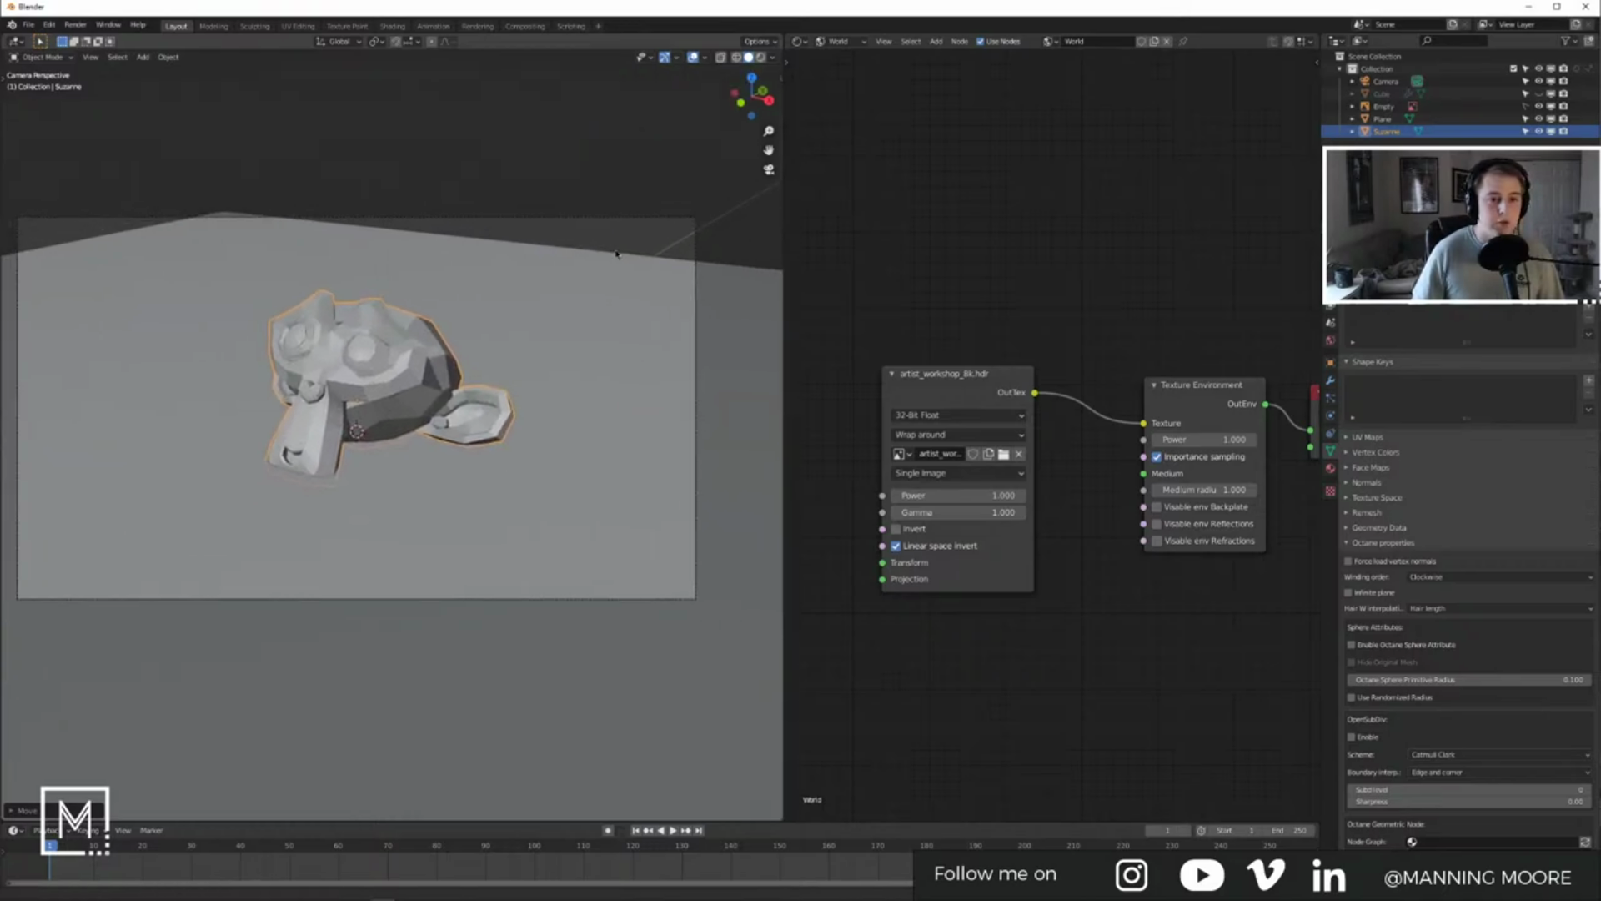
click(761, 56)
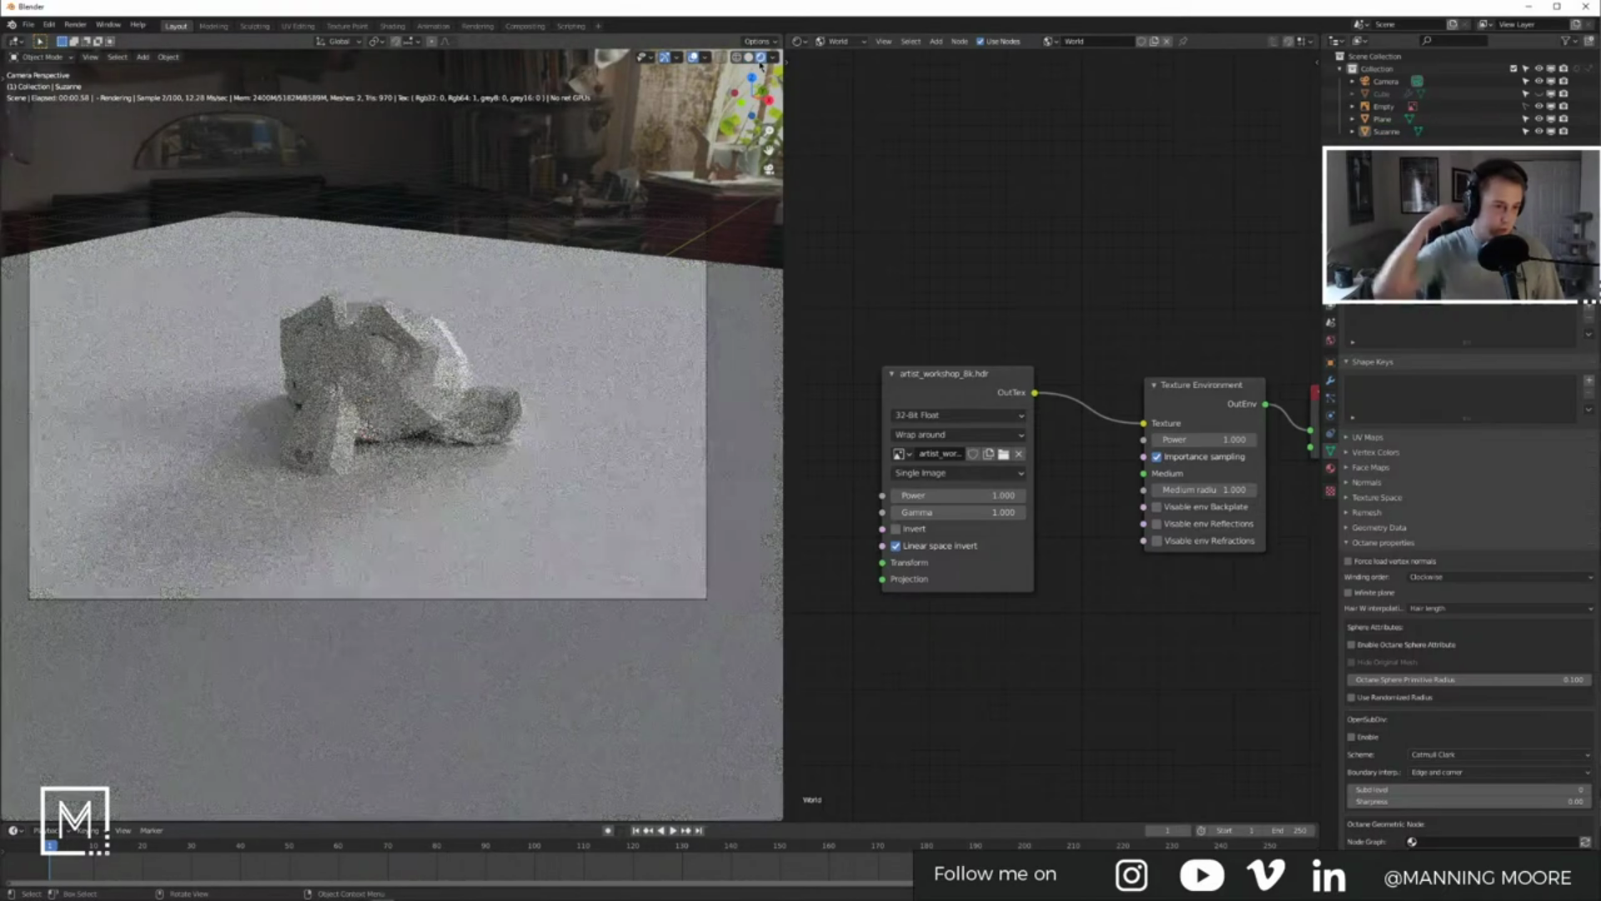
Step: Raise Suzanne slightly along the Z axis
click(424, 370)
key(g)
key(z)
click(376, 241)
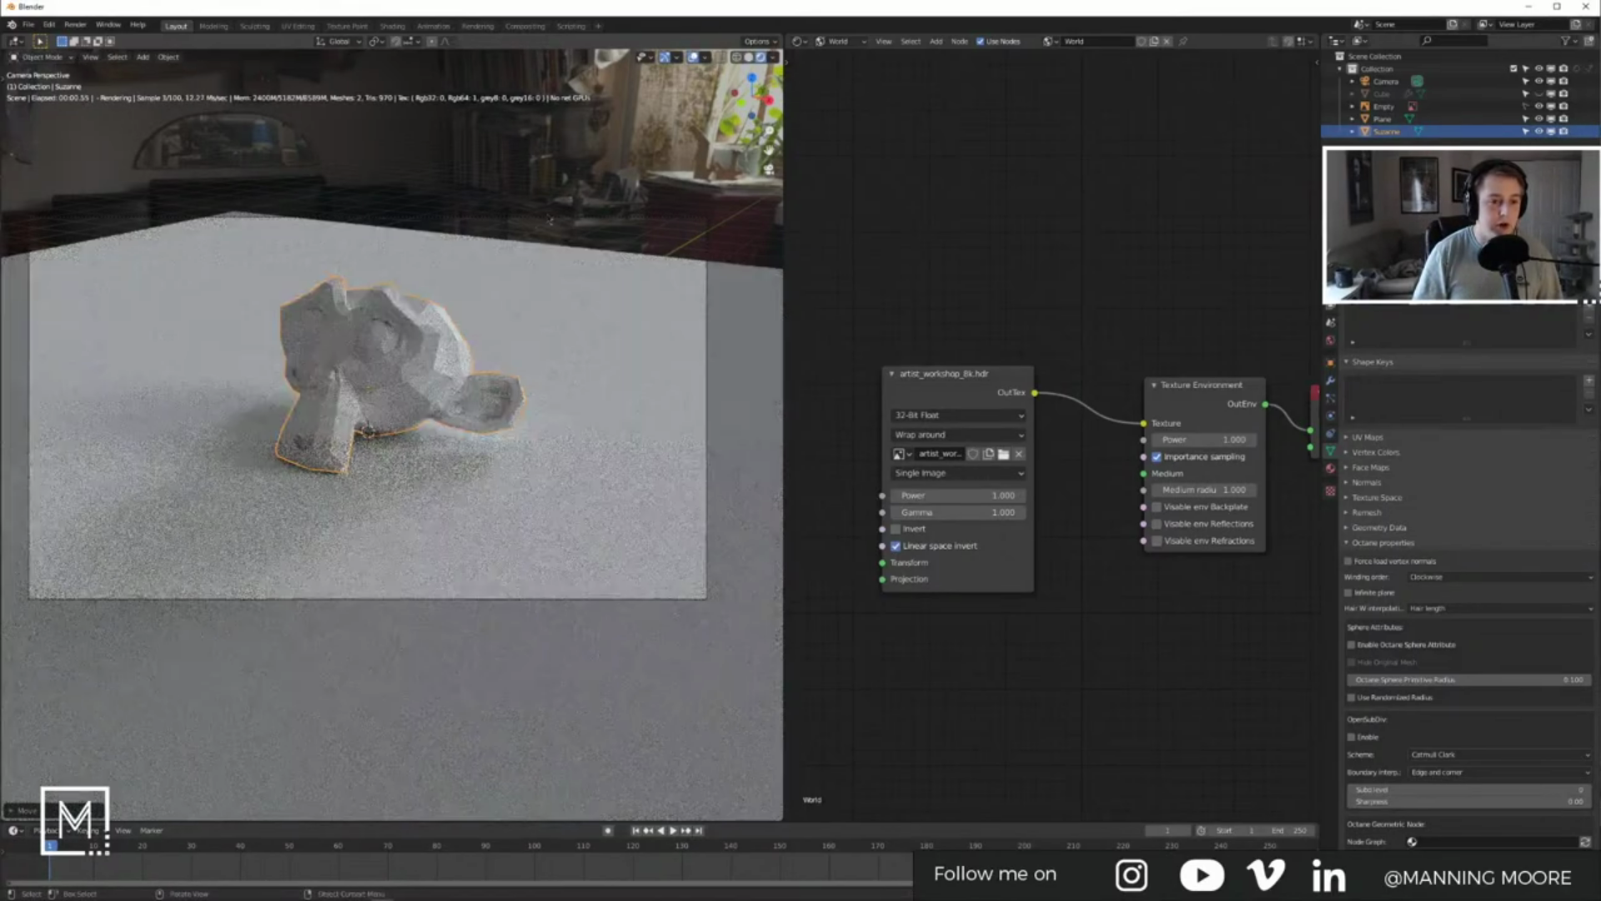
Step: Select the camera and split the viewport, making the lower area an Image Editor
click(552, 219)
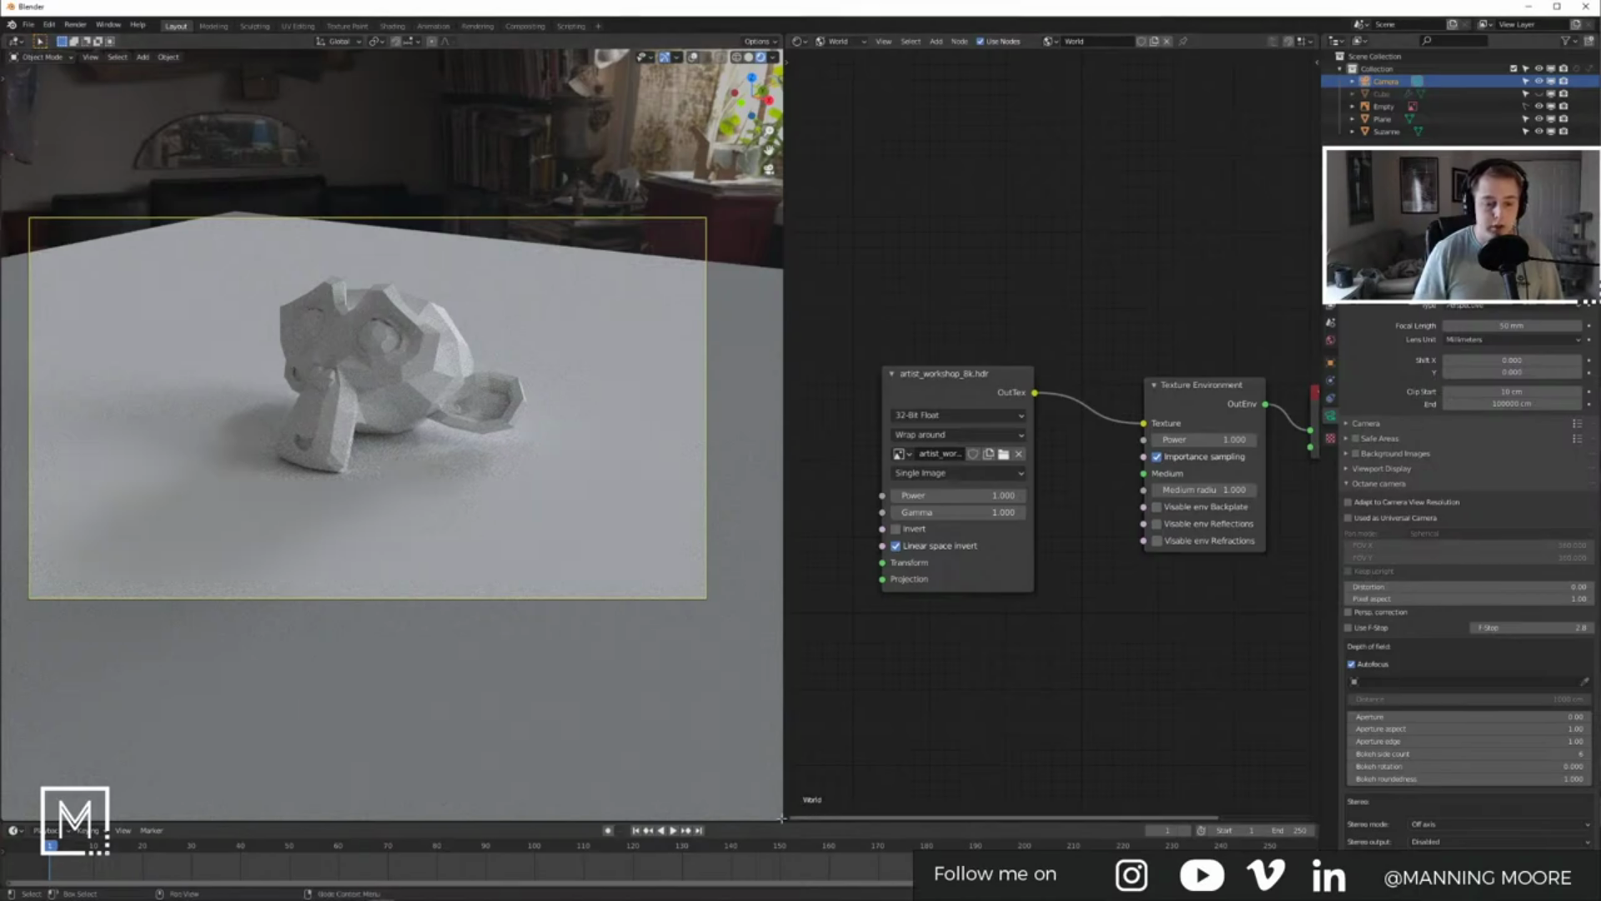
mouse_move(770, 781)
mouse_down()
mouse_move(734, 636)
mouse_move(718, 447)
mouse_move(700, 430)
mouse_up()
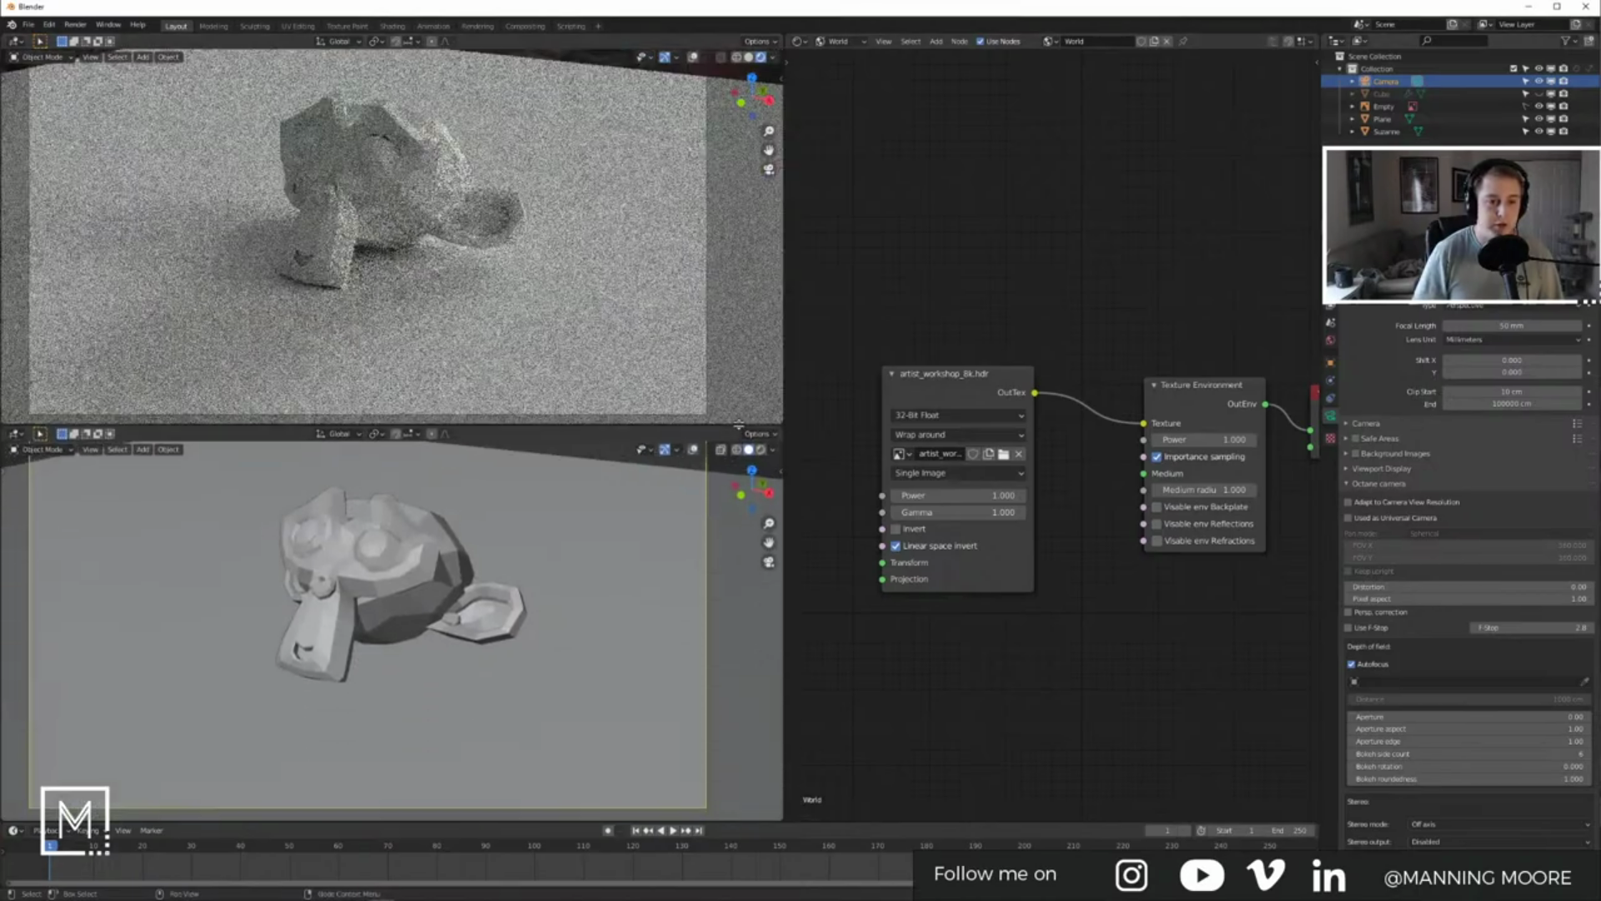
click(15, 434)
click(25, 455)
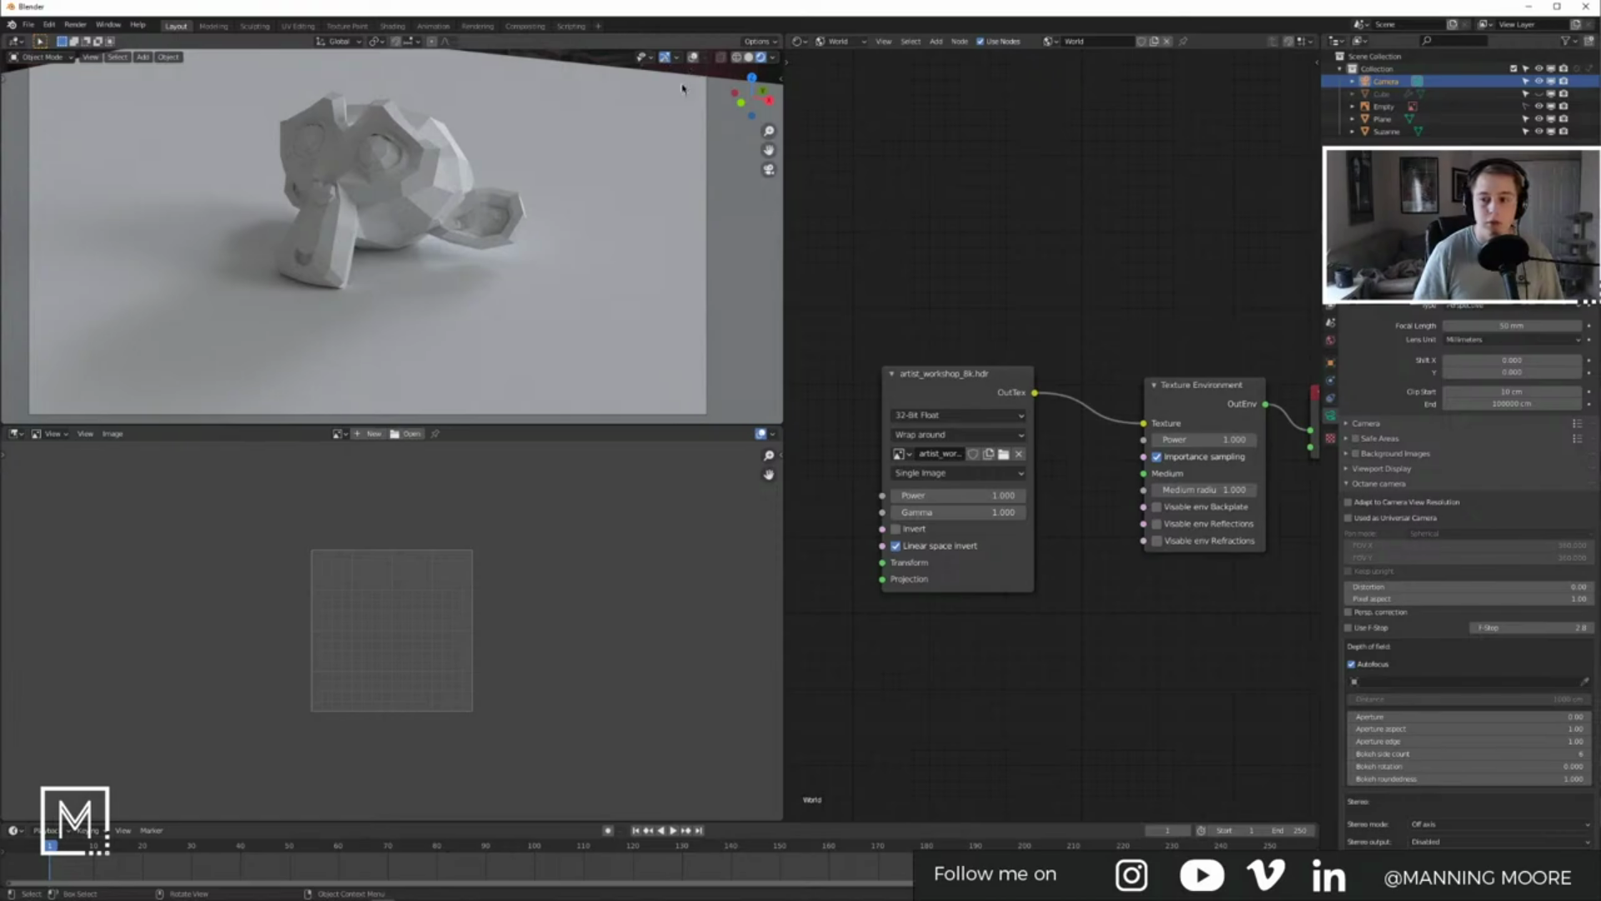
Step: Hide the viewport navigation gizmos and reframe the rendered camera view
click(676, 58)
click(667, 62)
click(666, 58)
shift+middle_drag(474, 213, 472, 230)
scroll(472, 229, down, 1)
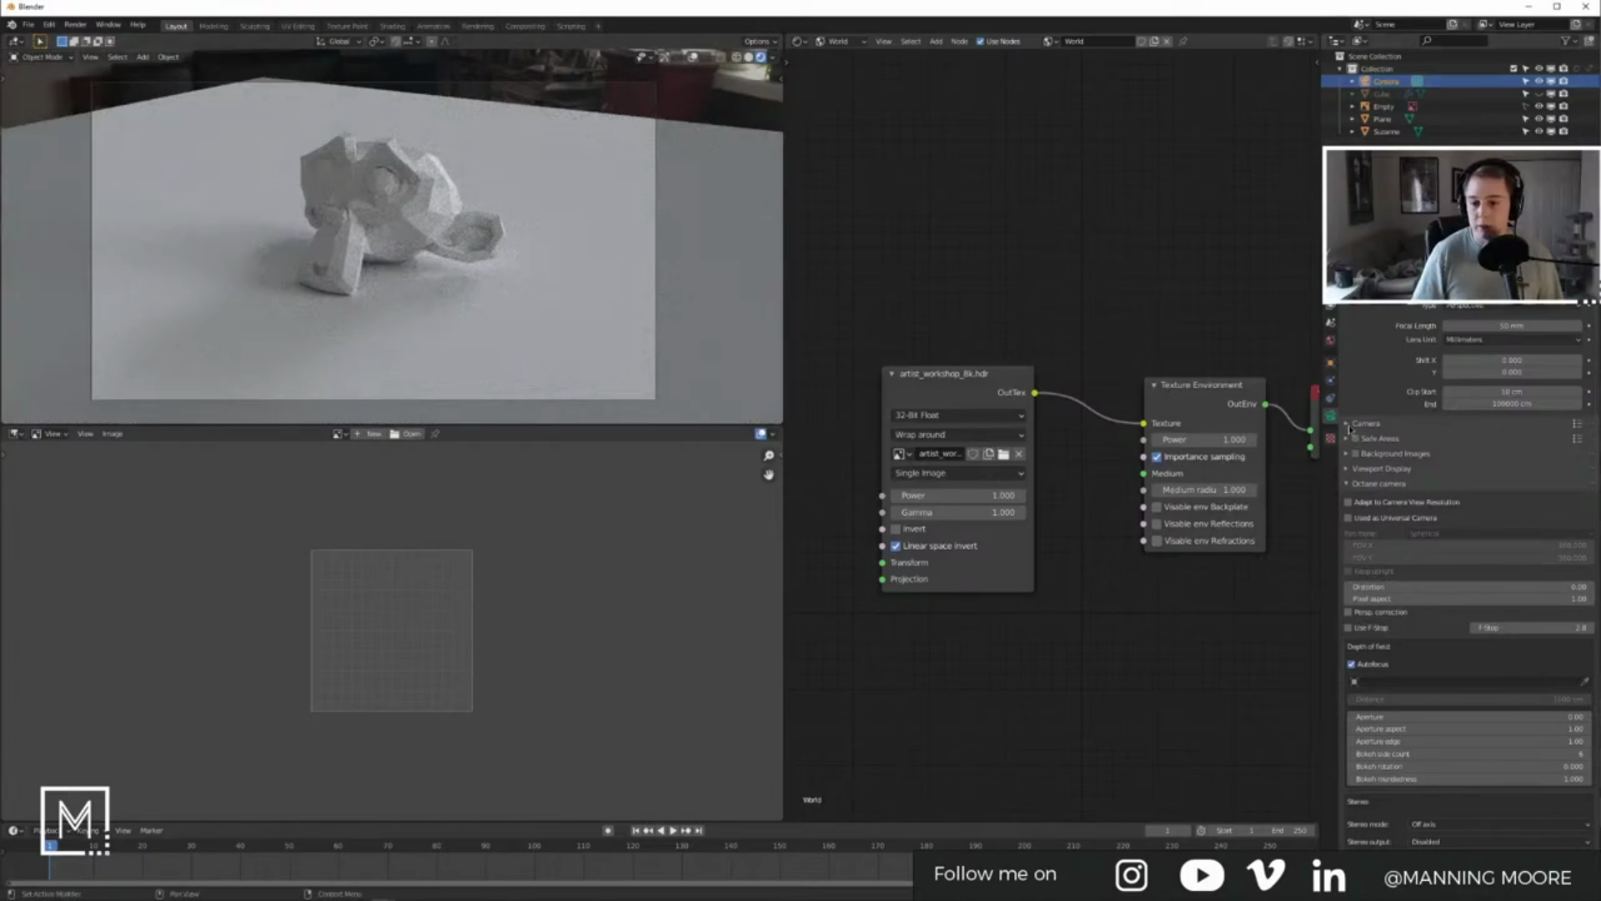
scroll(1411, 542, down, 6)
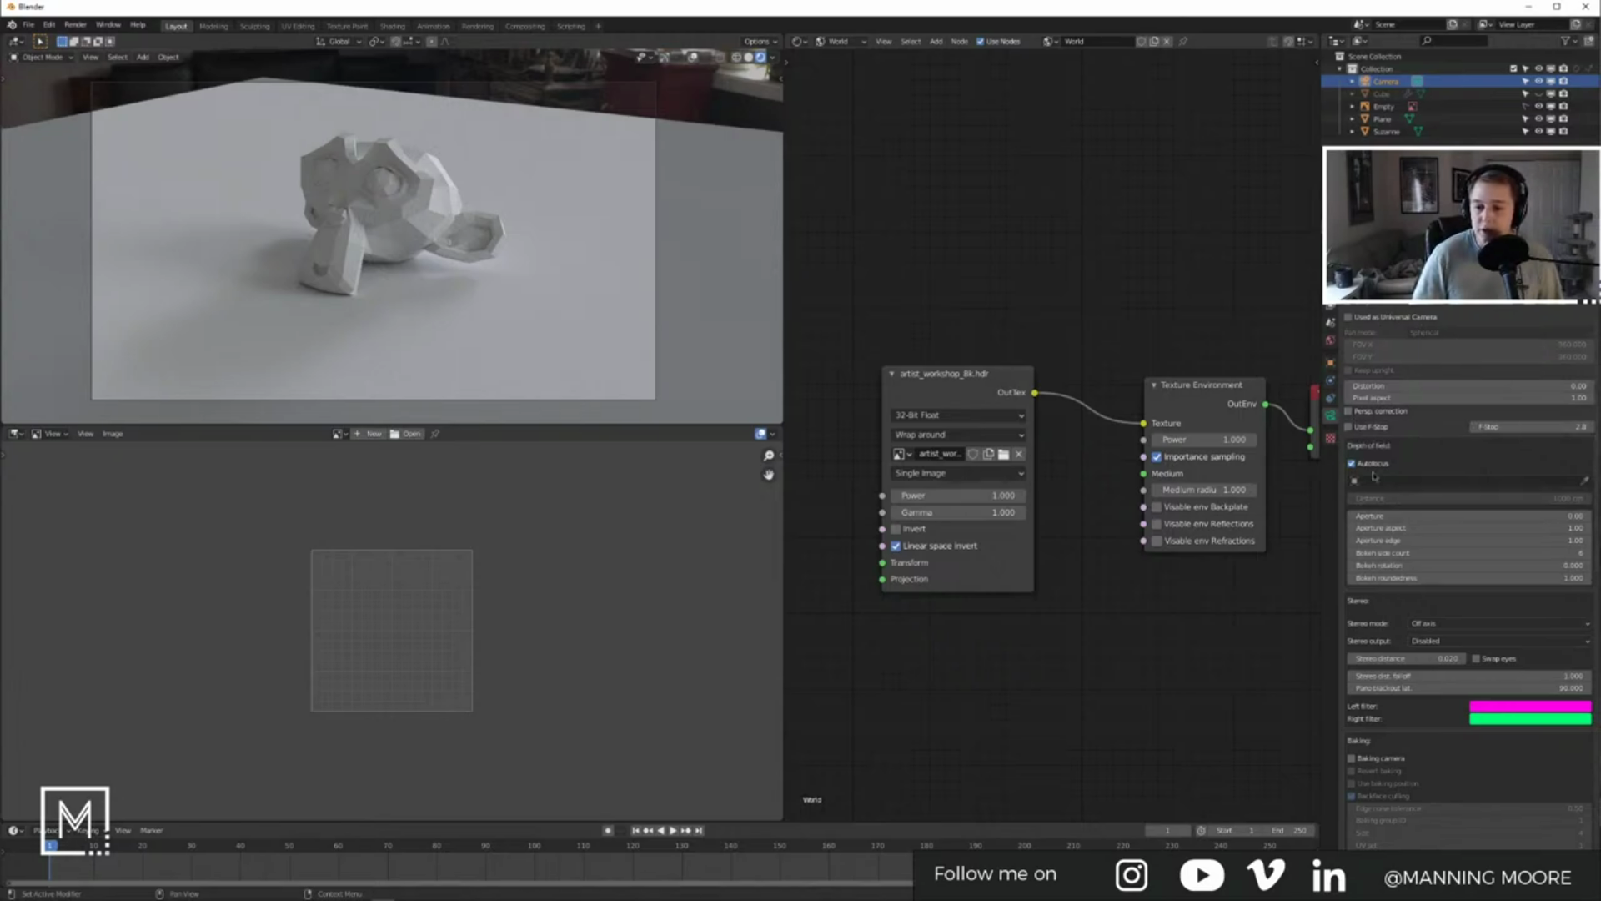
Step: Turn off depth-of-field autofocus and add an empty placed just above Suzanne
click(1352, 464)
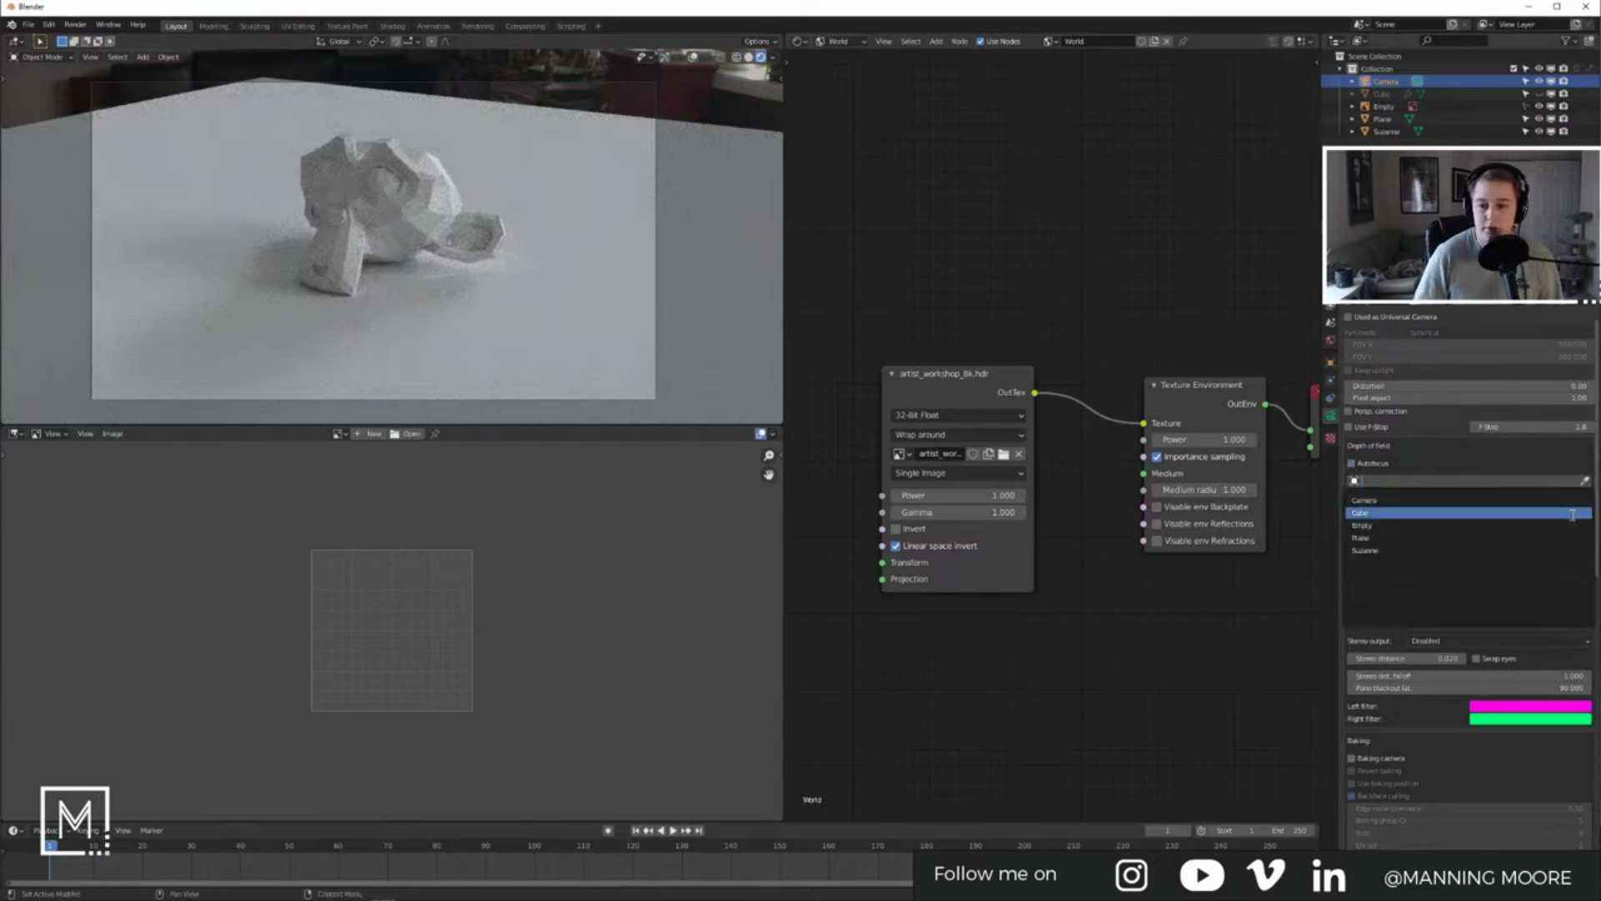
key(shift+a)
mouse_move(467, 314)
click(546, 314)
click(693, 56)
key(g)
click(496, 206)
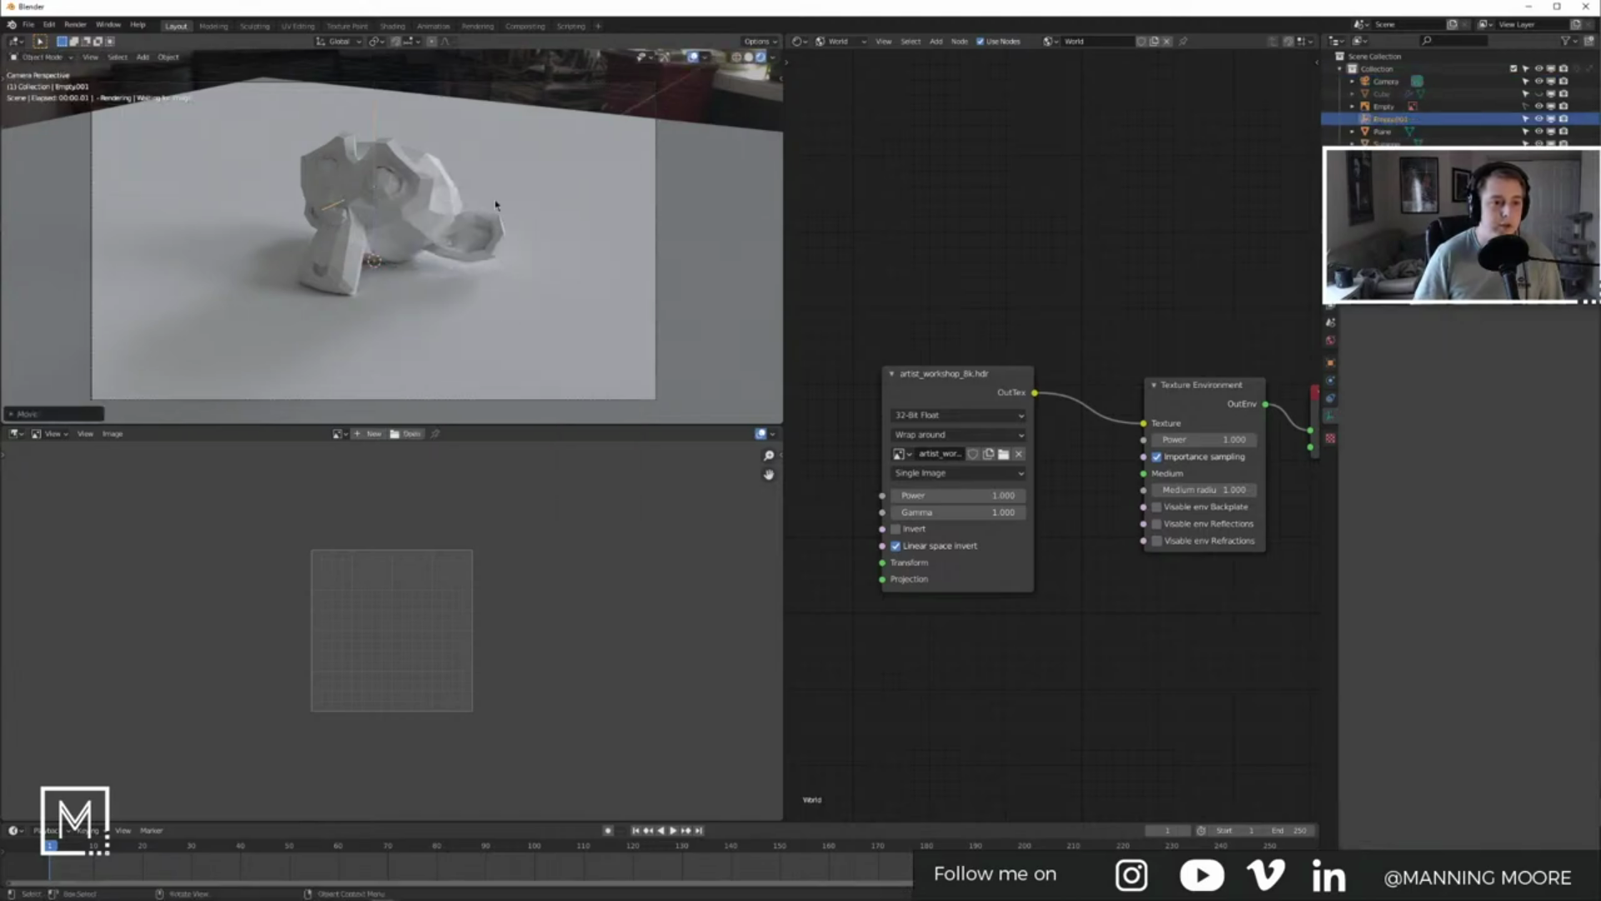
key(g)
key(z)
click(493, 206)
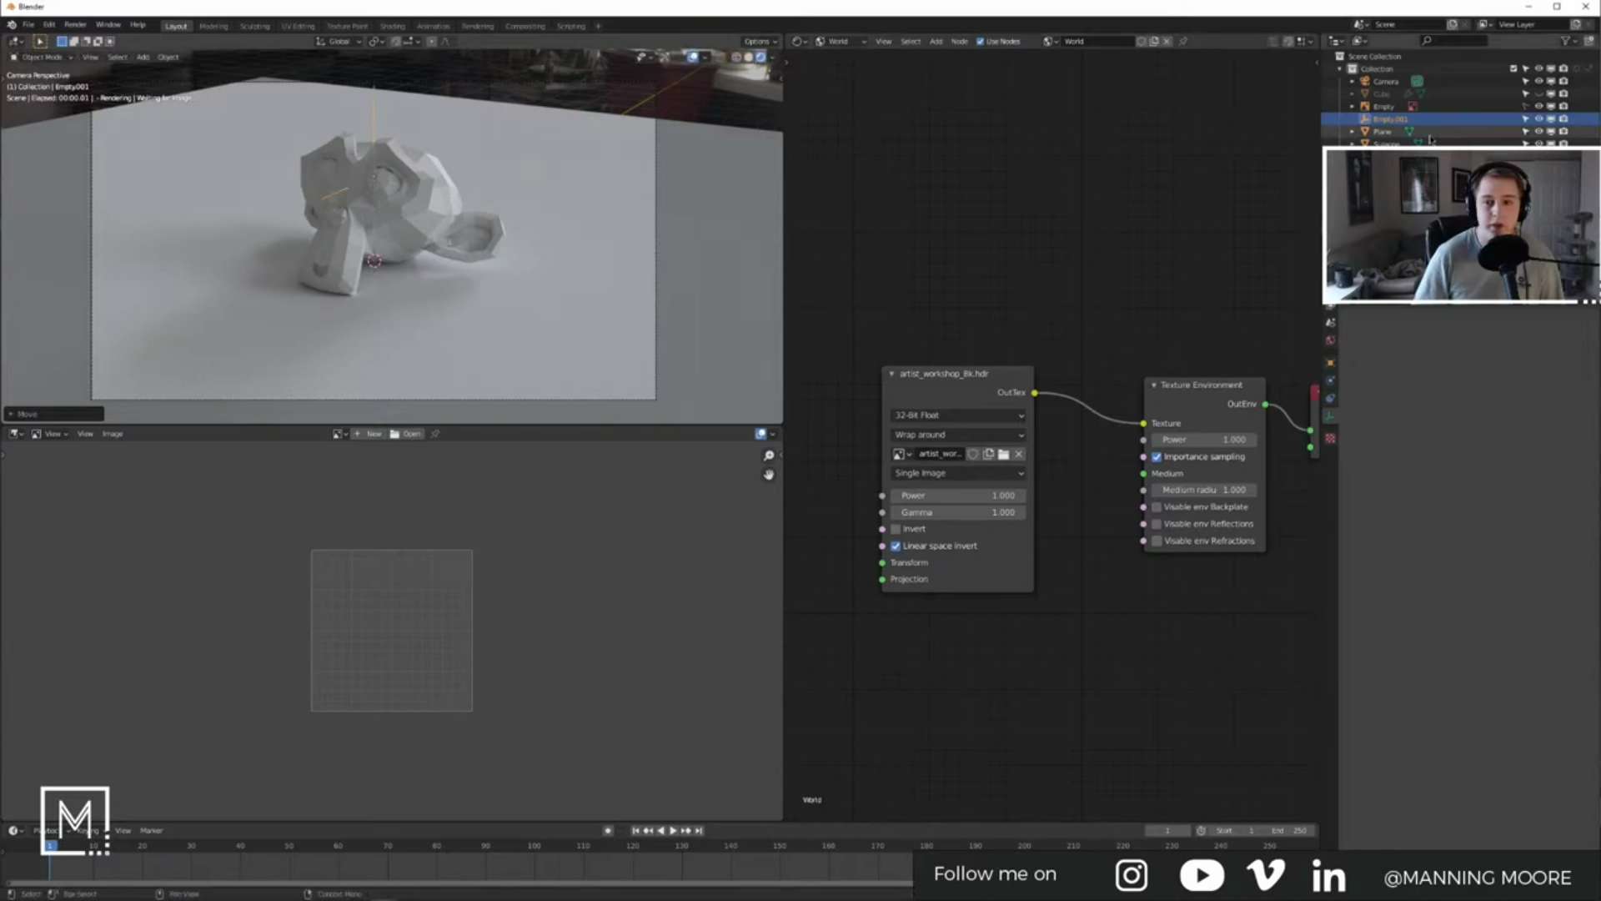
Step: Set Empty.001 as the camera's depth-of-field focus object
click(1384, 82)
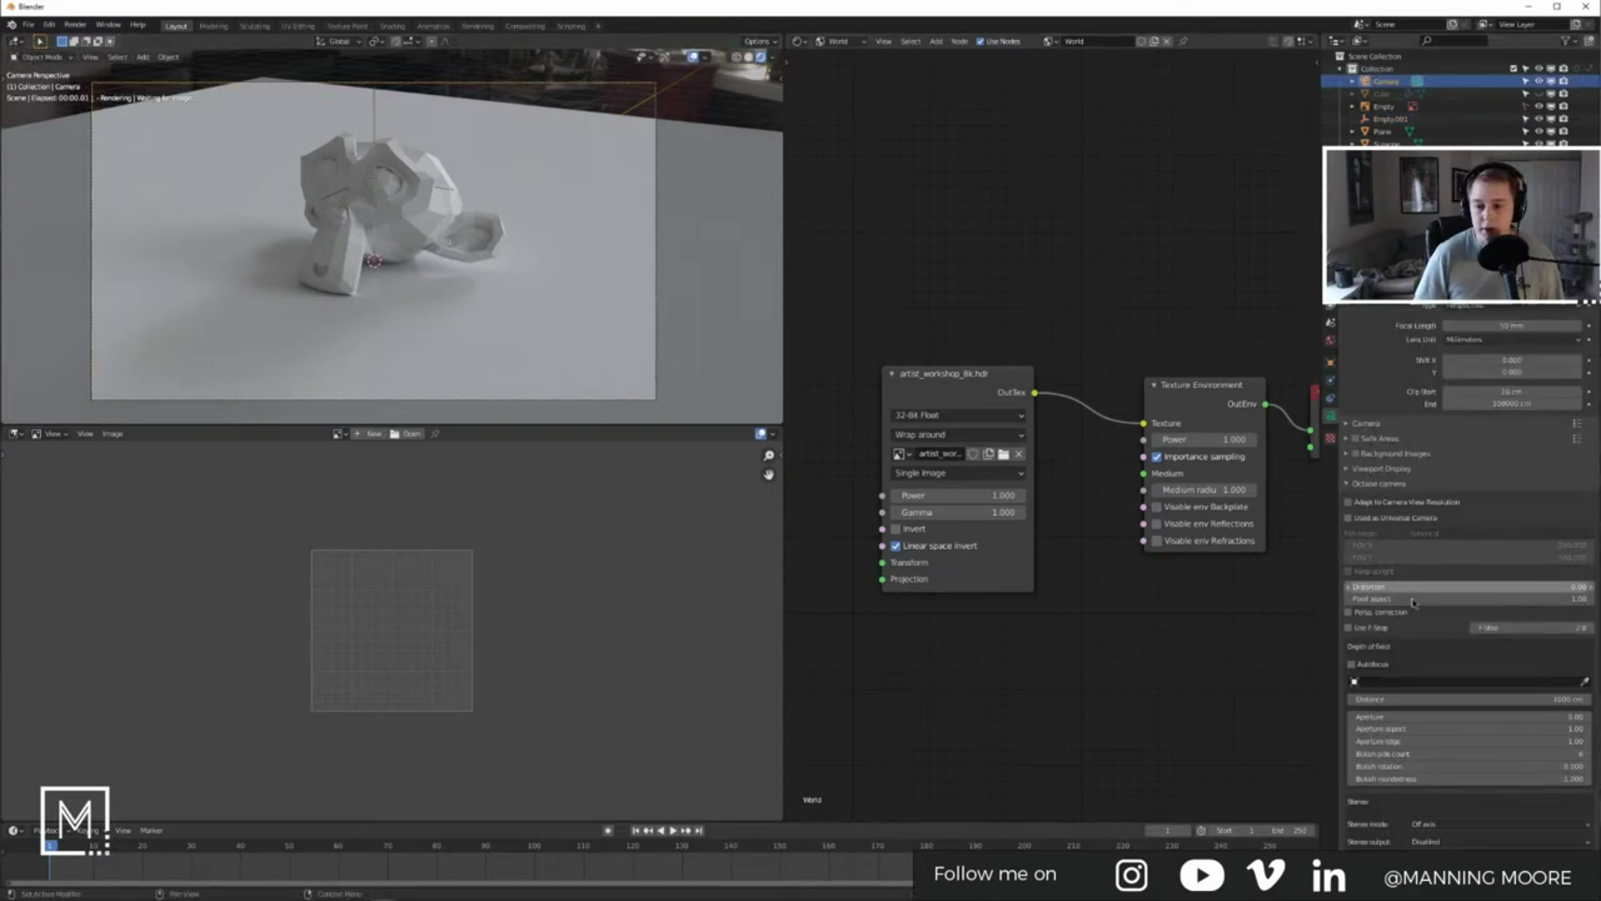
click(1468, 682)
click(1398, 726)
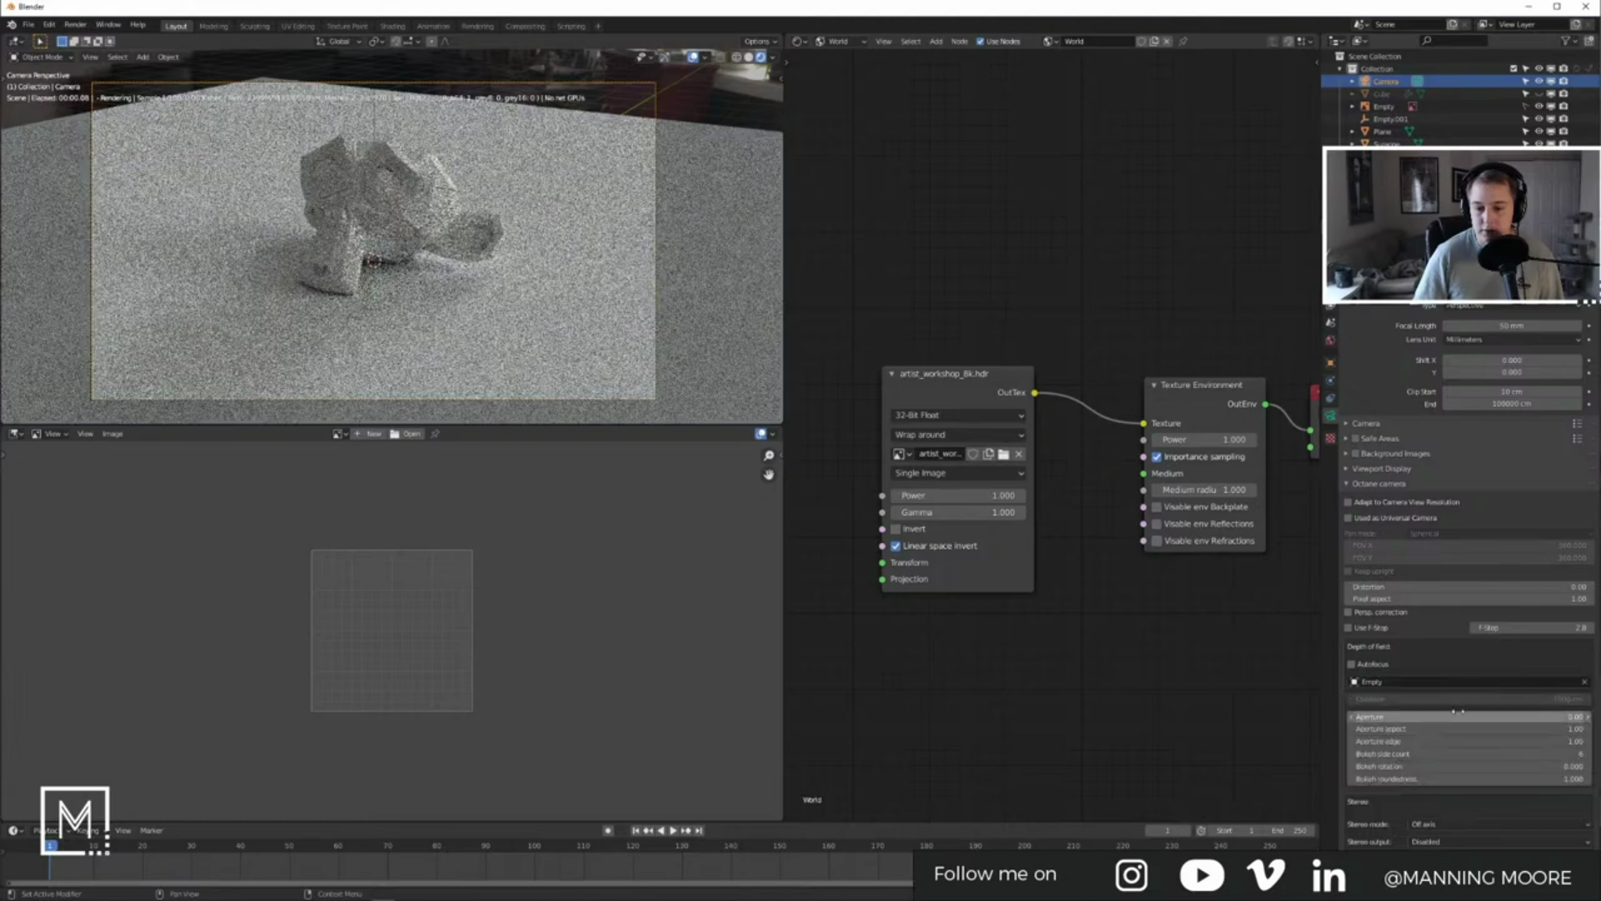
click(376, 113)
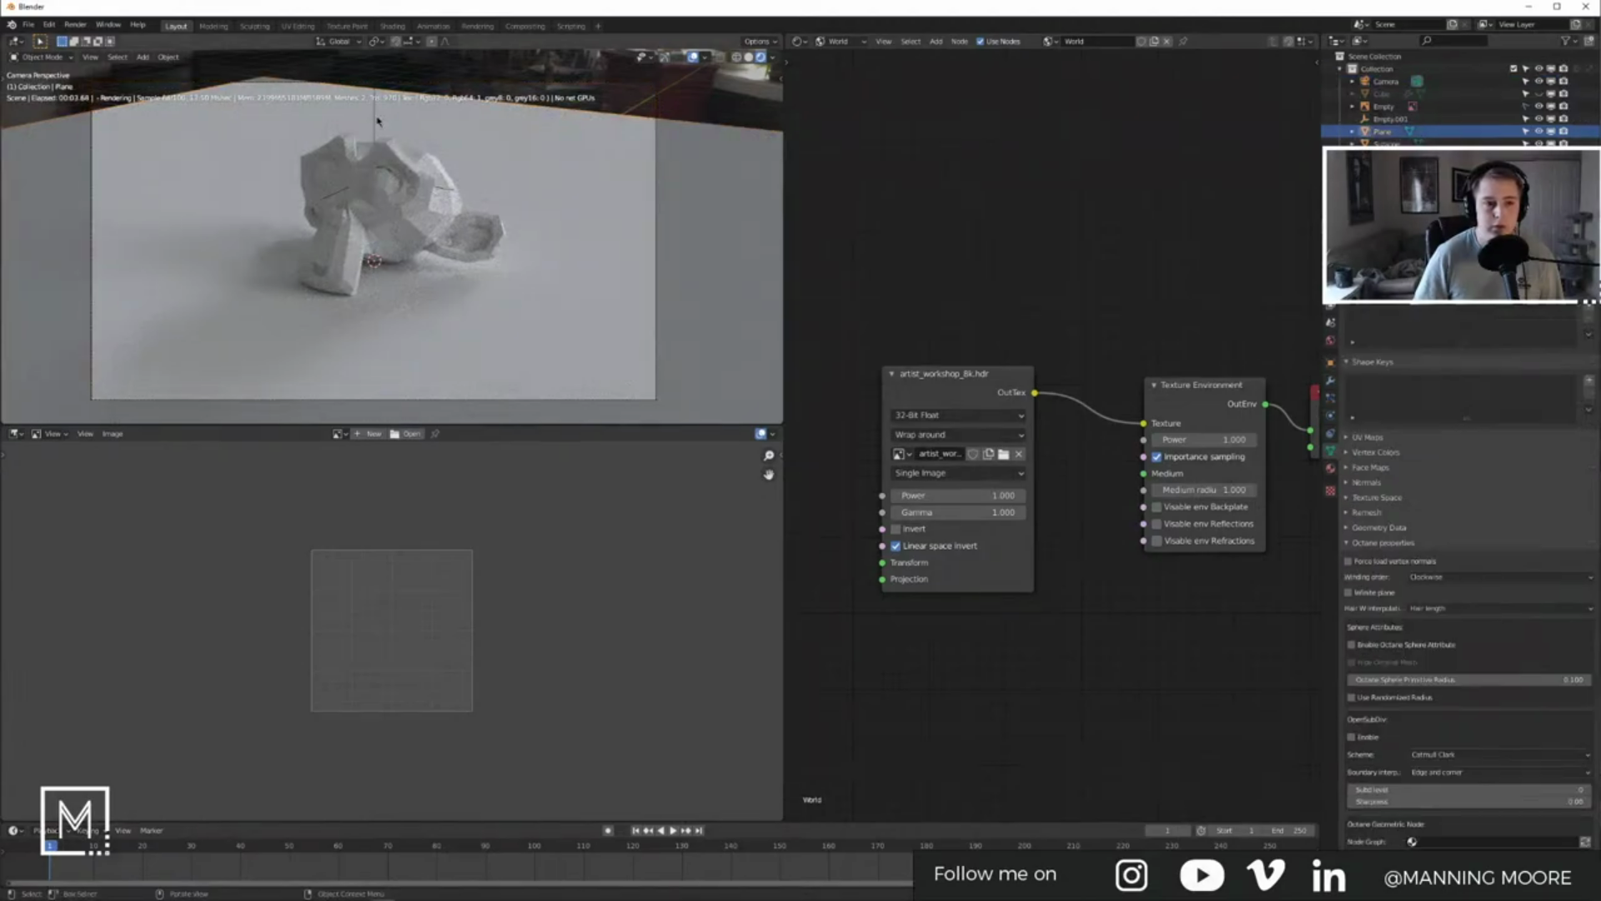
click(1387, 81)
click(1424, 685)
click(1402, 738)
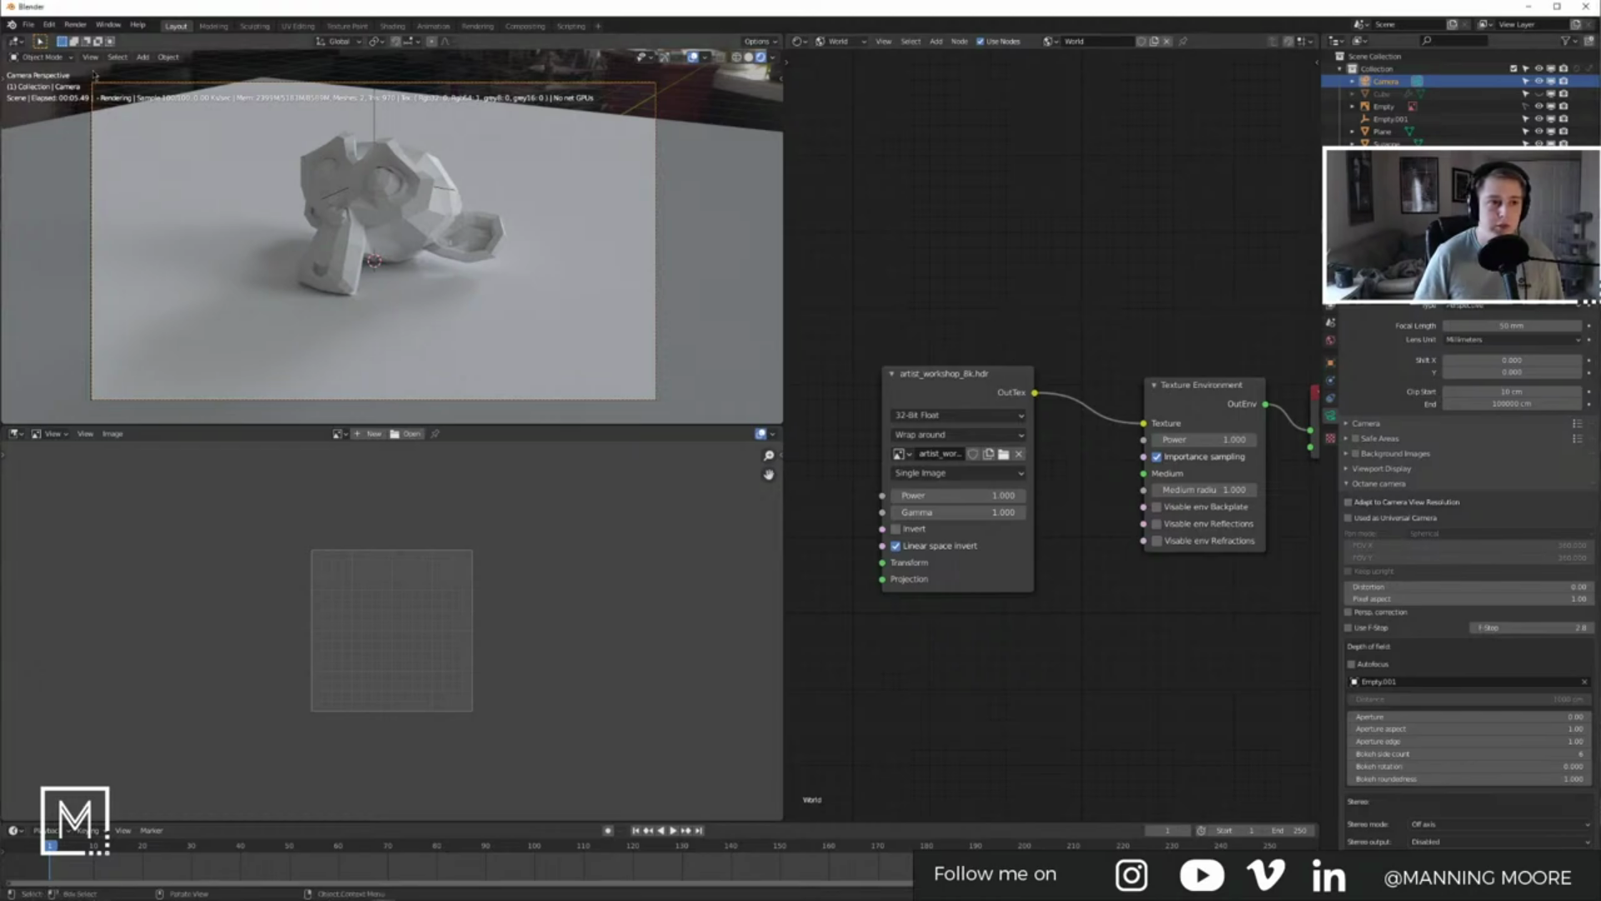
click(50, 24)
click(67, 204)
click(50, 185)
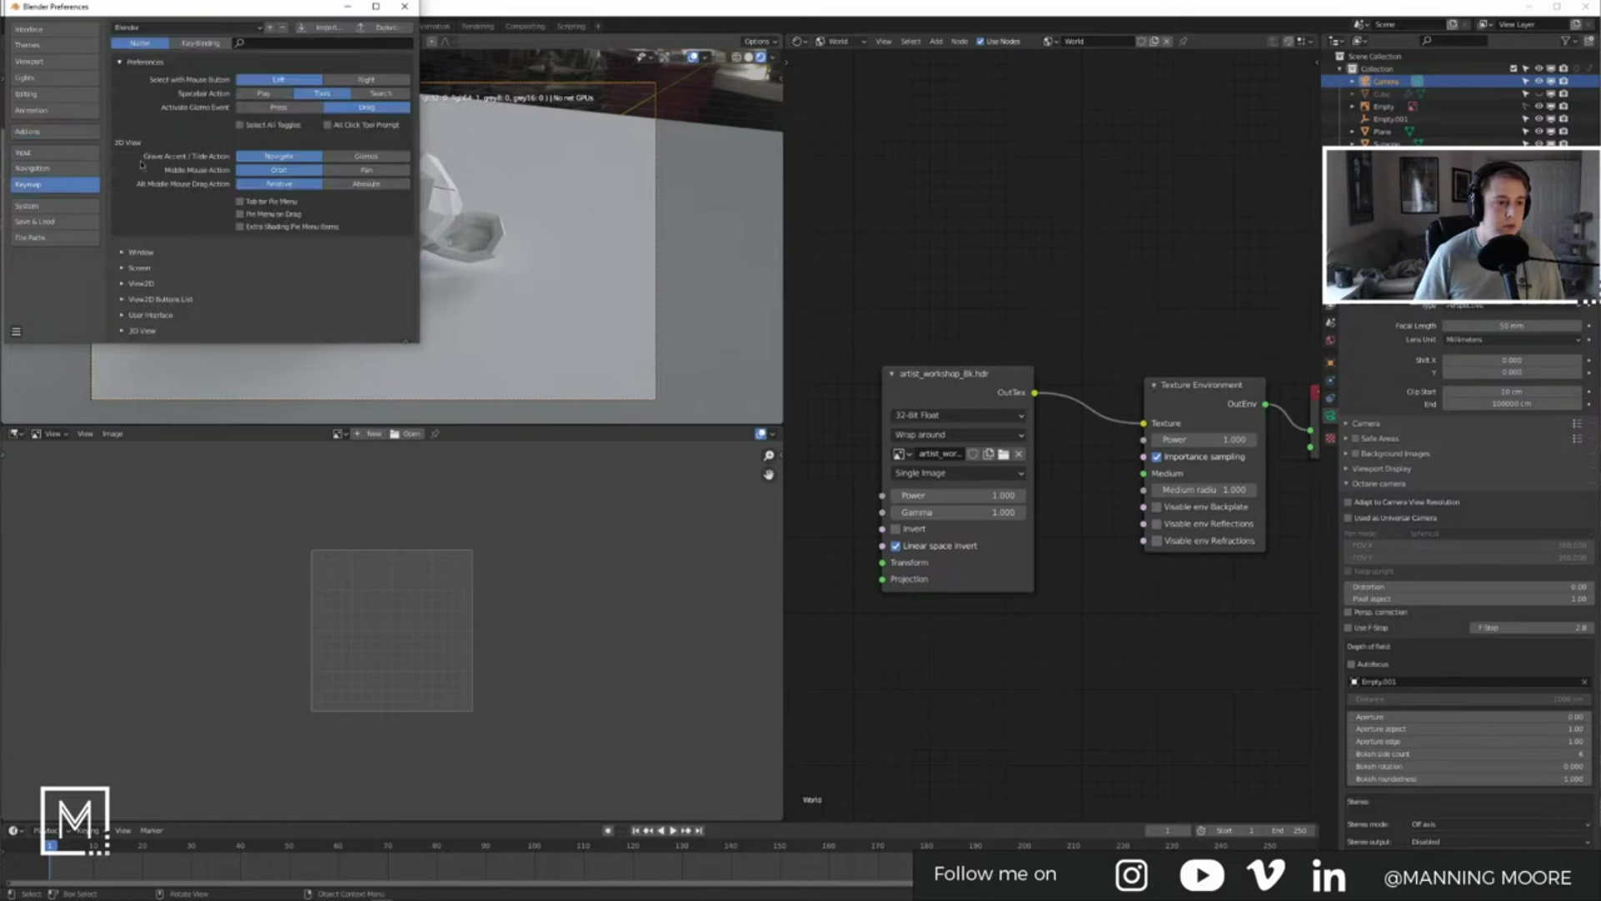
click(200, 42)
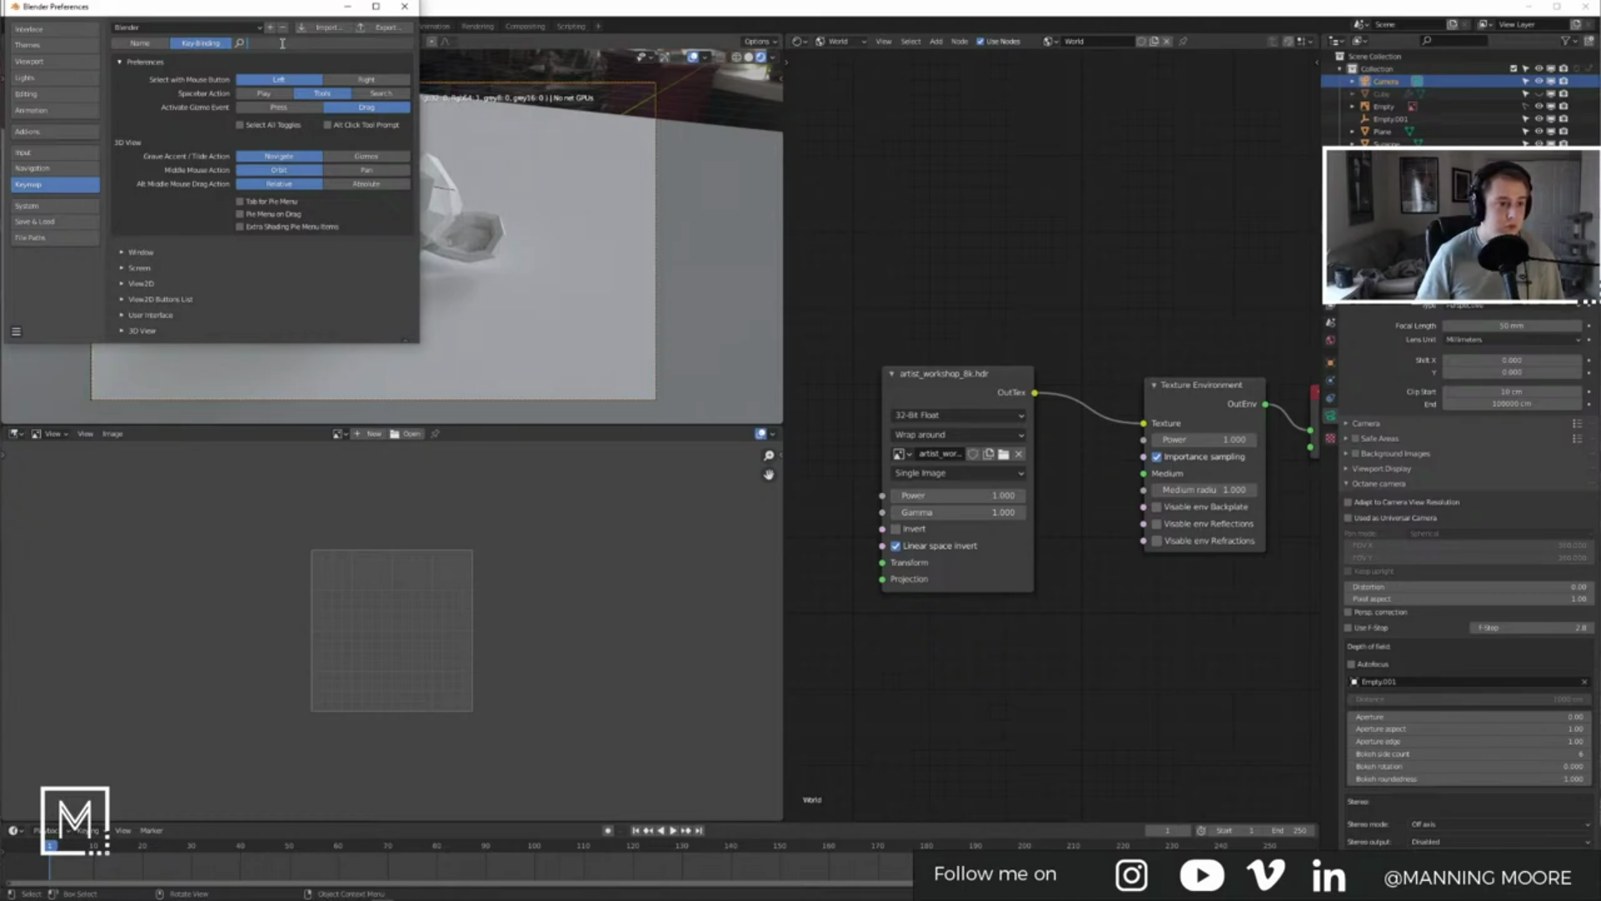
click(404, 7)
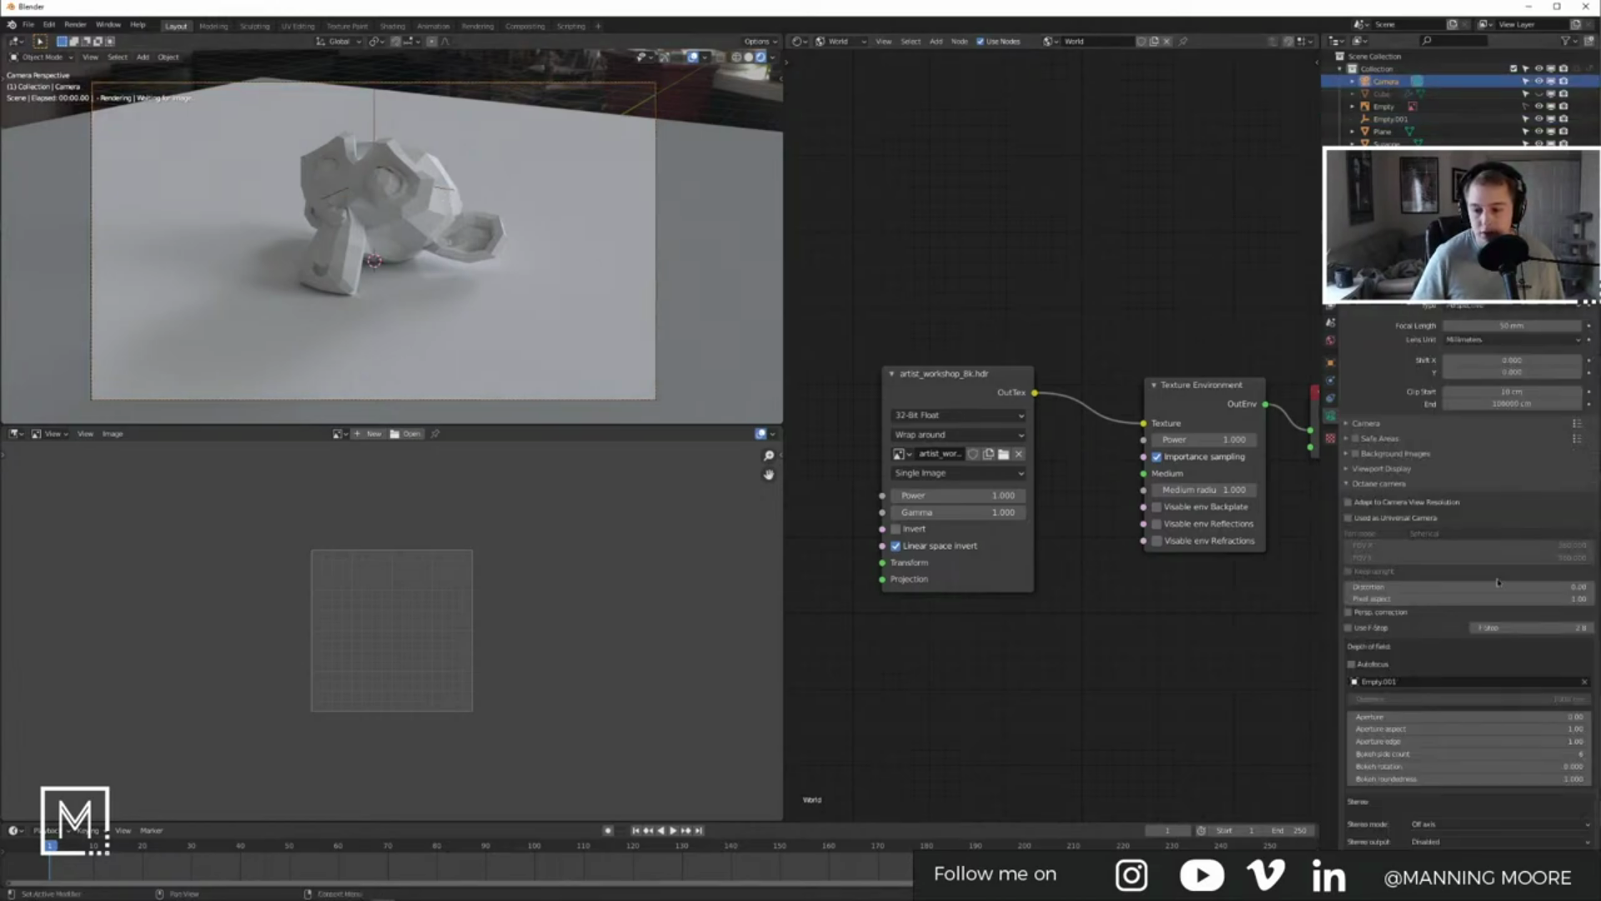
Step: Enter an F-Stop value of 1.5 in the Octane camera settings
scroll(1387, 672, down, 4)
double_click(1518, 503)
text(1.5)
key(Return)
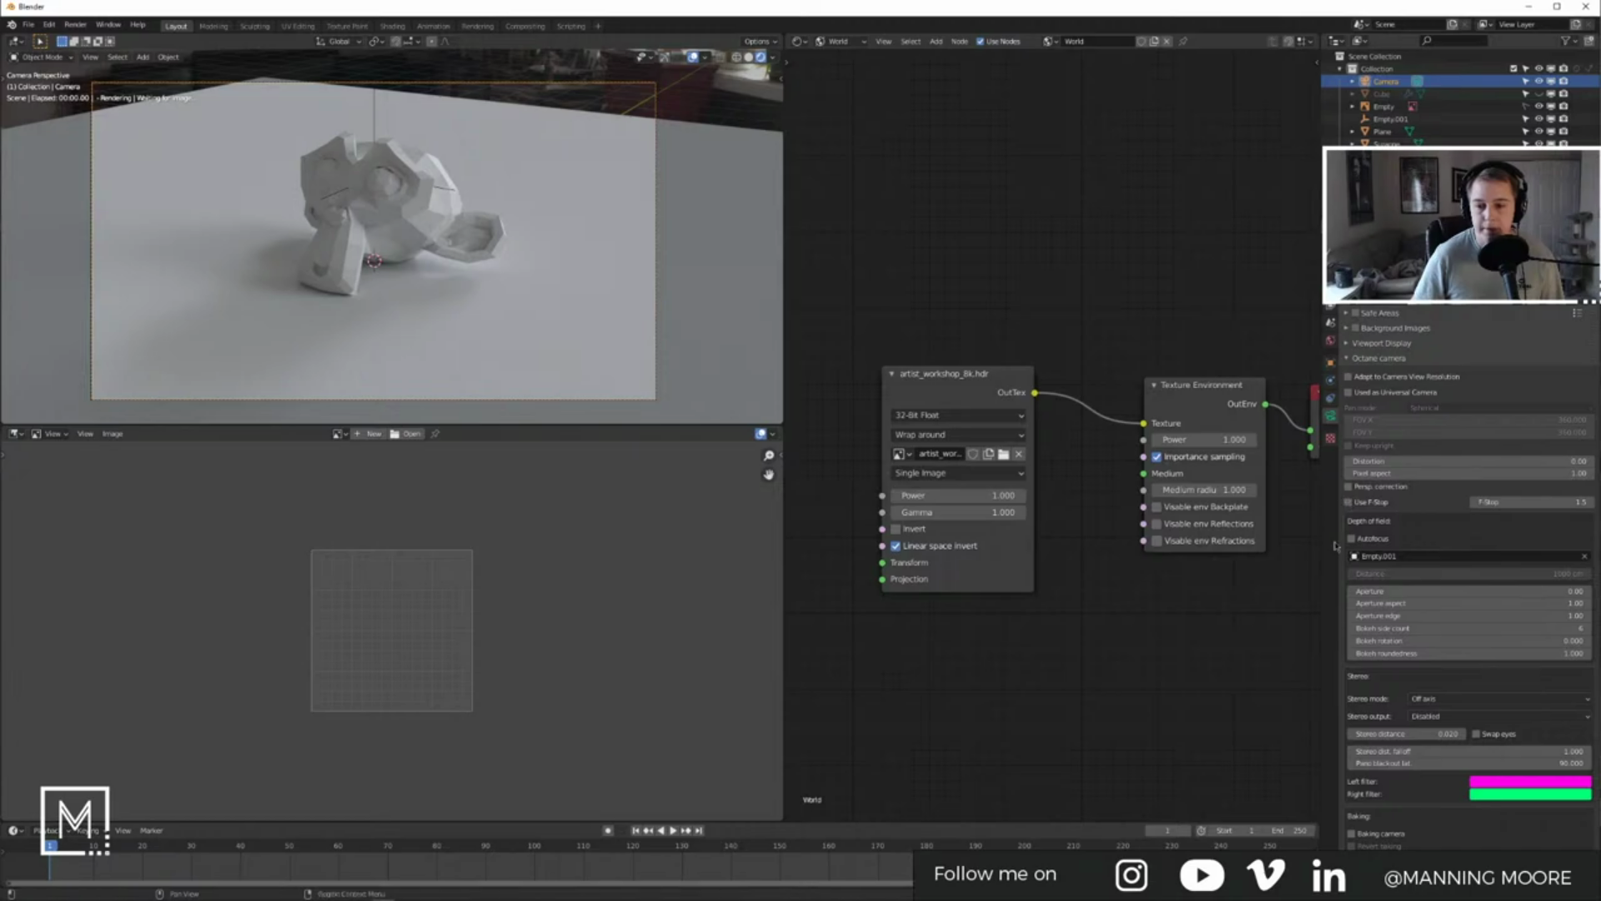
Step: Tick Use F-Stop and set the F-Stop to 1.0
scroll(1350, 503, down, 2)
click(1350, 427)
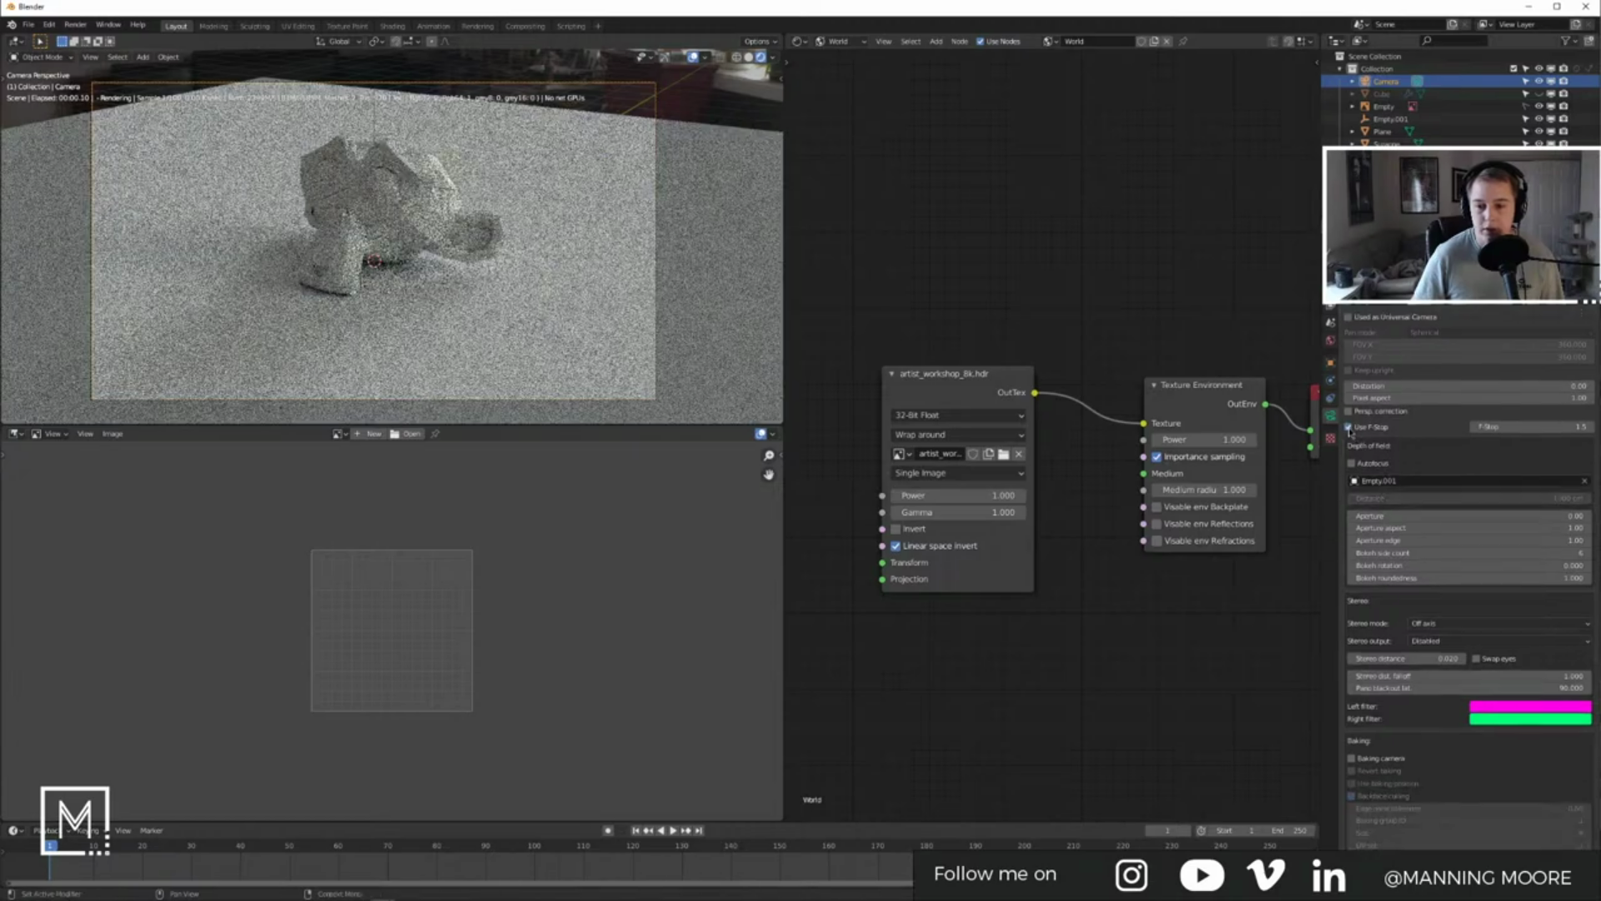
click(1474, 427)
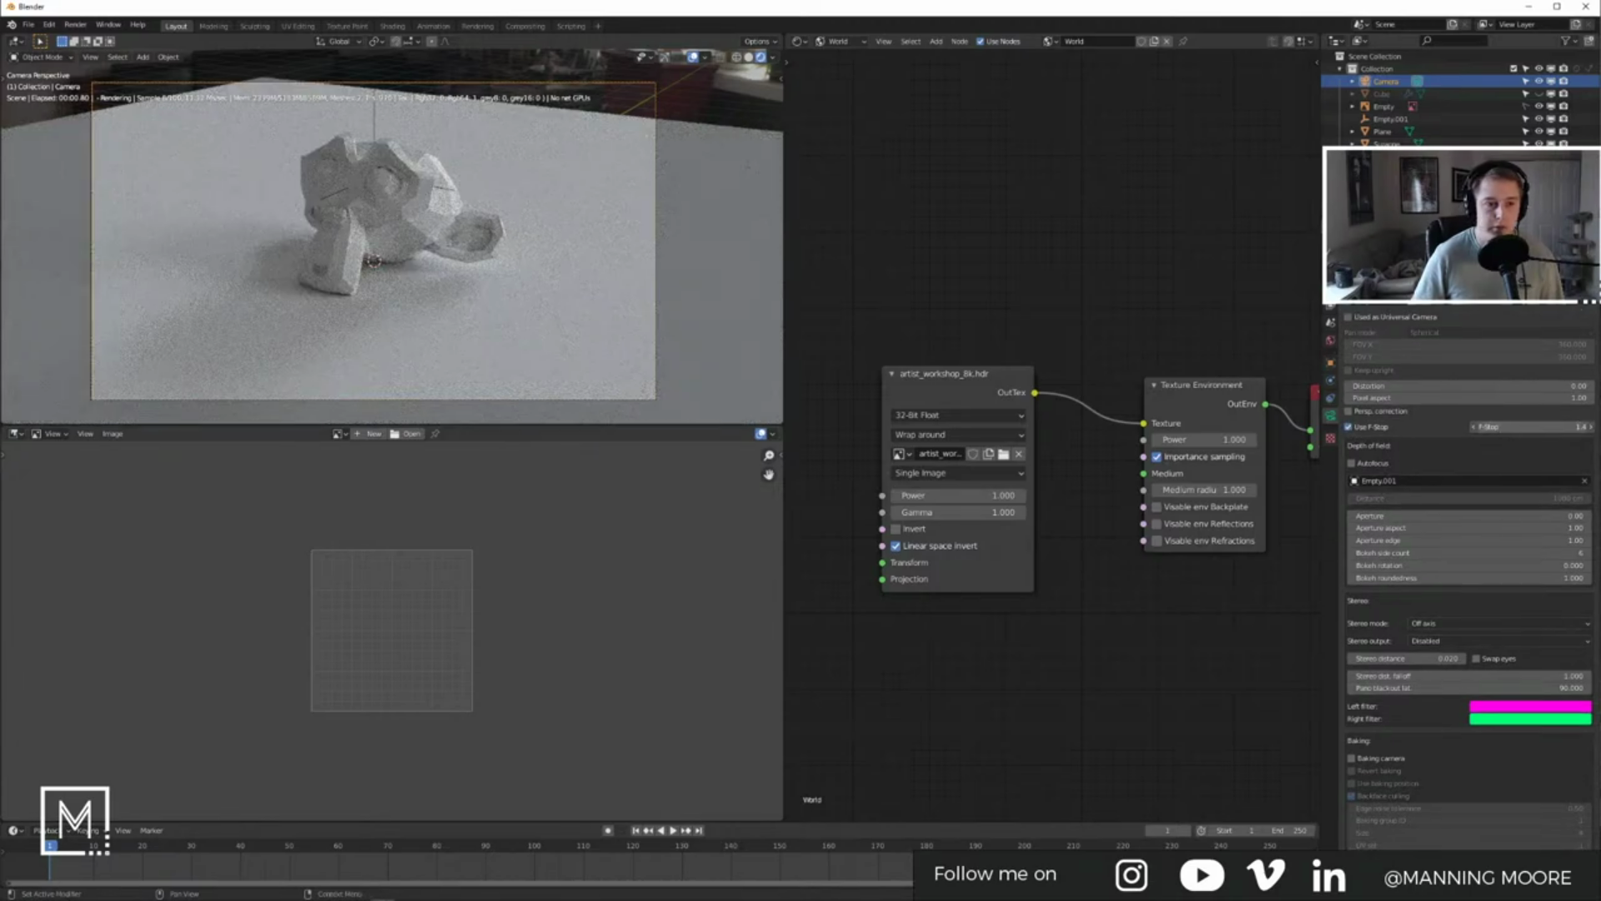
click(1546, 429)
text(21)
key(Return)
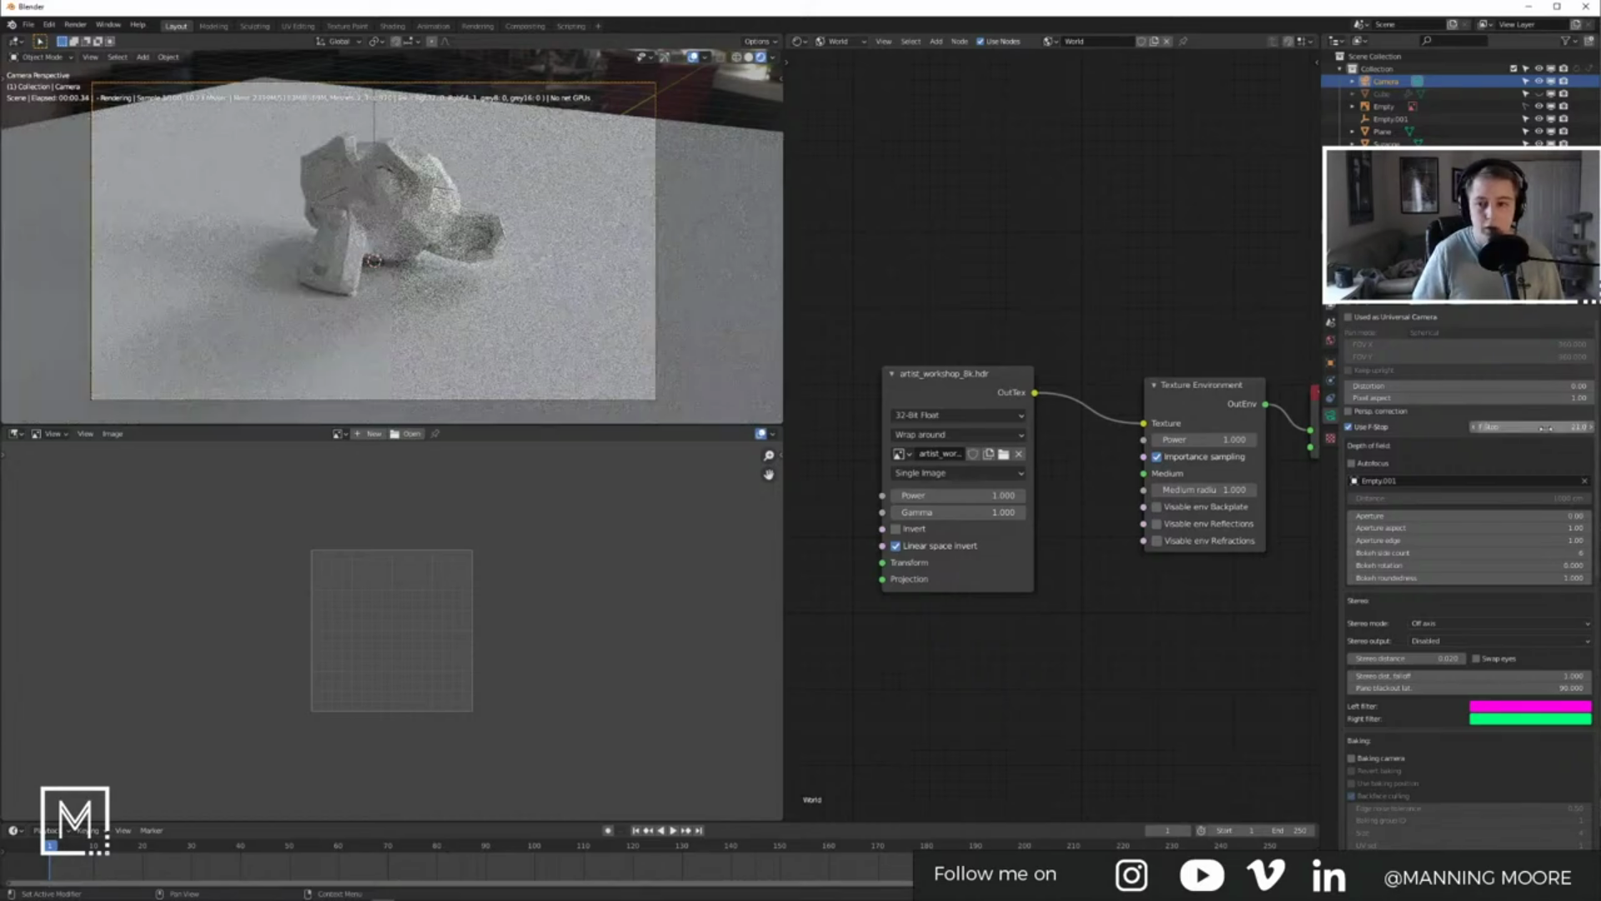
click(1546, 429)
text(1)
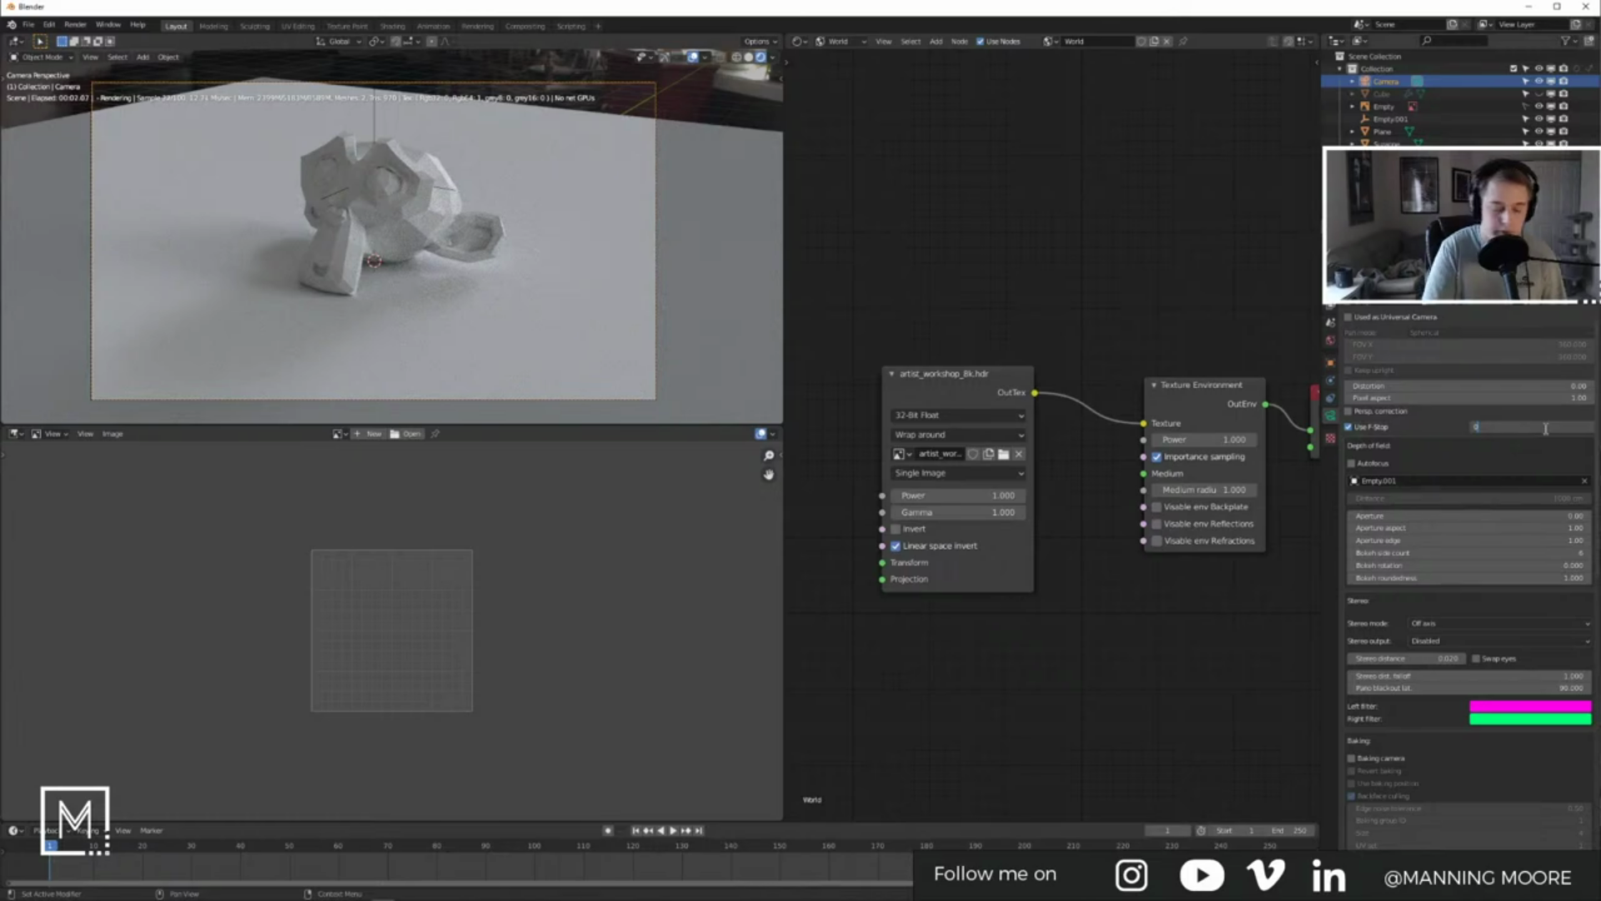
key(Return)
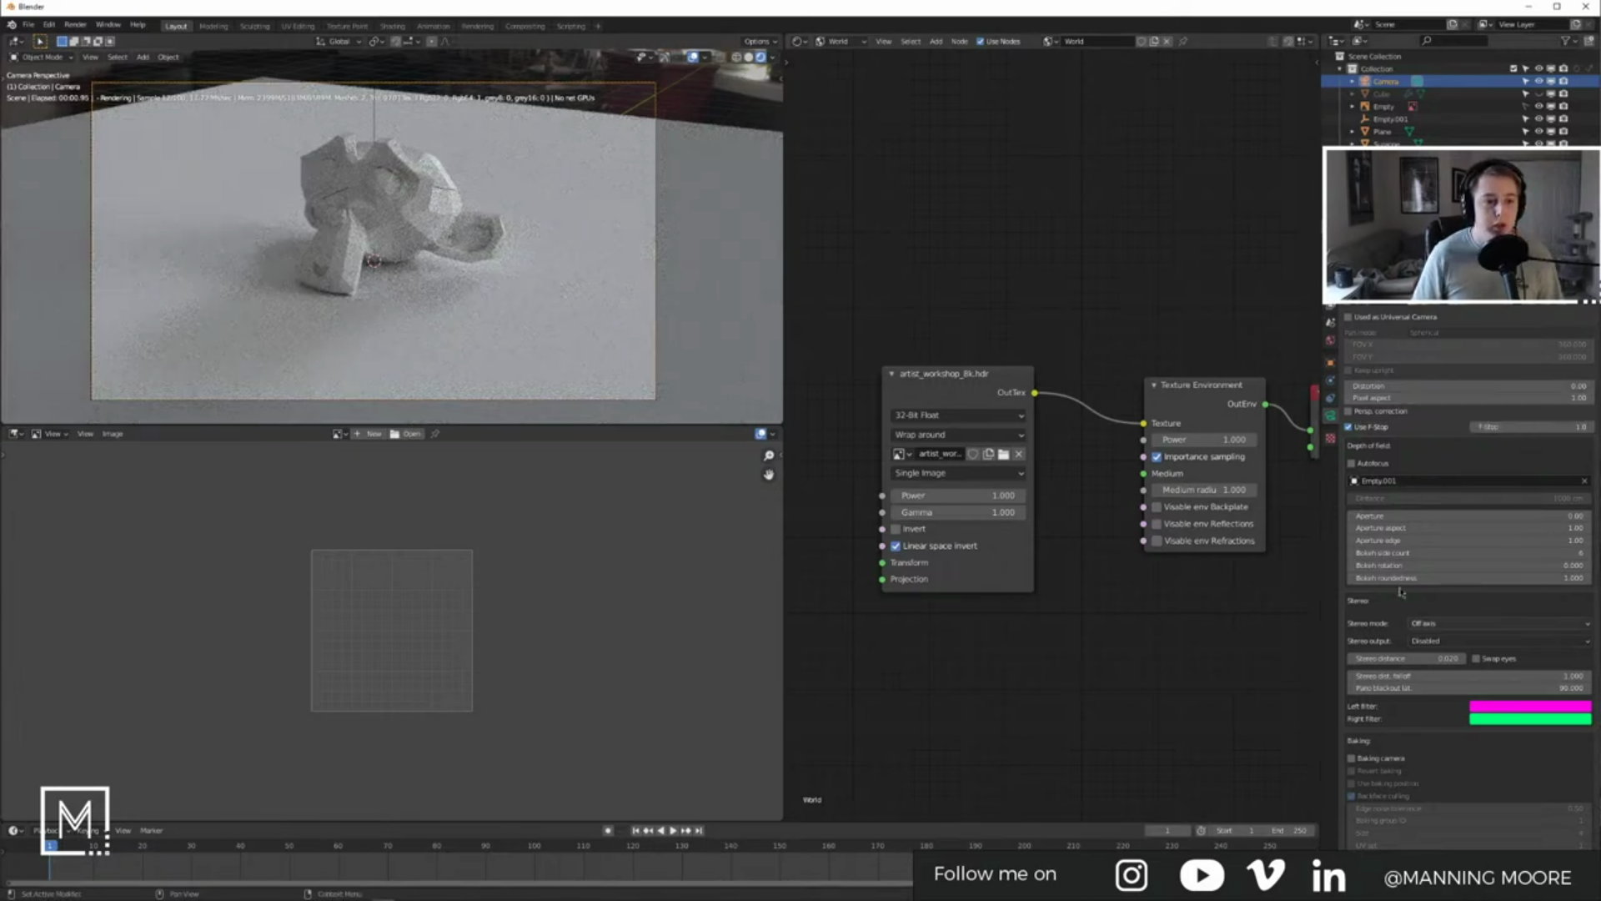
scroll(1442, 657, down, 8)
scroll(1442, 657, down, 8)
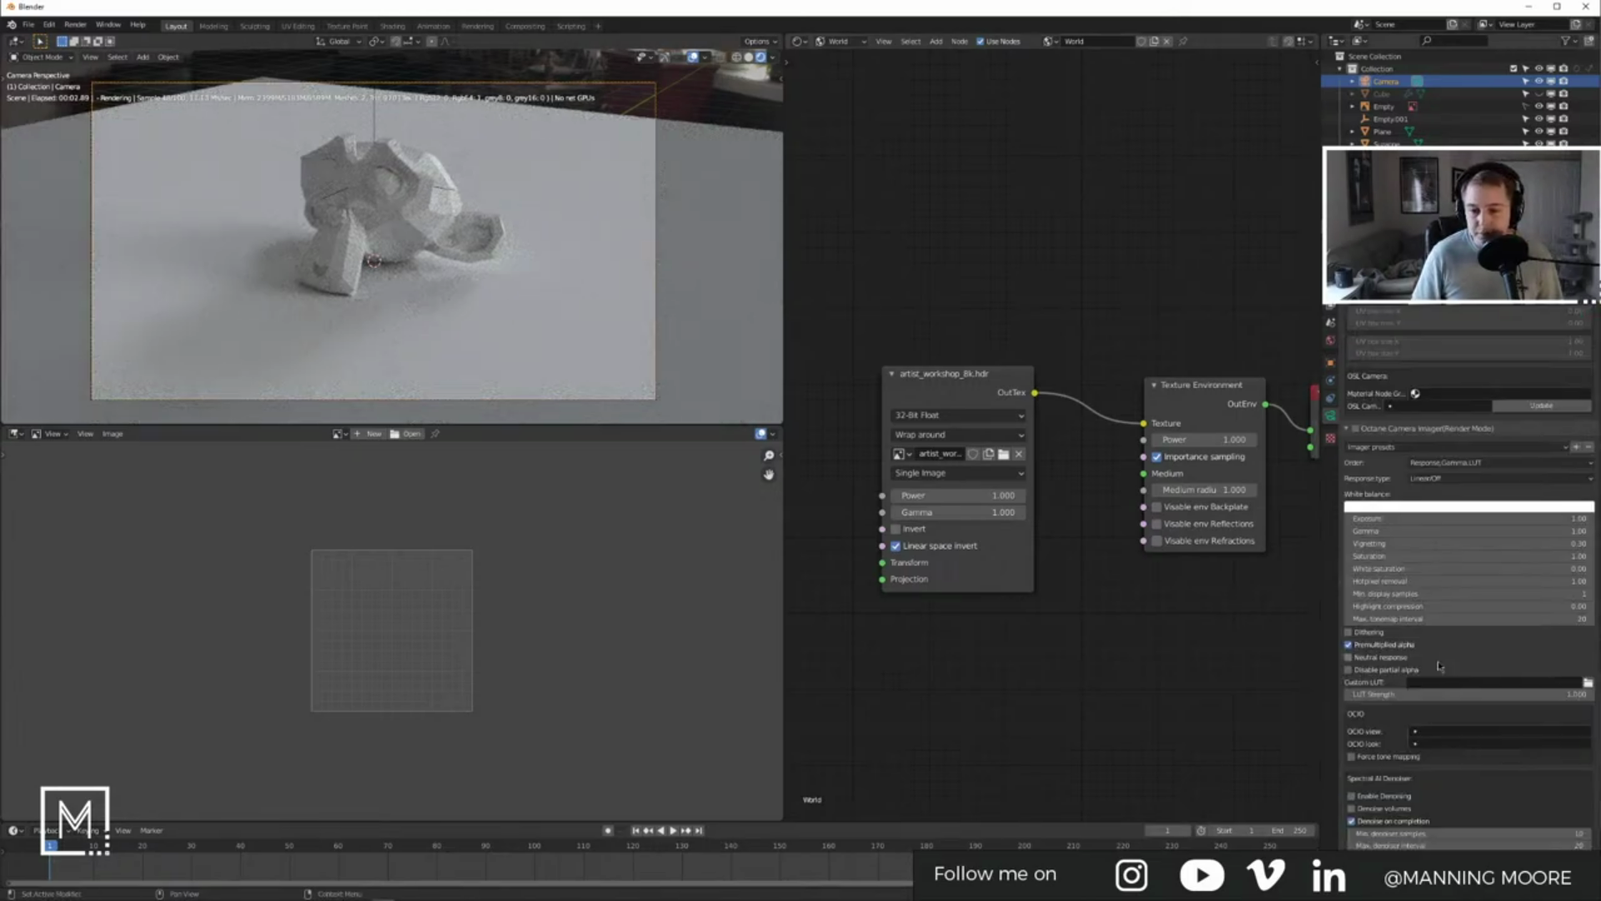
Step: Enable the camera imager with sRGB response and 0.00 vignetting, then split the viewport into quad view
click(1356, 429)
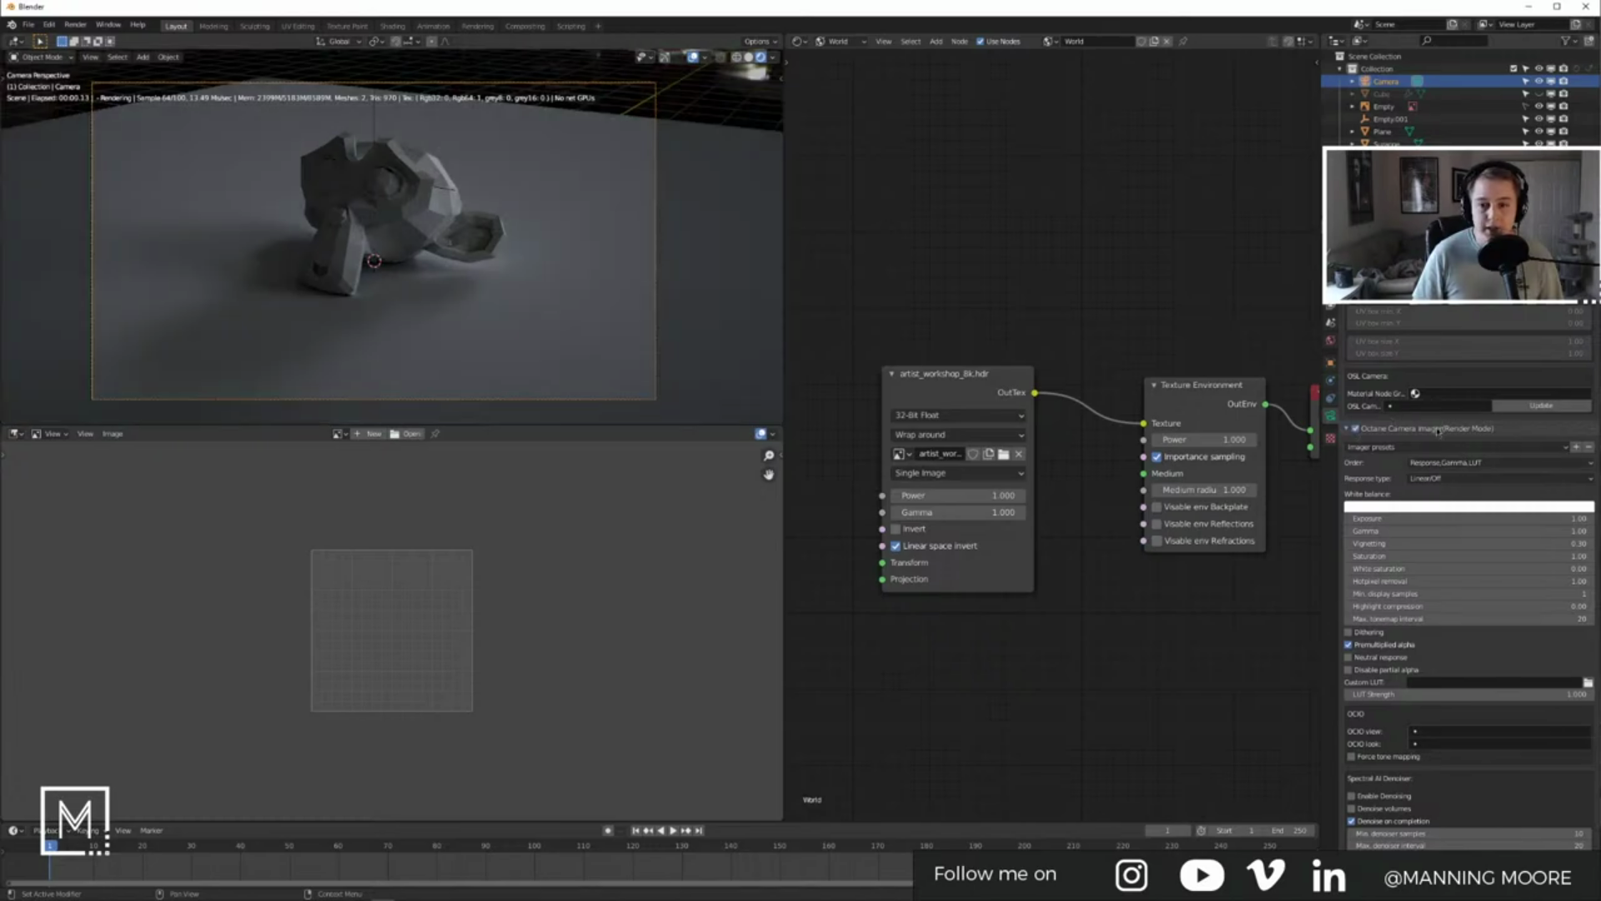
click(1435, 477)
click(1461, 553)
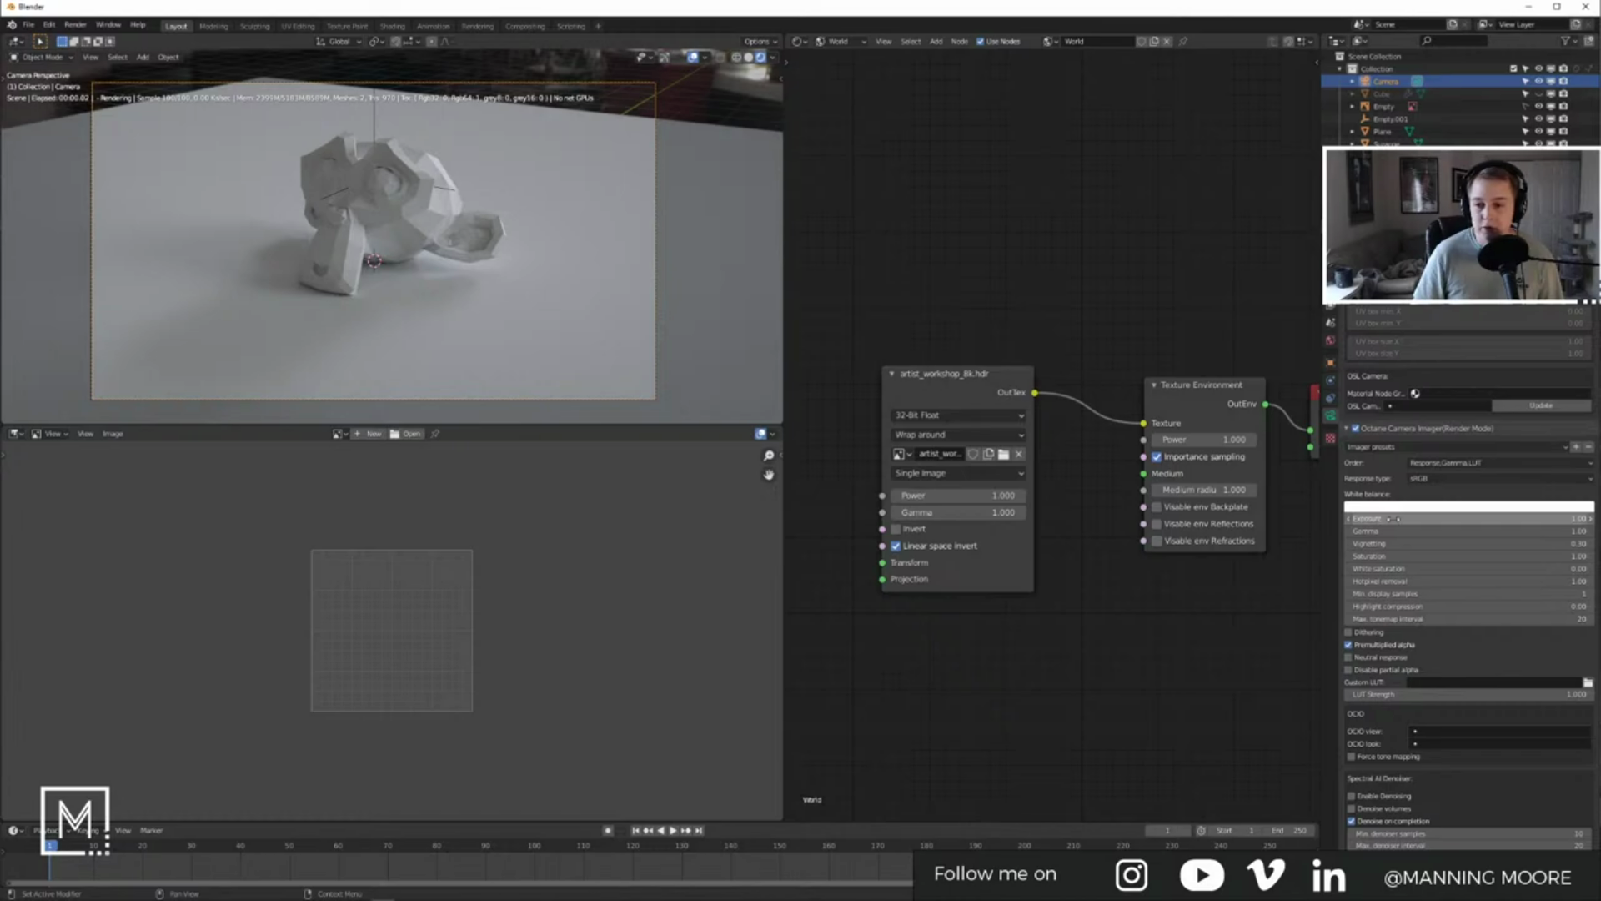
drag(1375, 543, 1334, 543)
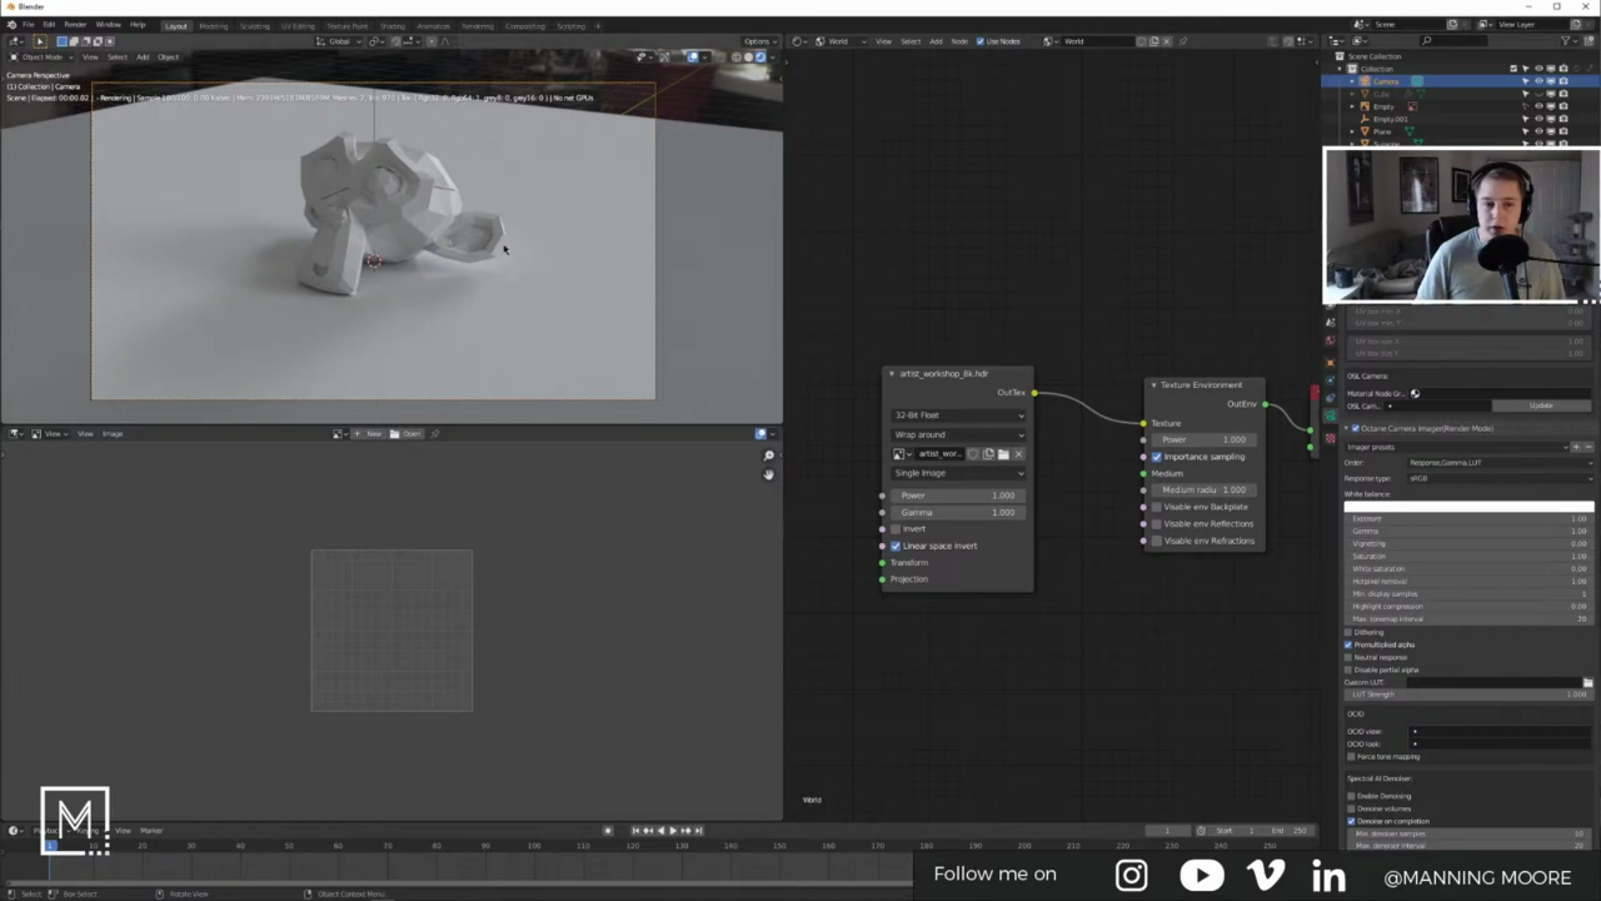
key(ctrl+alt+q)
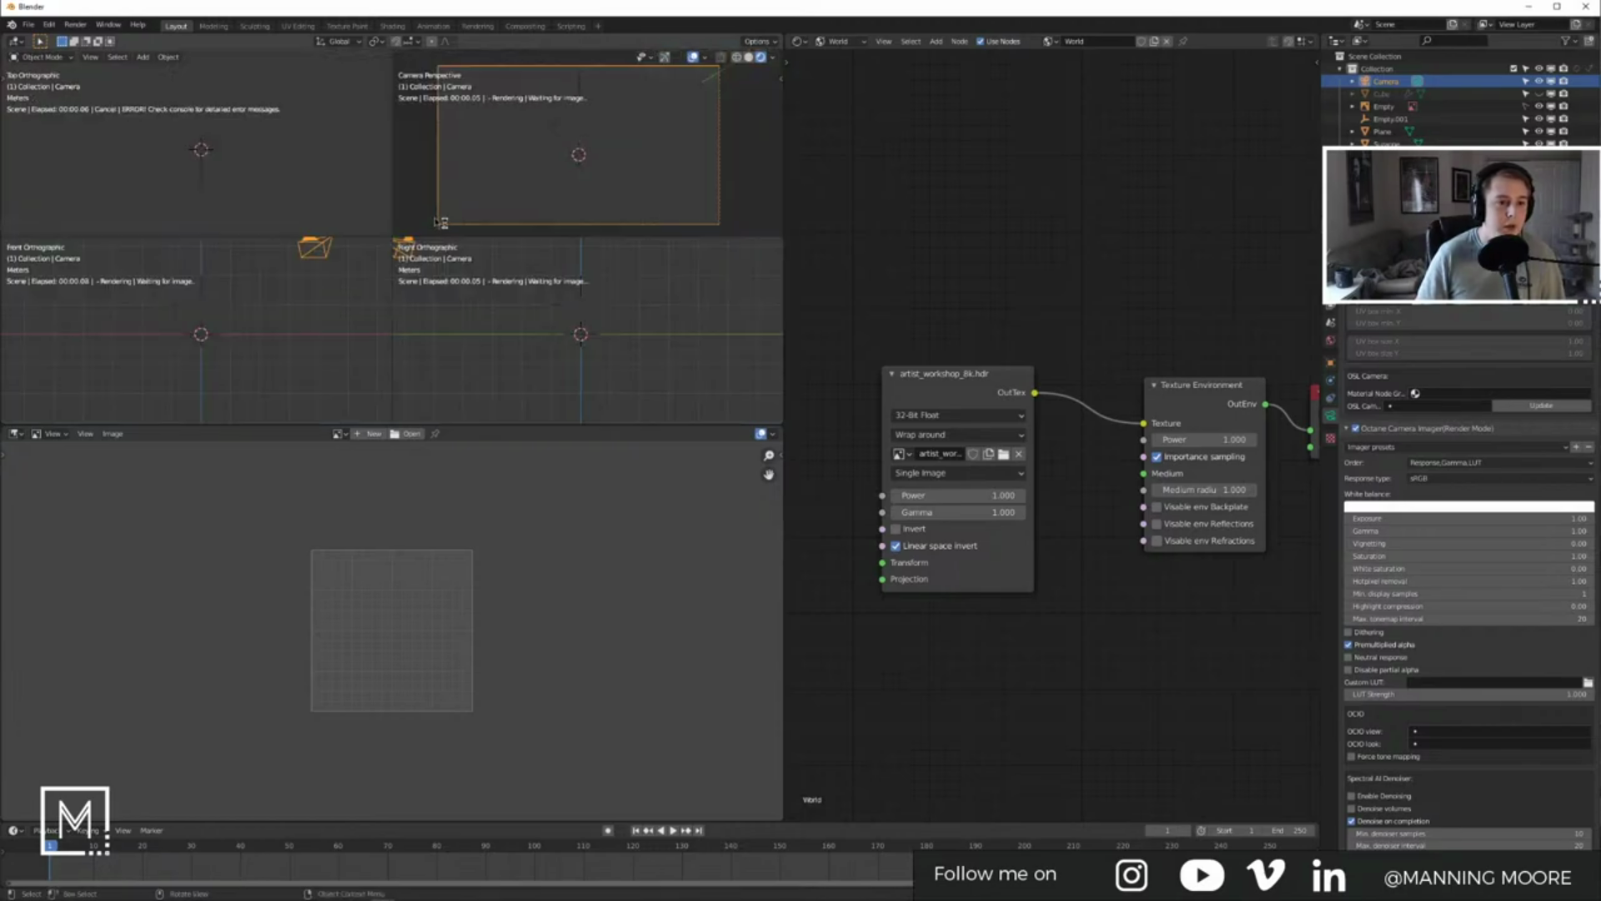
Step: Return to a single camera perspective view with Solid shading
key(ctrl+alt+q)
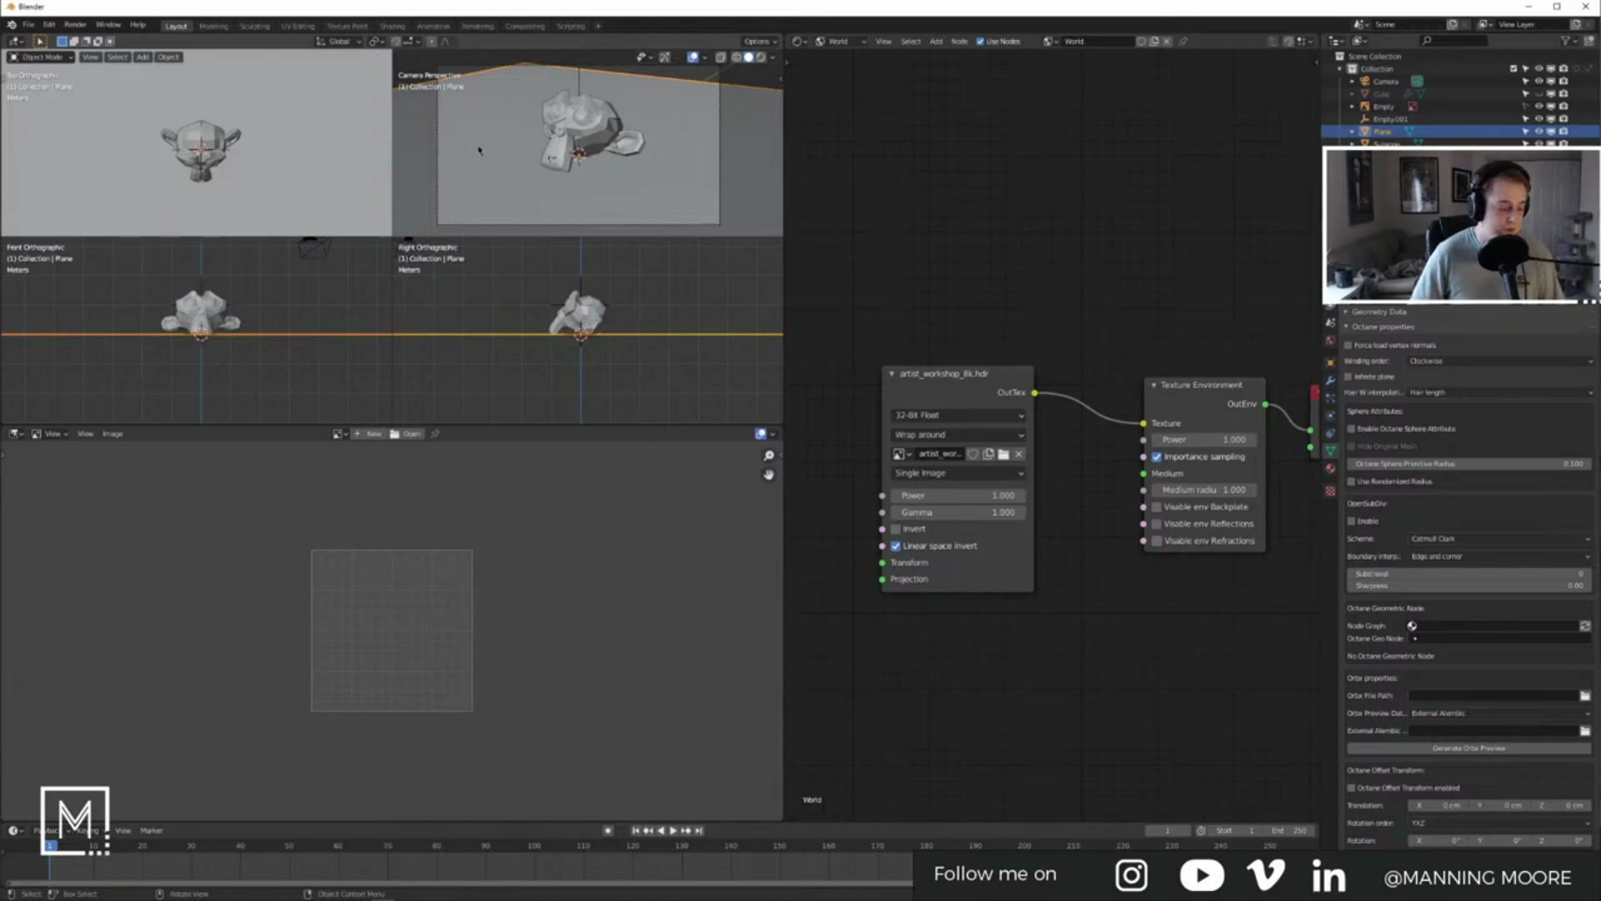
key(ctrl+alt+q)
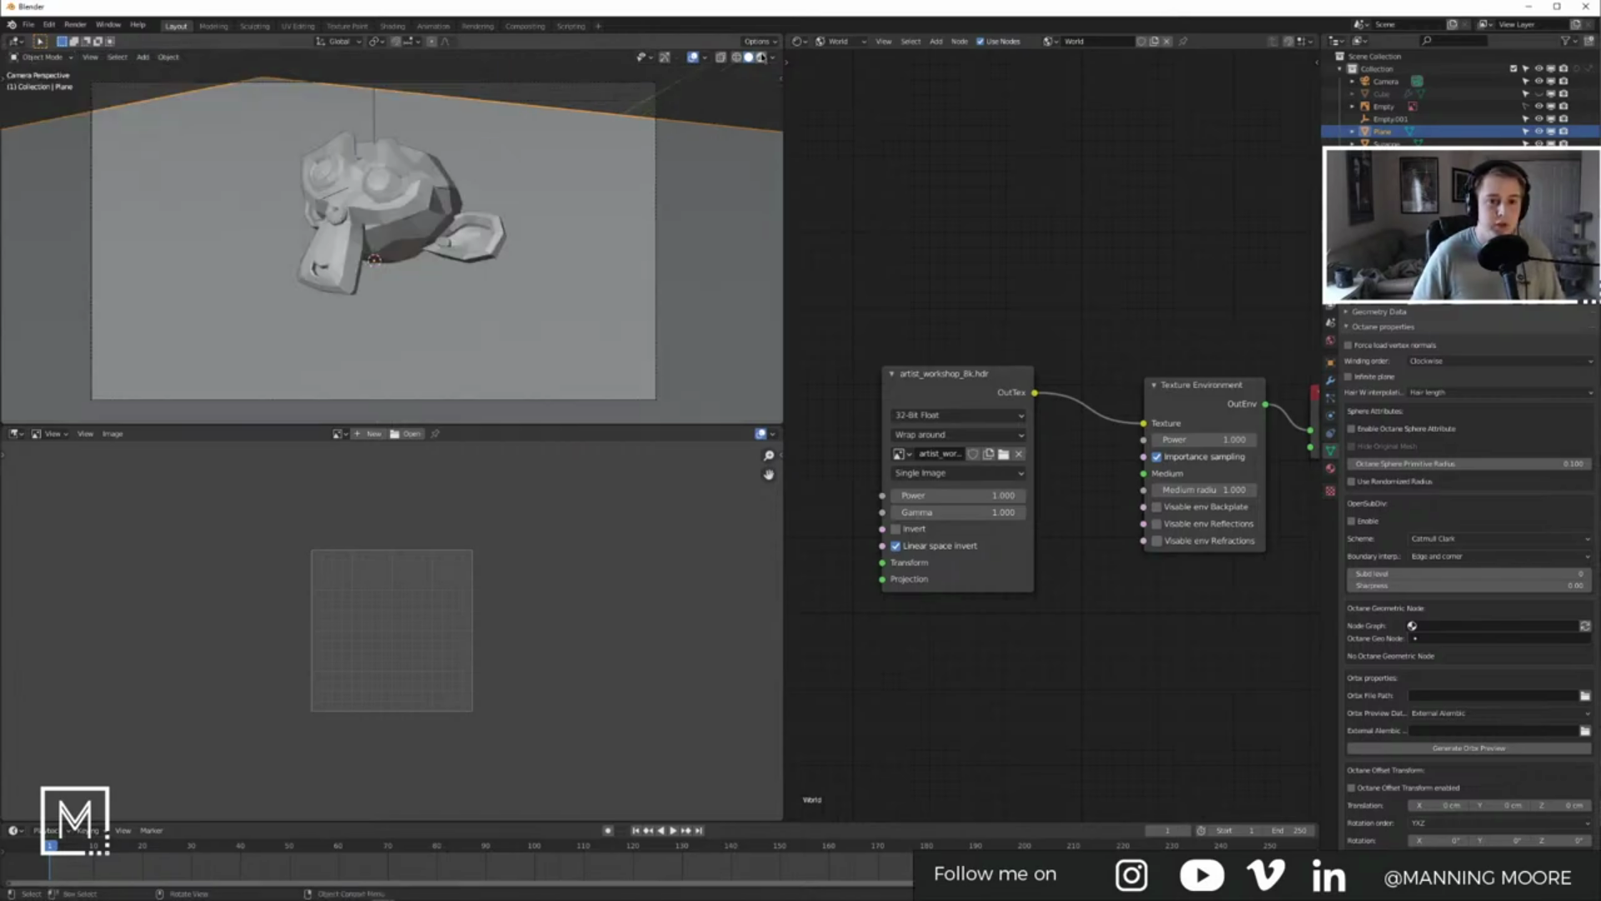
click(761, 58)
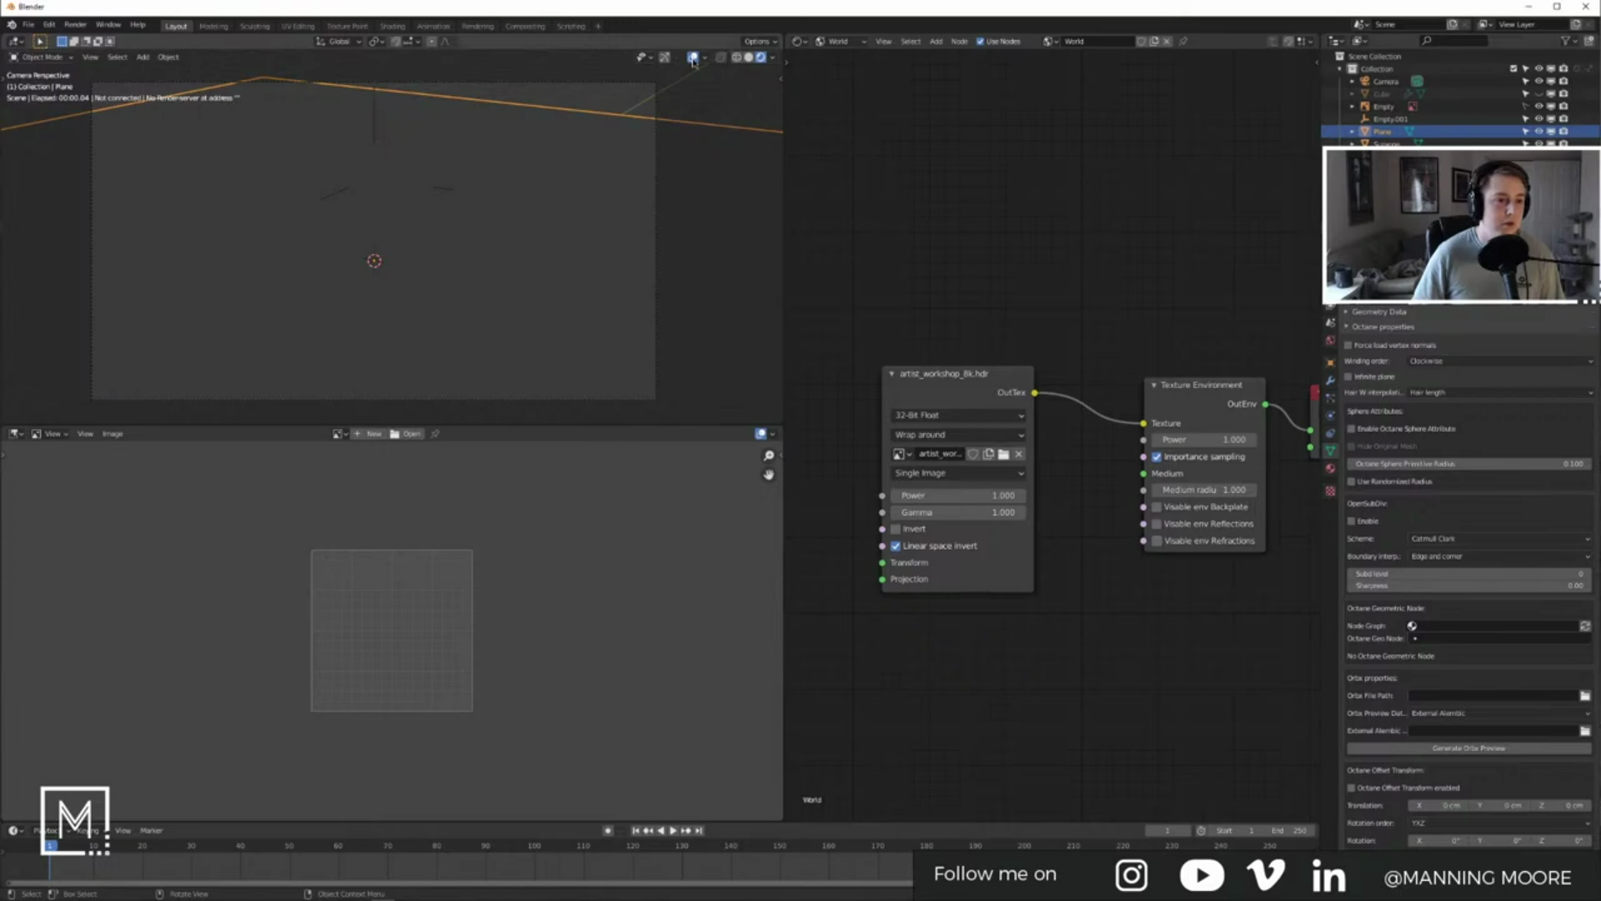
click(749, 57)
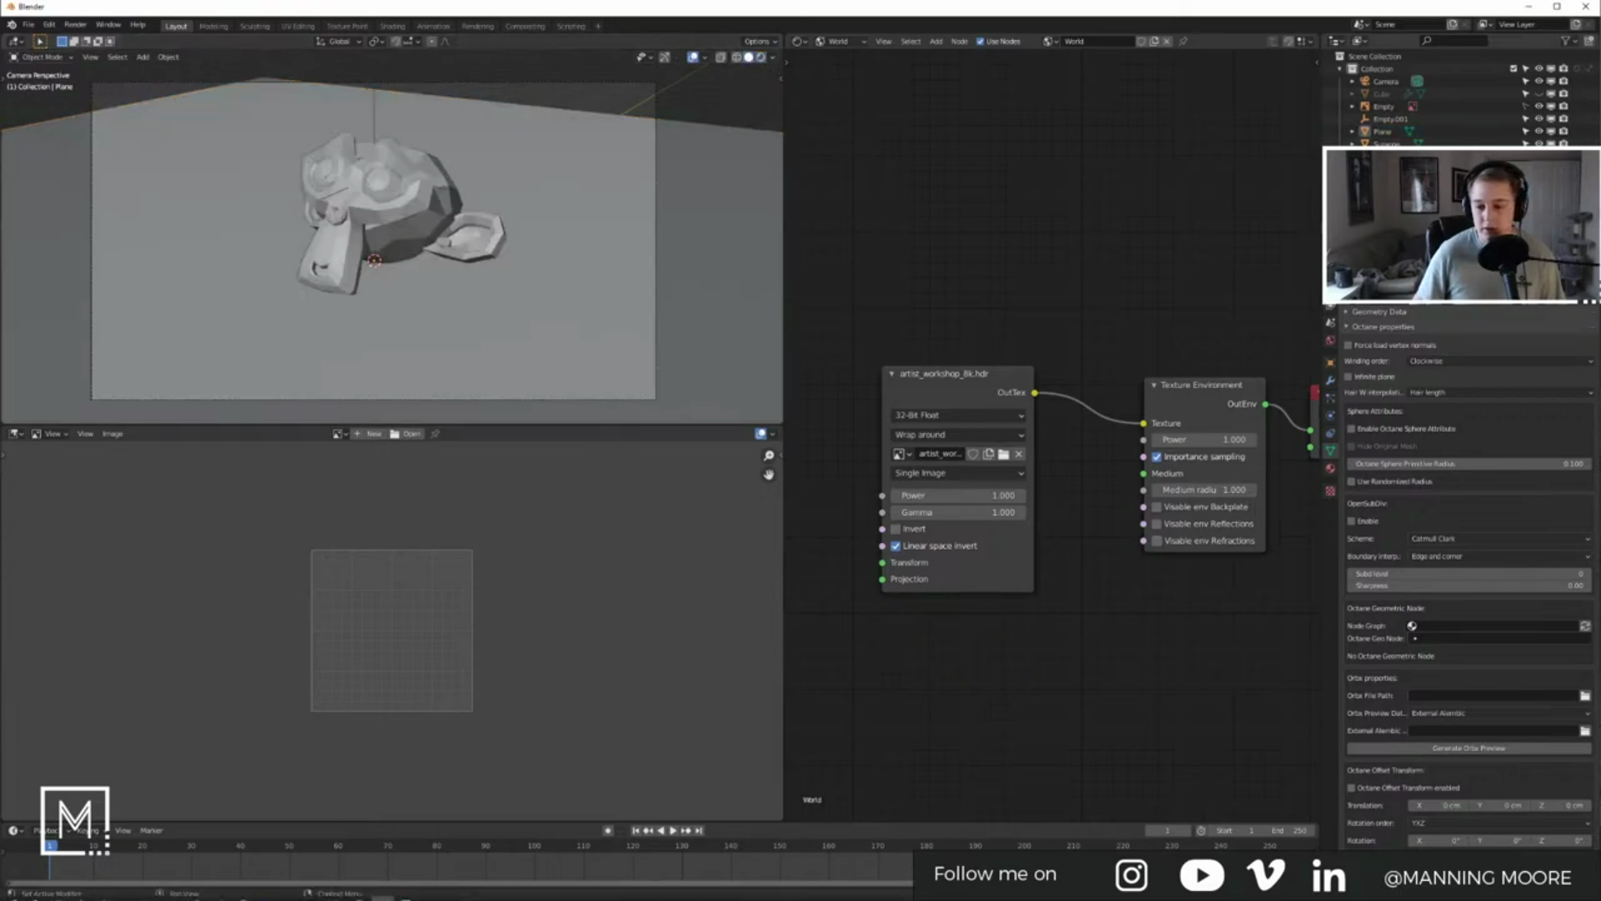
Step: Launch OctaneServer Prime from the Windows Start menu
key(super)
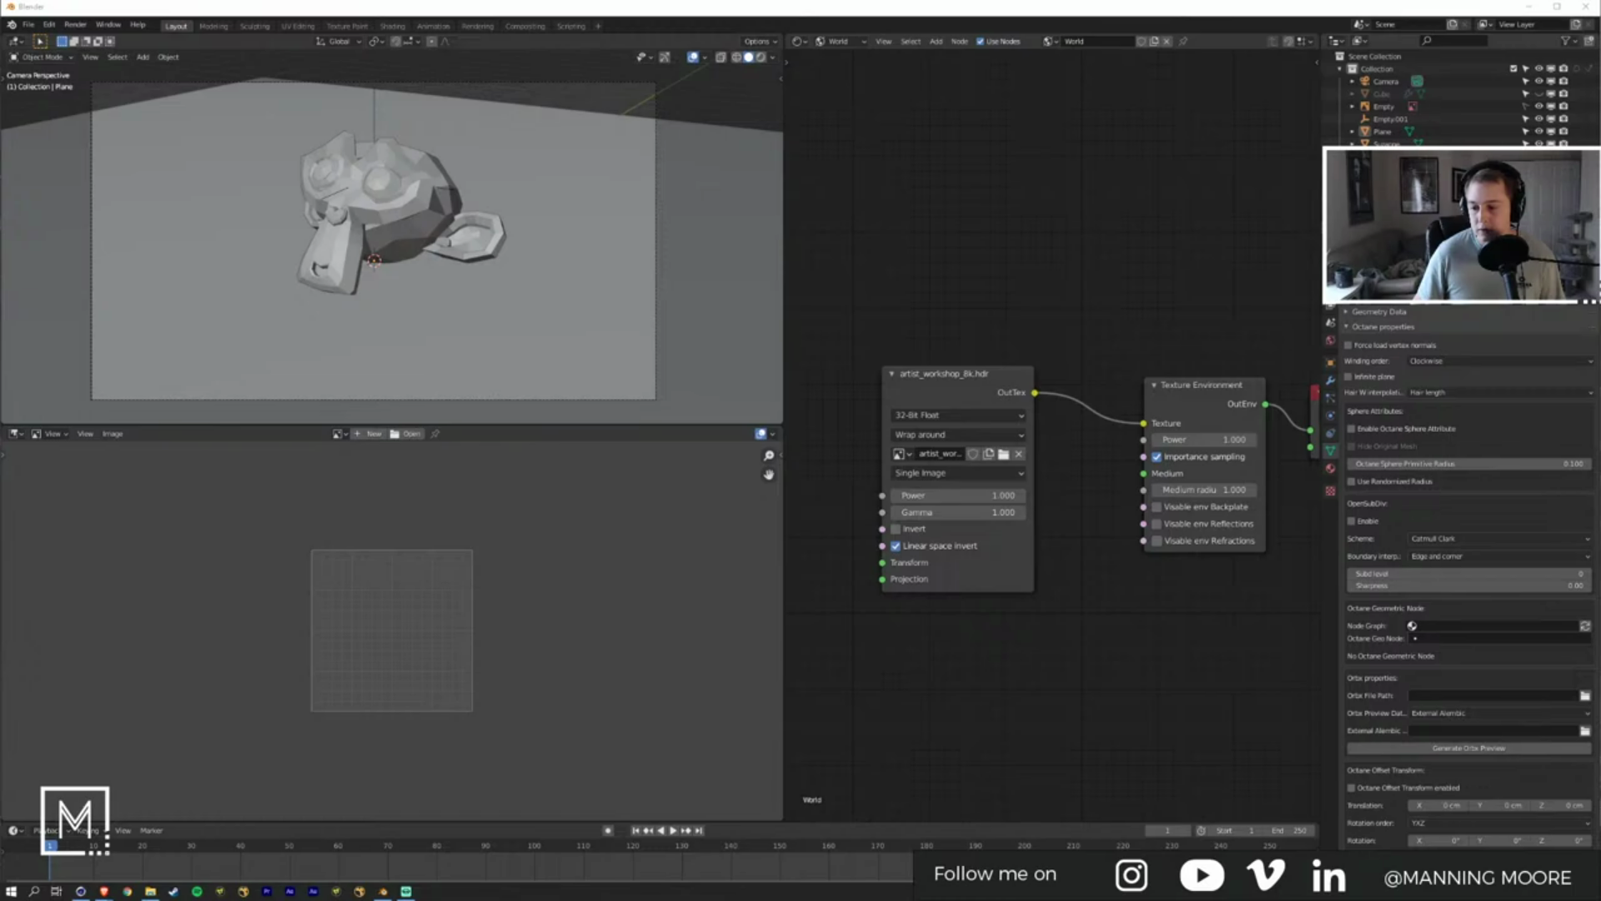
click(12, 890)
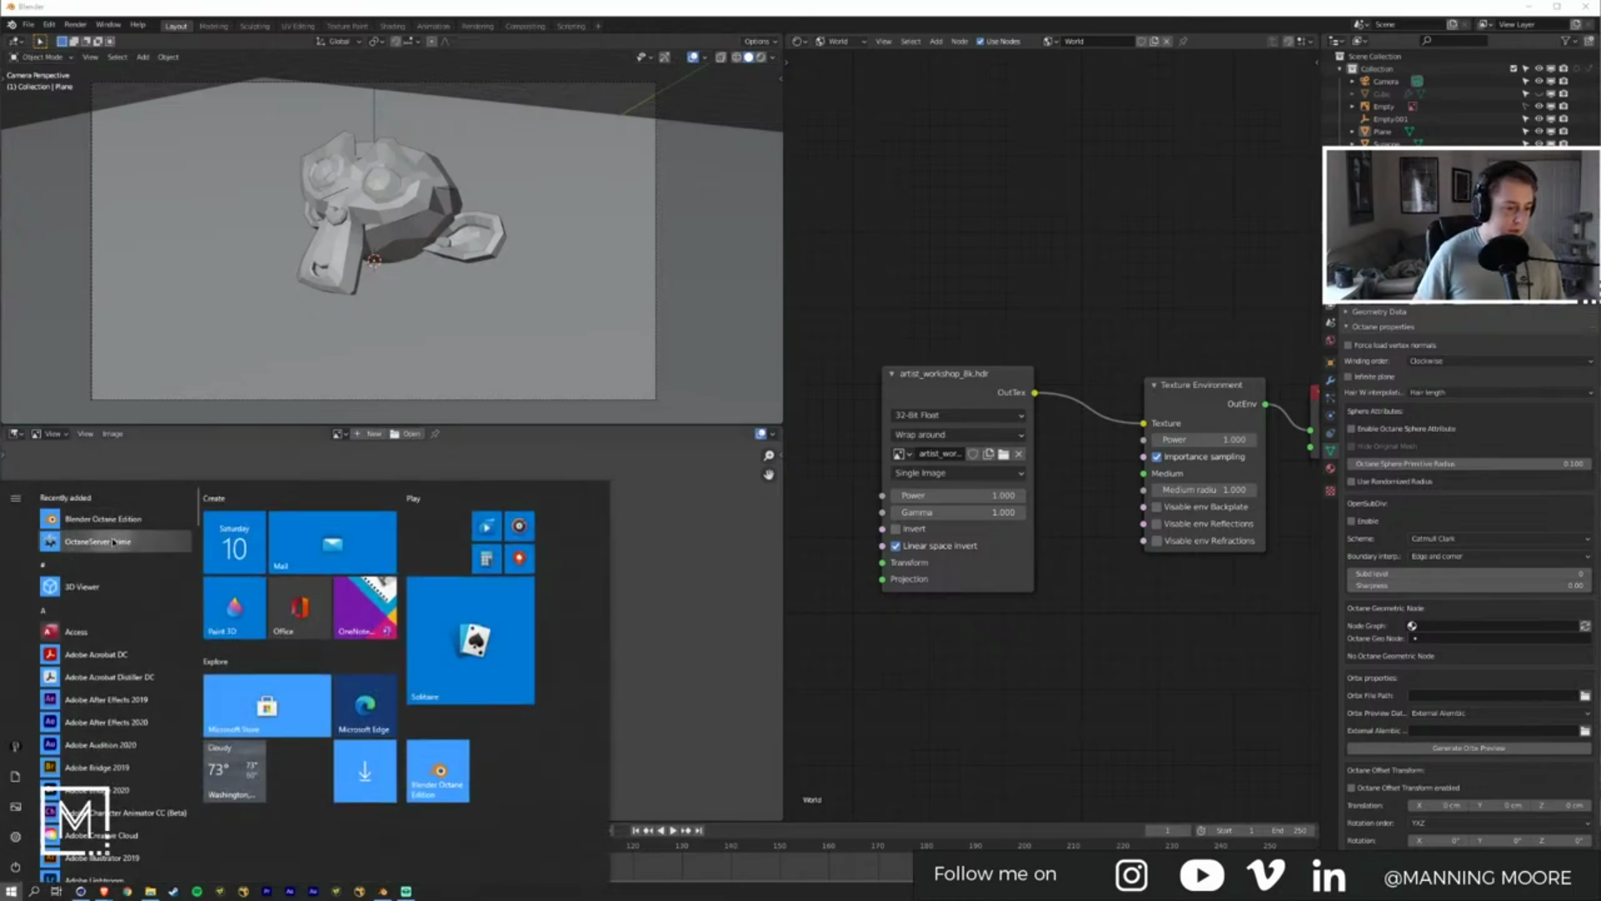
click(114, 542)
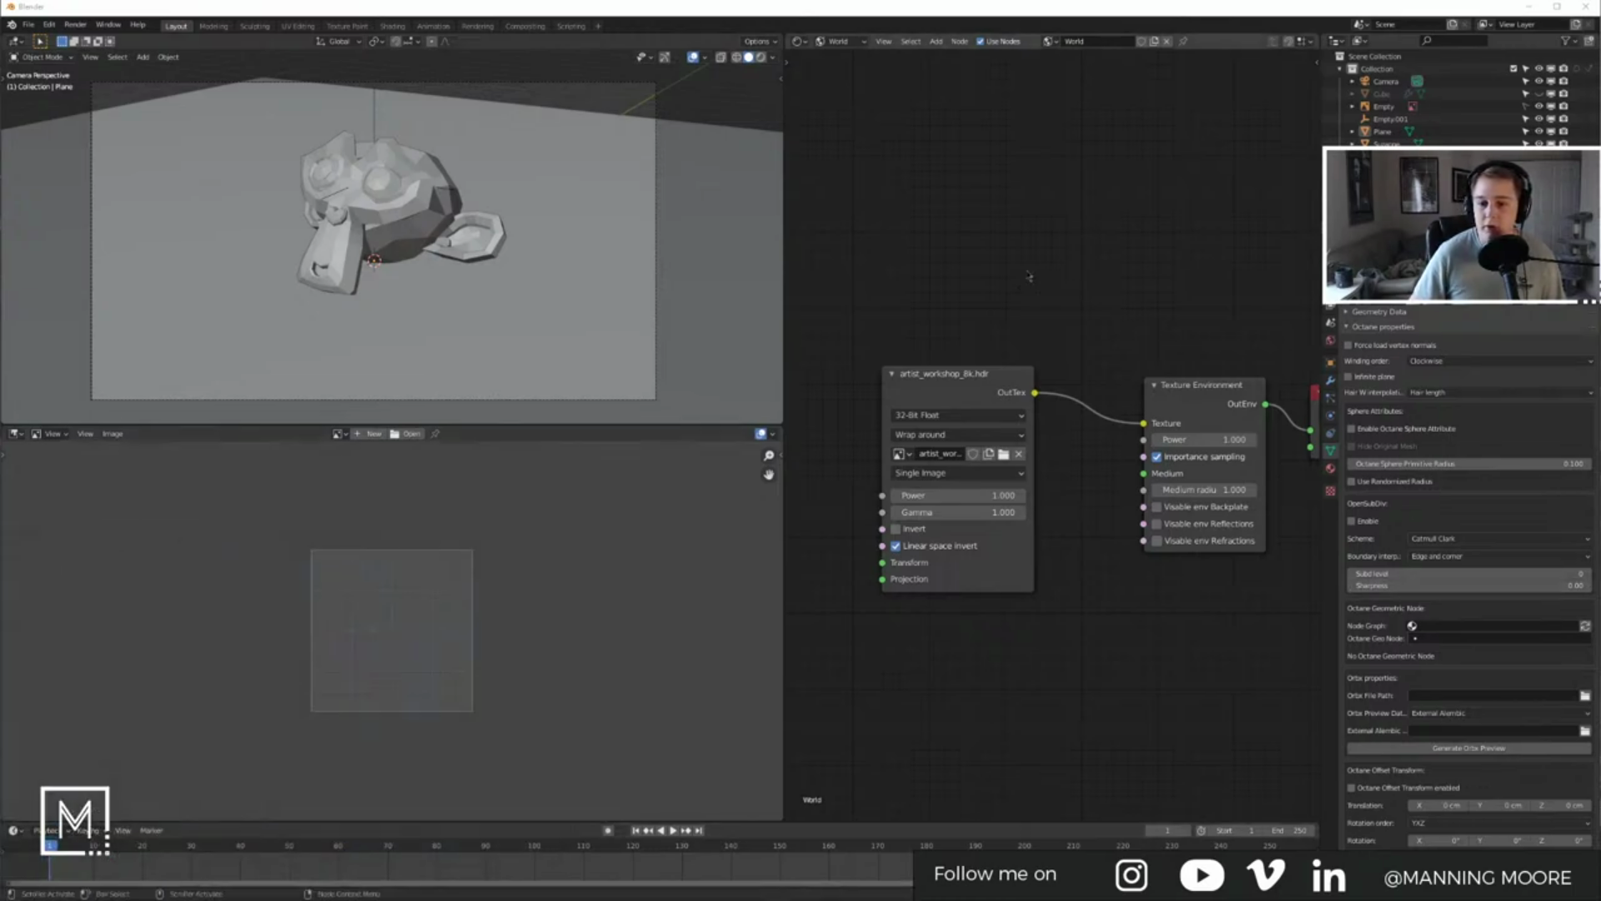
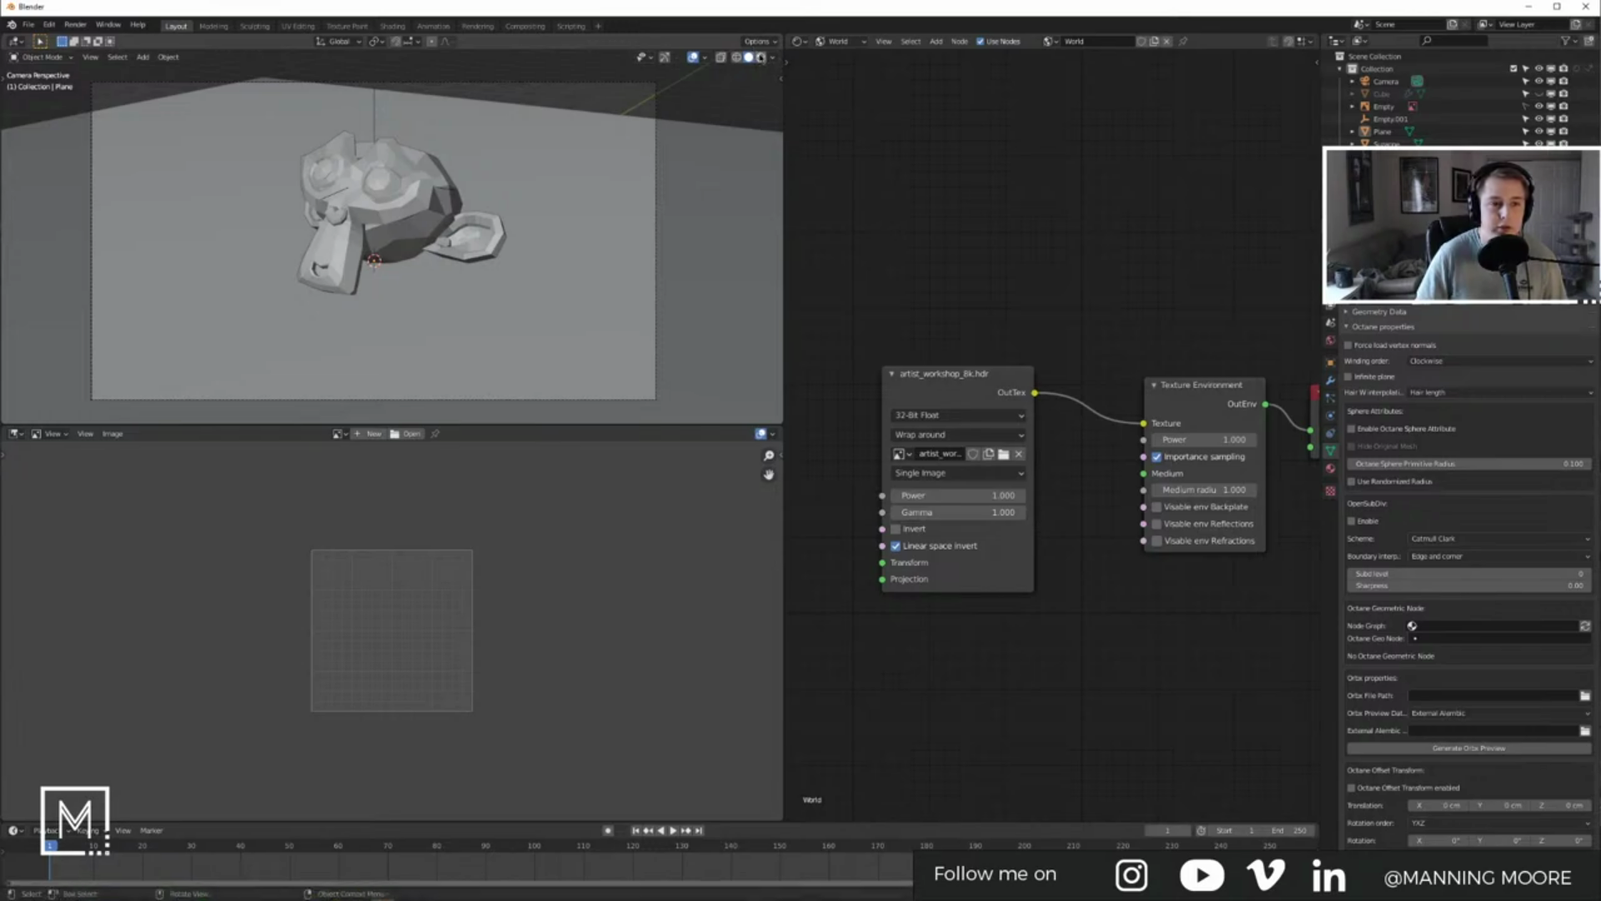
Step: Select the camera and set its depth-of-field aperture aspect to 2 and F-stop to 2
click(461, 131)
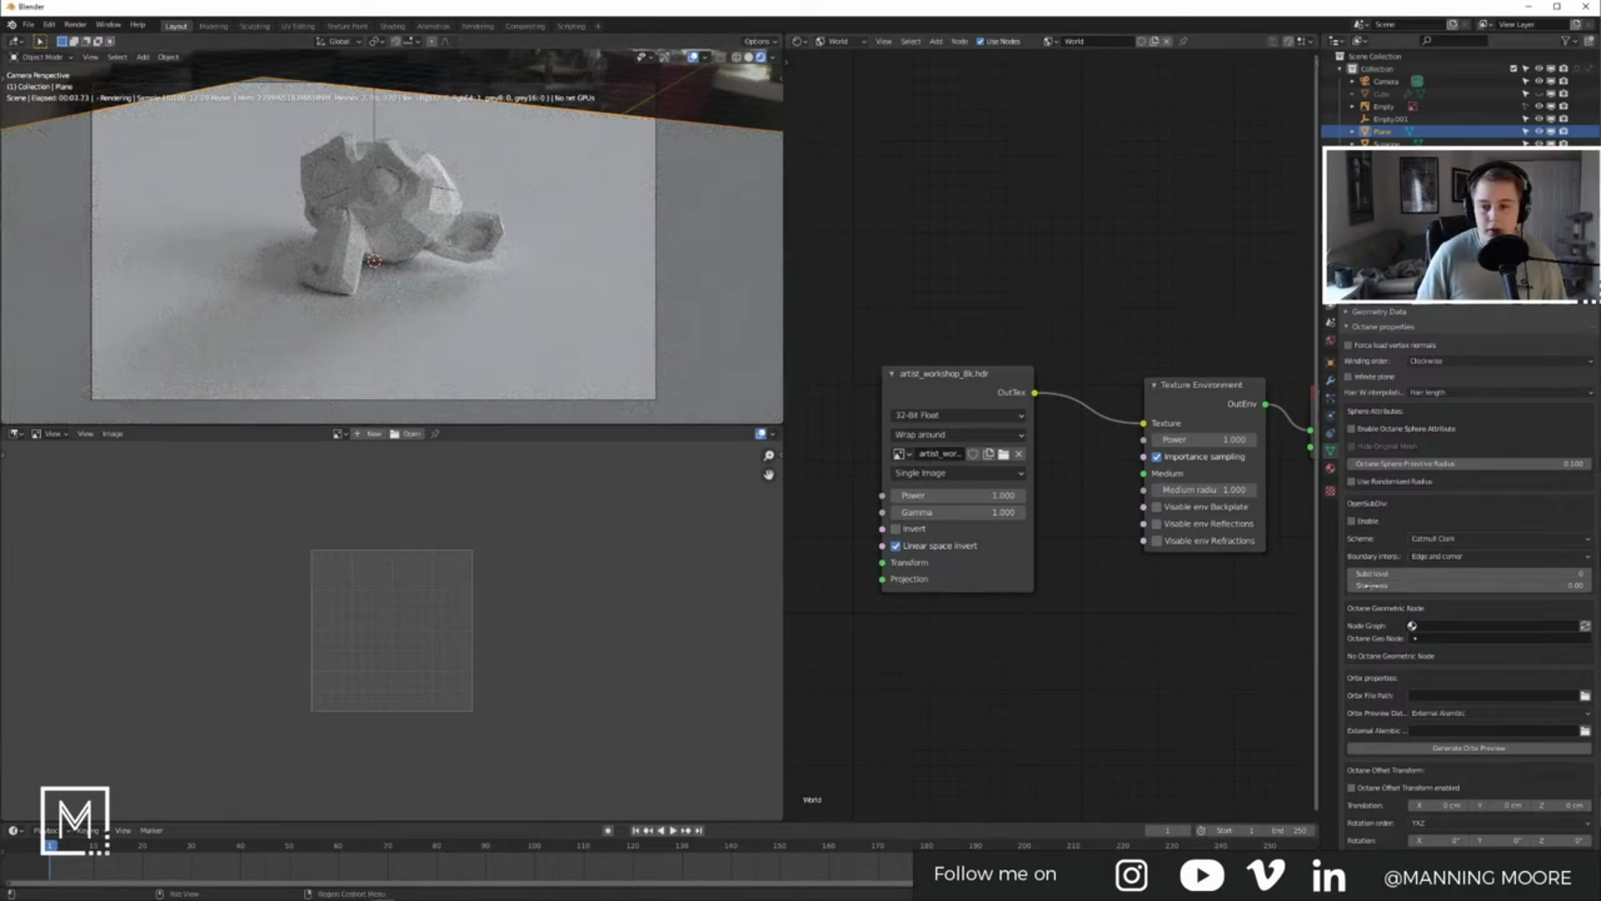
scroll(1387, 460, up, 5)
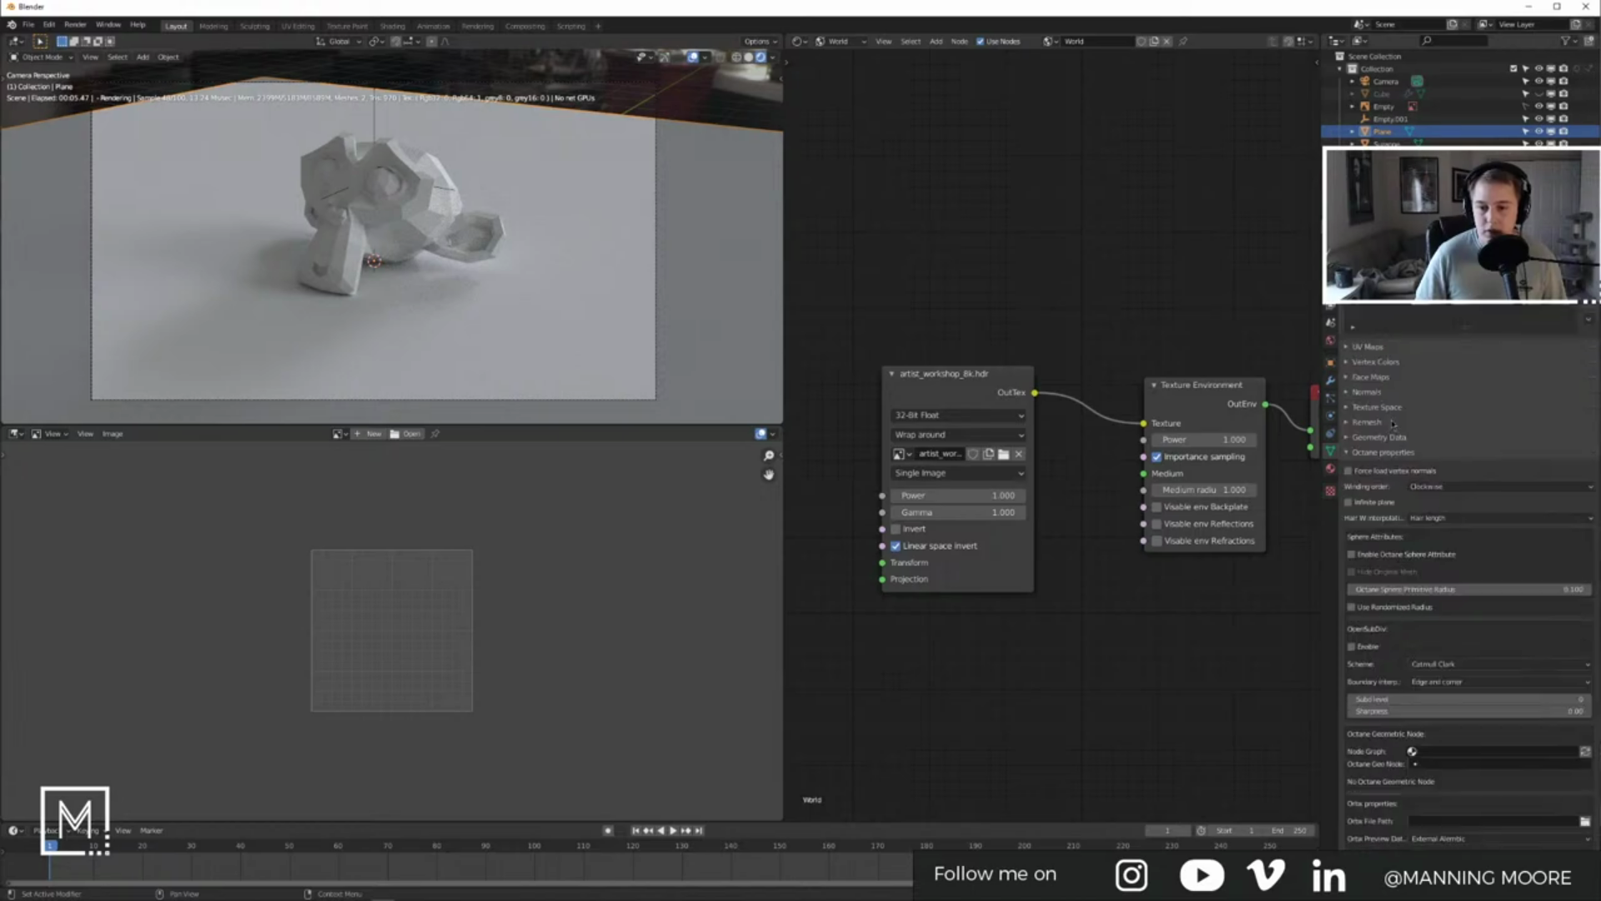
click(1378, 82)
scroll(1418, 566, down, 5)
scroll(1419, 566, down, 1)
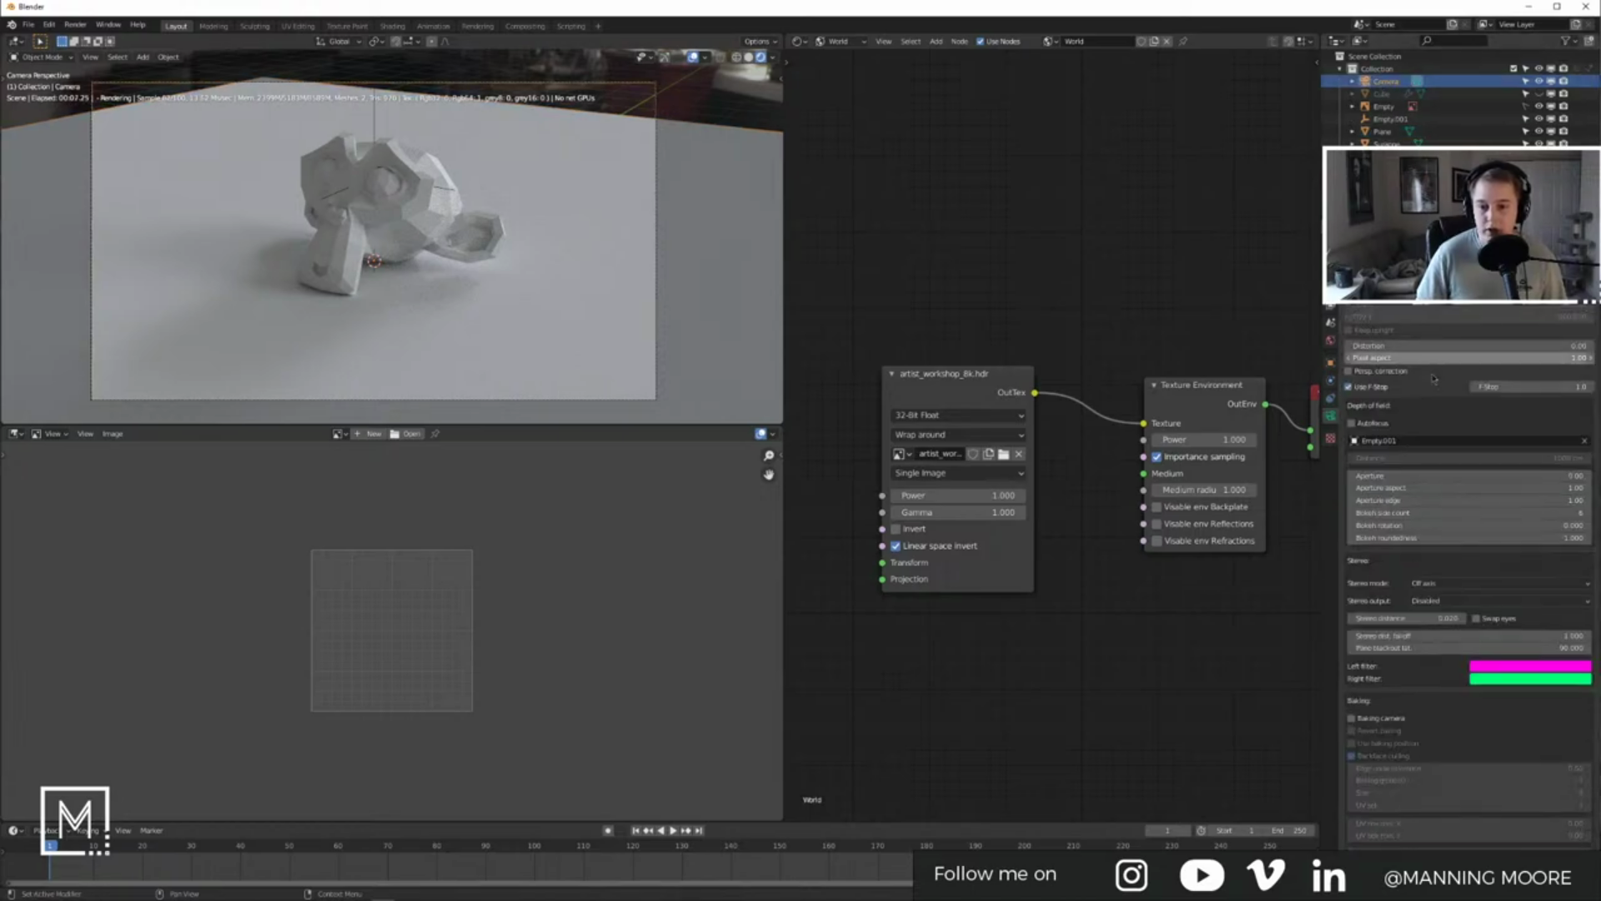
click(1447, 490)
text(2)
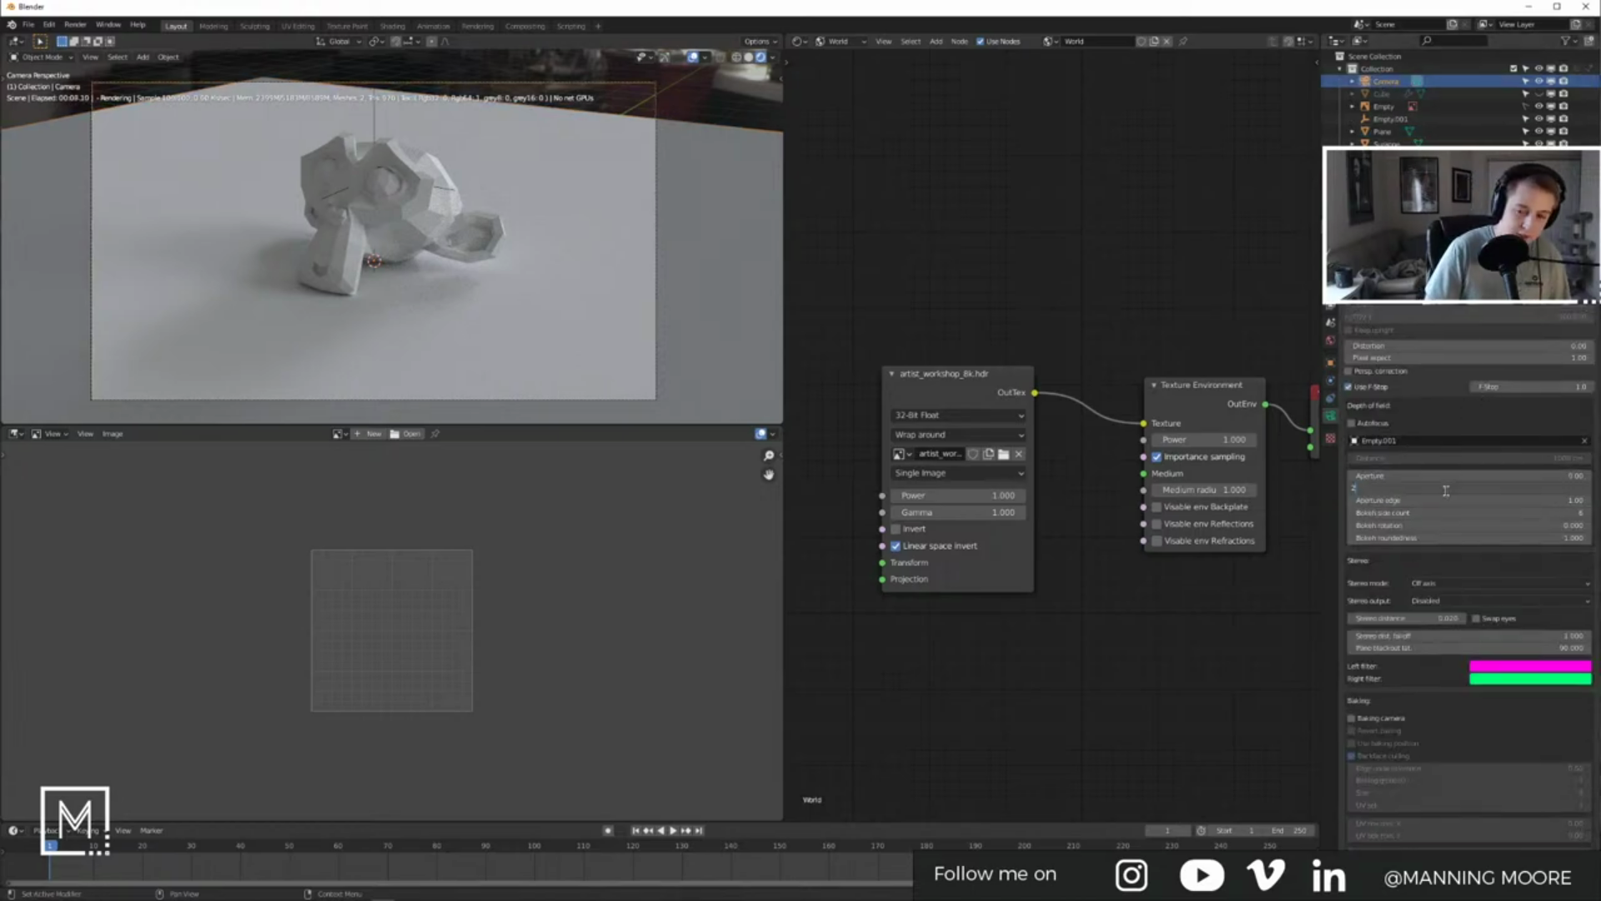
key(Return)
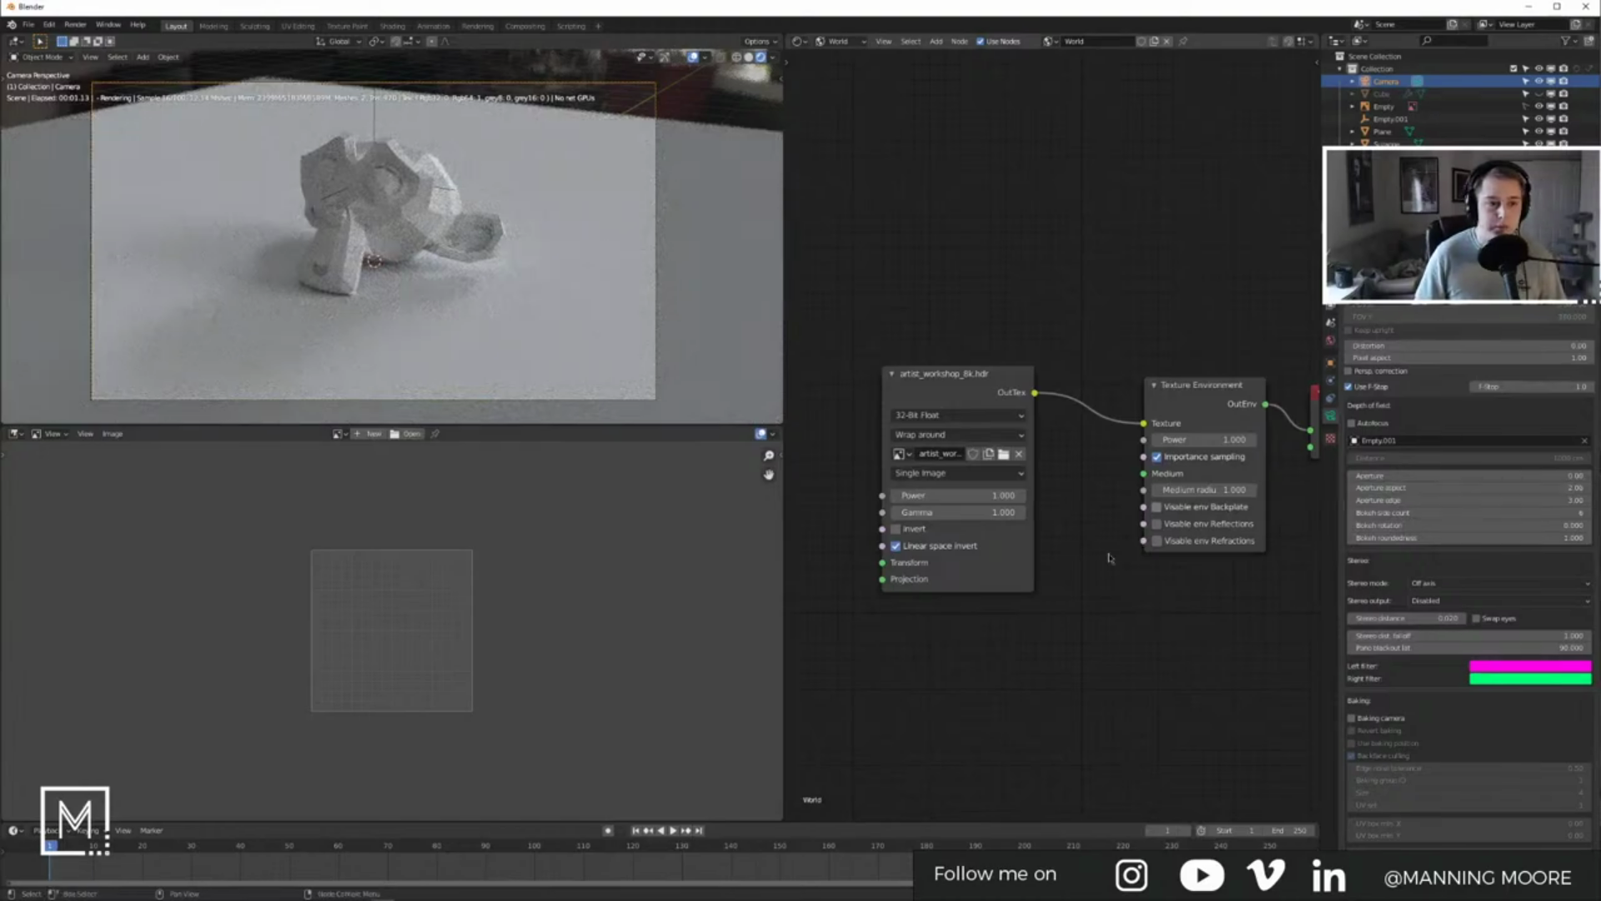
click(1570, 387)
text(2)
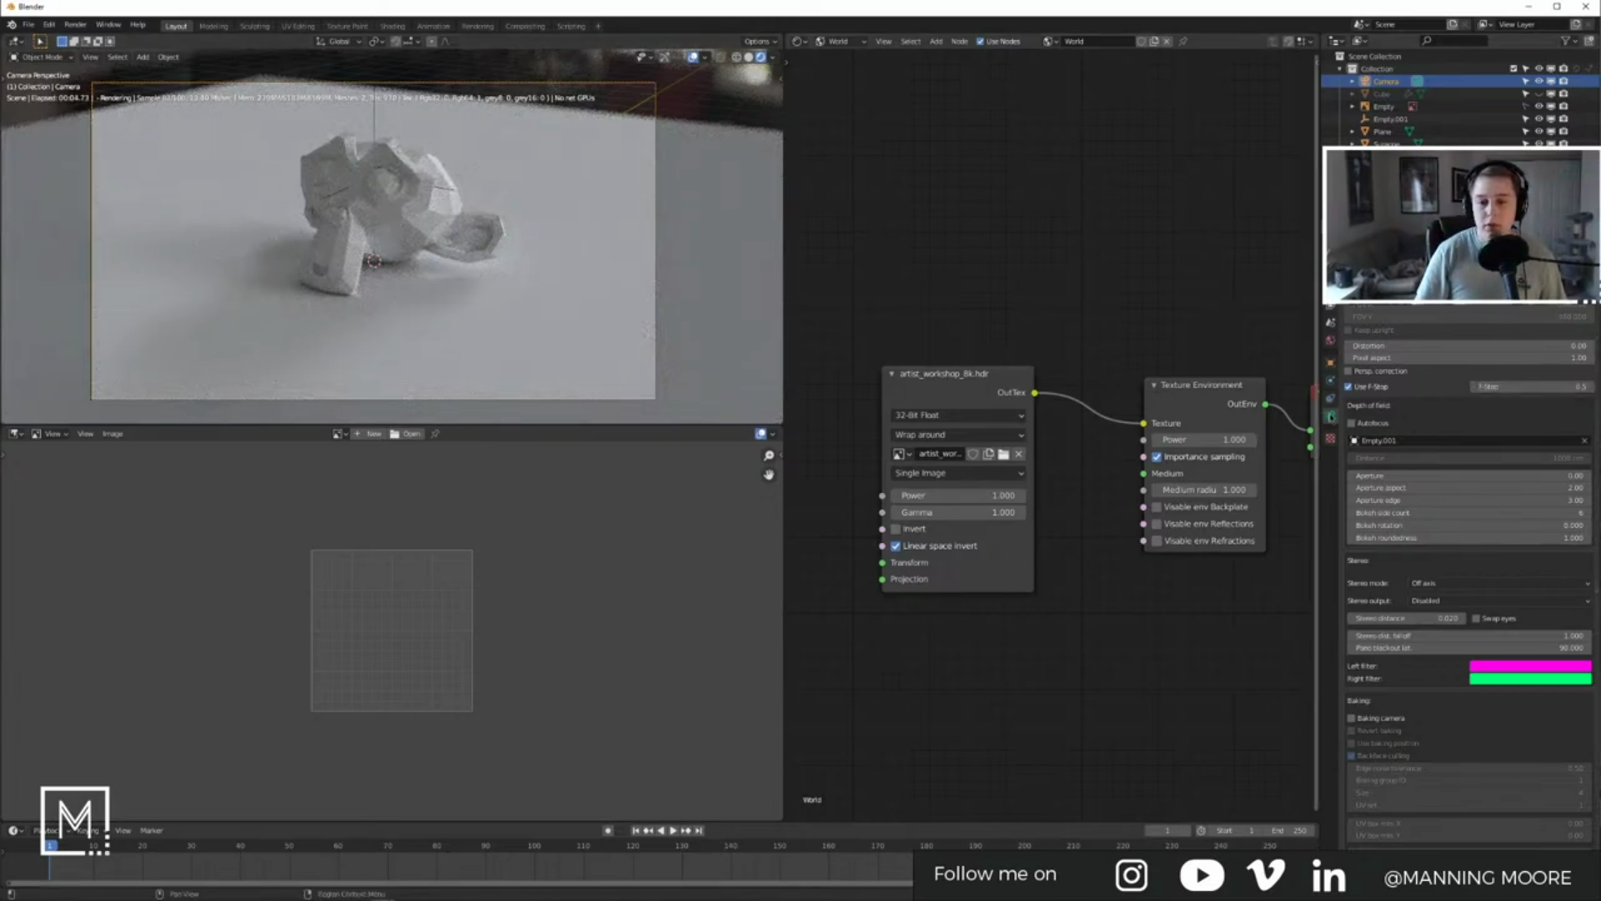
scroll(1456, 363, up, 6)
click(1528, 328)
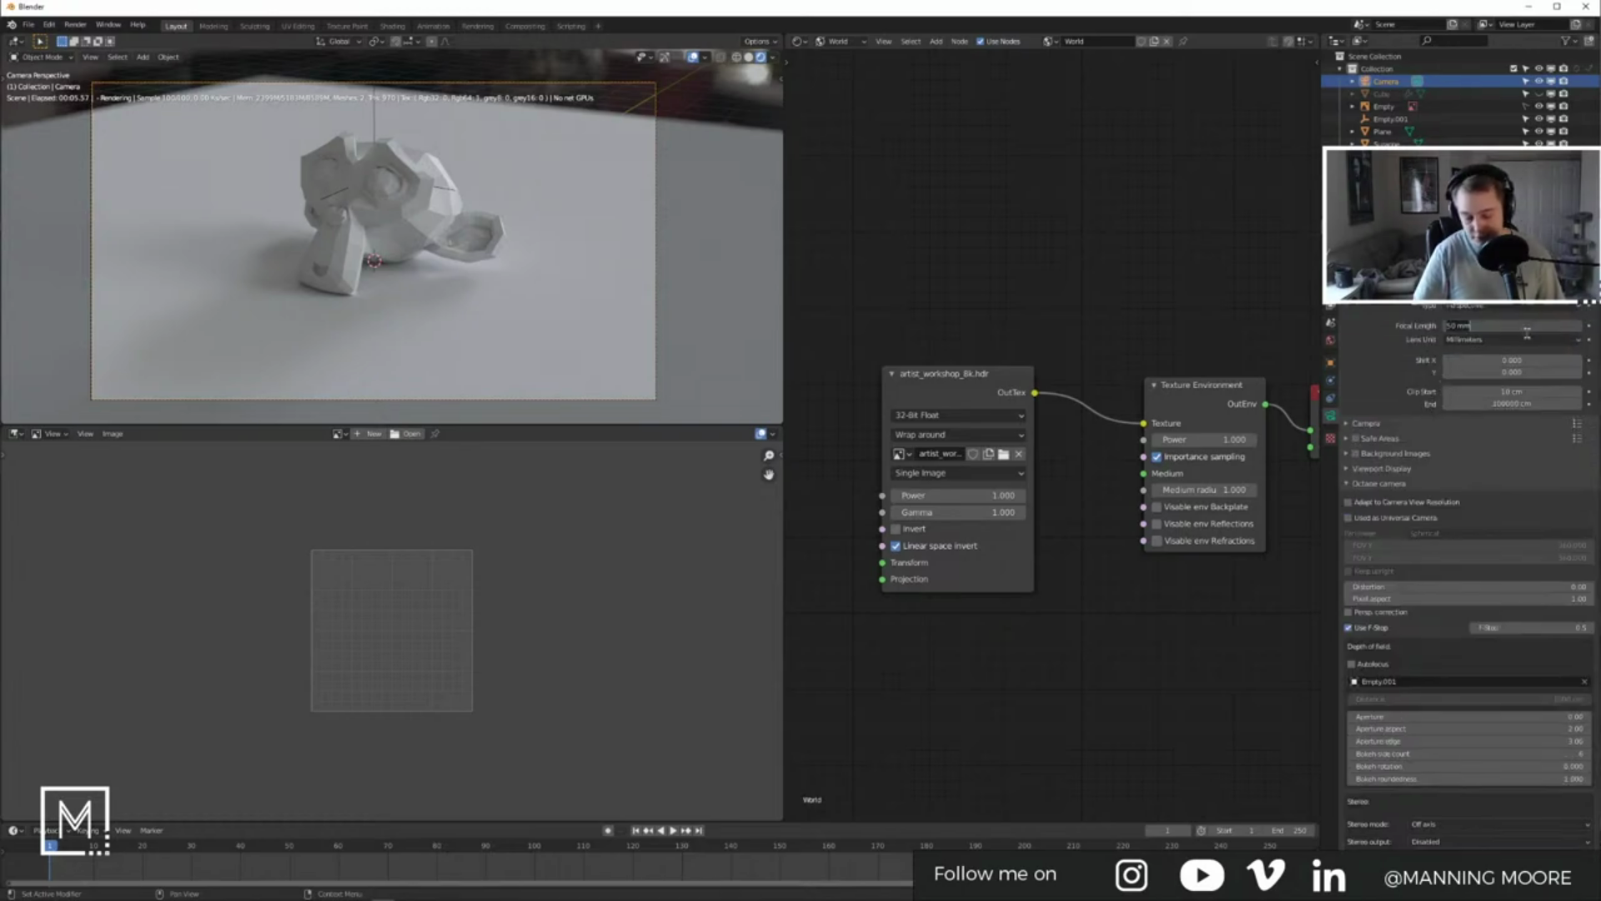
Step: Set the camera's focal length to 20 mm
text(20)
key(Return)
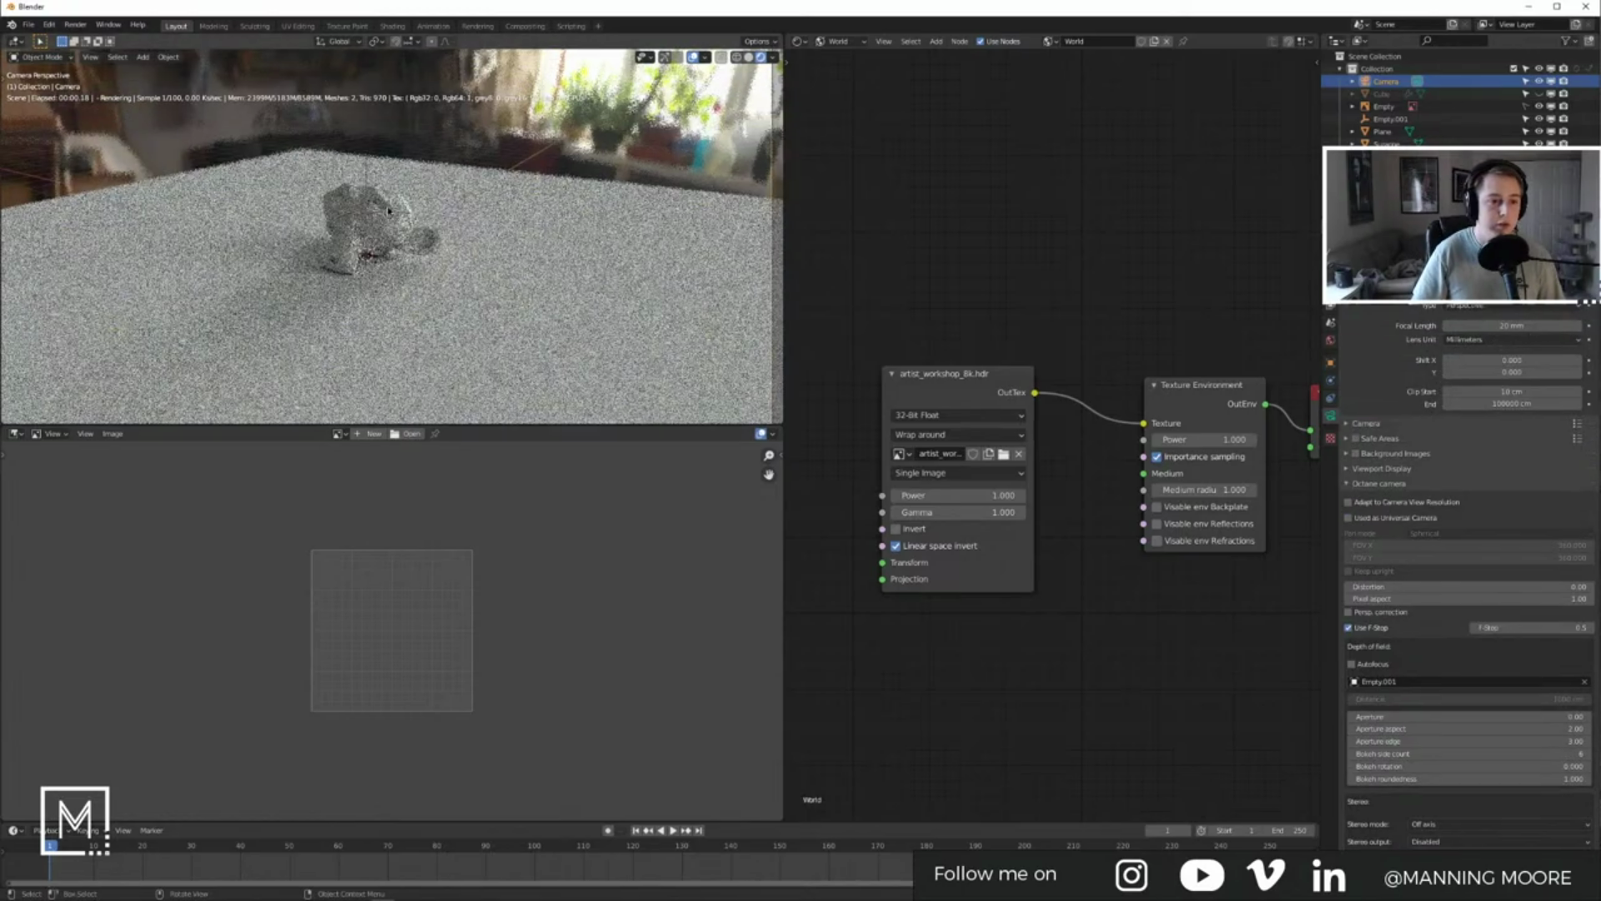
key(n)
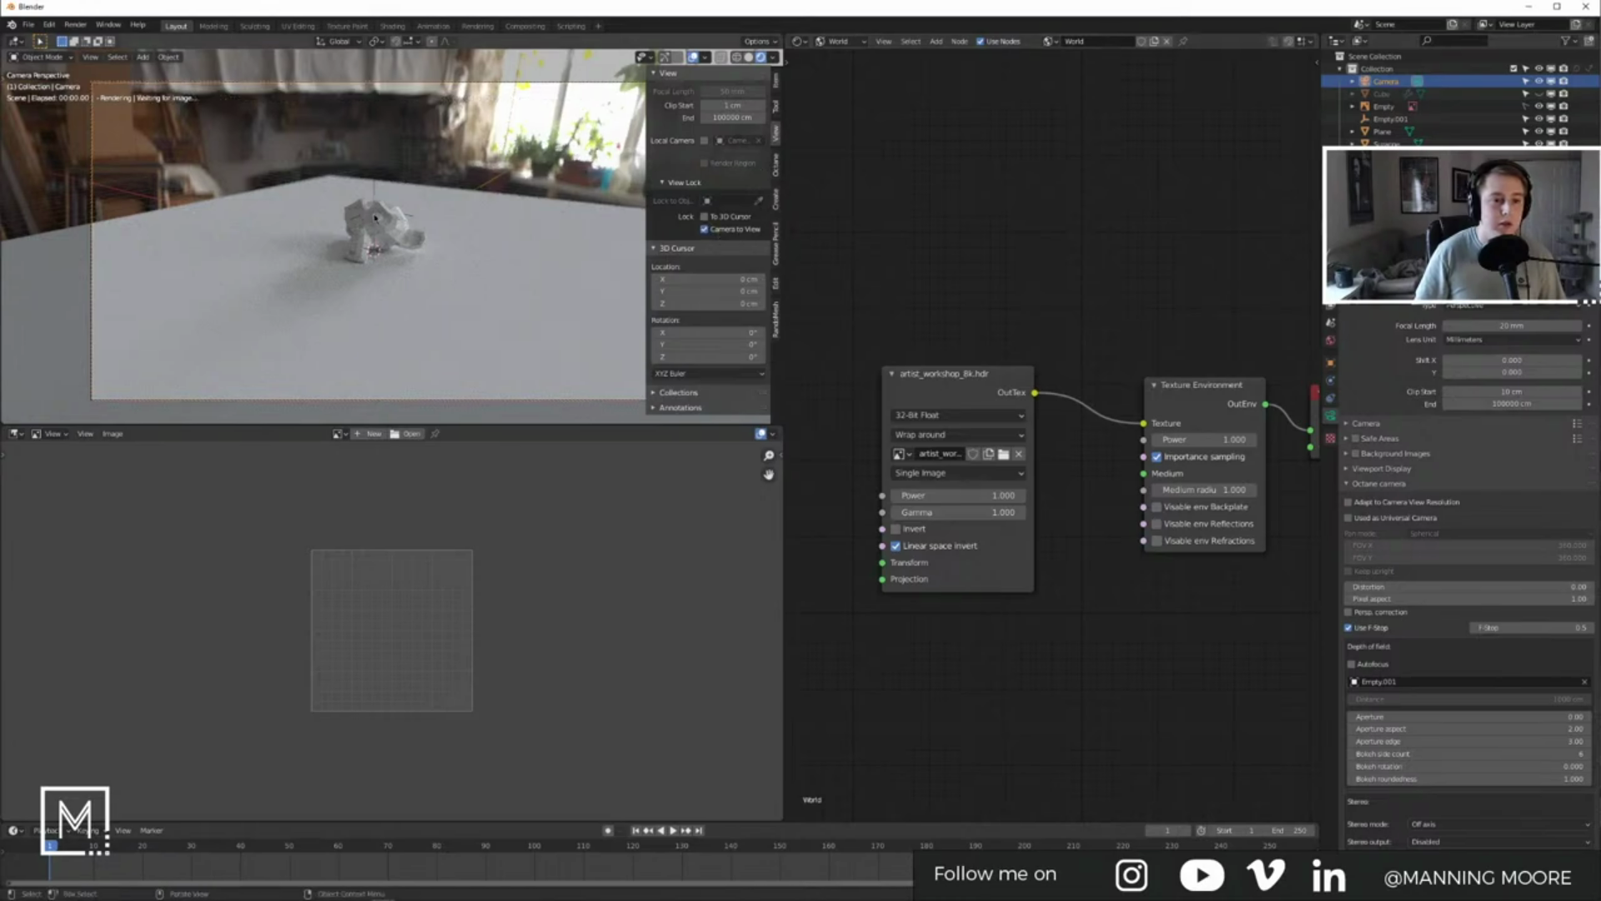
scroll(374, 219, up, 2)
scroll(374, 218, up, 5)
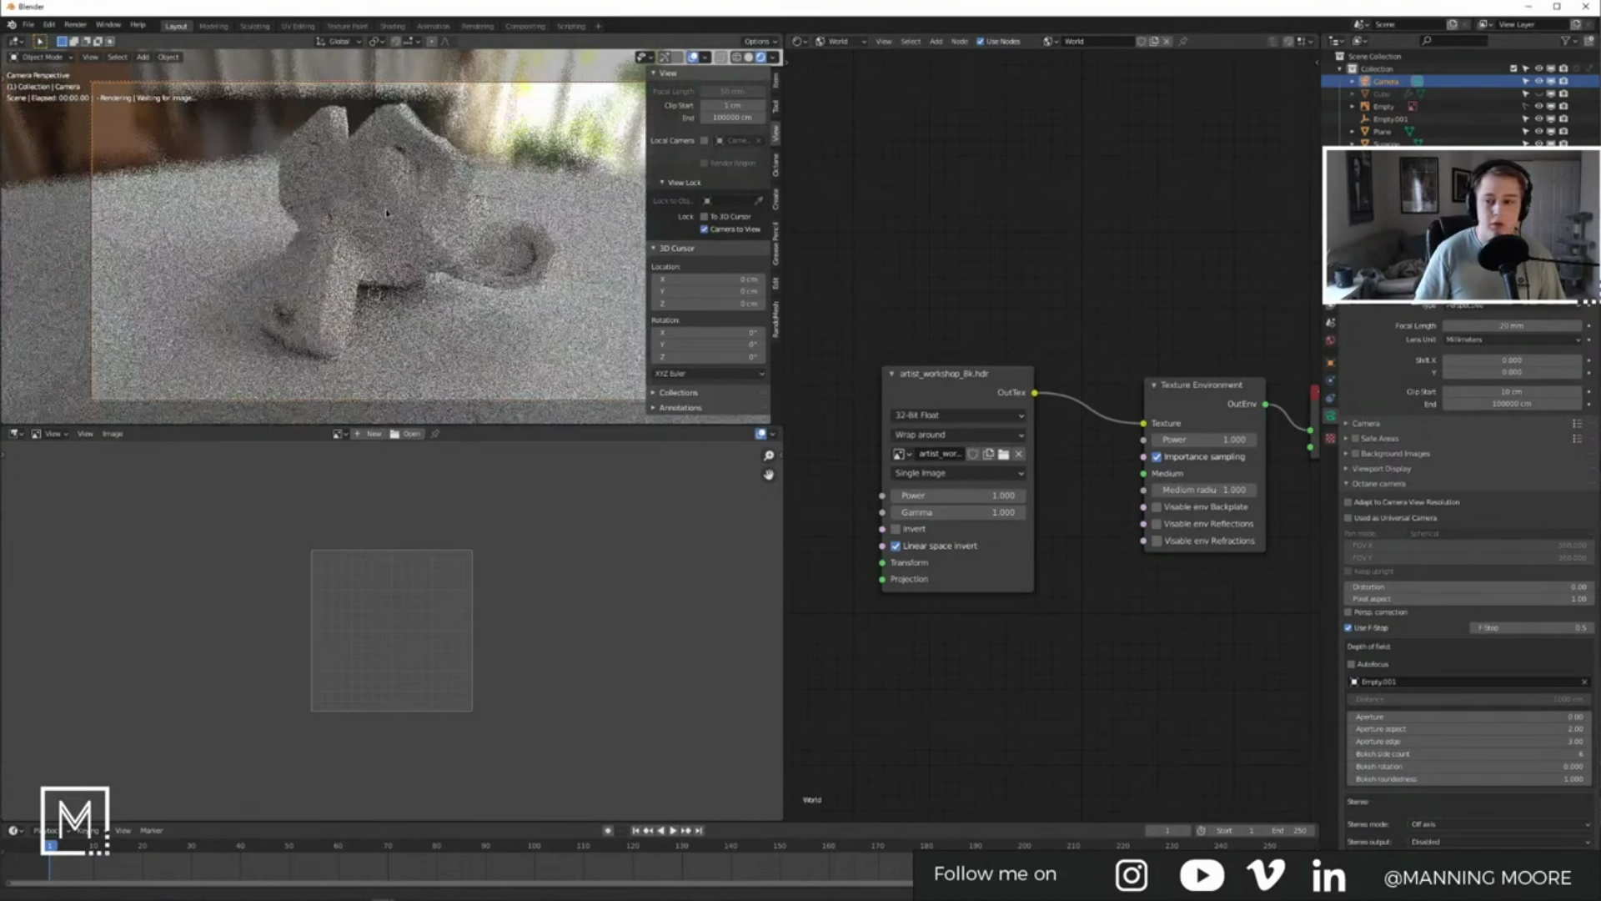
scroll(387, 214, down, 2)
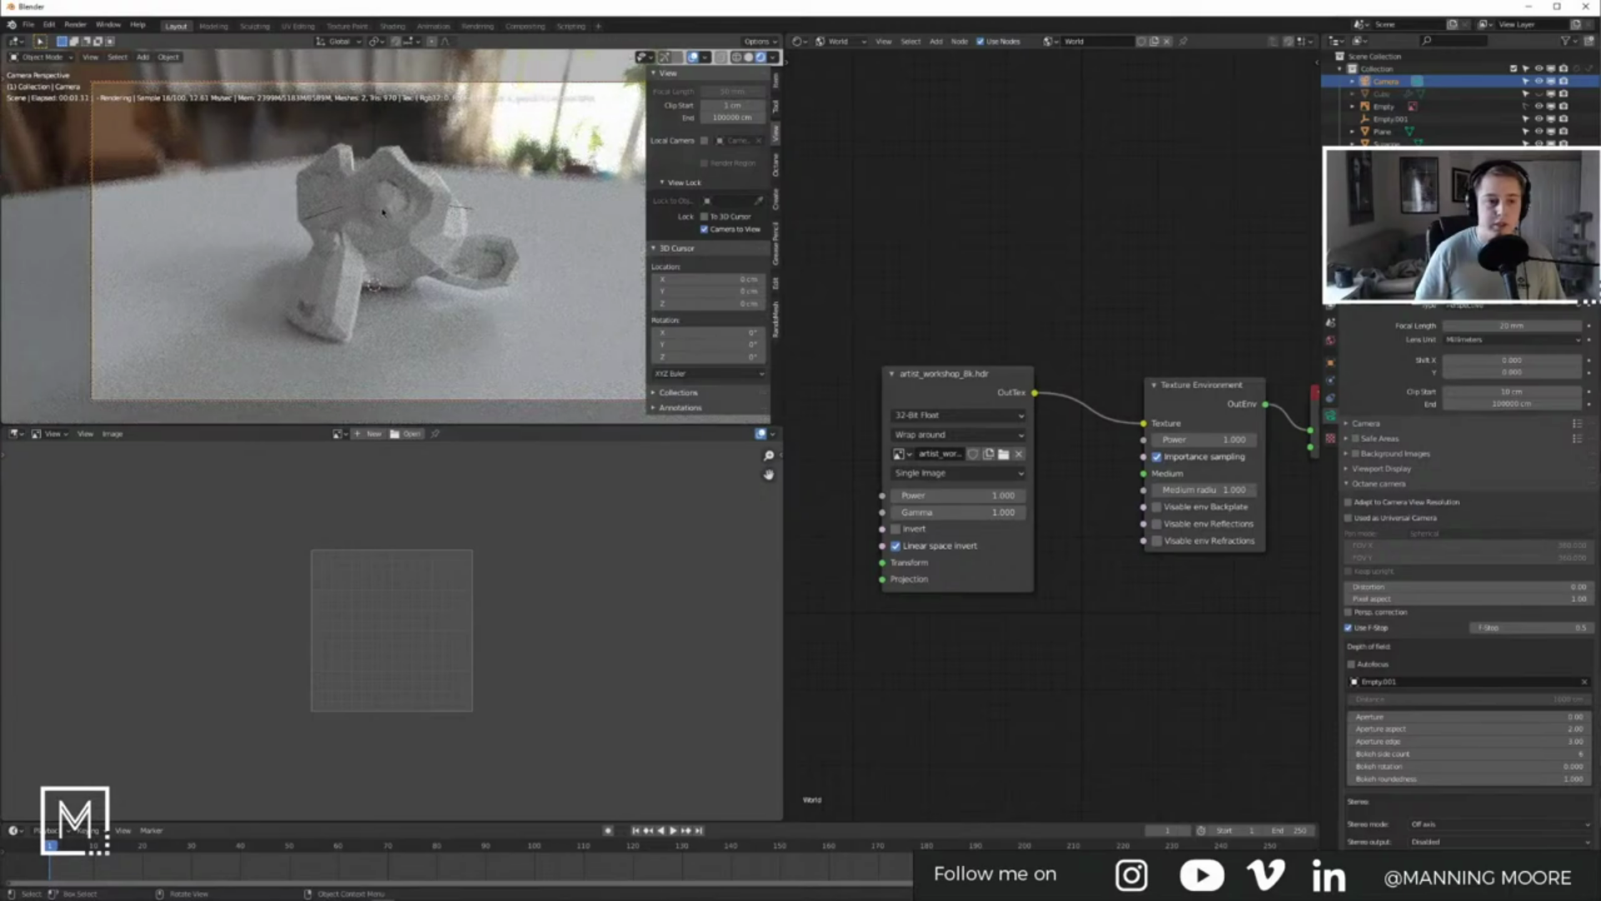
key(n)
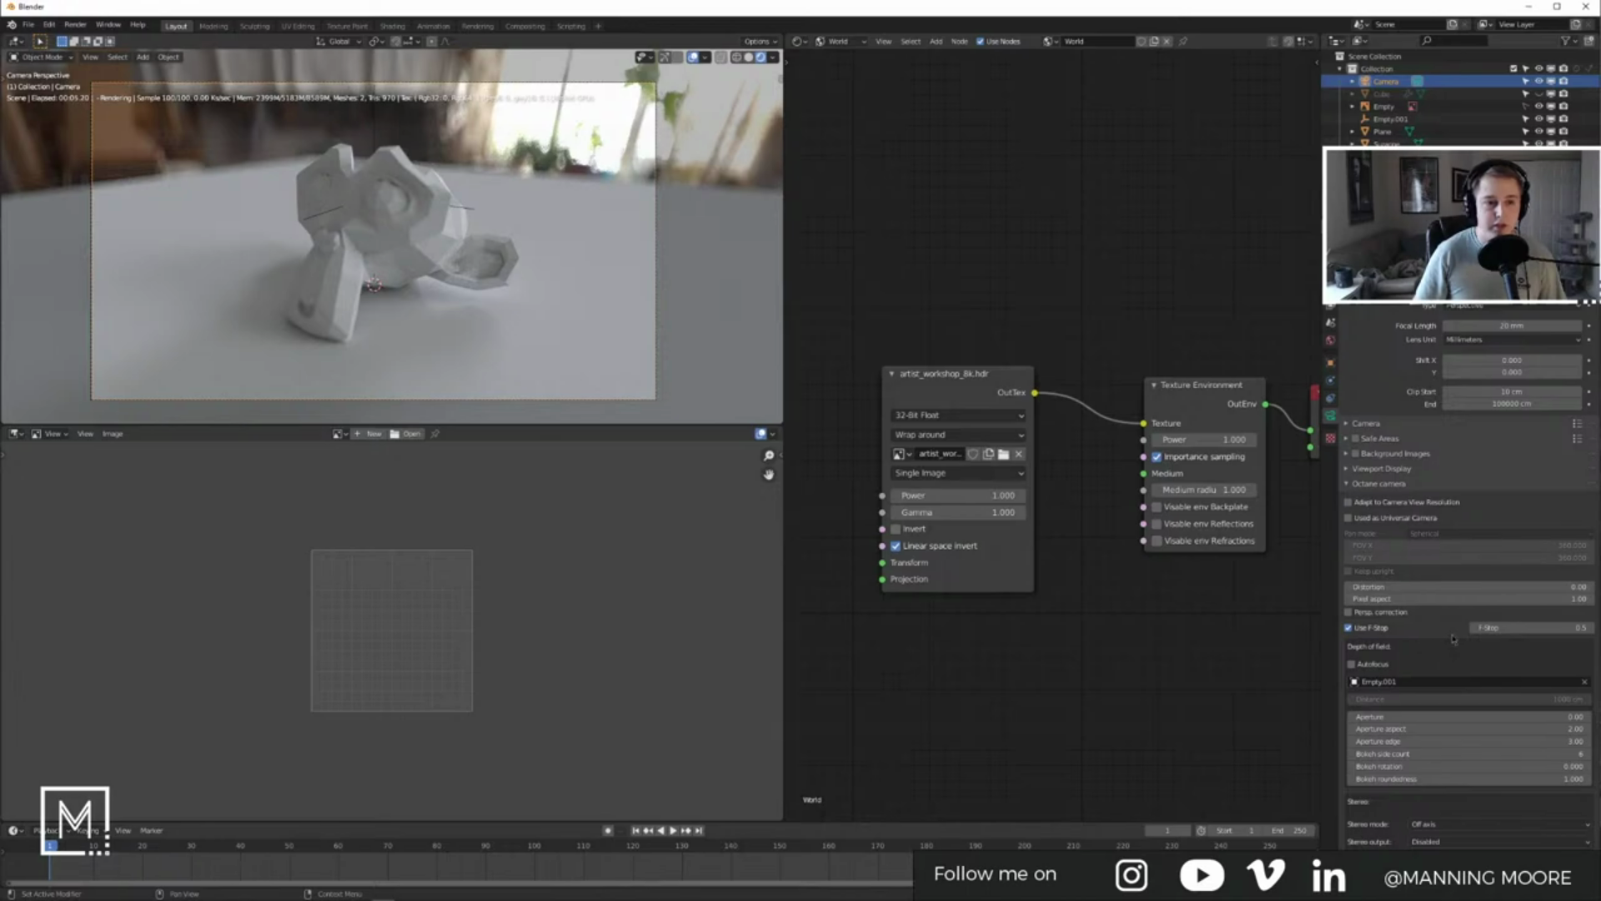
Step: Move the Empty.001 focus target down along Z and turn off the viewport overlays
click(380, 134)
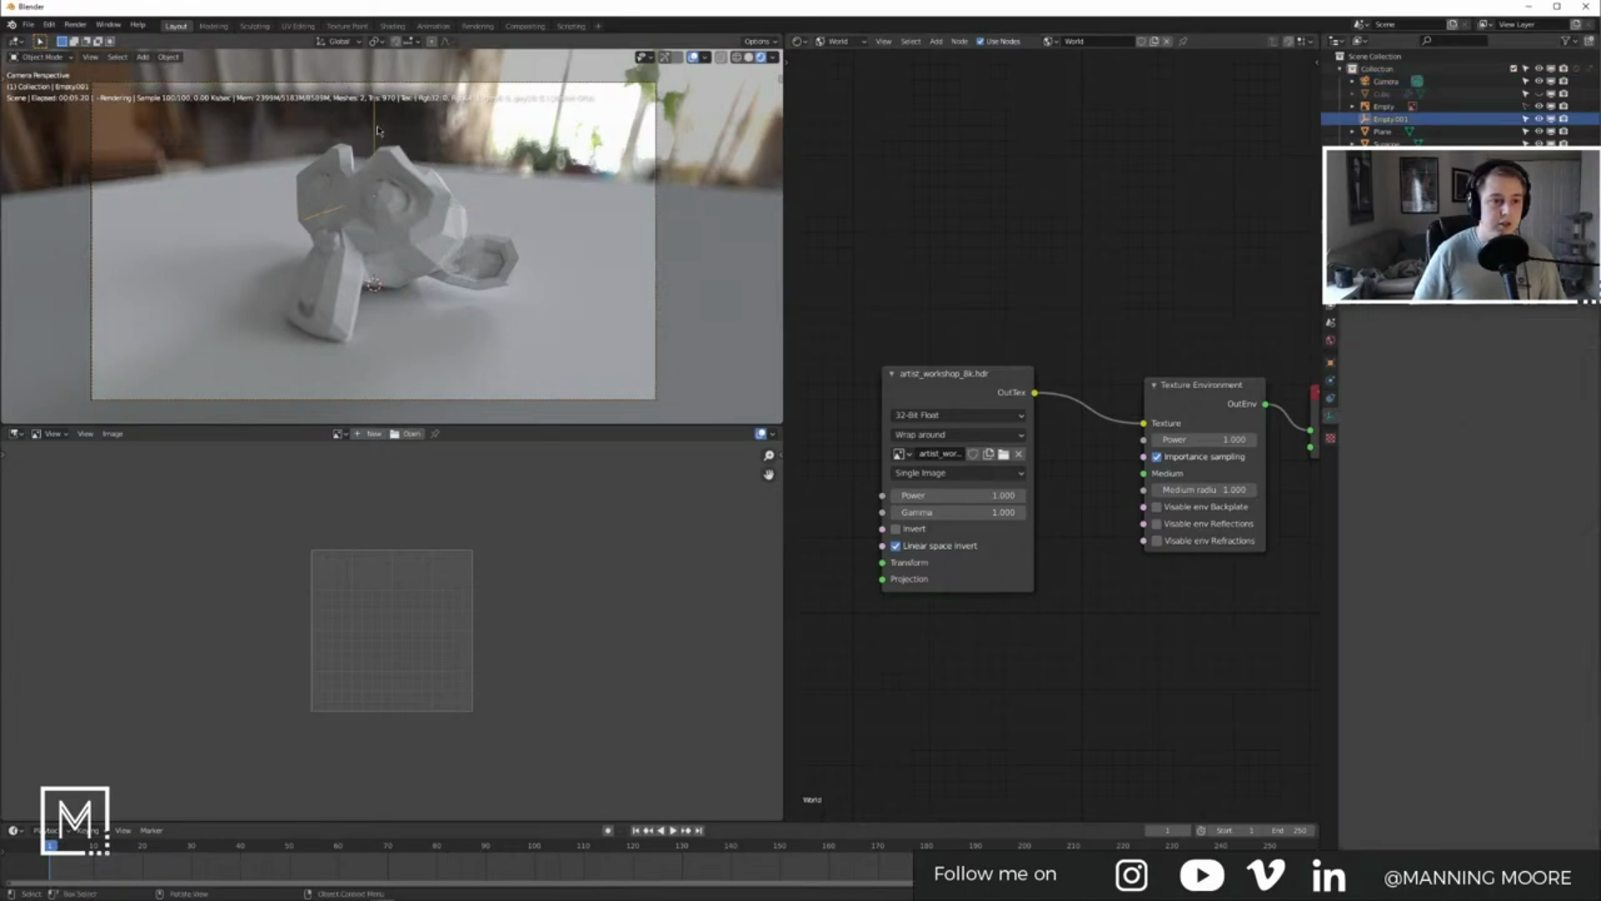
key(g)
key(z)
click(442, 198)
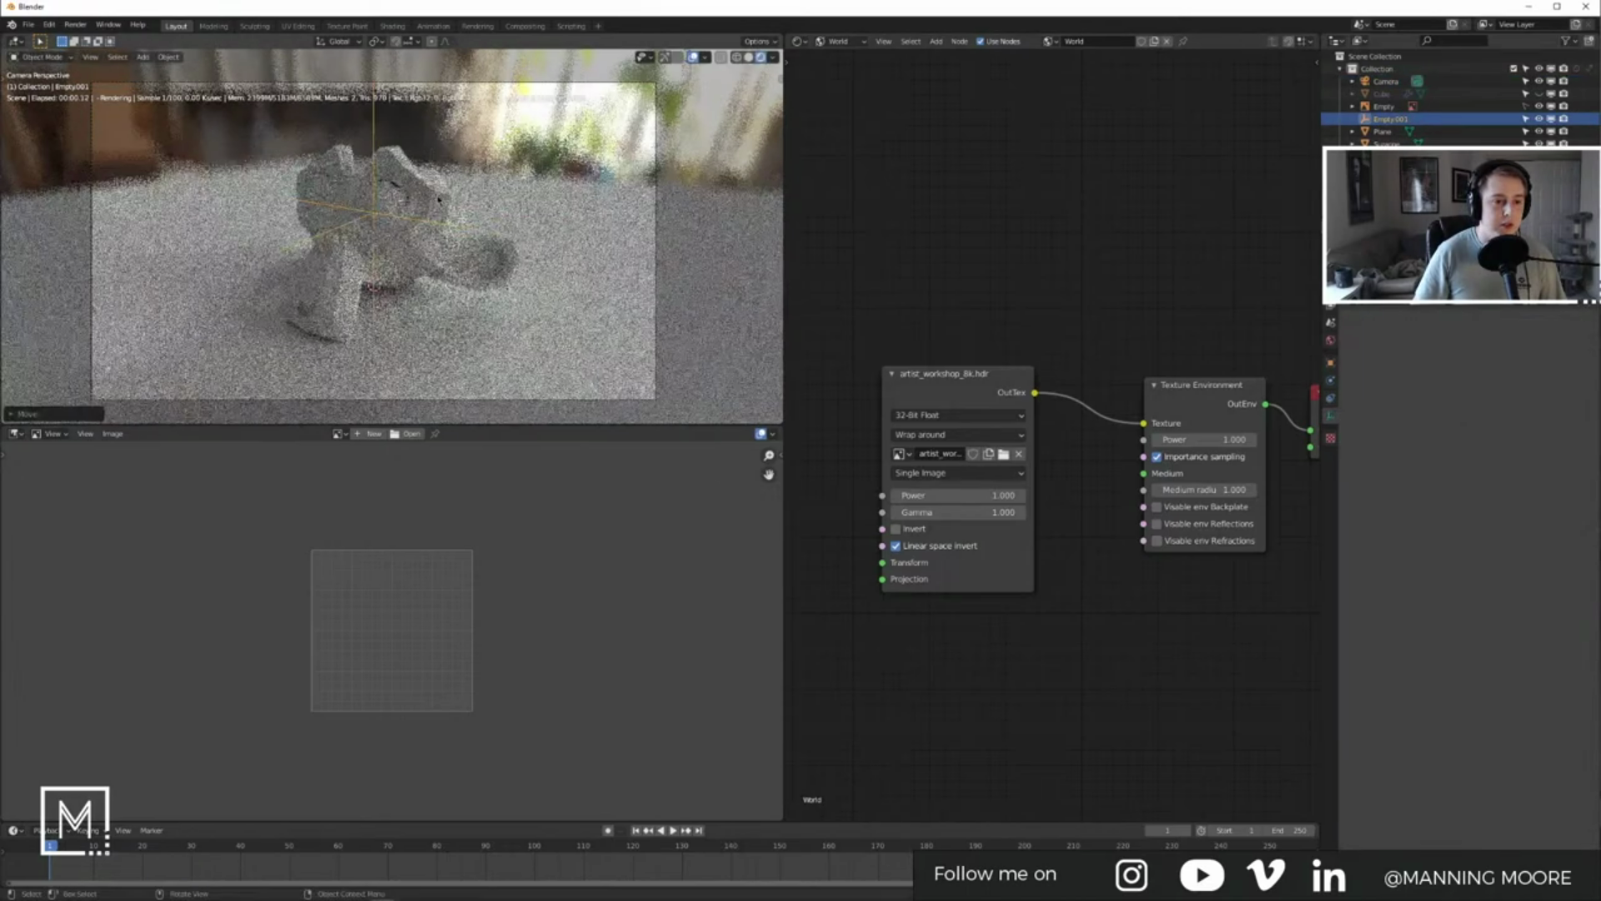
click(556, 152)
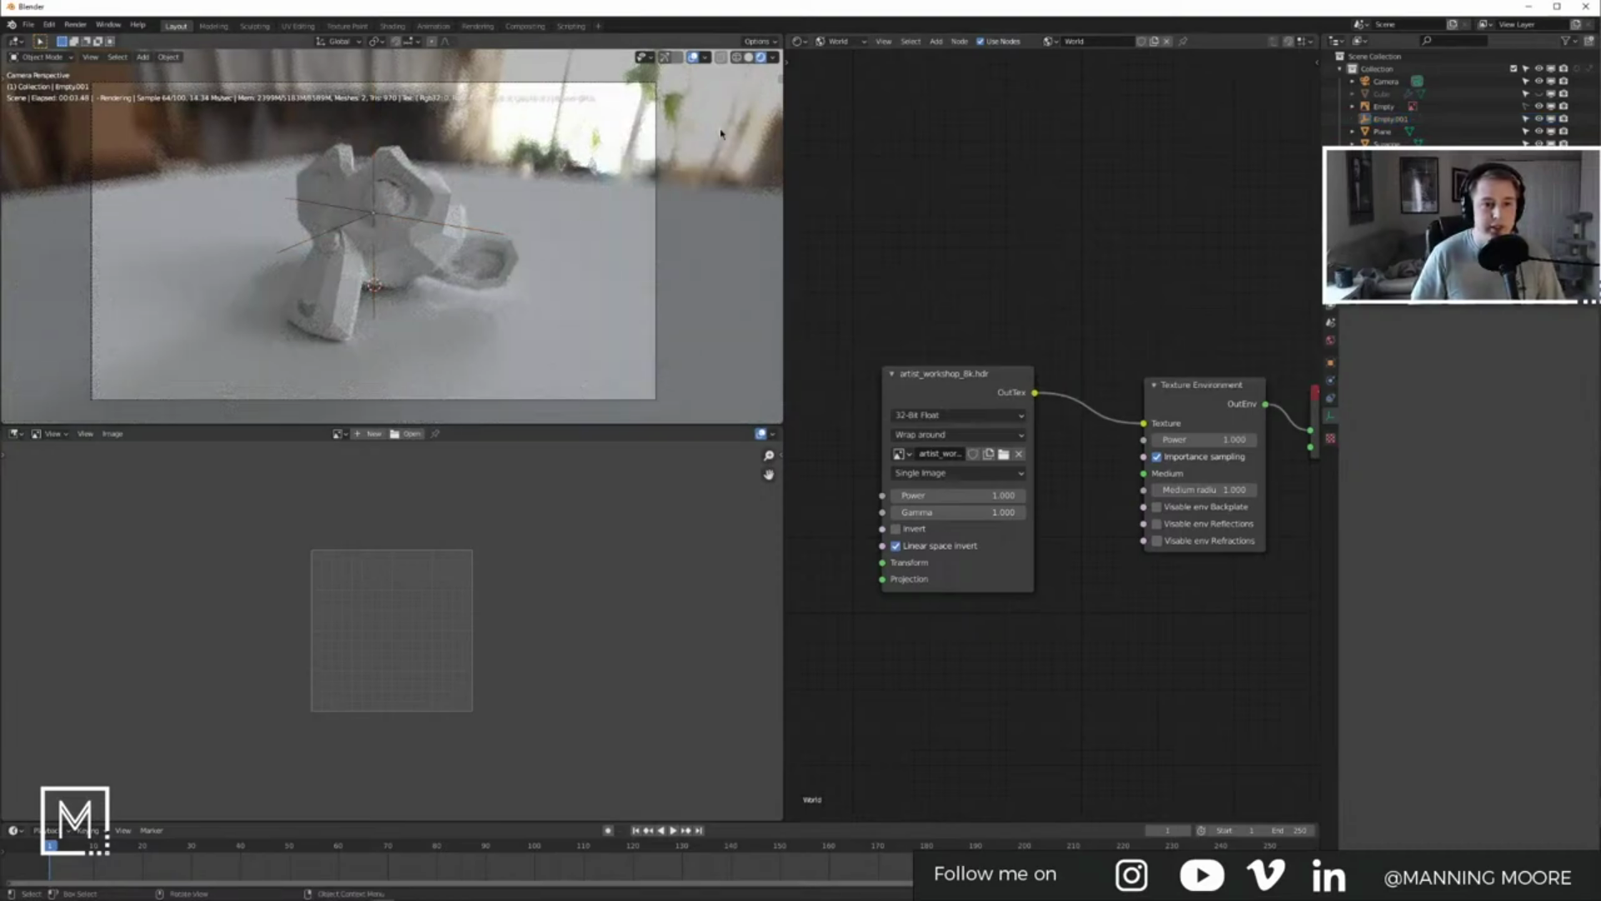
click(693, 56)
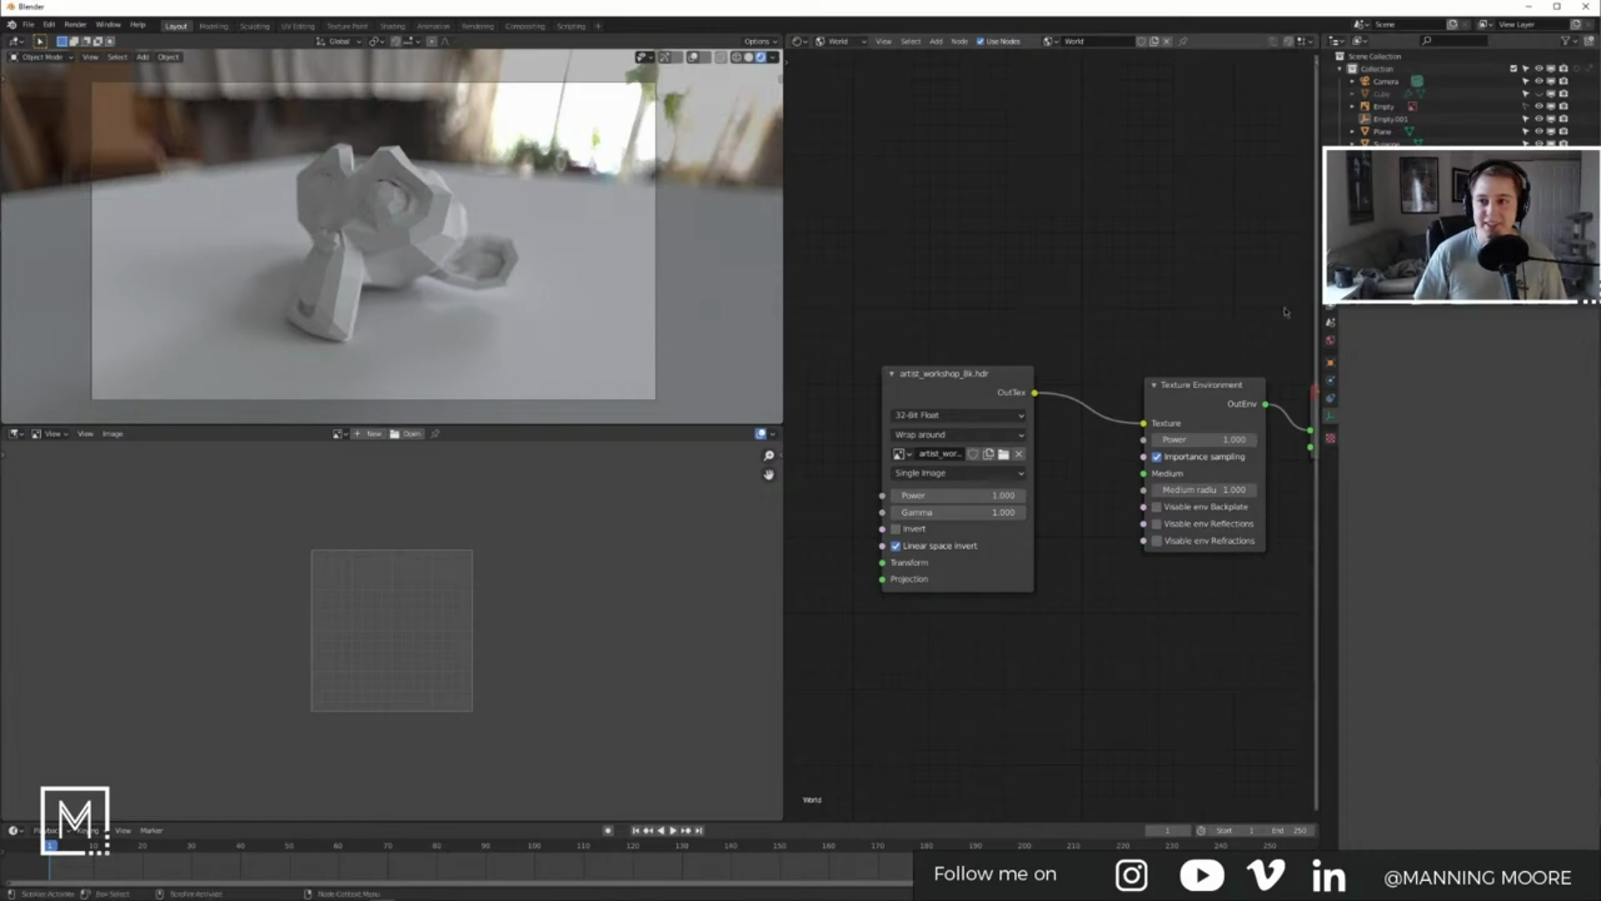
Step: Add a Subdivision Surface modifier to Suzanne with viewport level 2
click(412, 252)
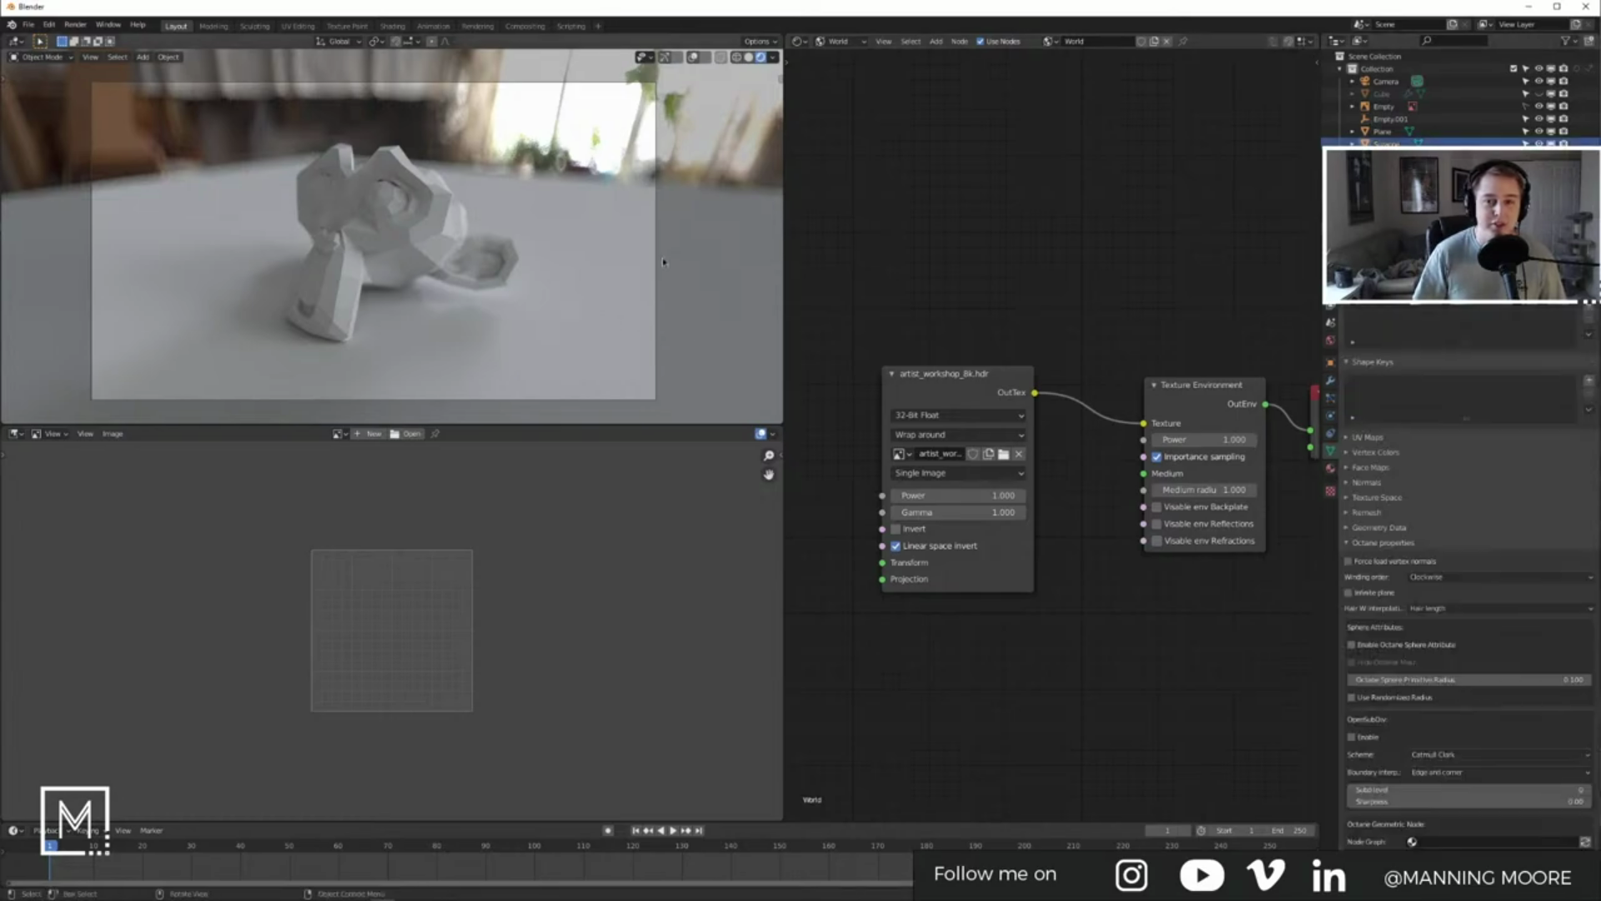
click(1331, 380)
click(1389, 269)
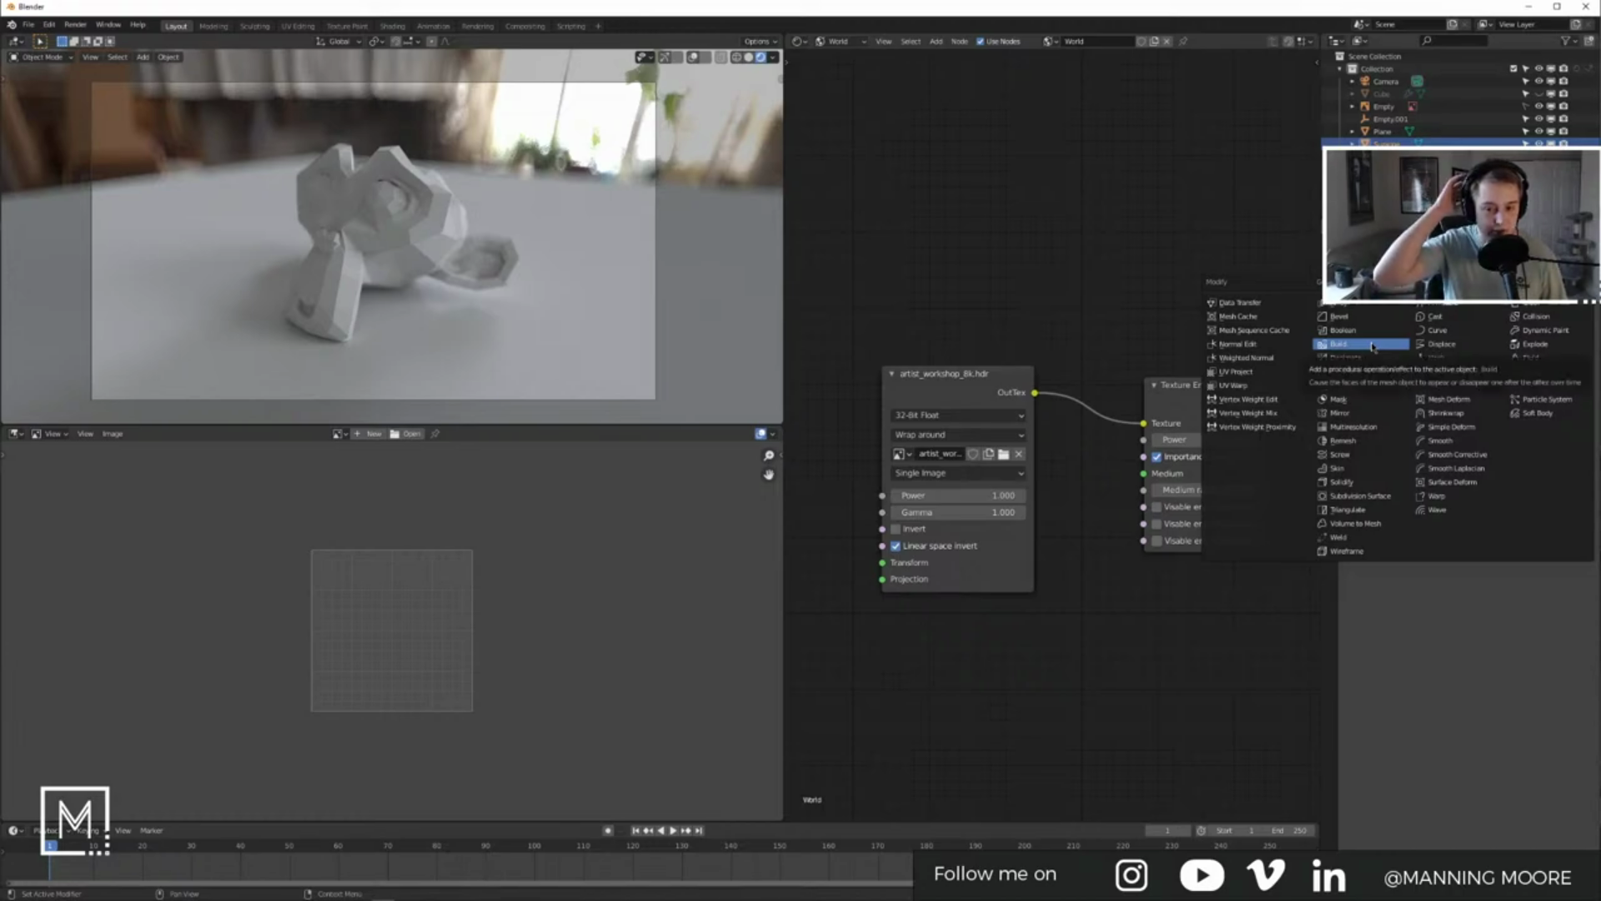
click(1360, 496)
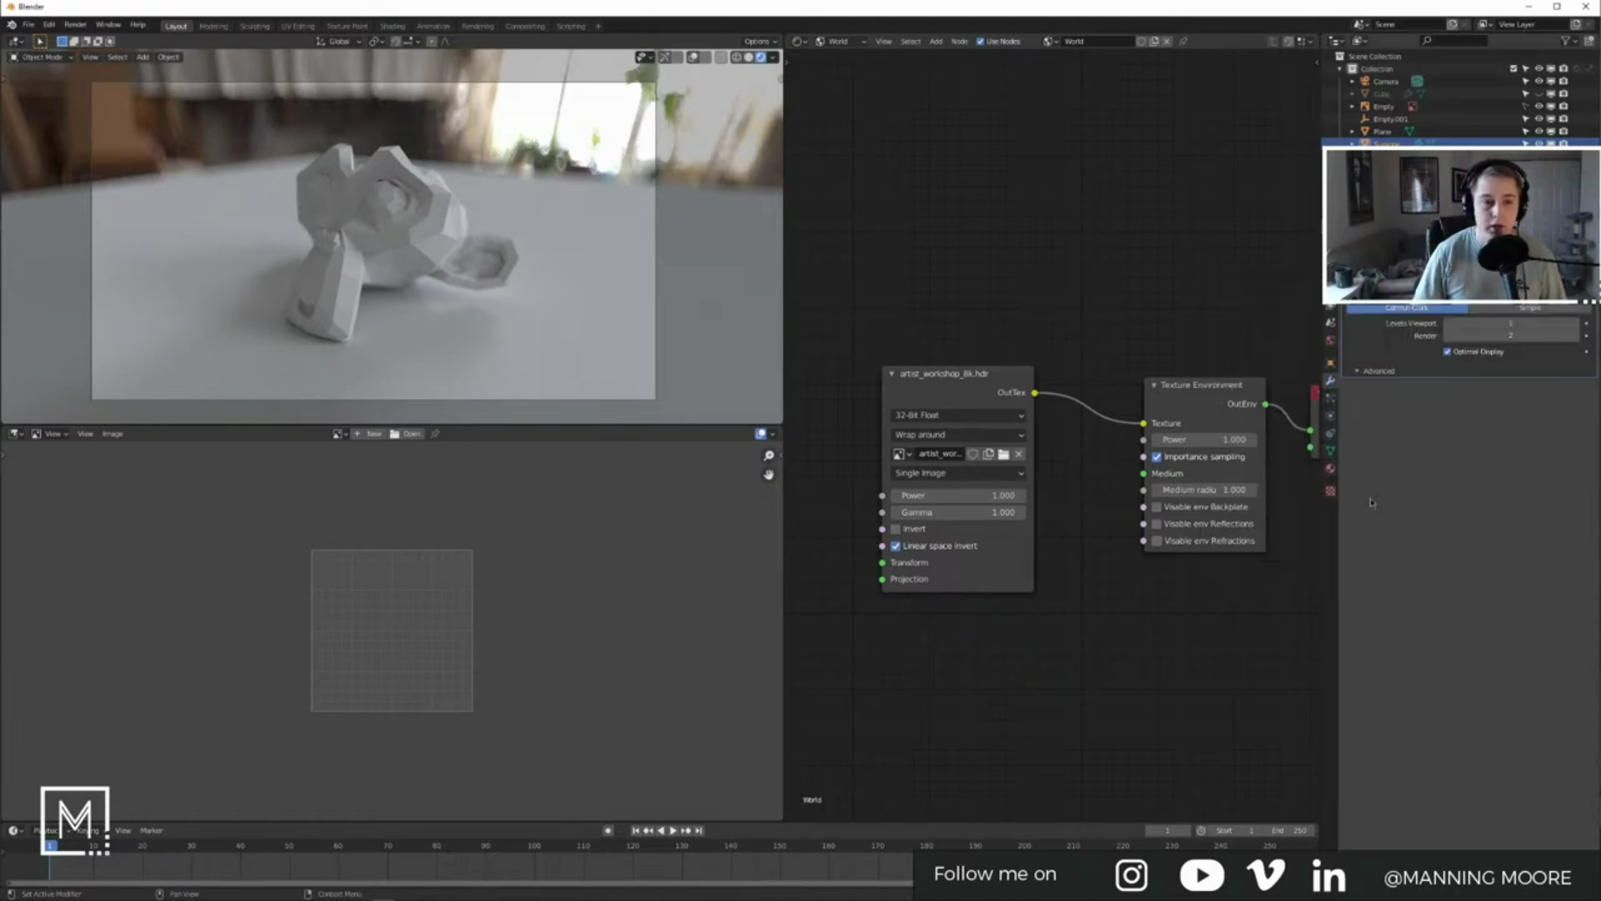
click(1576, 325)
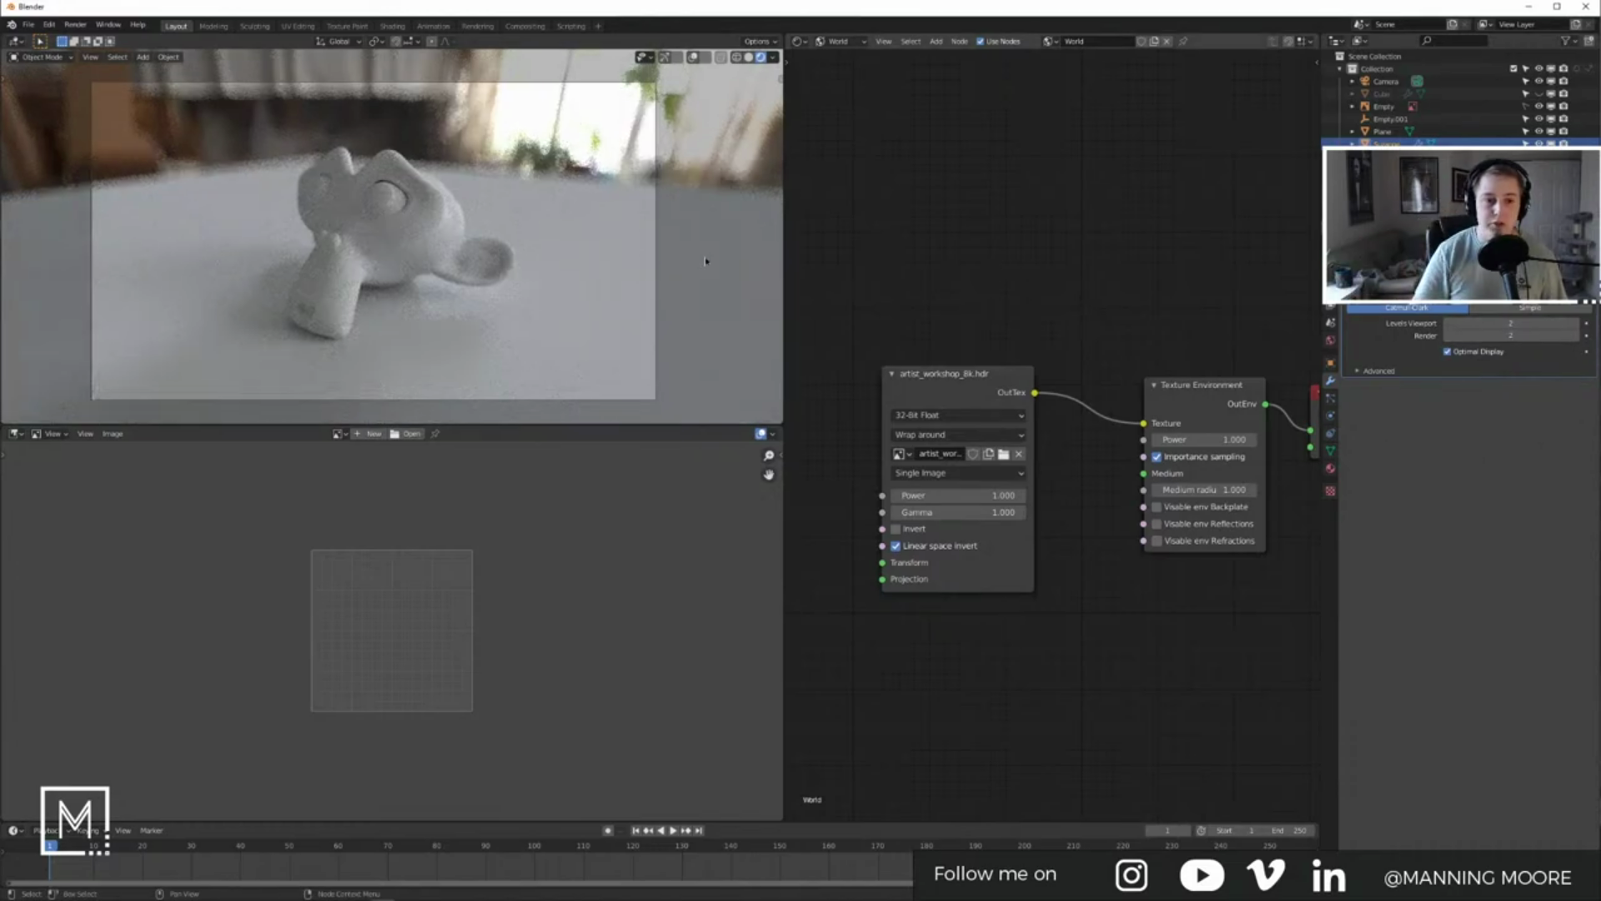
Step: Select the camera, show its object properties, and frame all world nodes
click(451, 240)
click(1331, 362)
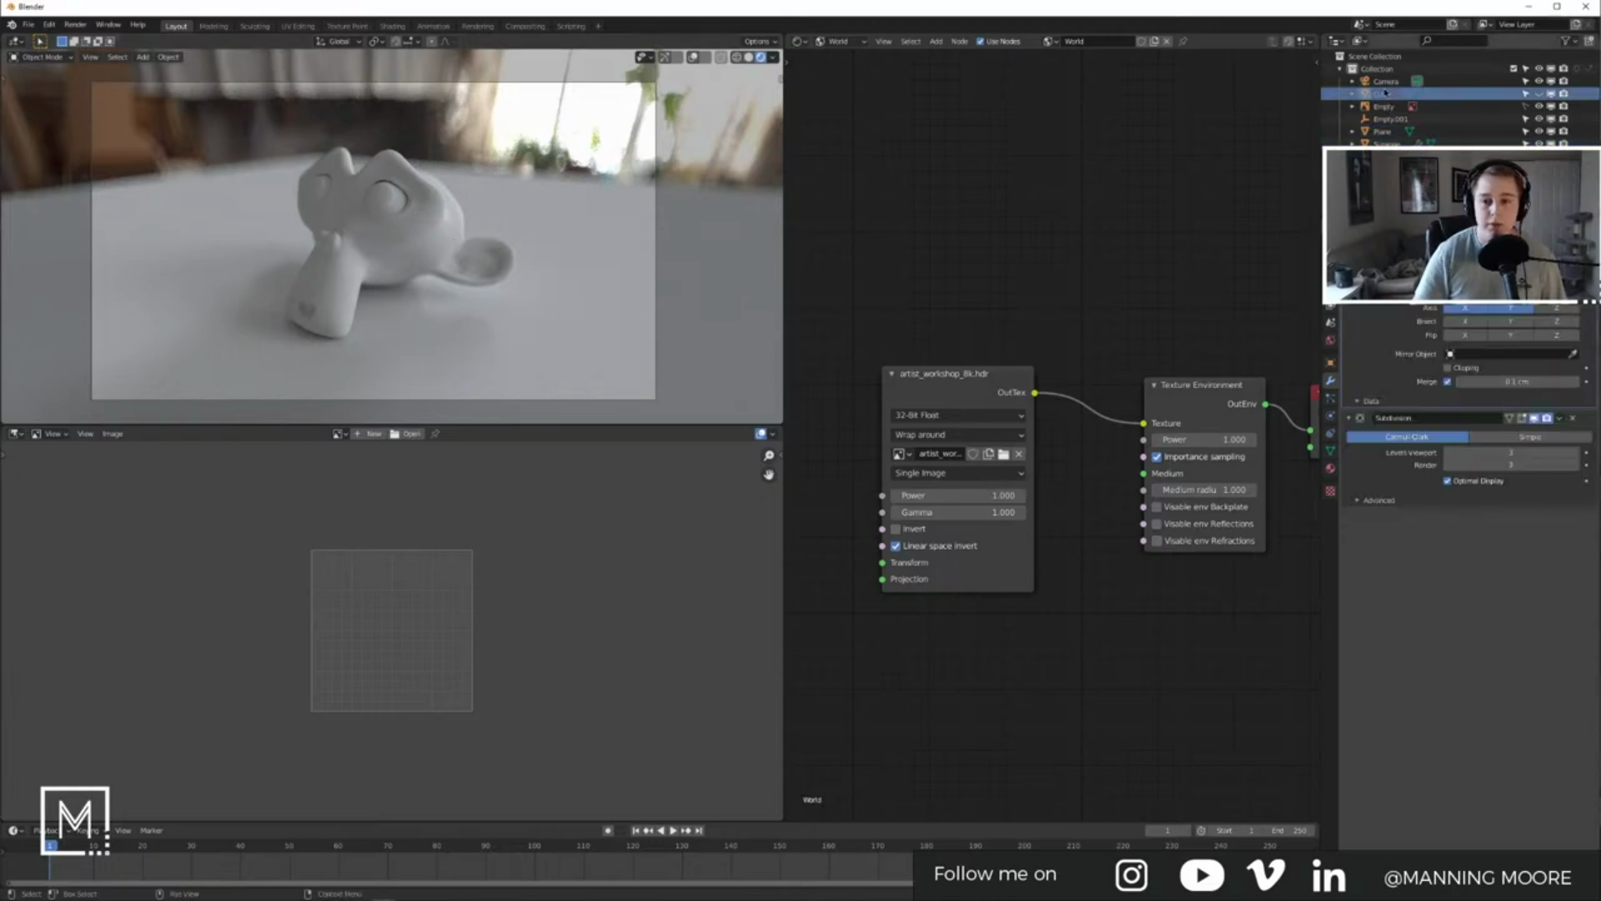
click(1387, 81)
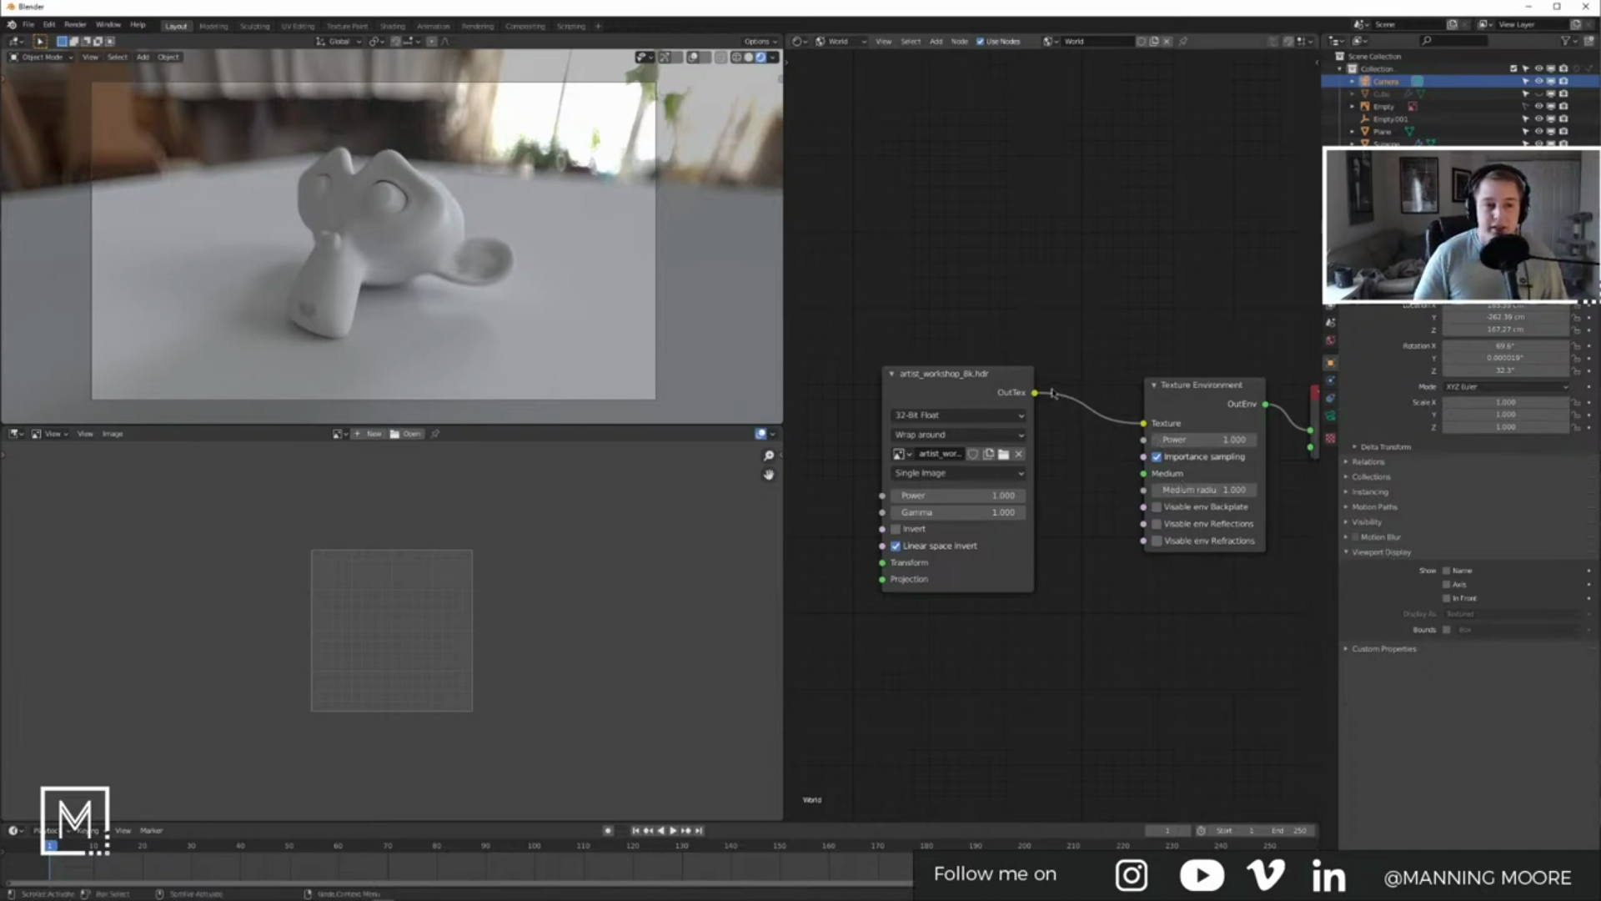
key(Home)
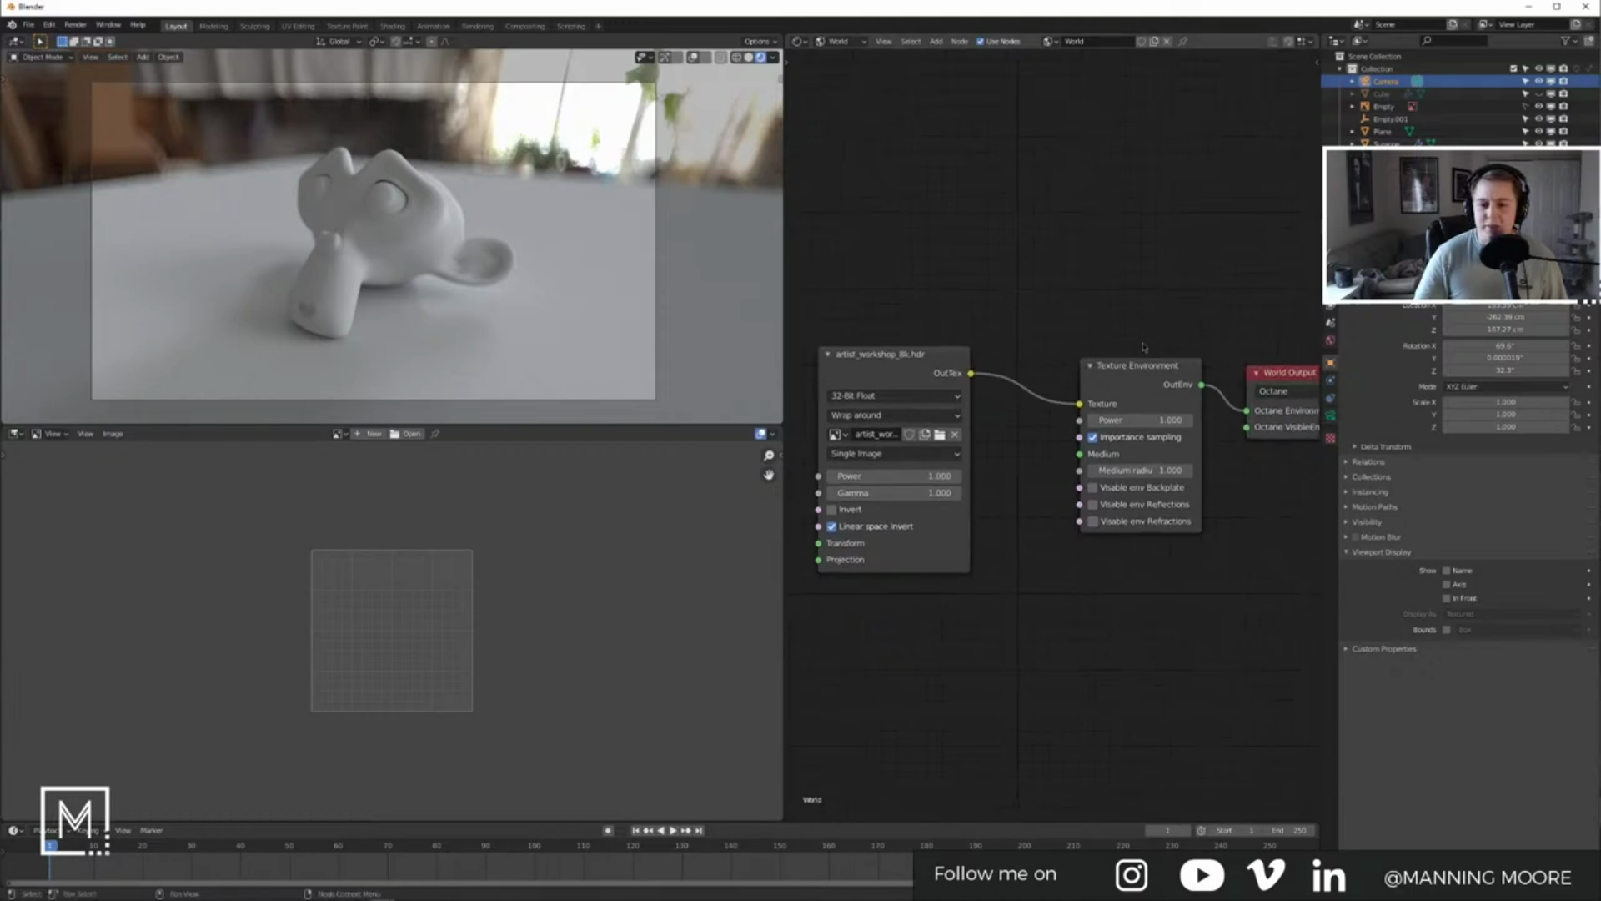
Step: Browse for a custom LUT file from the camera's Octane settings
click(1330, 415)
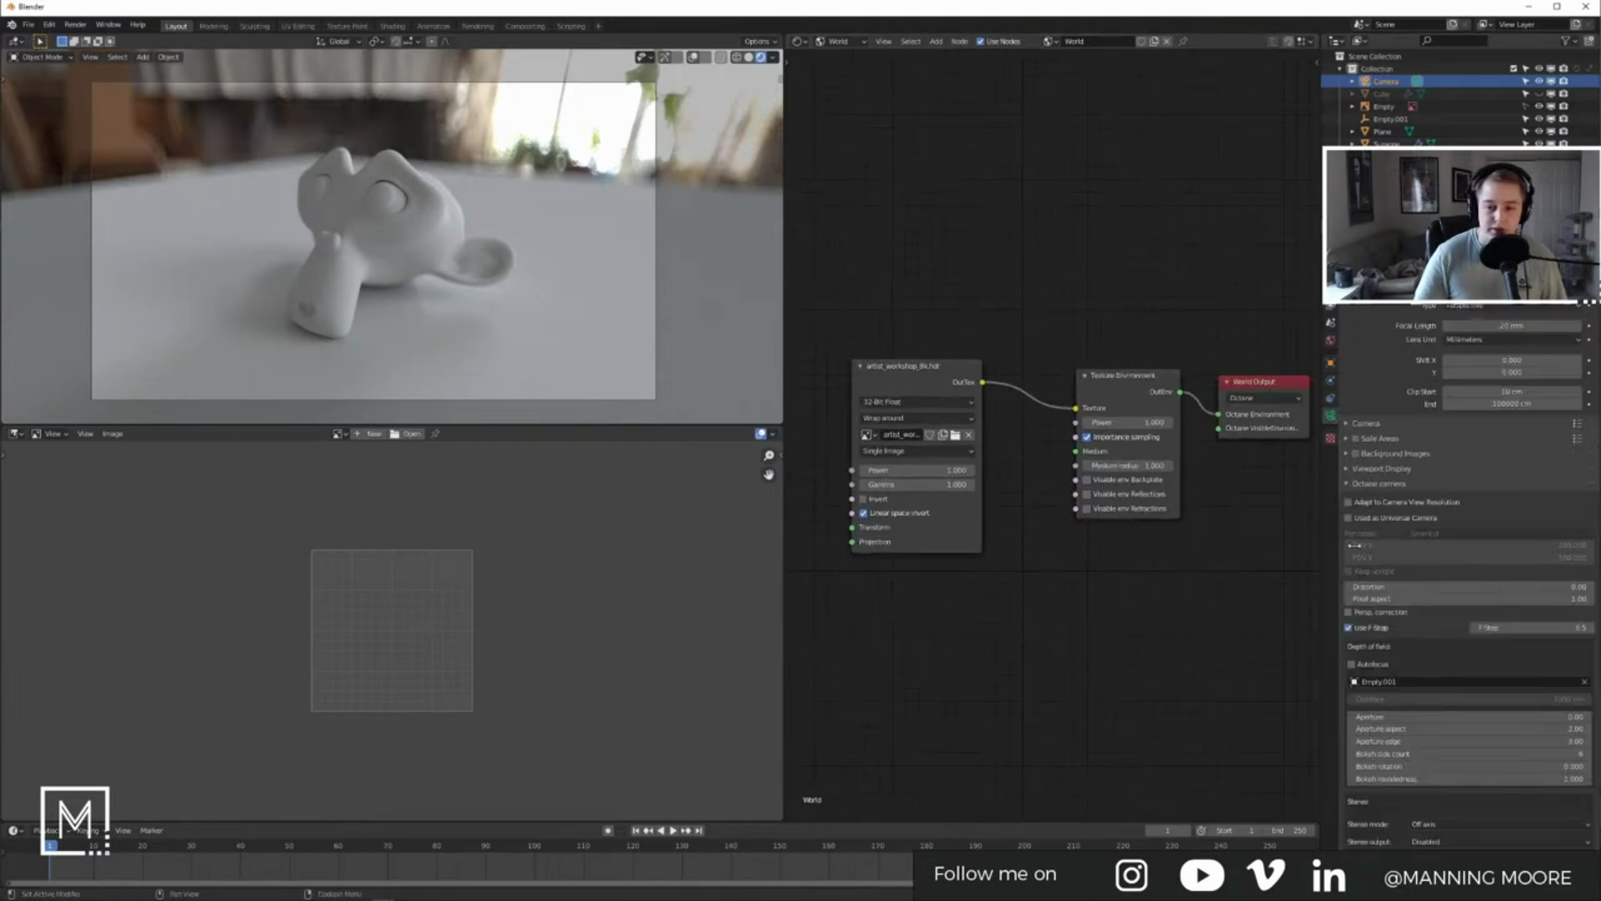
scroll(1426, 661, down, 5)
scroll(1427, 661, down, 10)
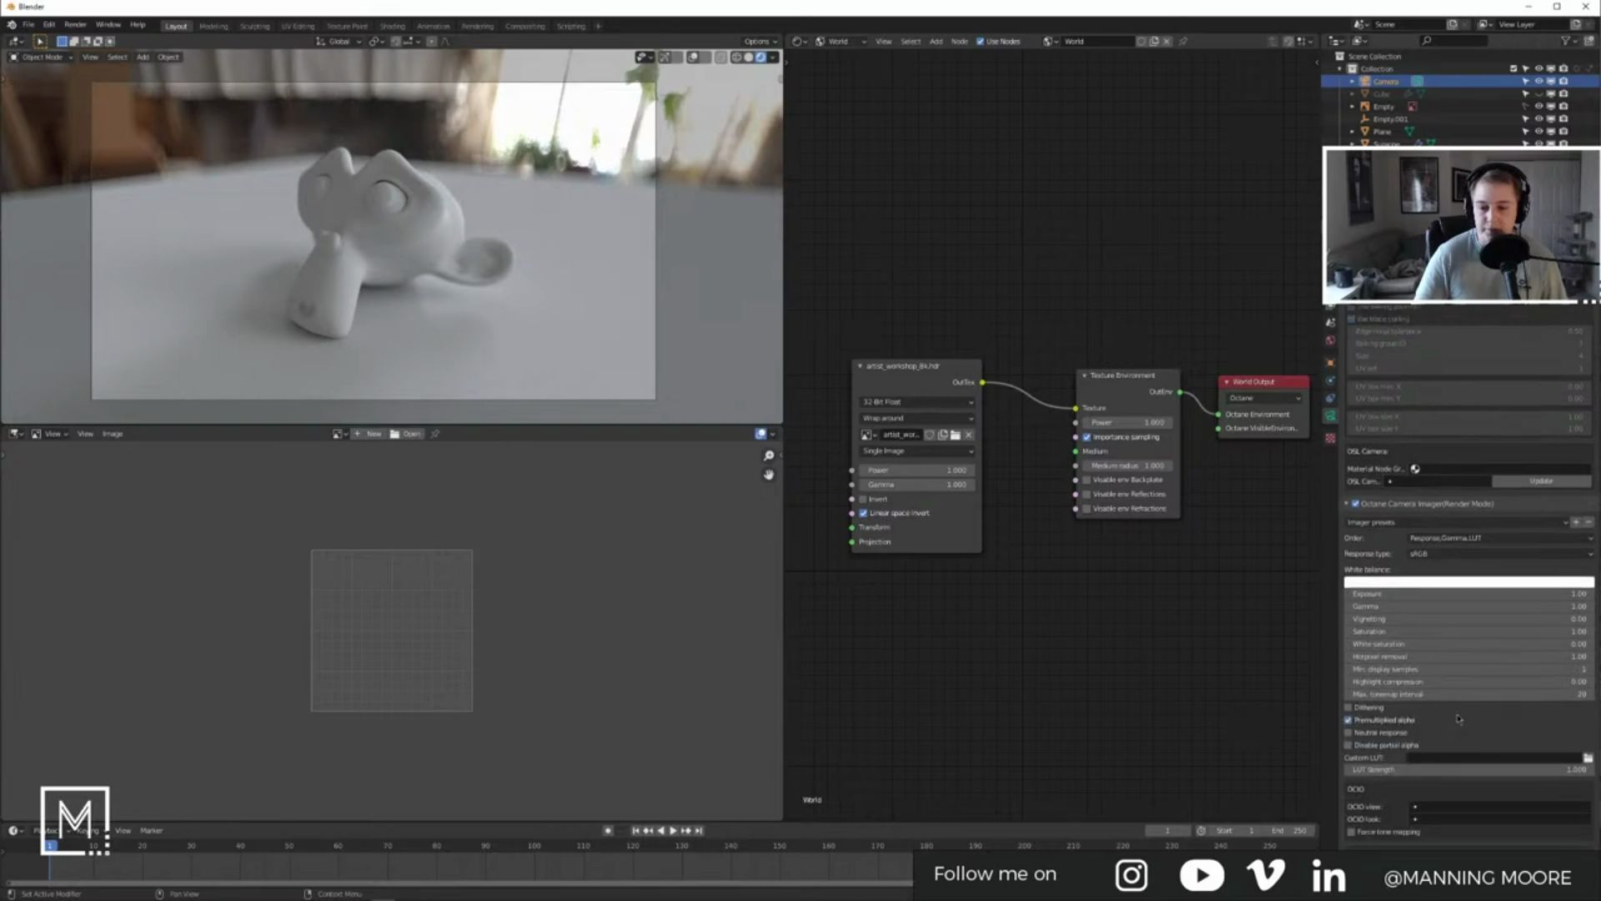
click(1589, 482)
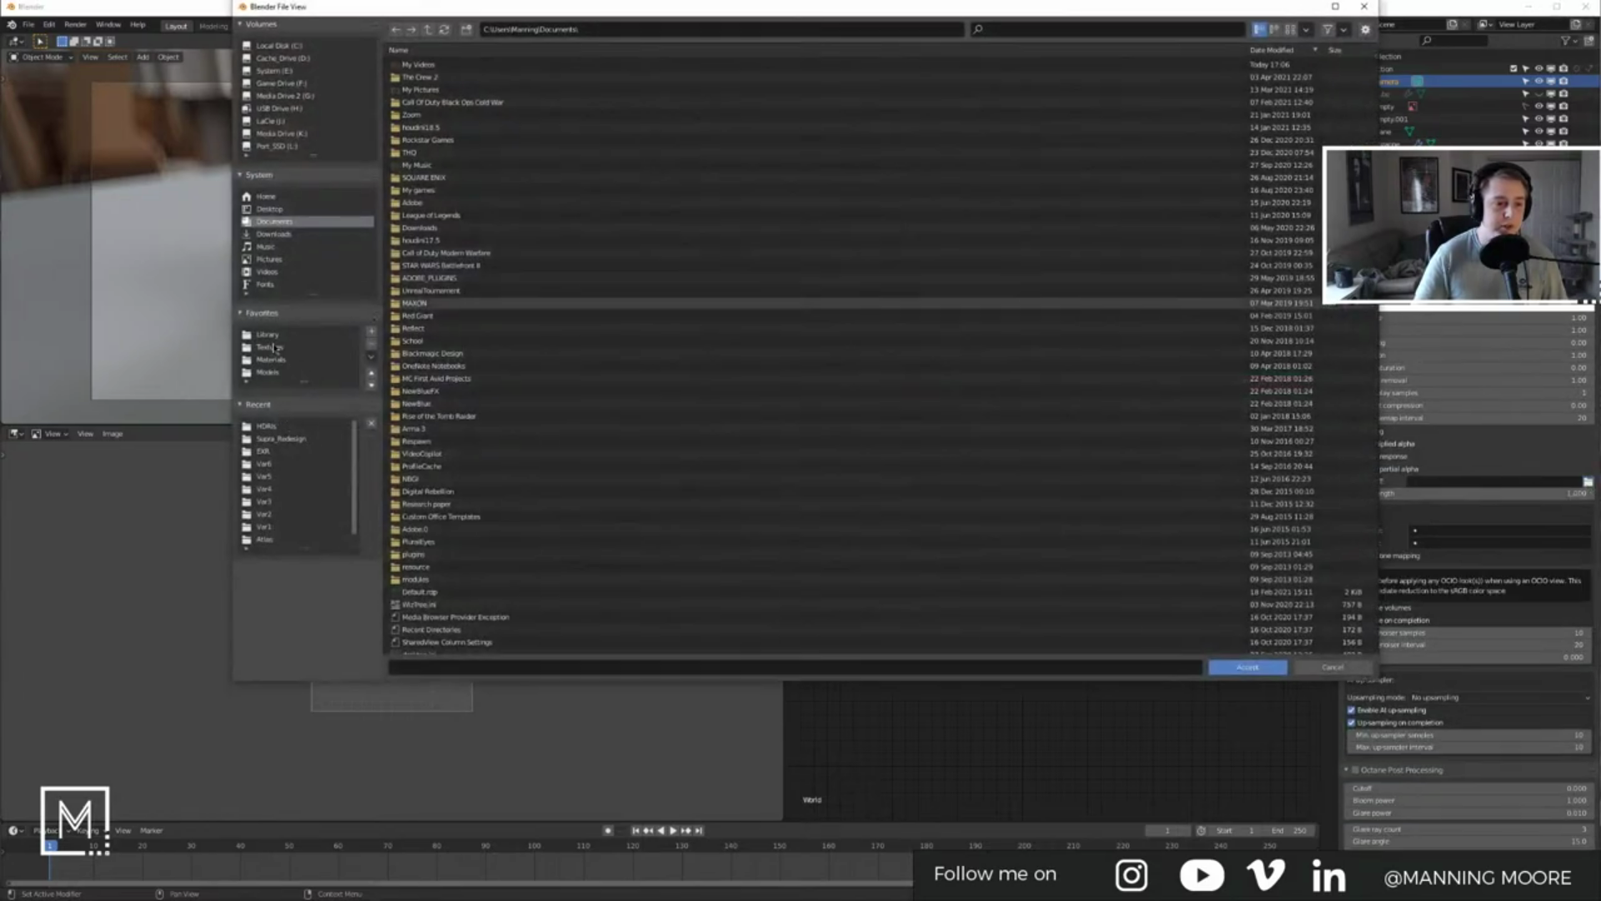
Step: Pick EverydayCC.cube from free-gsg-luts > GORILLA_GRADE_LUT_Files > 02_Everyday > CUBE
click(275, 347)
click(275, 334)
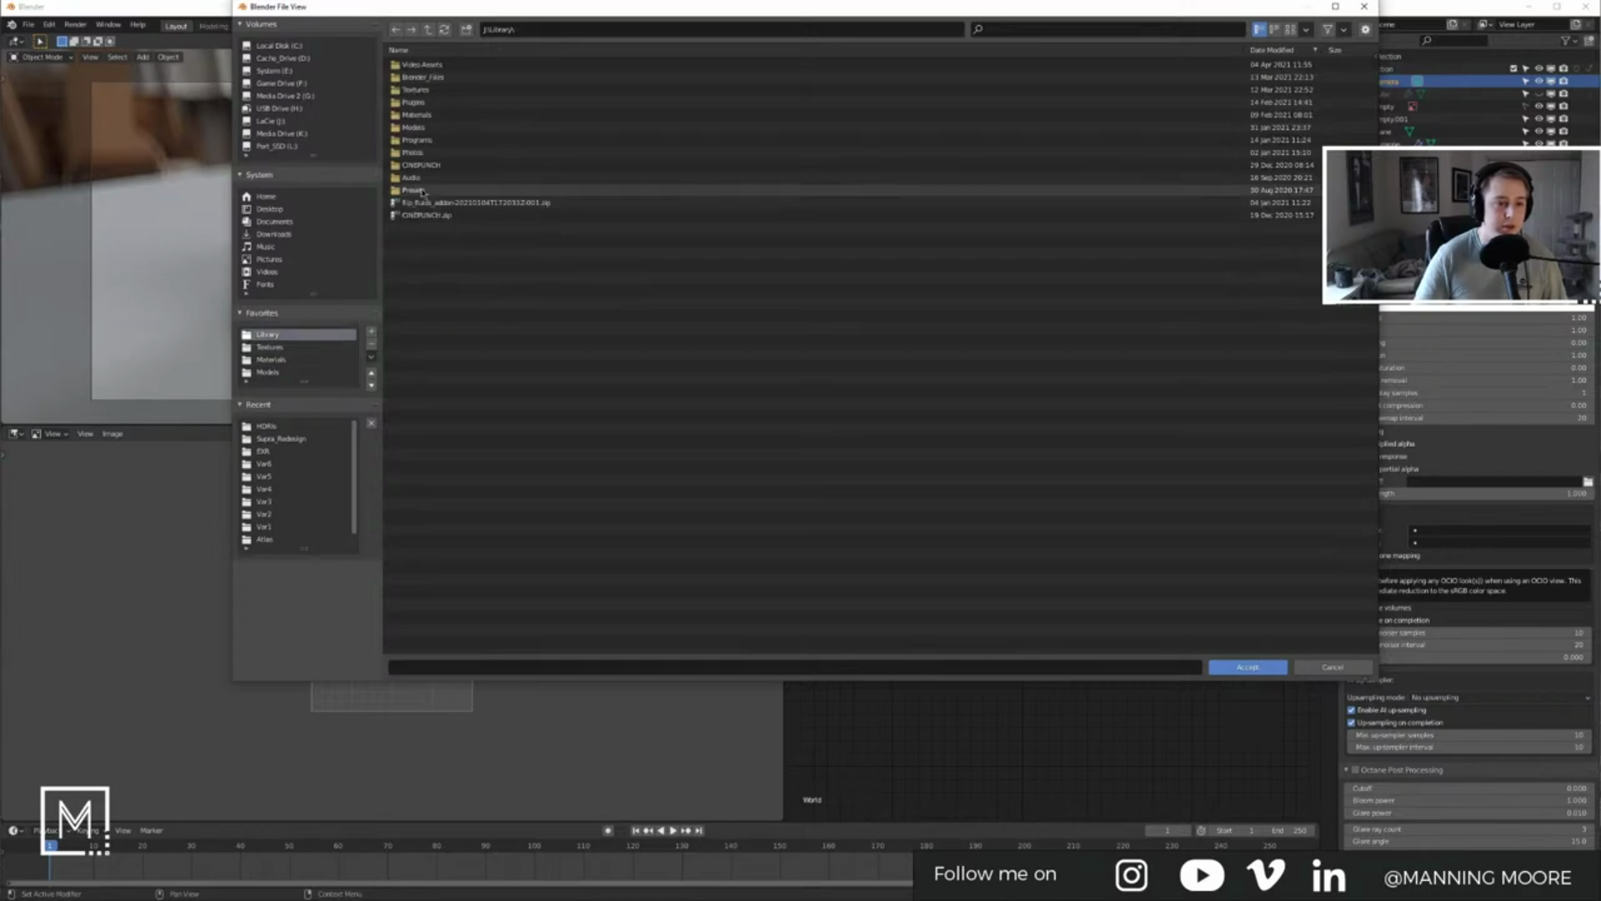
click(437, 65)
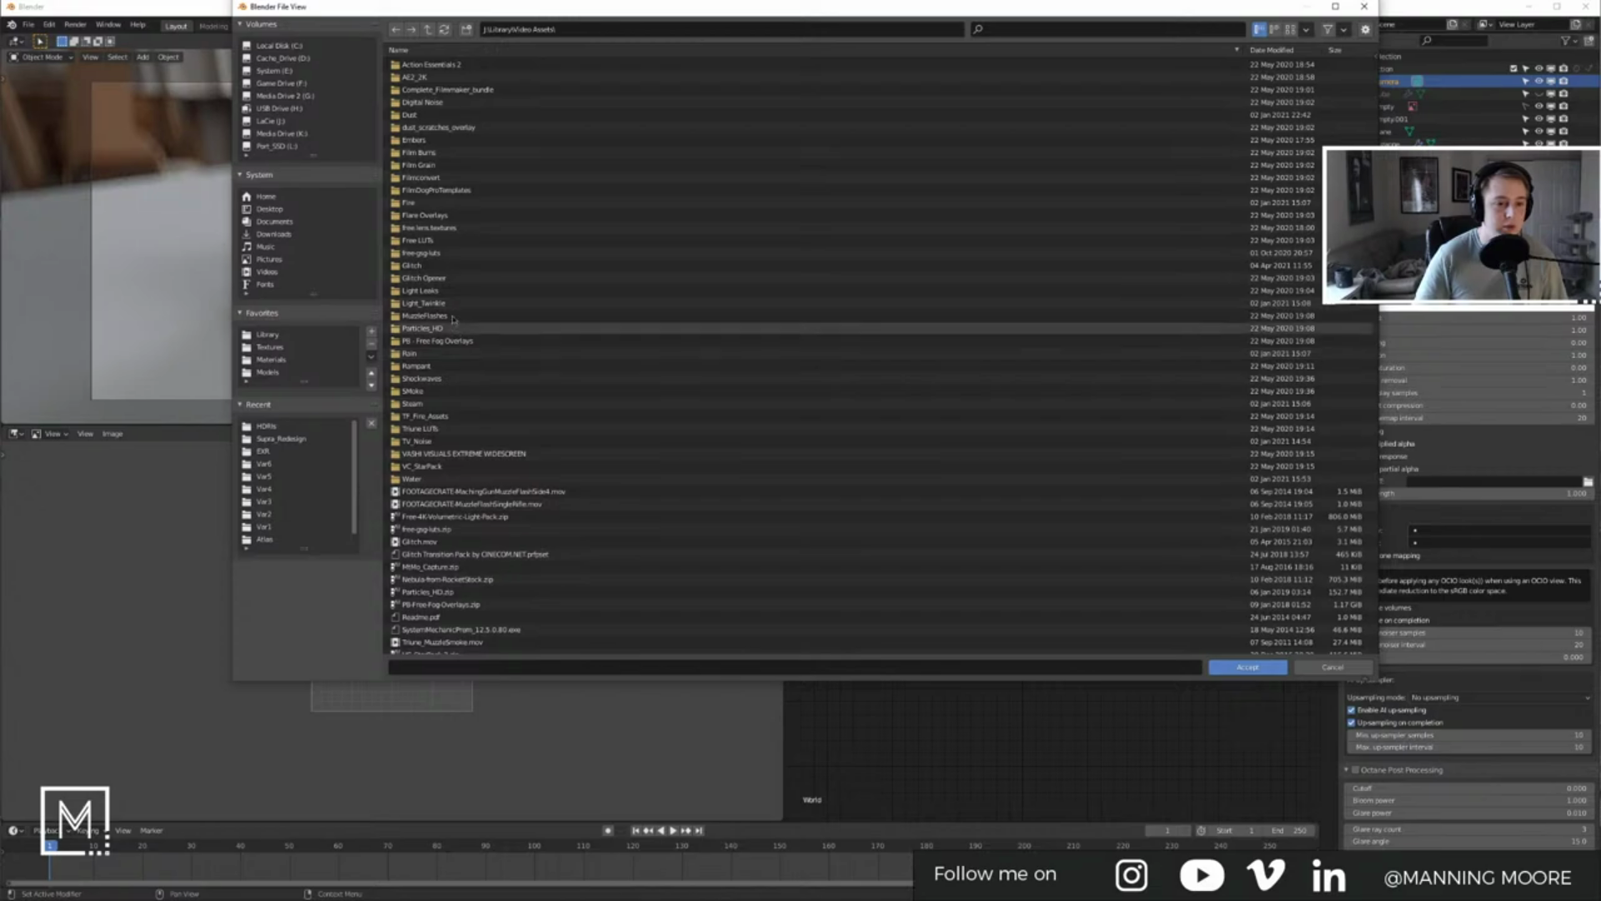
click(449, 230)
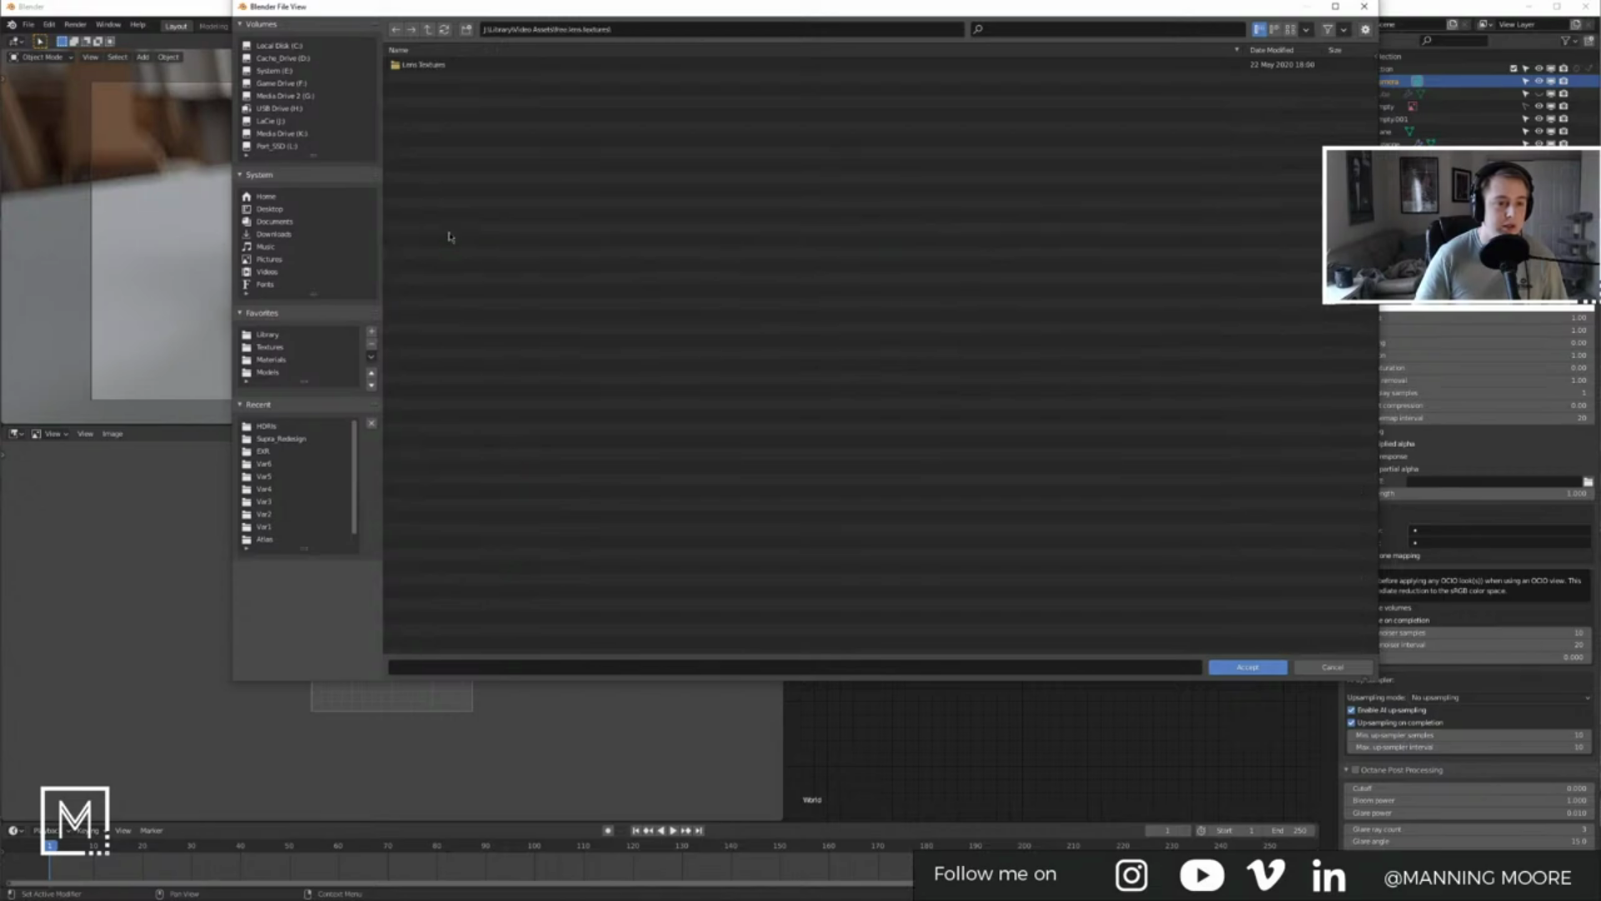
click(428, 34)
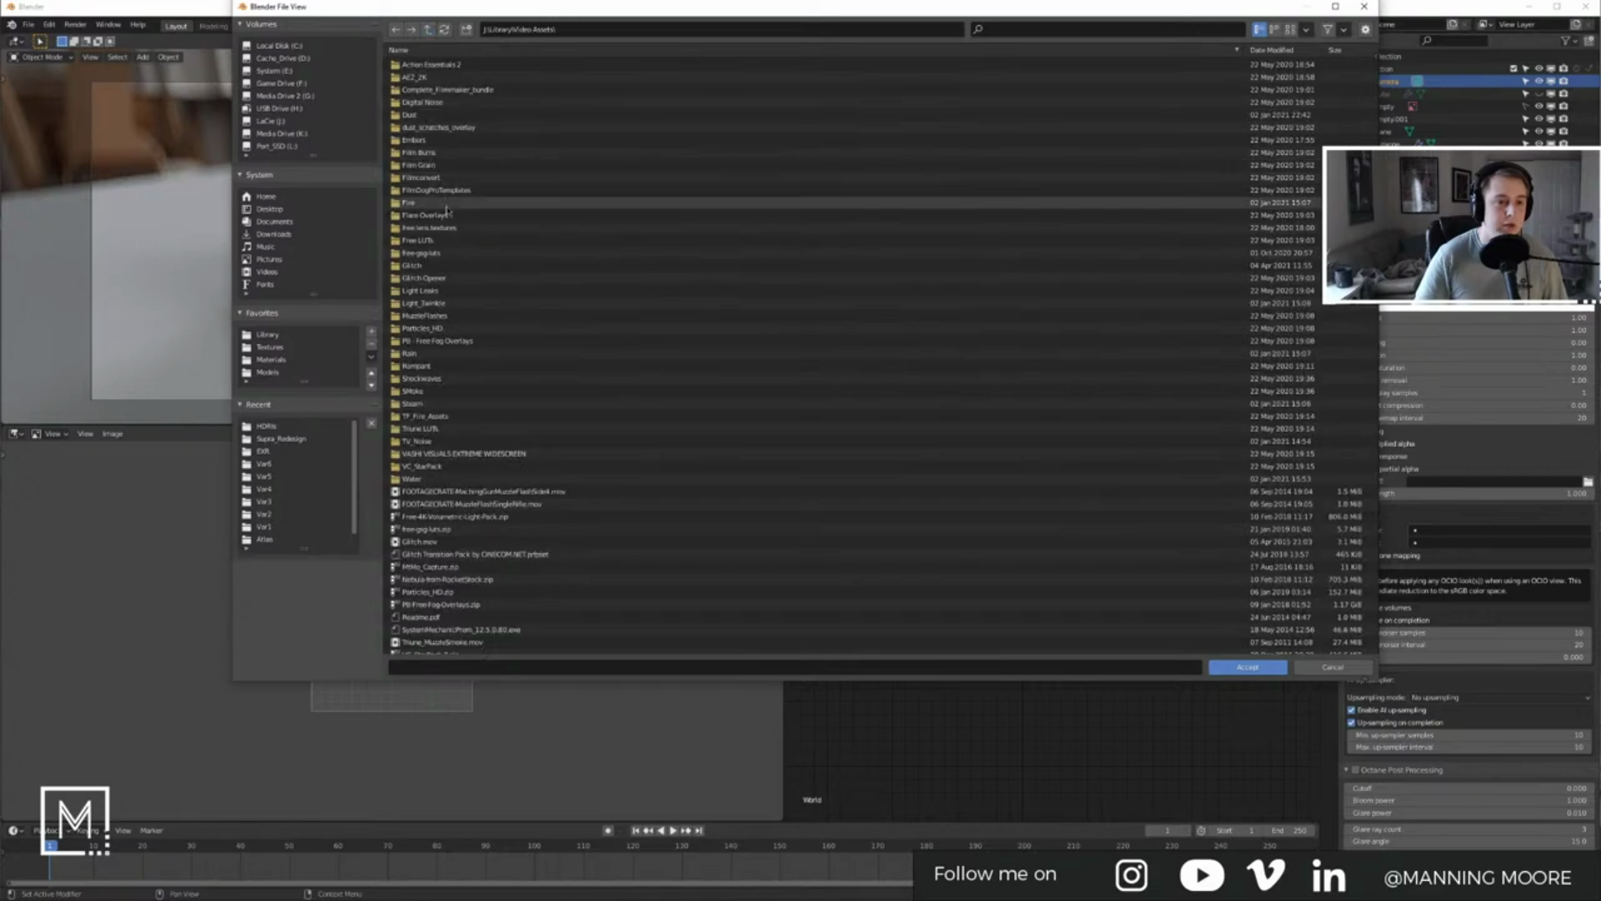
click(451, 251)
double_click(459, 66)
double_click(458, 78)
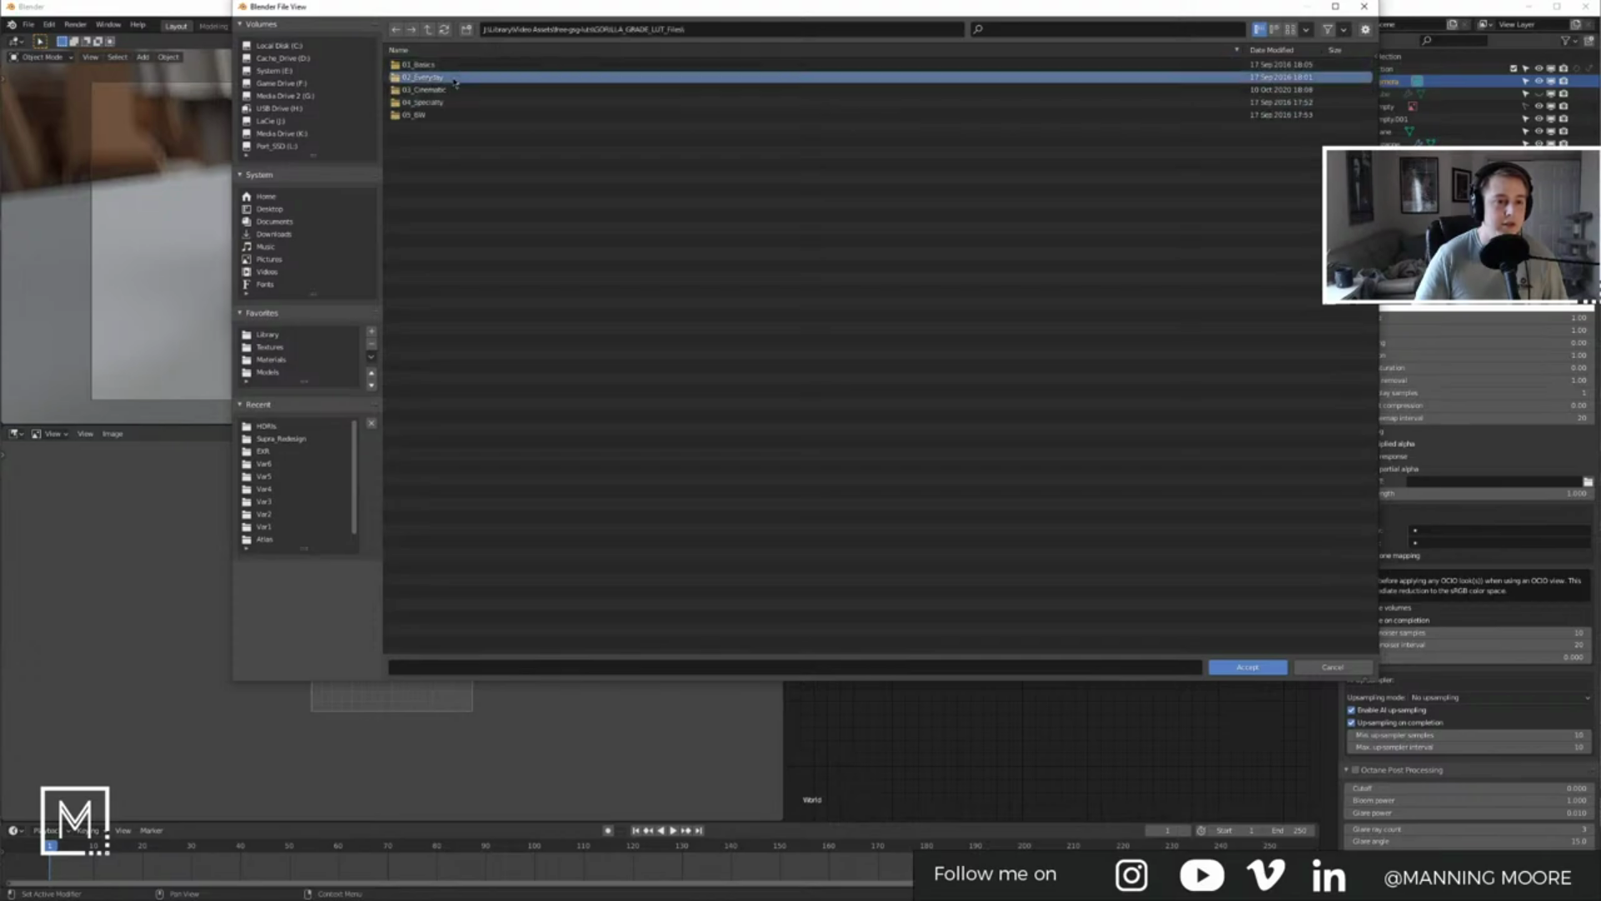
double_click(436, 67)
click(428, 29)
double_click(436, 77)
double_click(510, 166)
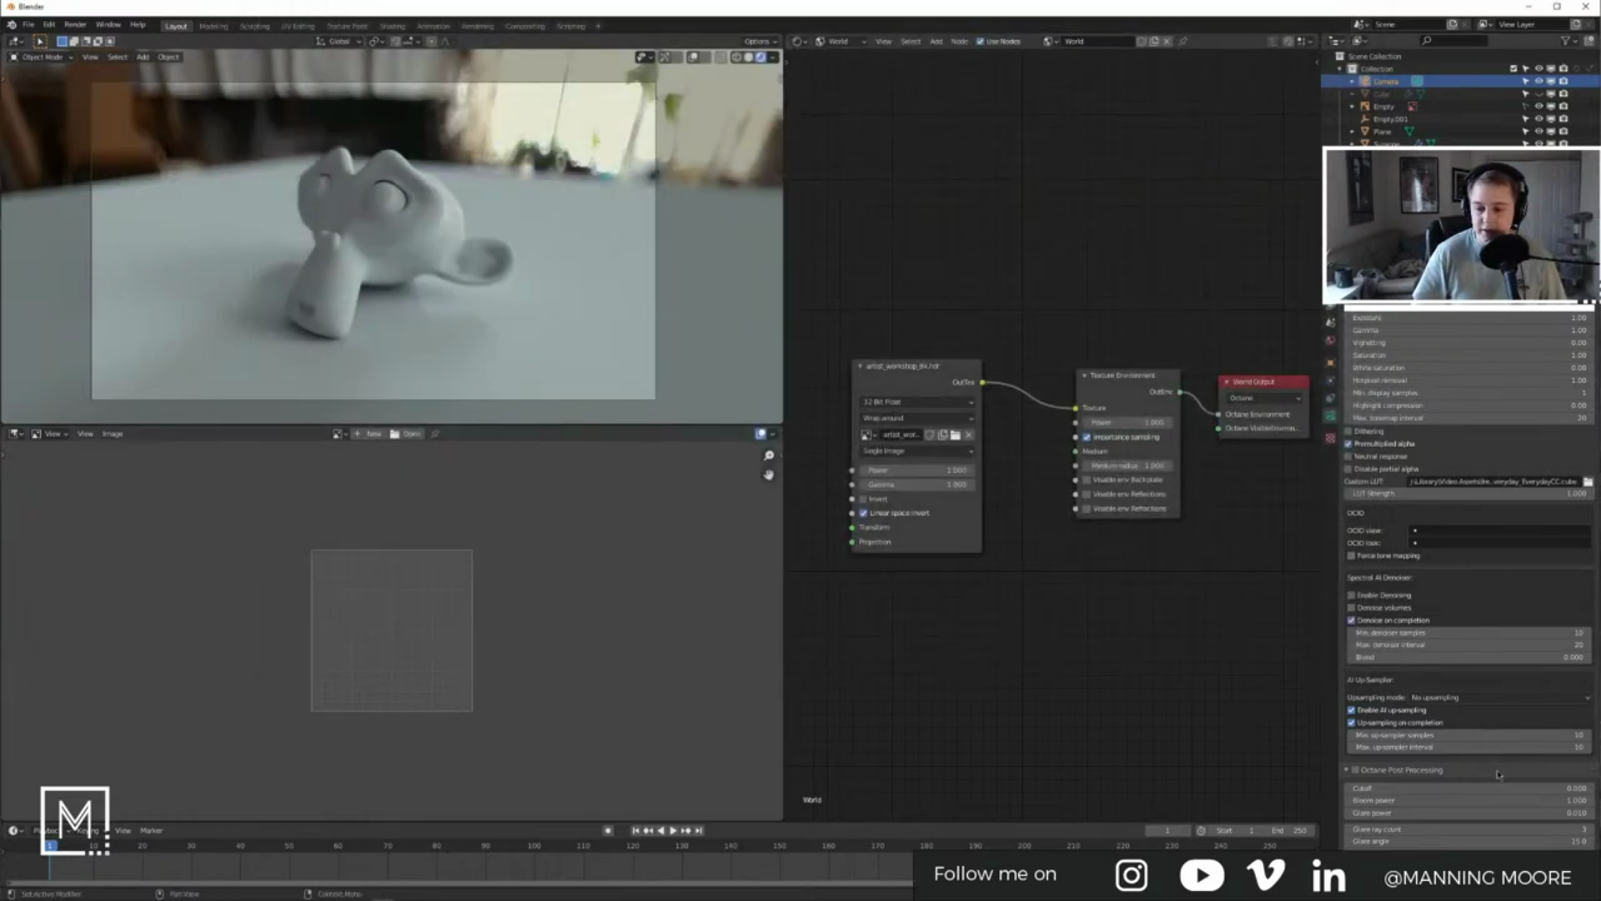
Step: Enable Octane post processing and raise Bloom power to 27.100
scroll(1513, 574, down, 1)
click(1357, 751)
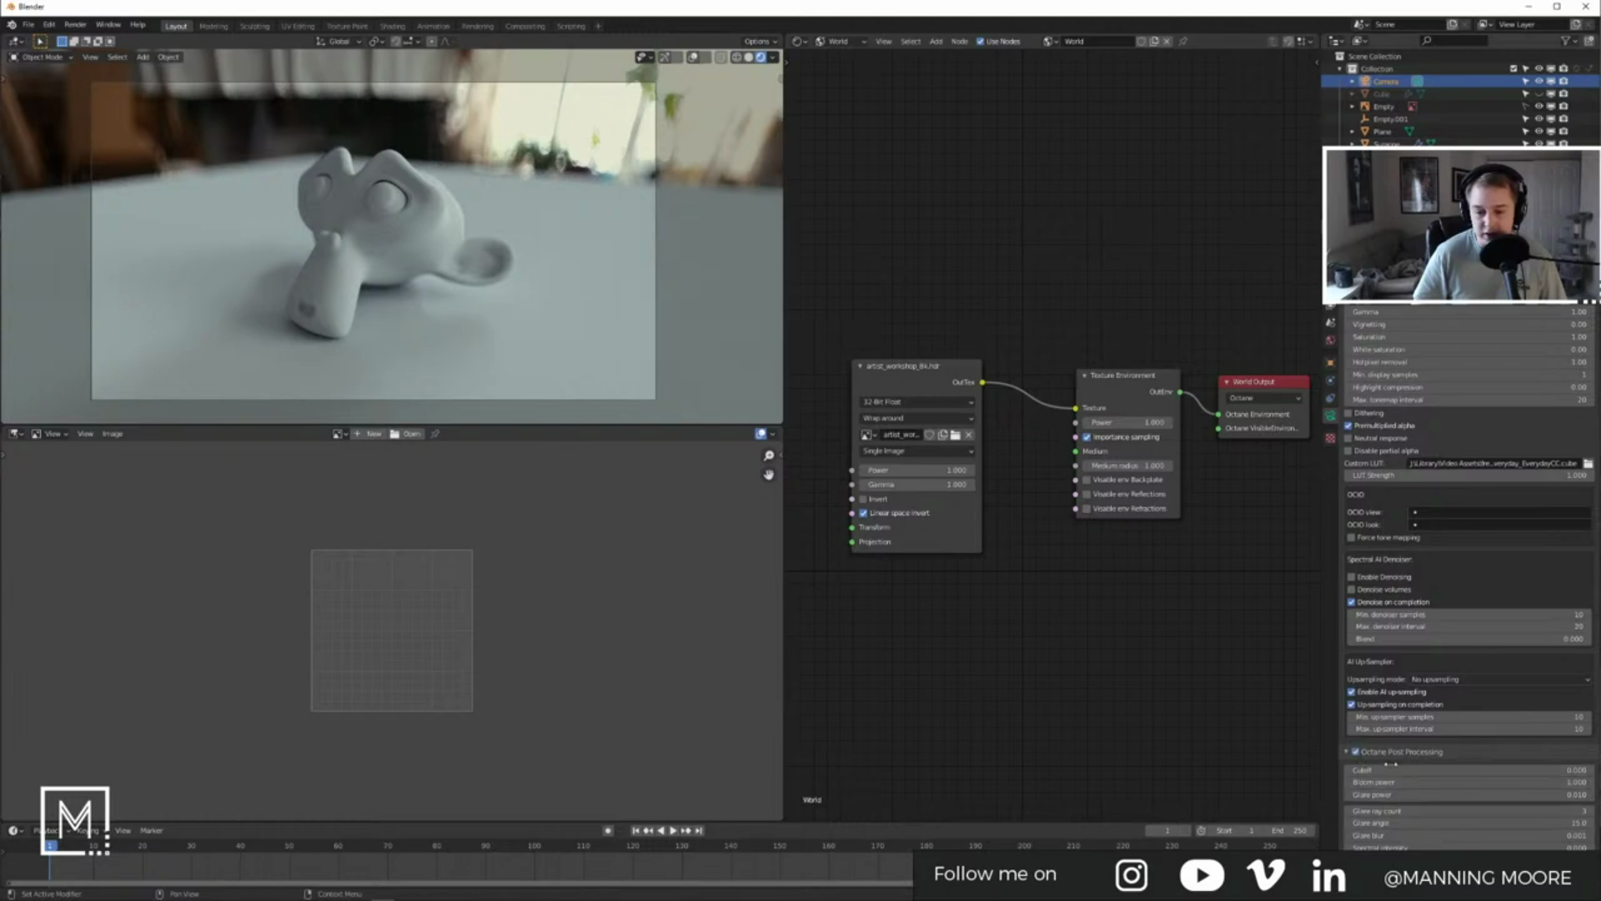
drag(1452, 782, 1551, 782)
Step: Inspect the bloom across the blurred background, then switch to Solid shading
scroll(573, 189, up, 6)
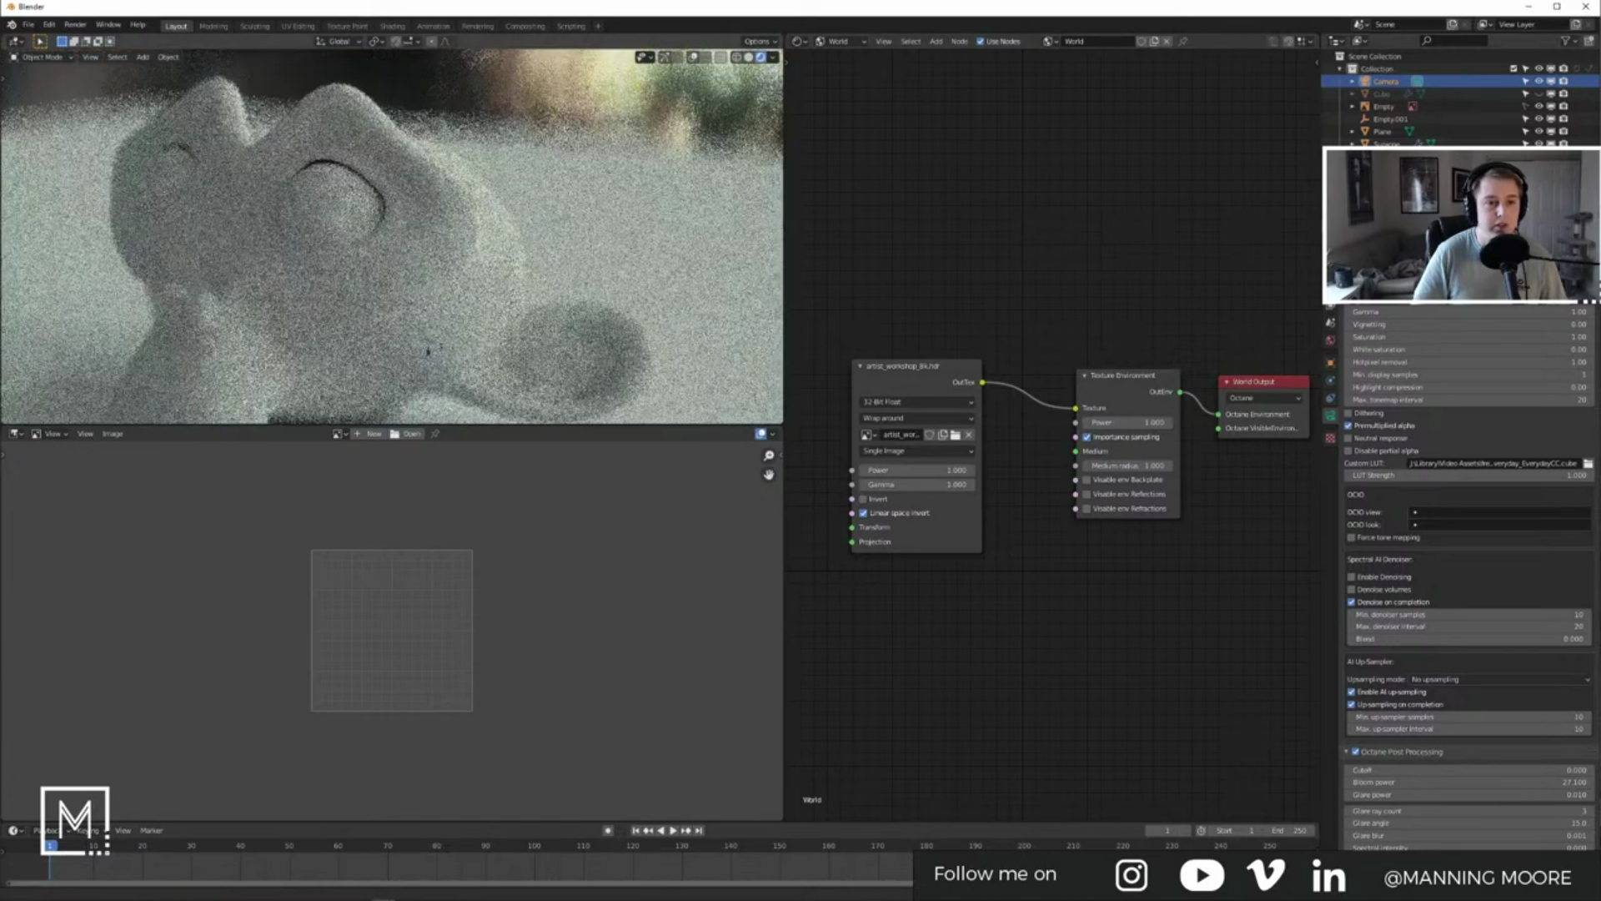
shift+middle_drag(428, 351, 429, 340)
scroll(572, 247, up, 5)
shift+middle_drag(560, 307, 398, 283)
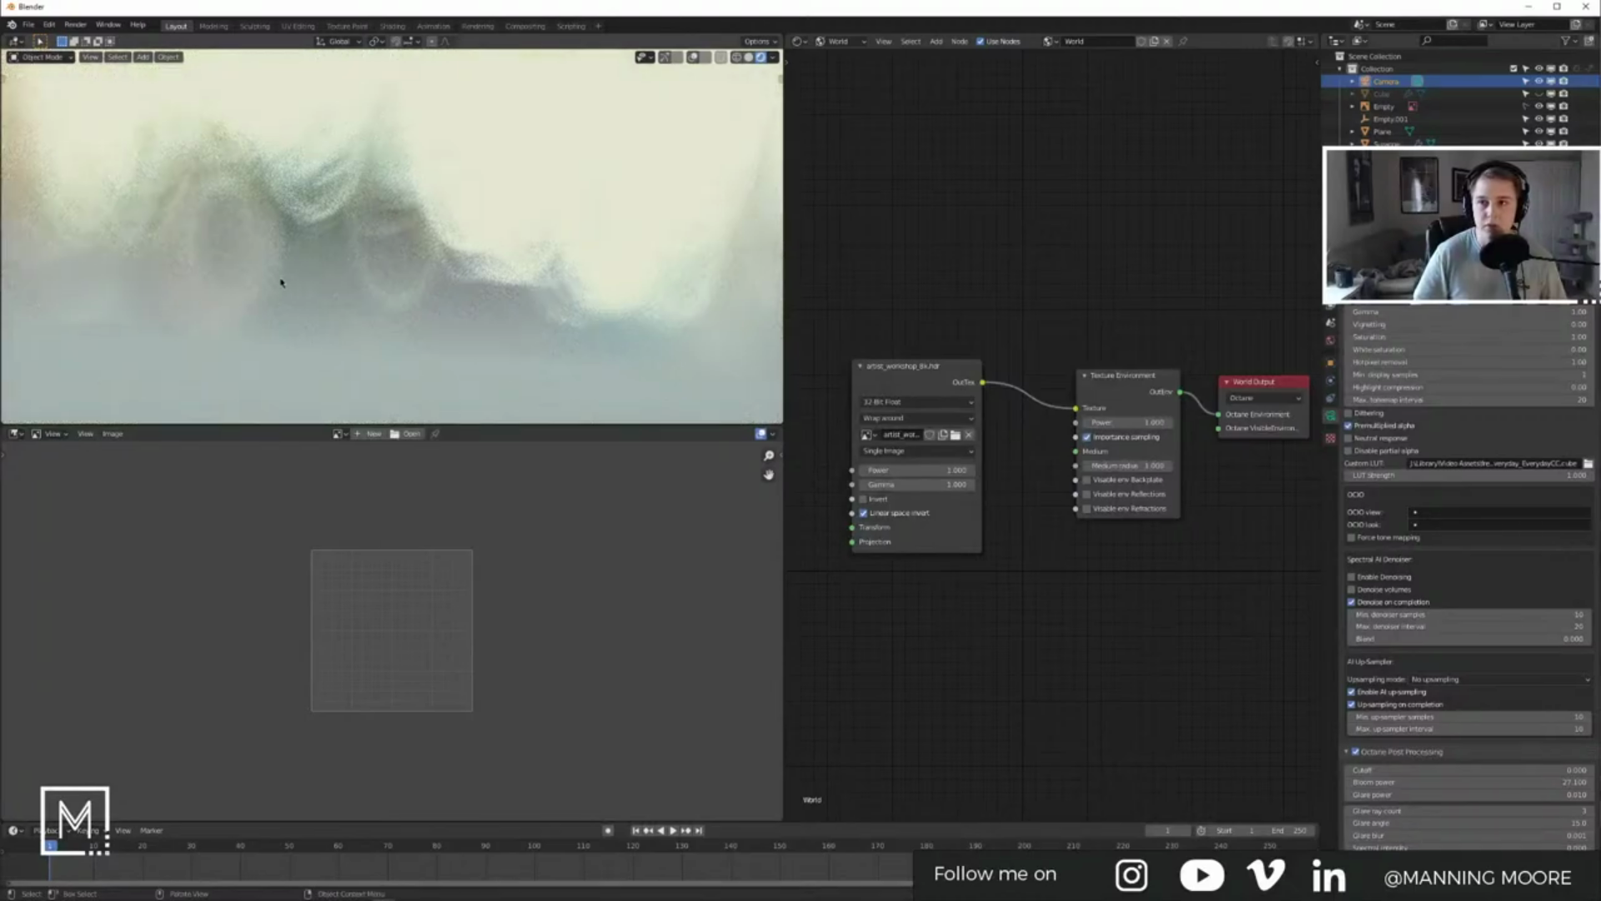
scroll(406, 250, down, 6)
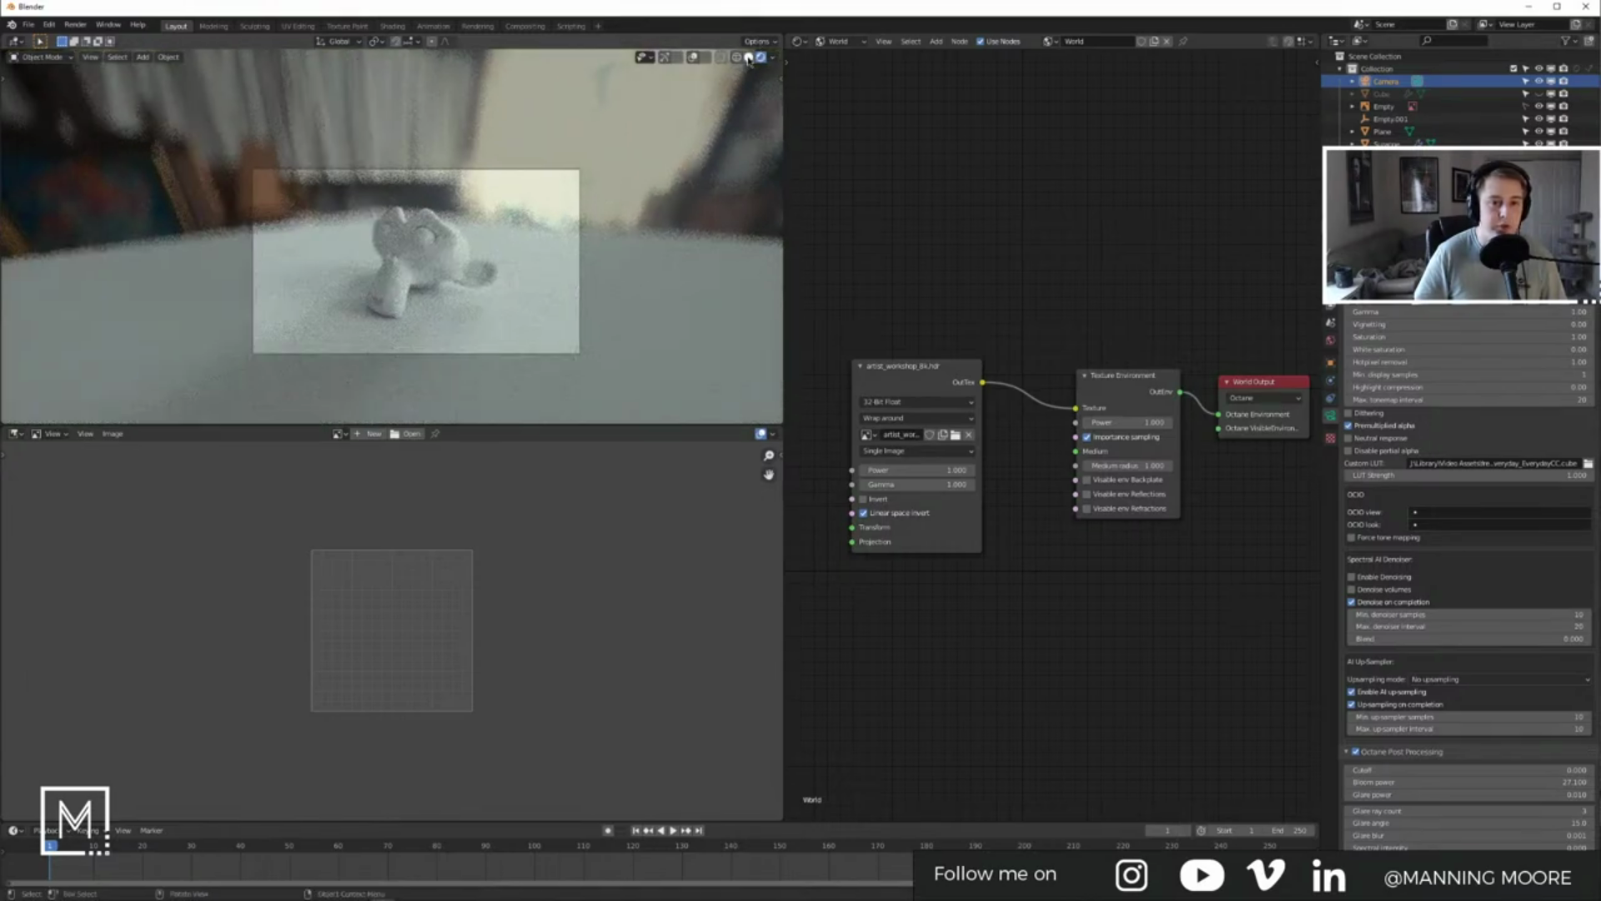
click(749, 58)
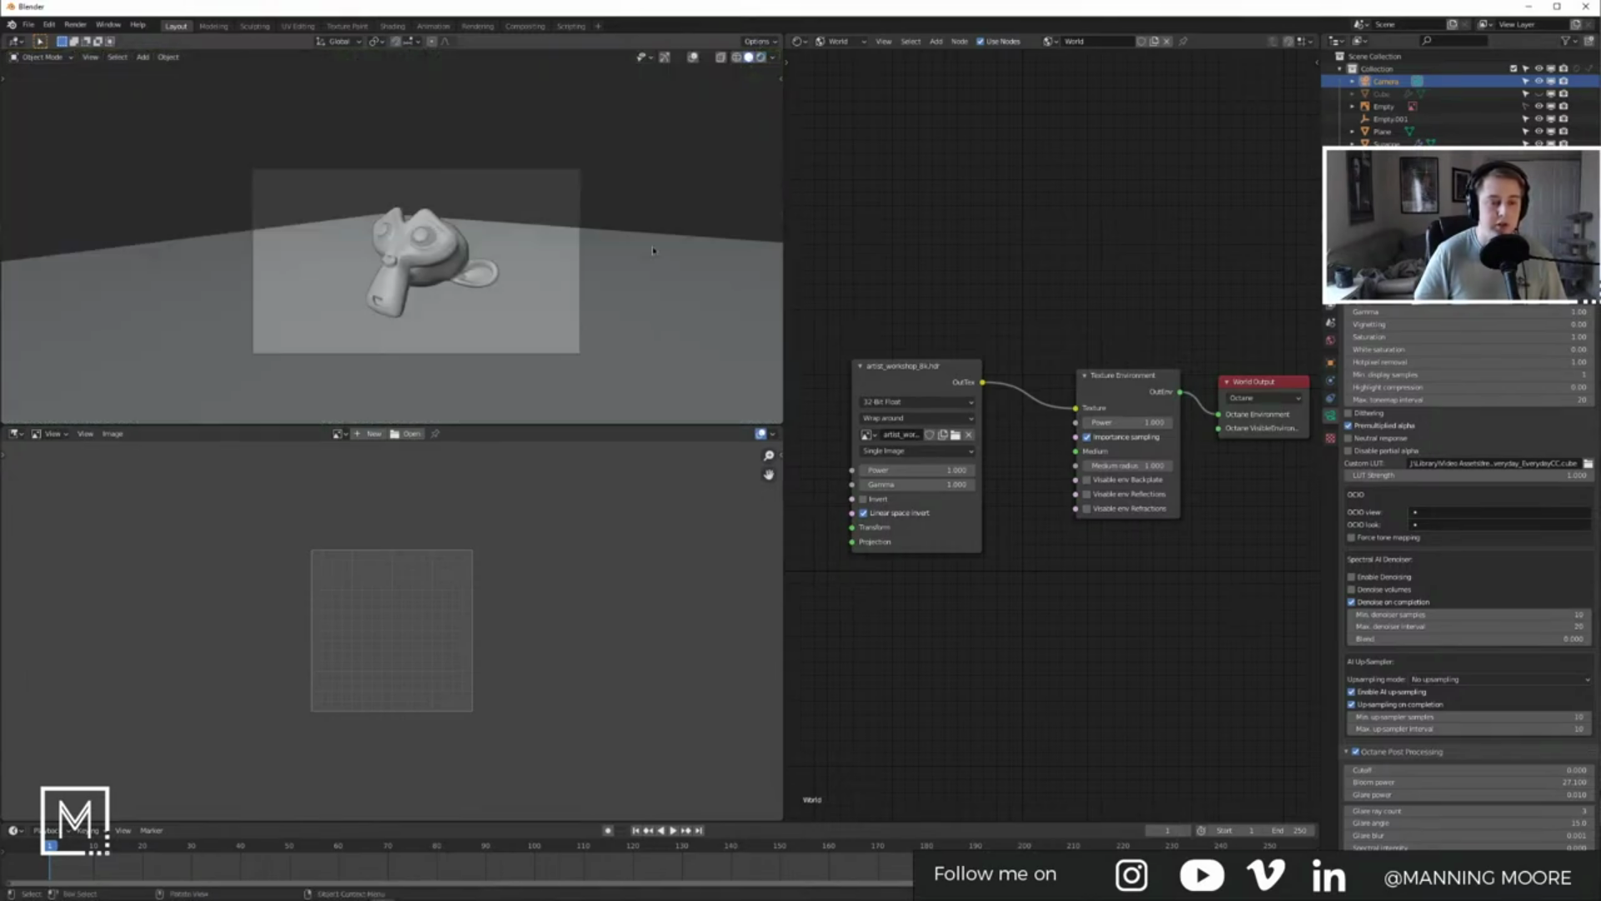
Step: Show overlays again and merge the image editor area into the 3D viewport
click(692, 58)
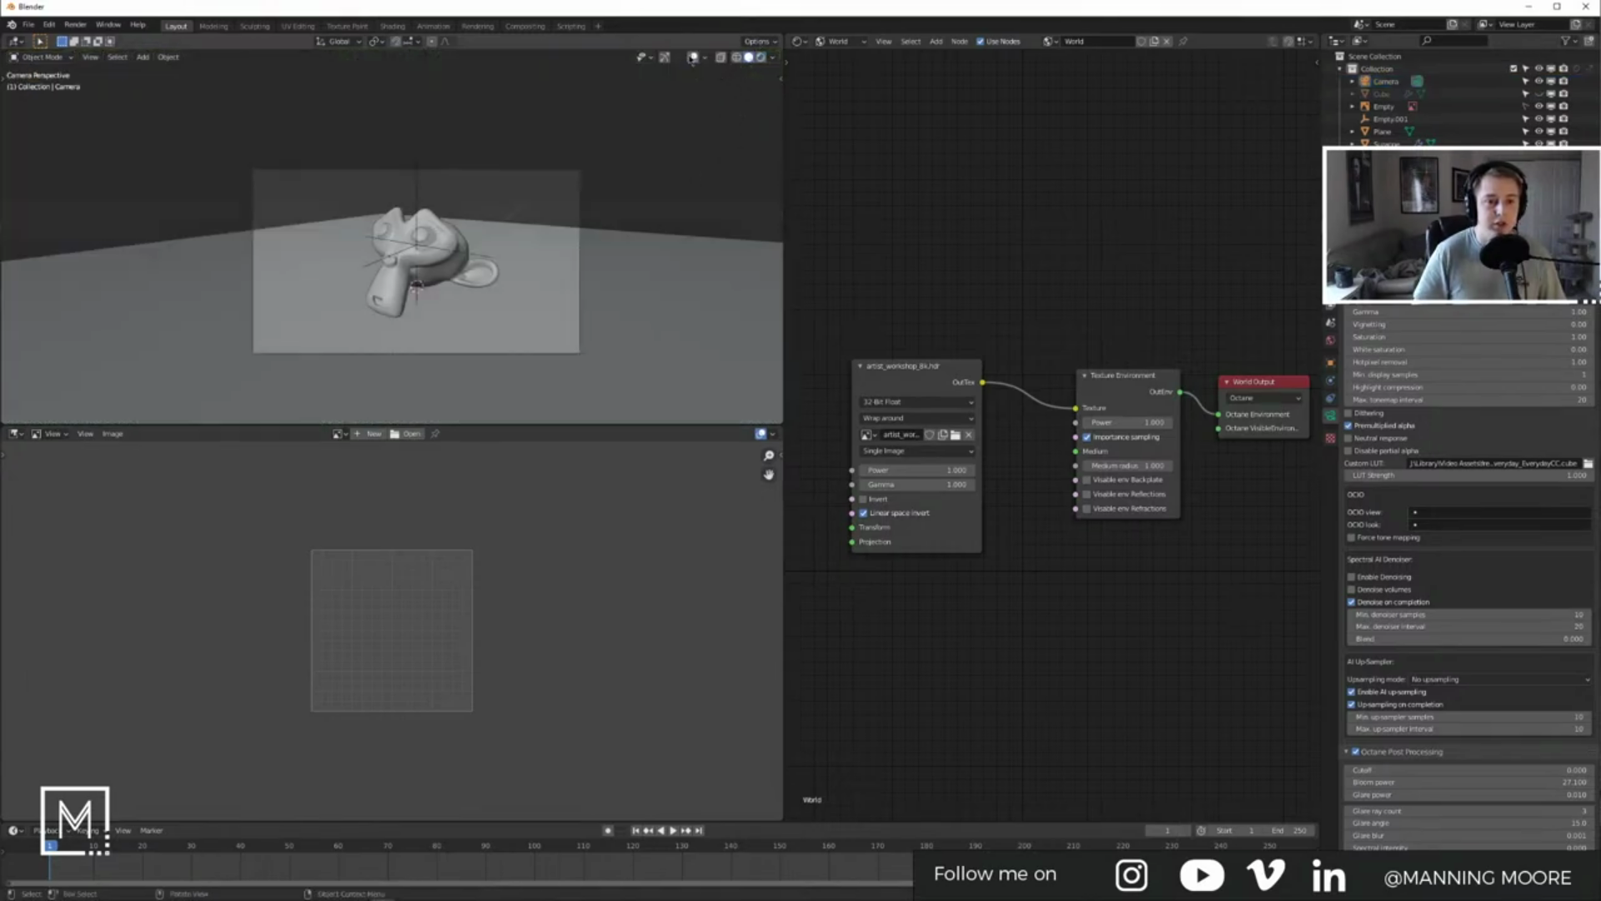
drag(7, 426, 401, 600)
mouse_move(512, 350)
middle_down()
mouse_move(504, 422)
mouse_move(514, 355)
middle_up()
scroll(499, 381, down, 6)
Step: Delete the camera, Suzanne, the plane and Empty.001
click(434, 347)
key(x)
click(435, 344)
key(x)
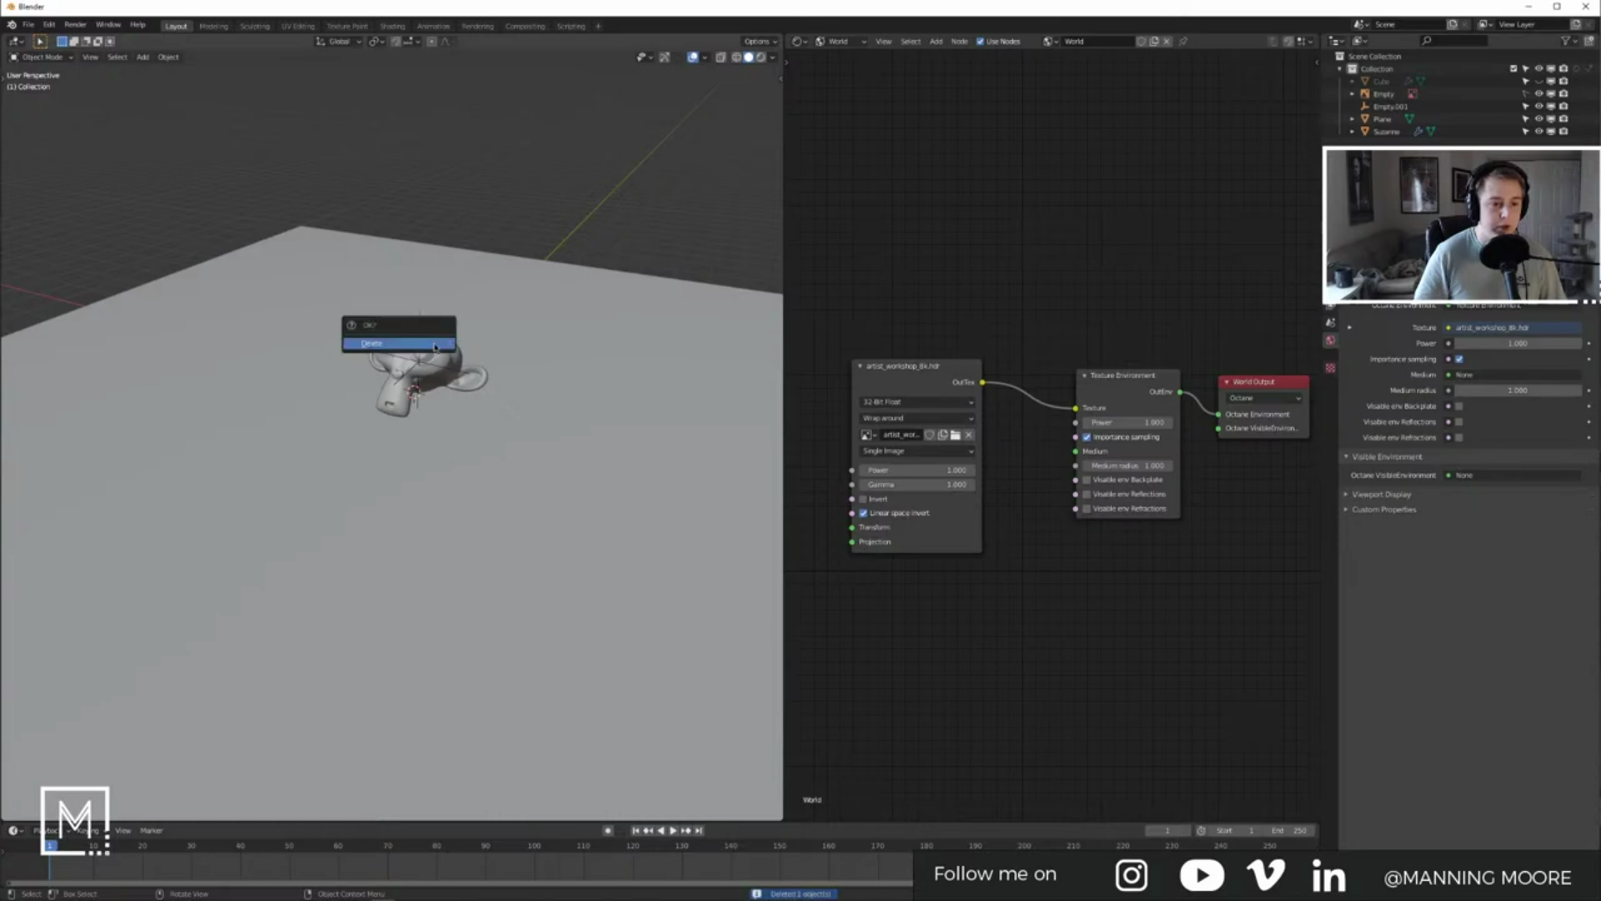
click(434, 346)
key(x)
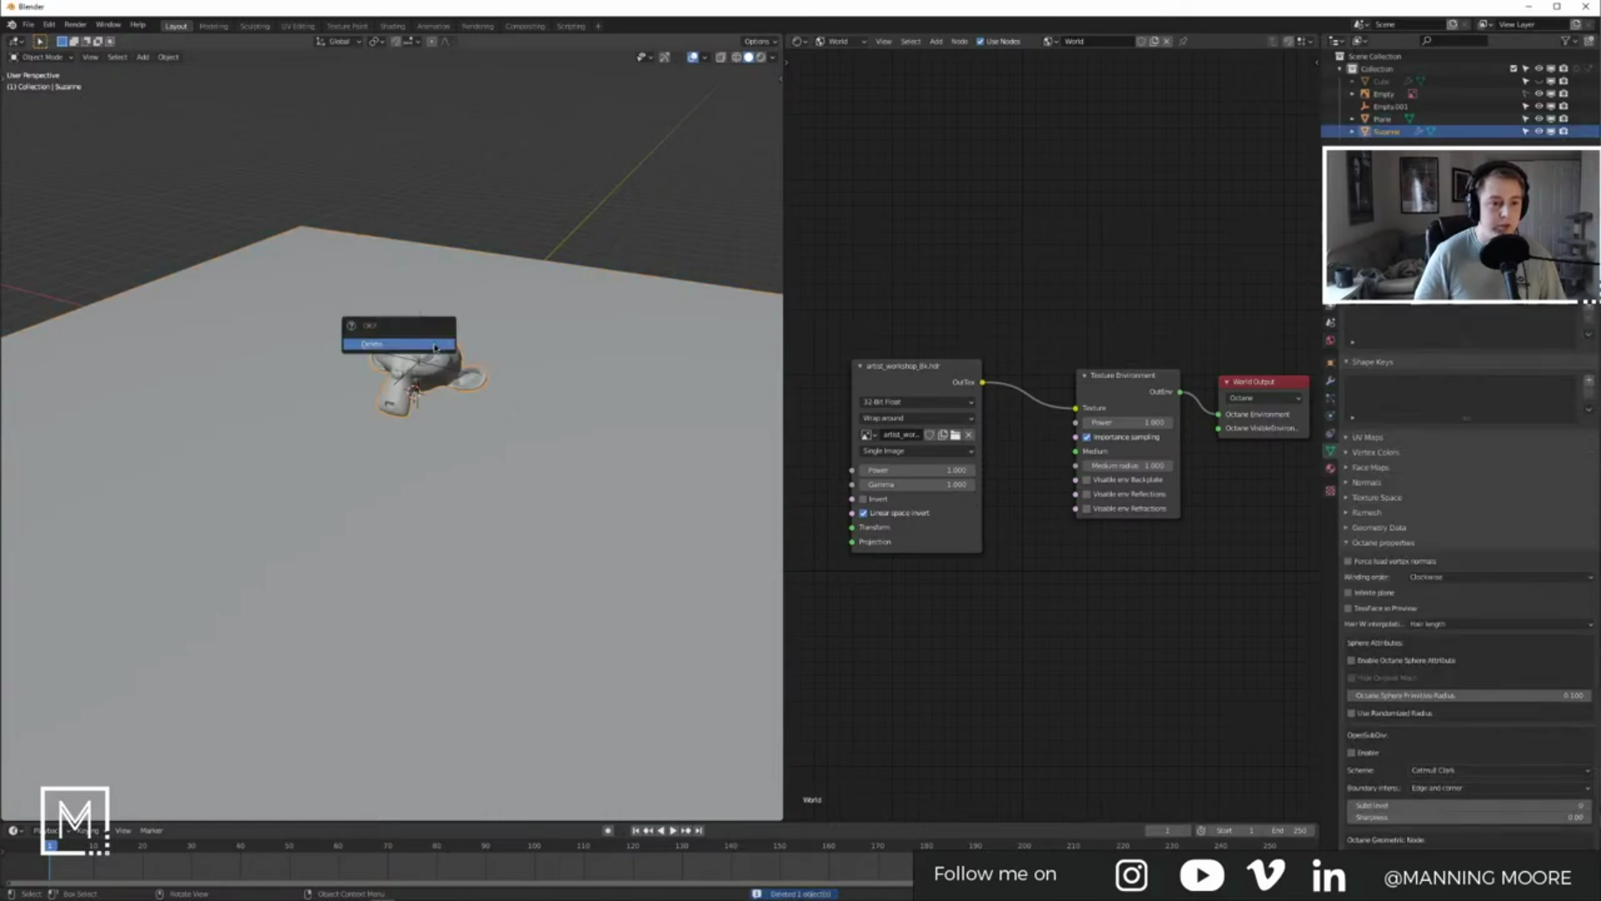
click(434, 344)
click(594, 345)
key(x)
click(594, 344)
click(418, 345)
key(x)
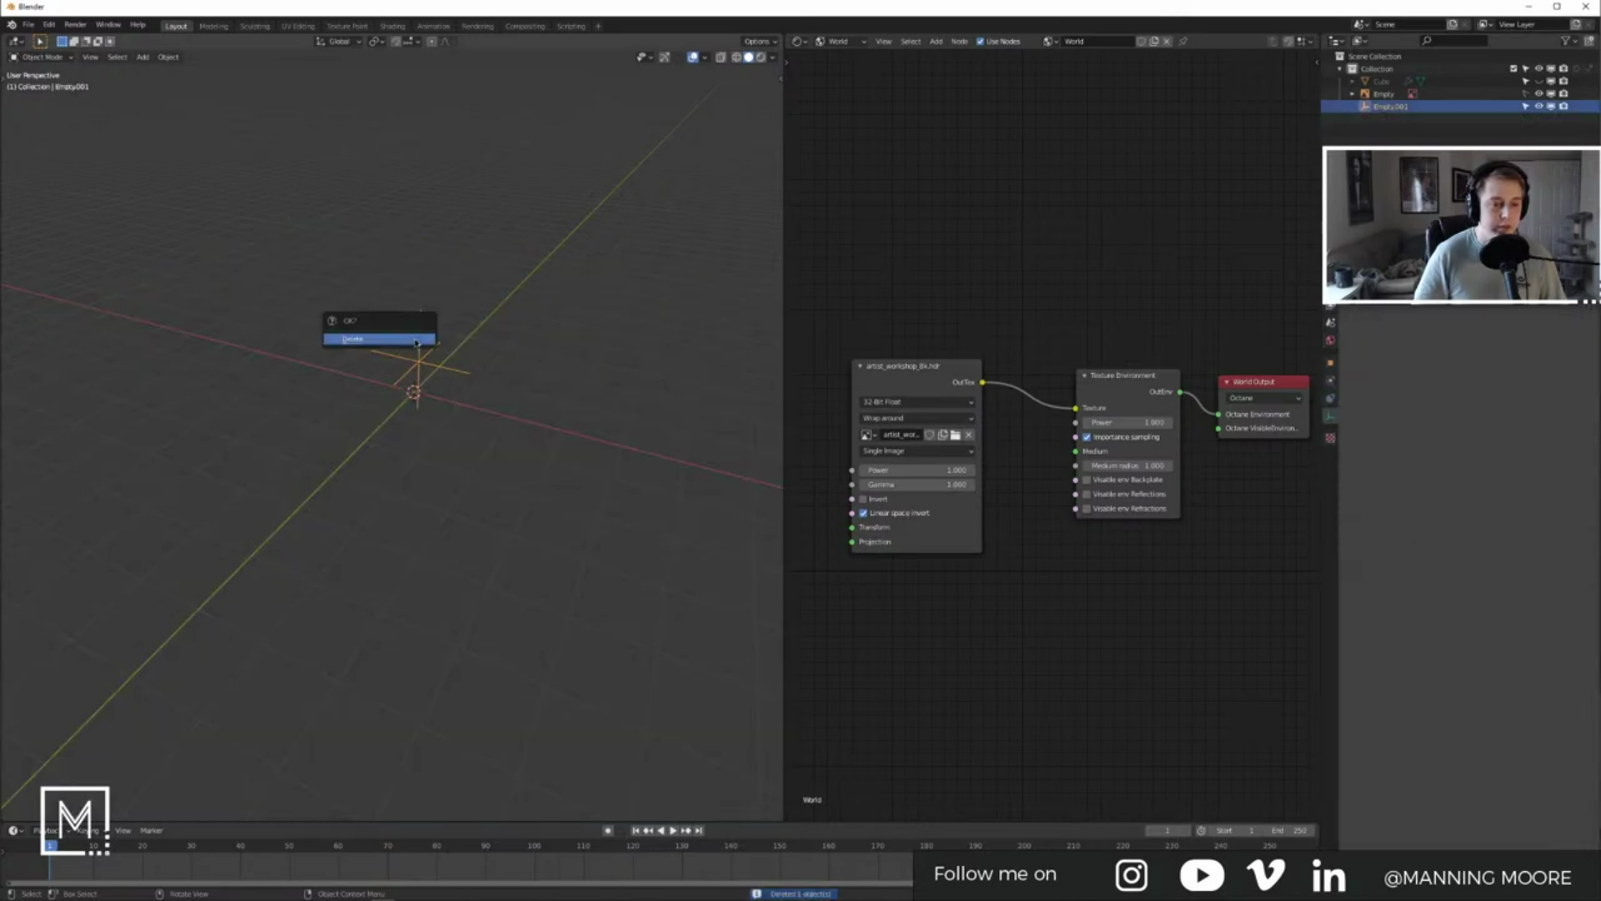
click(417, 338)
scroll(448, 321, up, 6)
scroll(448, 320, down, 11)
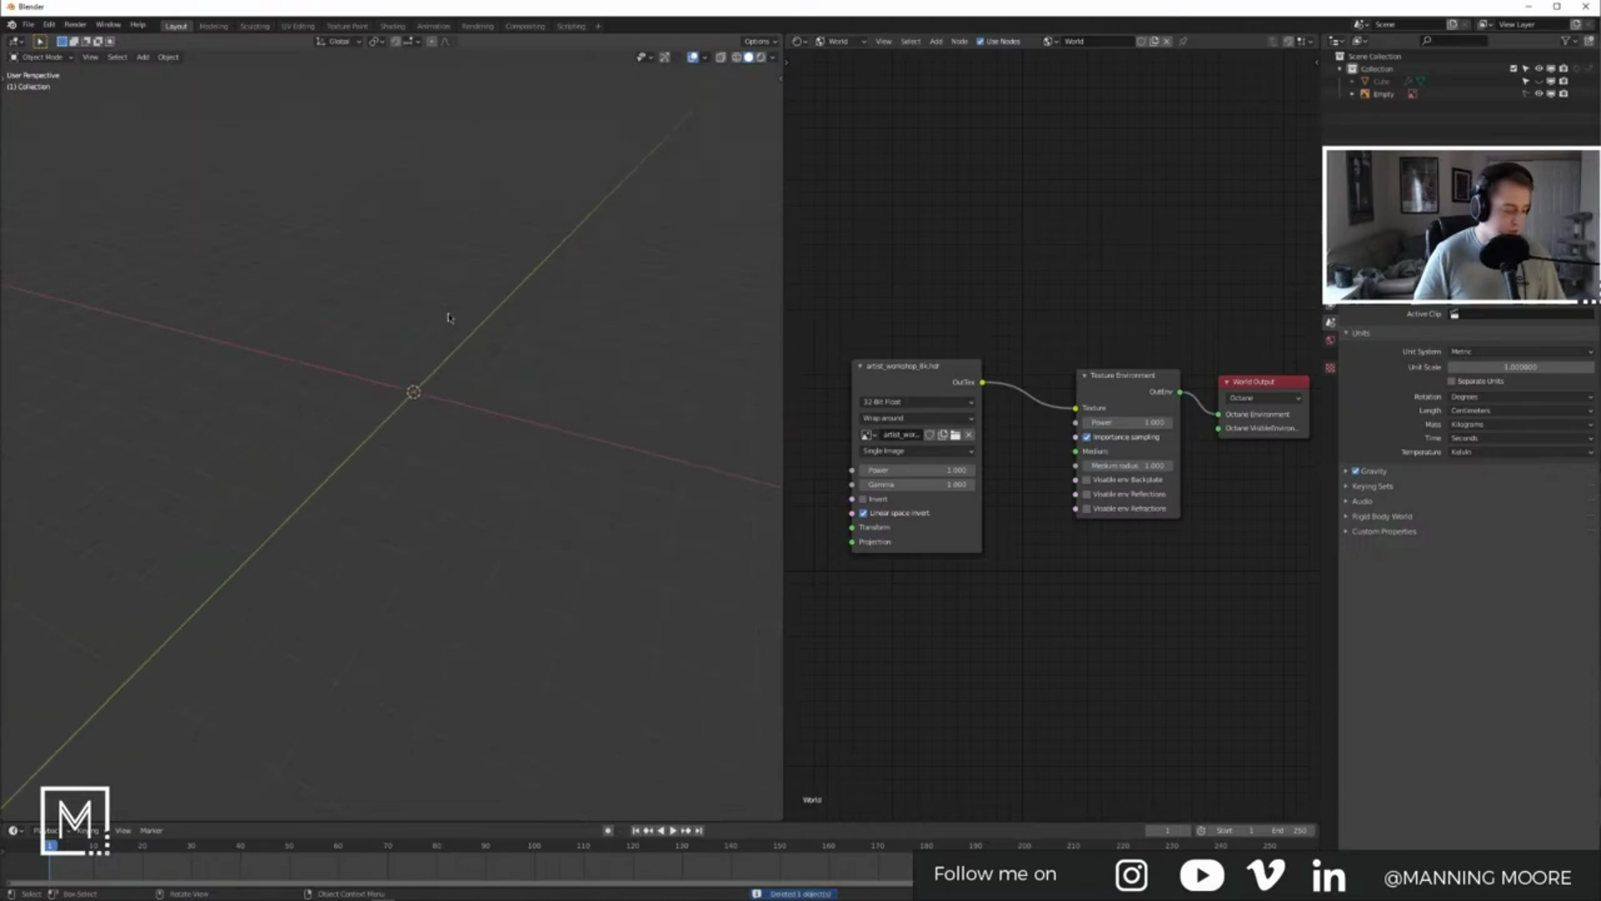
Step: Unhide the Cube board mesh and select it
key(alt+h)
click(529, 322)
scroll(529, 322, up, 6)
click(457, 307)
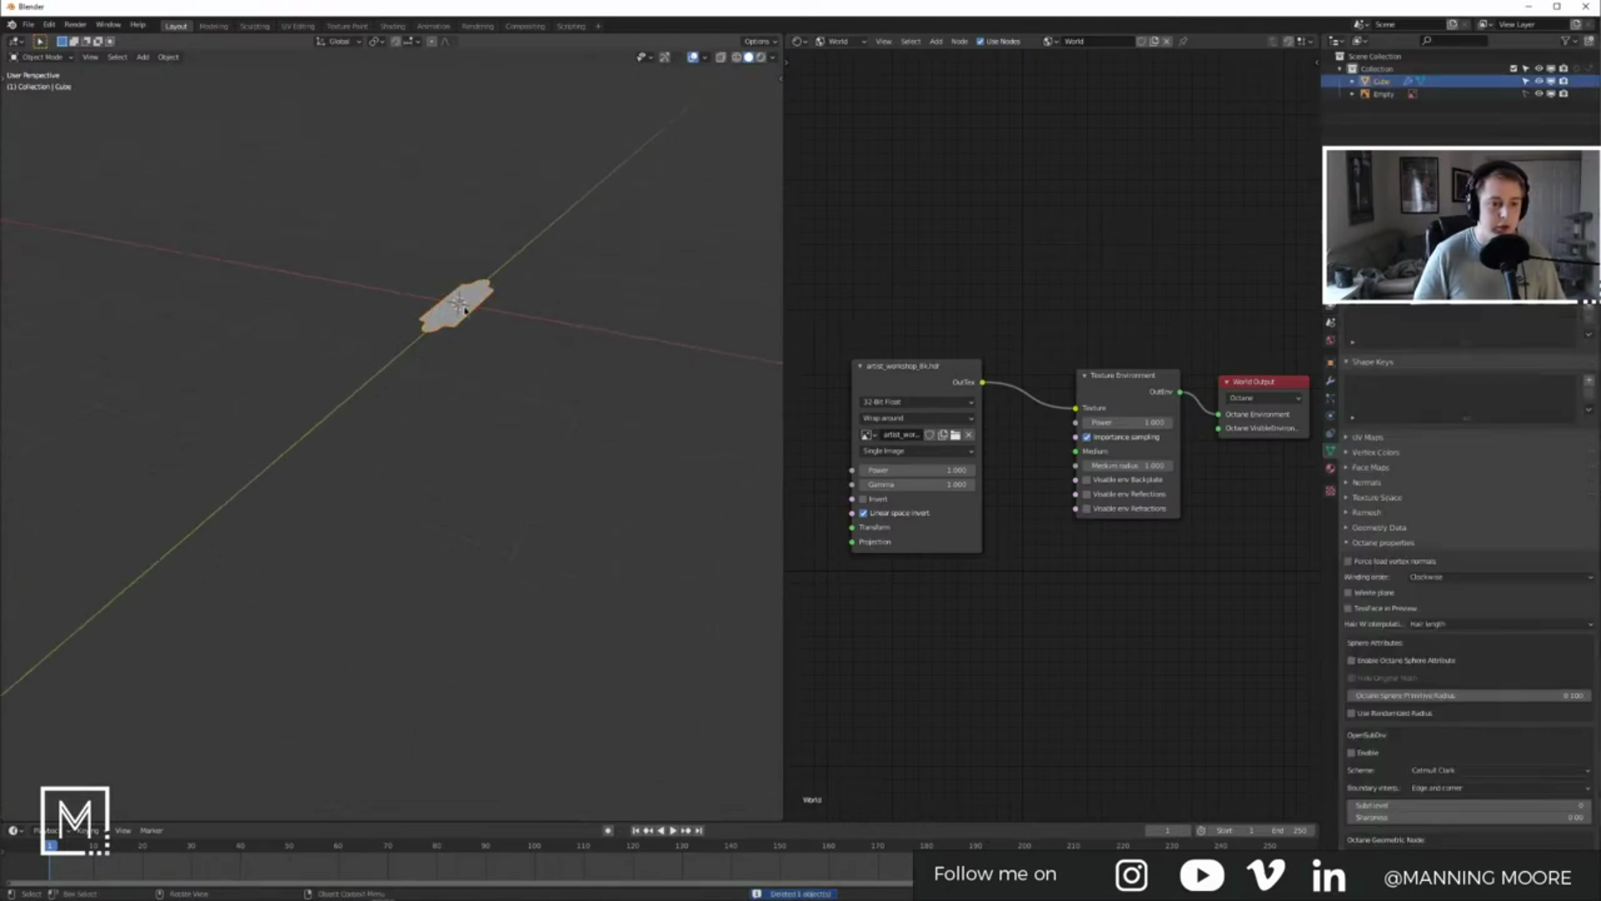
key(KP_Decimal)
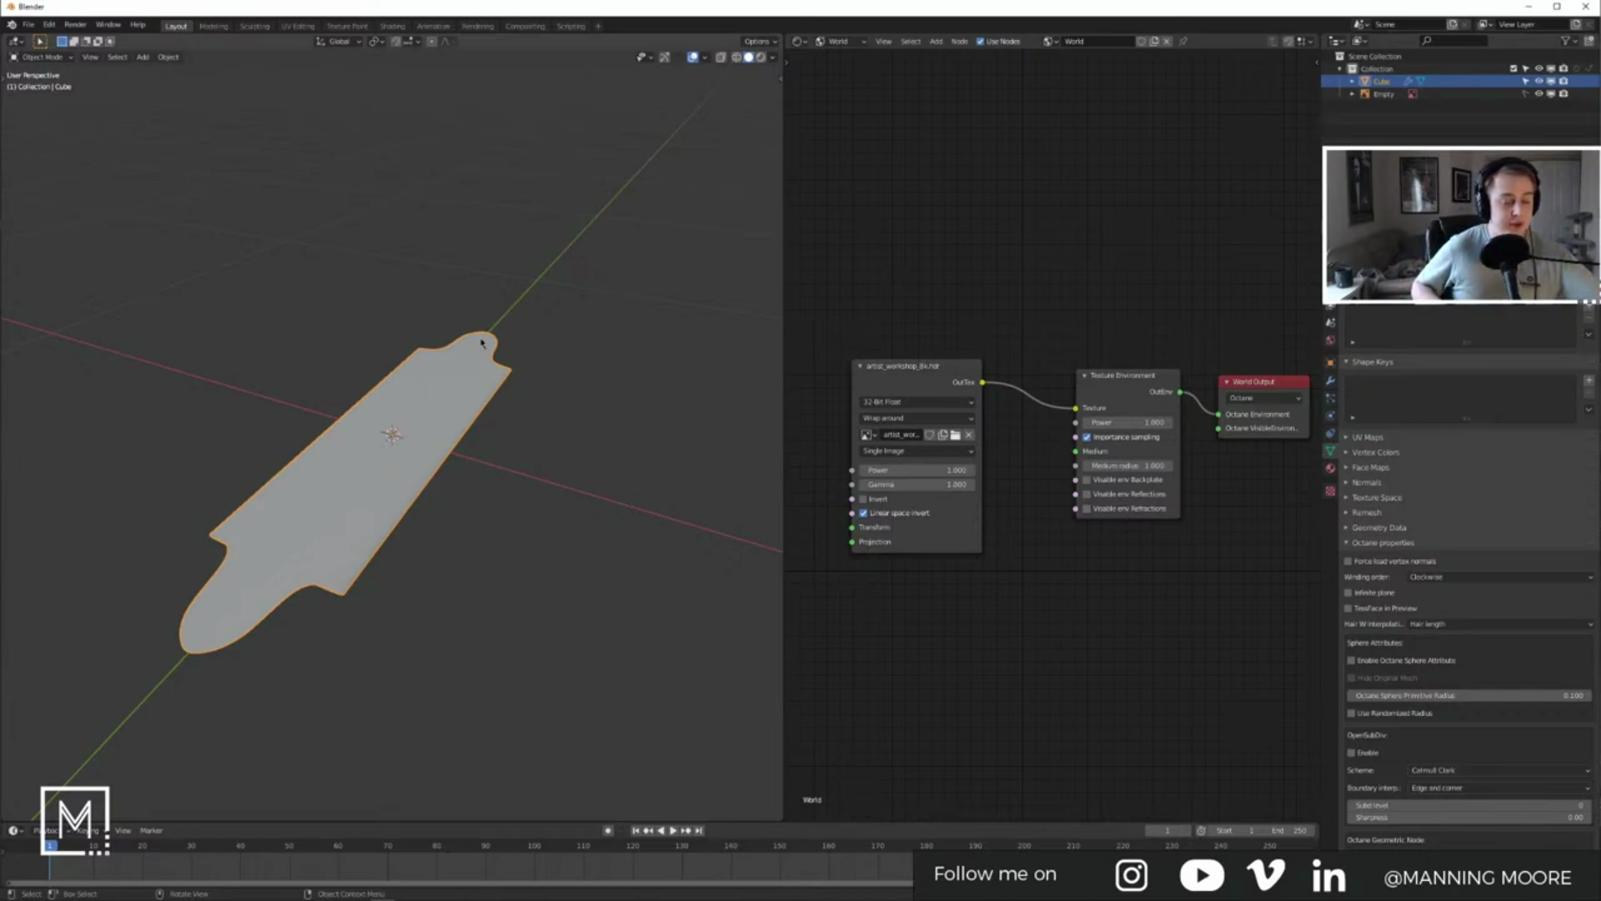
middle_drag(473, 312, 417, 273)
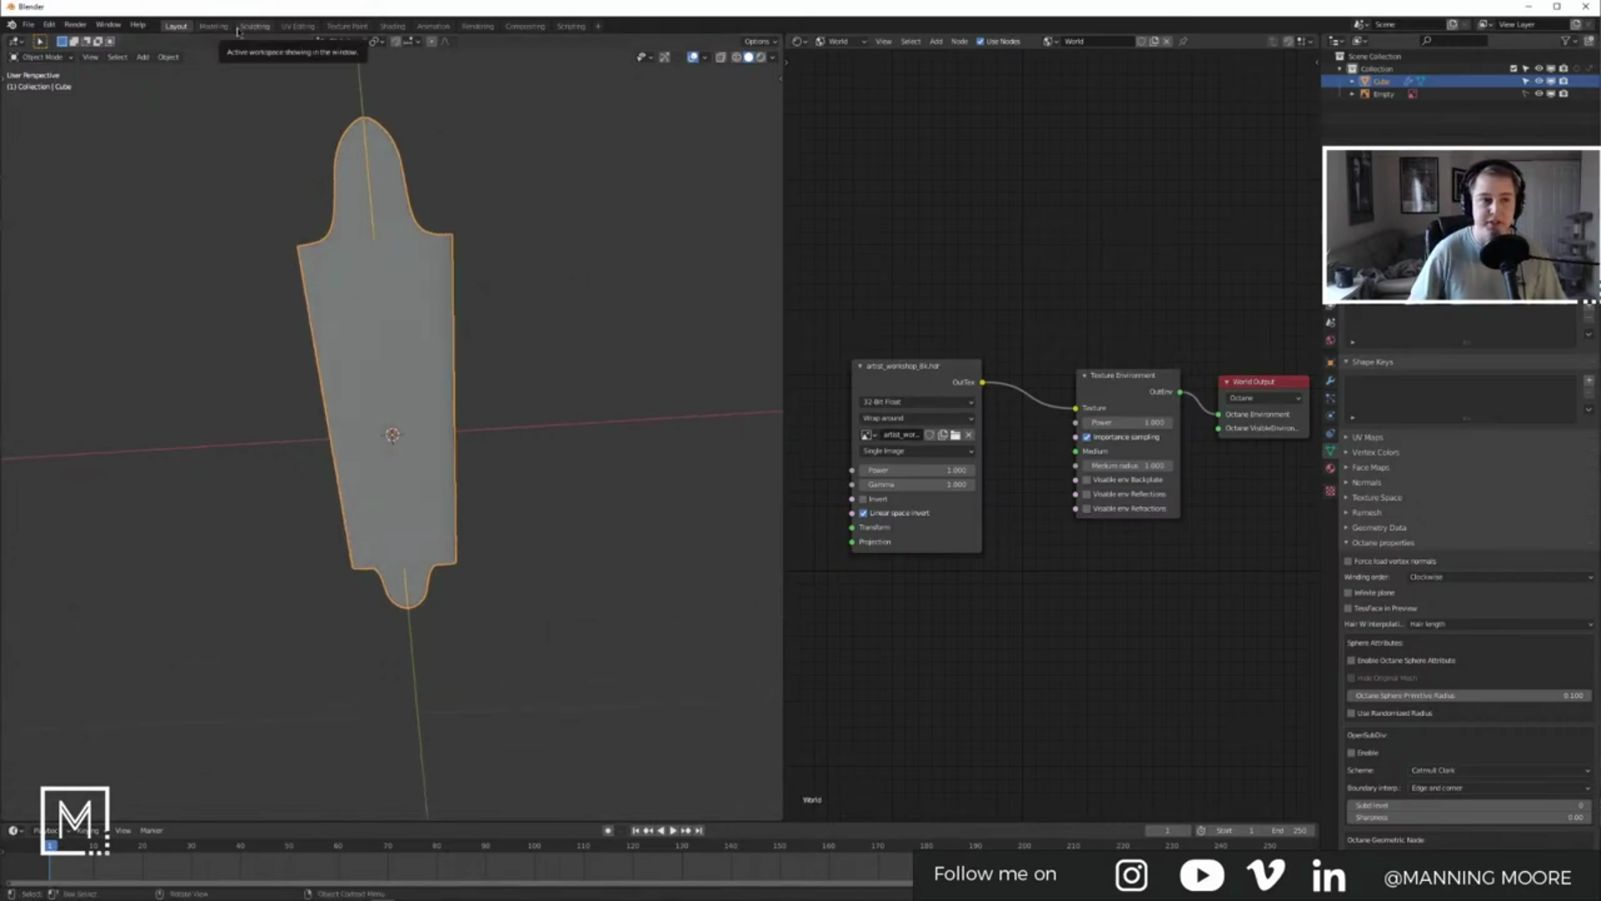
key(KP_7)
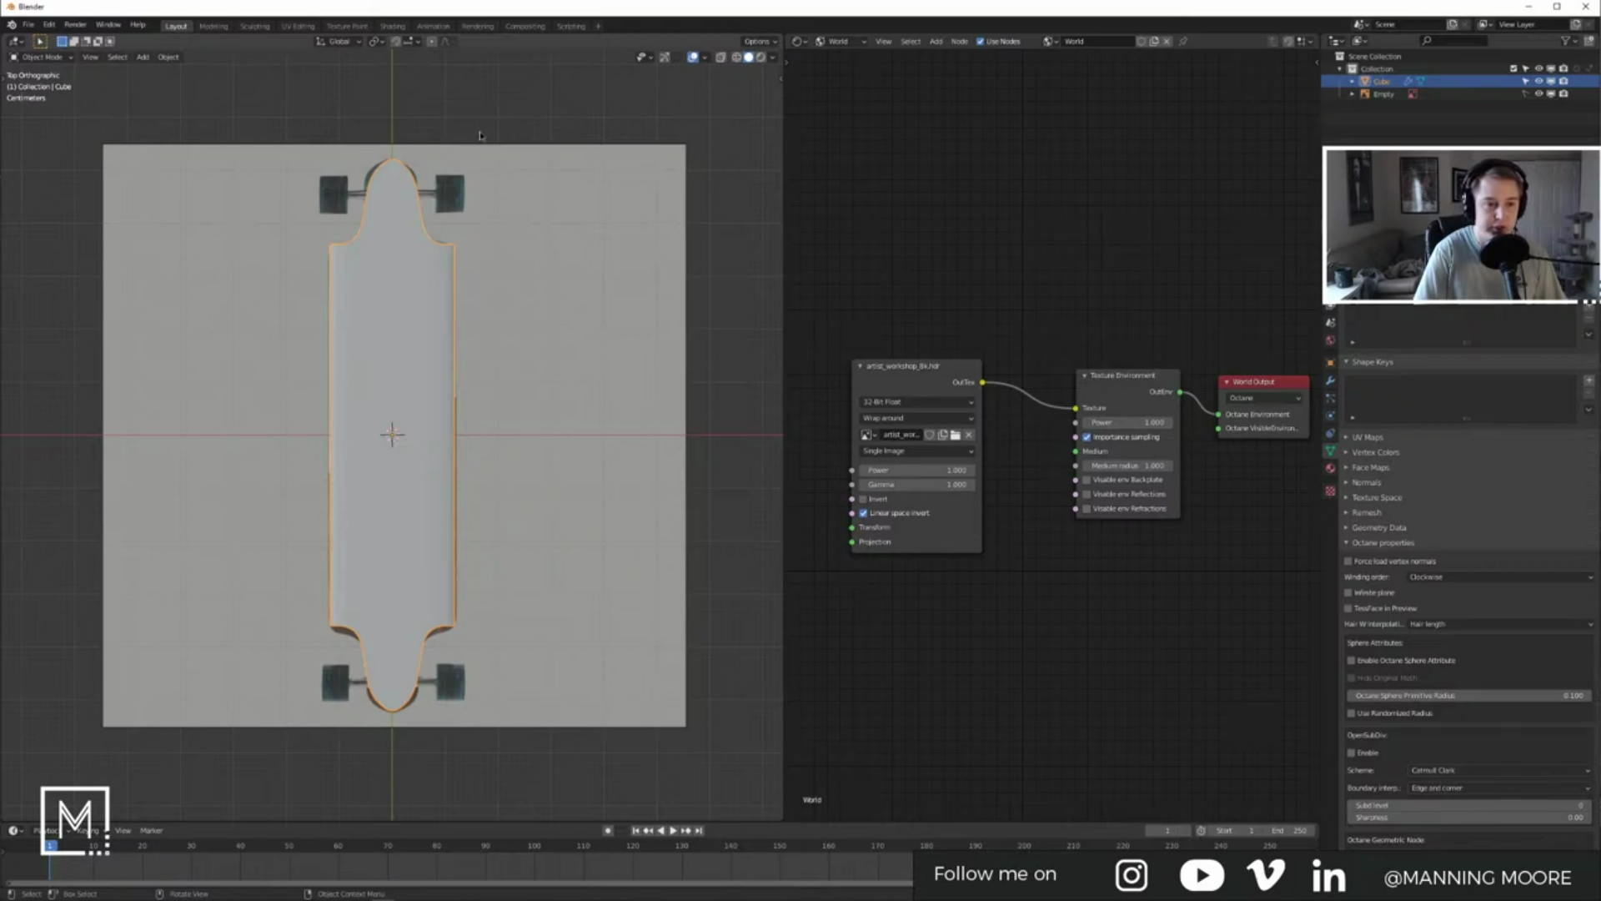
scroll(371, 159, up, 4)
shift+middle_drag(416, 151, 422, 458)
scroll(355, 264, up, 5)
shift+middle_drag(356, 278, 439, 420)
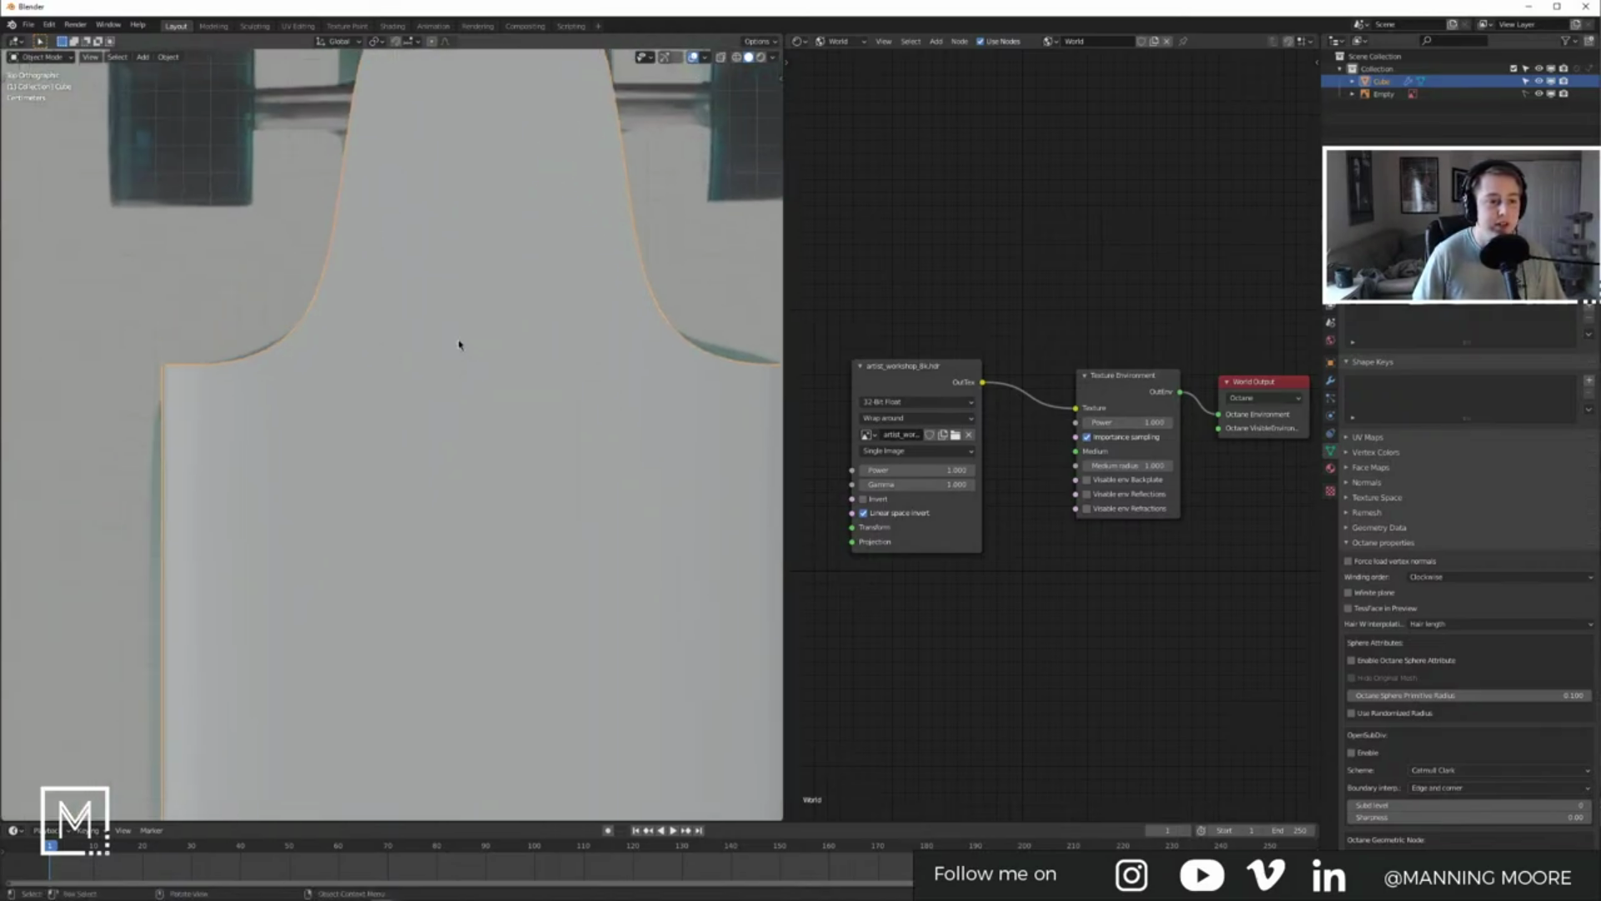
key(Tab)
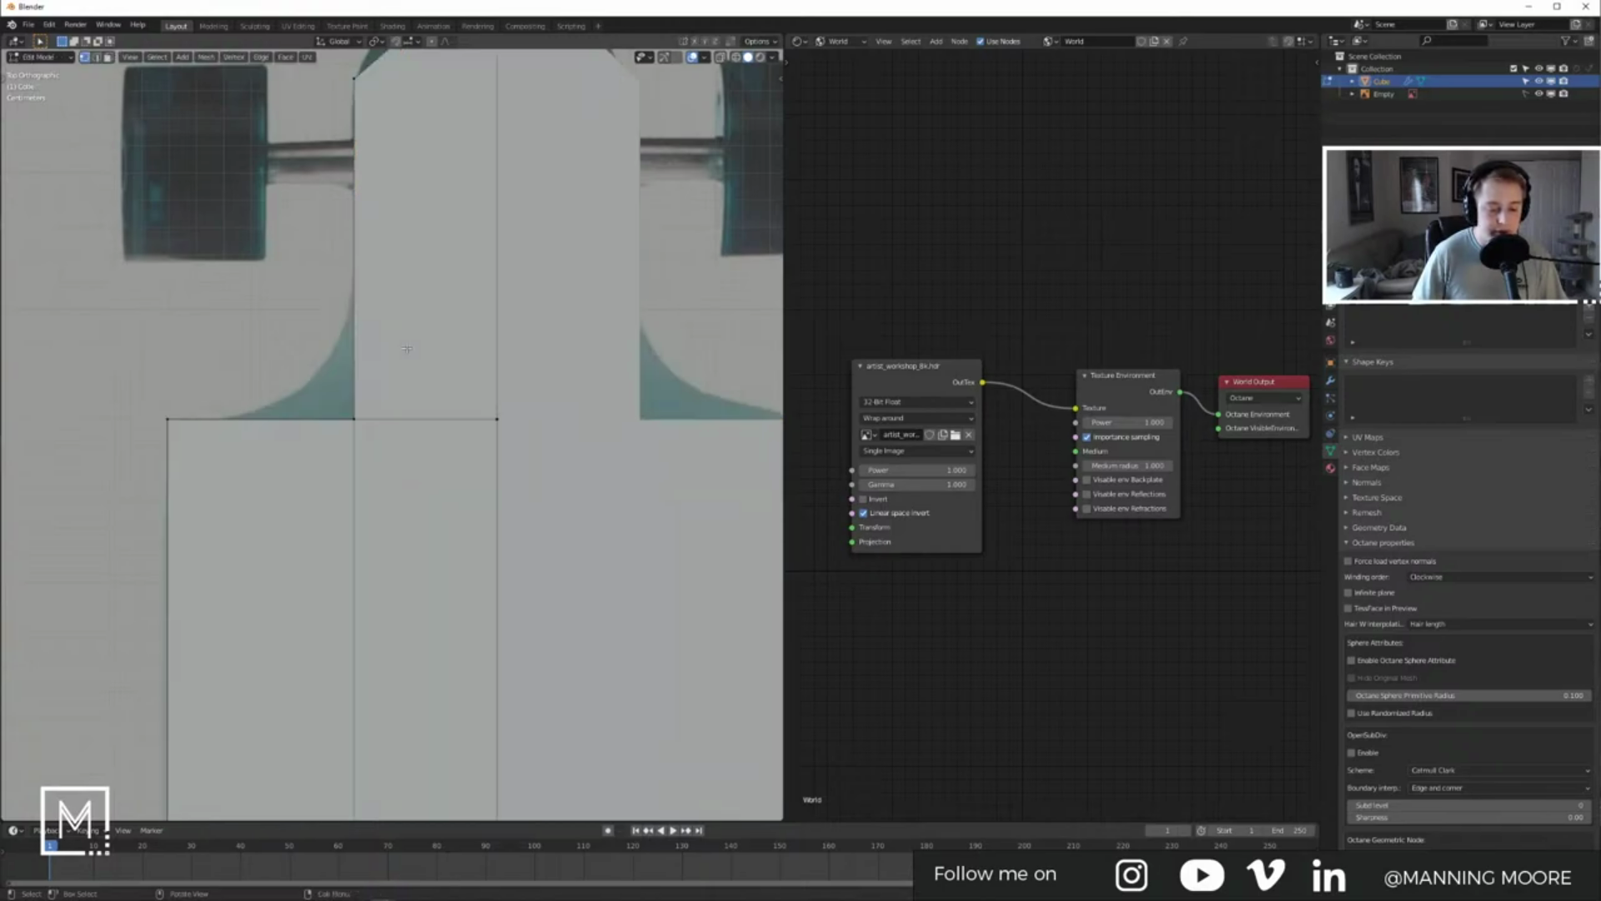
key(Tab)
middle_drag(368, 311, 440, 381)
key(Tab)
key(Tab)
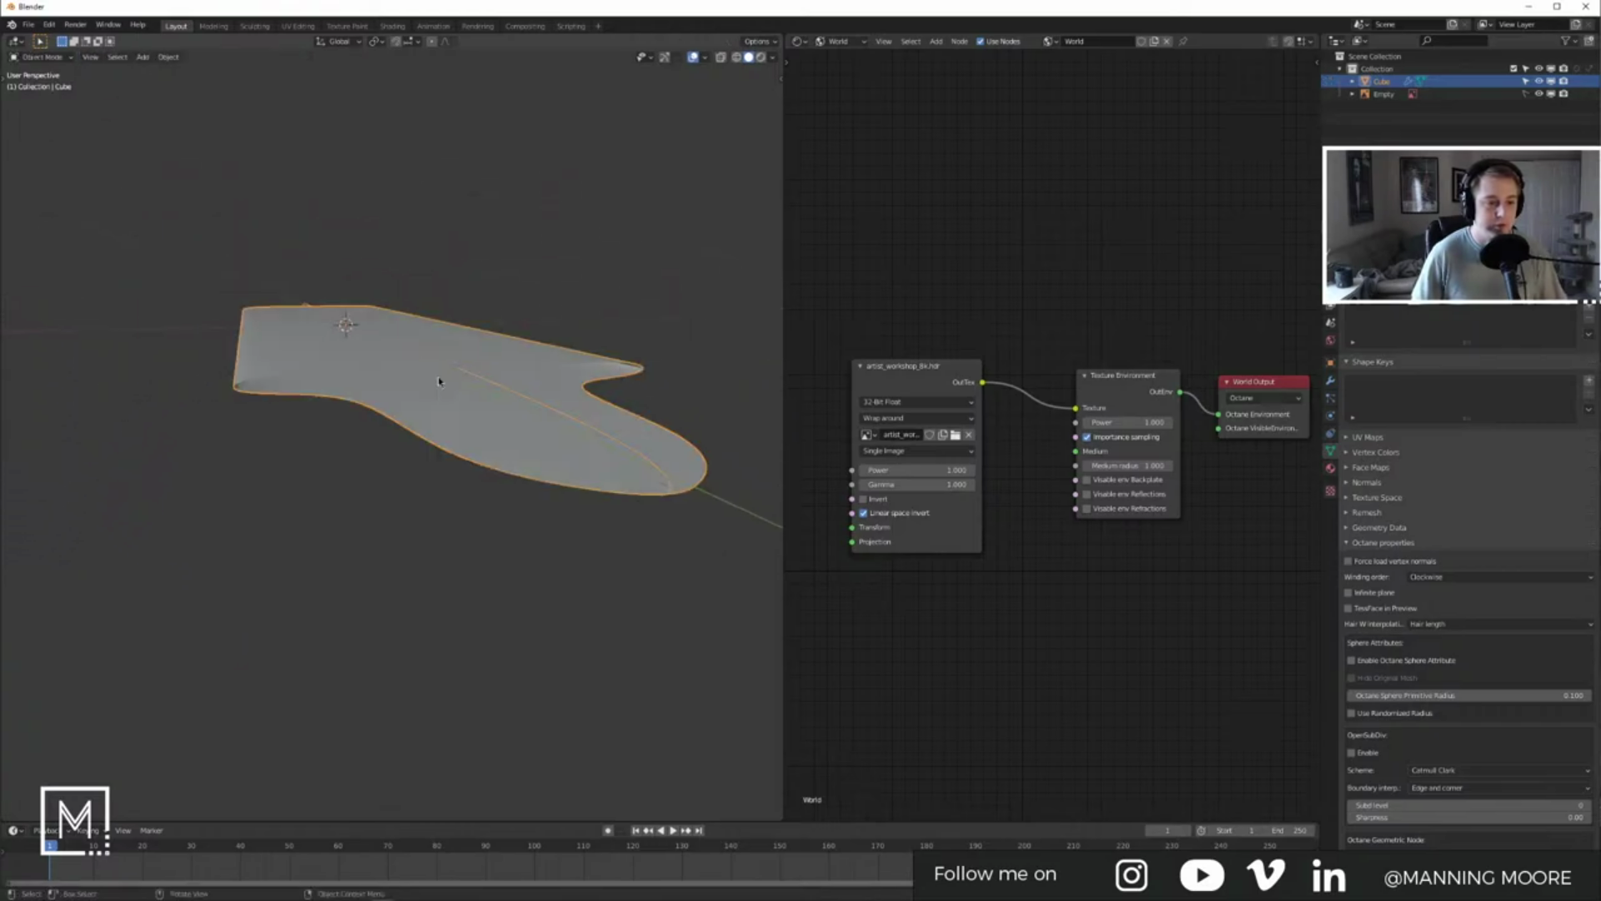
key(Tab)
Step: Delete the top row of faces on the board mesh
middle_drag(386, 356, 247, 364)
drag(246, 369, 500, 415)
key(x)
click(777, 373)
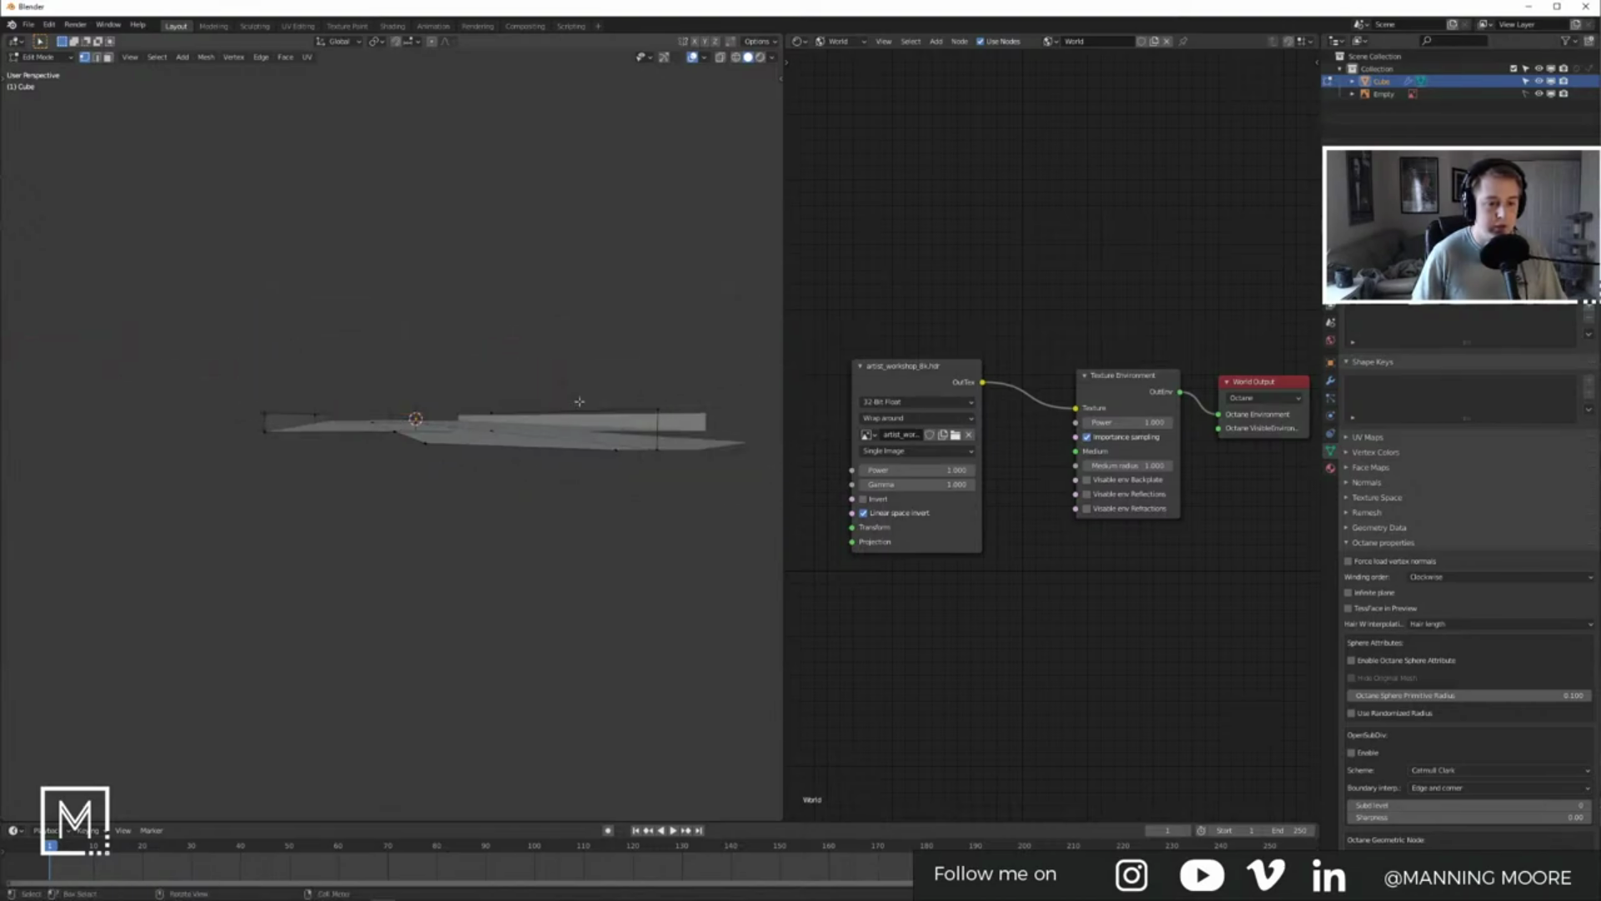
Step: Box-select the upper-left corner vertex and delete it
middle_drag(579, 400, 268, 321)
key(b)
drag(248, 326, 312, 360)
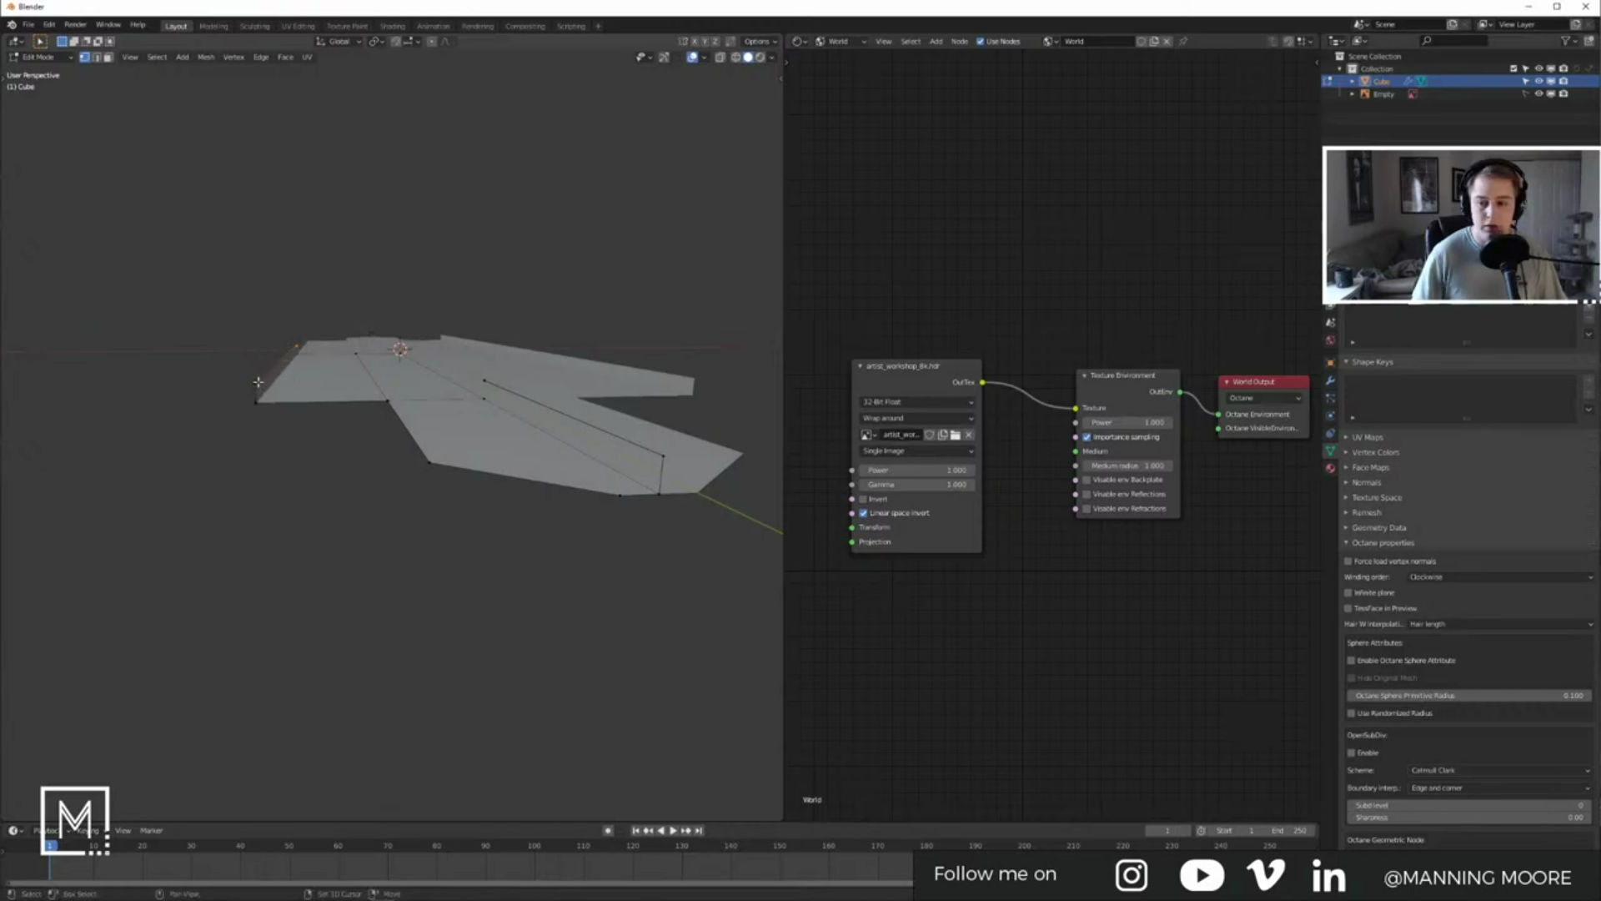
key(x)
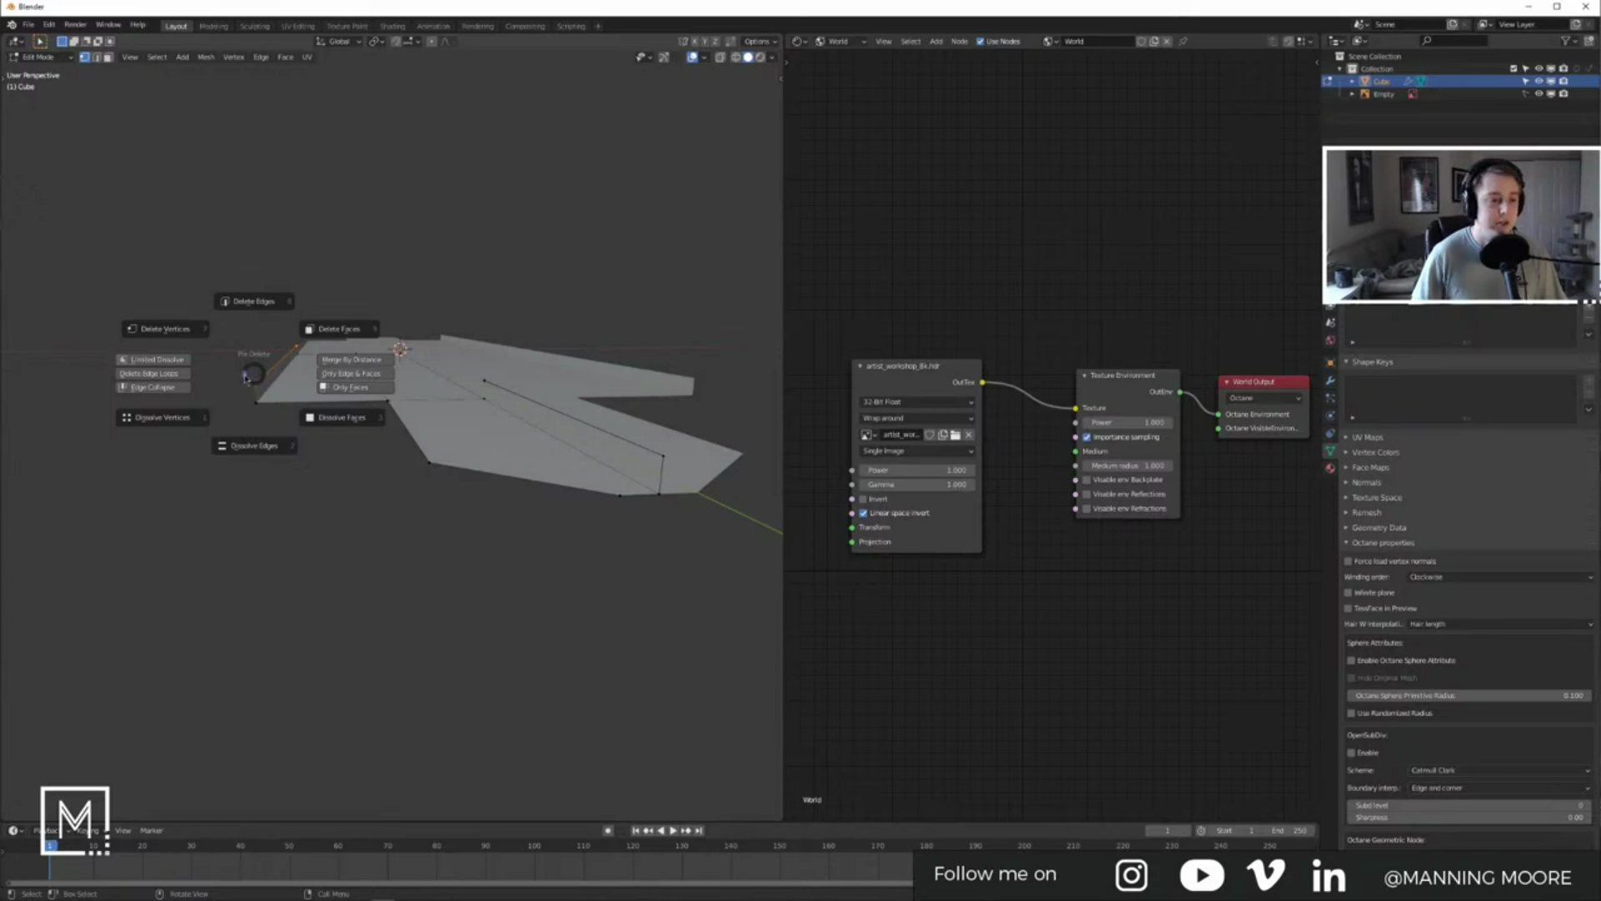
click(212, 331)
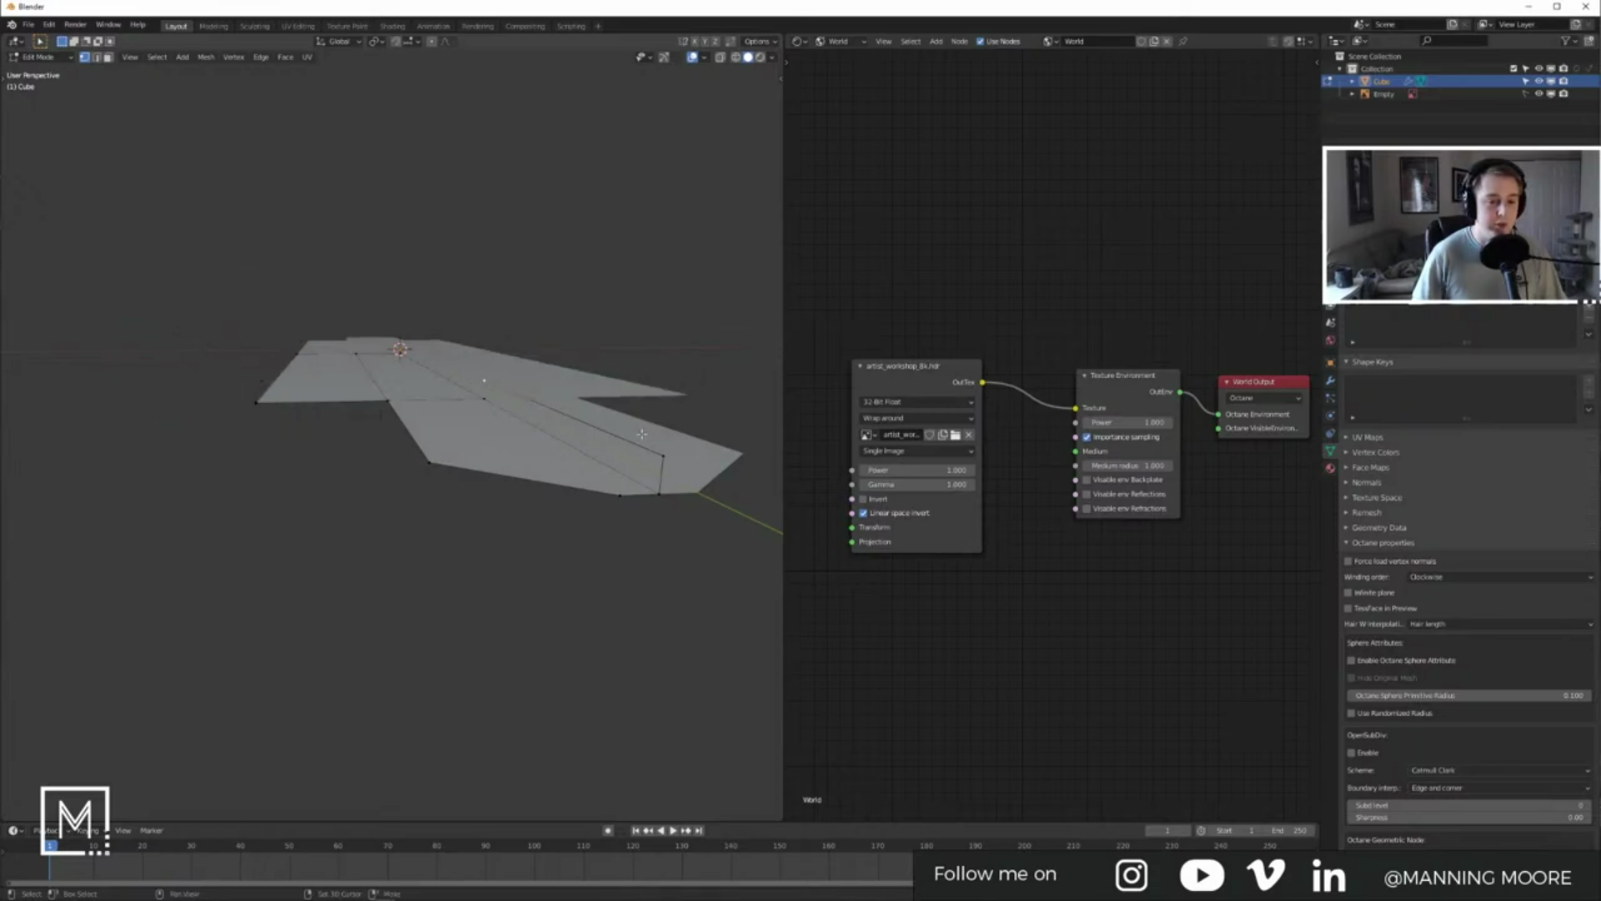
key(x)
click(564, 385)
Step: Return to Object Mode and show the board's modifier stack
middle_drag(557, 434, 541, 390)
key(Tab)
middle_drag(639, 455, 648, 538)
click(1330, 380)
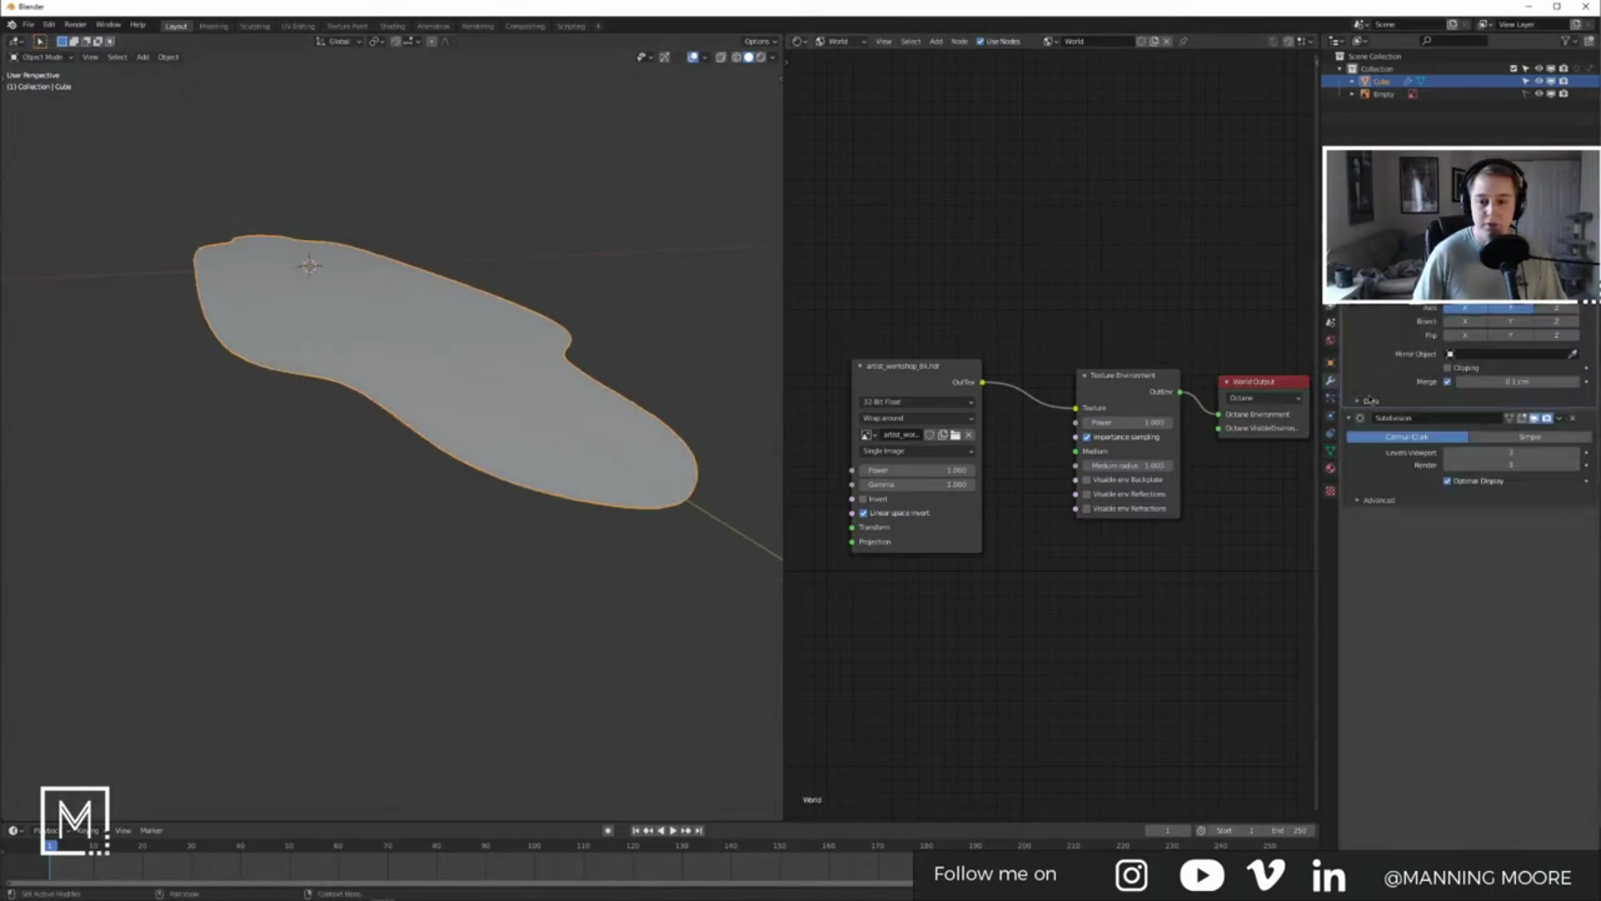
click(1418, 267)
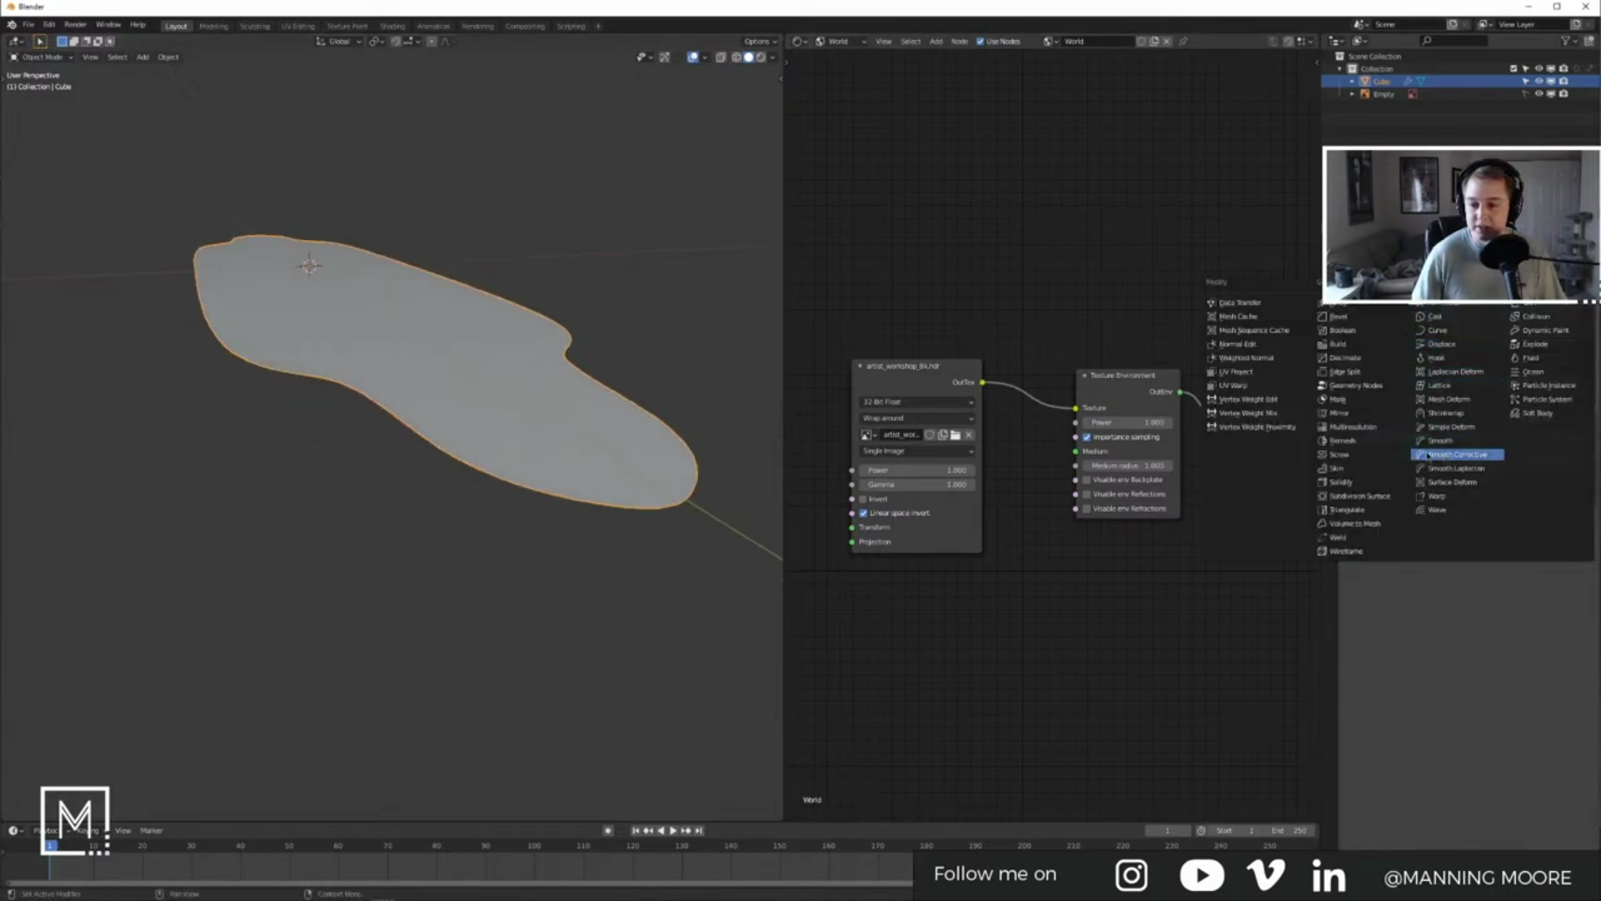
click(1339, 482)
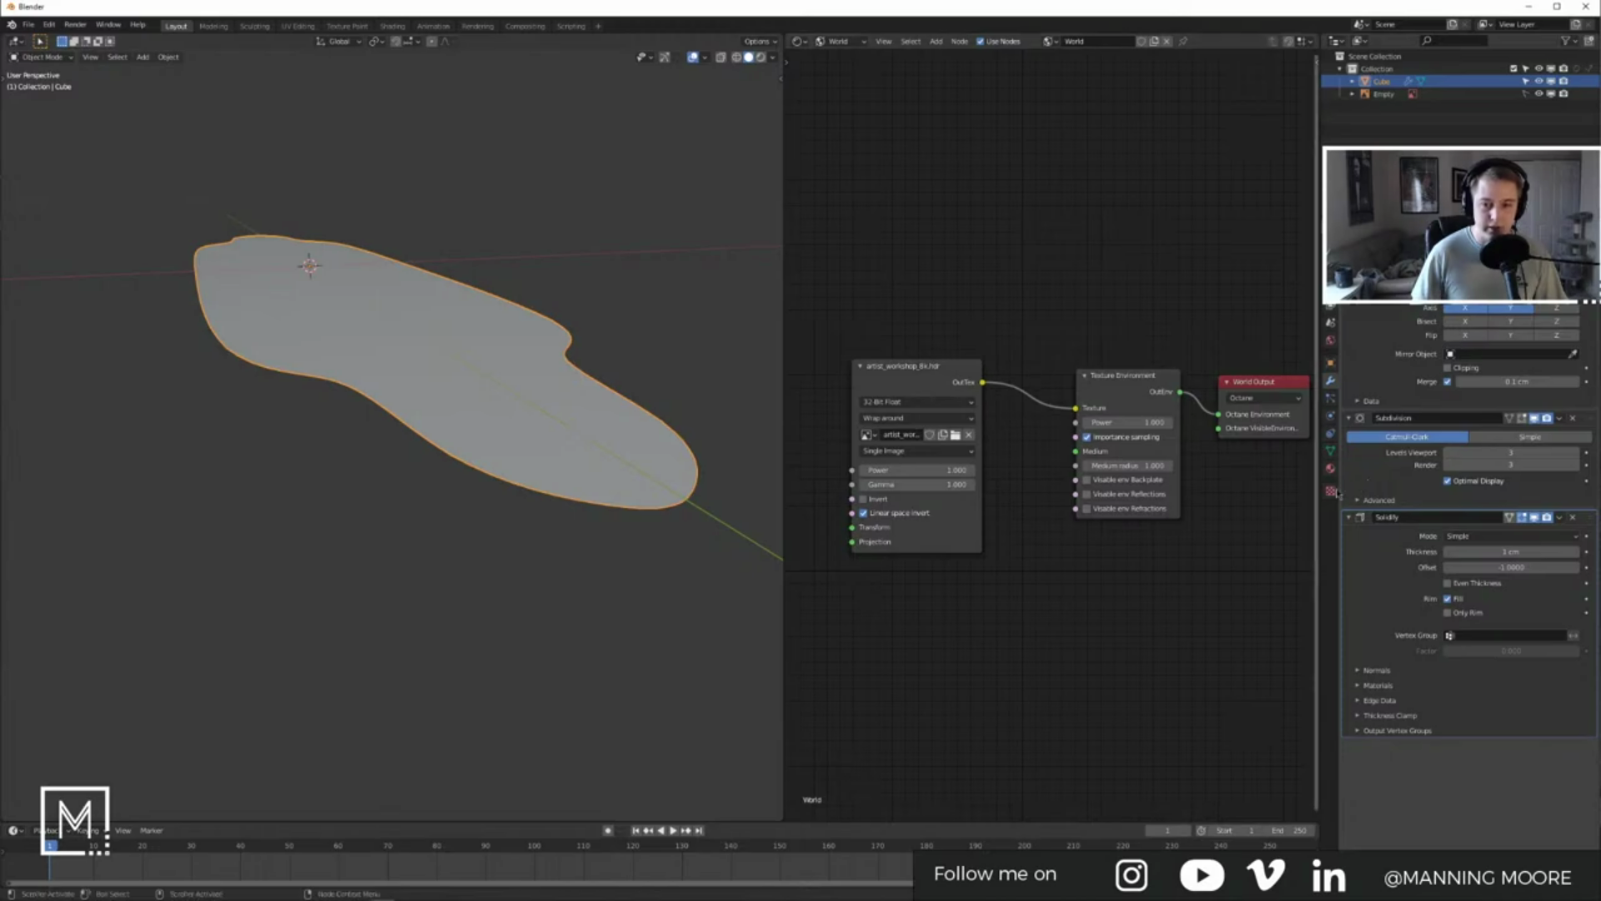
drag(1518, 552, 1591, 407)
middle_drag(523, 450, 647, 390)
drag(1512, 452, 1576, 452)
middle_drag(359, 329, 214, 327)
key(KP_7)
key(KP_1)
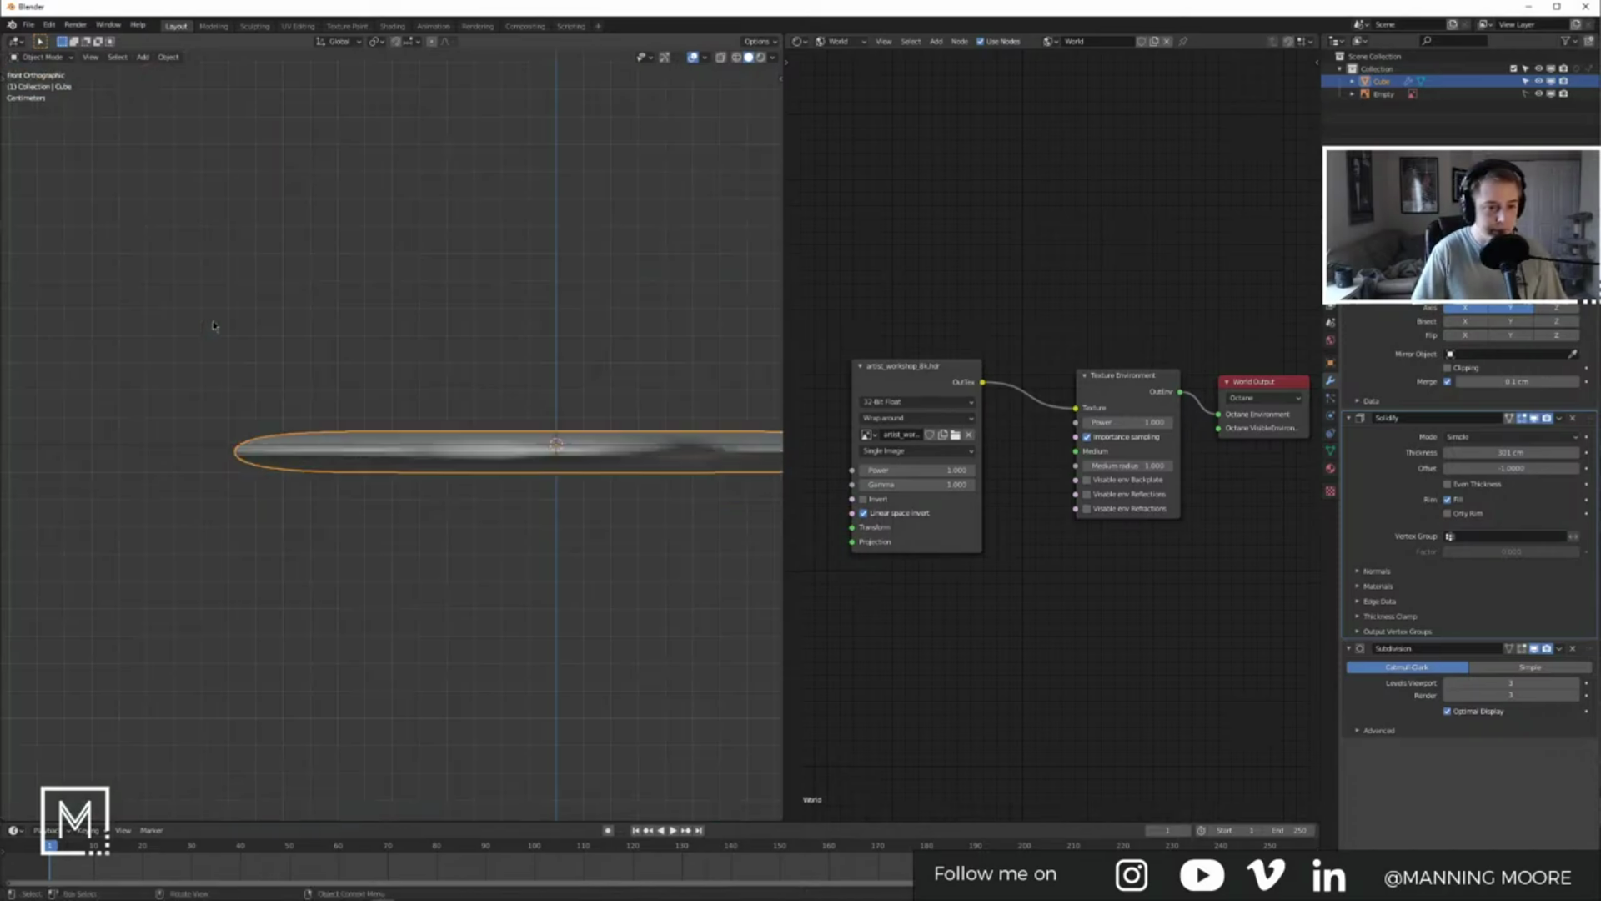
key(KP_7)
scroll(580, 386, up, 6)
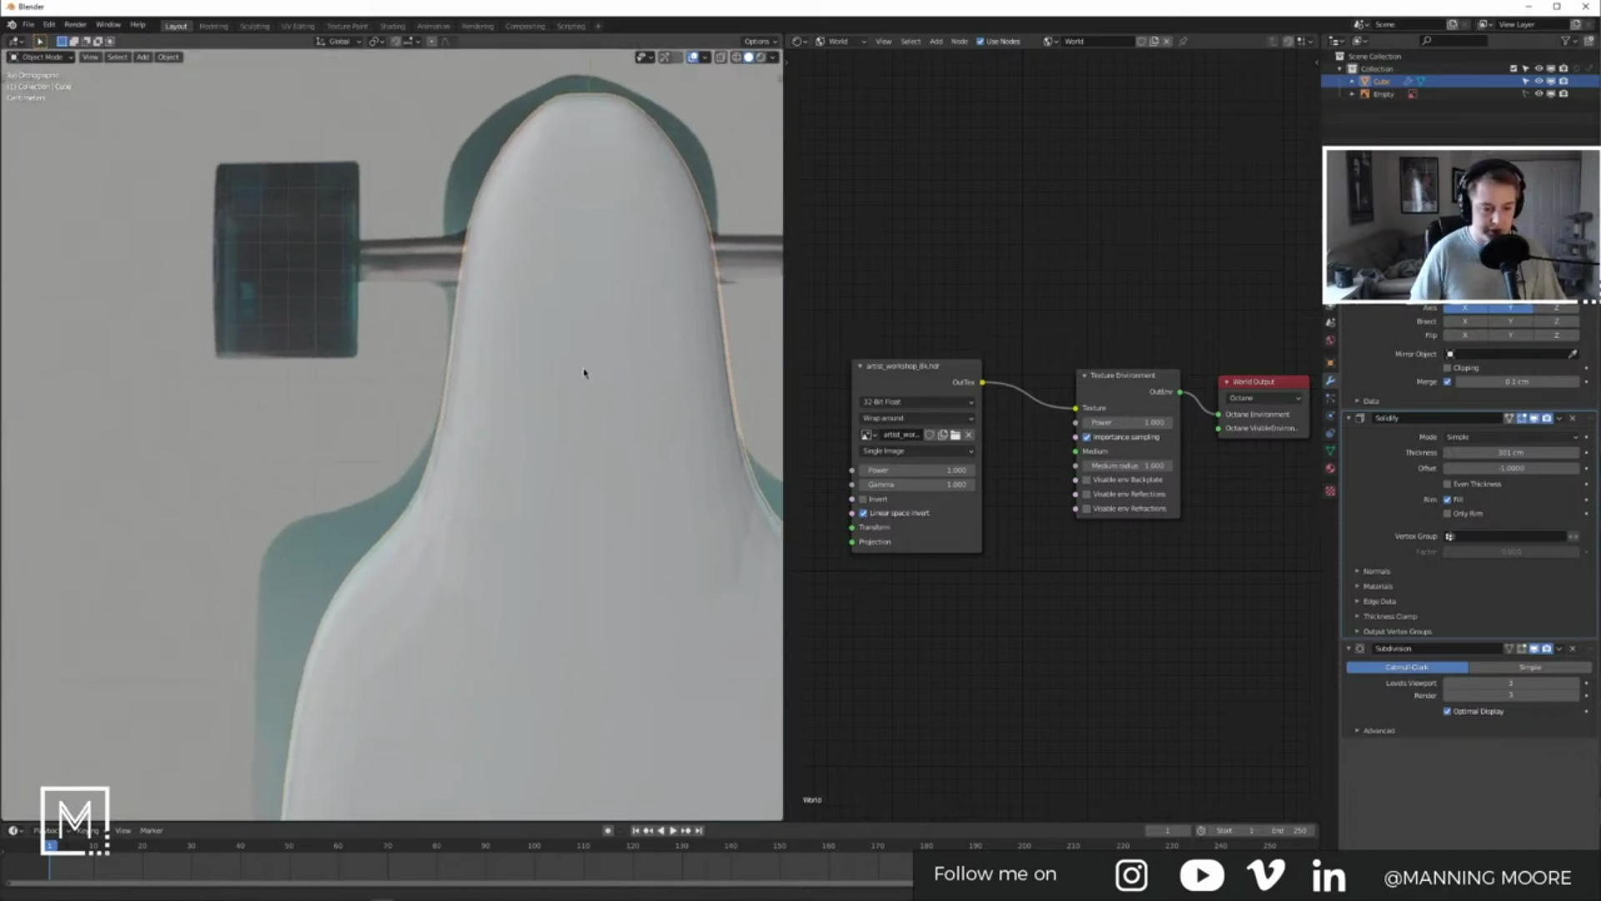
key(Tab)
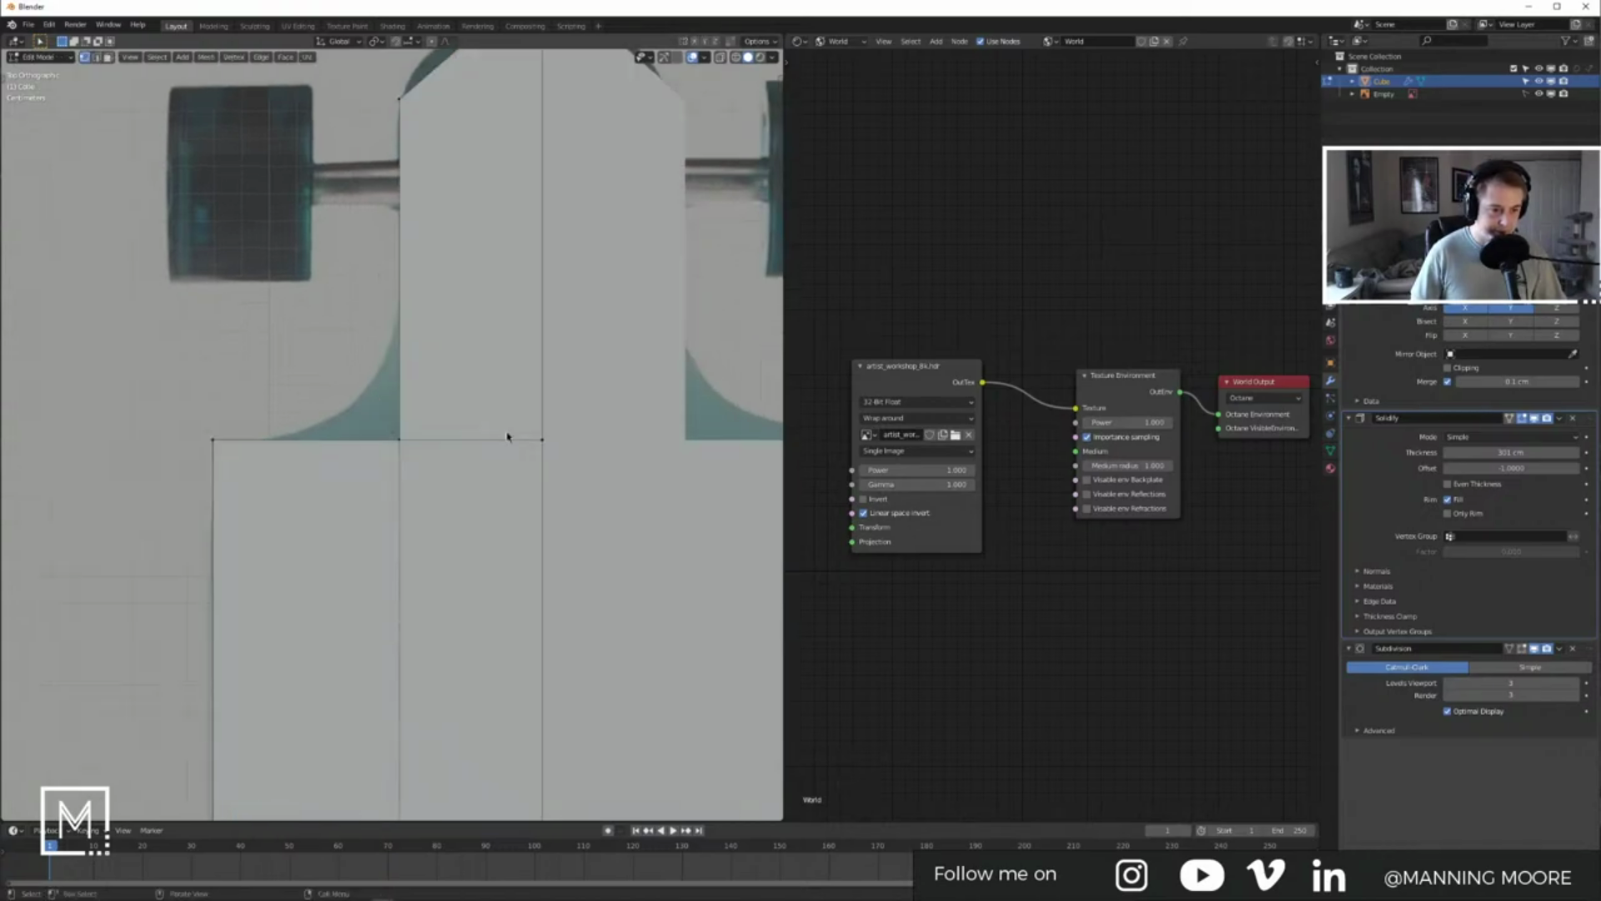
key(Tab)
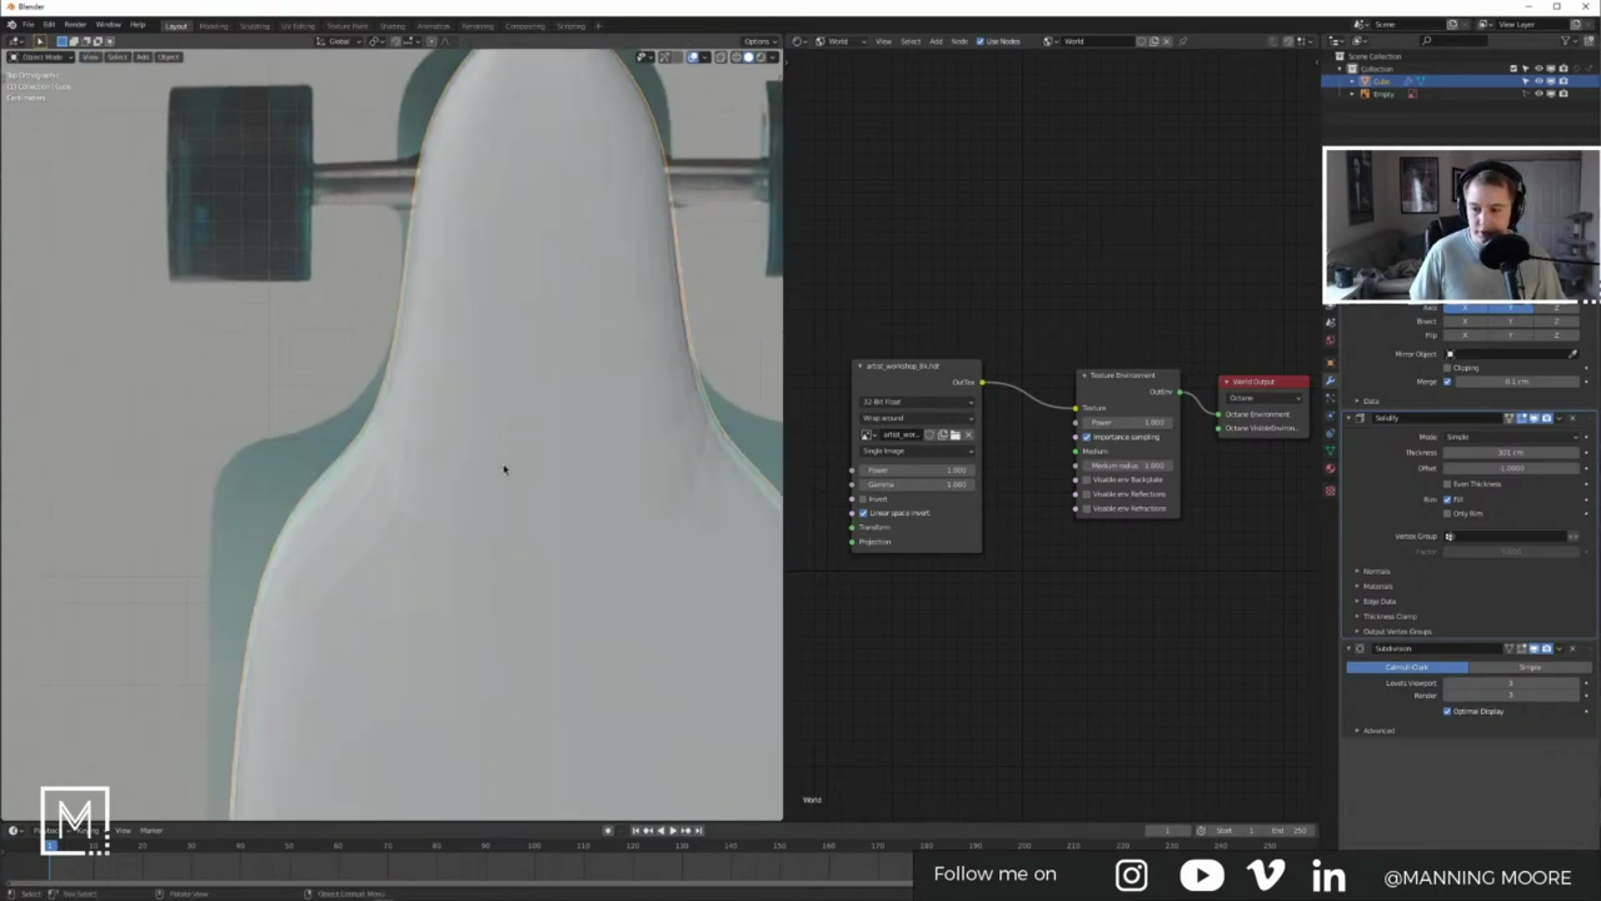
shift+middle_drag(332, 492, 507, 434)
key(ctrl+r)
key(2)
key(Escape)
scroll(423, 312, down, 5)
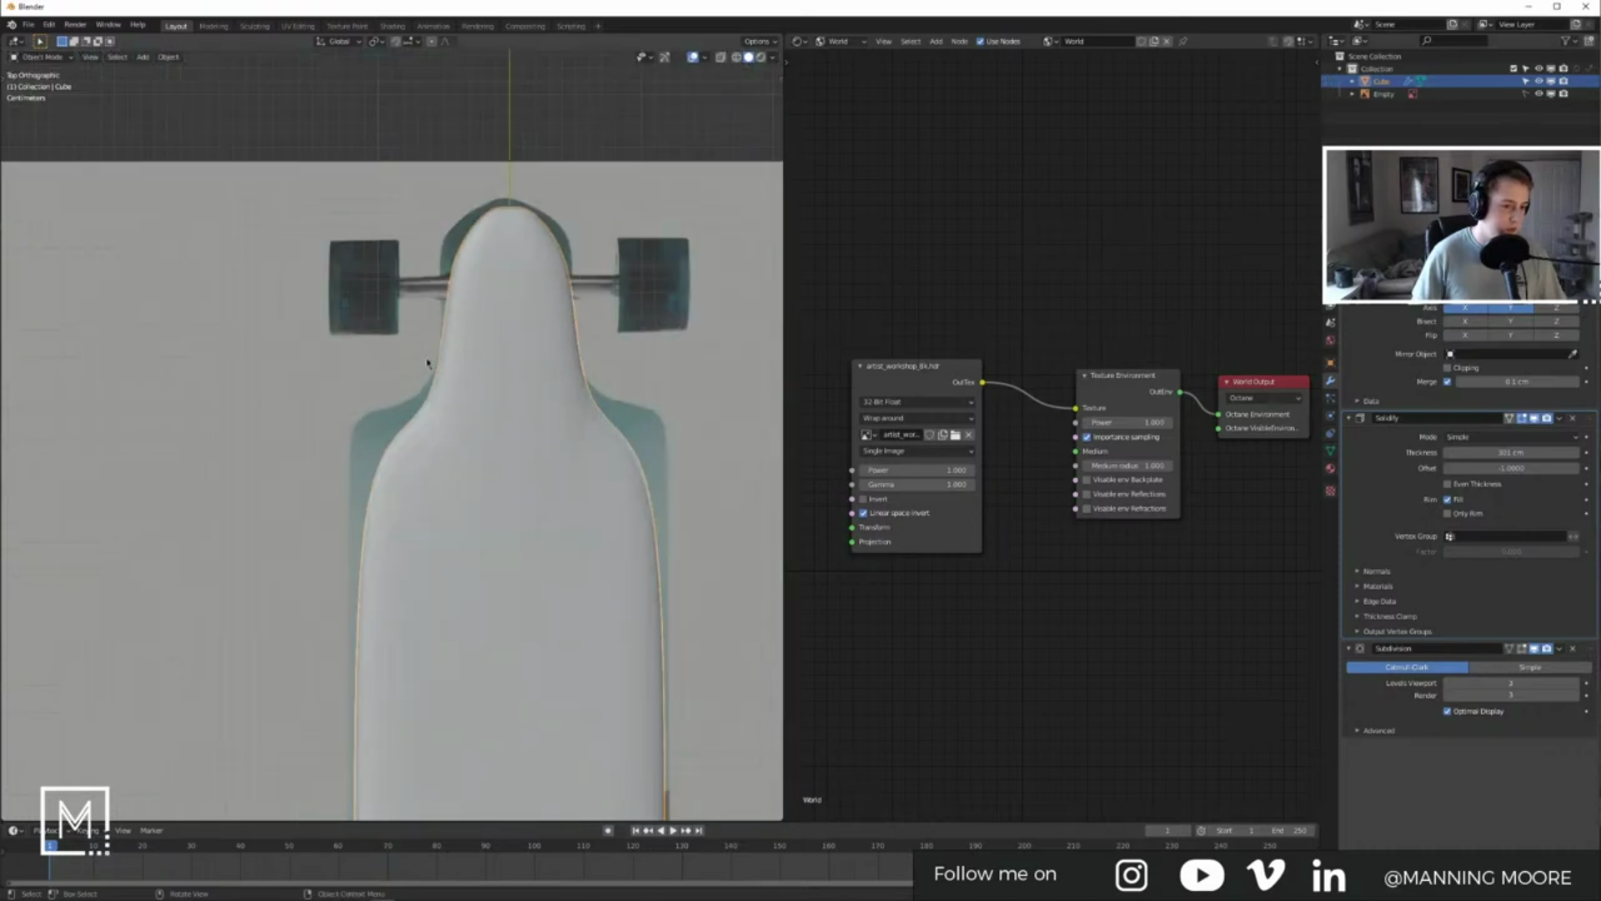
Step: Cut an edge loop across the deck, slide it to the shoulder, and check the smoothed nose
key(2)
key(ctrl+r)
click(443, 395)
click(448, 277)
key(Tab)
scroll(357, 351, up, 2)
shift+middle_drag(389, 442, 379, 422)
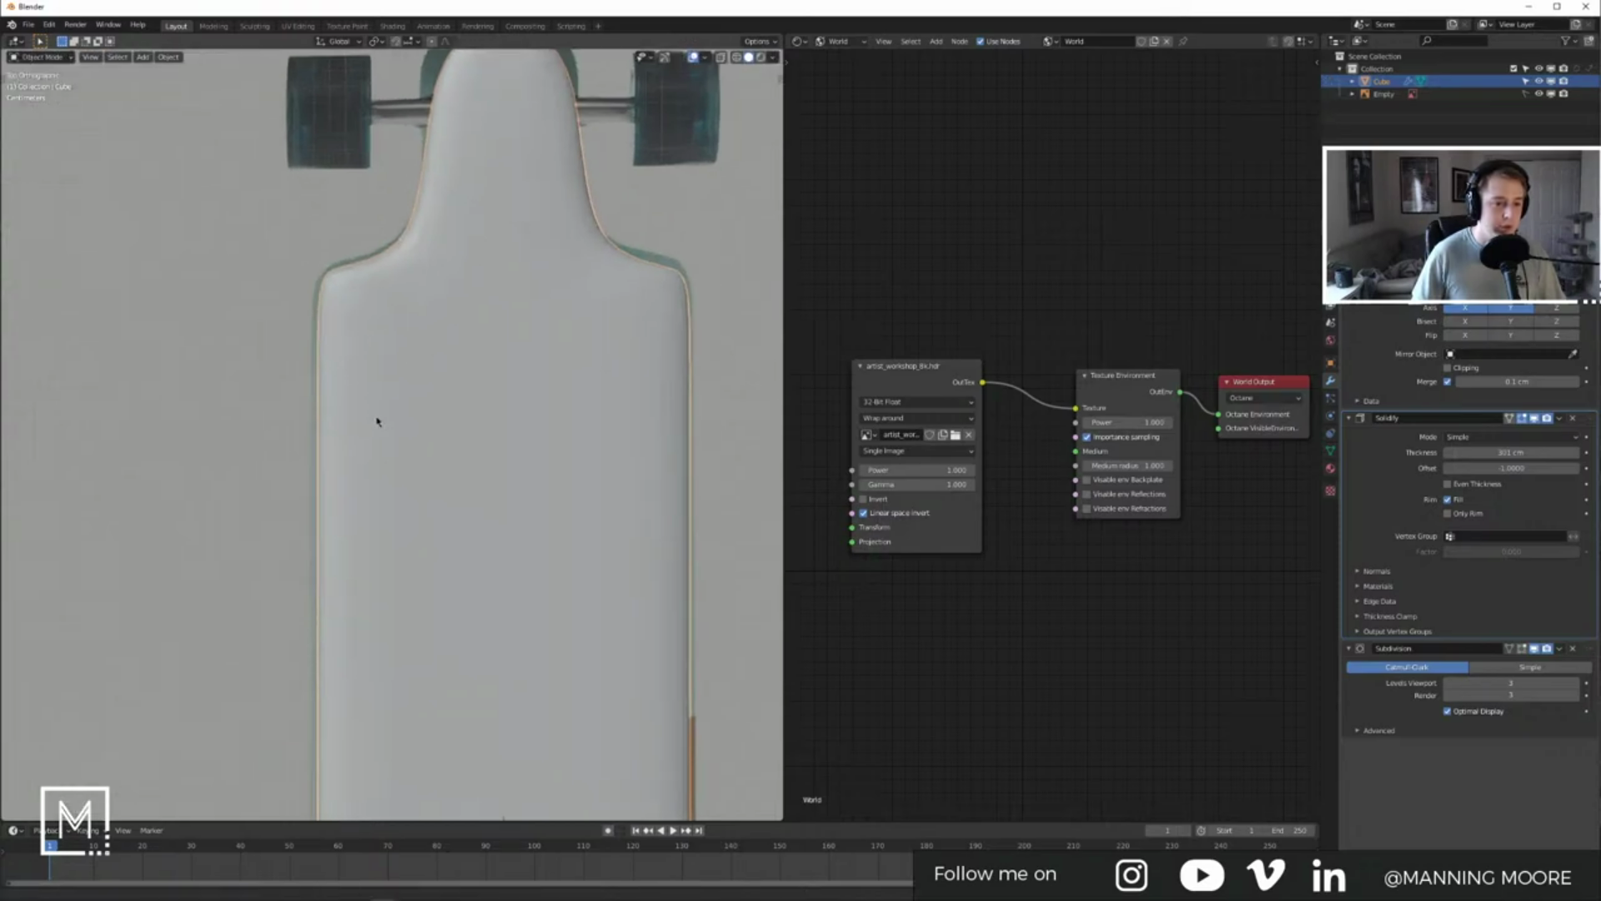
shift+middle_drag(396, 272, 386, 389)
shift+middle_drag(433, 310, 432, 358)
scroll(432, 373, up, 2)
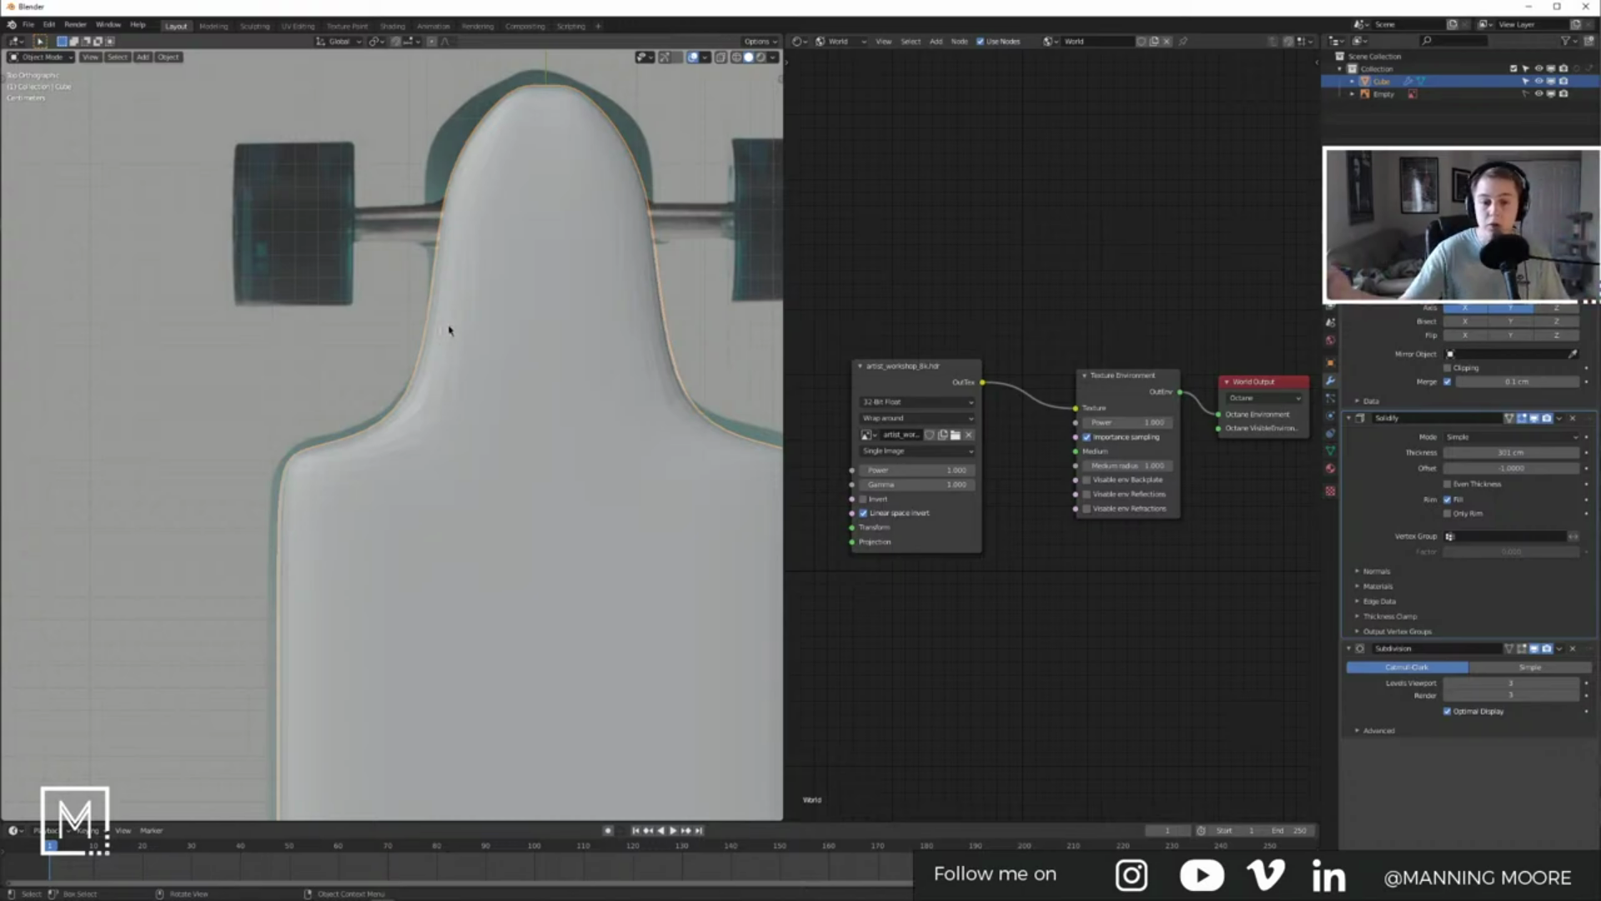
Step: Add a centred, unslid edge loop across the lower deck and return to top view
key(Tab)
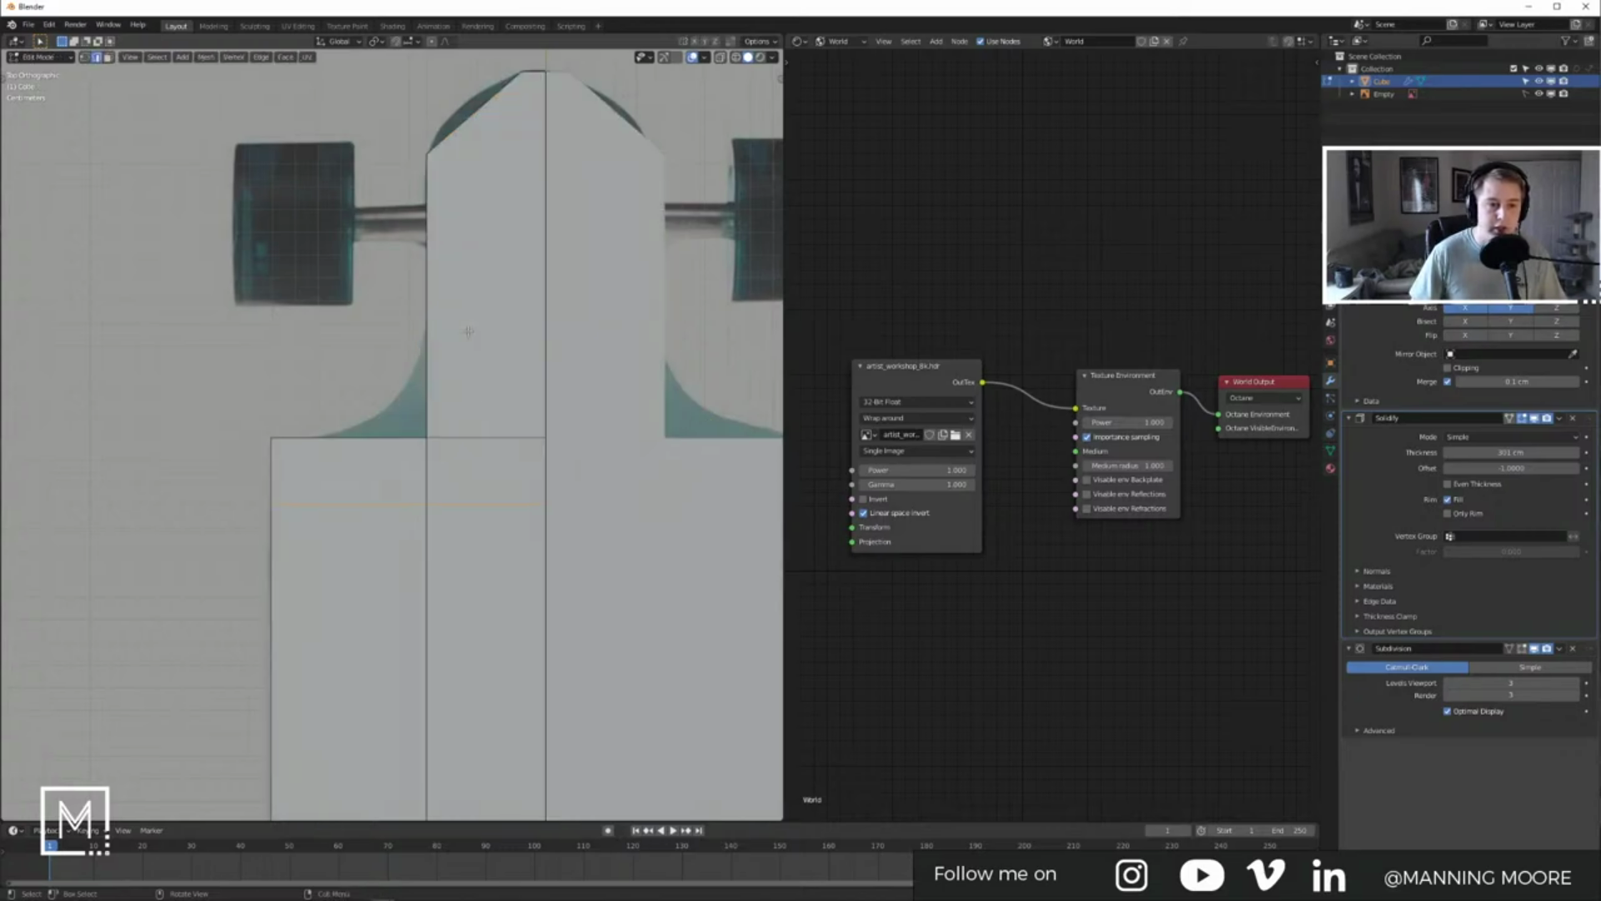
key(ctrl+r)
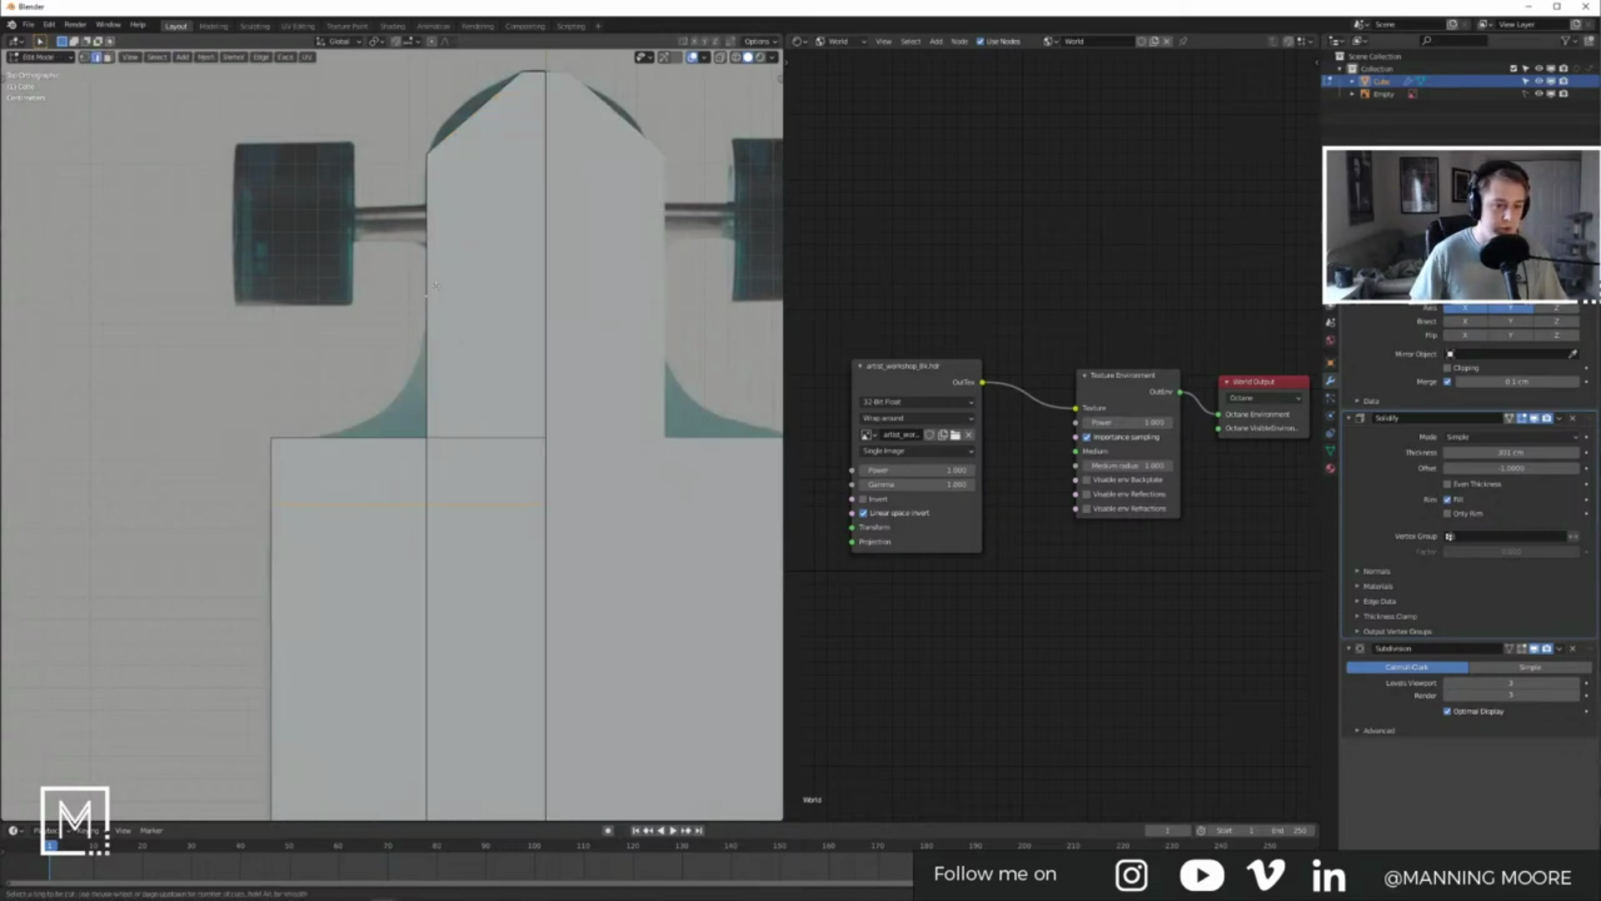
click(435, 286)
right_click(435, 287)
right_click(451, 342)
key(Escape)
key(Tab)
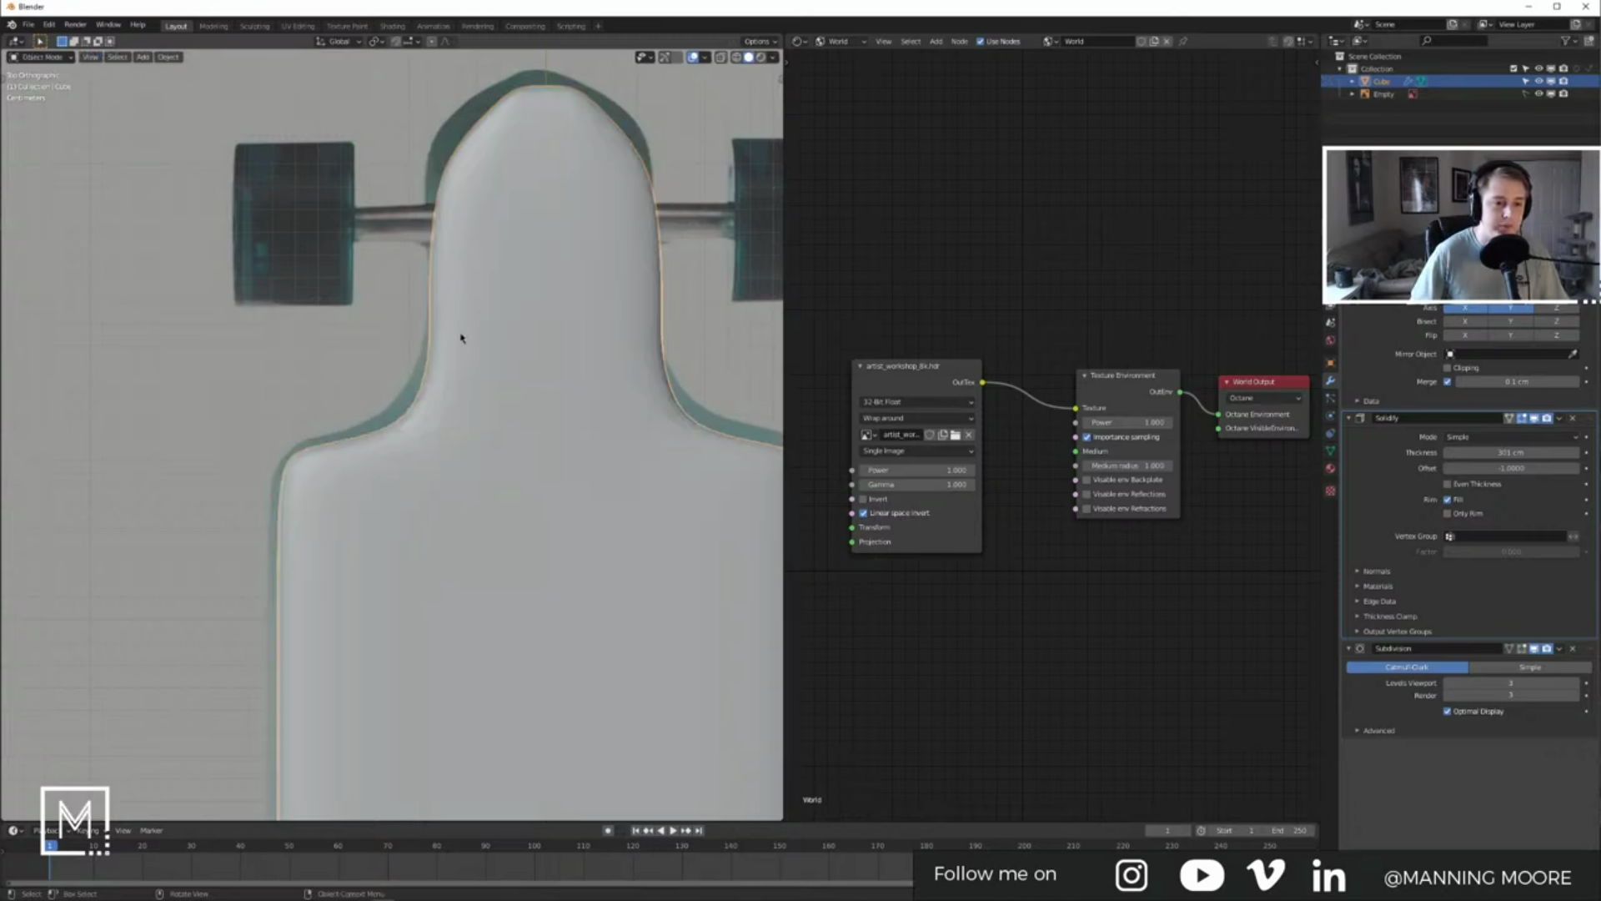
key(Tab)
middle_drag(379, 332, 482, 402)
key(KP_7)
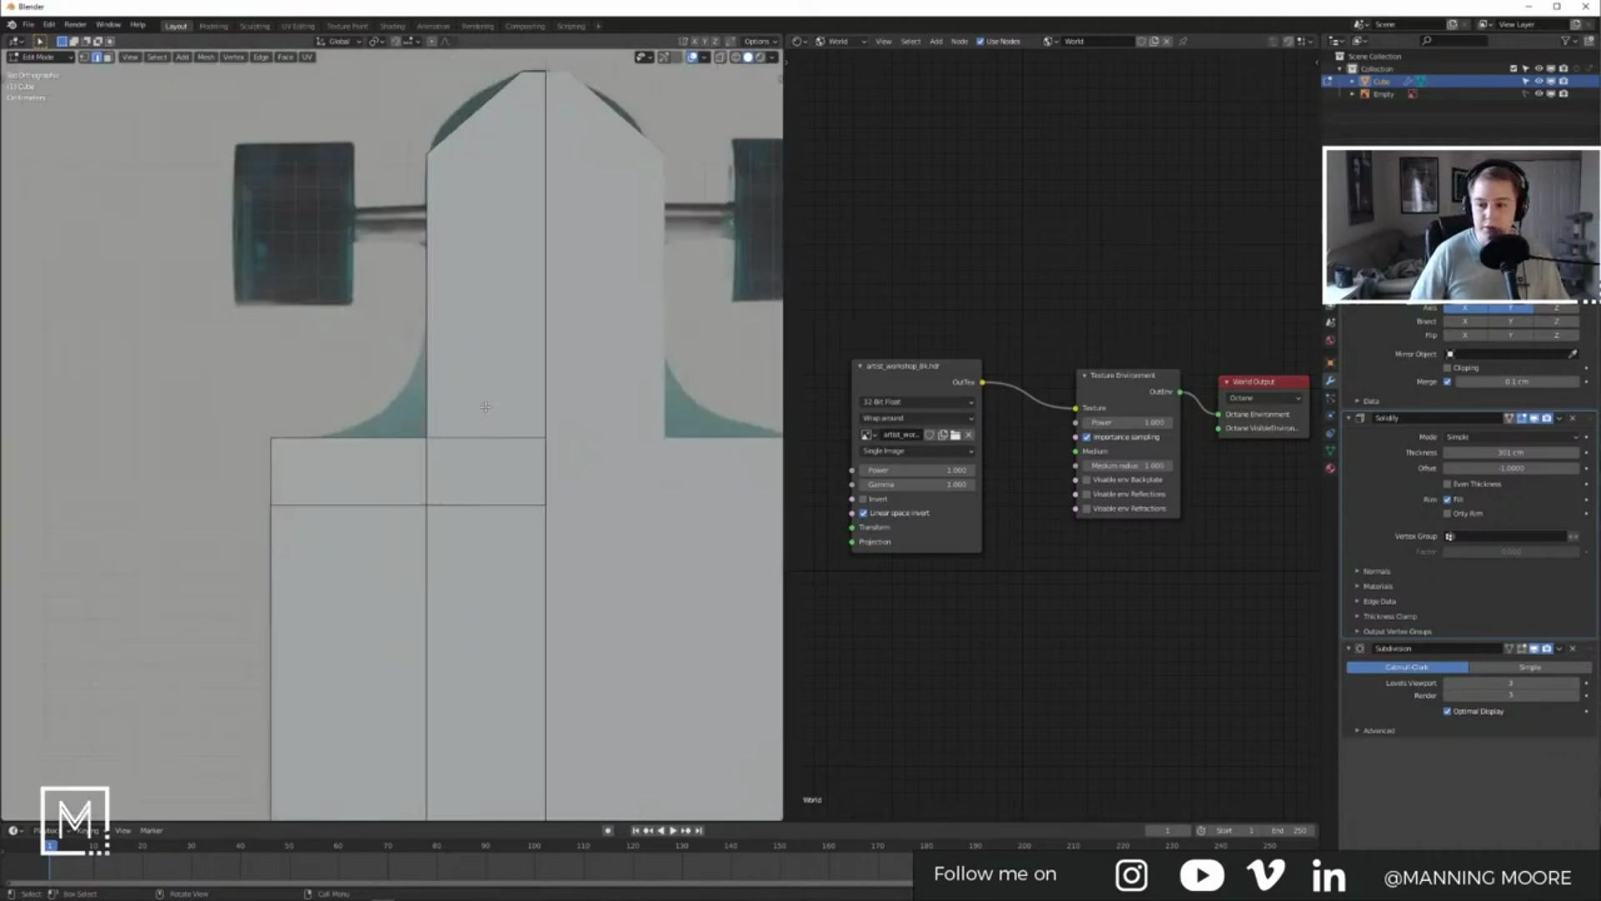
Step: Knife a straight horizontal cut from the deck's left edge to its centre line
key(k)
click(427, 344)
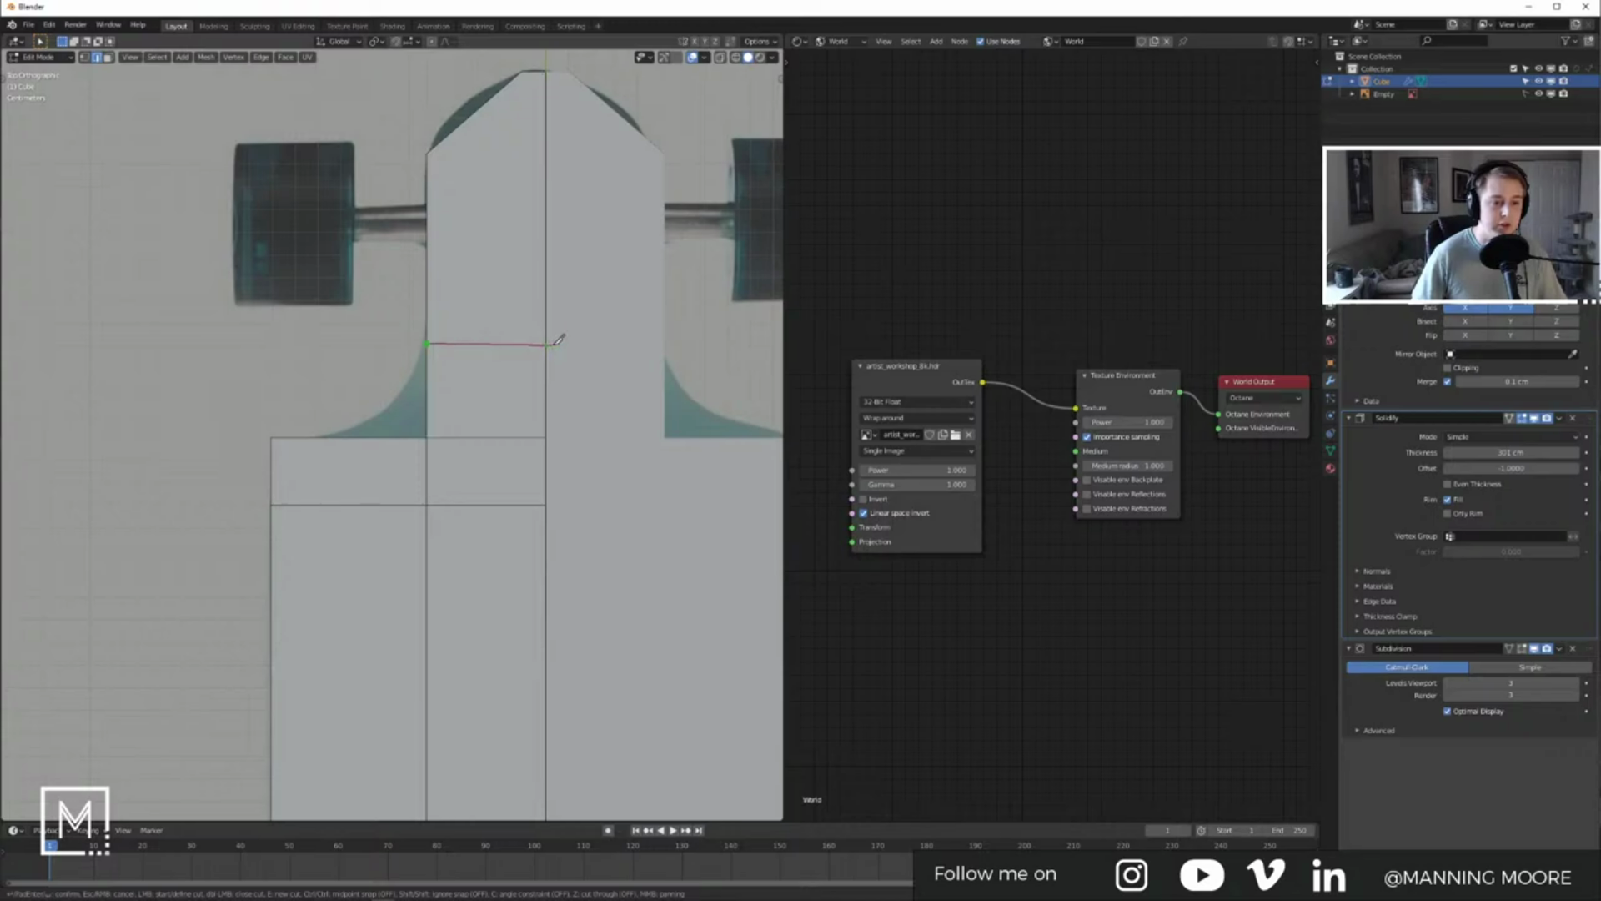
key(c)
click(548, 343)
key(Return)
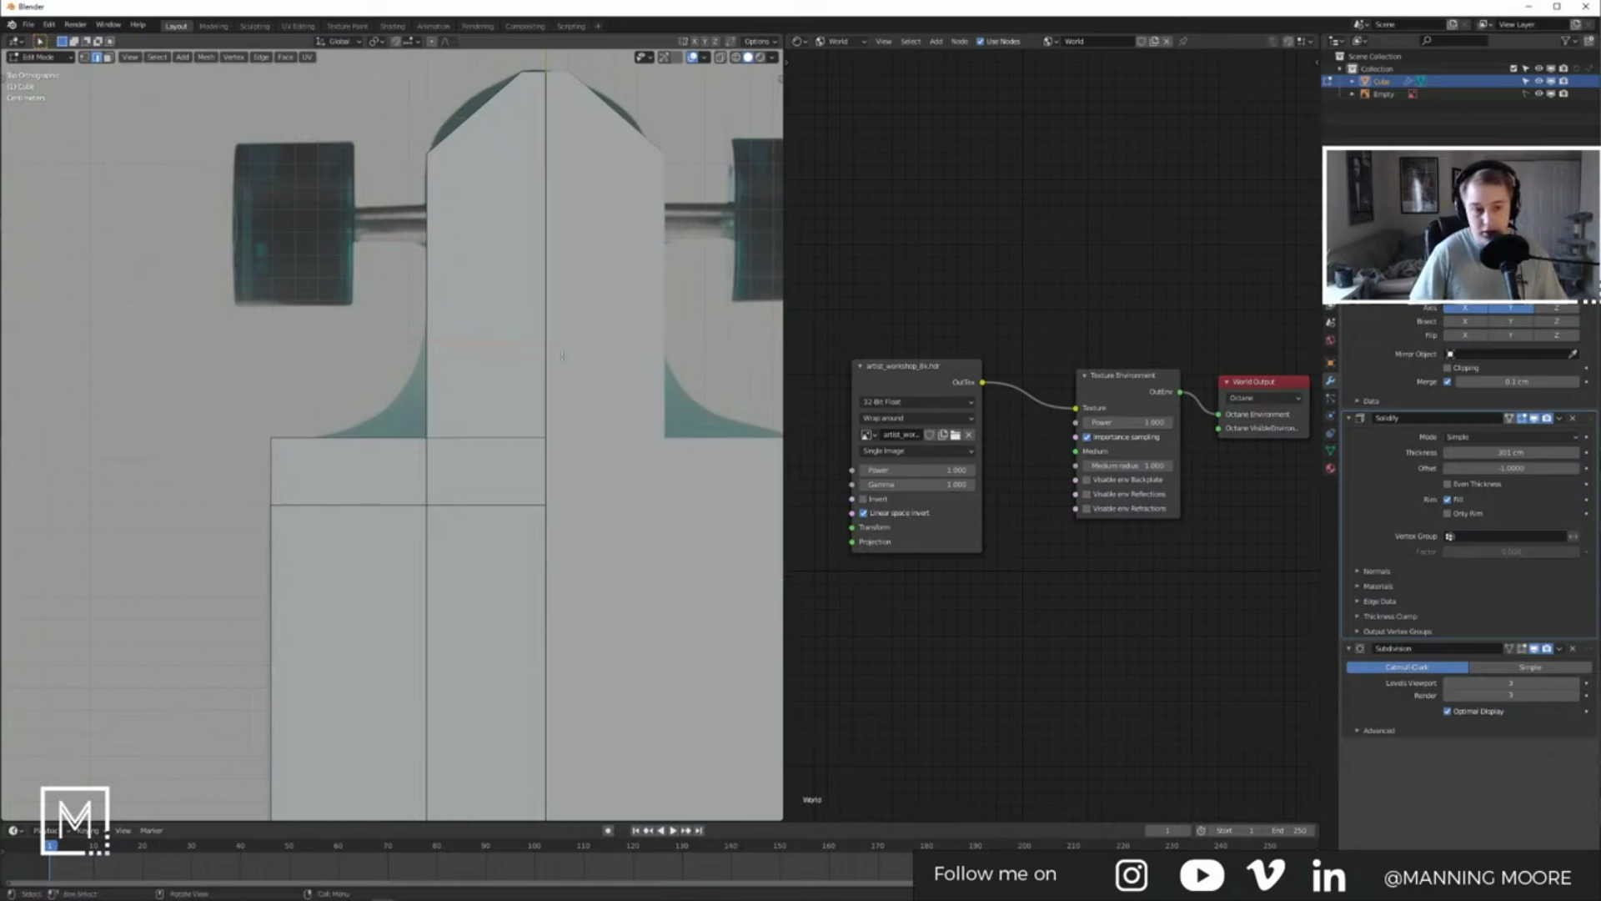
key(Tab)
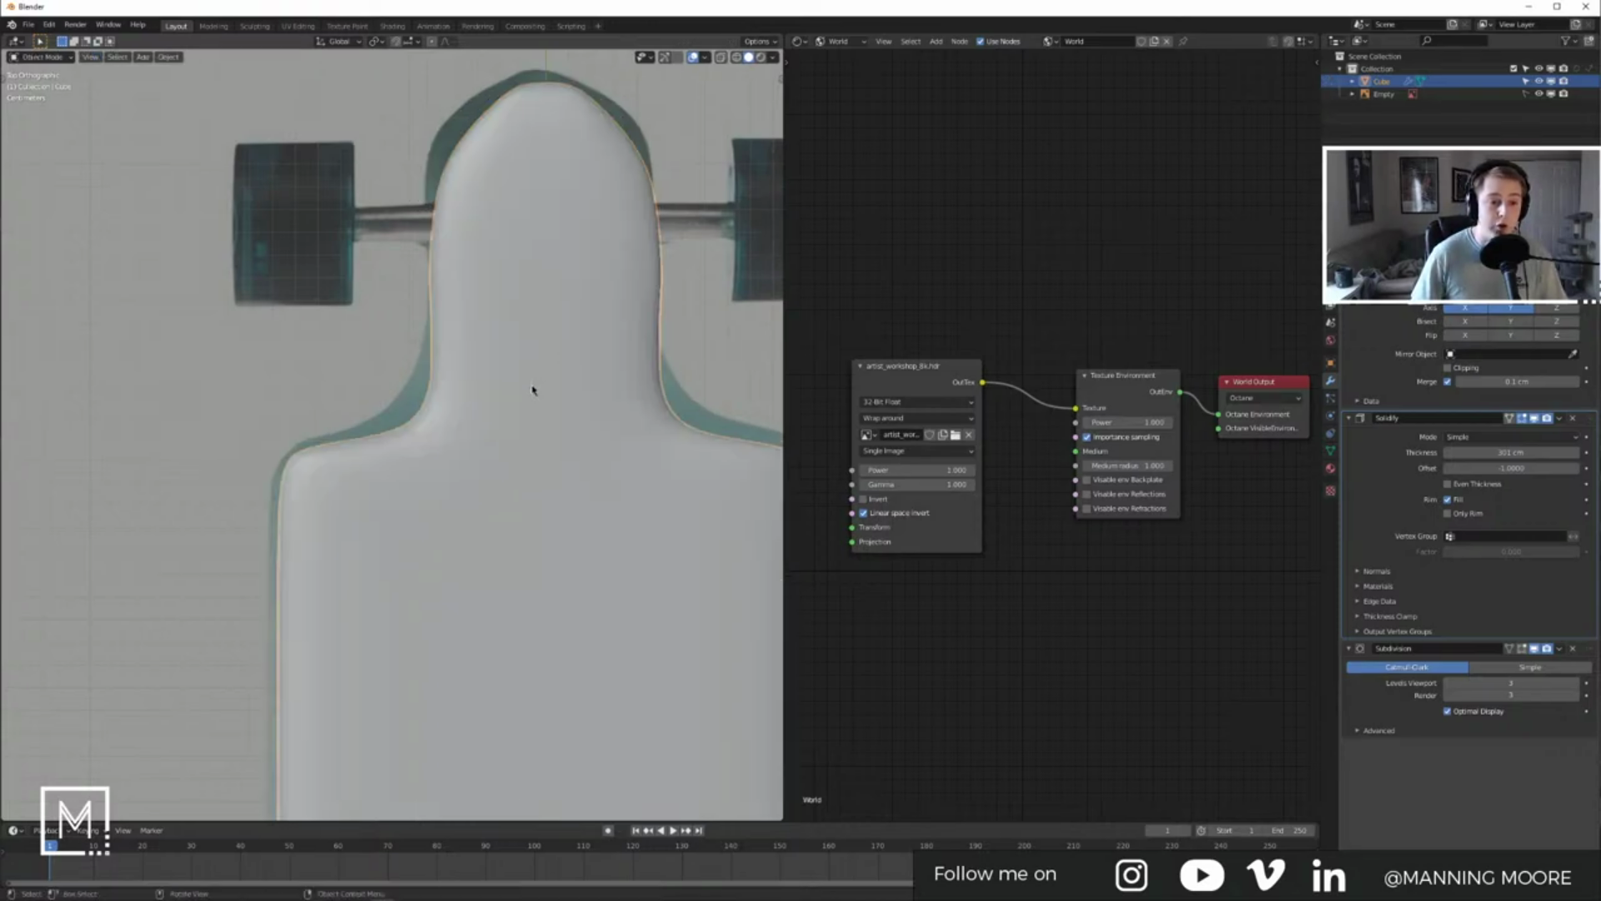
Step: Move the shoulder corner vertex up and left, then check the smoothed outline
key(Tab)
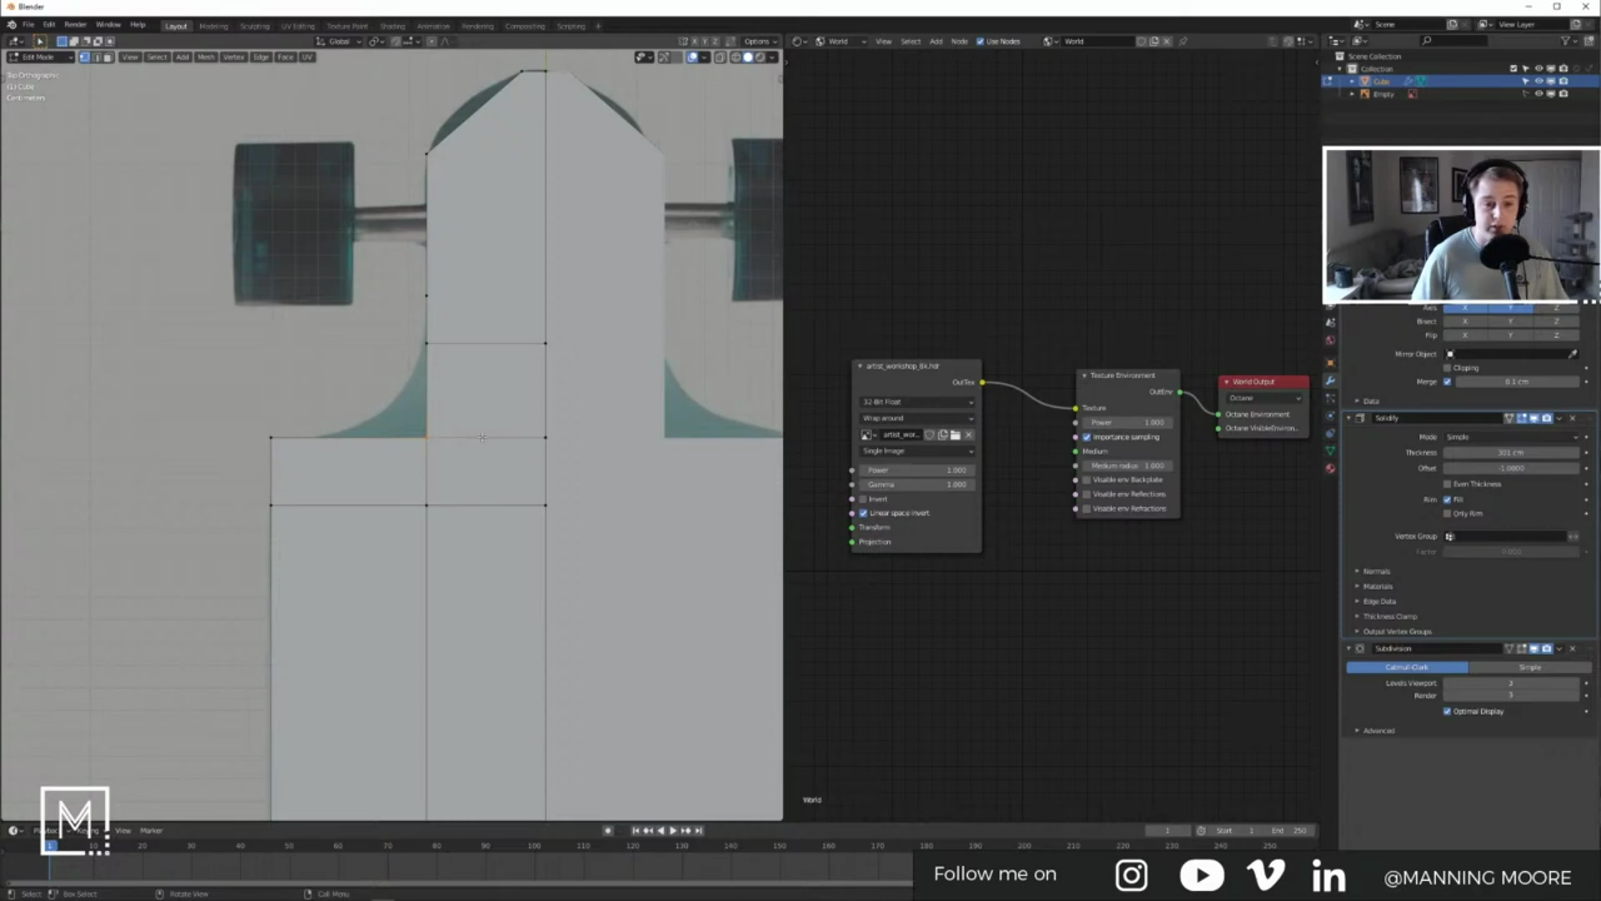
key(g)
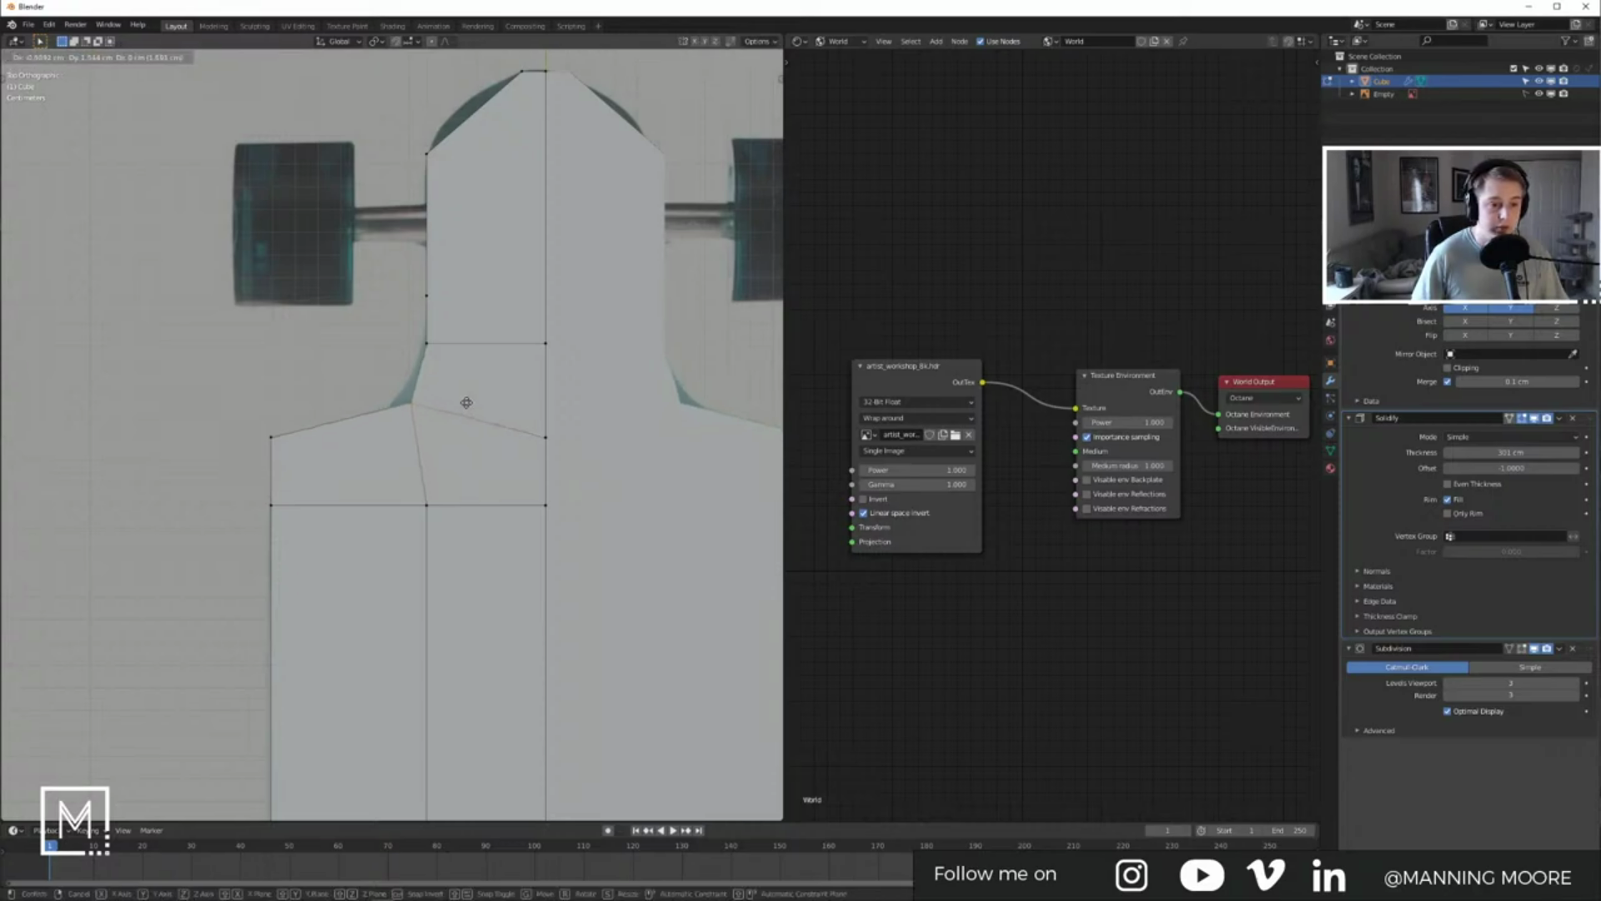
click(458, 405)
key(Tab)
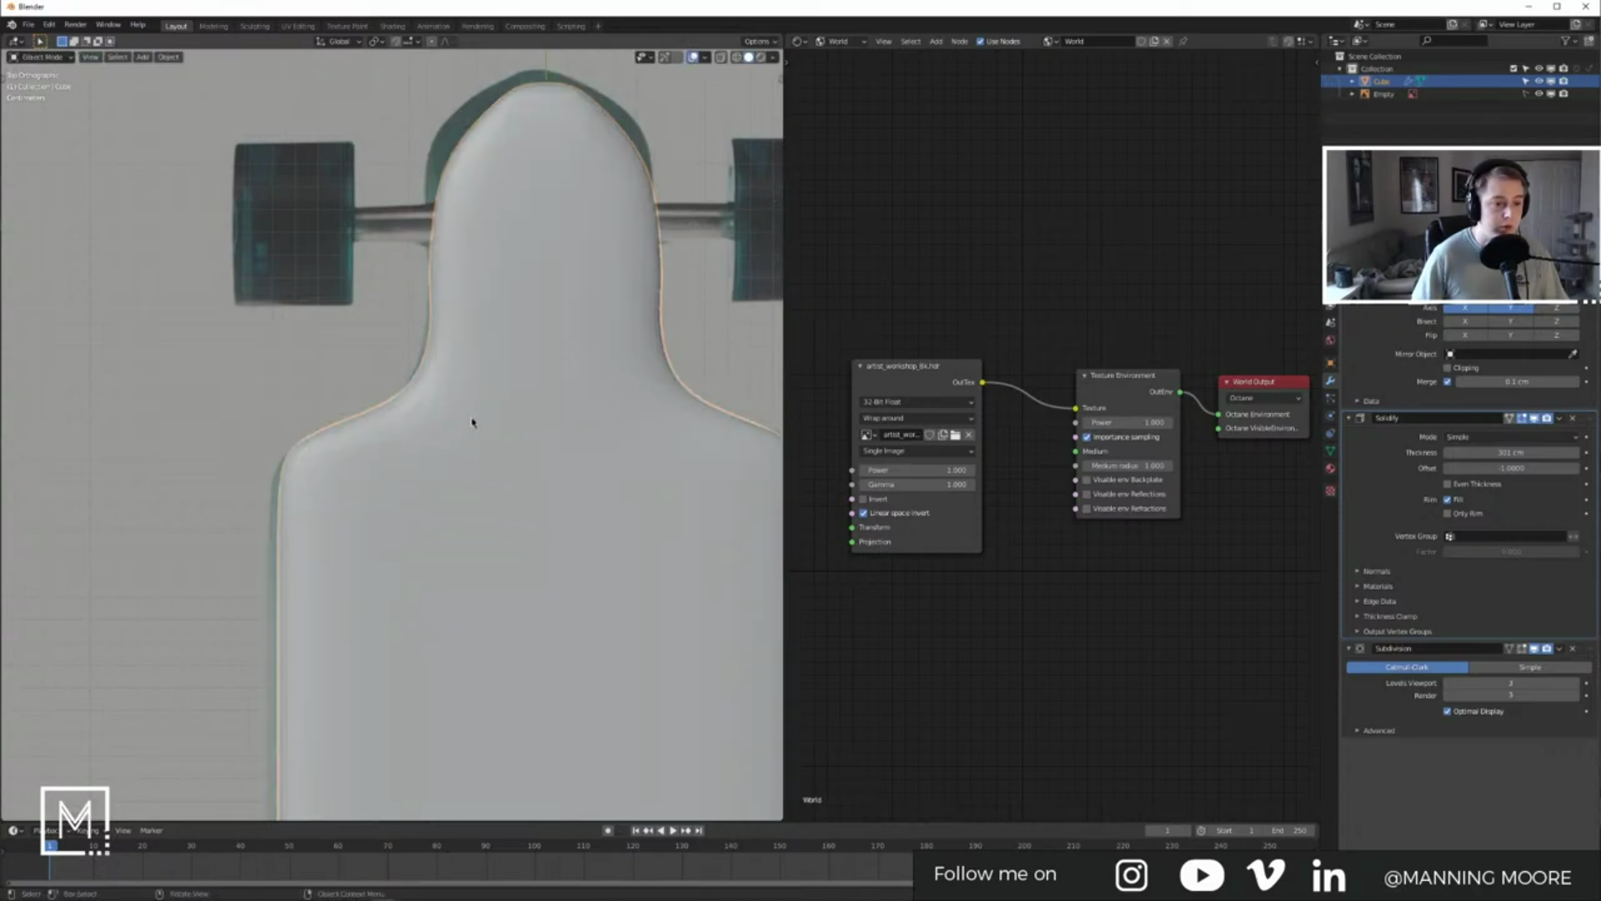
shift+middle_drag(472, 422, 468, 357)
shift+middle_drag(477, 209, 469, 421)
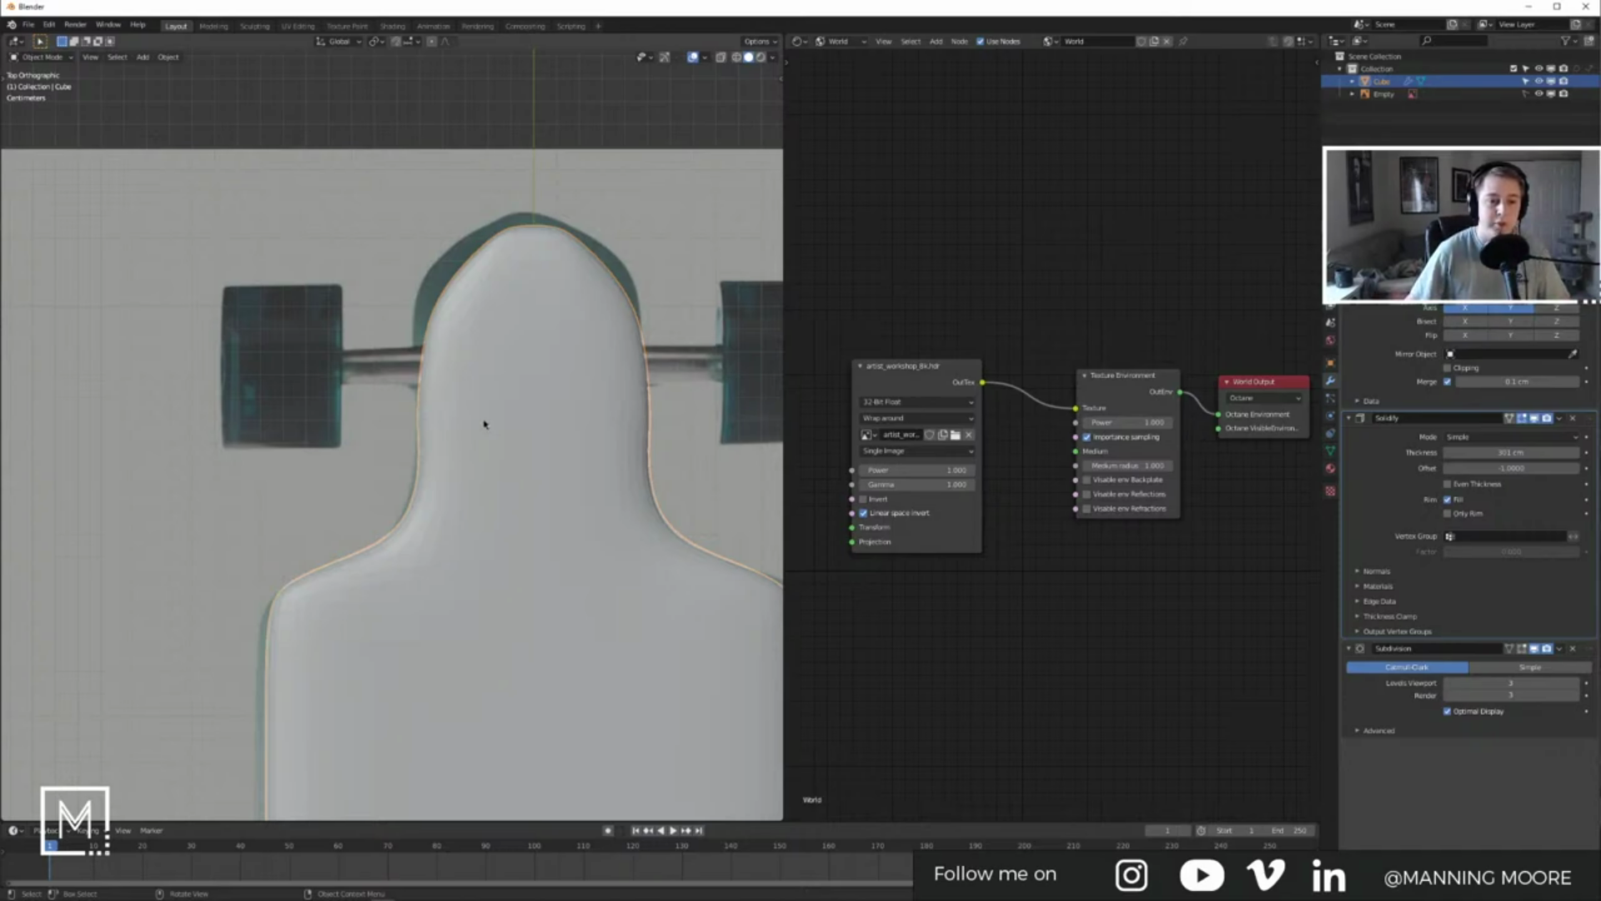
key(Tab)
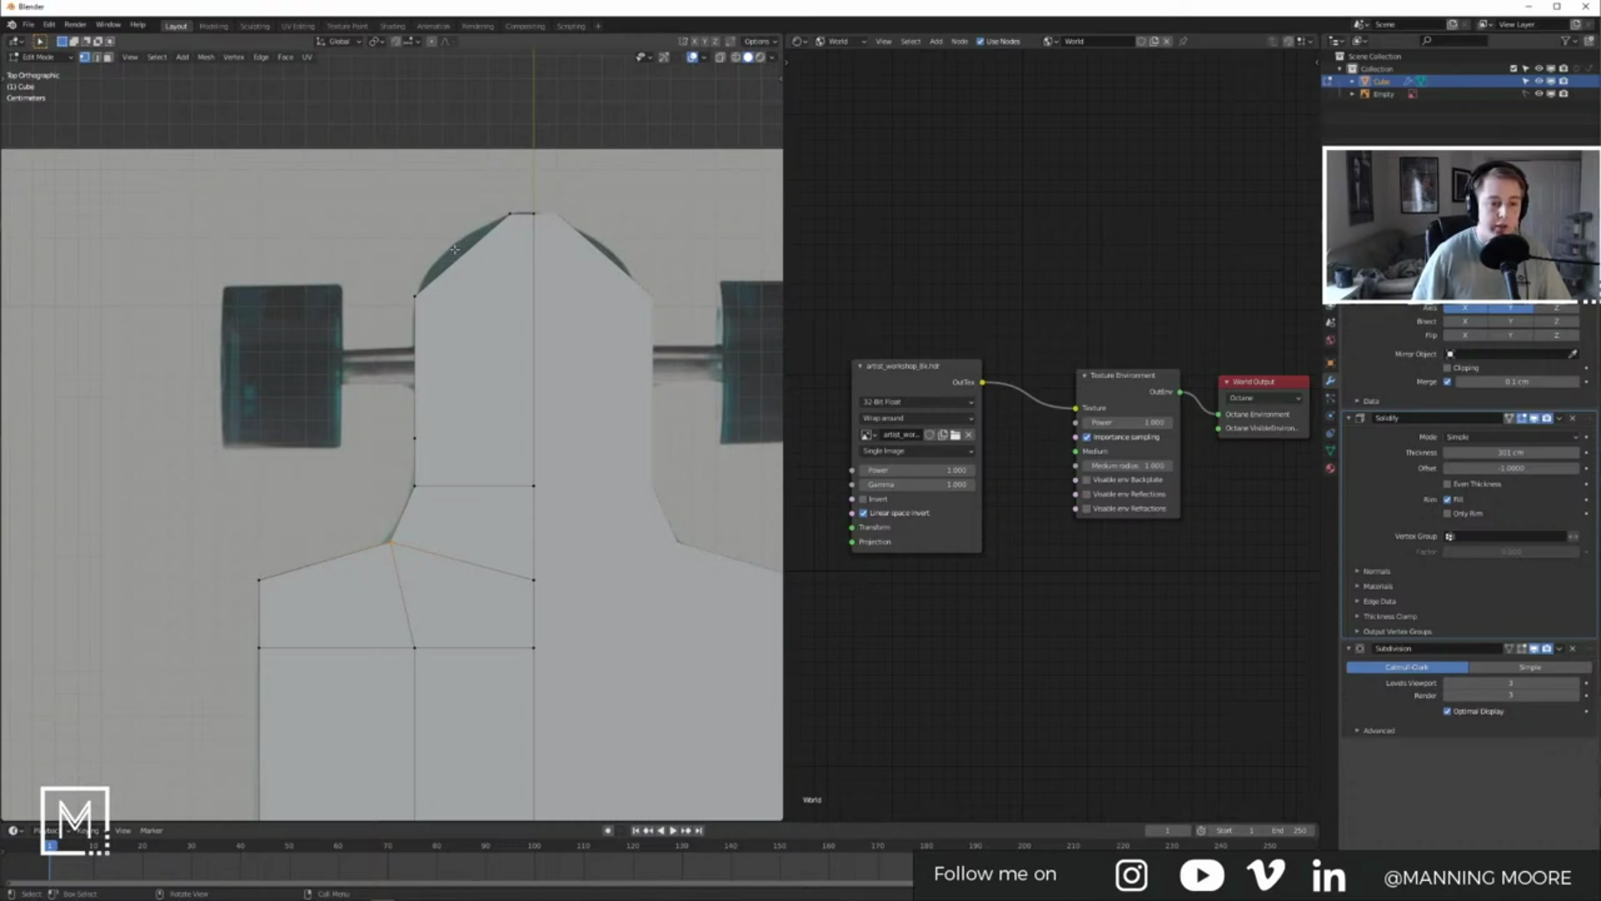
key(k)
click(455, 249)
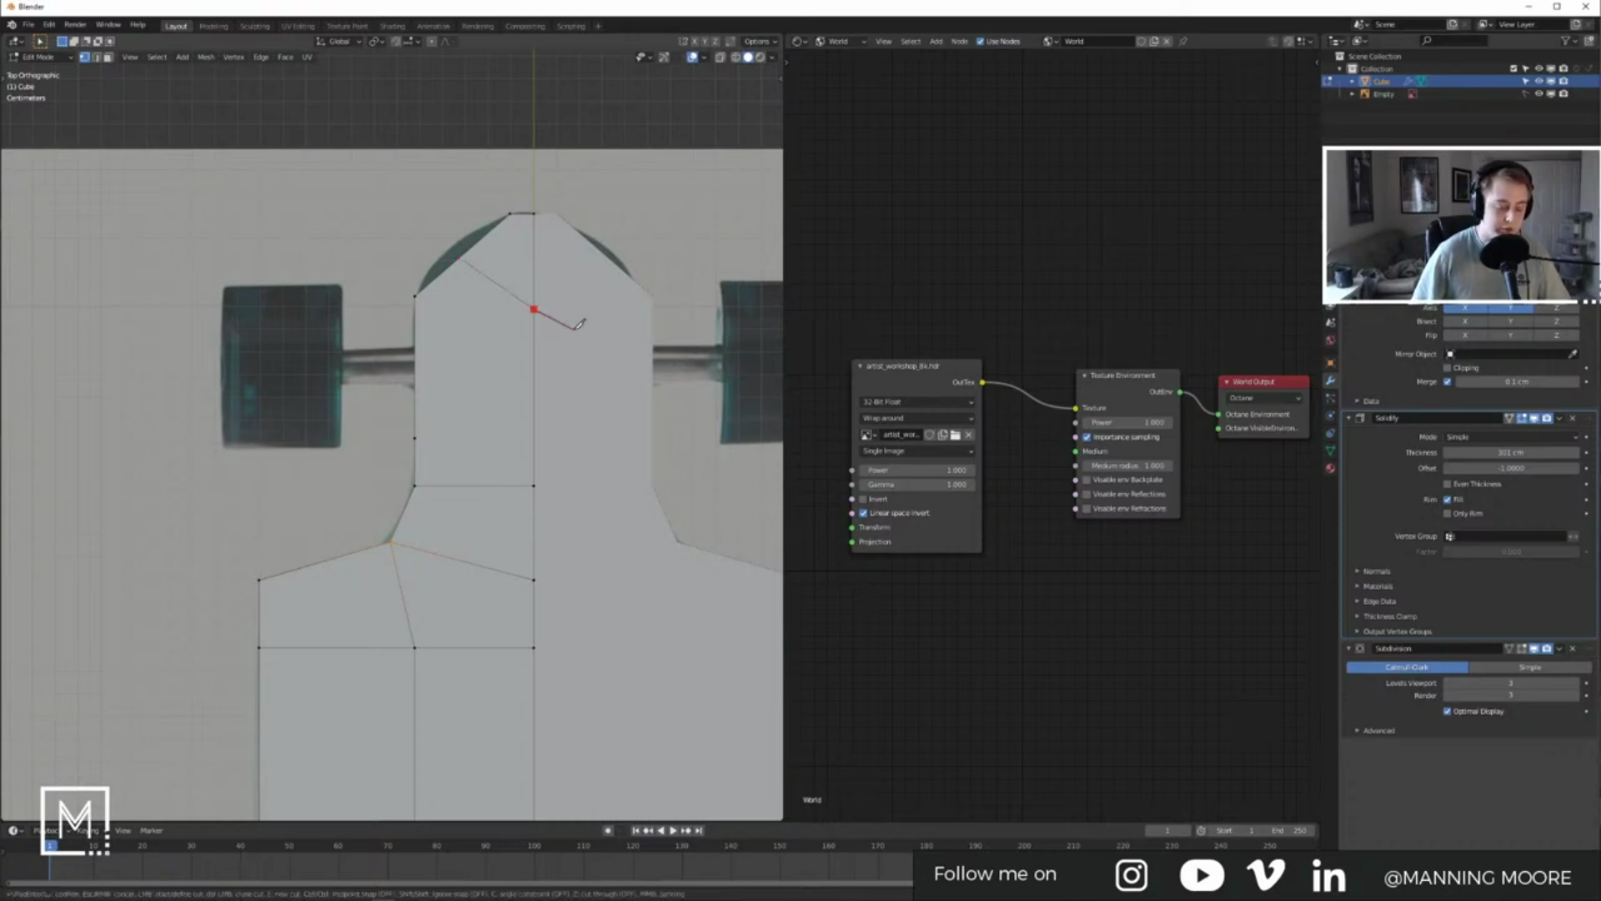
key(Tab)
key(Tab)
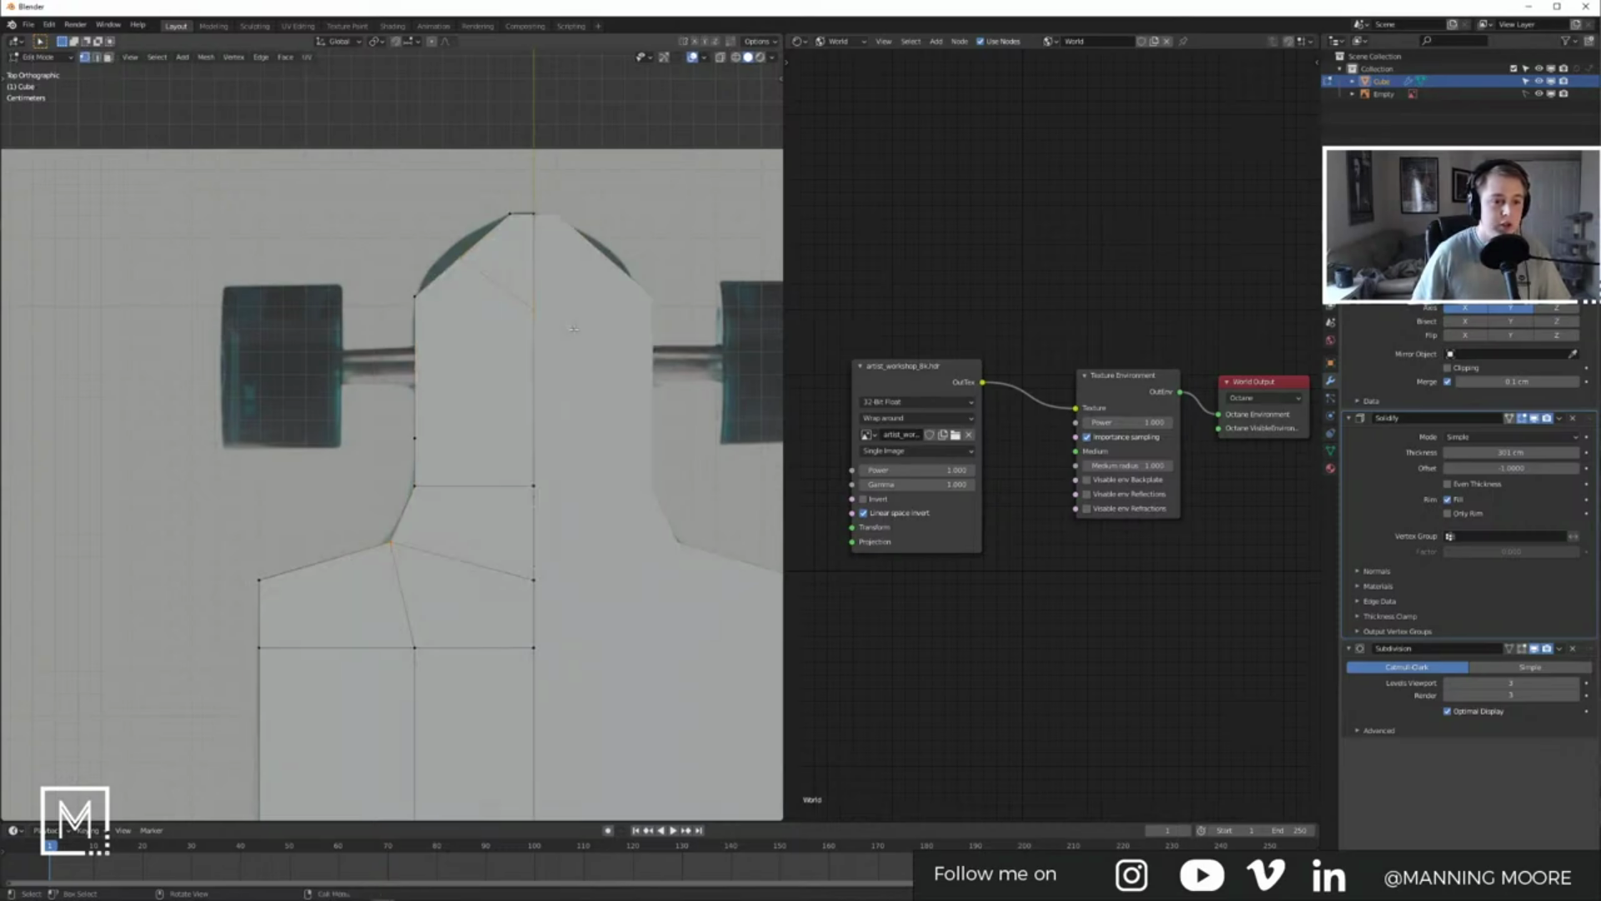
key(Tab)
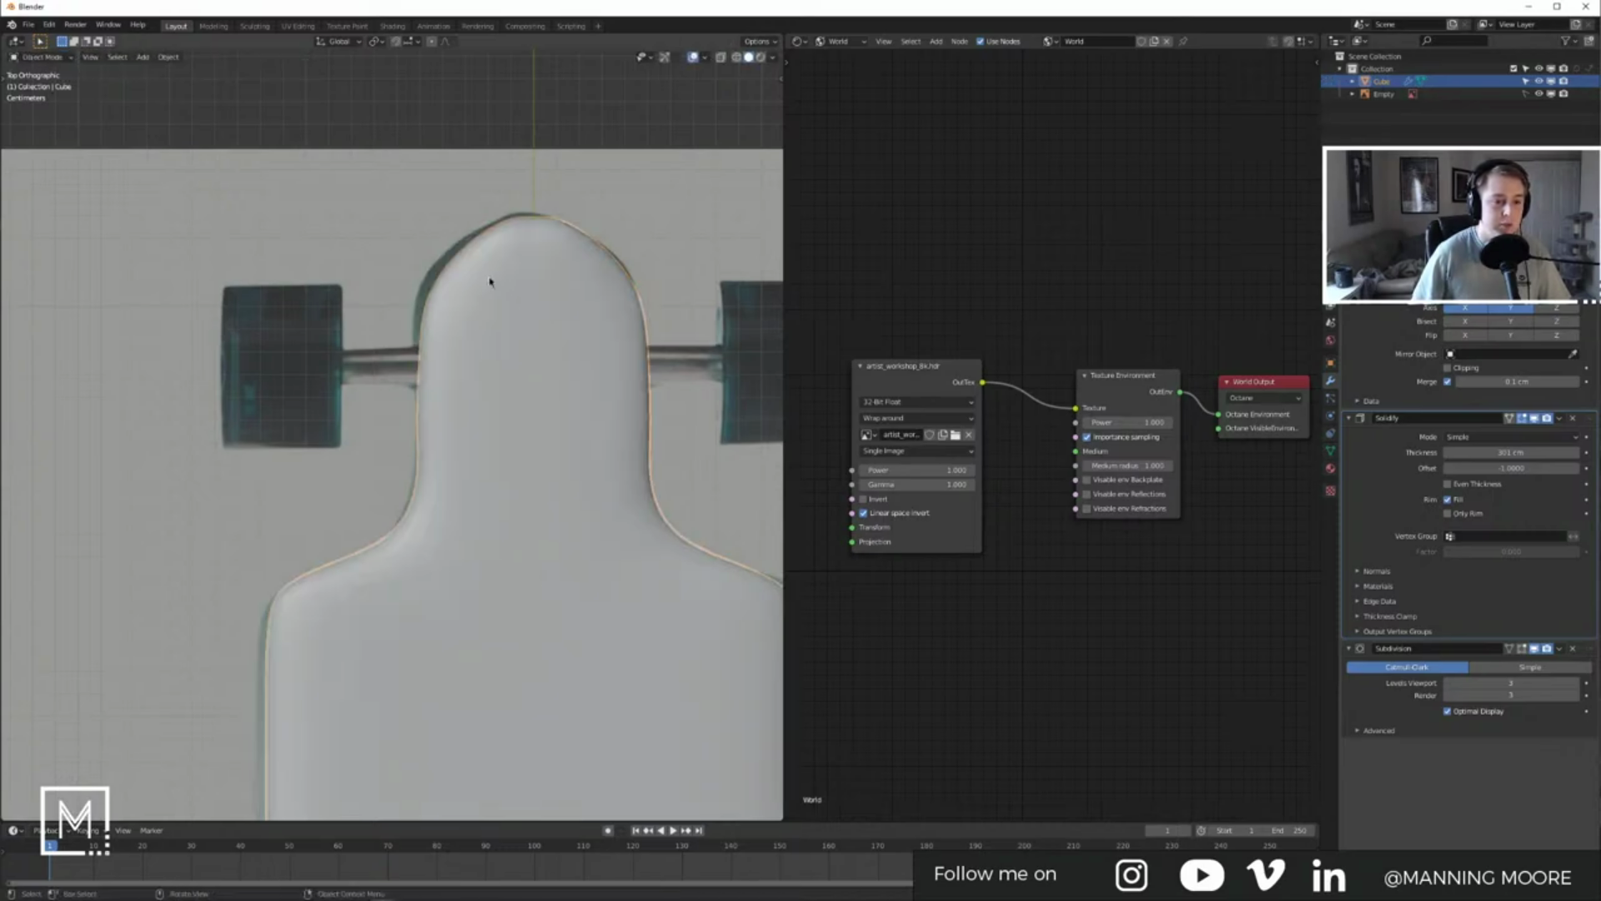
shift+middle_drag(489, 286, 504, 309)
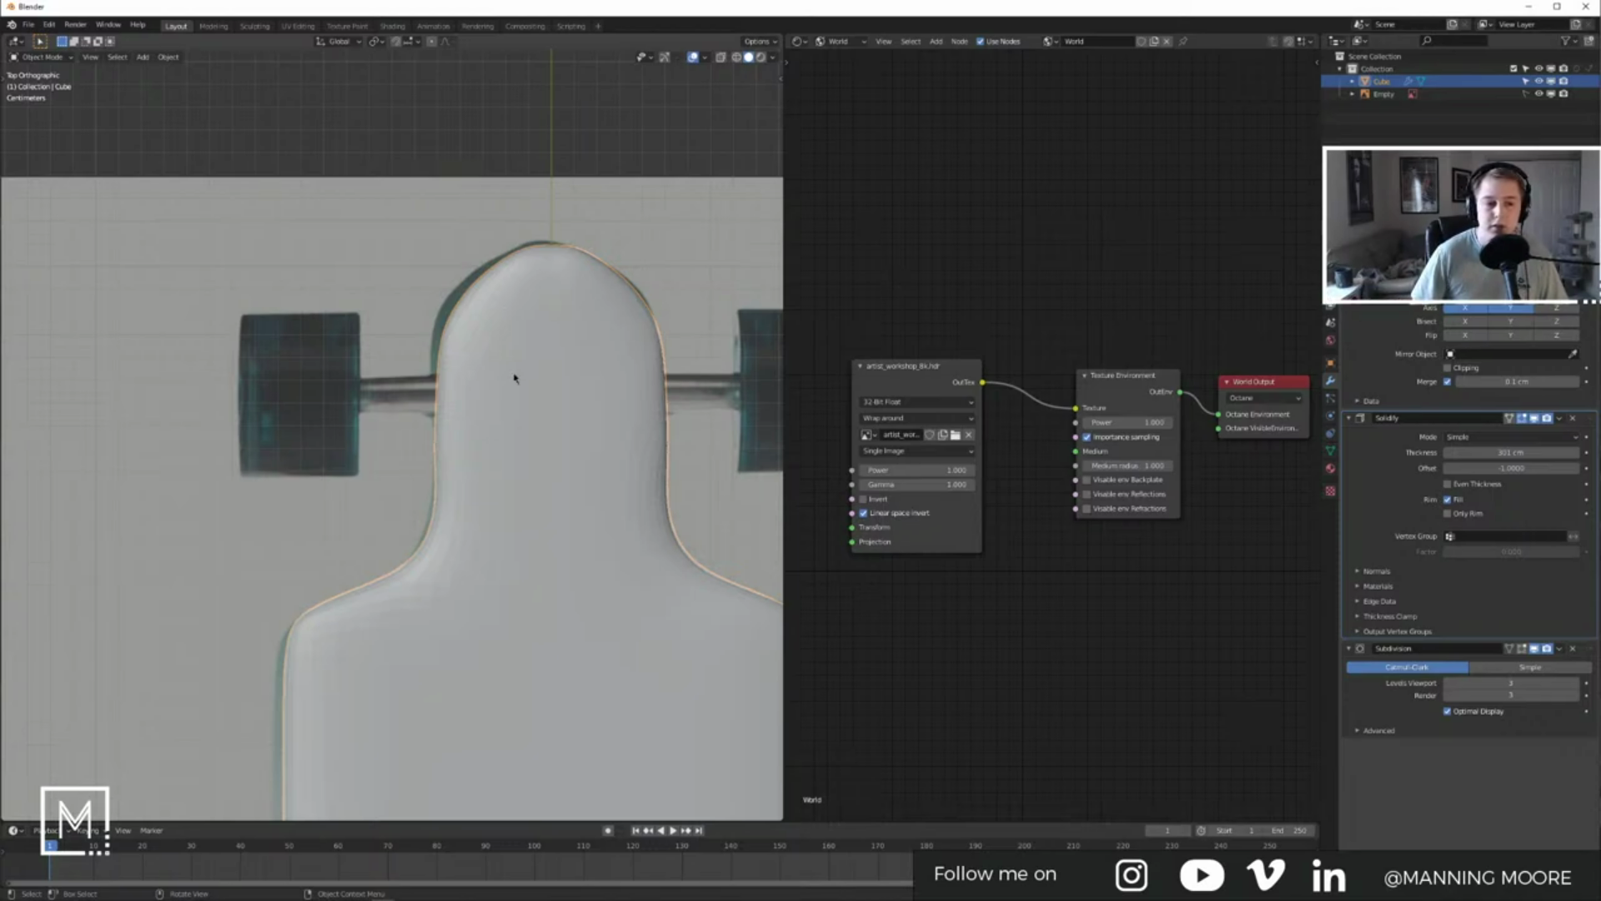
Step: Knife-cut a horizontal edge across the nose from the deck's left edge to the centre line
shift+middle_drag(490, 349, 493, 407)
key(Tab)
scroll(462, 347, up, 4)
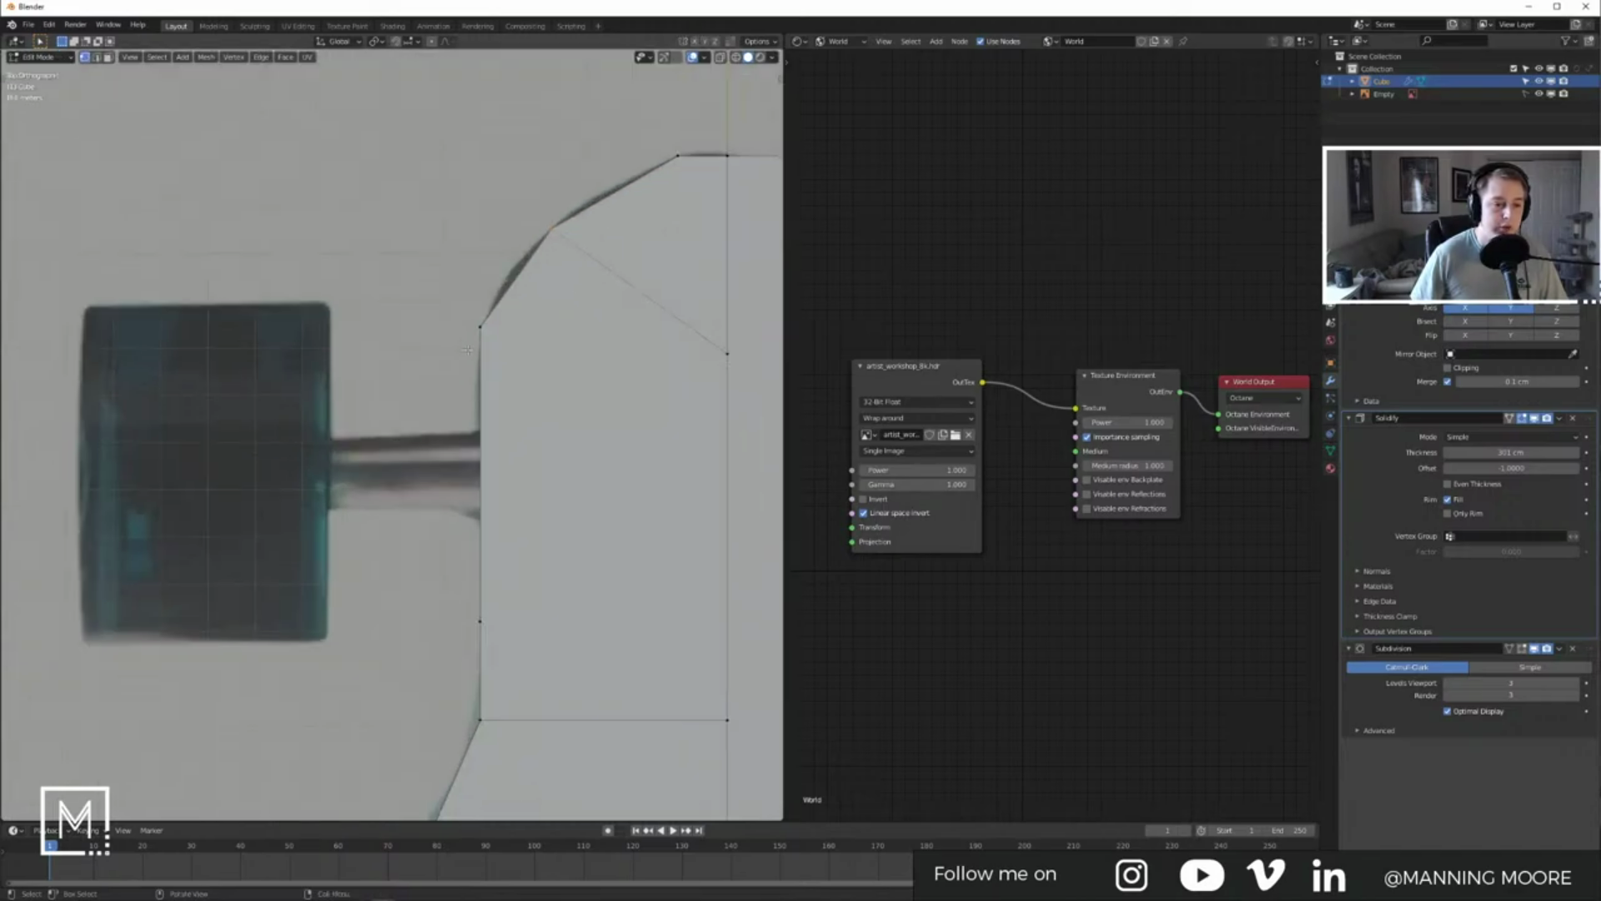
drag(415, 179, 595, 351)
drag(525, 306, 526, 306)
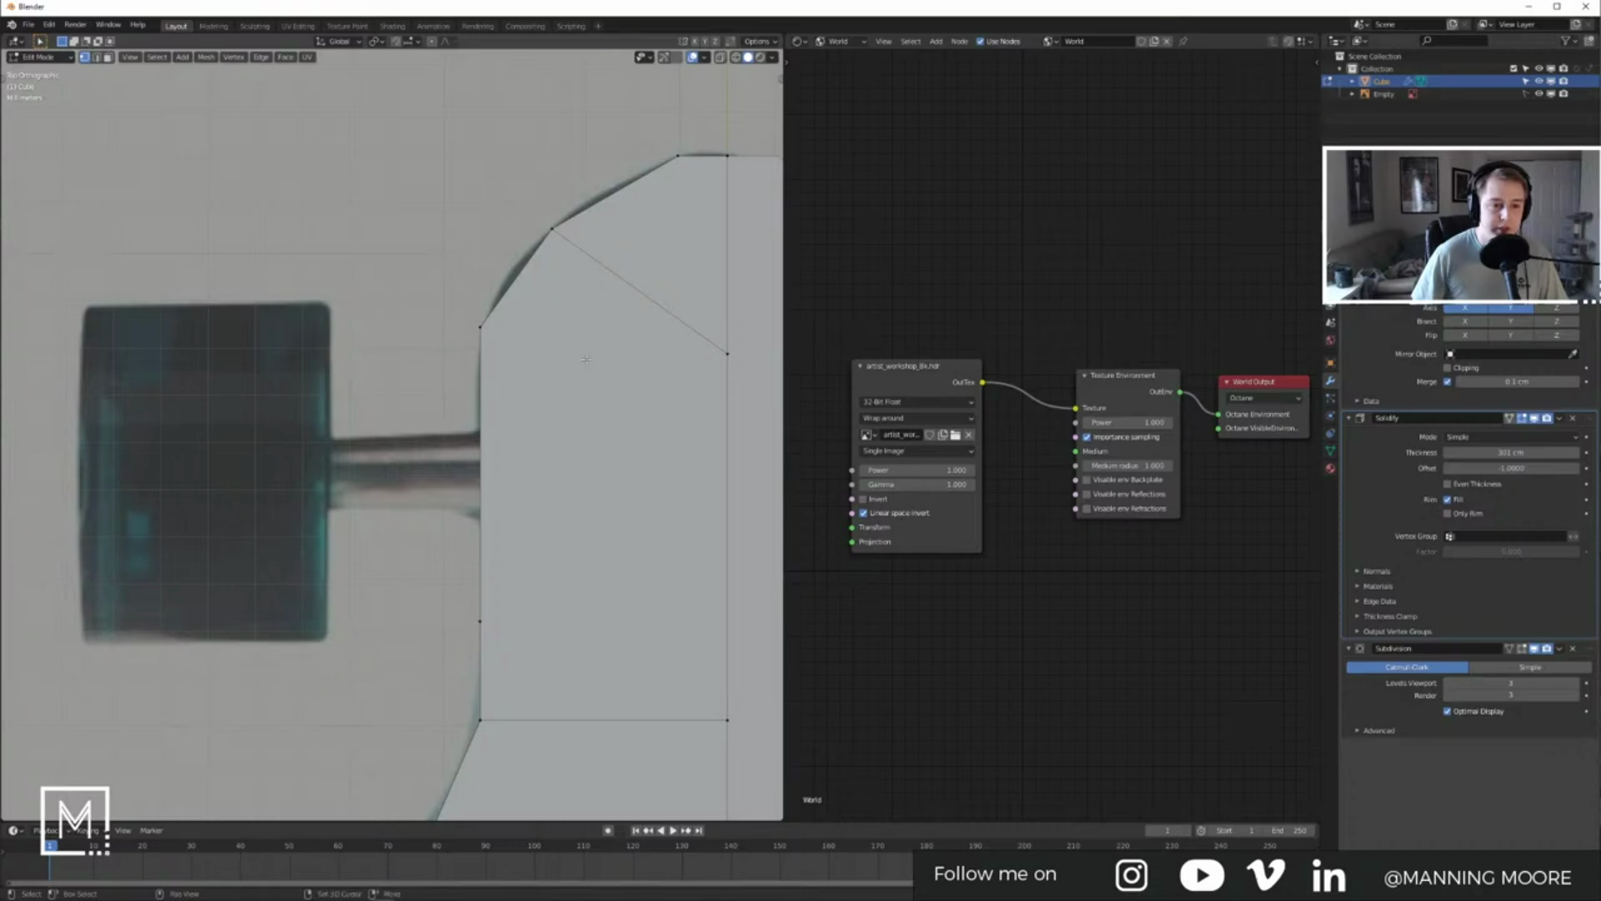
scroll(500, 325, down, 3)
shift+middle_drag(472, 474, 489, 434)
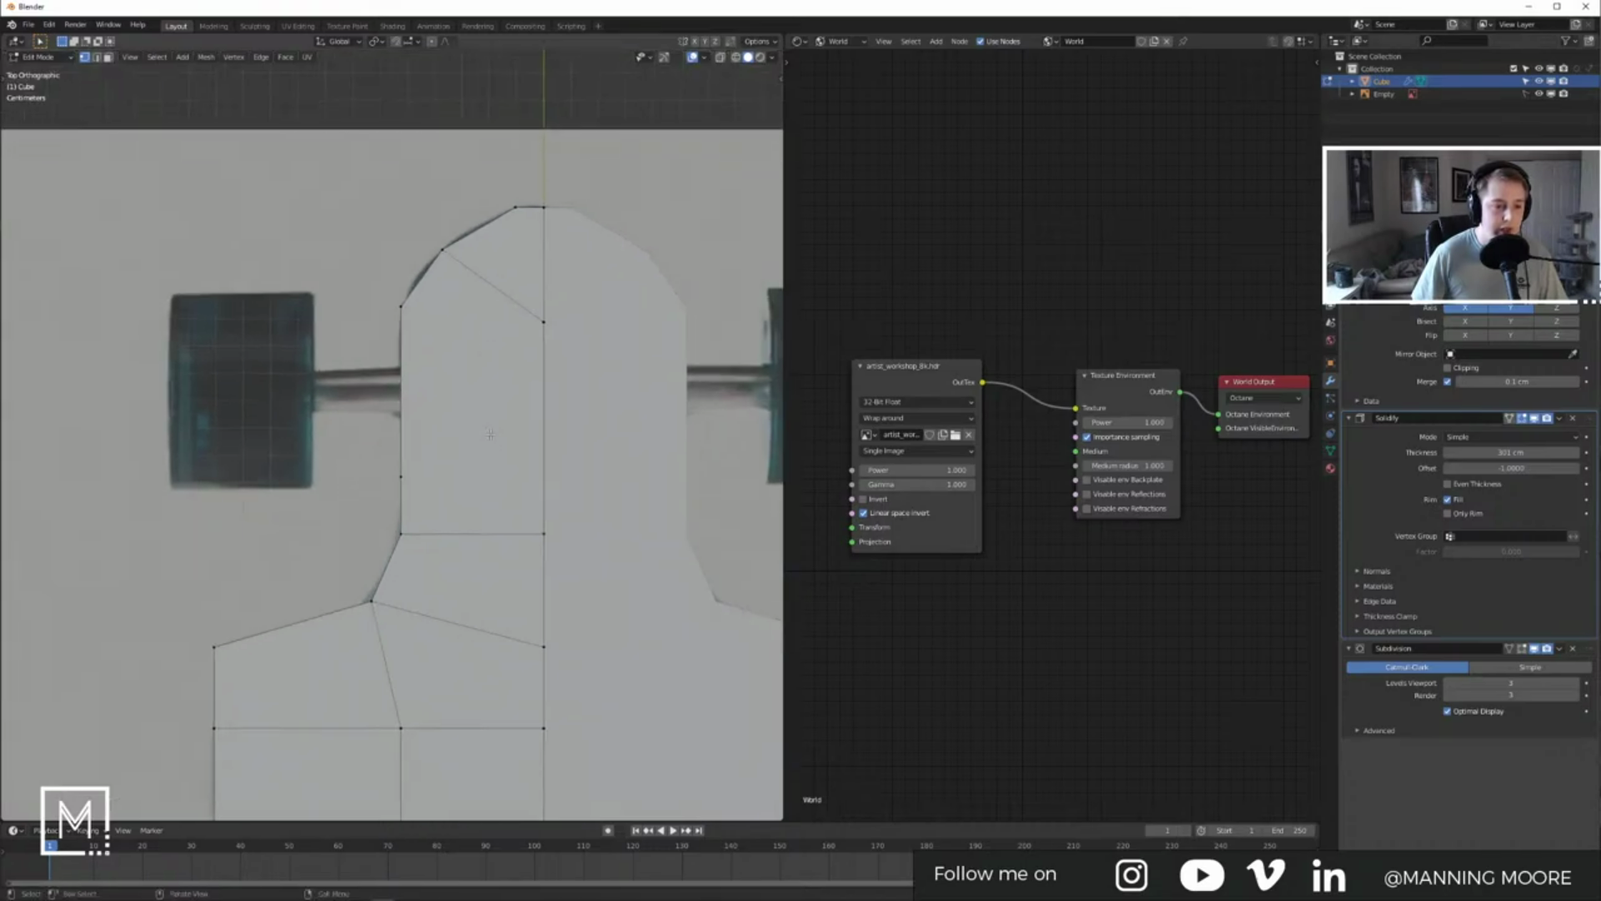
shift+middle_drag(552, 486, 546, 476)
key(k)
click(402, 463)
key(c)
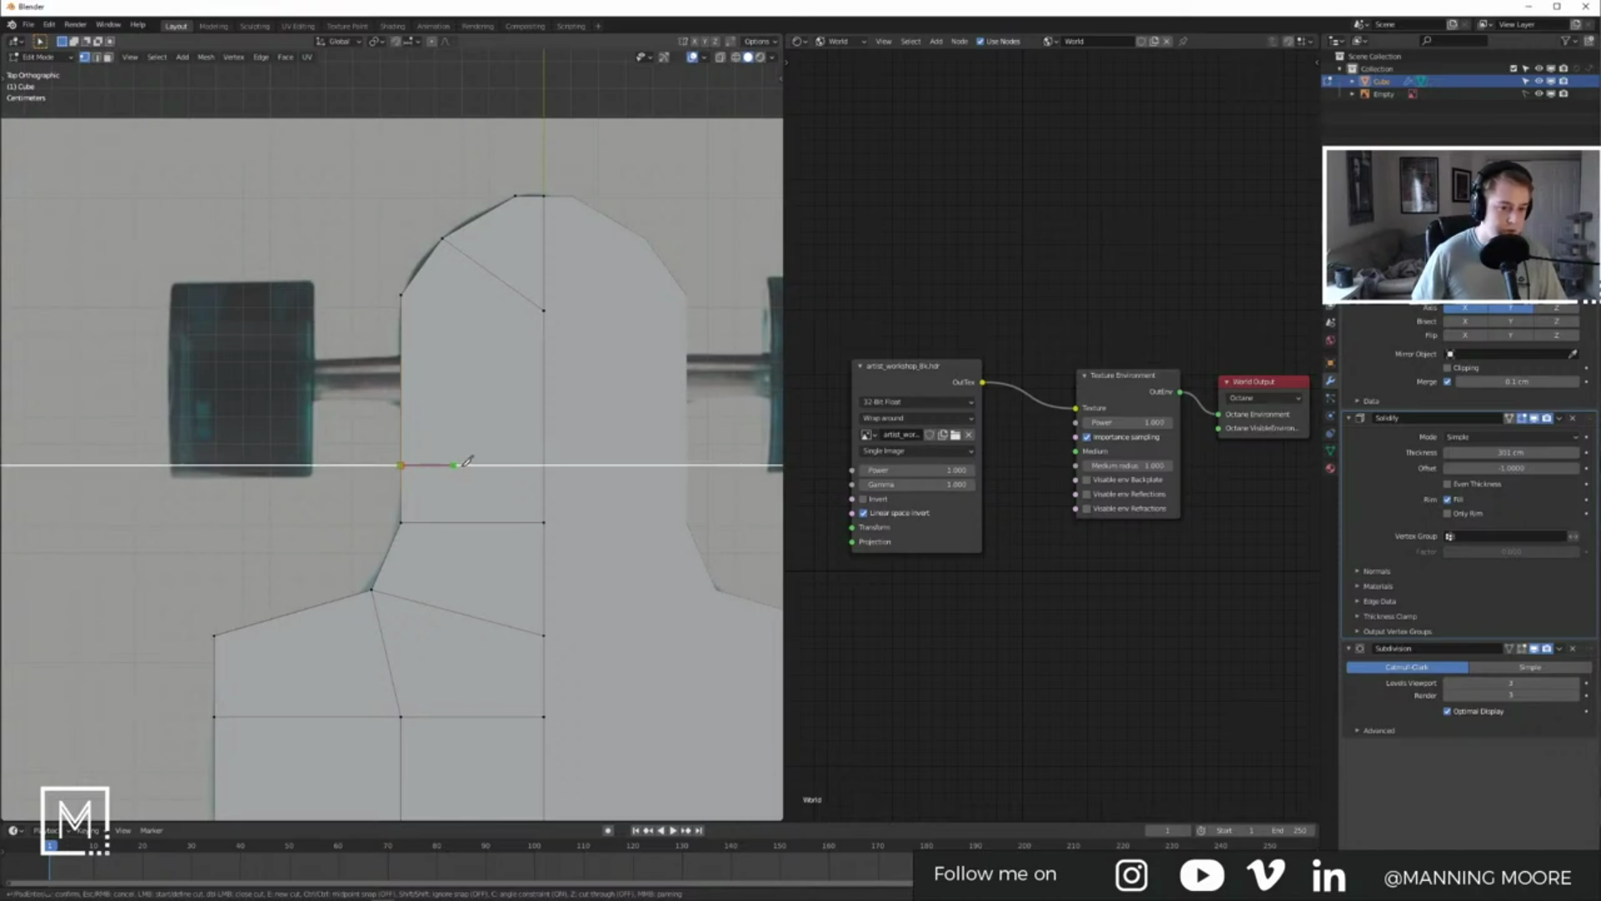
click(544, 465)
key(Return)
Step: Add two more nose knife cuts, from the left-edge and top vertices to the centre line
shift+middle_drag(488, 333, 501, 374)
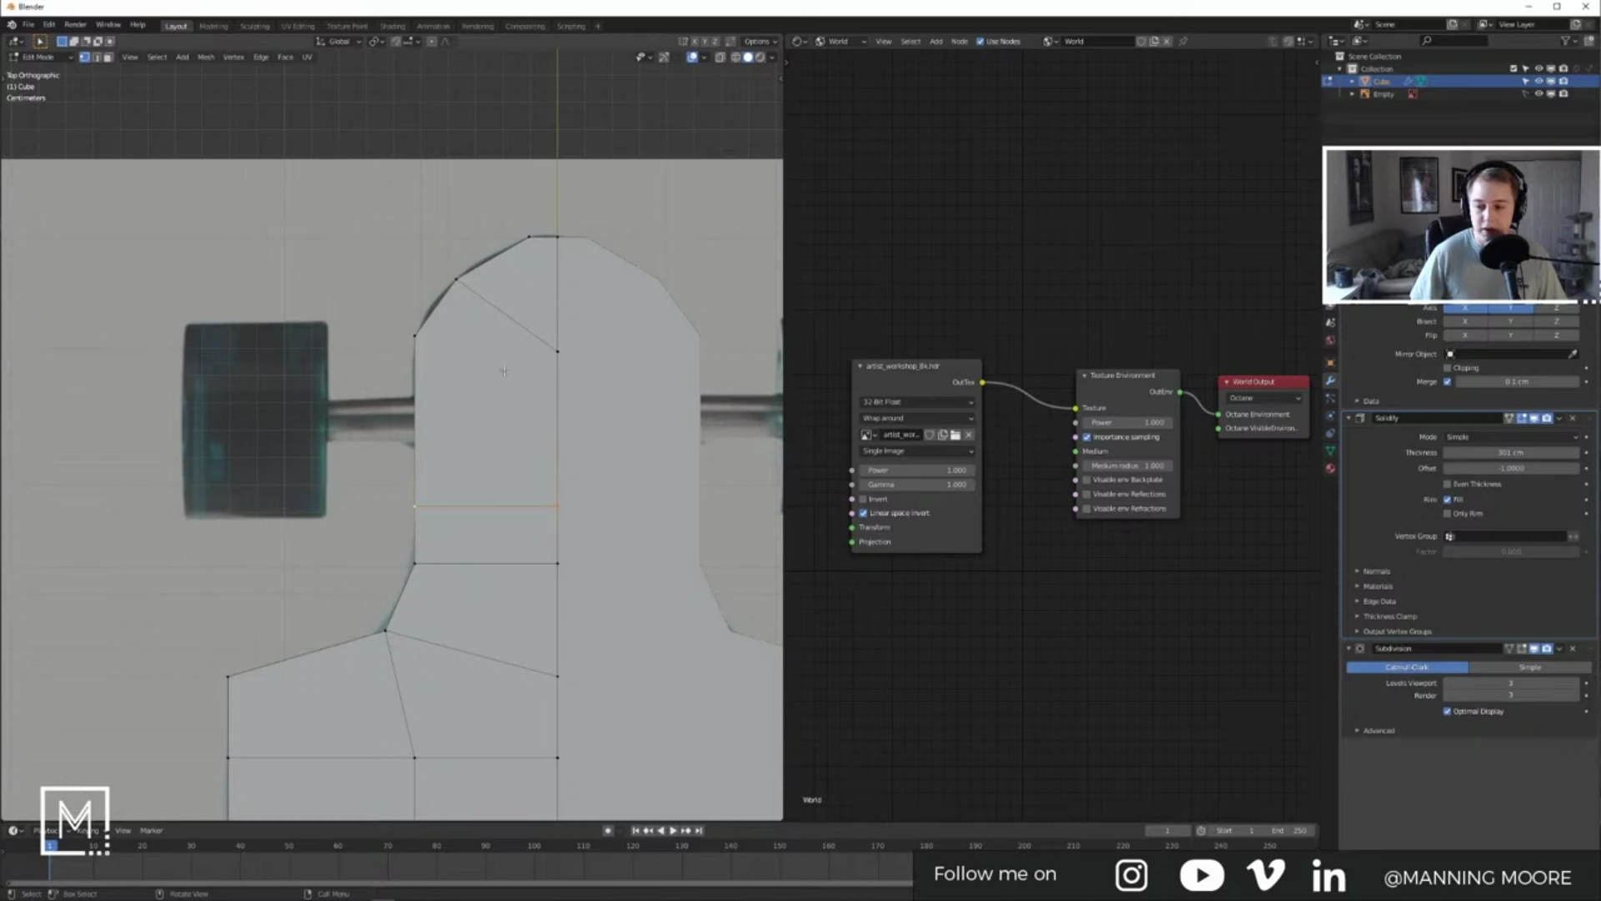
key(k)
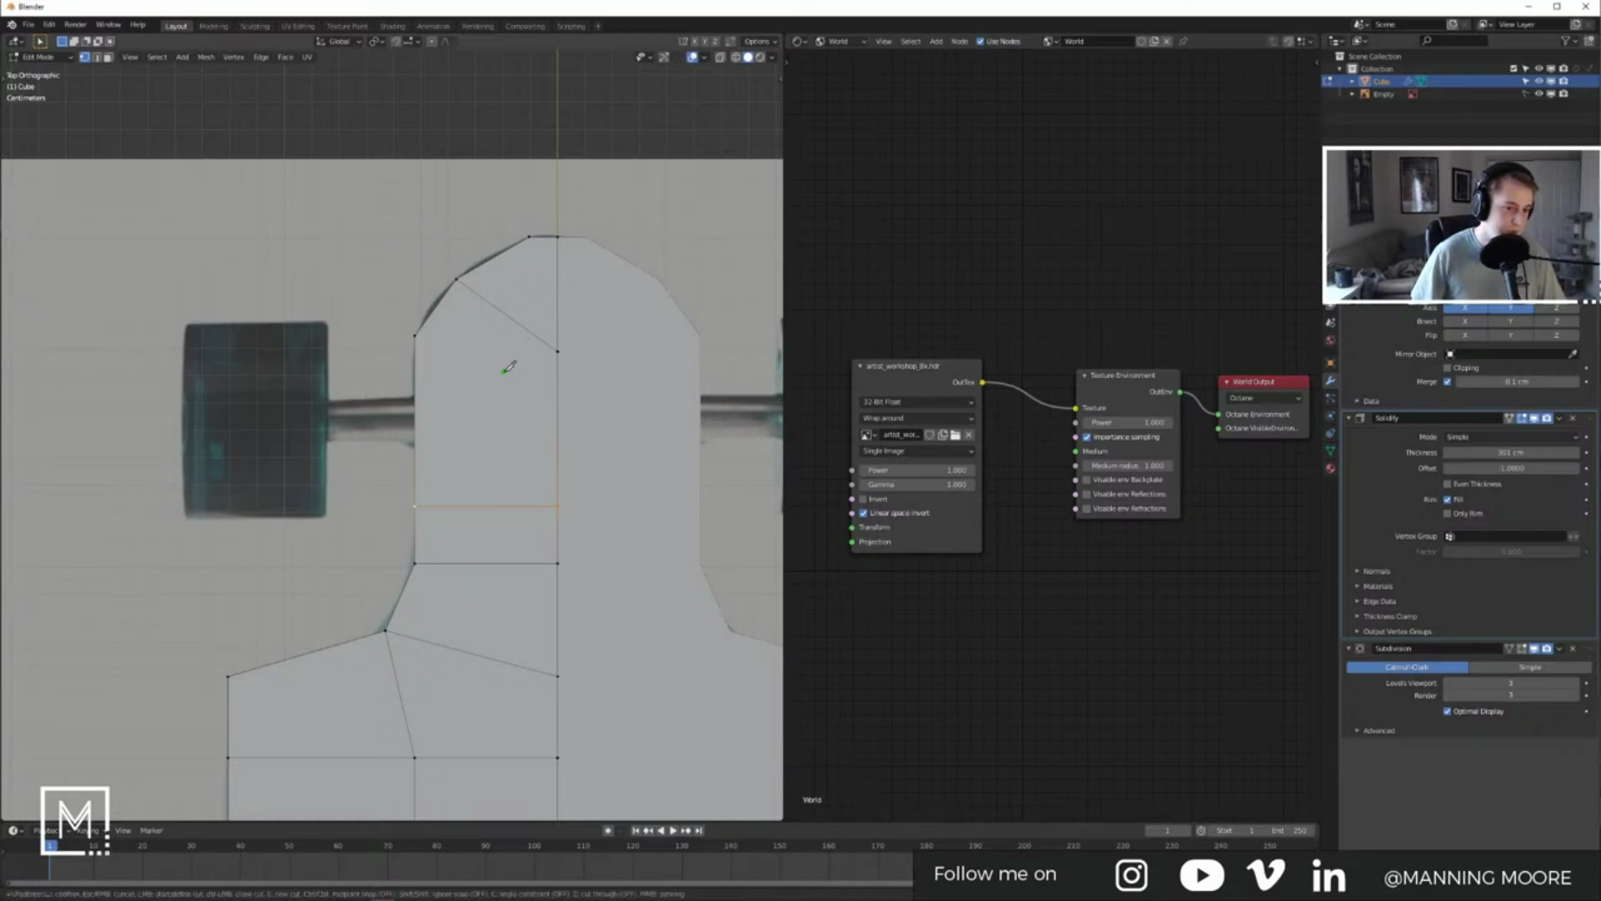
click(414, 336)
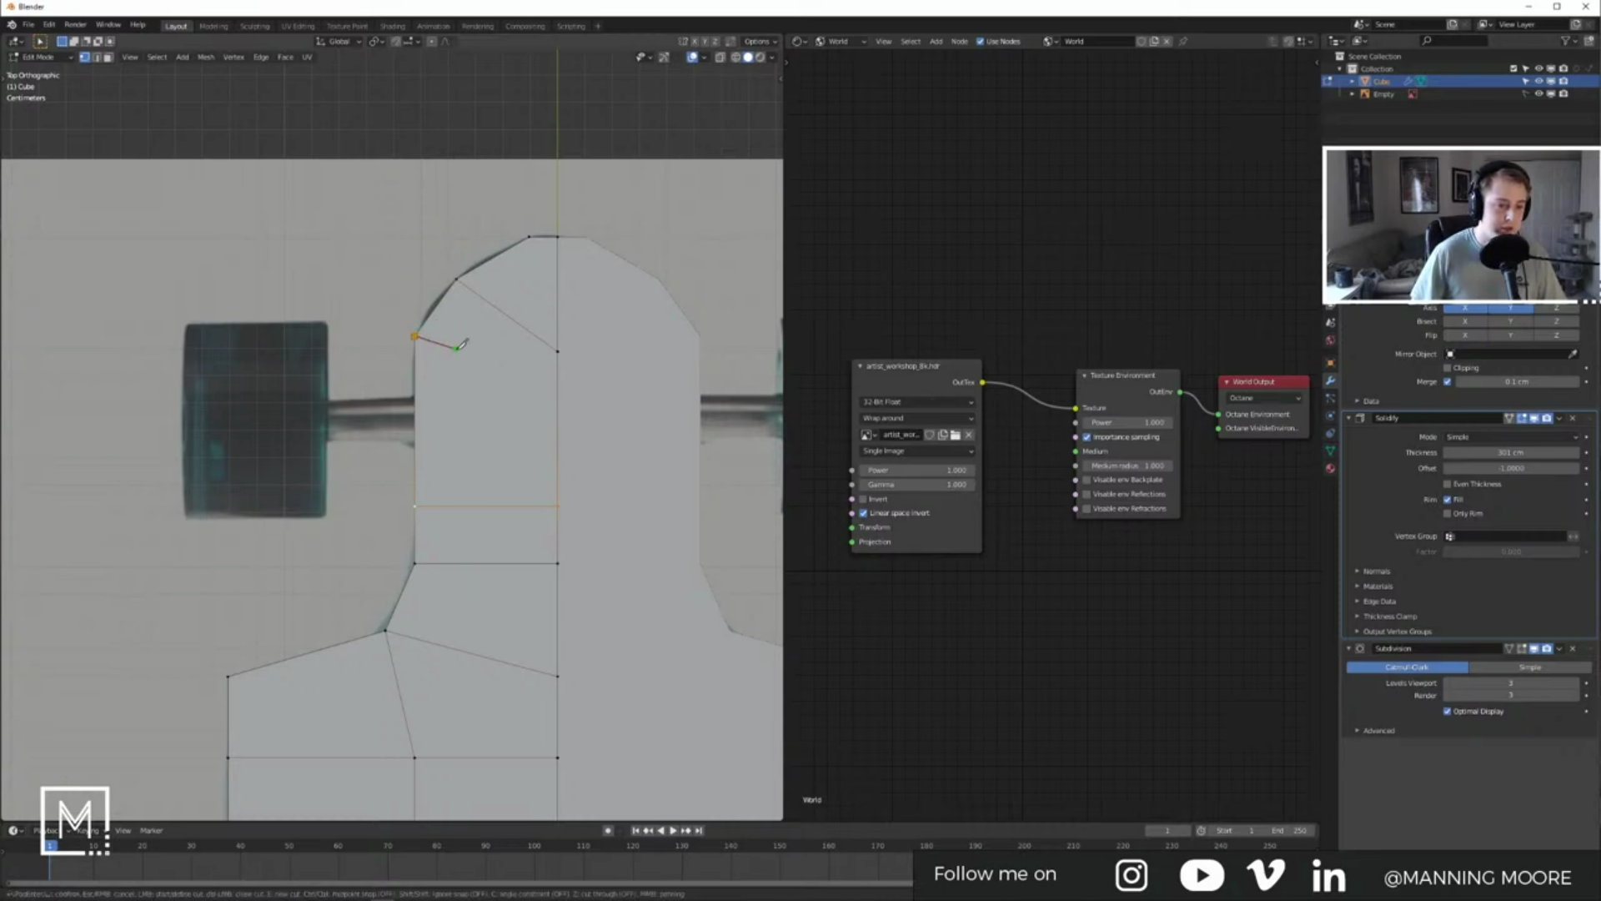
click(561, 377)
key(Return)
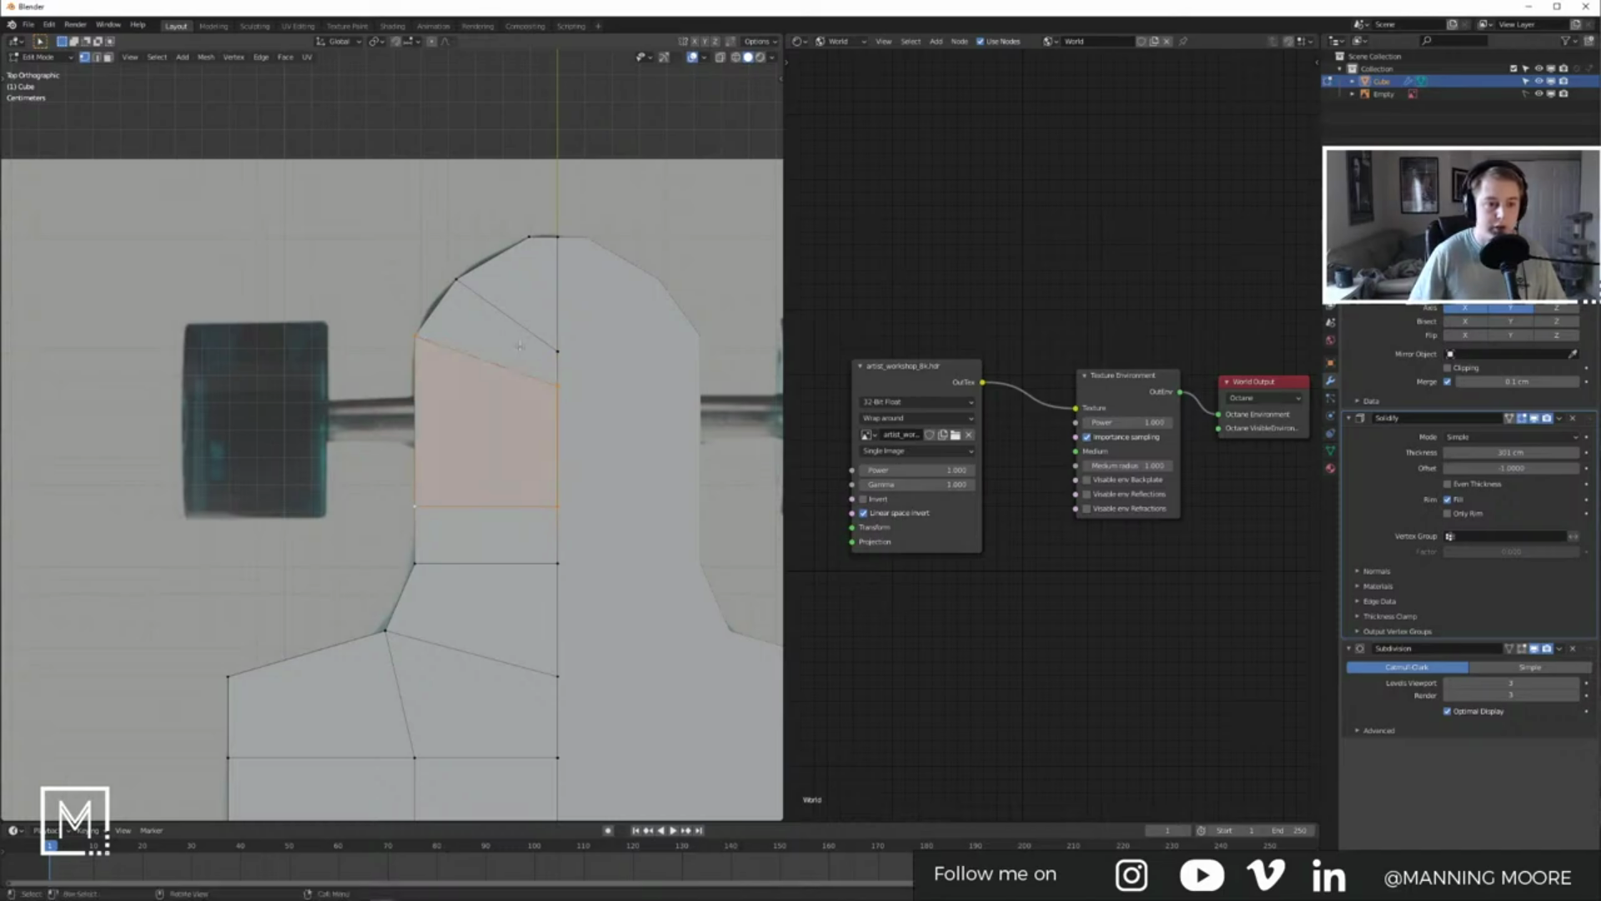
shift+middle_drag(555, 280, 538, 327)
key(k)
click(514, 284)
click(542, 338)
key(Return)
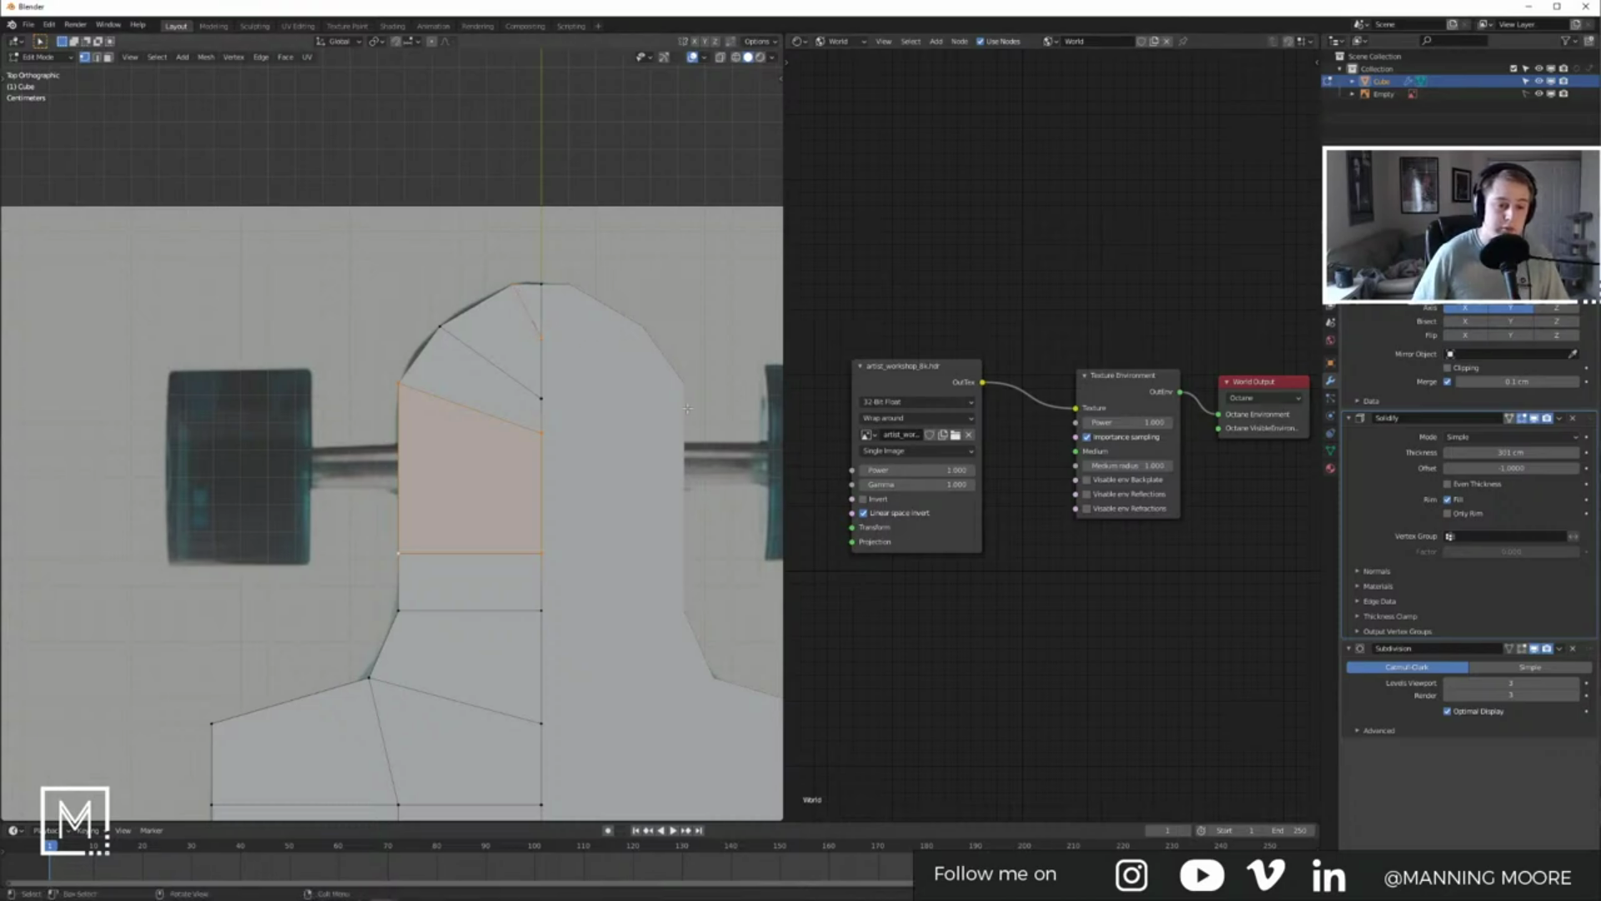
Step: Reposition a nose vertex and check the smoothed deck against the reference
click(550, 232)
key(Tab)
shift+middle_drag(559, 414, 575, 389)
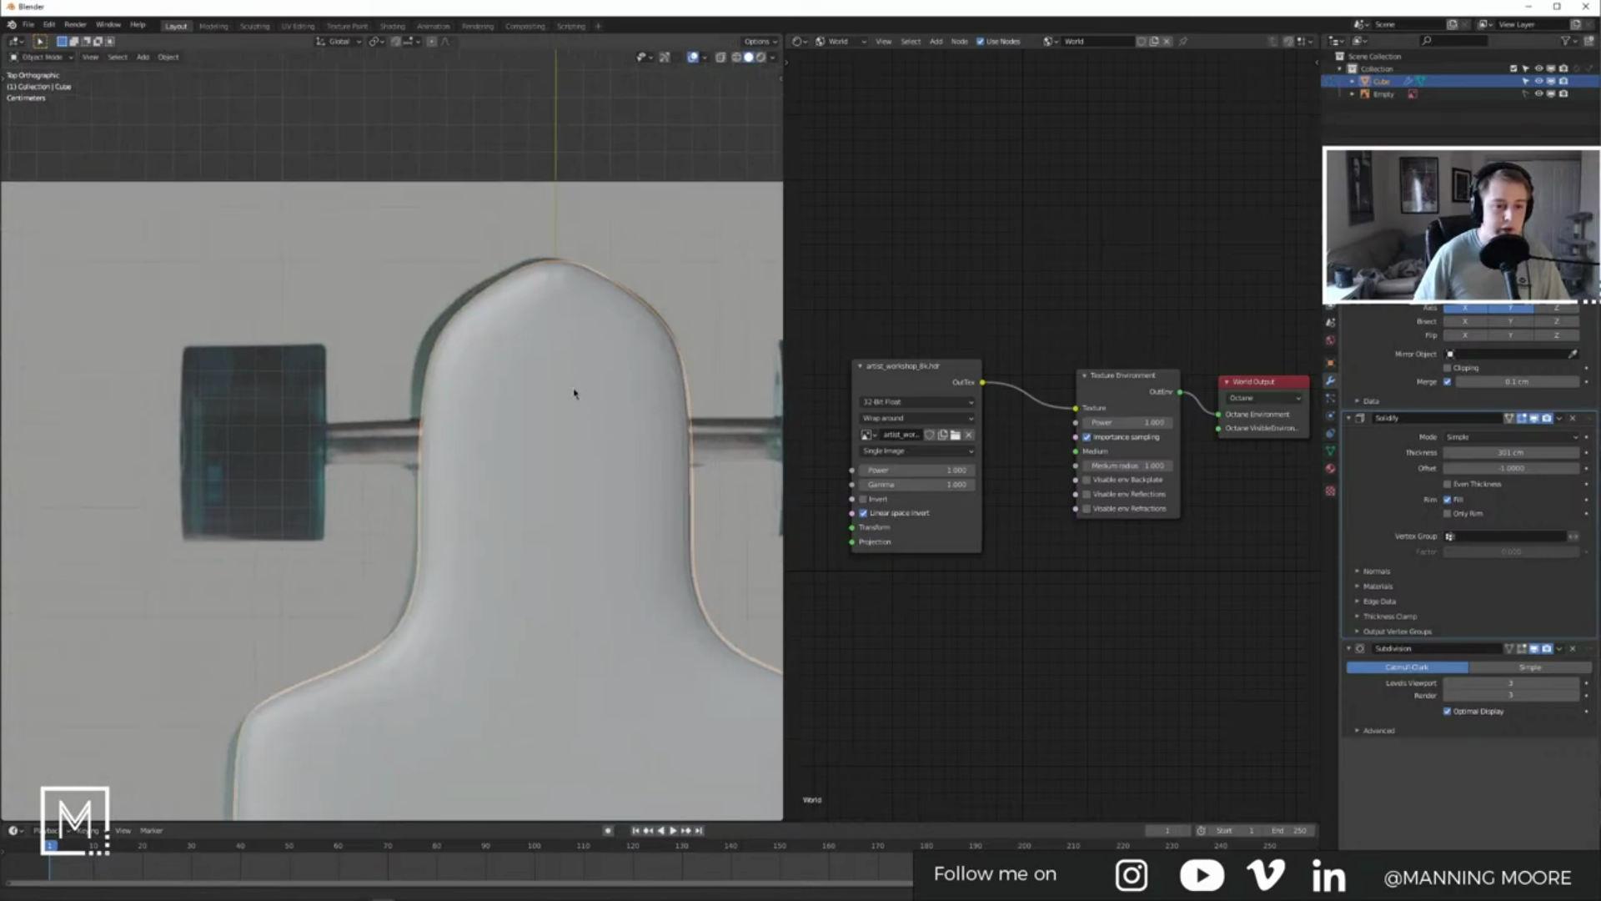
key(Tab)
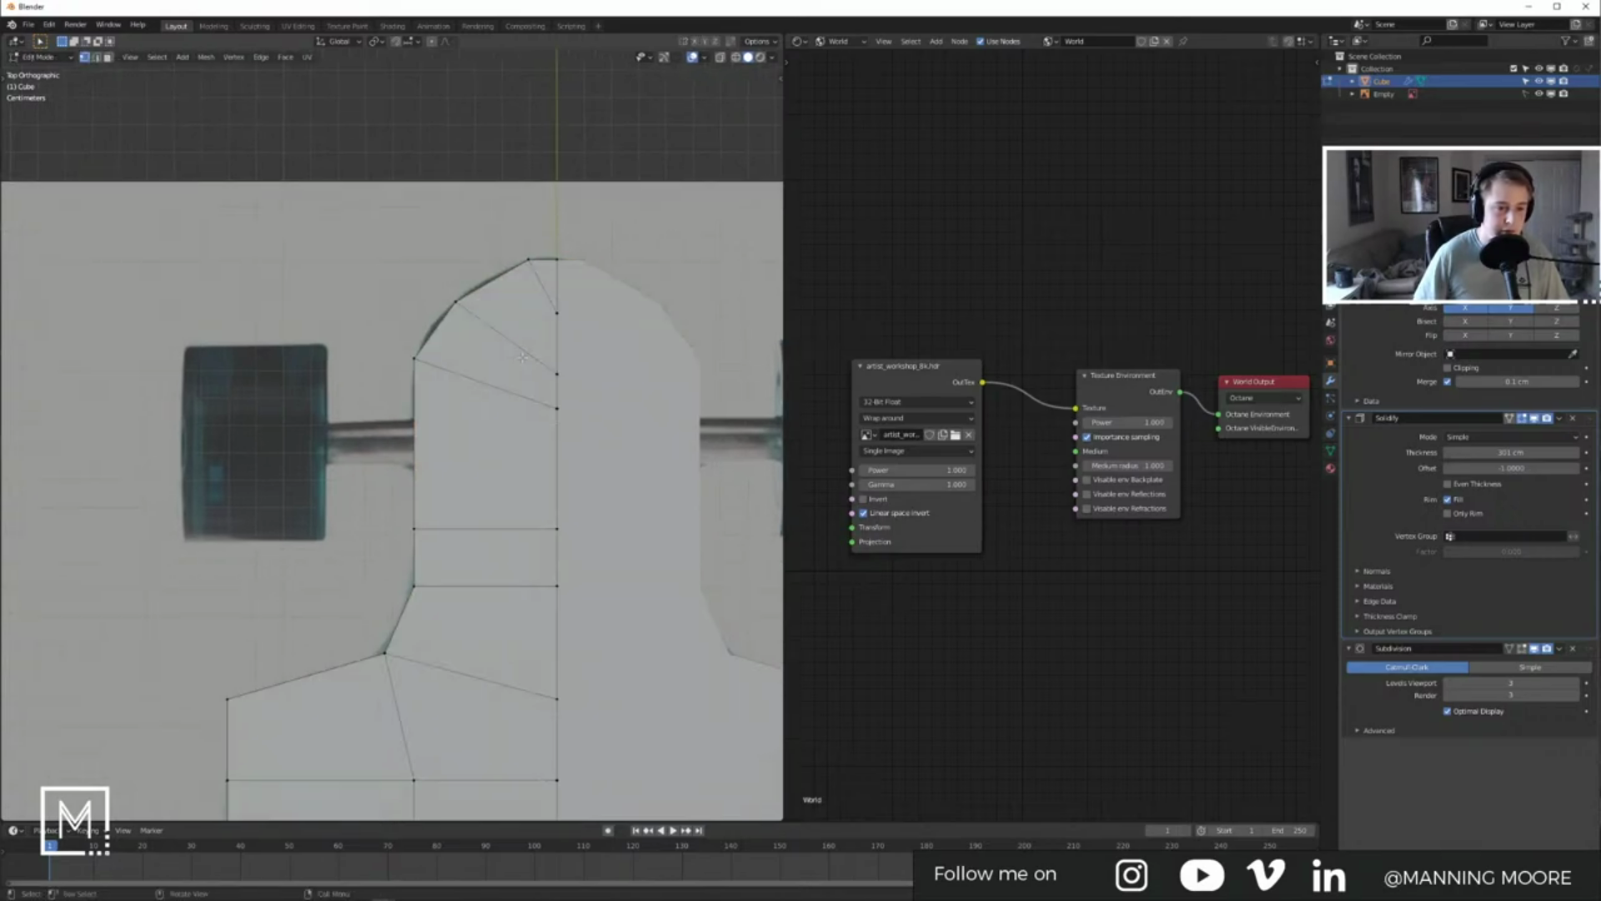
key(g)
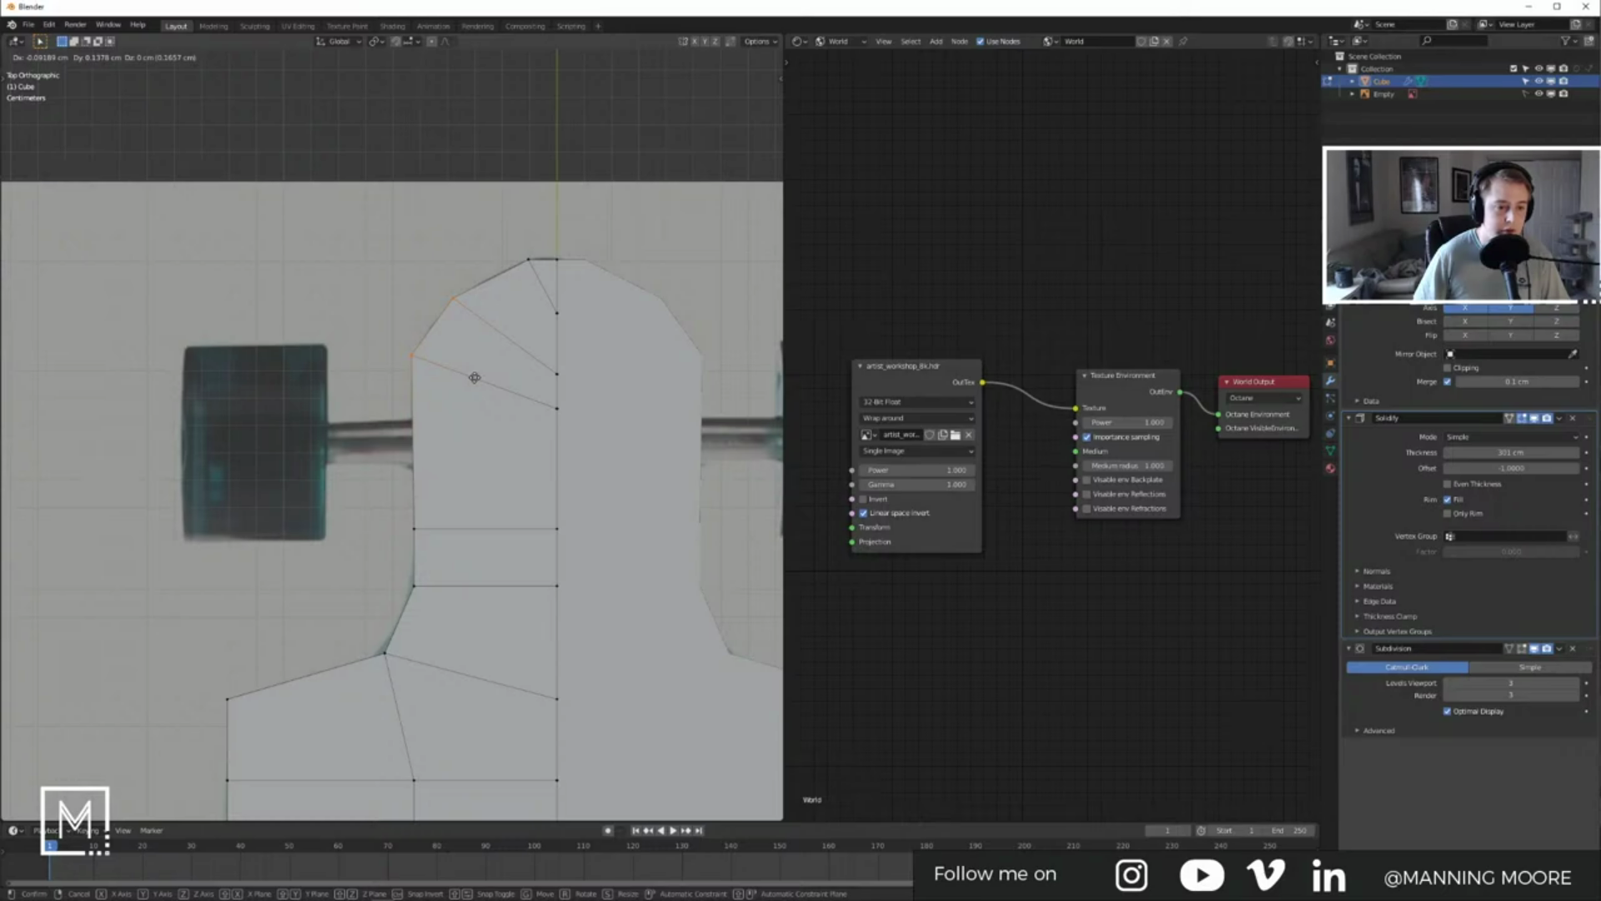
click(475, 378)
key(Tab)
Step: Slide a nose edge loop and two nose vertices along their edges to tighten the curve
key(Tab)
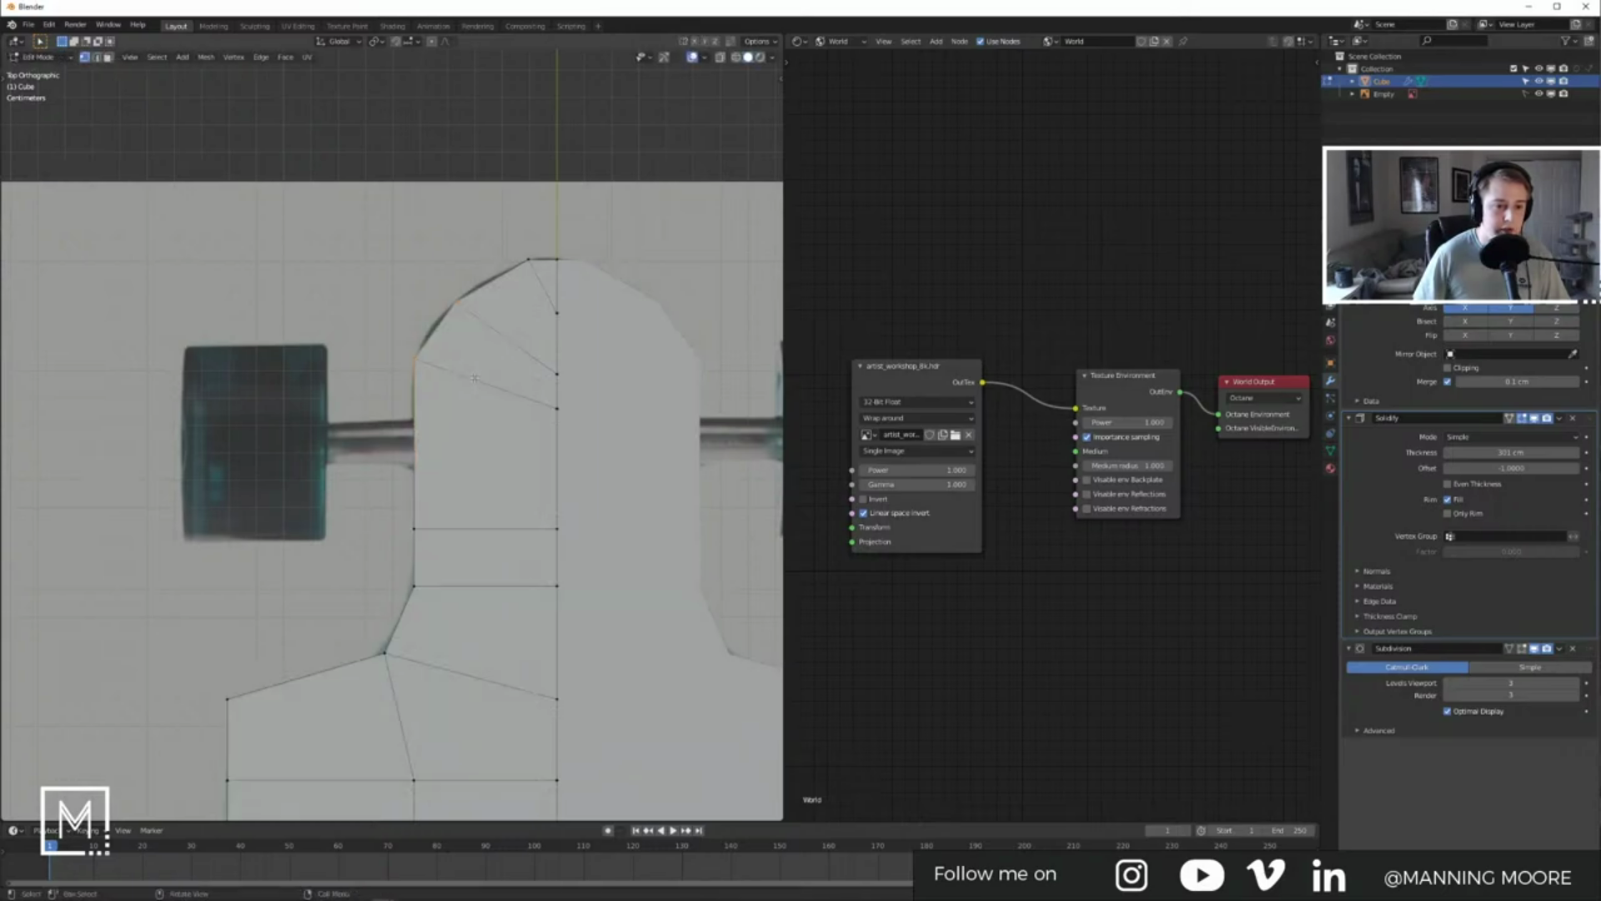
key(g)
key(g)
click(448, 369)
key(Tab)
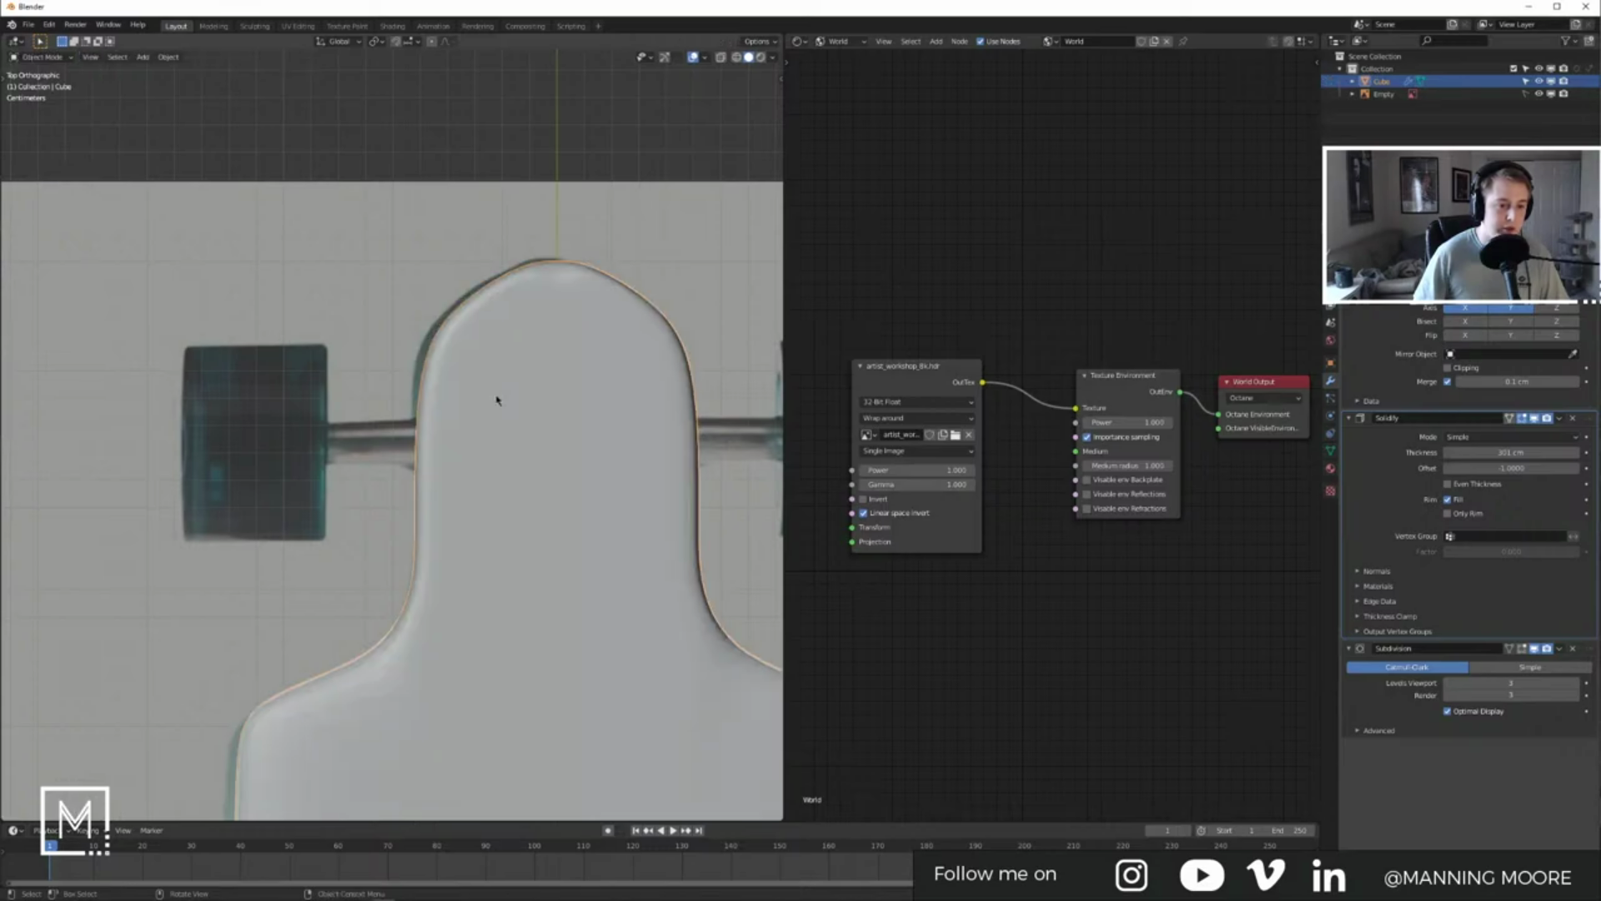
key(Tab)
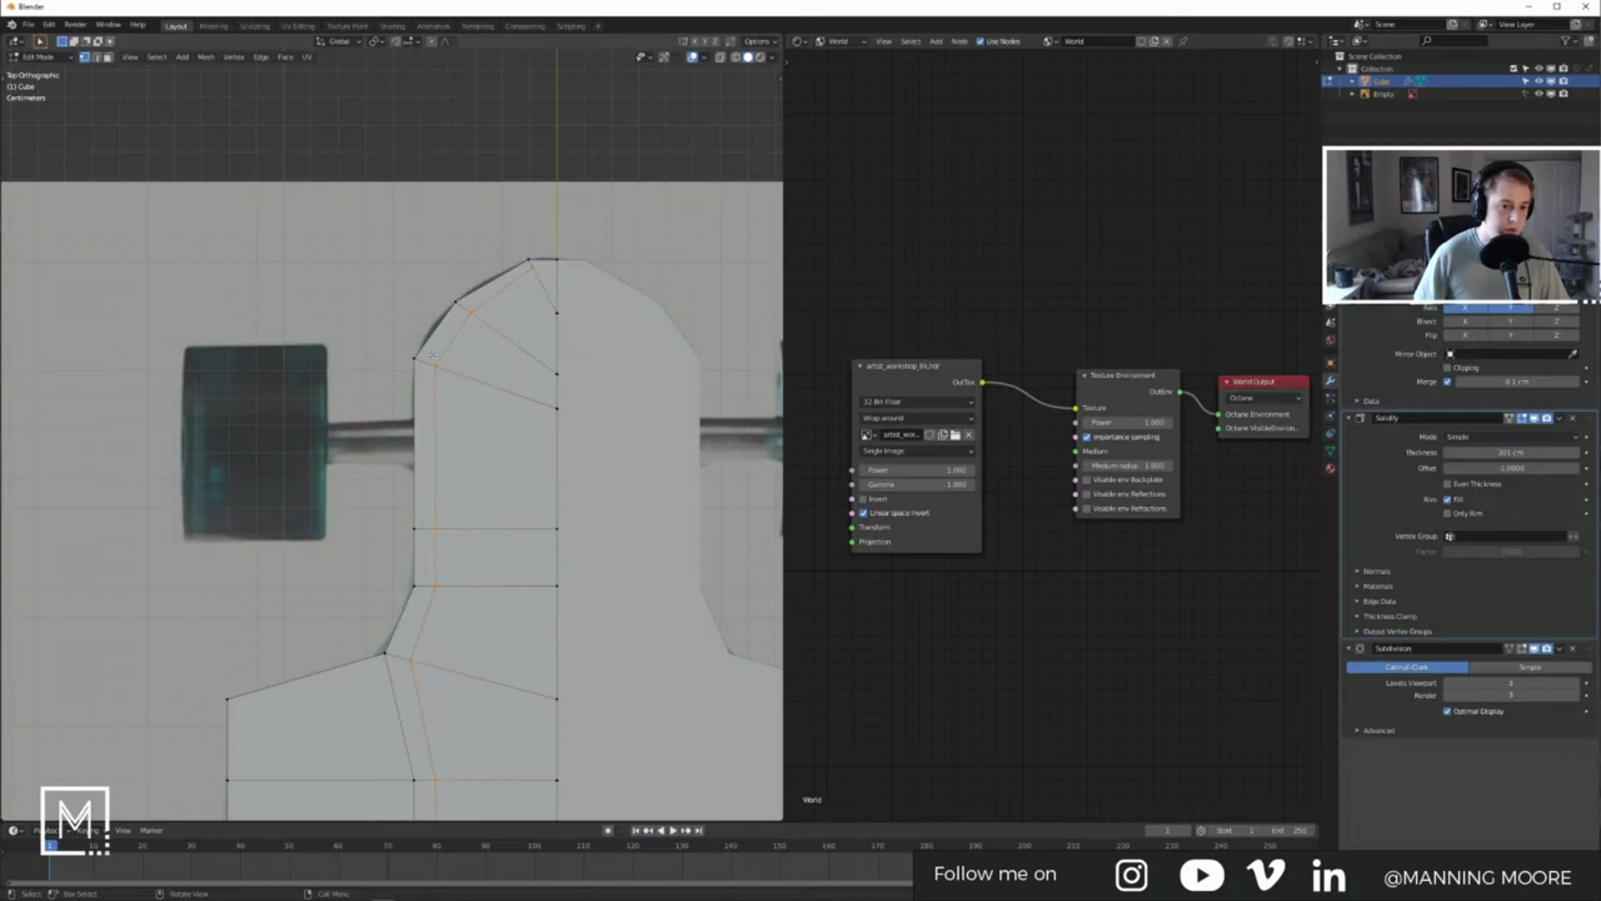
key(shift+v)
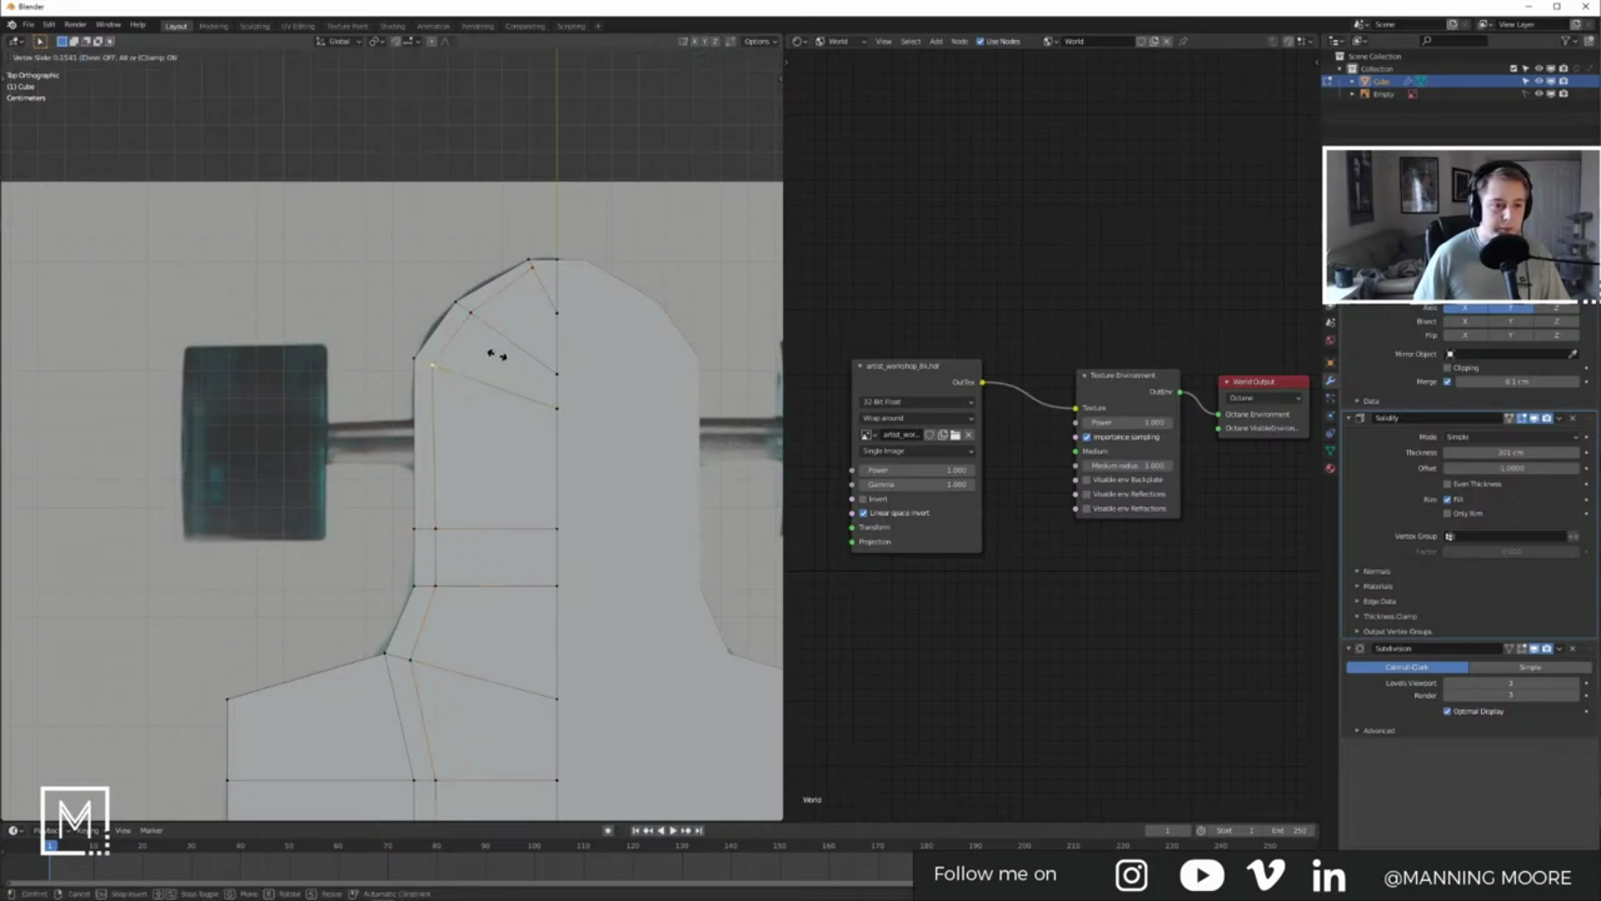
click(493, 356)
key(Tab)
key(Tab)
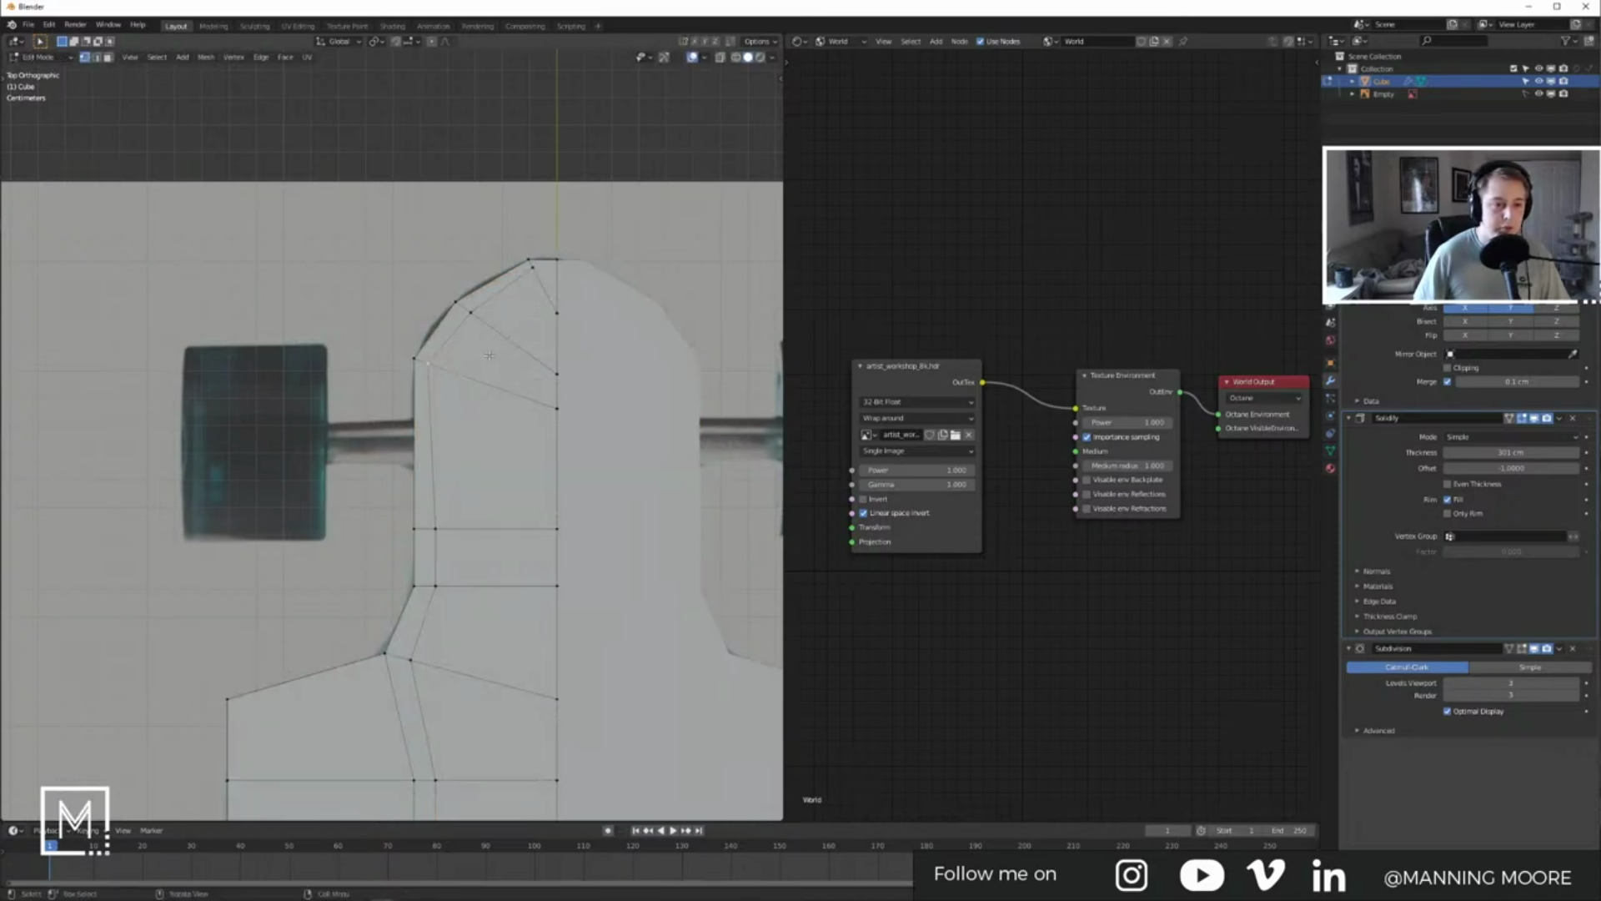
key(shift+v)
click(453, 369)
key(Tab)
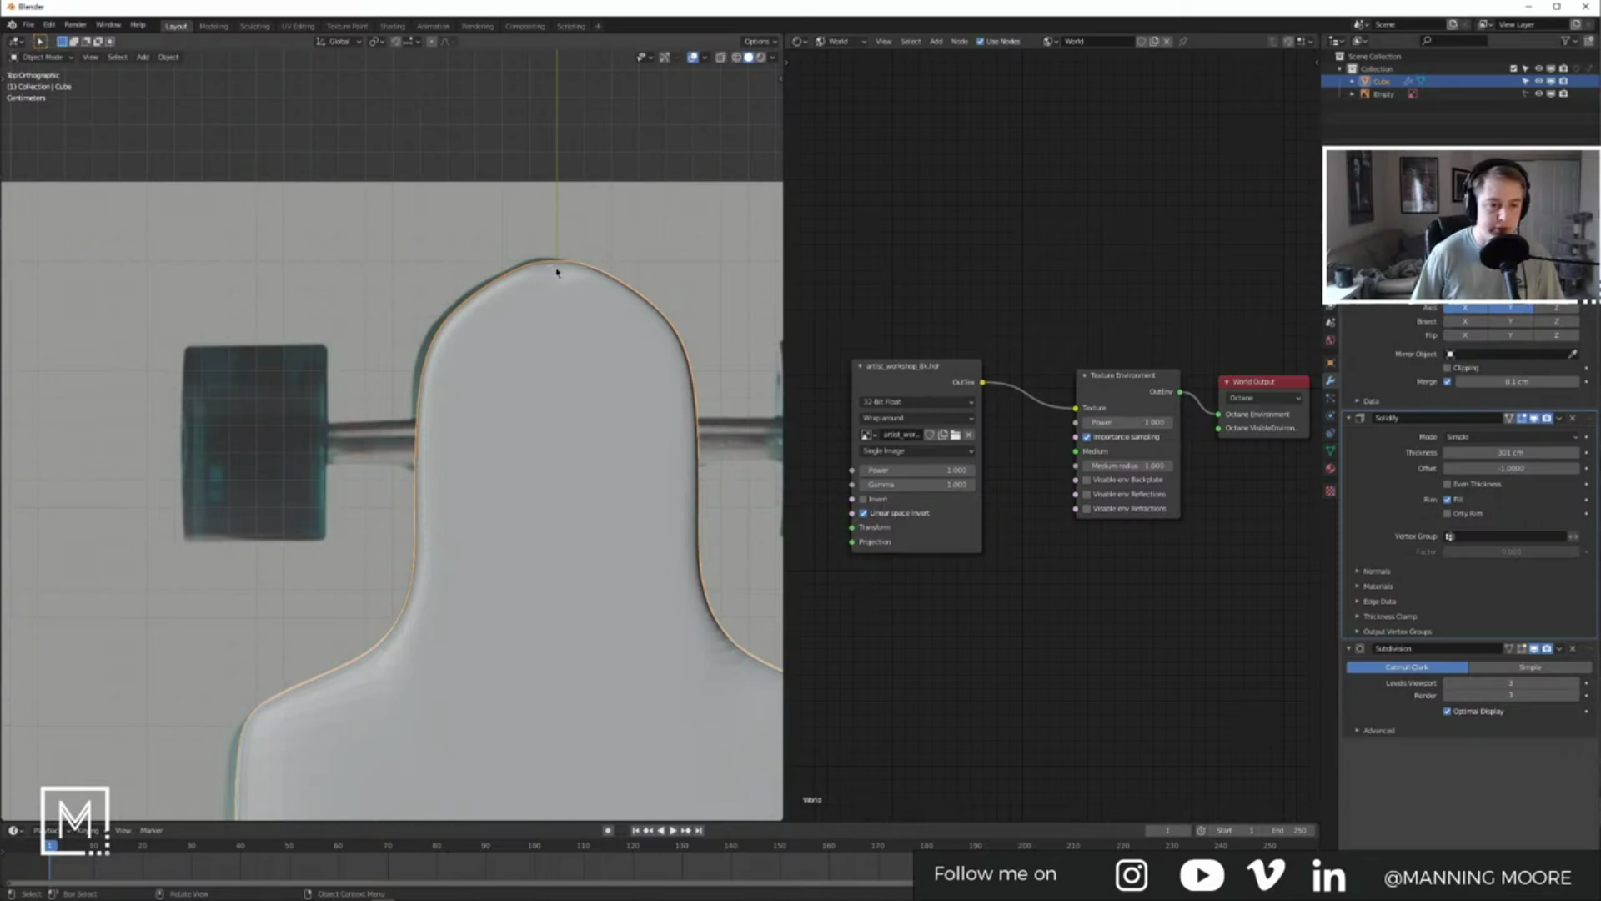
Step: Edge-slide two vertical edge loops toward the deck's left side and preview the smoothed board
shift+middle_drag(555, 268, 579, 301)
key(Tab)
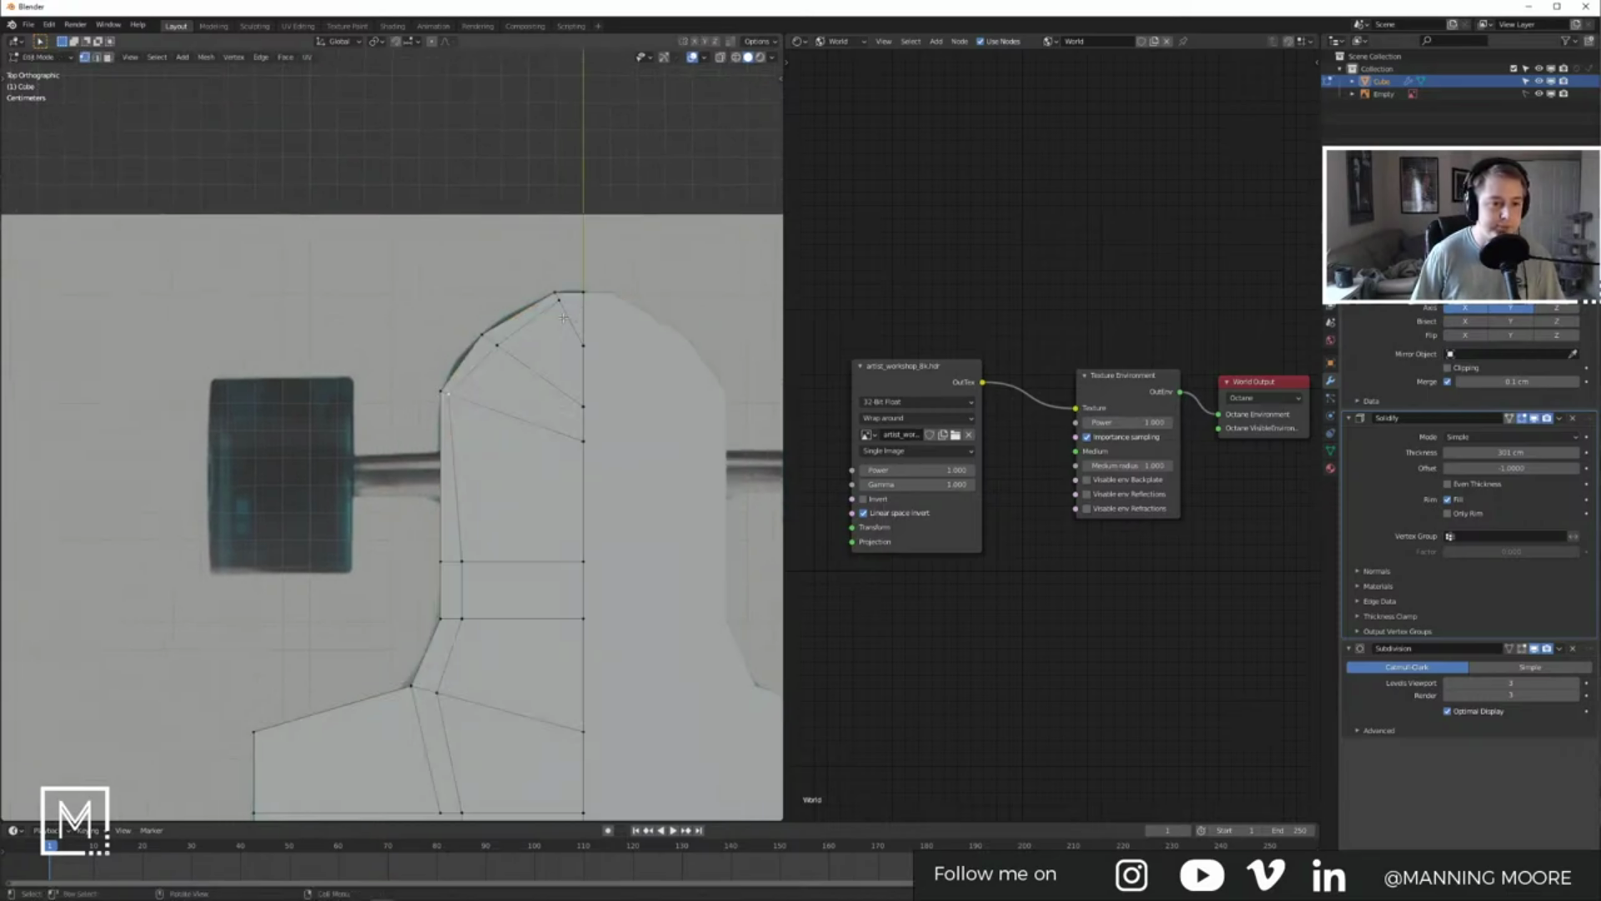
key(Tab)
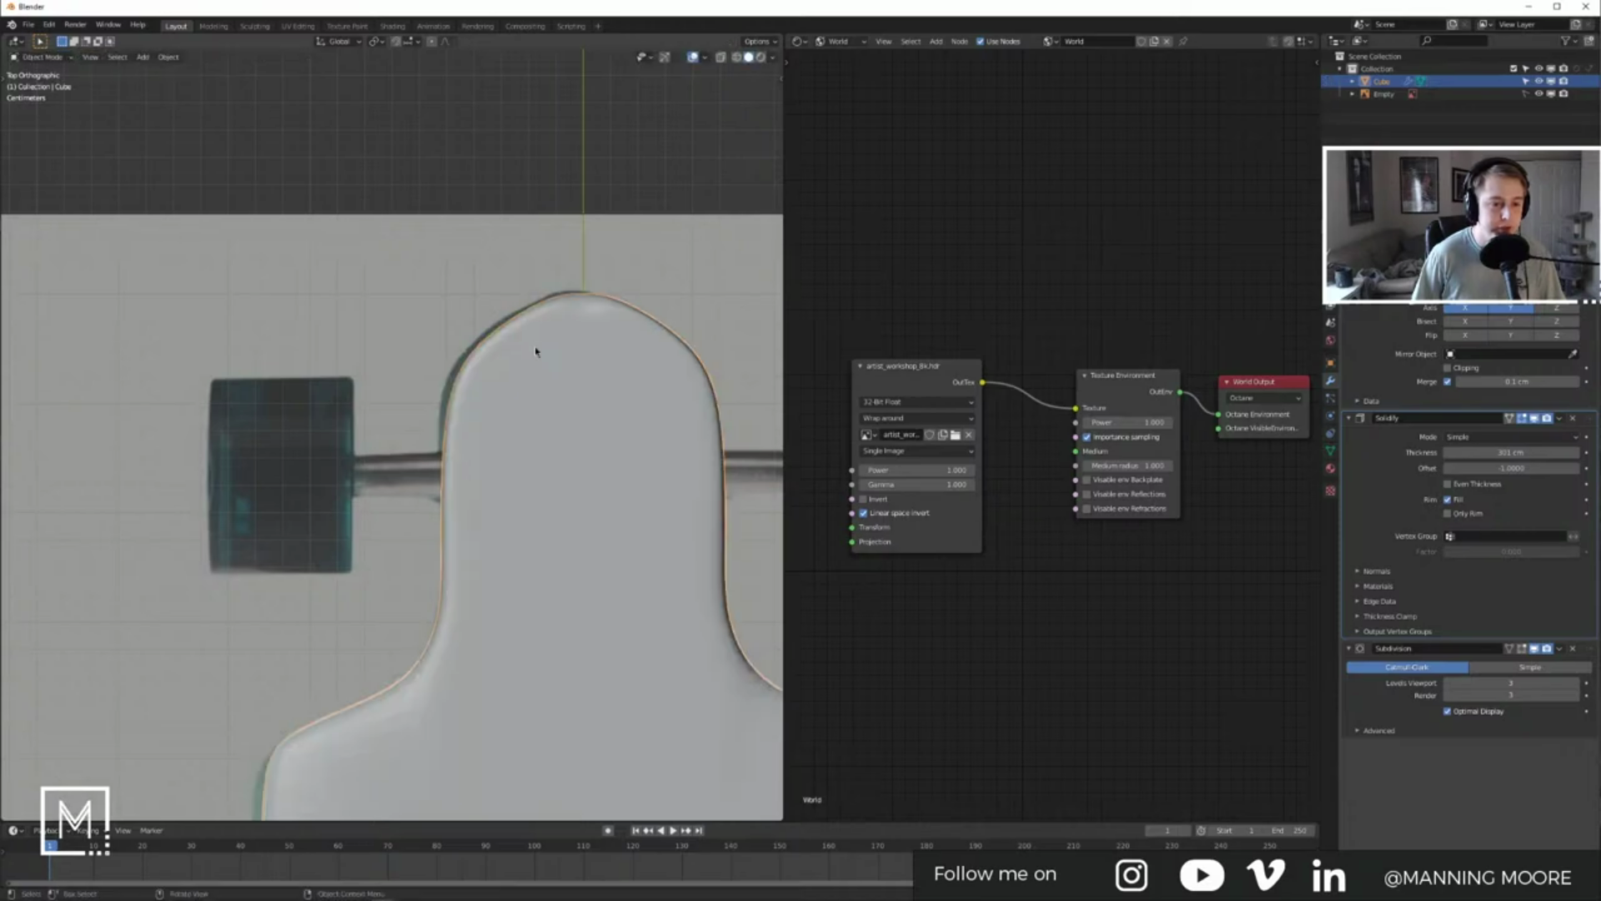
scroll(575, 364, down, 5)
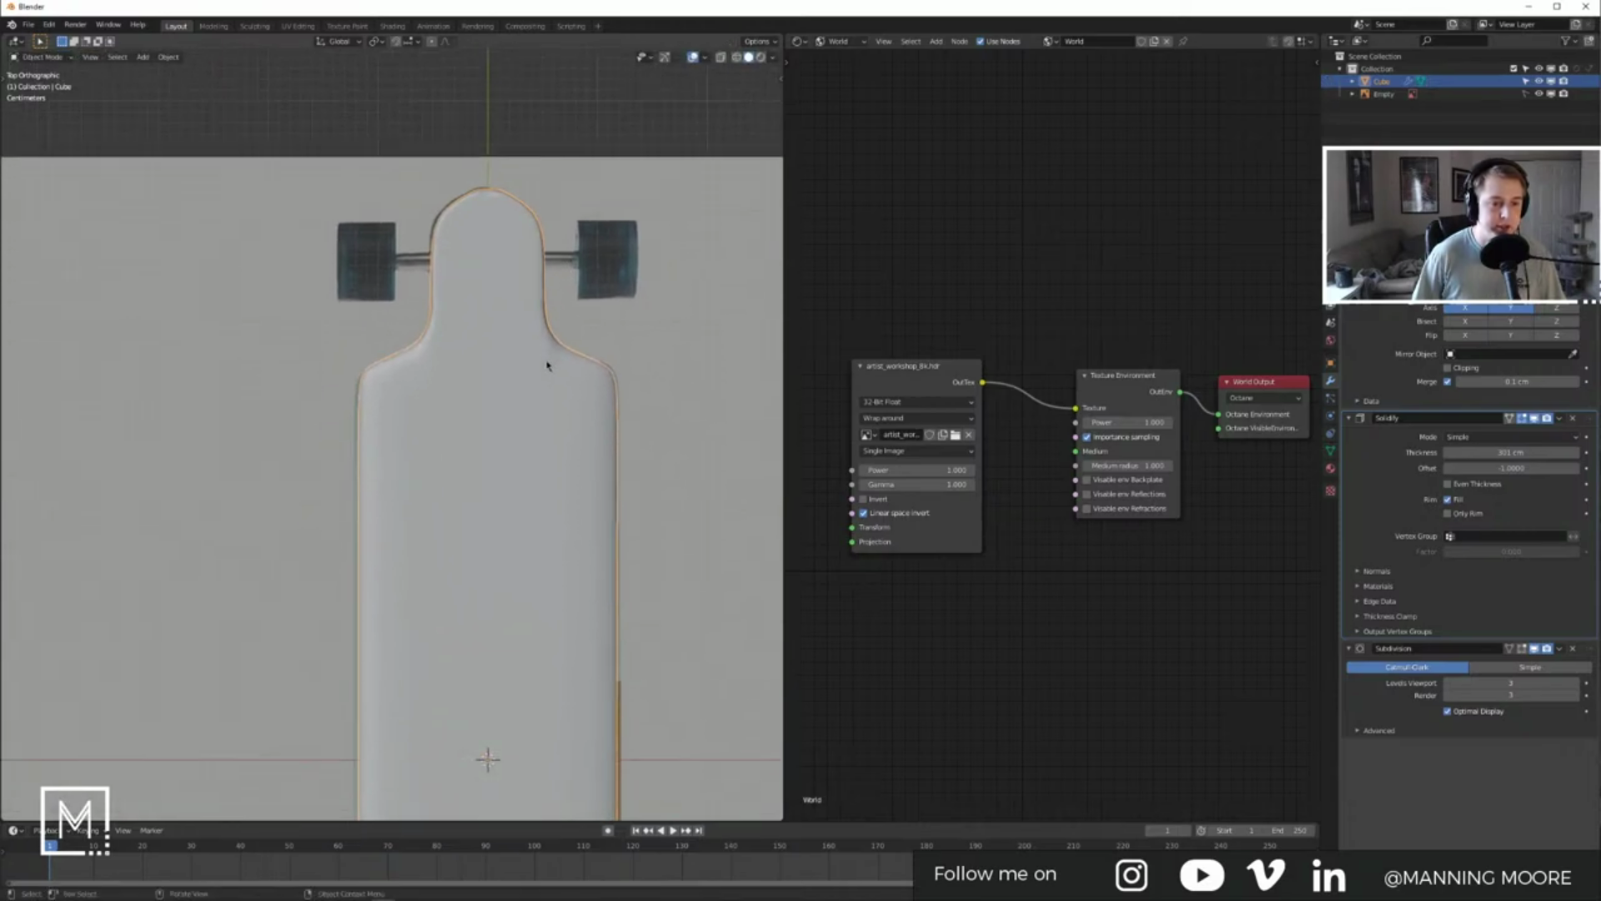
key(Tab)
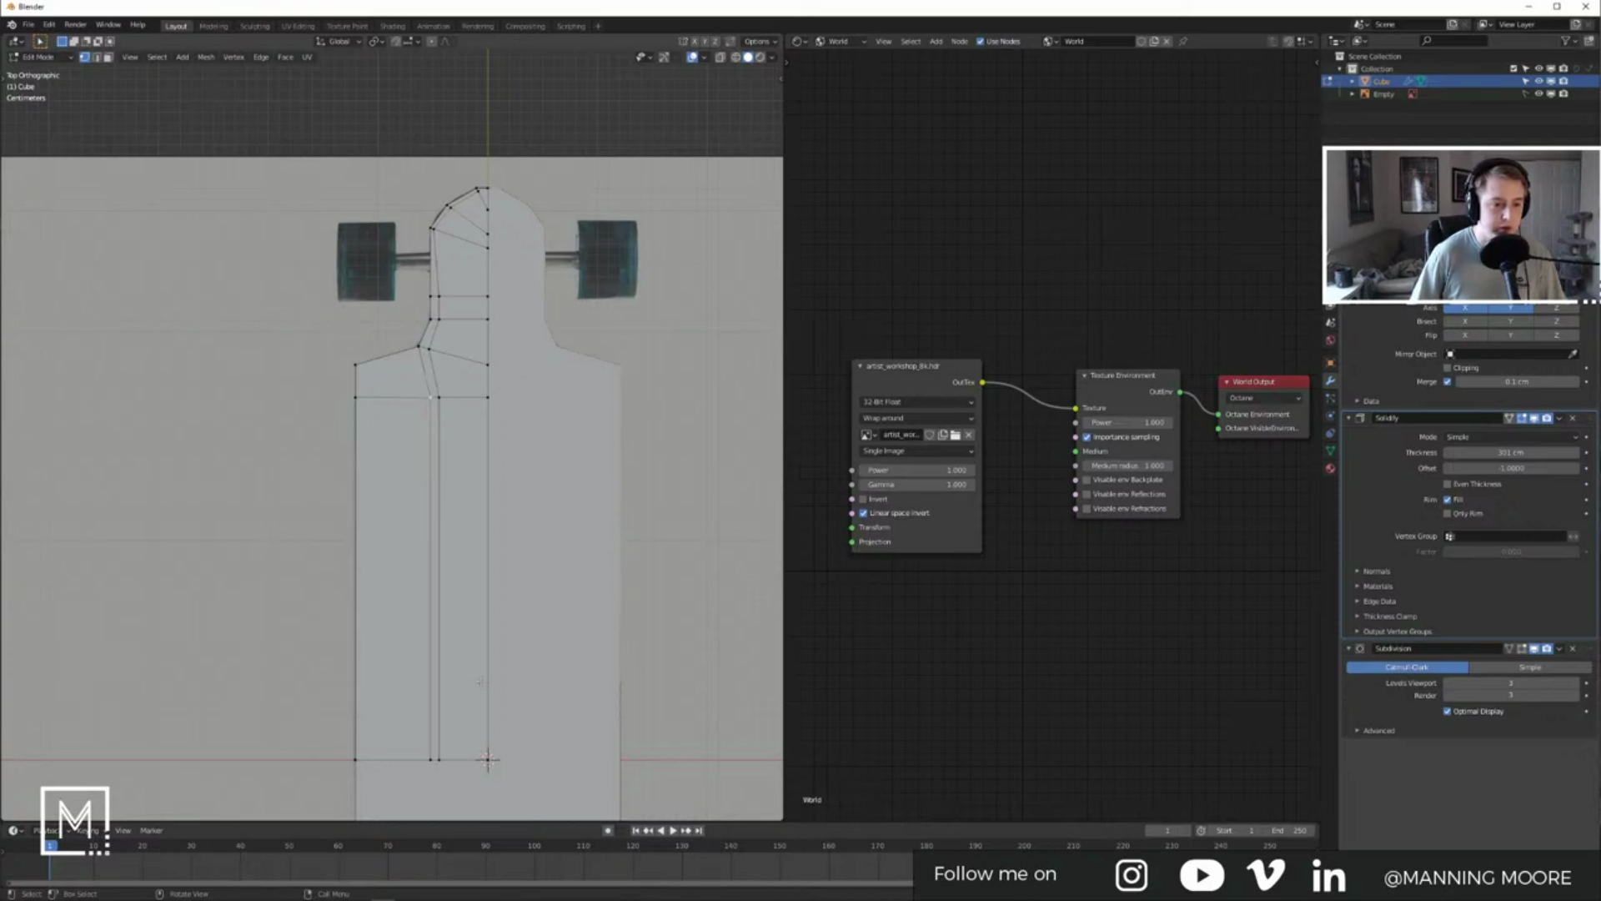
key(g)
key(g)
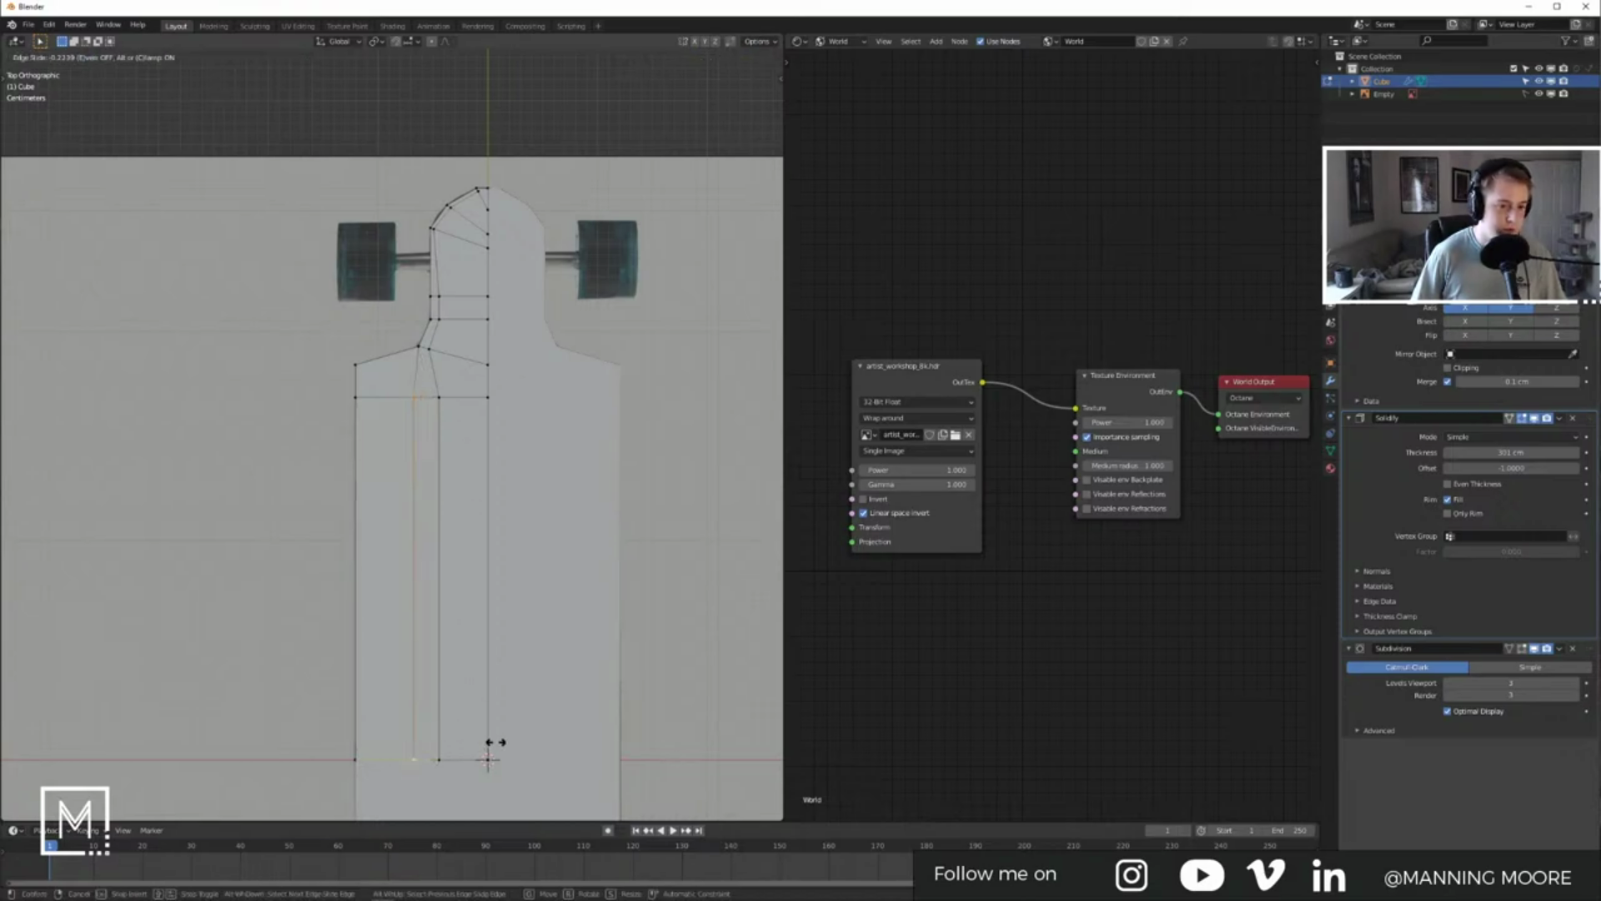
click(494, 741)
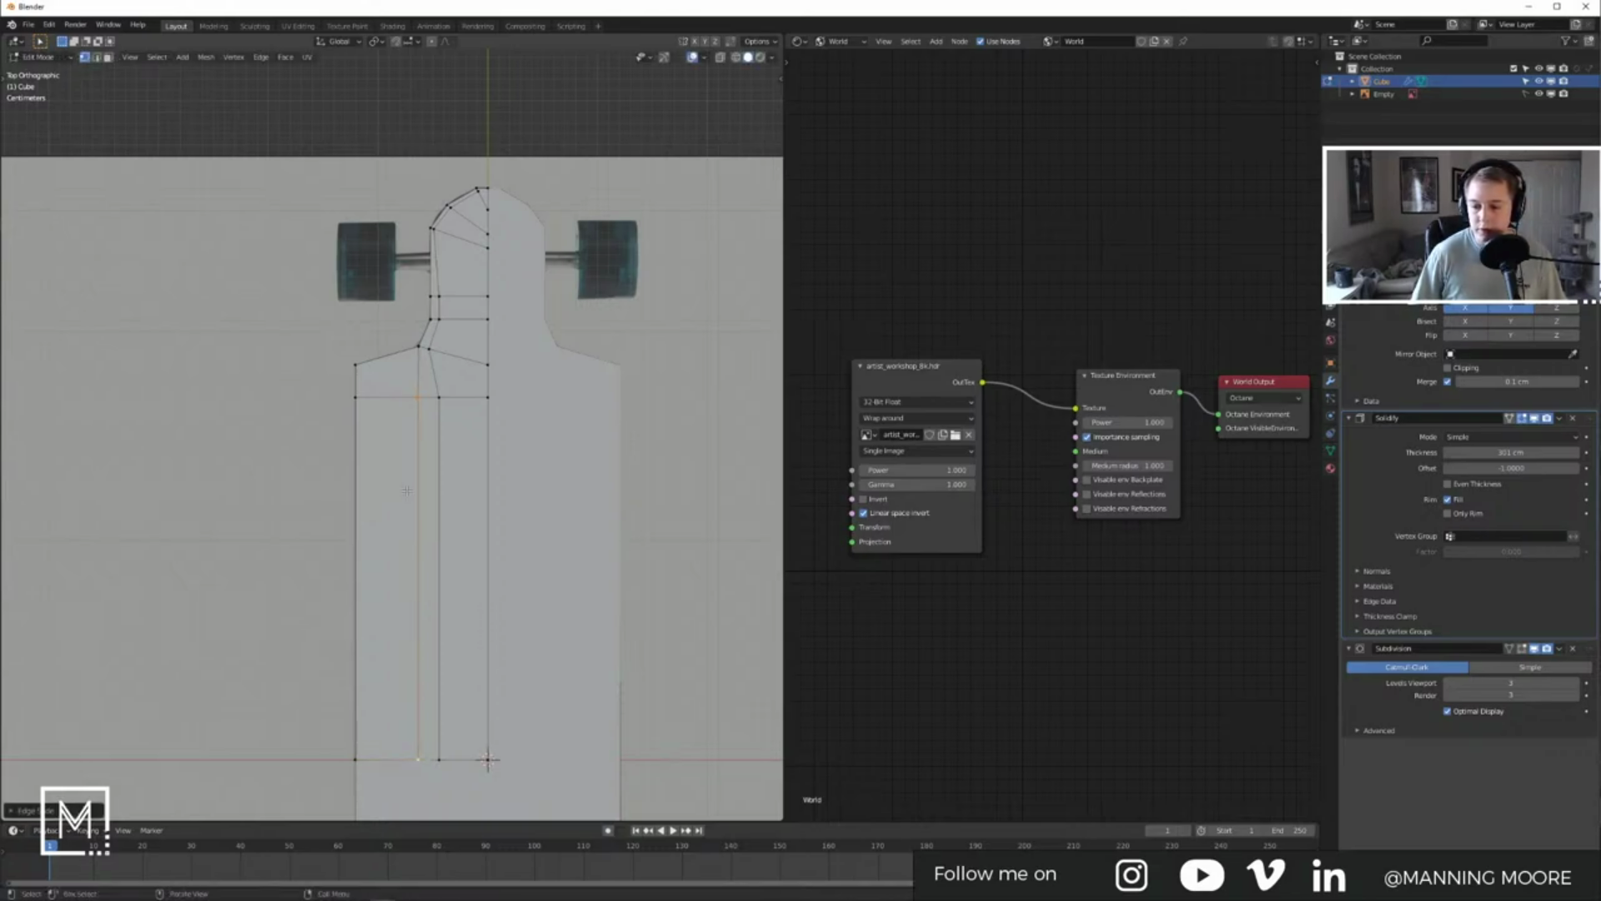
drag(430, 379, 458, 783)
key(g)
key(g)
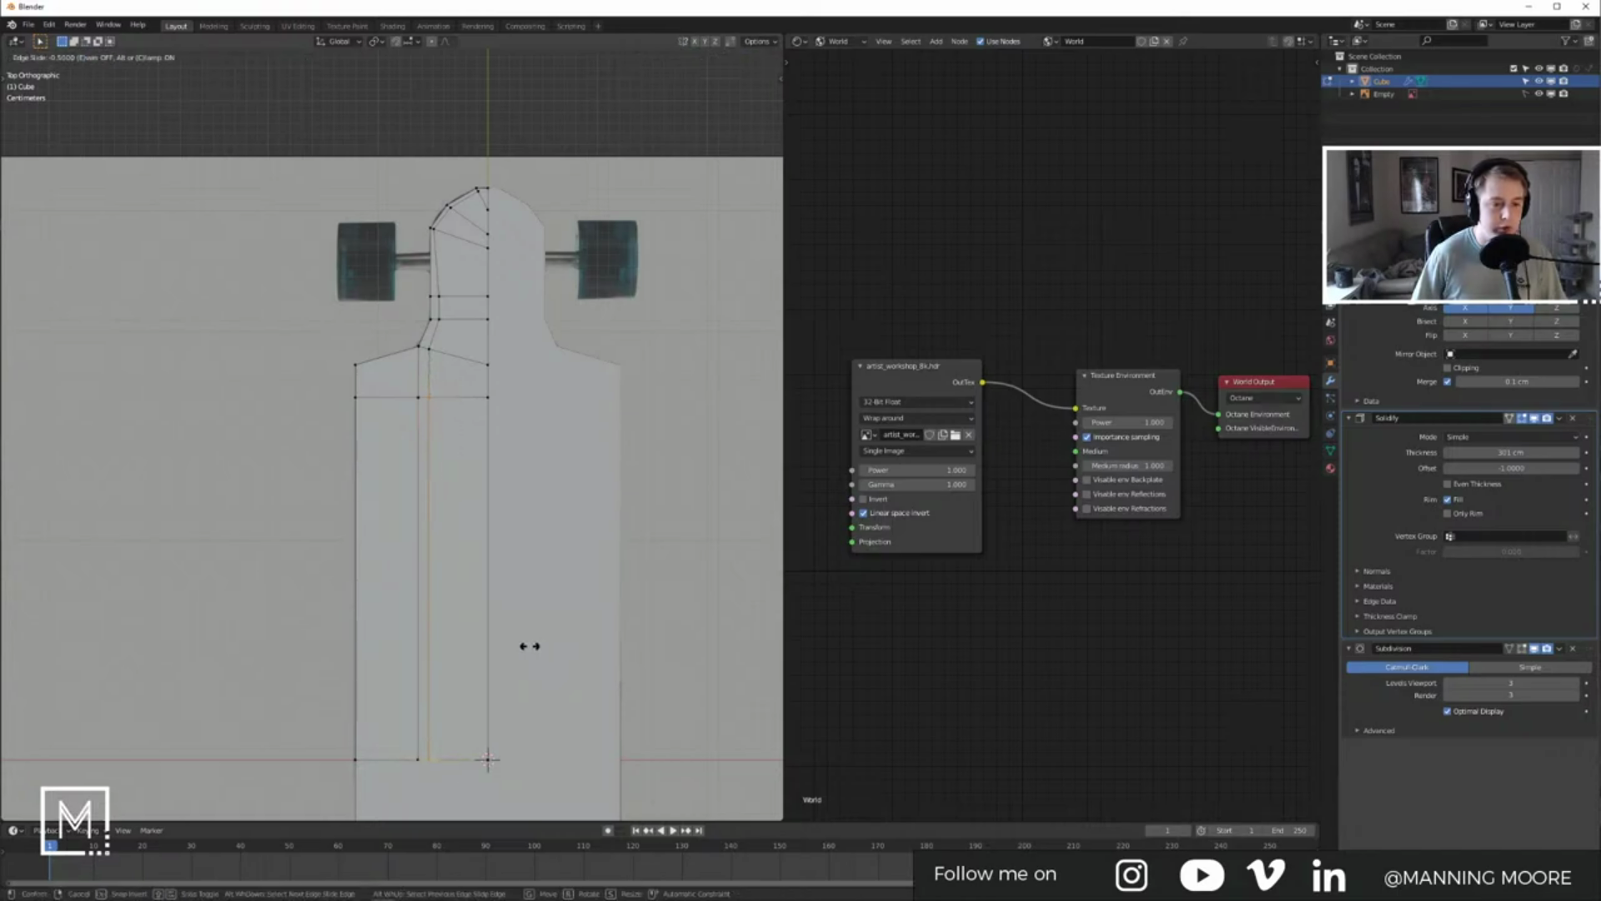
click(528, 645)
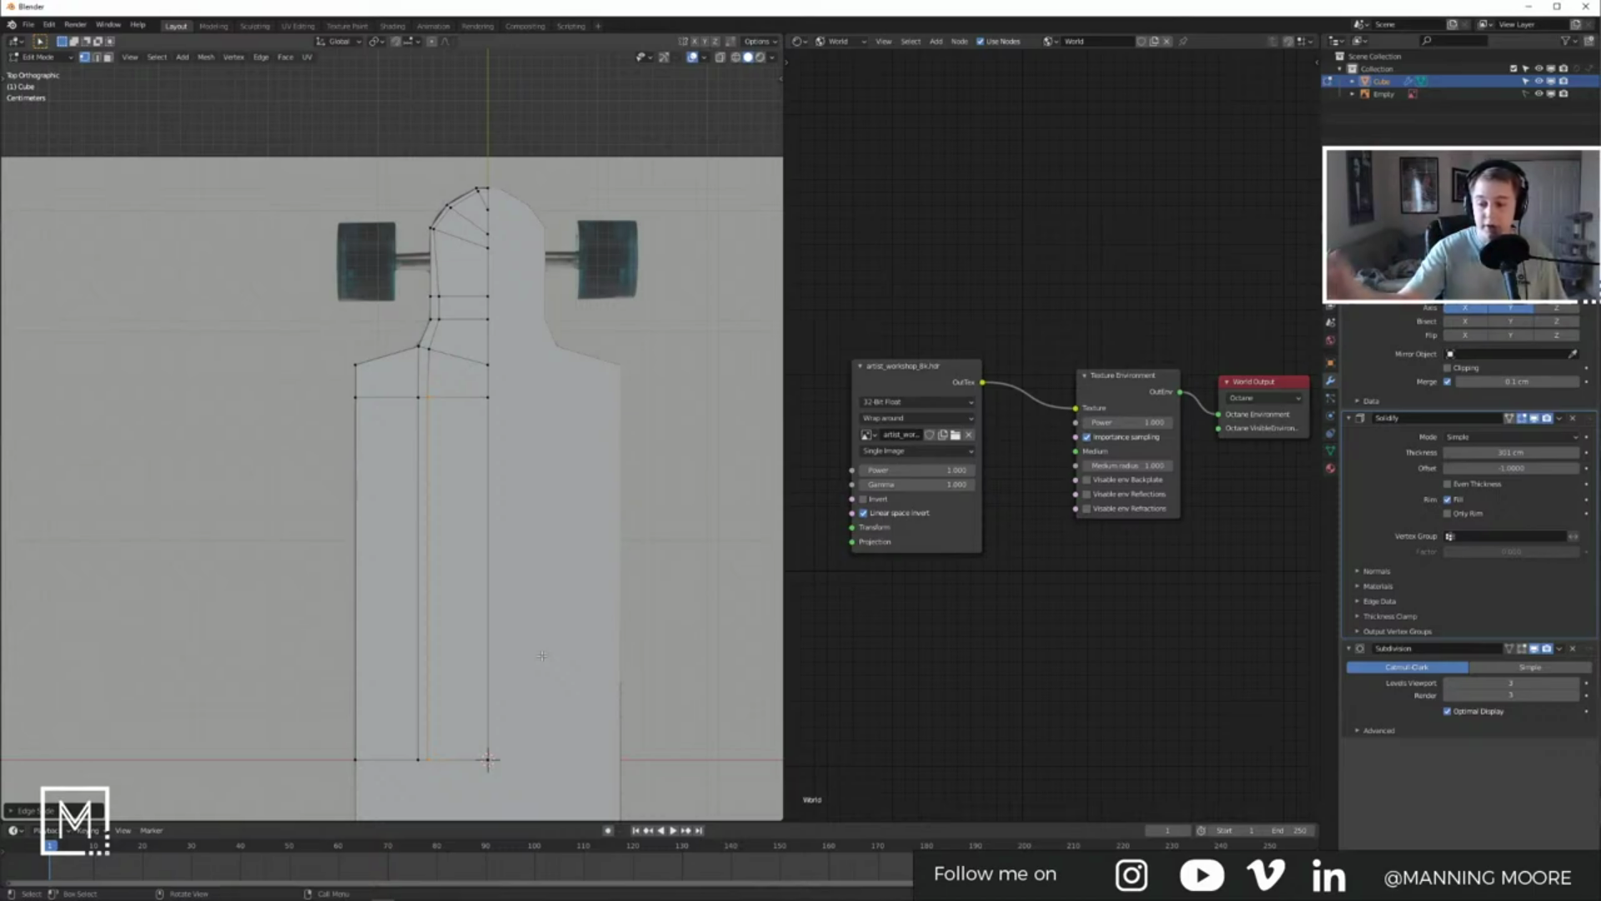
key(Tab)
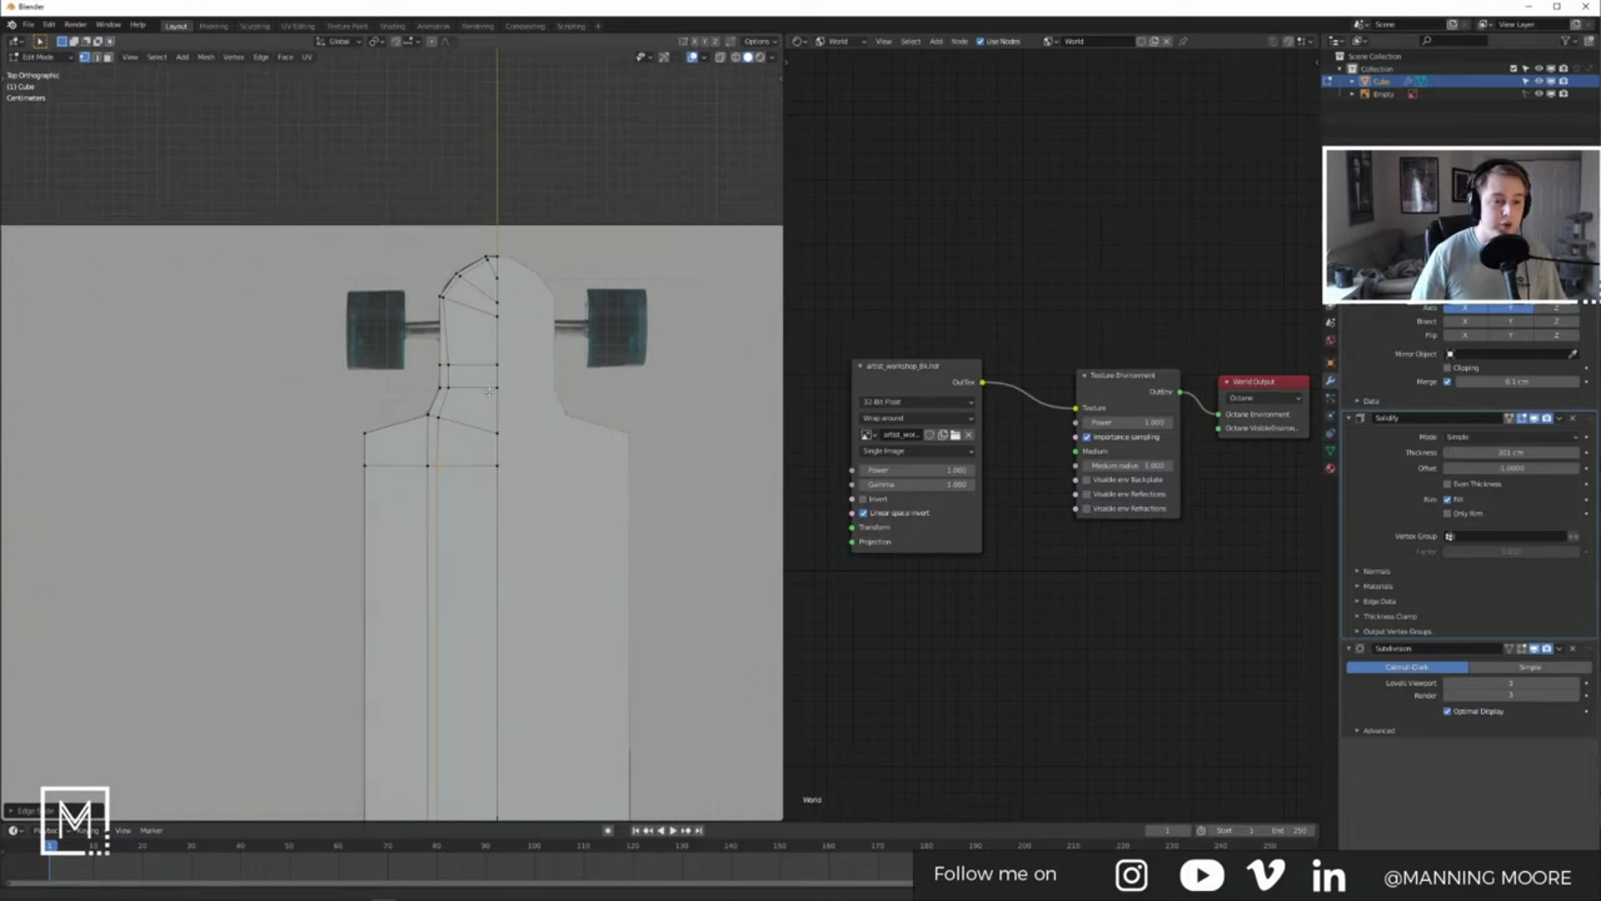
scroll(550, 412, up, 5)
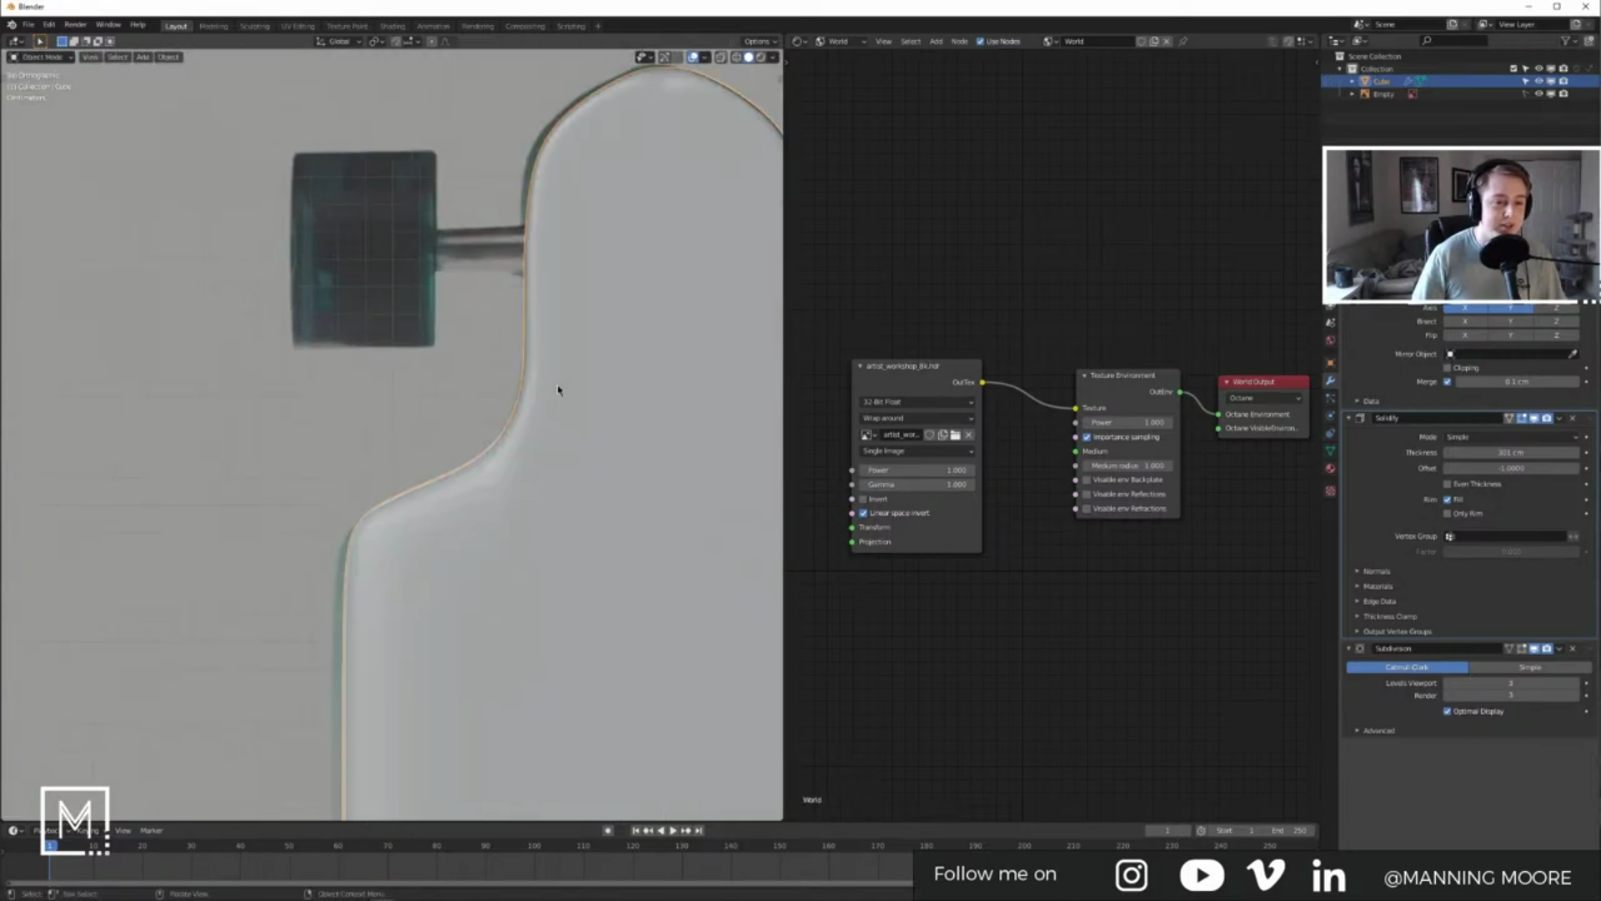
Step: Turn on X-ray so the reference image shows through the deck
click(721, 58)
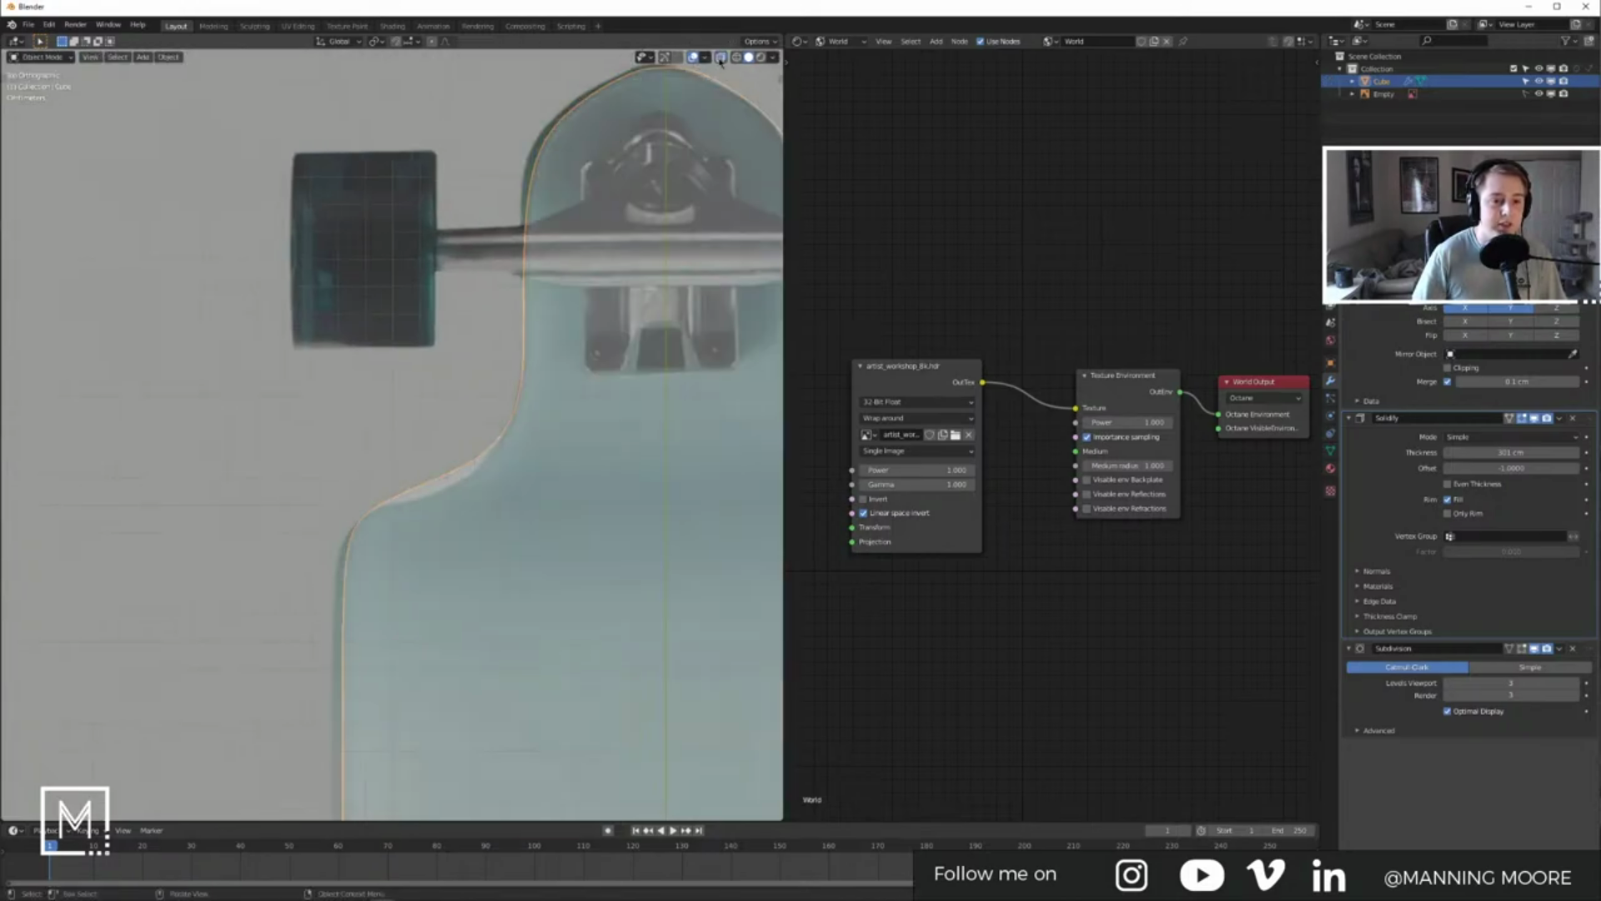
shift+middle_drag(642, 296, 576, 288)
key(Tab)
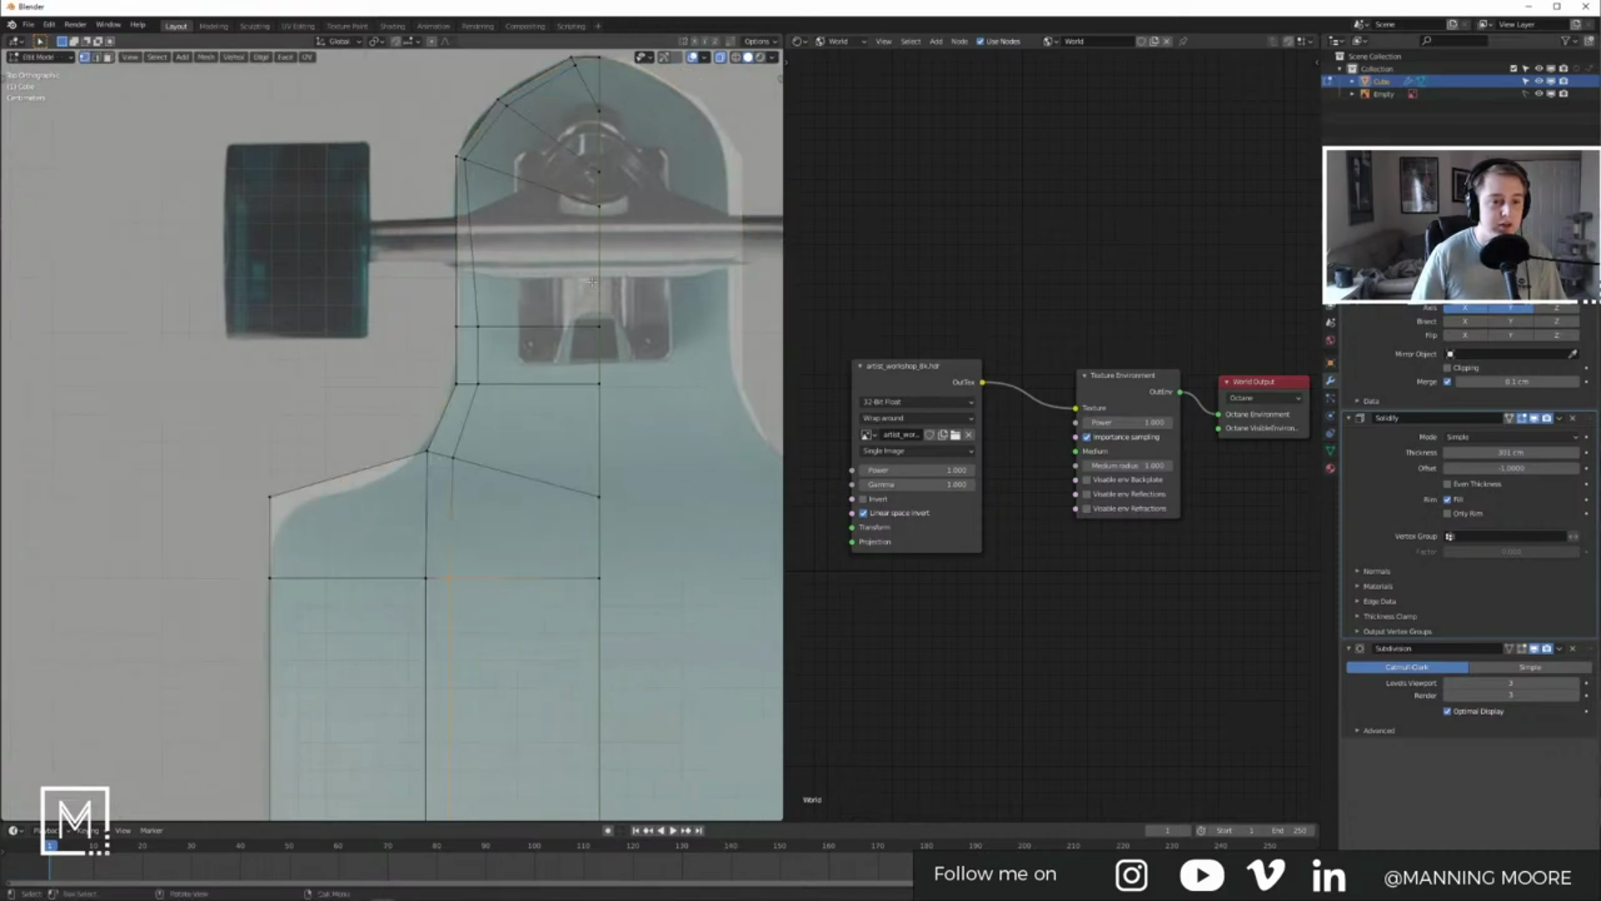
key(Tab)
key(Tab)
Step: Move the two shoulder corner vertices to round the corner where the nose widens
shift+middle_drag(450, 467, 508, 428)
click(331, 457)
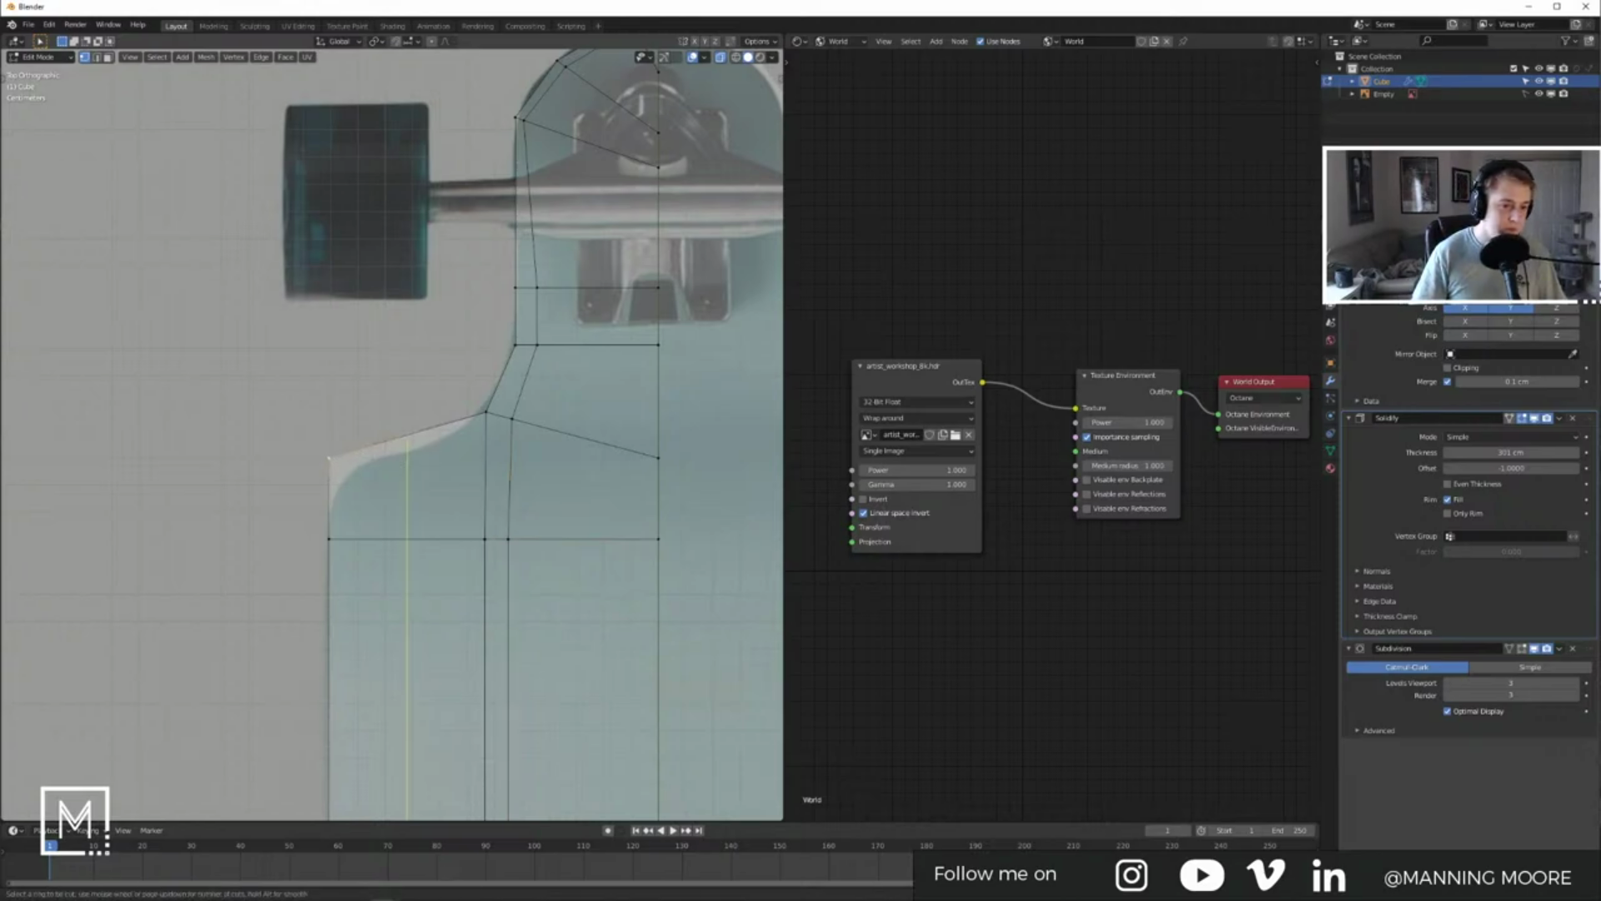
key(Tab)
key(Tab)
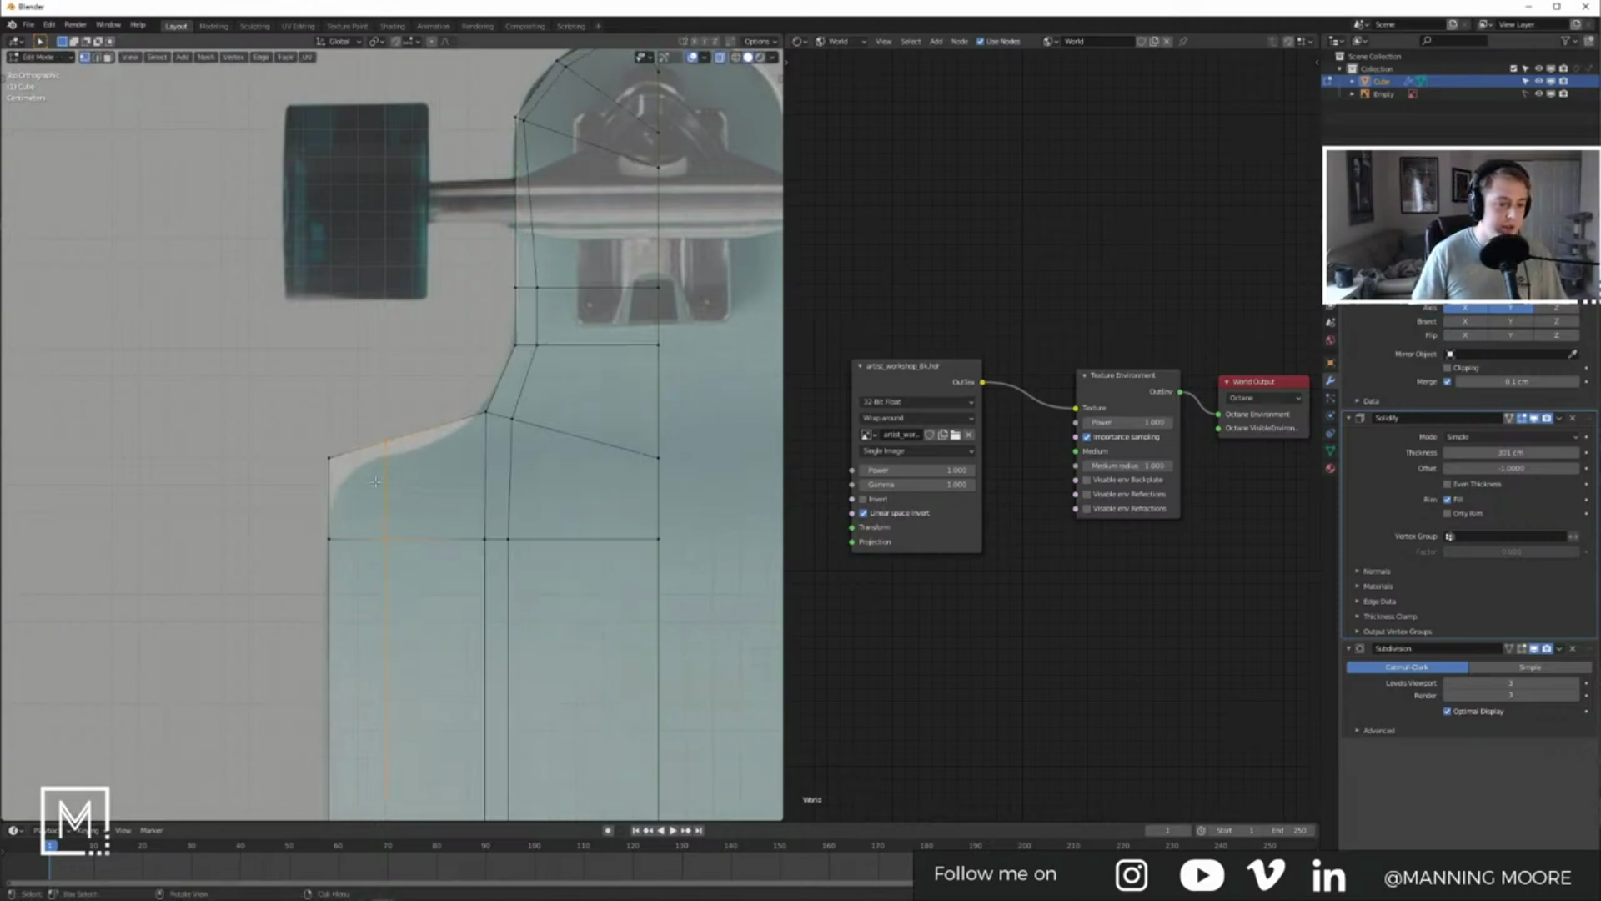
shift+click(387, 444)
key(g)
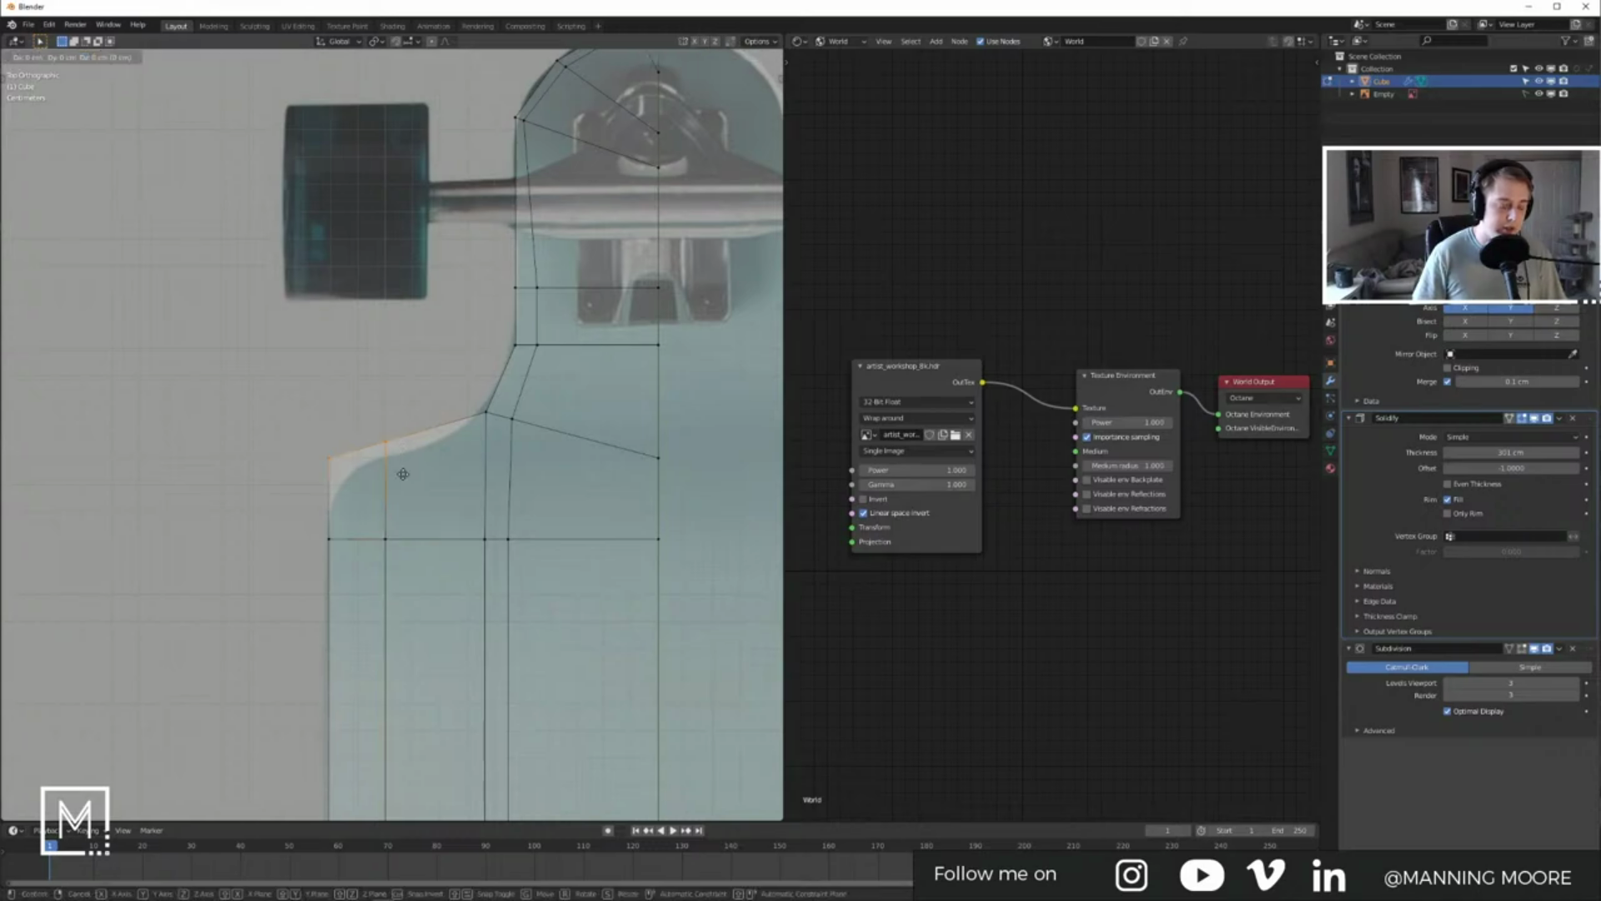
click(404, 493)
key(Tab)
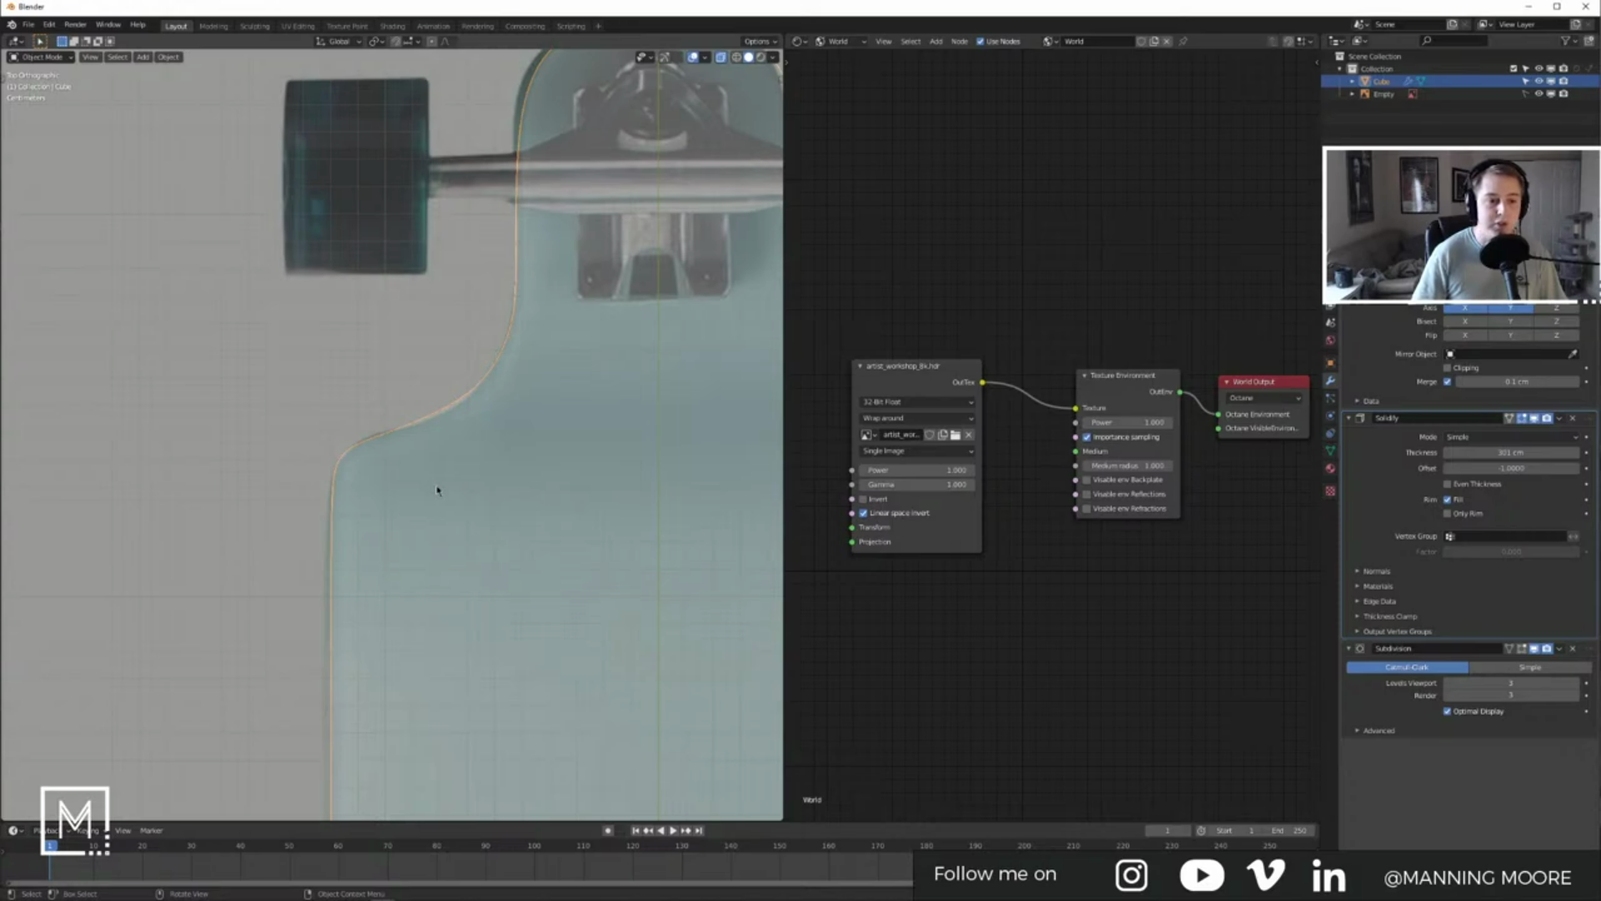
key(Tab)
Step: Slide the vertical edge loop through the shoulder corner in top view
middle_drag(414, 495, 393, 474)
alt+click(392, 473)
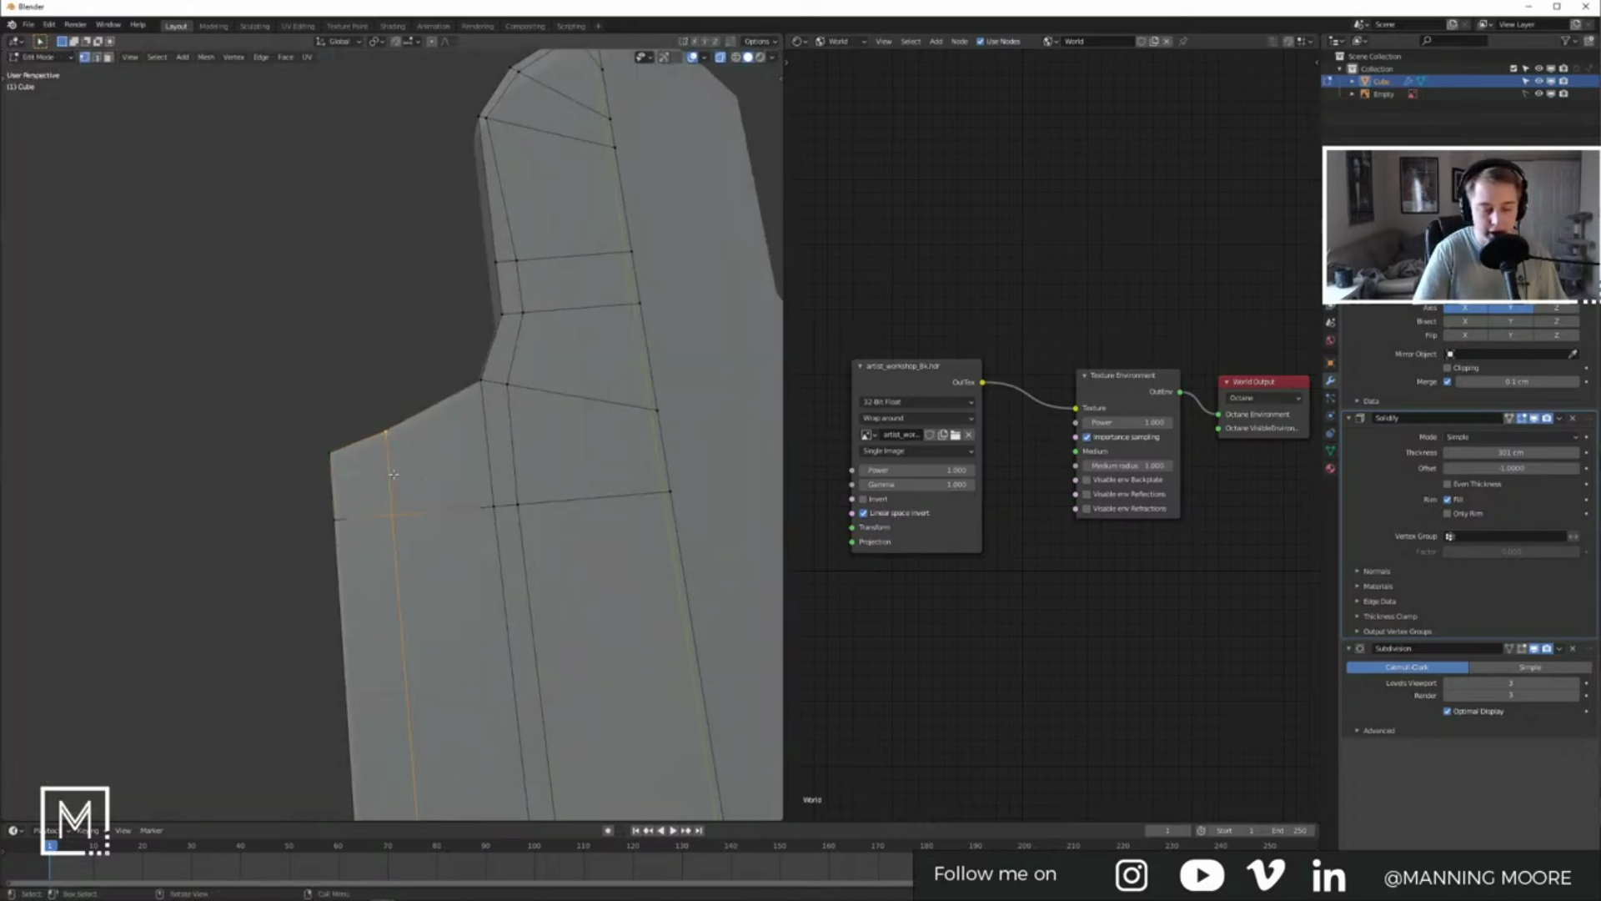
key(KP_7)
key(g)
key(g)
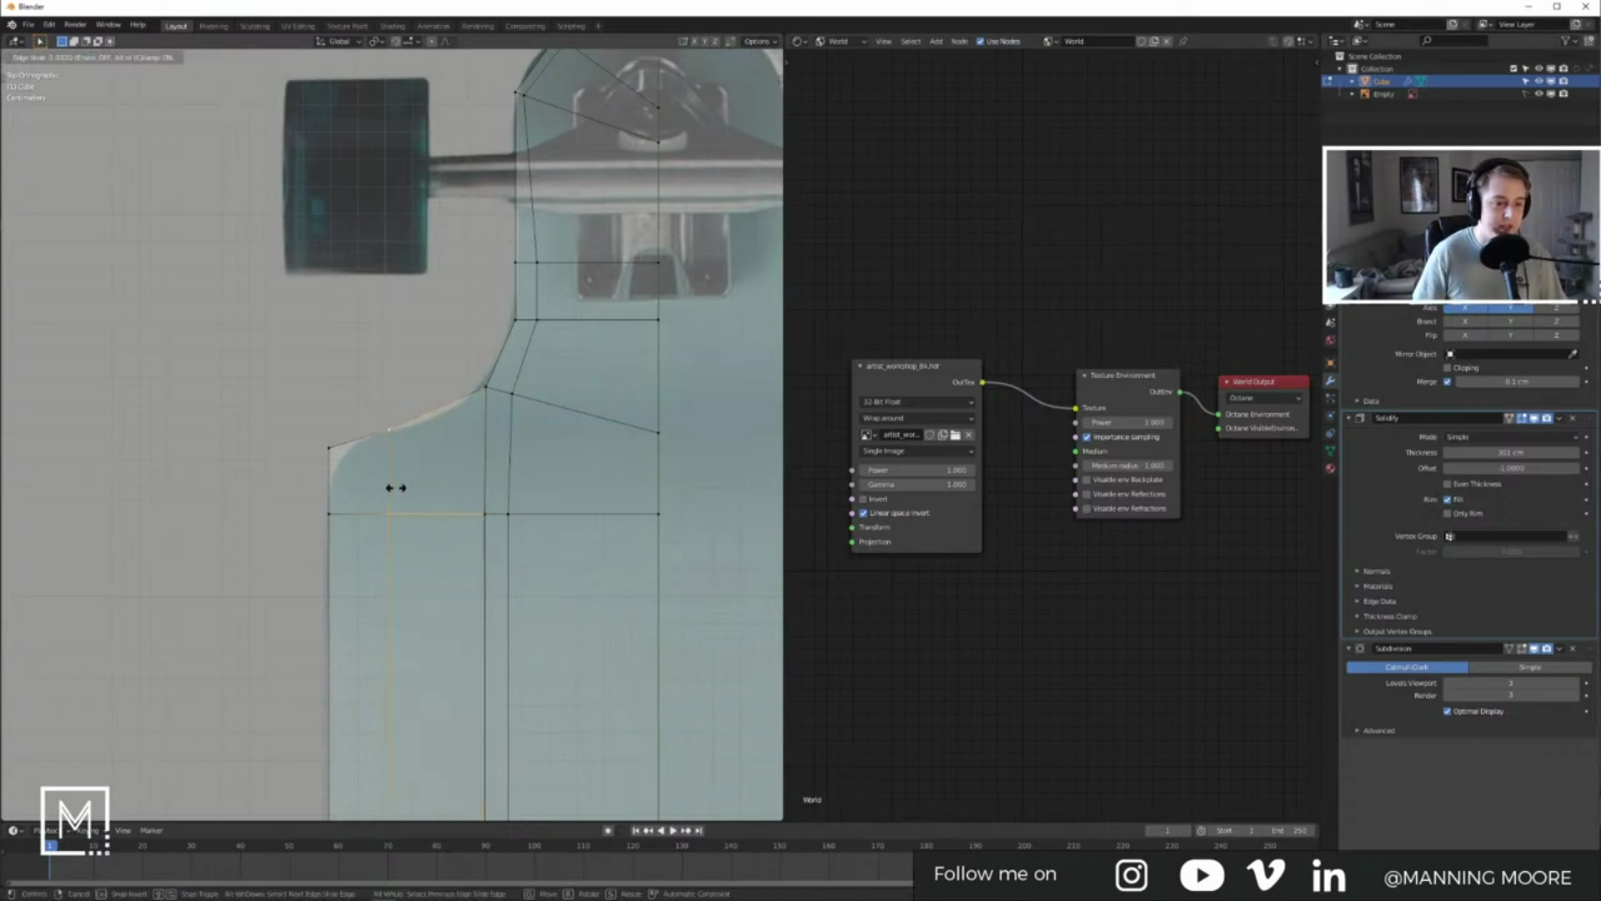
click(401, 489)
key(Tab)
key(Tab)
key(Tab)
key(Tab)
Step: Slide and move the edge loop near the shoulder, checking the smoothed deck after each change
click(487, 389)
alt+click(485, 442)
key(g)
key(g)
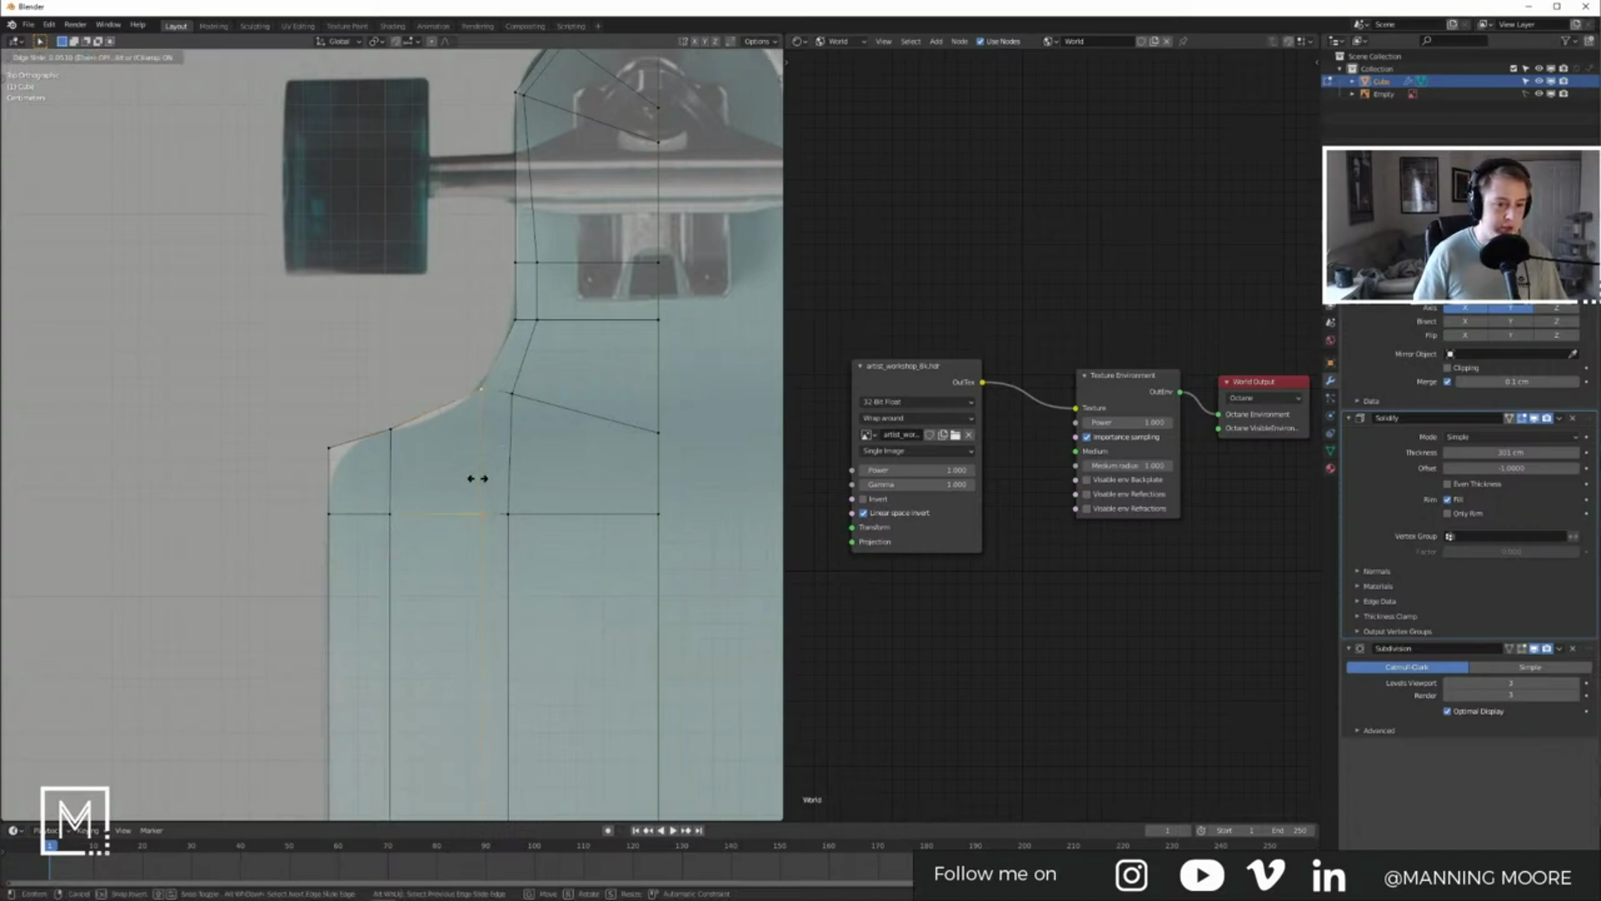
click(428, 528)
key(Tab)
key(Tab)
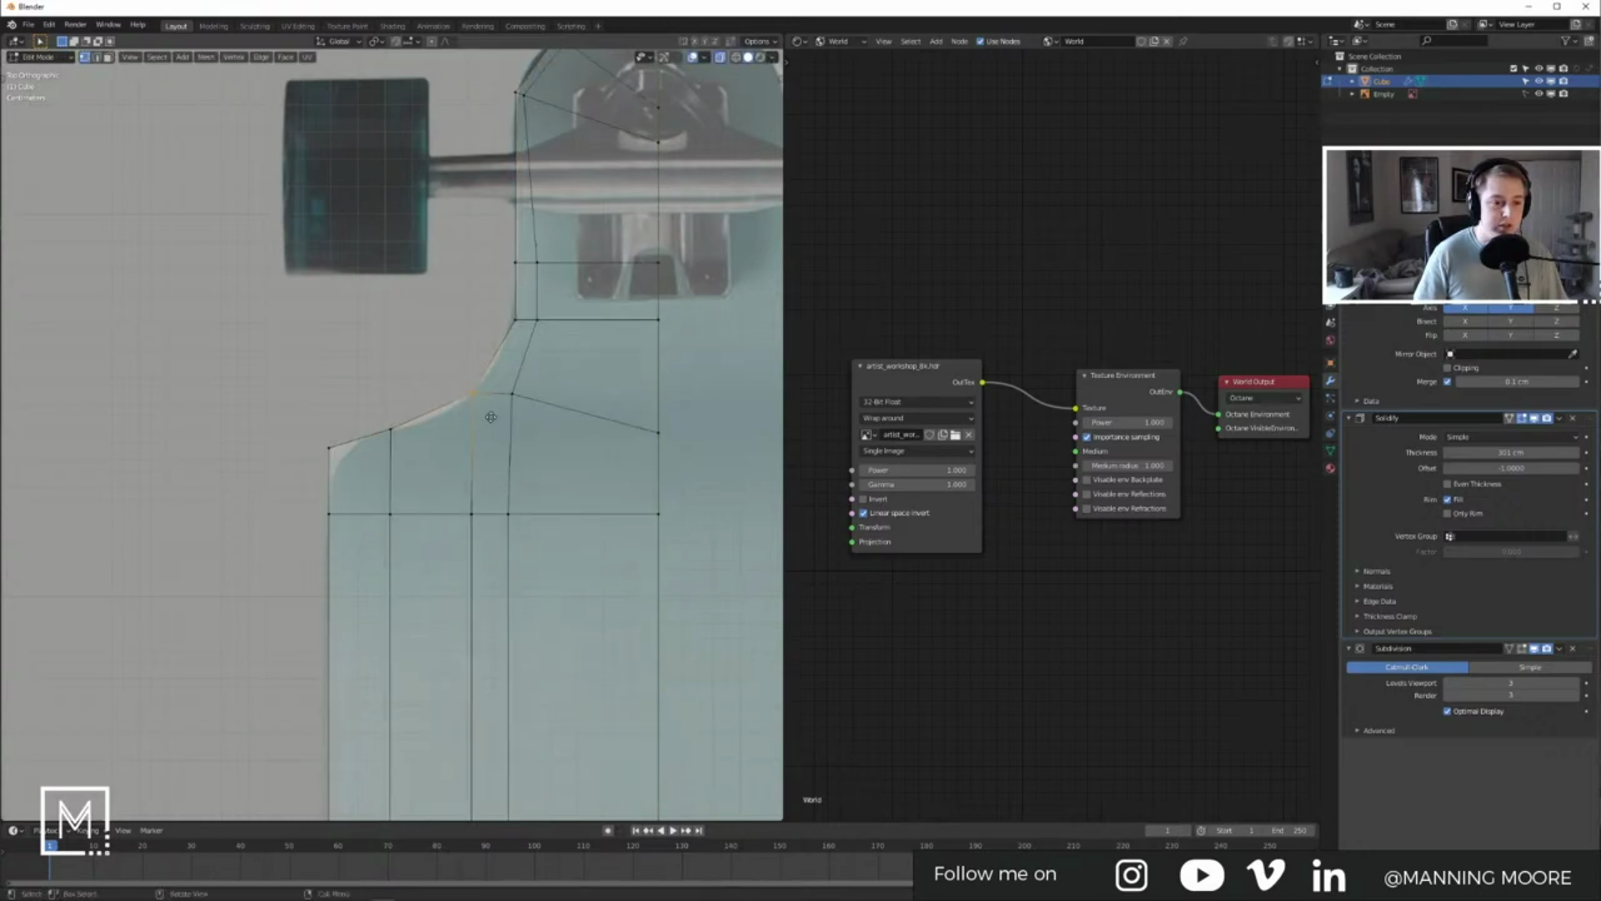
key(g)
click(500, 445)
key(Tab)
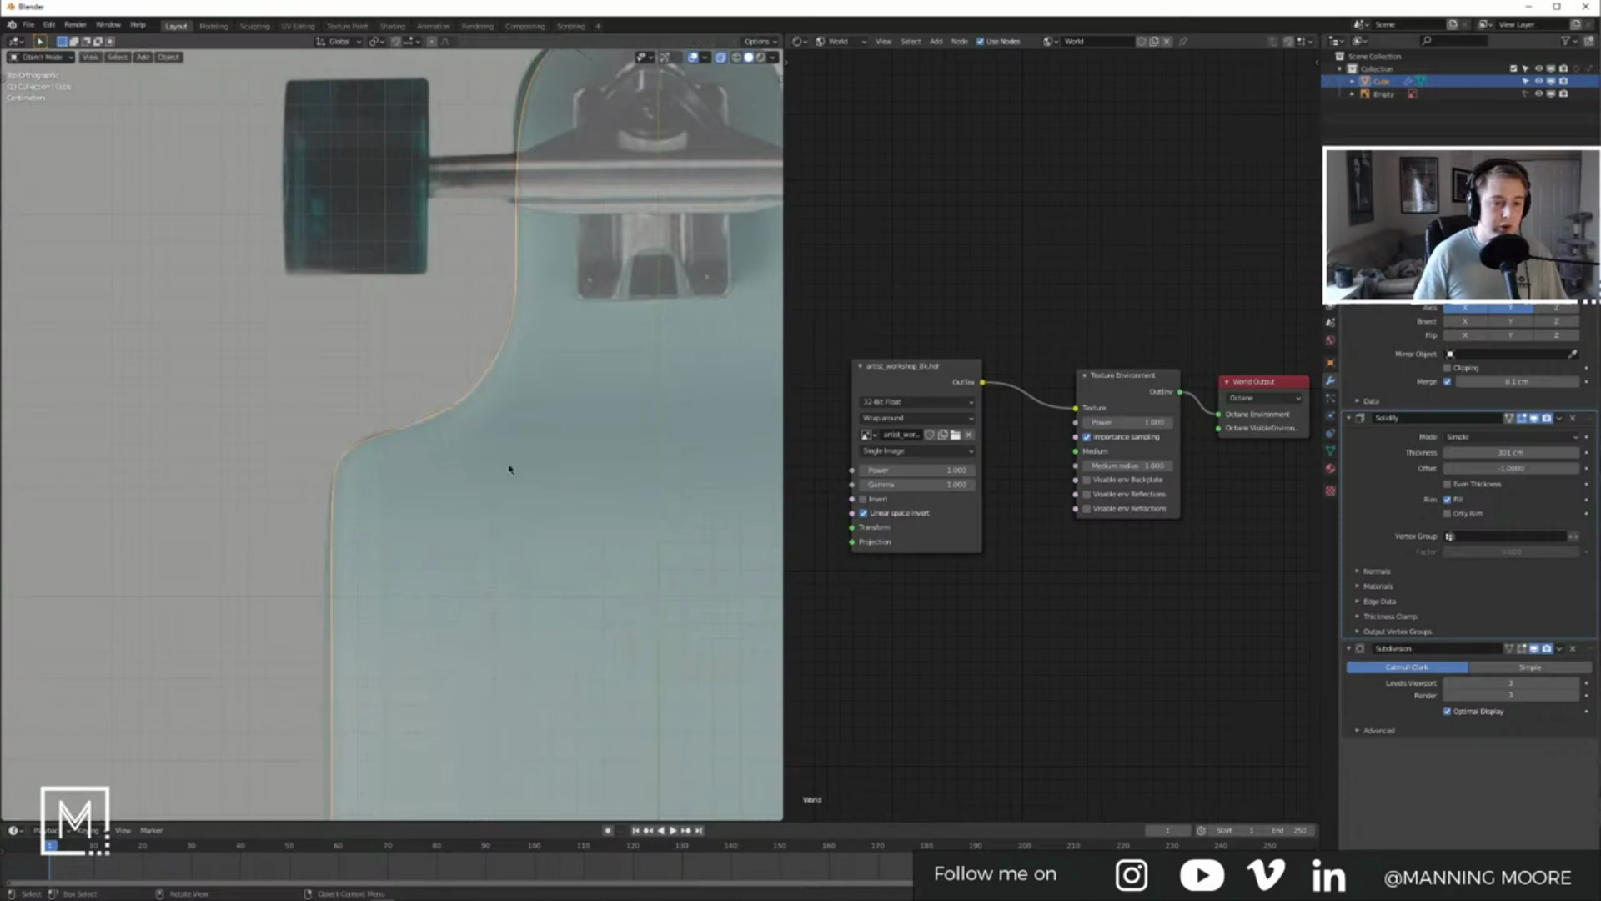
scroll(507, 467, down, 4)
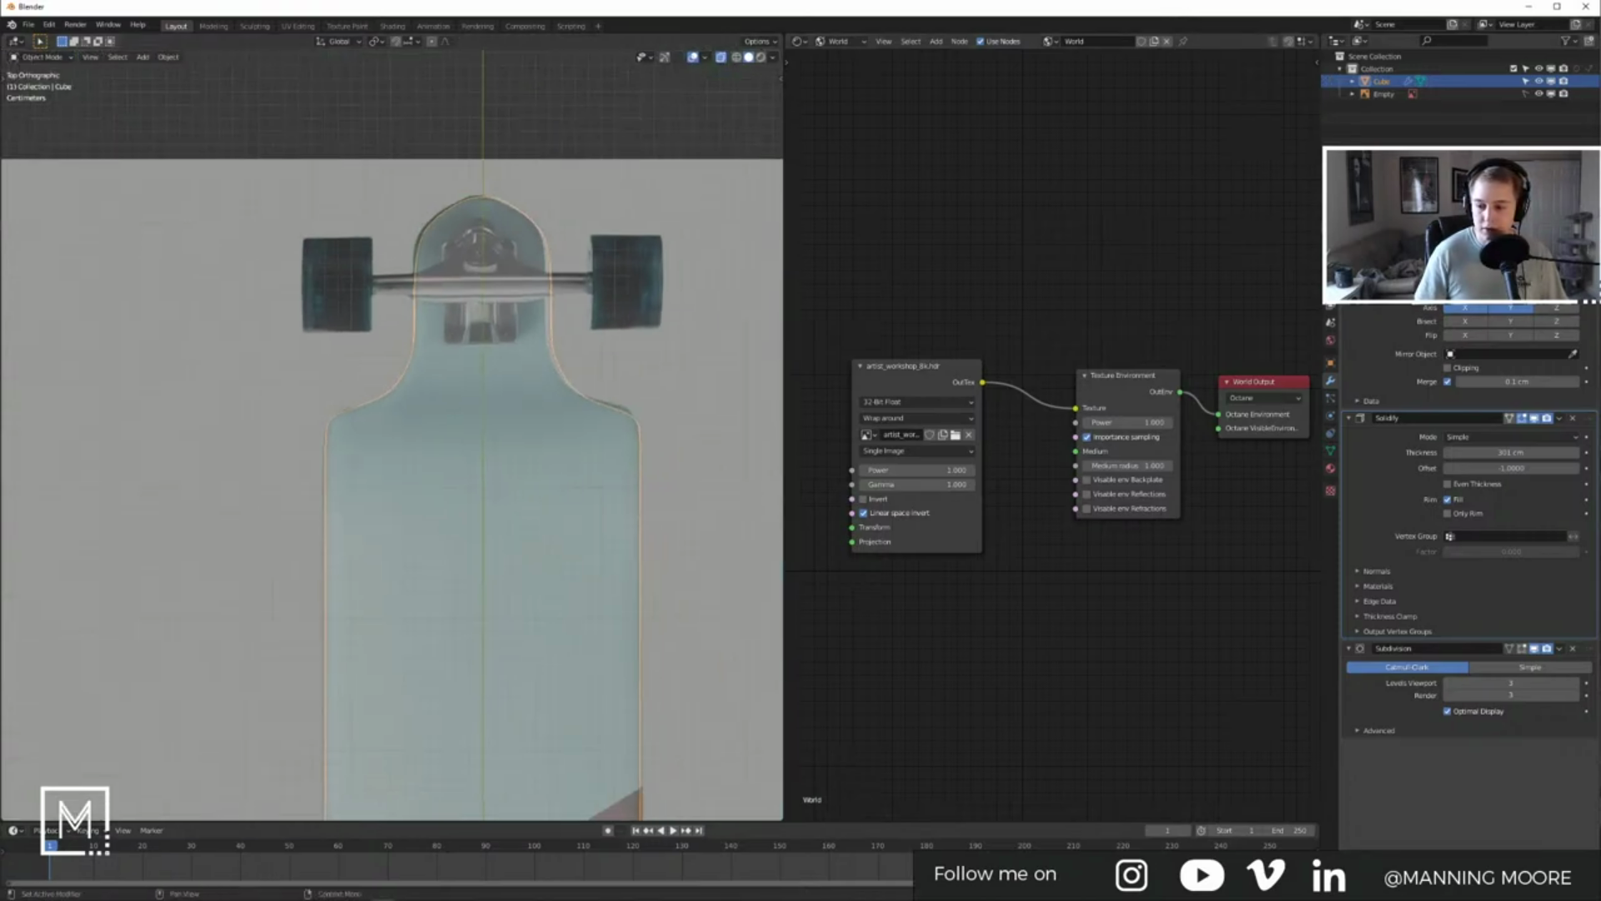
Step: Slide a nose vertex toward the centre line to match the reference outline
middle_drag(608, 537, 542, 454)
key(KP_7)
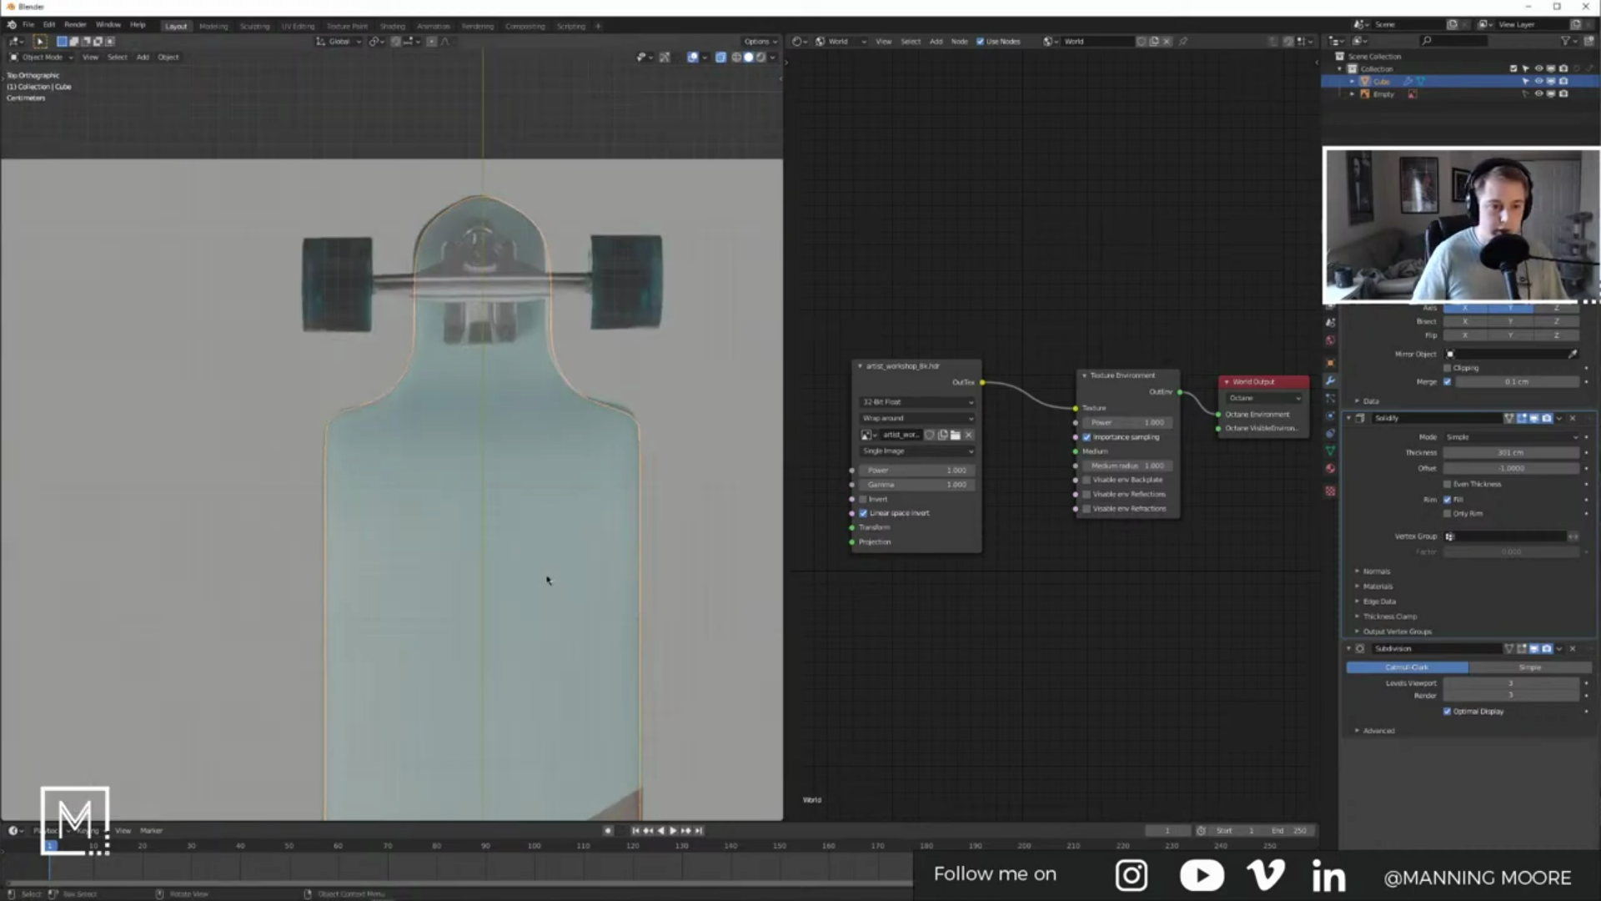
shift+middle_drag(537, 565, 525, 414)
scroll(528, 425, down, 6)
shift+middle_drag(482, 565, 511, 463)
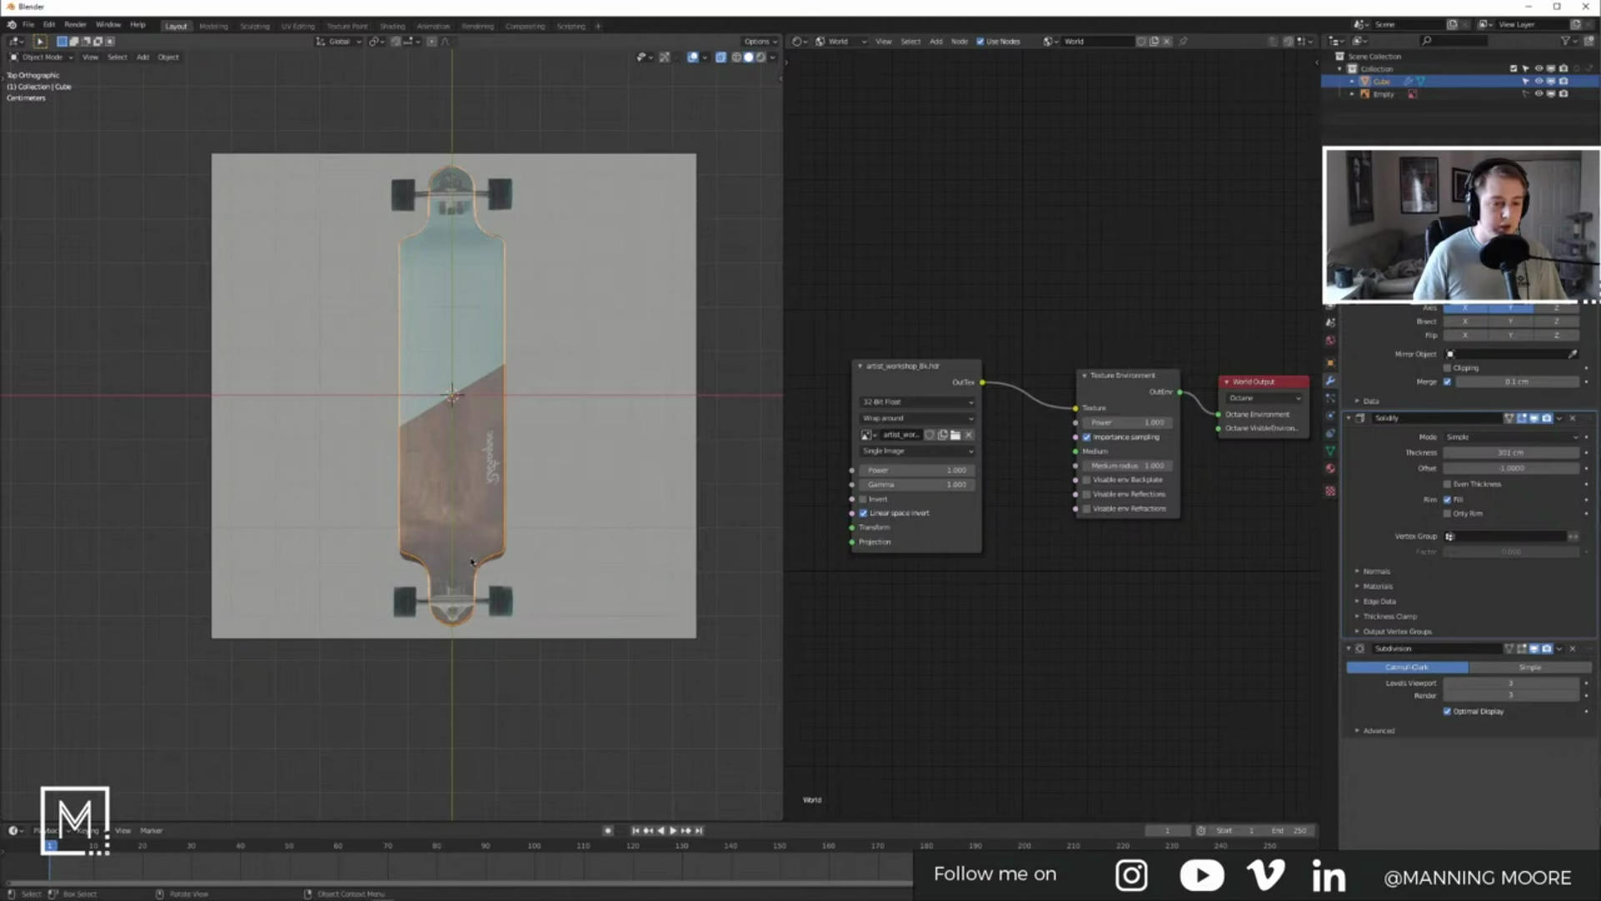
scroll(469, 568, up, 4)
mouse_move(517, 598)
shift+middle_down()
mouse_move(527, 461)
mouse_move(531, 609)
shift+middle_up()
shift+middle_drag(540, 491, 522, 672)
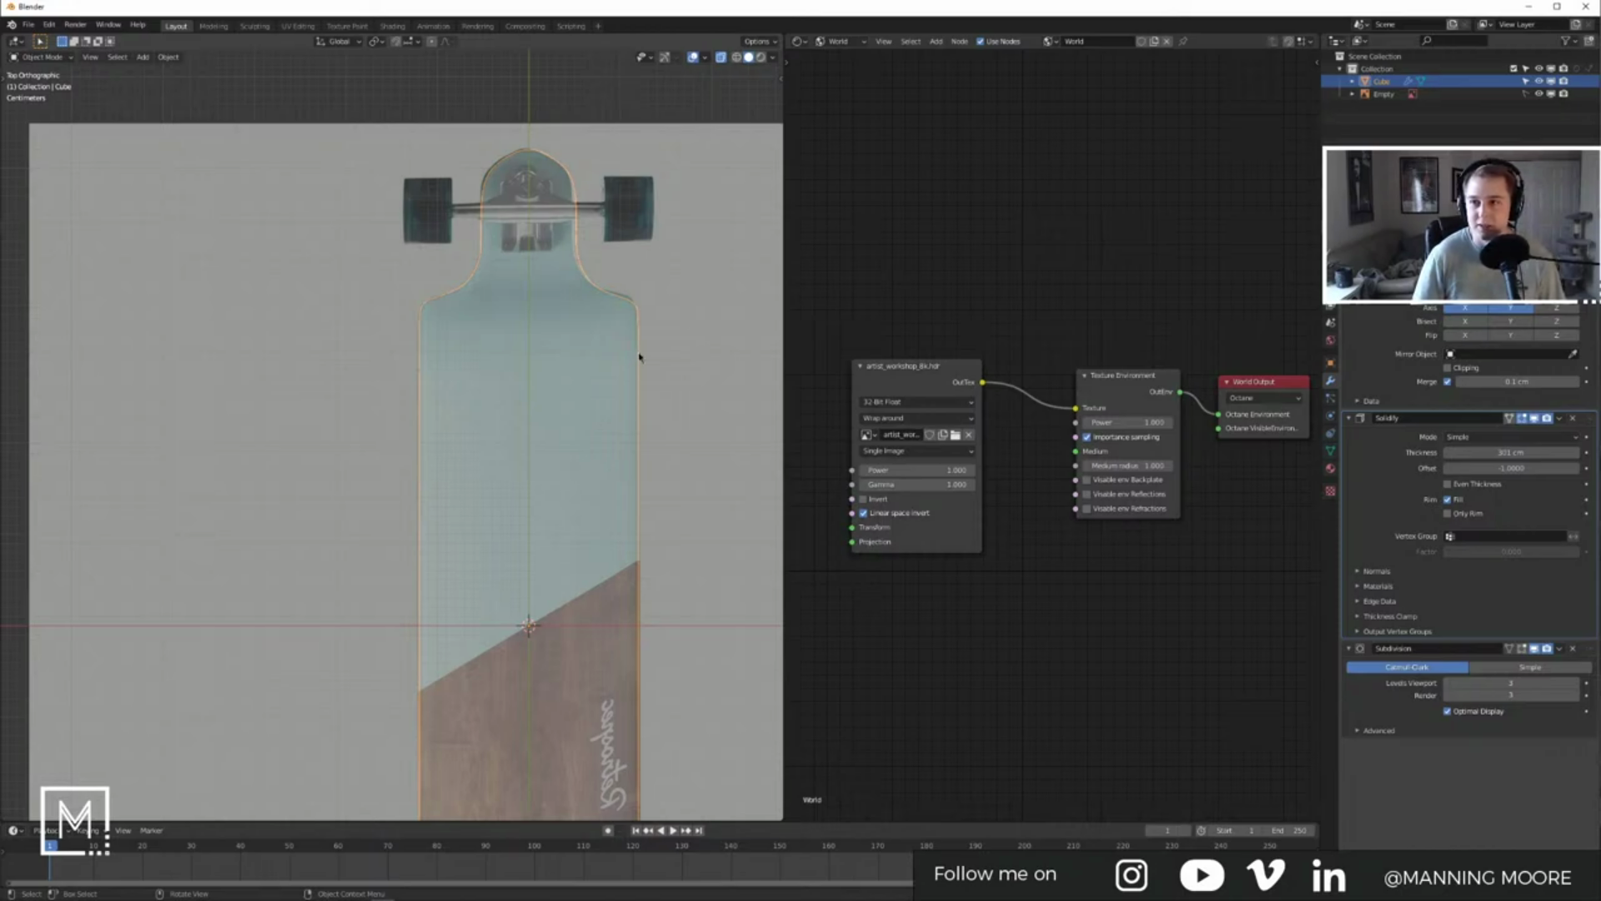
shift+middle_drag(631, 418, 610, 482)
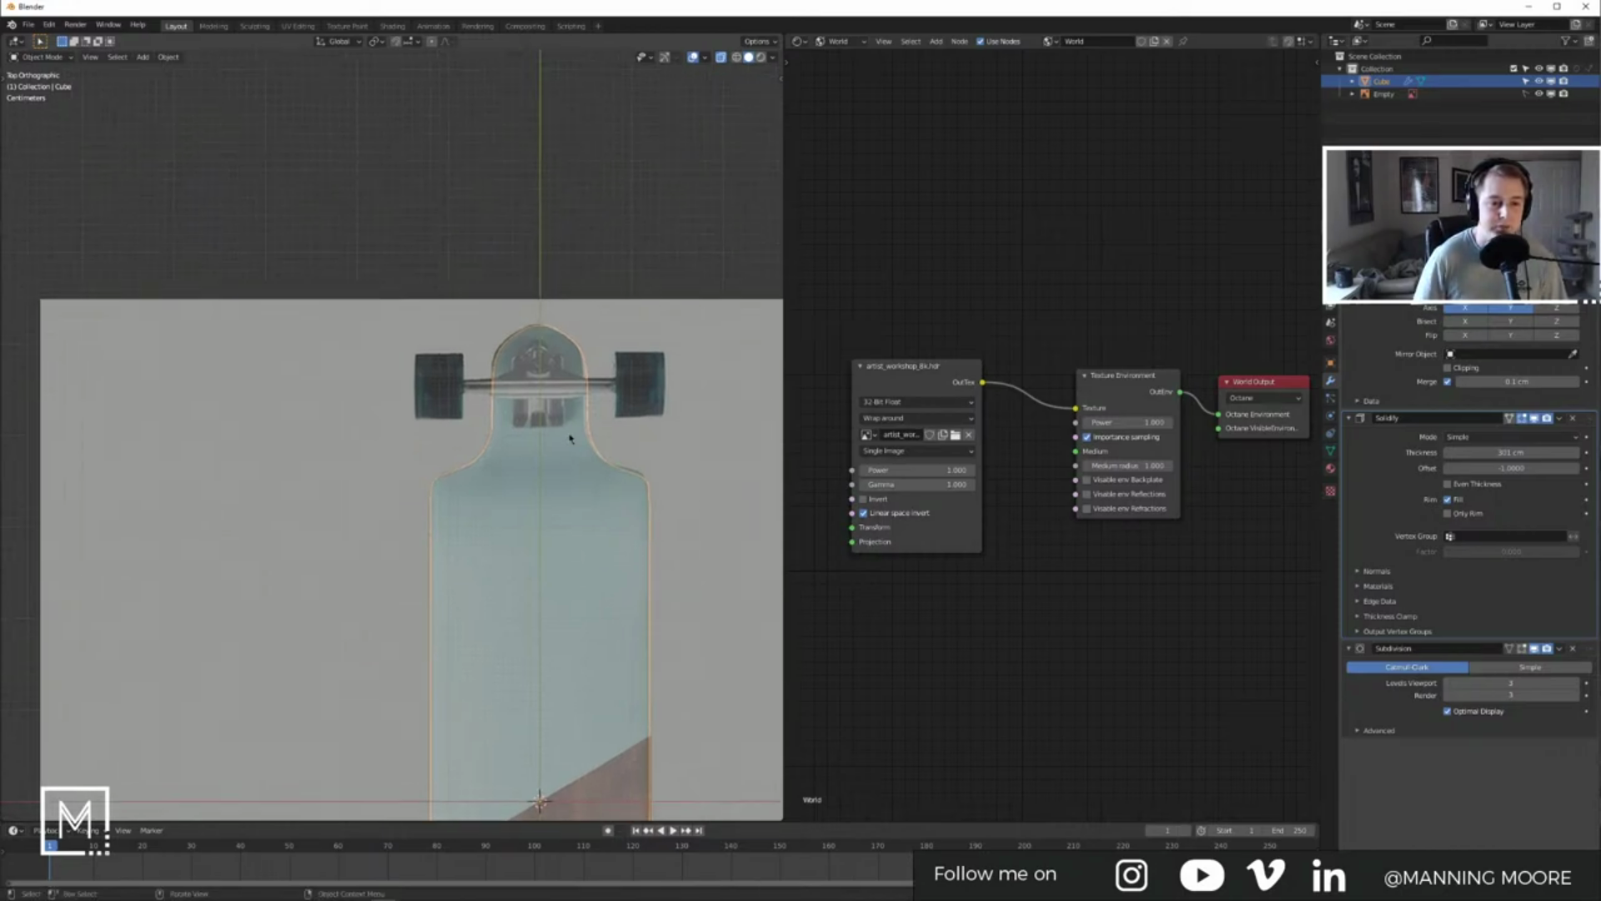
scroll(506, 354, up, 4)
key(Tab)
drag(538, 453, 538, 453)
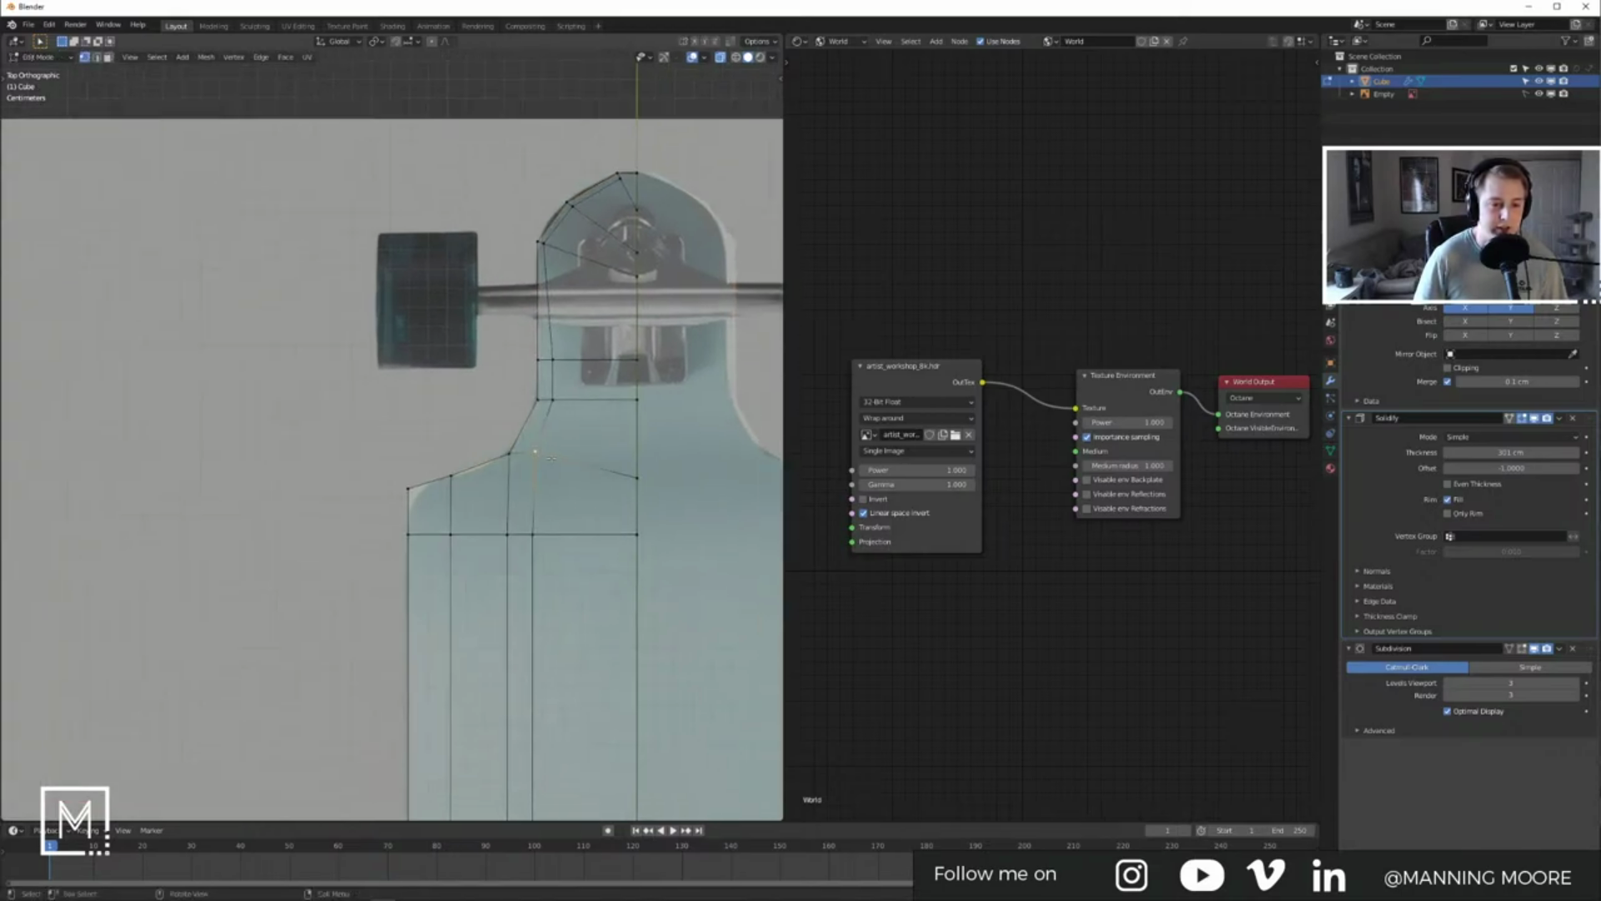
click(590, 464)
key(Tab)
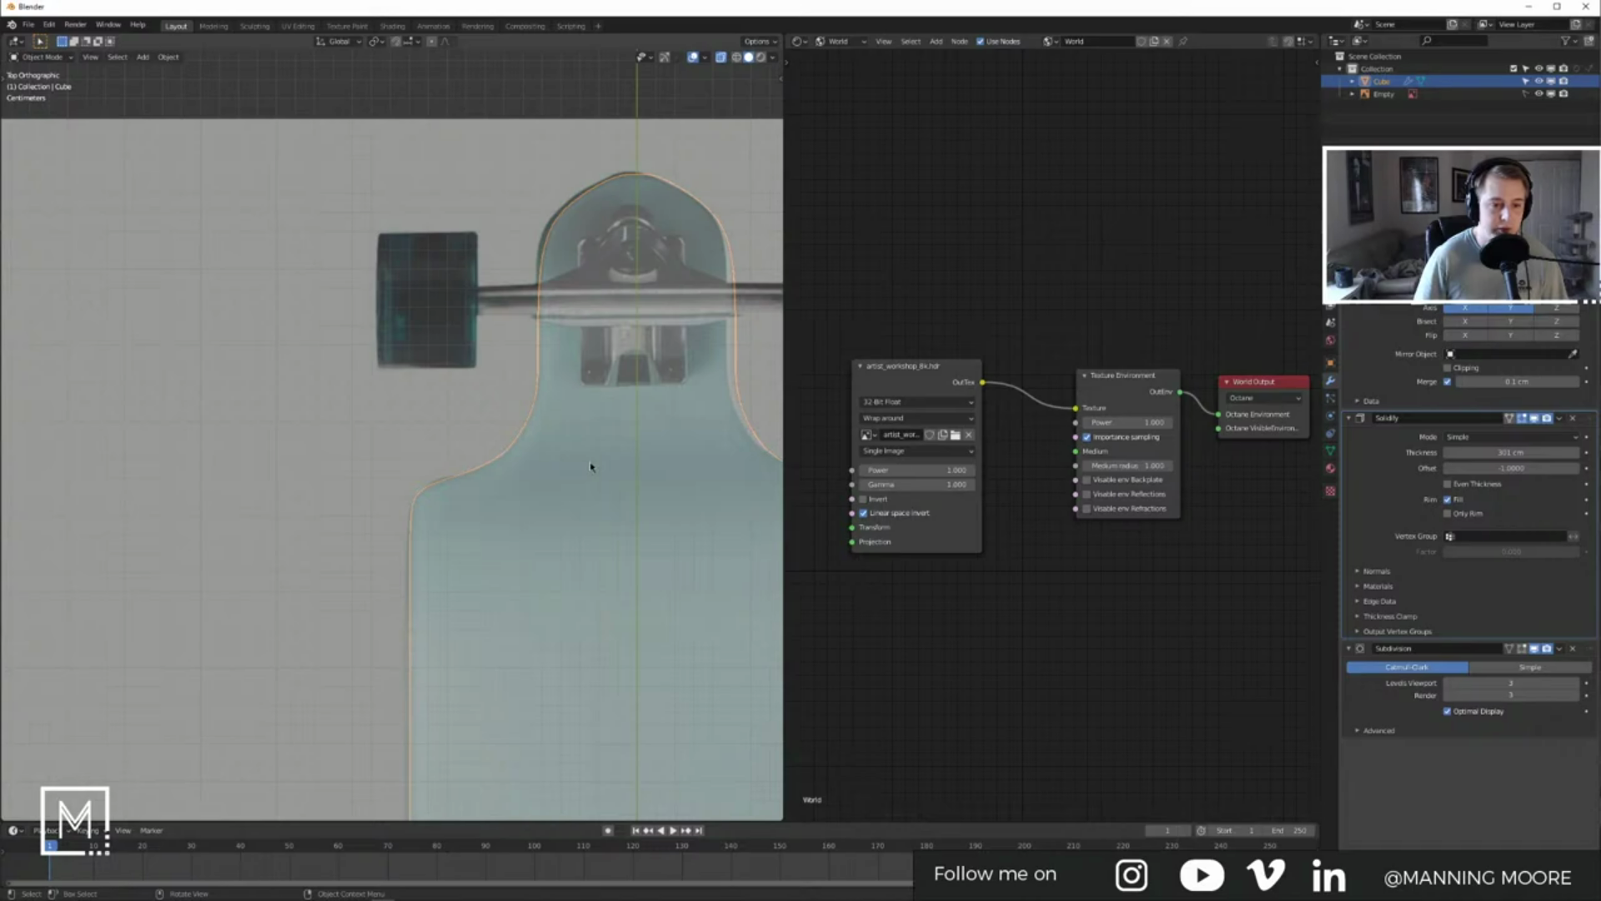
Step: Inspect the board in perspective, then open the LongBoard REF folder in File Explorer
middle_drag(587, 443, 532, 548)
scroll(561, 579, down, 5)
shift+middle_drag(436, 481, 608, 615)
scroll(542, 498, up, 2)
key(Tab)
click(586, 599)
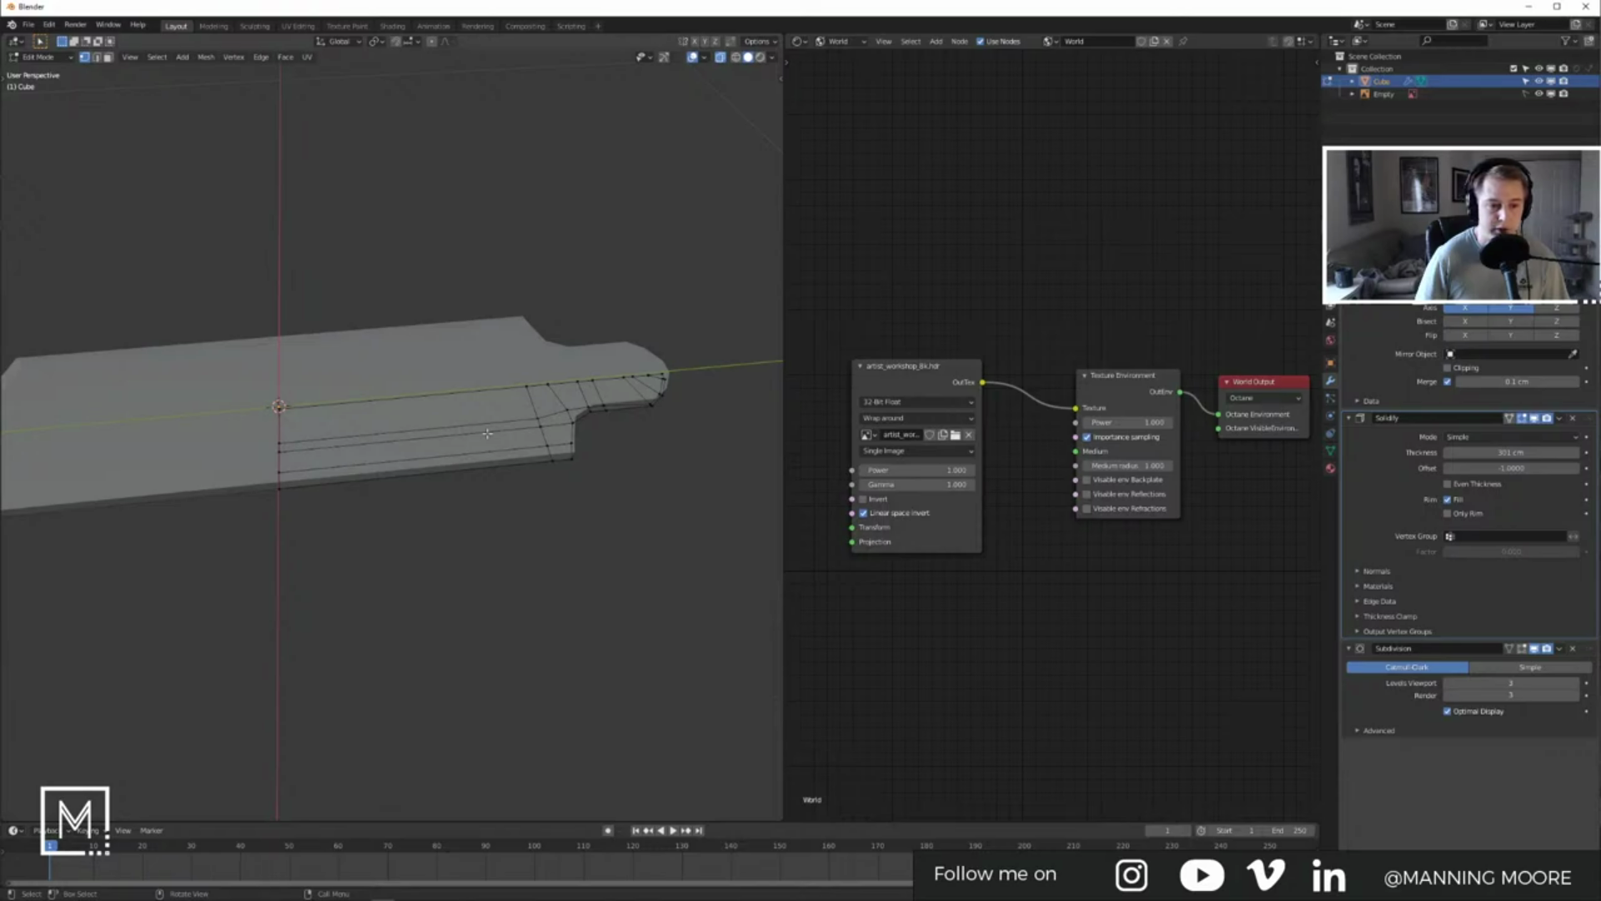
middle_drag(548, 430, 563, 321)
key(Tab)
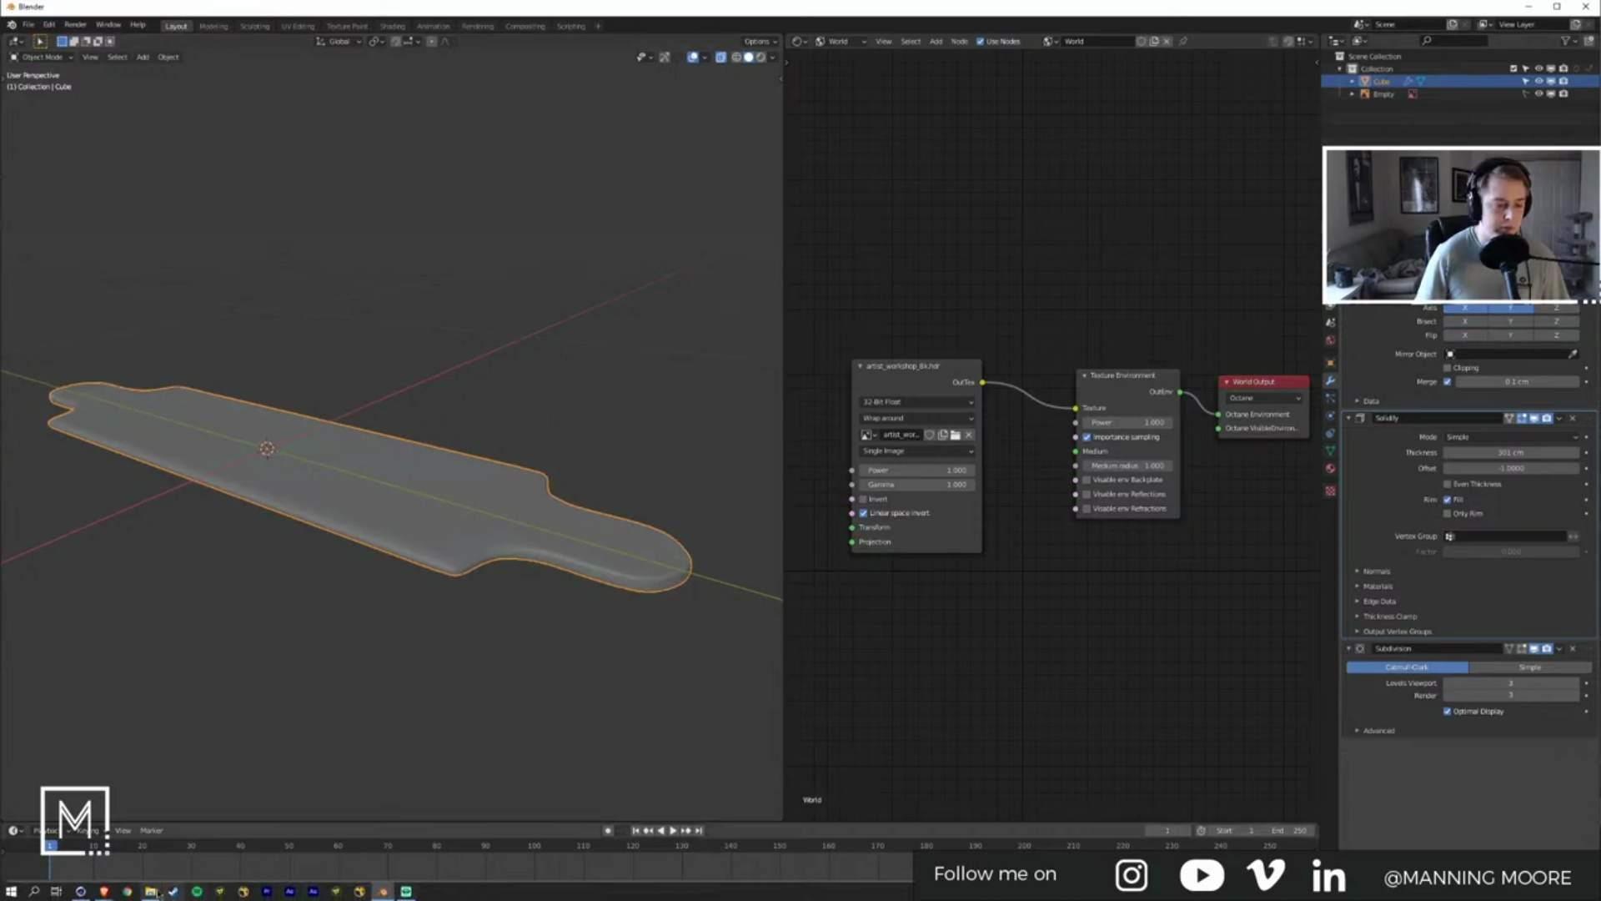
click(150, 891)
drag(1325, 123, 389, 99)
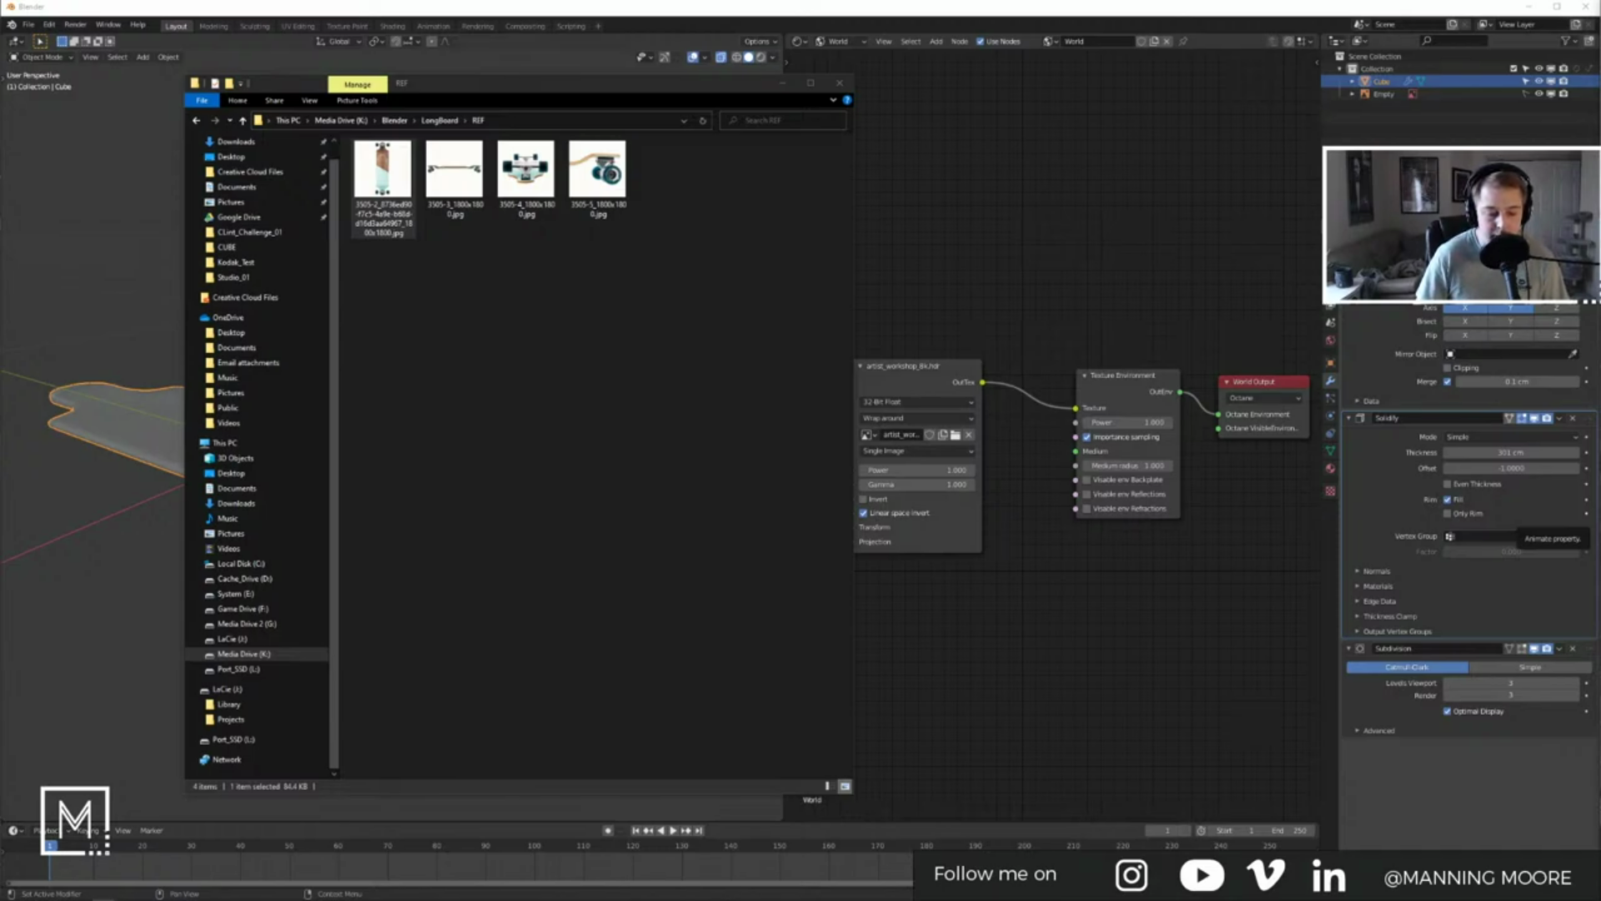
Step: Open the 3505-4 front-view reference photo from the LongBoard REF folder
click(564, 268)
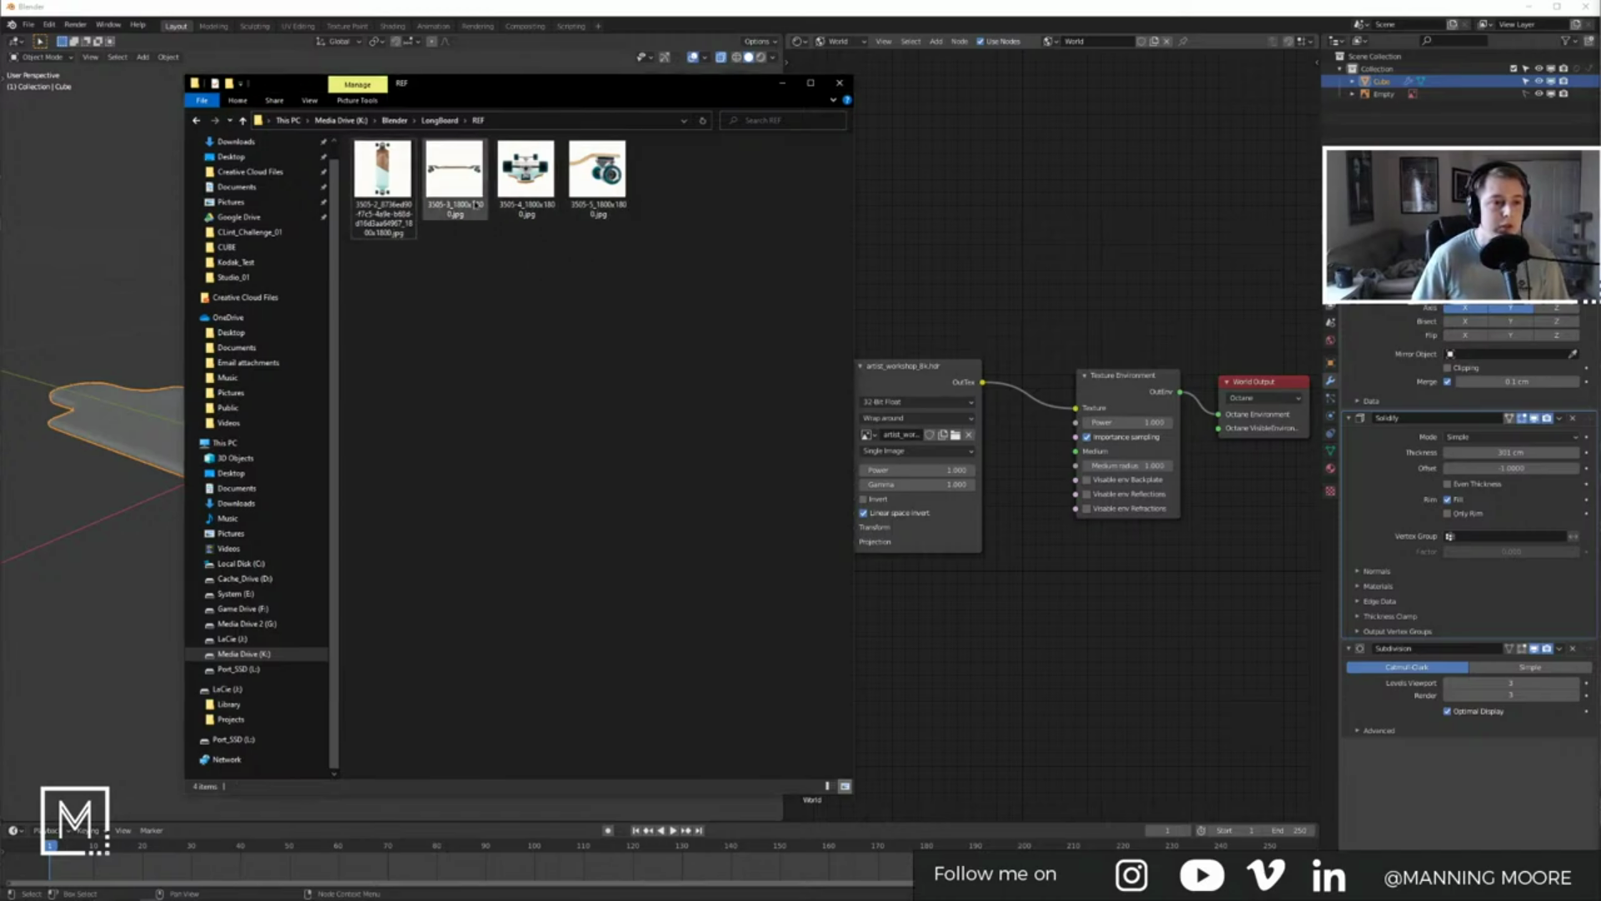
click(525, 175)
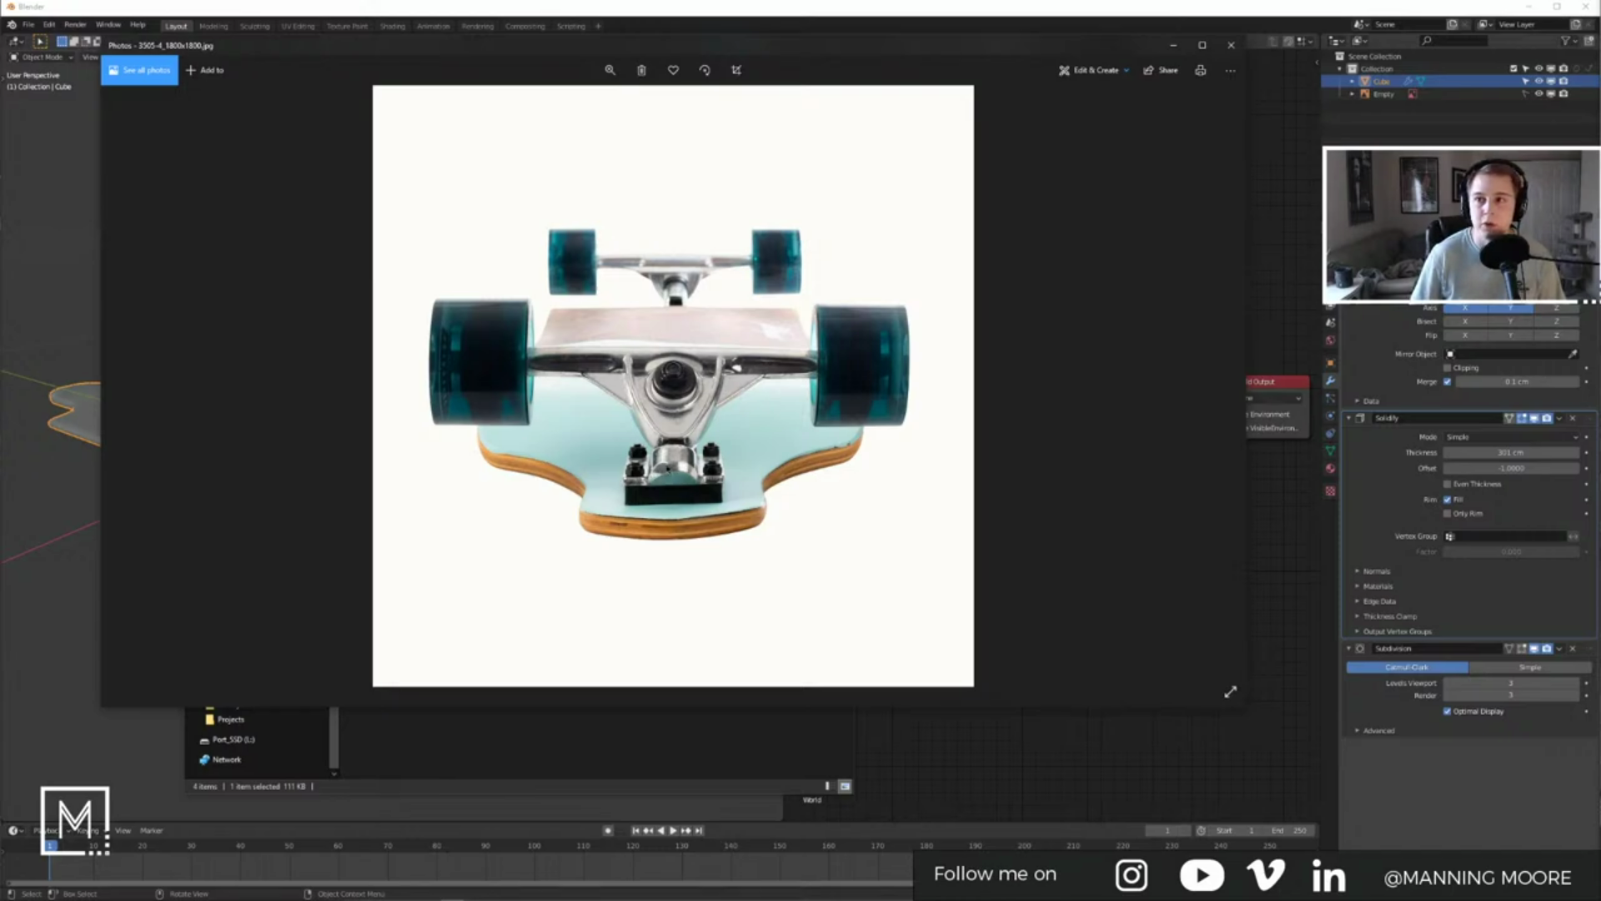
Step: Page to the 3505-3 side-view photo, then put the Photos viewer away
key(Right)
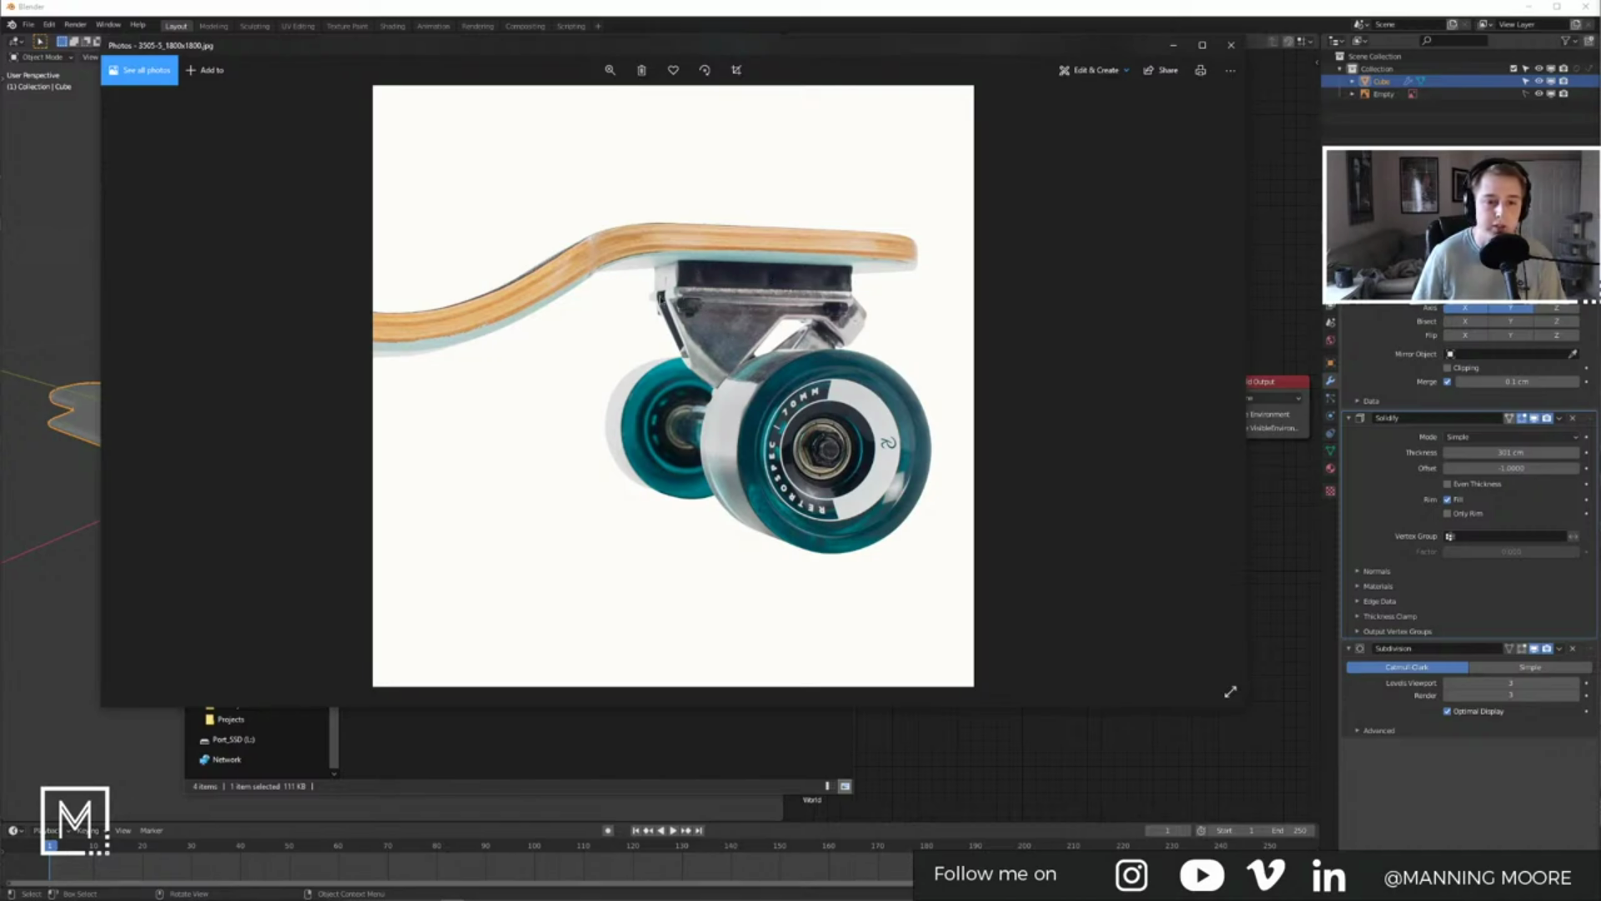
key(Left)
key(Left)
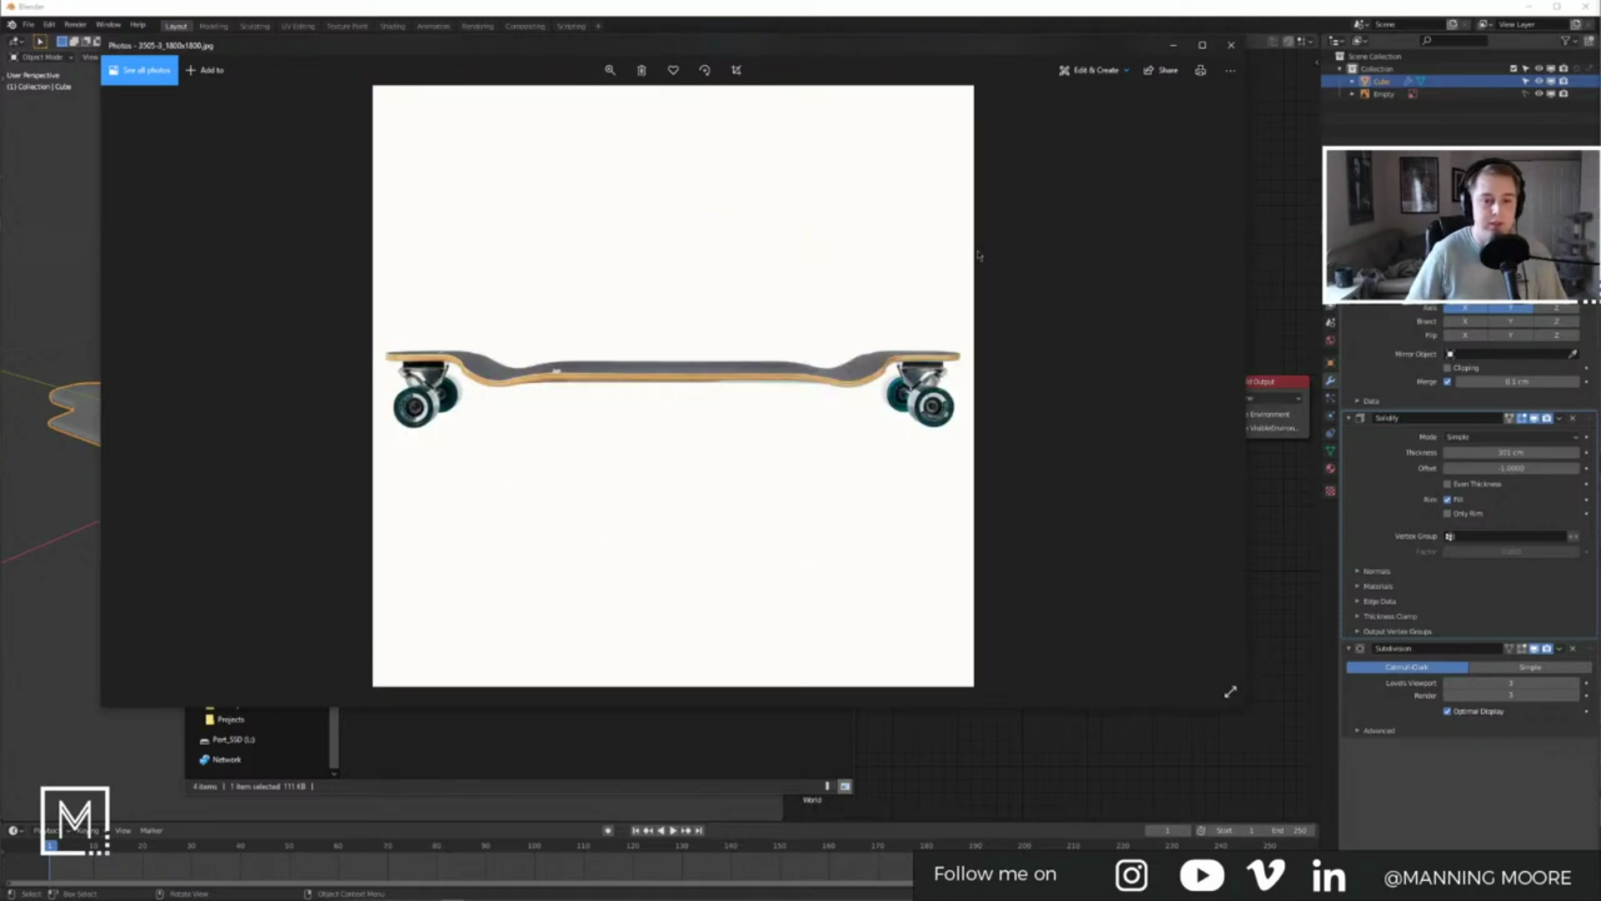
click(1174, 46)
Step: View the deck edge-on in Right Orthographic and frame it, then bring up Alt+Tab
click(165, 335)
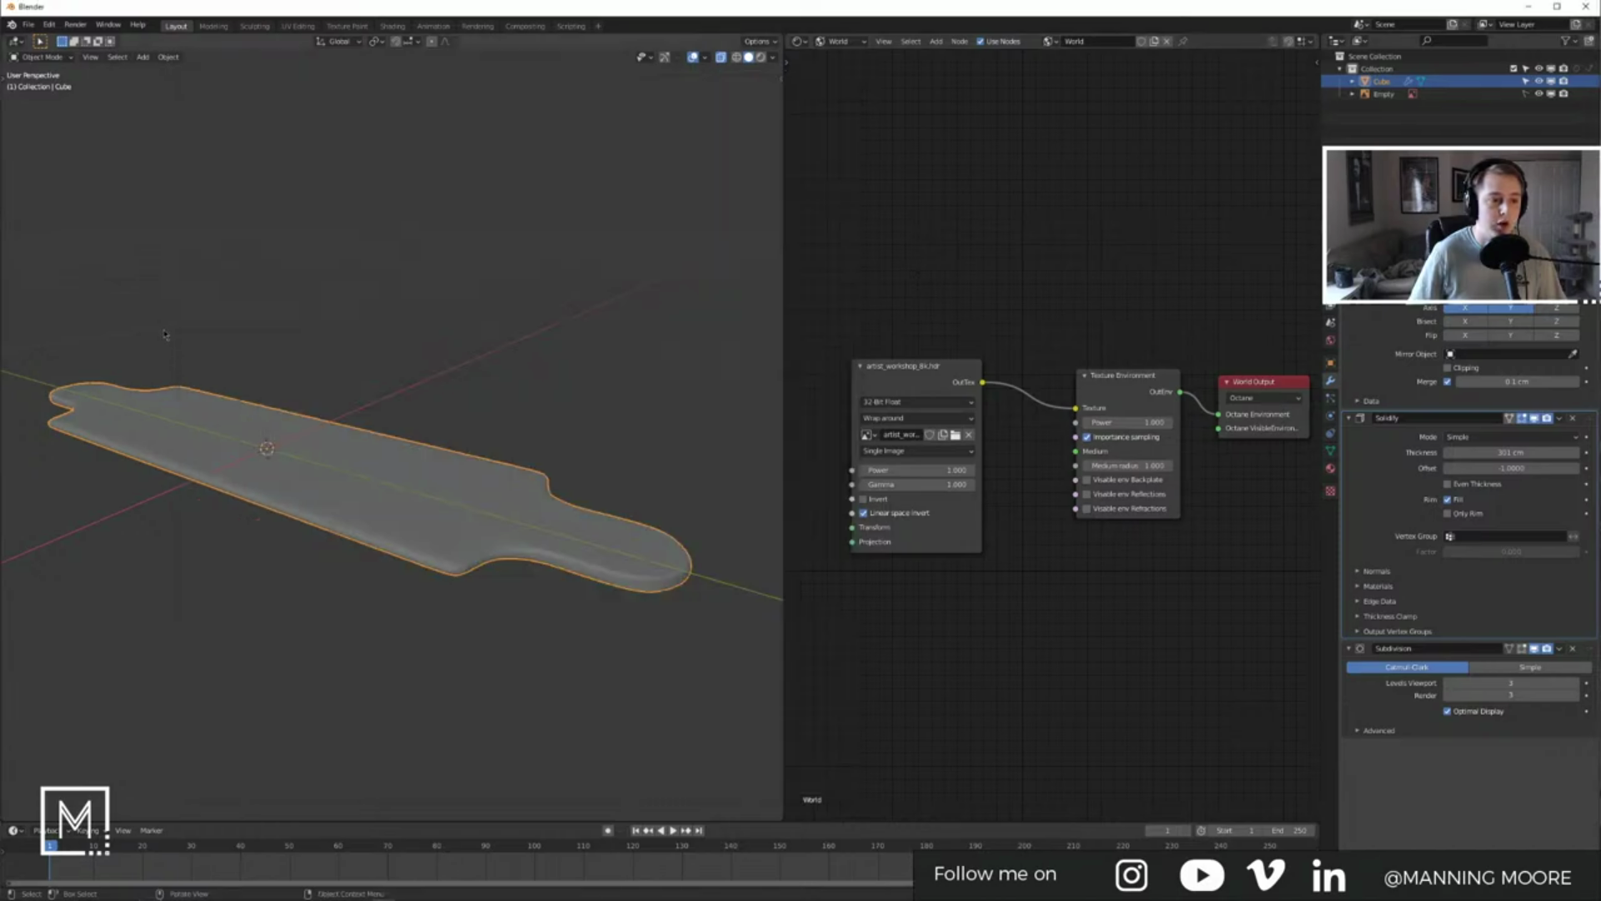
key(KP_3)
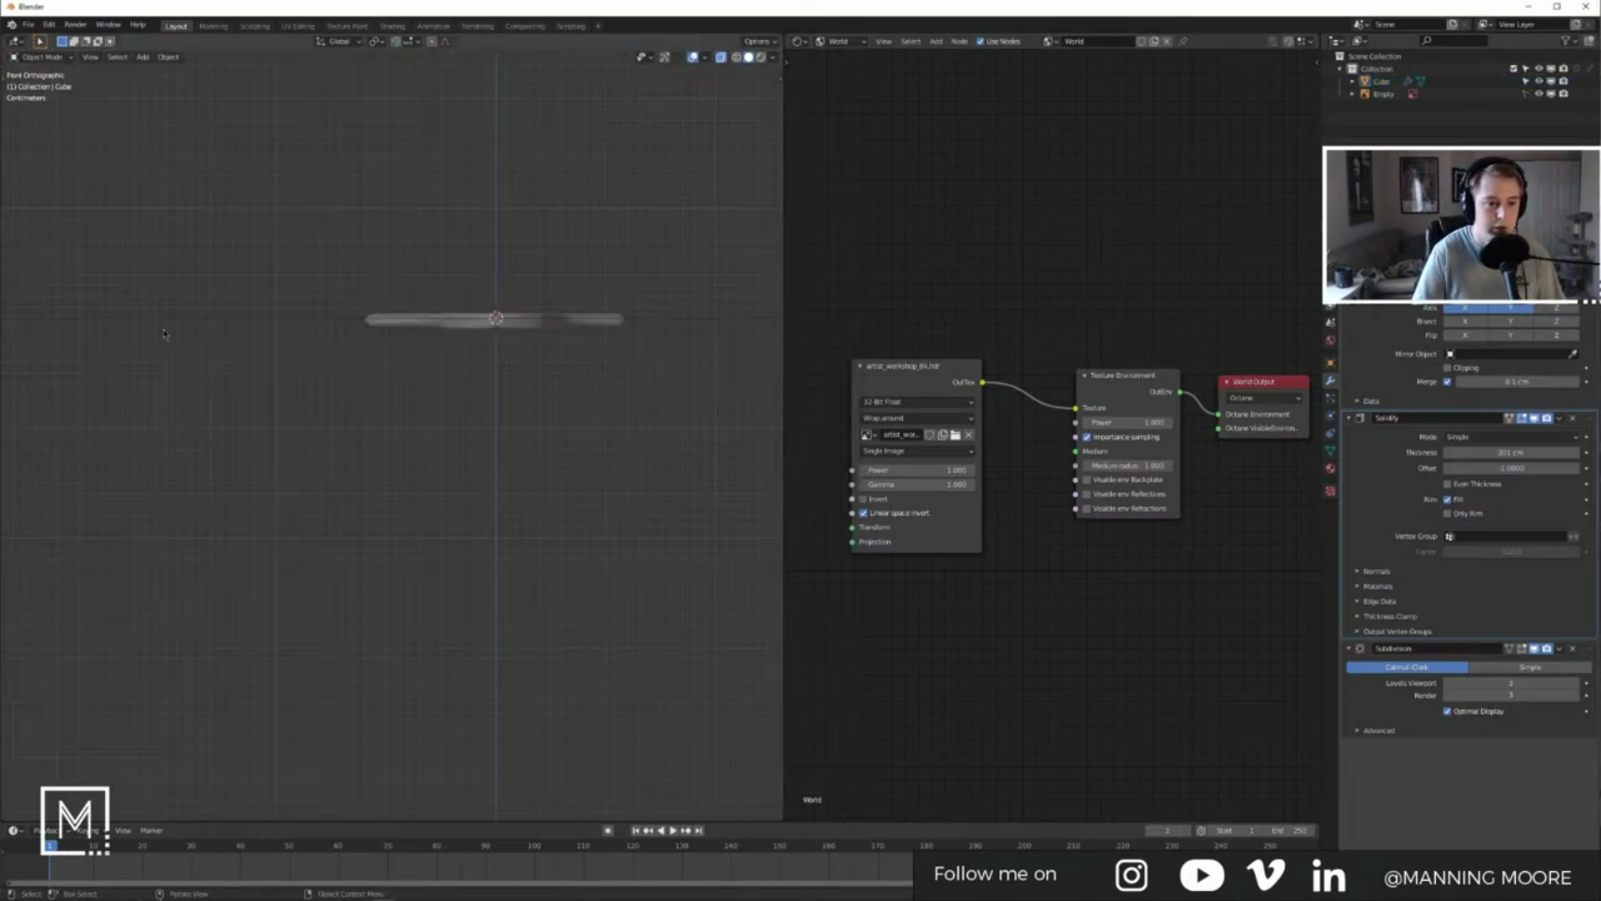
key(Home)
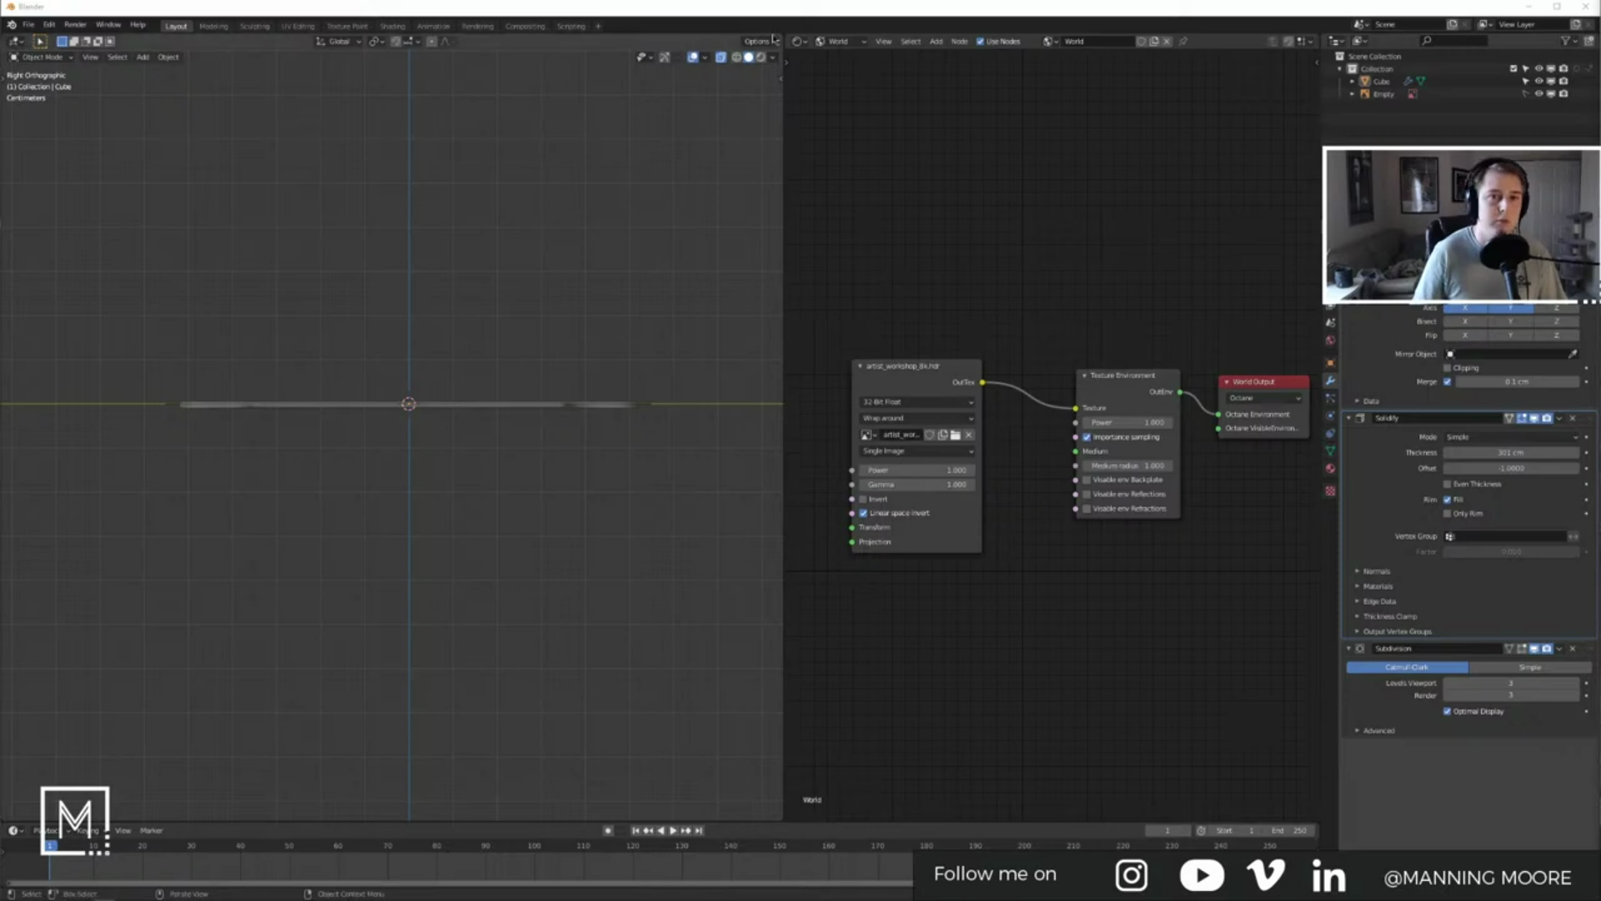
key(alt+Tab)
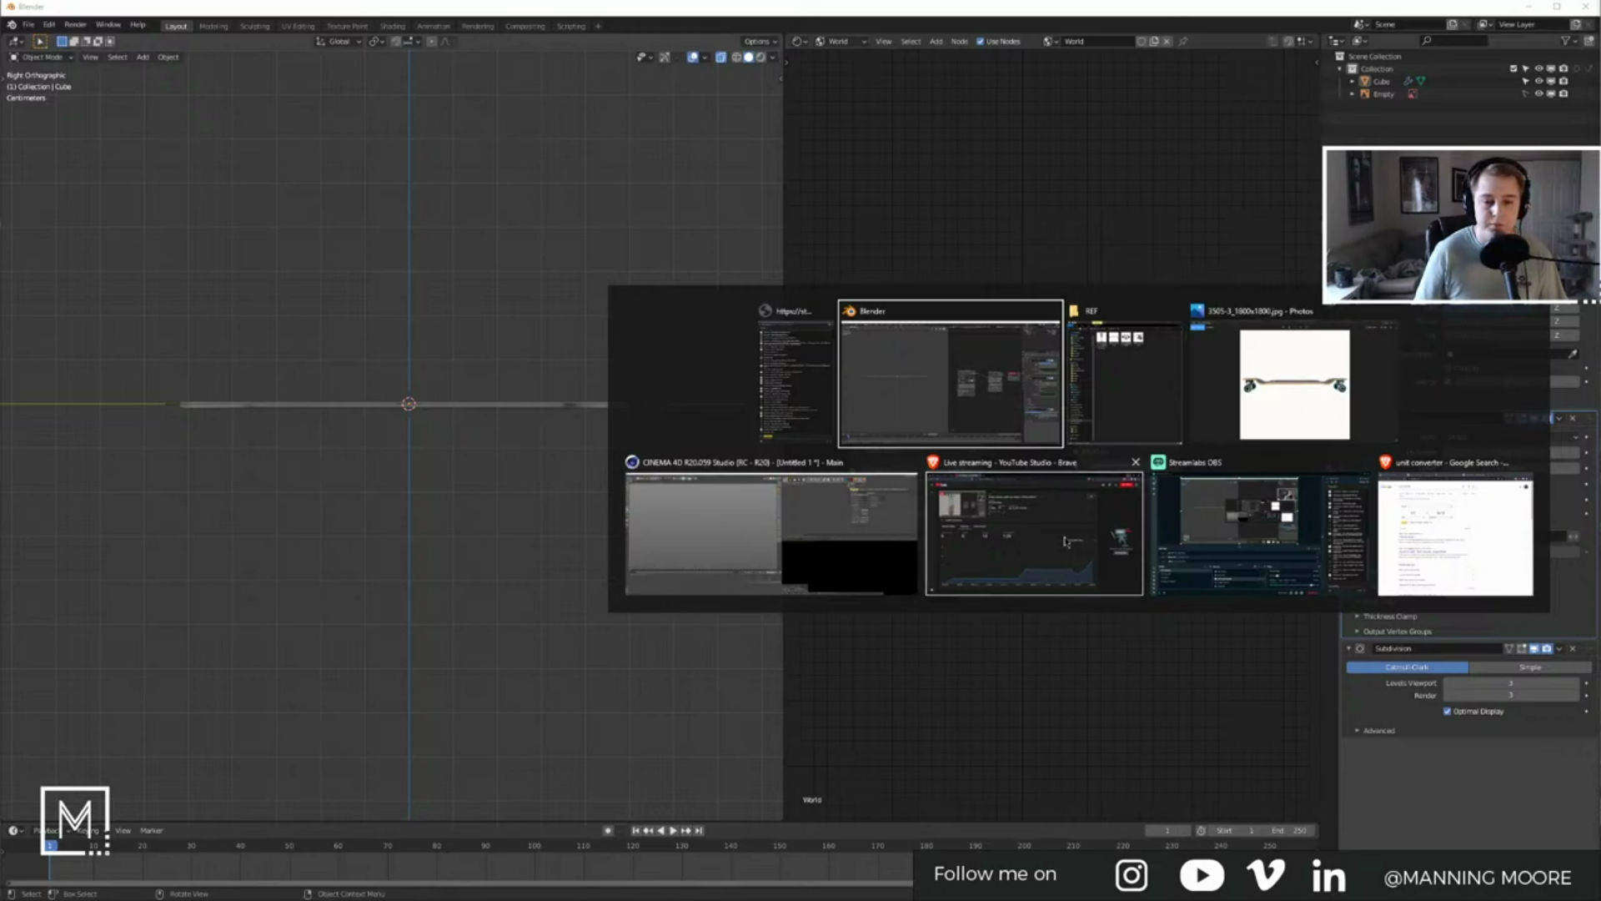
Step: Load instagram.com, open a recent follower's profile from notifications, and restore the browser window
drag(1551, 900, 634, 259)
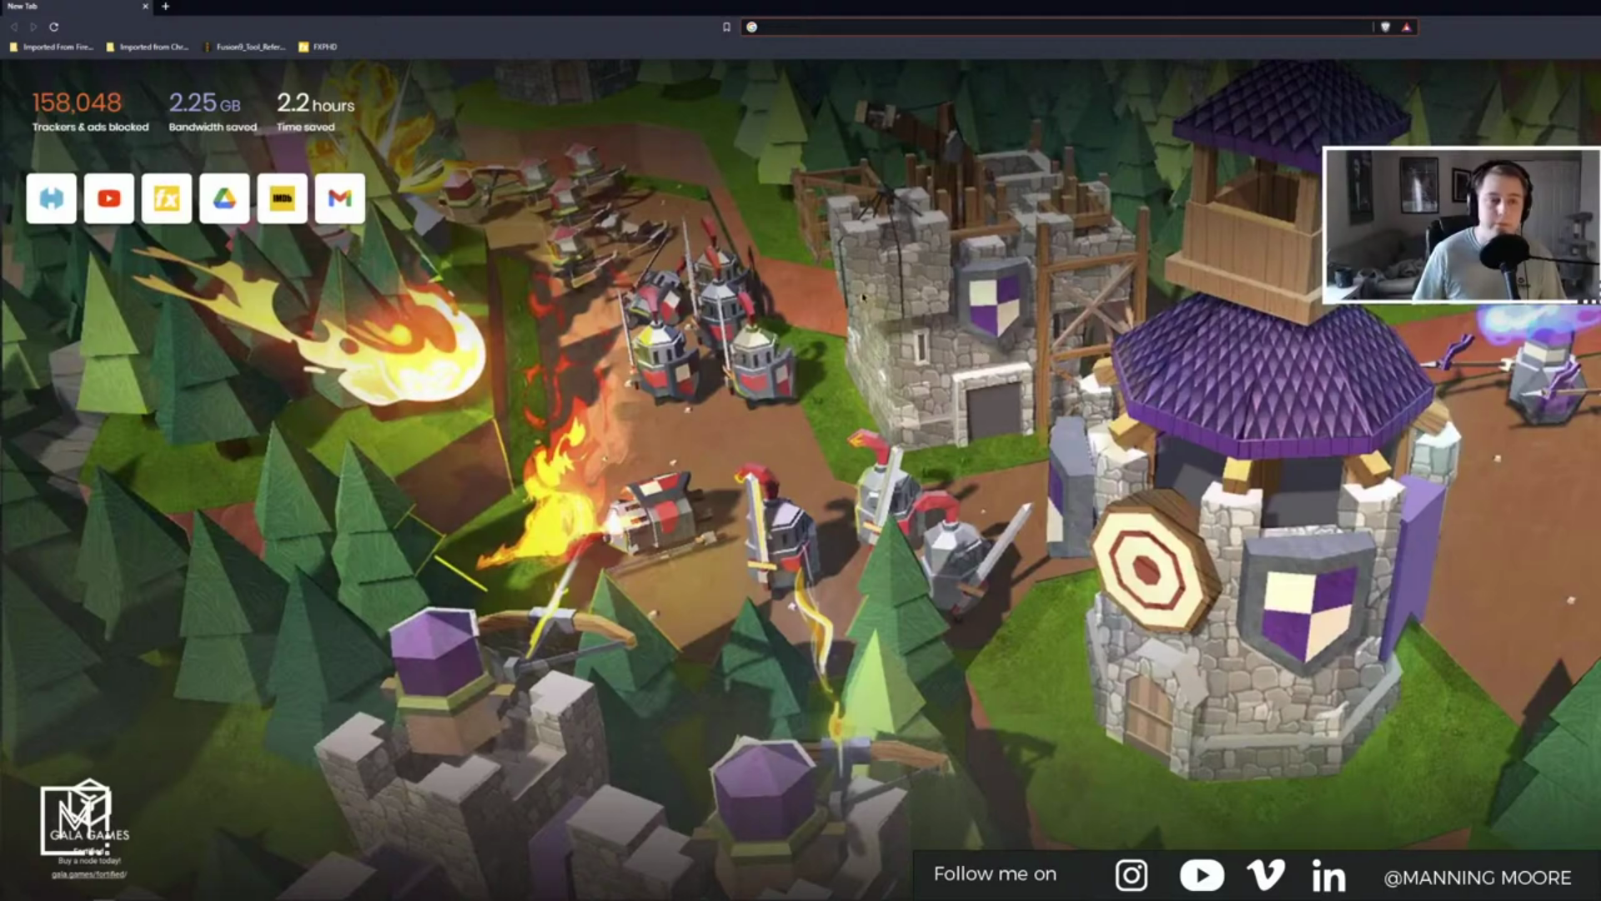
click(865, 31)
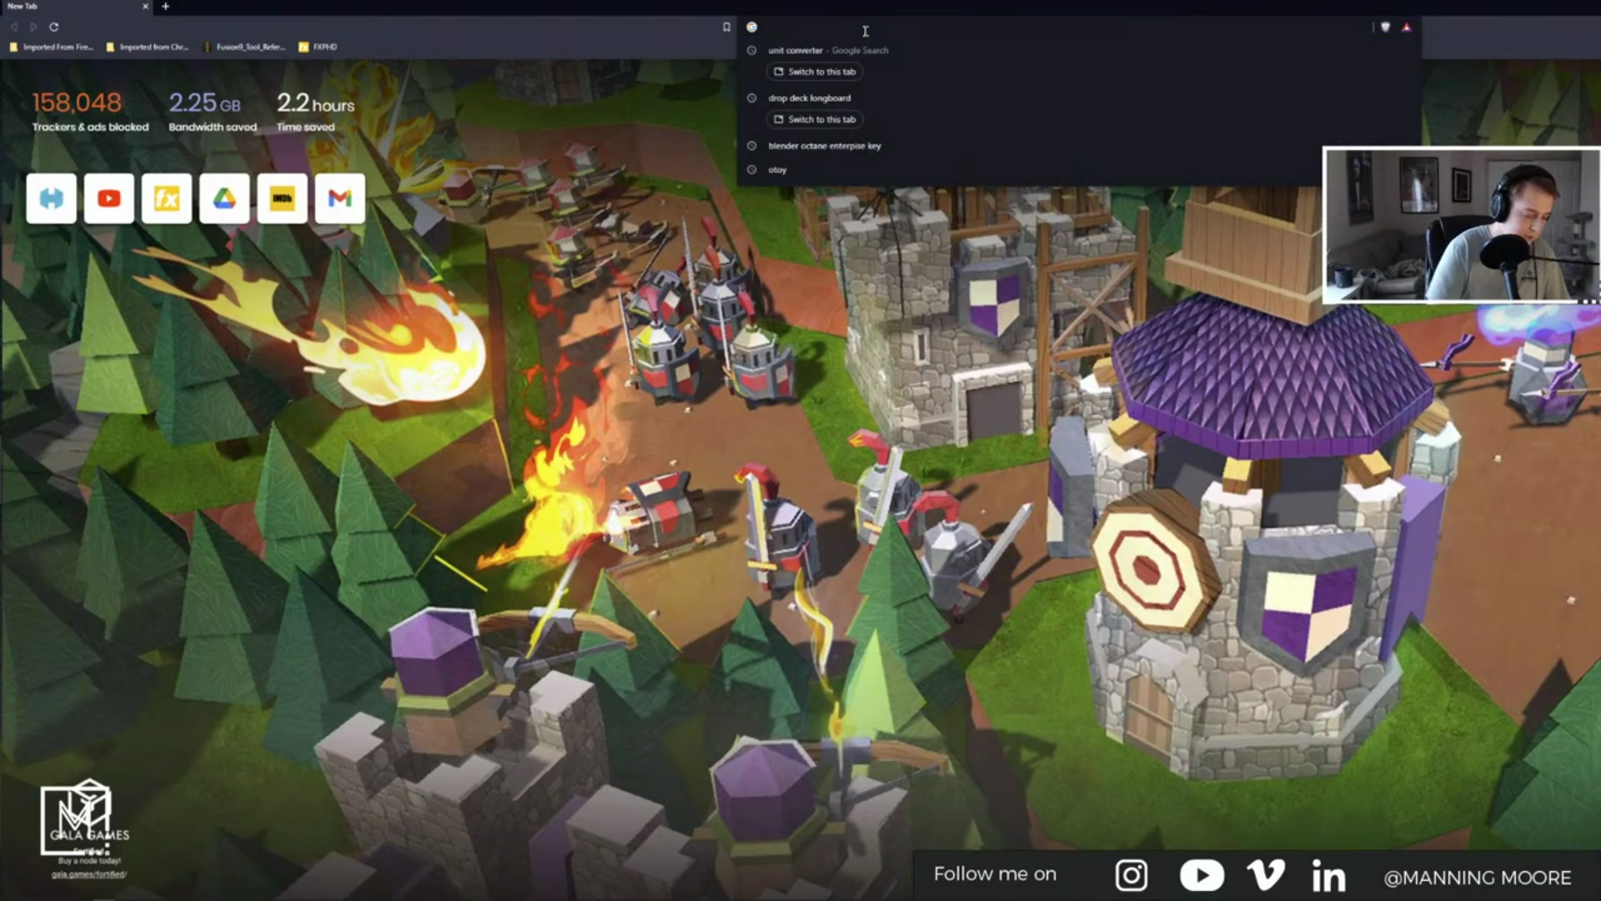
text(instagram.com)
key(Return)
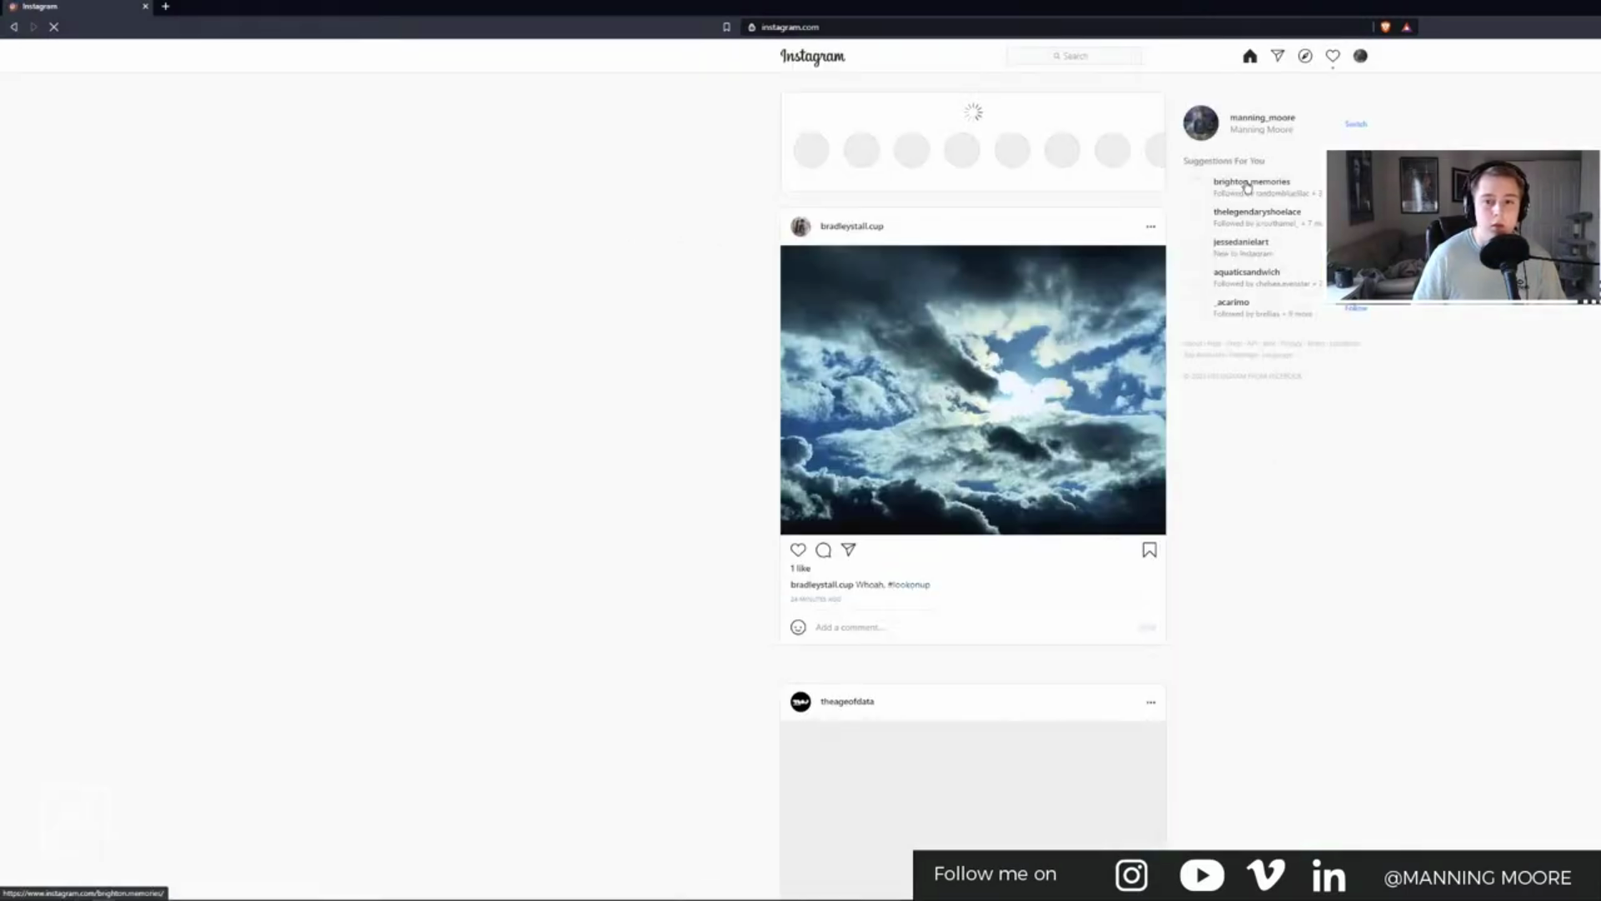
scroll(933, 182, down, 5)
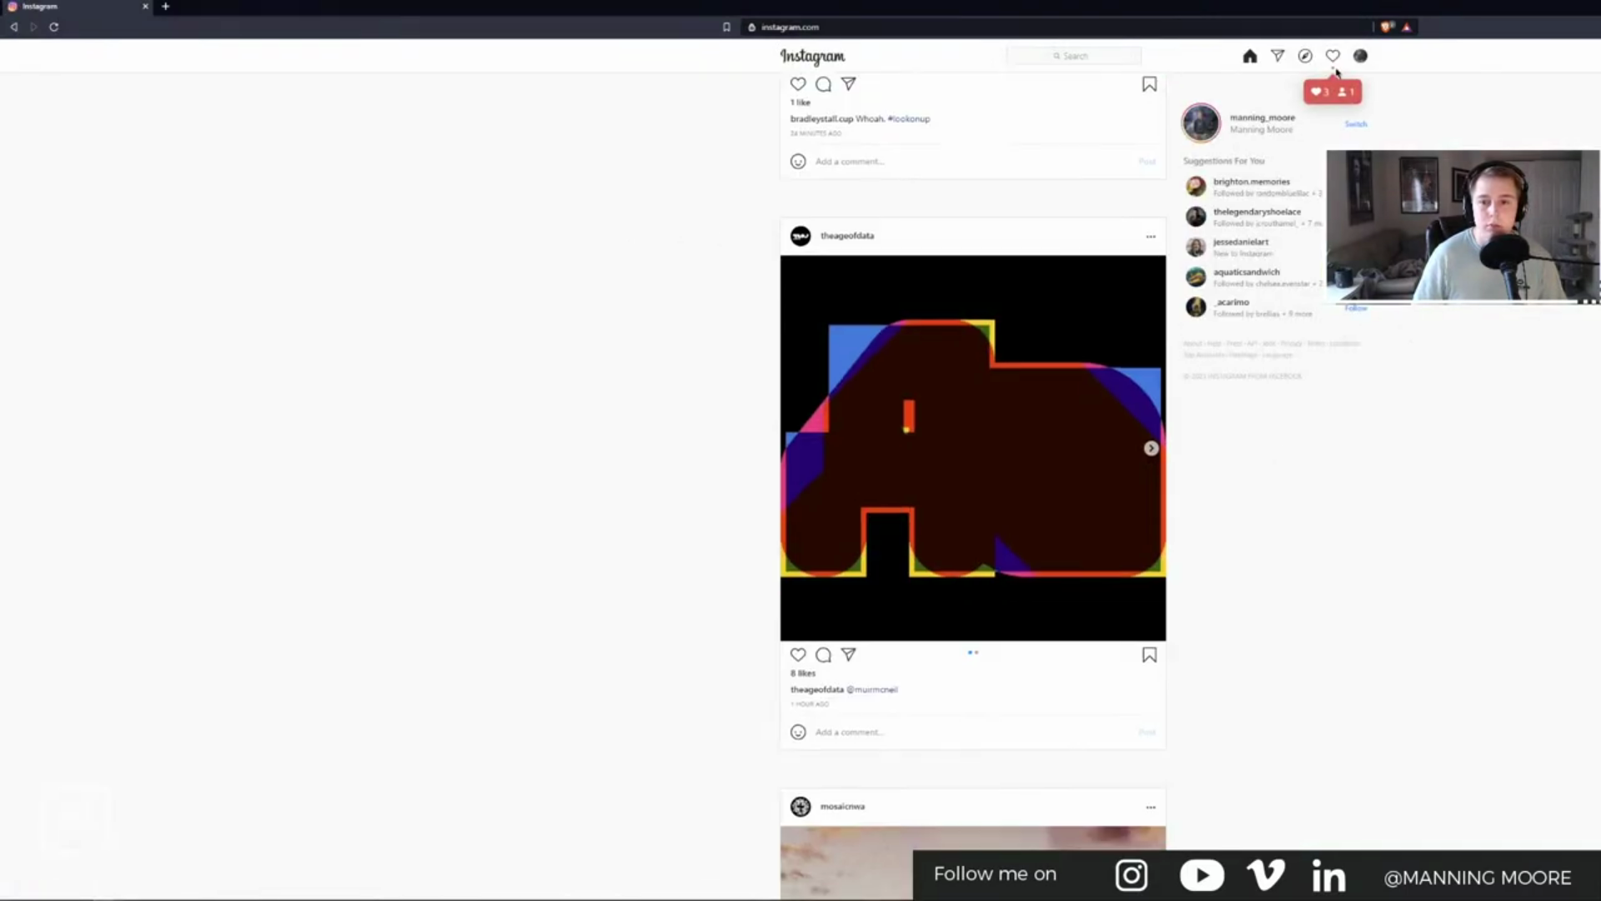
click(1335, 60)
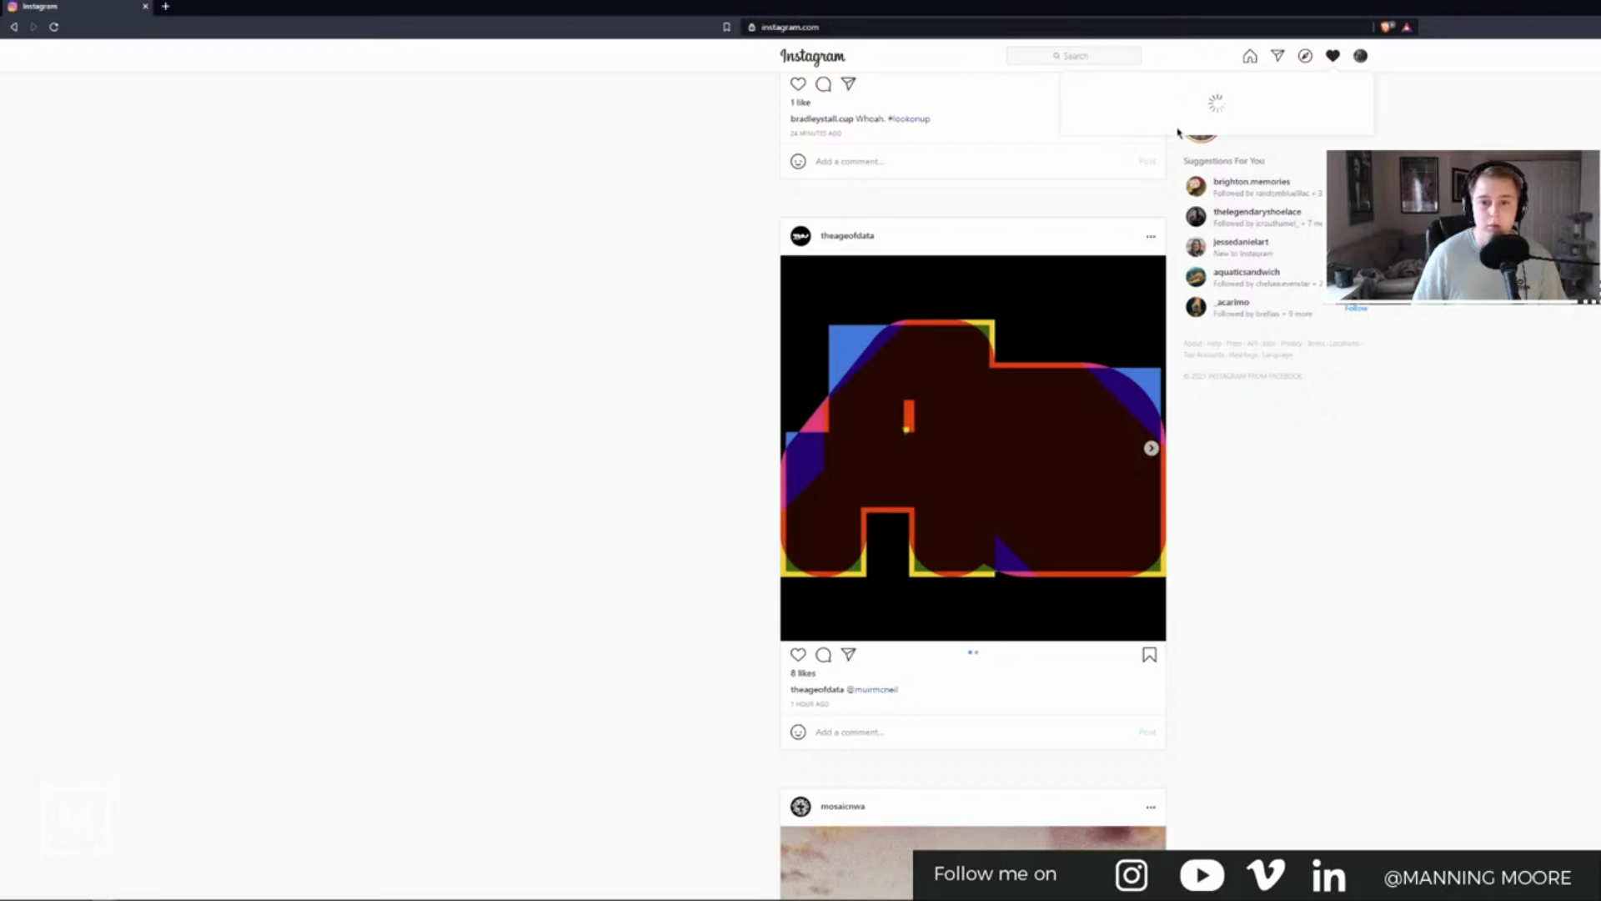
click(1086, 111)
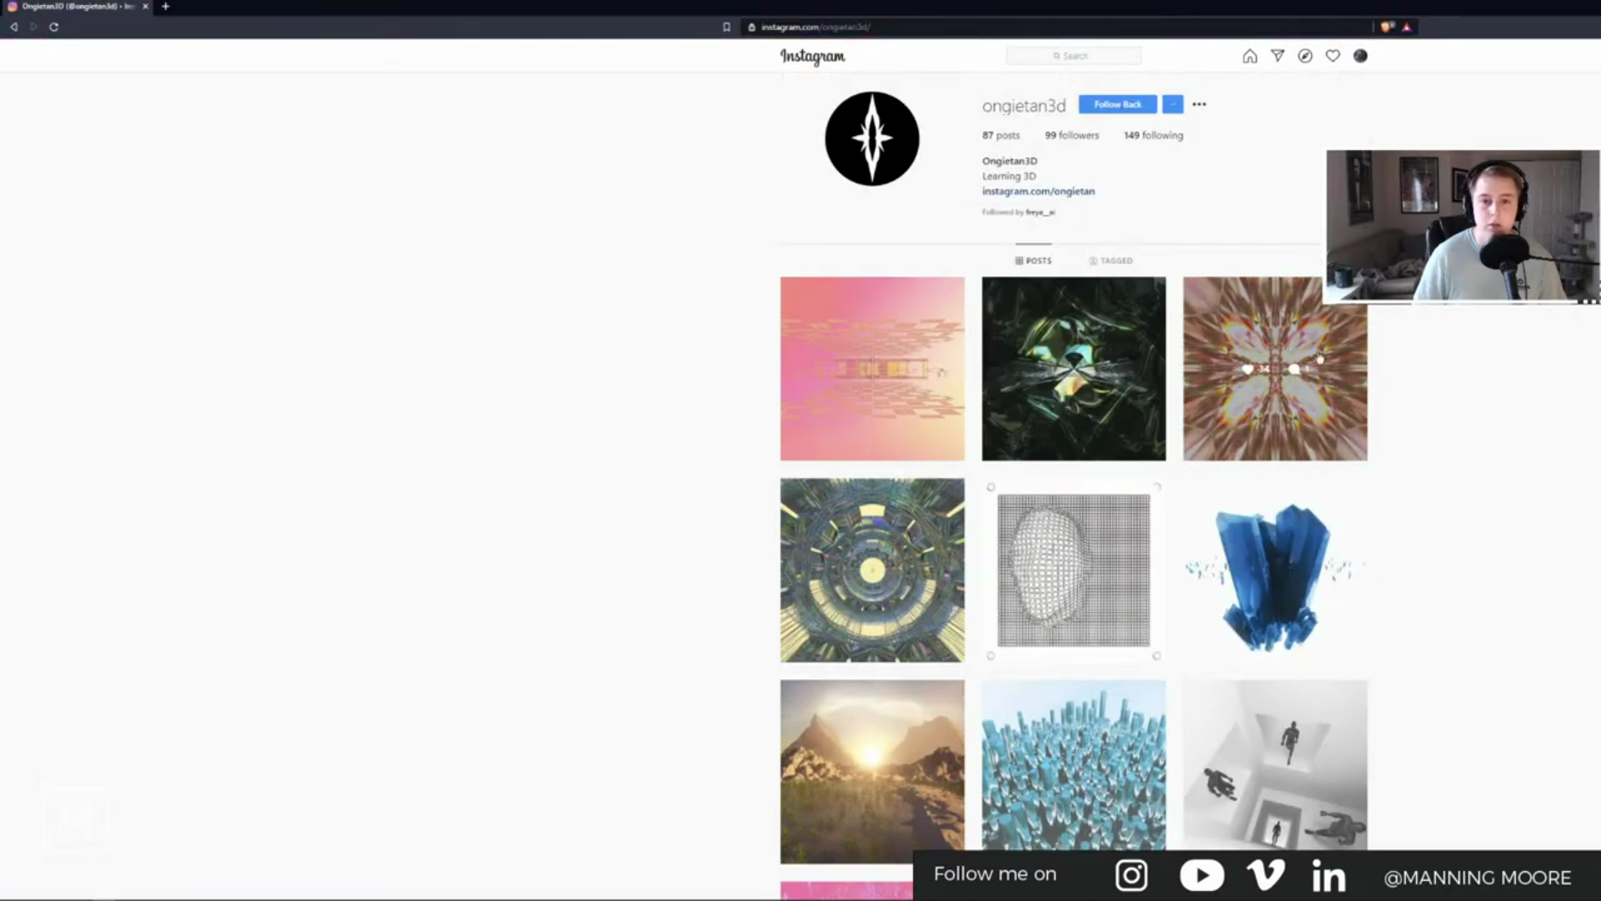
drag(1093, 13, 518, 60)
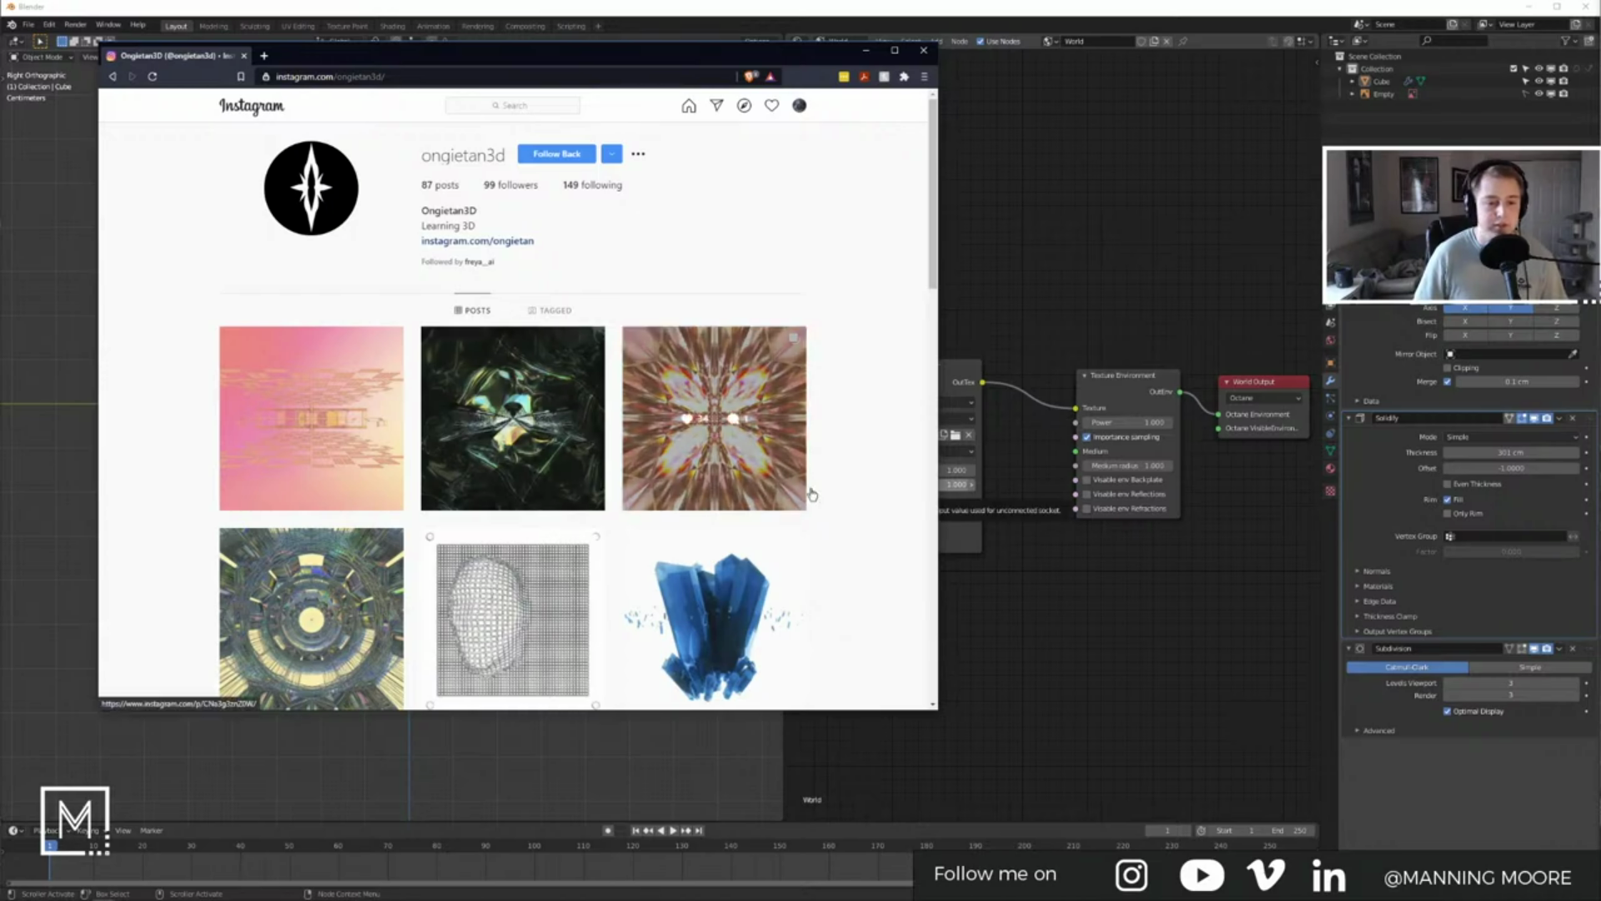
Step: Browse the artist's post grid, viewing the glass sculpture and blue bubbles posts
scroll(831, 494, down, 2)
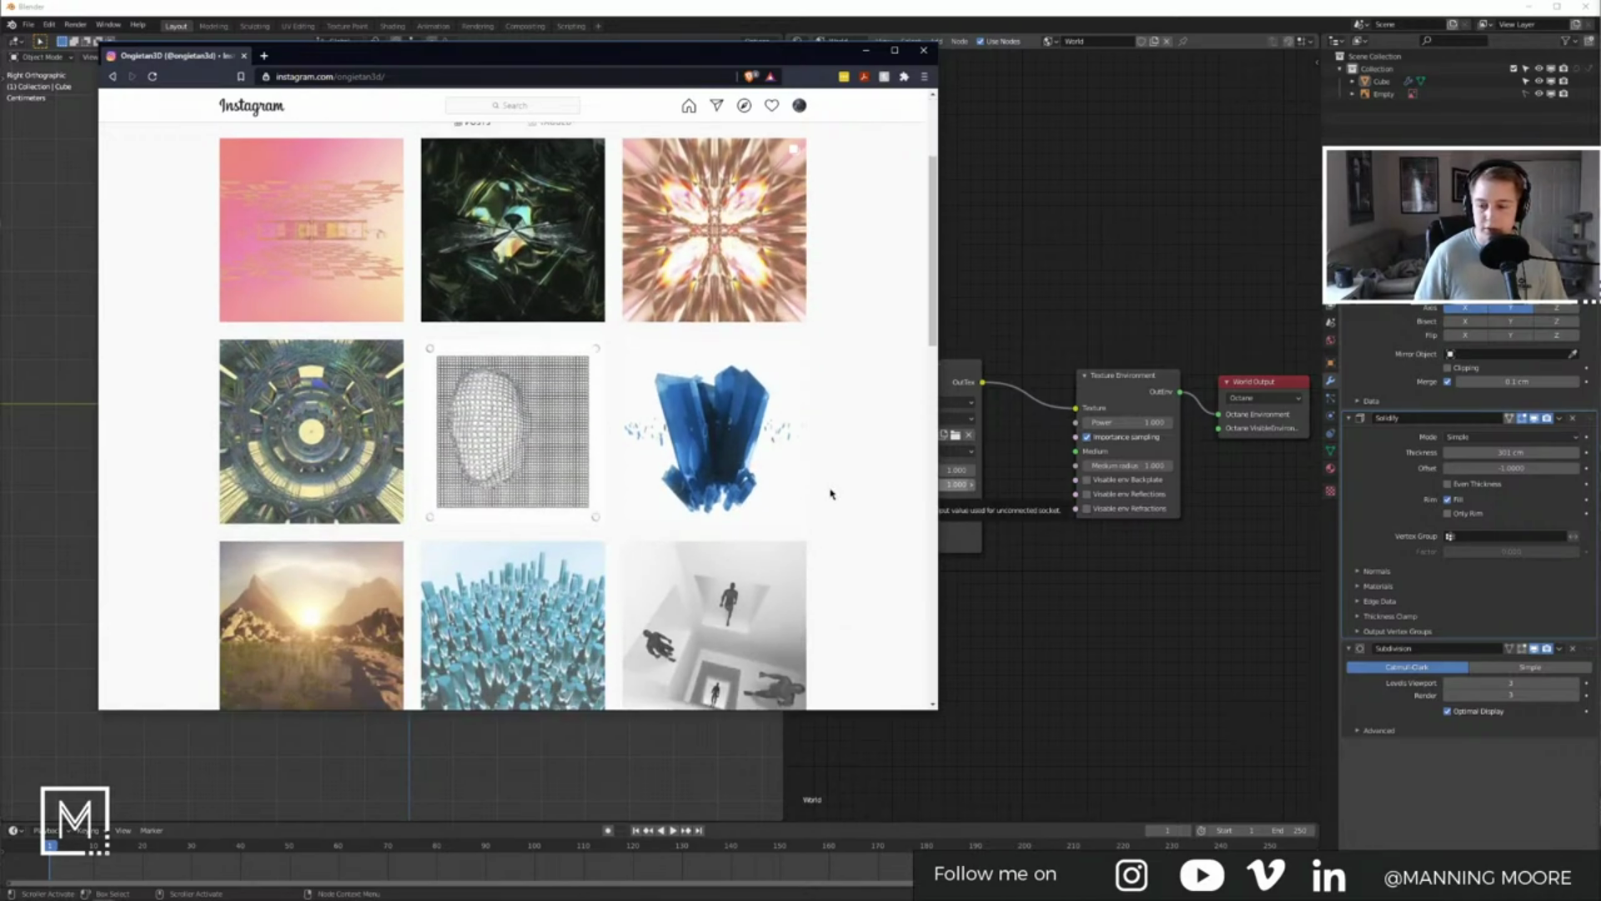
scroll(843, 499, down, 3)
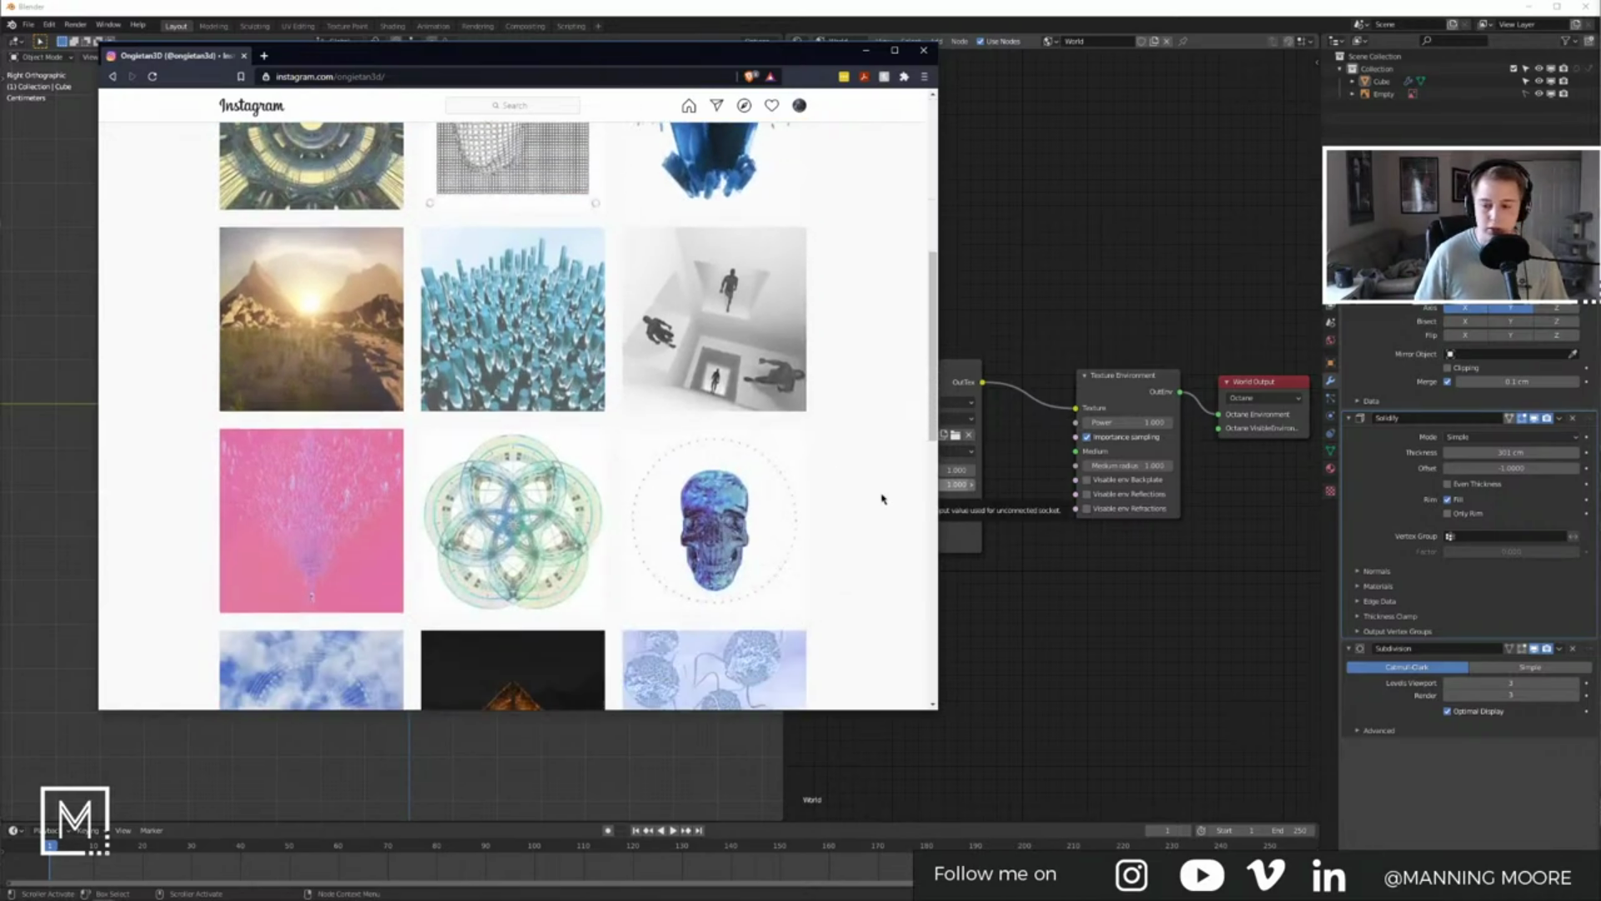
scroll(882, 499, down, 7)
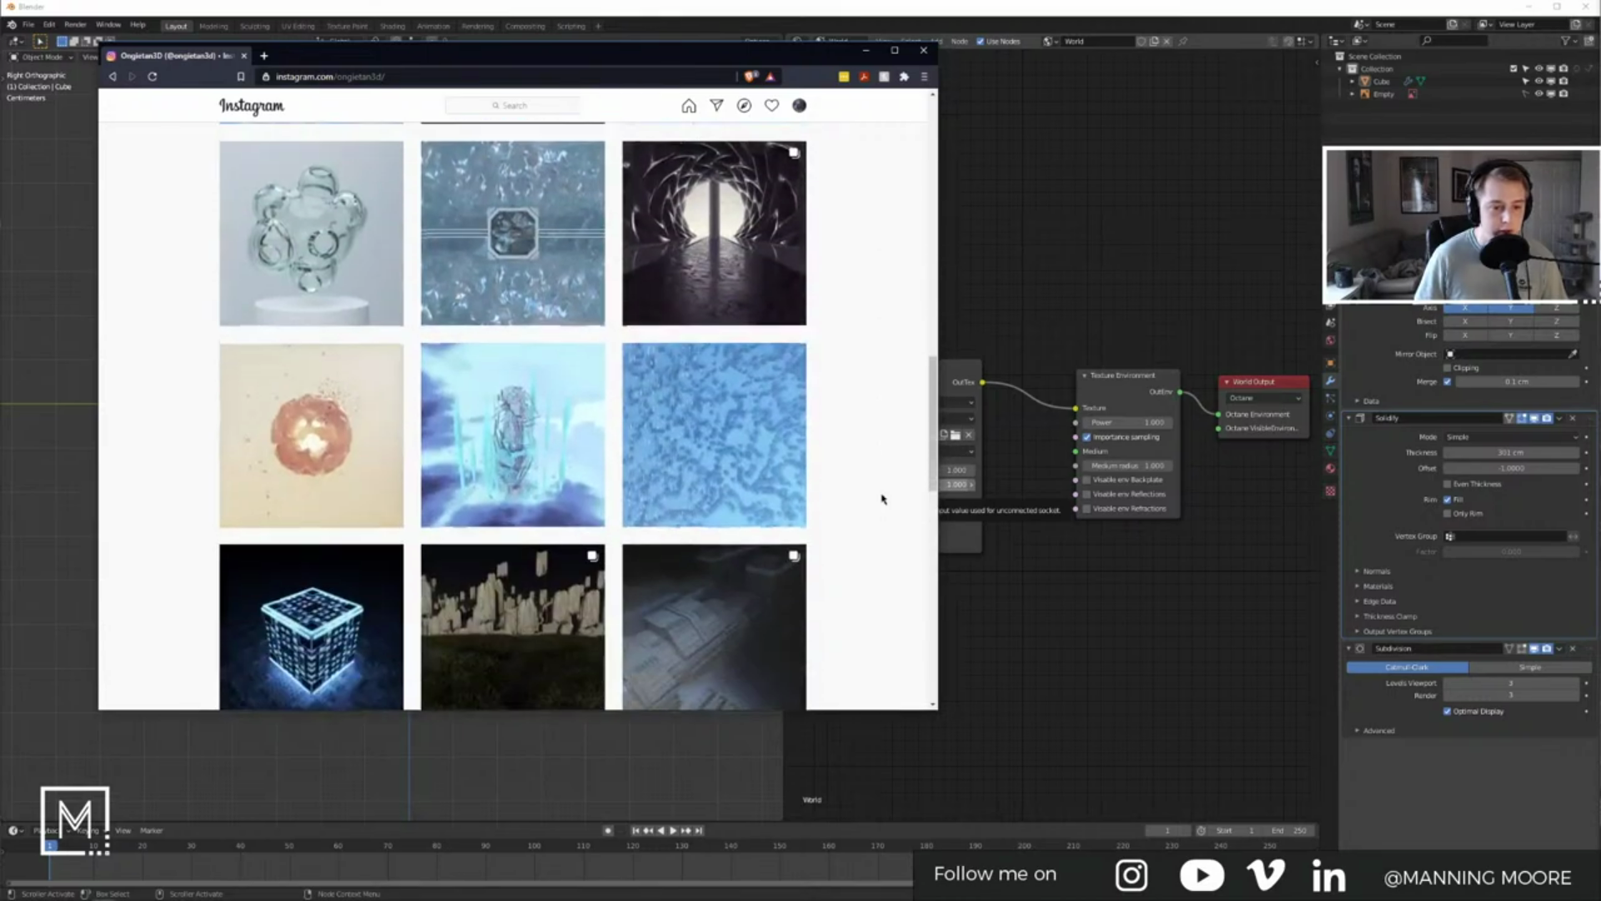
click(359, 235)
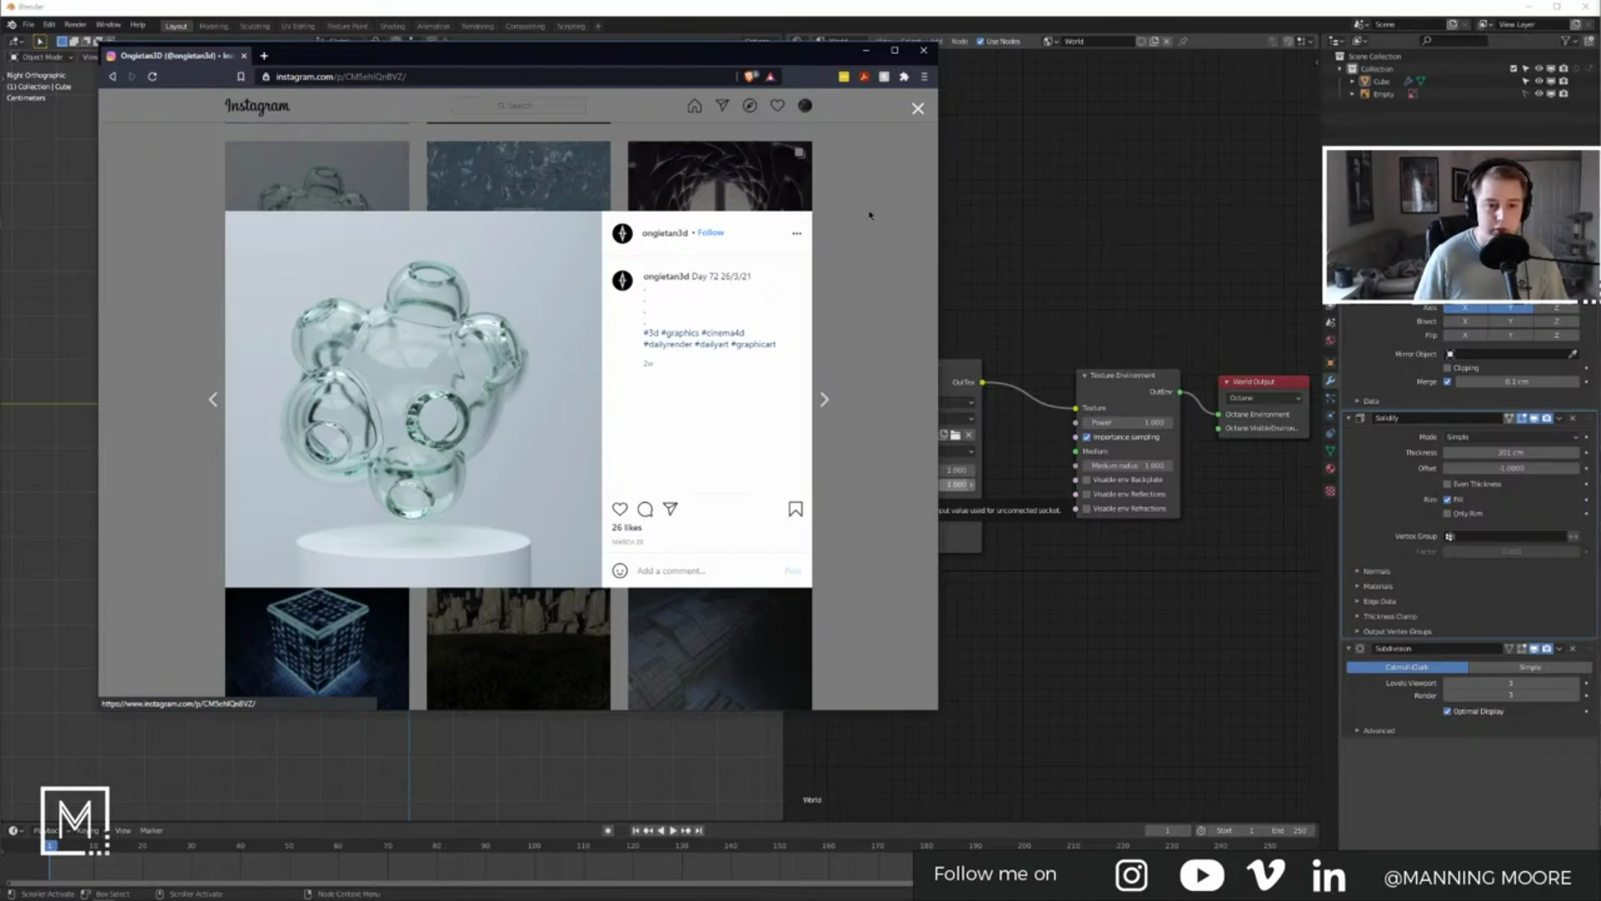
click(902, 356)
scroll(898, 365, down, 6)
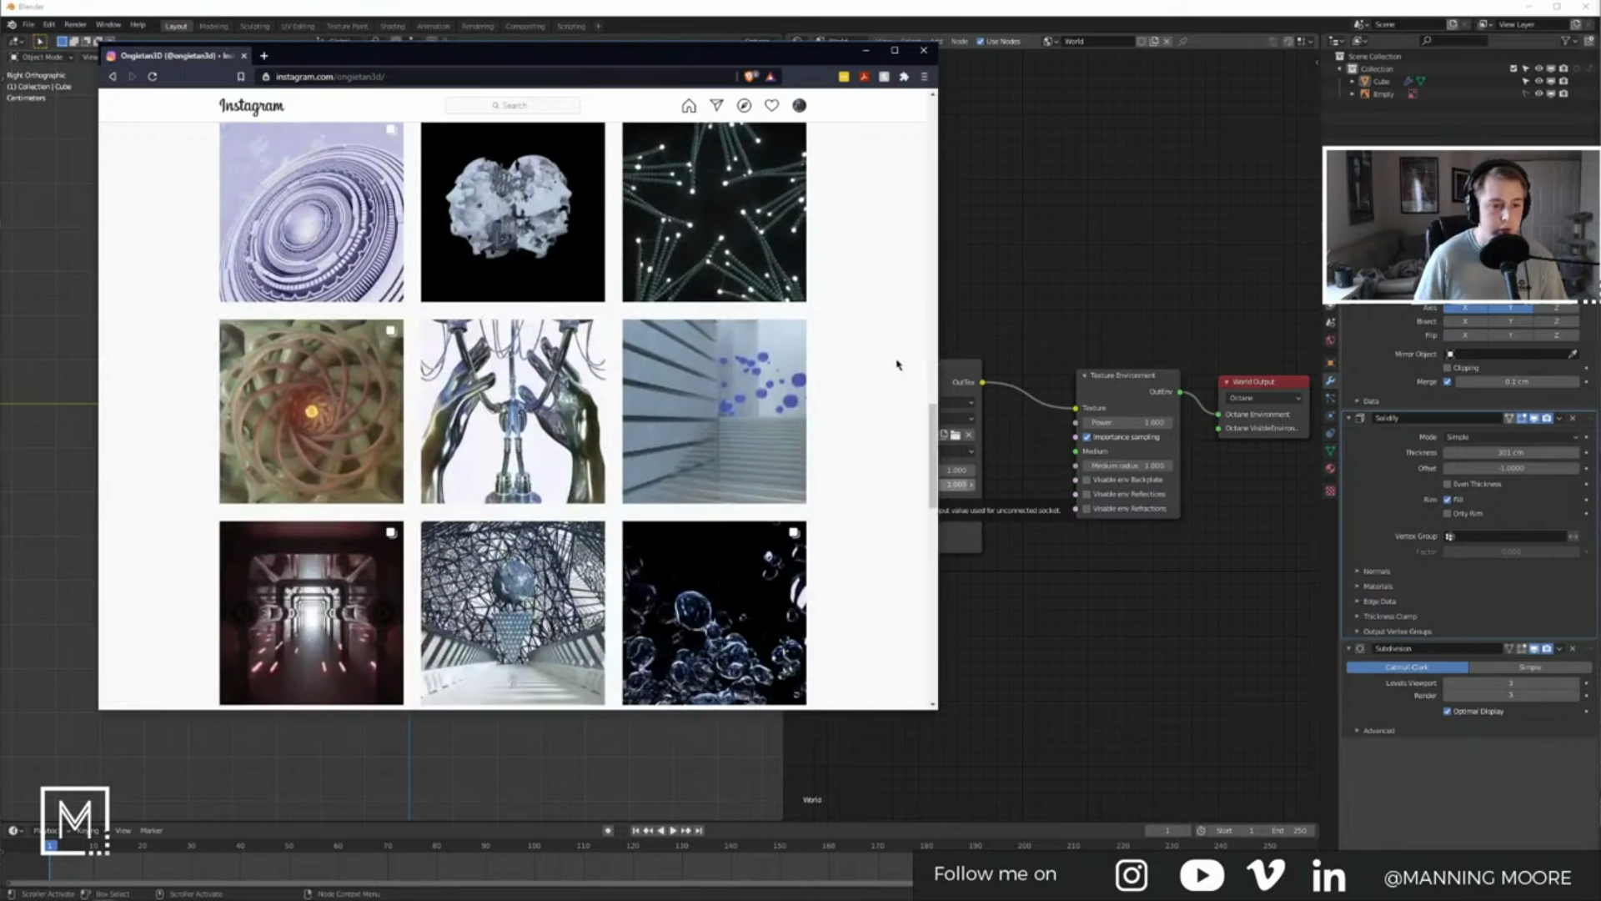
click(636, 457)
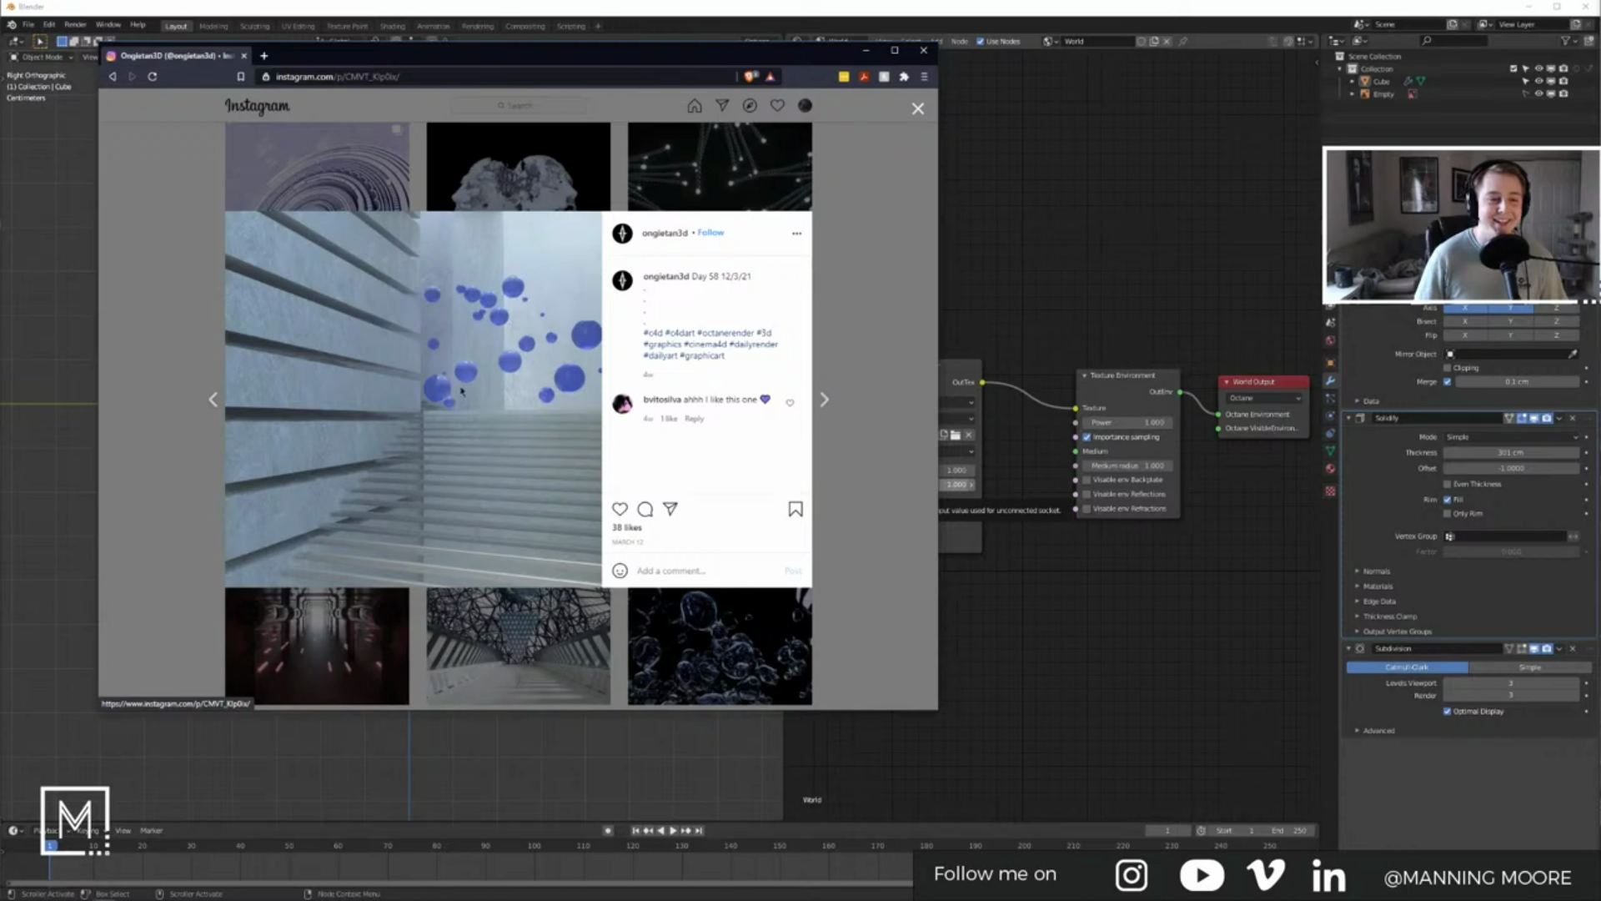
click(864, 317)
Step: Scroll further down the profile grid and open a new browser tab
scroll(834, 411, down, 5)
scroll(832, 416, down, 6)
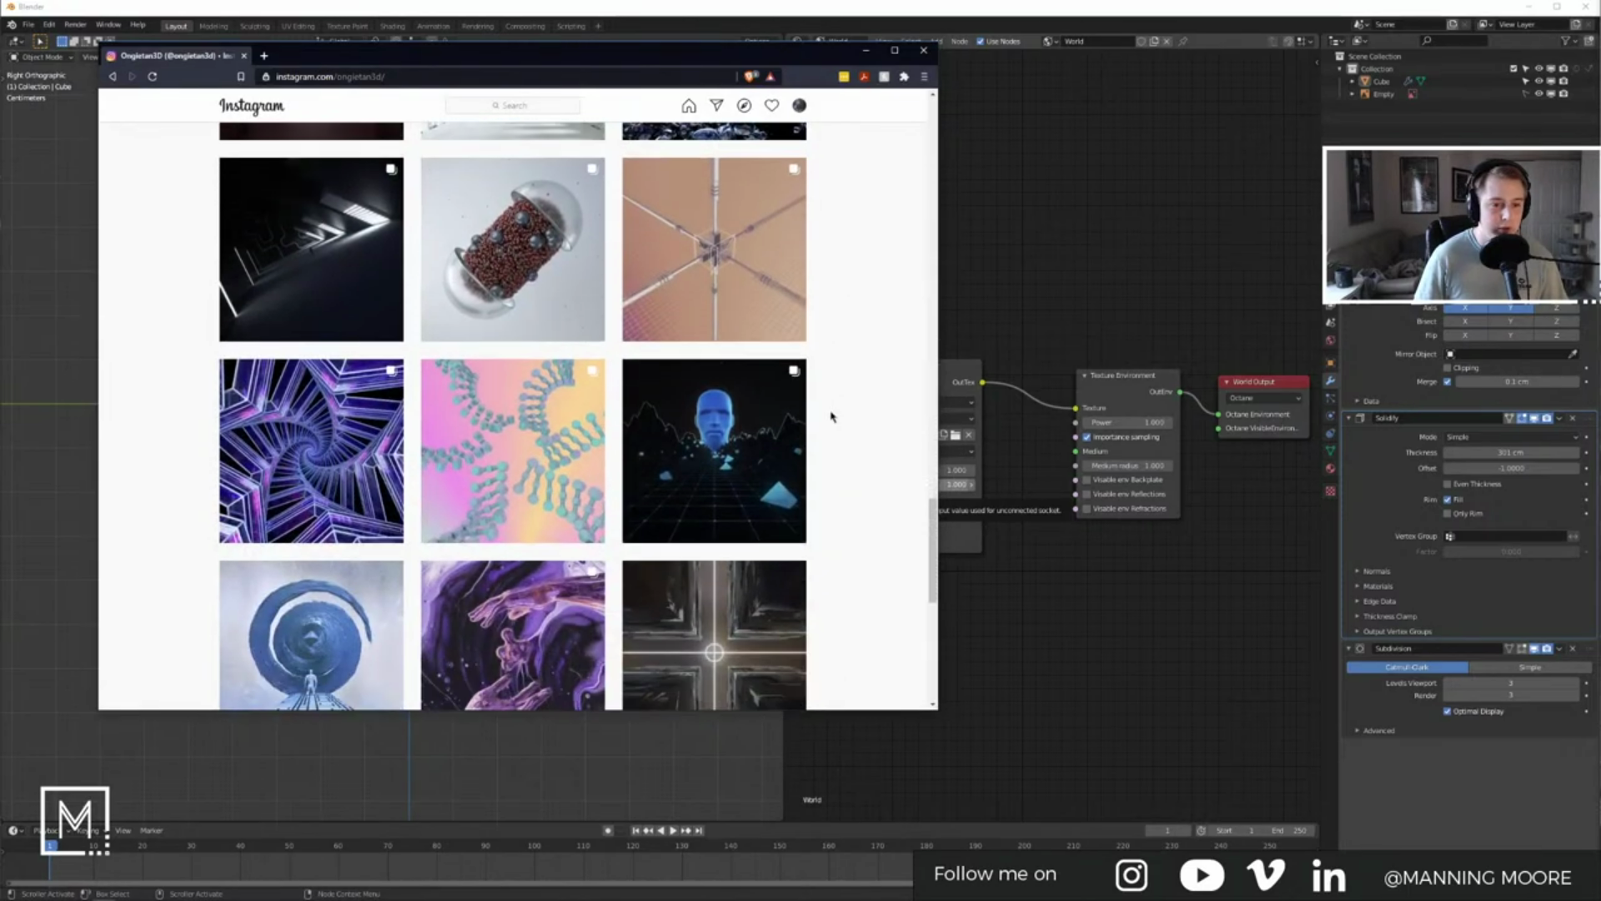
scroll(831, 417, down, 2)
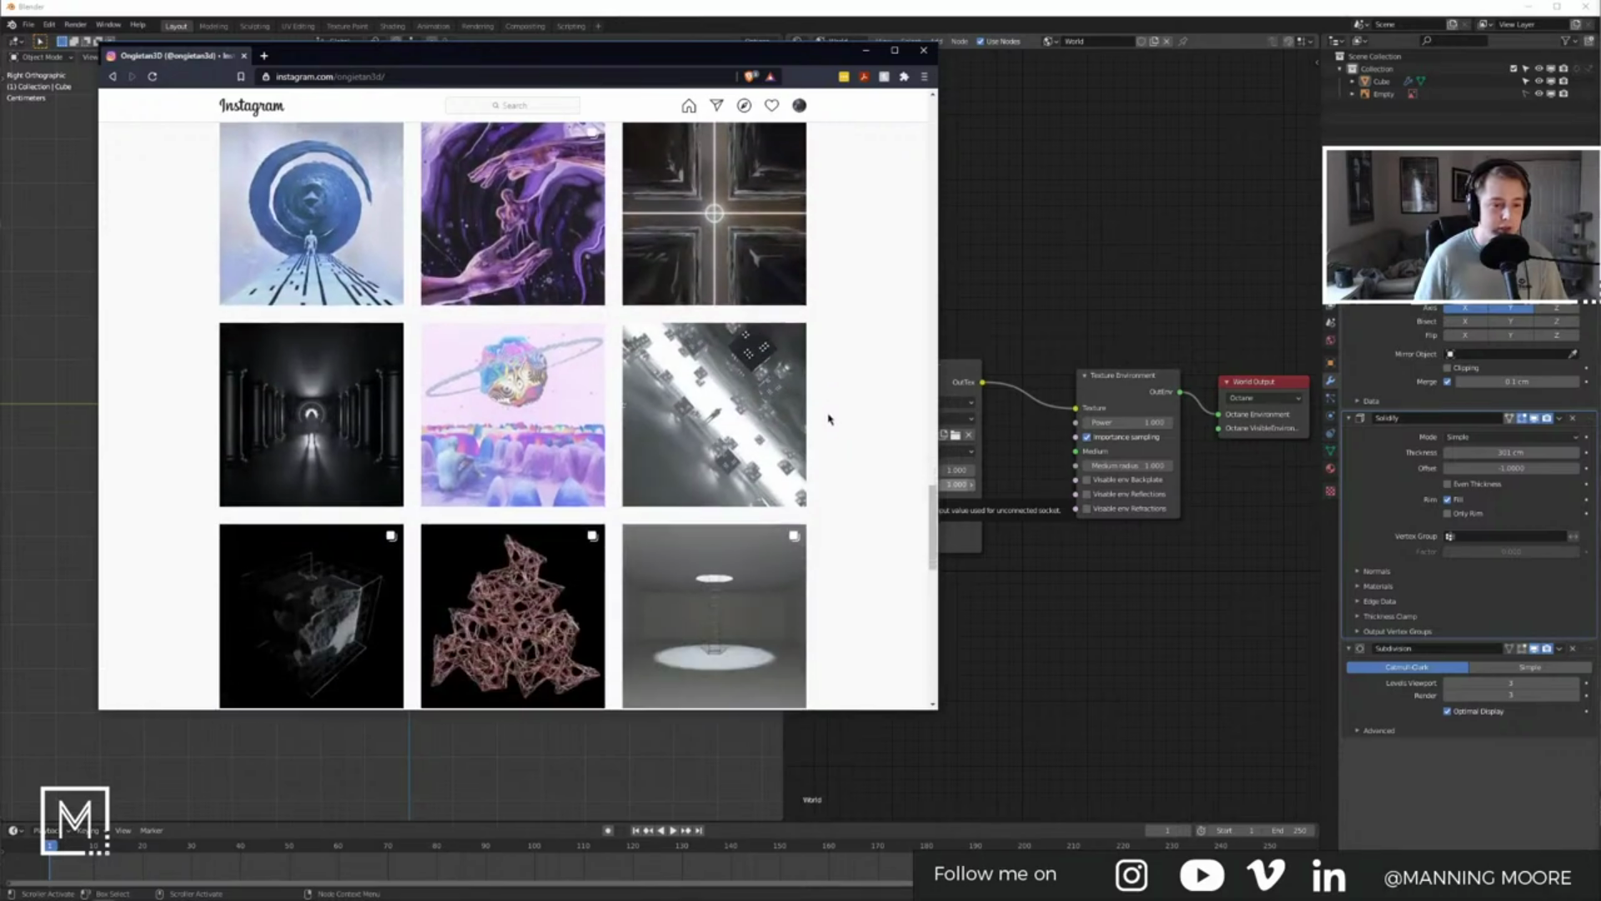
scroll(825, 467, down, 3)
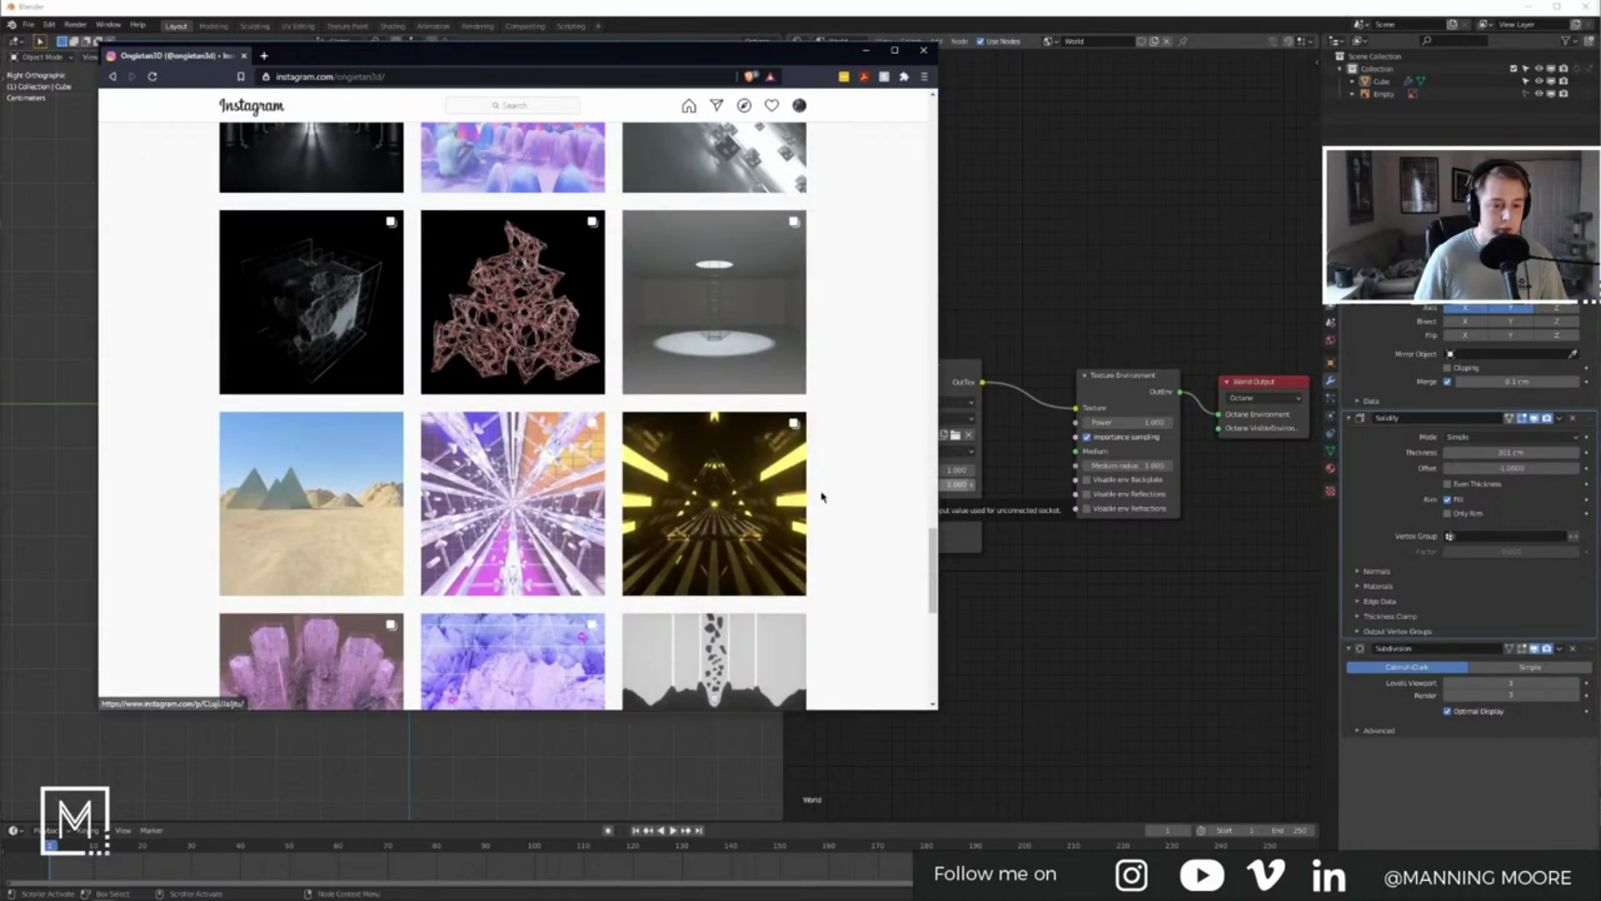
click(264, 56)
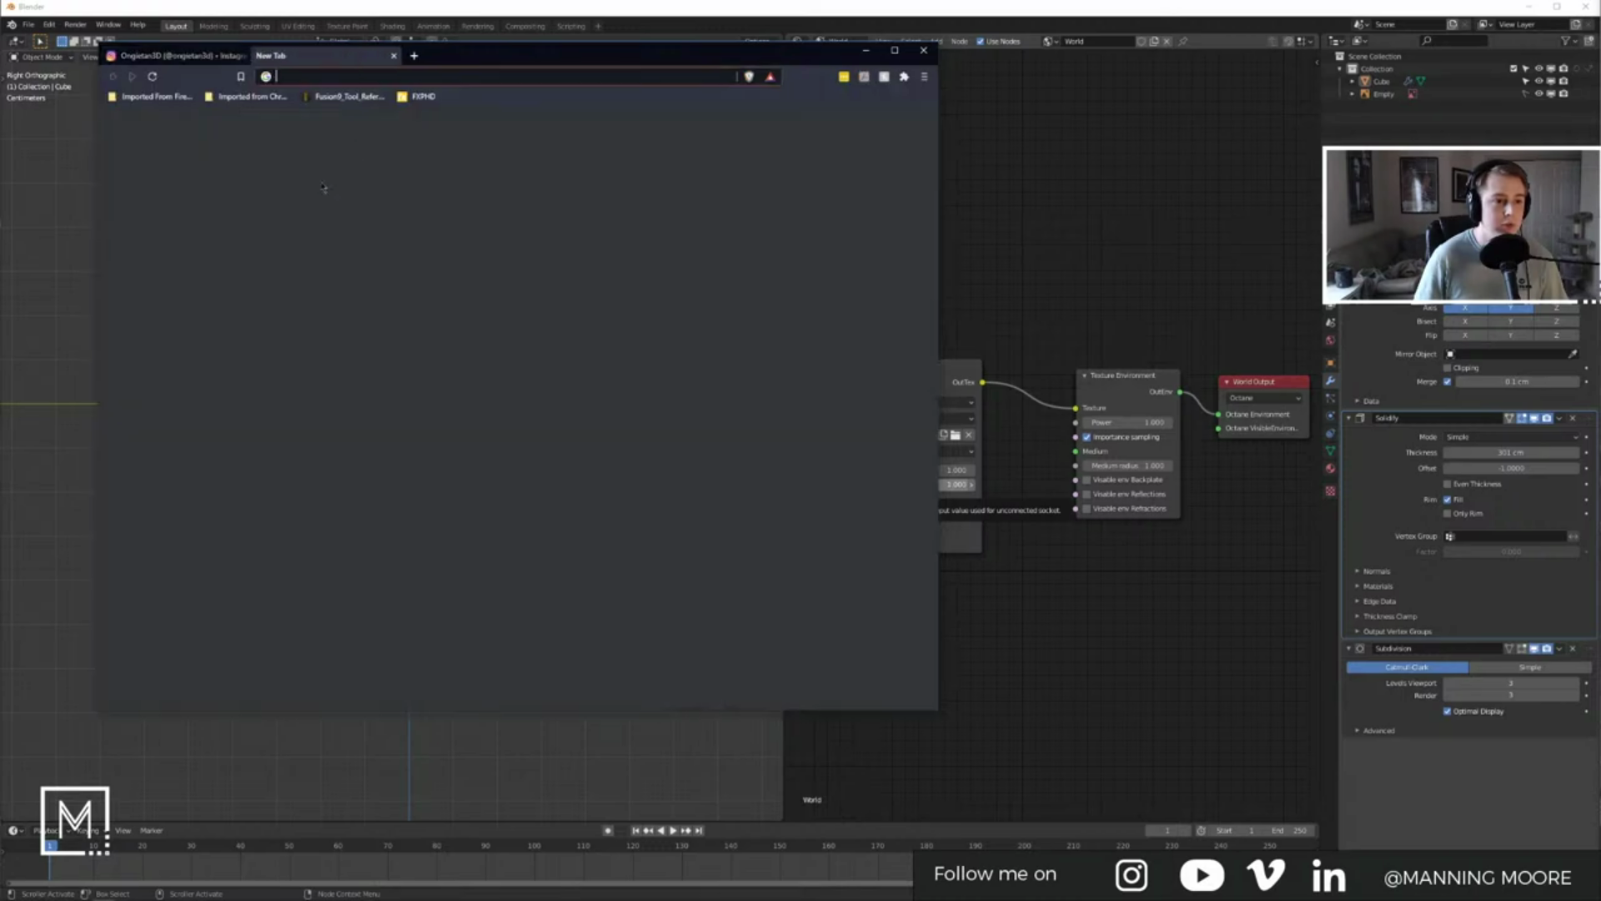
Step: Load Instagram's home feed in the new tab, try an account search, then return to the profile tab
click(207, 248)
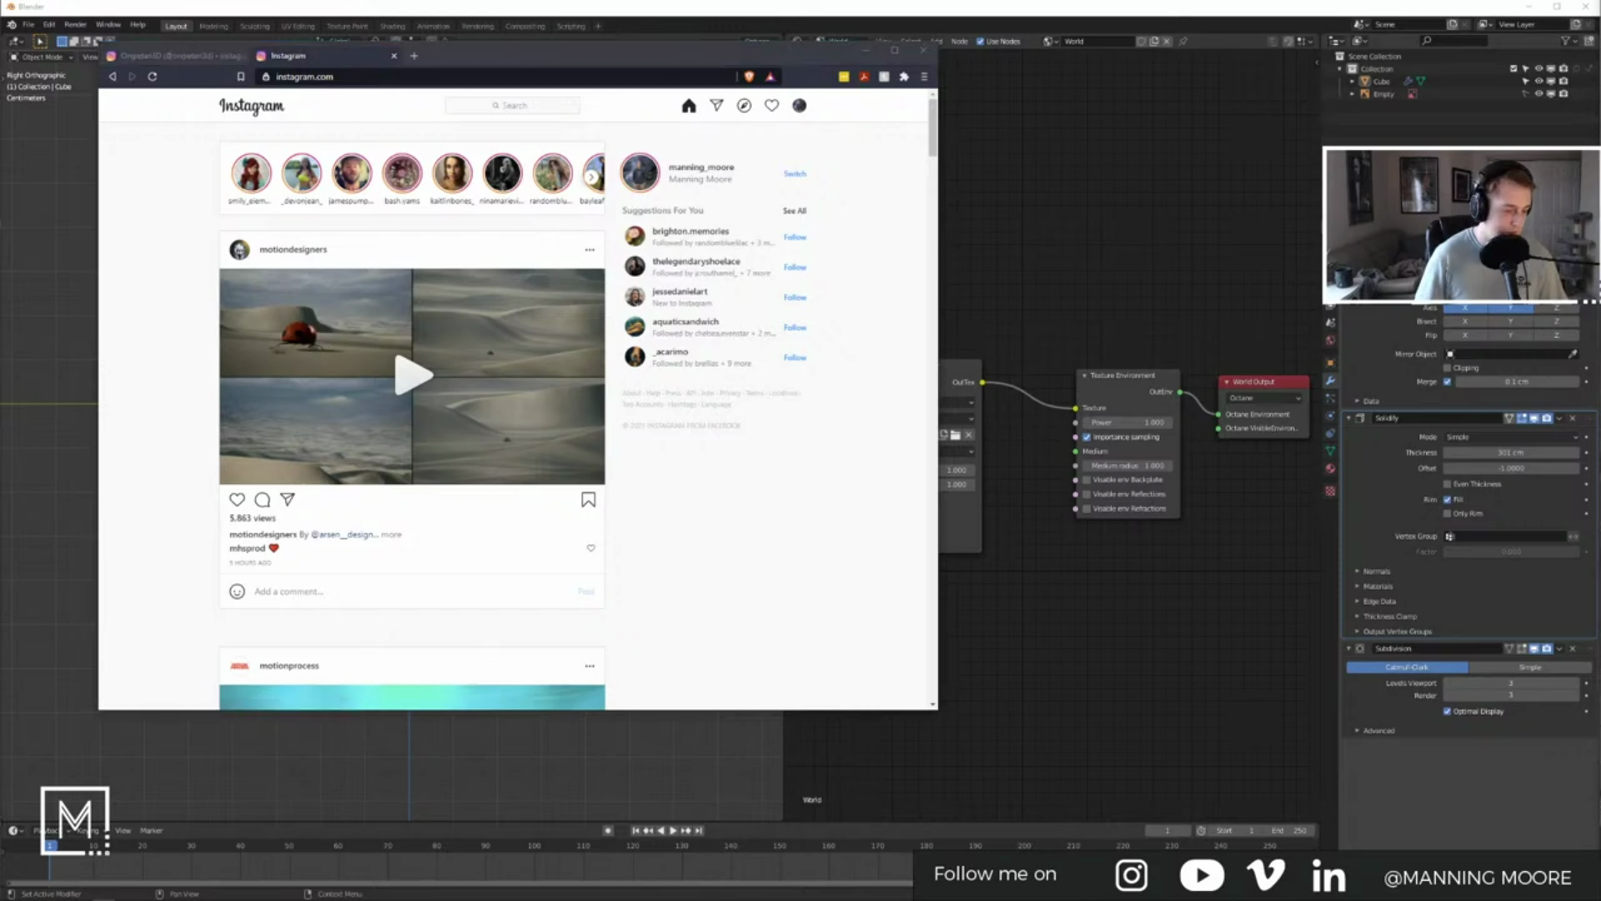
click(498, 106)
text(Kelkonix Artz)
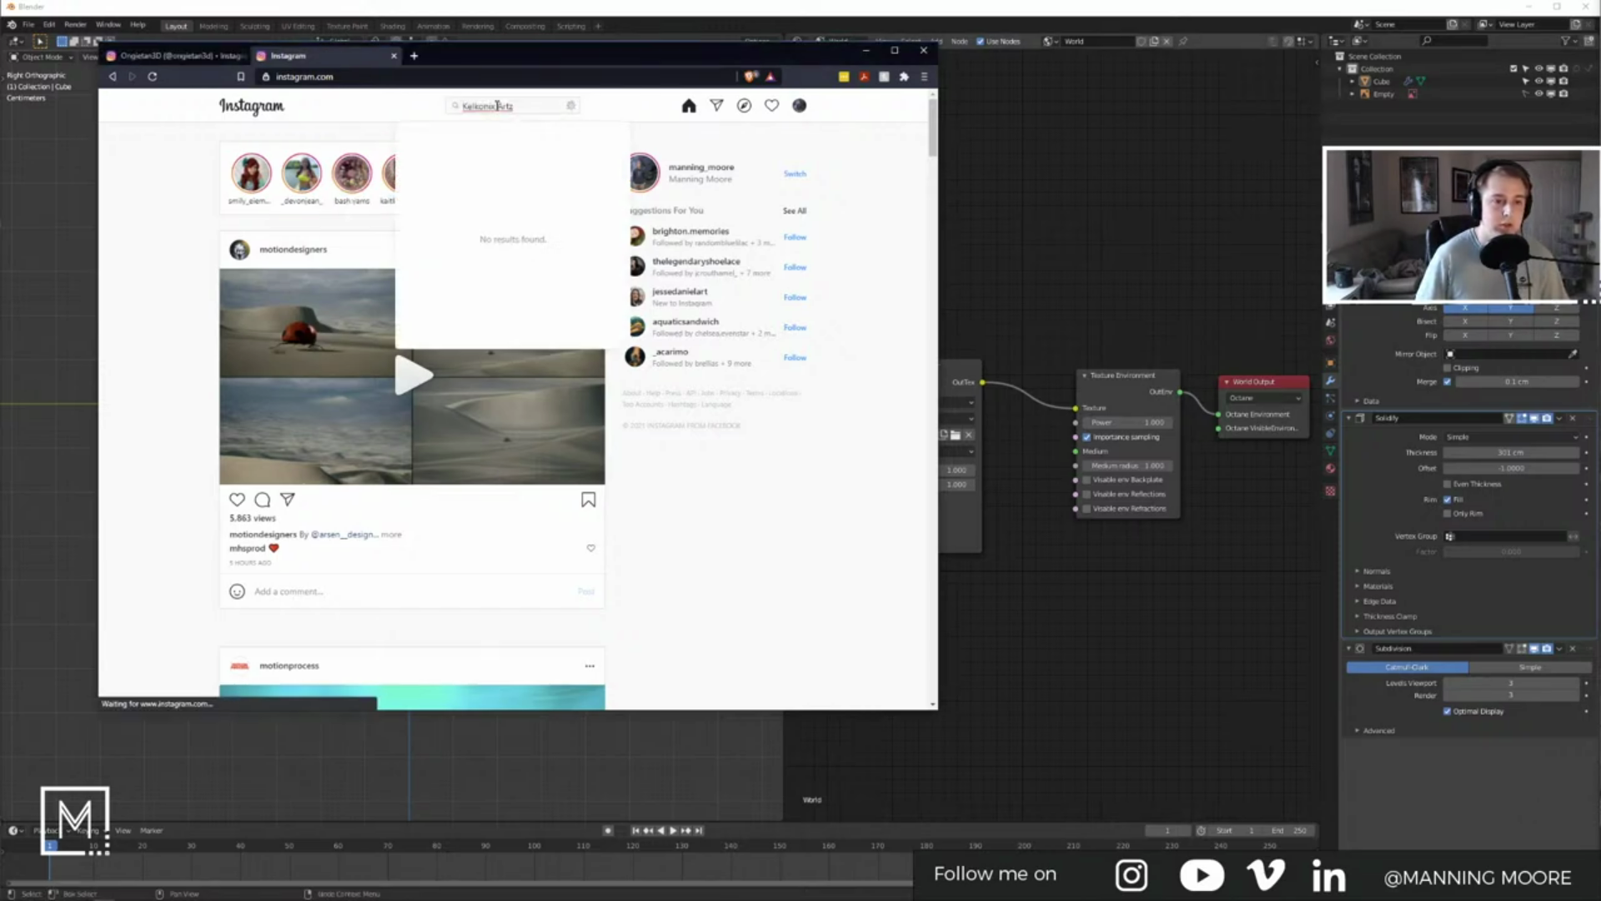
click(571, 106)
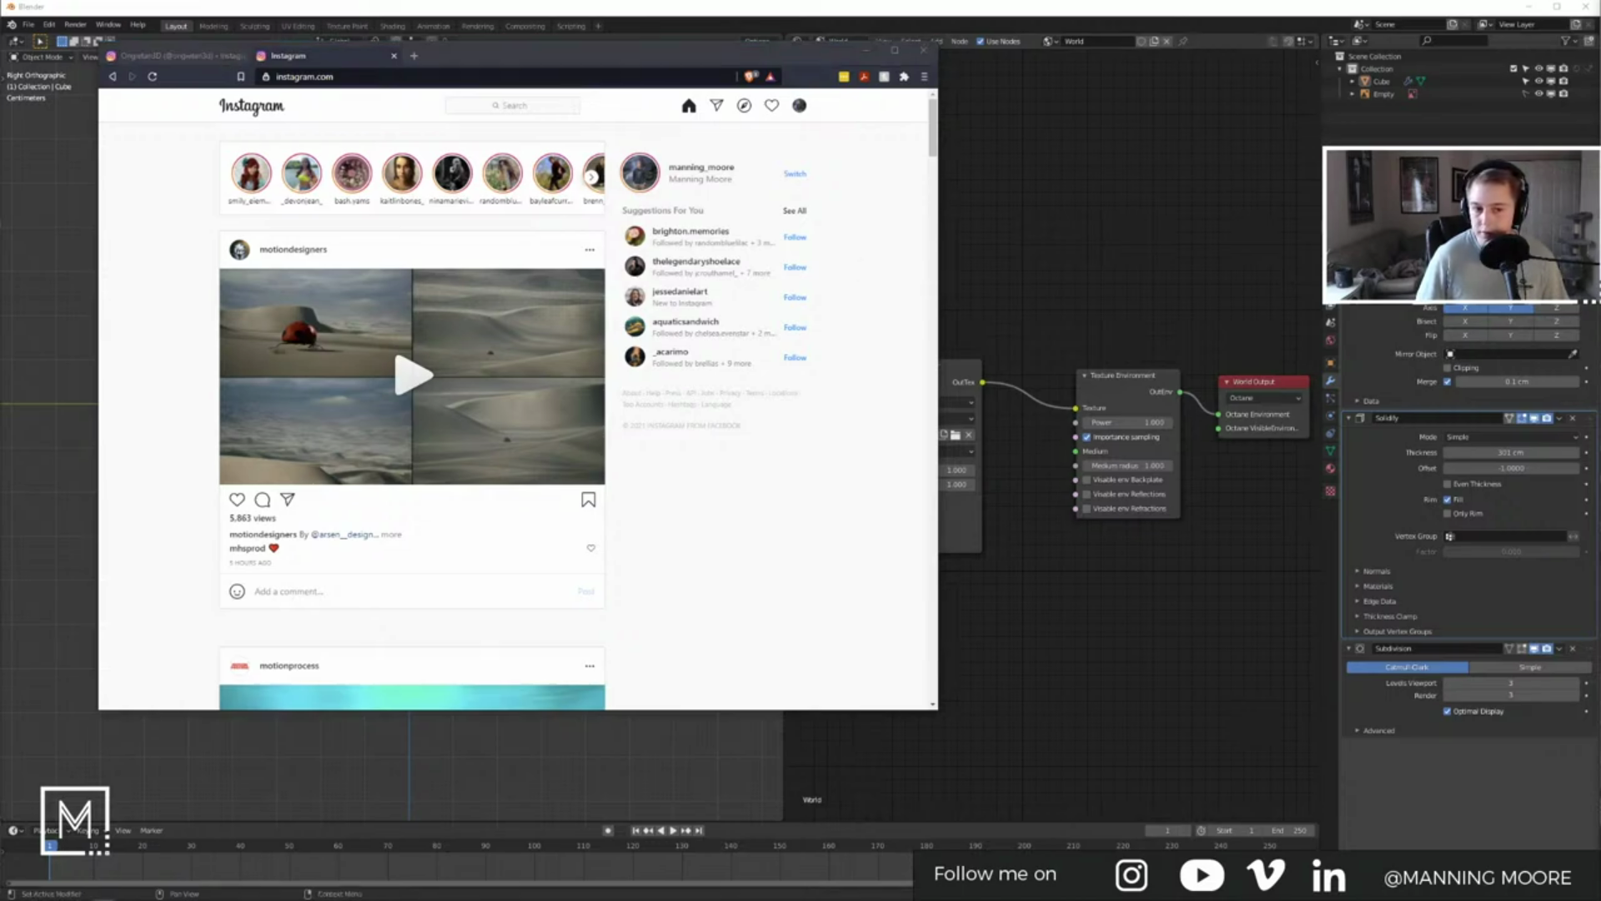
click(185, 56)
scroll(901, 422, down, 8)
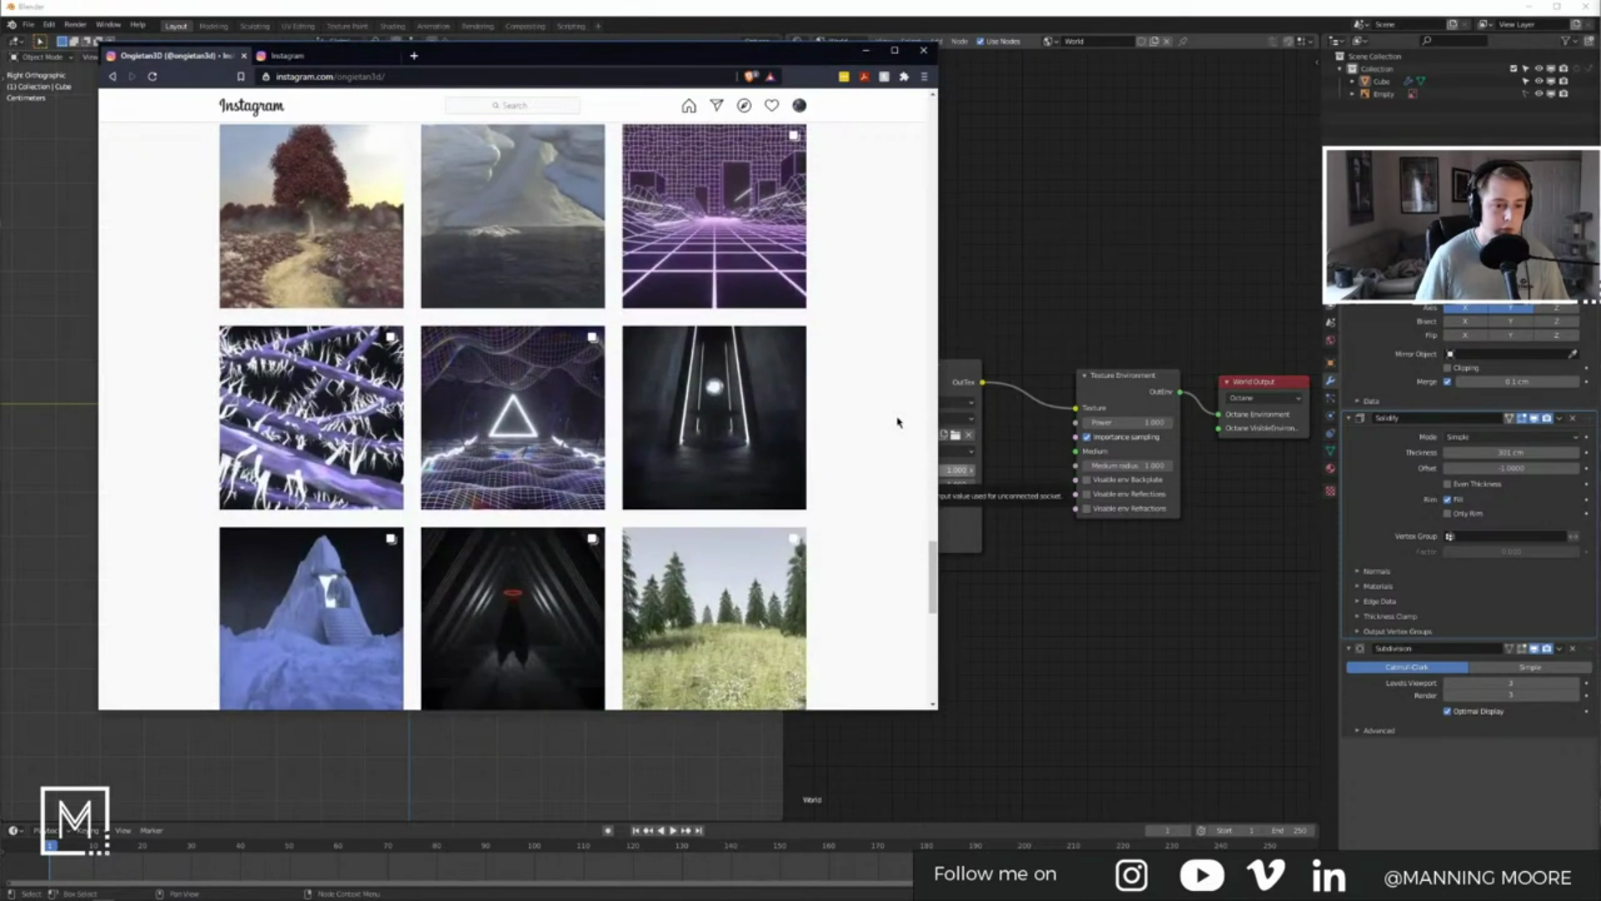
scroll(897, 422, down, 8)
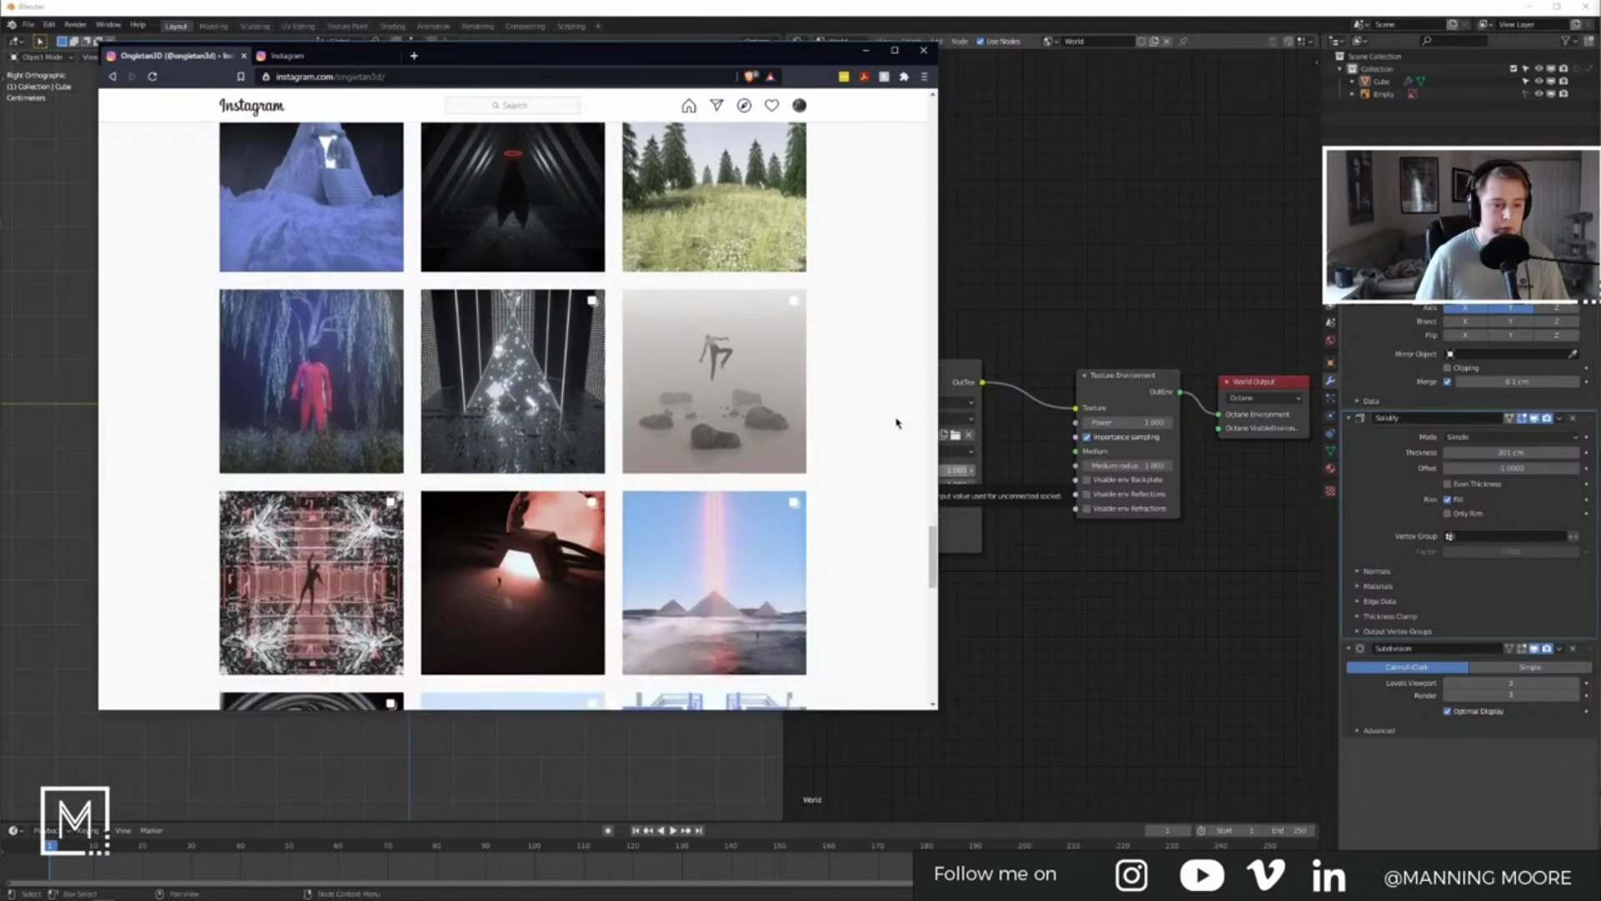
scroll(897, 422, down, 3)
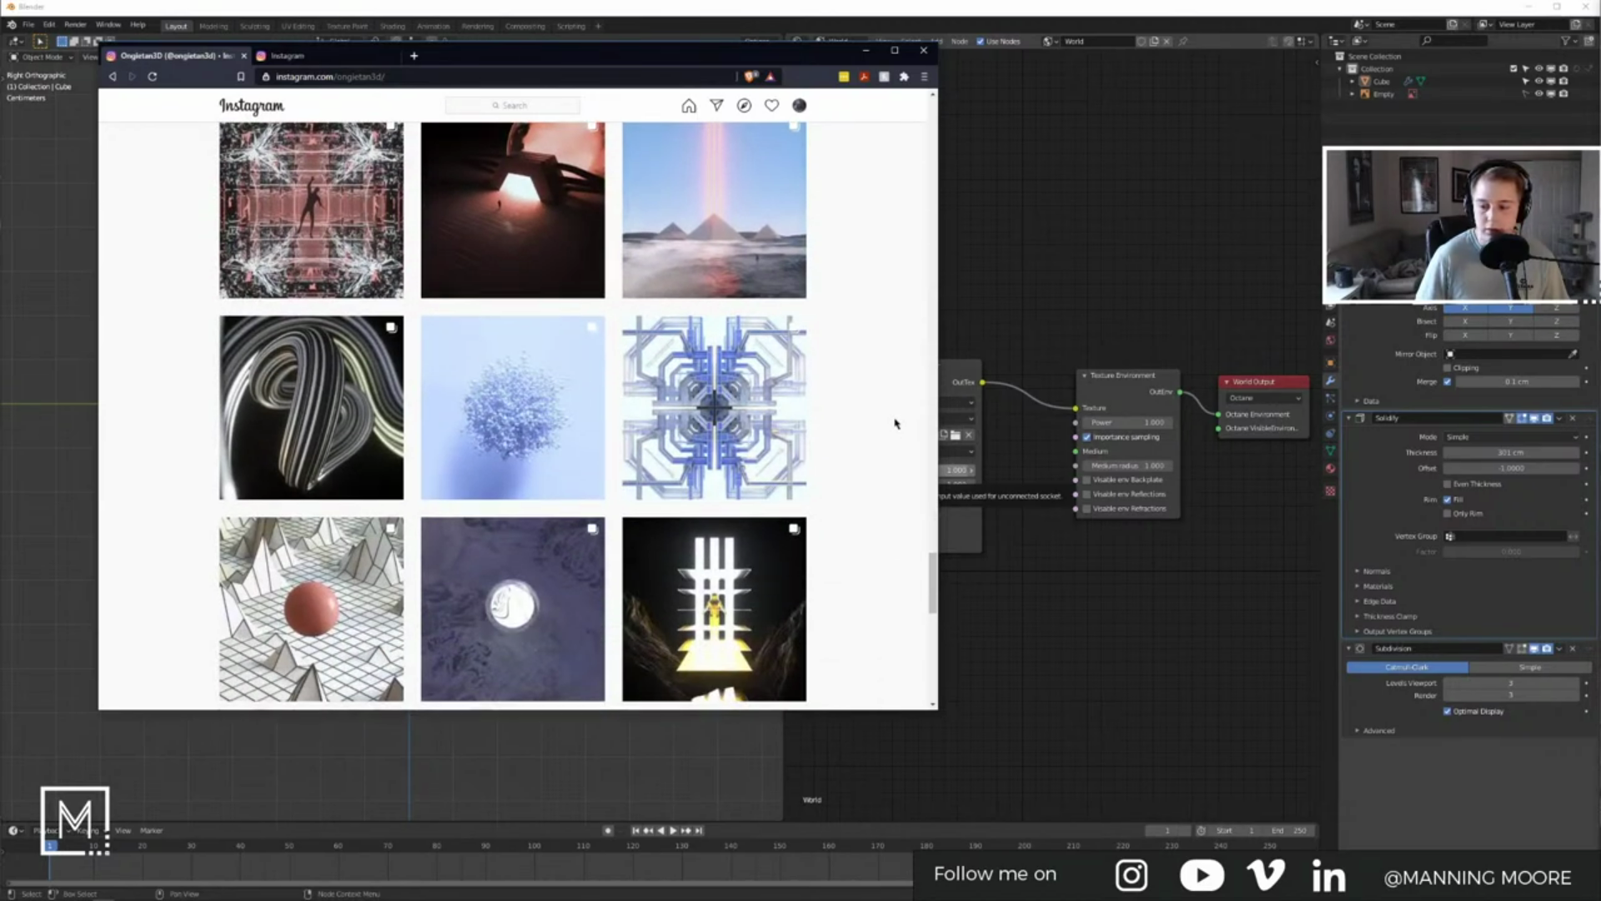
scroll(896, 423, down, 3)
scroll(895, 423, down, 3)
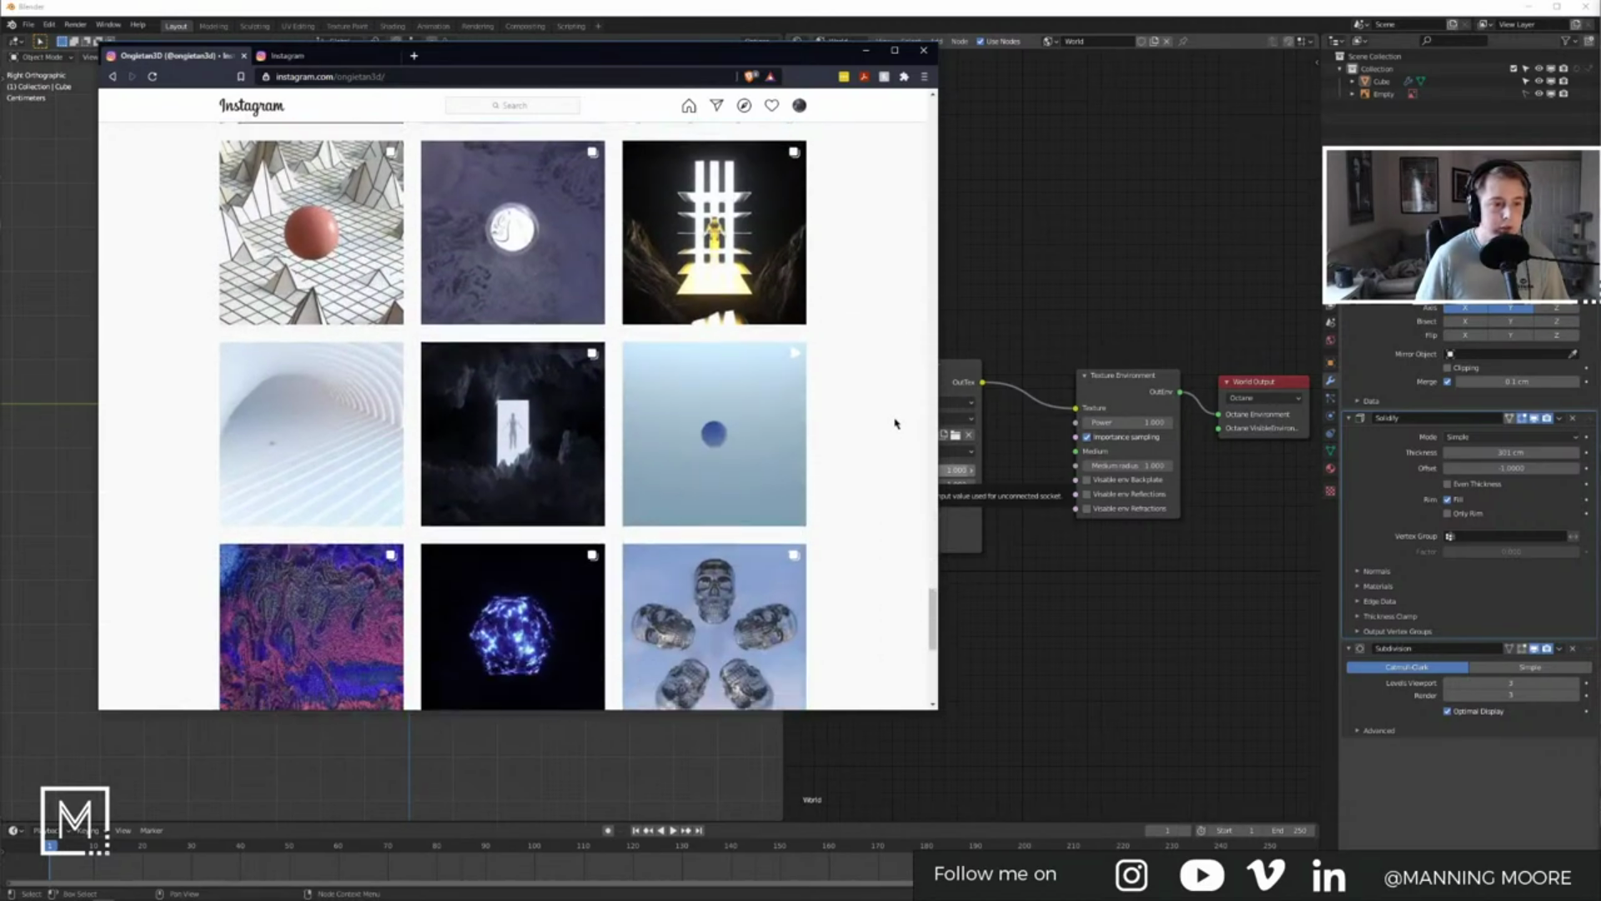
scroll(813, 436, down, 1)
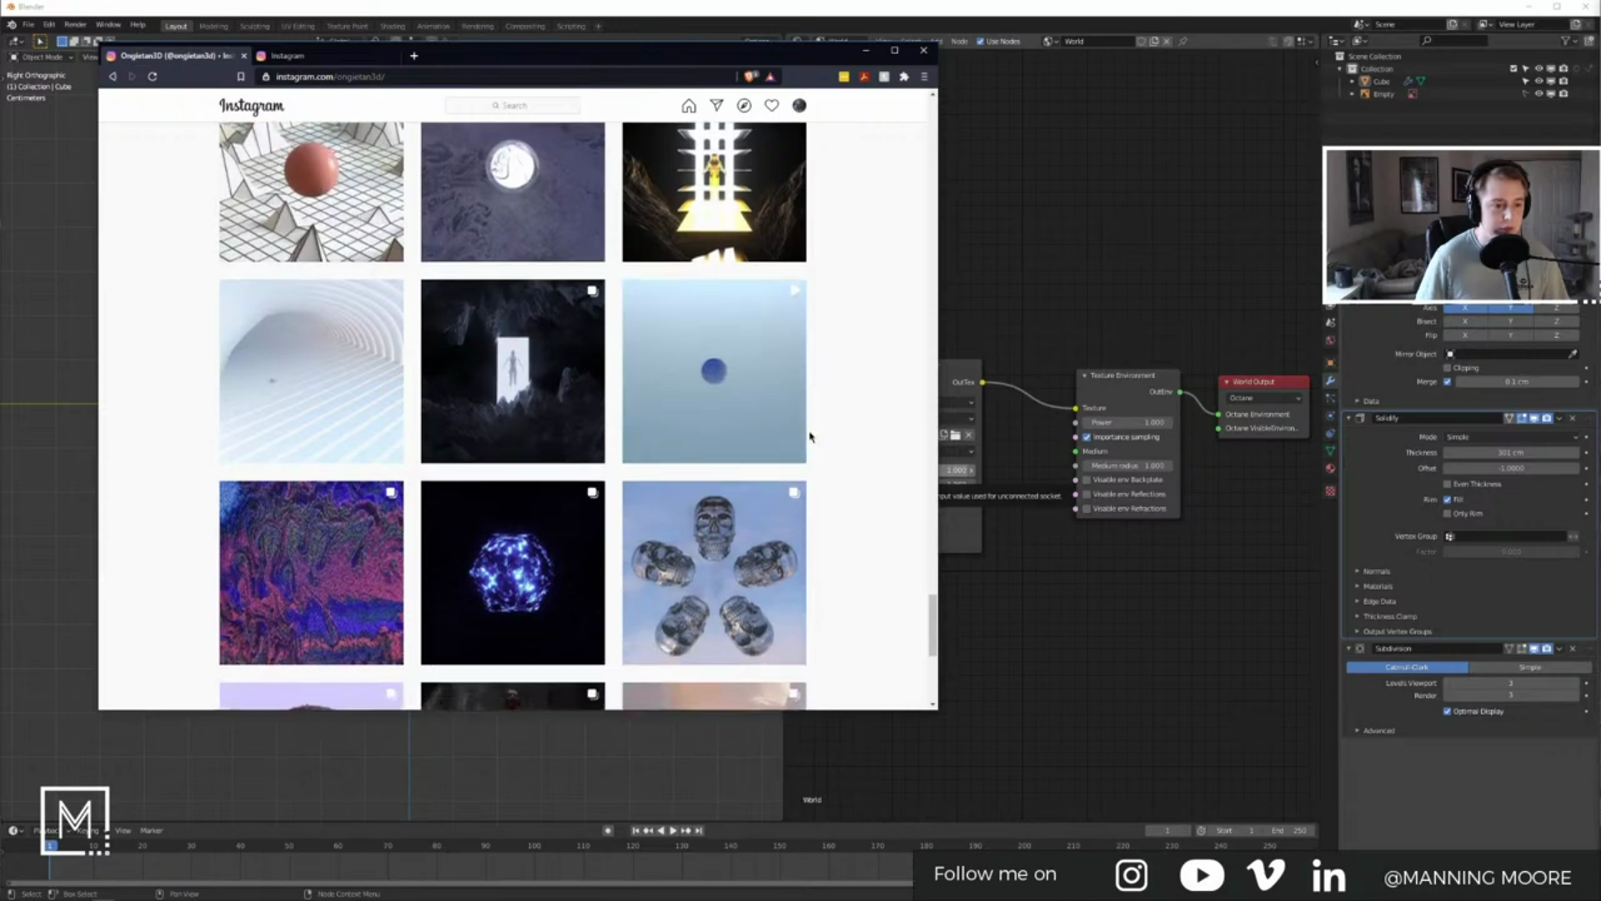
scroll(839, 447, down, 5)
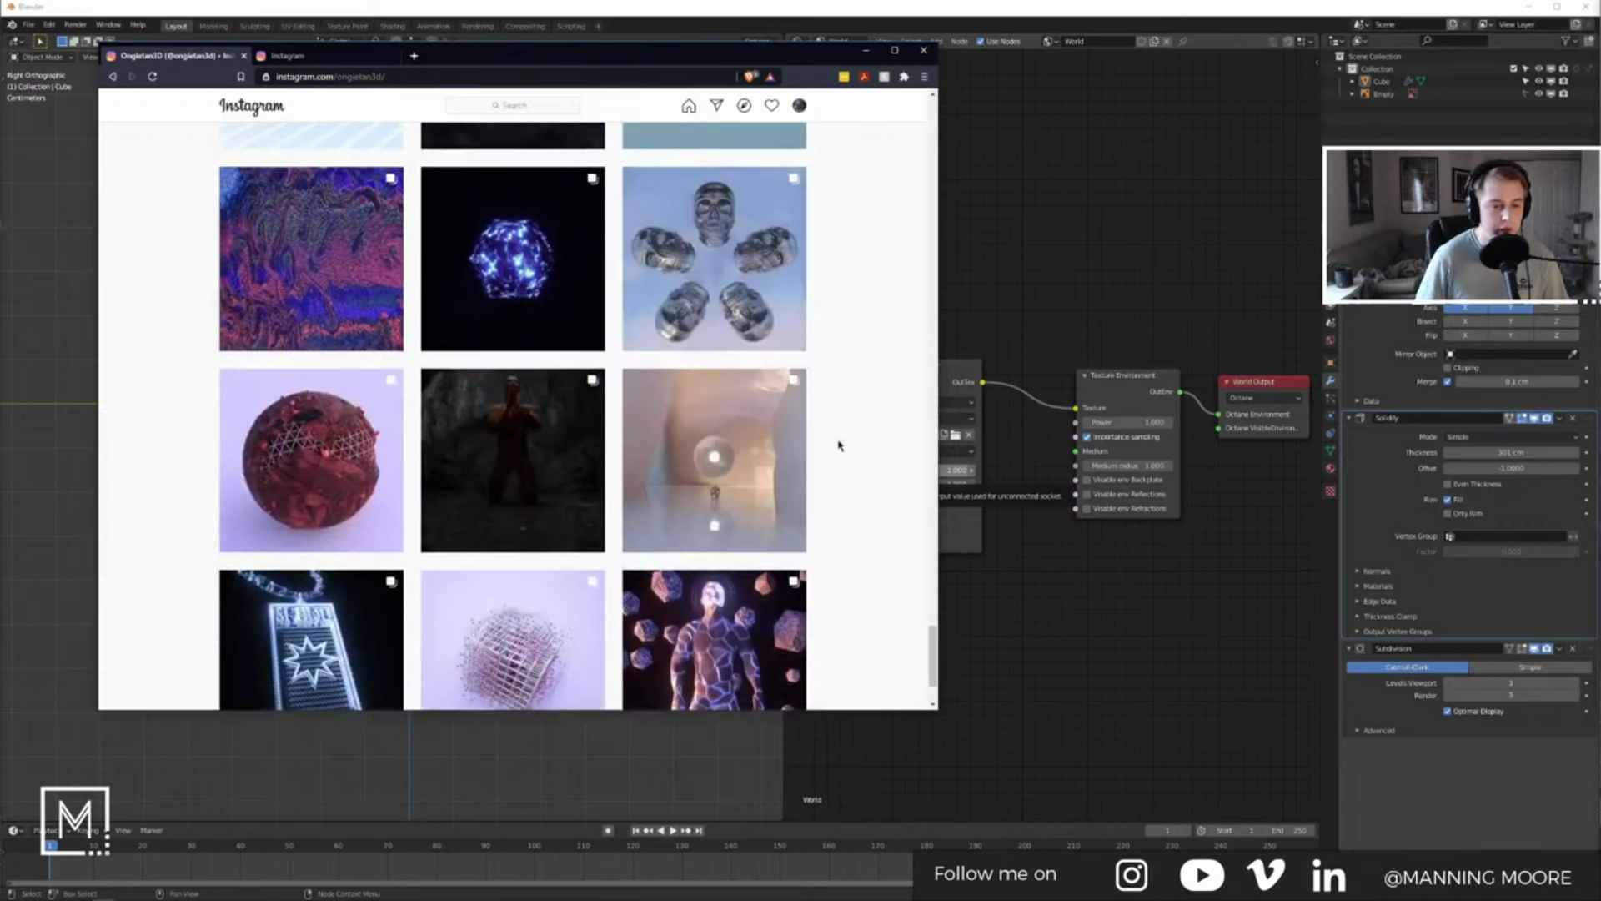
scroll(841, 449, down, 3)
scroll(856, 370, up, 18)
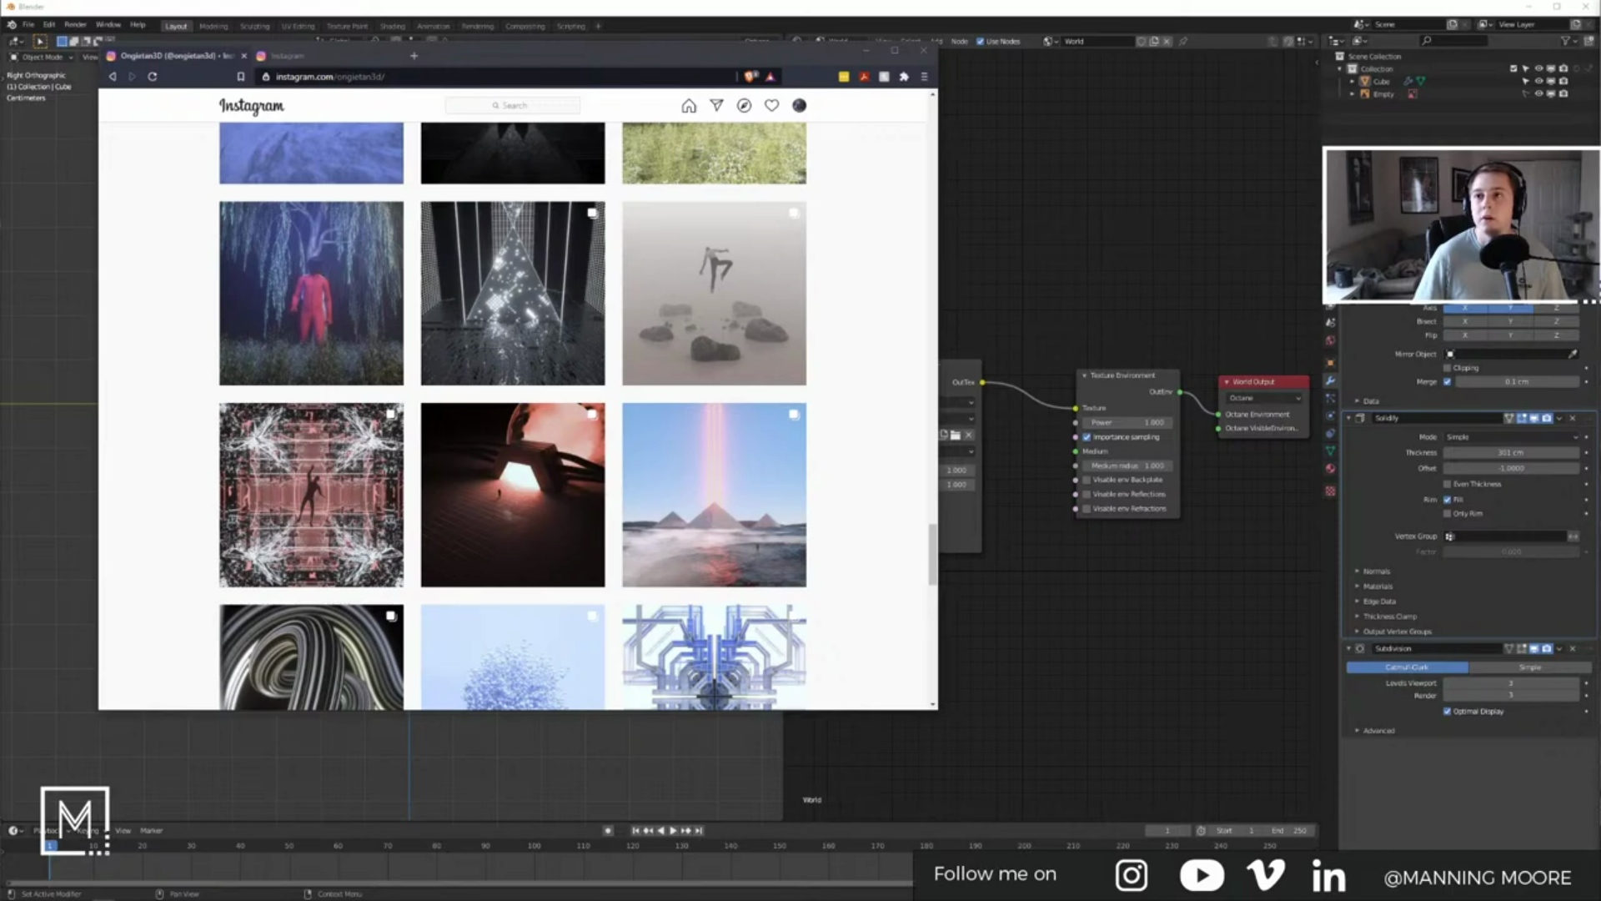
scroll(843, 481, up, 10)
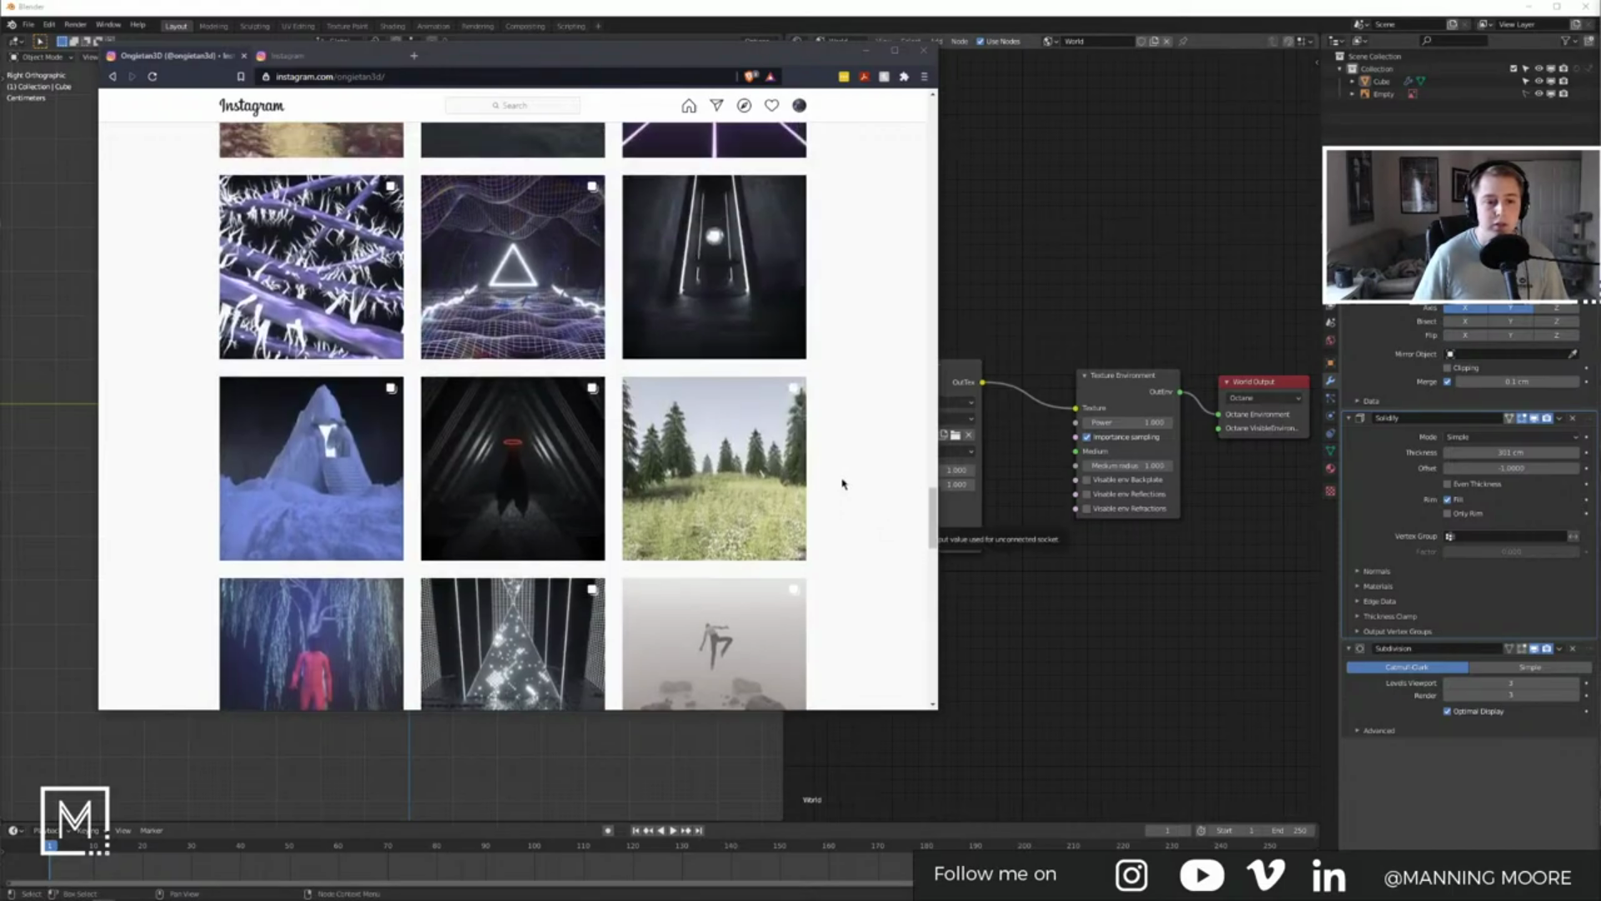
scroll(842, 482, up, 8)
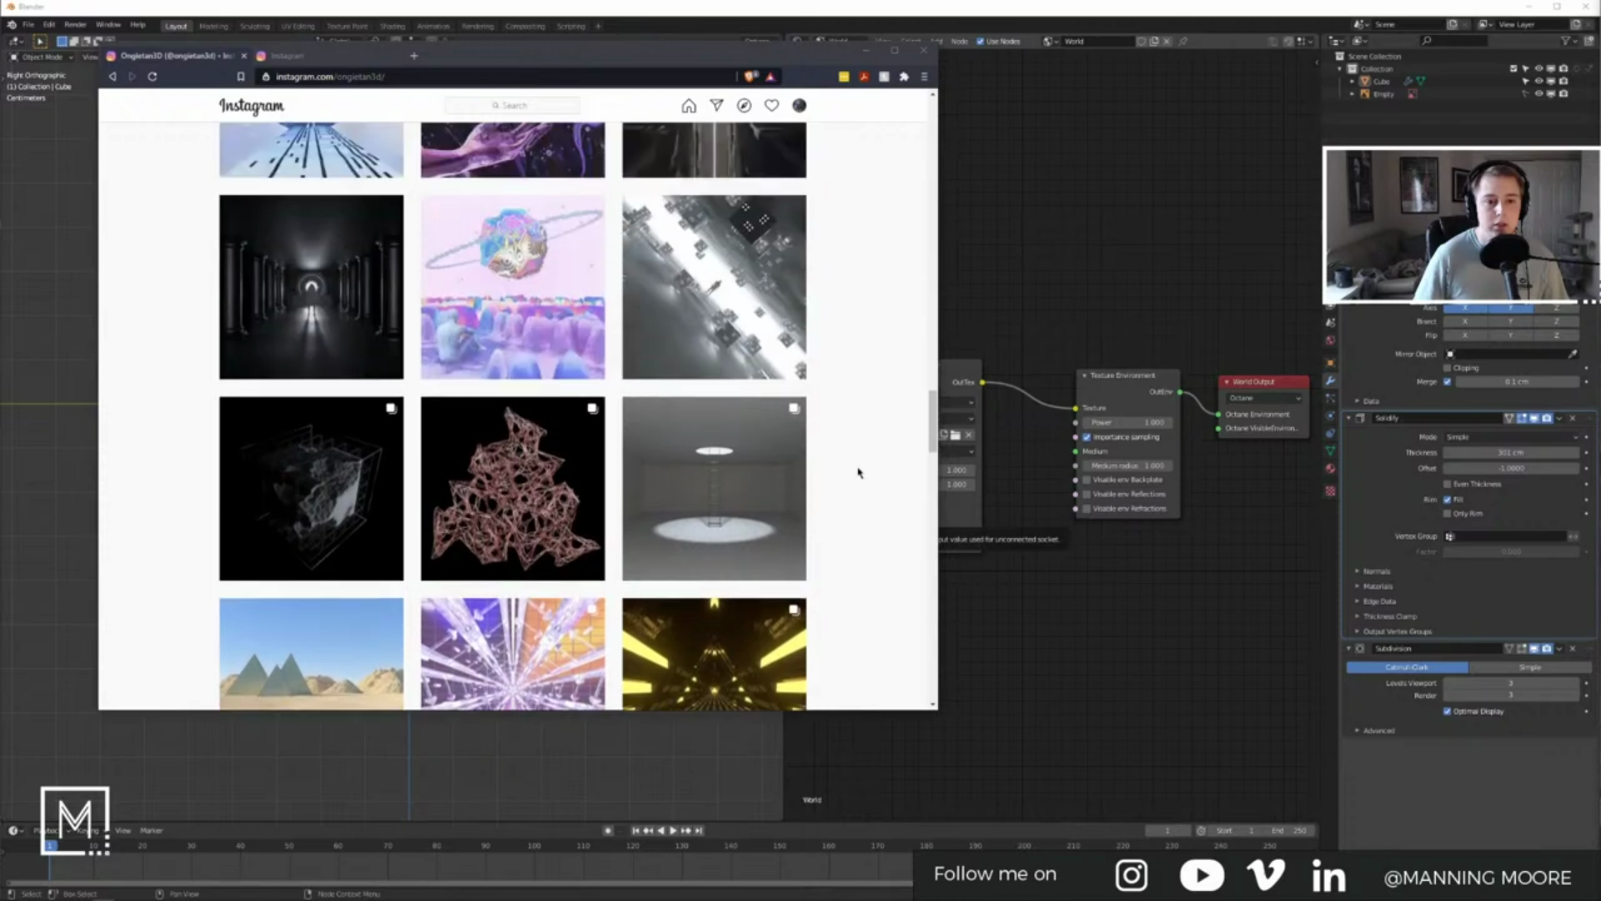
click(882, 361)
scroll(880, 361, up, 10)
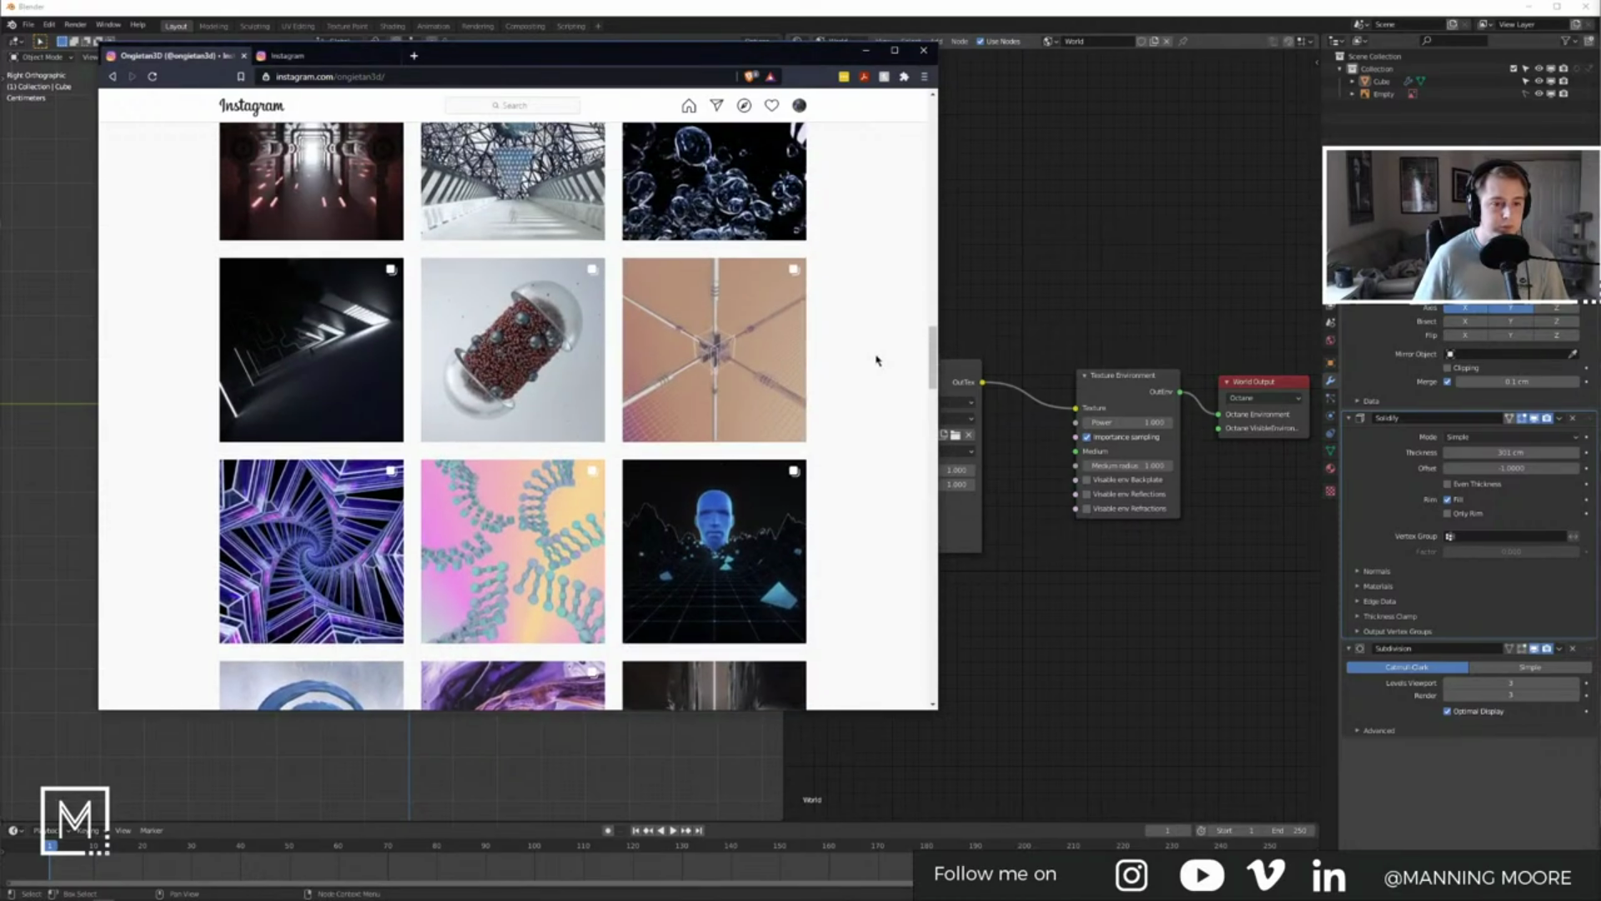
scroll(876, 360, up, 8)
scroll(876, 361, up, 9)
scroll(876, 356, up, 12)
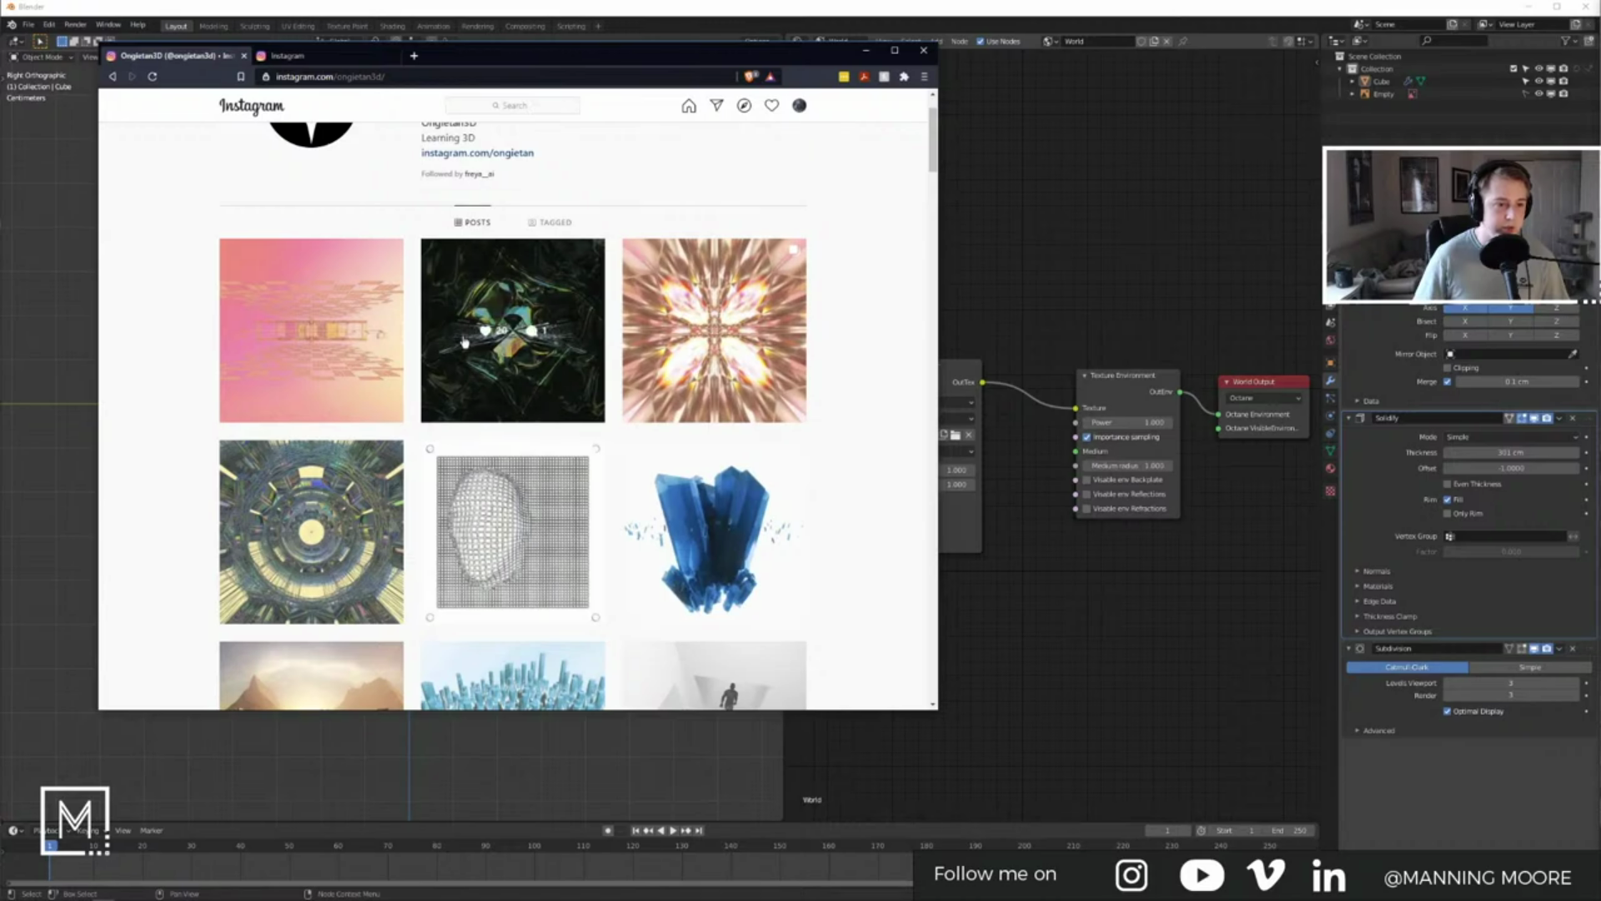
Step: Step through the daily render posts from Day 87 back to the Day 83 wireframe head, then close the post
click(325, 325)
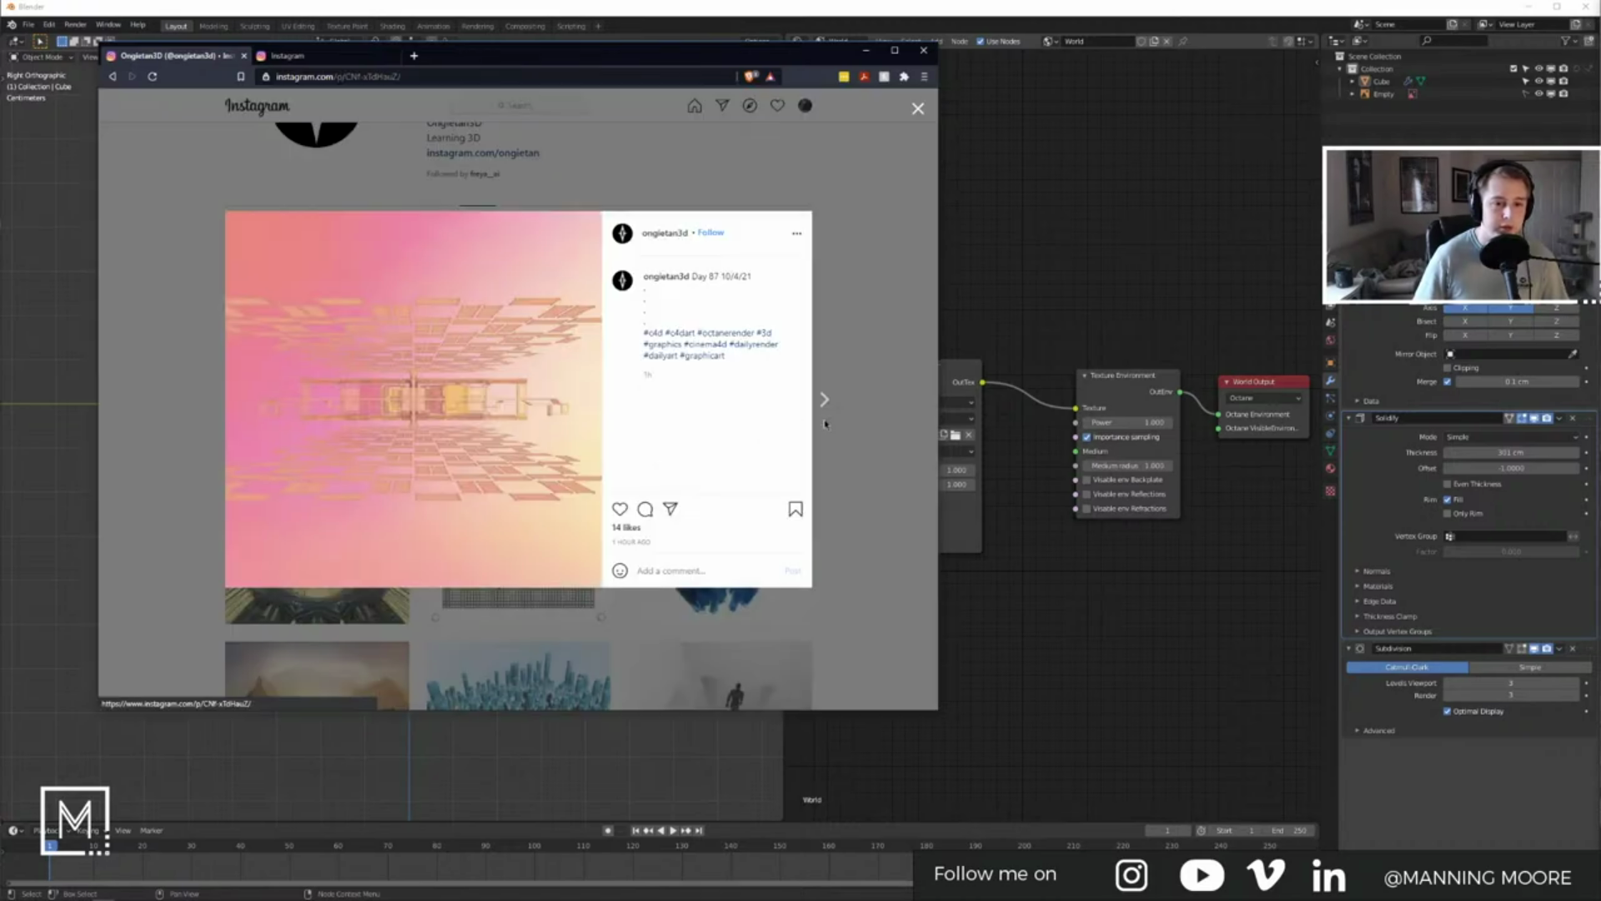
click(824, 399)
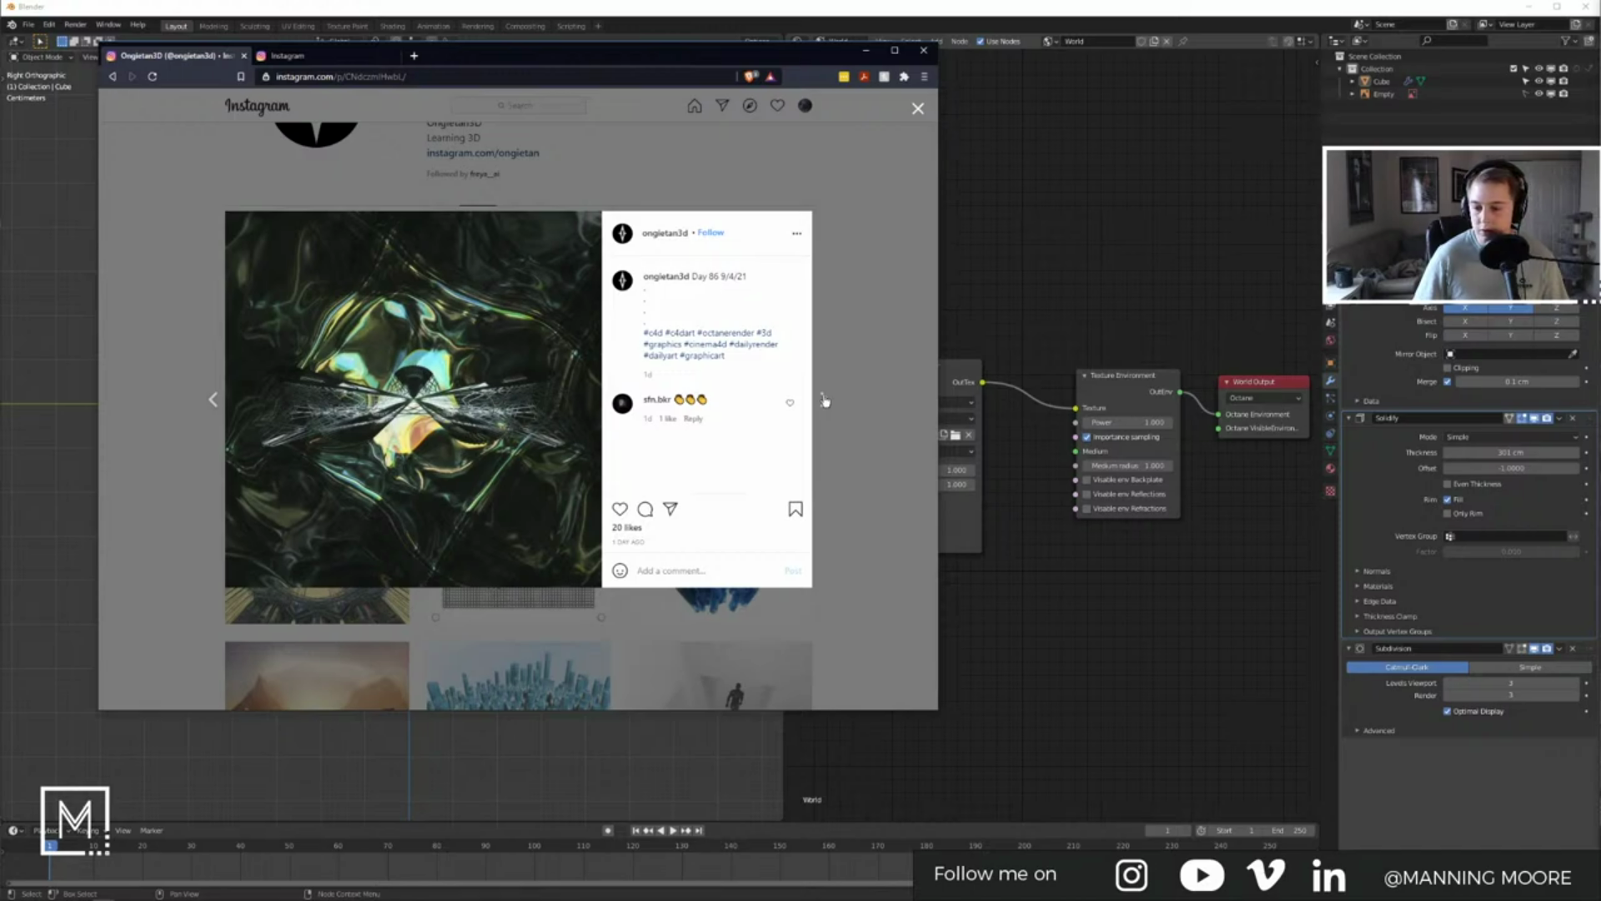
click(824, 400)
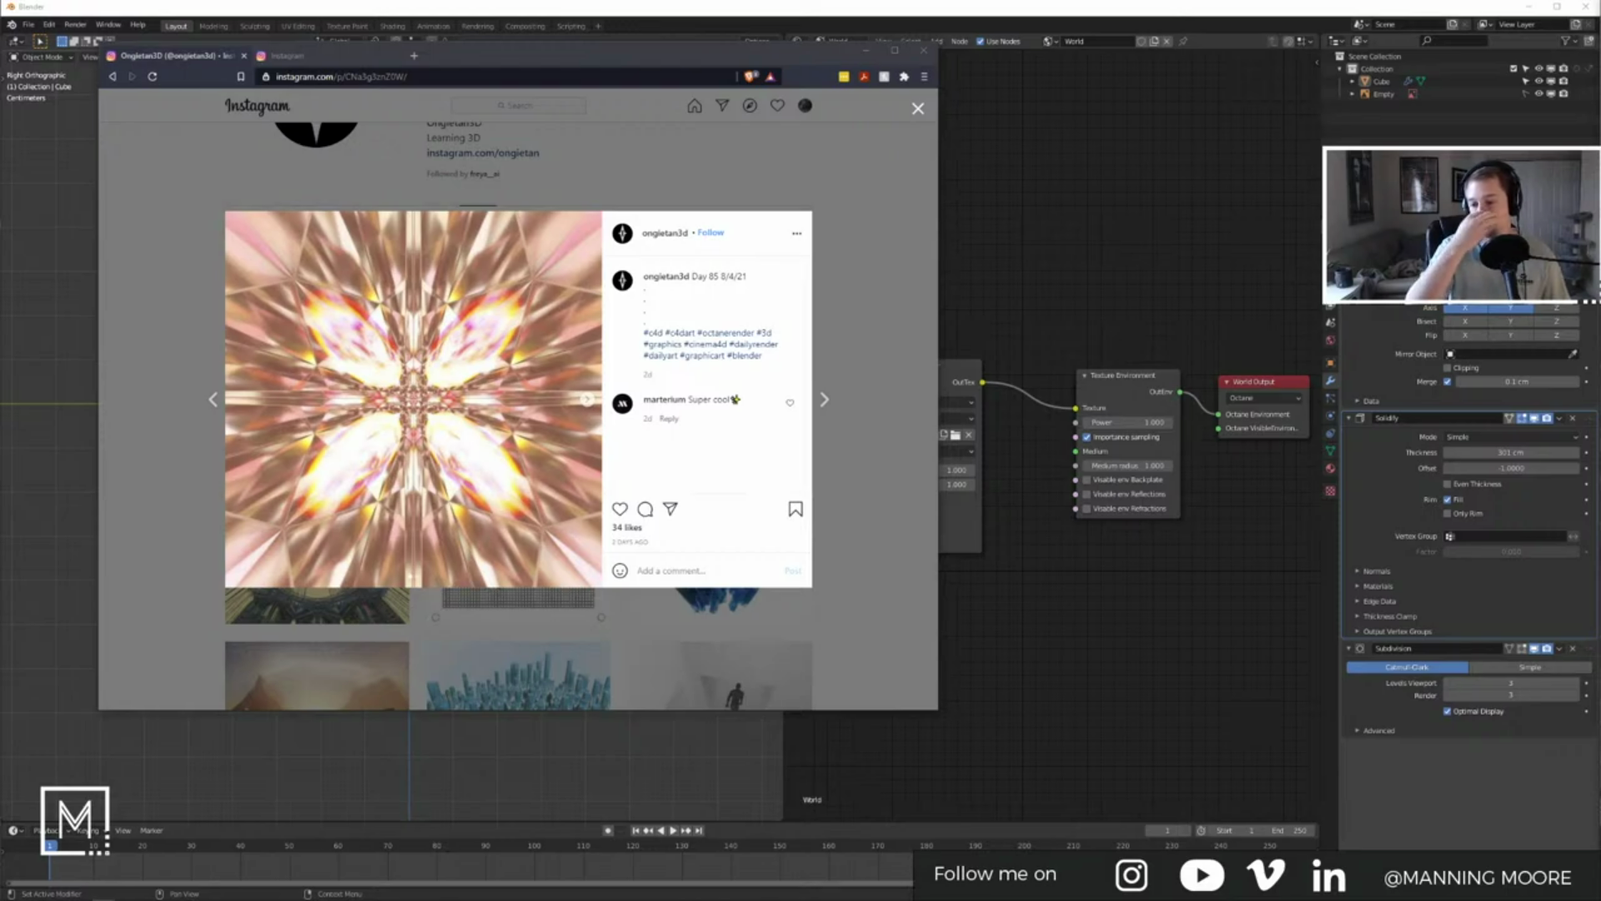
click(824, 399)
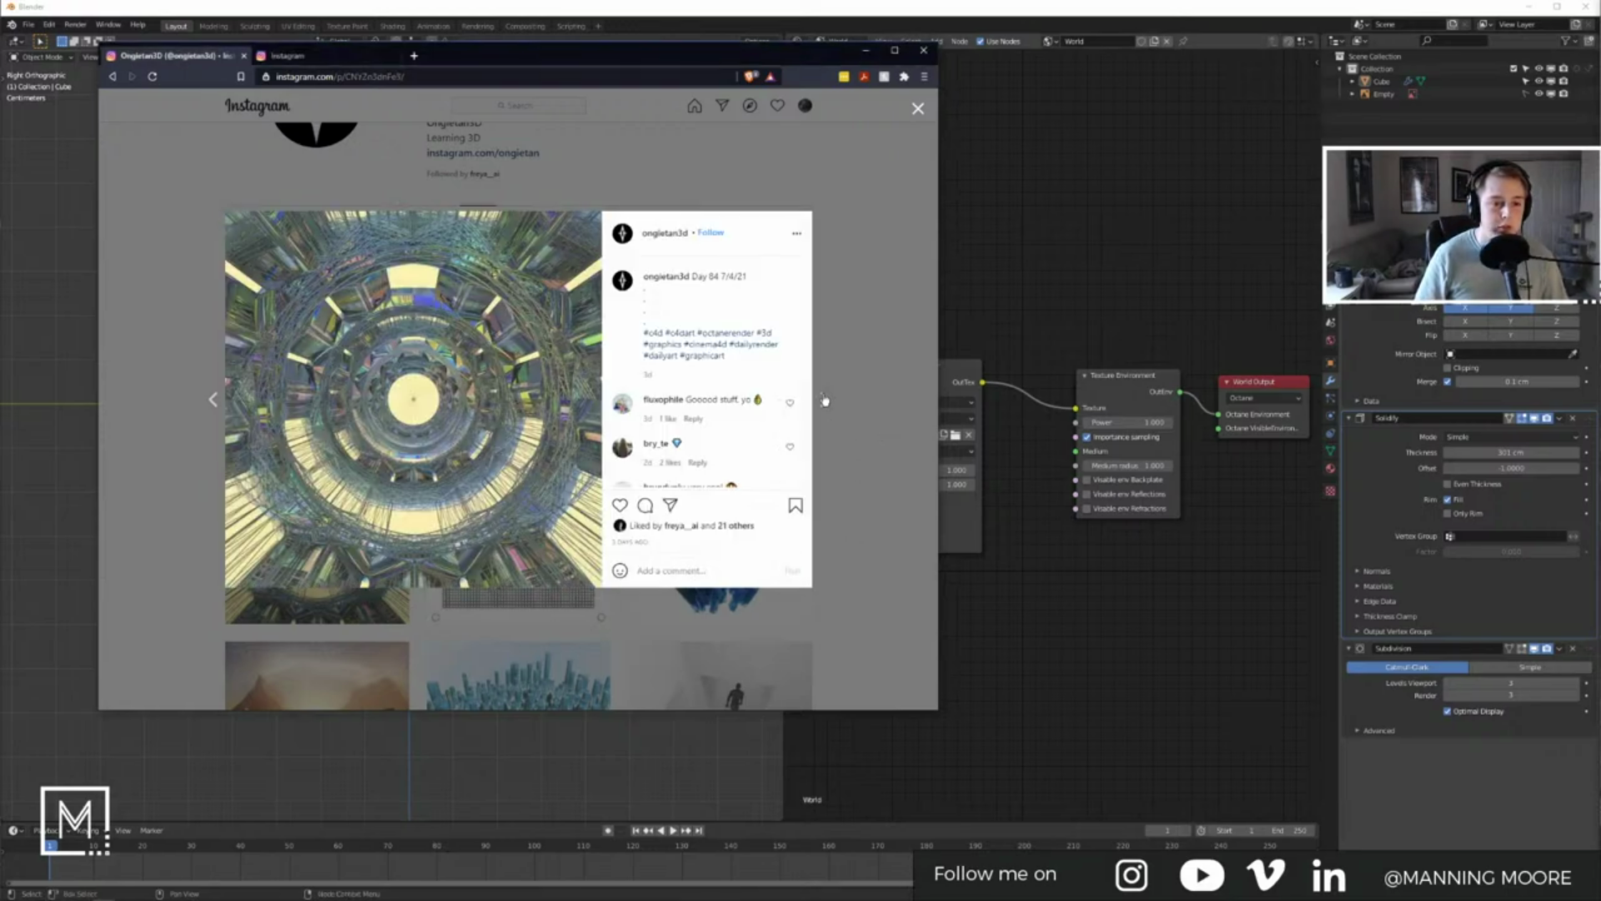
click(824, 399)
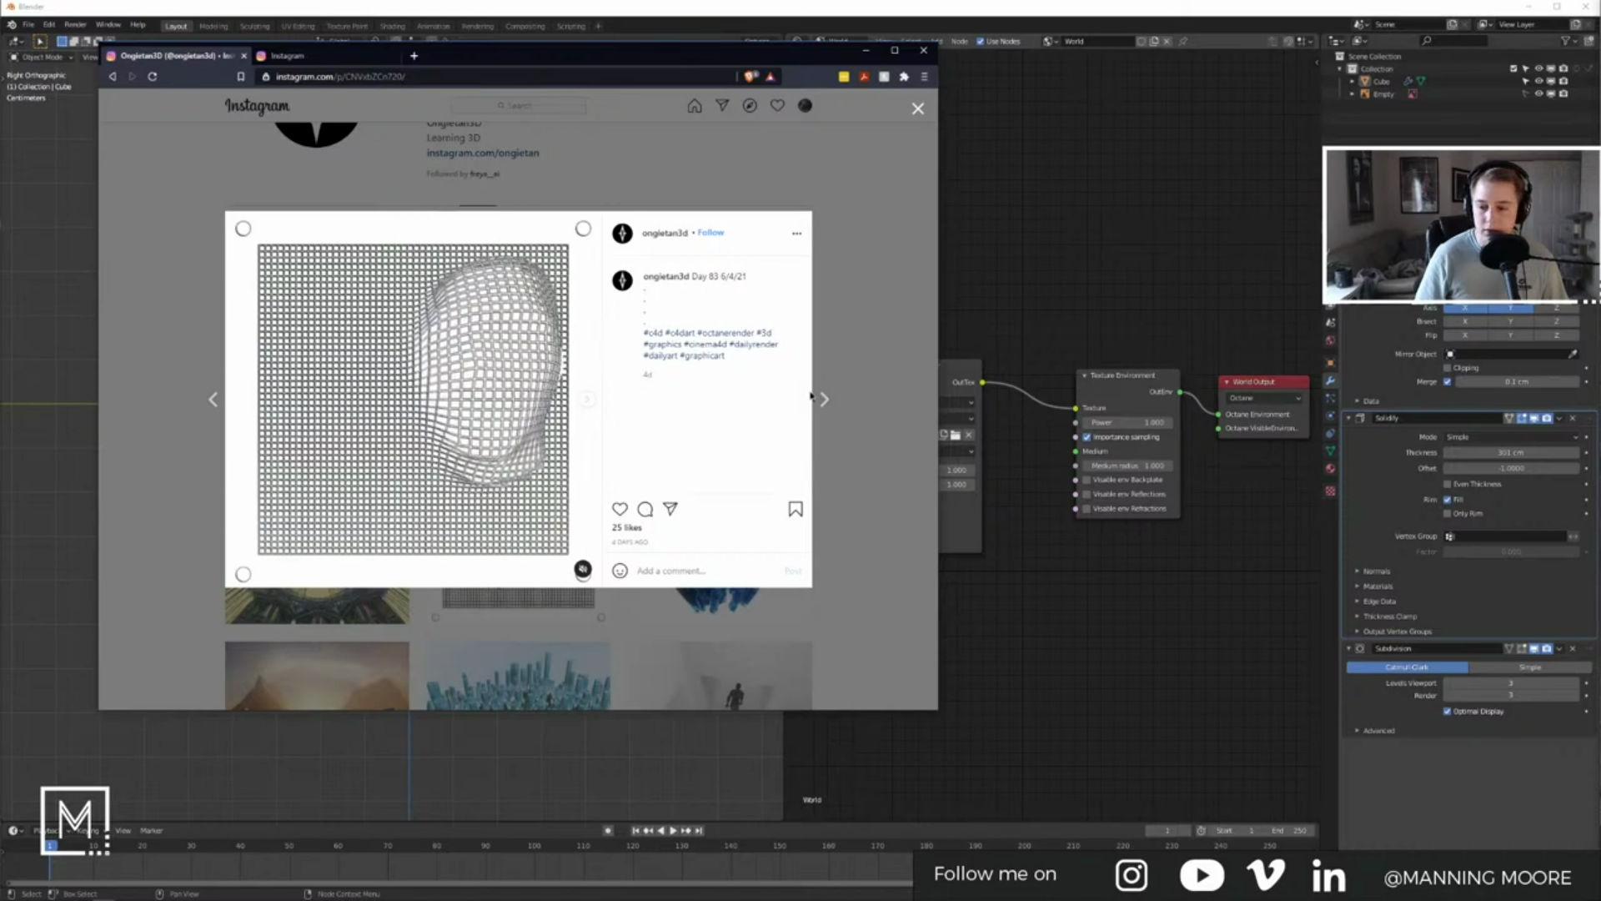
click(853, 390)
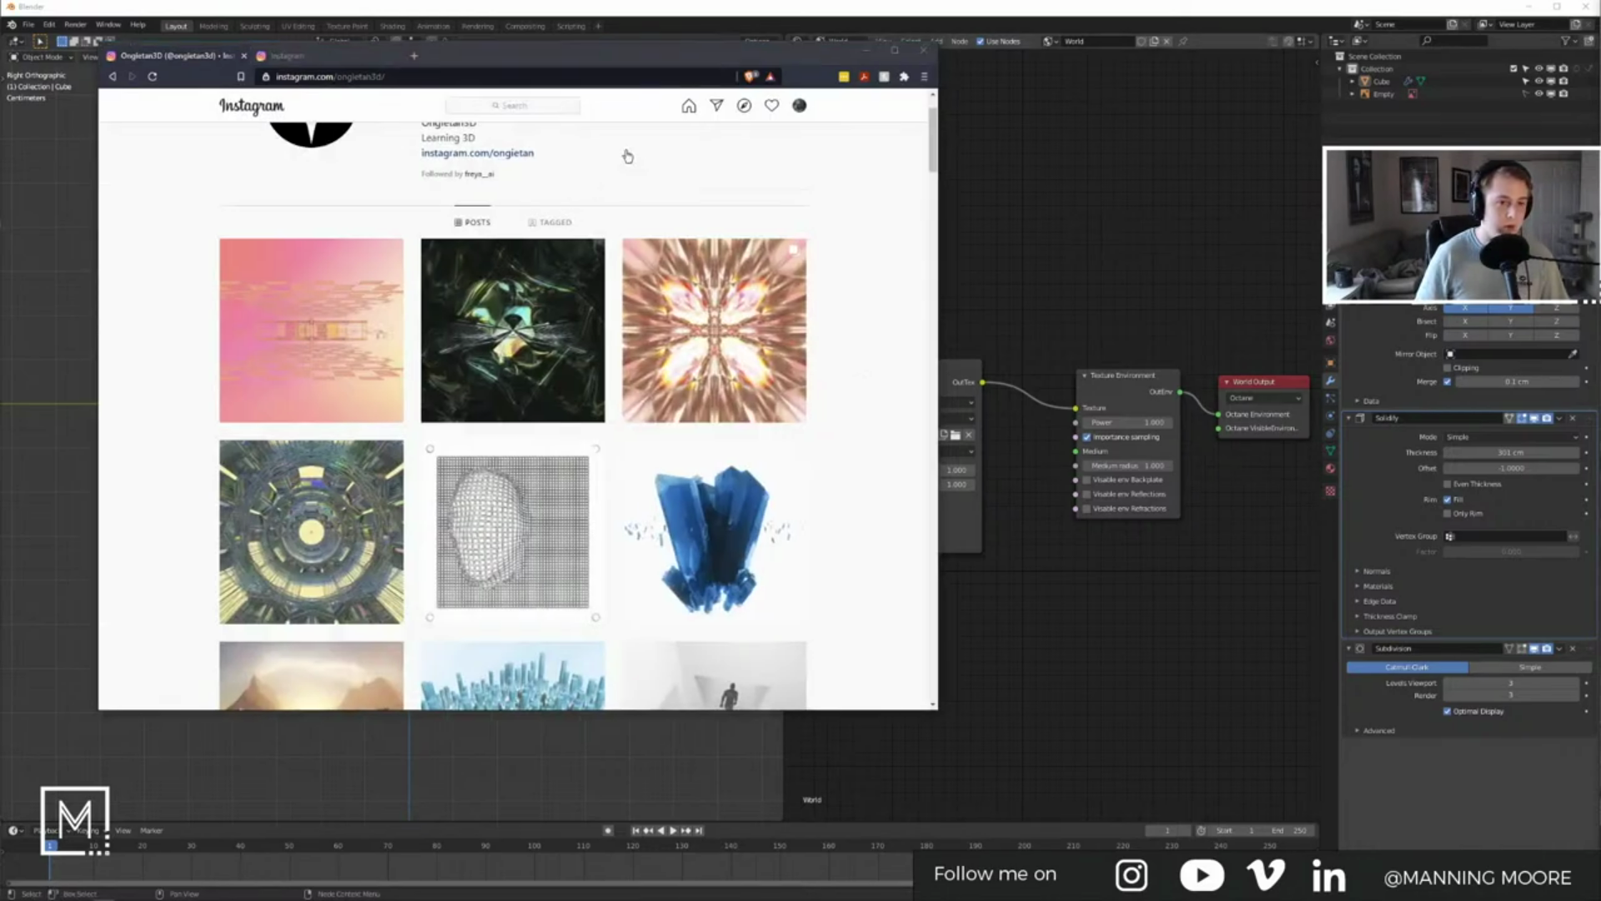
Step: Search for another 3D artist's account and open their profile from the results
click(539, 106)
click(493, 147)
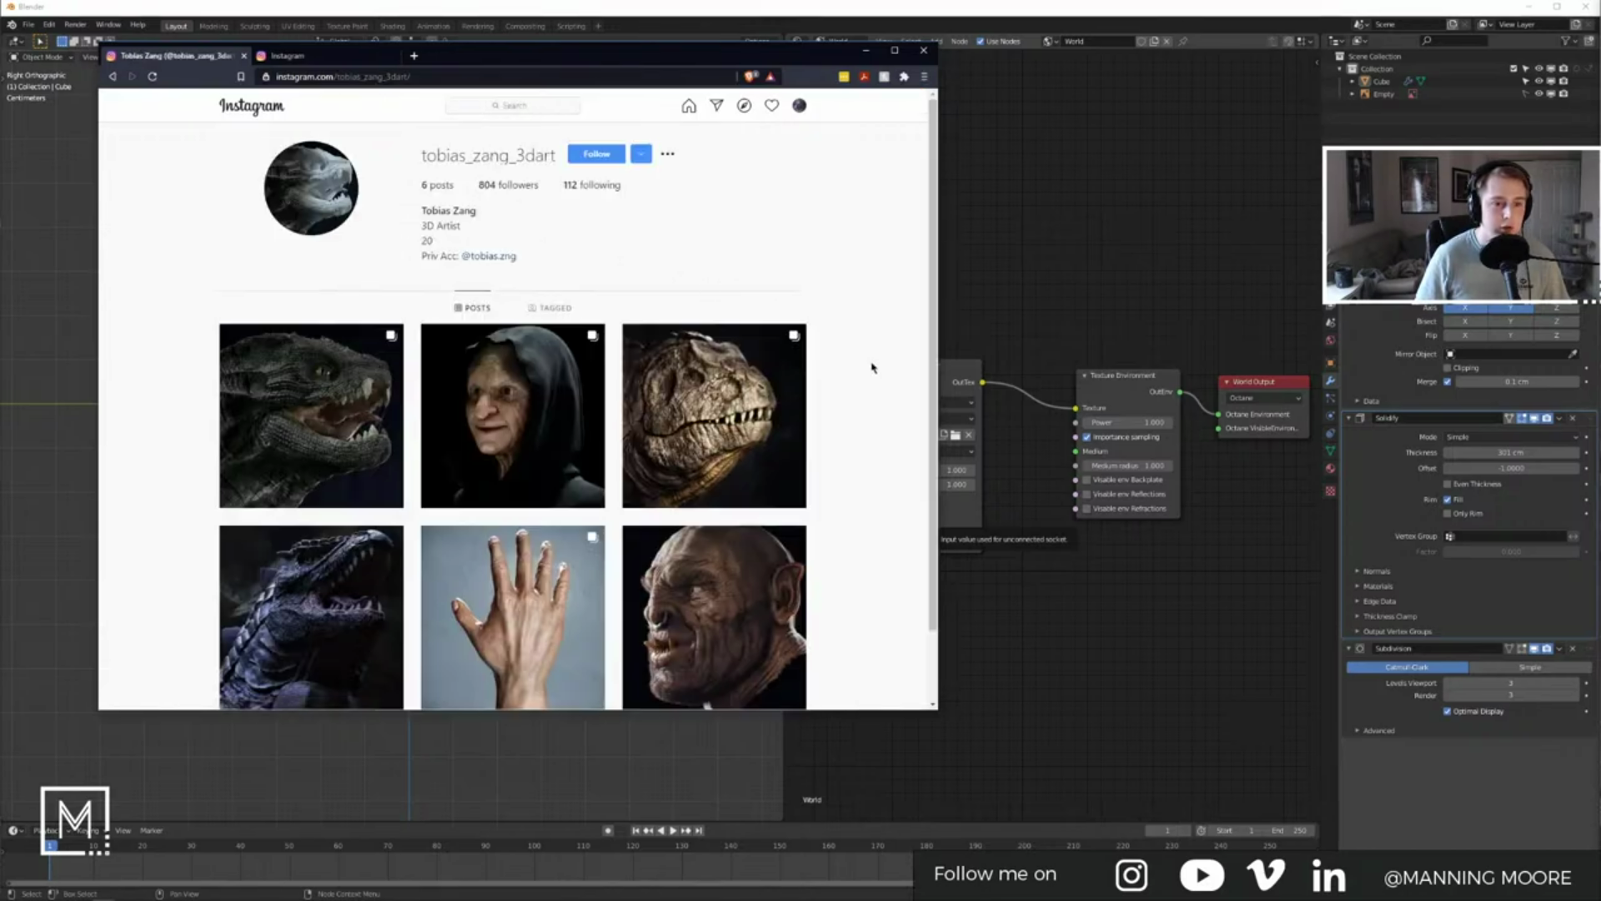
Step: Page through the dragon, witch and dinosaur posts, including their grey and white clay renders
scroll(843, 333, down, 1)
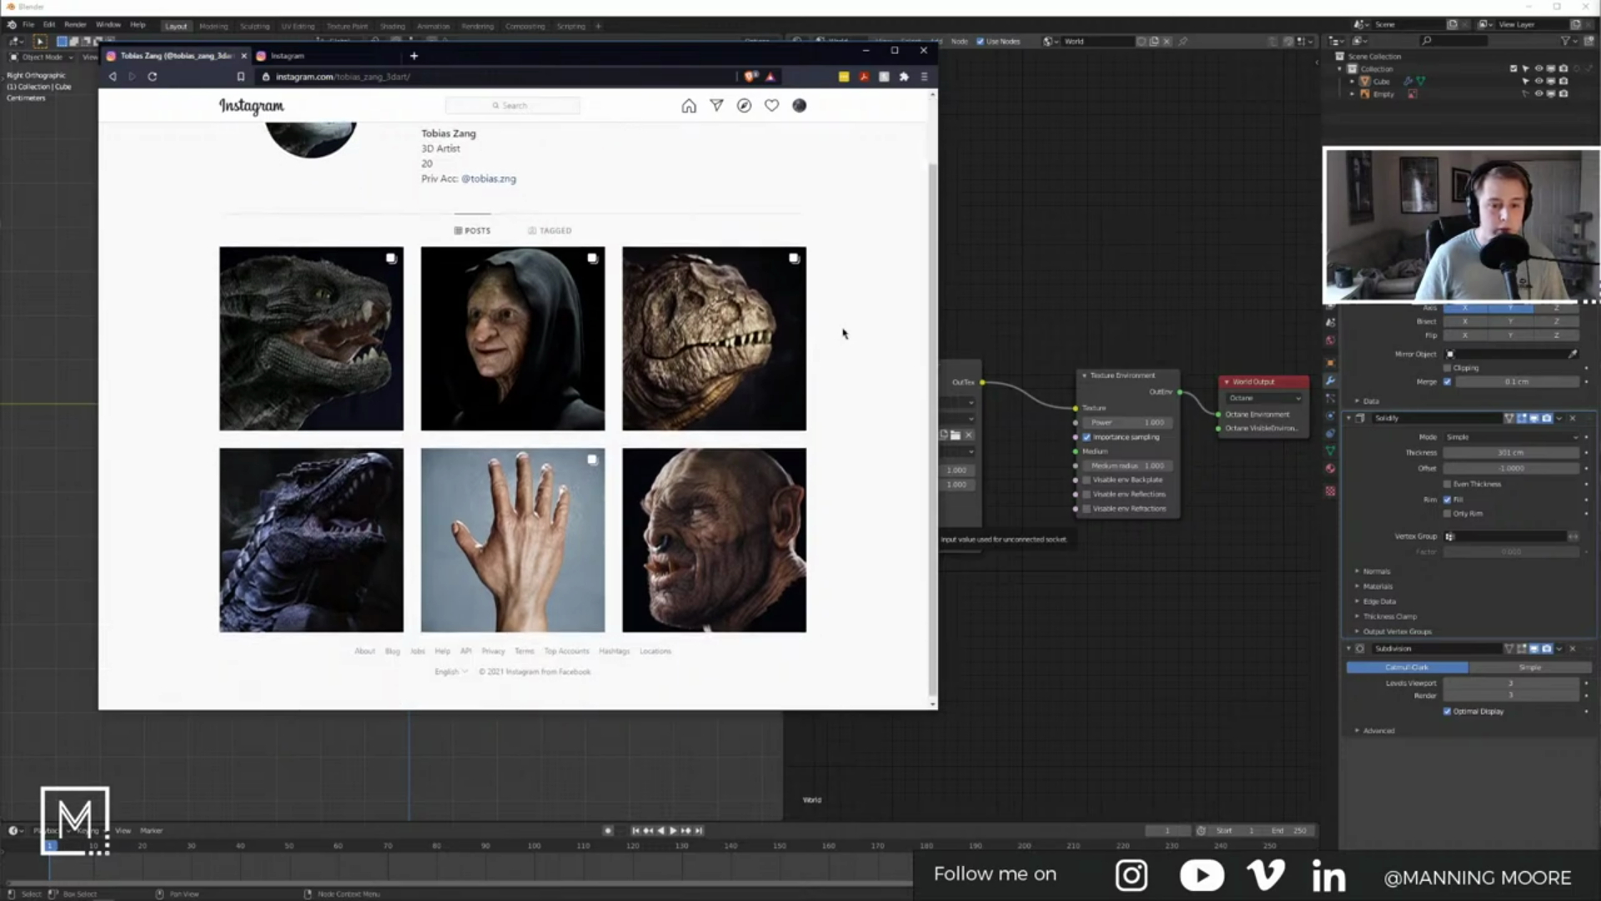
scroll(843, 333, up, 1)
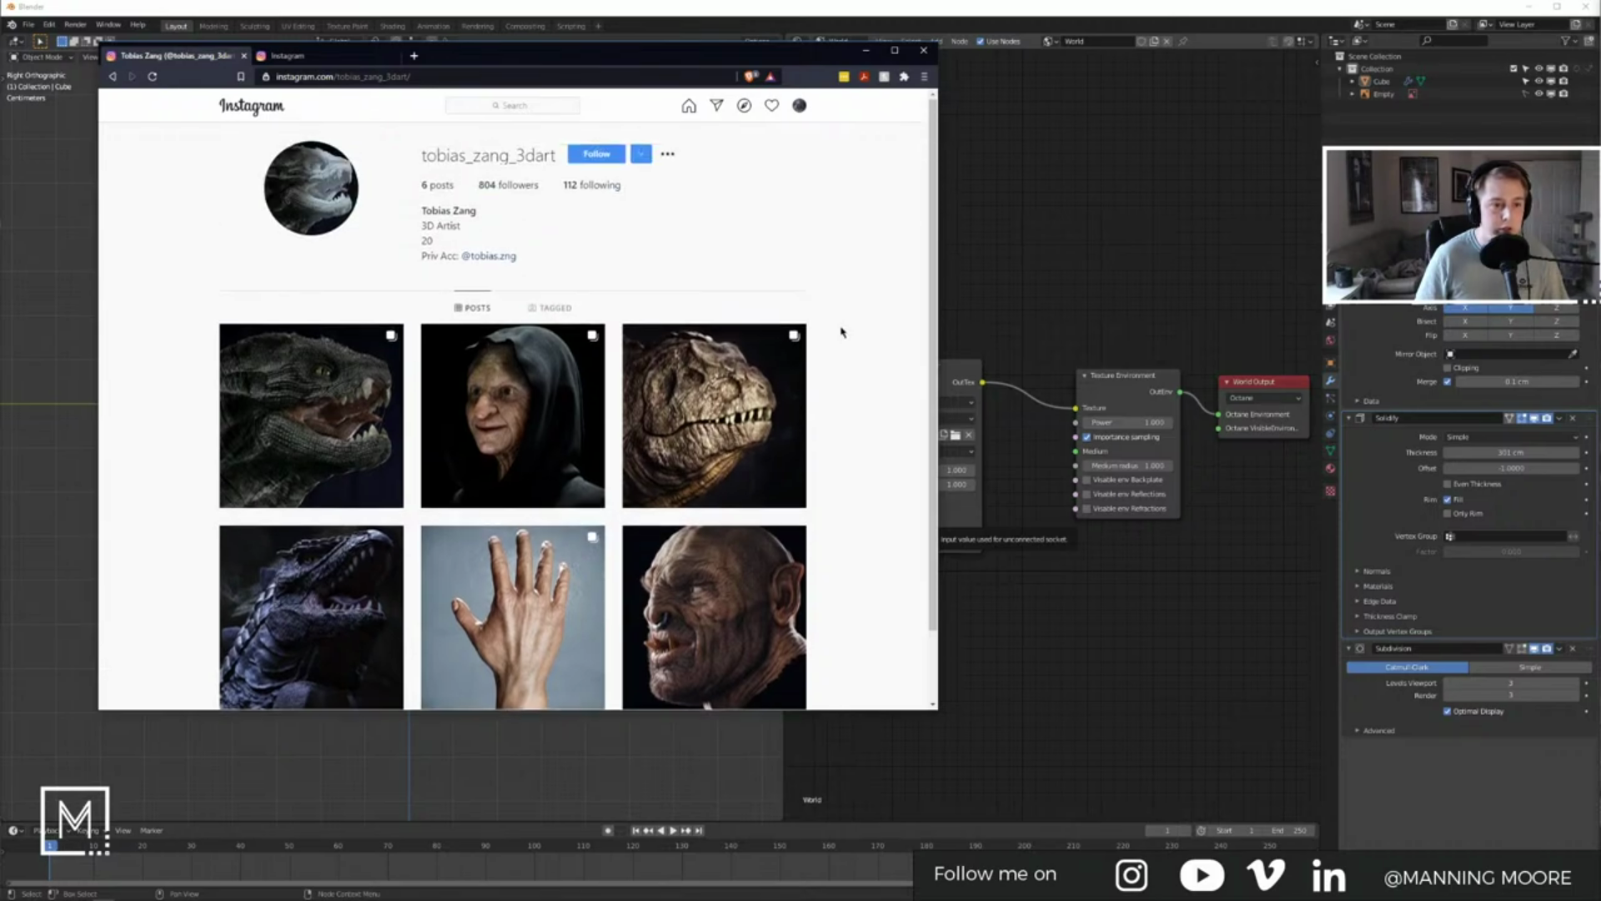
click(344, 424)
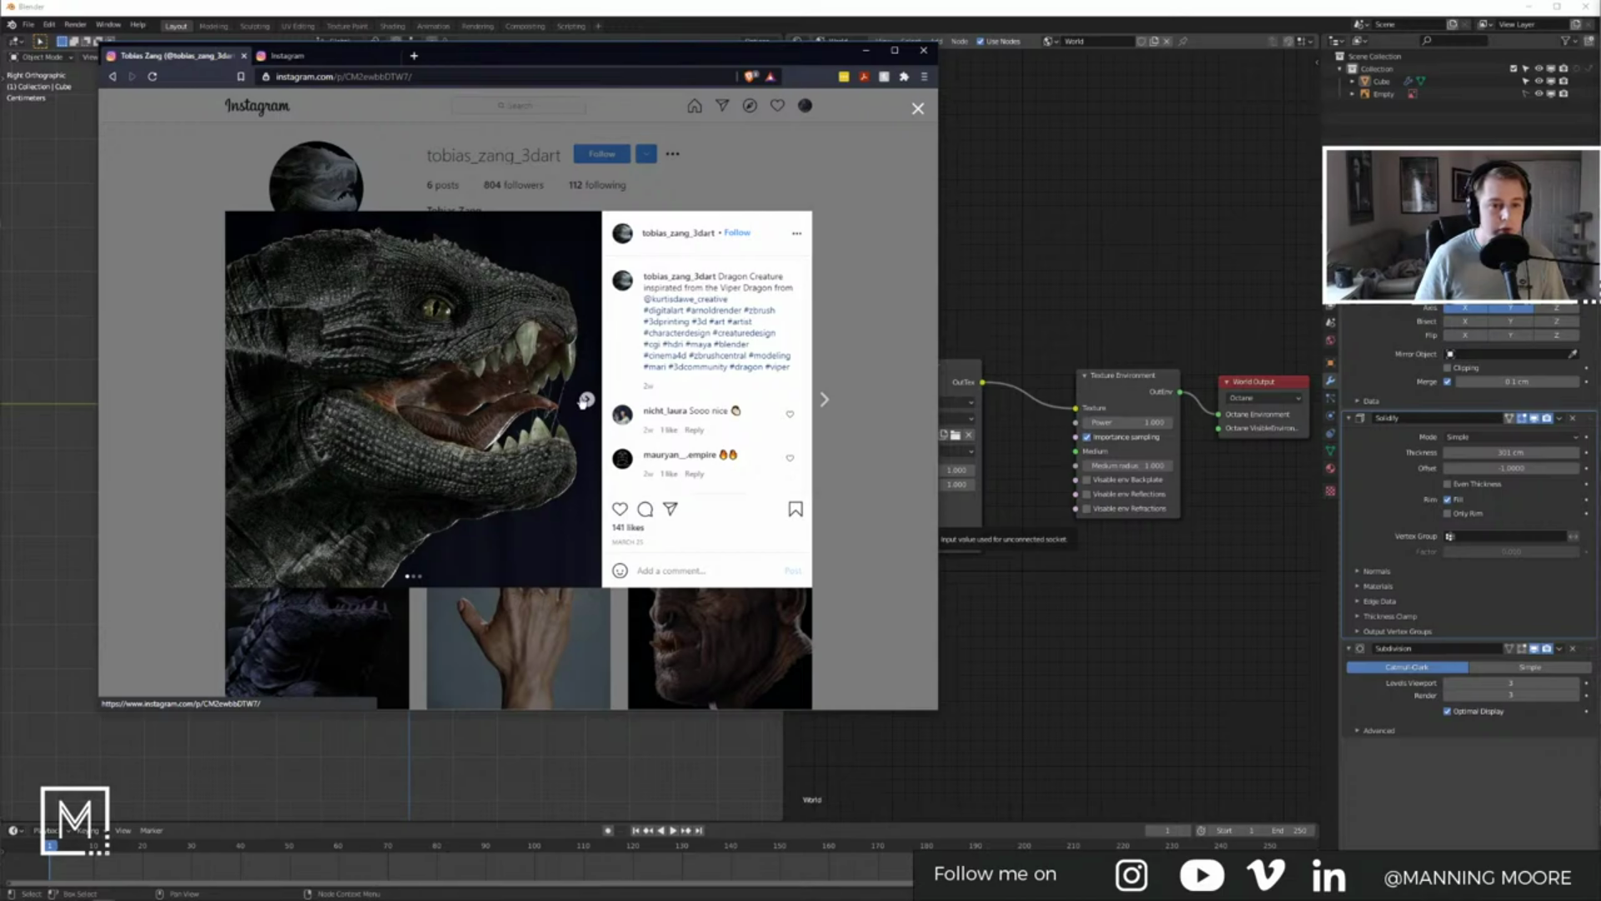
click(587, 400)
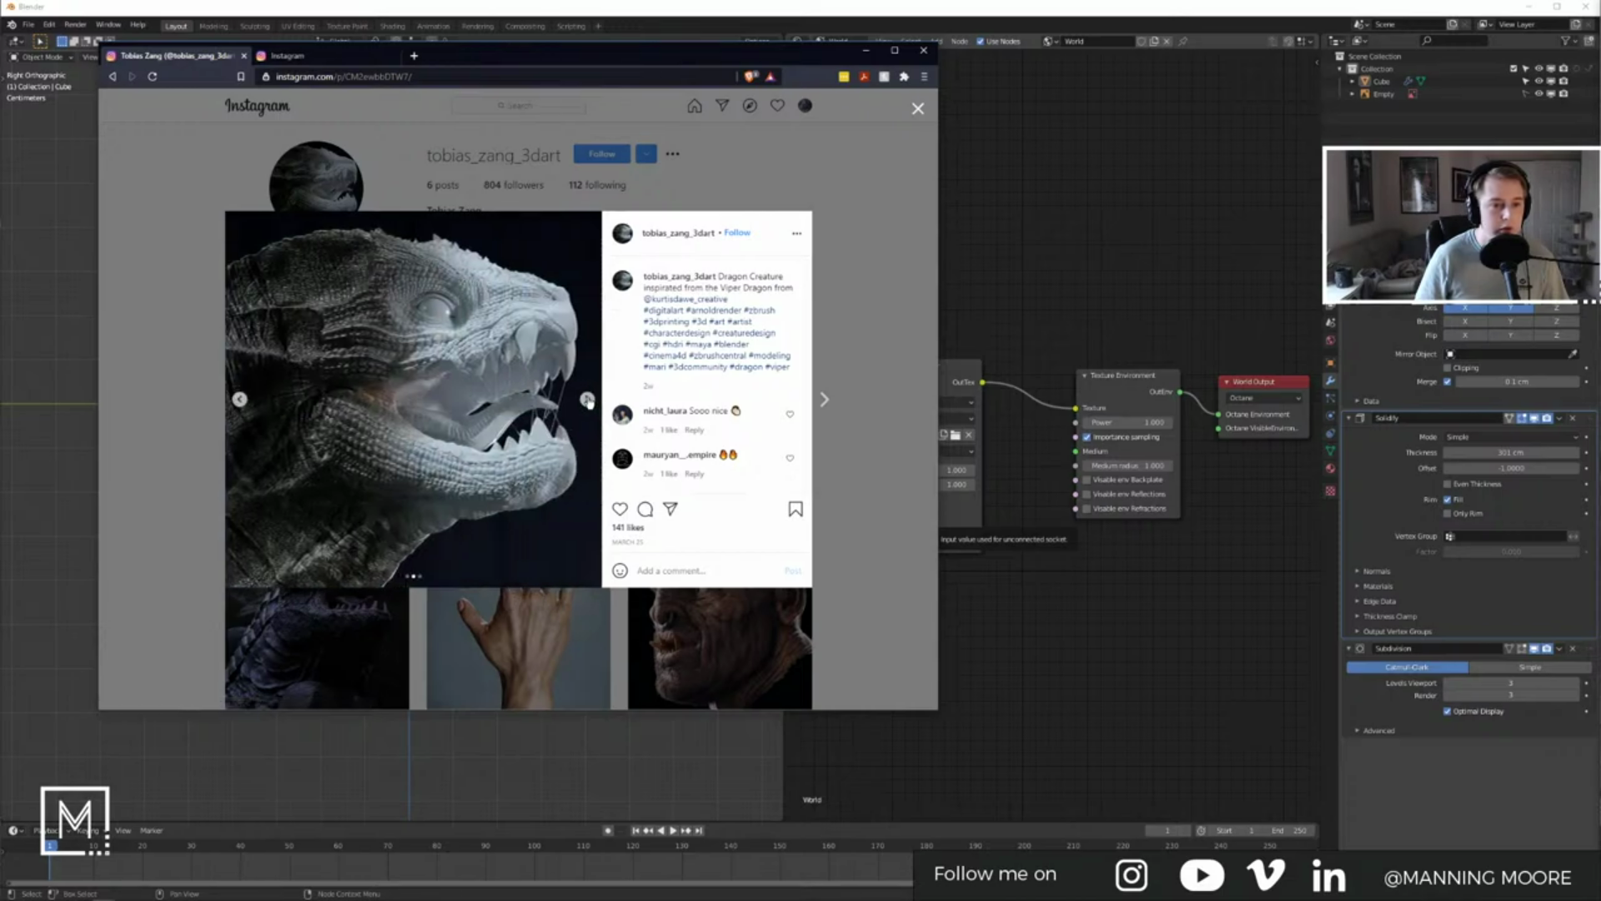
click(587, 400)
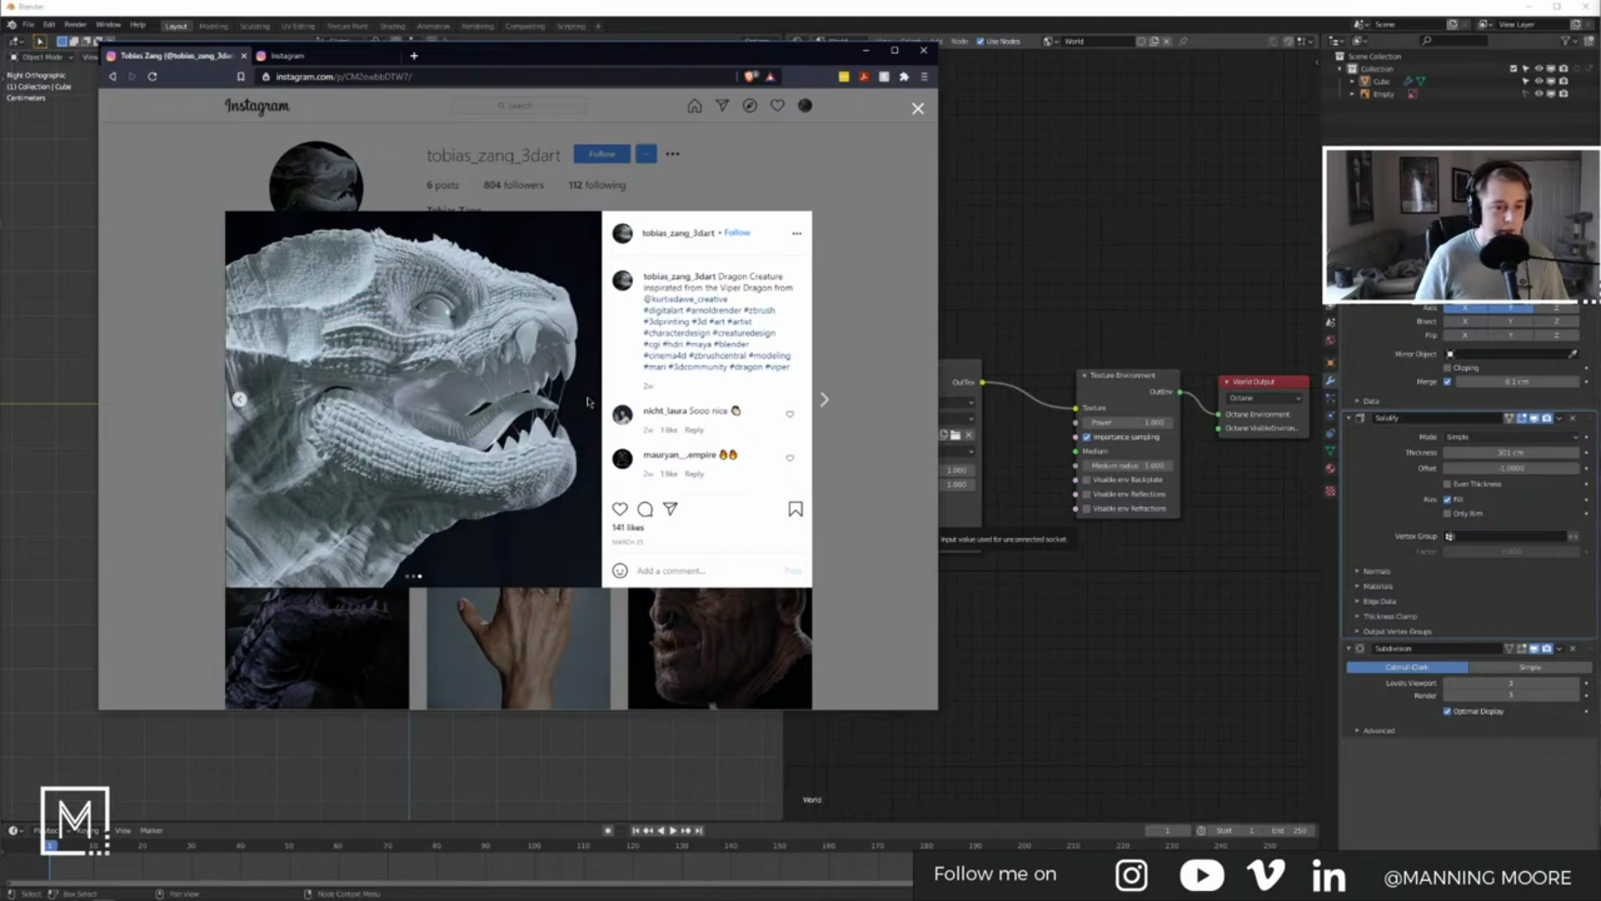
click(824, 400)
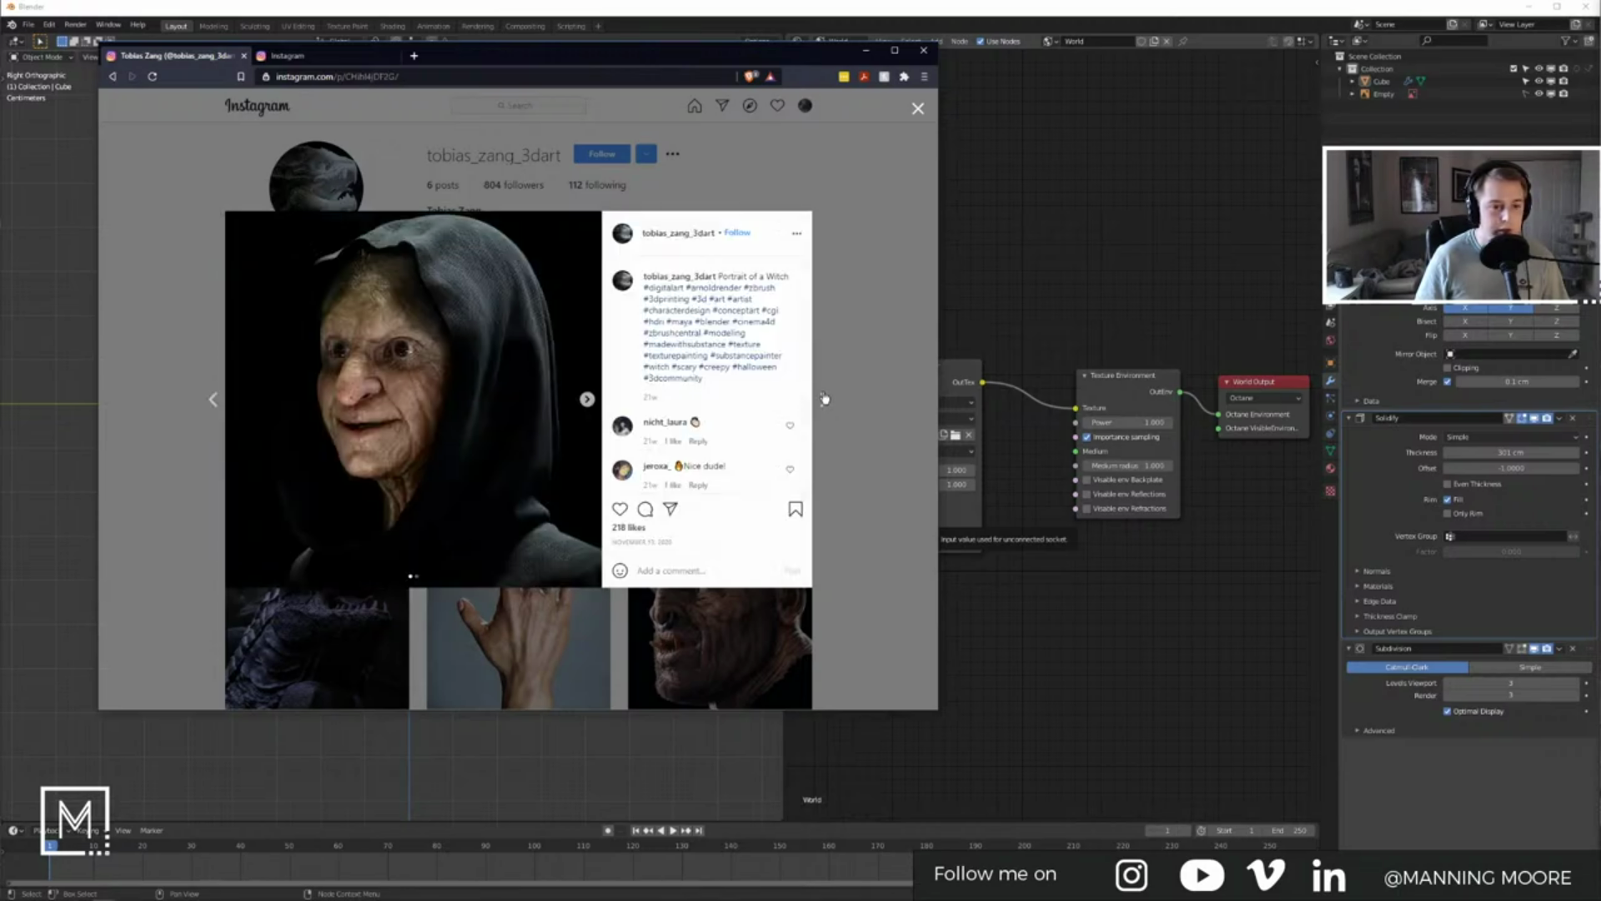
click(587, 400)
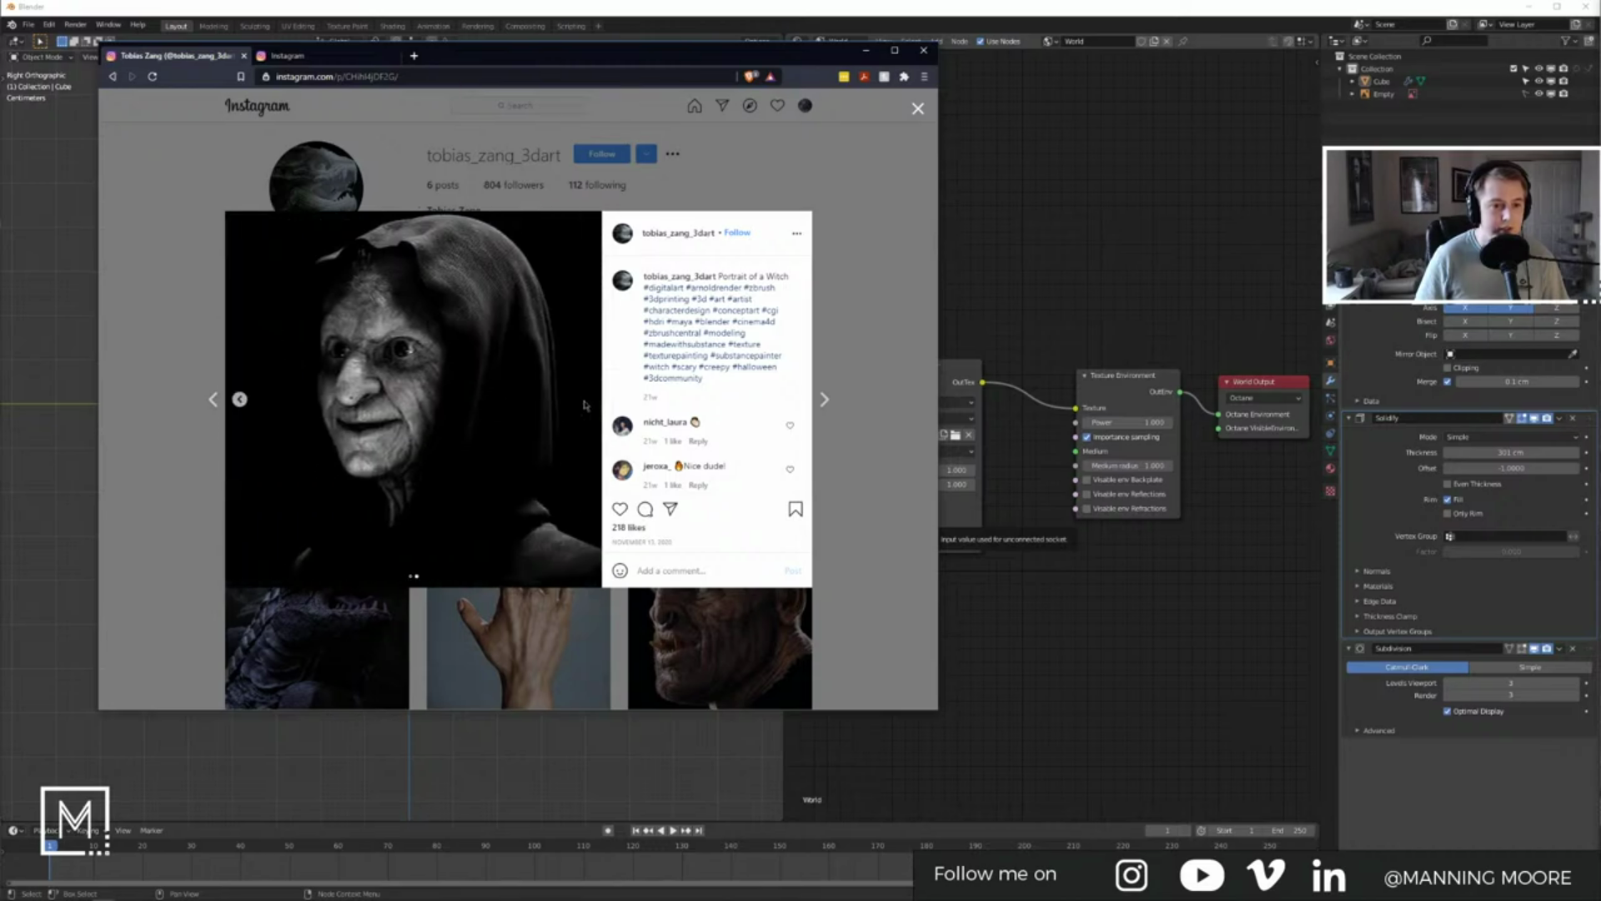
click(824, 400)
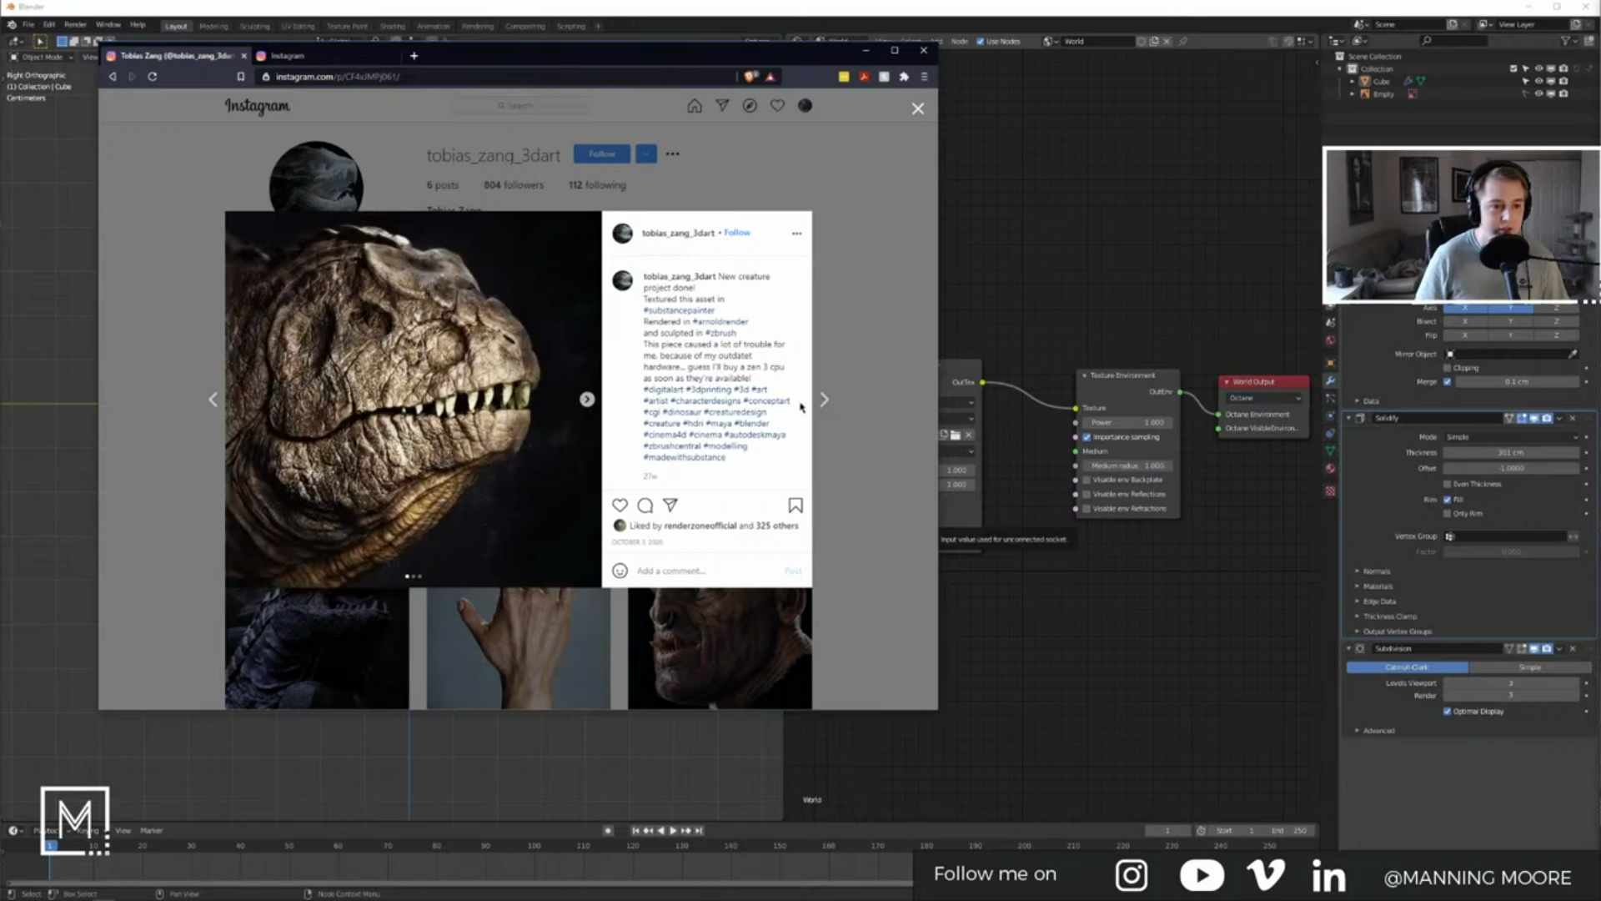
click(587, 401)
click(587, 401)
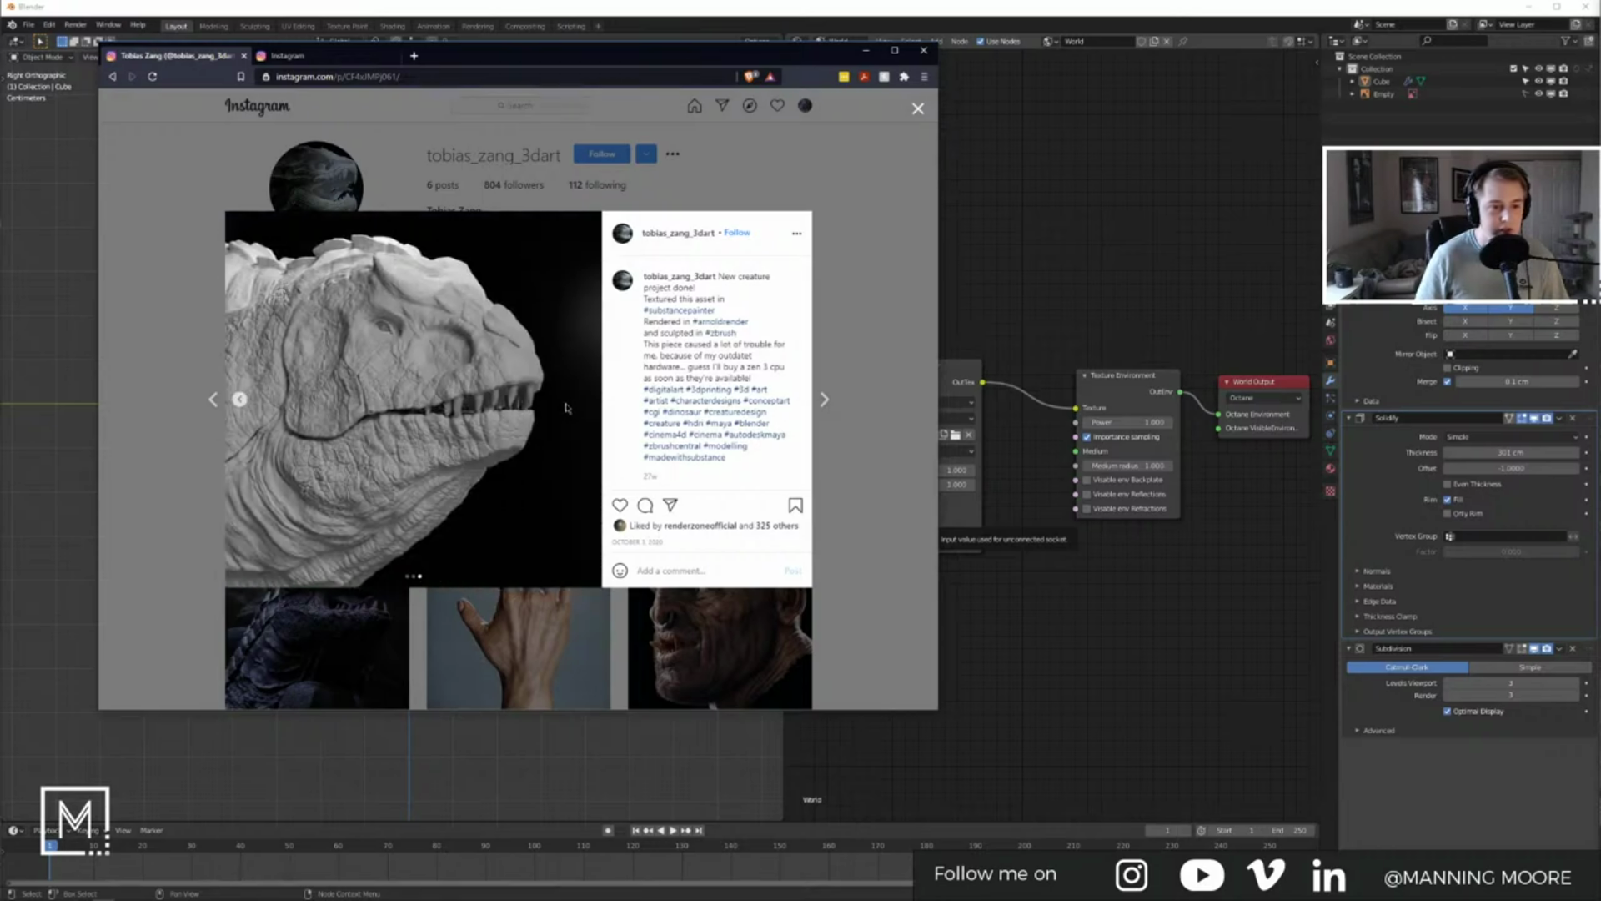
Step: Continue through the dark dragon, hand and orc head posts, then put the browser away
click(824, 400)
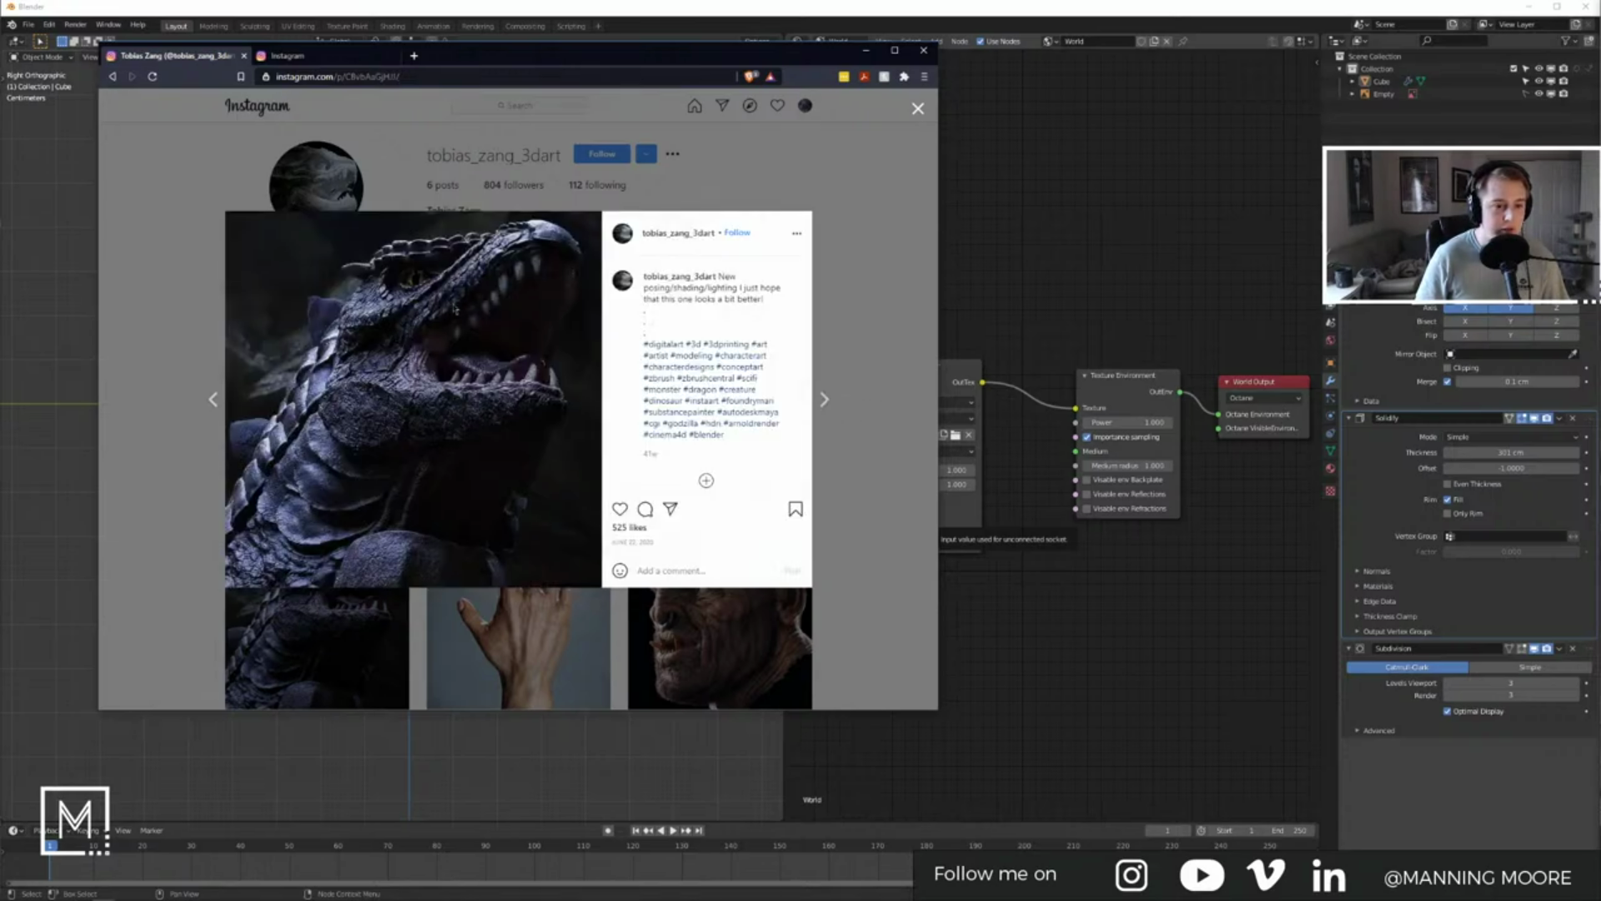
click(824, 400)
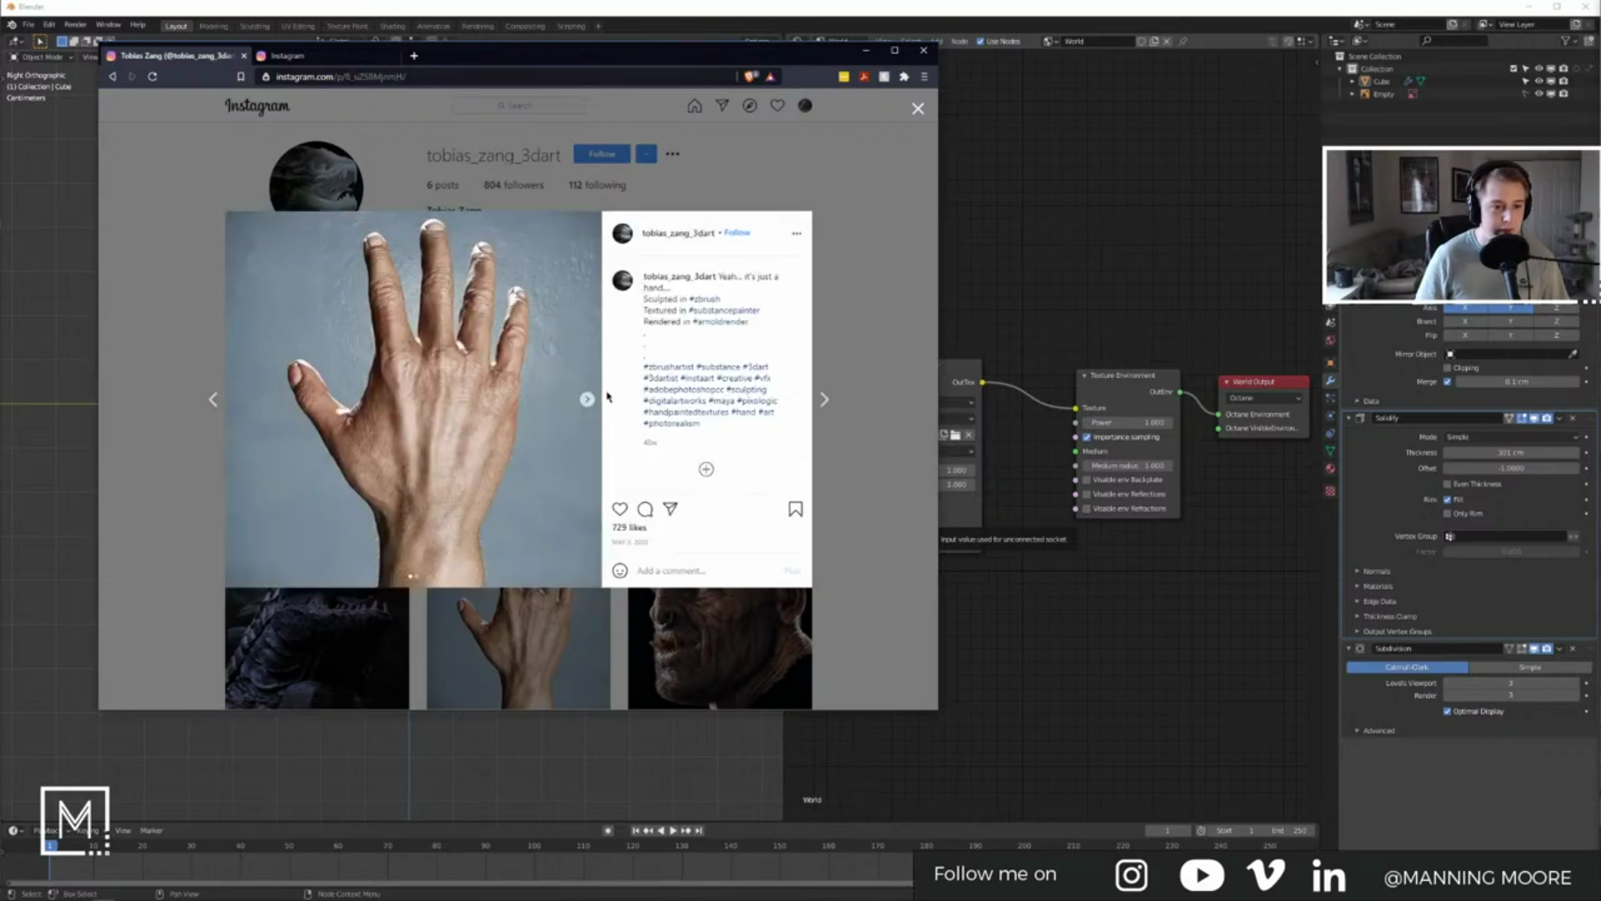
click(591, 401)
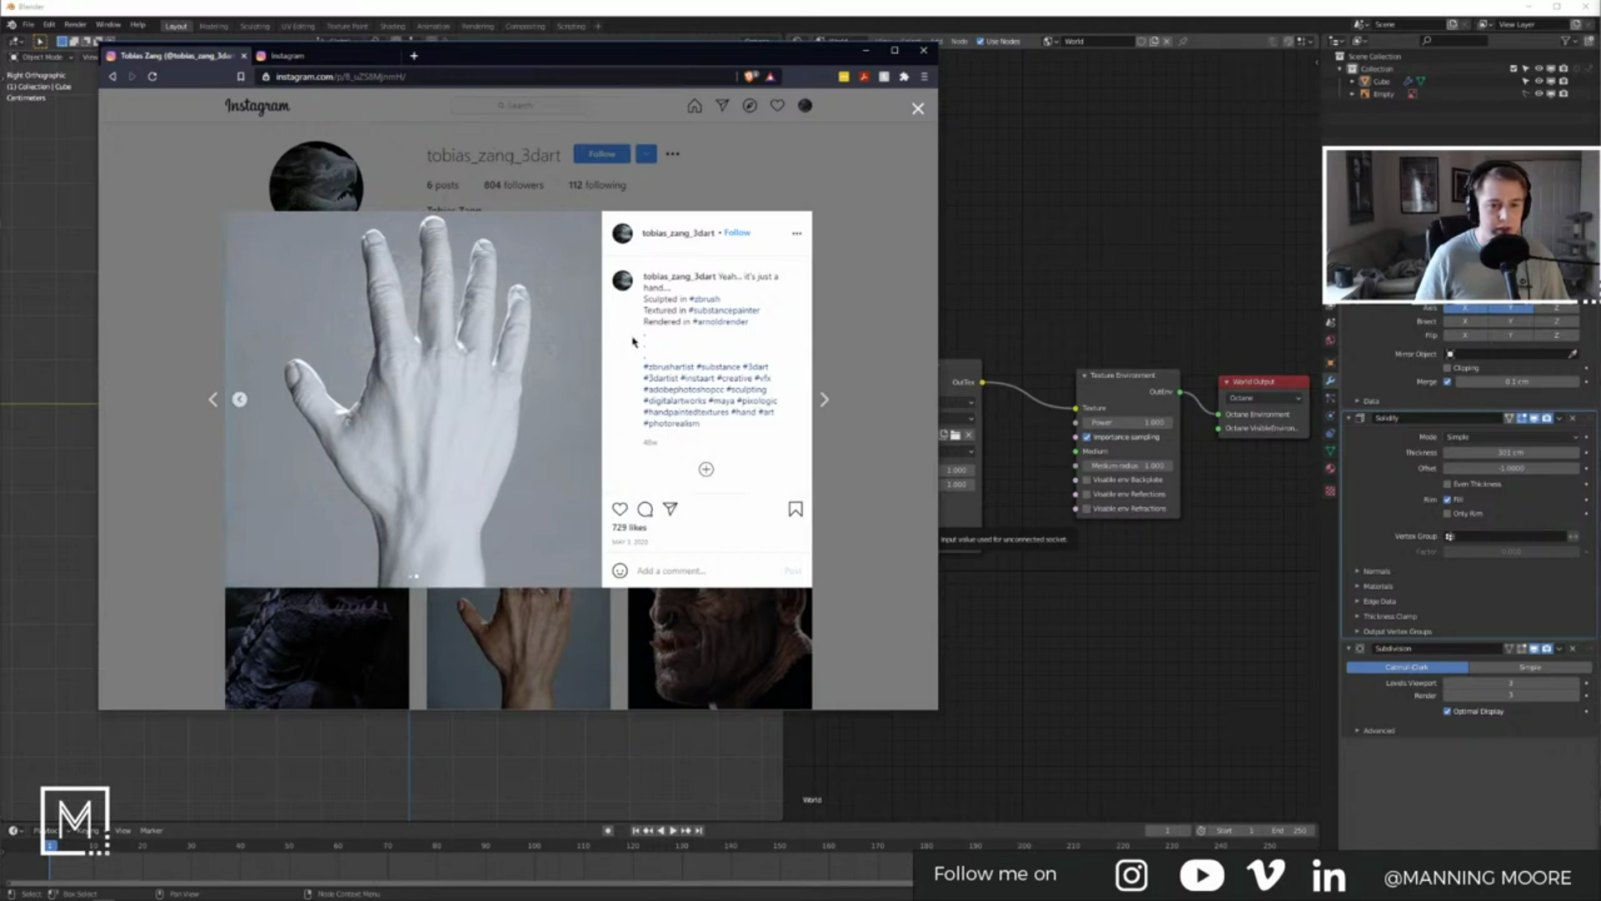
click(824, 400)
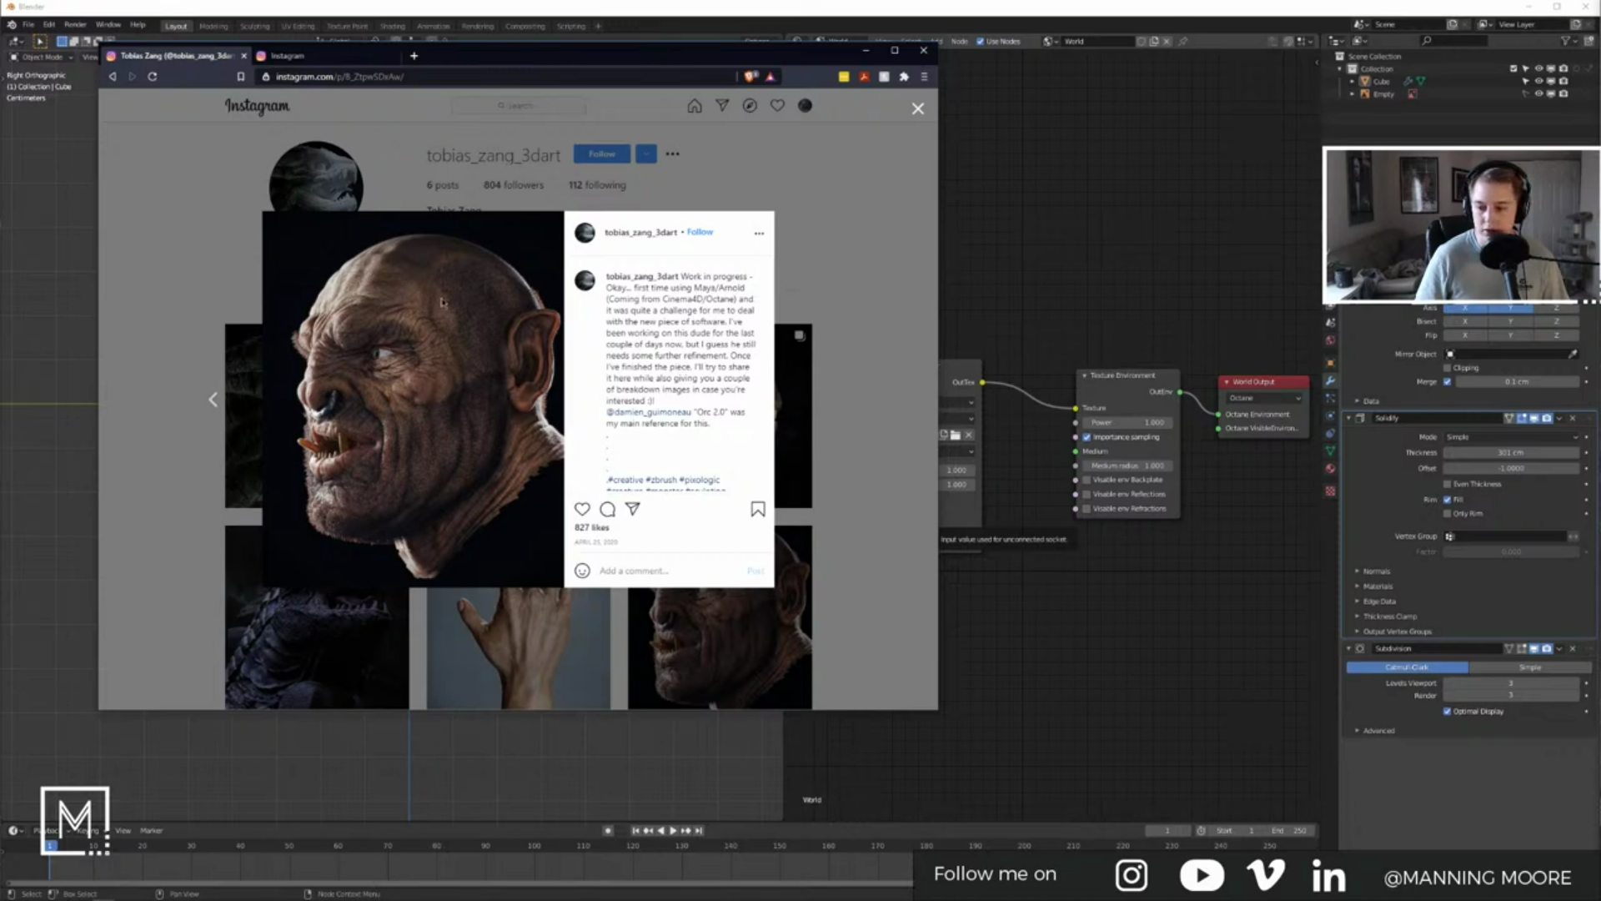
click(918, 108)
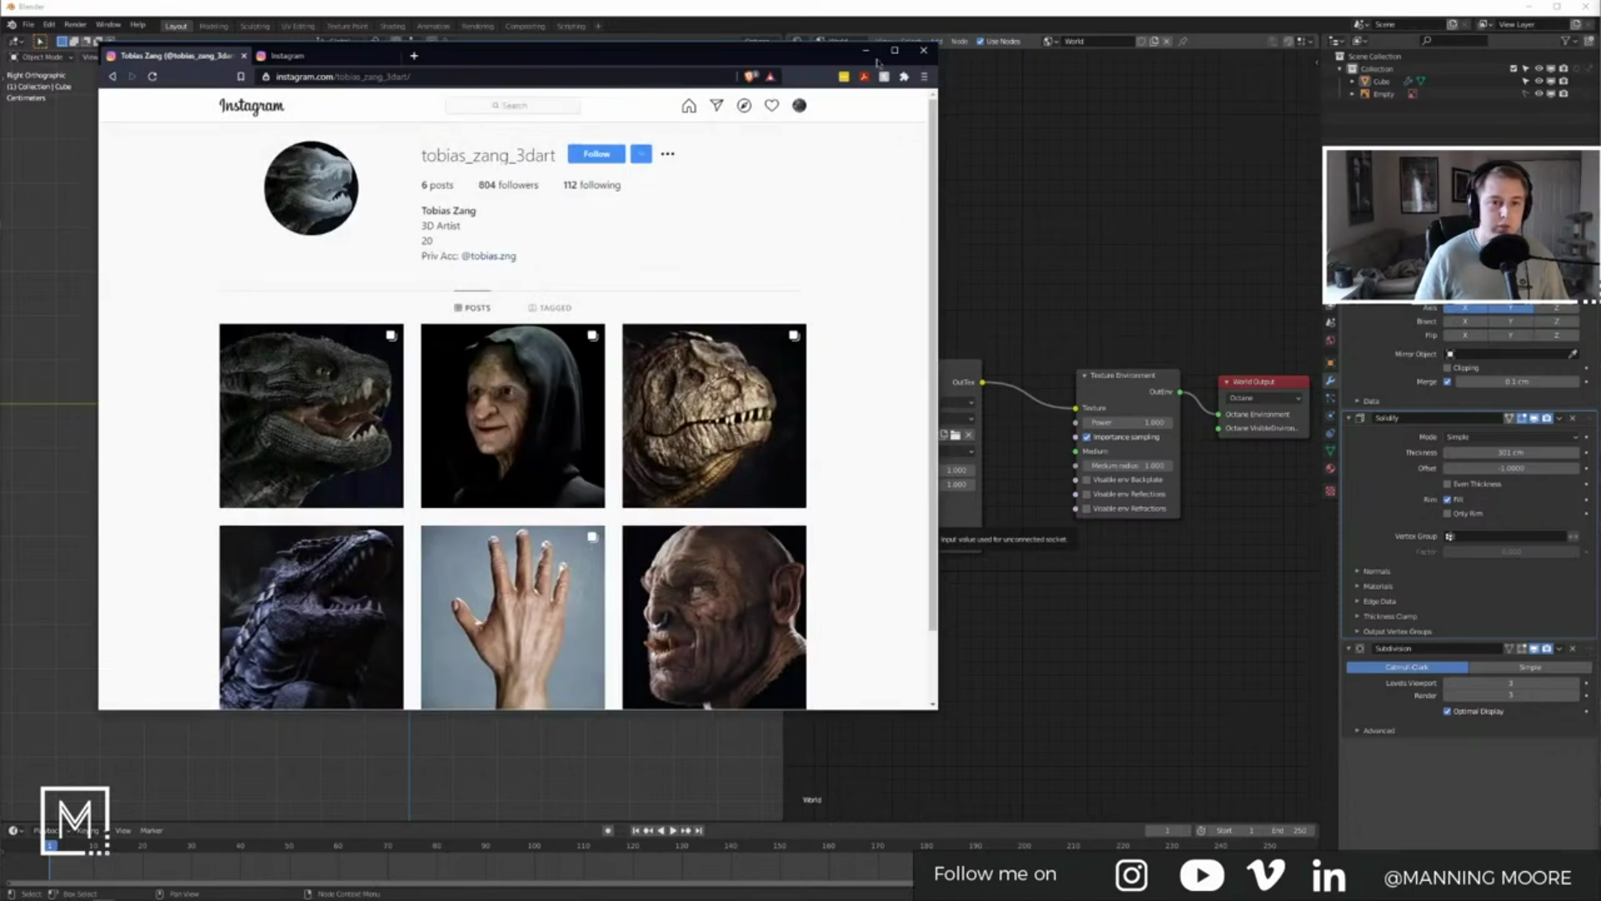
click(866, 51)
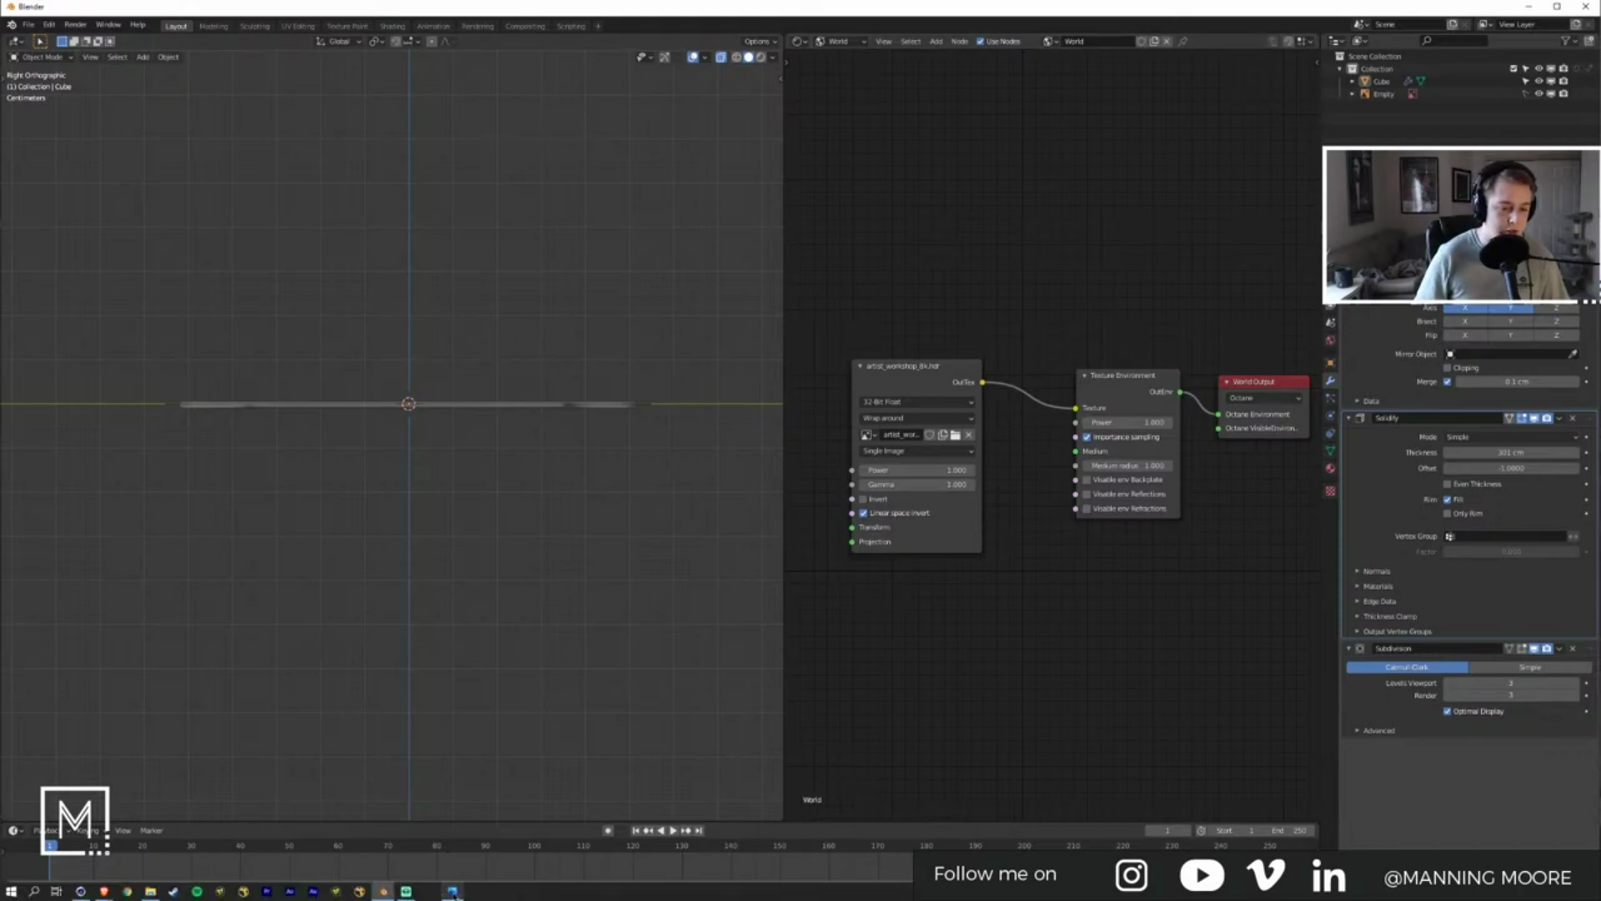
Step: Bring the 3505-3 side-view longboard photo from the REF folder into the scene and frame it
click(453, 891)
click(1174, 45)
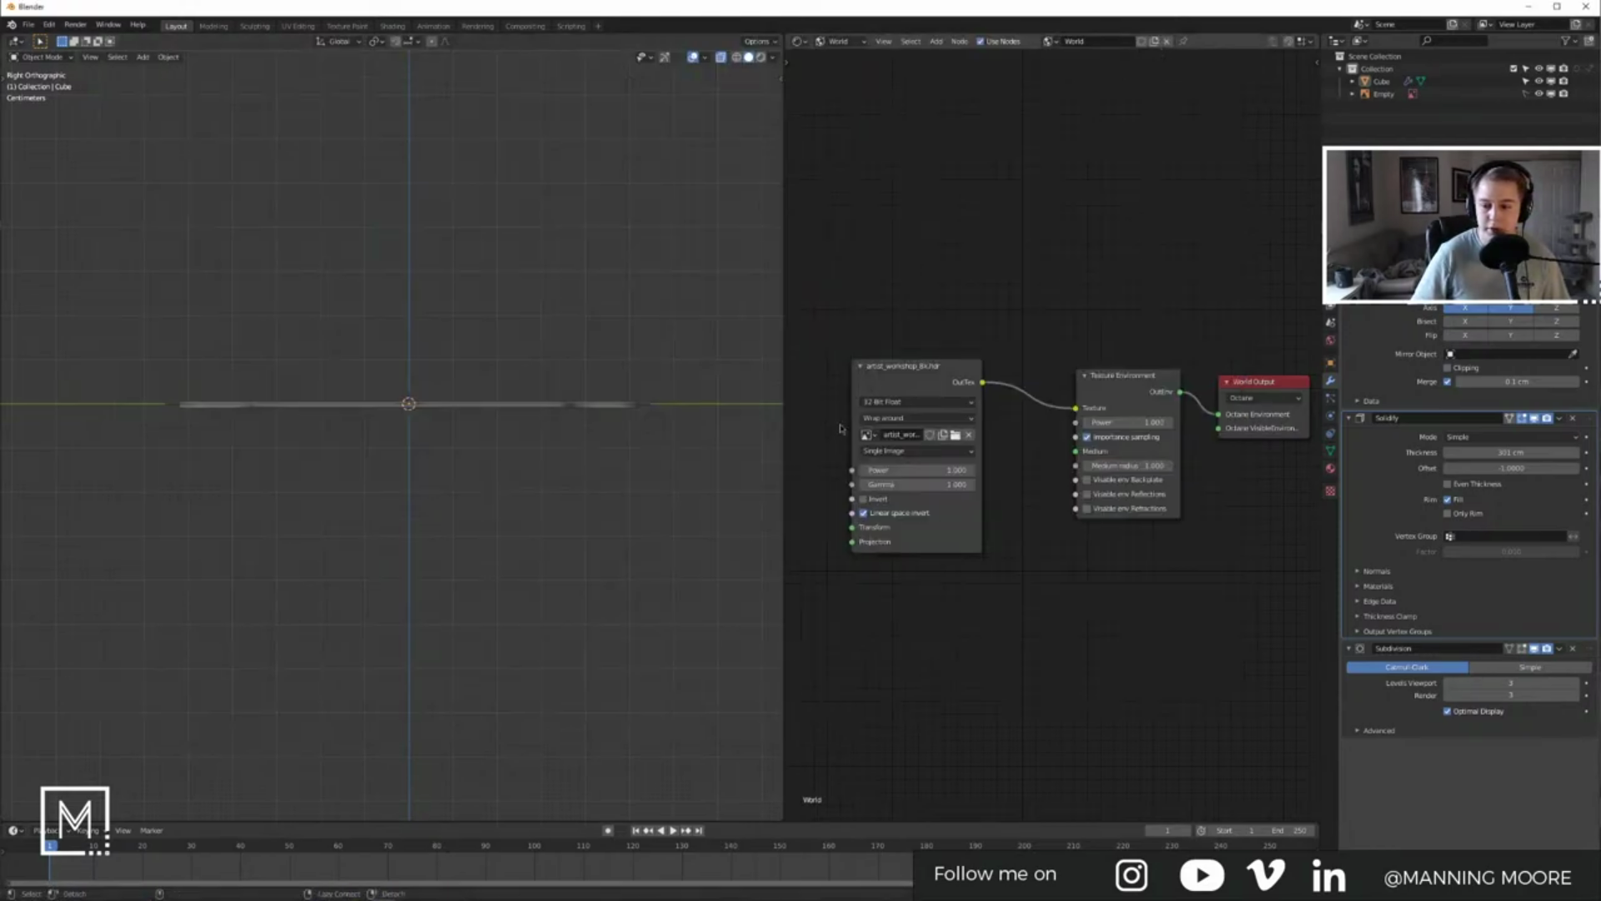
key(alt+Tab)
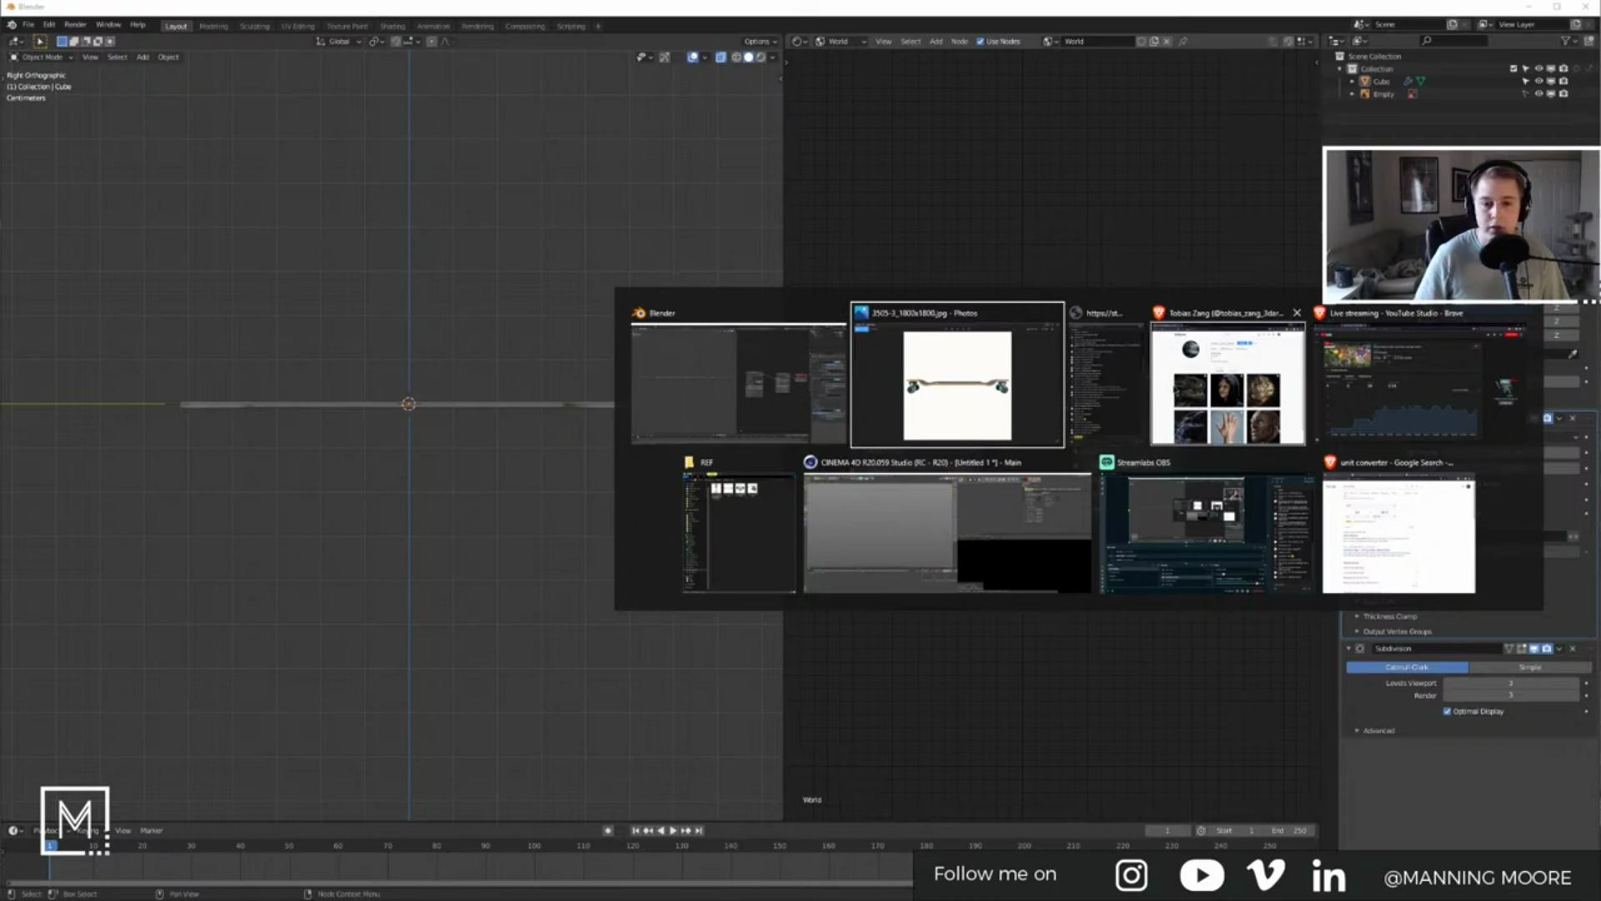
click(750, 524)
drag(534, 83, 982, 136)
drag(903, 221, 340, 343)
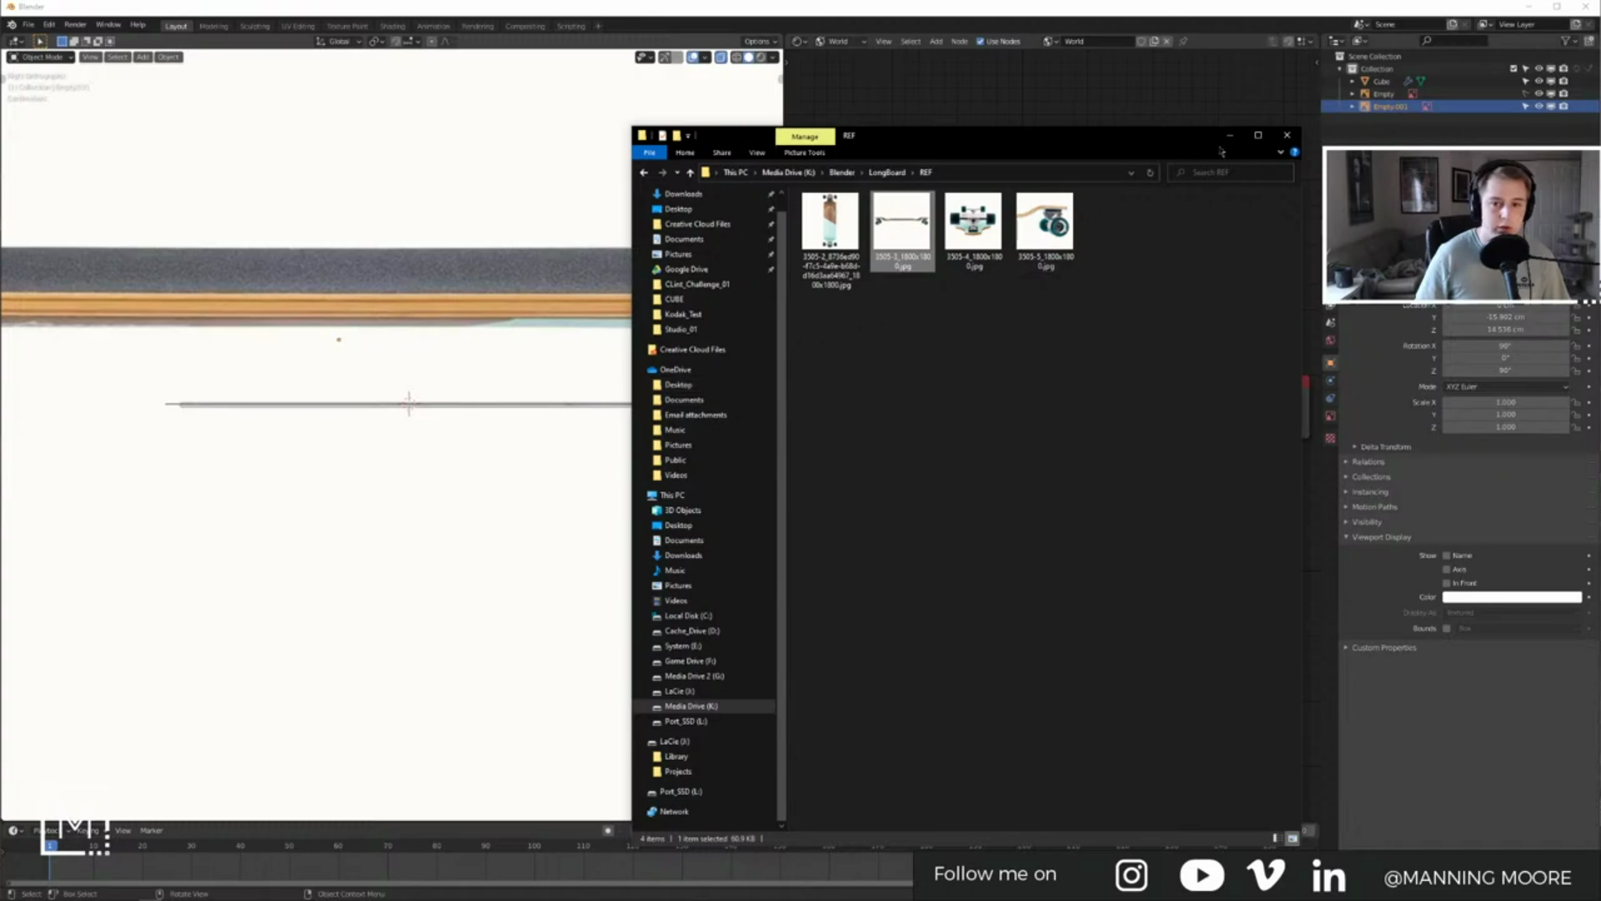
click(1229, 135)
key(KP_Decimal)
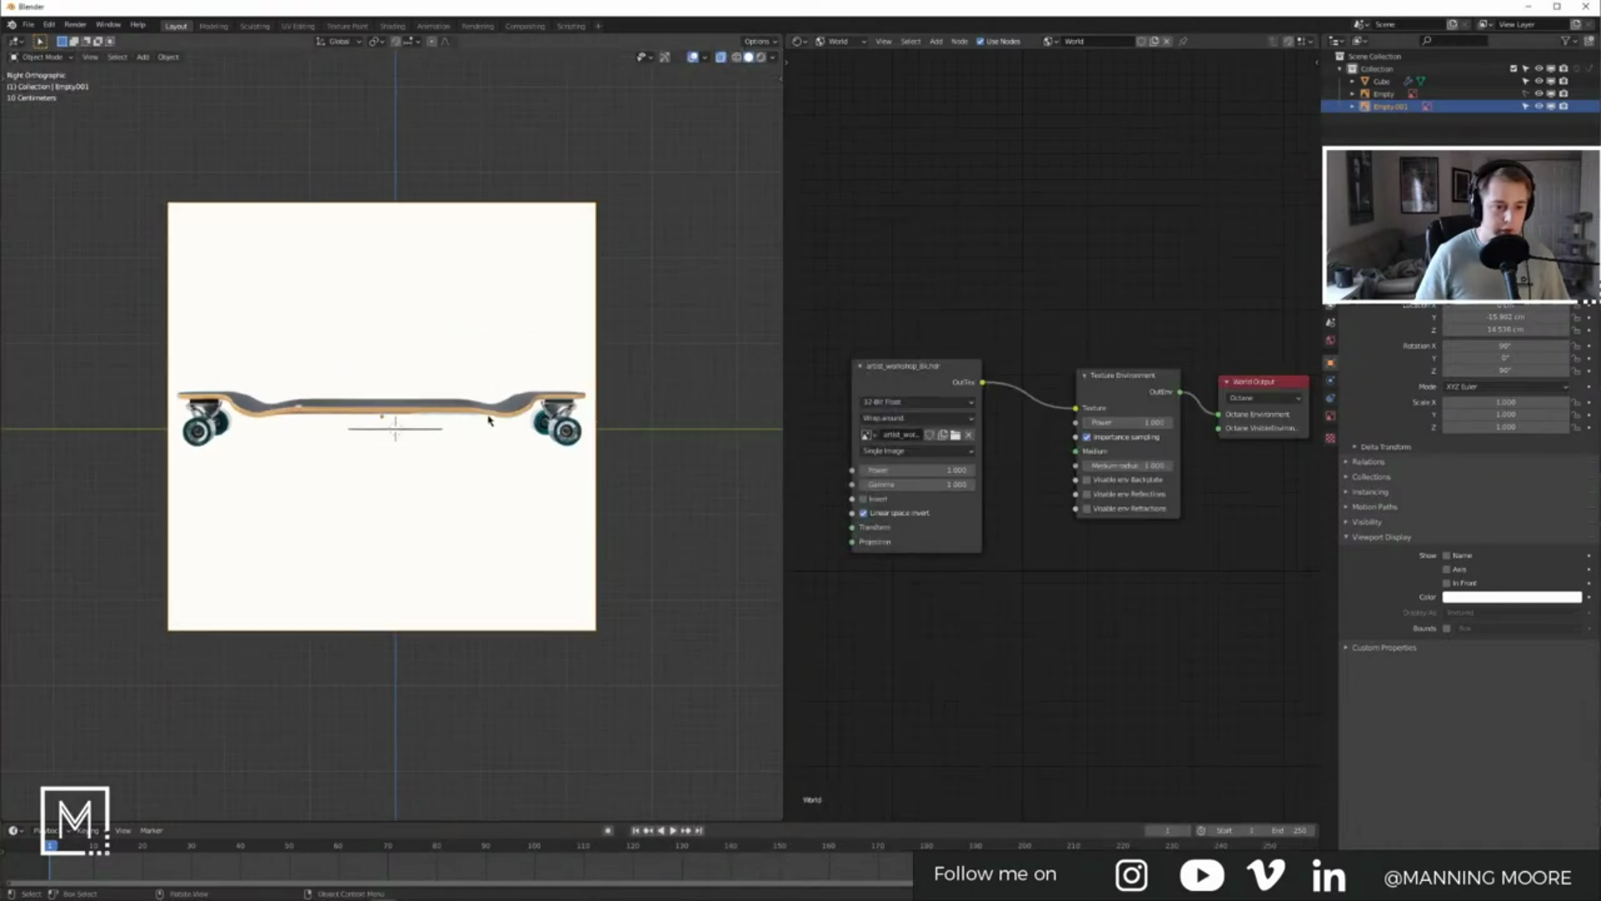
Step: Add a cube, rename it Ref_Box in the outliner, and select it
click(694, 375)
key(shift+a)
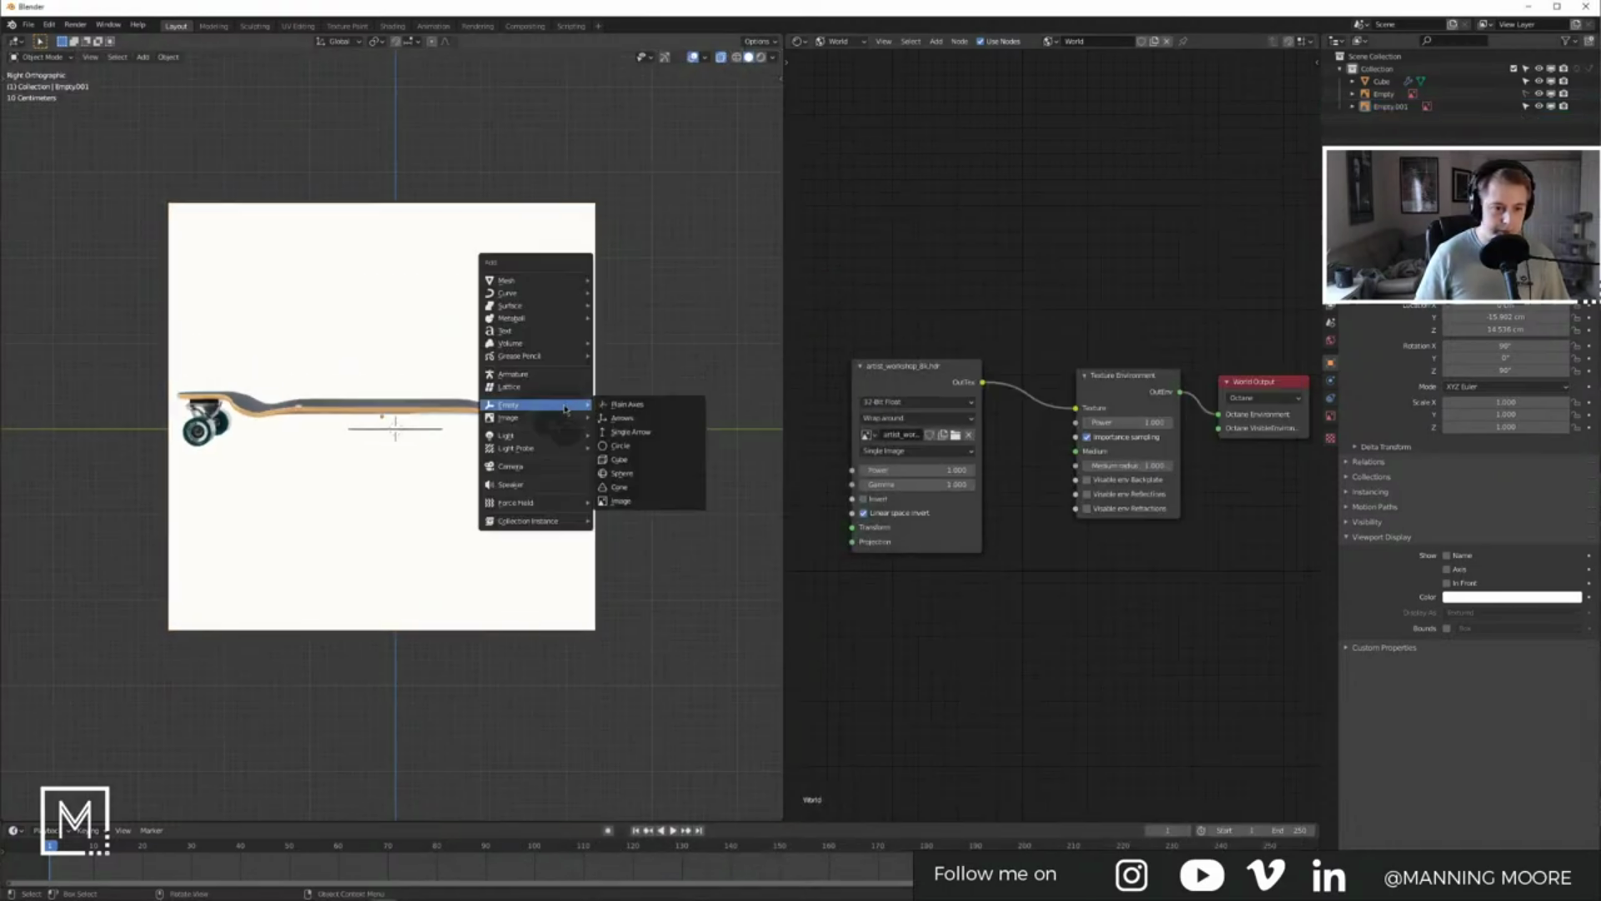
mouse_move(538, 281)
click(618, 292)
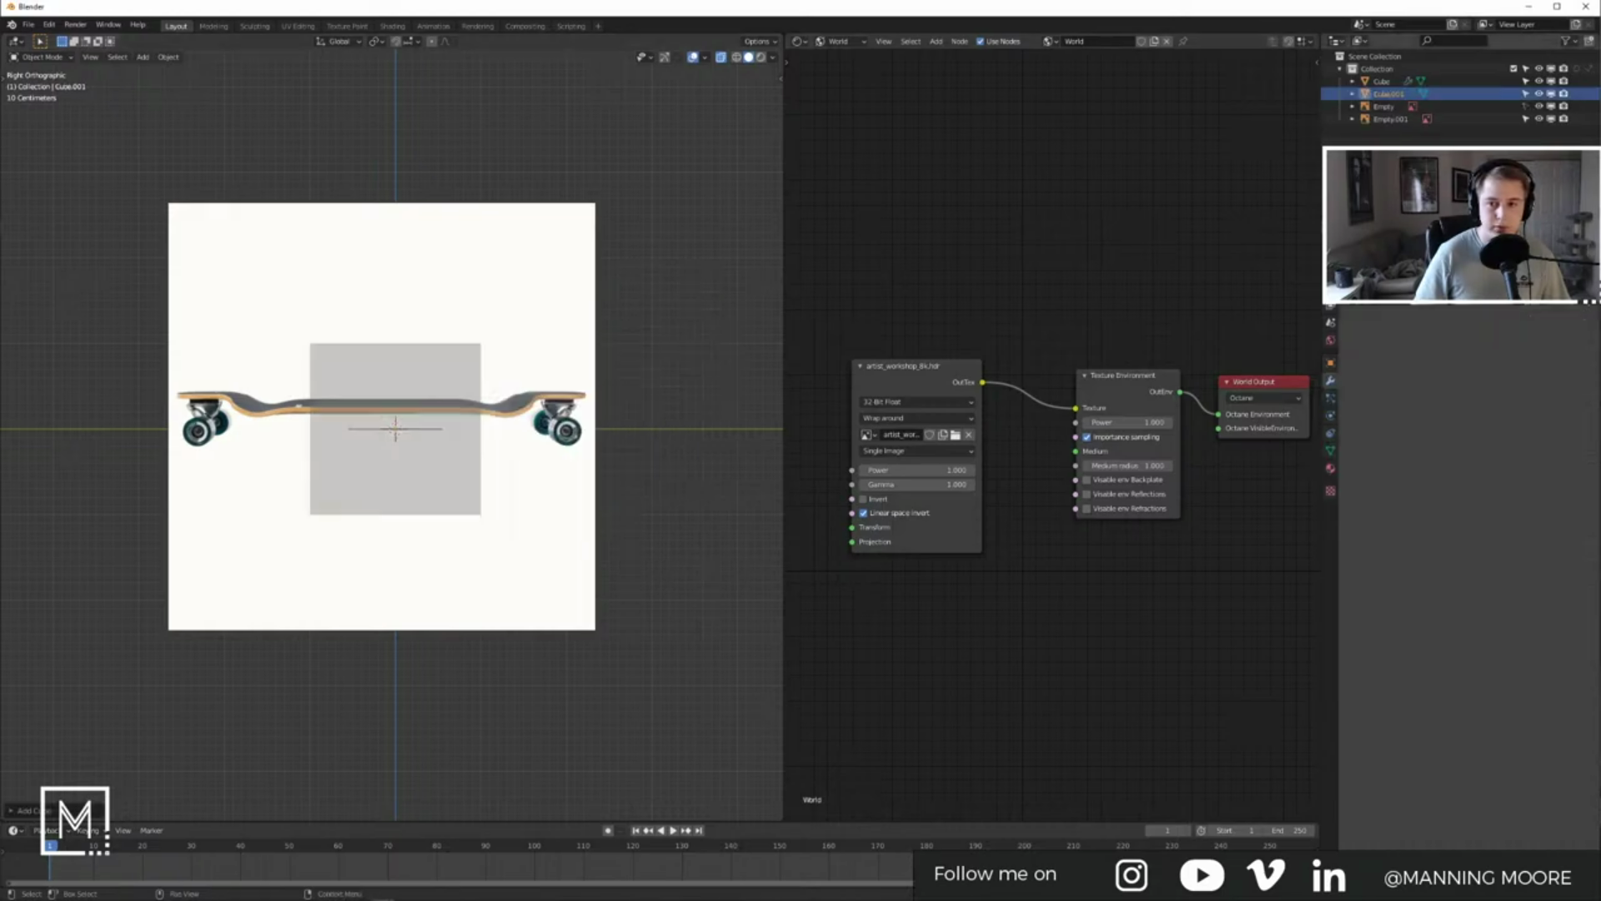
double_click(1383, 93)
text(Bo)
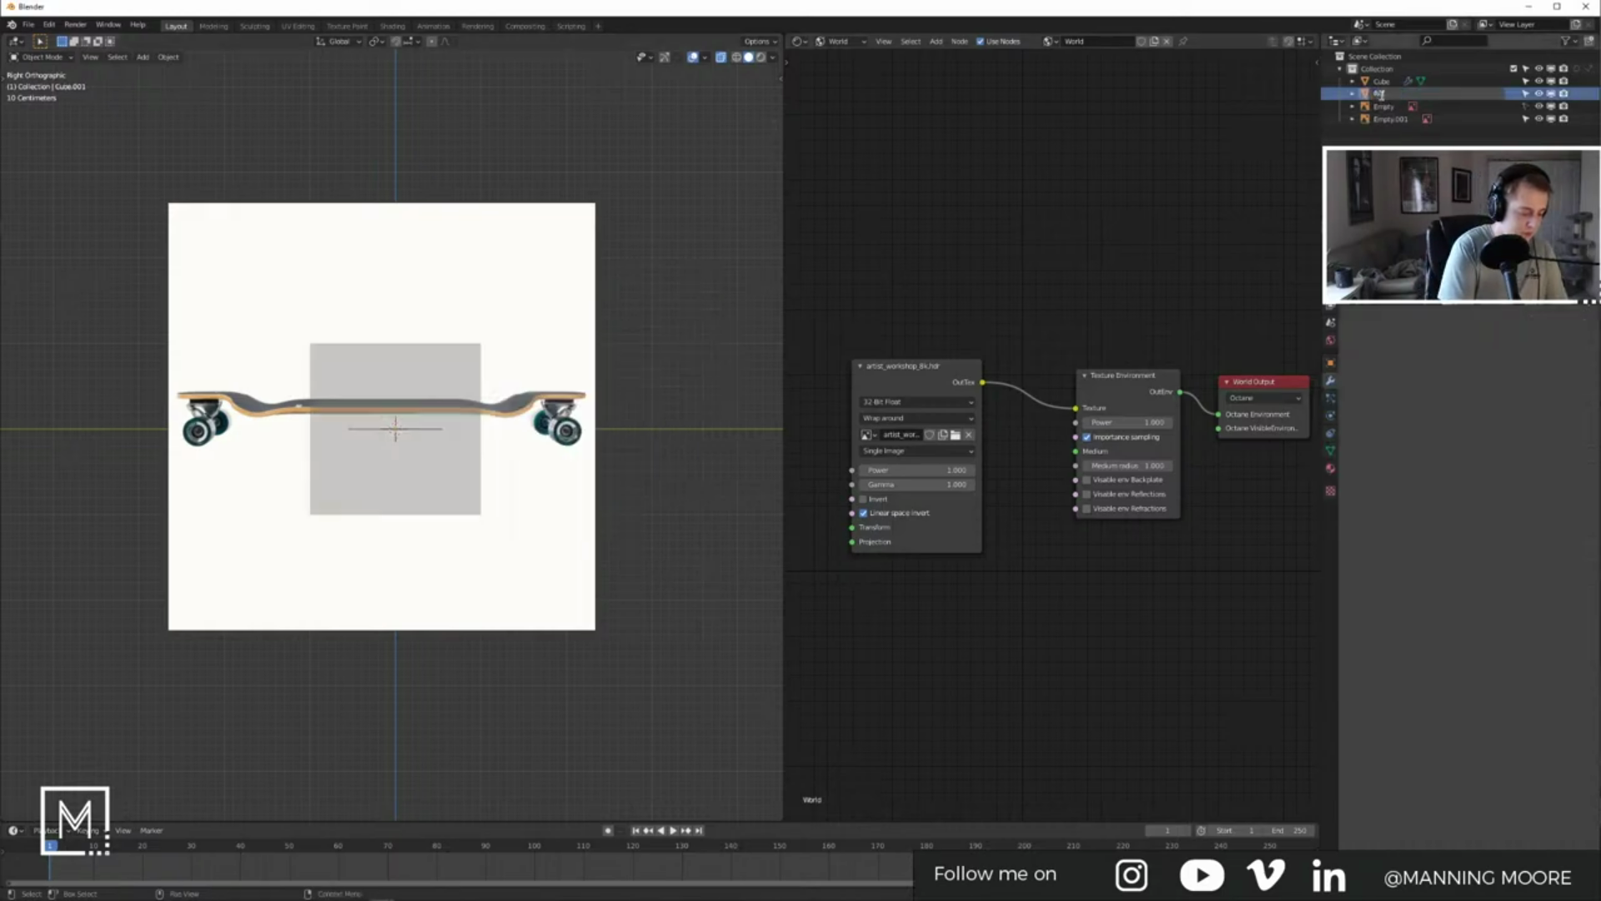
text(aBow)
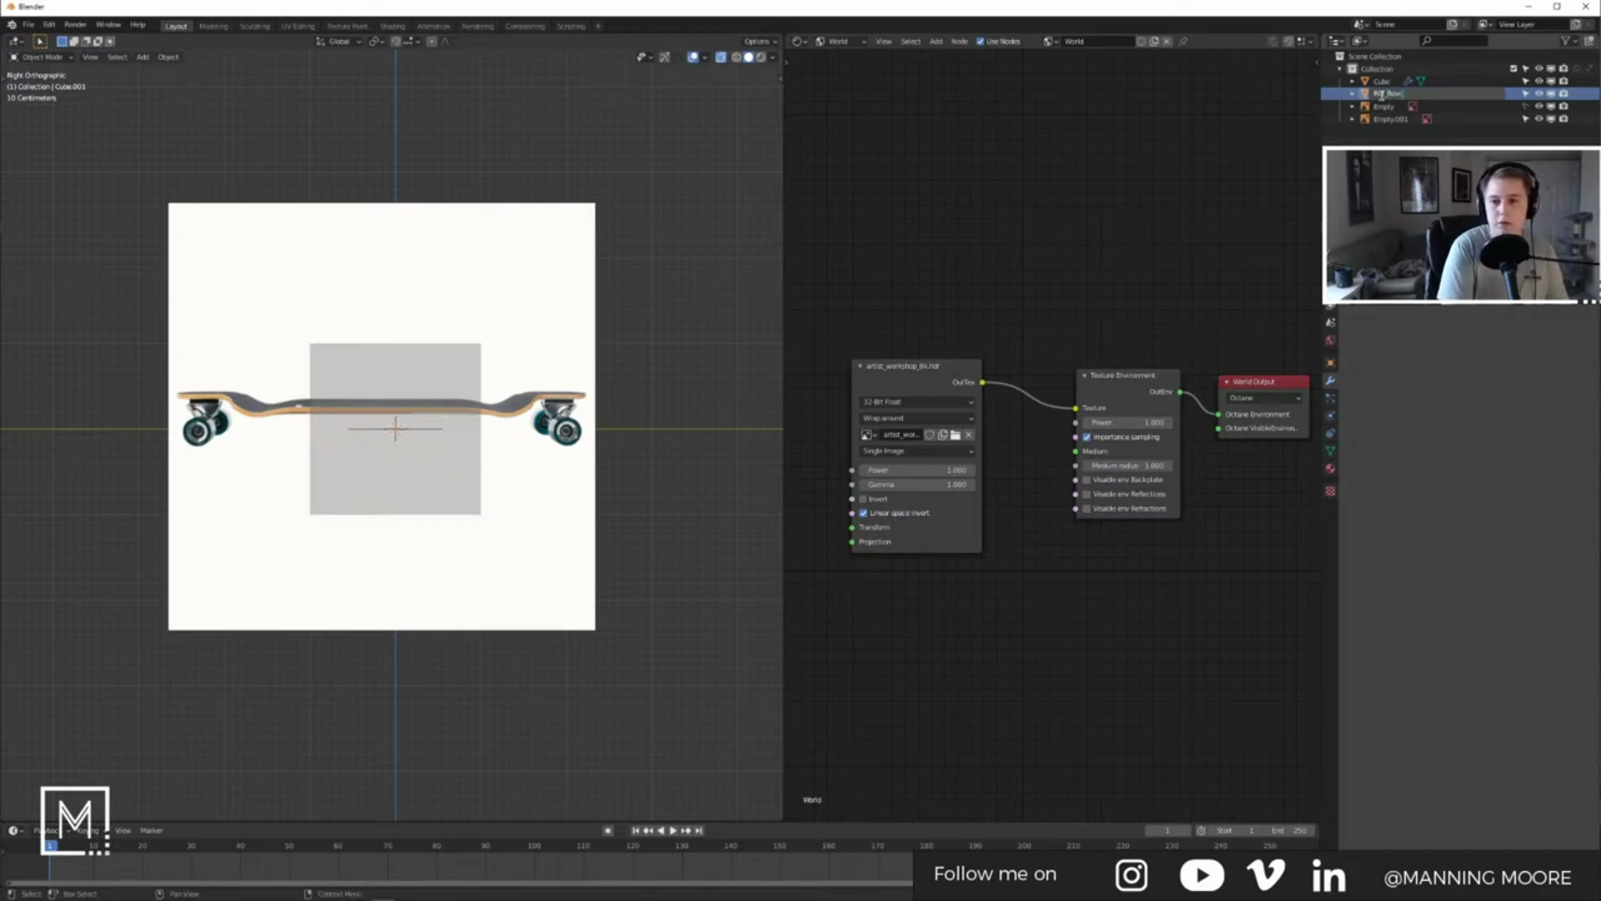
key(Return)
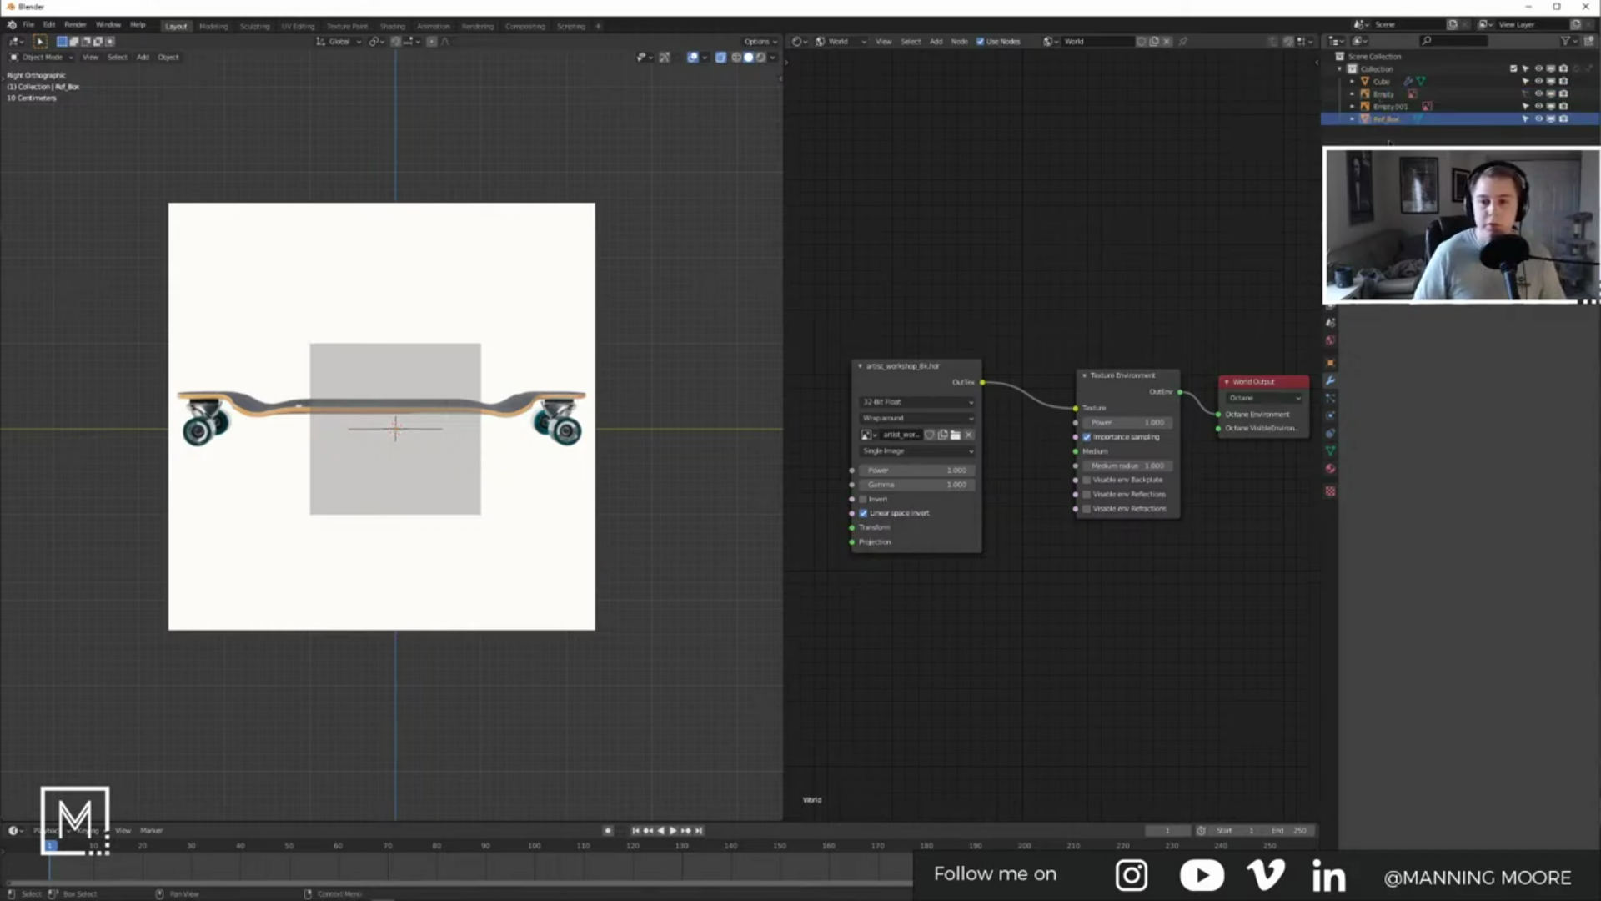
click(452, 377)
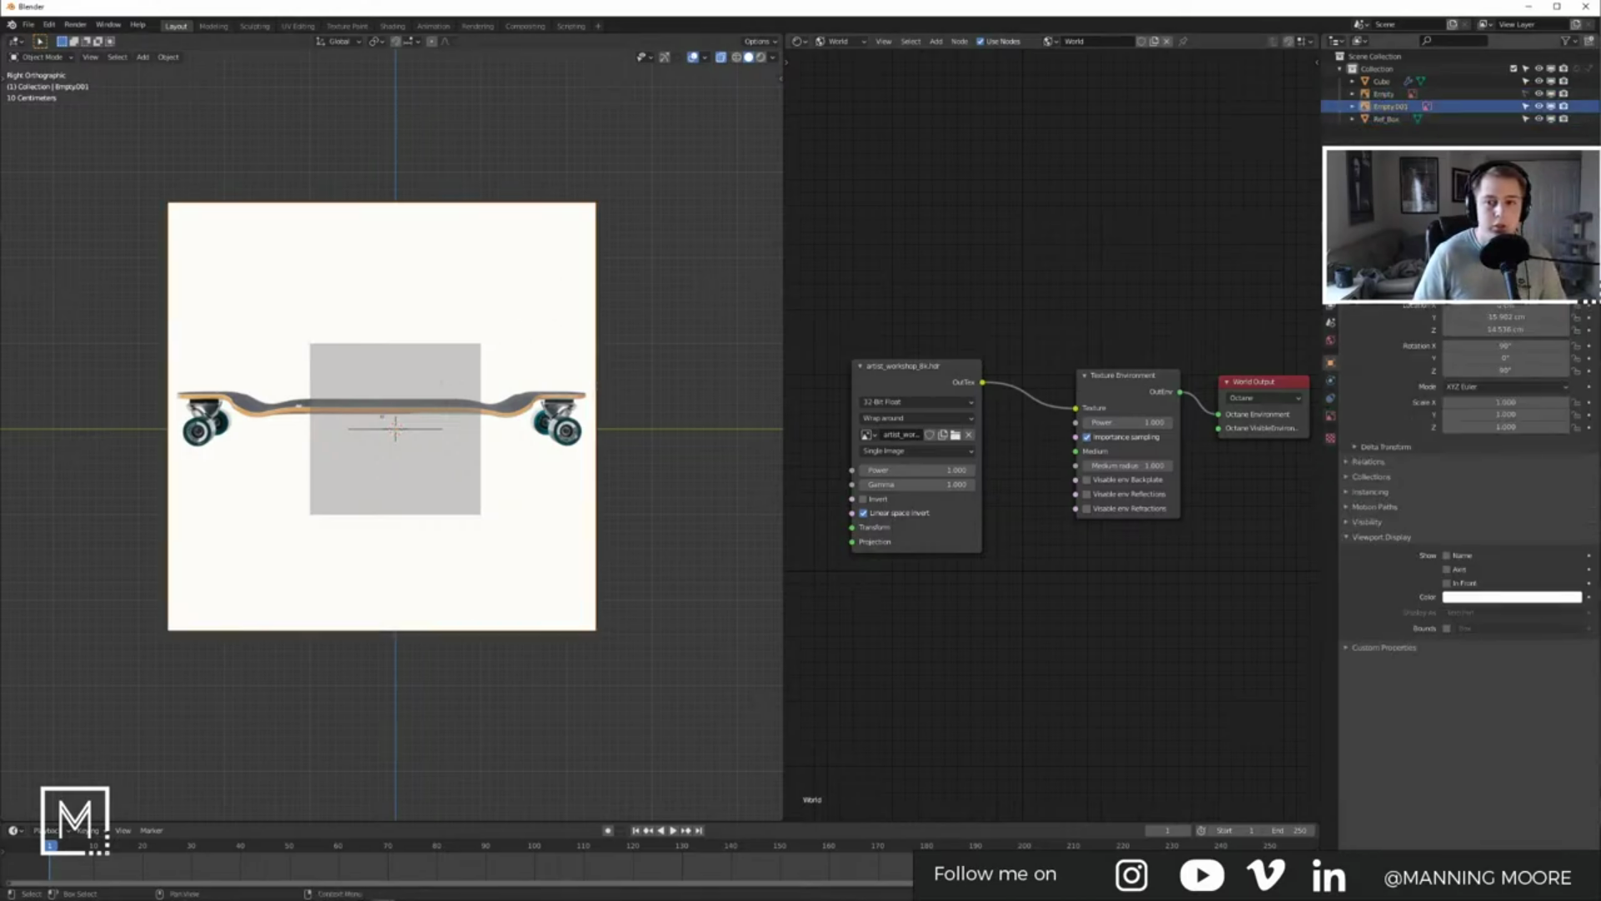
click(1526, 119)
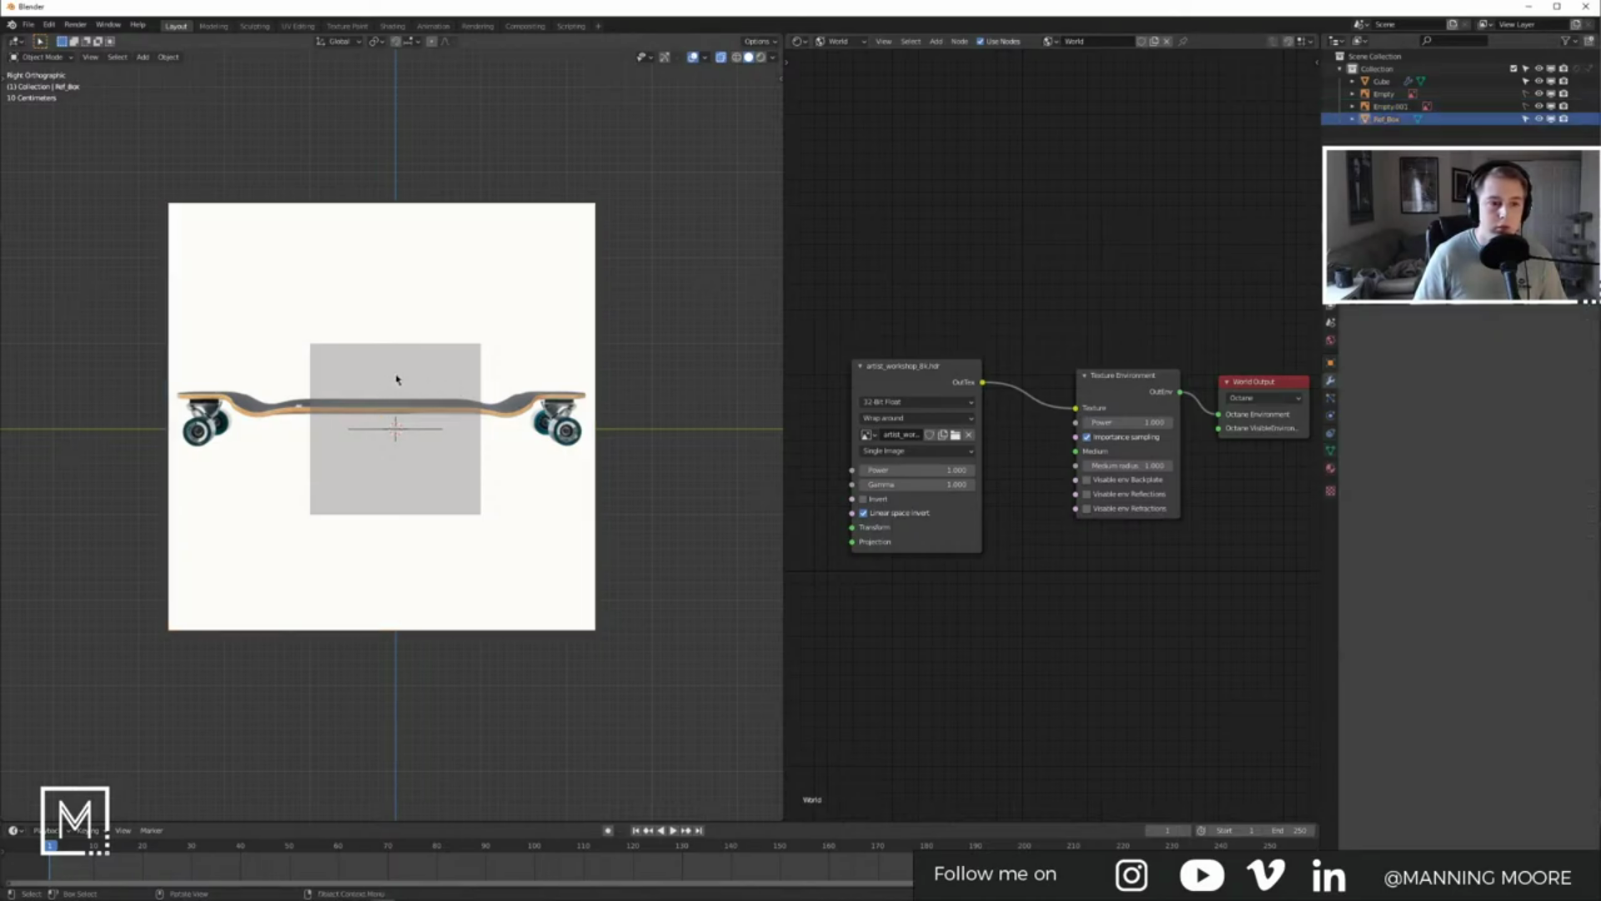
key(alt+Tab)
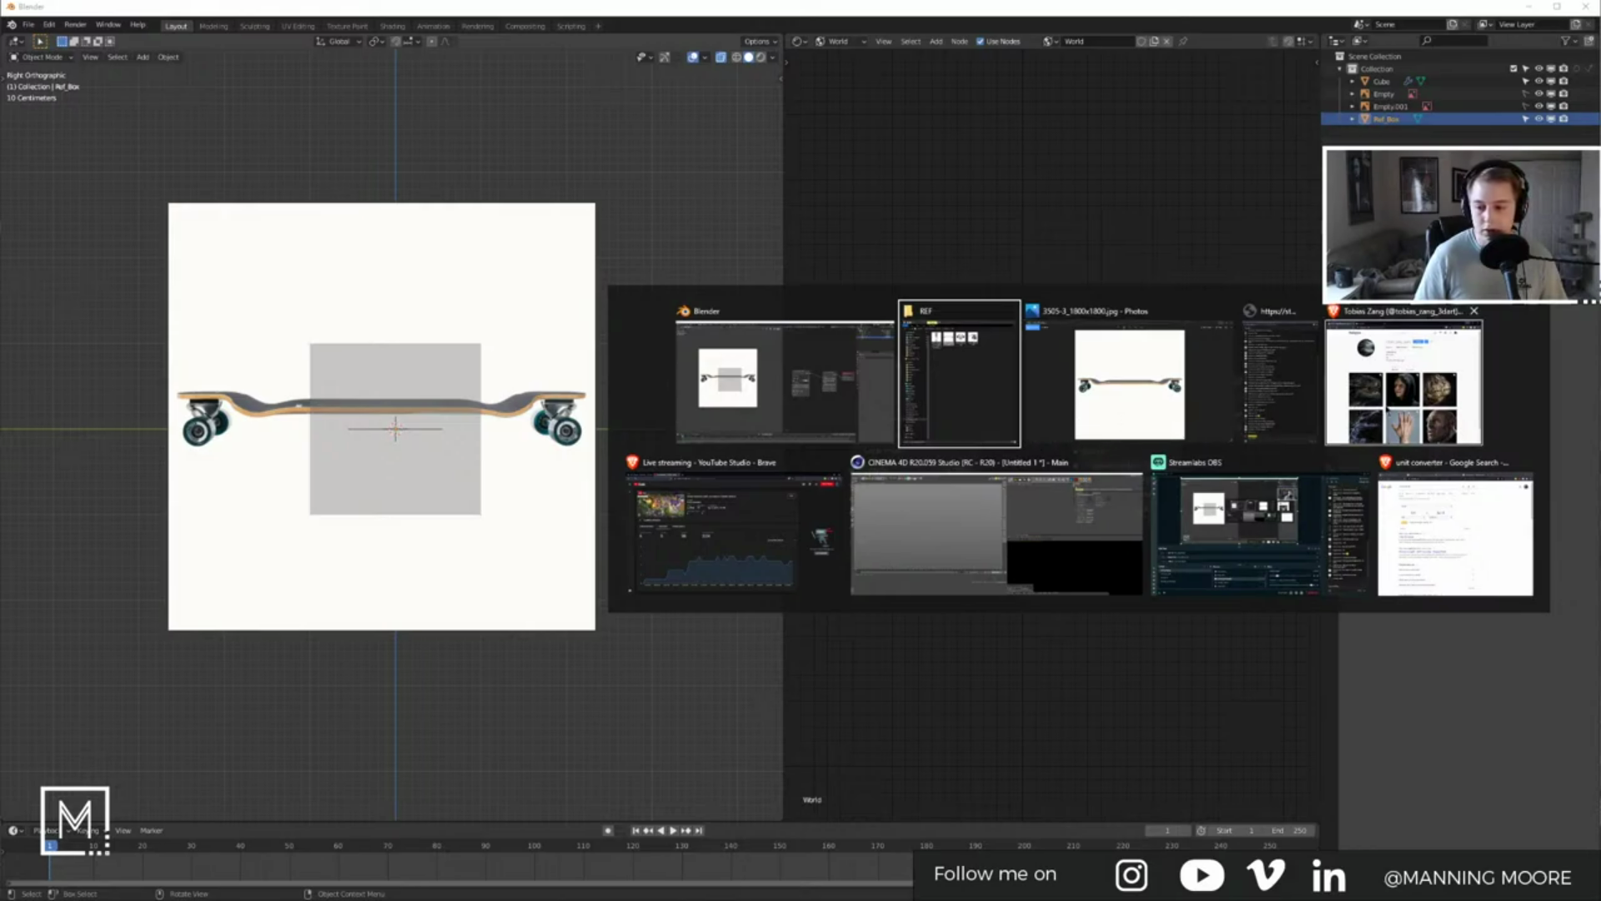
Step: Open and close a YouTube tab, then bring up the 9.5 inch = 24.13 cm converter search
click(1388, 411)
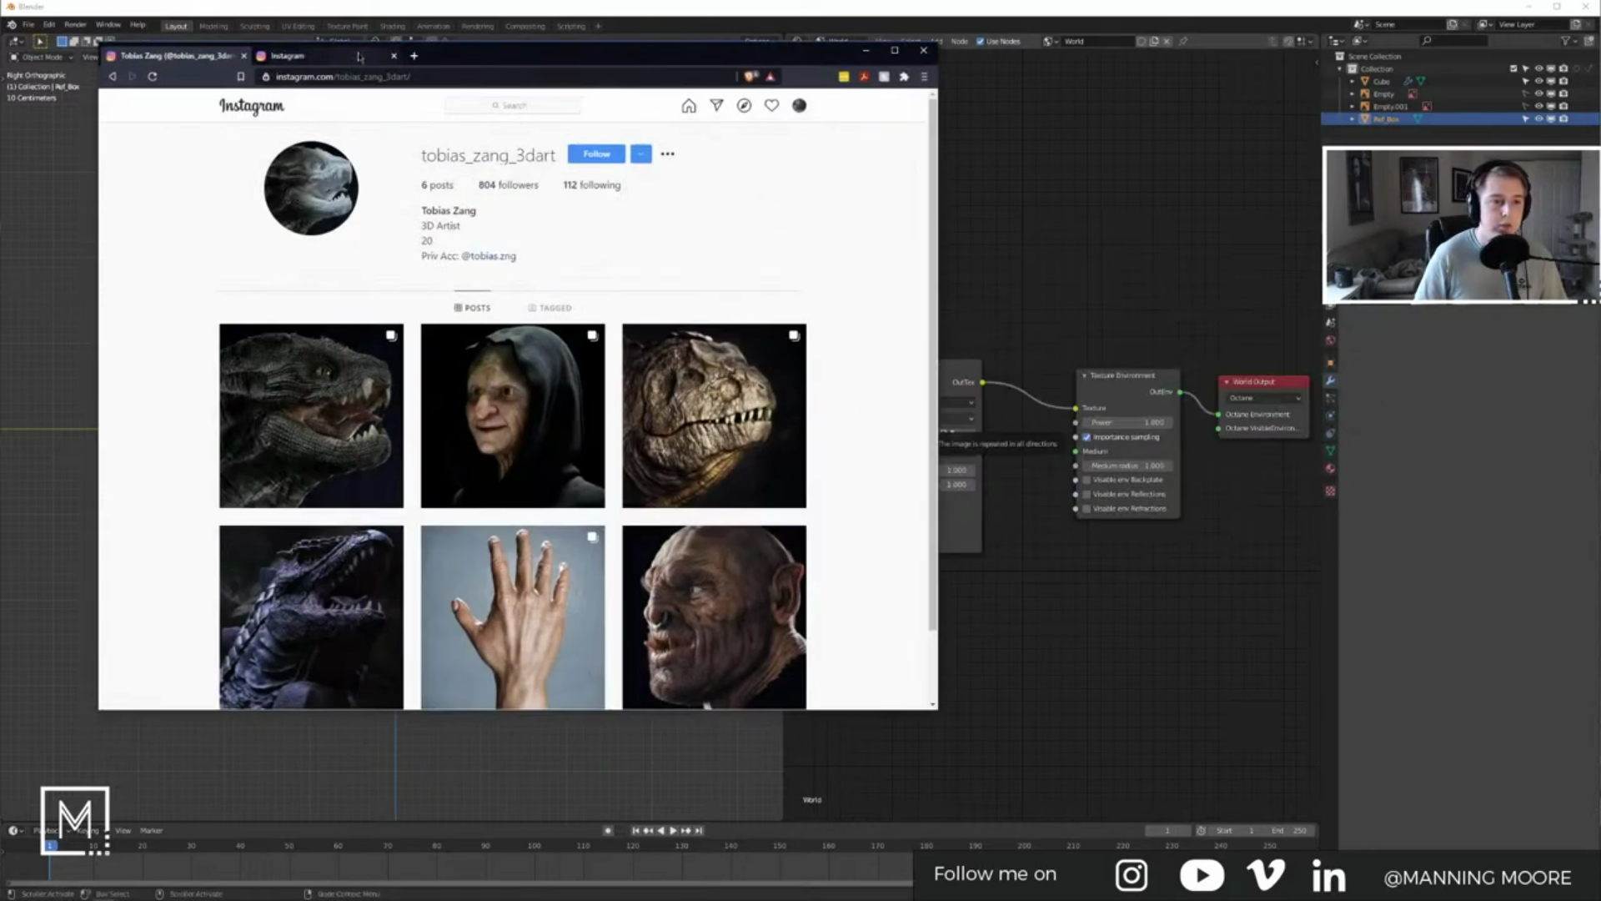
click(414, 56)
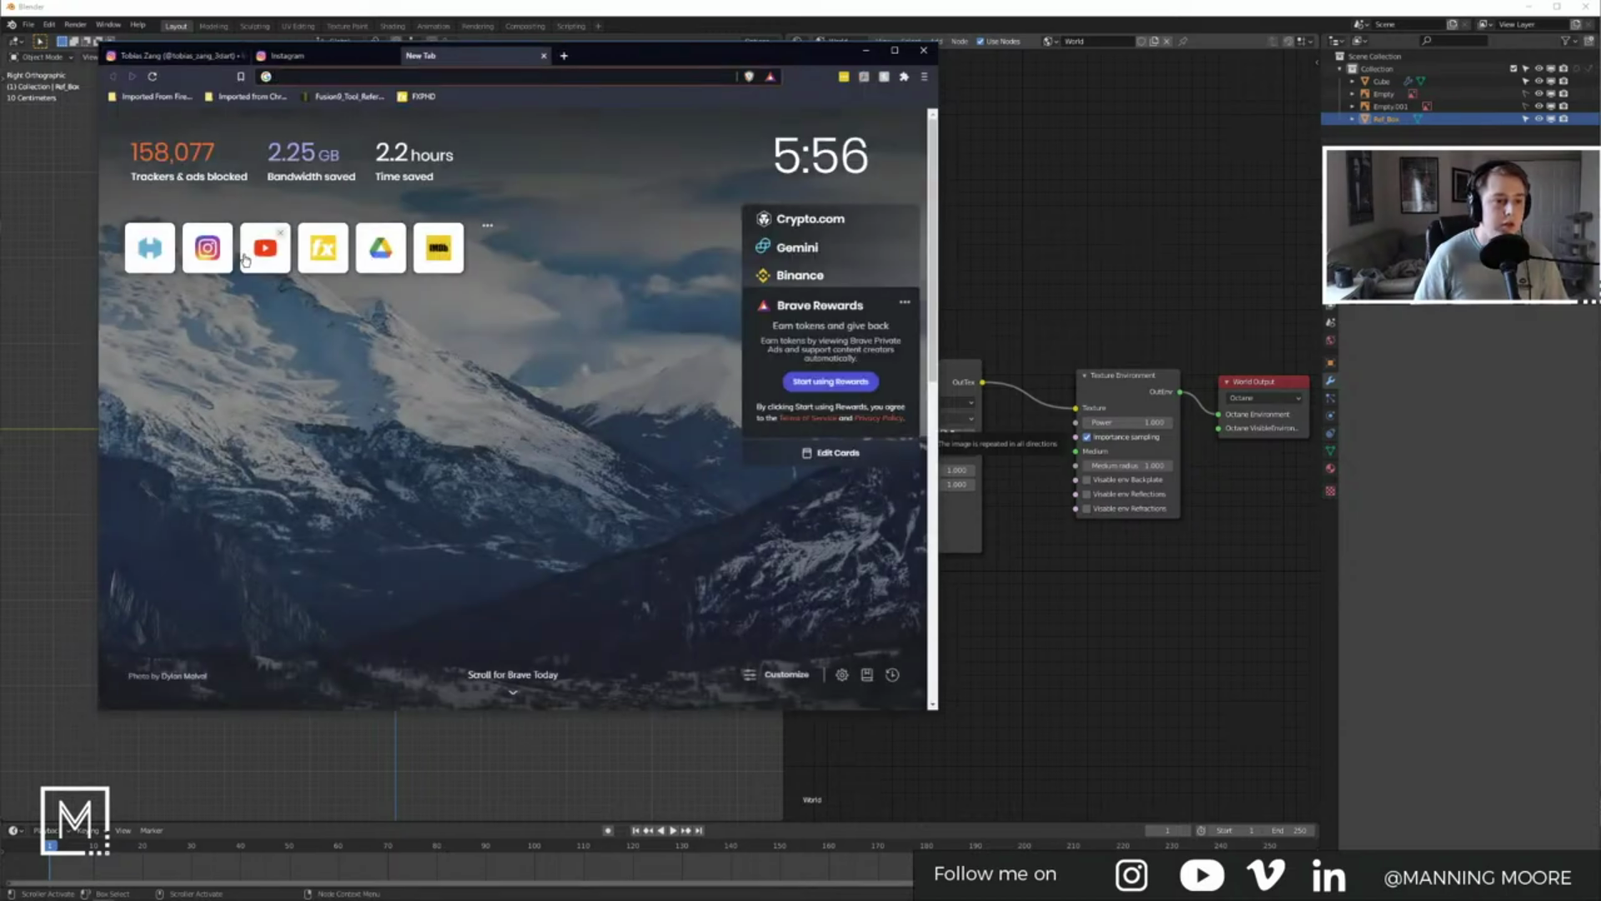
click(266, 250)
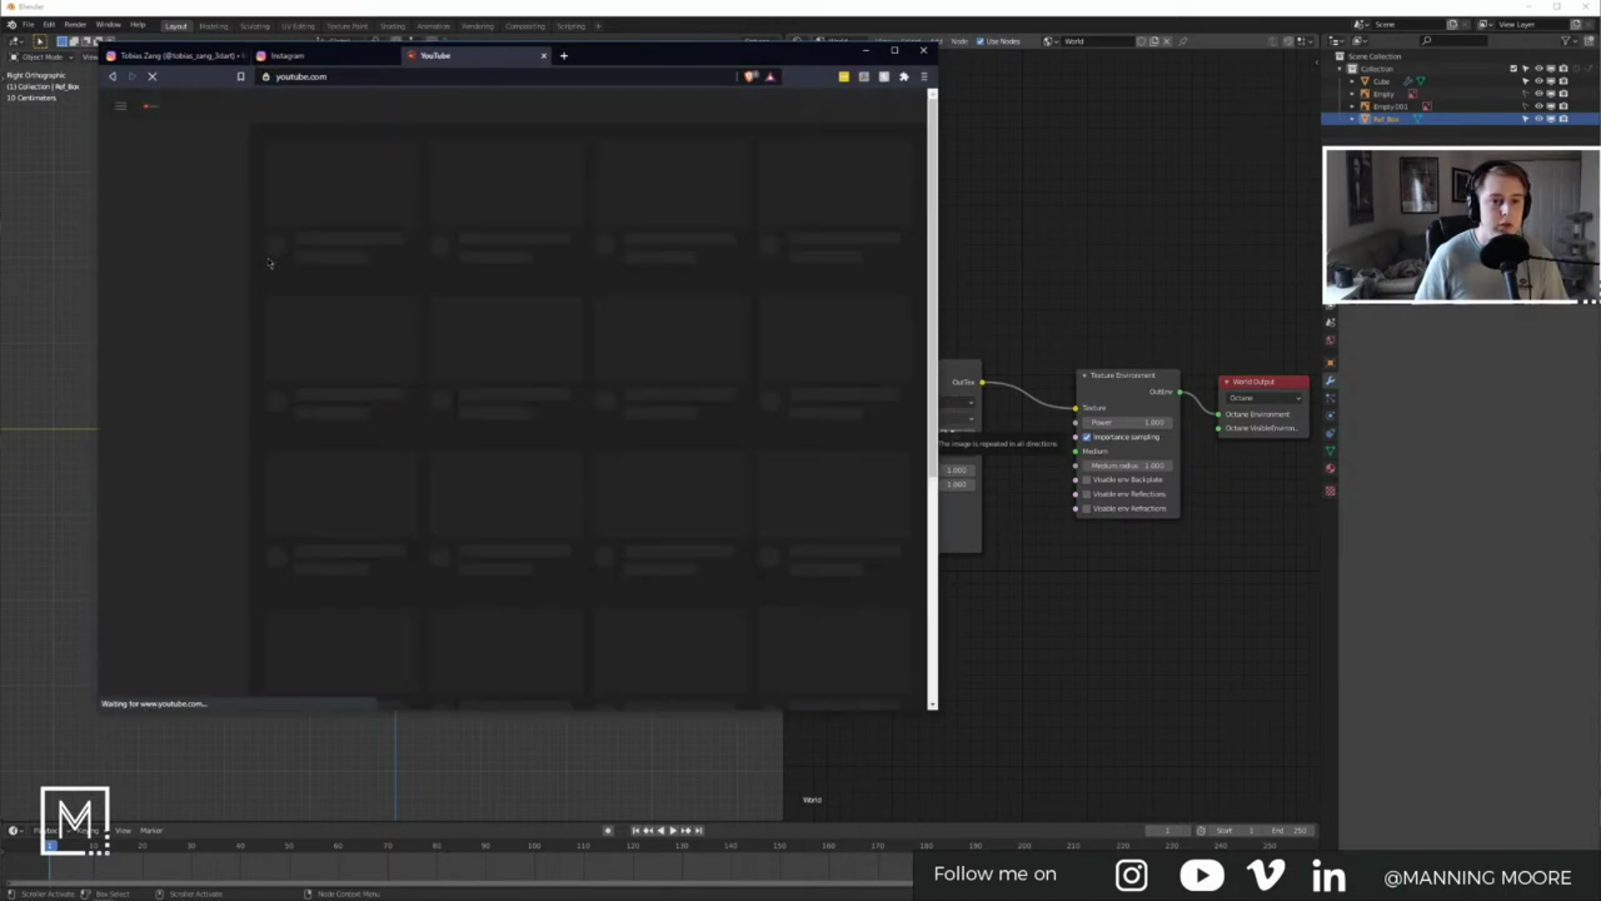
click(545, 56)
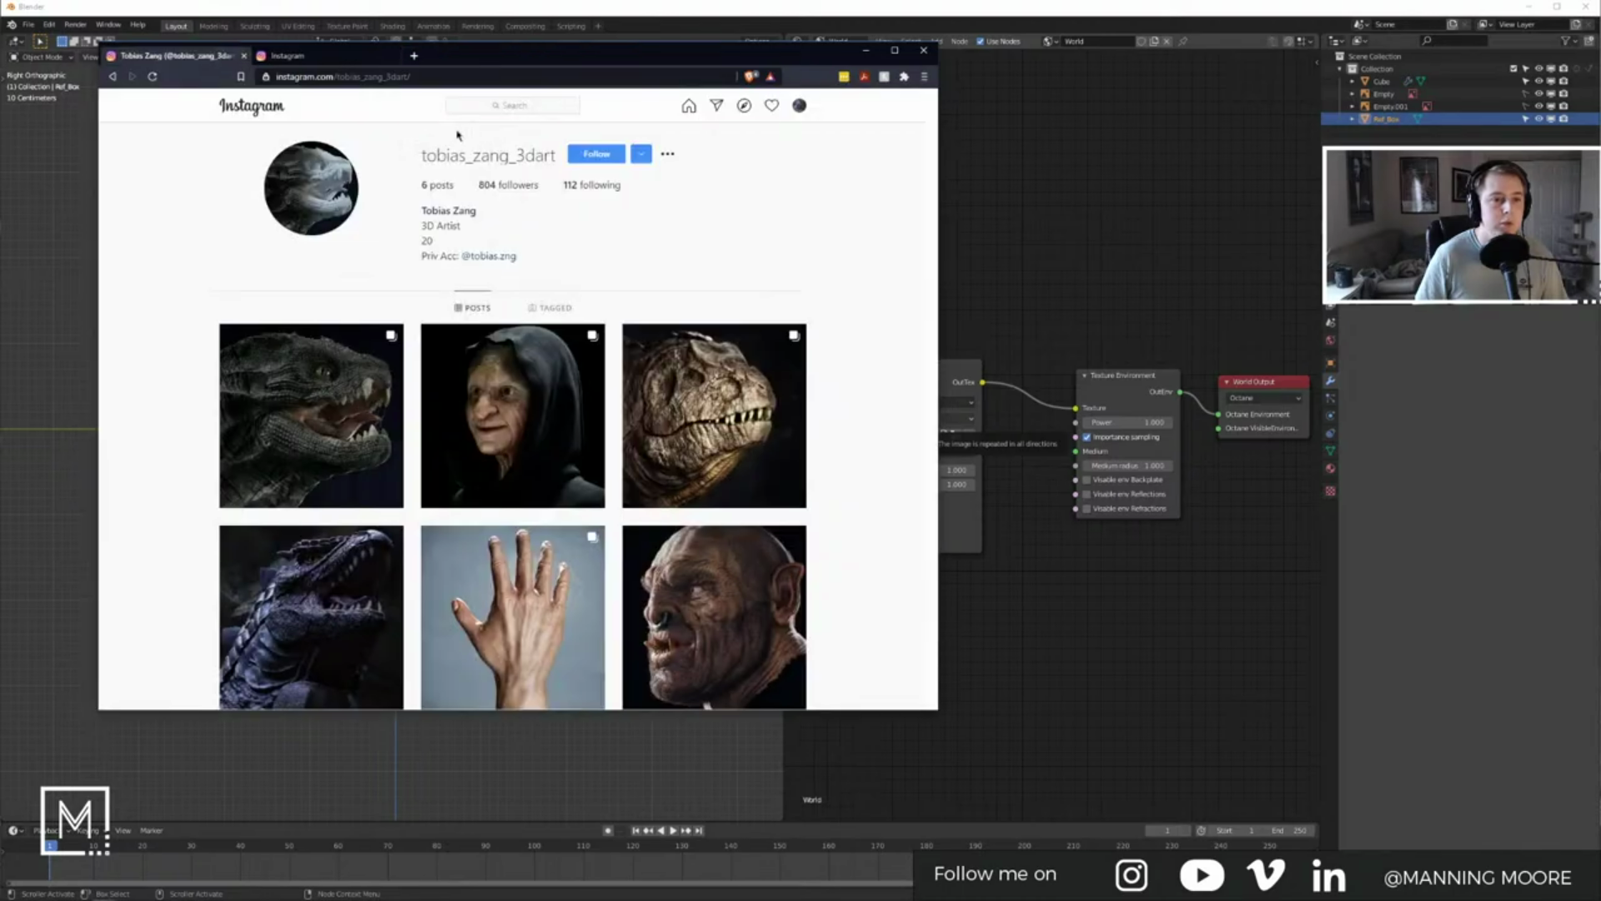
click(866, 50)
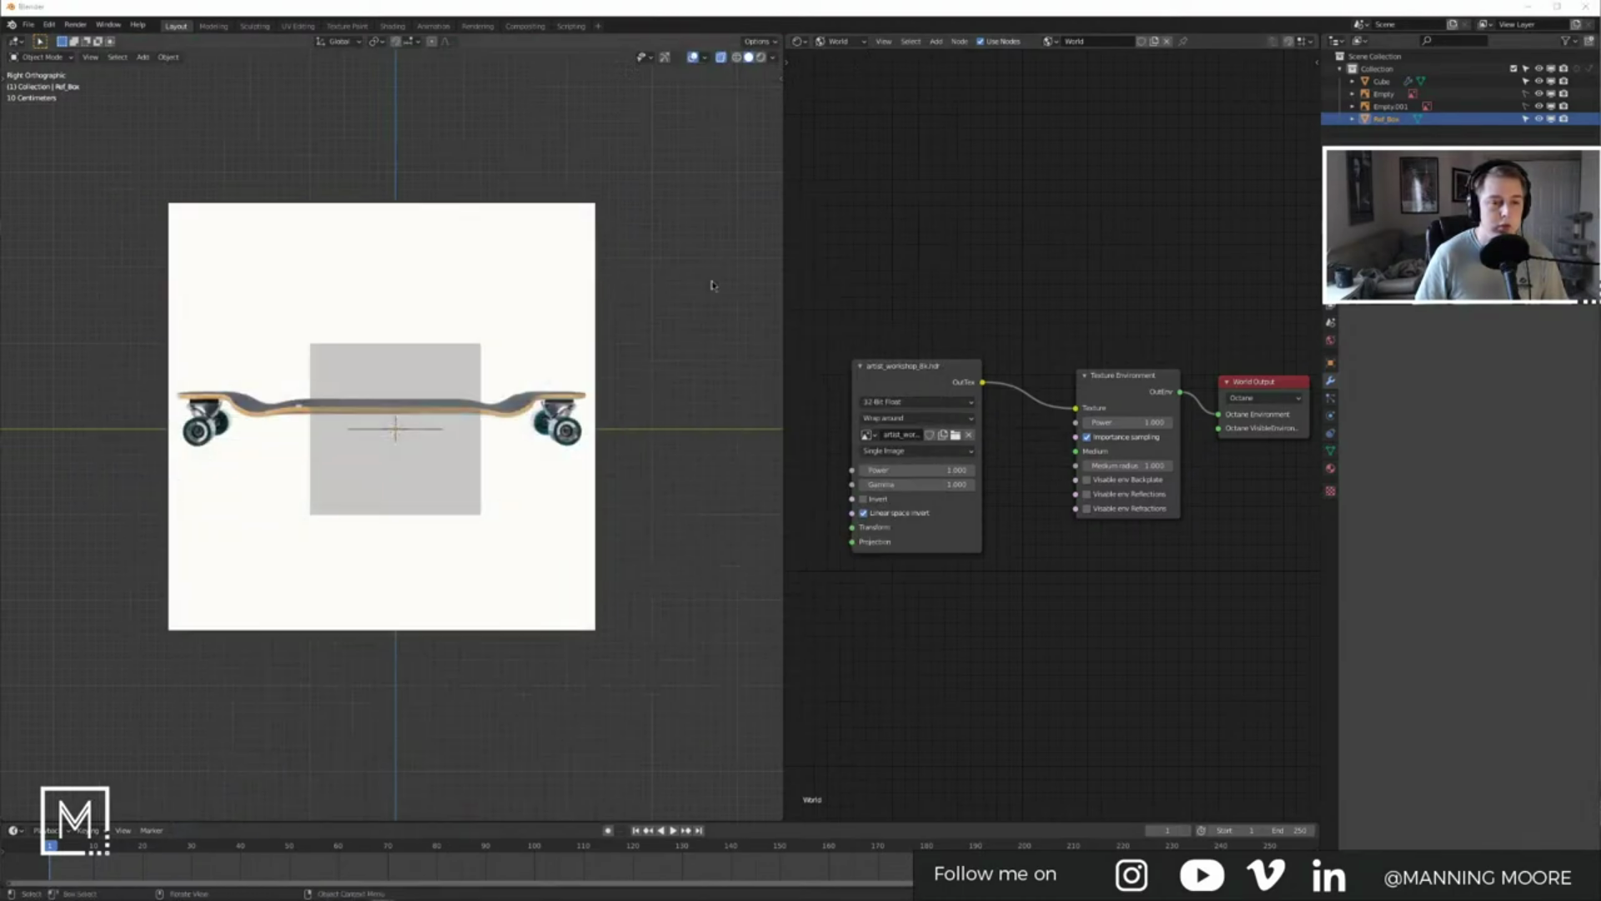
key(alt+Tab)
click(1423, 507)
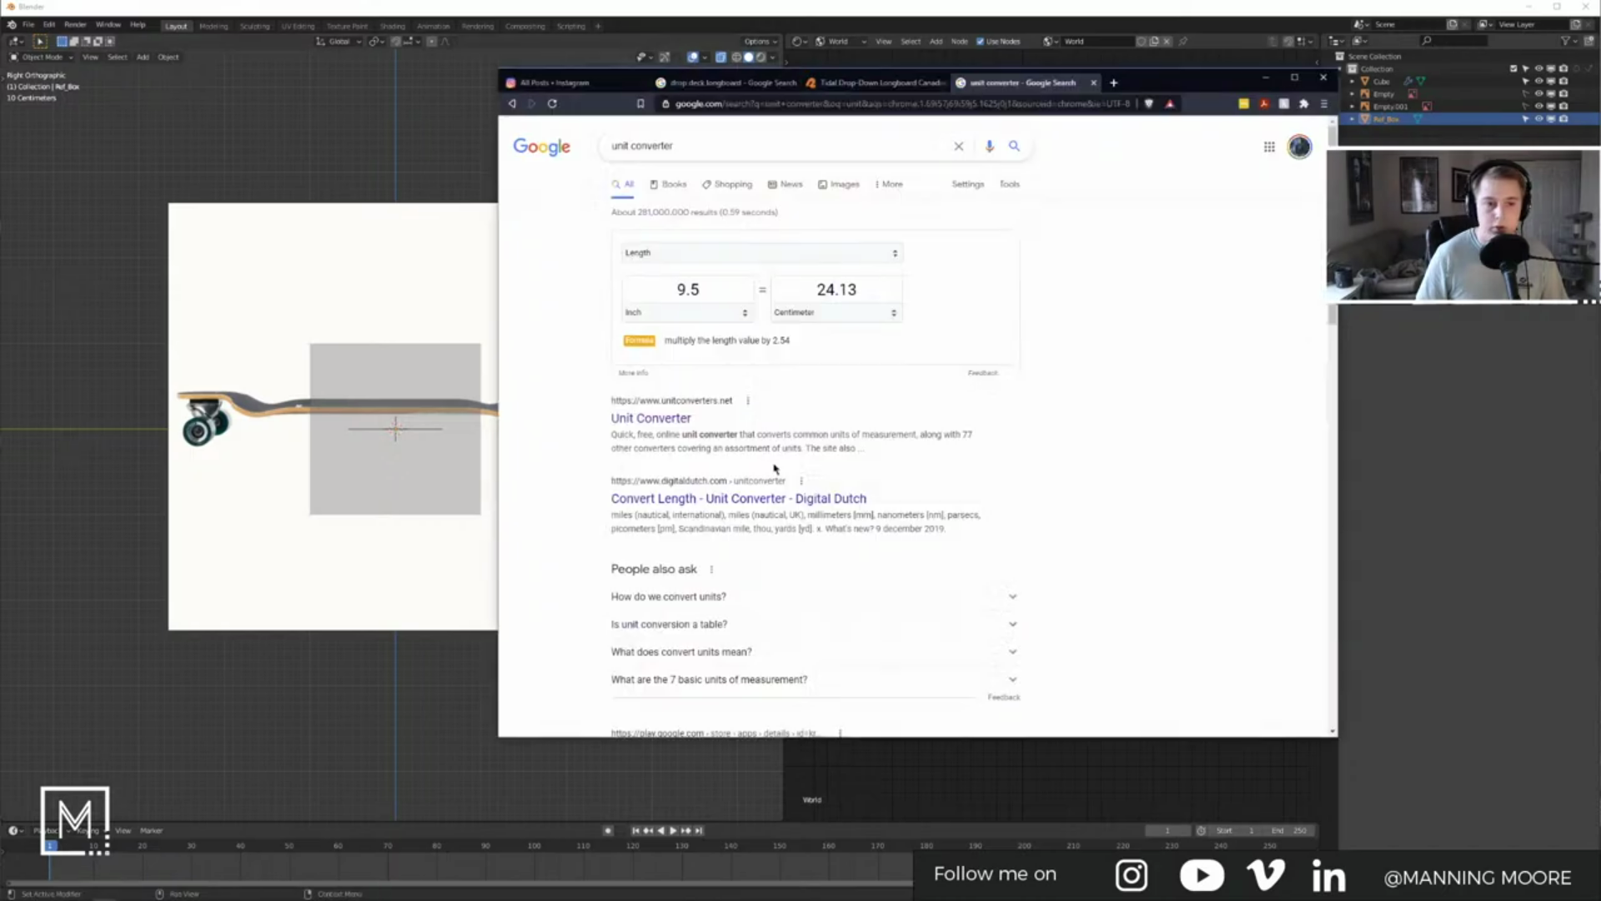
Step: Copy the 24.13 cm result and set Ref_Box's X dimension to 24.13 in the side panel
click(900, 293)
key(ctrl+c)
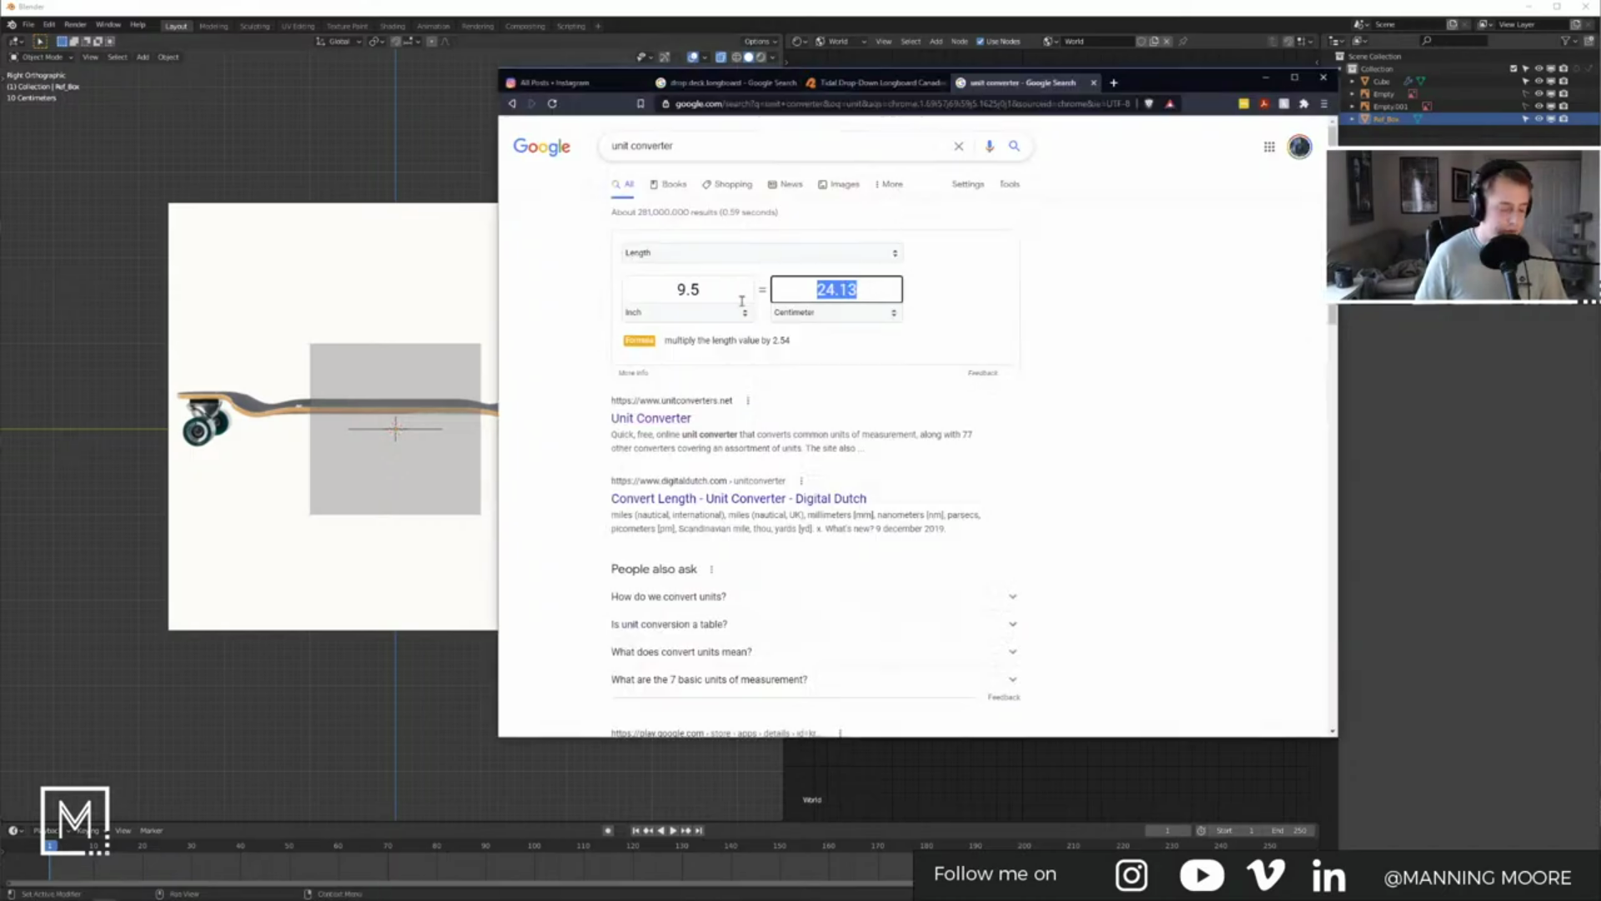
key(alt+Tab)
key(n)
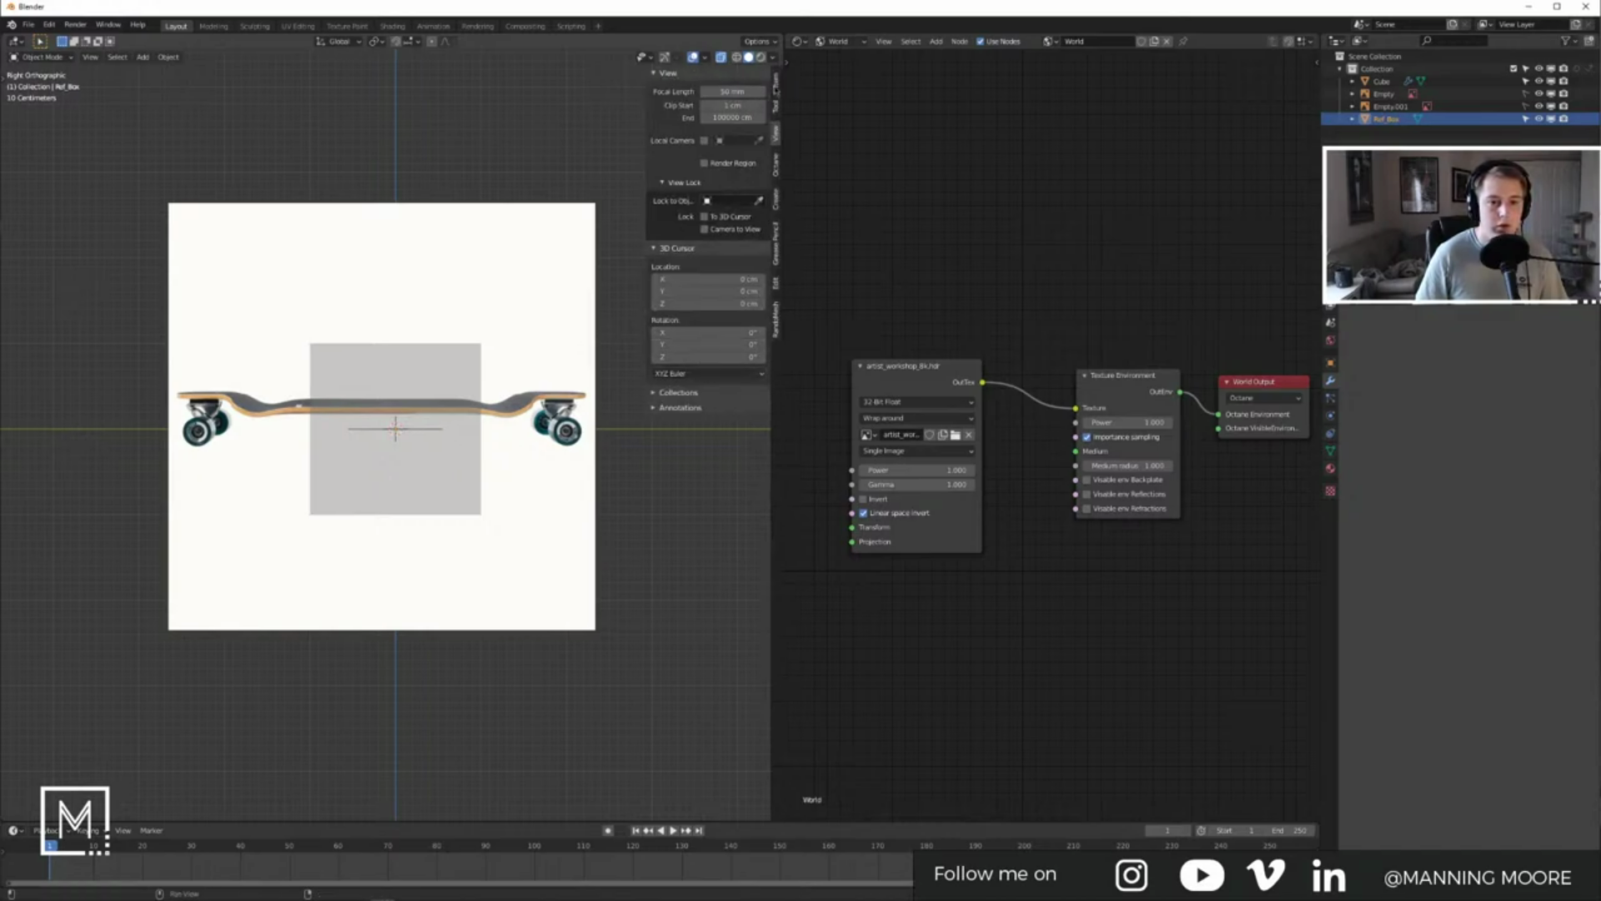
click(776, 83)
click(709, 272)
key(ctrl+v)
key(Return)
key(alt+Tab)
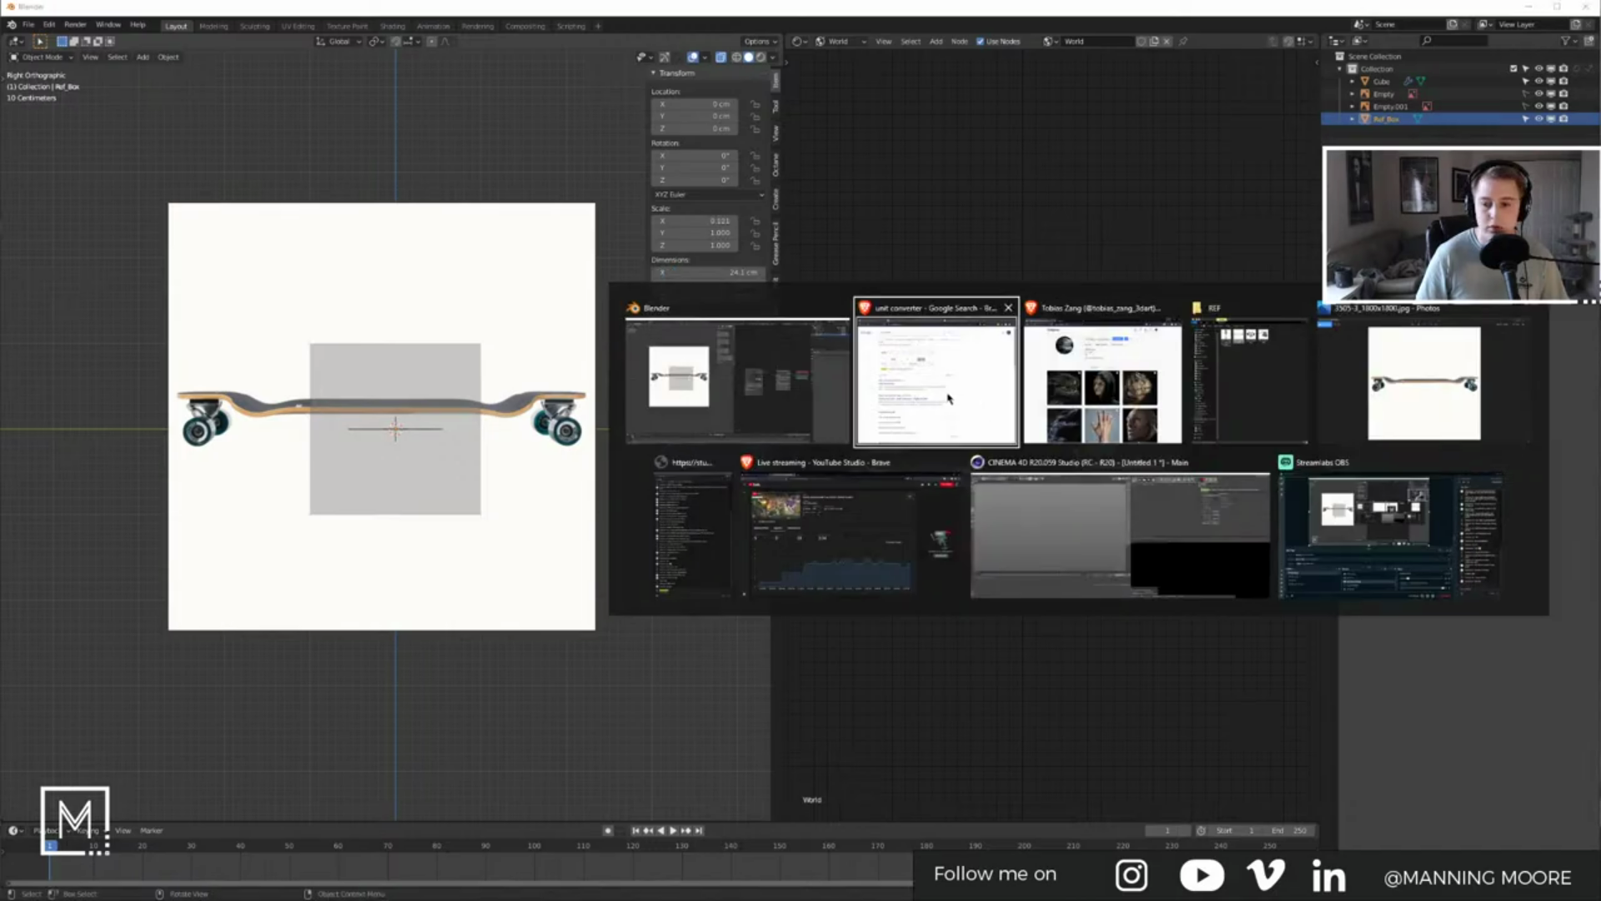
Step: Return to the unit converter search and switch between it and the other windows
click(934, 396)
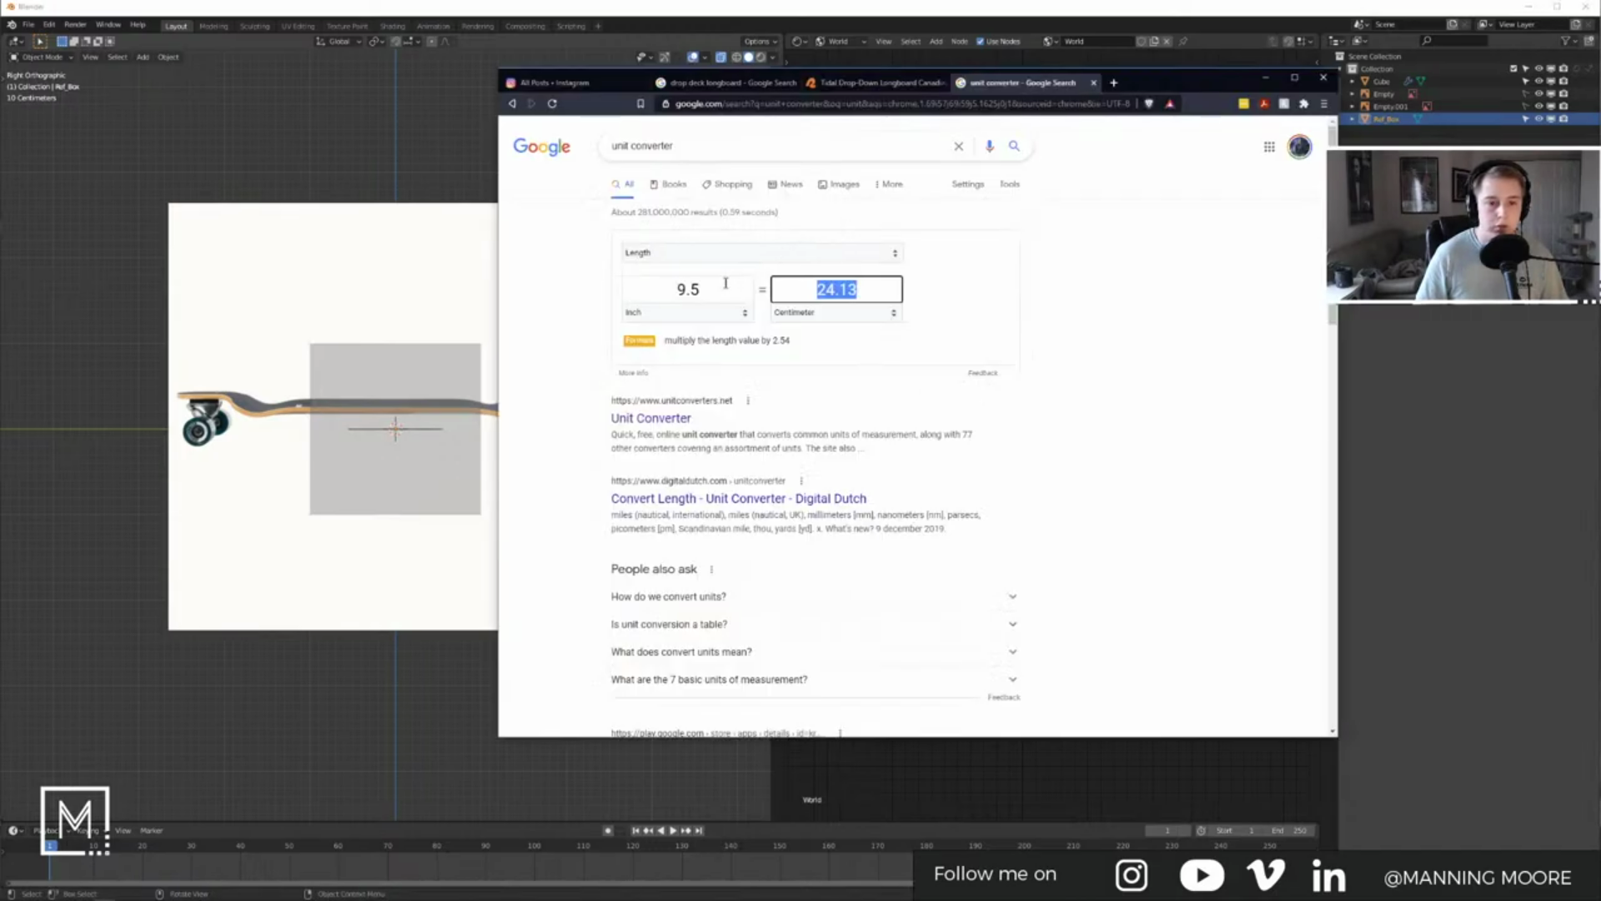
click(911, 89)
click(1005, 87)
key(alt+Tab)
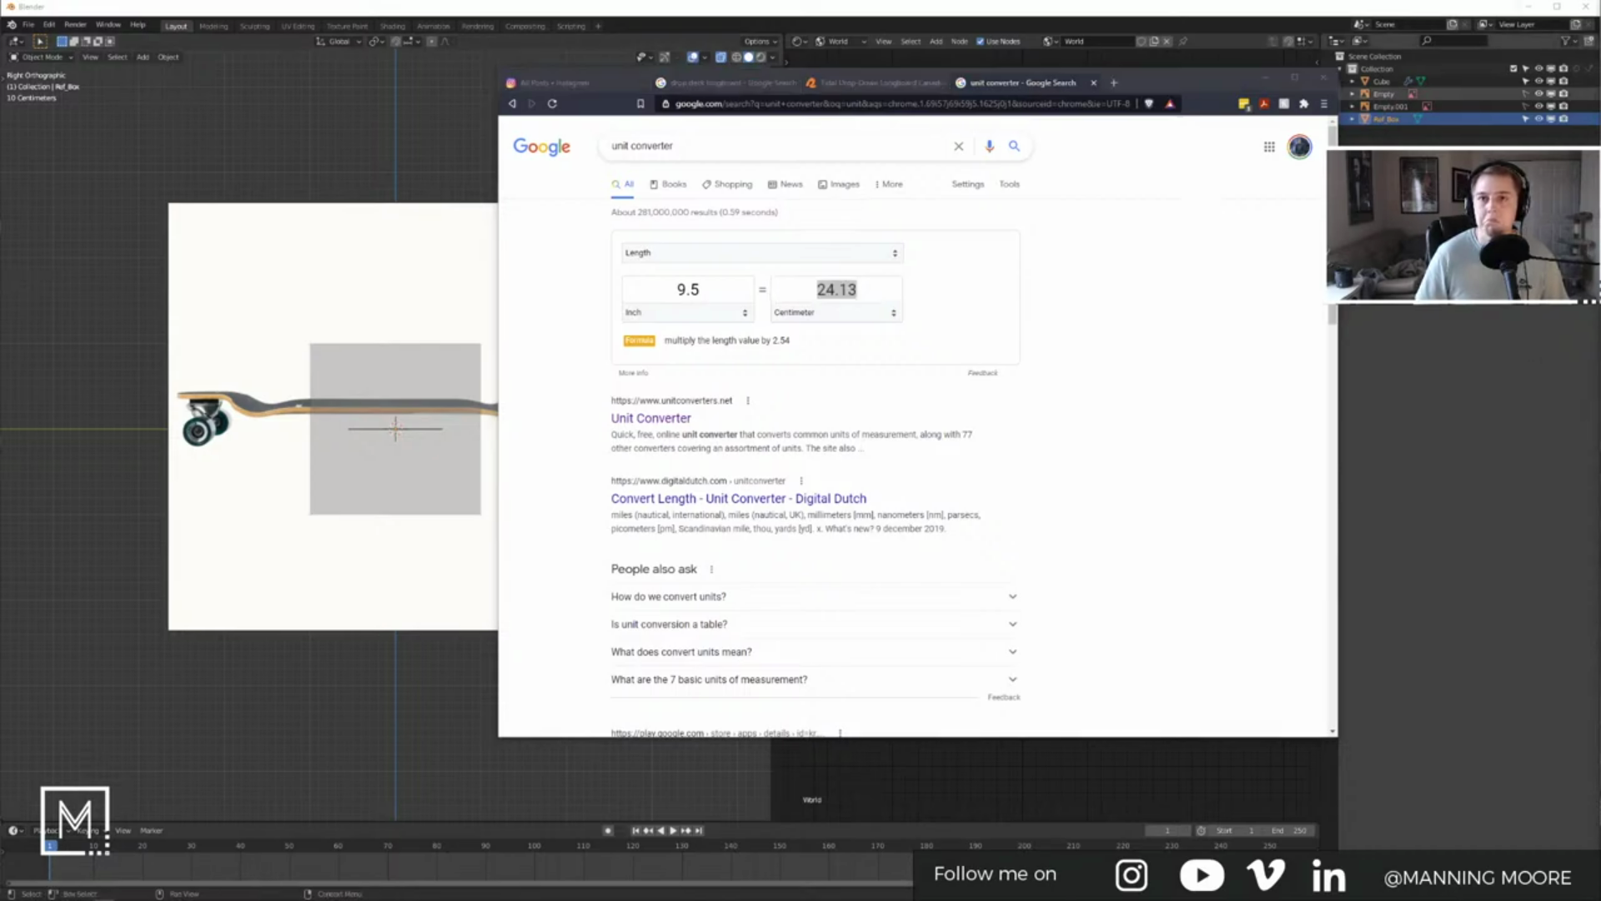
key(alt+Tab)
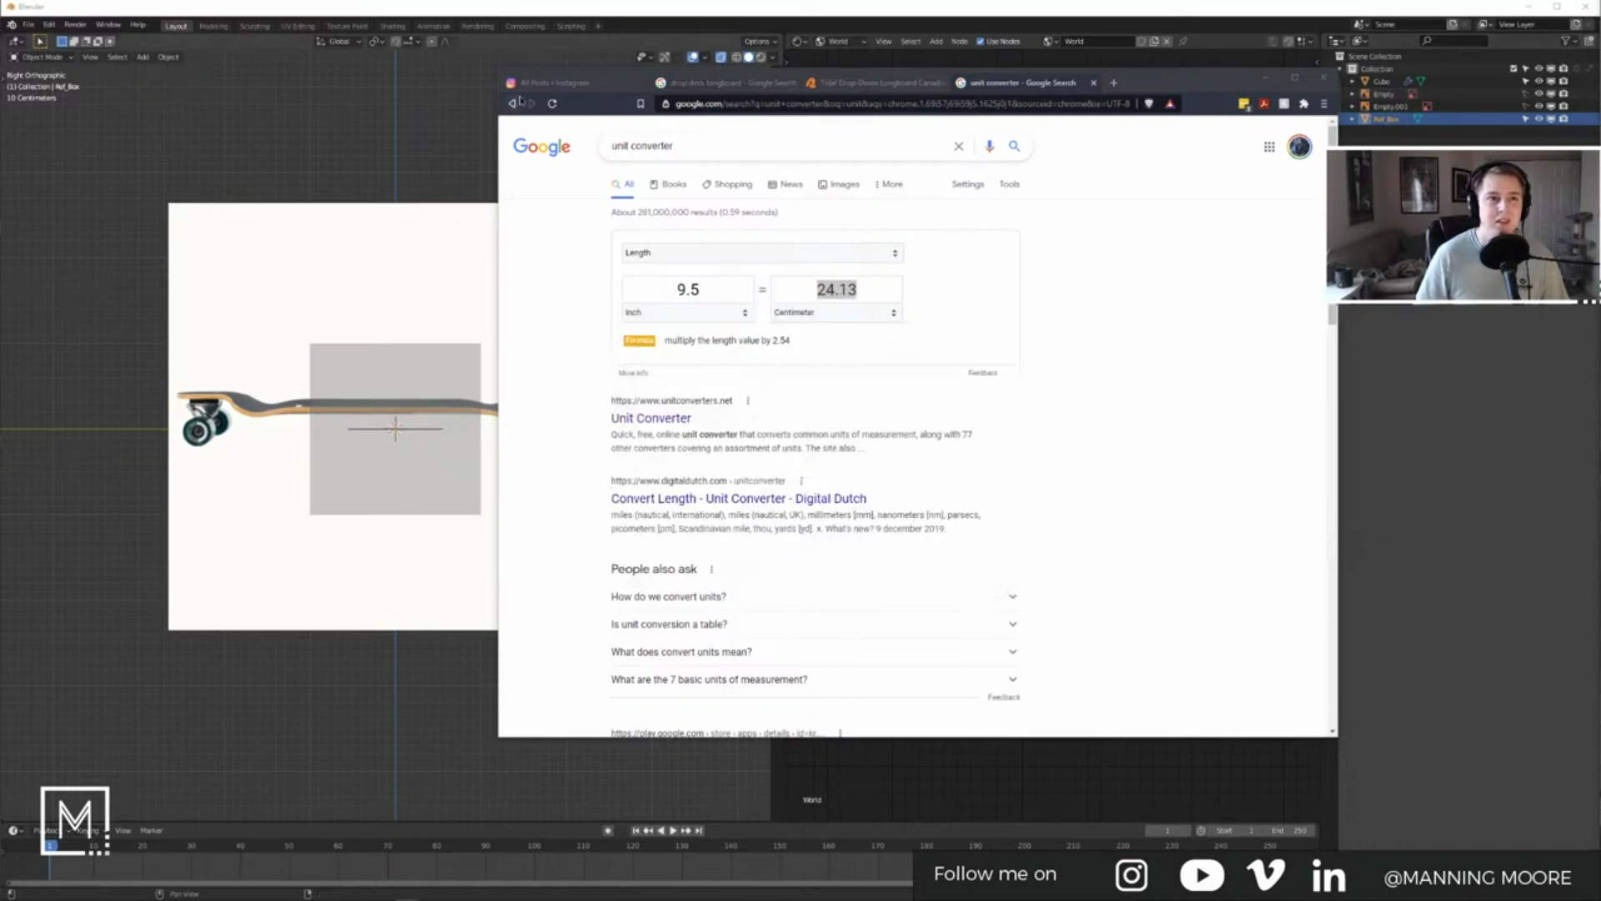
click(1110, 367)
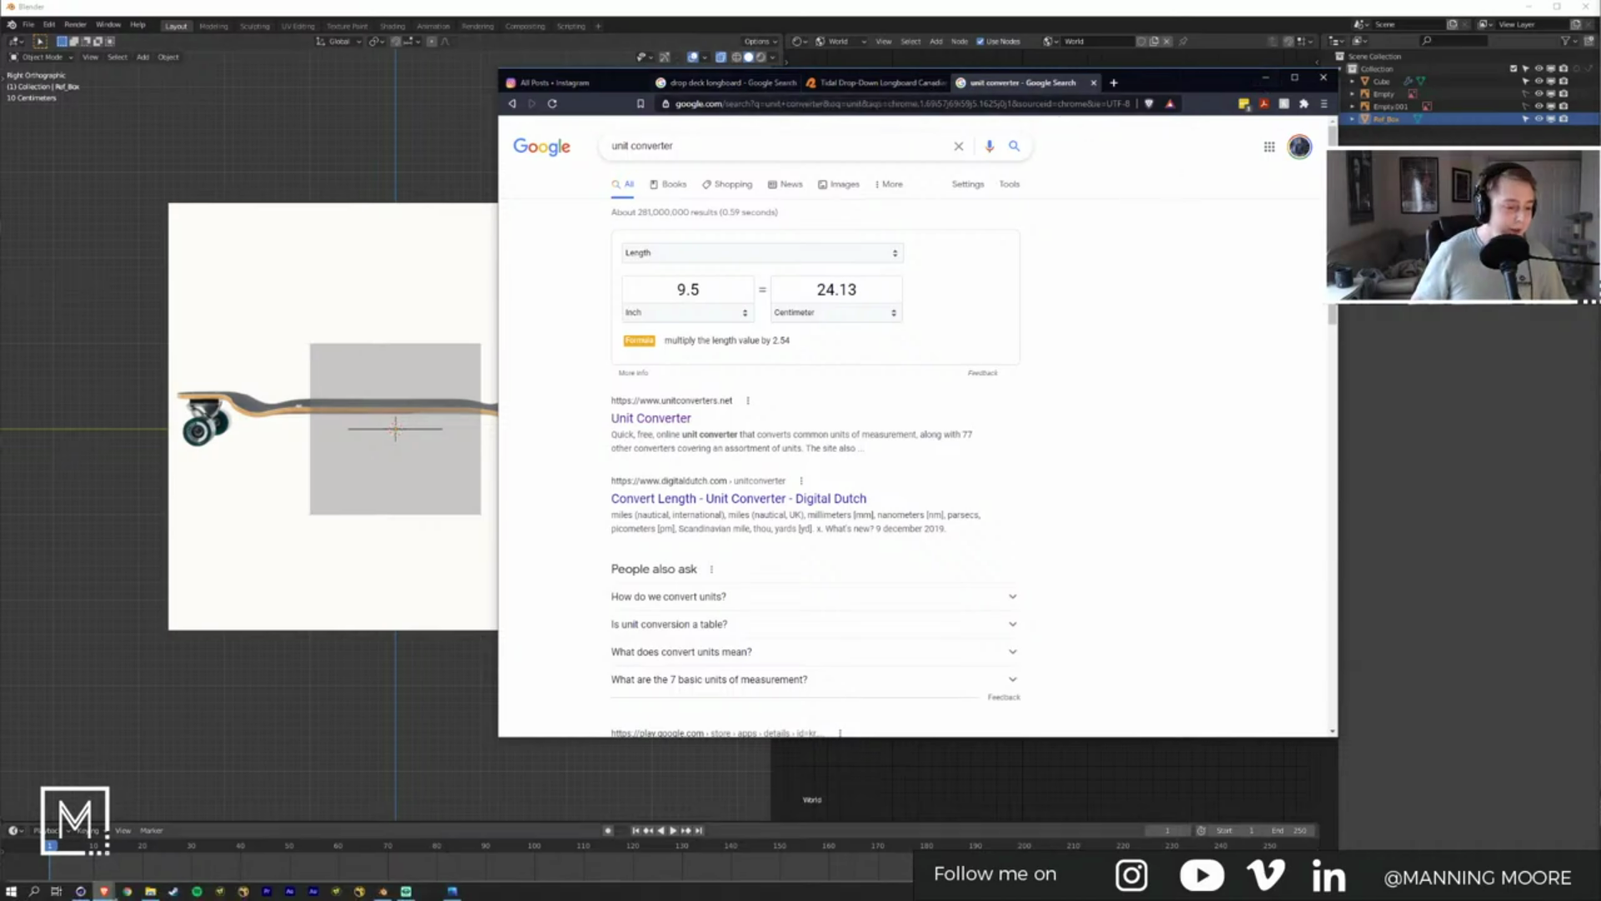
Step: Launch Discord from the system search and bring it to the front
key(super)
text(dis)
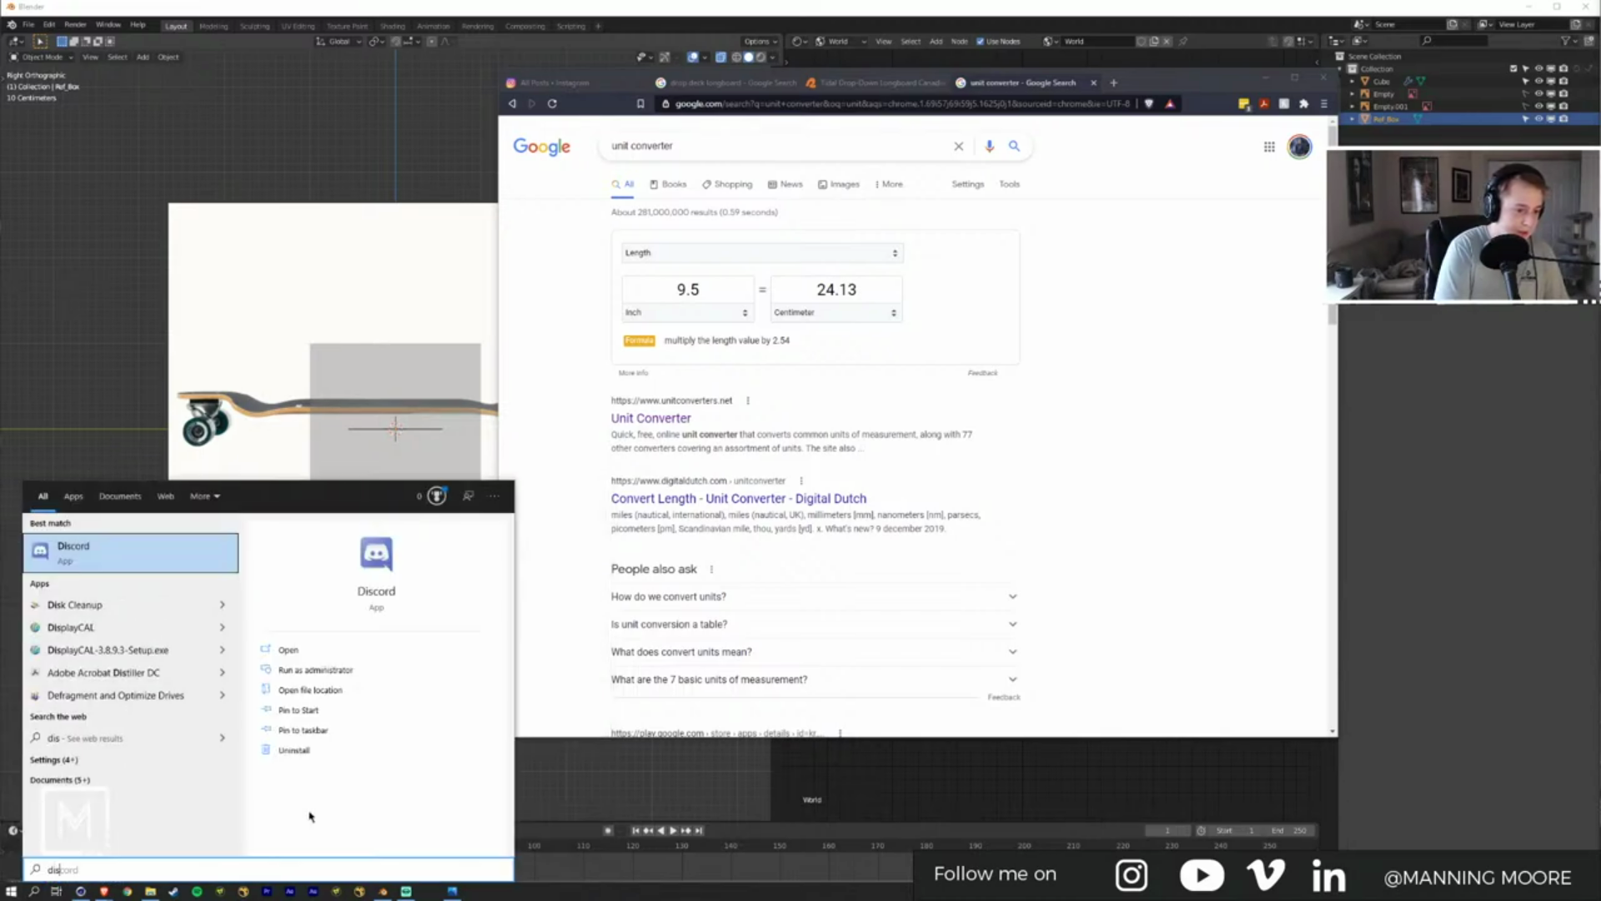
key(Return)
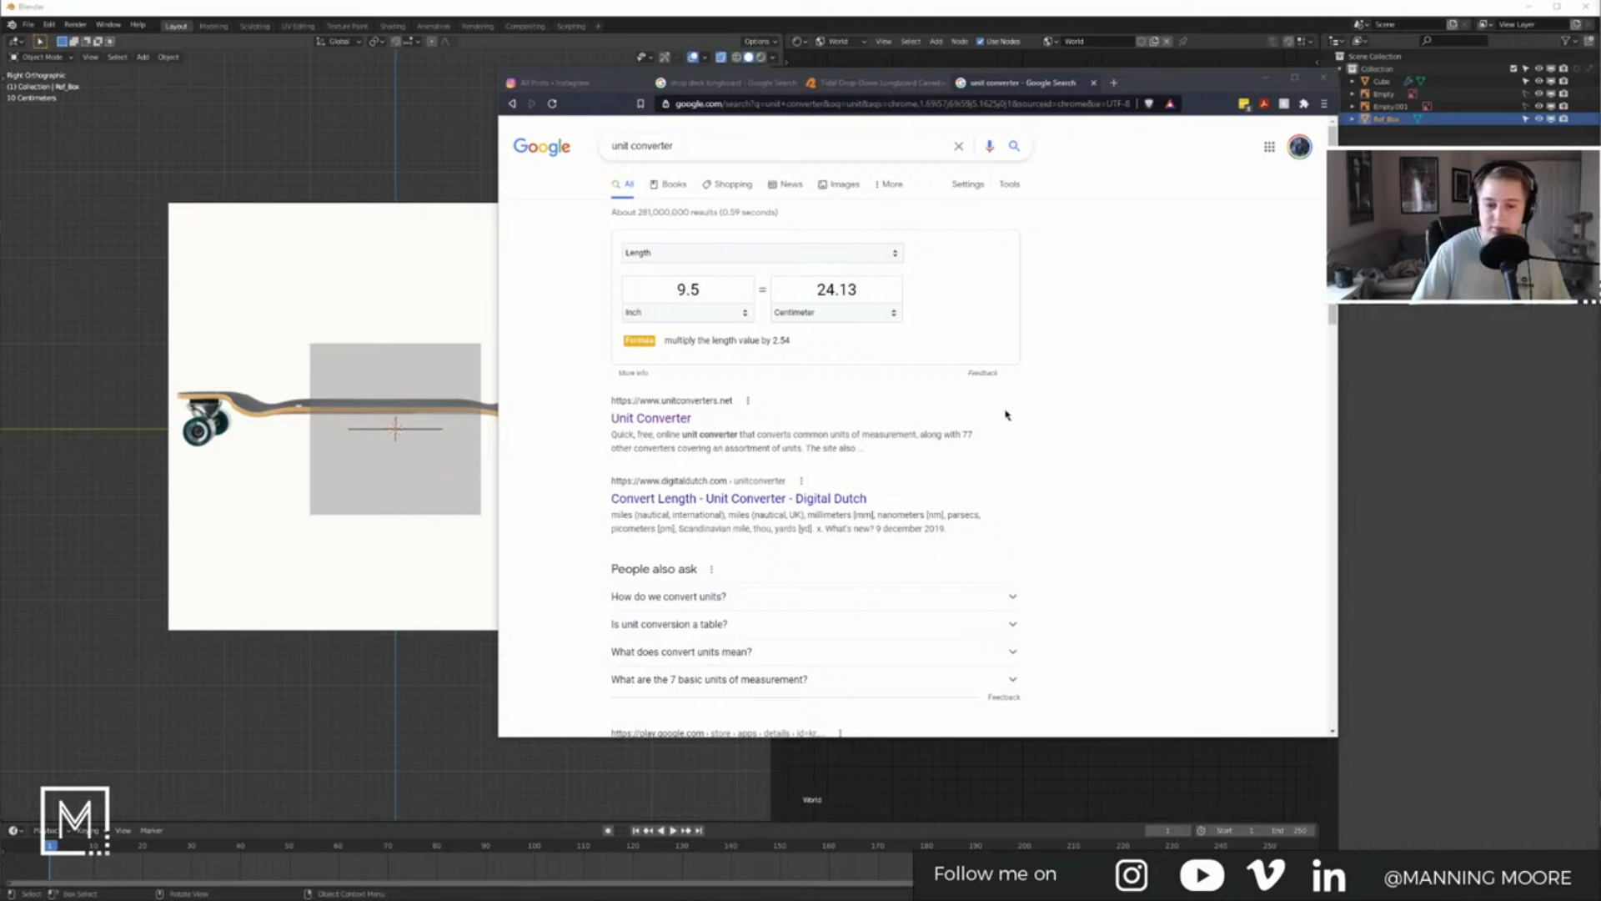
key(alt+Tab)
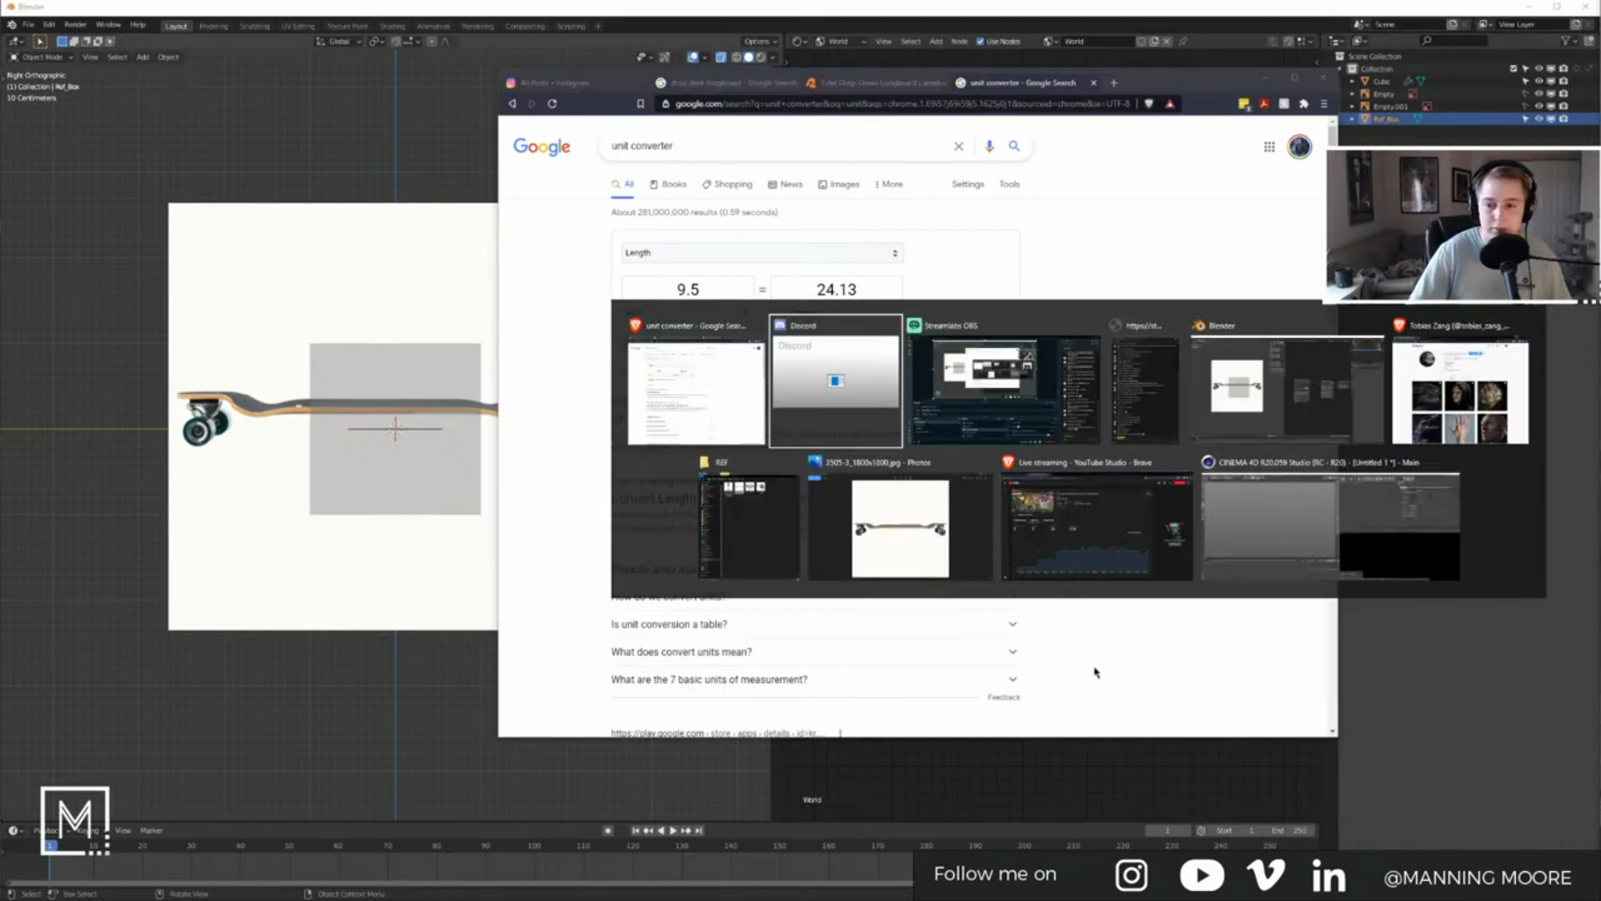
key(alt+Tab)
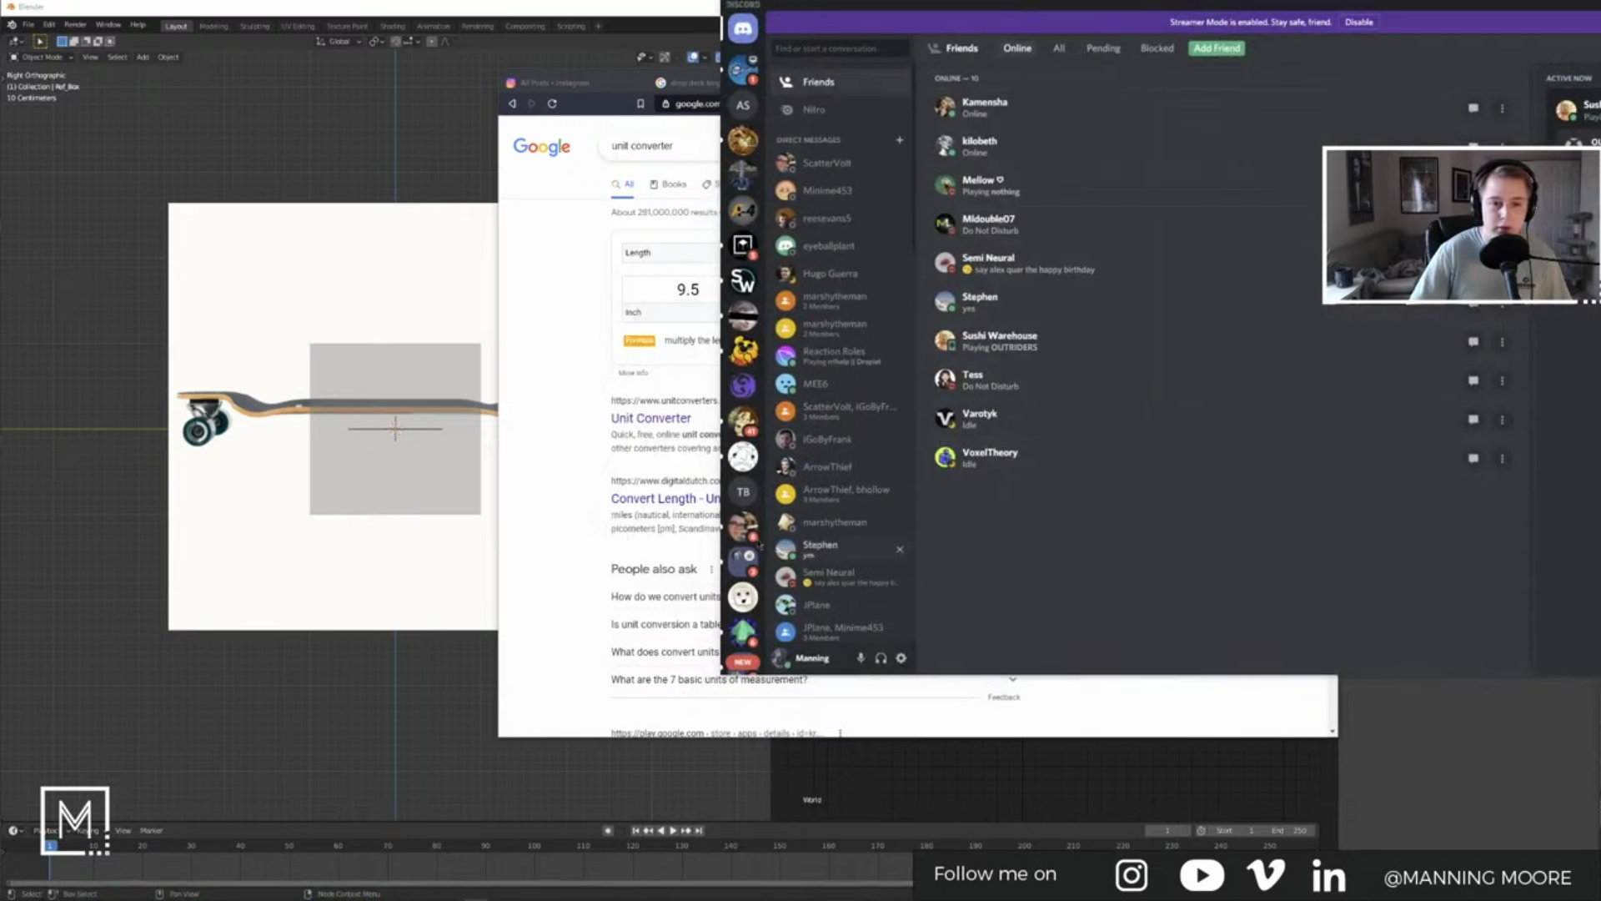
Step: Open the art server's welcome-and-rules channel, then switch back to the Instagram profile window
click(746, 180)
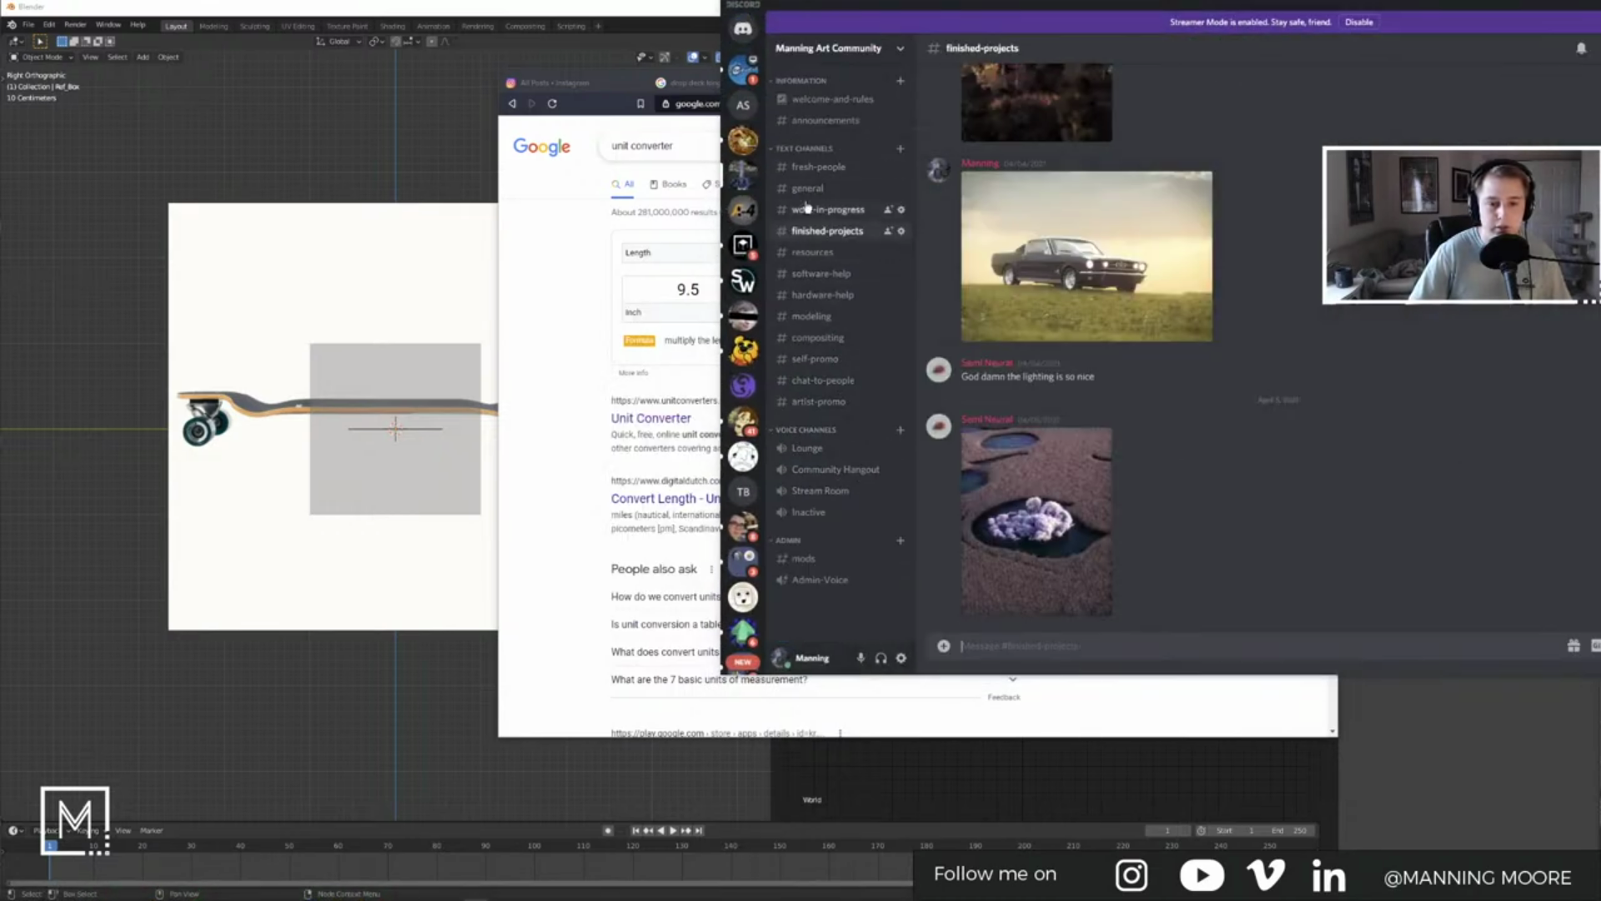
click(824, 99)
click(821, 120)
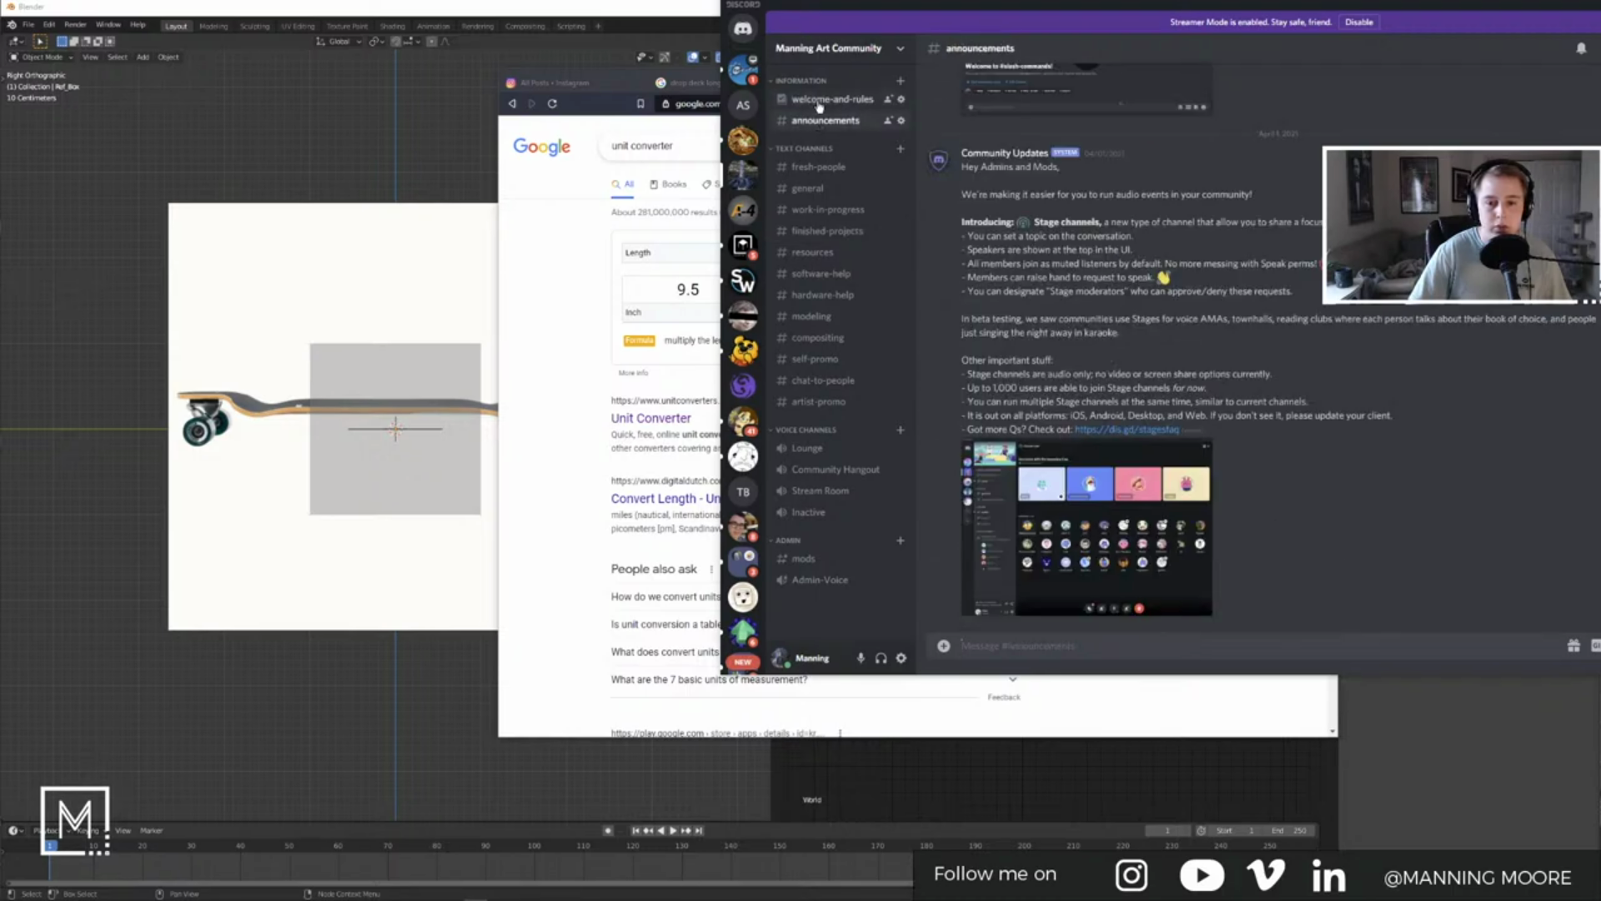
click(820, 100)
key(alt+Tab)
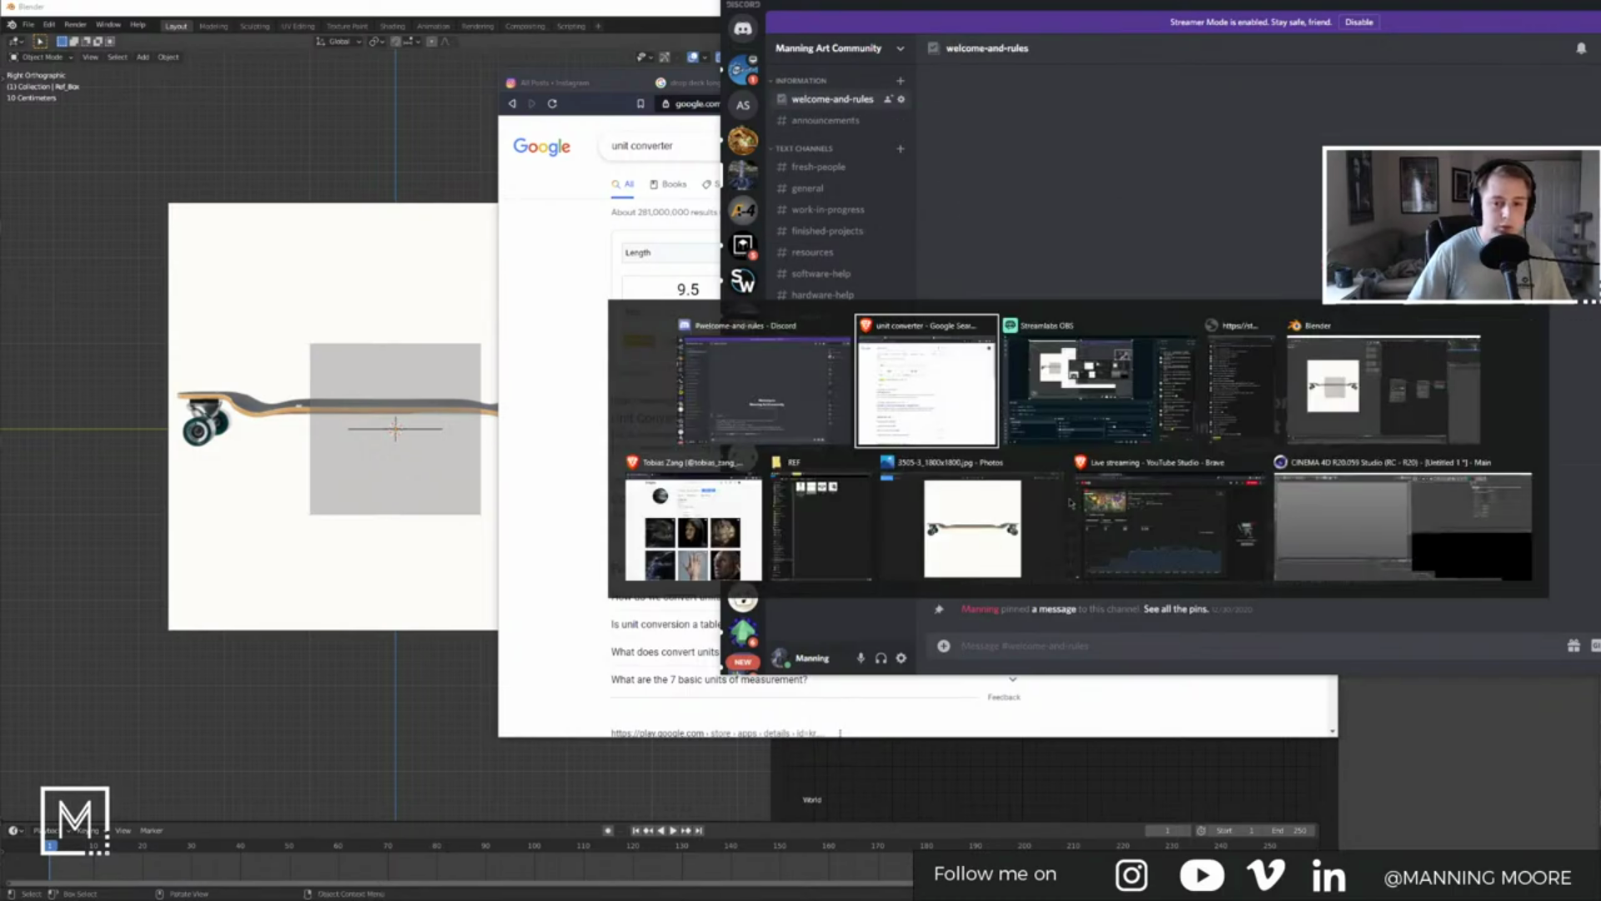
click(731, 543)
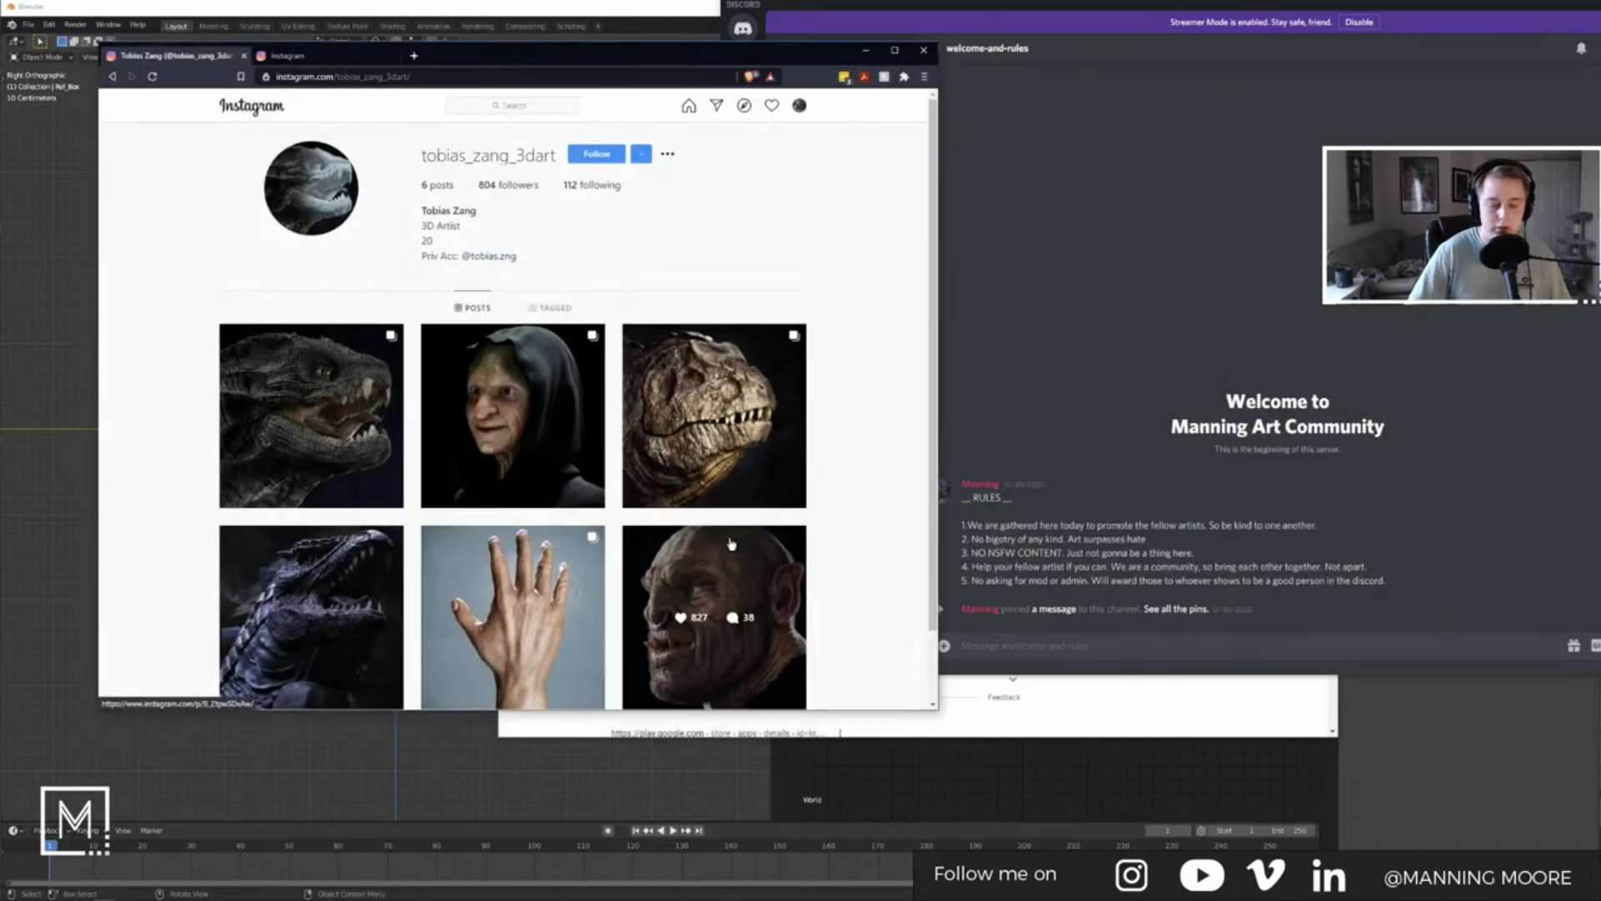
Step: Open the Final Compositing video from your own YouTube channel's Videos list
click(414, 55)
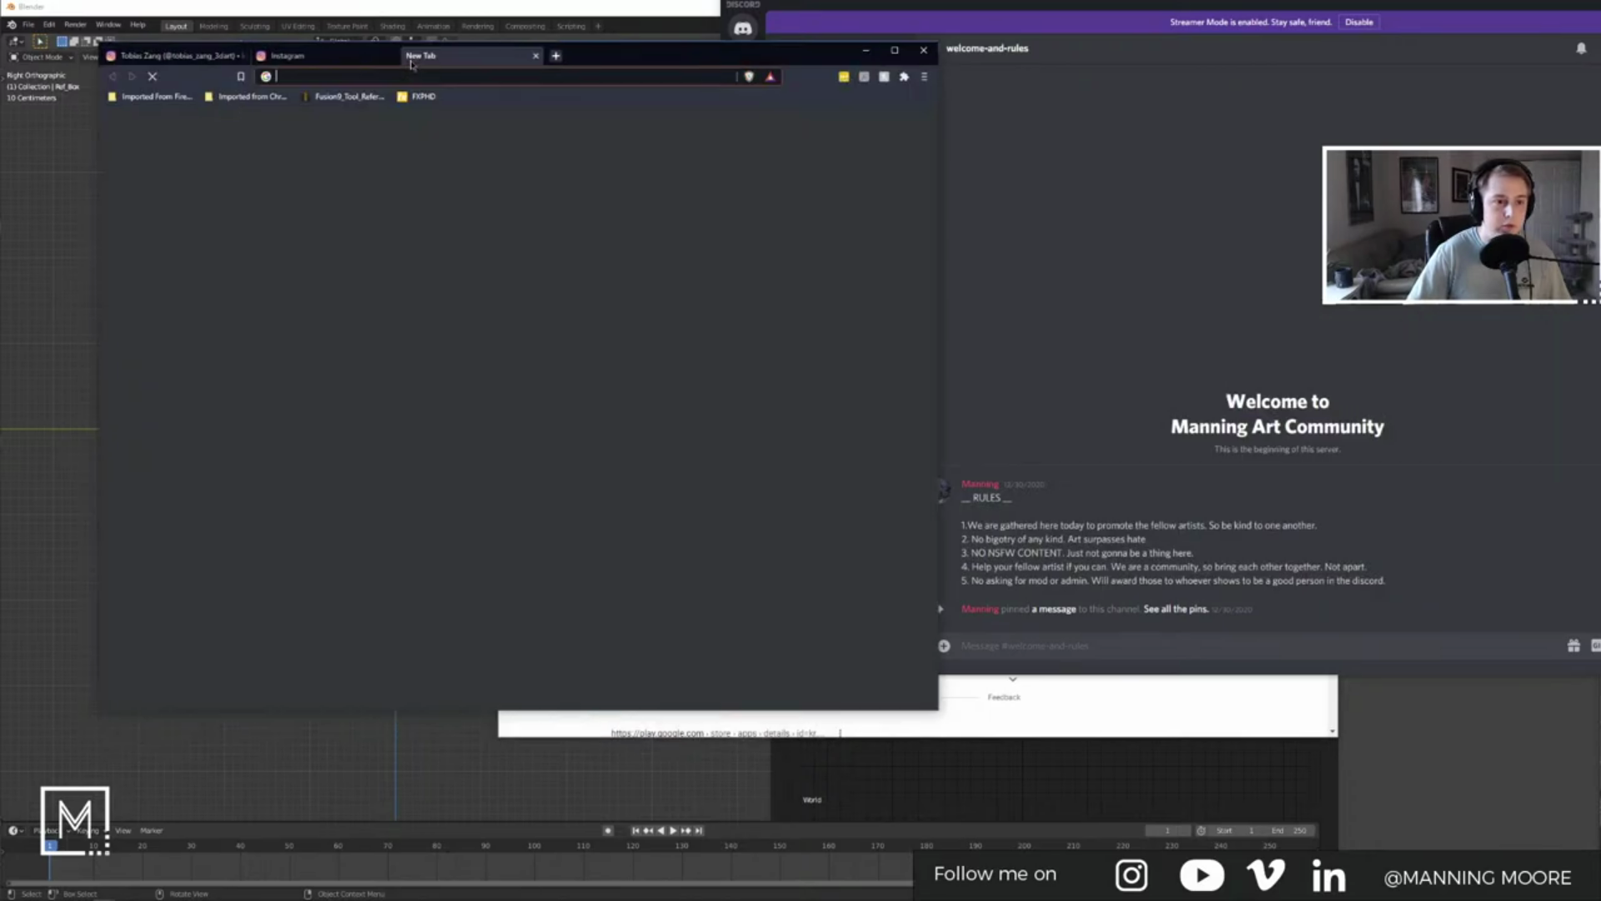
click(267, 263)
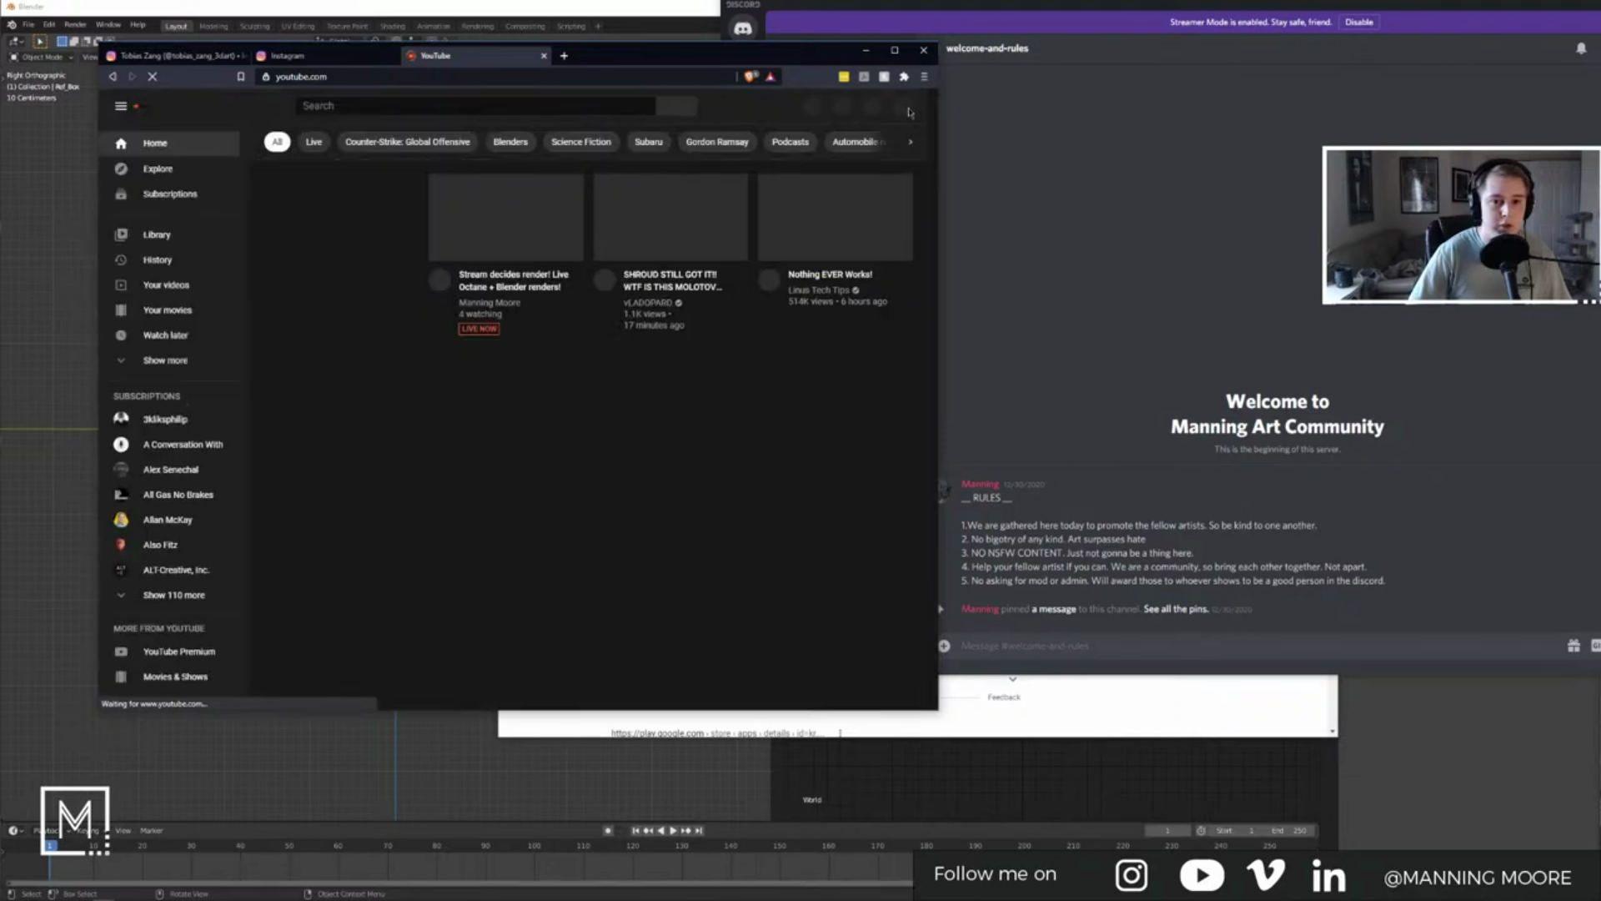
click(898, 106)
click(791, 200)
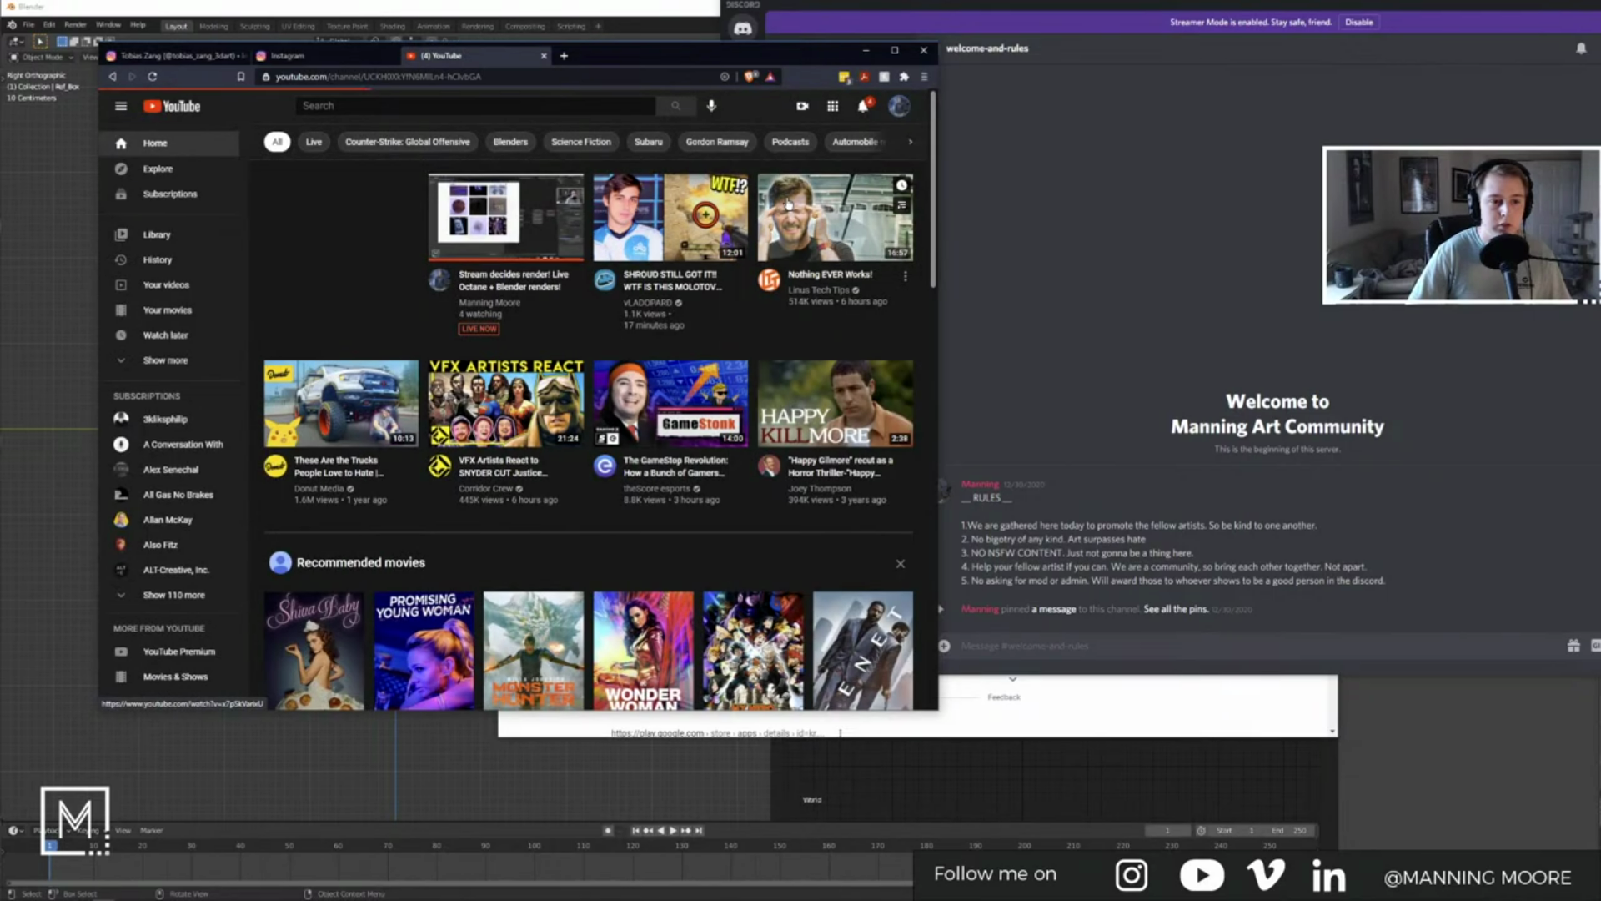
click(440, 320)
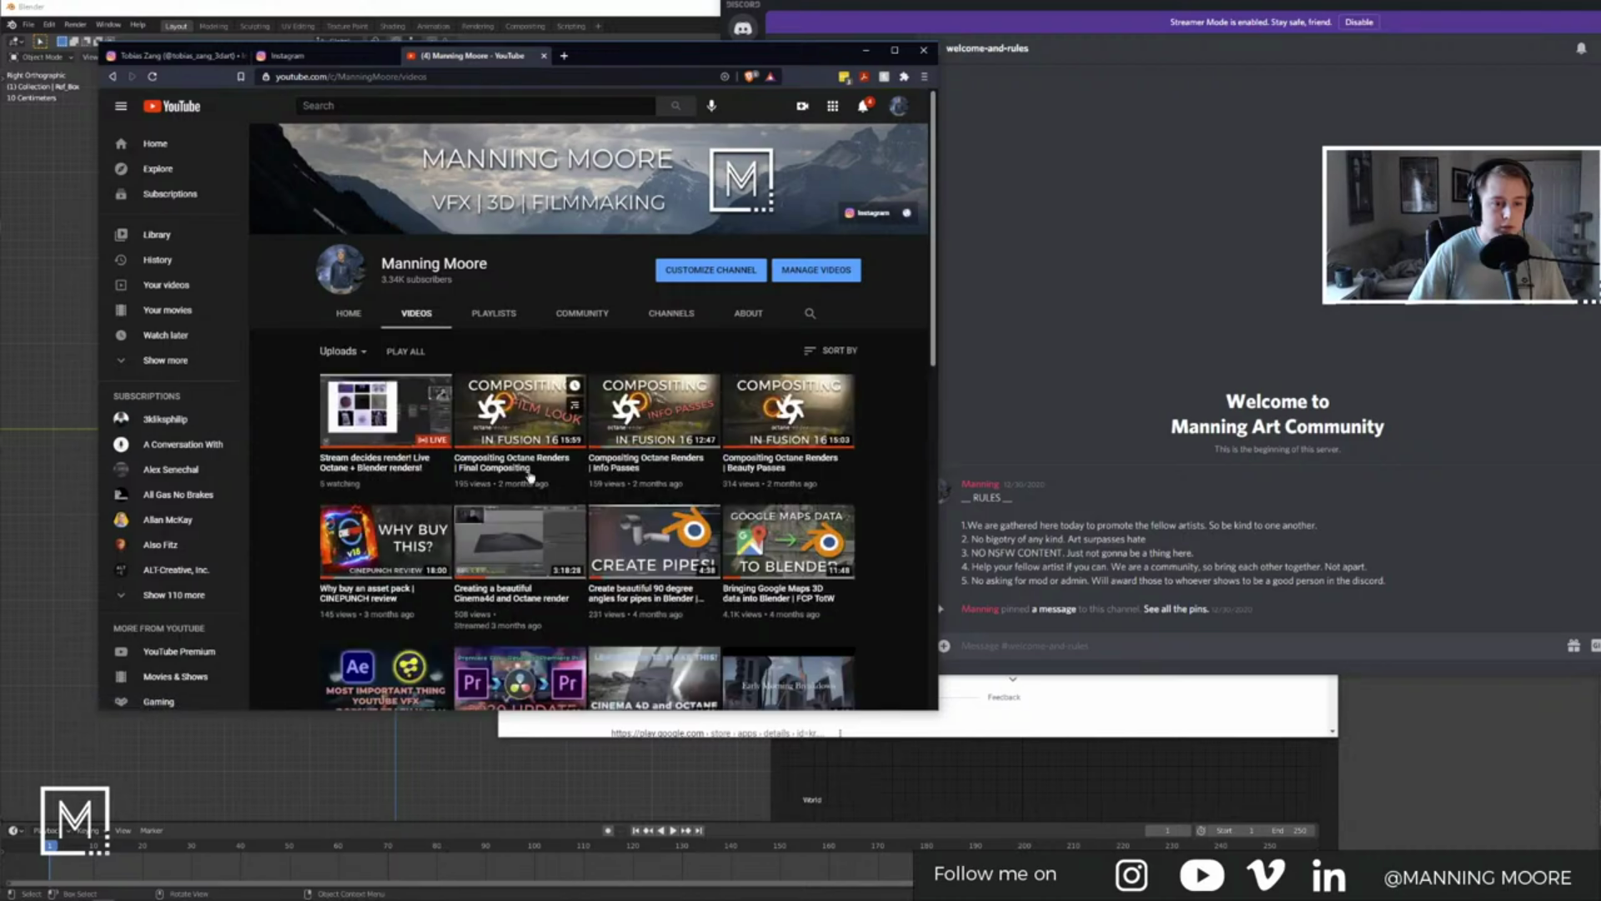
click(520, 459)
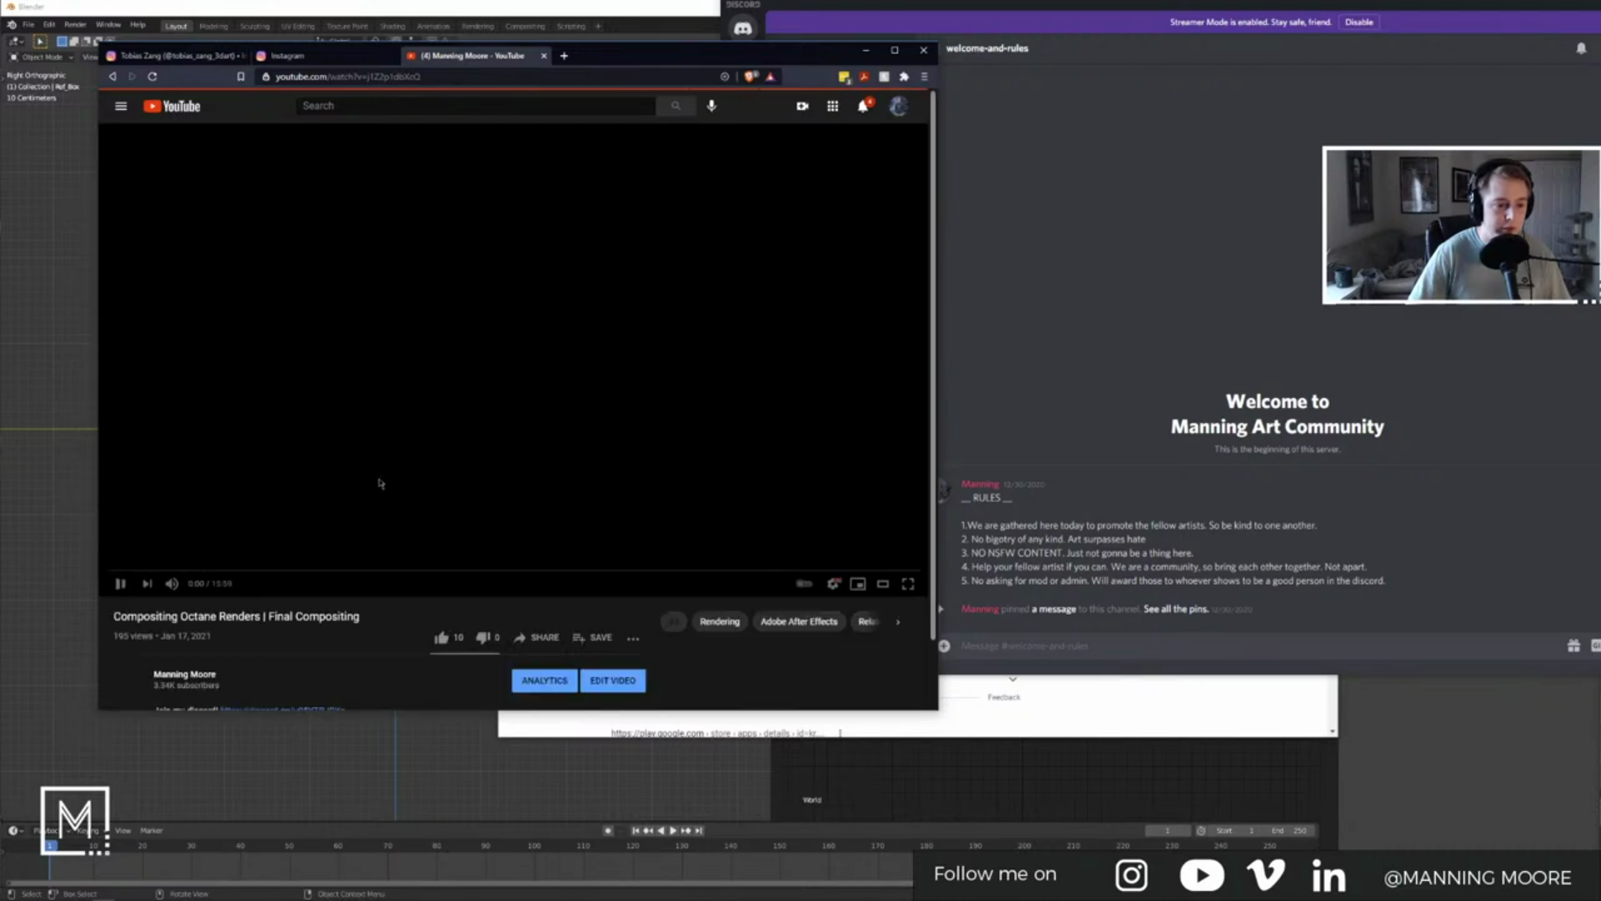
Step: Select the Discord invite link in the description, then close the tab and minimize the browser
drag(347, 460, 233, 461)
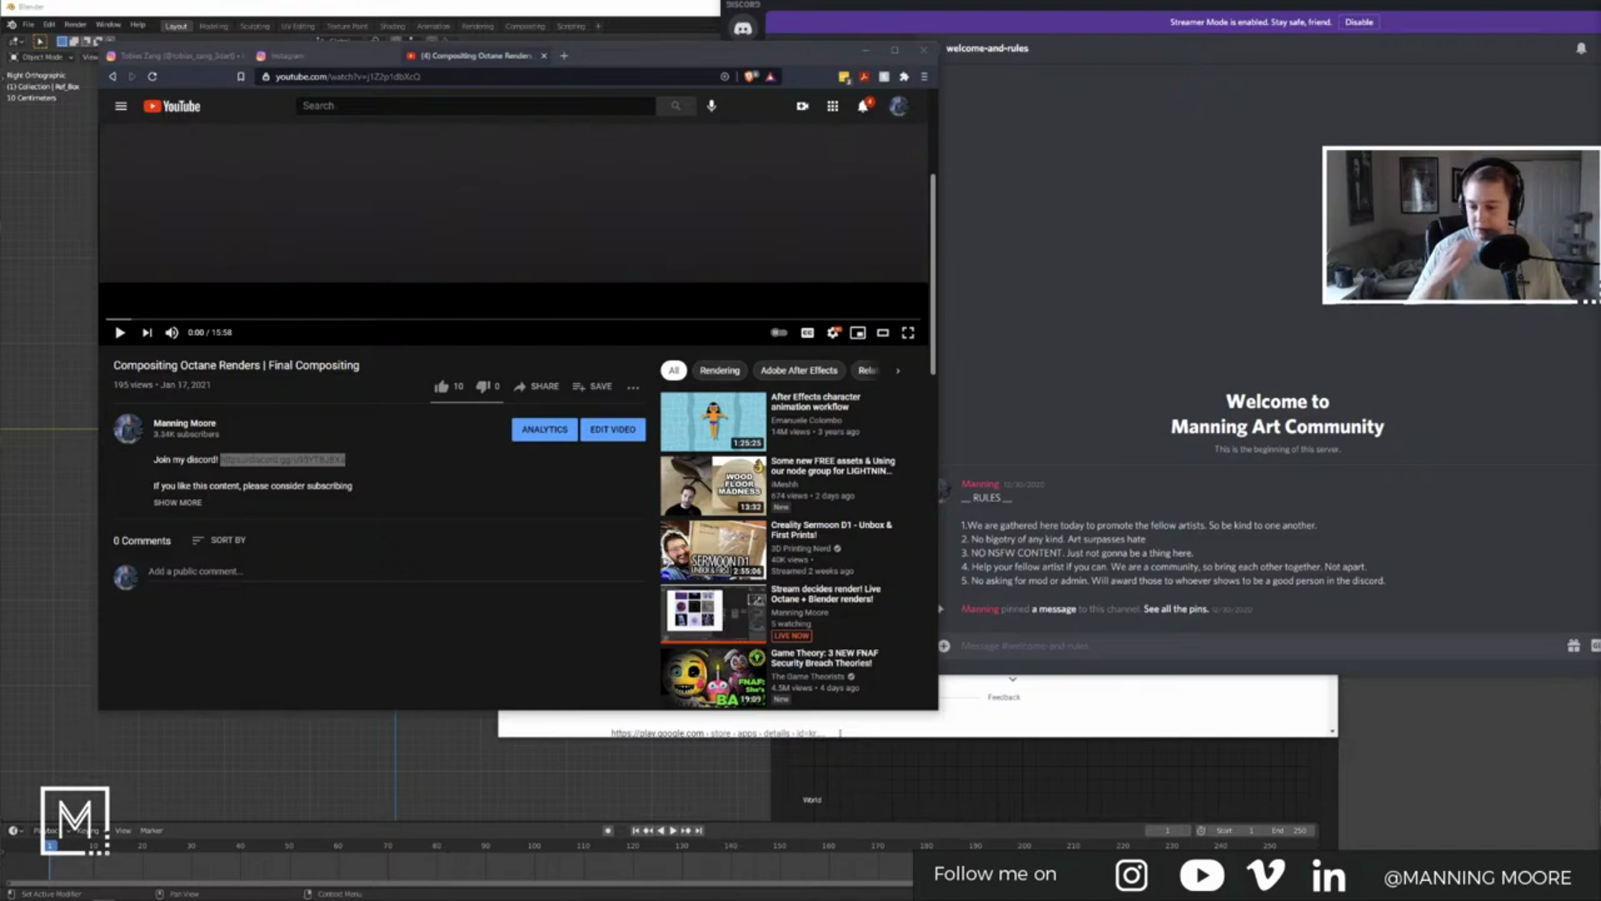
click(325, 388)
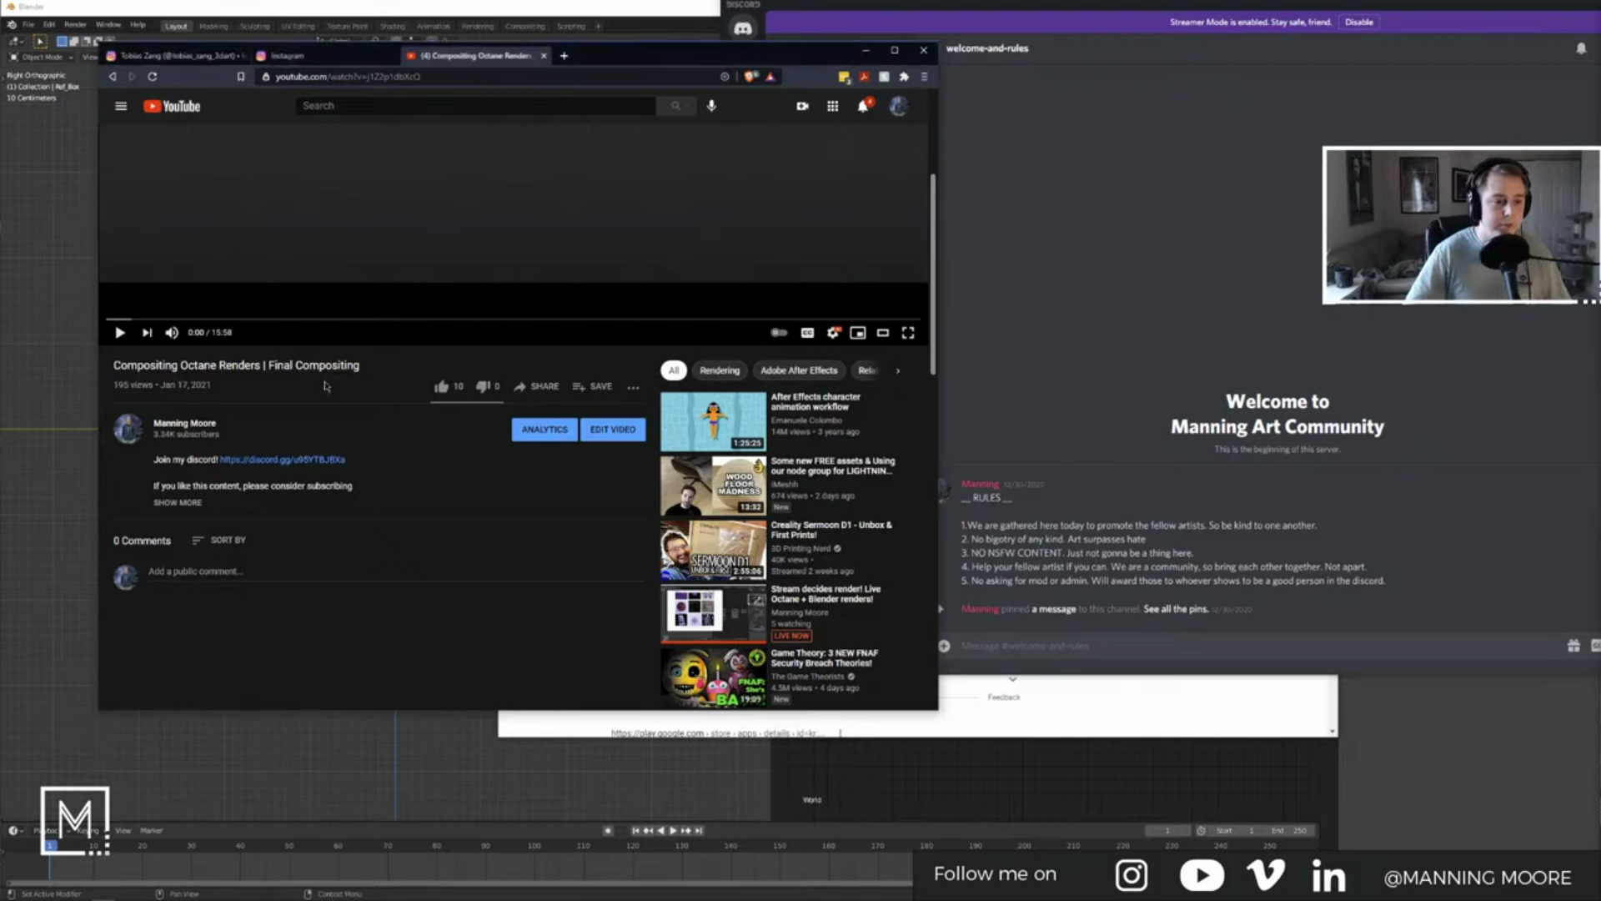
click(543, 55)
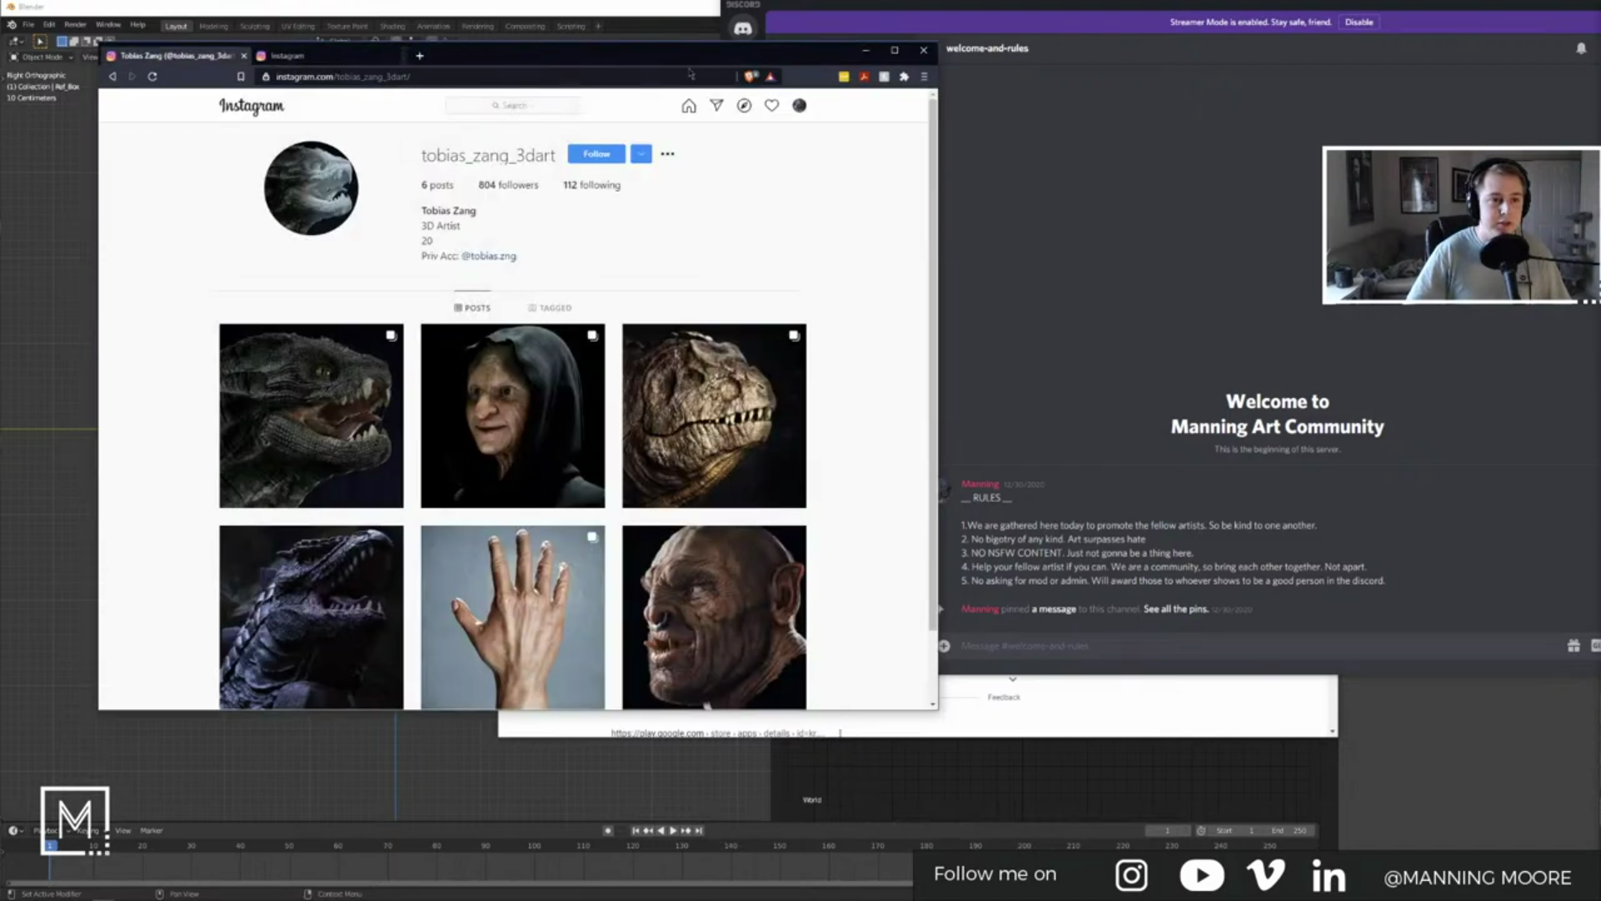
click(865, 54)
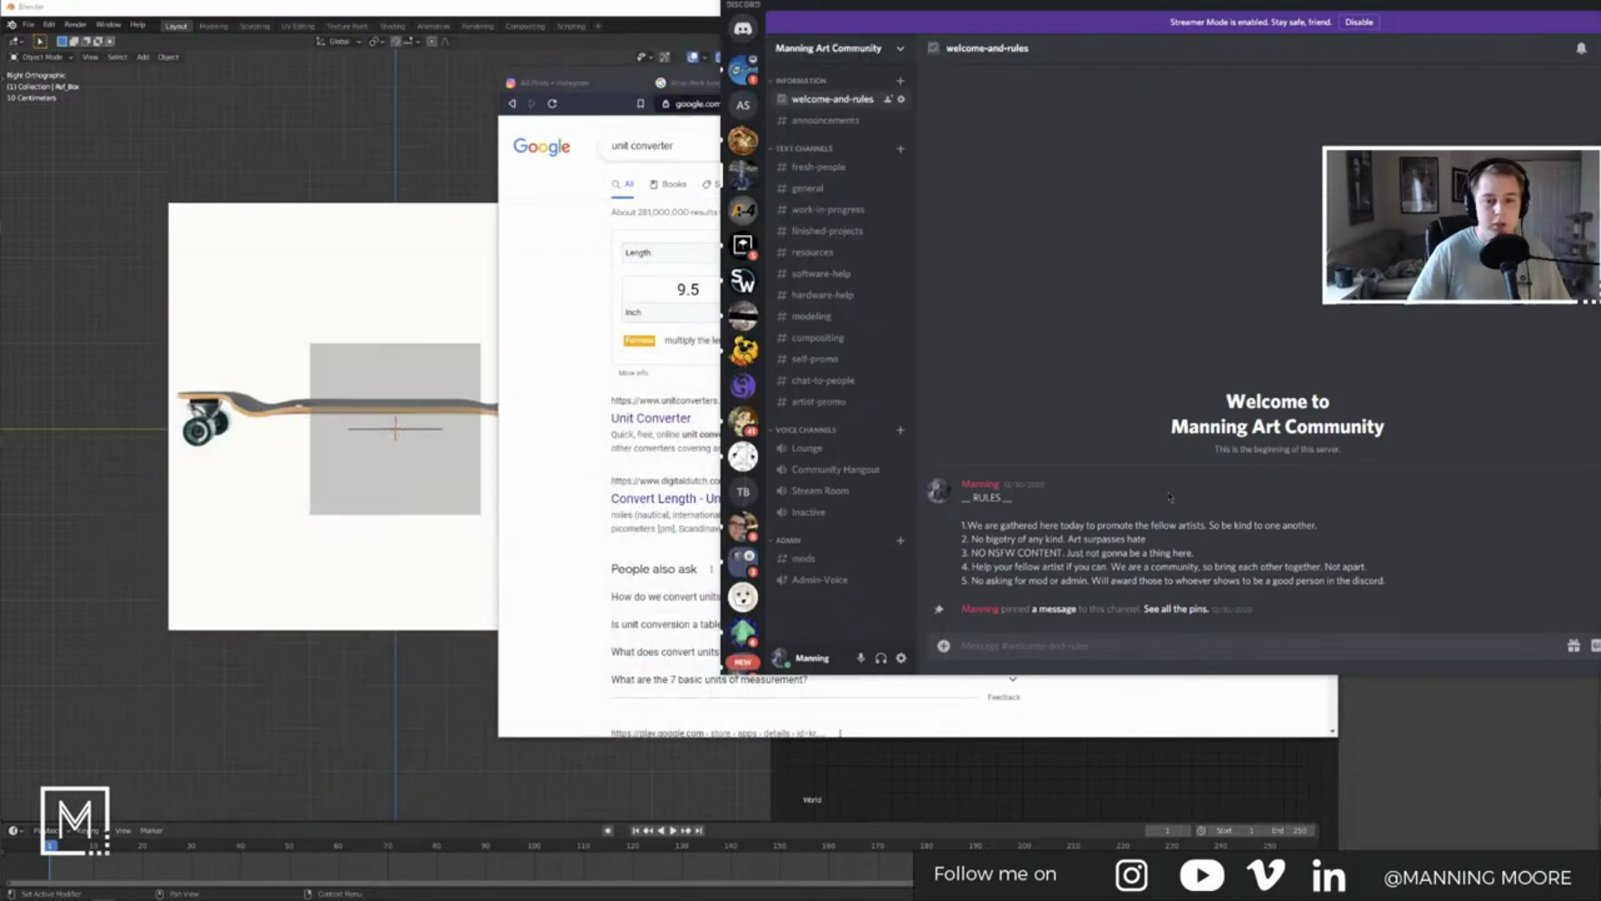
click(815, 167)
click(820, 188)
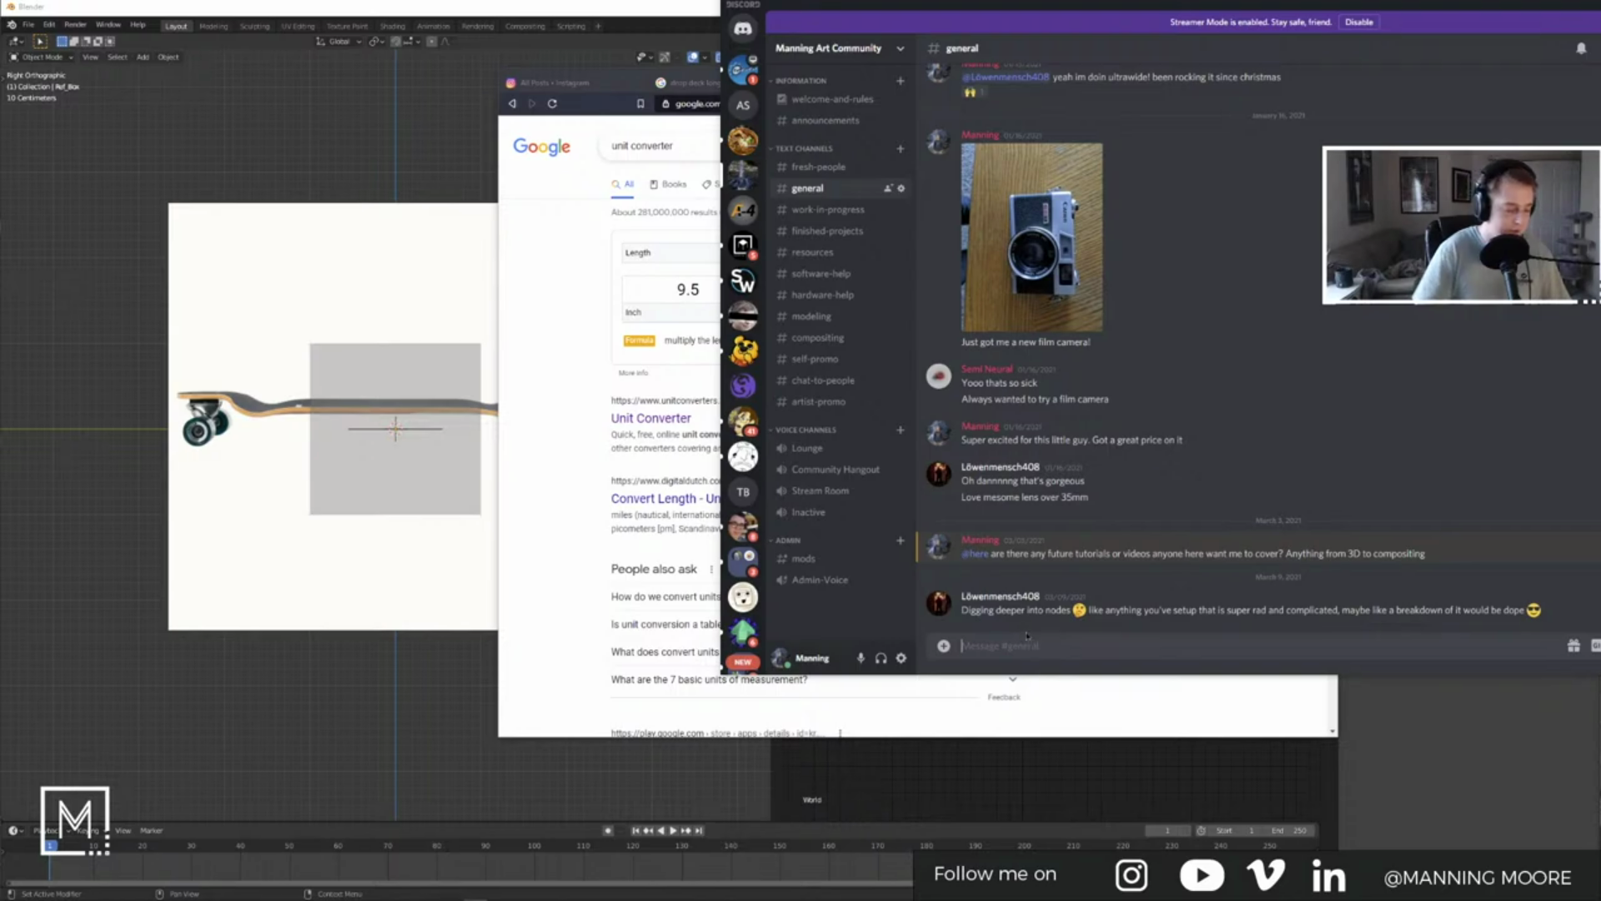
text(@ever)
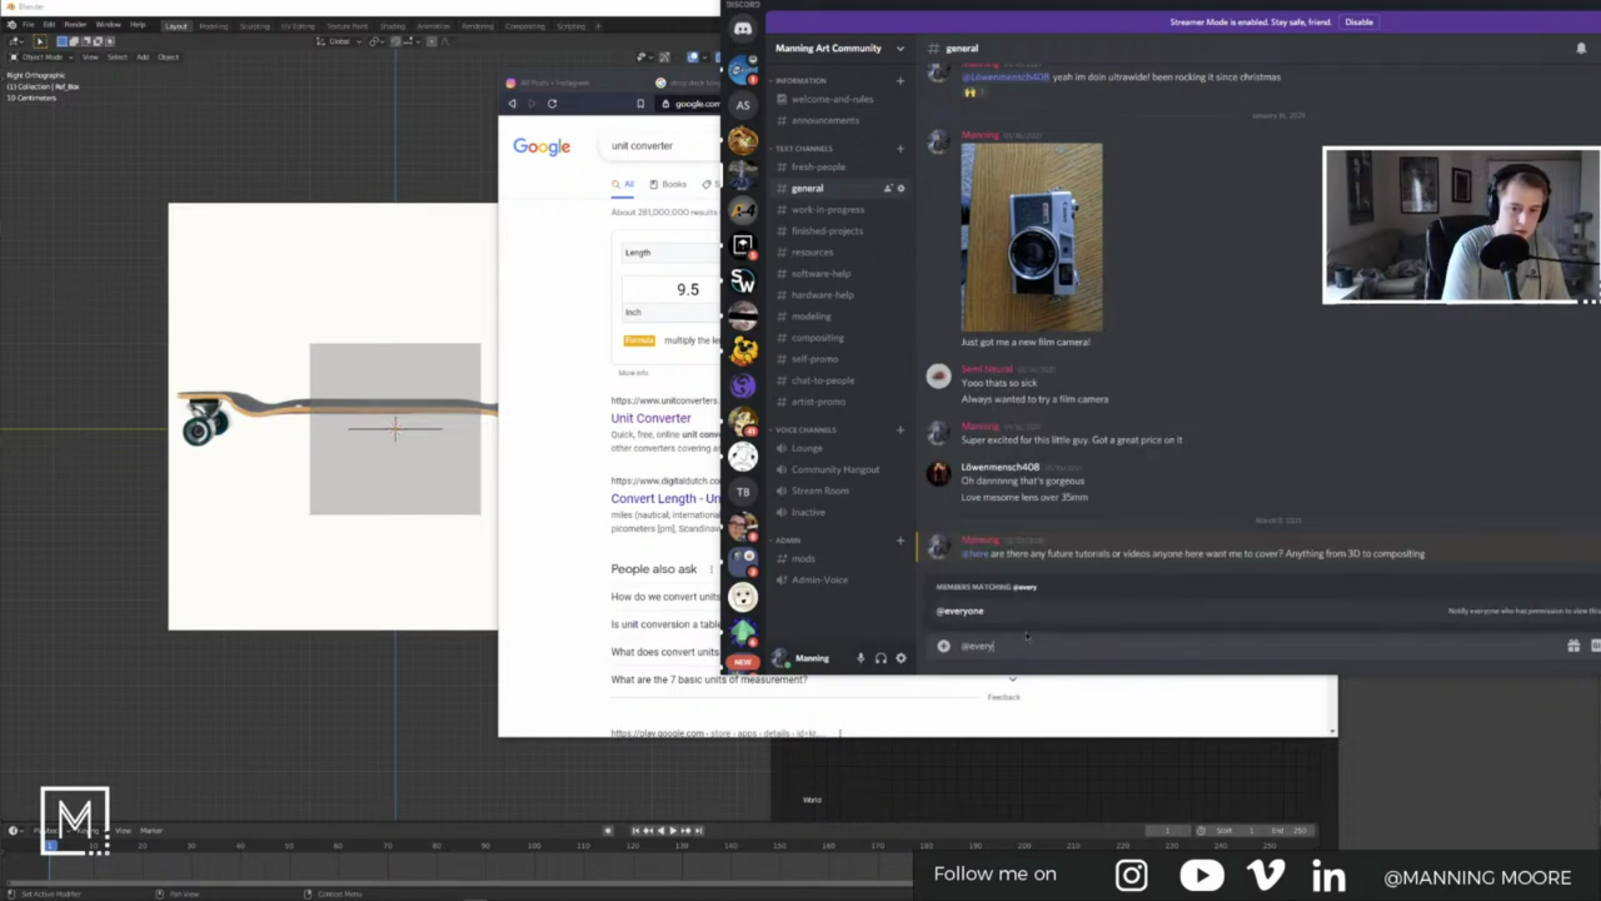
text(y)
key(Tab)
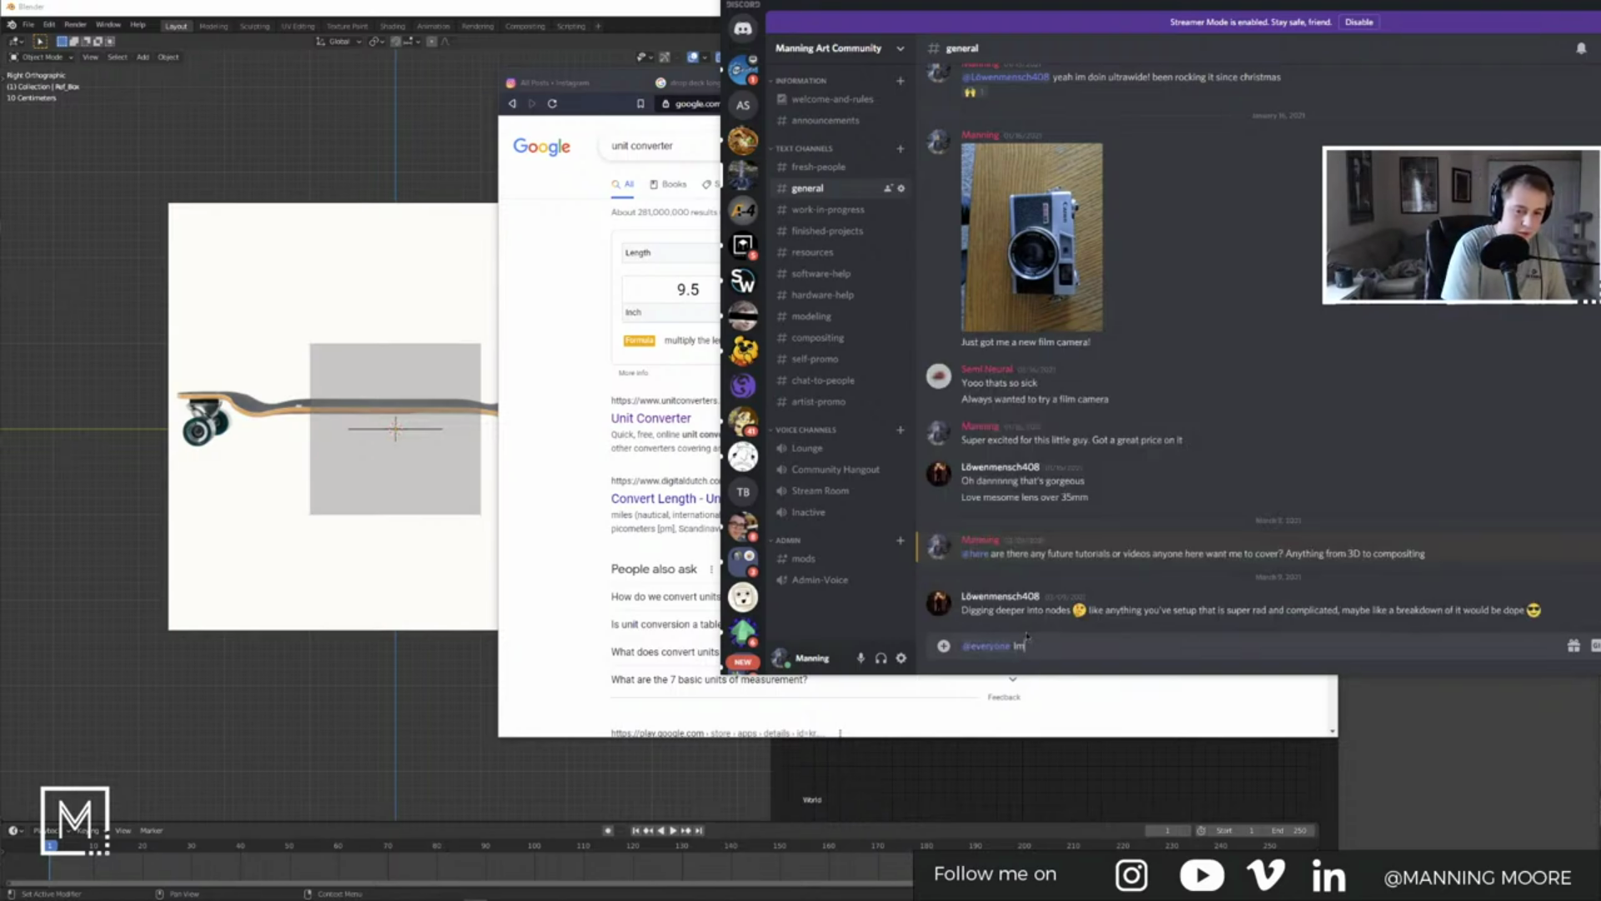
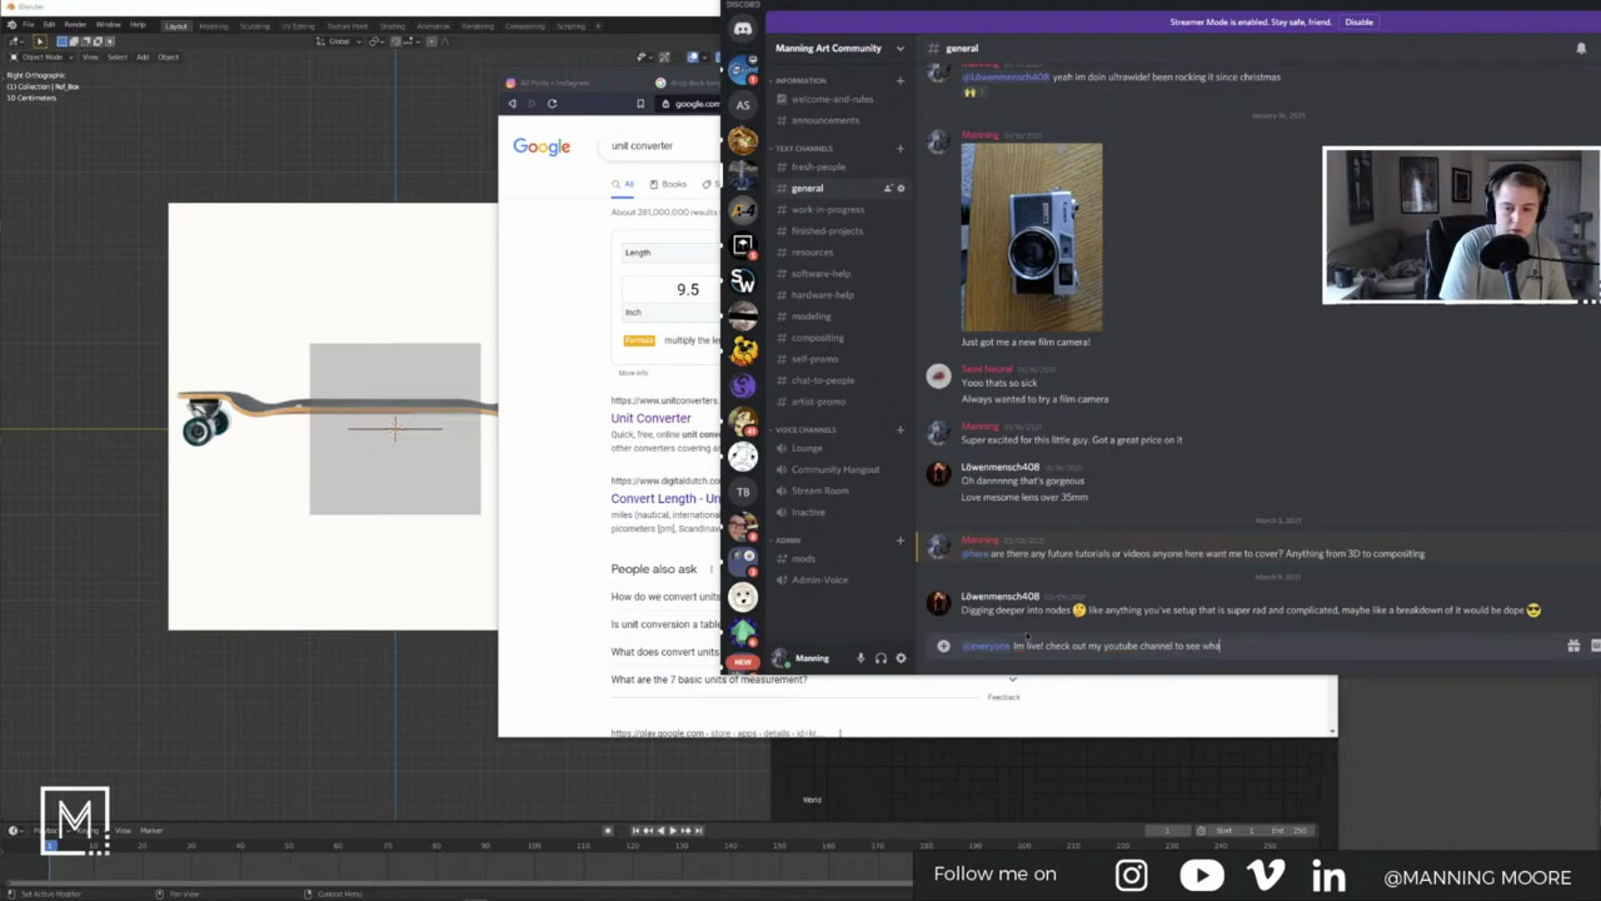
text(g)
key(Return)
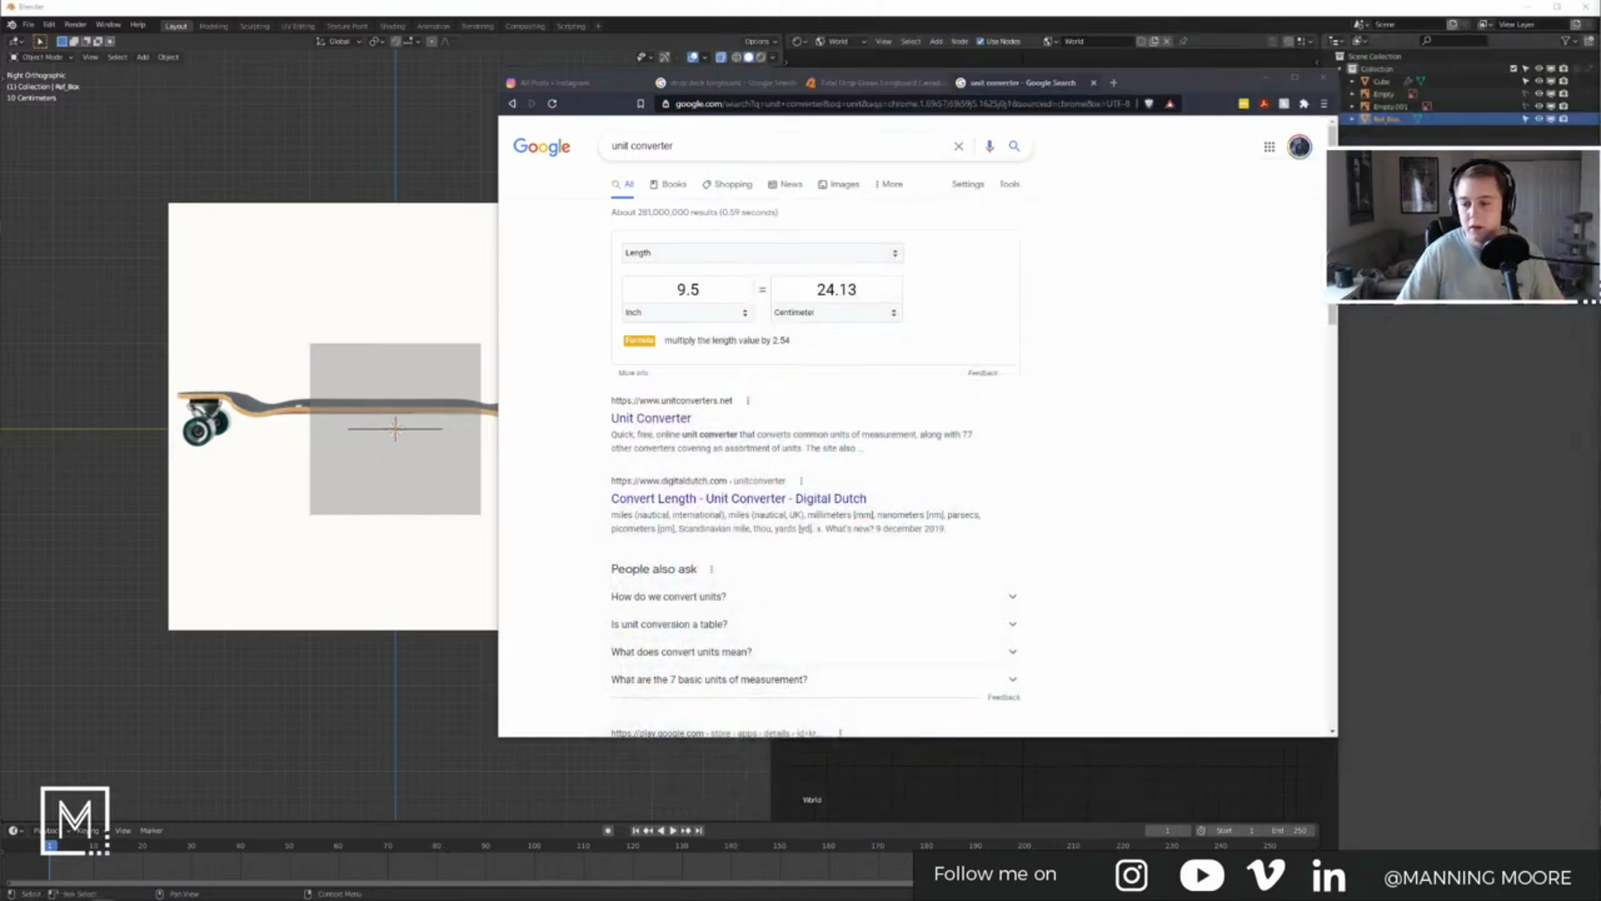
drag(1026, 289, 959, 200)
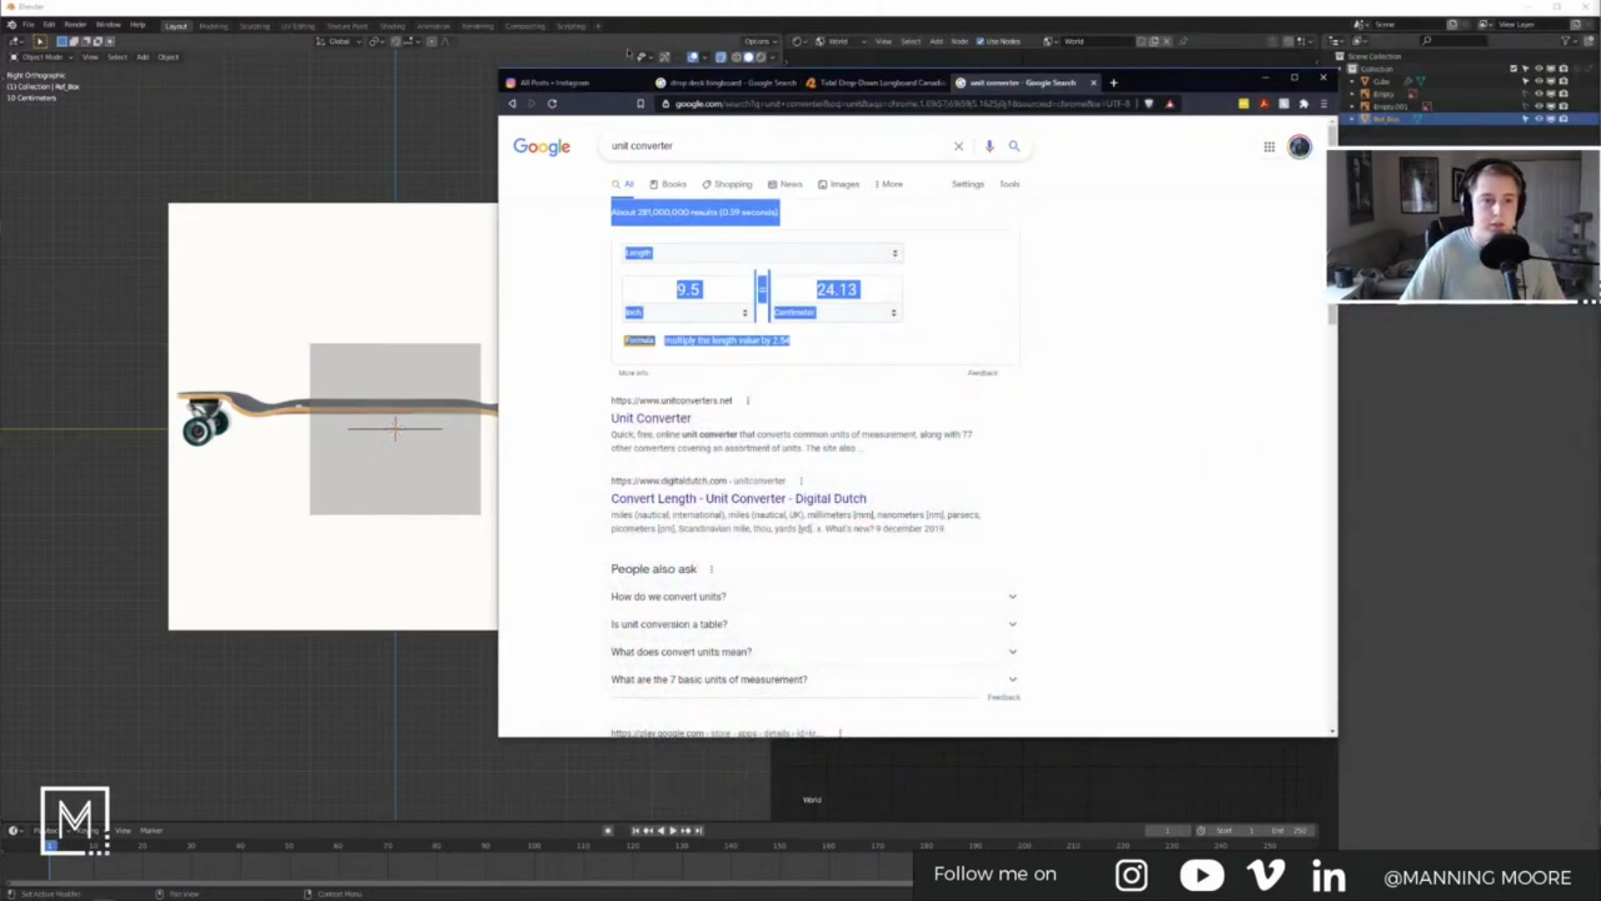
Step: Check the Instagram direct messages, the latest conversation and the pending message request
click(1026, 219)
click(594, 84)
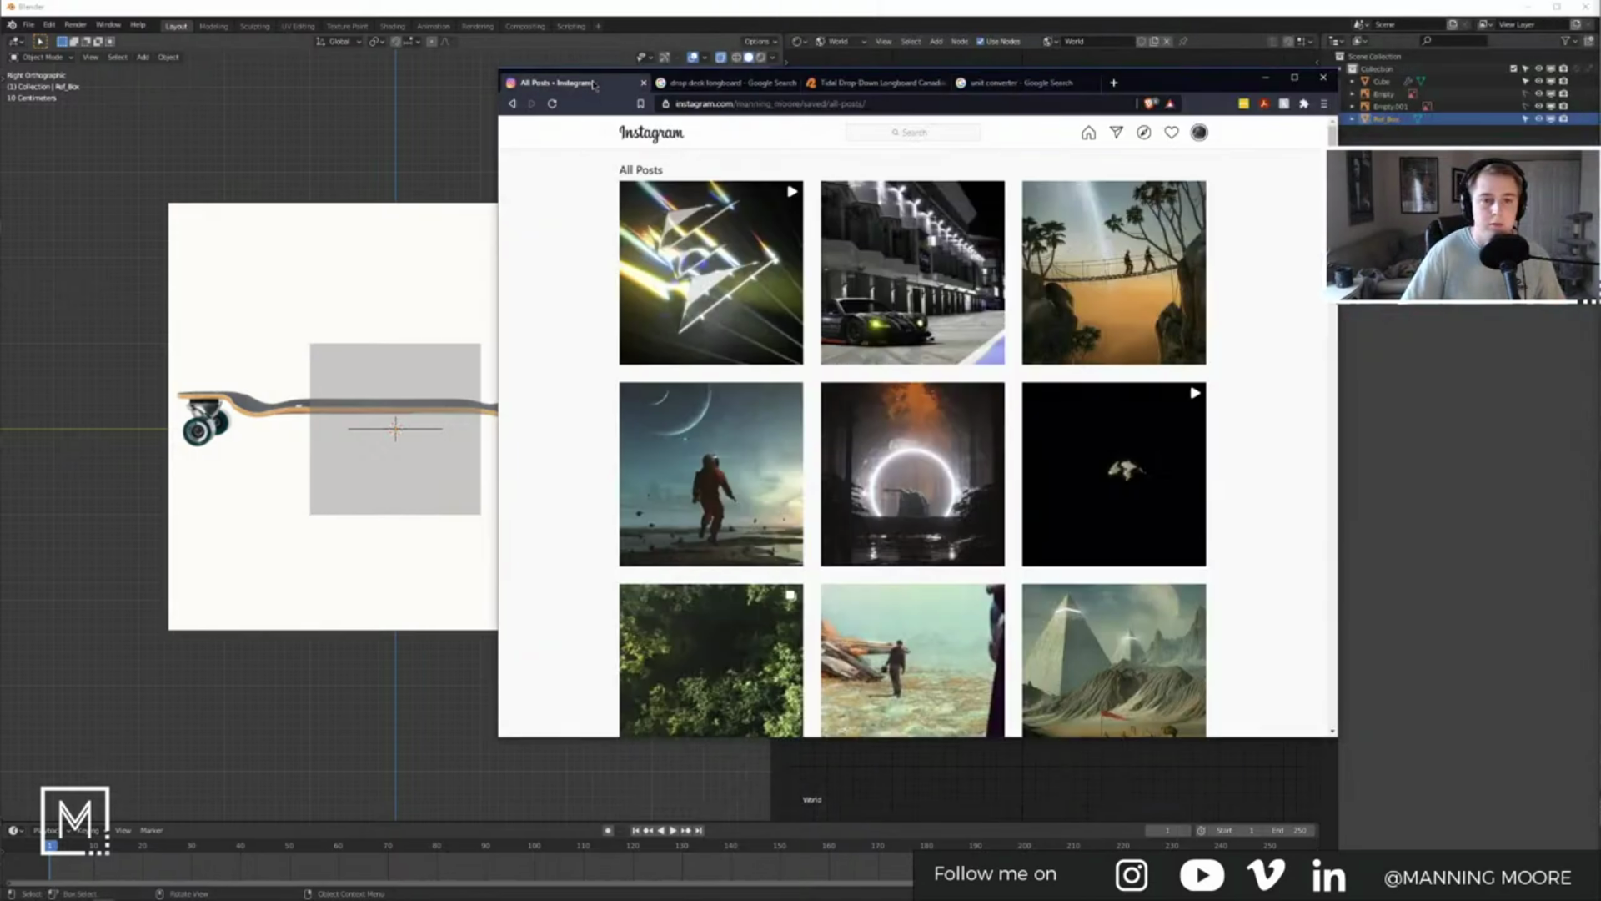
click(1116, 133)
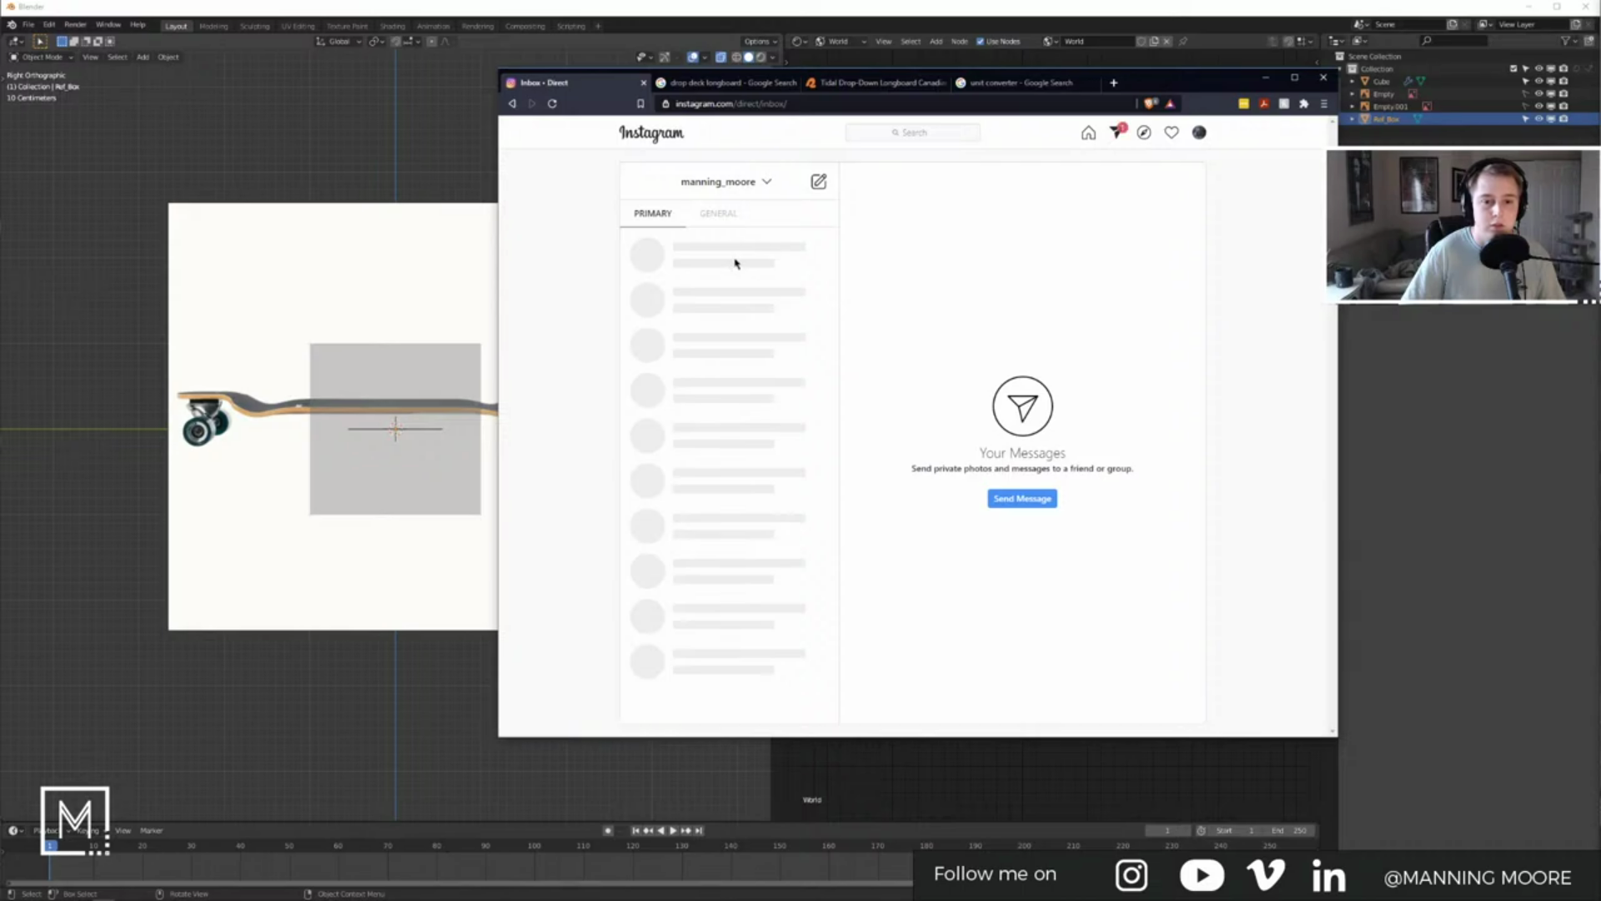
click(701, 255)
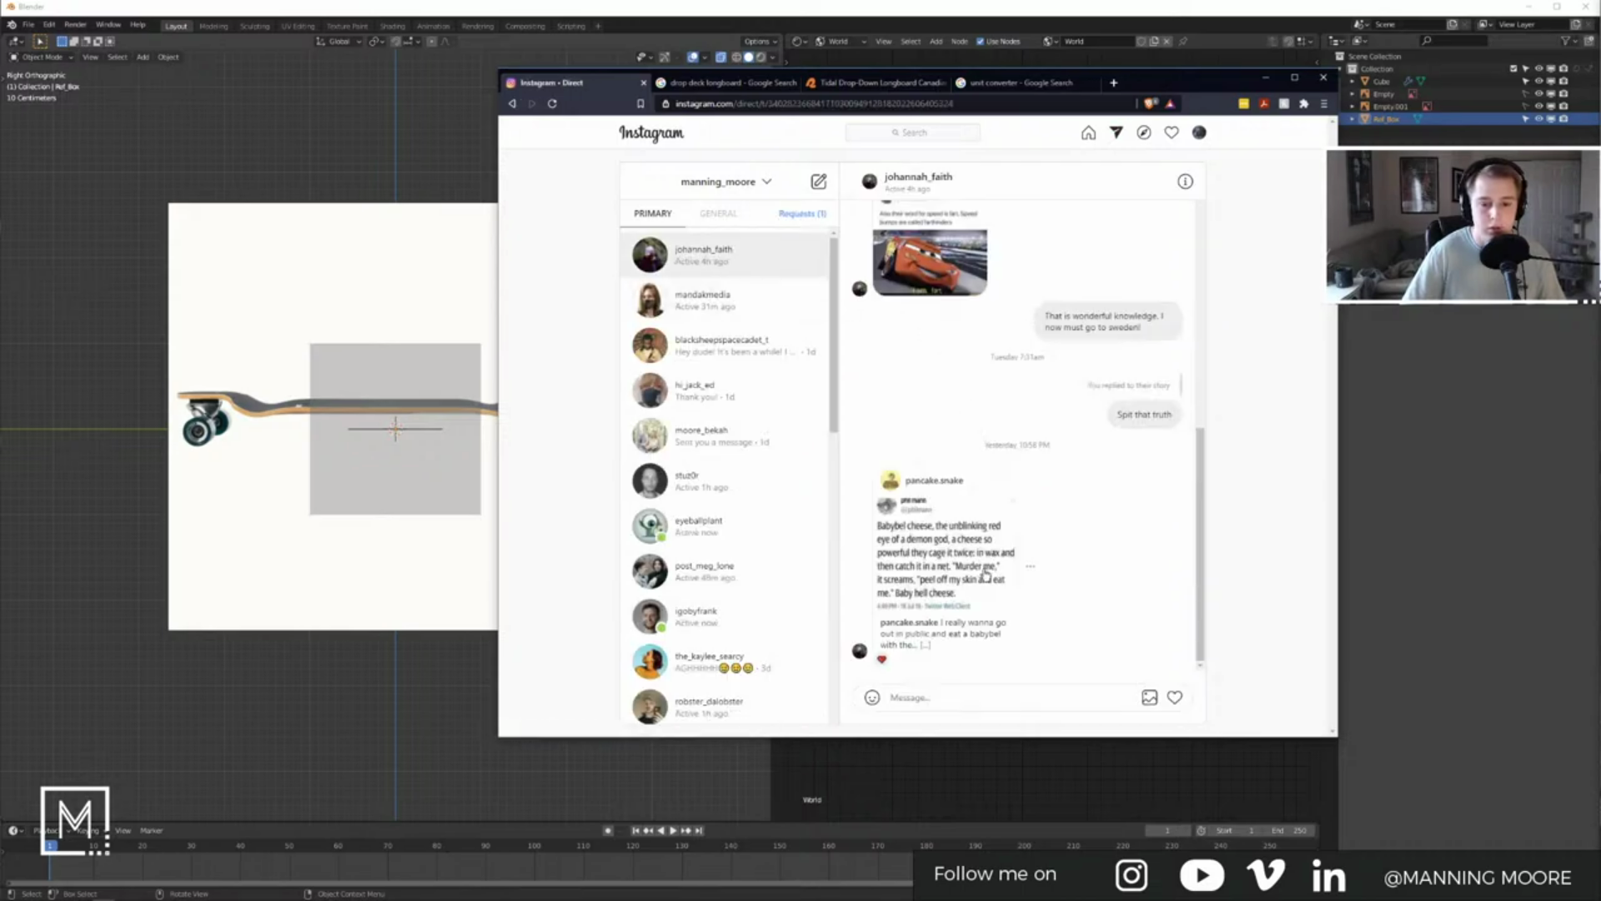
click(801, 216)
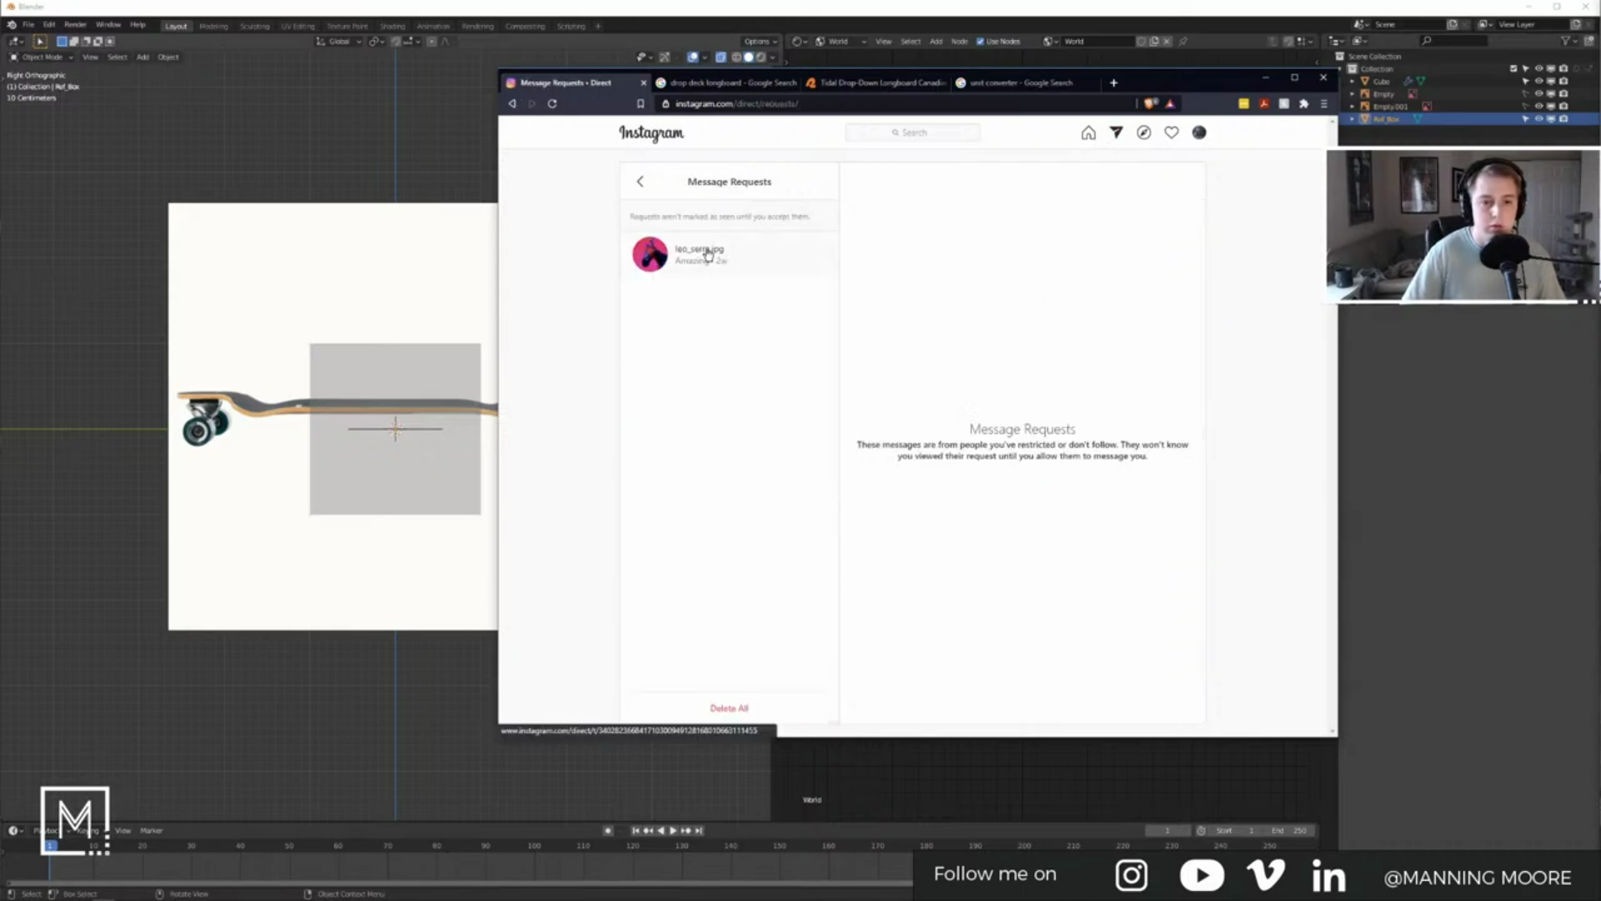
click(701, 253)
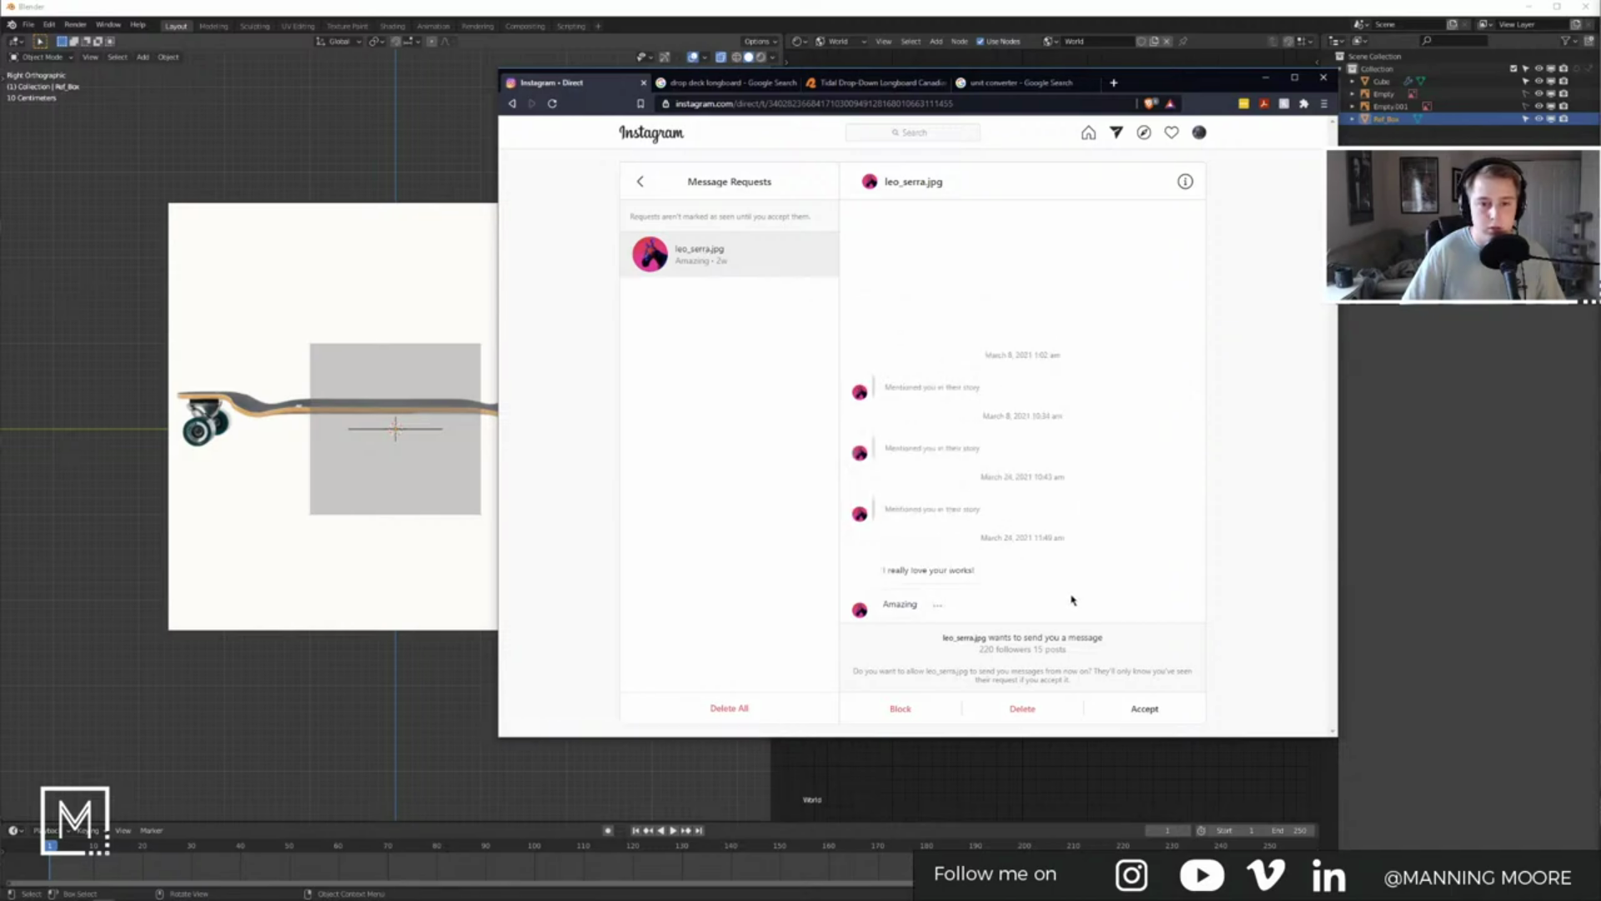
click(640, 183)
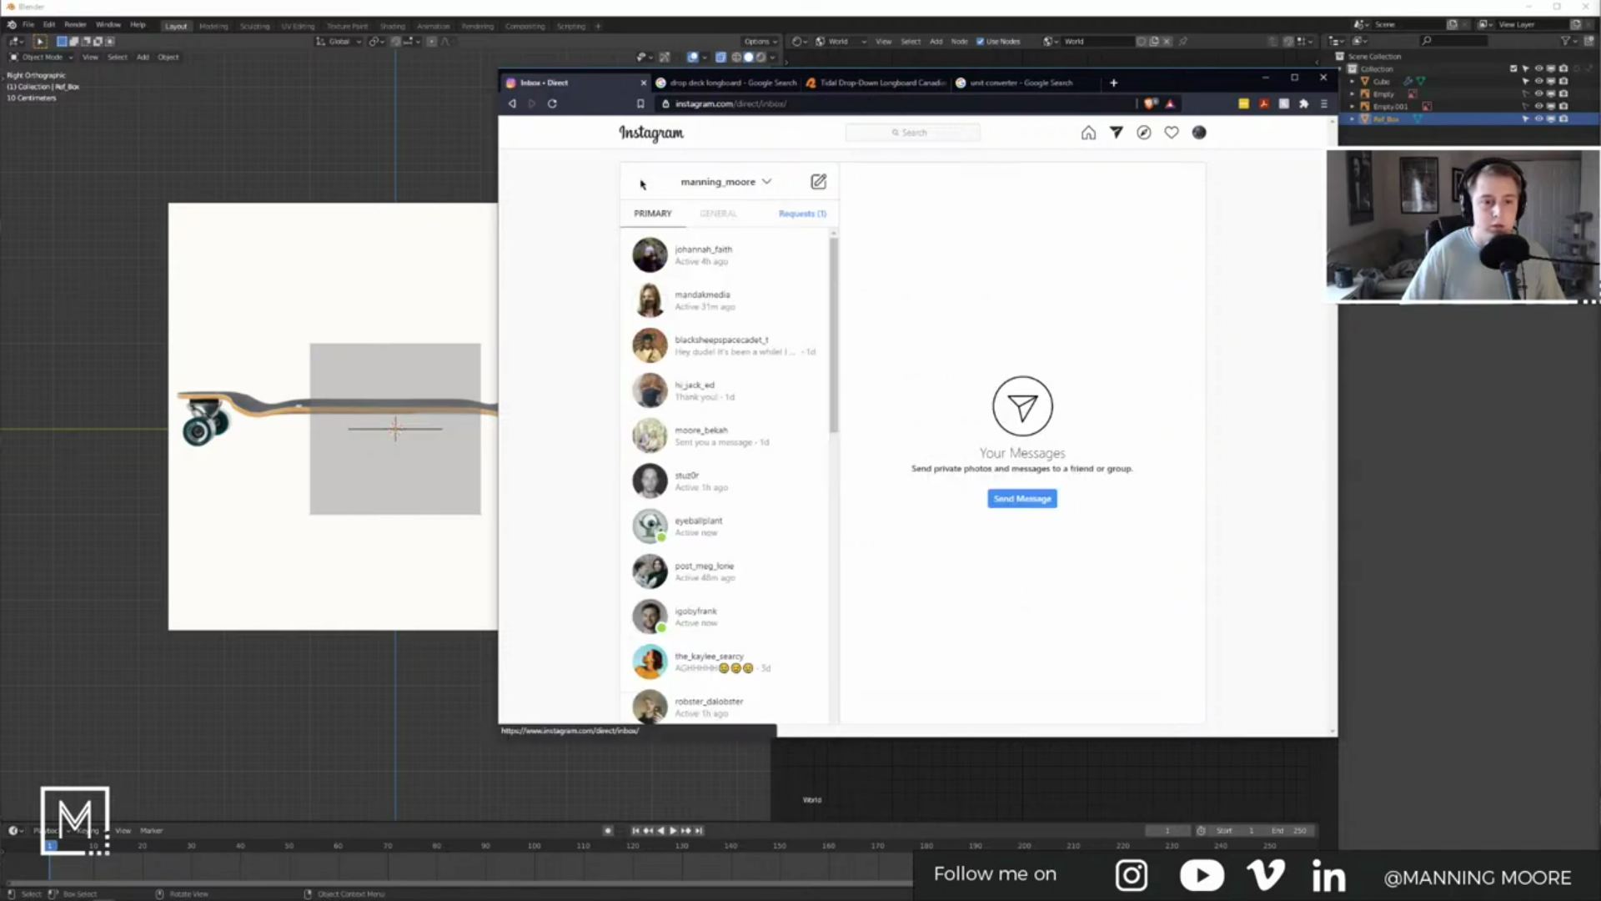
click(513, 104)
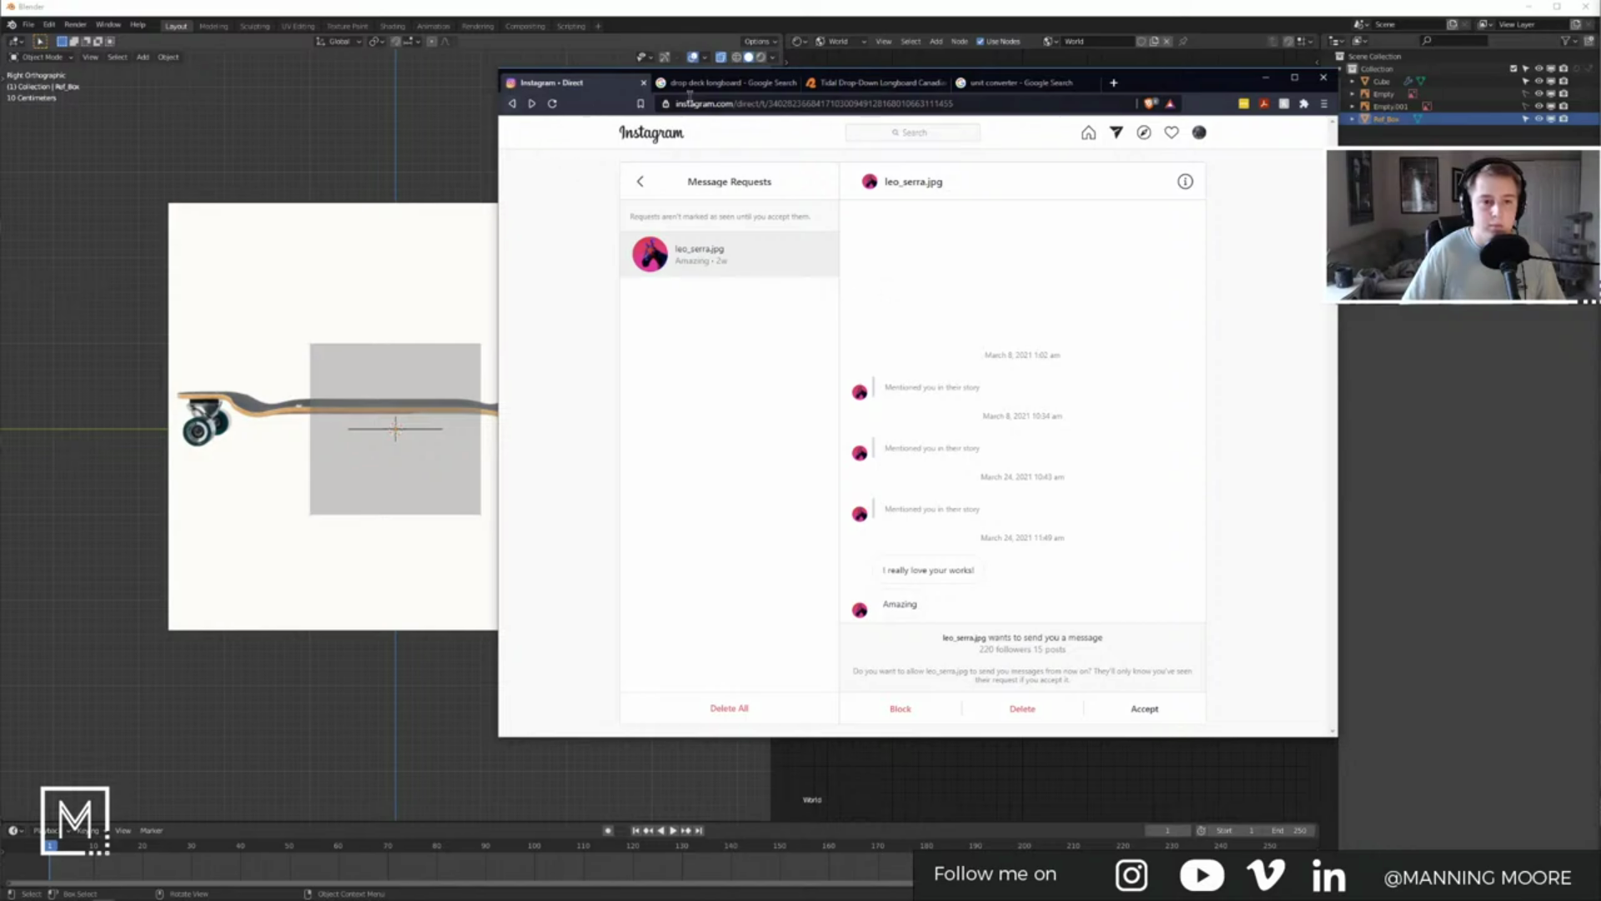
Step: Close the Instagram tab and load Instagram again from a new tab's shortcuts
click(644, 82)
click(872, 83)
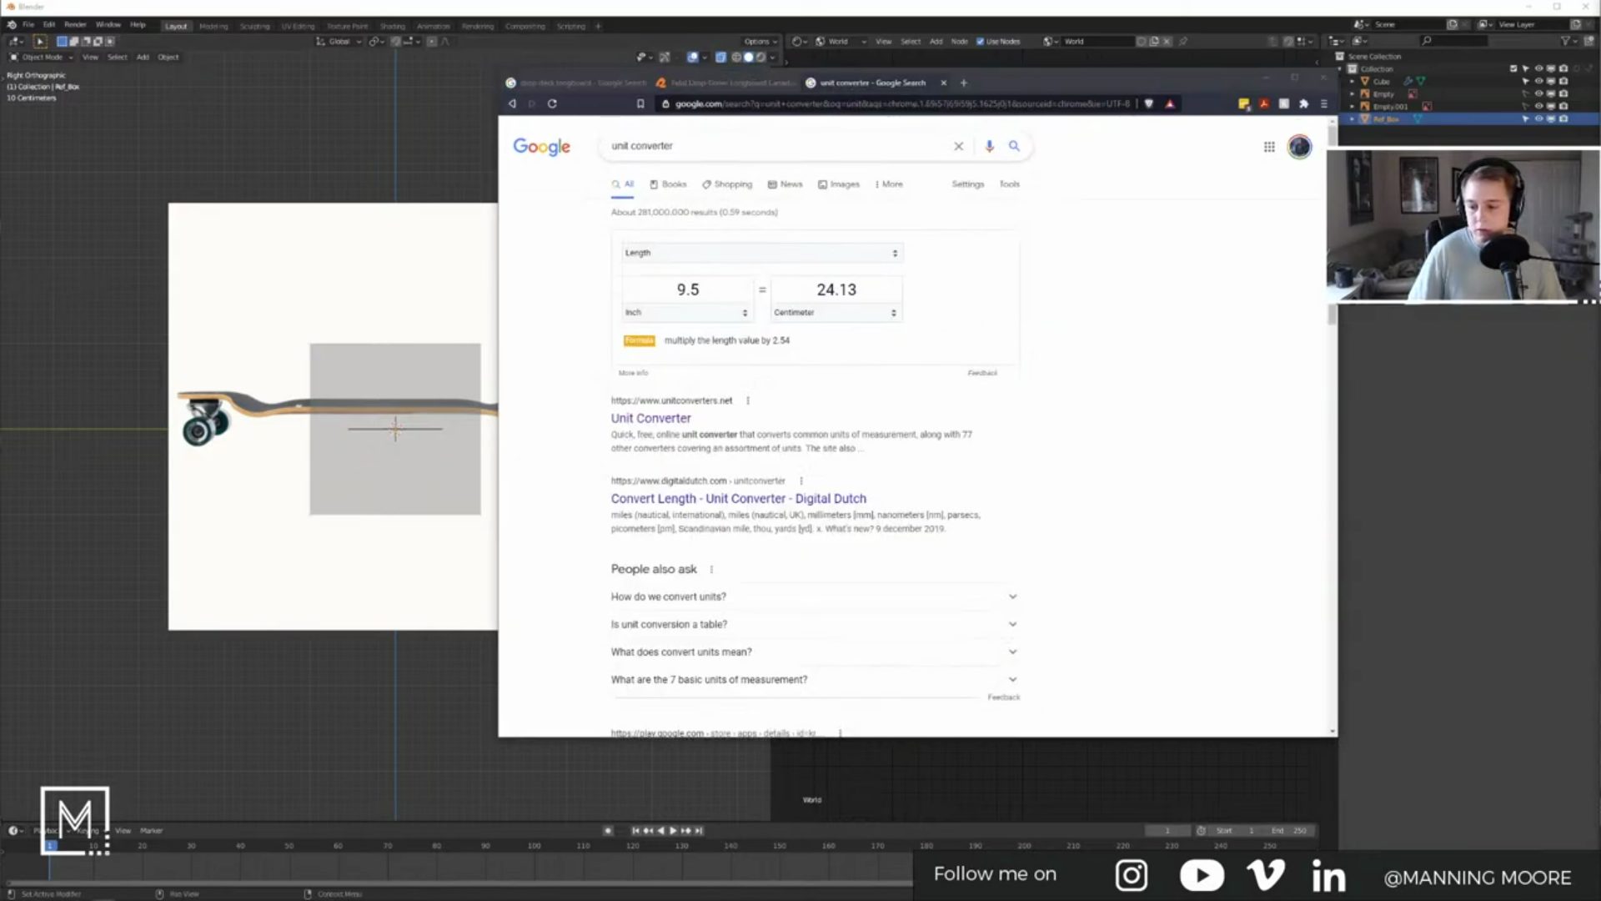
drag(1035, 165, 1008, 123)
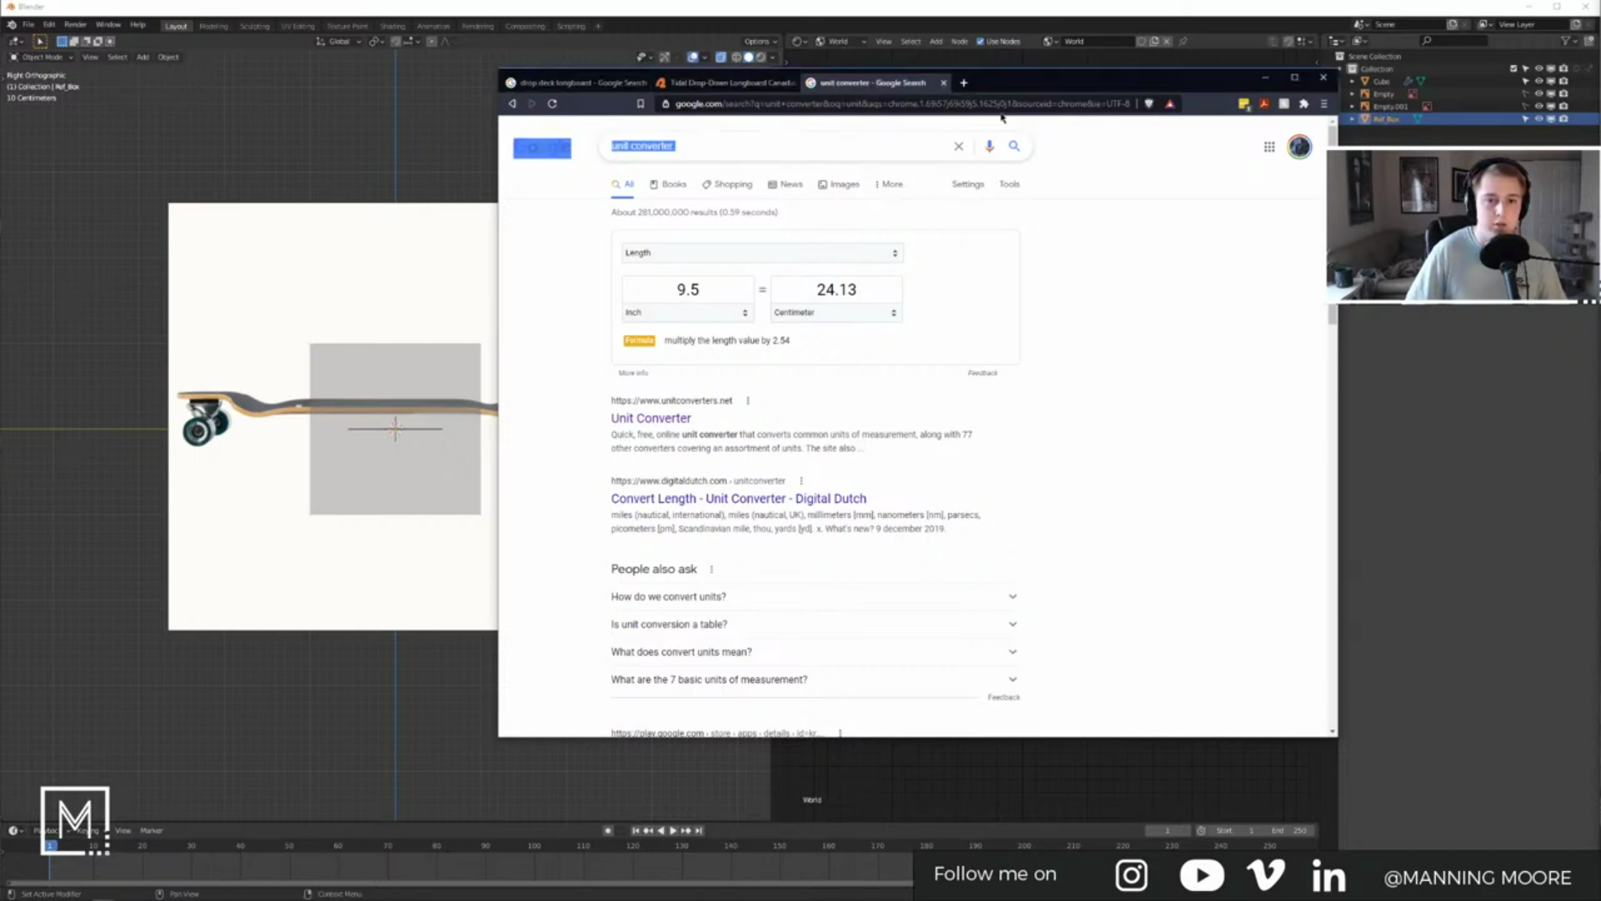
click(966, 84)
click(955, 103)
click(598, 281)
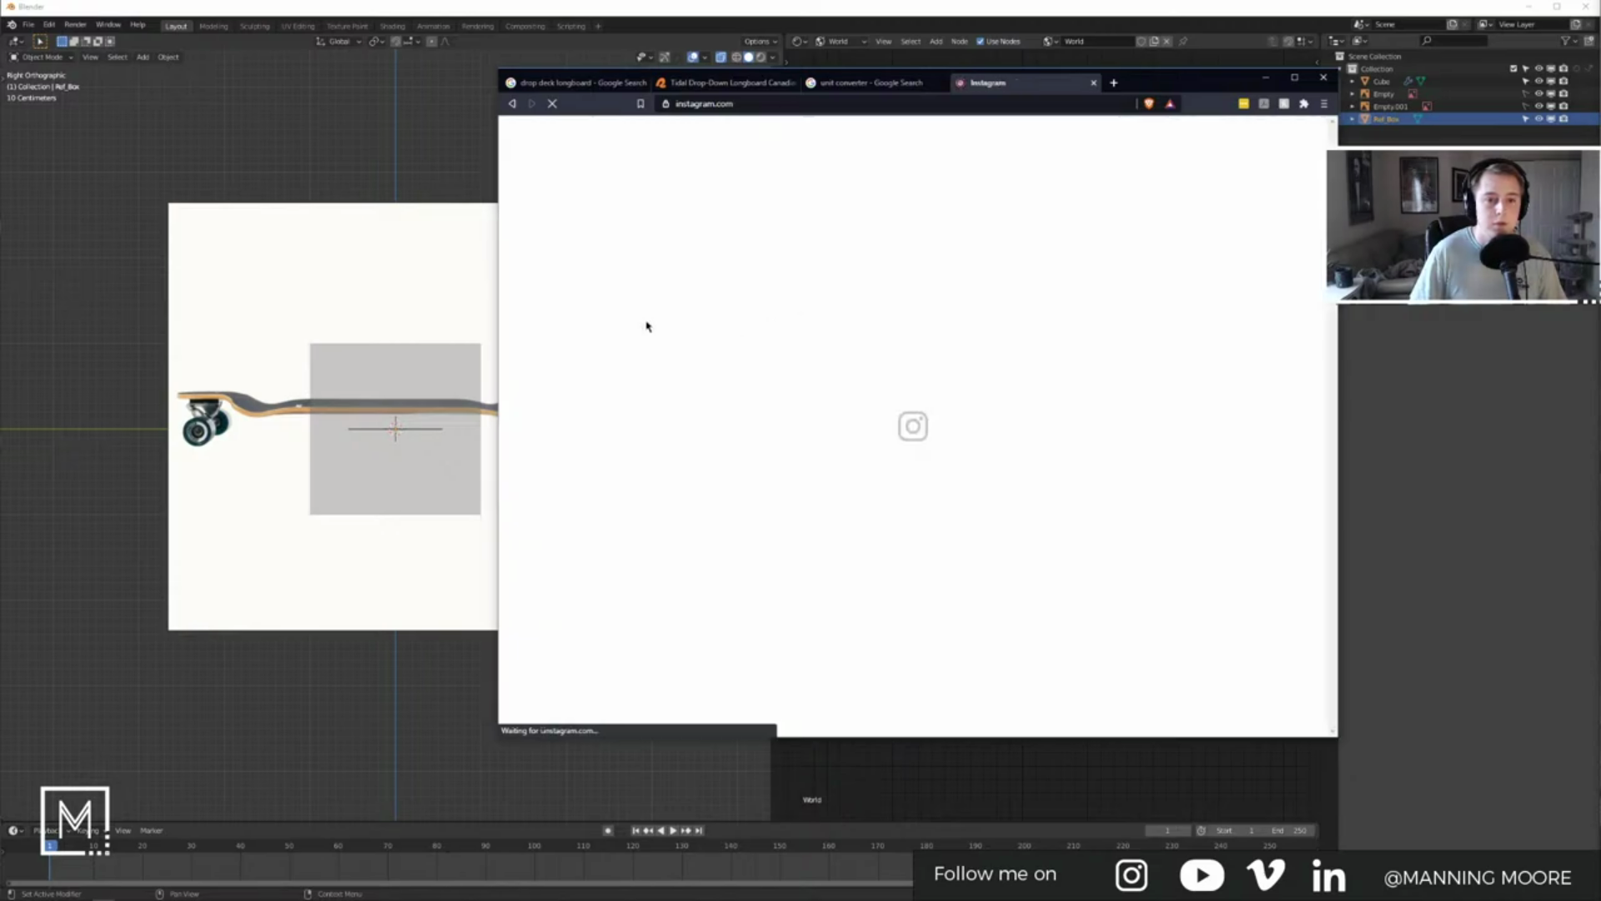
click(909, 132)
text(ongietan)
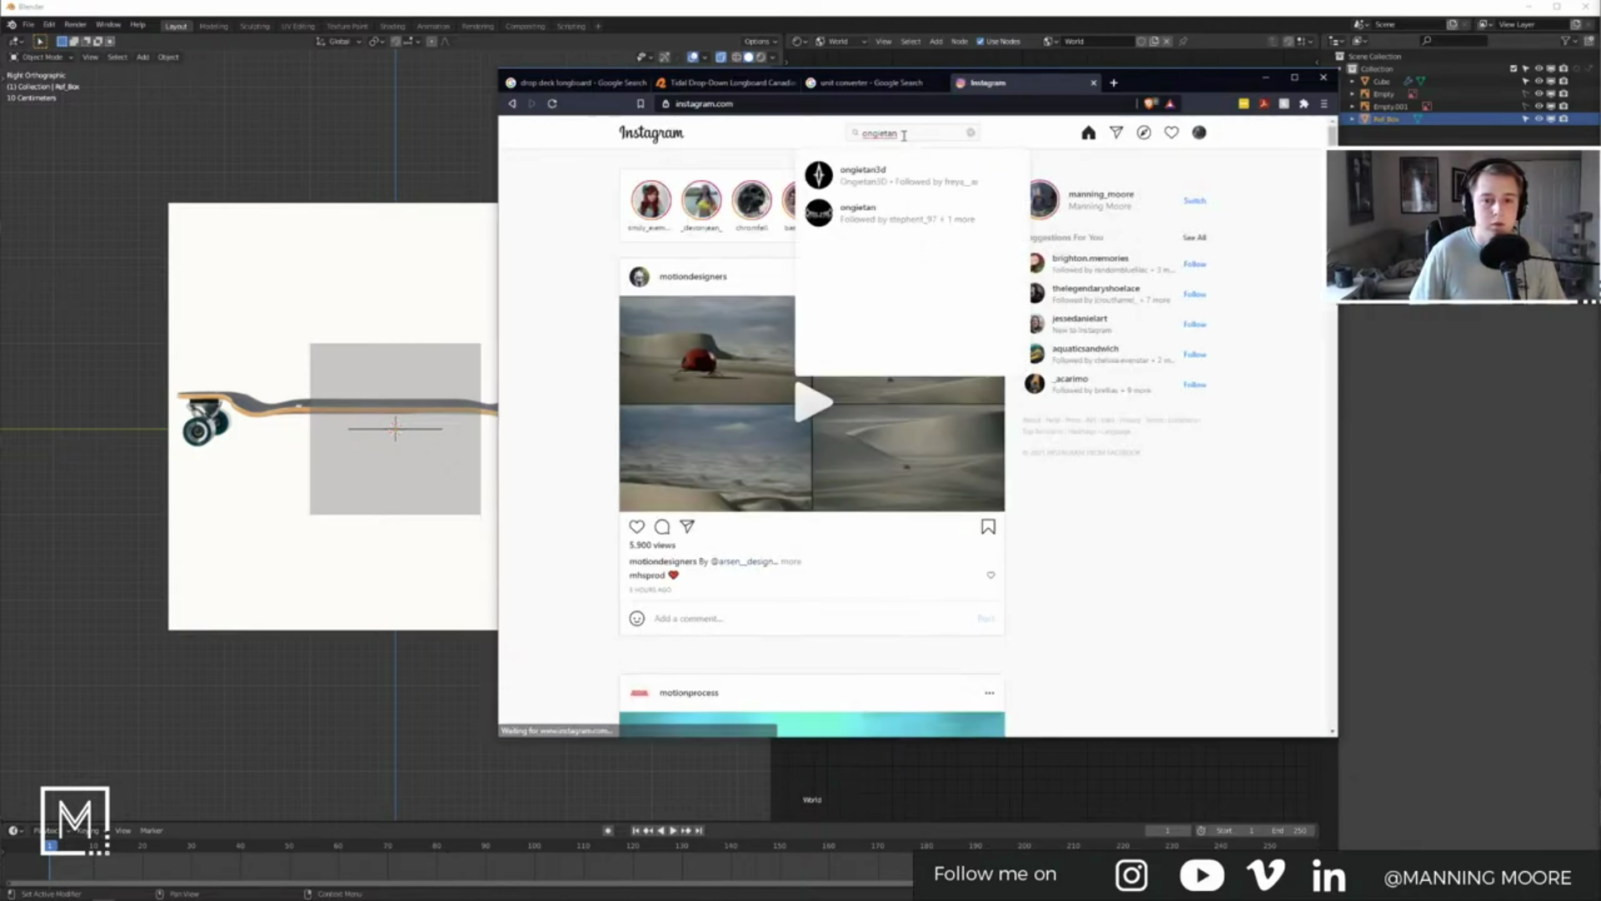
click(876, 227)
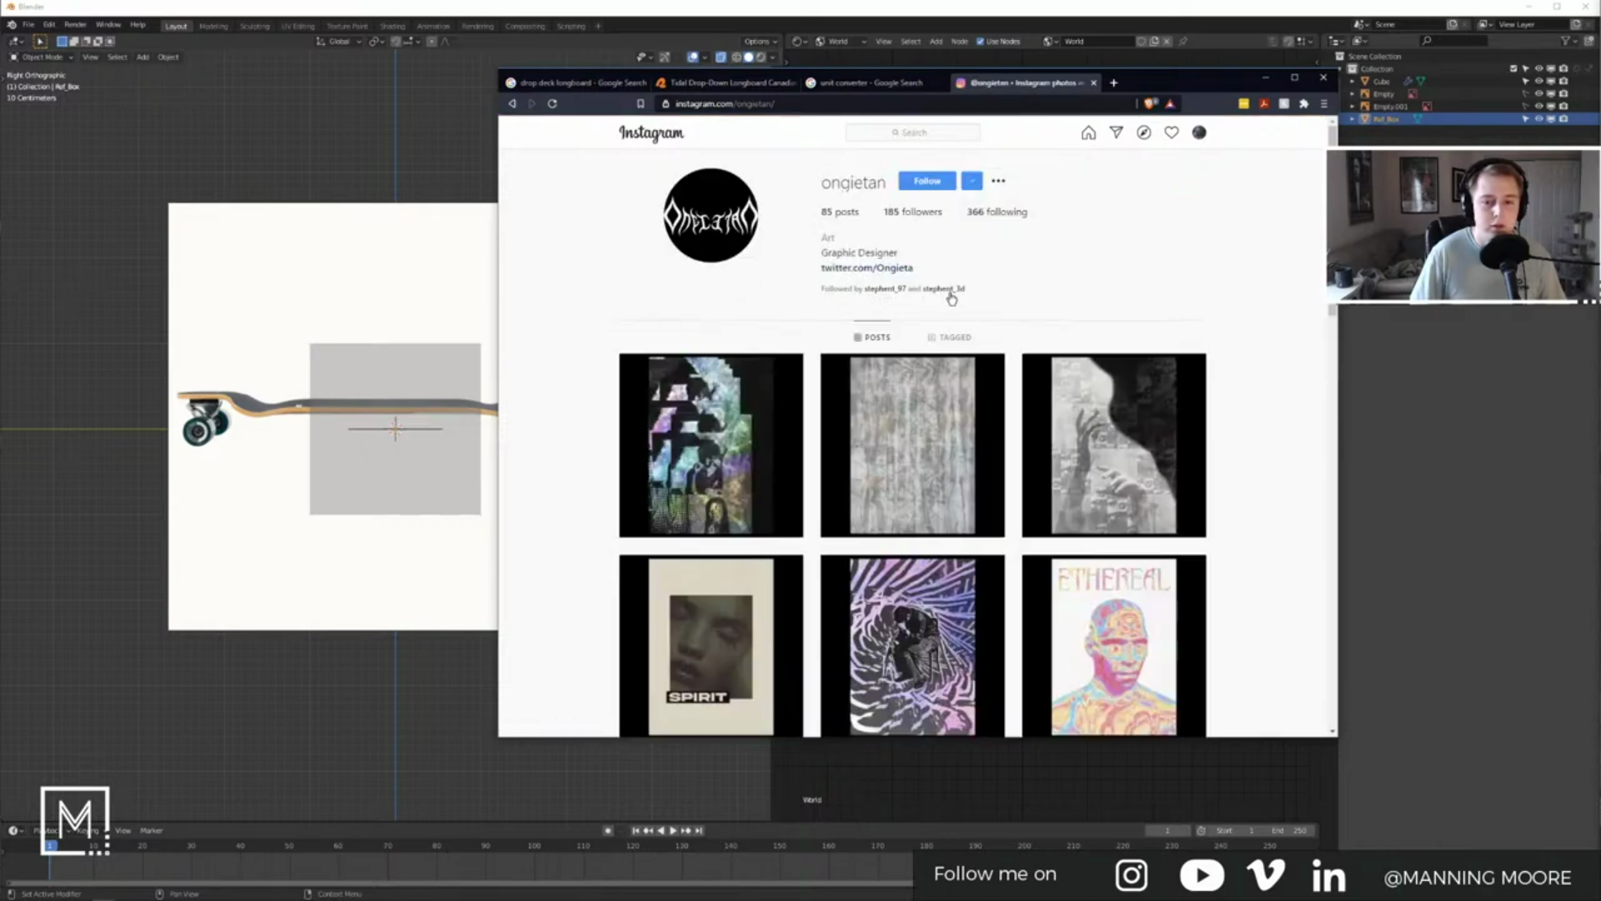
scroll(1241, 398, down, 8)
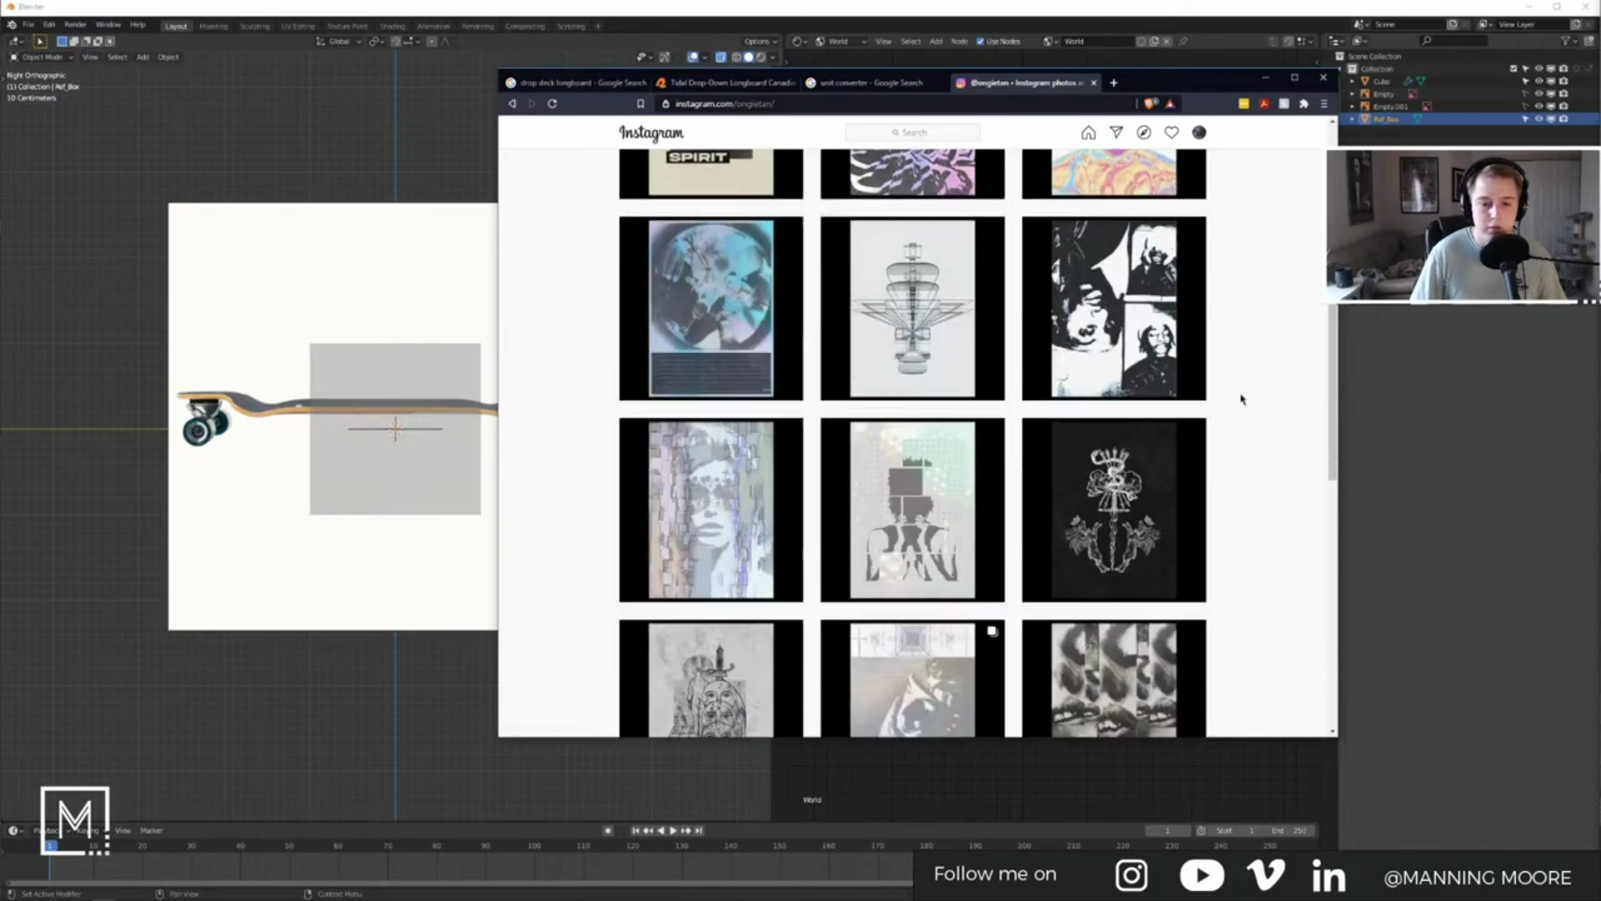
scroll(1243, 405, down, 12)
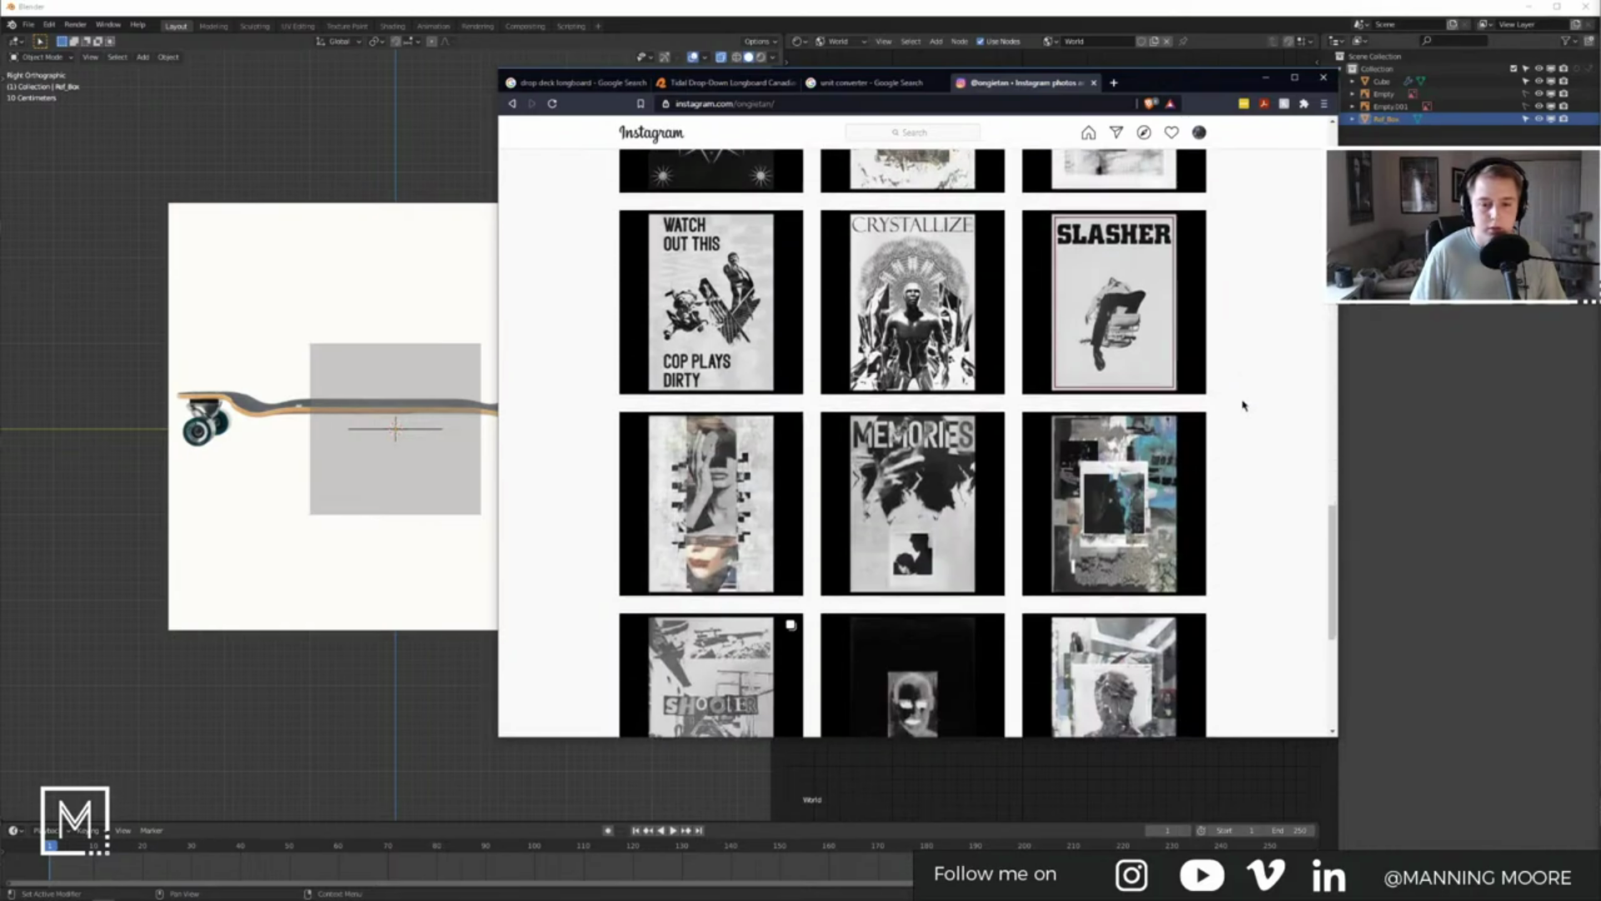
scroll(1242, 406, down, 10)
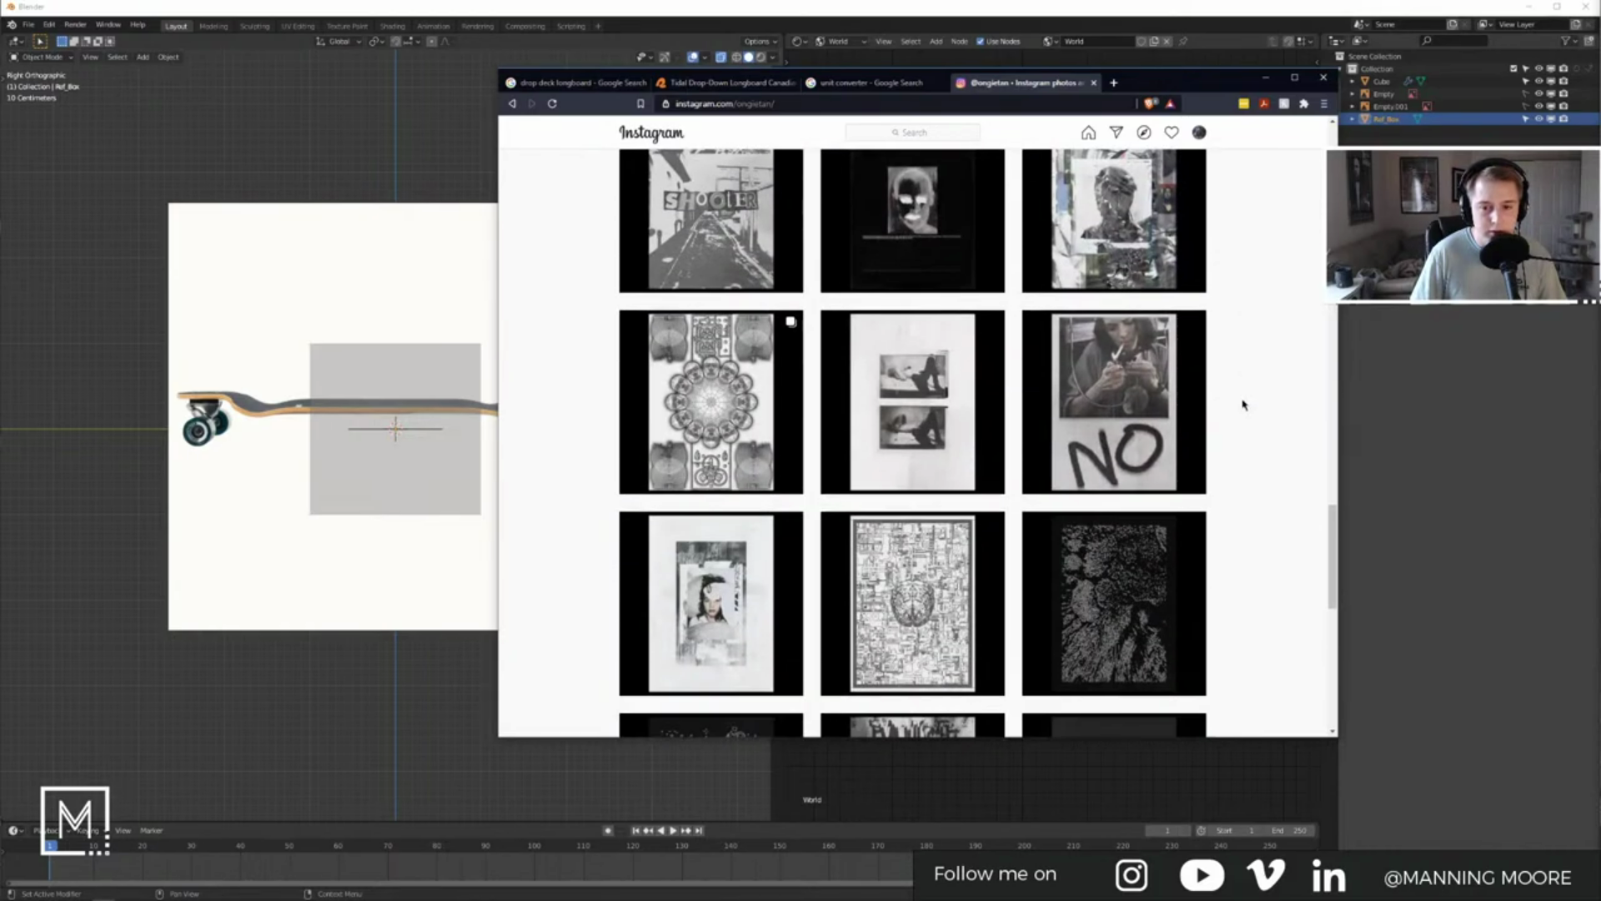
scroll(1242, 406, down, 7)
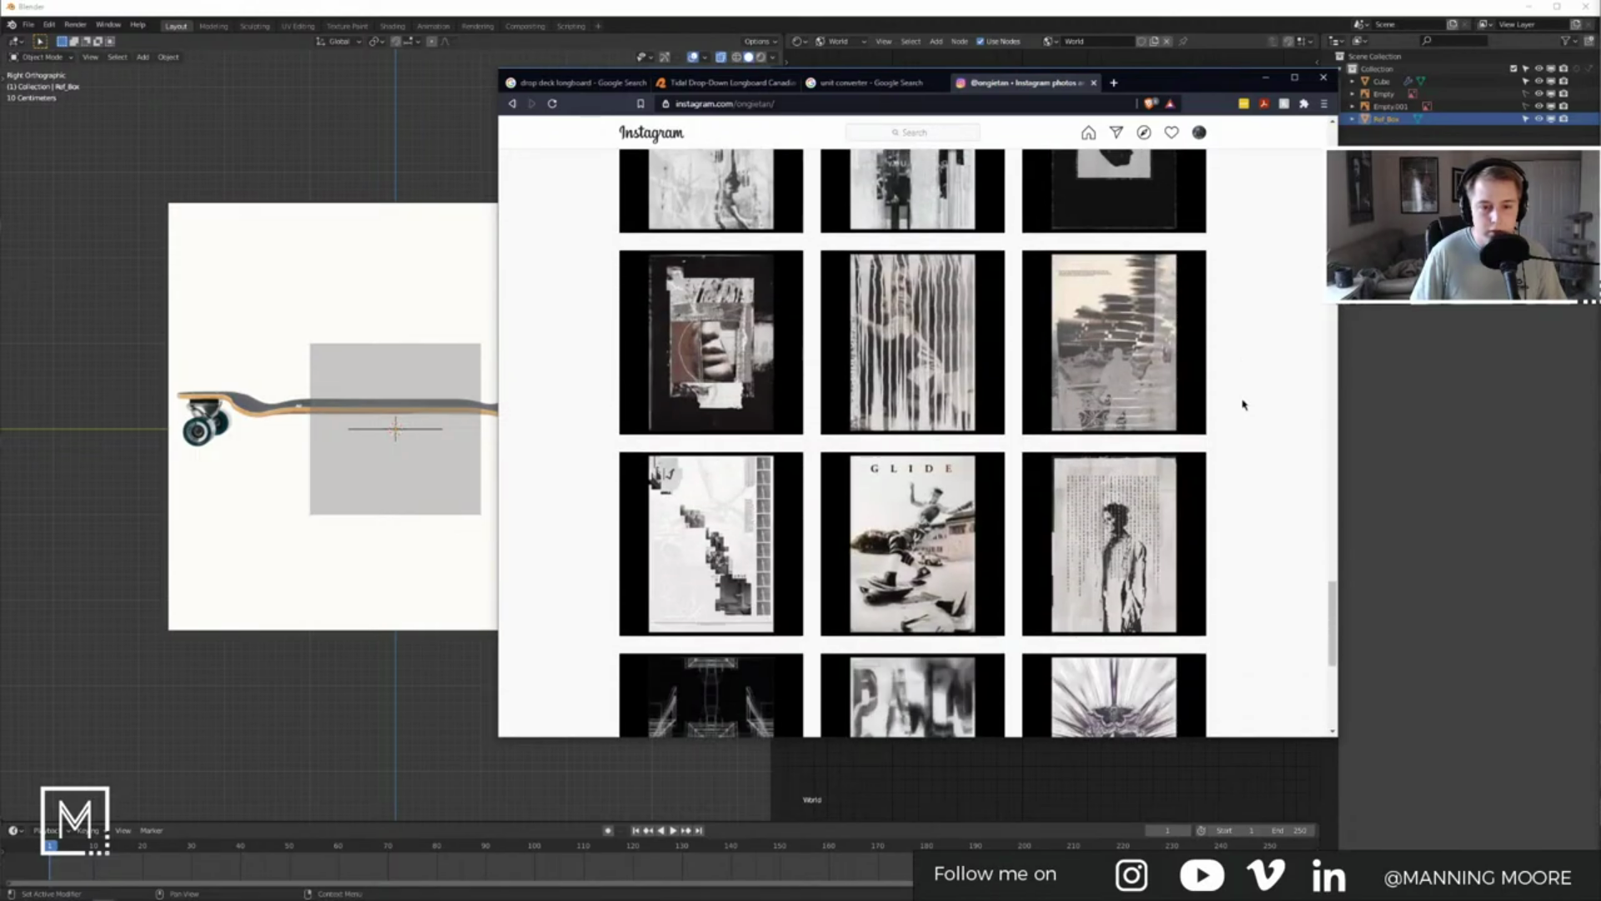
scroll(1249, 247, up, 20)
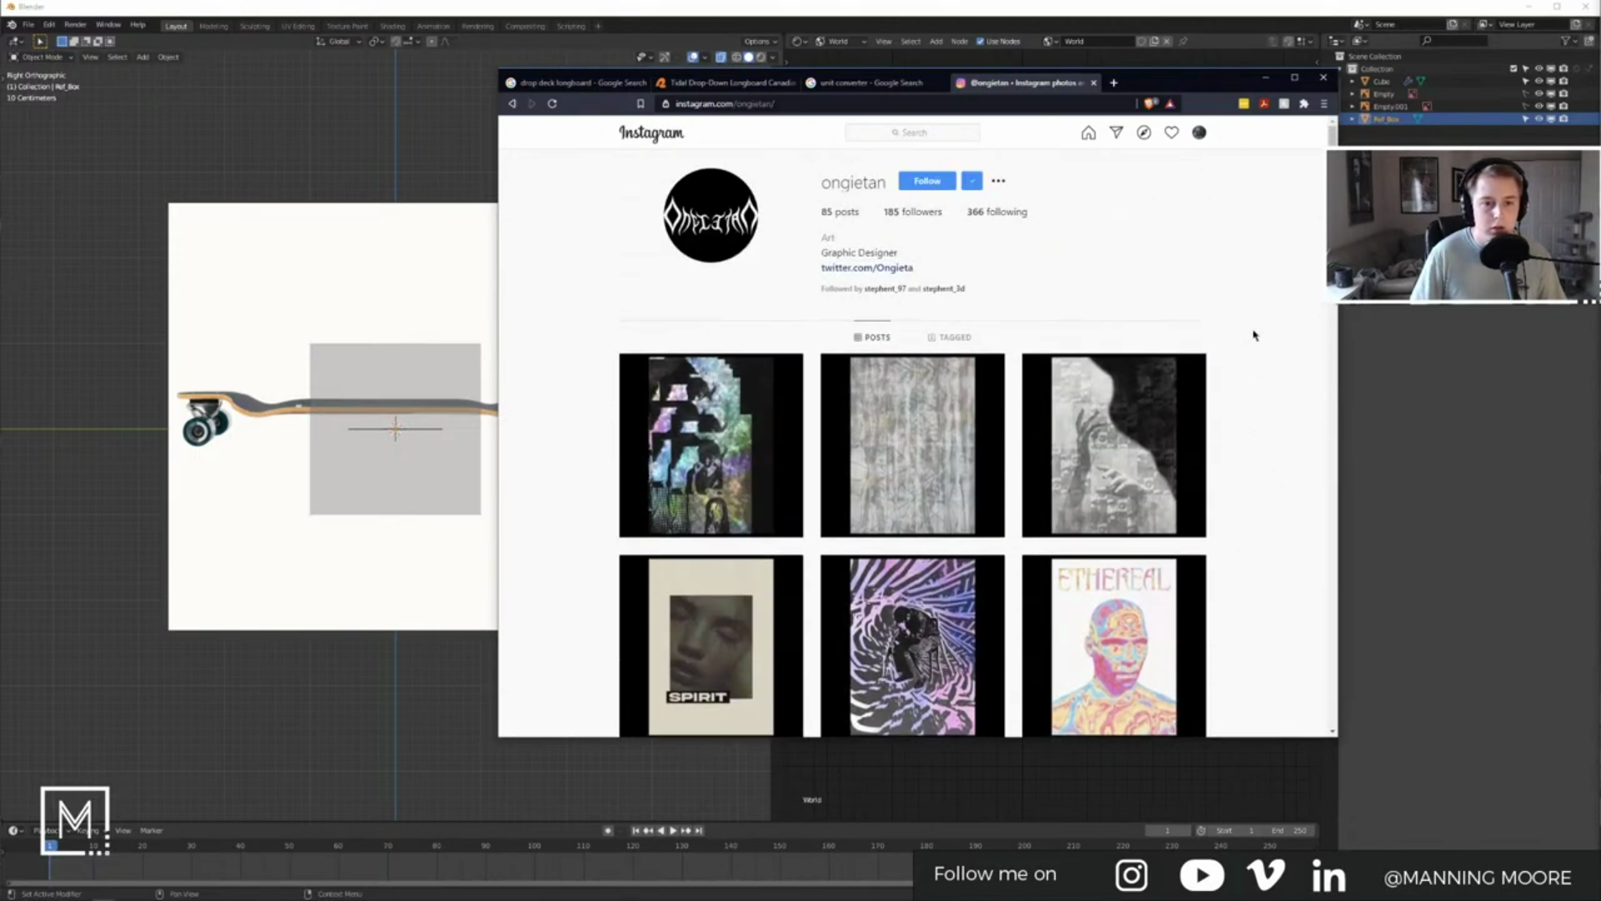
Step: Page through the designer's posts from the newest down to Day 51, then return to the unit converter
click(750, 415)
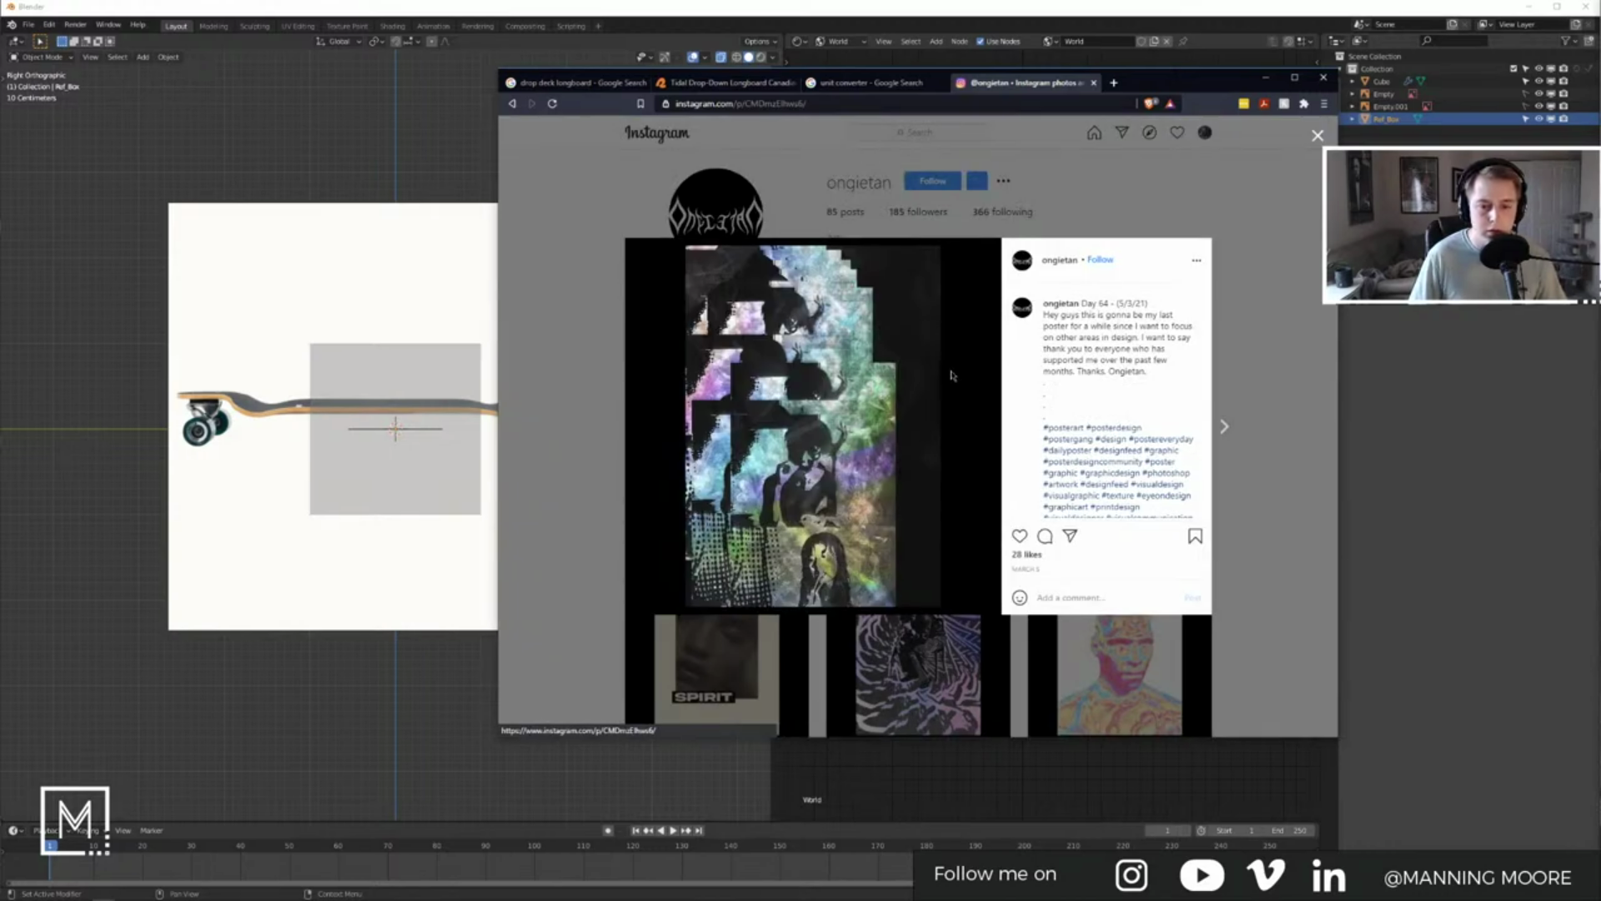
click(1225, 428)
click(1225, 428)
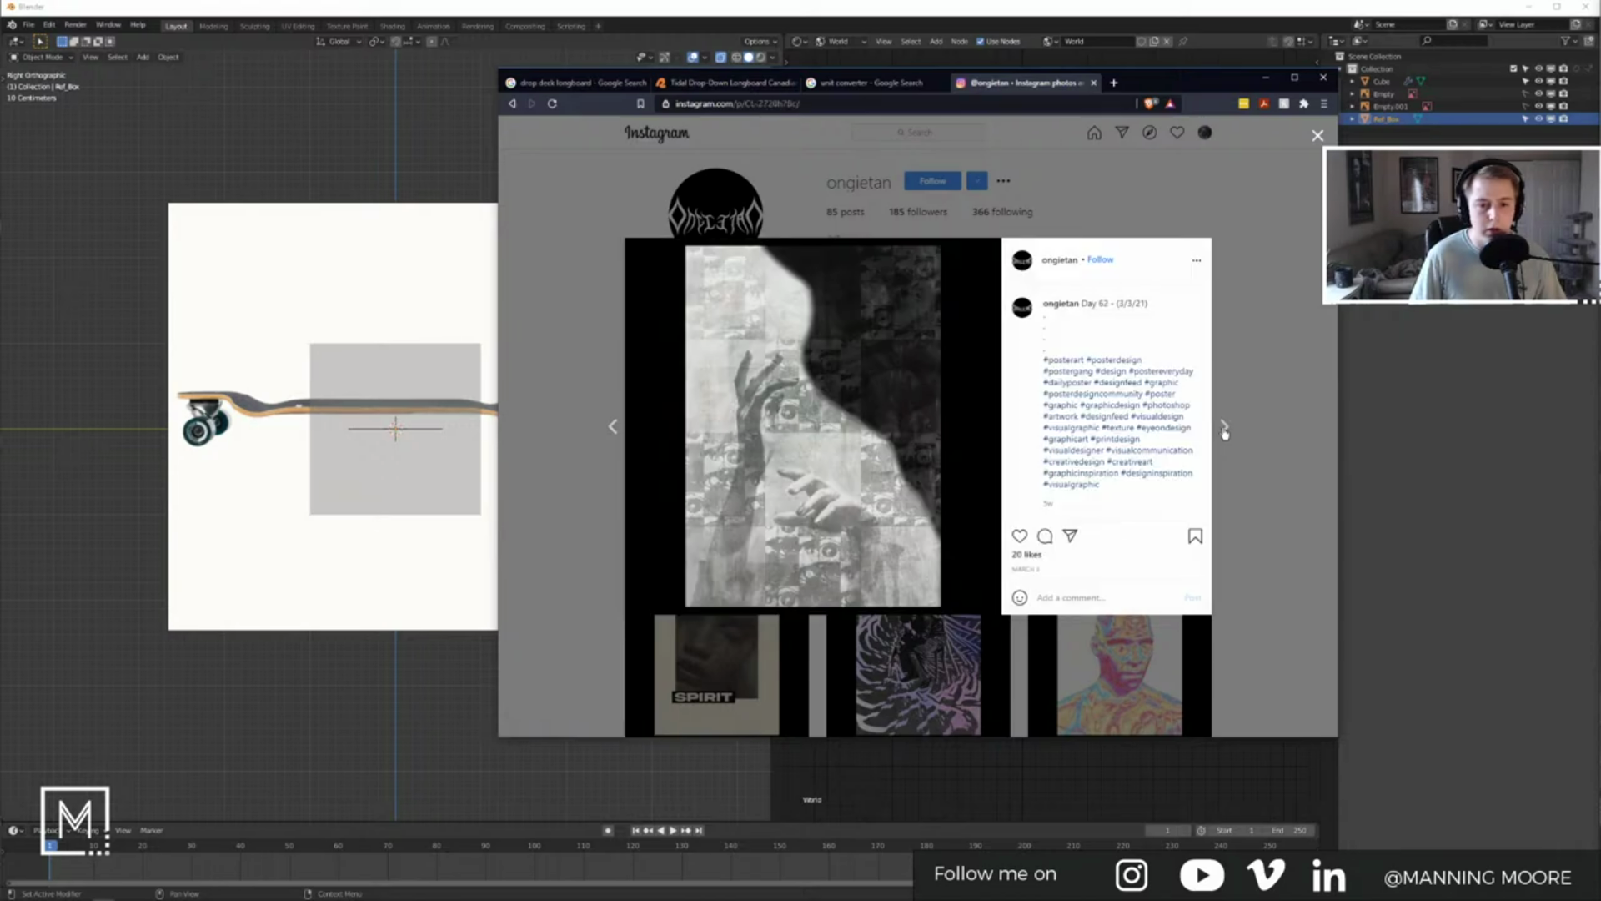
click(1225, 428)
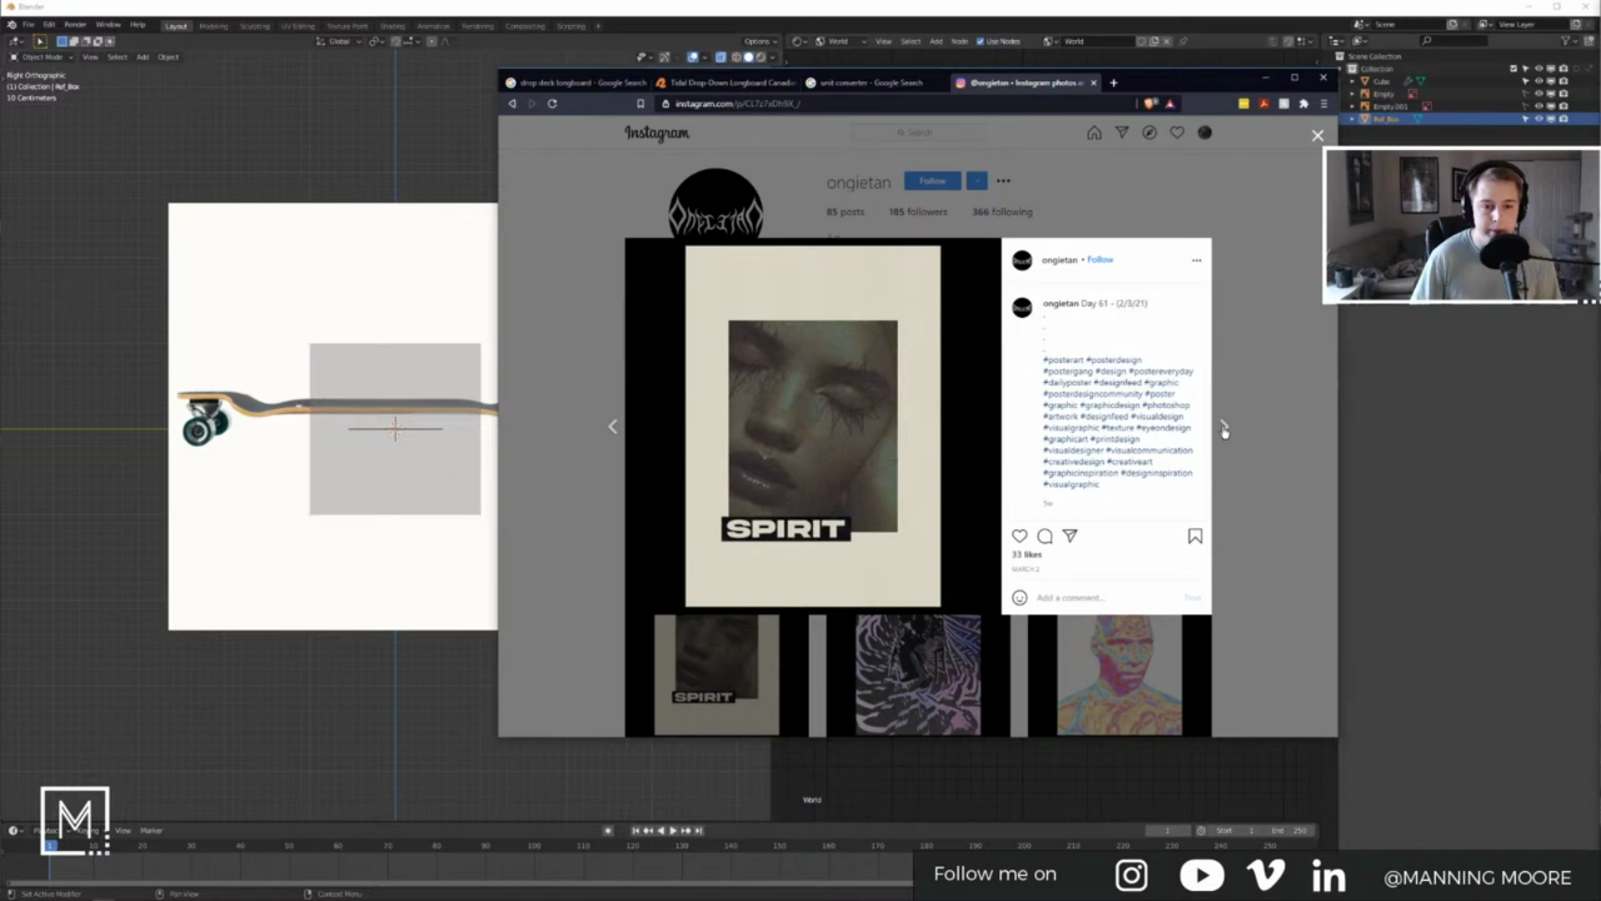
click(1224, 428)
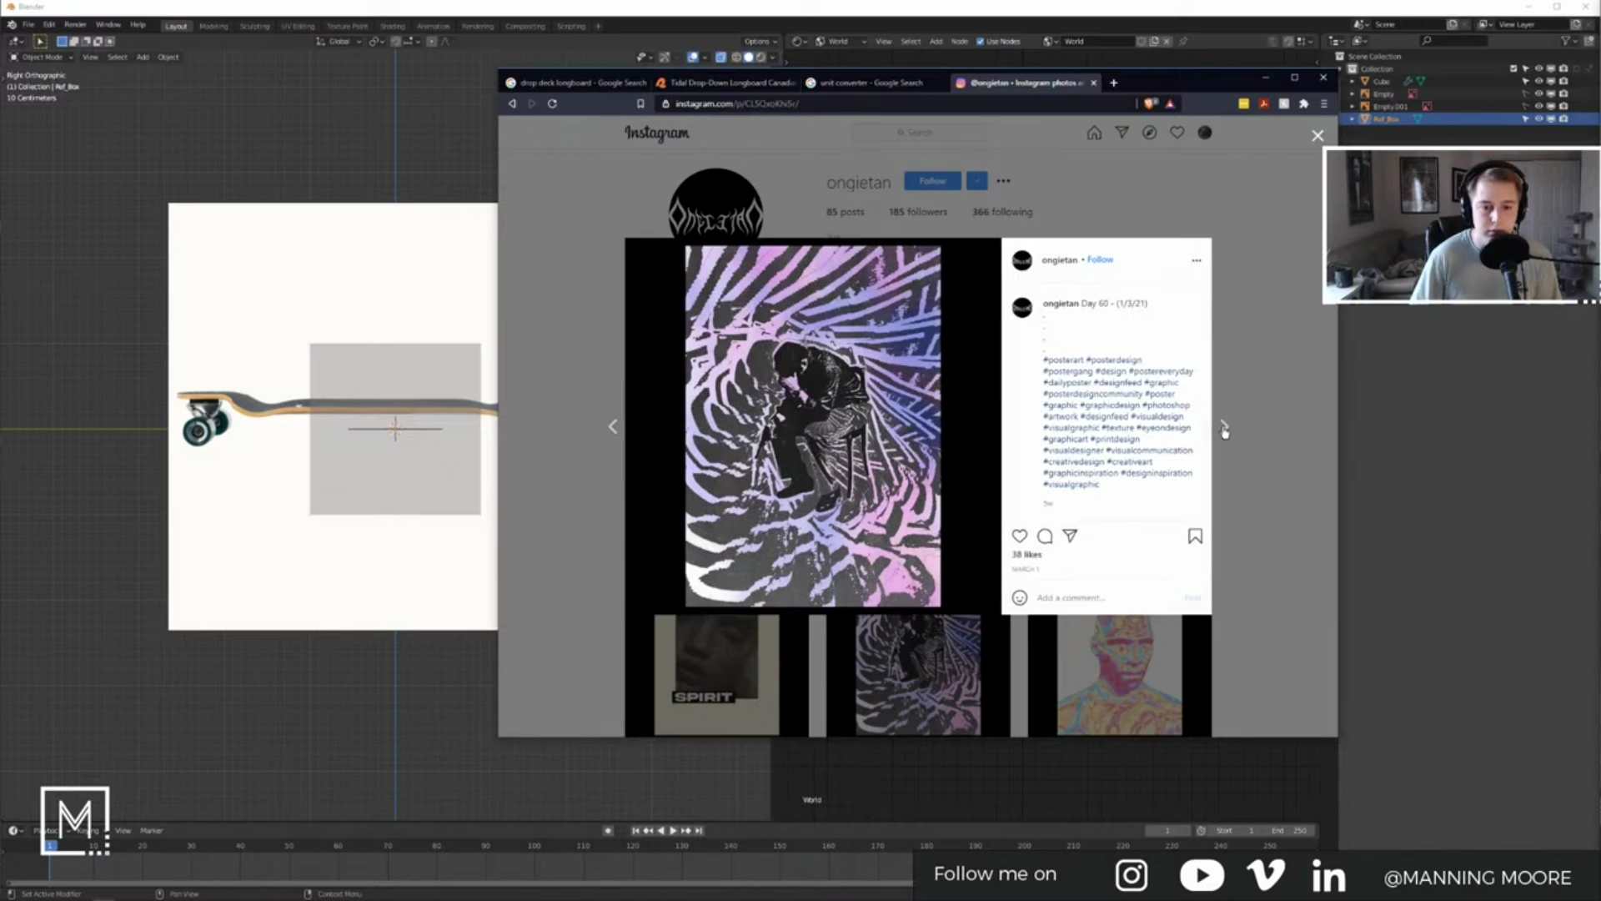
click(1224, 428)
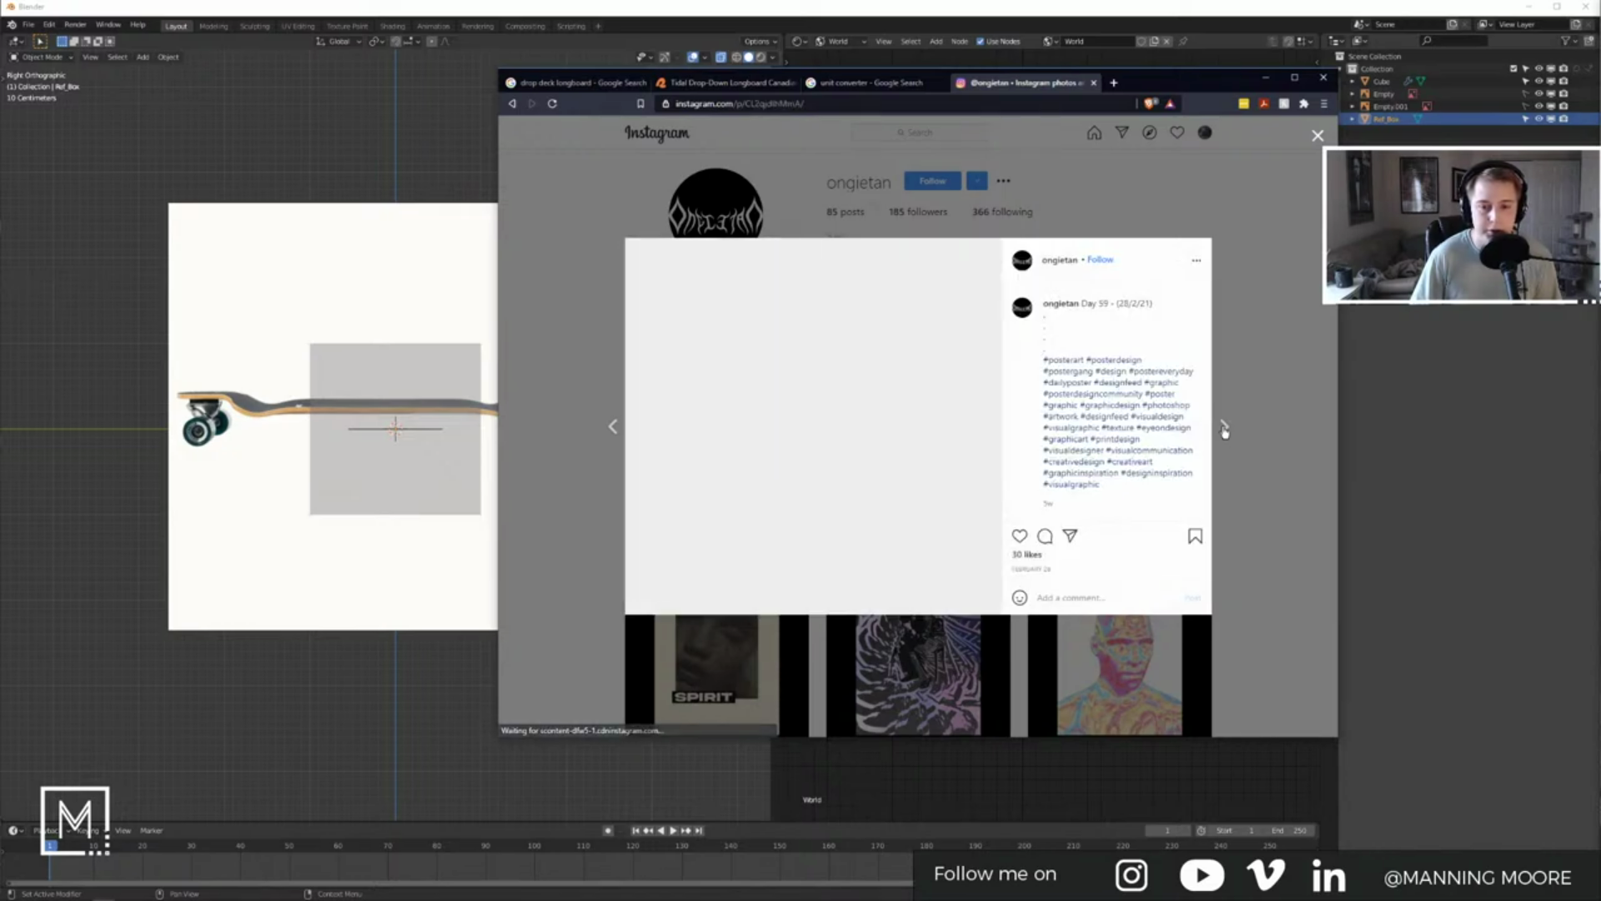
click(1224, 428)
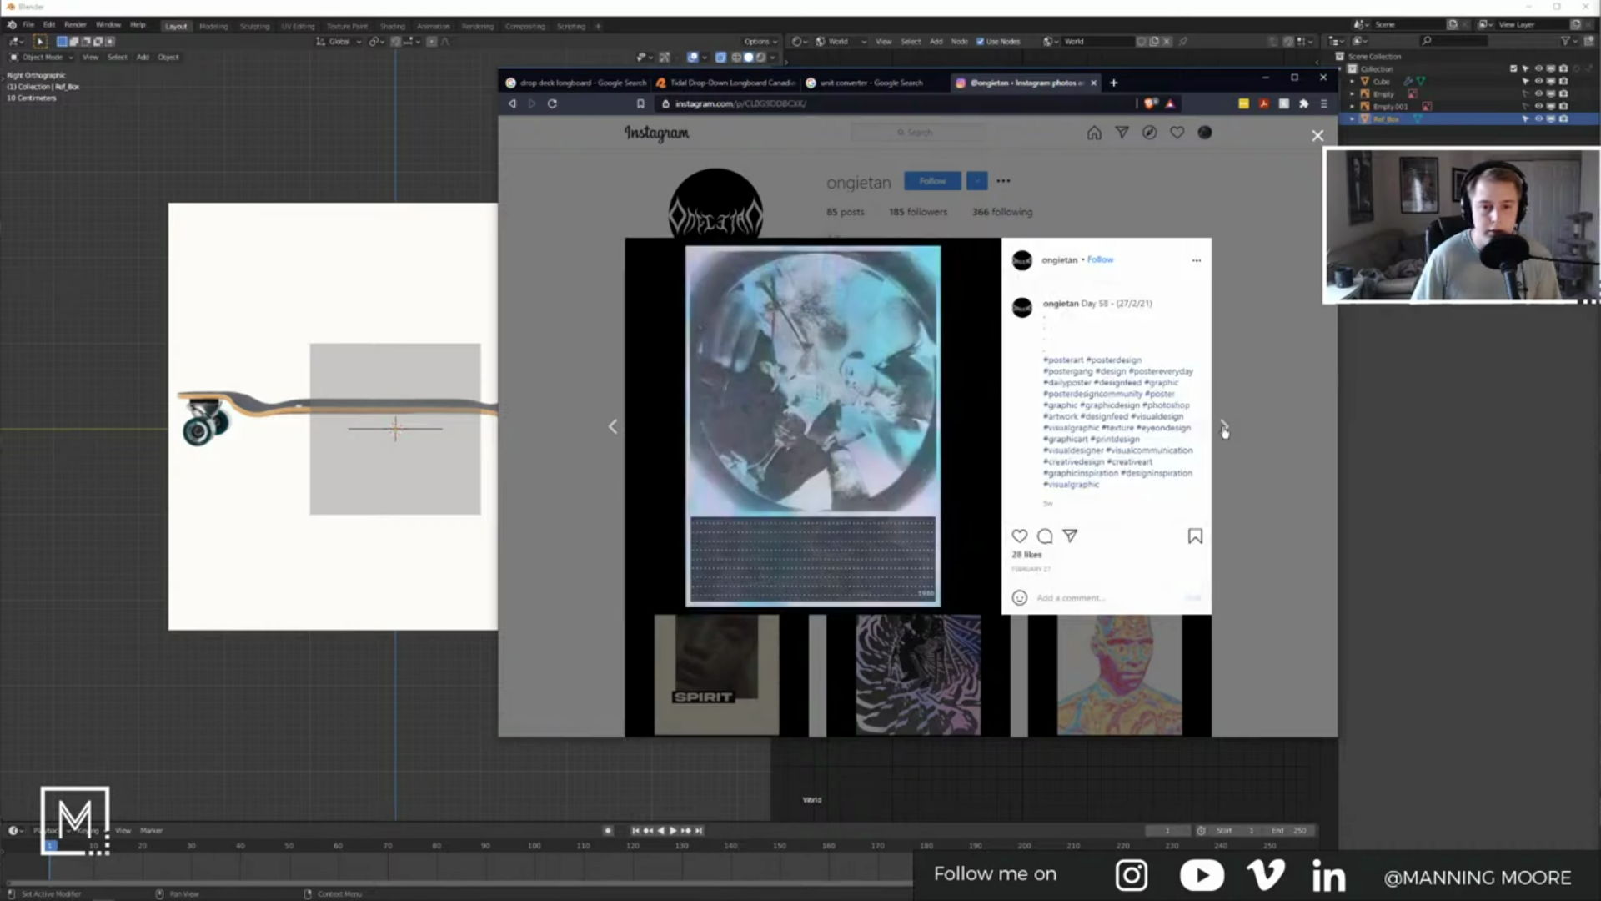
click(1224, 428)
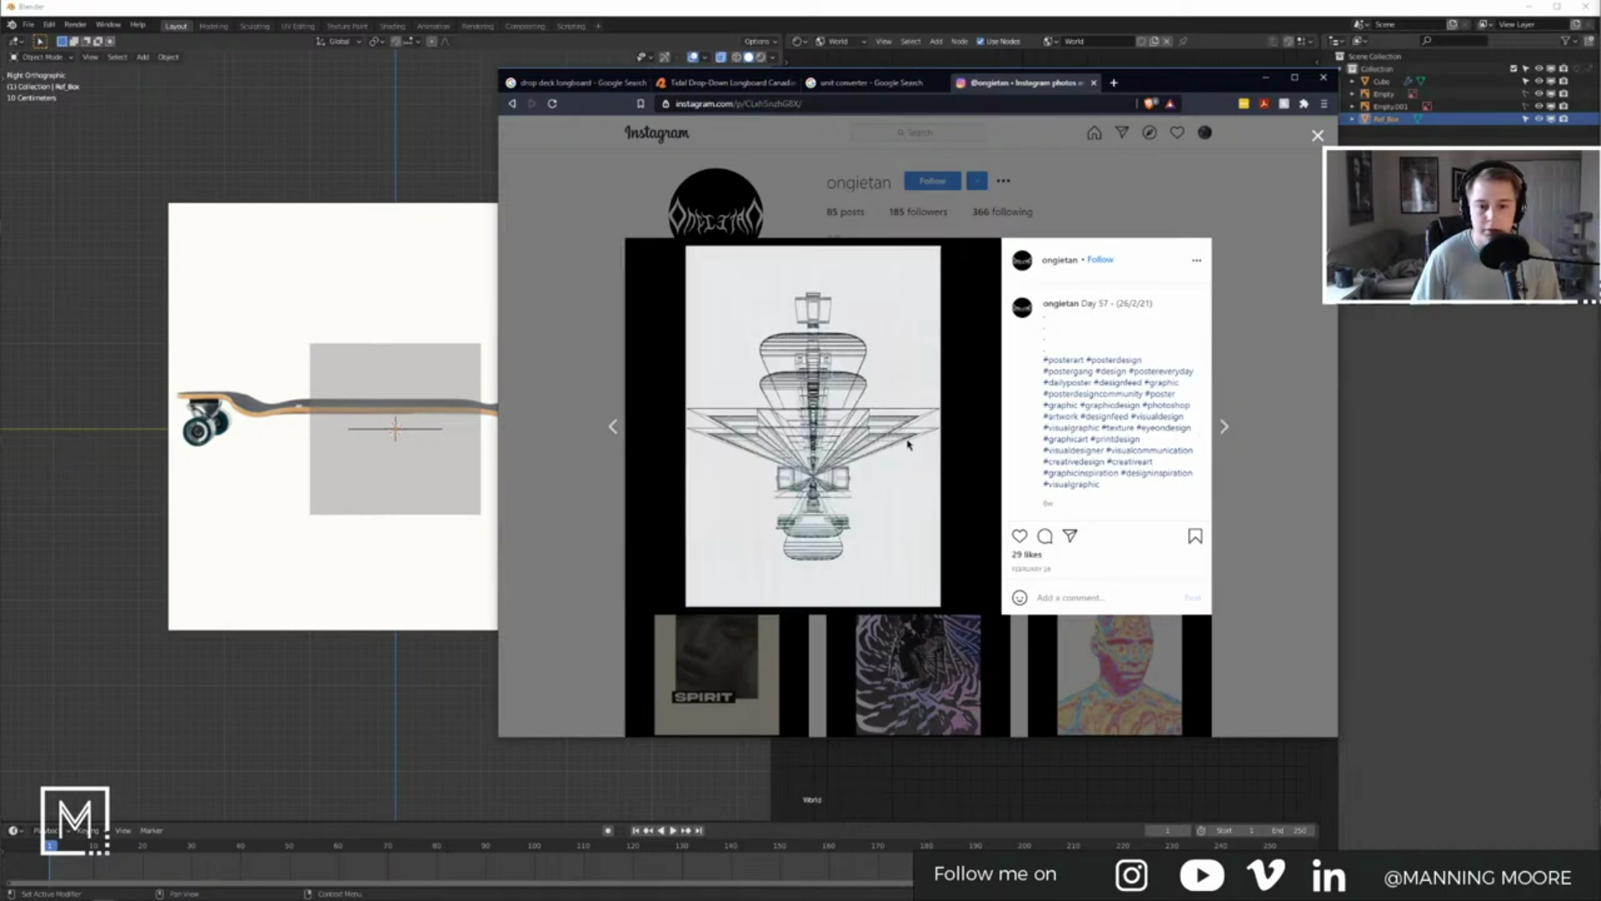
click(1223, 427)
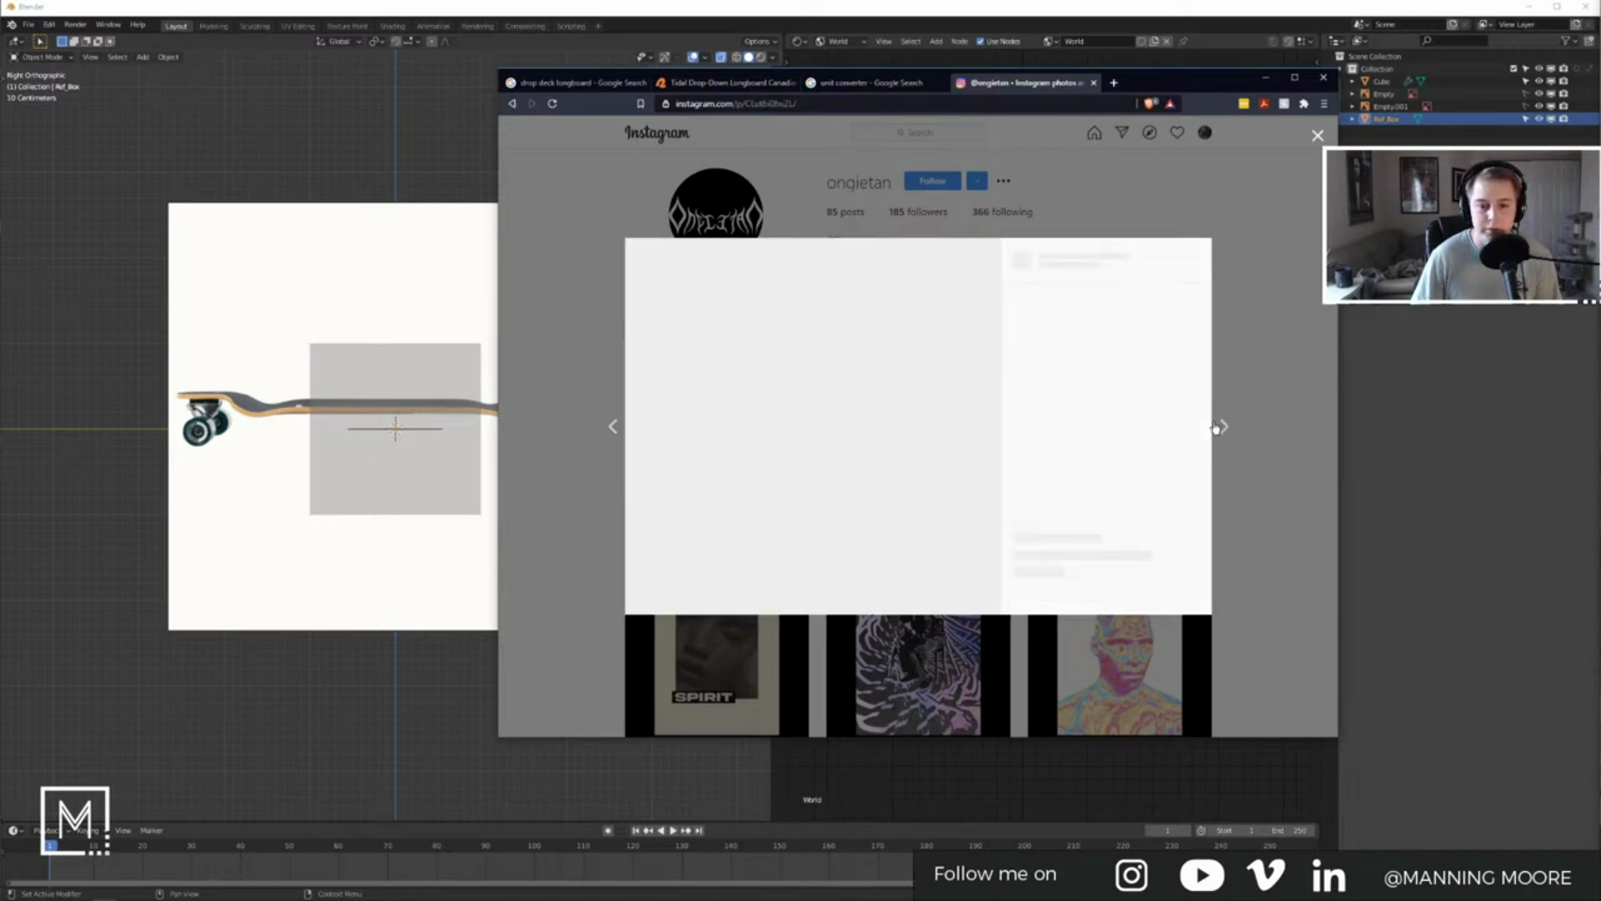
click(1224, 428)
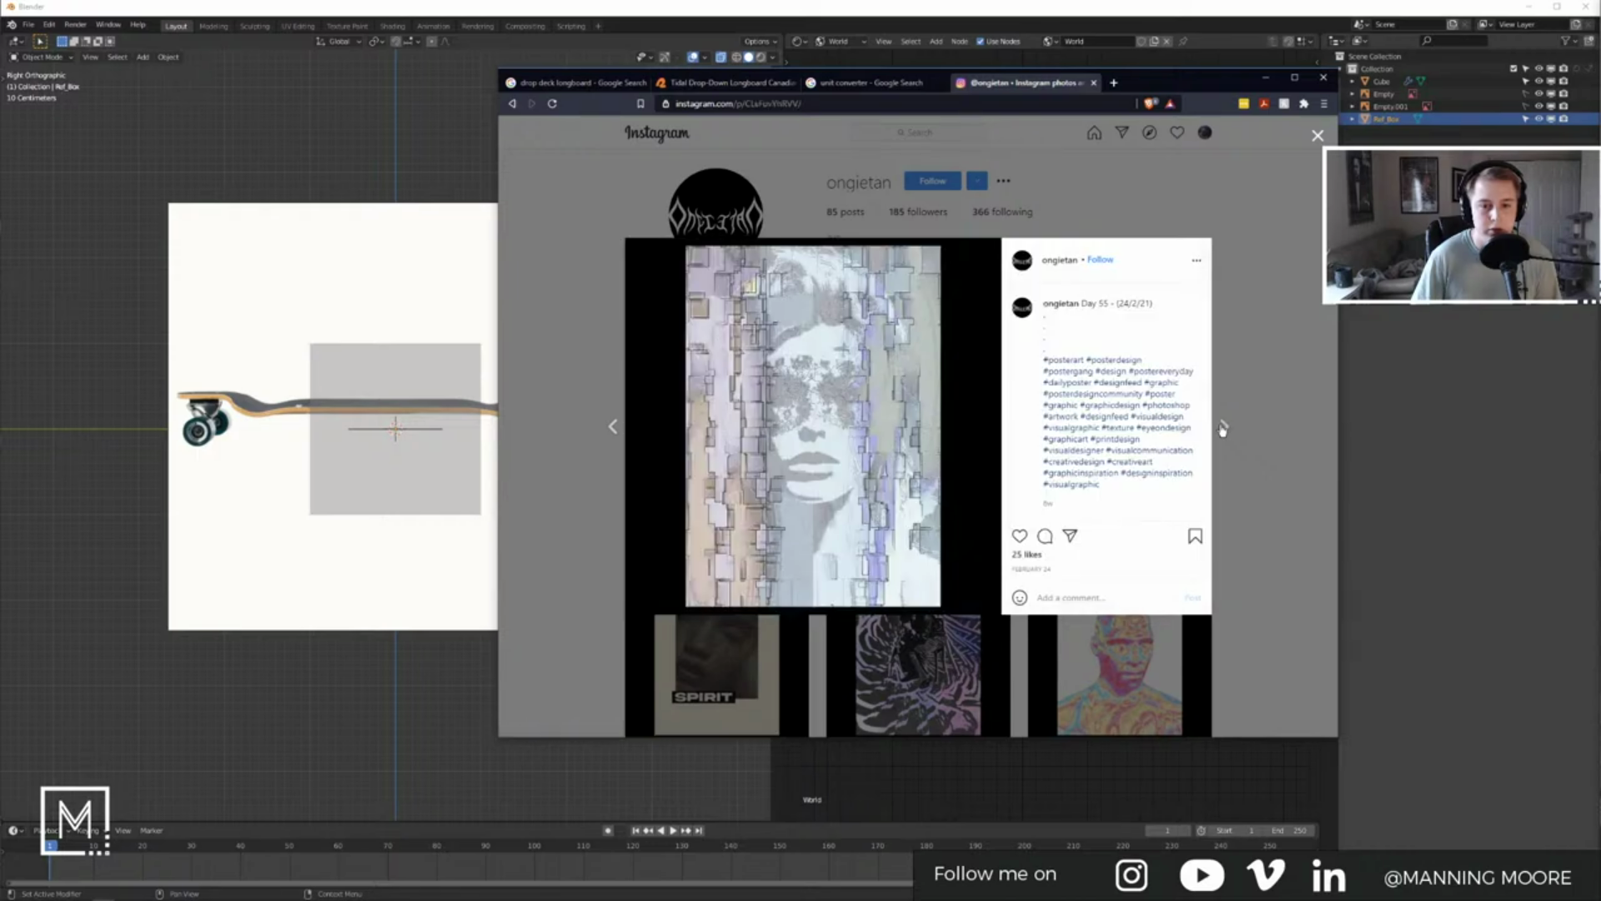
click(1224, 428)
click(1224, 428)
click(1224, 427)
click(1224, 428)
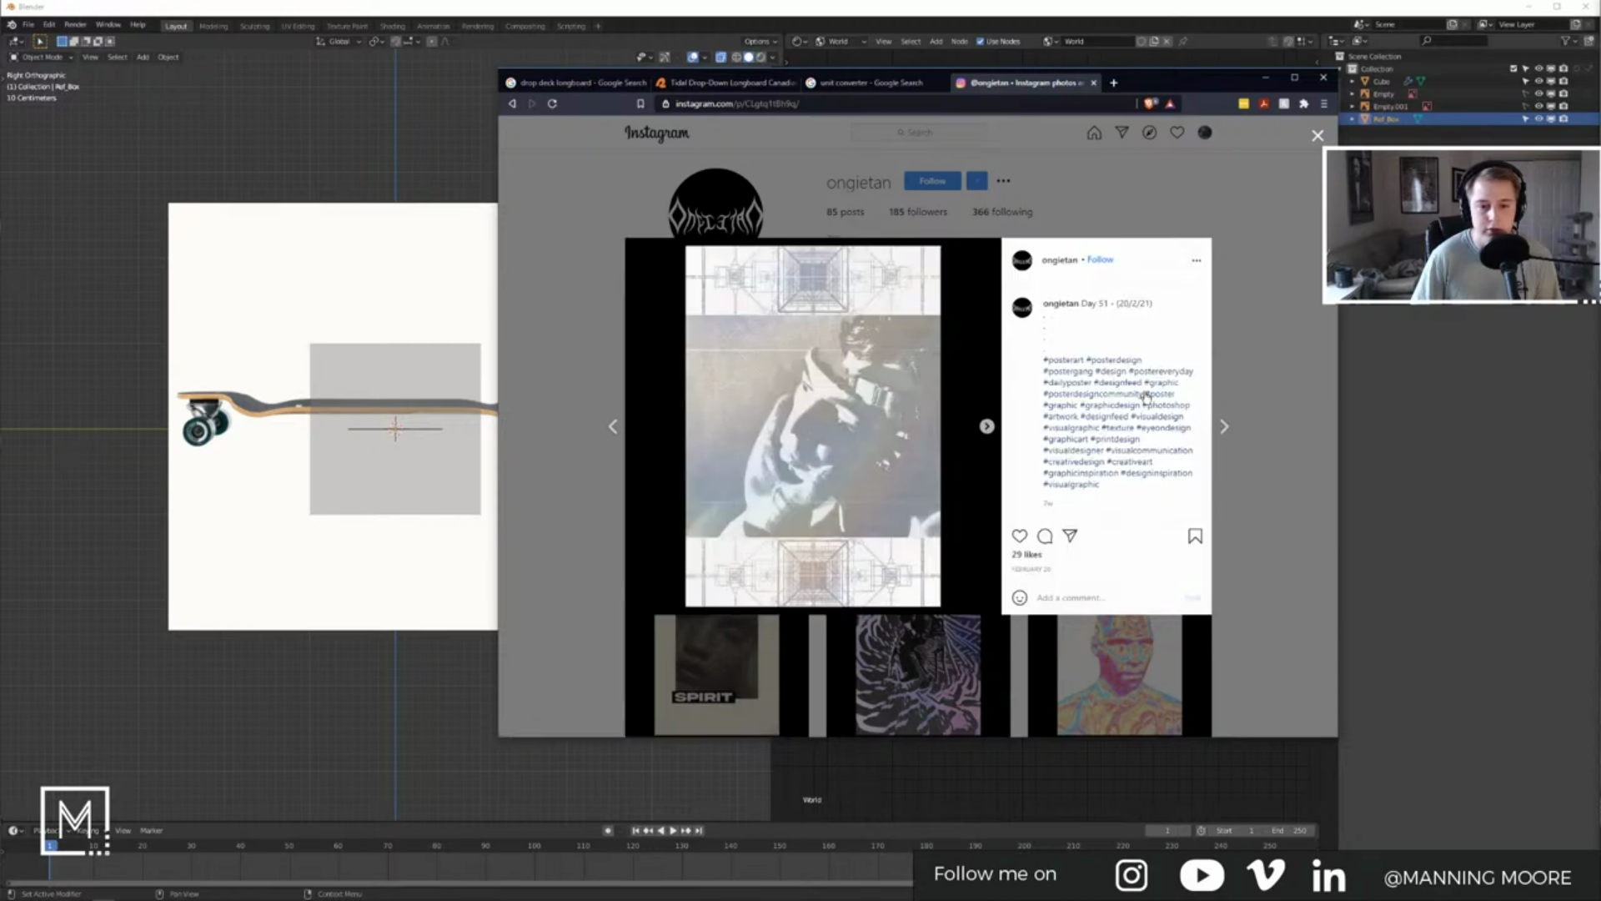
click(1317, 136)
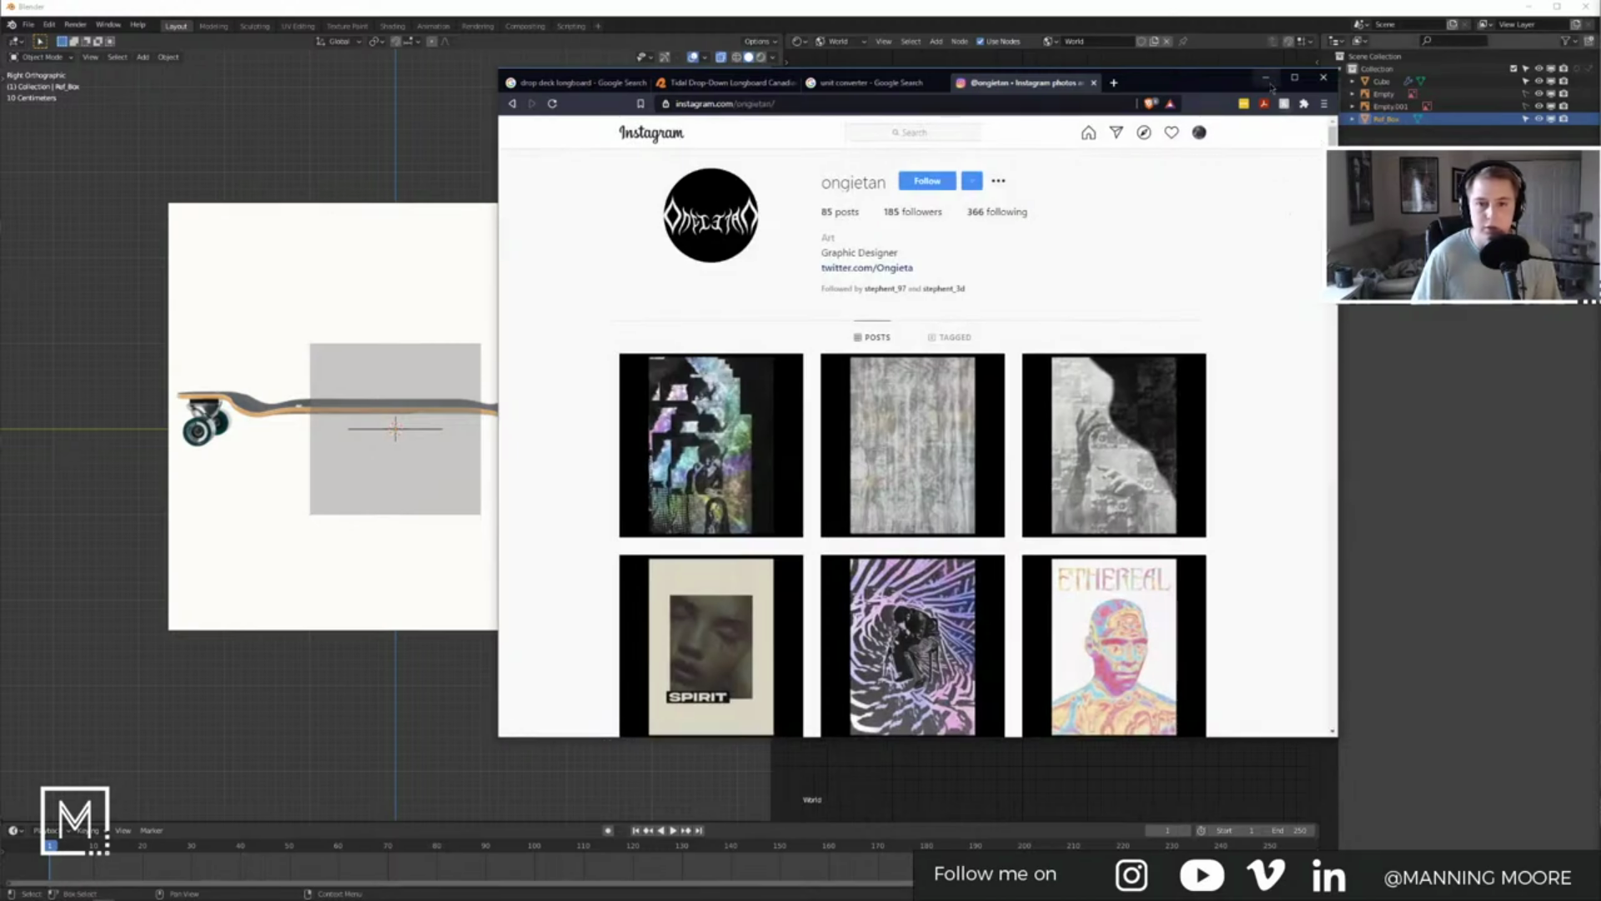
click(876, 83)
click(1094, 83)
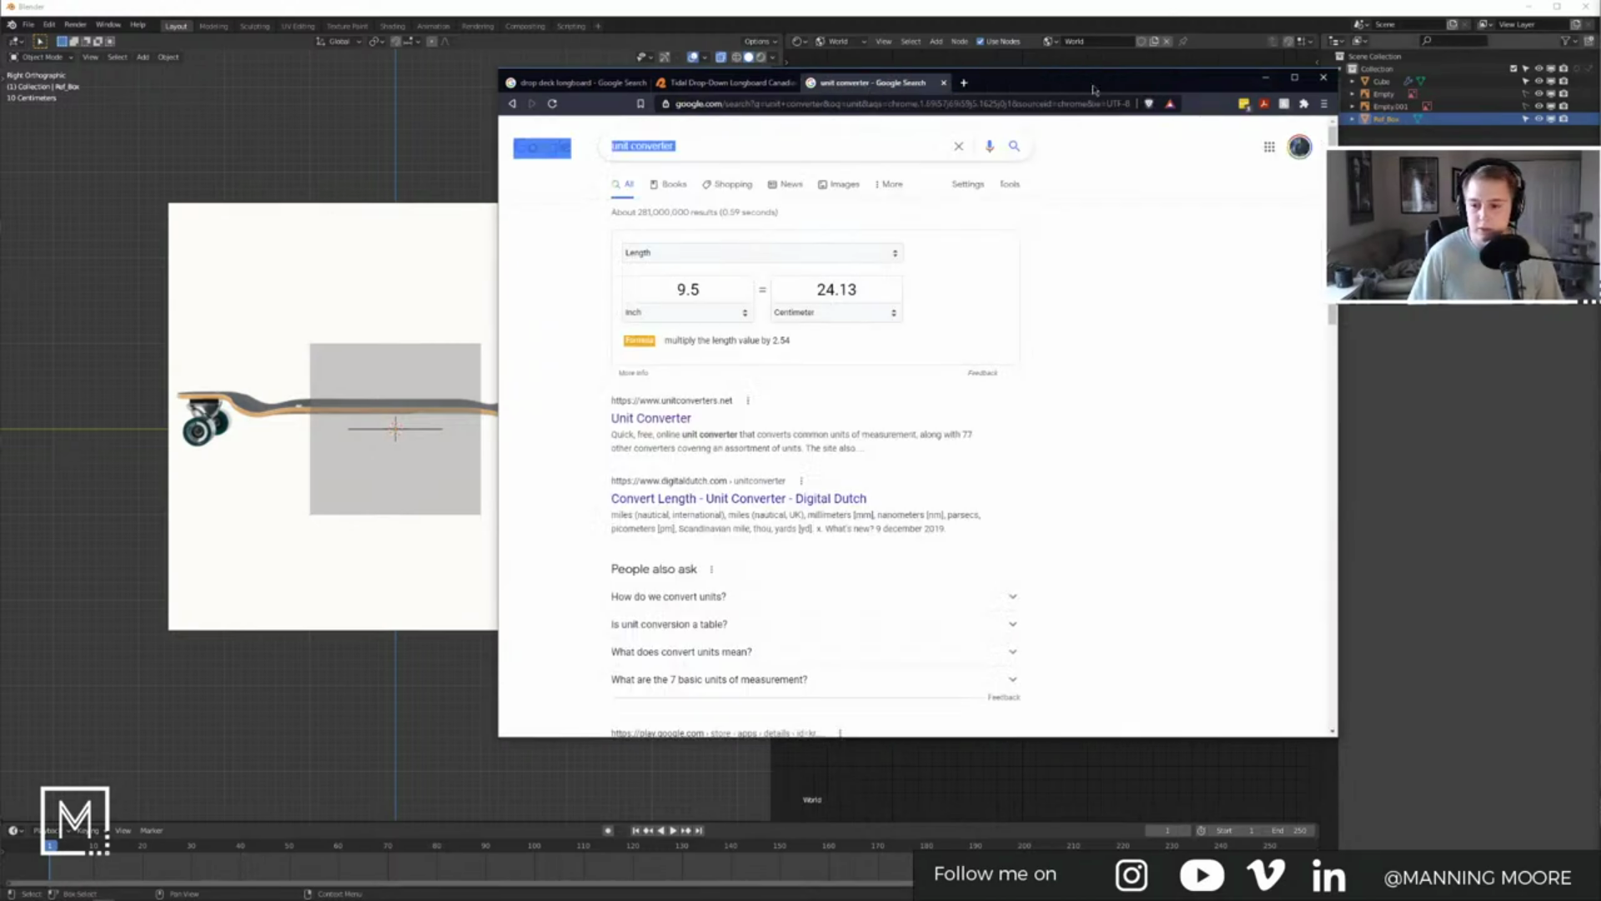
Step: Check the Tidal Drop-Down Longboard specs, copy the 104.14 cm result and return to Blender
click(1143, 293)
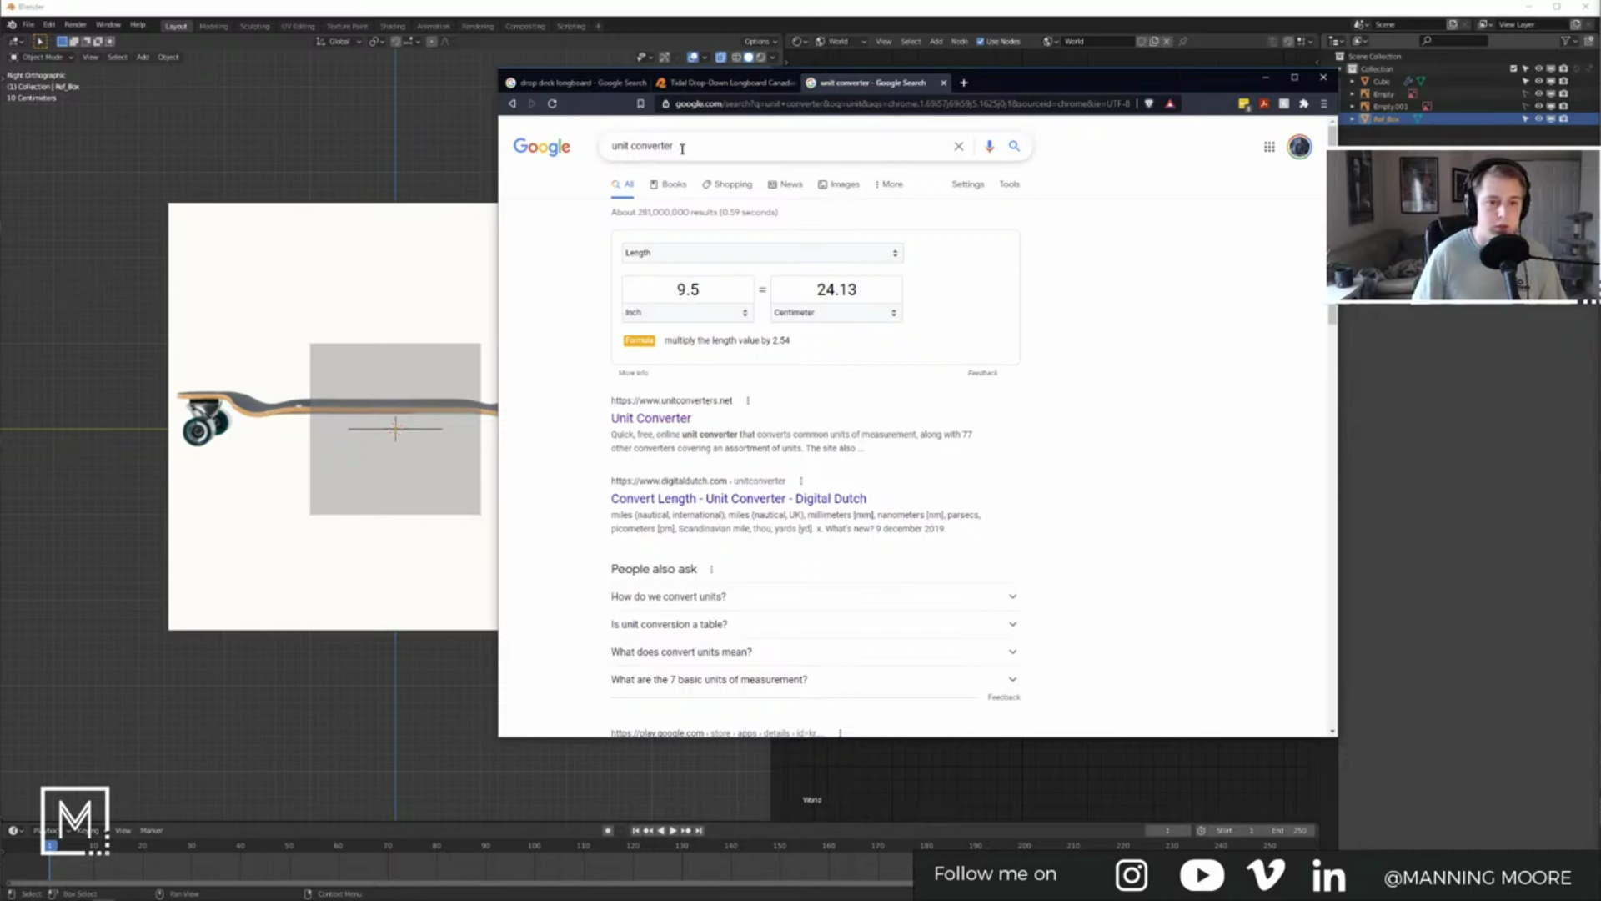
click(620, 83)
click(695, 83)
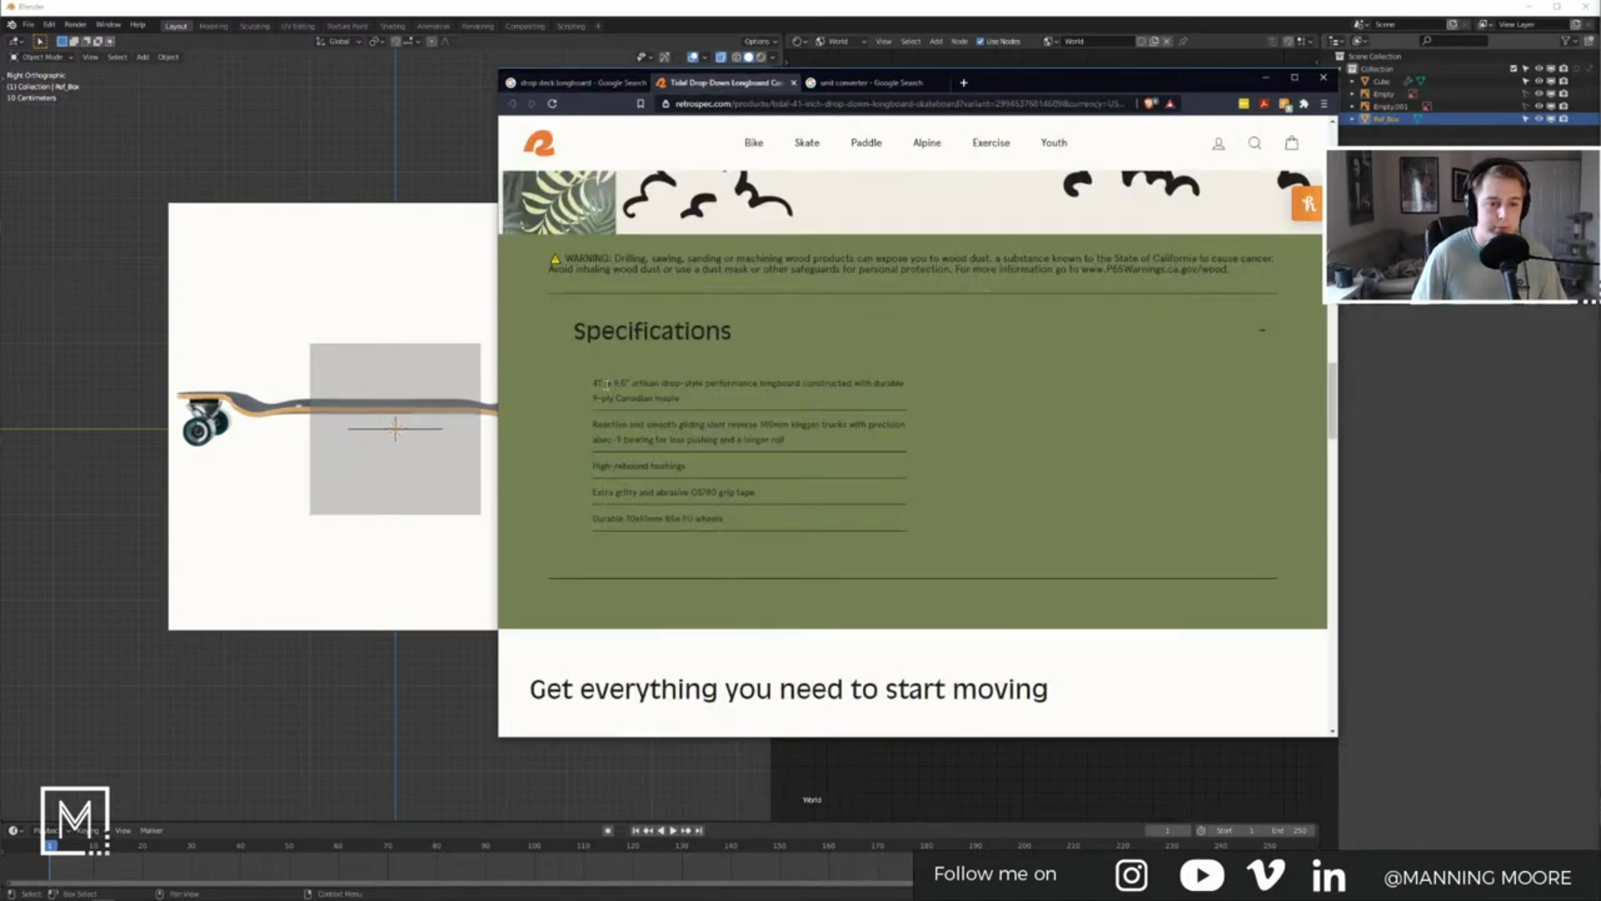
click(872, 83)
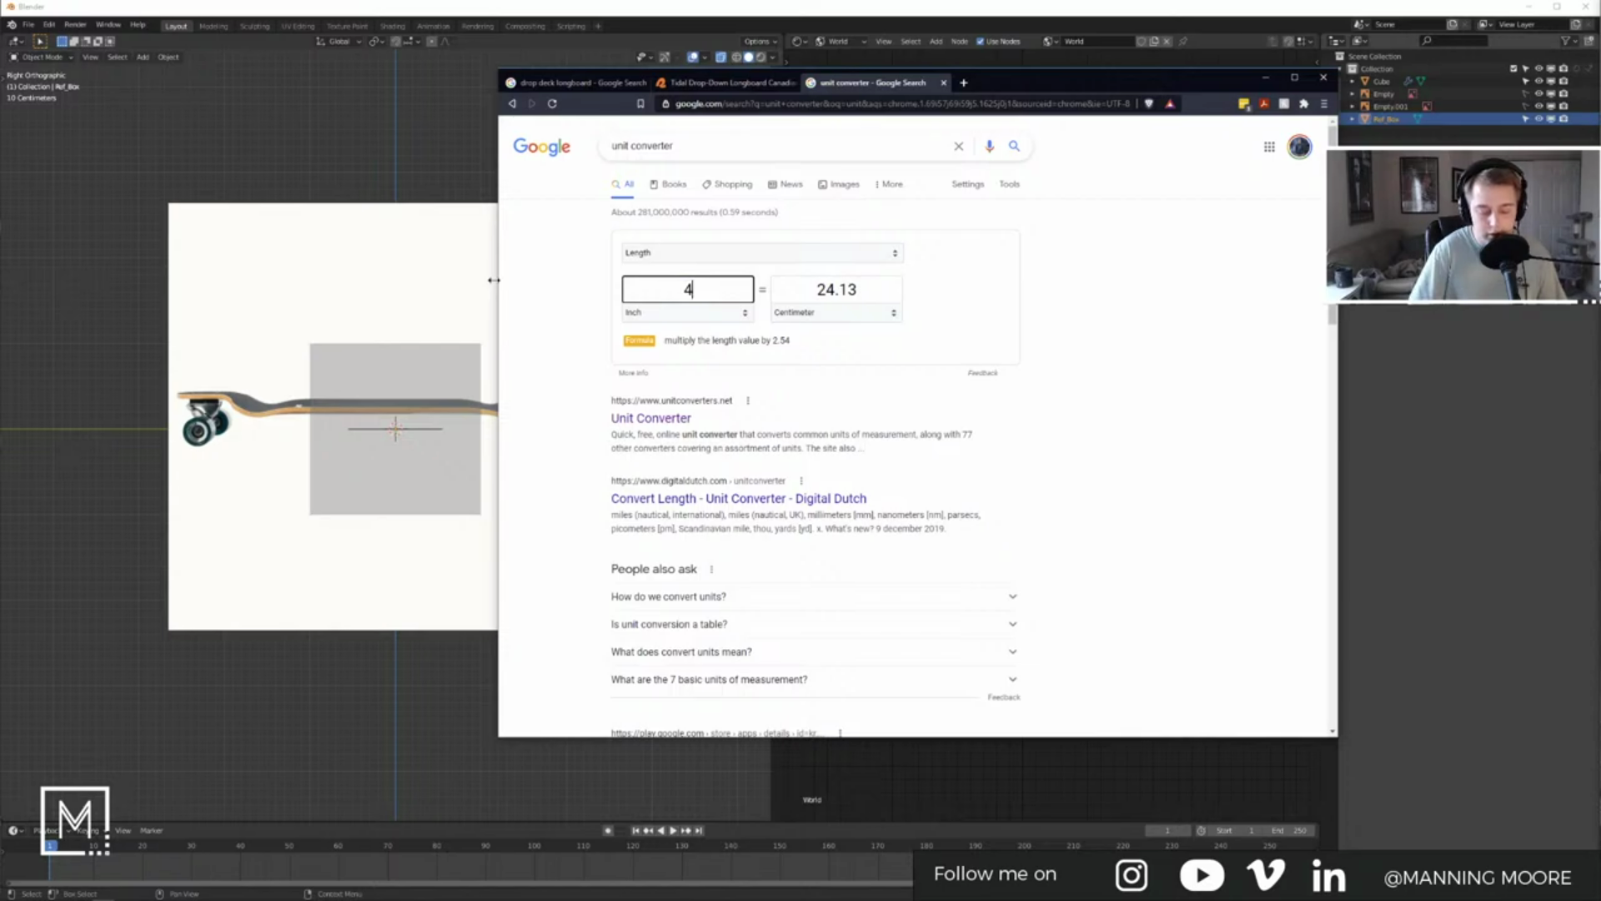
double_click(871, 295)
key(ctrl+c)
click(347, 322)
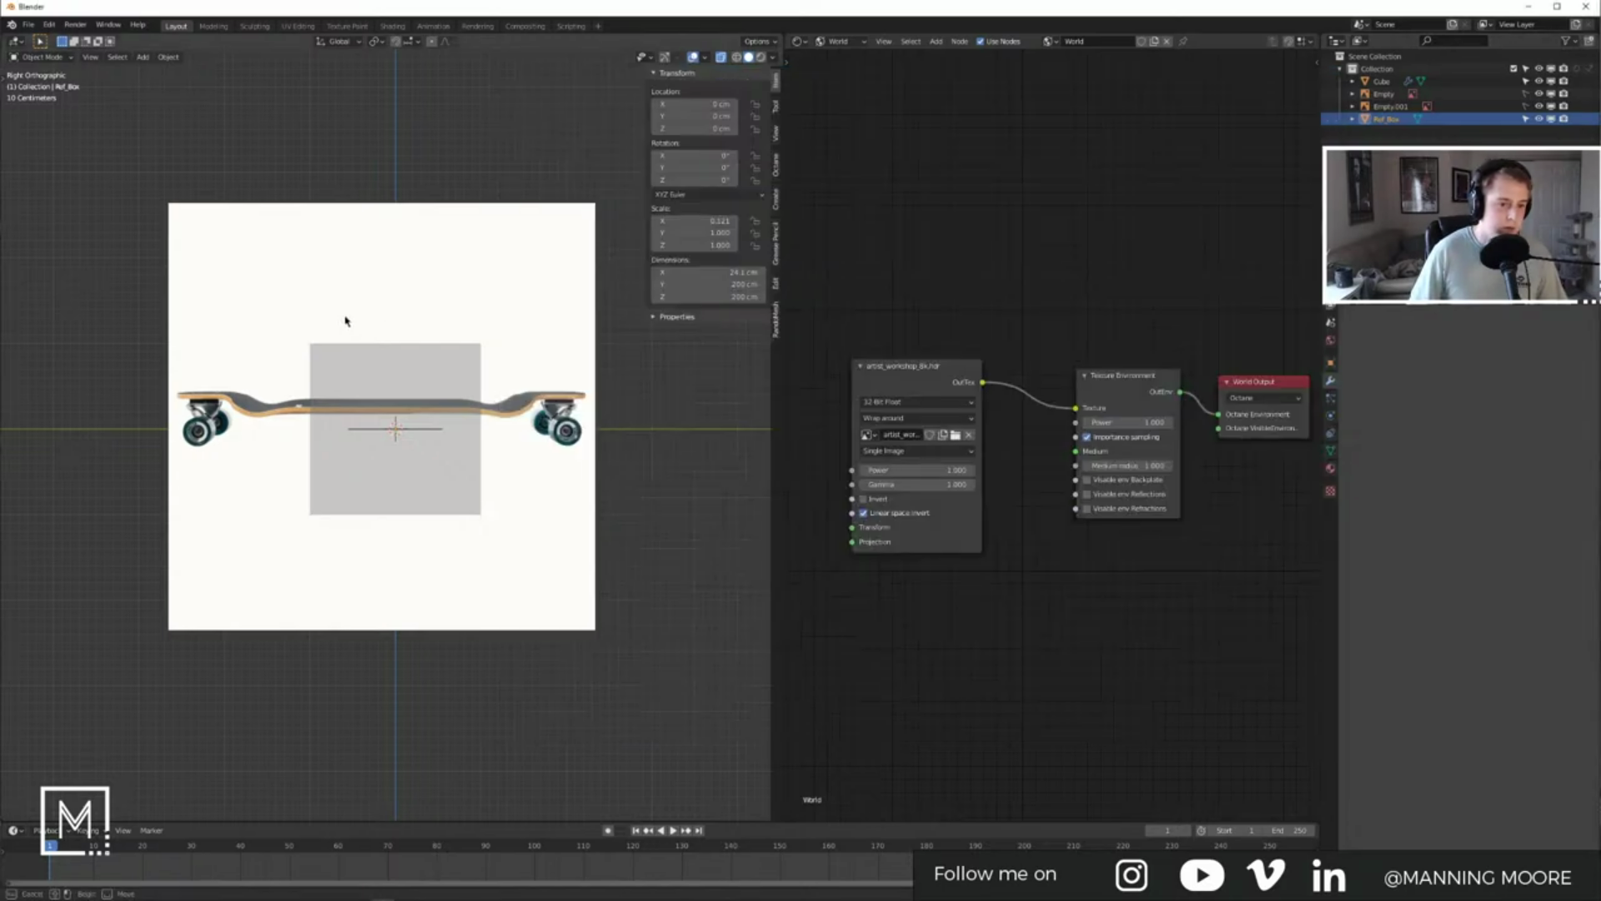
Step: Paste 104.14 cm into the Ref_Box's Y dimension and reduce its Z height to 10 cm
double_click(717, 284)
key(ctrl+v)
click(706, 393)
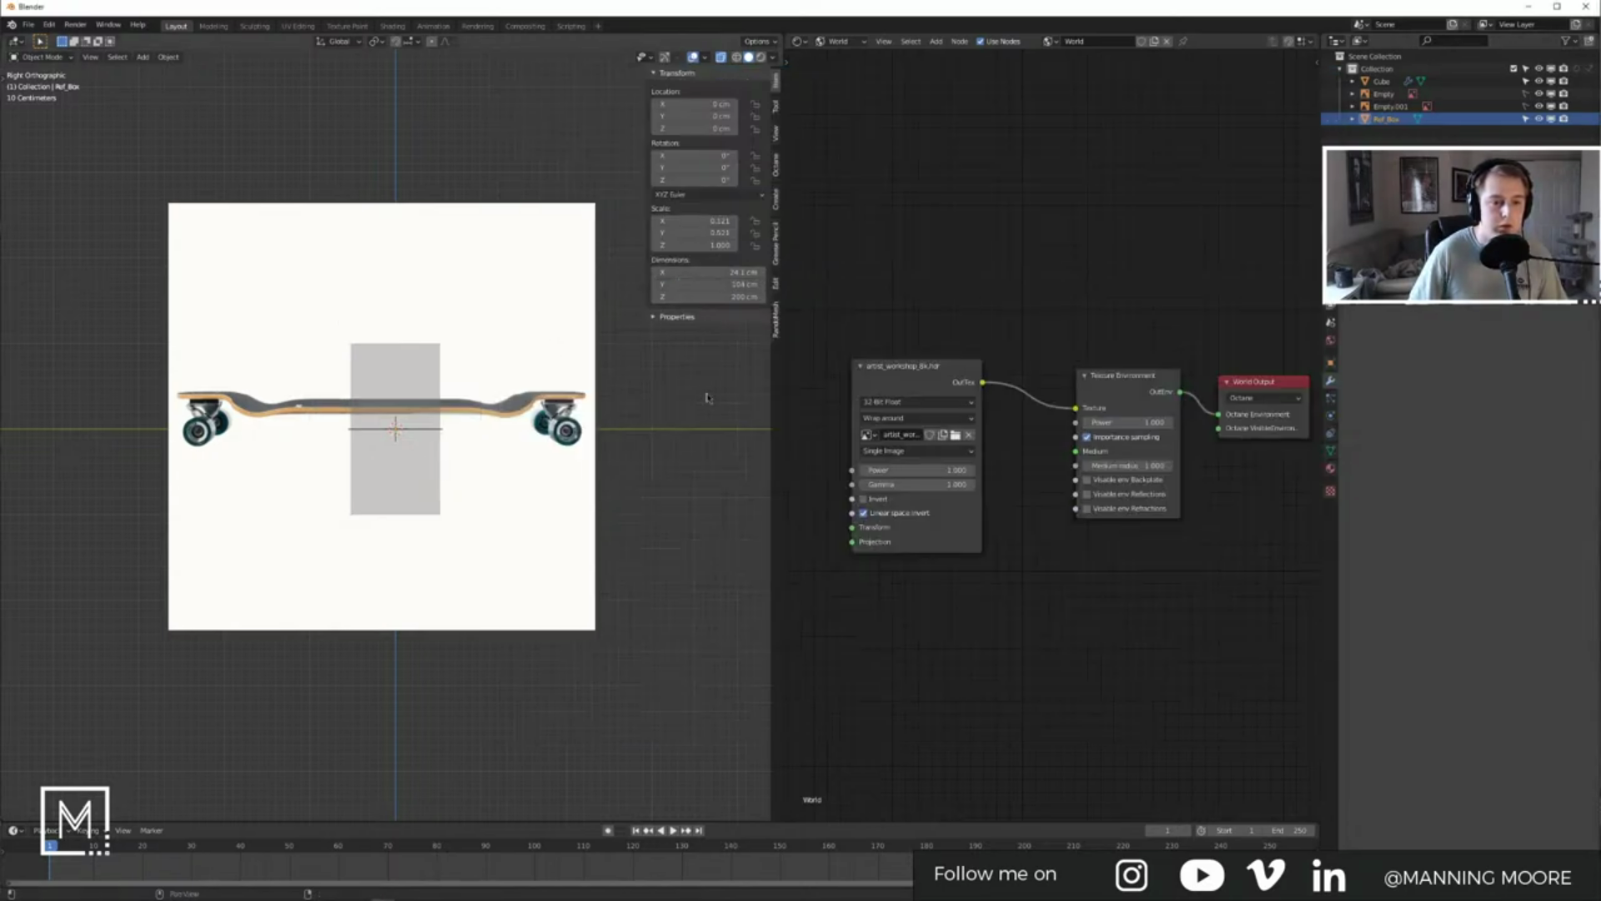
drag(701, 297, 638, 297)
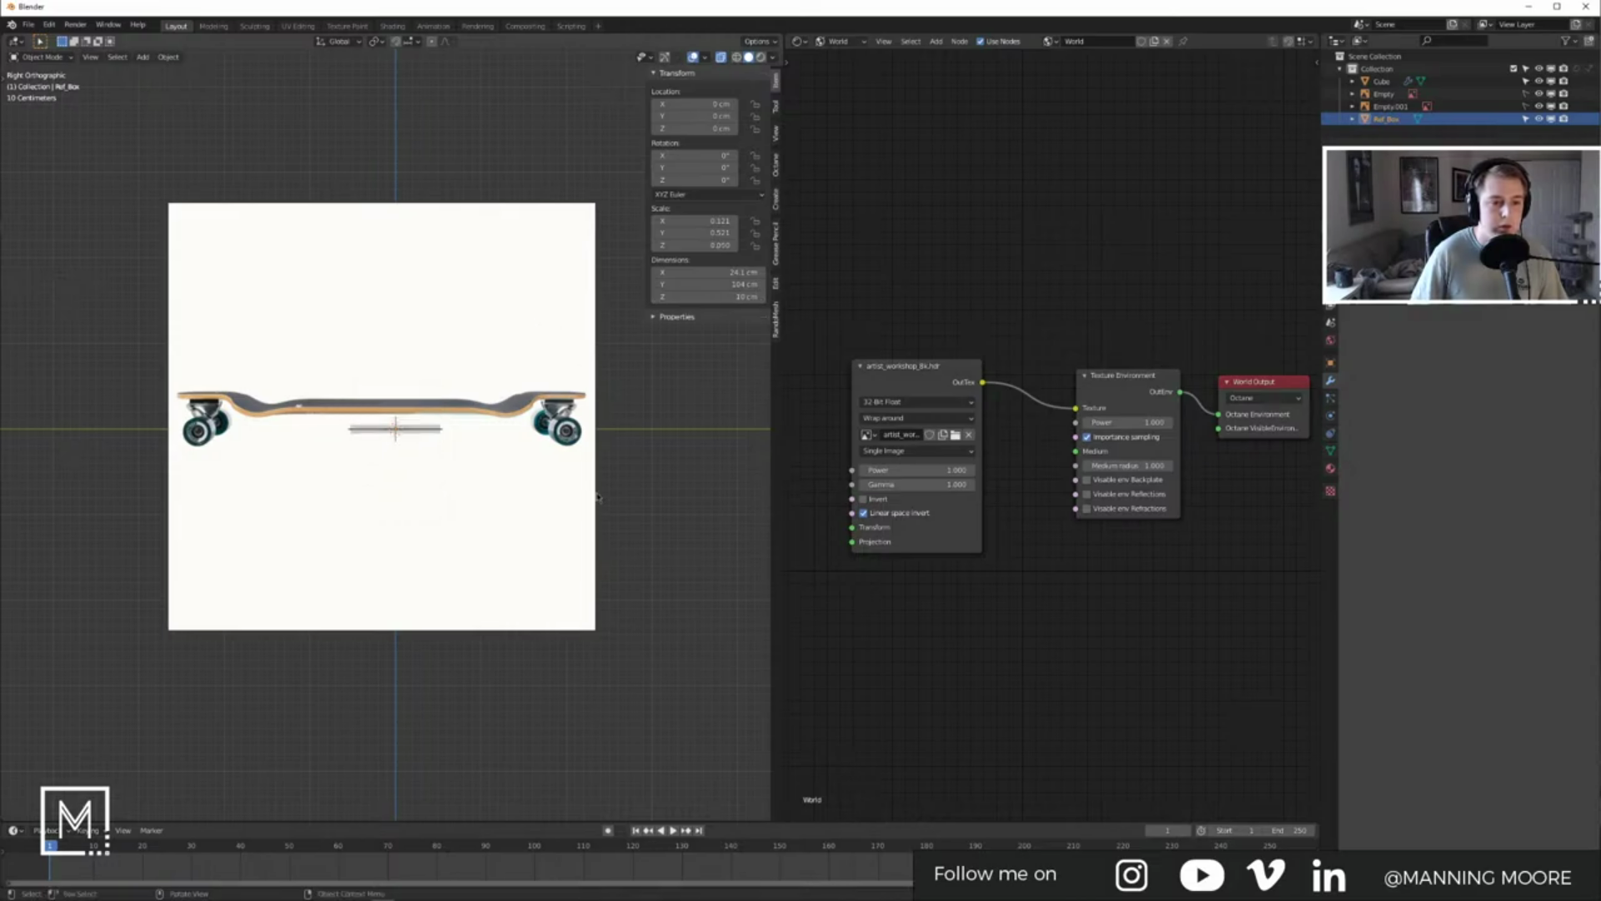
key(s)
right_click(512, 457)
click(526, 293)
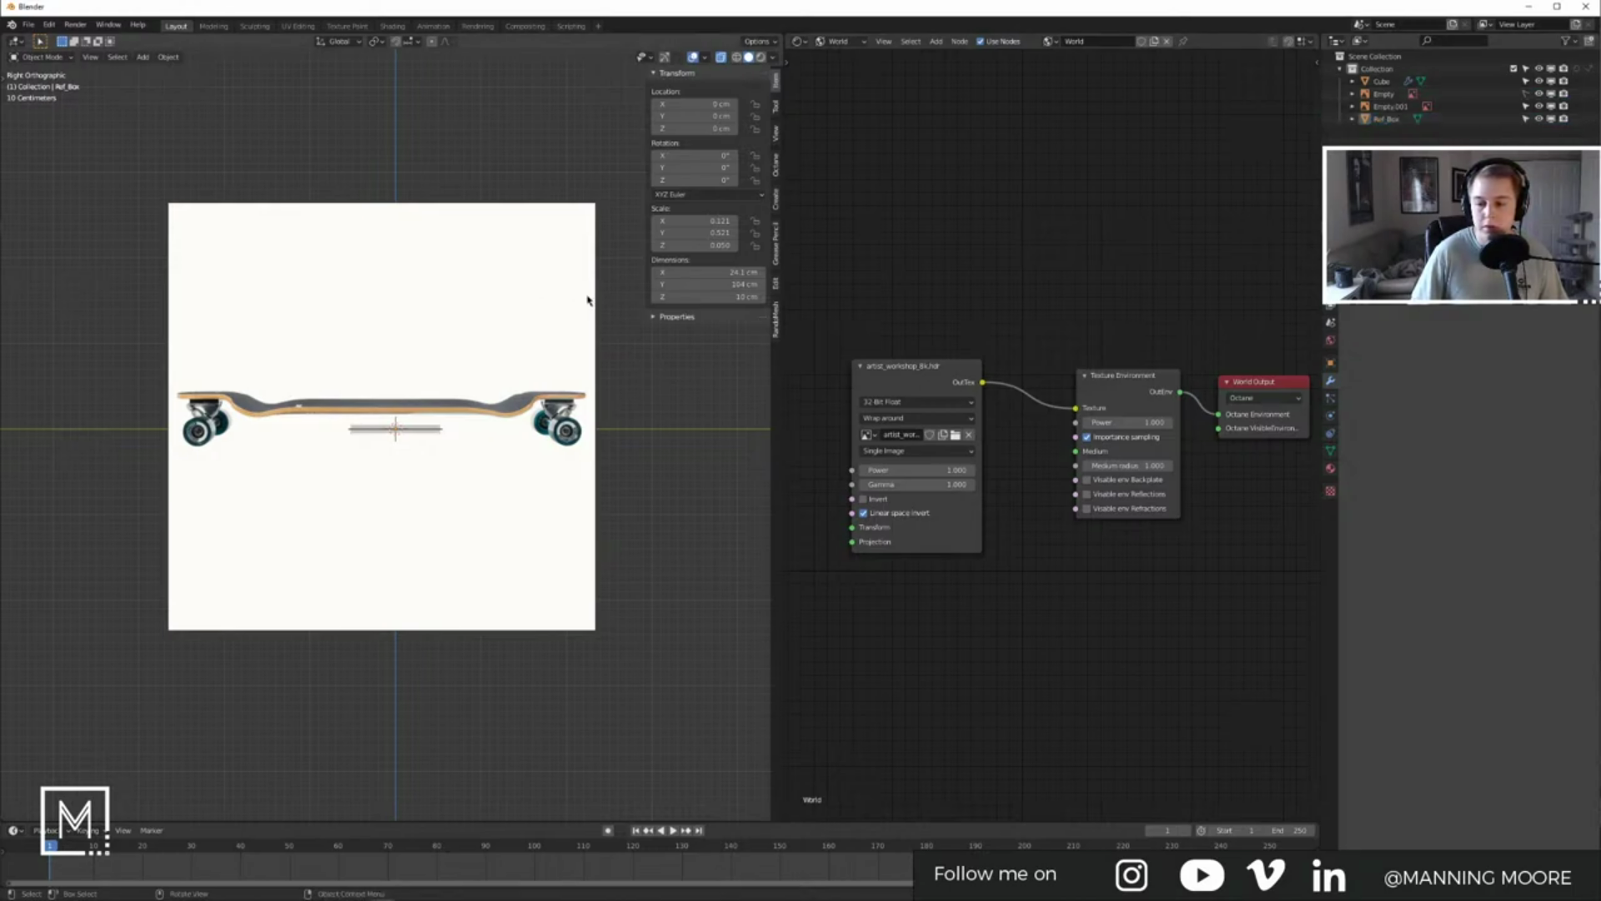
click(549, 272)
Step: Shrink the reference image and try moving it vertically, then cancel and reselect it
key(s)
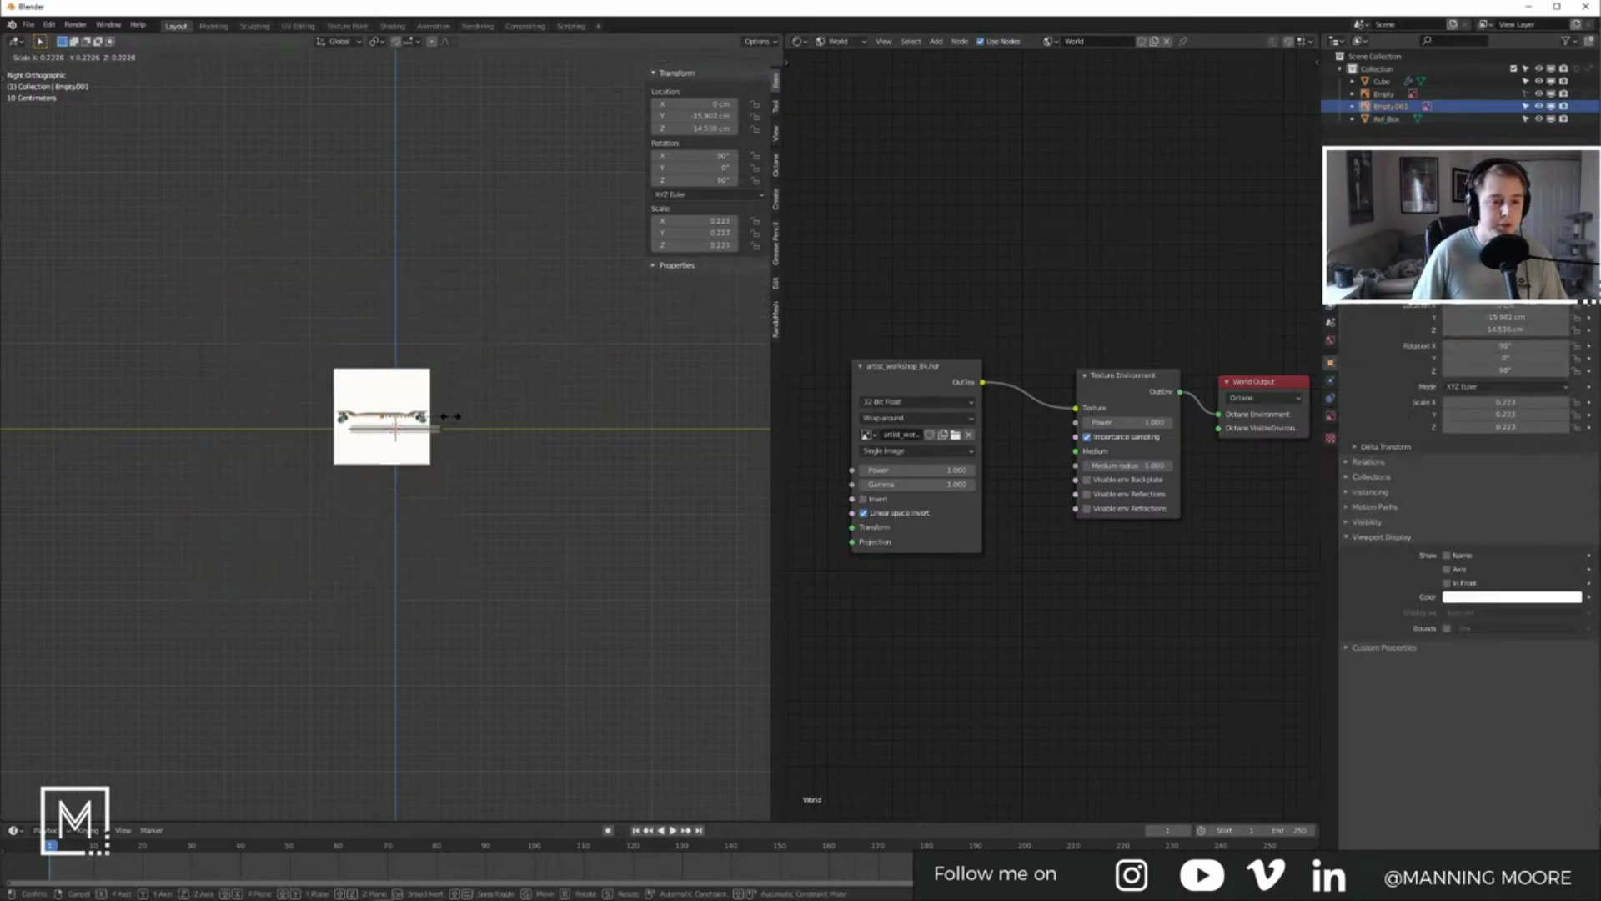
click(454, 418)
scroll(453, 425, up, 2)
key(g)
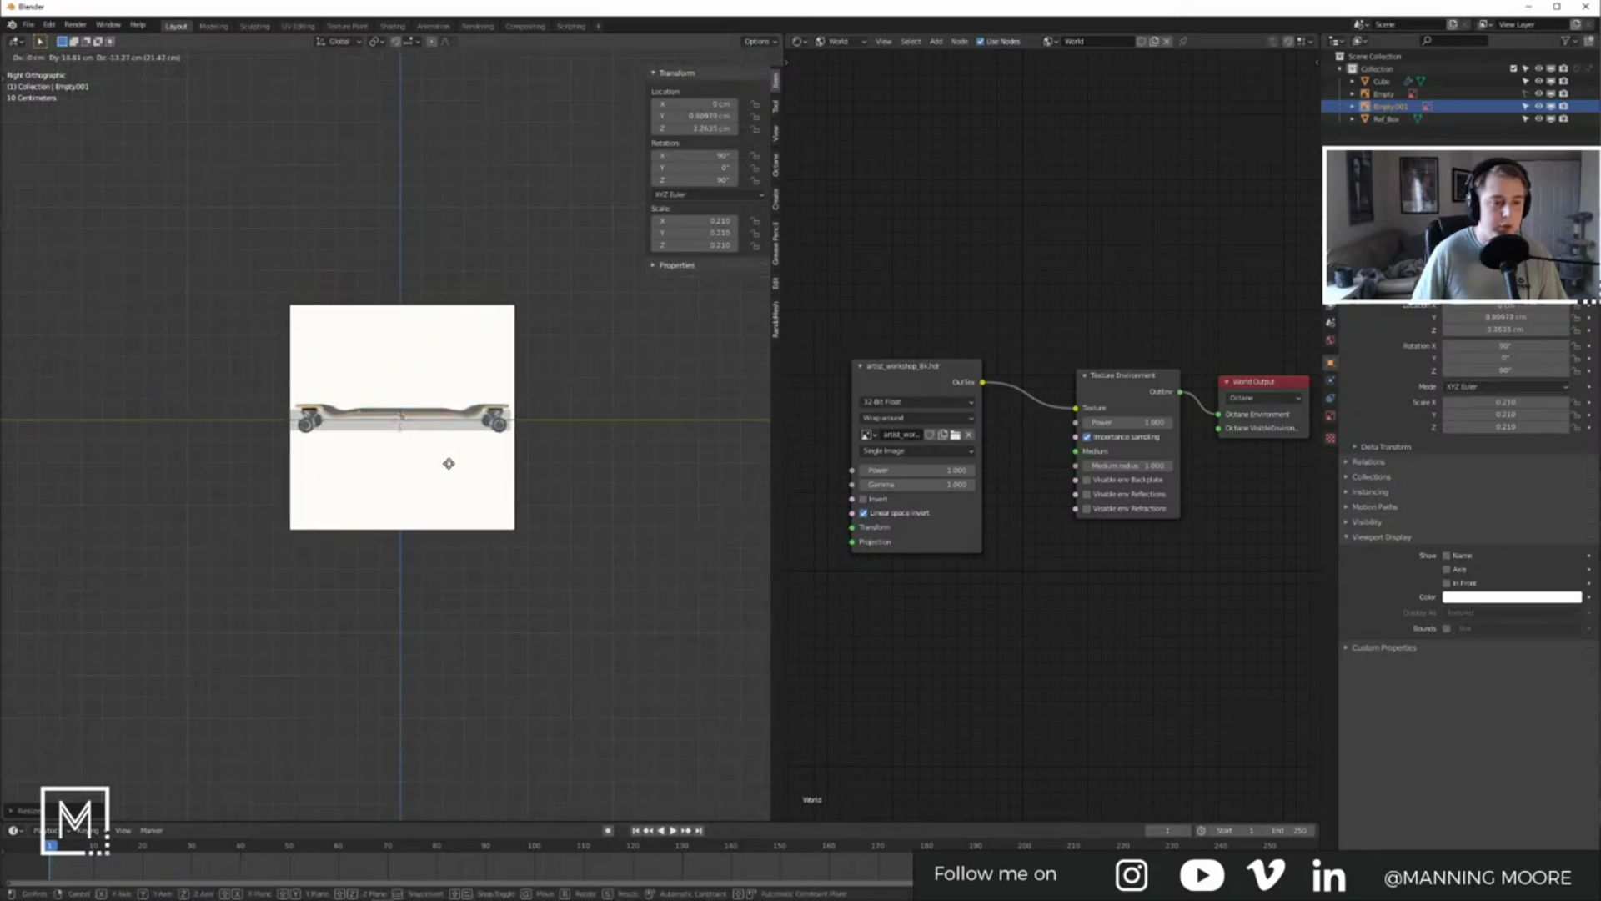
key(z)
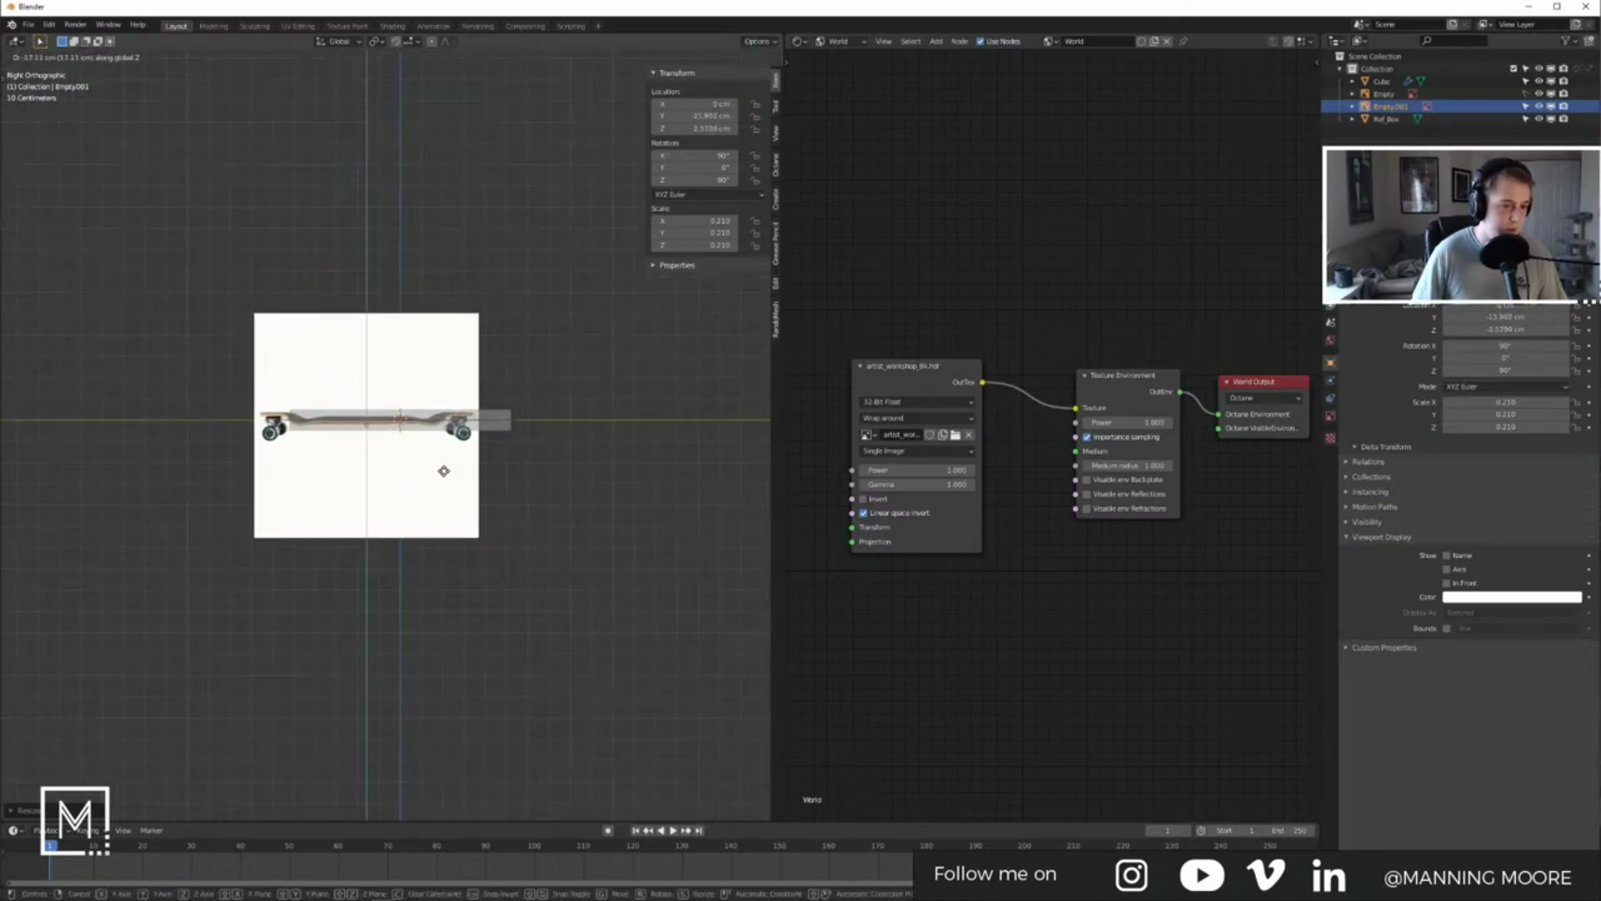
key(Escape)
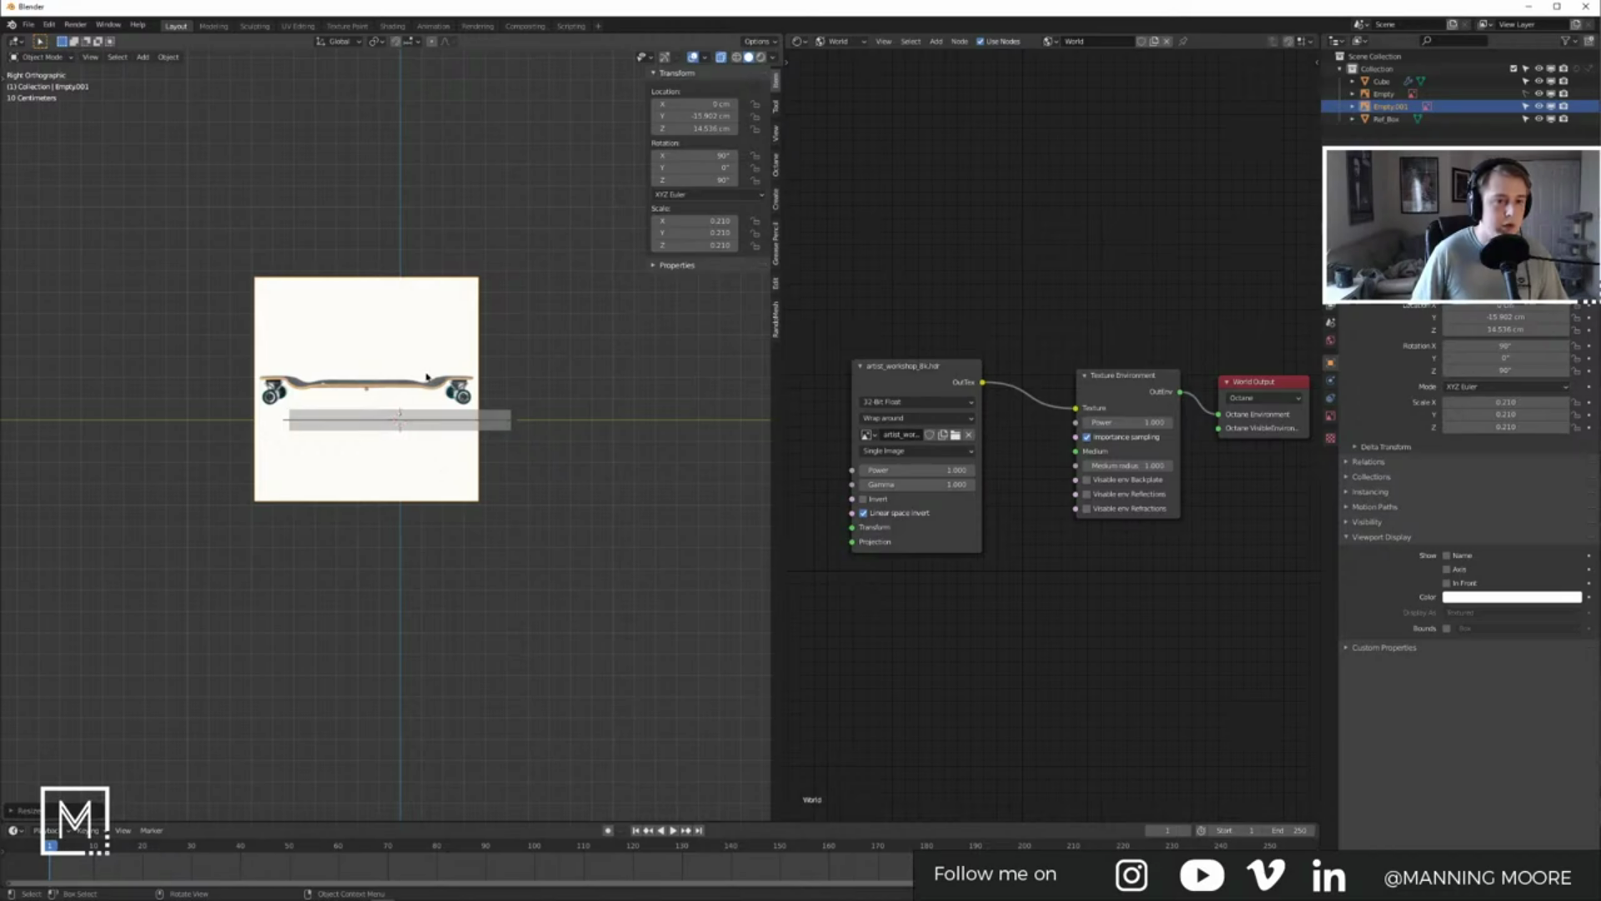
click(168, 57)
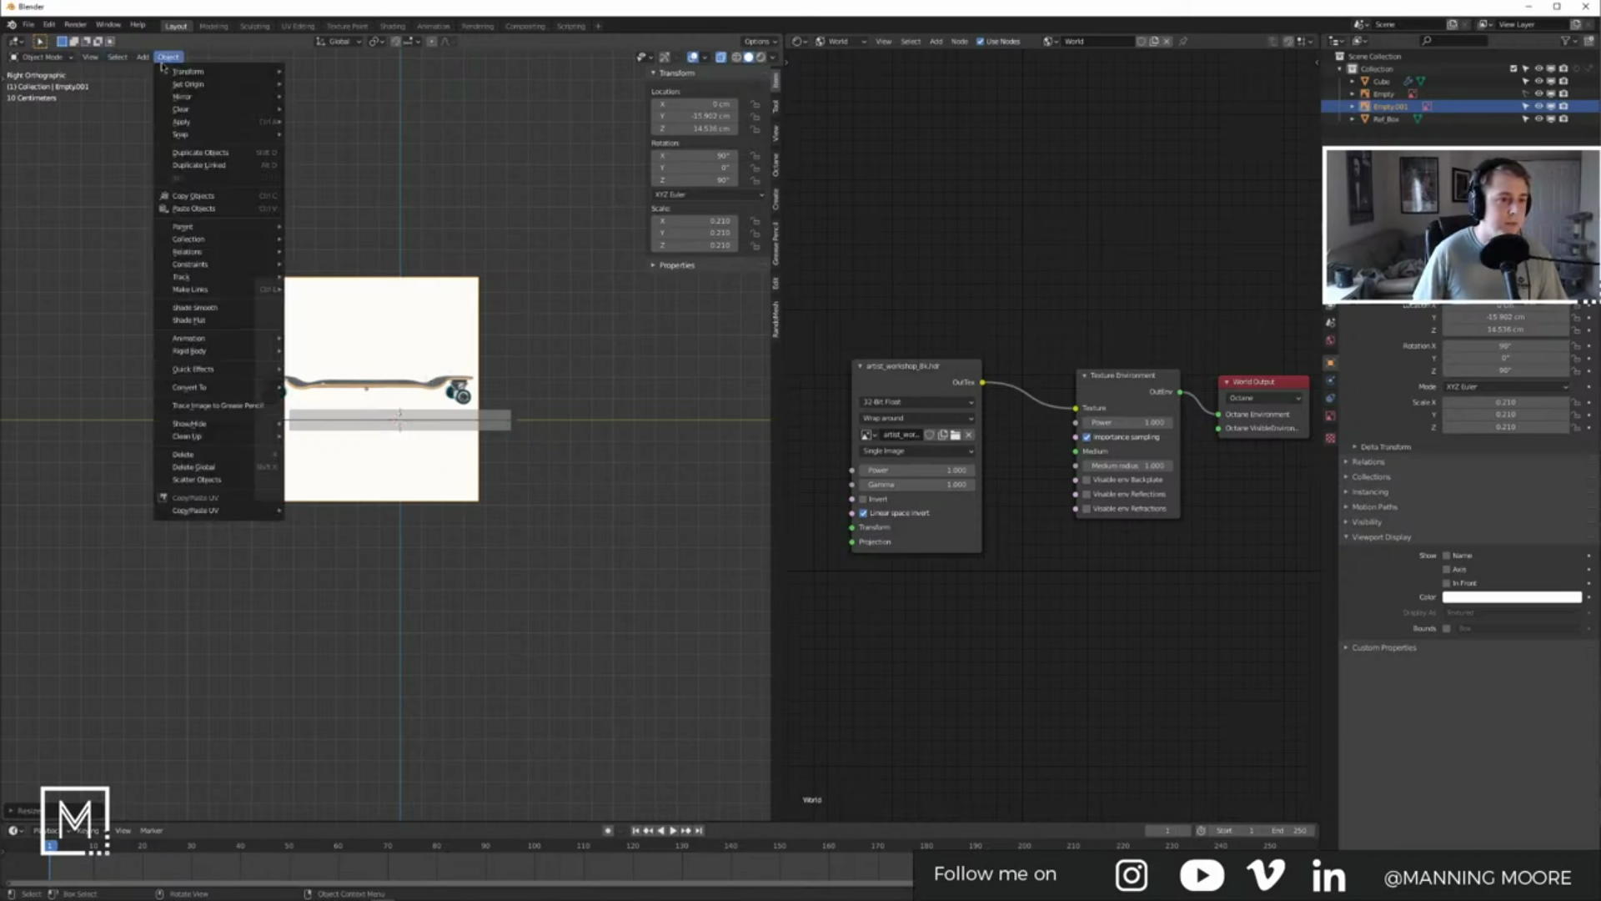
mouse_move(185, 72)
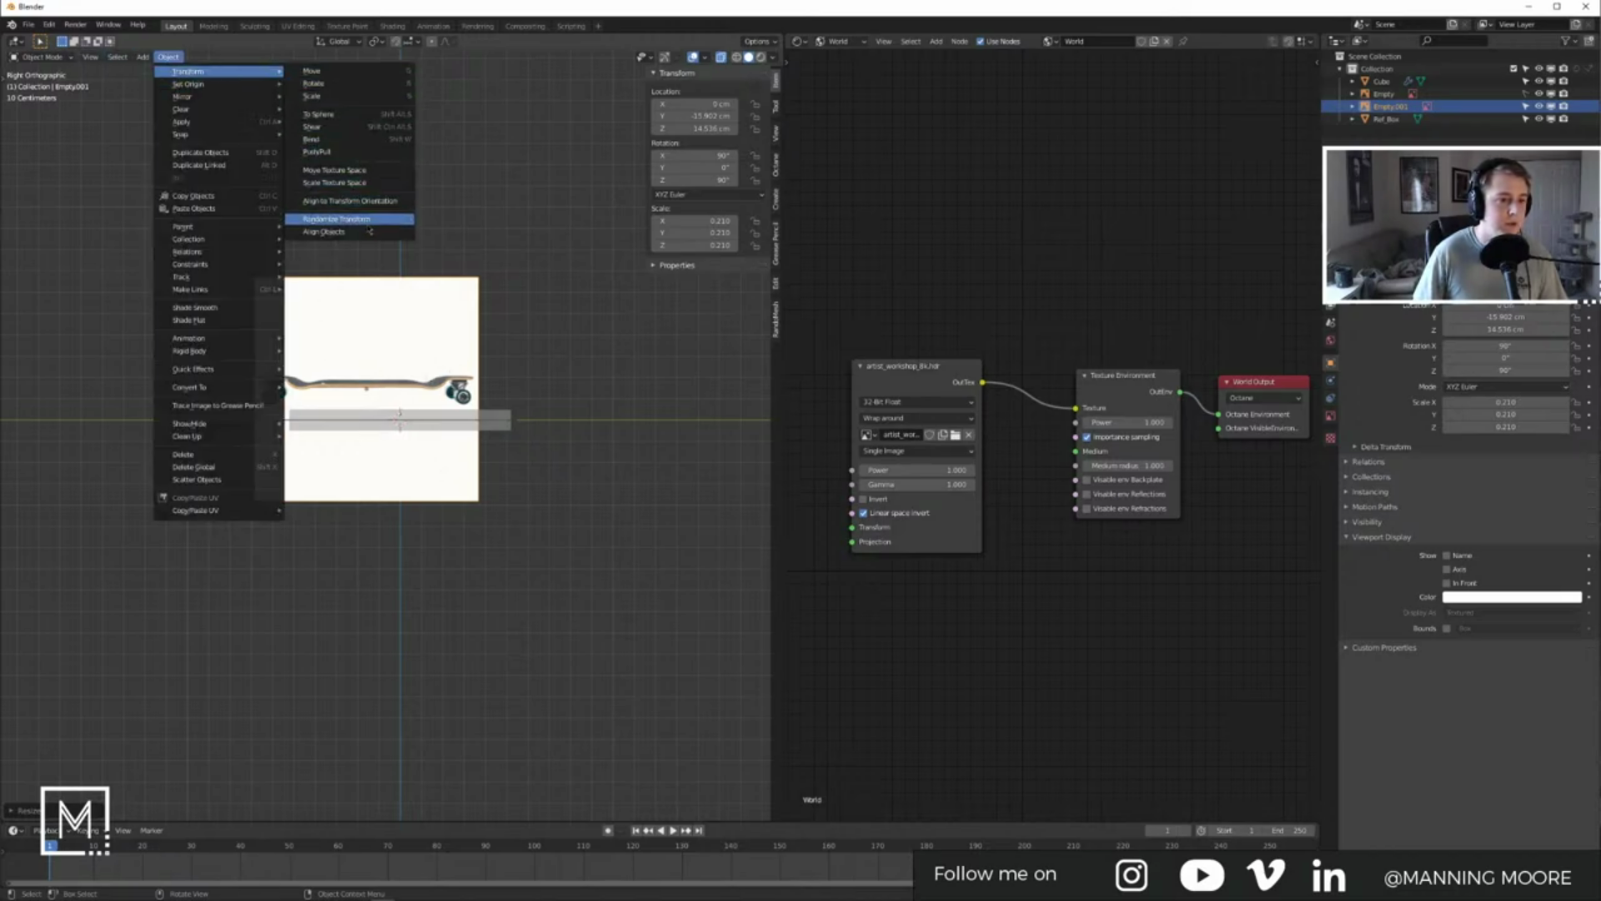
click(578, 264)
click(424, 332)
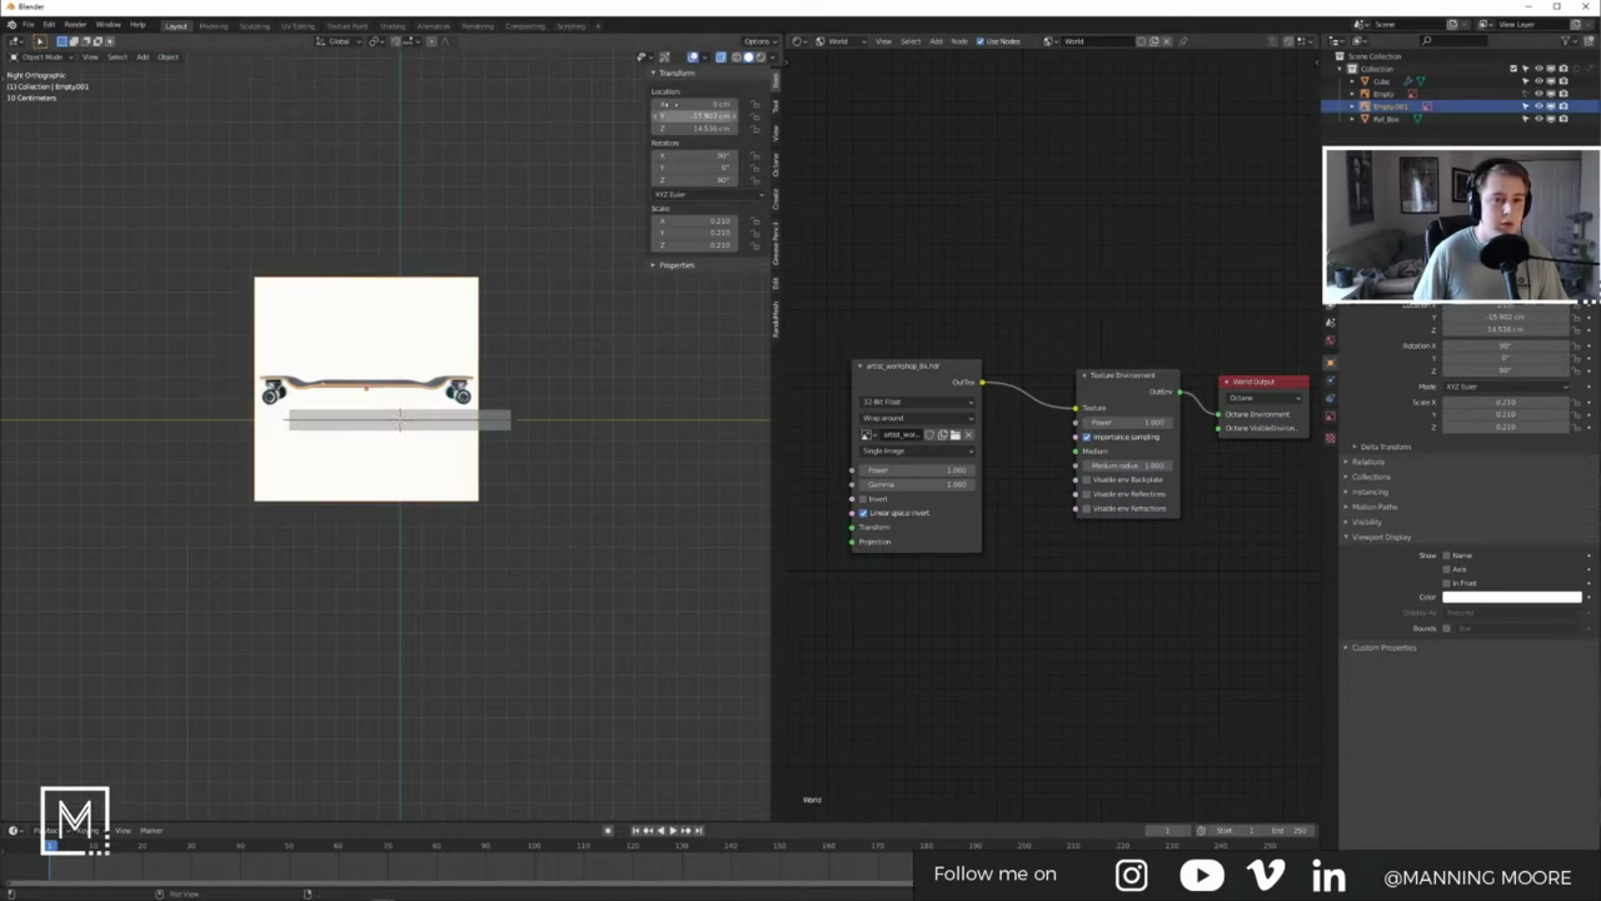
Step: Zero the reference image's Y and Z location while keeping its 90° X rotation
double_click(689, 116)
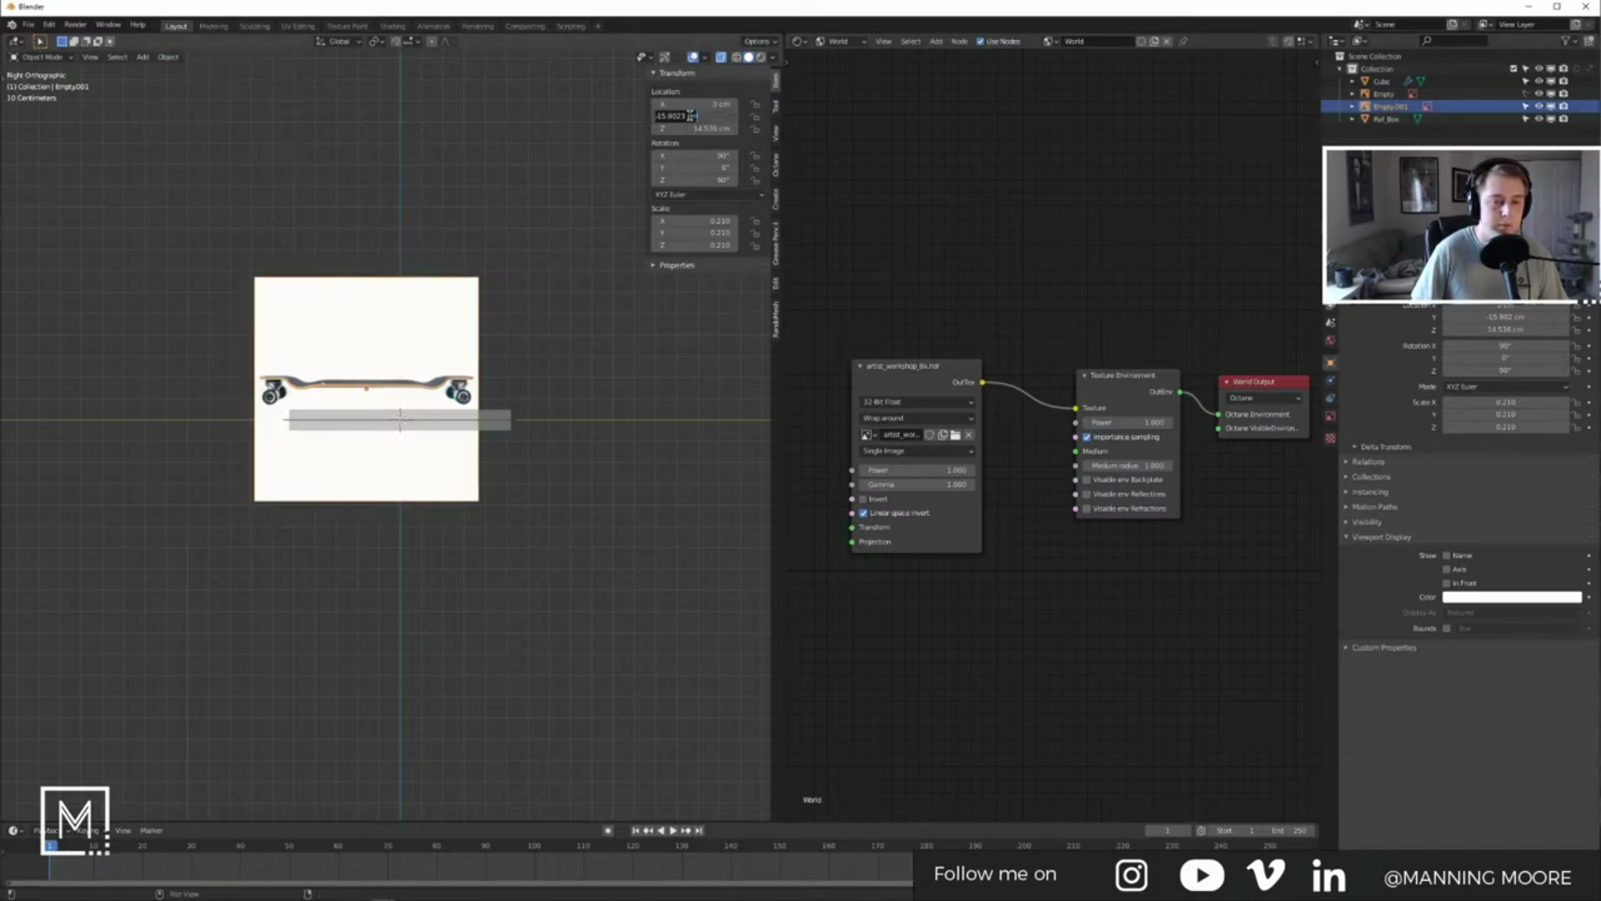
text(0)
key(Tab)
text(0)
key(Tab)
text(0)
key(Return)
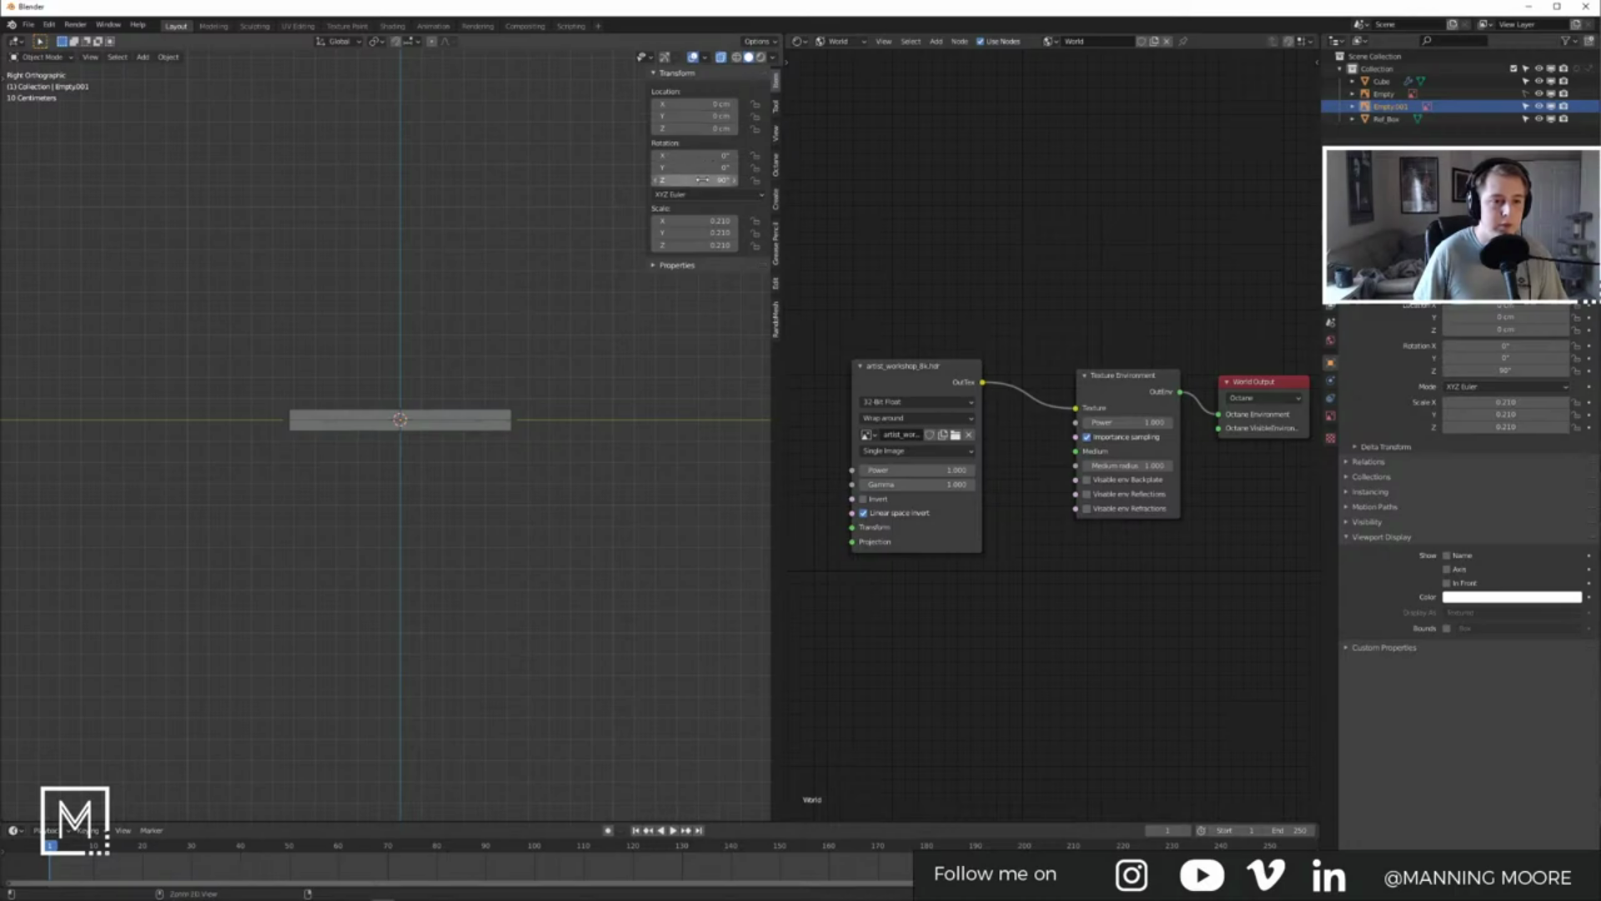
key(ctrl+z)
click(655, 343)
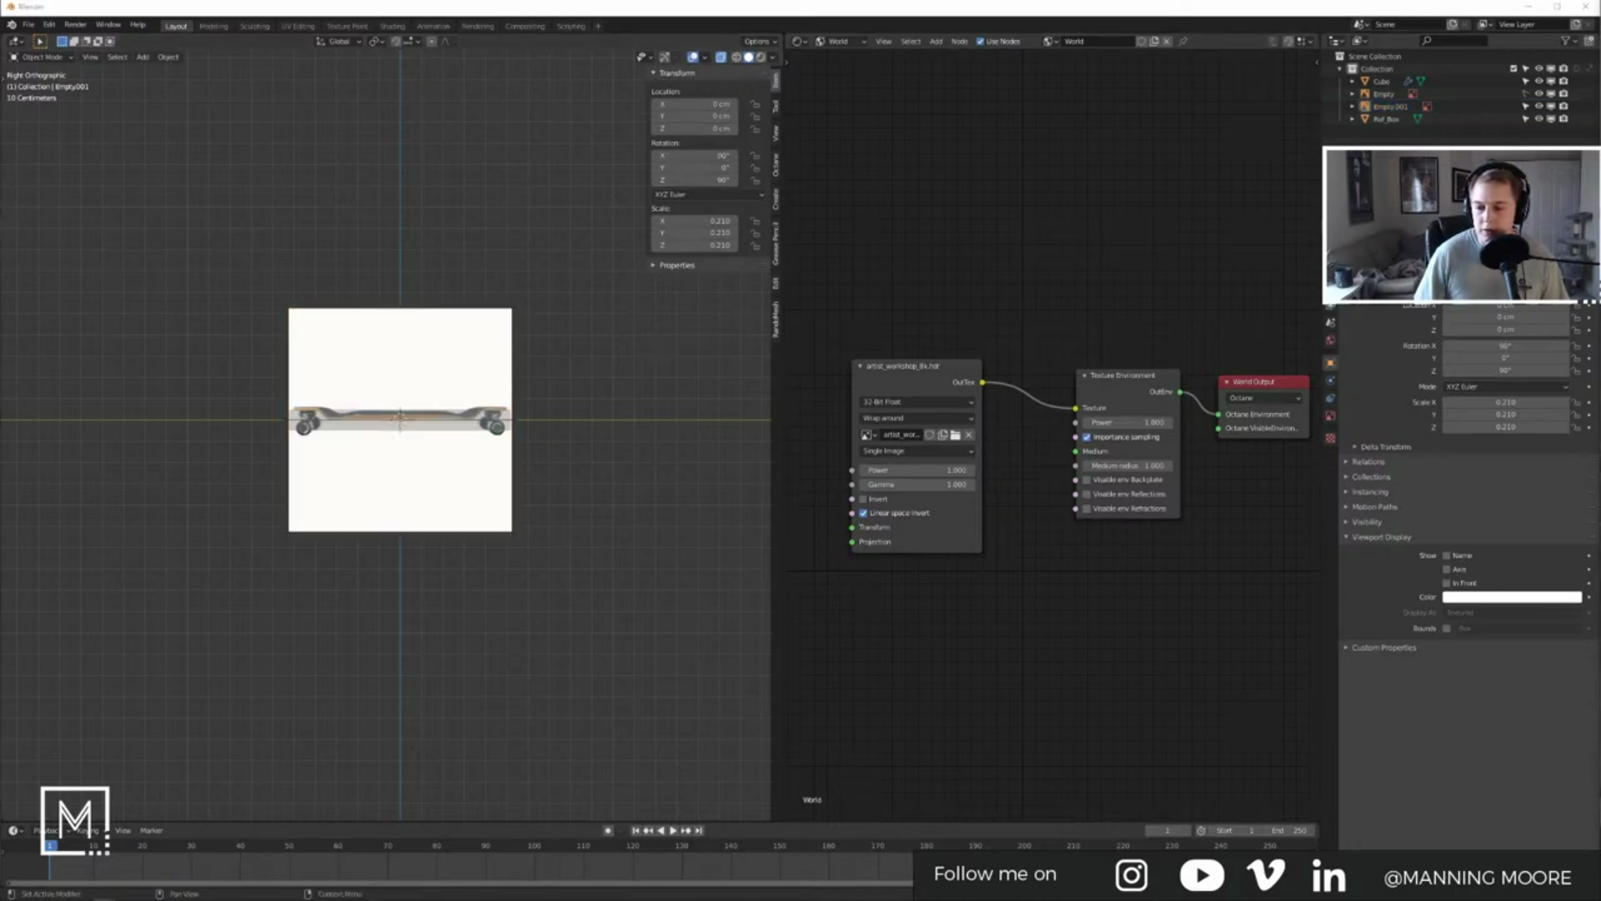
click(430, 347)
scroll(401, 365, up, 5)
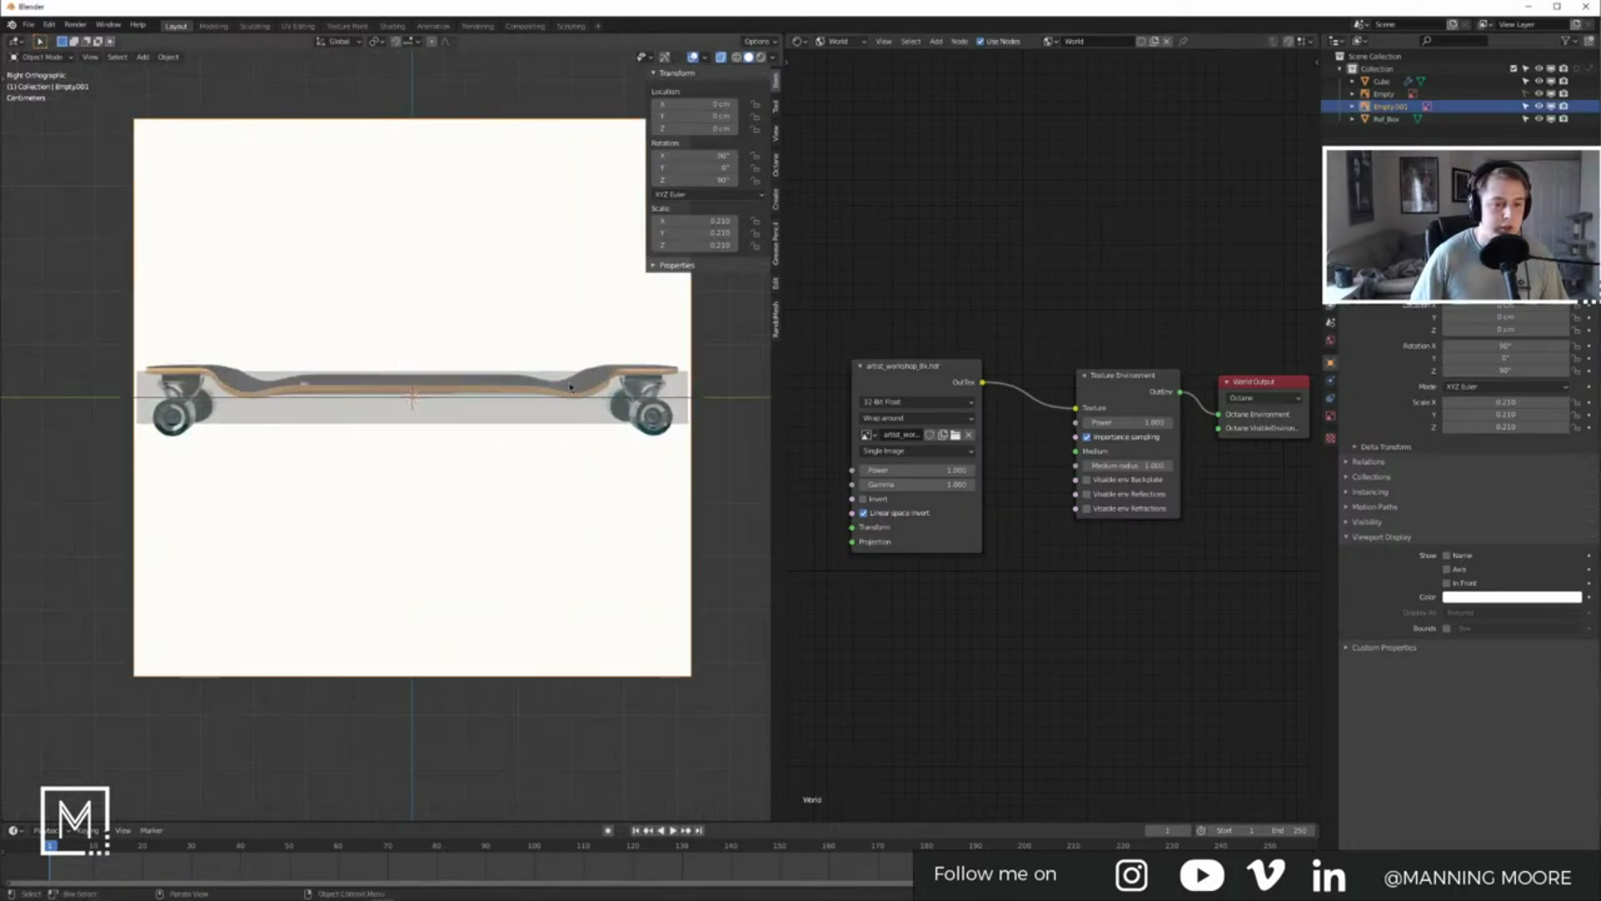
Step: Scale the reference image to 0.218, lower it 1.292 cm along Z, and hide the sidebar
key(s)
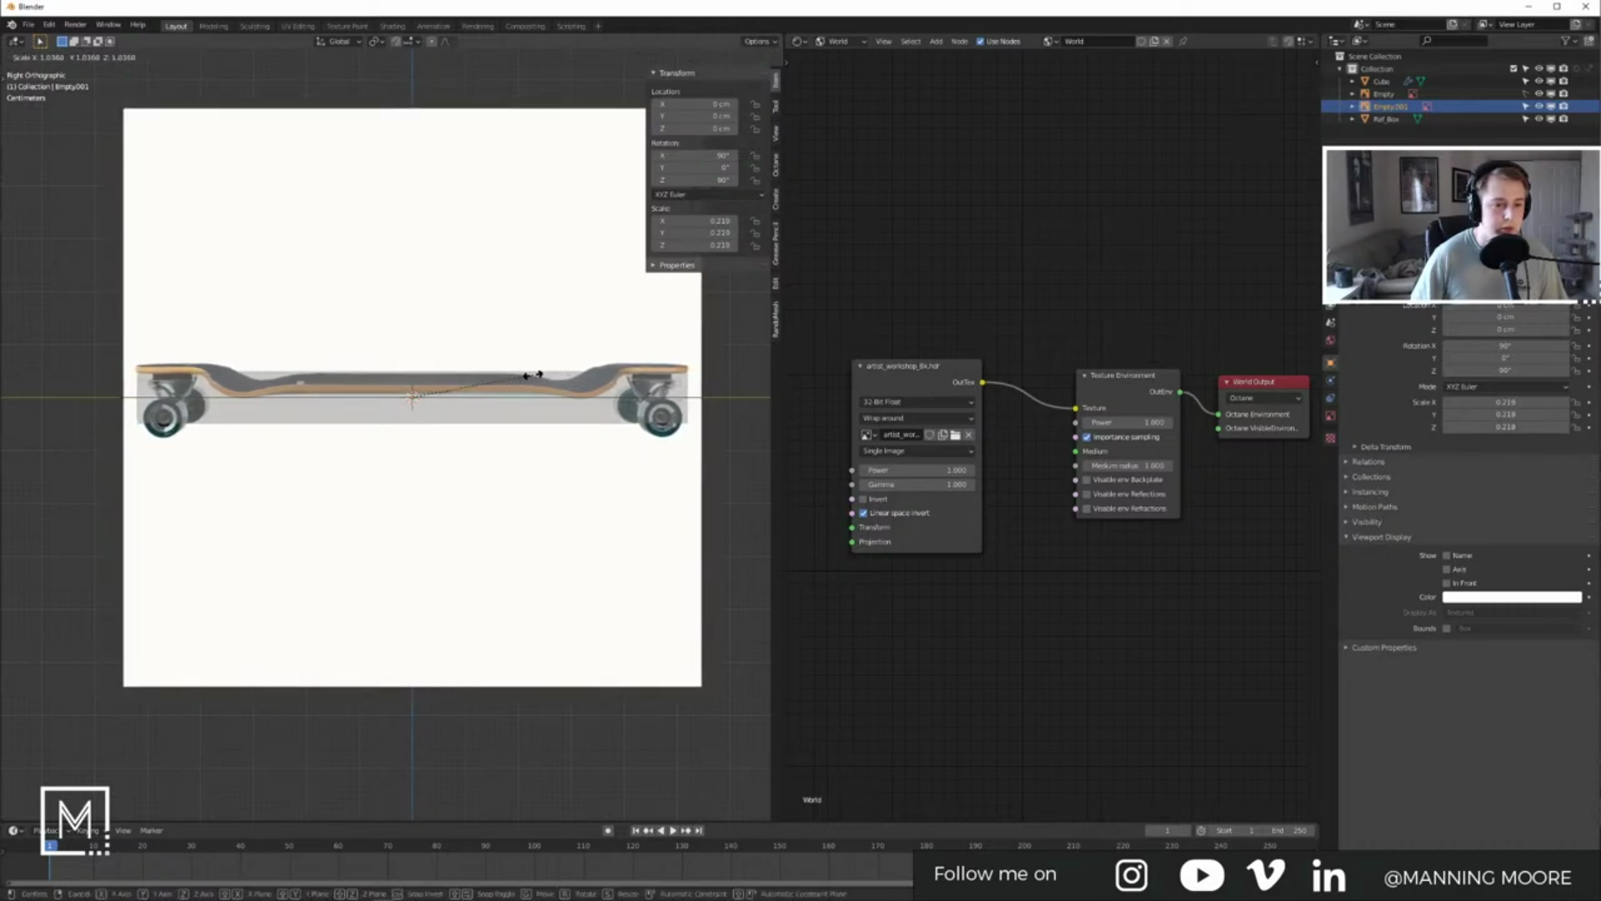
click(534, 375)
key(g)
key(z)
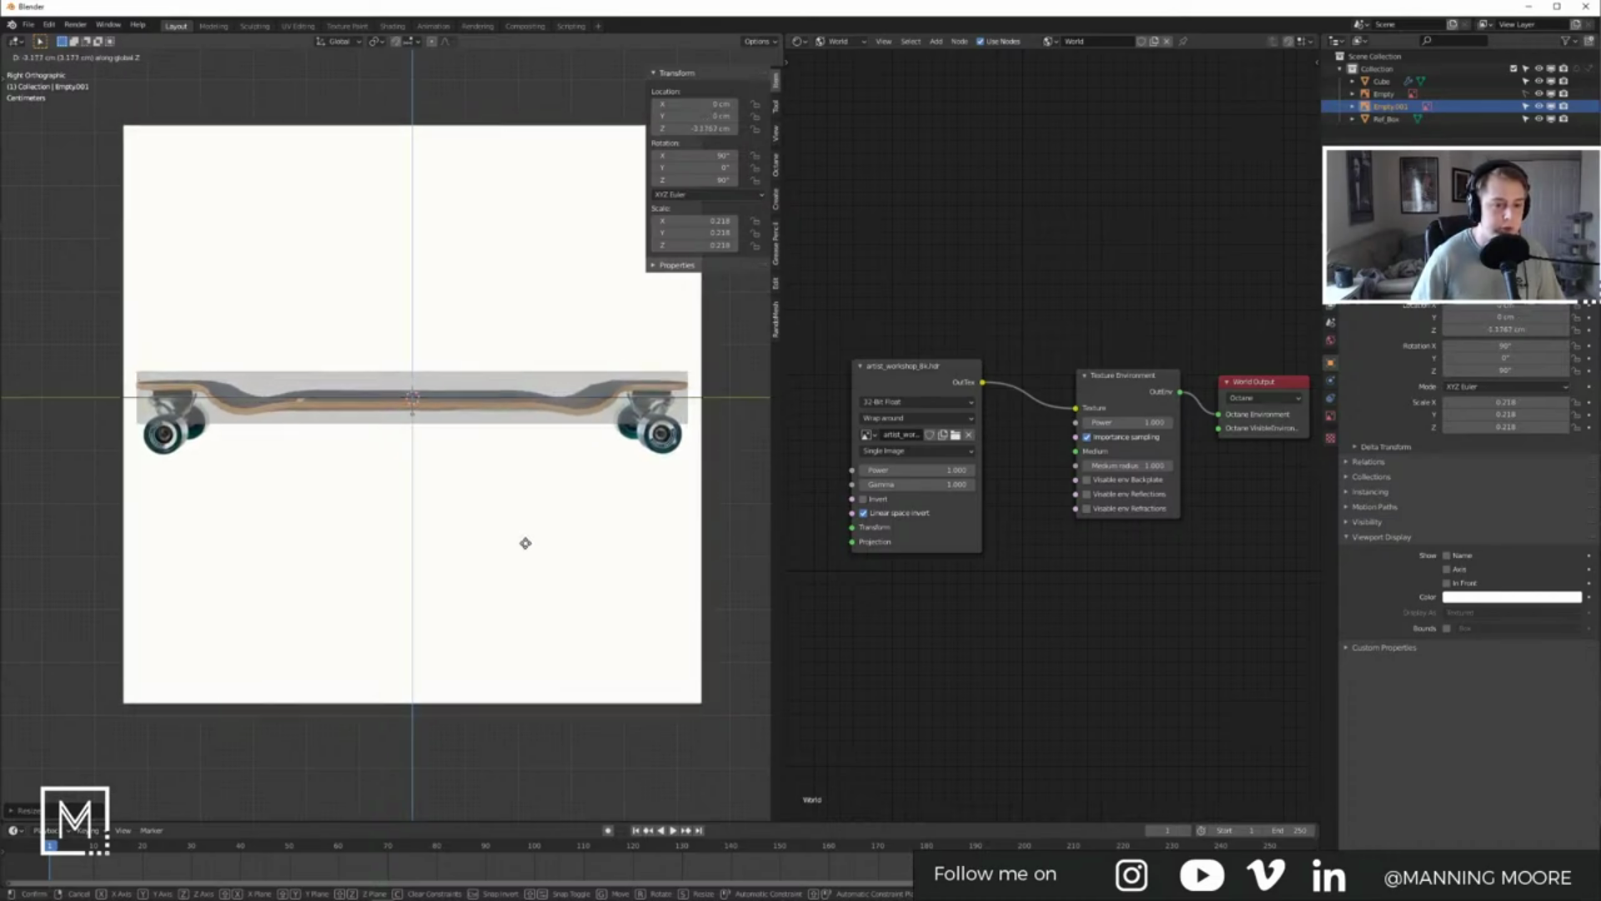
click(501, 443)
click(731, 487)
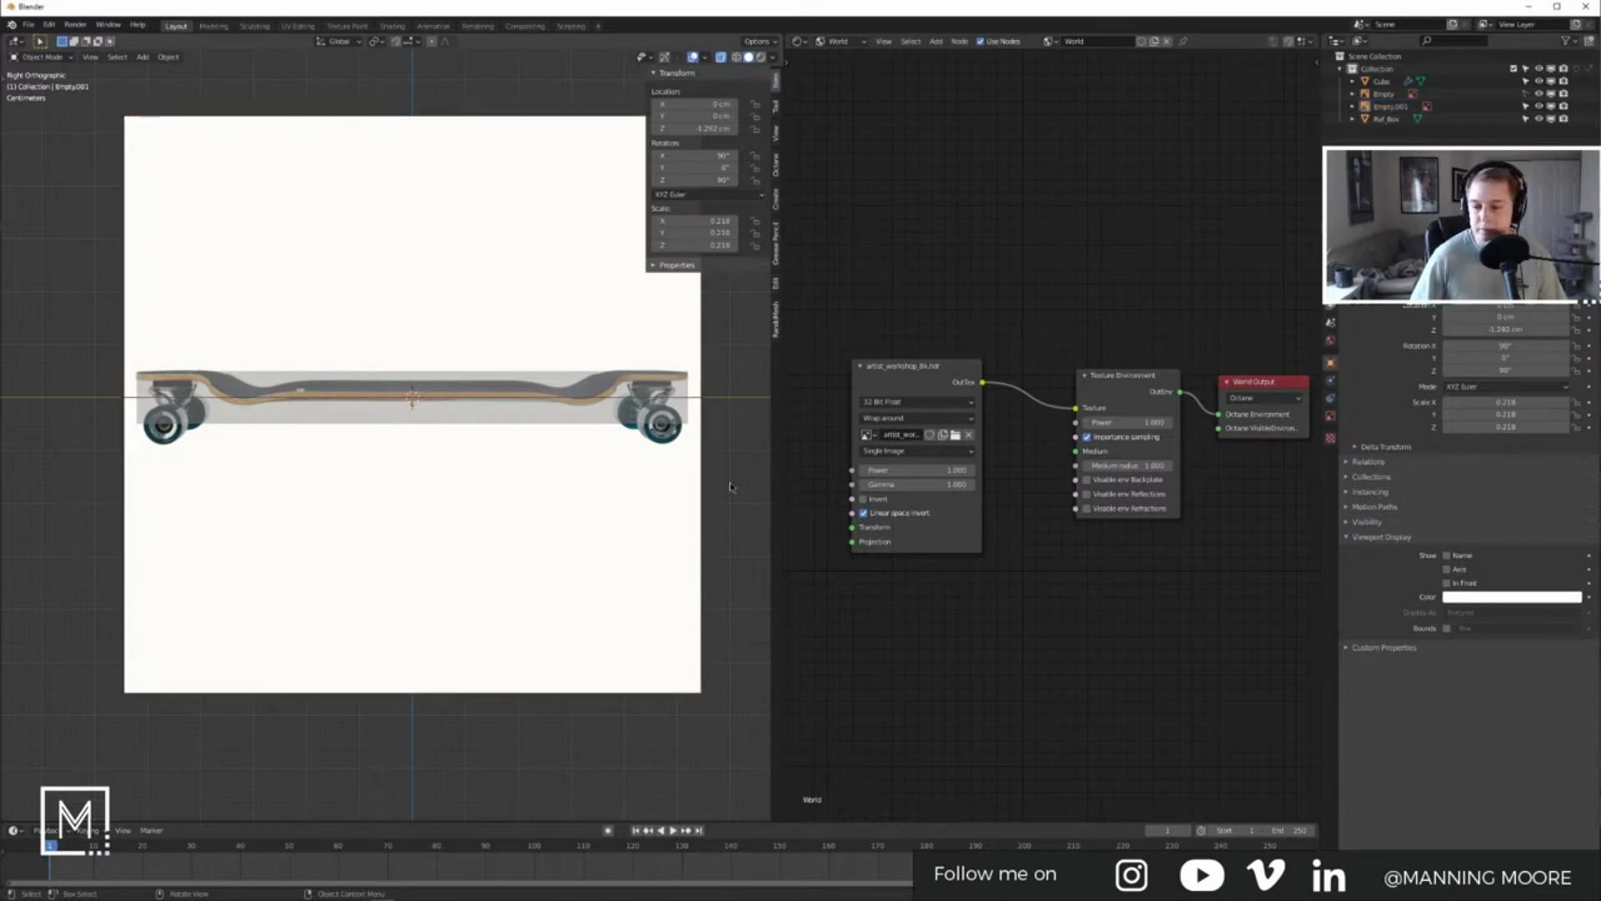
key(n)
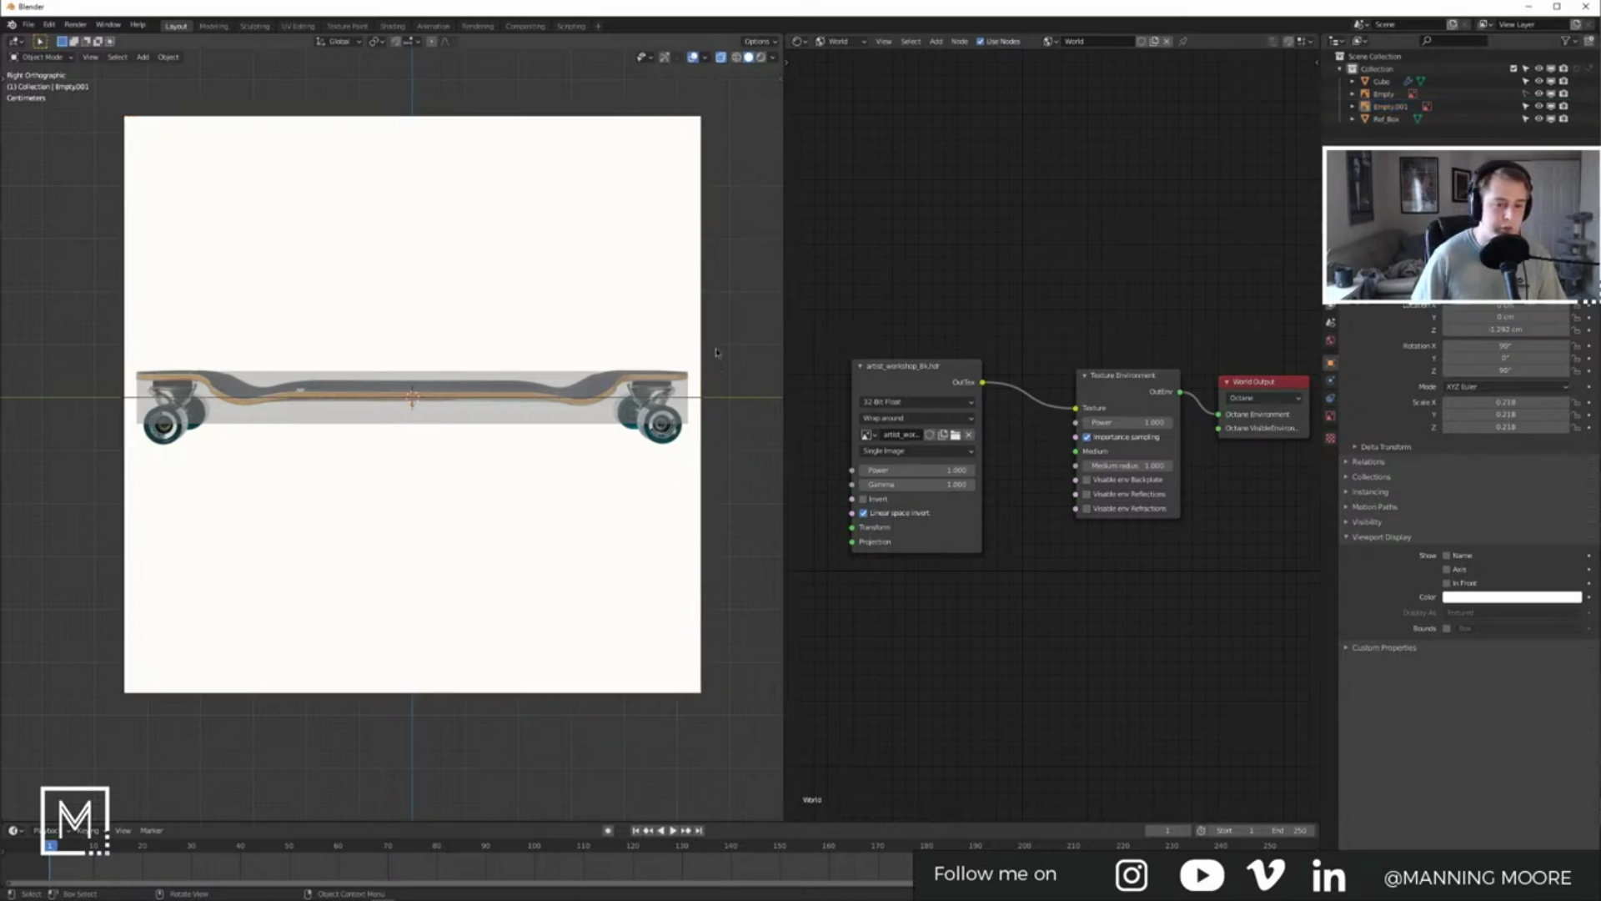
click(700, 325)
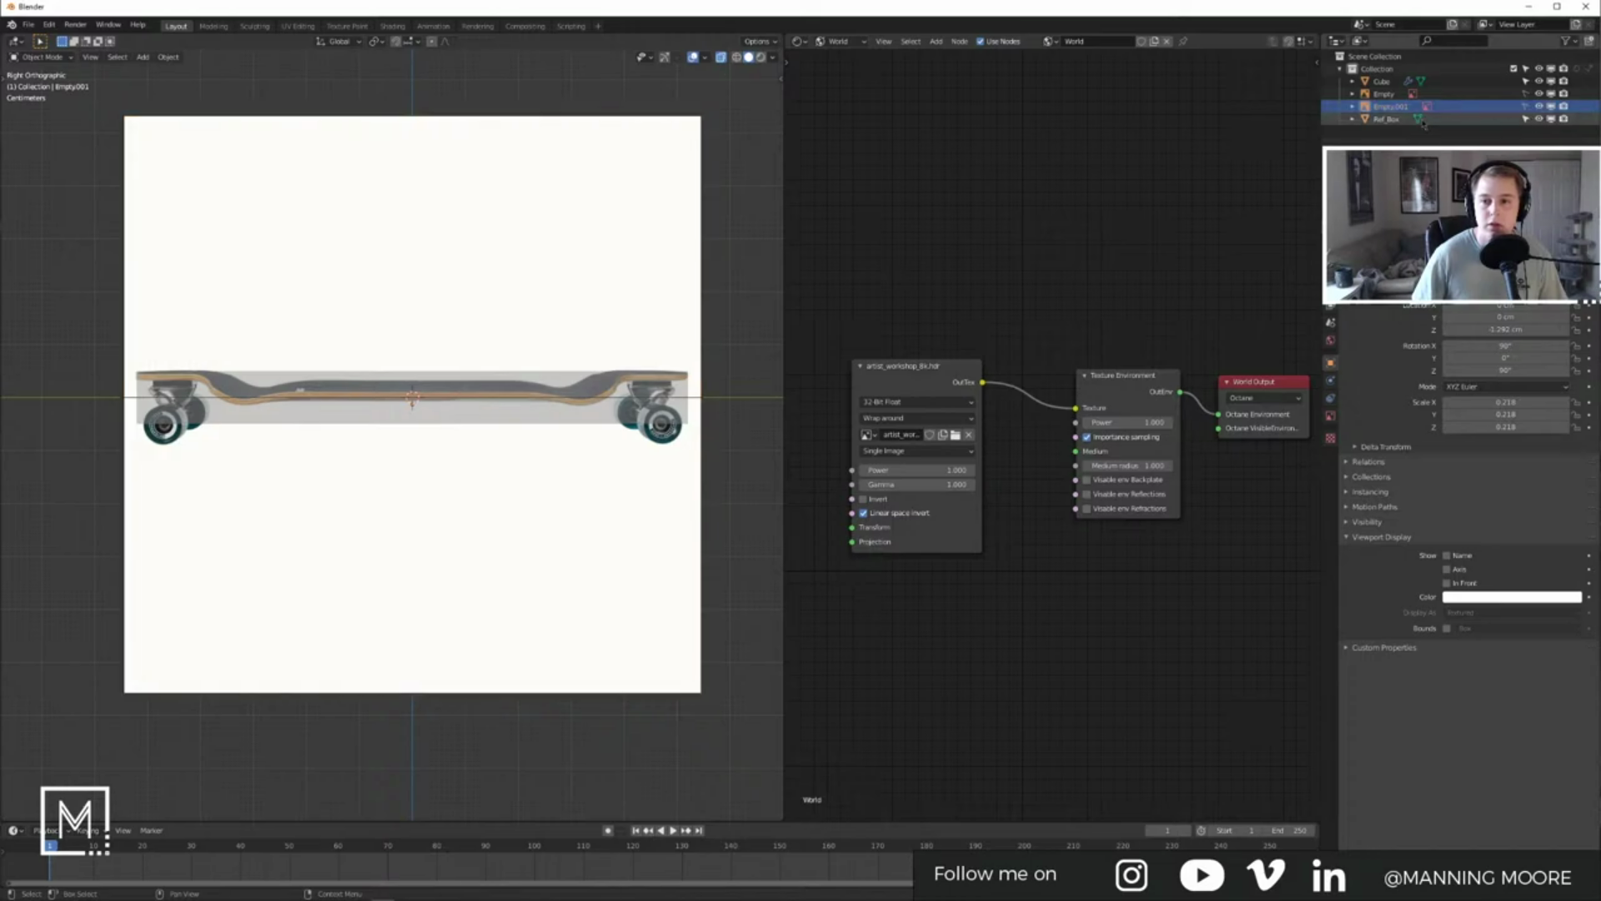
Step: Give the reference image 0.333 opacity and hide the Ref_Box in the outliner
click(1331, 416)
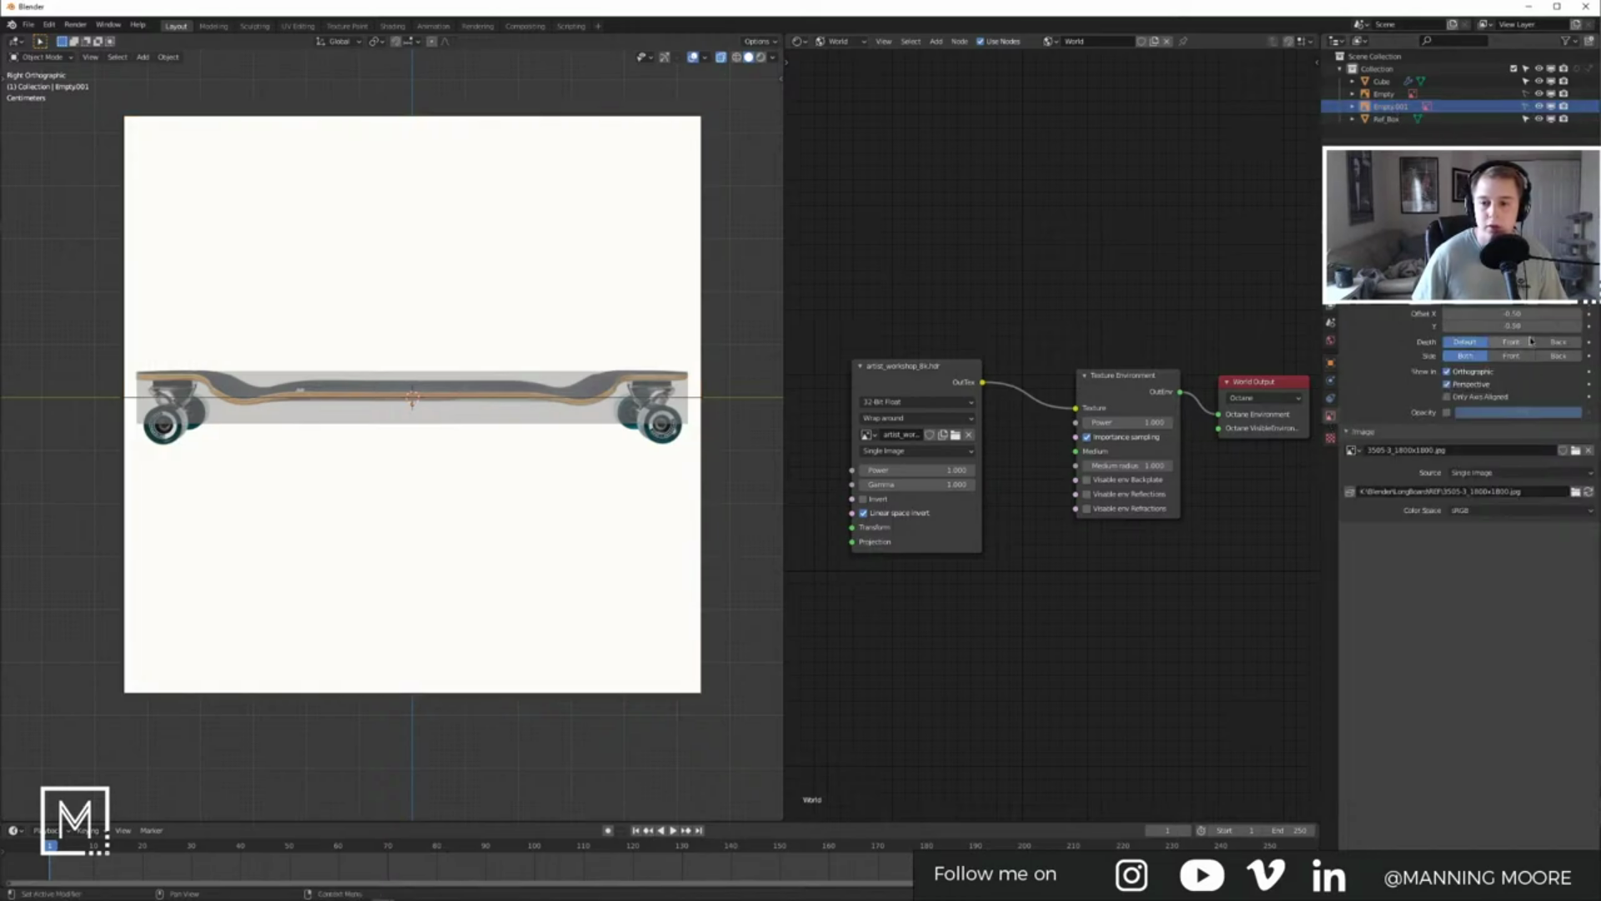
click(1448, 412)
drag(1568, 412, 1474, 412)
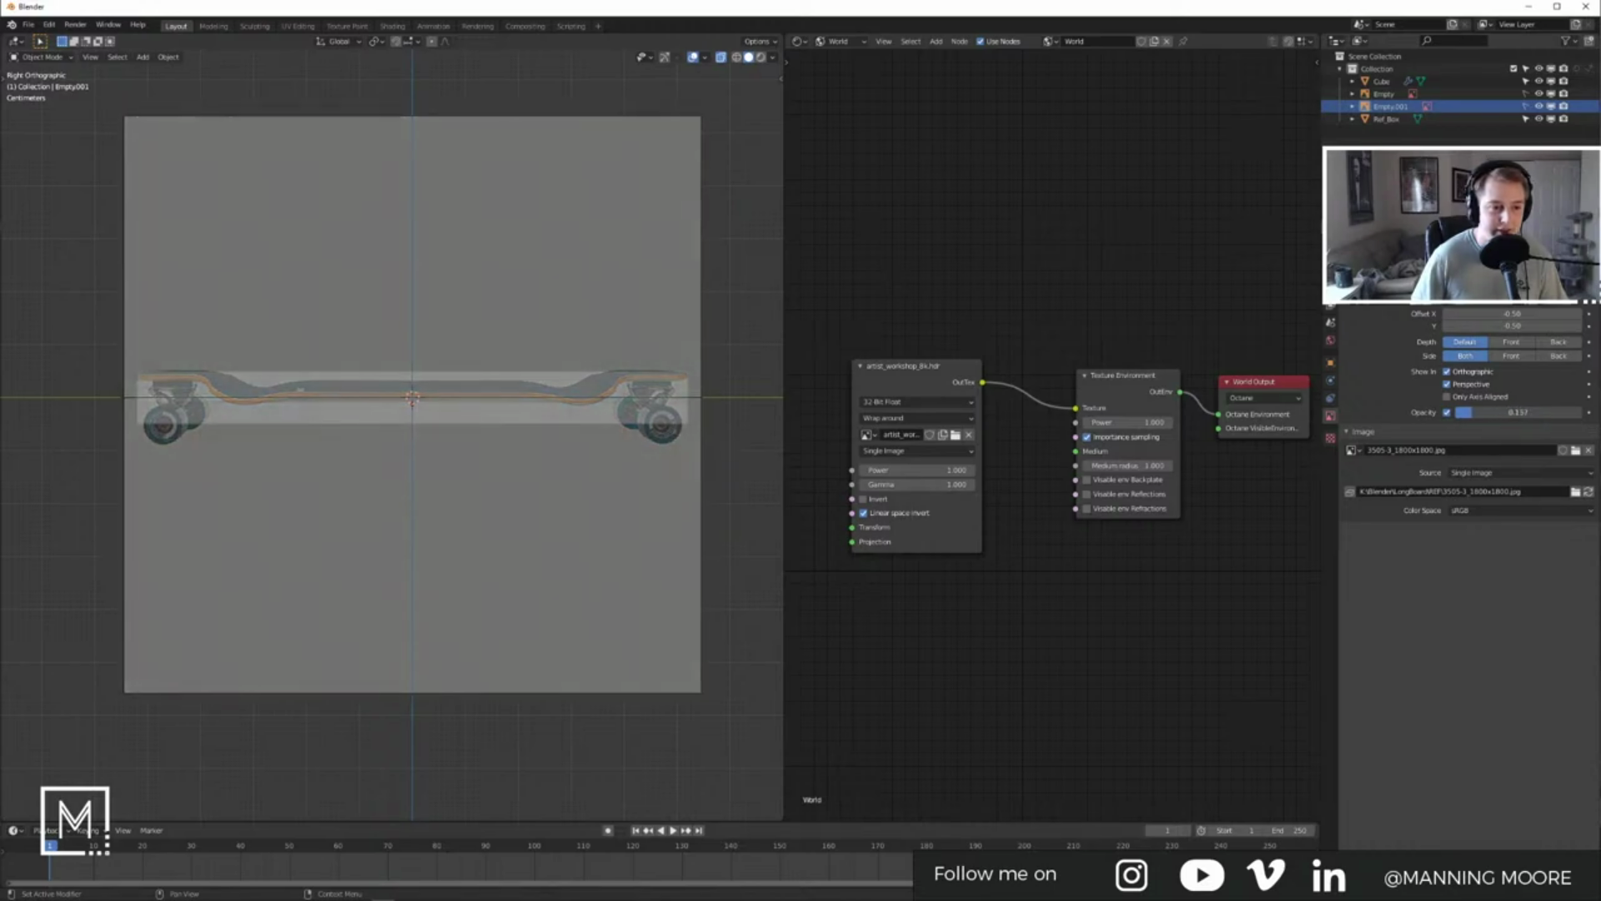
click(1386, 118)
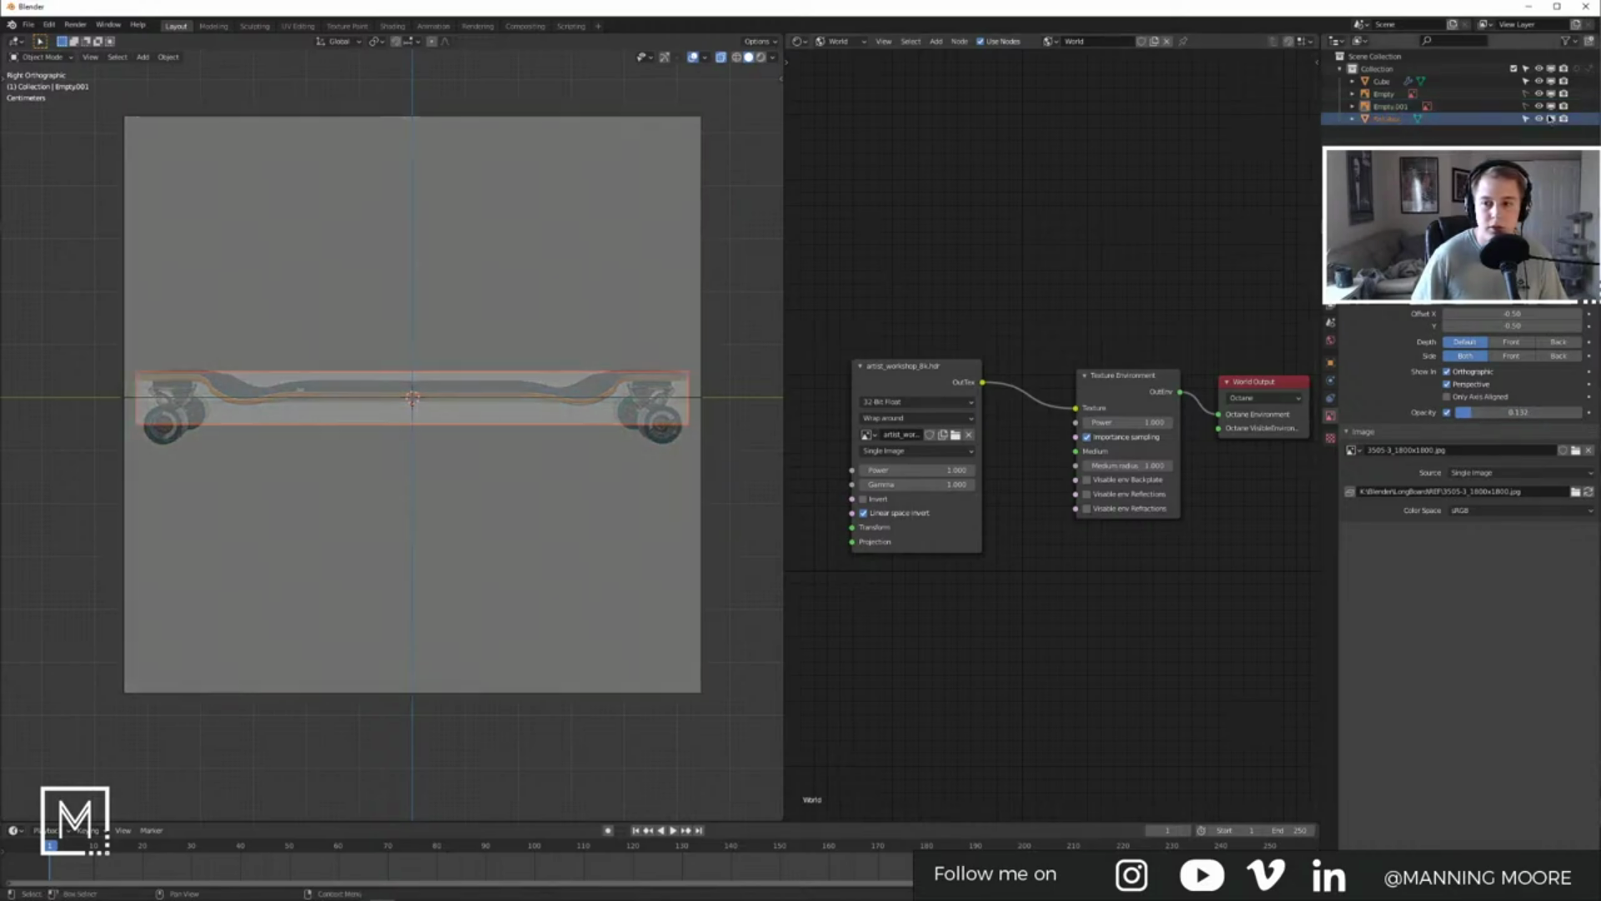
click(1539, 119)
Step: Lower the reference image about 3.88 cm along Z so its deck meets the modelled deck
click(668, 408)
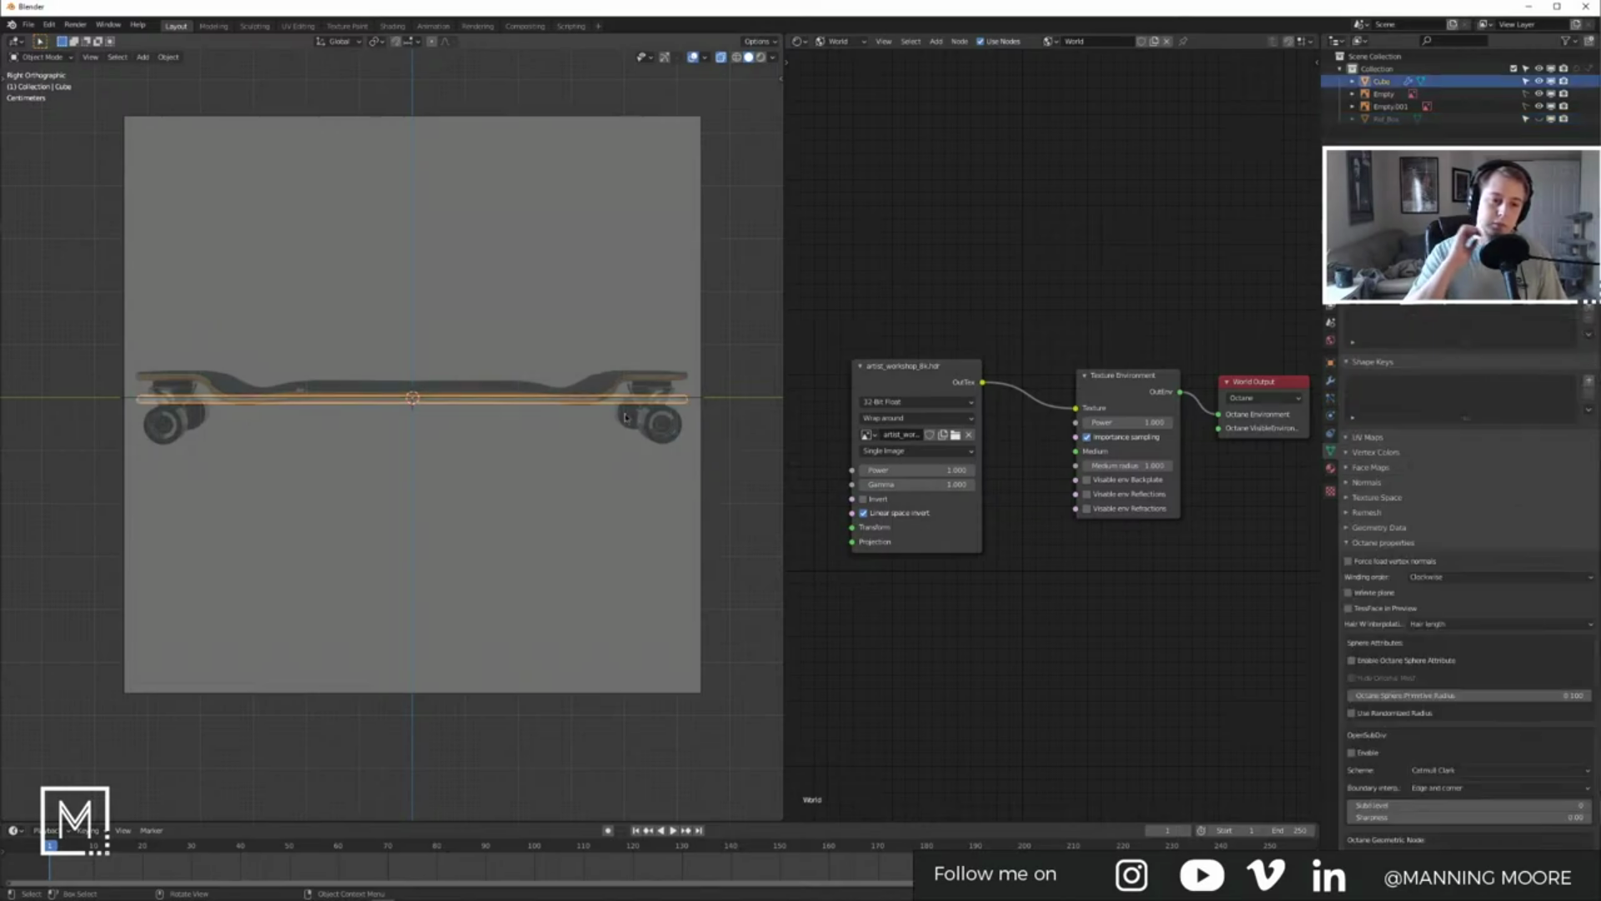
click(725, 450)
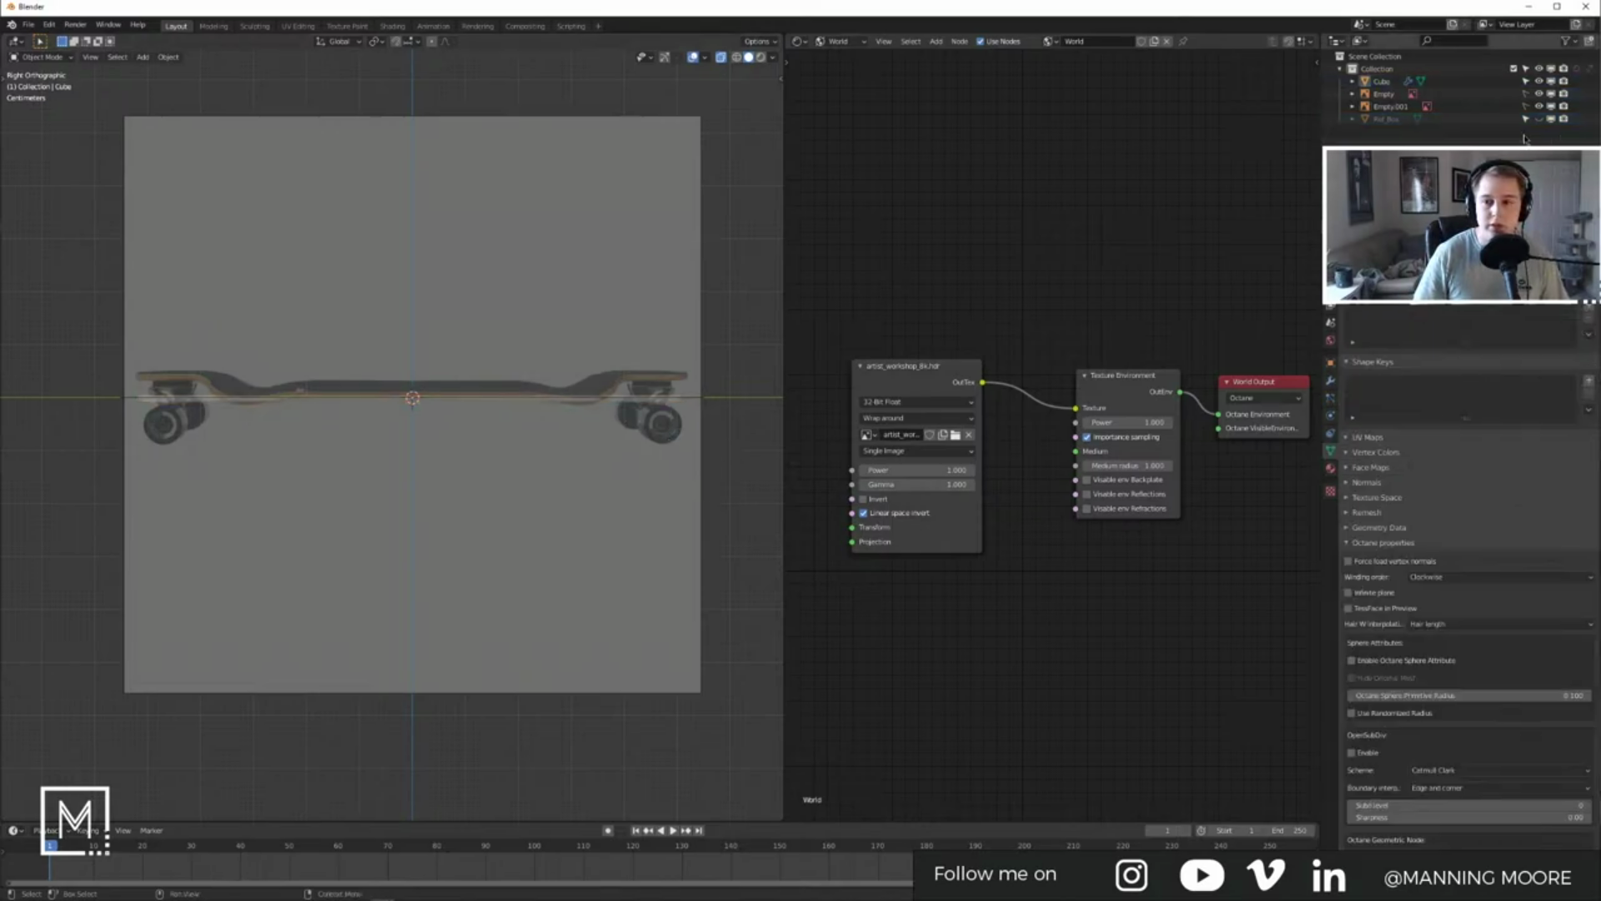
click(1399, 112)
key(g)
key(z)
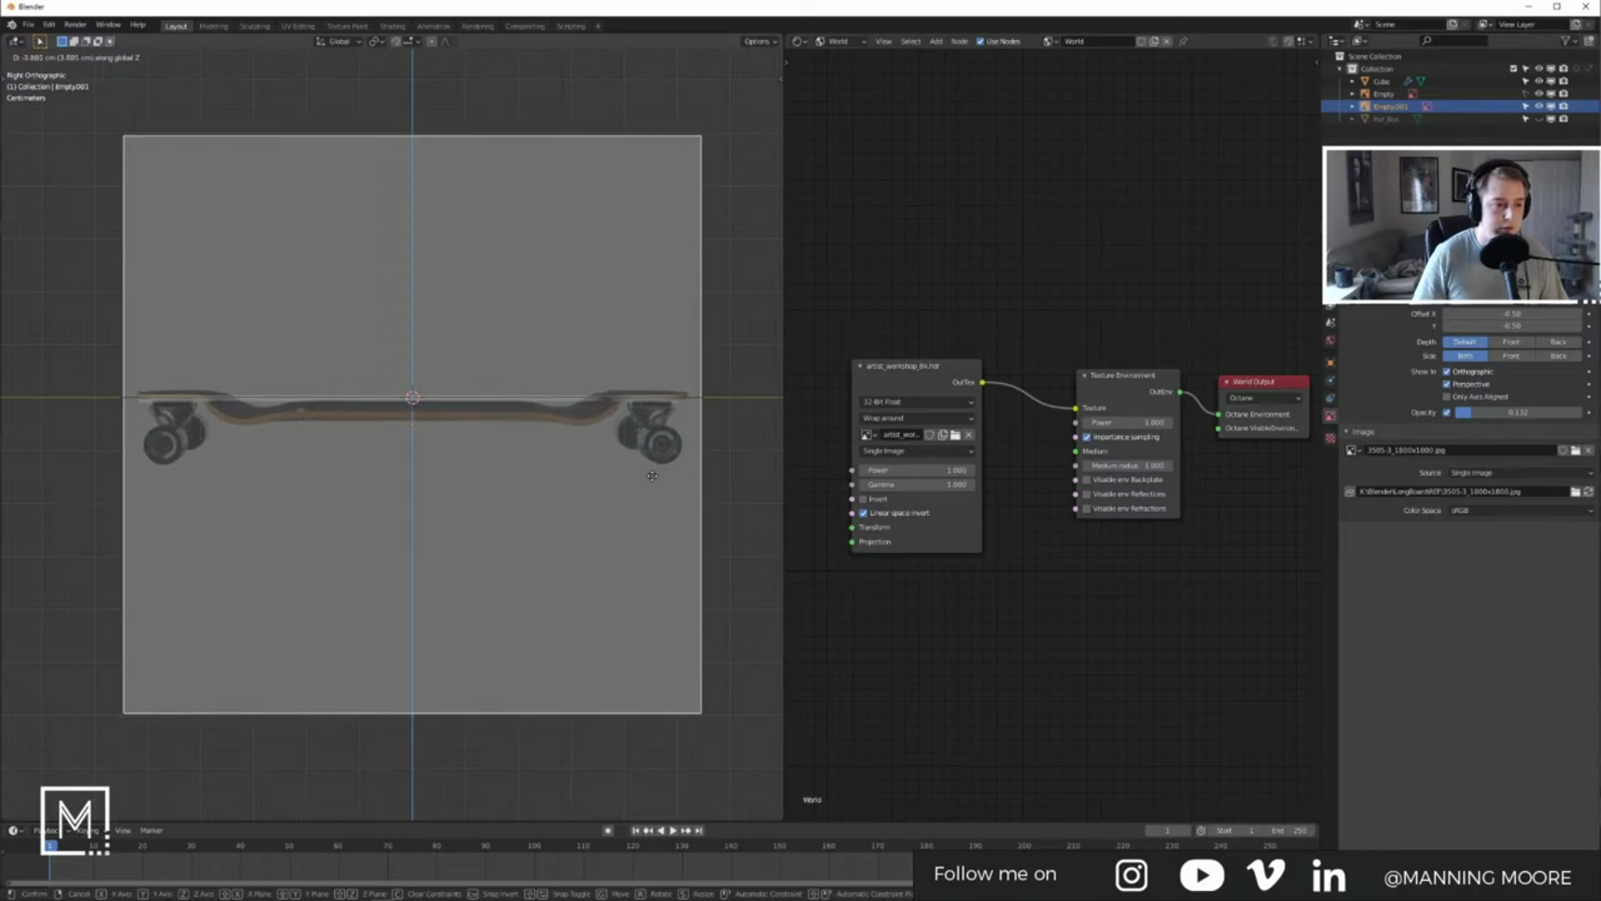
click(653, 485)
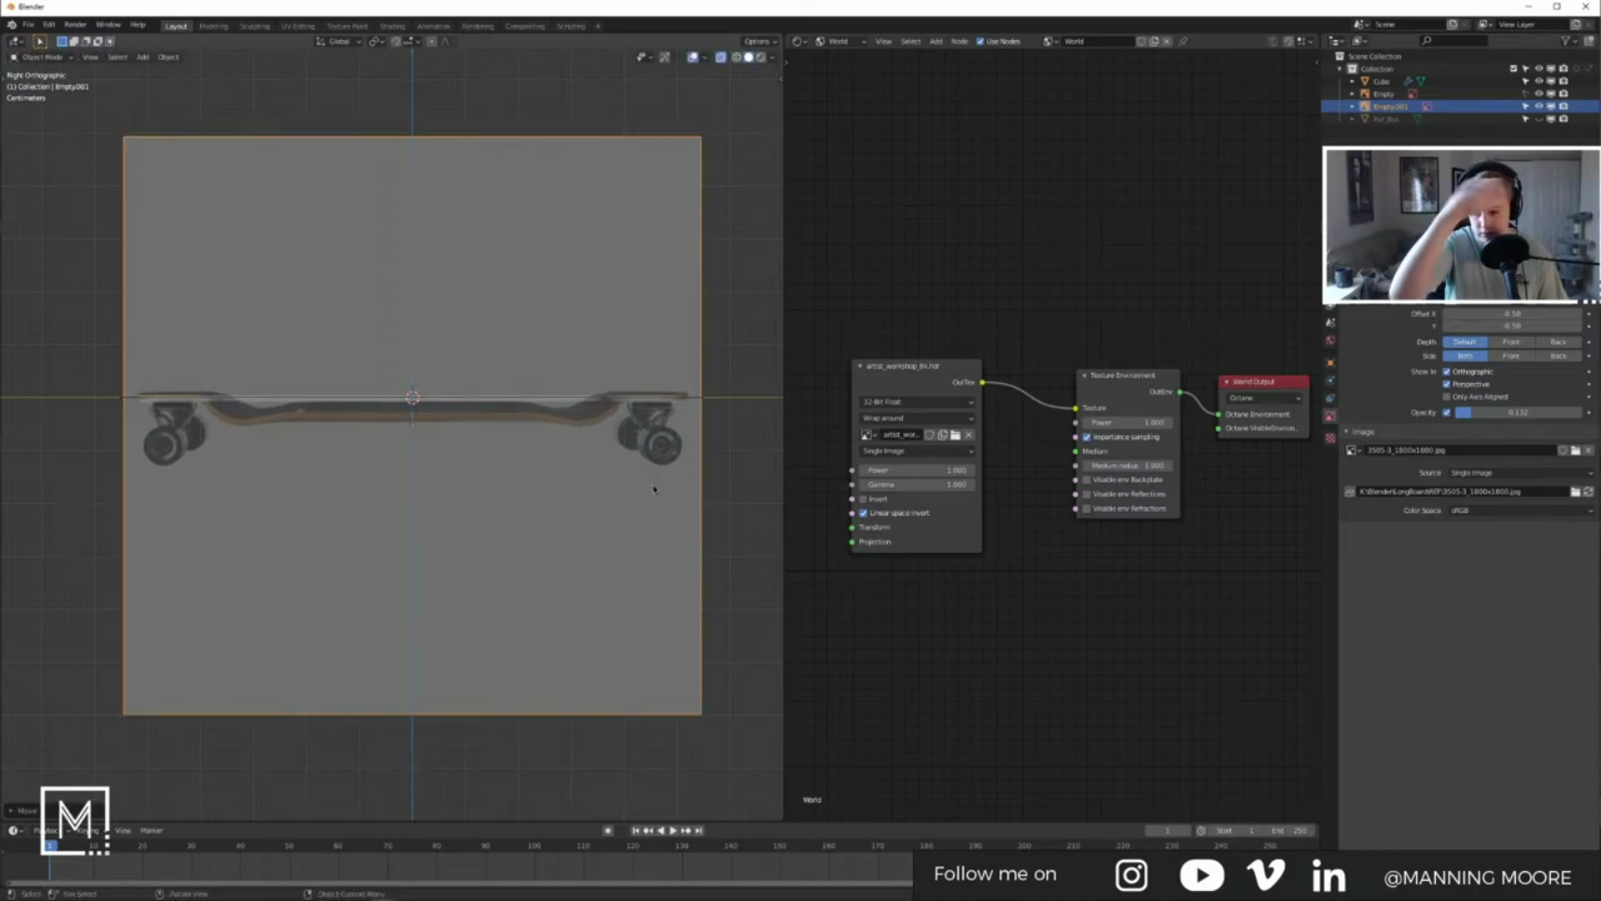
scroll(651, 459, up, 4)
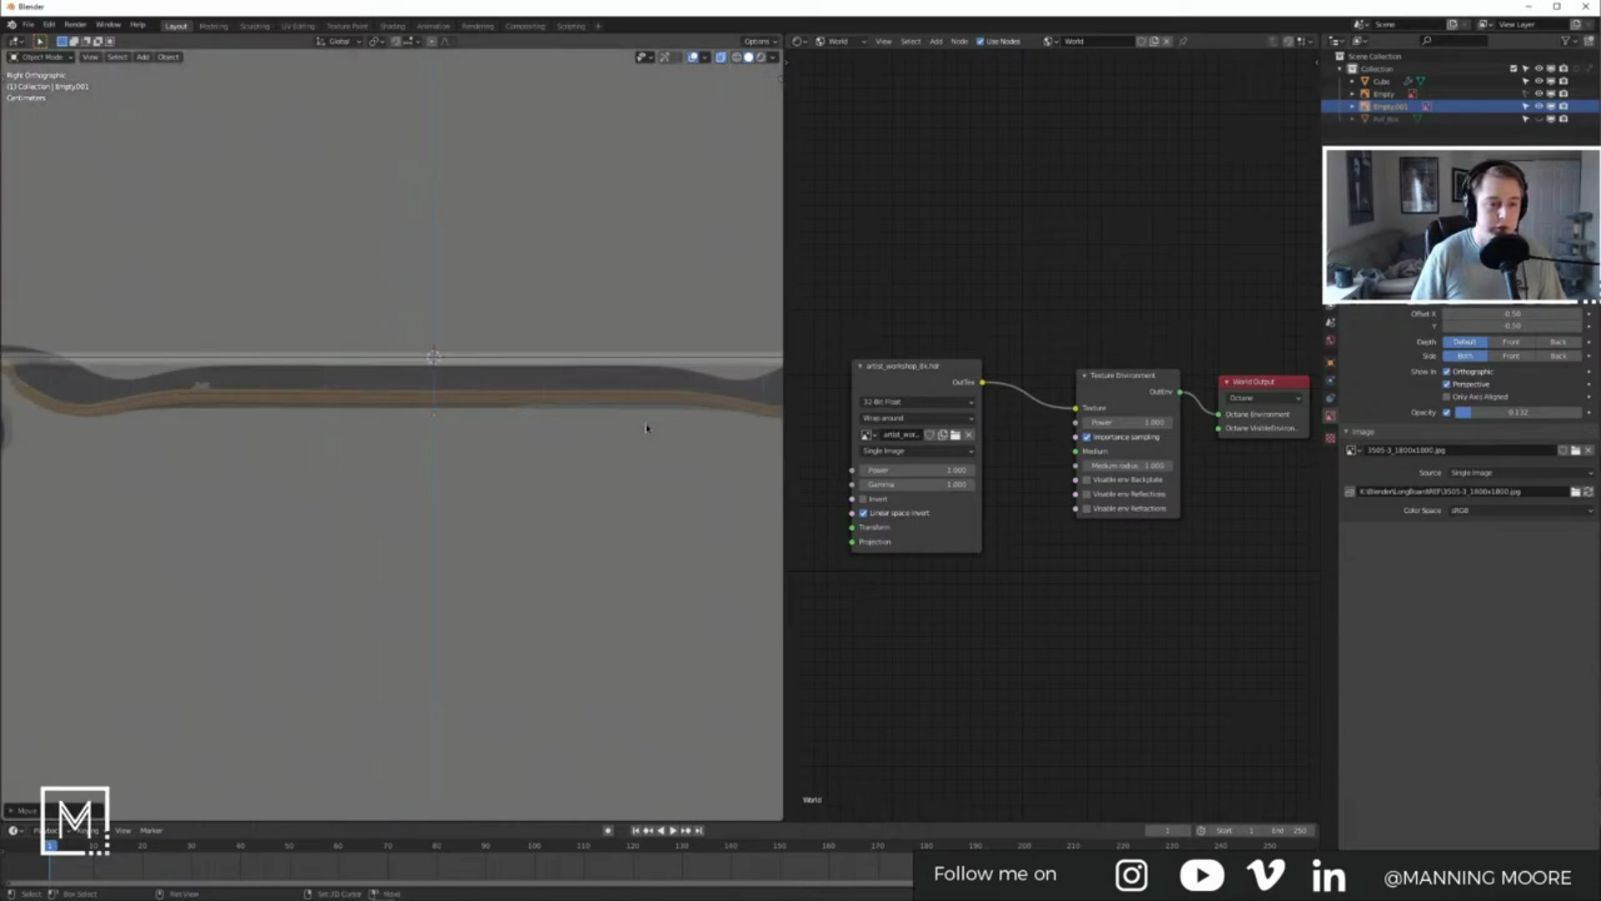
Step: Put the deck mesh into Edit Mode and box-select its edge
shift+middle_drag(646, 428, 351, 493)
click(556, 424)
key(Tab)
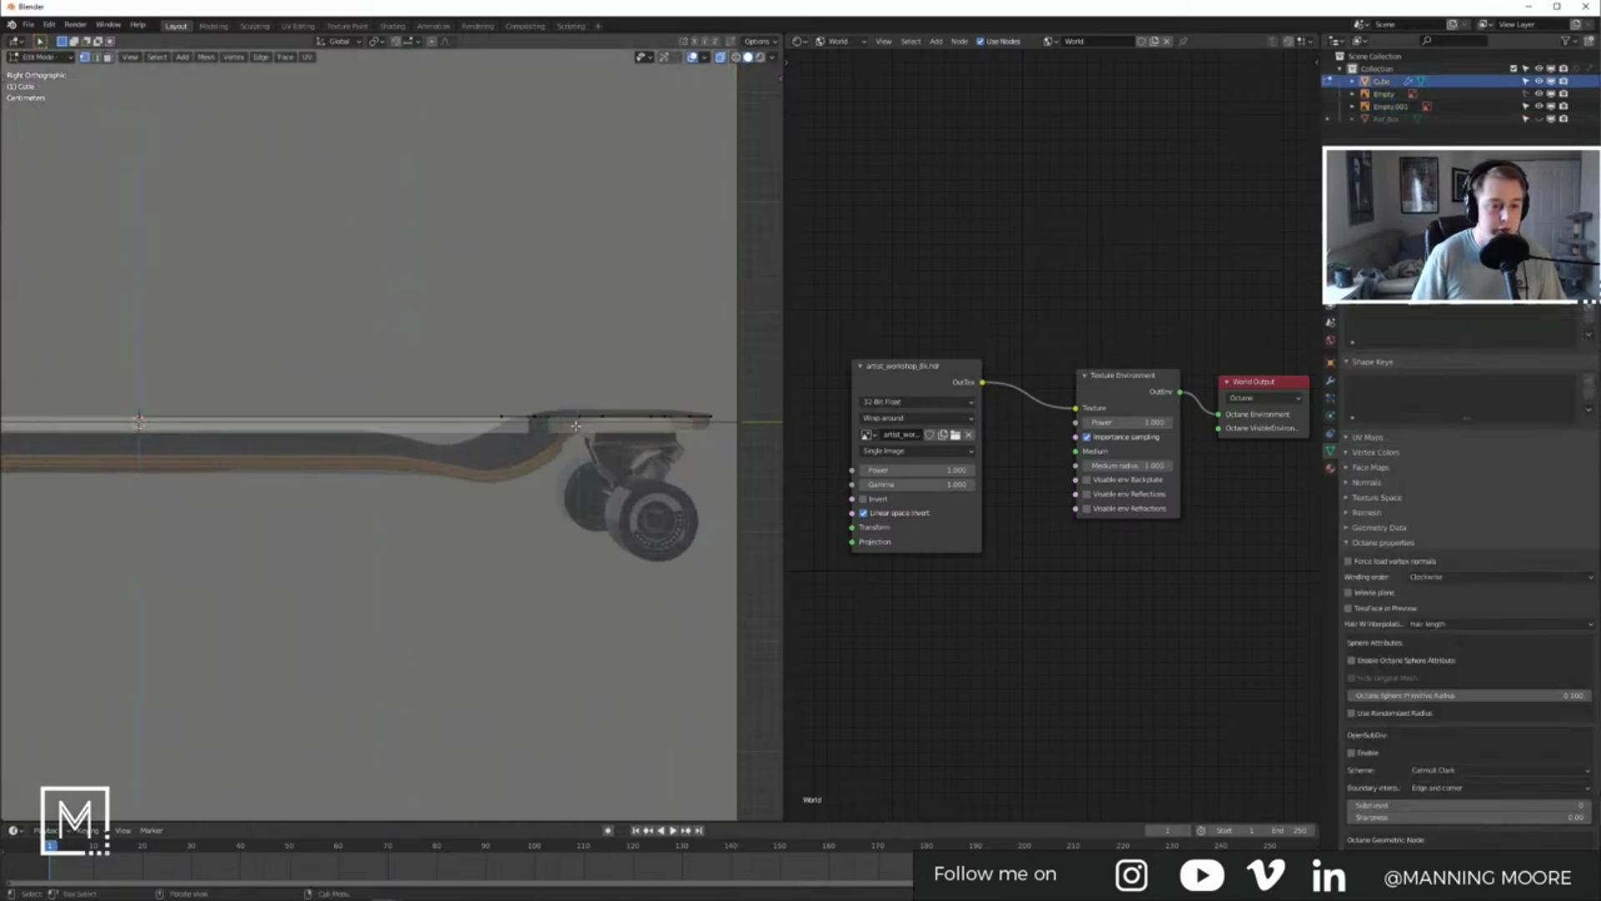
scroll(536, 424, up, 4)
scroll(536, 424, down, 7)
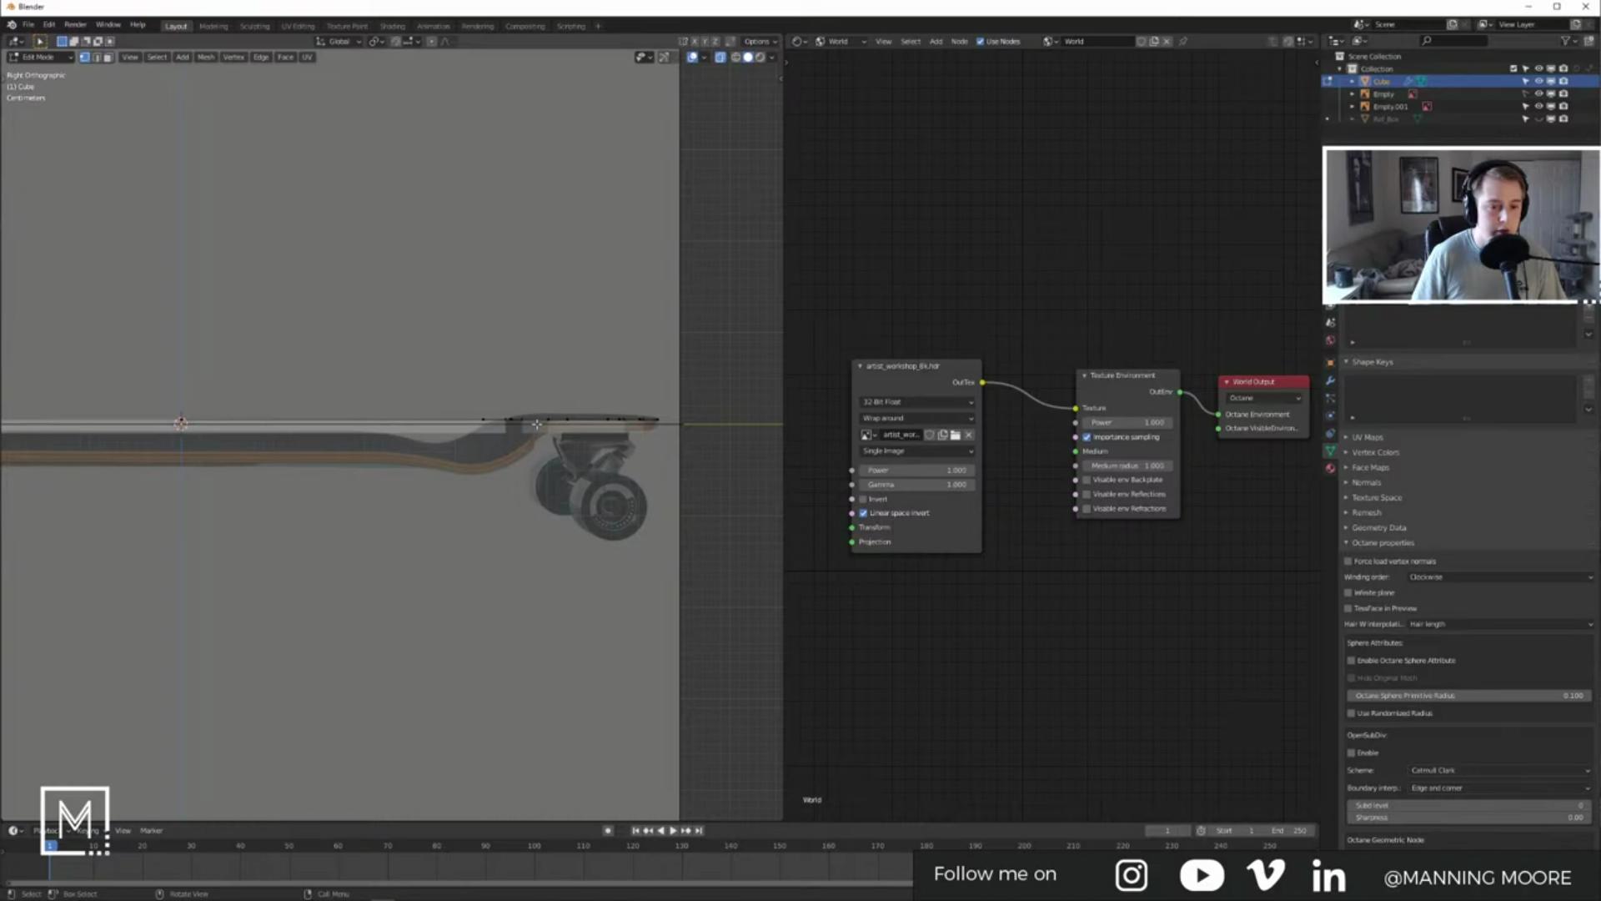
shift+middle_drag(335, 429, 470, 440)
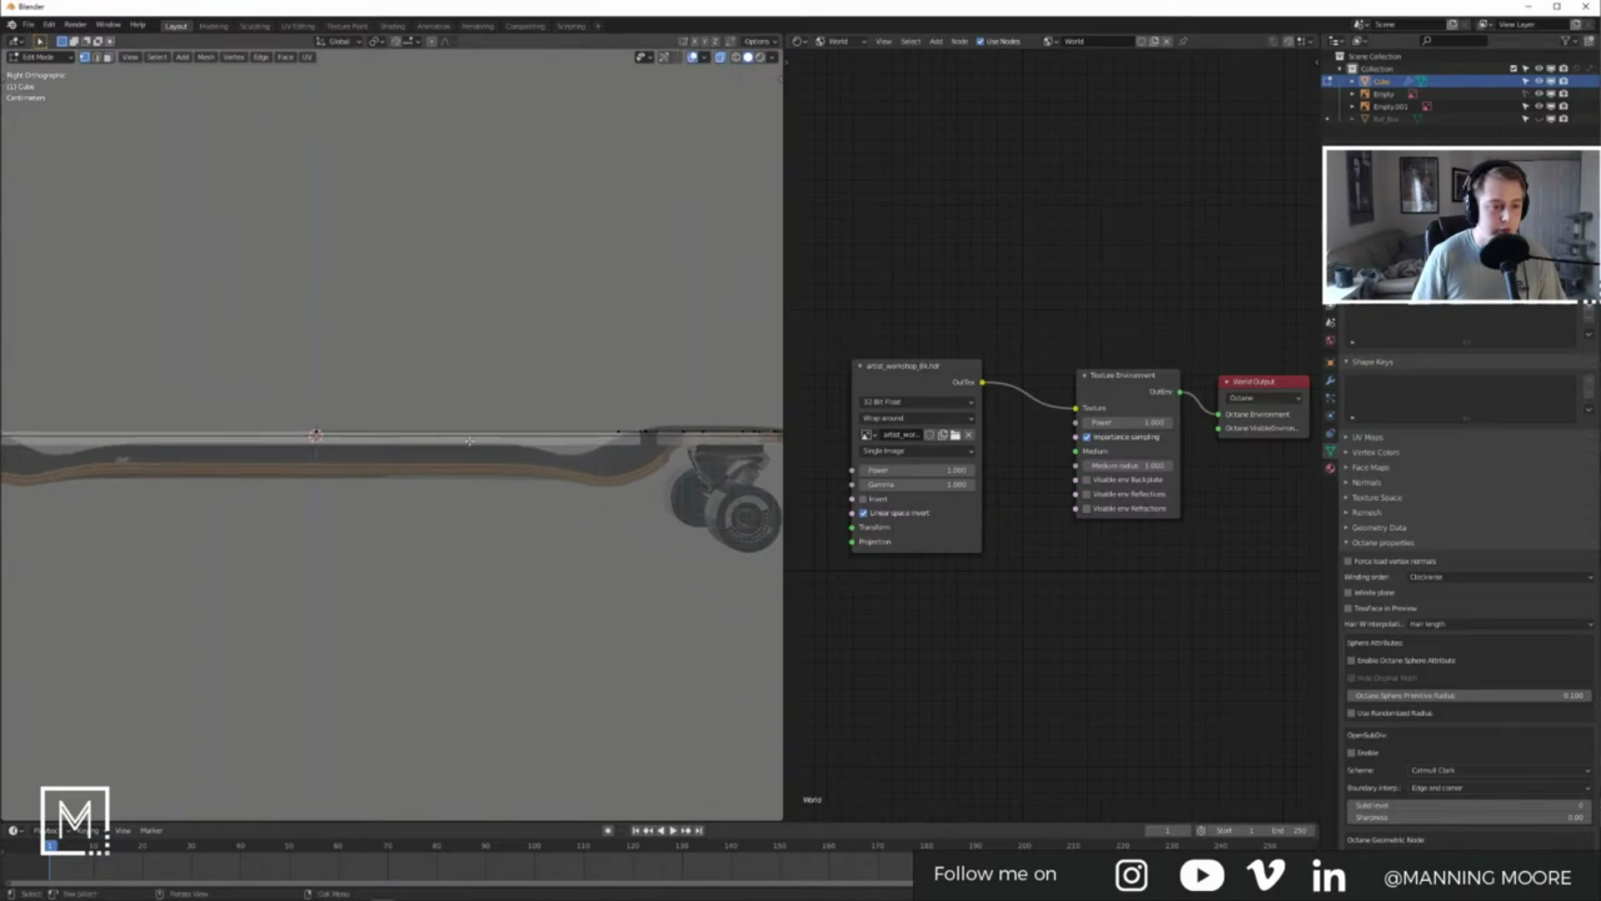
alt+click(358, 455)
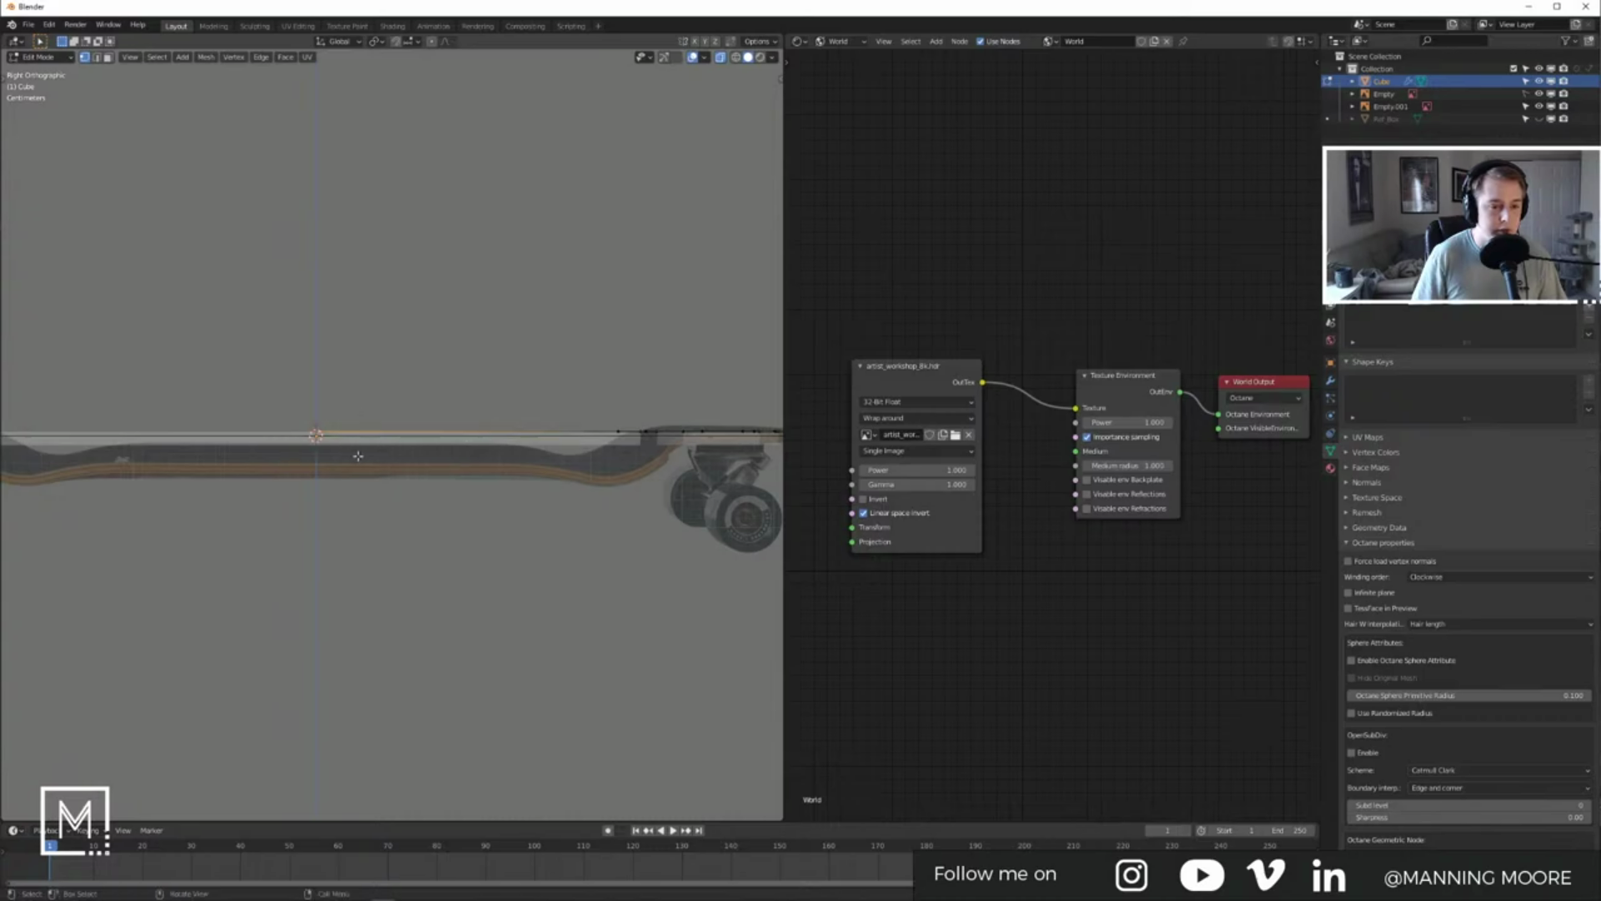
key(b)
drag(288, 392, 627, 477)
Step: Add a crosswise edge loop across the deck from top view and slide it into place
key(ctrl+r)
key(Escape)
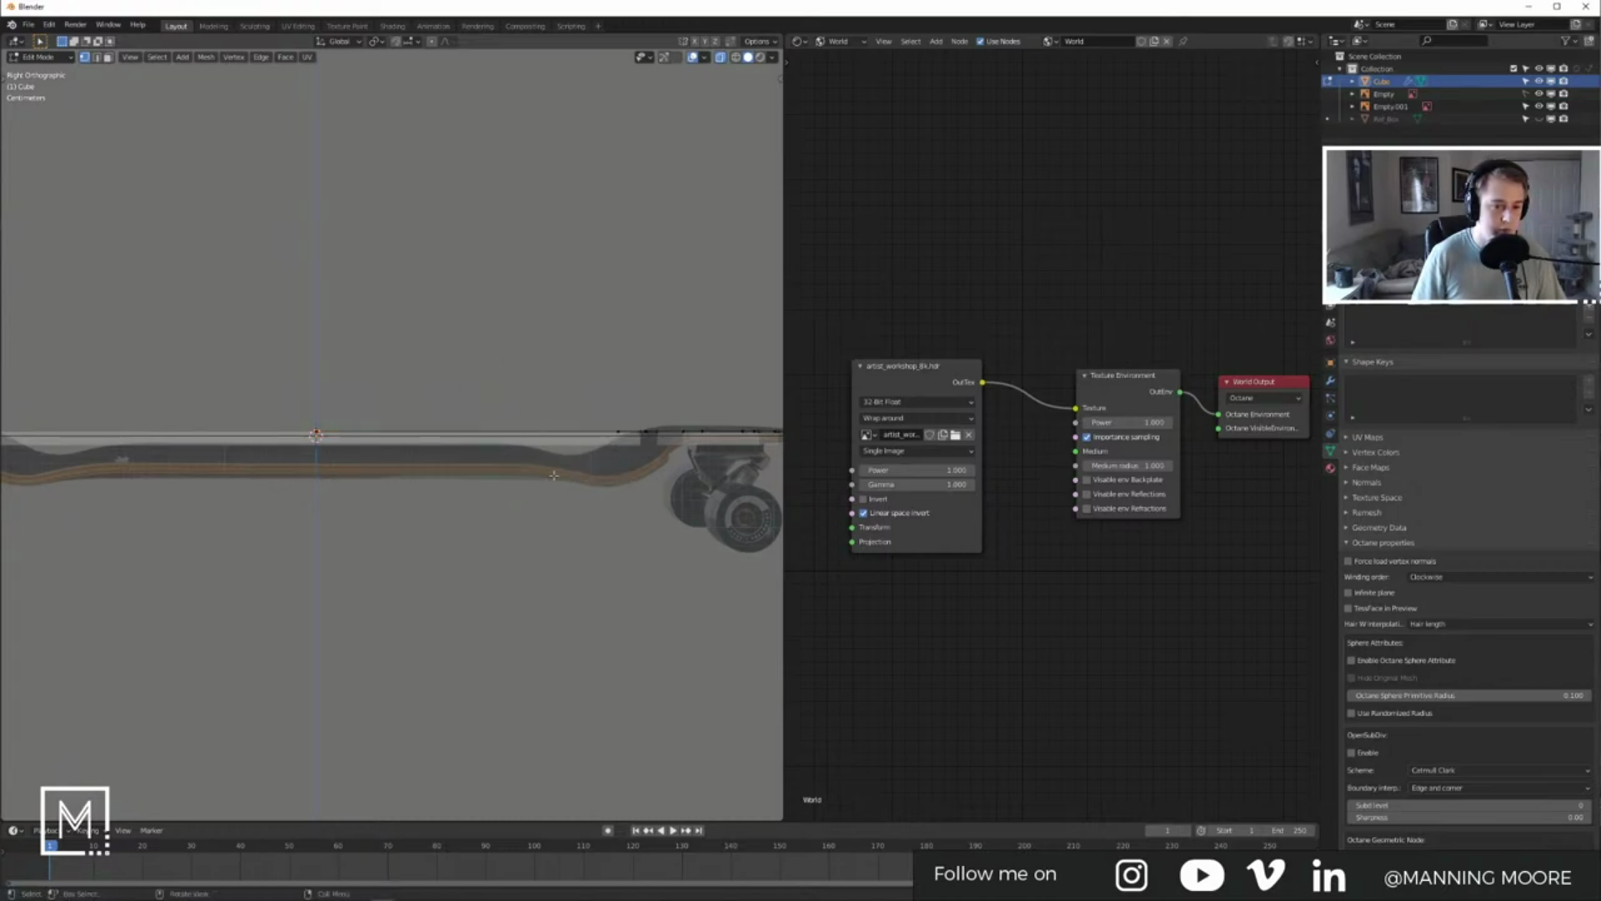
key(KP_7)
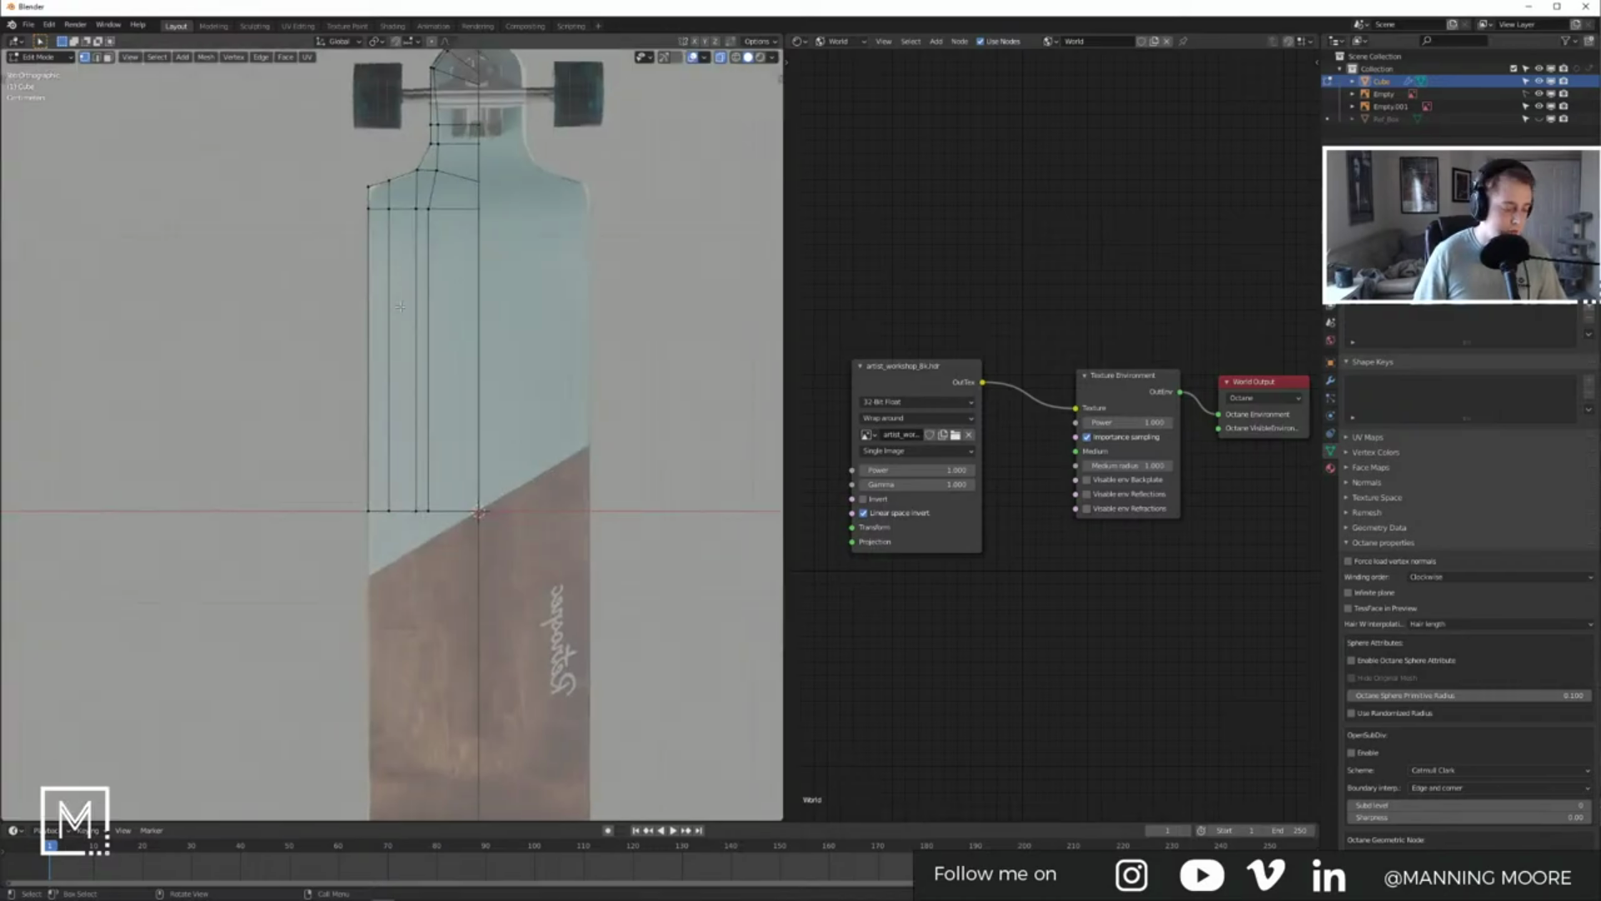
key(ctrl+r)
click(403, 315)
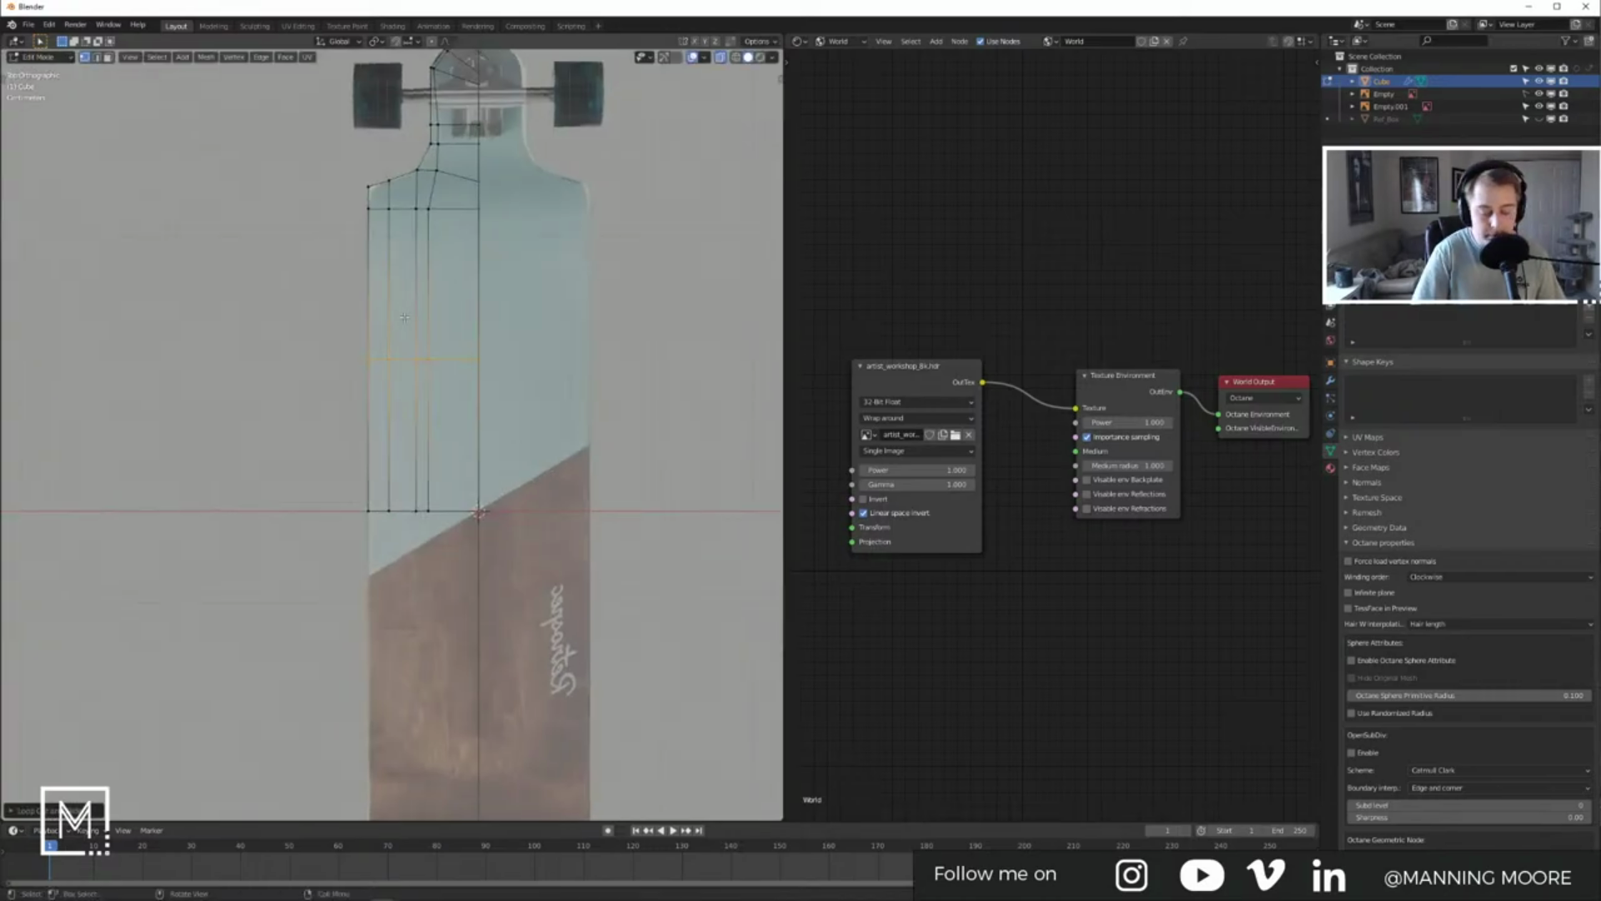
key(KP_1)
key(ctrl+KP_1)
key(KP_3)
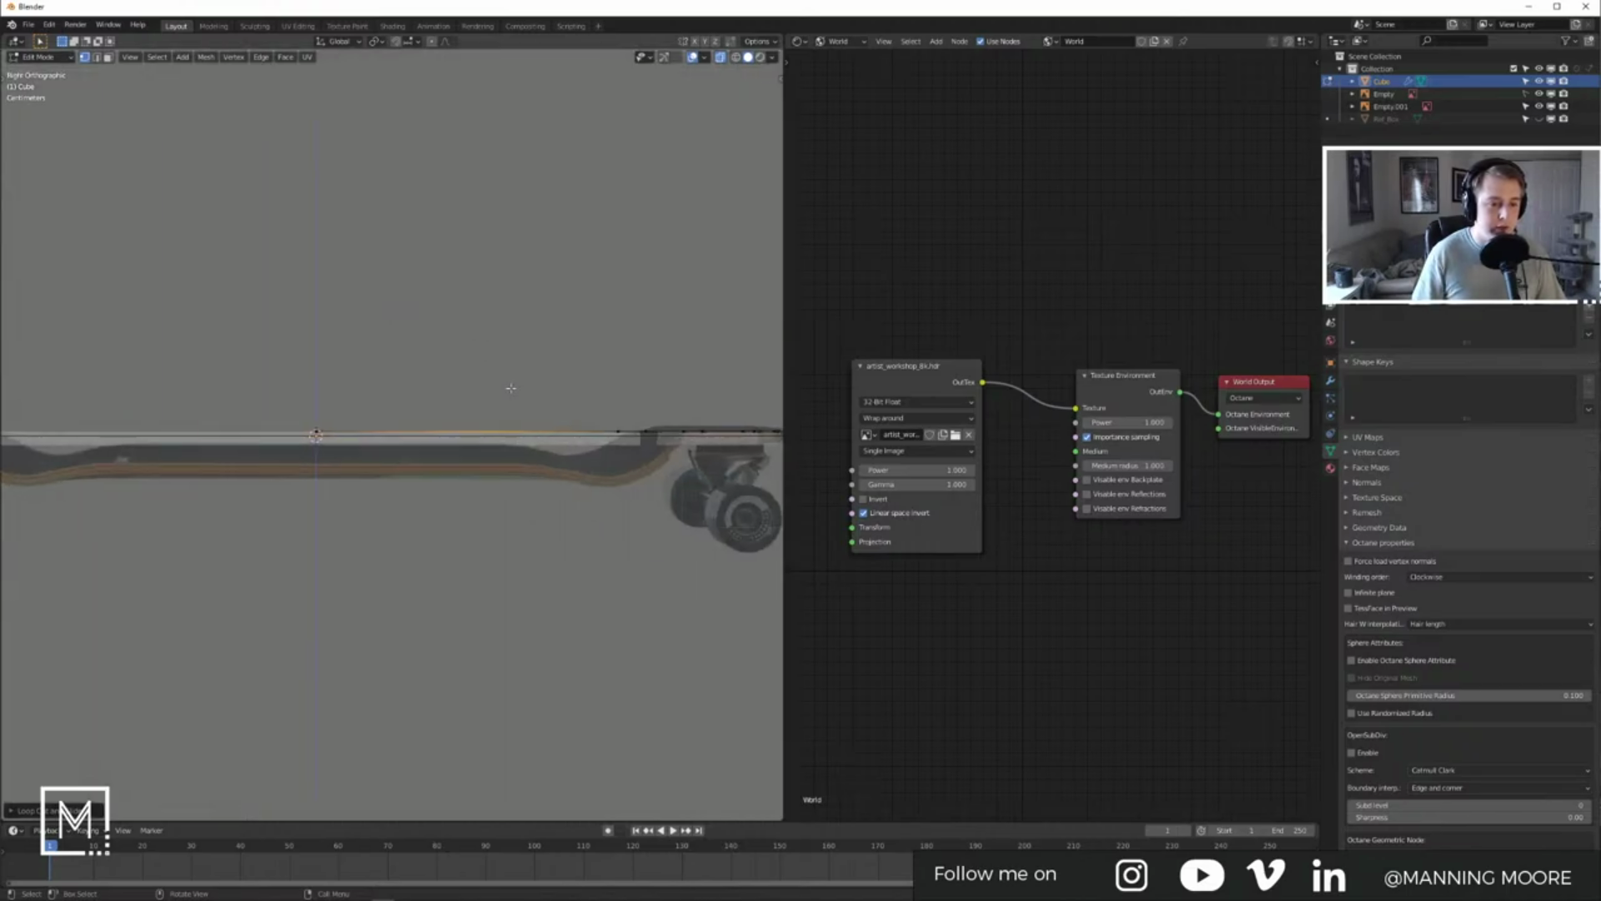
key(g)
key(g)
click(585, 389)
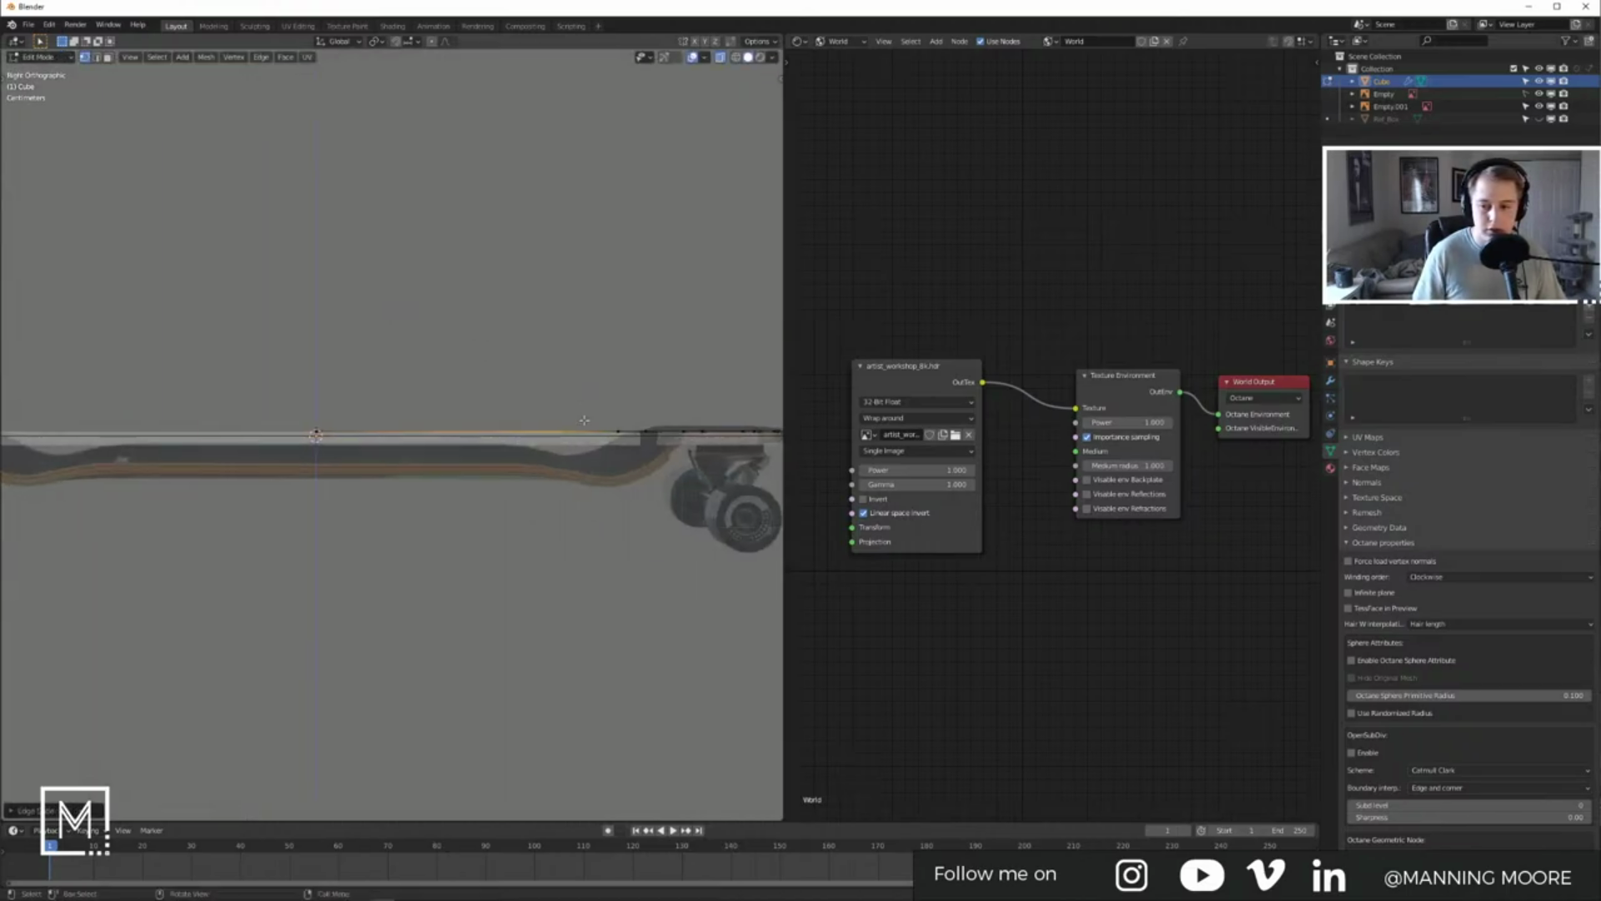
Step: Select the deck's lower edge loop and move it down about 3 cm along Z
drag(256, 391, 560, 473)
middle_drag(729, 211, 551, 467)
key(KP_3)
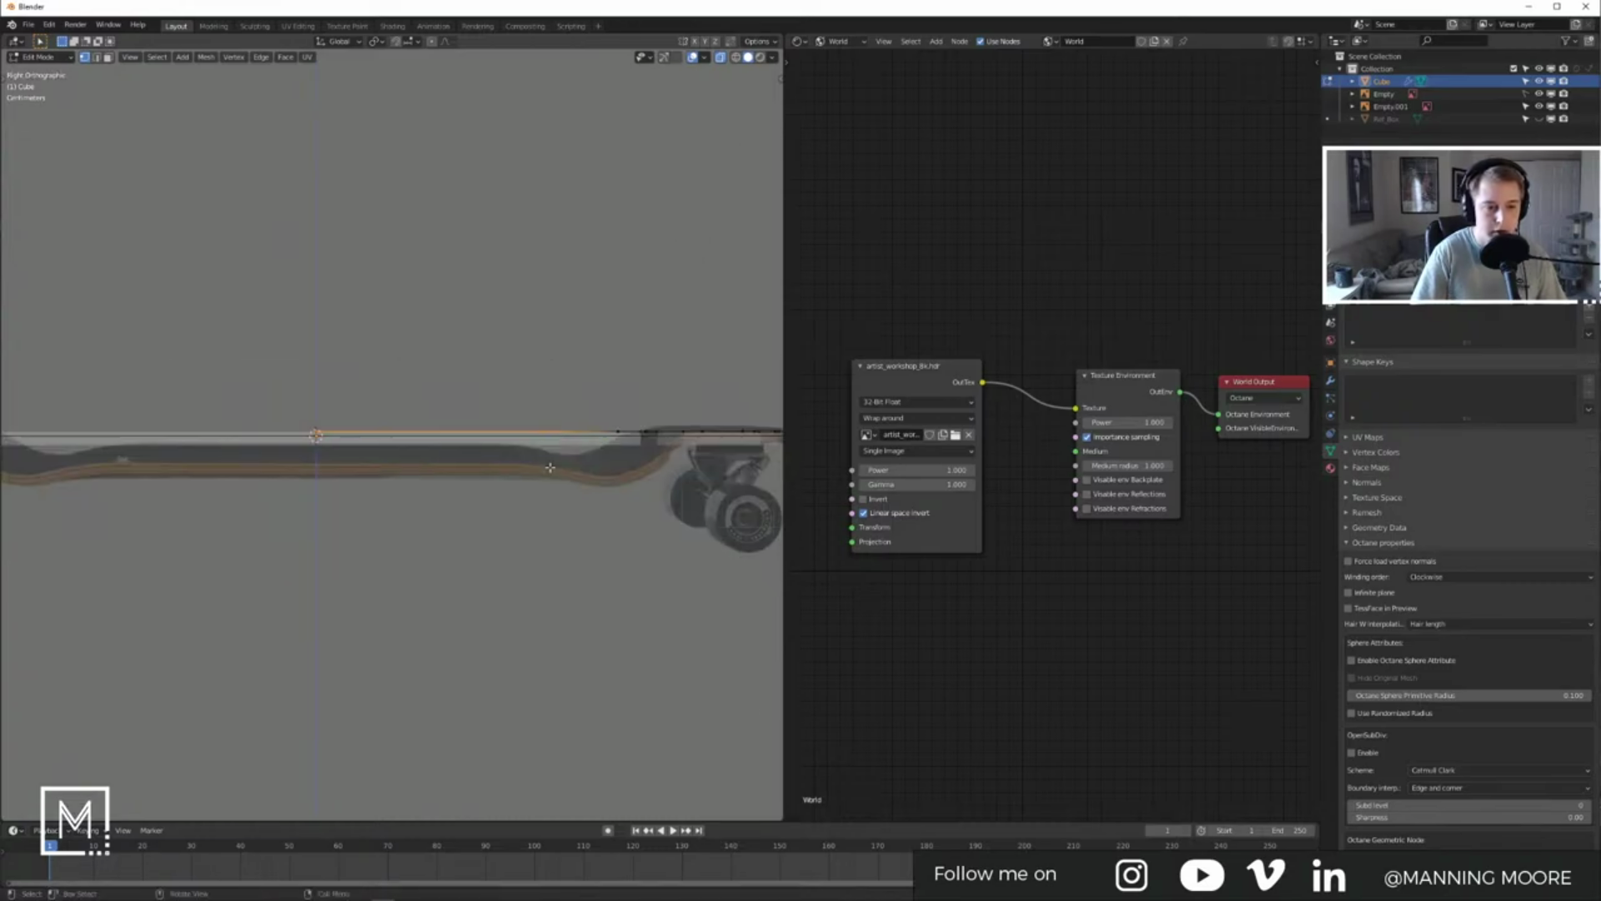
key(g)
key(z)
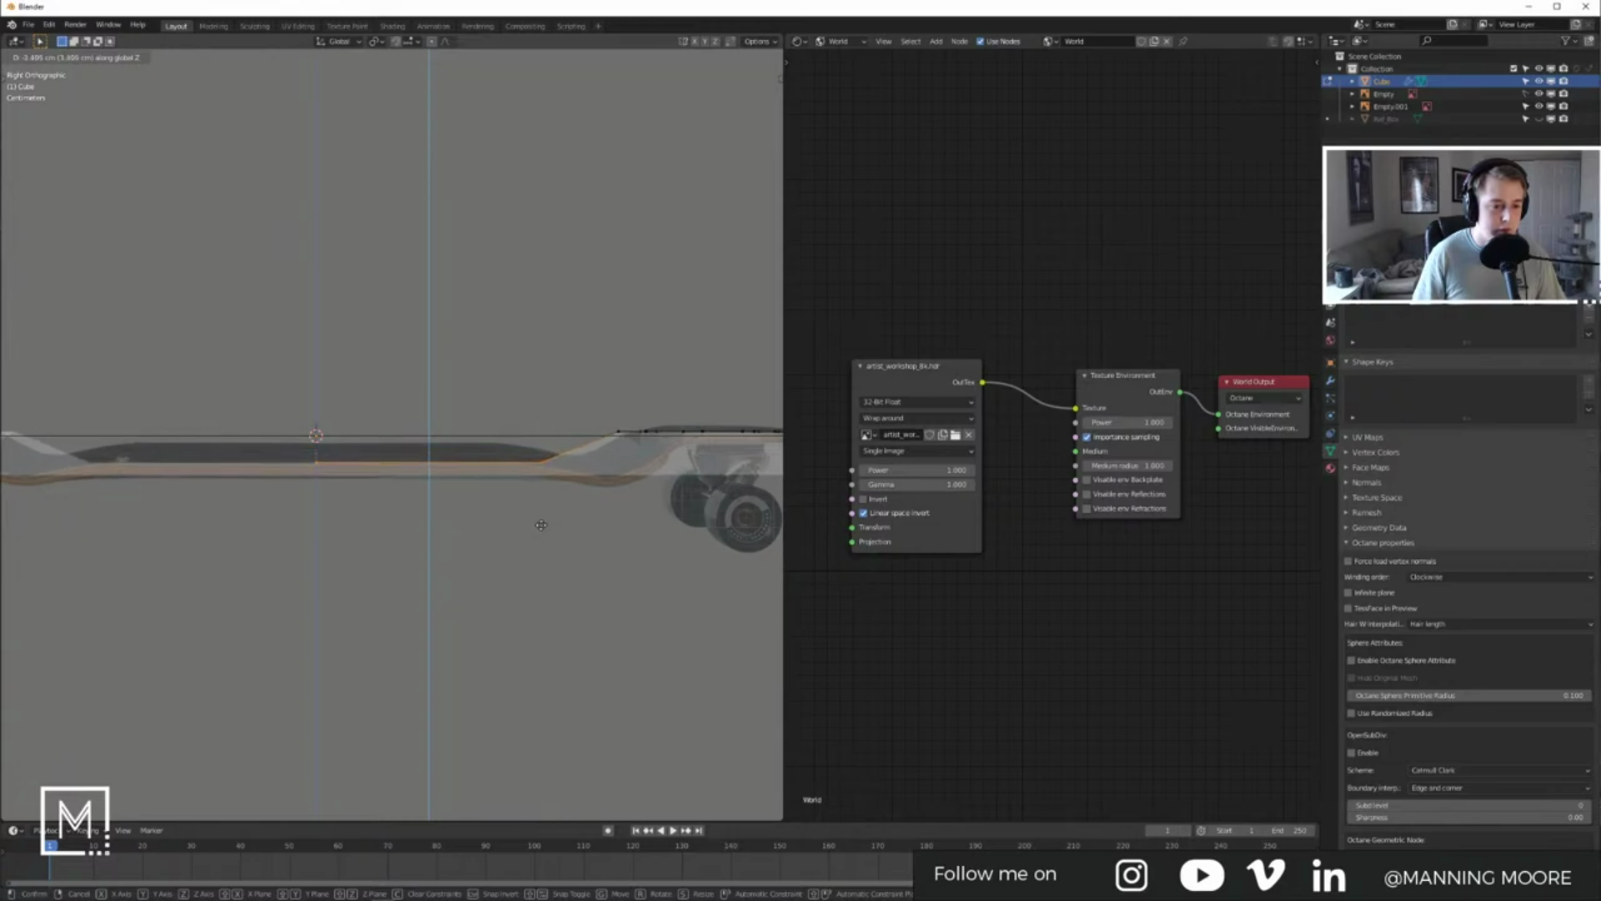
Step: Lower the deck edge about 3 cm and reposition single edge vertices toward the kick
click(541, 528)
drag(525, 420, 562, 500)
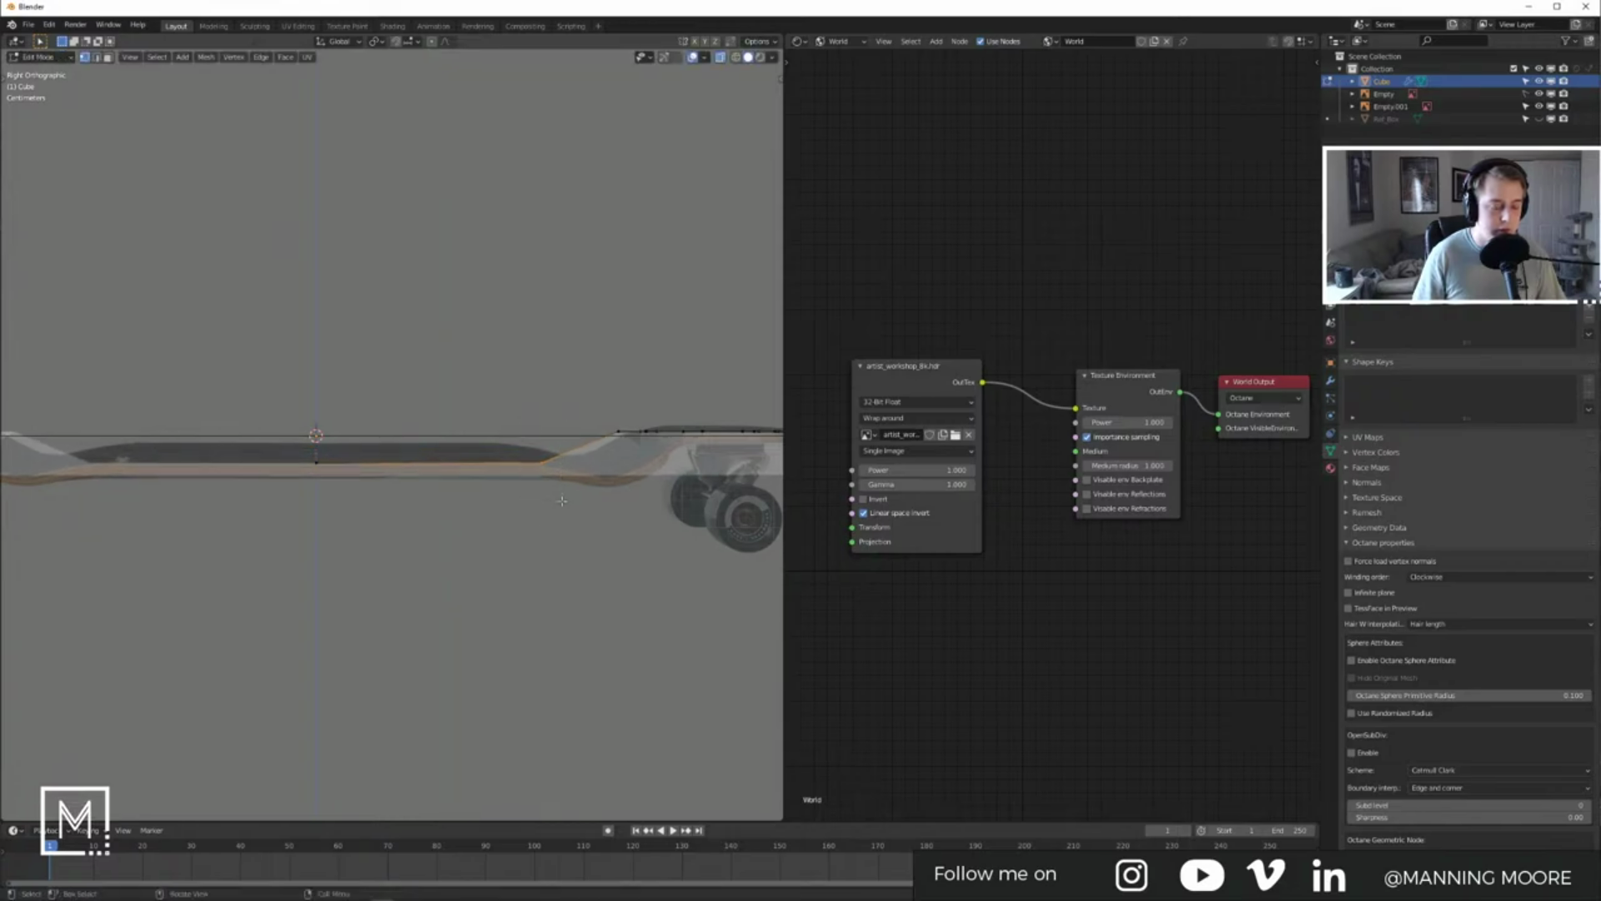
key(g)
key(g)
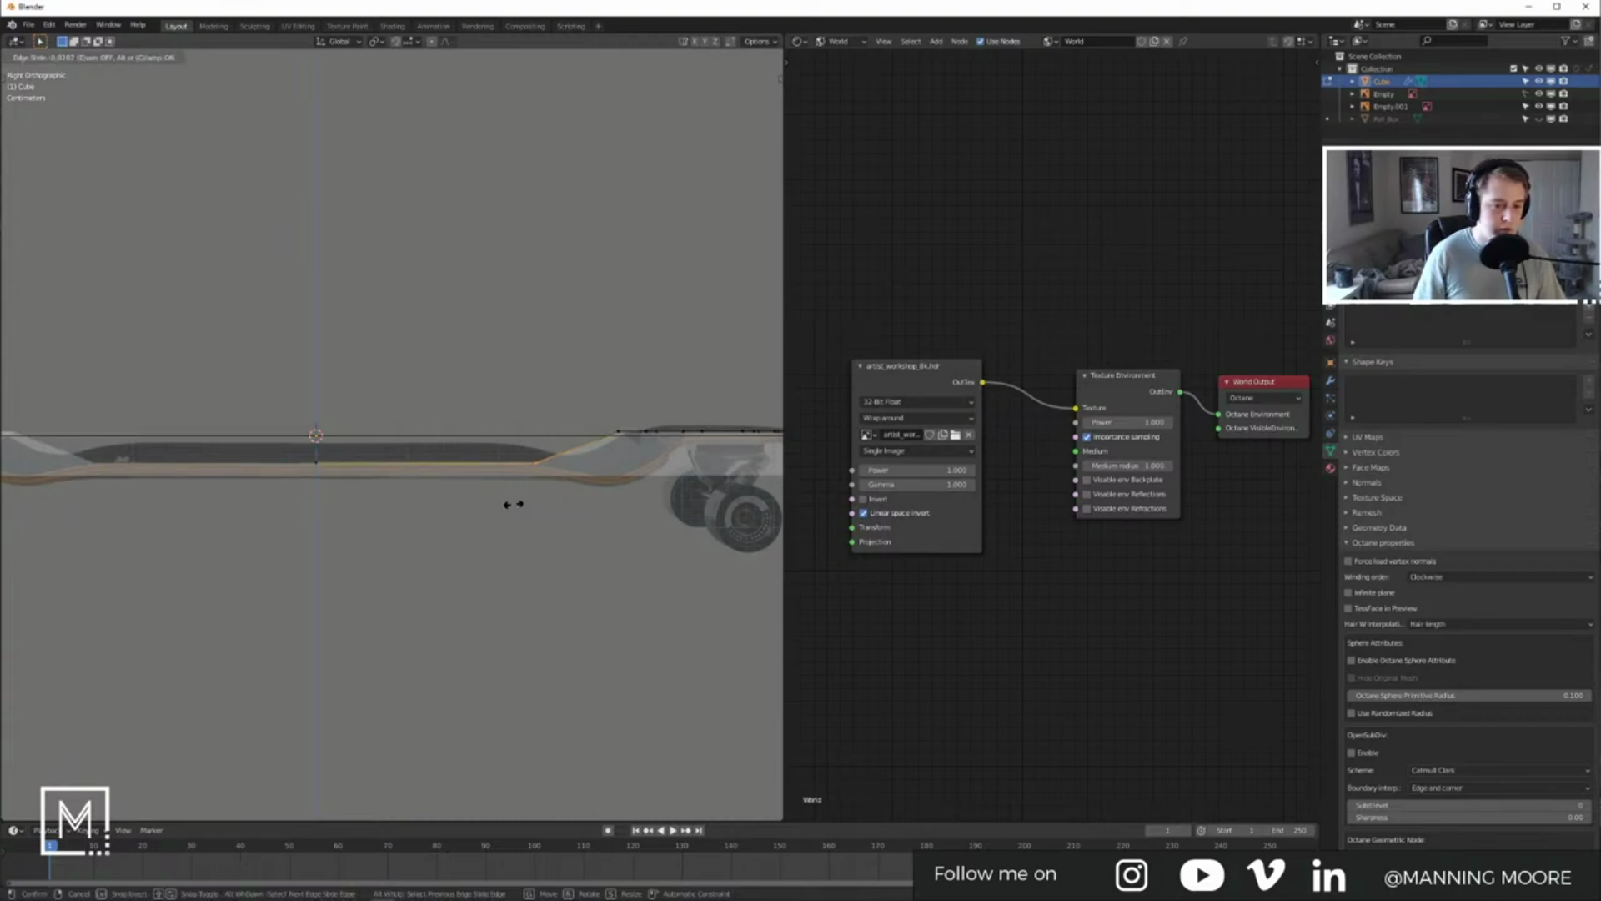
click(474, 503)
shift+middle_drag(474, 503, 403, 518)
drag(529, 409, 565, 481)
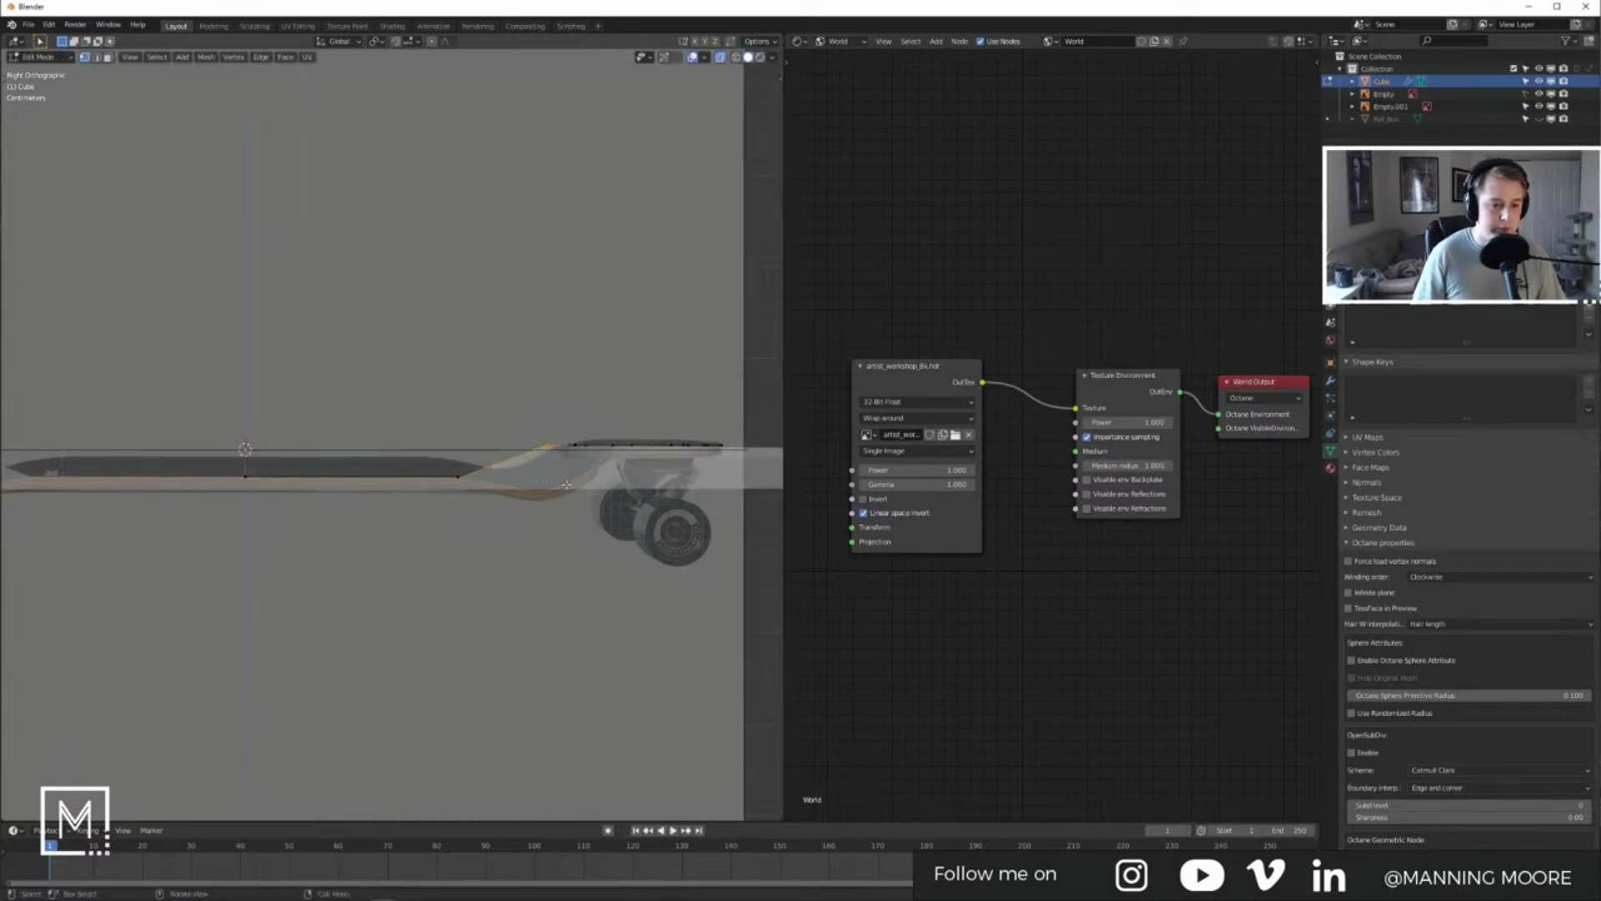
key(g)
key(g)
click(565, 495)
key(g)
key(z)
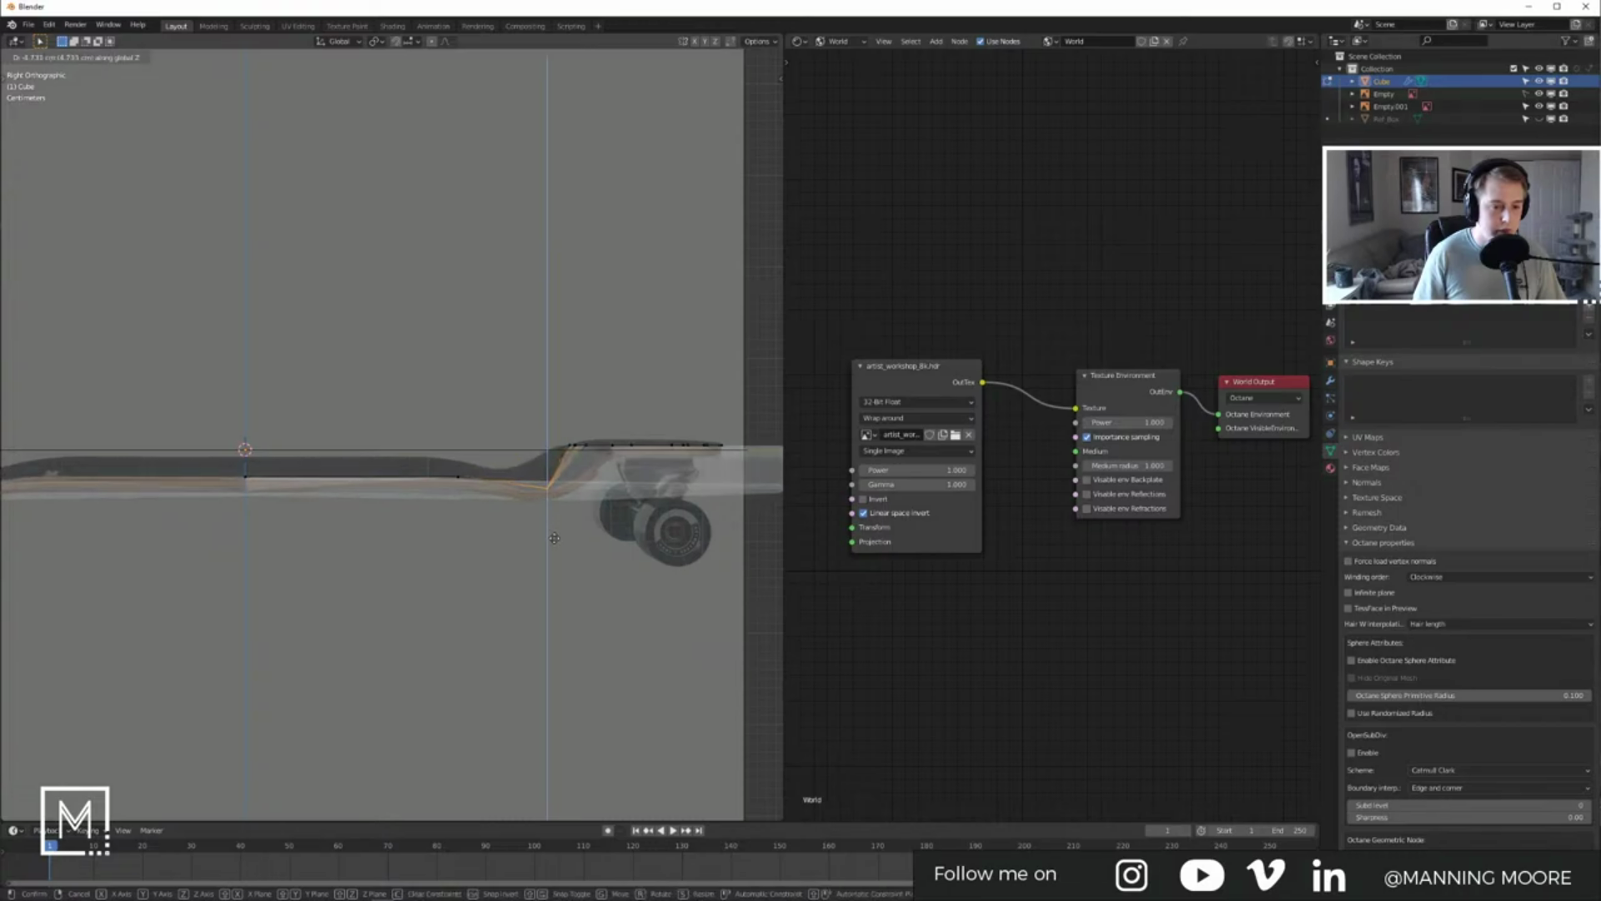
right_click(555, 538)
Step: Lower the curved edge vertices, then drop the kick vertices about 2.88 cm in side view
drag(522, 397, 594, 481)
key(g)
click(598, 505)
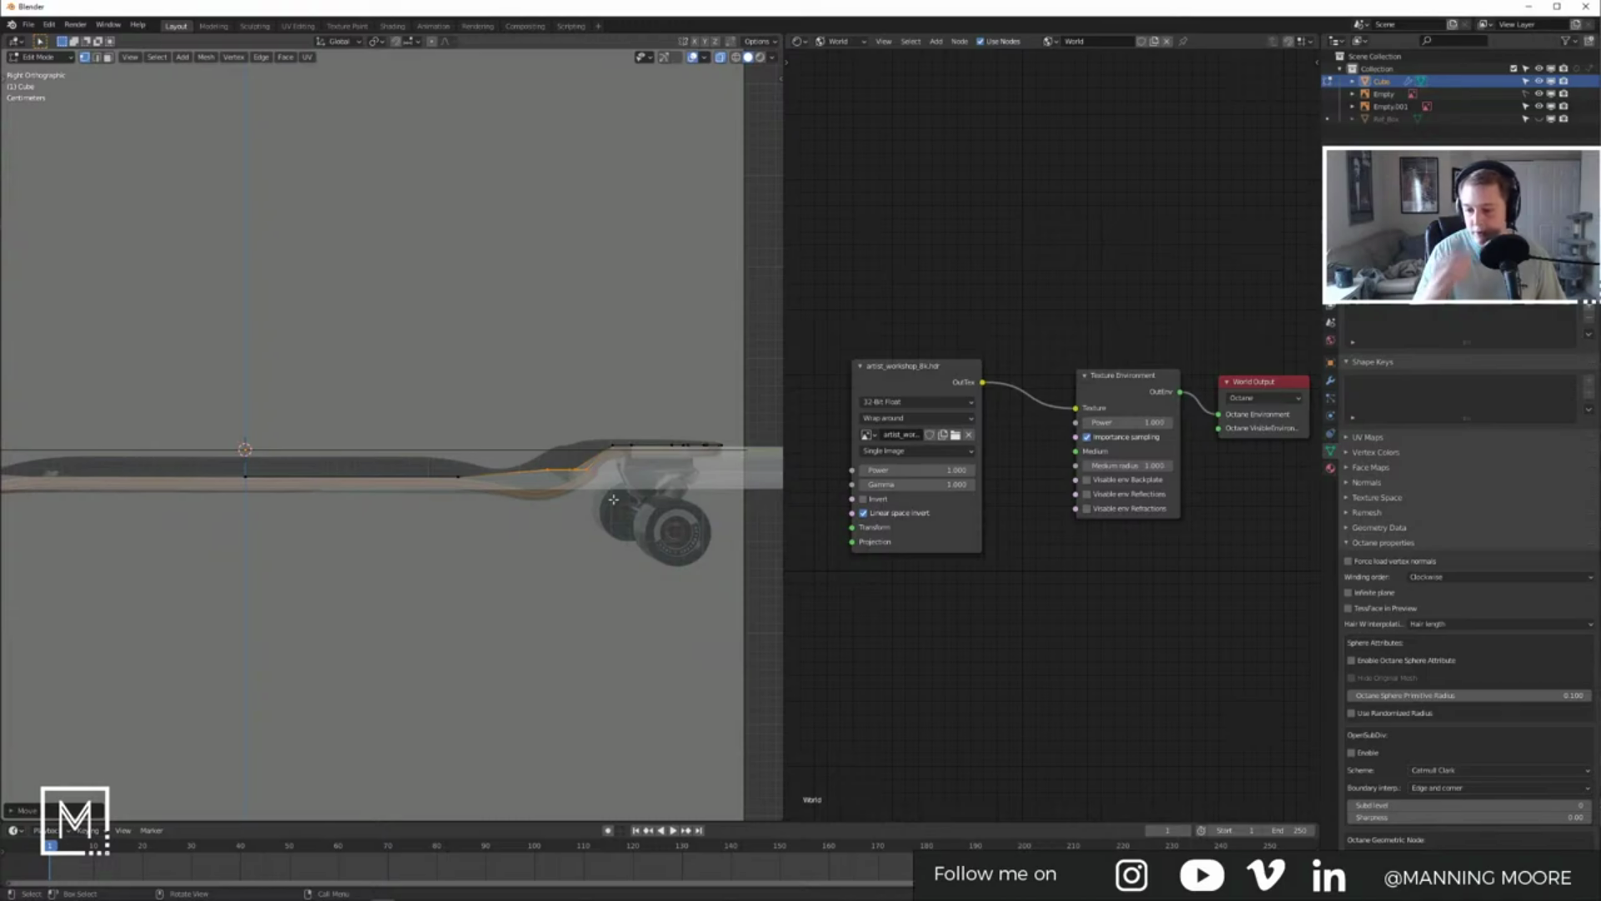
scroll(604, 482, up, 5)
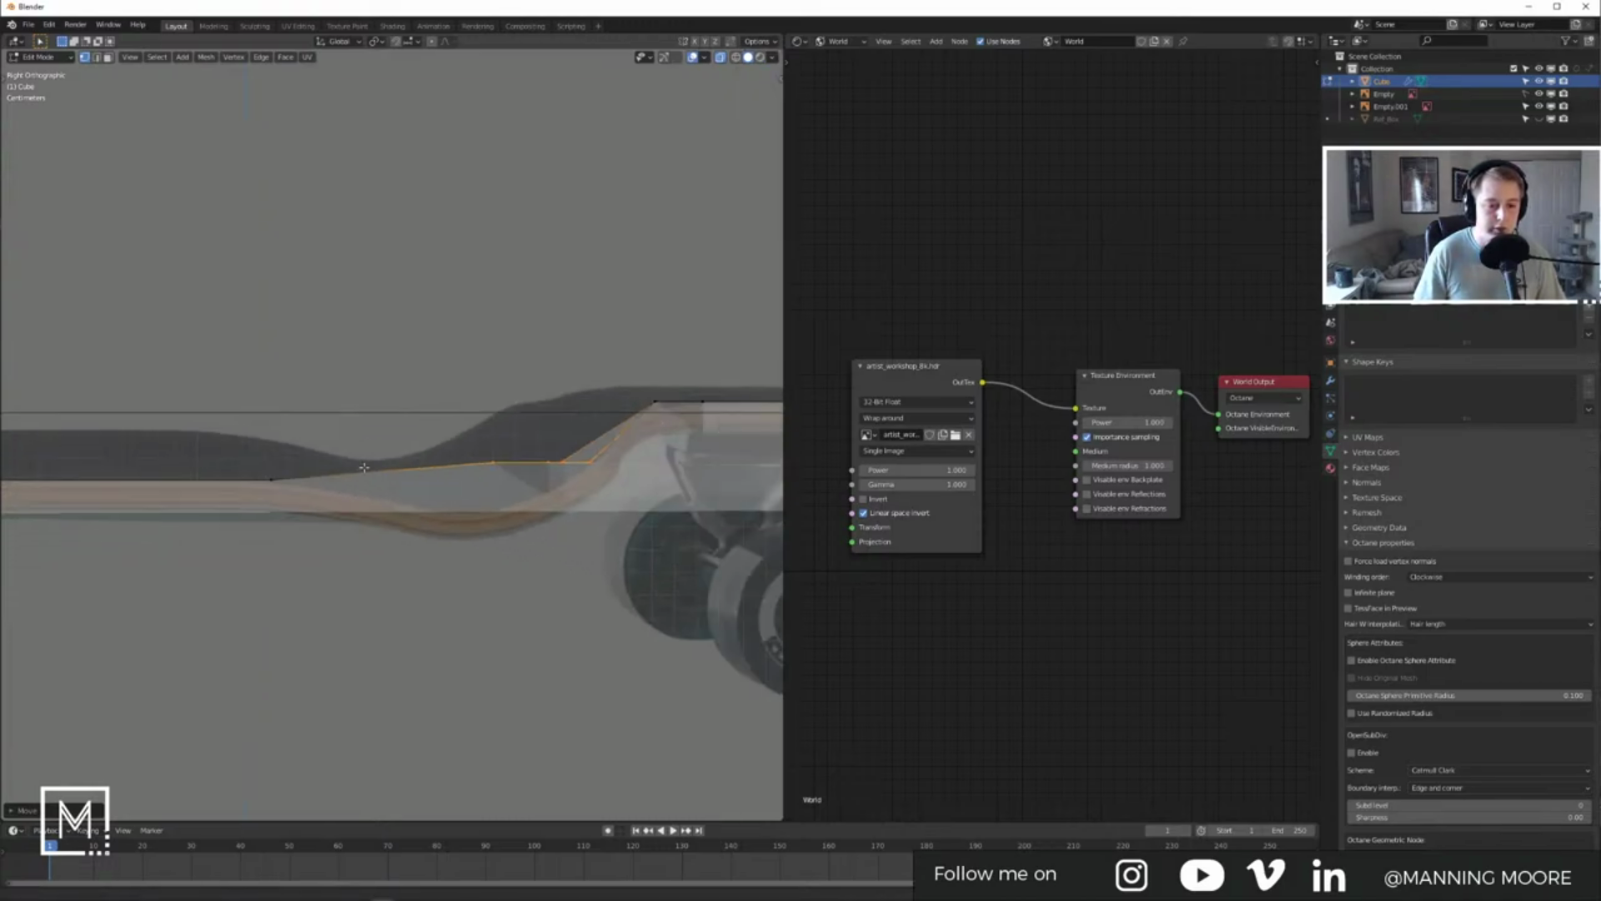
middle_drag(601, 488, 499, 449)
drag(431, 404, 507, 500)
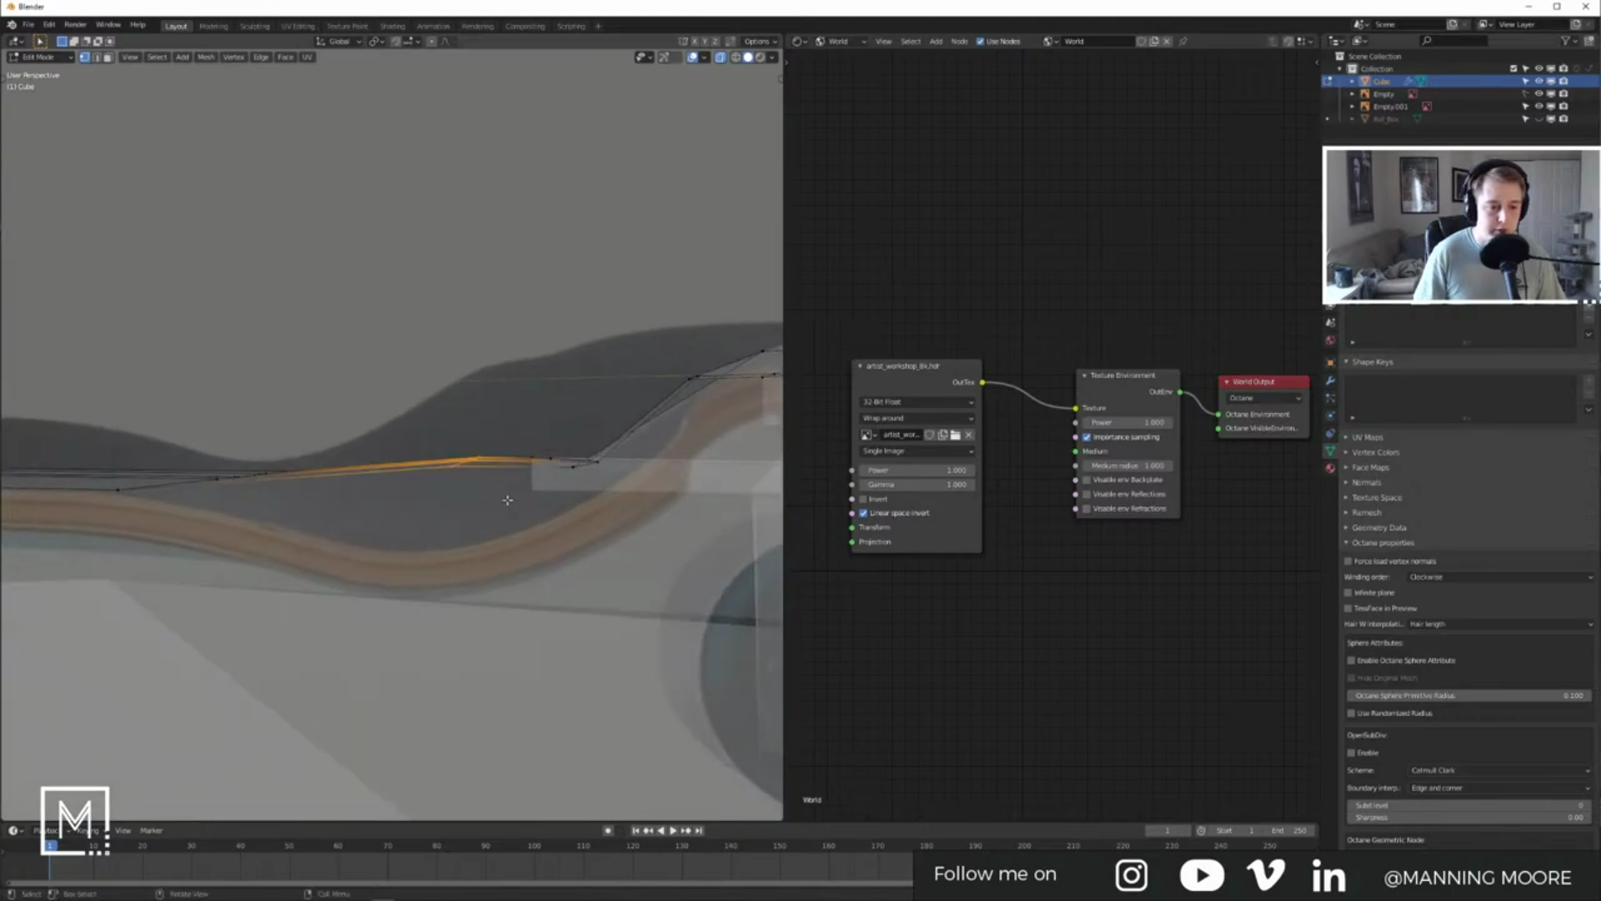
key(KP_3)
key(g)
key(z)
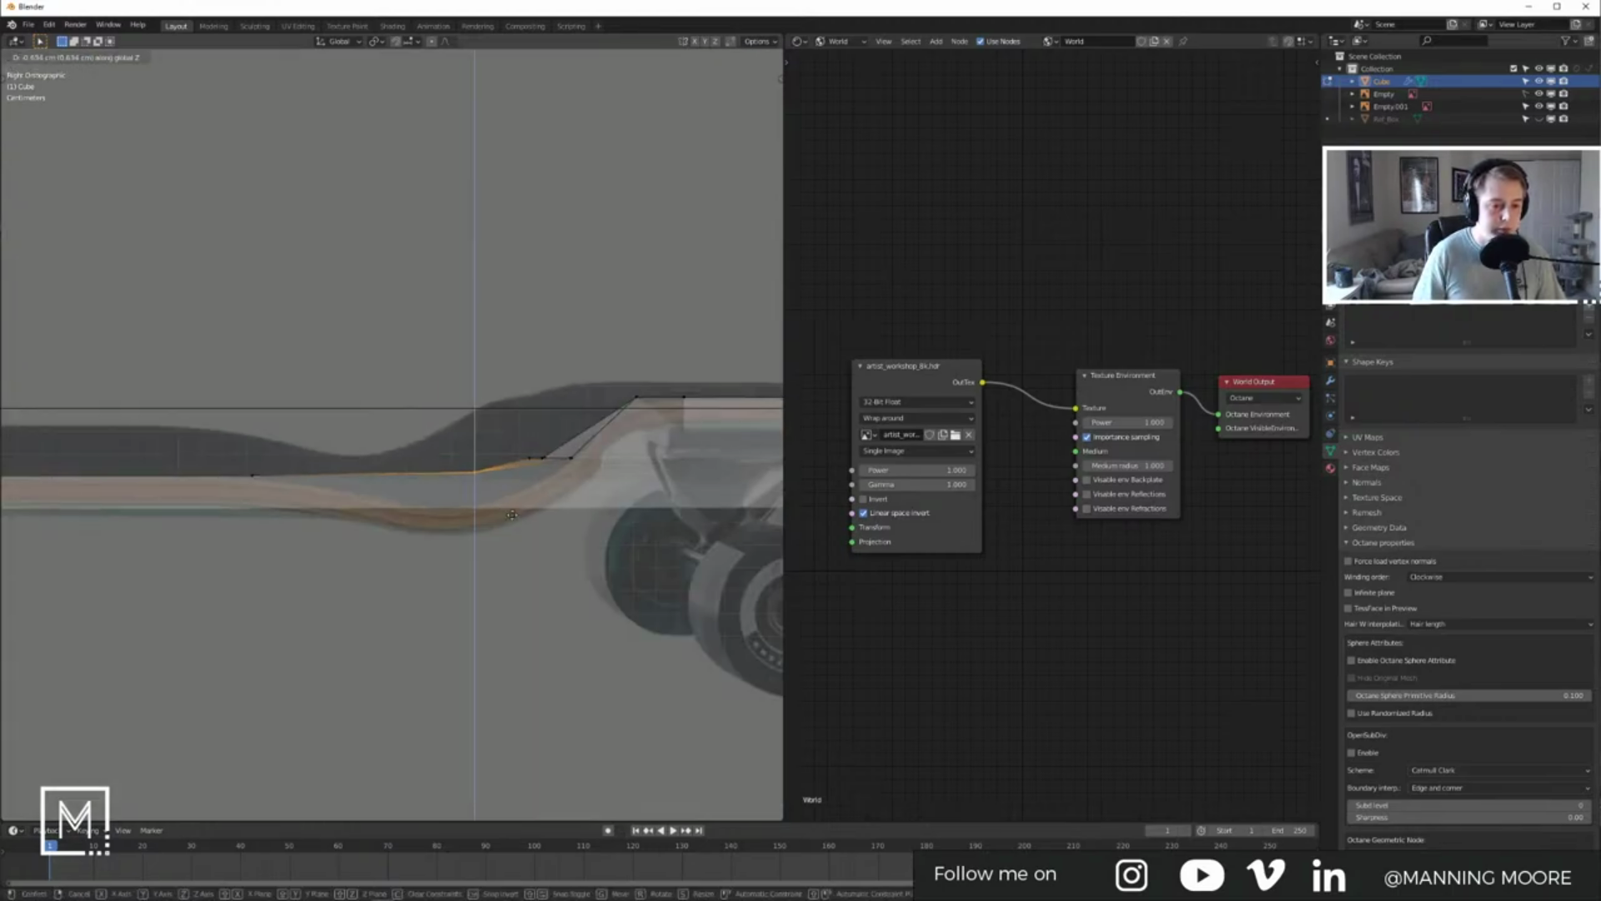
click(501, 546)
shift+middle_drag(502, 547, 541, 500)
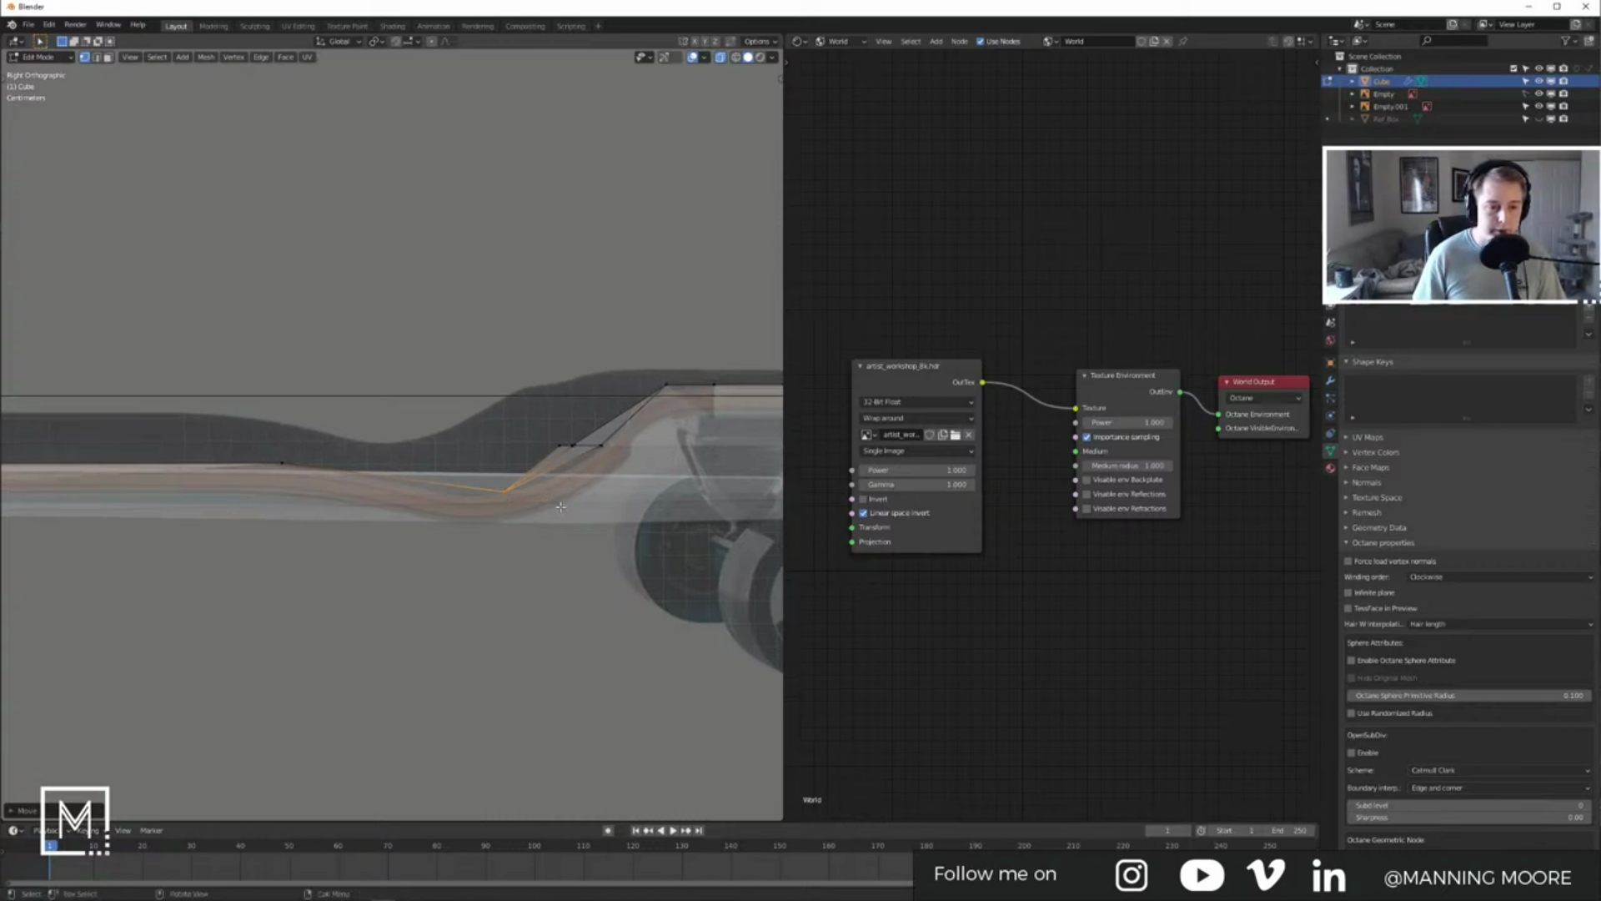
Step: Undo the last two moves and lower only the top kick vertex along Z
key(ctrl+z)
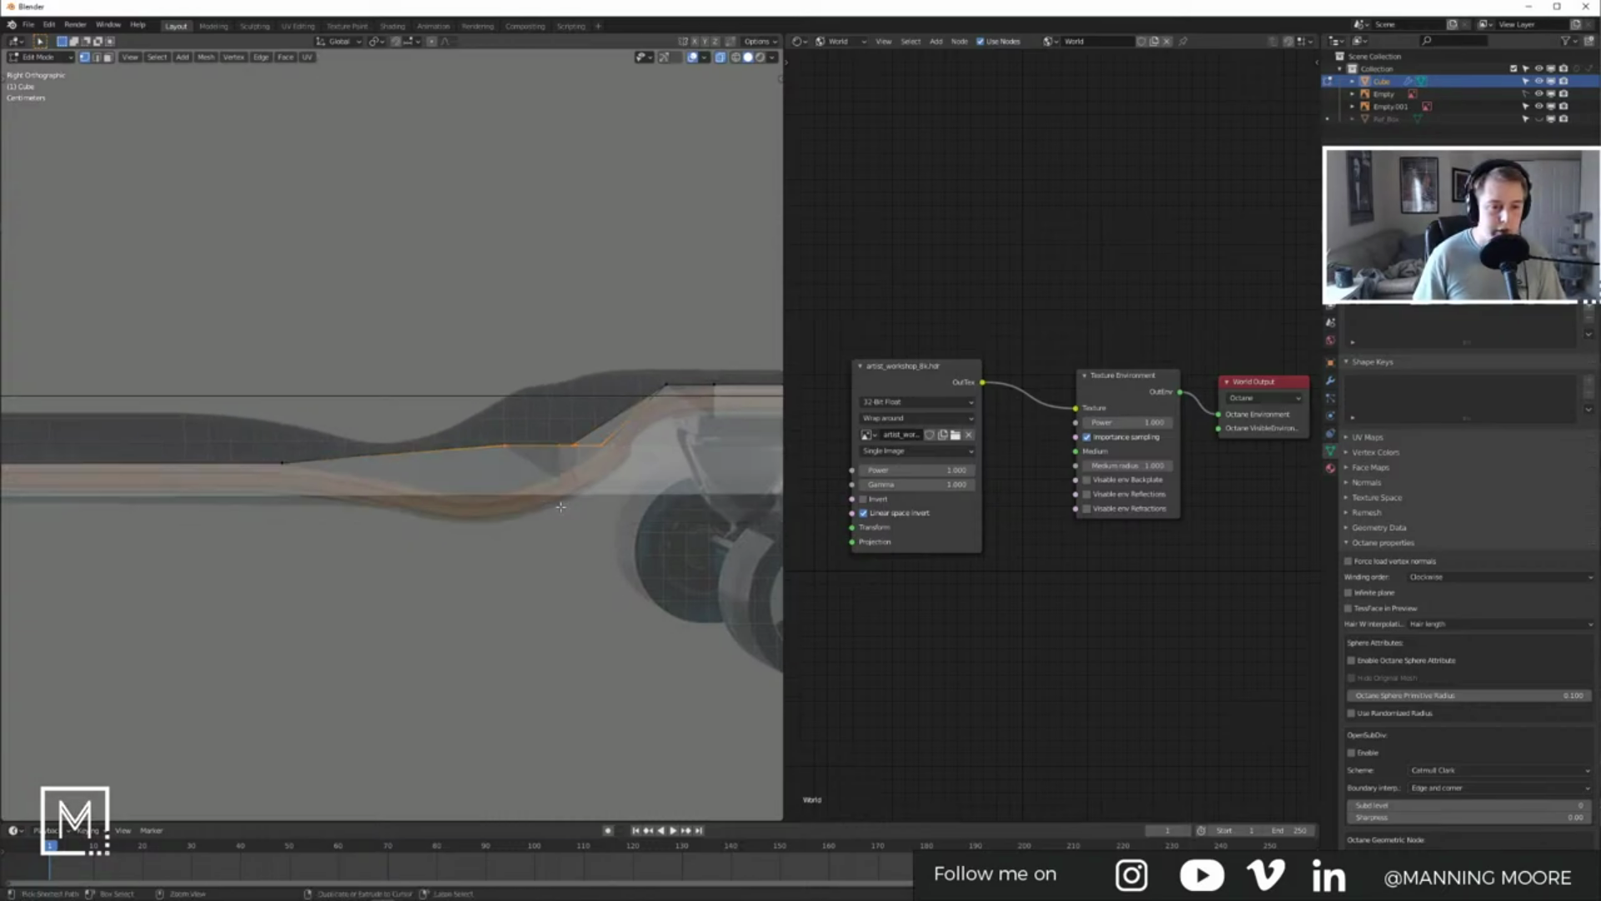
key(ctrl+z)
key(g)
key(z)
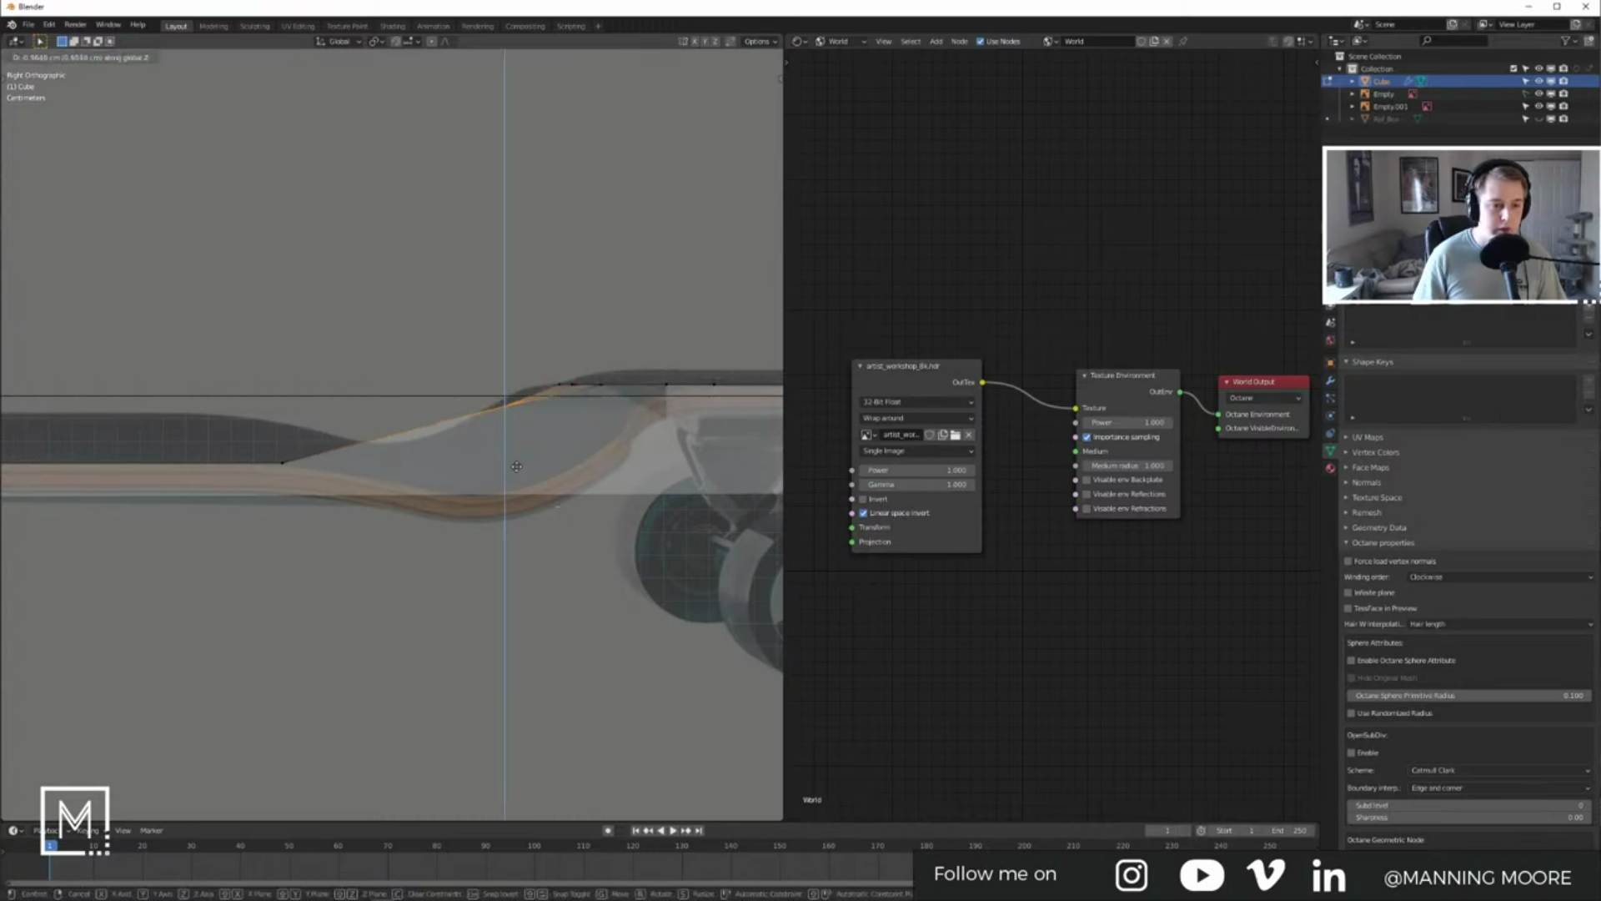
click(512, 553)
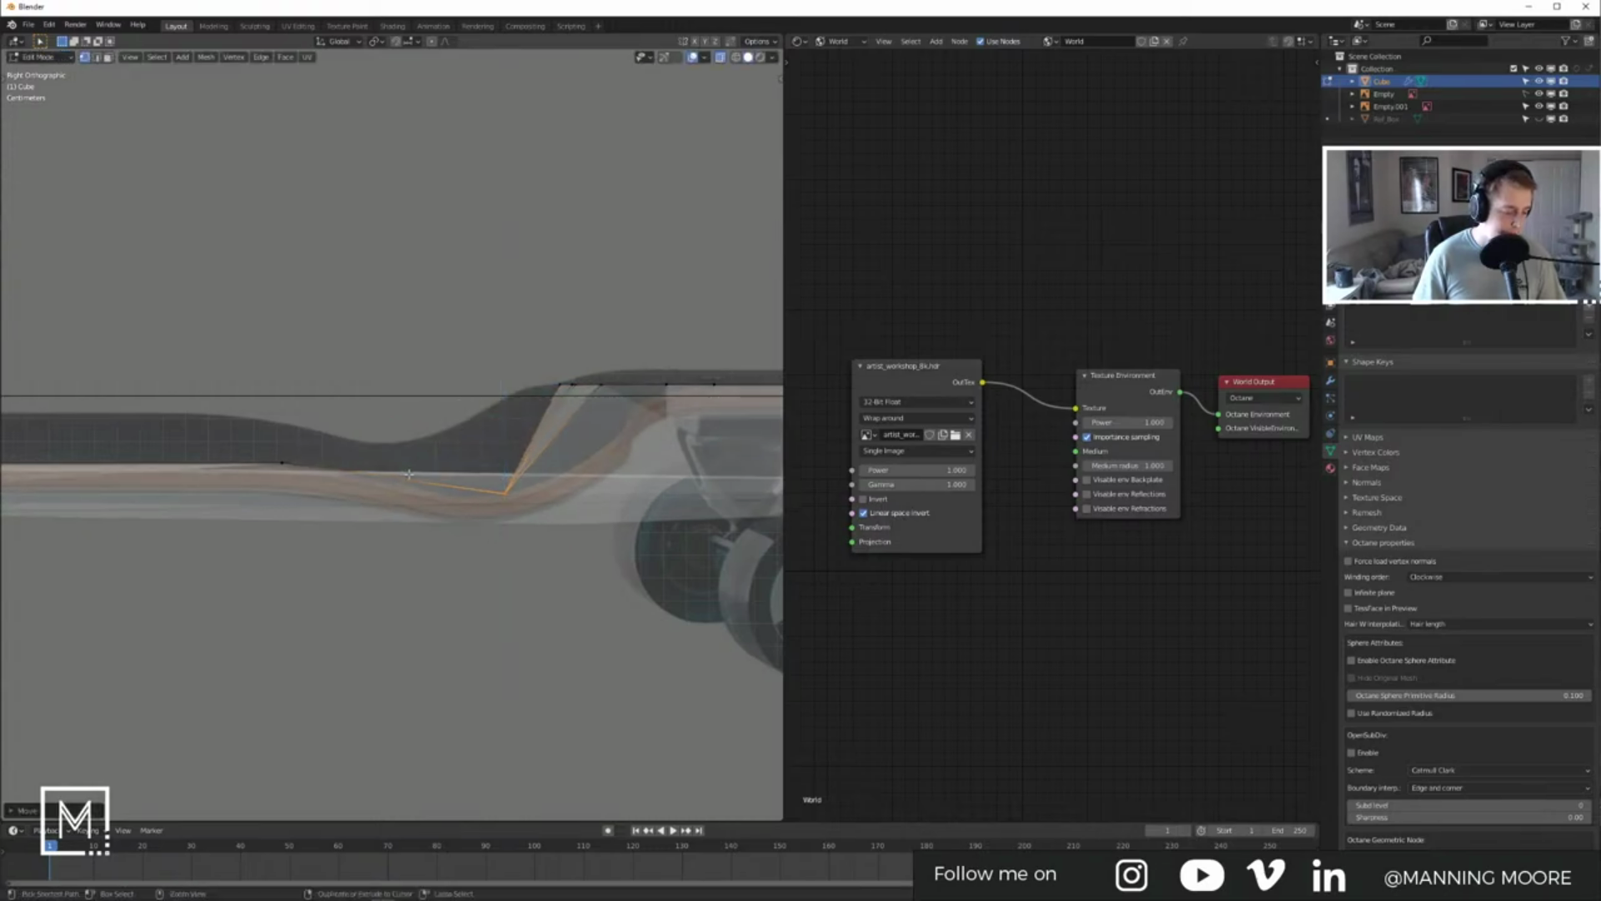
middle_drag(407, 469, 418, 504)
Step: Add an edge loop across the deck, slide it into place, and return to Object Mode
key(ctrl+r)
click(418, 504)
click(419, 503)
key(KP_1)
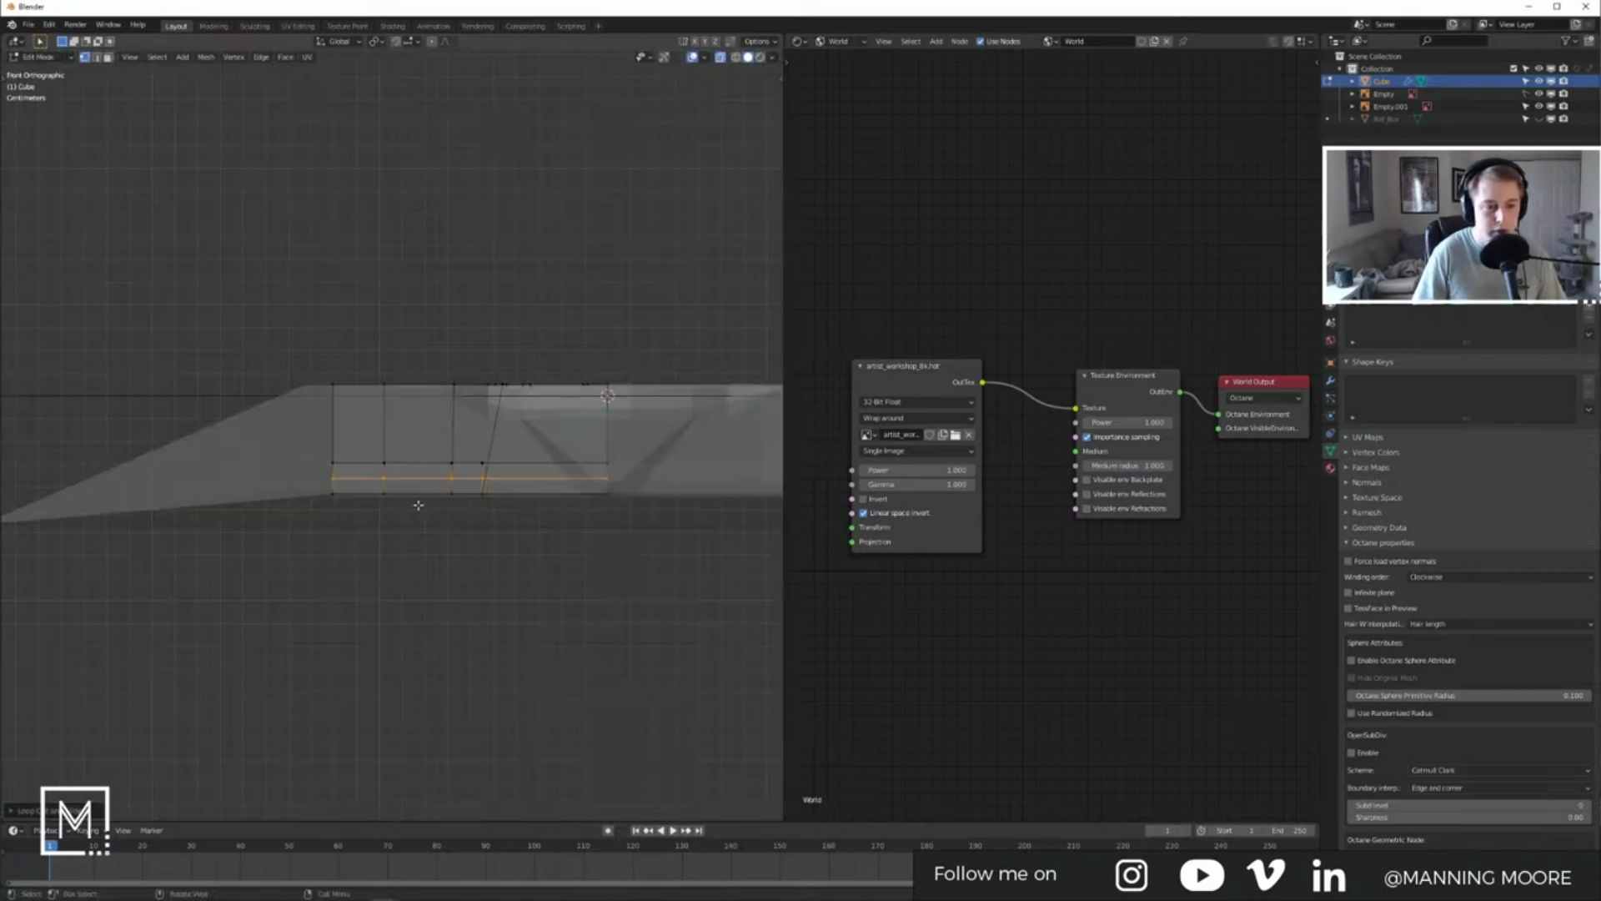
key(KP_3)
key(g)
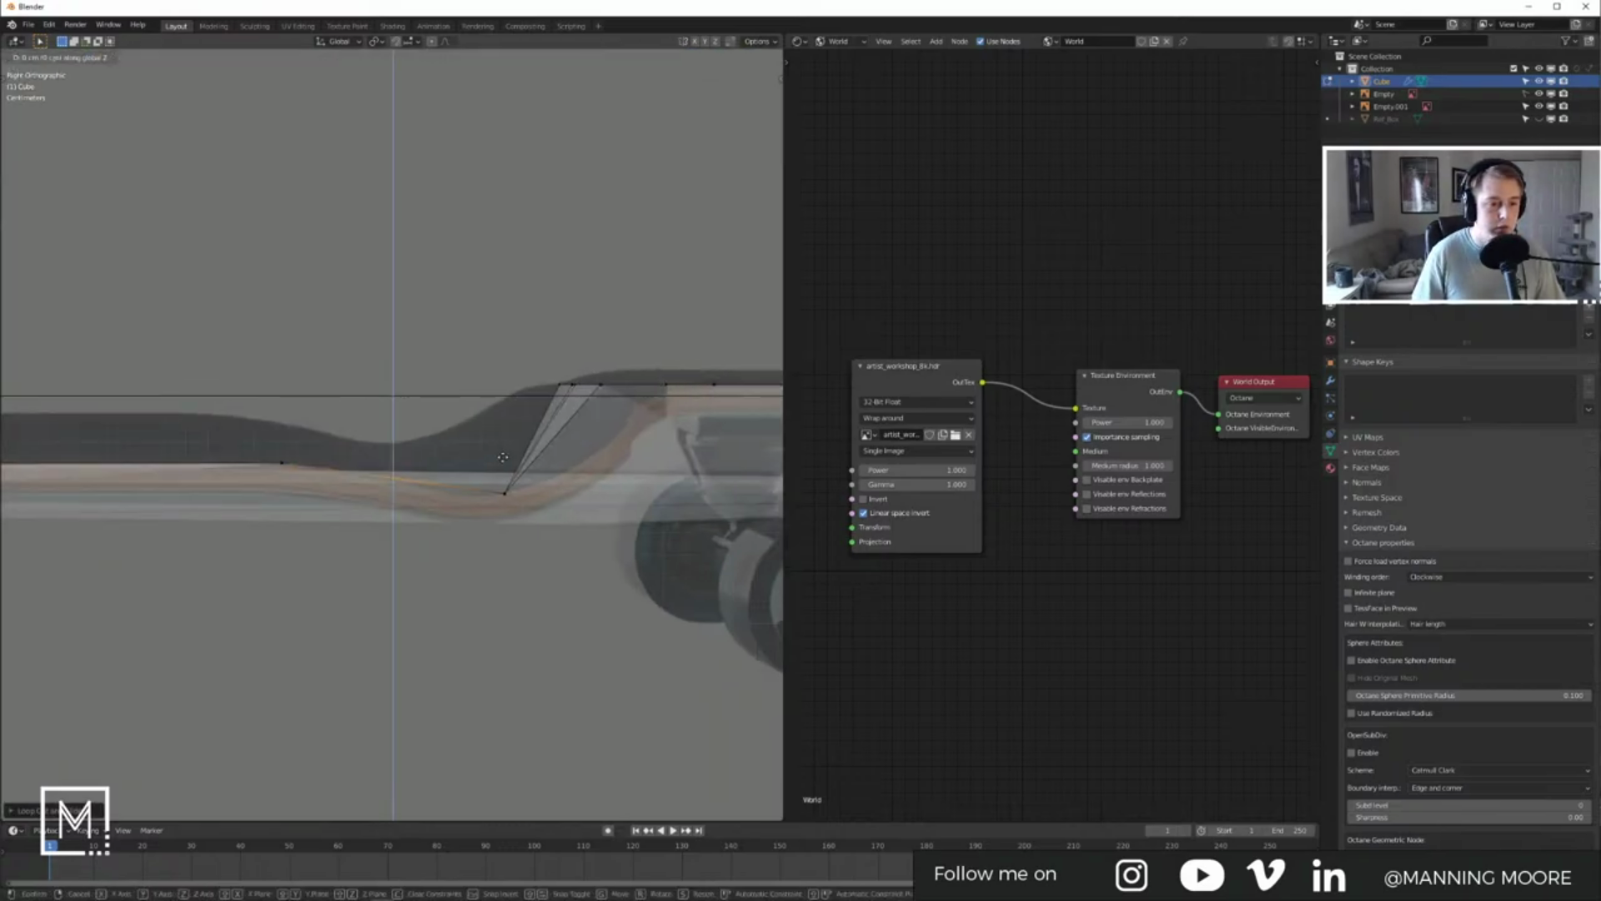
key(g)
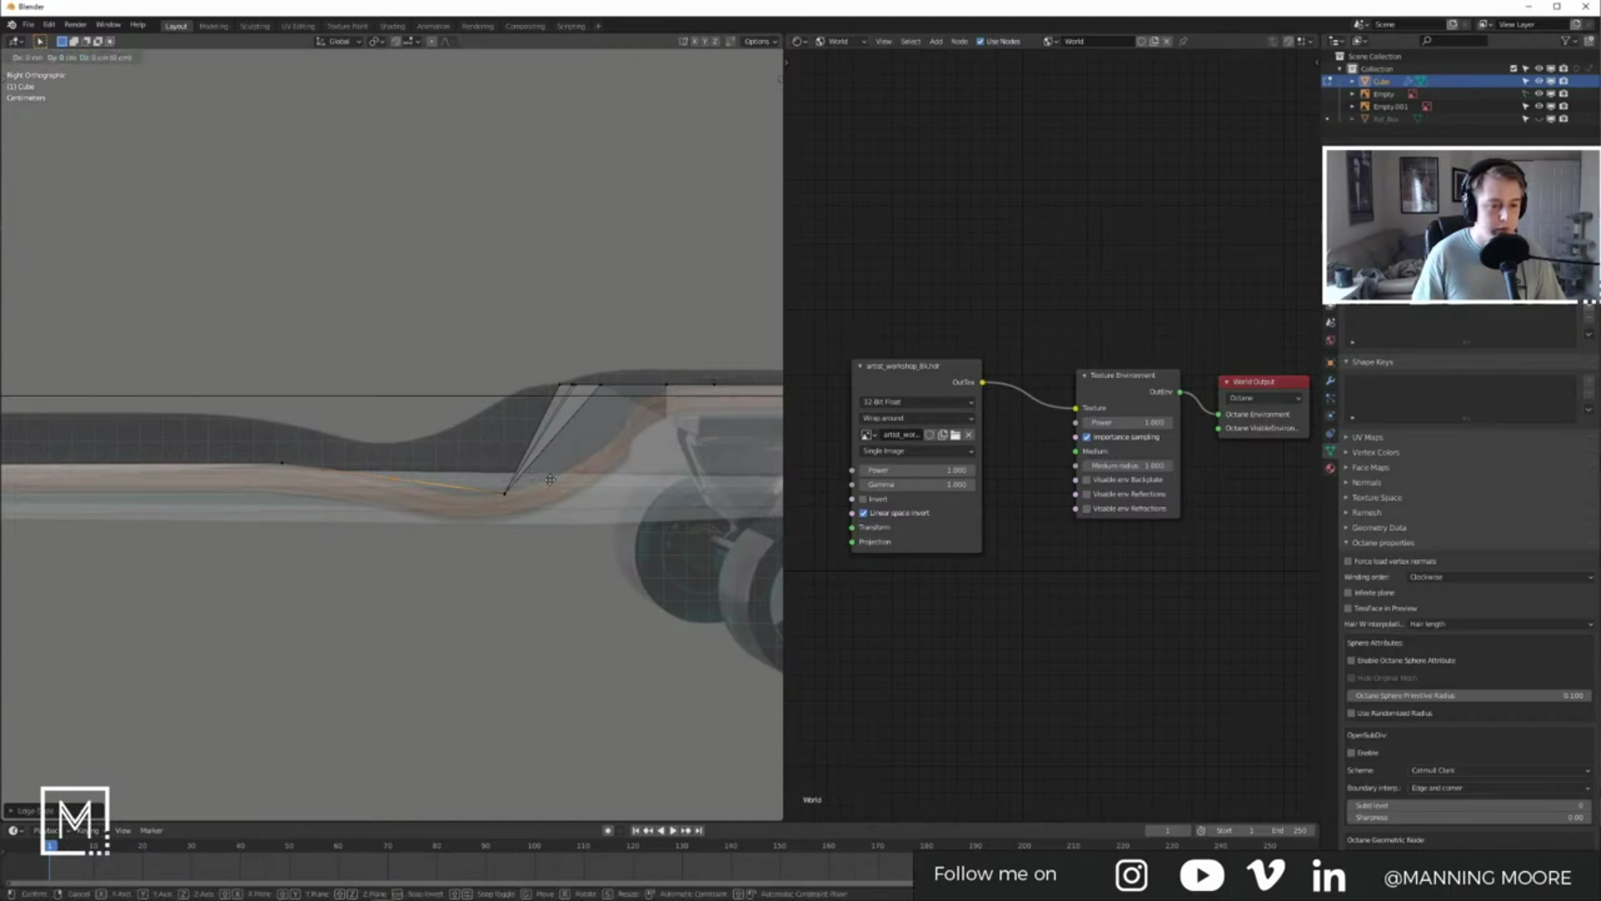
click(603, 476)
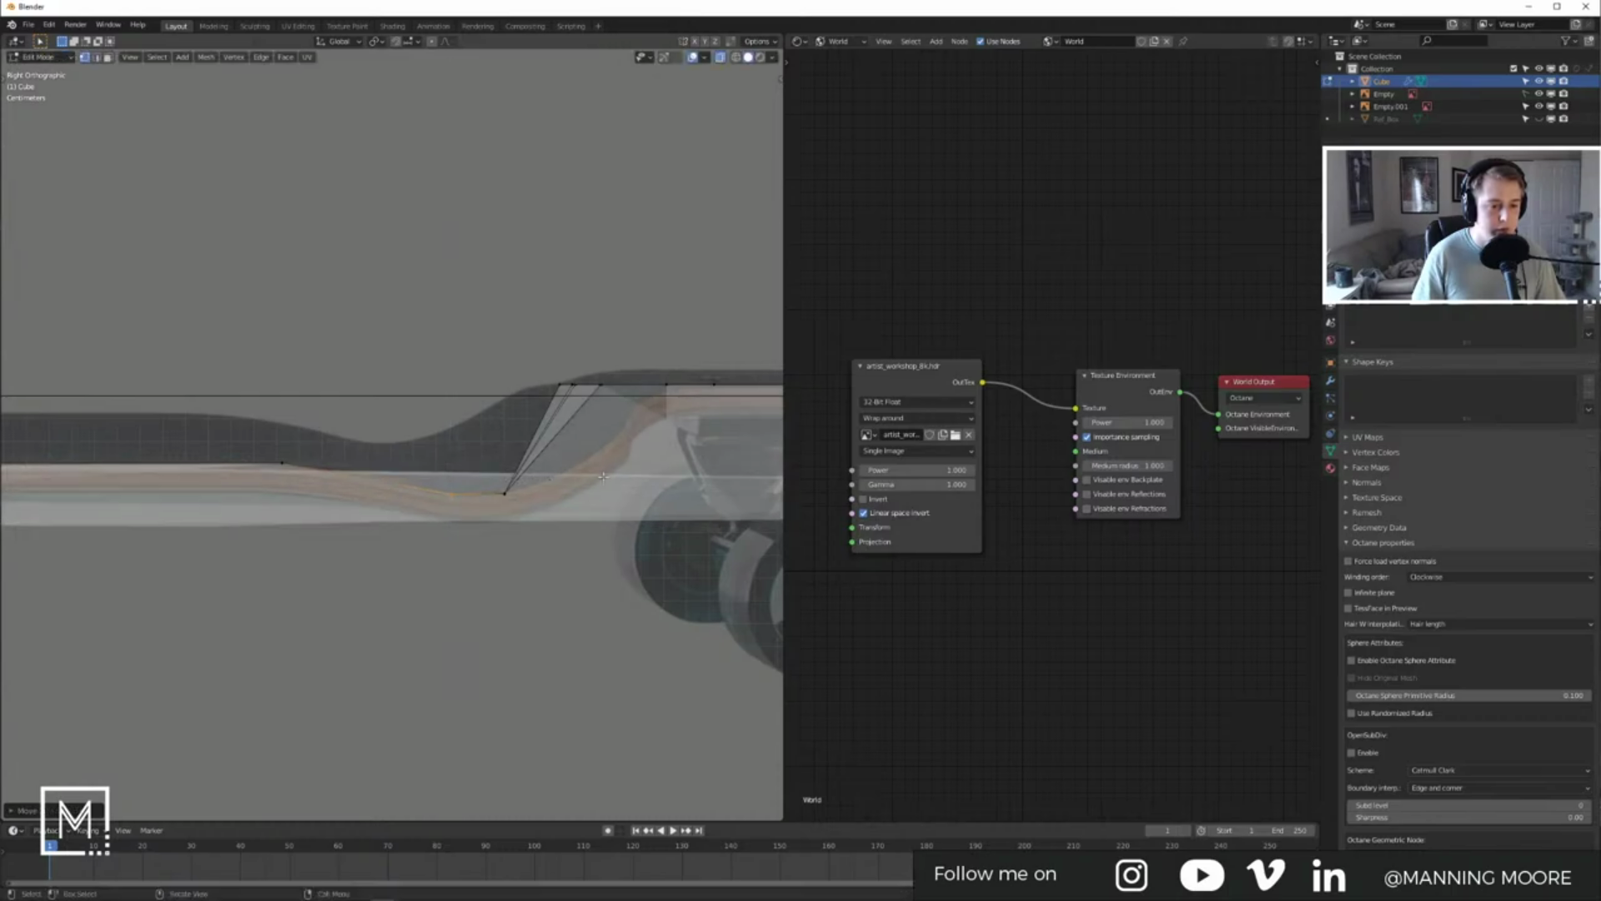
mouse_move(567, 404)
middle_down()
mouse_move(713, 482)
mouse_move(591, 530)
mouse_move(568, 488)
mouse_move(456, 451)
mouse_move(572, 501)
mouse_move(490, 475)
mouse_move(583, 453)
mouse_move(550, 408)
middle_up()
key(Tab)
click(550, 409)
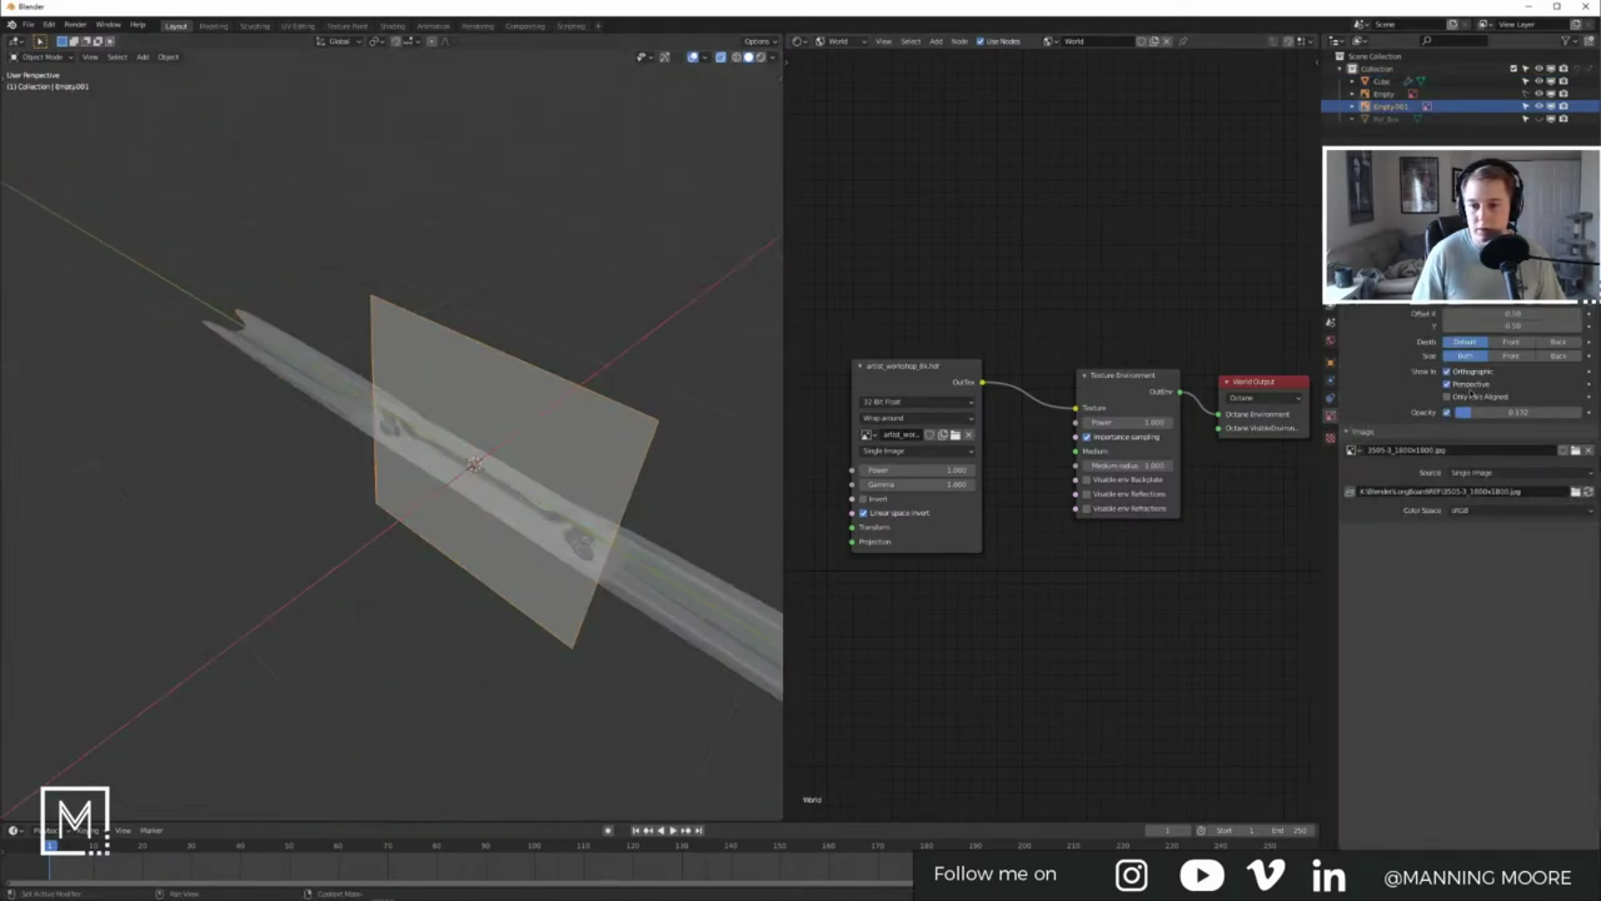
Step: Hide the reference image in perspective views and enter Edit Mode on the board
click(1470, 385)
middle_drag(584, 501, 540, 386)
click(531, 420)
key(Tab)
key(Tab)
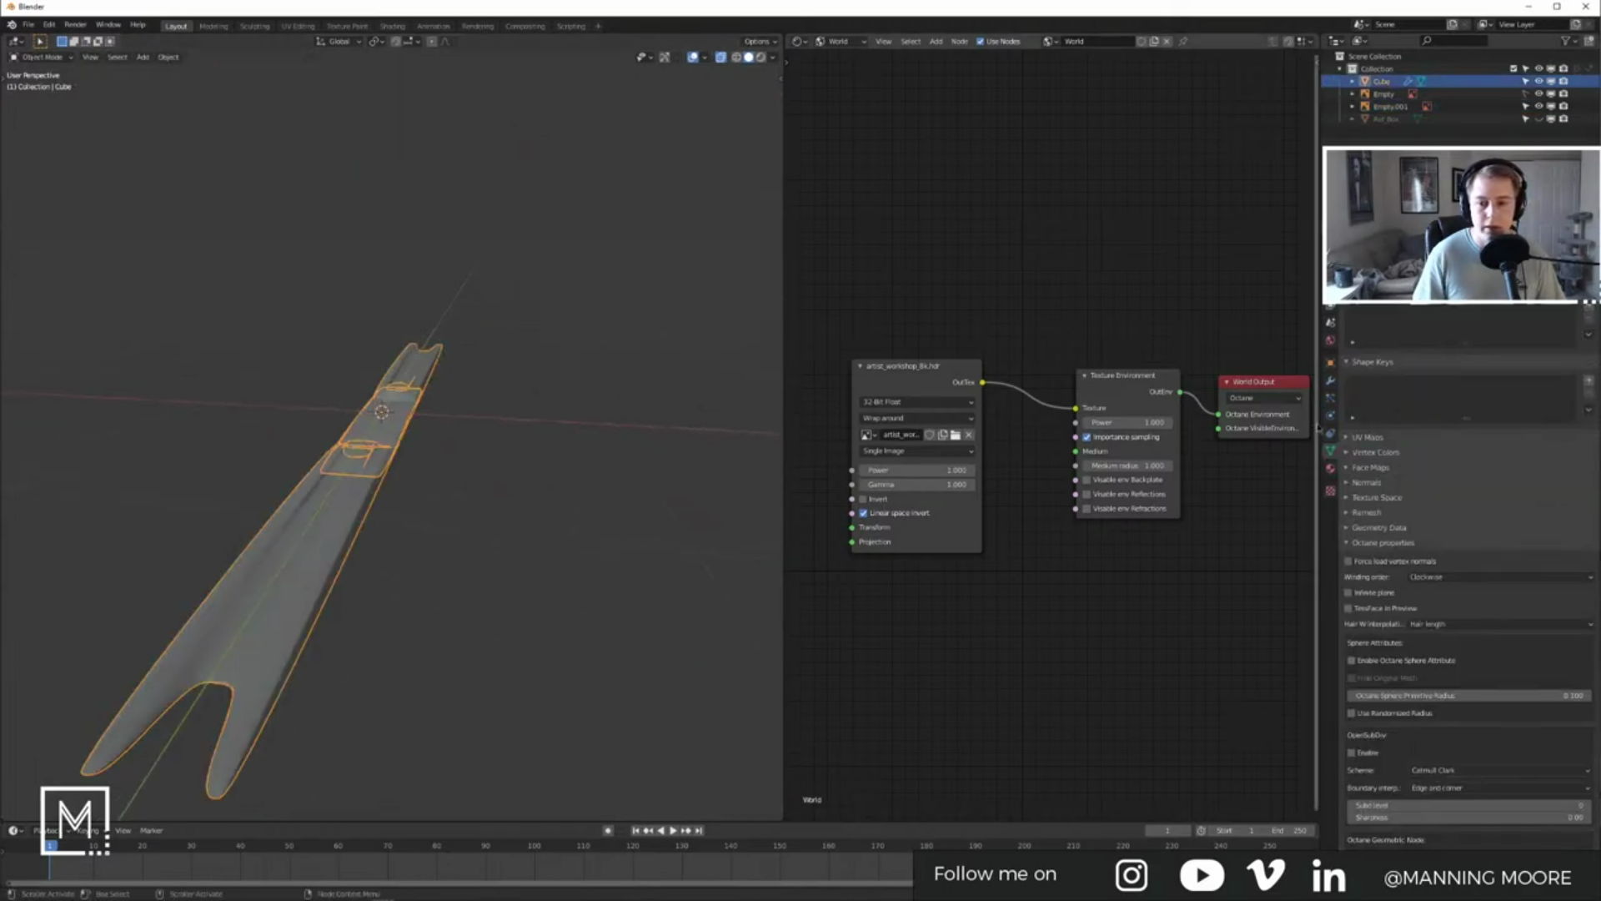
Step: Turn off viewport display for the Solidify and Mirror modifiers
click(1331, 381)
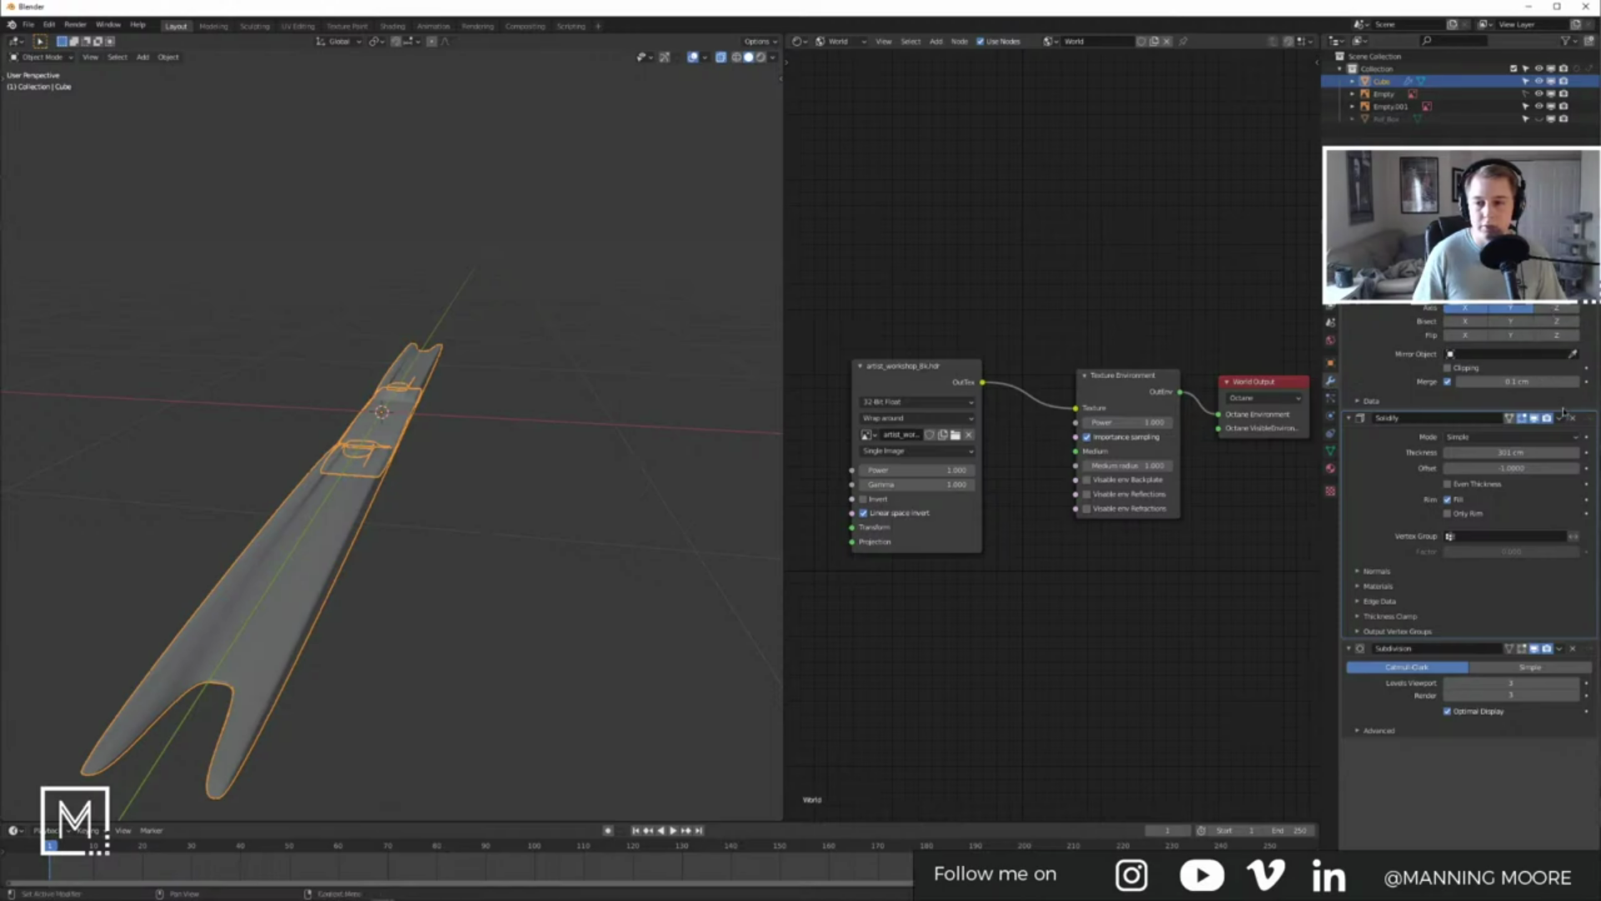
click(1520, 421)
click(513, 457)
middle_drag(513, 458, 358, 450)
click(1535, 291)
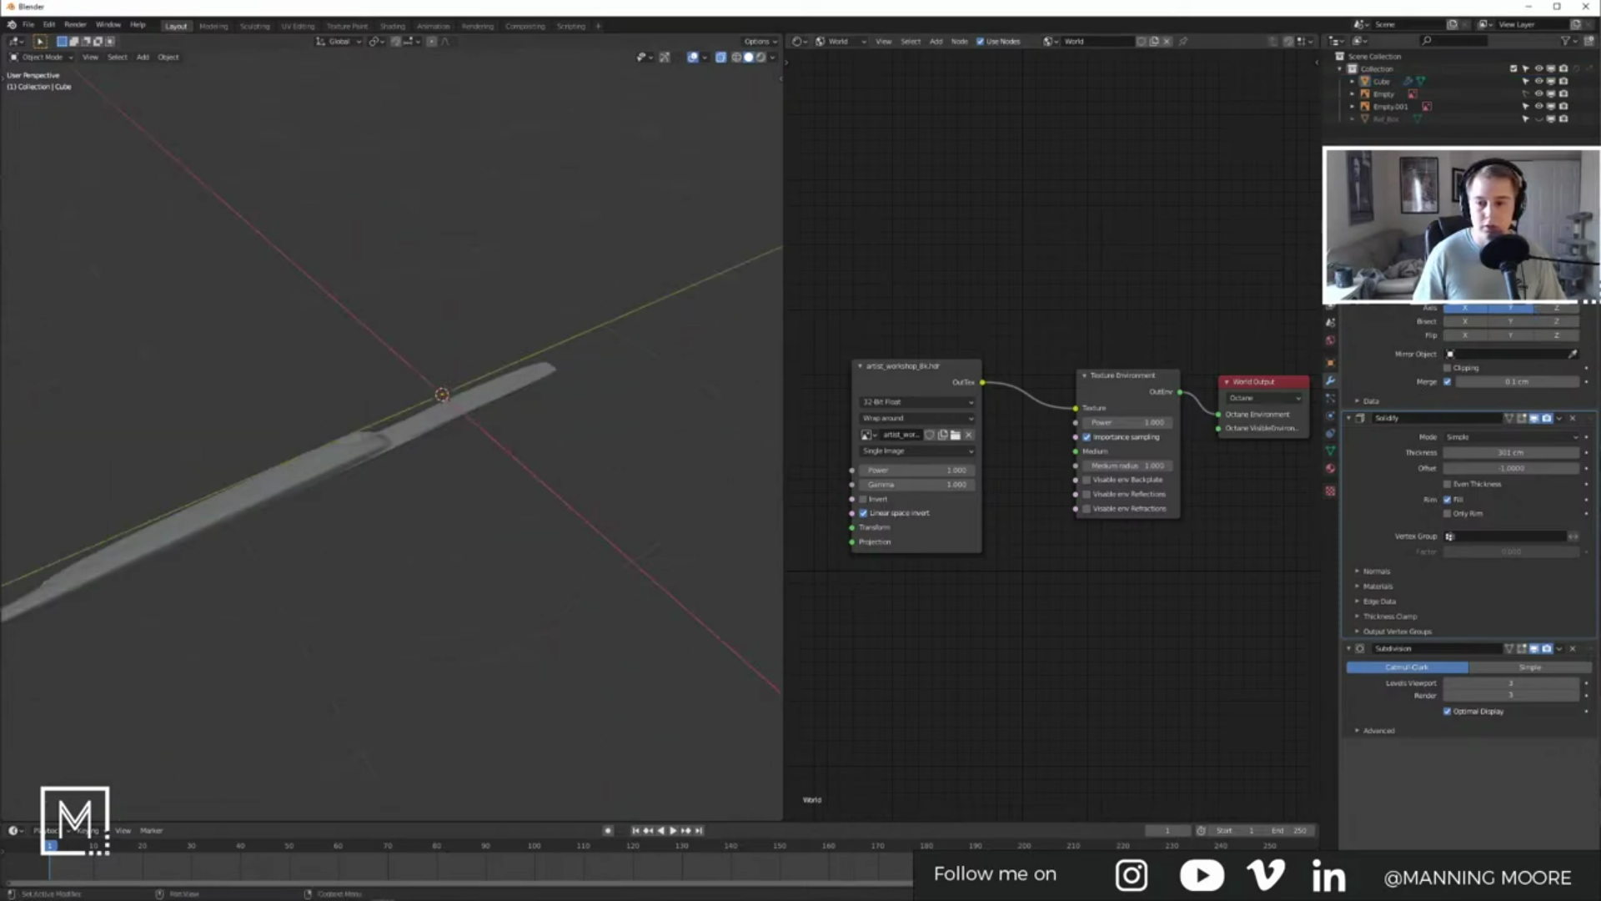
click(1535, 418)
click(1535, 418)
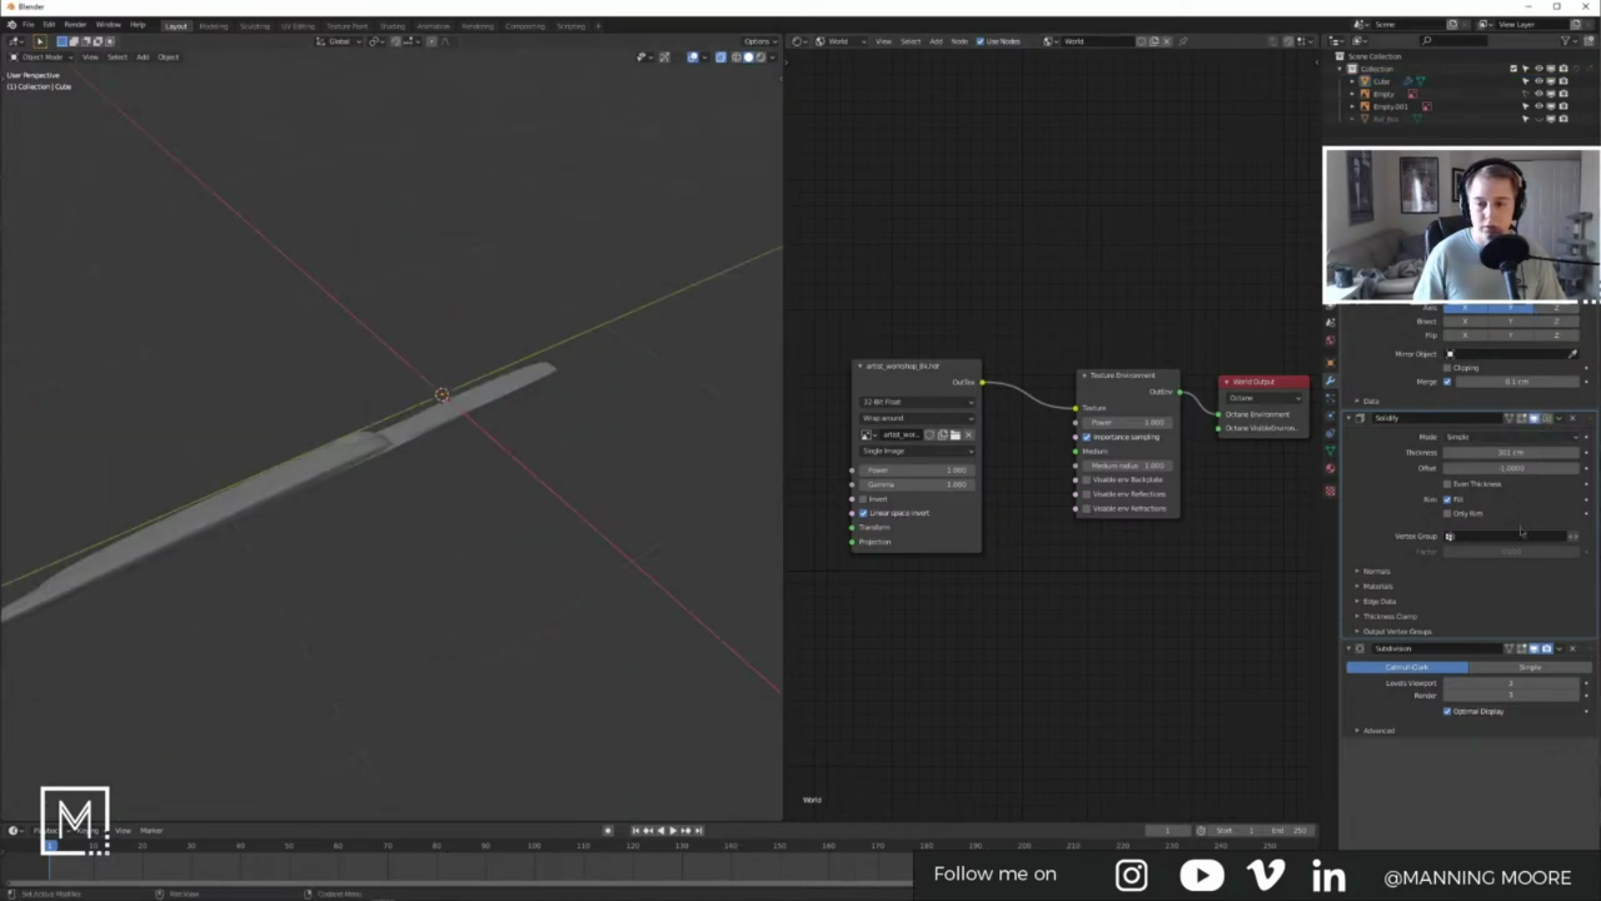
click(1533, 418)
click(413, 437)
Step: Re-enter Edit Mode in the side view with the profile reference and select the bend vertices
middle_drag(414, 436, 451, 454)
key(Tab)
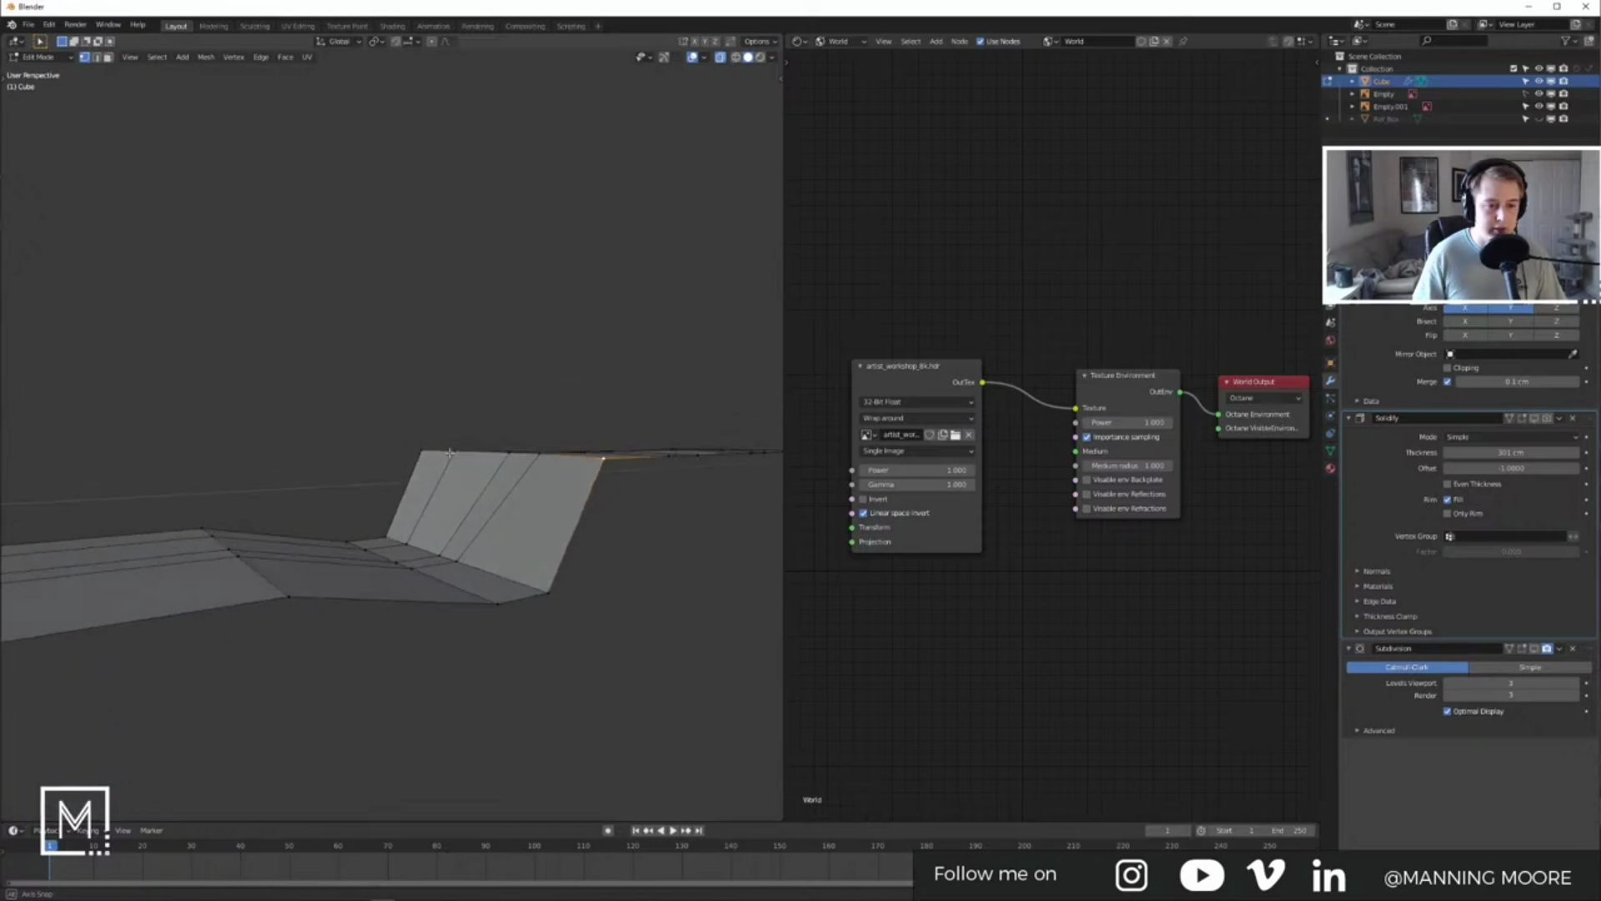
key(Tab)
key(KP_7)
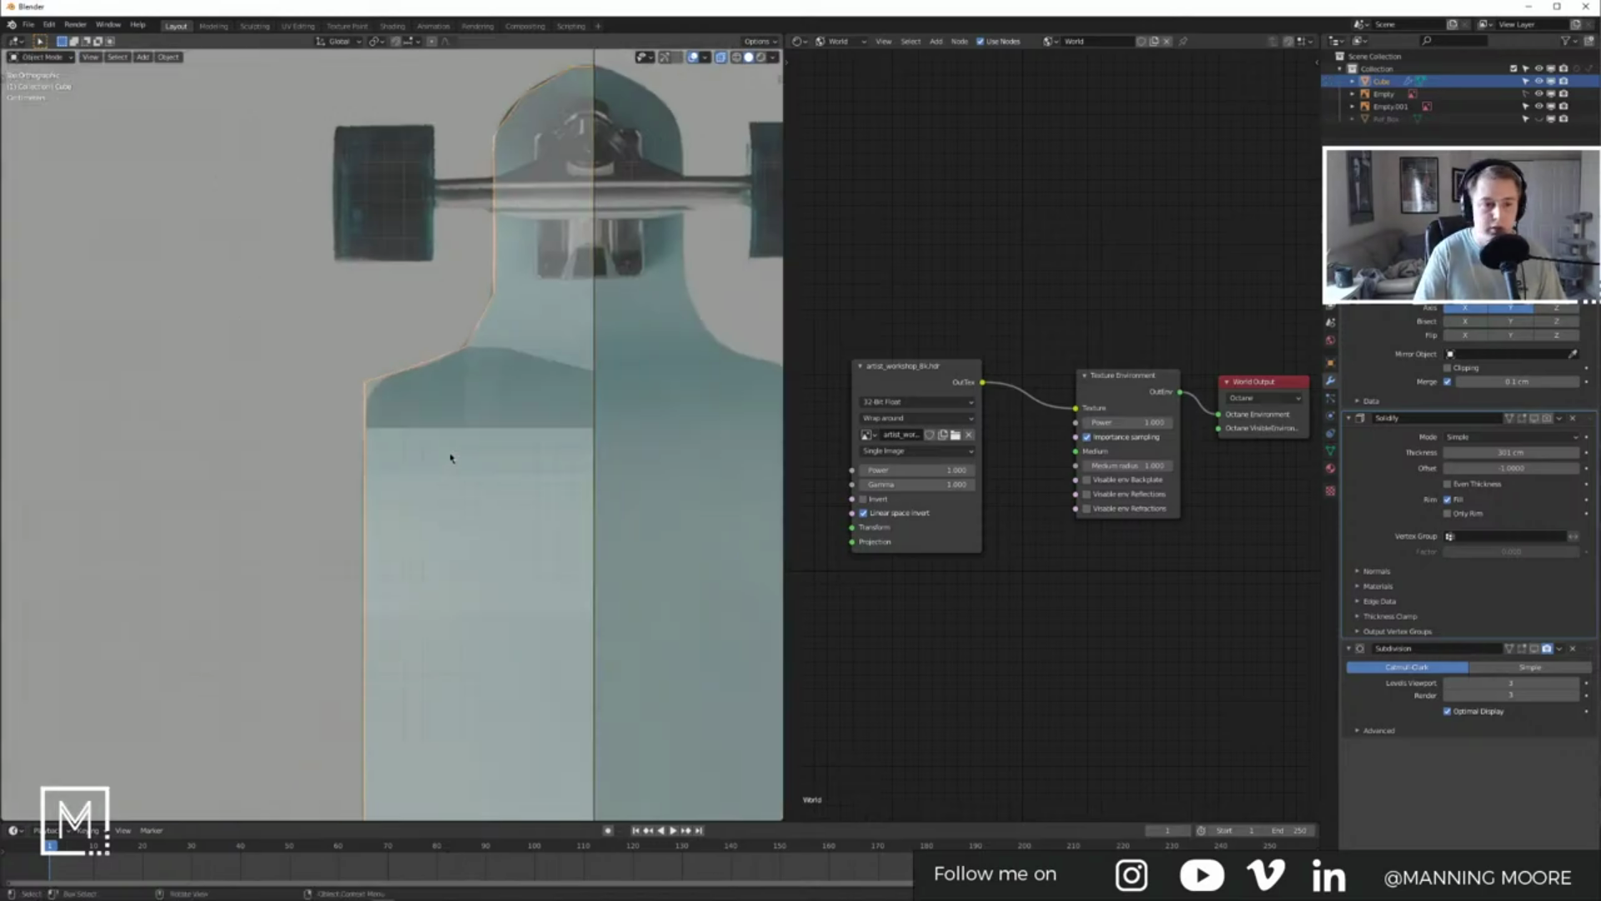
key(KP_3)
key(Tab)
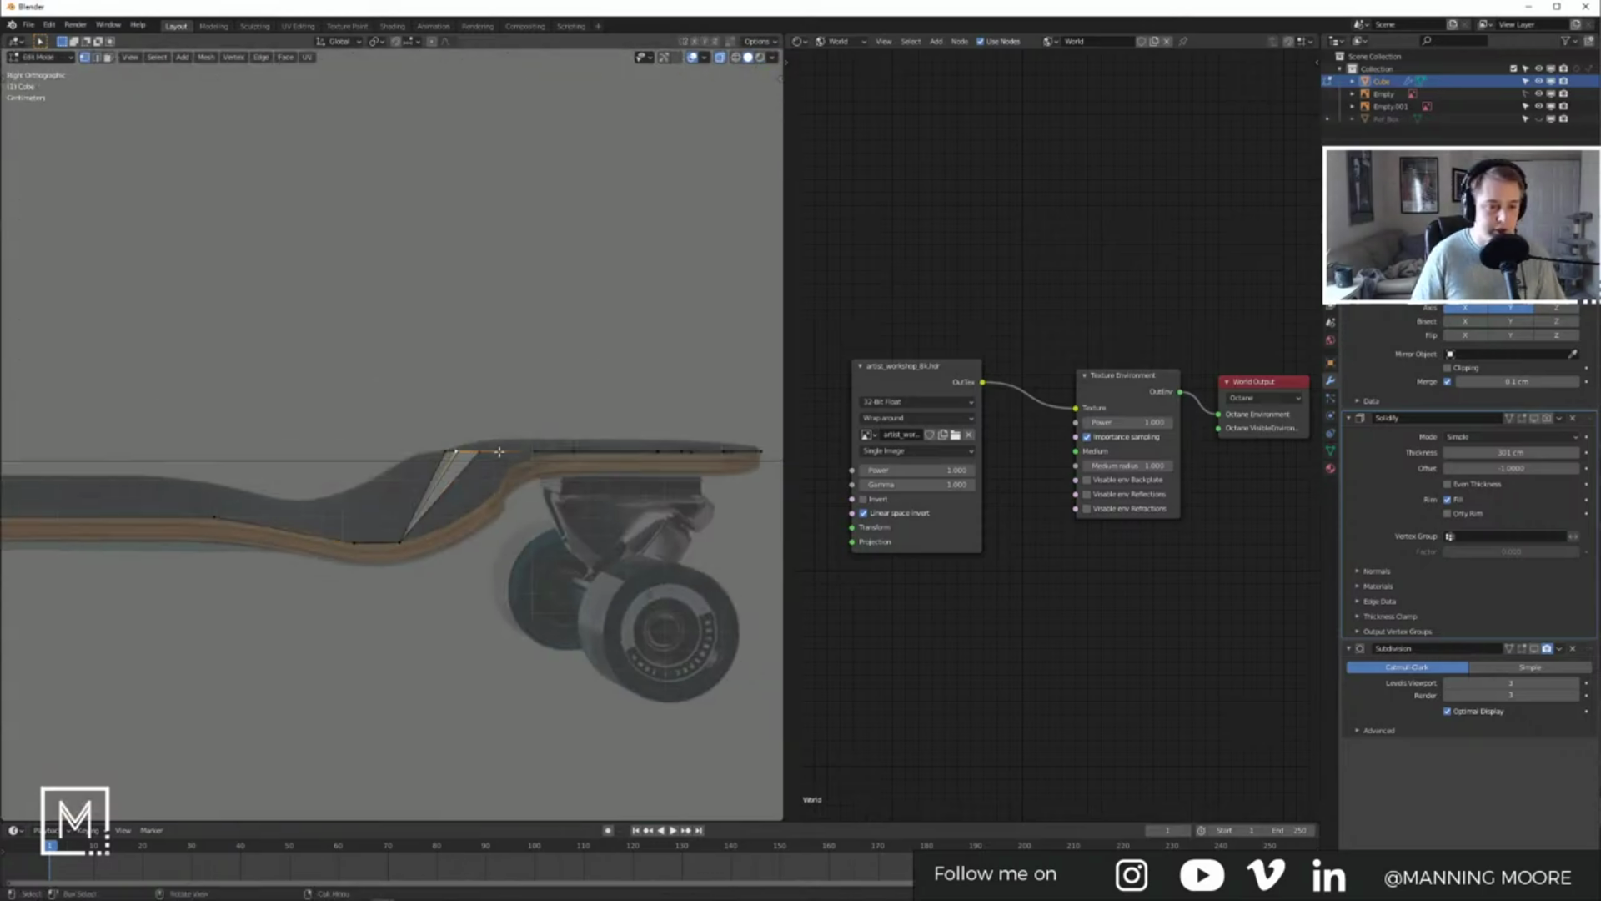
drag(435, 428, 456, 446)
middle_drag(440, 435, 563, 566)
middle_drag(490, 494, 436, 433)
Step: Lower the raised bend vertex along Z to match the side reference
drag(432, 424, 489, 535)
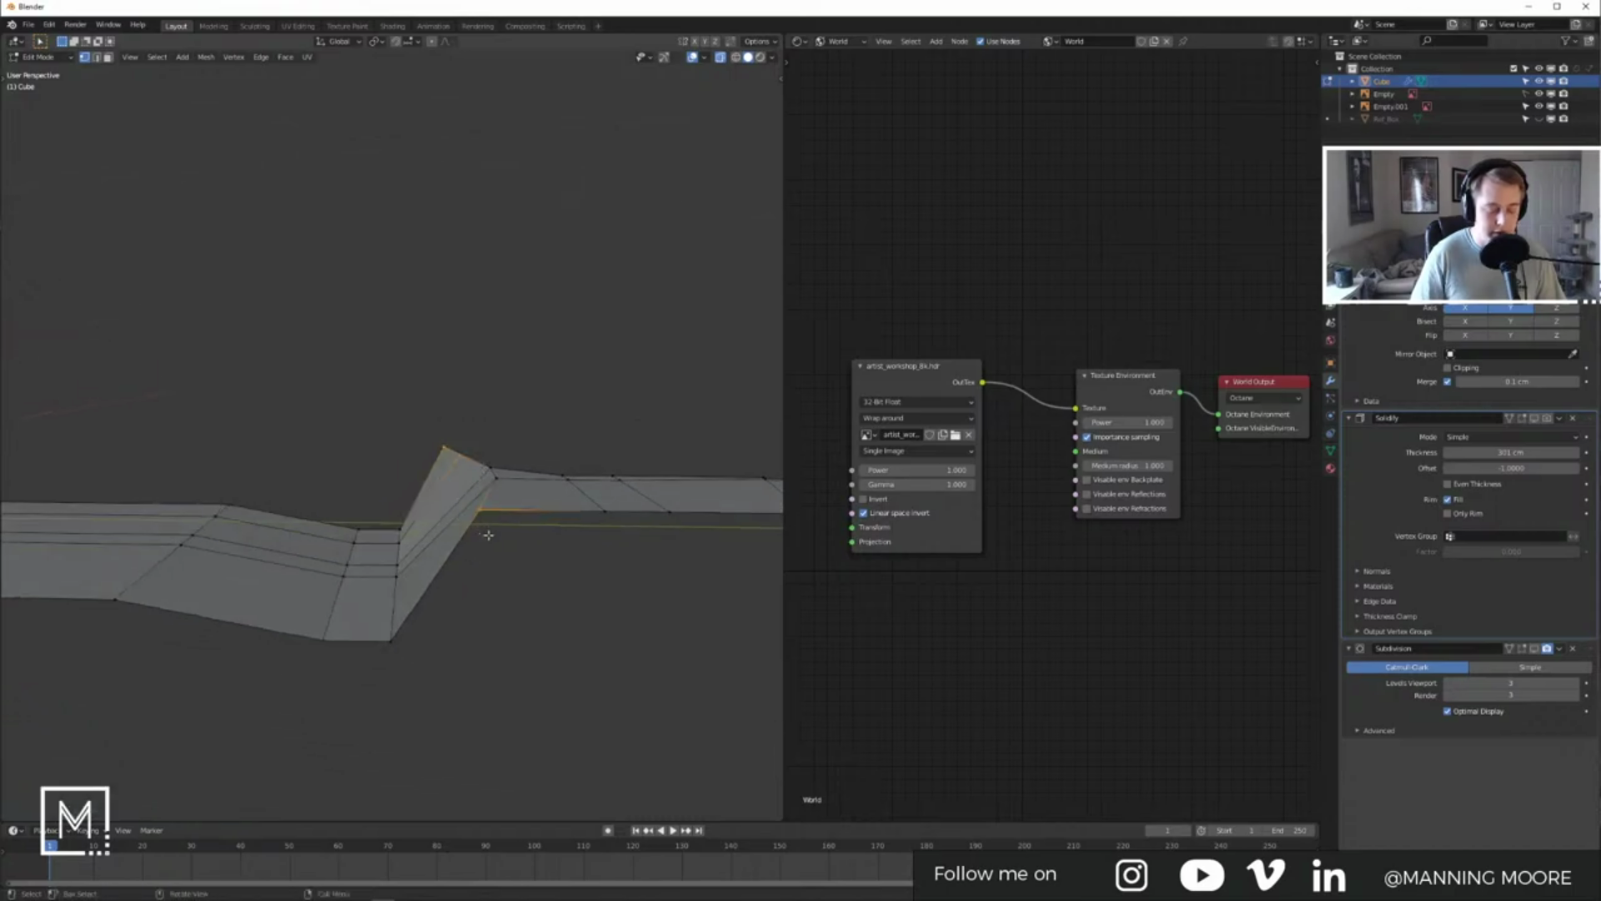
key(KP_7)
key(KP_3)
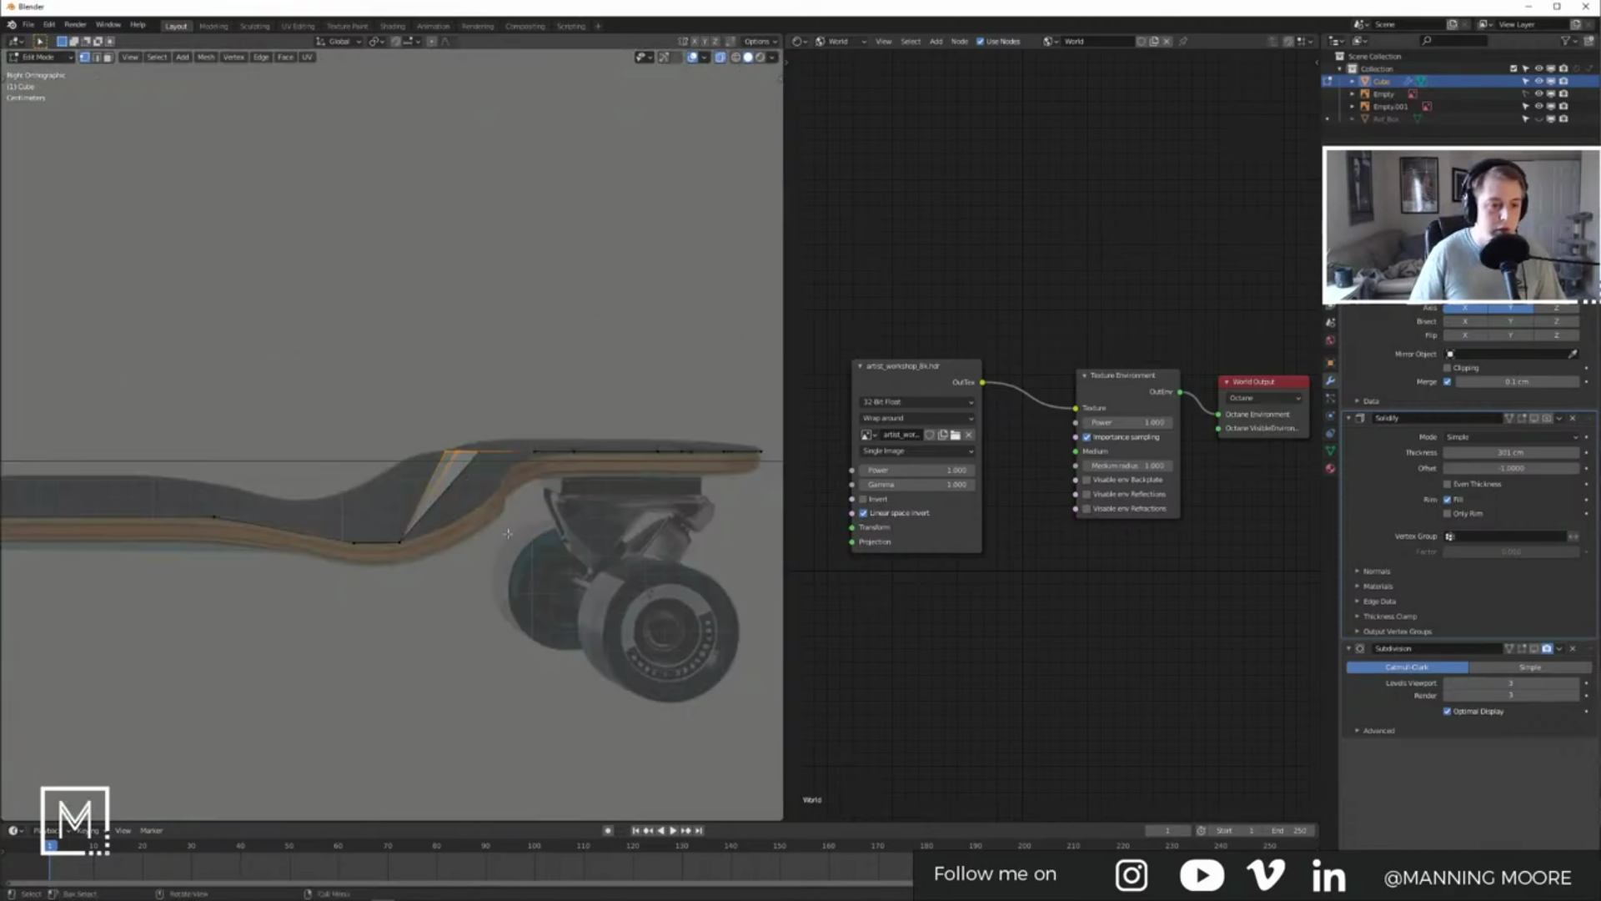
key(g)
key(z)
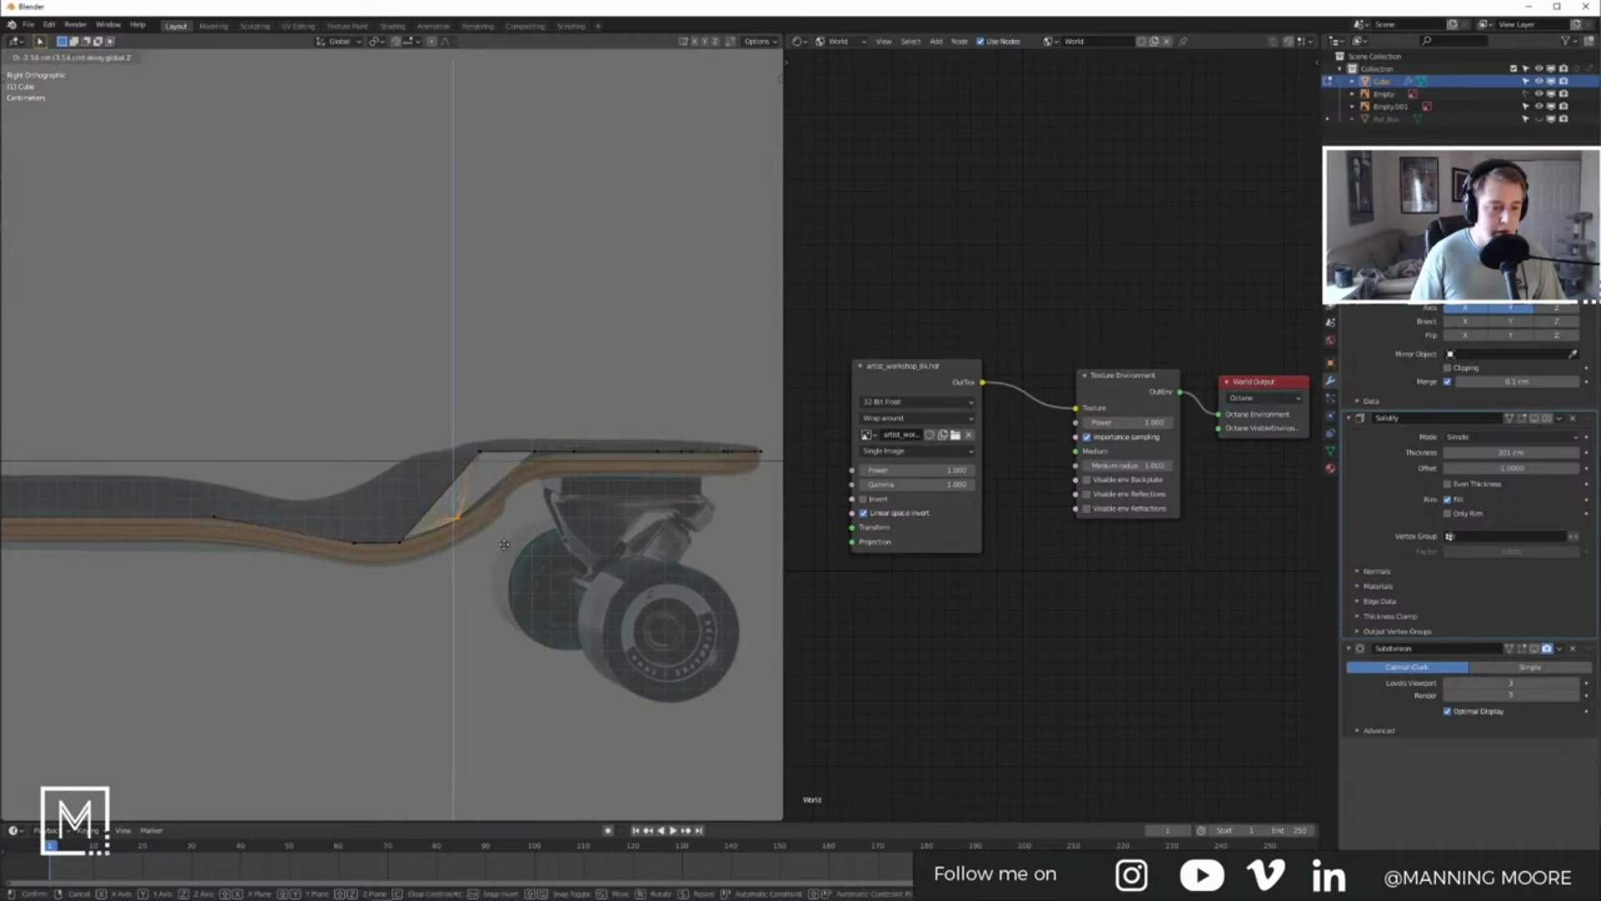
click(504, 544)
key(g)
key(z)
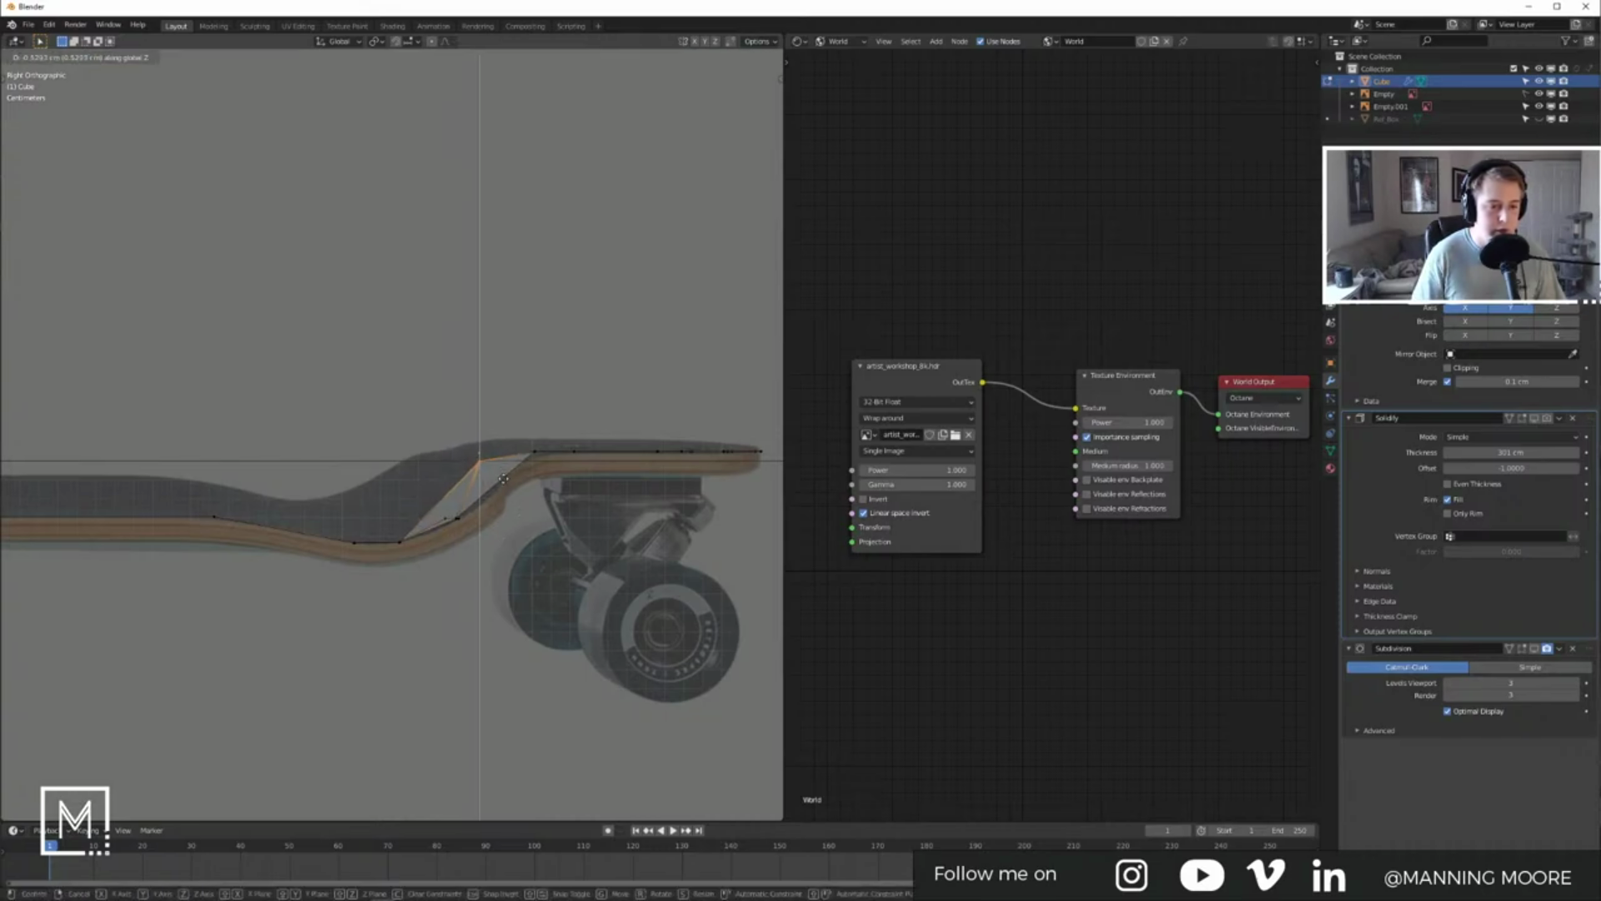
click(505, 522)
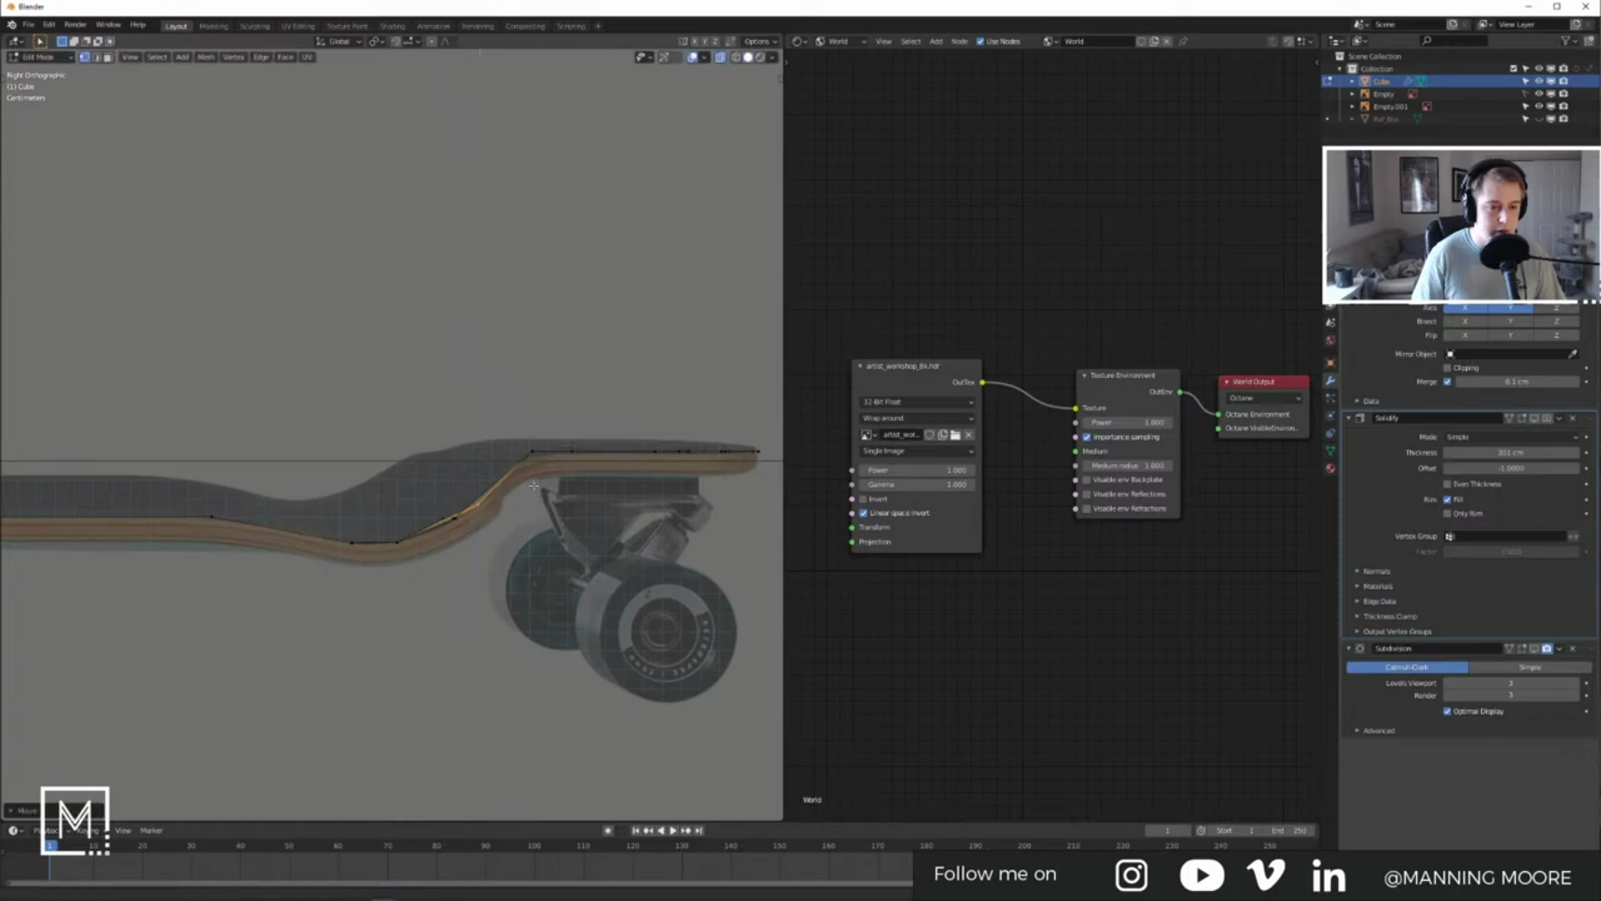
Step: Add a centered loop cut and nudge the bend vertex into position in side view
middle_drag(505, 522, 606, 487)
key(ctrl+r)
click(606, 487)
click(607, 487)
key(KP_3)
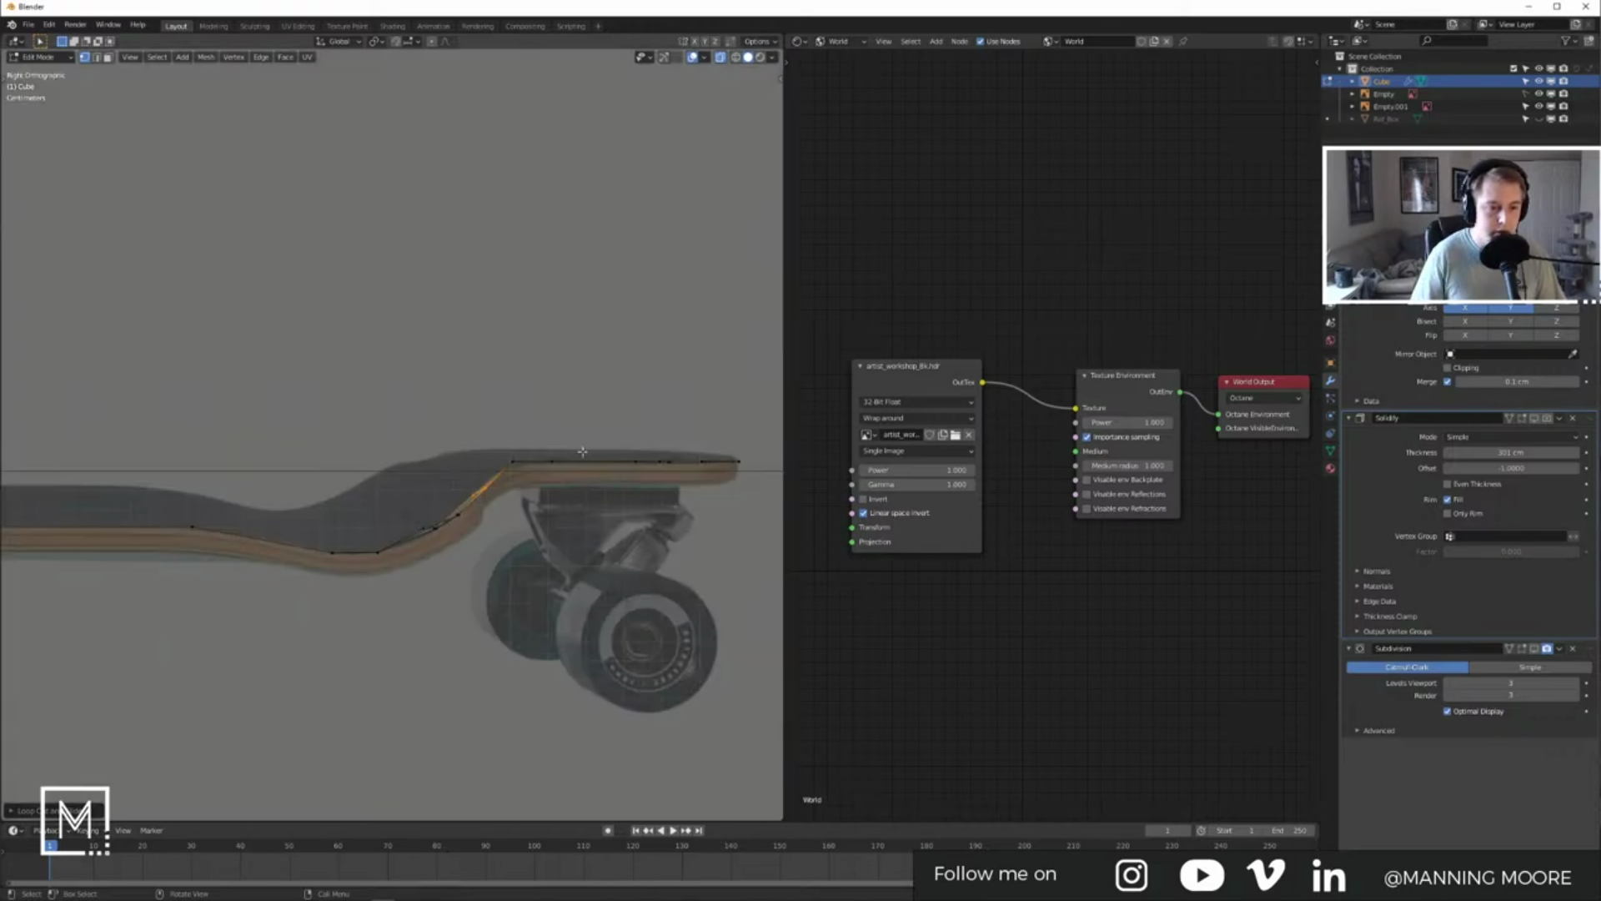
scroll(593, 457, up, 3)
middle_drag(521, 466, 568, 541)
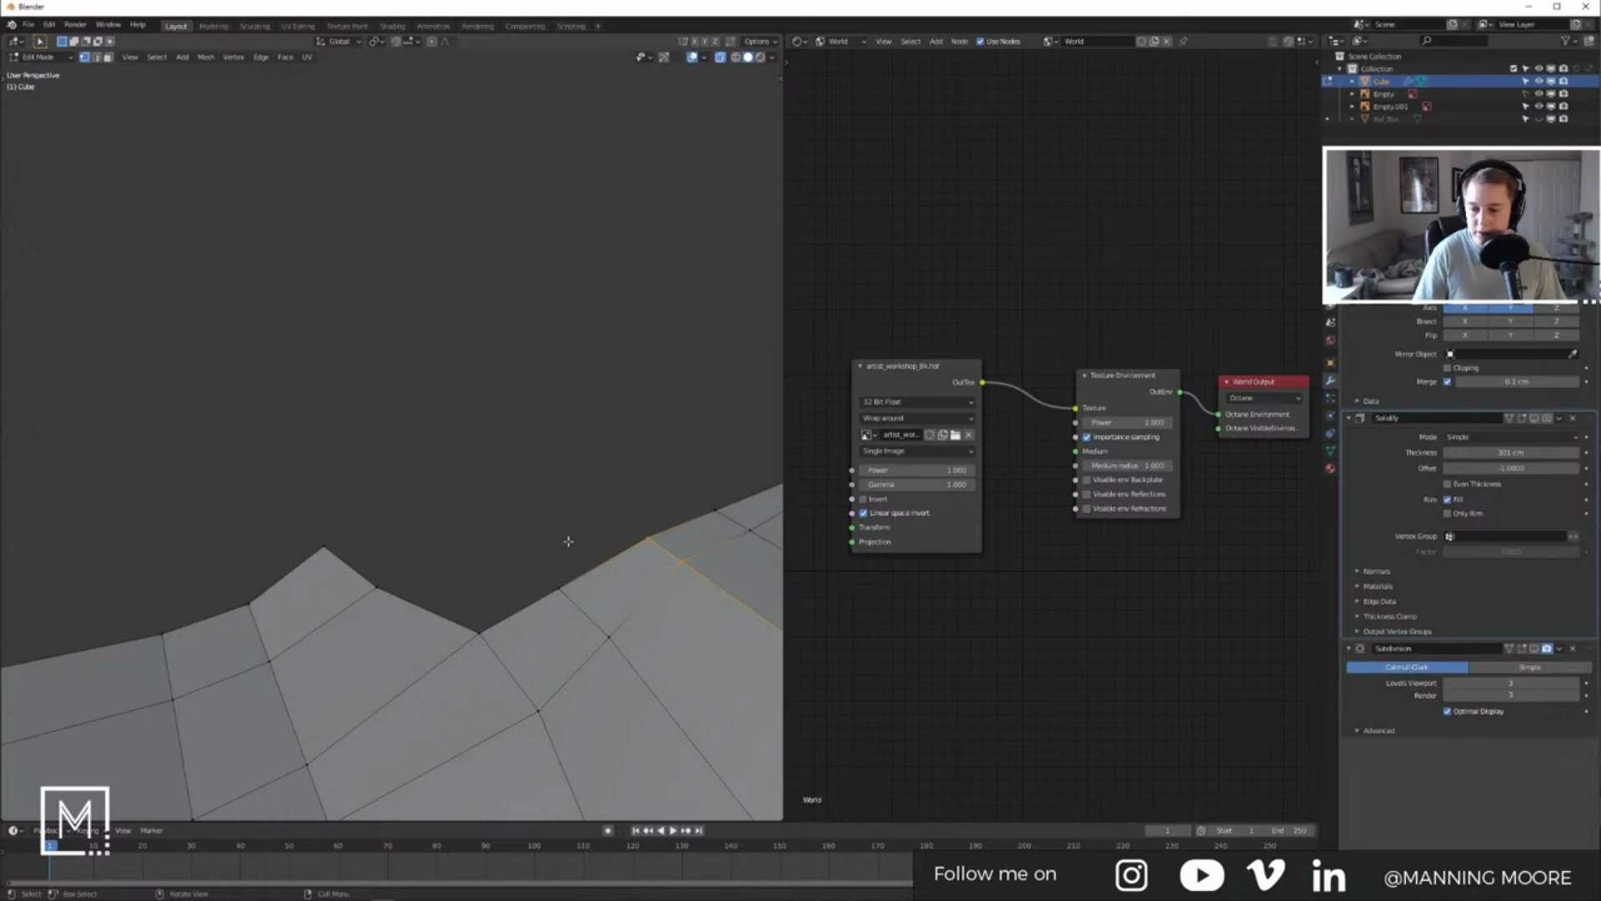
key(KP_3)
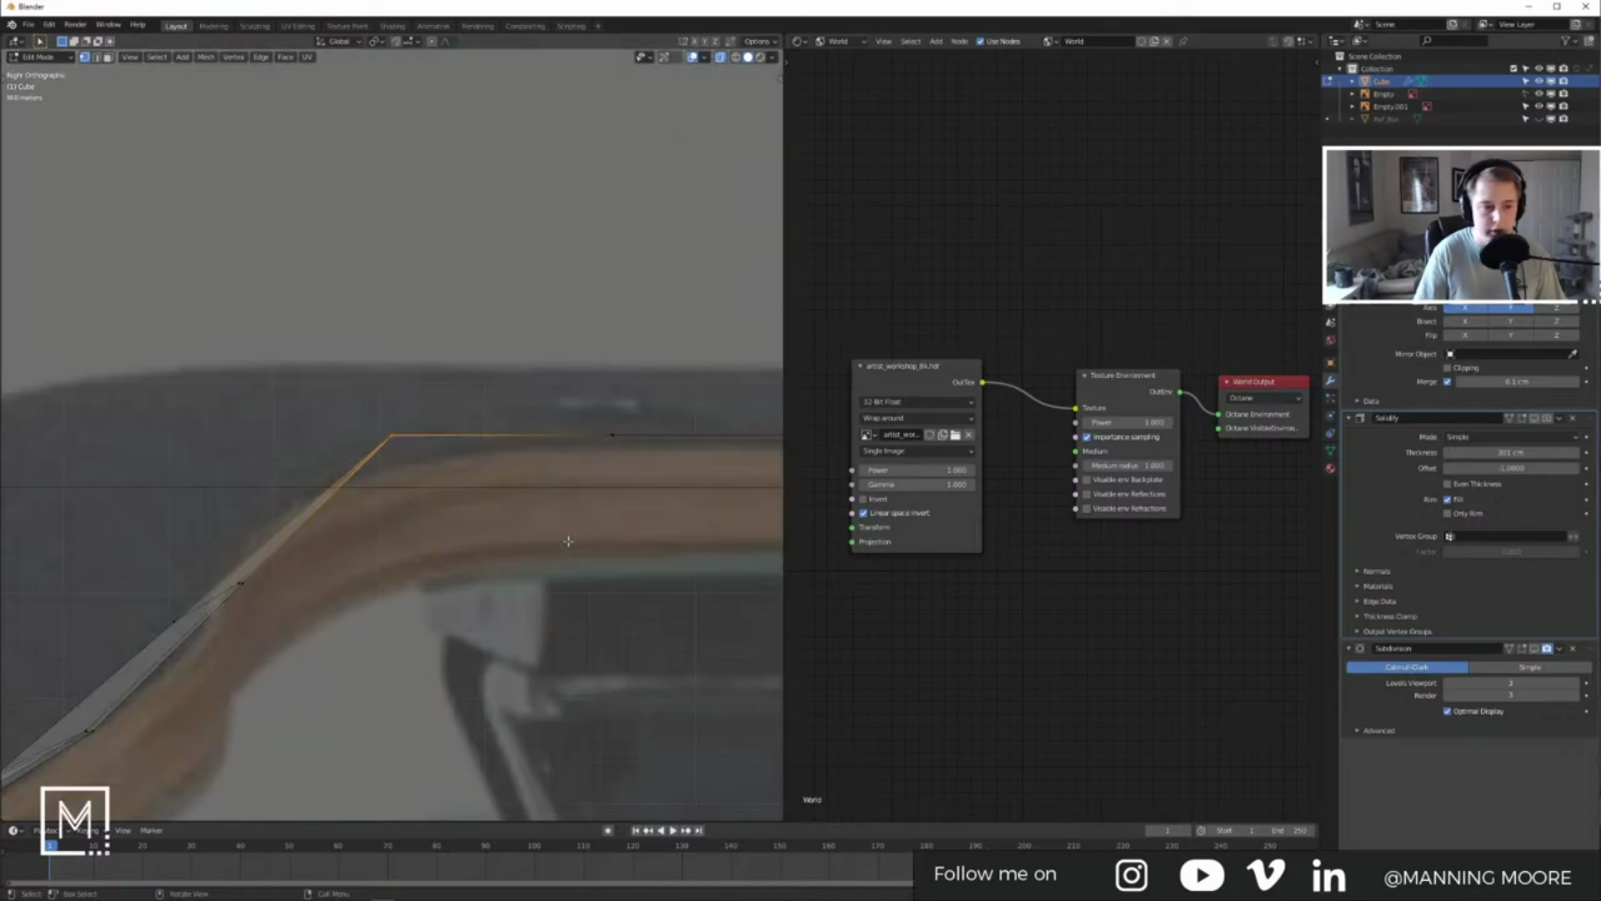
key(g)
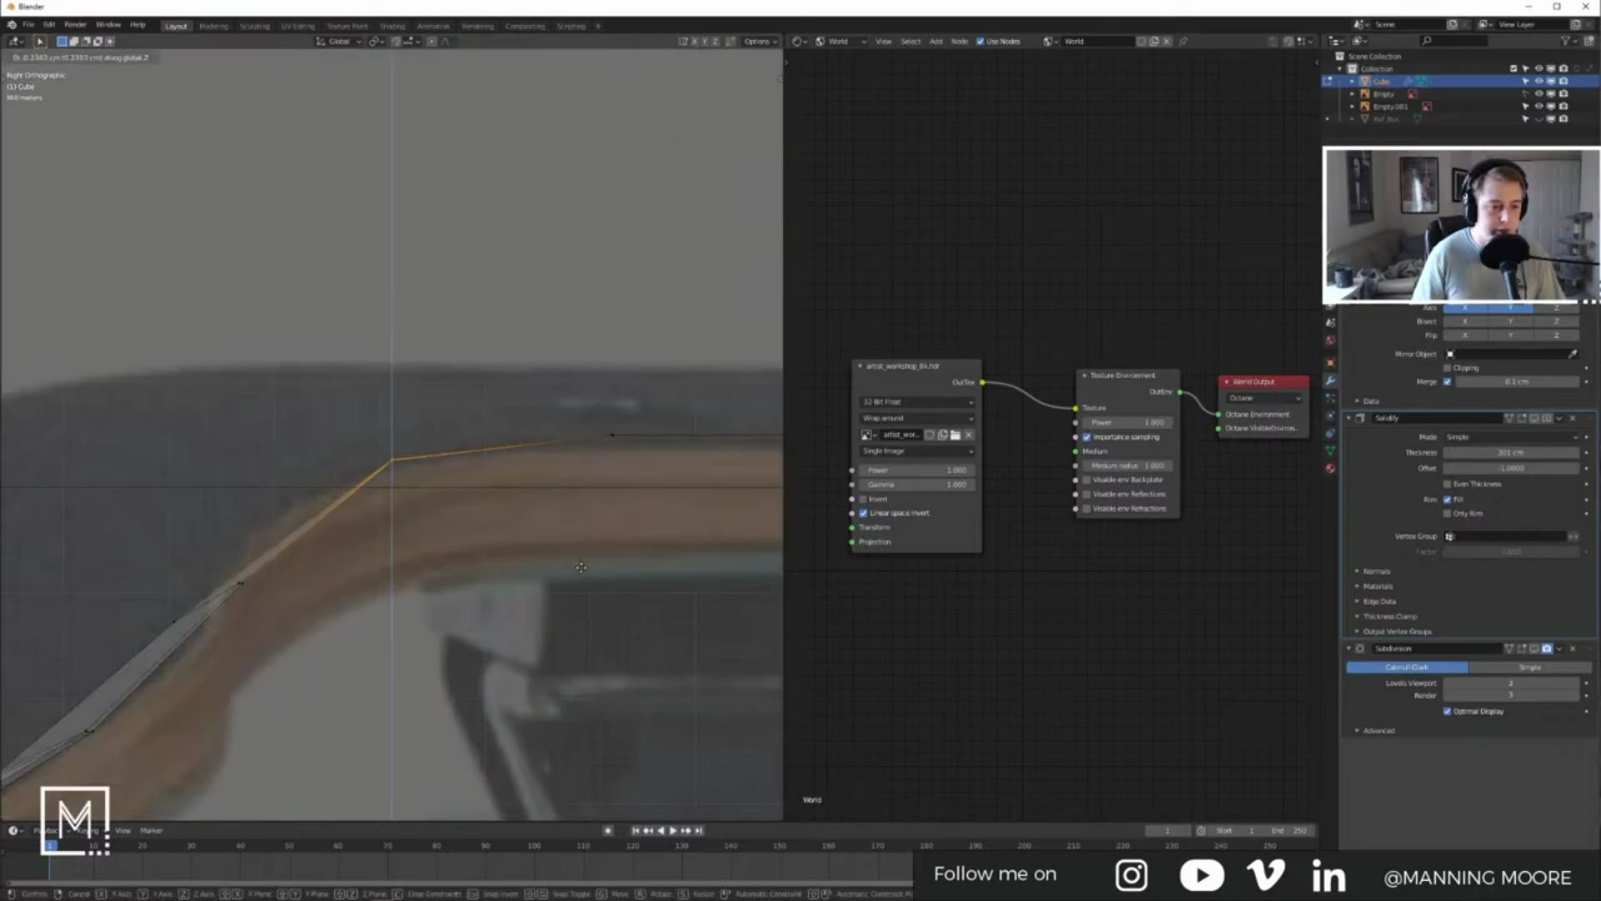
click(580, 568)
Step: Return to Object Mode and apply Shade Smooth to the board
key(Tab)
scroll(581, 568, down, 5)
middle_drag(572, 564, 562, 597)
right_click(384, 504)
click(384, 503)
middle_drag(454, 544, 475, 501)
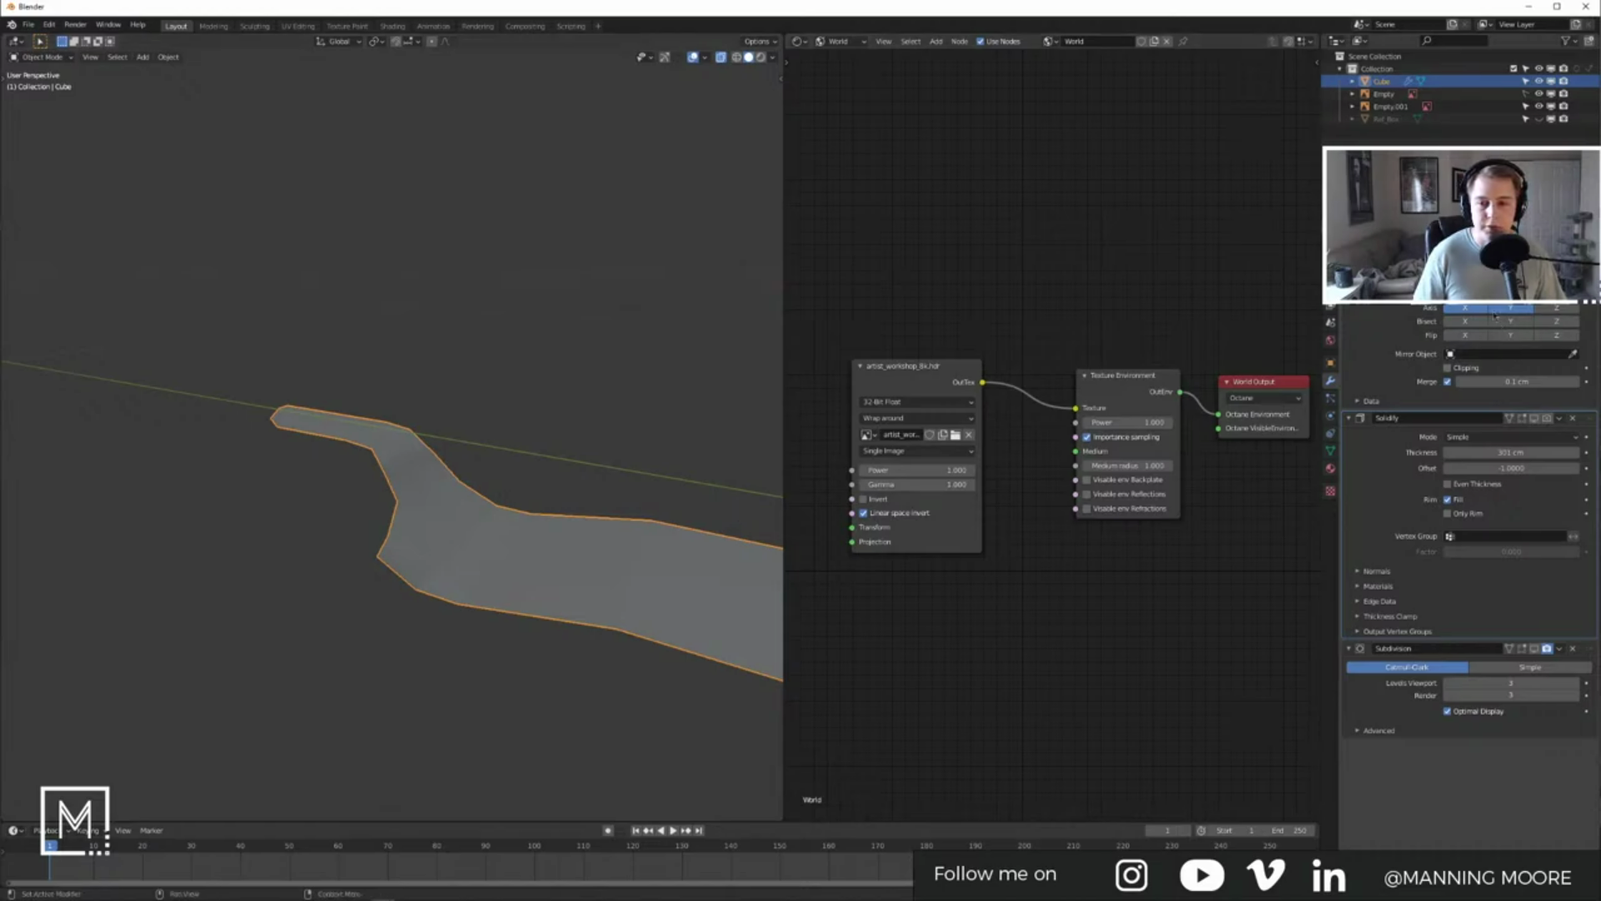
Step: Re-enable the Mirror modifier display, inspect the full deck, deselect it and open Viewport Shading
click(1534, 289)
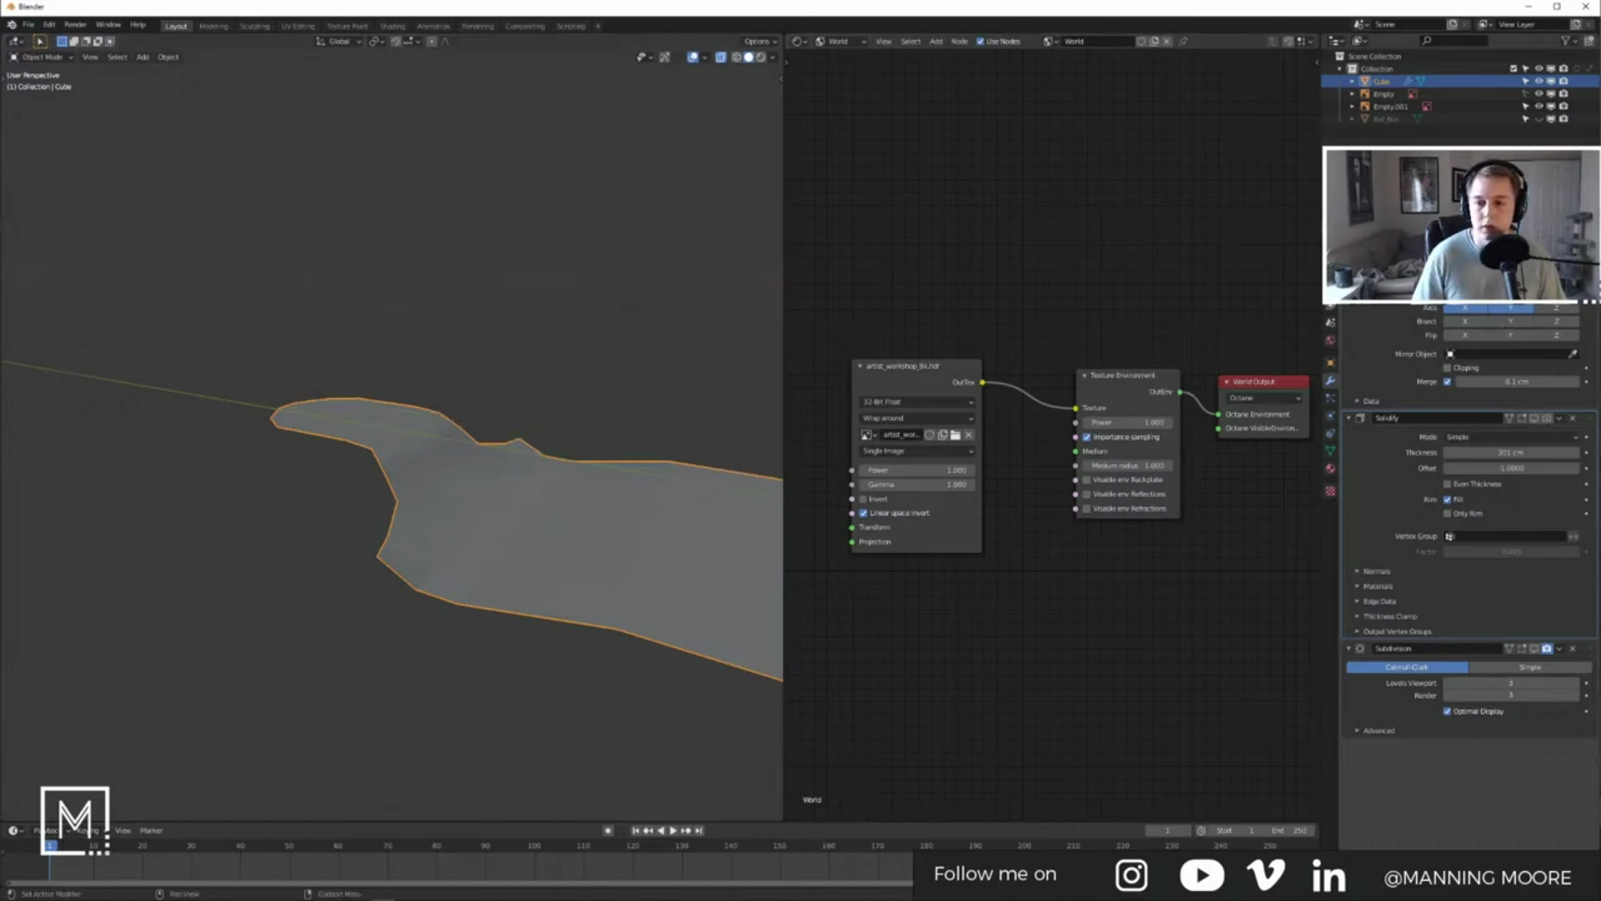
middle_drag(621, 463, 480, 518)
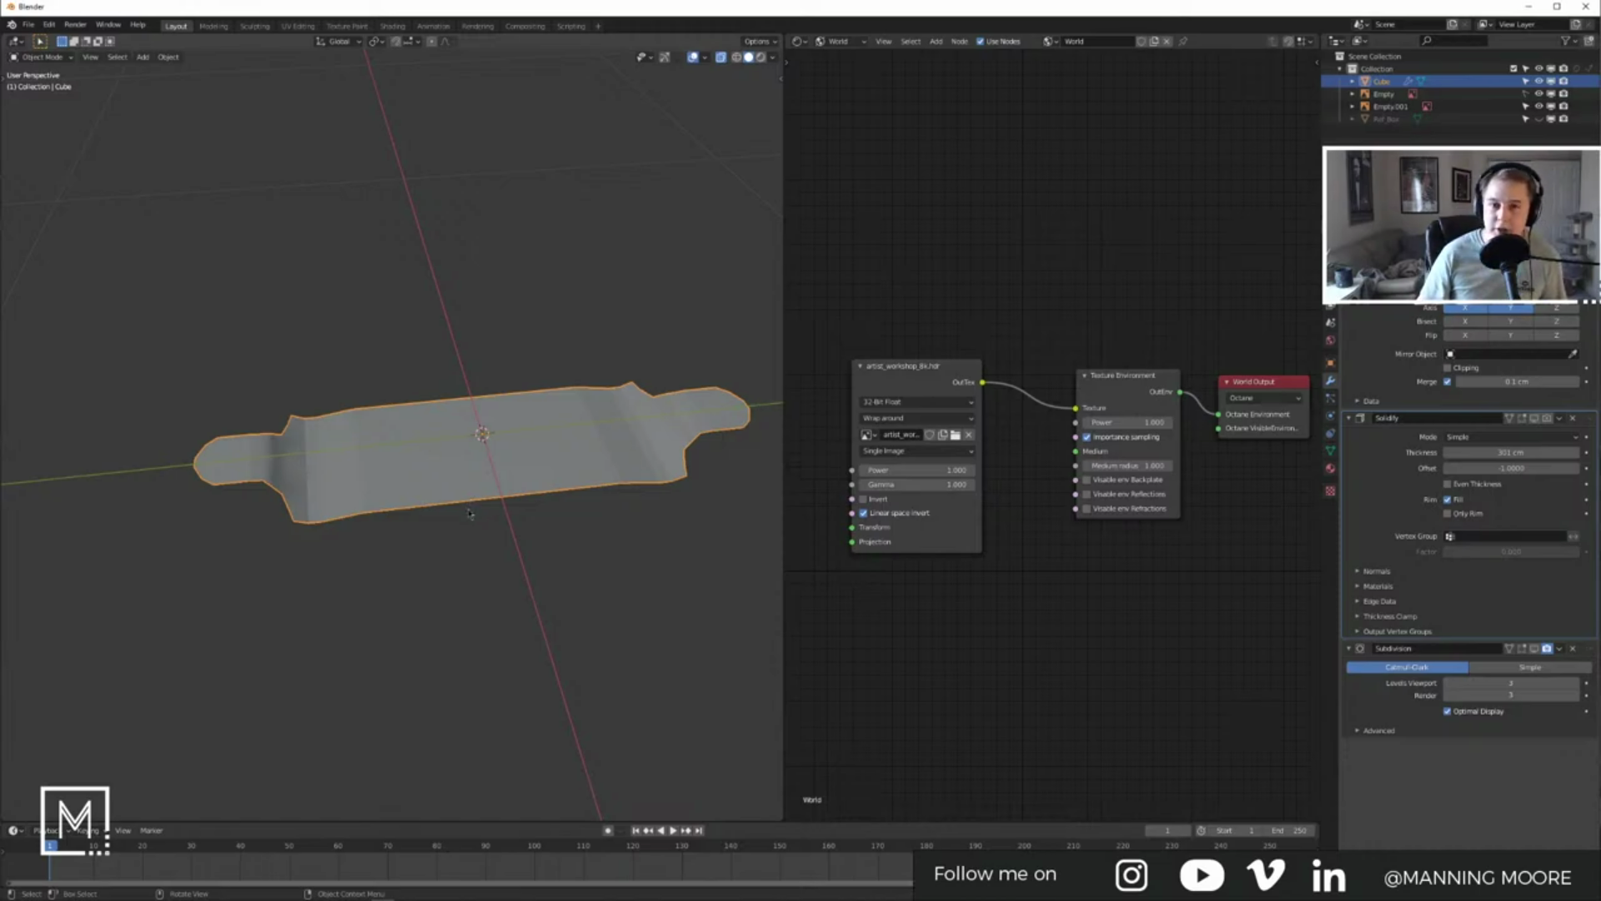
middle_drag(606, 478, 499, 529)
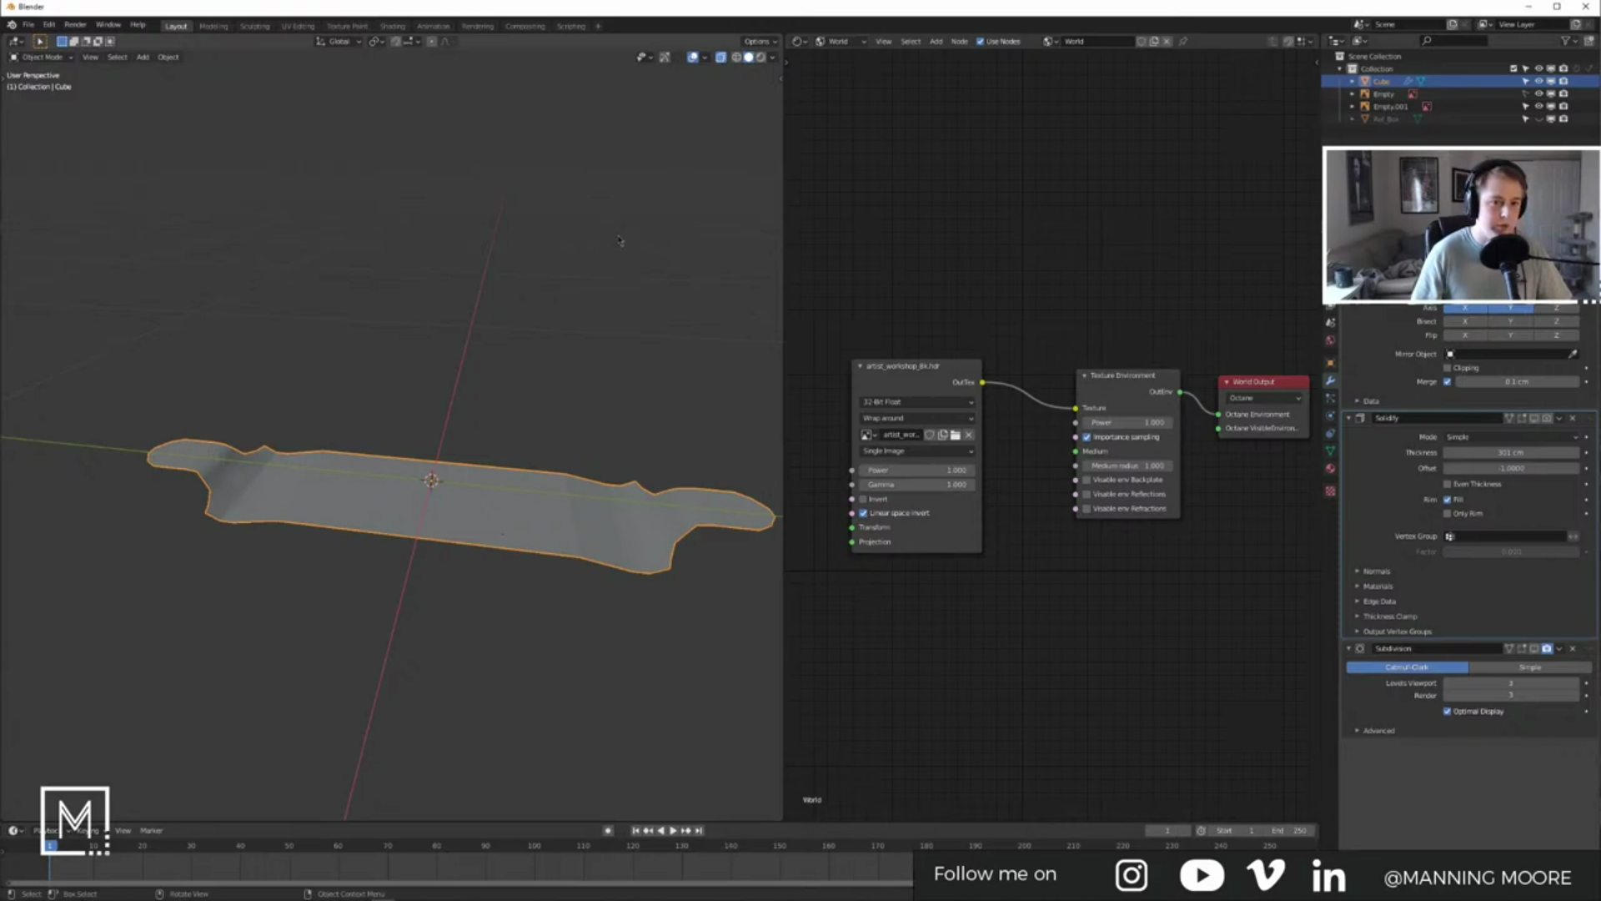
click(757, 69)
click(773, 57)
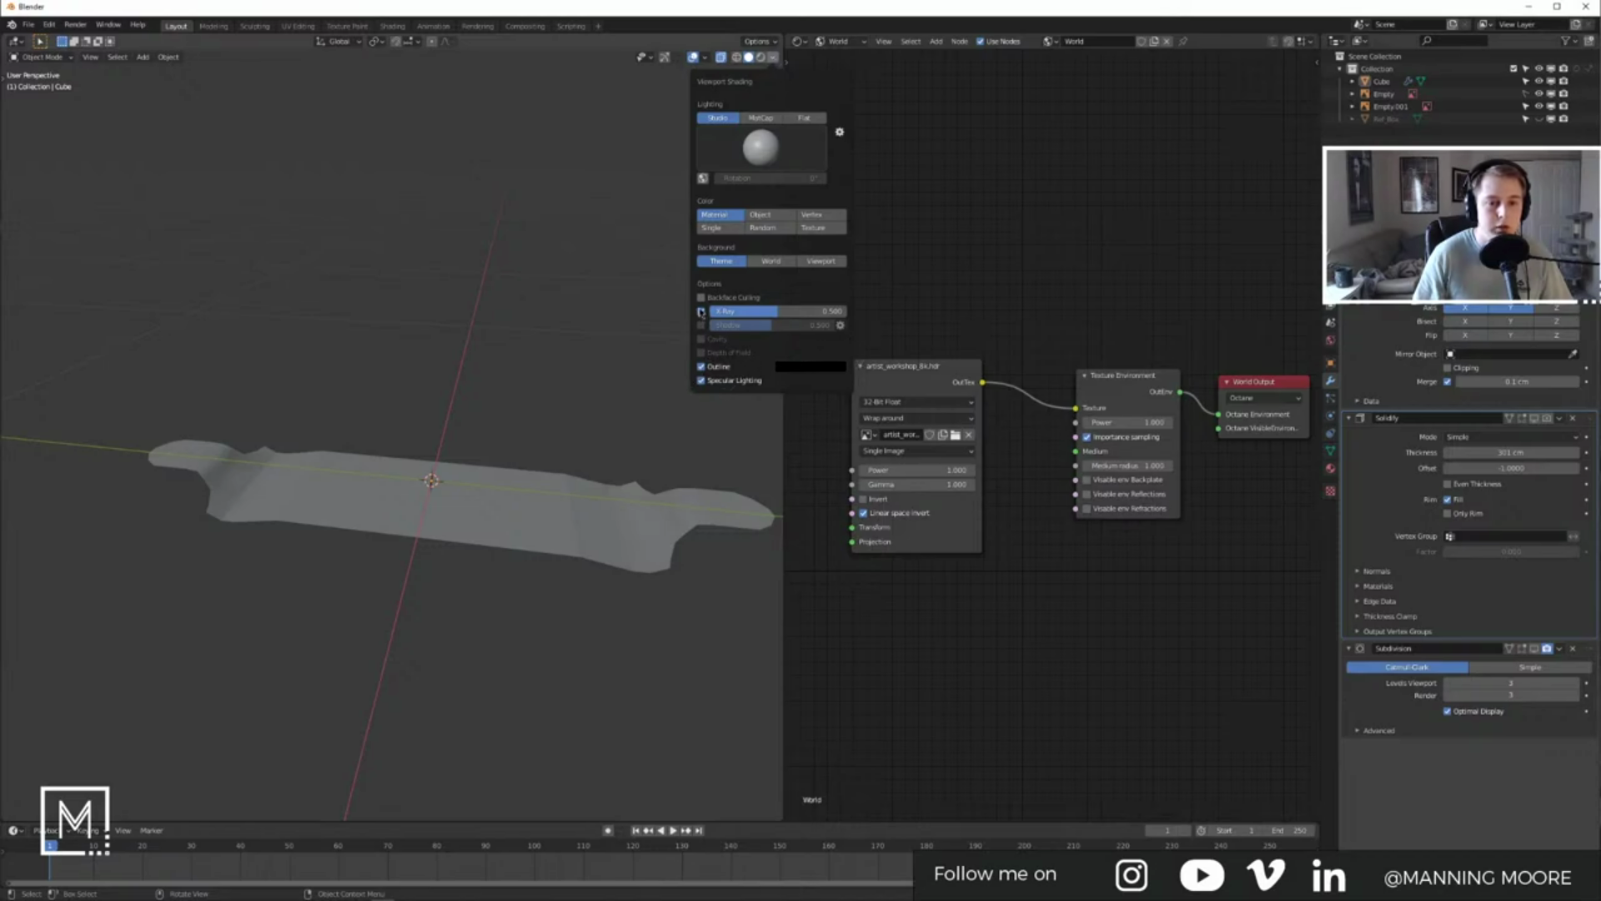
Step: Check the deck's normals with the Face Orientation overlay, then turn it off
click(707, 58)
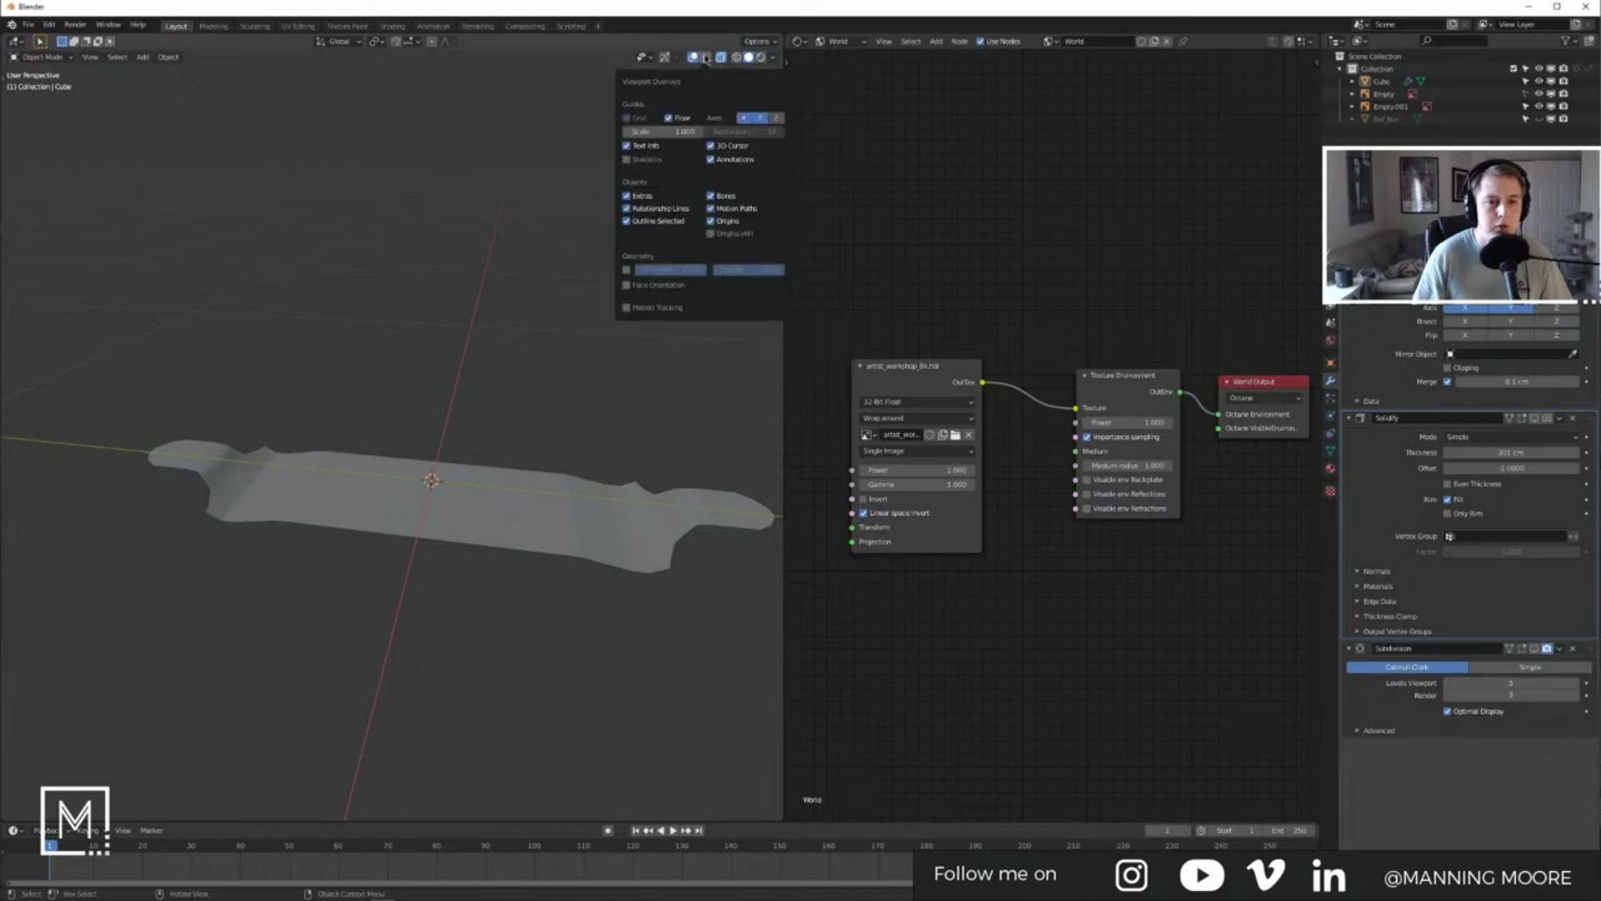
click(773, 57)
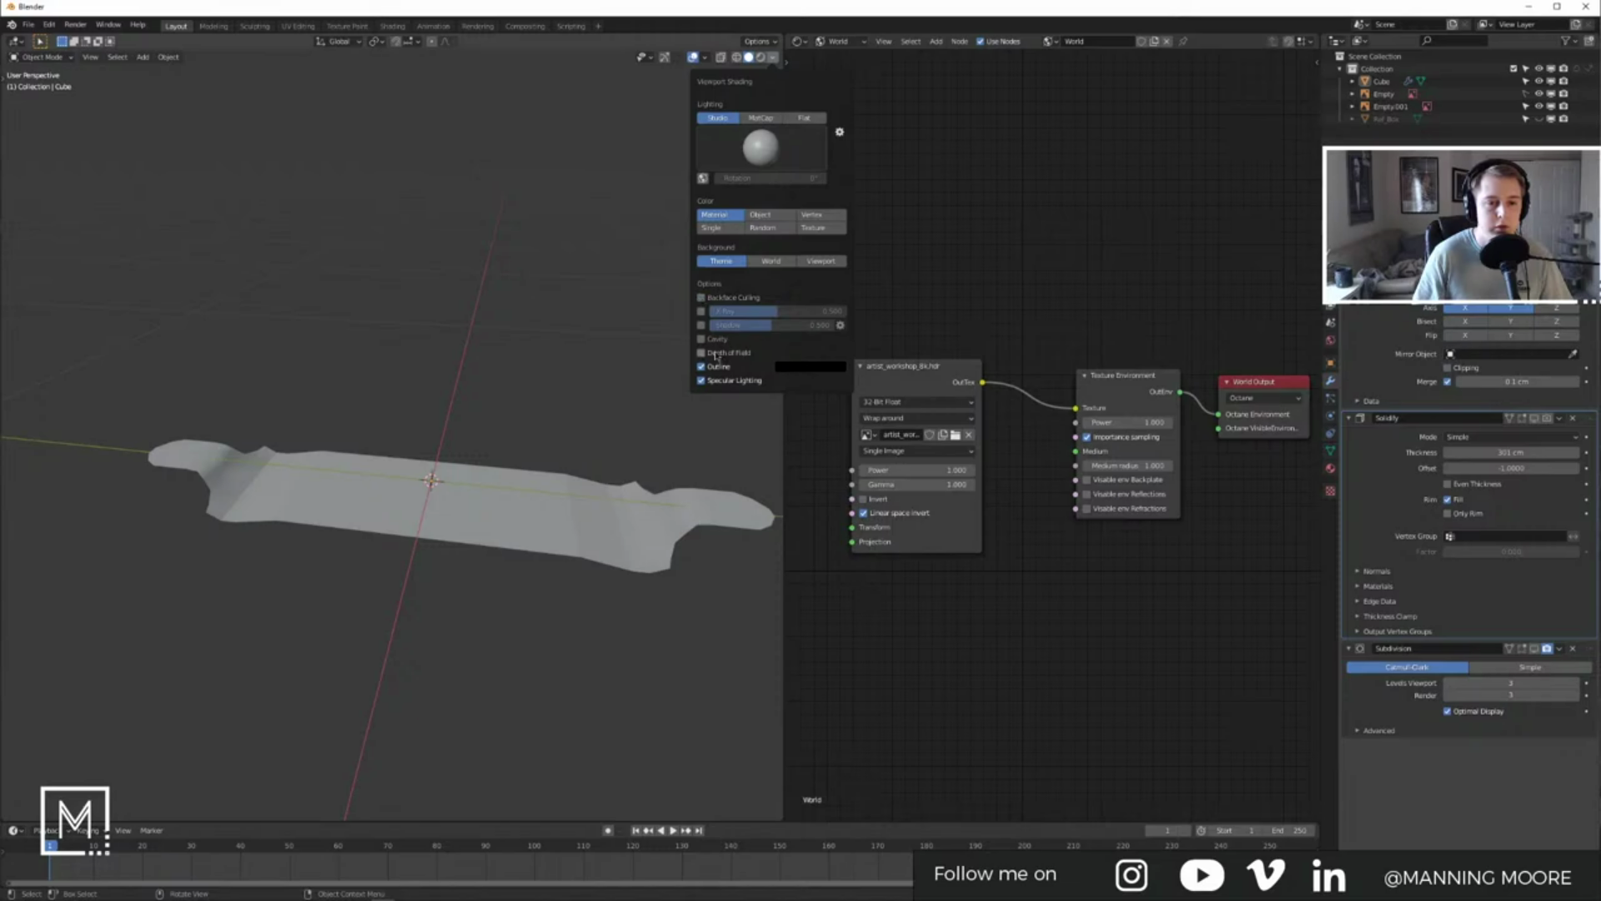
click(705, 58)
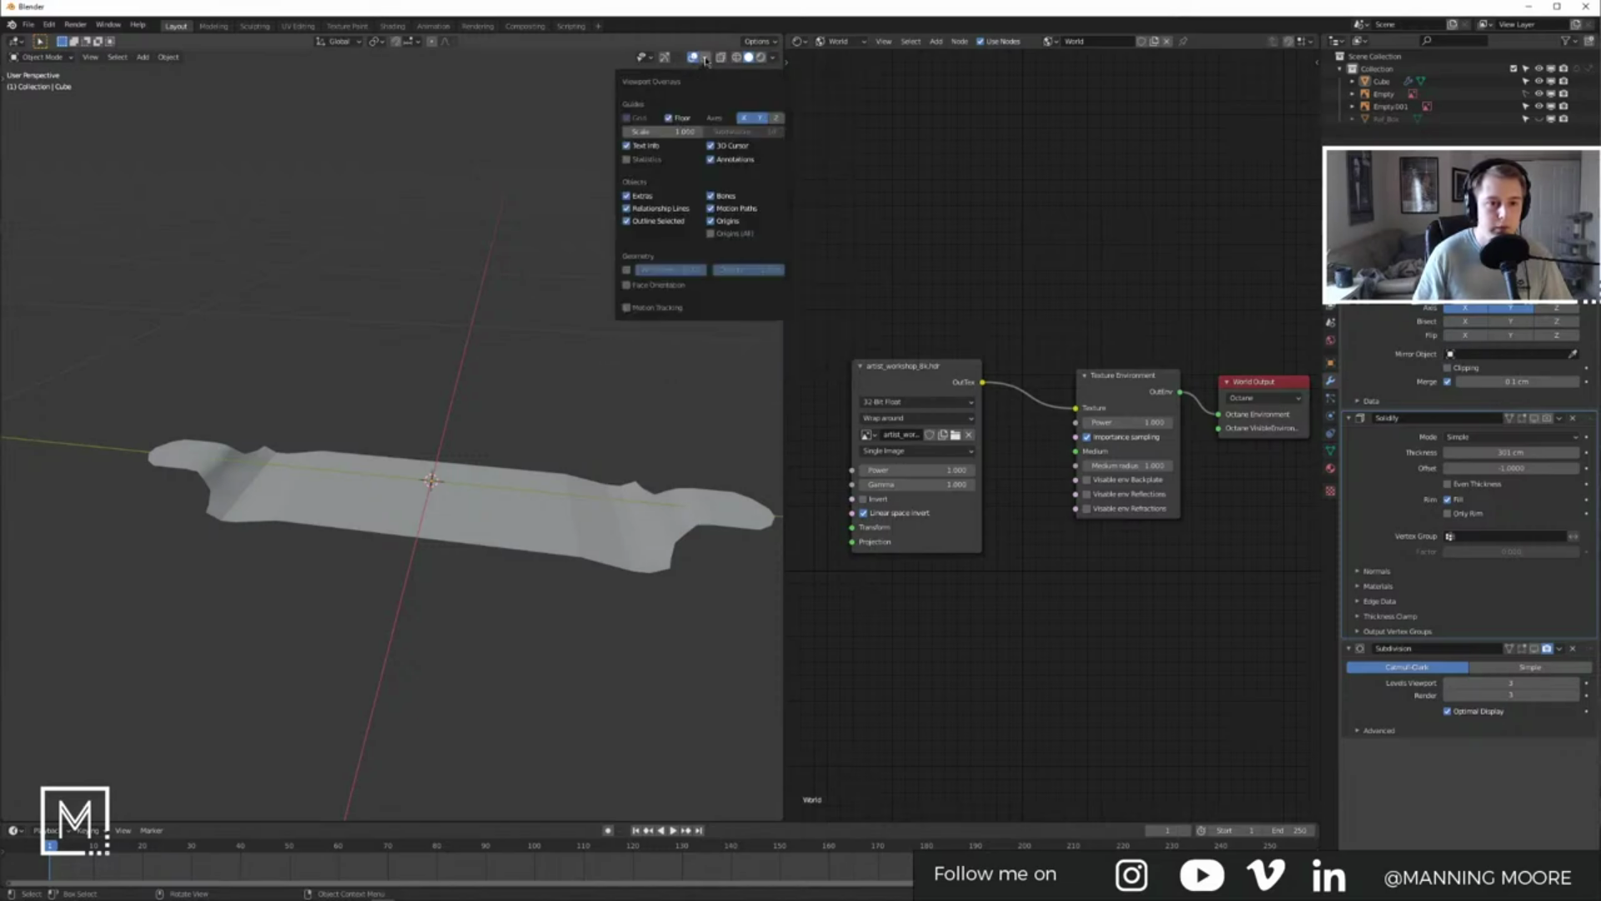
click(634, 287)
middle_drag(634, 287, 657, 241)
click(706, 59)
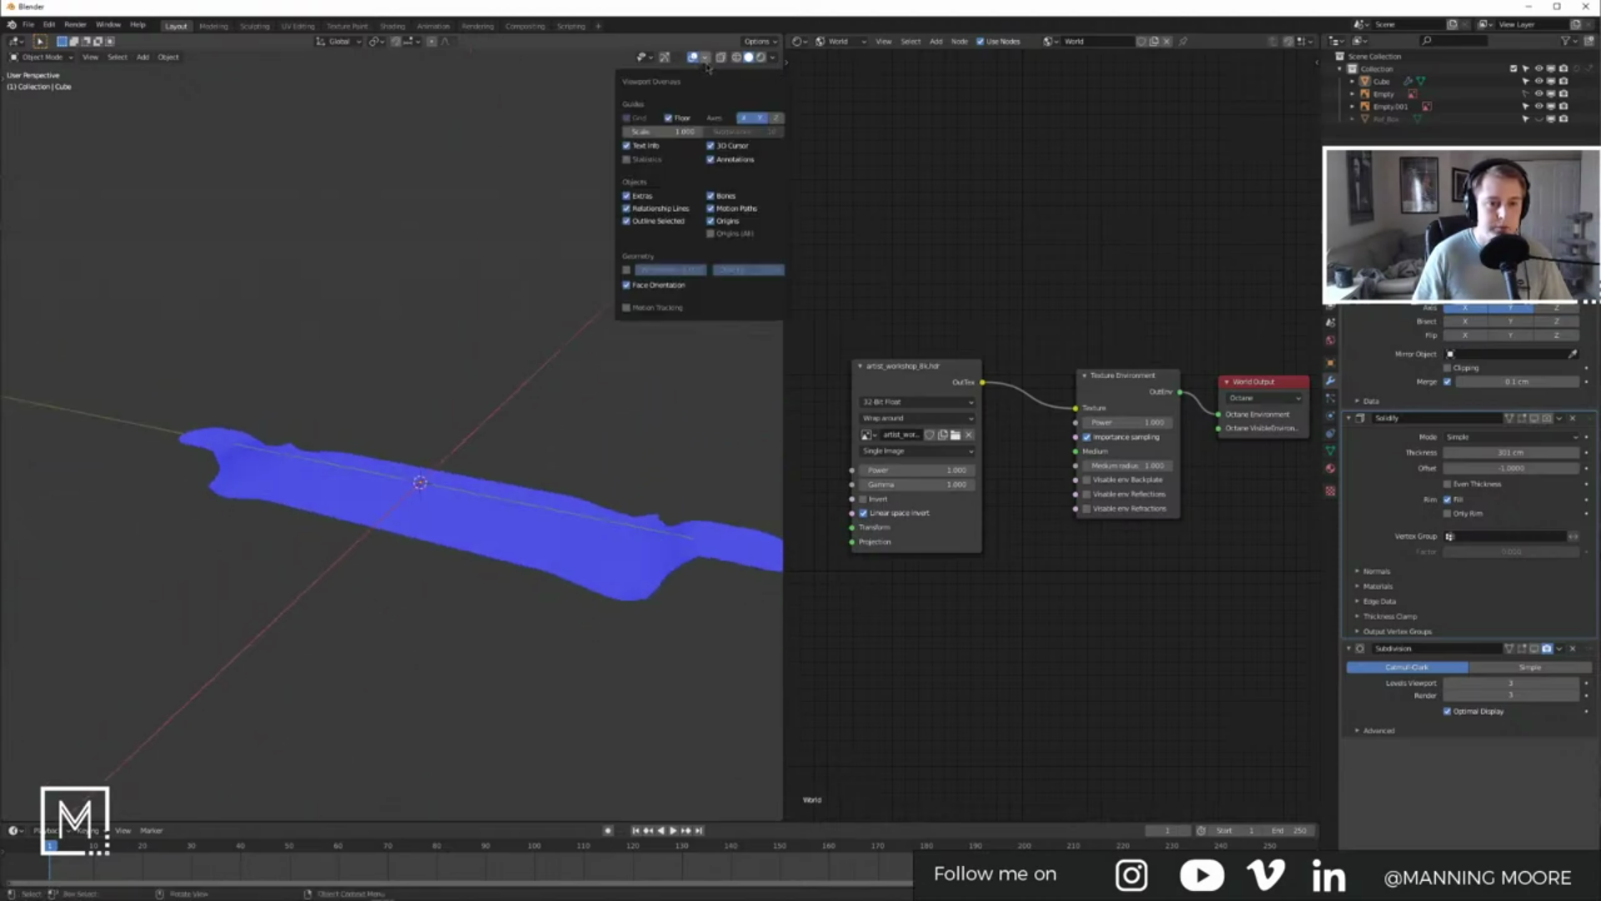
click(627, 287)
middle_drag(467, 534, 434, 509)
Step: Hide Solidify and show the Subdivision modifier in the viewport on the board
click(422, 544)
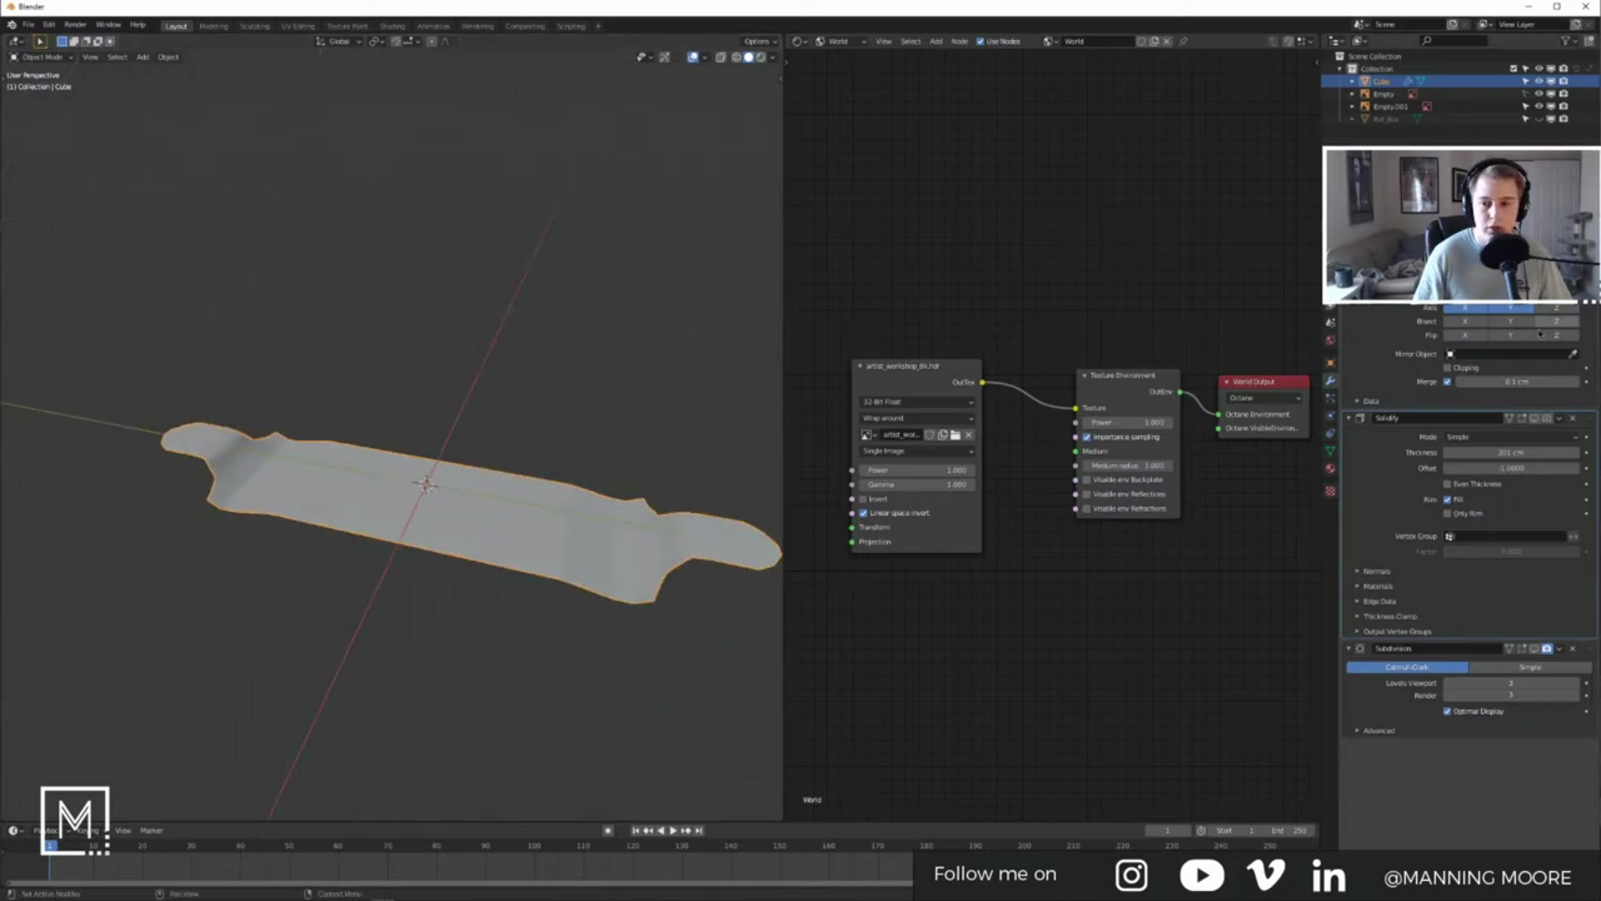
click(1535, 419)
click(1536, 421)
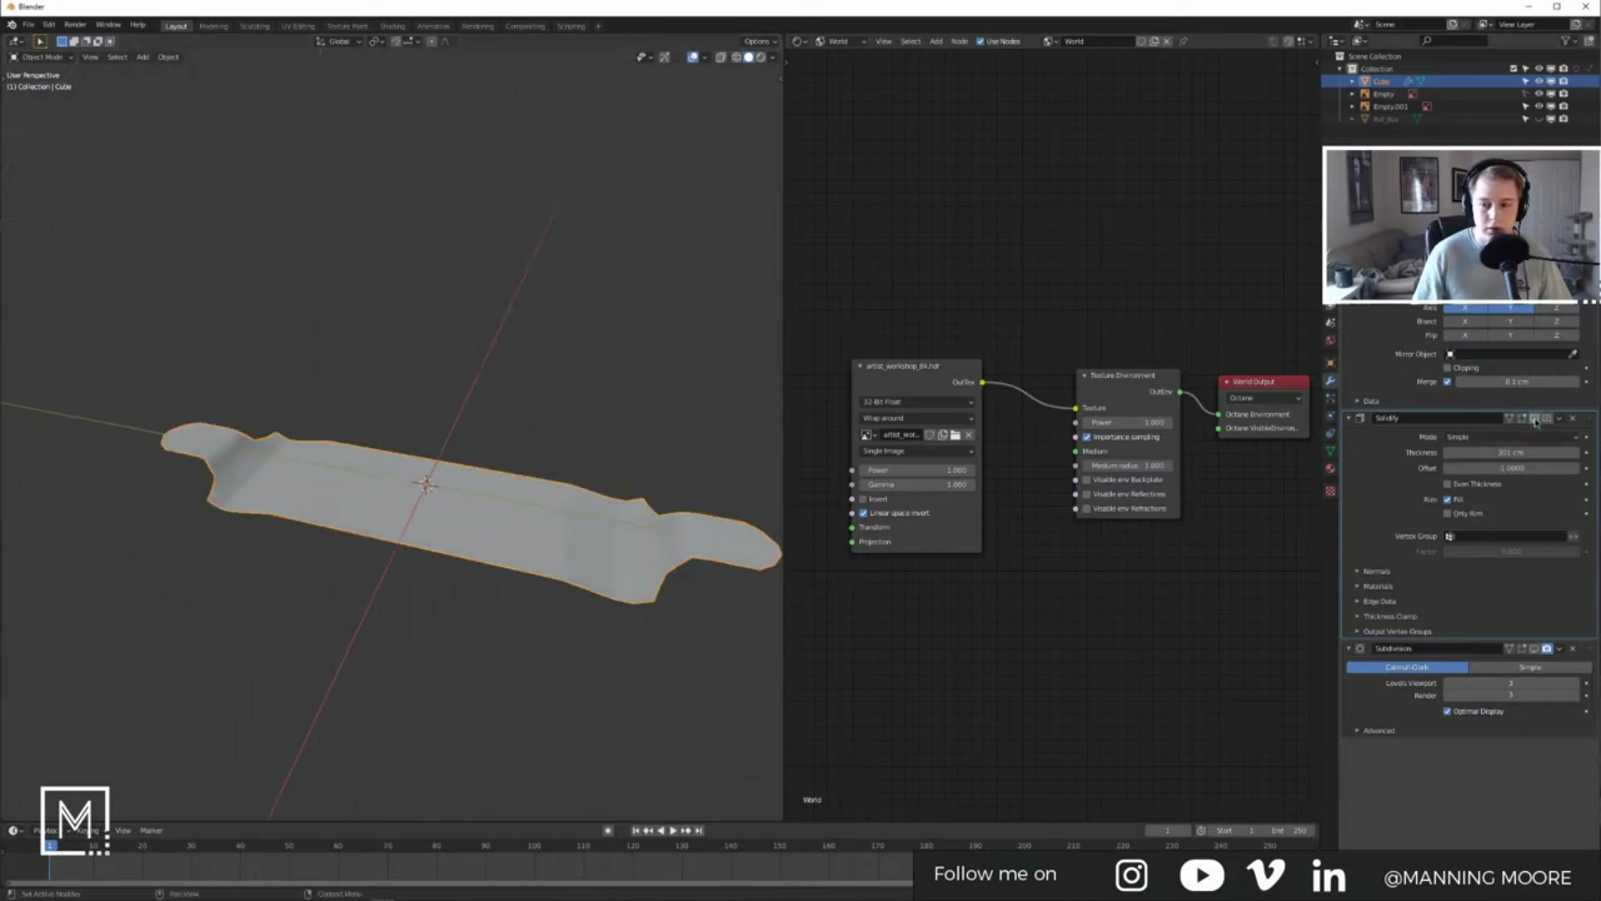
click(1536, 649)
middle_drag(421, 355, 164, 361)
scroll(529, 472, up, 3)
middle_drag(531, 472, 84, 536)
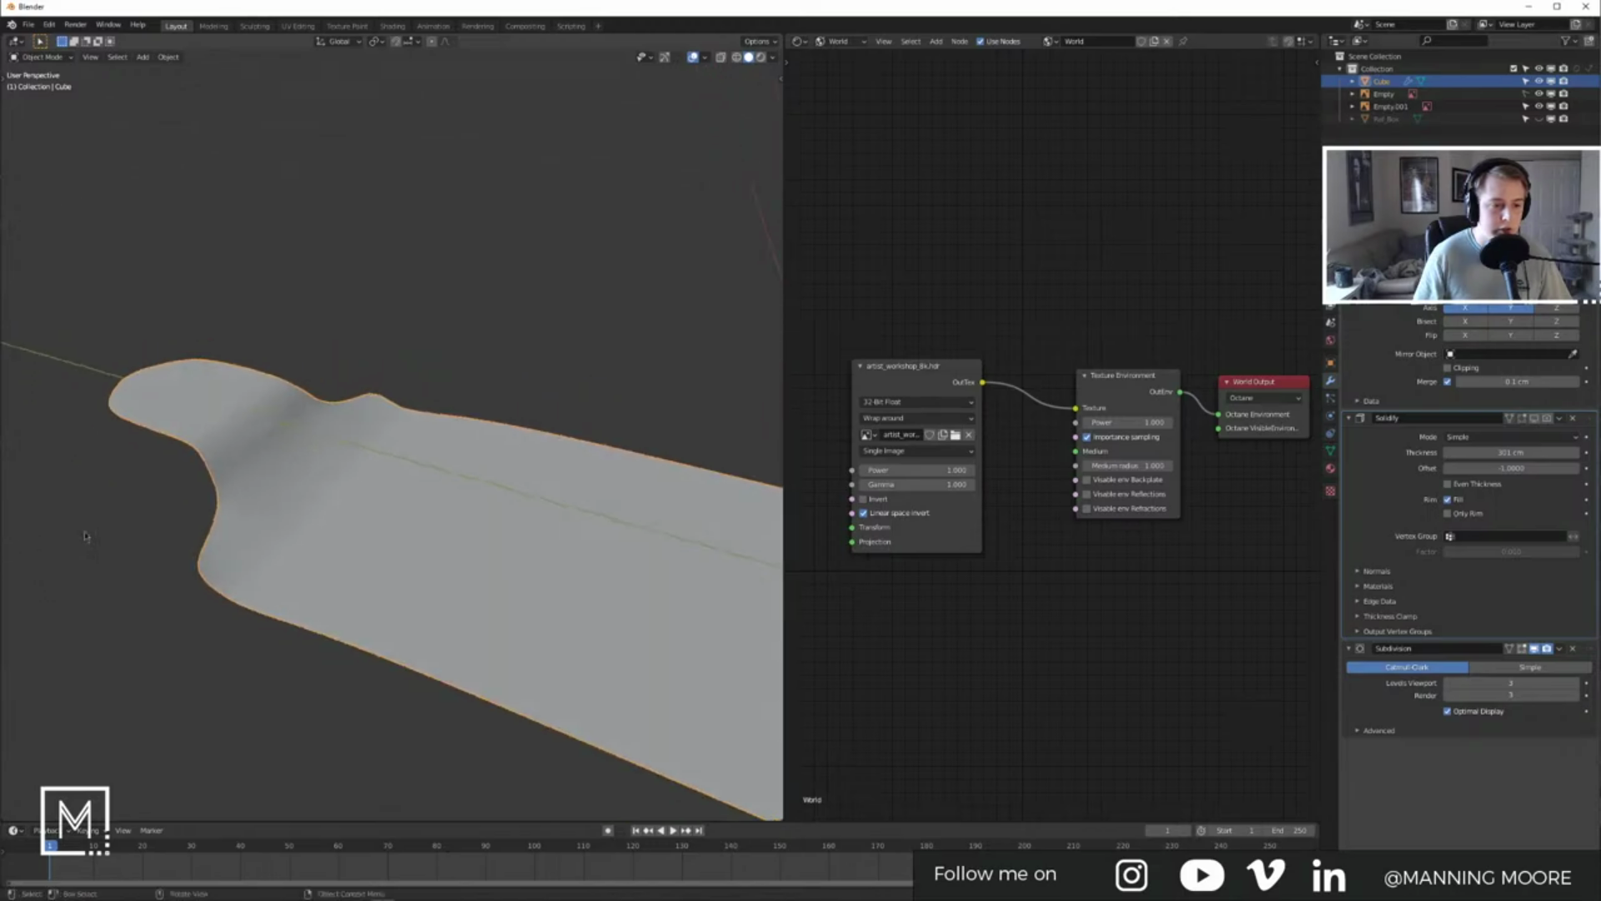
Step: Inspect the smooth subdivided board from side and angled top views, then switch windows
right_click(271, 485)
middle_drag(536, 458, 440, 497)
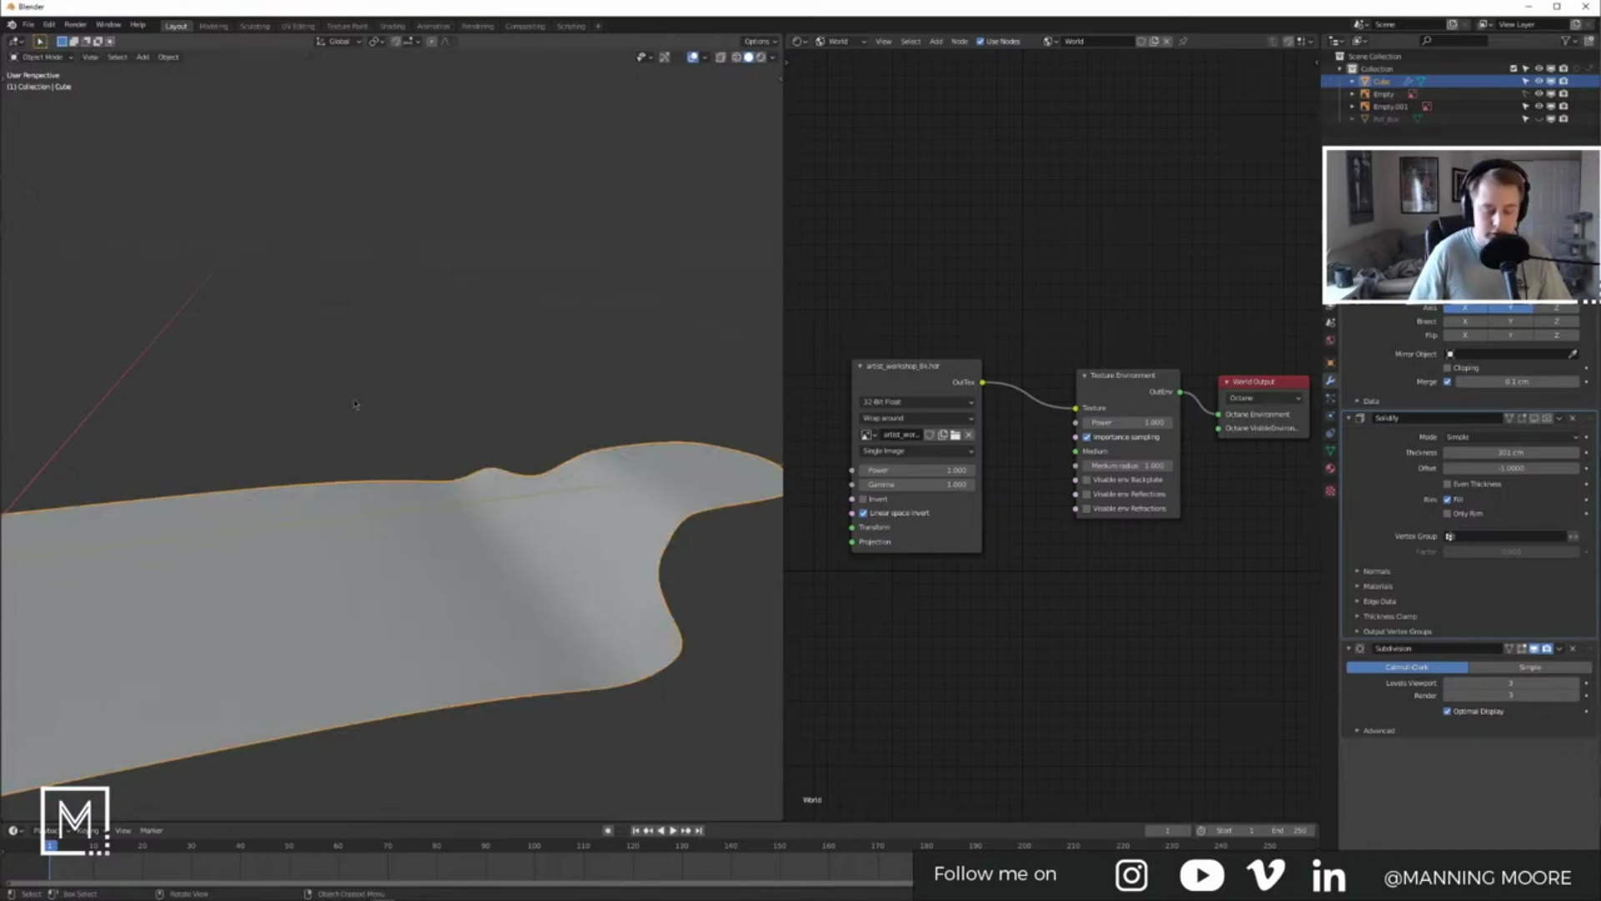
key(KP_3)
scroll(510, 497, down, 3)
scroll(511, 492, up, 7)
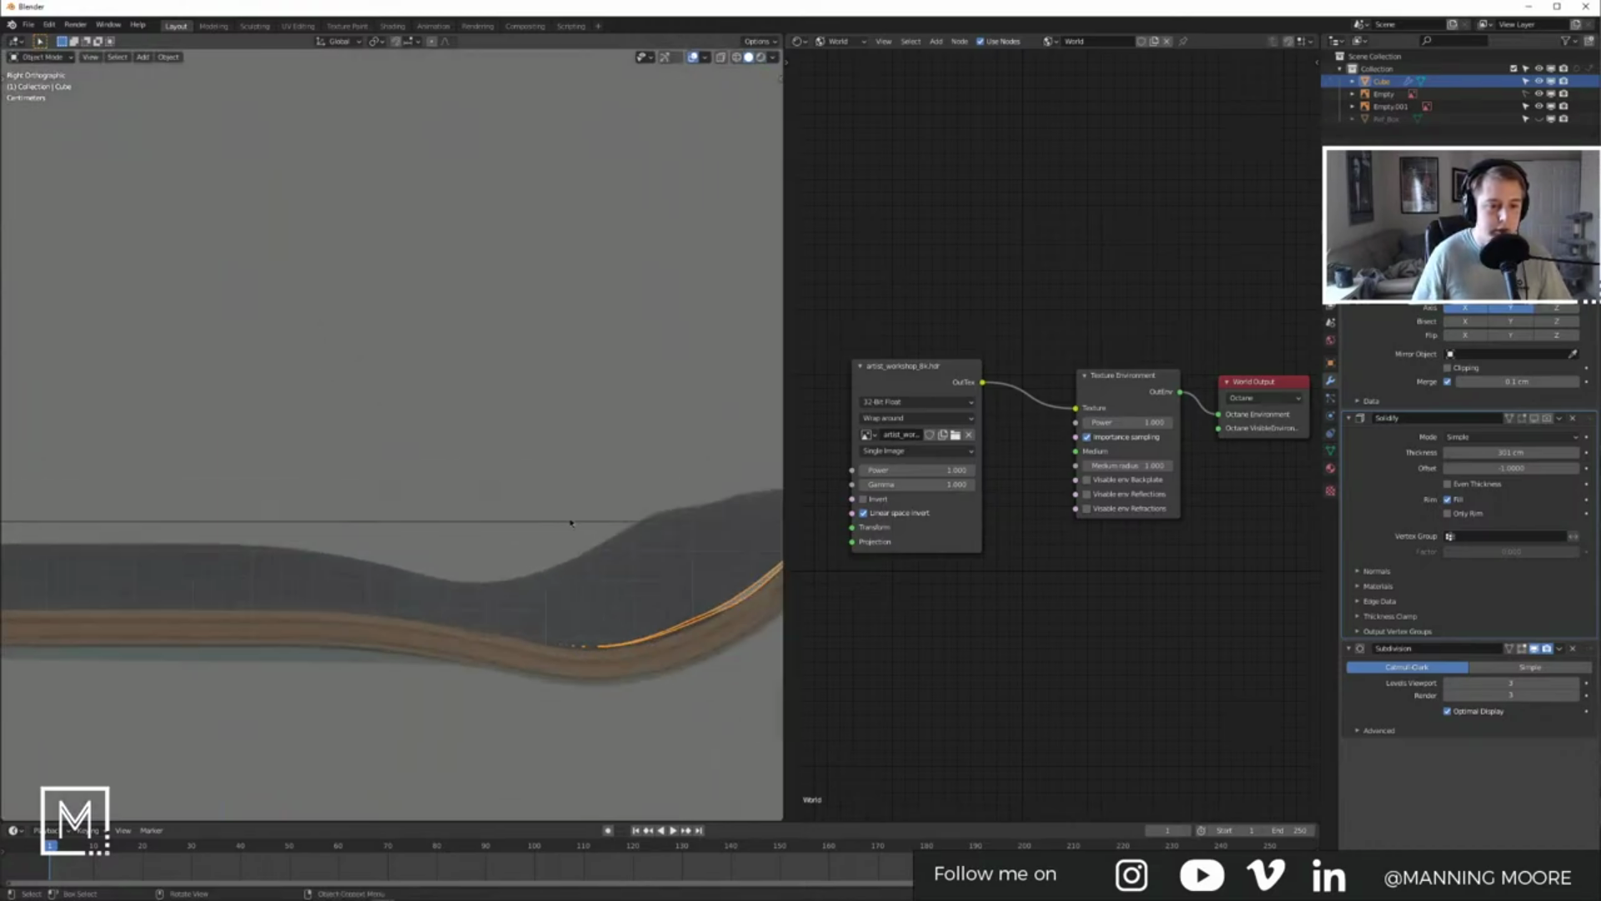
scroll(348, 486, down, 8)
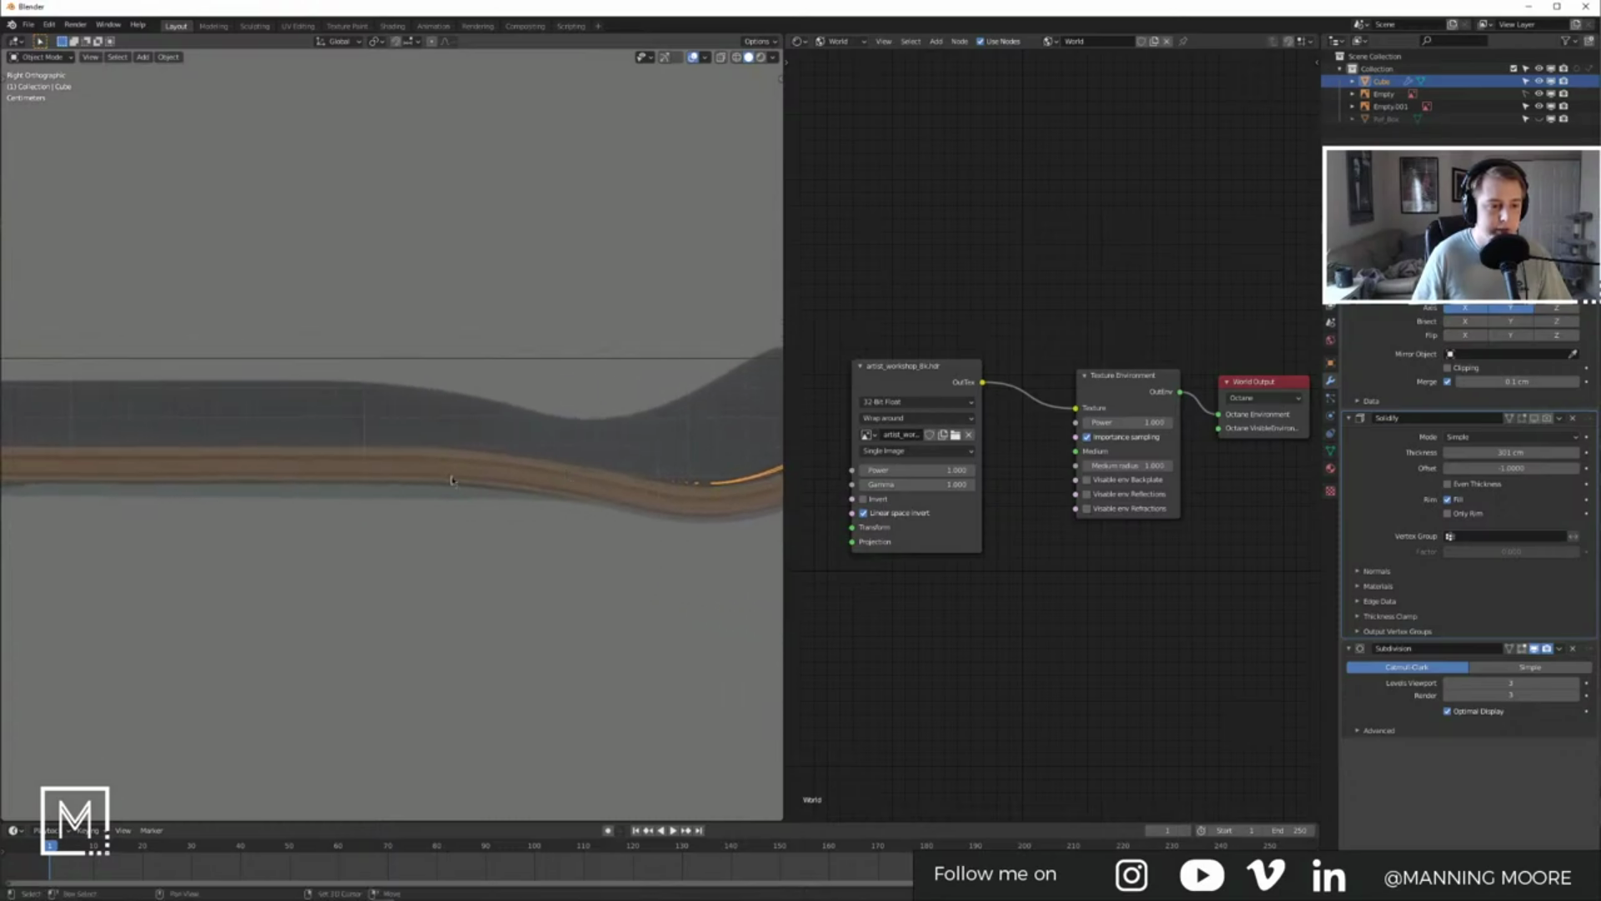
middle_drag(348, 486, 371, 420)
scroll(415, 453, up, 5)
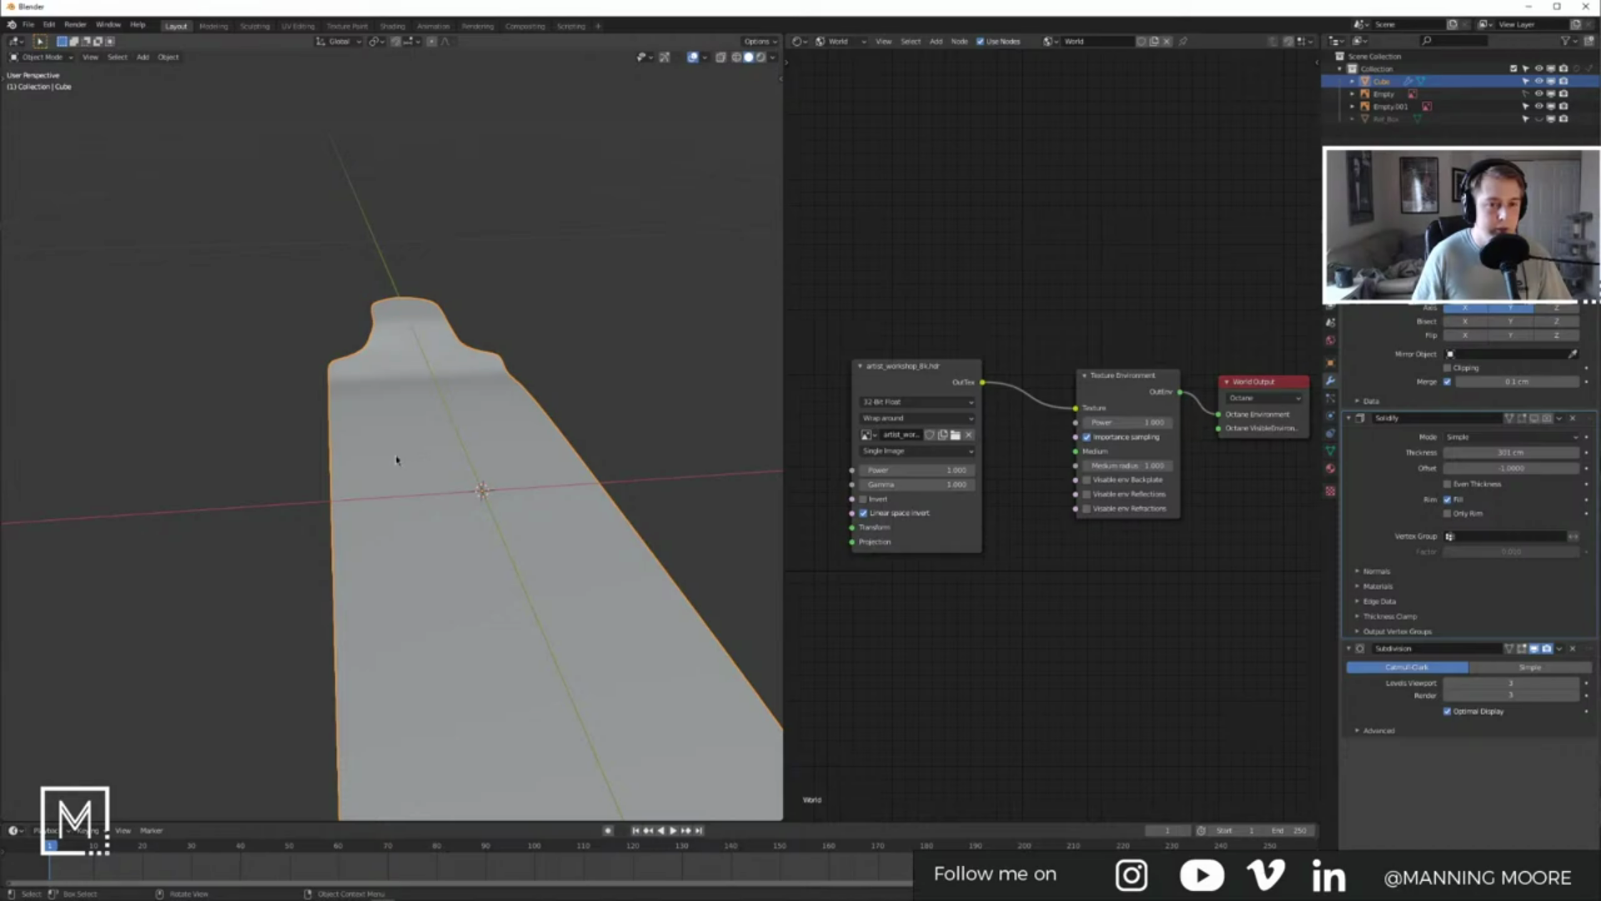
key(alt+Tab)
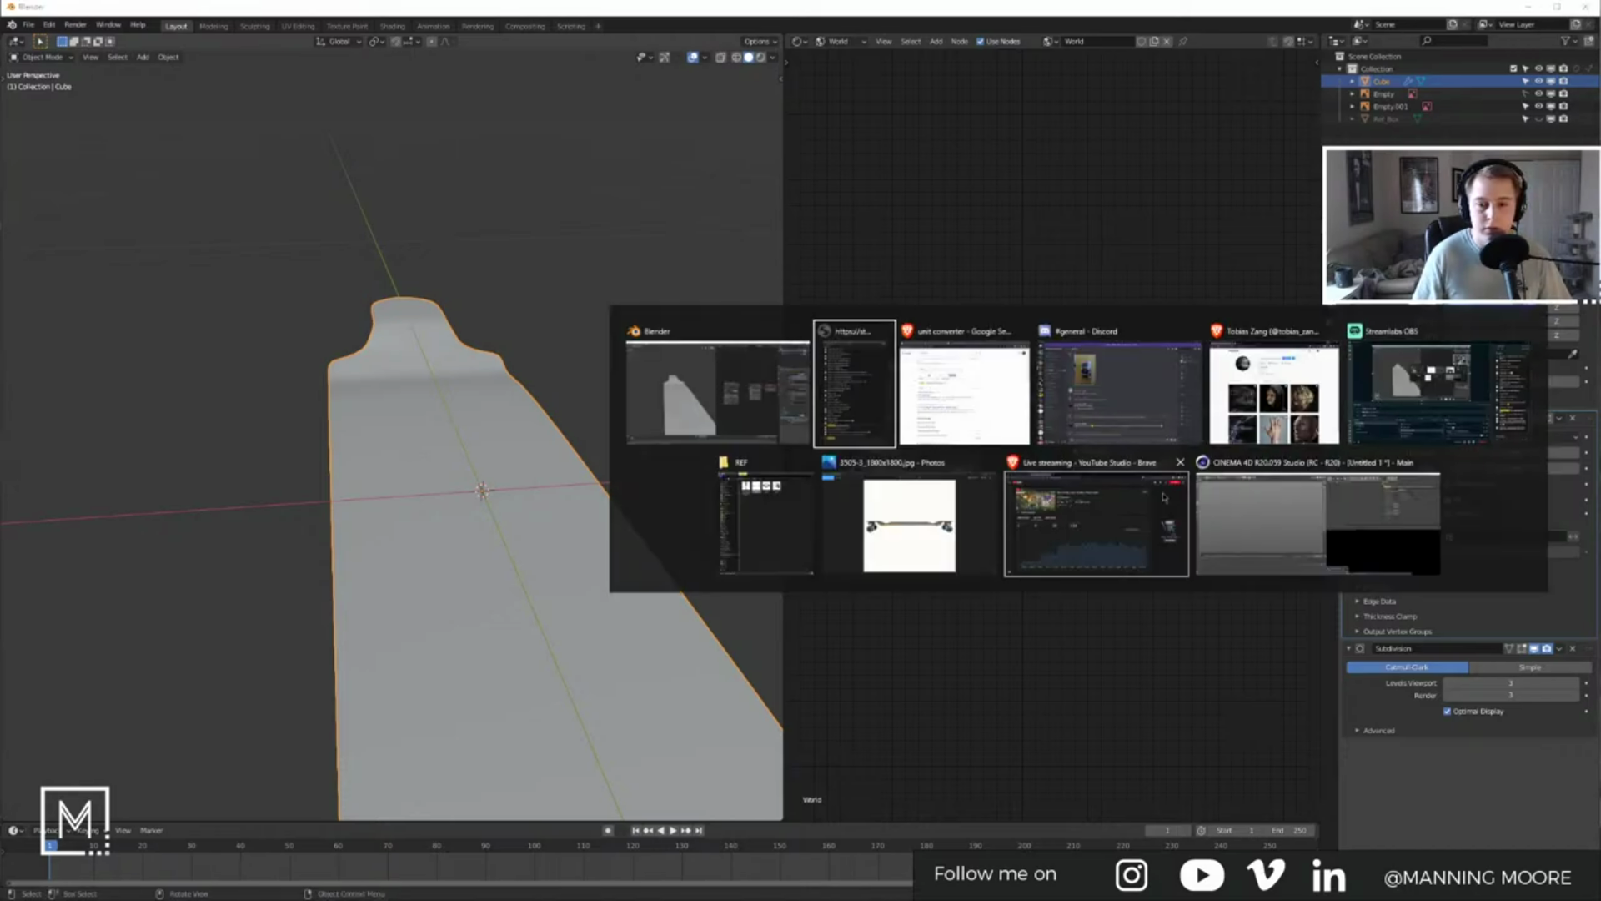
Step: Browse two more longboard reference photos, then return to Blender in Edit Mode
click(961, 521)
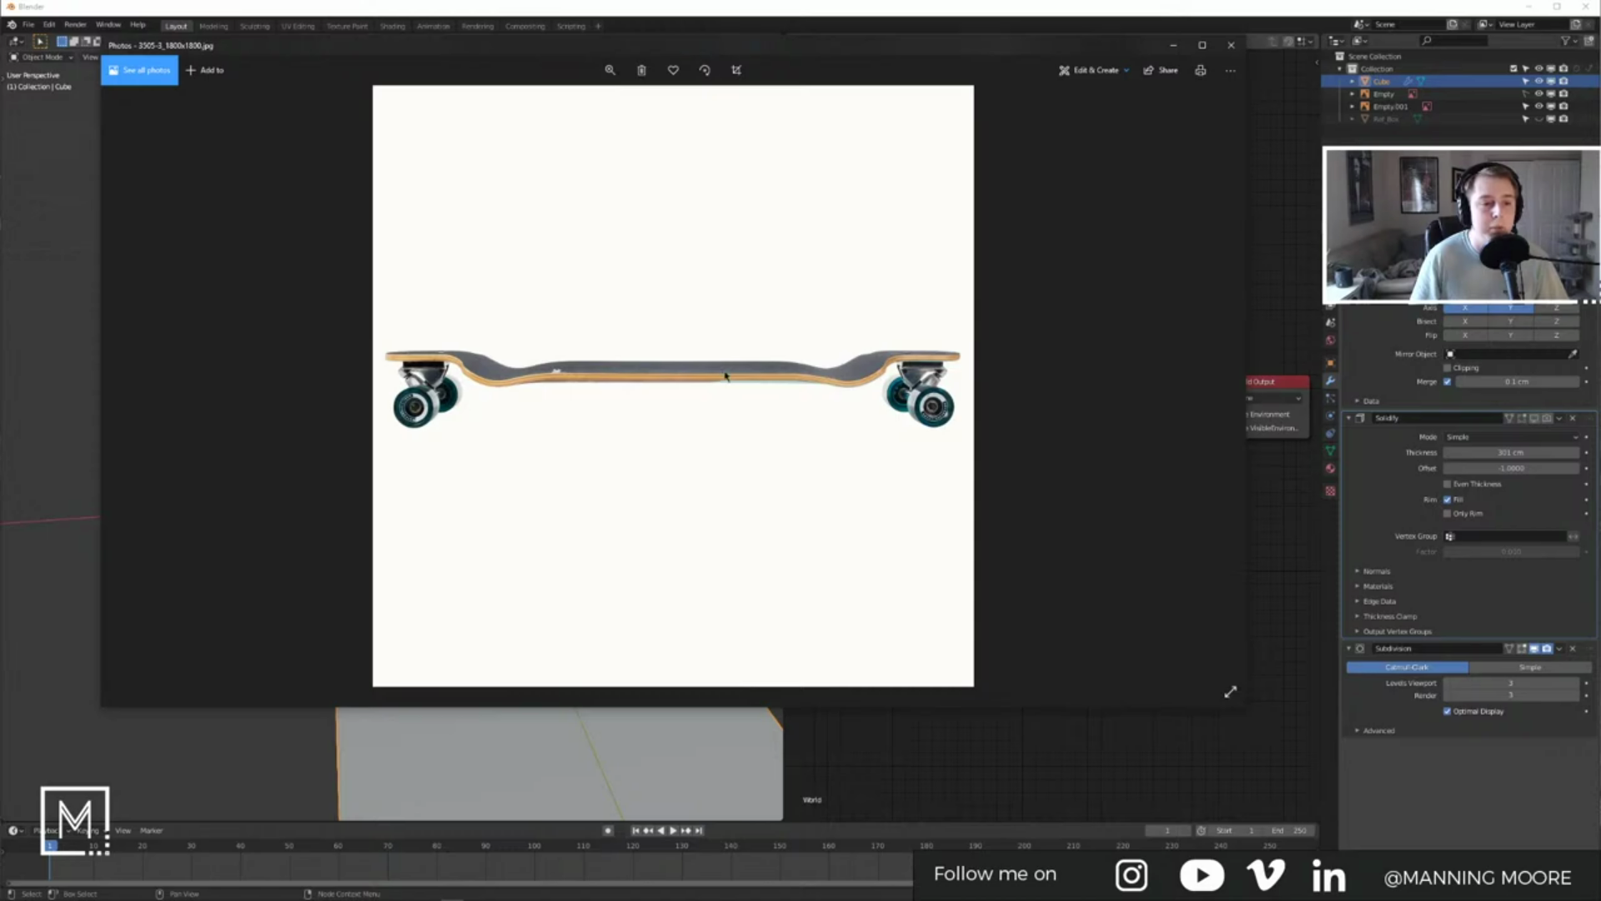
key(Right)
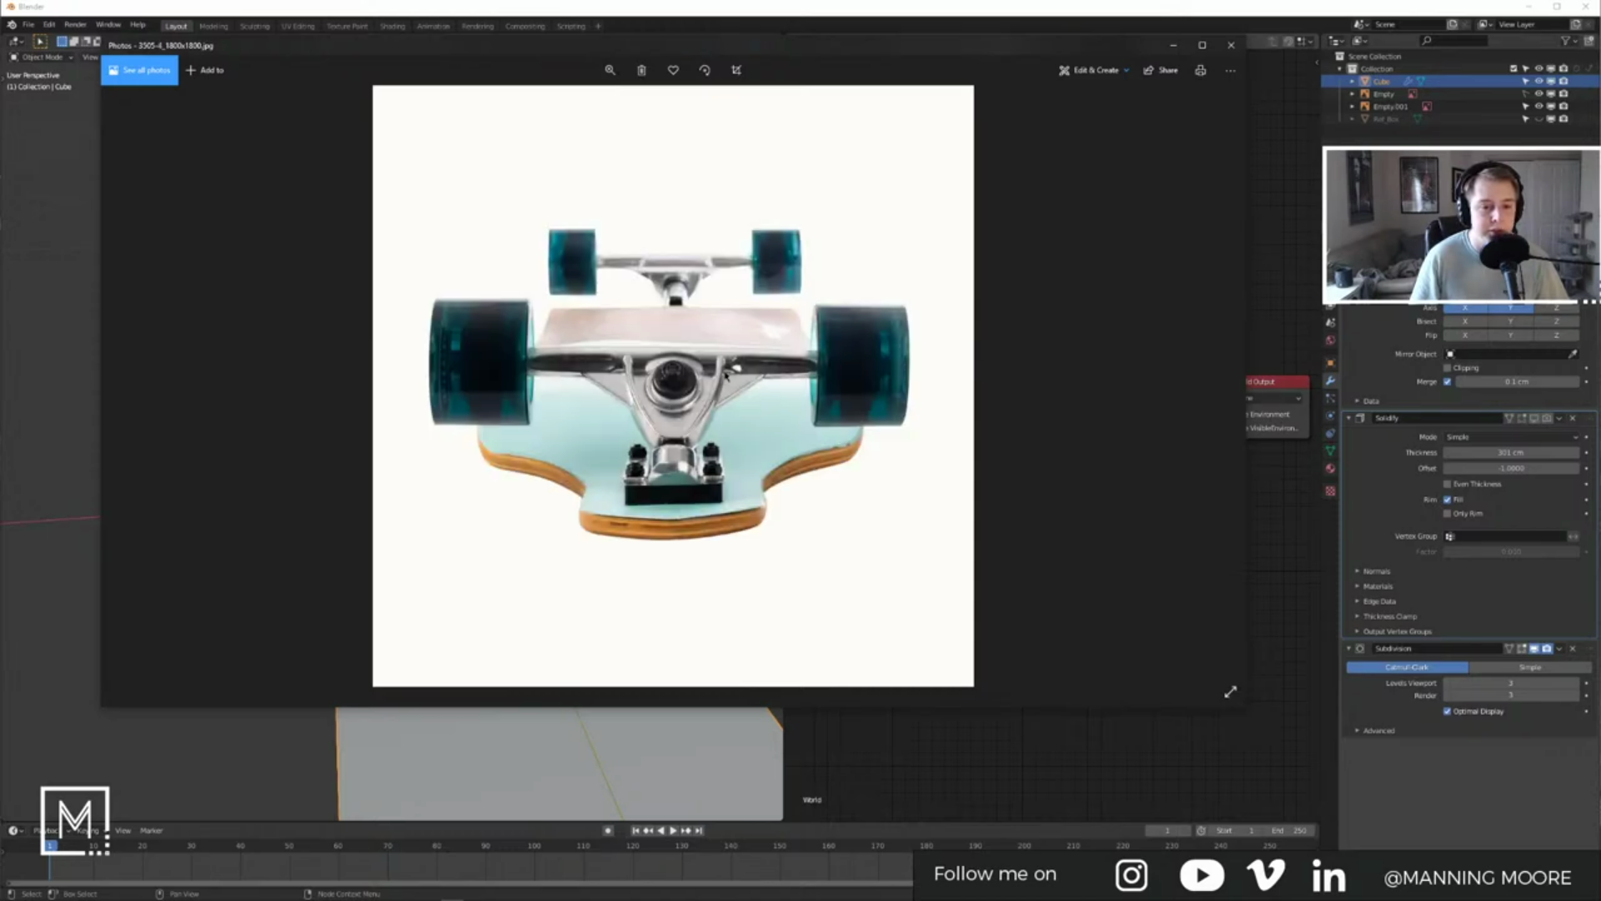
key(Right)
key(alt+Tab)
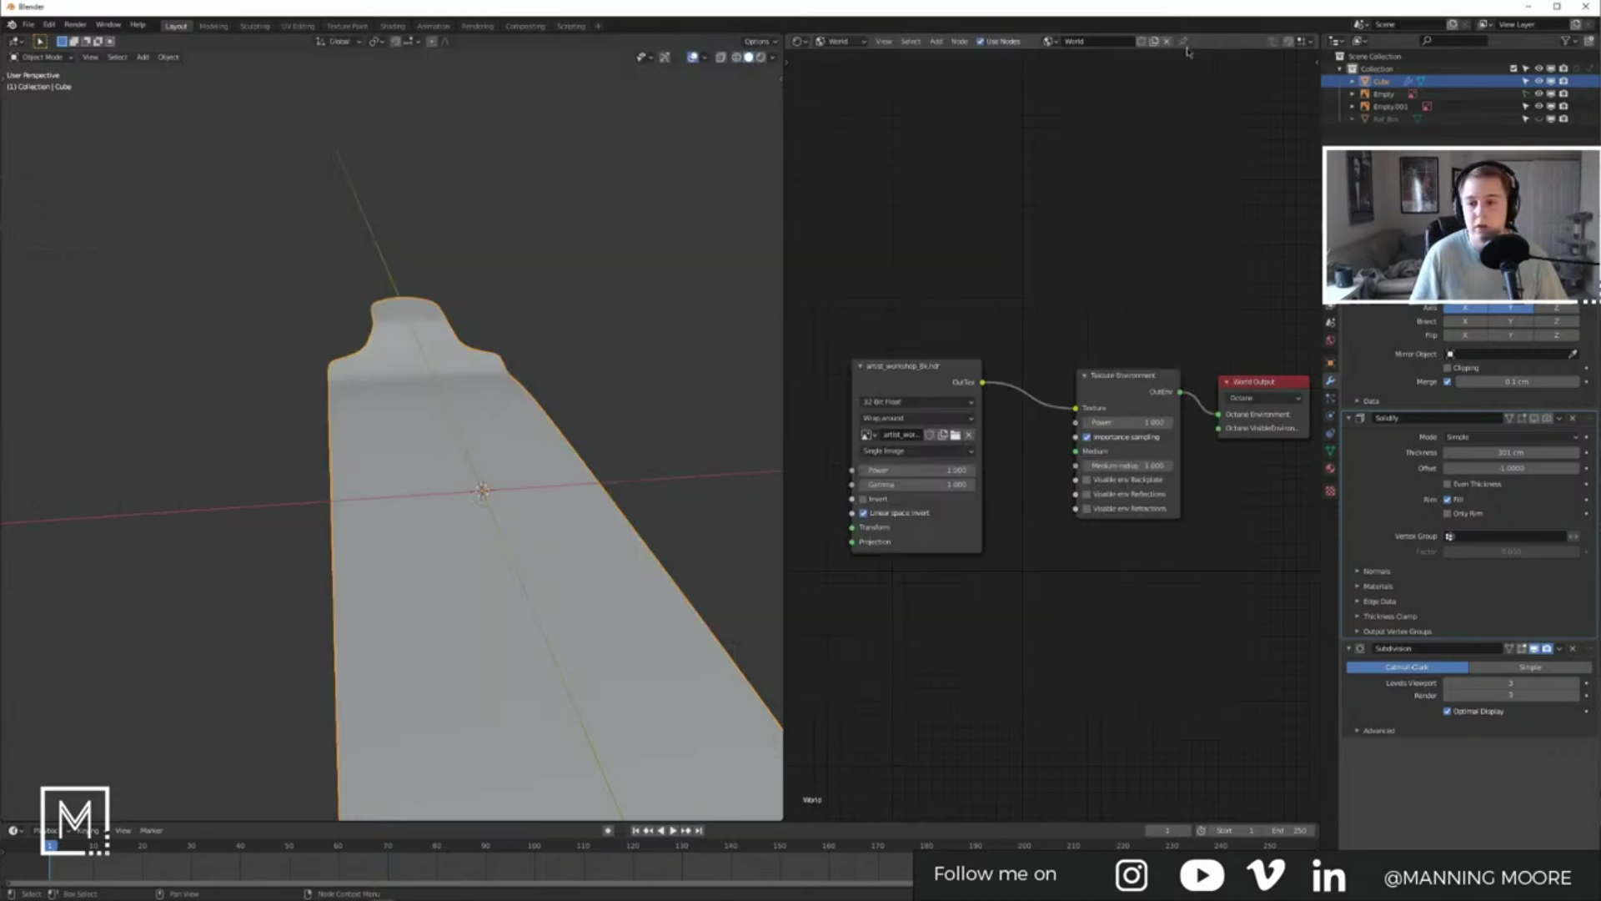
key(Tab)
Step: Select the vertices along the board's left edge from a low view
mouse_move(387, 454)
middle_down()
mouse_move(396, 472)
mouse_move(416, 444)
mouse_move(409, 380)
mouse_move(408, 437)
middle_up()
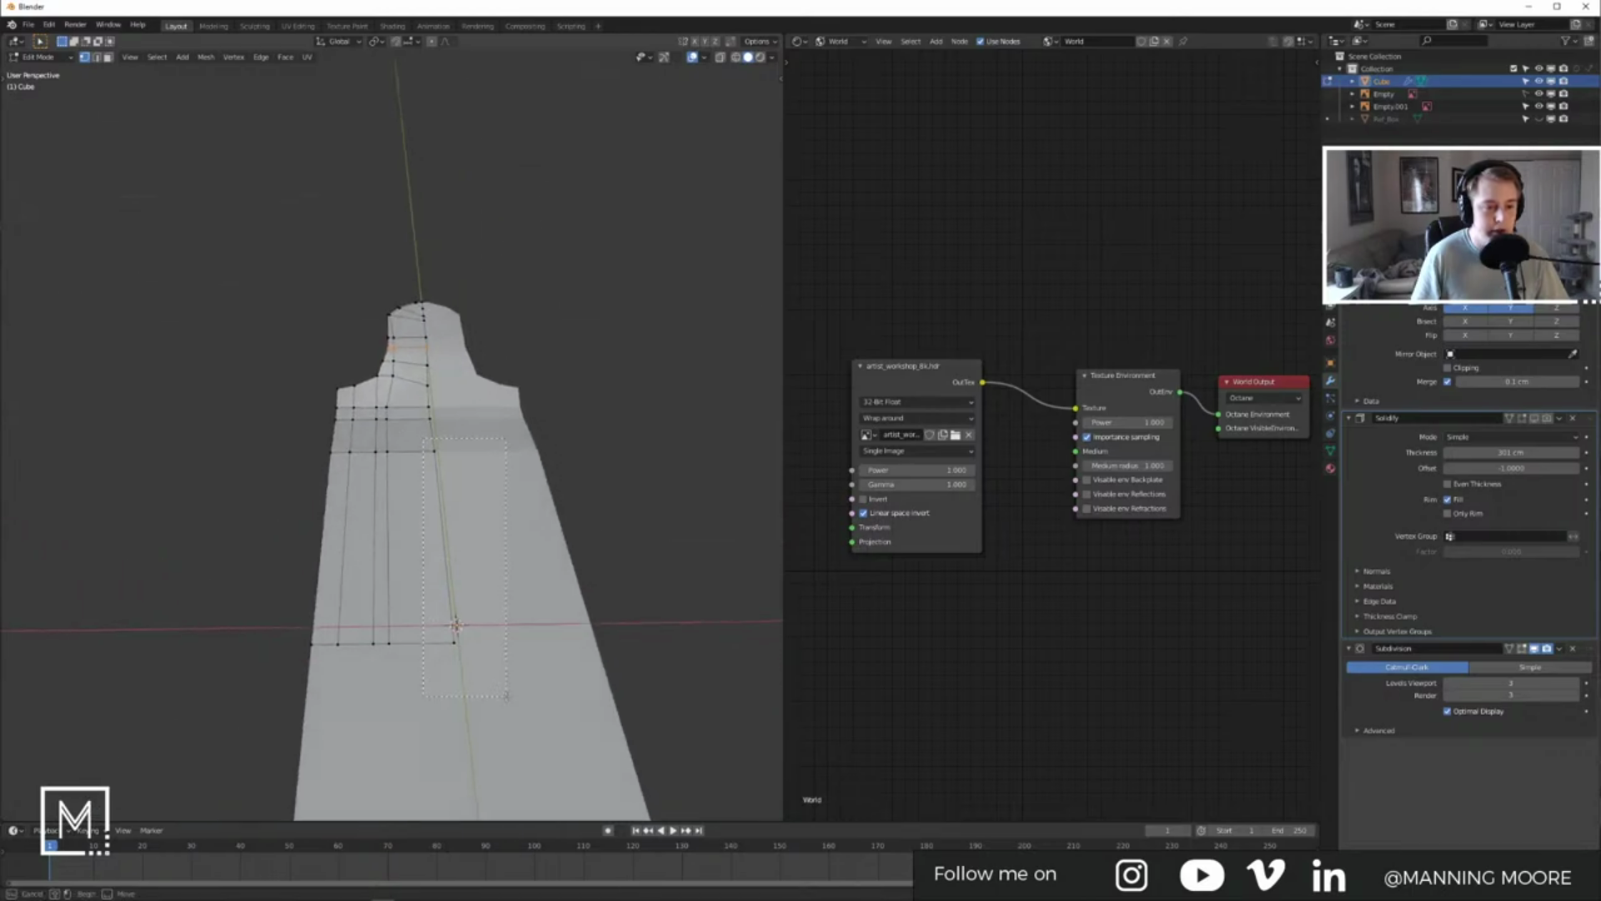
middle_drag(498, 557, 514, 502)
drag(322, 452, 326, 596)
middle_drag(326, 596, 320, 652)
drag(312, 399, 334, 484)
middle_drag(390, 665, 459, 594)
key(g)
key(z)
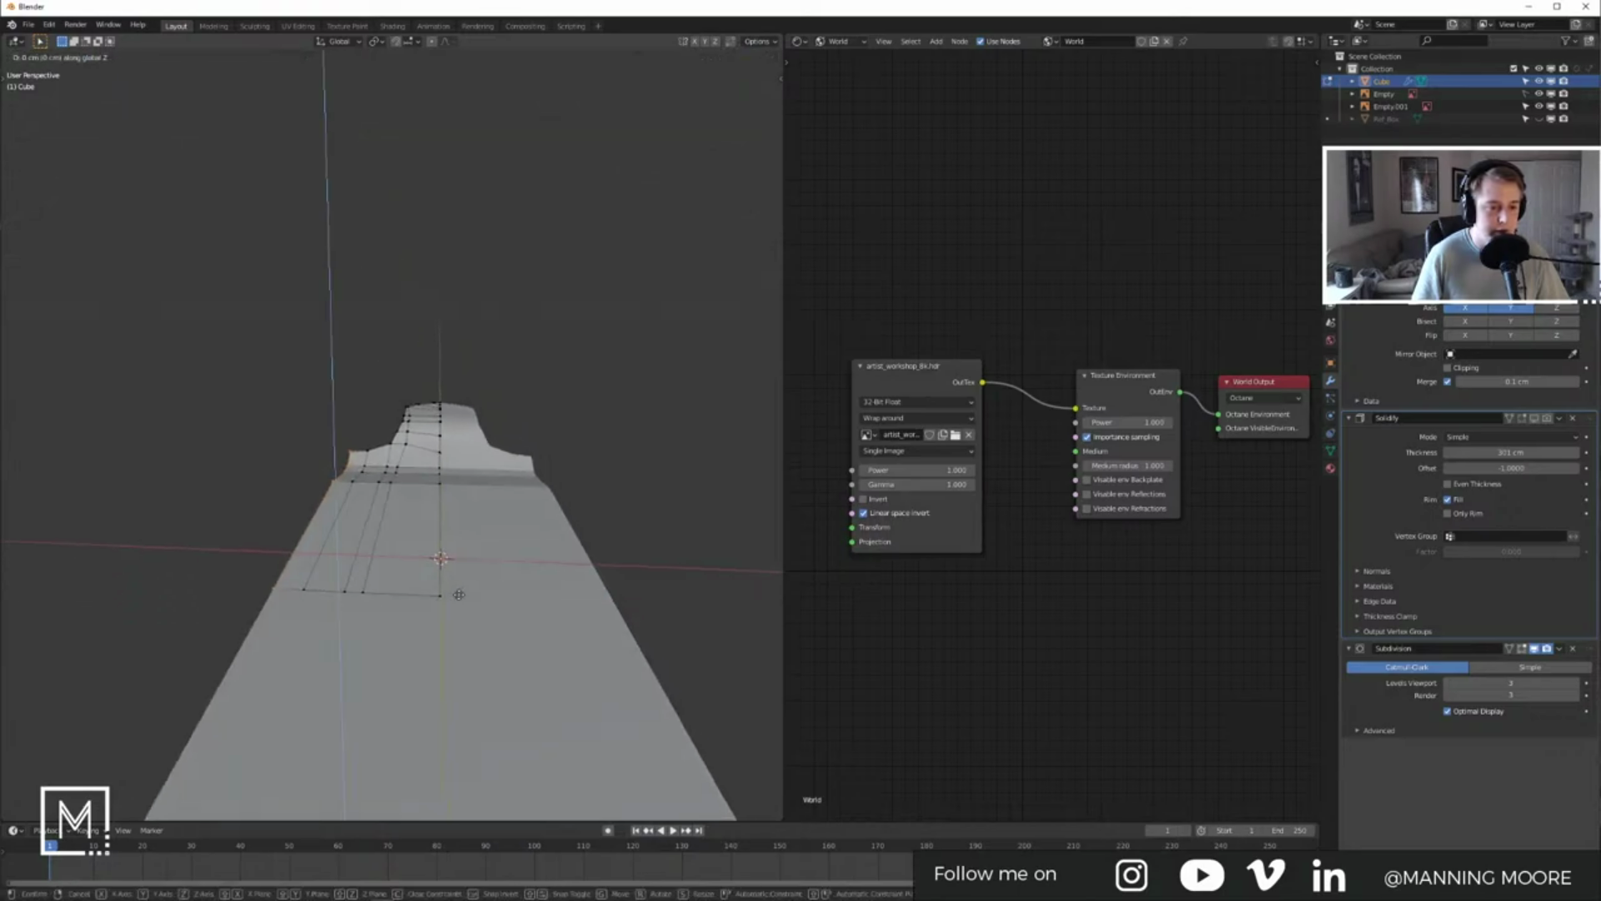
click(458, 589)
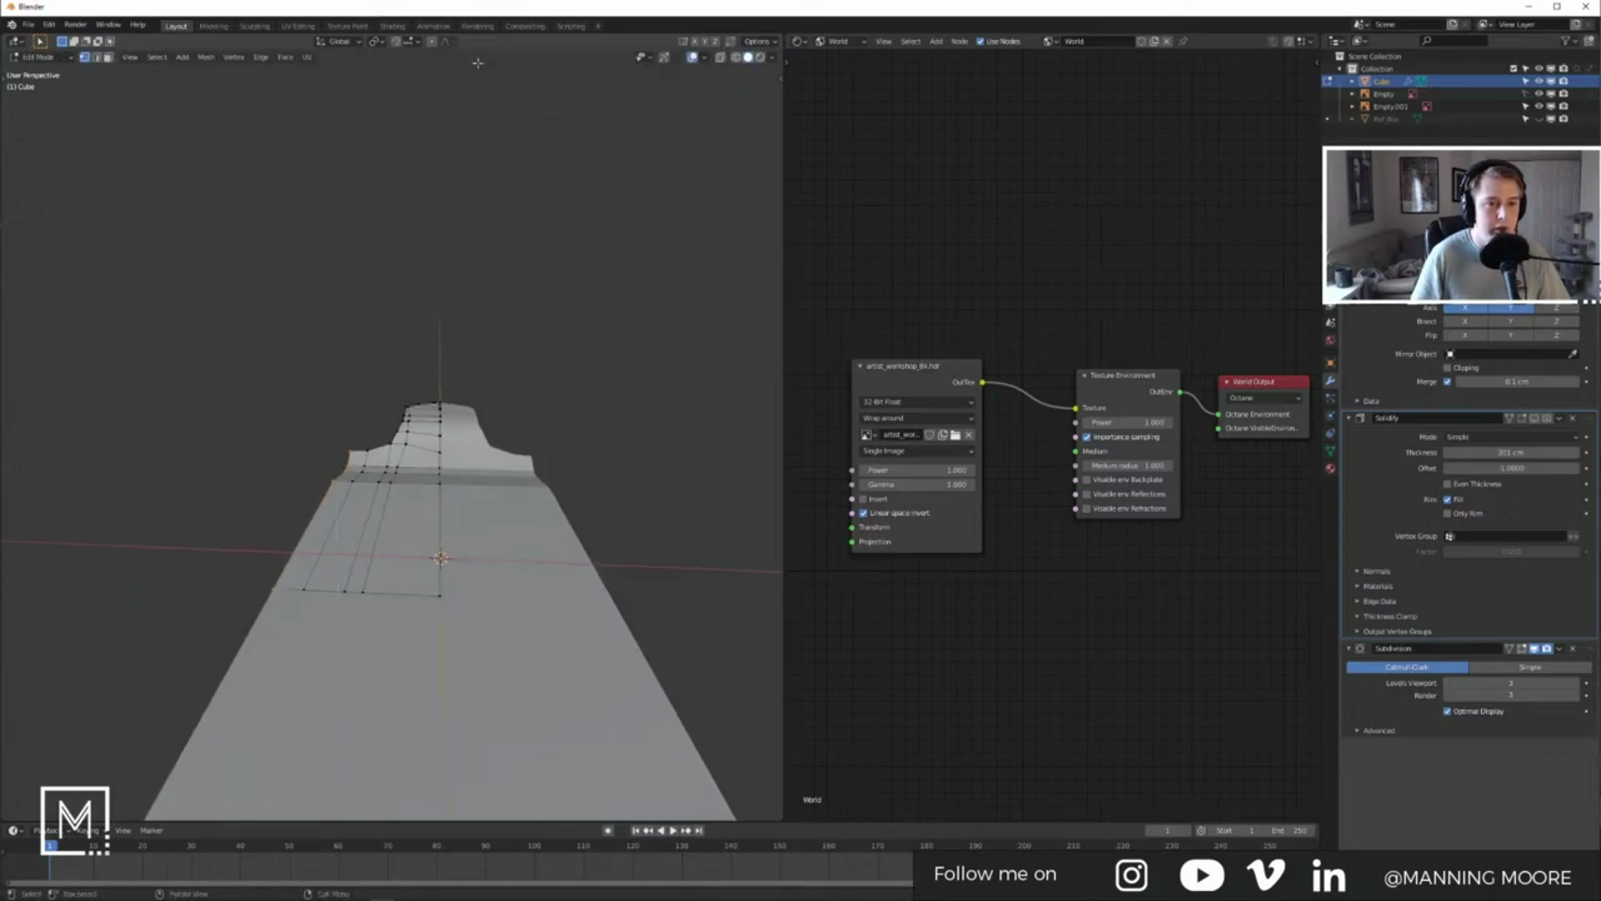
Step: With Smooth proportional editing and a reduced falloff, lift the edge about 0.43 cm along Z
click(432, 41)
click(447, 41)
key(g)
key(z)
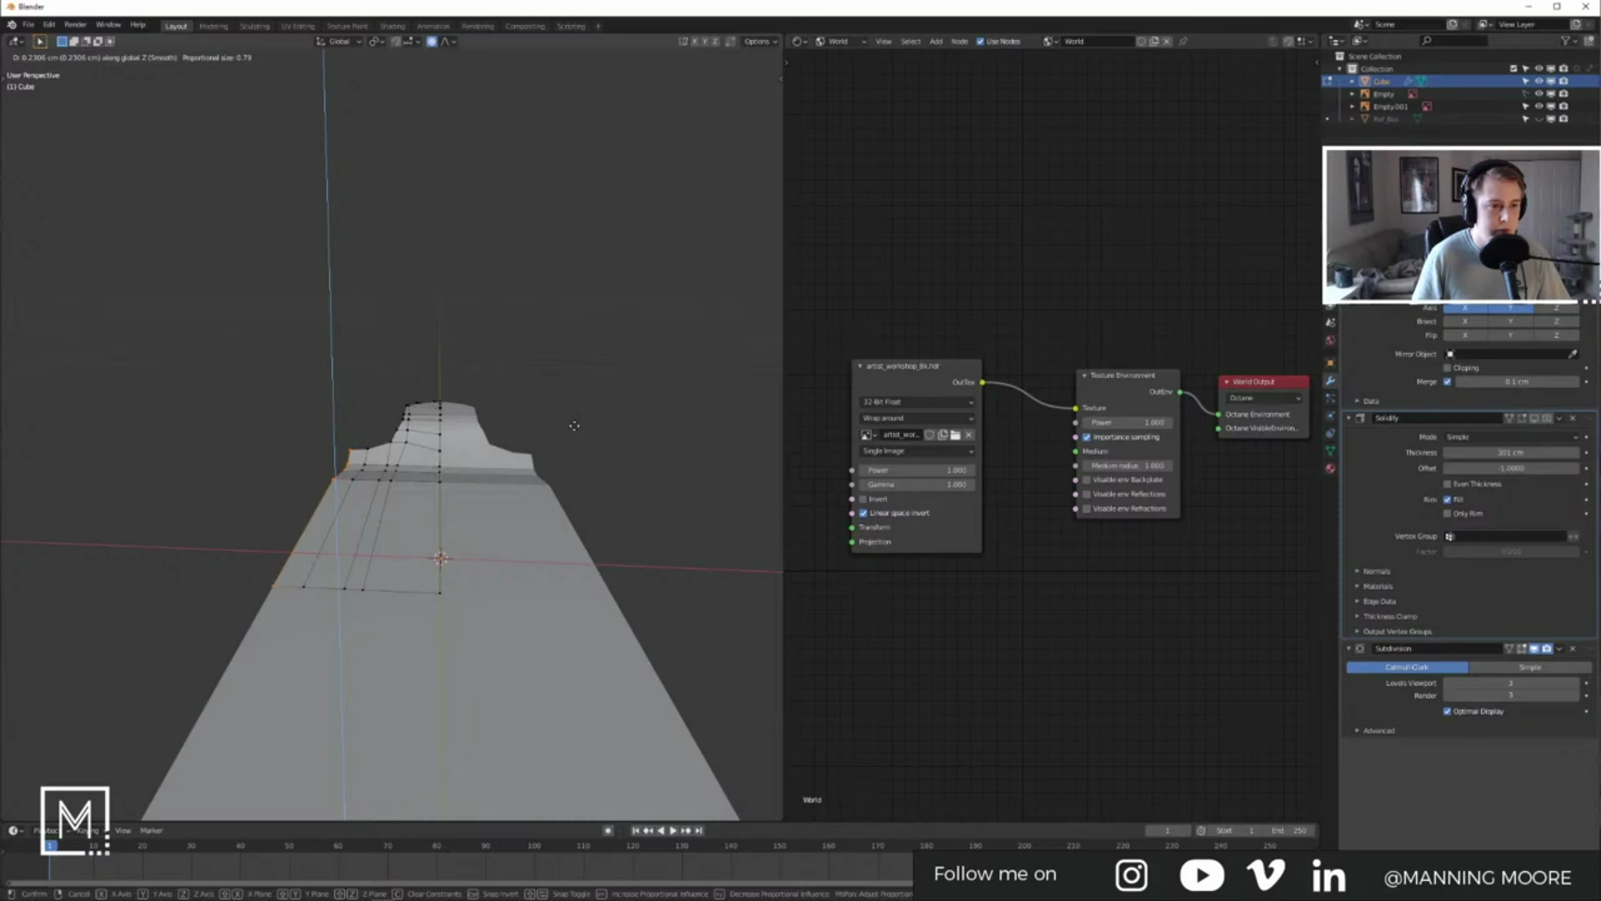
scroll(573, 422, up, 5)
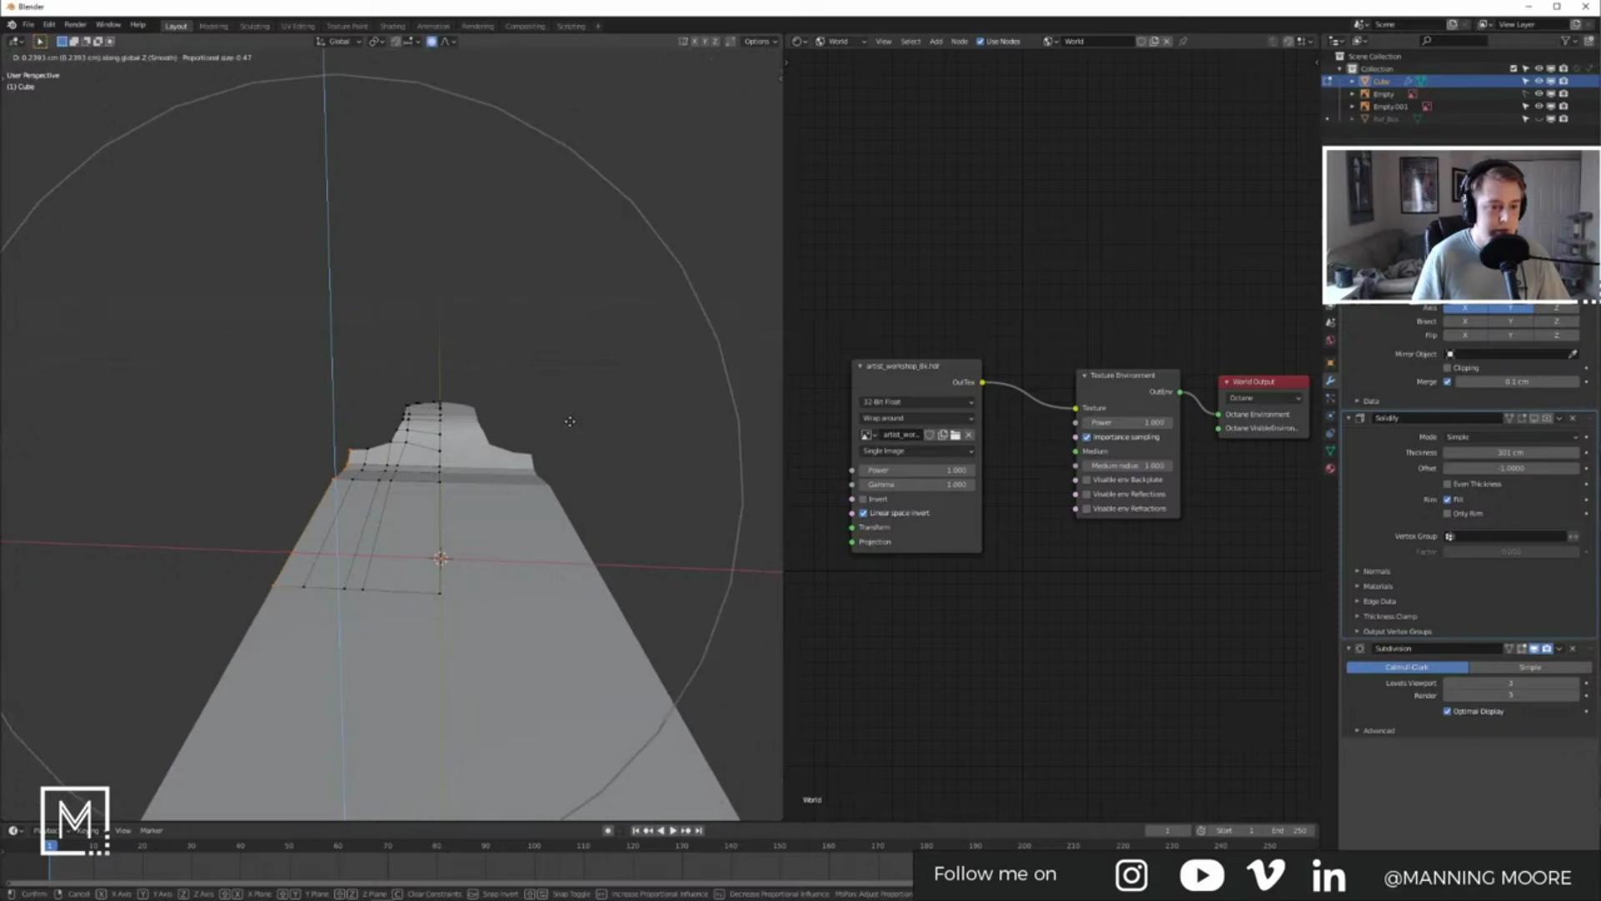
scroll(573, 418, up, 5)
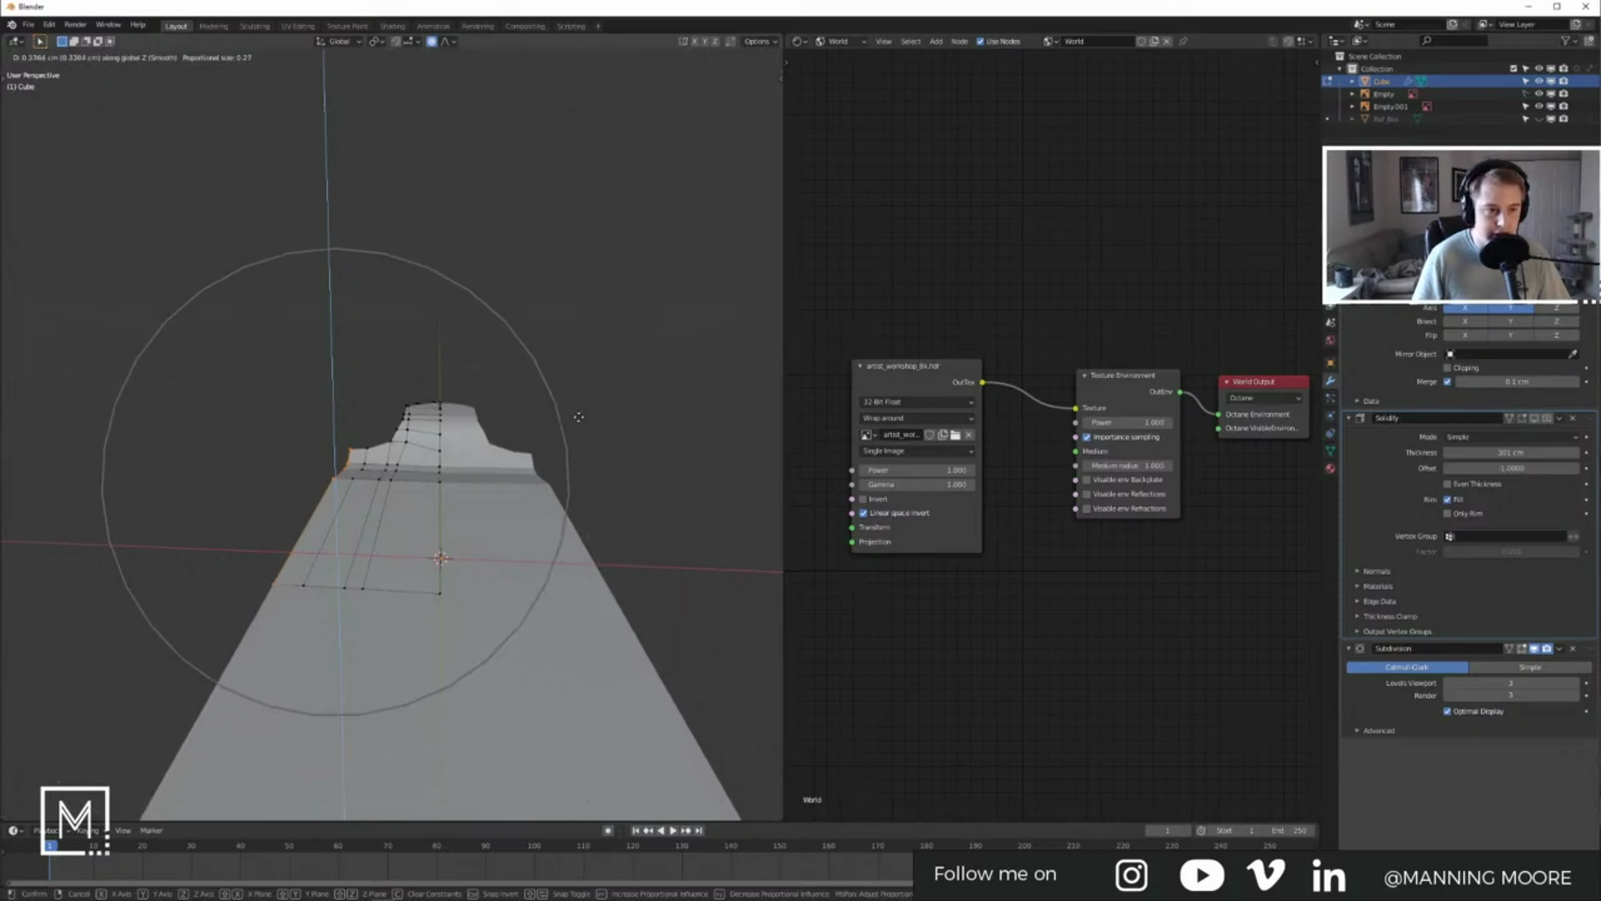
scroll(577, 414, up, 5)
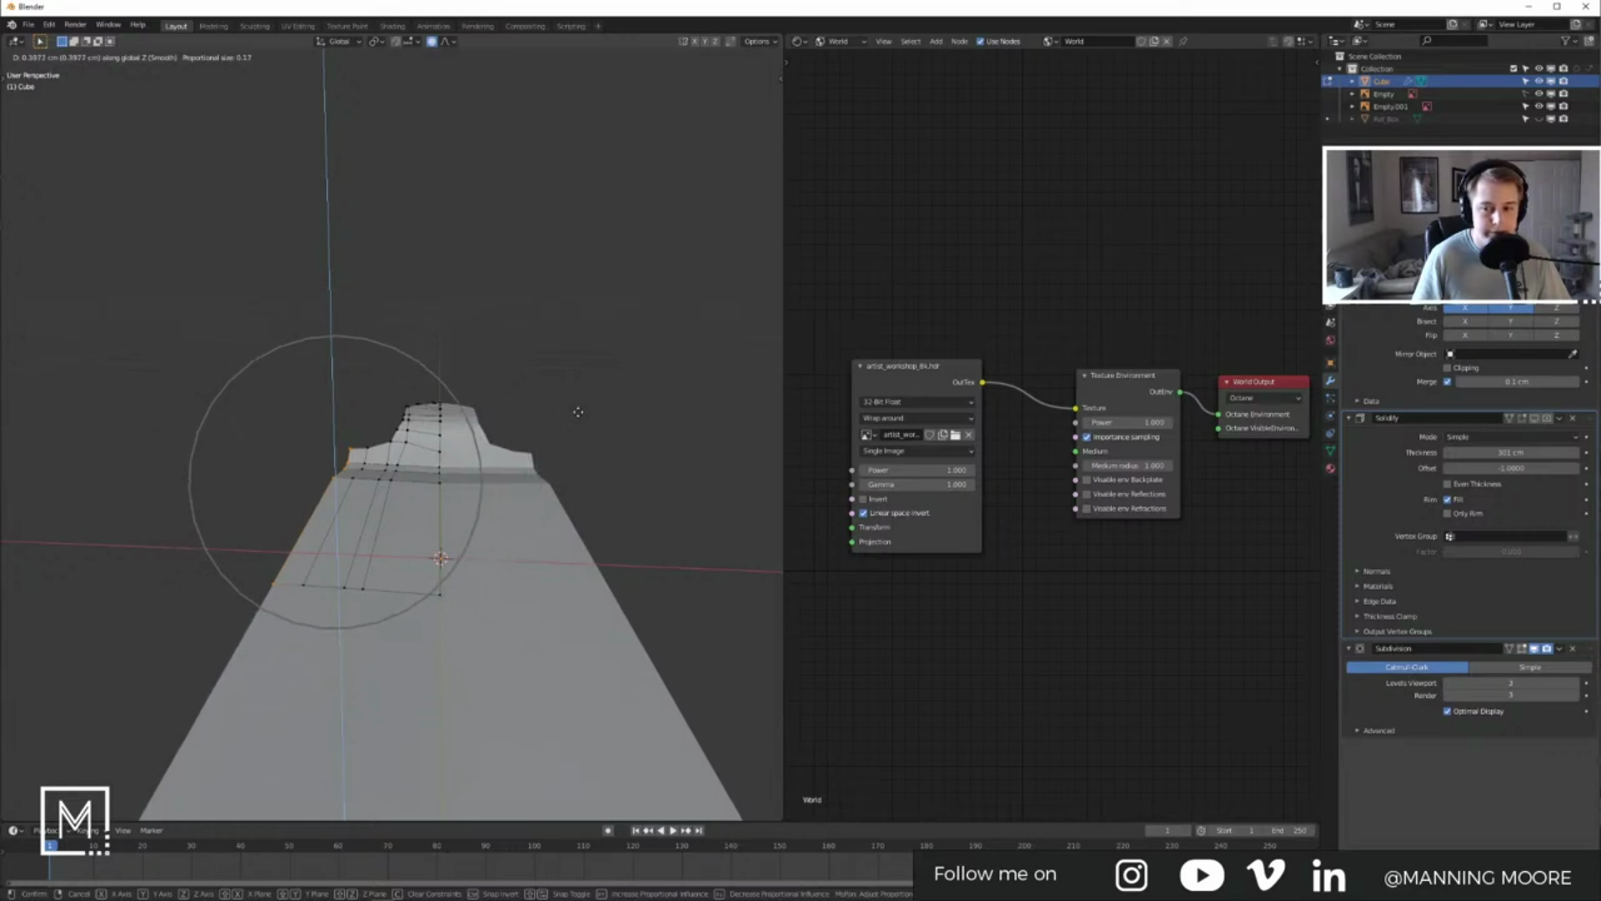
scroll(576, 410, up, 2)
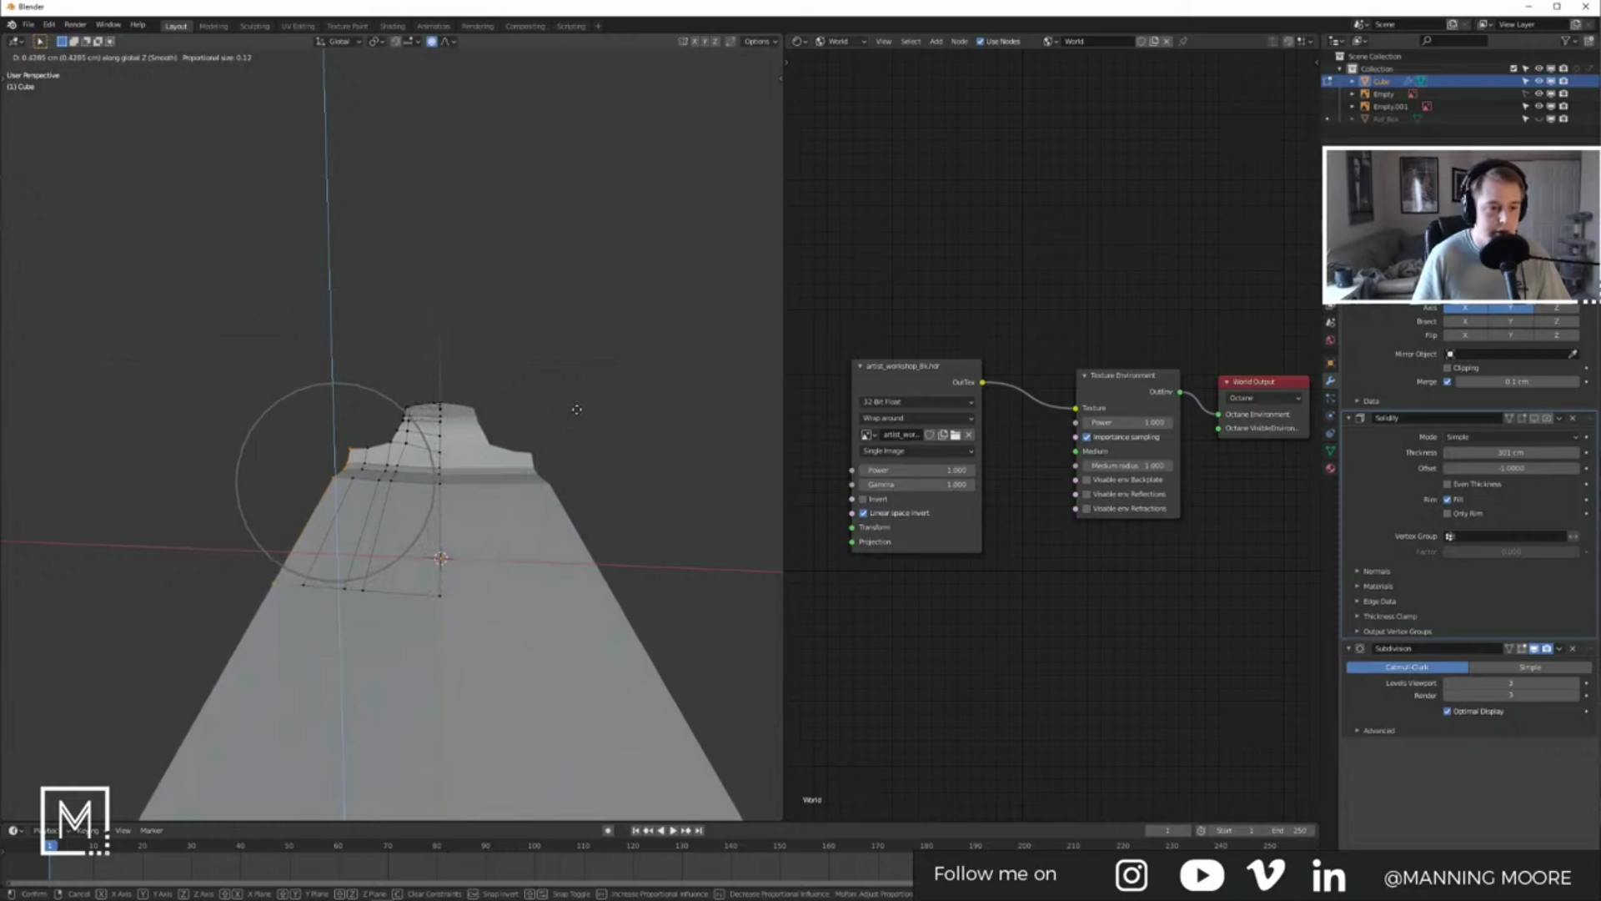
click(577, 410)
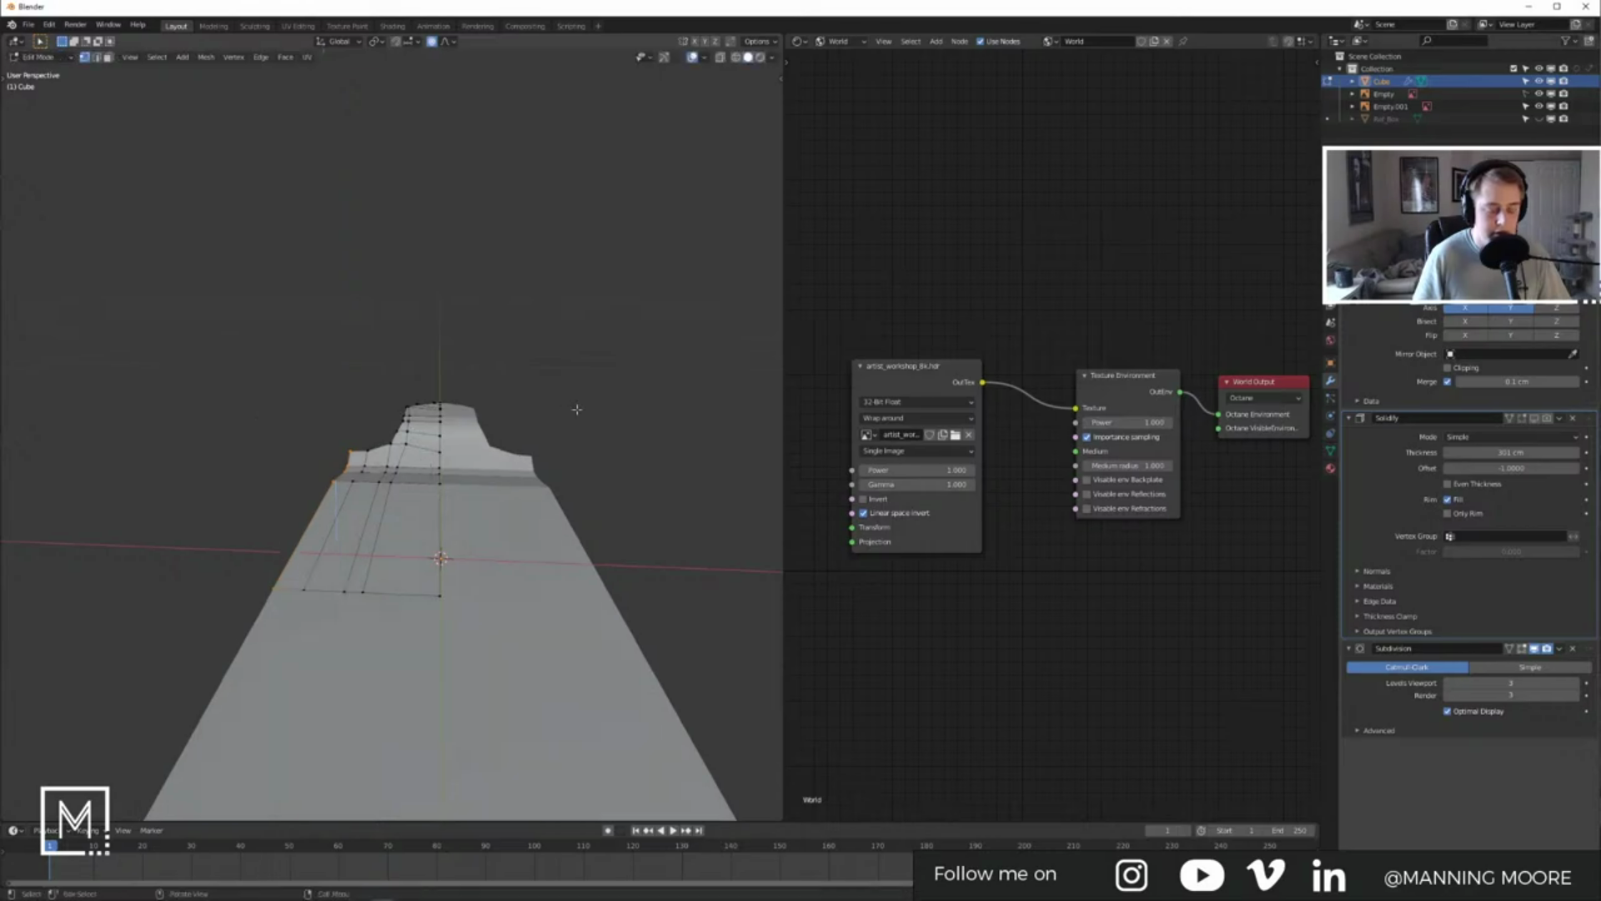
key(KP_1)
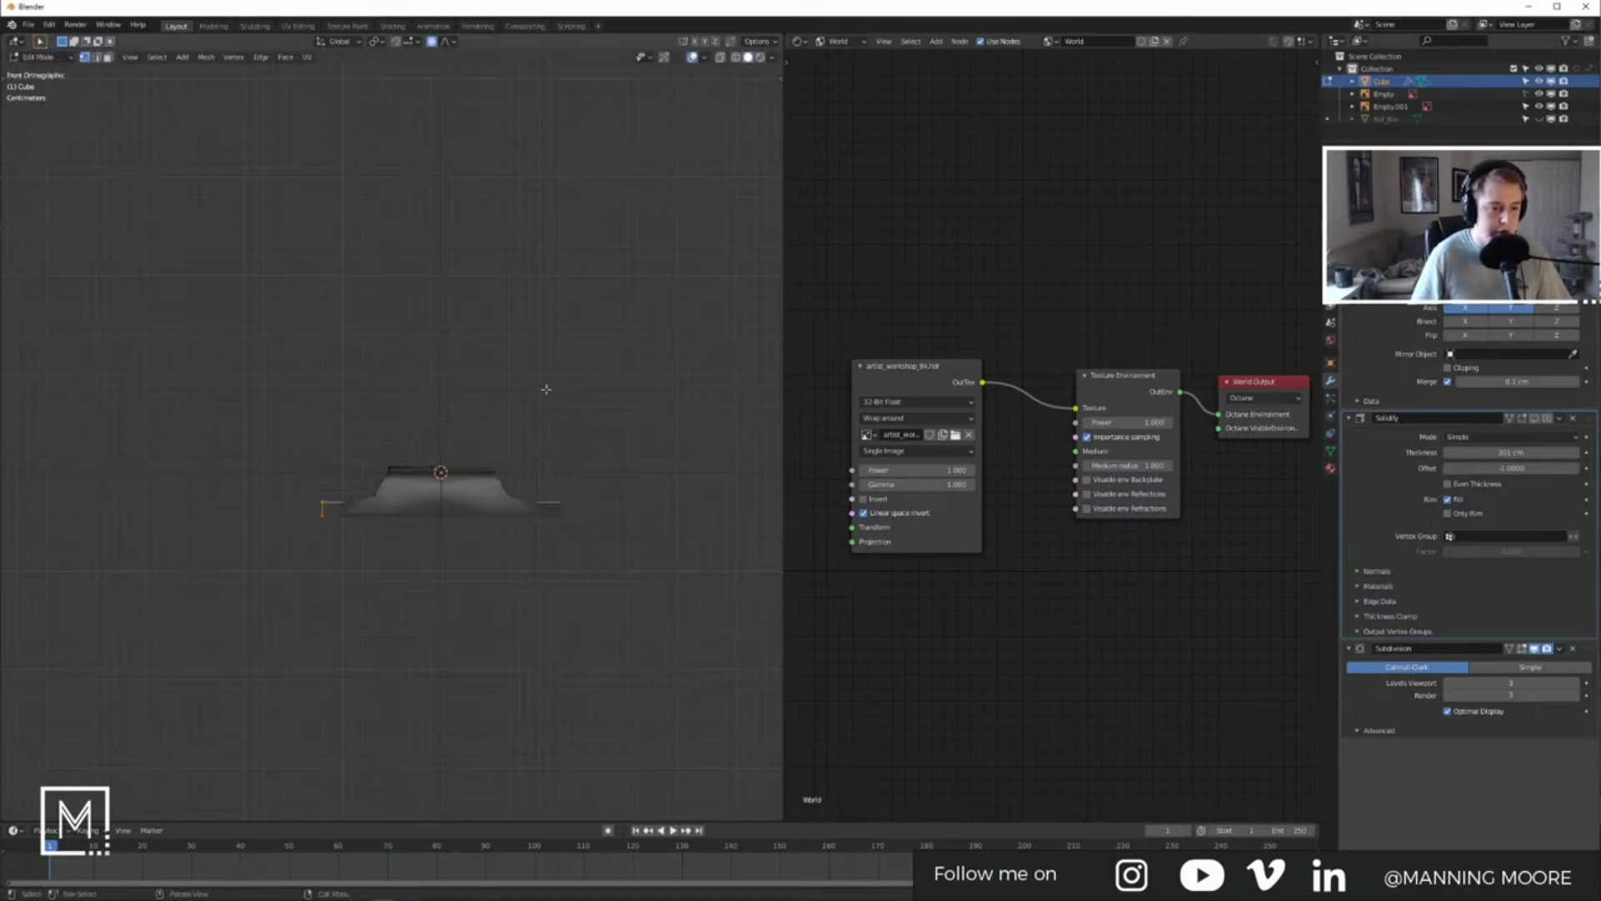
Step: Raise the deck's selected side vertices along Z with proportional editing
key(g)
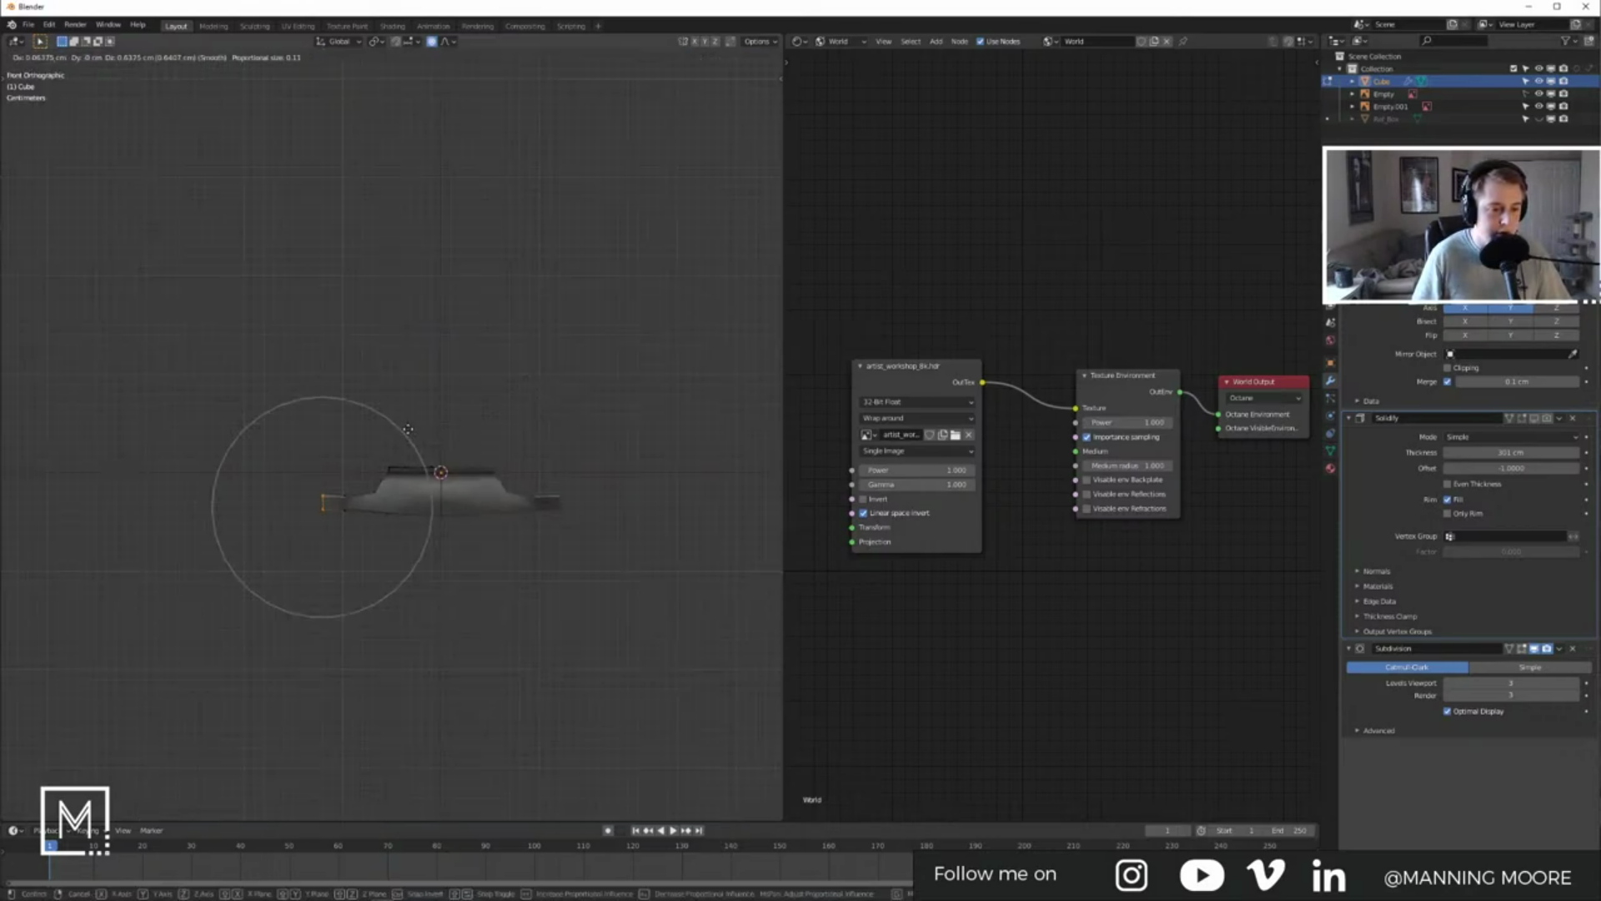
key(z)
scroll(409, 438, up, 4)
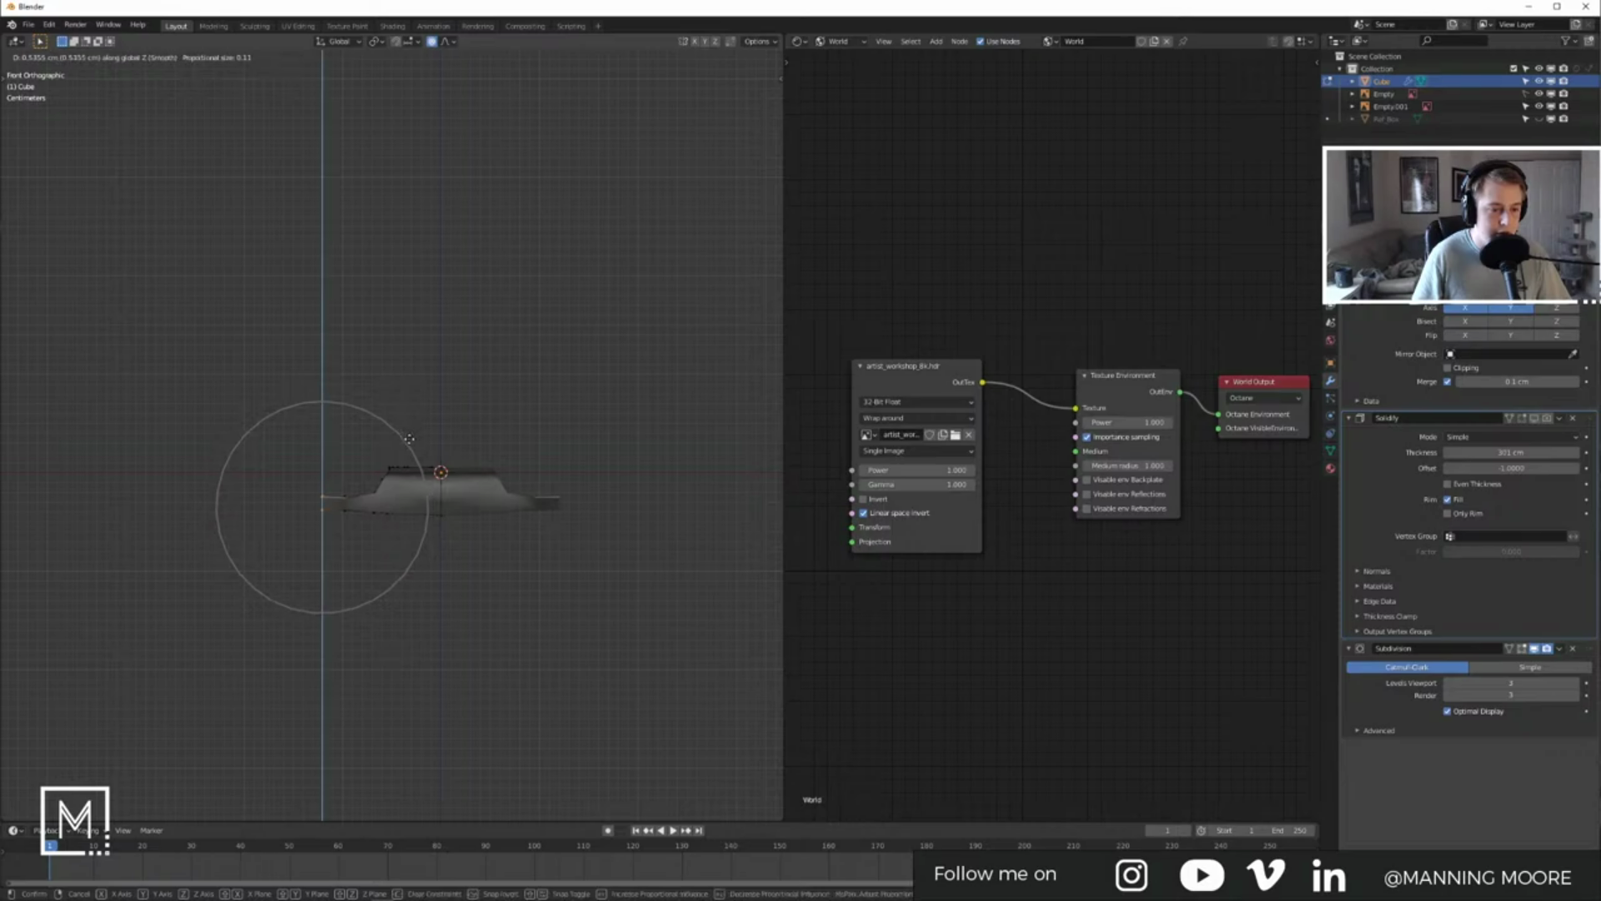
scroll(410, 438, up, 6)
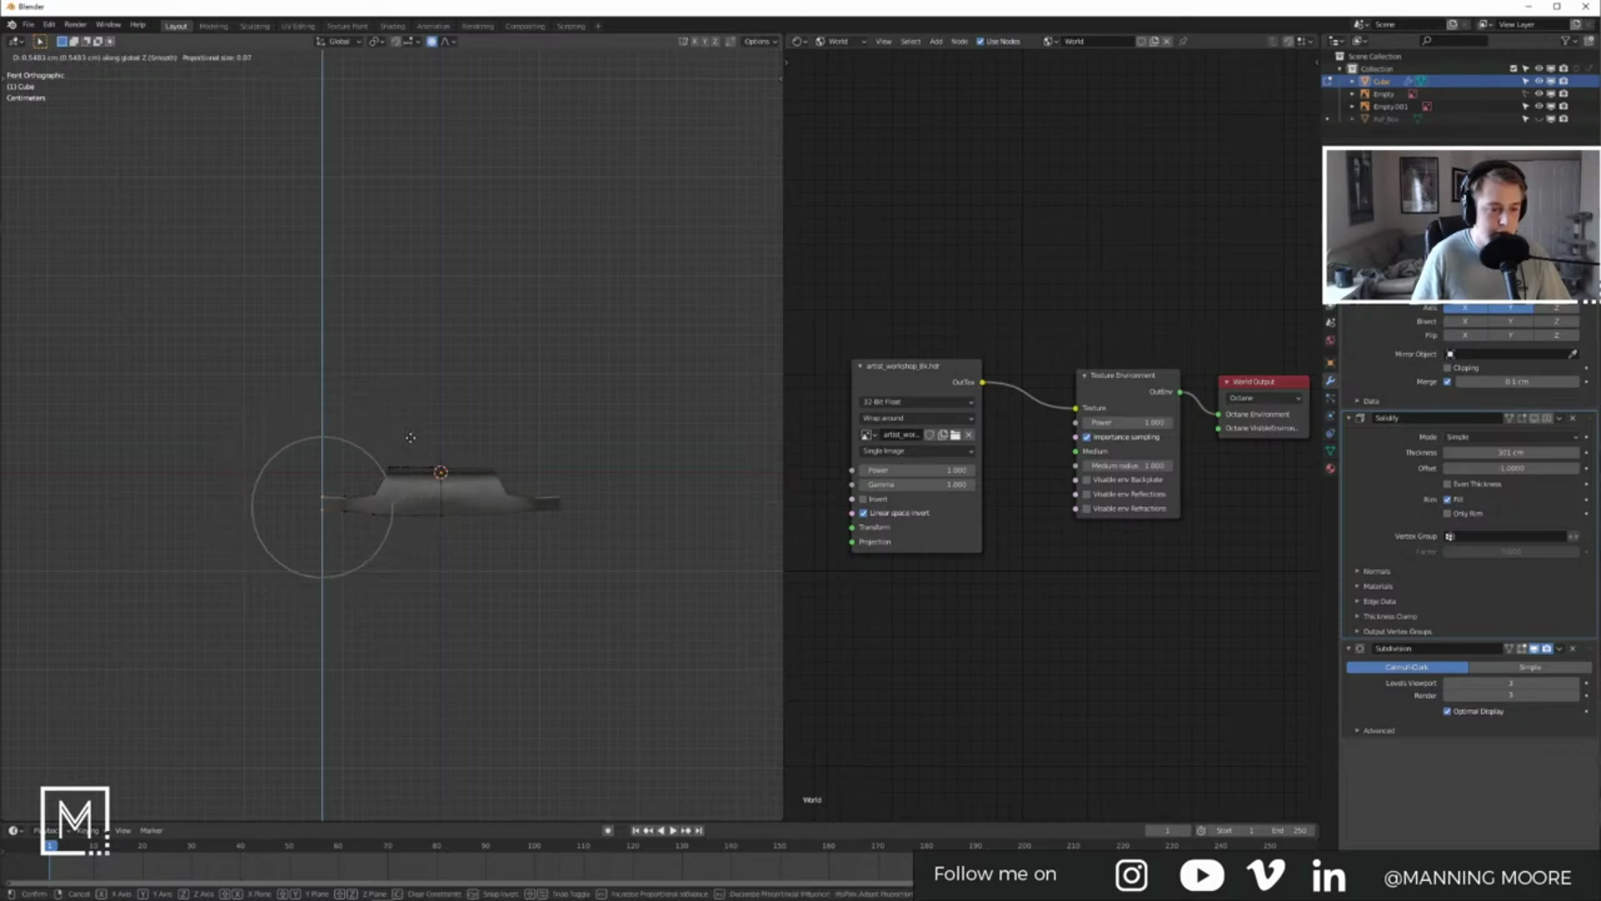
scroll(413, 435, up, 1)
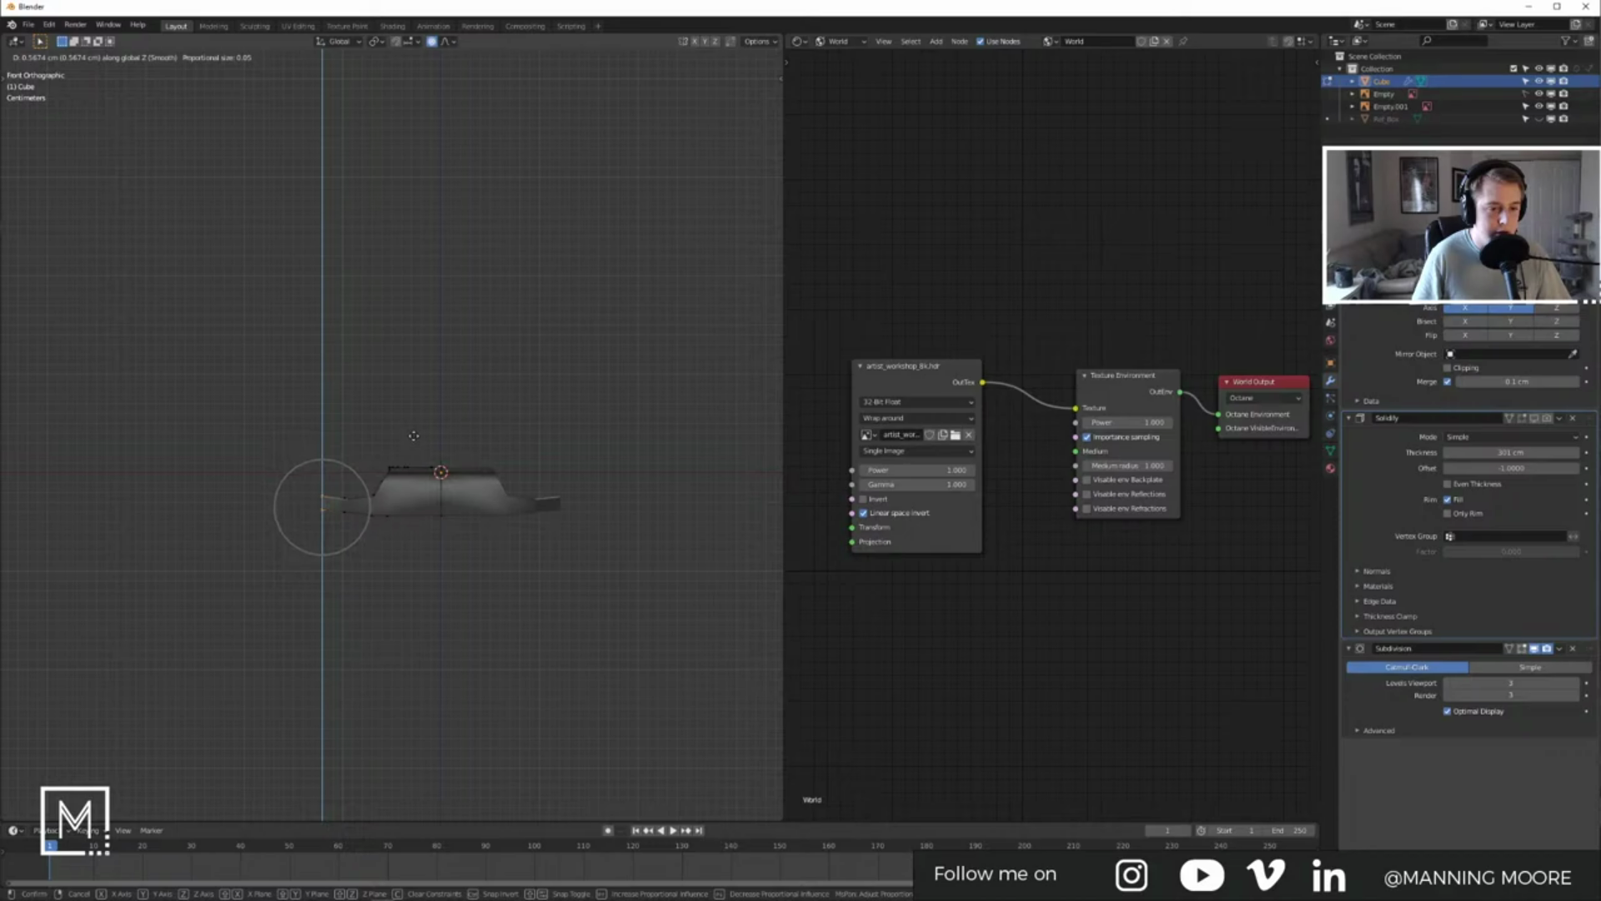
click(414, 435)
Step: Box-select the centre column of vertices and move it vertically to form the concave
key(Tab)
middle_drag(414, 435, 396, 622)
key(Tab)
drag(438, 637, 390, 441)
middle_drag(390, 442, 546, 514)
key(g)
key(z)
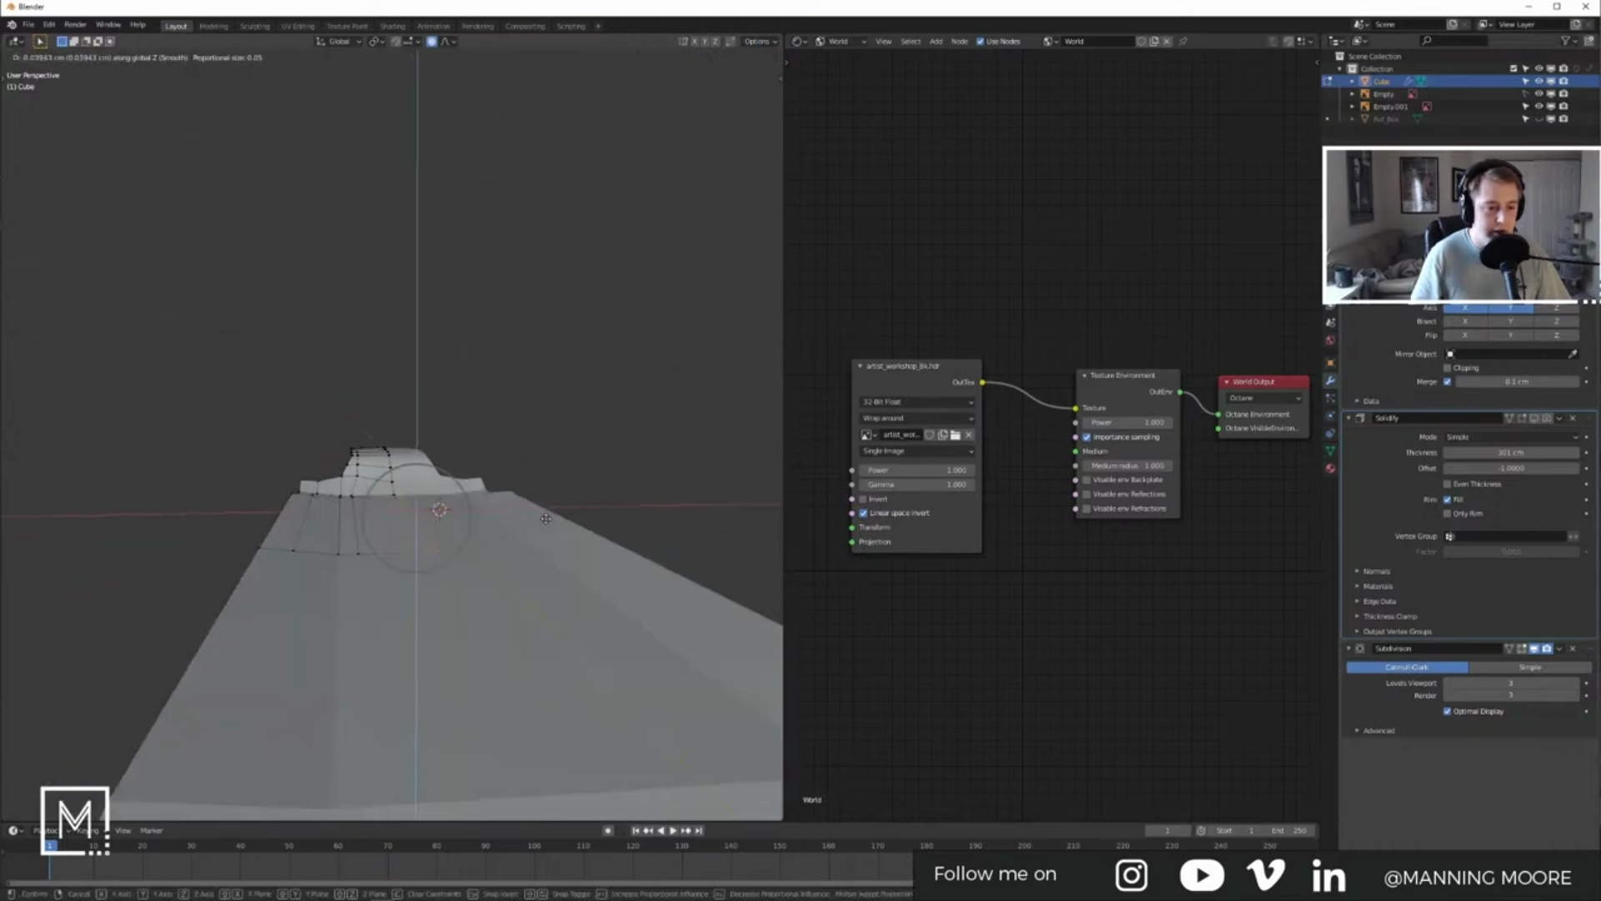
click(545, 530)
Step: Apply the object's transform in object mode and show the Solidify modifier in the viewport
key(Tab)
middle_drag(443, 526, 483, 538)
key(ctrl+a)
click(594, 548)
click(1535, 418)
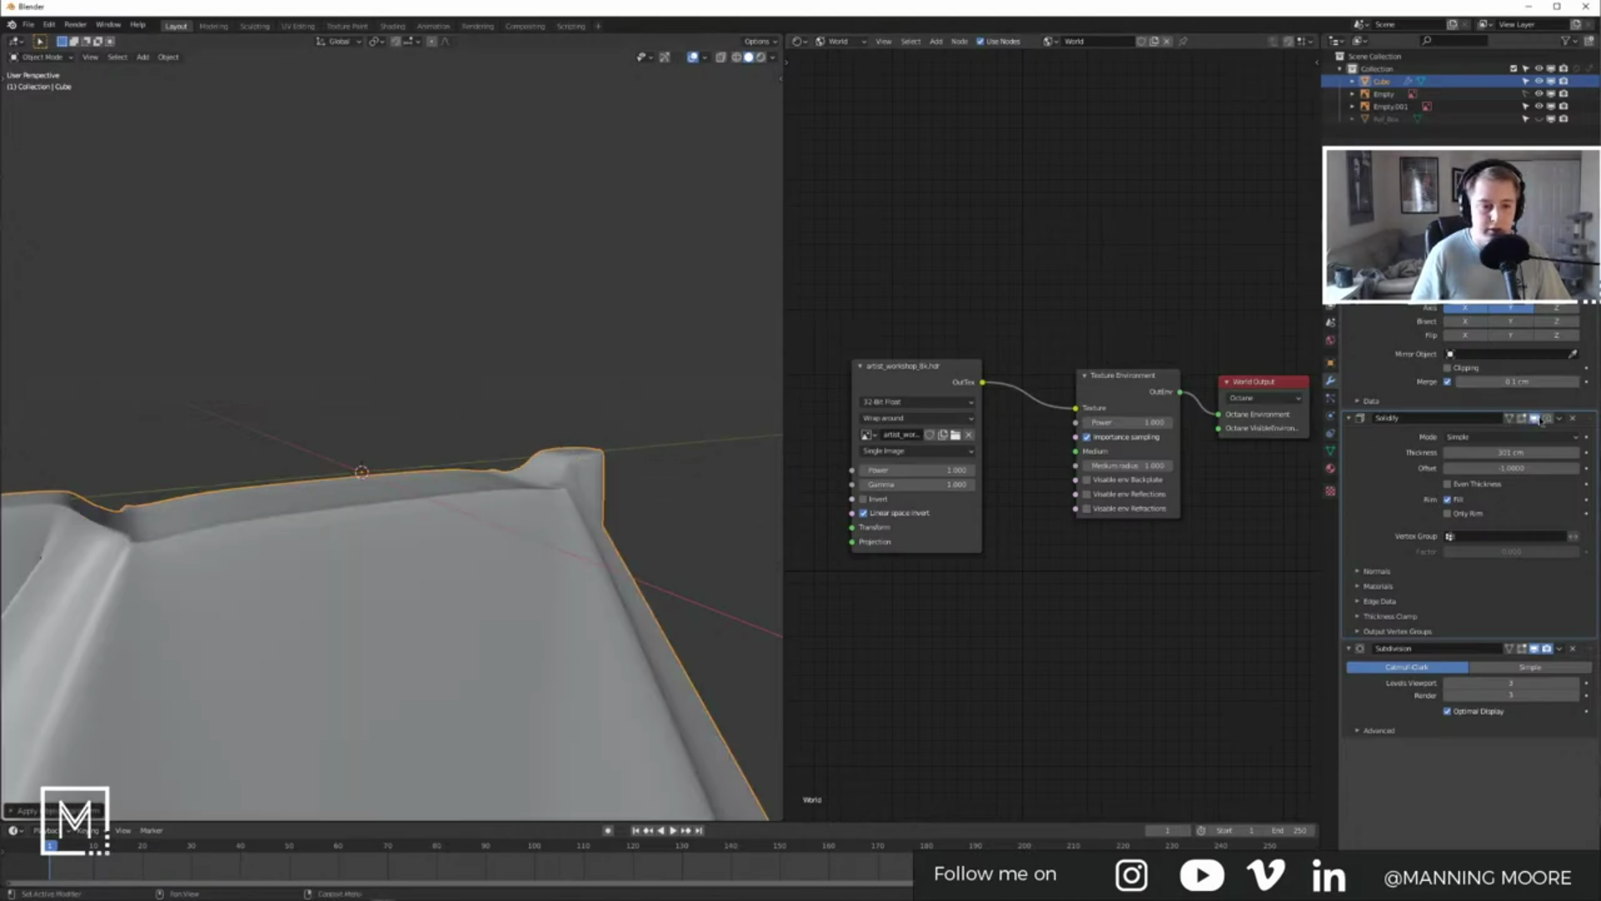
Step: Reduce the Solidify thickness to 3 cm while orbiting the solidified board
scroll(567, 601, down, 9)
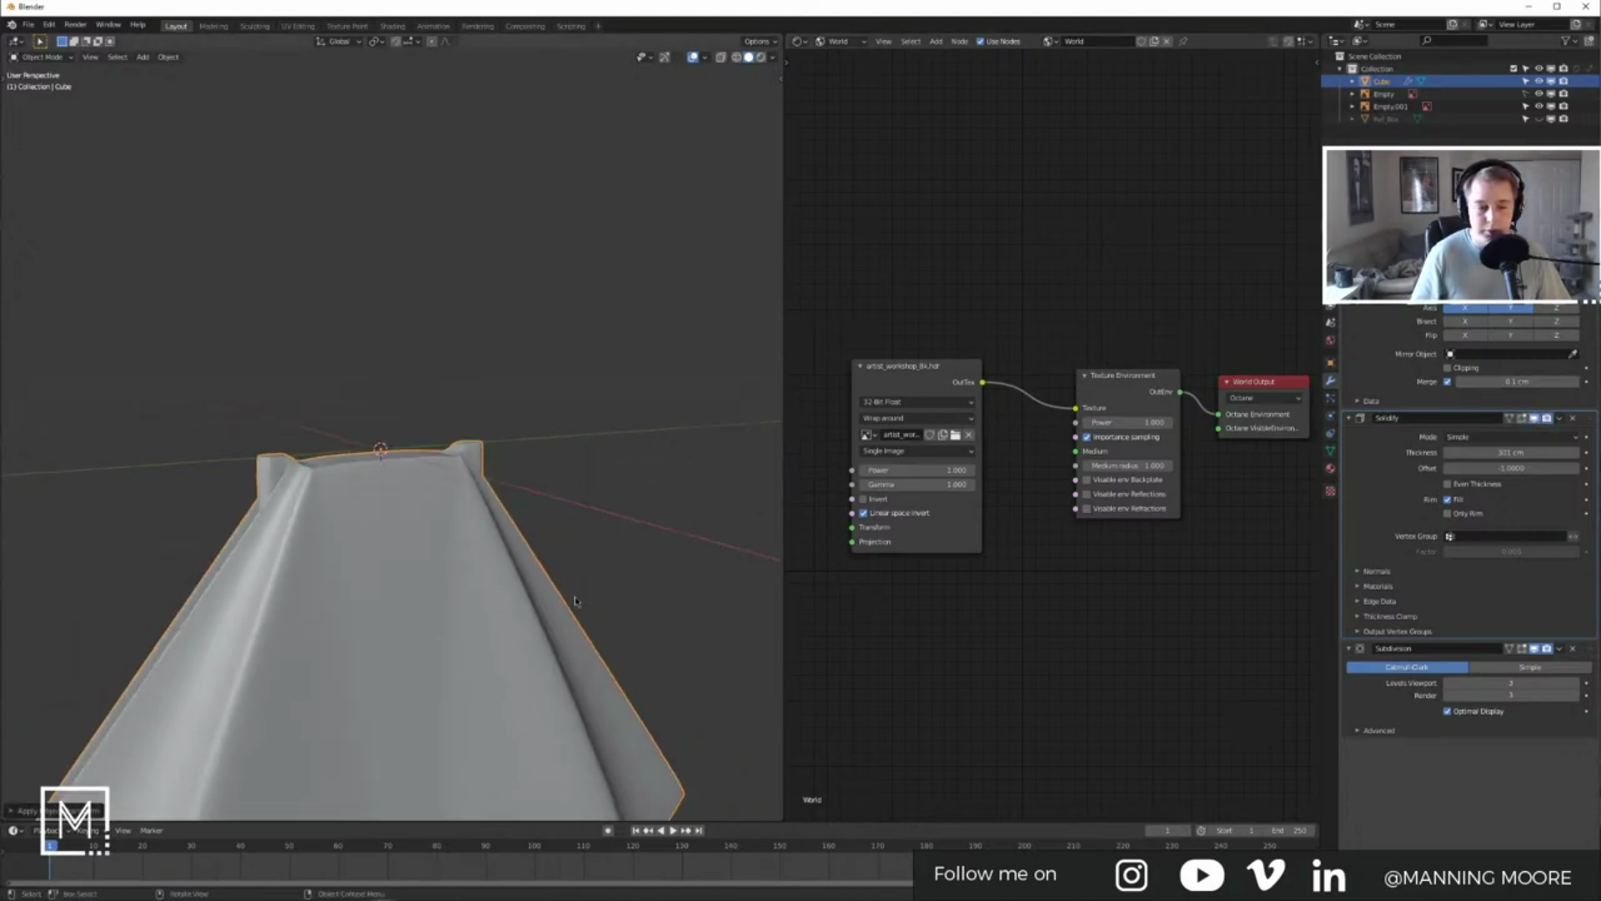
middle_drag(456, 580, 692, 560)
drag(1502, 453, 1300, 453)
scroll(409, 398, up, 6)
scroll(410, 398, up, 5)
middle_drag(518, 454, 455, 485)
Step: Flip the Solidify offset to -1 and check a 2 cm thickness against the side reference in X-ray
key(KP_1)
key(KP_3)
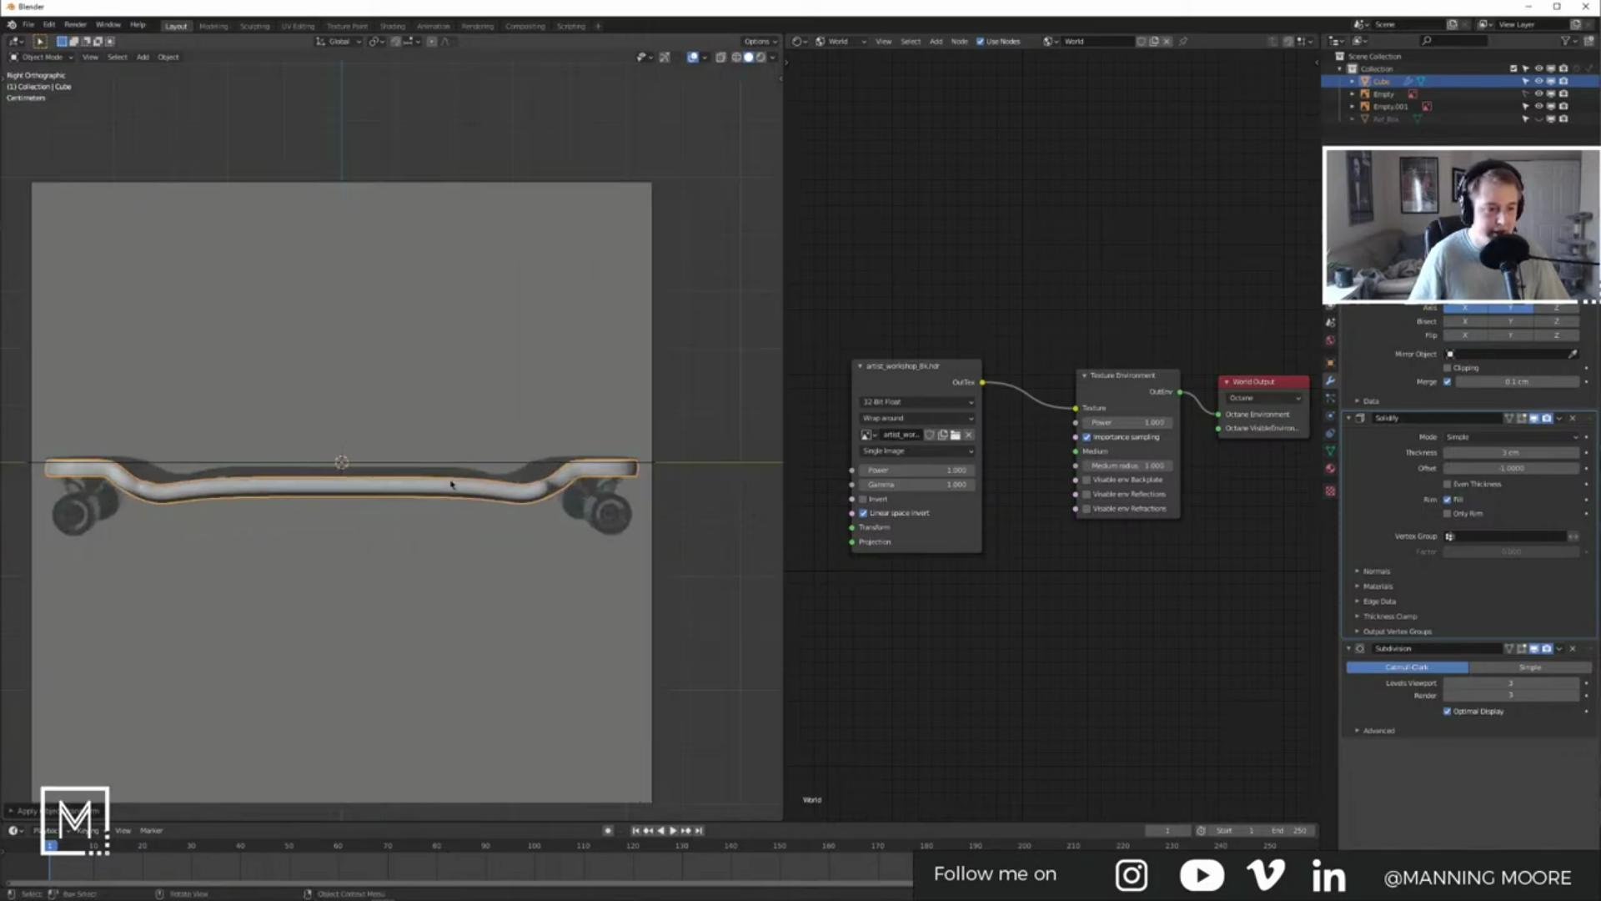
scroll(422, 487, up, 5)
shift+middle_drag(423, 486, 214, 420)
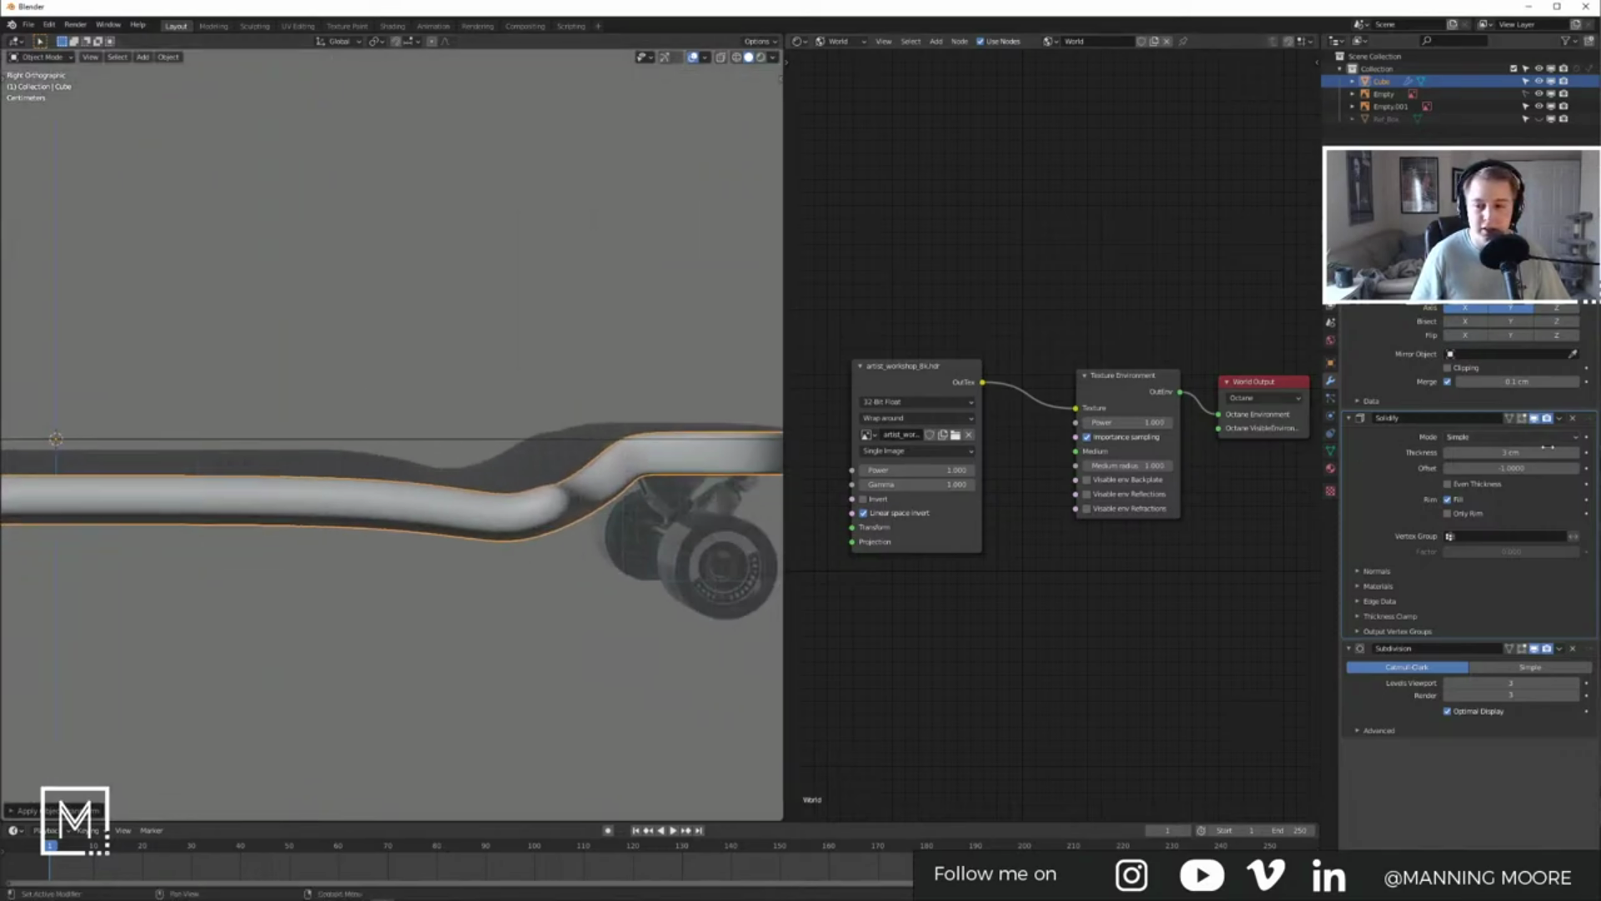
mouse_move(1513, 465)
mouse_down()
mouse_move(1418, 452)
mouse_move(1516, 452)
mouse_up()
middle_drag(500, 484, 566, 528)
key(KP_3)
key(alt+z)
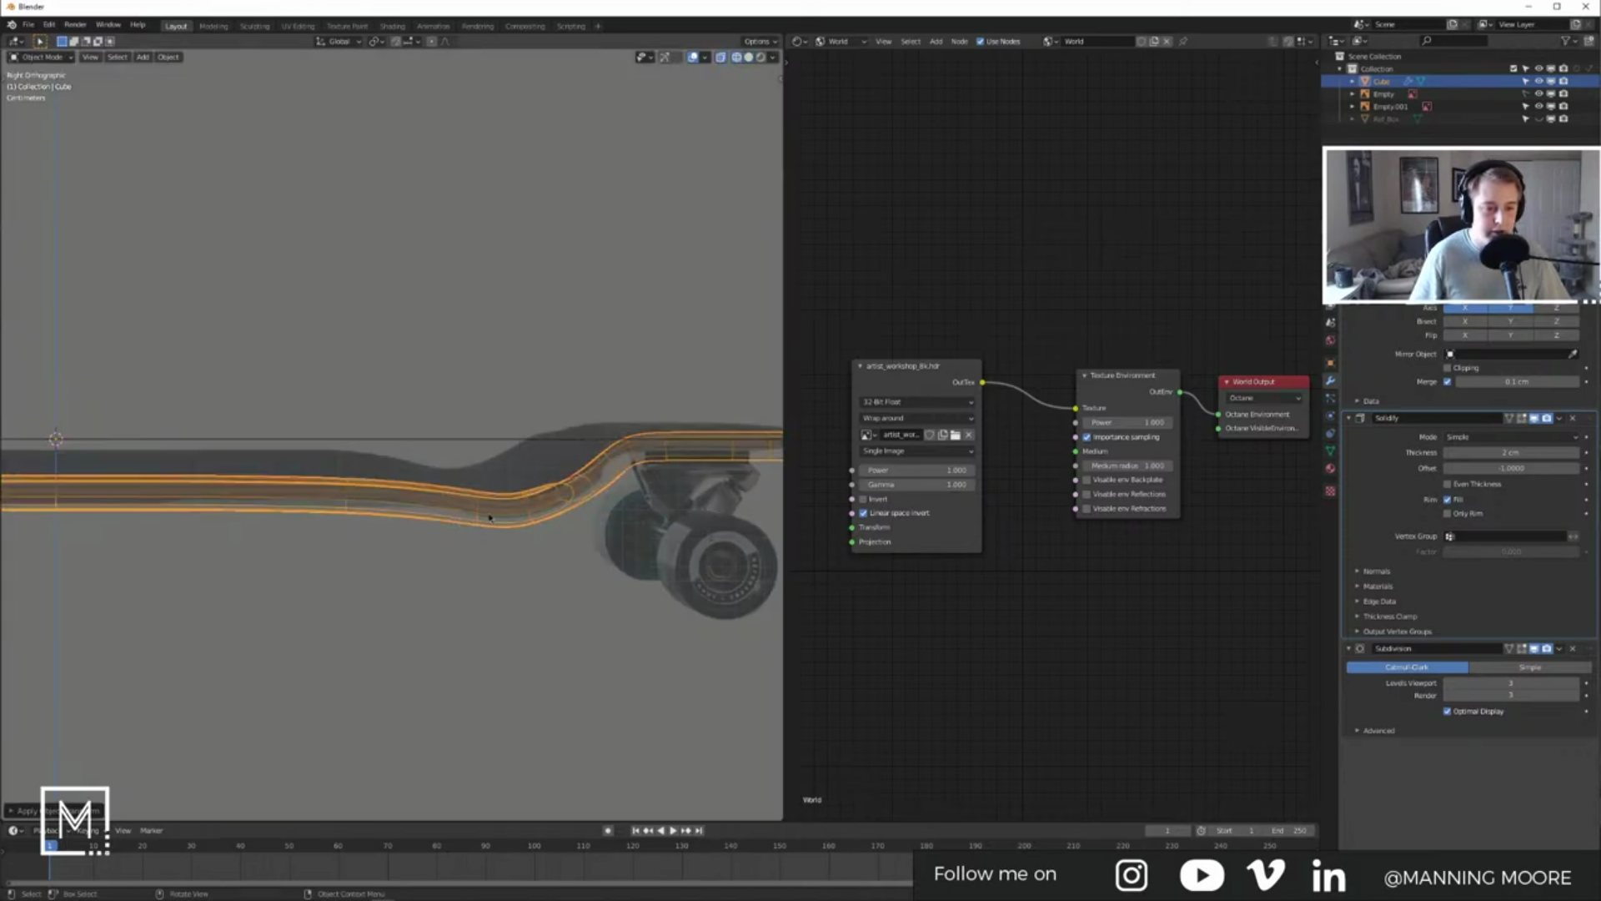
Step: Refine the Solidify thickness through 1.2 cm to a final 1.5 cm
key(Tab)
key(Tab)
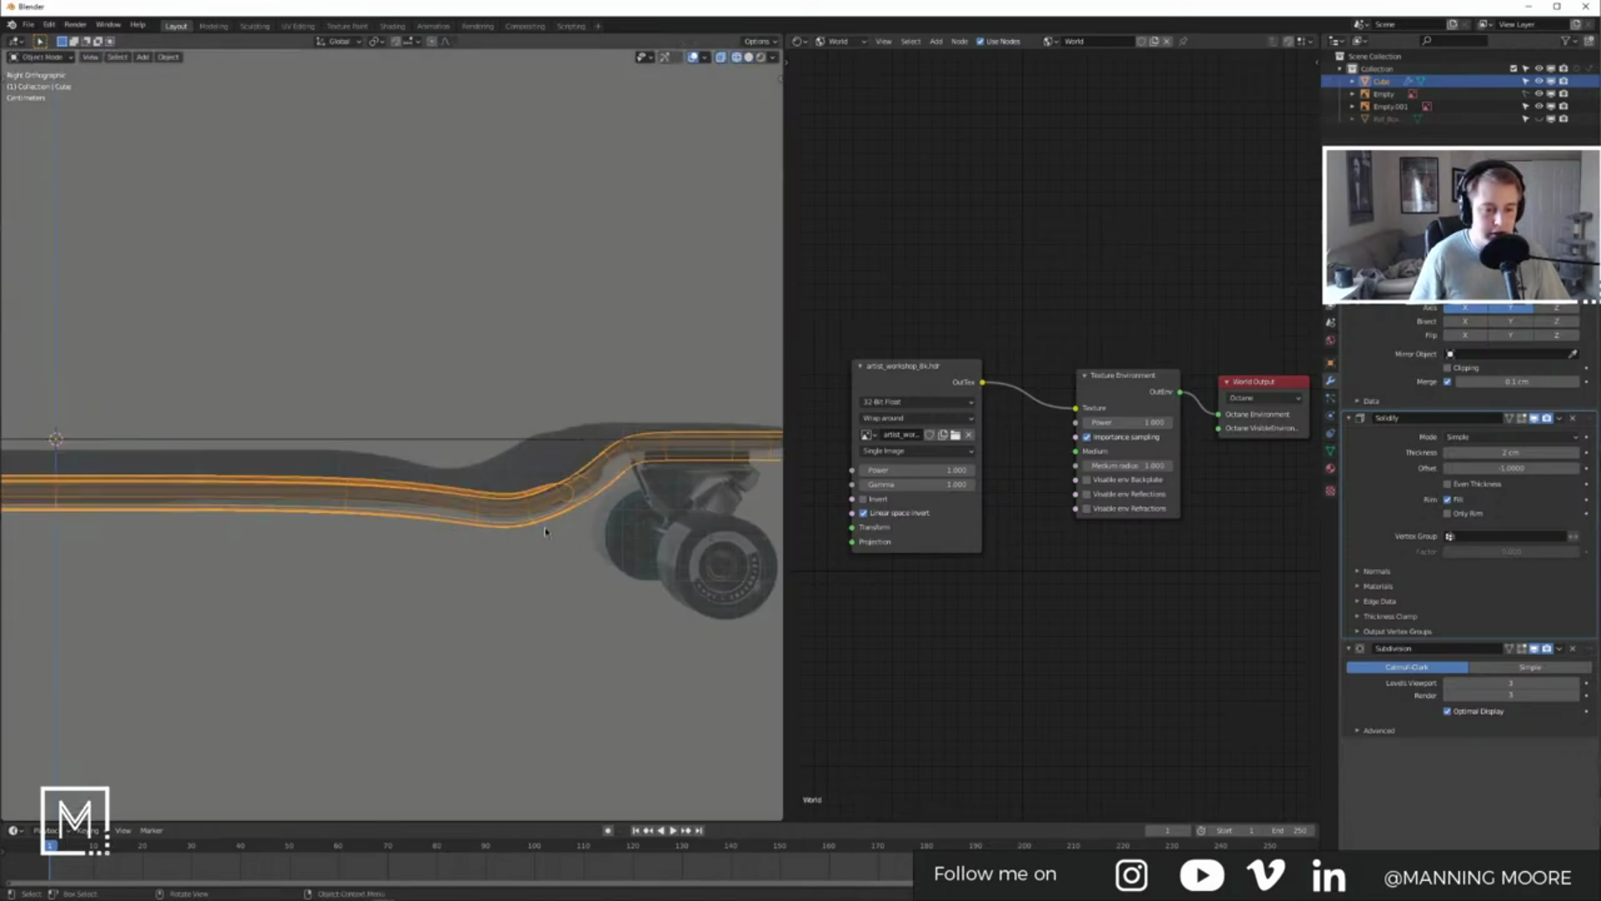
shift+middle_drag(541, 544, 630, 555)
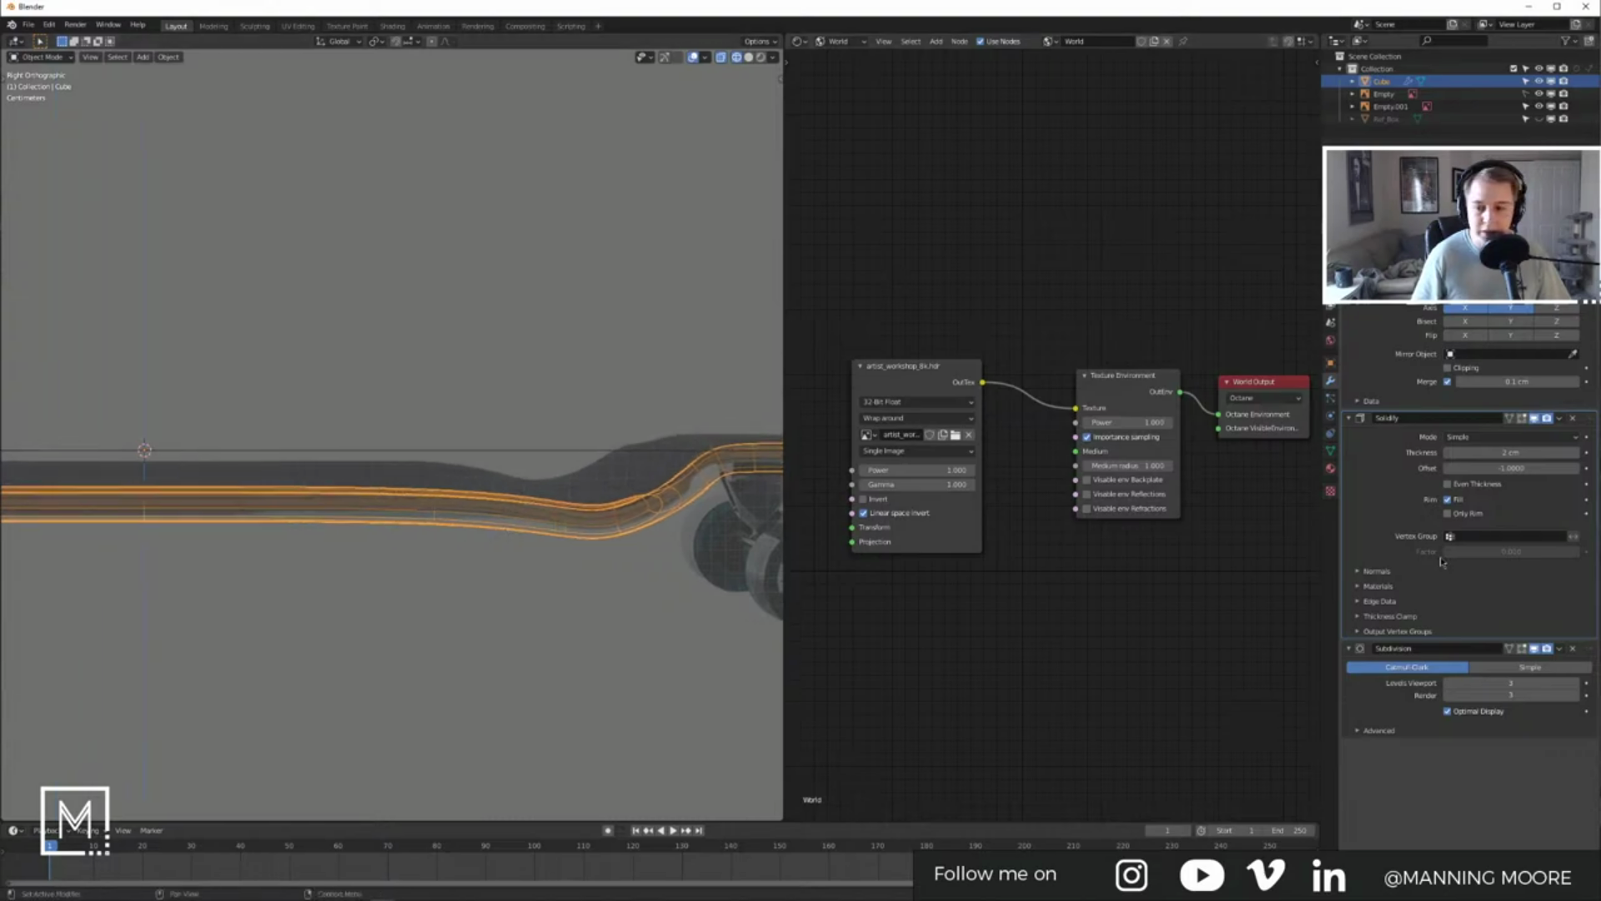
click(1449, 455)
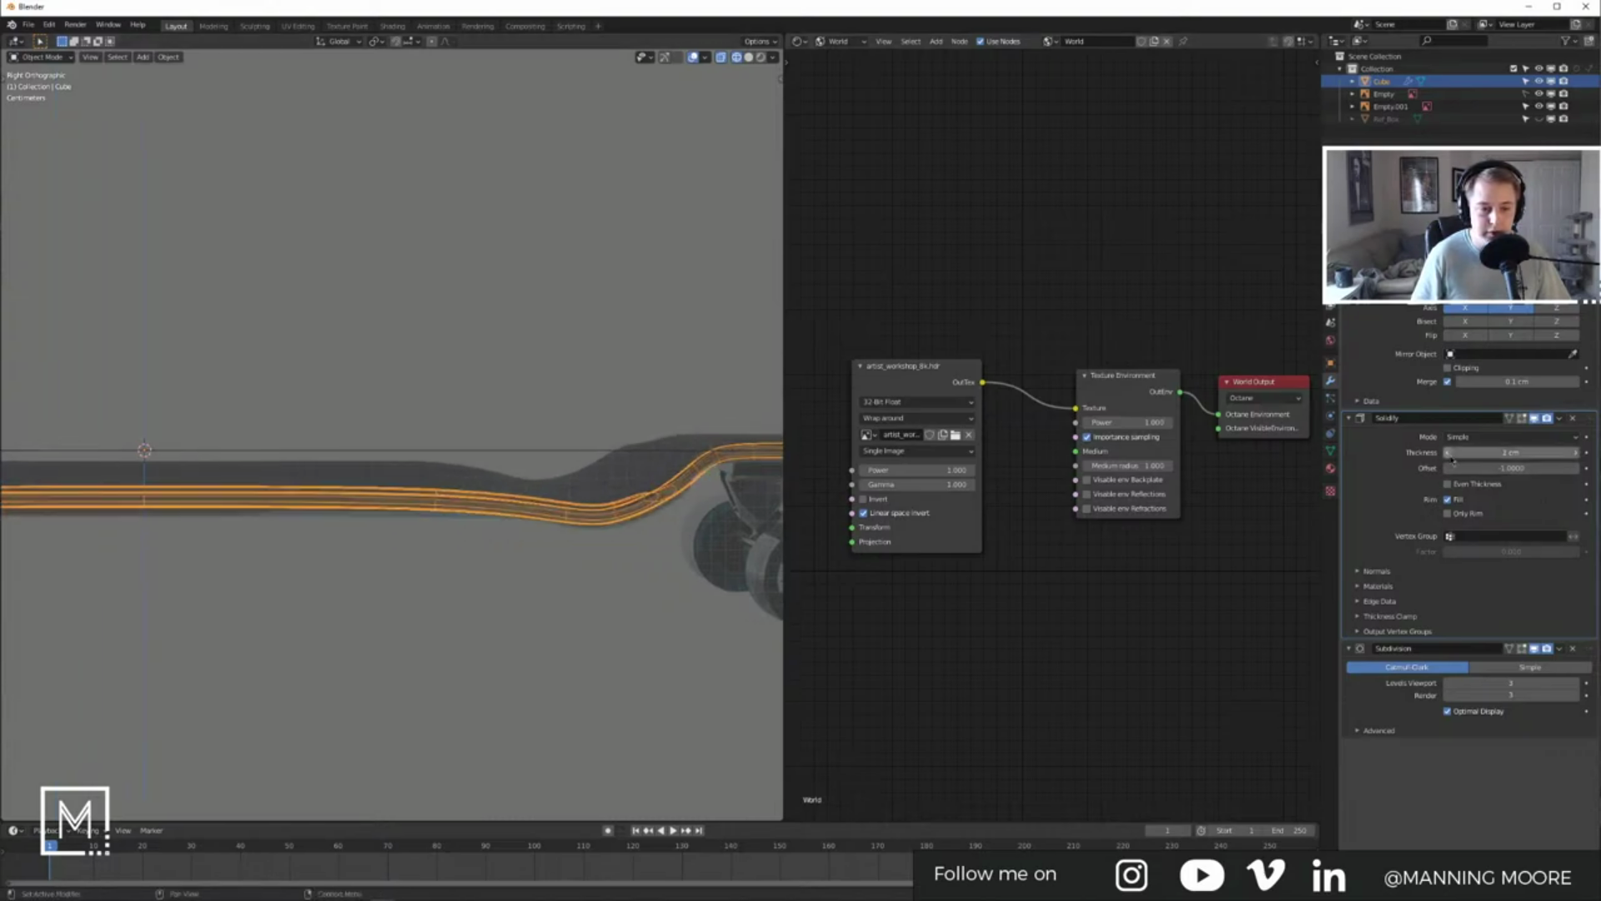
click(1541, 451)
text(1.2)
key(Return)
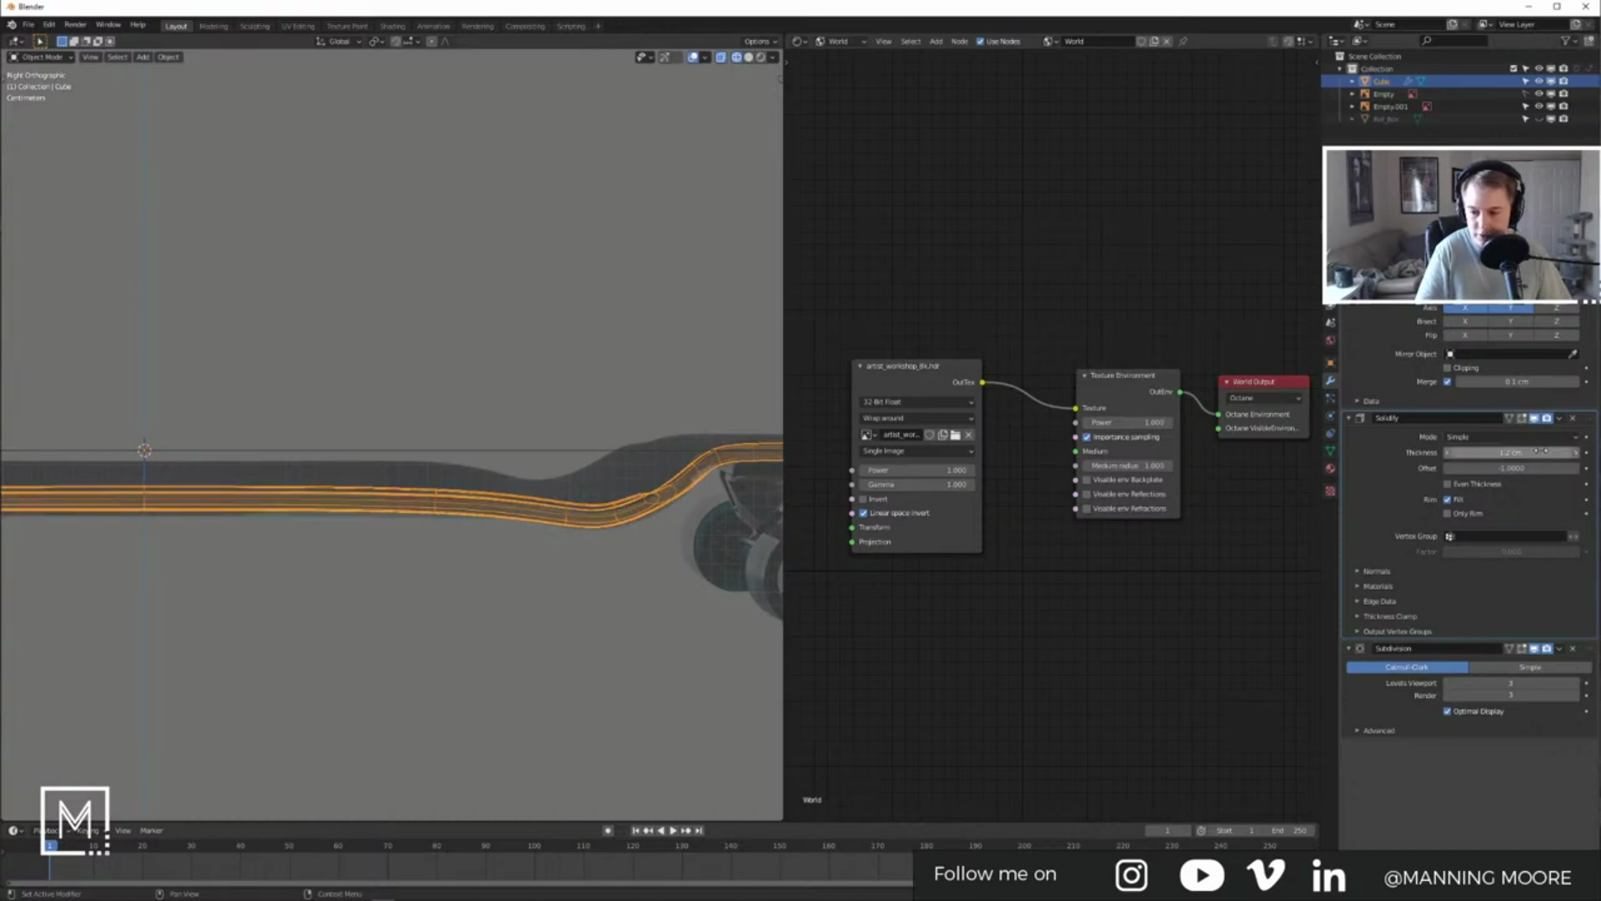
click(1520, 449)
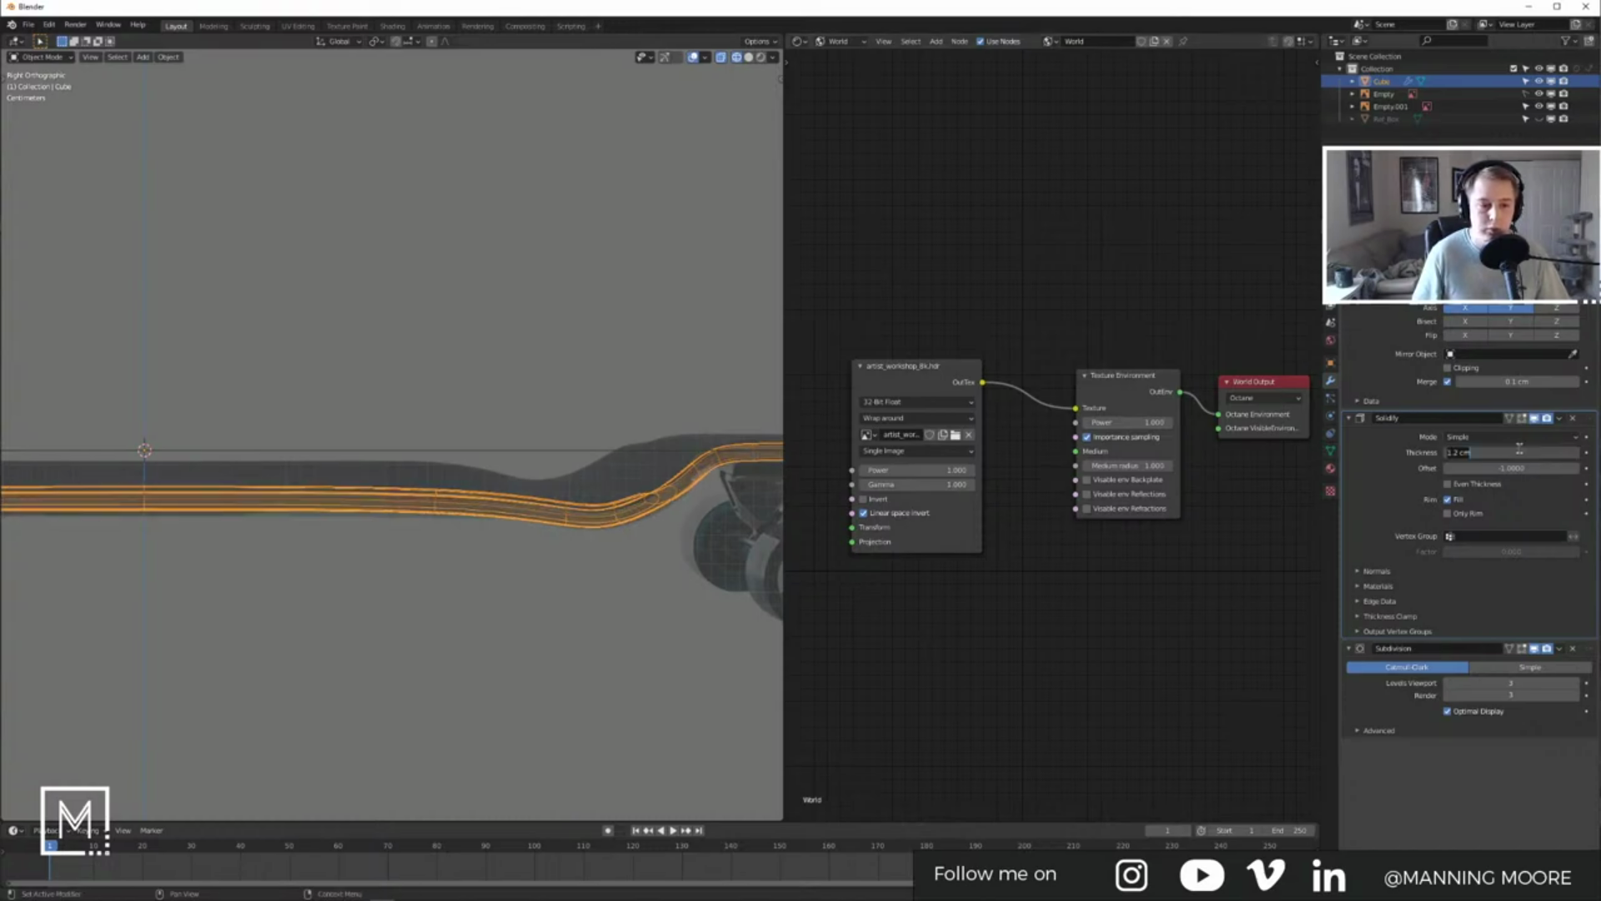
text(1.5)
key(Return)
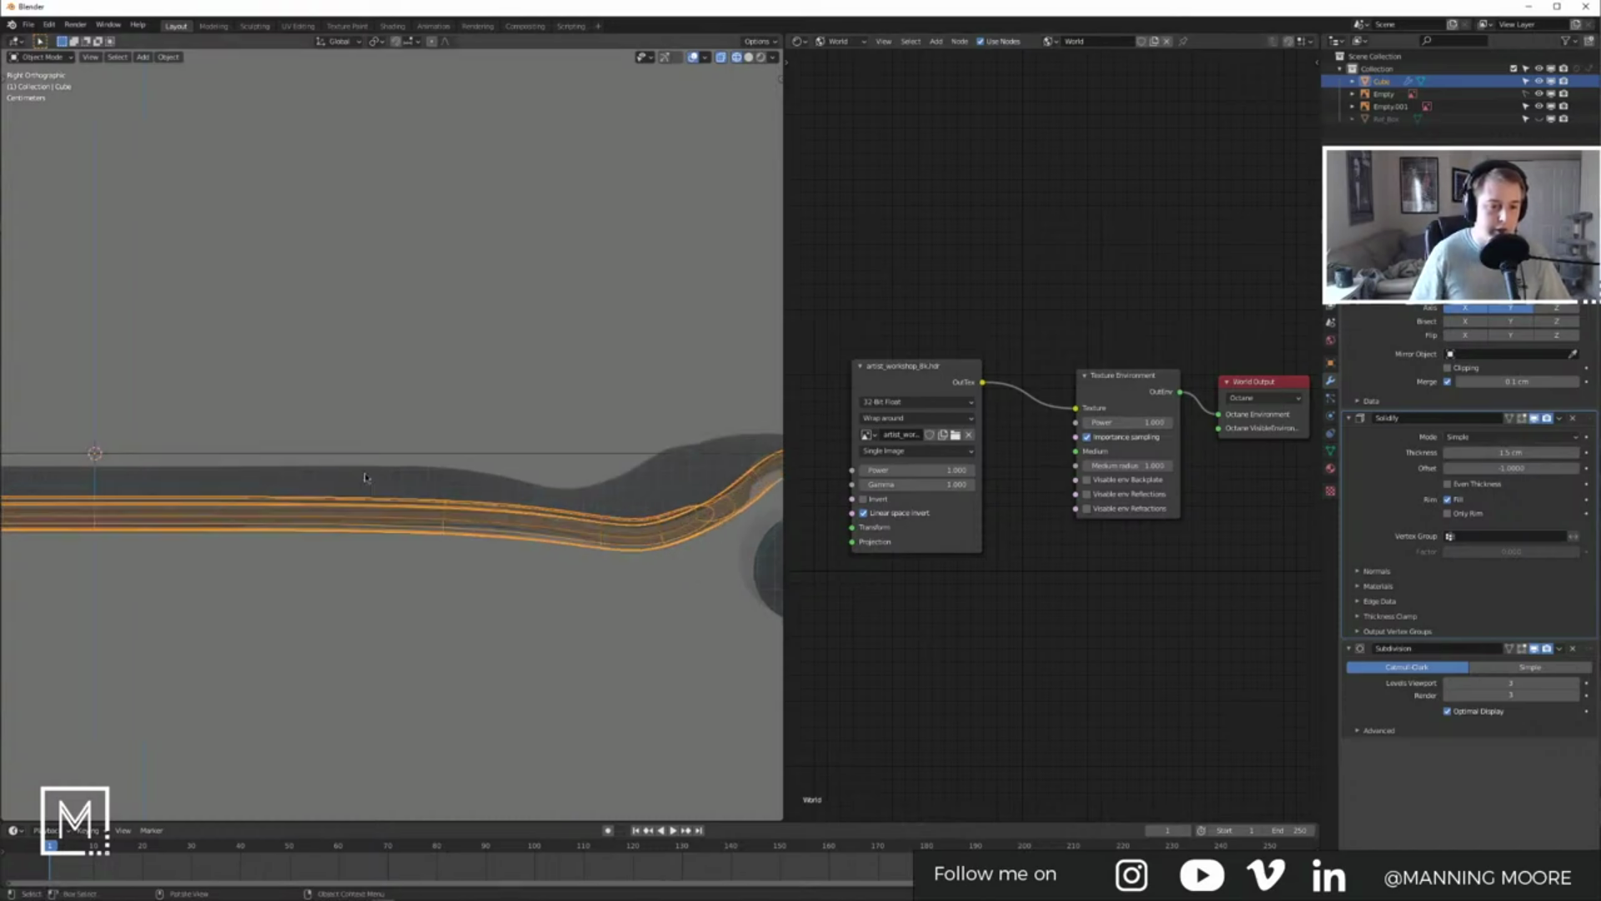
Step: Return the viewport to solid shading in a perspective view of the whole board
scroll(347, 464, down, 5)
mouse_move(347, 464)
middle_down()
mouse_move(370, 499)
mouse_move(434, 467)
mouse_move(500, 480)
mouse_move(486, 537)
mouse_move(517, 501)
mouse_move(586, 507)
mouse_move(405, 490)
middle_up()
key(z)
click(576, 478)
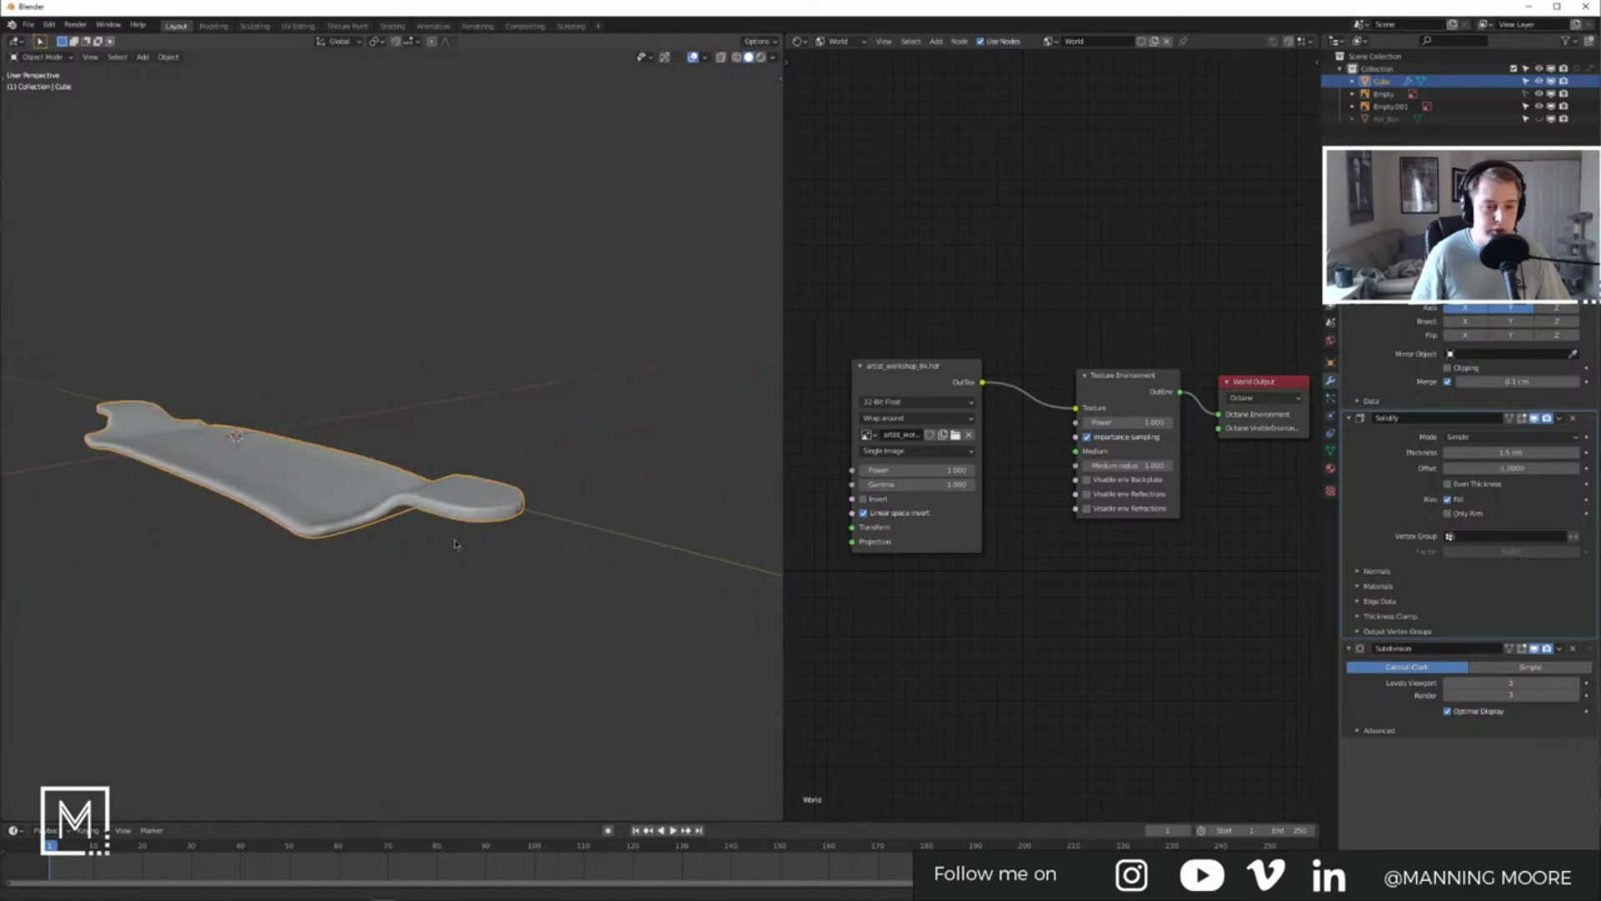
Step: Orbit around the finished deck to inspect its whole shape from several angles
scroll(490, 497, up, 4)
scroll(492, 523, down, 1)
middle_drag(492, 523, 534, 583)
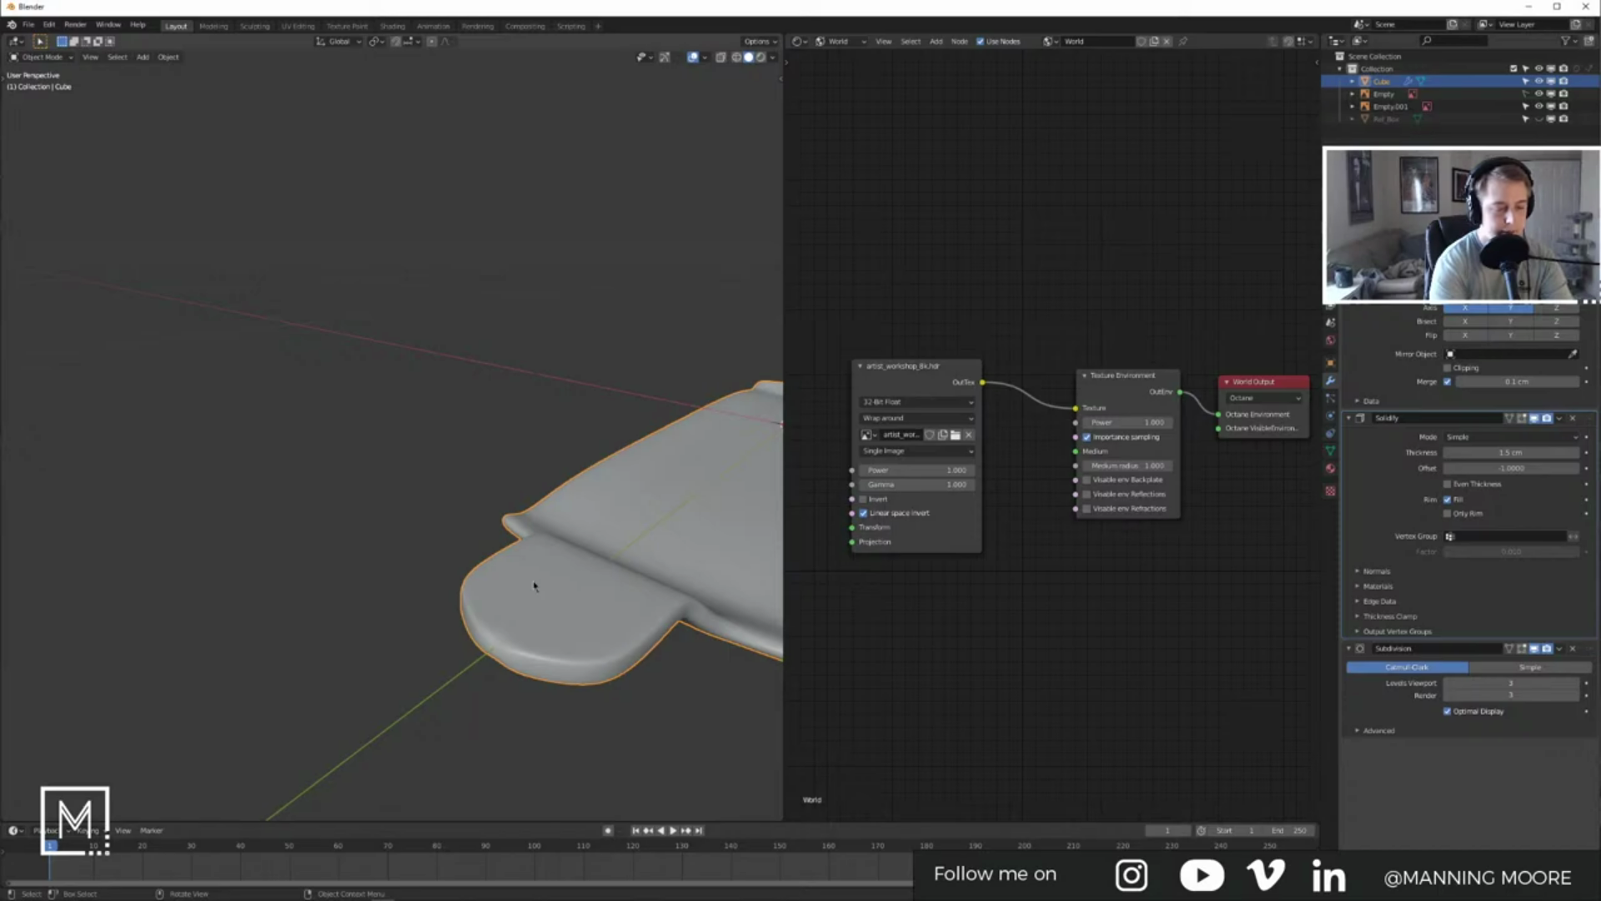
middle_drag(534, 585, 341, 586)
Step: Enter edit mode and select a vertex on the board's lower edge from a low angle
key(Tab)
scroll(342, 587, up, 5)
middle_drag(342, 657, 450, 583)
scroll(361, 618, up, 3)
click(379, 524)
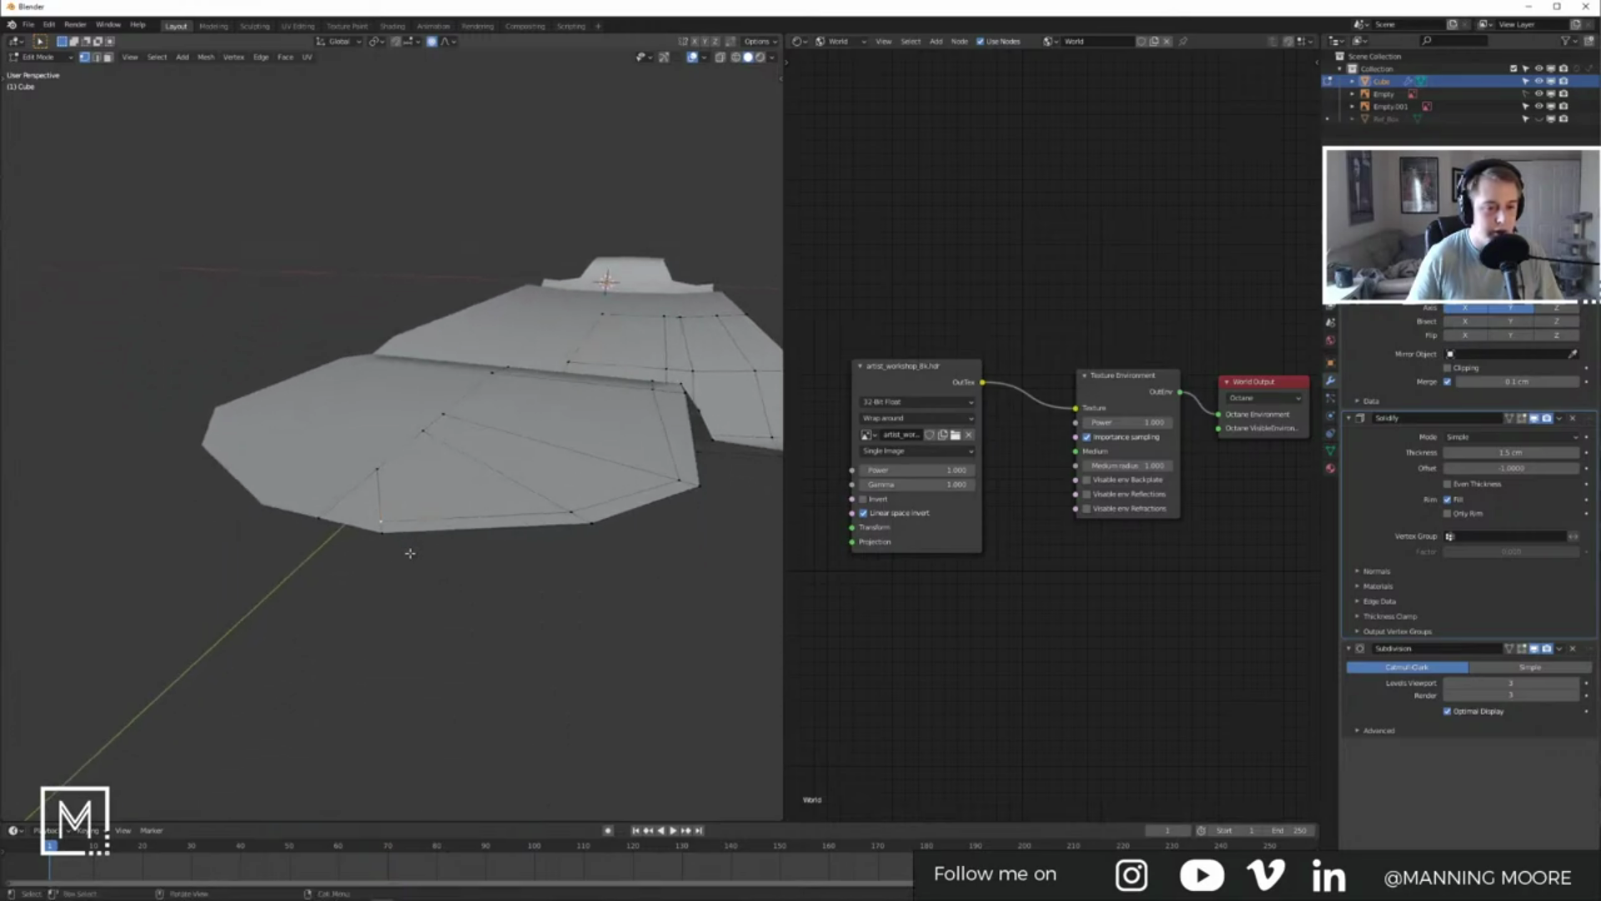
Step: In the top view, knife an angle-locked cut from a nose vertex to the centre edge
key(KP_7)
key(KP_3)
key(KP_7)
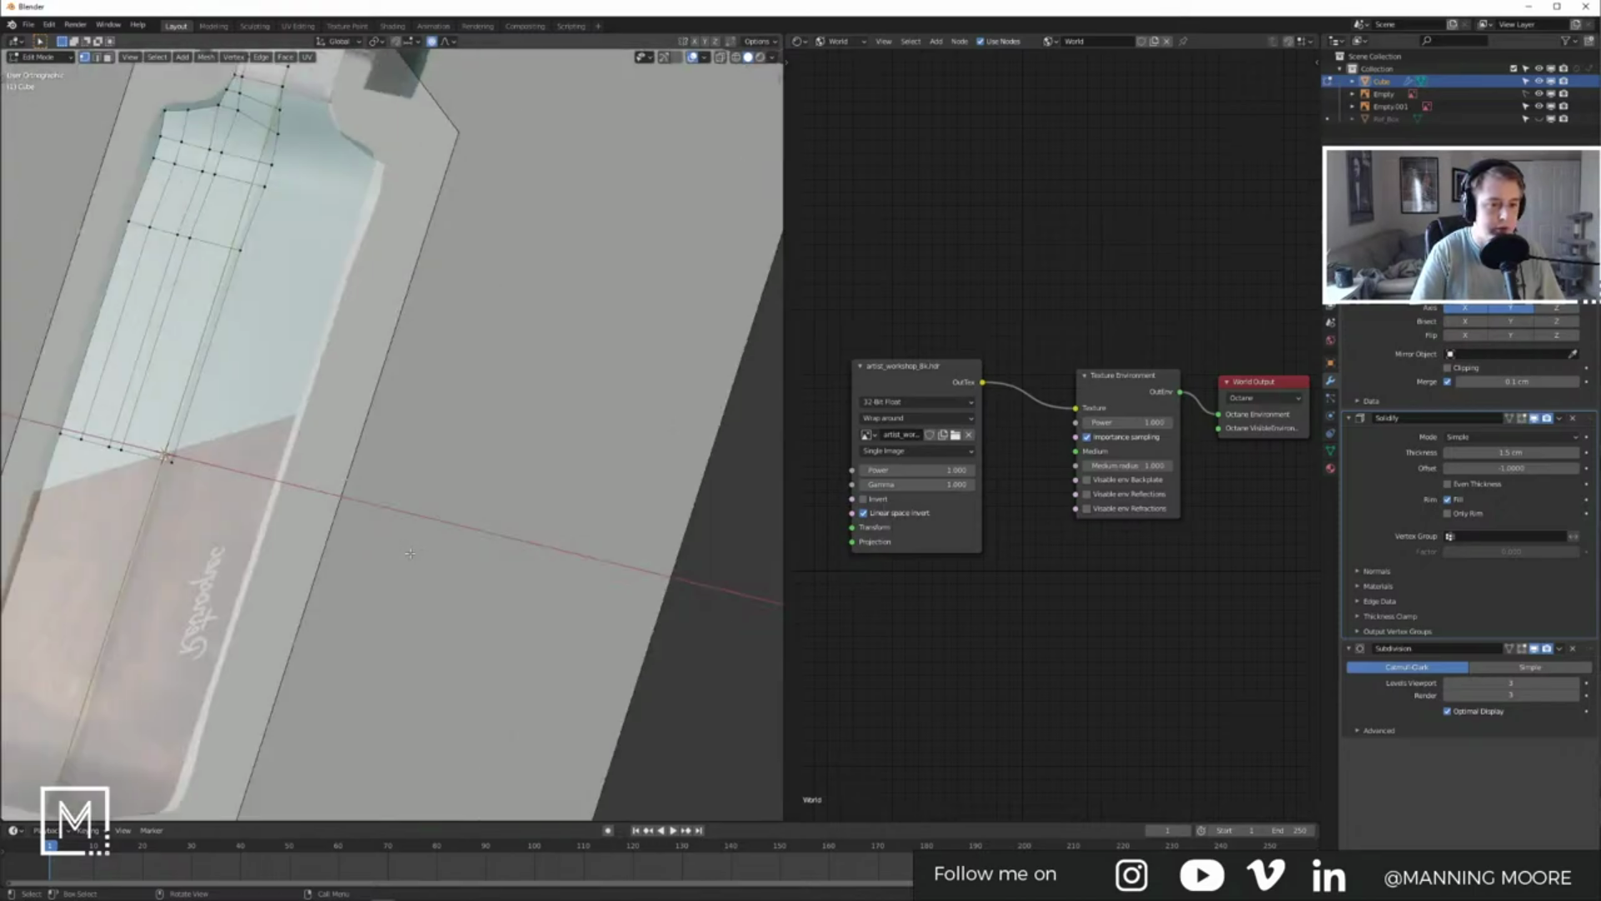
shift+middle_drag(410, 553, 546, 876)
scroll(296, 244, up, 6)
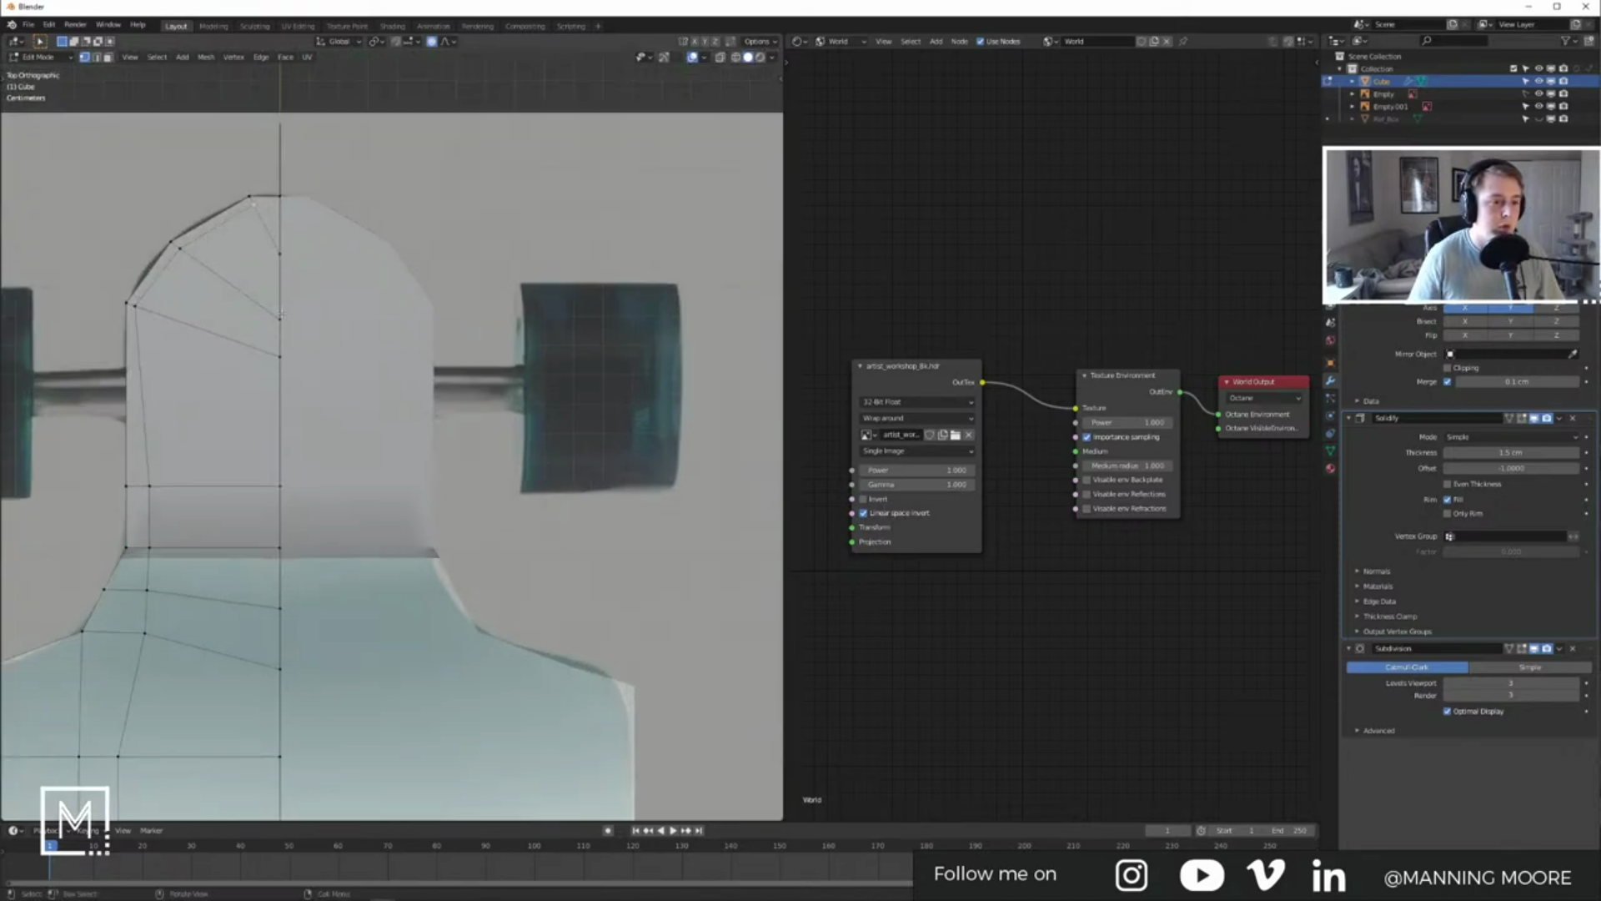
shift+middle_drag(296, 244, 390, 348)
scroll(390, 429, up, 5)
shift+middle_drag(337, 220, 444, 390)
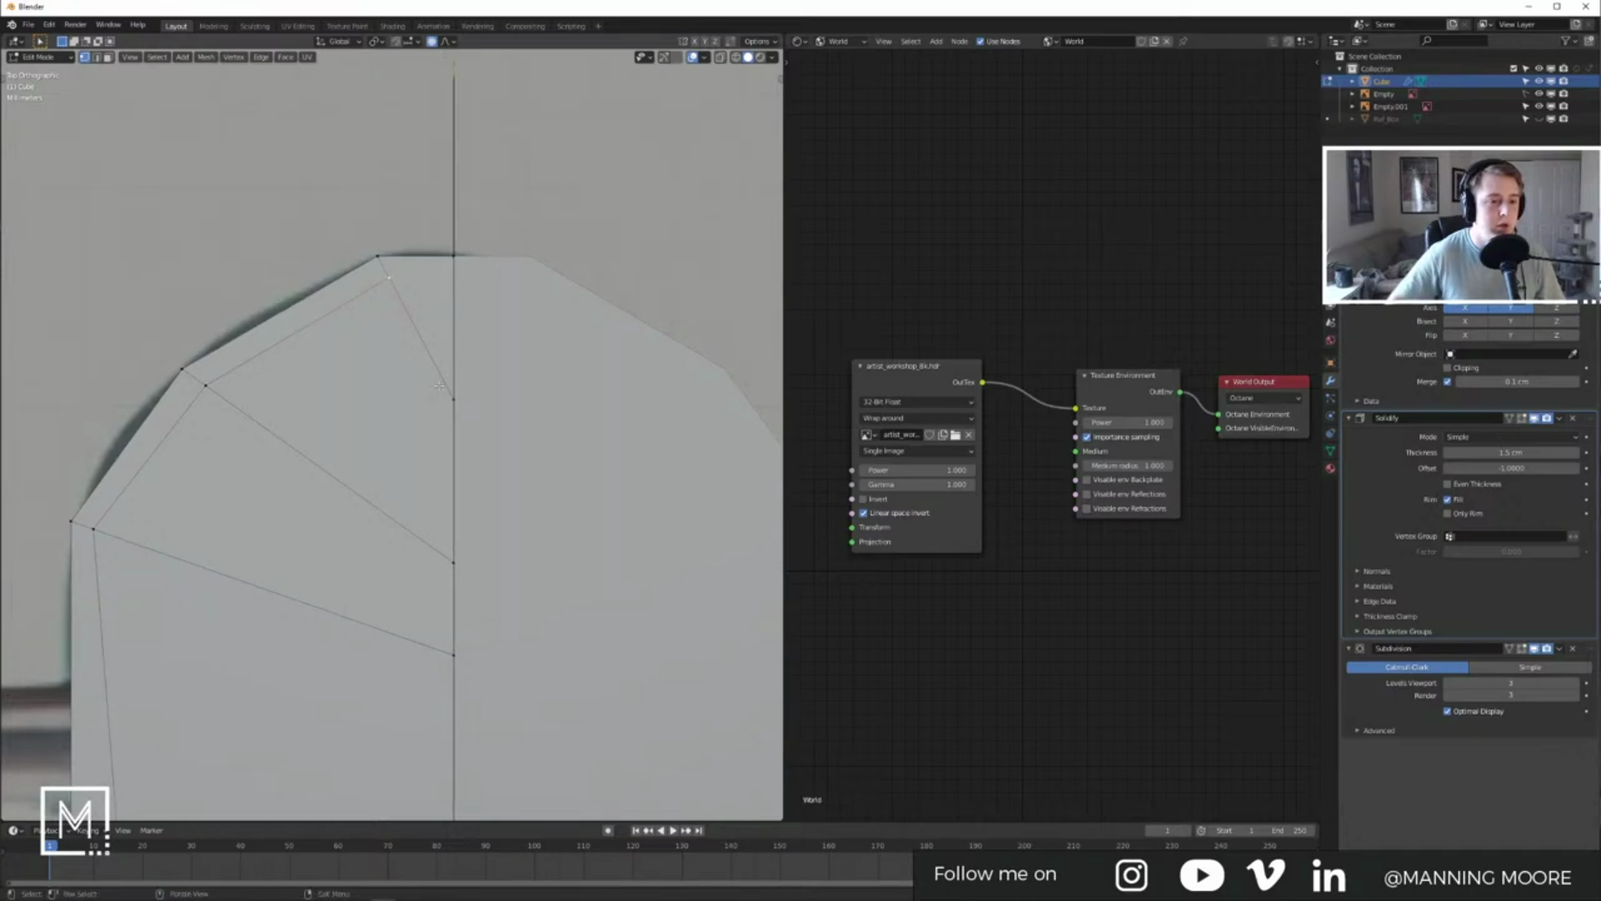
key(k)
click(389, 277)
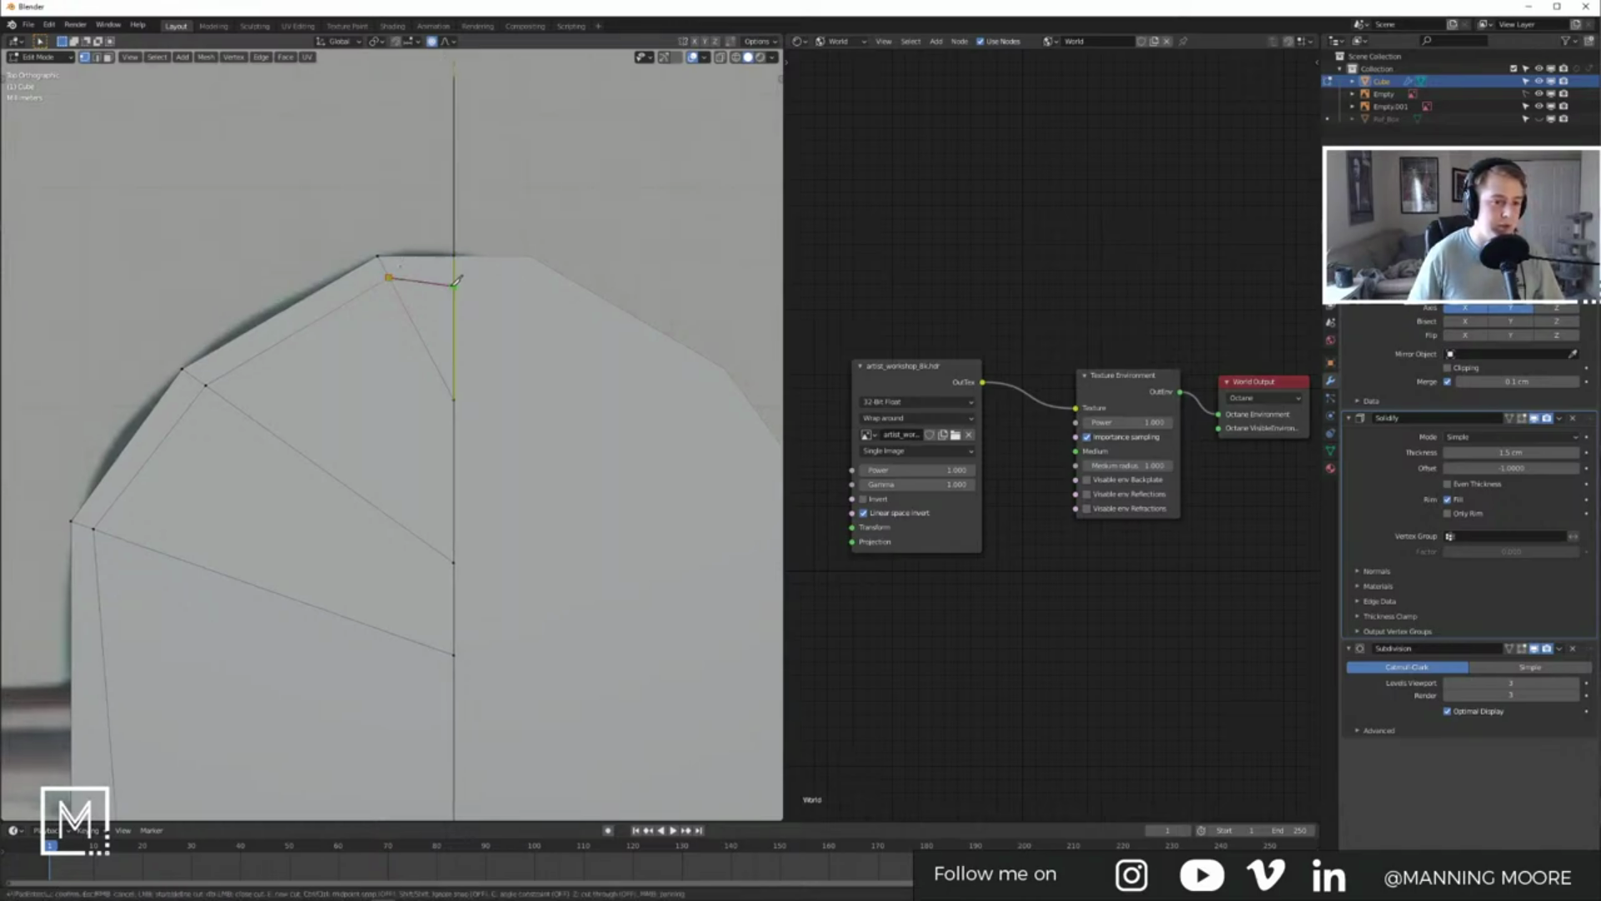
key(c)
click(456, 273)
key(Return)
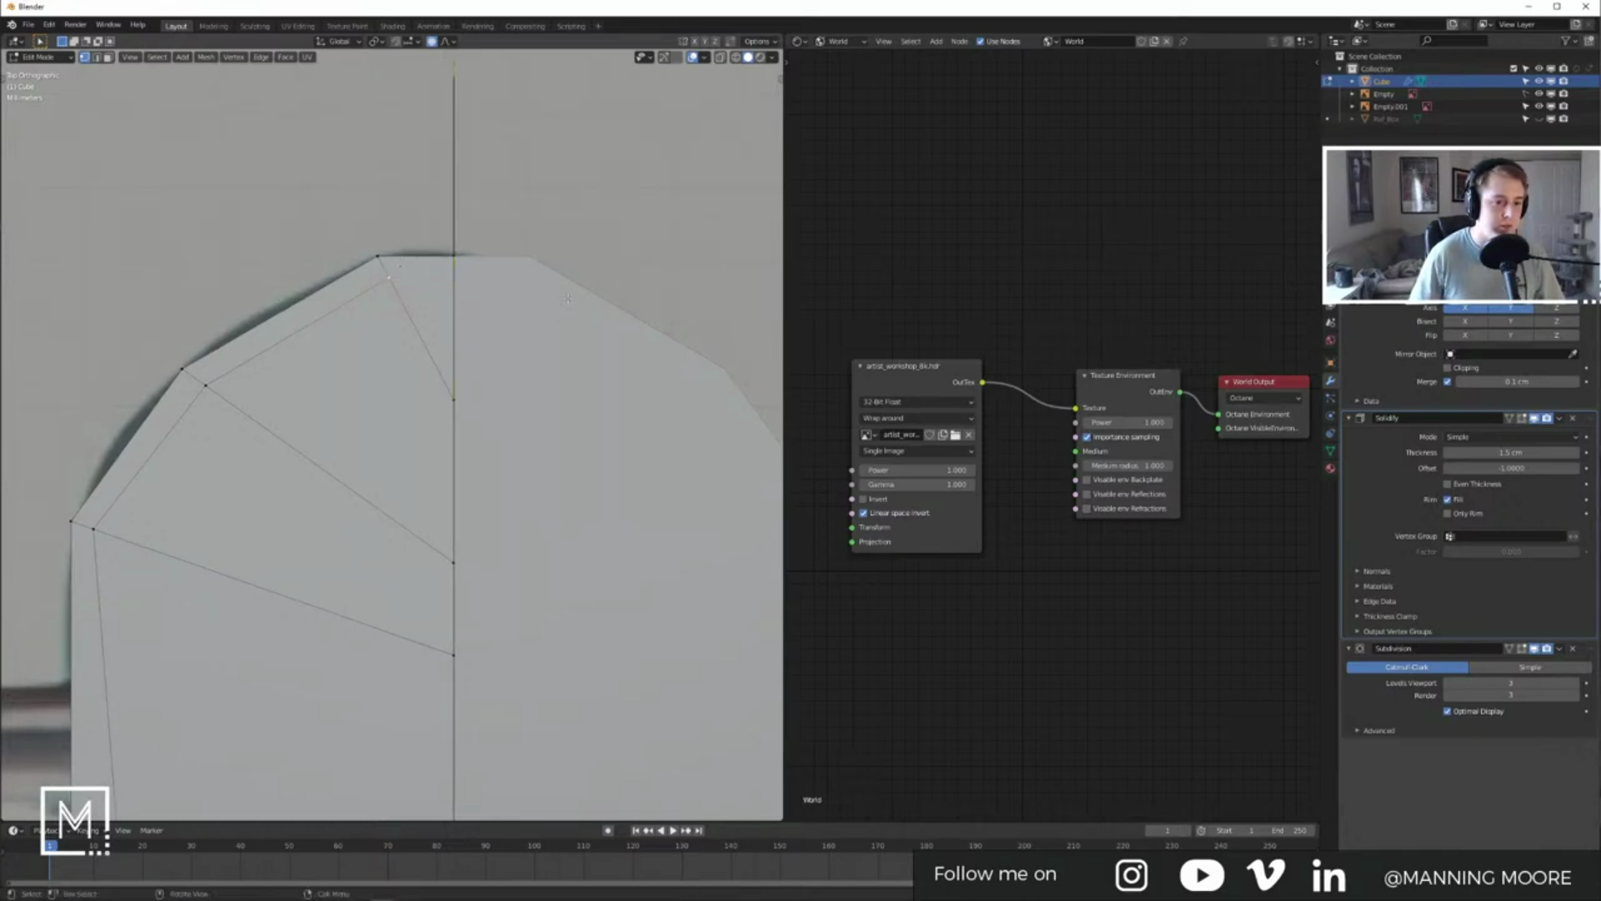
Step: Make a second angle-locked knife cut across the nose, then frame the whole board in object mode
key(k)
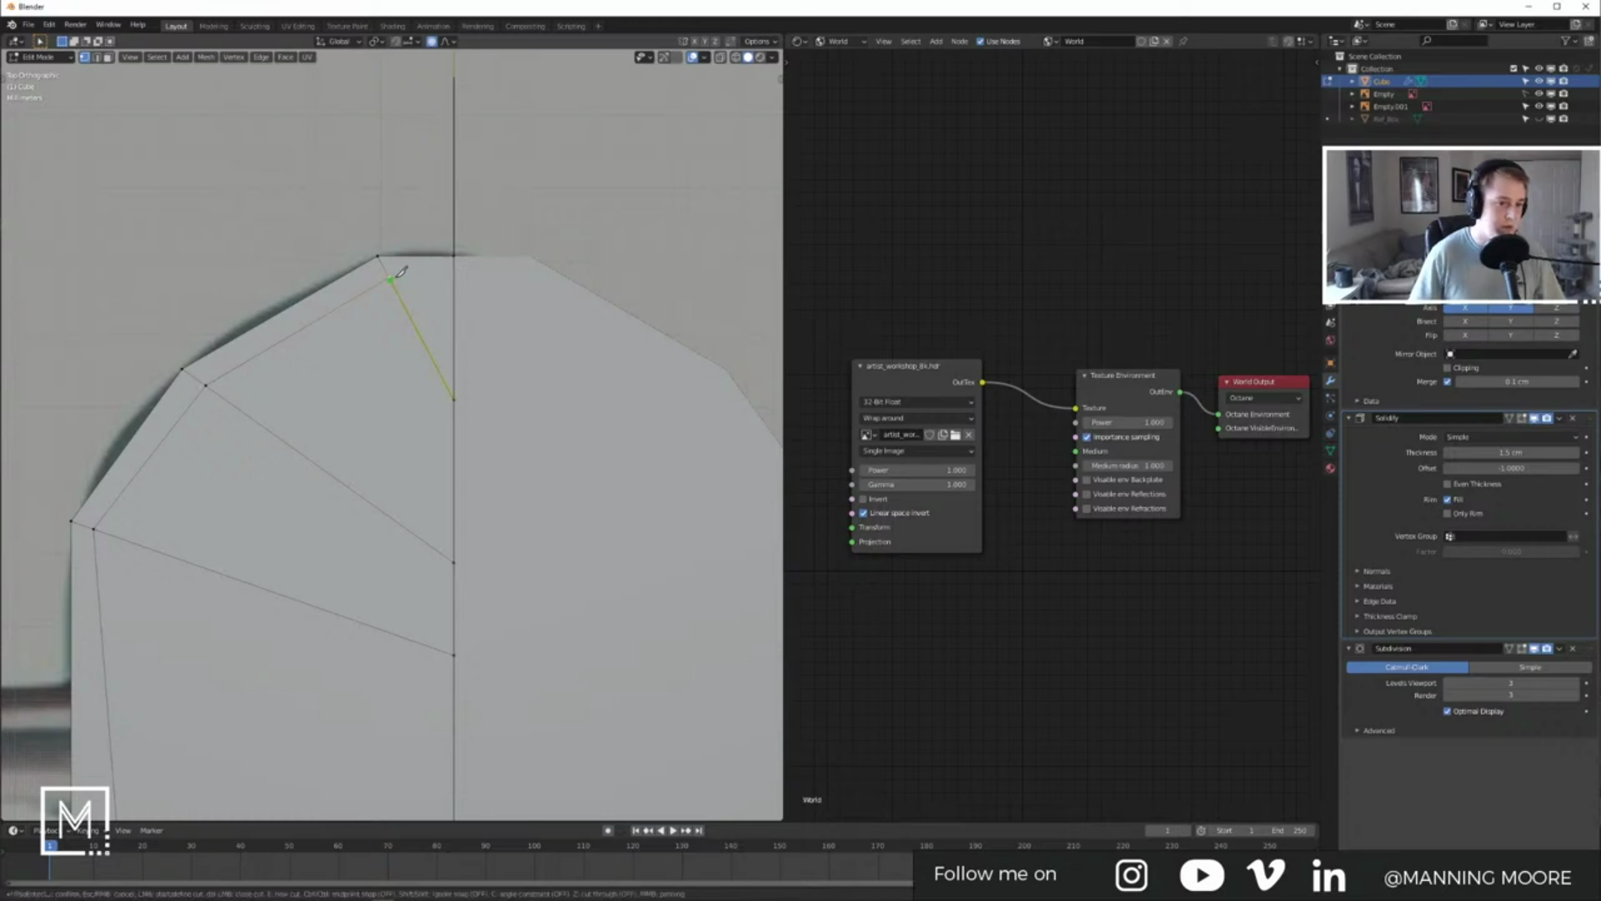
key(c)
click(457, 275)
key(Return)
key(Tab)
middle_drag(461, 329, 443, 571)
key(KP_Decimal)
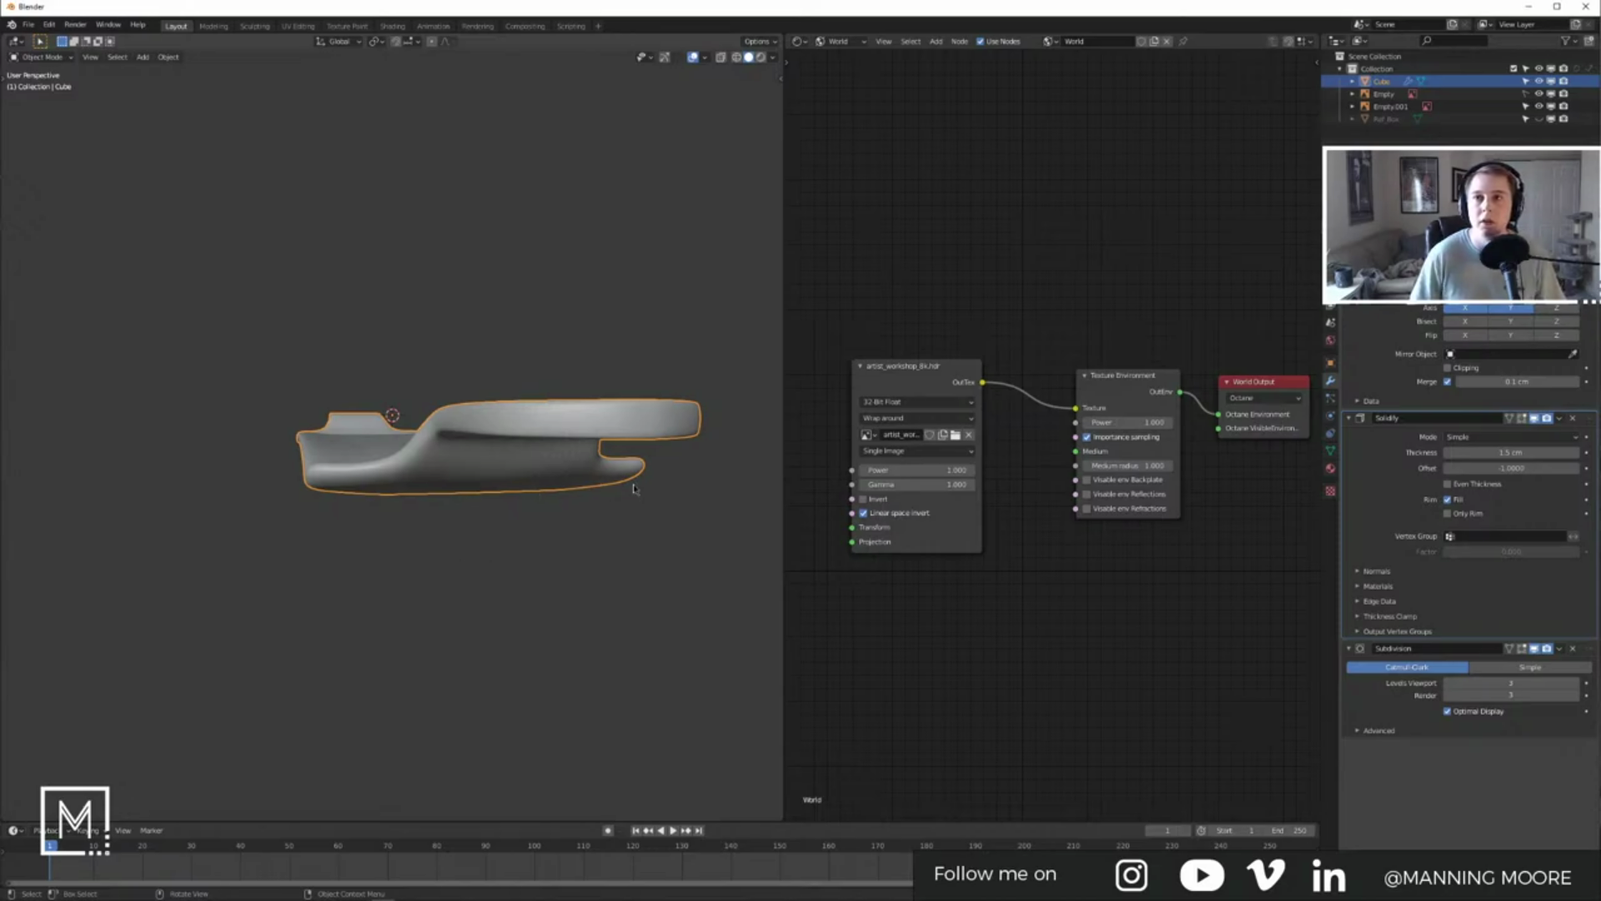
Step: Bring up the REF folder window, launch the Music app, and close the duplicate REF window
mouse_move(397, 888)
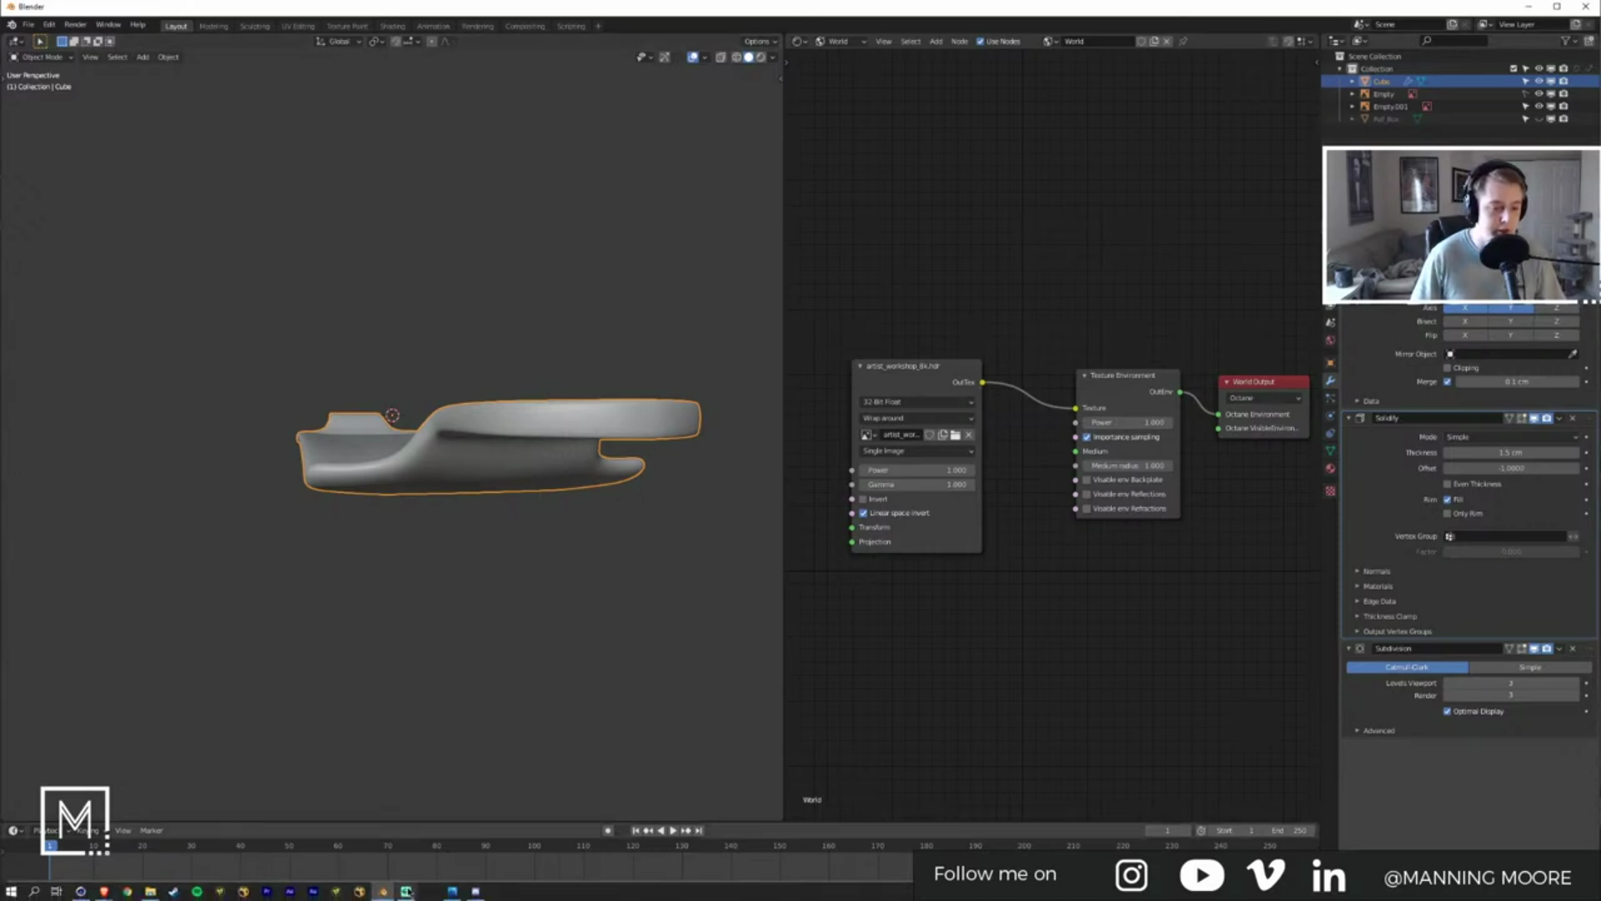
click(453, 894)
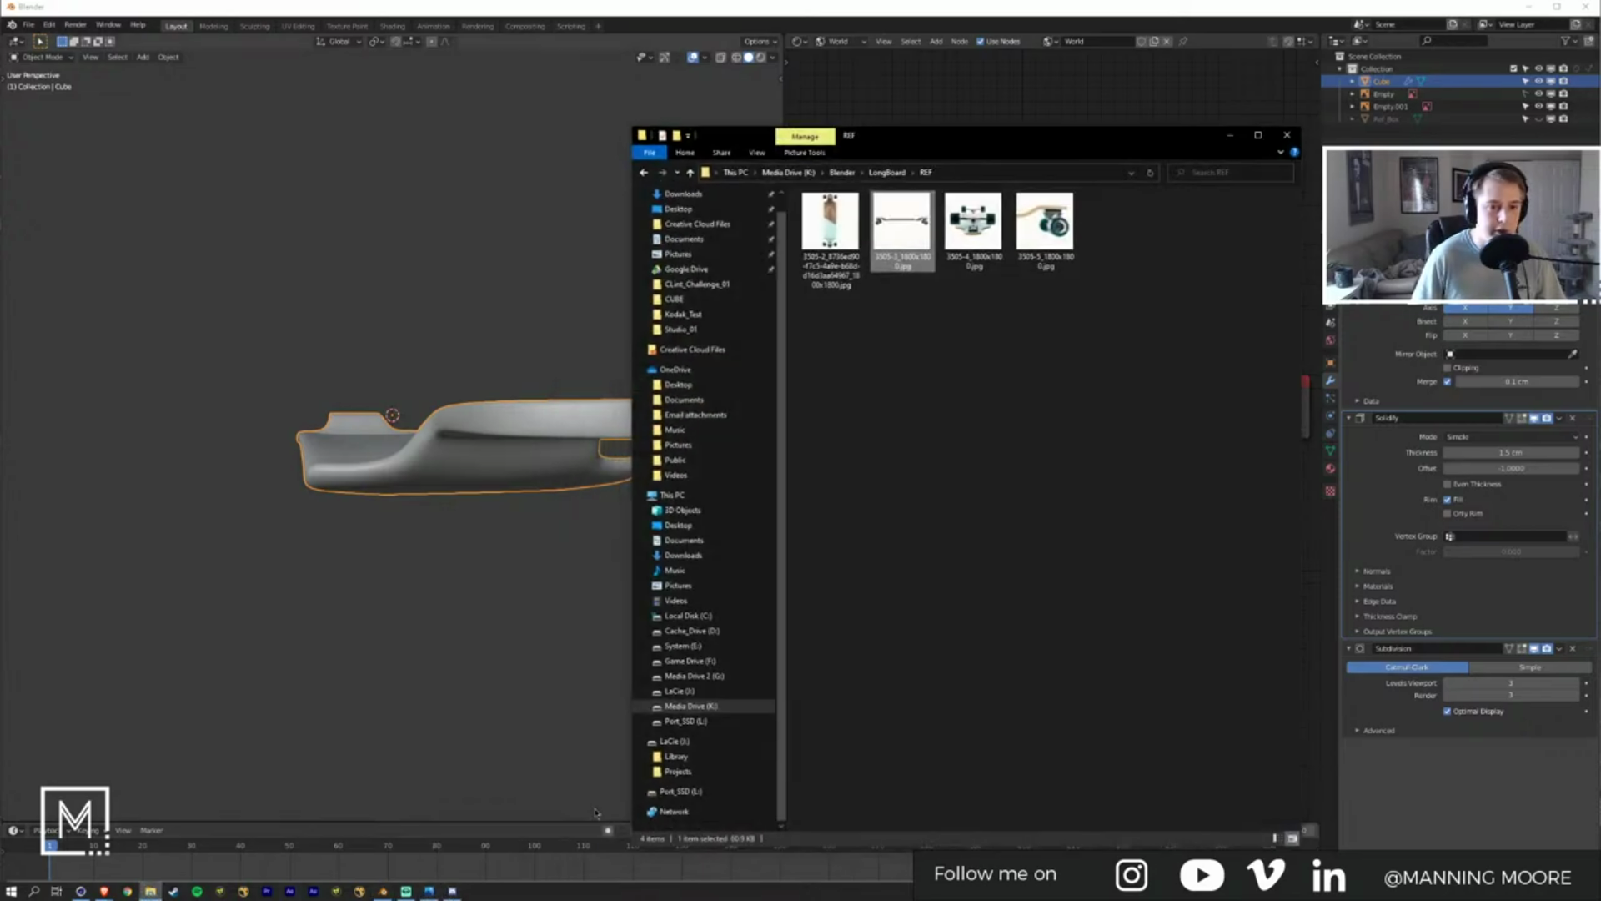
key(ctrl+n)
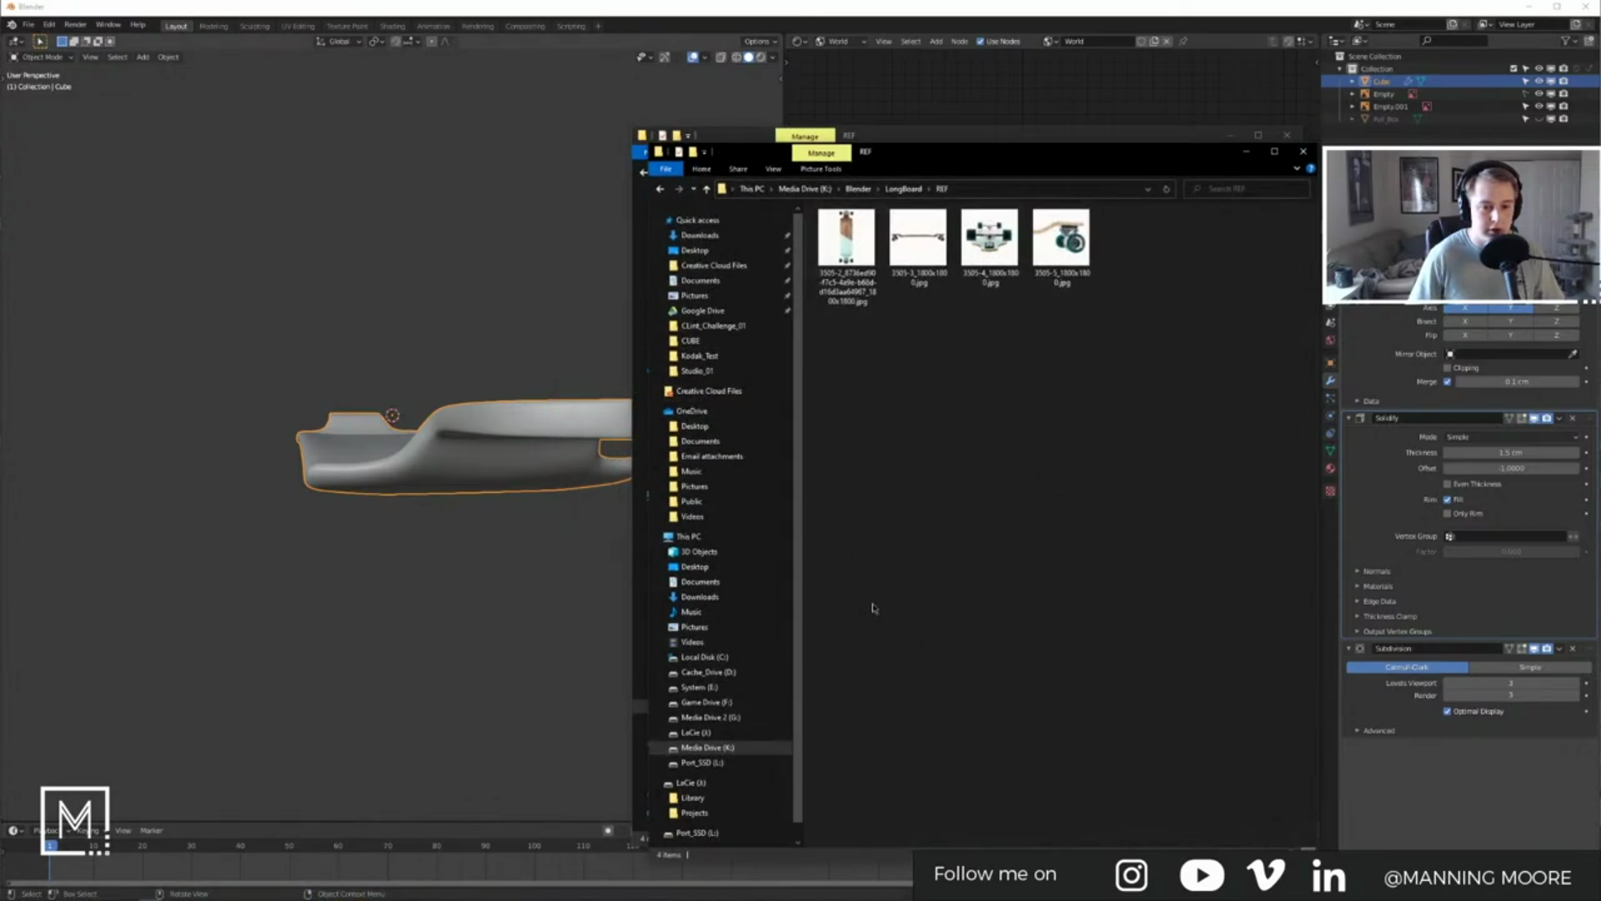
key(super)
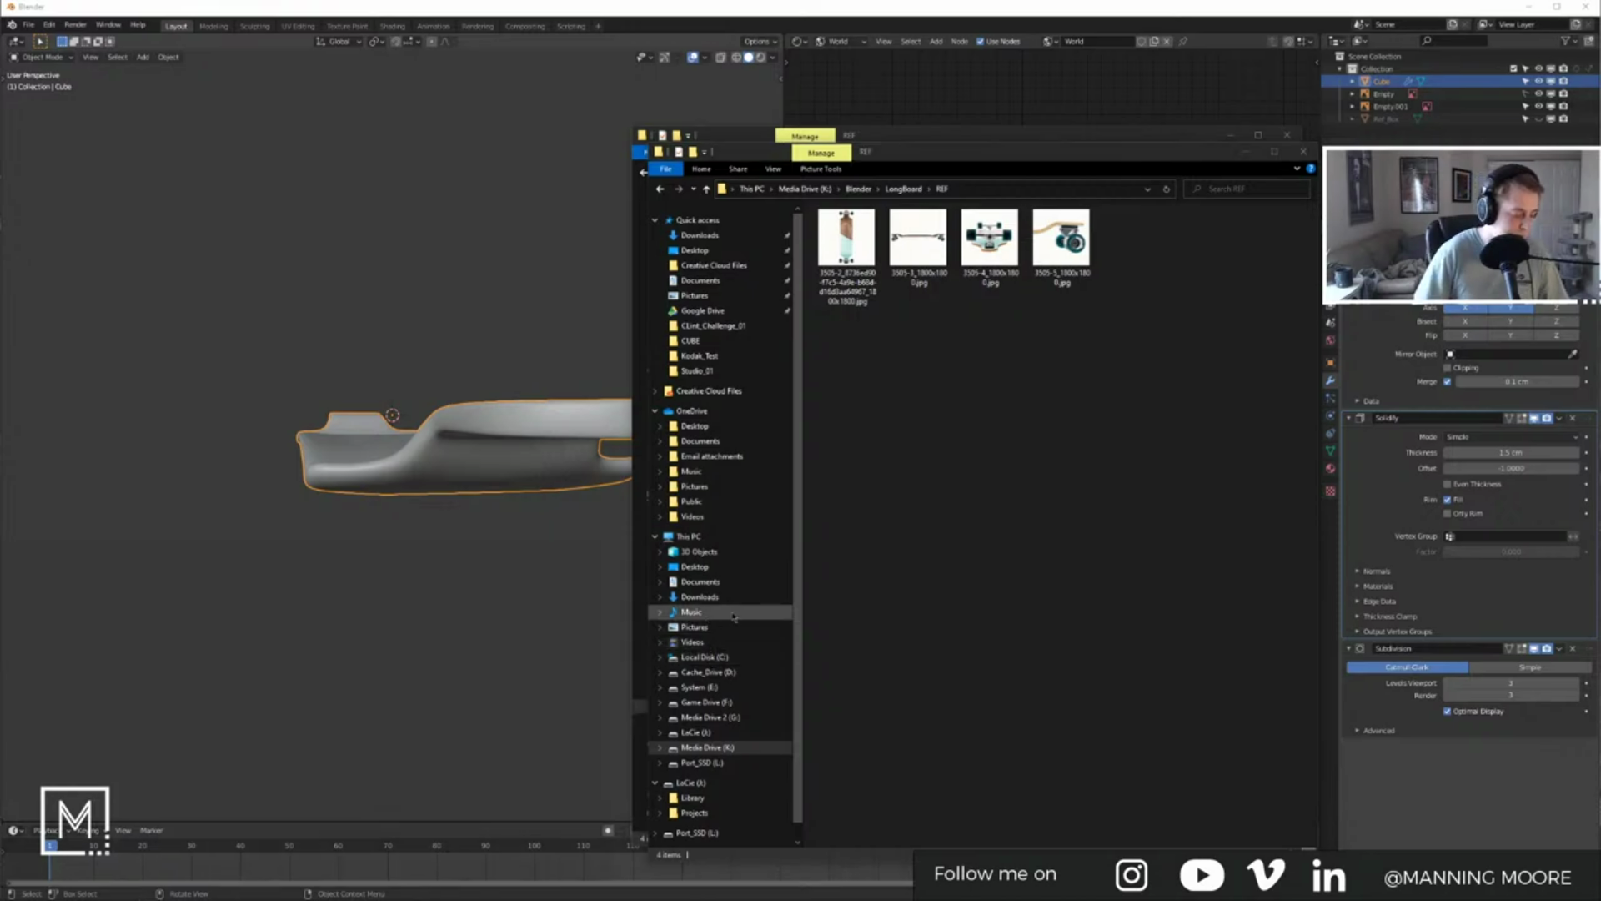
text(music)
key(Return)
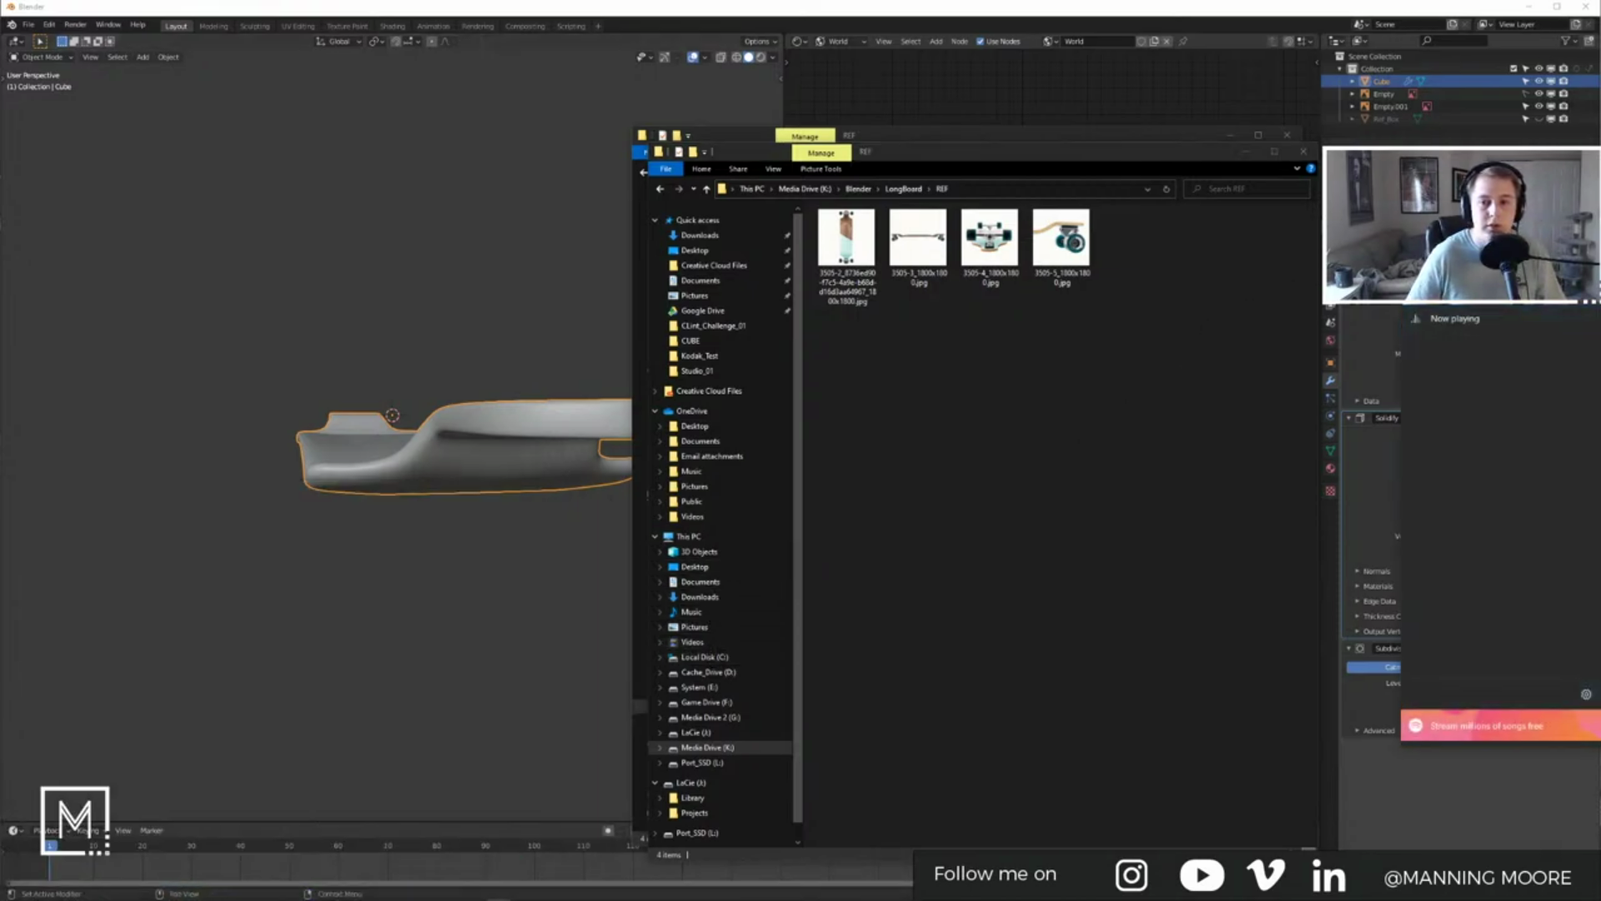
click(1303, 152)
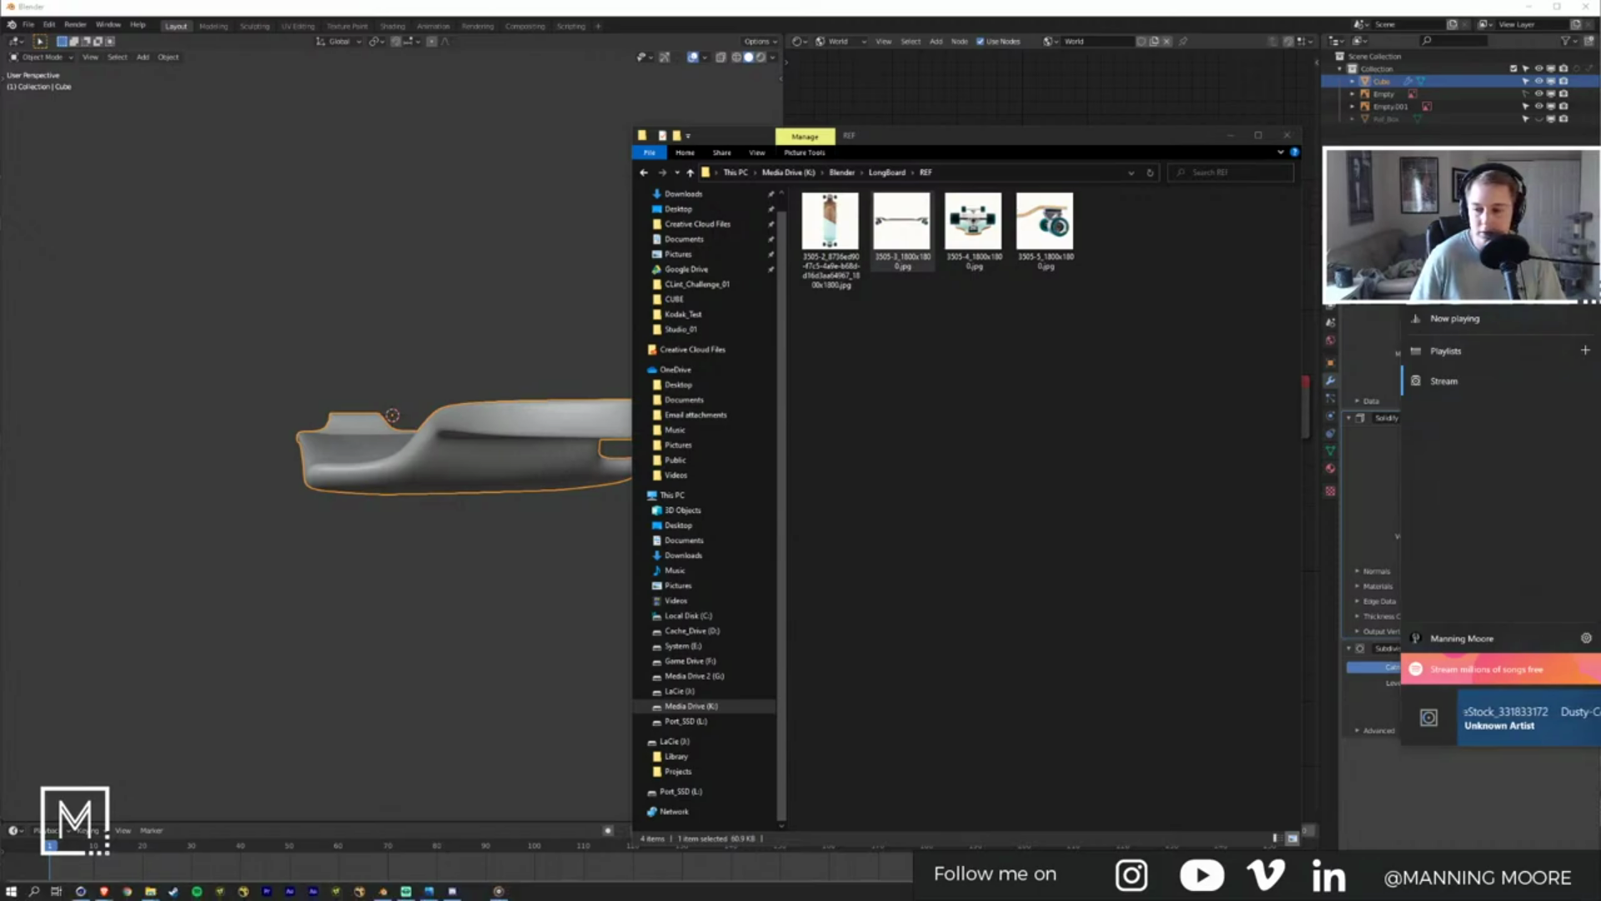
Step: Browse the LaCie (J:) drive to Library > Audio and dismiss the unavailable Adobe_Stock location error
click(1005, 447)
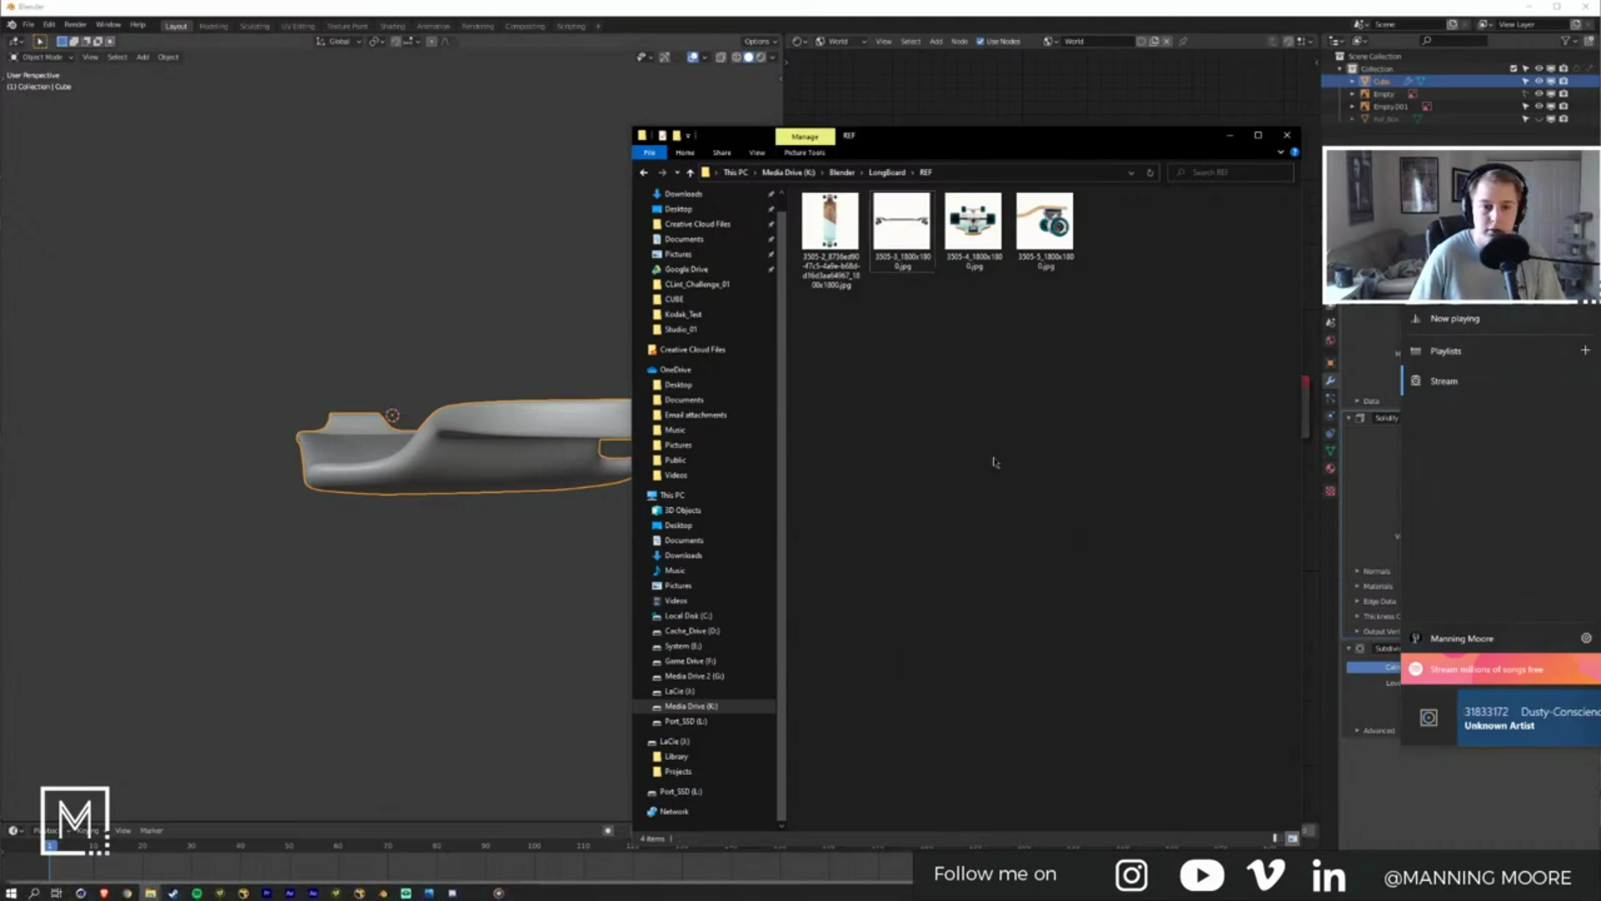
key(ctrl+n)
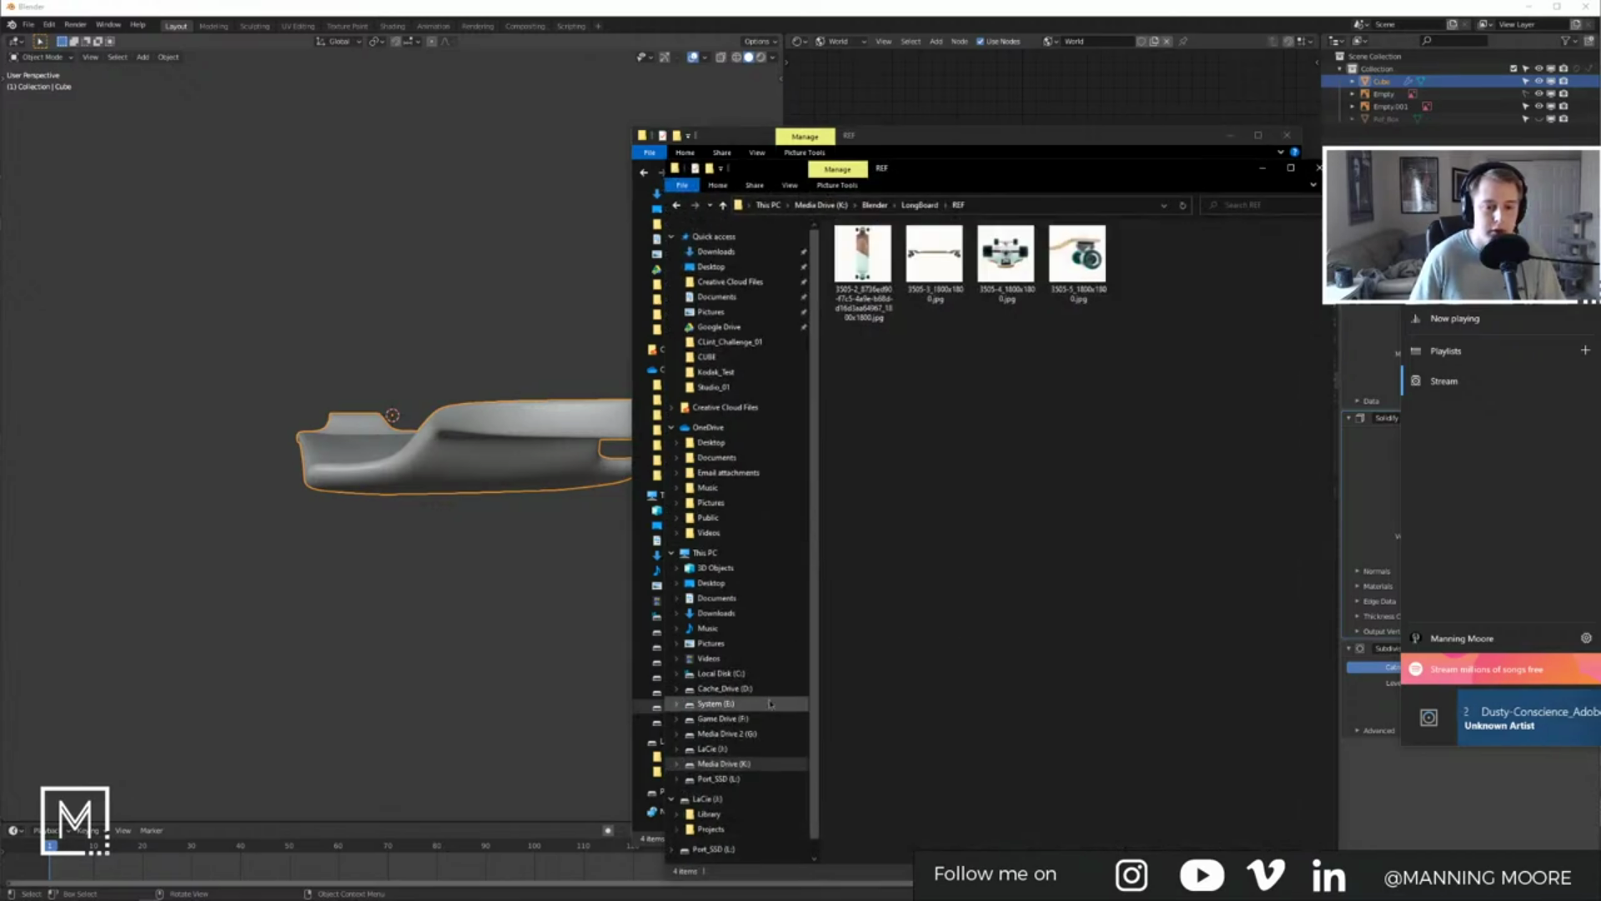
click(734, 748)
double_click(867, 245)
double_click(871, 247)
double_click(873, 247)
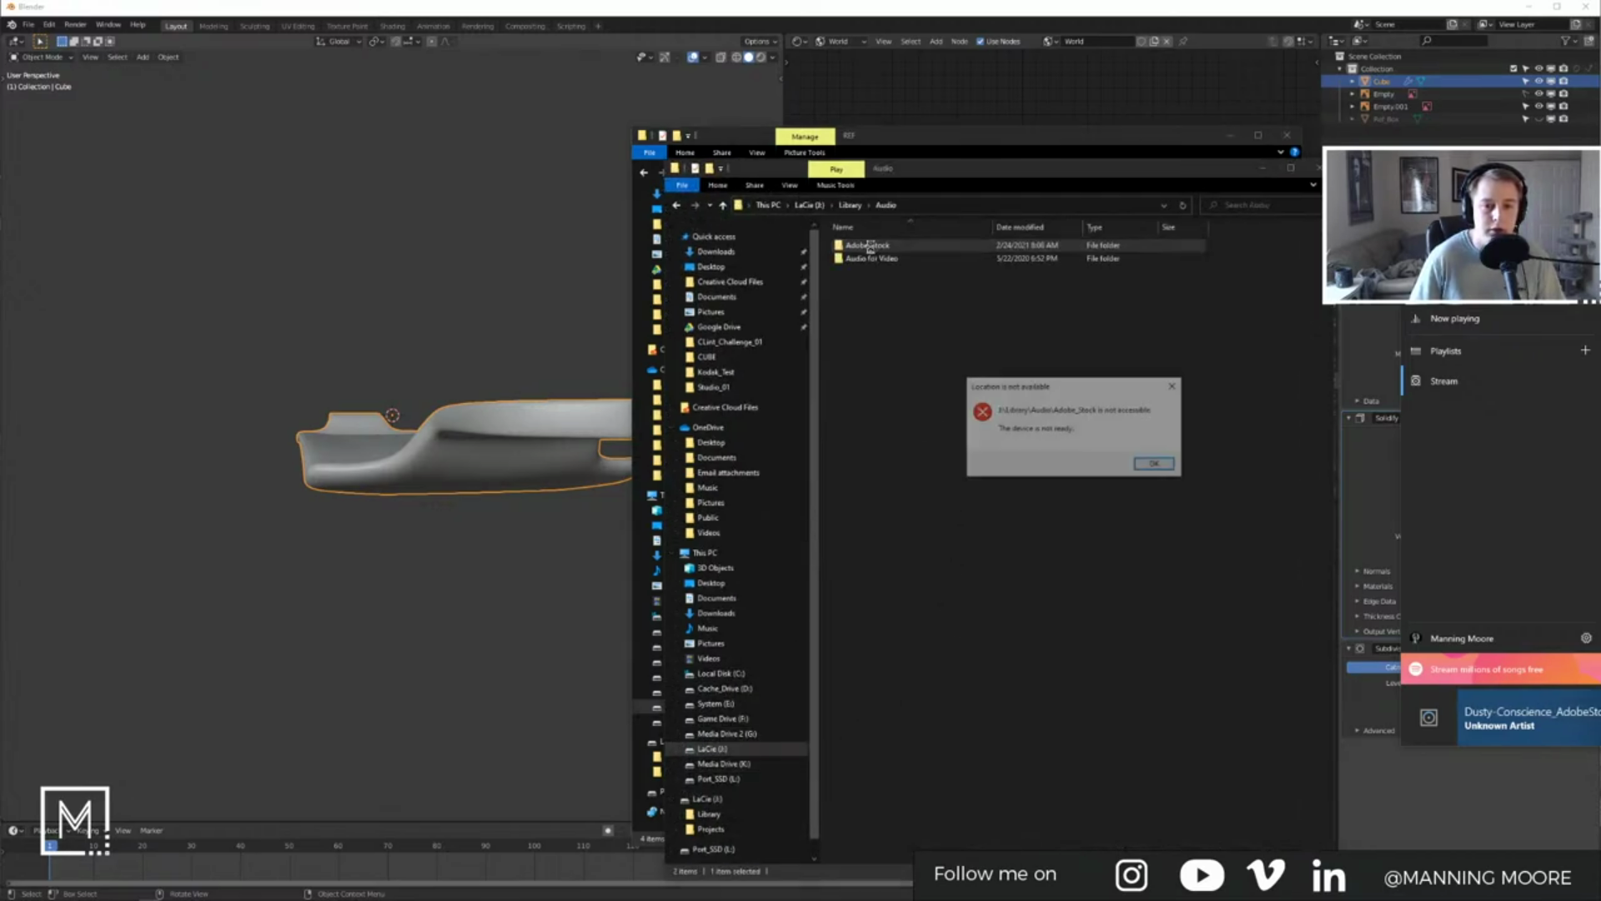
click(1157, 469)
Step: Close the LaCie Audio window and the Music app, and move the REF window to the right
click(1319, 168)
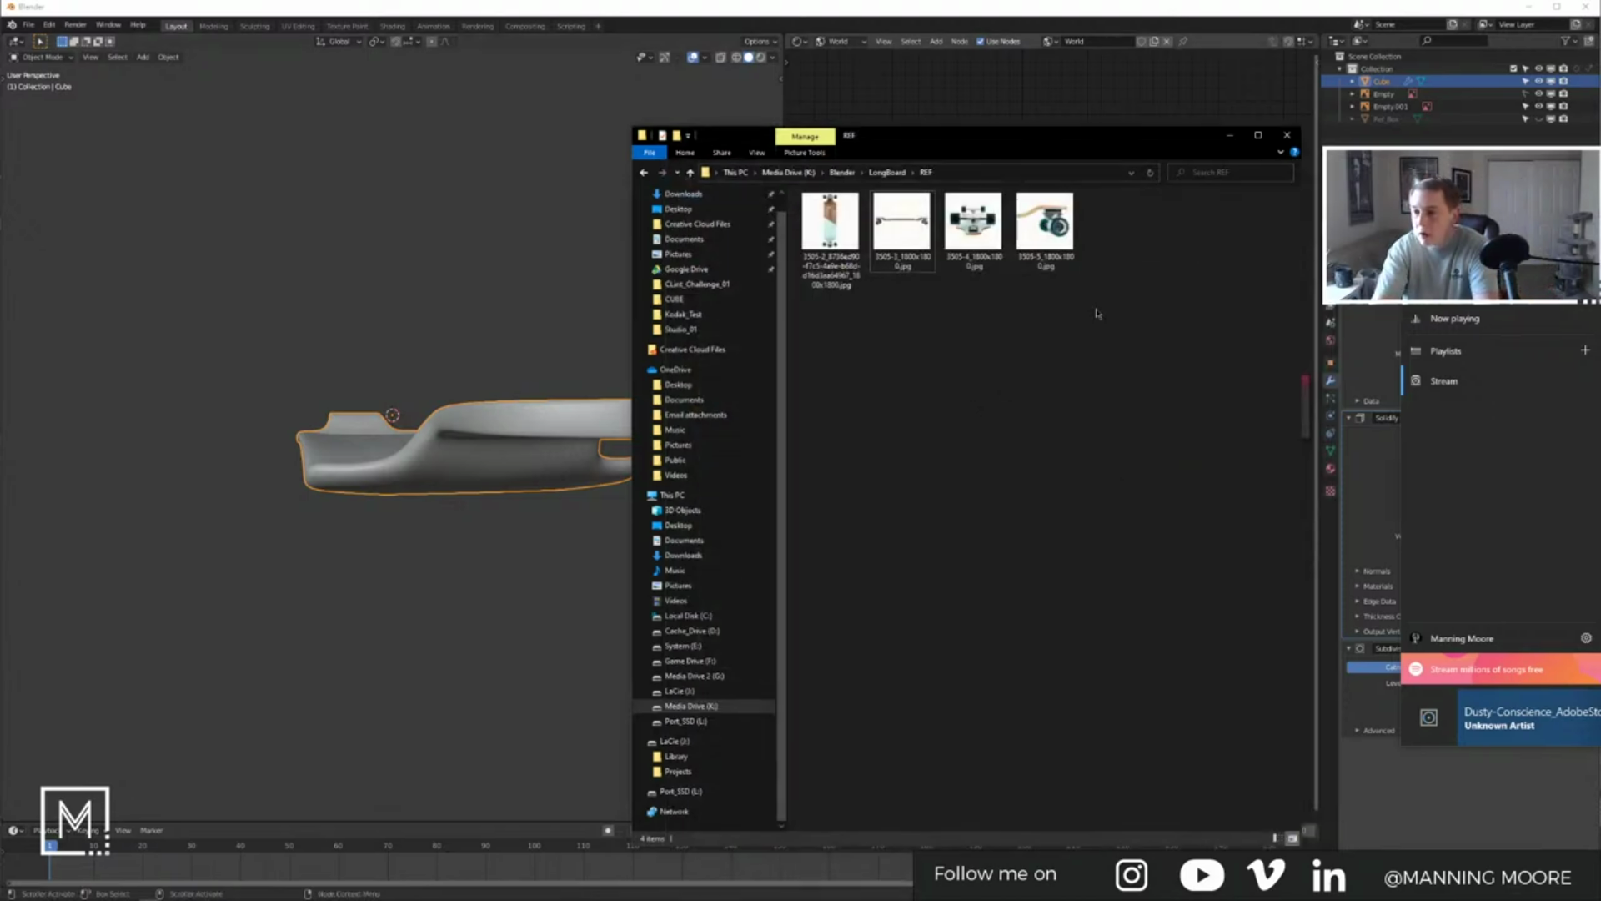
click(1600, 158)
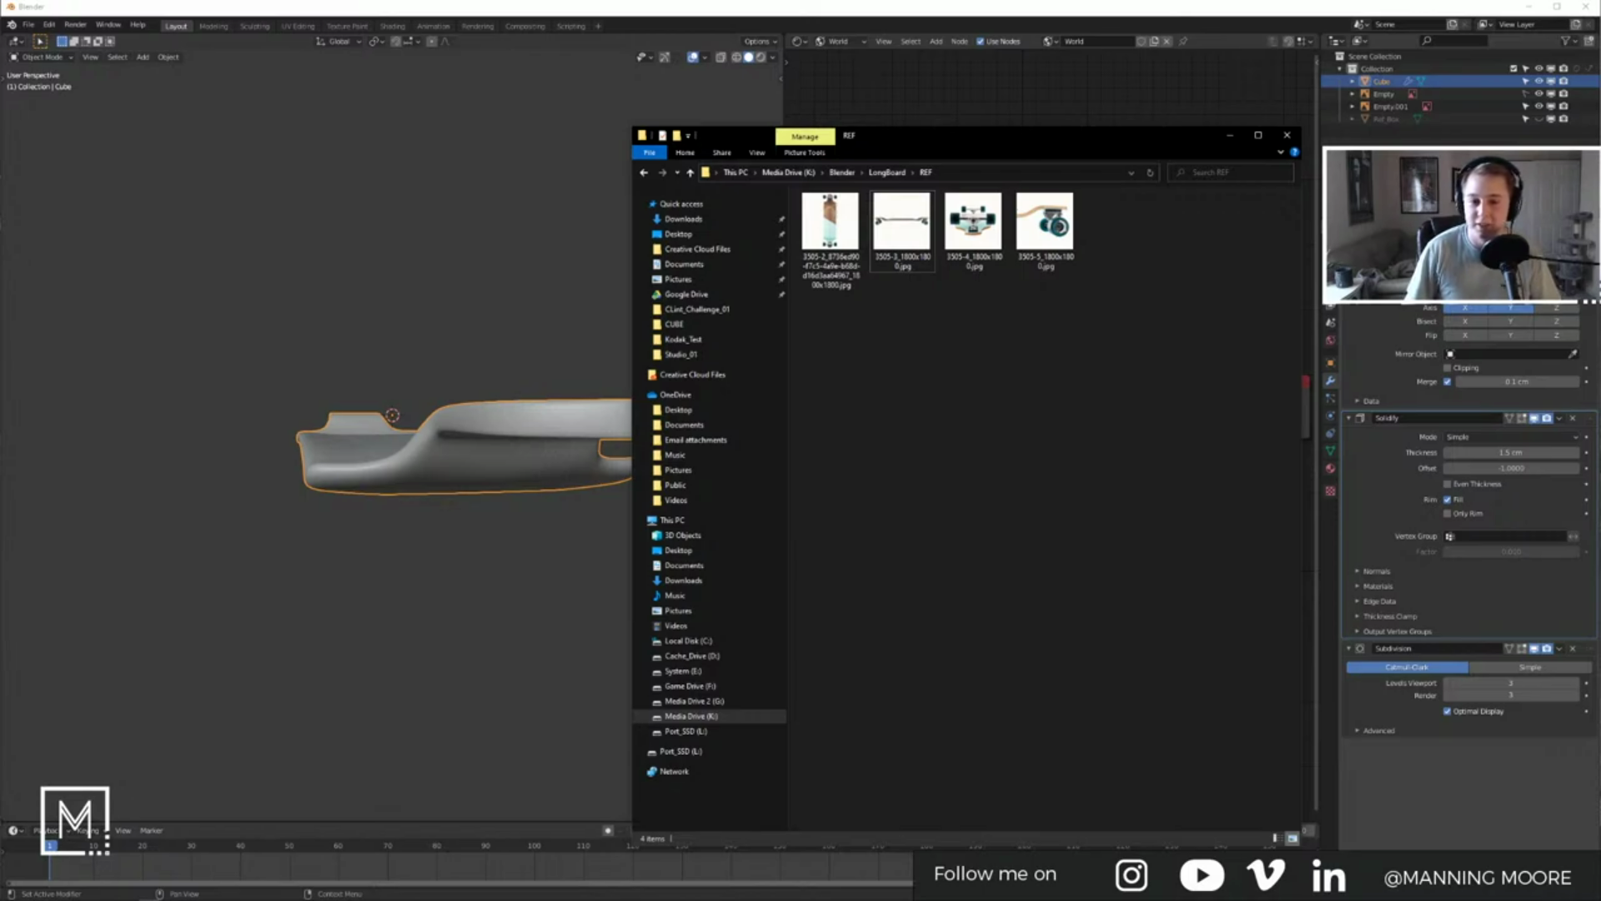
drag(887, 136, 1035, 80)
Step: Move the REF window aside and centre the board's end in edit mode in the front orthographic view
middle_drag(625, 188, 403, 438)
key(Tab)
middle_drag(522, 426, 377, 461)
key(KP_1)
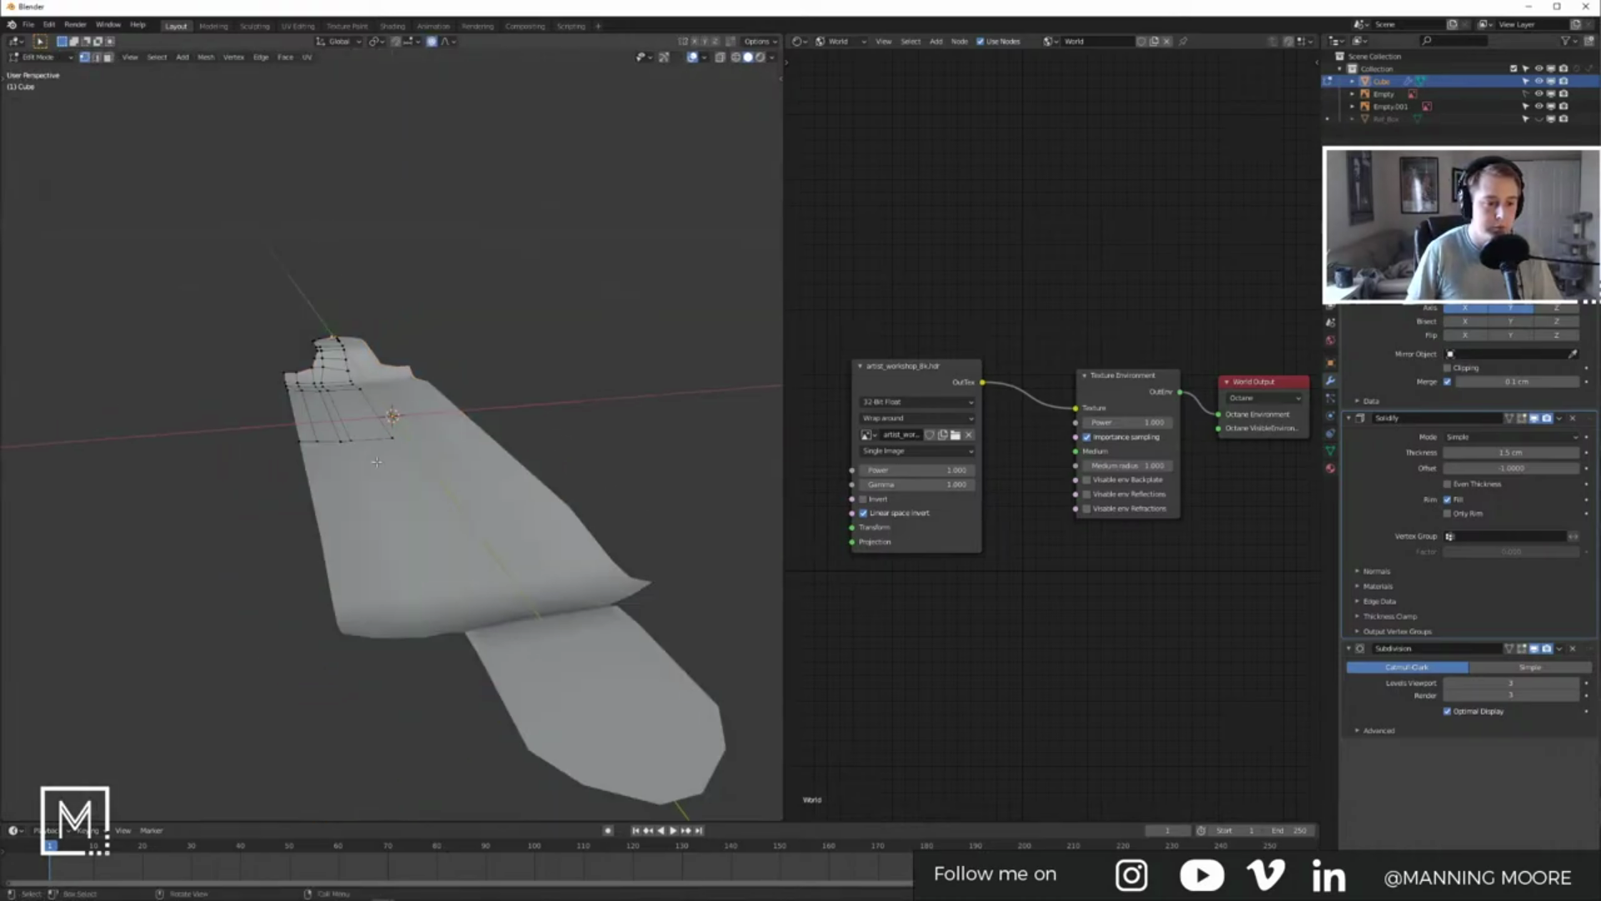
scroll(357, 432, up, 3)
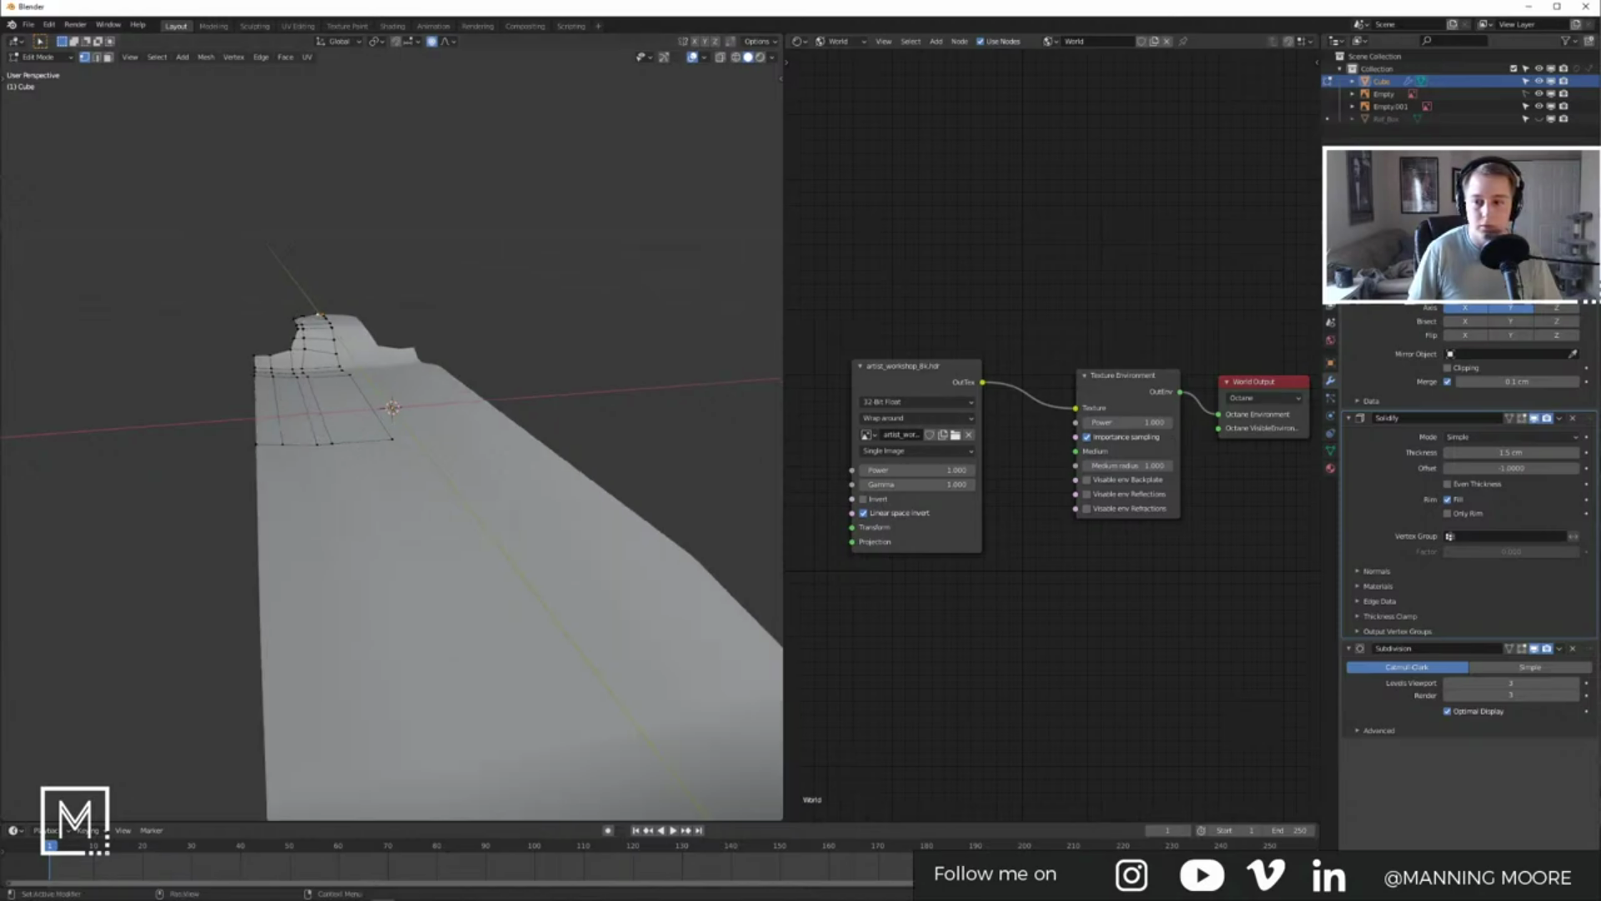
key(Tab)
key(KP_1)
key(Tab)
scroll(243, 455, up, 4)
shift+middle_drag(243, 455, 383, 480)
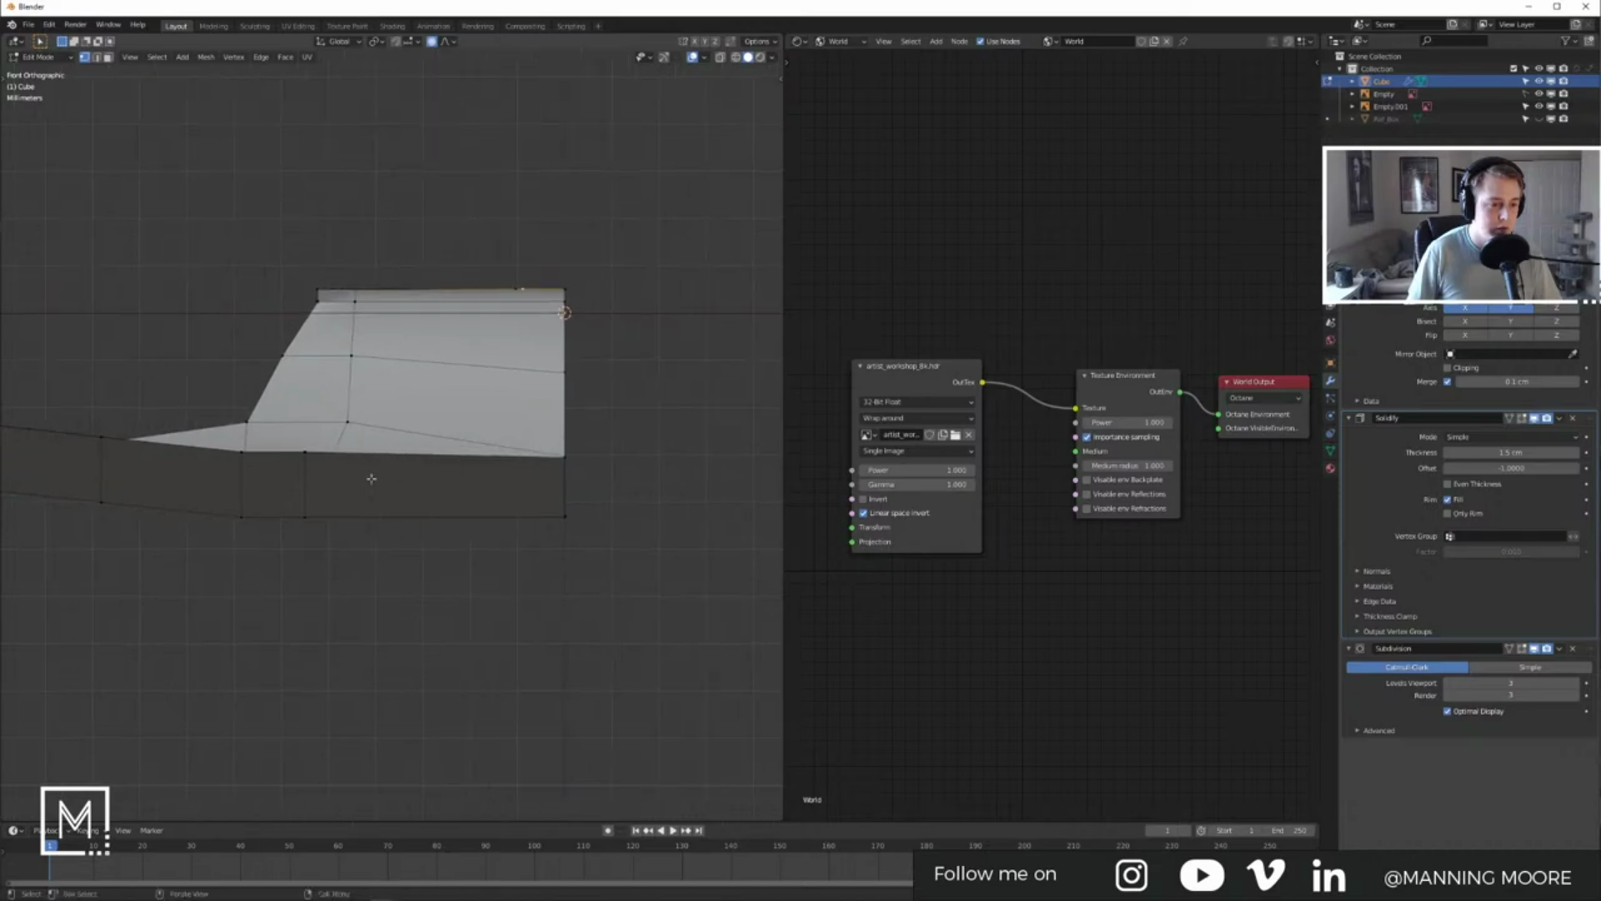
Step: Select the bottom edge near the board's end in X-ray and raise it along Z
drag(289, 437, 317, 554)
click(720, 58)
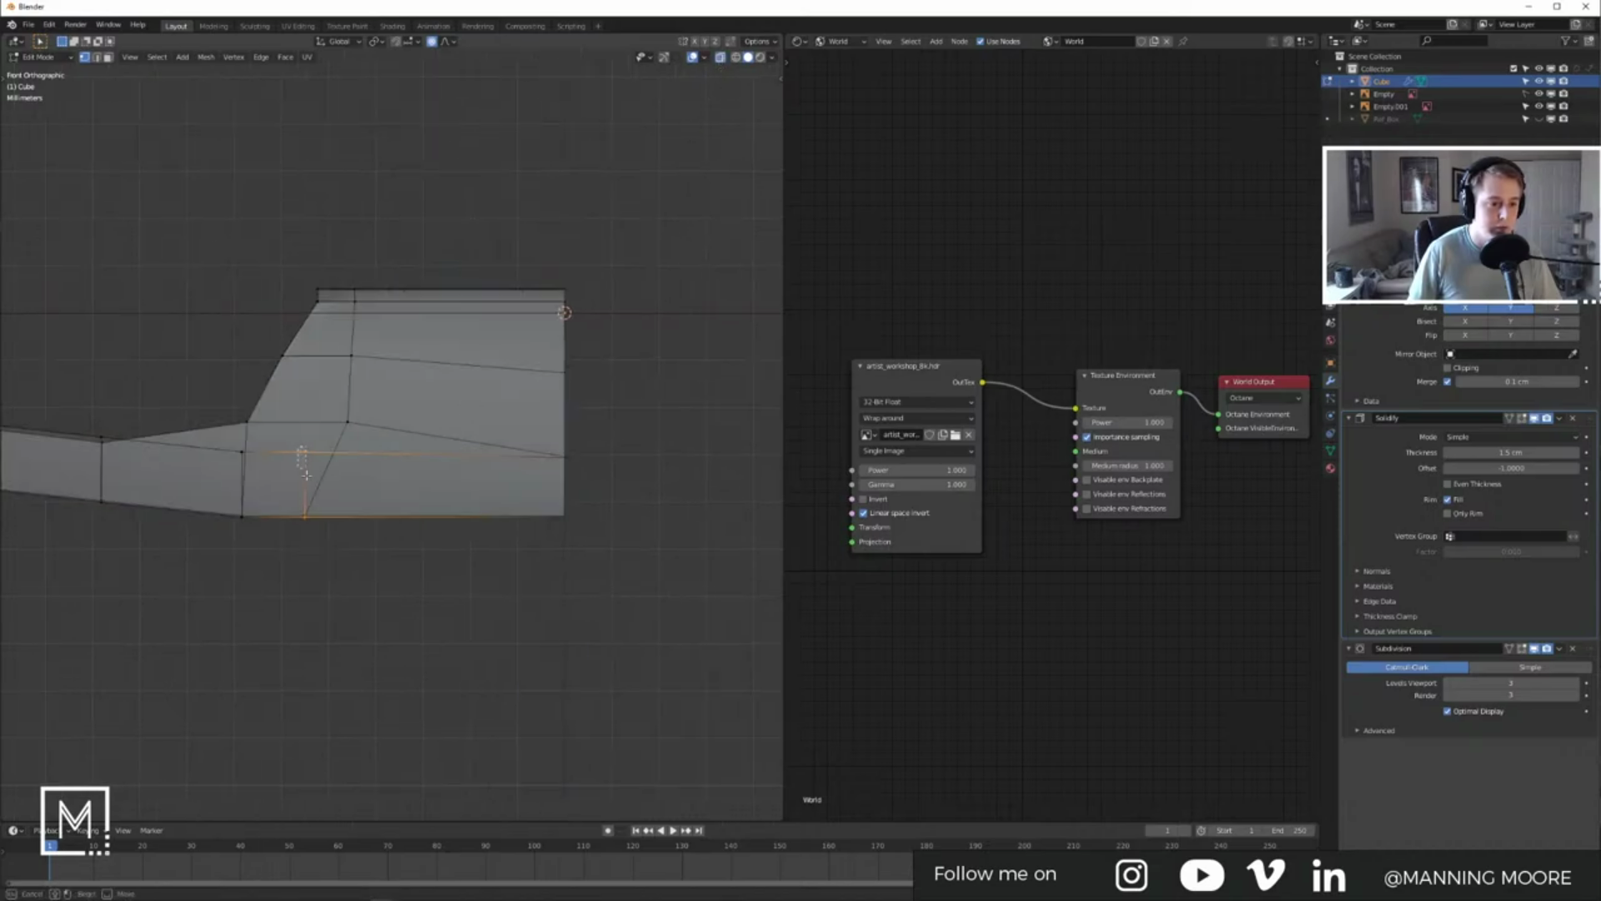
key(g)
key(z)
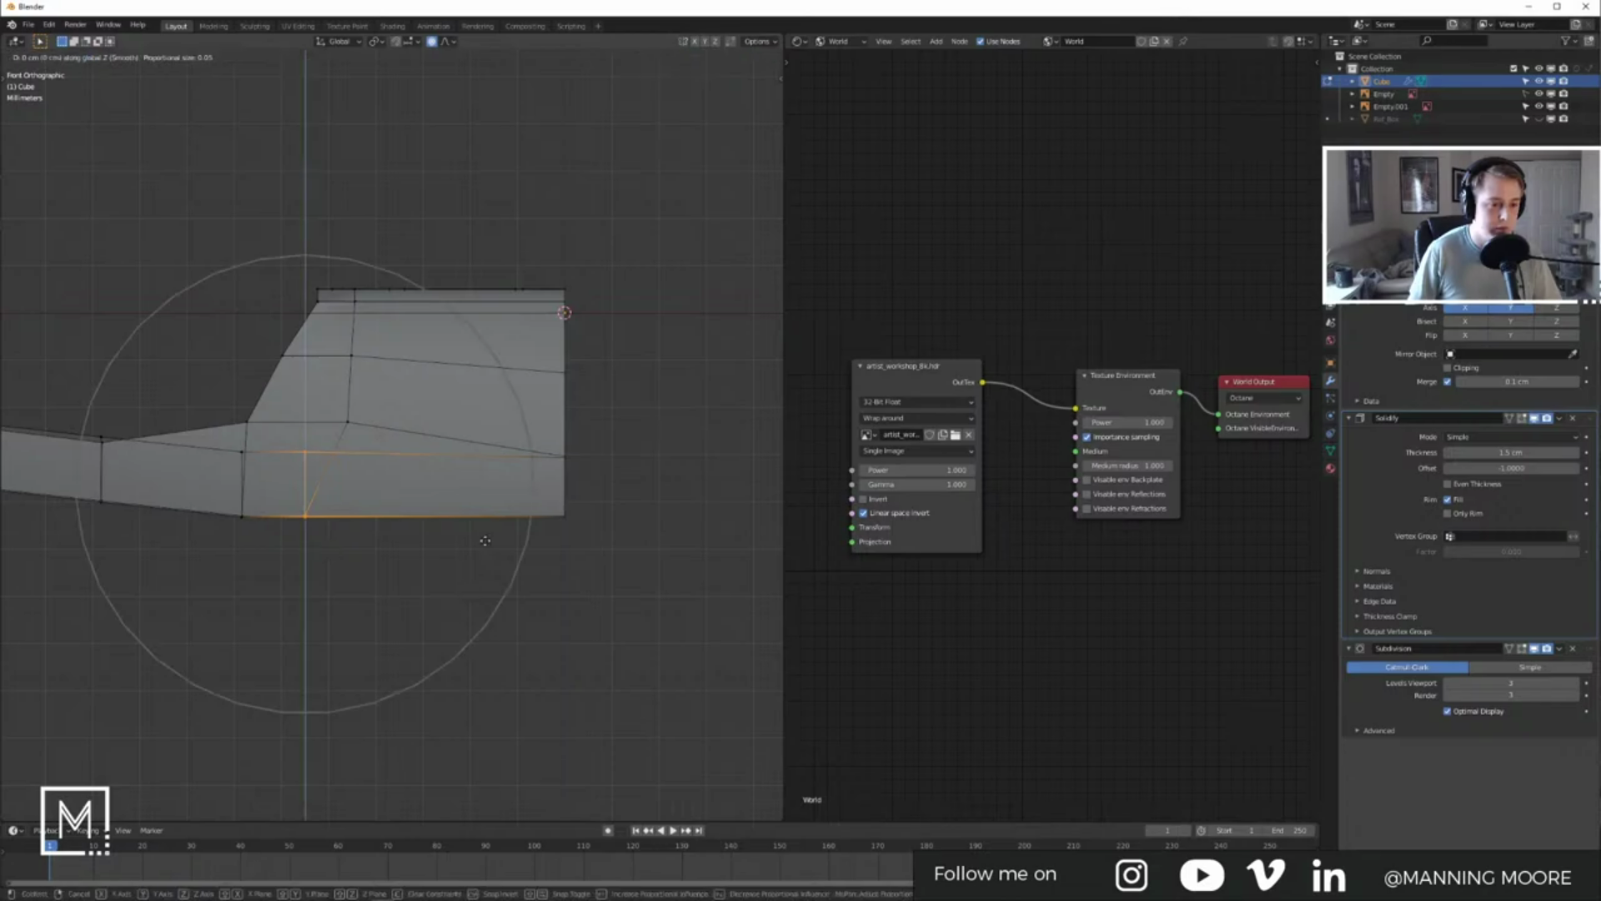
click(484, 542)
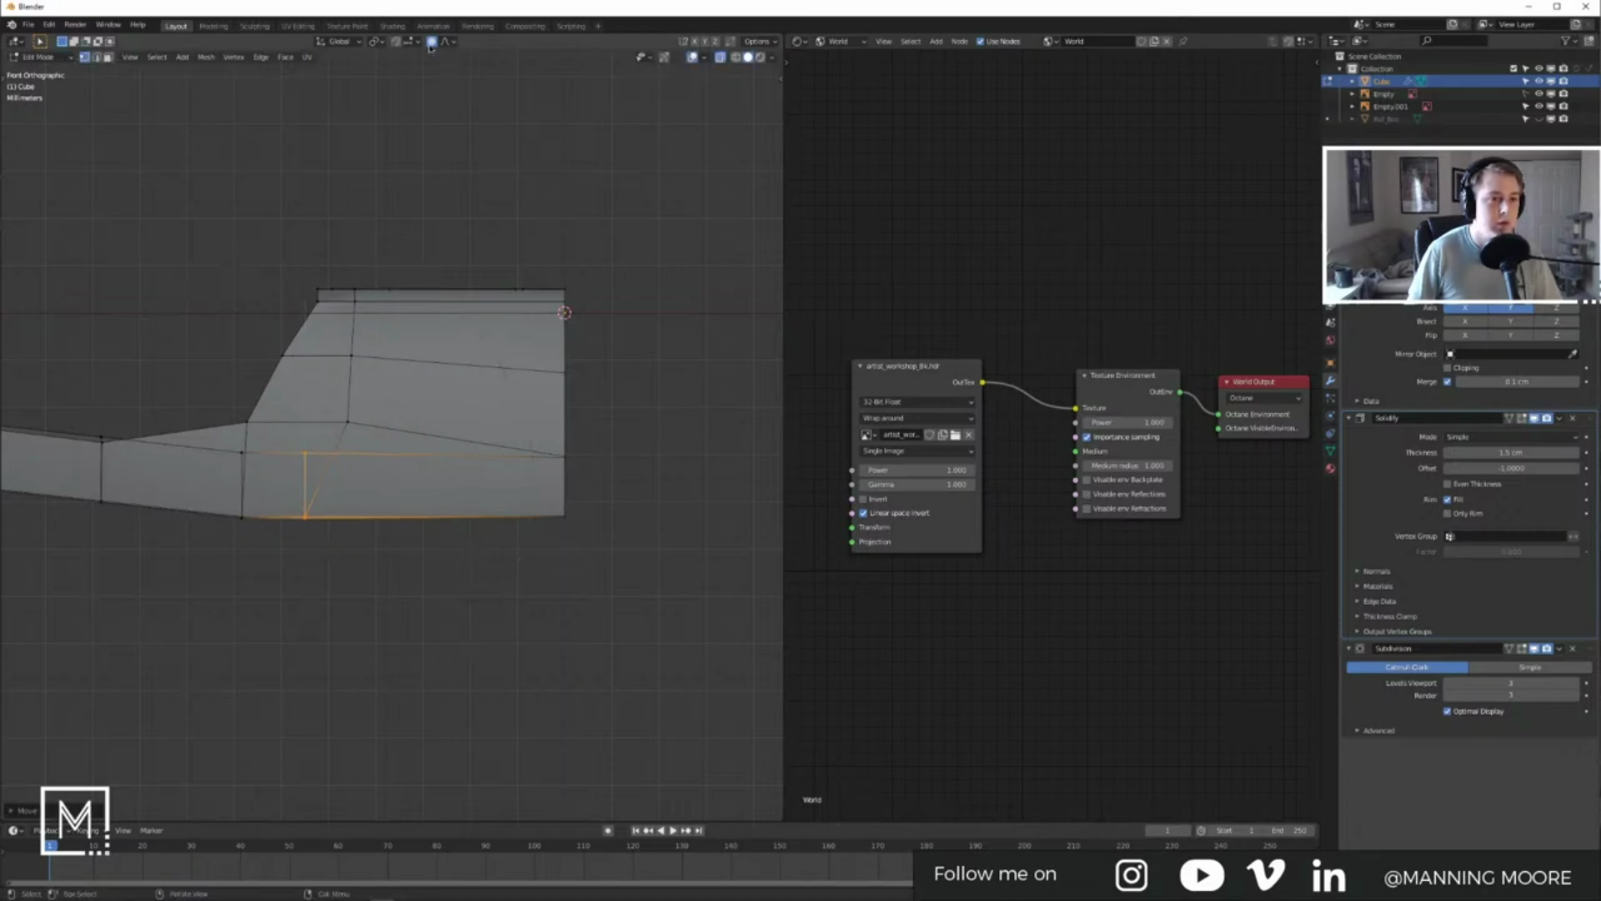
key(g)
key(z)
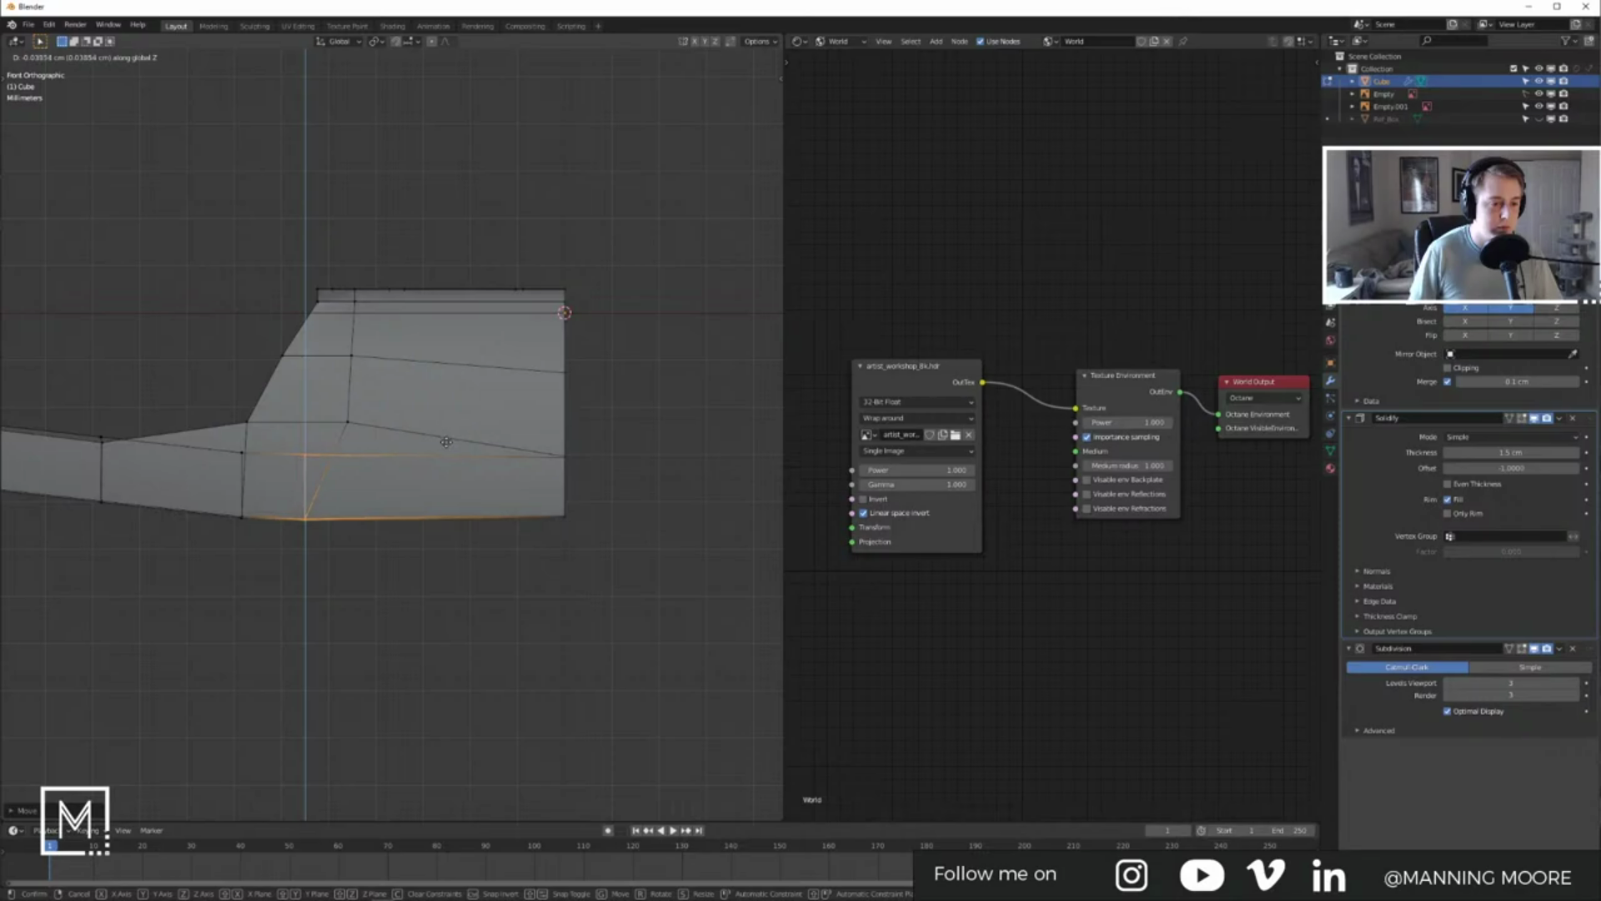
click(446, 442)
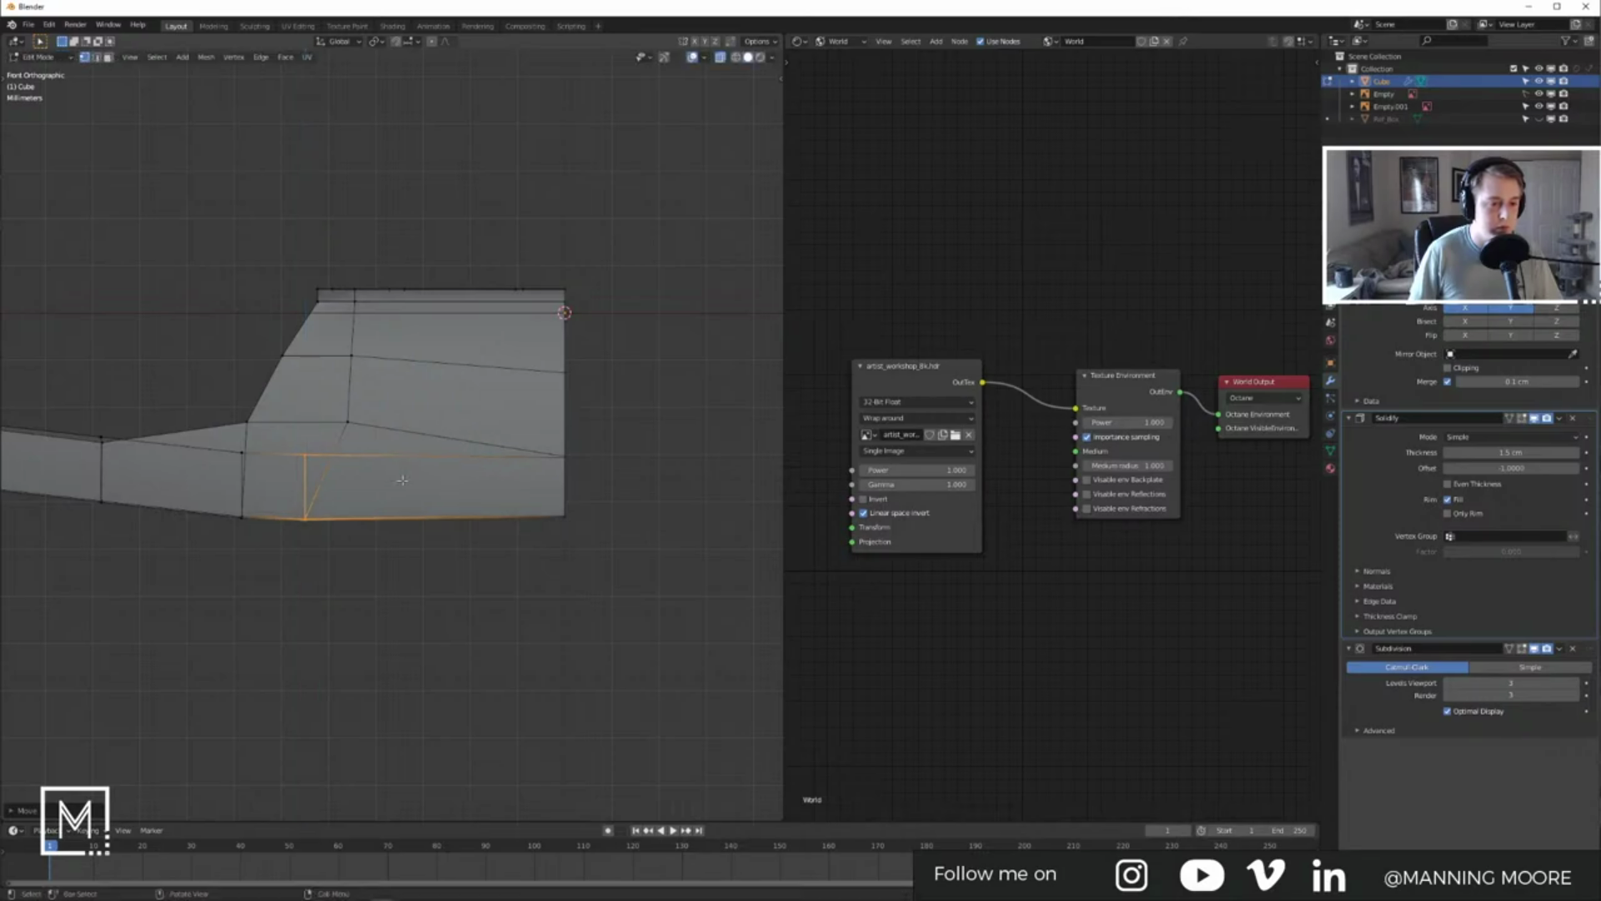
Step: Raise the adjoining face slightly along Z, then bring up the Discord window
shift+middle_drag(332, 480, 419, 486)
shift+click(331, 488)
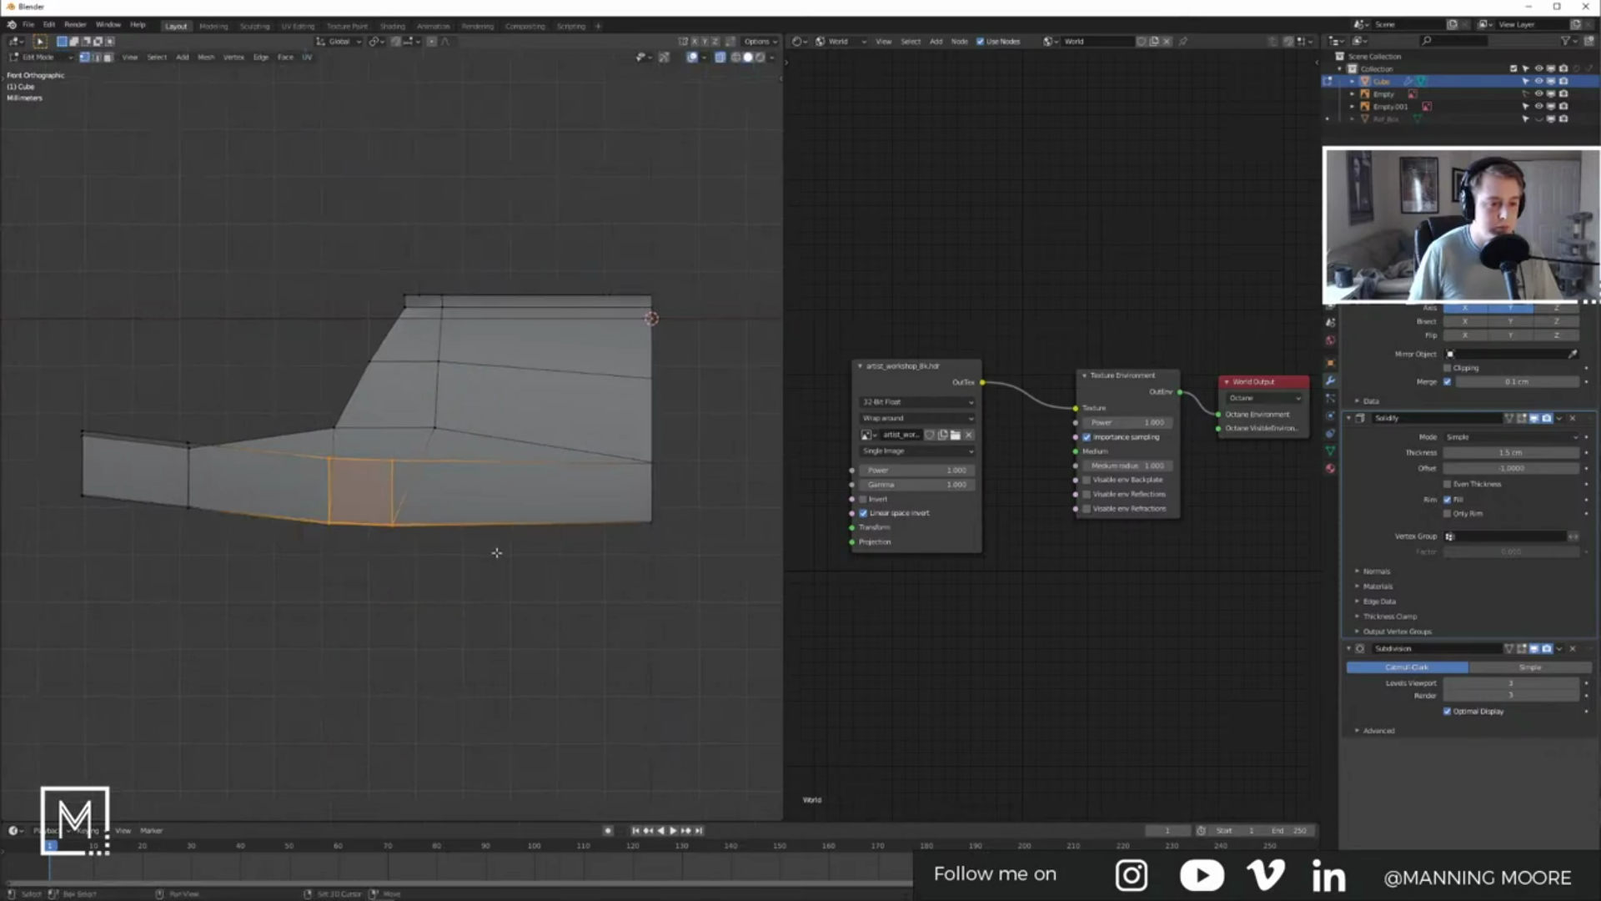
key(g)
key(z)
click(524, 517)
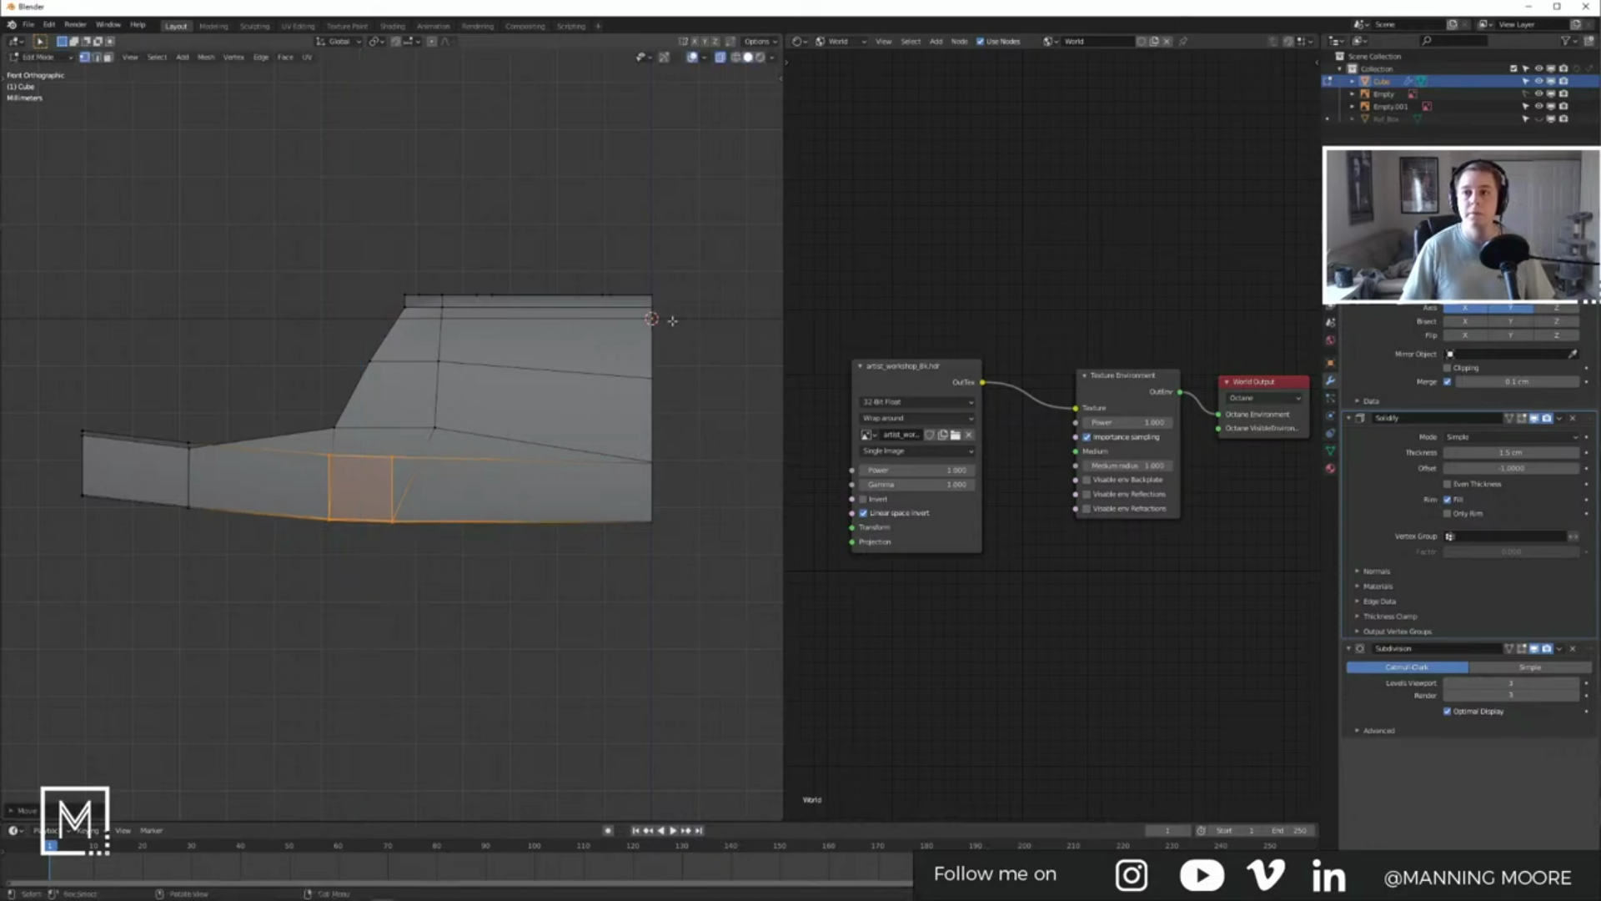
mouse_move(408, 880)
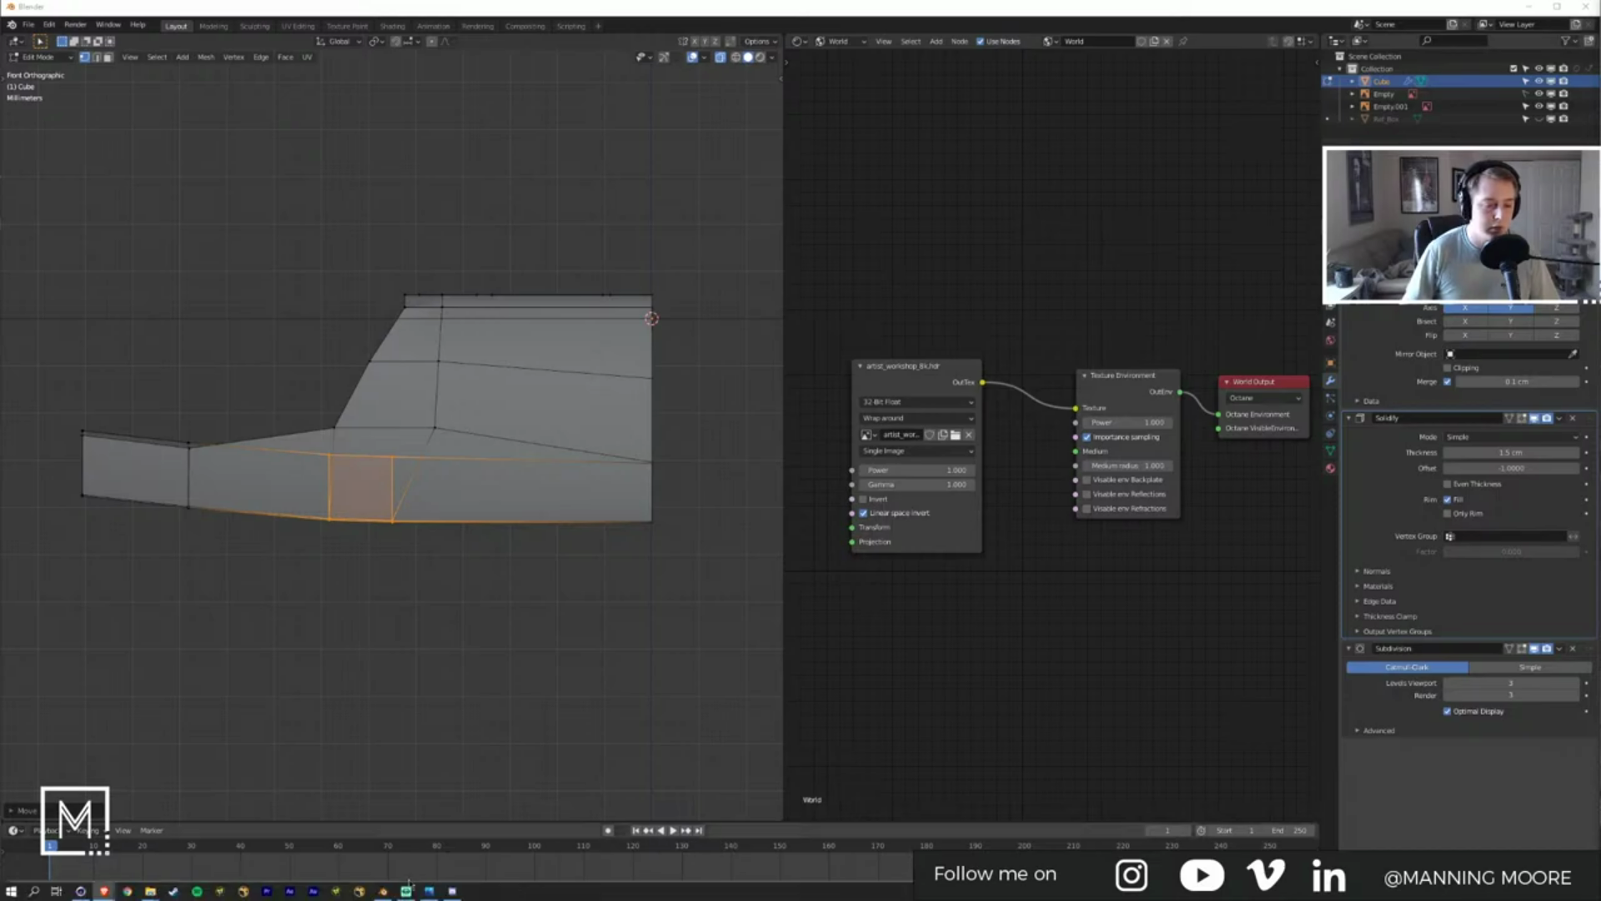
click(453, 892)
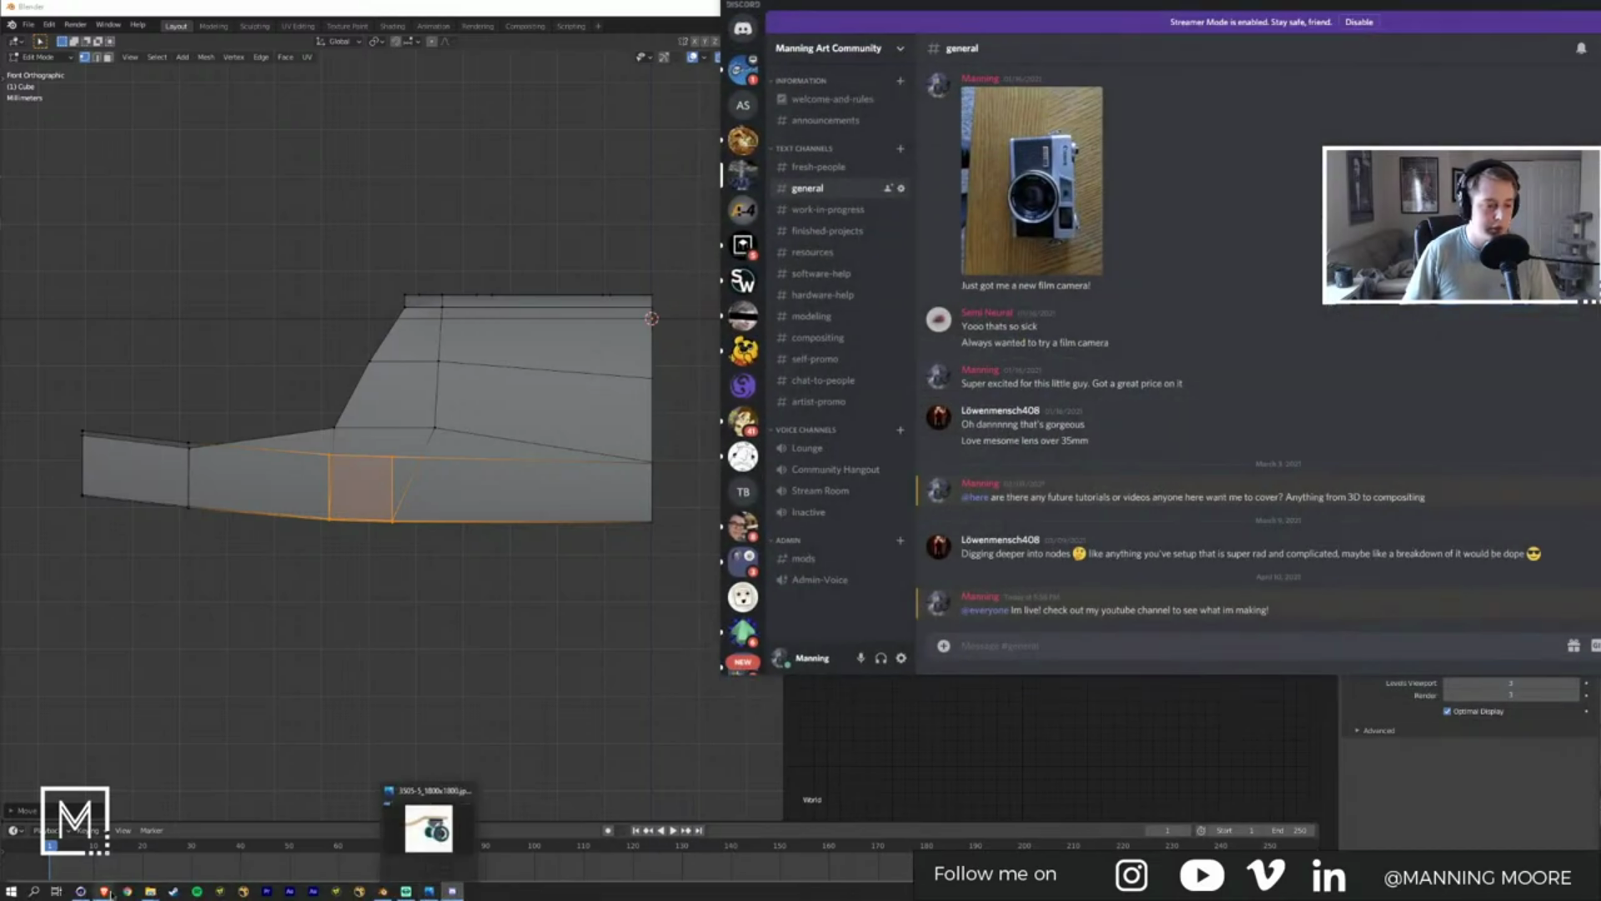
Step: Bring up and close Cinema 4D, then open the Alt+Tab window switcher
mouse_move(150, 890)
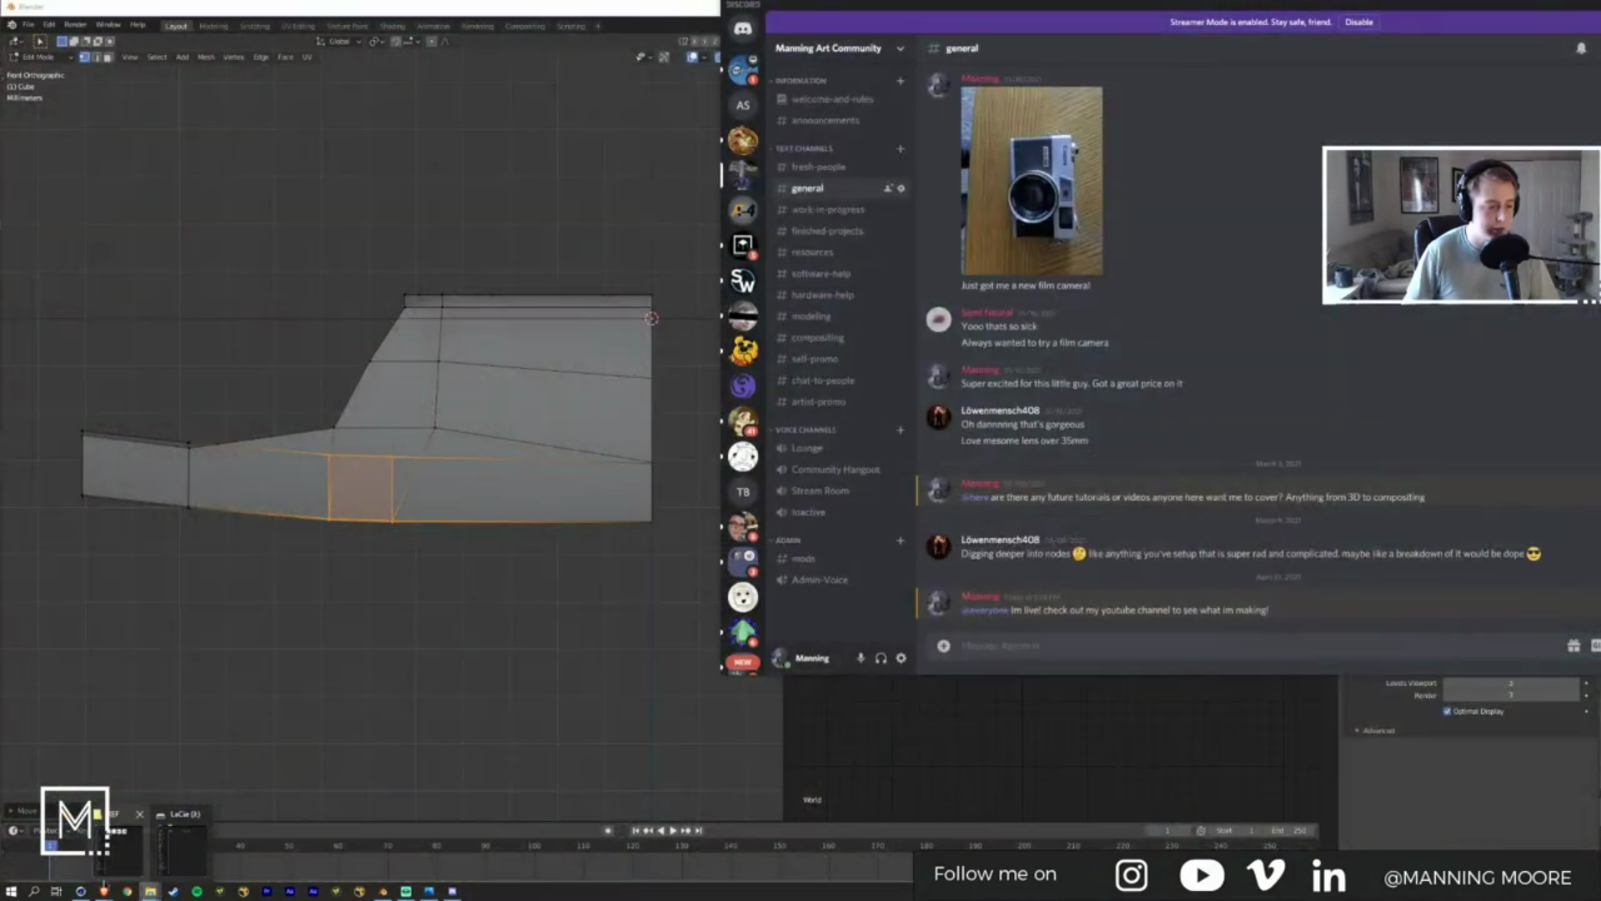
click(83, 892)
double_click(807, 5)
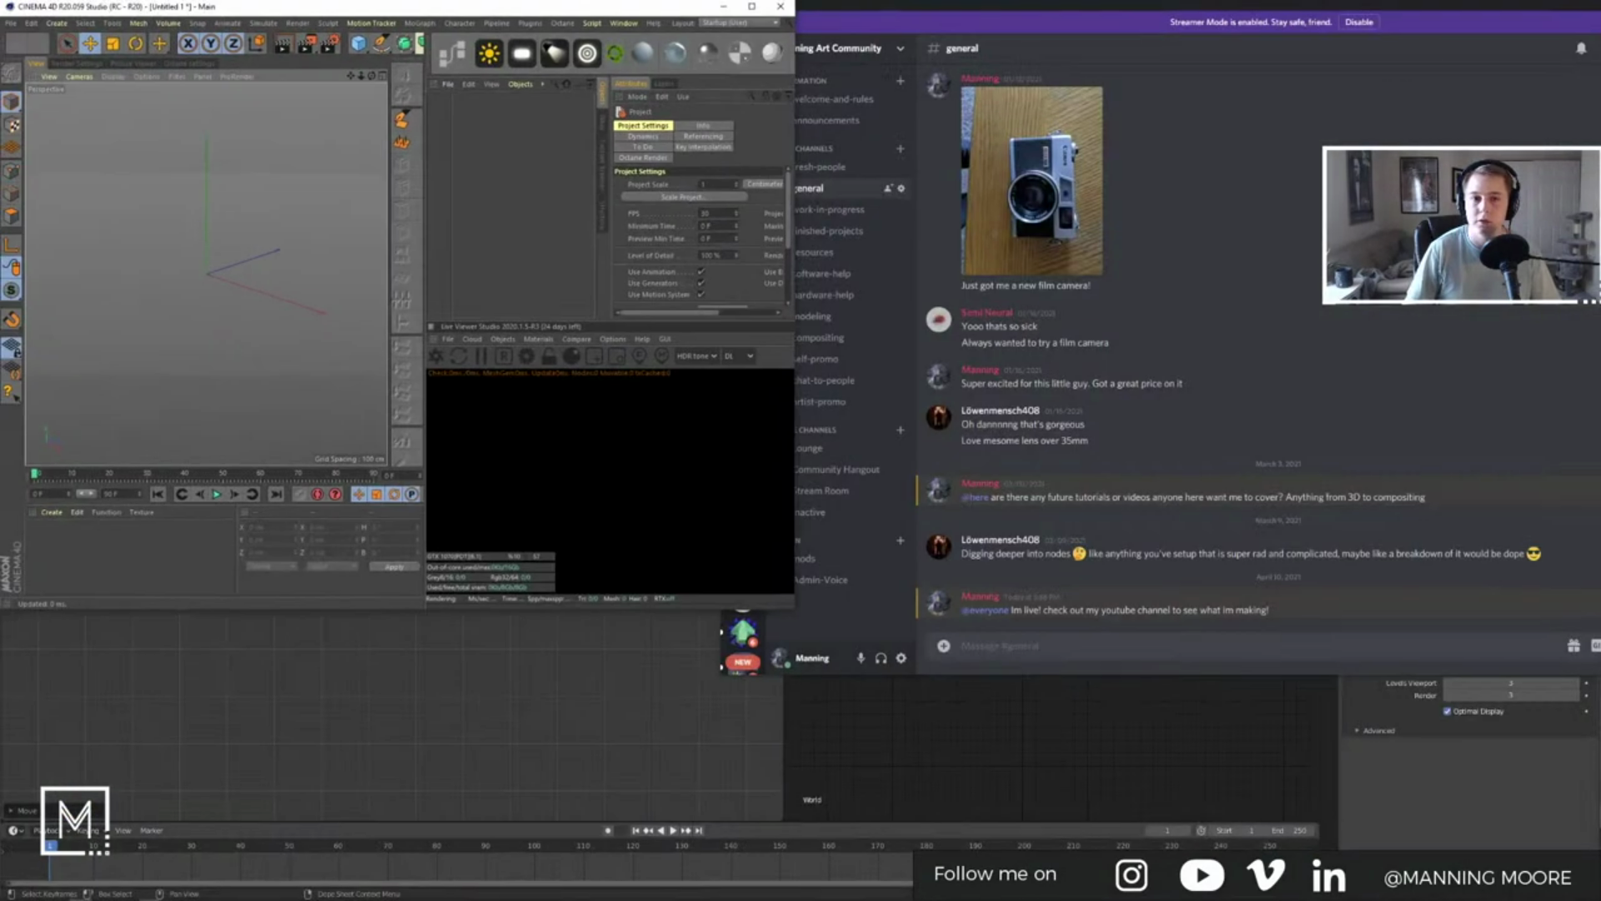
click(780, 6)
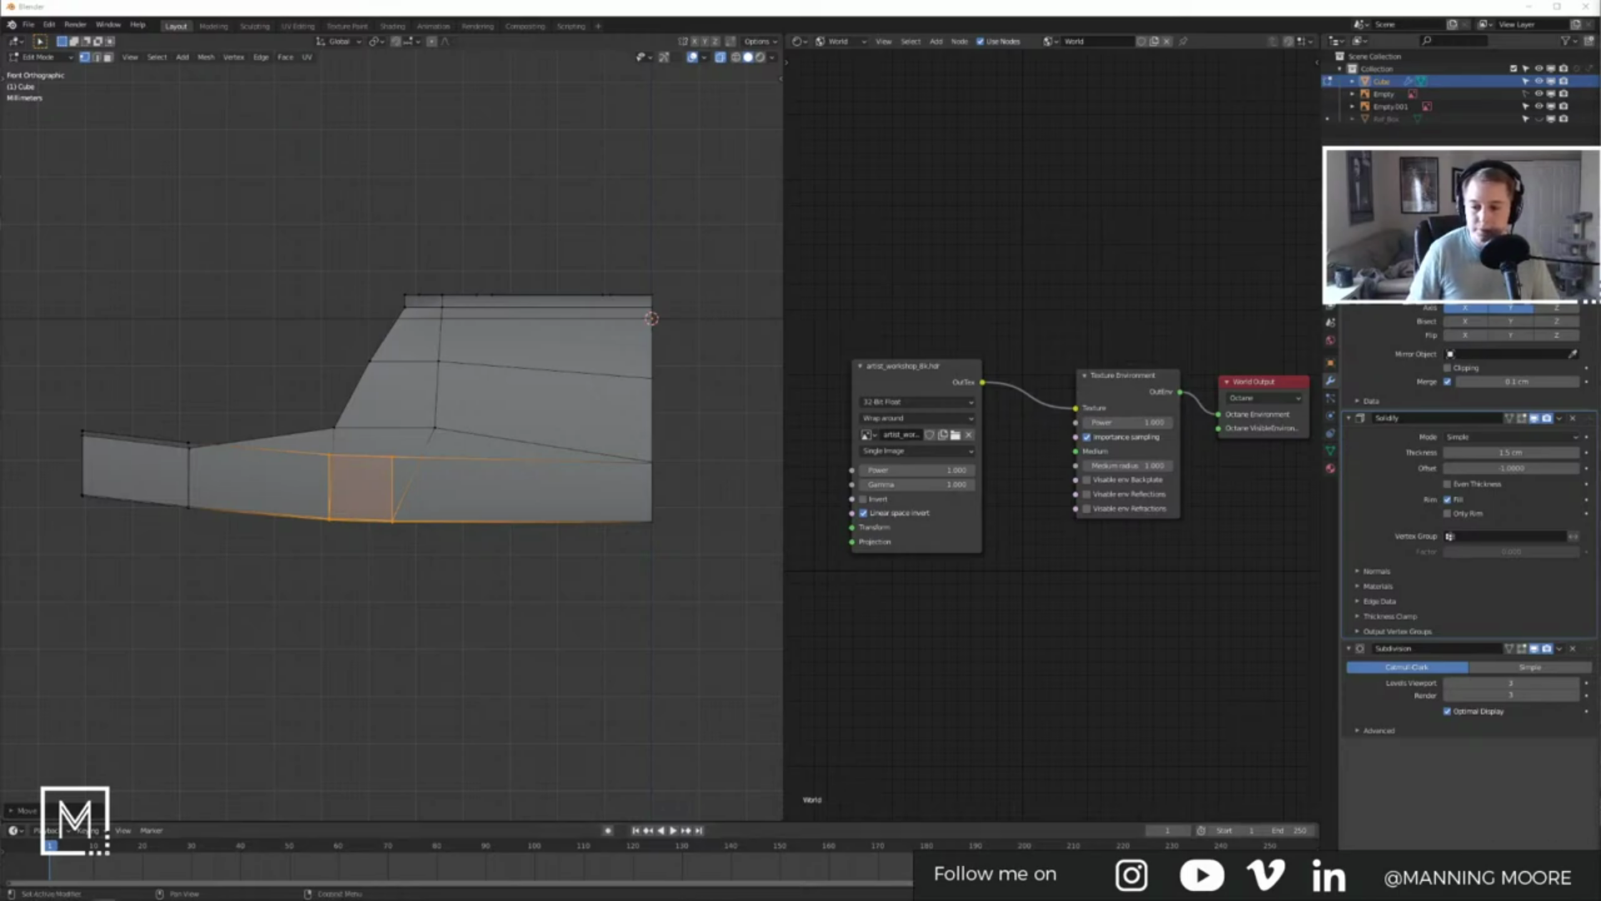
key(alt+Tab)
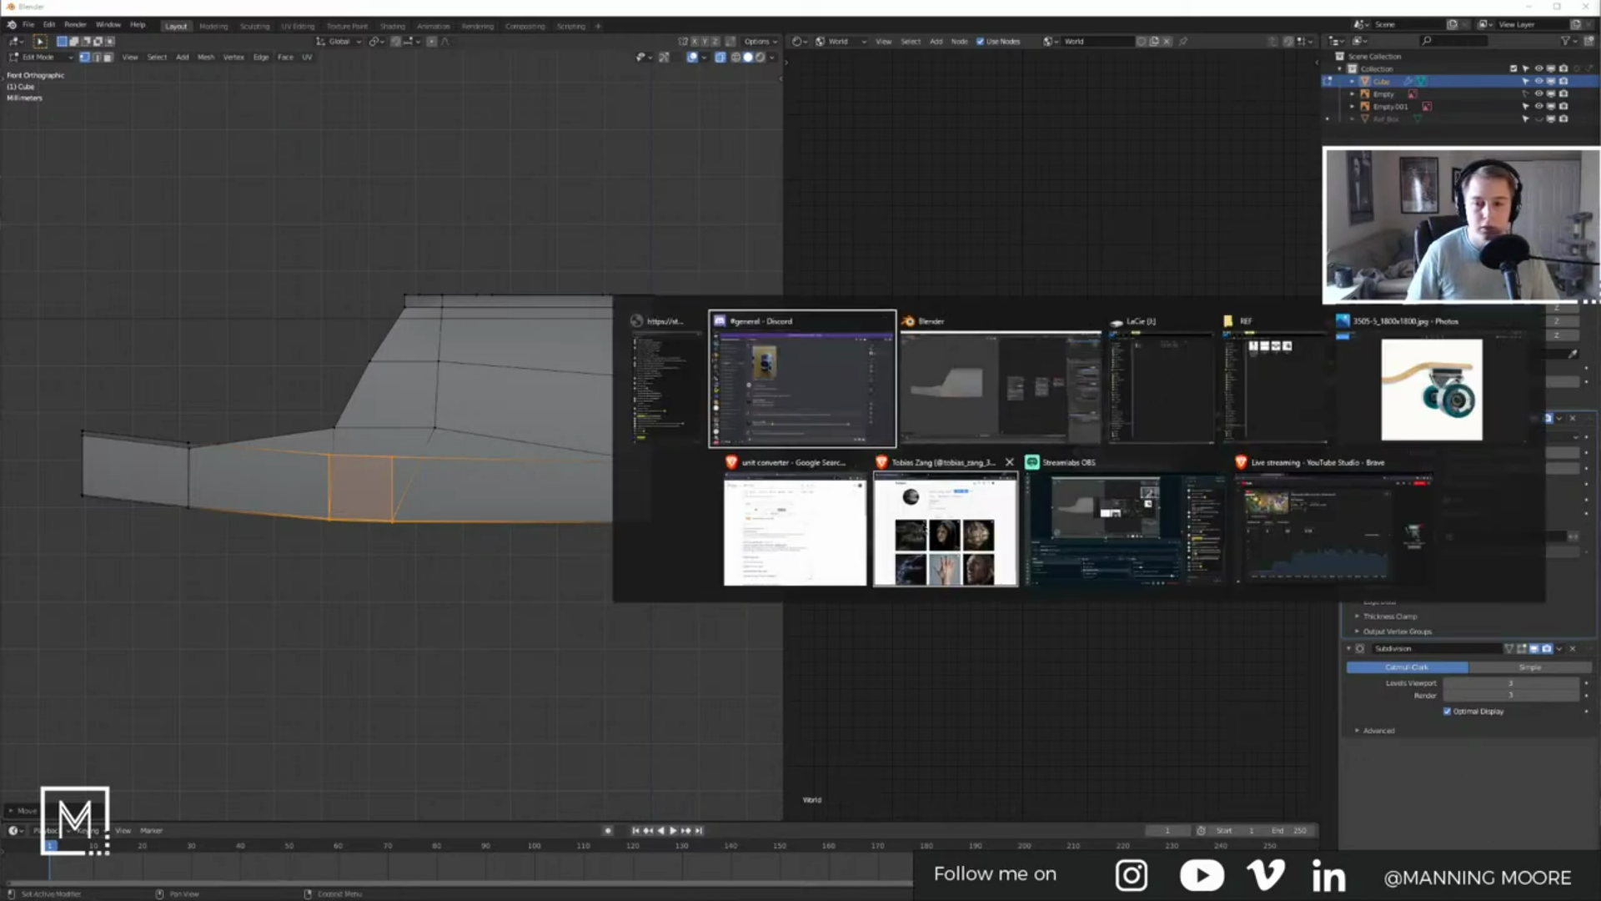
Step: From the unit converter, open YouTube Studio in a new tab and open the Compositing Octane Renders video's details
click(838, 518)
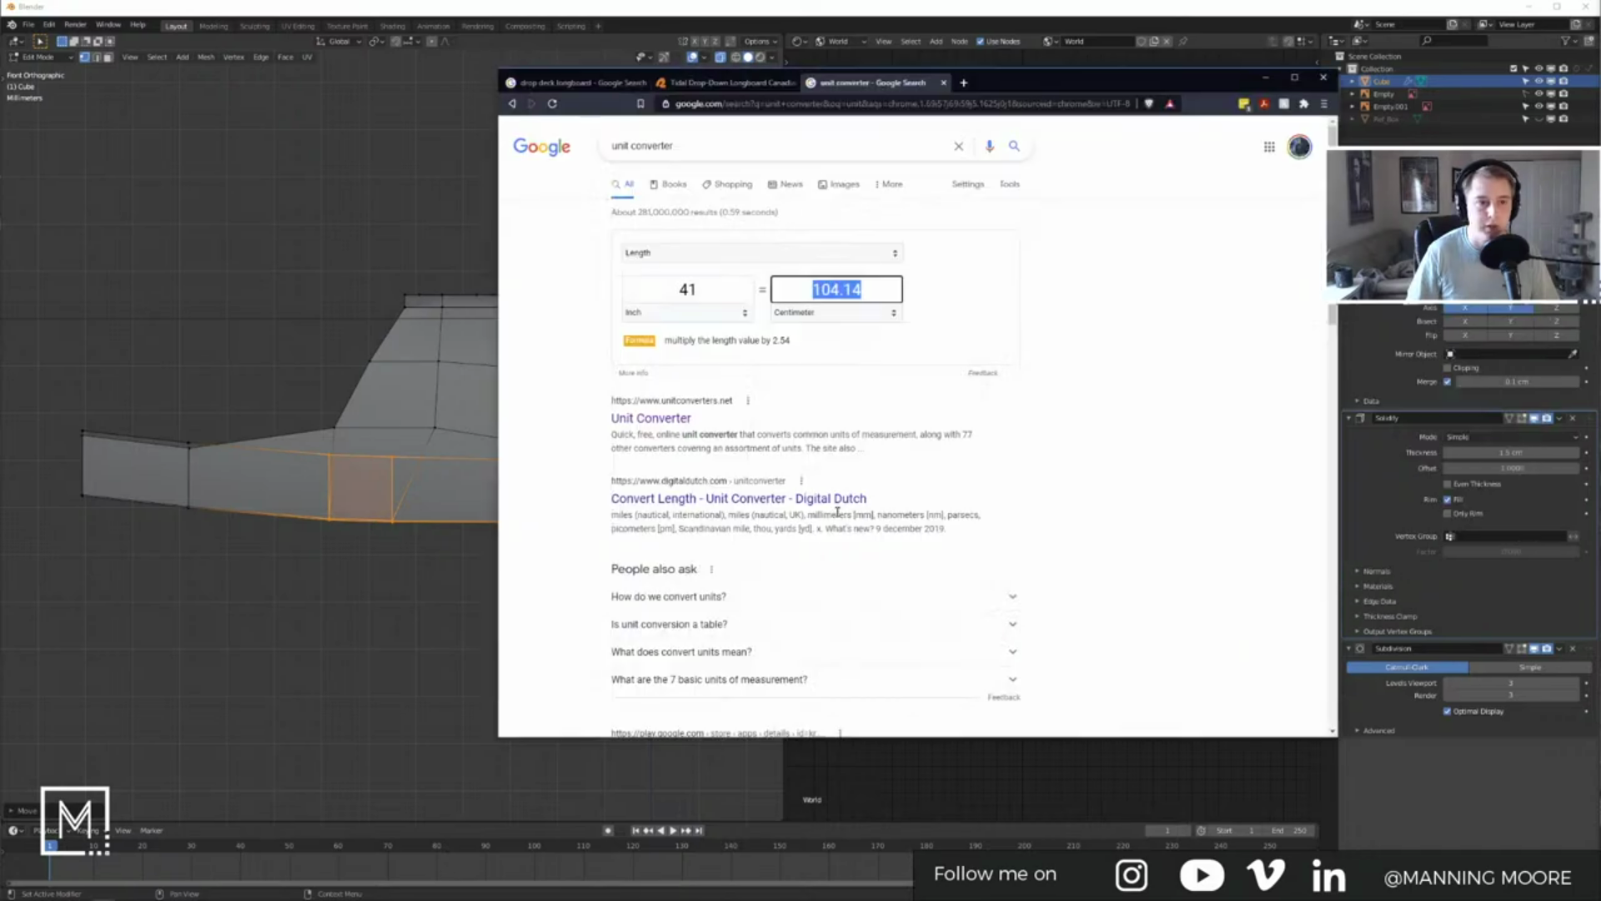
key(ctrl+t)
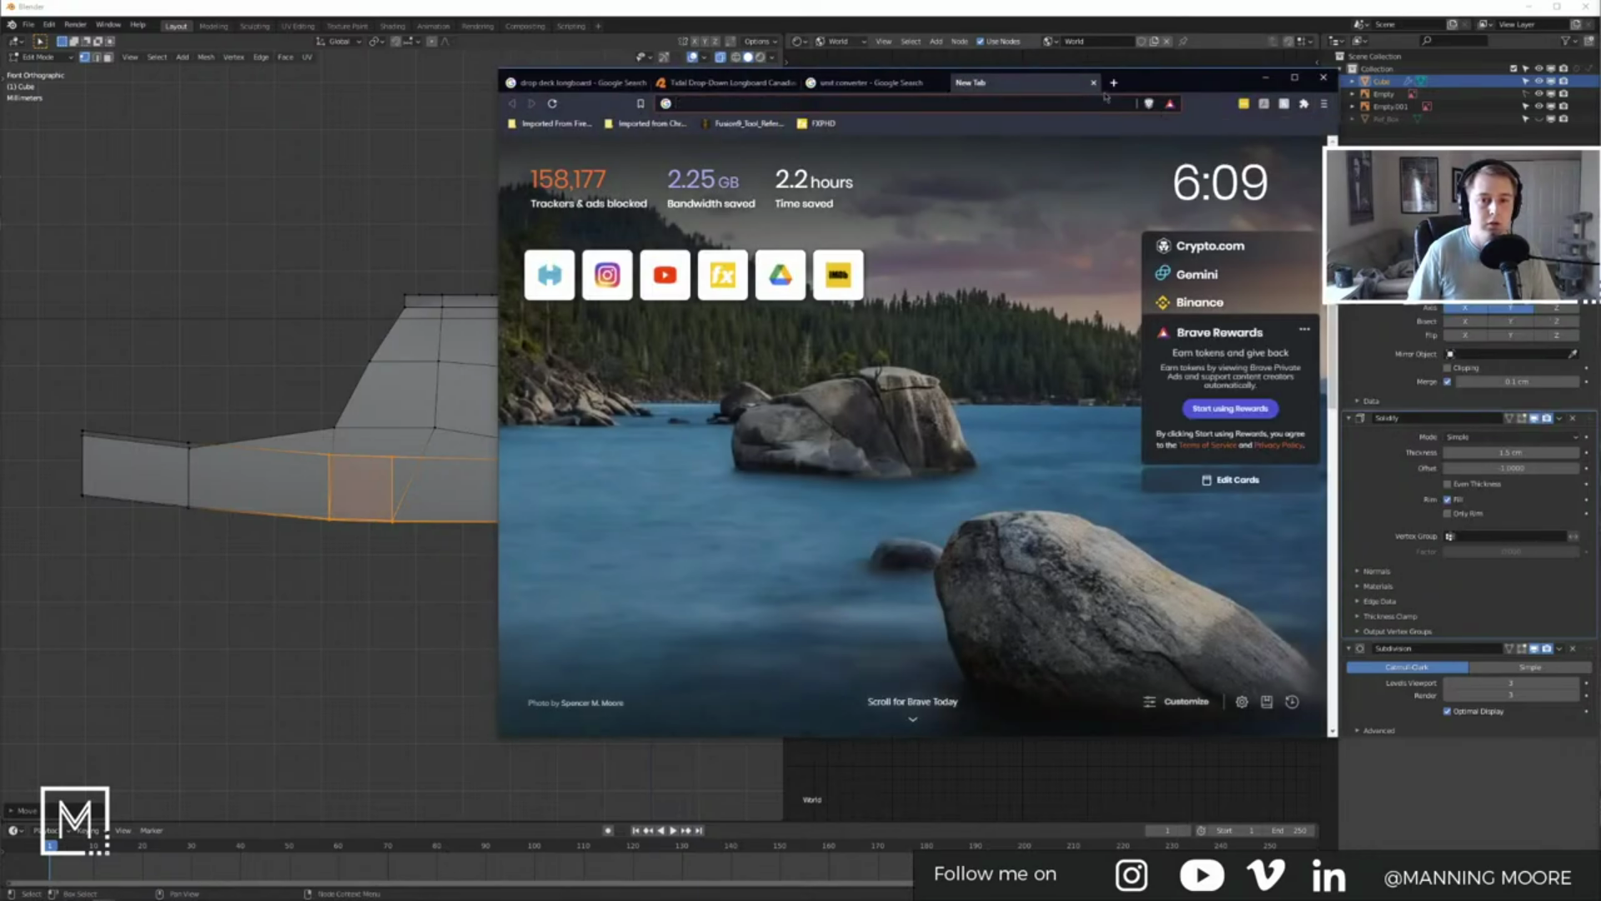
click(966, 98)
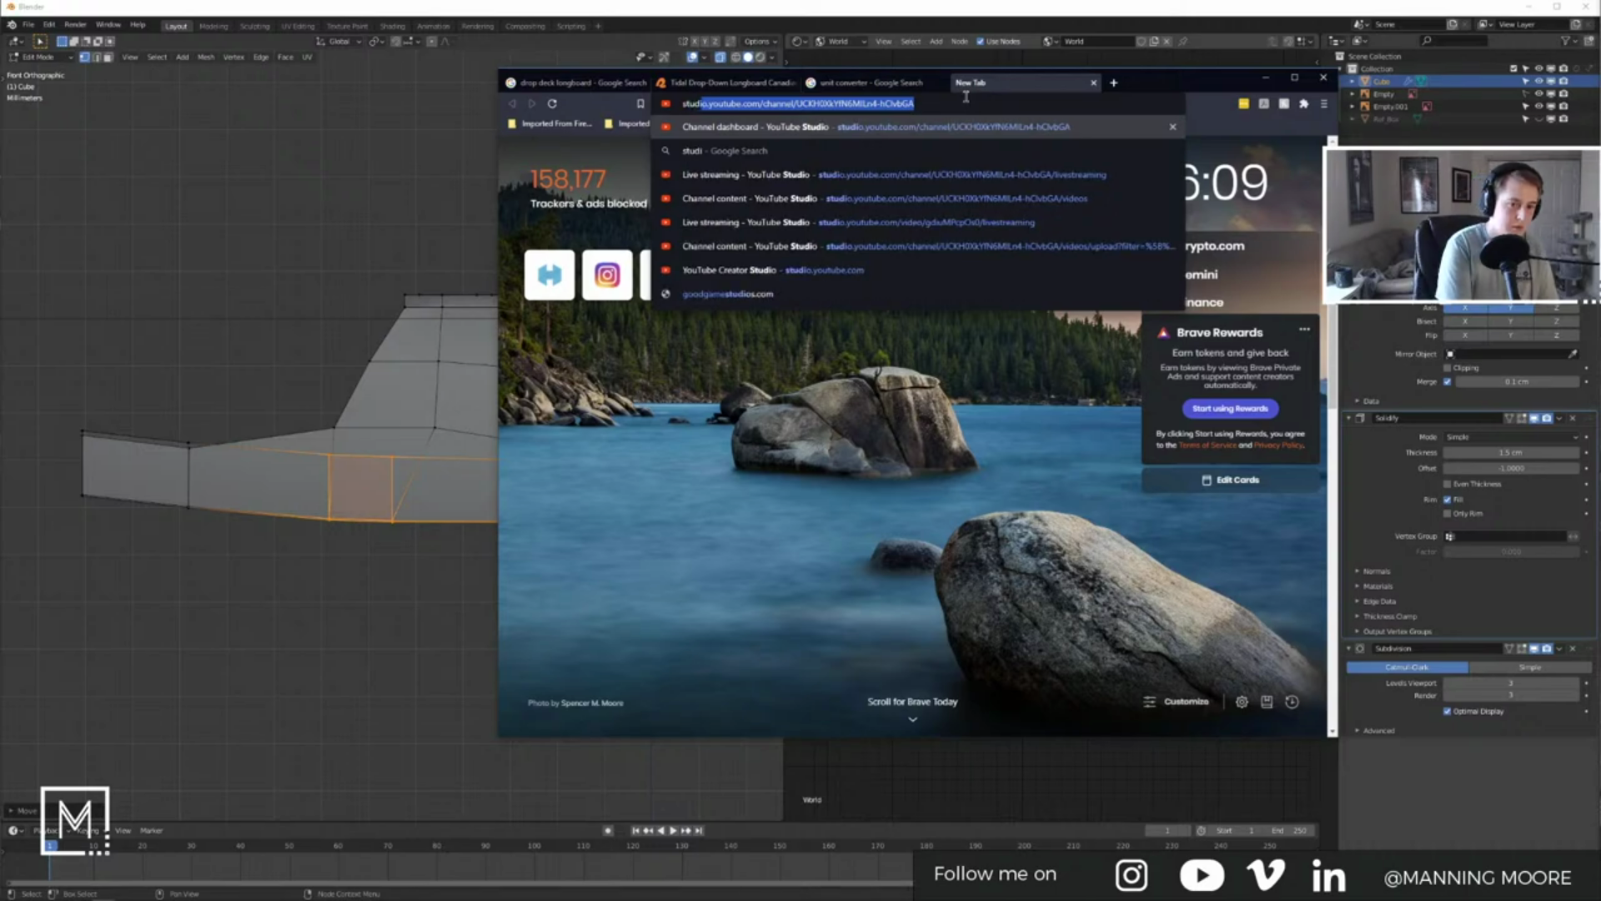
key(Return)
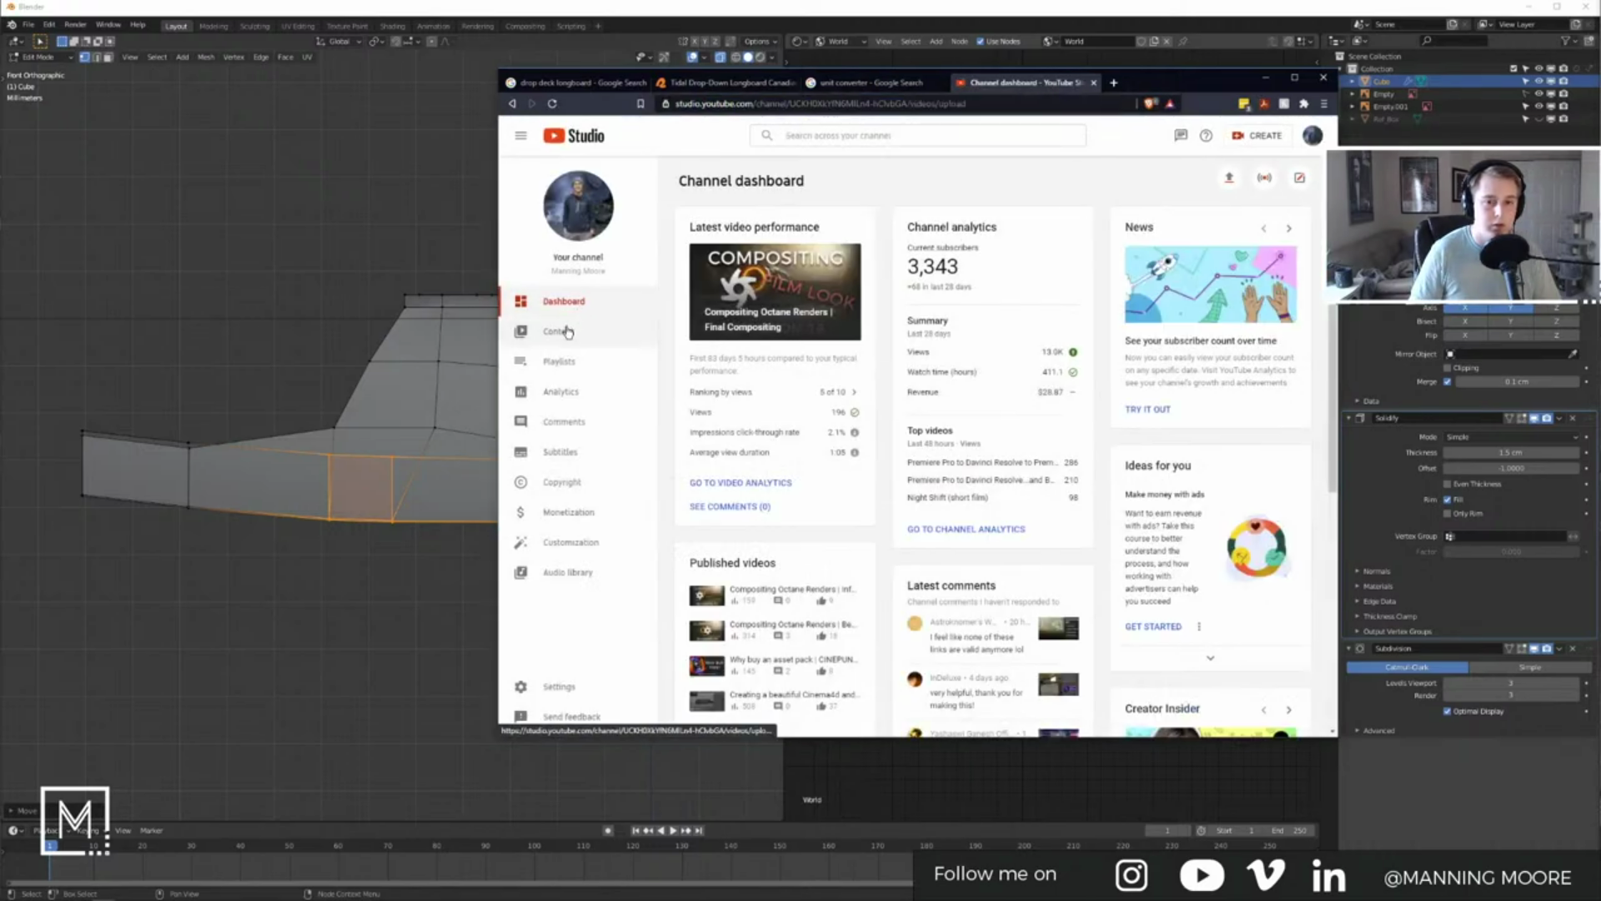
click(568, 332)
scroll(810, 406, up, 3)
click(748, 400)
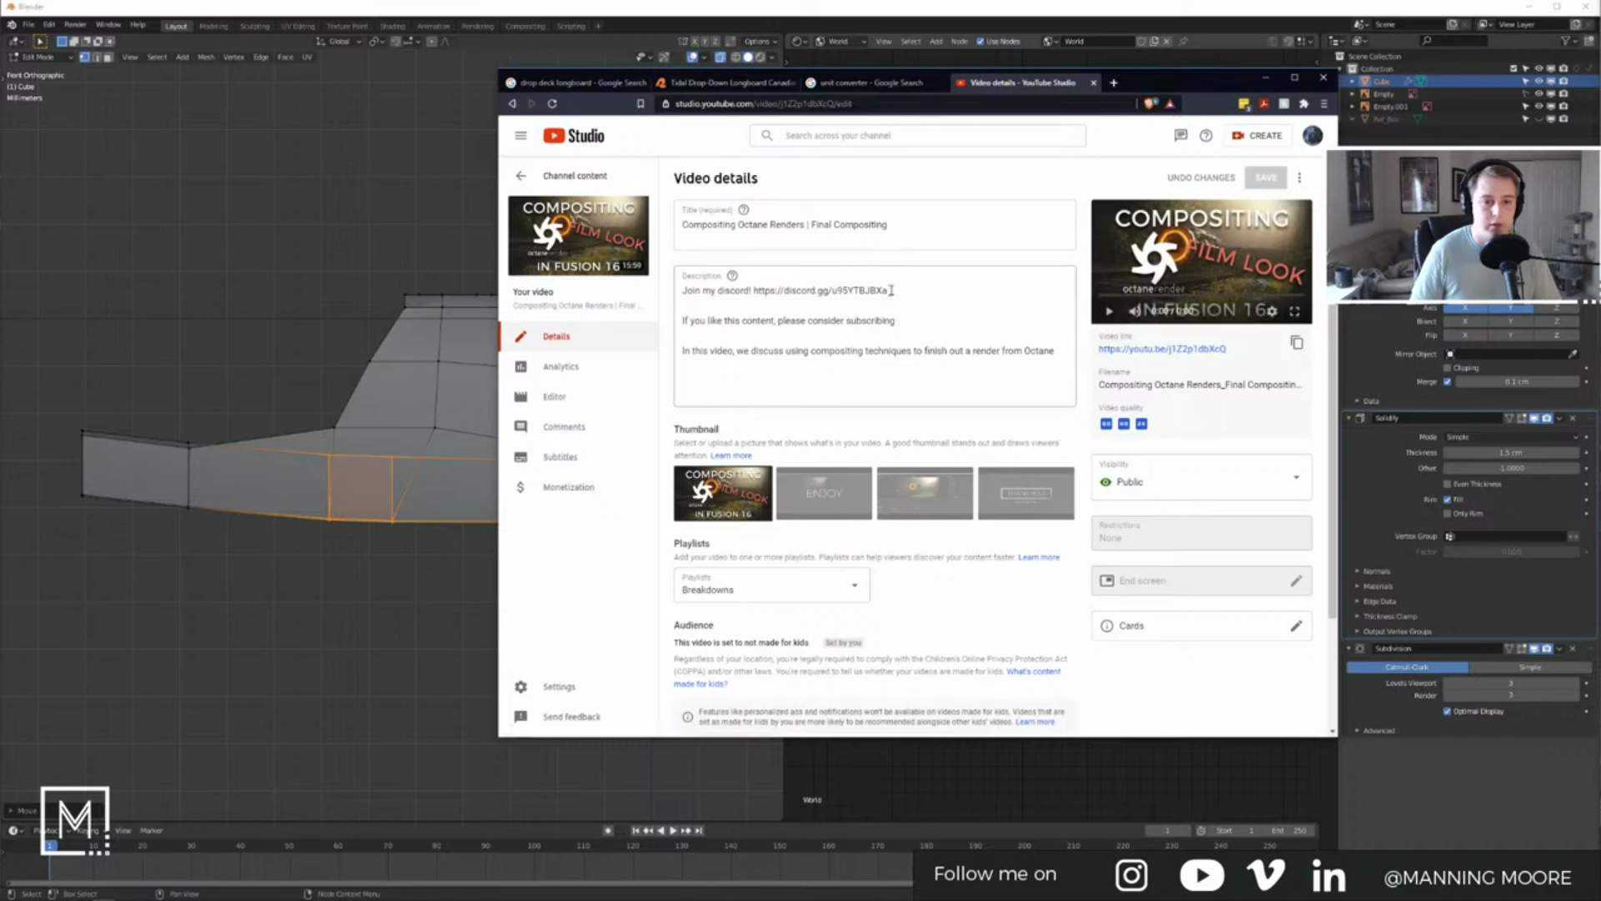
Step: Select the Discord invite line in the description, close the Studio tab, and put the browser away
drag(891, 290, 706, 289)
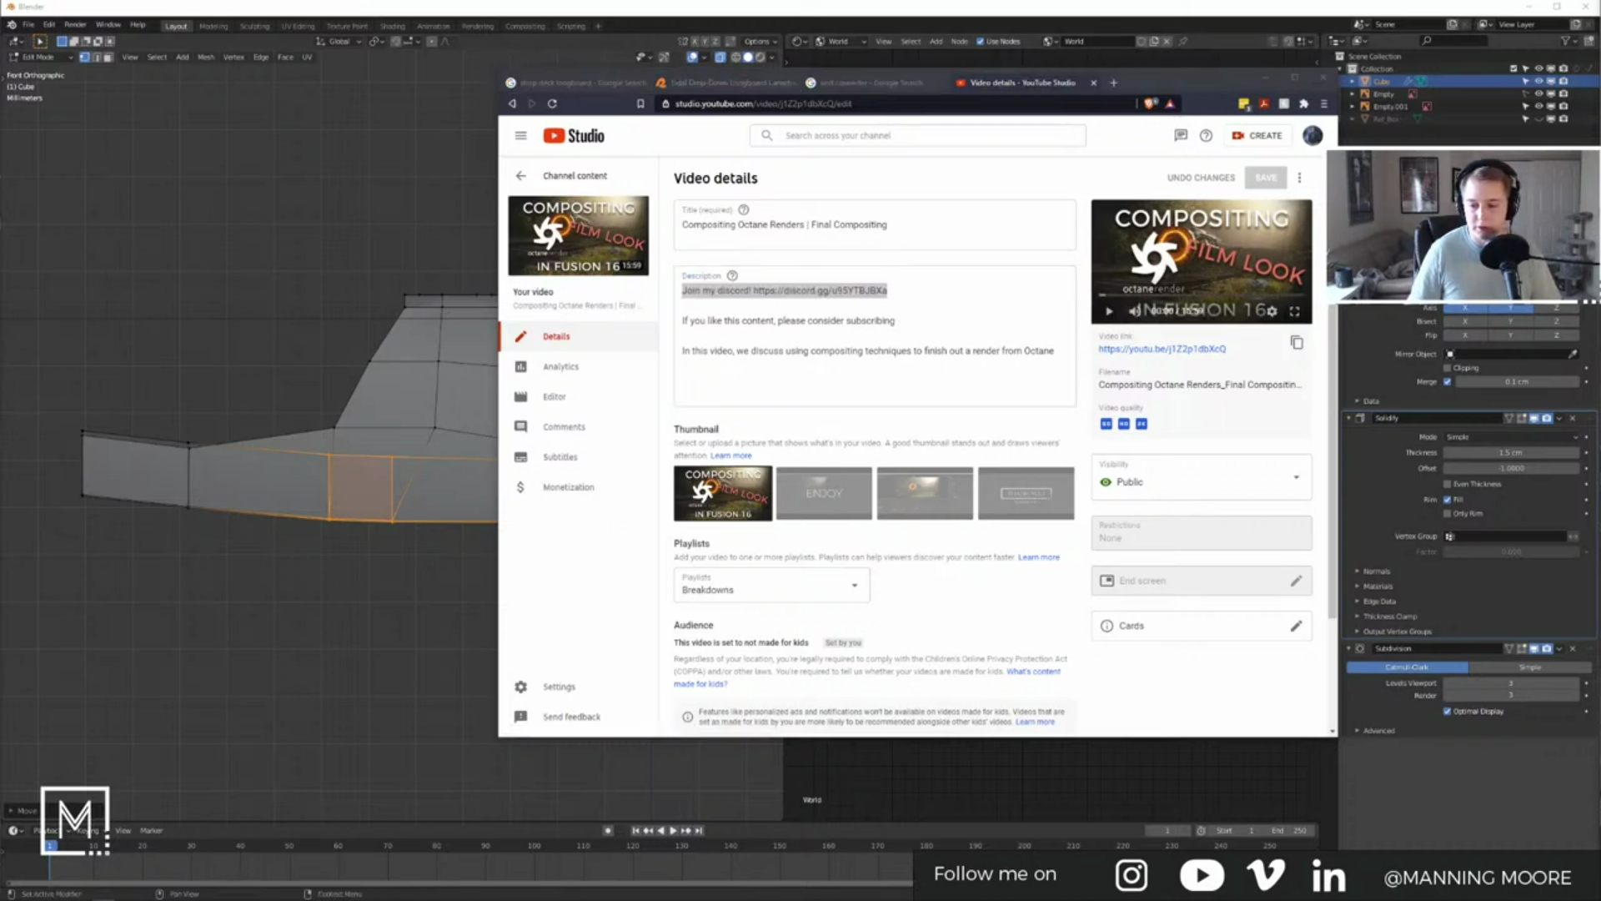
click(1082, 93)
click(1093, 84)
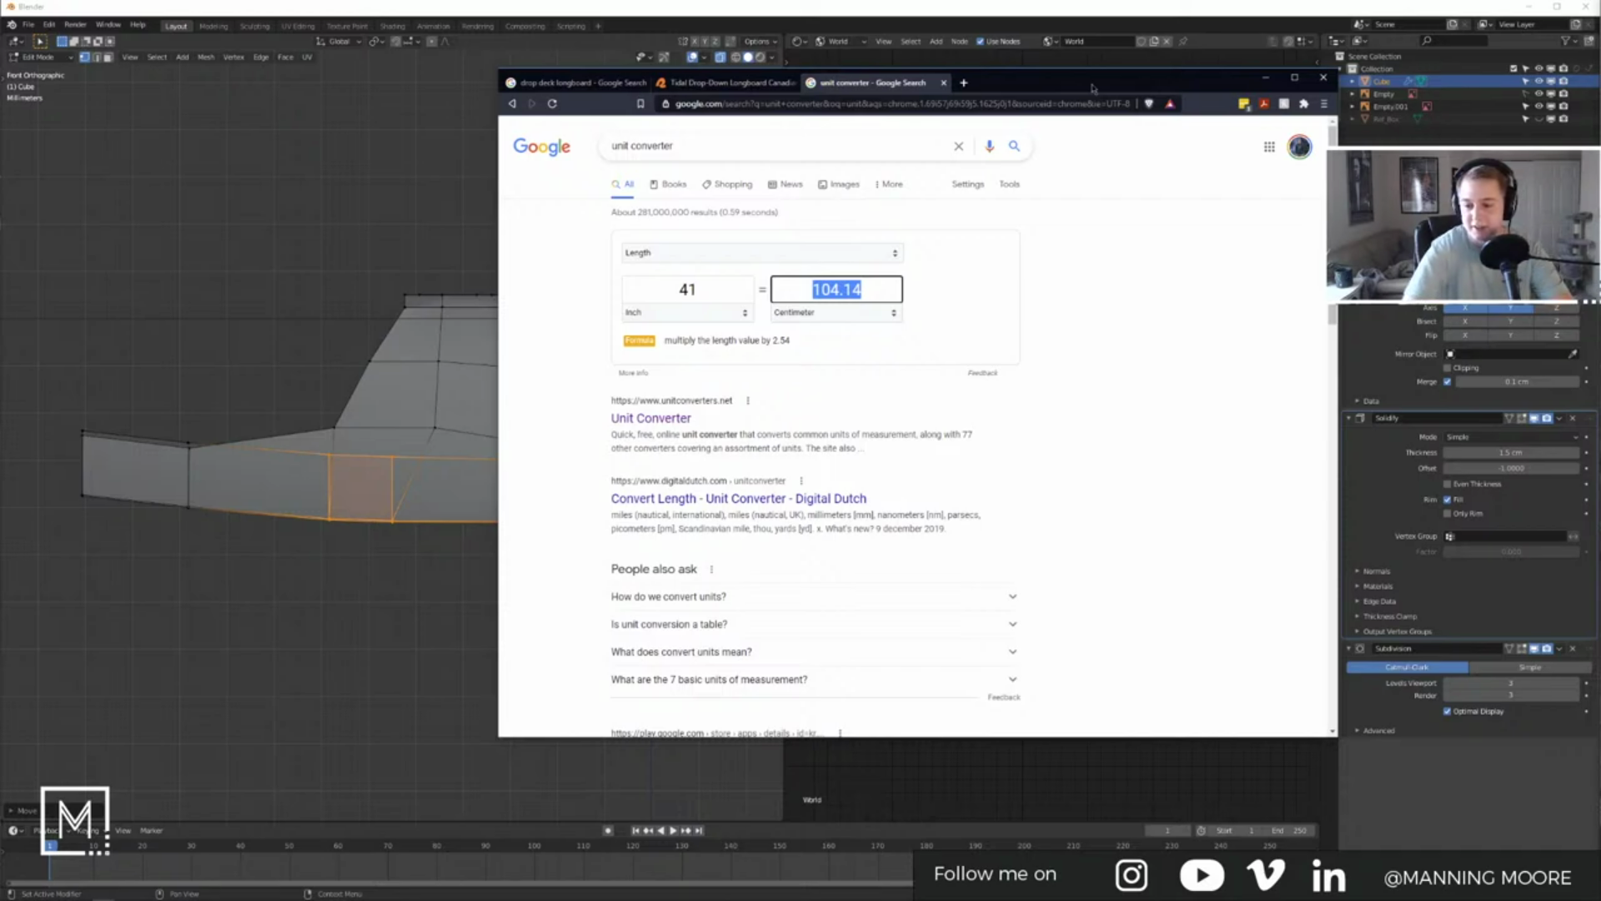
click(1265, 77)
Step: Check the smoothed deck from a near top-down view, then return to editing its mesh
middle_drag(533, 451, 499, 444)
key(Tab)
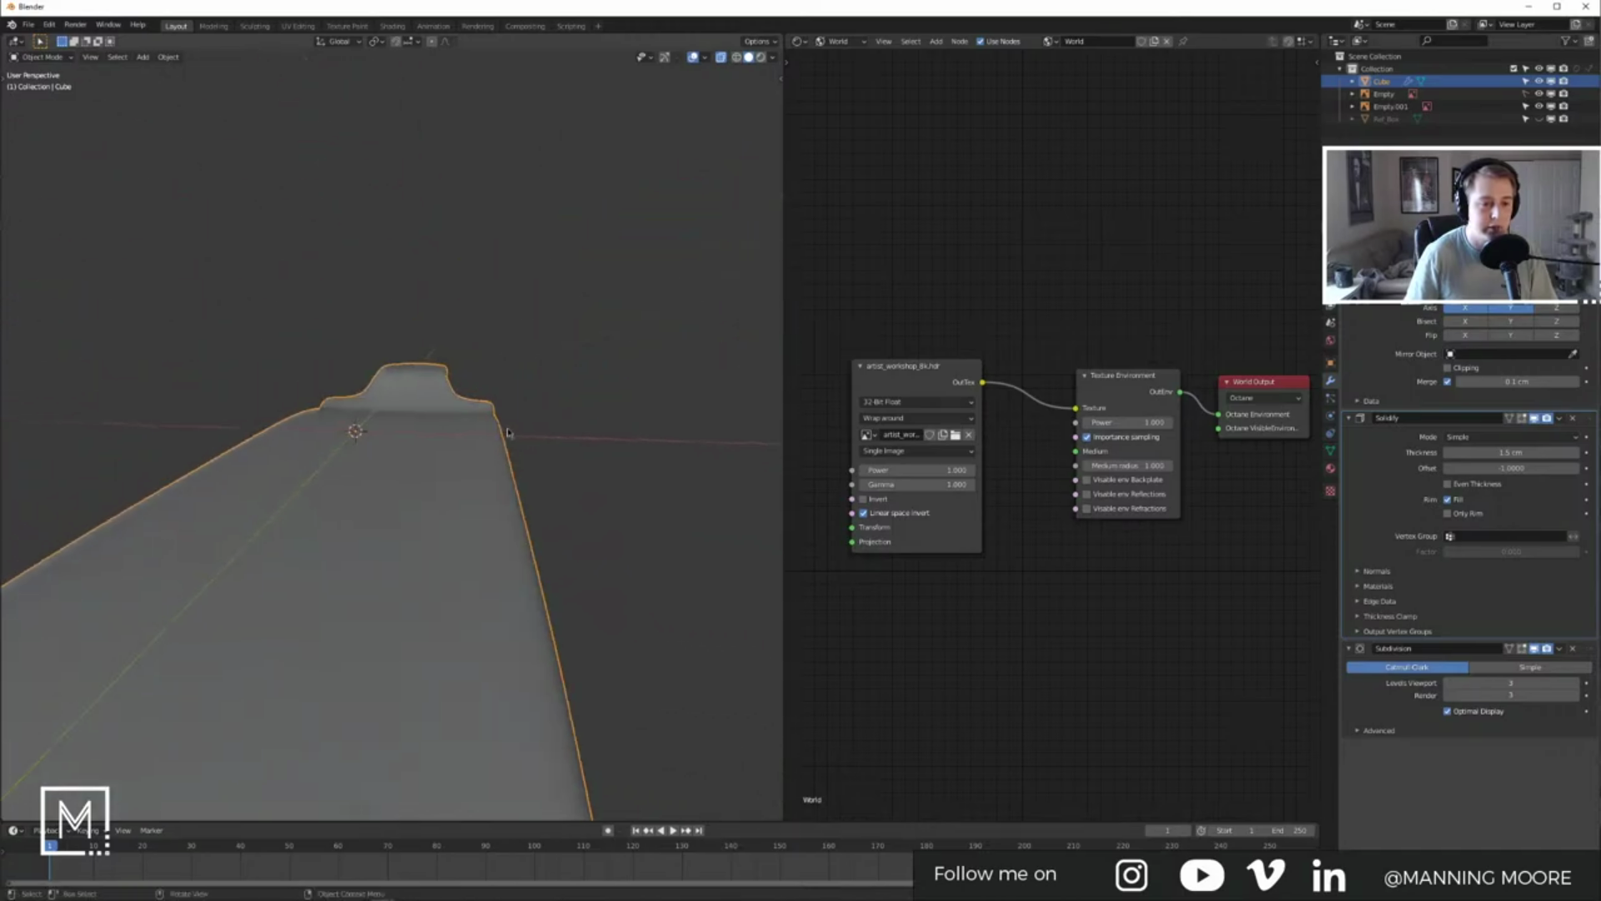
scroll(498, 445, down, 5)
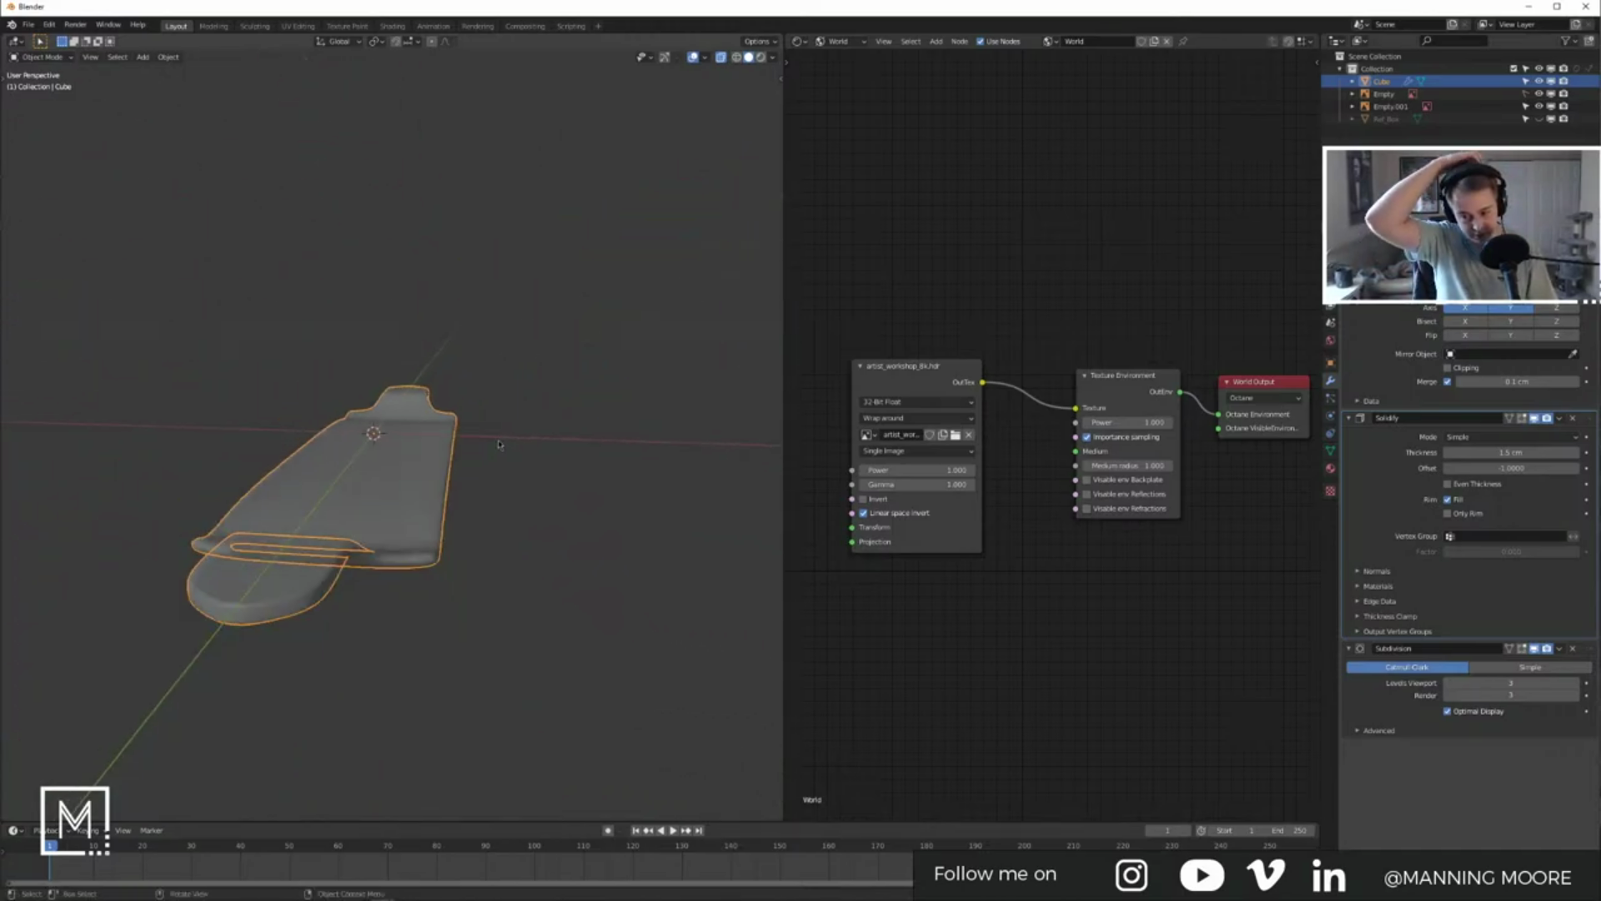
middle_drag(499, 445, 444, 513)
key(Tab)
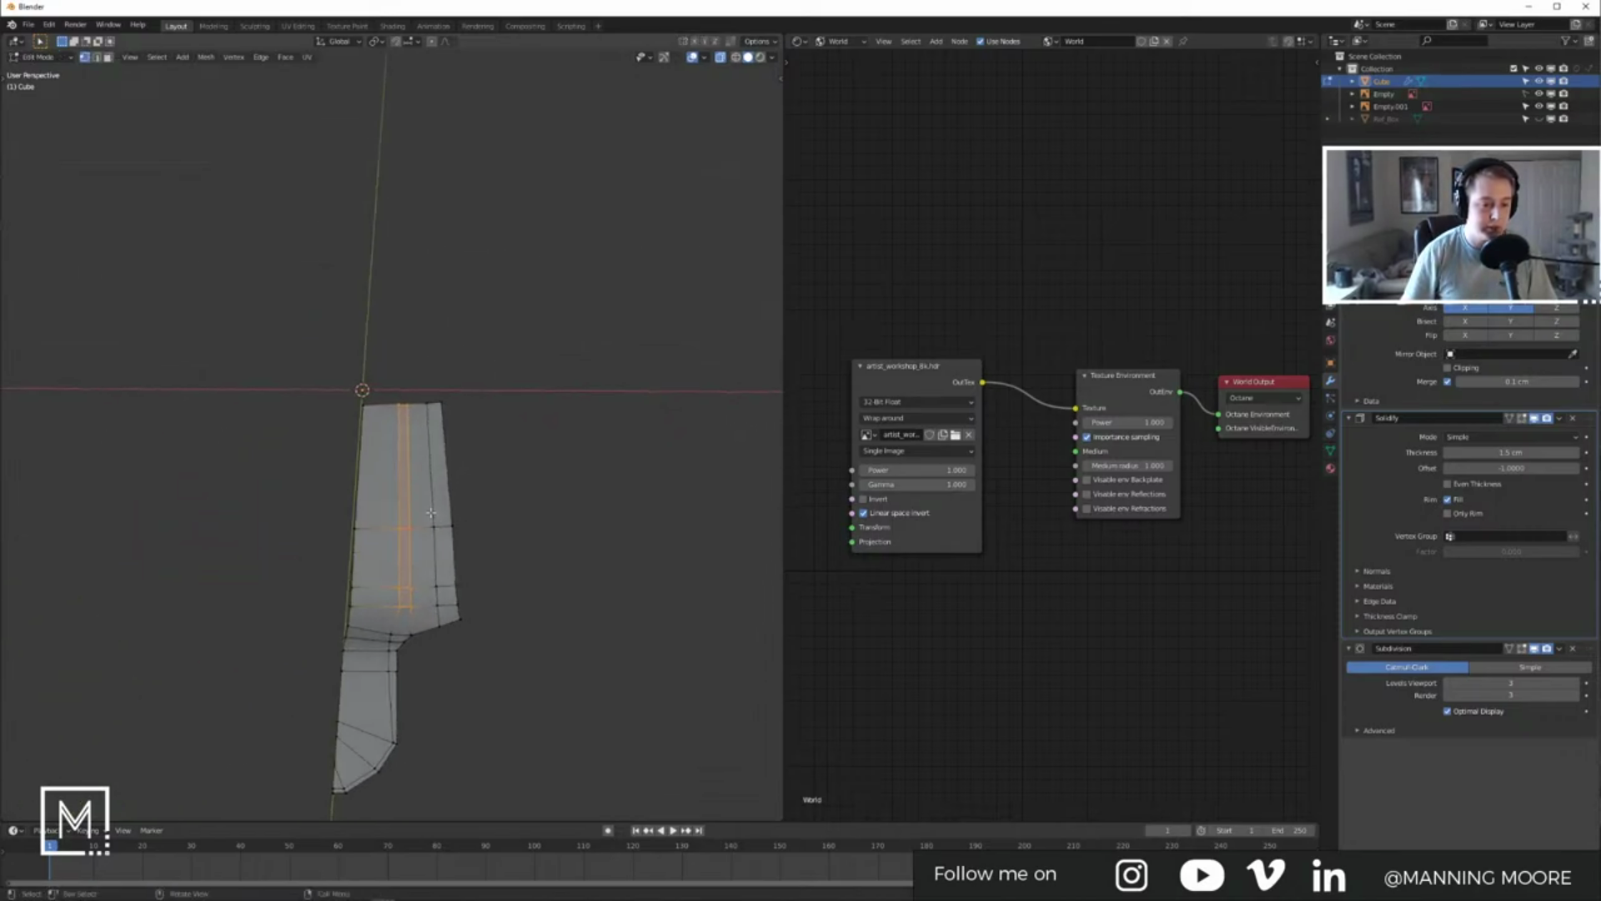
middle_drag(457, 582, 501, 585)
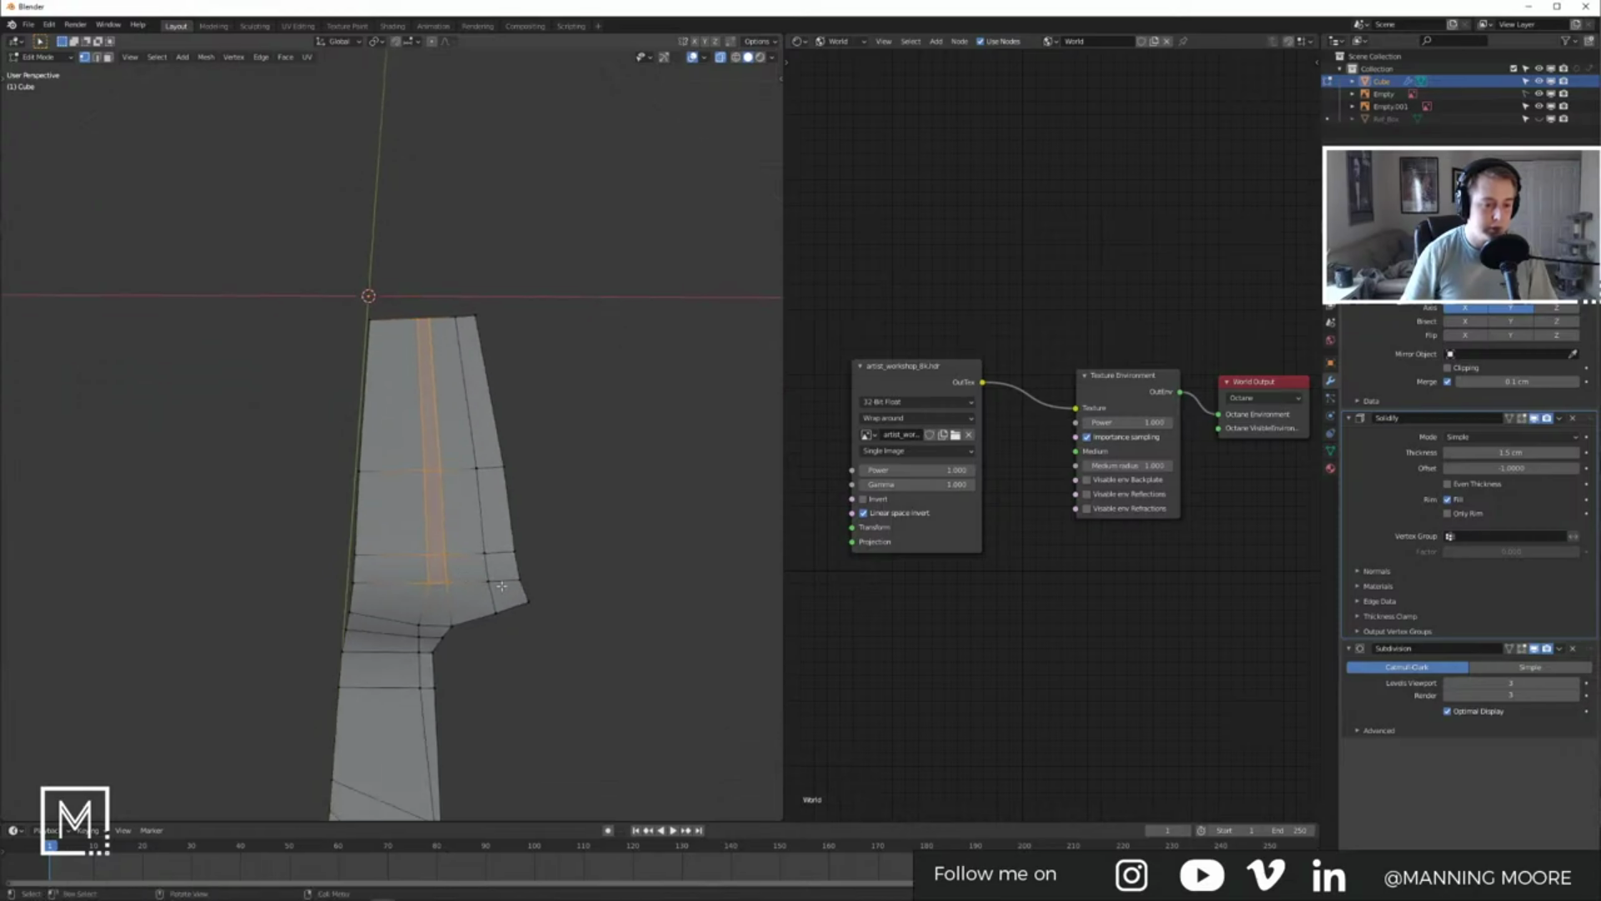
Step: Cut a lengthwise edge loop along the deck and edge-slide it into place
click(498, 504)
click(519, 508)
middle_drag(520, 508, 441, 568)
key(g)
key(g)
click(478, 511)
key(Tab)
key(Tab)
scroll(462, 604, up, 1)
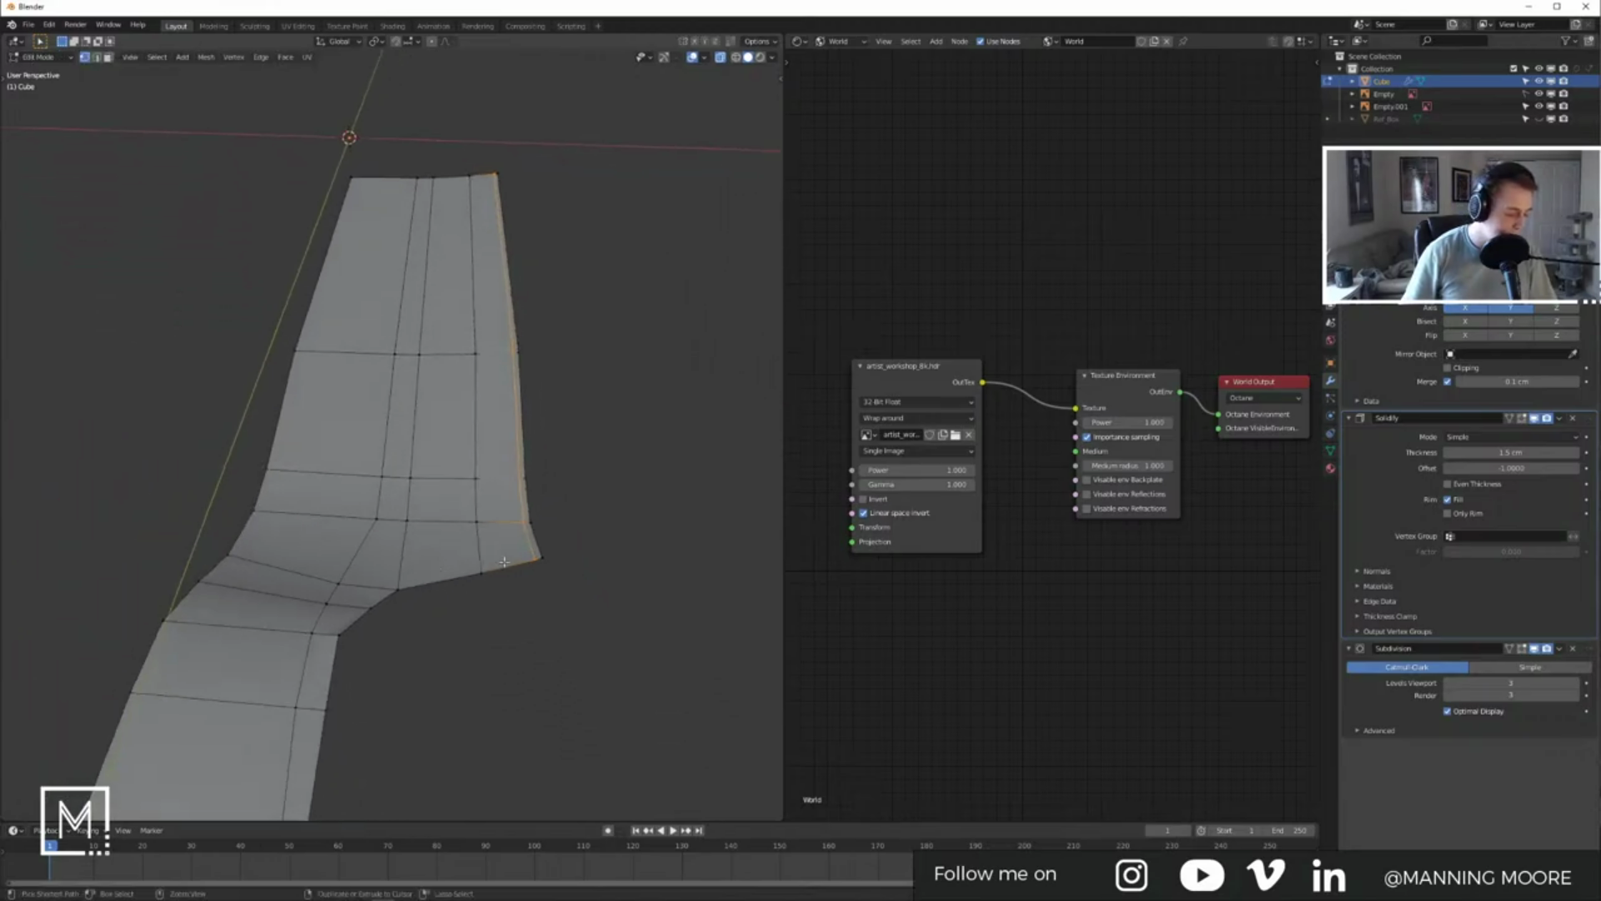
Step: Add a crosswise edge loop near the deck's bend and slide it into position
key(ctrl+r)
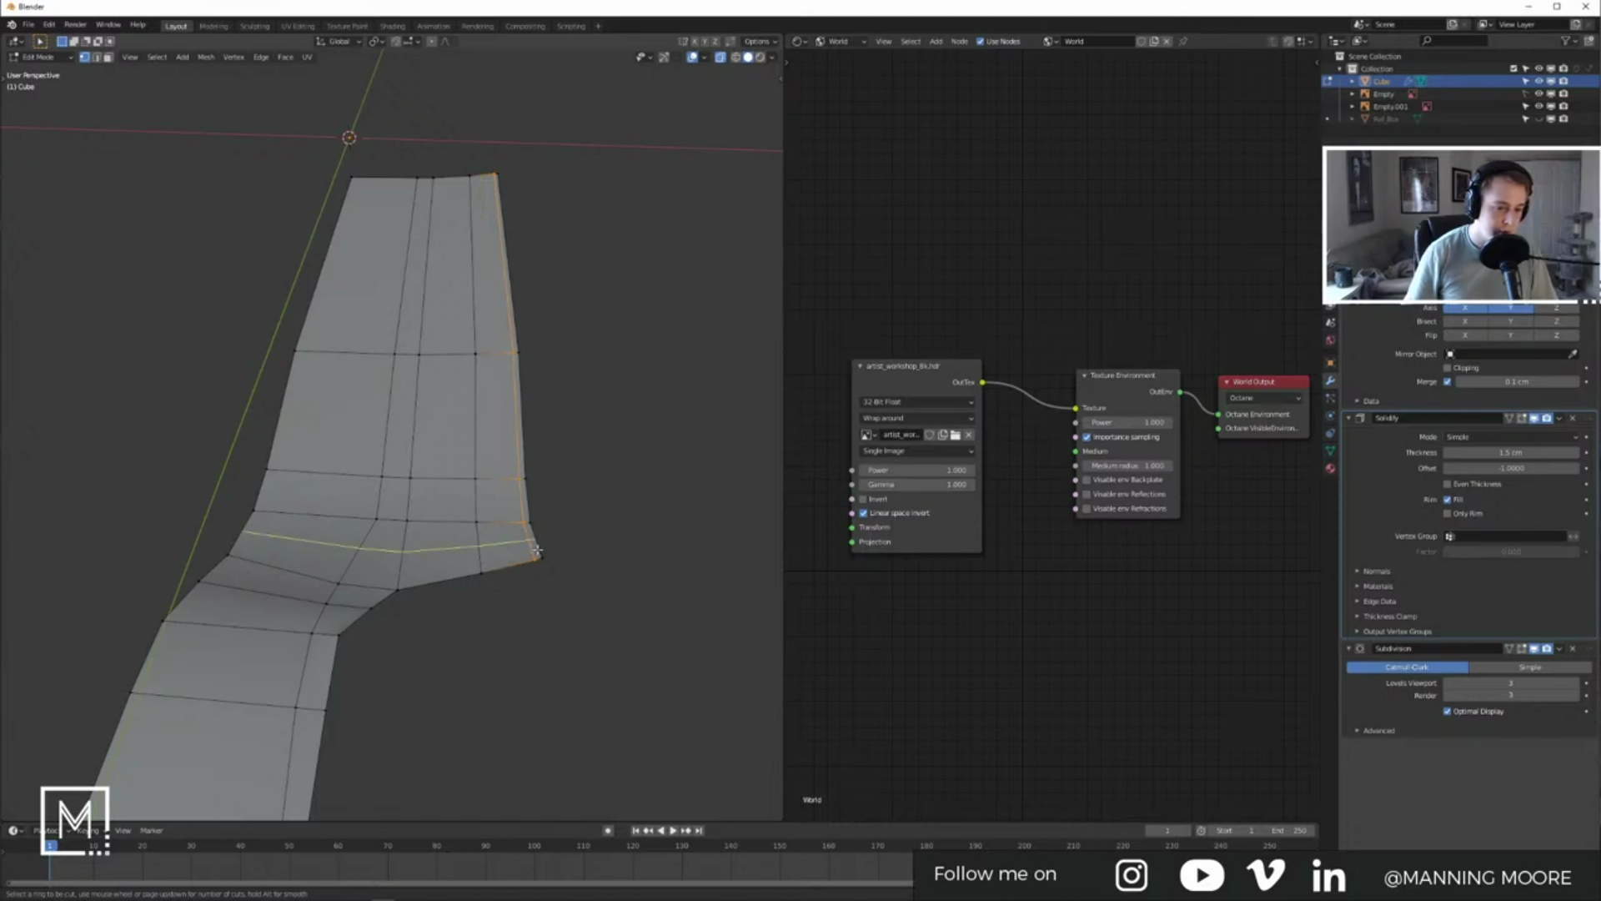
click(536, 550)
click(539, 571)
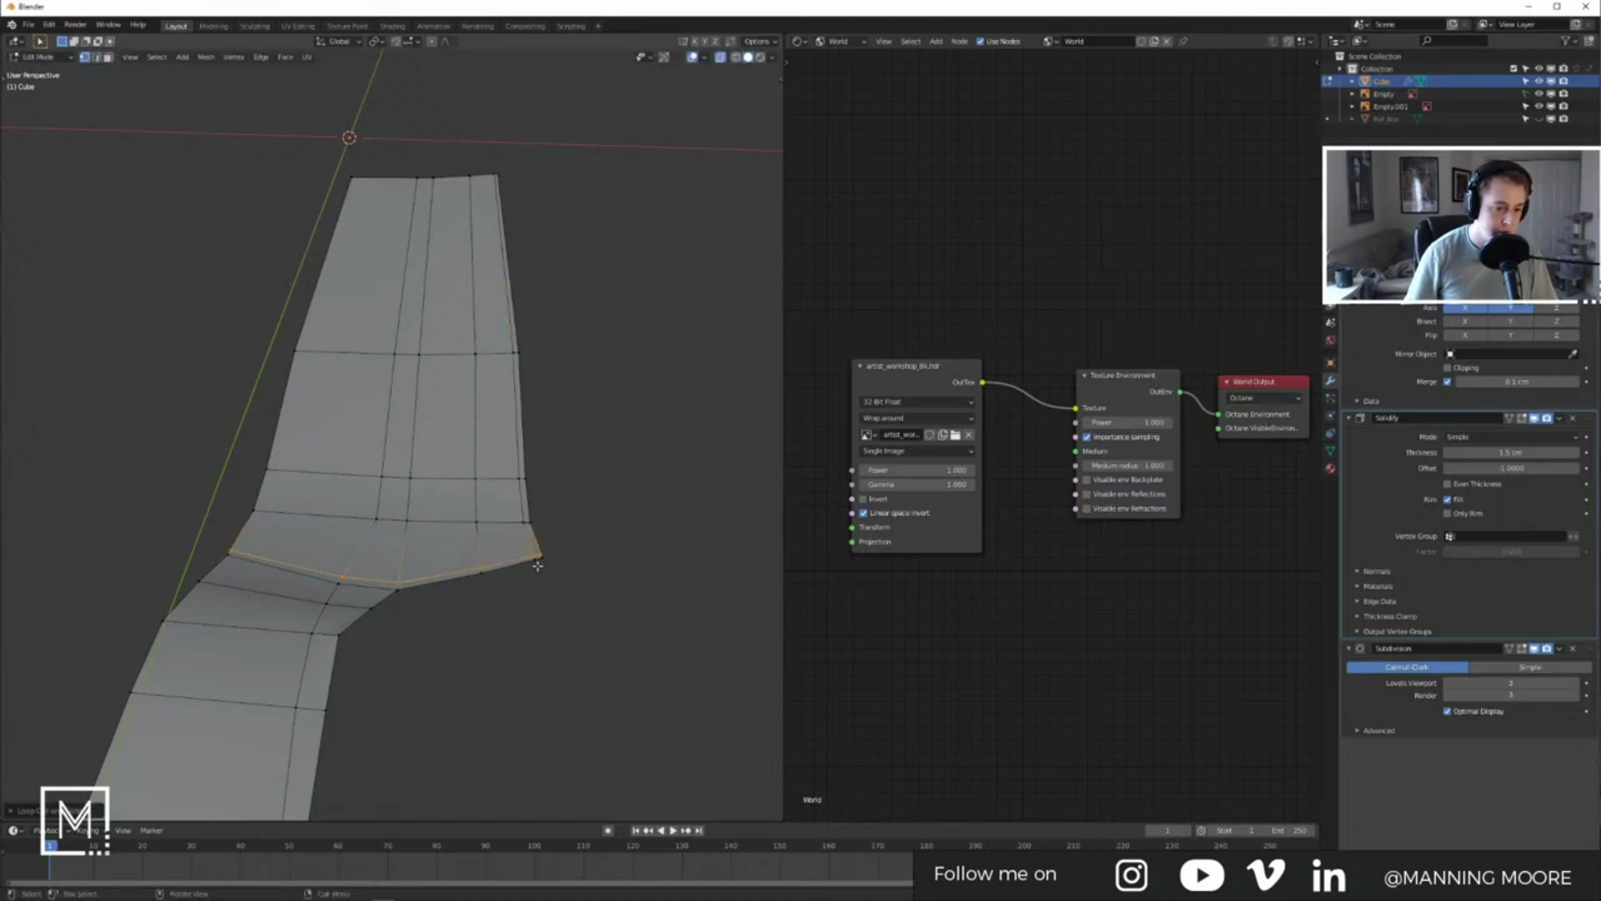
key(Tab)
middle_drag(561, 587, 554, 665)
key(Tab)
key(g)
key(g)
click(543, 688)
key(Tab)
key(Tab)
Step: Dissolve the extra edges and the edge loop across the fold
key(x)
click(511, 638)
alt+click(558, 668)
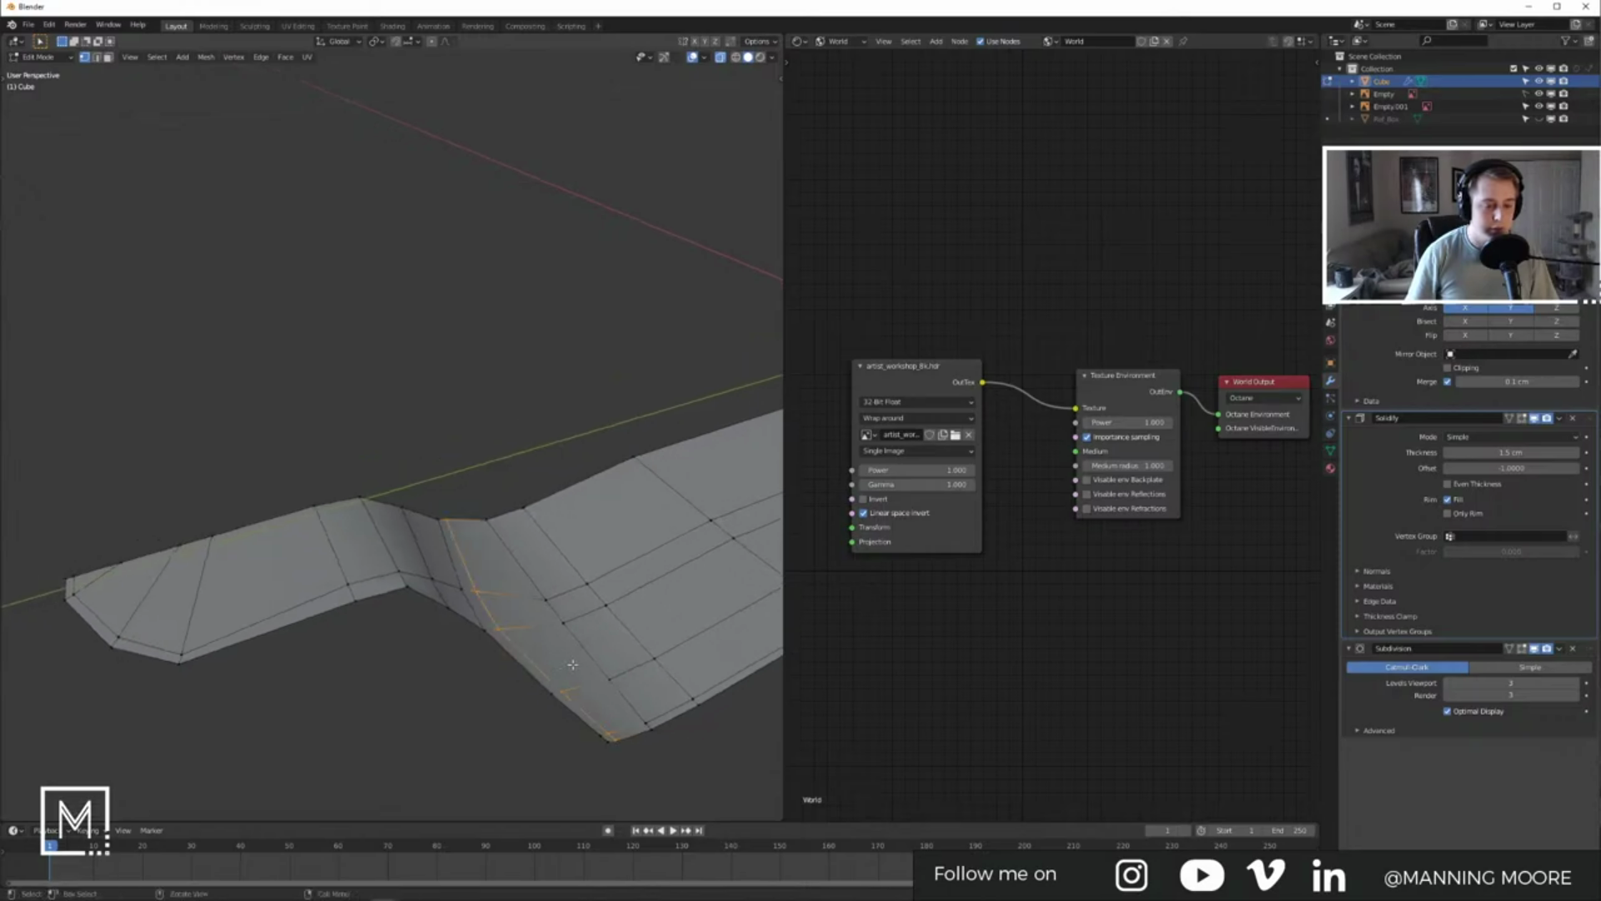
key(x)
click(476, 667)
middle_drag(476, 667, 392, 658)
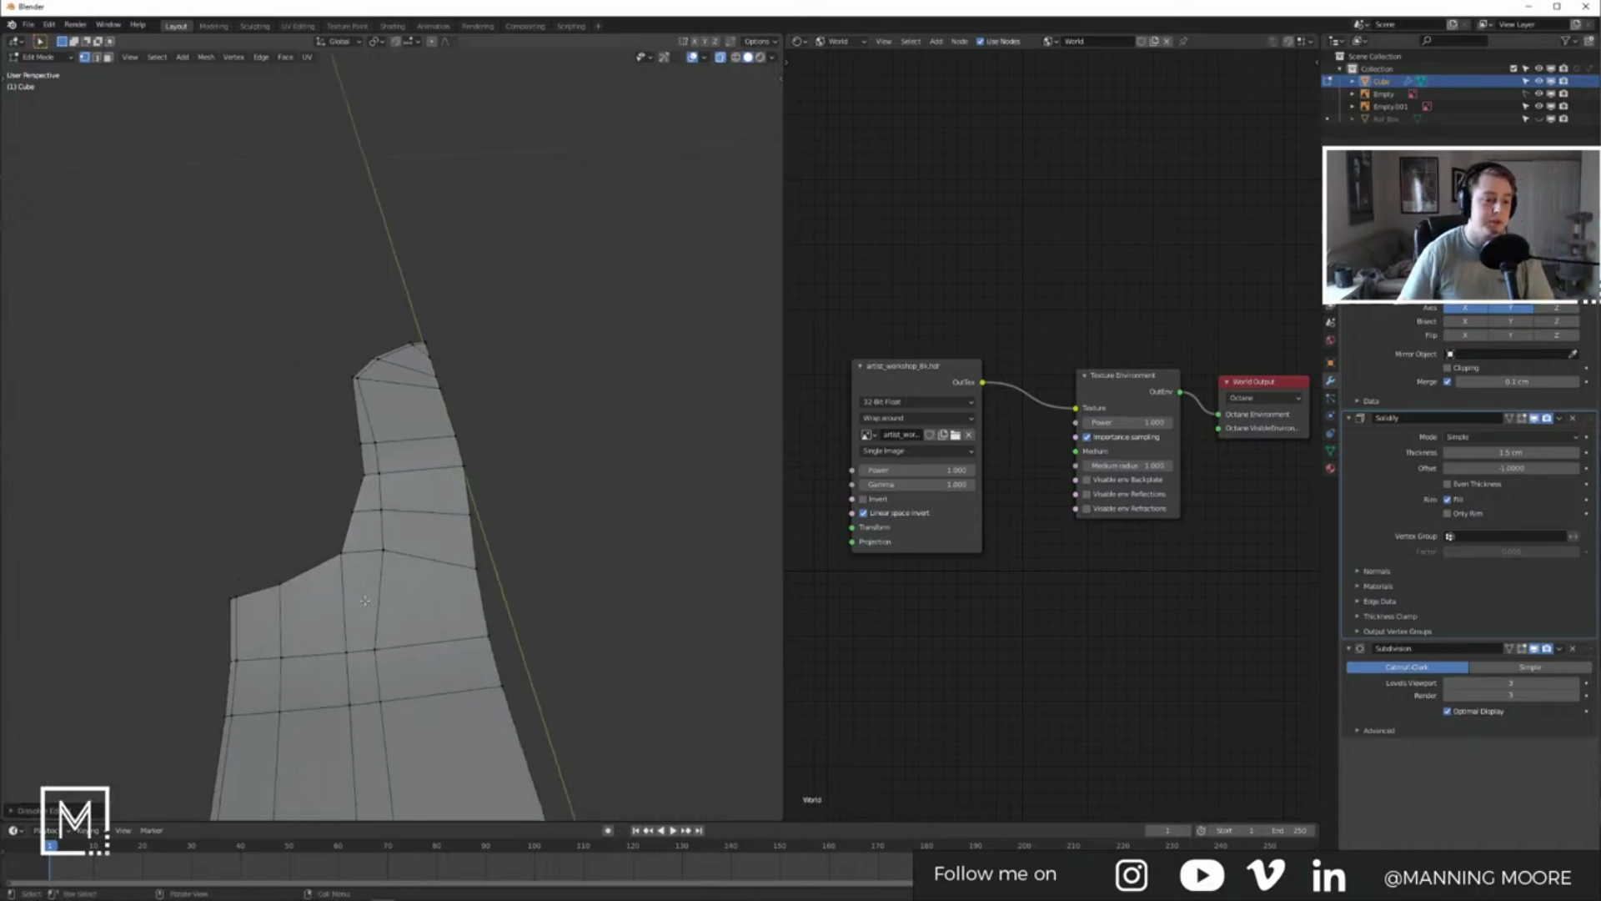
middle_drag(264, 616, 387, 587)
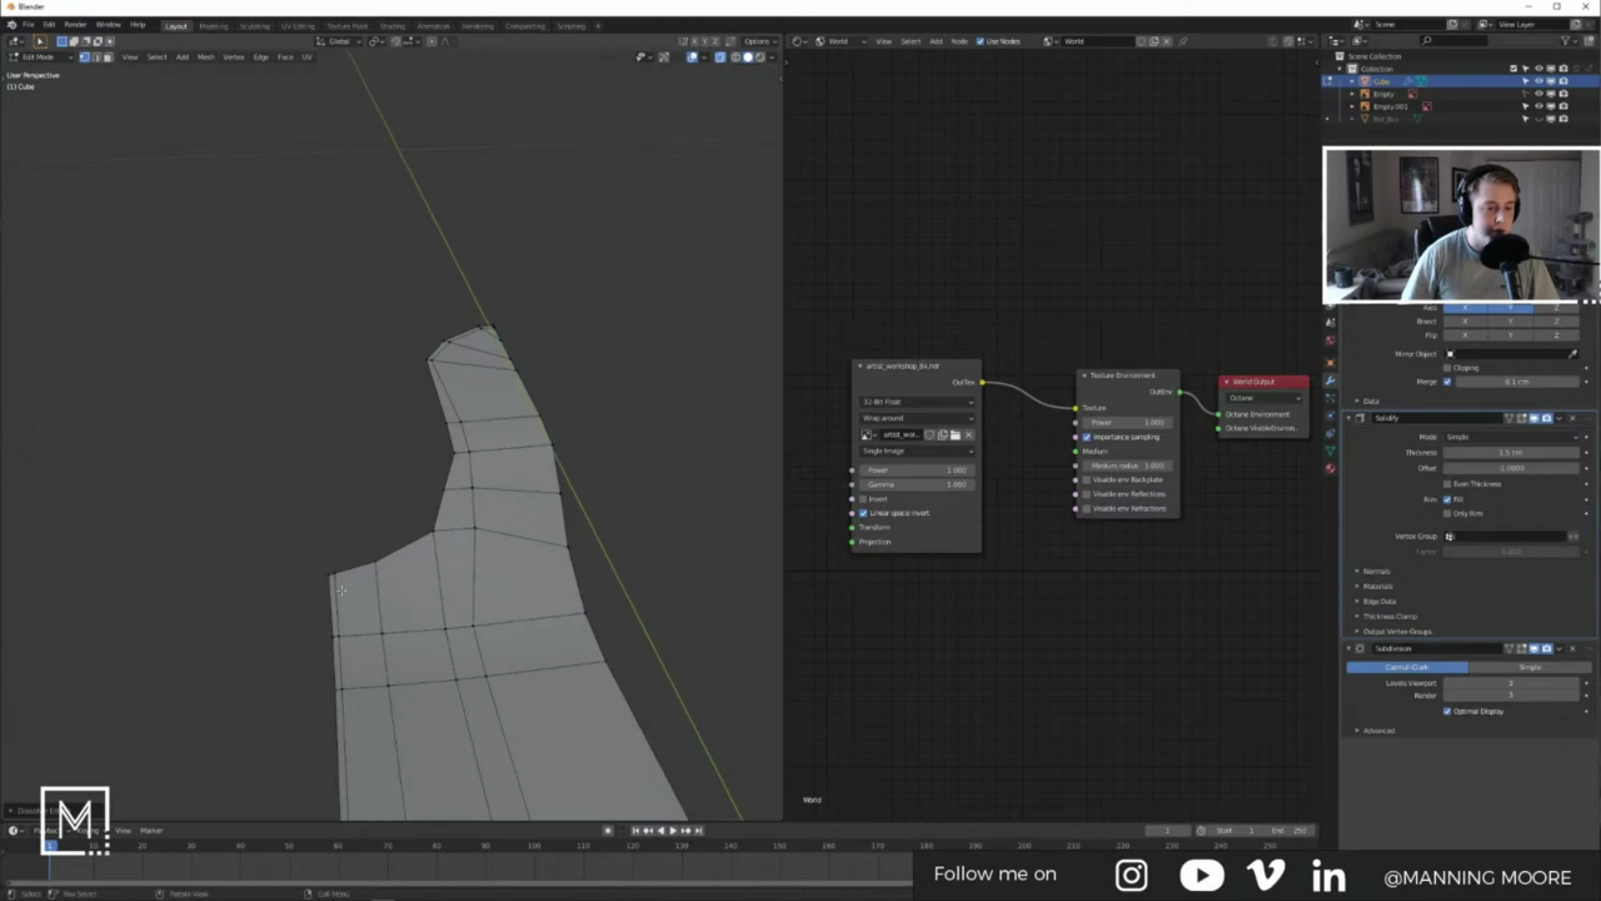
scroll(469, 537, down, 2)
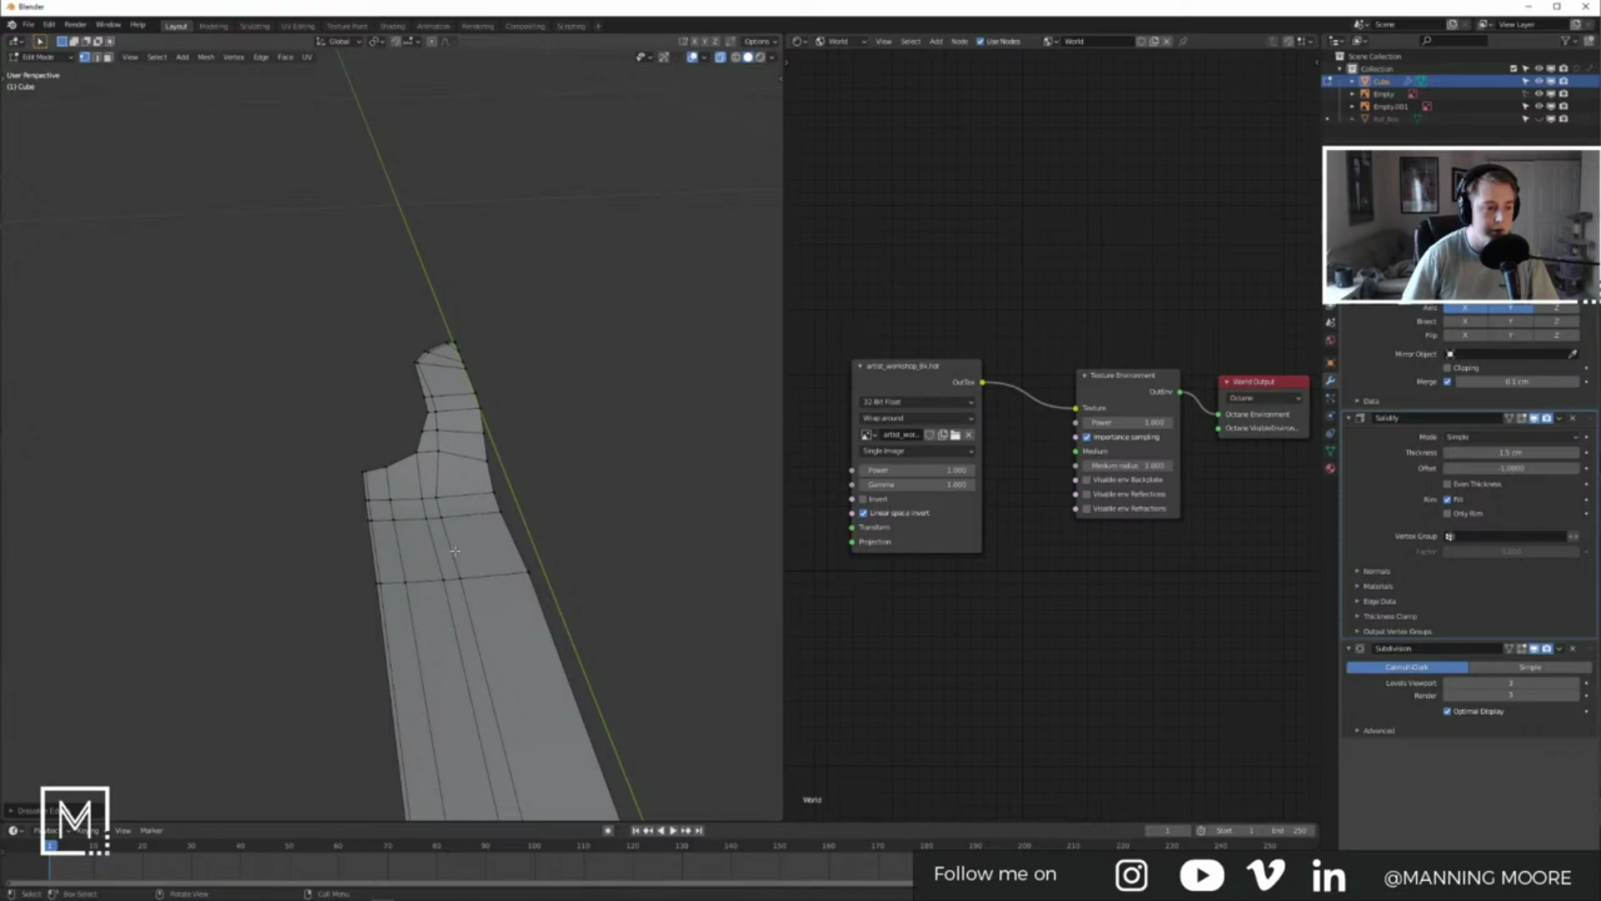
middle_drag(455, 551, 433, 509)
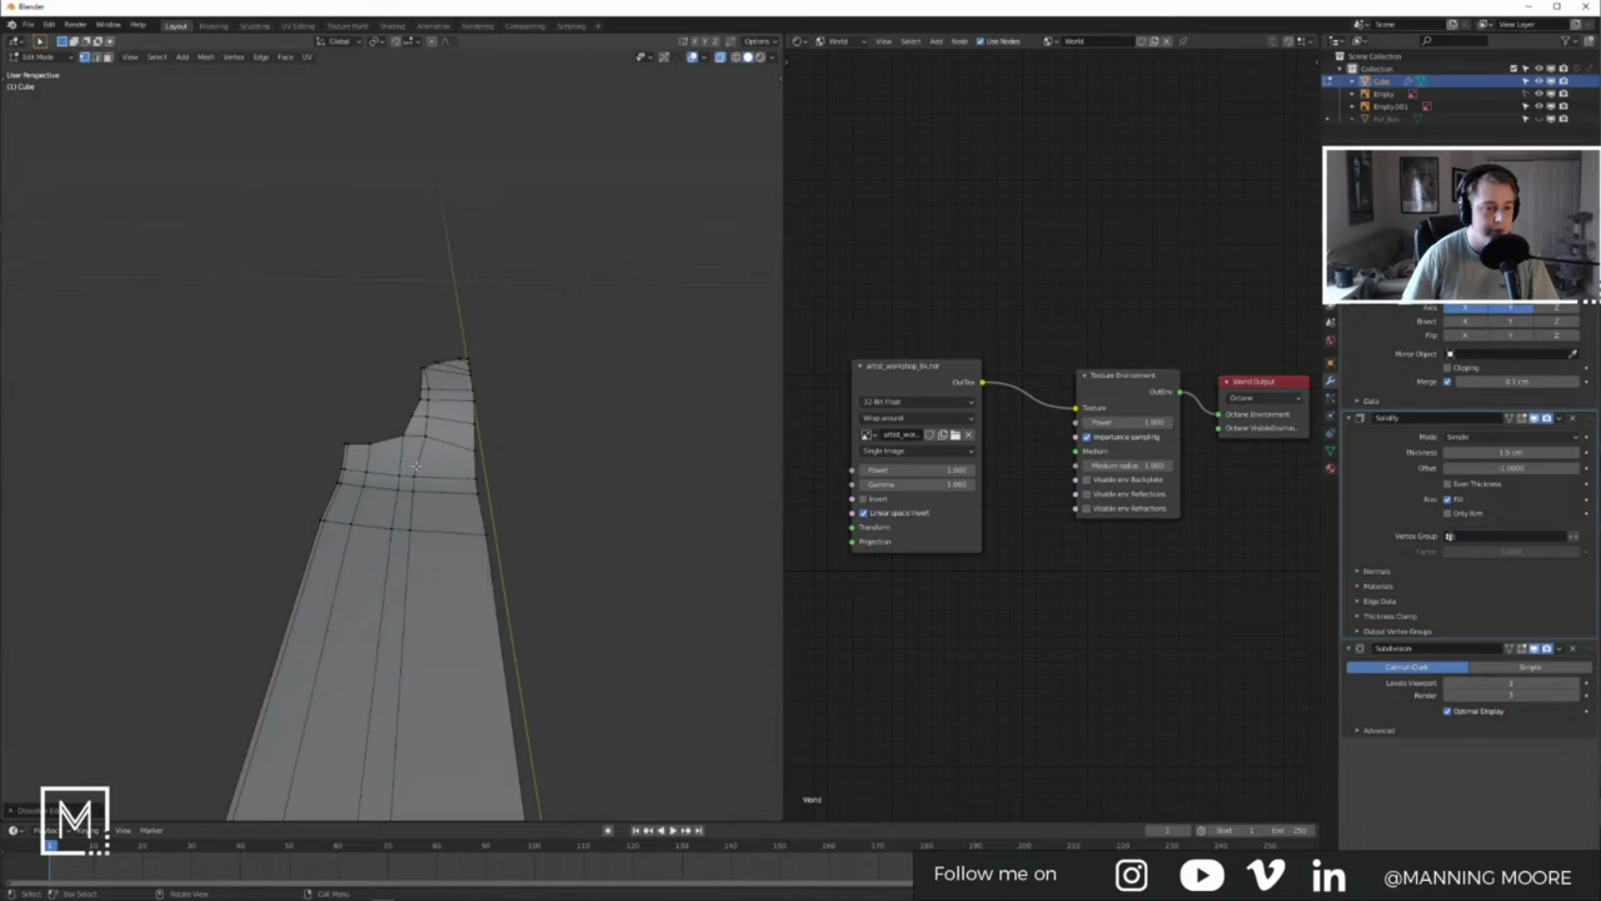
Step: Slide the edge loop near the board's end into place, then bring up the save dialog
key(Tab)
middle_drag(434, 459, 488, 626)
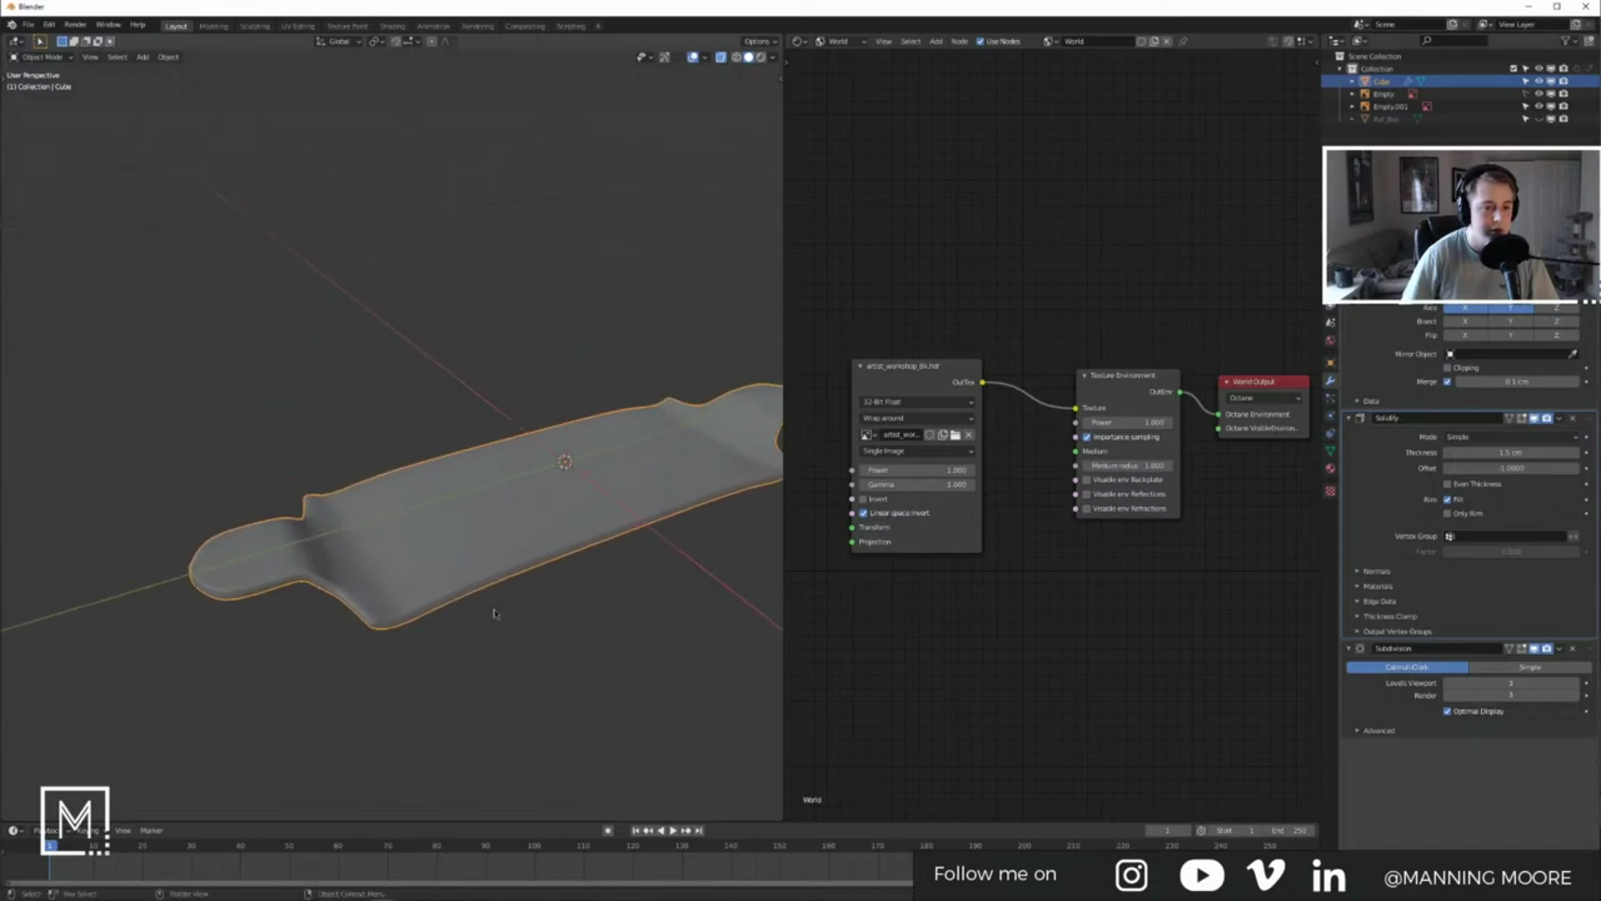
middle_drag(593, 520, 510, 613)
key(Tab)
scroll(492, 659, up, 6)
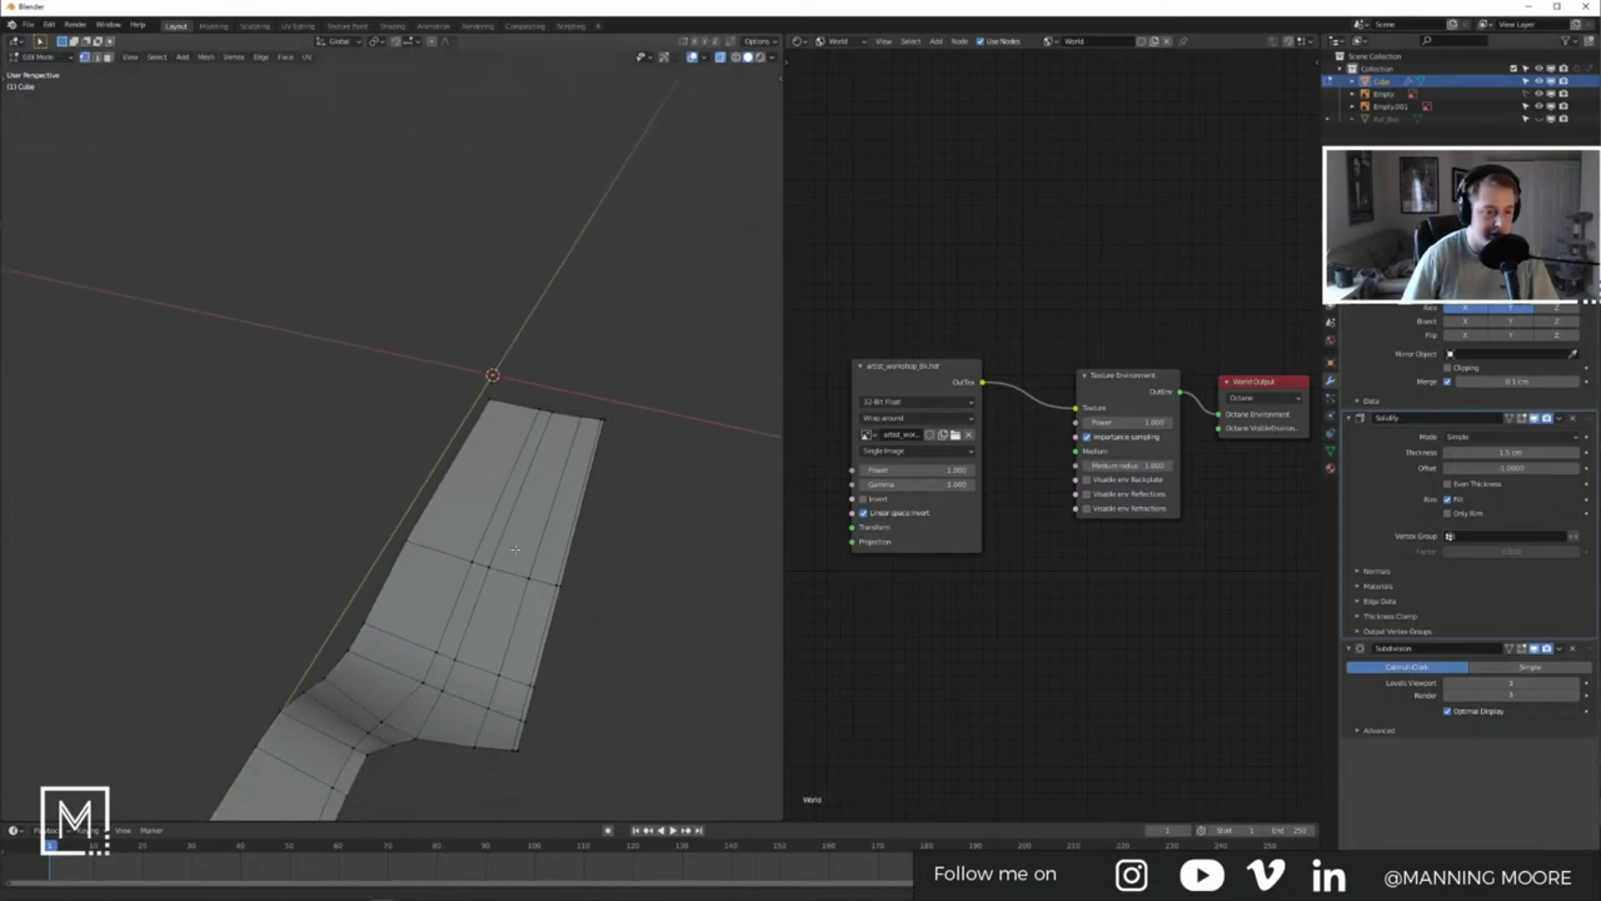
alt+click(505, 721)
key(g)
key(g)
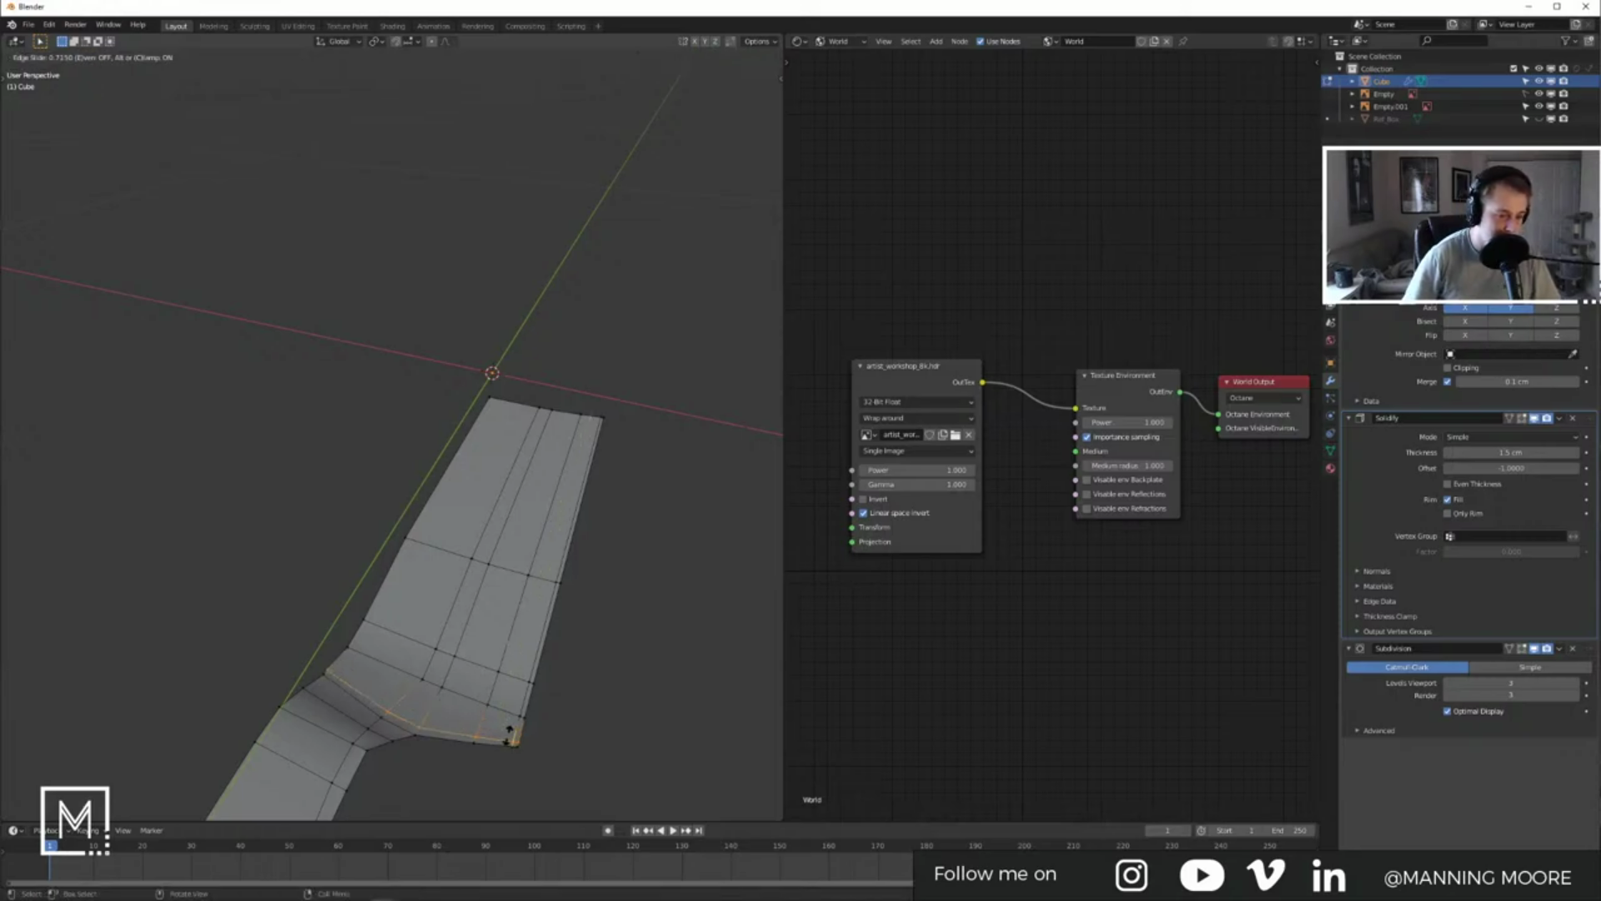
click(509, 732)
key(Tab)
middle_drag(509, 733, 435, 692)
key(ctrl+s)
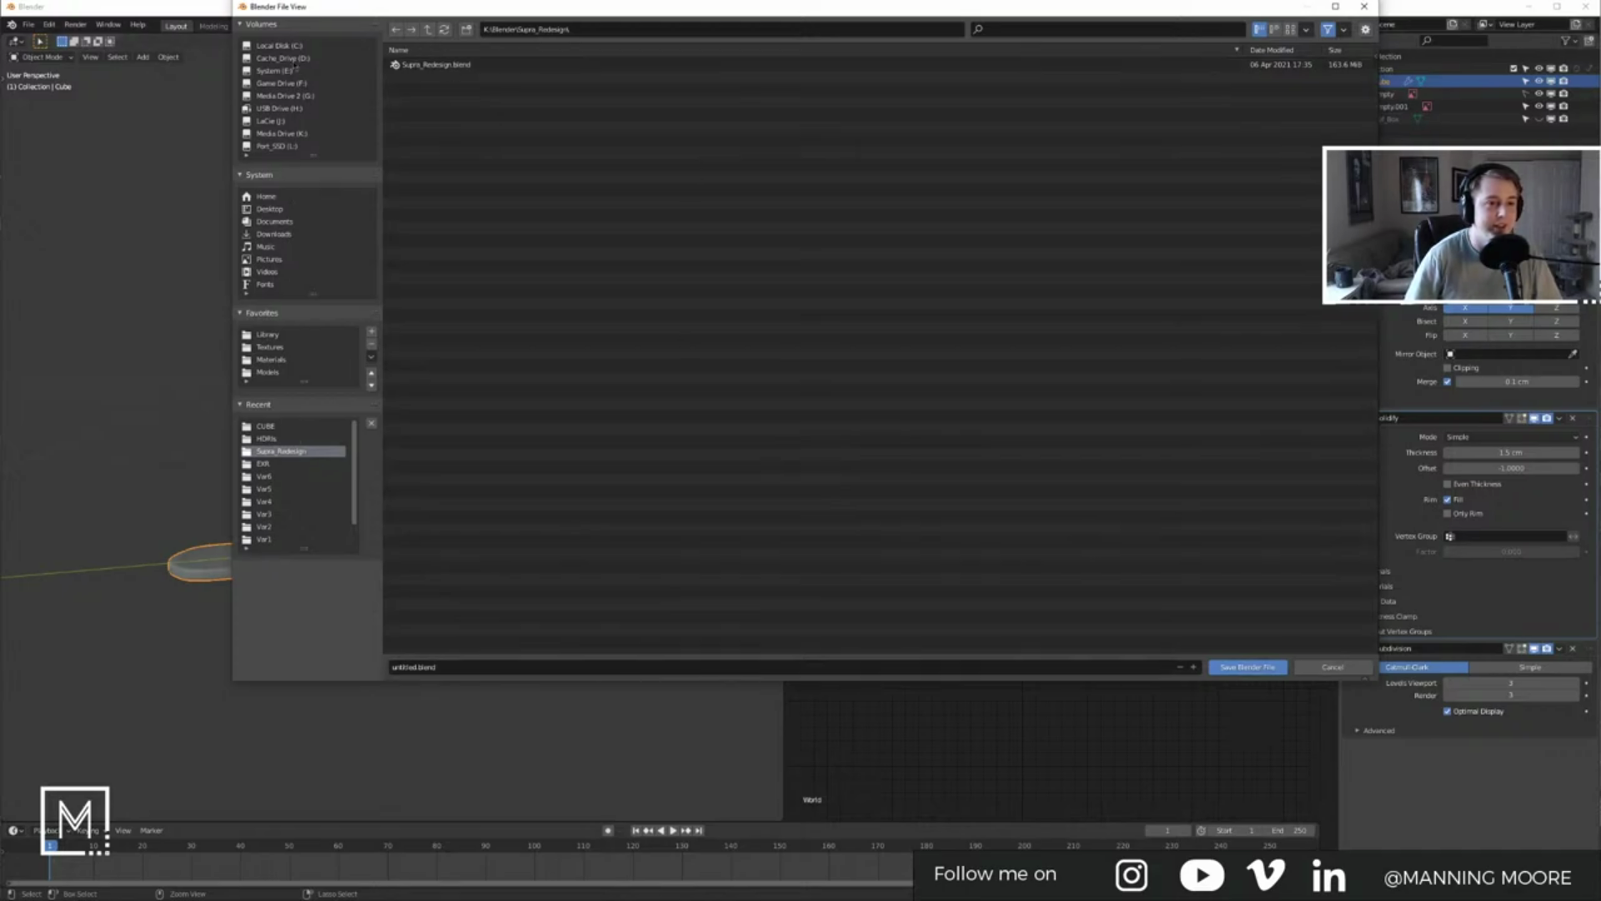
Step: Save the project as Longboard.blend in K:\Blender\Longboard
click(283, 131)
click(430, 90)
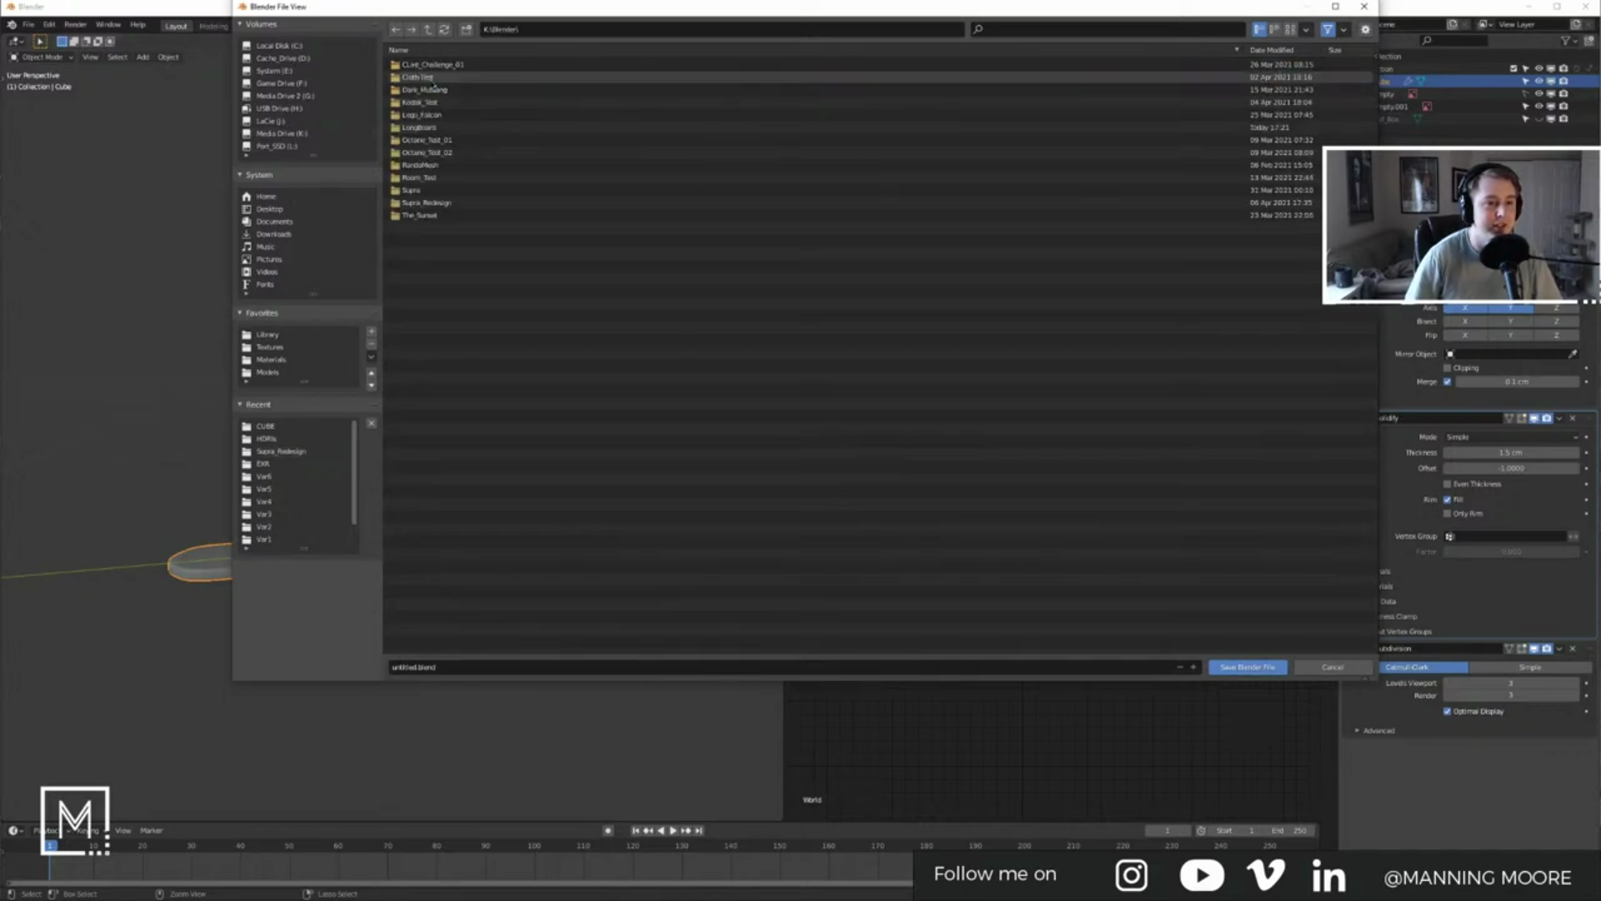
click(444, 127)
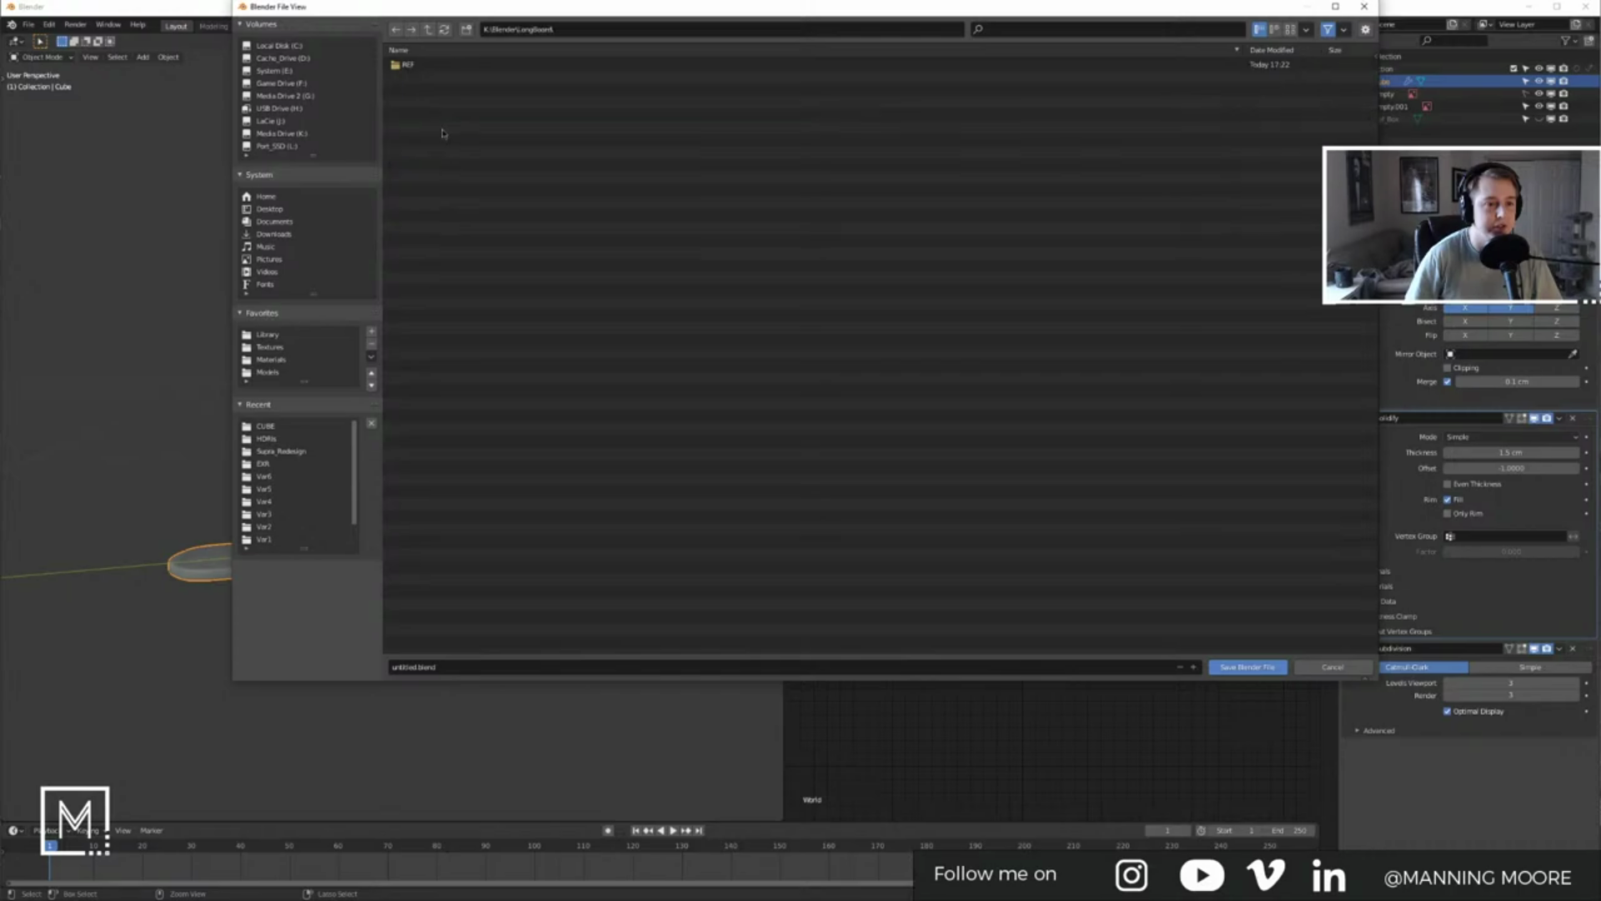
click(466, 667)
text(Longboard)
key(Return)
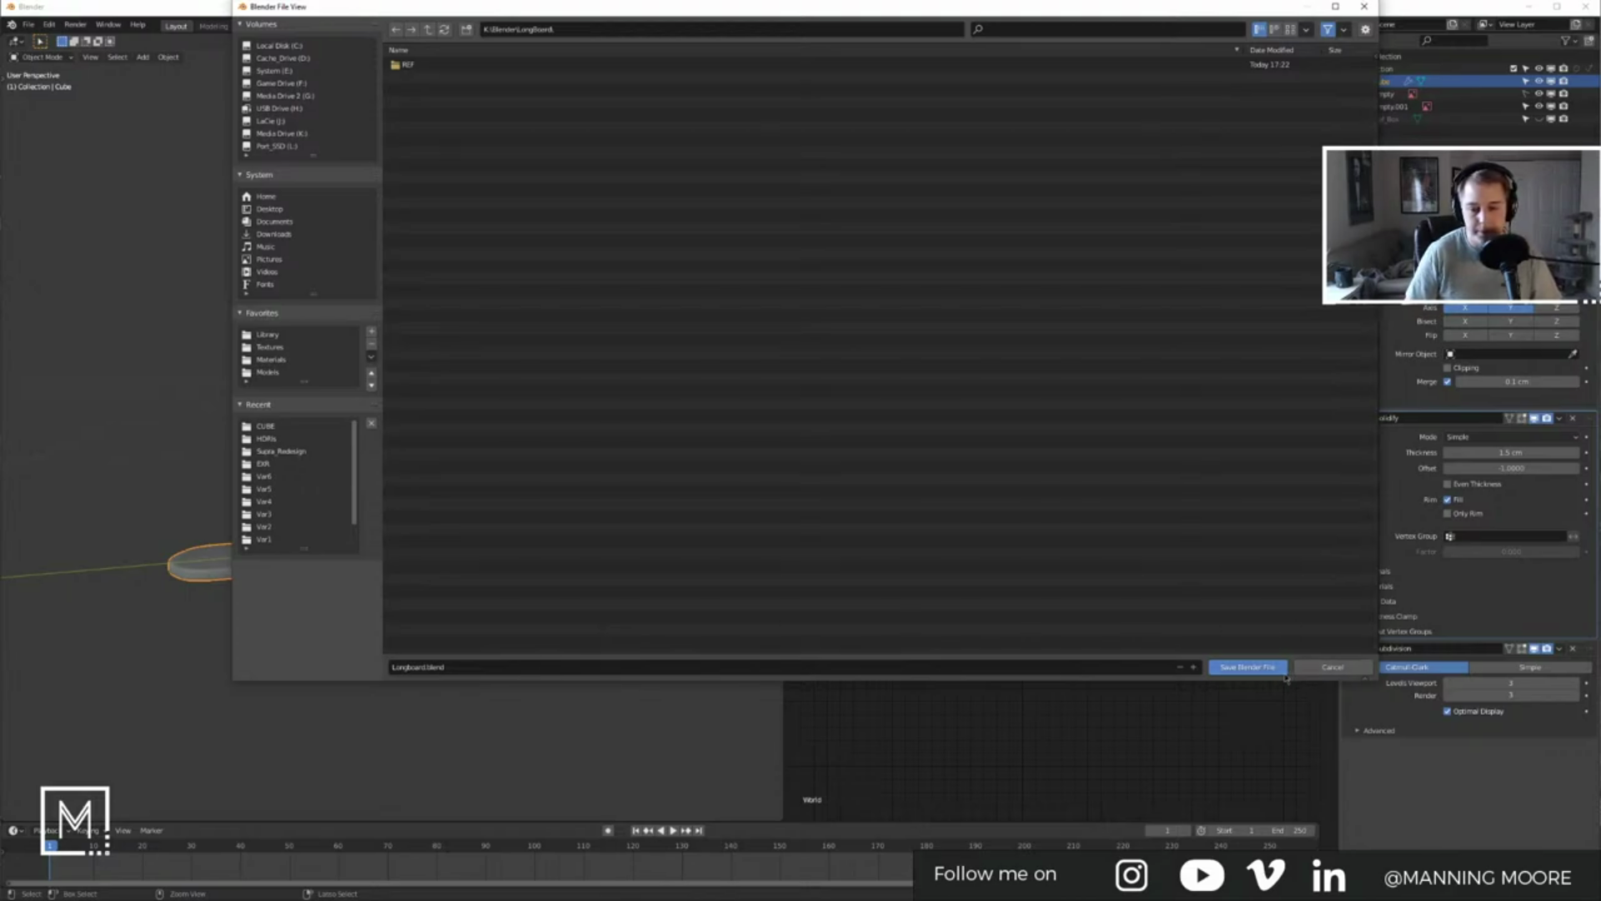
click(1273, 667)
Step: Orbit to a higher angle and reselect the board
click(588, 467)
middle_drag(575, 500, 337, 586)
click(459, 610)
Step: Browse the board and truck reference photos in Photos, then minimize it to reveal Blender
key(alt+Tab)
click(697, 467)
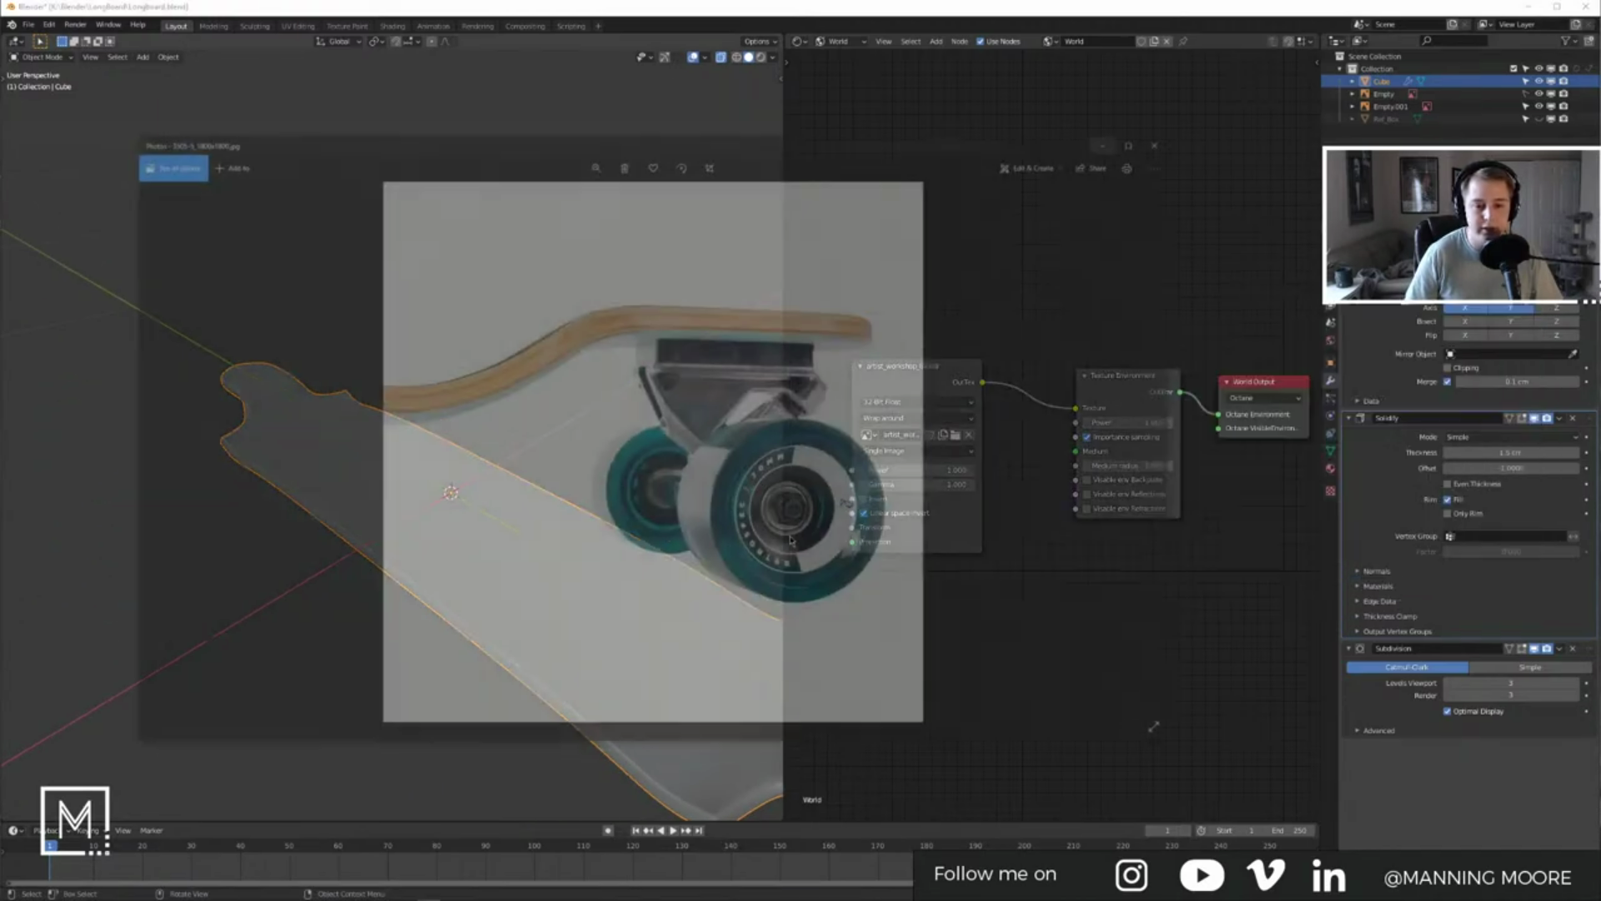
key(Left)
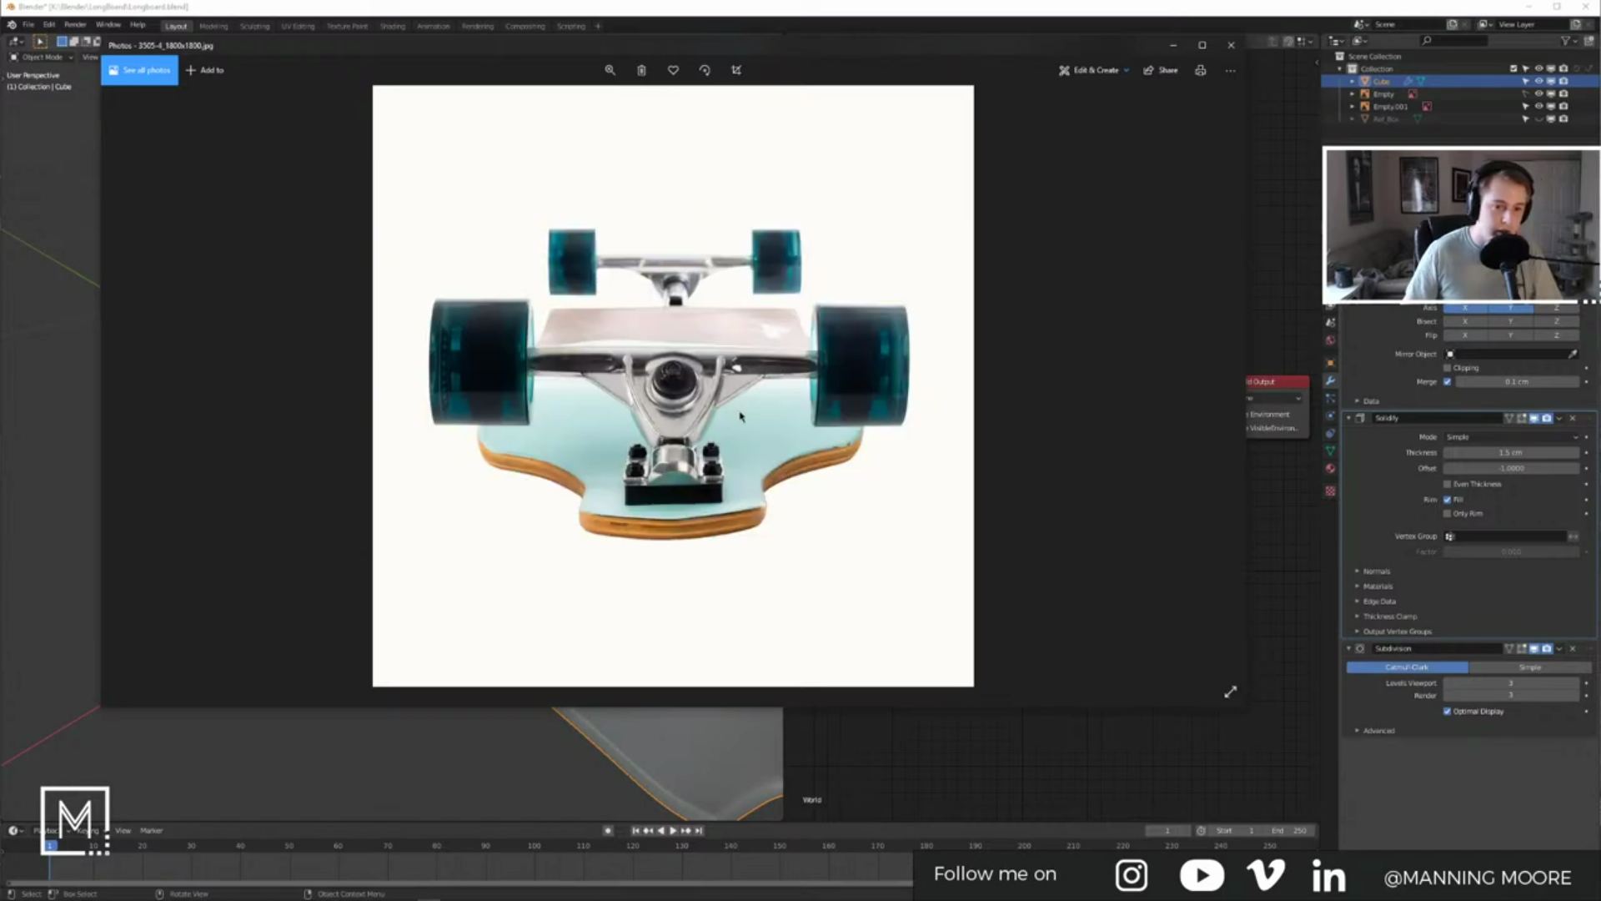
key(Left)
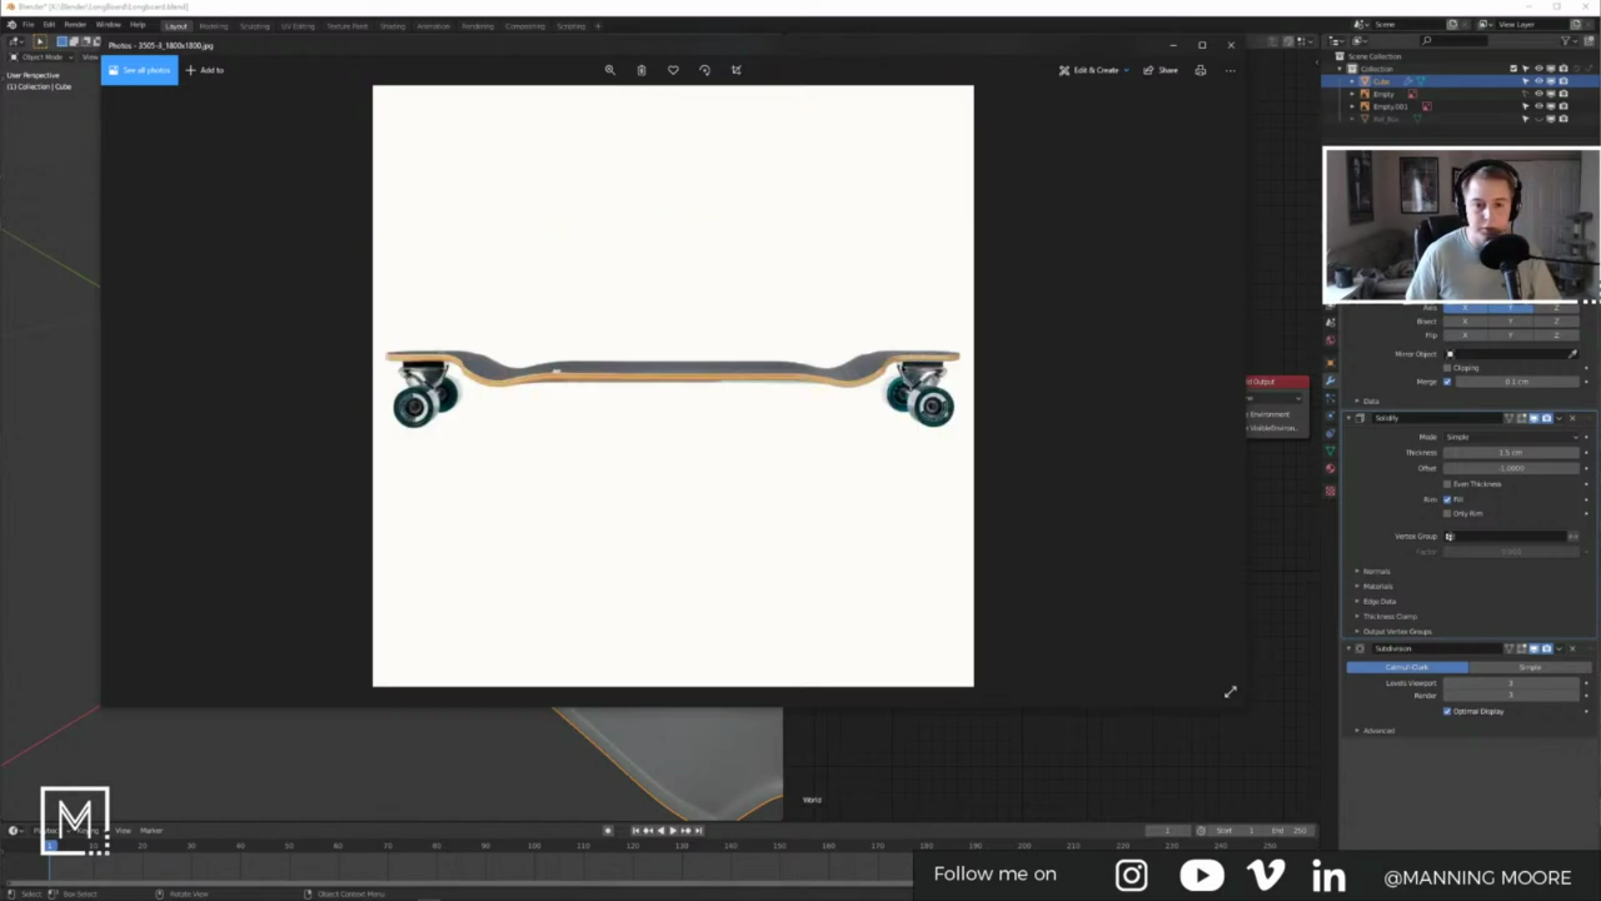
key(Left)
key(Right)
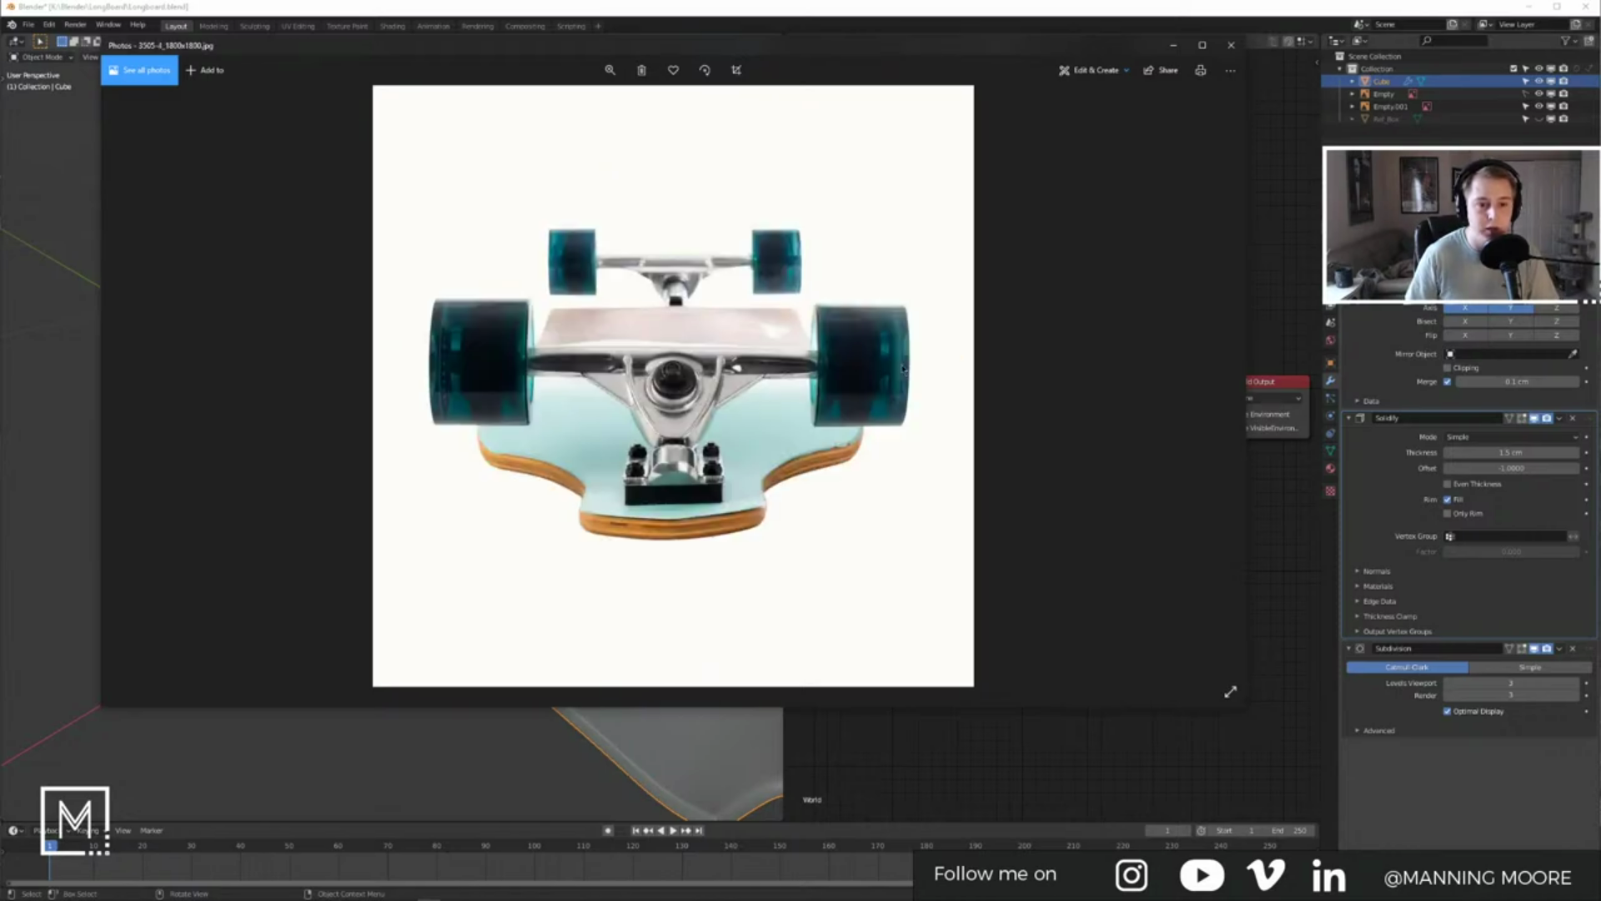
key(Right)
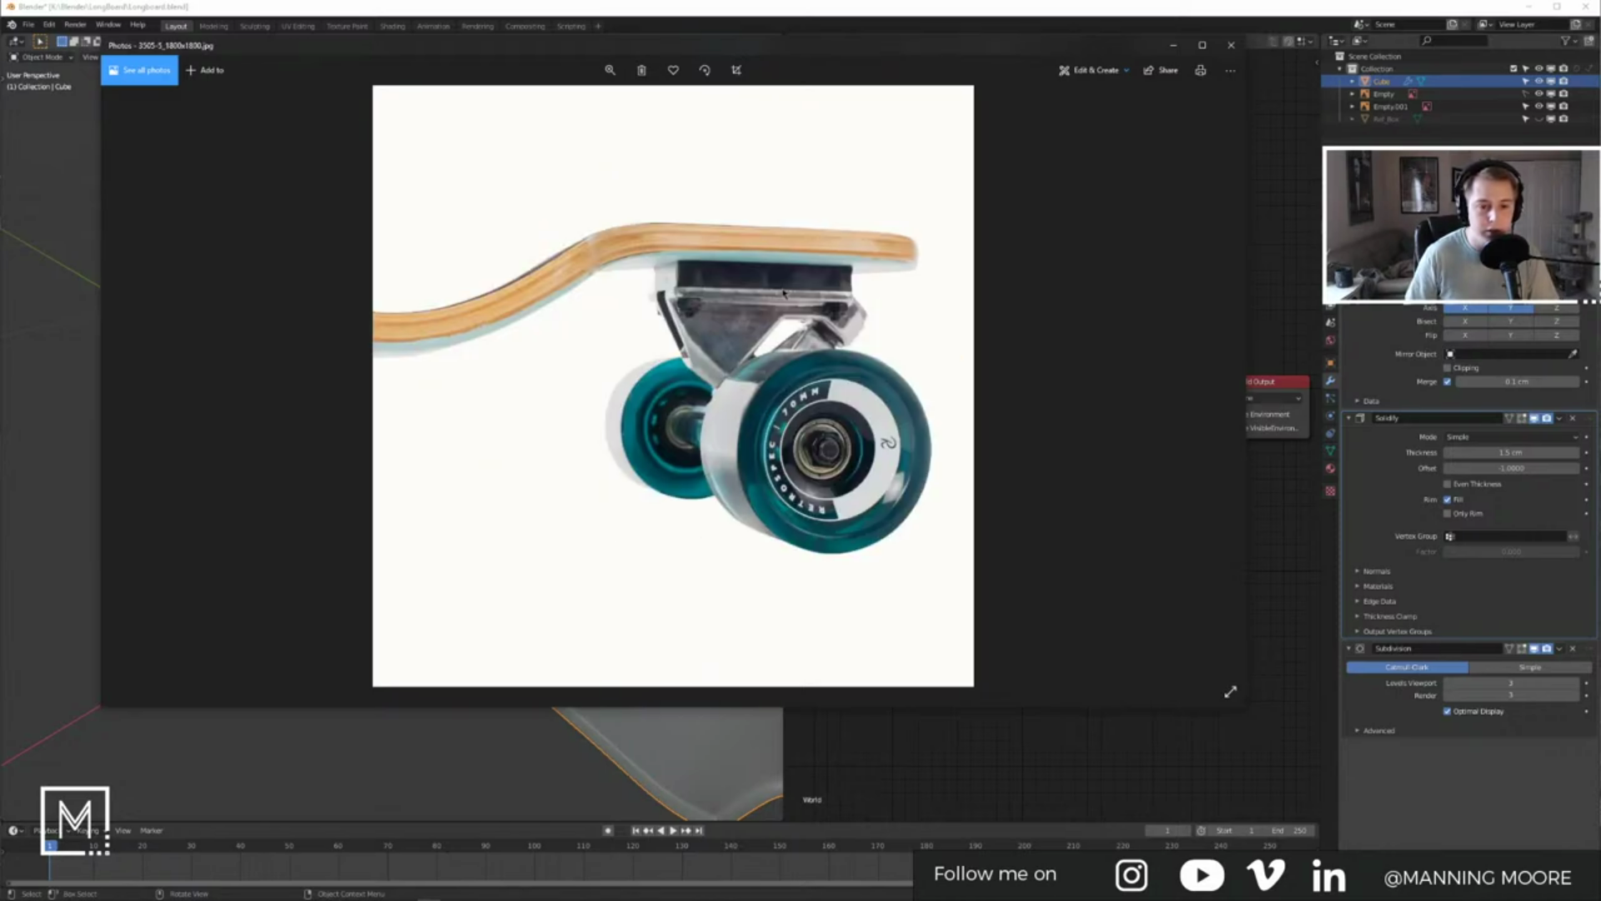
click(1174, 46)
middle_drag(662, 386, 548, 431)
scroll(607, 436, down, 7)
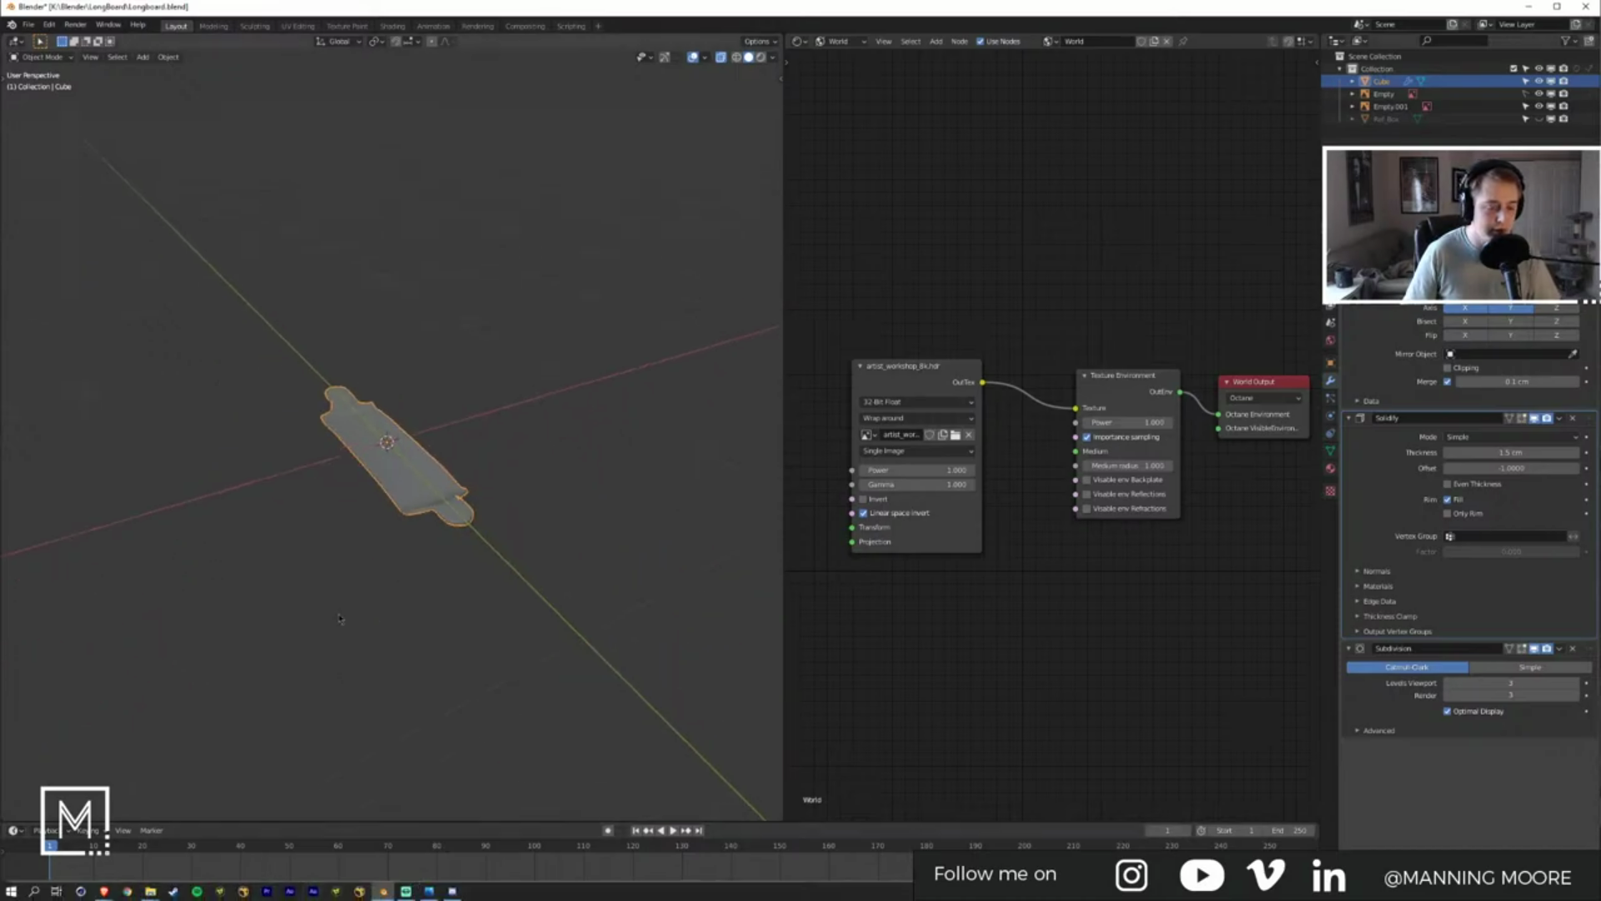
Step: Launch the Groove Music app from the system search
key(super)
text(music)
key(Return)
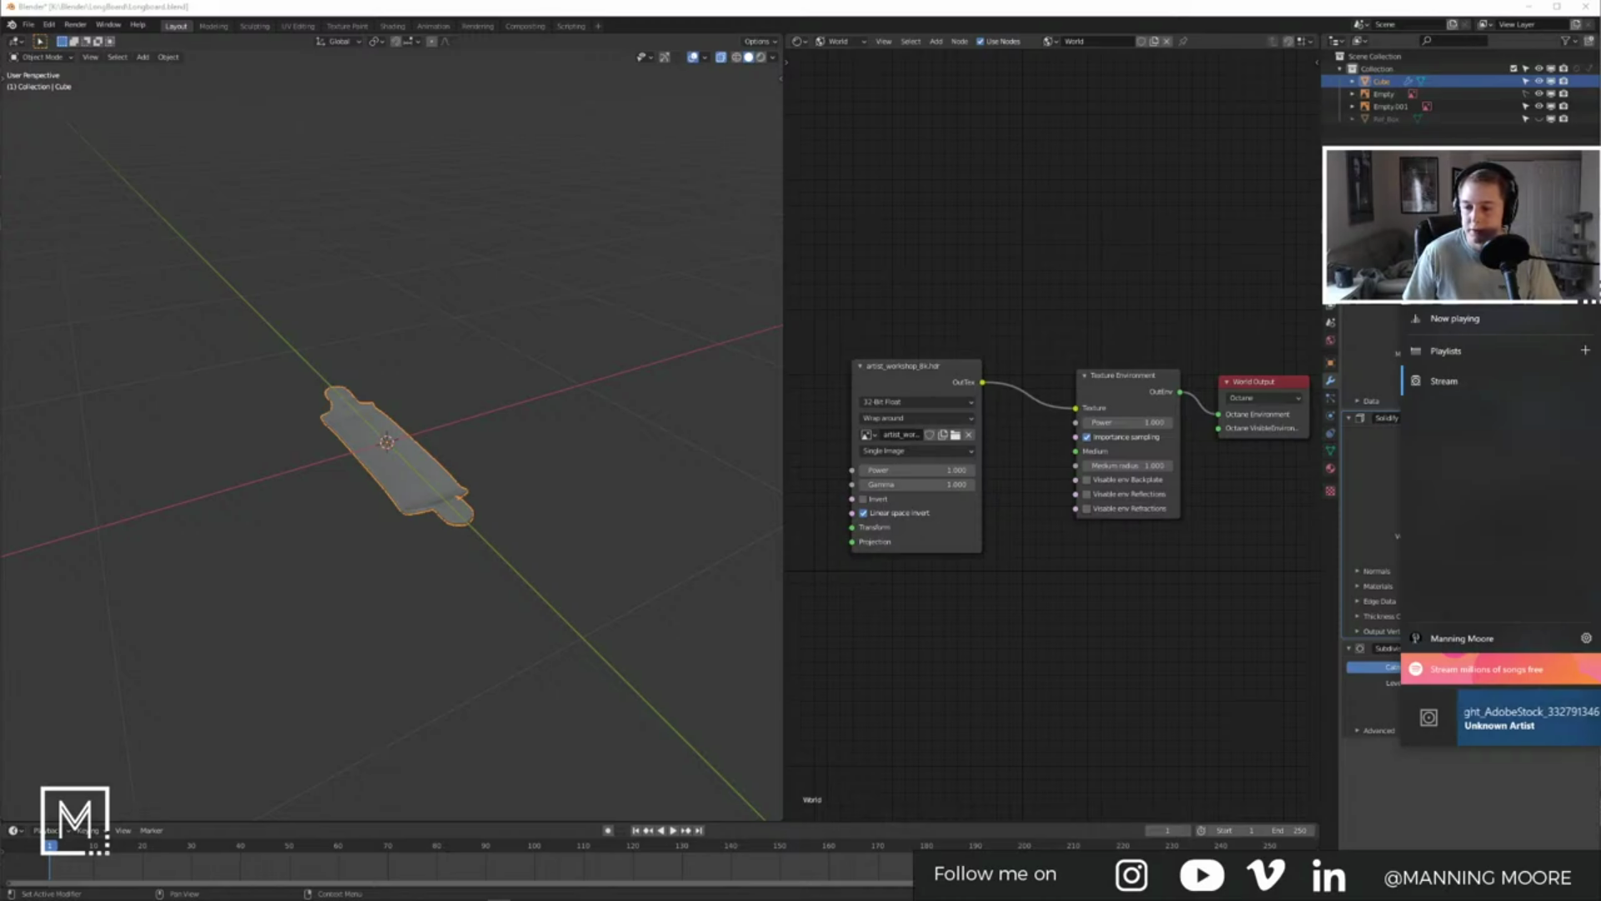
Step: Back in Blender, select the deck, select all its faces in face mode and Unwrap
click(821, 492)
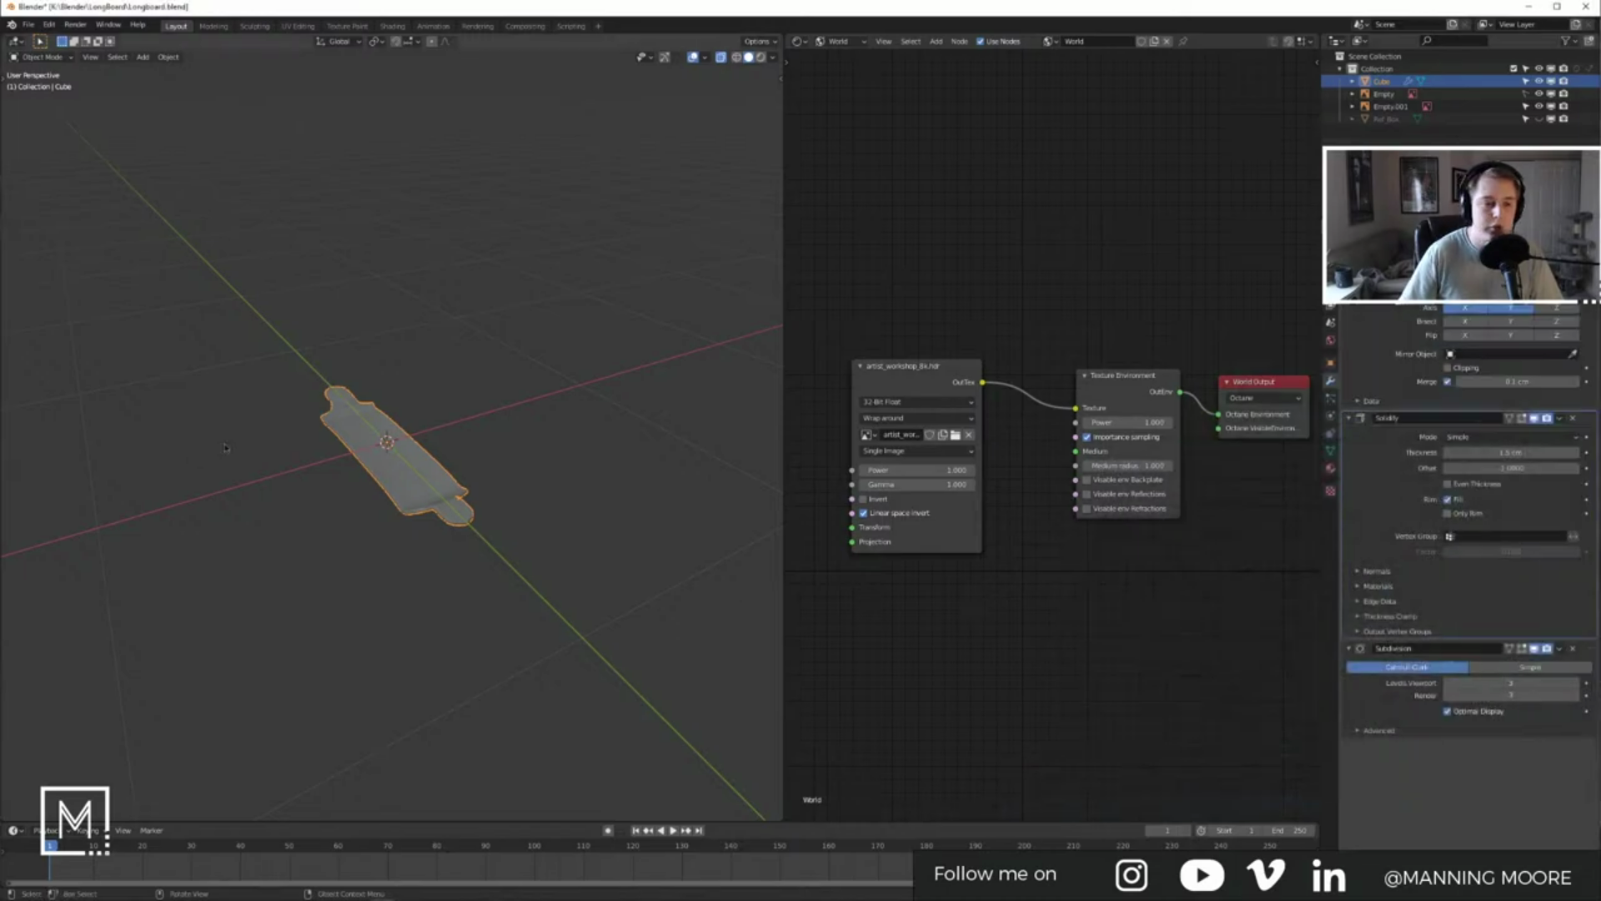
click(378, 485)
middle_drag(380, 485, 378, 523)
scroll(479, 486, up, 5)
click(427, 527)
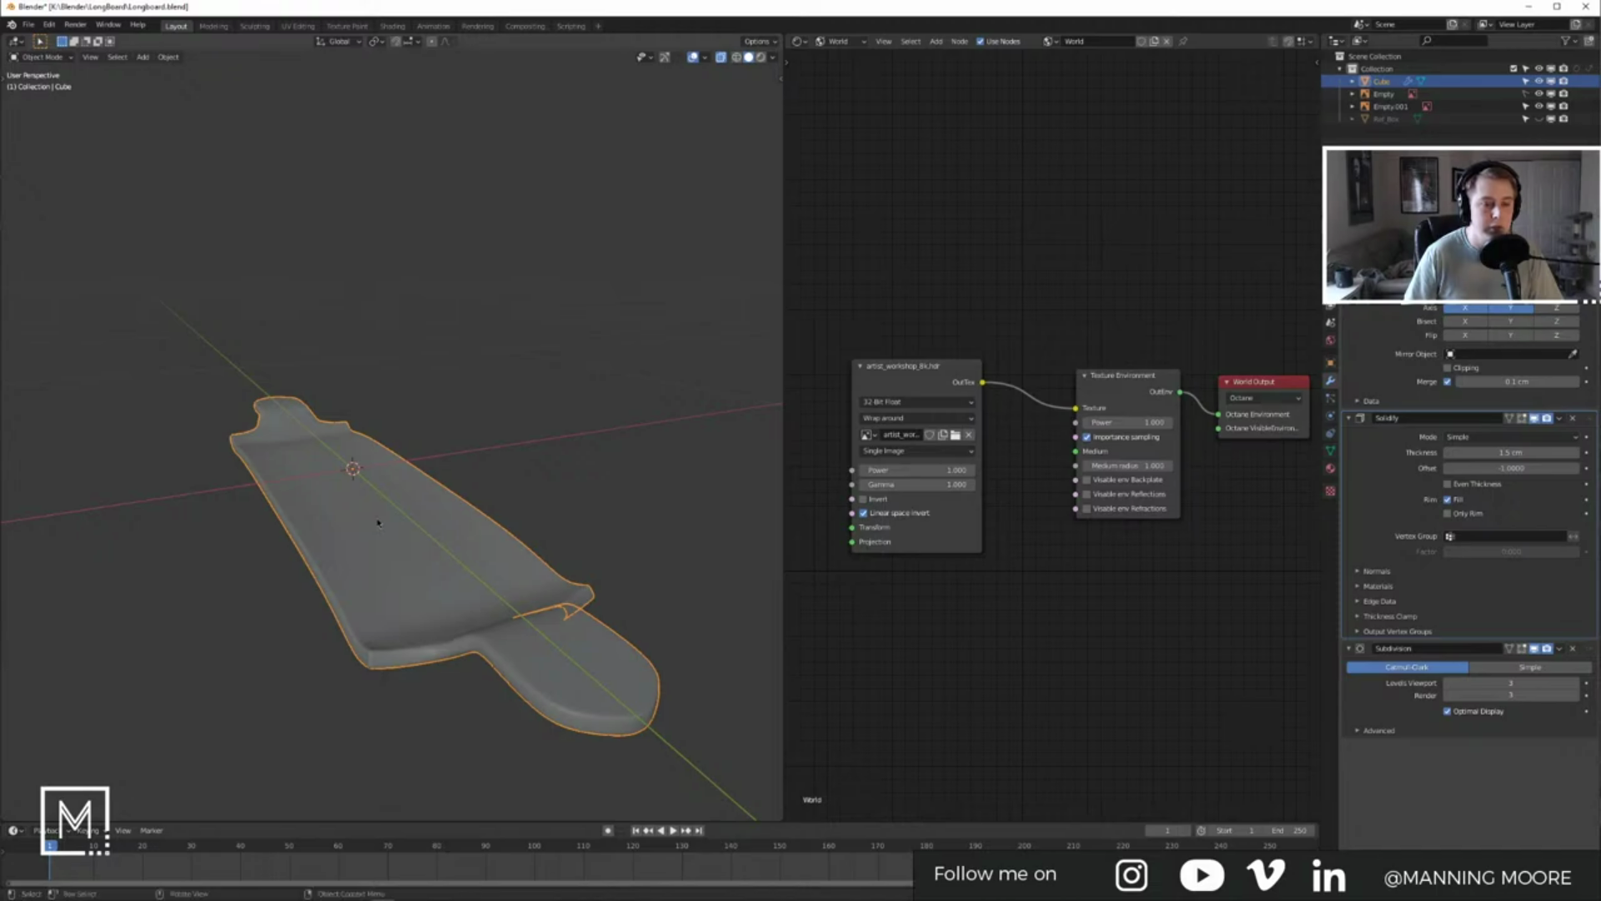
key(Tab)
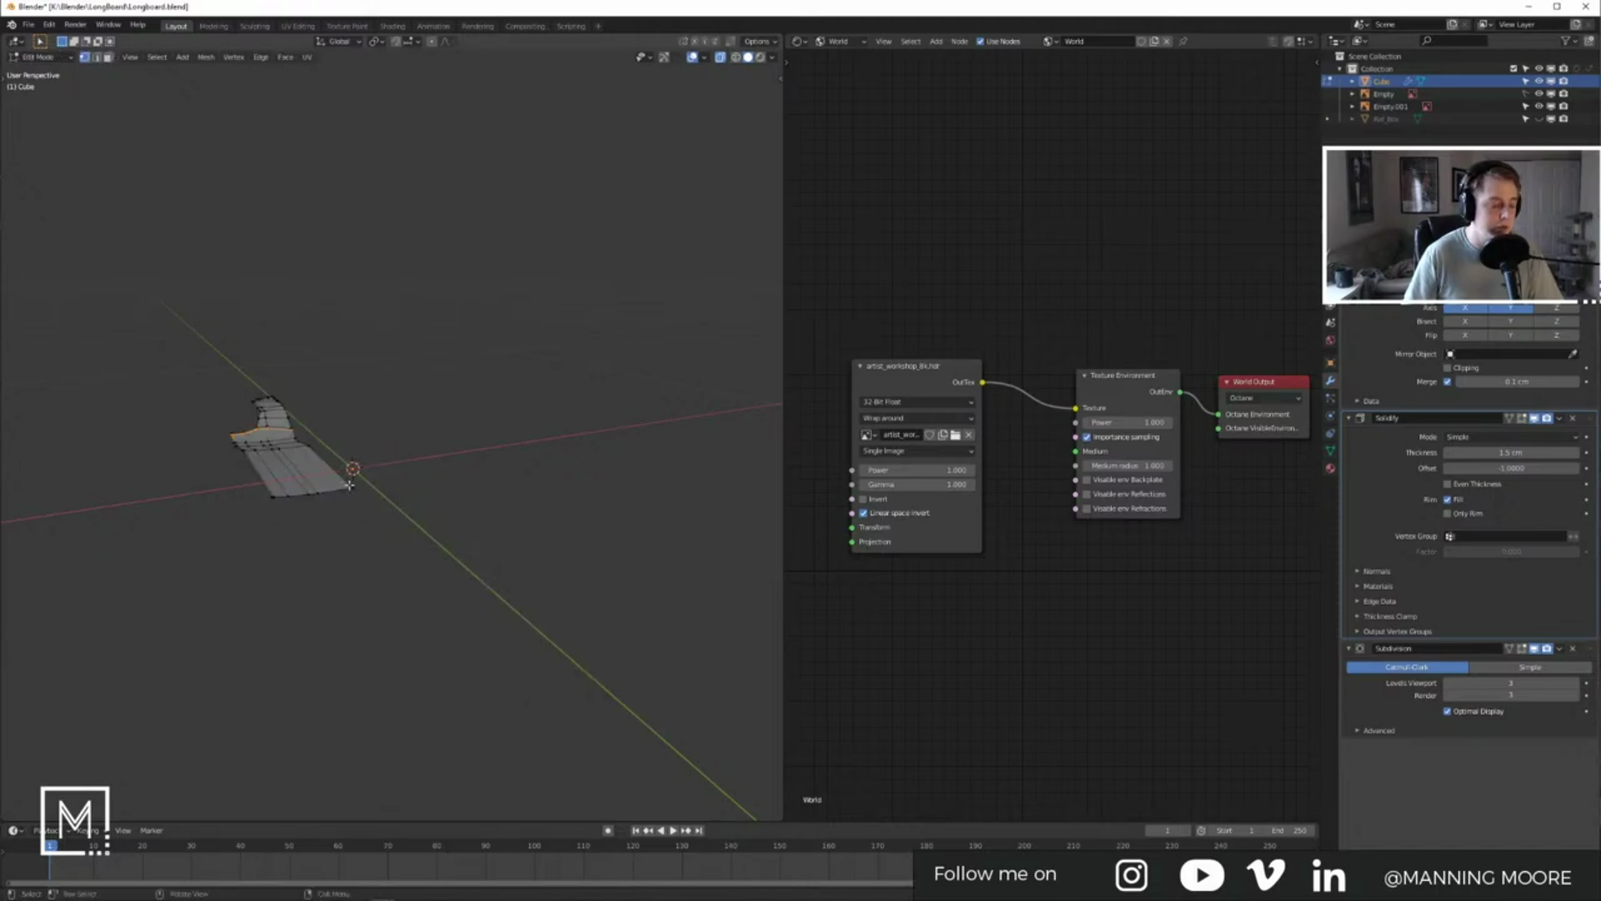
key(3)
key(a)
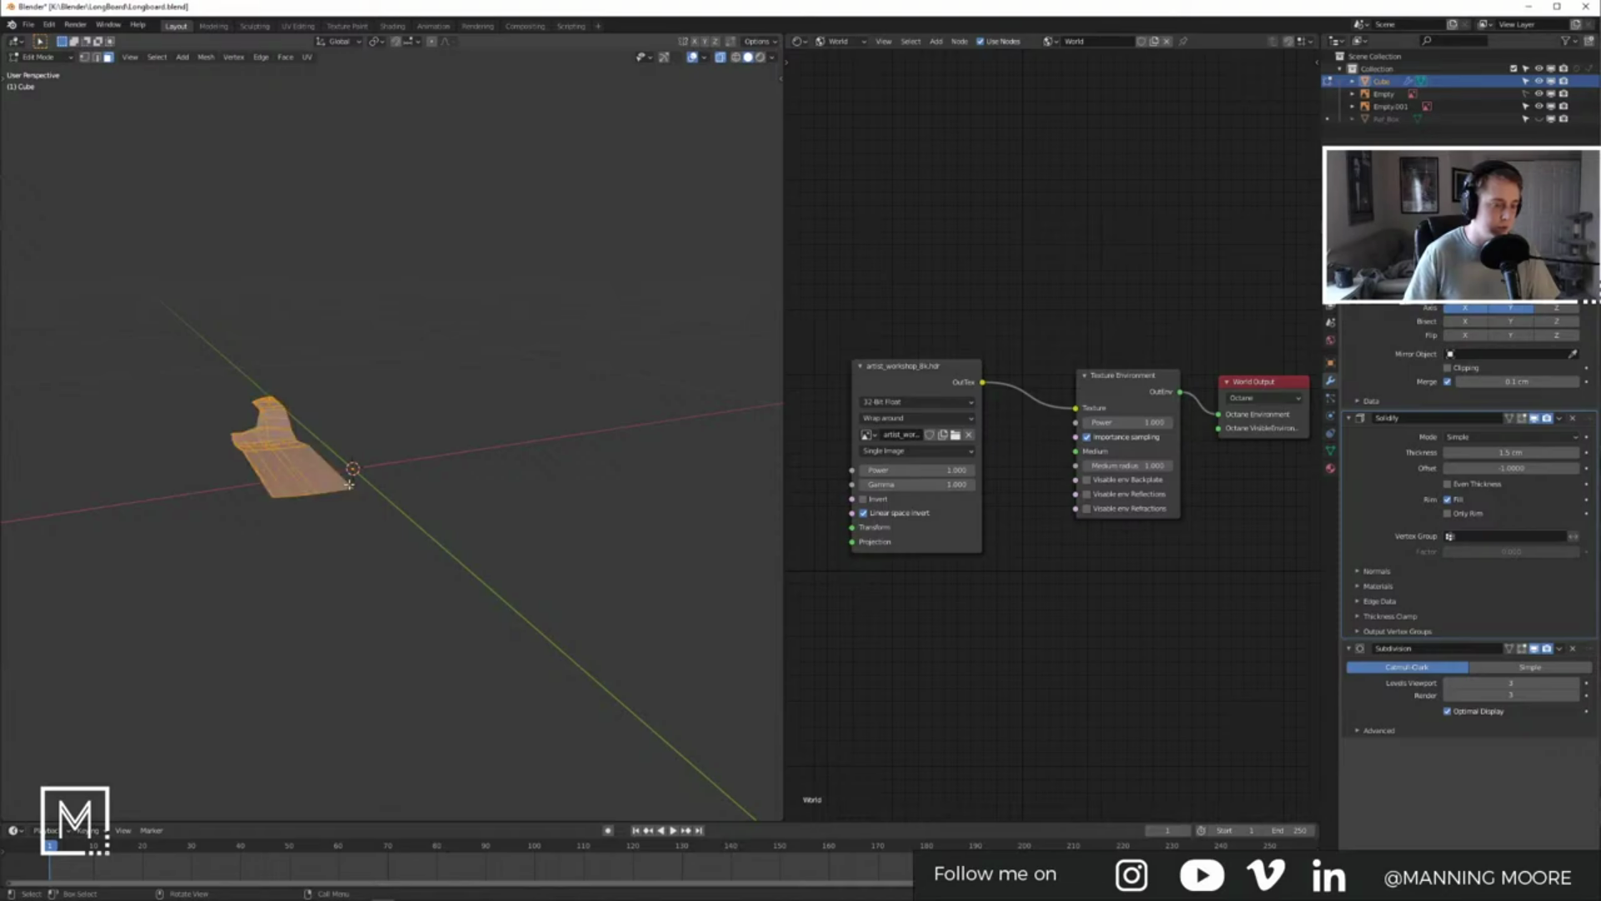
key(u)
click(348, 483)
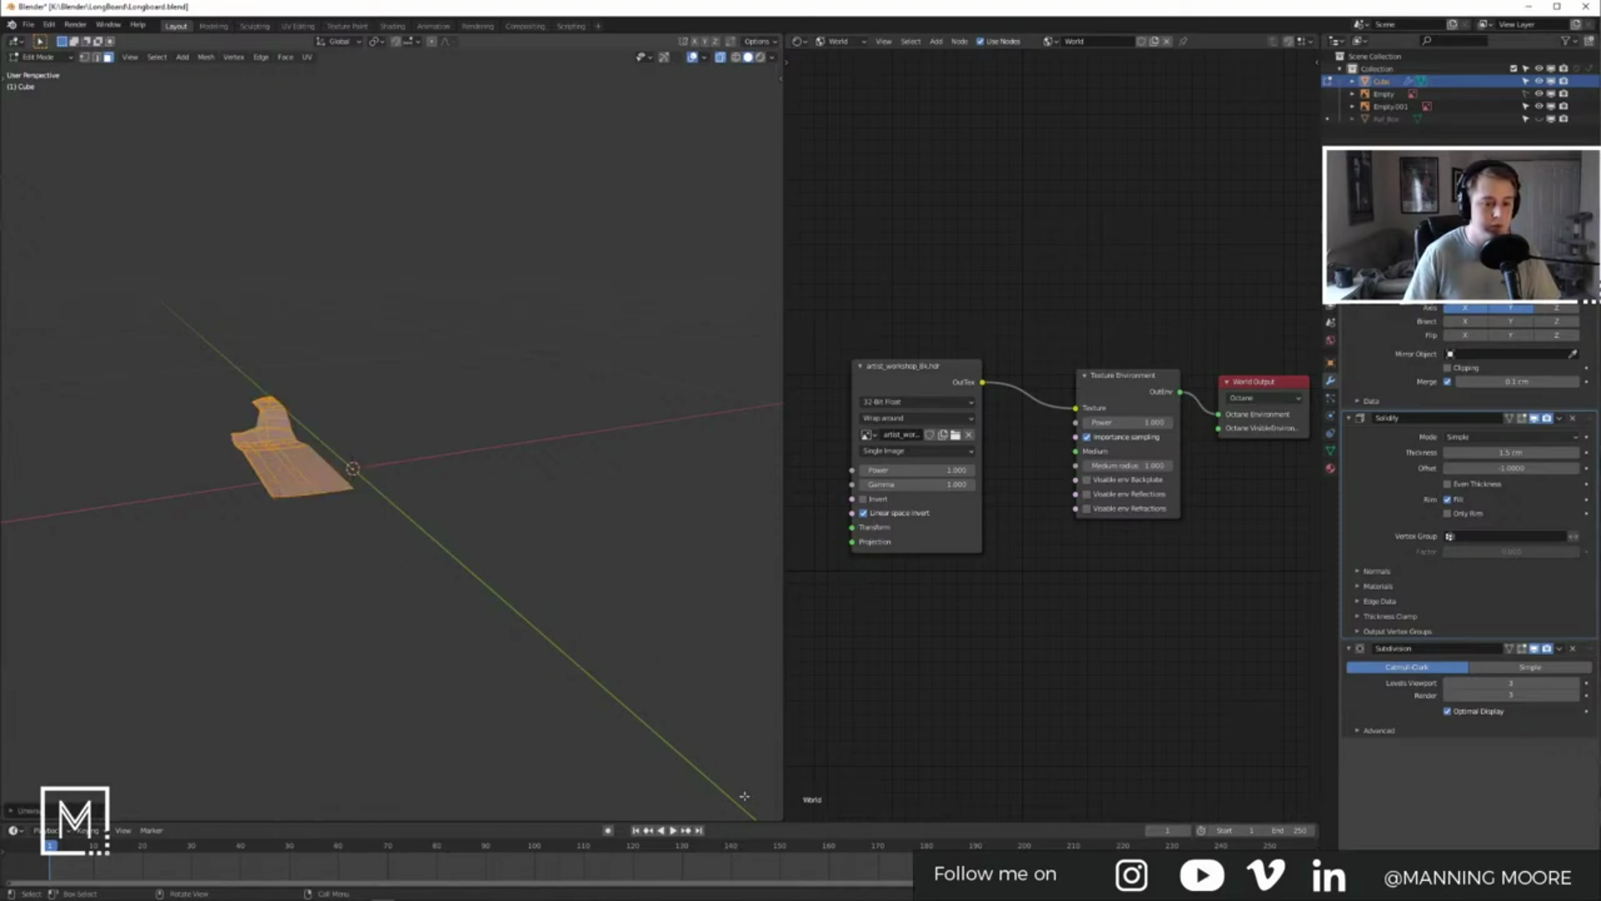
Step: Split the node editor and turn the top area into a UV Editor
drag(788, 38, 789, 521)
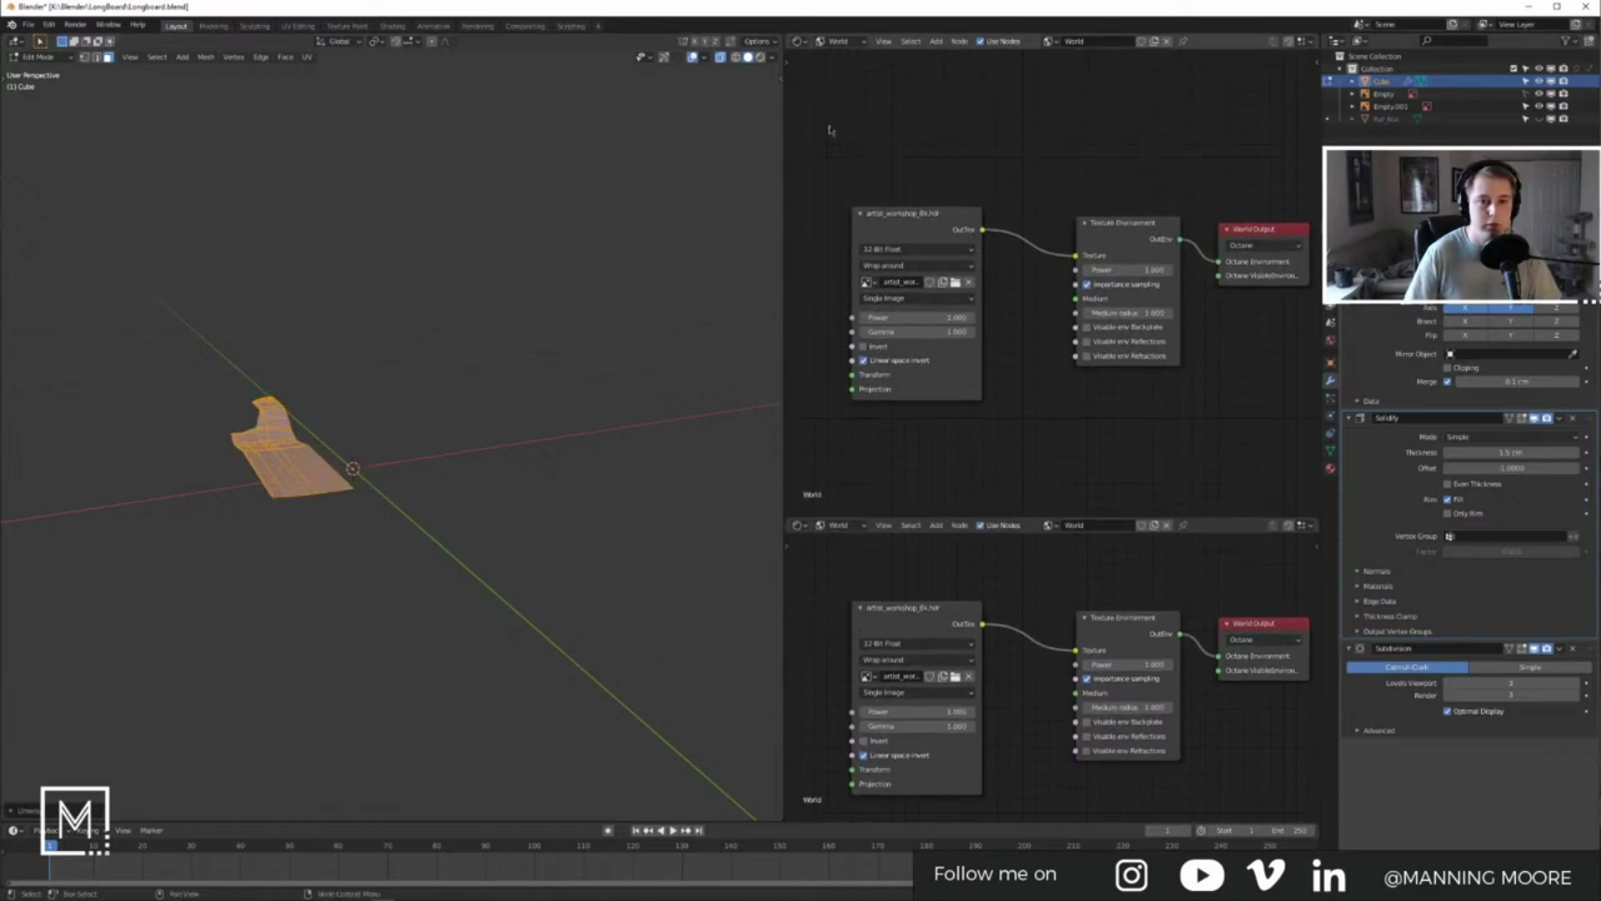
click(798, 41)
click(824, 105)
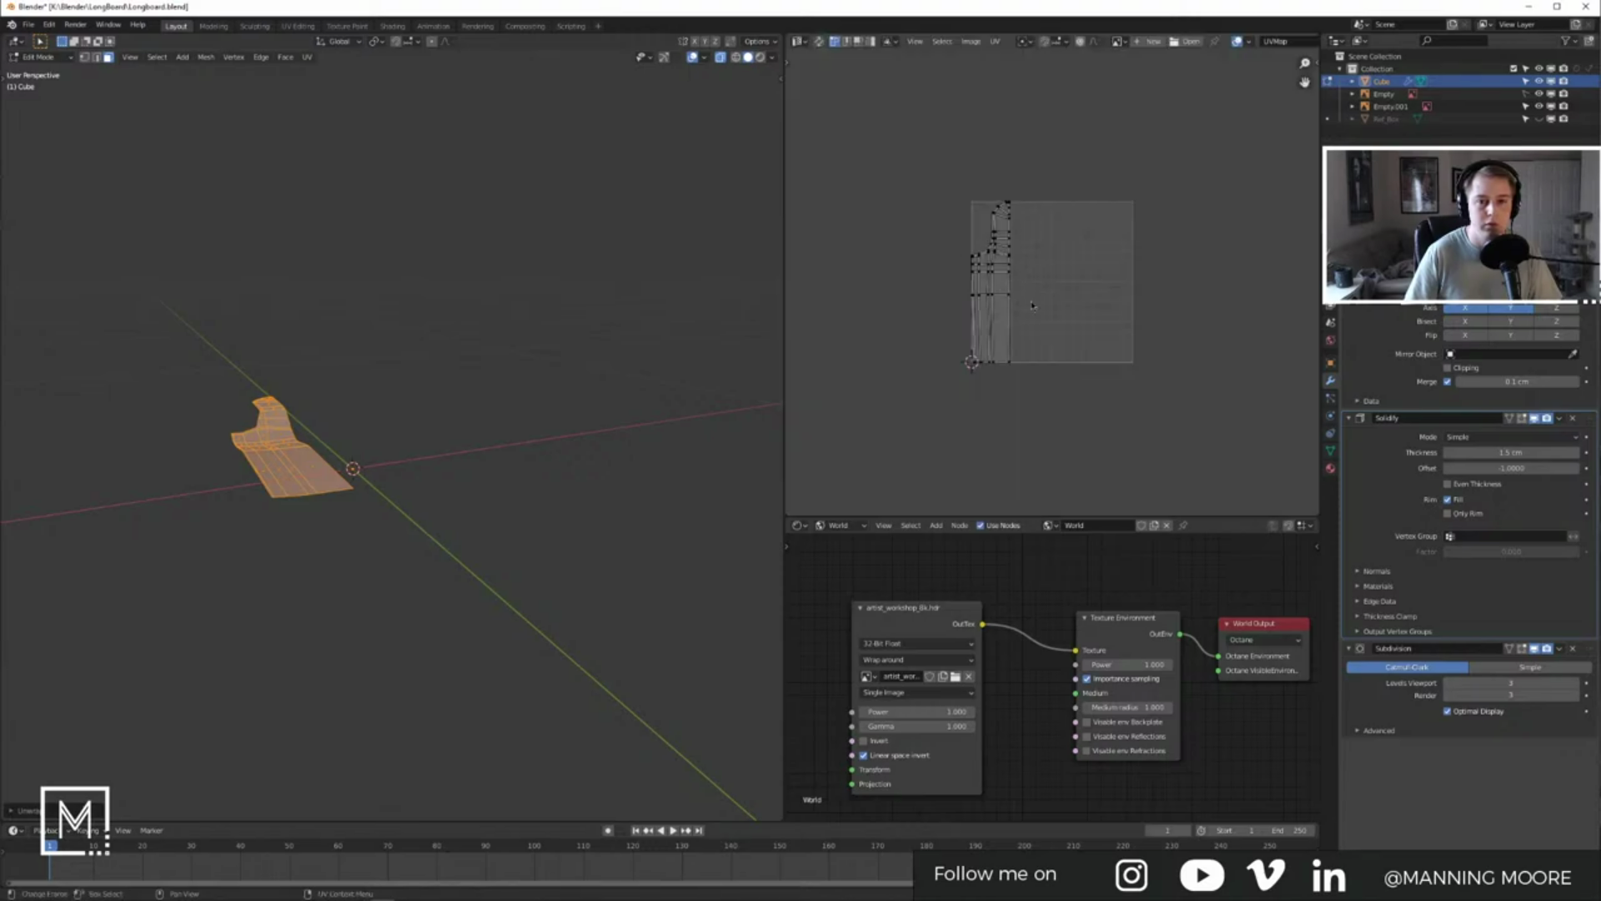
Step: Frame the deck's UV island and scale its left edge column to 0 on X
key(a)
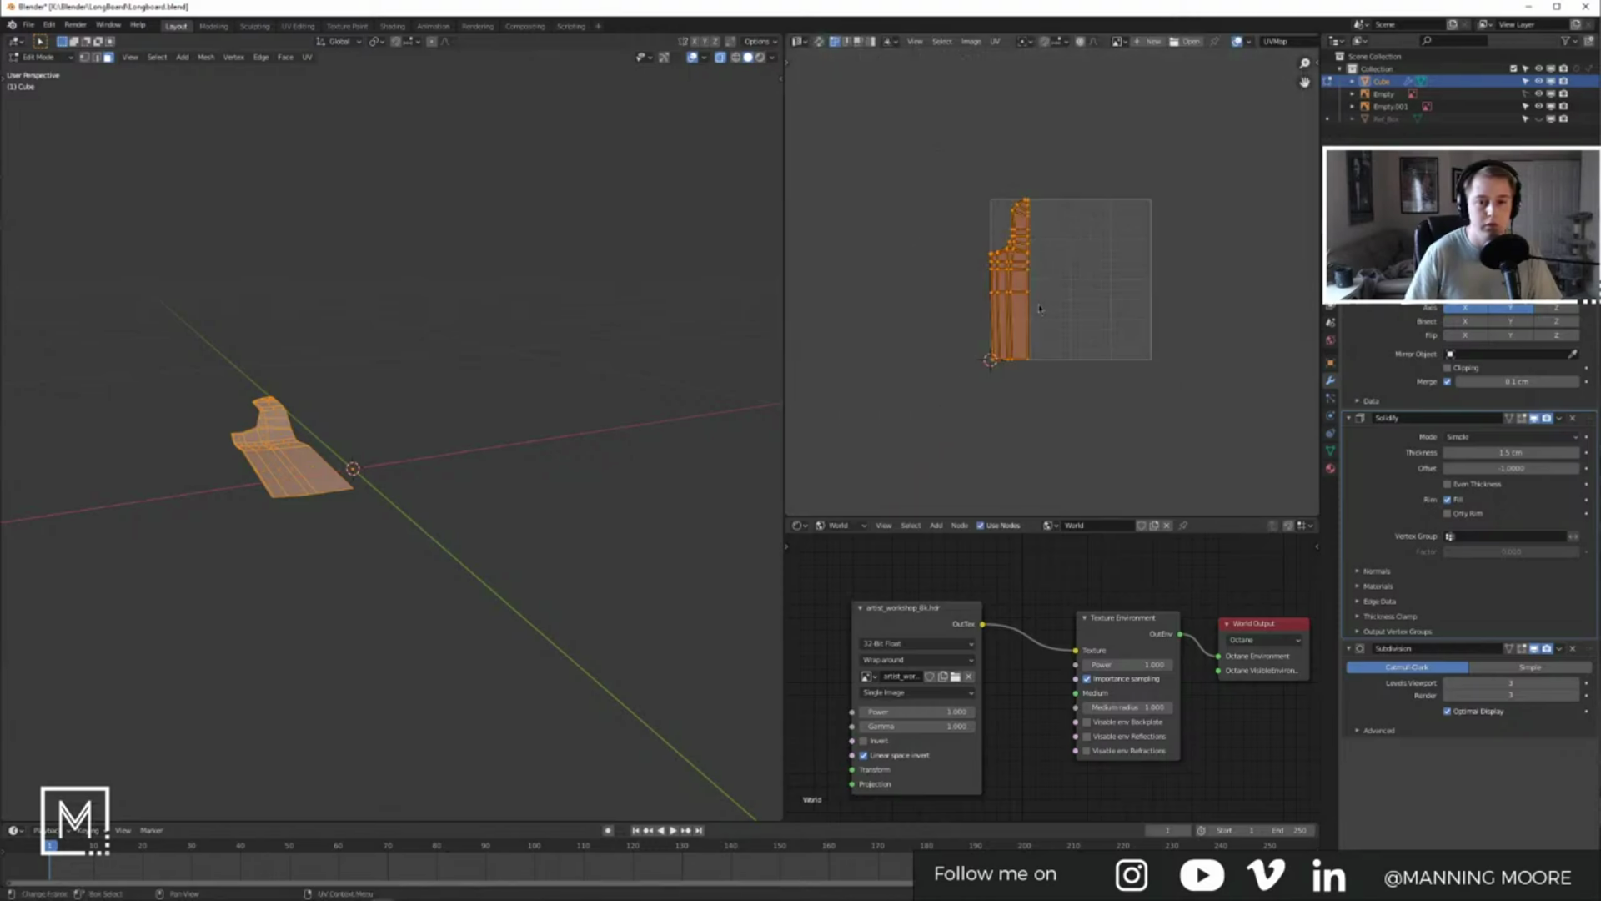
scroll(1007, 296, up, 4)
scroll(1010, 304, up, 1)
middle_drag(982, 479, 1018, 394)
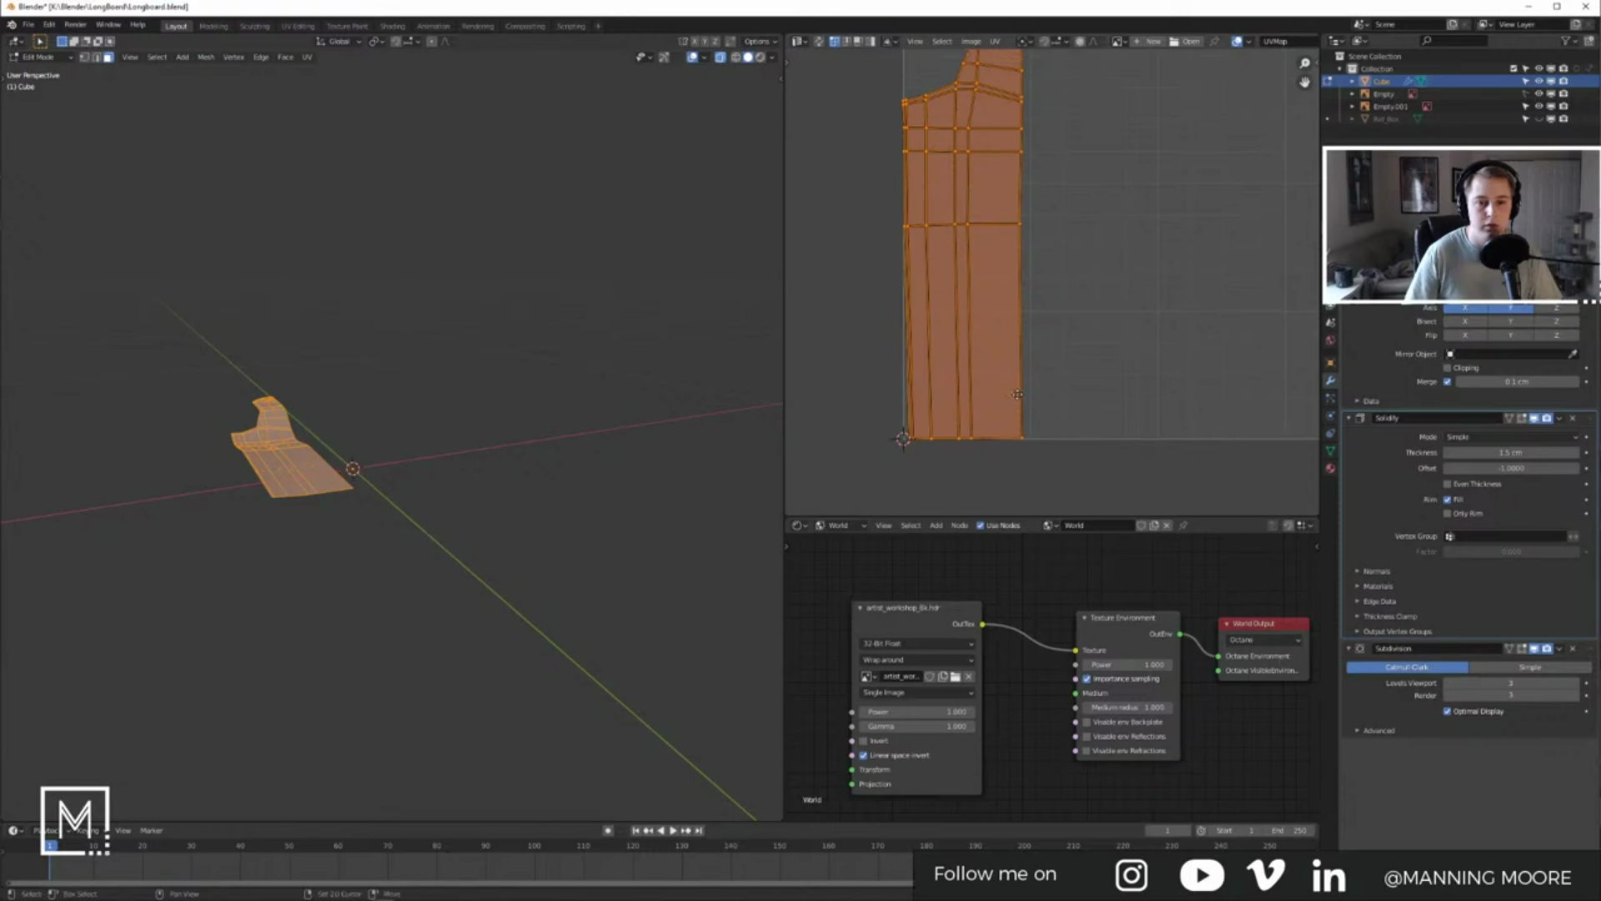
scroll(1019, 398, down, 3)
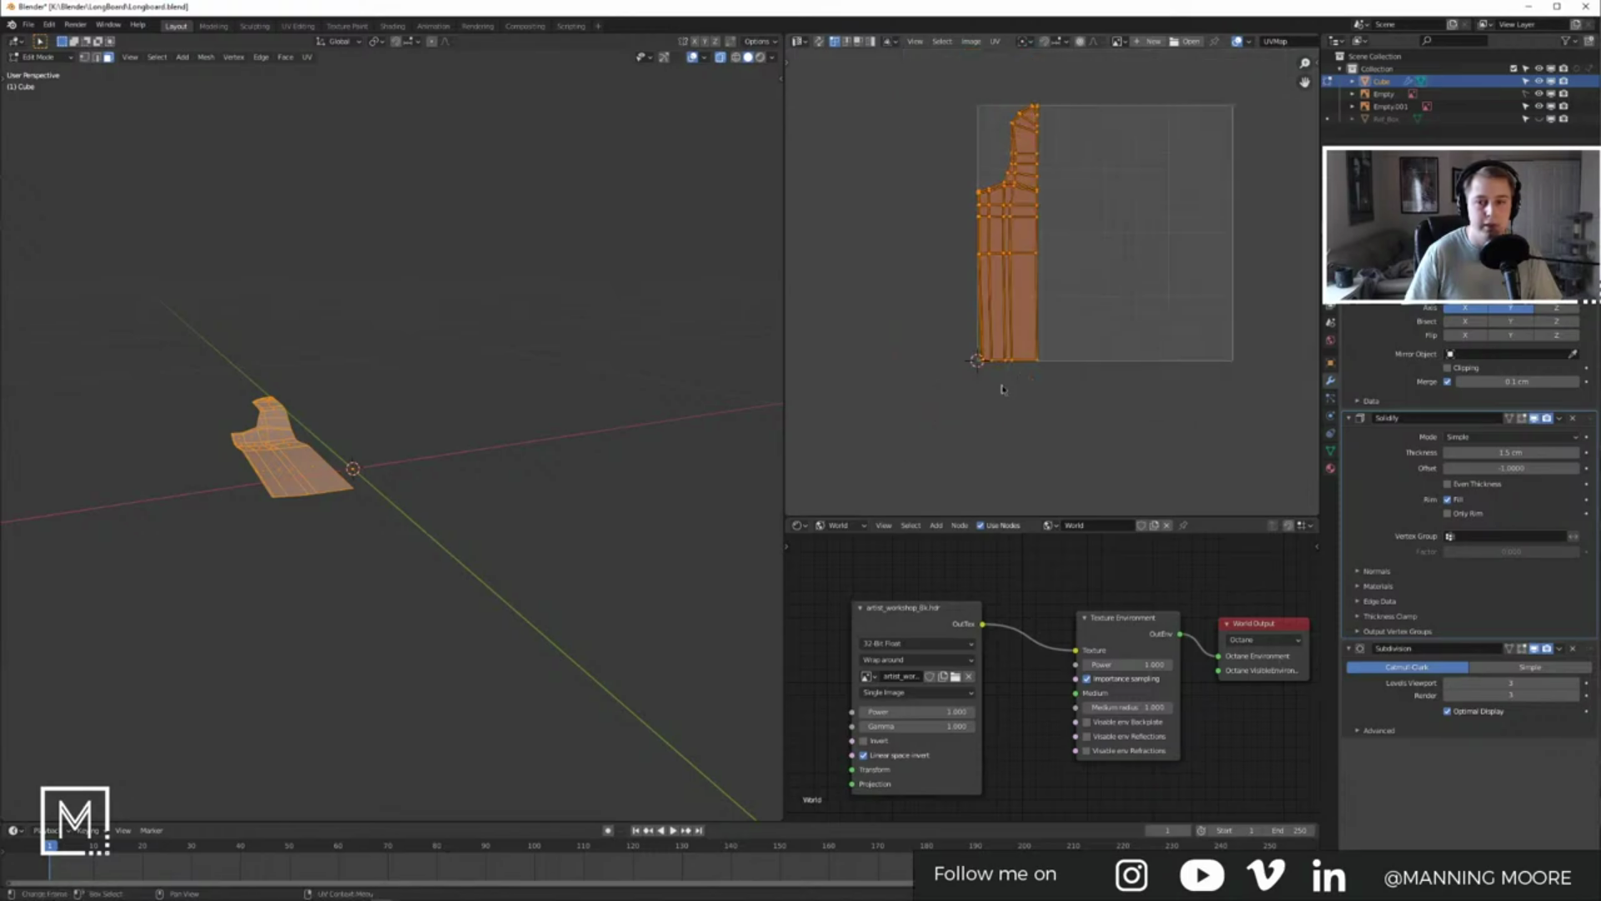
scroll(1004, 389, up, 3)
middle_drag(999, 389, 1028, 385)
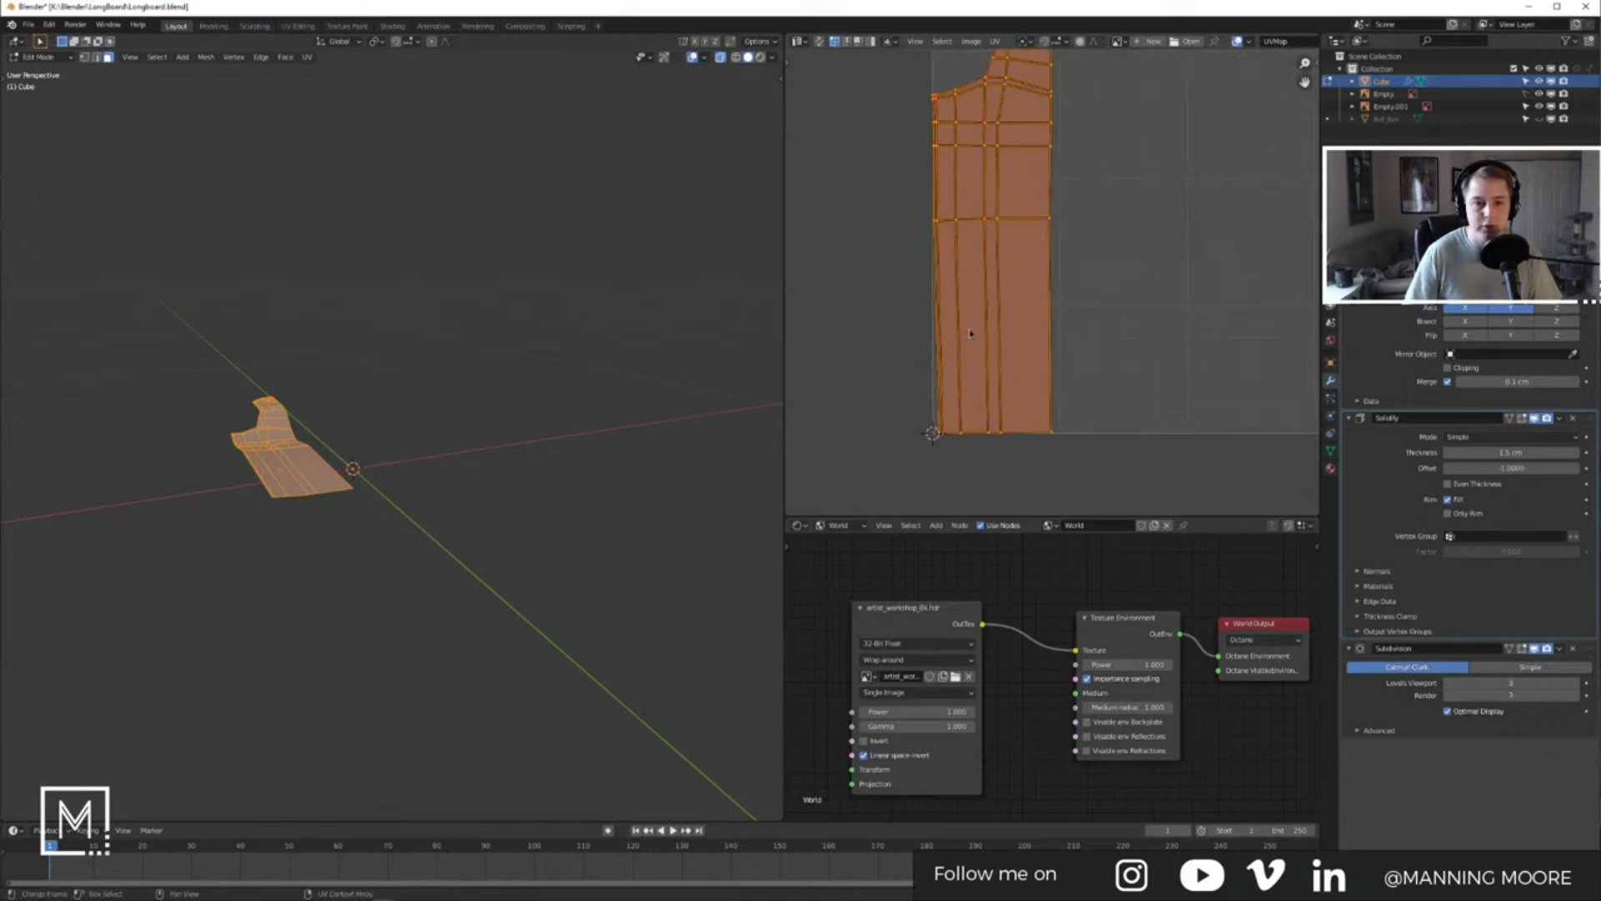
click(914, 83)
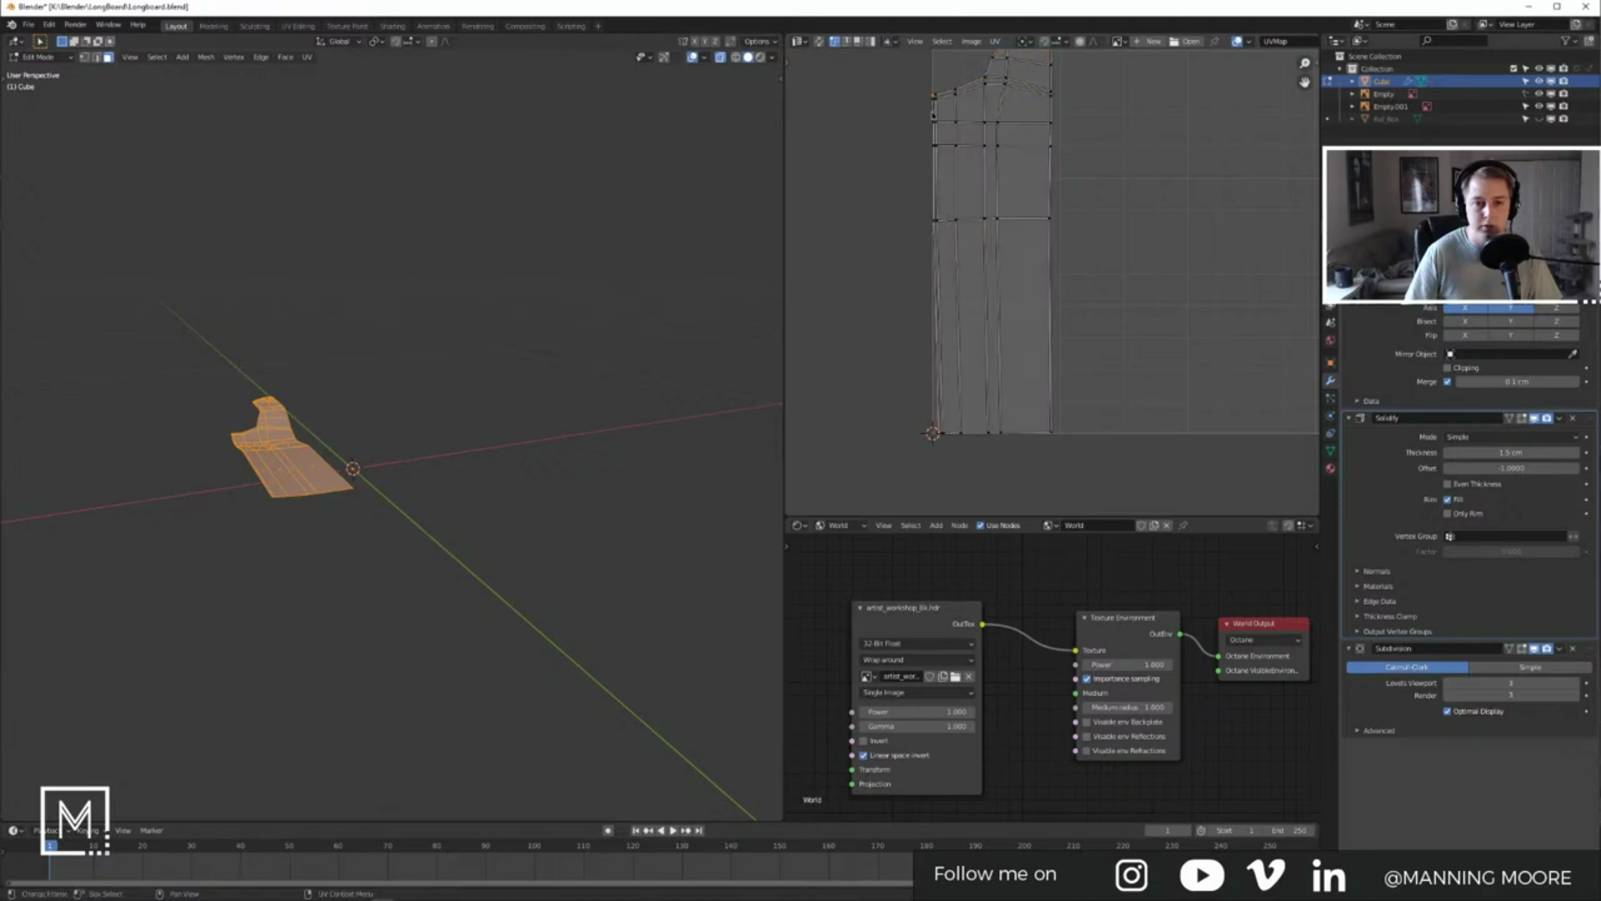
key(s)
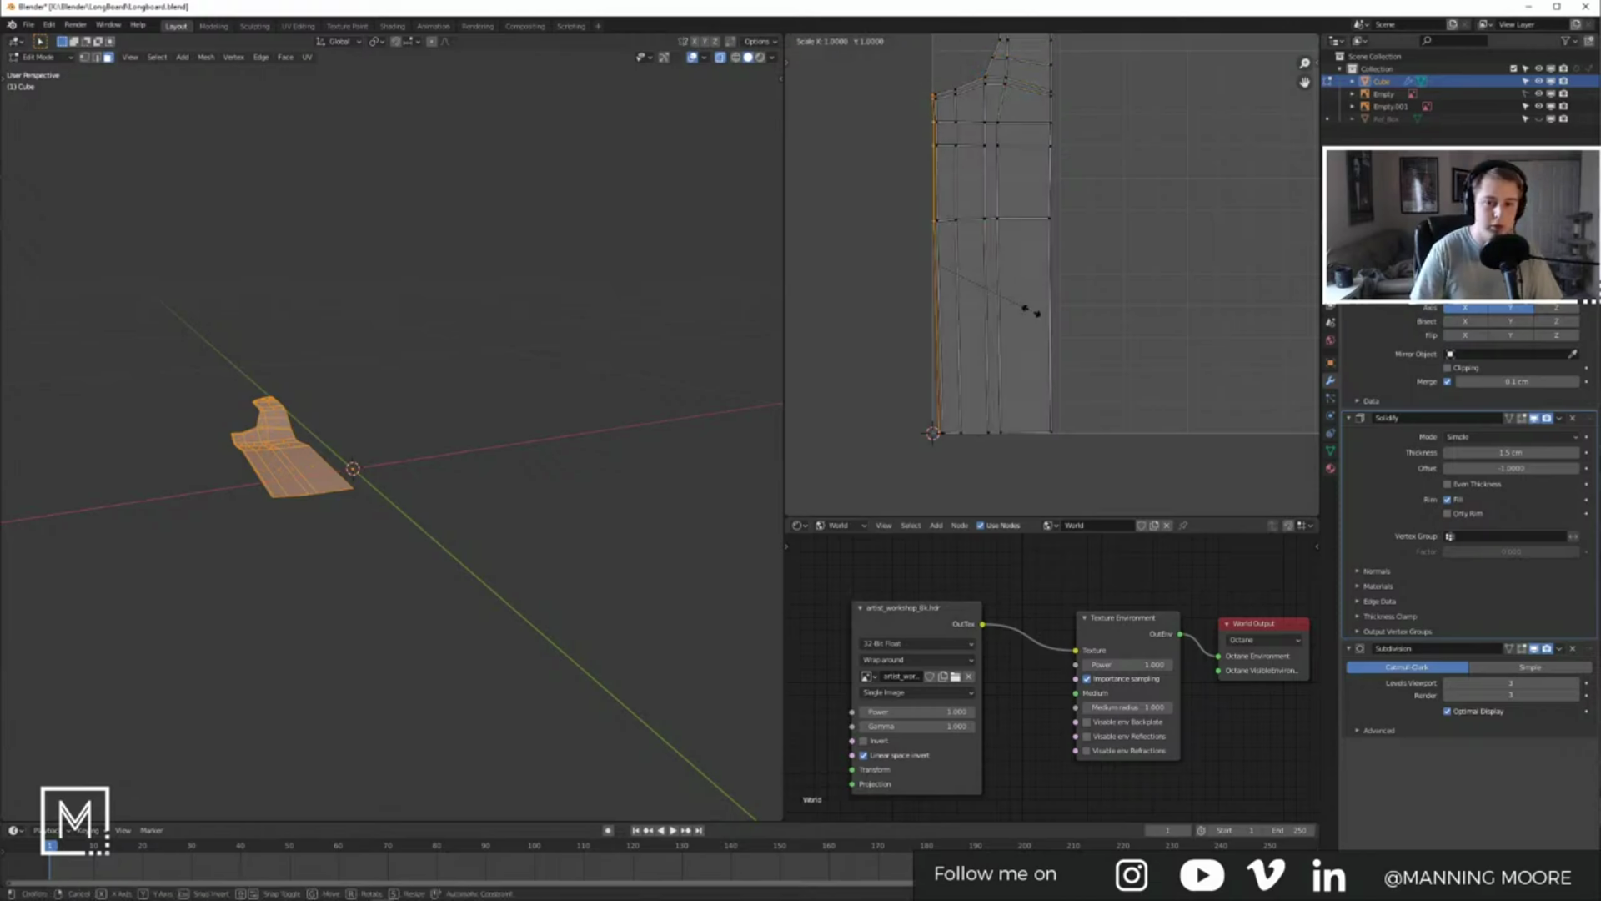
click(1031, 312)
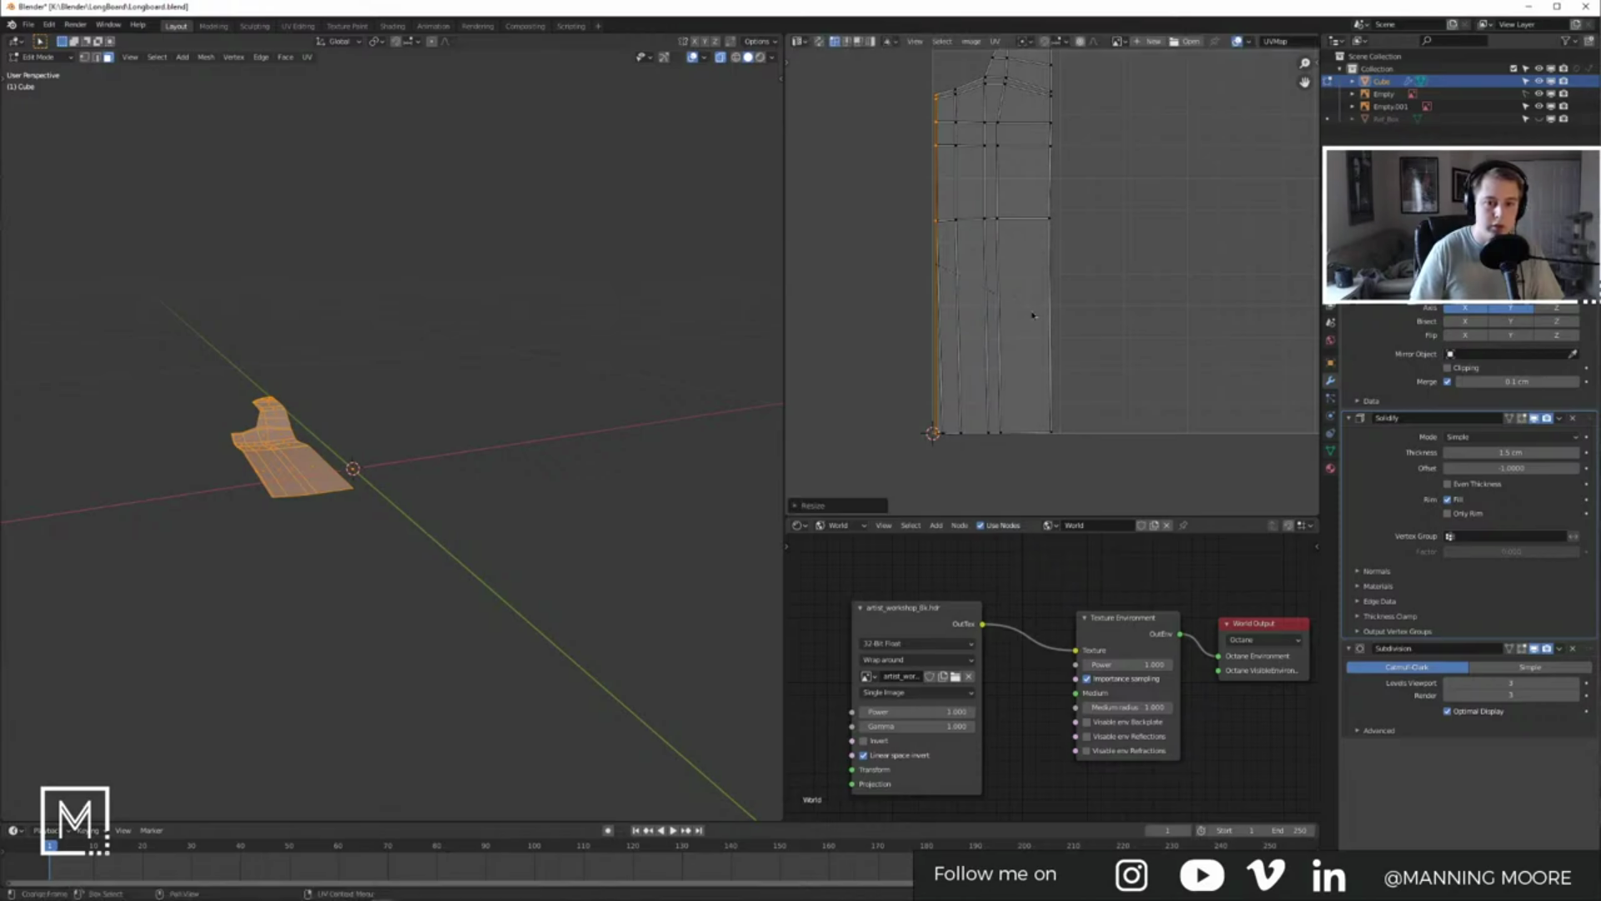
Step: Nudge the straightened UV edge column slightly along X
key(g)
key(x)
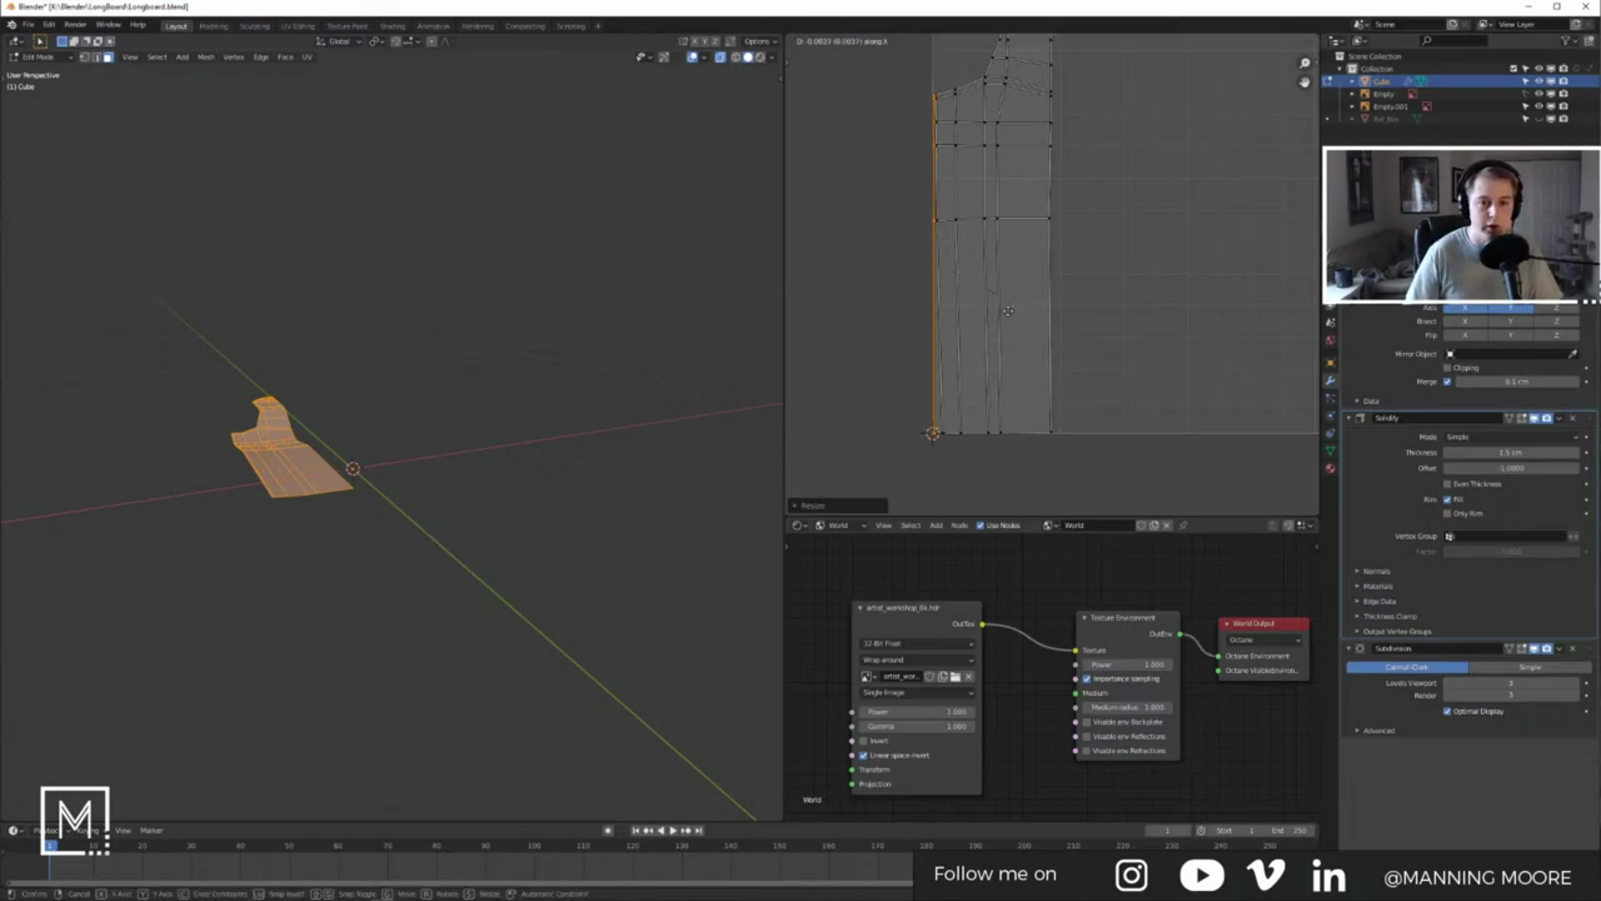
click(1007, 311)
Step: Search the Preferences add-ons for "sq", then close Preferences
click(70, 25)
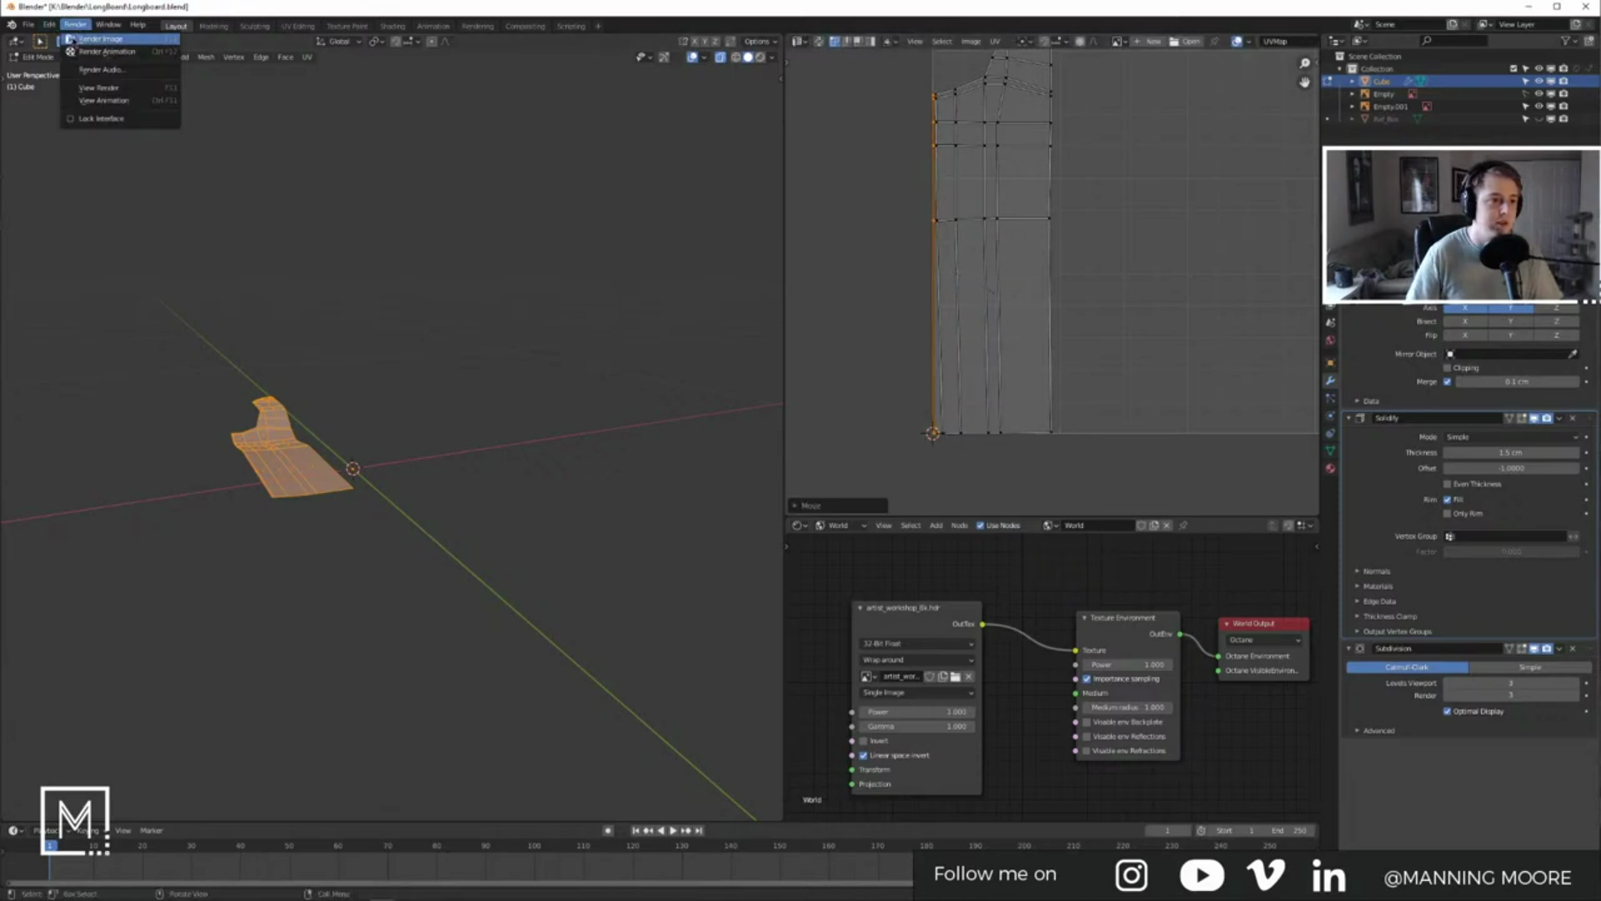
click(46, 25)
click(57, 206)
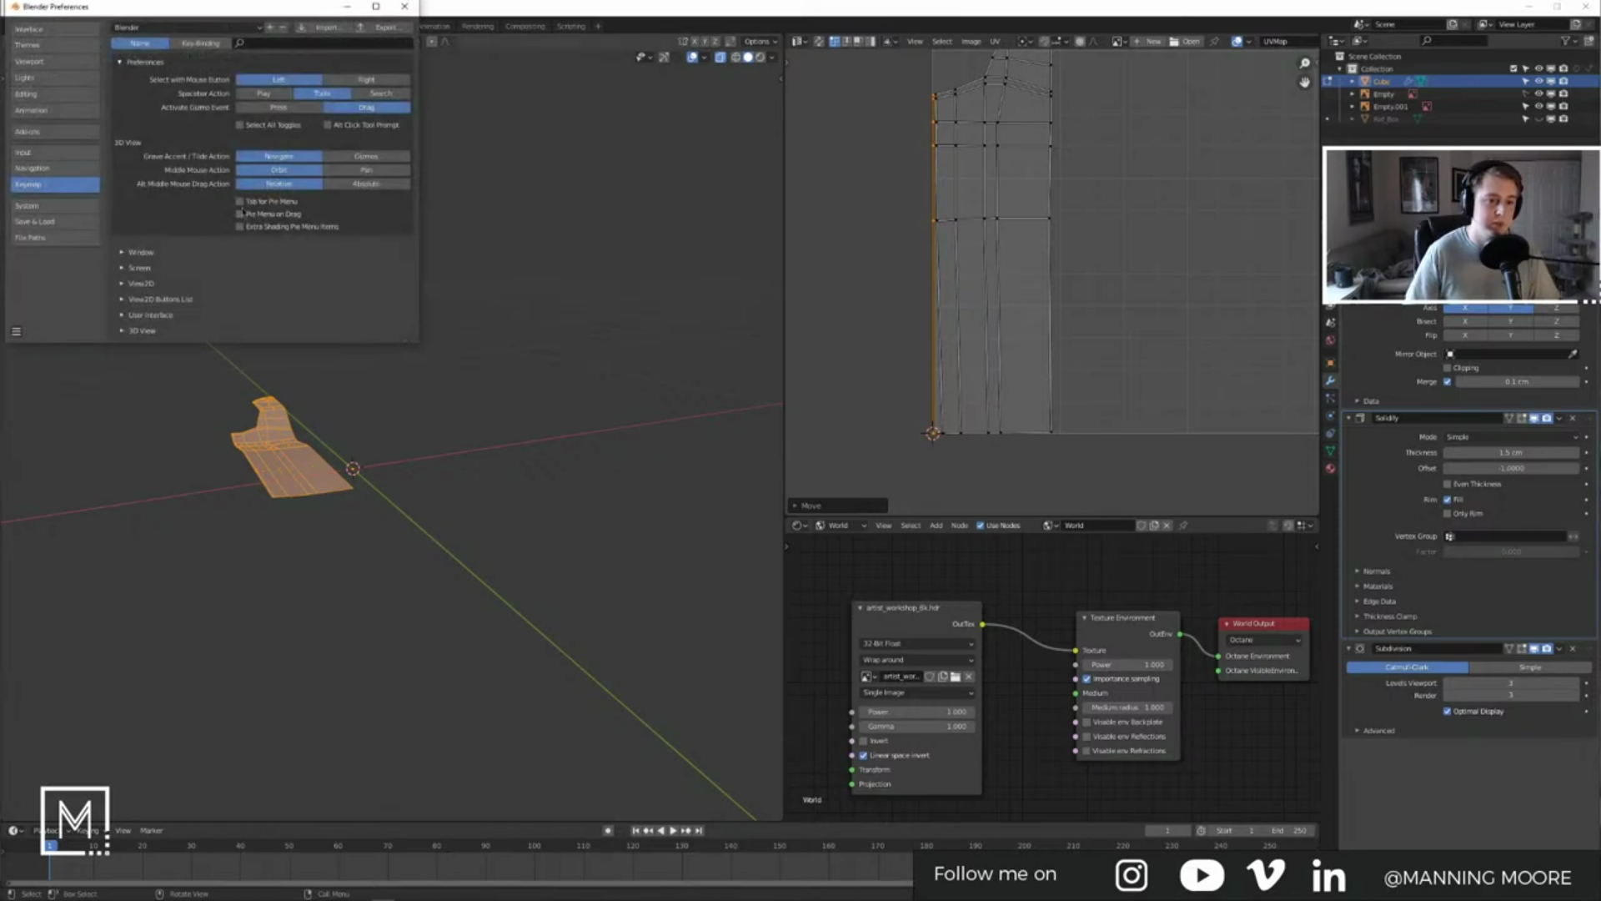
click(33, 130)
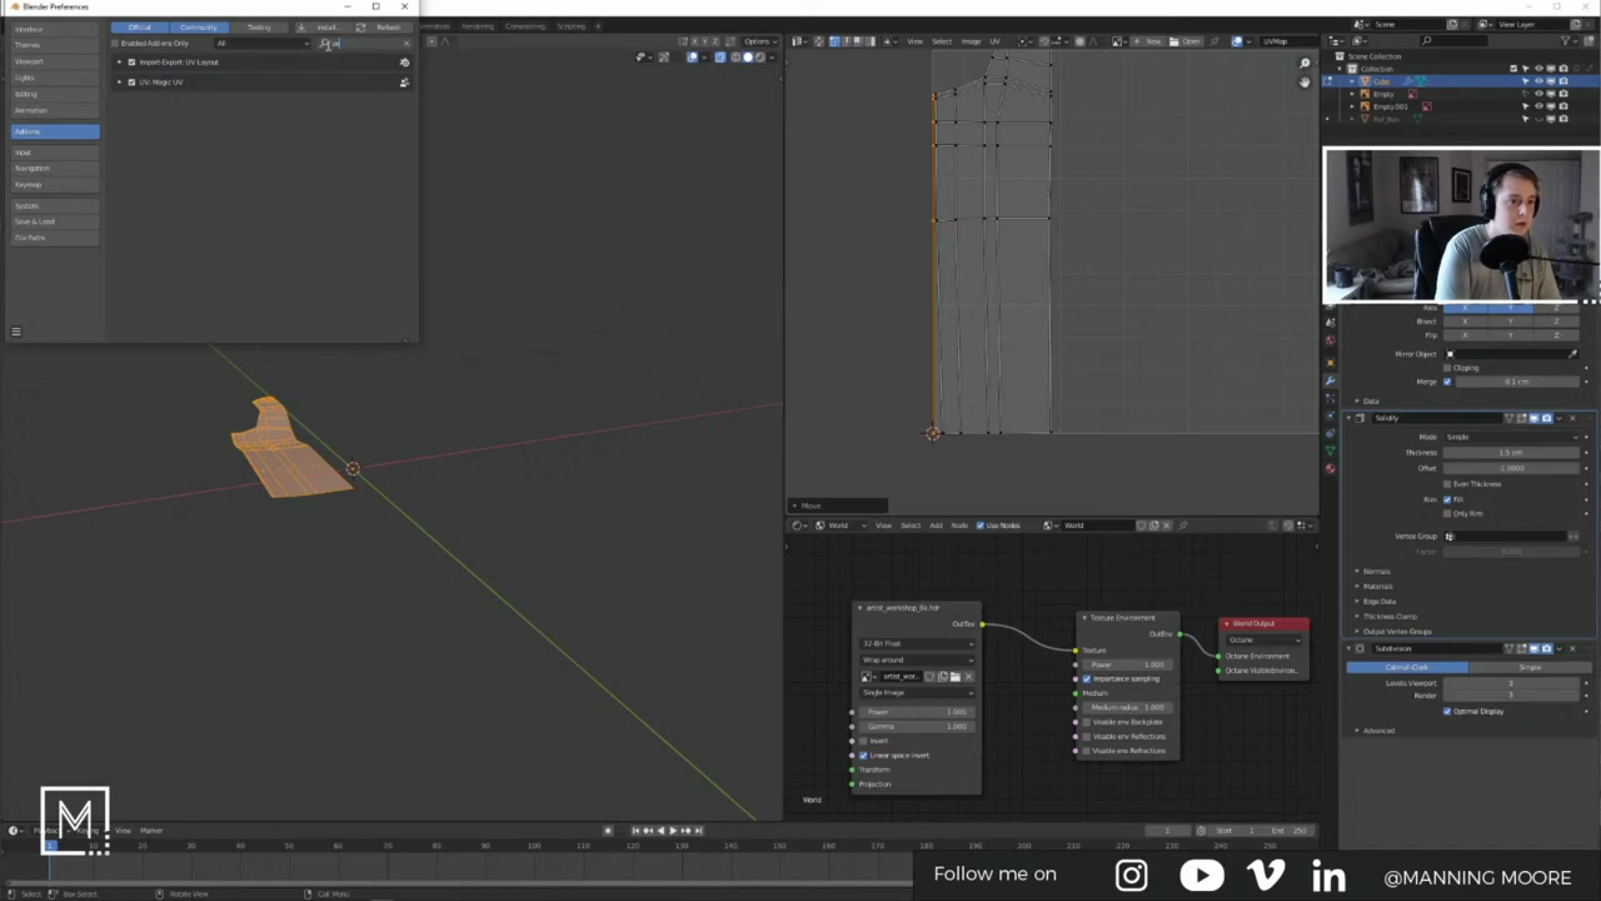
key(BackSpace)
key(BackSpace)
text(sq)
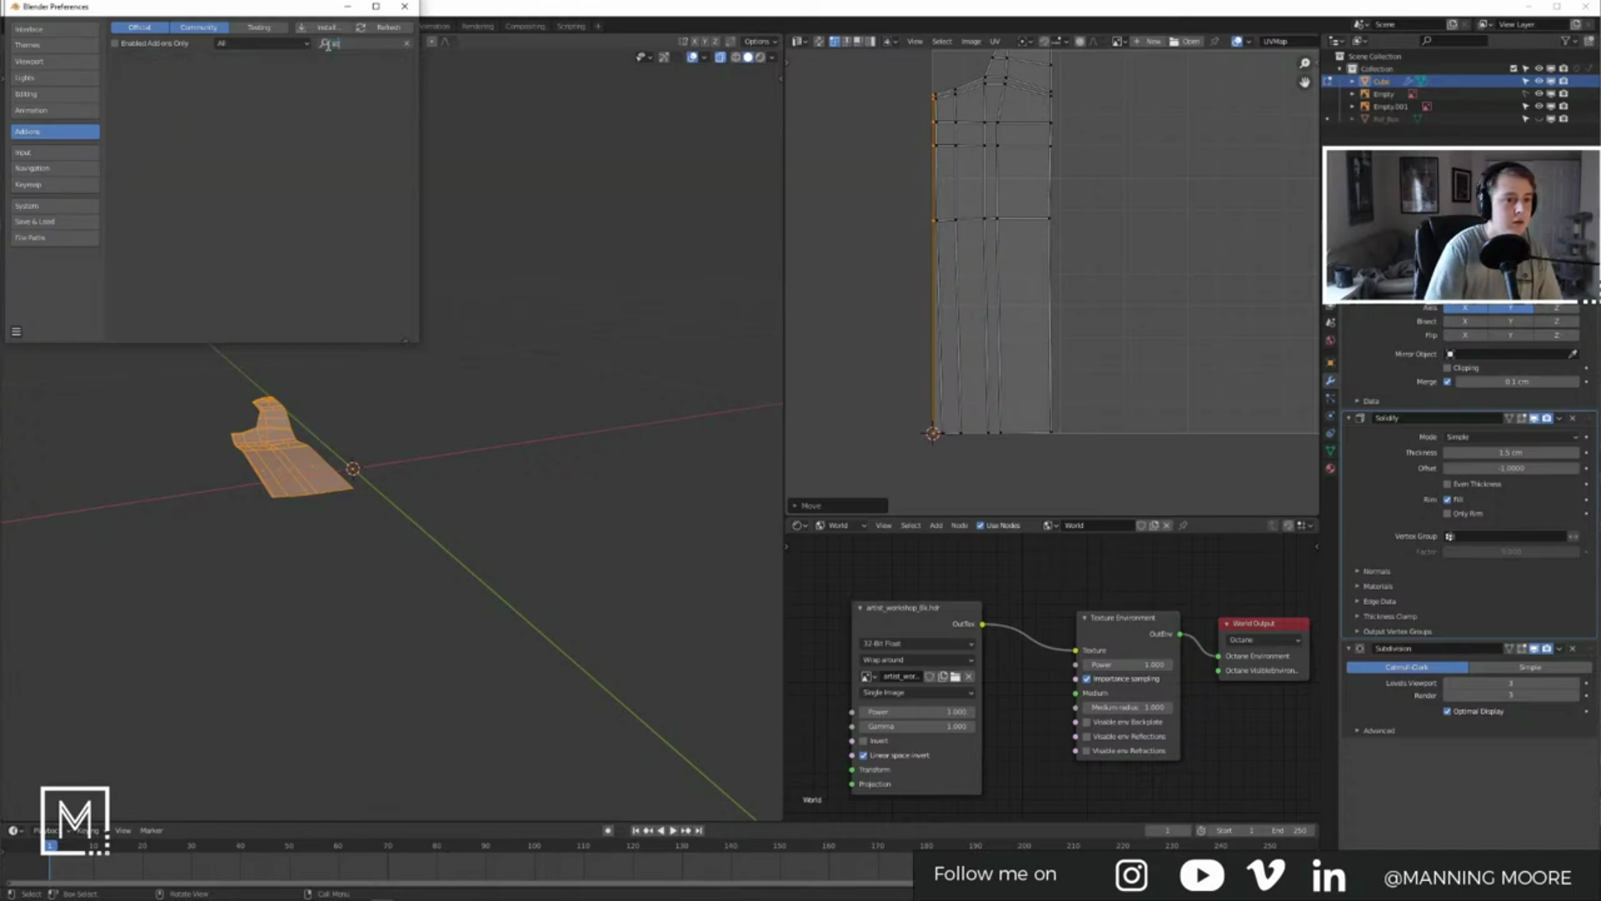
click(405, 6)
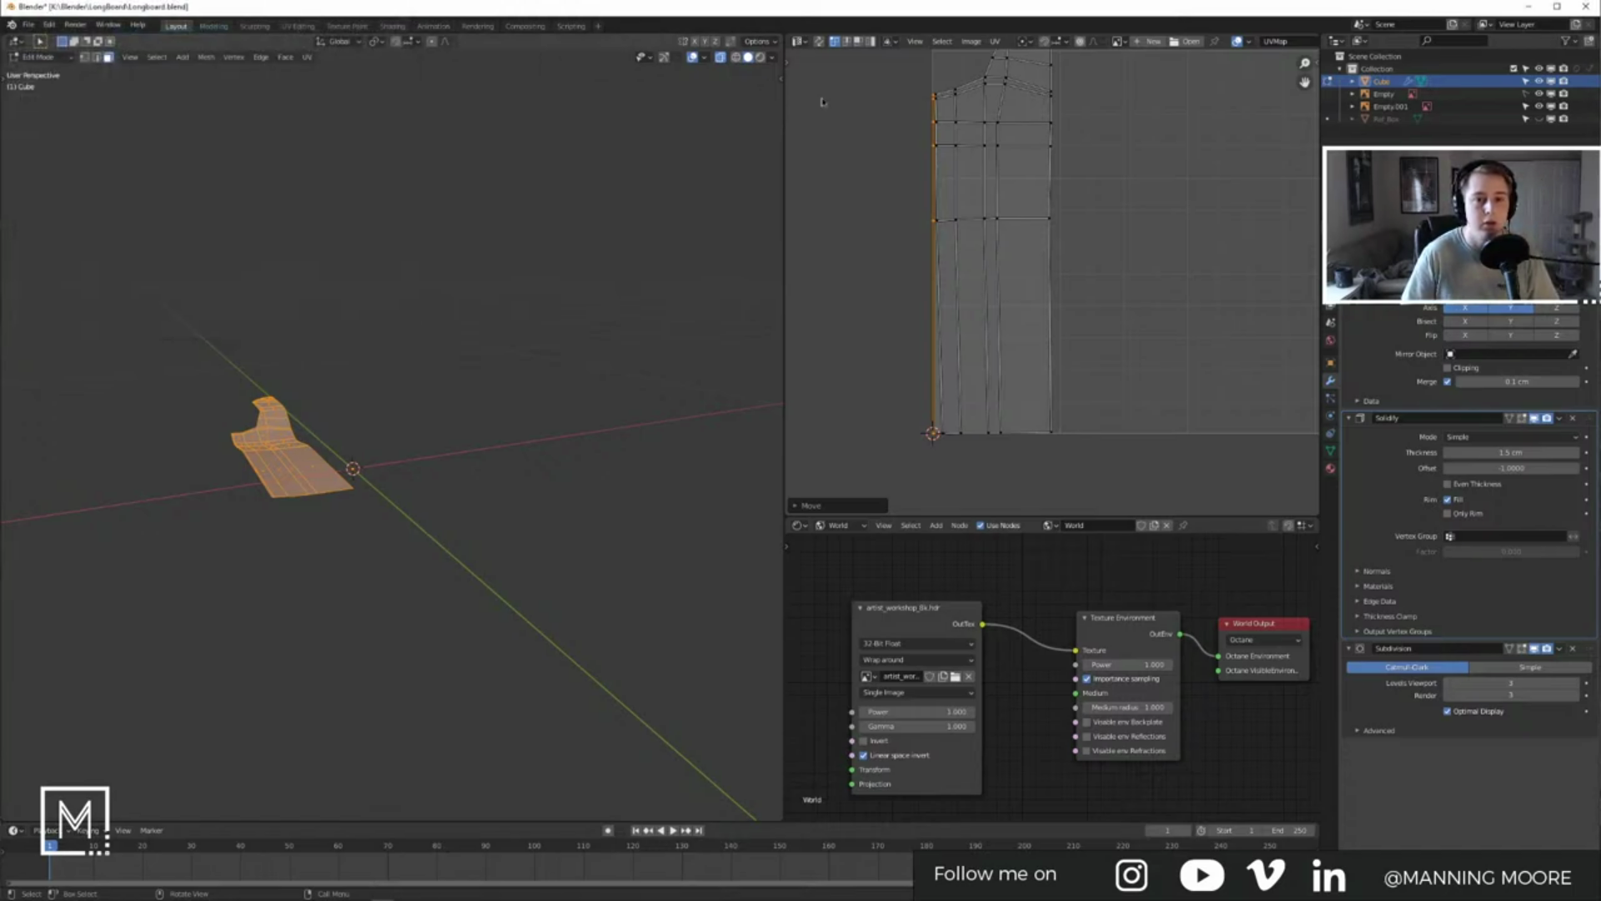
Step: Try straightening the selected UV edge with a zero X scale, then undo it
key(ctrl+z)
key(s)
key(x)
key(0)
key(Return)
scroll(1065, 273, up, 2)
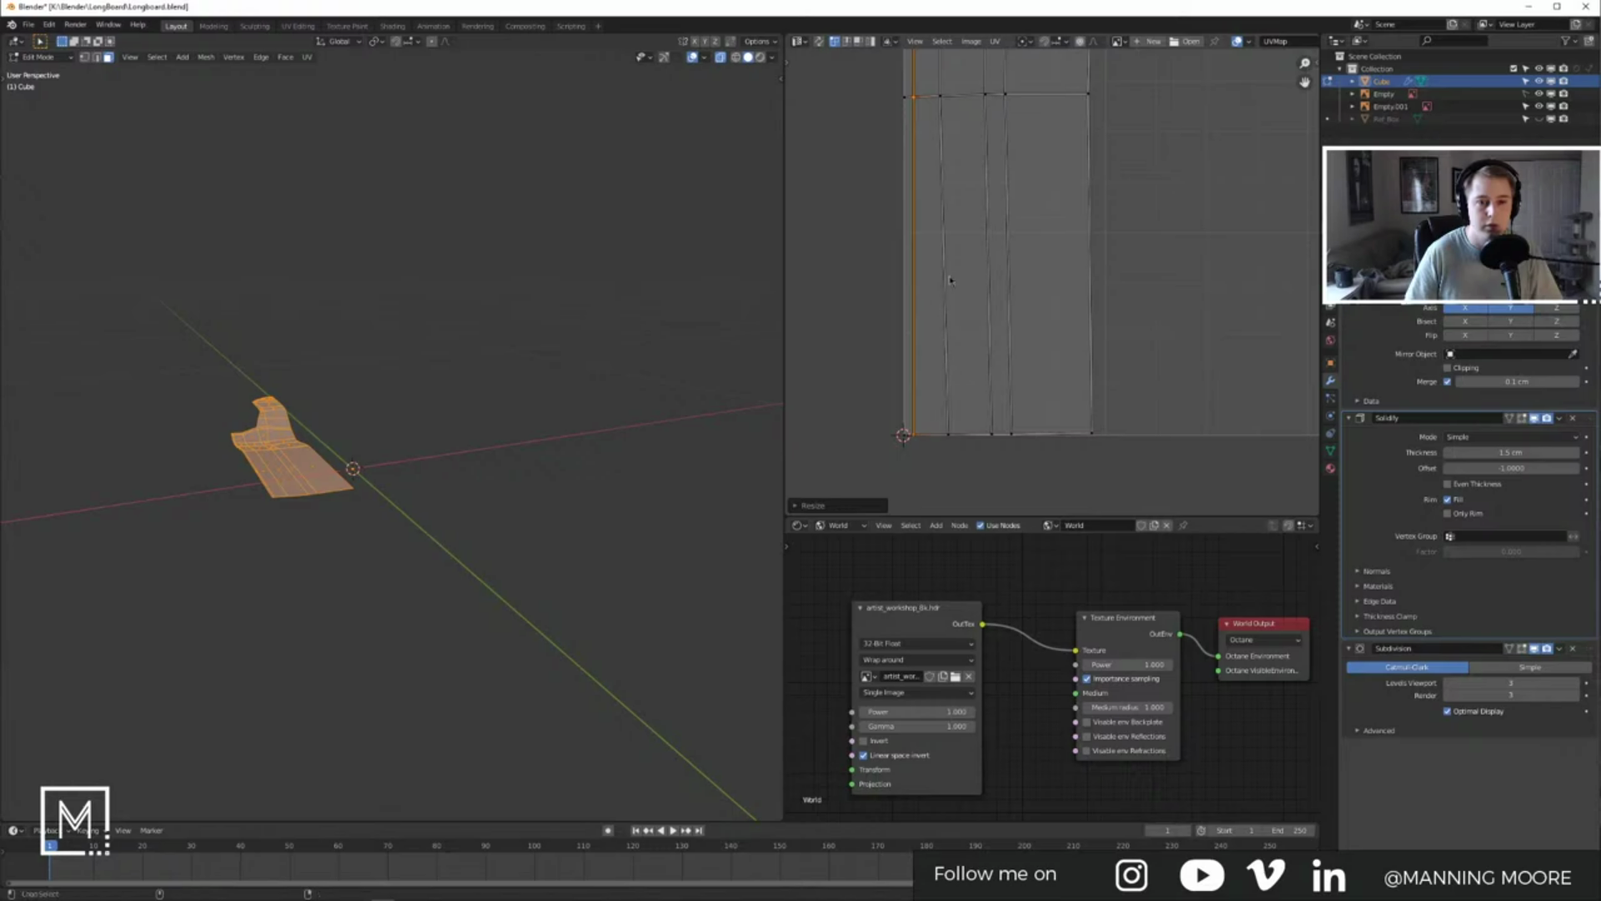
key(ctrl+z)
key(s)
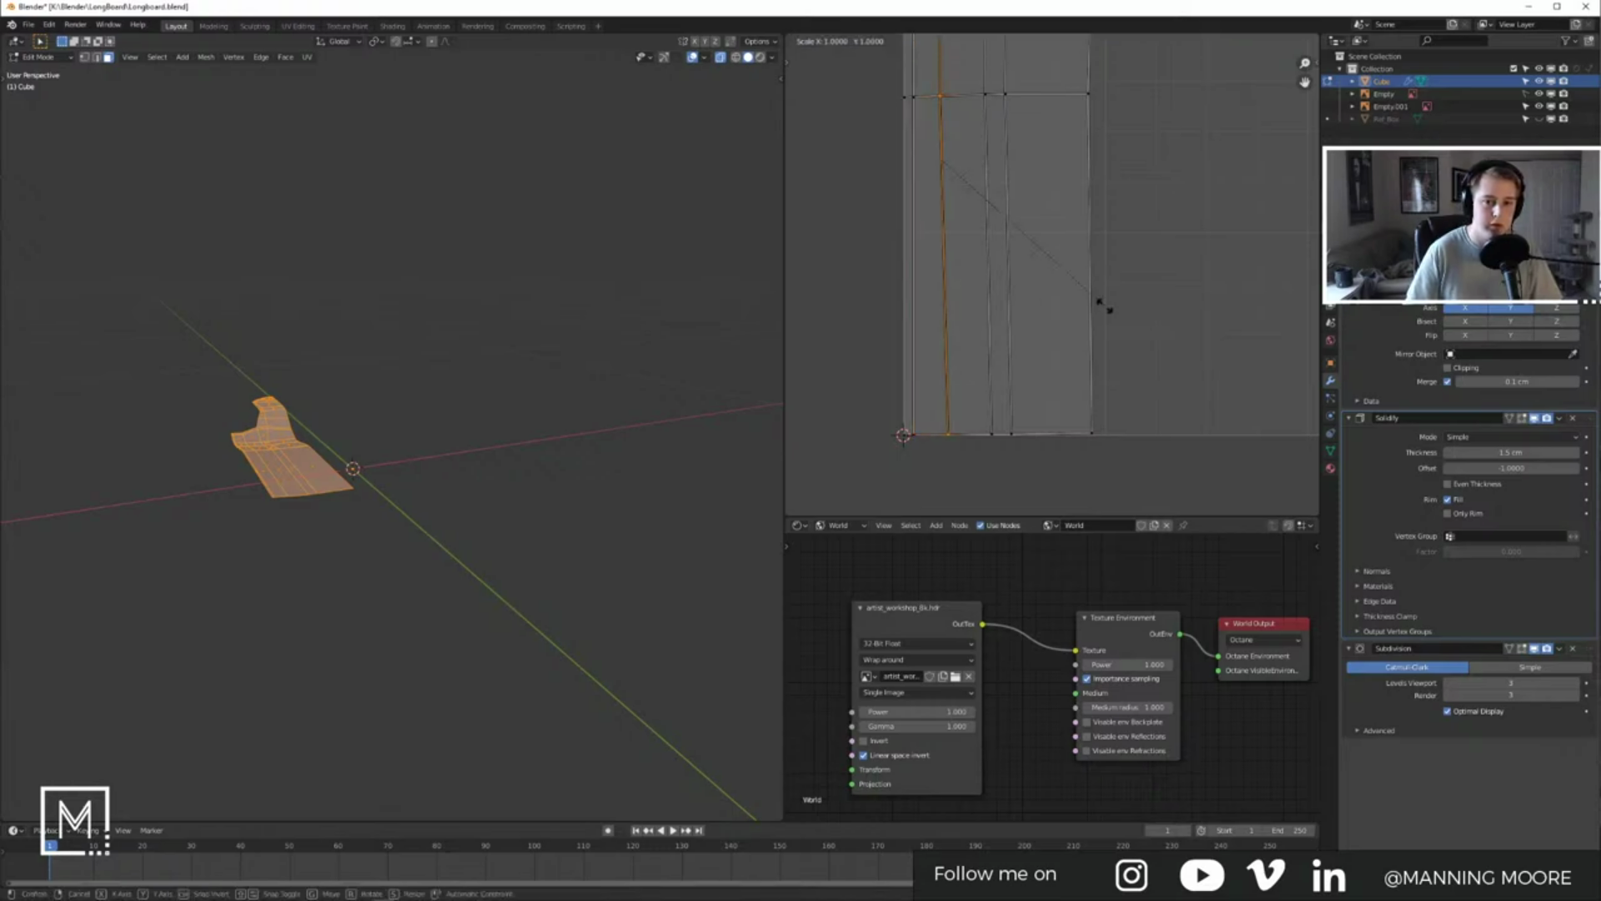
key(Escape)
Step: Flatten the selected UV row into a straight line with a zero Y scale
key(a)
key(s)
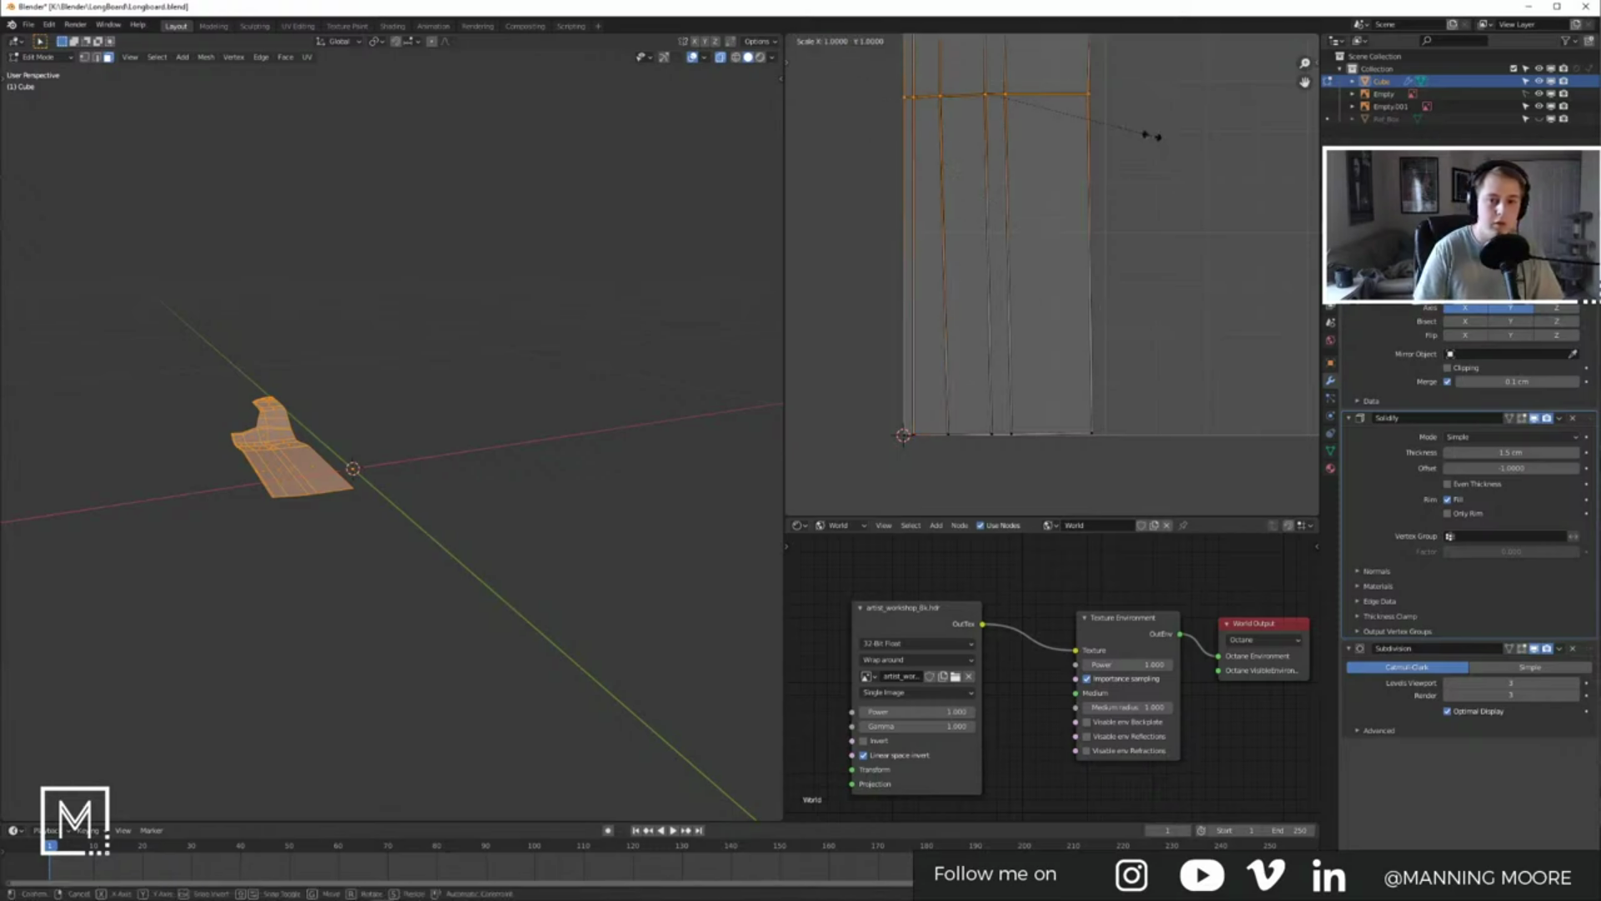
key(y)
key(0)
key(Return)
middle_drag(1151, 218, 1116, 351)
scroll(1116, 351, down, 2)
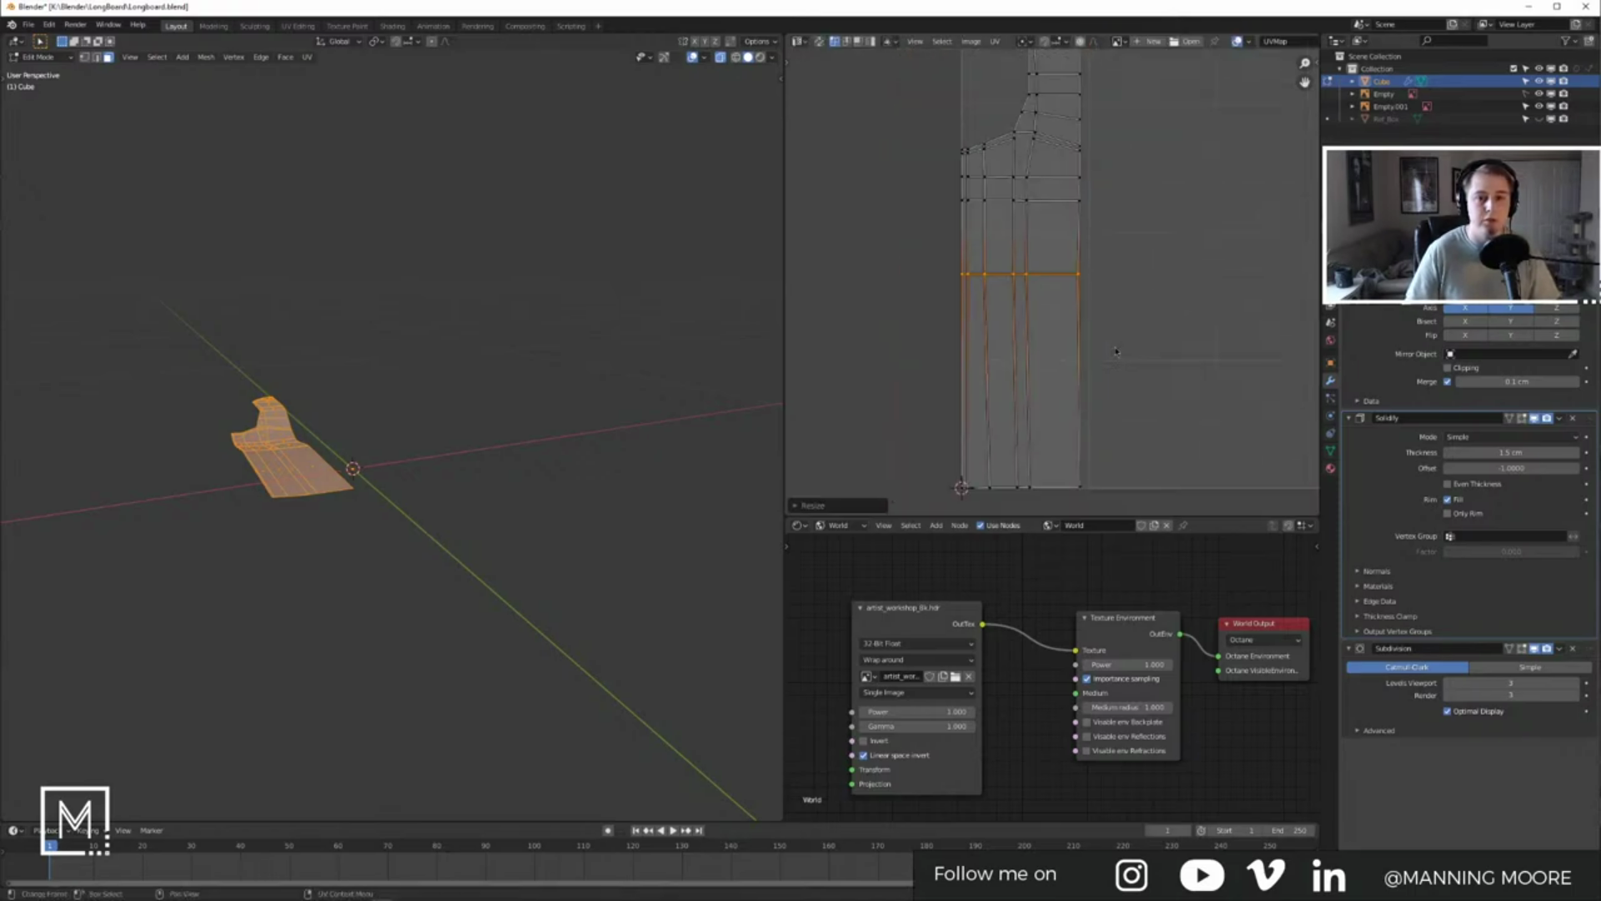
Step: Straighten a vertical UV edge loop by scaling it to 0 on X
alt+click(986, 236)
key(s)
key(x)
key(0)
key(Return)
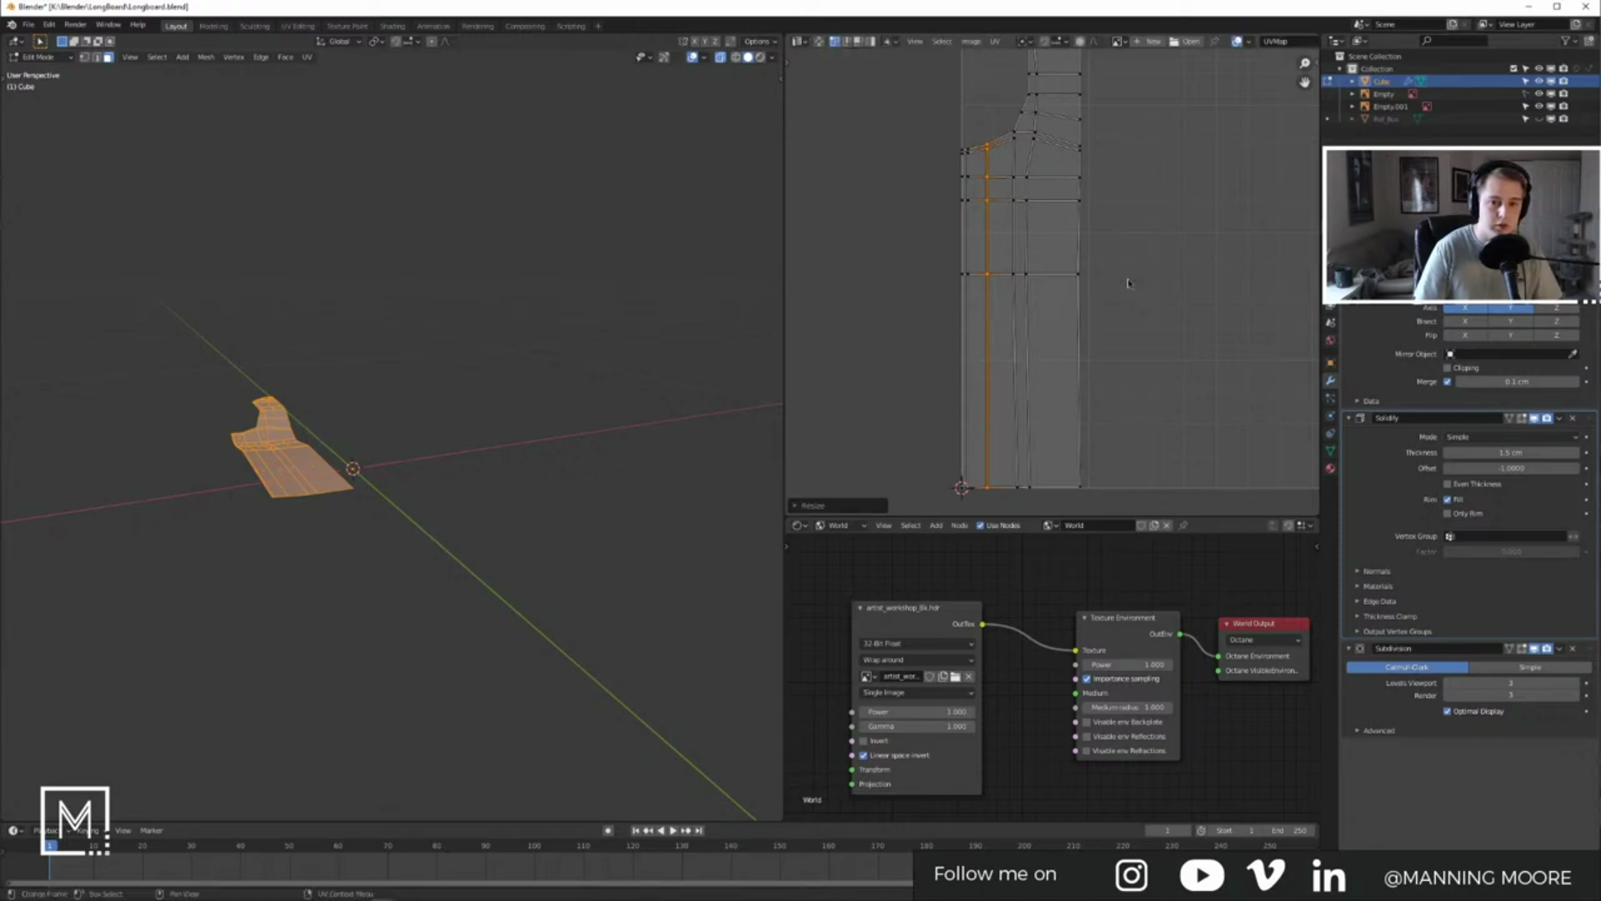
Step: Scale further vertical edge loops, including the island's right edge, to flatten them
middle_drag(1091, 223, 1024, 200)
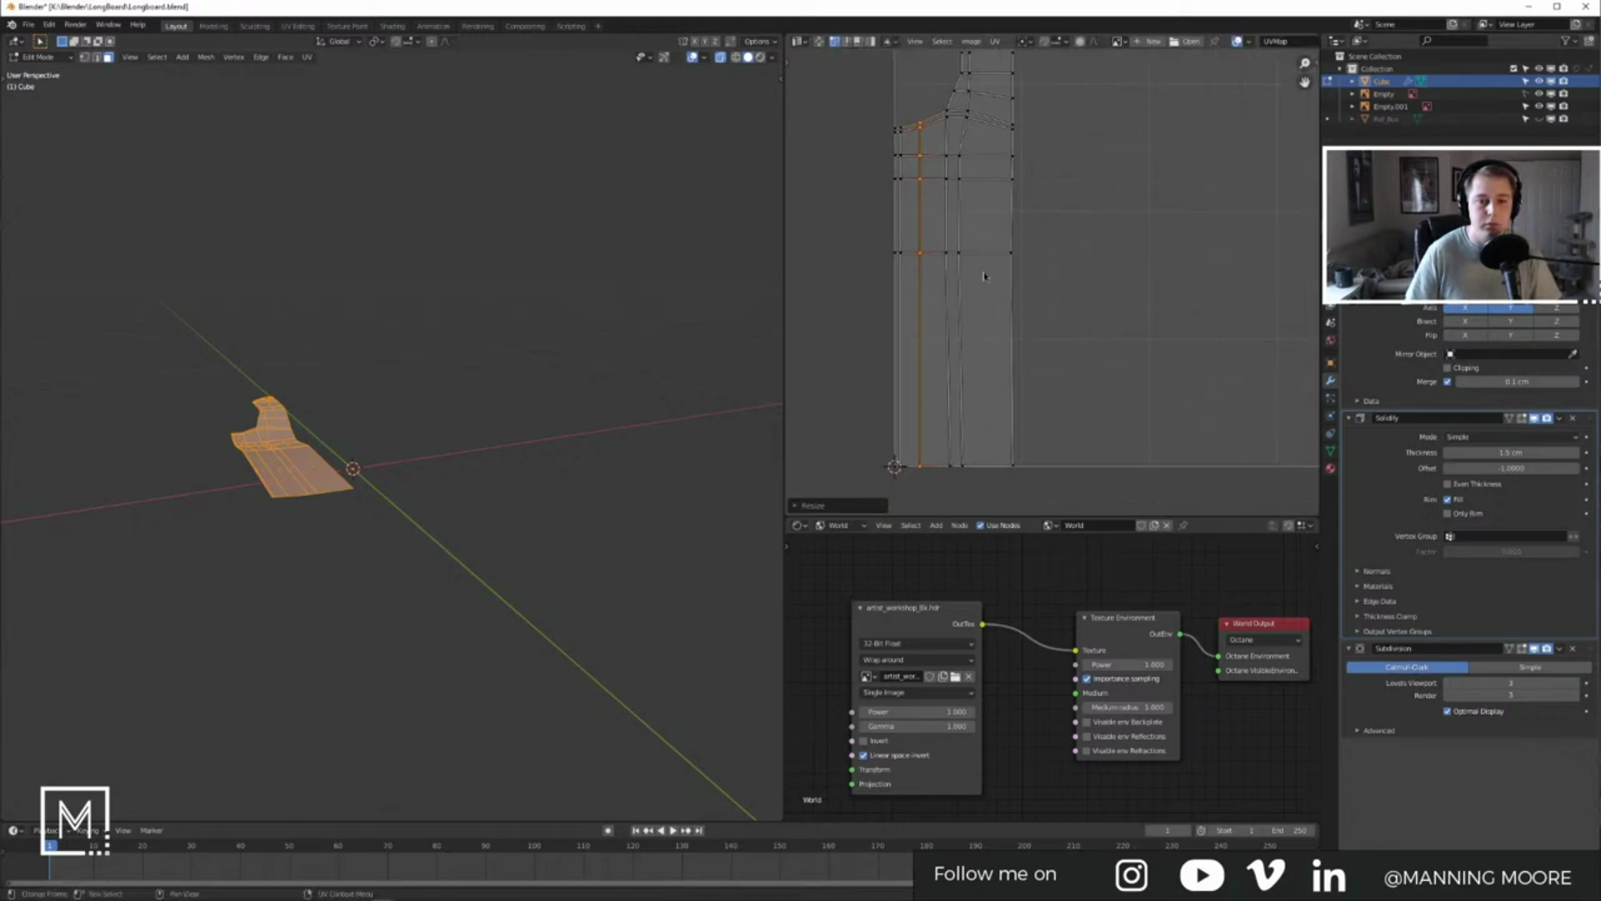
alt+click(949, 201)
key(s)
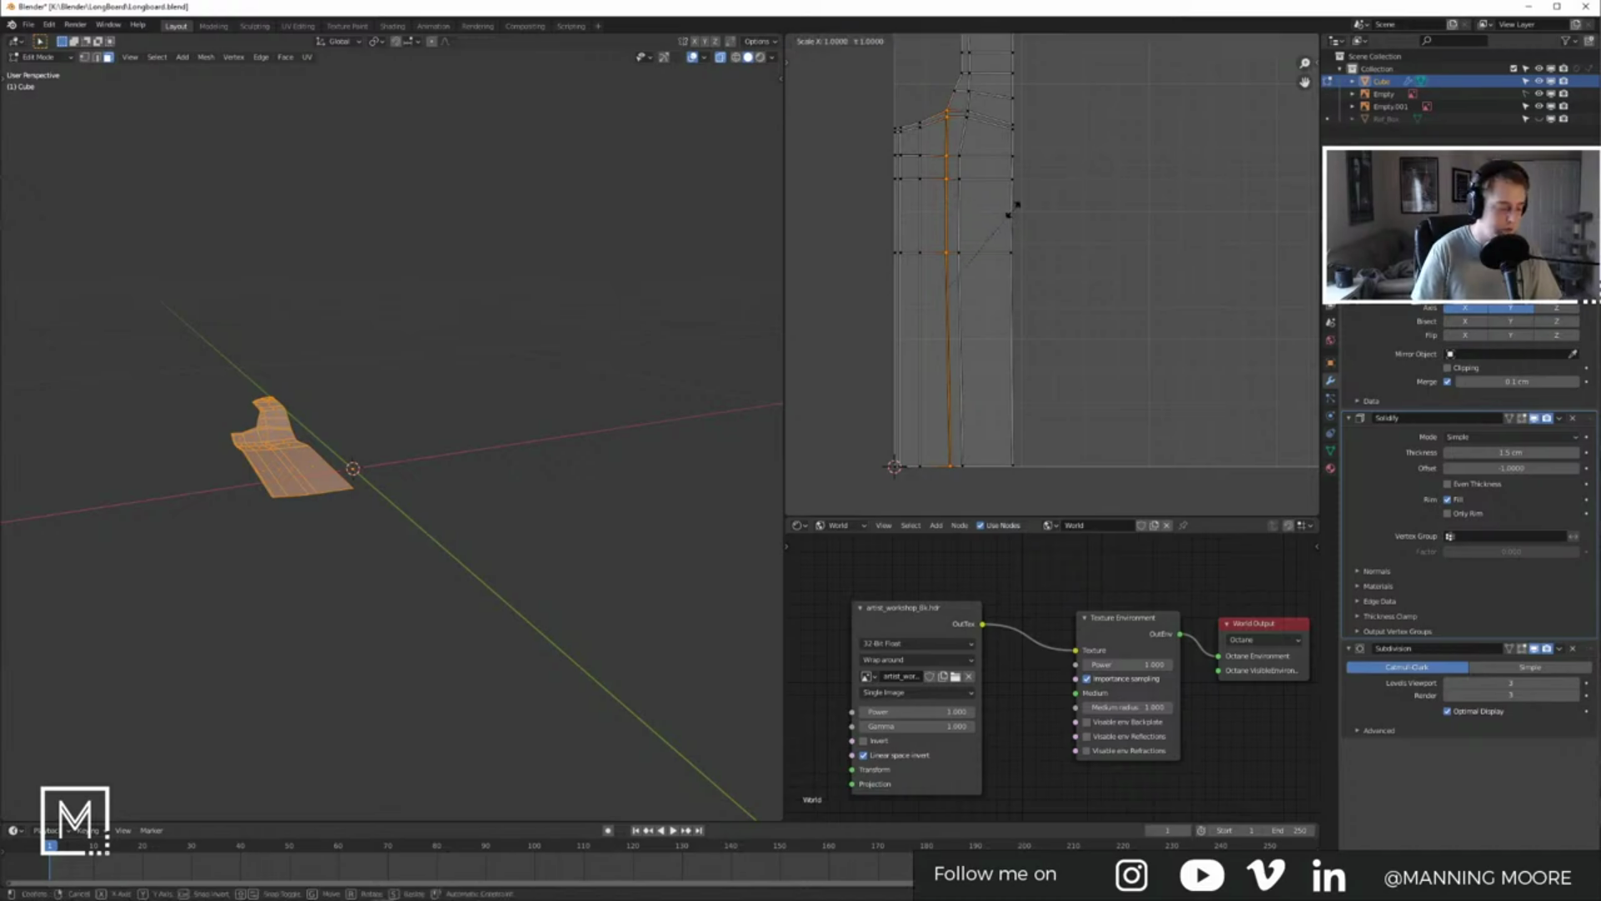
click(1015, 215)
middle_drag(979, 148, 968, 162)
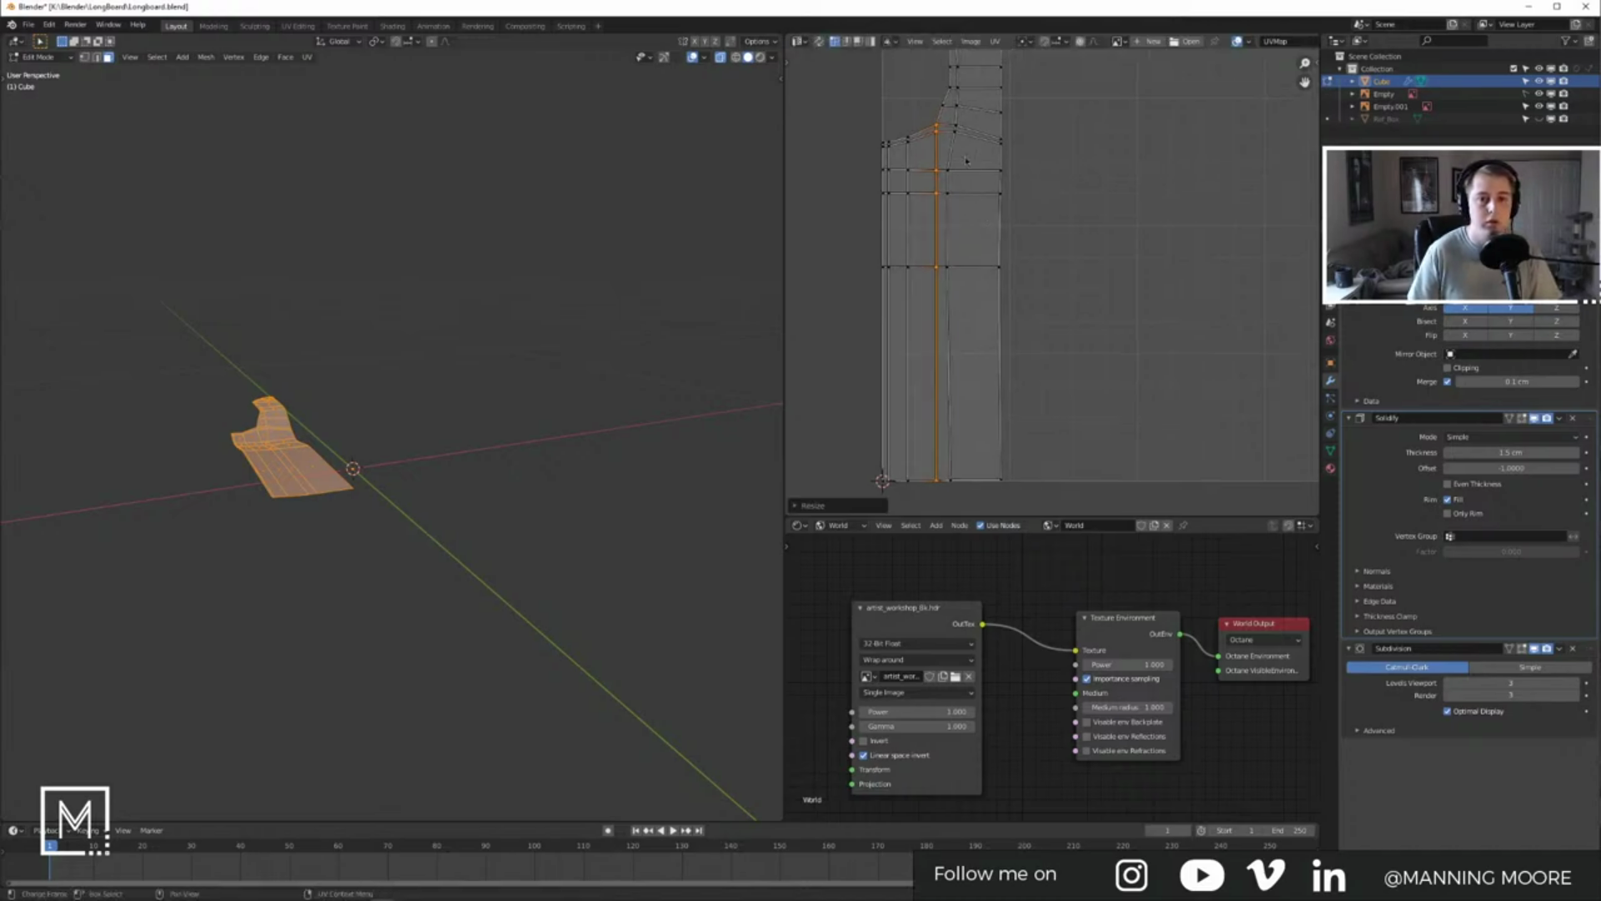
middle_drag(997, 227, 988, 231)
alt+click(989, 232)
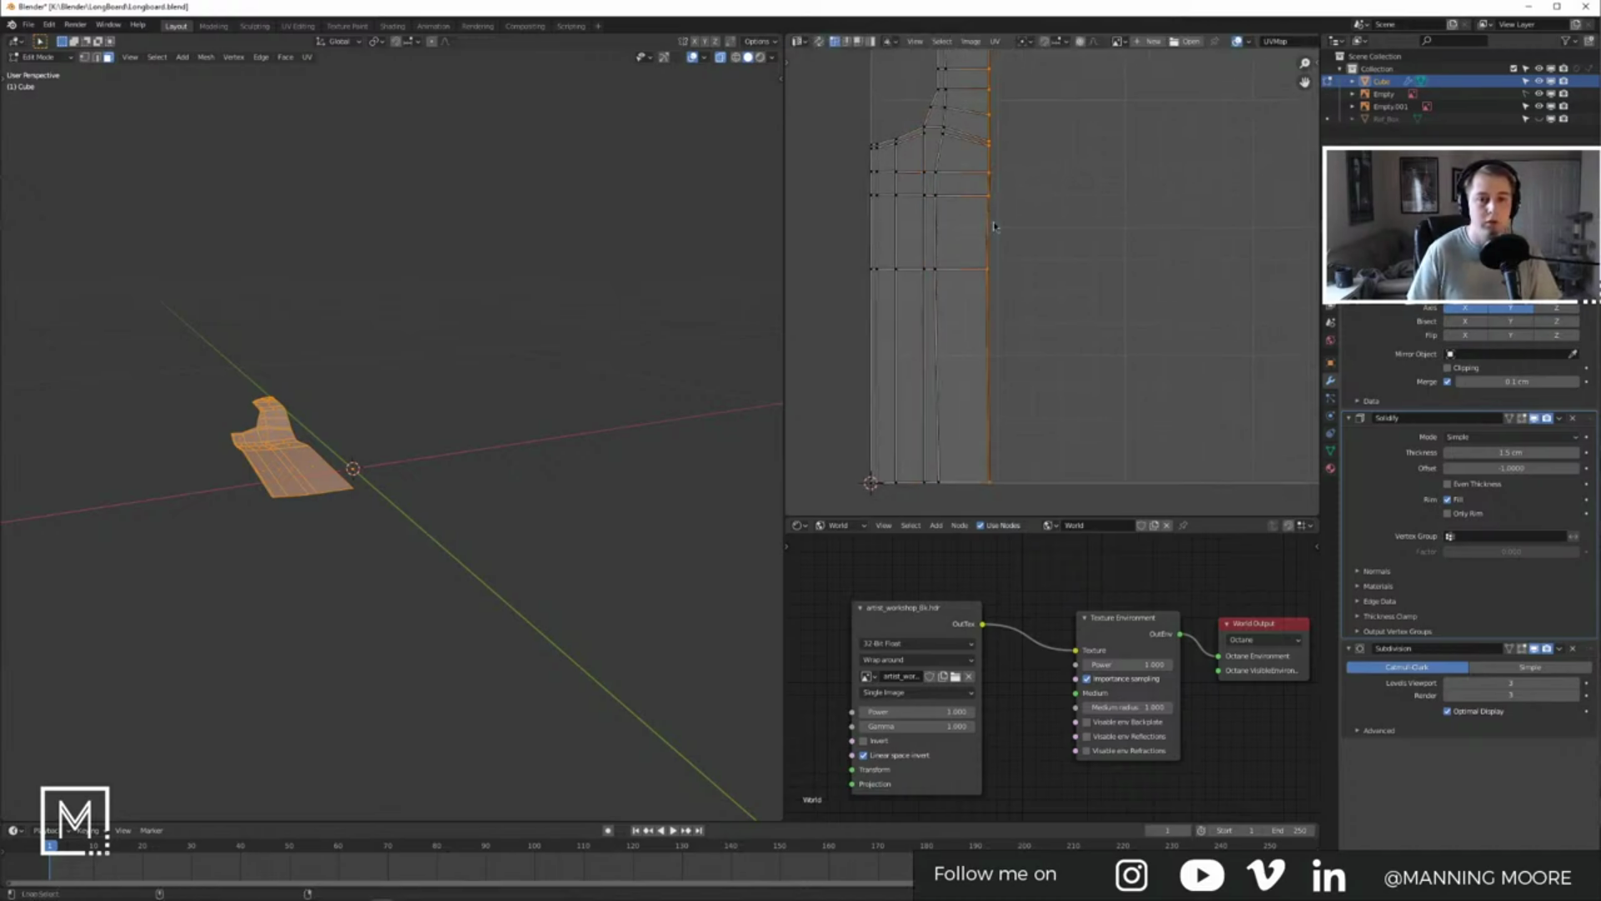
key(s)
click(1049, 235)
Step: Flatten the bottom row of UV vertices with a zero Y scale and return to object mode
middle_drag(1048, 236, 1089, 230)
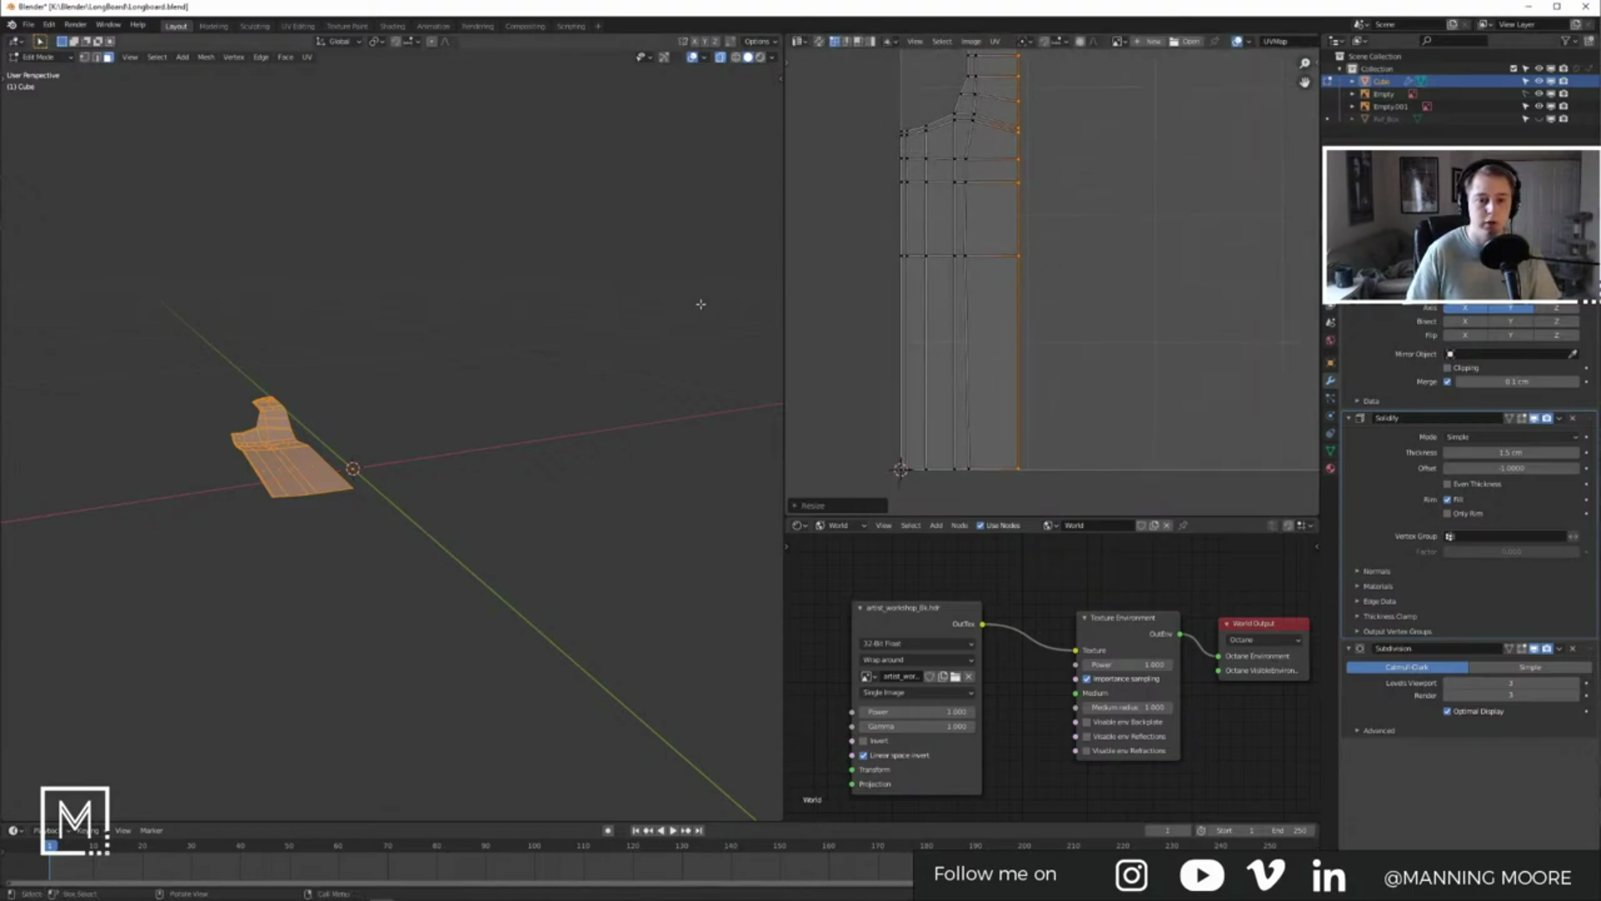
scroll(1058, 284, up, 1)
shift+middle_drag(1031, 424, 1054, 282)
scroll(1054, 282, up, 3)
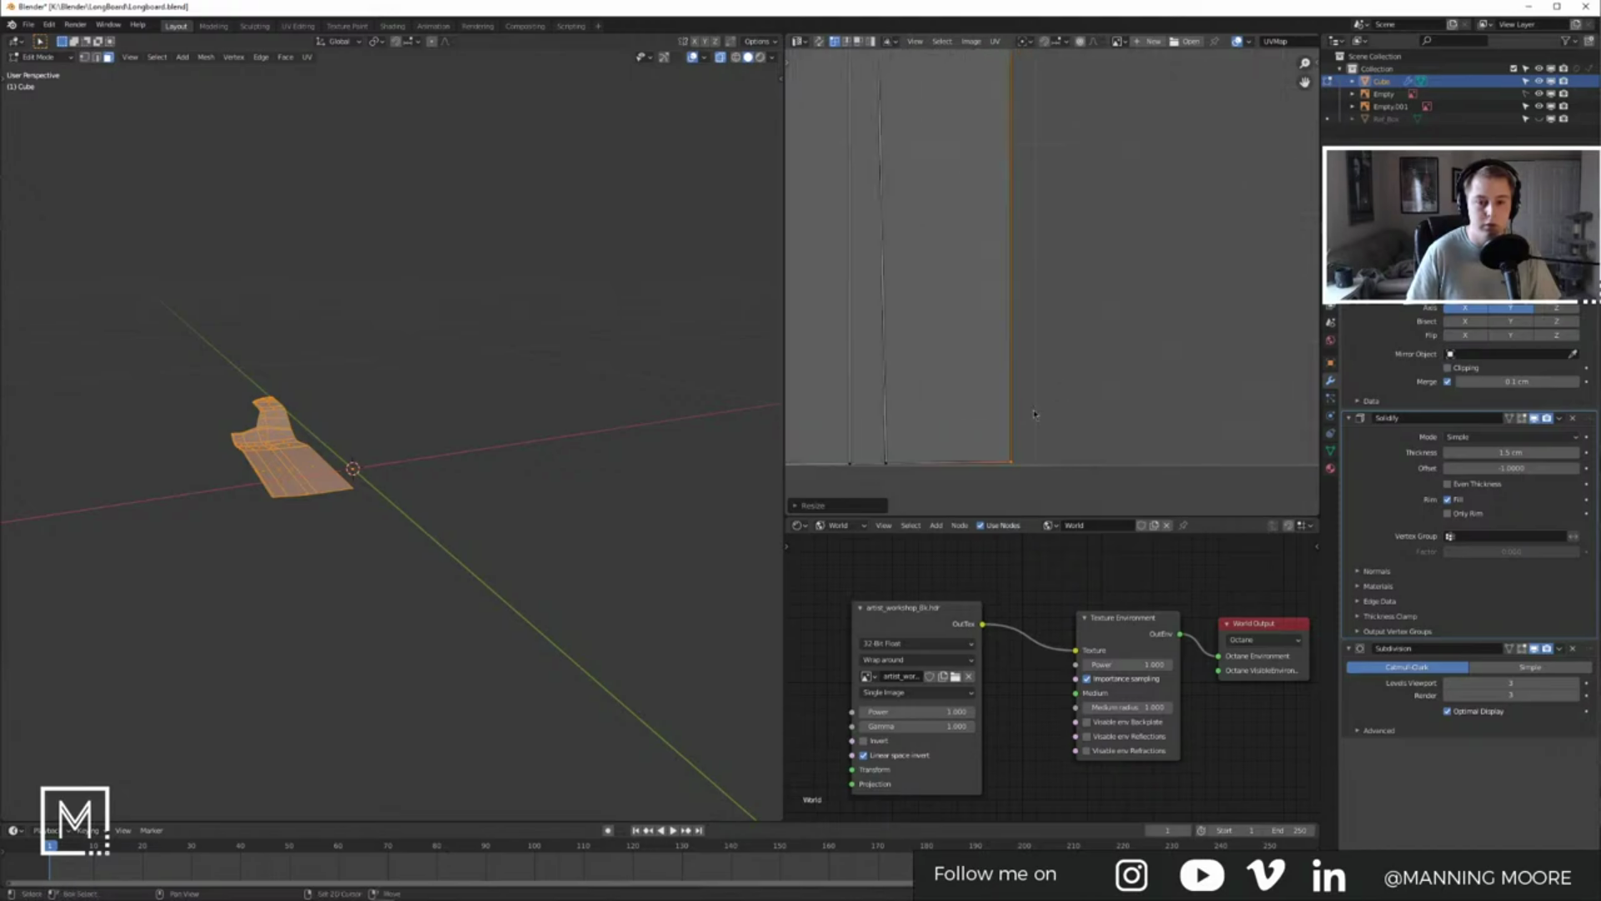
shift+middle_drag(1035, 400, 1079, 326)
key(alt+a)
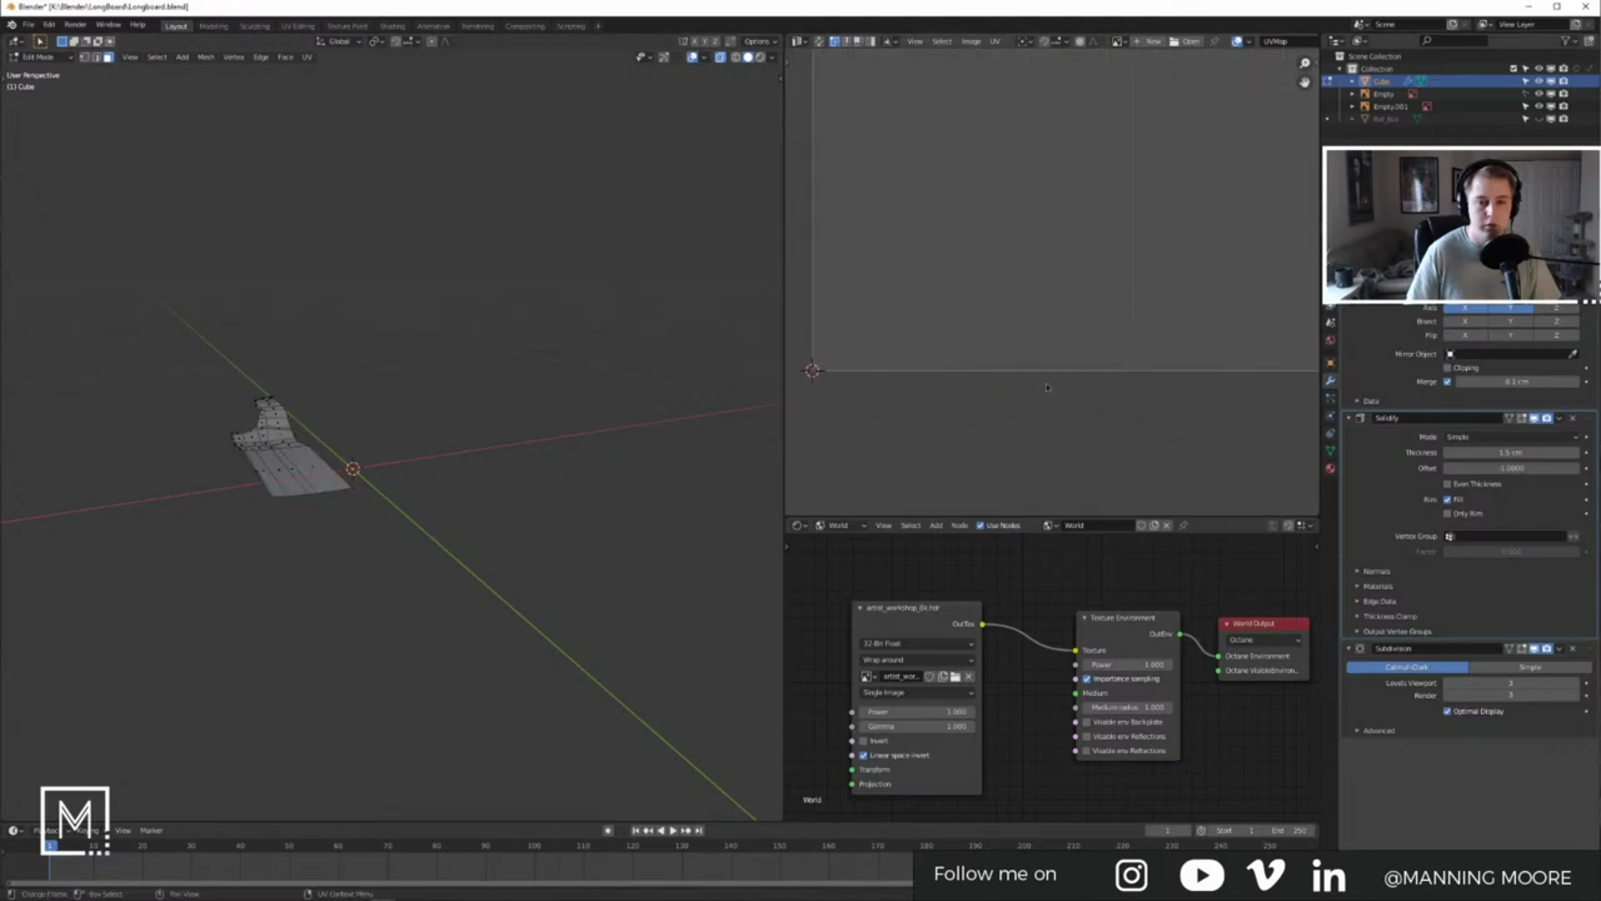
key(a)
drag(1143, 418, 791, 320)
key(s)
key(y)
key(0)
key(Return)
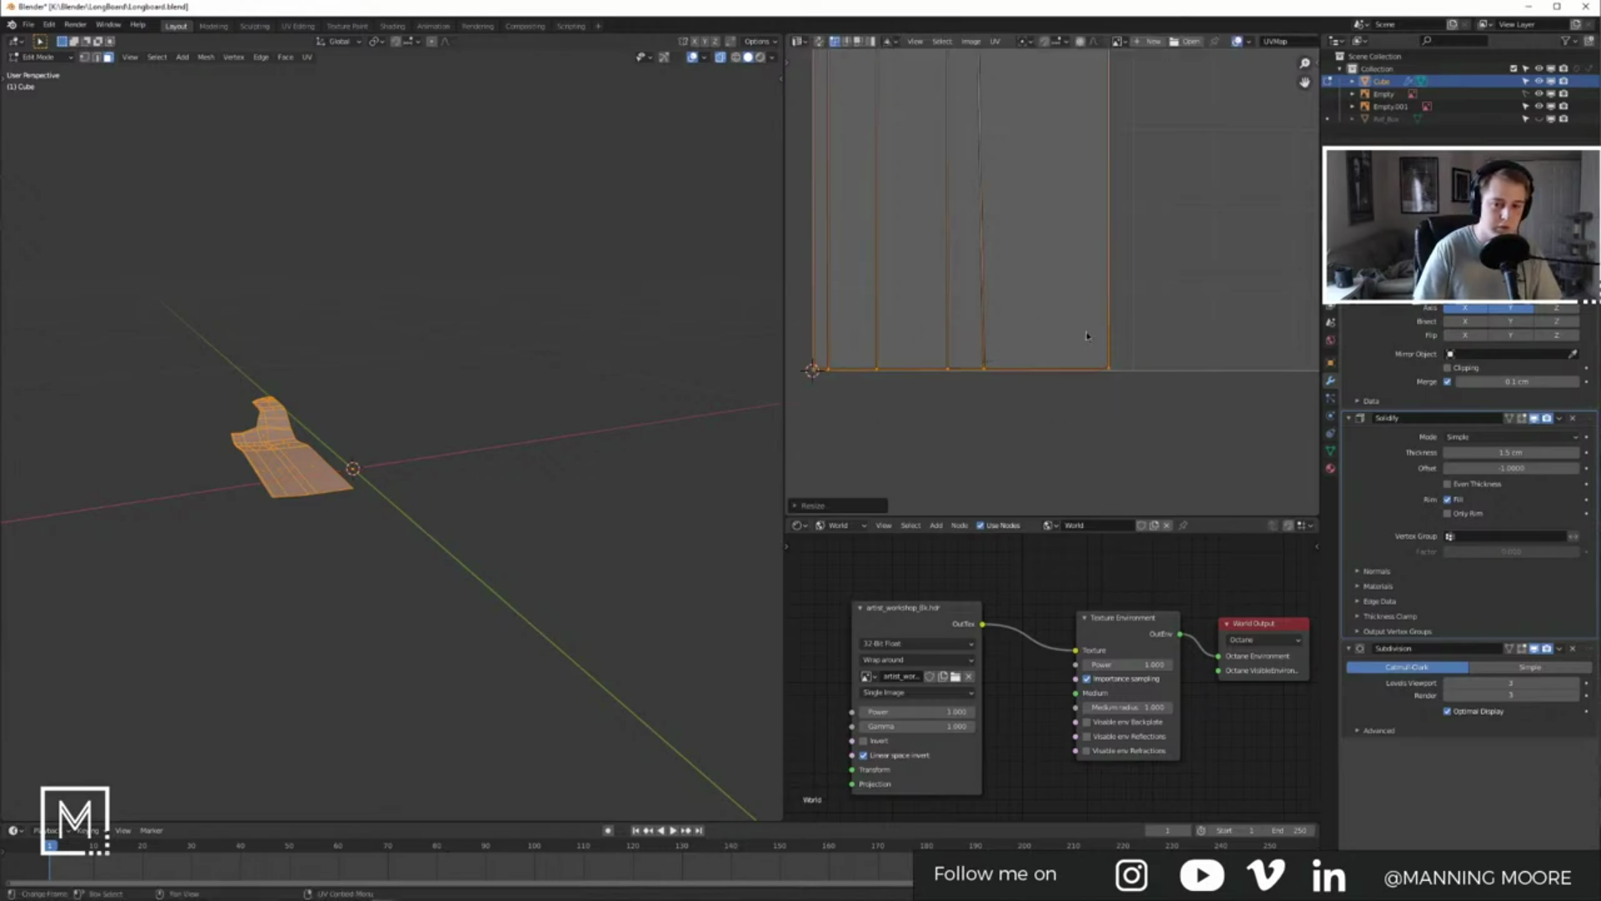
key(Tab)
Step: Orbit to a low side view of the board and turn off X-ray
scroll(592, 474, down, 3)
middle_drag(589, 477, 581, 546)
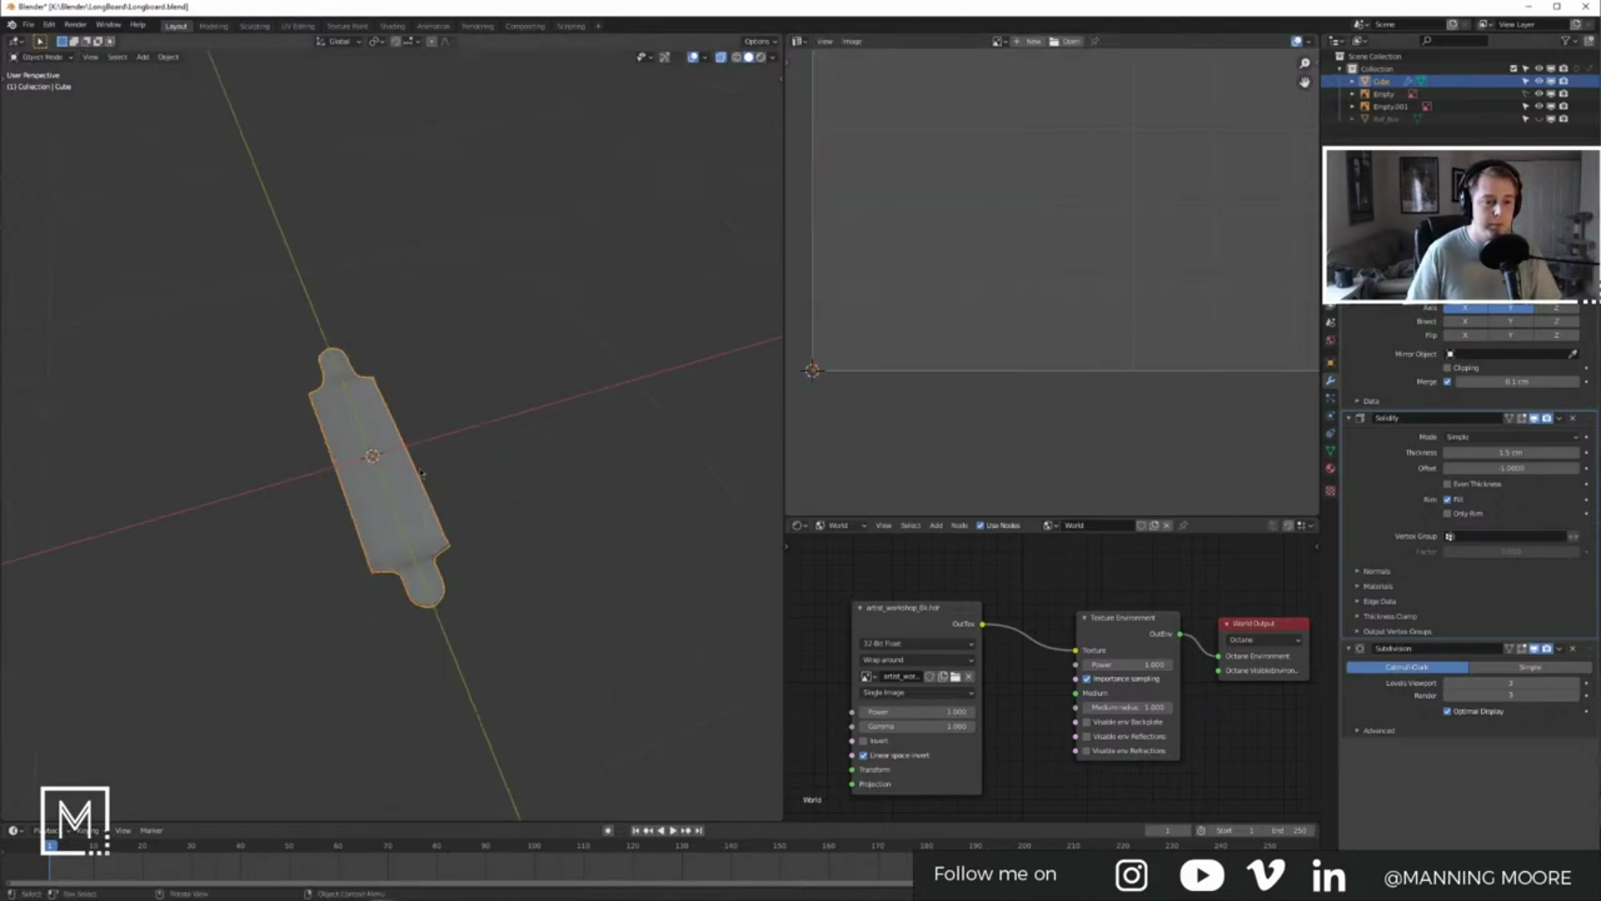
drag(1001, 518, 1001, 242)
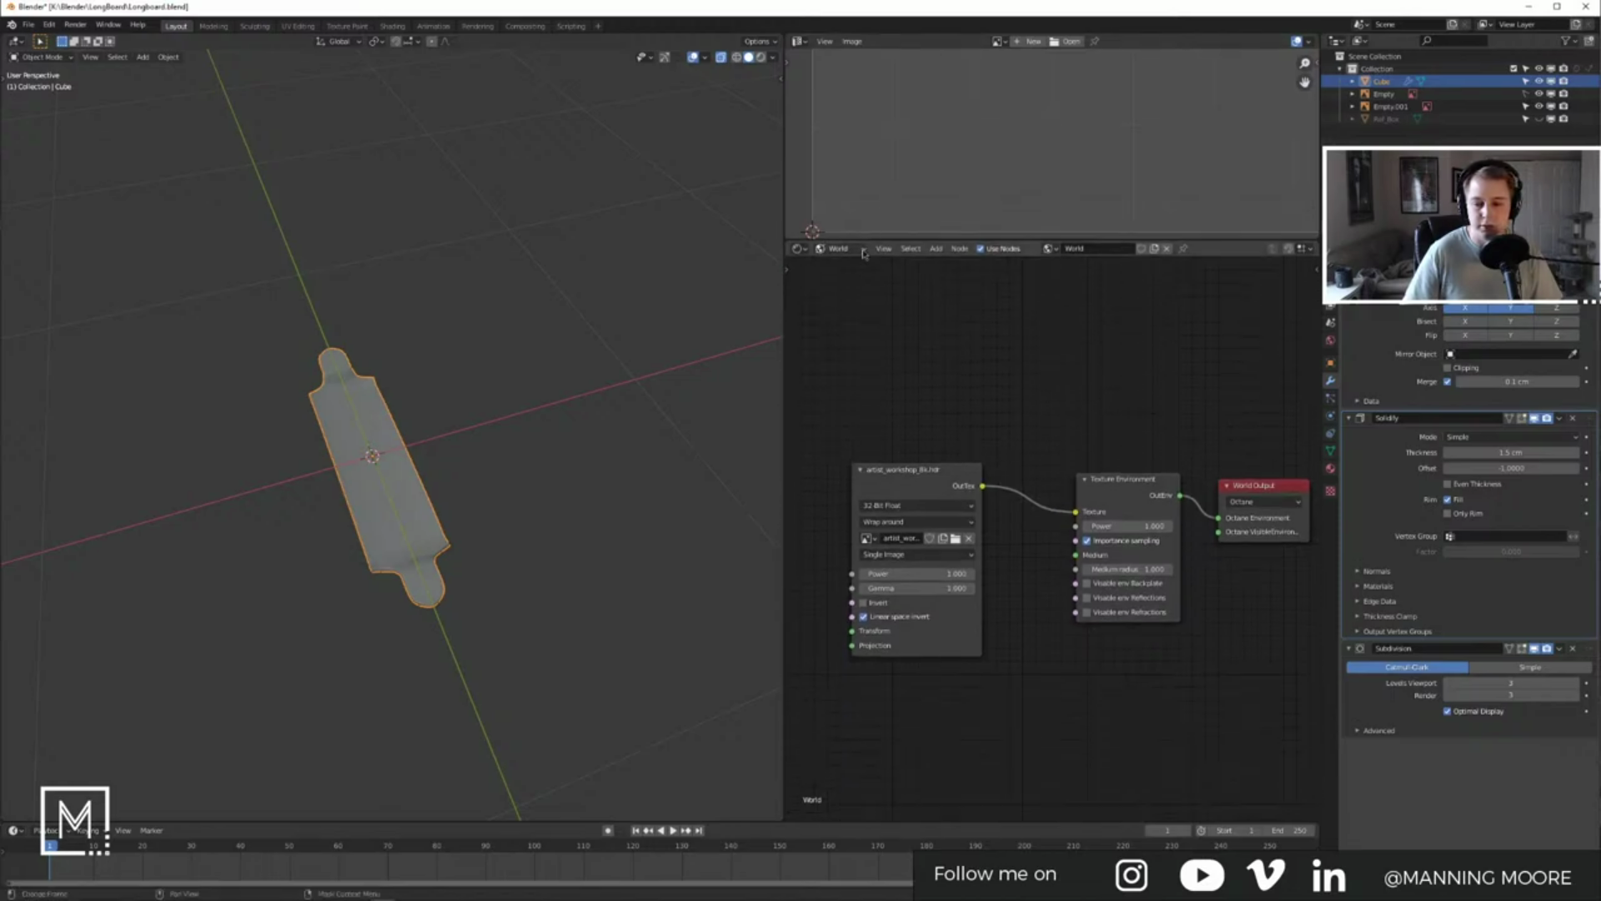
click(543, 351)
mouse_move(543, 352)
middle_down()
mouse_move(454, 372)
mouse_move(524, 353)
middle_up()
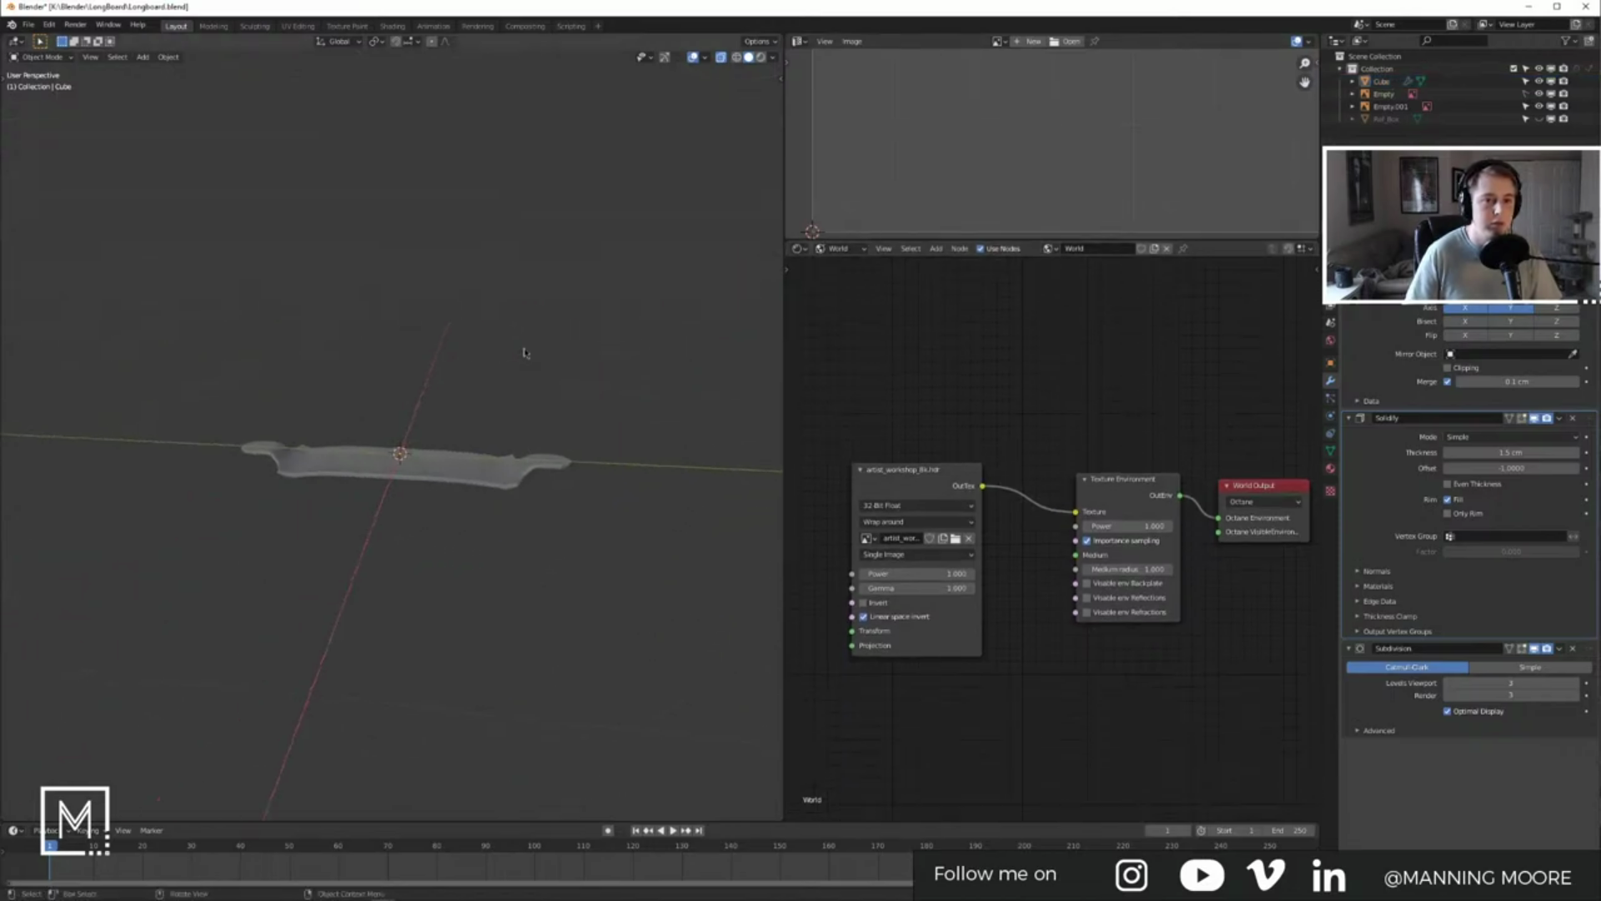
click(720, 57)
Step: Add a plane scaled by 10 and move it down along Z below the longboard
key(shift+a)
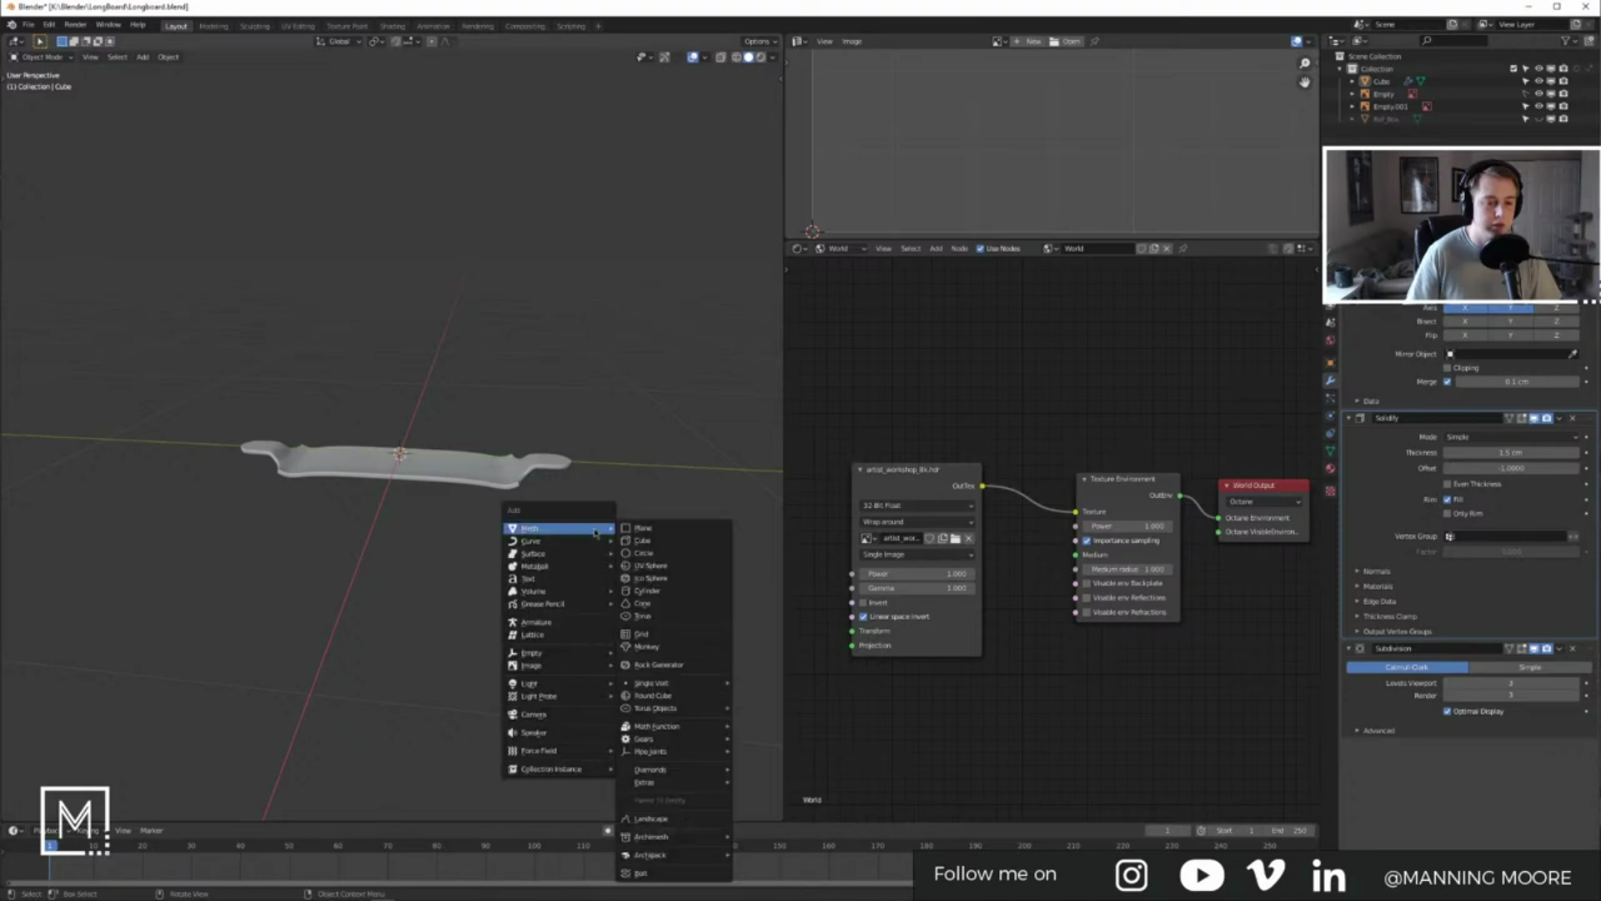
click(659, 530)
key(s)
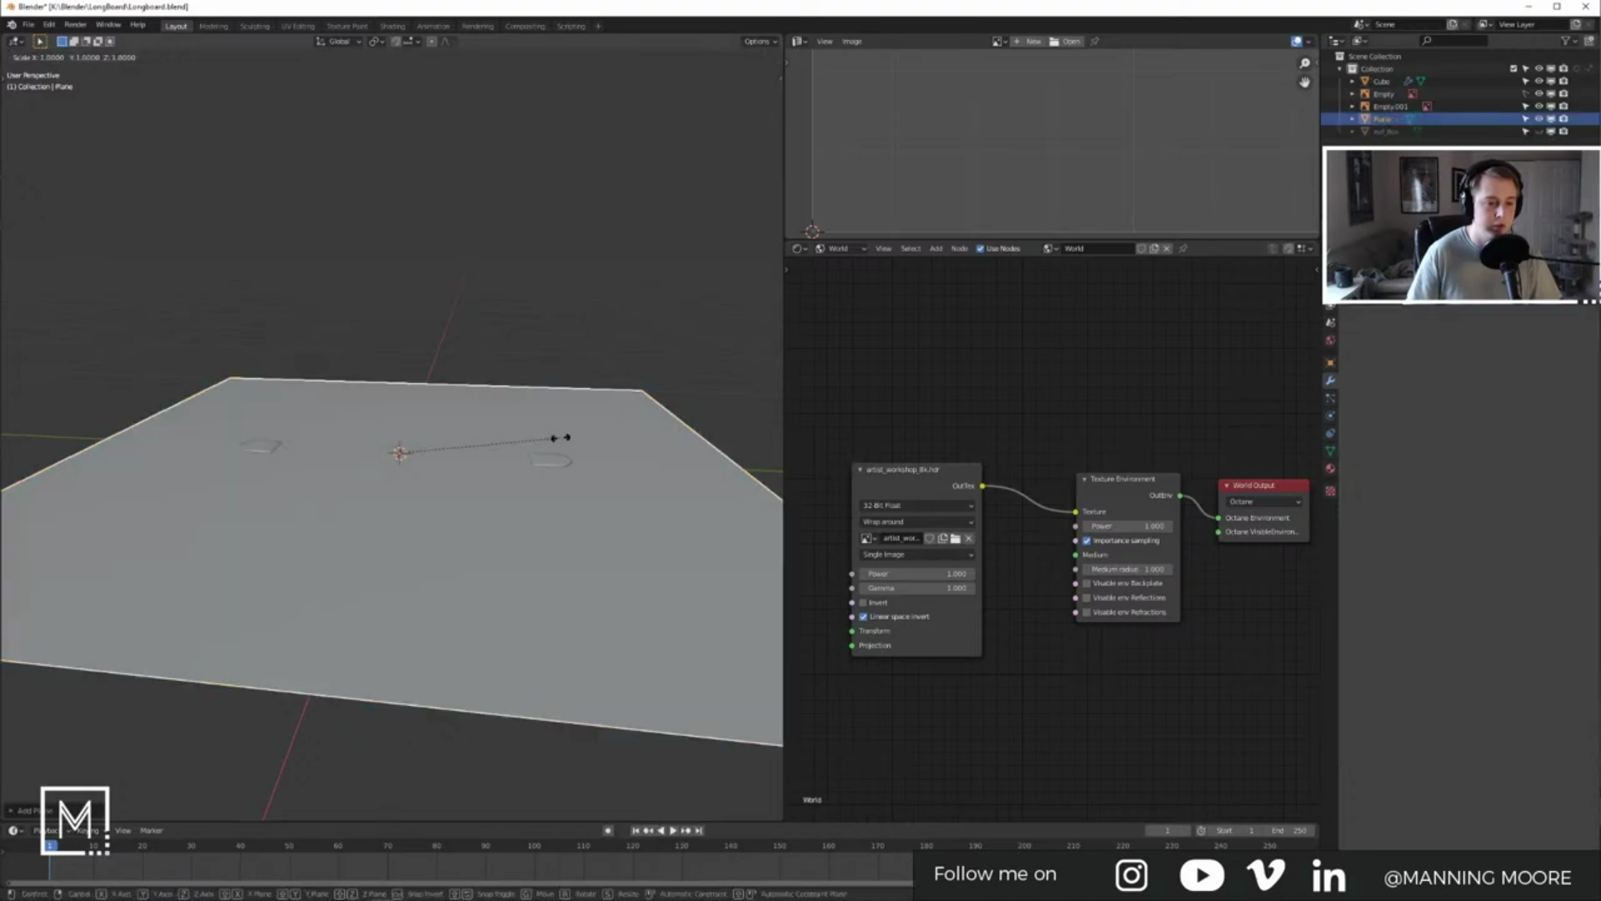
text(10)
key(Return)
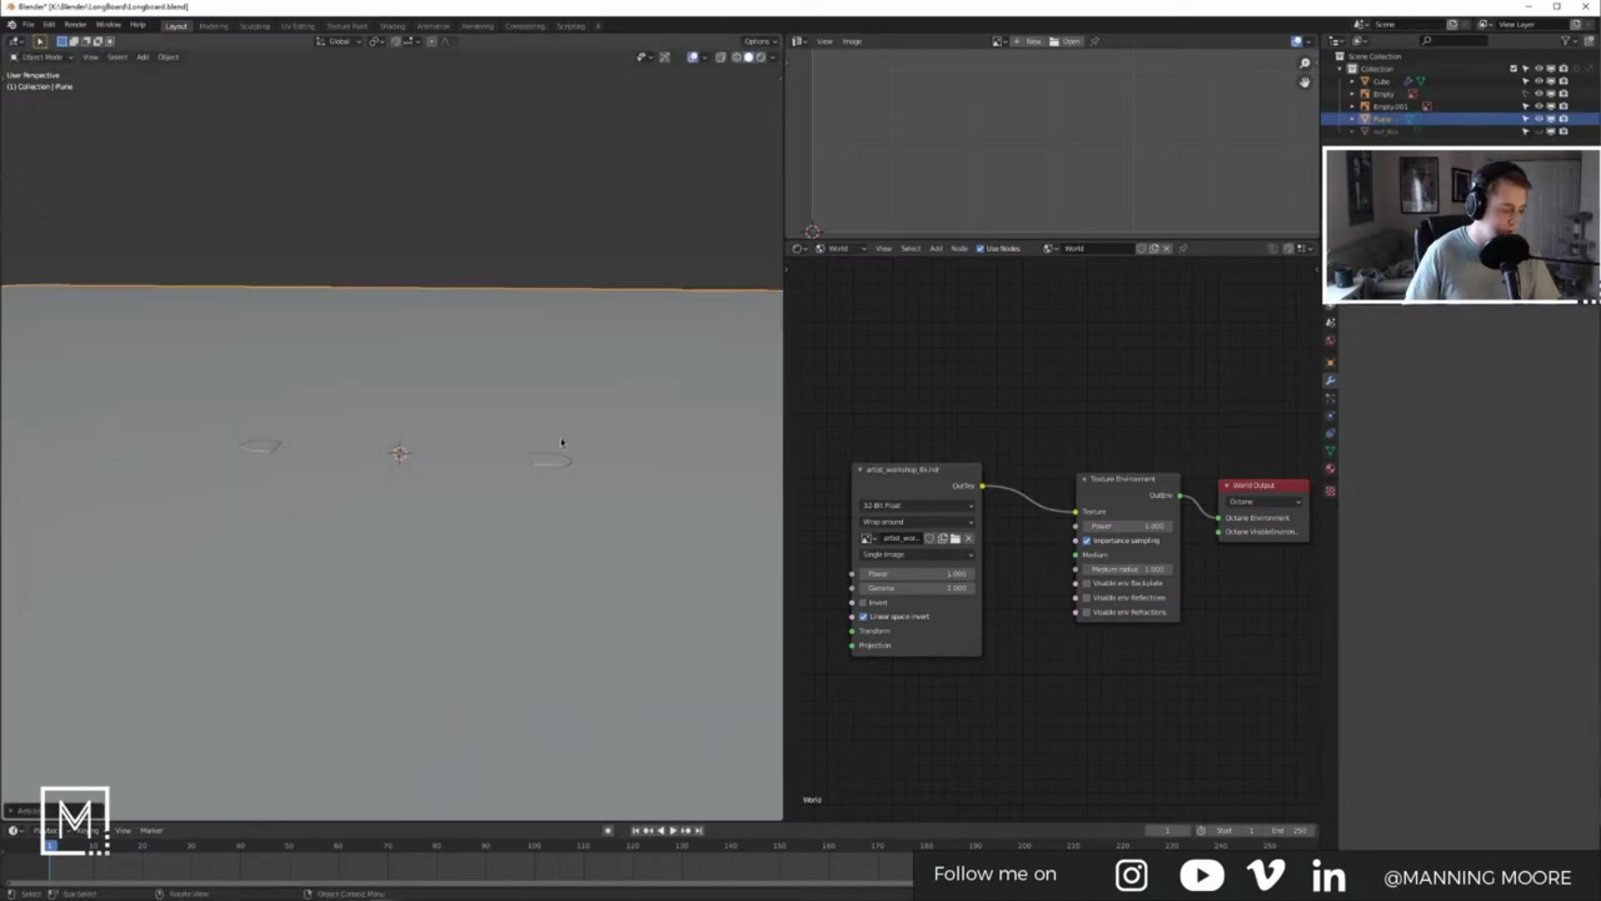
key(g)
key(z)
click(553, 584)
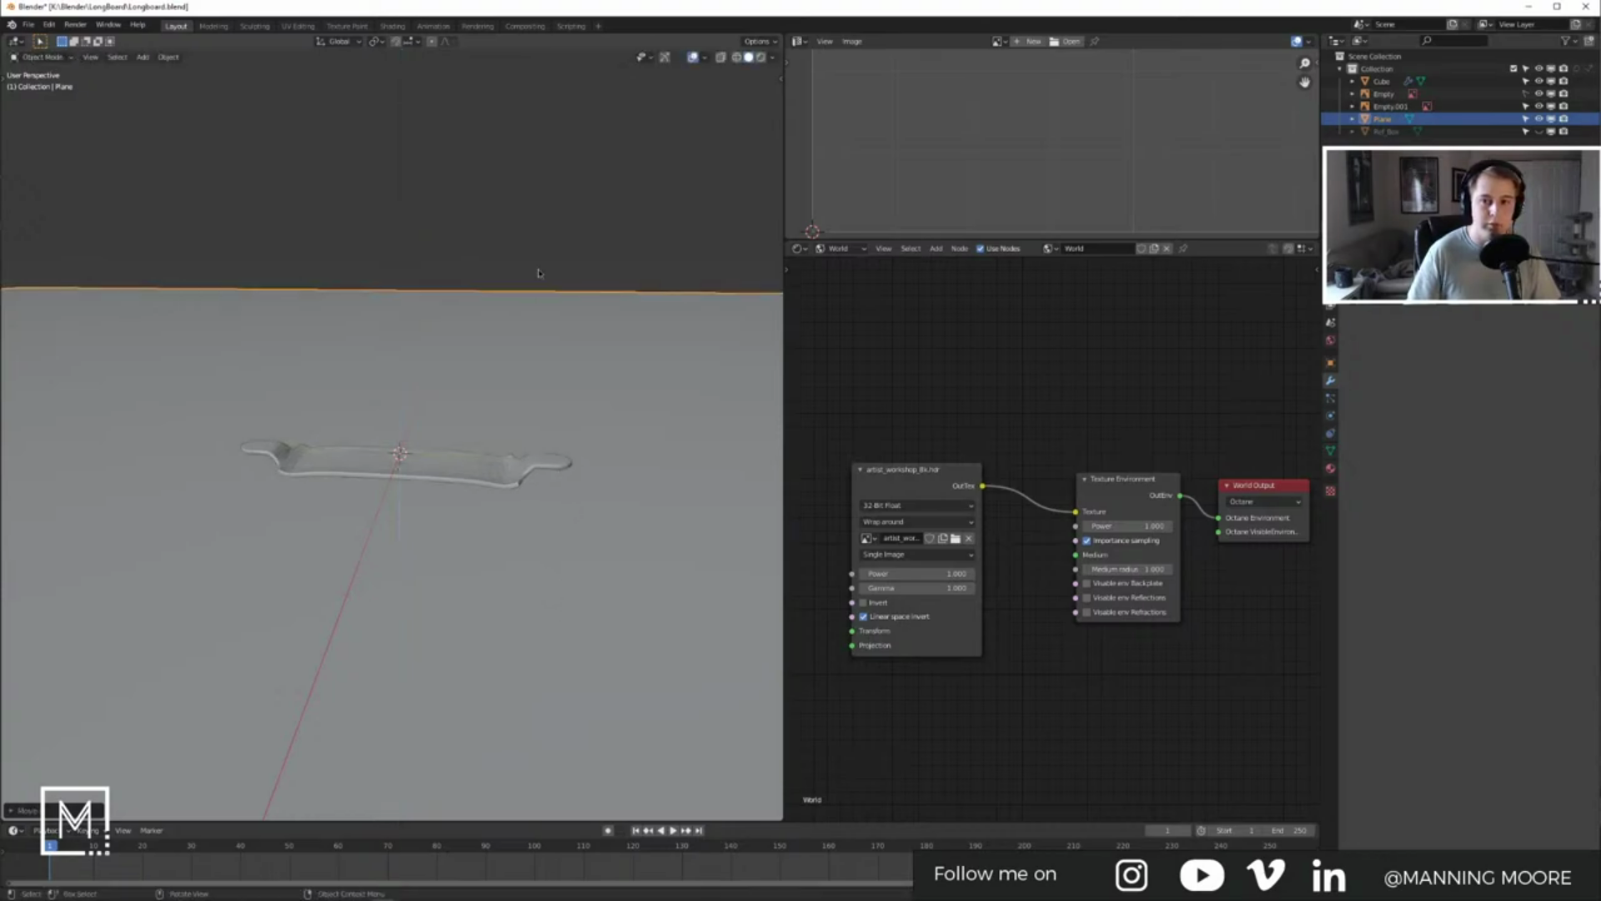
click(539, 274)
middle_drag(579, 297, 561, 309)
Step: Add a camera and raise it along the Z axis
key(shift+a)
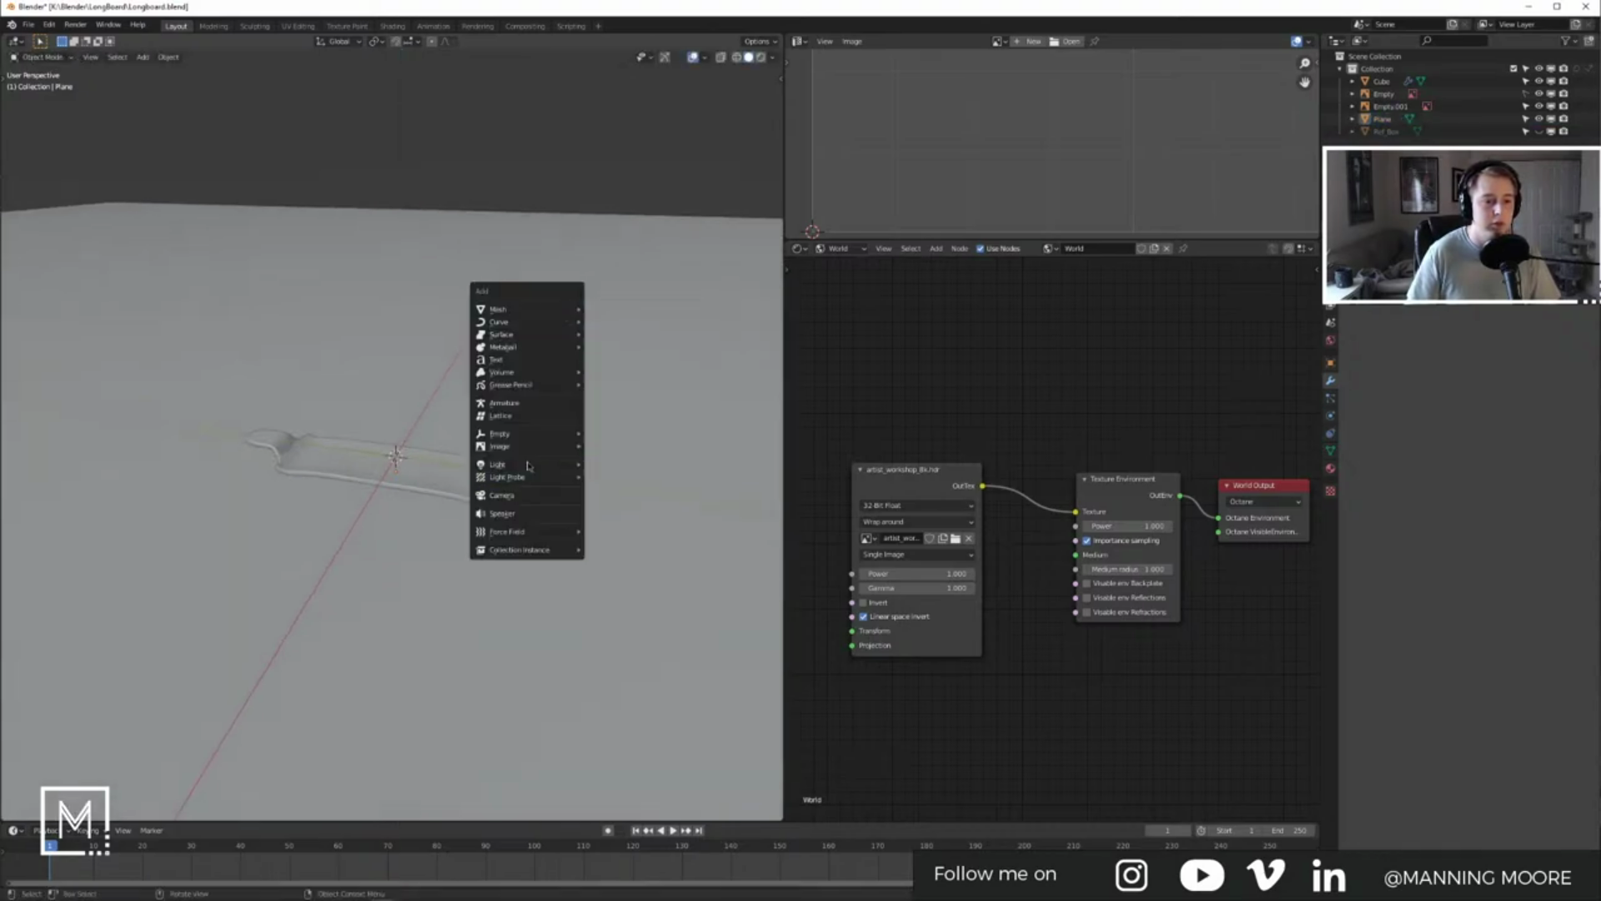
click(519, 499)
key(g)
key(z)
click(661, 326)
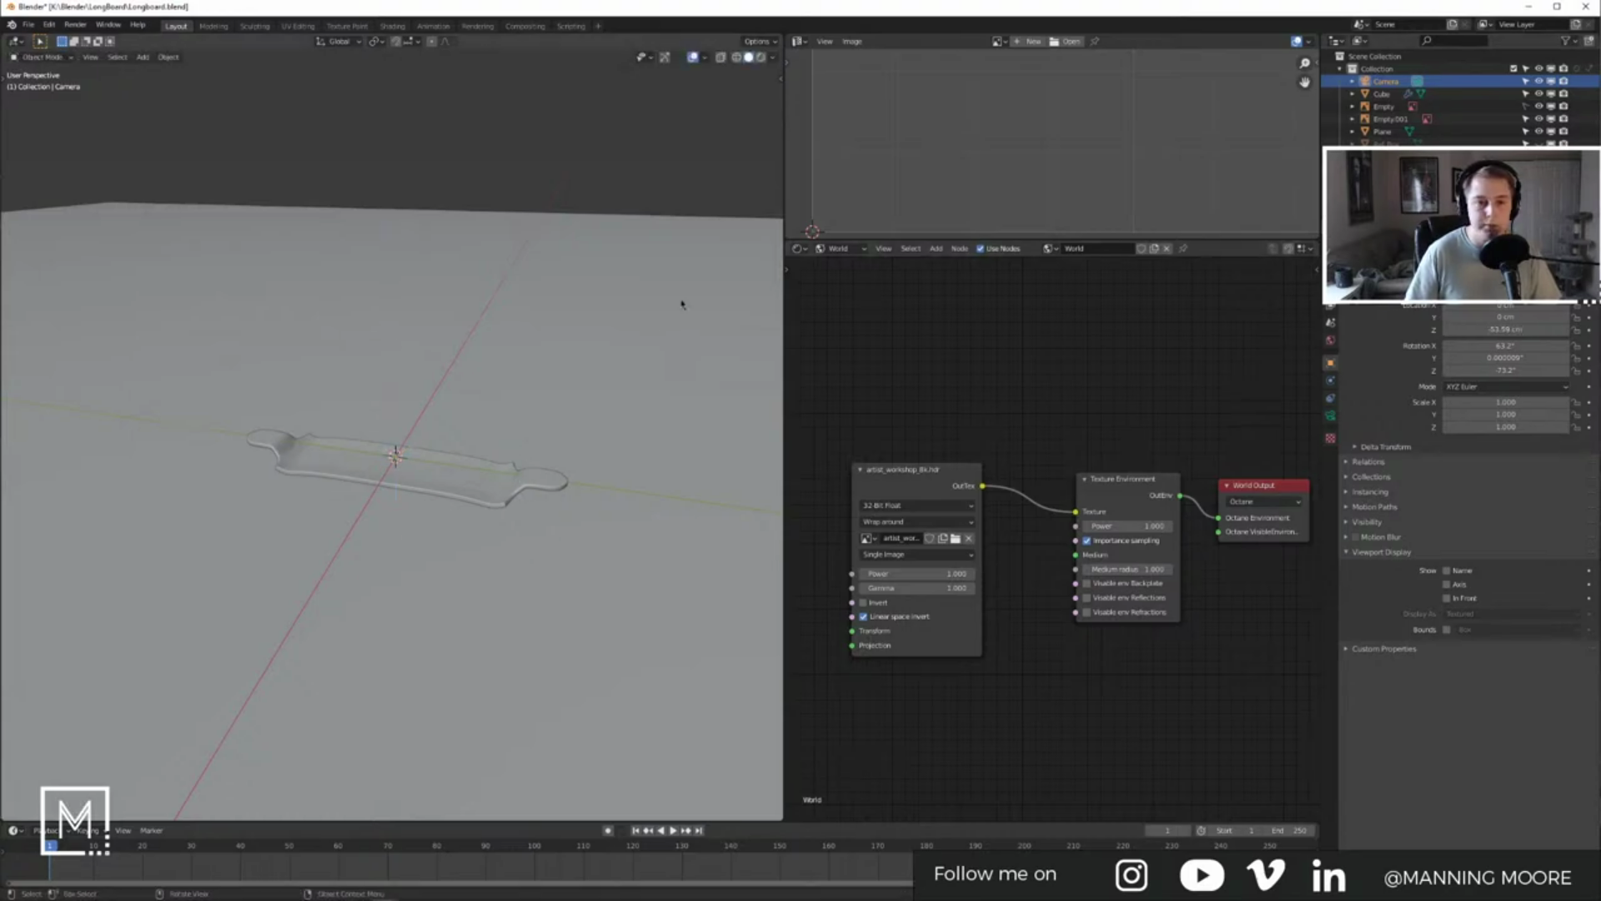
click(531, 133)
Step: Save Longboard.blend and show the deck's Object shader nodes with overlays hidden
key(ctrl+s)
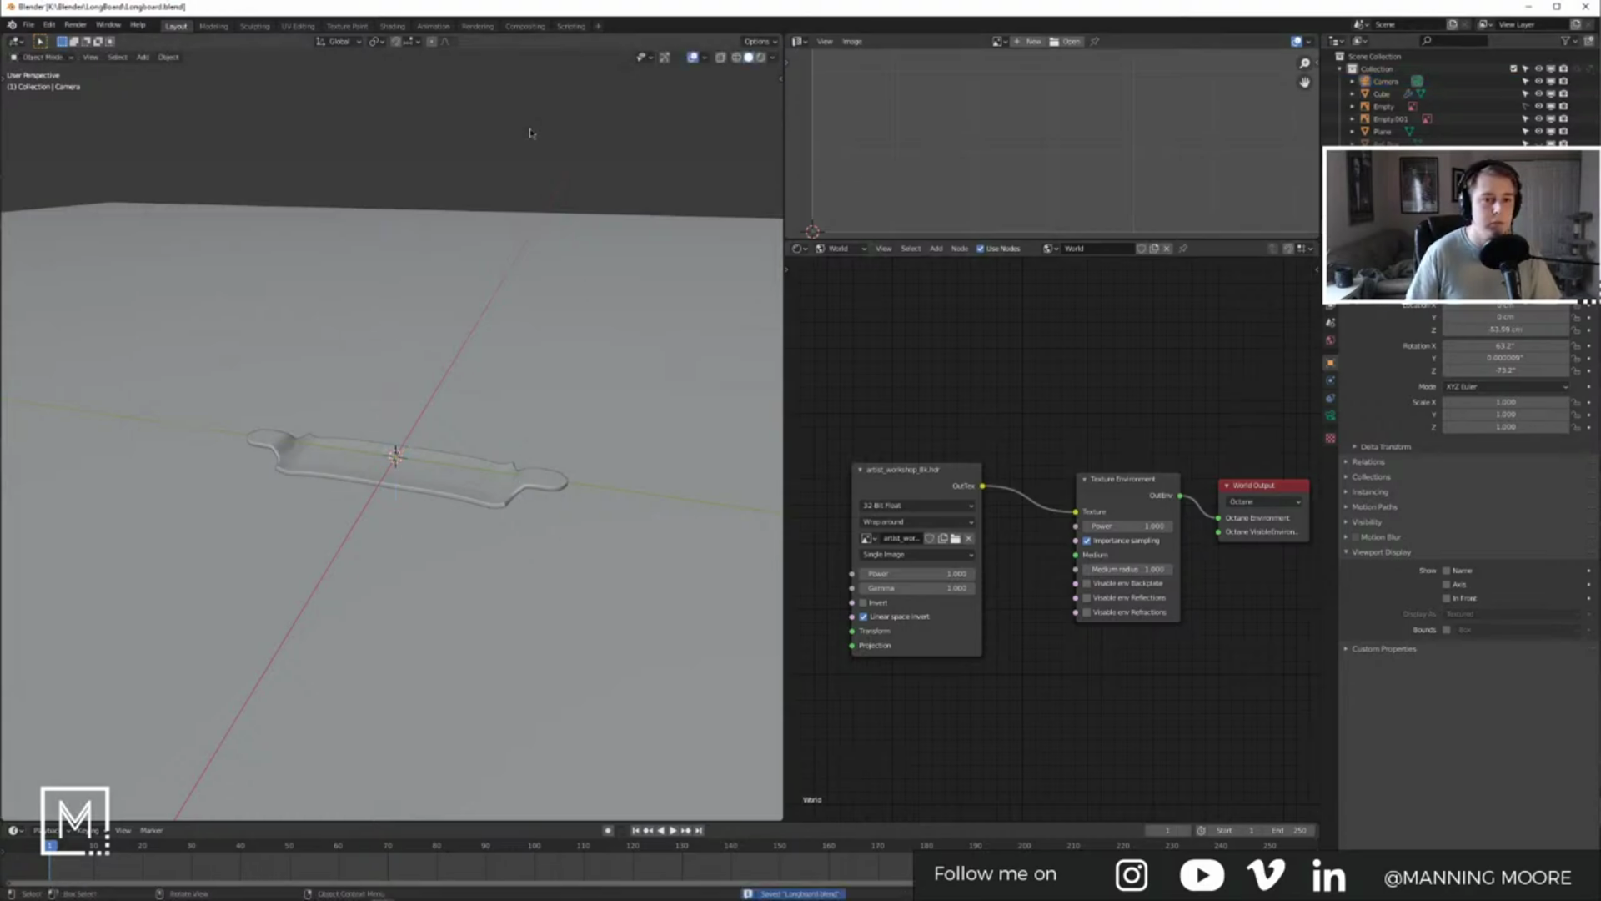
key(shift+alt+z)
click(474, 496)
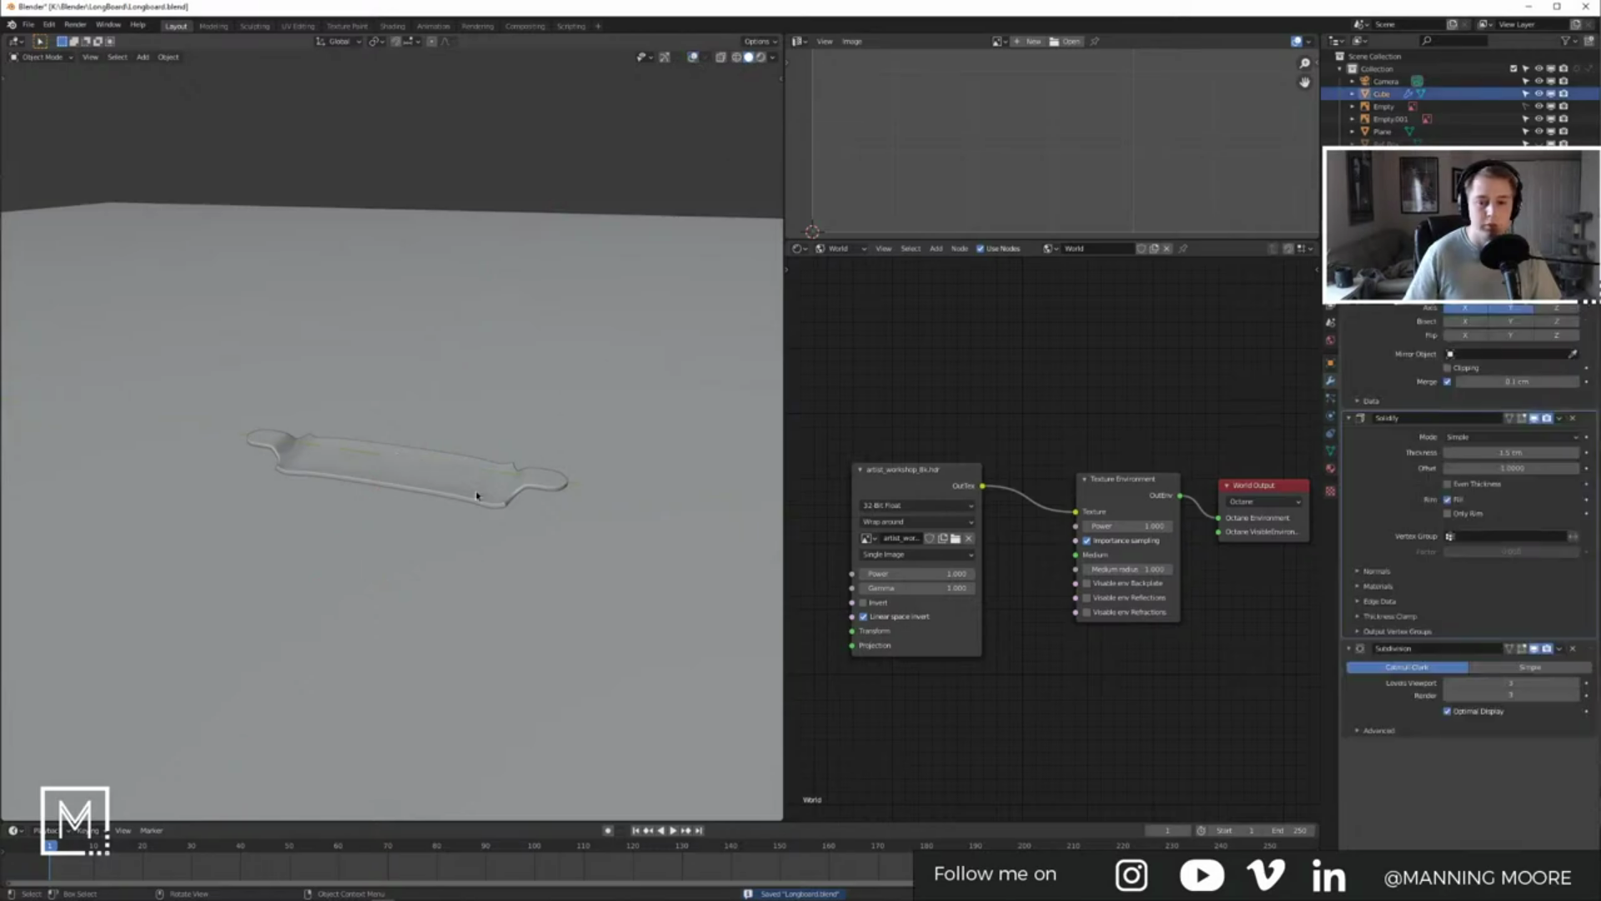
click(840, 248)
click(849, 263)
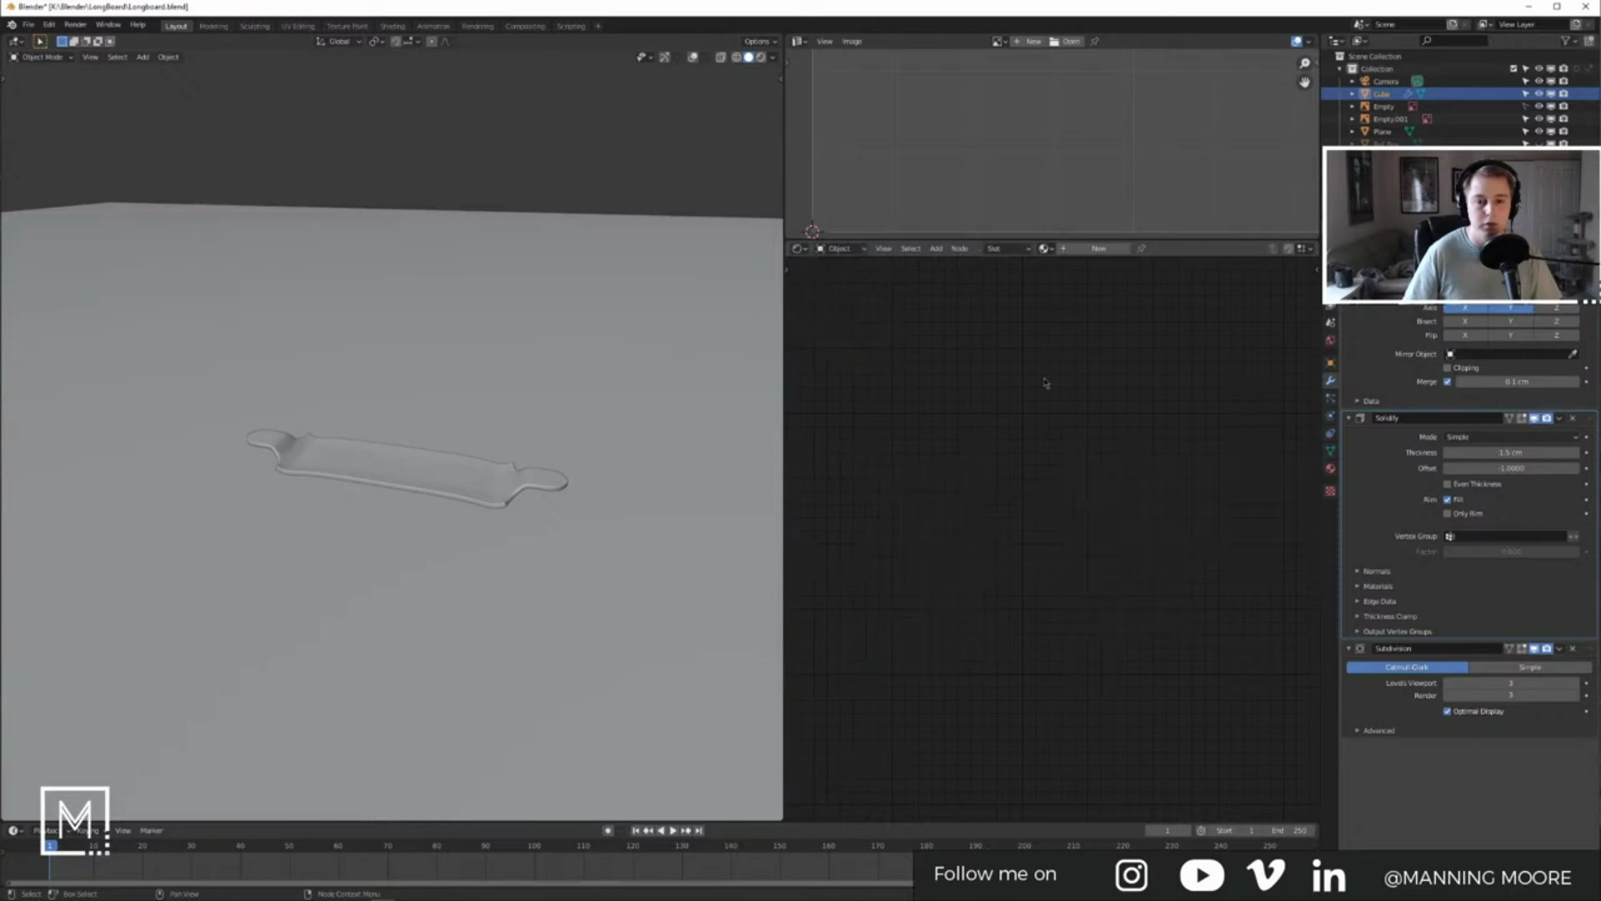
Step: Open the Preferences window from the Edit menu
key(F2)
key(shift+a)
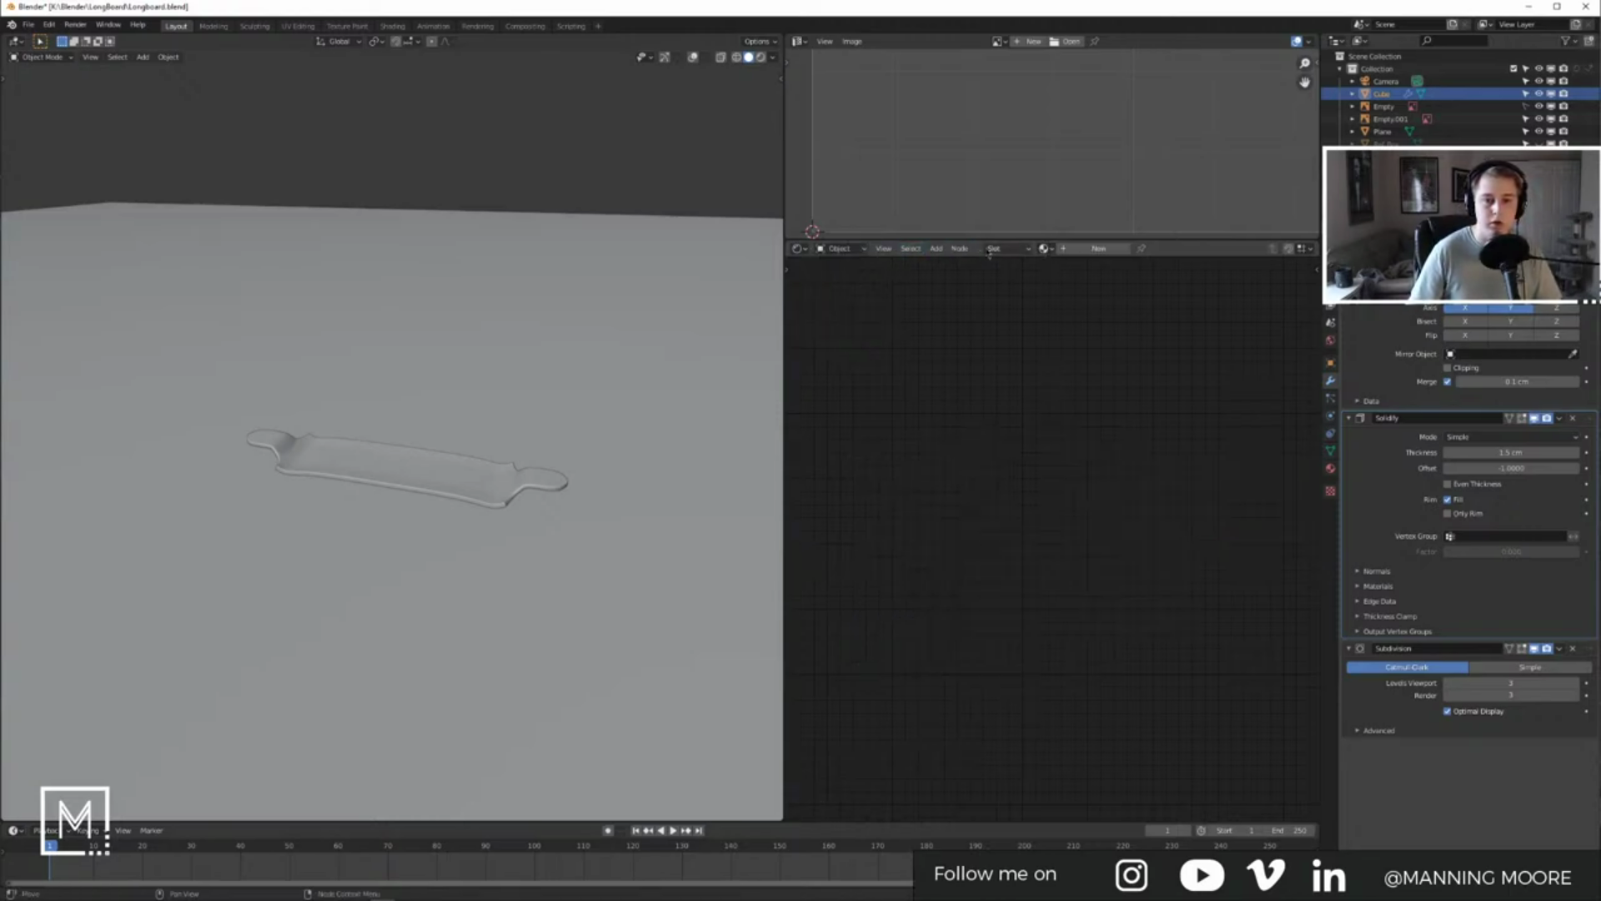
right_click(924, 339)
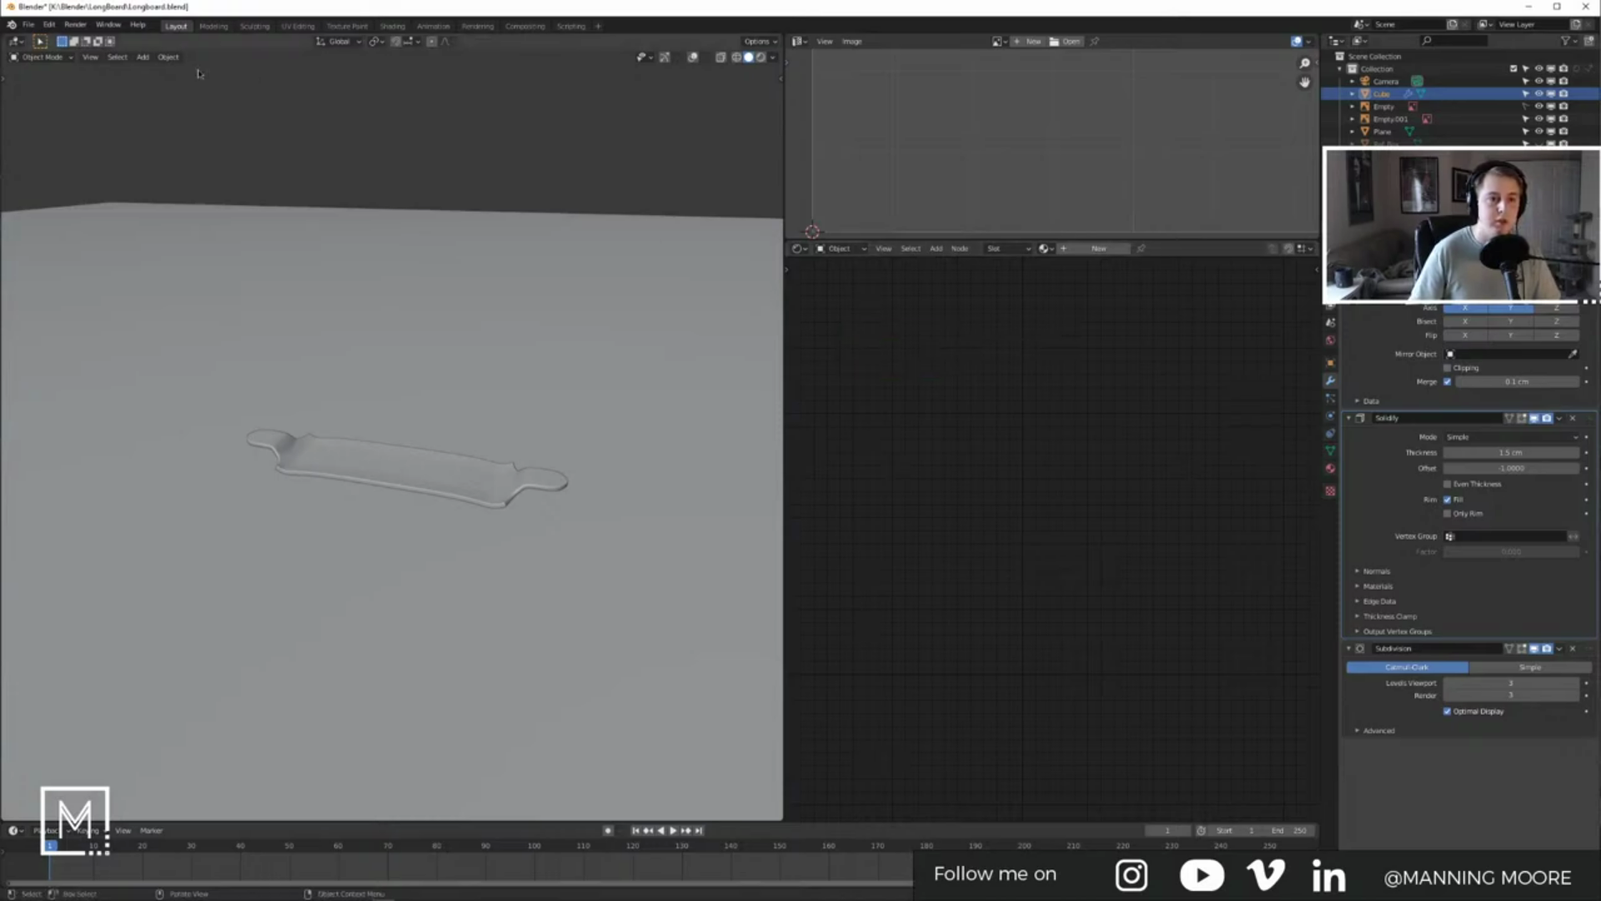
click(75, 24)
mouse_move(49, 24)
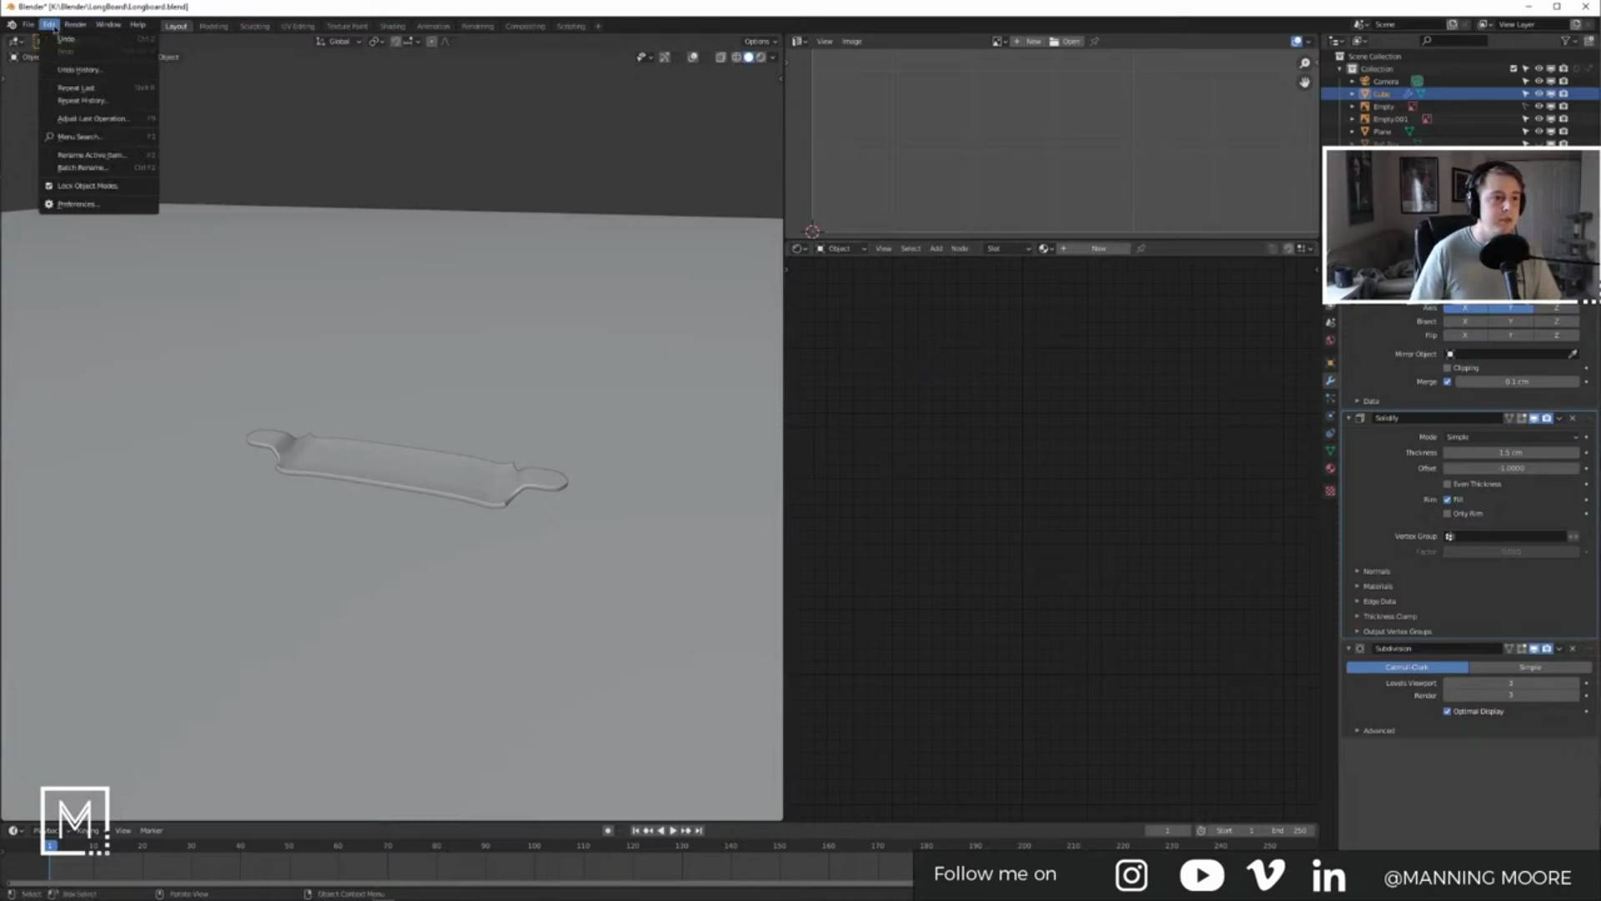
click(75, 203)
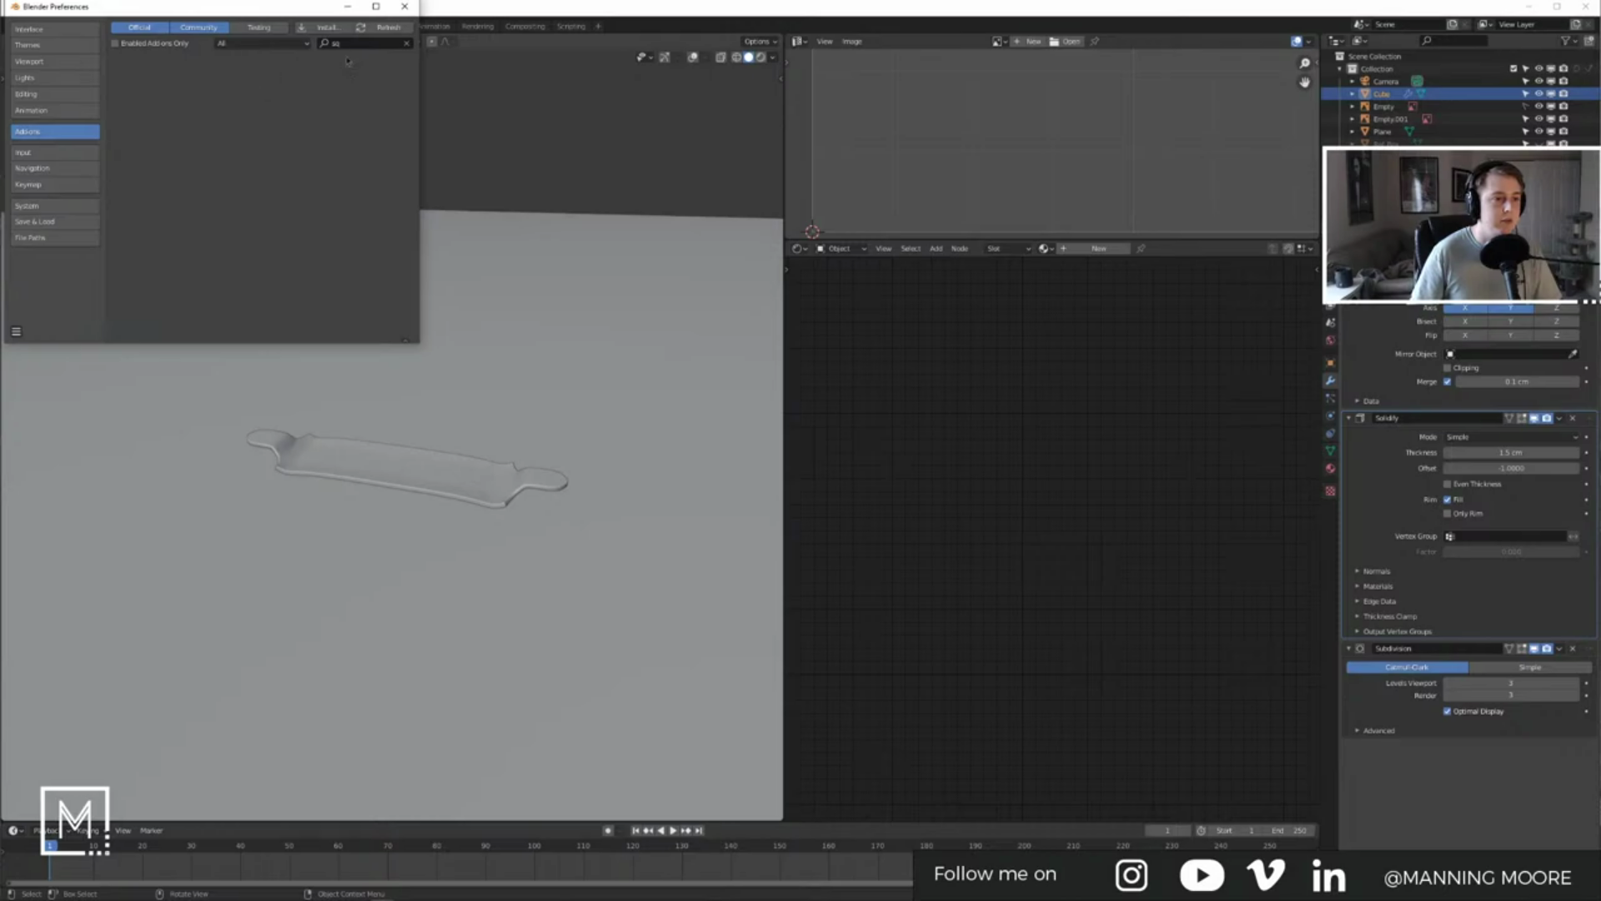
Step: Clear the Add-ons search, switch to the Keymap section and click into its search field
click(406, 43)
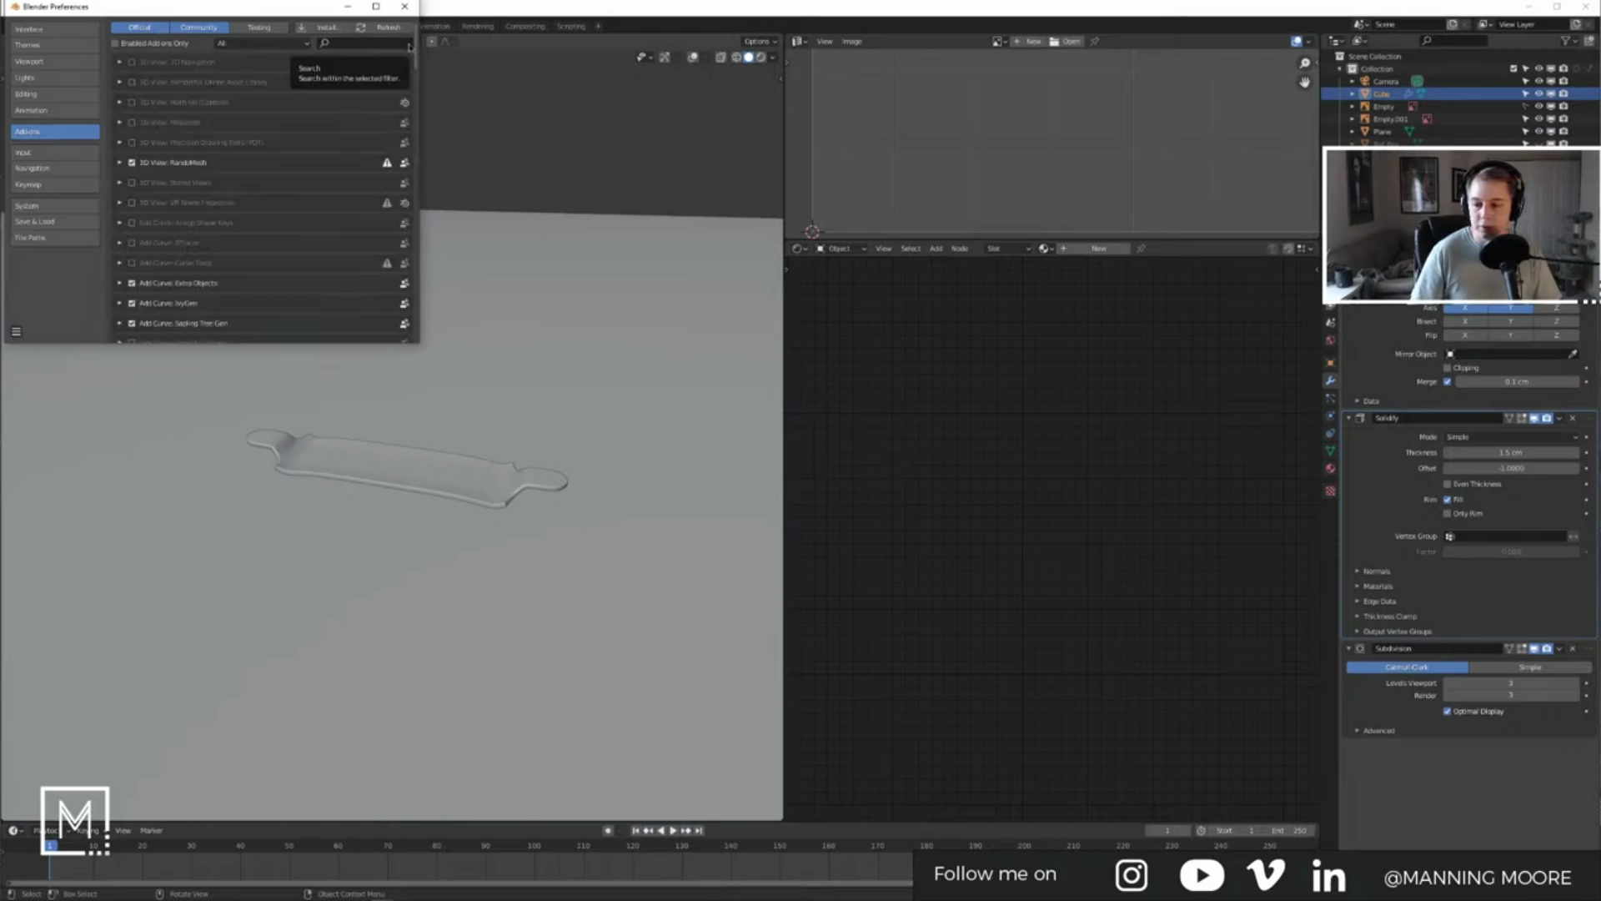
click(52, 185)
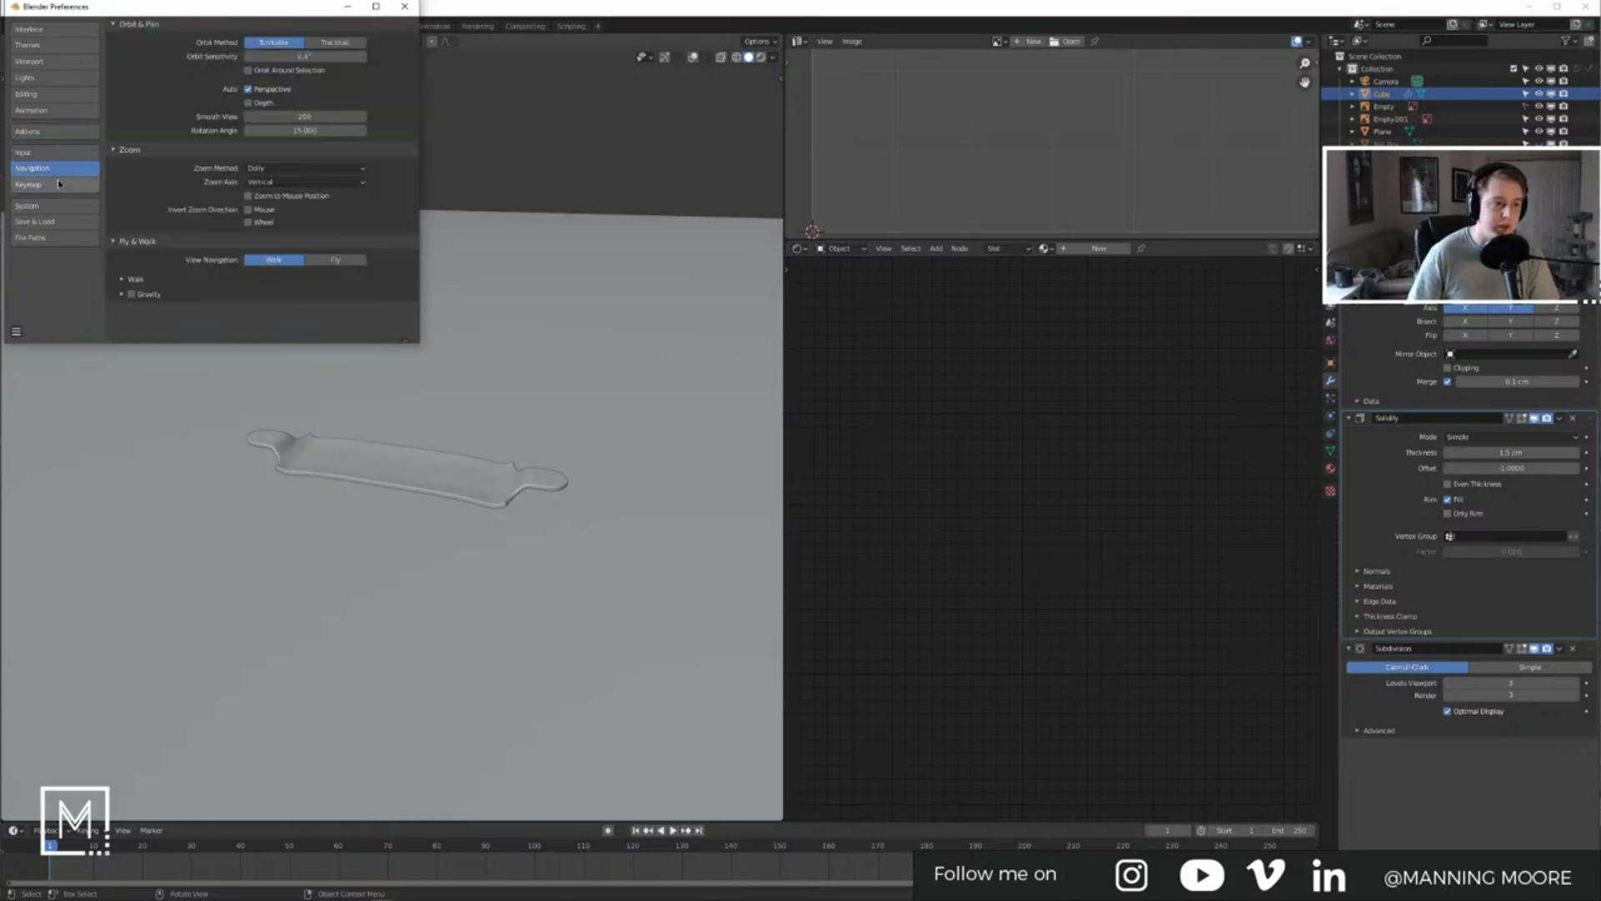
click(260, 42)
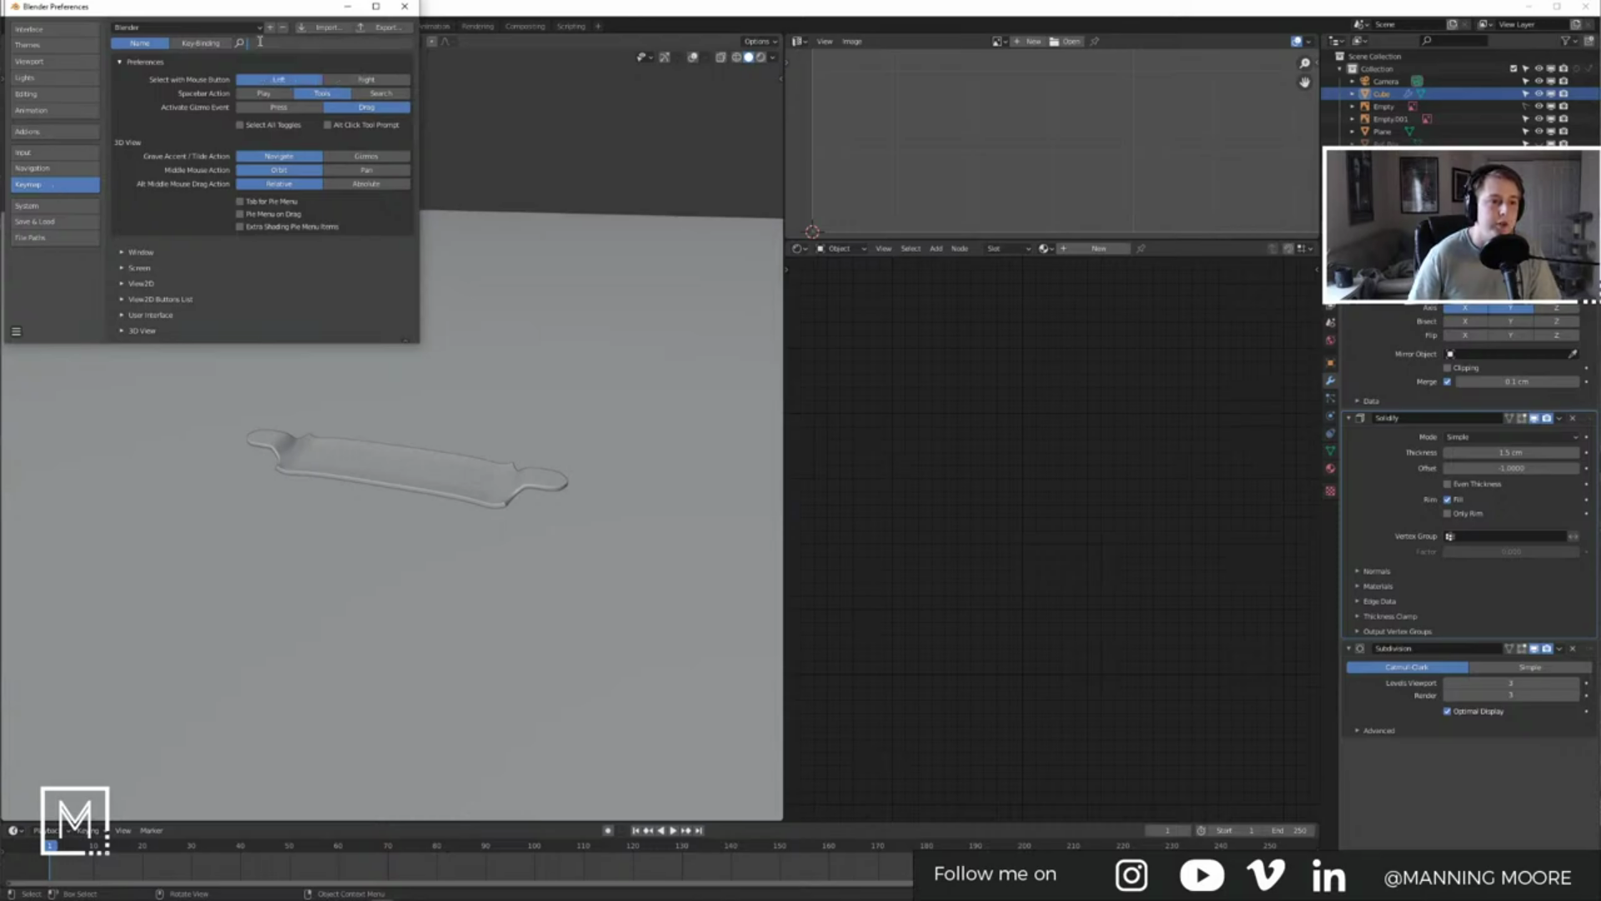
click(284, 72)
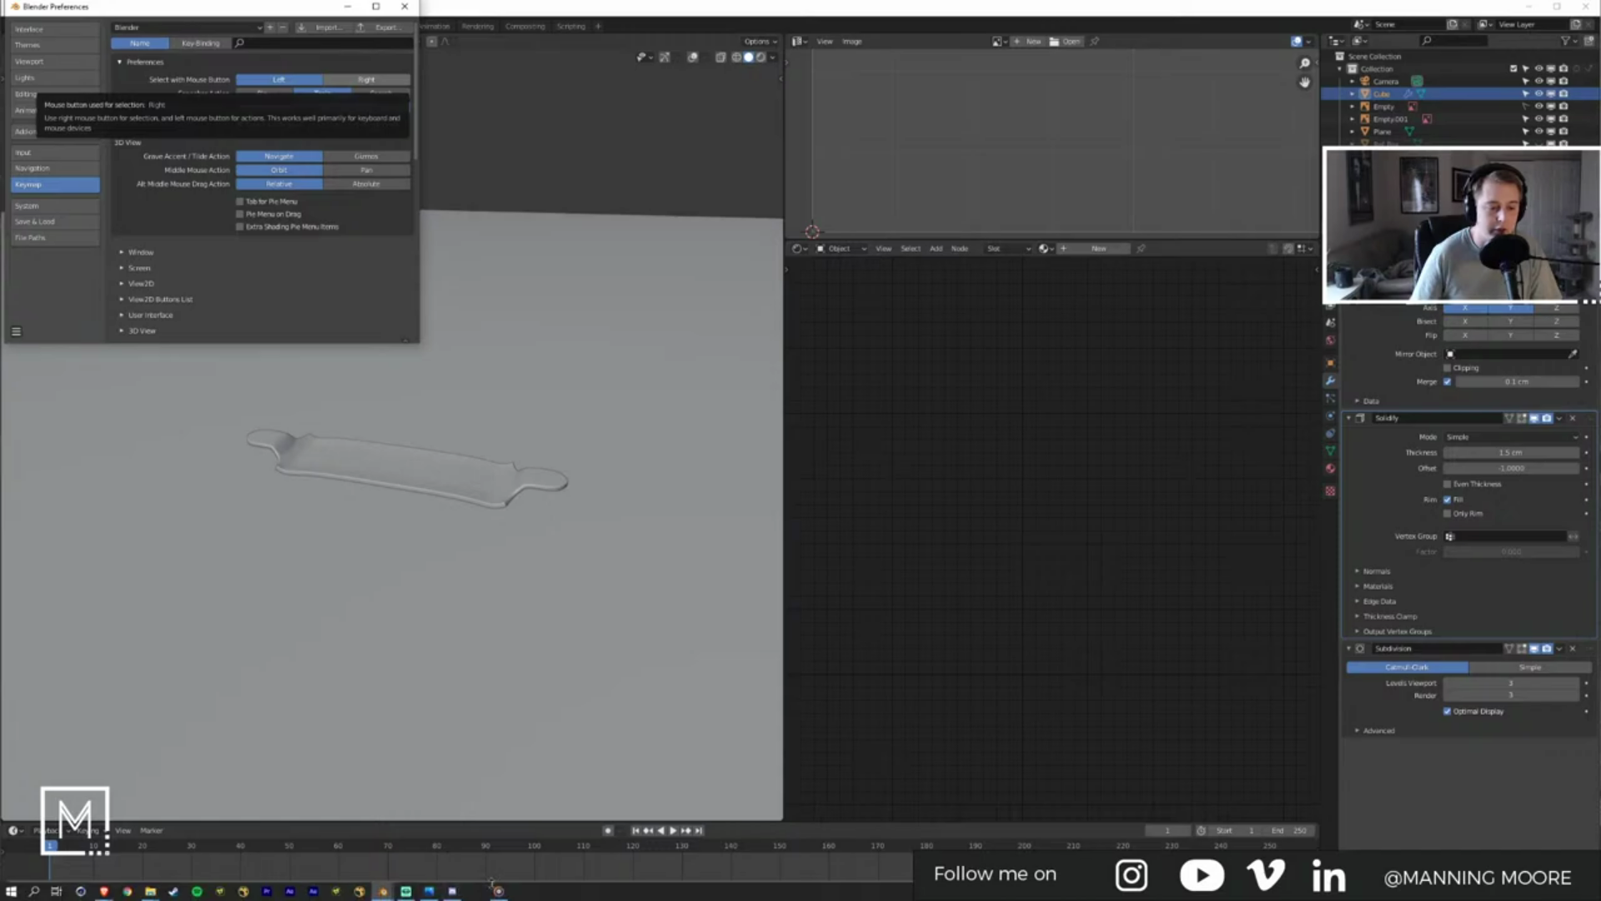
click(499, 890)
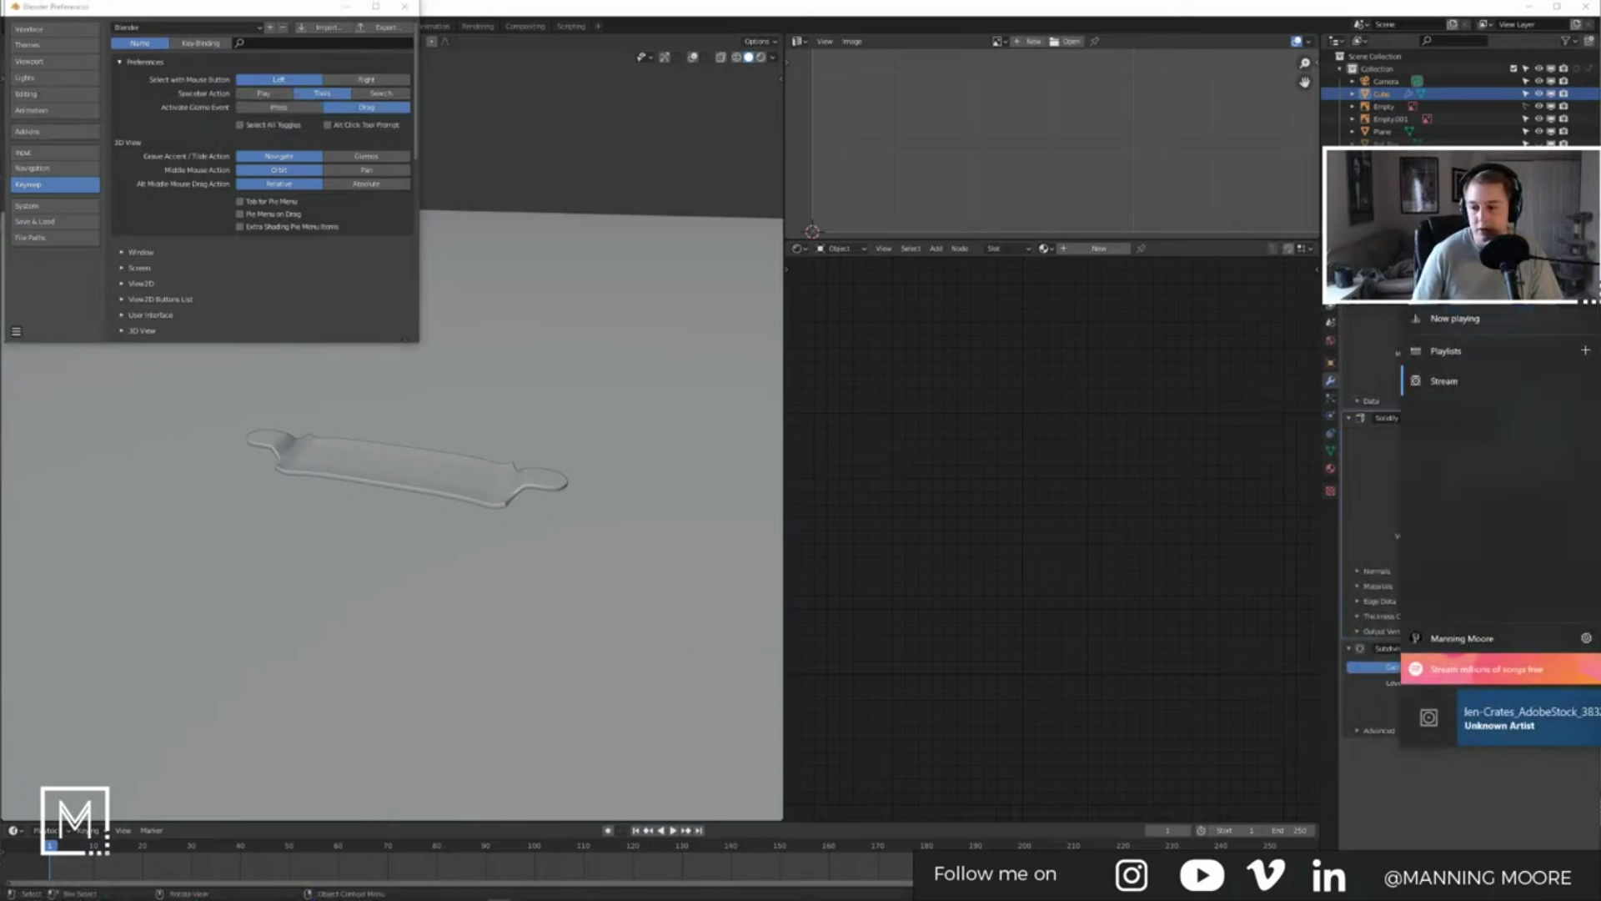
click(389, 339)
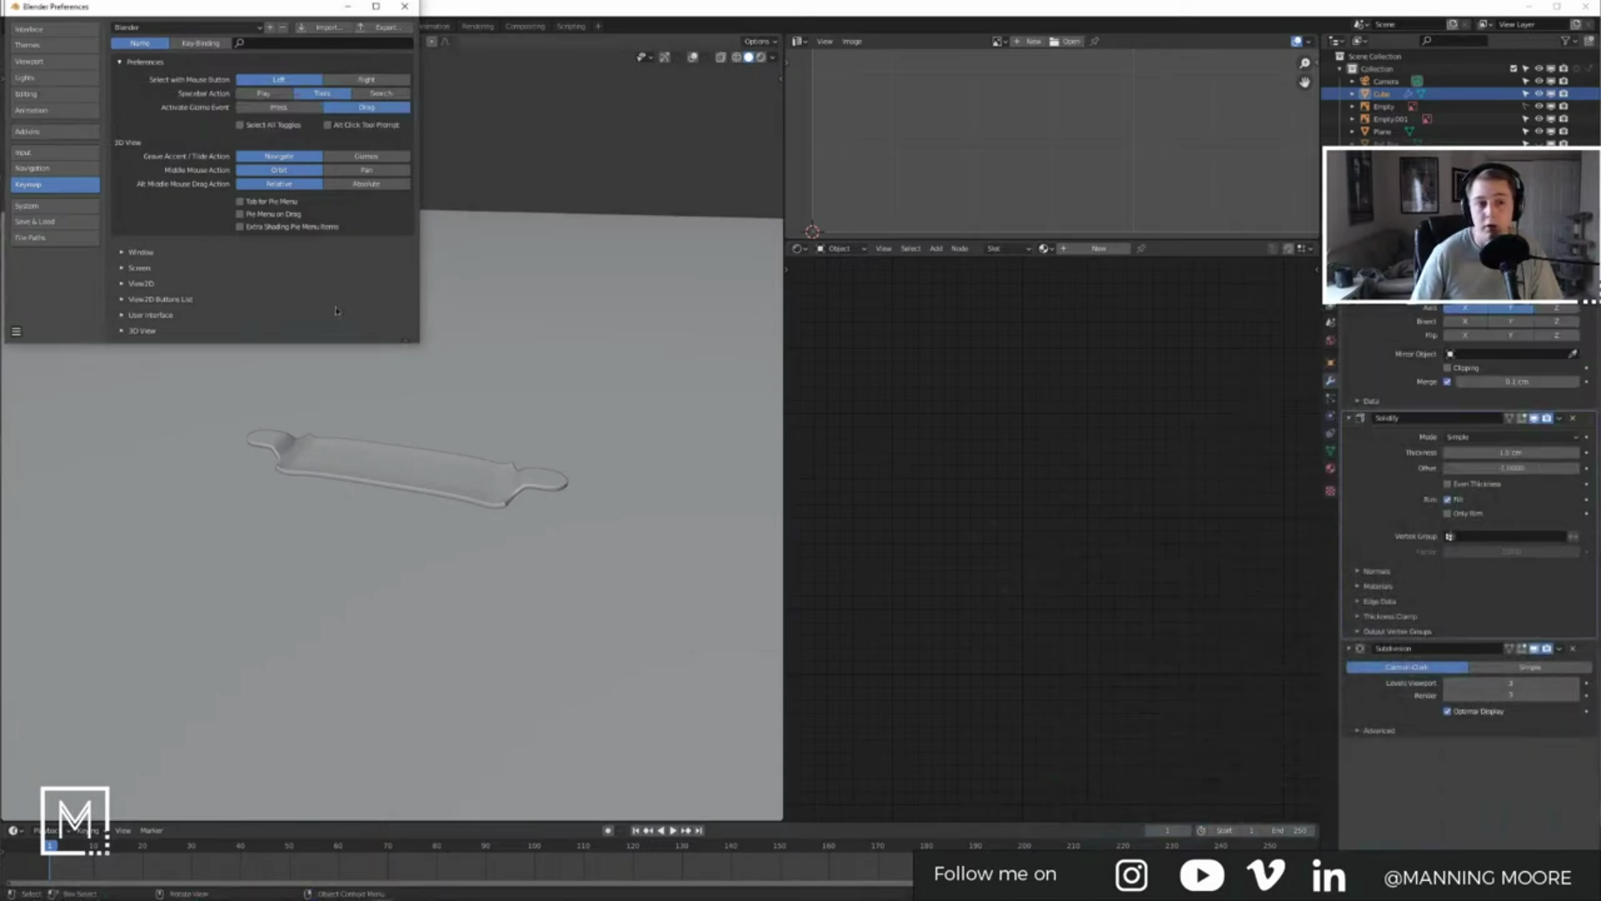
click(301, 46)
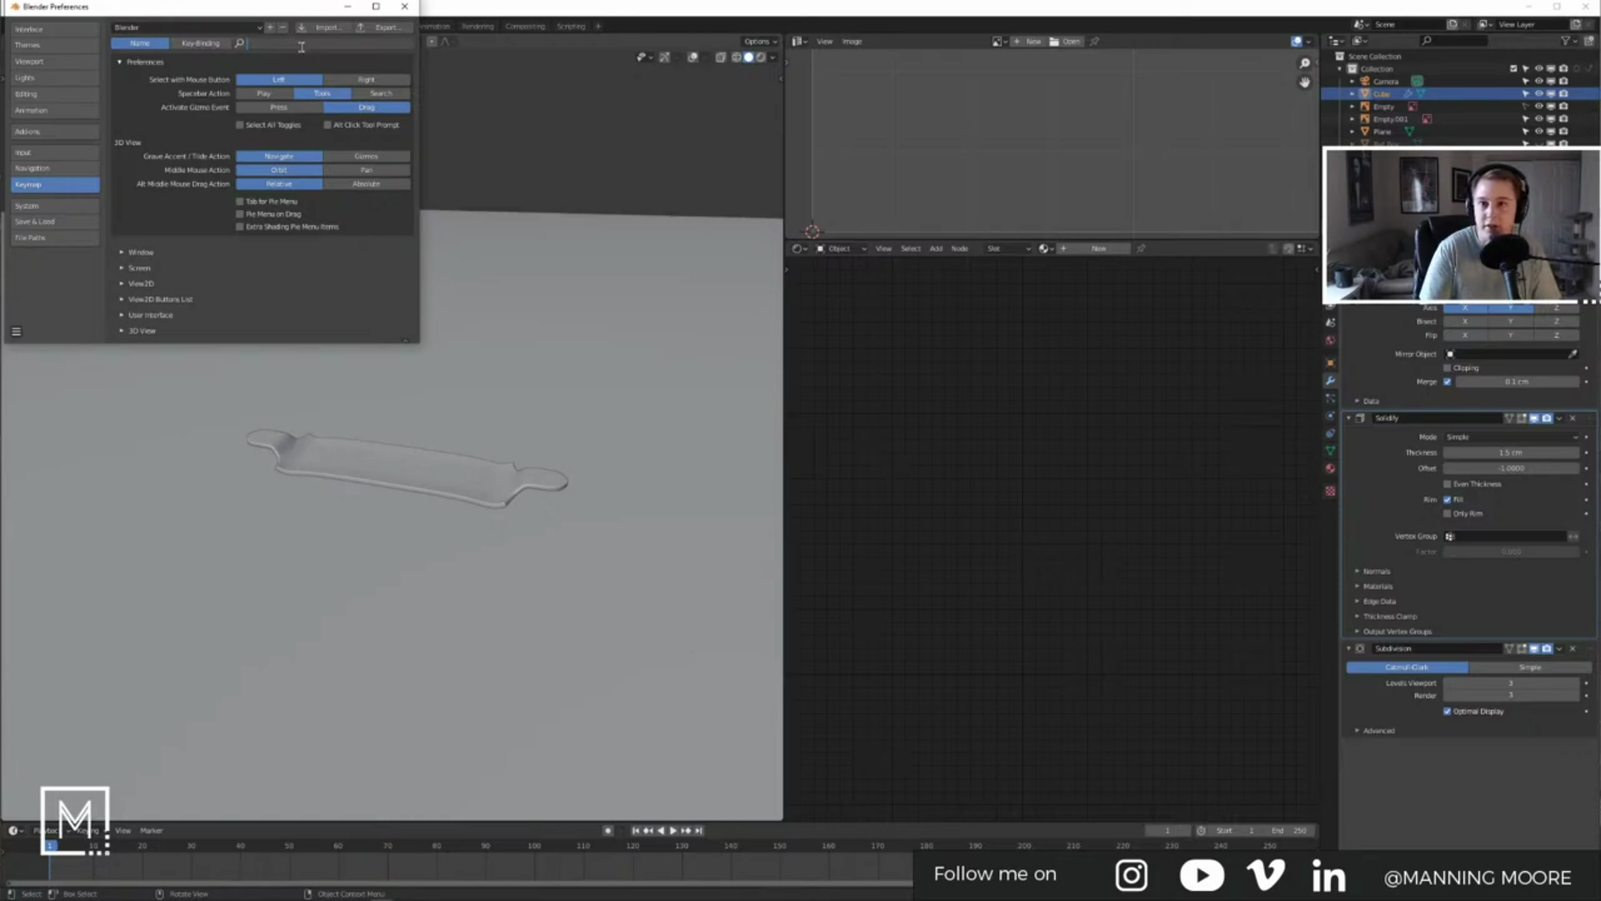
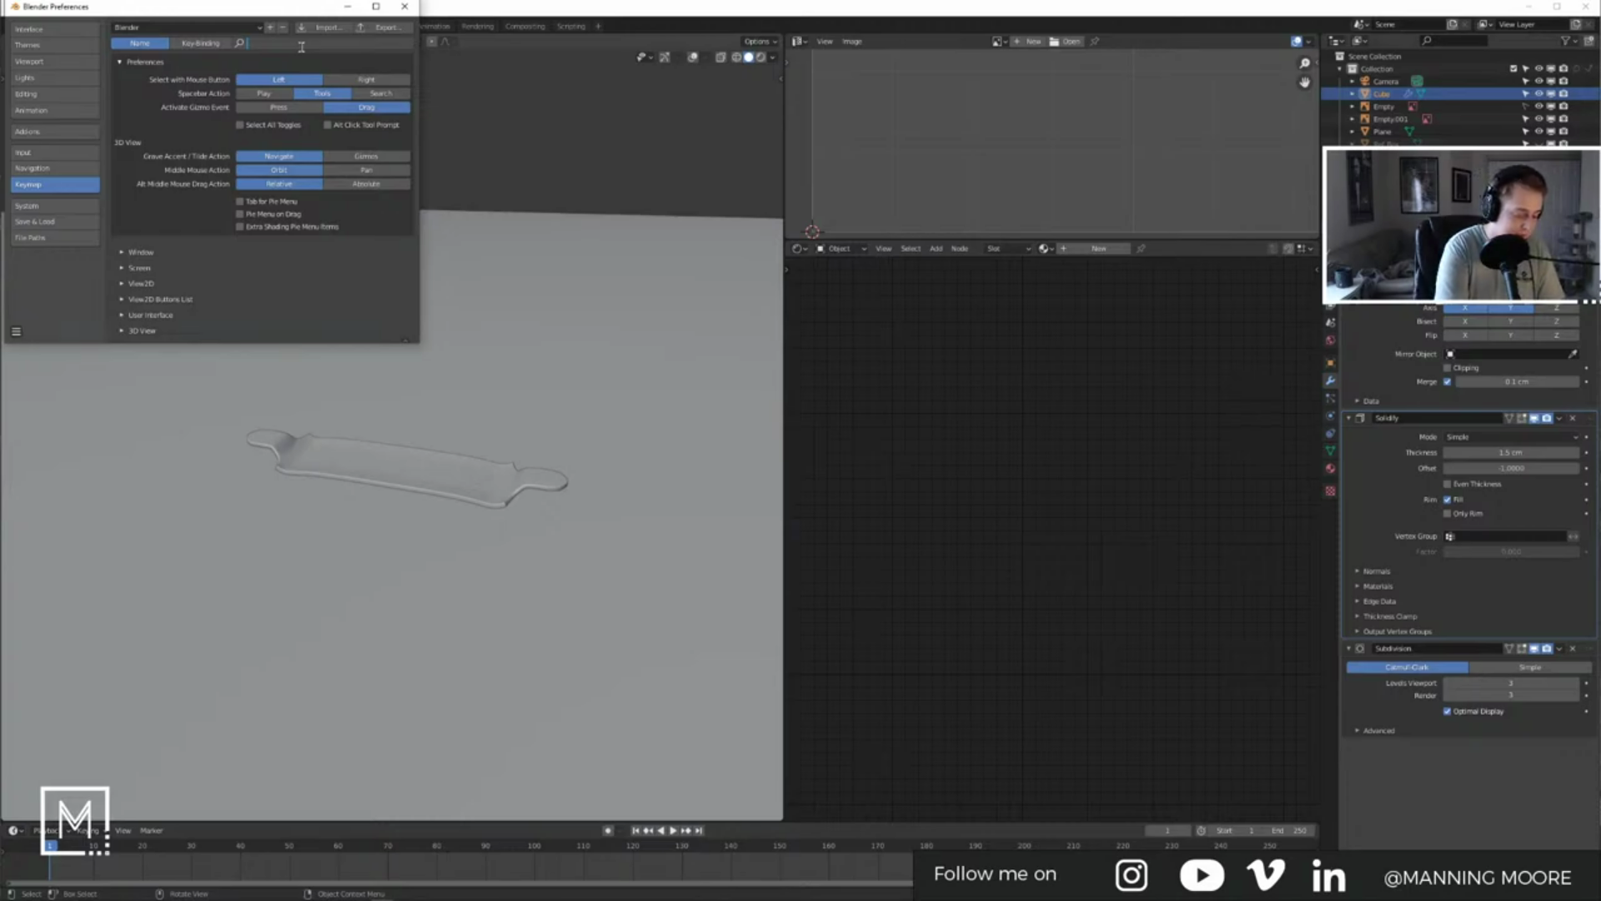
Step: Search the keymap for 'sear' to find the Search Menu (F3) shortcut, then close Preferences
text(sear)
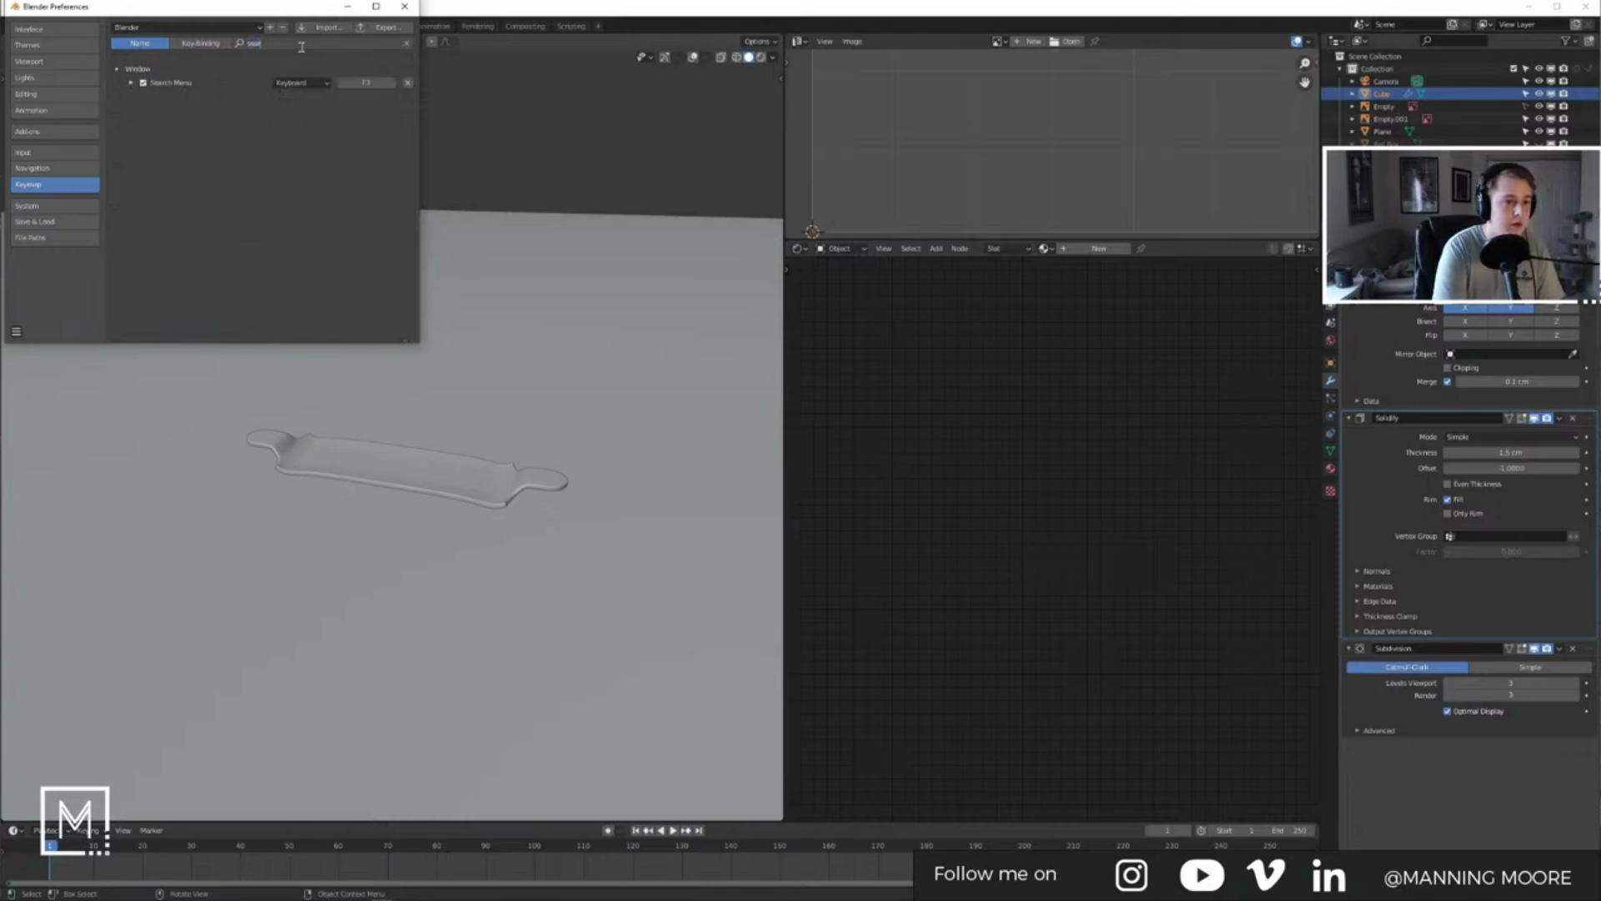
click(405, 6)
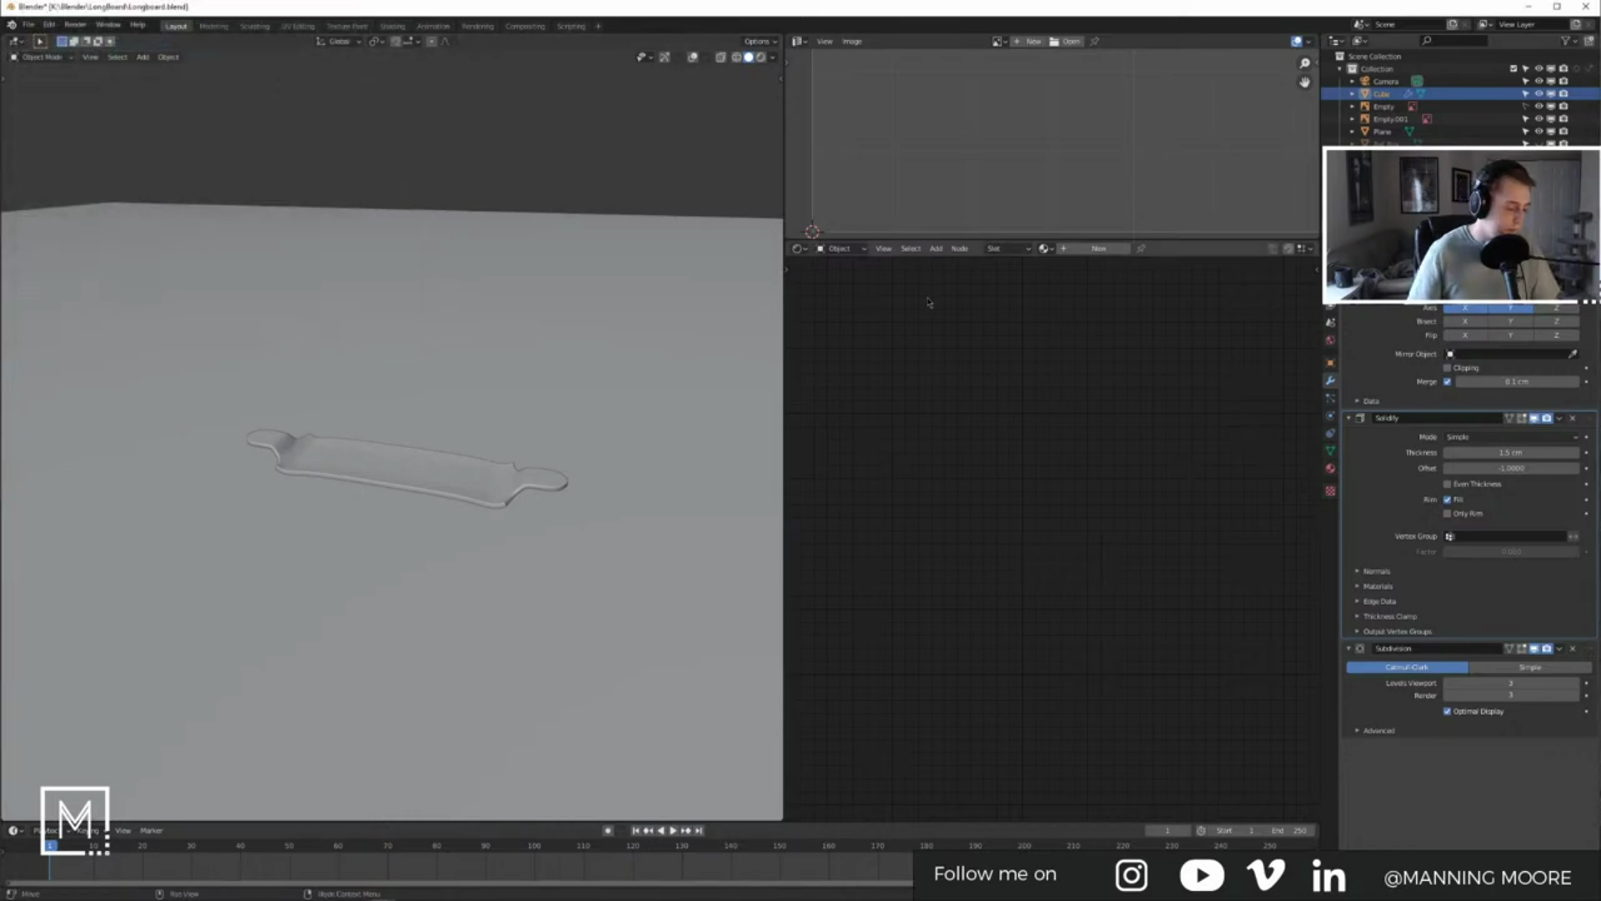
Step: Try the F3 operator search with 'bdsf' and dismiss it without running anything
key(F3)
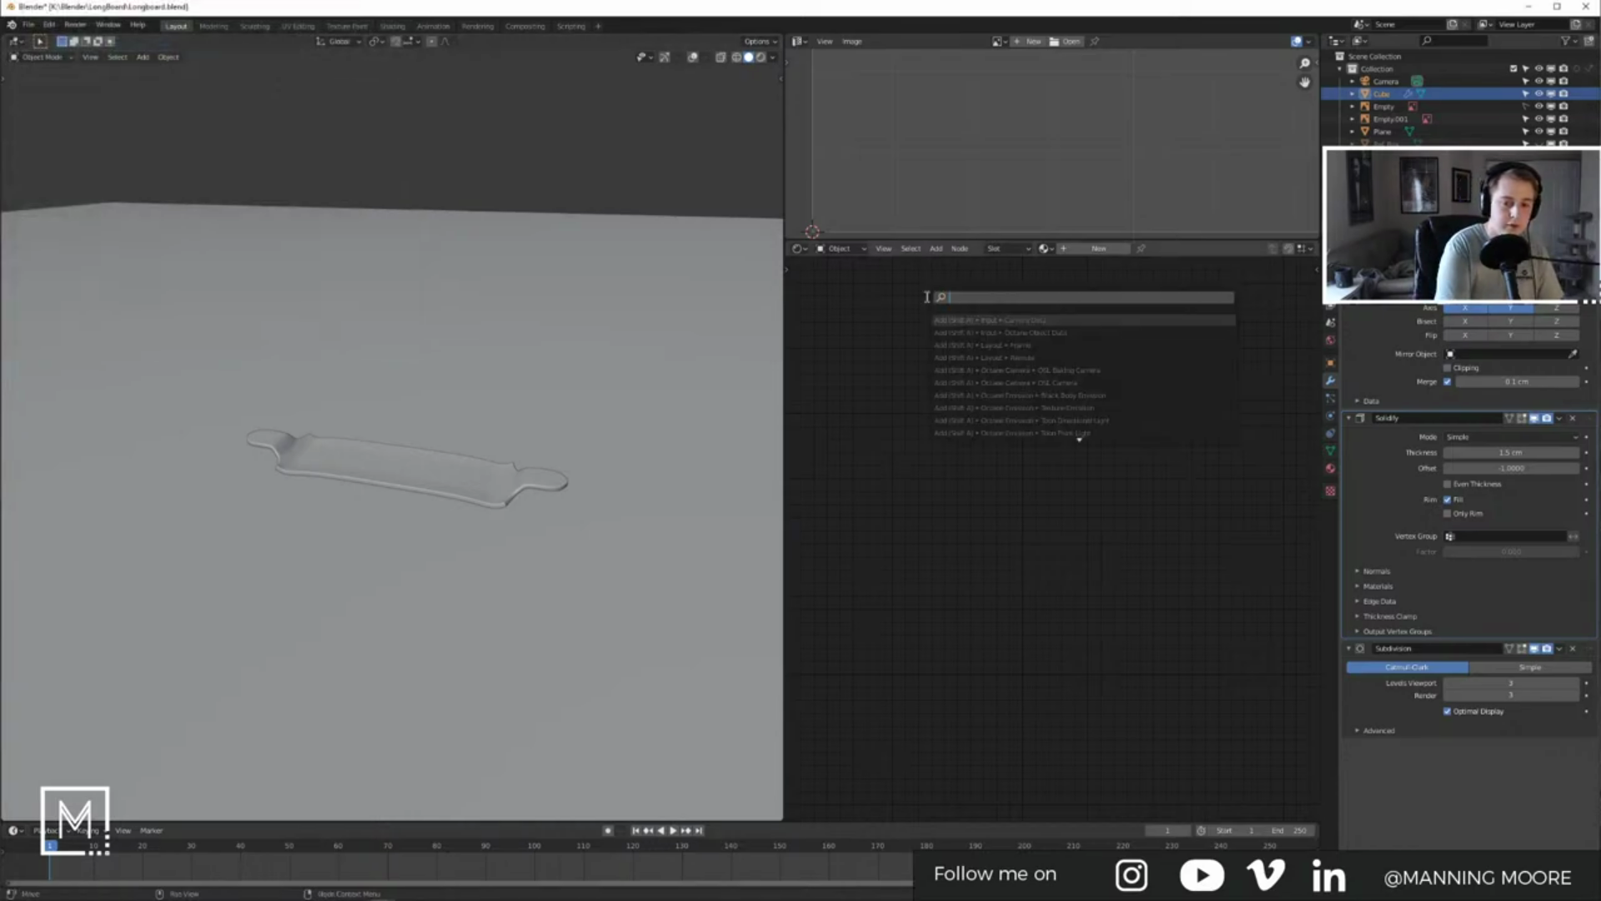
text(bdsf)
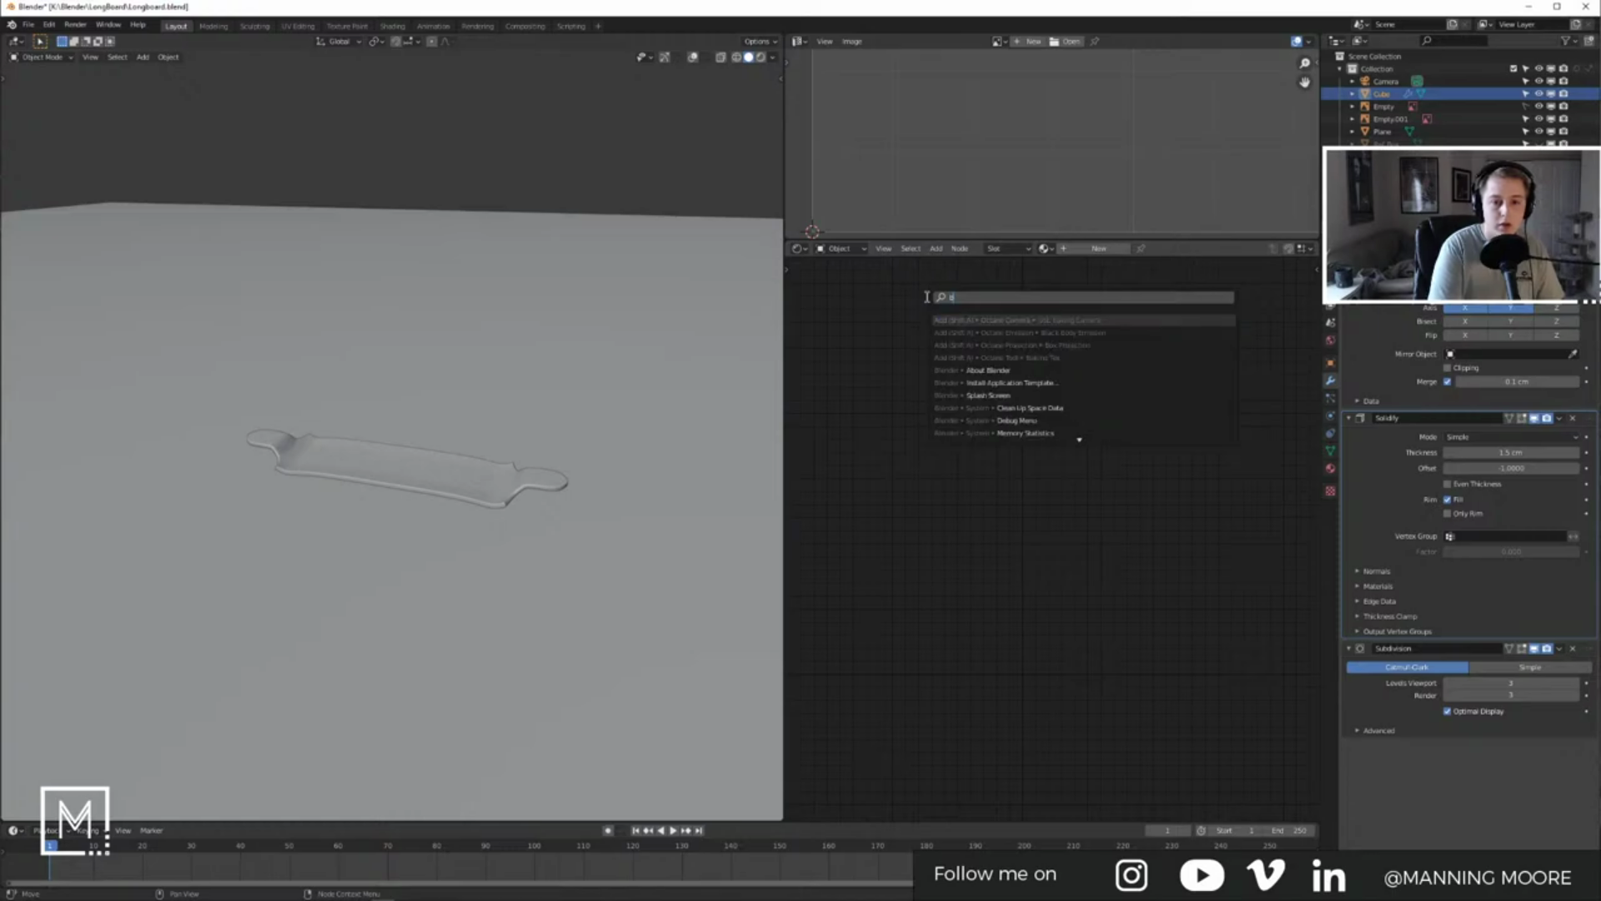
key(Escape)
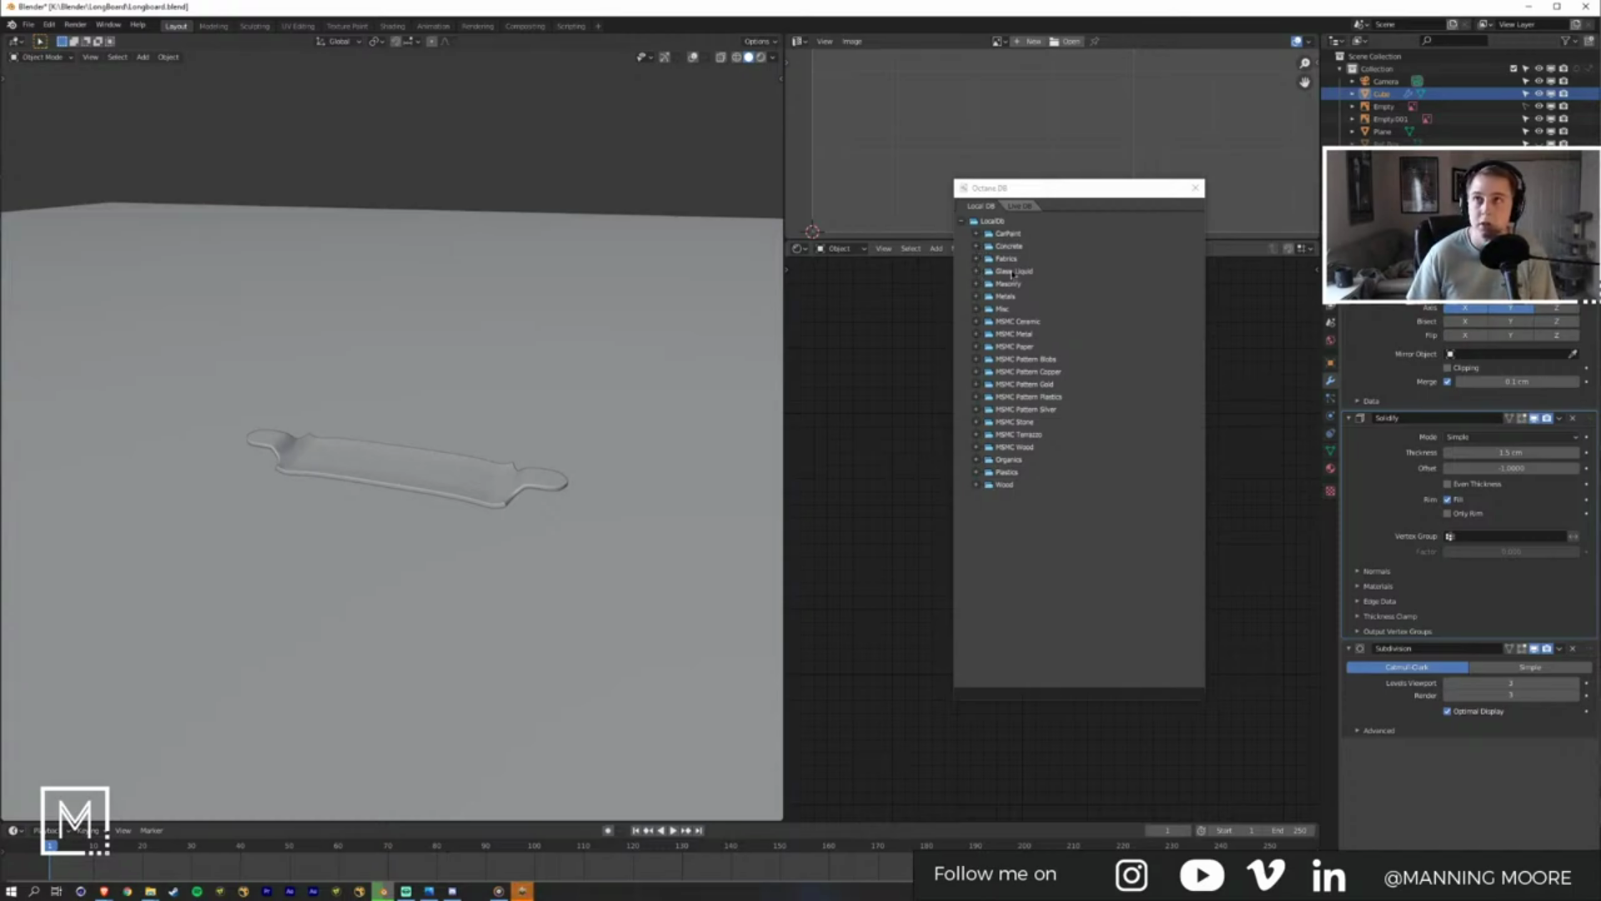
Step: In Octane DB, peek into CarPaint and Concrete, then expand Wood and scroll to the Maple materials
click(977, 234)
click(977, 235)
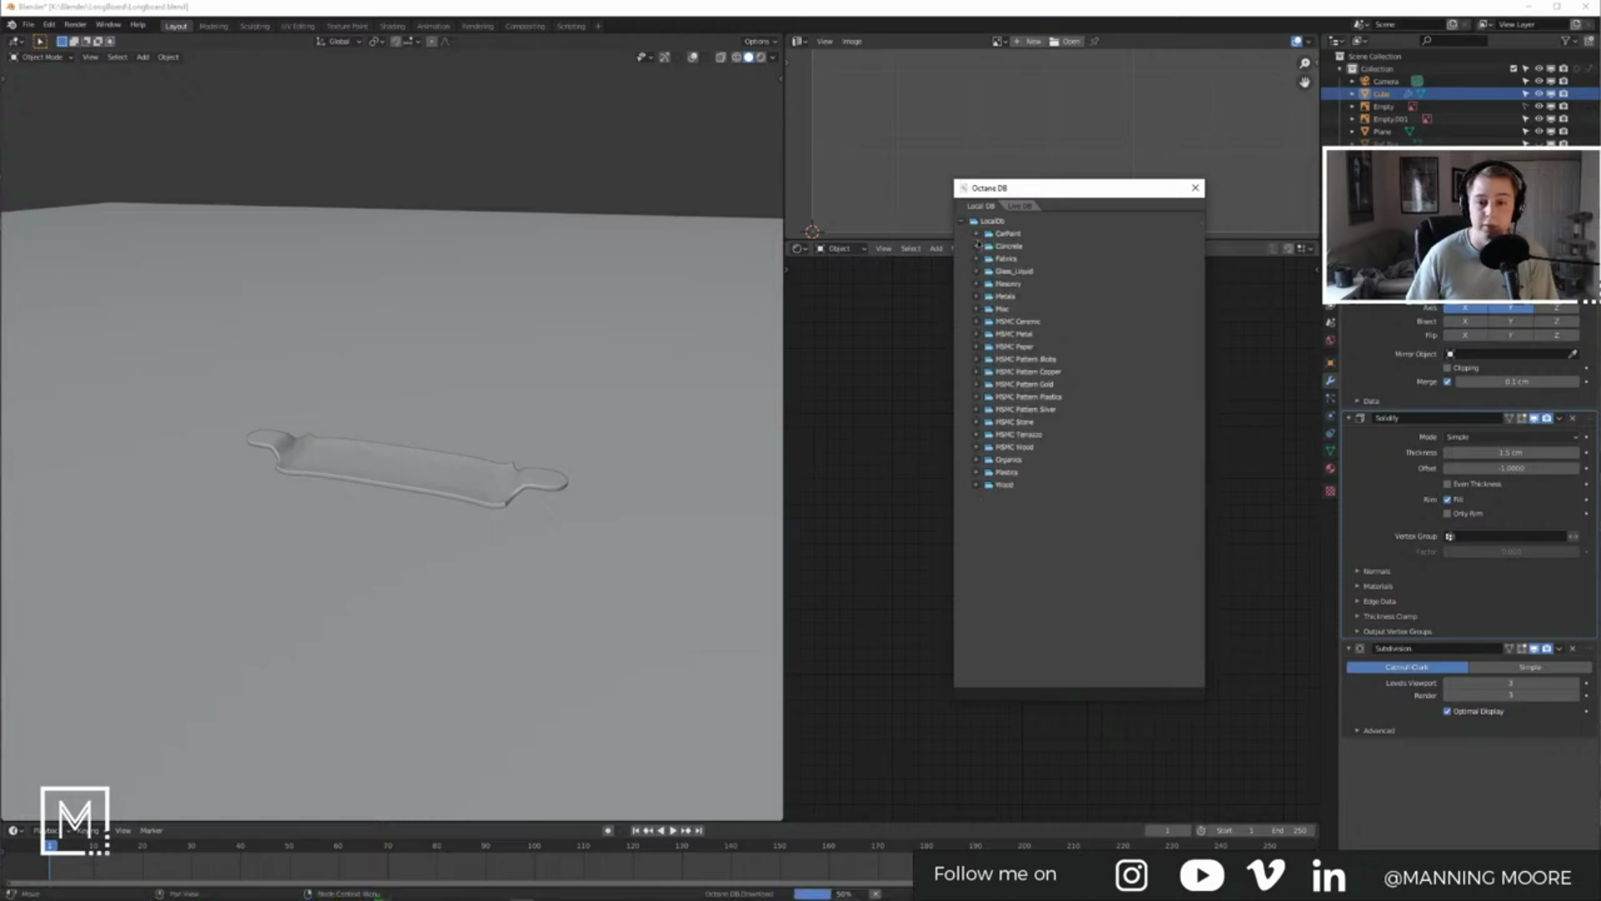
click(977, 247)
click(977, 247)
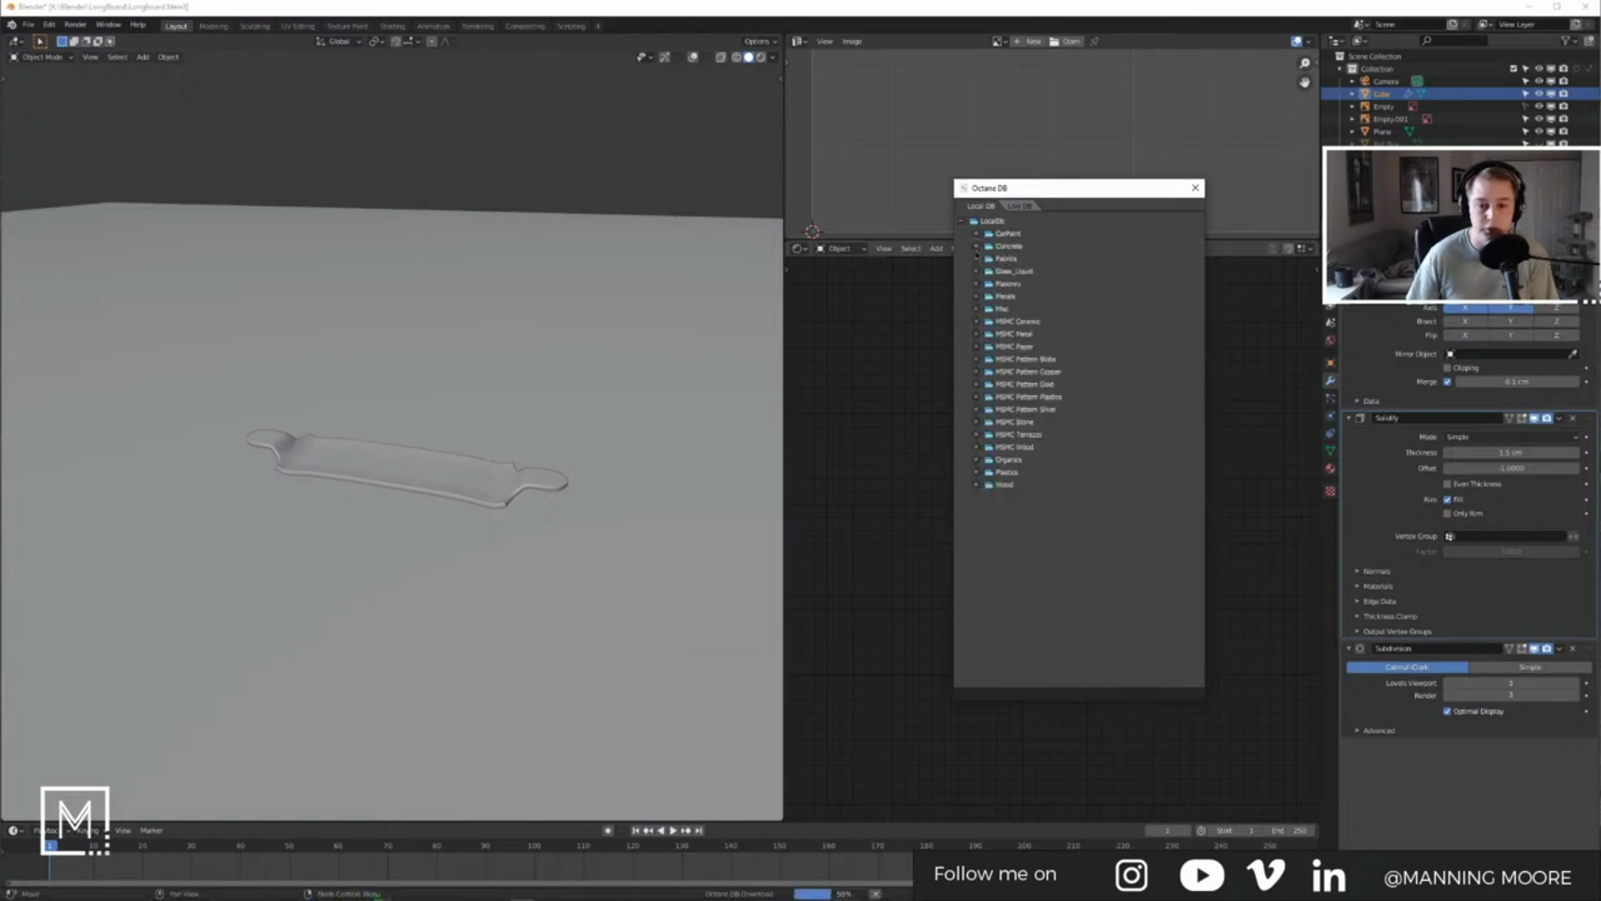
click(977, 485)
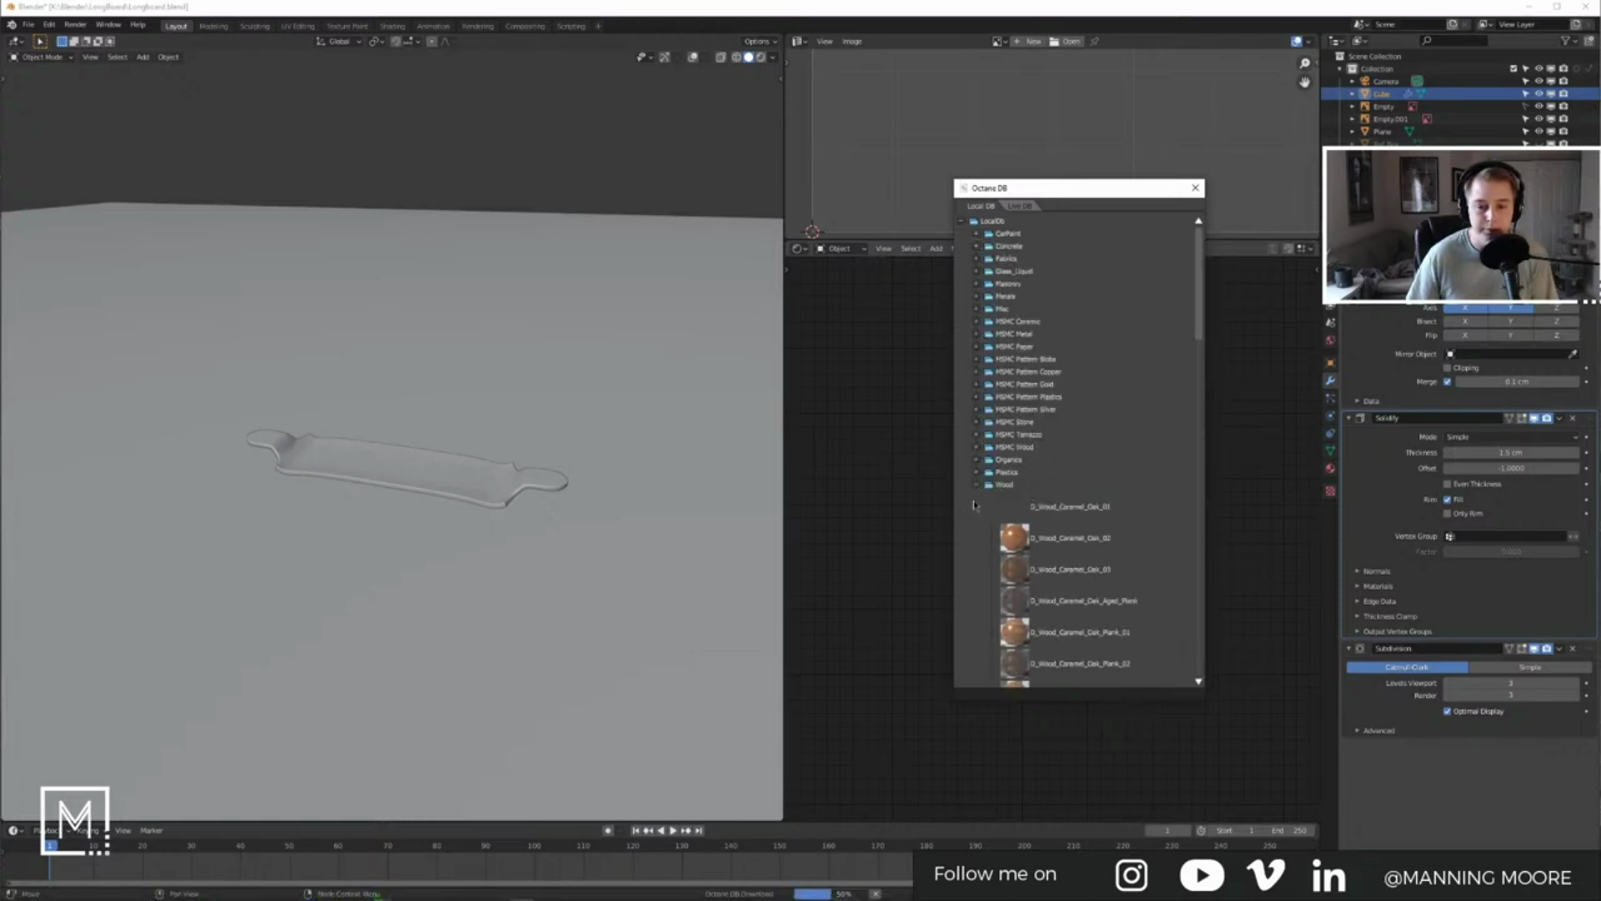
scroll(1143, 582, down, 5)
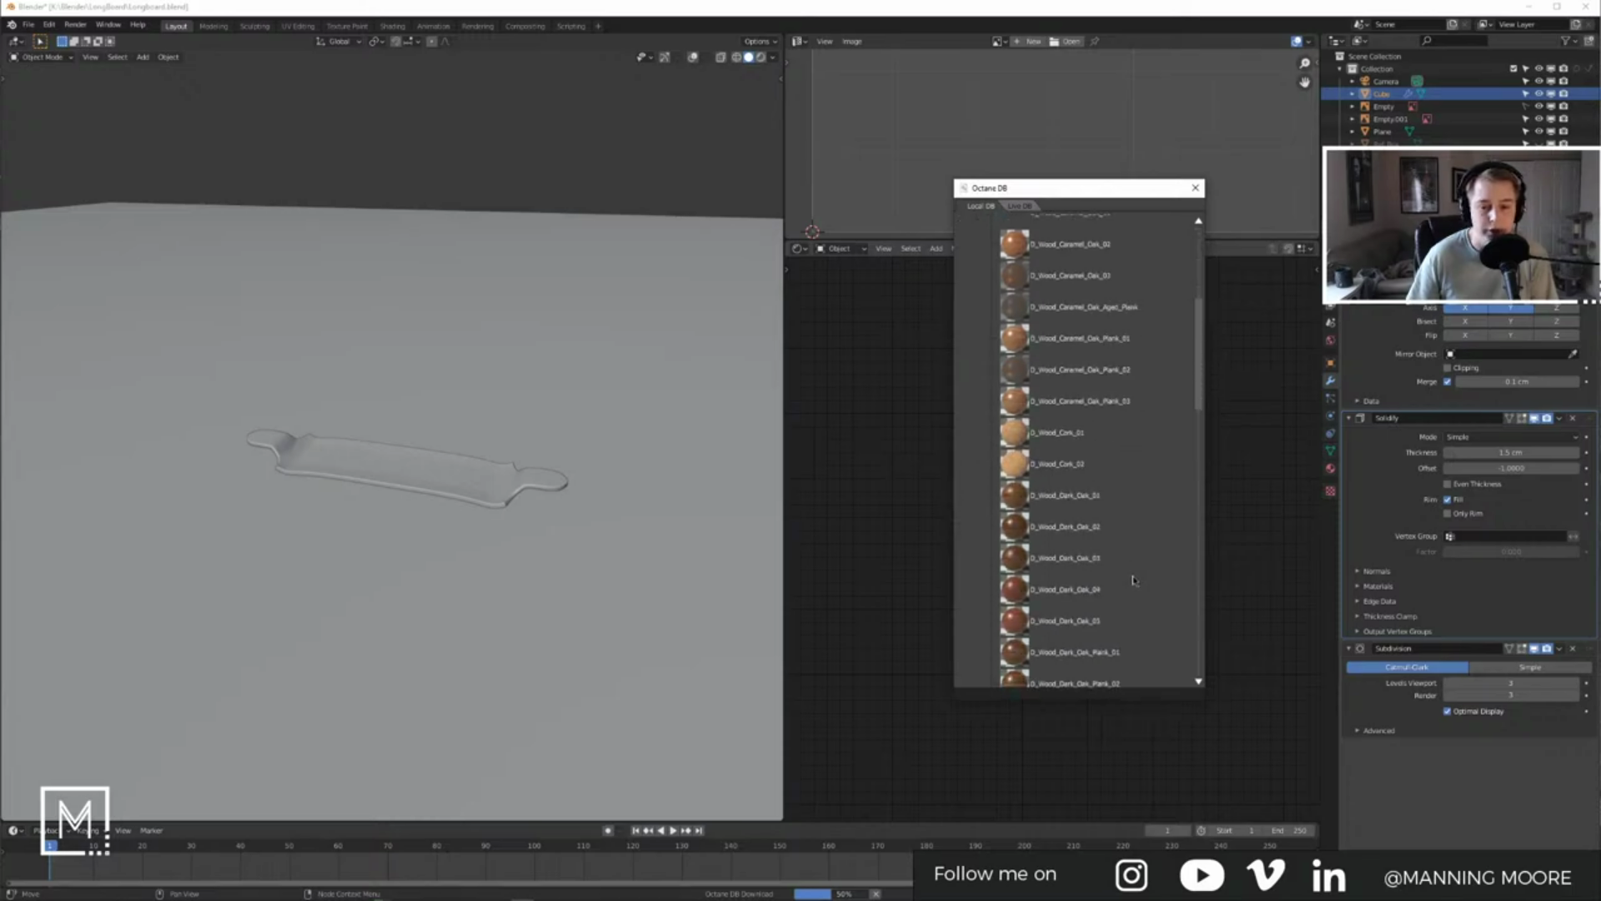
scroll(1136, 584, down, 3)
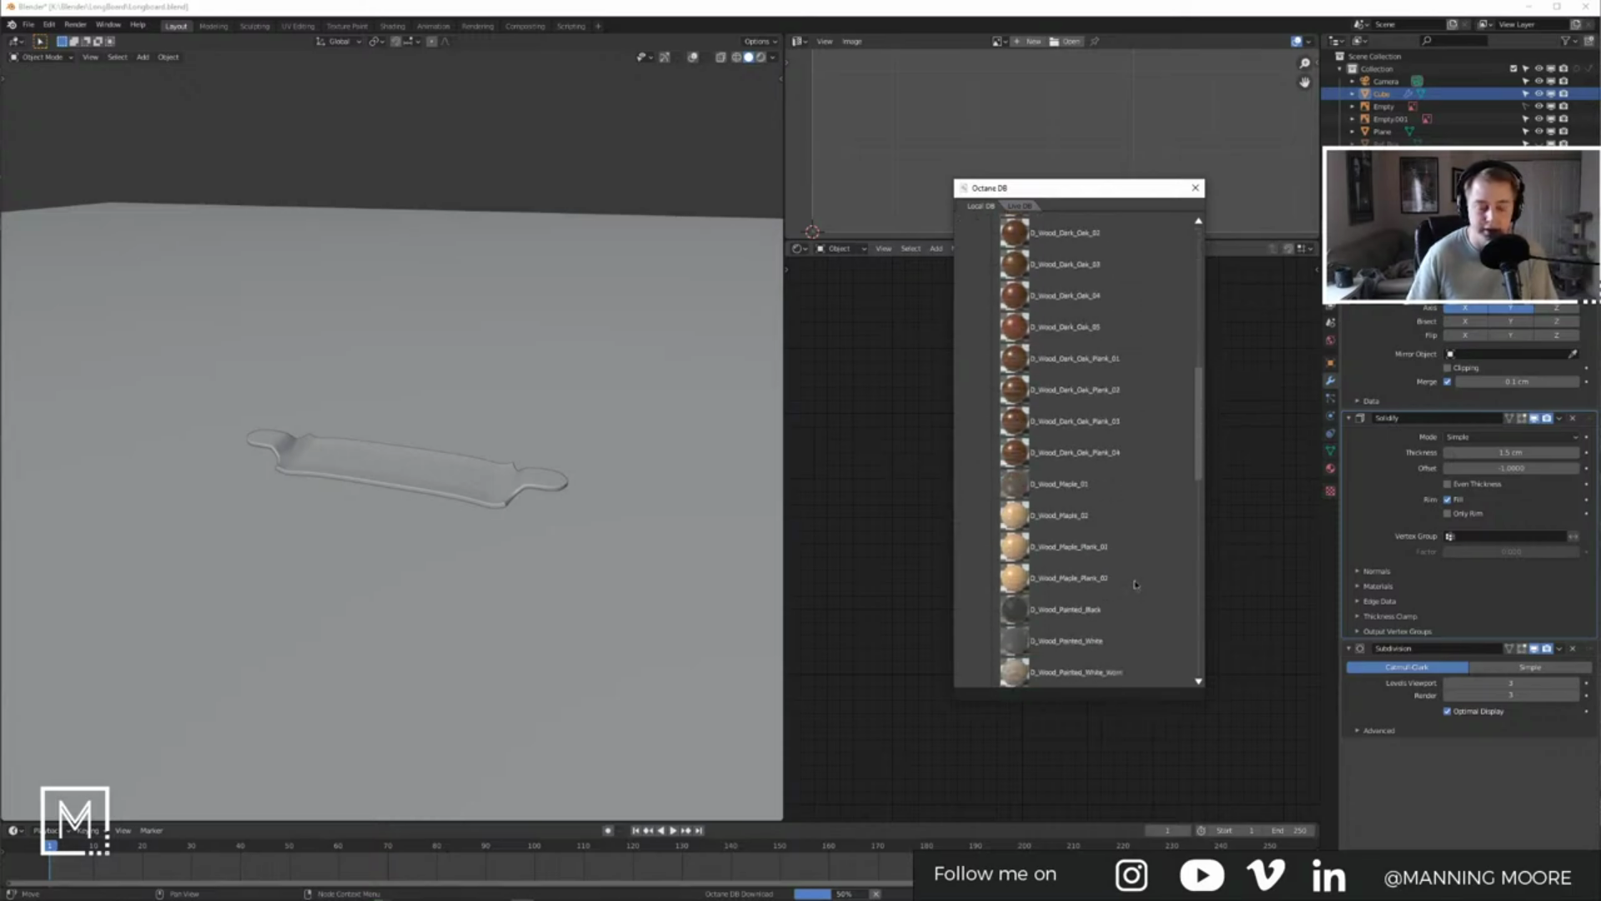
key(alt+Tab)
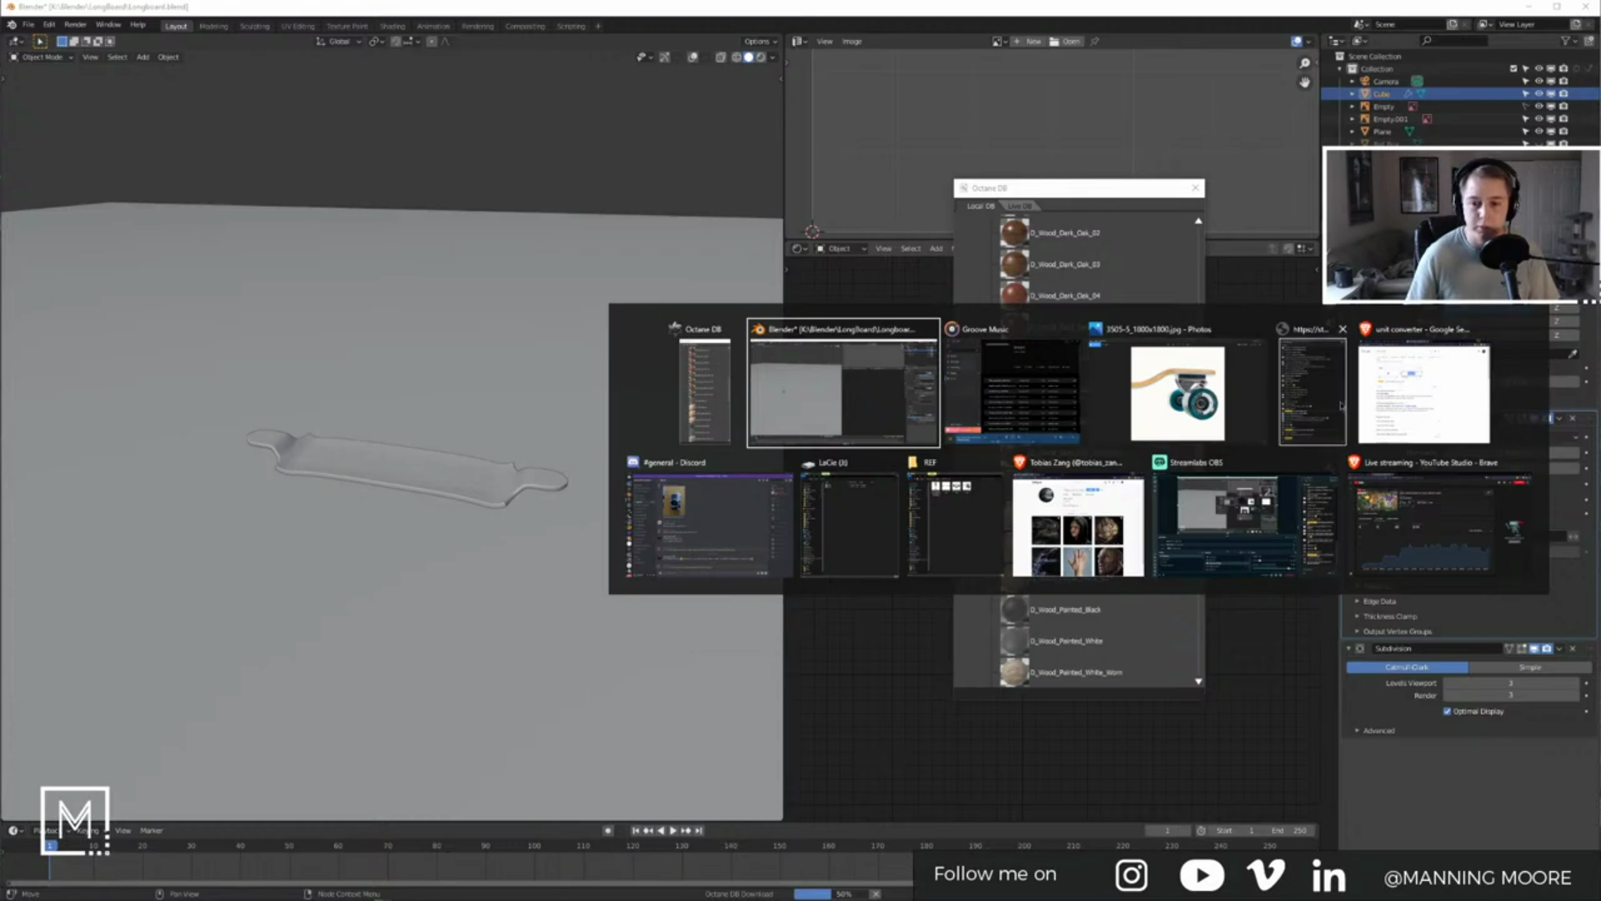
Step: Close Chrome's unit converter search, review the Retrospec specs, and load O_Wood_Maple_Plank_01 from Octane DB
click(1418, 405)
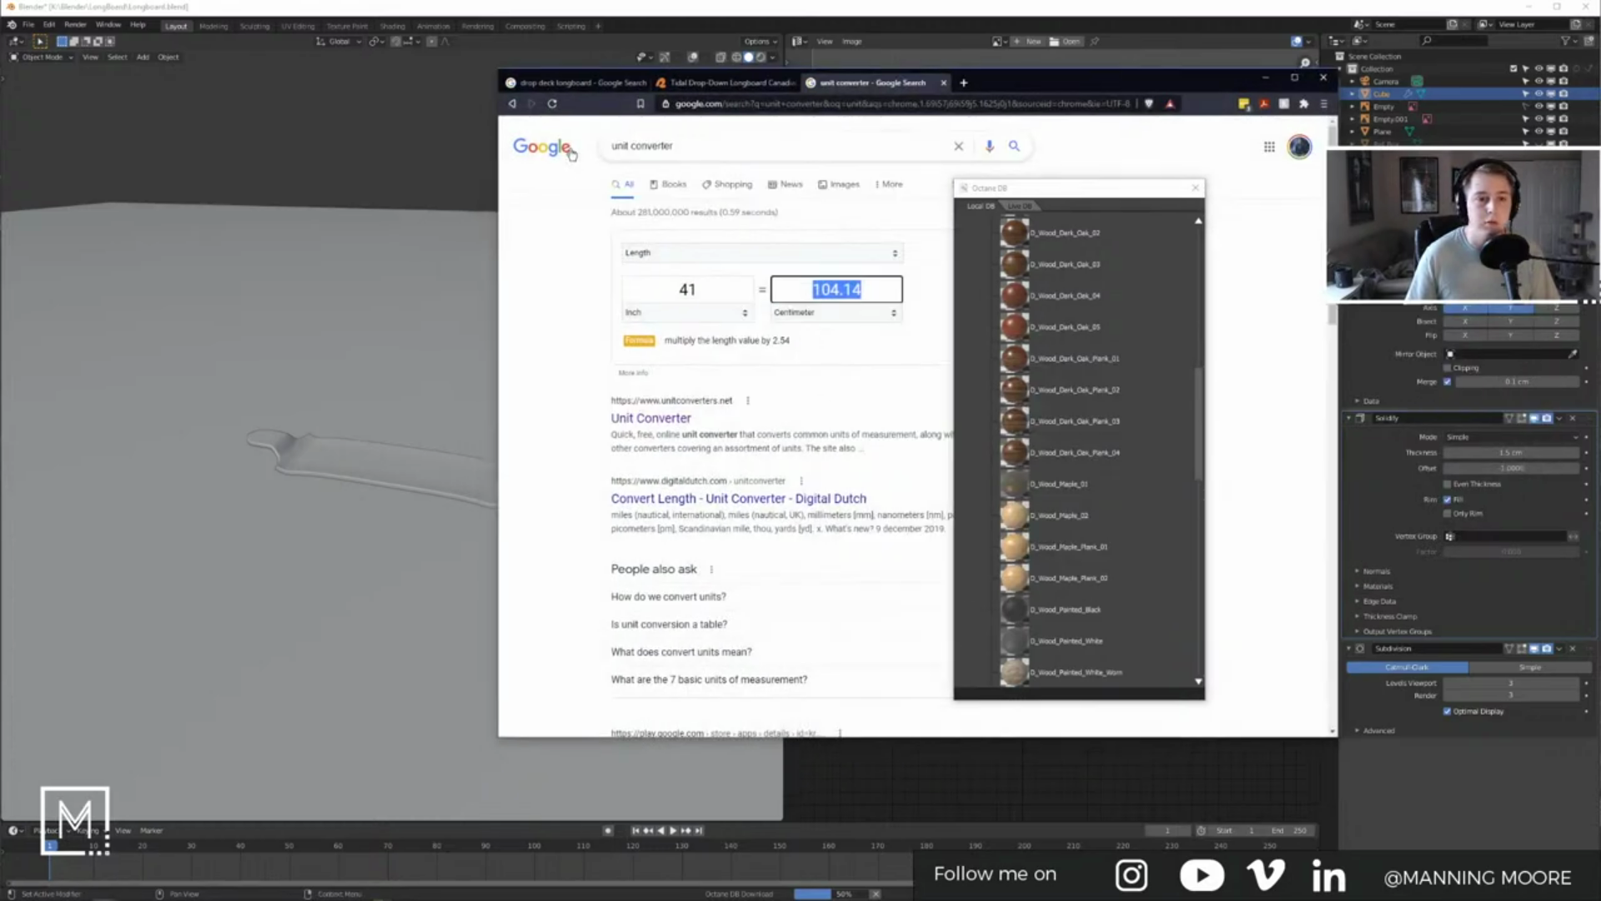
click(944, 83)
drag(957, 92, 701, 94)
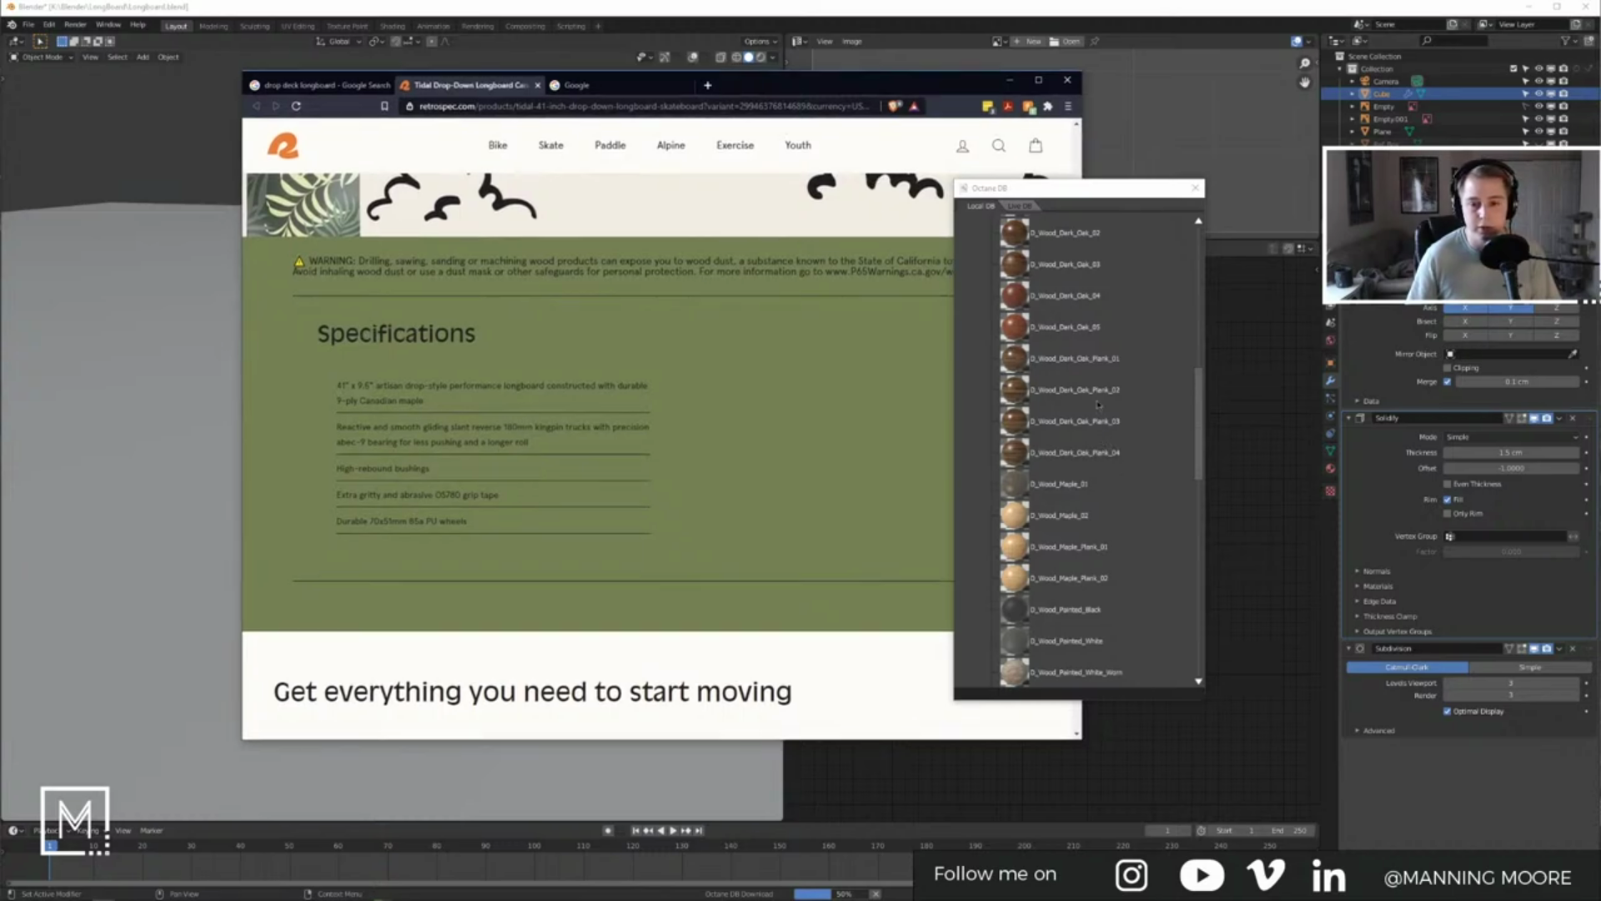
click(1109, 550)
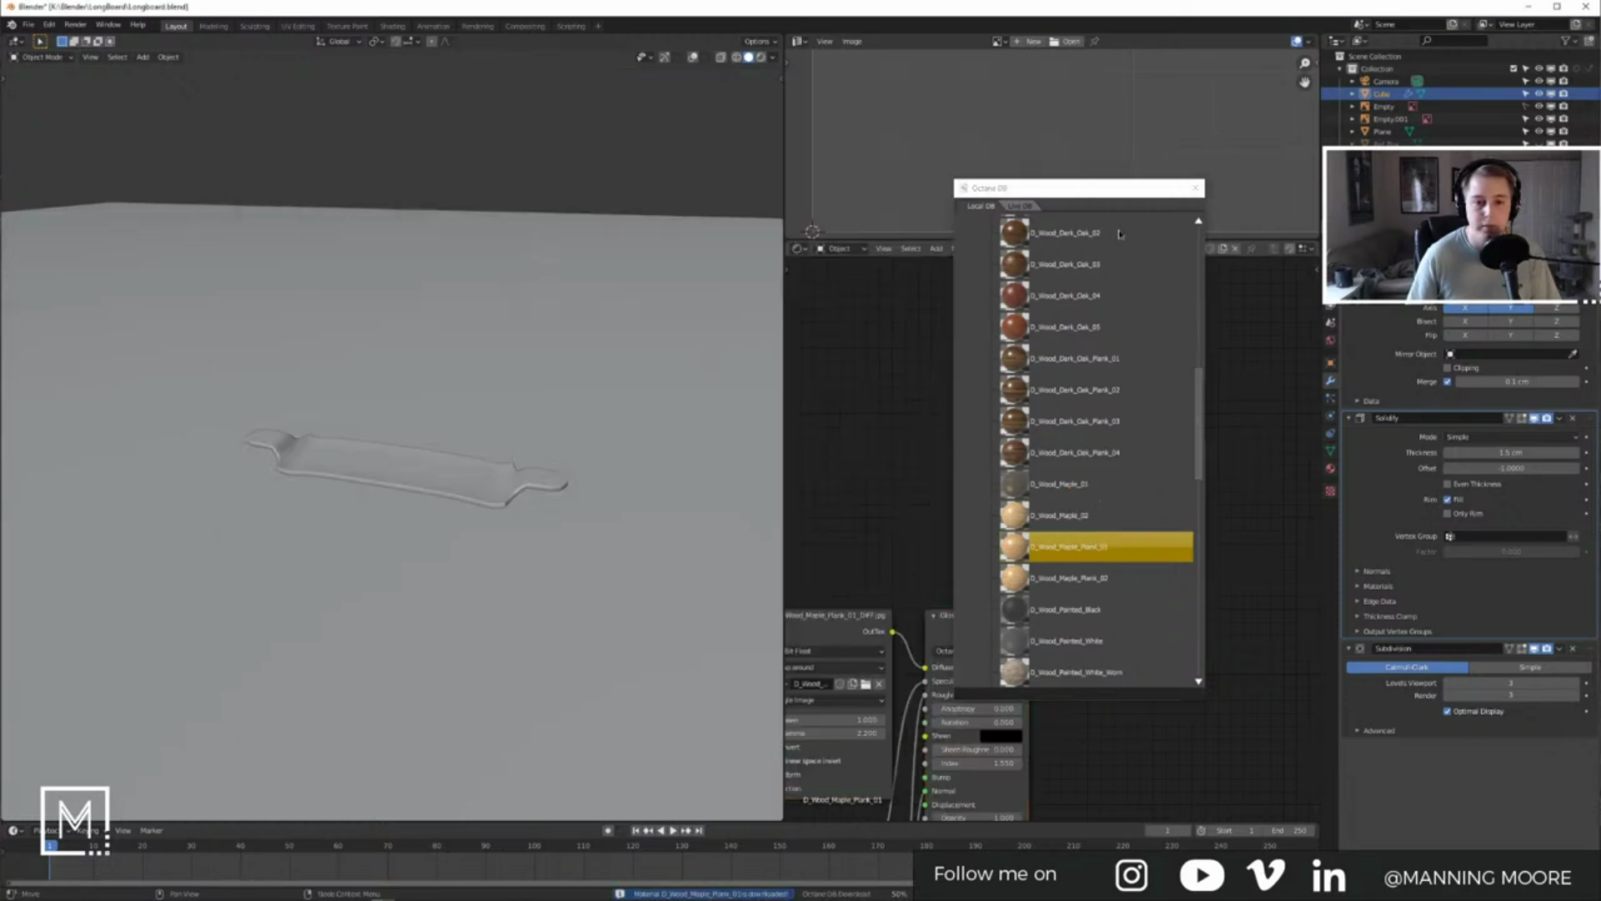
Step: Close the Octane material database and pan over the deck's new maple node tree
click(1194, 188)
middle_drag(1092, 509, 1243, 412)
scroll(1180, 450, down, 1)
scroll(1179, 450, down, 1)
middle_drag(1125, 451, 1112, 382)
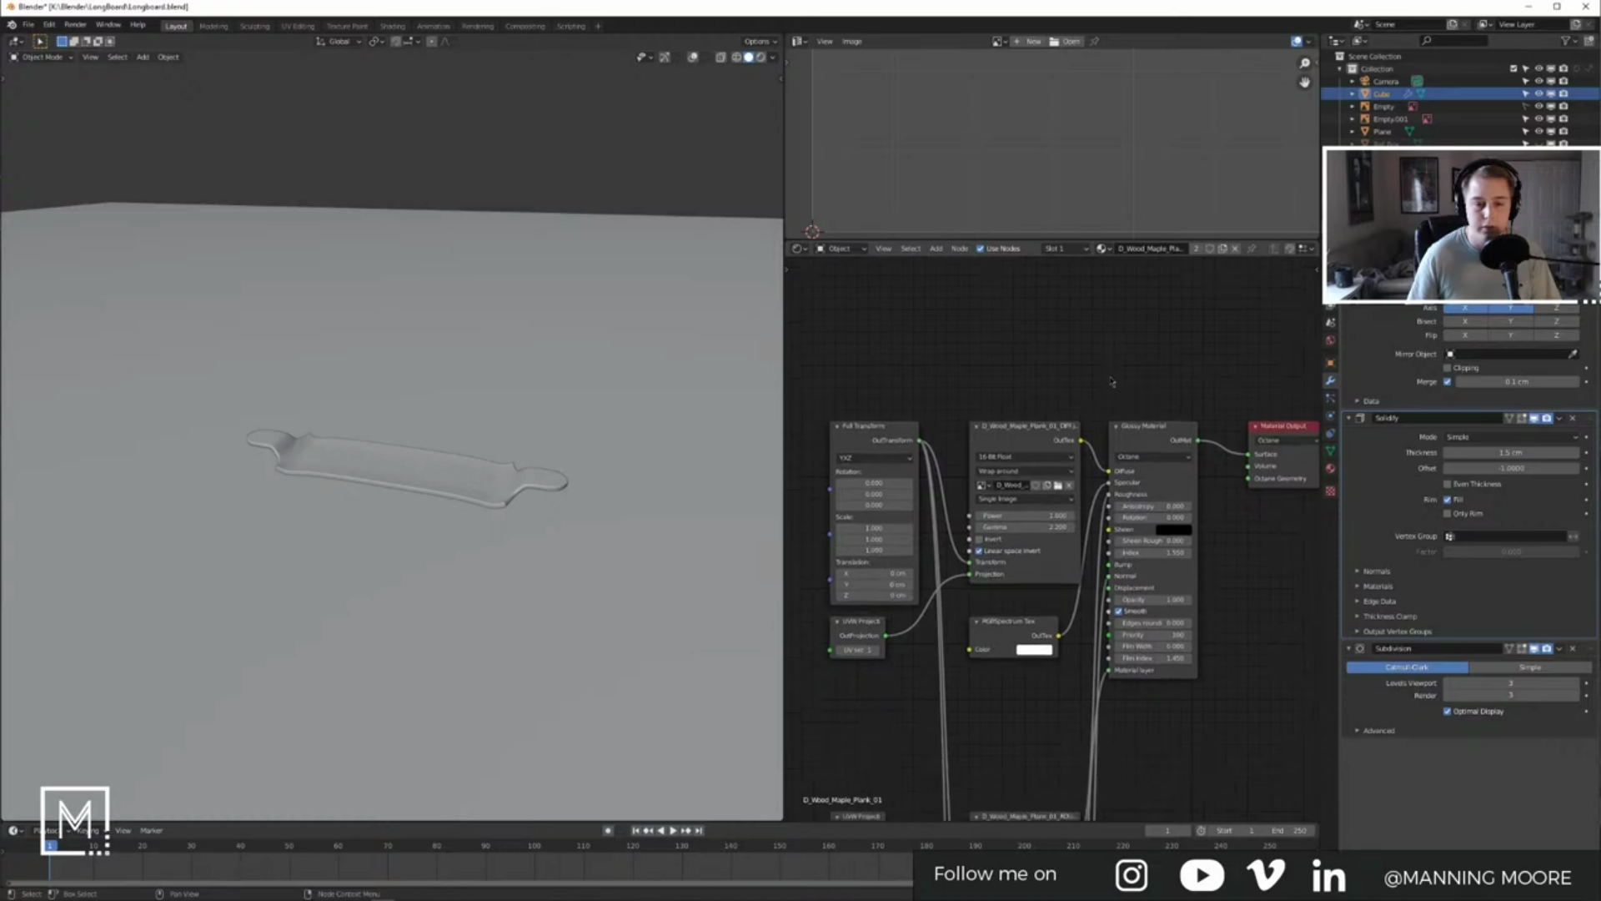
scroll(1083, 393, down, 1)
Step: Select the ground plane and give it its plain Material instead of D_Wood_Maple_Plank_01
click(418, 482)
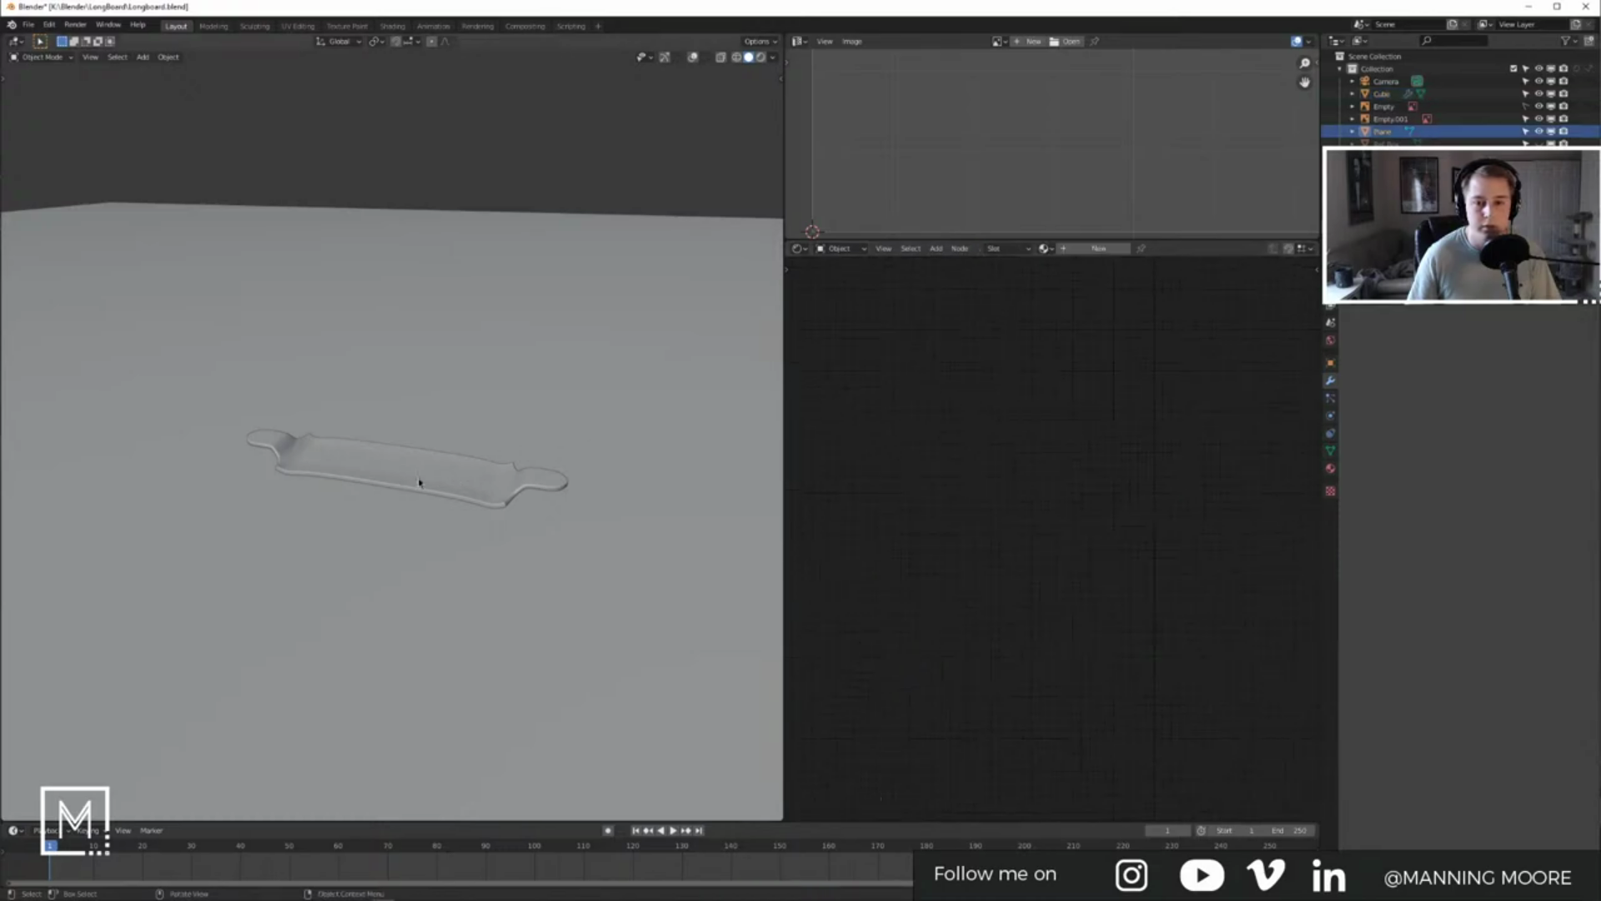
click(1331, 468)
click(1352, 308)
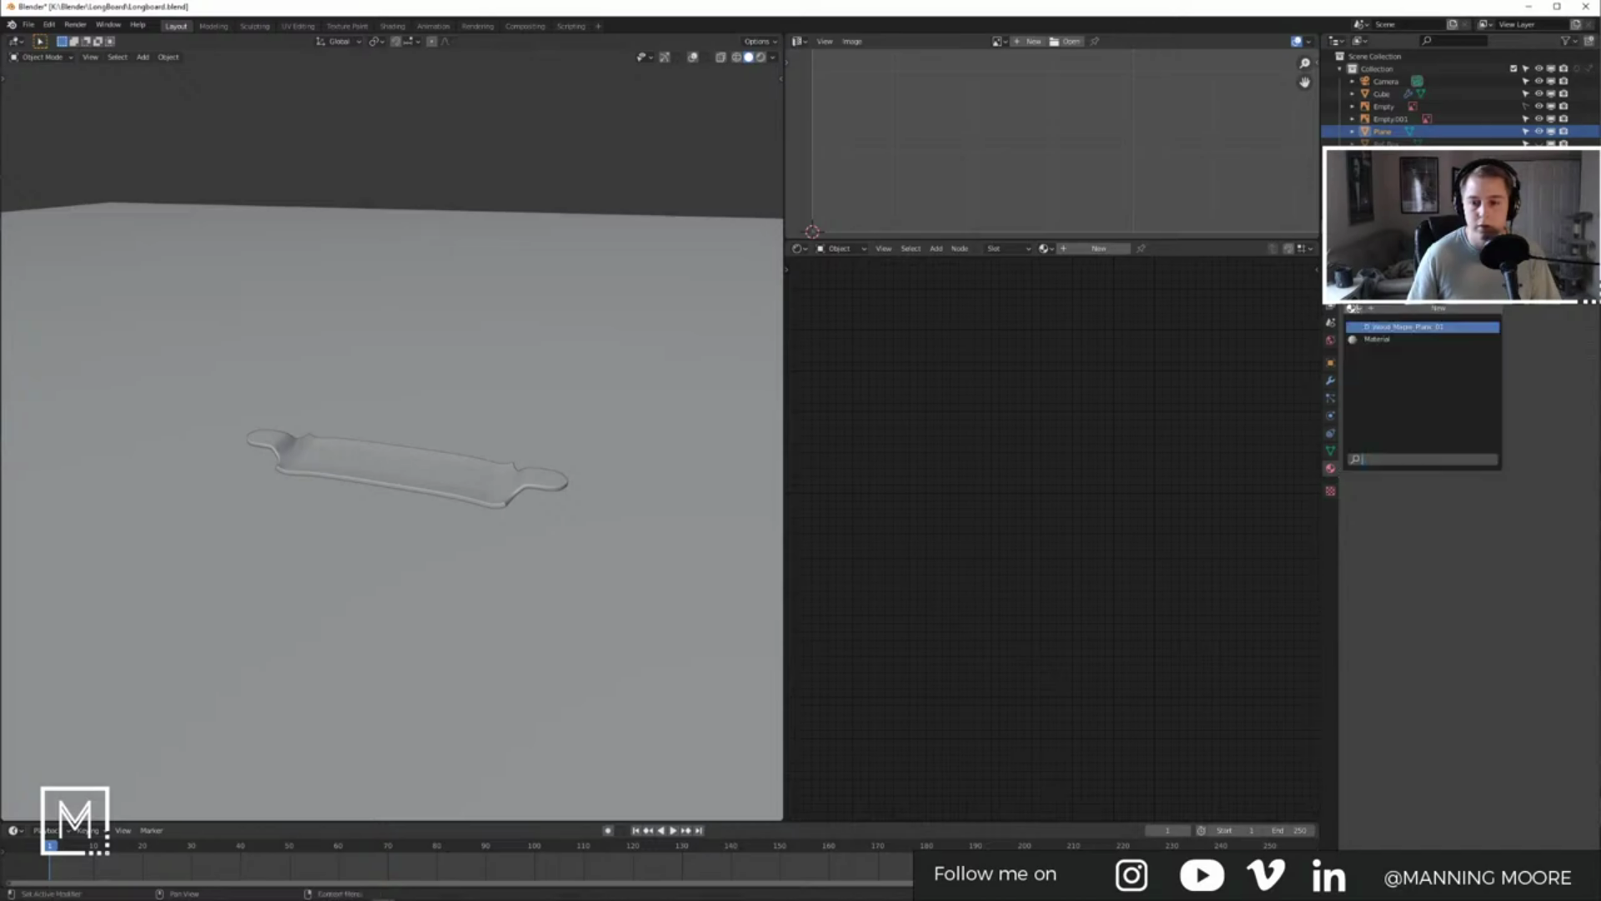
click(1363, 325)
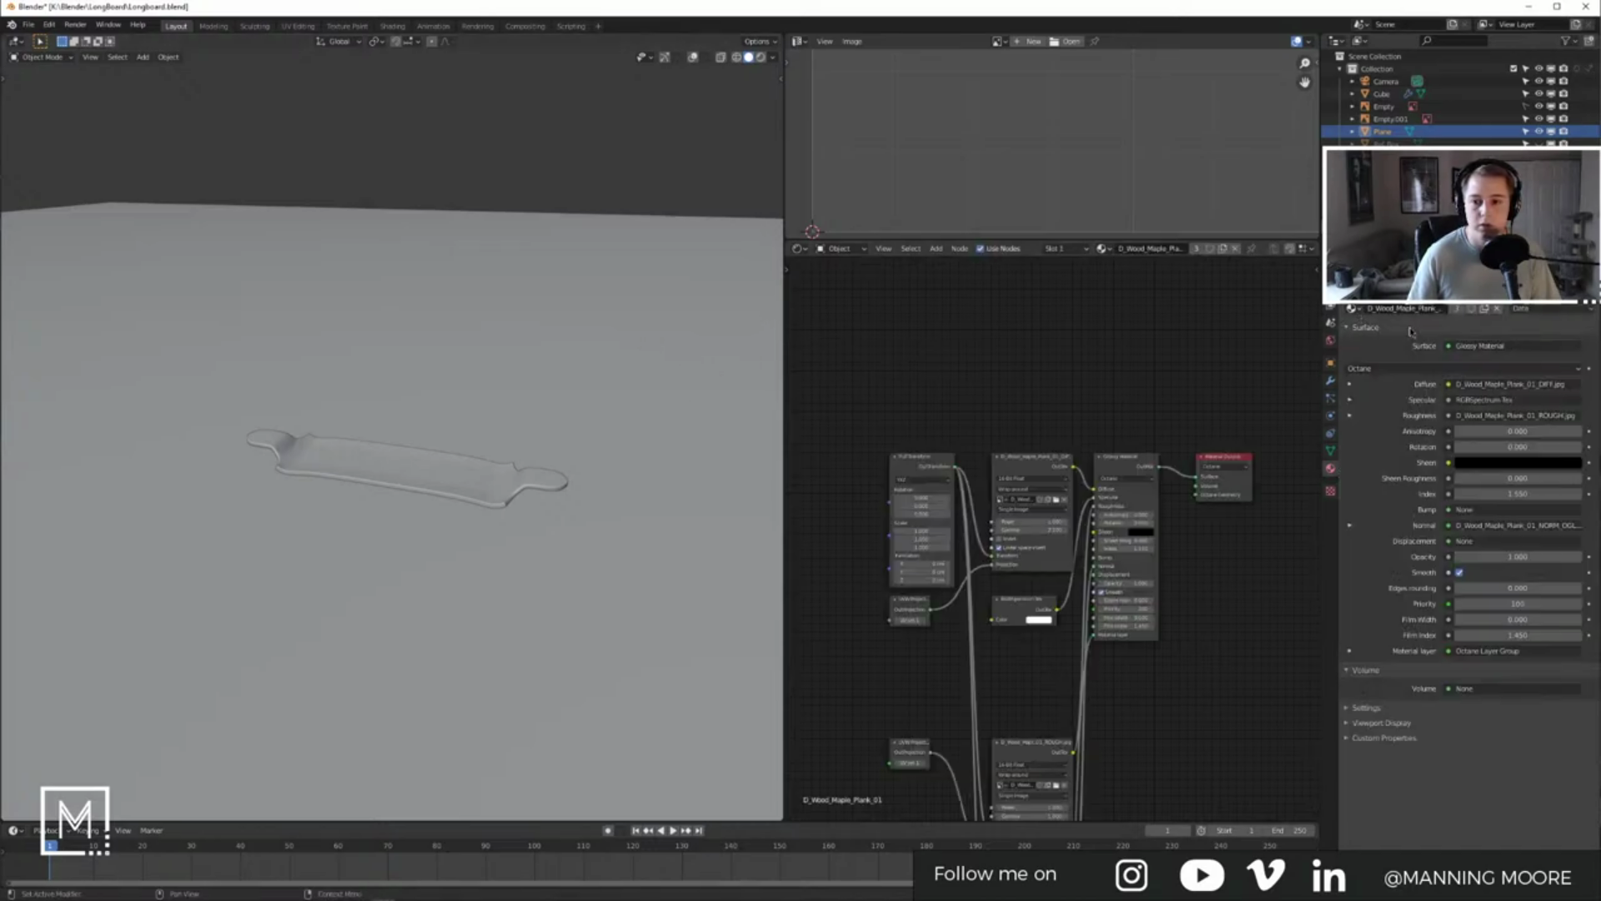
click(1352, 308)
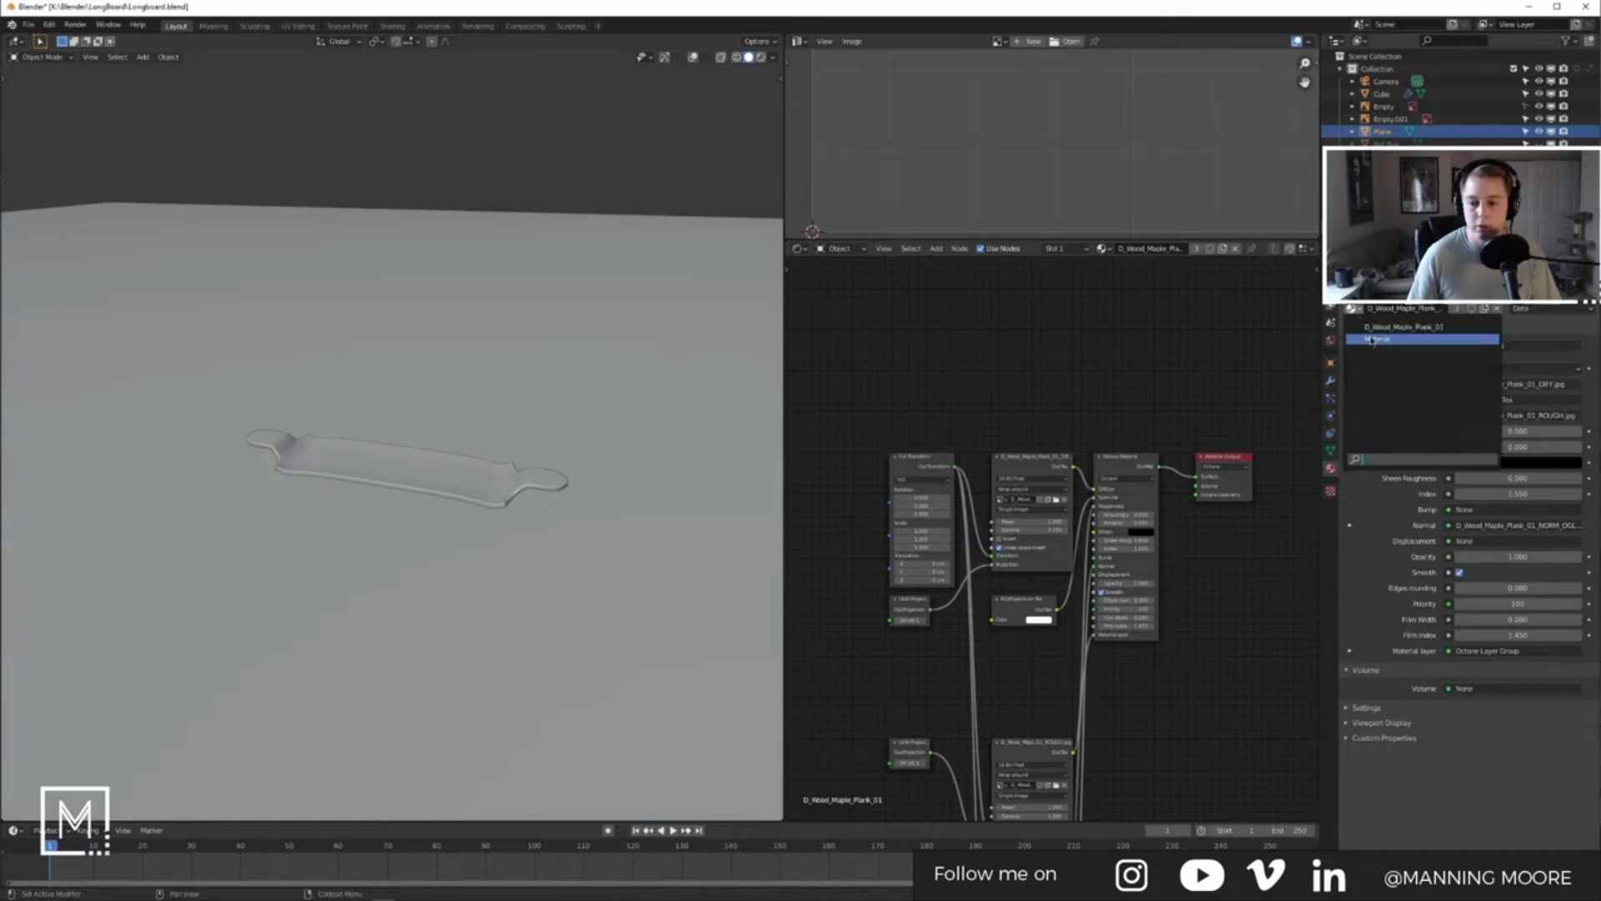
click(1368, 337)
Step: Set the plane's Material Output to Octane and replace Principled BSDF with a Glossy Material on Surface
middle_drag(1093, 418, 994, 439)
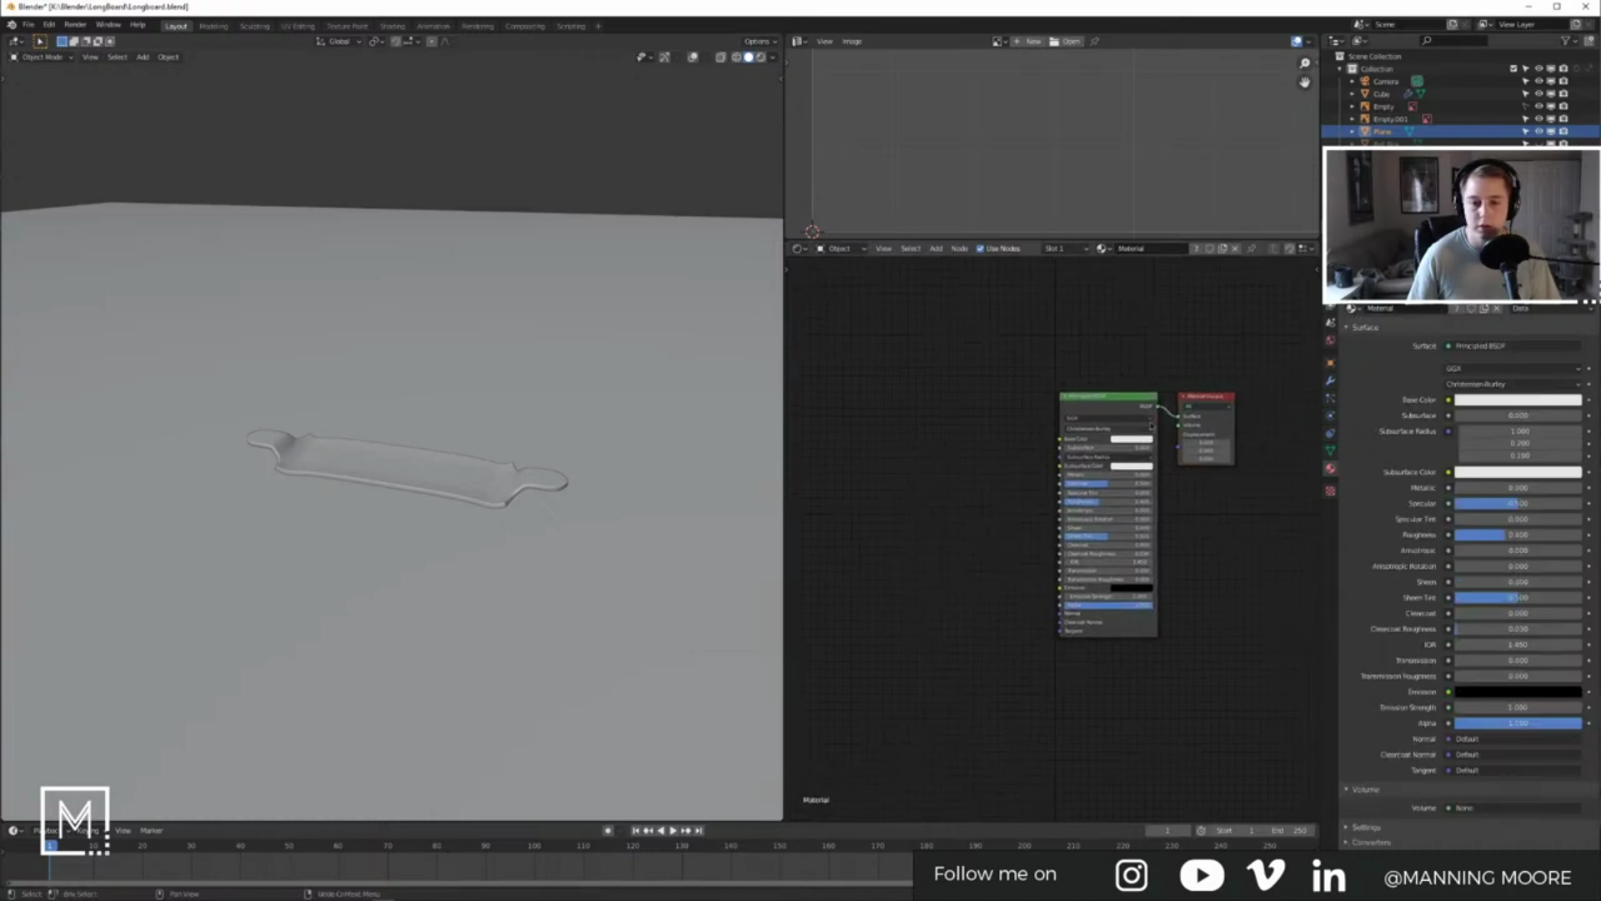
click(1222, 406)
click(1206, 445)
drag(1047, 373, 1116, 419)
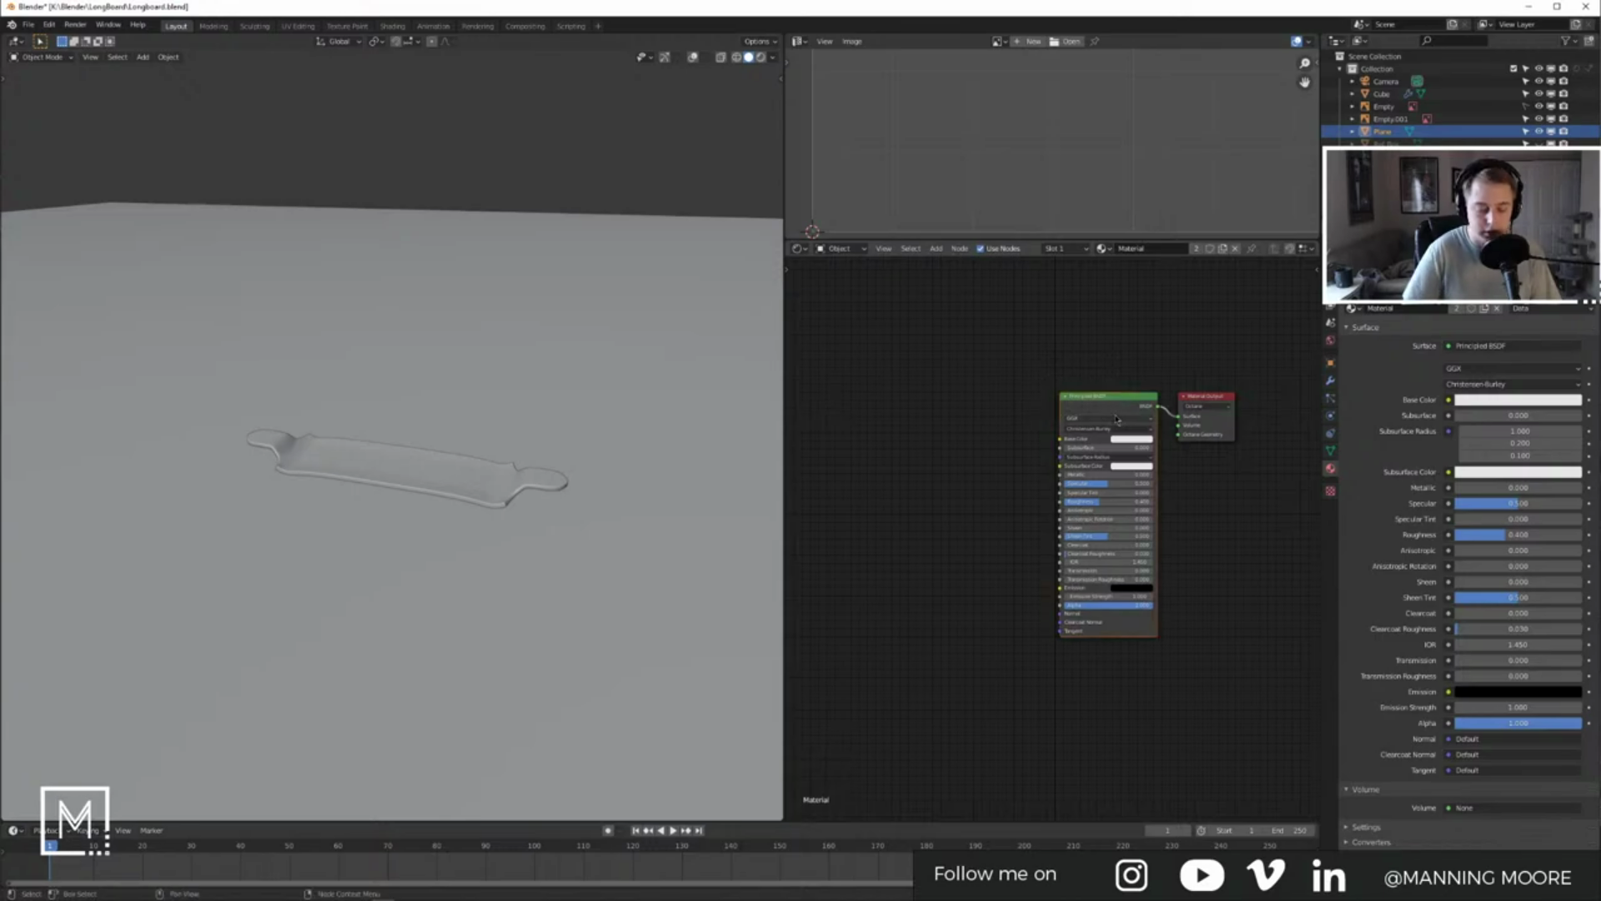
key(x)
key(shift+a)
text(gl)
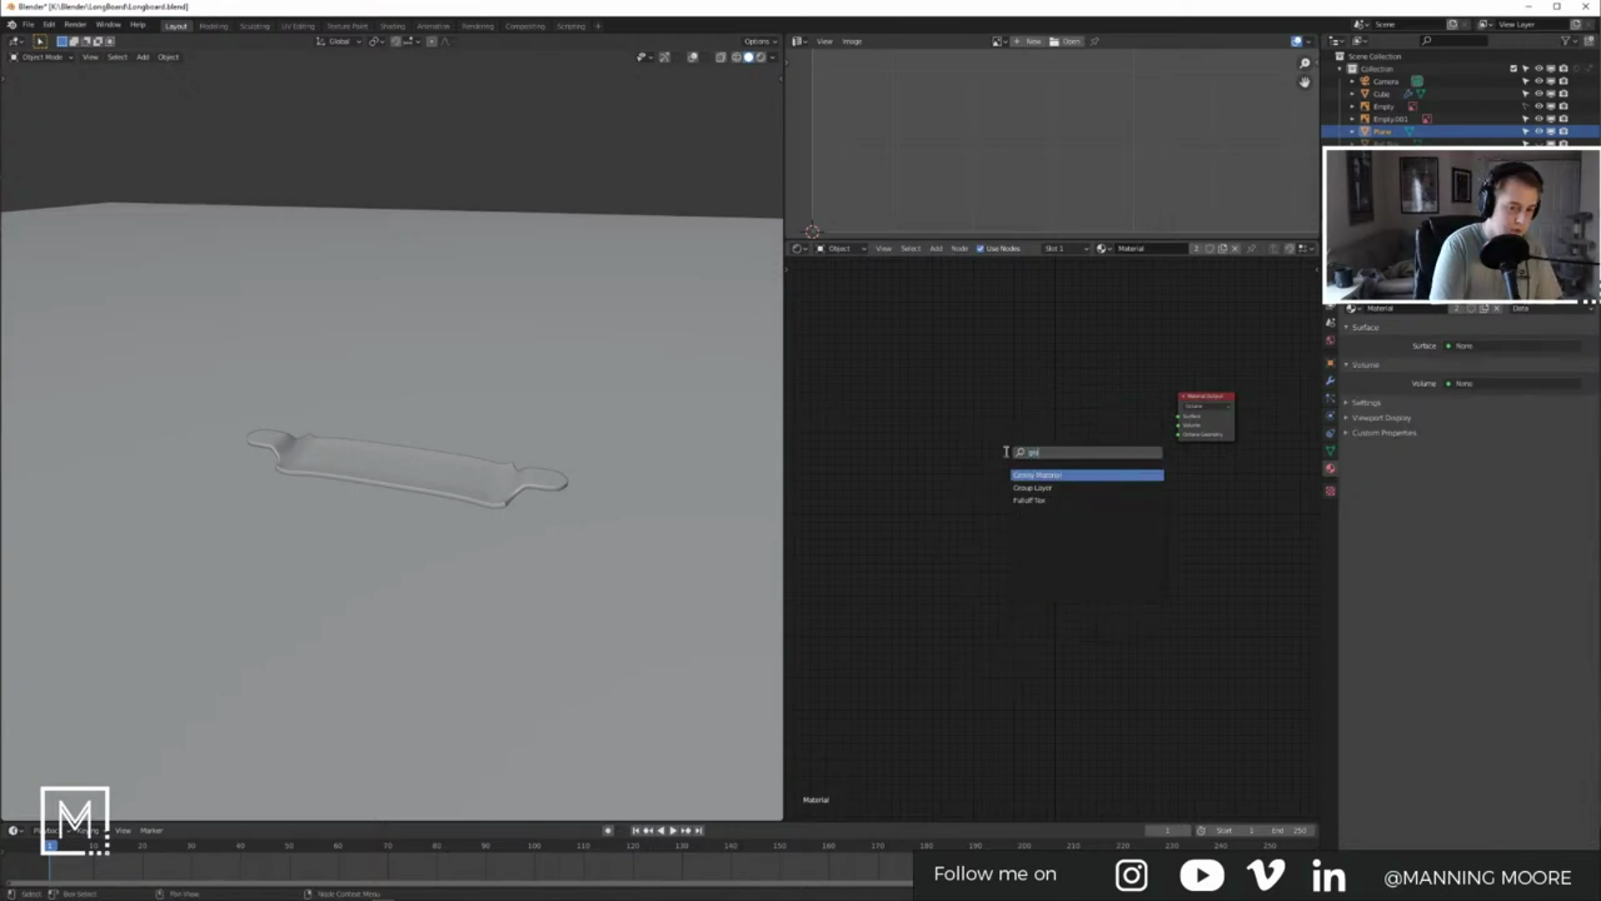
key(Return)
drag(1117, 405, 1179, 416)
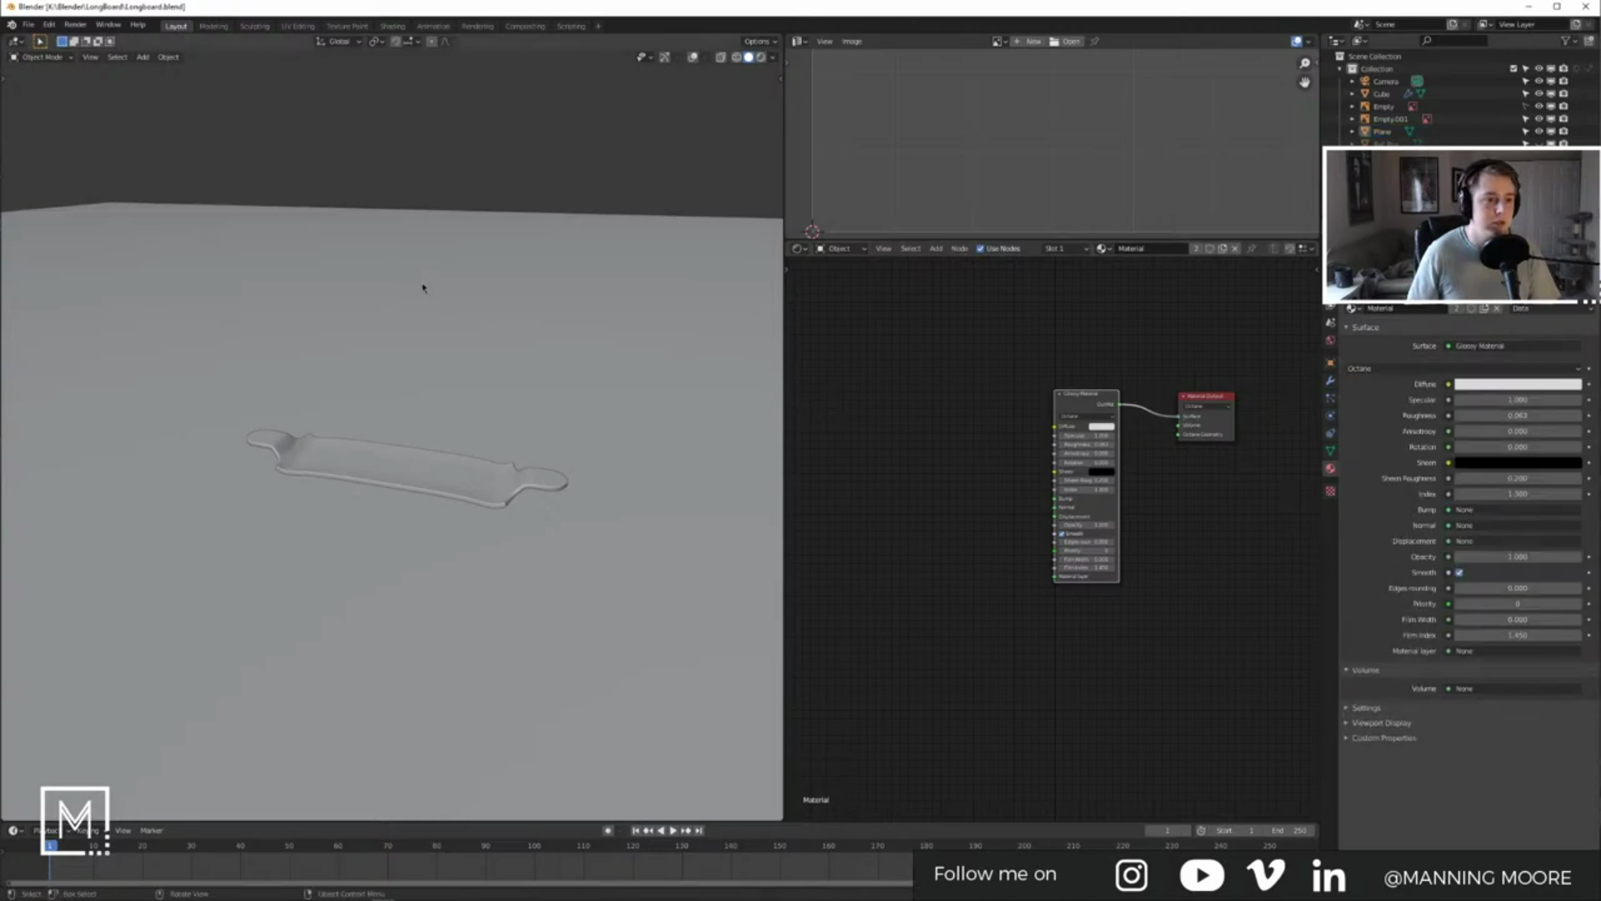
Step: Save the file and switch the viewport to Octane rendered shading
key(ctrl+s)
middle_drag(507, 514, 340, 510)
key(z)
click(381, 412)
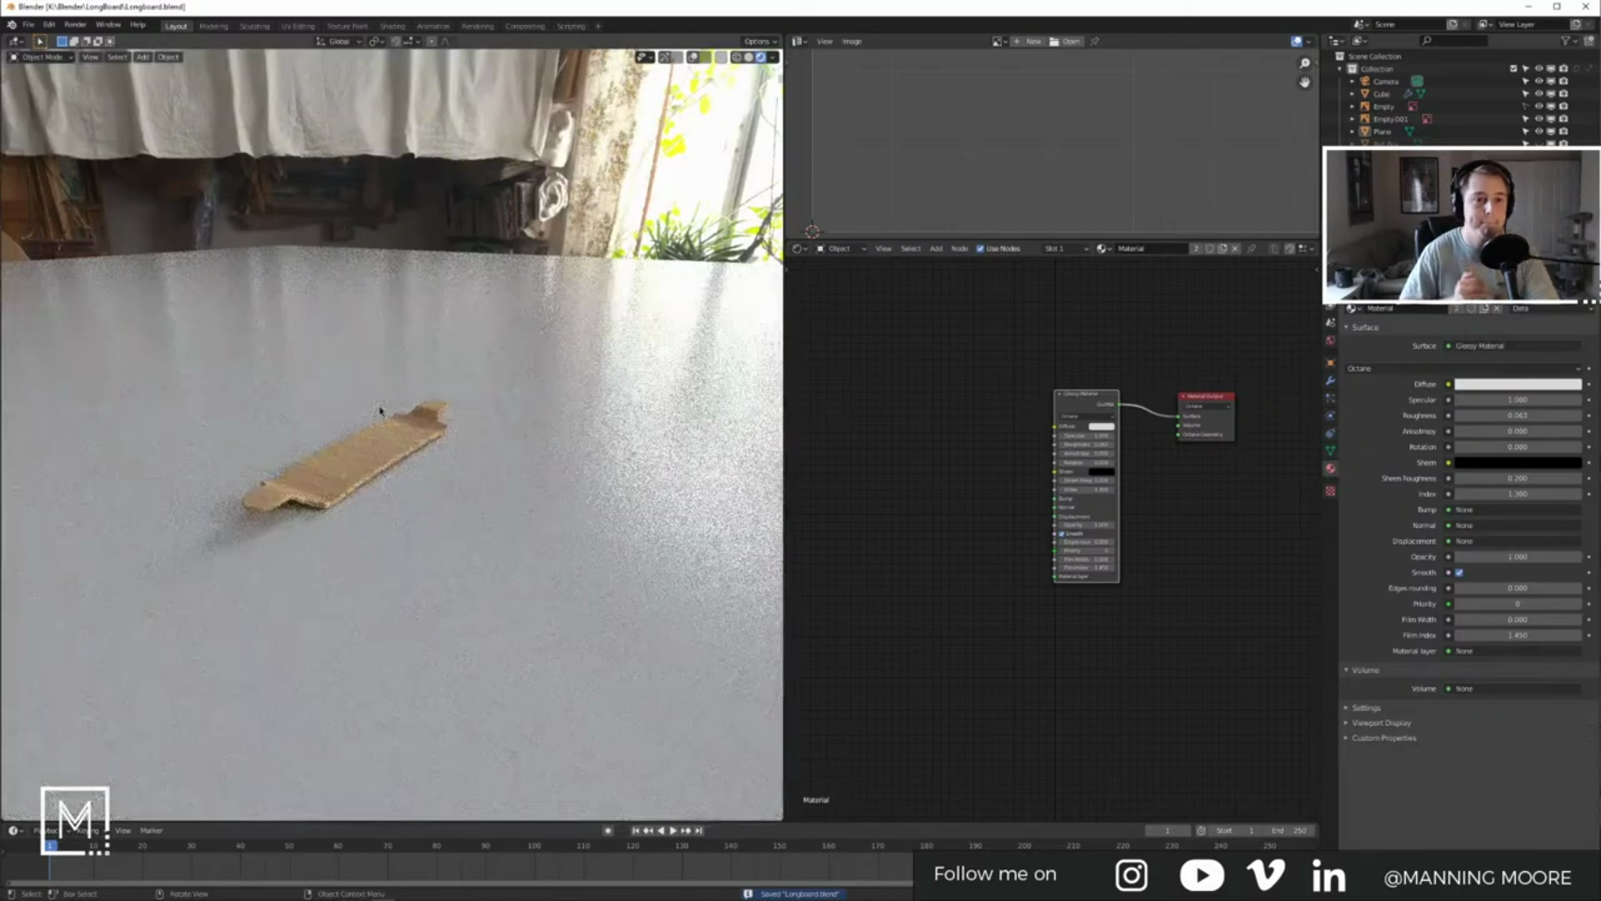
Step: Select the longboard deck and rotate its wood texture to 47.2 around Z
scroll(381, 410, up, 5)
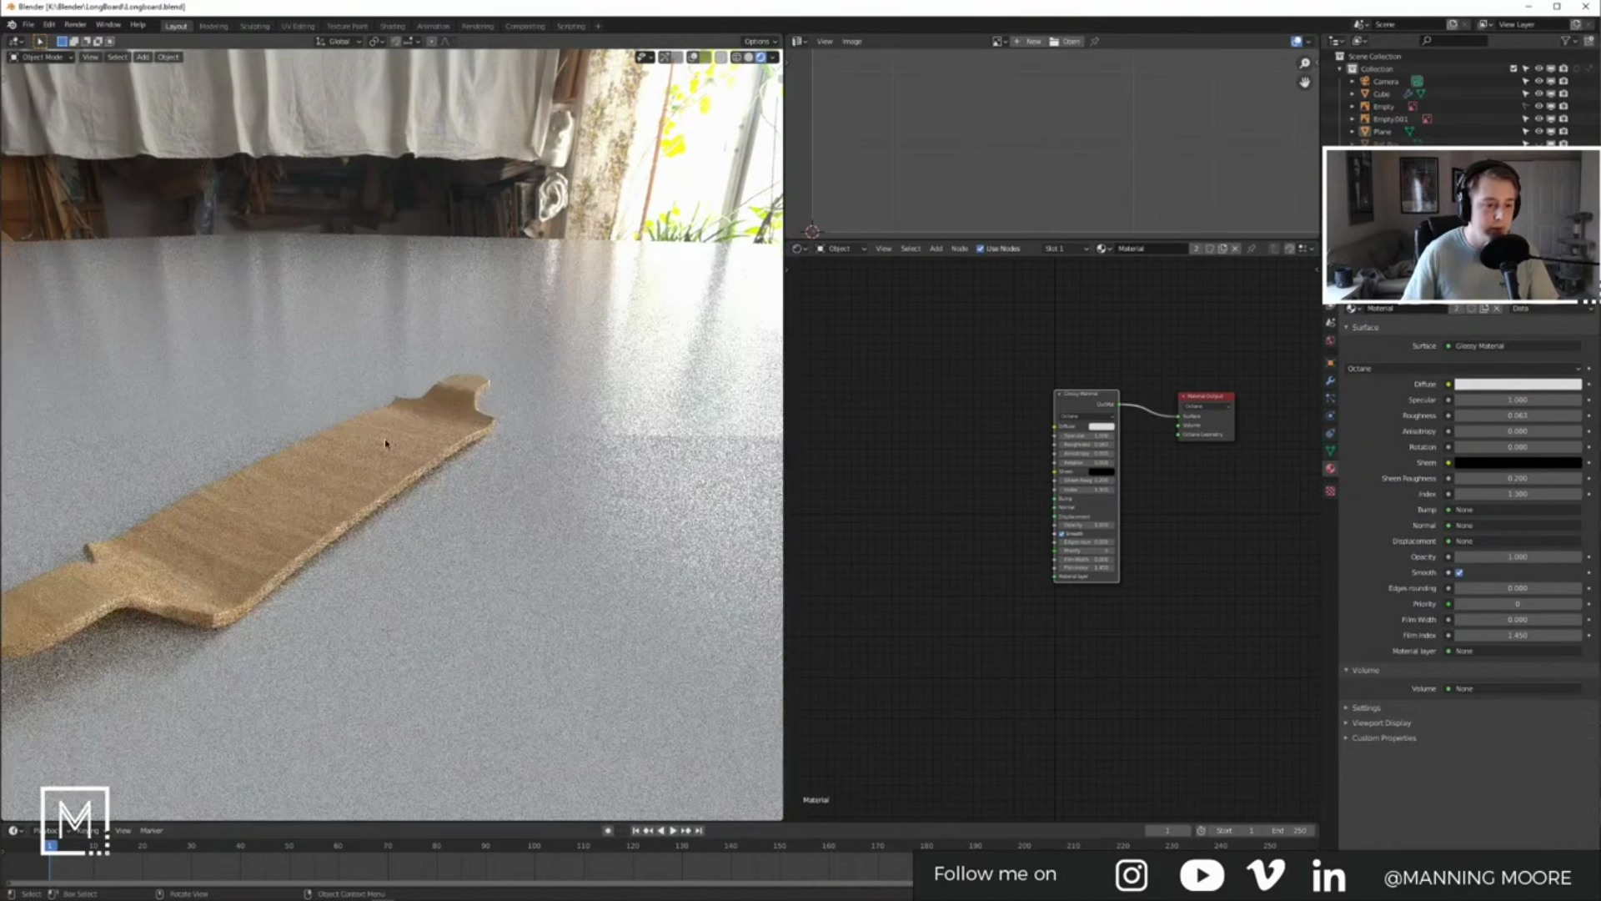
scroll(380, 460, up, 2)
click(379, 464)
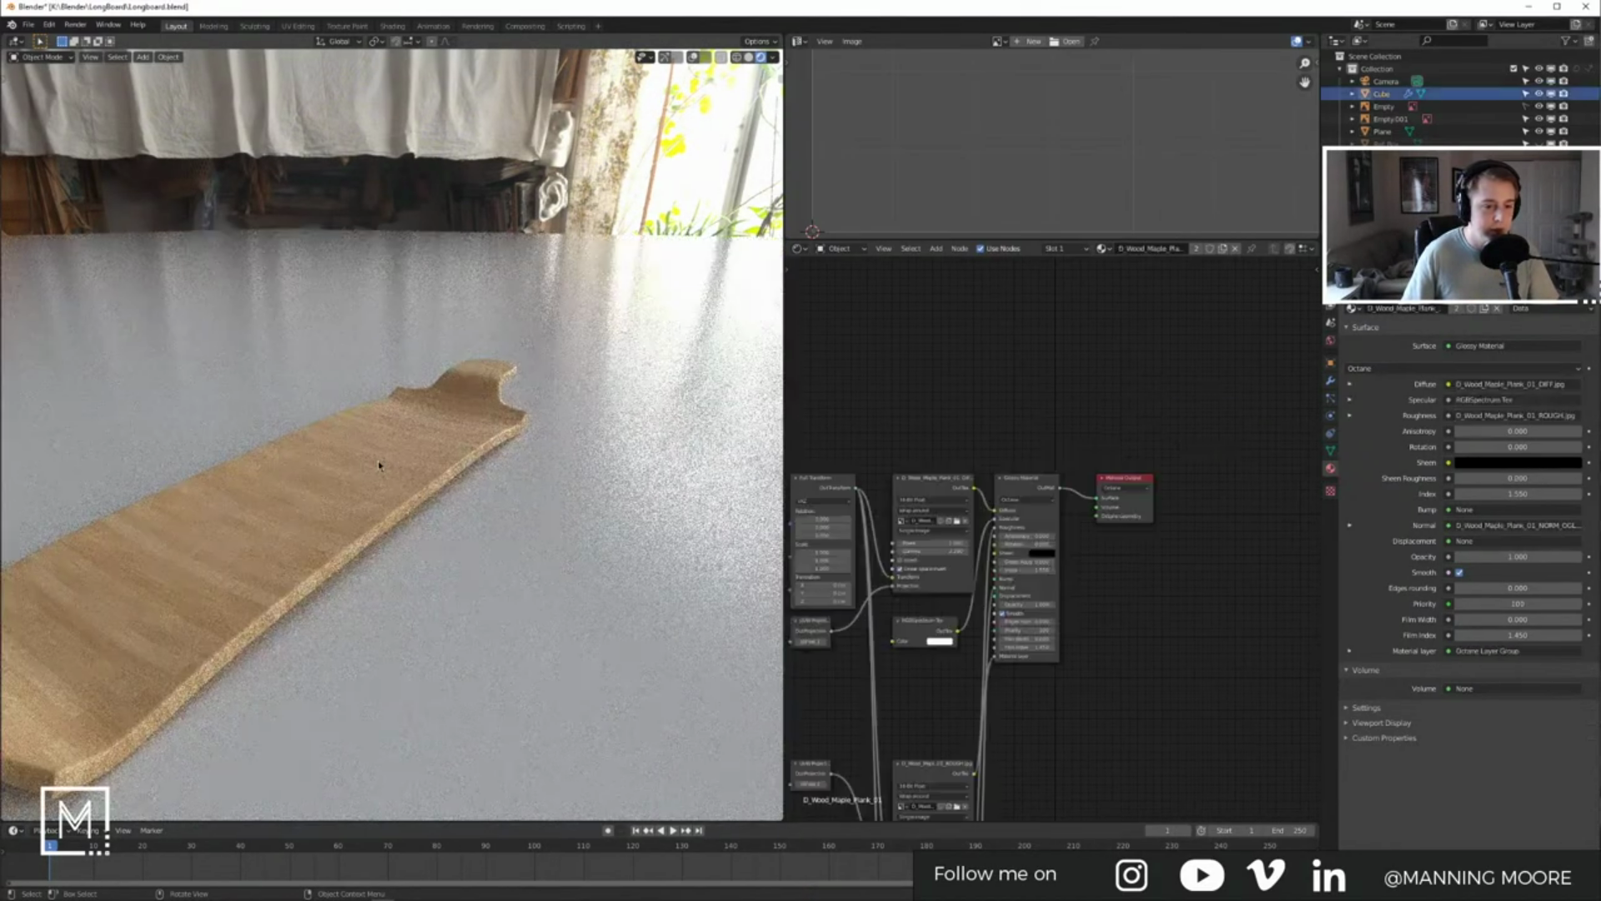
scroll(1056, 563, up, 3)
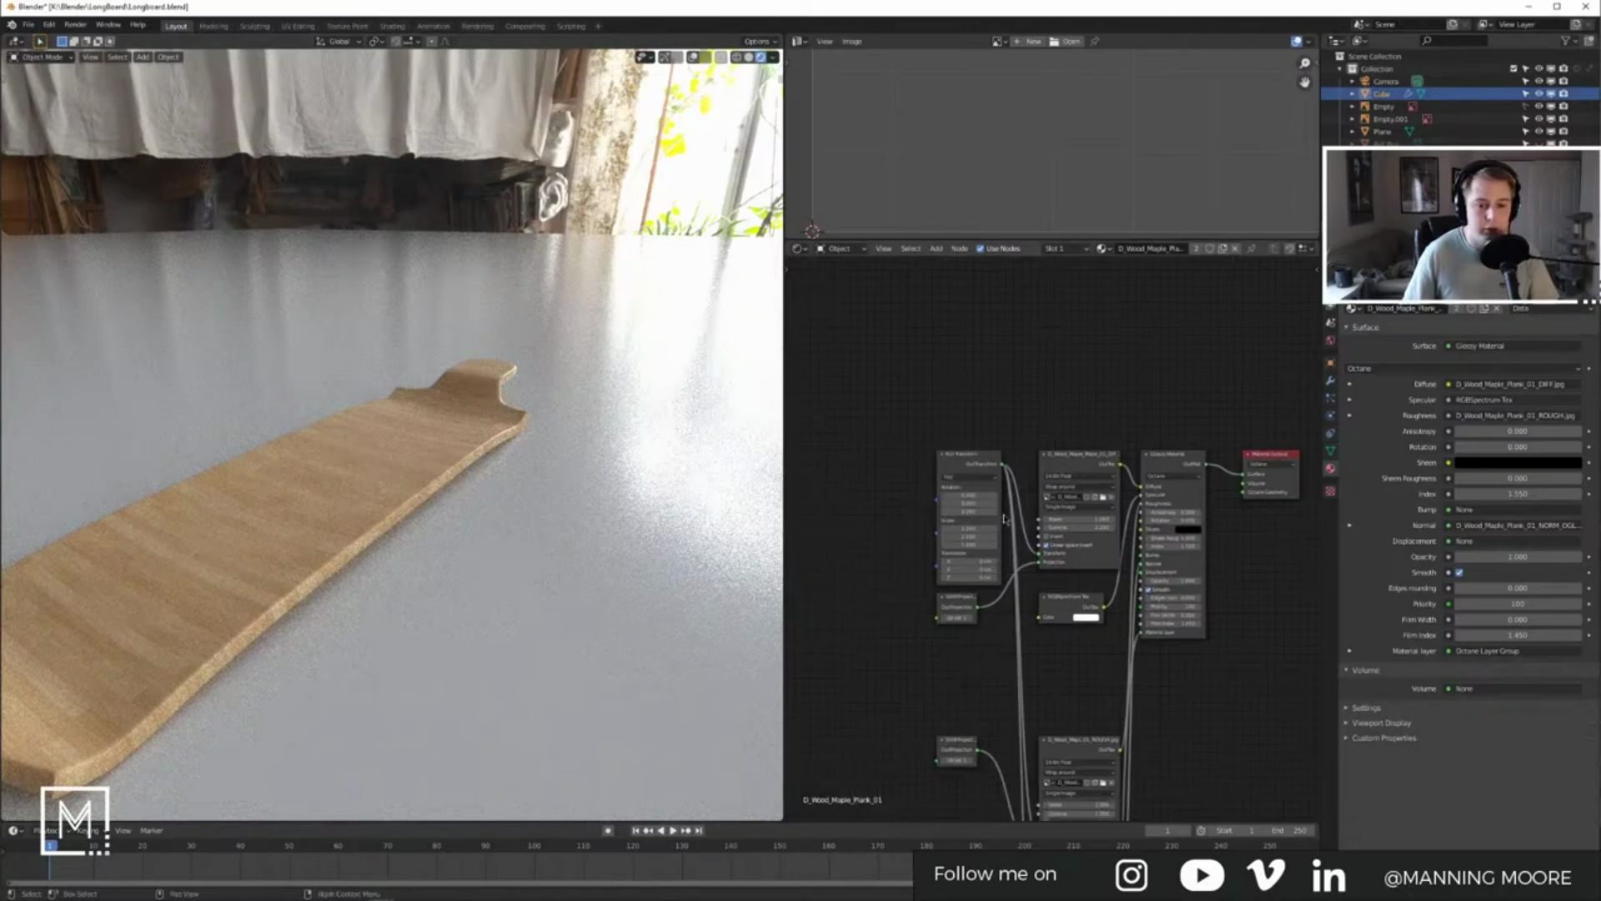
scroll(1056, 563, up, 2)
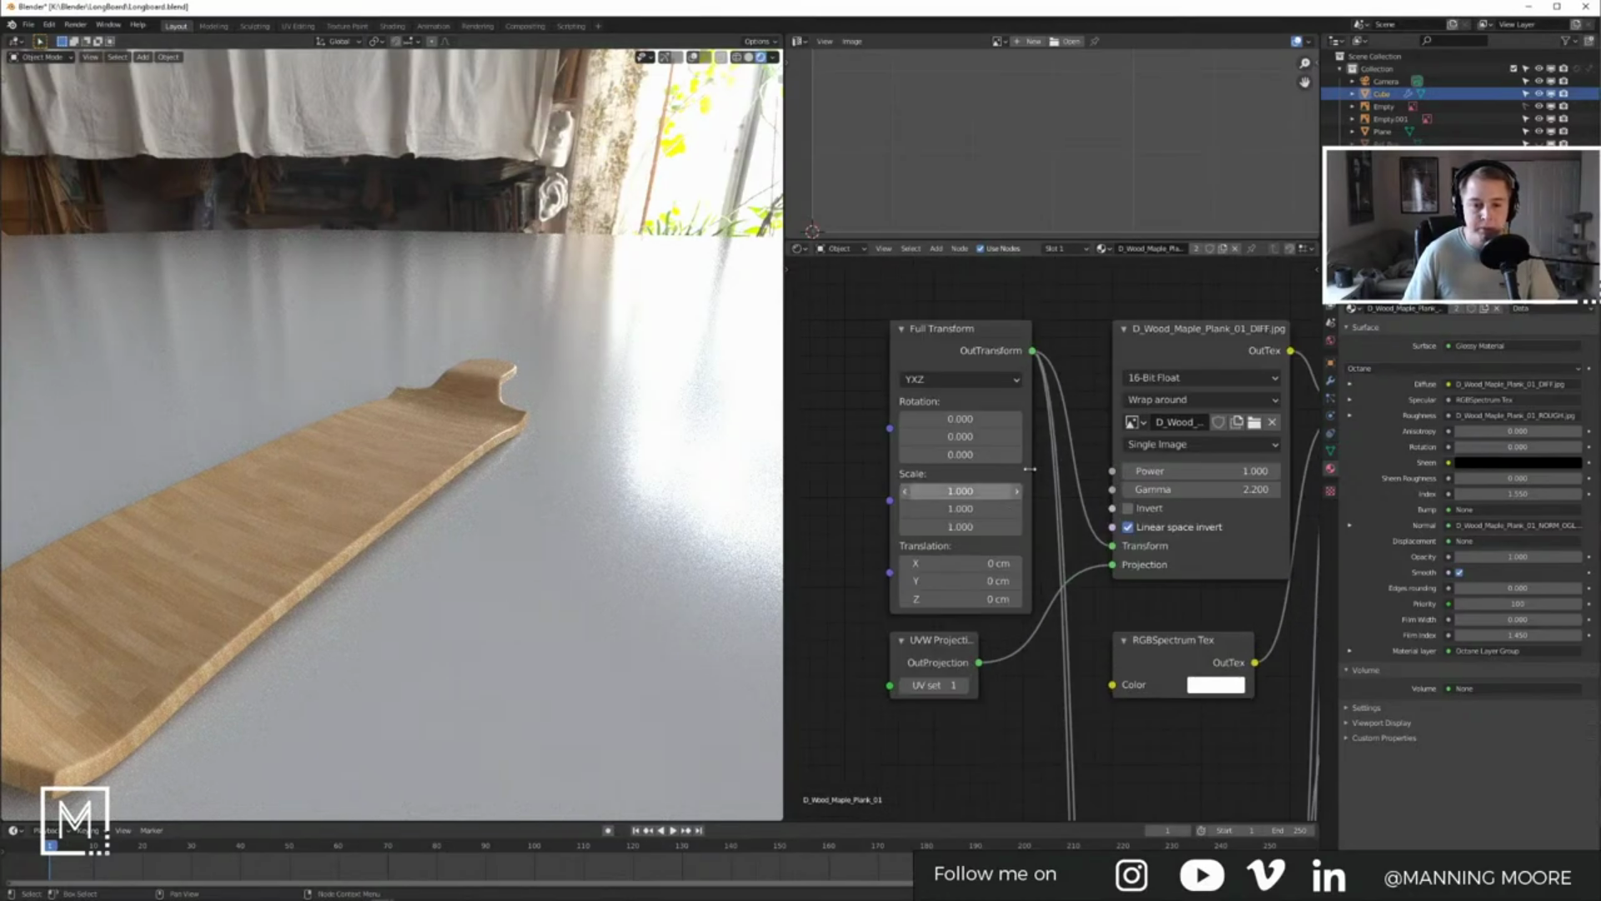
drag(958, 419, 1058, 455)
key(ctrl+z)
drag(950, 454, 965, 454)
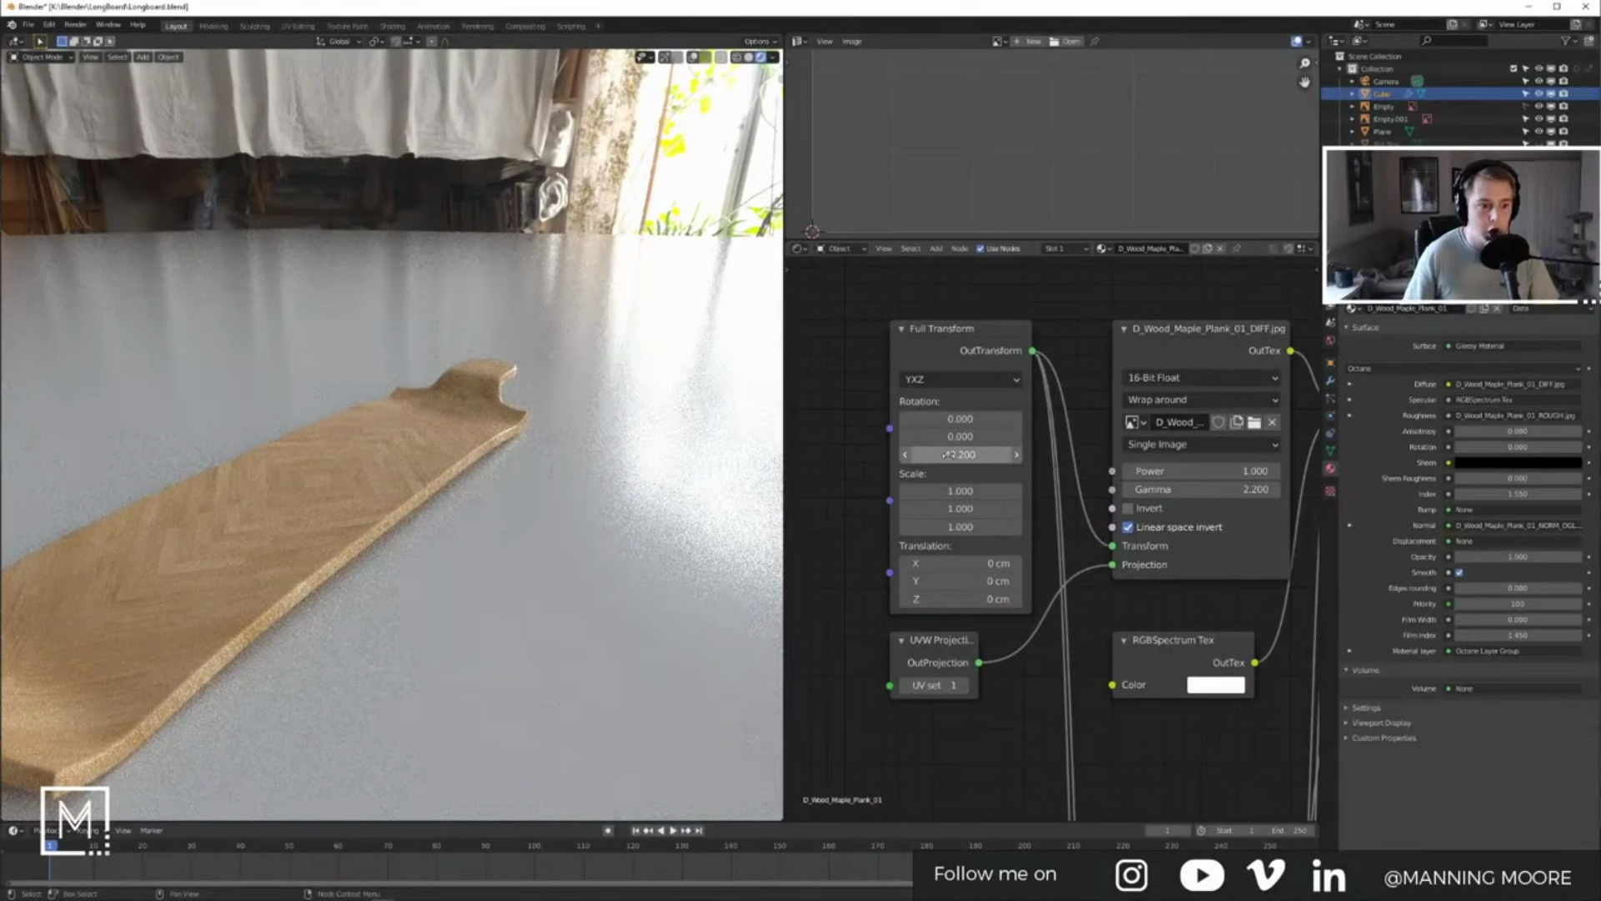
Step: View the deck from the top and move the Full Transform node further left
shift+middle_drag(480, 486, 573, 449)
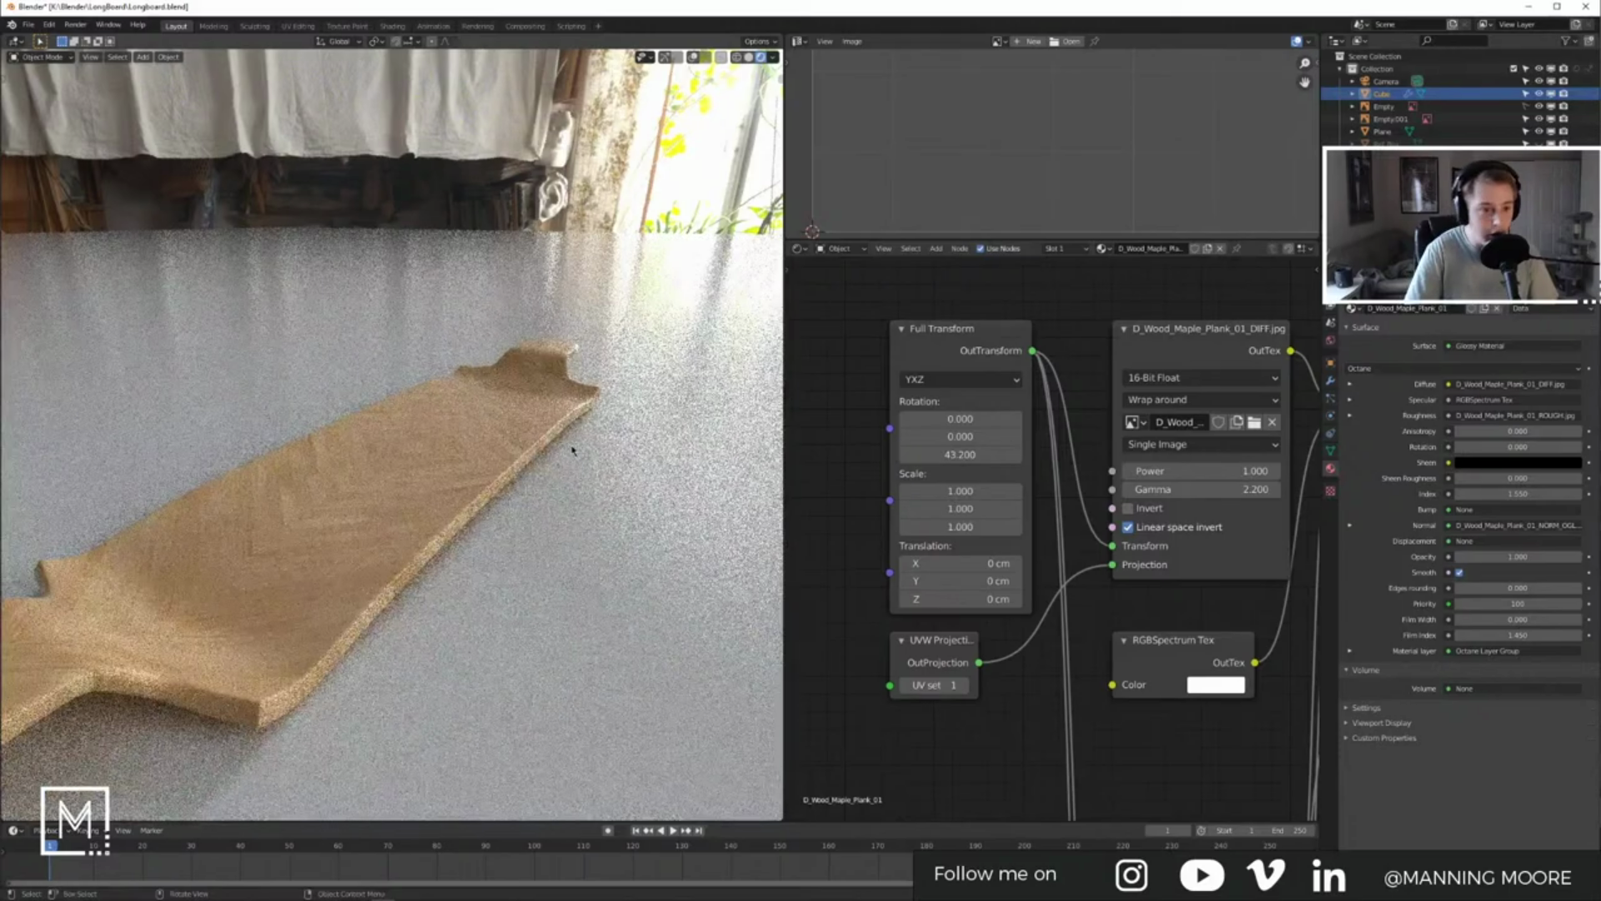
key(KP_7)
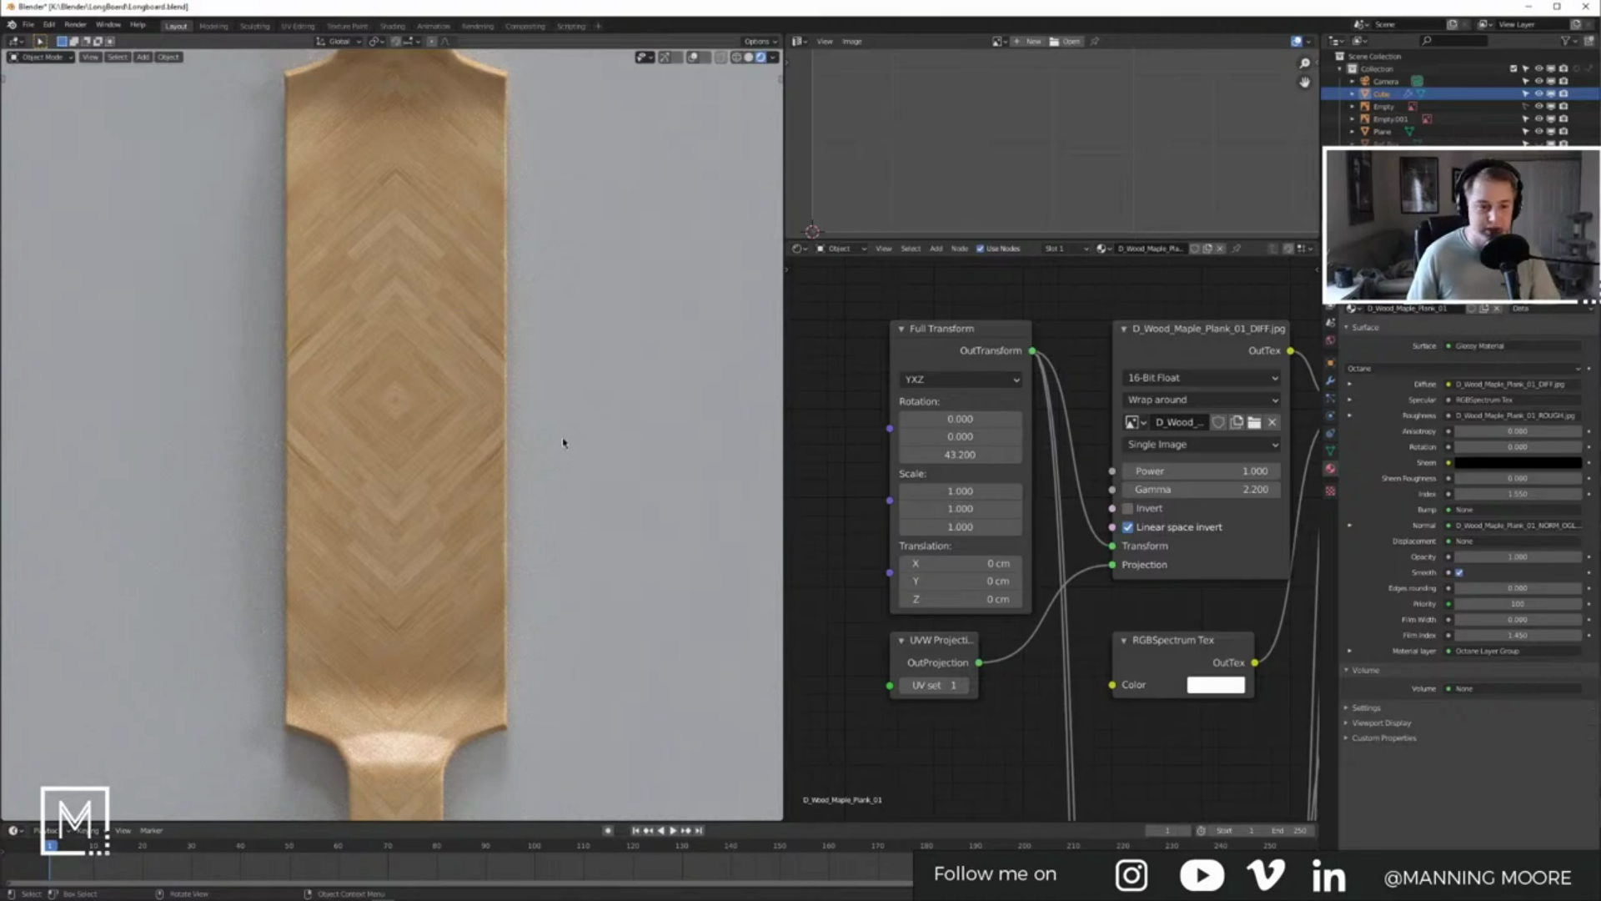
scroll(560, 445, down, 3)
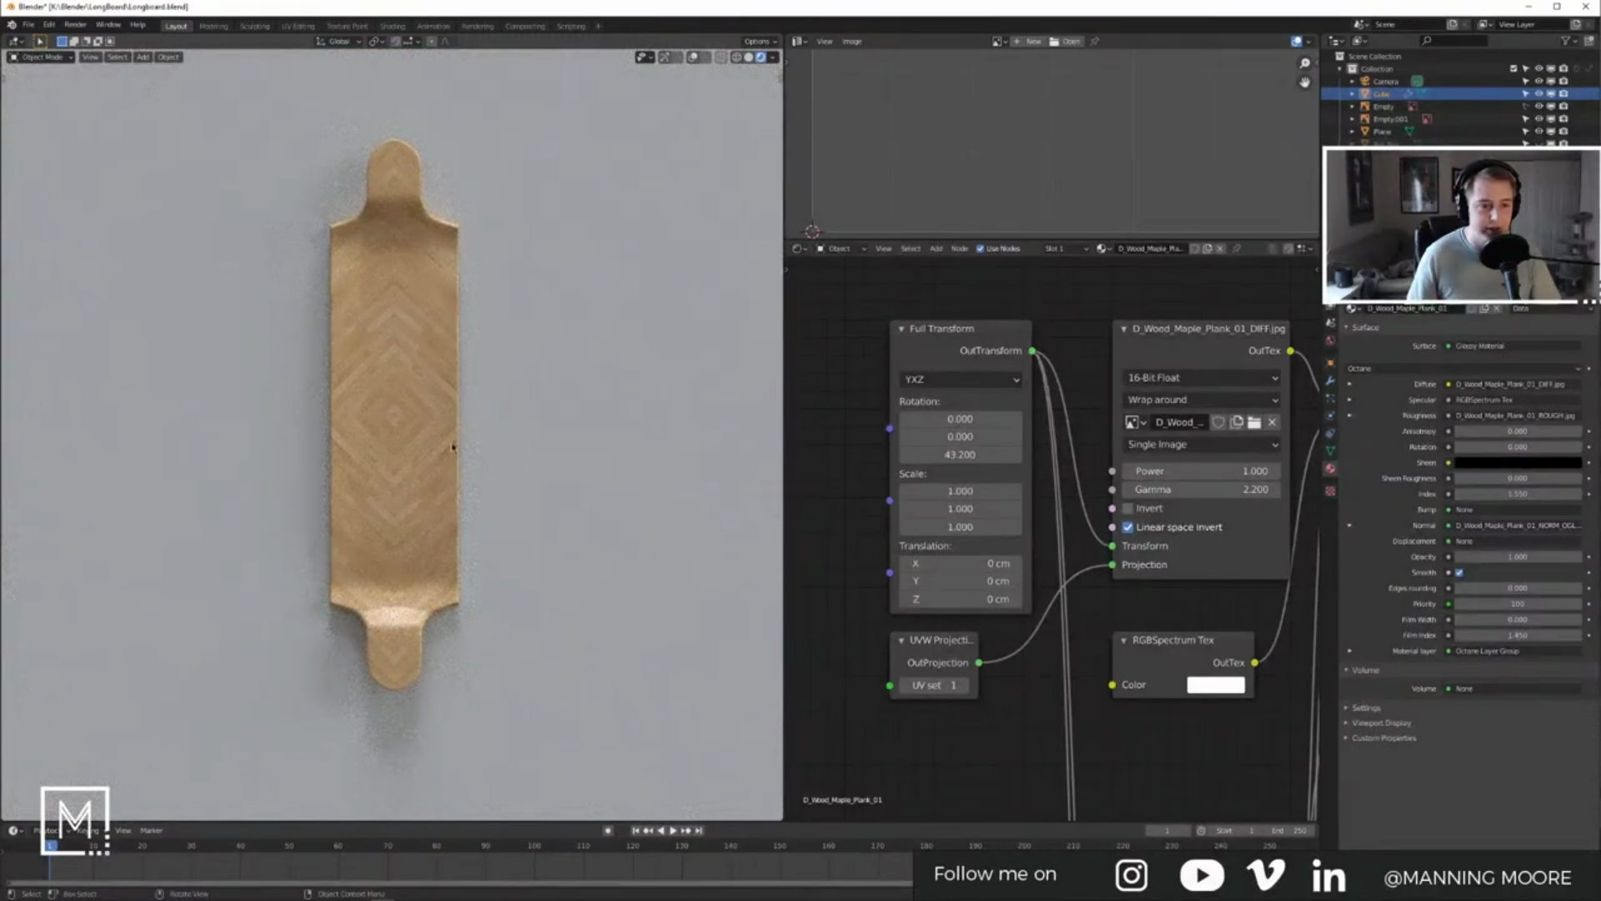
scroll(1055, 584, down, 4)
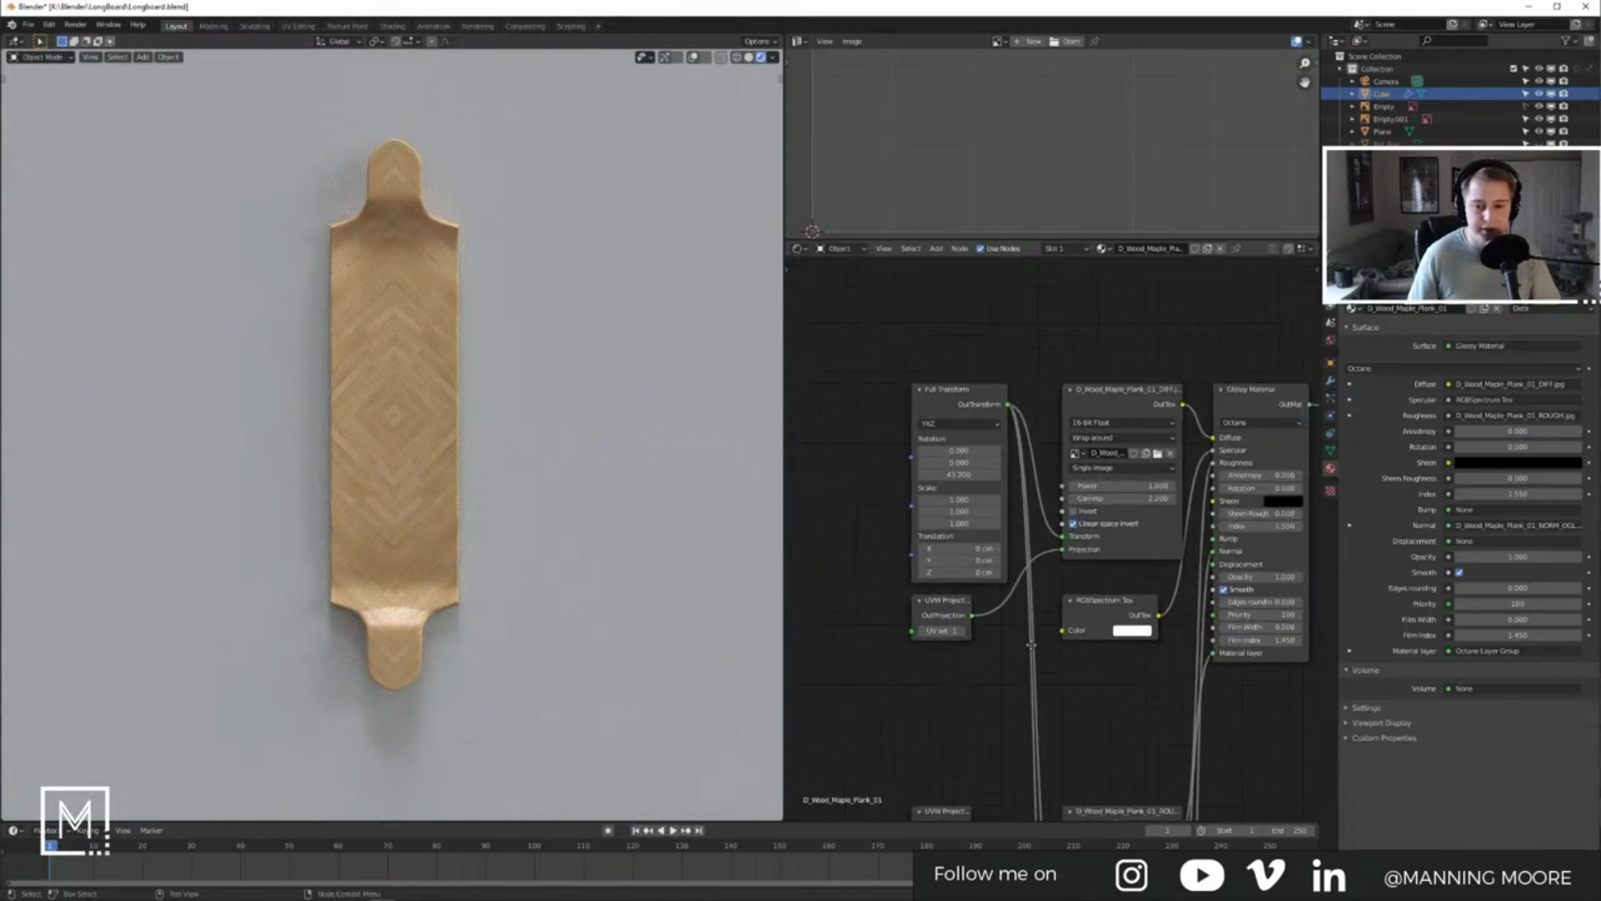
middle_drag(1098, 629, 1135, 605)
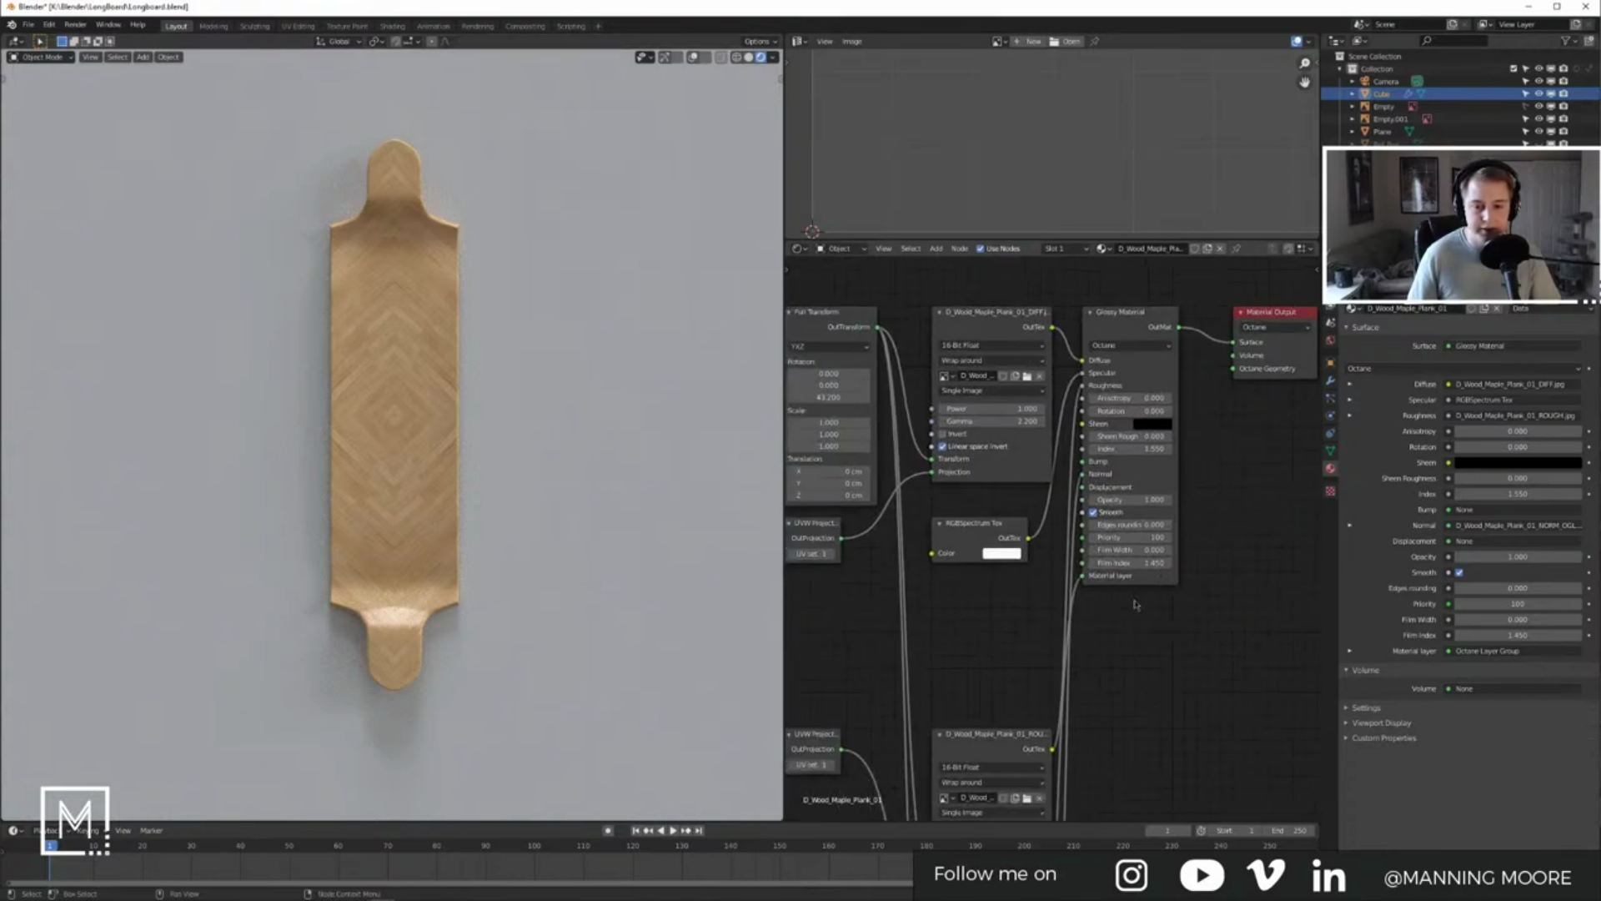
scroll(1136, 605, down, 5)
drag(947, 414, 788, 472)
middle_drag(432, 483, 400, 458)
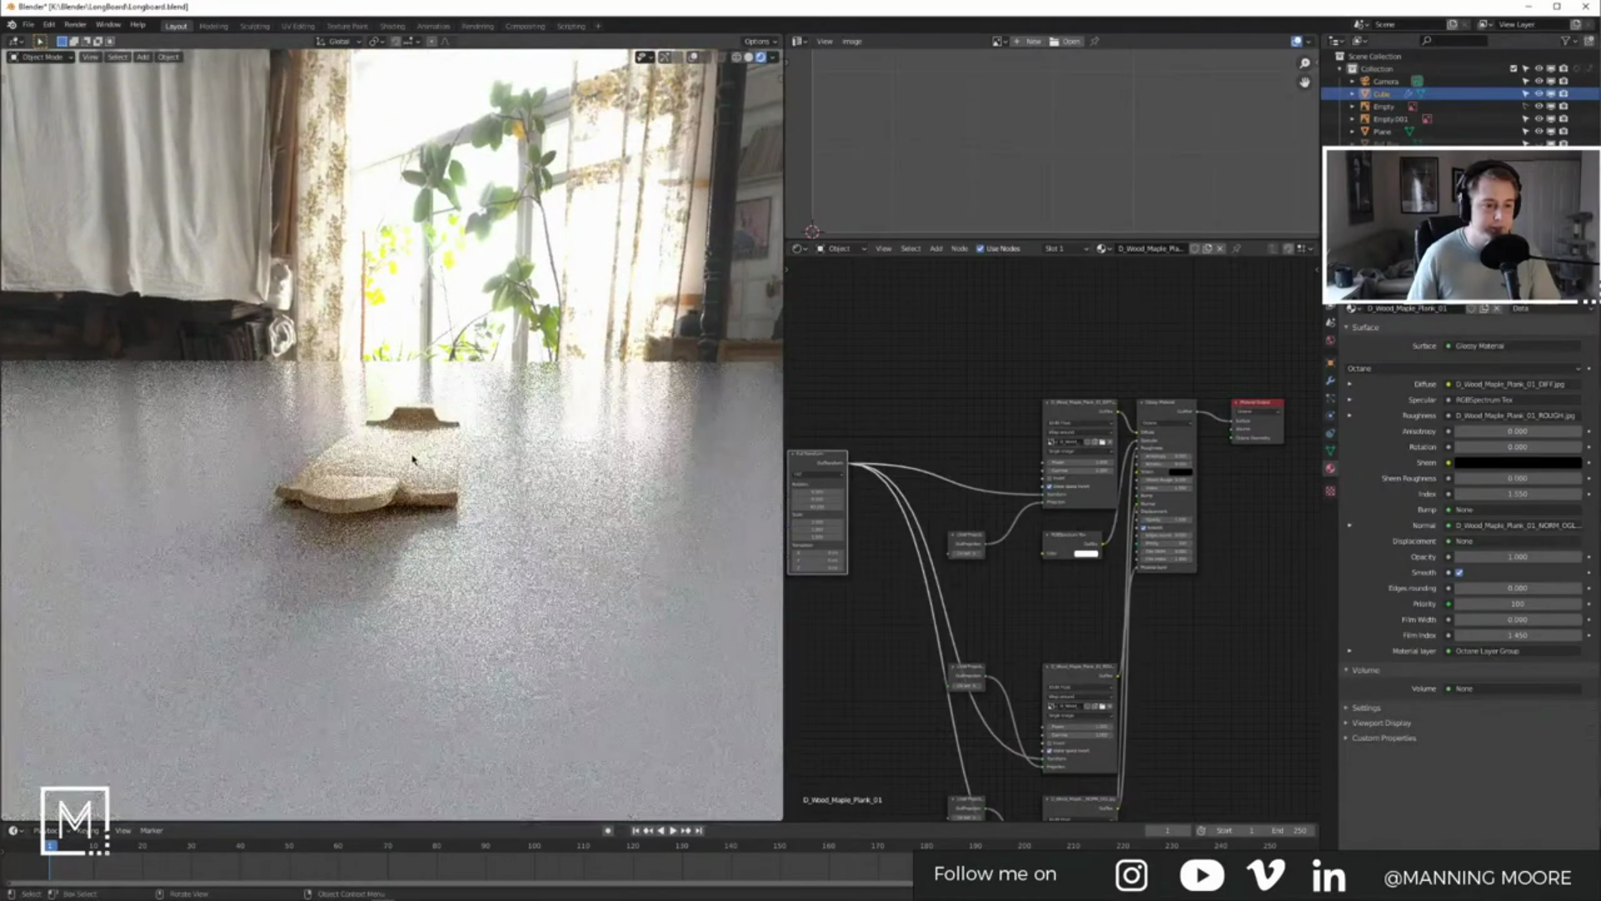
Step: Move the Material Output and Glossy Material nodes right, then wire the ROUGH texture into Specular
middle_drag(1104, 648, 786, 619)
drag(936, 377, 1137, 358)
drag(860, 377, 1121, 464)
scroll(1071, 550, up, 5)
middle_drag(790, 529, 881, 684)
drag(851, 688, 1264, 467)
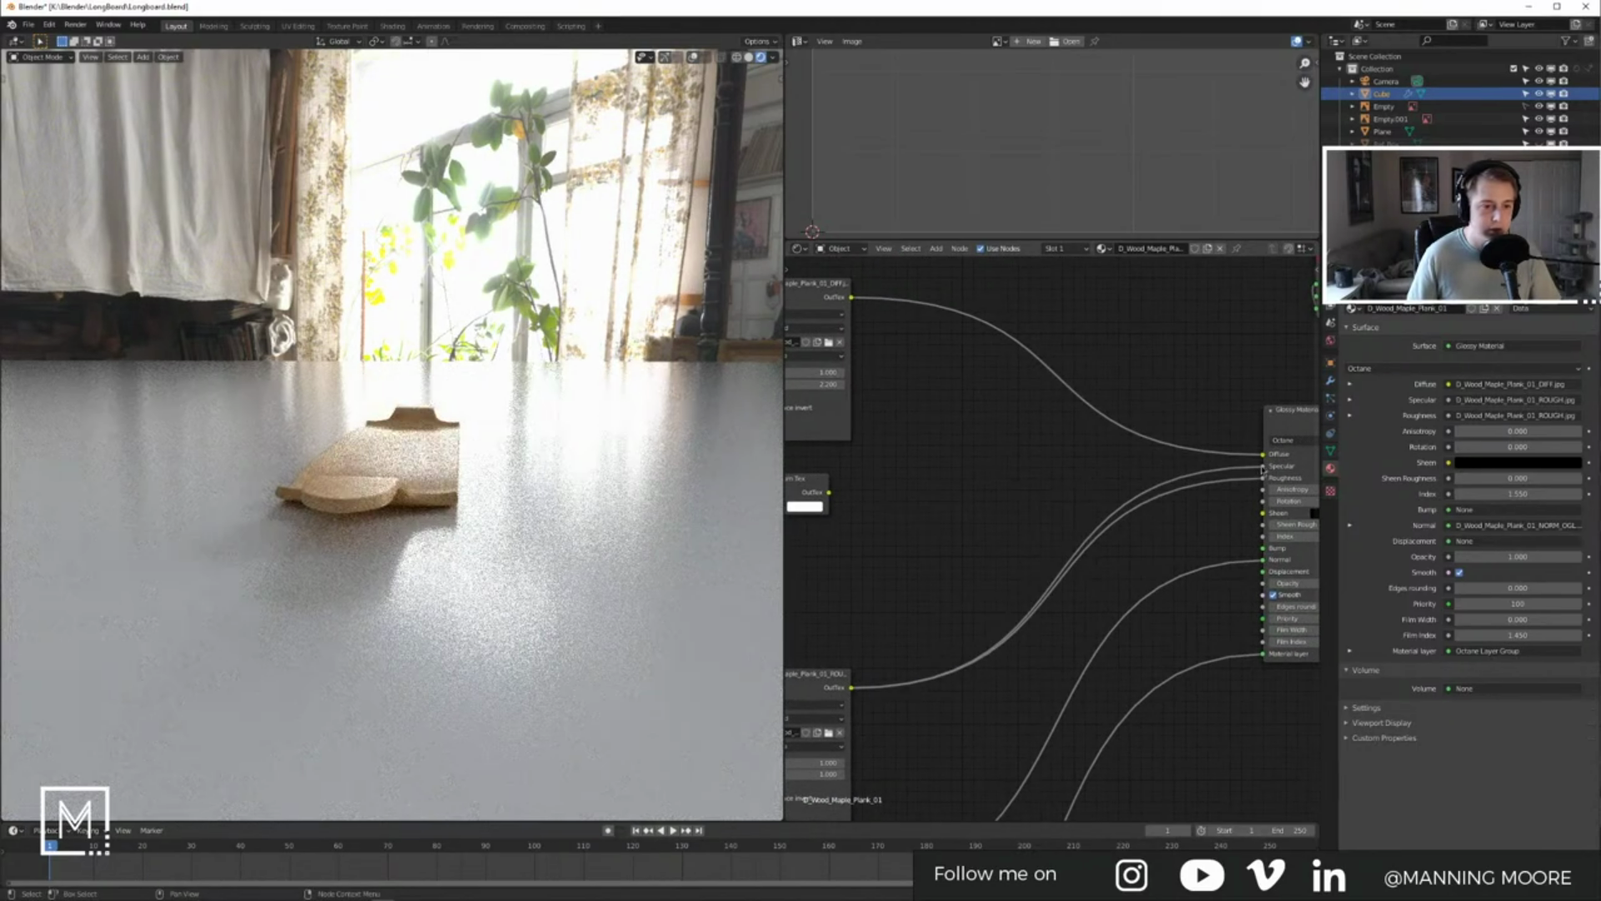
Step: Insert a Gradient Tex node on the Specular link and shift its white stop inward
key(shift+a)
click(1007, 513)
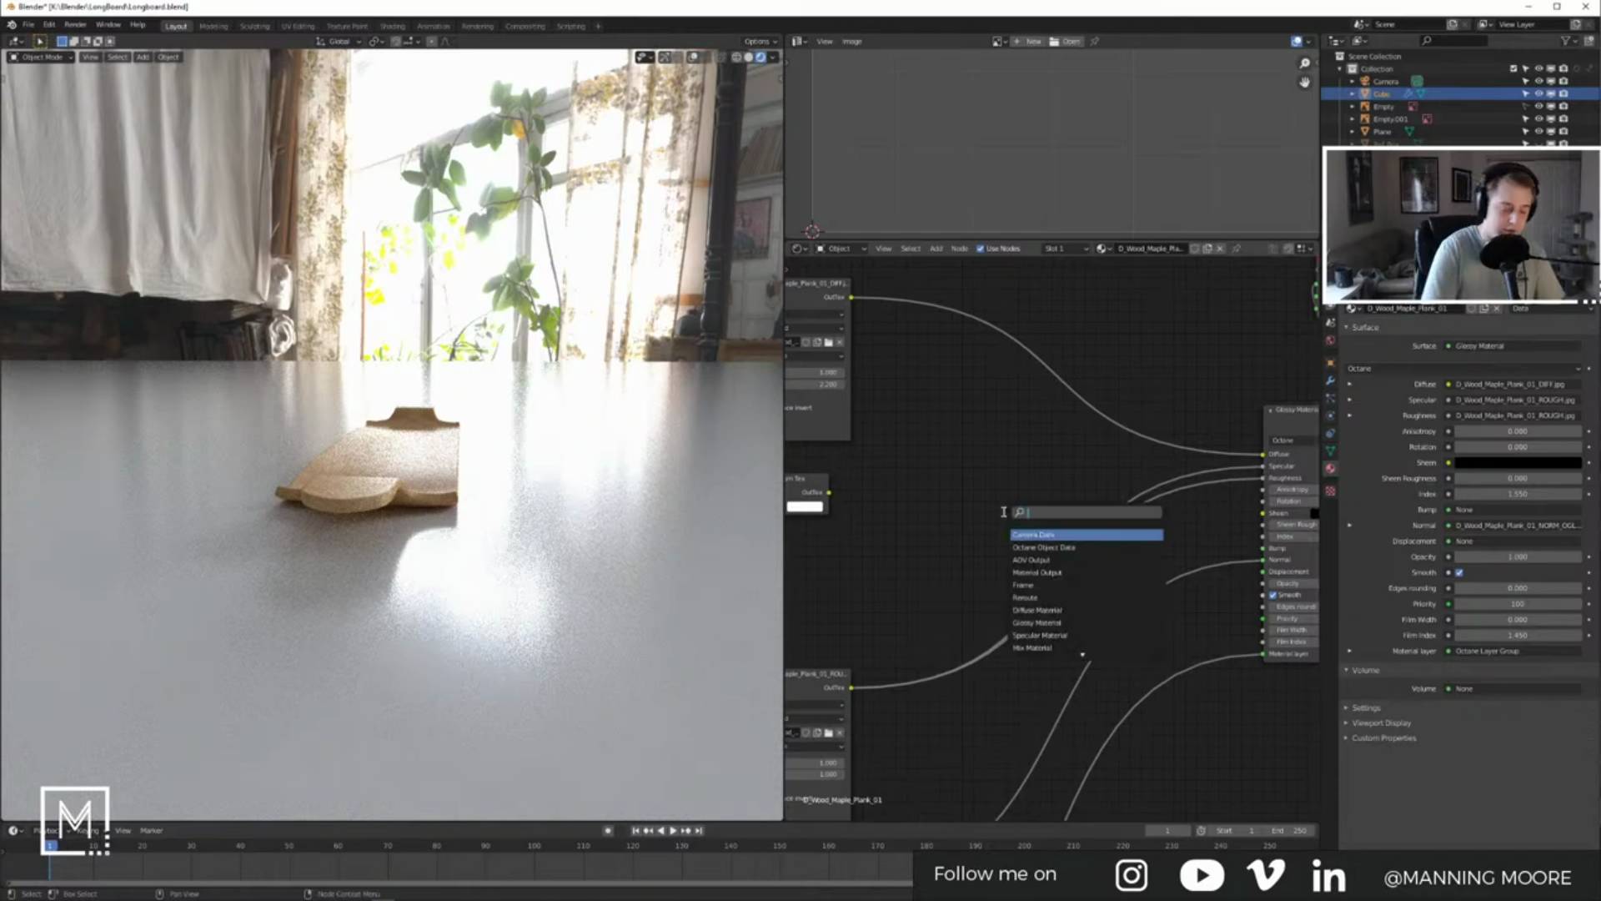
text(hue)
key(BackSpace)
key(BackSpace)
key(BackSpace)
text(col)
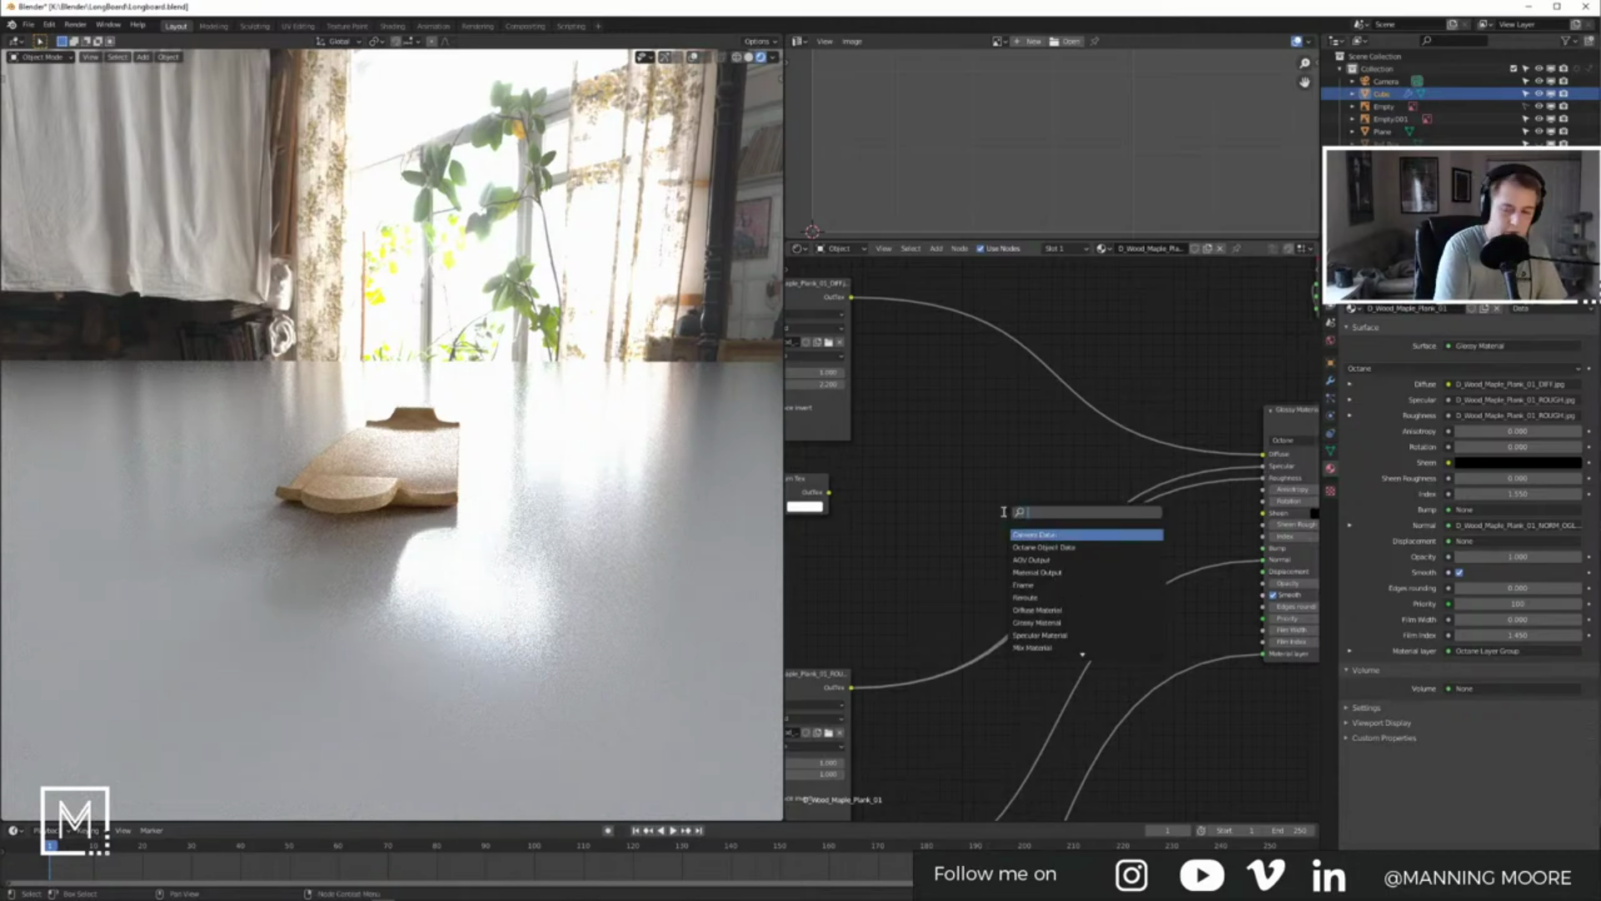
text(or)
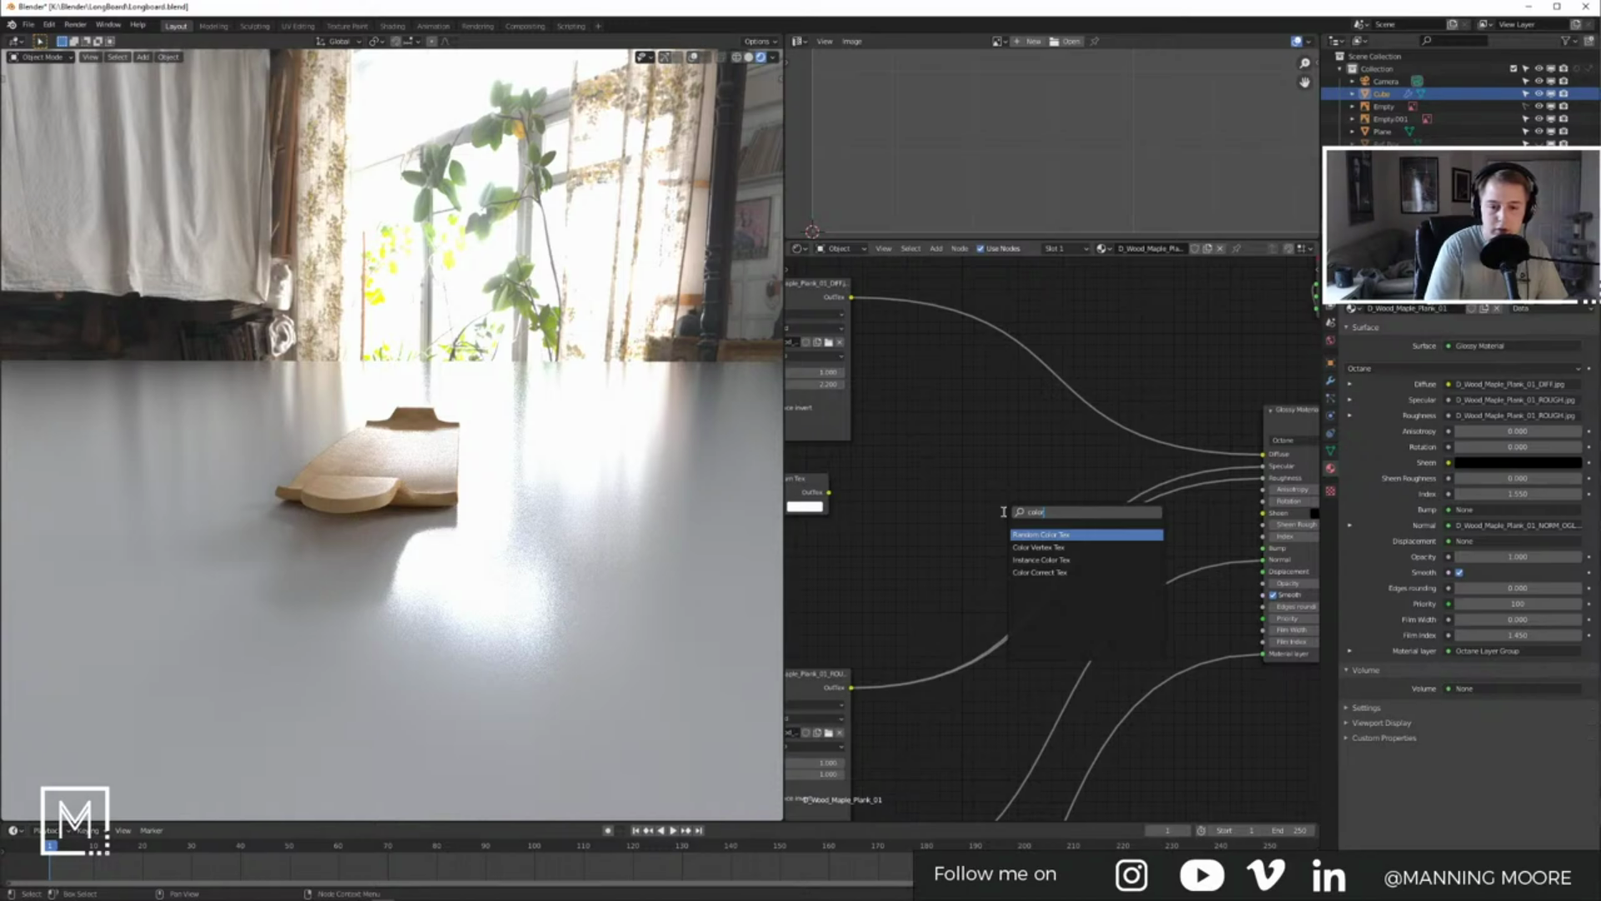
key(BackSpace)
key(BackSpace)
key(BackSpace)
key(BackSpace)
key(BackSpace)
text(gr)
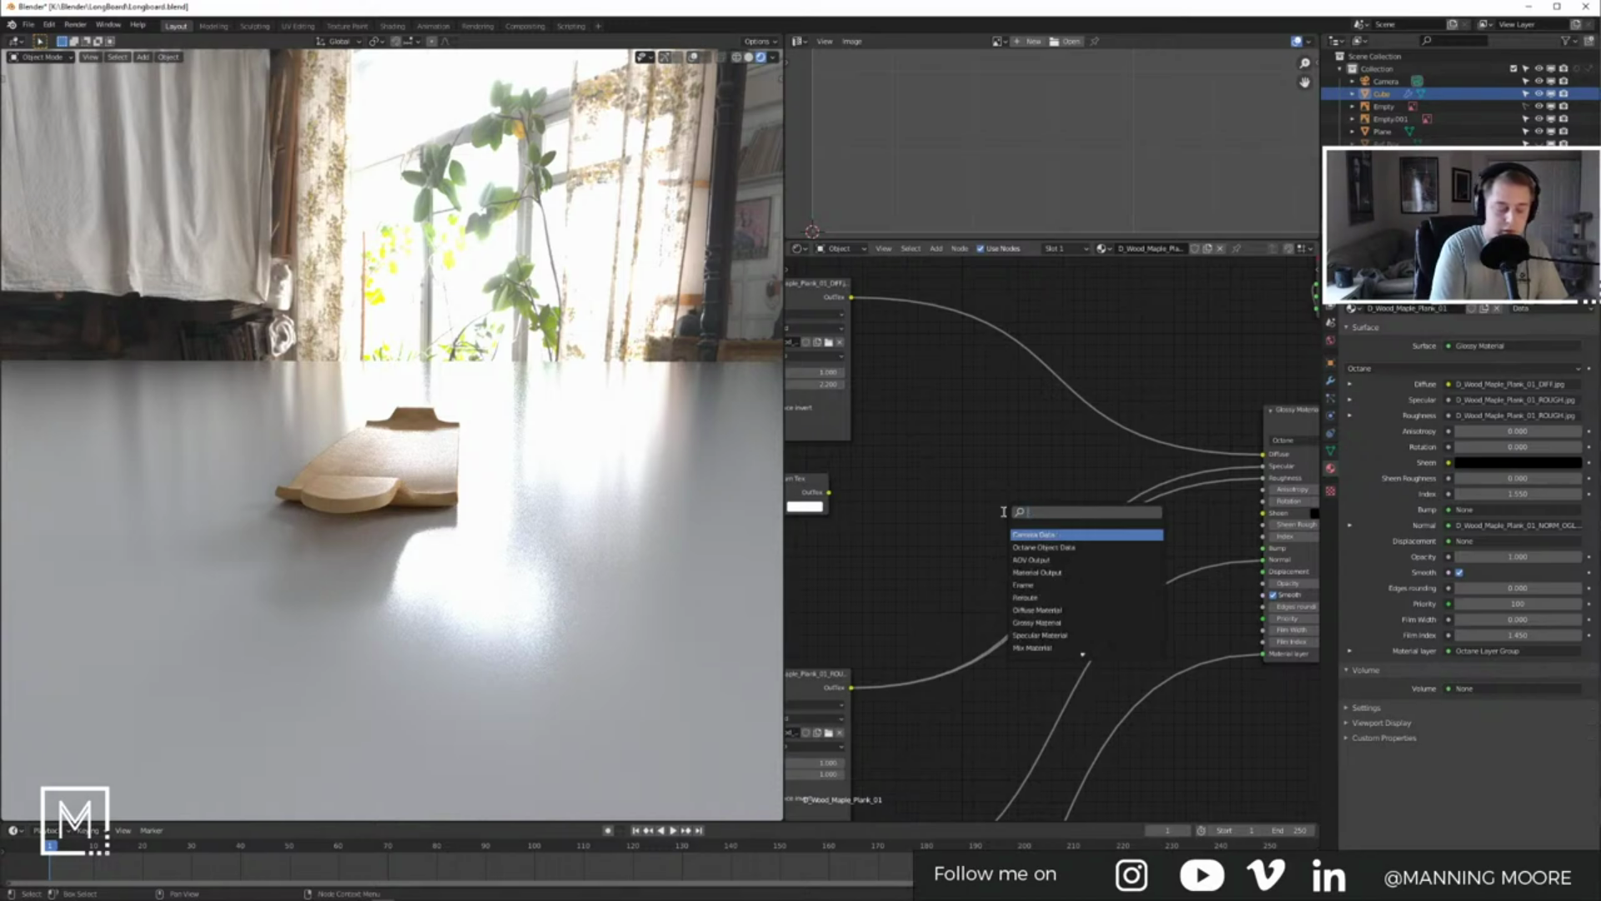
text(ad)
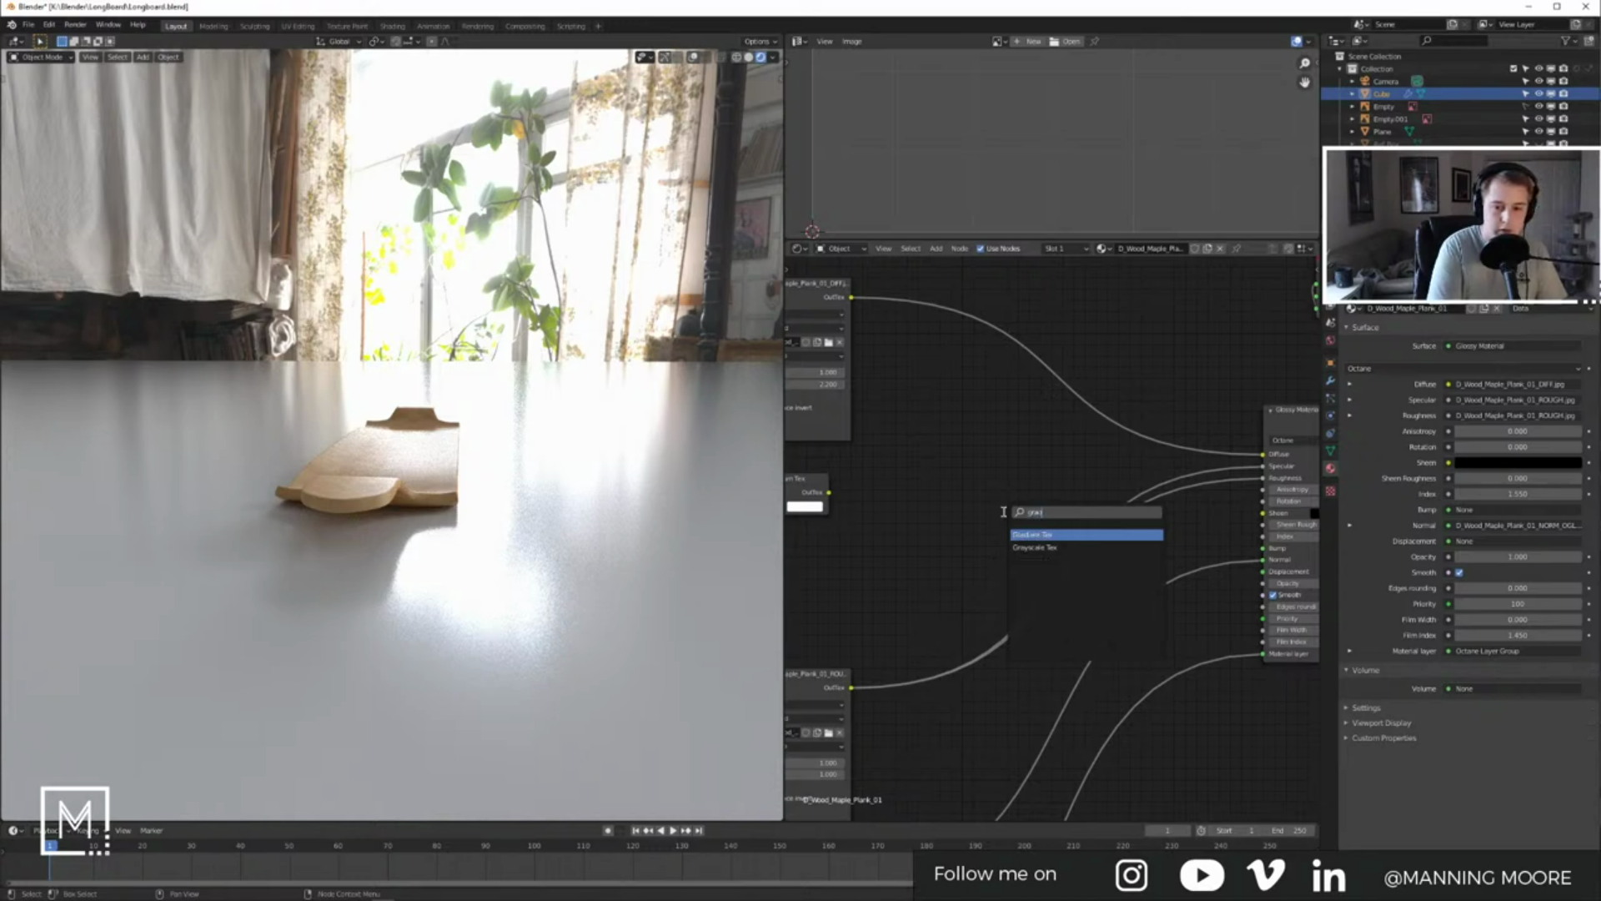
key(Return)
click(1006, 510)
drag(1025, 515, 969, 477)
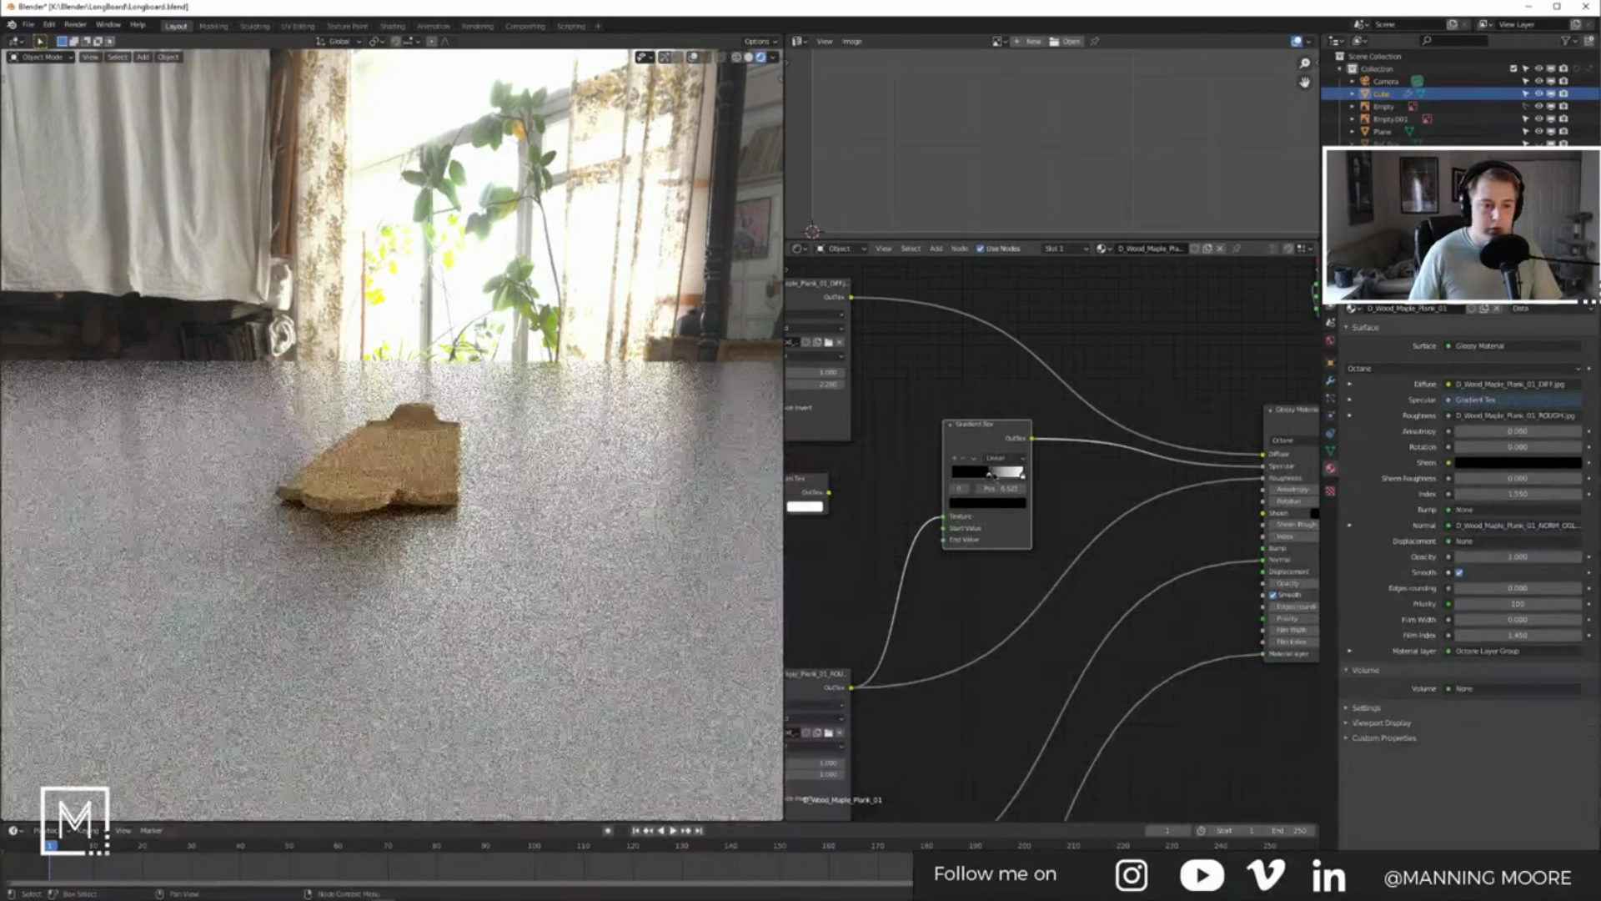
drag(1023, 474, 1005, 474)
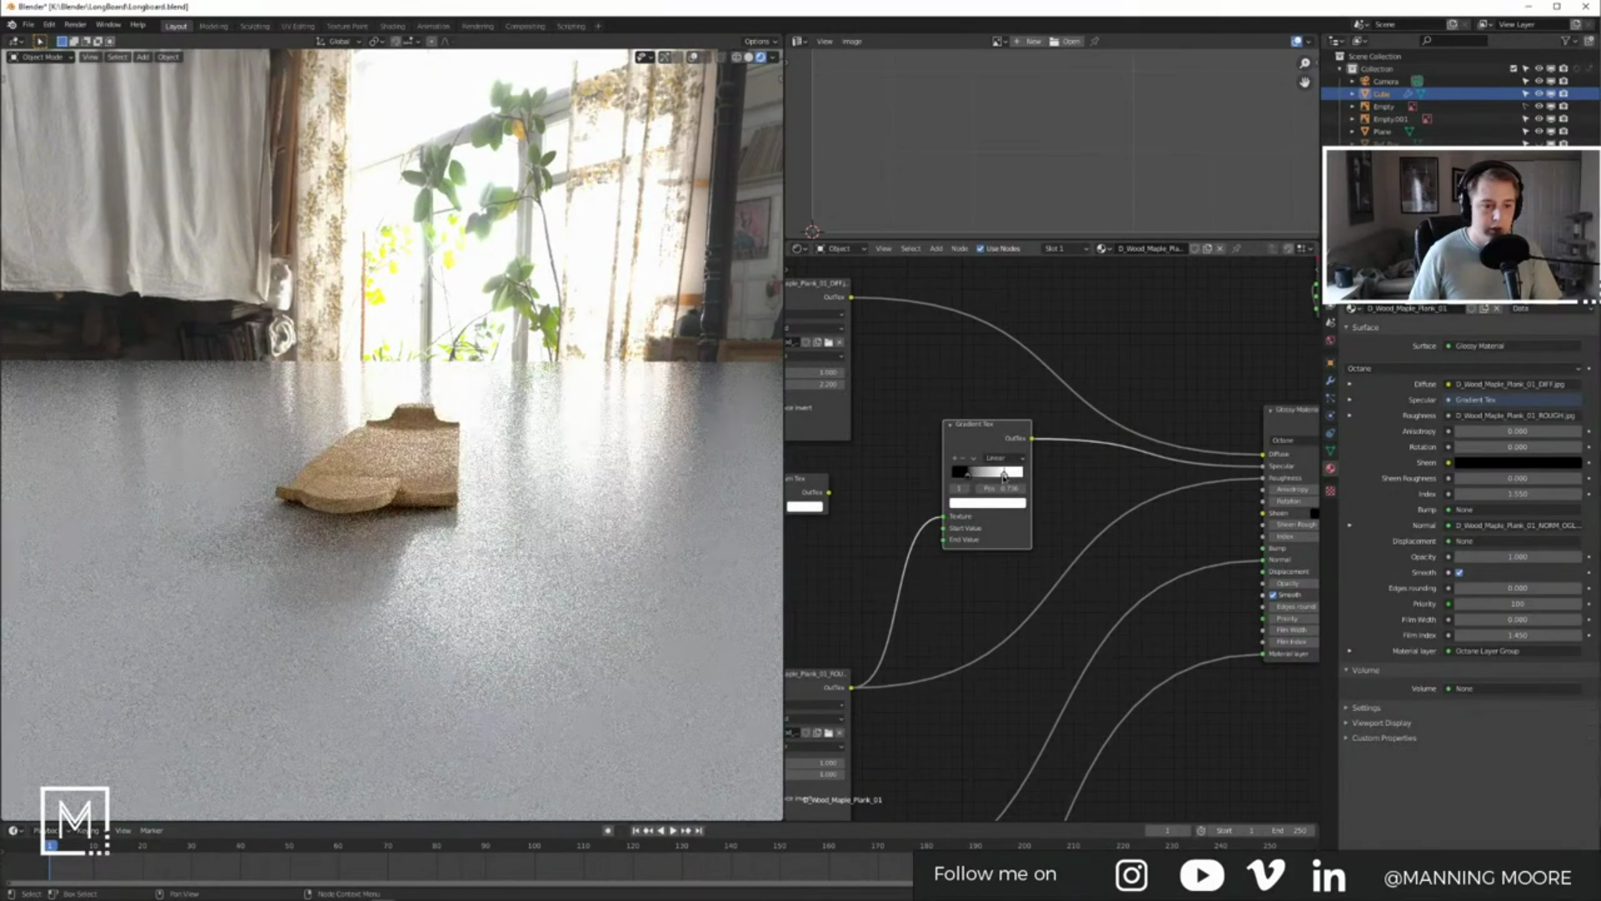
Step: Return the viewport to solid shading with overlays on, and select the ground plane
middle_drag(379, 465, 426, 536)
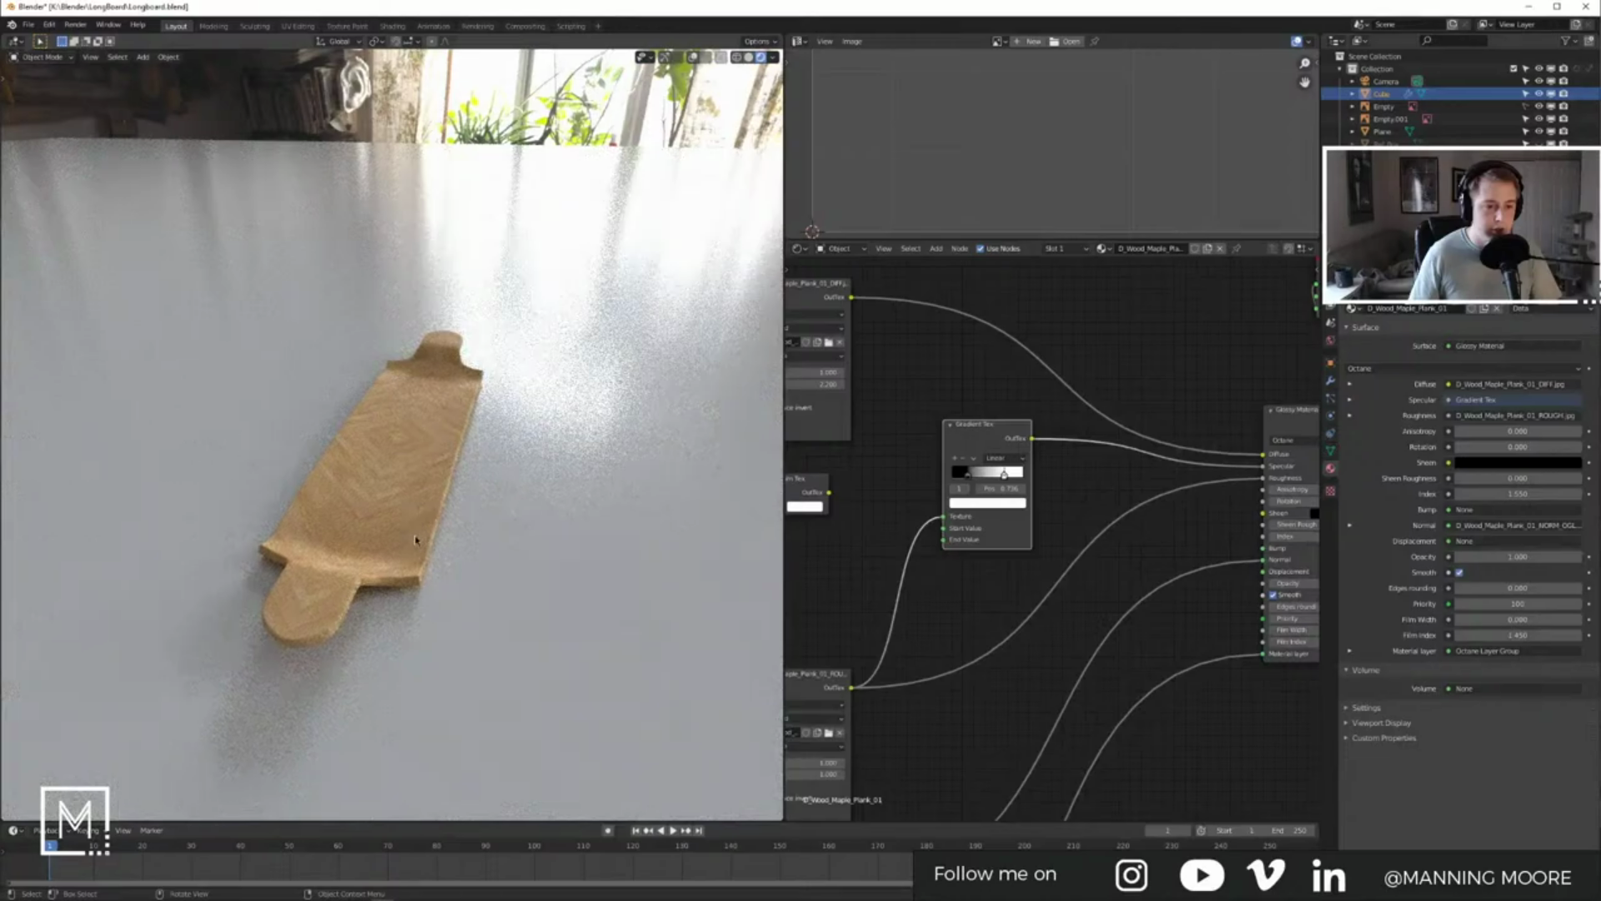
scroll(416, 540, up, 5)
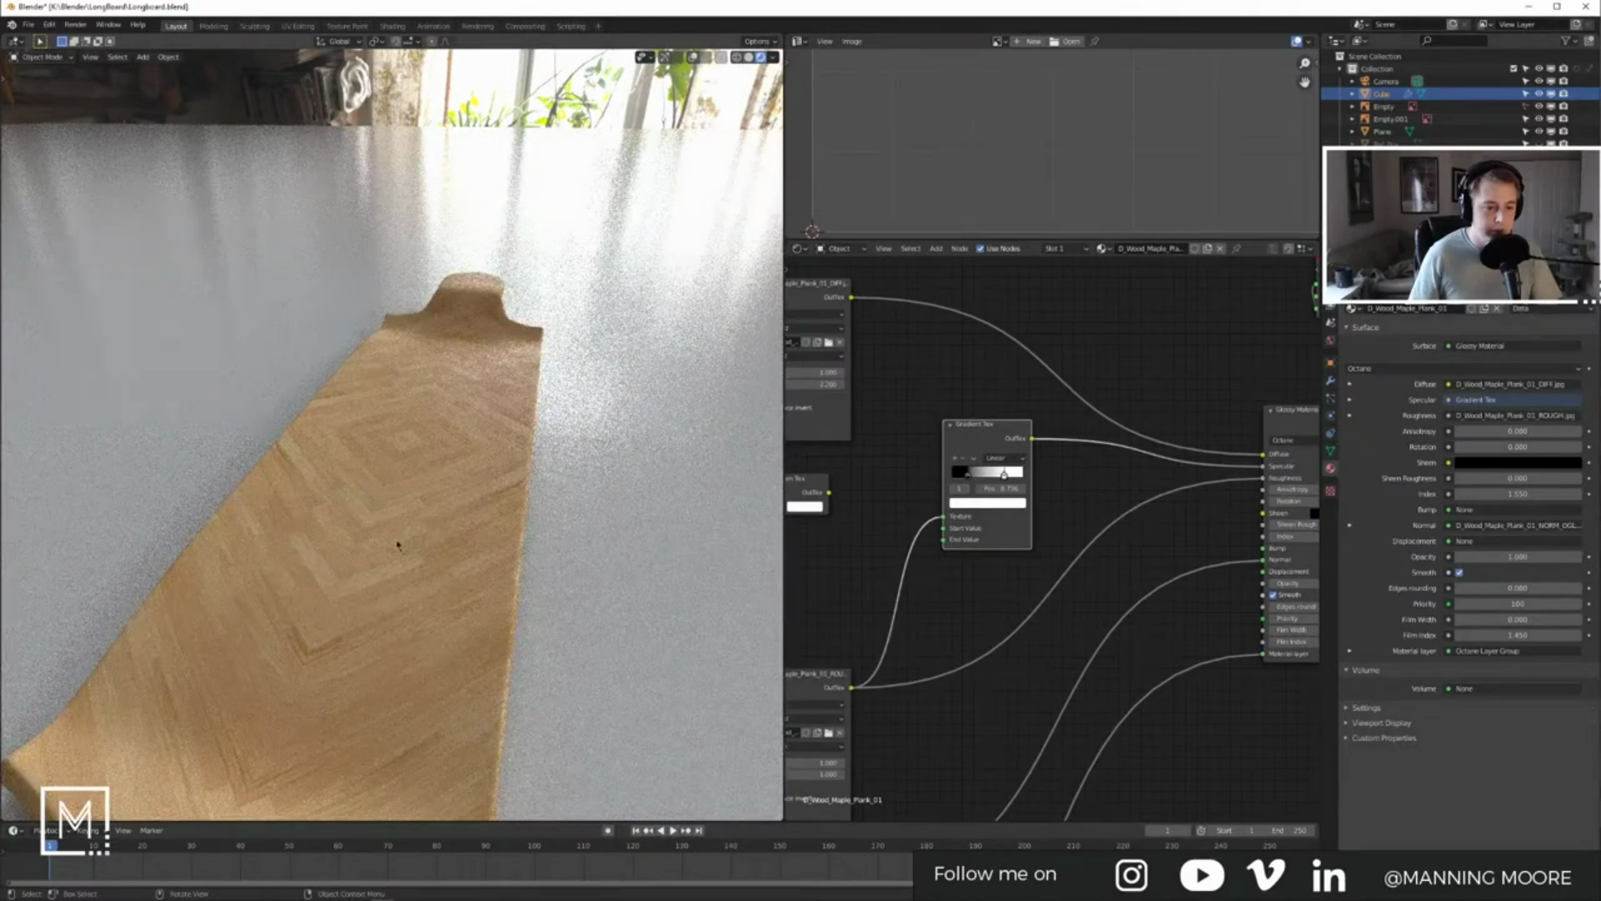
middle_drag(399, 542, 401, 527)
key(z)
click(555, 437)
middle_drag(488, 438, 442, 526)
scroll(442, 526, down, 5)
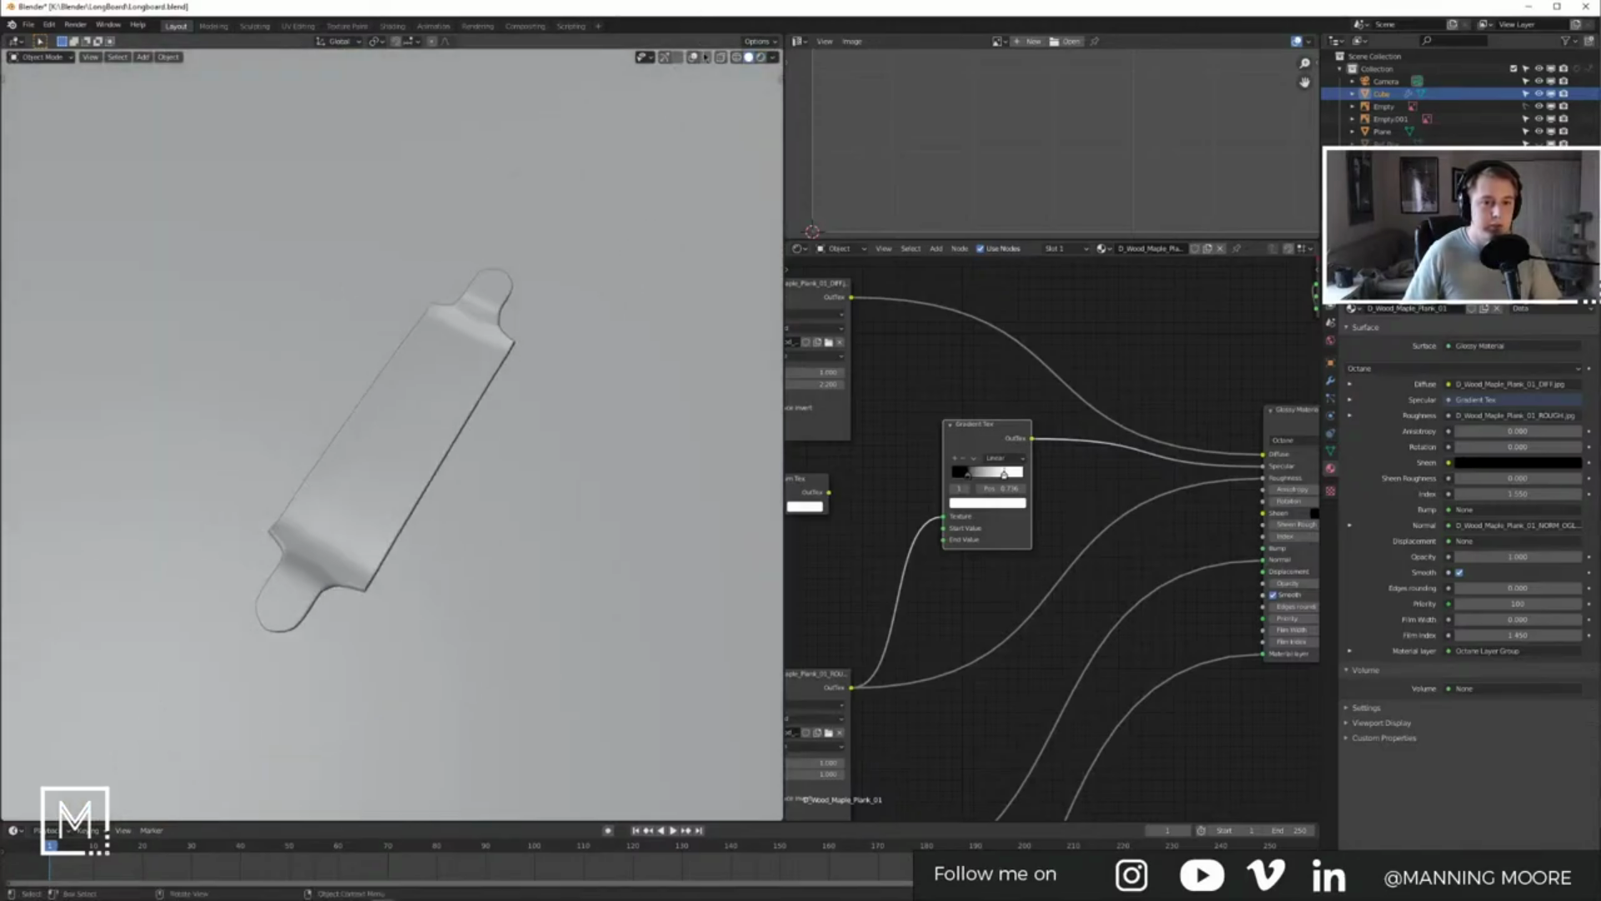
click(677, 58)
click(694, 57)
middle_drag(619, 259, 505, 248)
scroll(523, 333, down, 4)
middle_drag(522, 333, 464, 386)
click(370, 398)
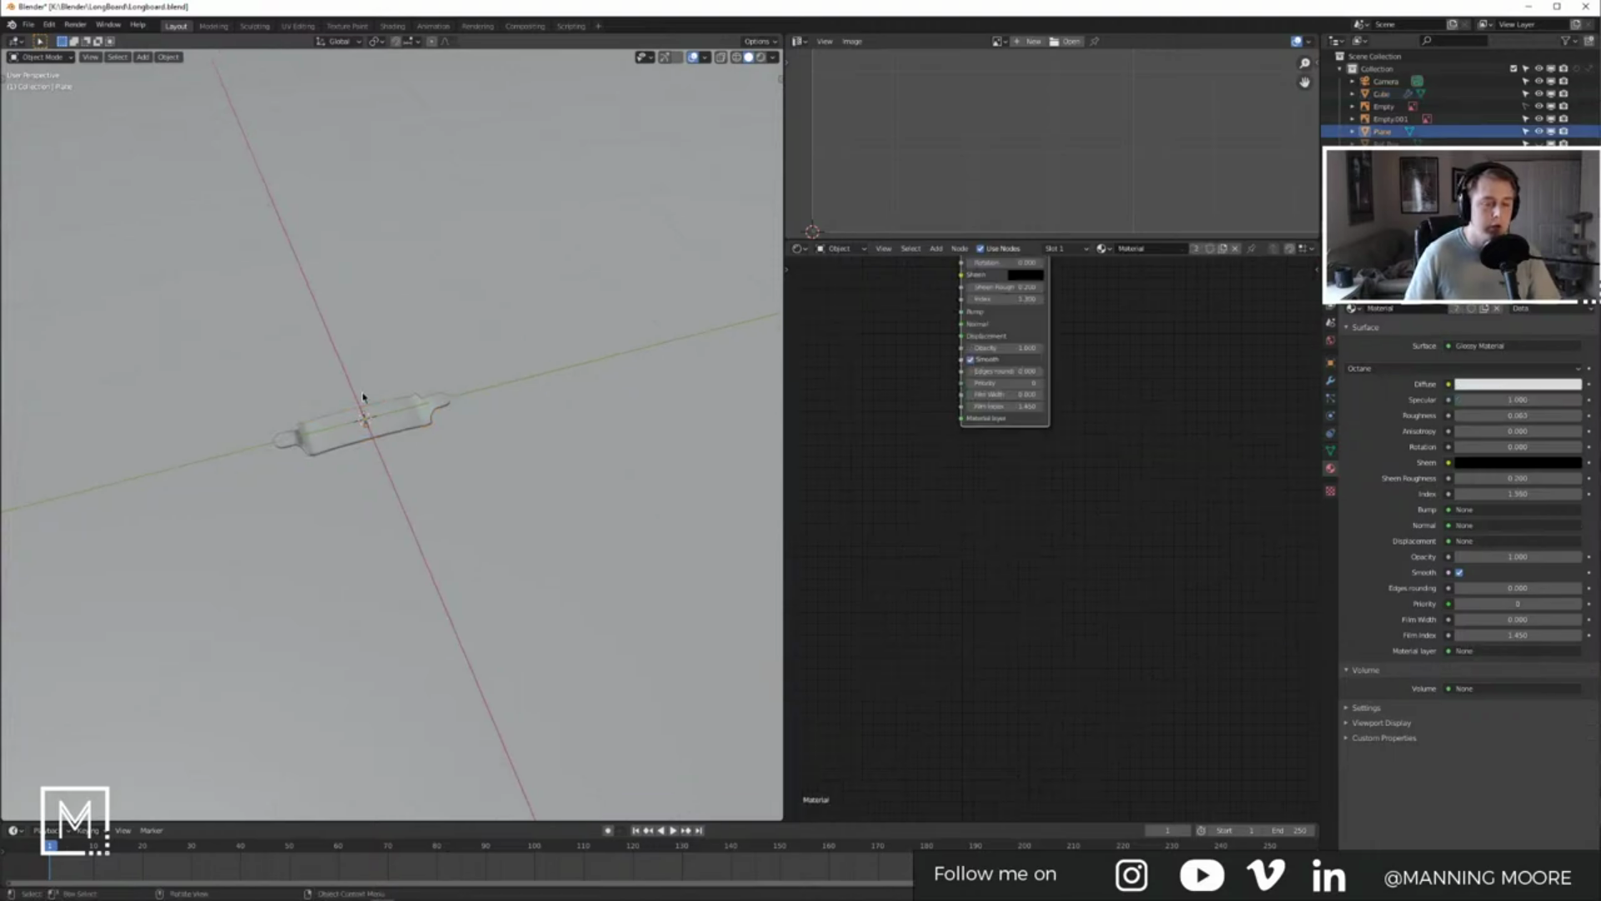
Step: Read the Tidal page's 'If speed is what you need…' deck description, then minimize the browser
key(alt+Tab)
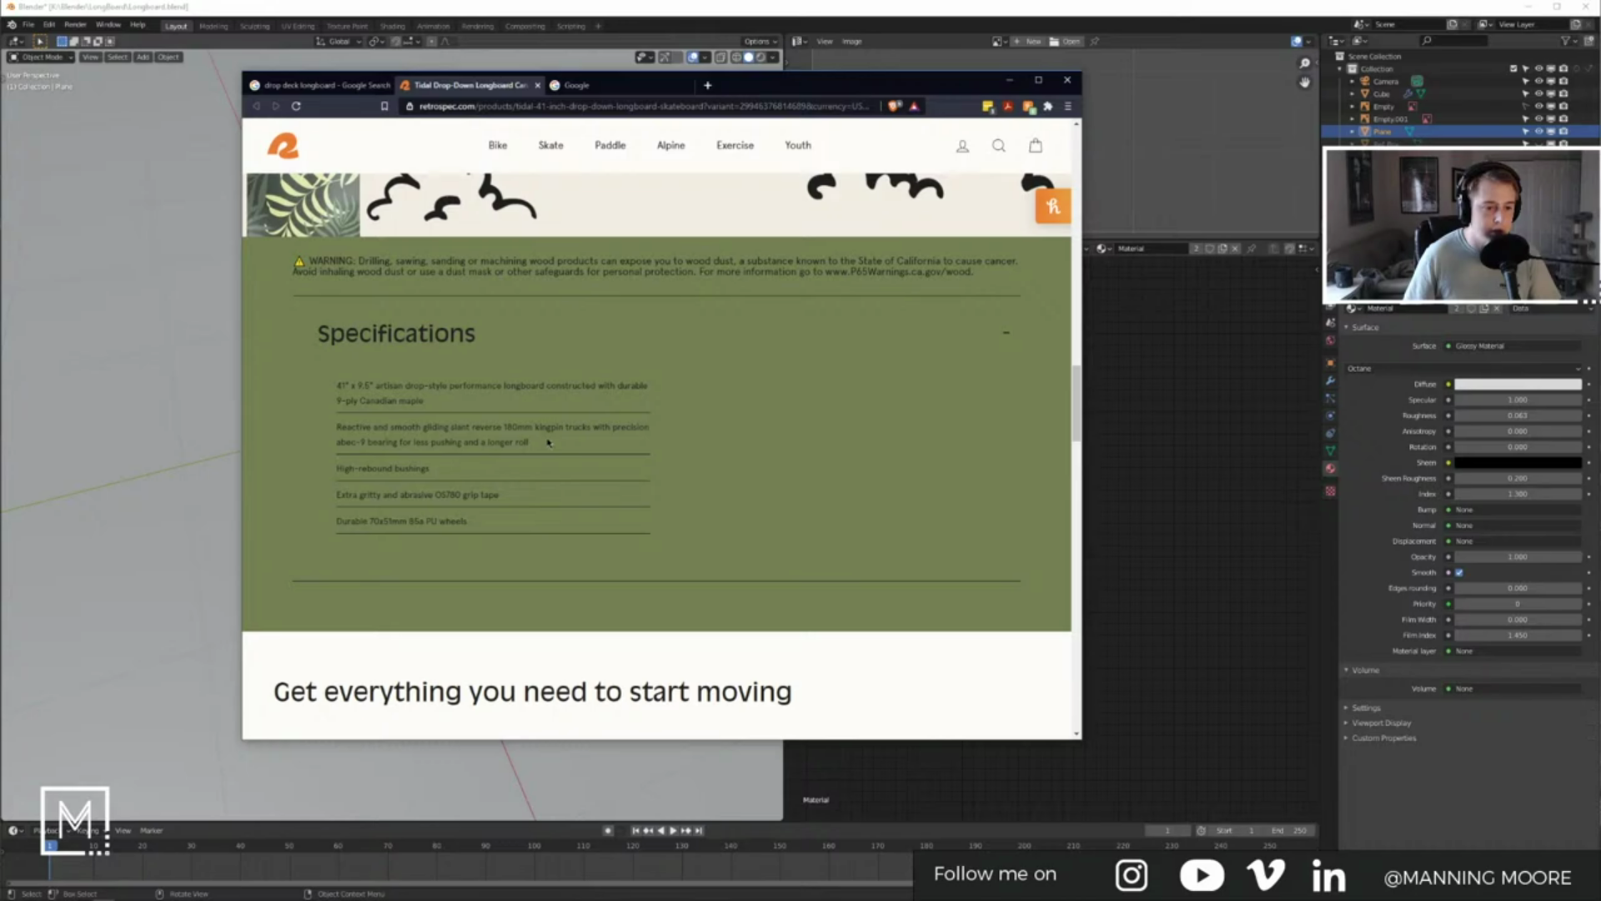
scroll(576, 427, up, 10)
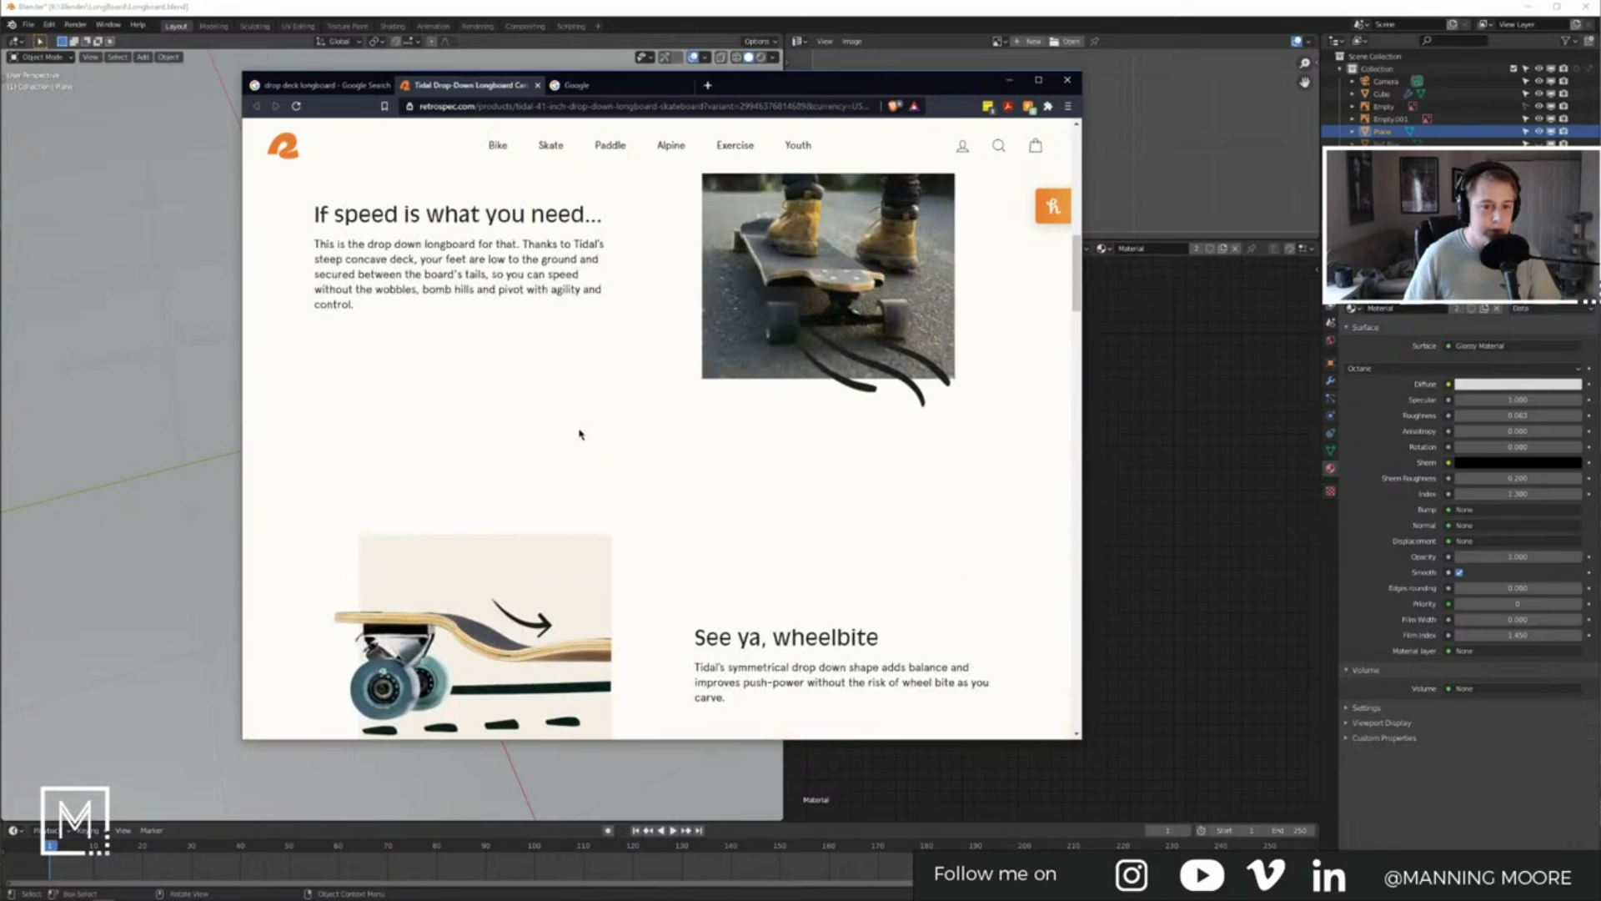
scroll(580, 434, up, 6)
scroll(593, 433, down, 5)
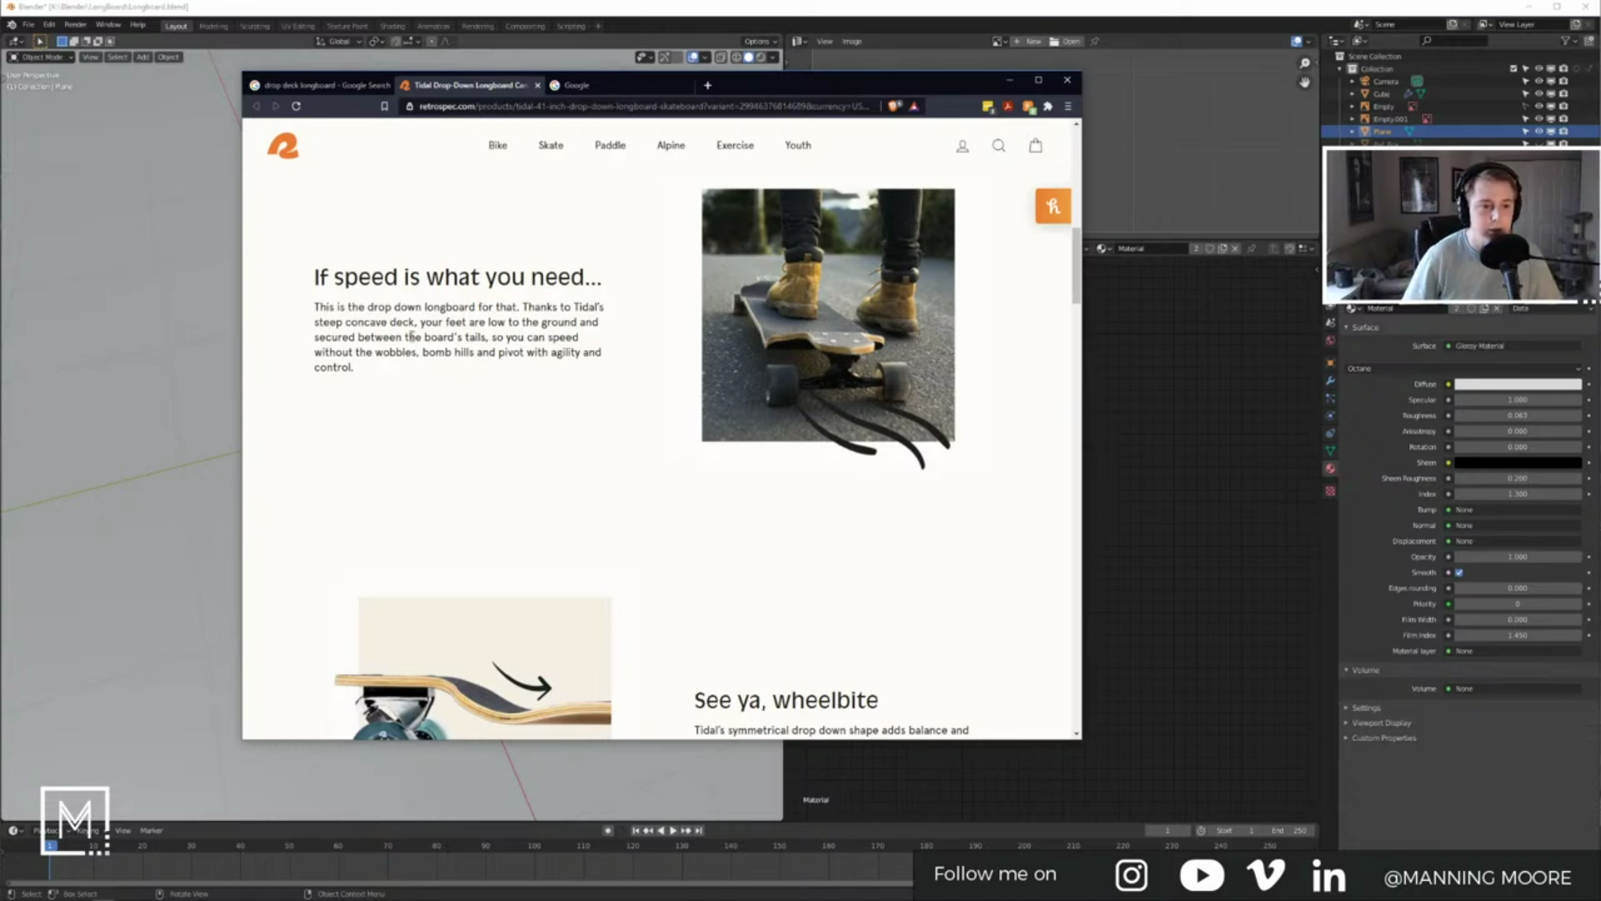
drag(359, 372, 497, 370)
click(321, 280)
click(499, 368)
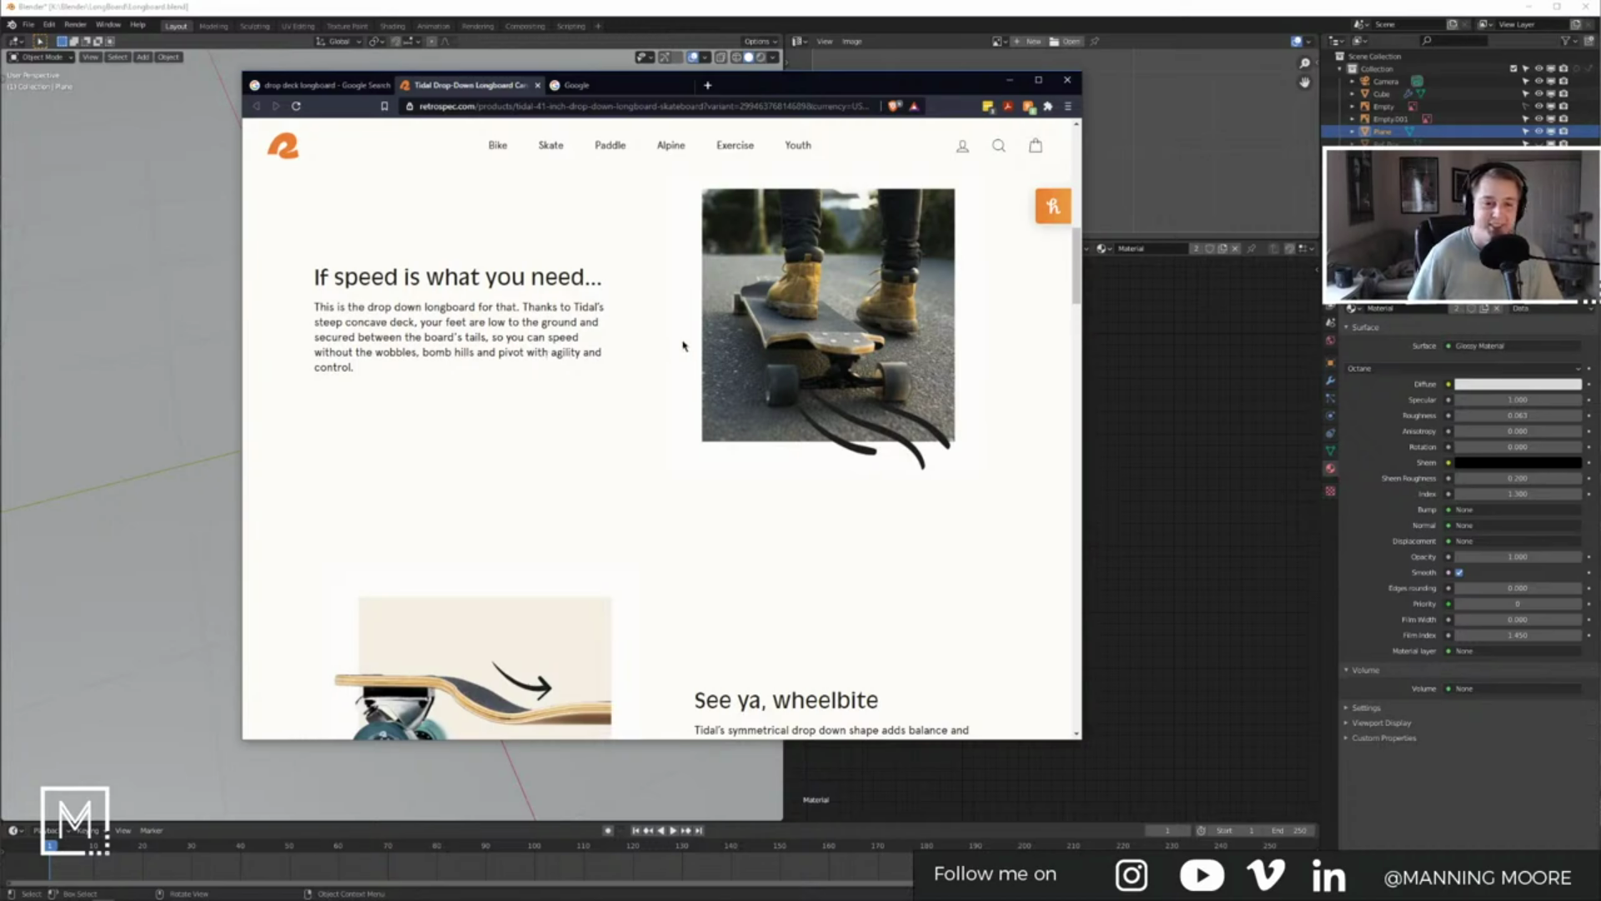
triple_click(547, 311)
click(541, 378)
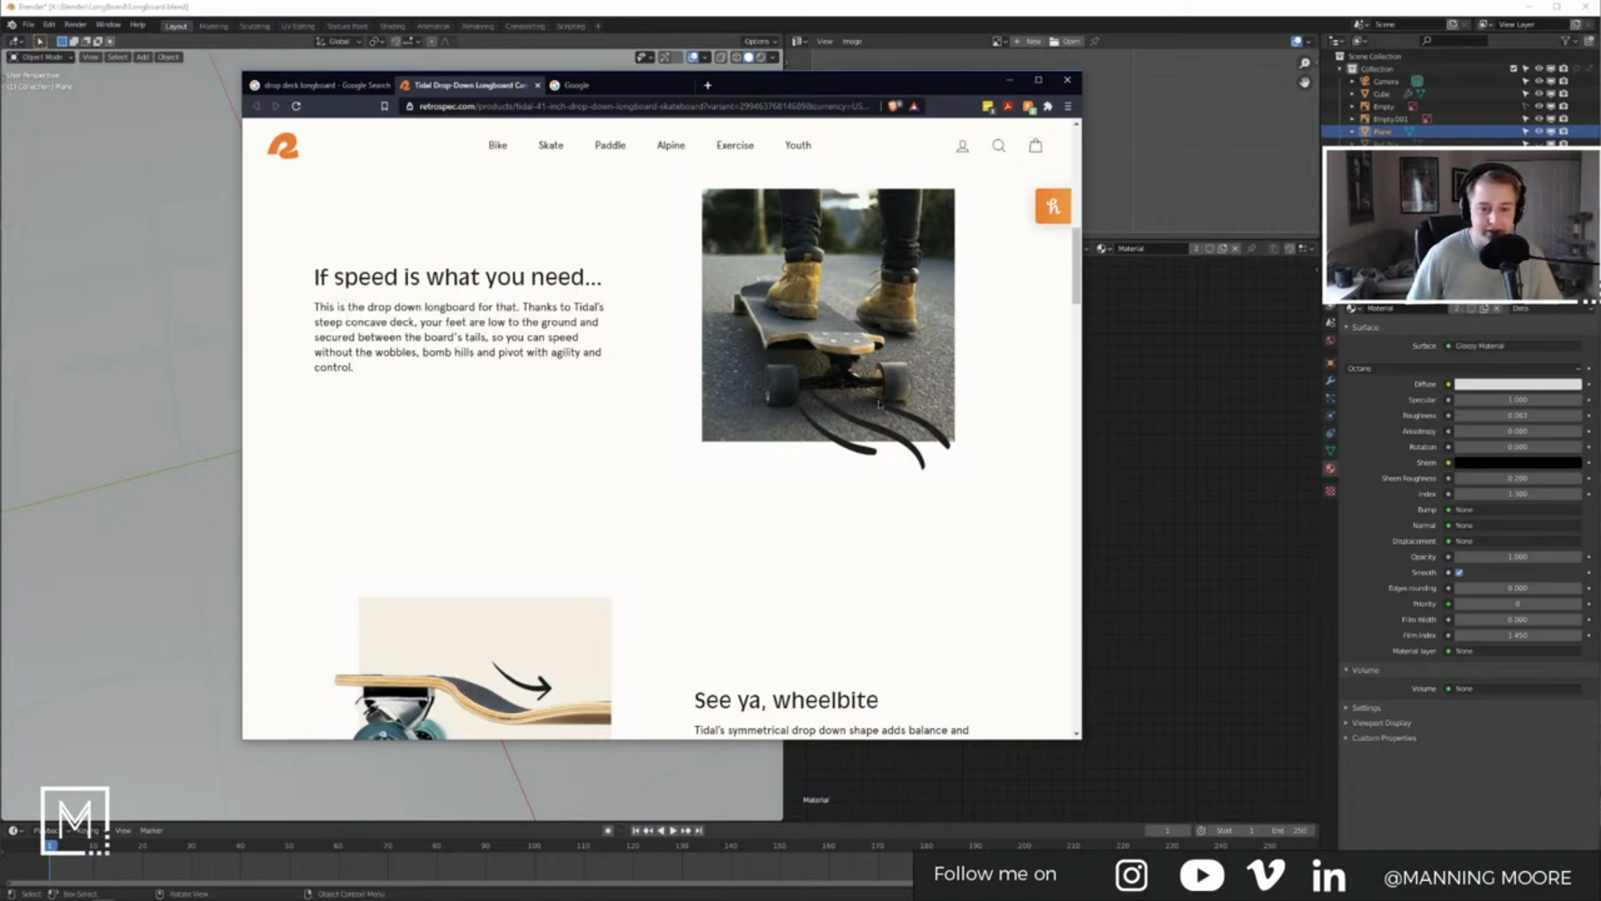
click(1010, 80)
Step: Add a Bolt mesh to the Blender scene
key(shift+a)
mouse_move(362, 302)
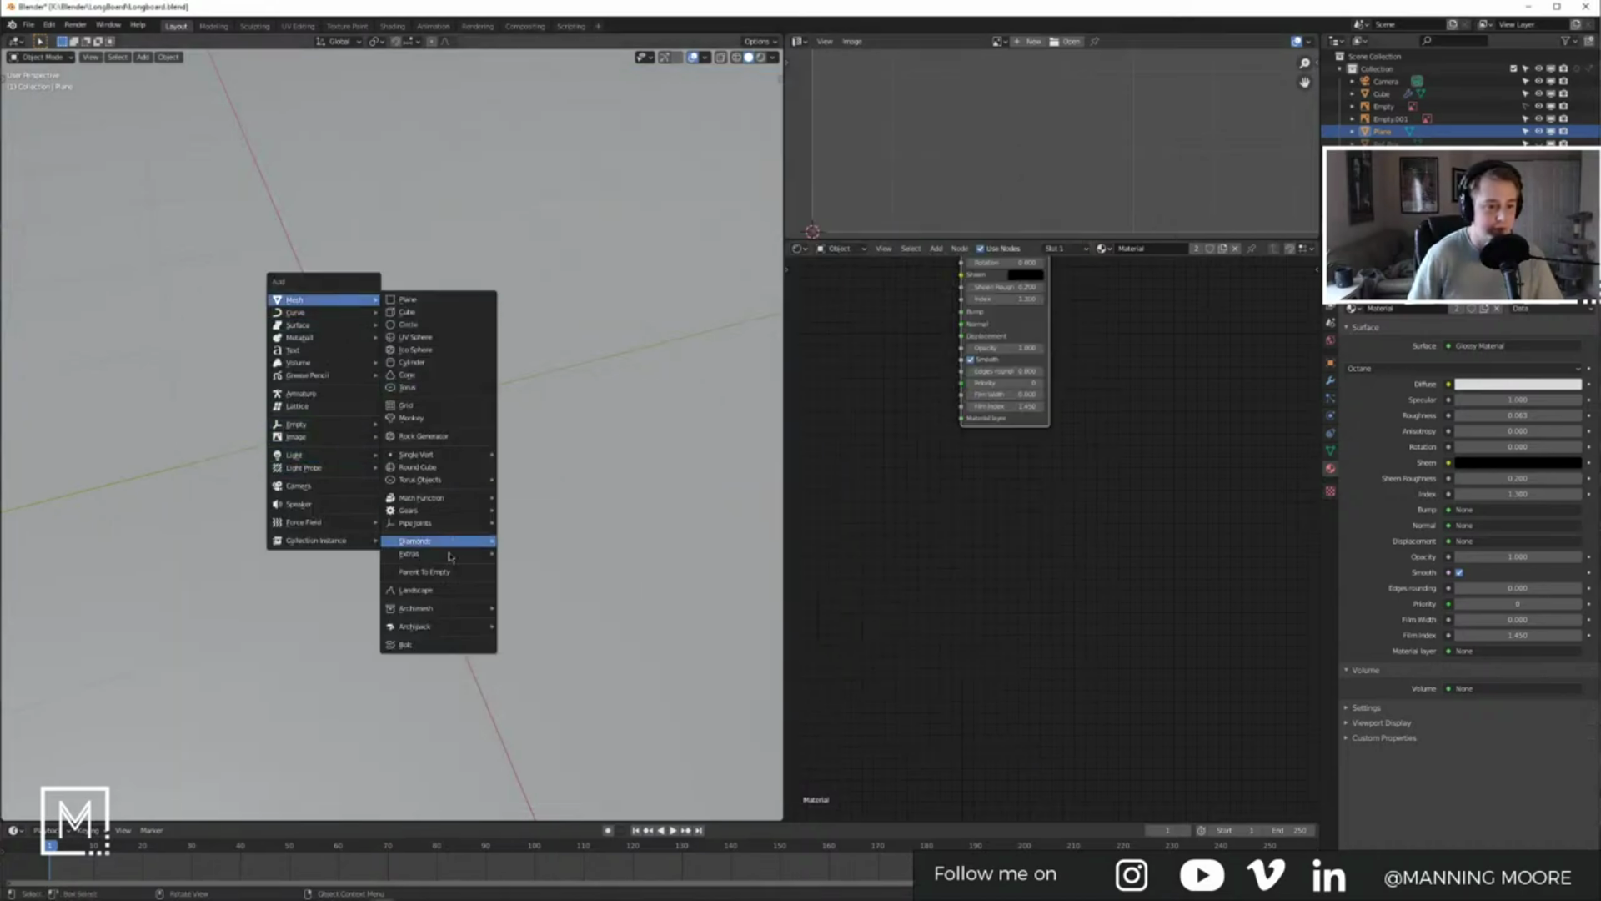
click(407, 644)
Step: Set the new bolt's Bit Type to PHILLIPS in the Add Bolt panel
scroll(426, 543, down, 8)
shift+middle_drag(415, 459, 439, 599)
middle_drag(439, 599, 432, 567)
click(27, 811)
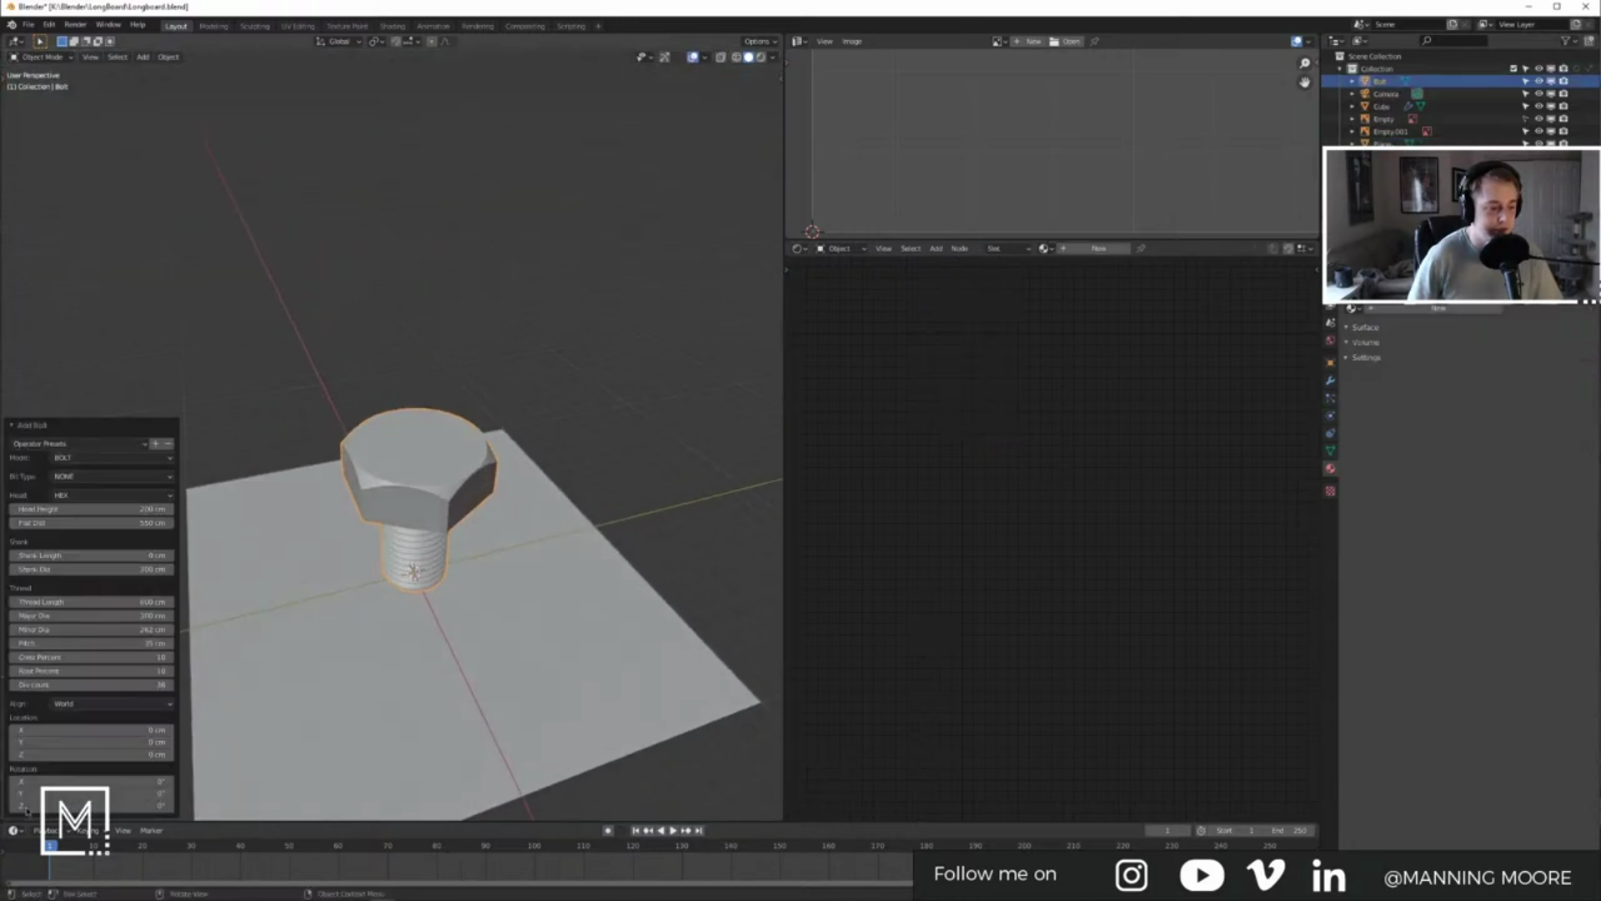
click(98, 472)
click(79, 478)
click(83, 461)
click(83, 464)
click(73, 480)
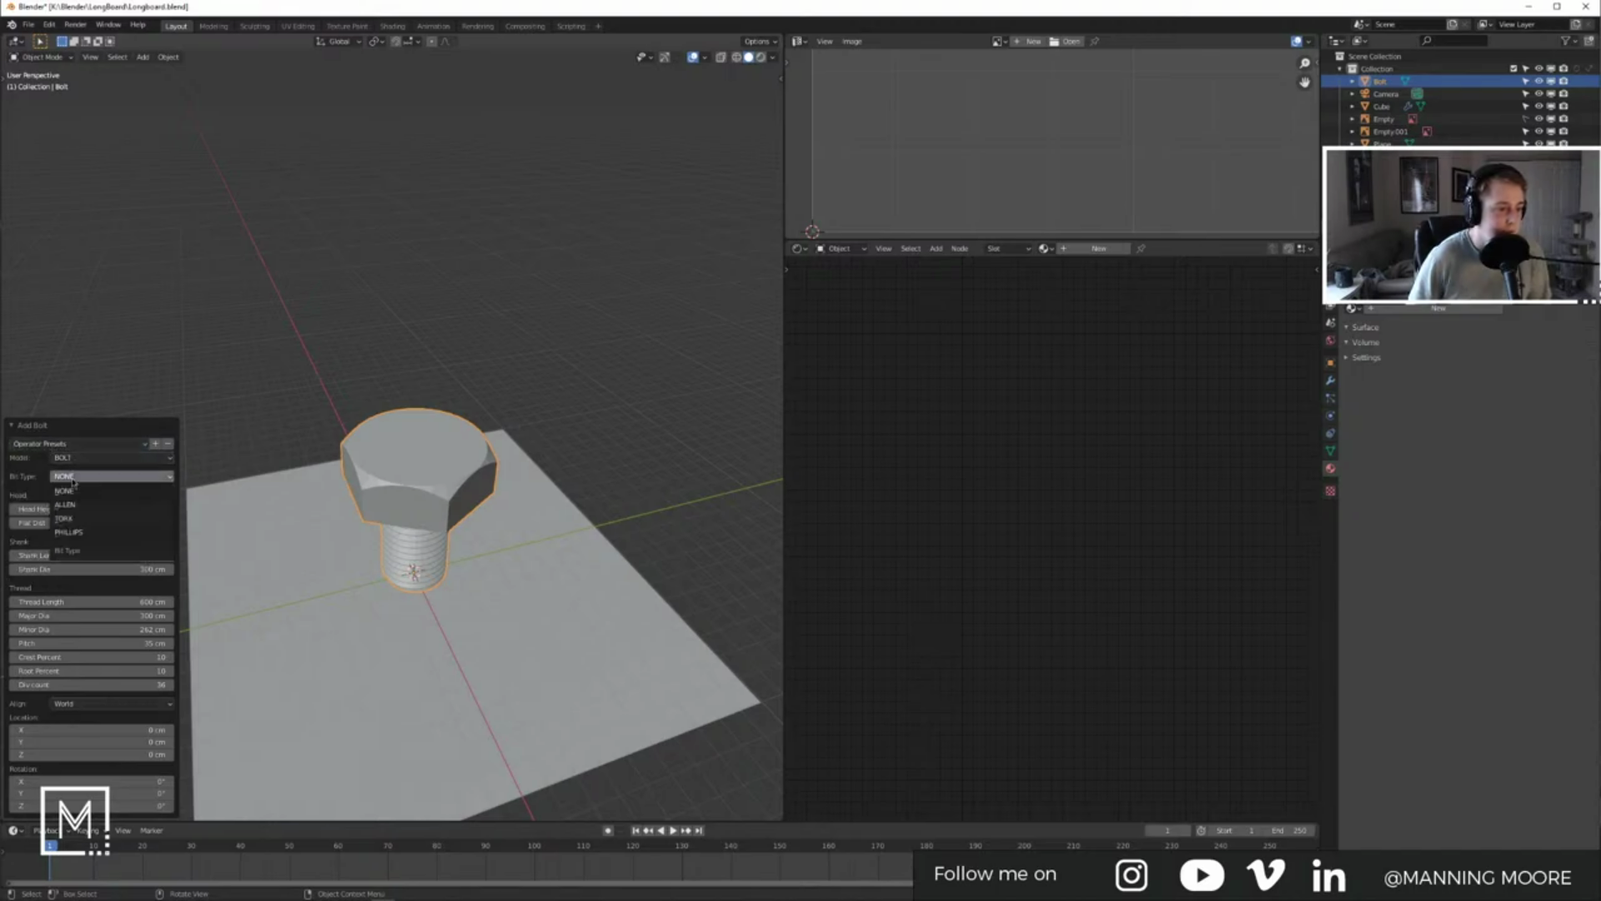
click(68, 532)
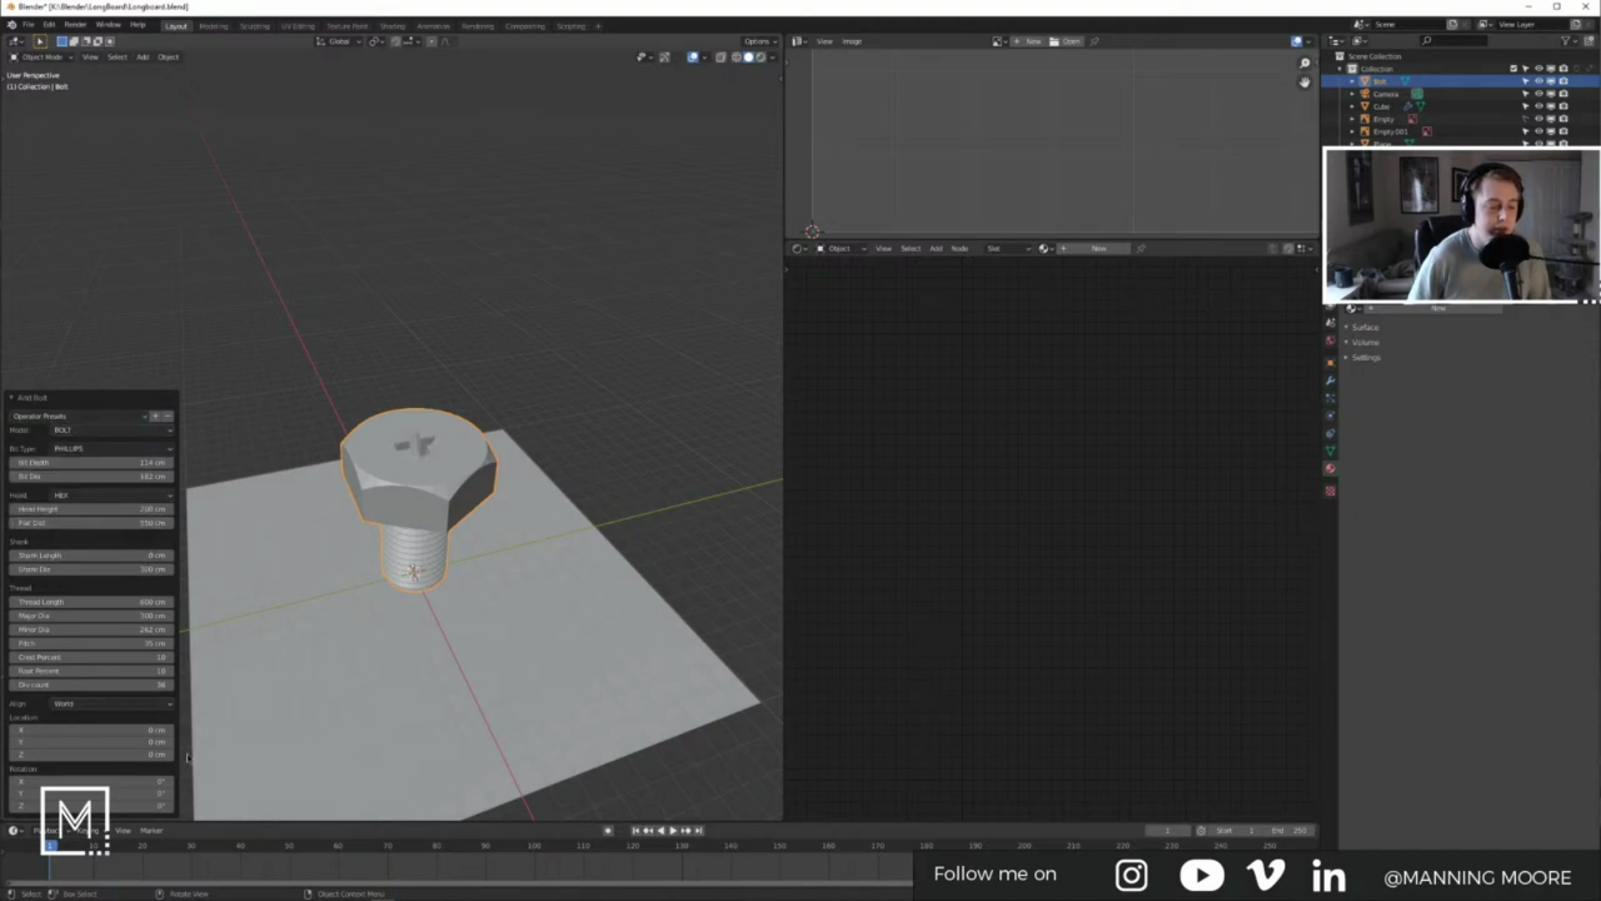
Step: Duplicate the Tidal product page tab, scroll through it and check the empty cart
mouse_move(103, 891)
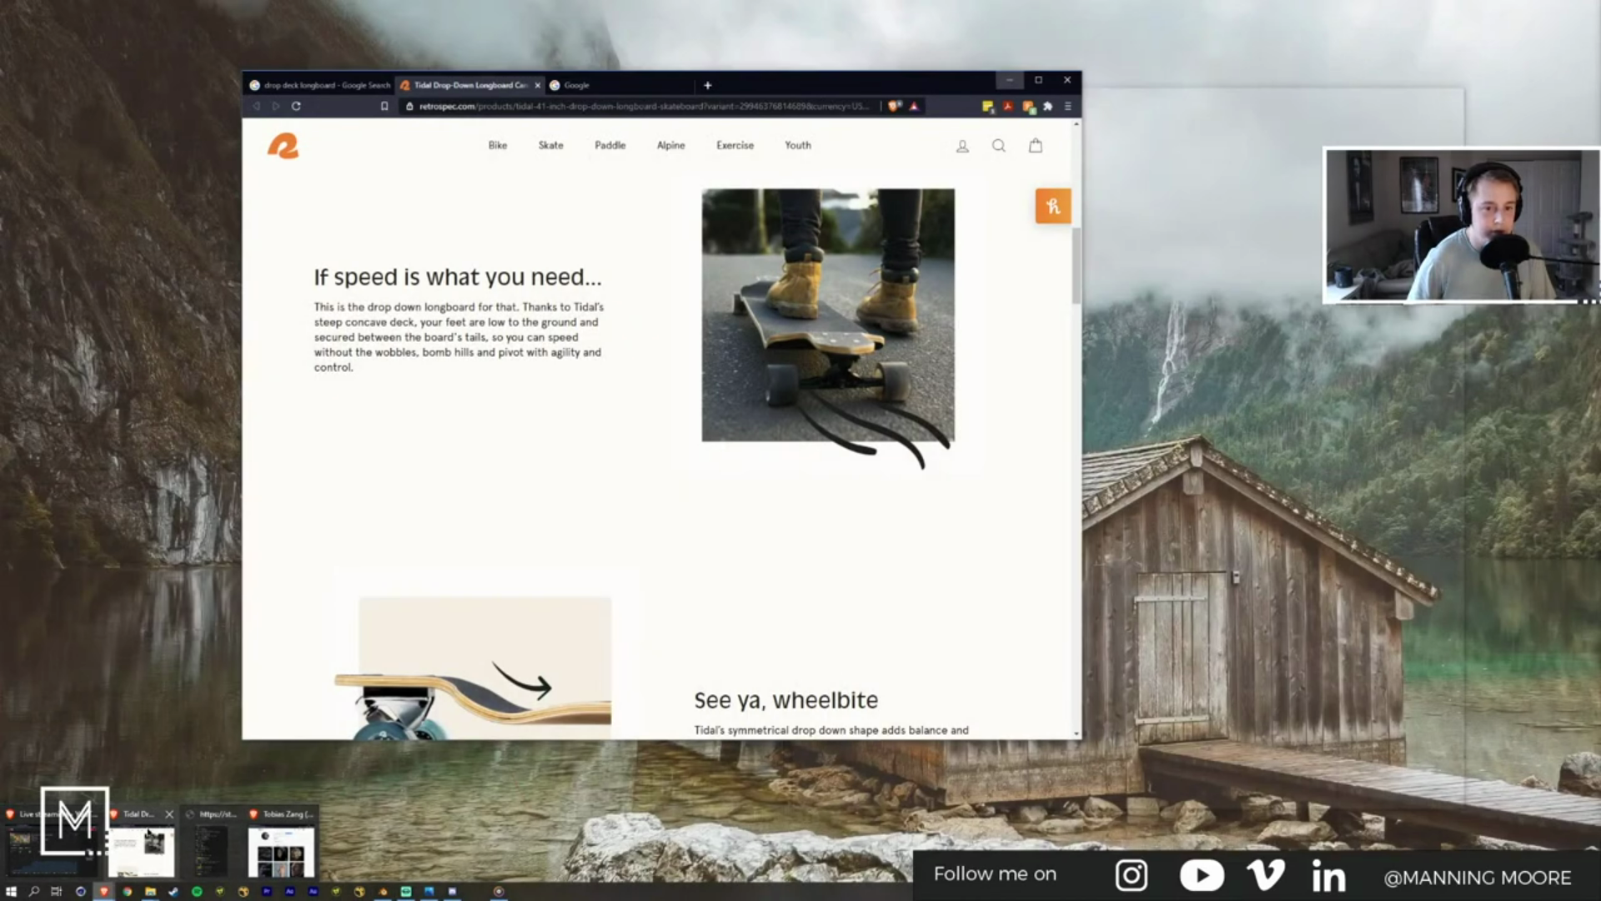
click(142, 851)
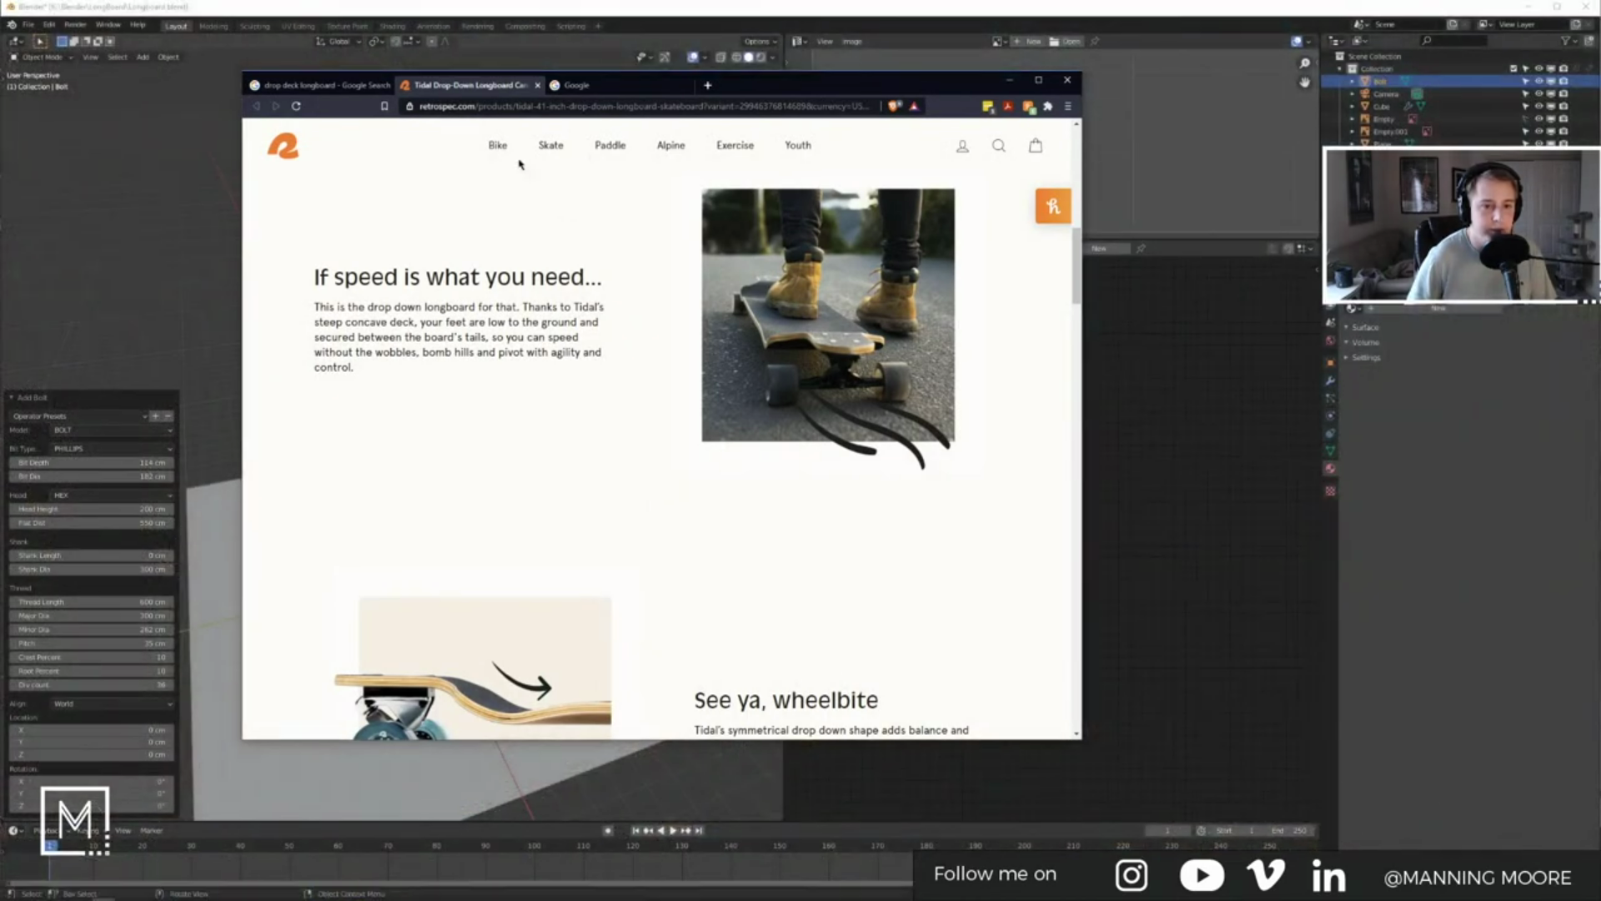
right_click(482, 90)
click(517, 177)
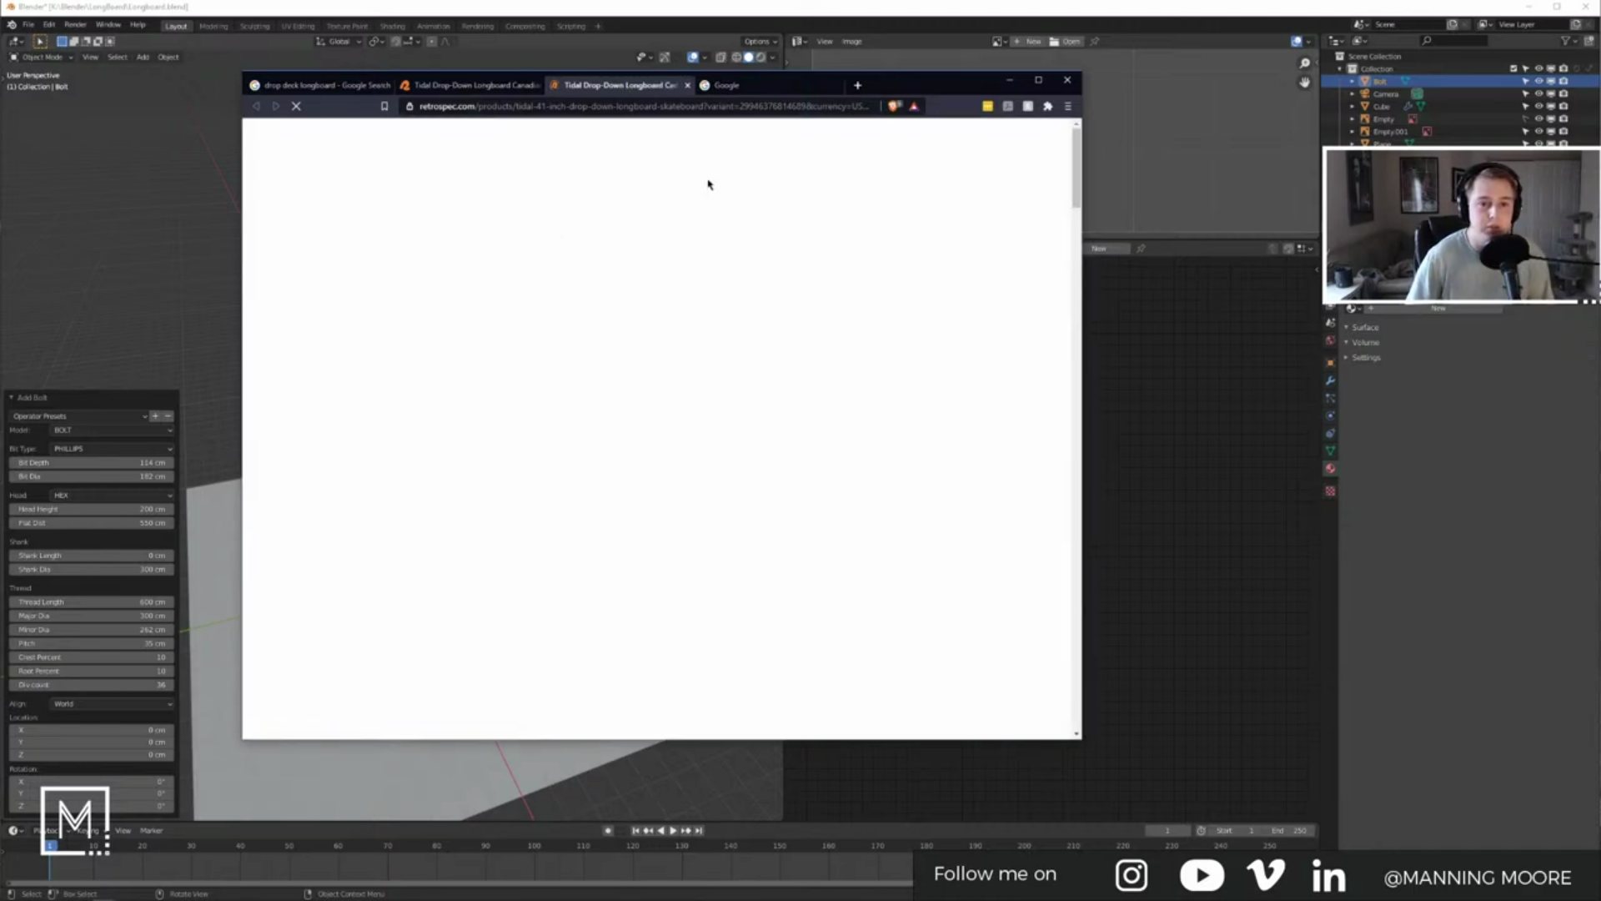
scroll(699, 177, down, 8)
scroll(607, 153, up, 7)
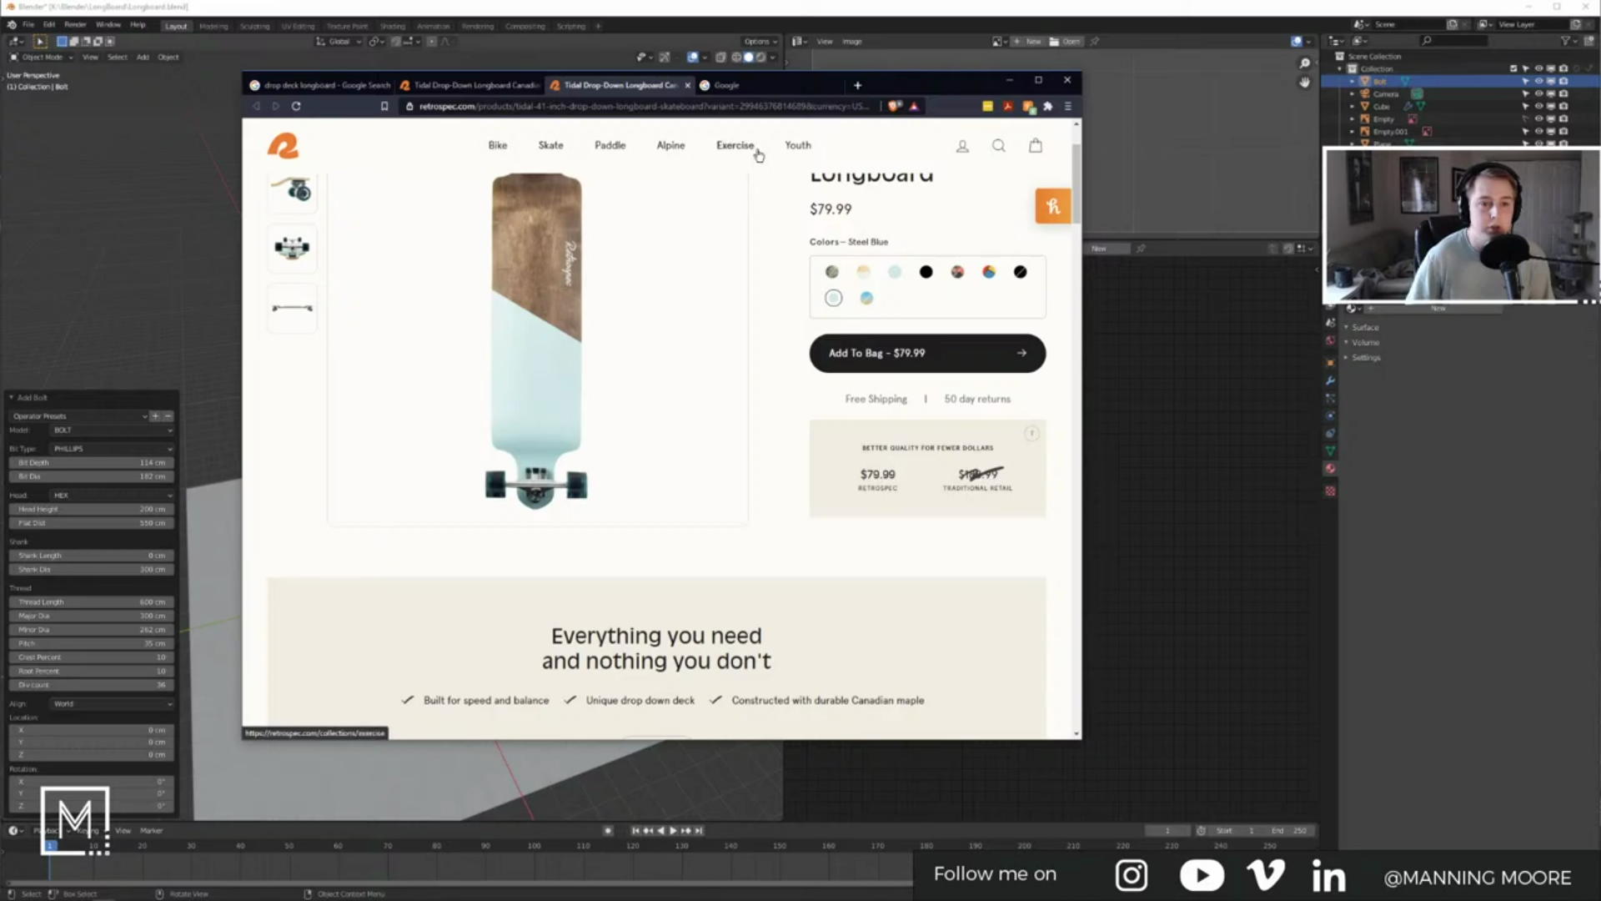
scroll(801, 277, down, 15)
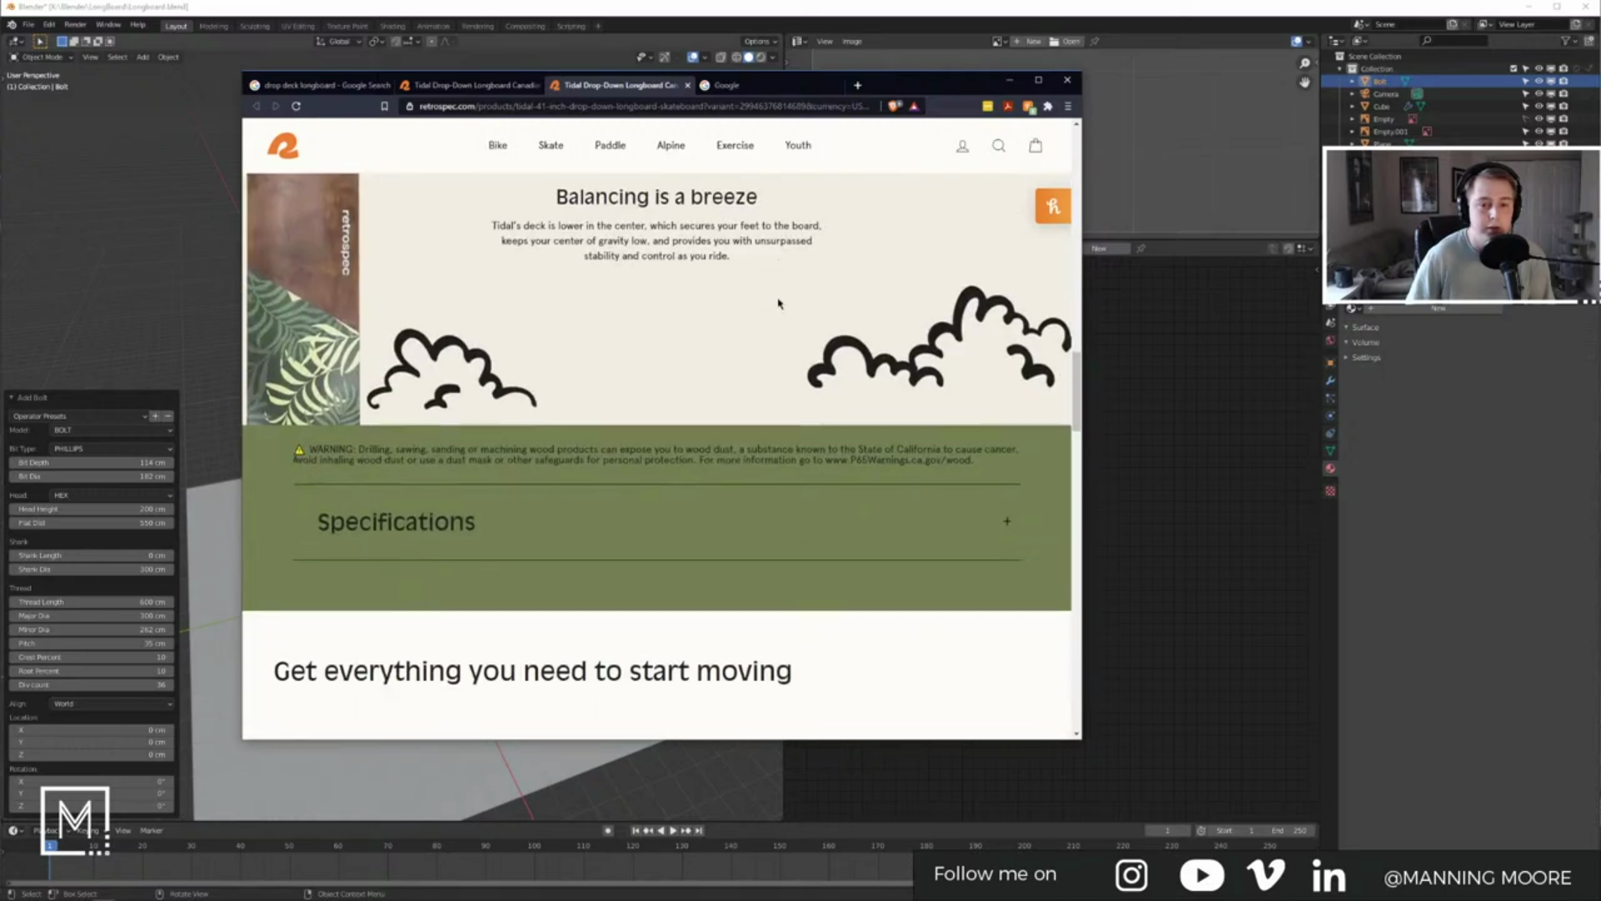
scroll(777, 298, down, 12)
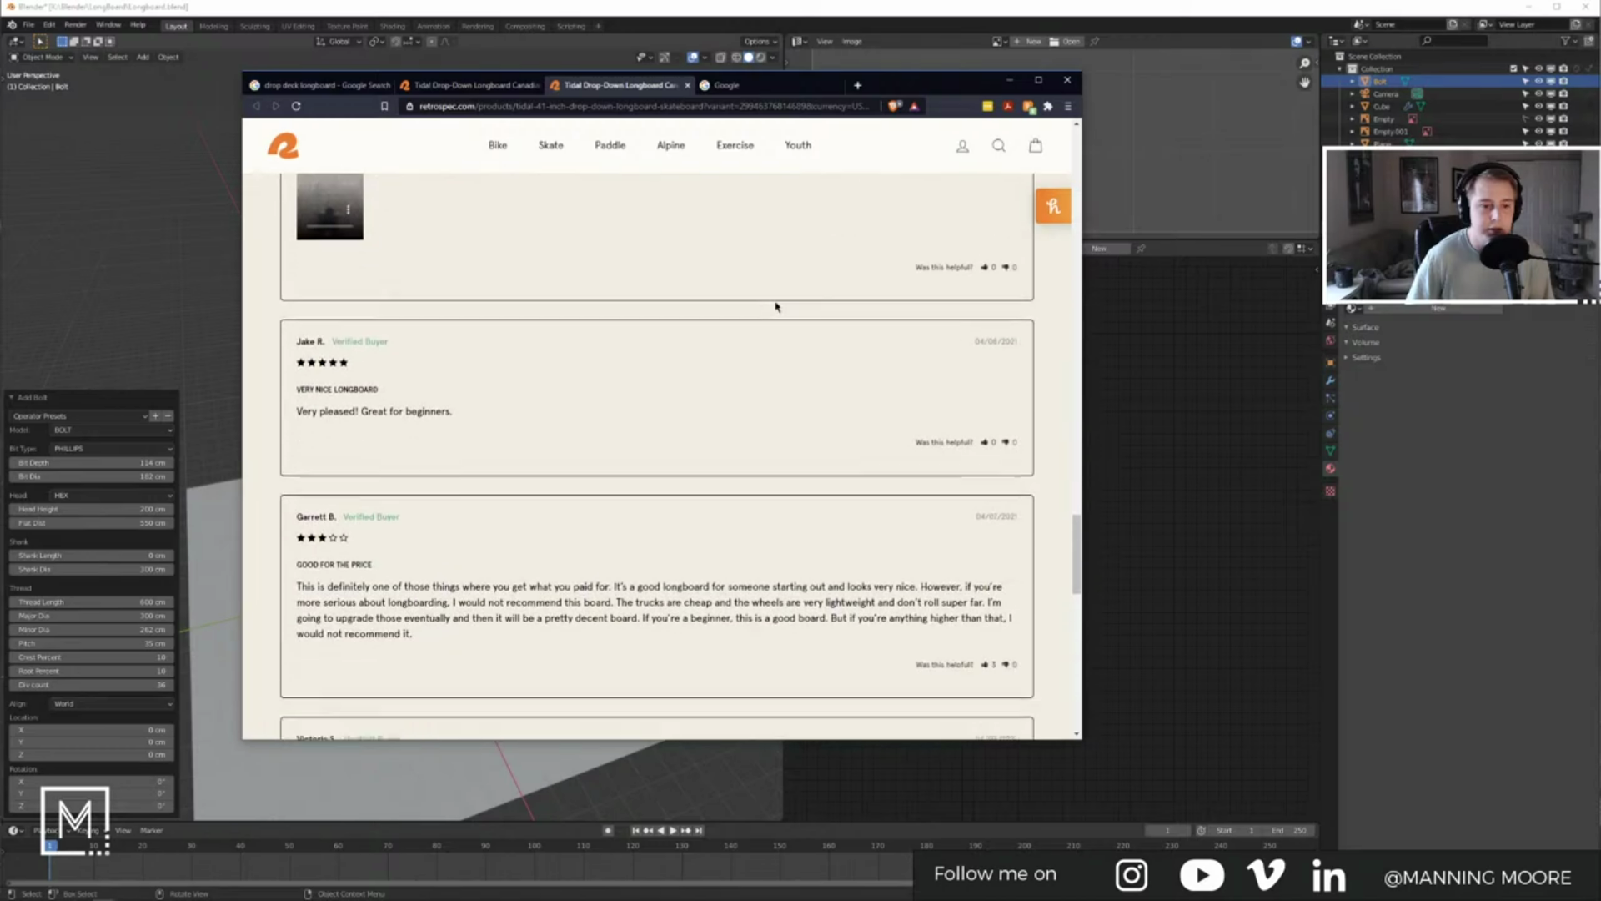
scroll(776, 307, down, 10)
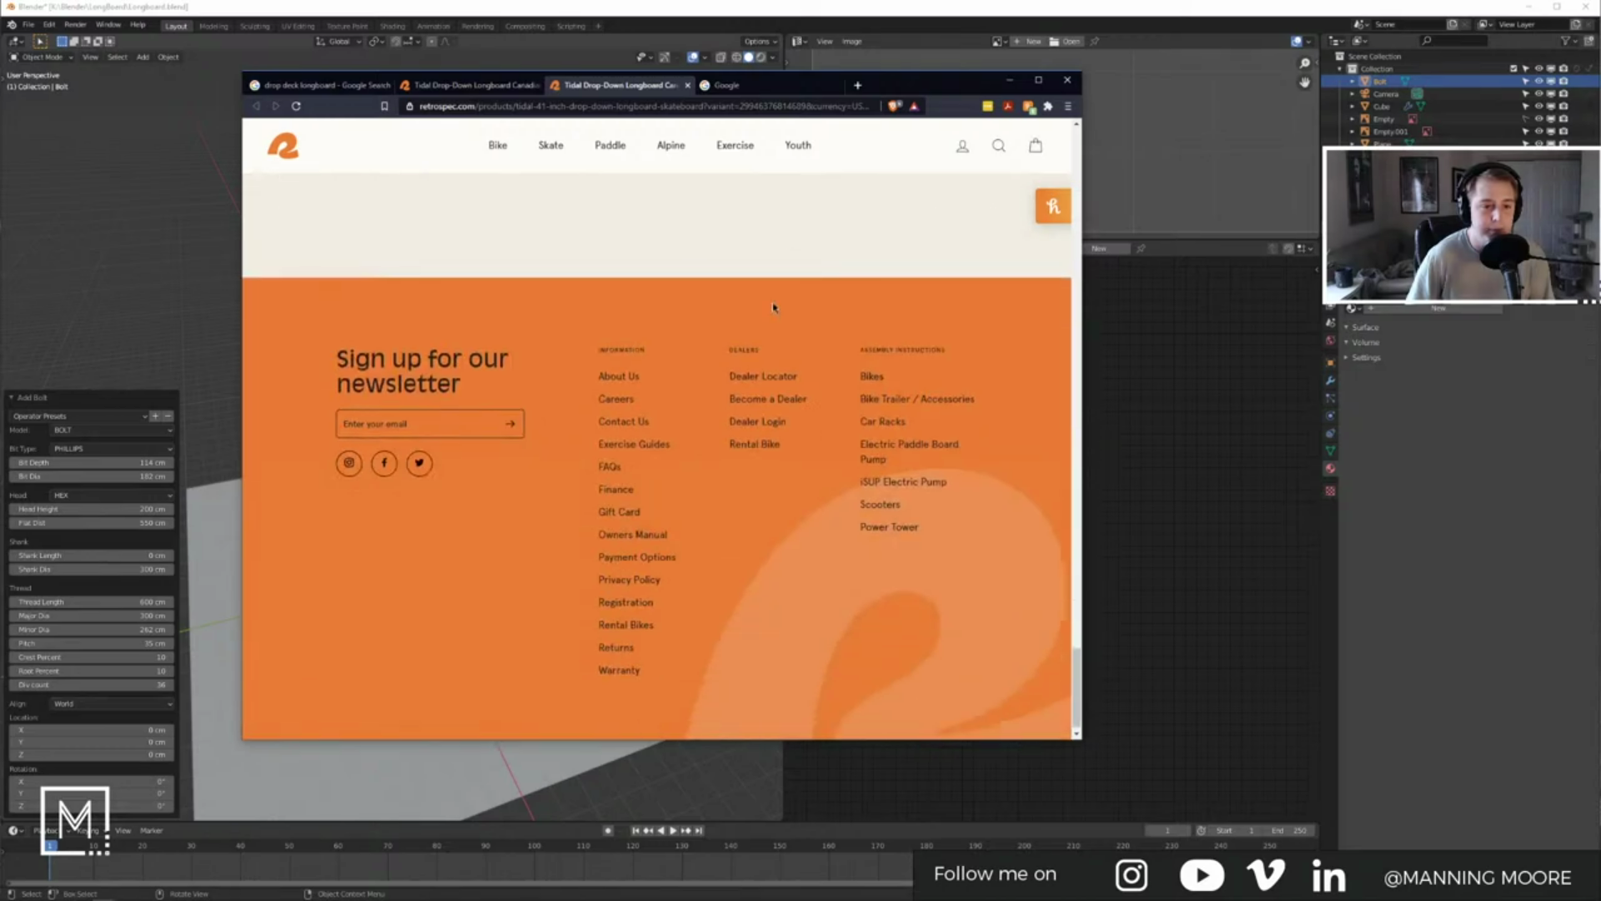
scroll(837, 340, up, 20)
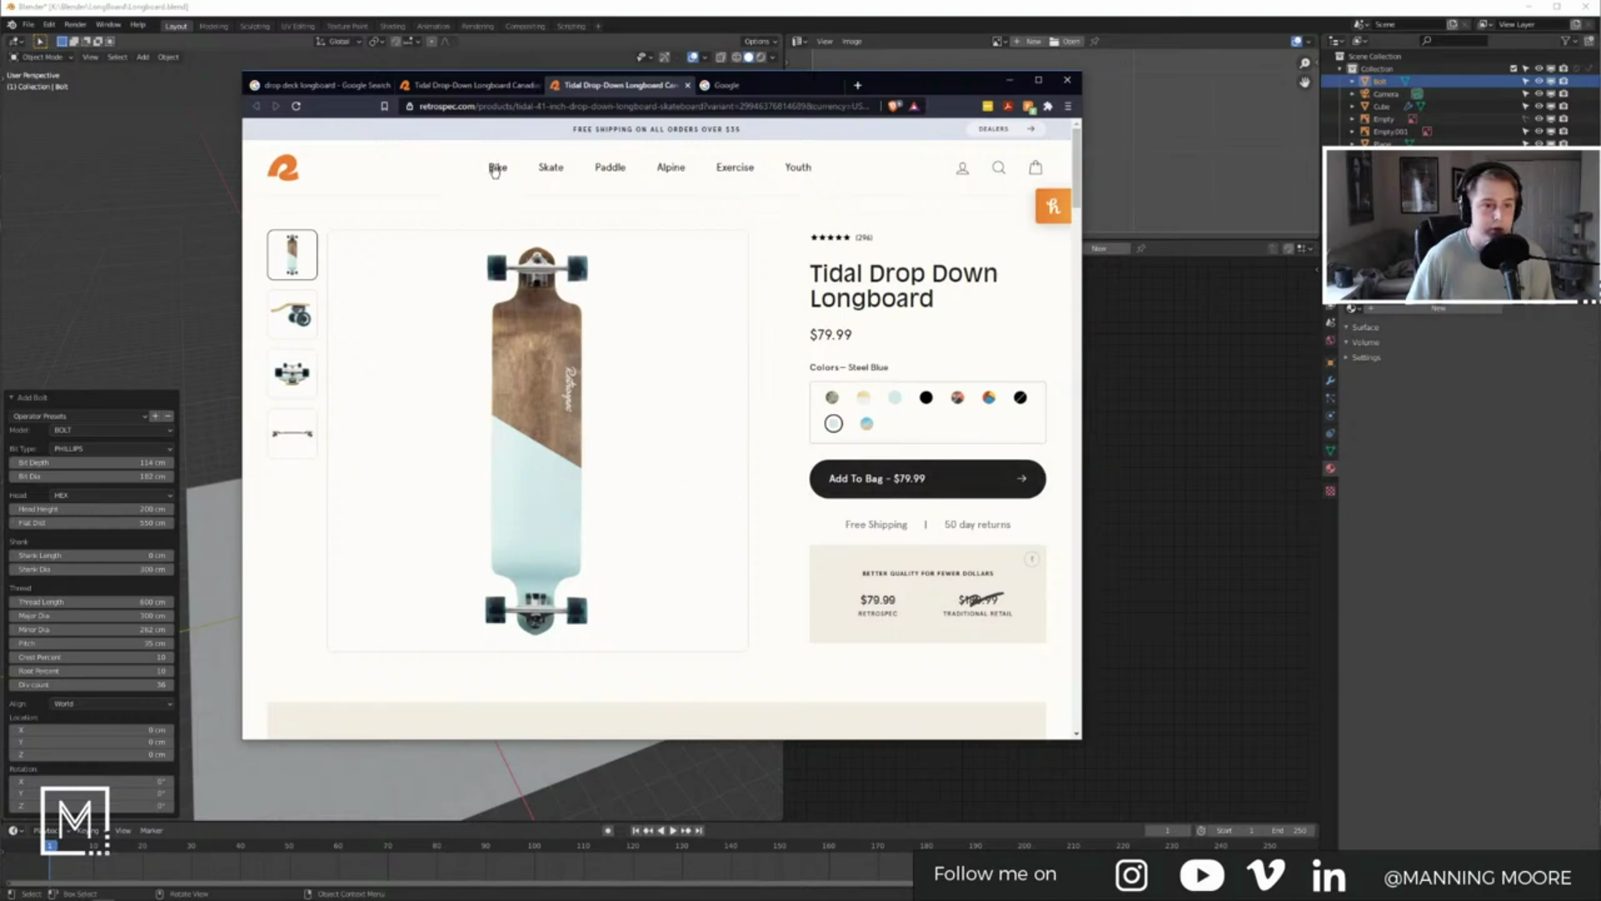
click(1035, 170)
click(1026, 168)
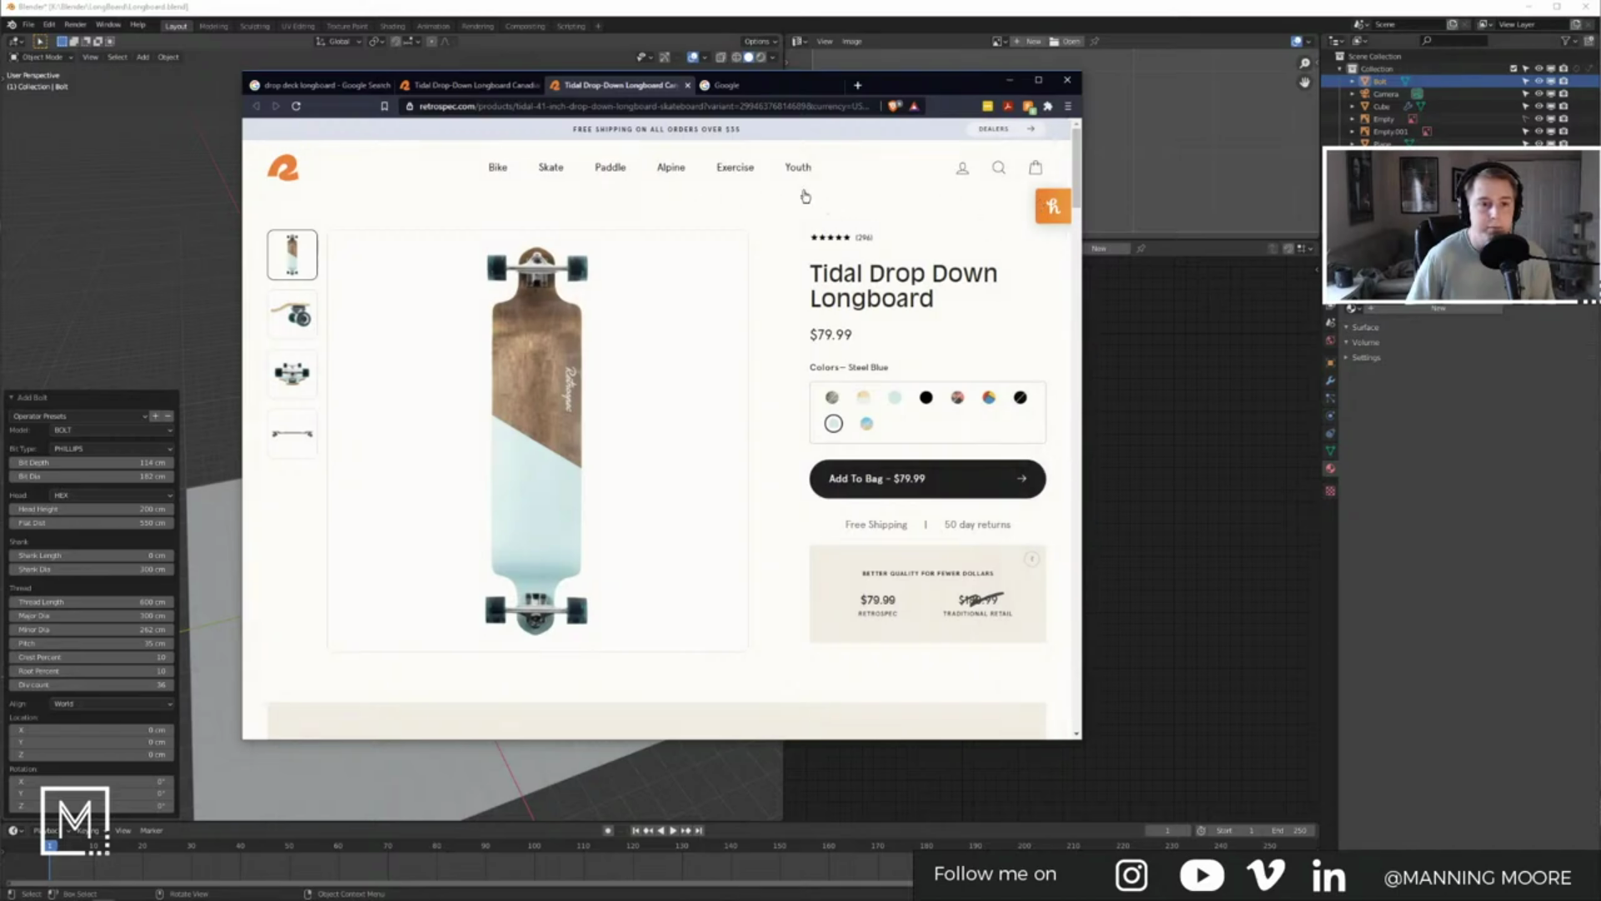
Step: Jump to the specifications, highlight the grip tape and trucks lines, then minimize the browser
scroll(788, 525, down, 4)
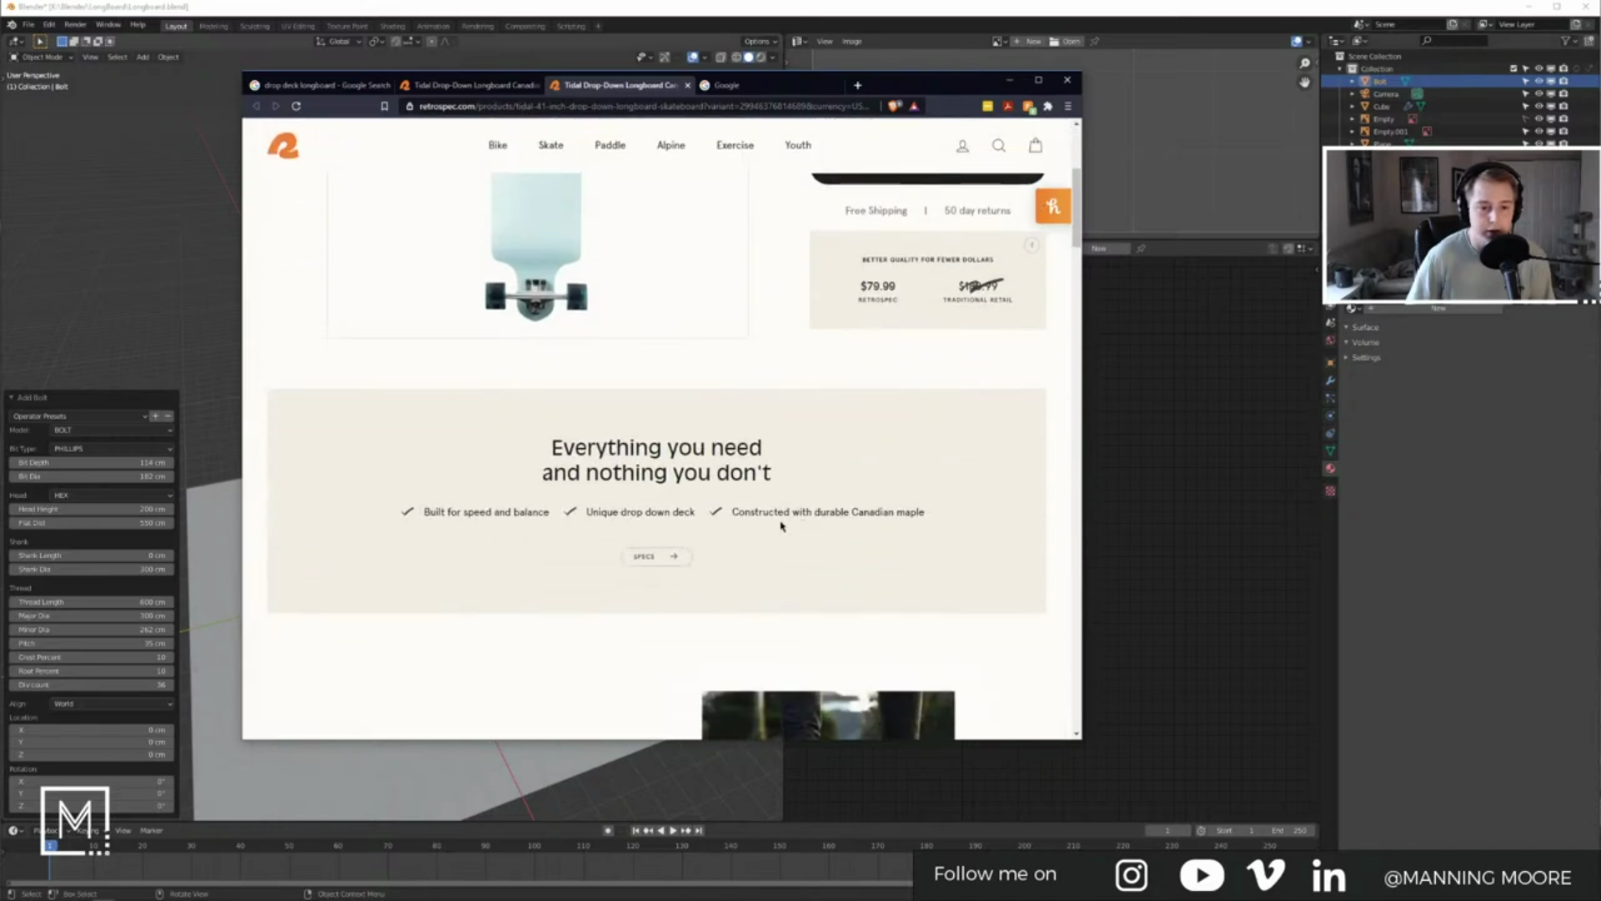
click(671, 563)
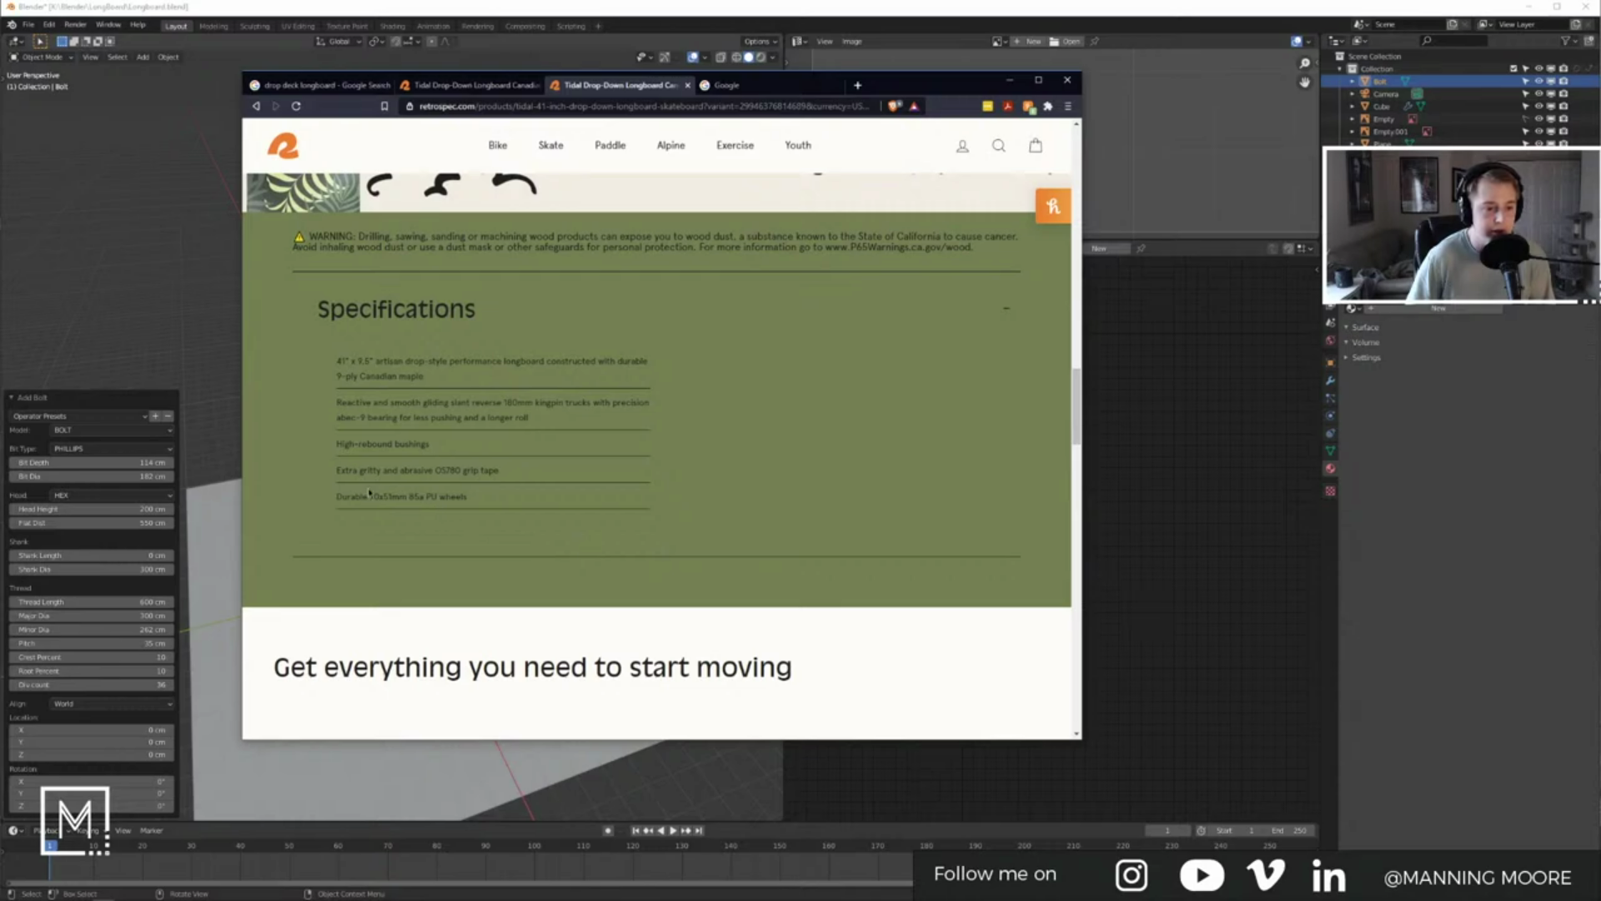
drag(402, 470, 499, 470)
click(451, 462)
drag(542, 422, 424, 409)
click(340, 405)
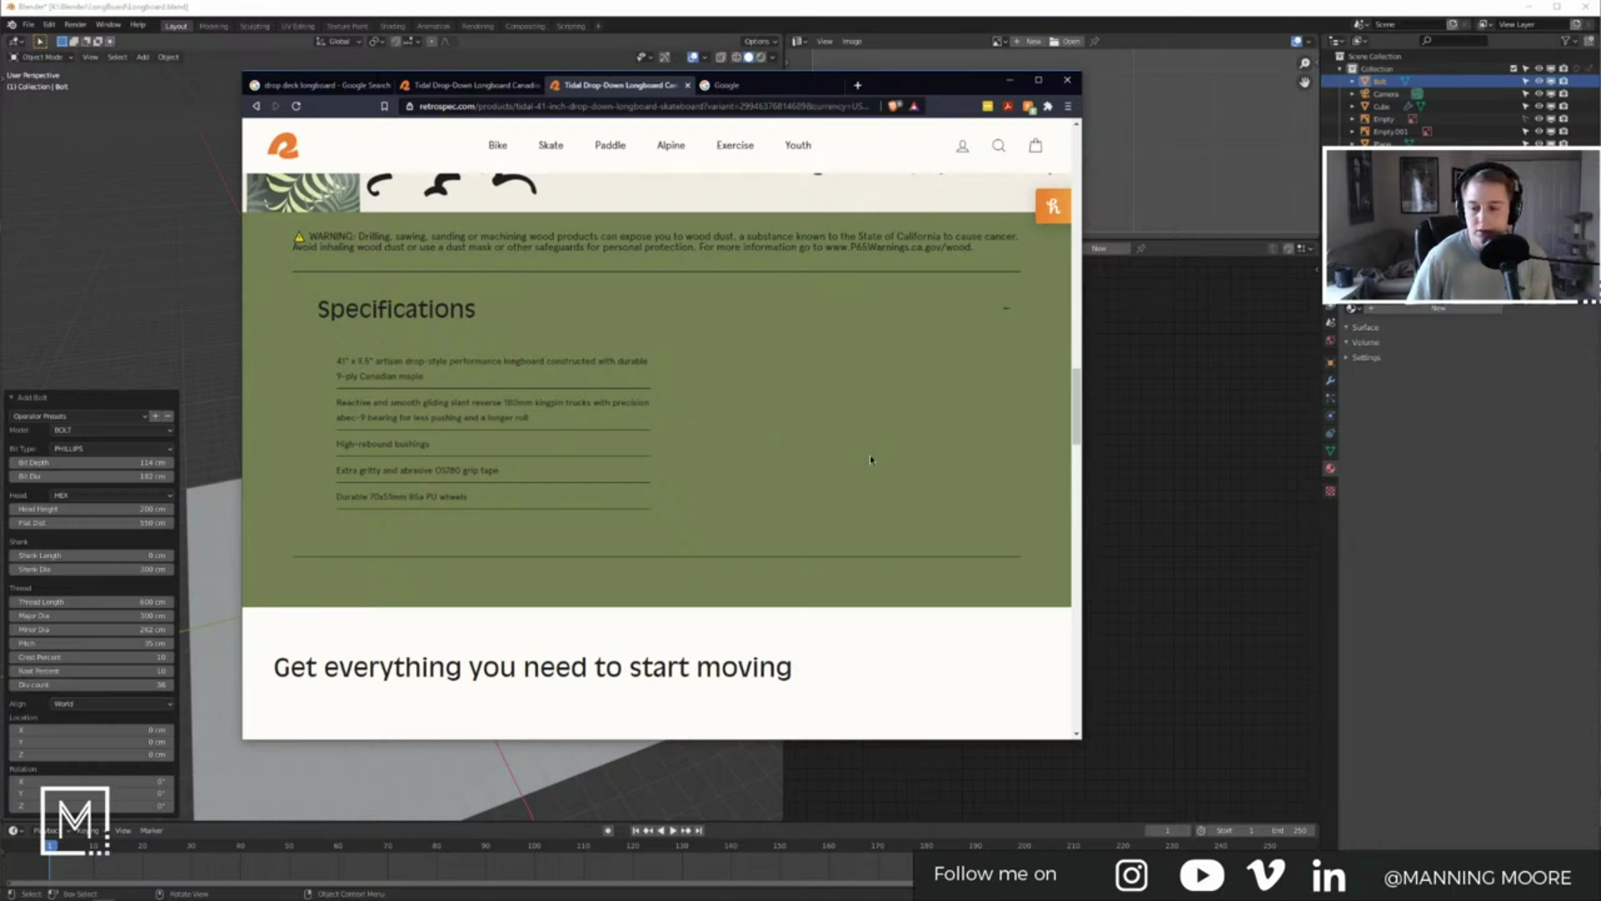
click(1010, 80)
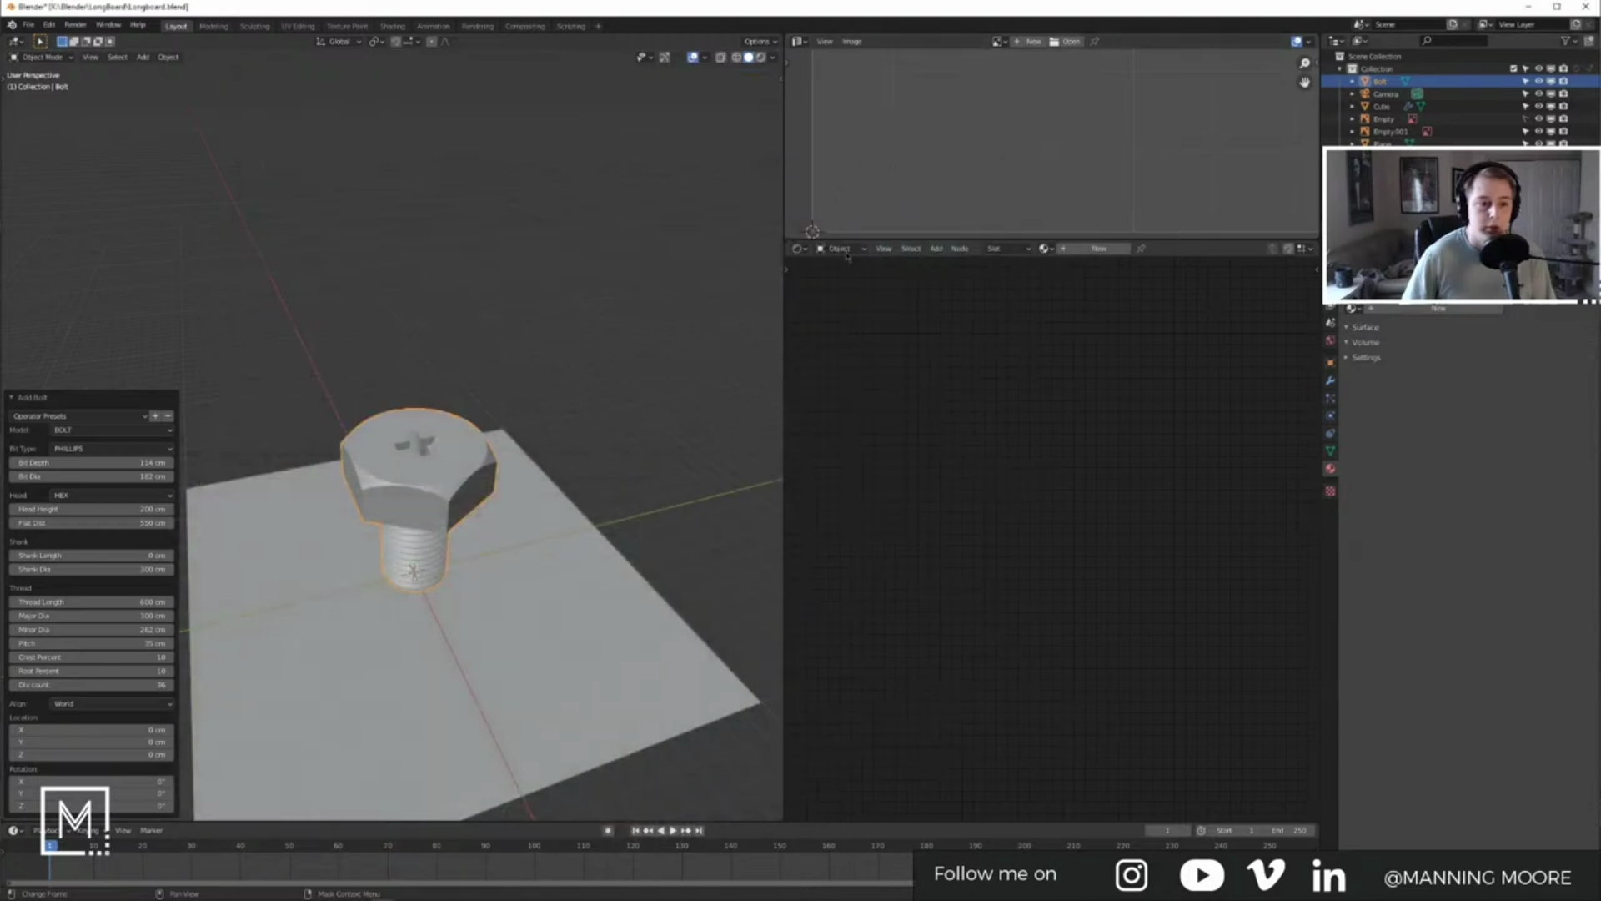
Step: Change the bolt's Head type to COUNTER SINK
click(112, 453)
click(98, 498)
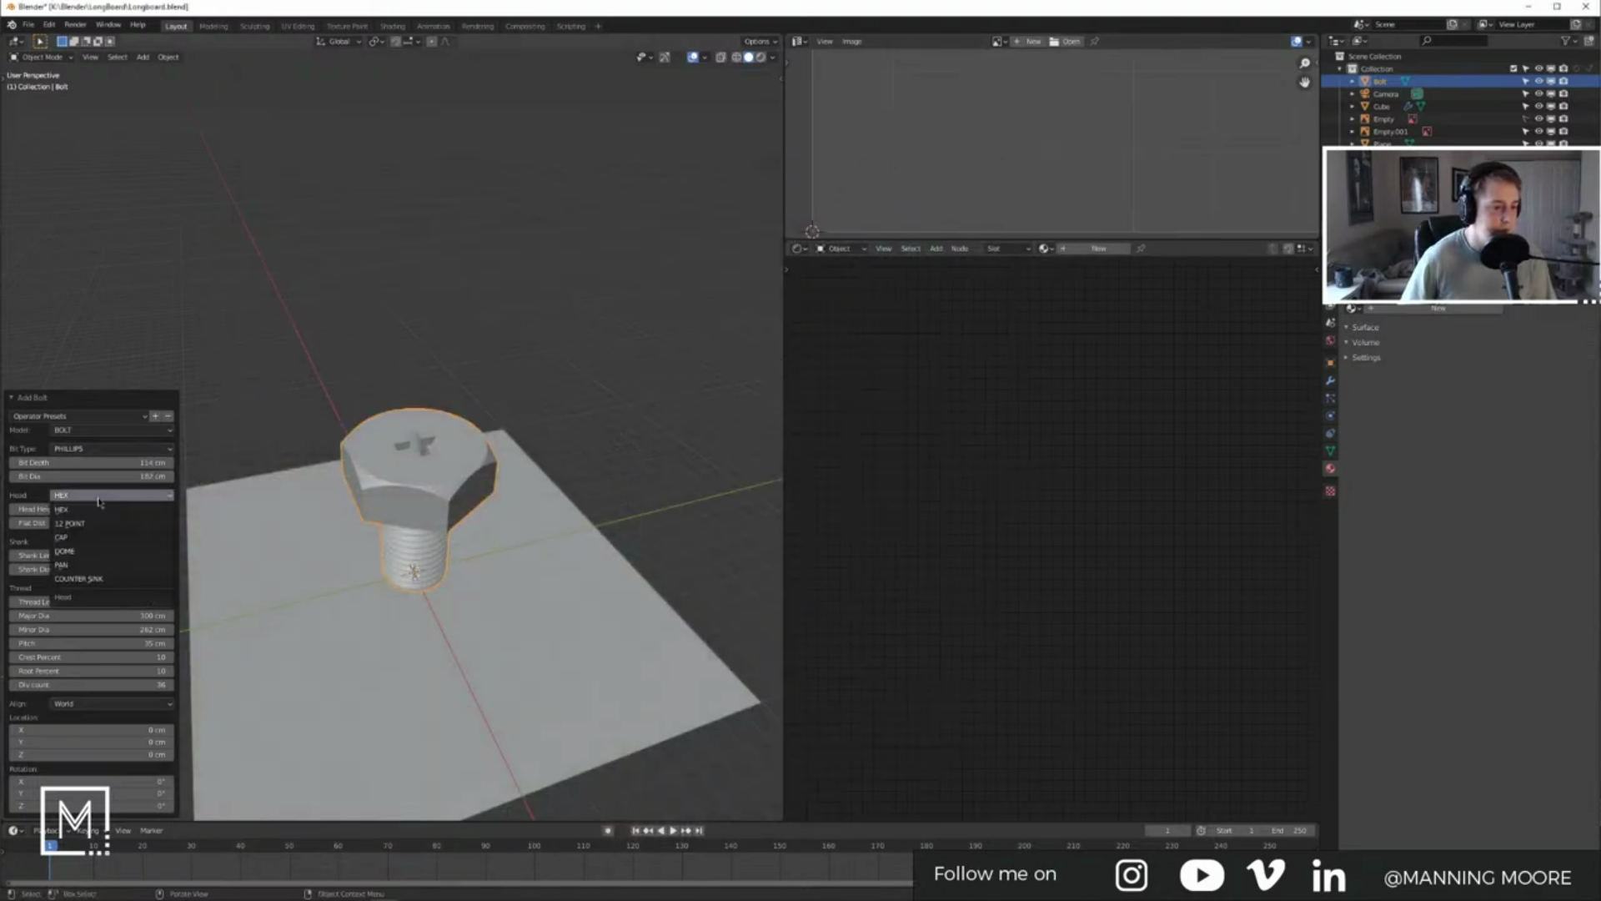
click(99, 579)
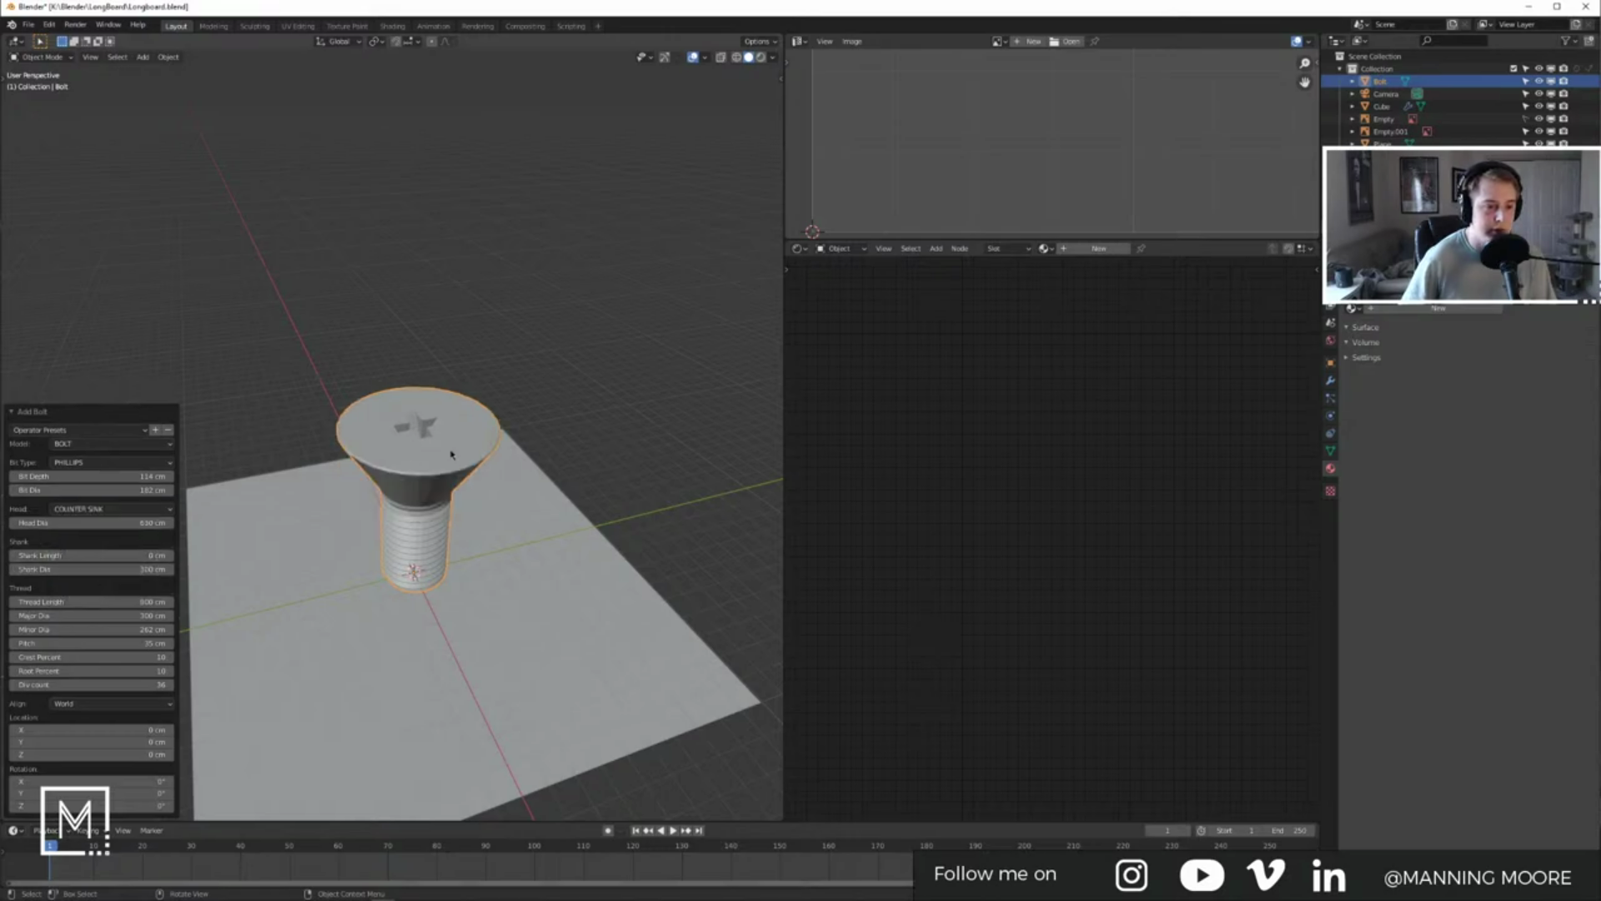
scroll(419, 475, up, 5)
middle_drag(466, 502, 467, 459)
scroll(467, 461, down, 4)
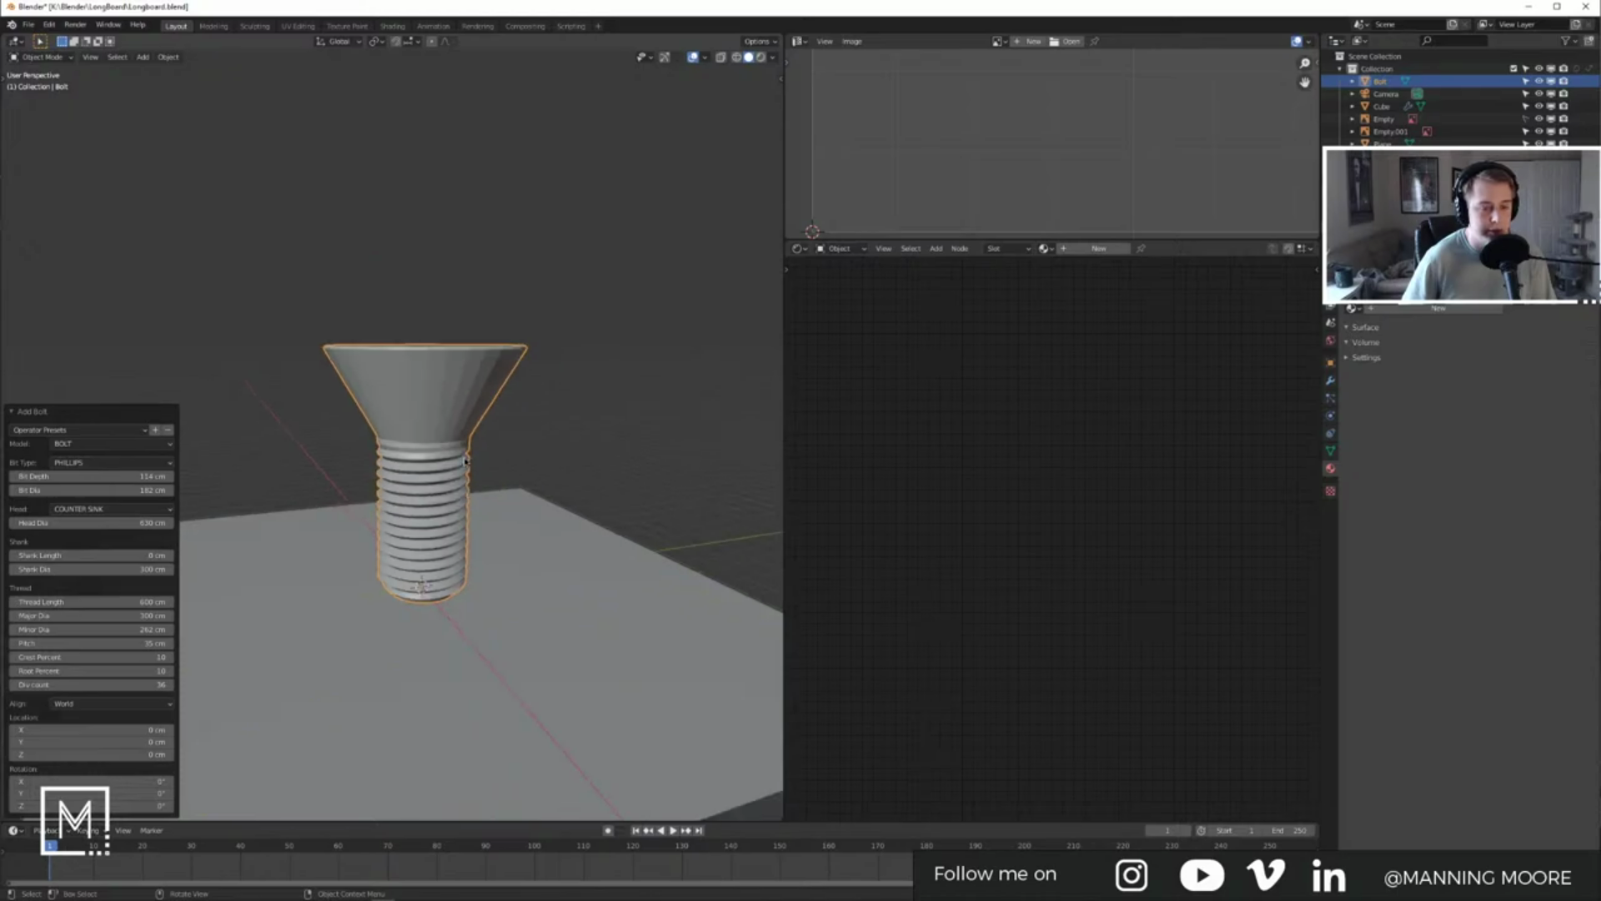
scroll(465, 461, down, 2)
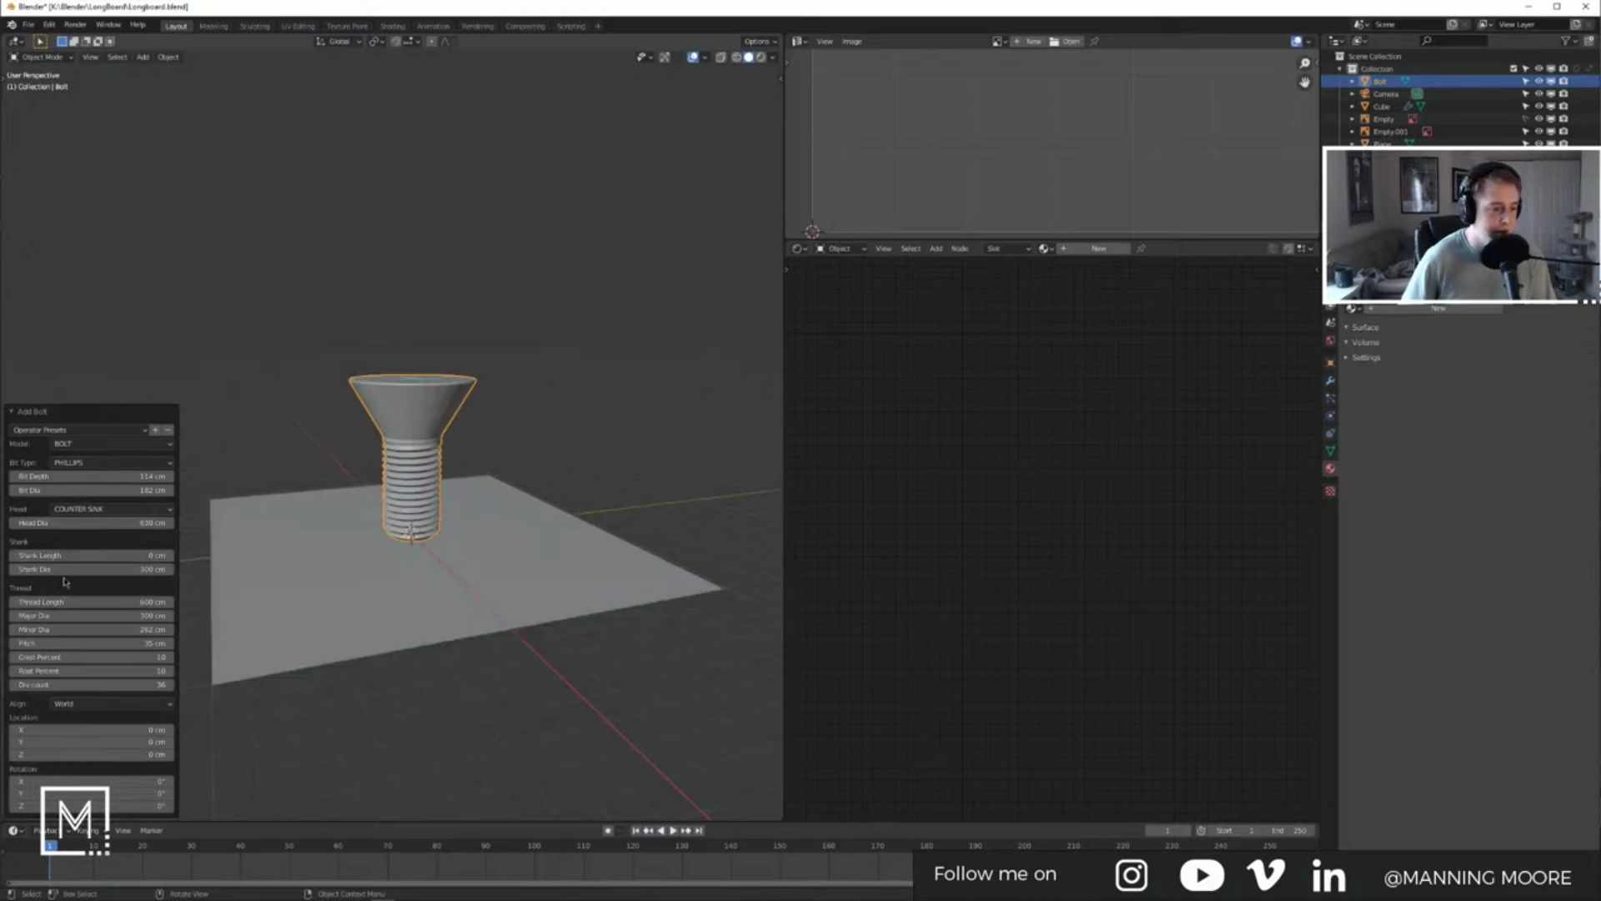
Step: Increase the bolt's Shank Length and Thread Length
drag(67, 555, 213, 554)
drag(83, 601, 159, 601)
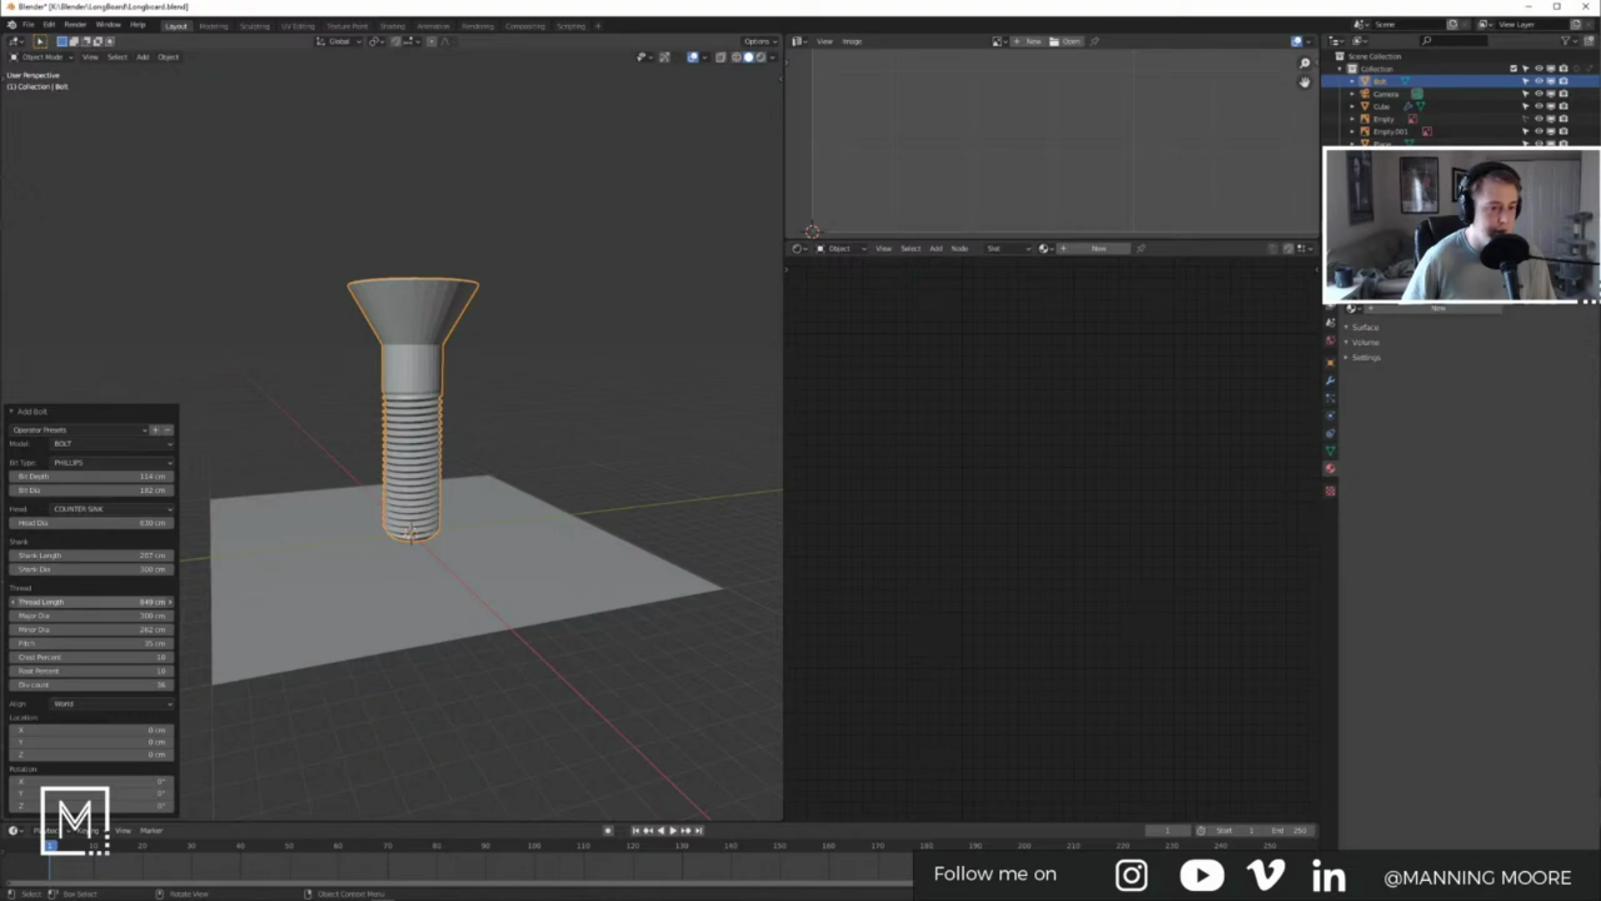
key(alt+Tab)
Step: View the Retrospec side truck close-up and underside truck photos, then select the bolt in Blender
scroll(673, 465, up, 10)
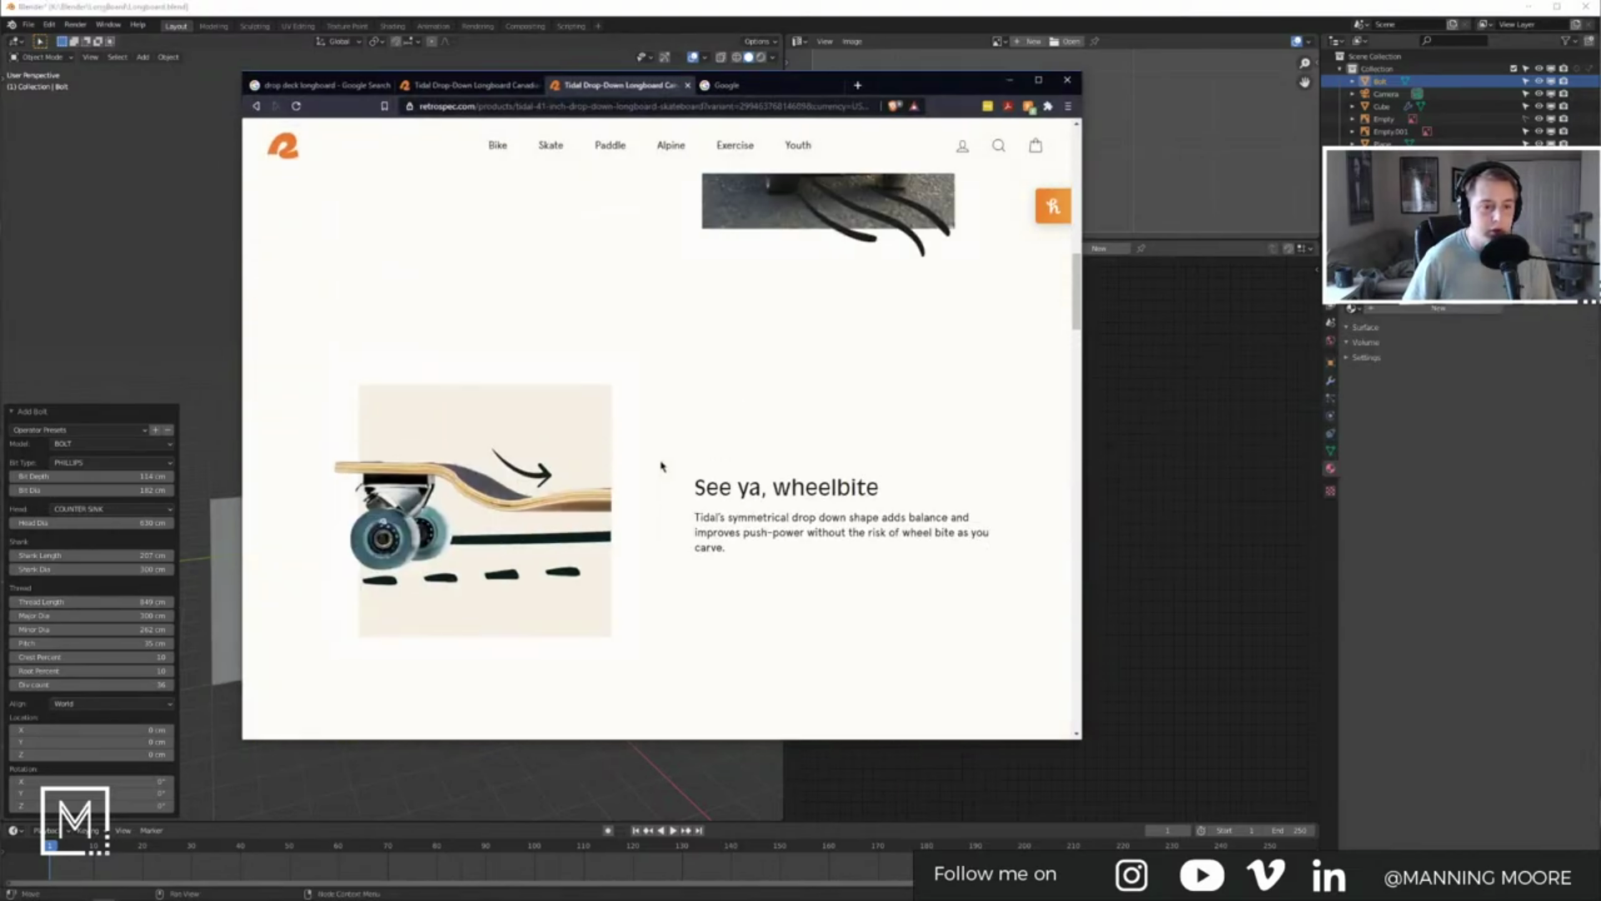
scroll(662, 466, up, 10)
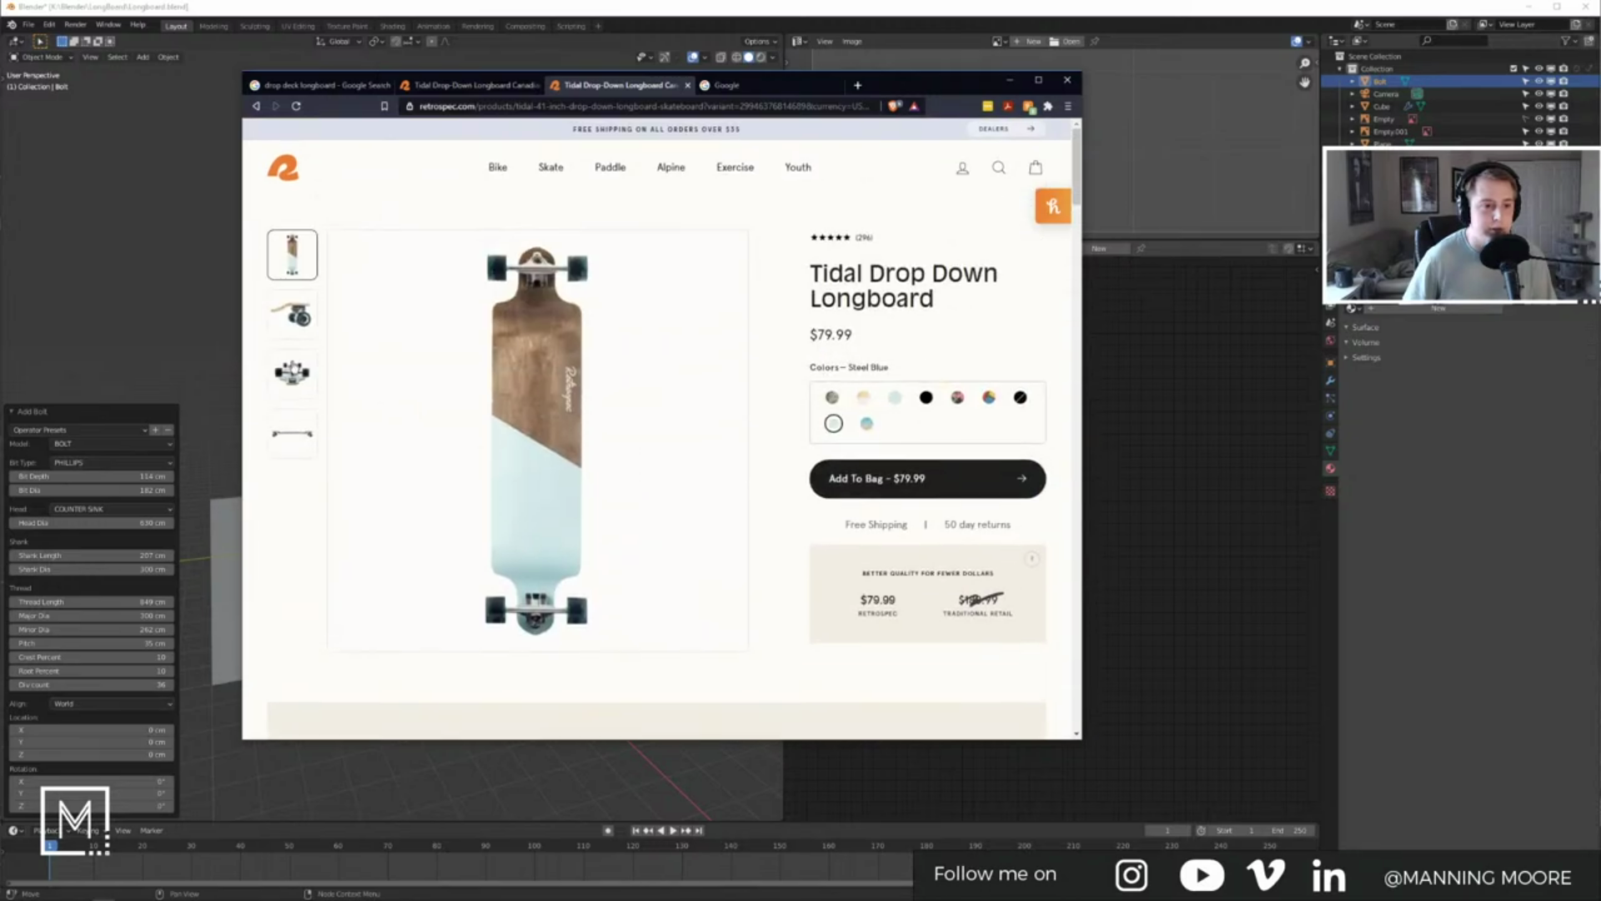
click(299, 329)
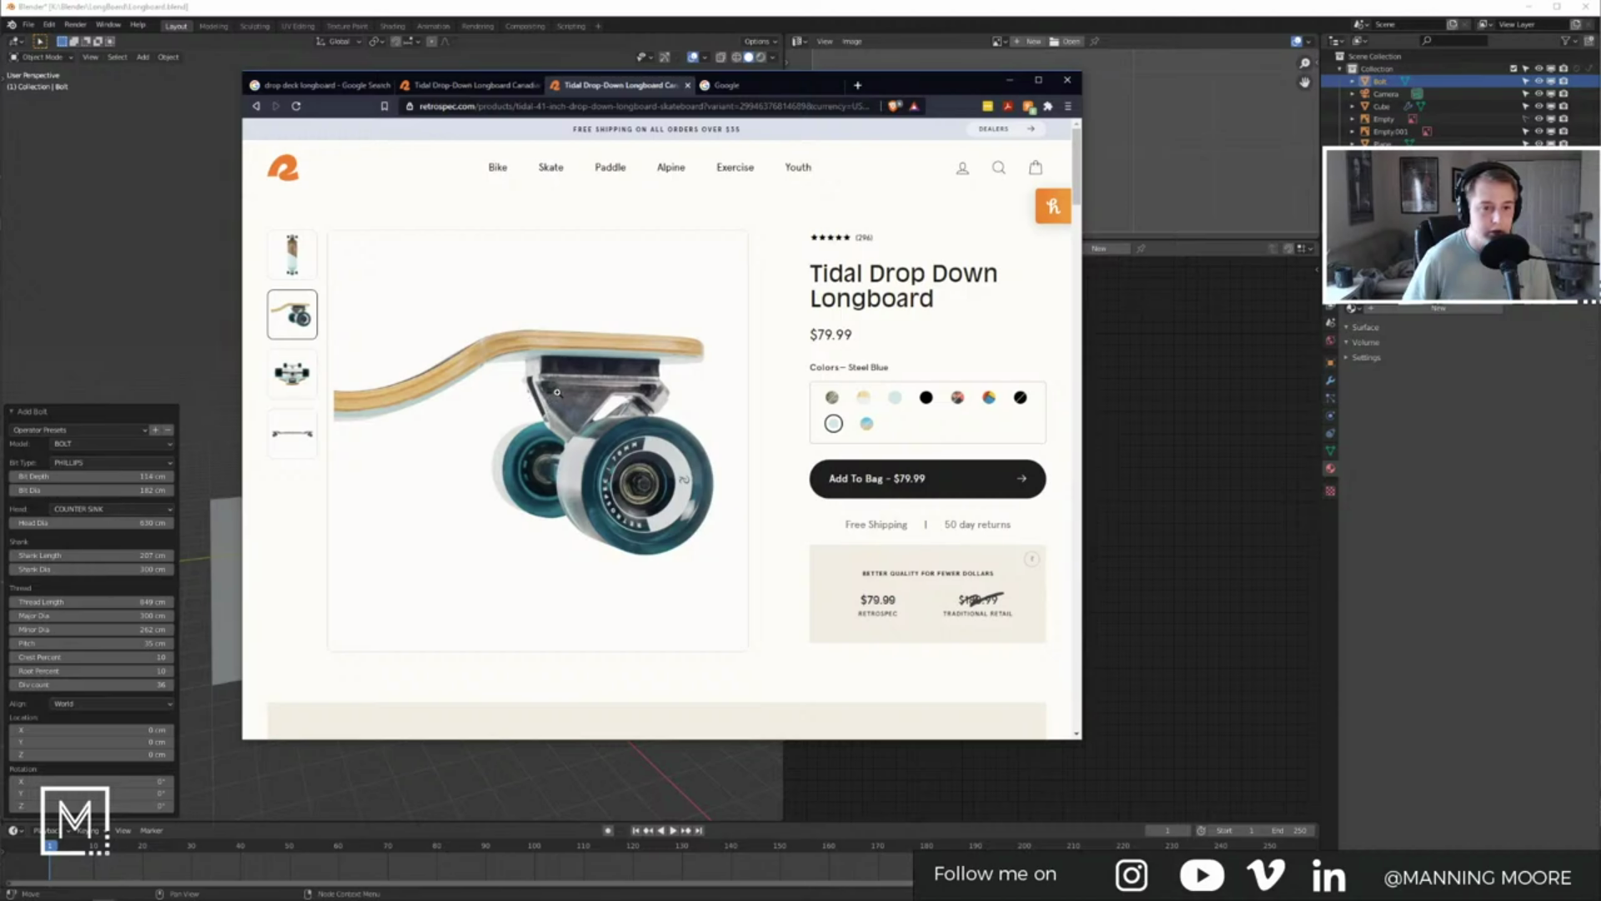
click(307, 385)
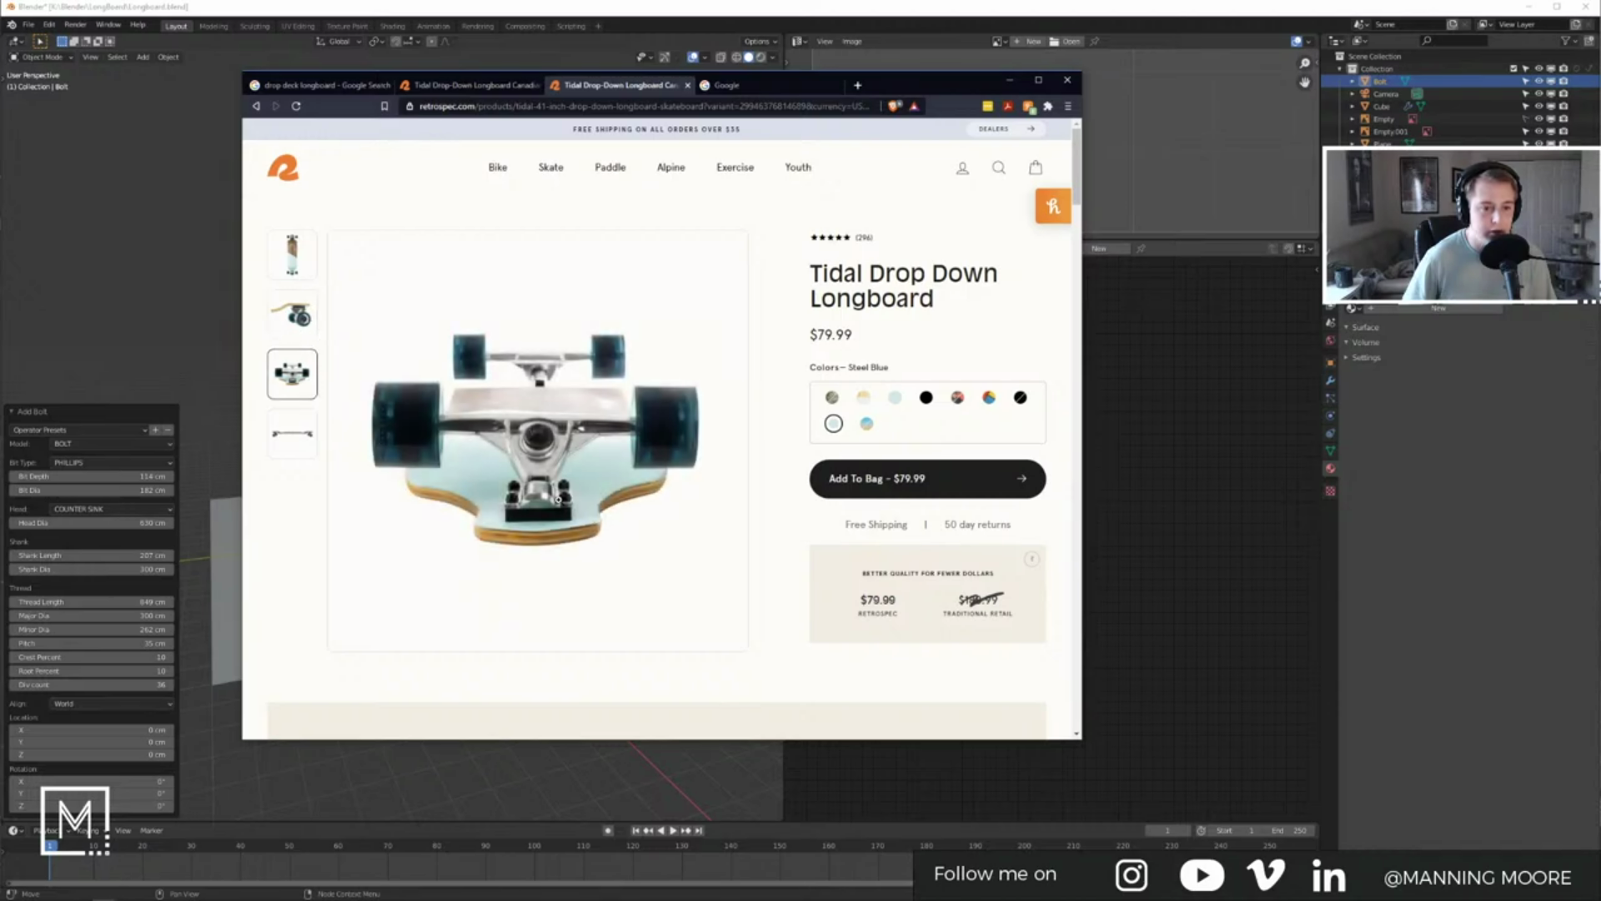
click(203, 293)
click(432, 372)
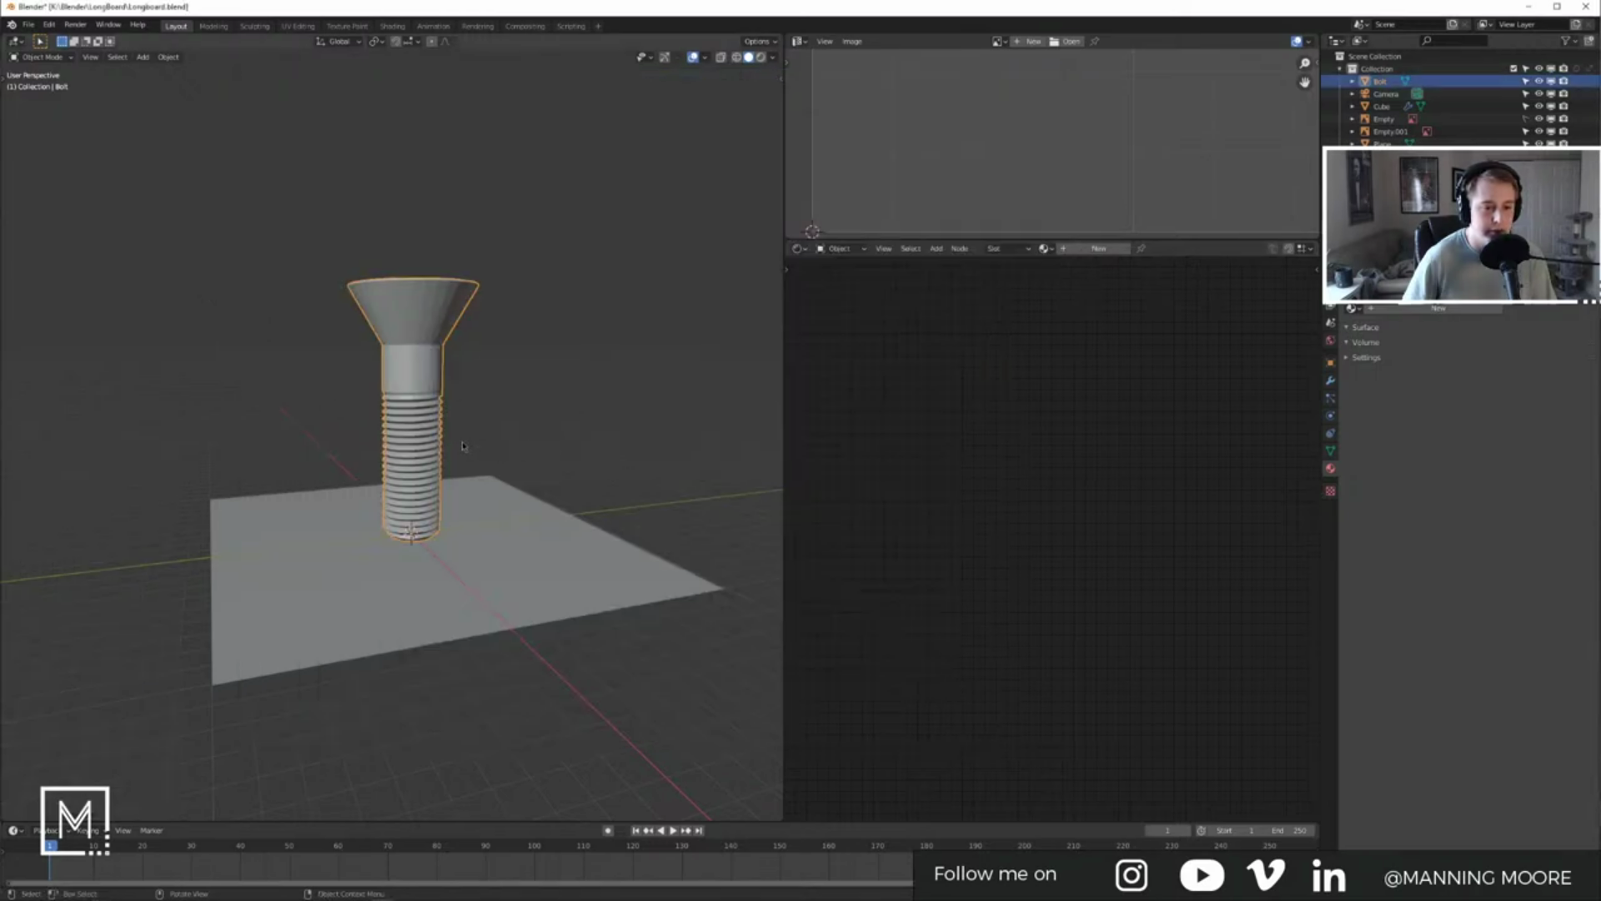
Step: Shrink the bolt and look straight down on the longboard from the top view
key(s)
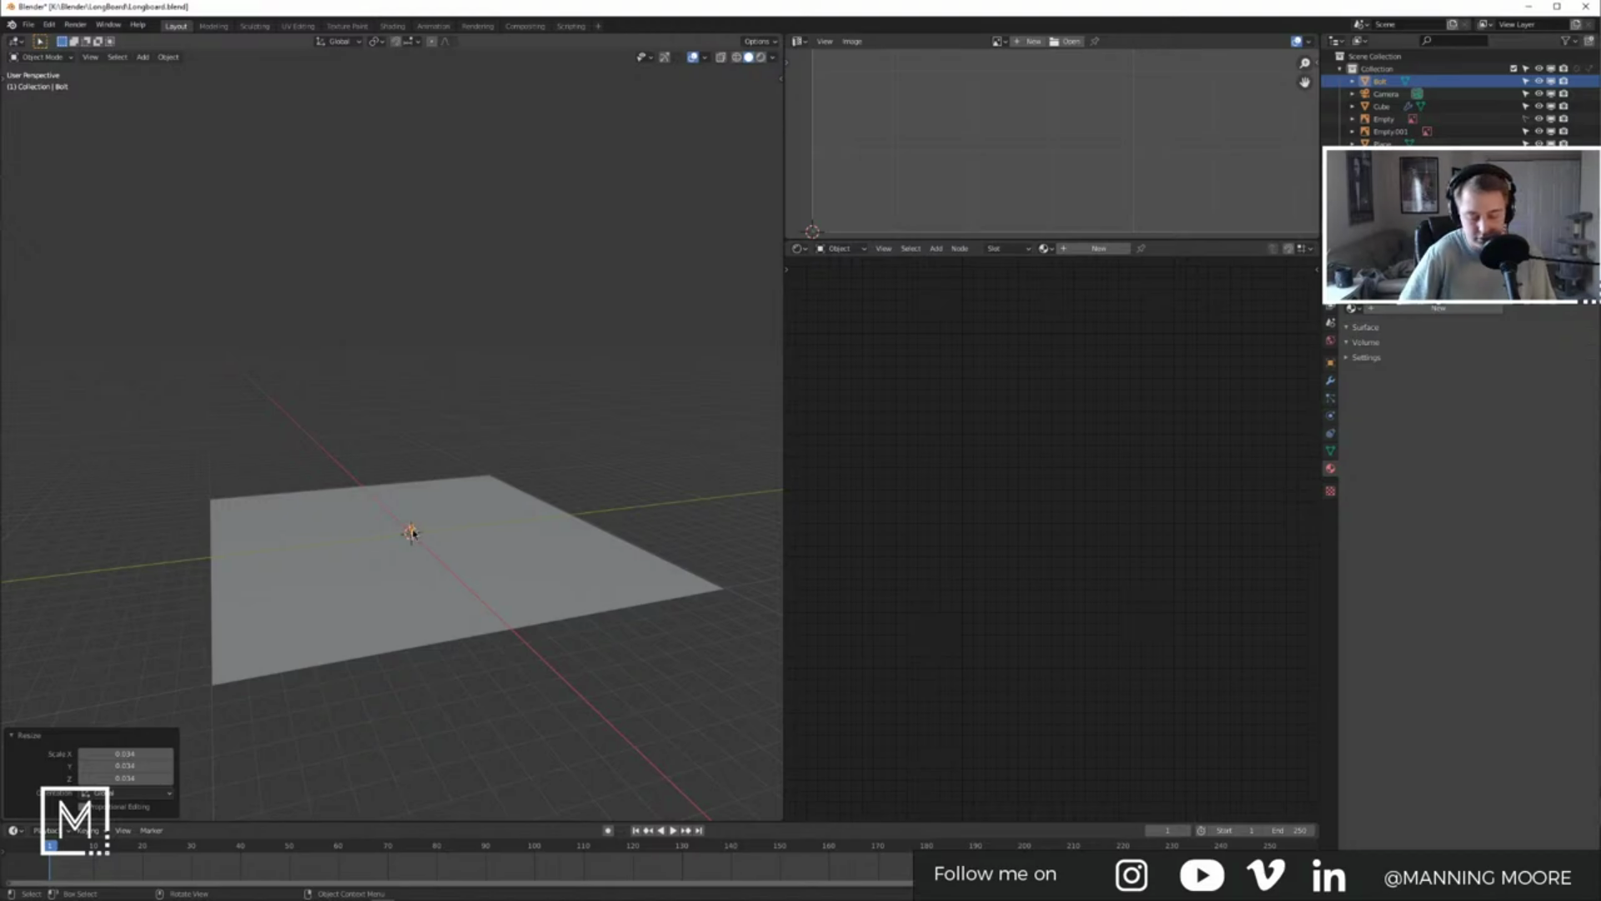
key(KP_Decimal)
key(s)
key(Return)
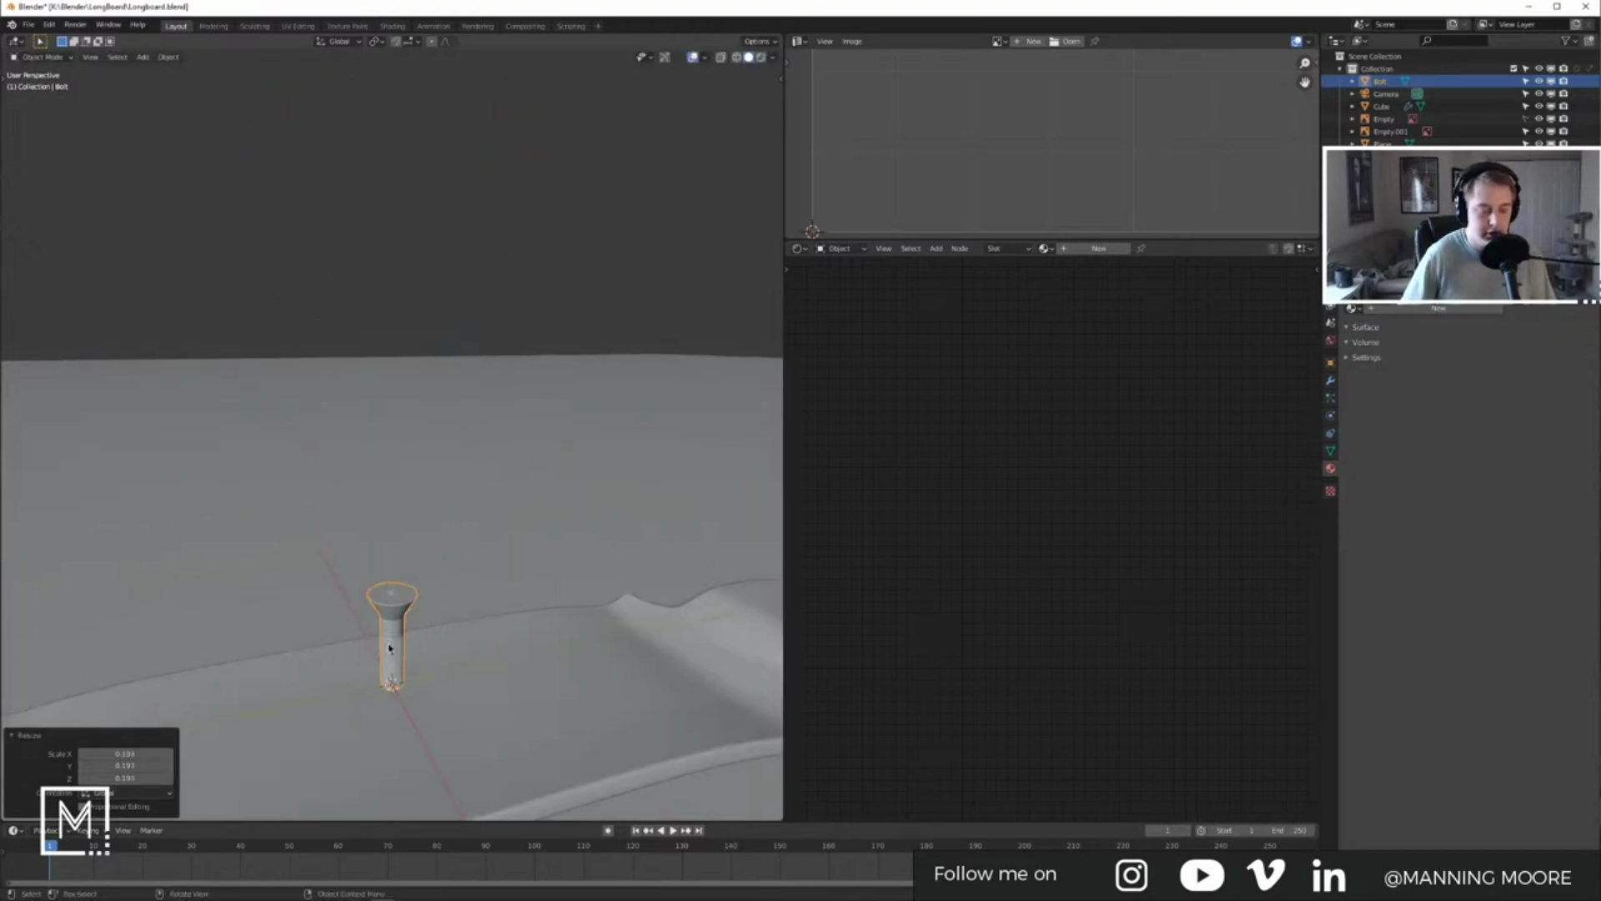
key(KP_7)
scroll(453, 521, down, 4)
shift+middle_drag(453, 521, 492, 588)
Step: Move the bolt to the top truck, scale it to 0.246, and switch to wireframe
key(g)
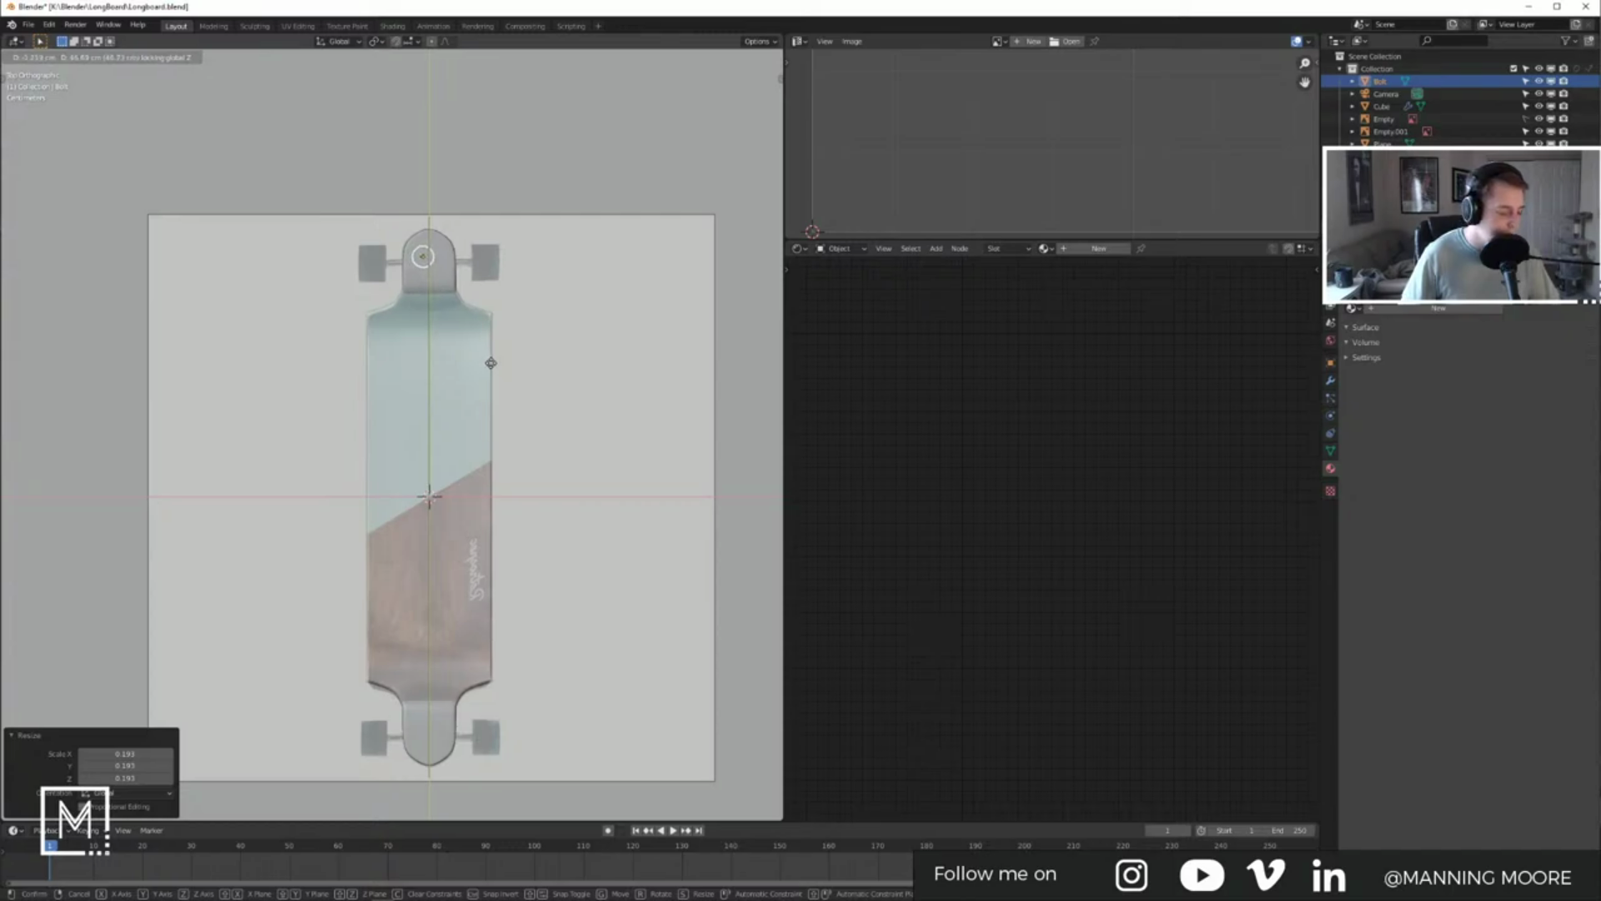
click(493, 360)
scroll(430, 244, up, 5)
shift+middle_drag(516, 81, 457, 426)
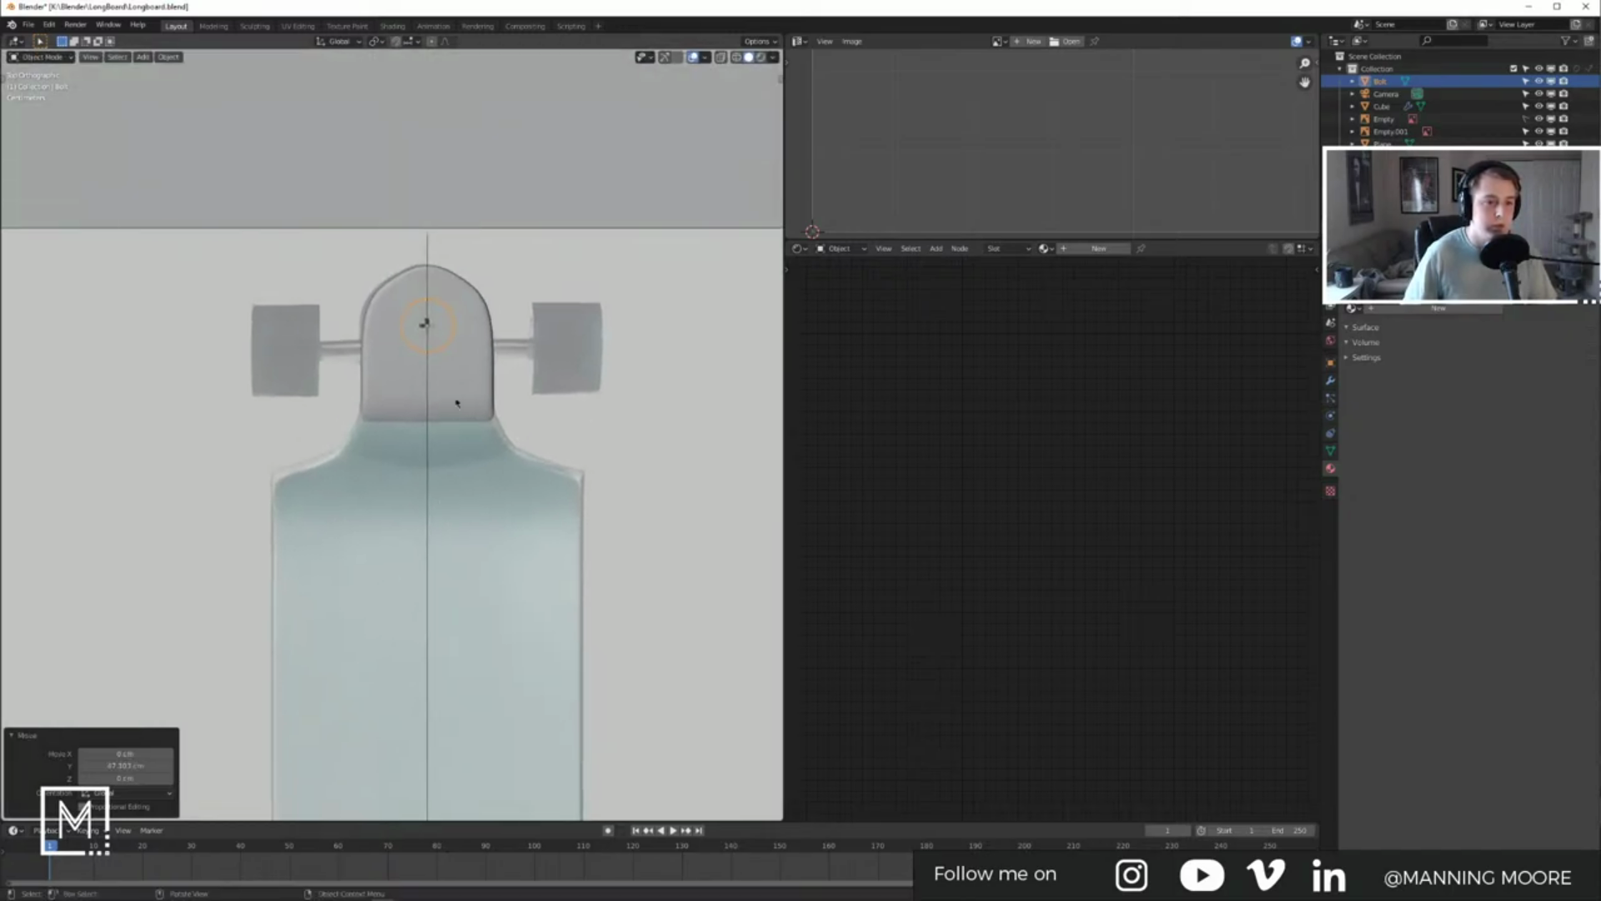
scroll(458, 426, up, 6)
scroll(479, 323, up, 4)
shift+middle_drag(502, 109, 517, 377)
mouse_move(594, 311)
shift+middle_down()
mouse_move(512, 425)
mouse_move(447, 433)
shift+middle_up()
key(s)
click(513, 413)
scroll(551, 428, down, 5)
key(z)
click(372, 432)
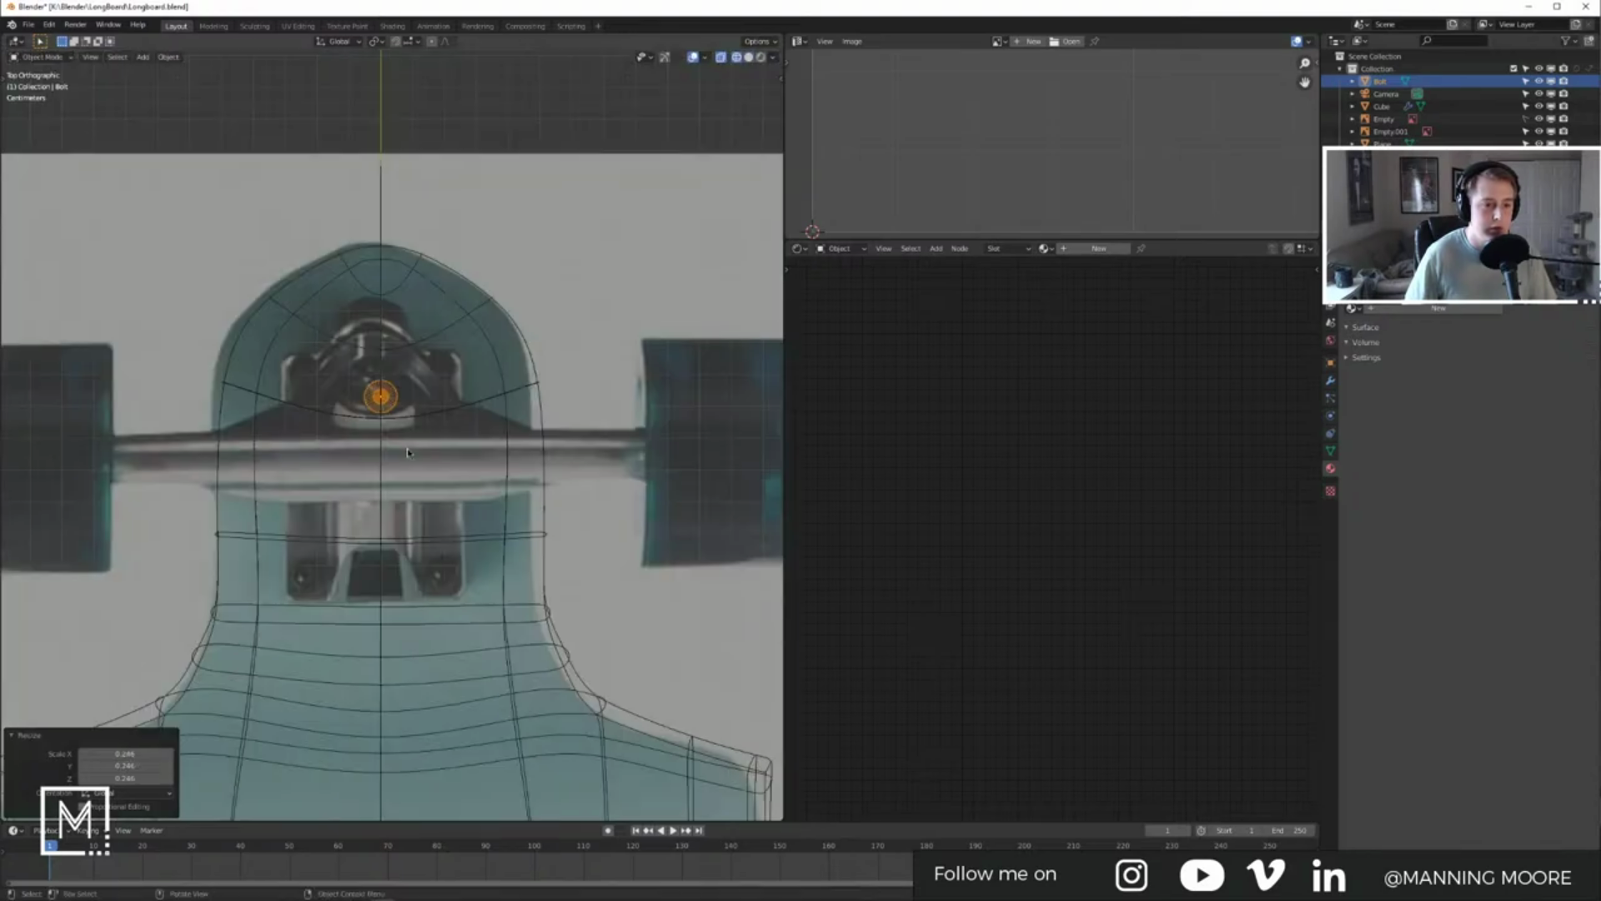
Step: Place the bolt over a truck mounting hole and rescale it to 0.714, then 1.524
key(g)
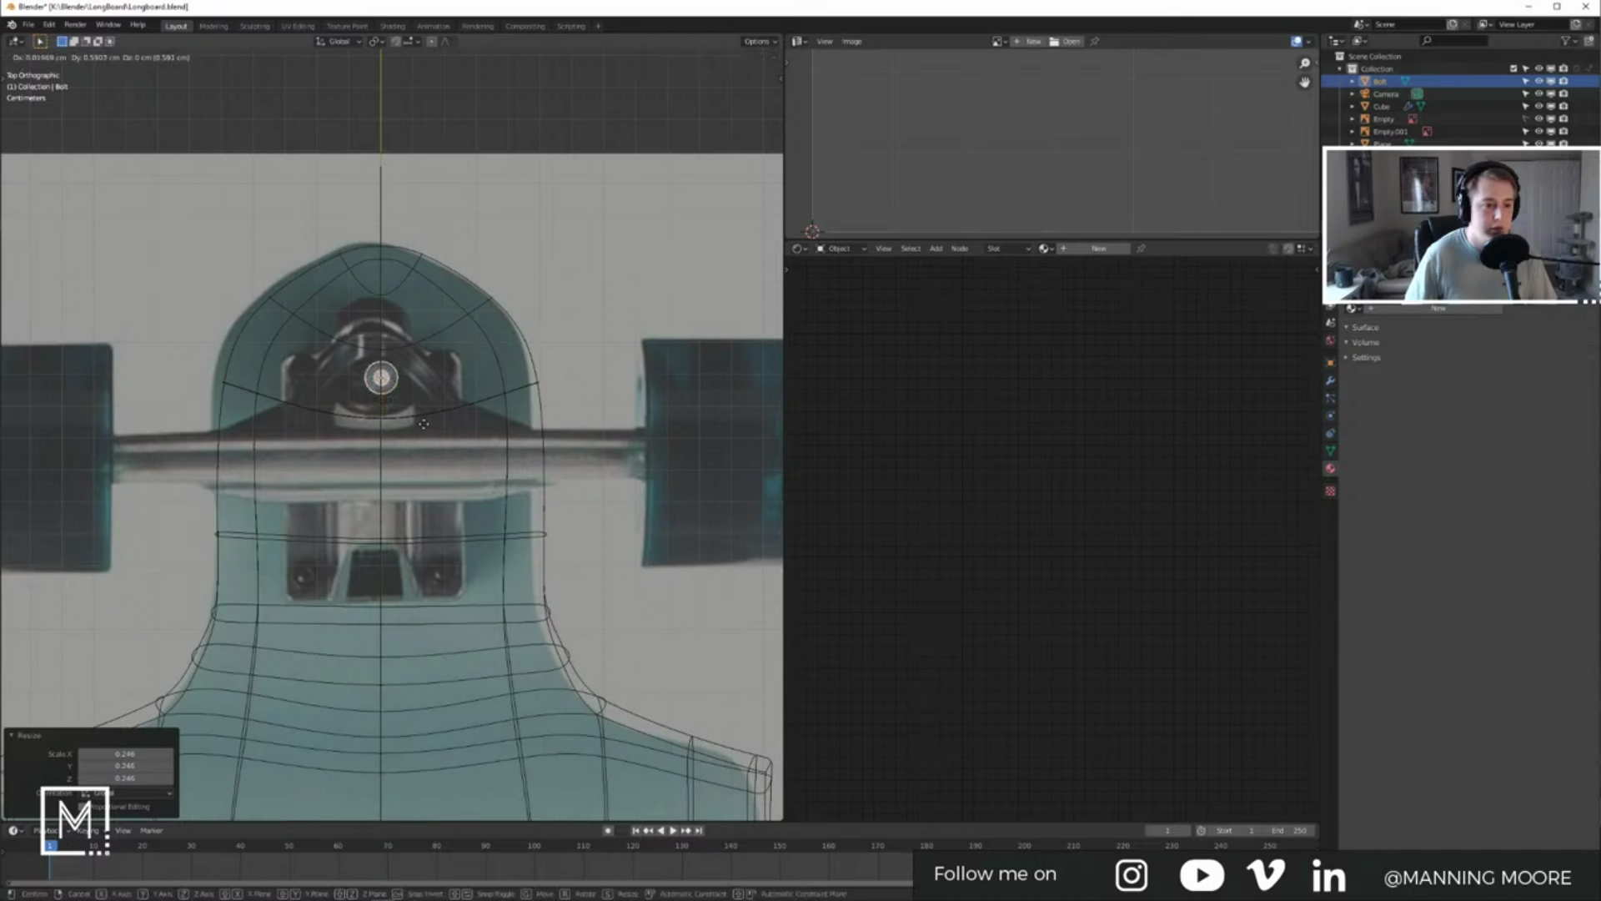
click(344, 417)
middle_drag(345, 417, 393, 357)
key(KP_Decimal)
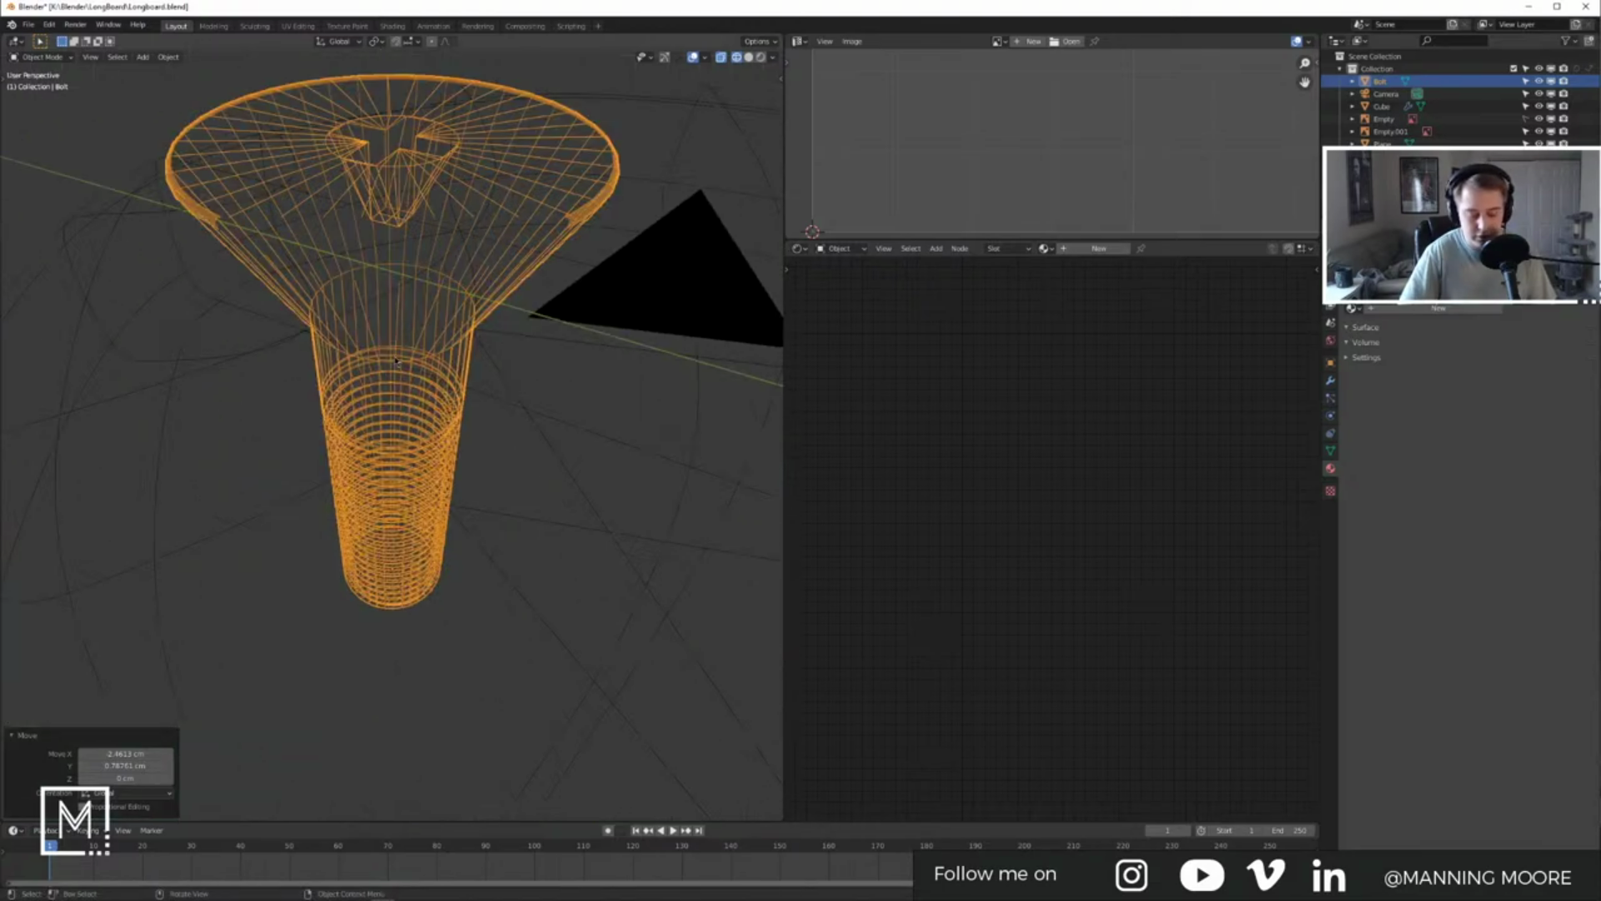
key(KP_7)
key(s)
click(487, 428)
key(s)
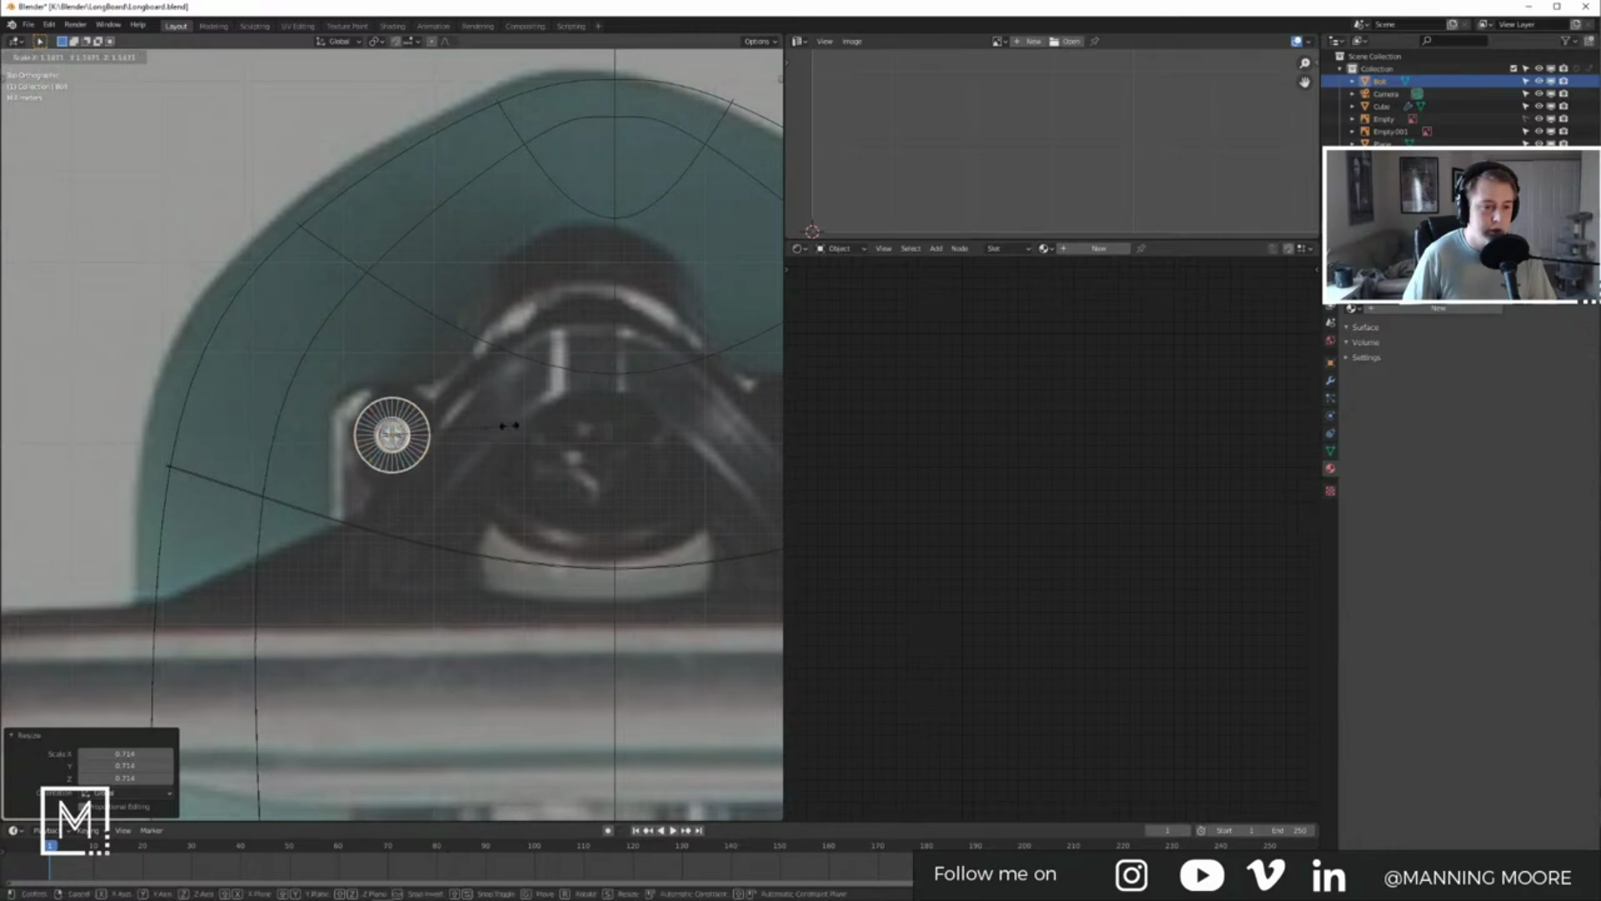
click(549, 430)
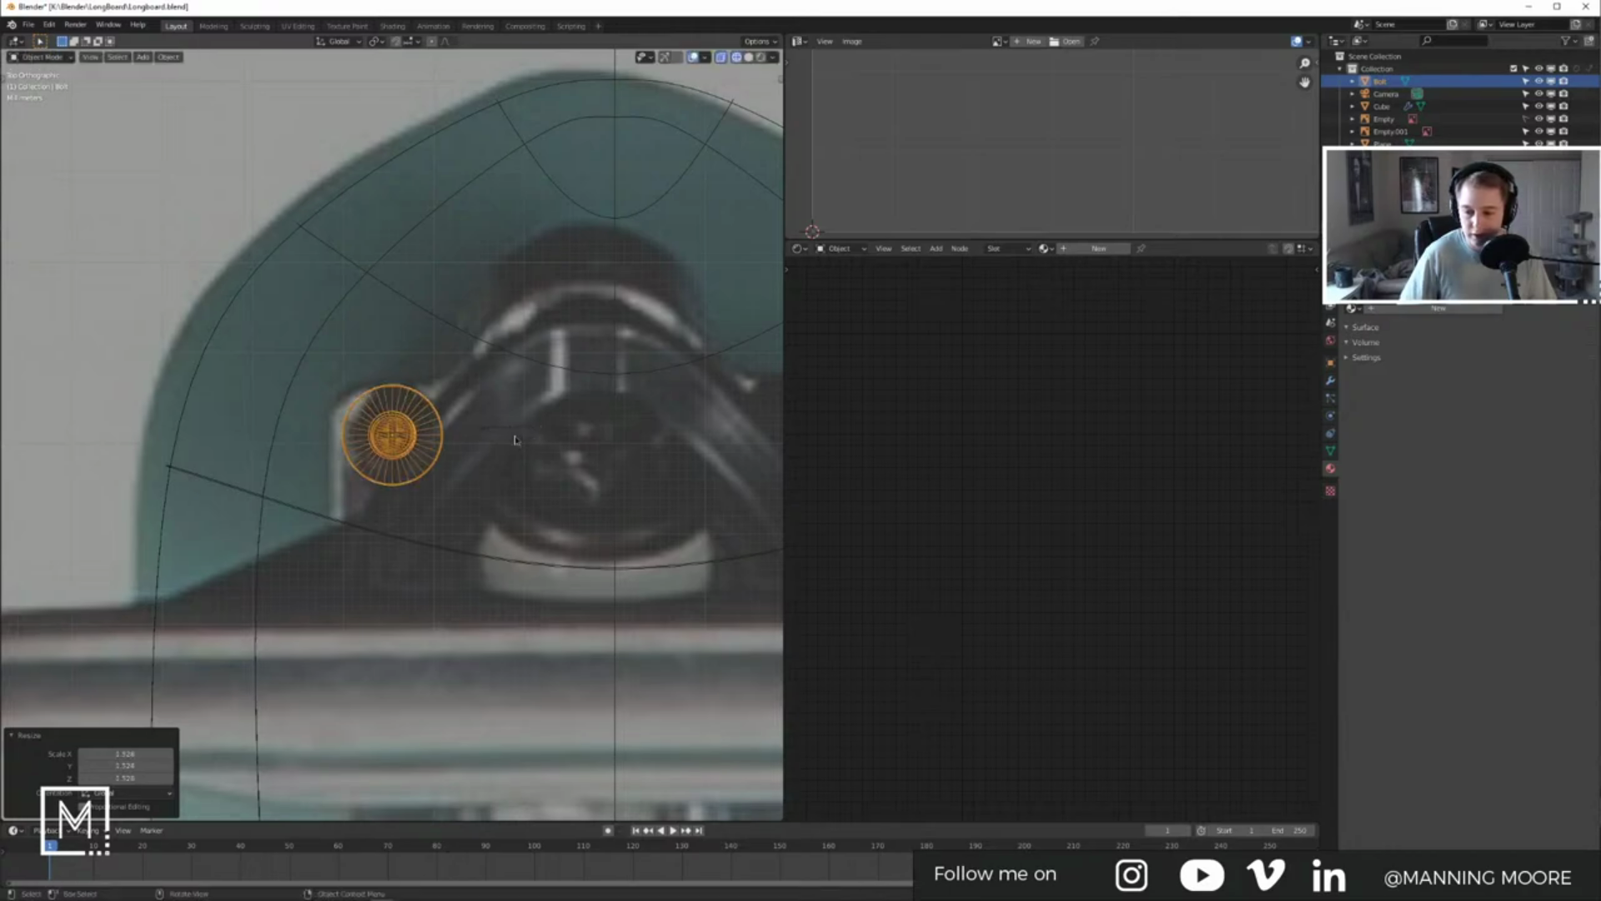
Step: Adjust the bolt's height along Z into the deck, back in solid shading
middle_drag(514, 439, 583, 393)
key(g)
key(z)
click(485, 563)
key(z)
mouse_move(485, 563)
middle_down()
mouse_move(484, 584)
mouse_move(283, 600)
mouse_move(368, 647)
mouse_move(421, 642)
mouse_move(561, 593)
mouse_move(662, 486)
mouse_move(642, 487)
middle_up()
click(546, 561)
key(g)
key(z)
click(486, 567)
scroll(487, 480, up, 6)
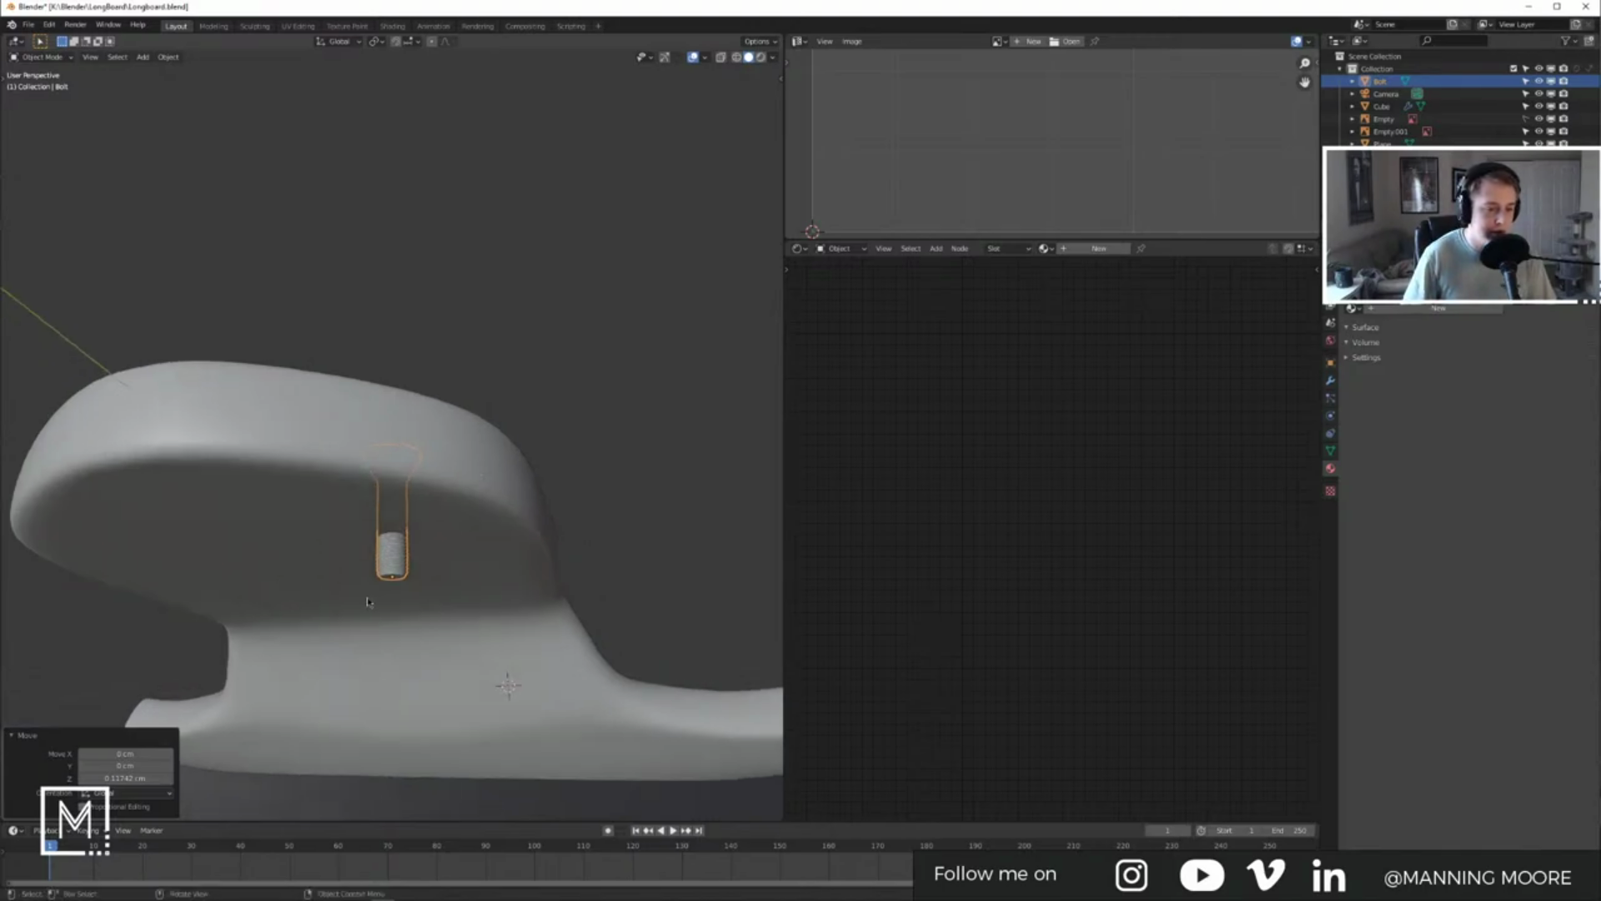
middle_drag(433, 570, 413, 581)
Step: In Edit Mode with wireframe, select the bolt's threaded shaft and move it down along Z
key(Tab)
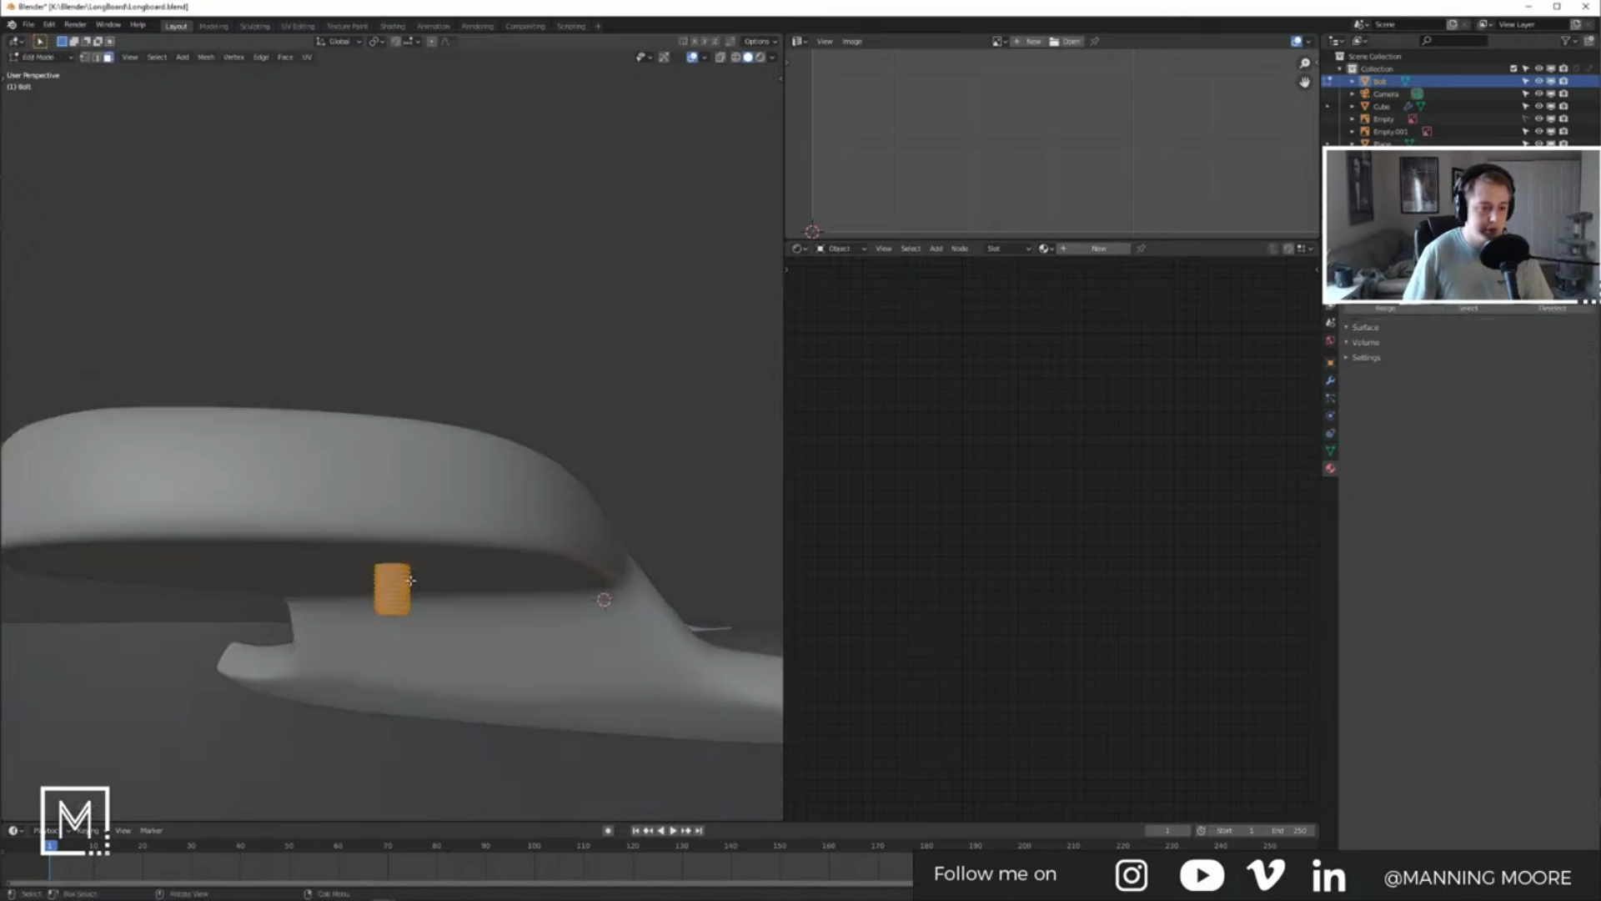
key(Tab)
key(z)
click(405, 511)
middle_drag(408, 519, 429, 576)
key(Tab)
drag(348, 511, 442, 639)
middle_drag(442, 640, 372, 614)
key(g)
key(z)
click(406, 623)
key(Tab)
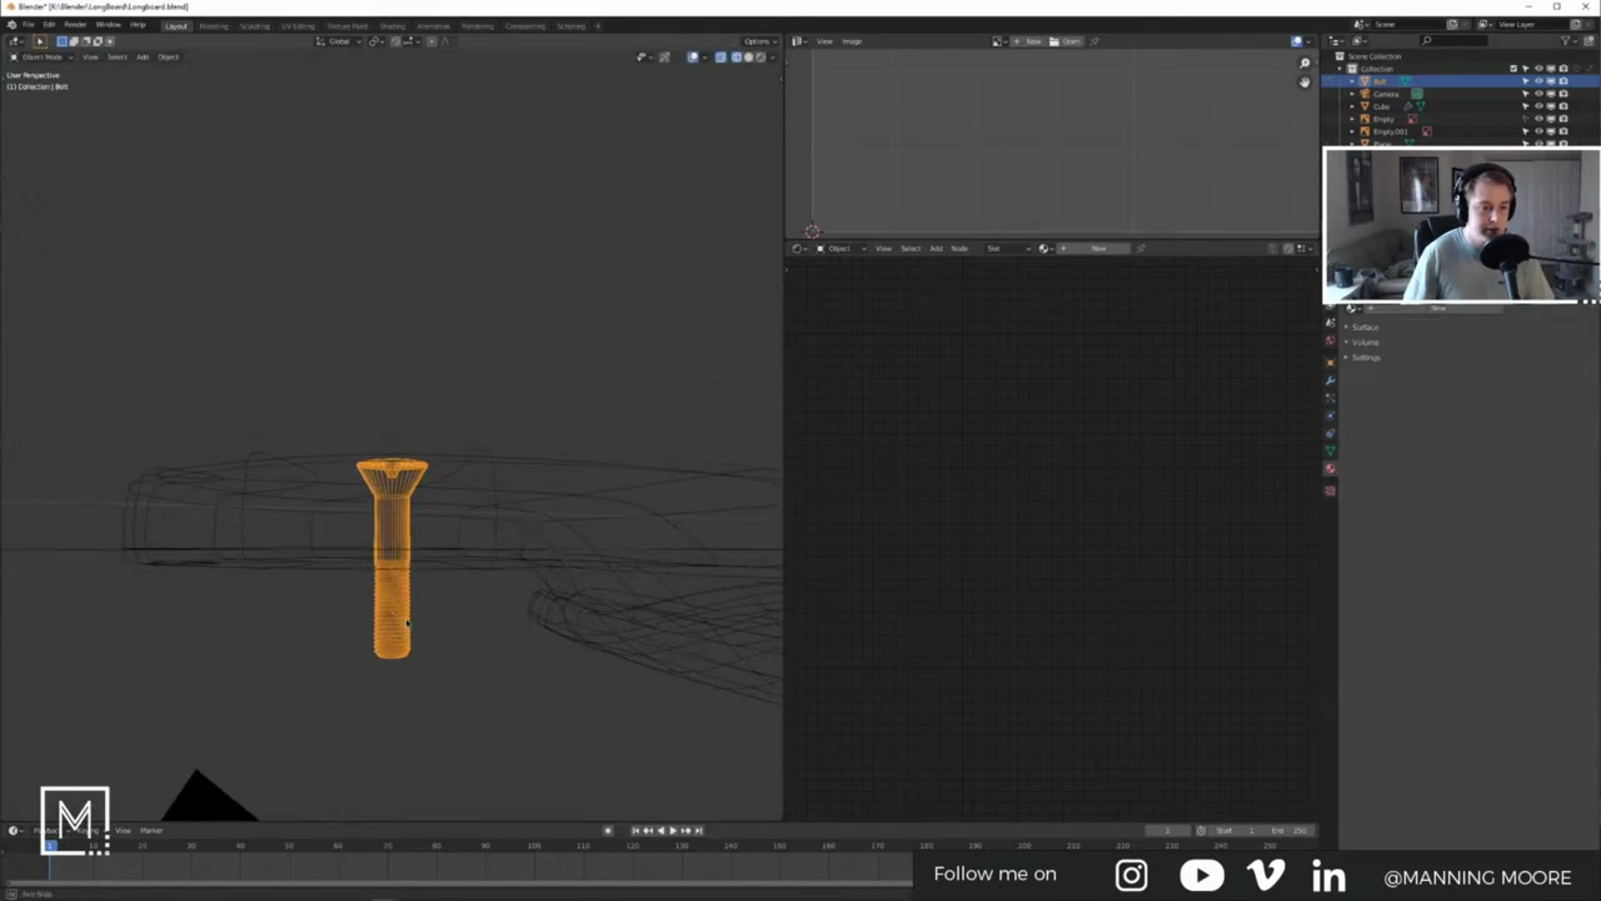
Step: Switch to the top orthographic view in wireframe over the board's nose
key(shift+z)
mouse_move(406, 623)
middle_down()
mouse_move(468, 575)
mouse_move(437, 628)
middle_up()
scroll(468, 575, down, 6)
key(KP_7)
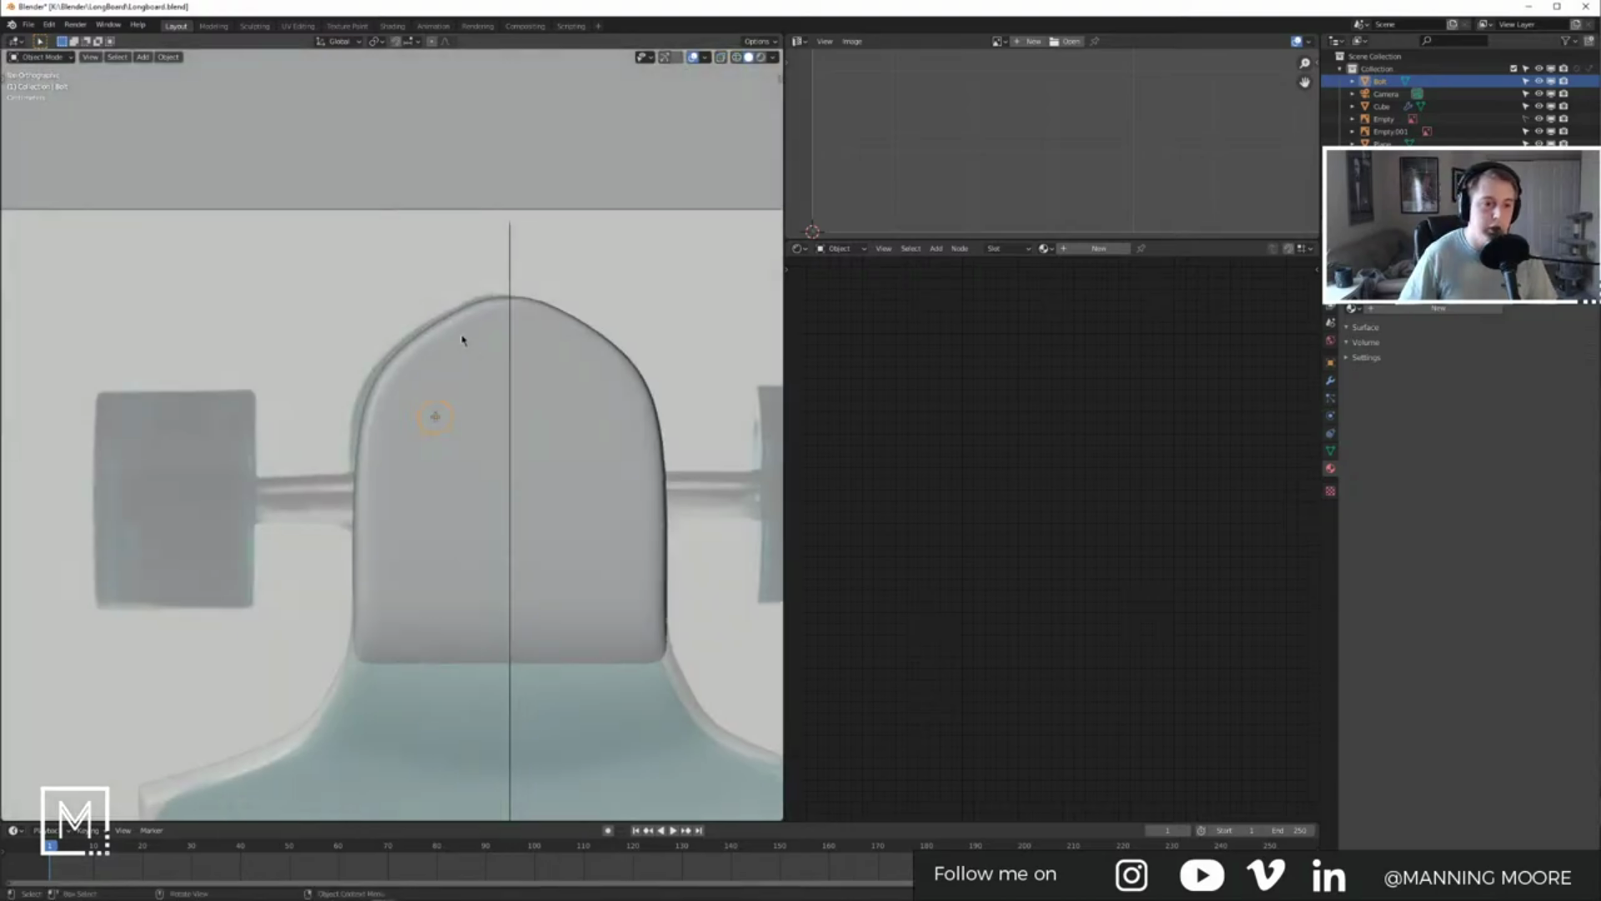
scroll(578, 386, up, 5)
key(z)
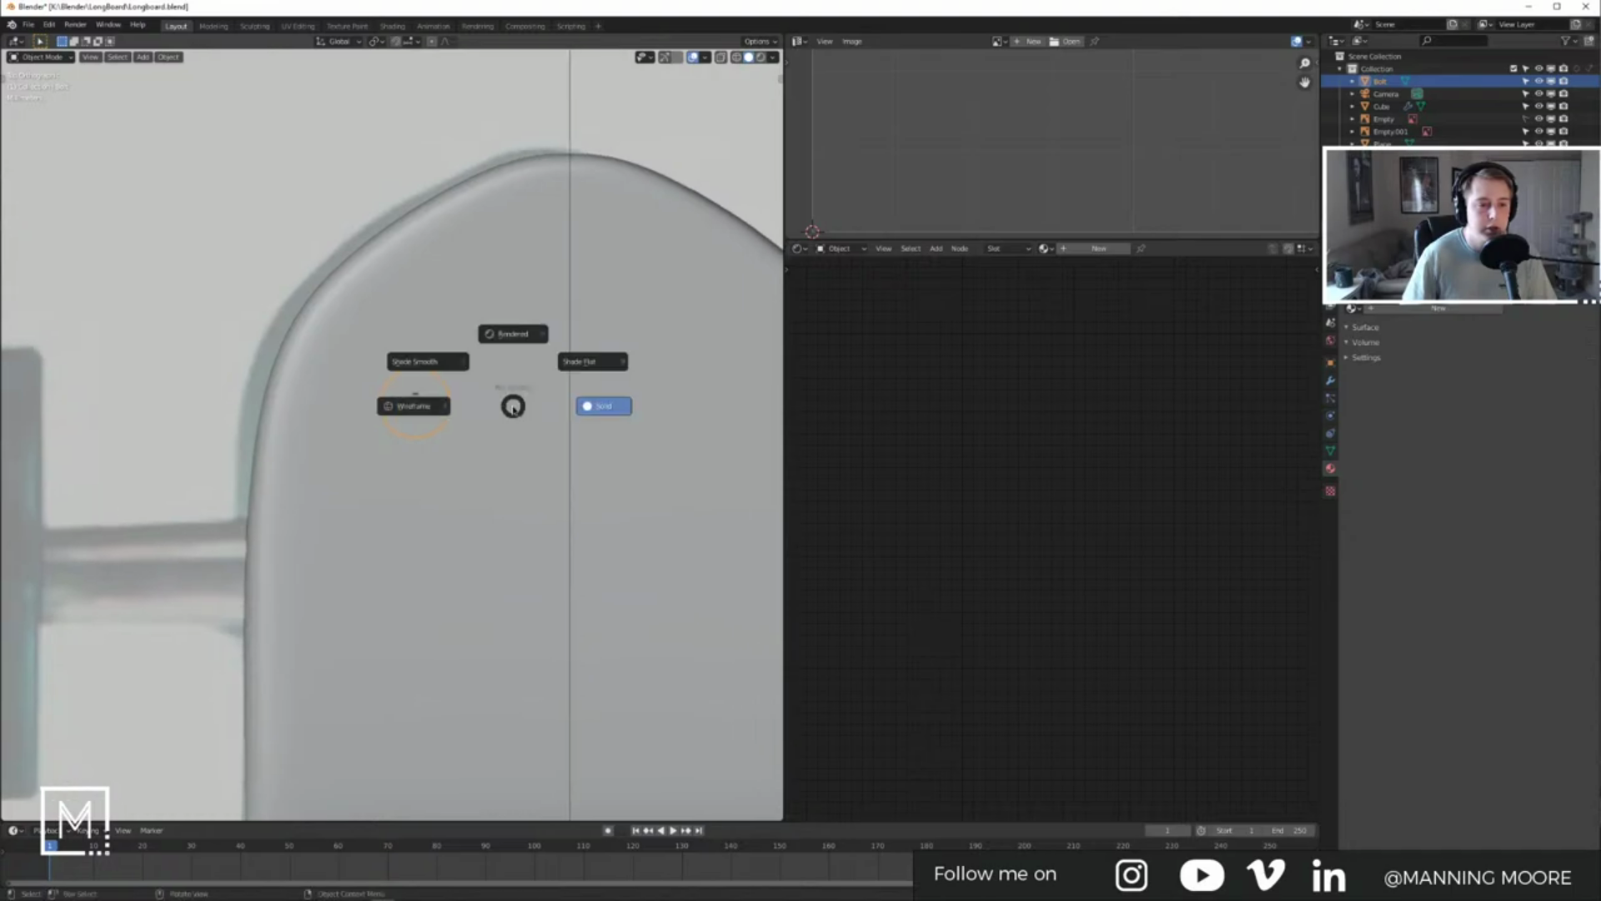
click(426, 407)
shift+middle_drag(426, 407, 378, 418)
Step: Add a Mirror modifier to the bolt, leaving the Y axis off
click(1330, 380)
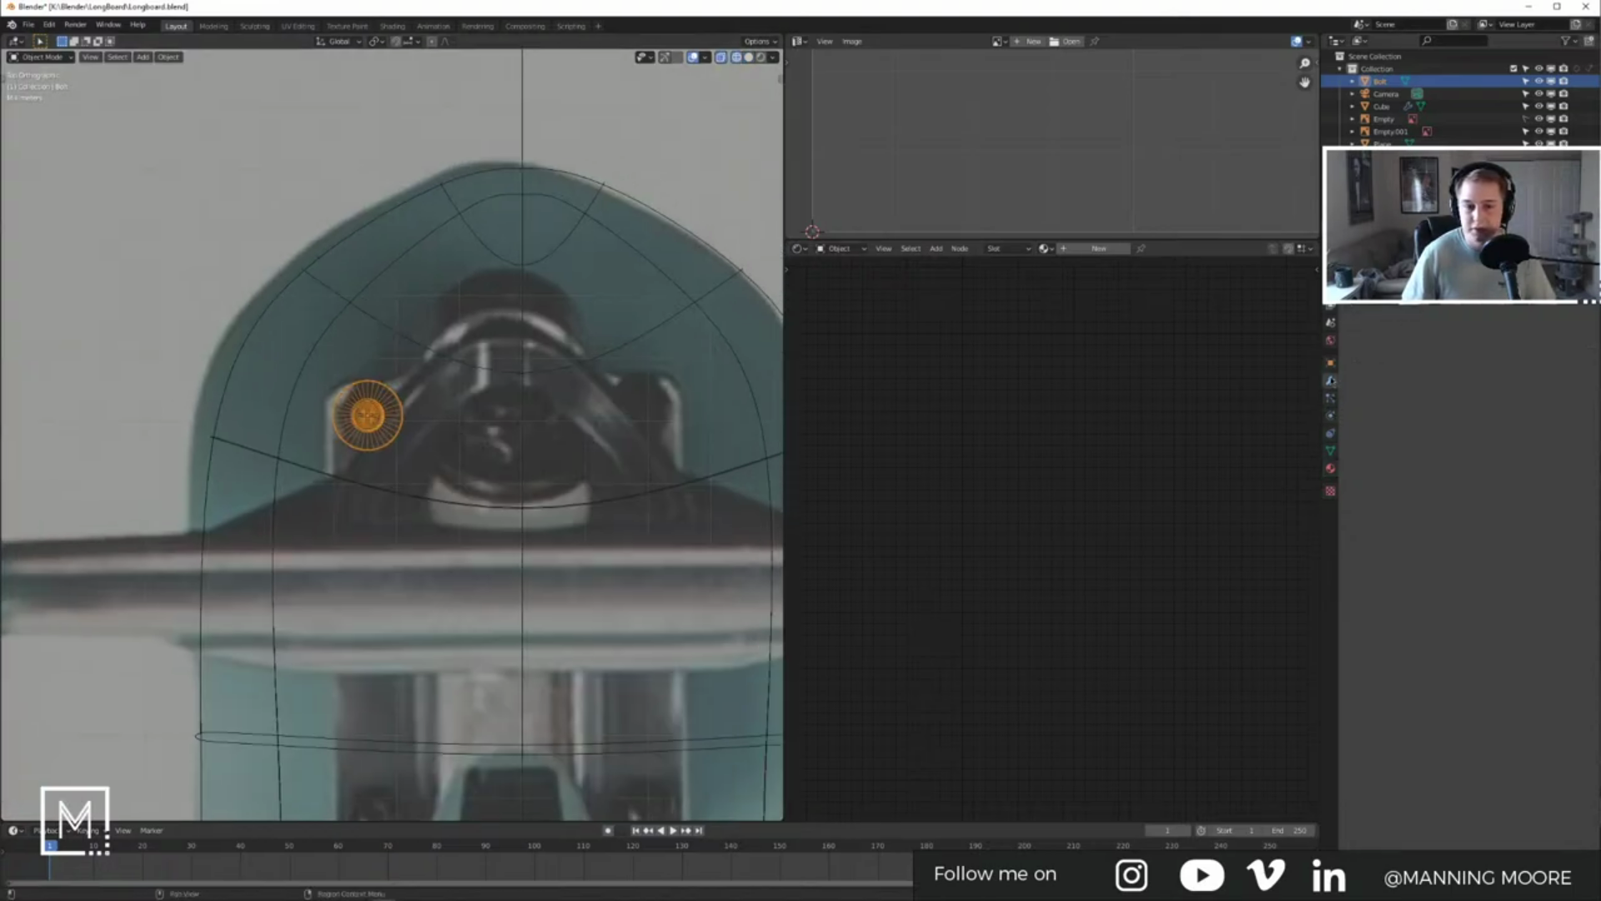
click(1404, 267)
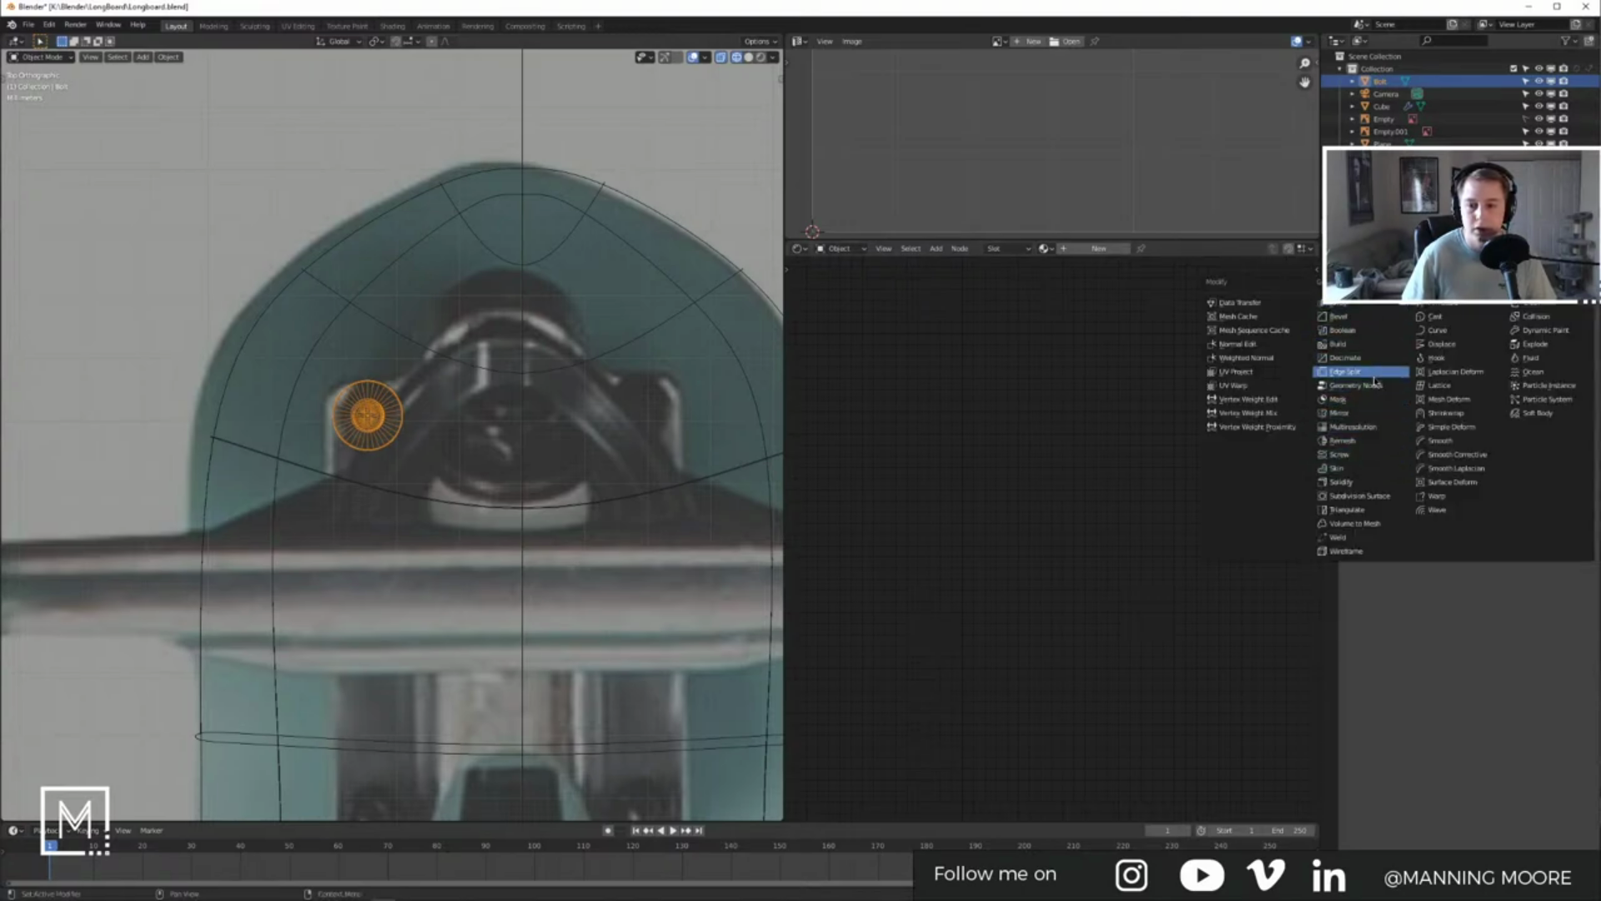
click(1358, 412)
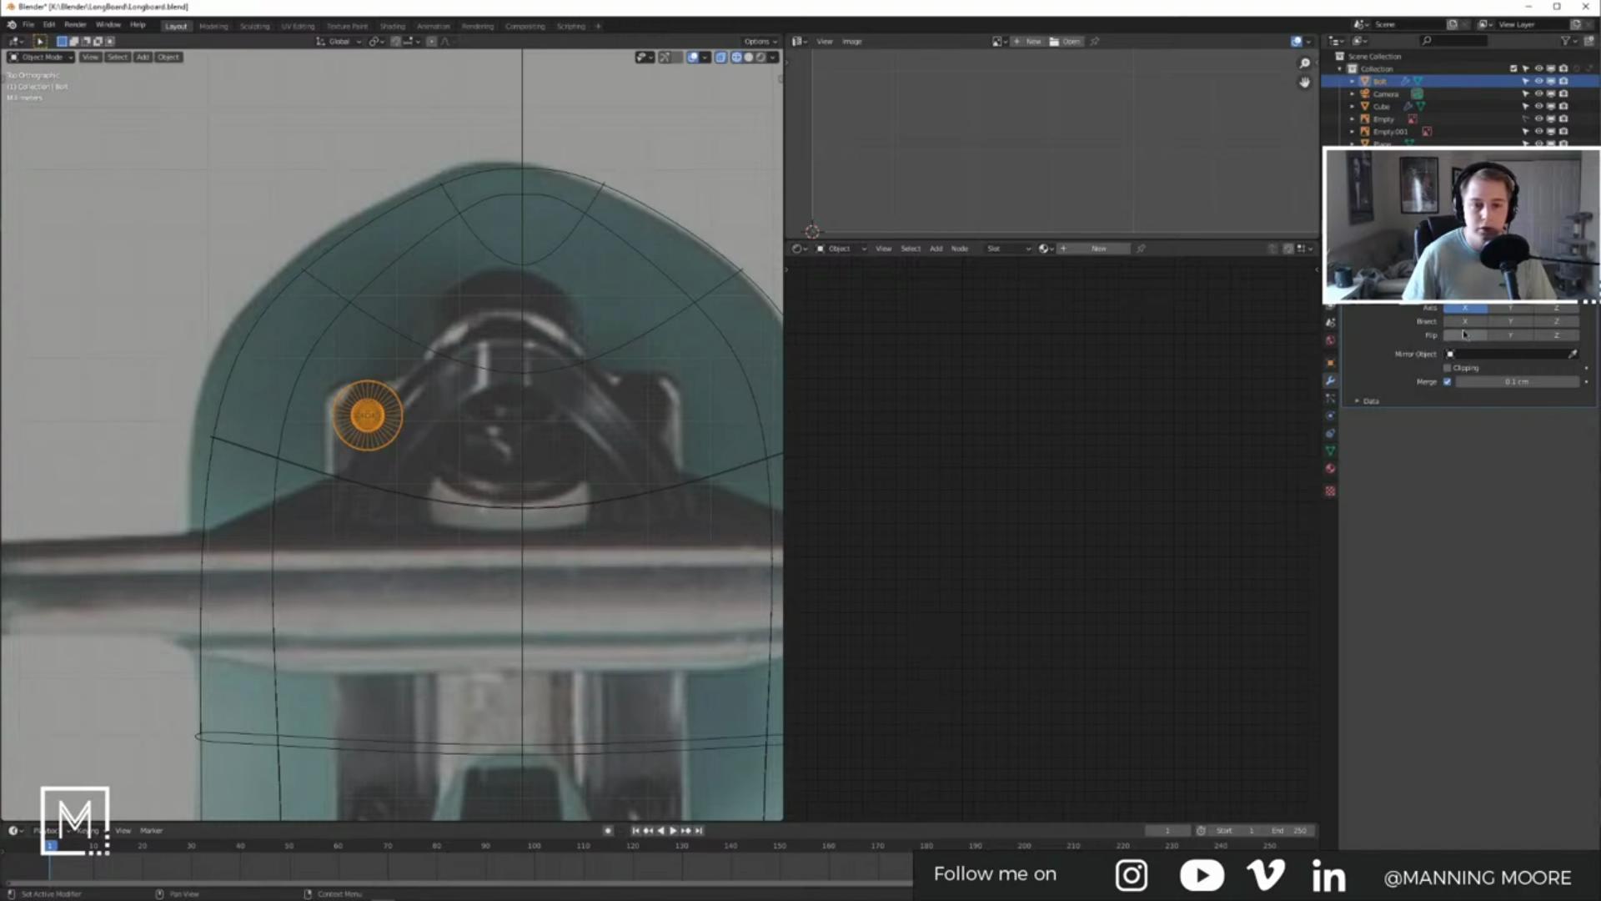
click(1506, 310)
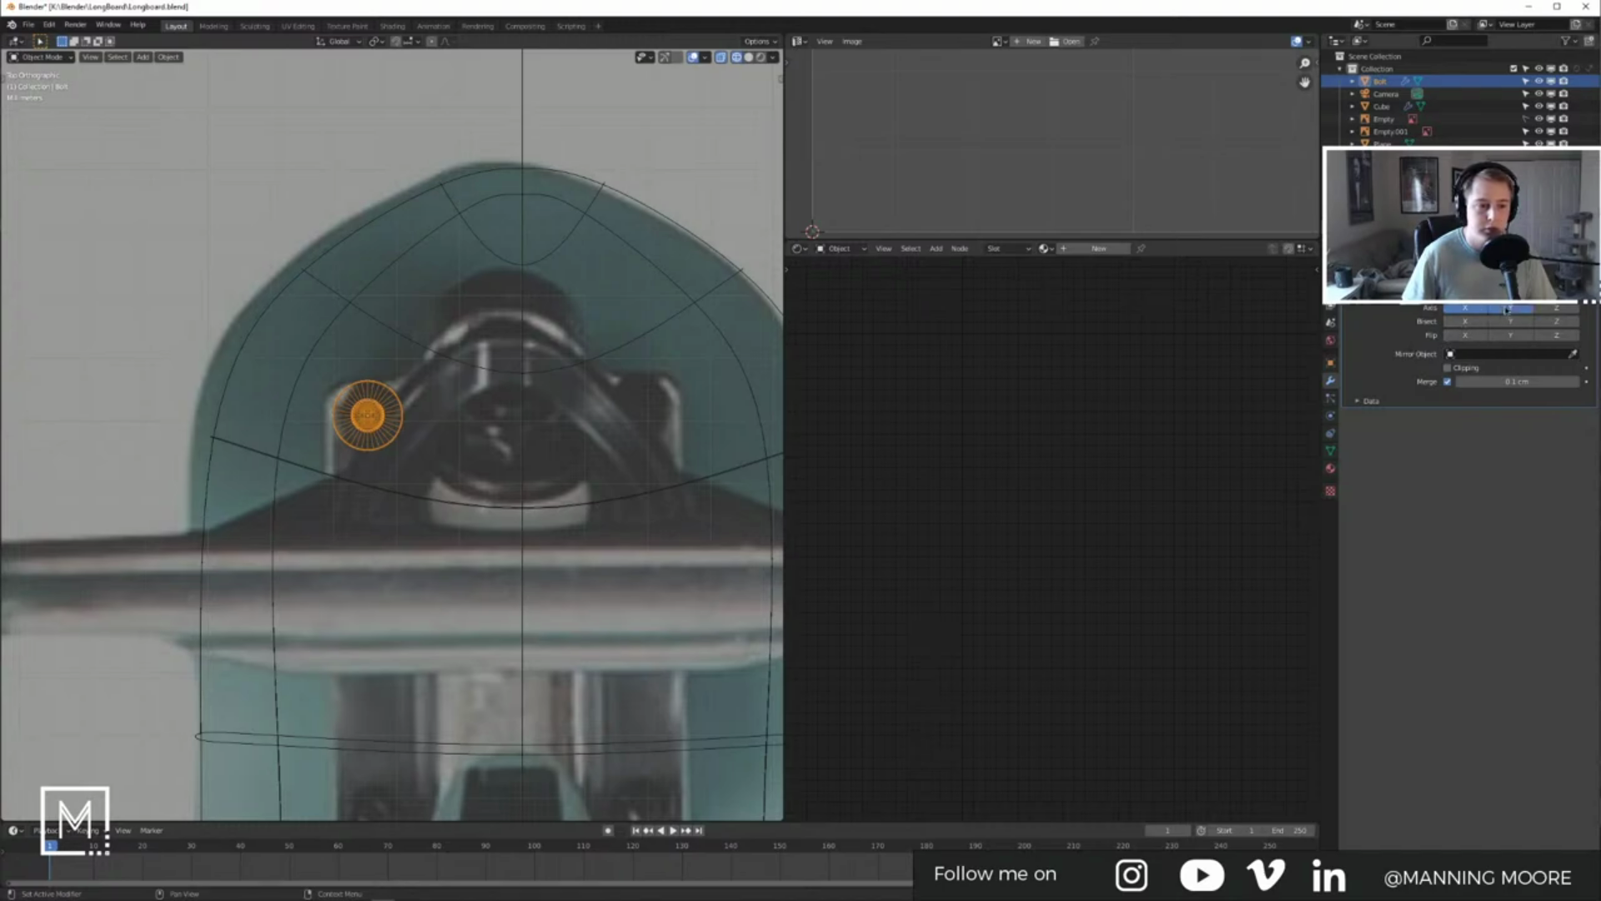
click(1496, 311)
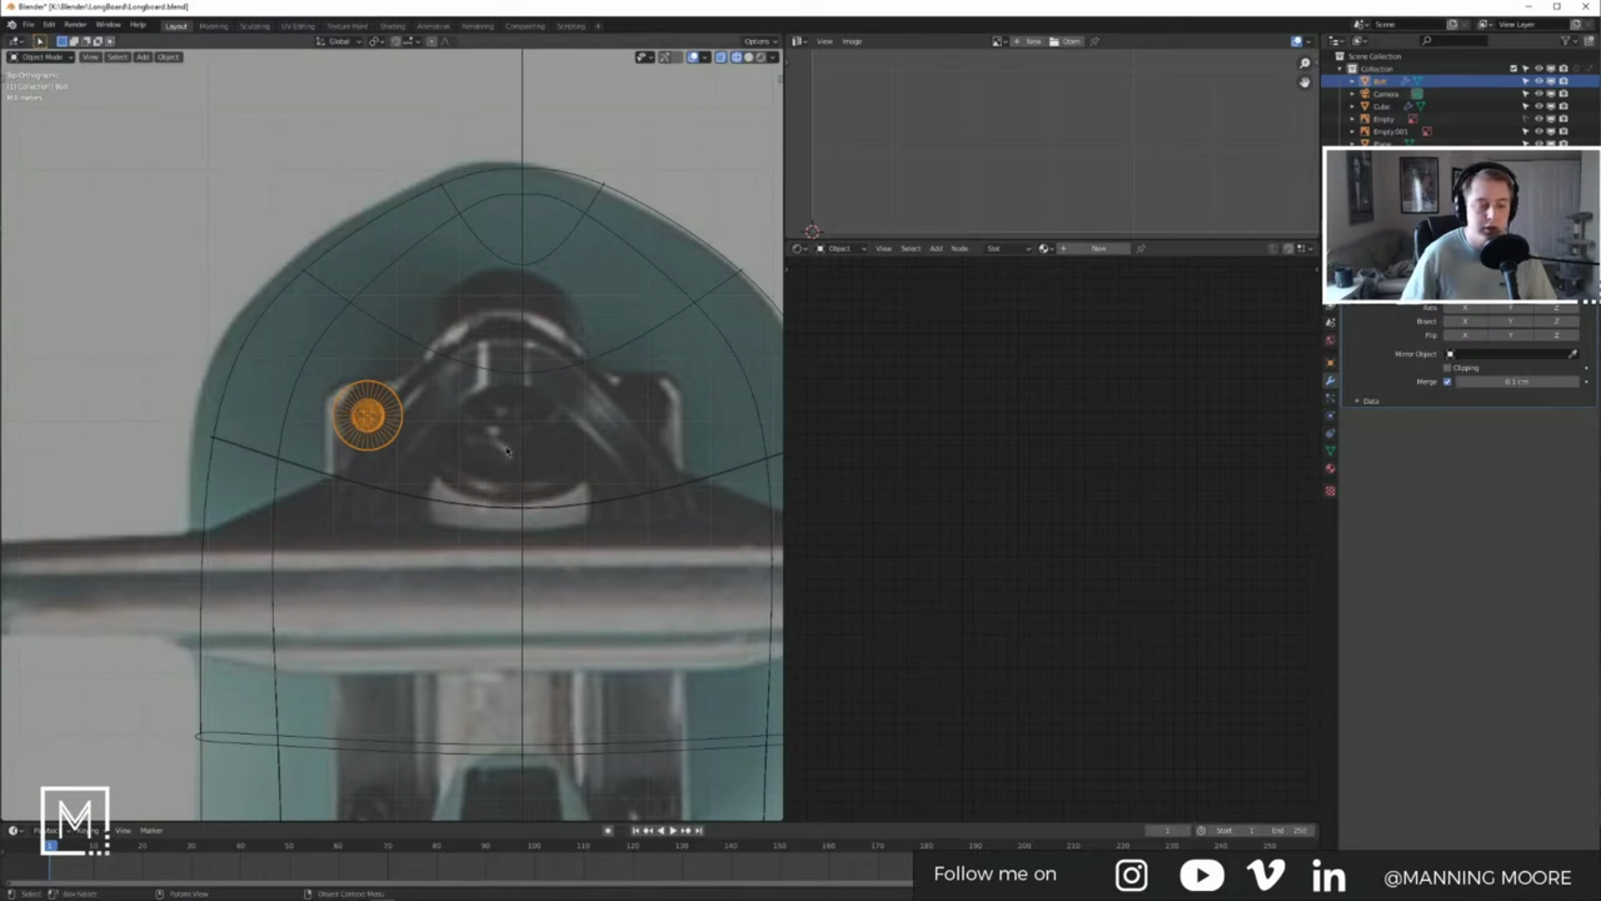
scroll(507, 451, down, 8)
Step: Add a Plain Axes empty and rename it ORIGIN
key(shift+a)
mouse_move(485, 363)
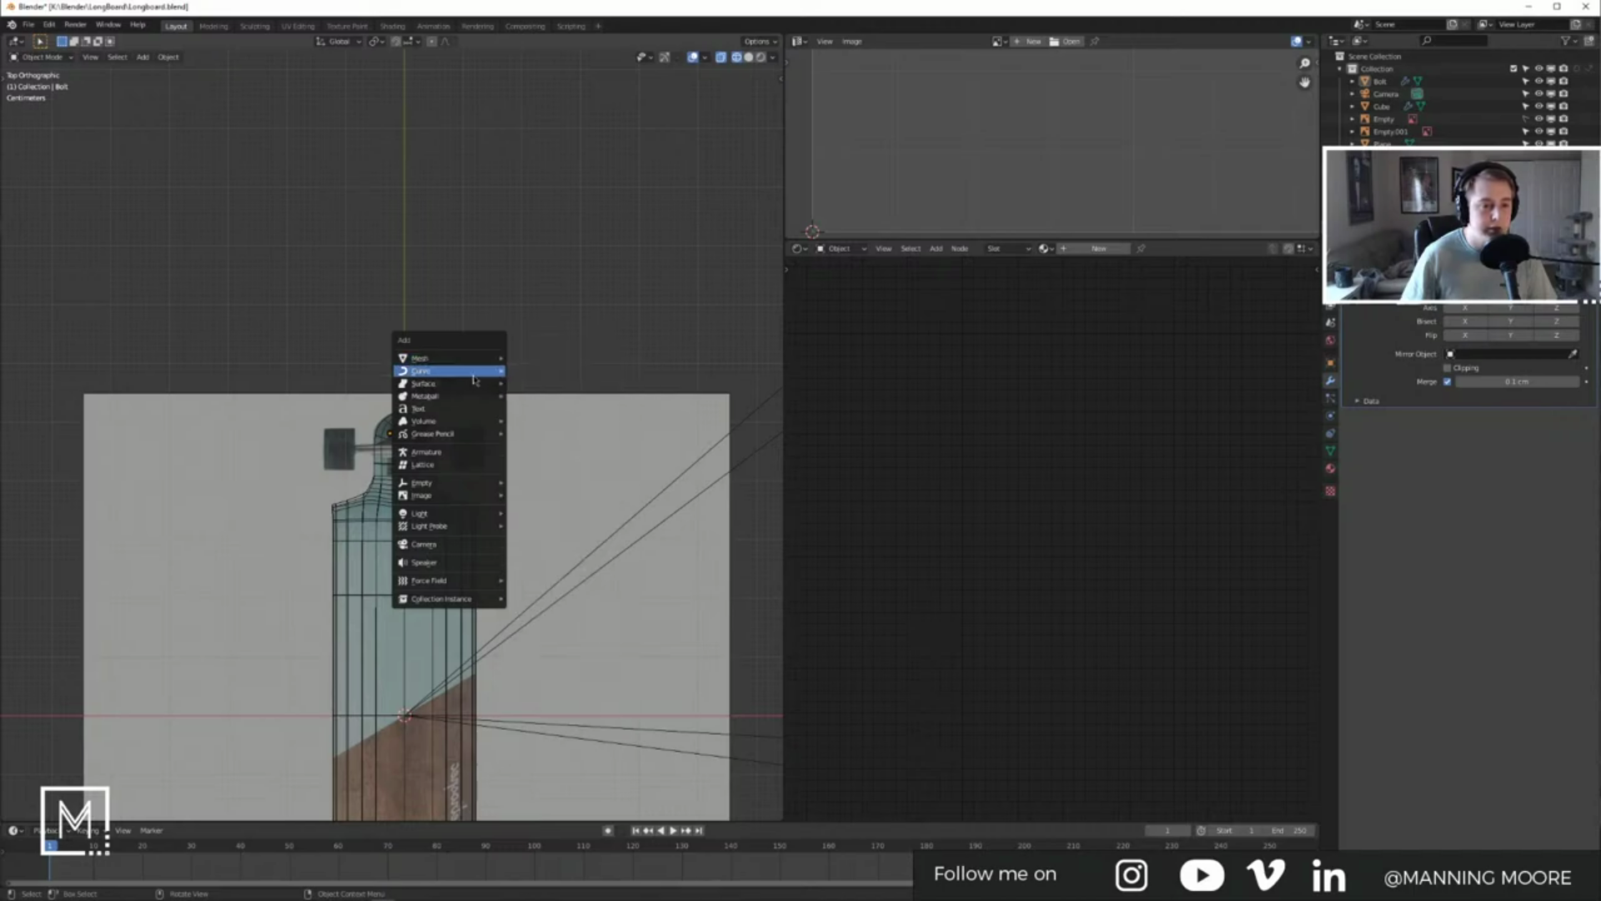
mouse_move(458, 485)
click(540, 482)
scroll(409, 439, up, 6)
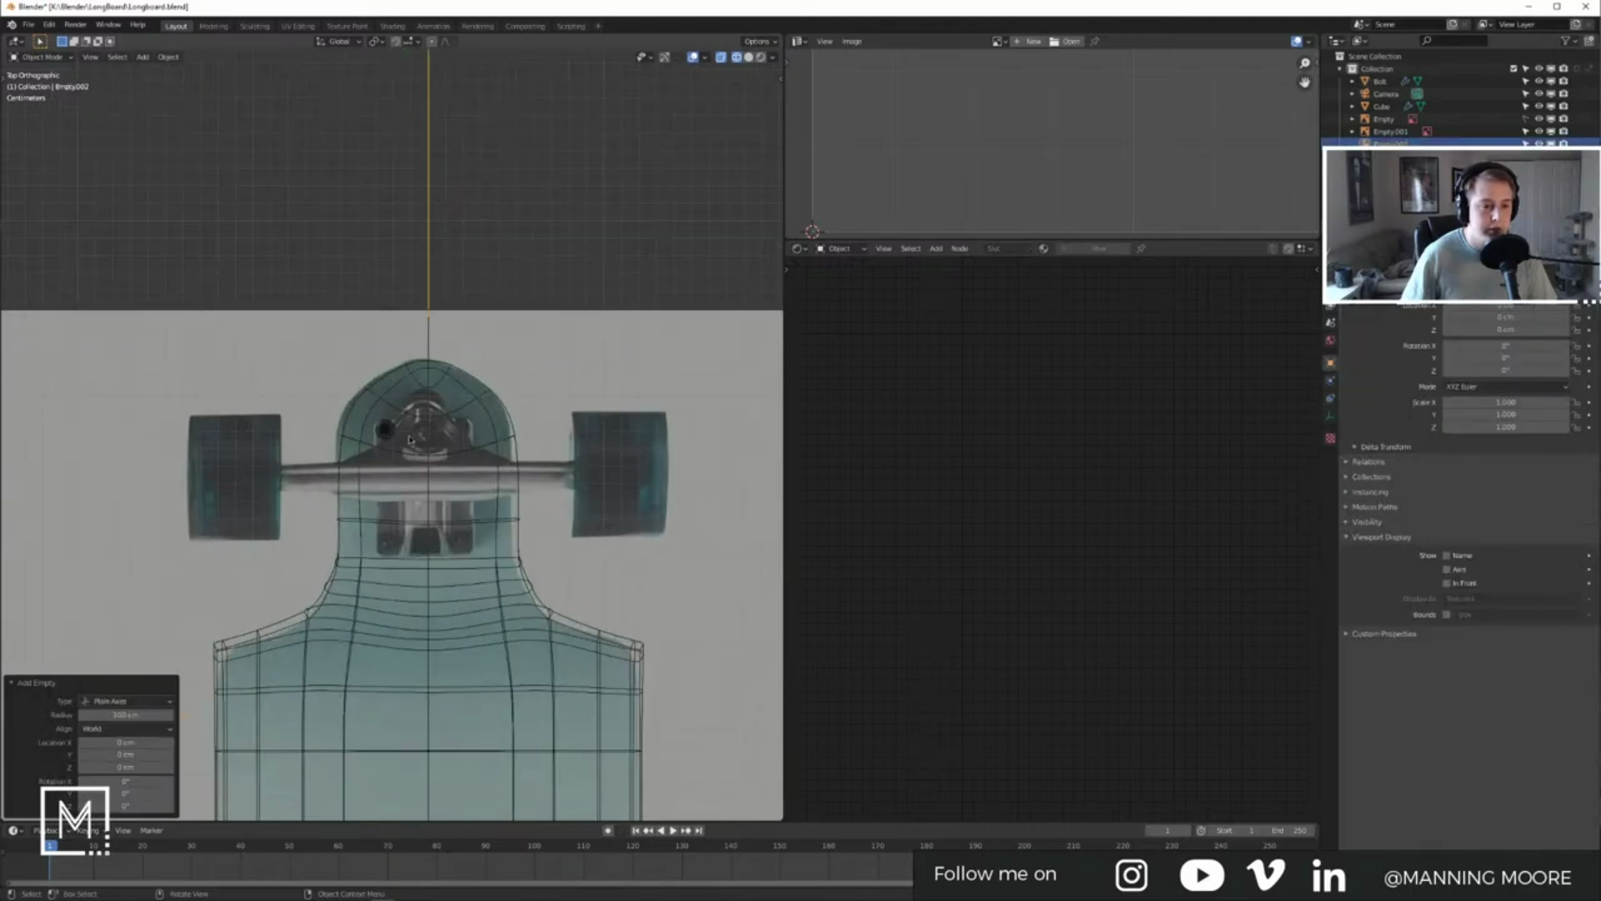
double_click(1390, 143)
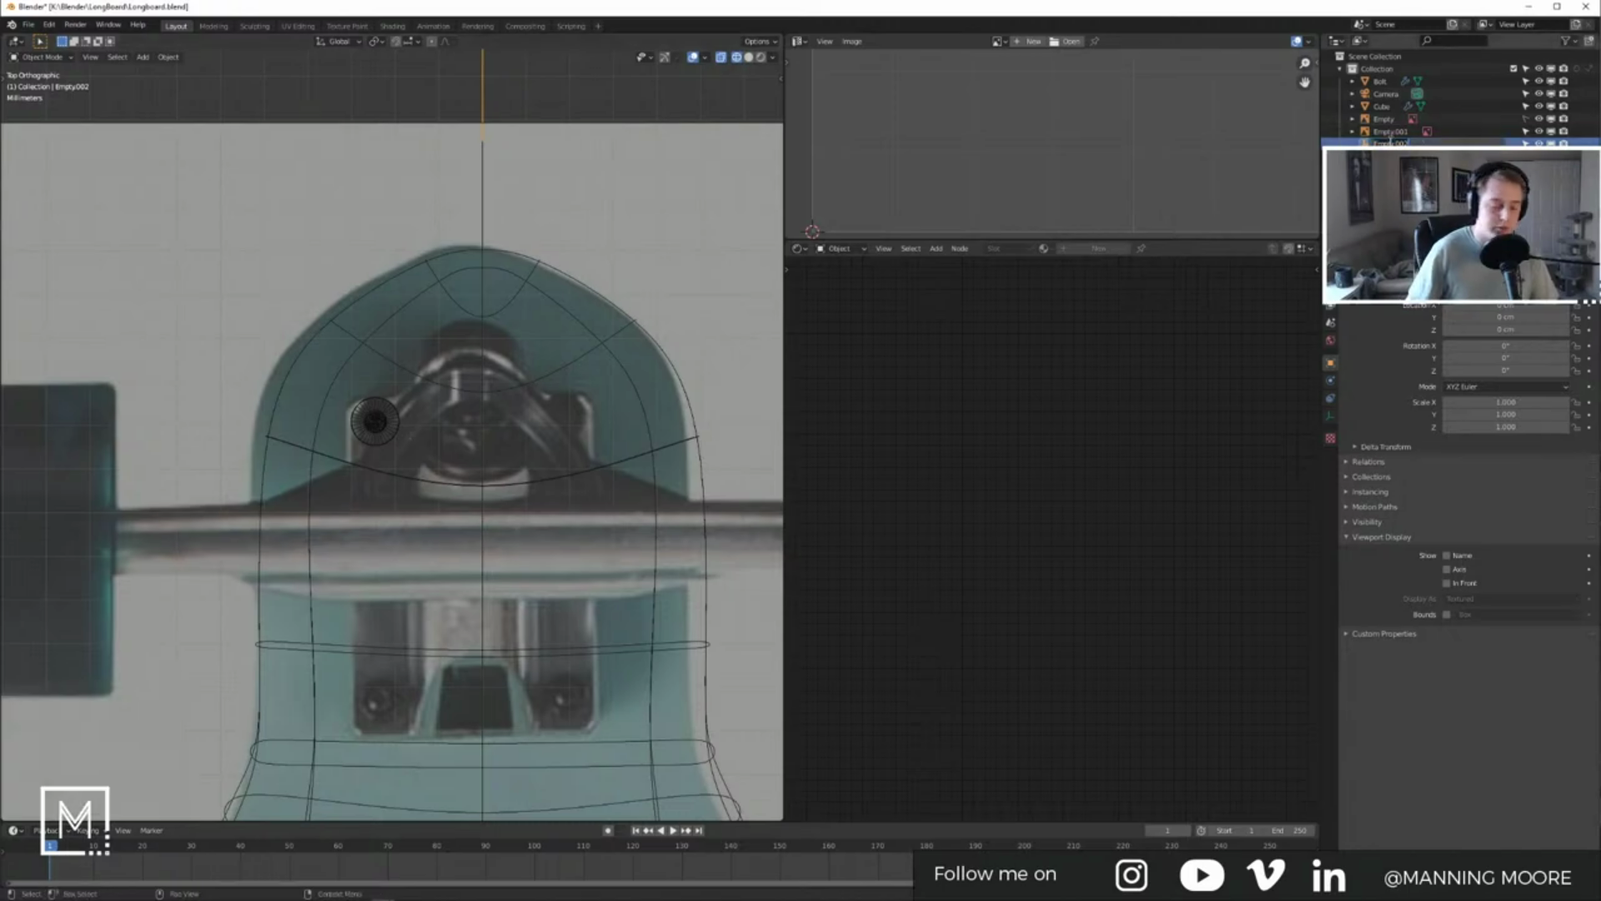
text(ORIGIN)
key(Return)
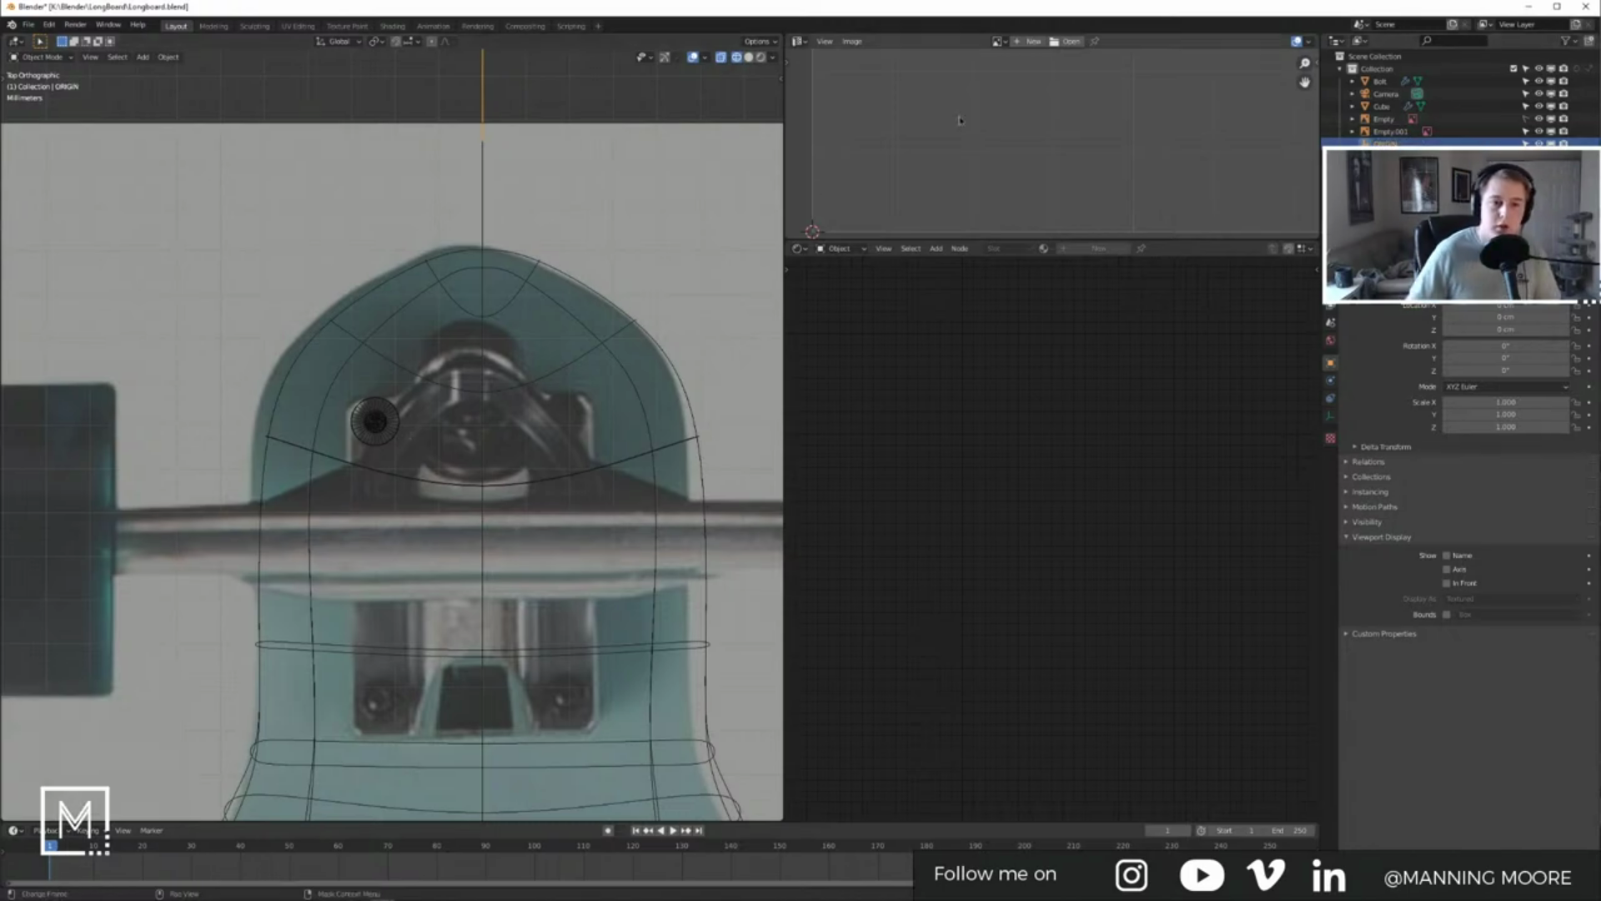
Step: Set the bolt's Mirror Object to ORIGIN and enable Clipping
click(376, 422)
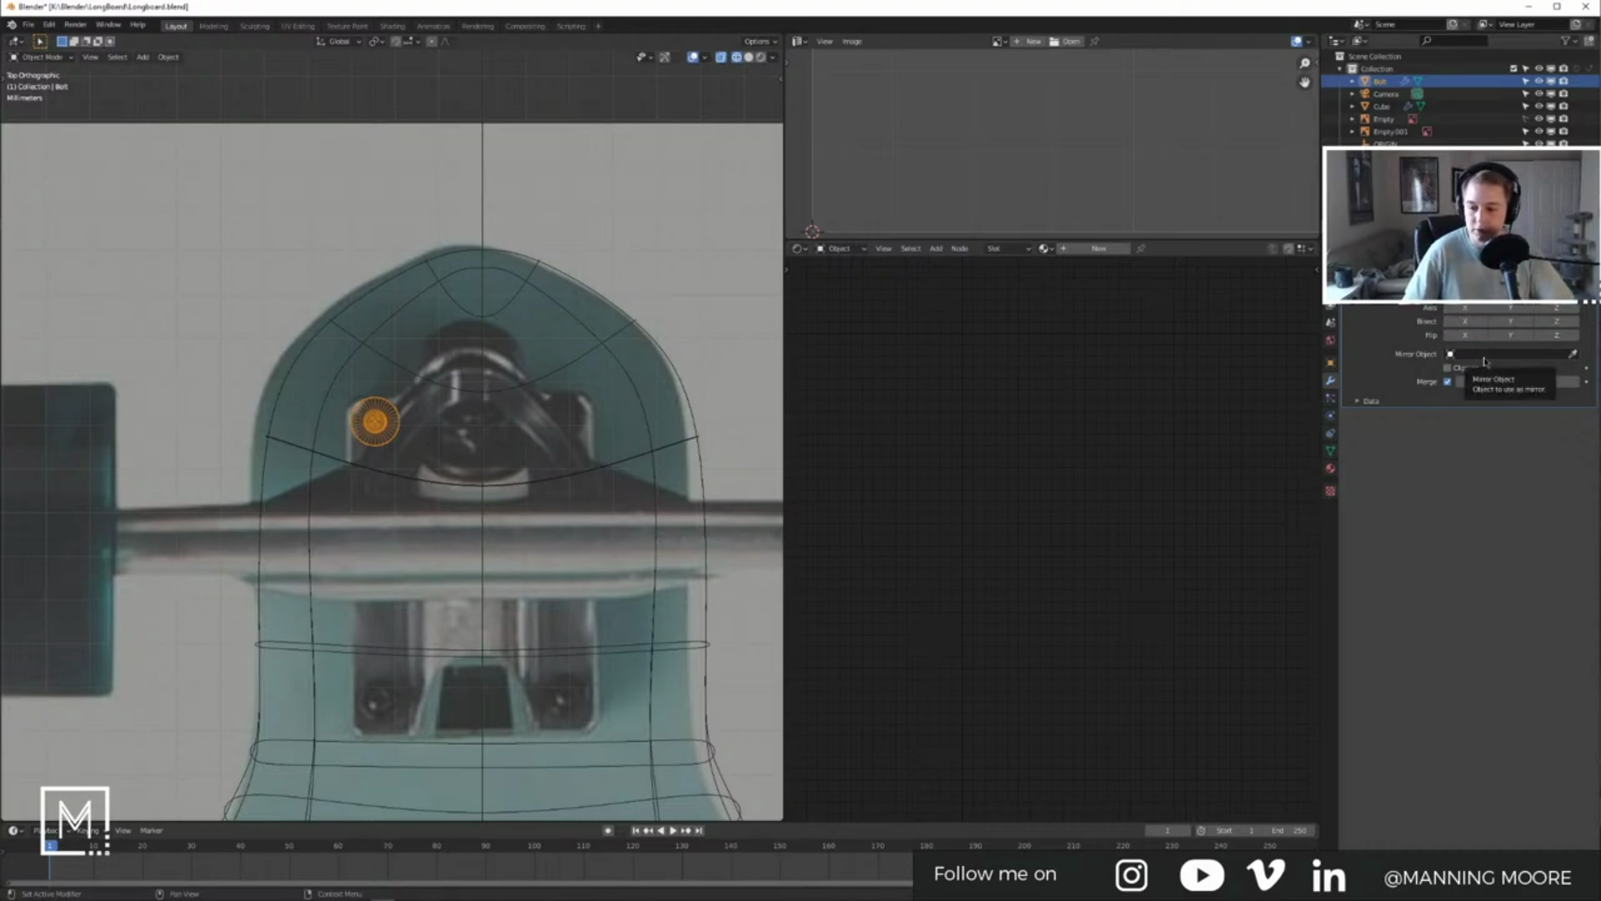
click(1485, 357)
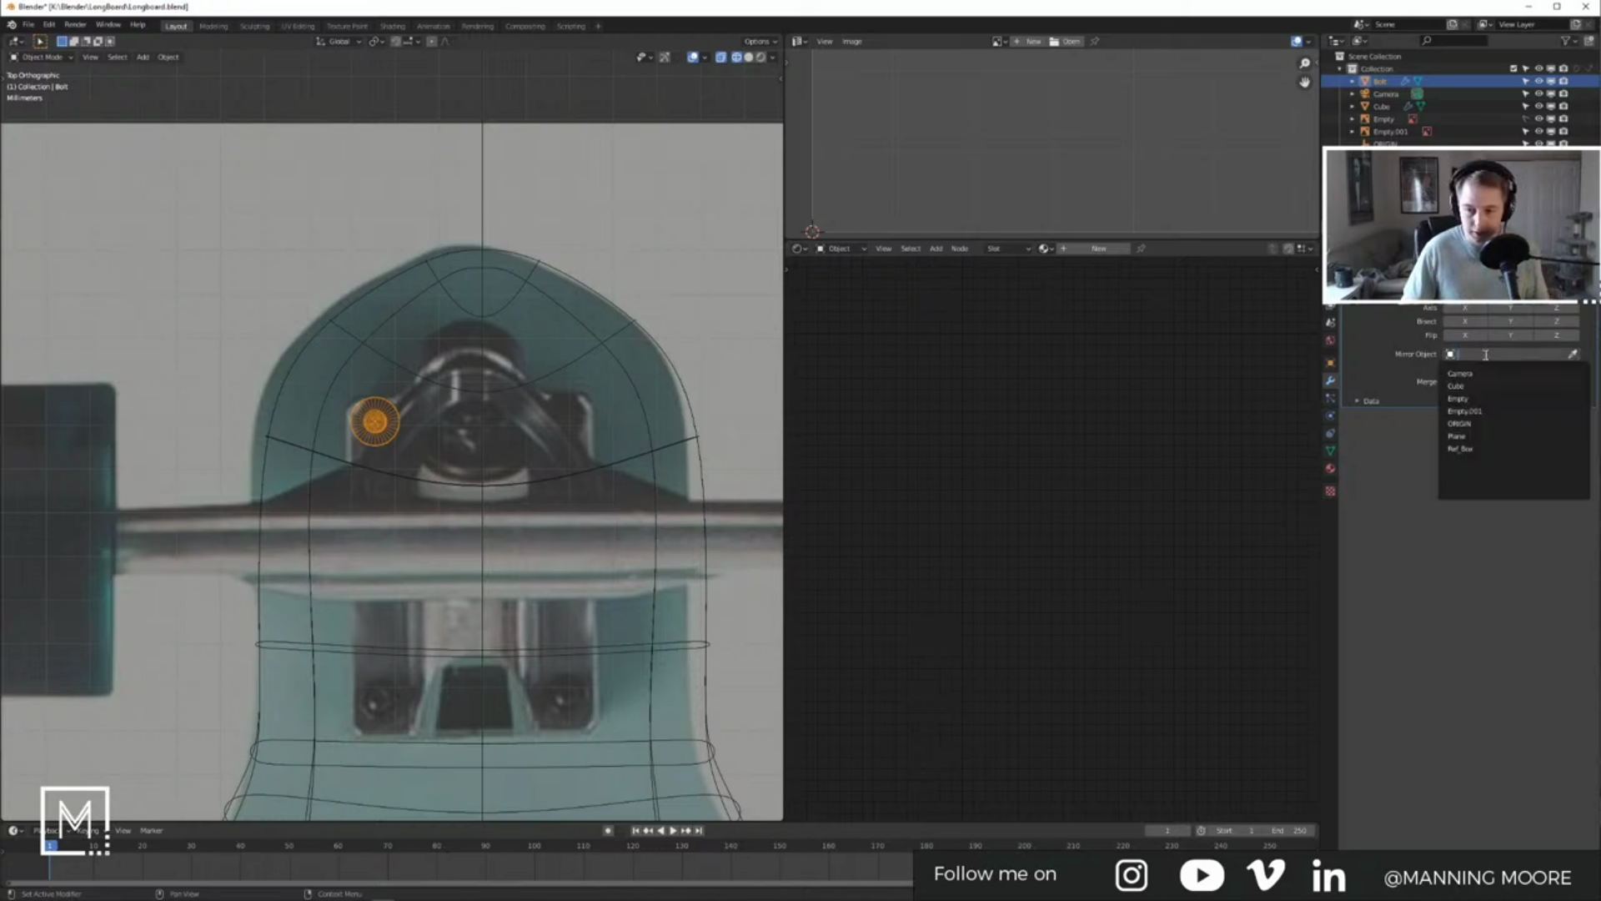
click(1478, 423)
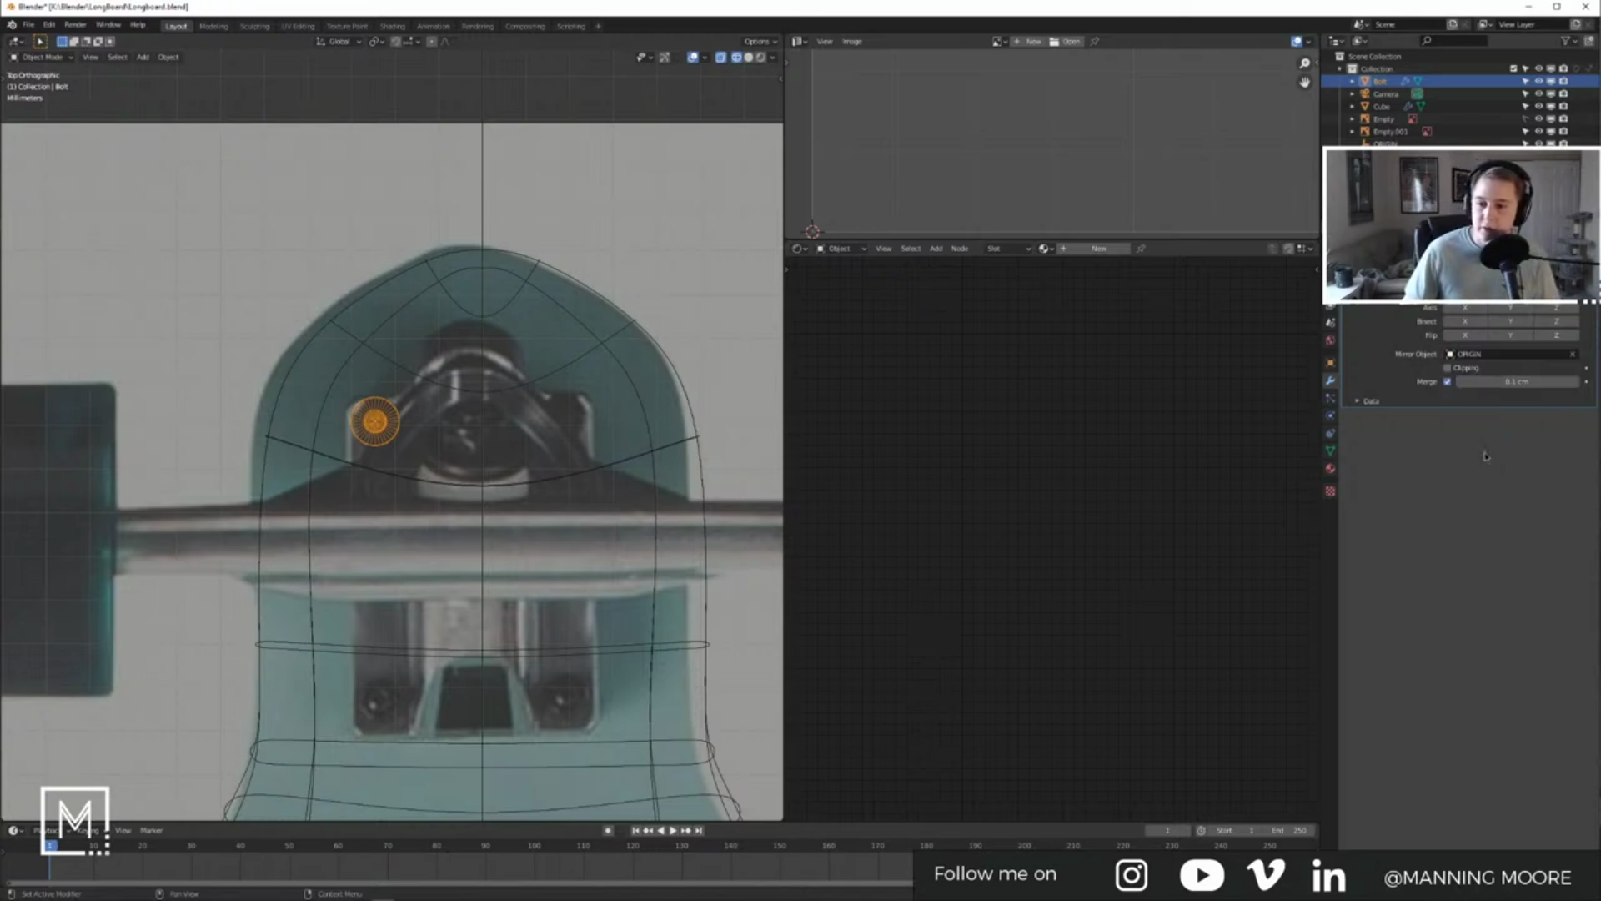
click(1463, 370)
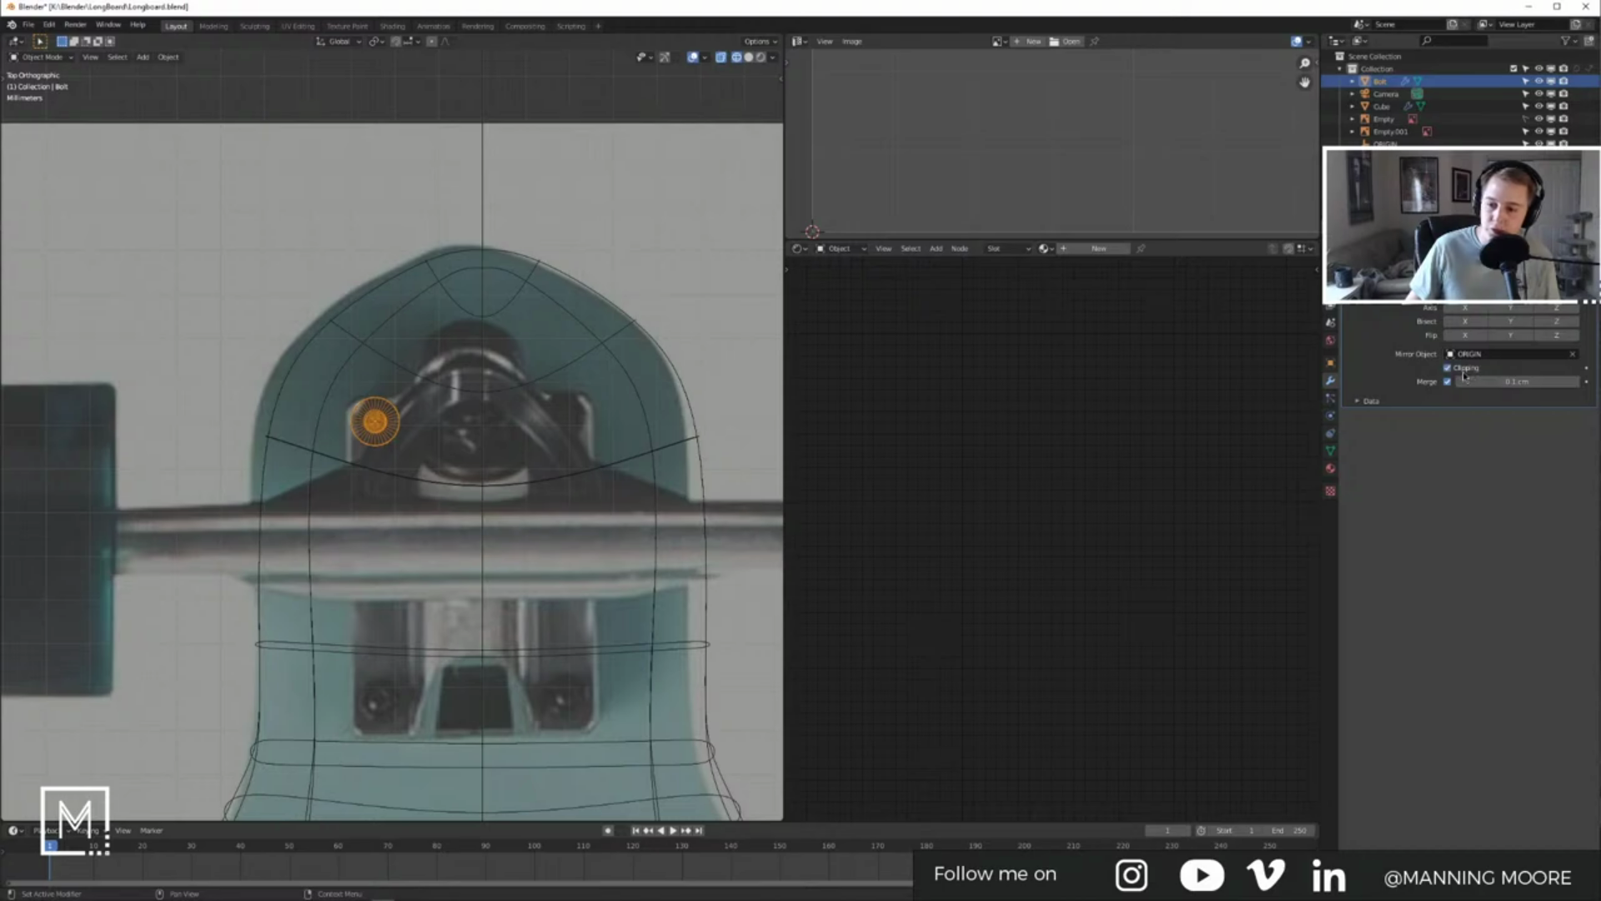
click(1359, 403)
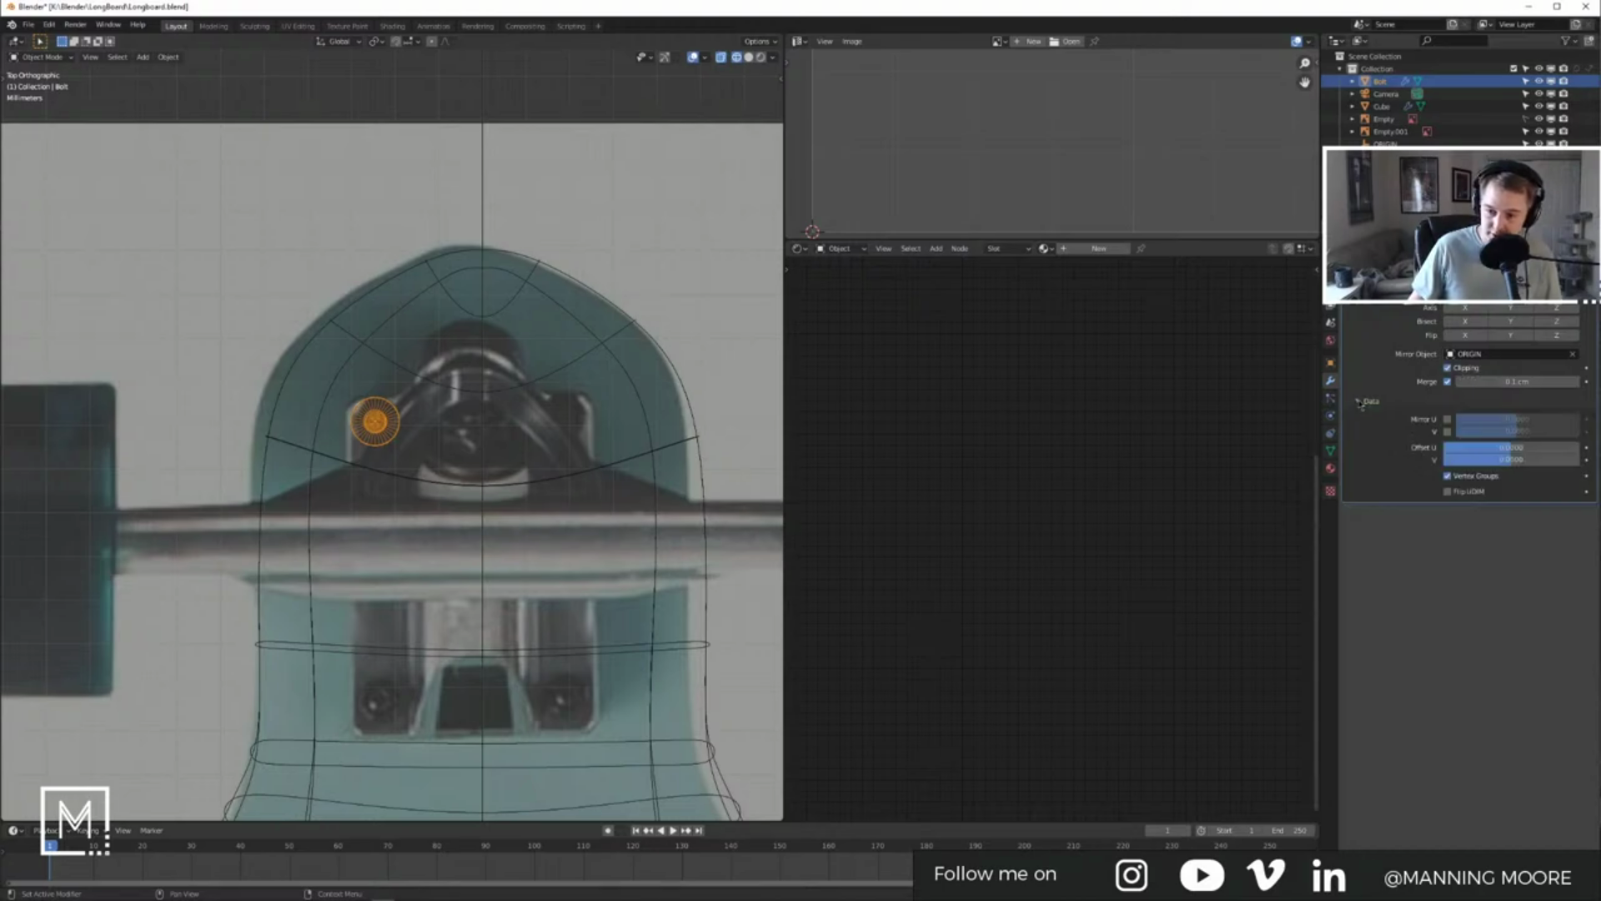
click(1360, 404)
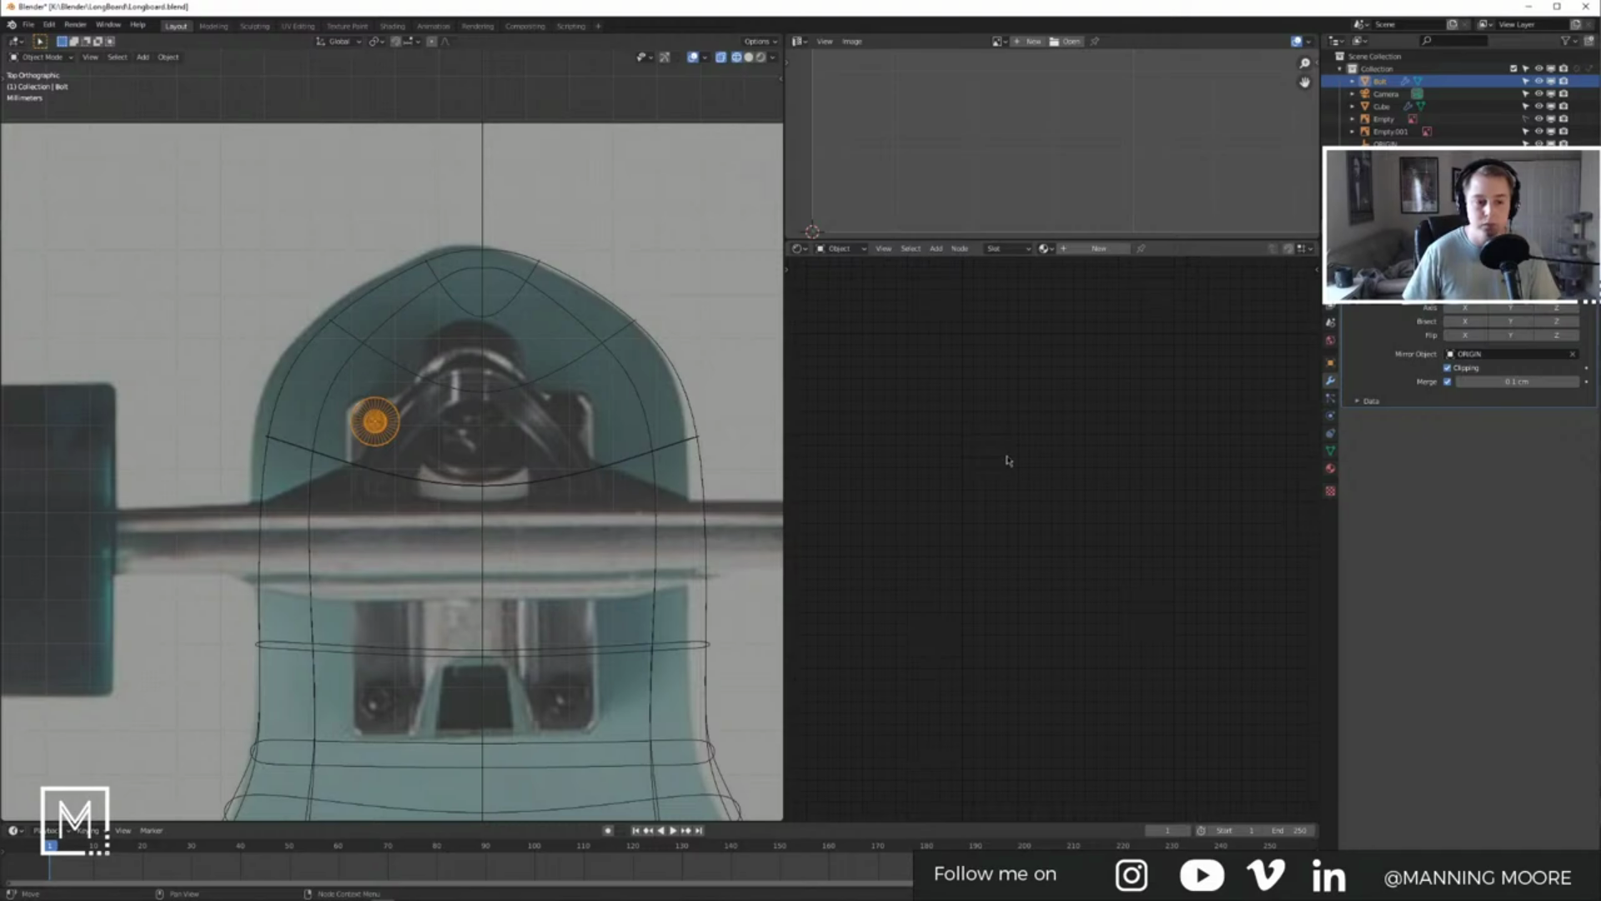
Step: In the deck's mesh, slide an edge loop near the nose to a new position
click(610, 349)
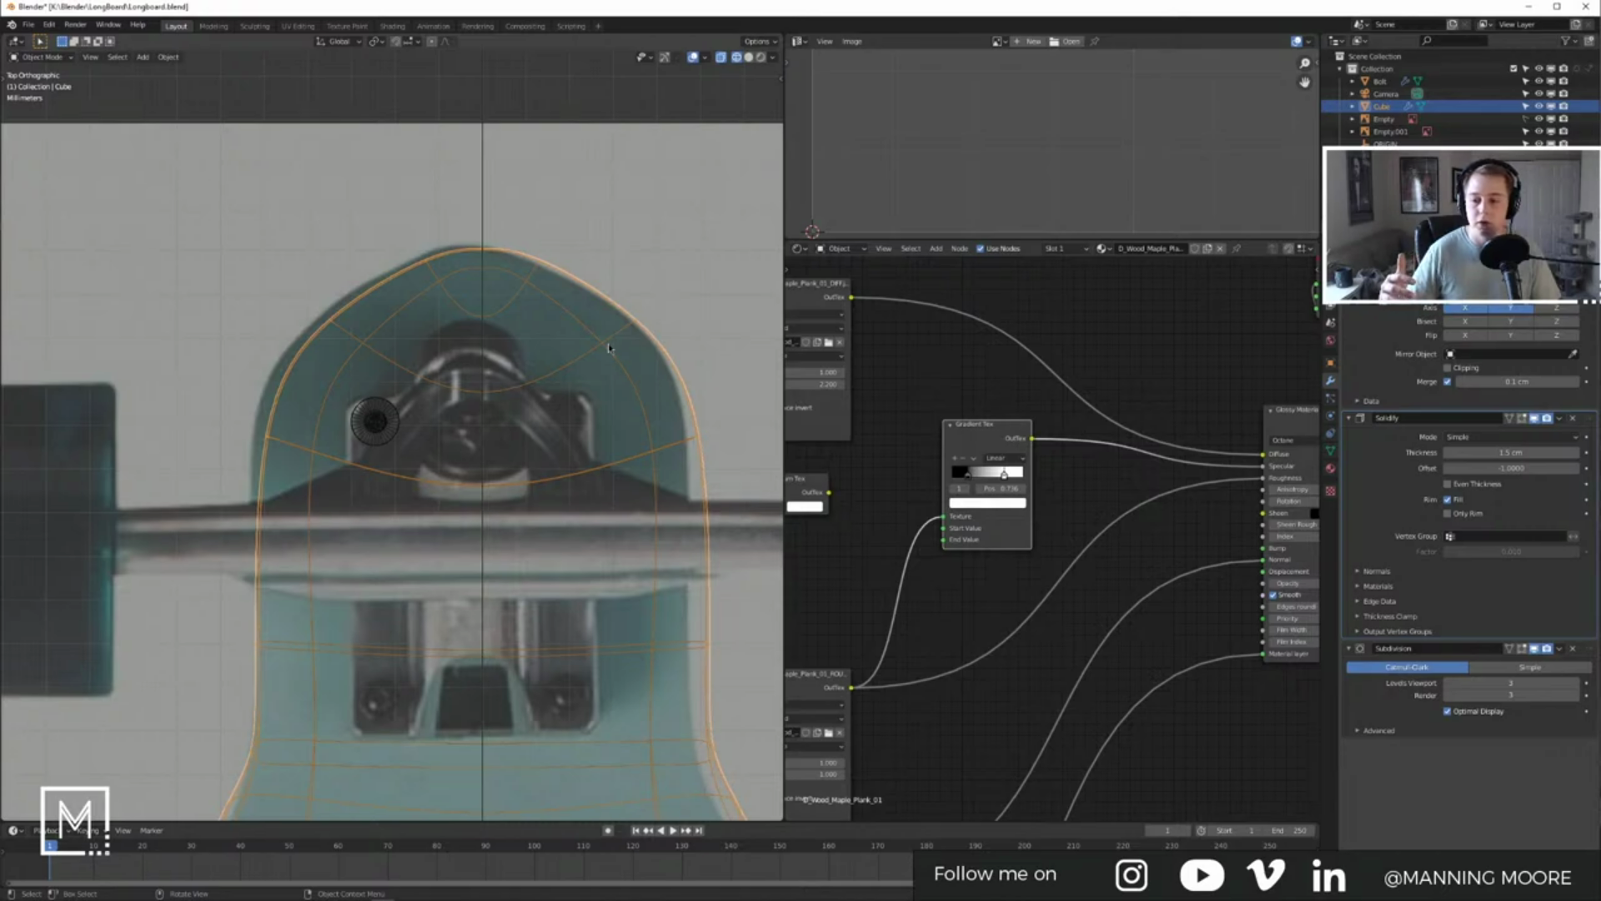
key(Tab)
key(Tab)
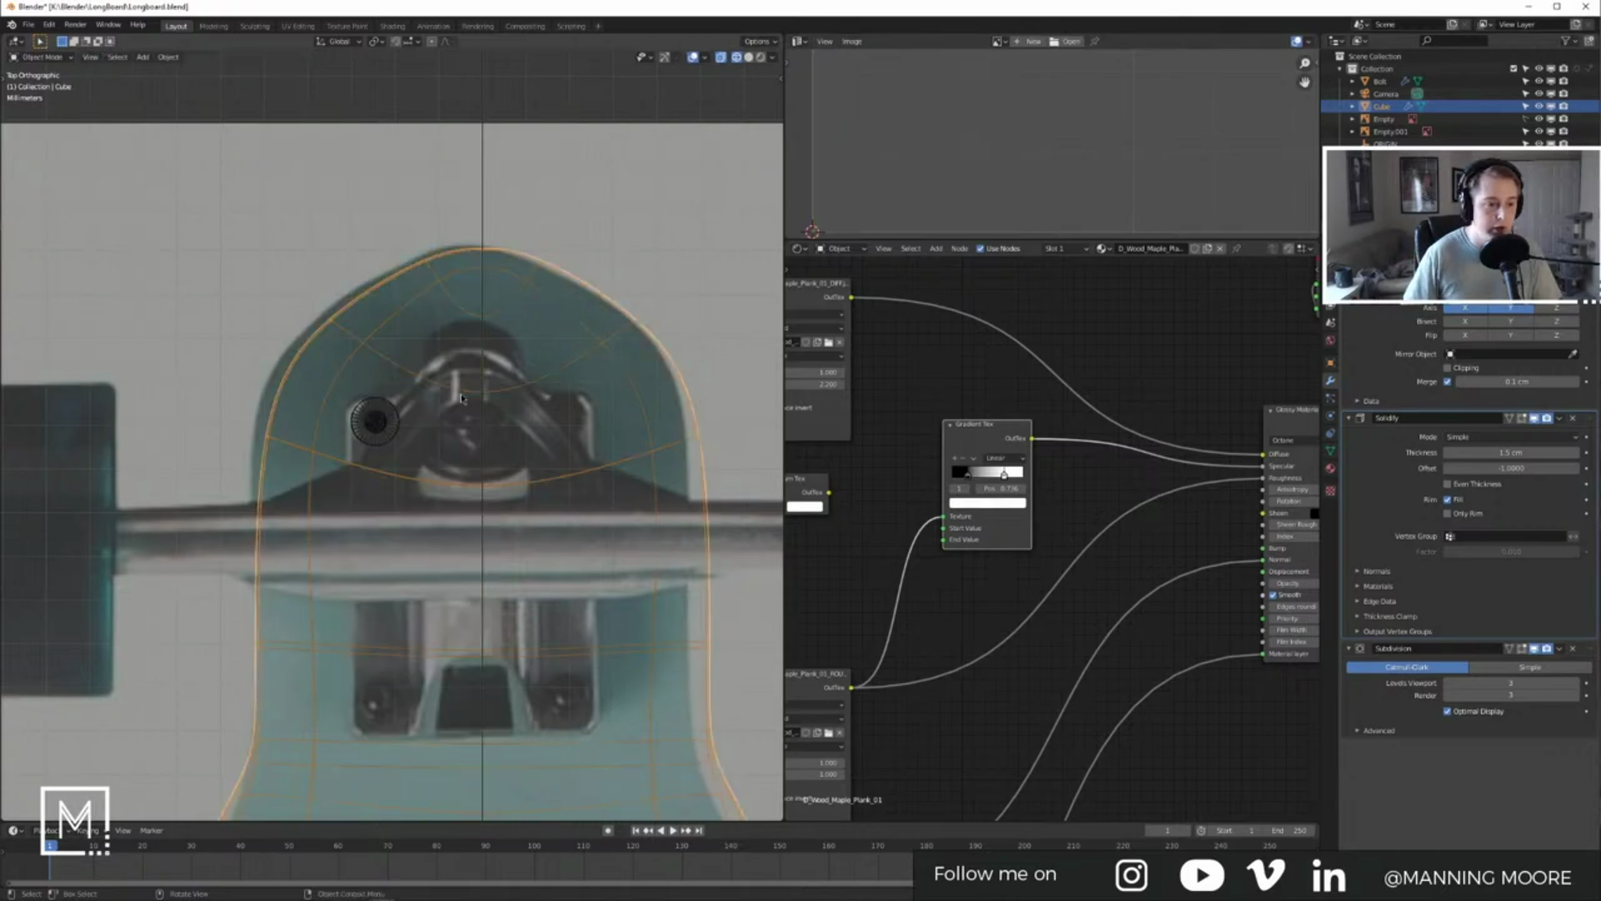
key(Tab)
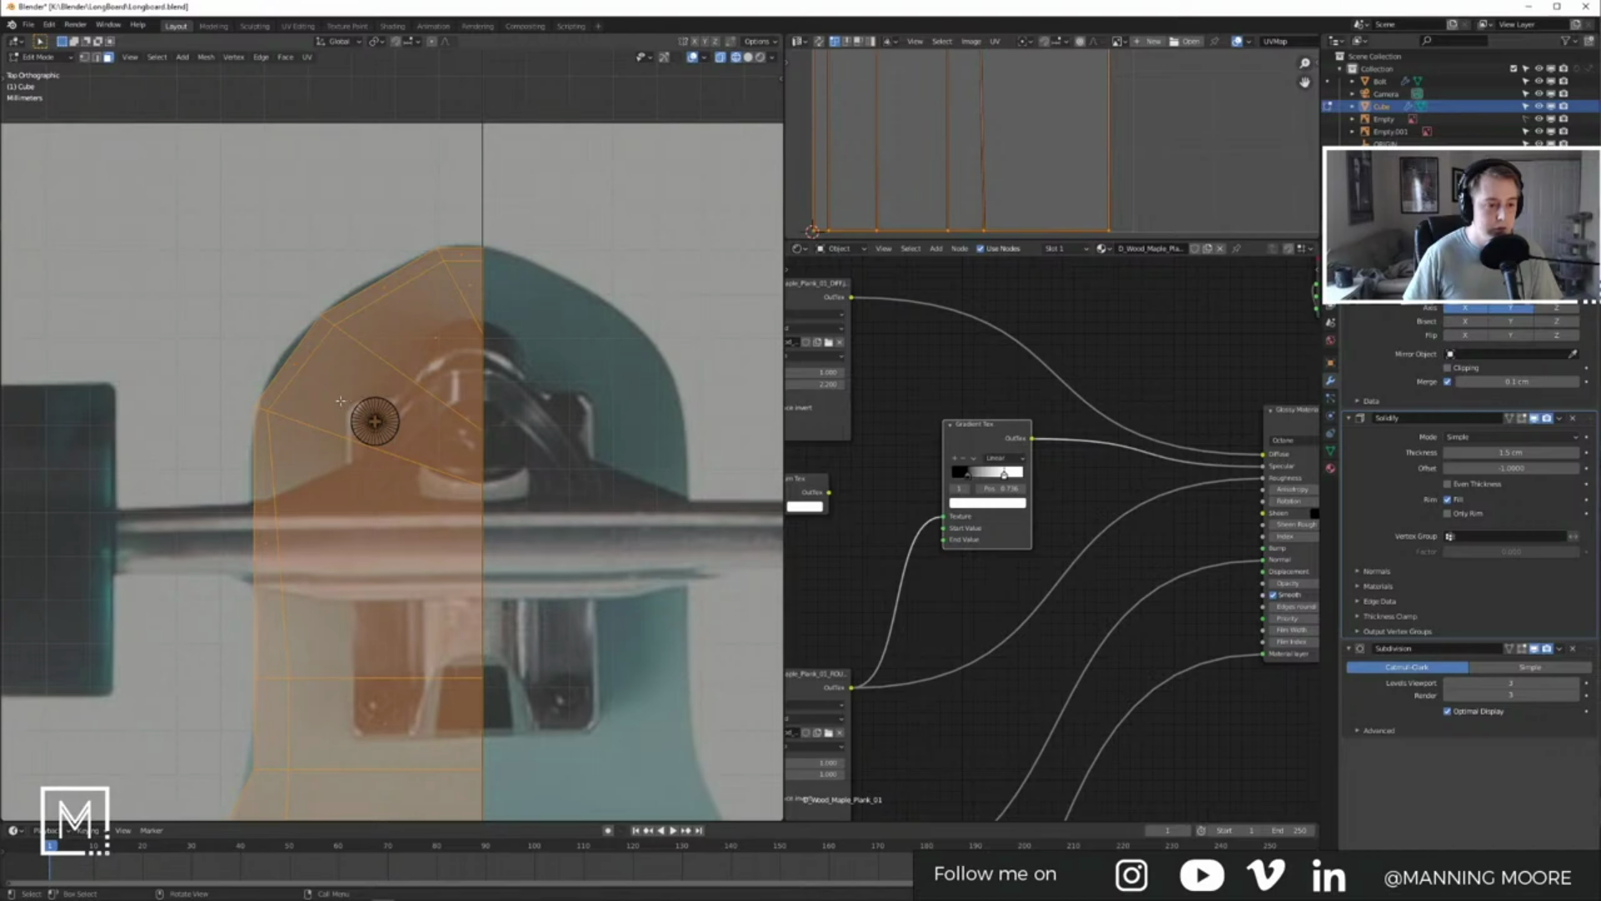
click(275, 412)
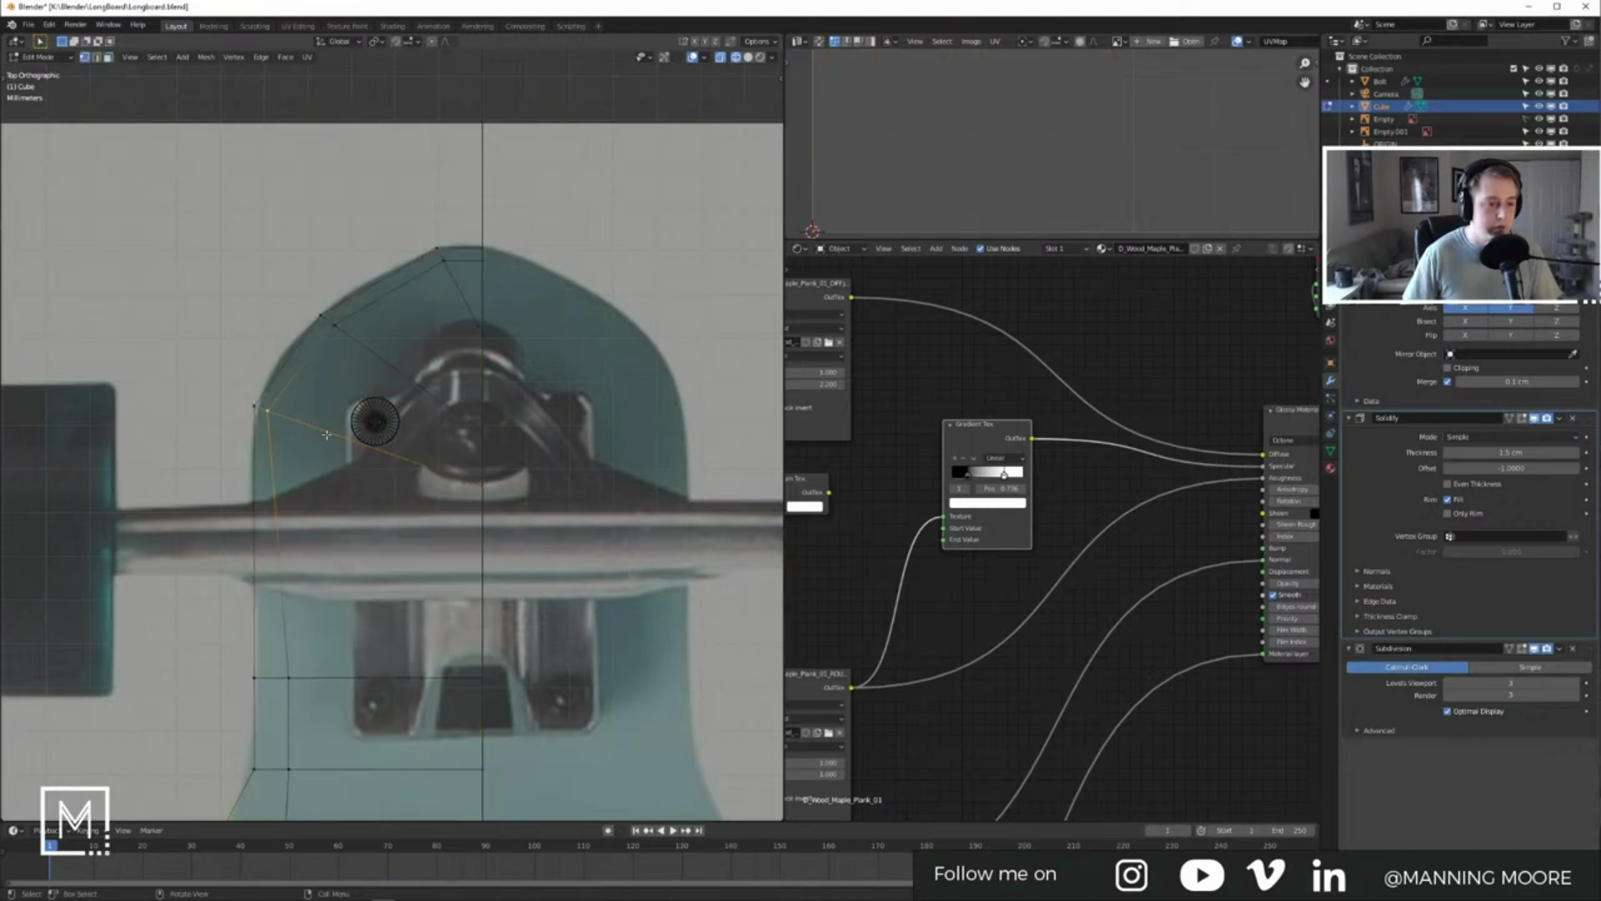
shift+middle_drag(312, 640, 353, 569)
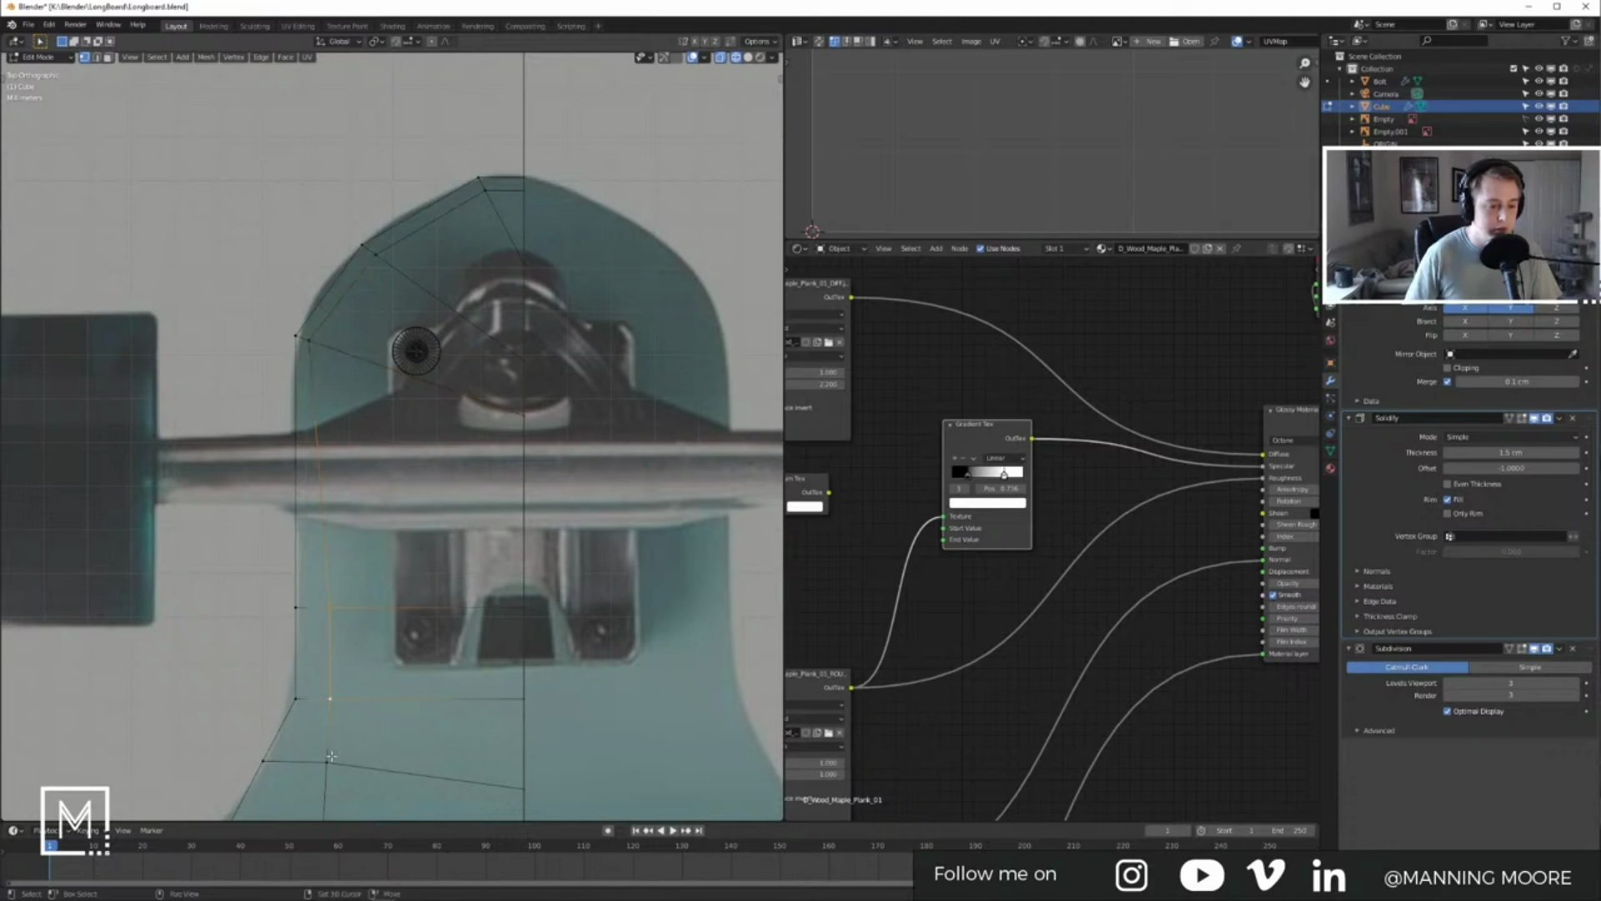
key(g)
key(g)
click(389, 699)
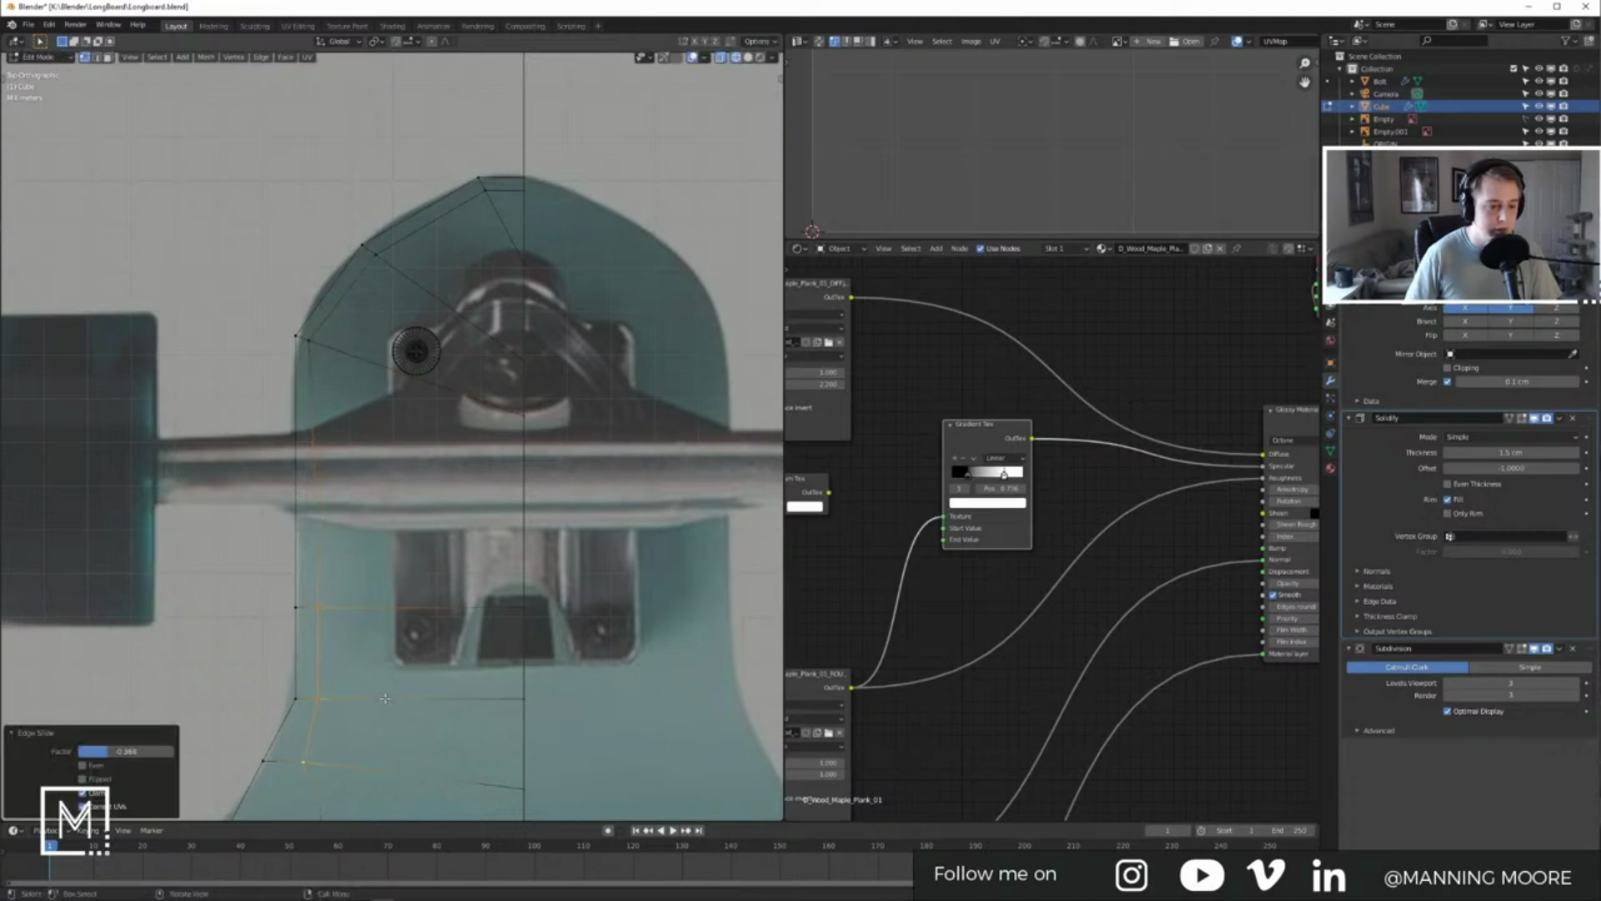
Step: Return the deck to Object Mode and select the bolt again
key(Tab)
shift+middle_drag(386, 701, 389, 504)
key(Tab)
key(Tab)
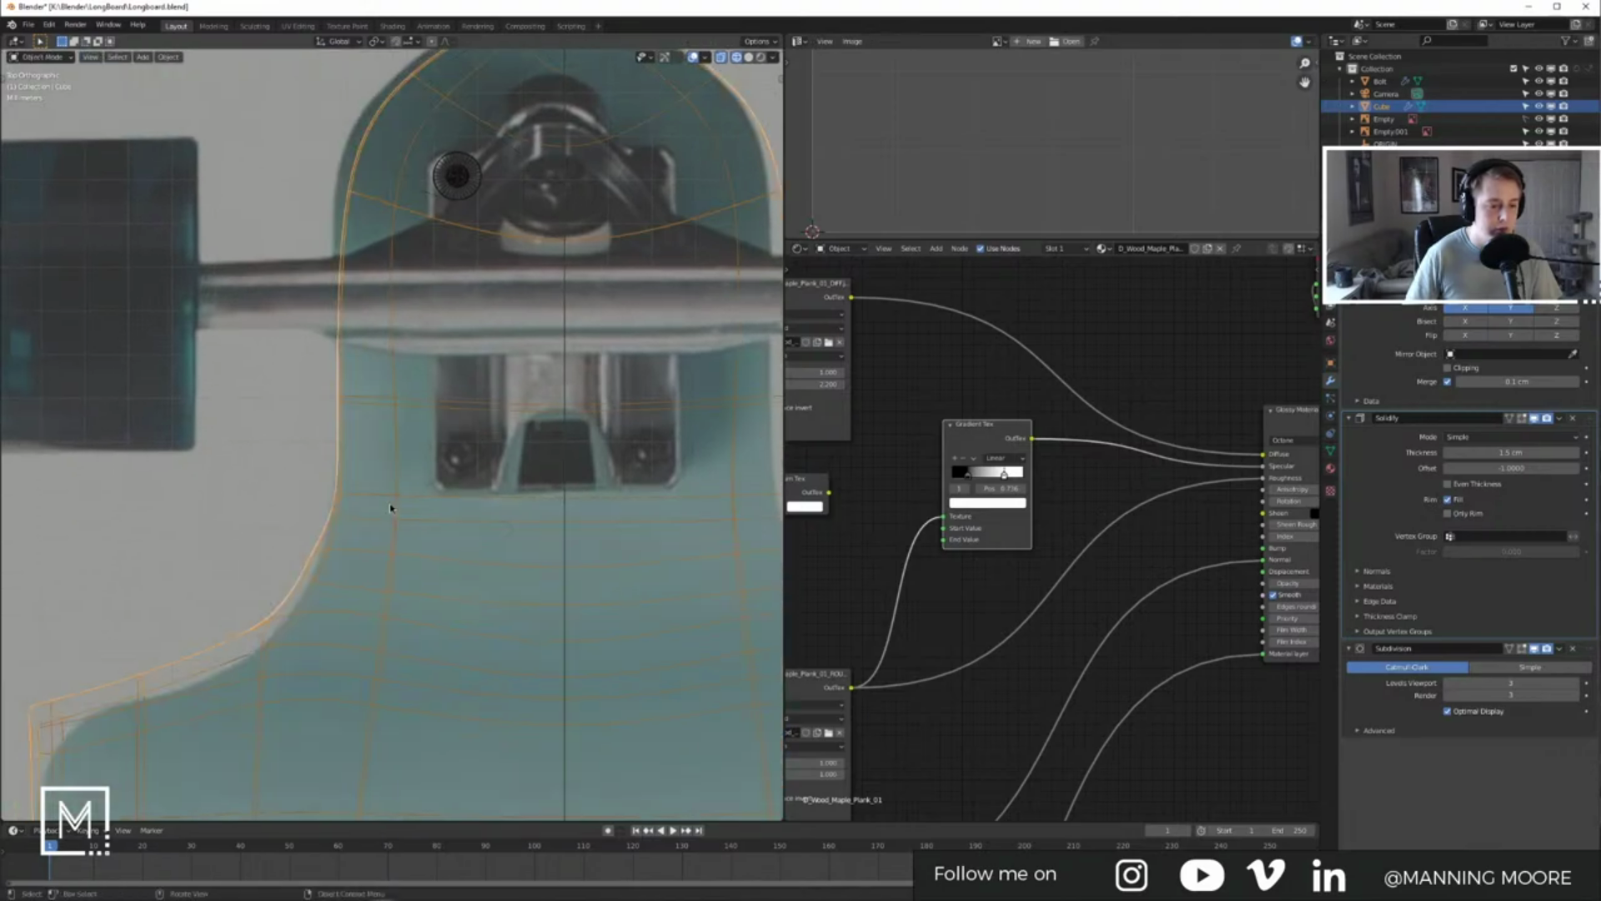
key(Tab)
scroll(389, 506, down, 6)
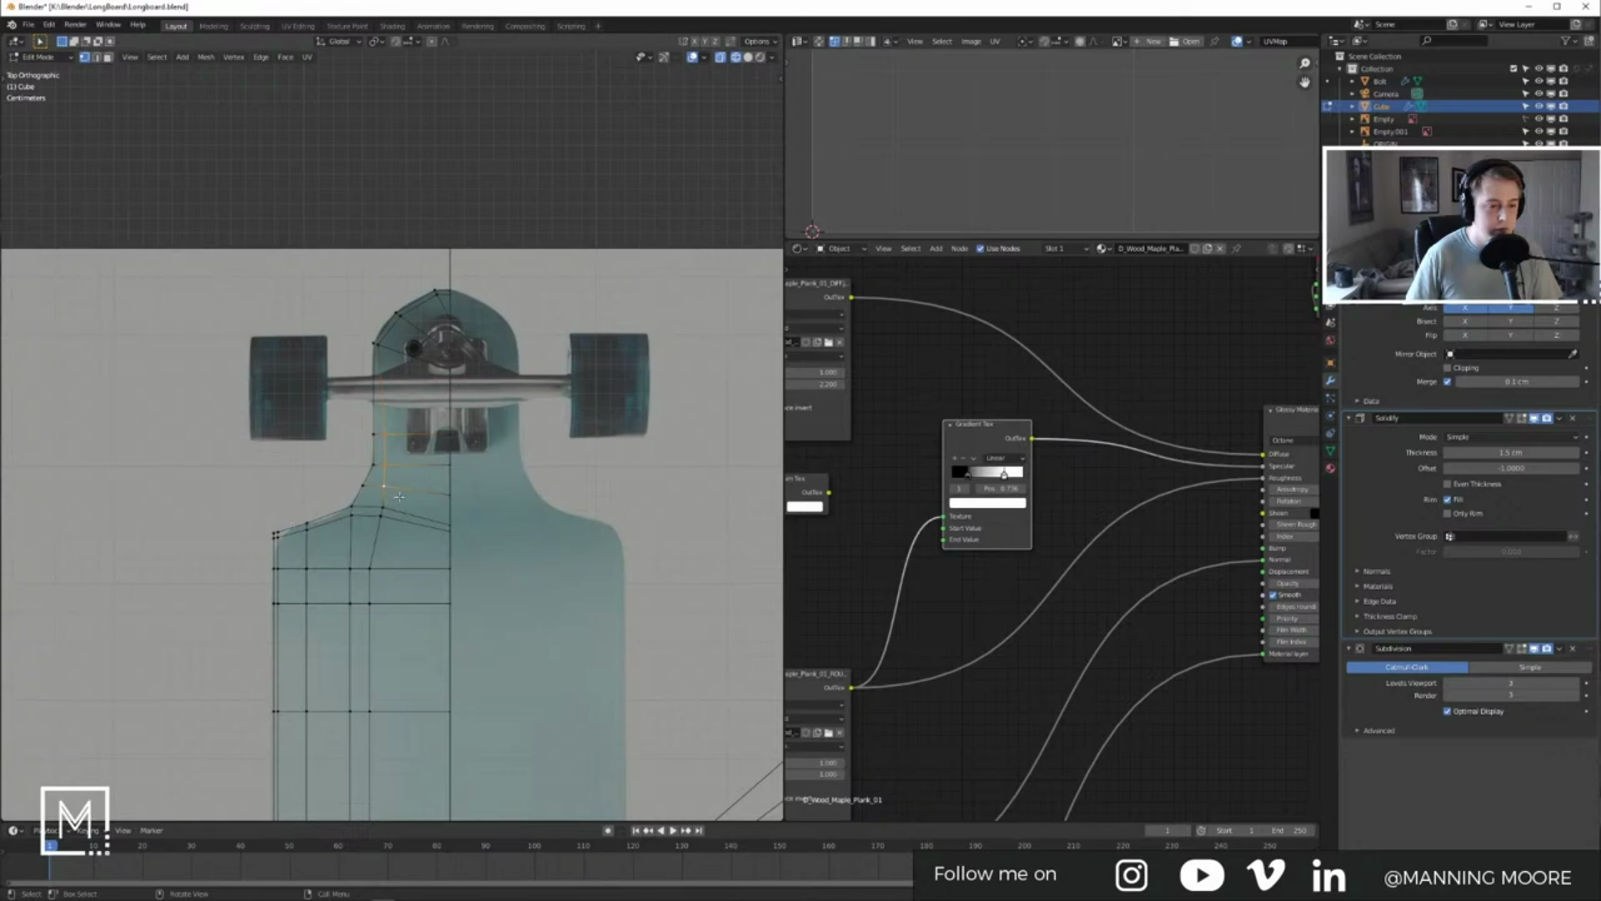
key(Tab)
scroll(398, 499, up, 5)
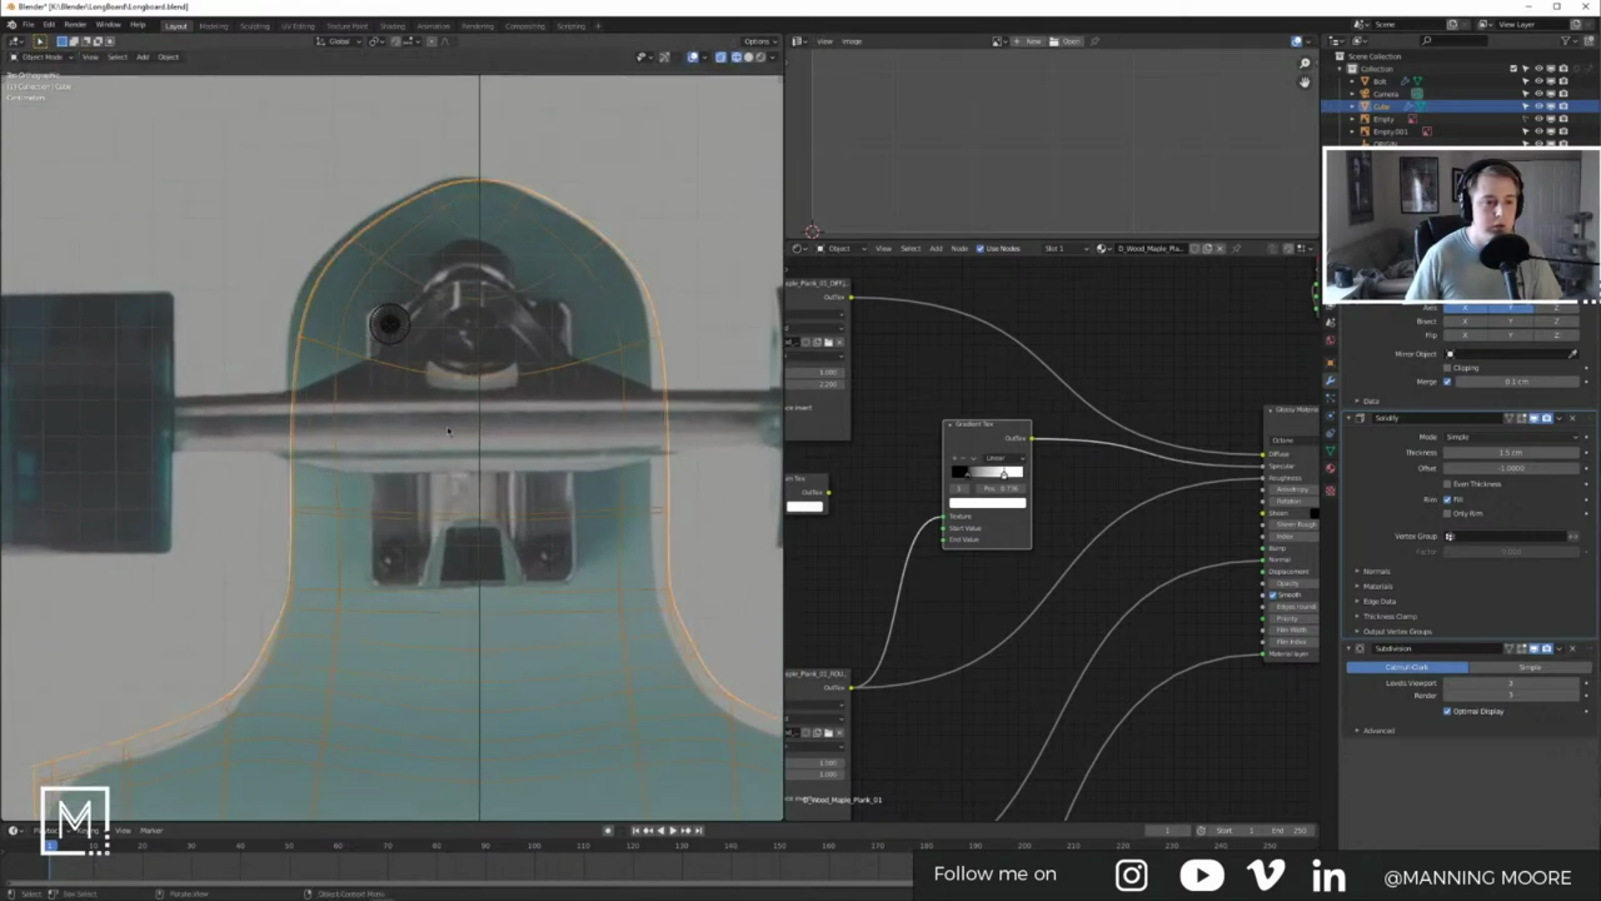
shift+middle_drag(469, 479, 466, 572)
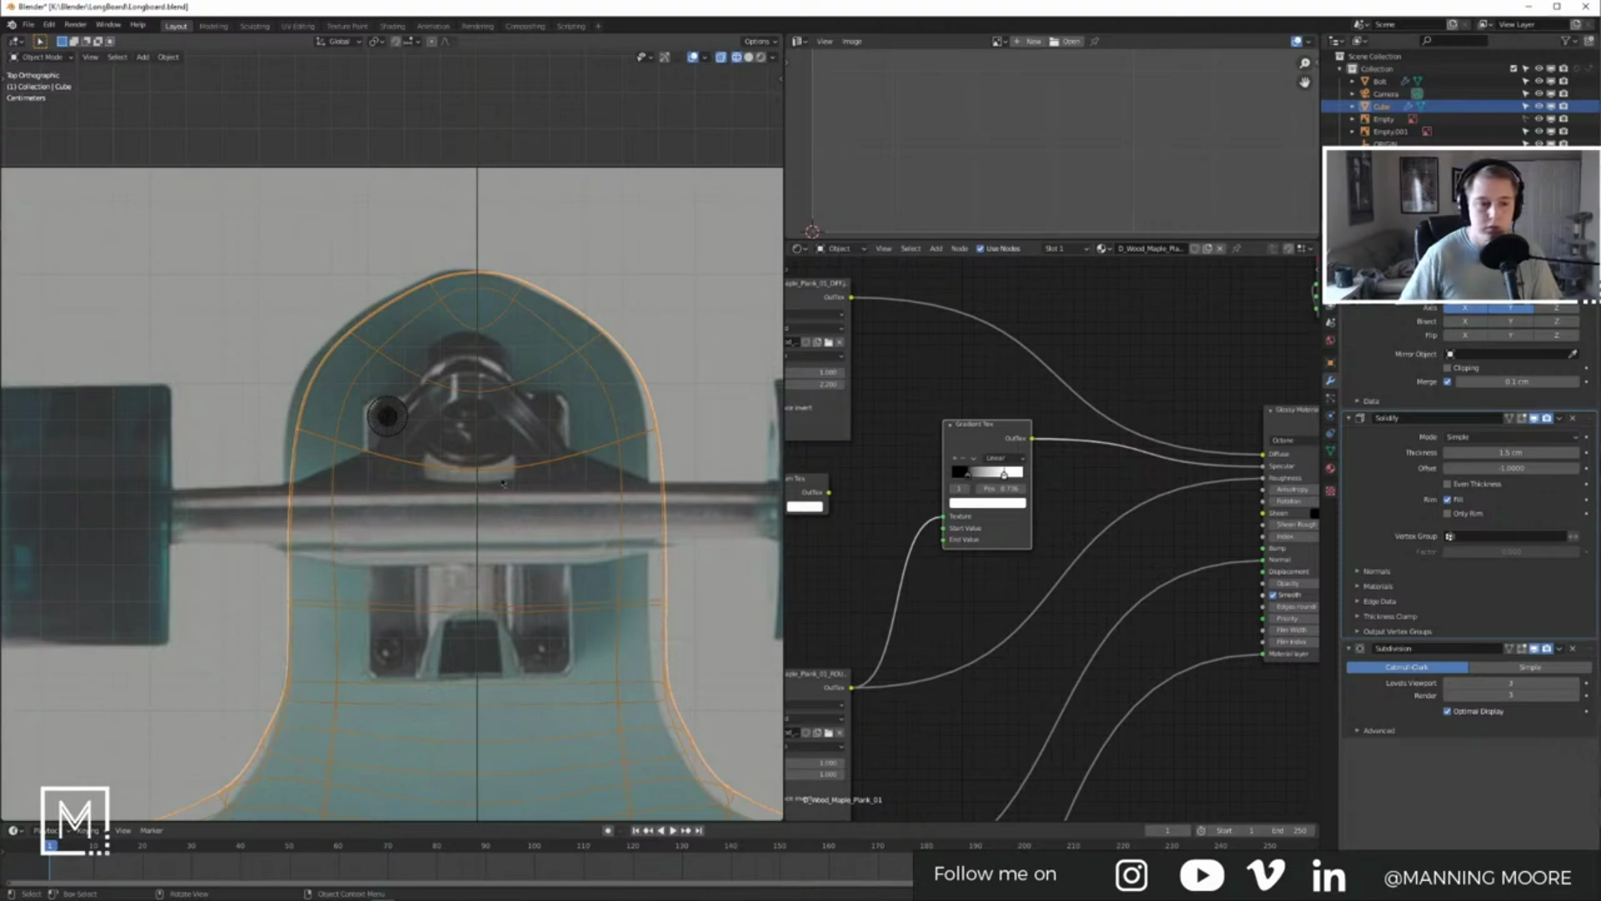
click(387, 415)
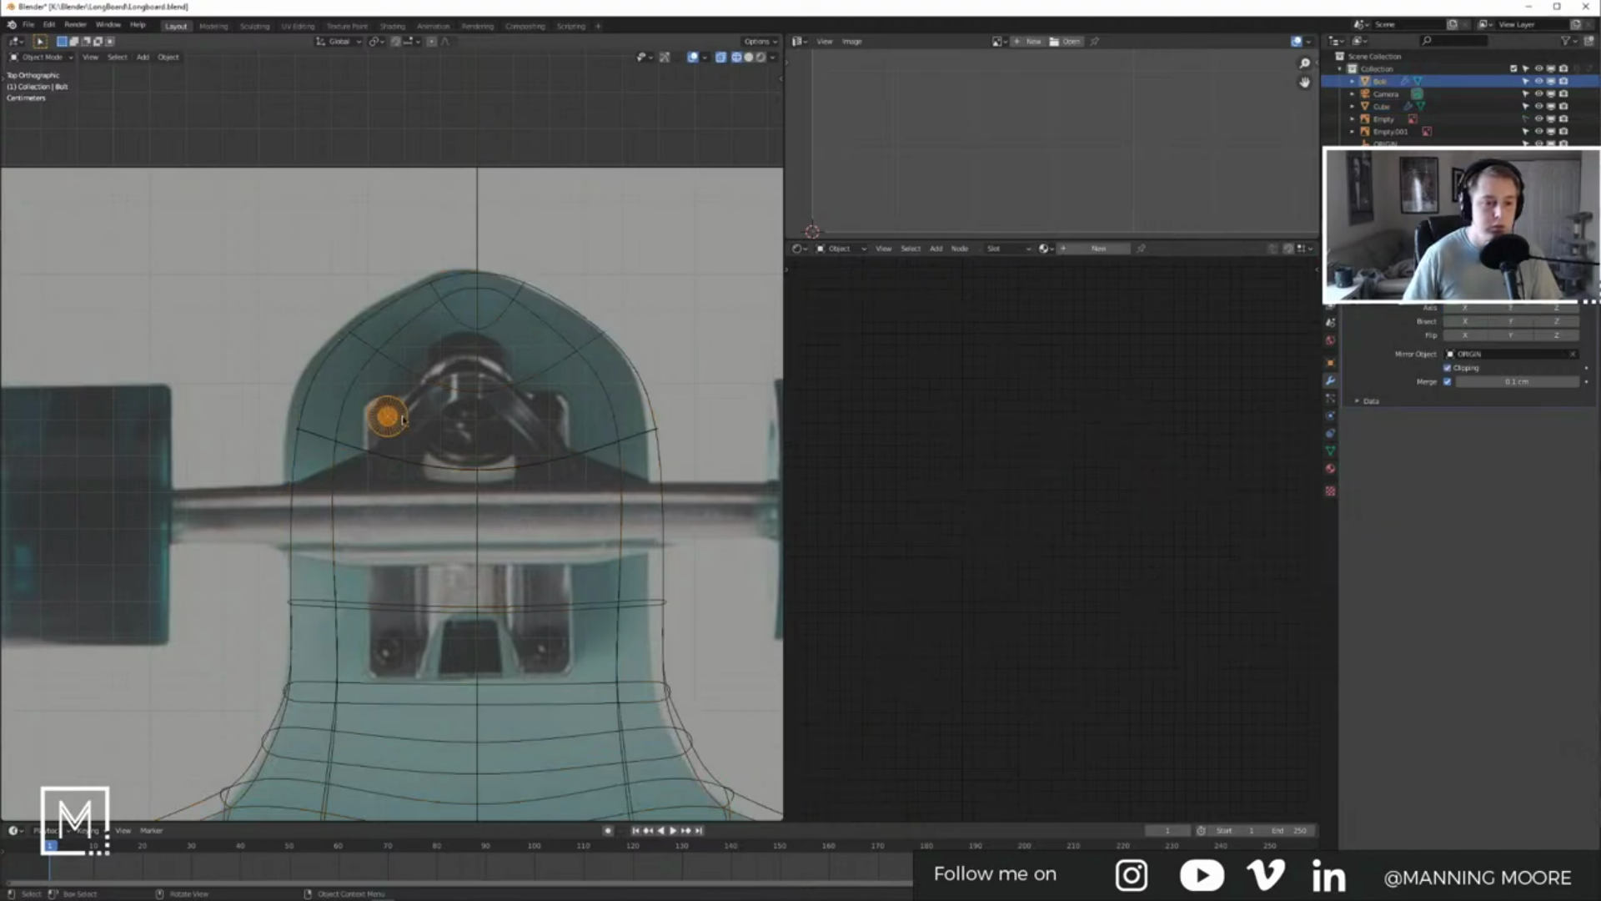
Step: Enable the mirror axis so the bolt appears on the deck's opposite side
click(1467, 308)
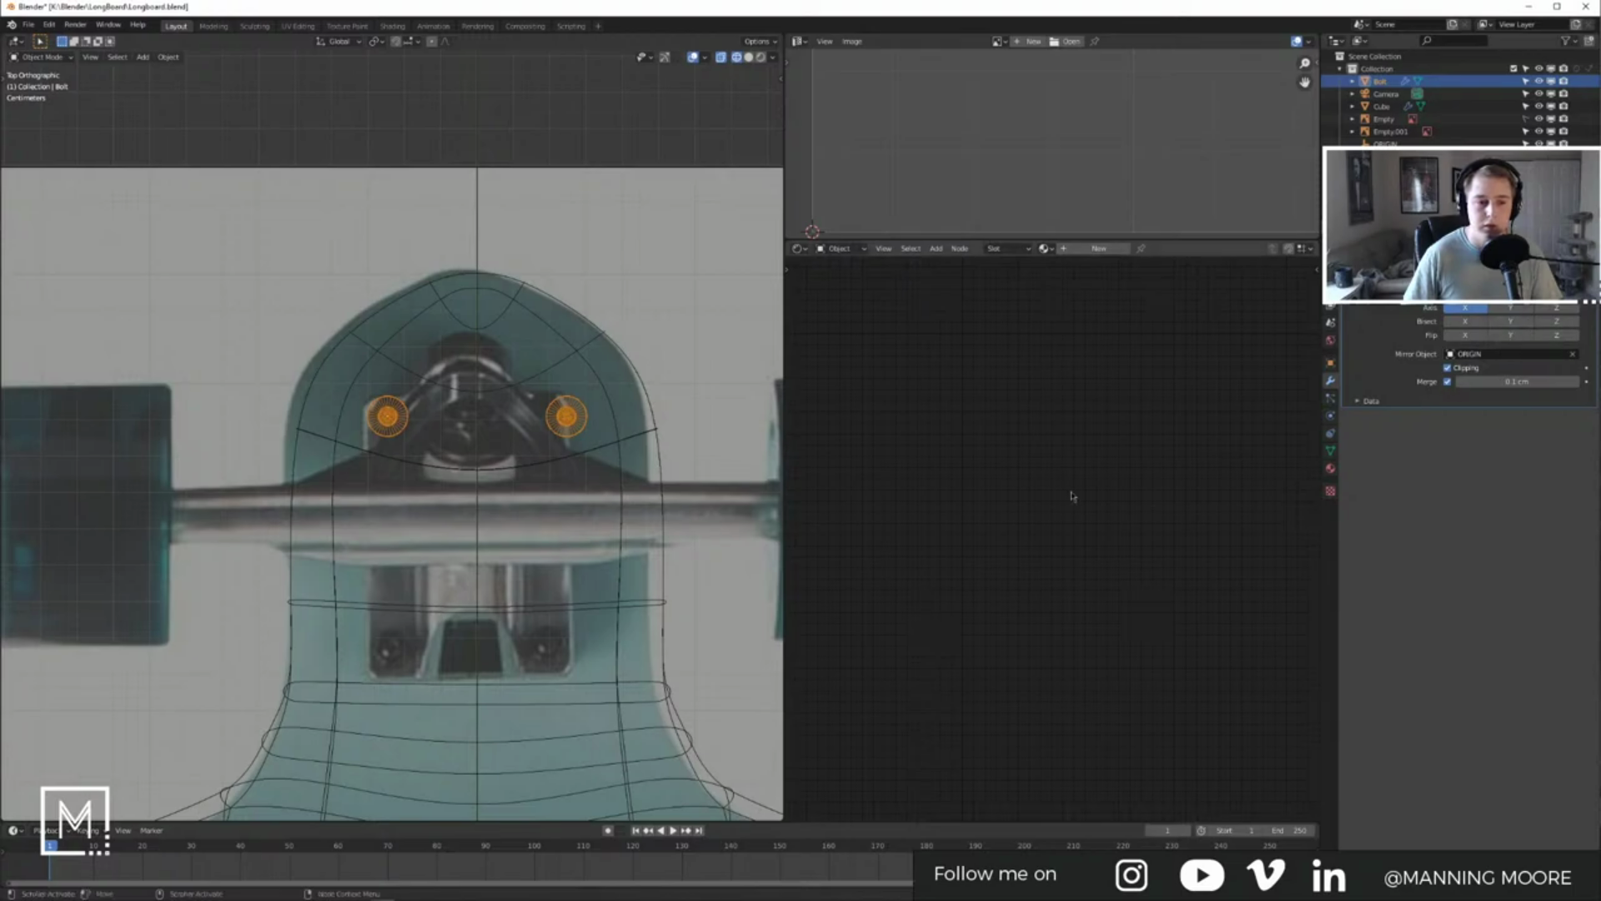
scroll(568, 503, down, 4)
scroll(529, 350, down, 8)
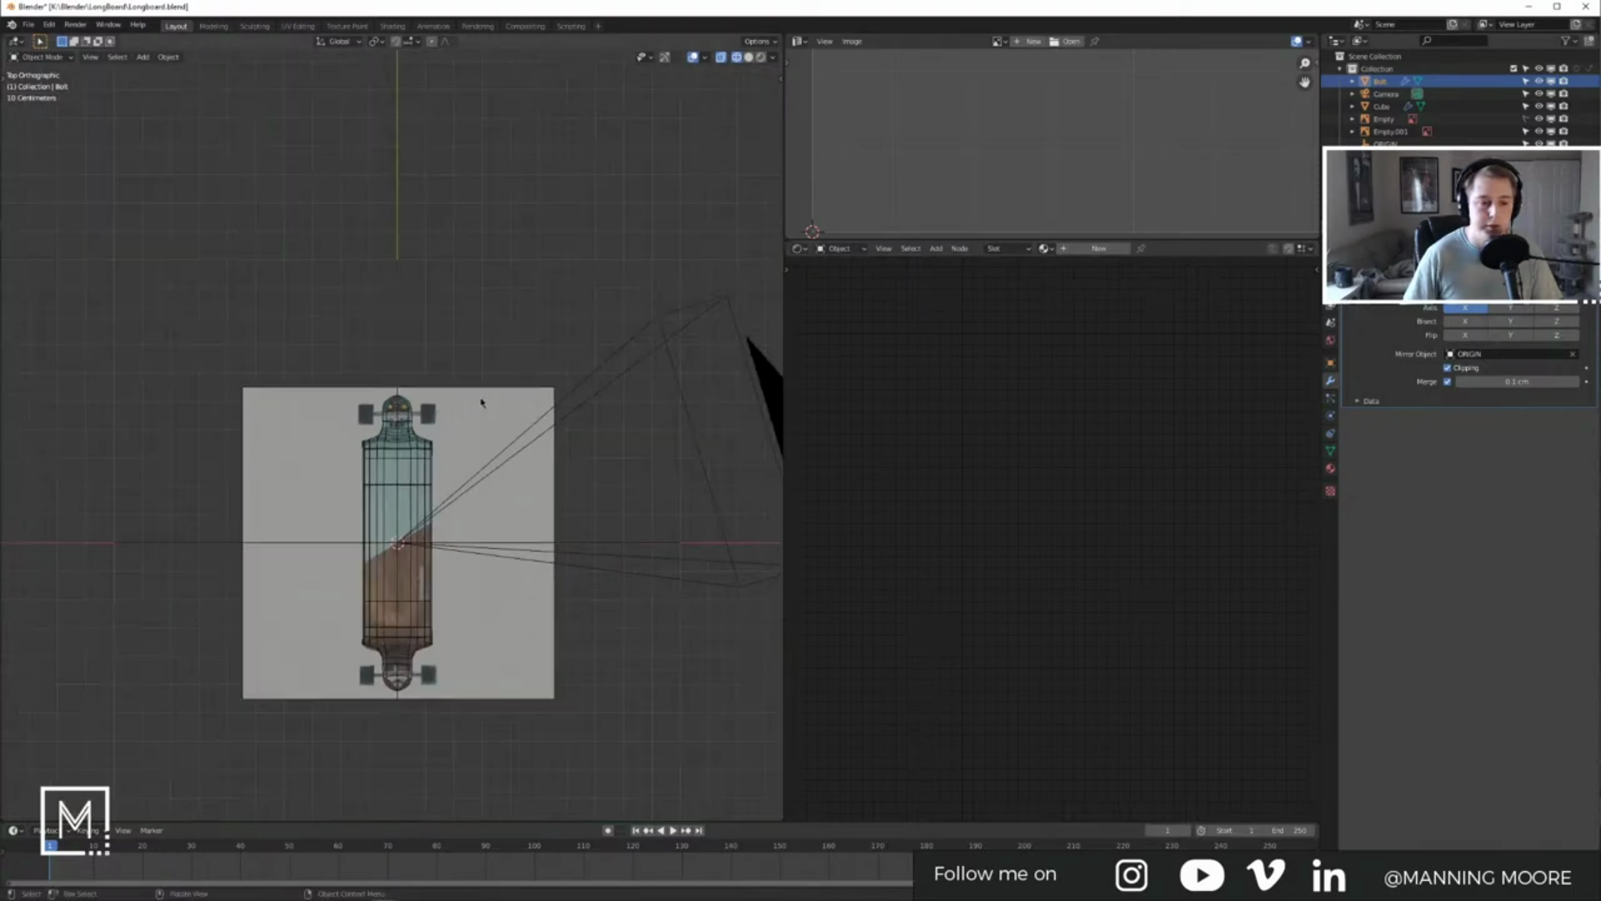
scroll(528, 404, up, 4)
scroll(422, 418, up, 5)
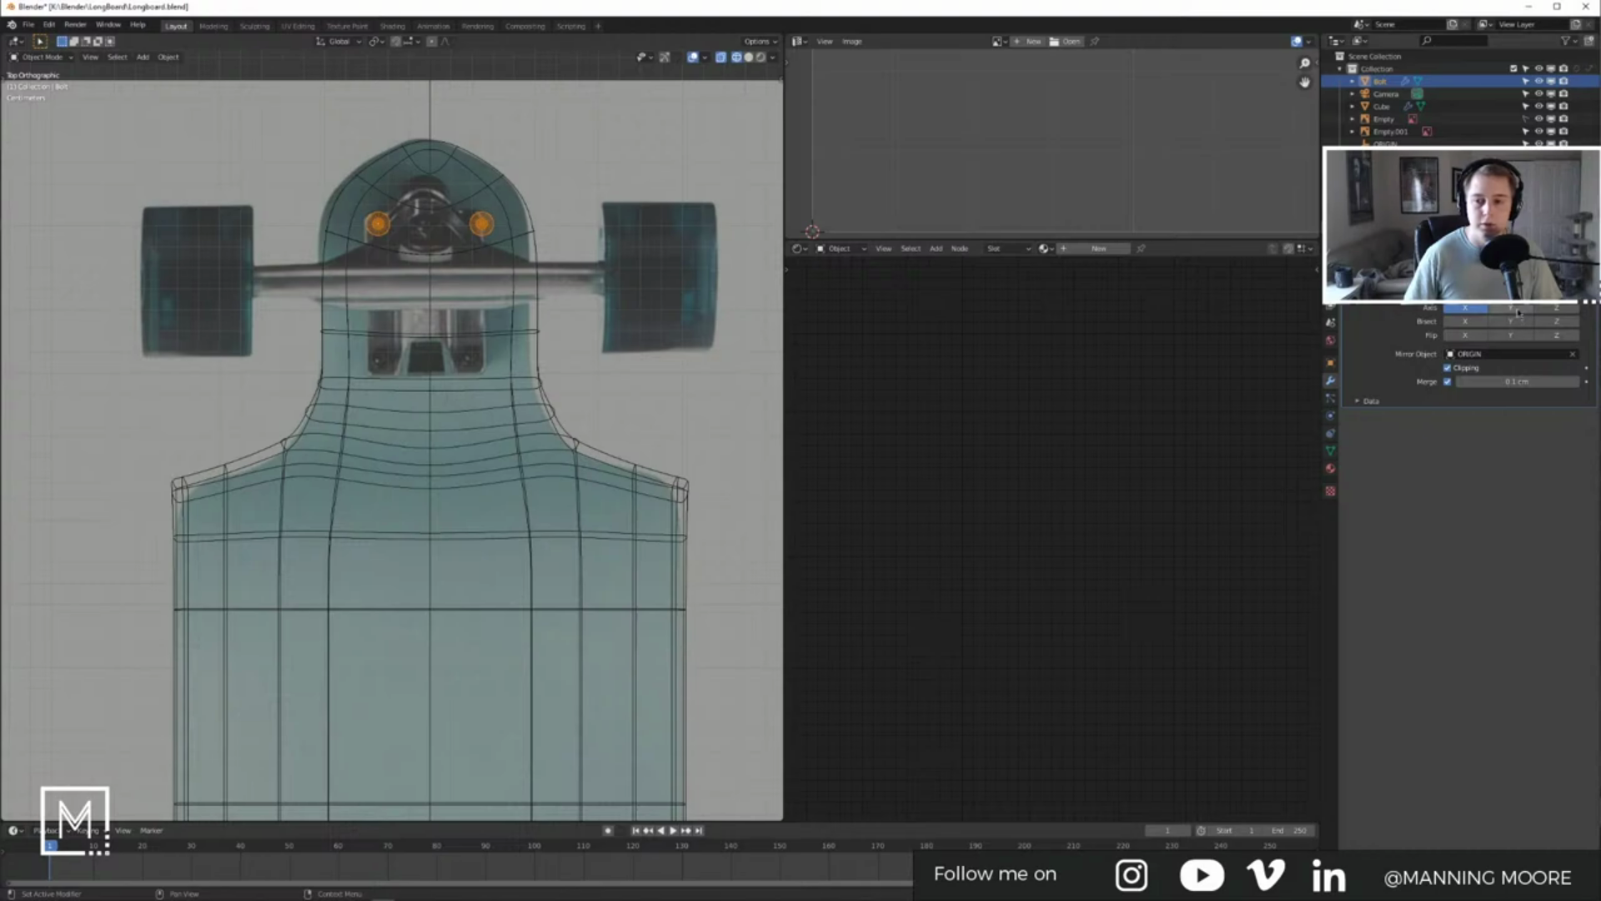
scroll(626, 436, down, 12)
scroll(593, 434, up, 4)
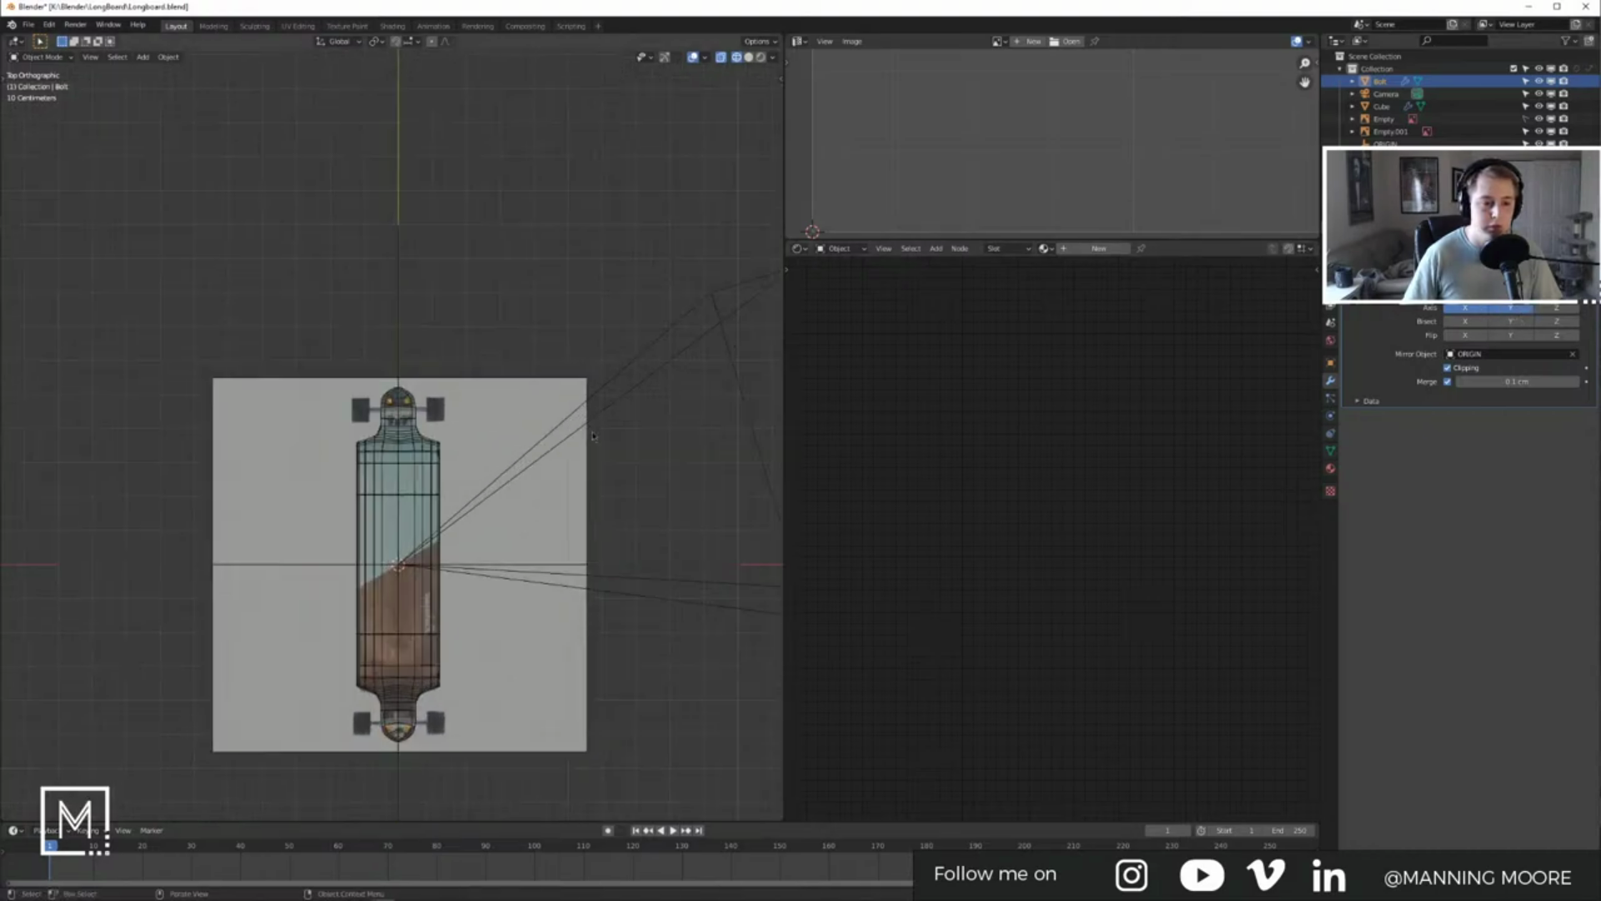
scroll(402, 414, up, 10)
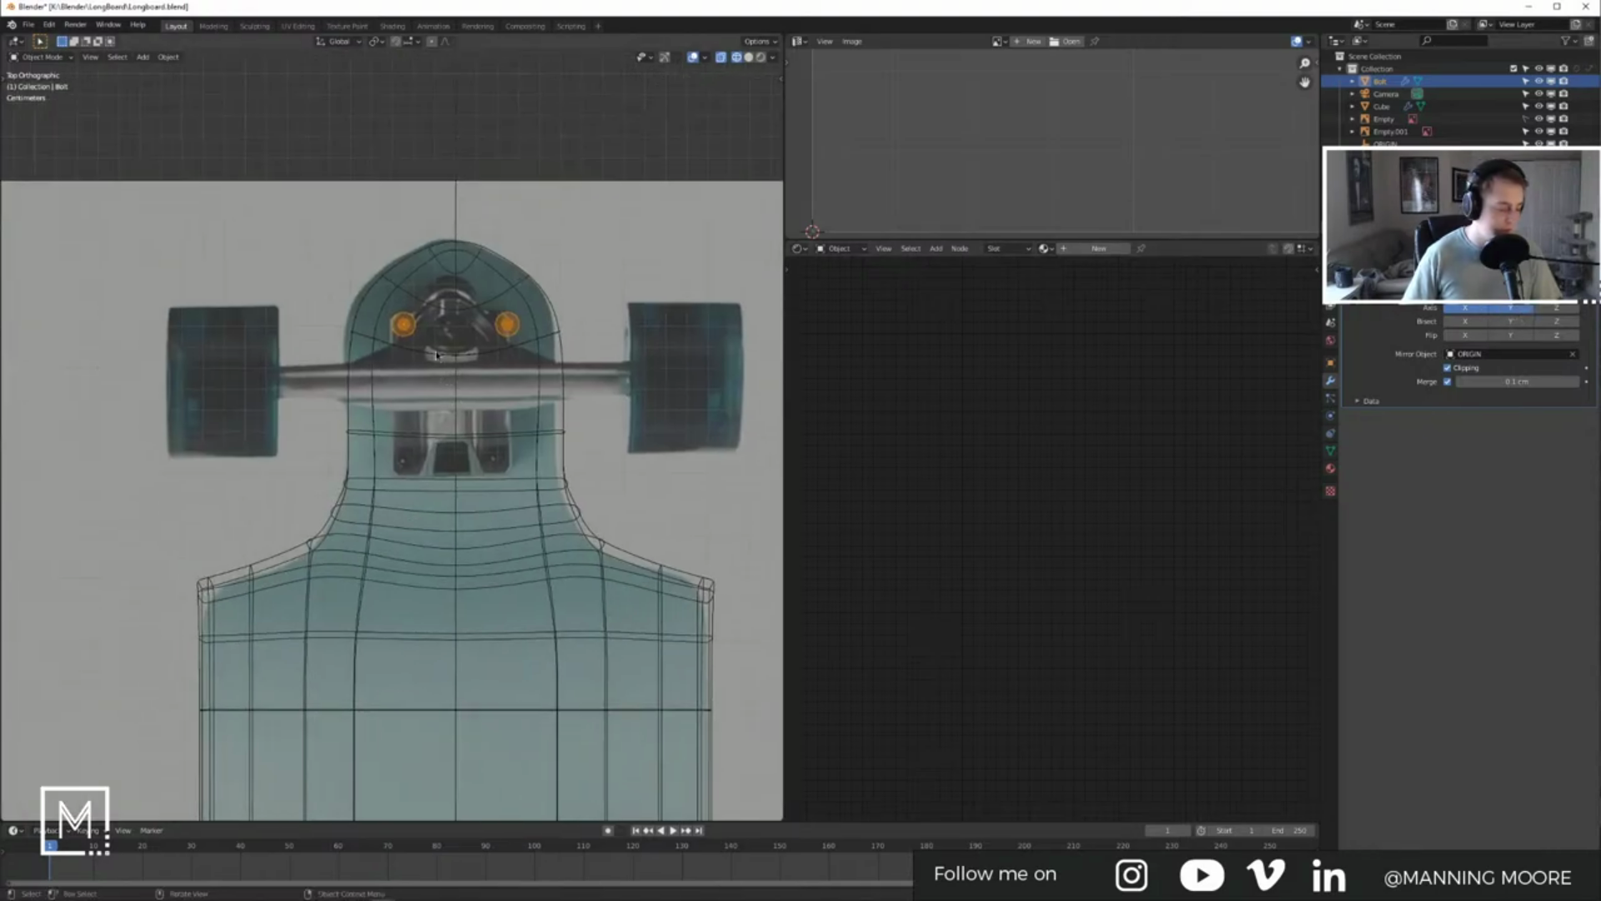
Step: Duplicate the bolt pair along Y onto the lower truck mounting holes
key(shift+d)
key(z)
key(y)
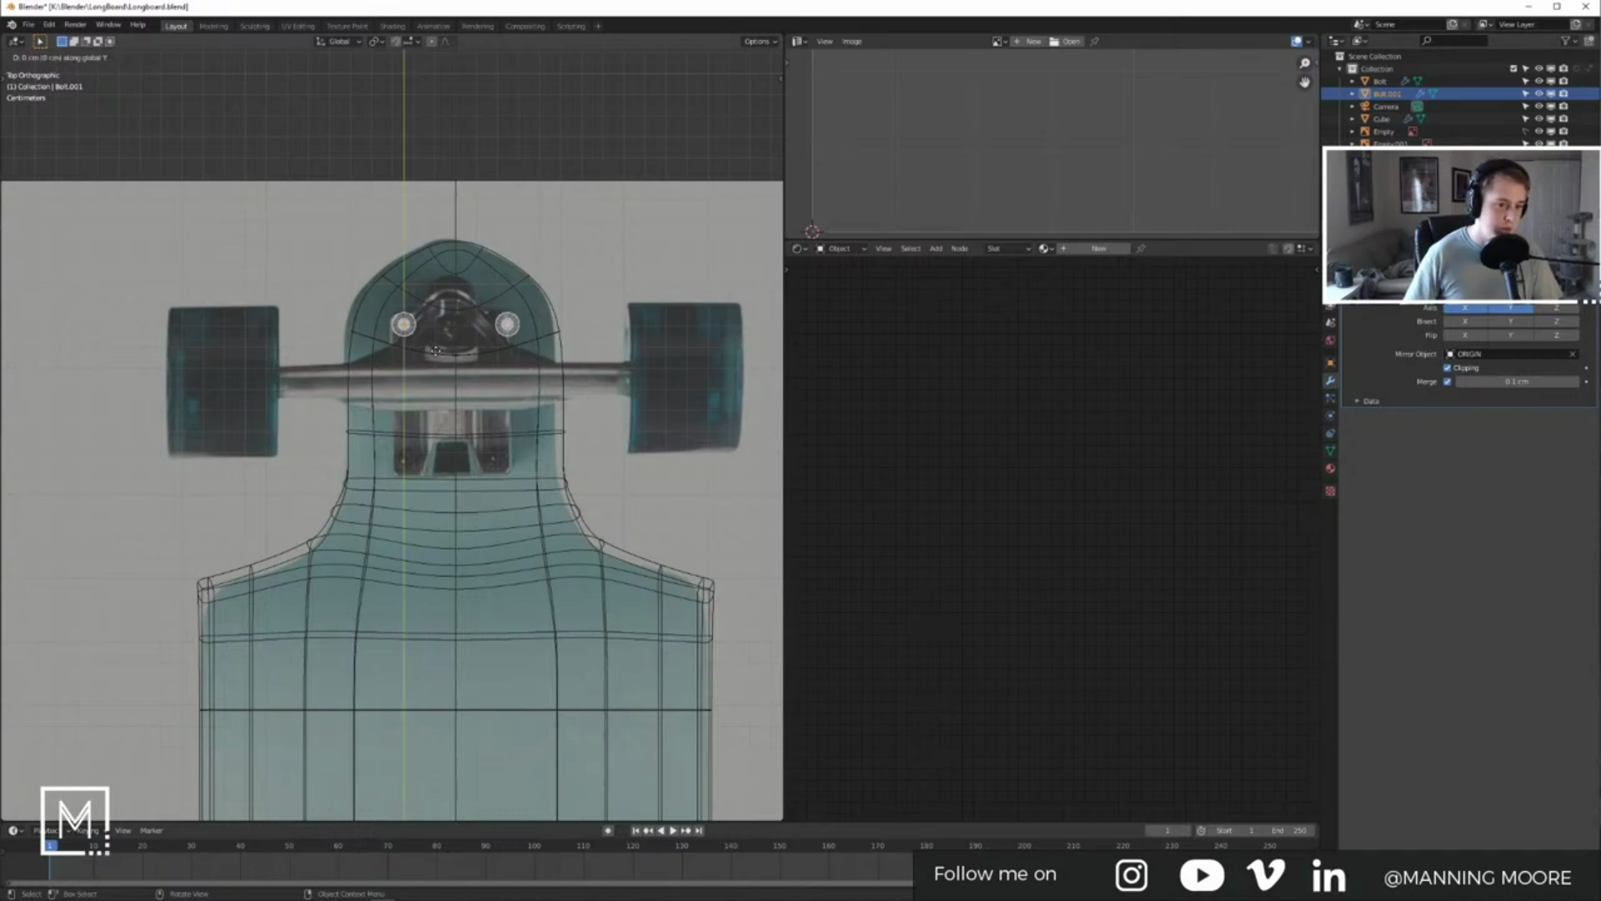
click(434, 489)
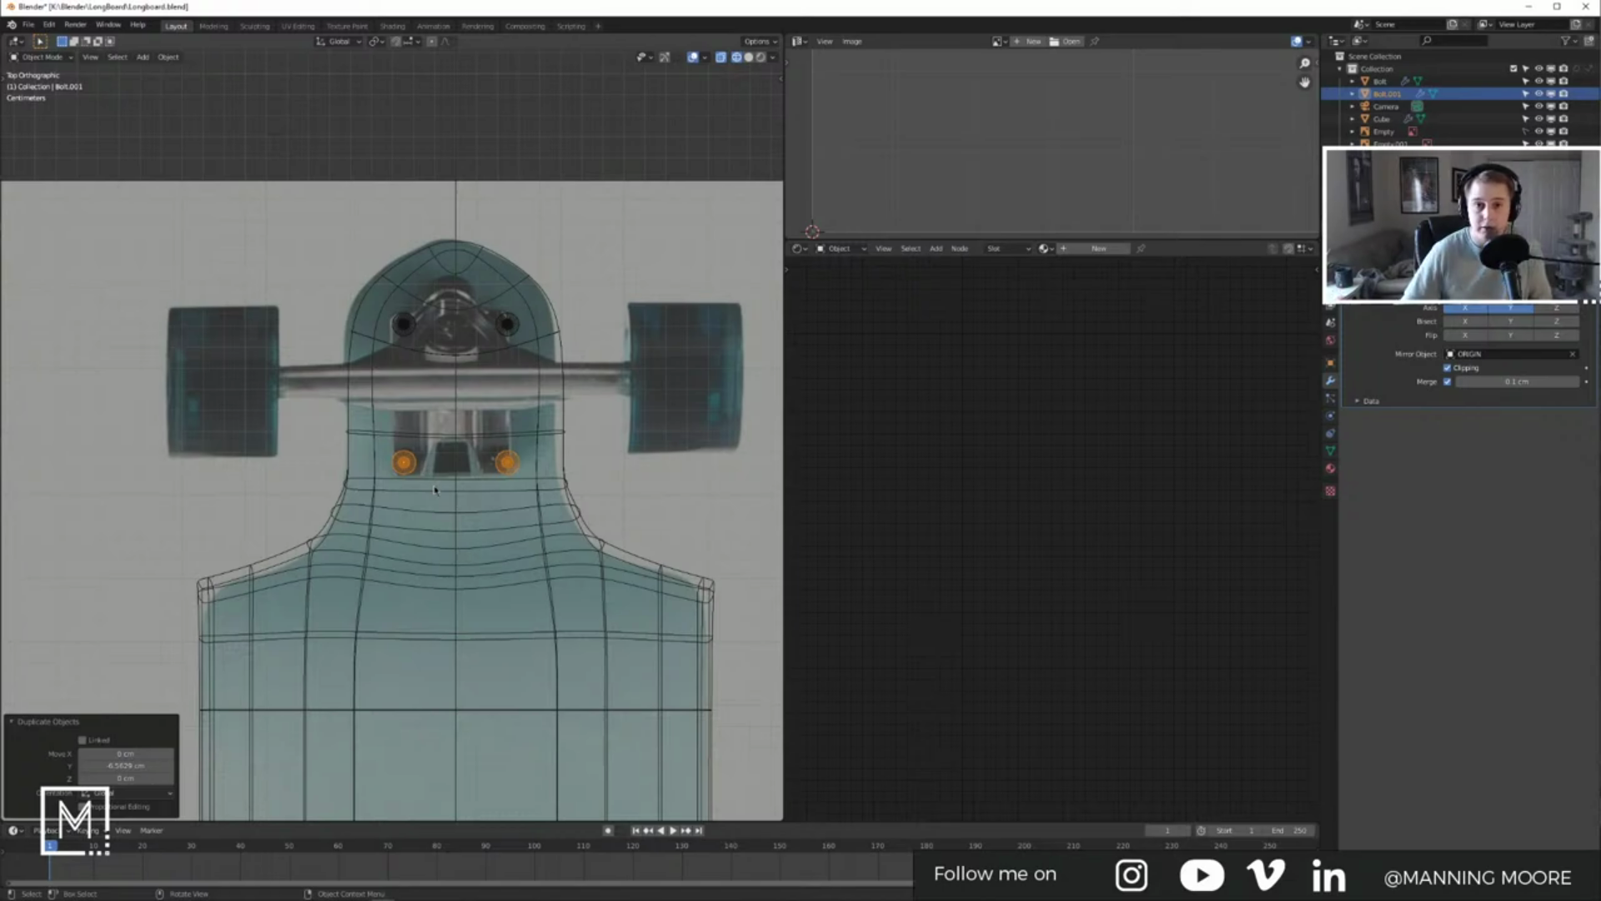
scroll(430, 466, up, 3)
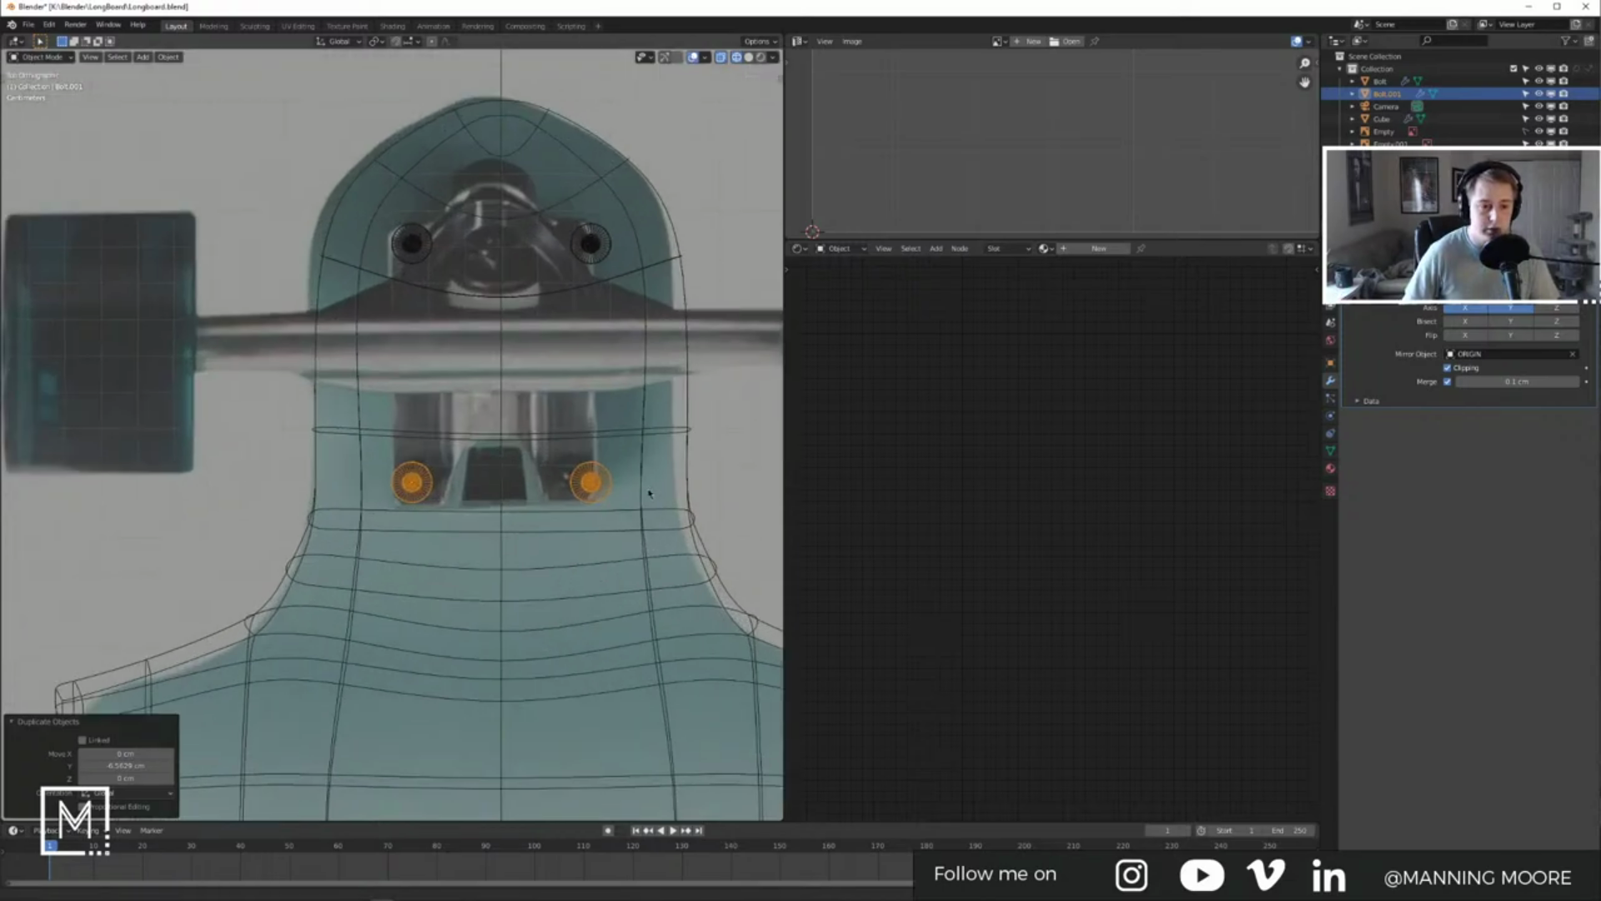
scroll(626, 507, down, 10)
scroll(547, 451, up, 5)
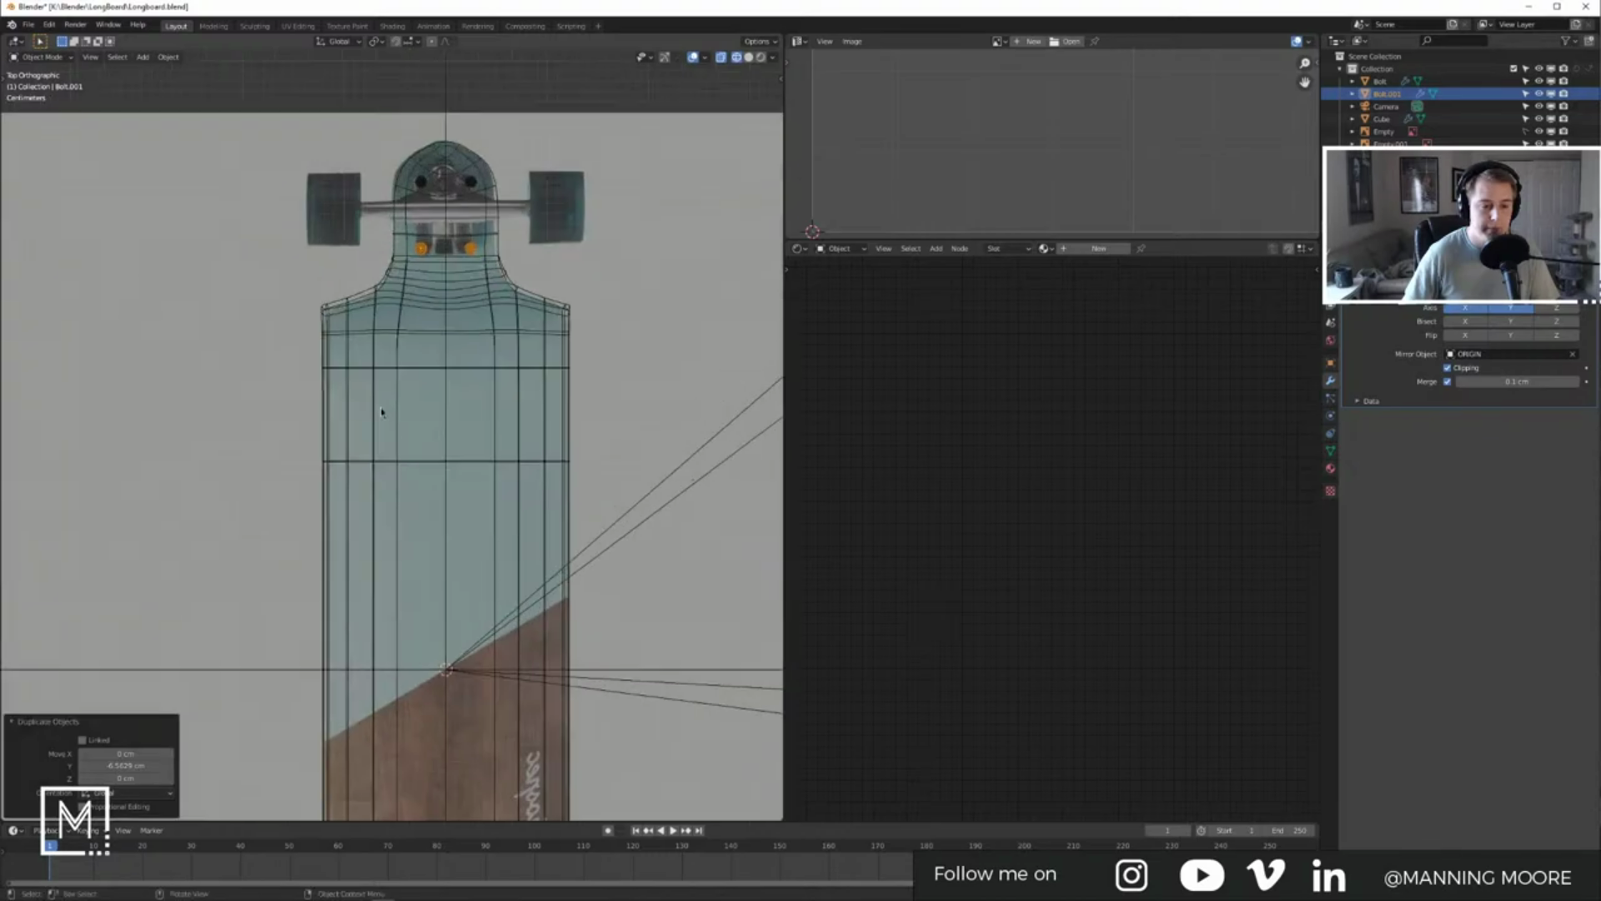
scroll(382, 410, down, 3)
scroll(382, 411, down, 1)
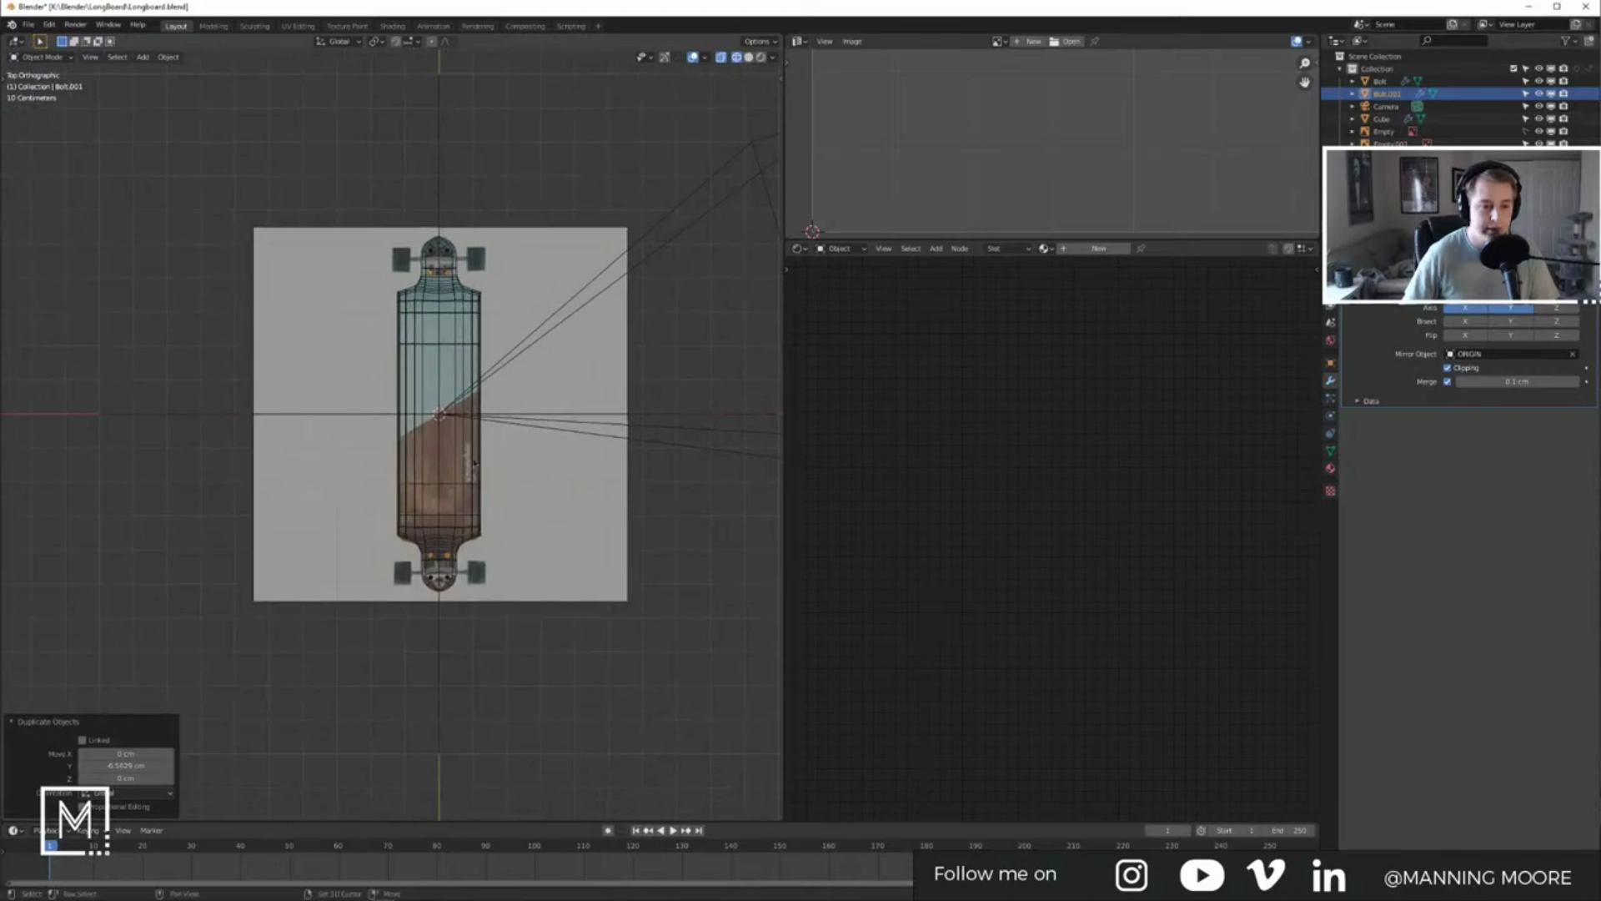
scroll(518, 499, up, 8)
Step: Hide the camera from the viewport
shift+middle_drag(517, 499, 466, 196)
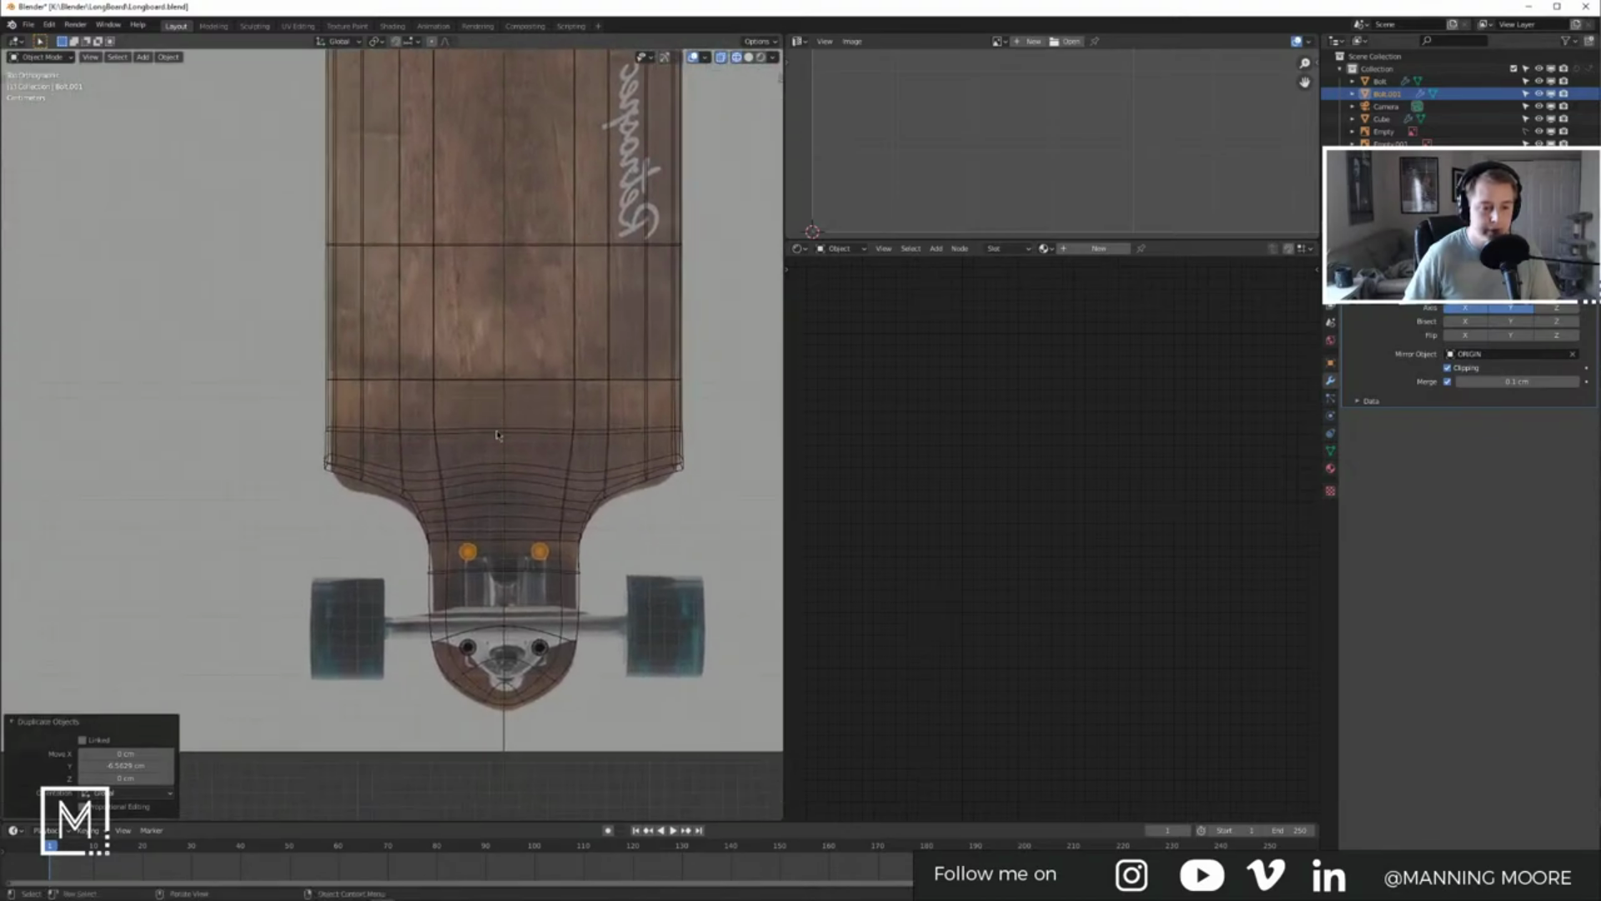
scroll(533, 530, up, 3)
scroll(533, 530, down, 6)
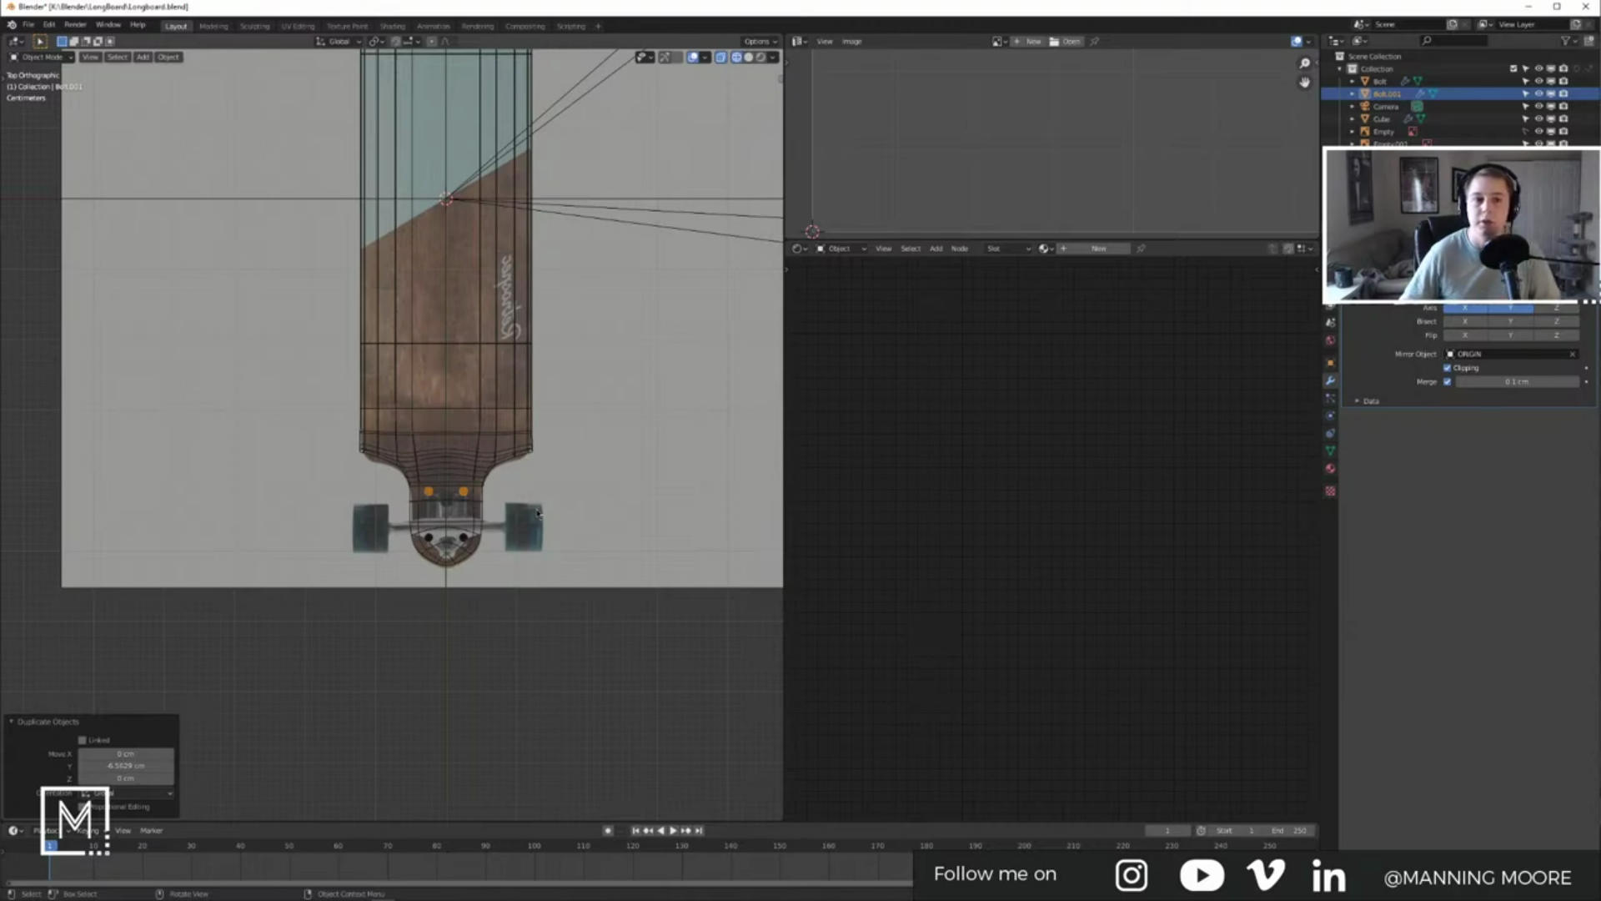
scroll(515, 417, down, 5)
shift+middle_drag(608, 309, 586, 441)
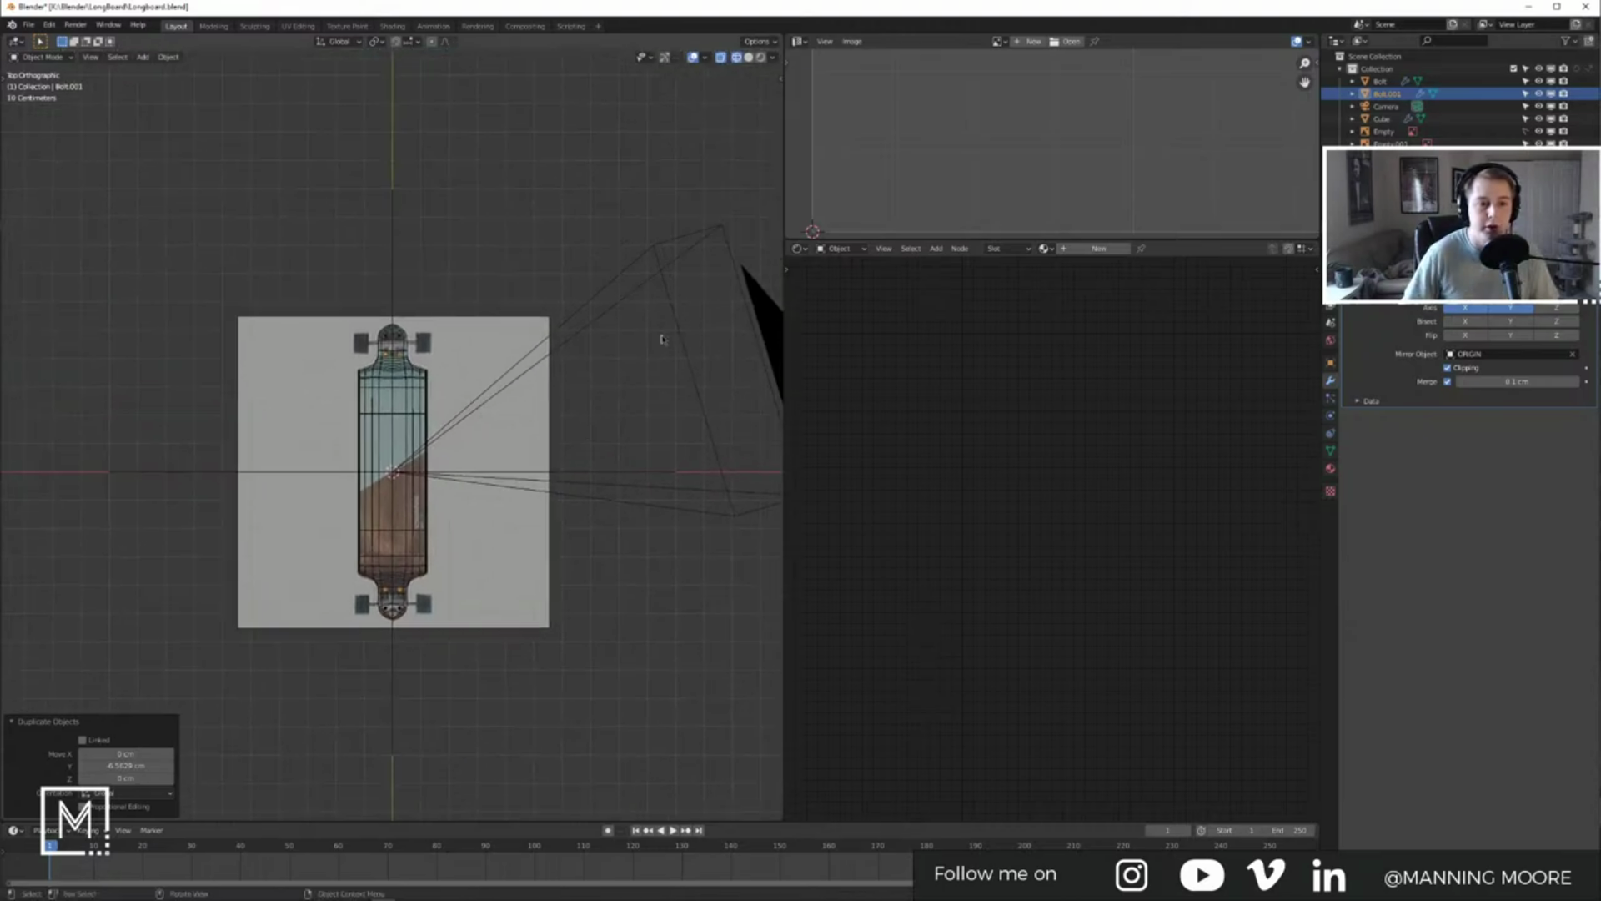
click(656, 282)
key(h)
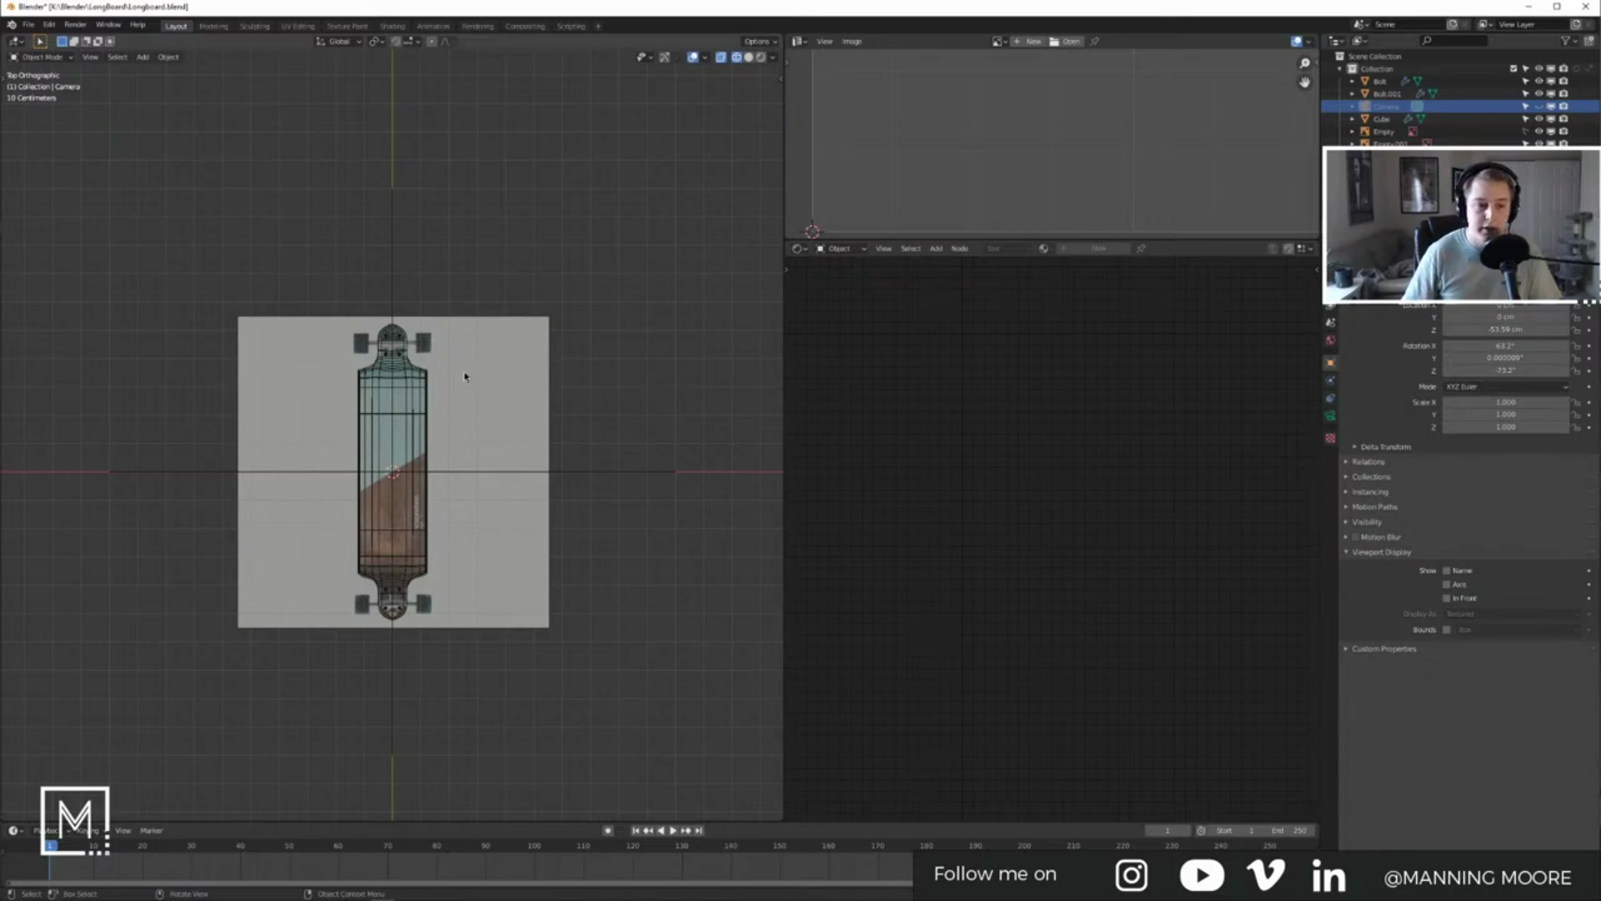
Step: Zoom and pan the view onto the nose truck end of the board
scroll(390, 384, up, 5)
shift+middle_drag(463, 324, 499, 501)
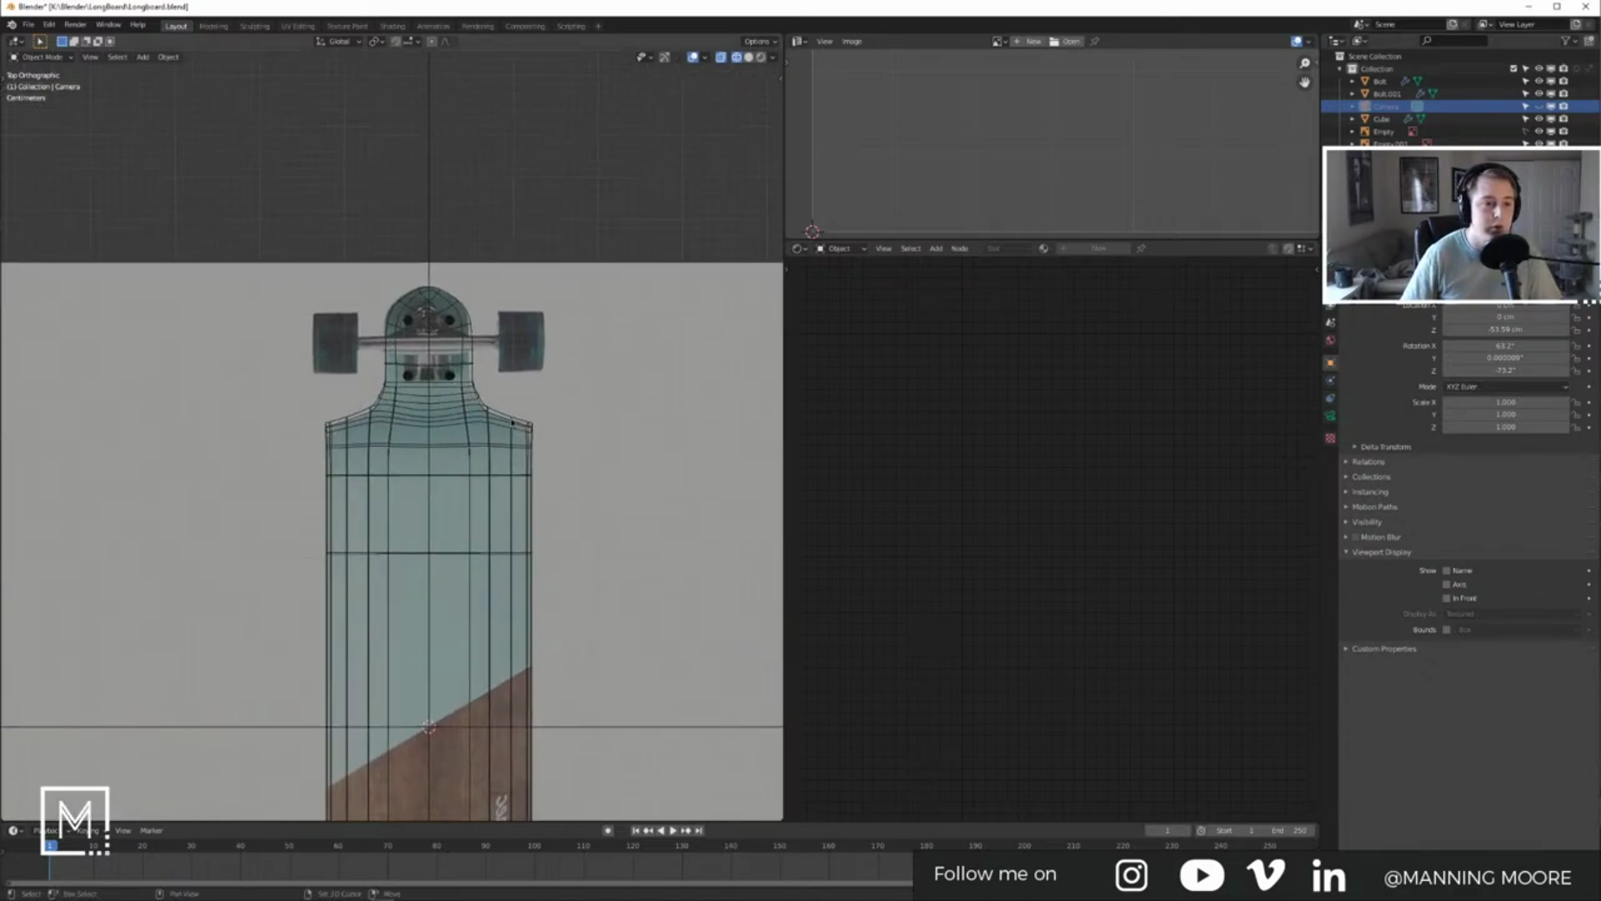
scroll(412, 317, up, 6)
shift+middle_drag(417, 294, 447, 336)
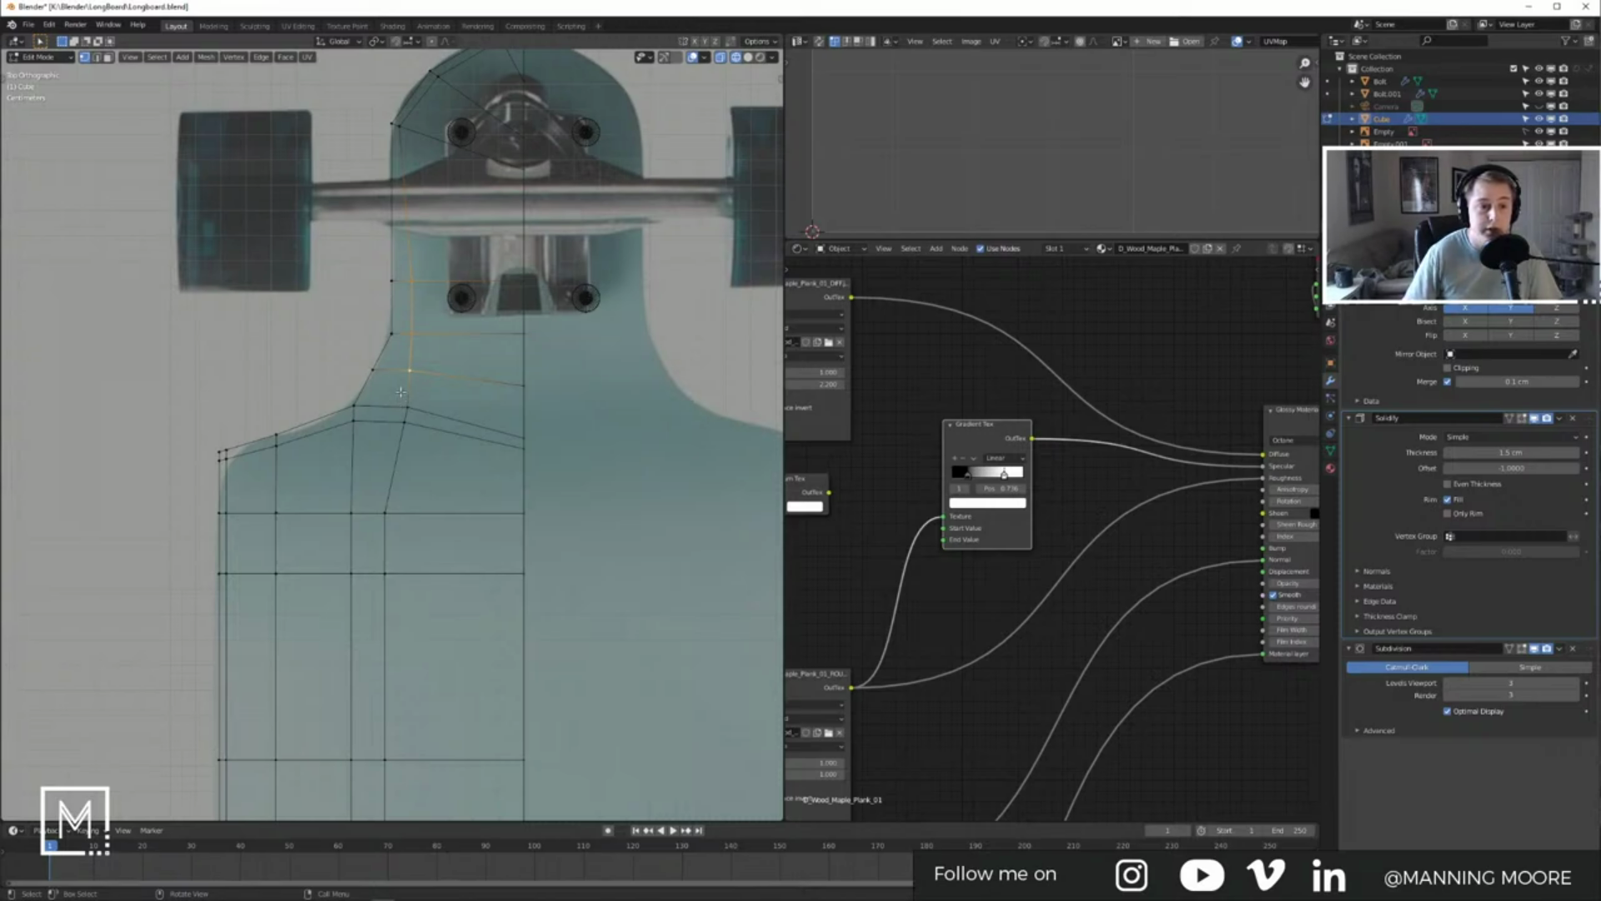
Step: Slide the nose outline's top-left vertex along its edge to match the reference shoulder
key(Tab)
shift+middle_drag(460, 321, 456, 461)
key(Tab)
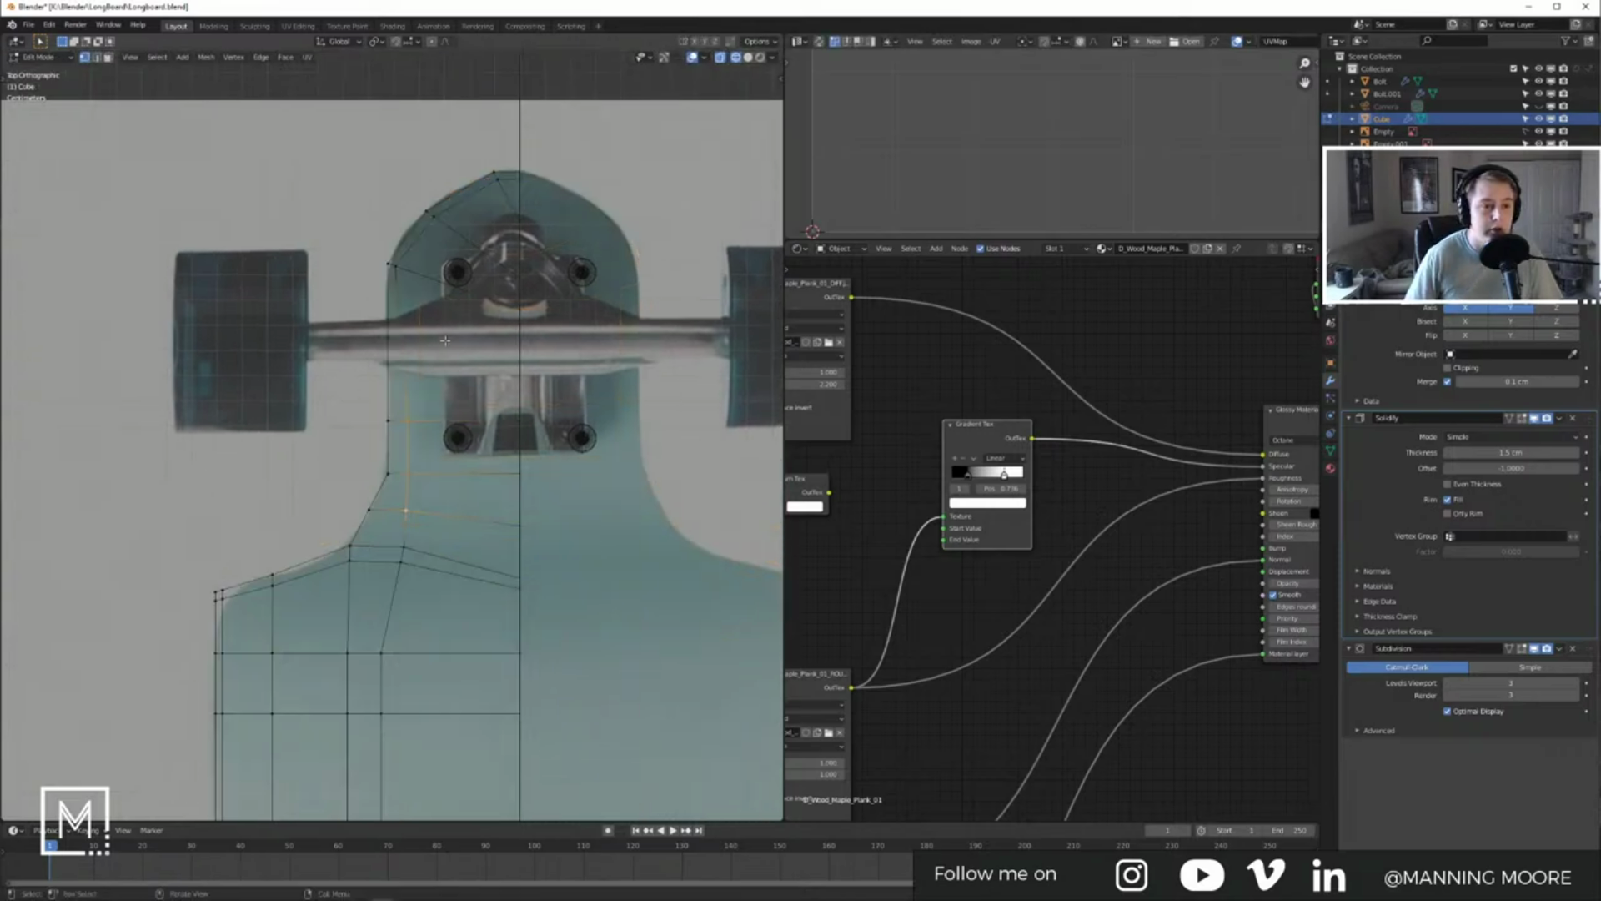
click(401, 268)
key(shift+v)
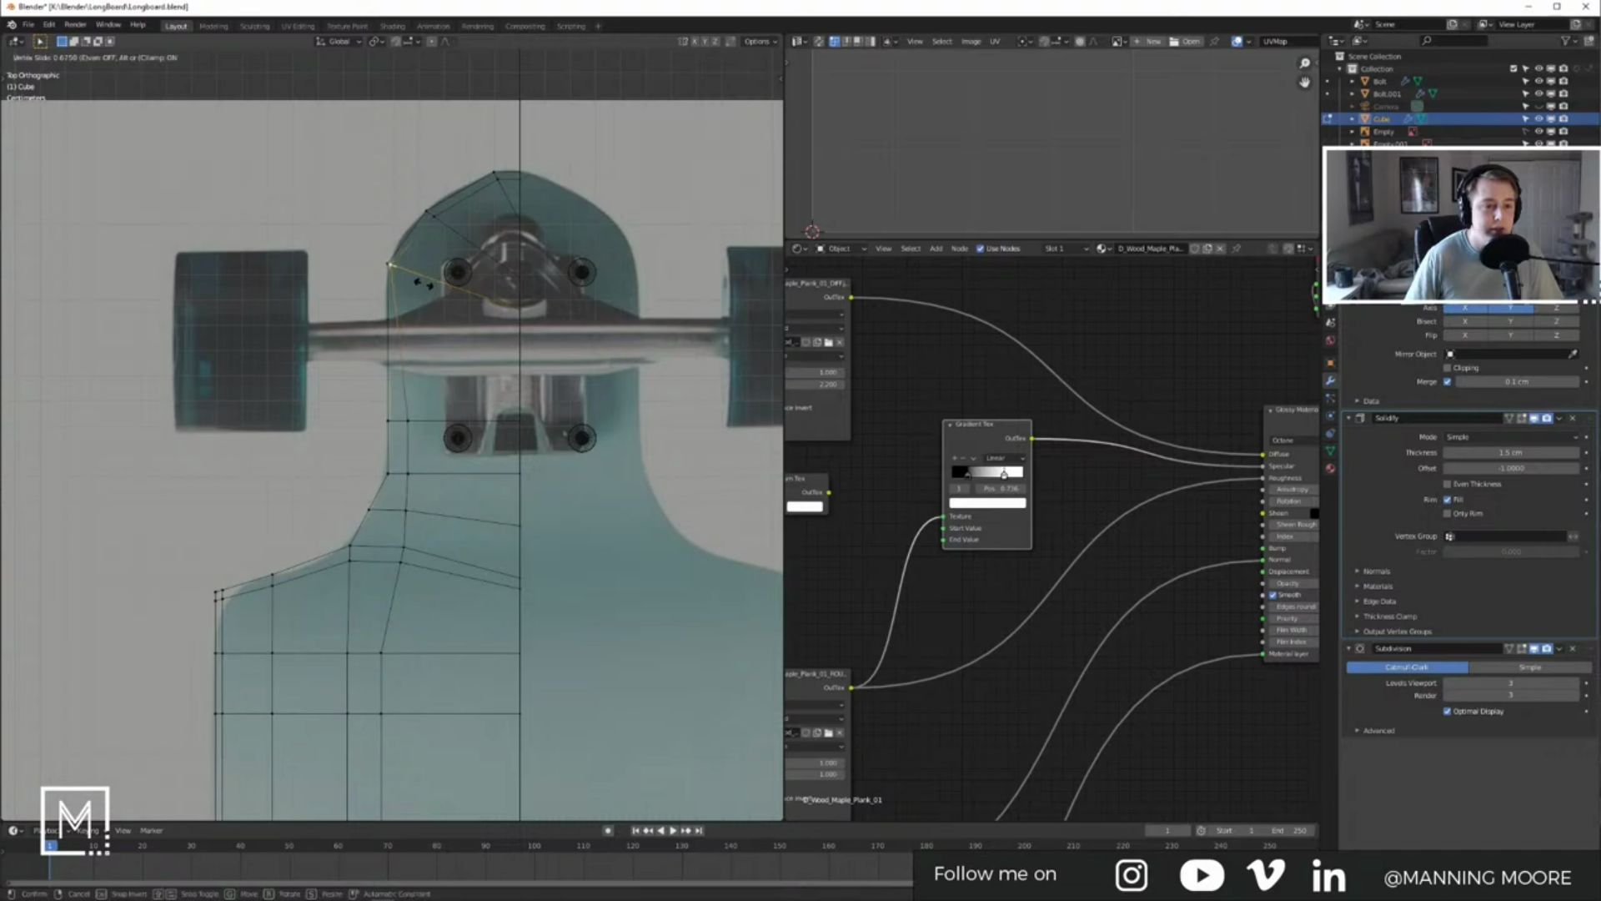
click(424, 284)
key(Tab)
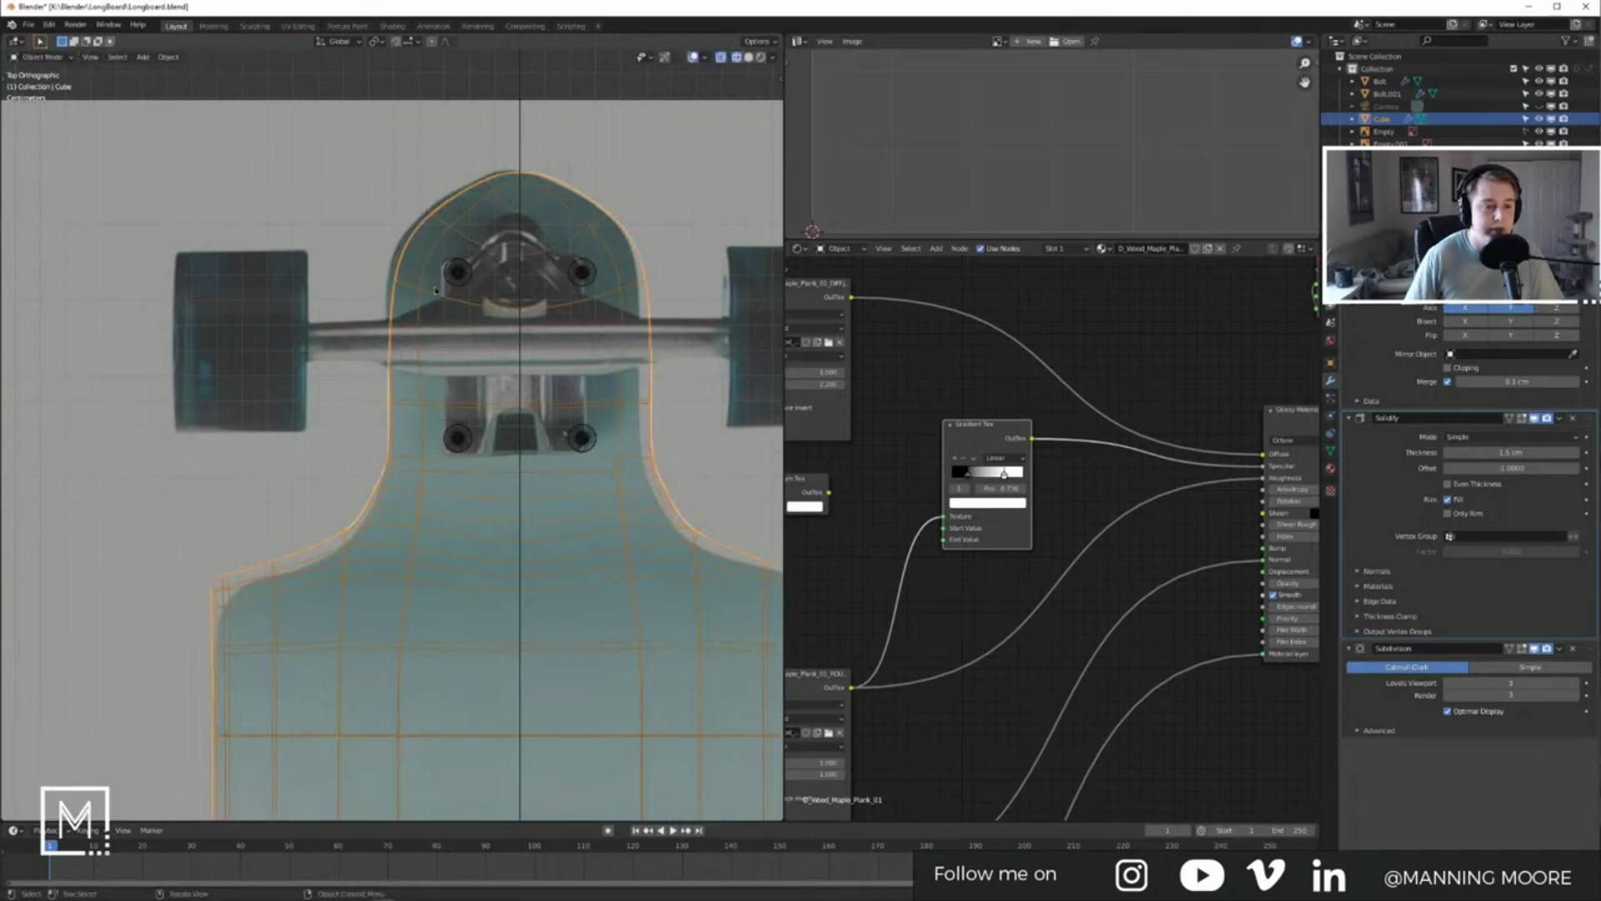
Step: Re-enter Edit Mode on the deck, reframe the board and deselect all vertices
key(Tab)
key(Tab)
key(Tab)
key(Tab)
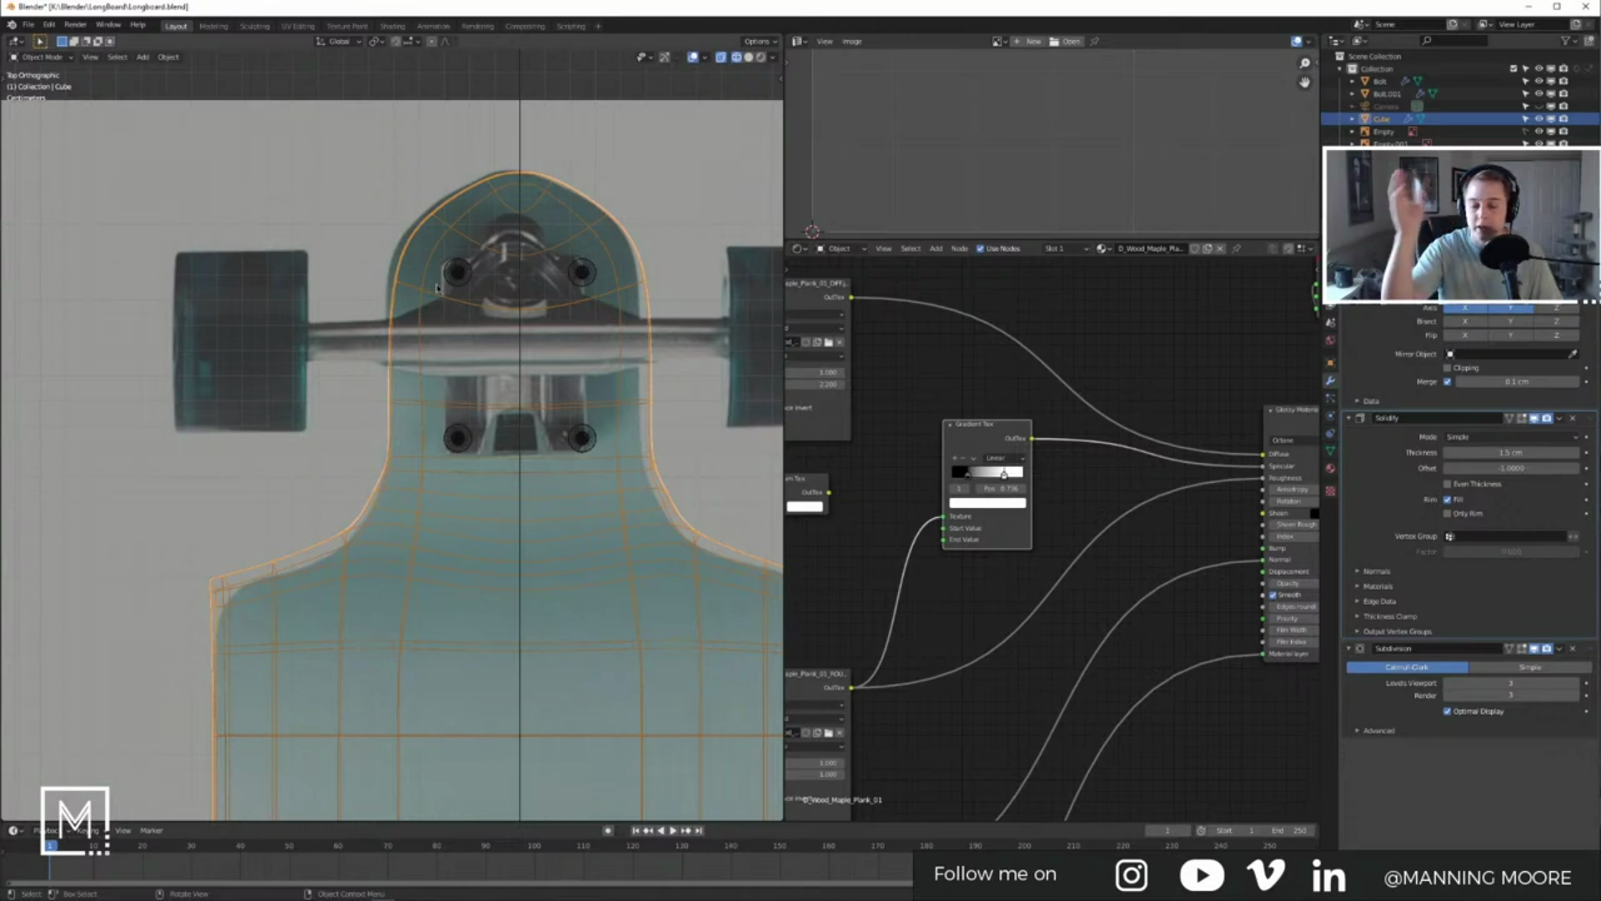
scroll(564, 423, down, 5)
shift+middle_drag(564, 423, 428, 442)
scroll(485, 419, down, 3)
scroll(597, 434, up, 4)
scroll(392, 486, up, 2)
scroll(392, 486, up, 2)
key(alt+a)
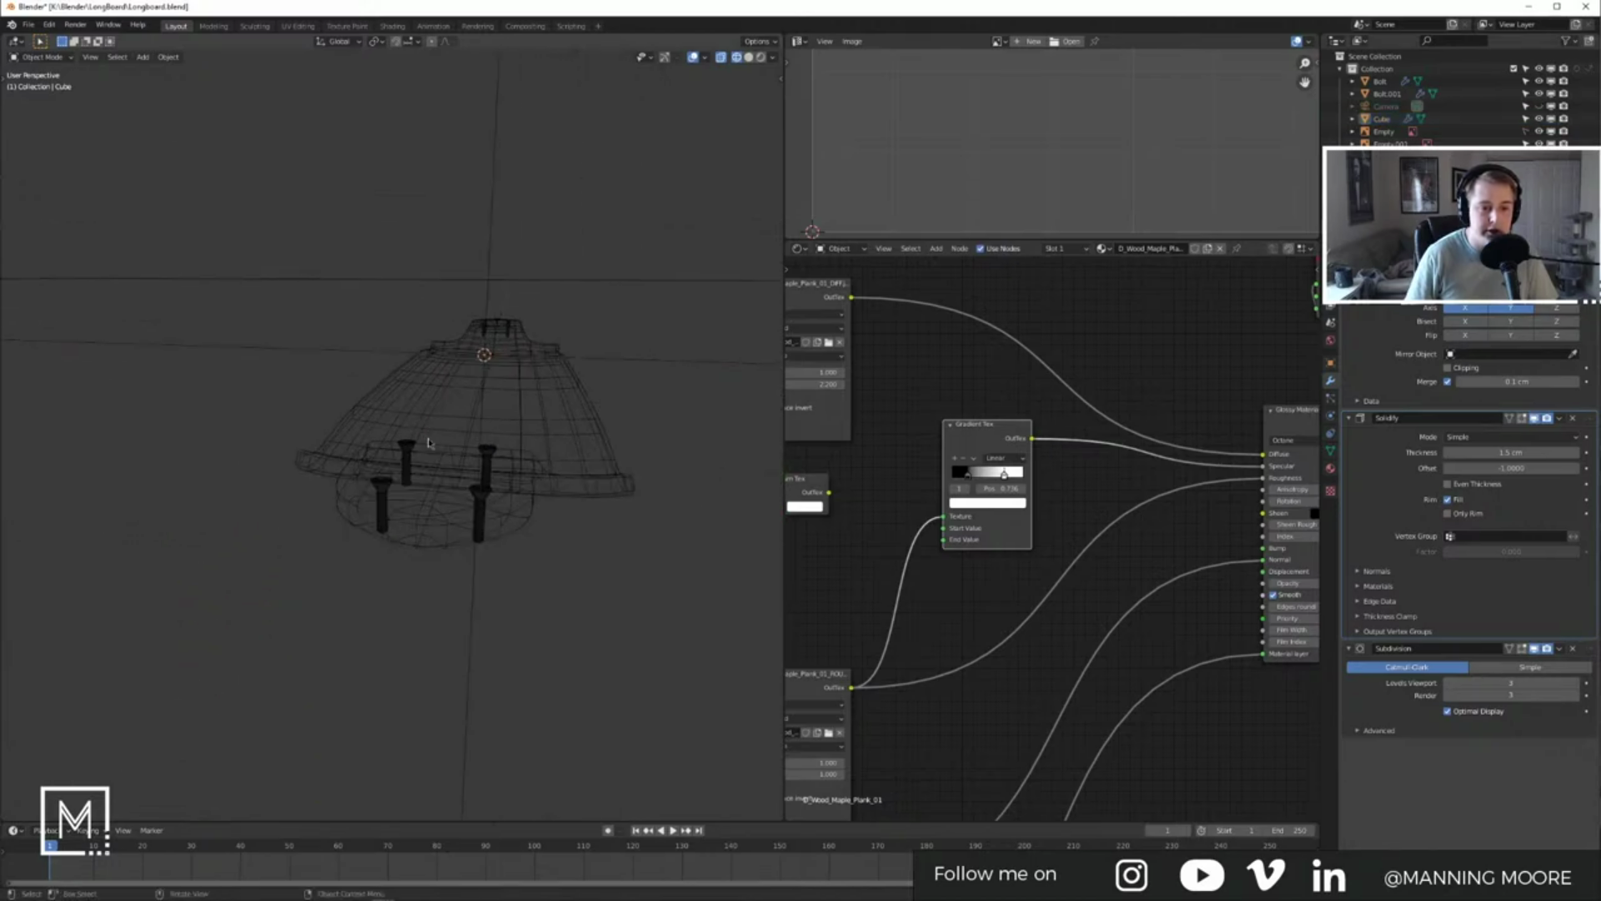
Step: Switch to solid shading and inspect the second bolt pair near the nose, leaving it in place
click(748, 57)
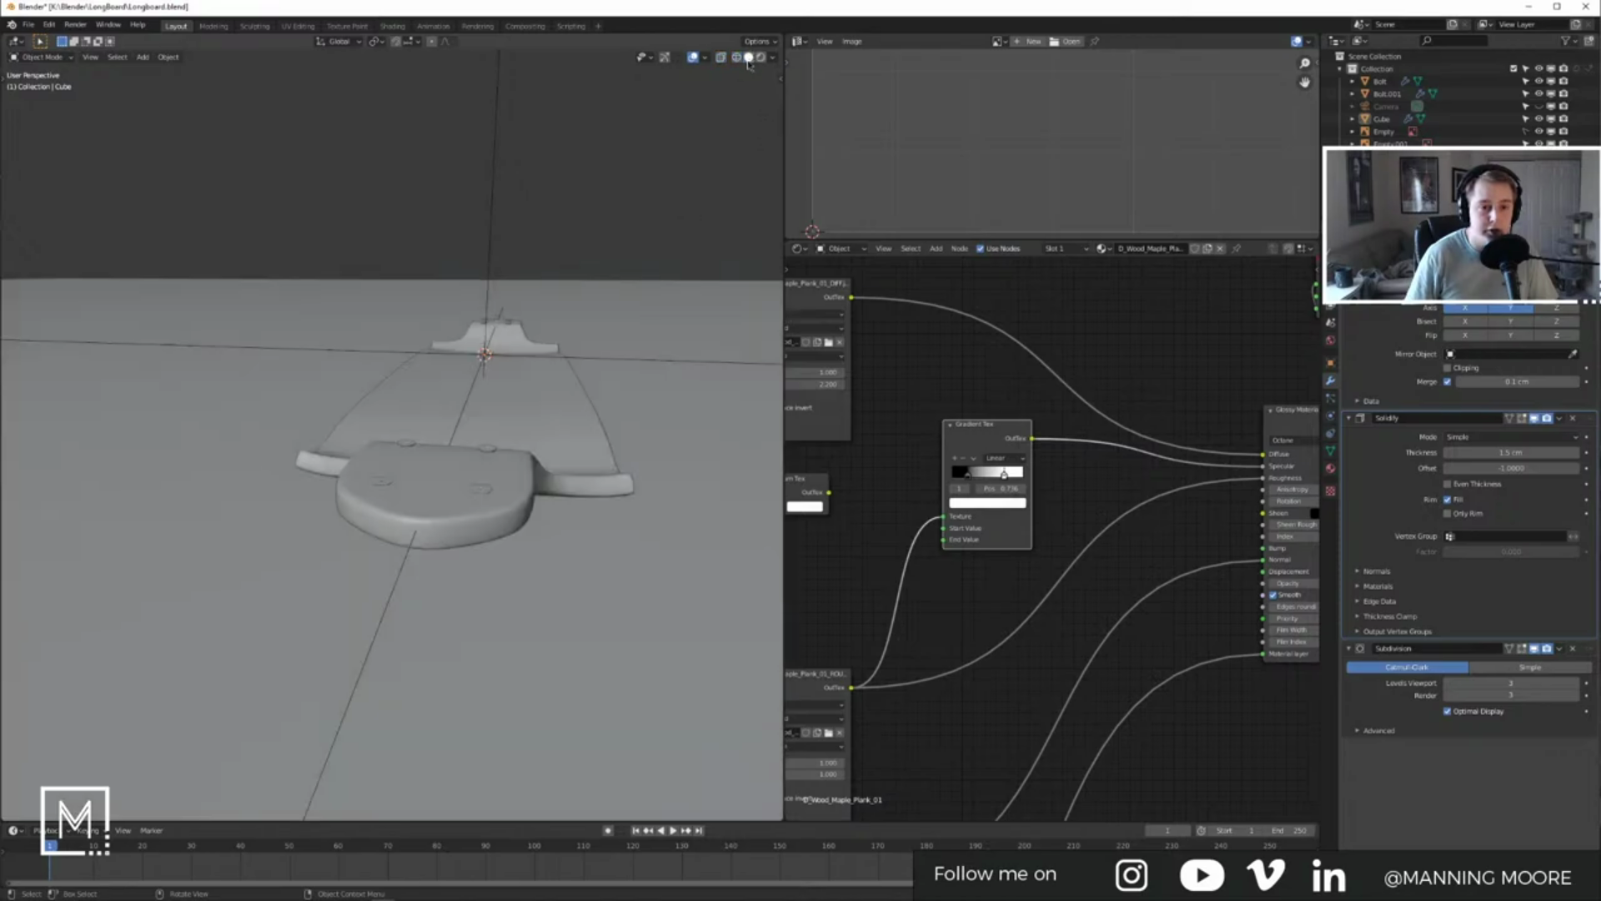
mouse_move(518, 447)
middle_down()
mouse_move(367, 467)
mouse_move(472, 475)
mouse_move(484, 492)
mouse_move(487, 478)
middle_up()
scroll(363, 465, up, 2)
click(357, 465)
scroll(358, 464, up, 2)
key(g)
key(x)
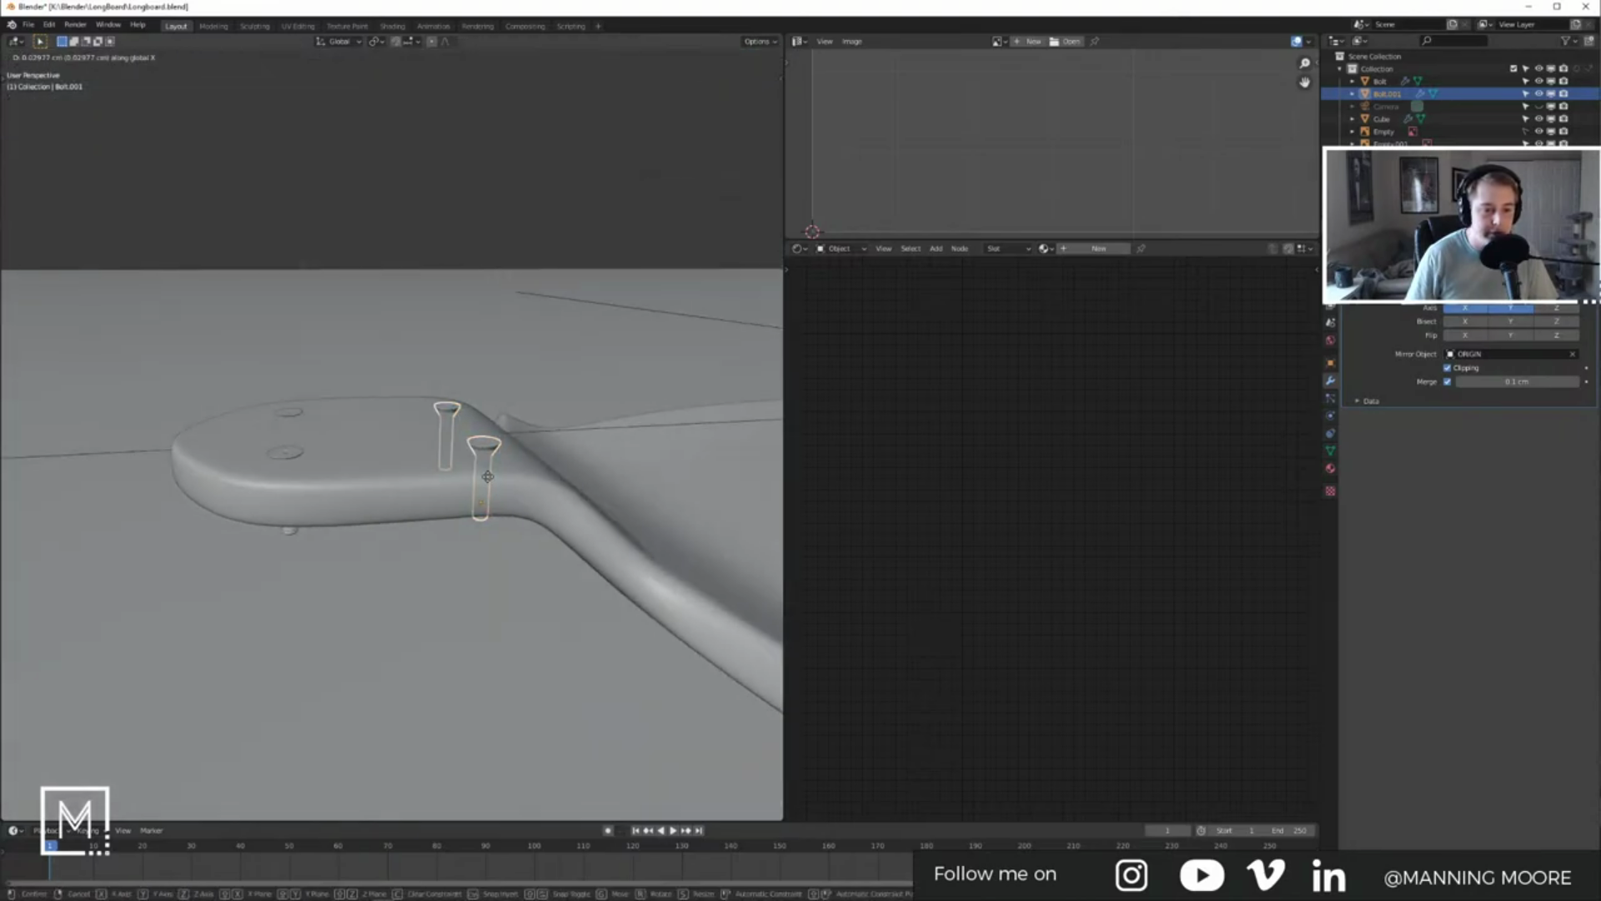
right_click(438, 490)
Step: In side view with X-ray, edit the deck and select an edge vertex near the bolts
middle_drag(492, 487, 436, 478)
click(449, 477)
key(KP_3)
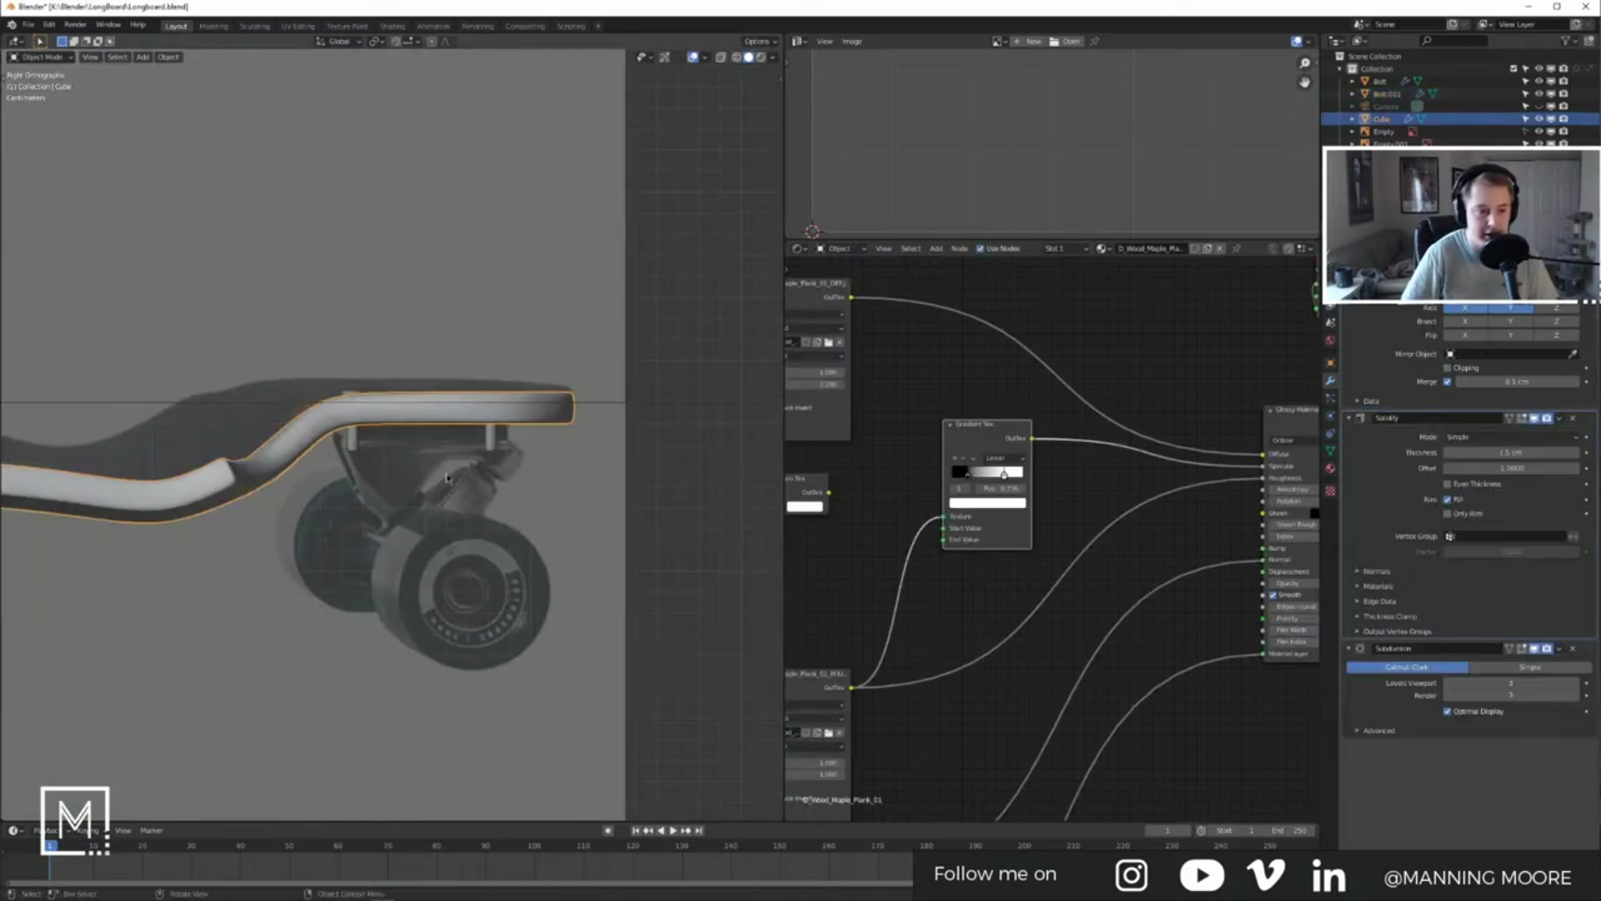
scroll(383, 458, up, 4)
key(alt+z)
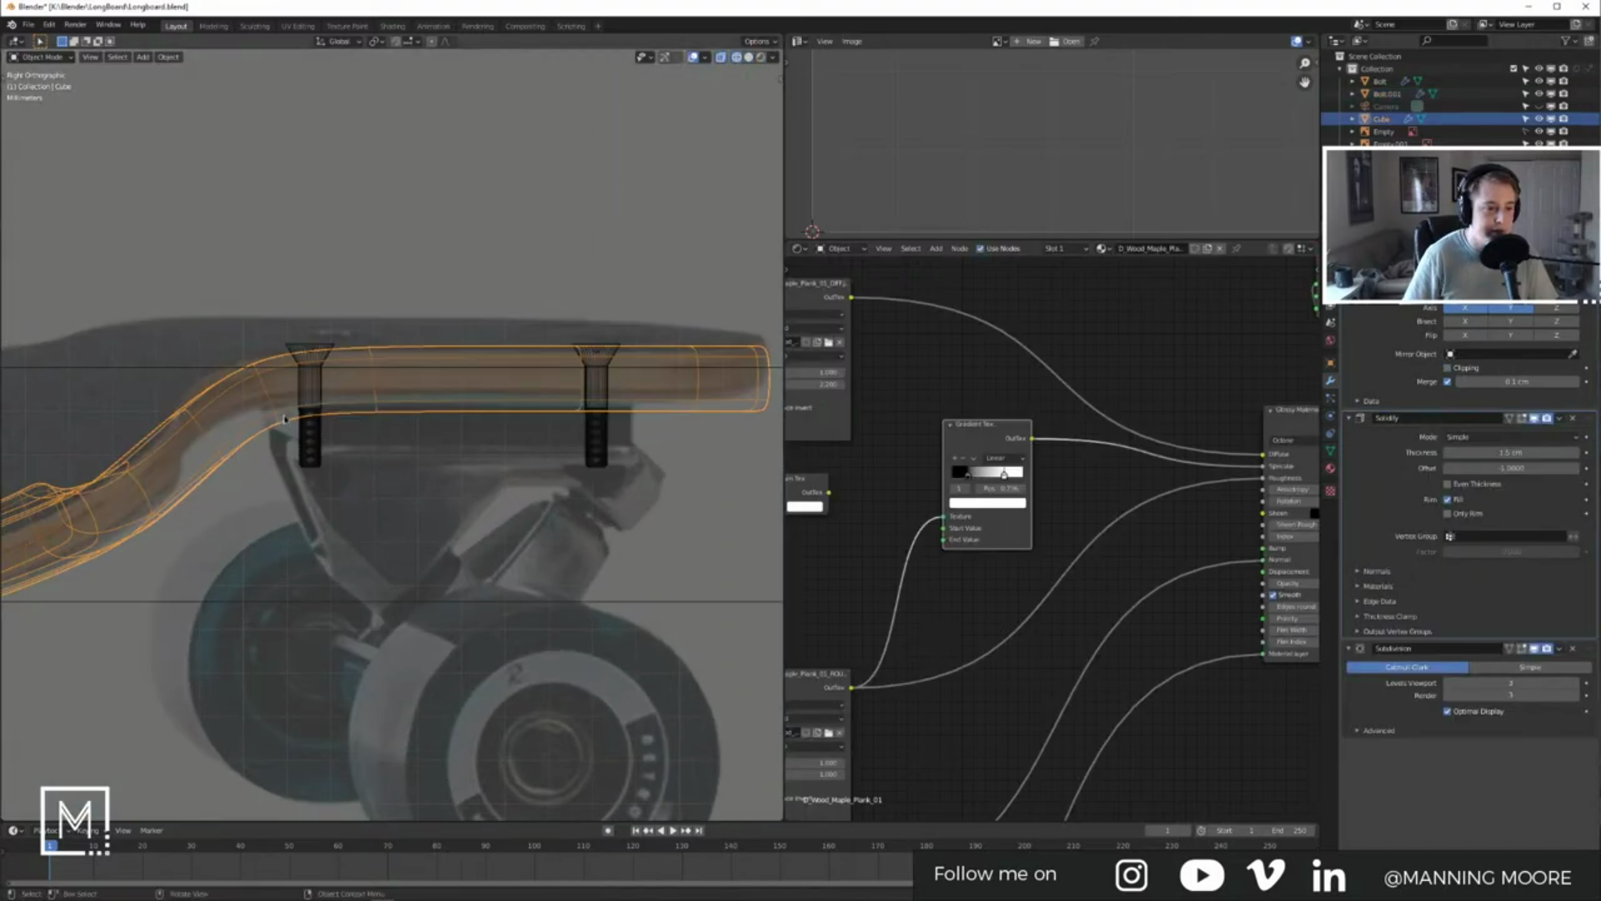
shift+middle_drag(284, 418, 384, 448)
click(352, 417)
click(362, 413)
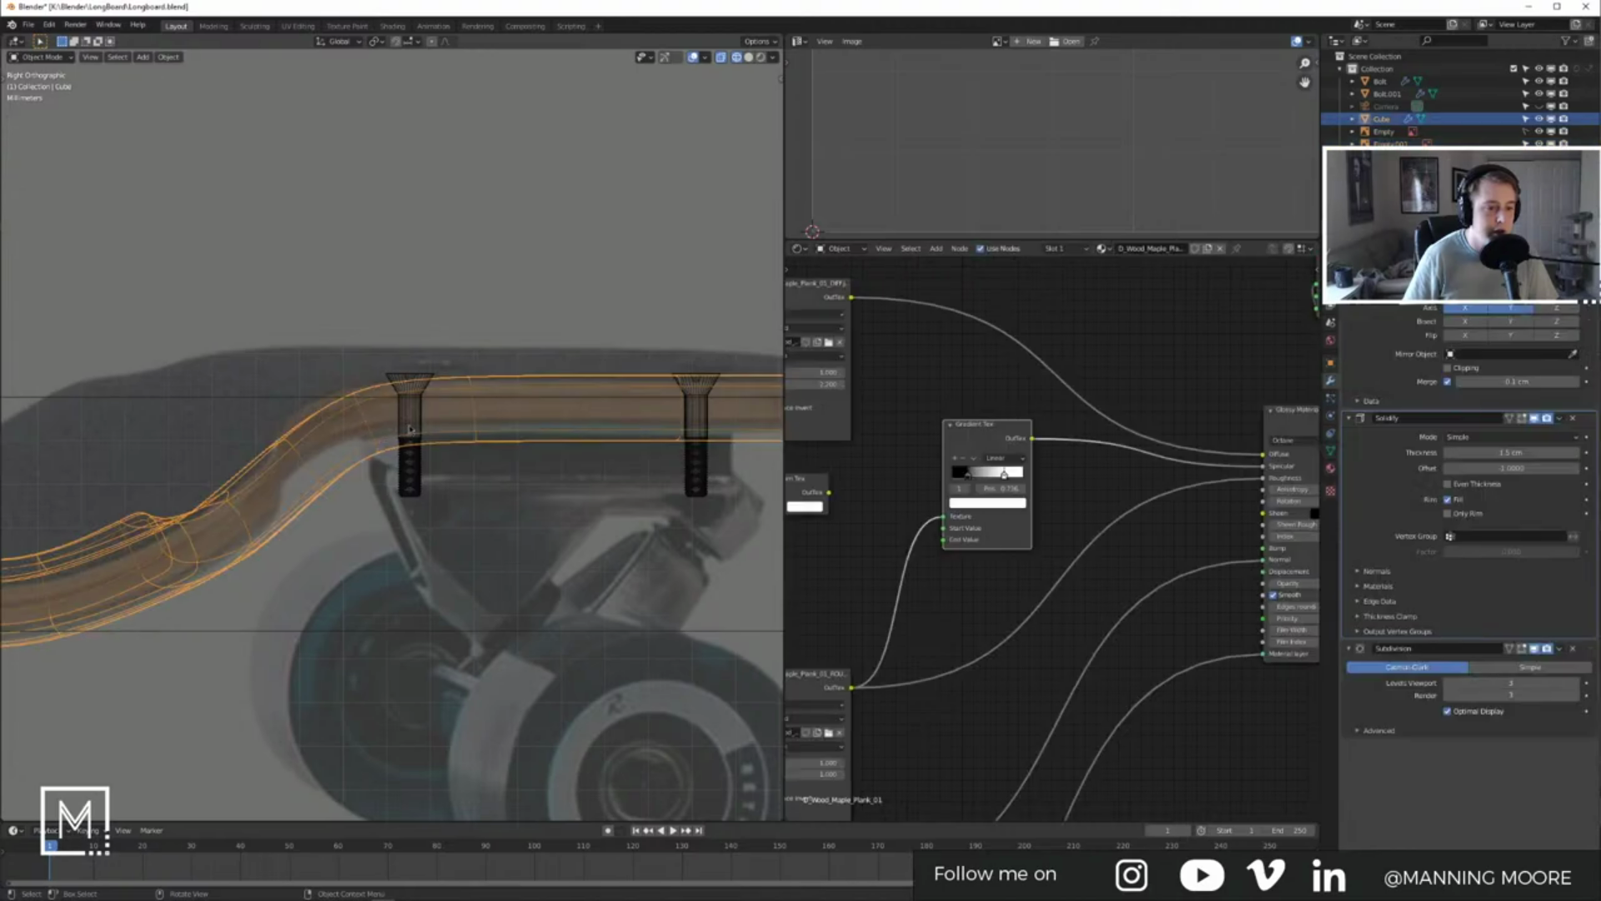
key(Tab)
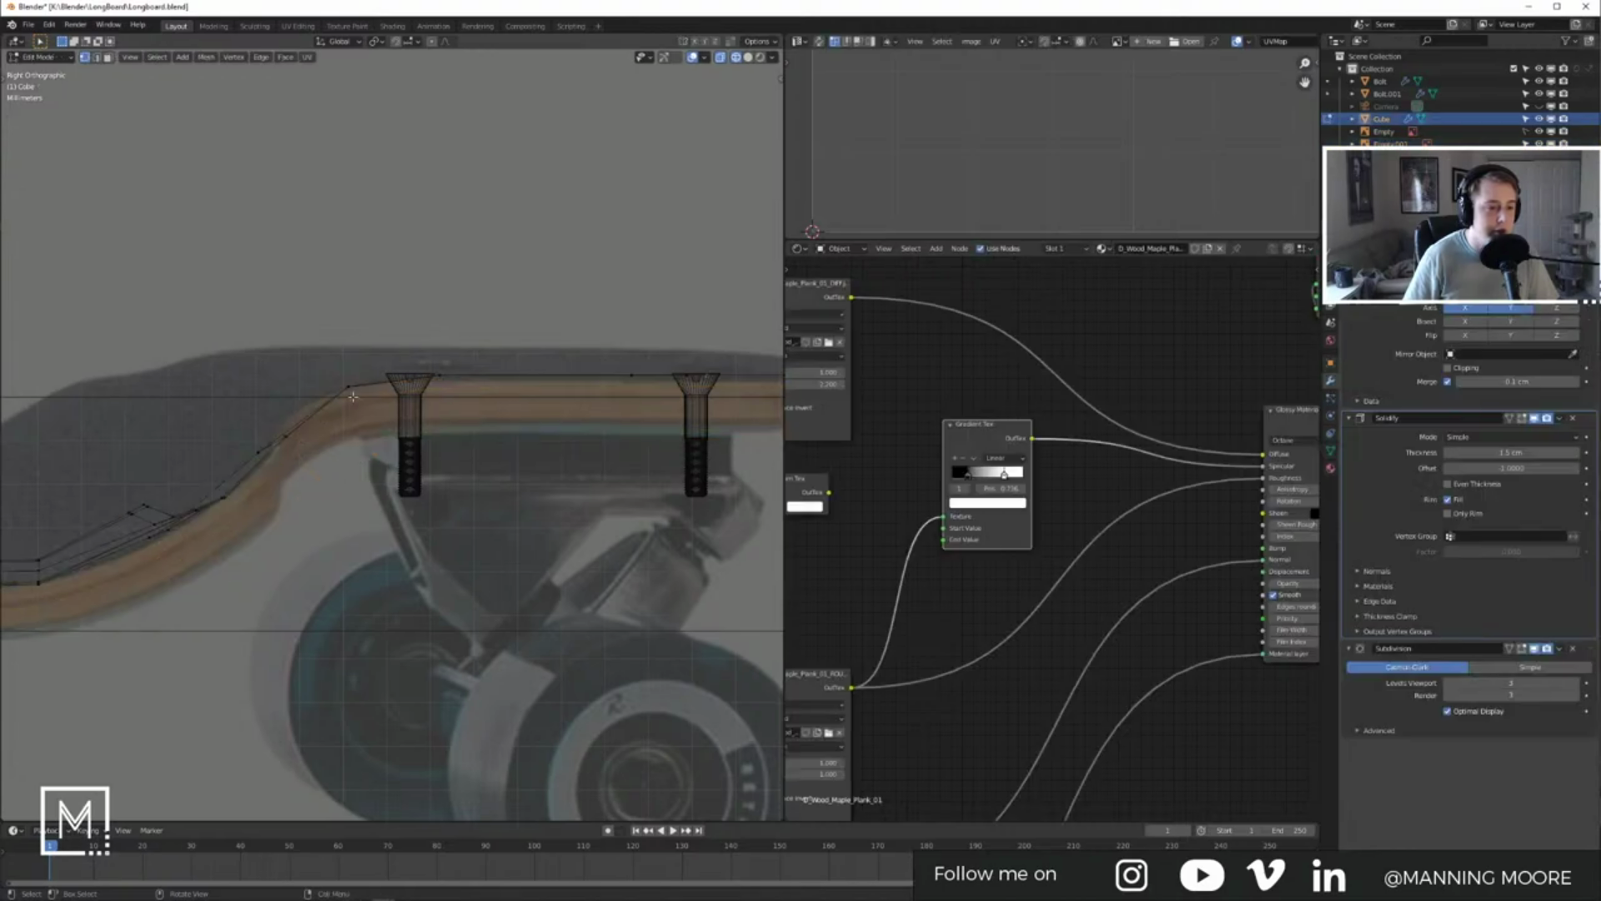
click(339, 379)
middle_drag(363, 399, 382, 413)
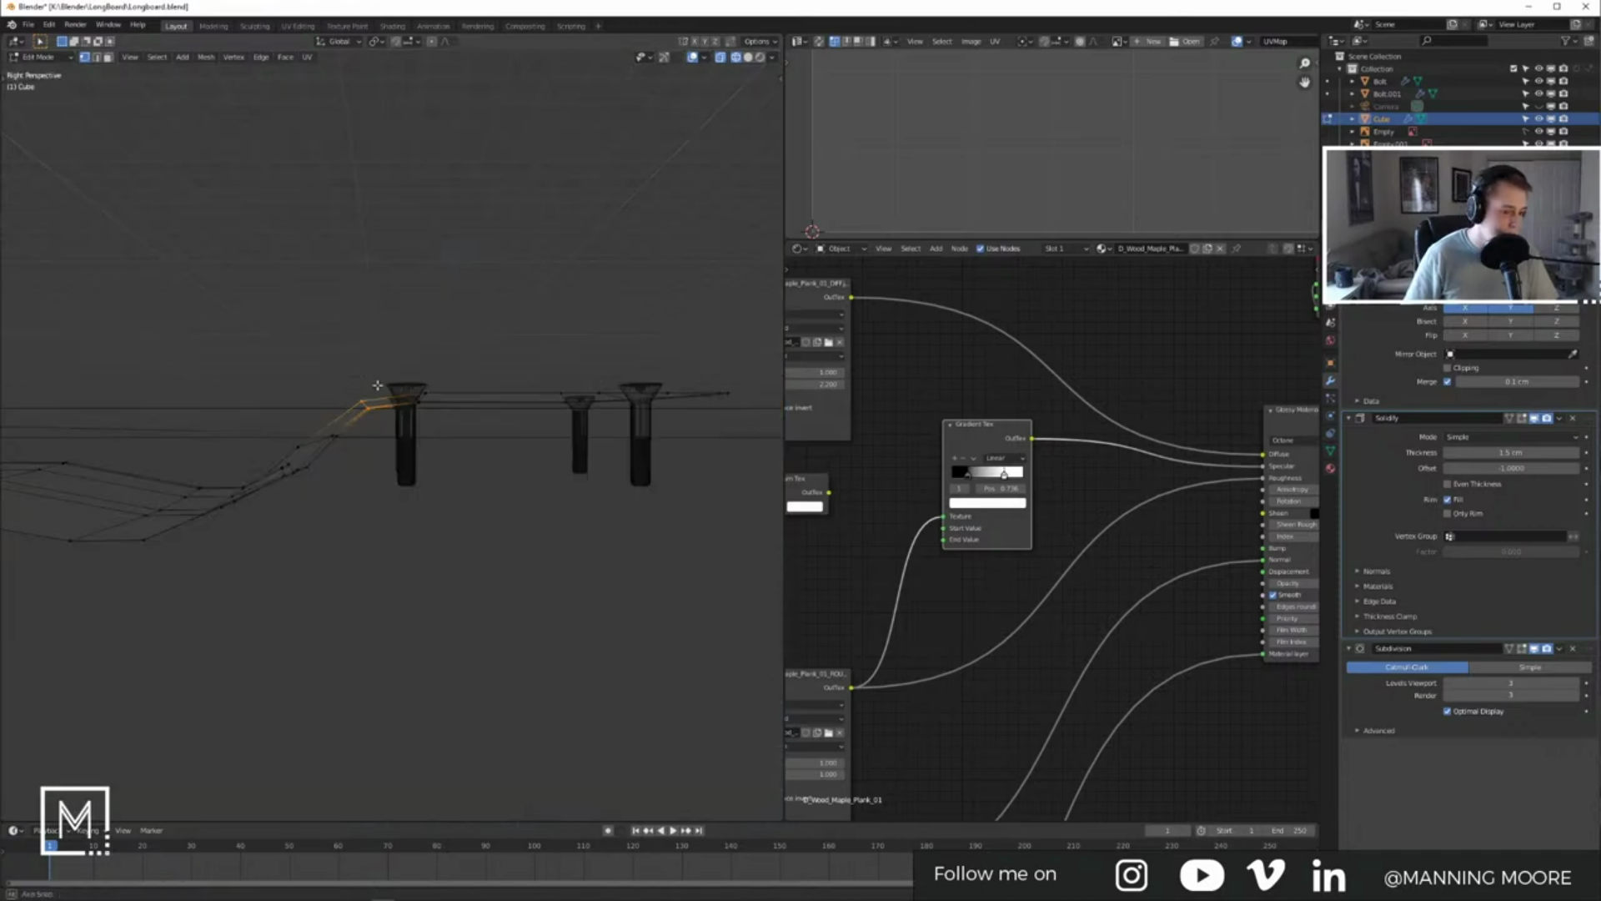
key(KP_Decimal)
Step: Add a centred edge loop across the deck near the nose bolts
key(ctrl+r)
click(462, 379)
right_click(463, 378)
key(KP_Decimal)
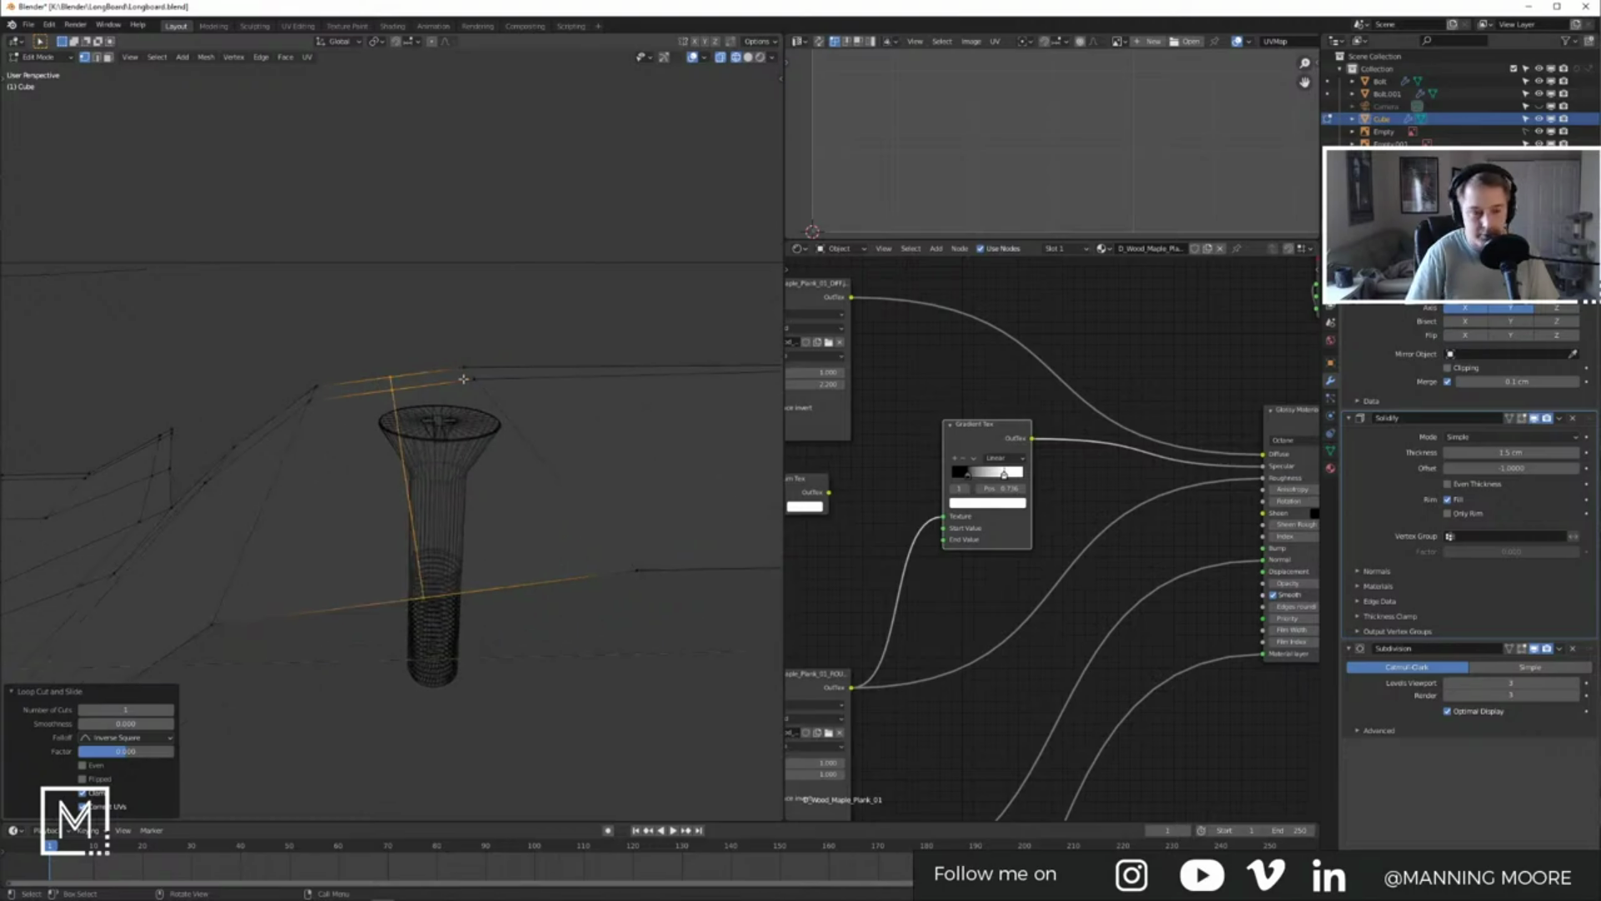
key(KP_1)
key(KP_3)
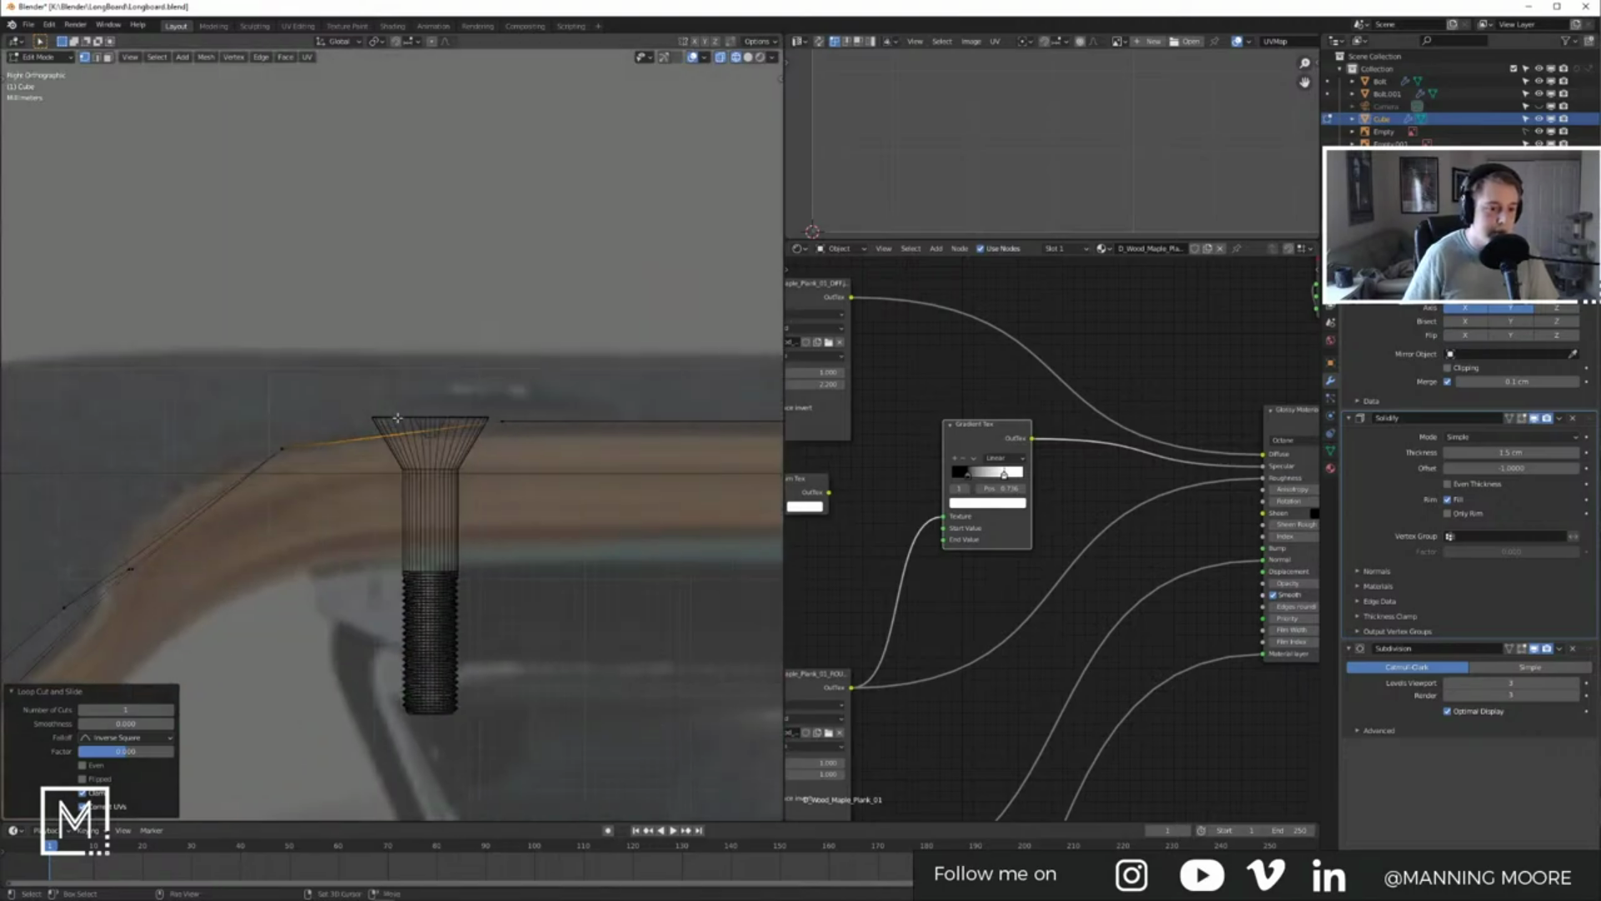
shift+middle_drag(463, 378, 533, 362)
key(Tab)
shift+middle_drag(471, 434, 590, 406)
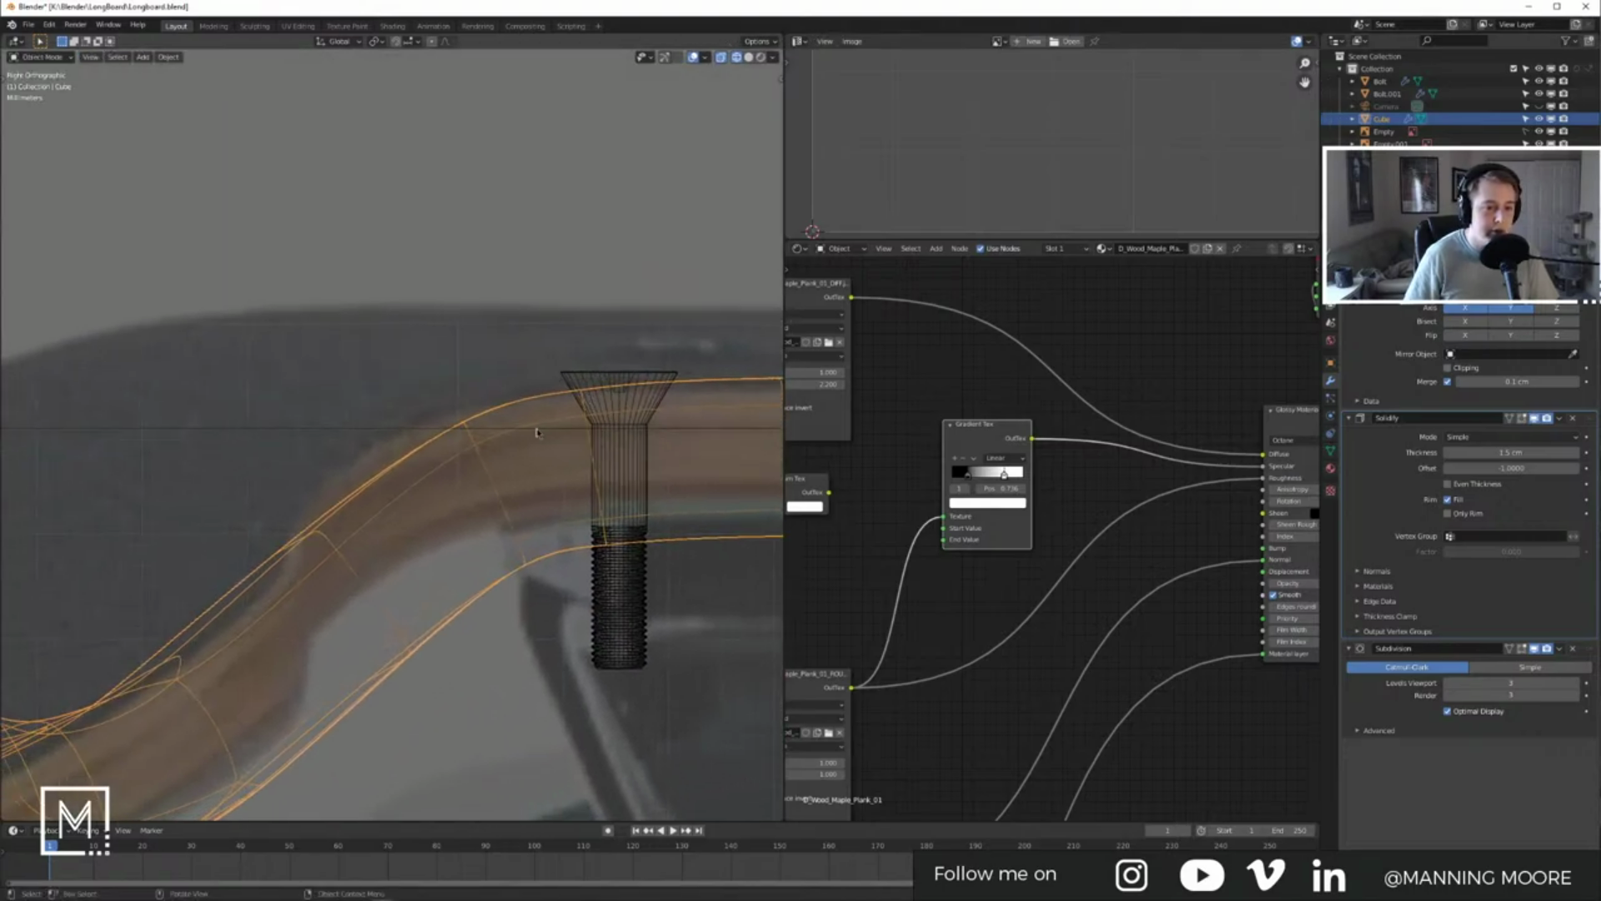
Step: Move a cage vertex on the bend vertically, then undo it after checking the smoothed curve
key(Tab)
click(472, 402)
key(g)
key(z)
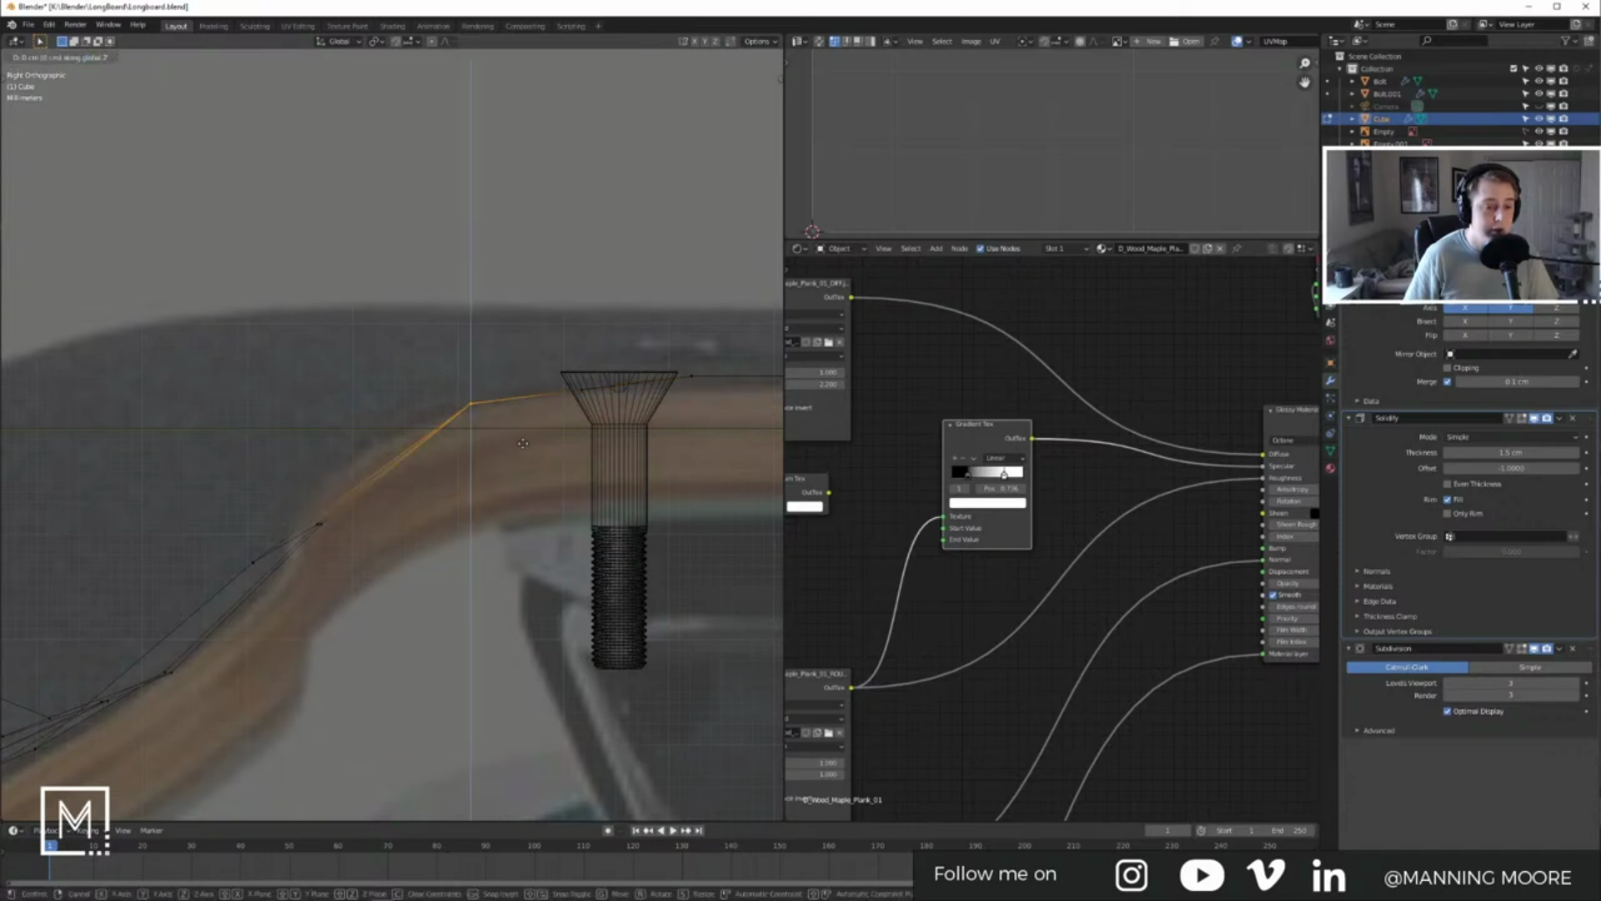
click(524, 455)
key(Tab)
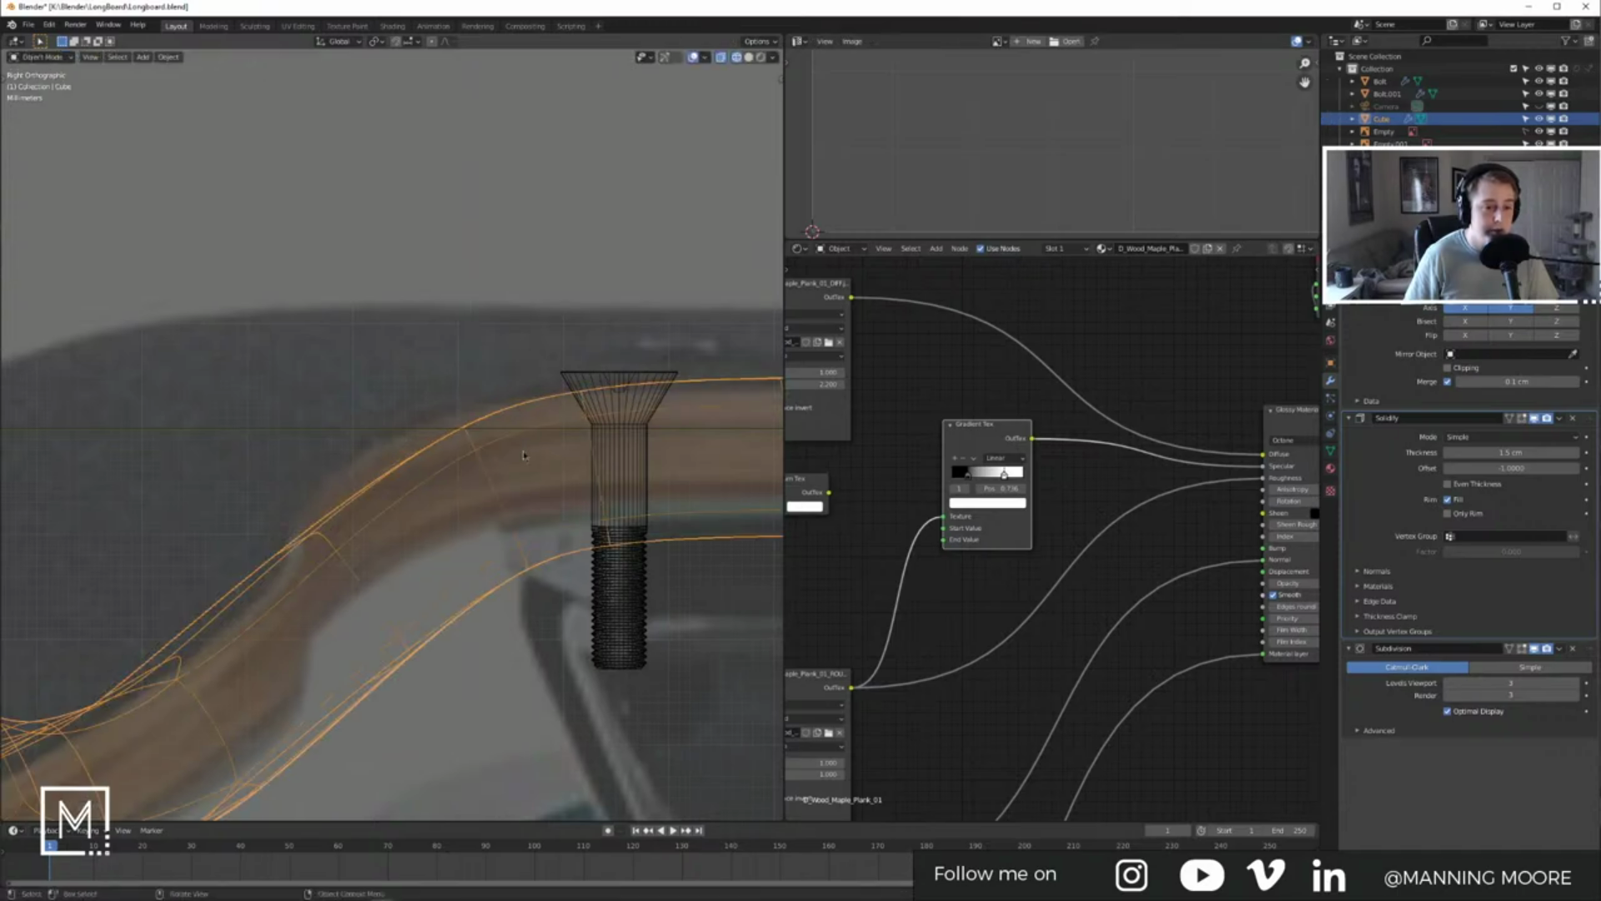
key(Tab)
key(ctrl+z)
key(Tab)
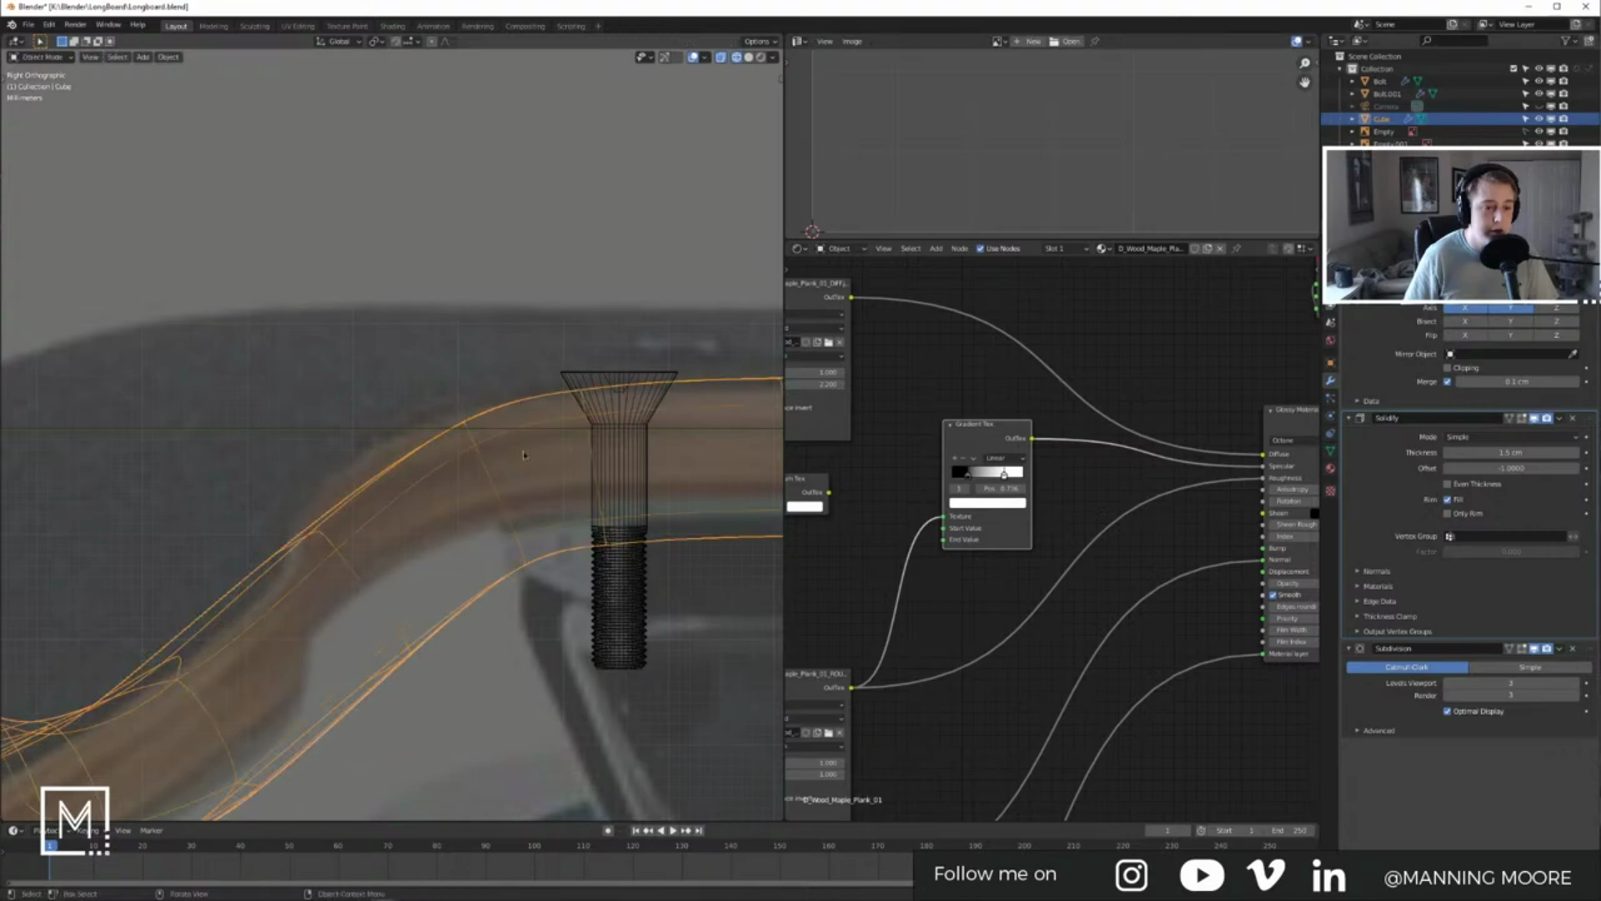
key(Tab)
Step: Add an edge loop across the bend and adjust its height along Z until the curve sits right
key(ctrl+r)
click(407, 458)
right_click(407, 459)
key(g)
key(z)
click(439, 459)
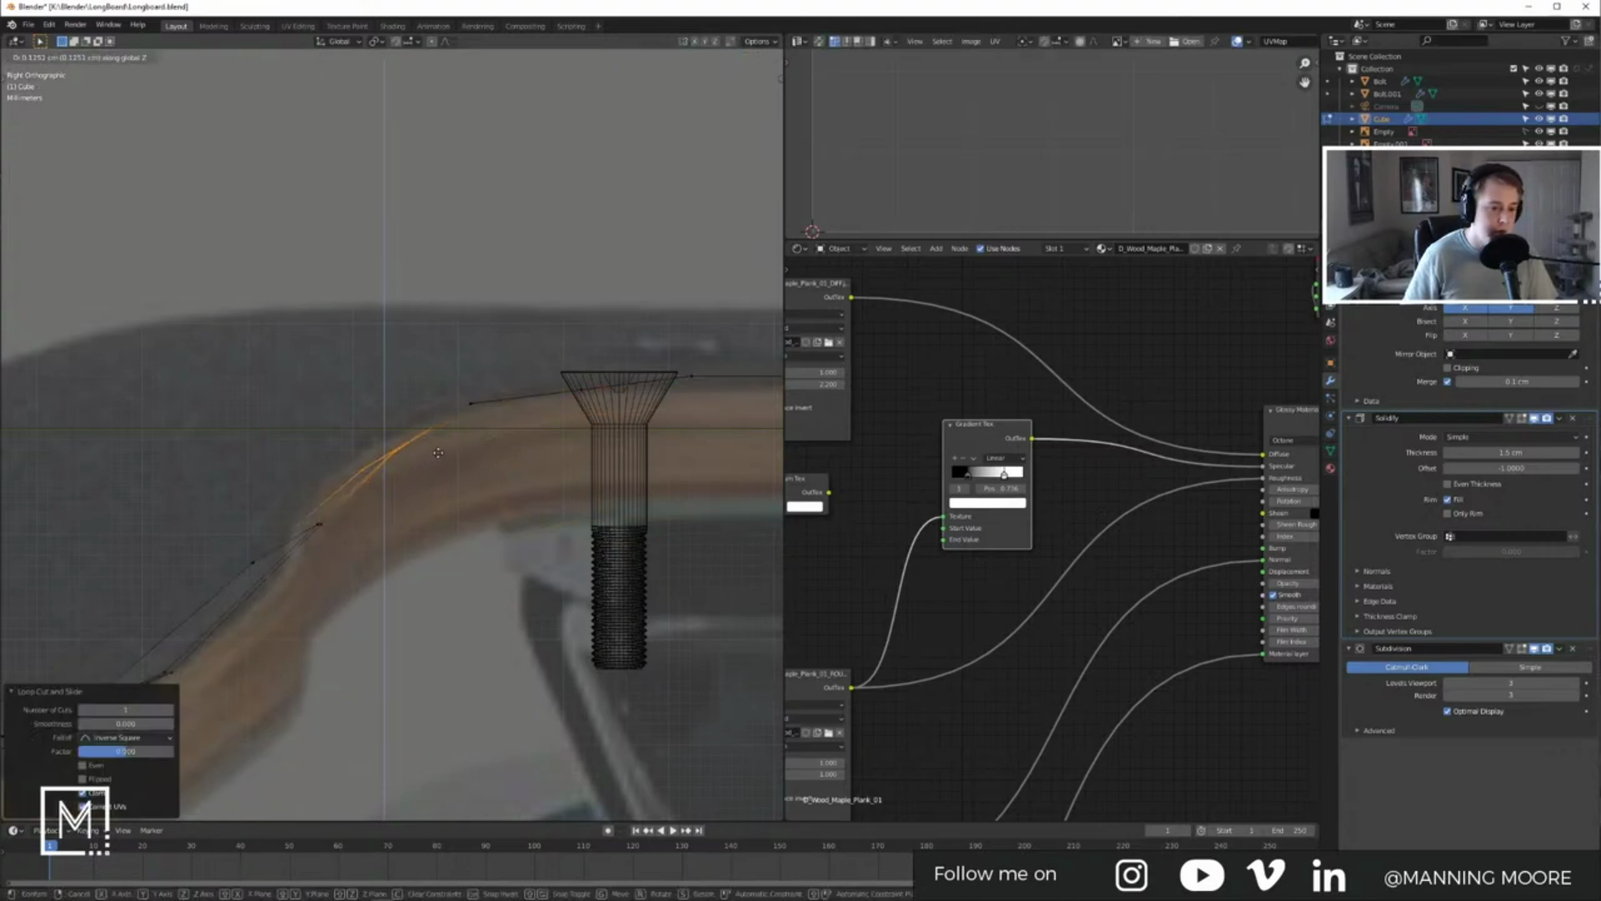
key(Tab)
key(Tab)
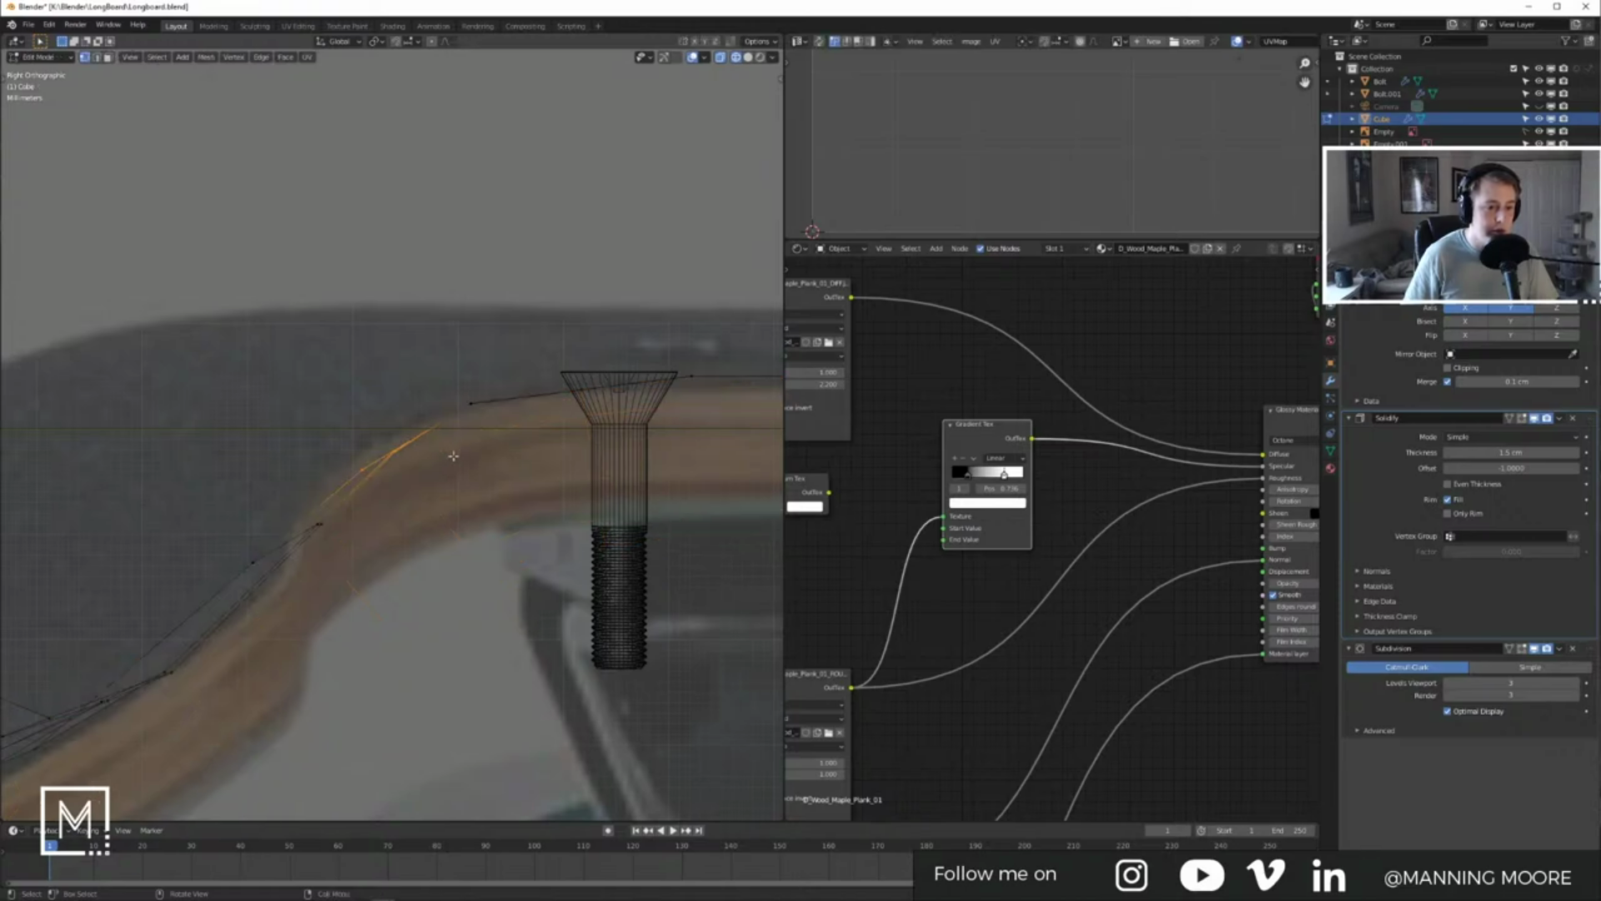
key(g)
key(z)
click(447, 441)
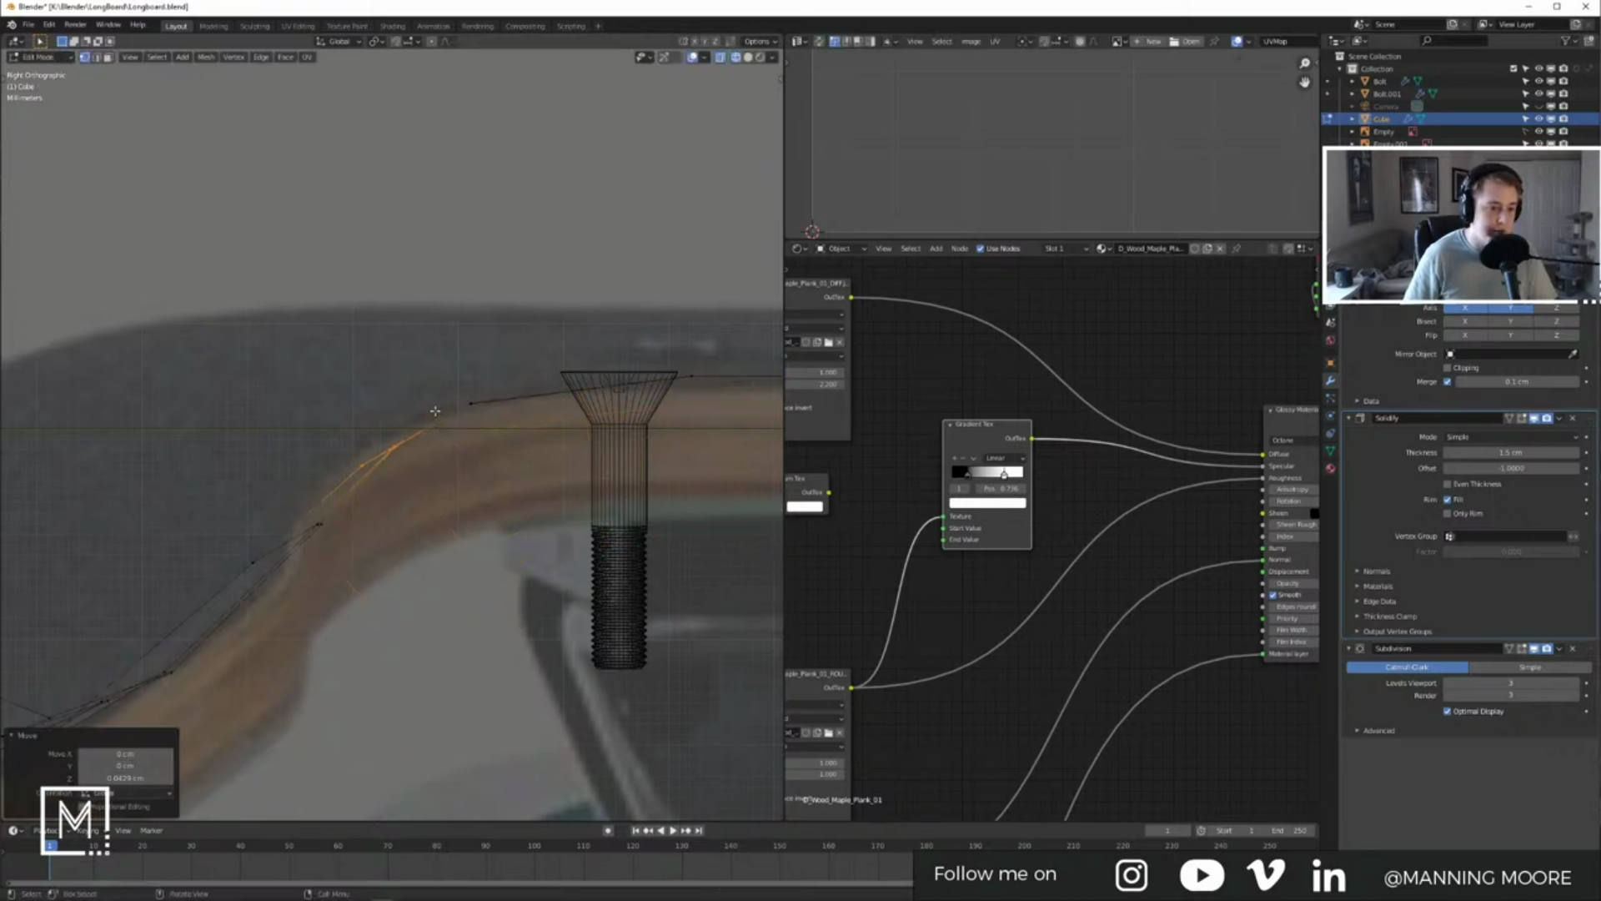
key(Tab)
scroll(467, 440, down, 3)
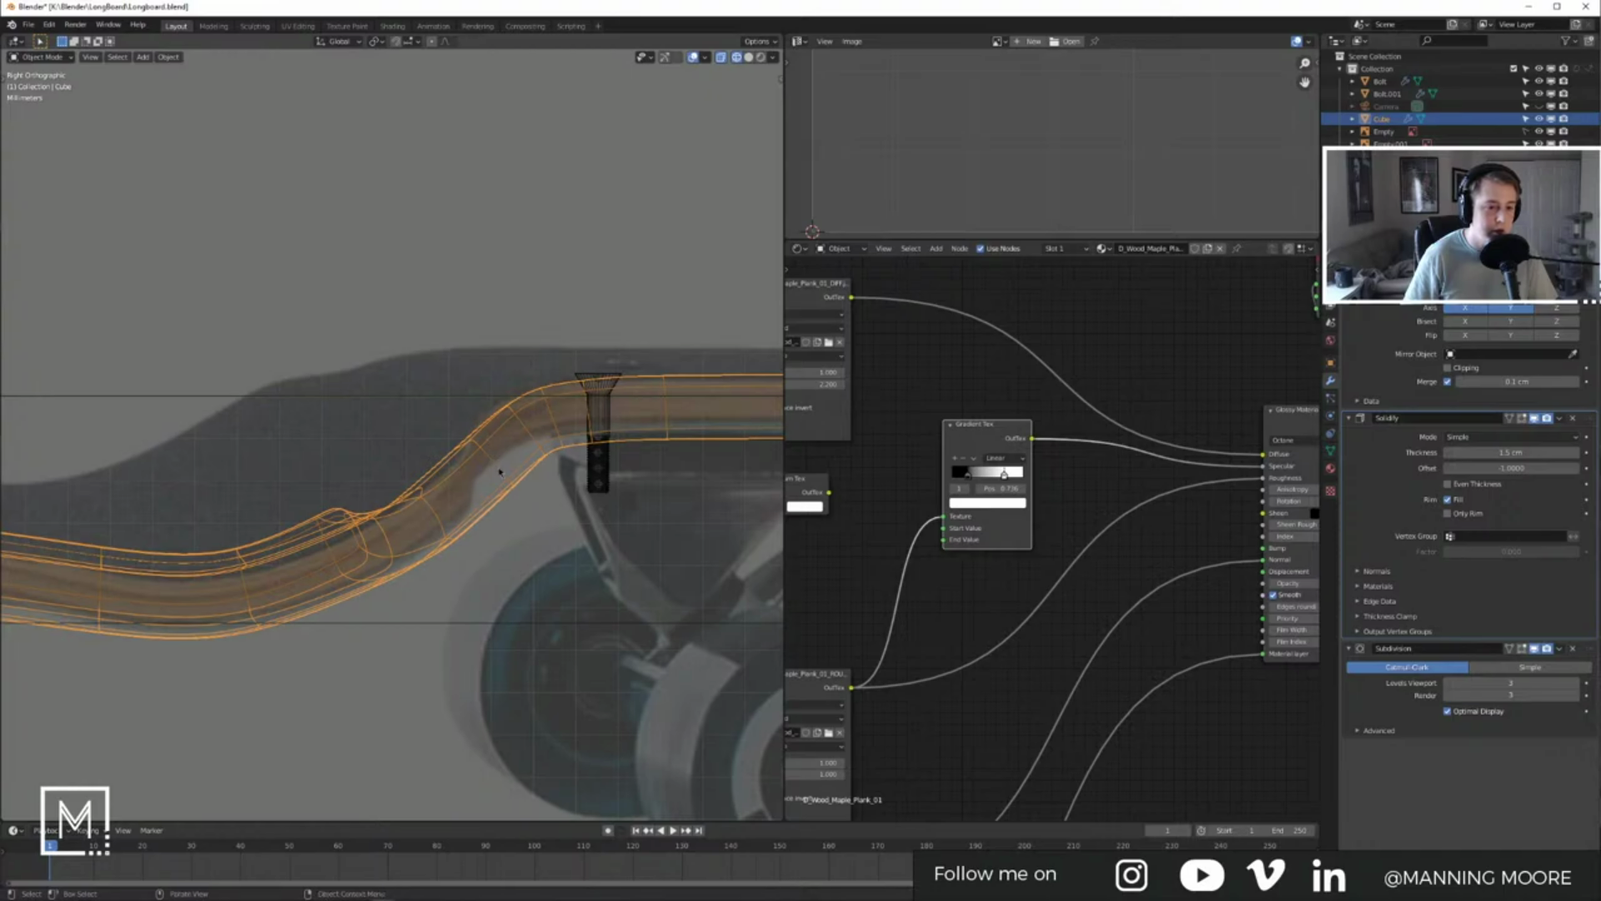
mouse_move(510, 470)
middle_down()
mouse_move(452, 497)
mouse_move(469, 439)
mouse_move(515, 438)
mouse_move(481, 488)
middle_up()
Step: Move the second pair of bolts 0.80284 cm along the Y axis
key(shift+z)
click(363, 507)
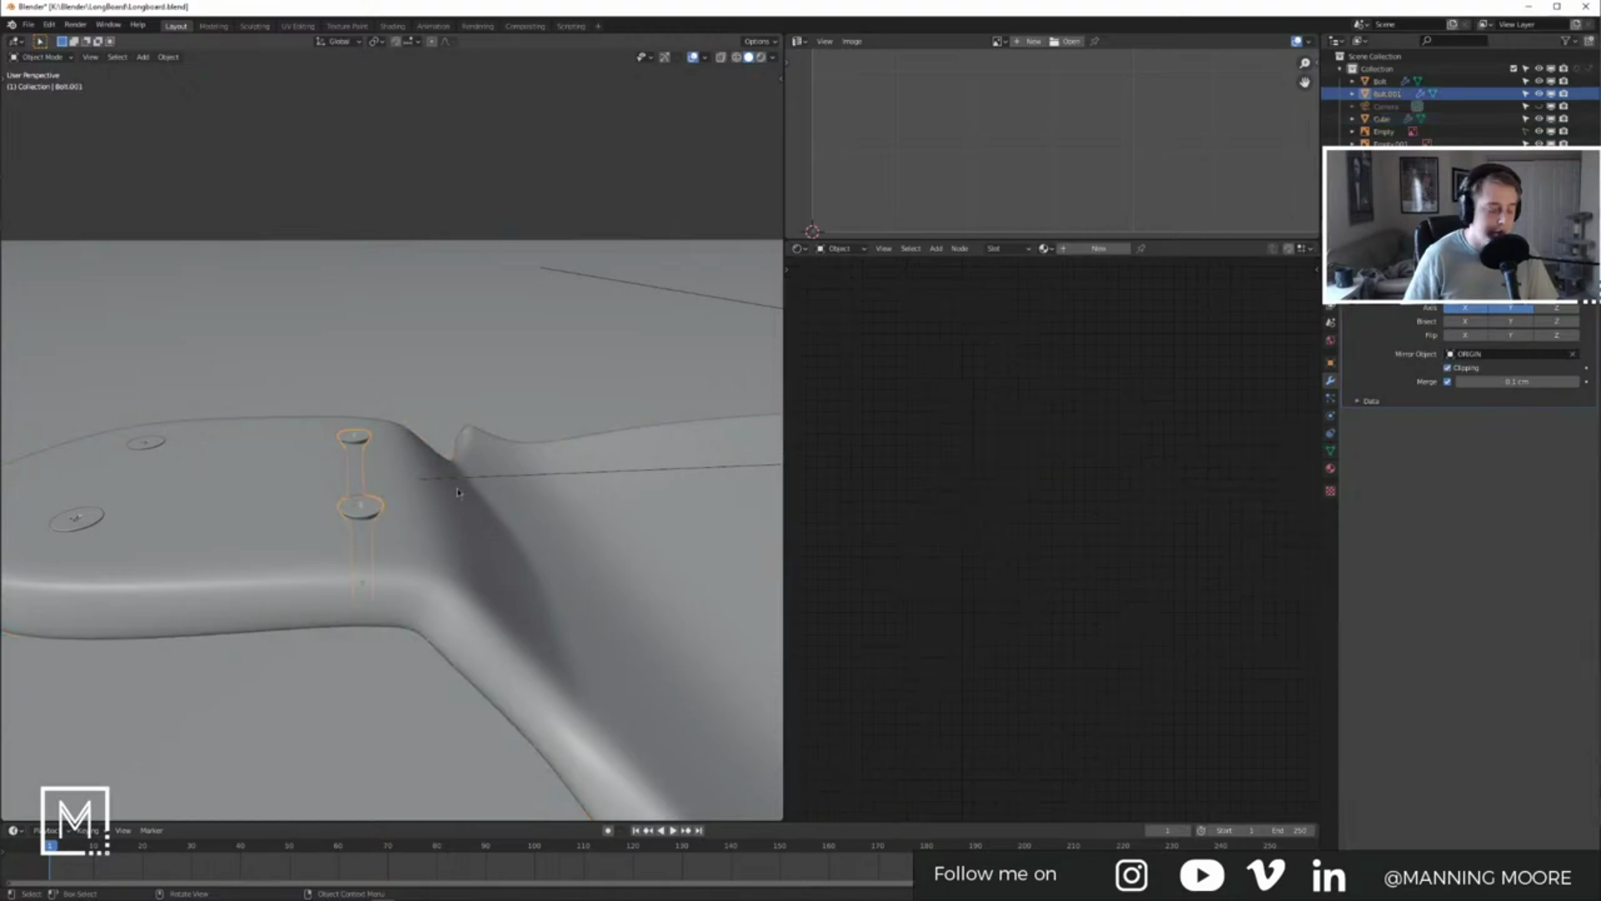
key(g)
key(y)
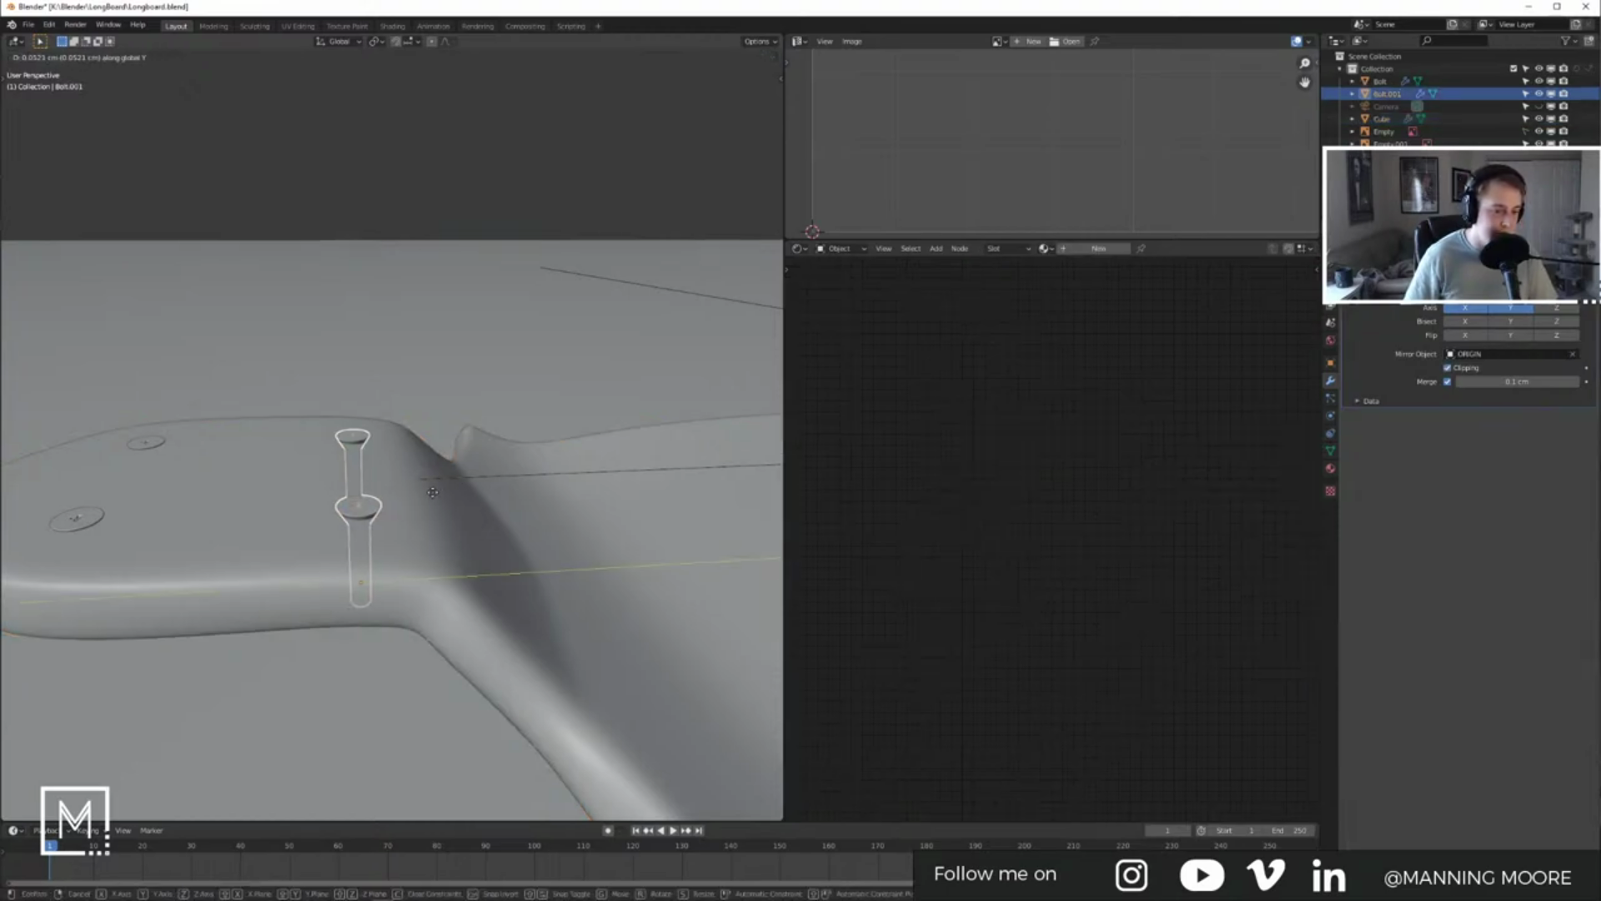
click(147, 487)
Step: Orbit around the whole longboard, checking the ground plane and ORIGIN empty along the way
scroll(334, 494, down, 7)
shift+middle_drag(496, 509, 114, 550)
shift+middle_drag(719, 471, 442, 521)
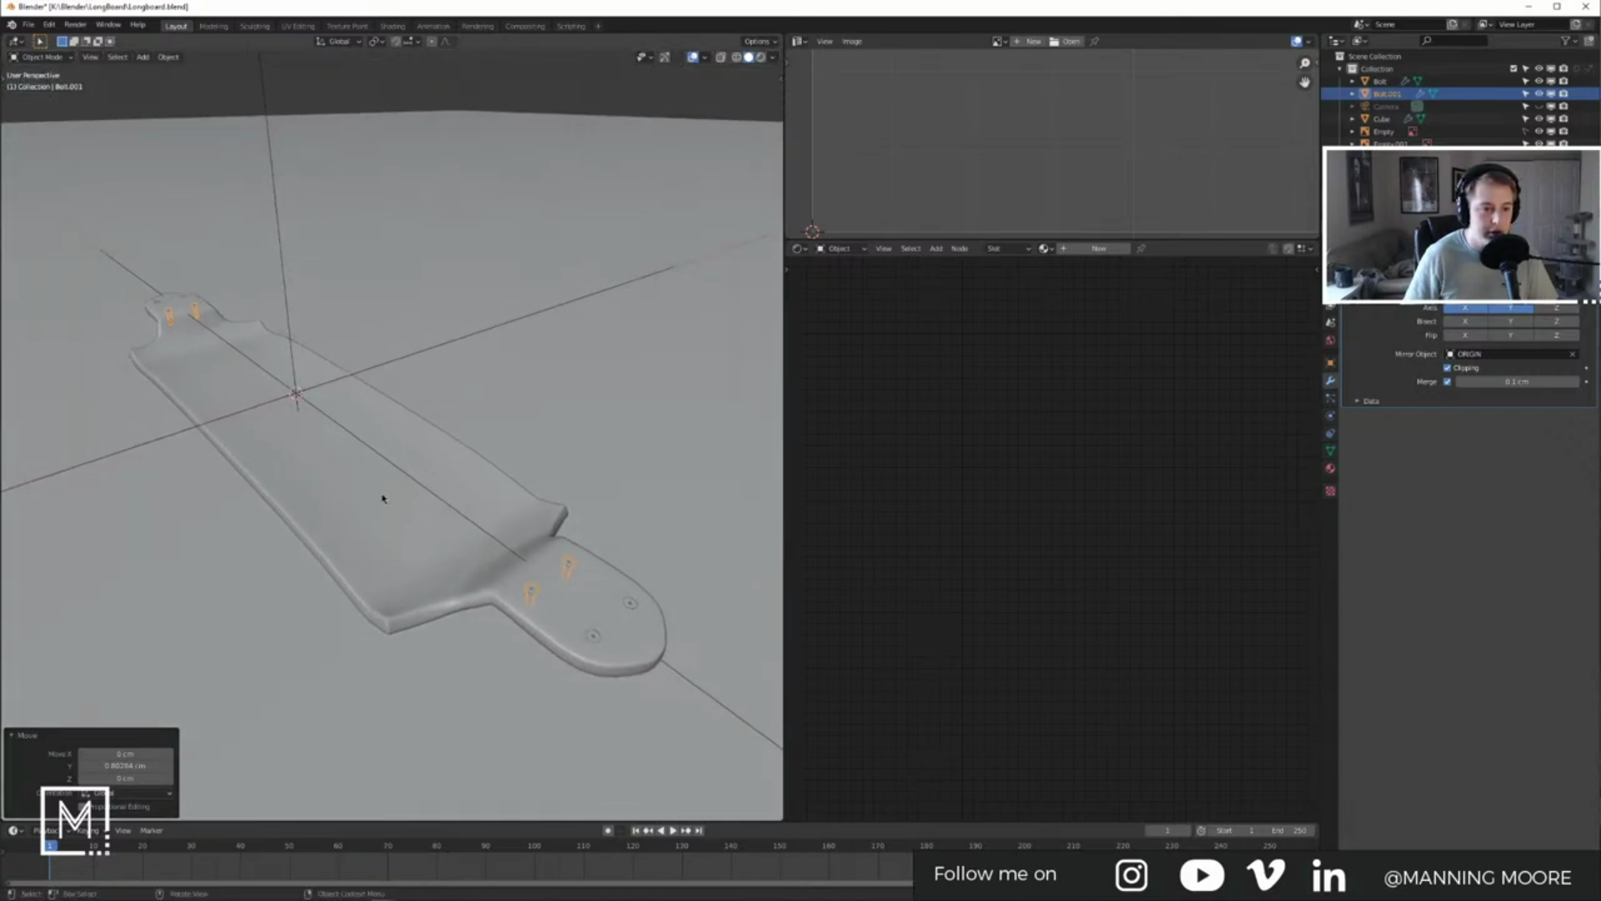
middle_drag(416, 414, 368, 362)
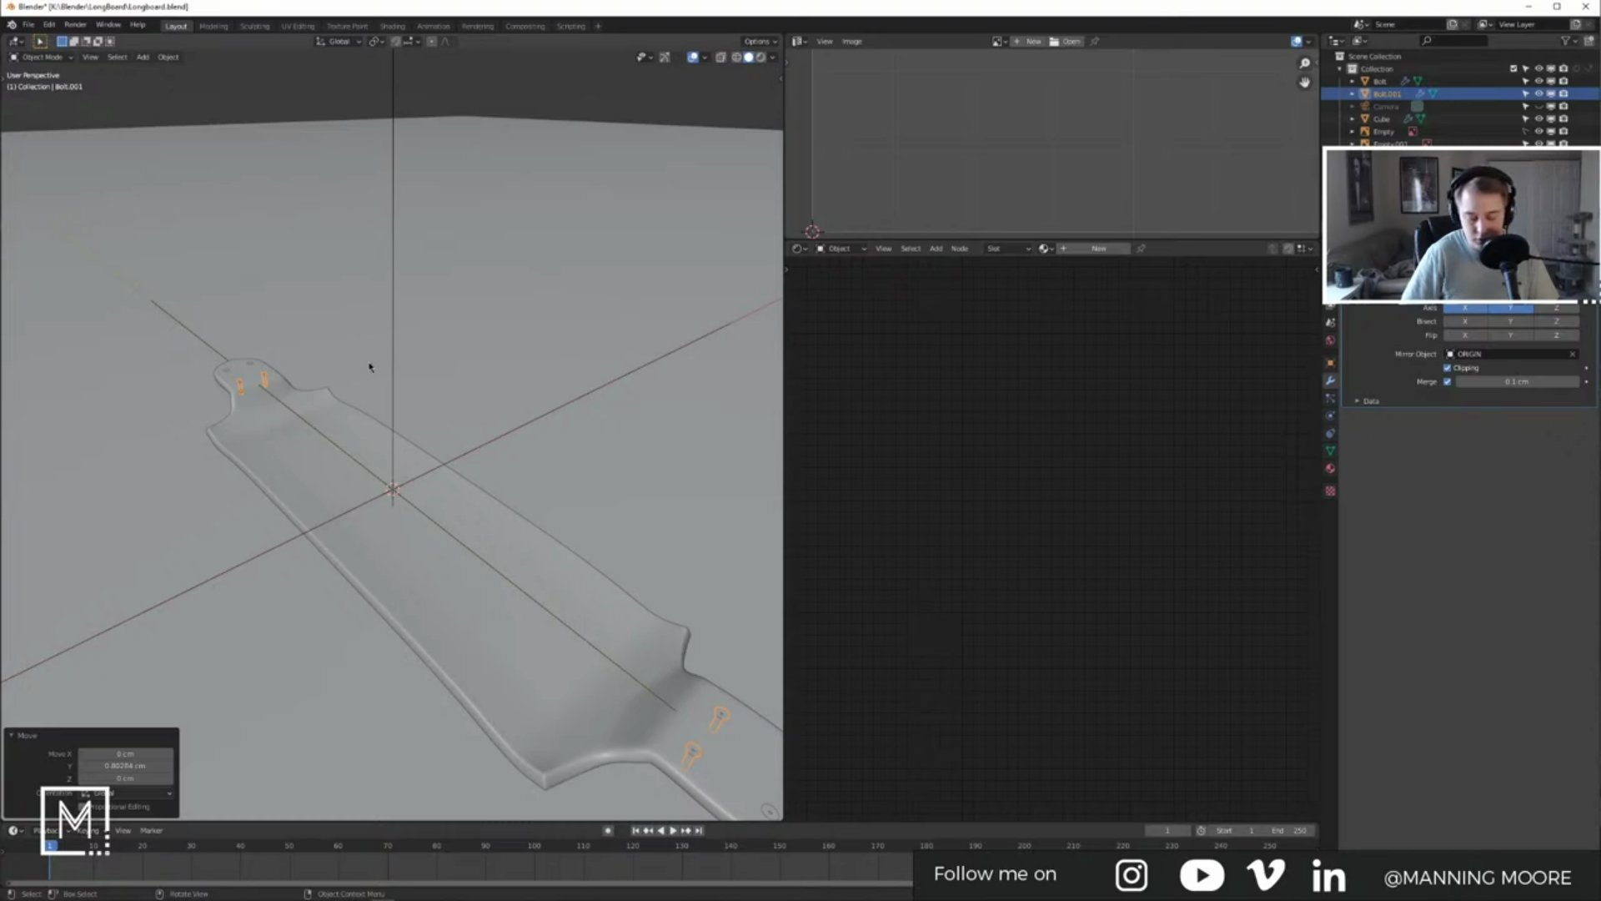
scroll(368, 361, down, 2)
click(574, 224)
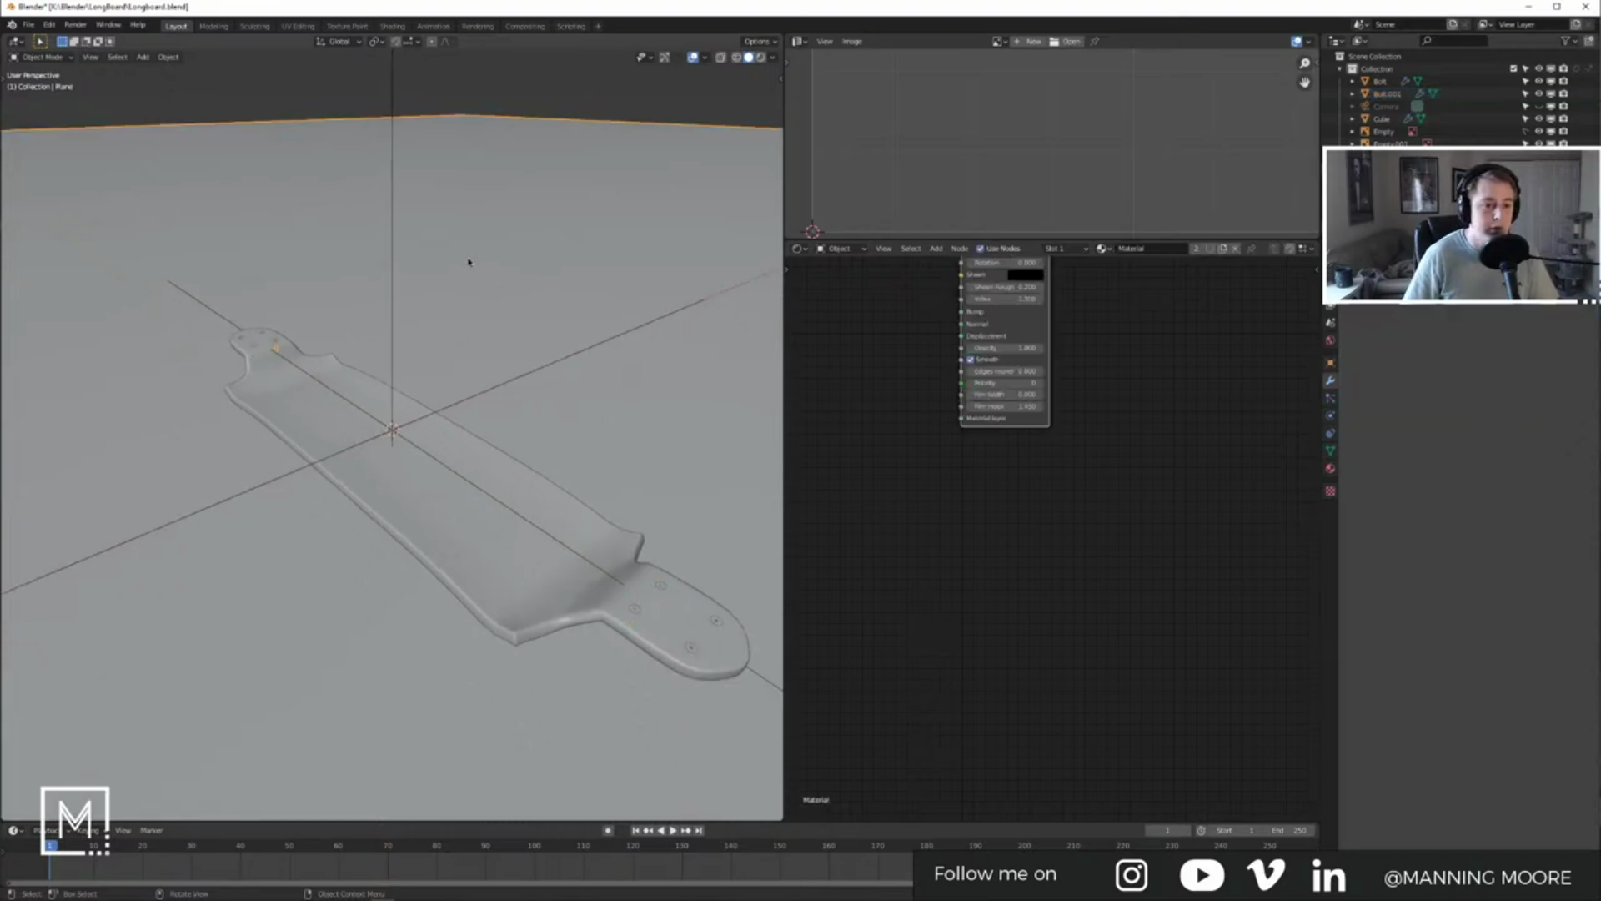
click(392, 190)
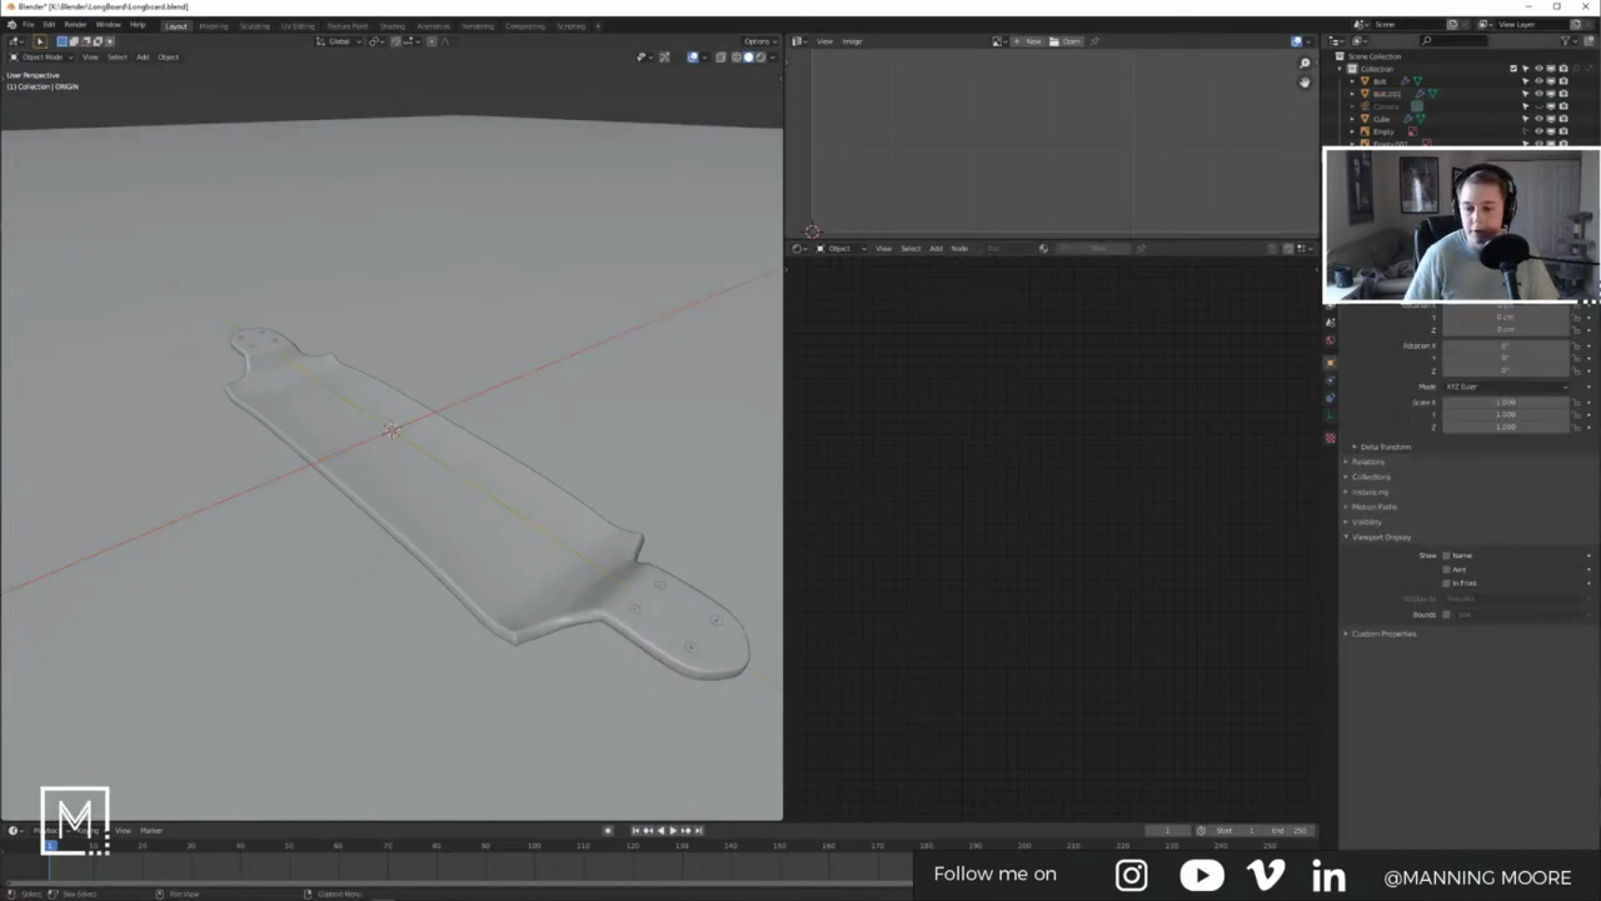
middle_drag(364, 311, 311, 367)
click(625, 282)
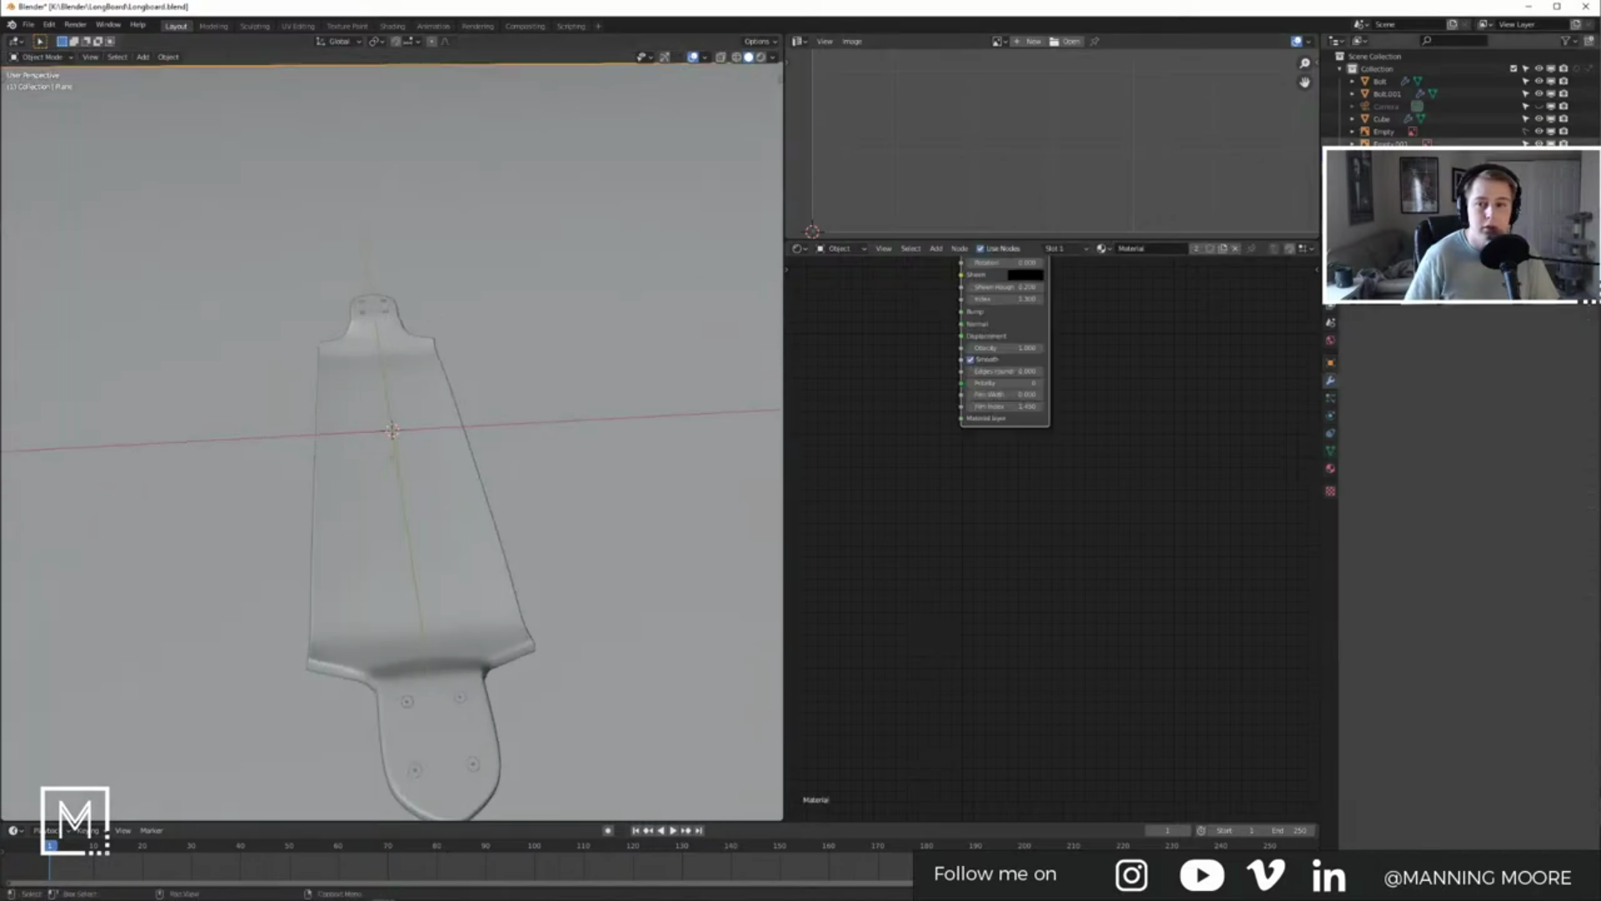
middle_drag(493, 225, 513, 357)
scroll(451, 393, up, 8)
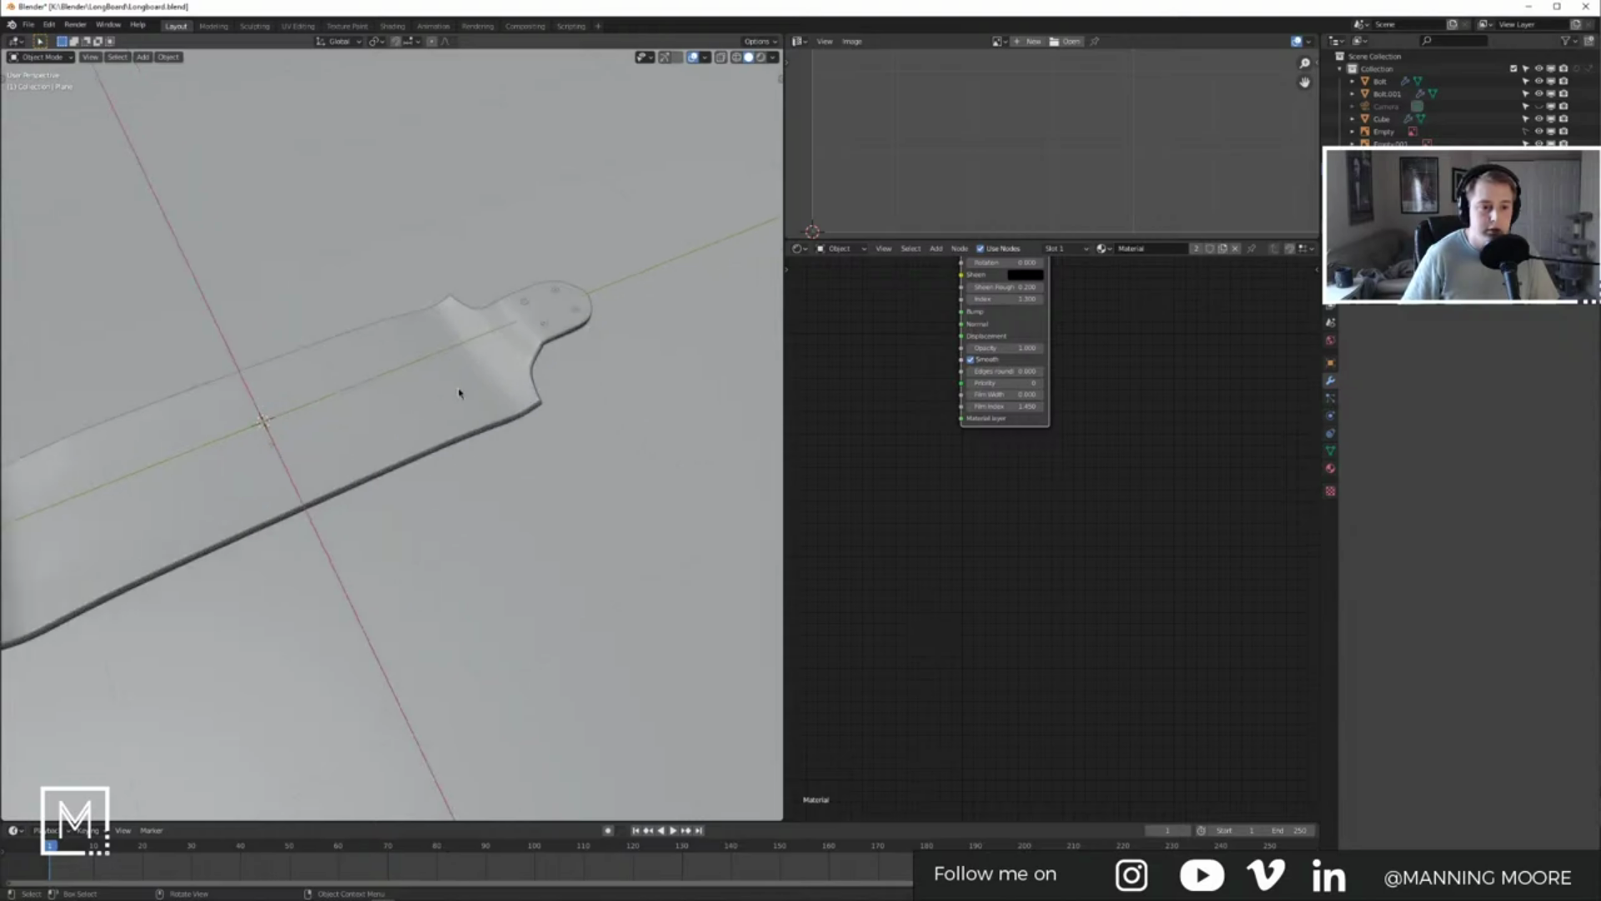
shift+middle_drag(659, 238, 533, 411)
scroll(643, 380, up, 4)
scroll(642, 380, down, 5)
middle_drag(622, 347, 575, 437)
Step: View the board from the top in wireframe and zoom onto the truck reference photo
key(KP_7)
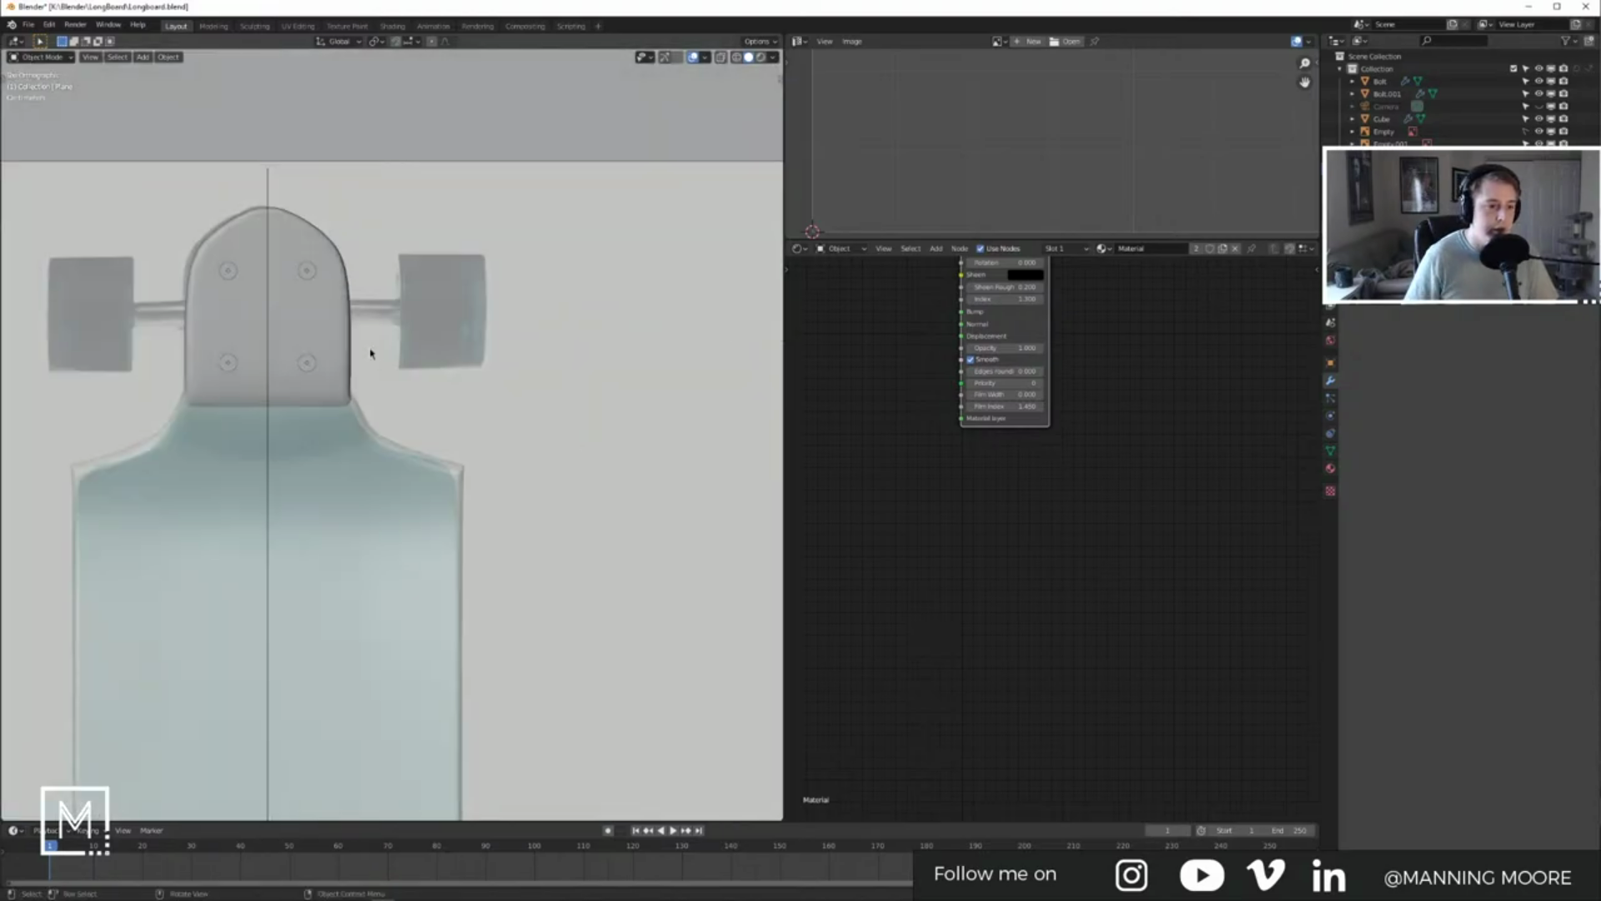
key(z)
click(270, 348)
shift+middle_drag(228, 285, 373, 396)
scroll(373, 396, up, 6)
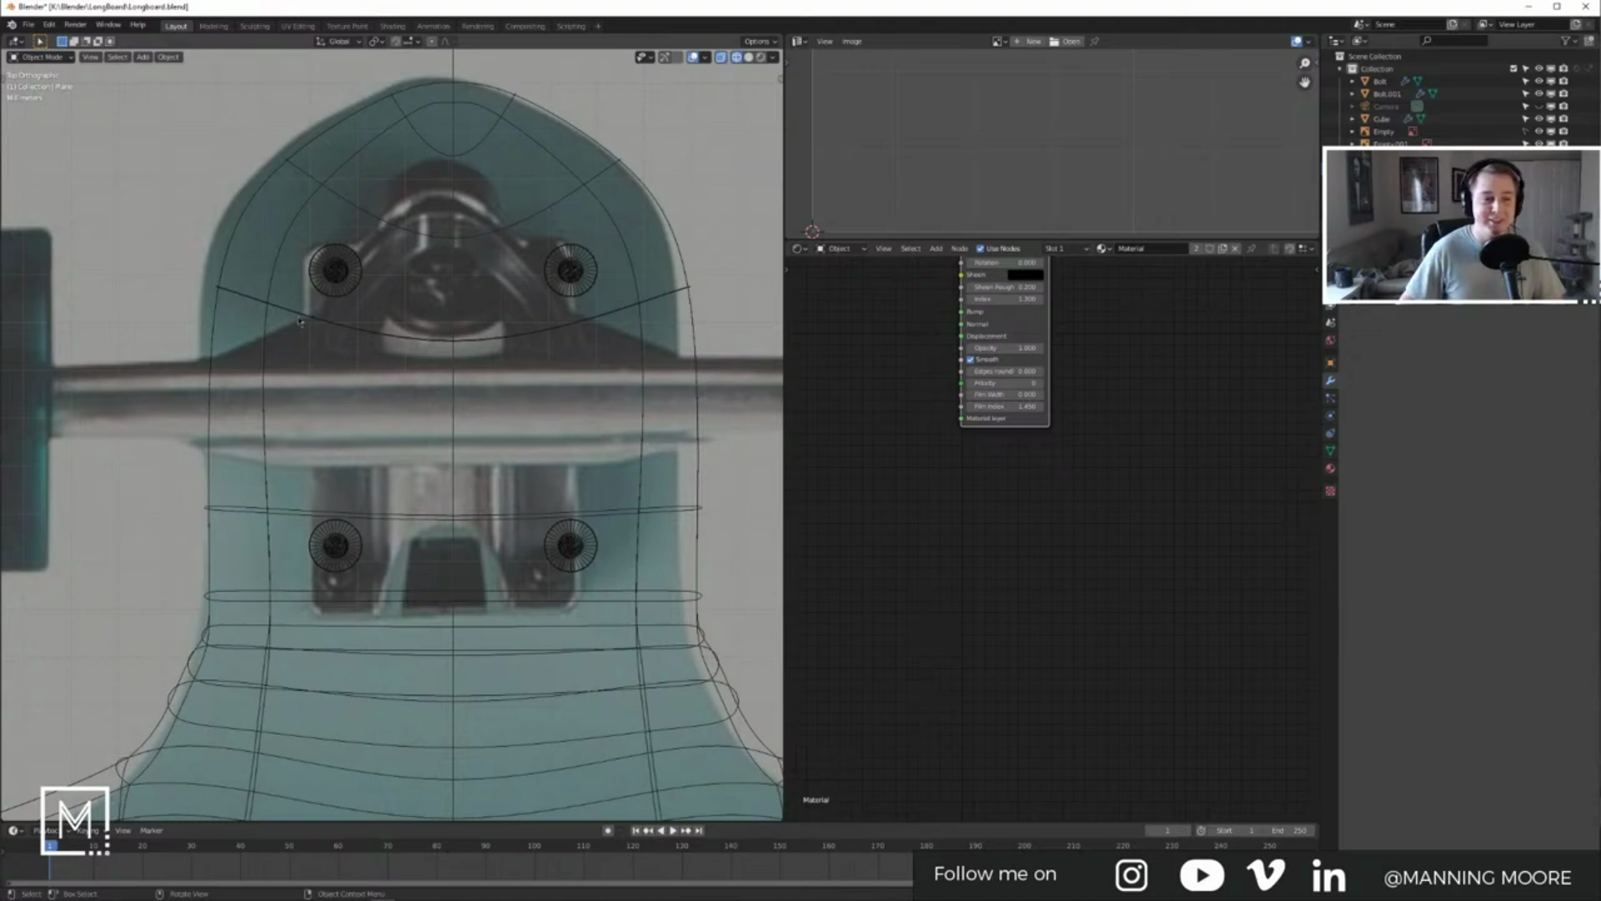
Step: Scale the top pair of bolts to 0.710
click(339, 267)
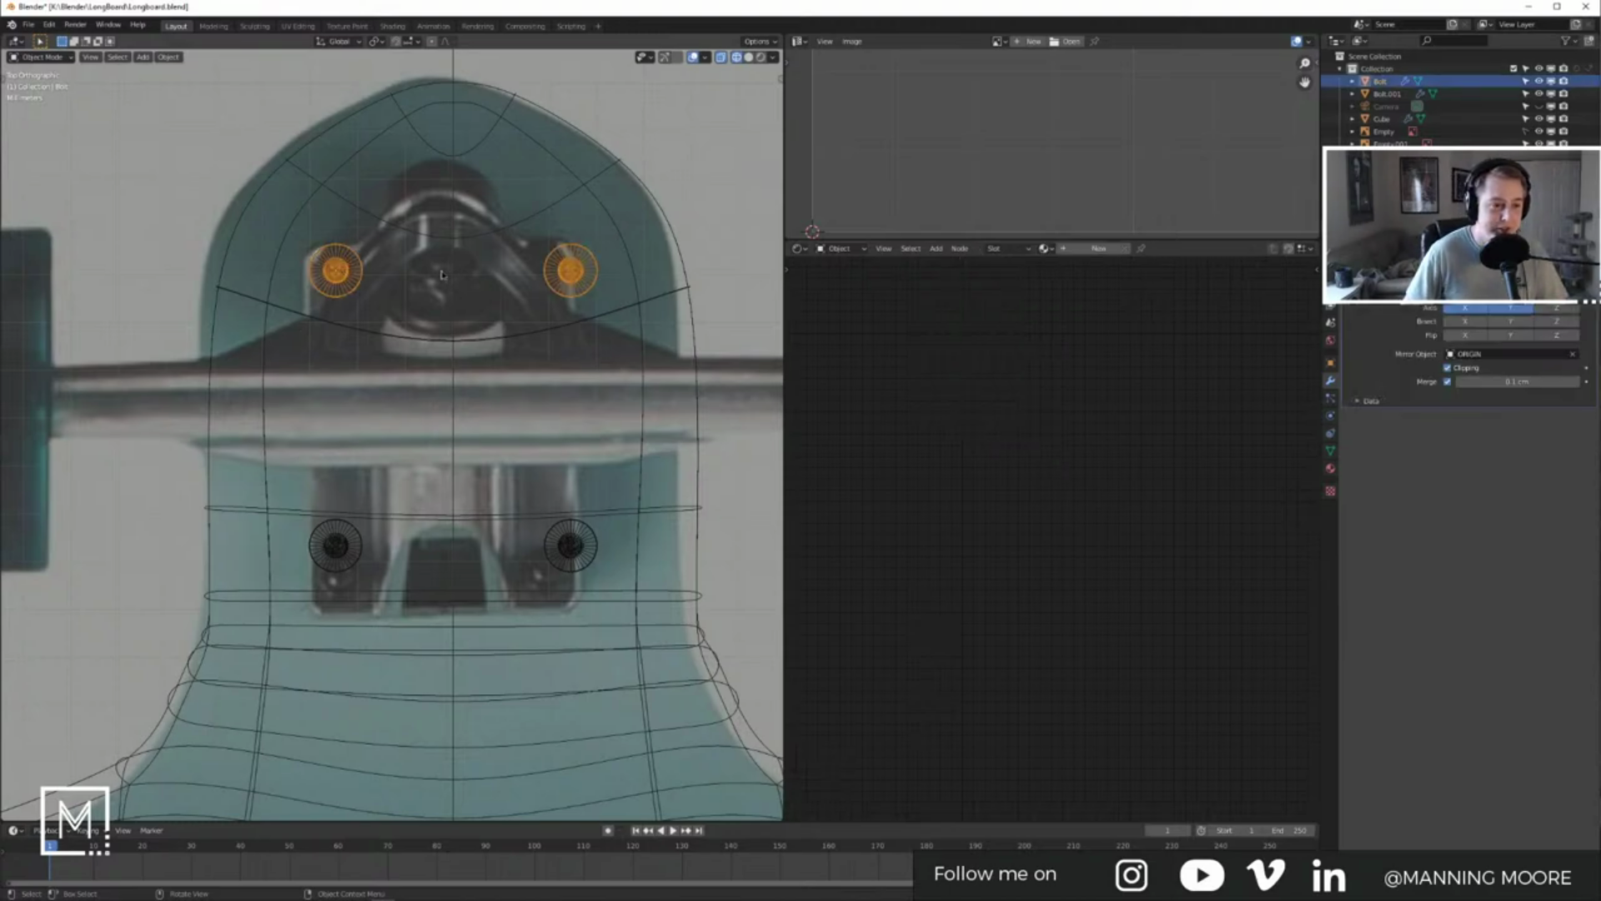
scroll(380, 269, up, 6)
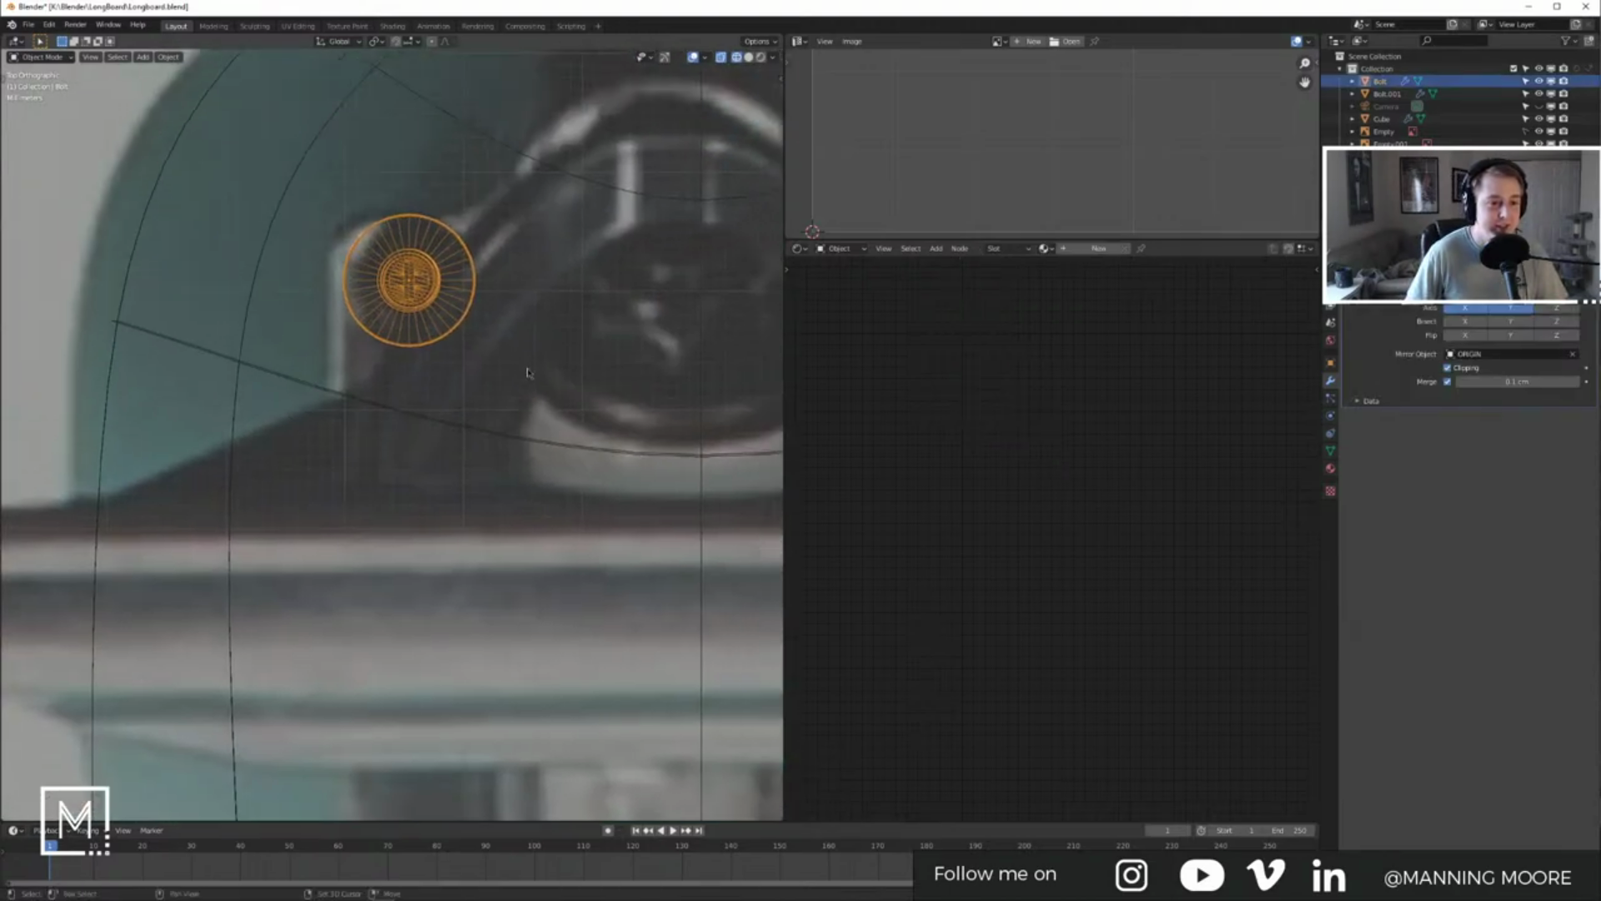
key(s)
click(578, 323)
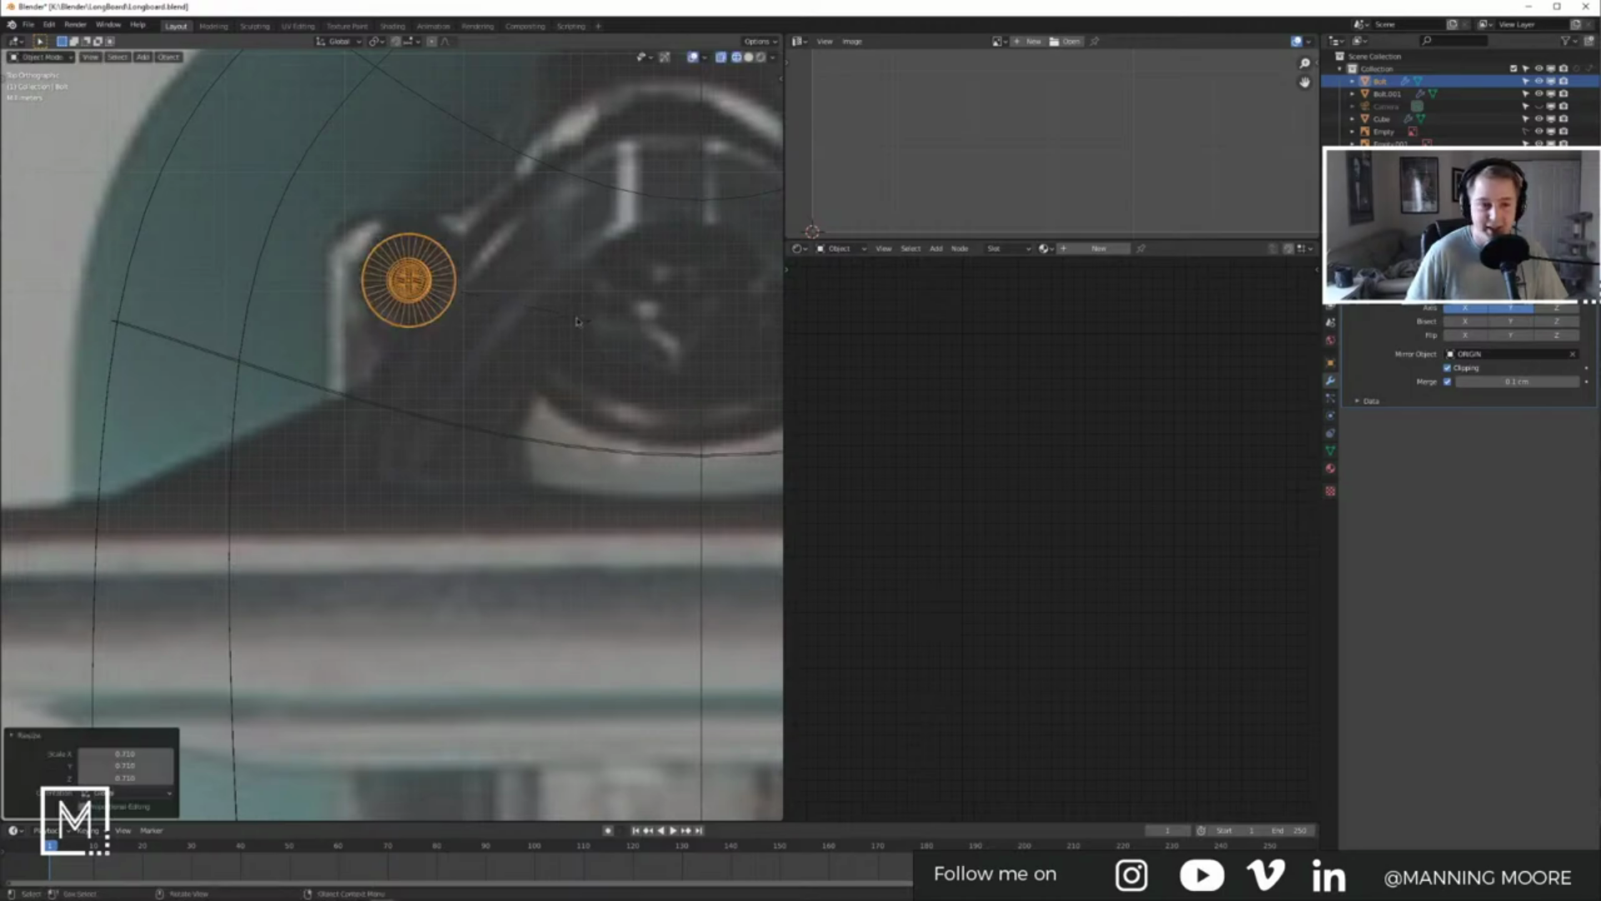
Step: Delete the lower pair of bolts
scroll(578, 323, down, 6)
shift+middle_drag(487, 550, 502, 417)
click(422, 468)
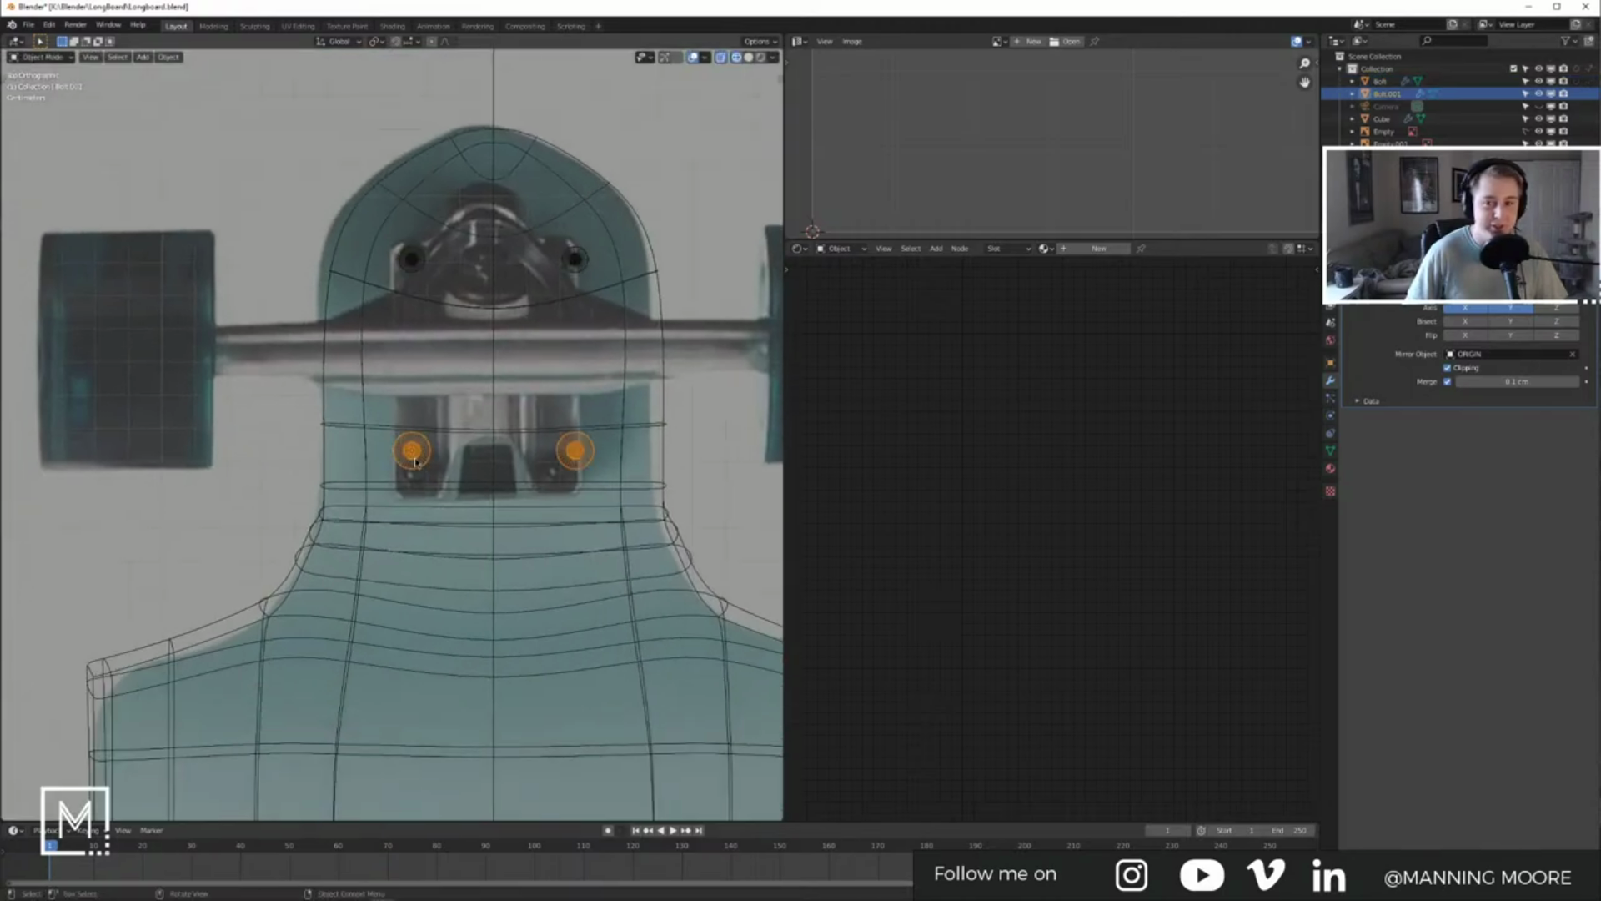
right_click(1393, 94)
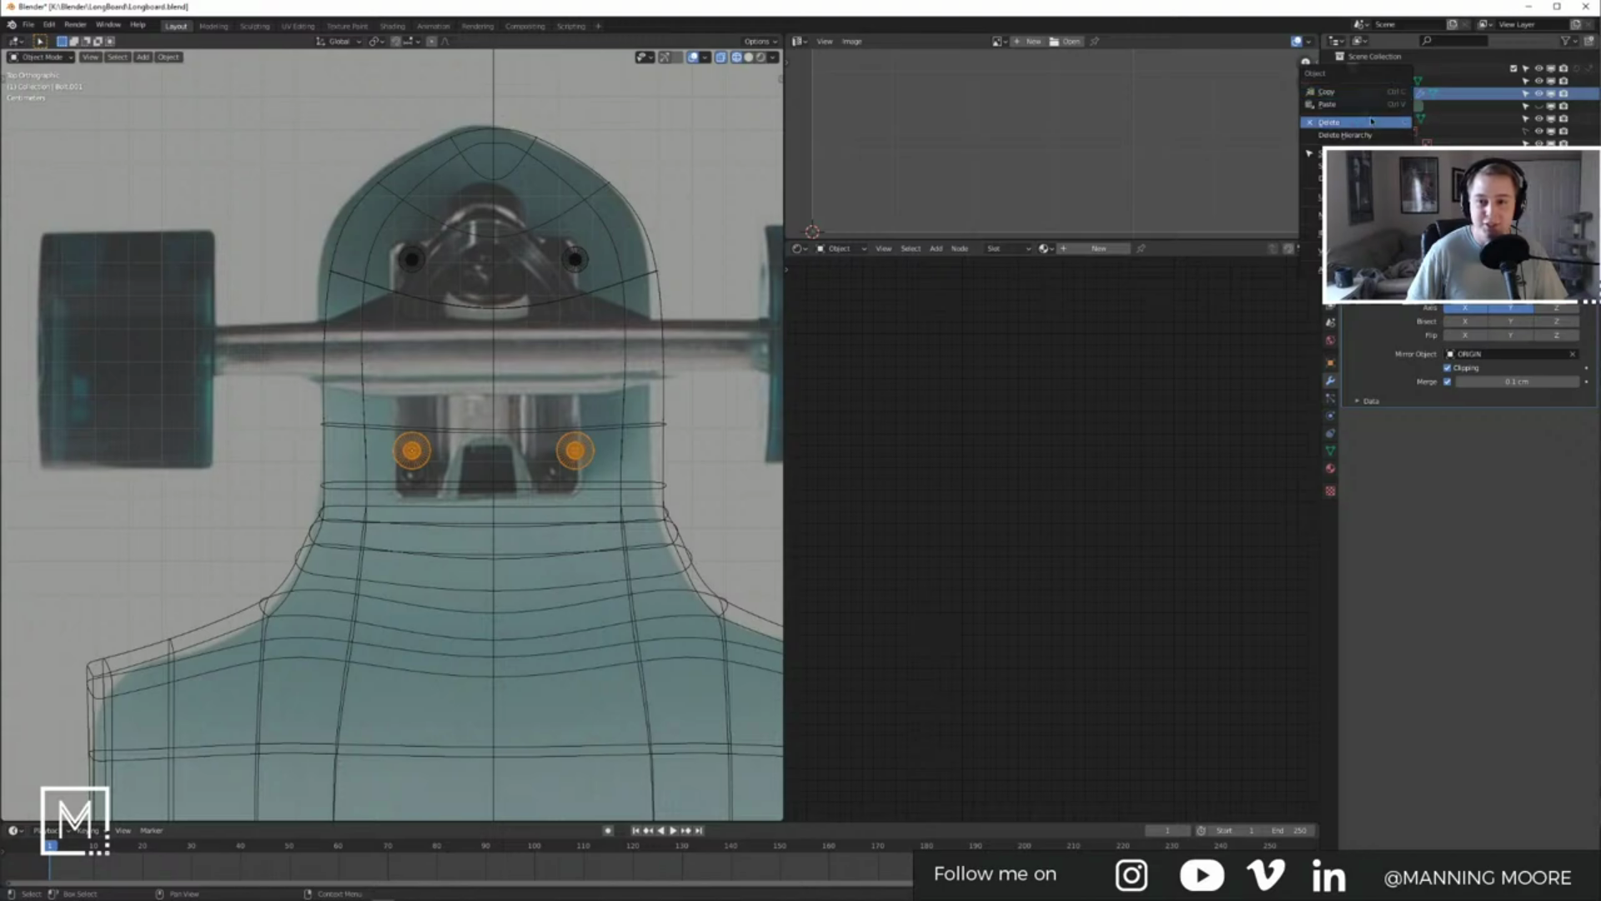
click(1333, 123)
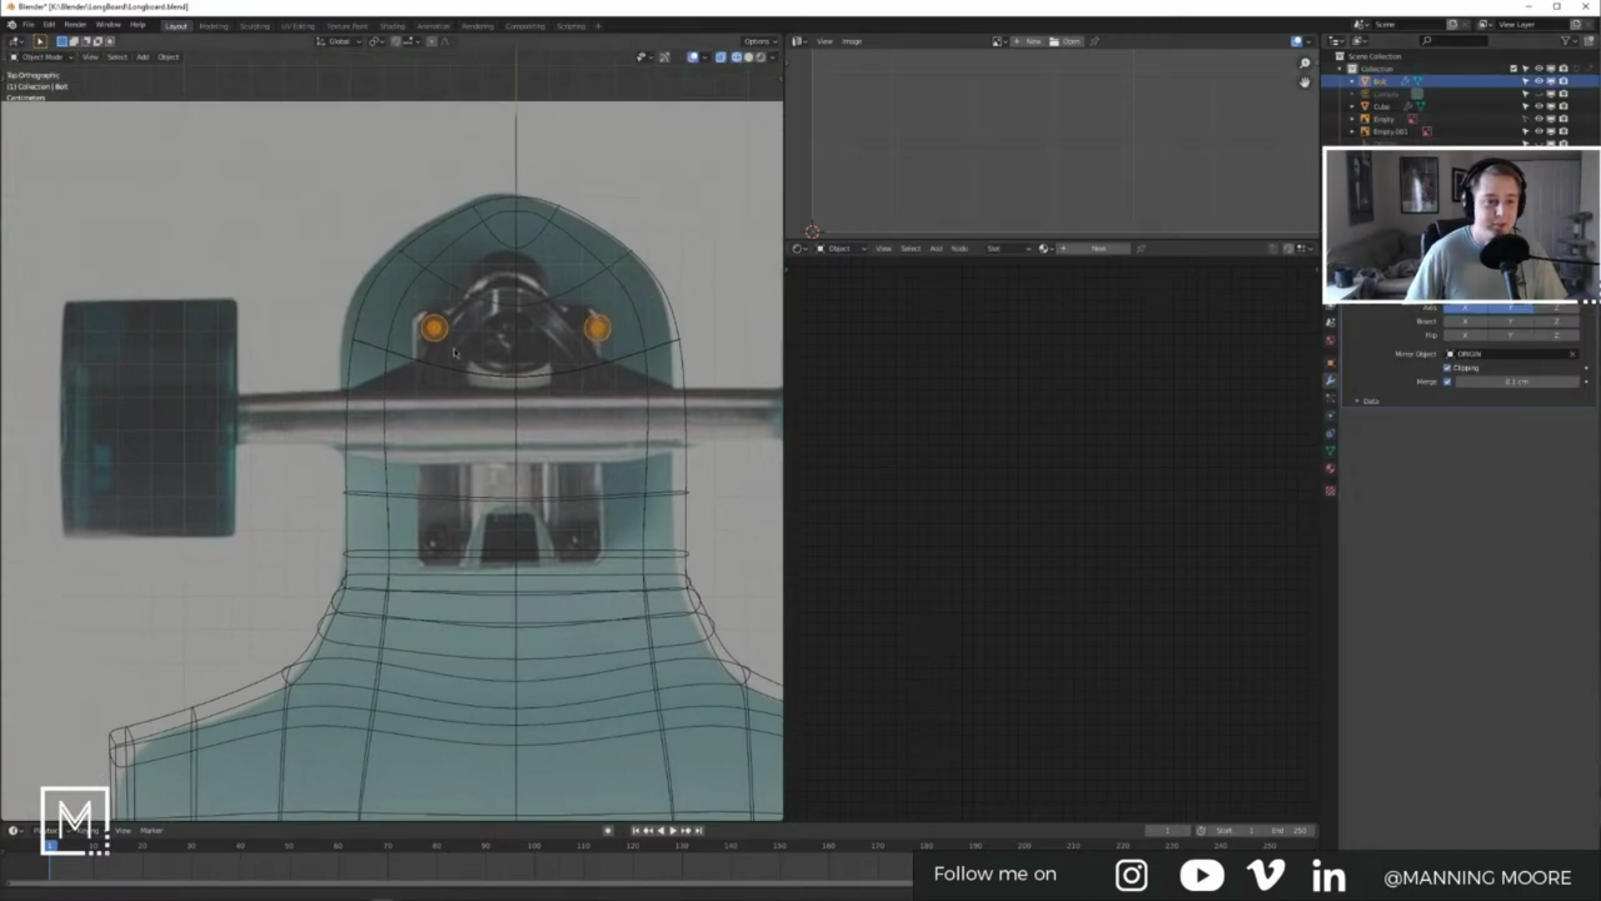
Step: Resize the upper bolts to 0.918 and switch the viewport to solid shading
scroll(455, 352, up, 5)
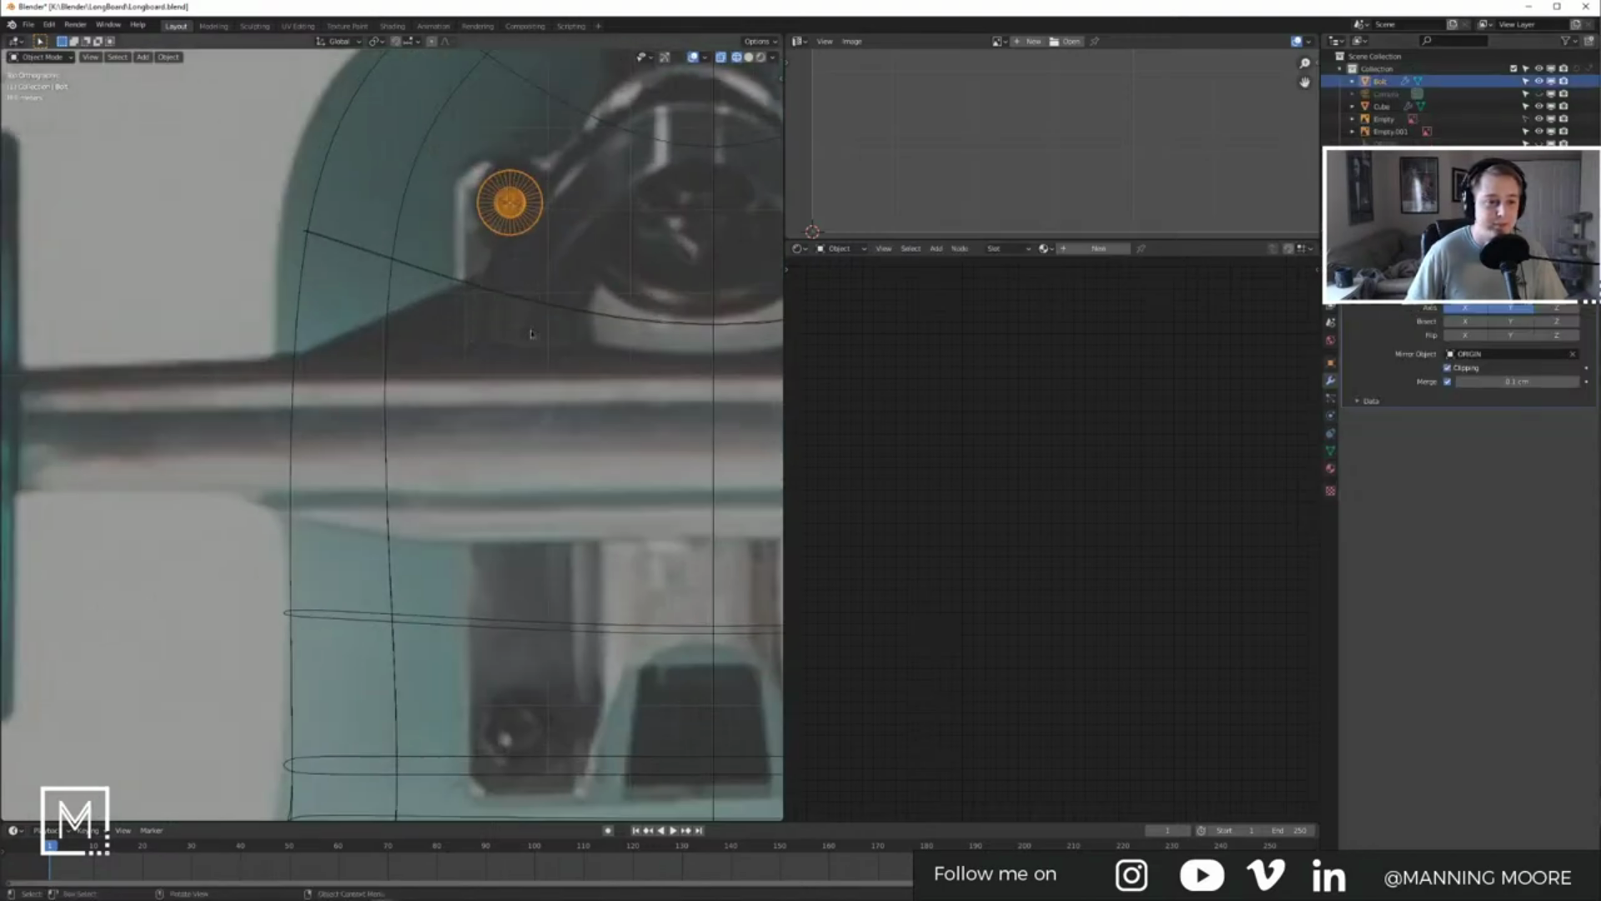
key(s)
click(561, 375)
scroll(561, 374, down, 6)
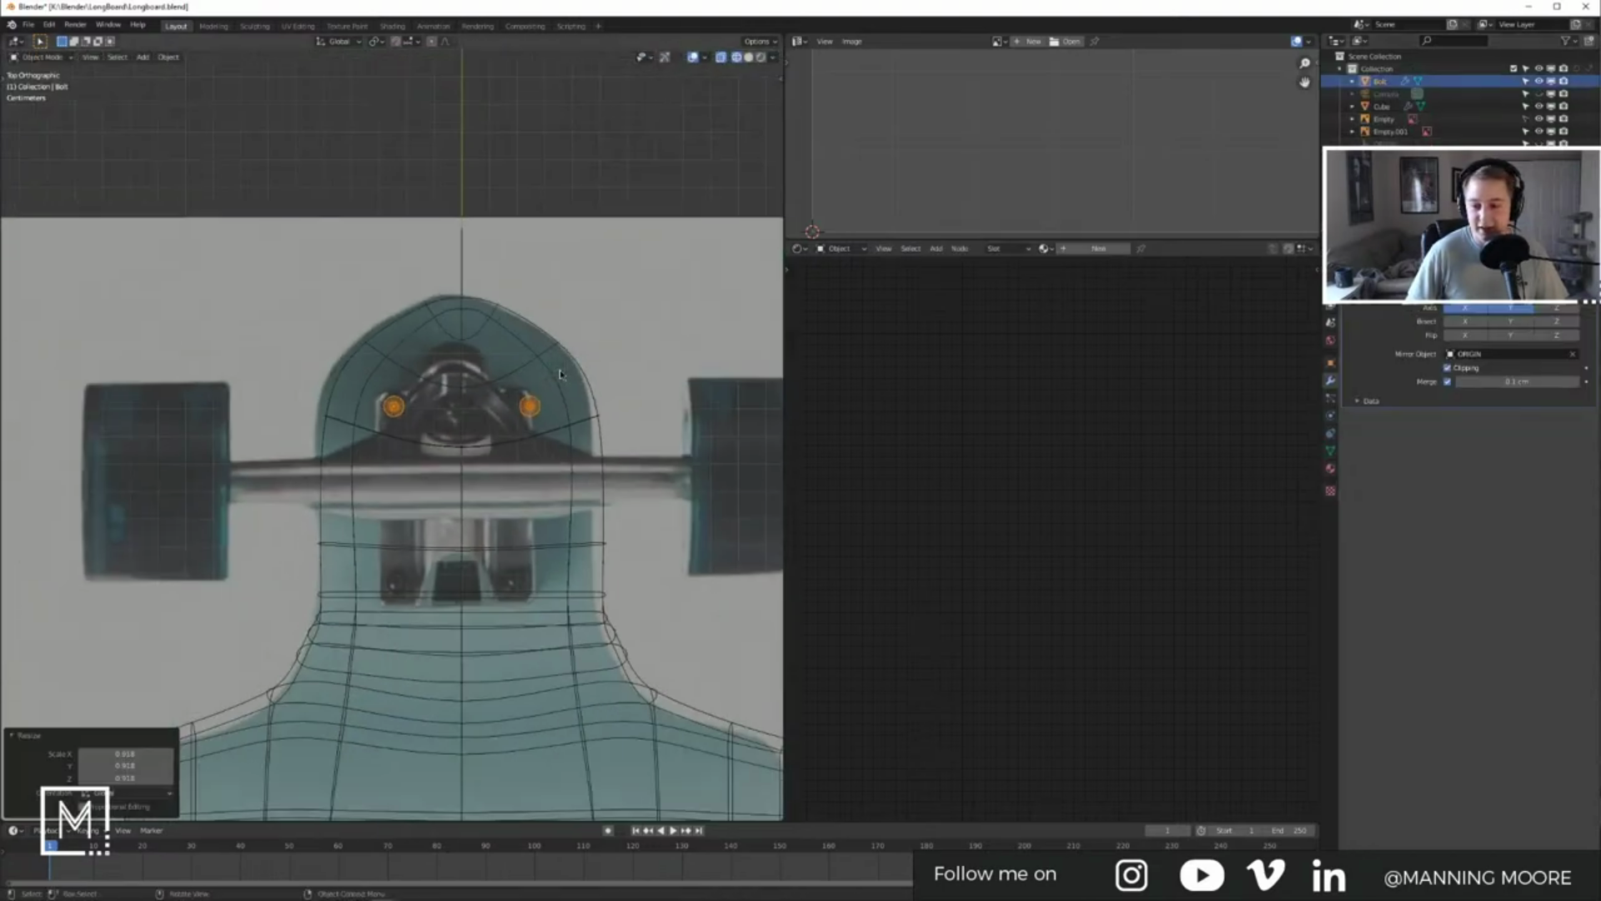
middle_drag(560, 375, 695, 302)
key(z)
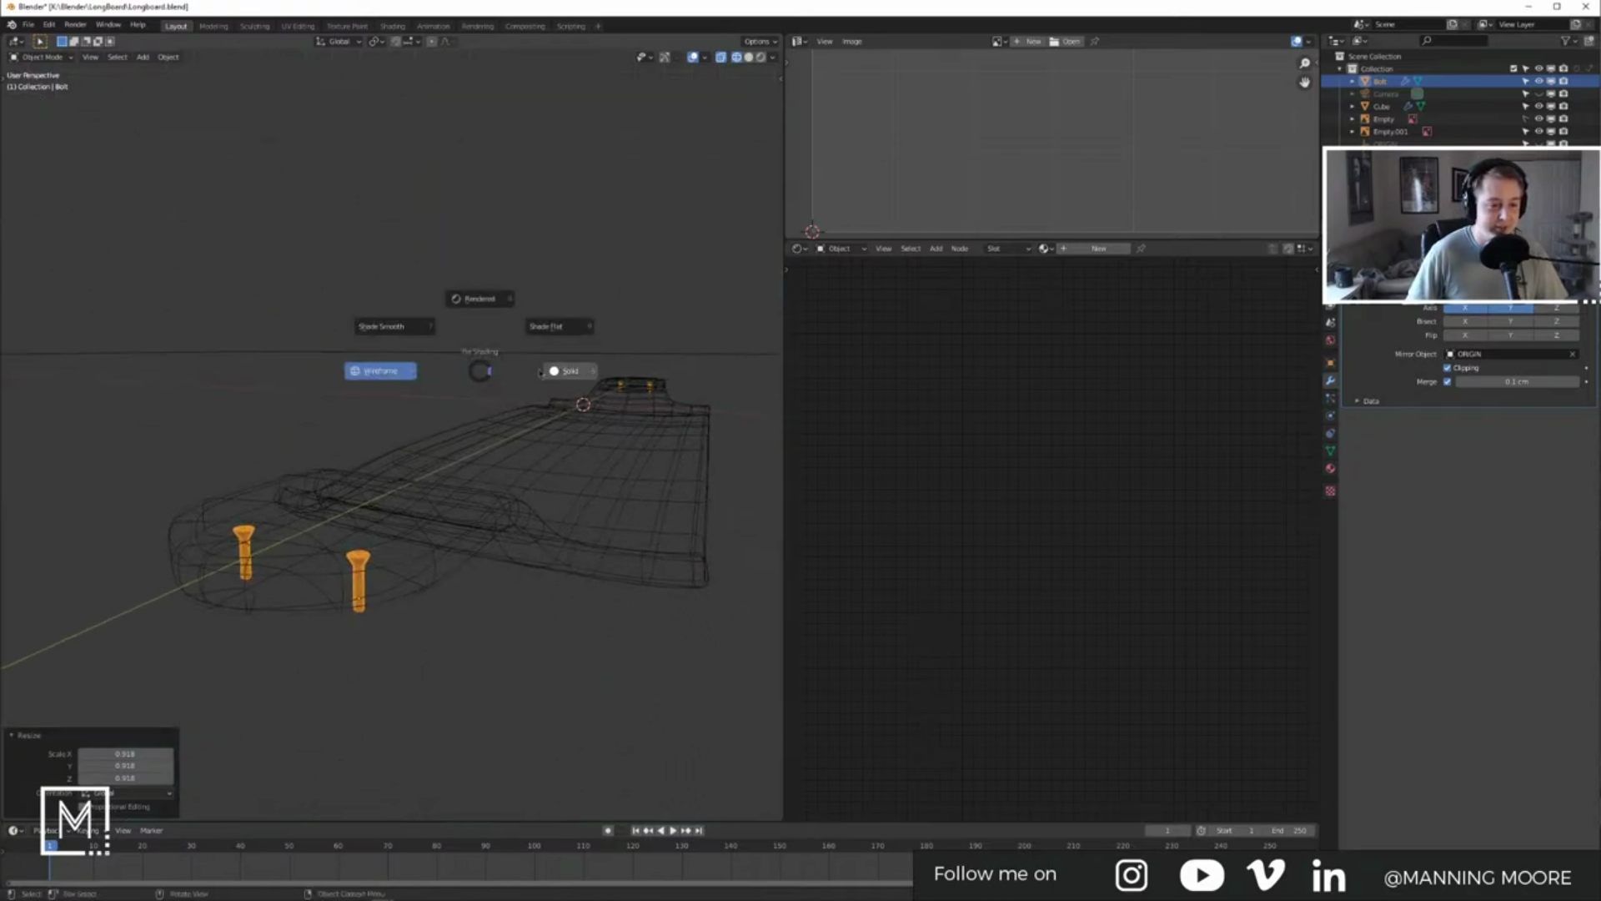
click(538, 373)
Step: Raise the bolts 0.75869 cm vertically, then nudge them slightly back down
middle_drag(425, 409, 365, 398)
key(g)
key(z)
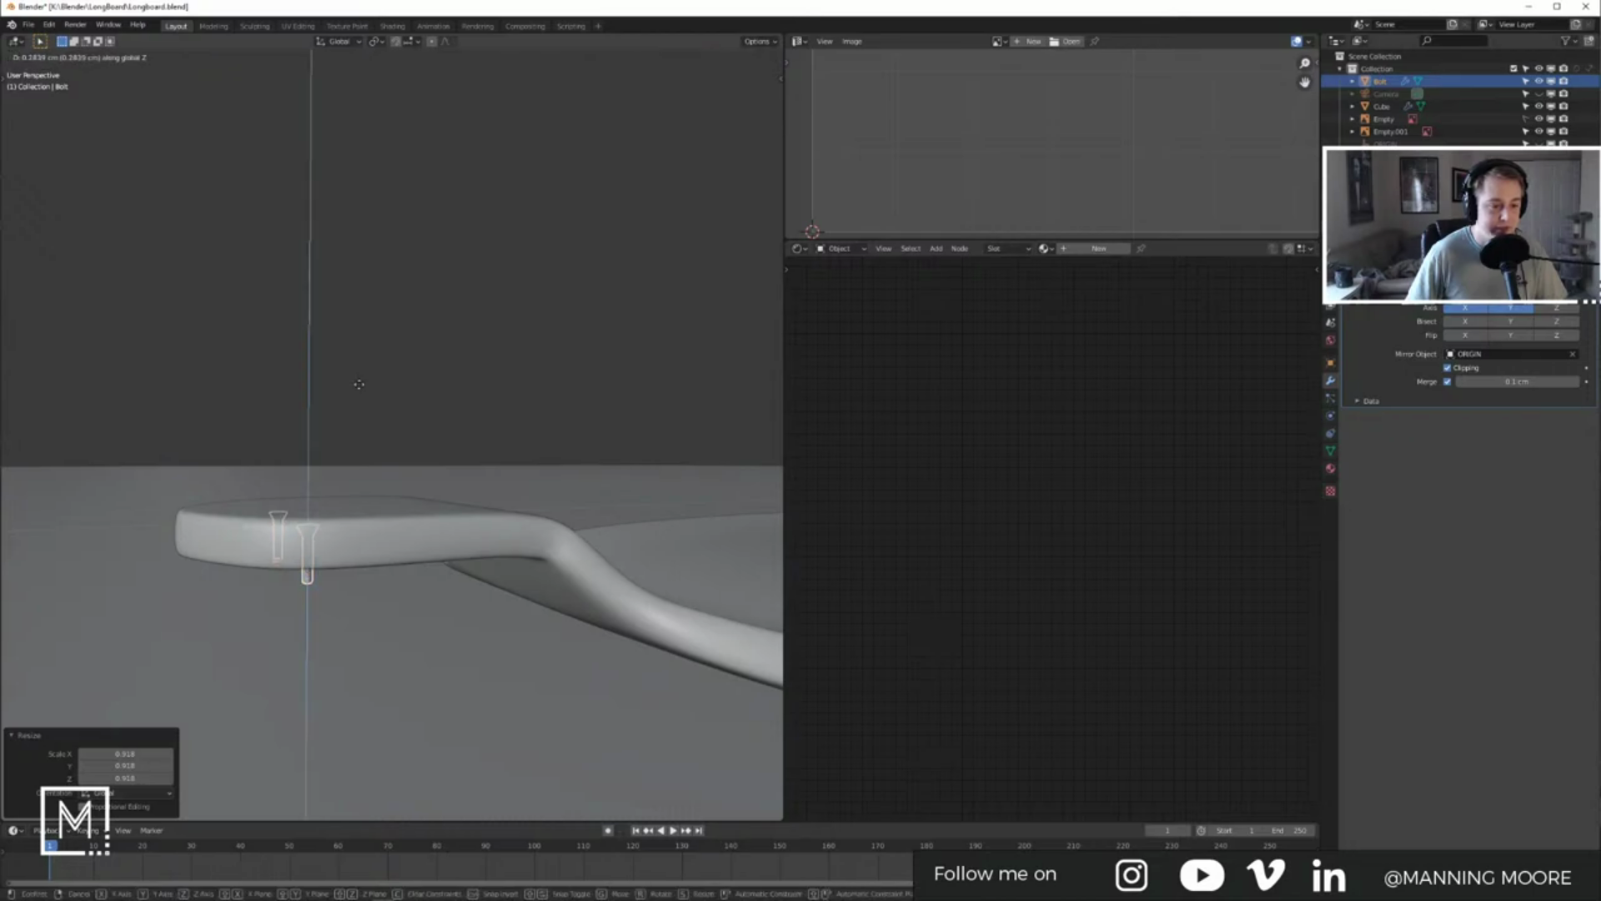
click(361, 329)
middle_drag(338, 459, 532, 359)
scroll(382, 574, up, 4)
key(g)
key(z)
click(529, 366)
middle_drag(430, 497, 375, 451)
Step: In wireframe view, lower the bolt threads vertically in Edit Mode
key(Tab)
key(z)
click(367, 492)
key(g)
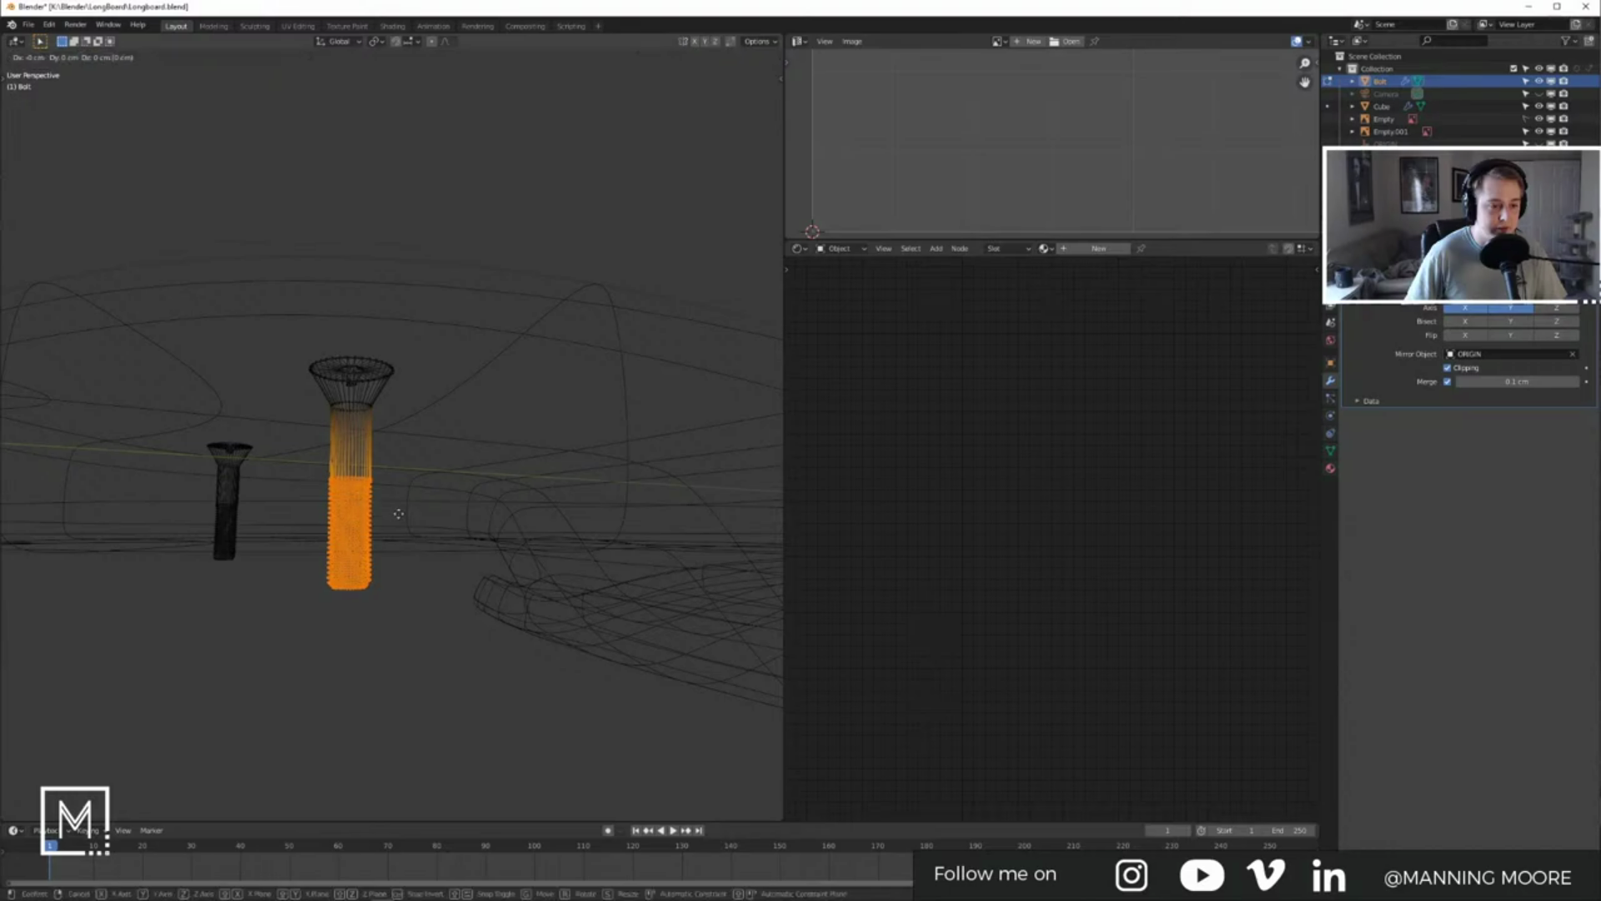
key(z)
click(383, 586)
key(Tab)
Step: Lower the bolt threads a further 0.53784 cm in Edit Mode, leaving the whole bolt in place
middle_drag(383, 586, 368, 493)
key(g)
key(z)
right_click(362, 602)
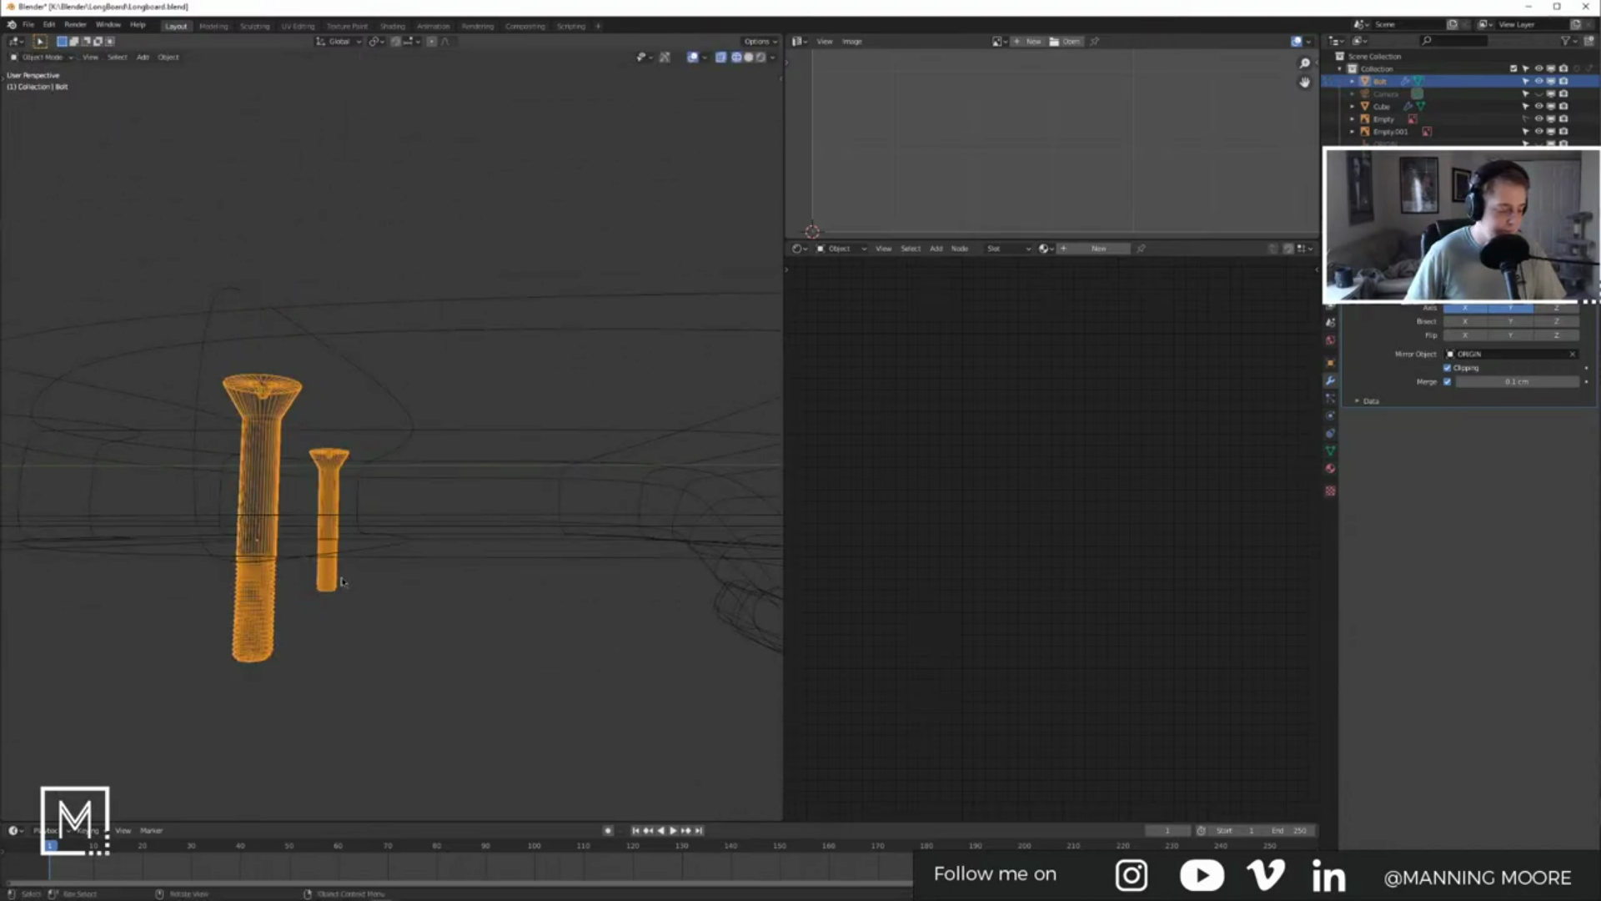
key(Tab)
middle_drag(342, 582, 401, 575)
key(g)
key(z)
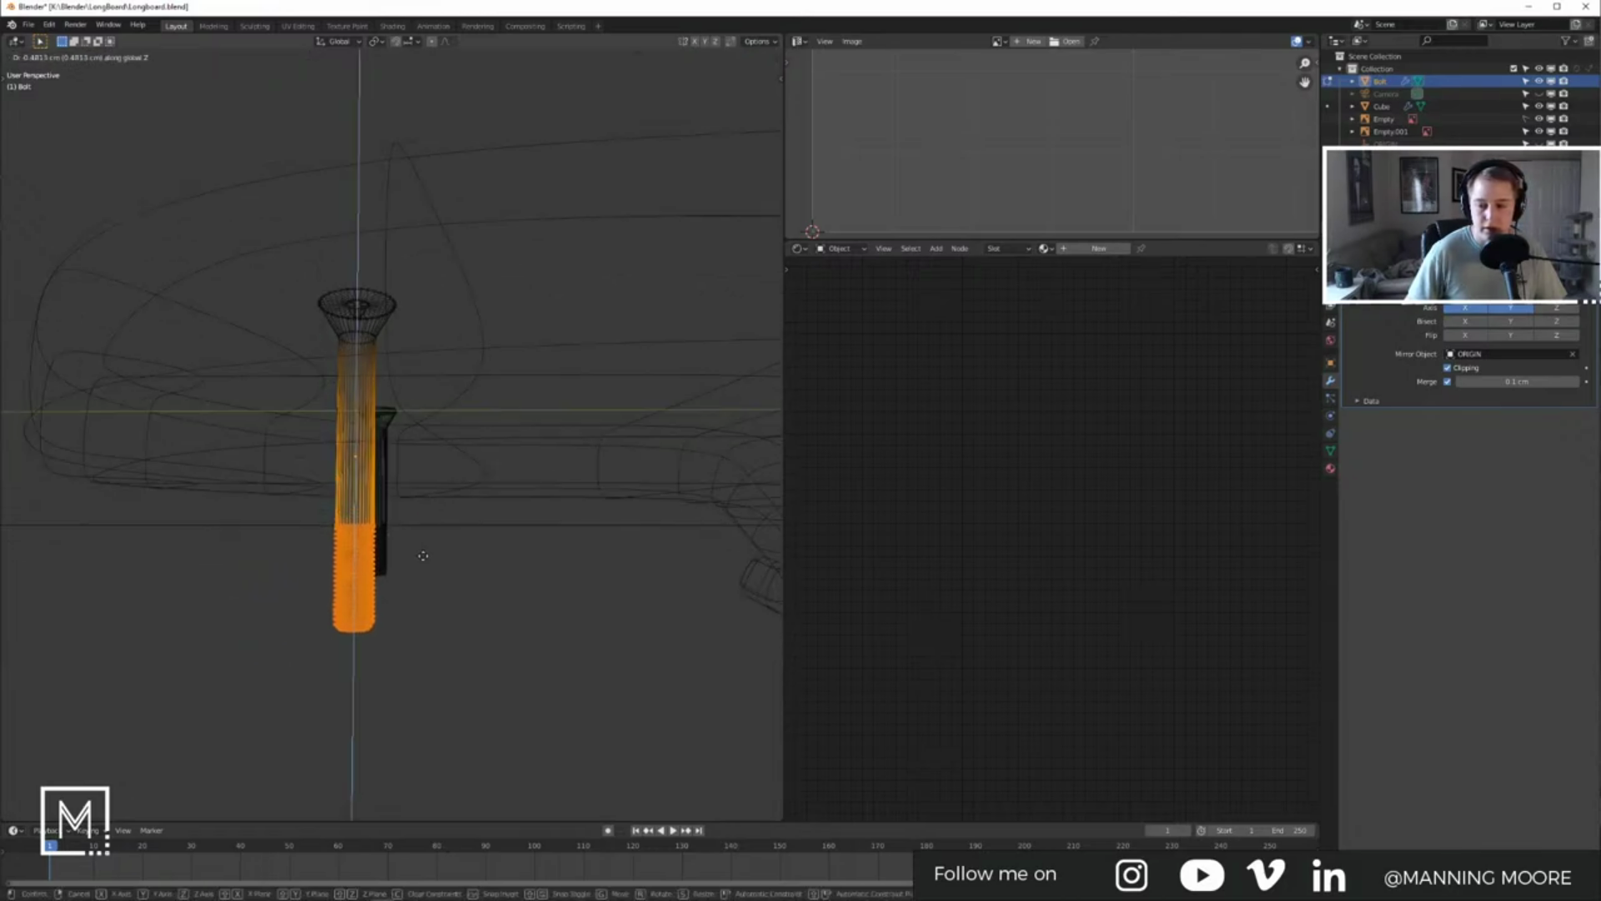
click(424, 562)
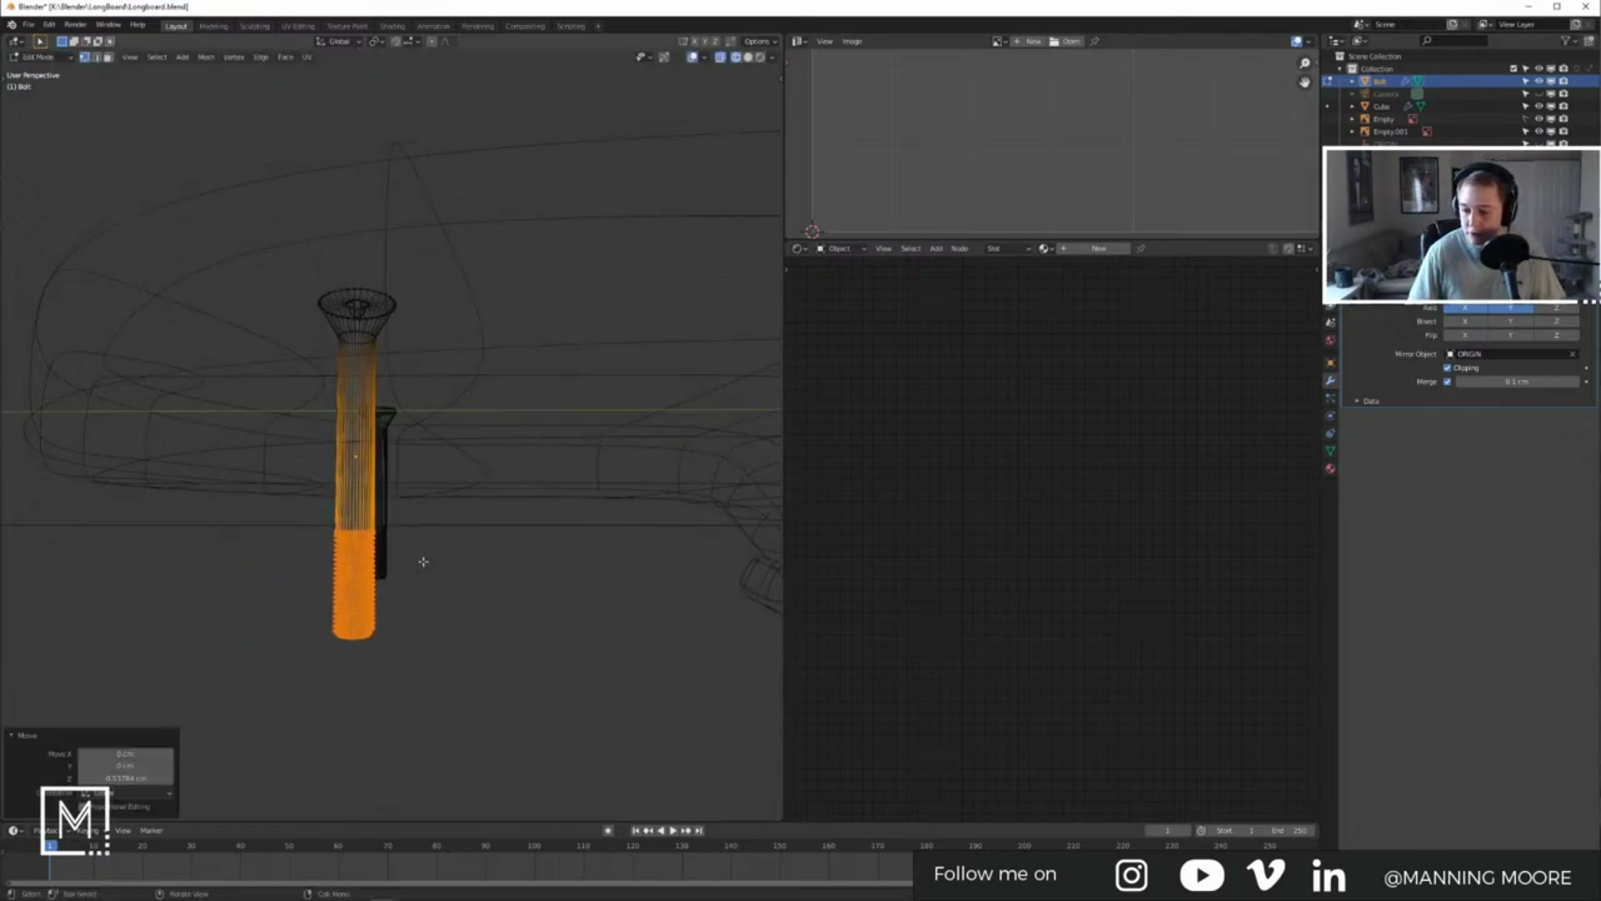
key(Tab)
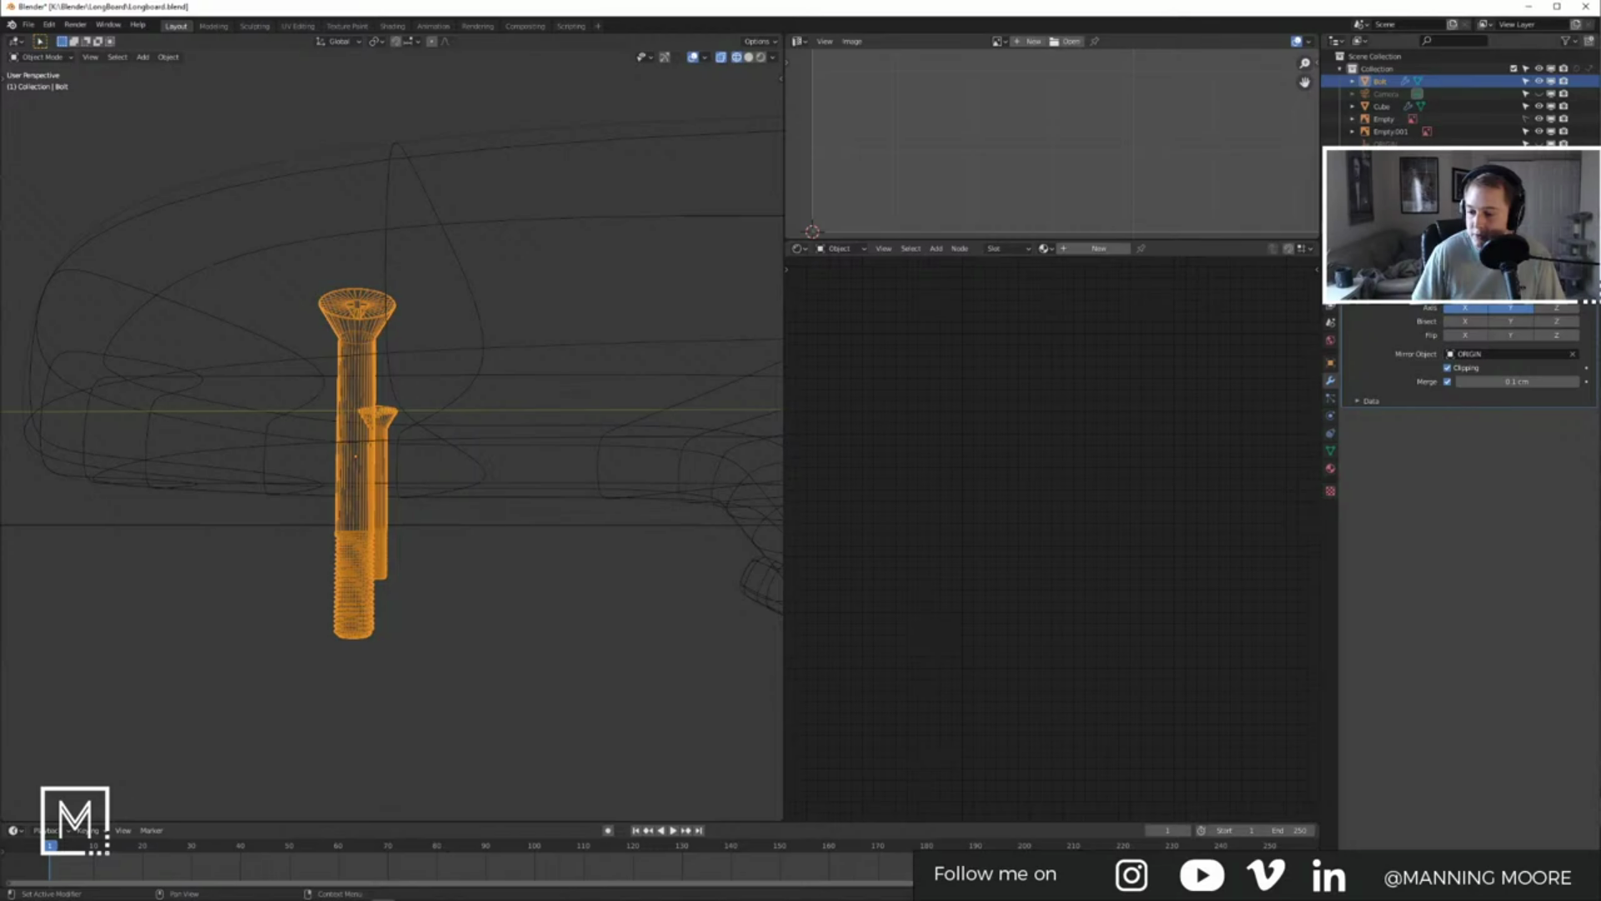
Step: Orbit over the bolts in the nose and switch back to solid shading
scroll(518, 536, down, 7)
middle_drag(518, 537, 542, 599)
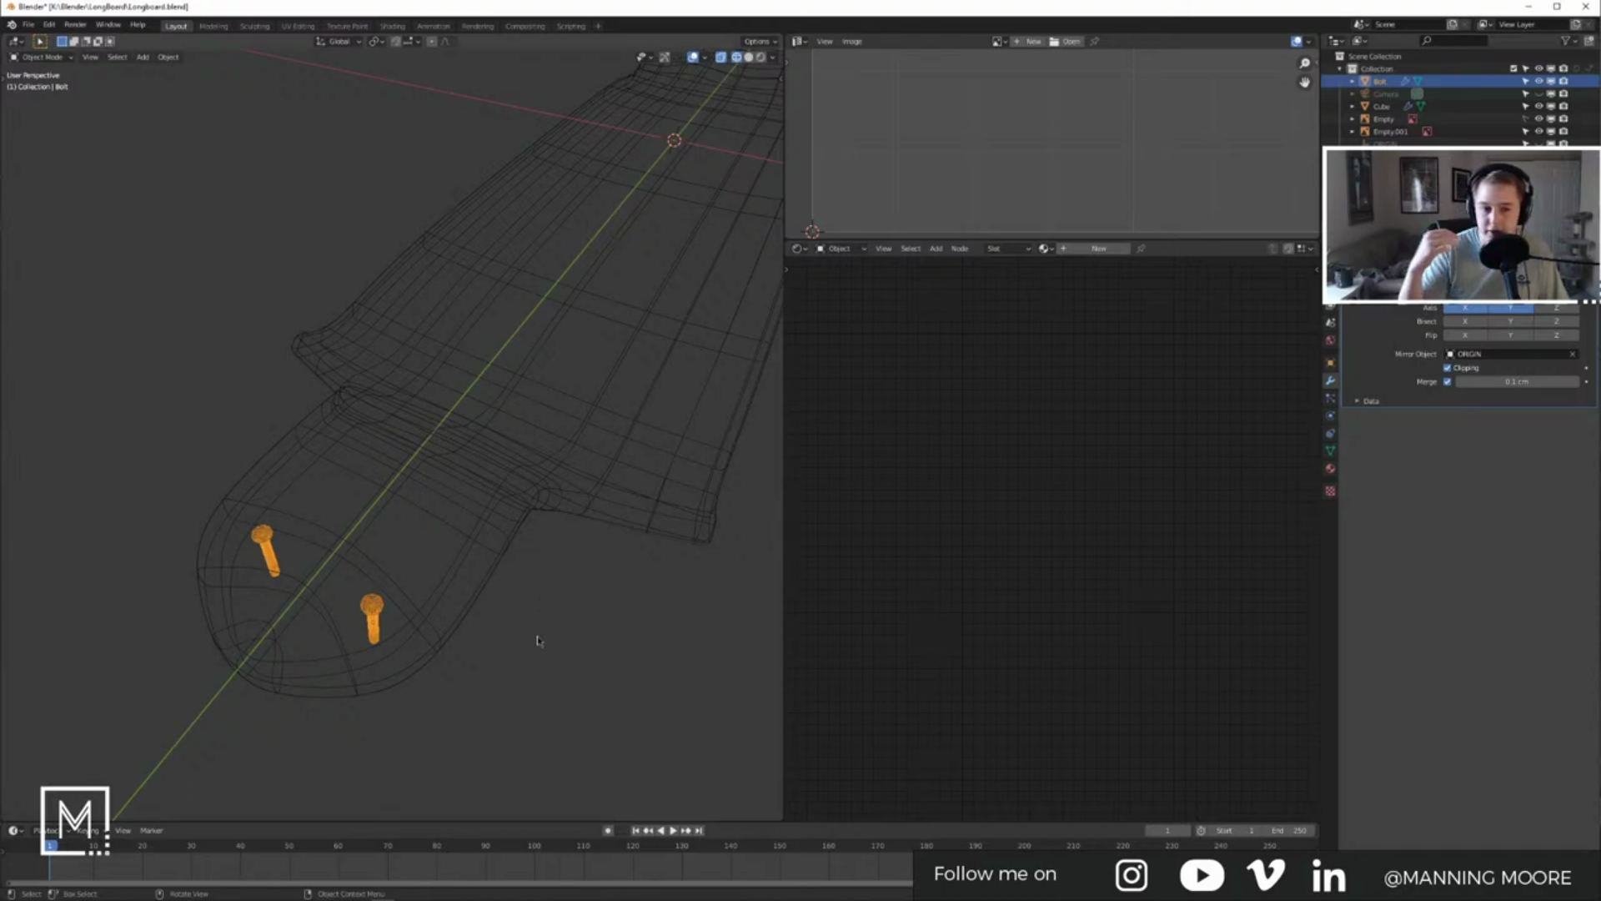
key(Tab)
key(Tab)
middle_drag(540, 639, 430, 557)
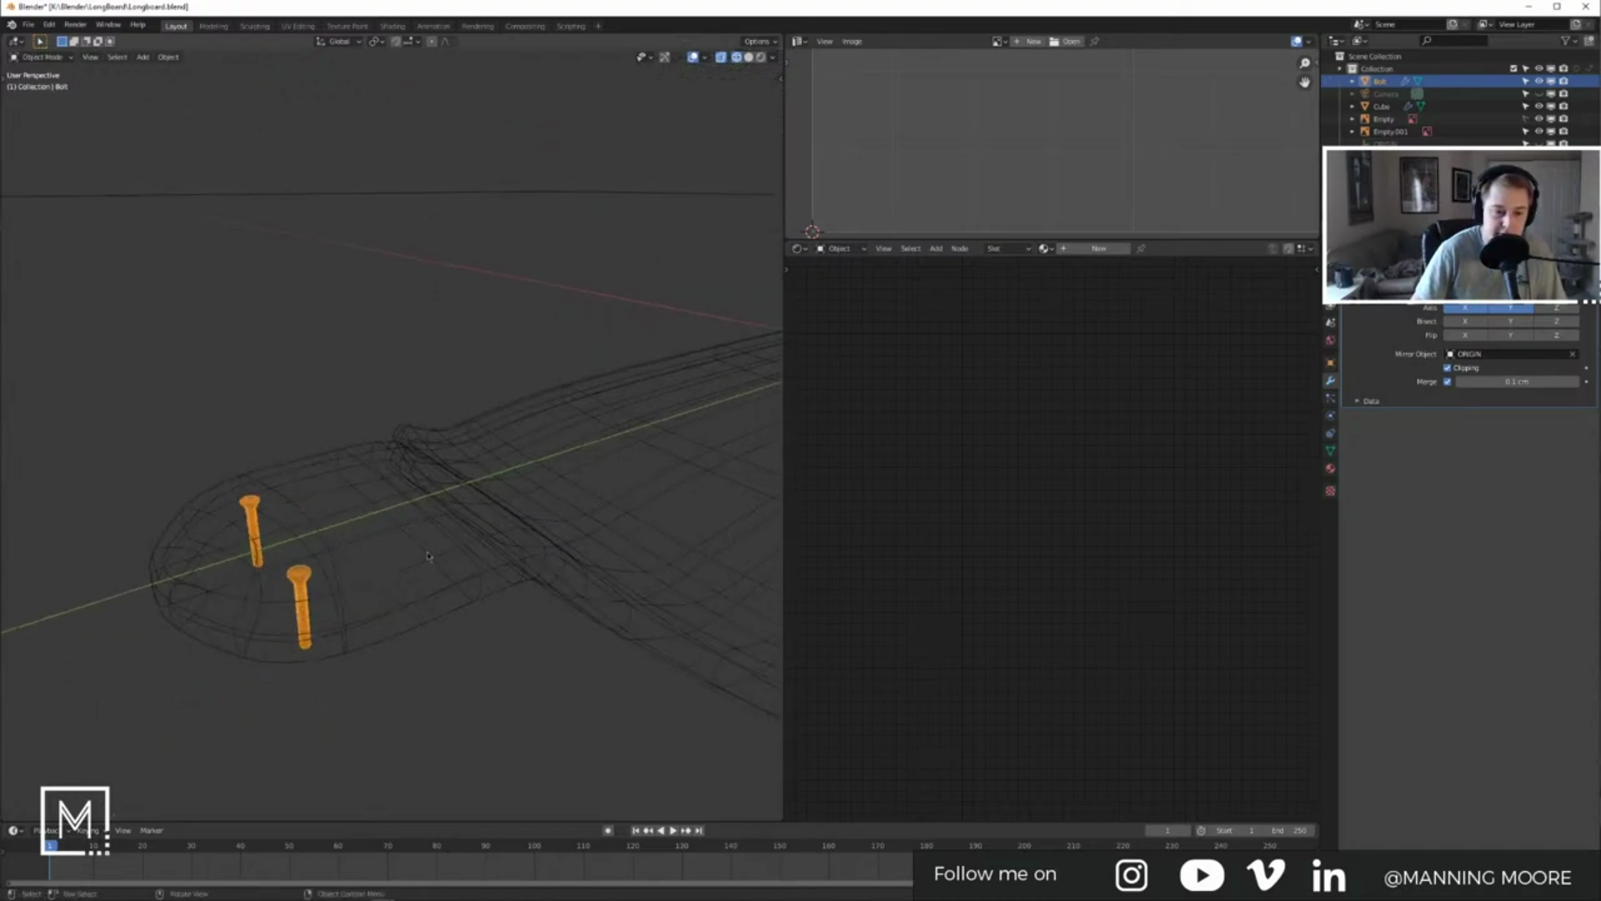
click(542, 560)
click(476, 619)
key(z)
click(551, 632)
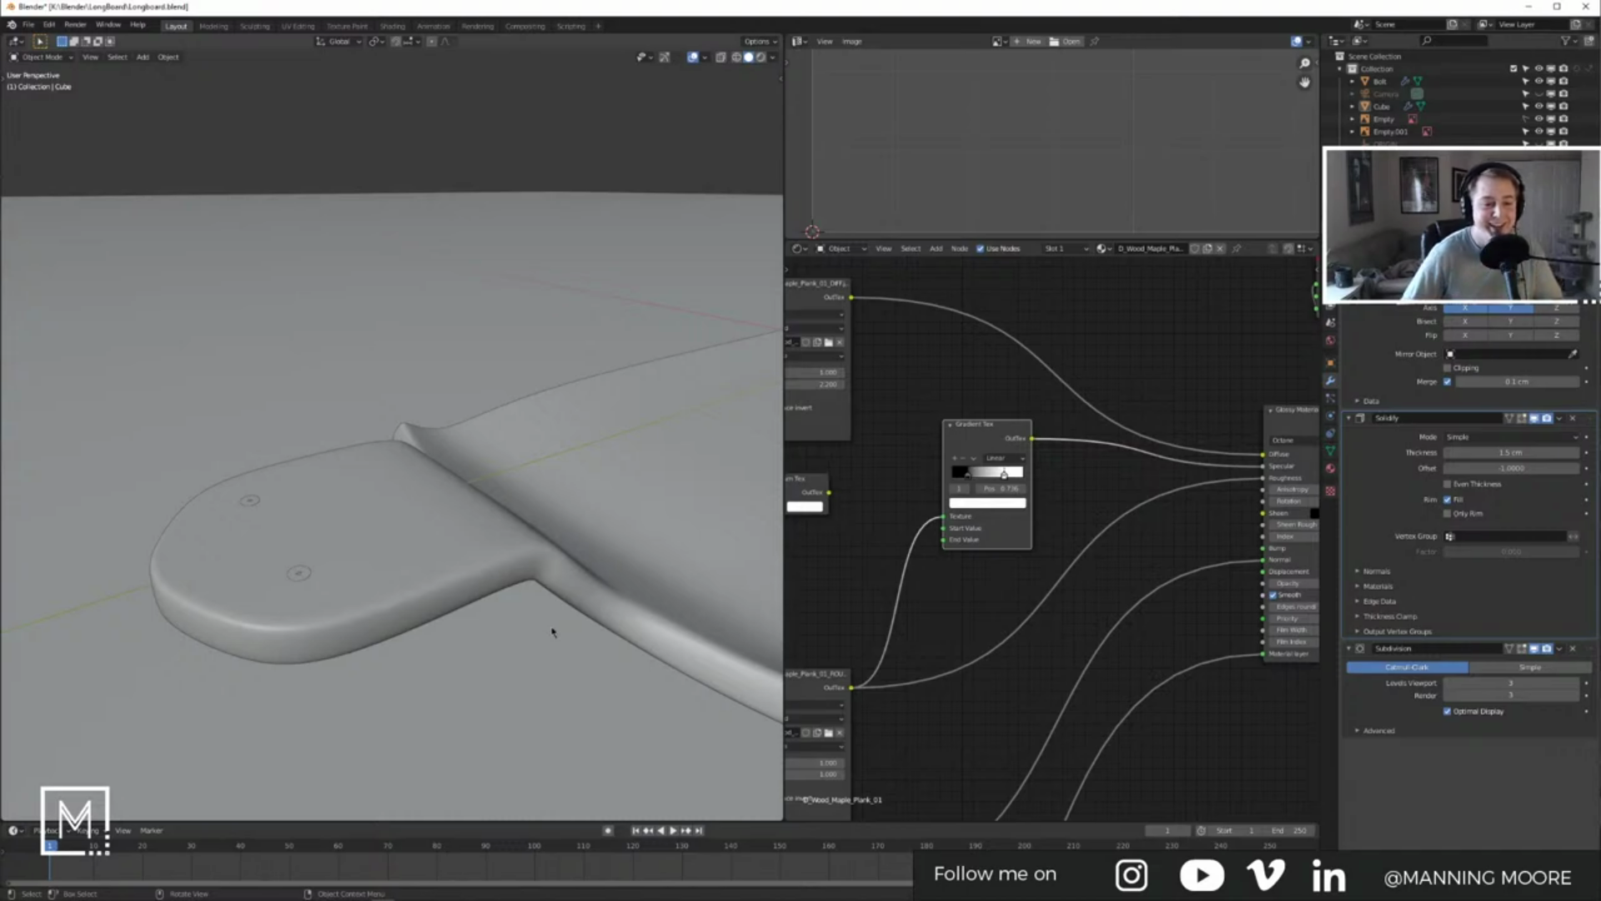
Step: Orbit around the selected longboard, from above down to a low view of the tail
middle_drag(553, 631, 606, 433)
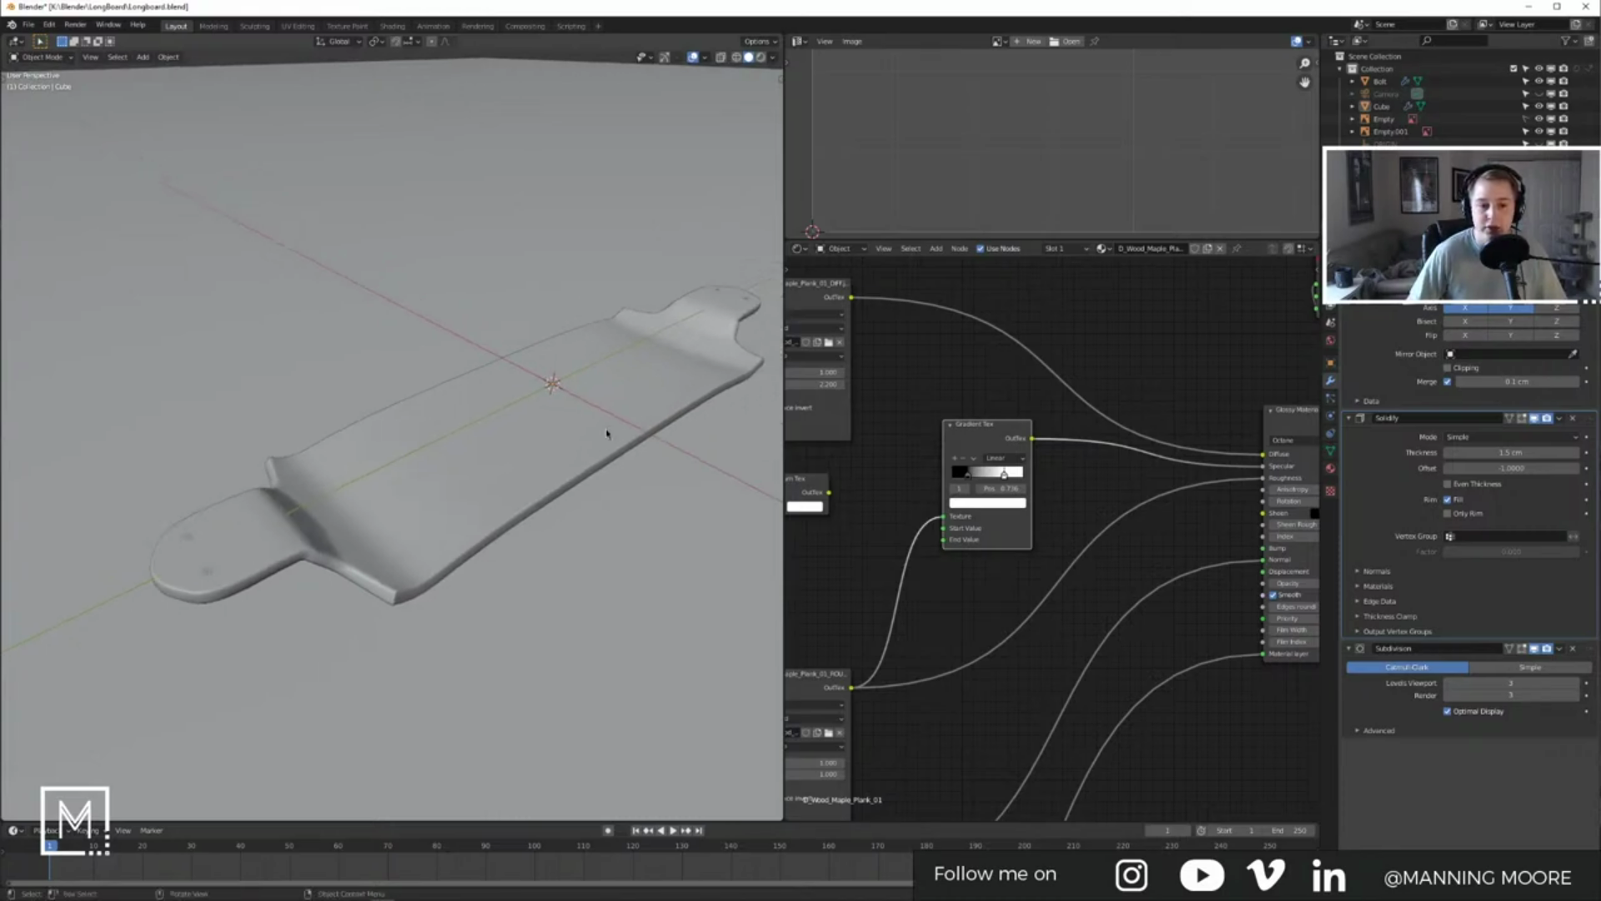
middle_drag(606, 433, 450, 475)
click(403, 527)
middle_drag(403, 527, 352, 540)
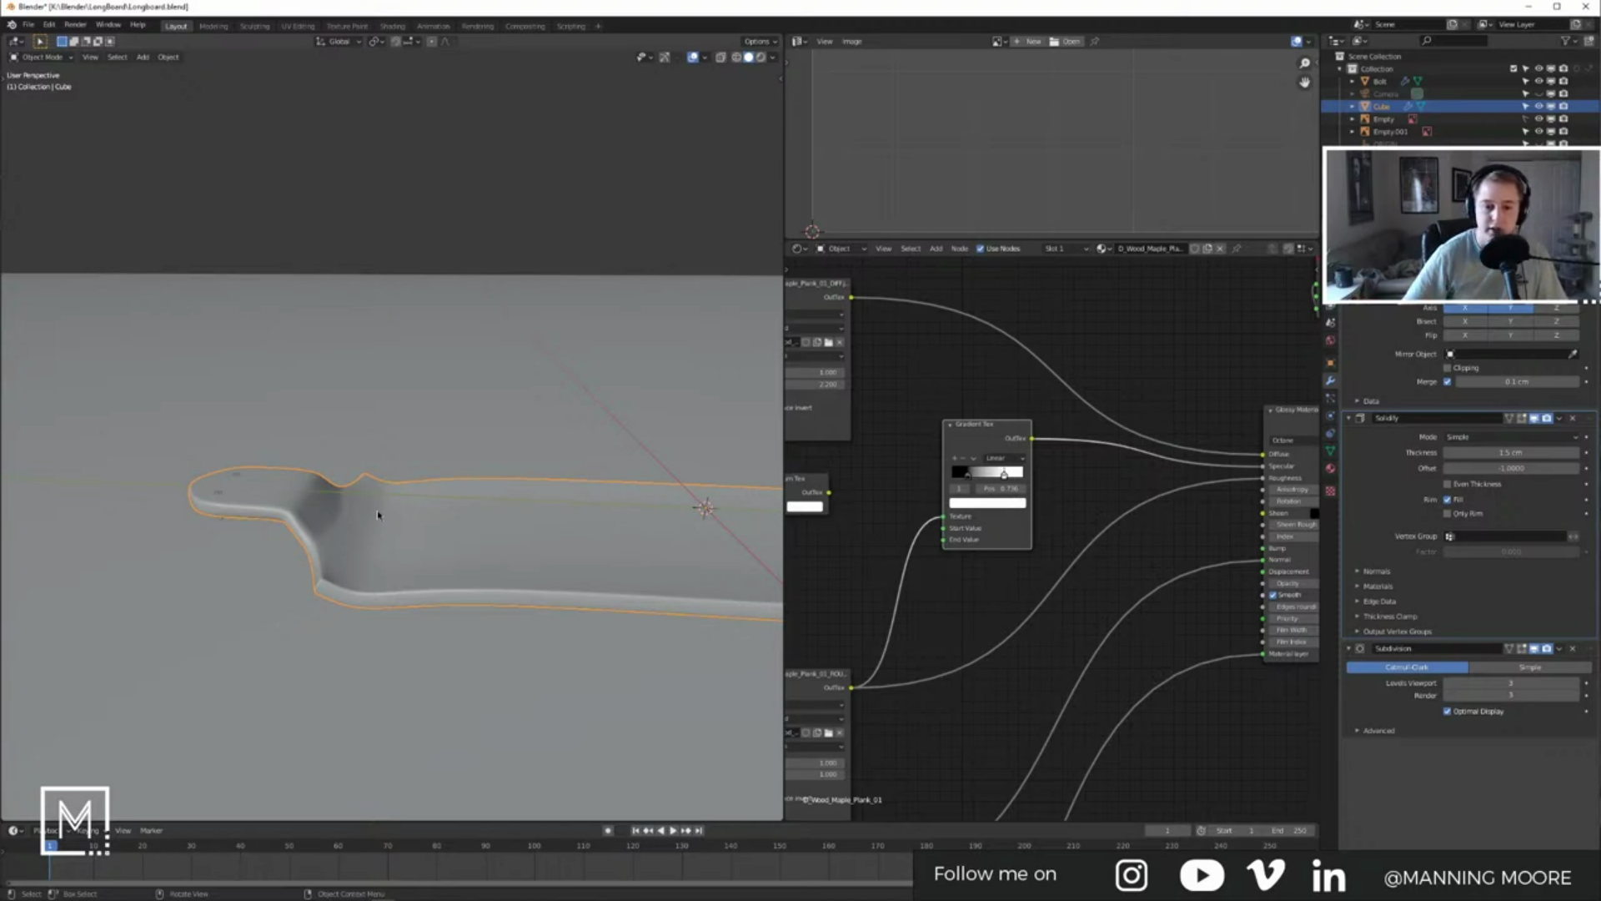
middle_drag(371, 511, 443, 540)
scroll(434, 540, up, 5)
scroll(427, 517, down, 4)
middle_drag(429, 472, 654, 436)
Step: Compare the bolt against the truck photo in front and right orthographic views
click(464, 500)
click(426, 525)
click(659, 432)
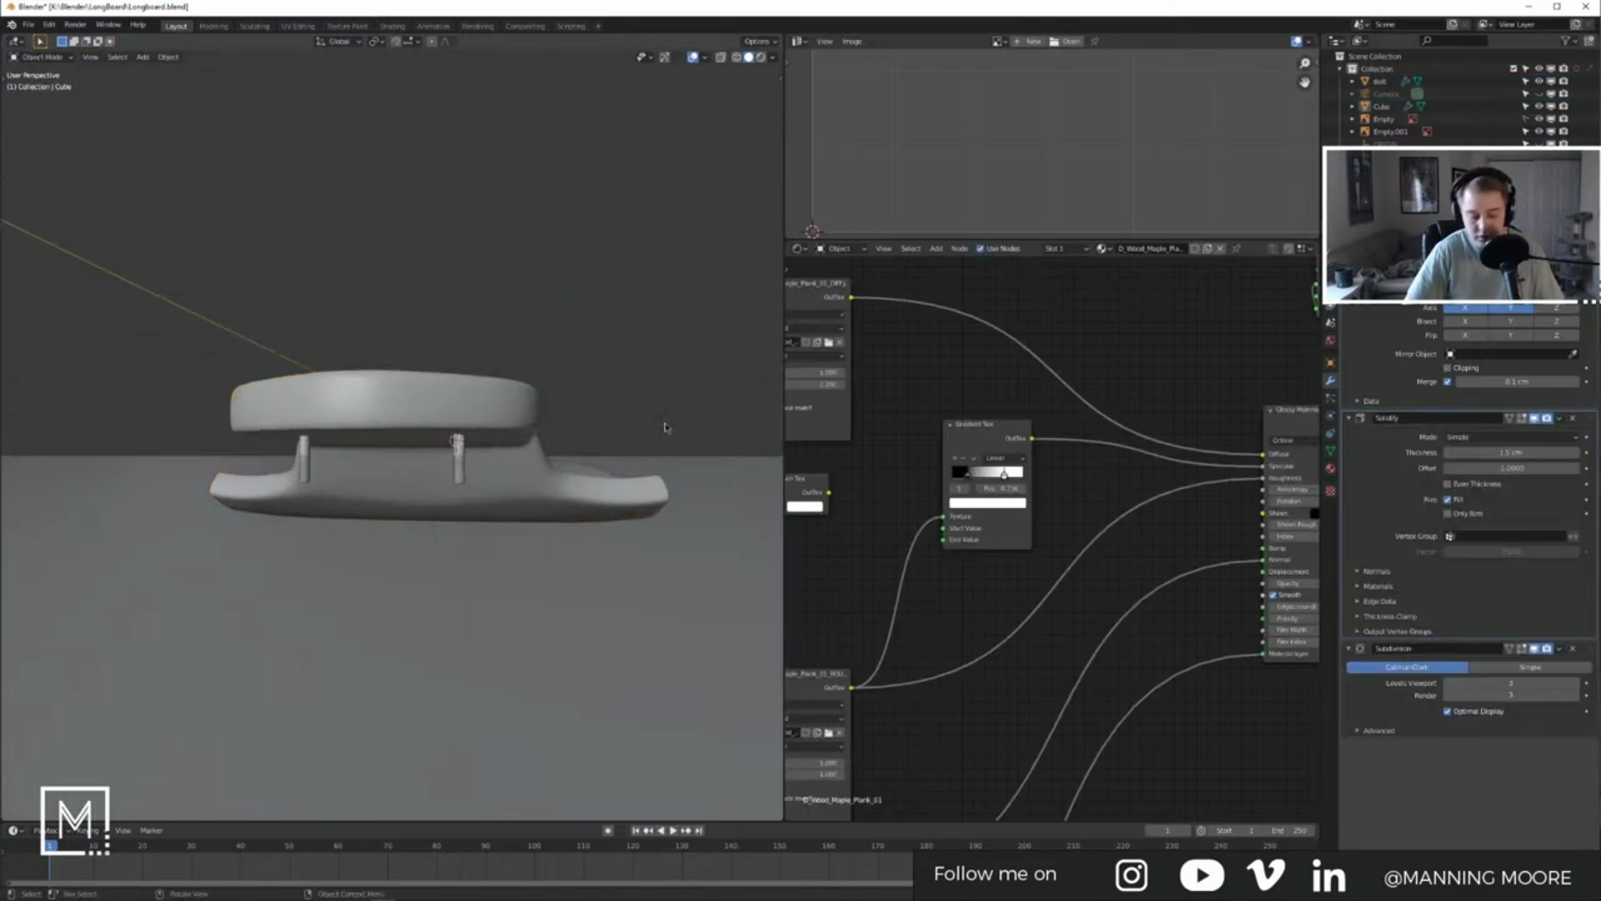
key(KP_1)
key(KP_3)
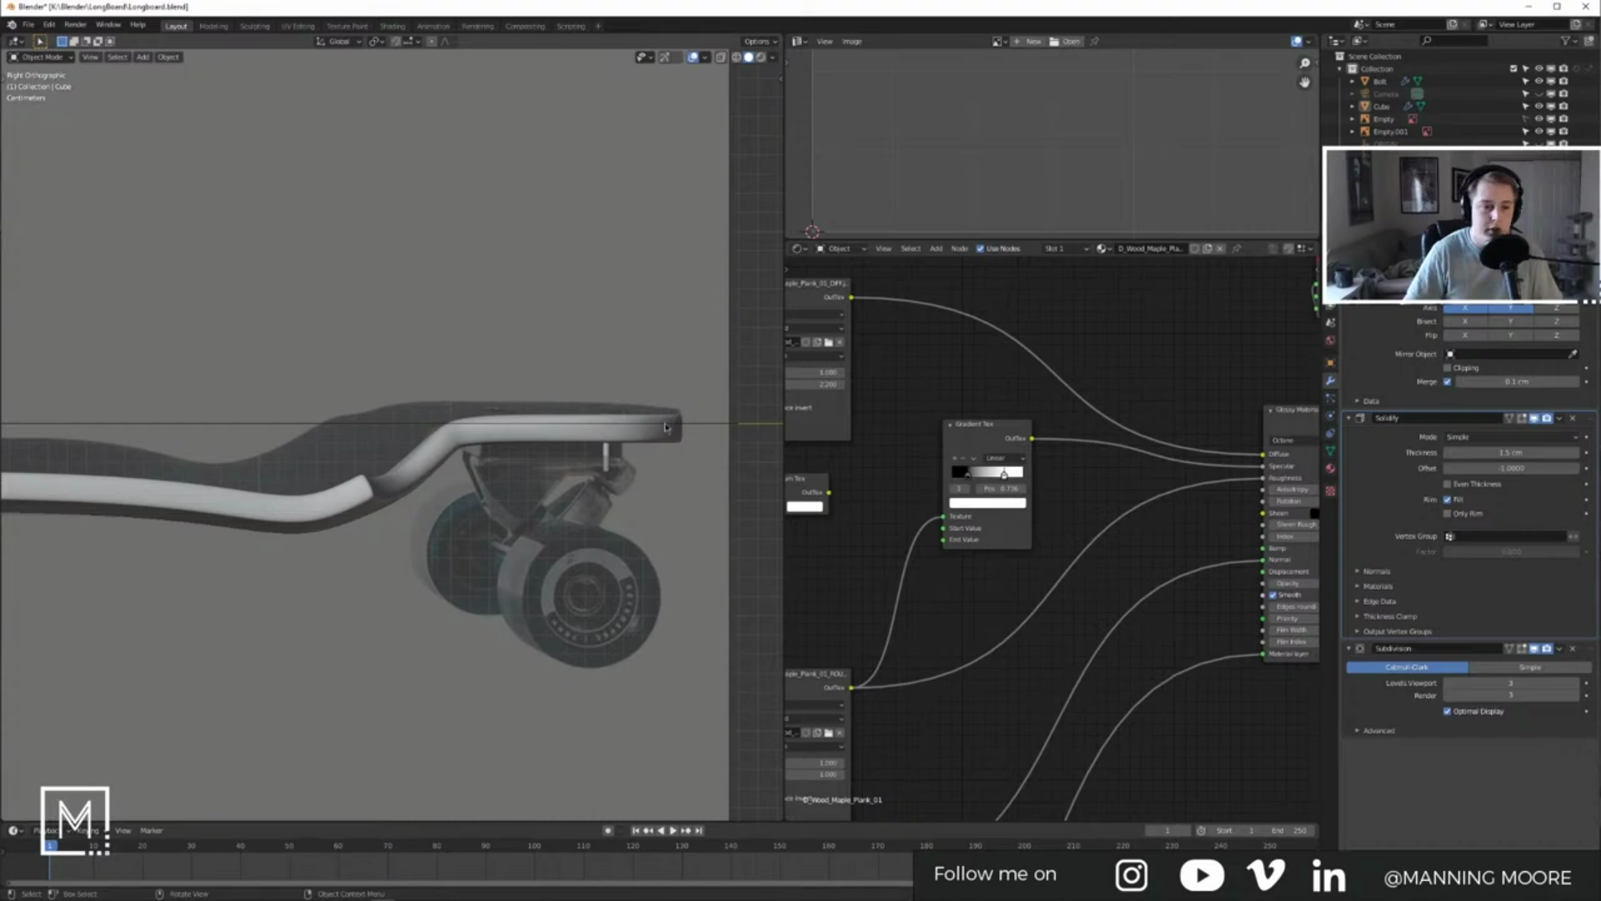
Step: Zoom in under the deck and open the right-hand bolt in Edit Mode
scroll(663, 430, up, 5)
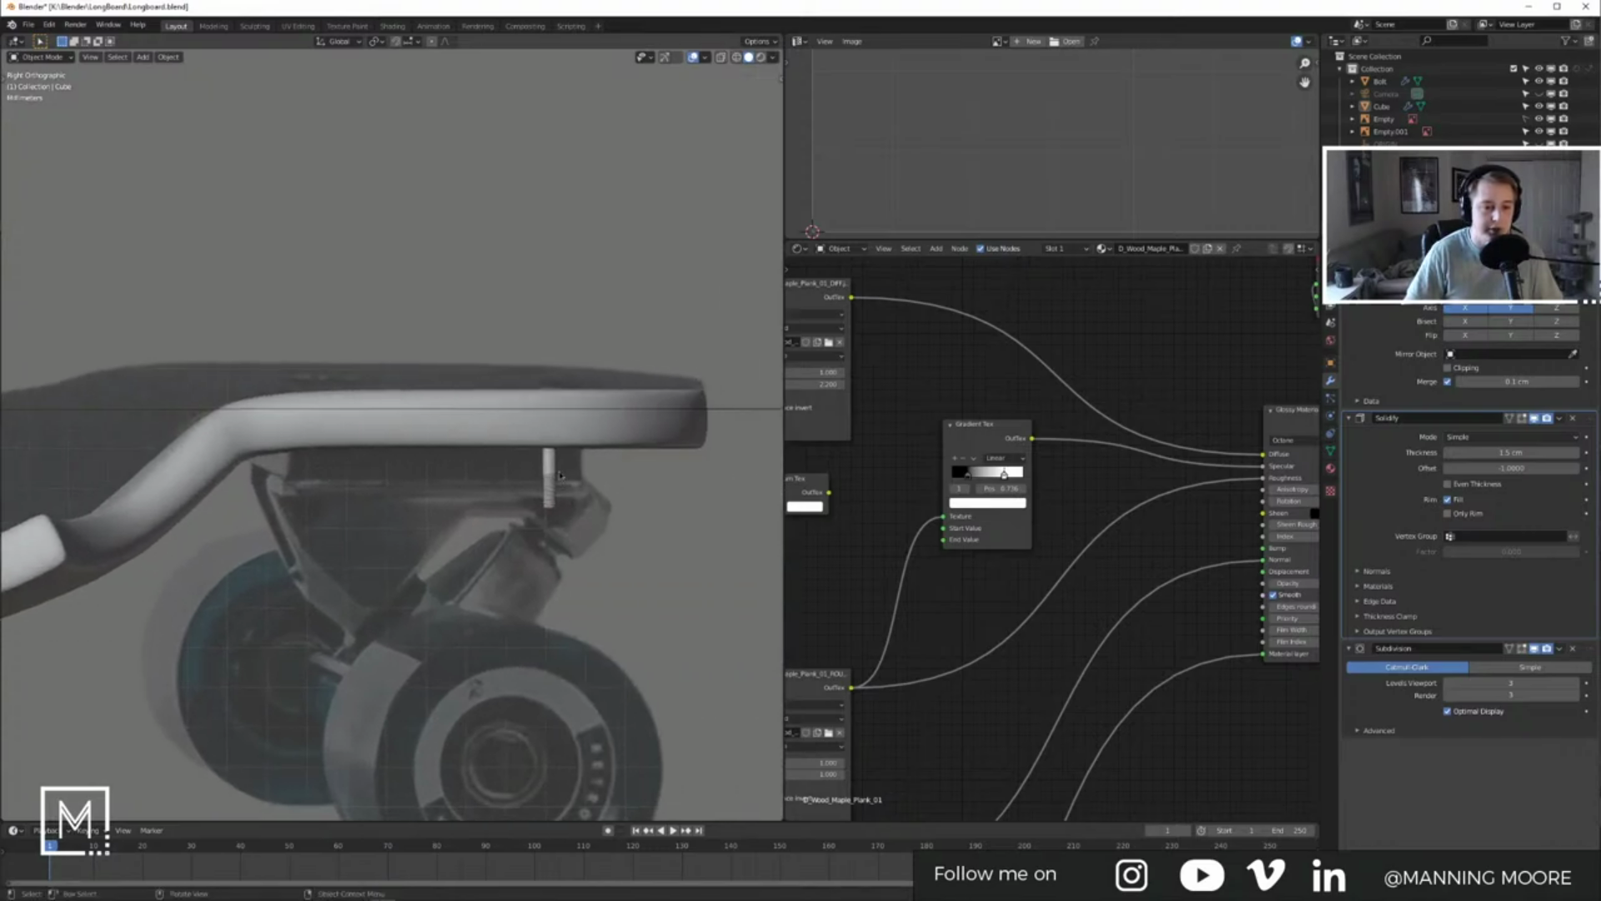
key(Tab)
key(Tab)
middle_drag(572, 469, 492, 444)
click(622, 476)
key(Tab)
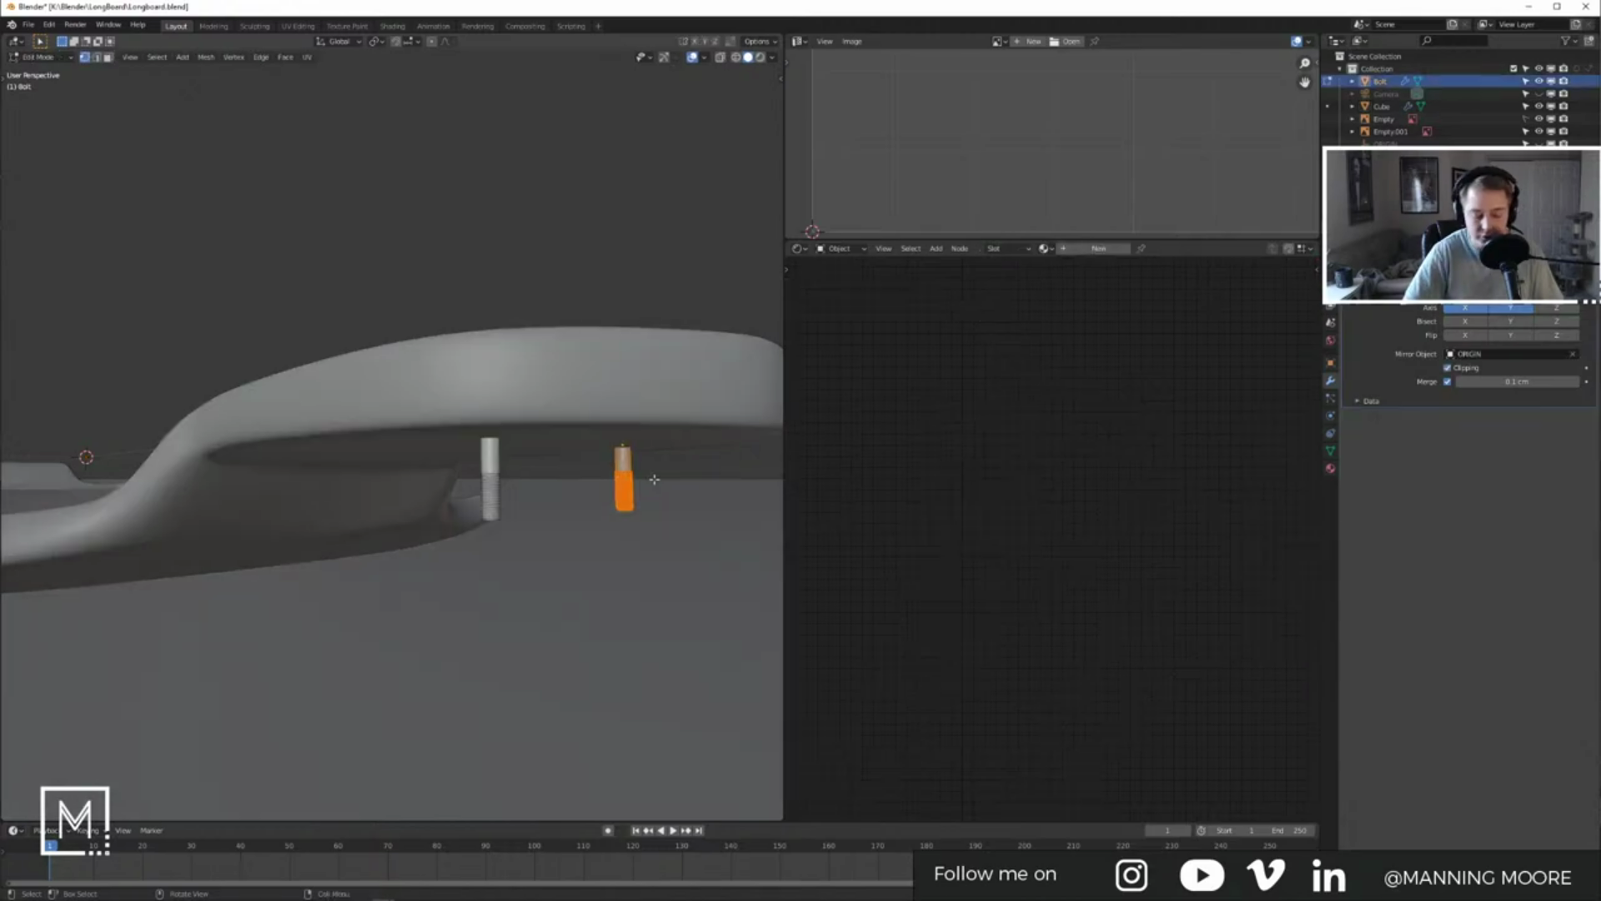
Step: In right side view, lower the bolt geometry along Z to meet the truck
key(KP_7)
key(KP_3)
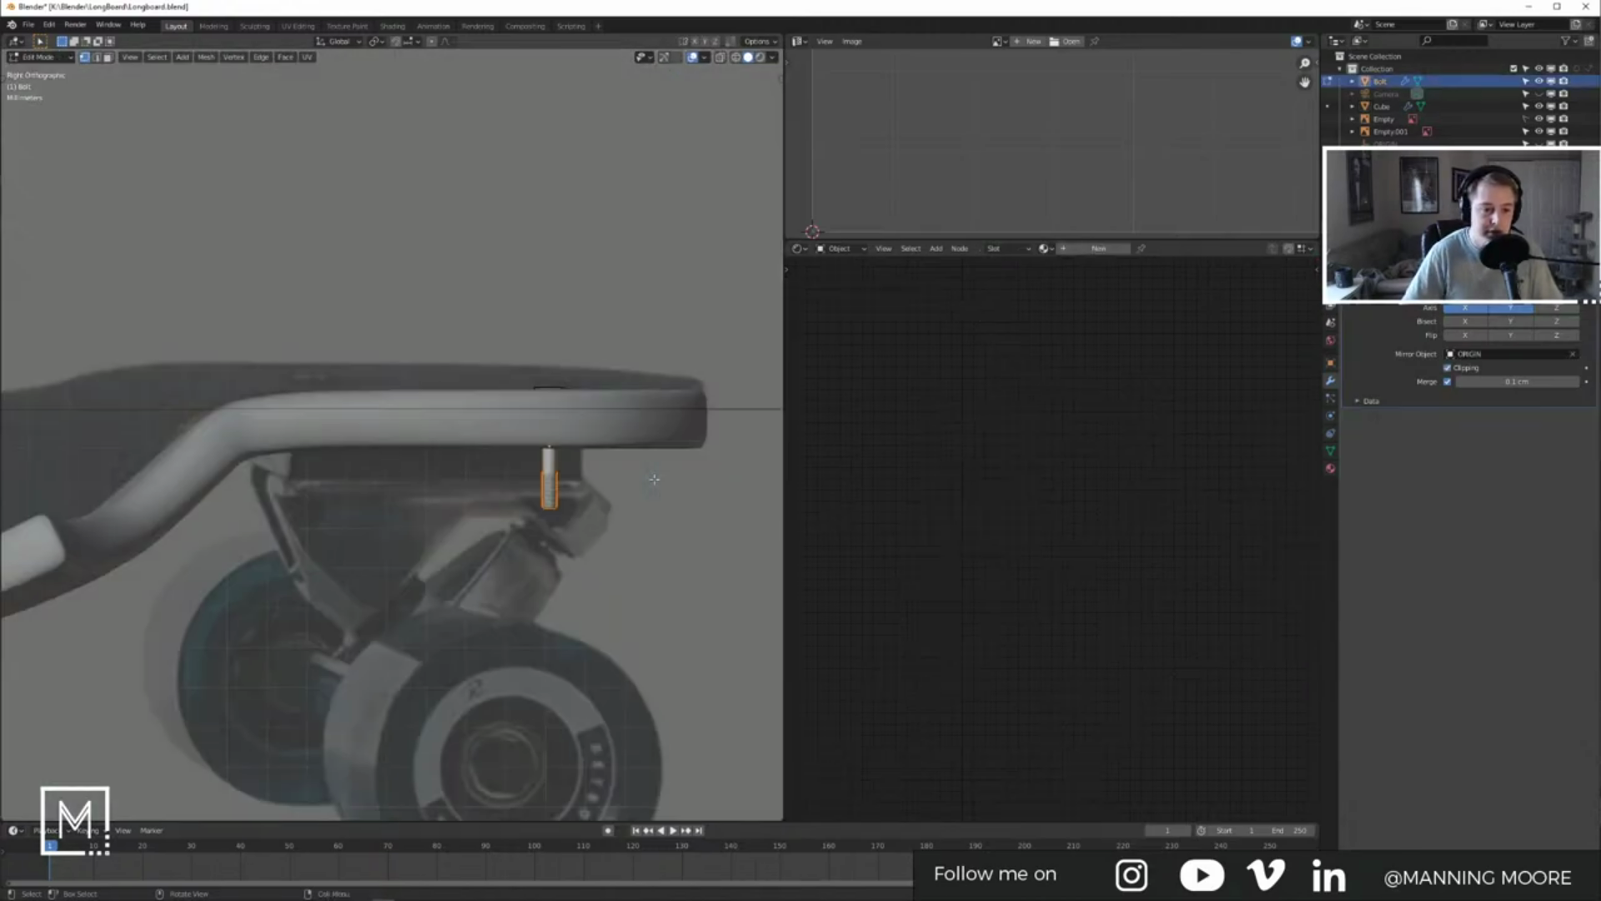
key(g)
key(z)
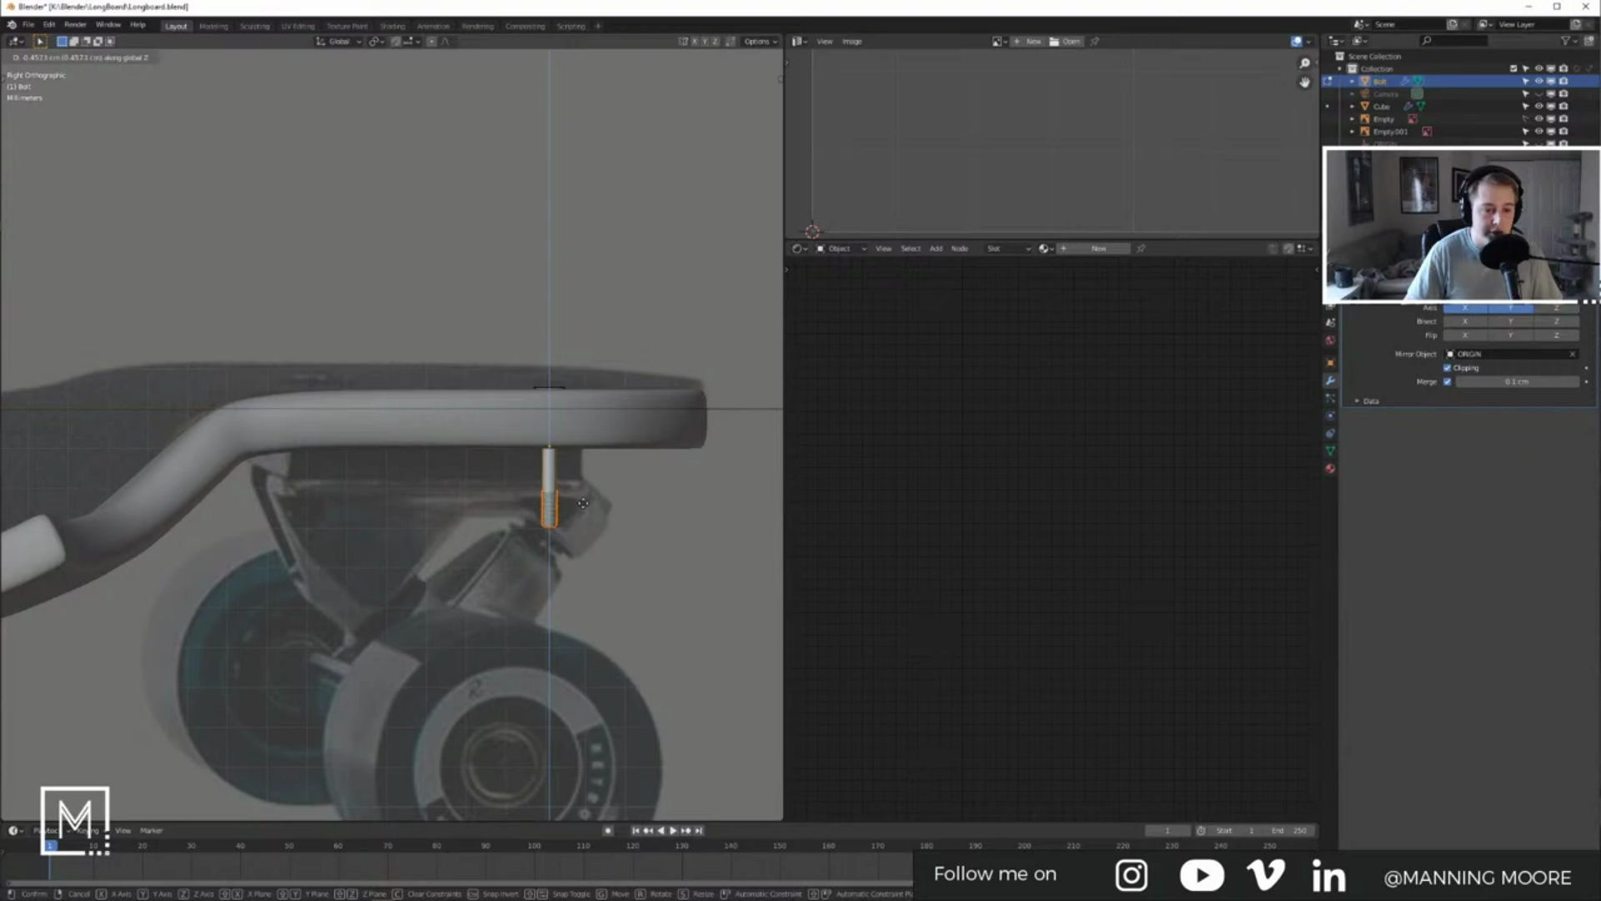
click(583, 503)
Step: Apply the bolt's rotation and scale in Object Mode
key(Tab)
middle_drag(583, 504, 512, 493)
key(ctrl+a)
click(515, 557)
middle_drag(515, 557, 454, 561)
Step: Add a new mesh cube from the top view
key(KP_7)
click(522, 257)
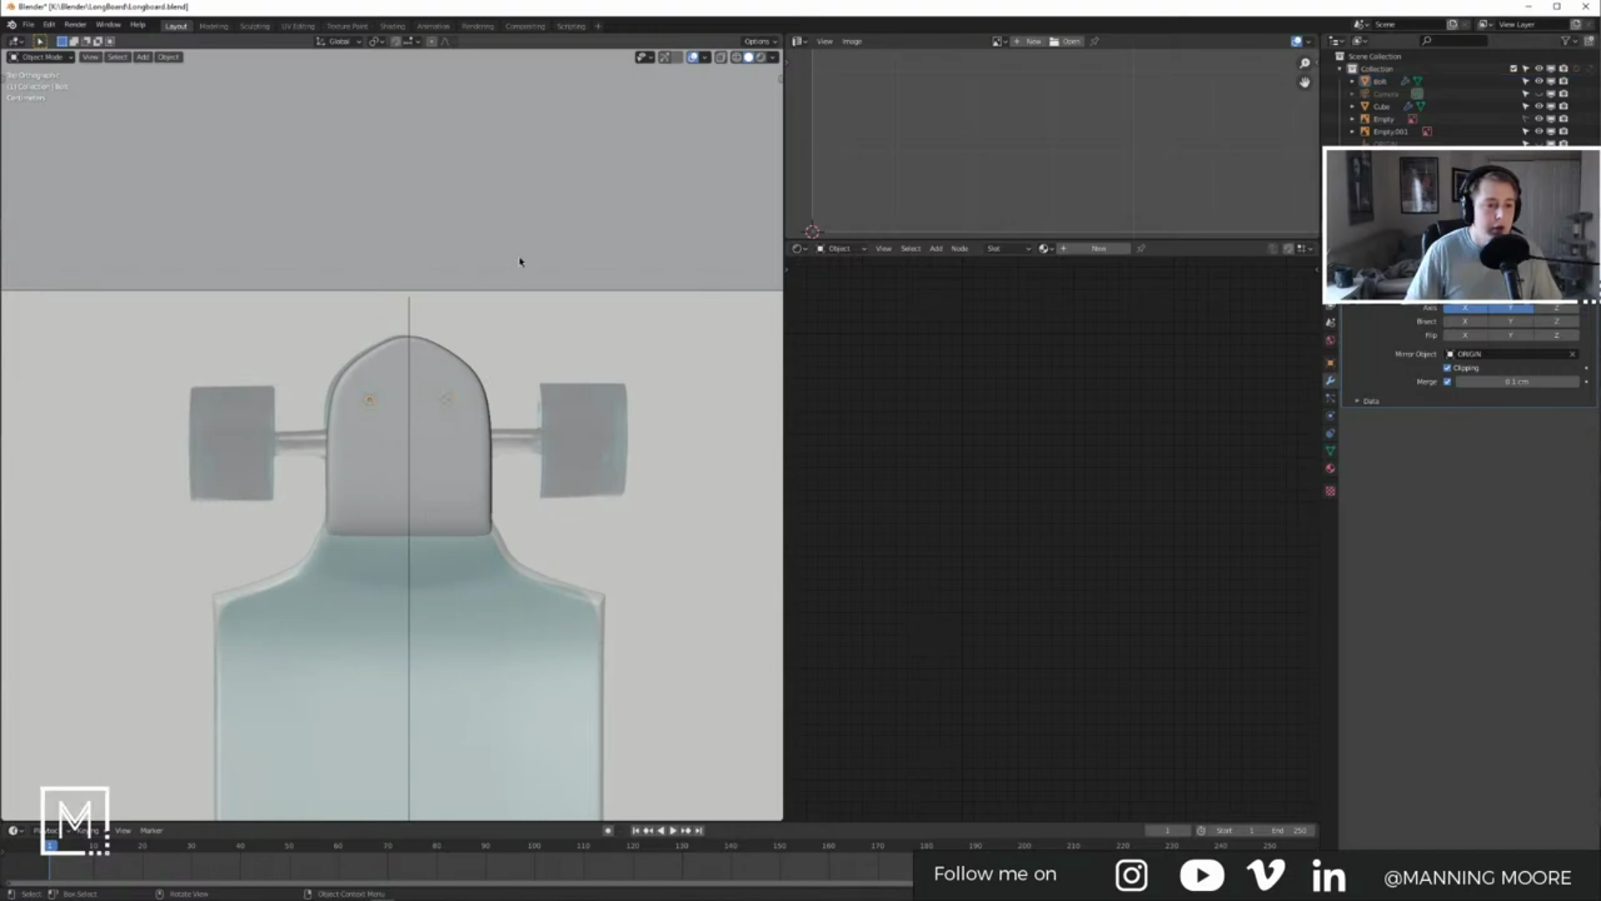
key(shift+a)
mouse_move(403, 225)
click(537, 255)
middle_drag(536, 258, 466, 392)
Step: Hide the new cube and rename the board object to Deck
scroll(467, 393, down, 5)
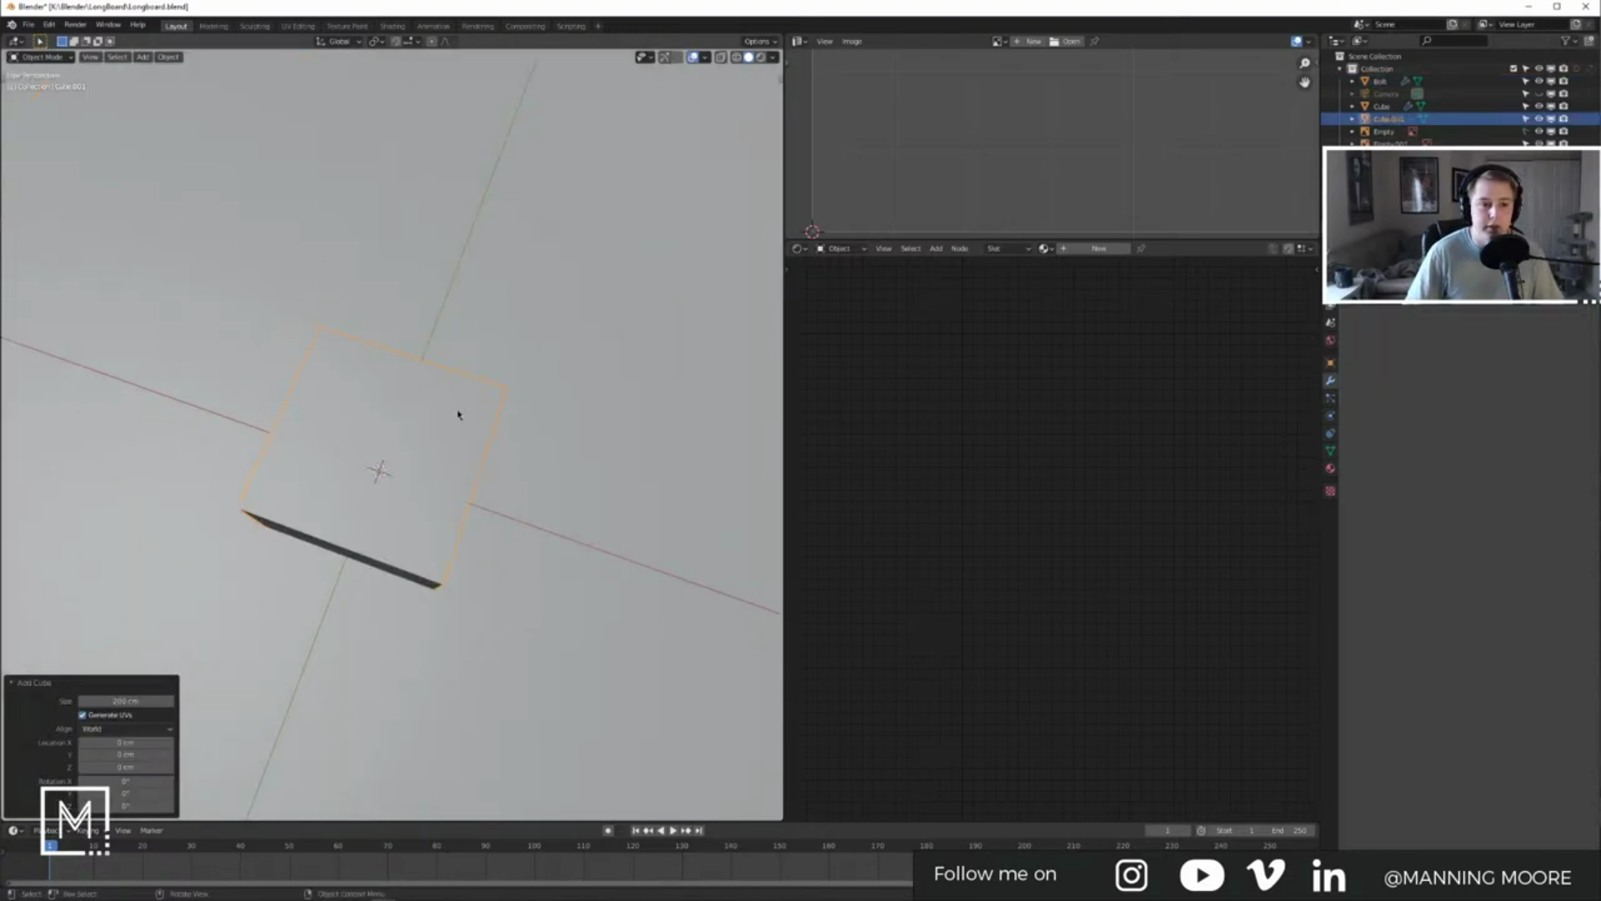
key(h)
click(389, 467)
scroll(389, 467, up, 4)
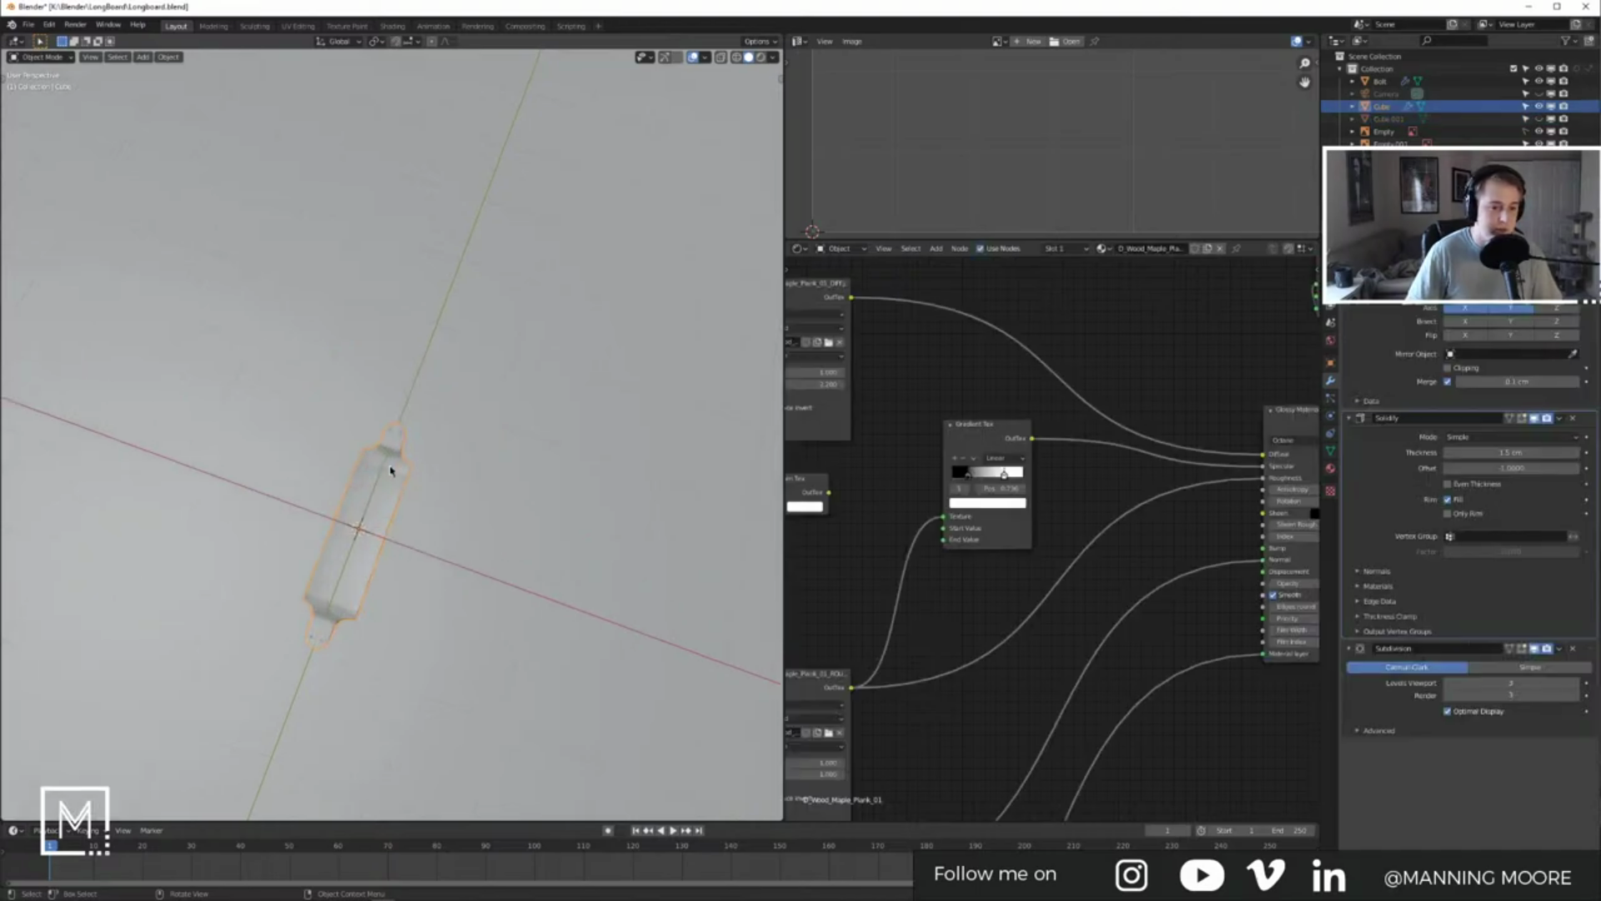
double_click(1382, 107)
text(Deck)
key(Return)
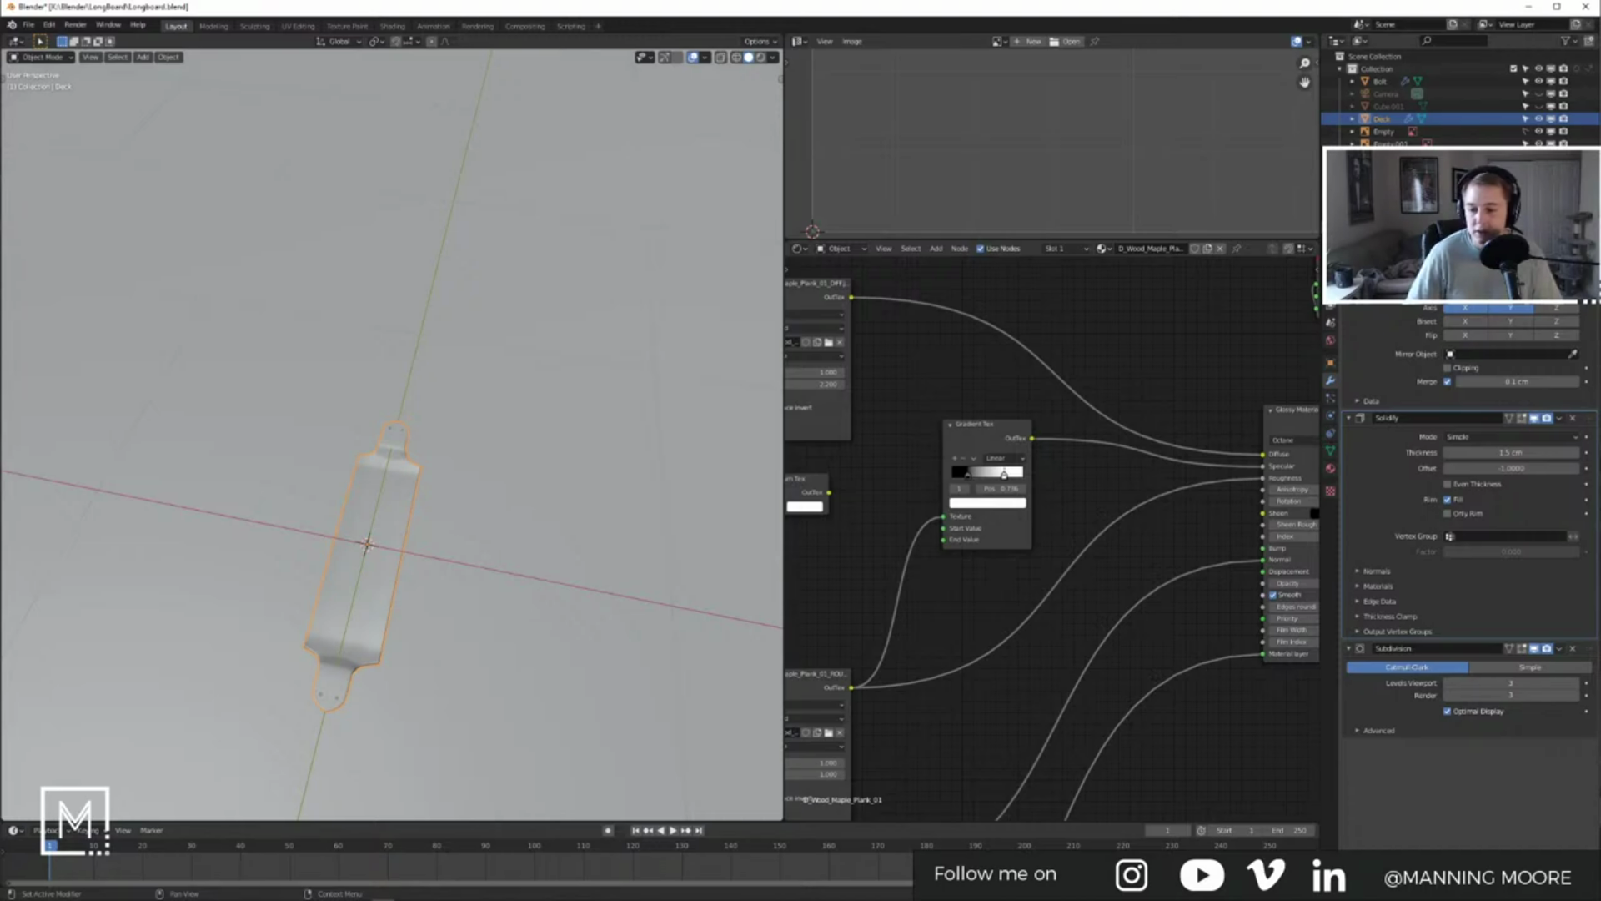
Step: Unhide Cube.001 and scale it down to 0.201
click(399, 434)
click(402, 432)
middle_drag(427, 493, 337, 422)
scroll(396, 450, up, 8)
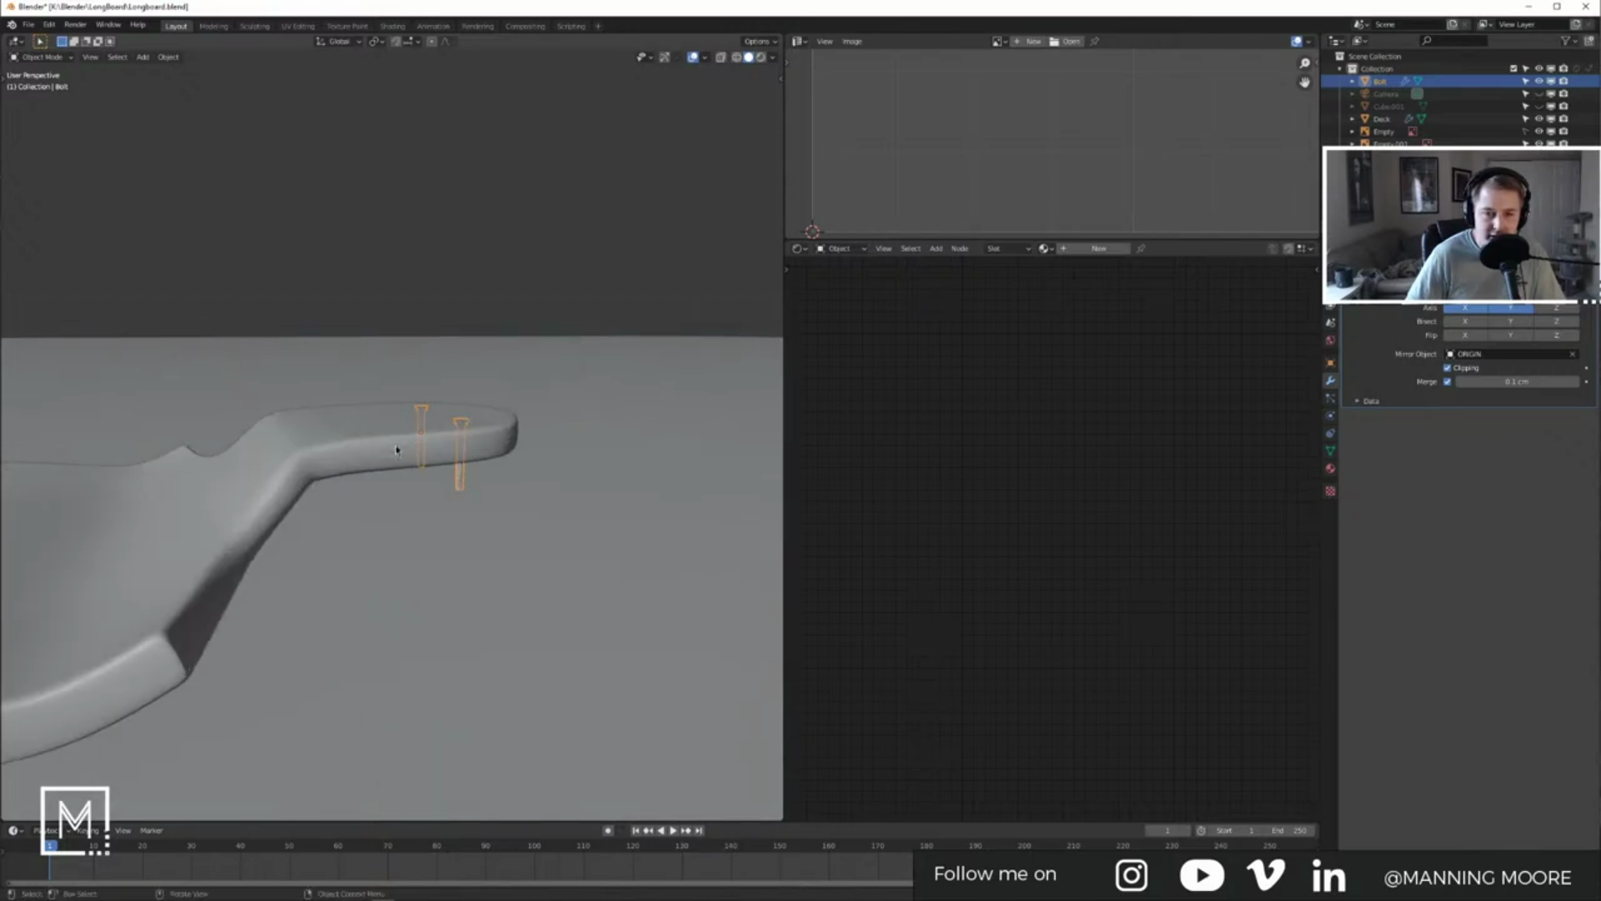
click(1385, 106)
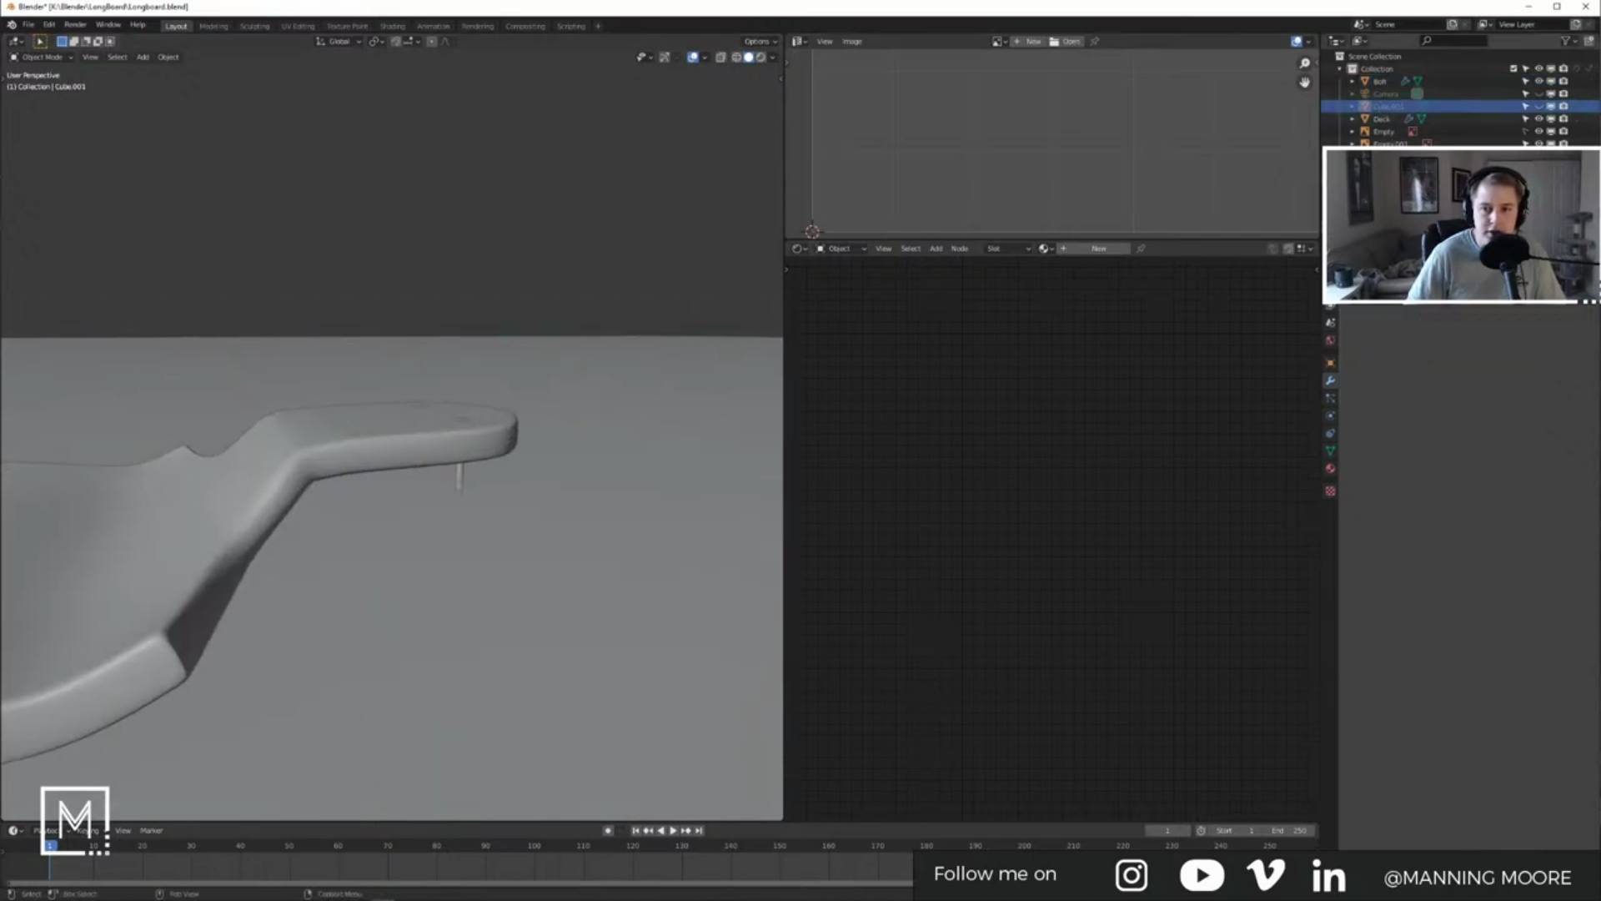
click(1539, 105)
scroll(594, 316, down, 3)
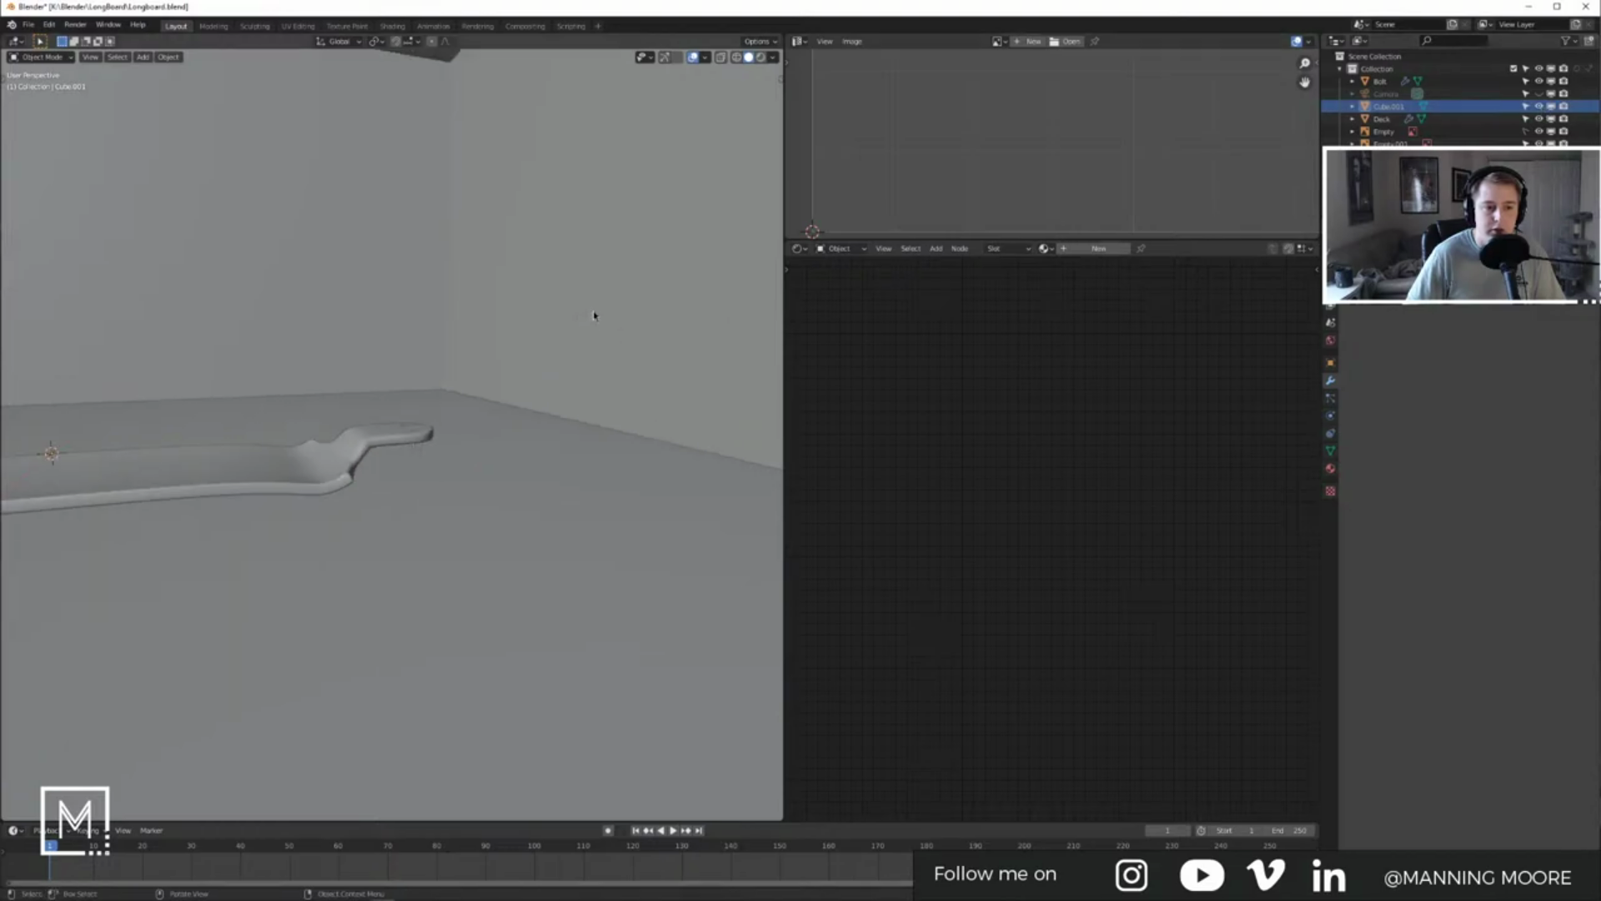
scroll(594, 315, down, 7)
click(536, 314)
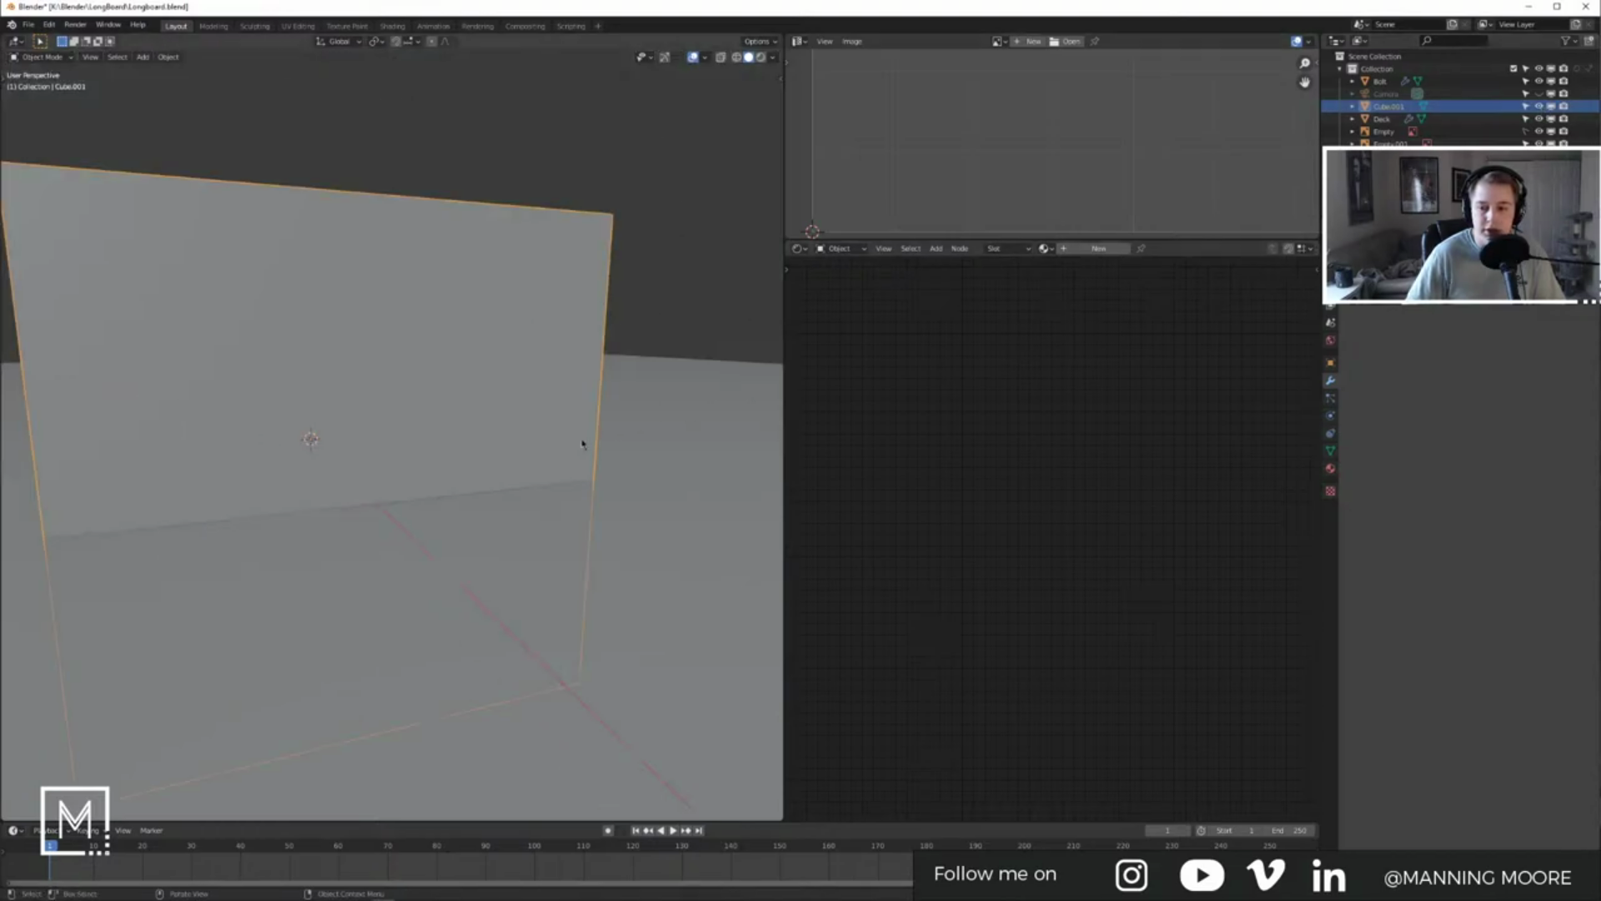
key(s)
click(360, 455)
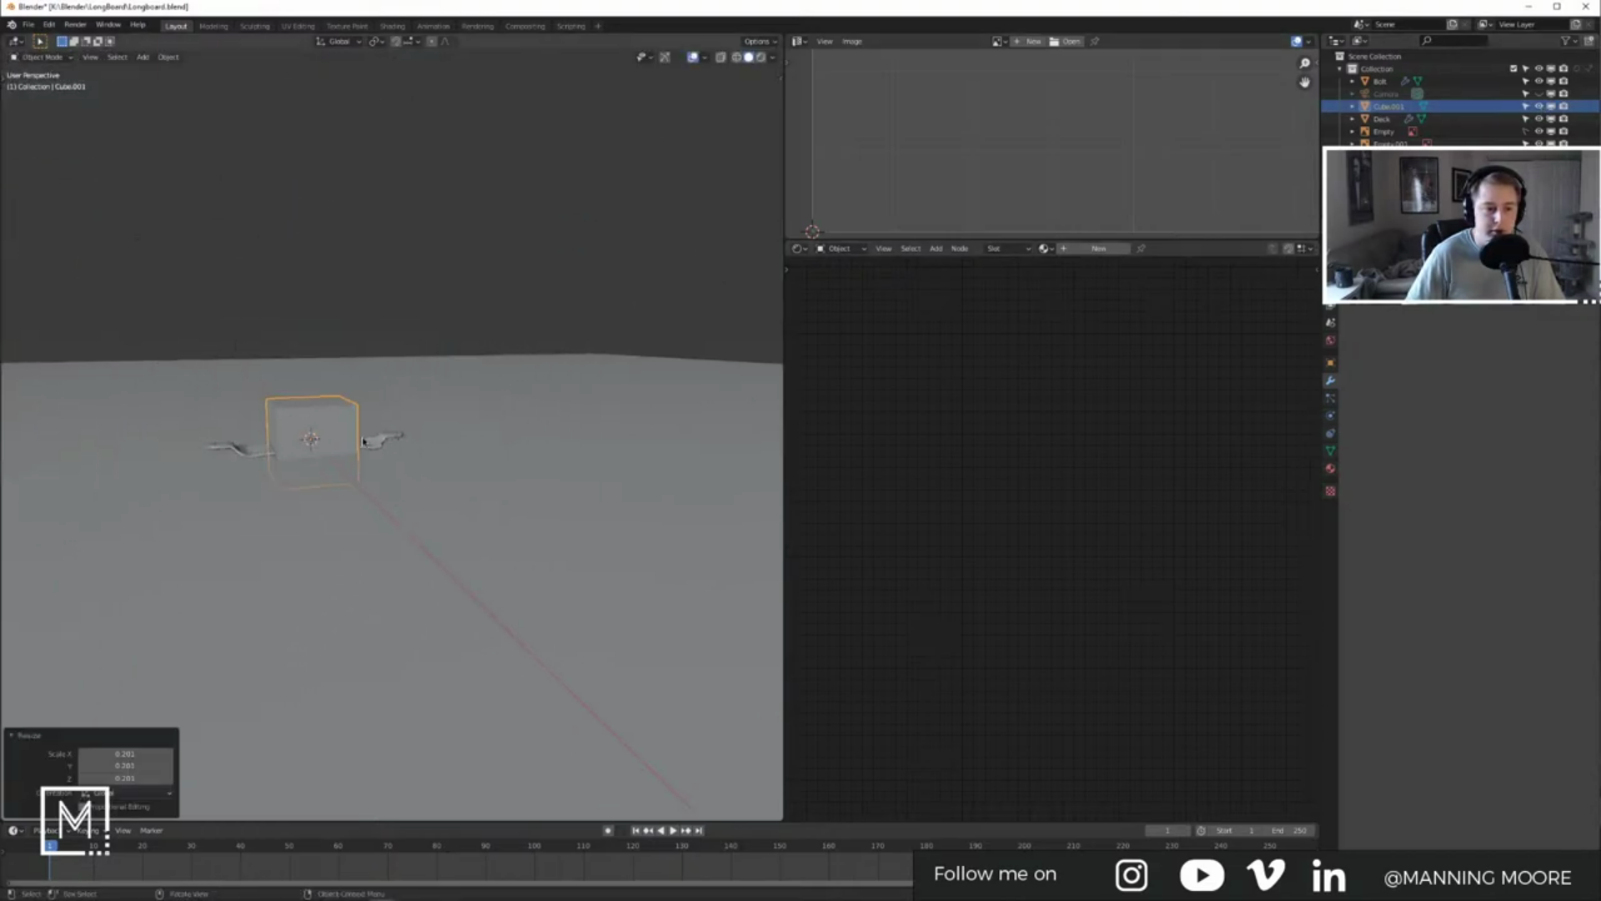
Step: Rename the Bolt object to Truck Screws
middle_drag(360, 455, 468, 447)
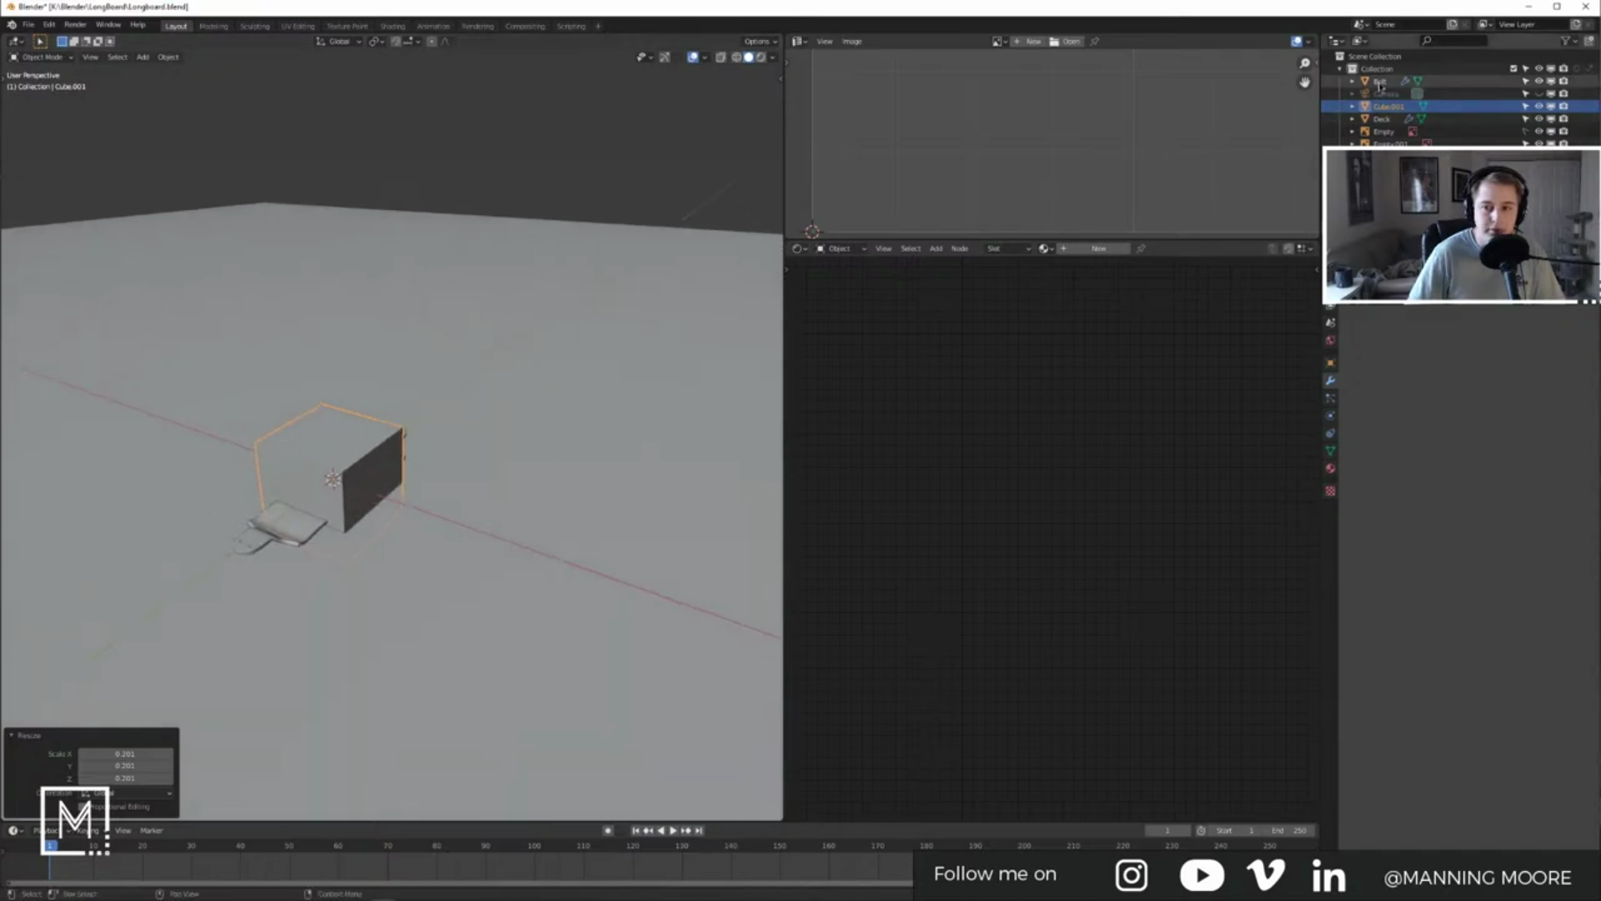
click(1381, 83)
text(Truck Sc)
key(Return)
Step: Shrink the cube a little further
click(392, 455)
key(s)
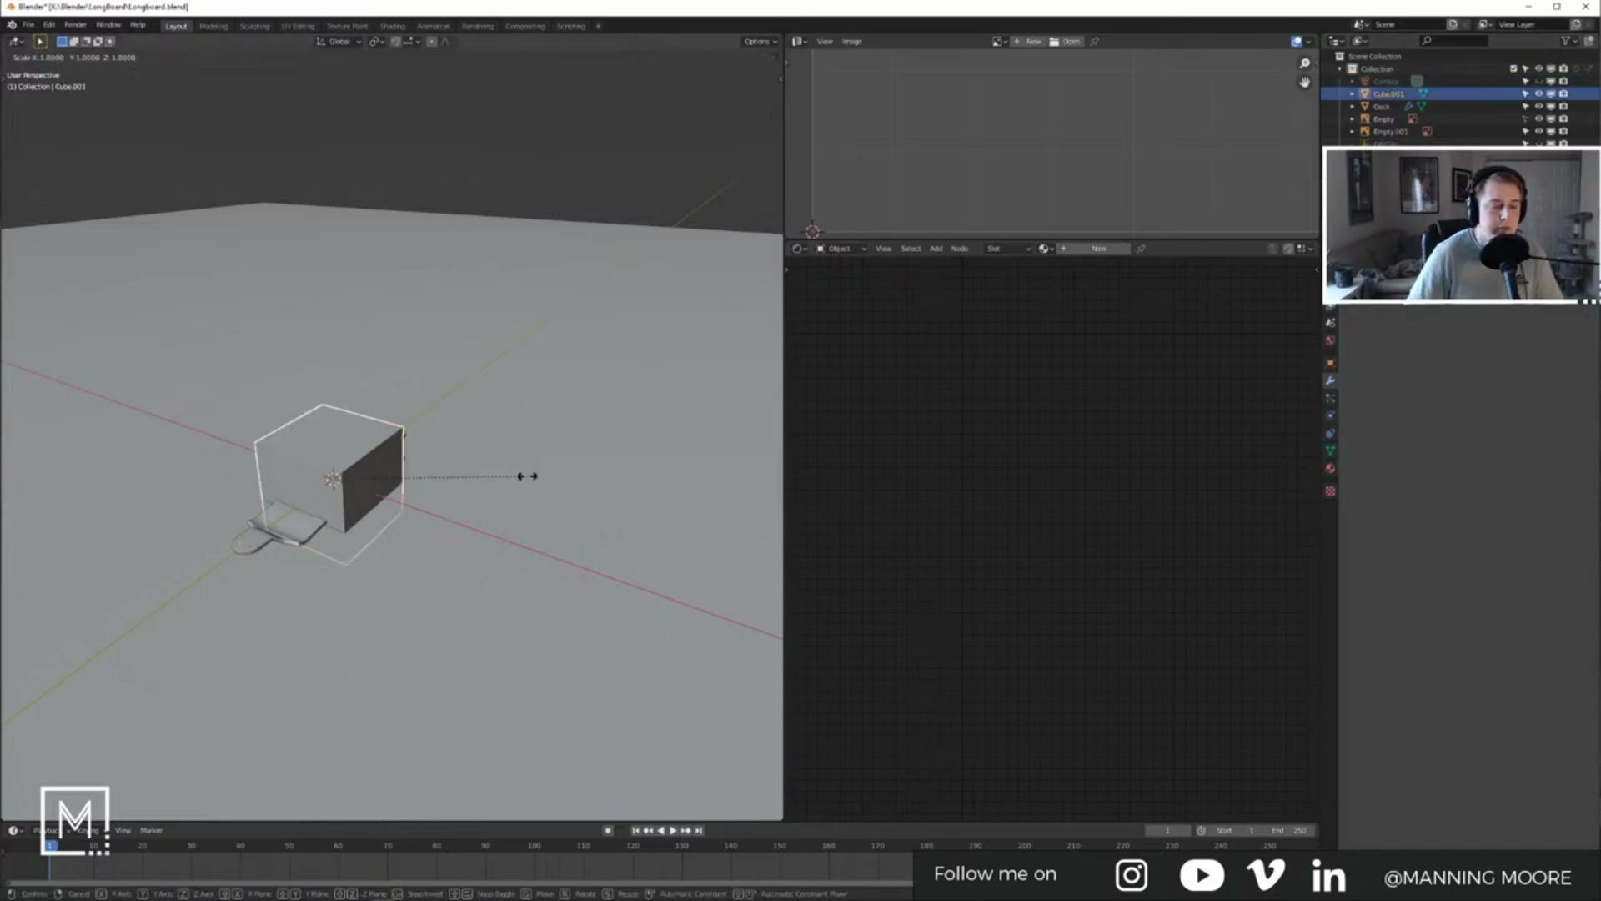
click(334, 476)
Step: In right view, flatten the cube along Z into a slab over the rear truck
key(KP_3)
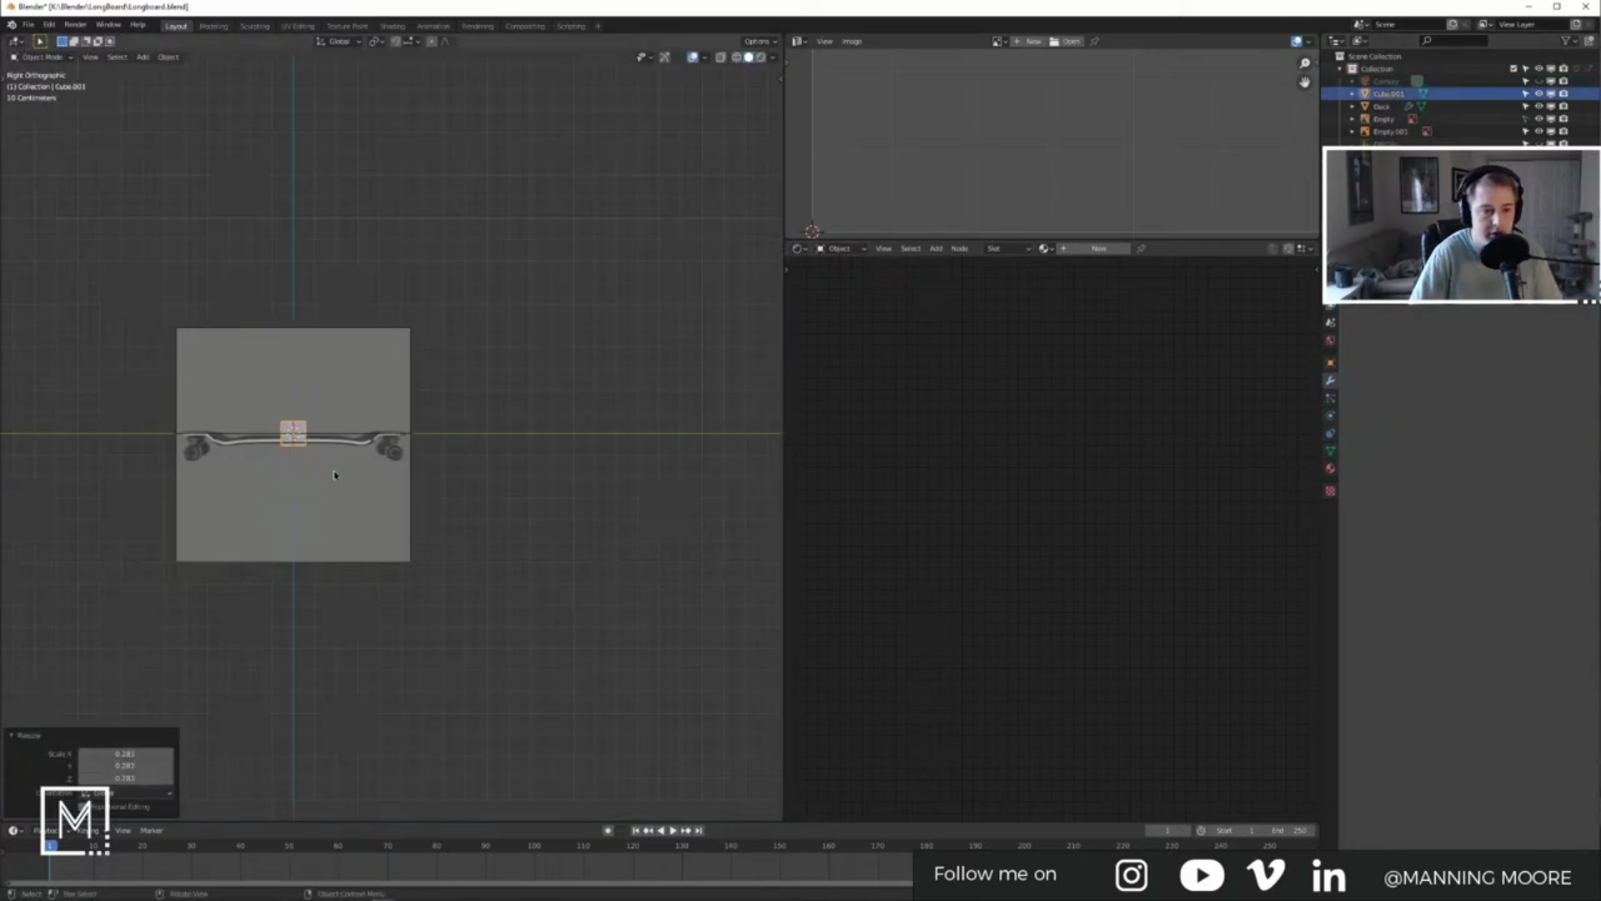
scroll(367, 429, up, 5)
key(s)
key(z)
click(216, 431)
key(g)
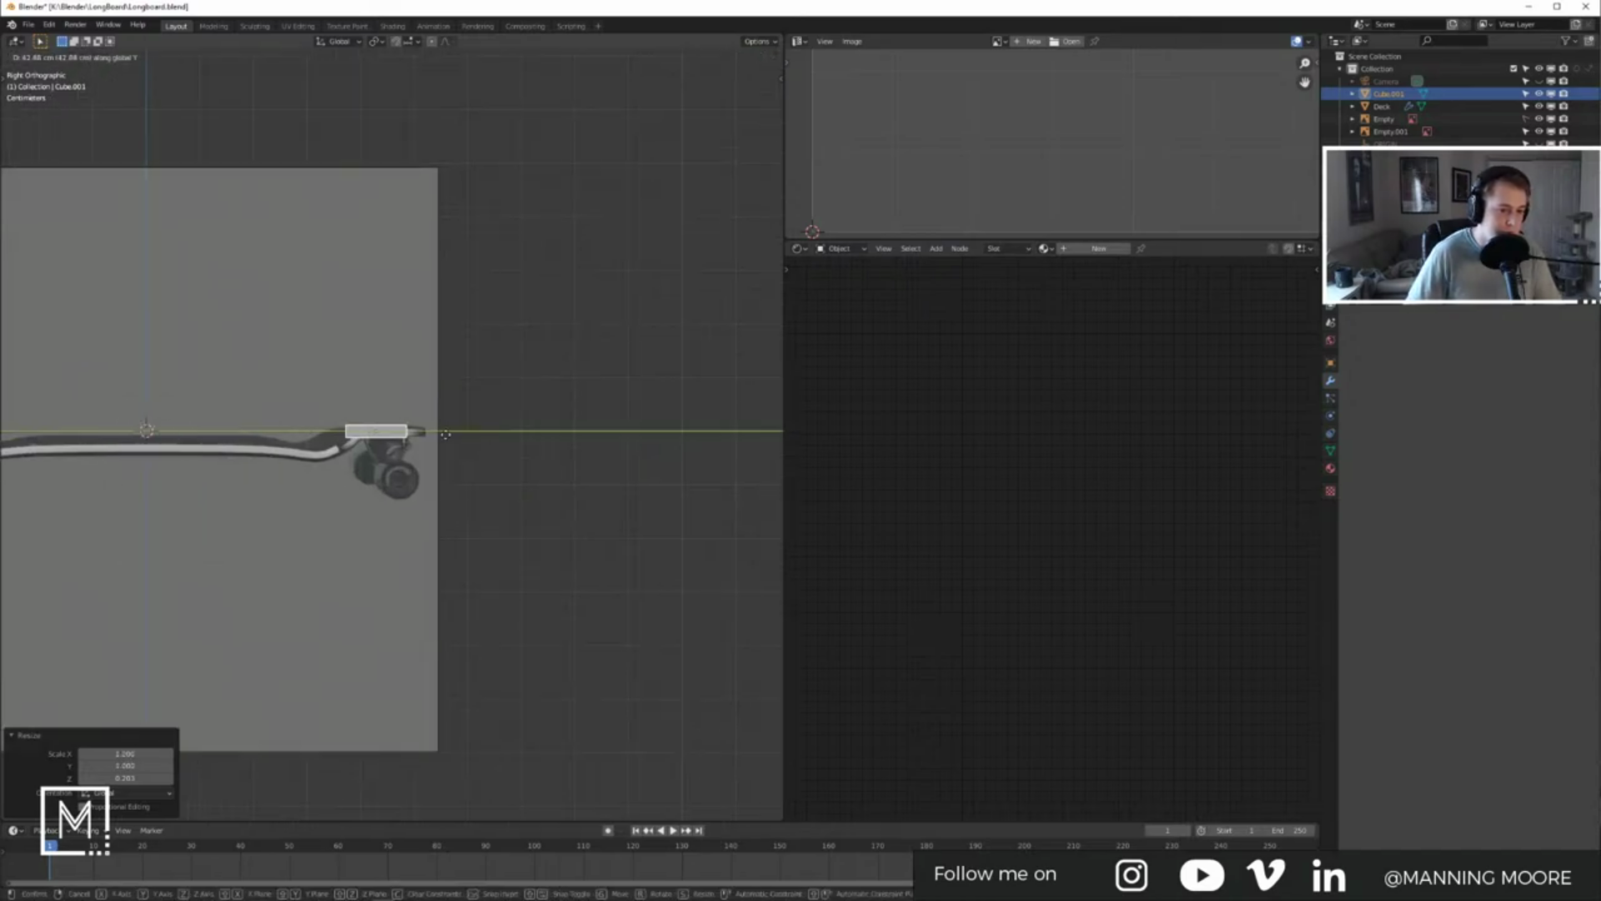
click(409, 432)
Step: Shrink the slab to 0.657 and drop it just under the deck
scroll(405, 431, up, 4)
scroll(404, 431, down, 1)
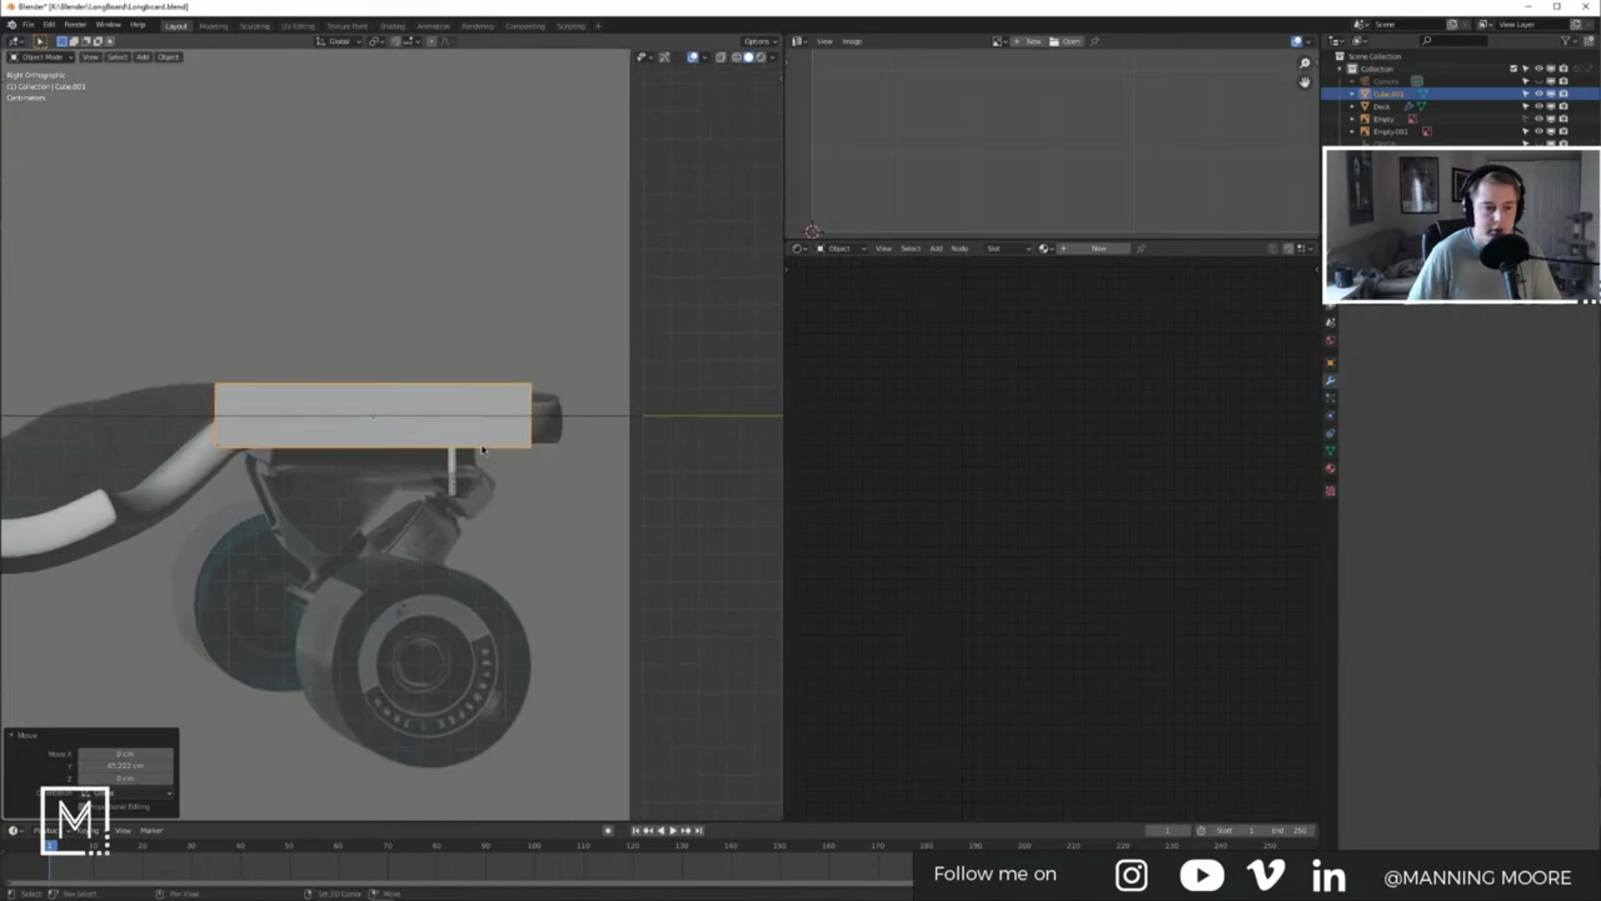
key(s)
click(513, 447)
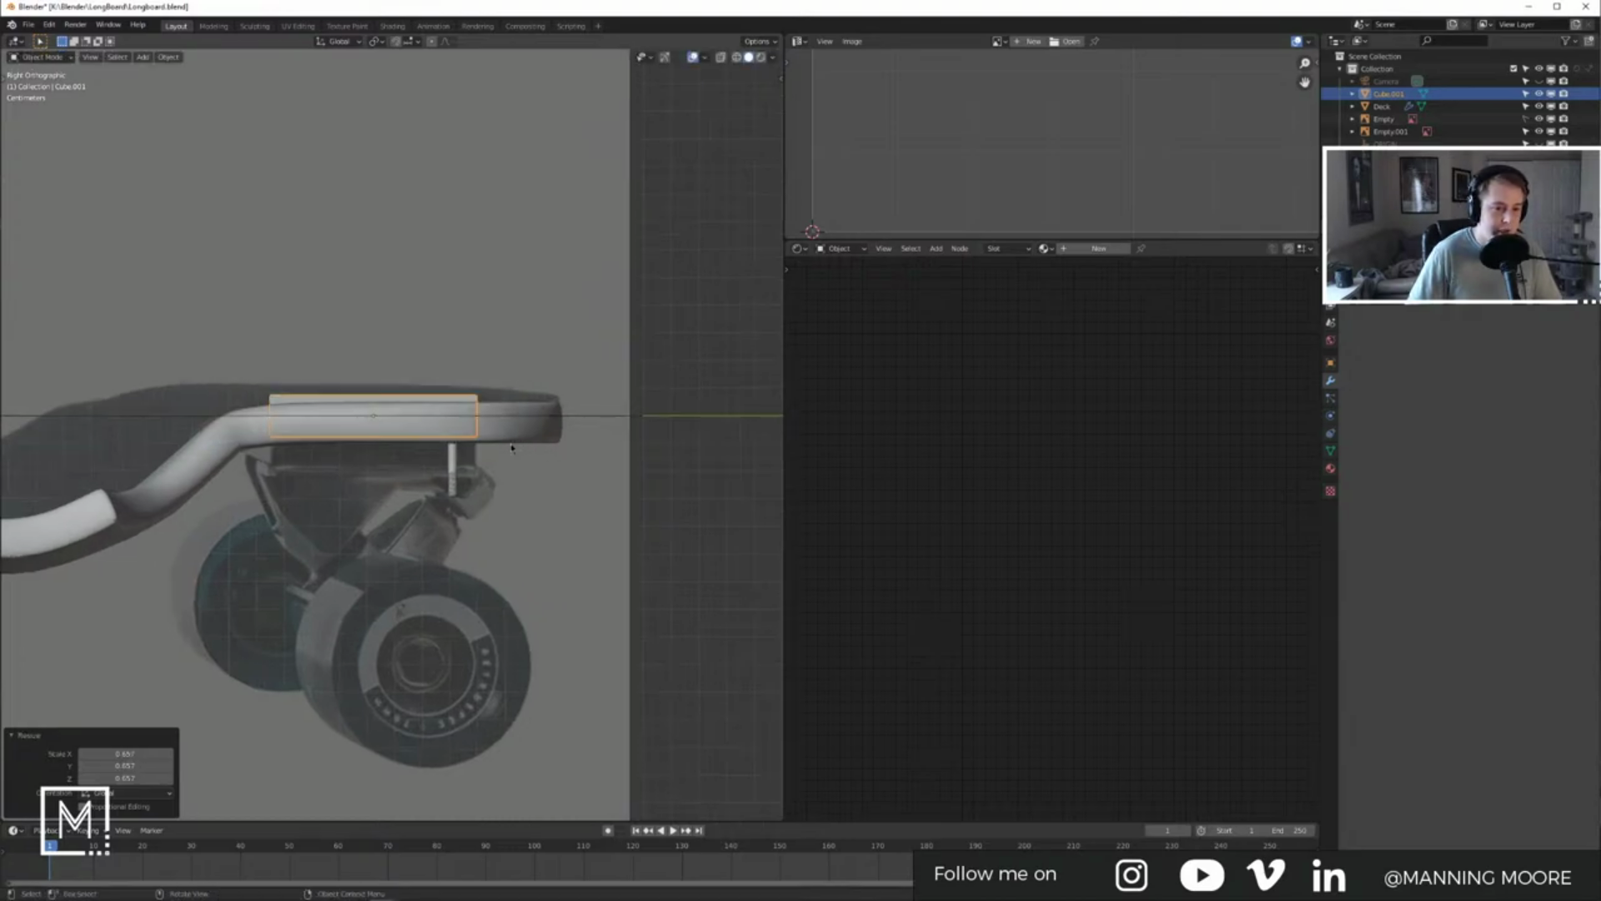
key(g)
key(z)
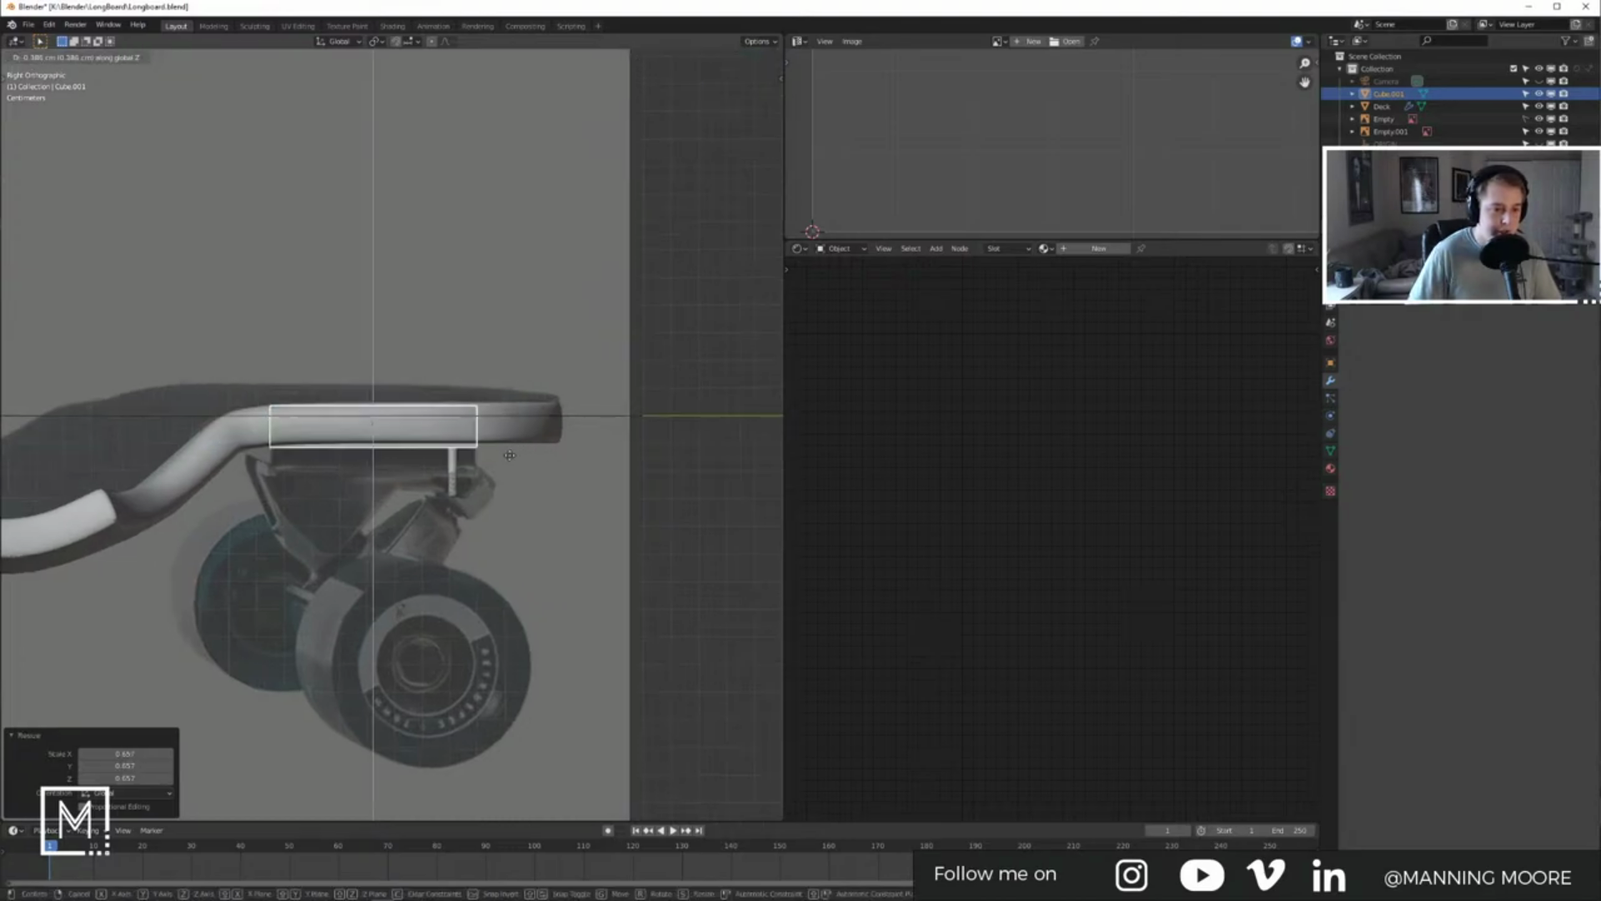
click(507, 474)
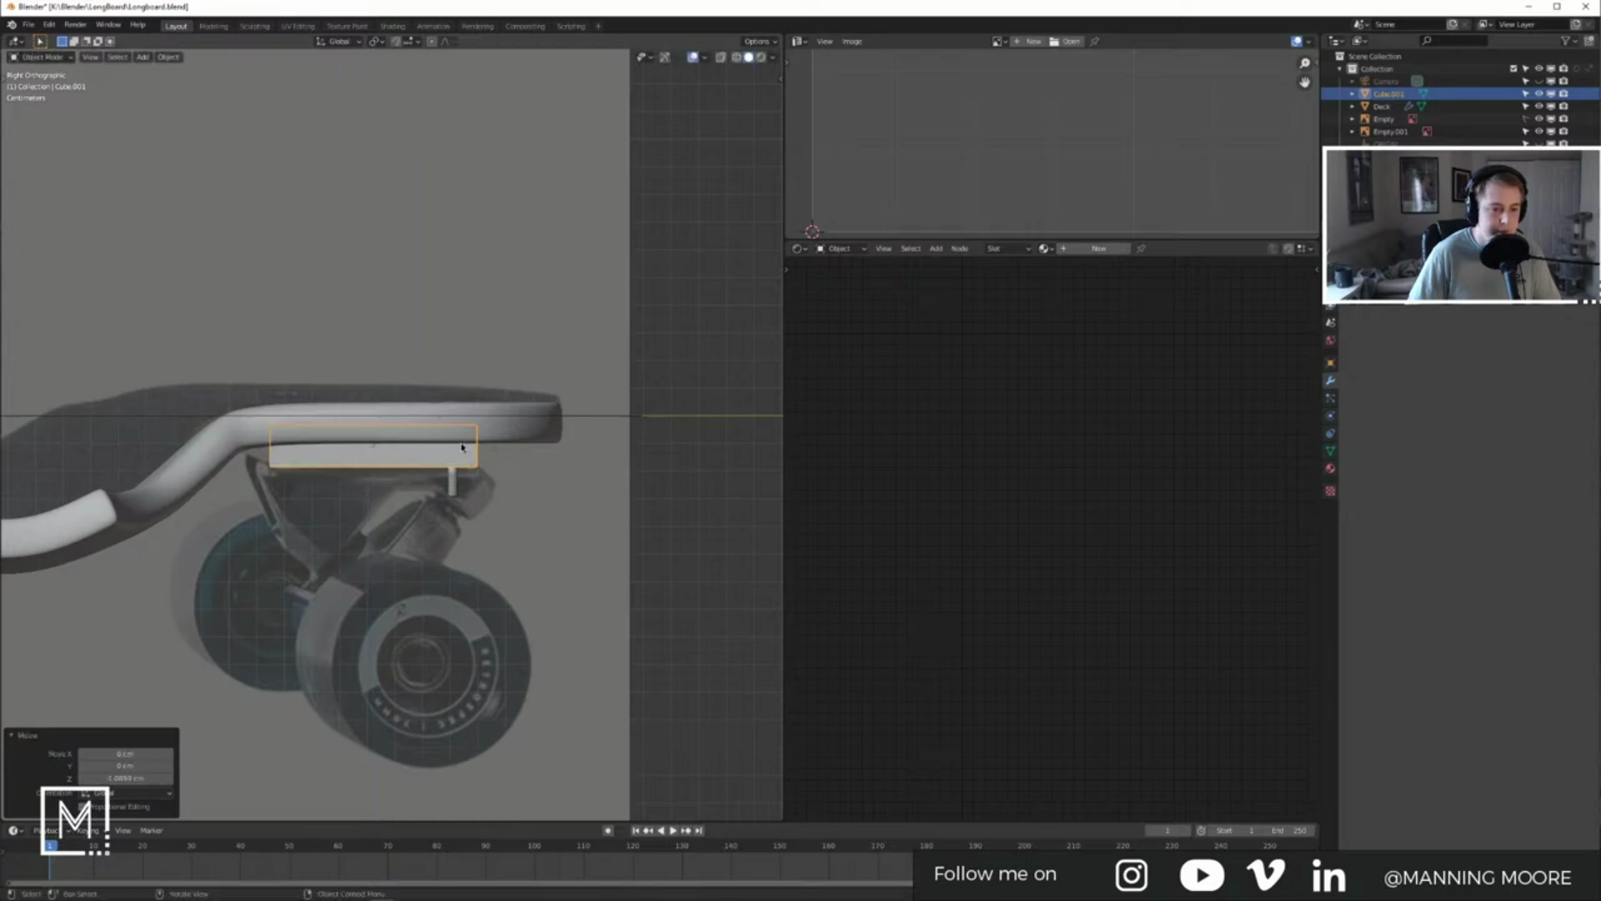
middle_drag(500, 448, 372, 430)
Step: Thin the riser block to 0.908 in Z and adjust its height beneath the deck
key(KP_7)
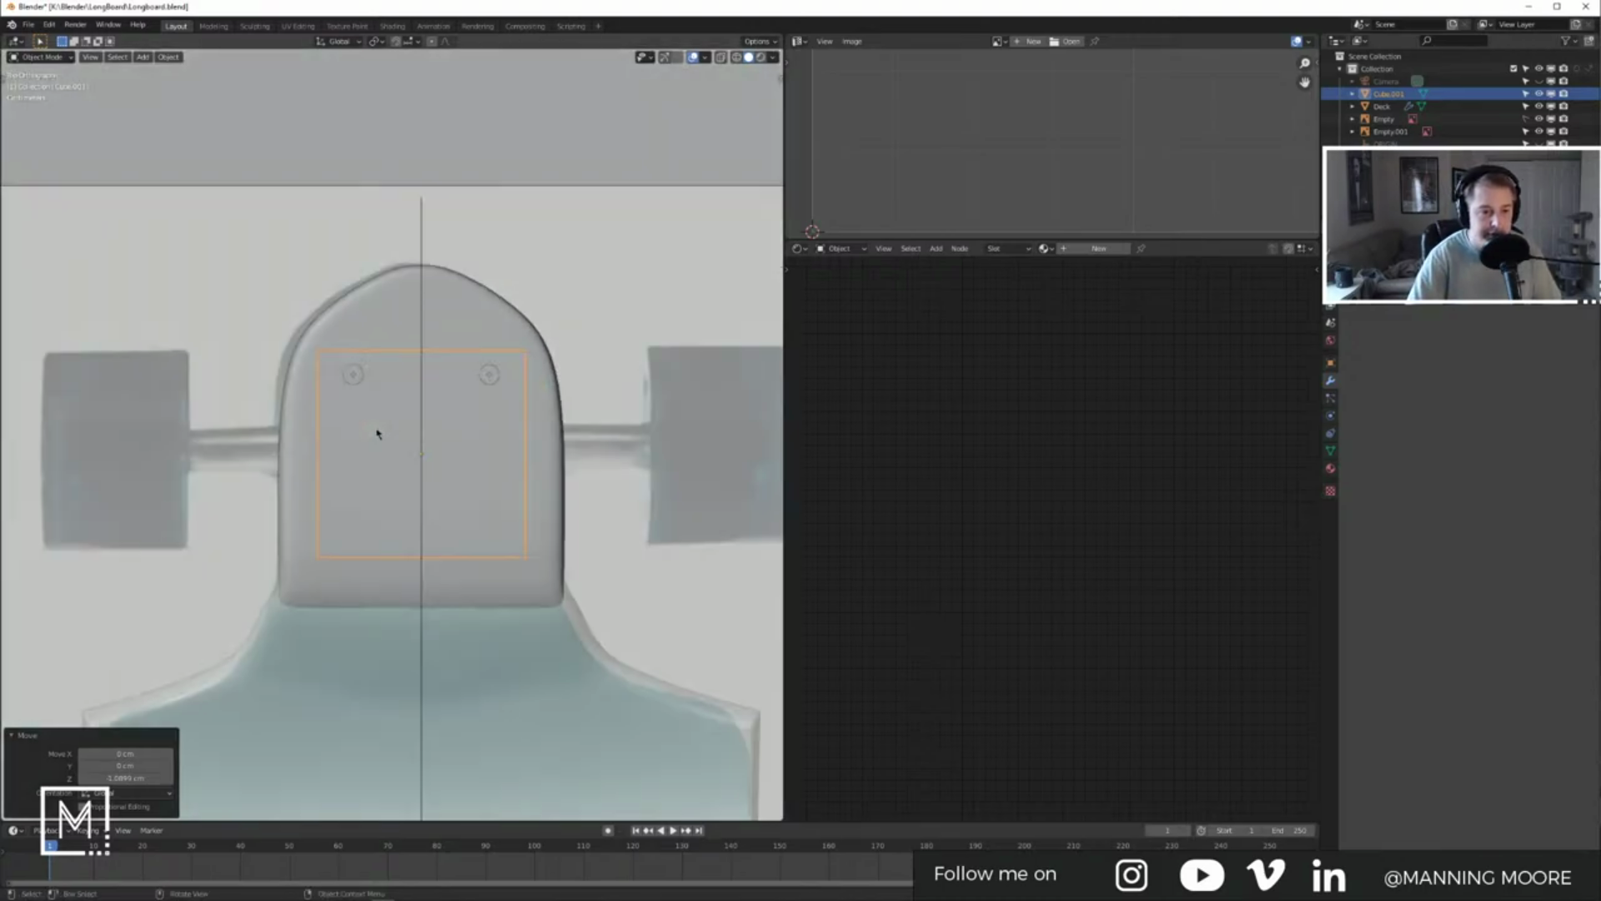
key(KP_3)
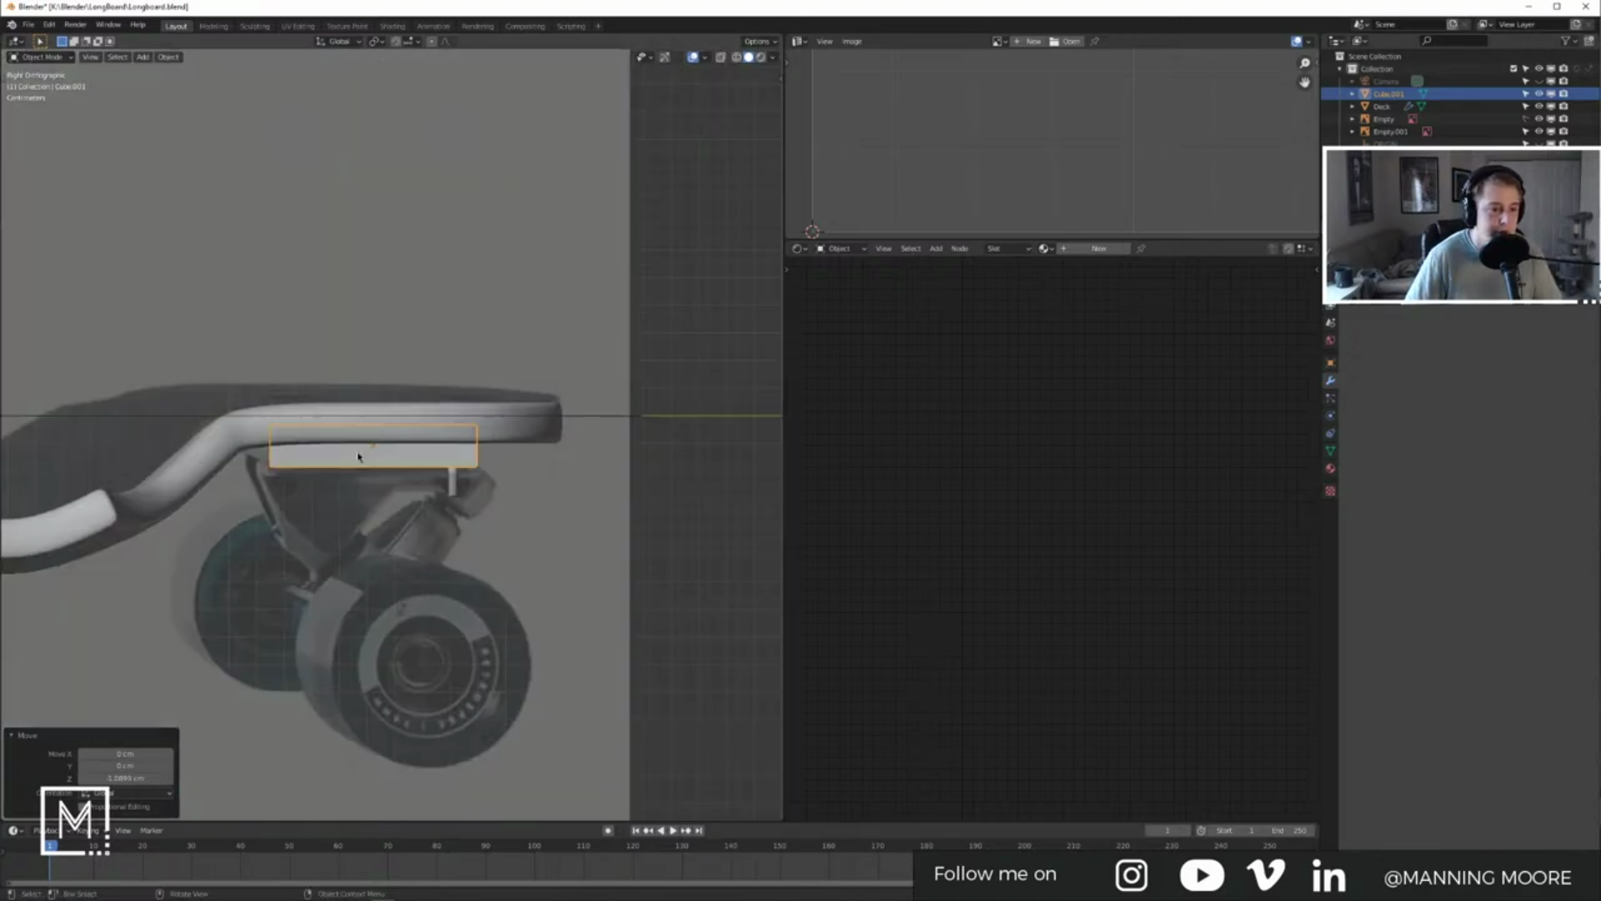
key(s)
key(z)
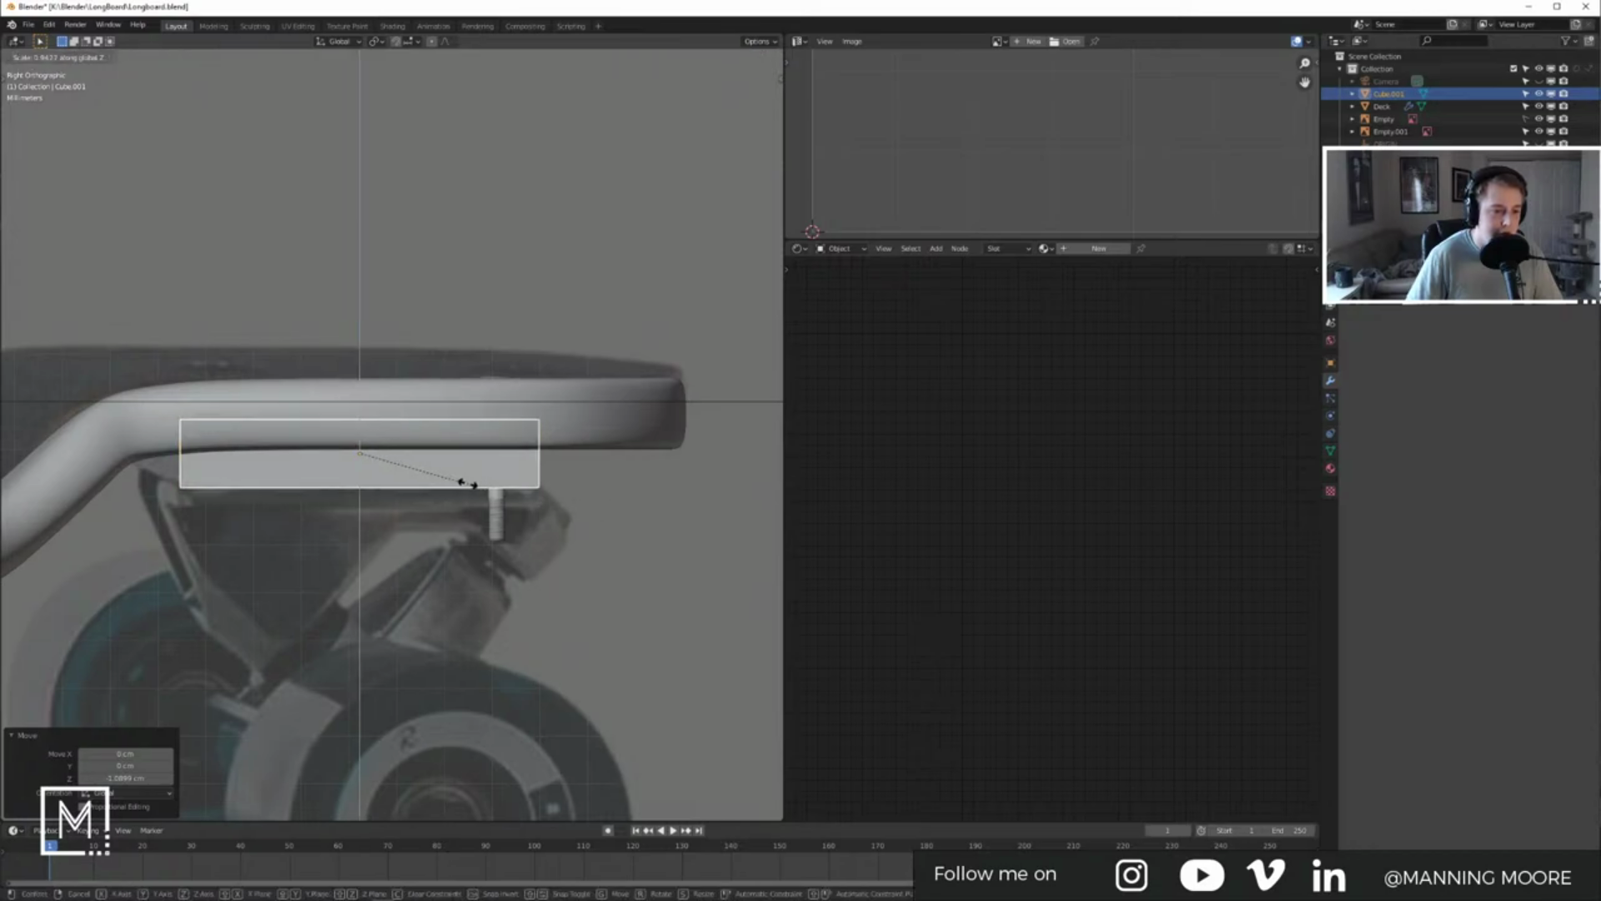
click(373, 455)
key(g)
key(z)
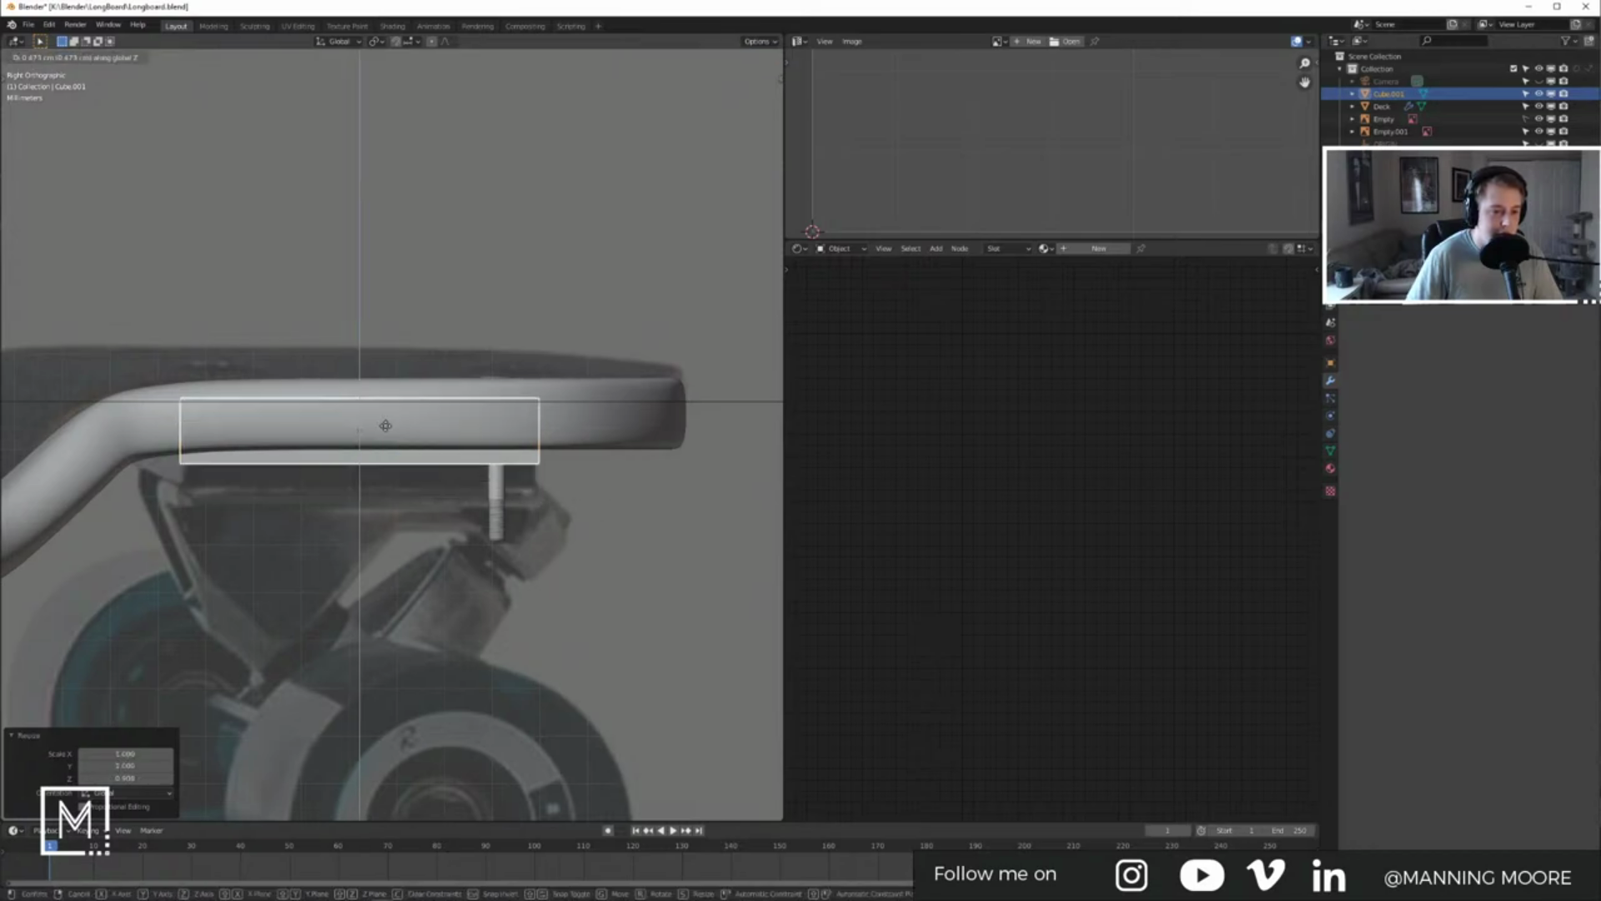
click(384, 454)
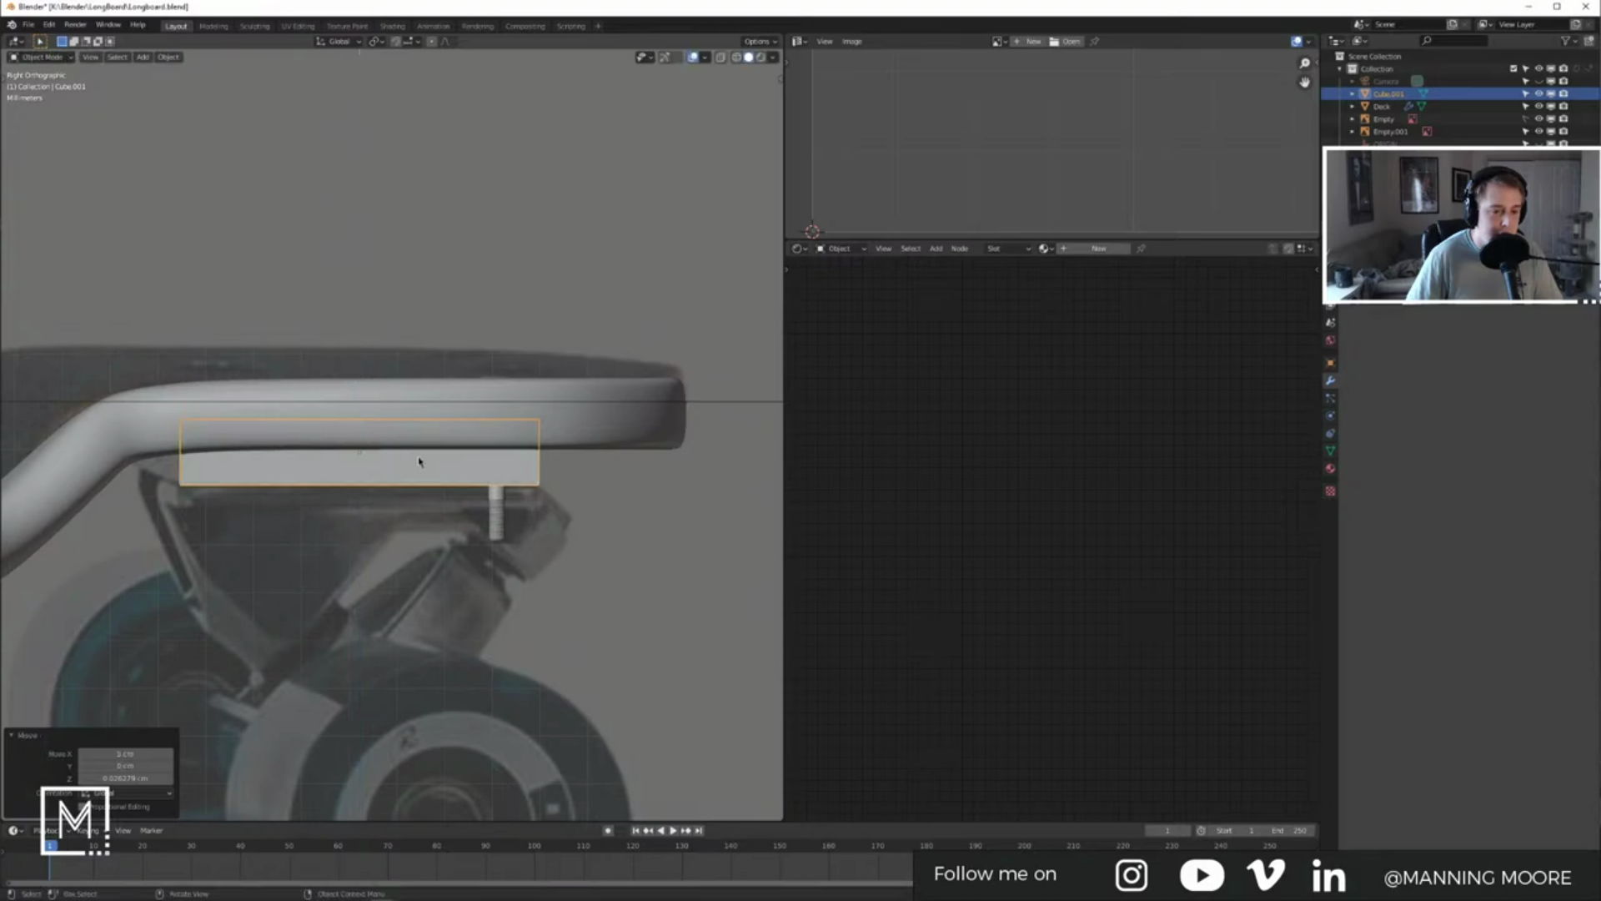
key(Tab)
middle_drag(344, 446, 286, 443)
key(Tab)
key(Tab)
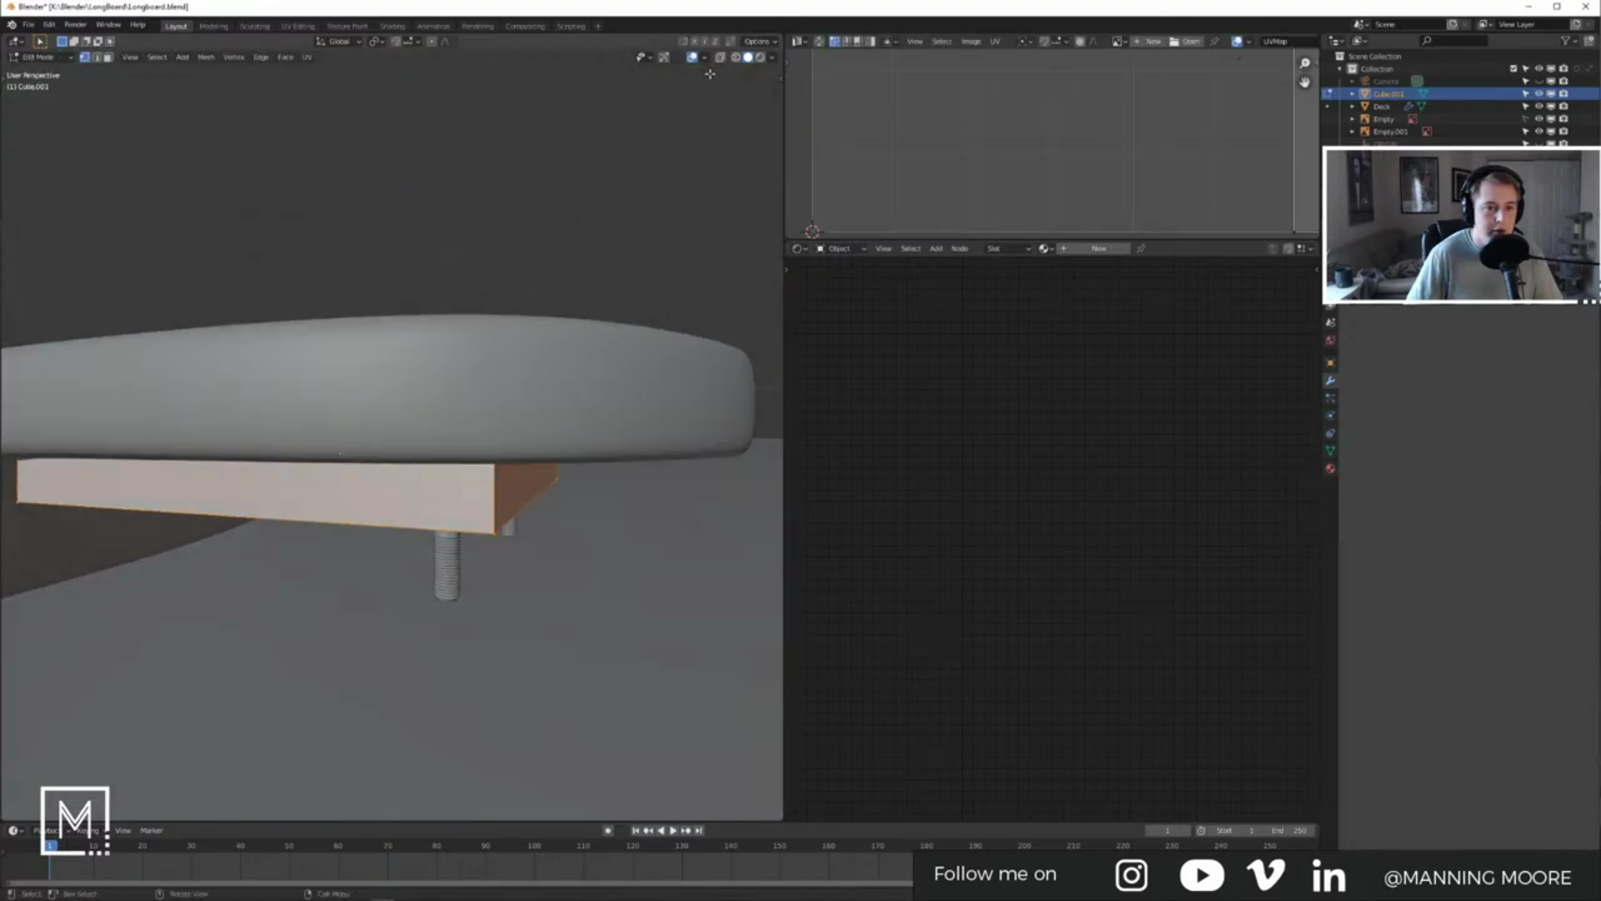
Step: With X-ray on, lower the riser block's top face vertically by about 0.59 cm
click(721, 59)
middle_drag(588, 363, 623, 388)
scroll(624, 389, down, 4)
drag(334, 409, 606, 461)
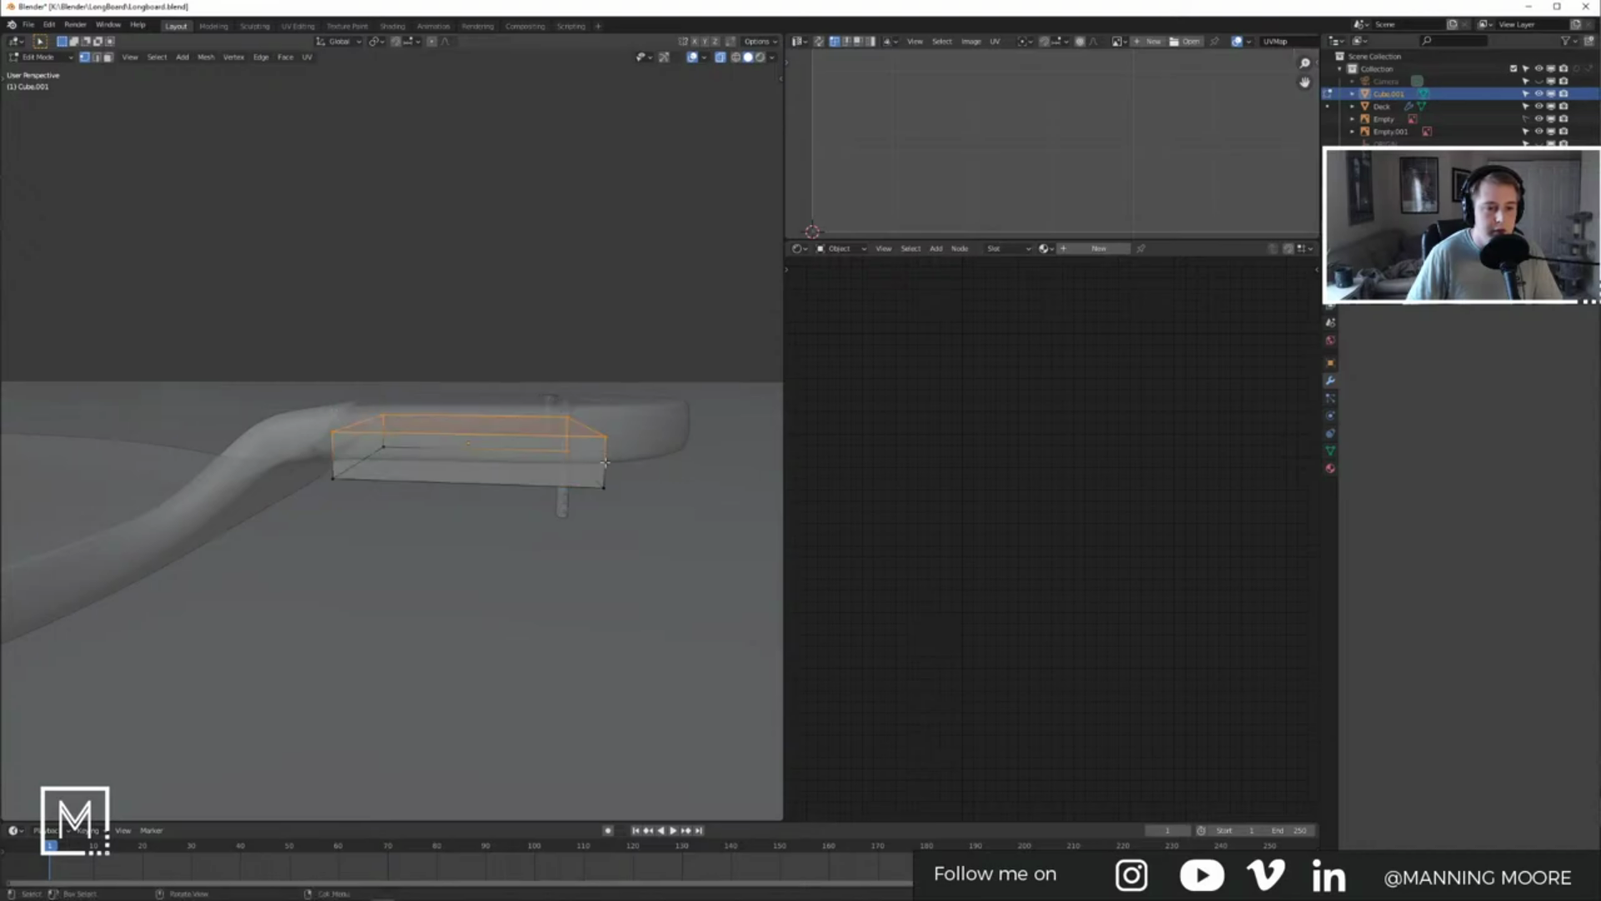
key(KP_3)
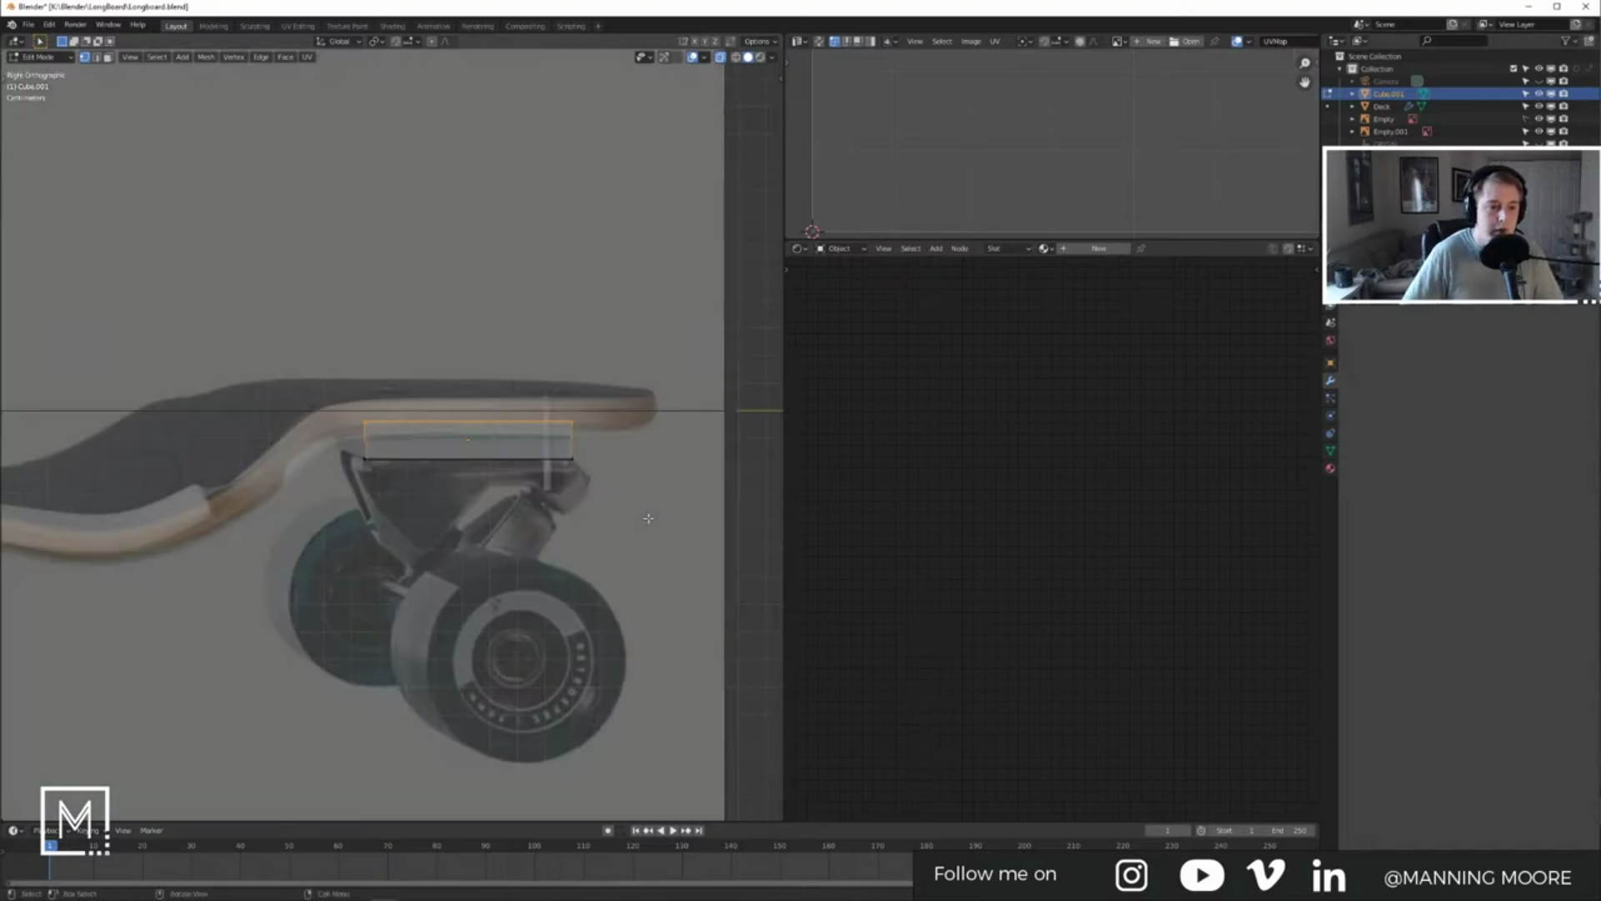
key(g)
key(z)
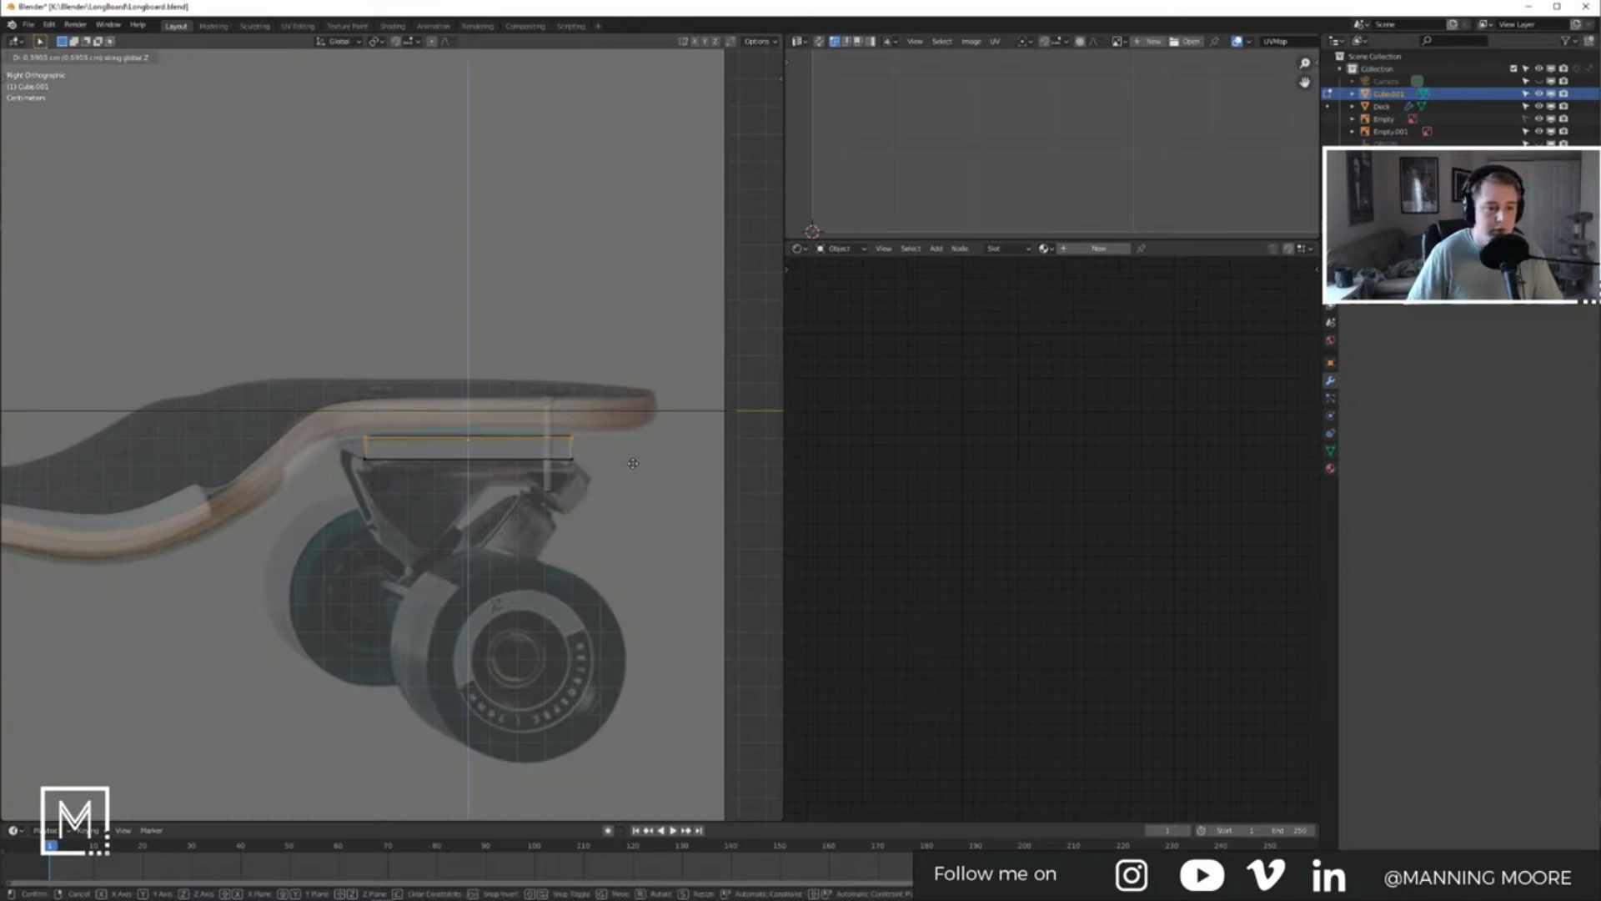
click(633, 463)
middle_drag(633, 462, 592, 468)
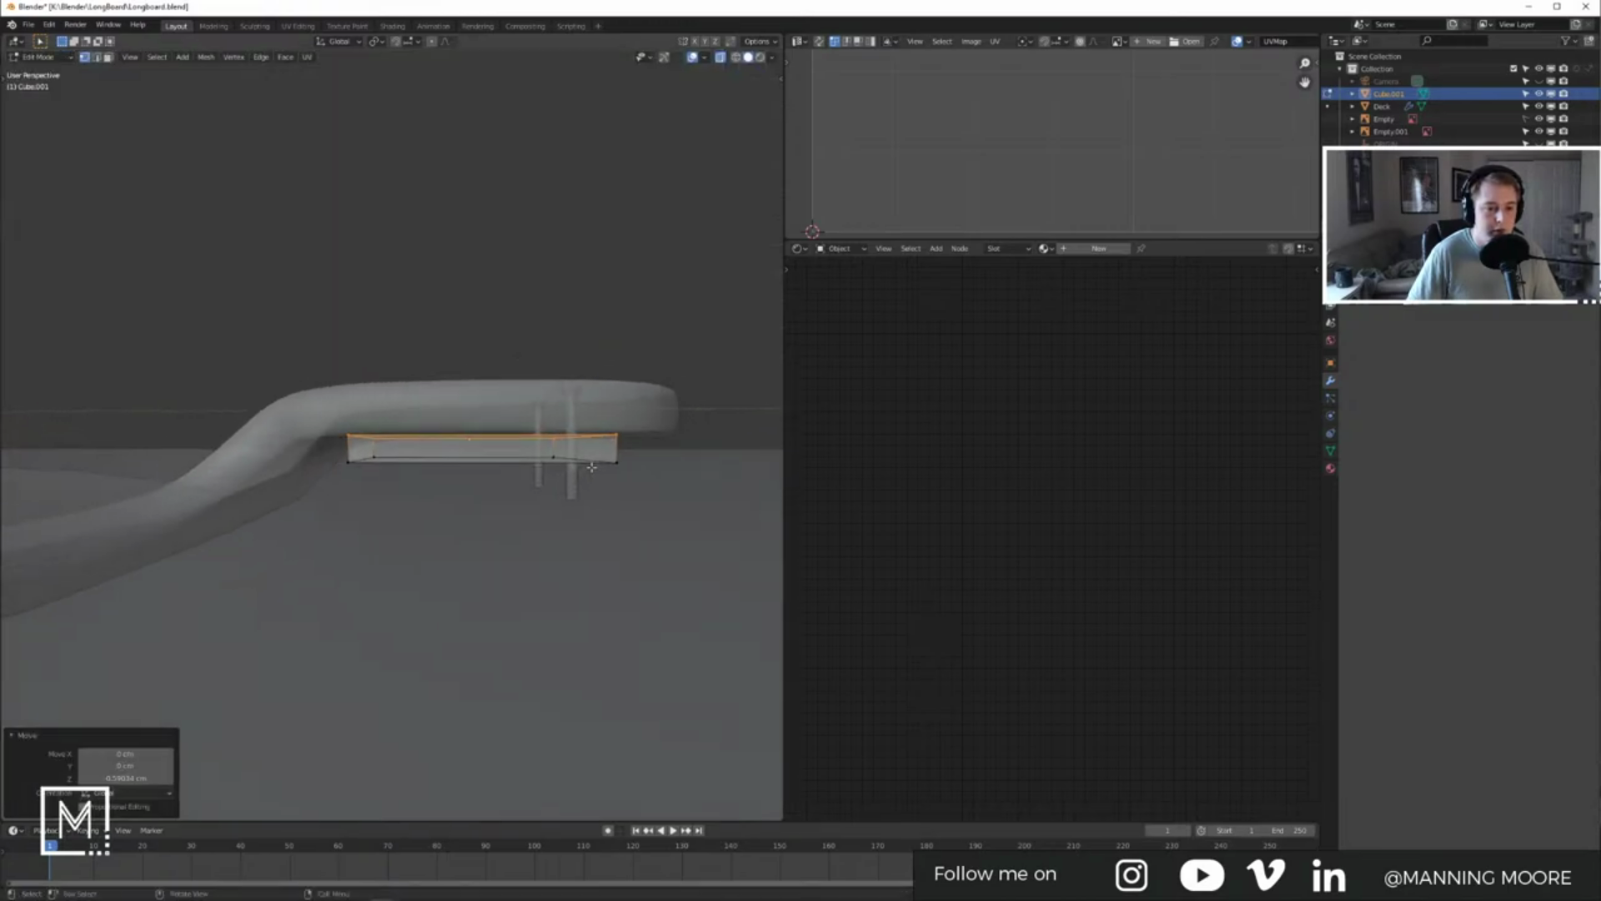
Step: Turn X-ray off, lower the block's upper side edge vertically, and leave Edit Mode
click(720, 57)
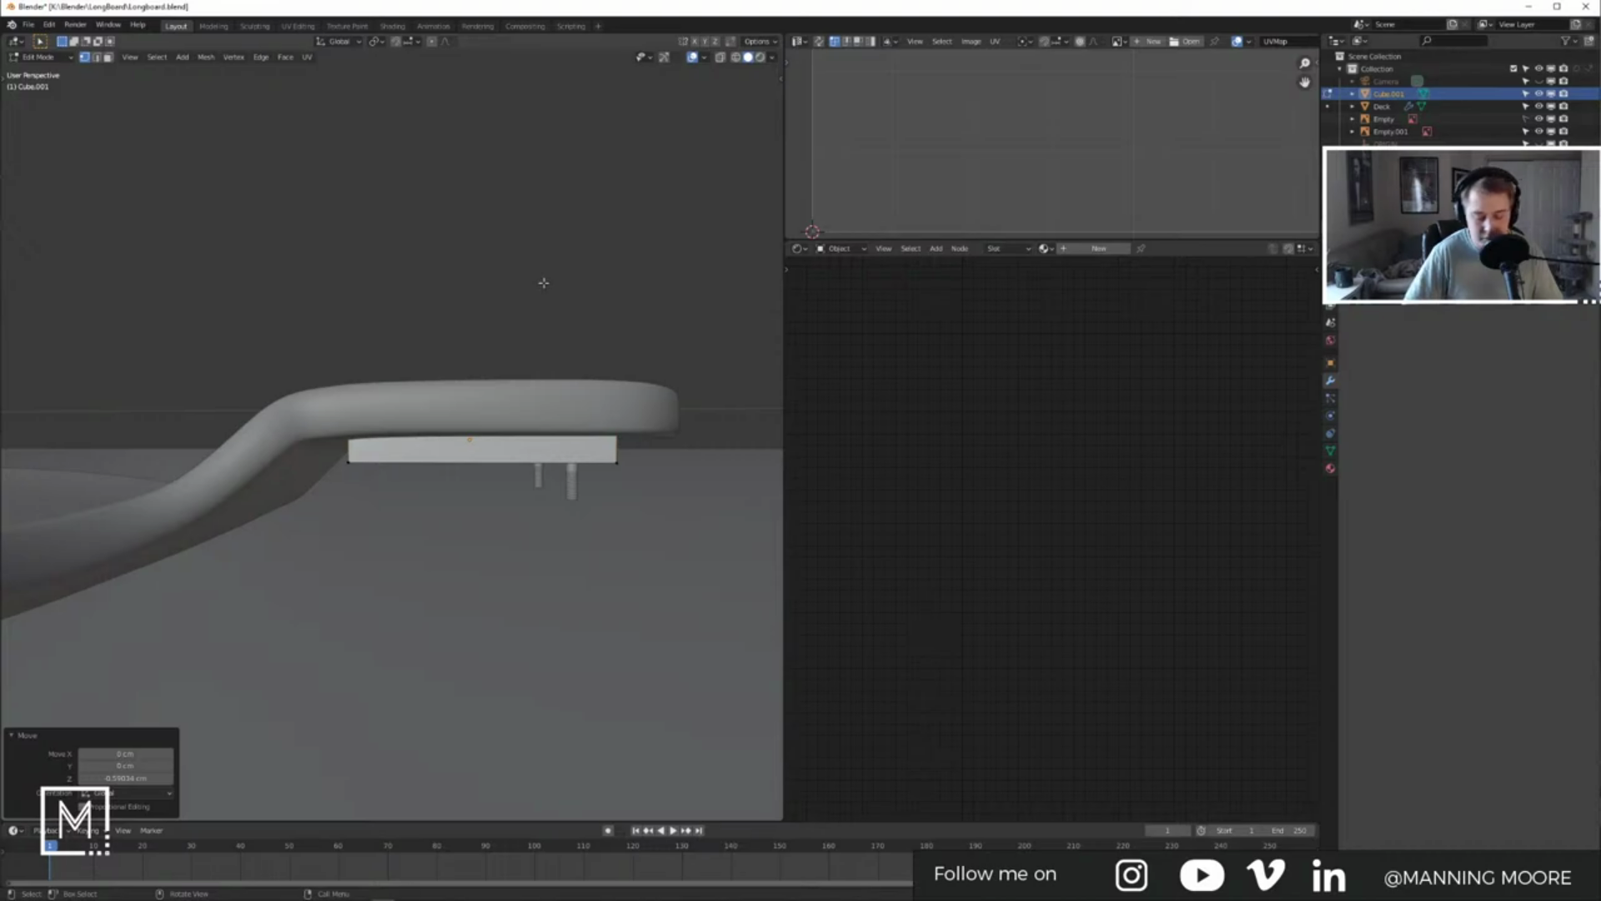
scroll(540, 334, up, 4)
shift+middle_drag(533, 408, 434, 412)
click(432, 417)
key(g)
key(z)
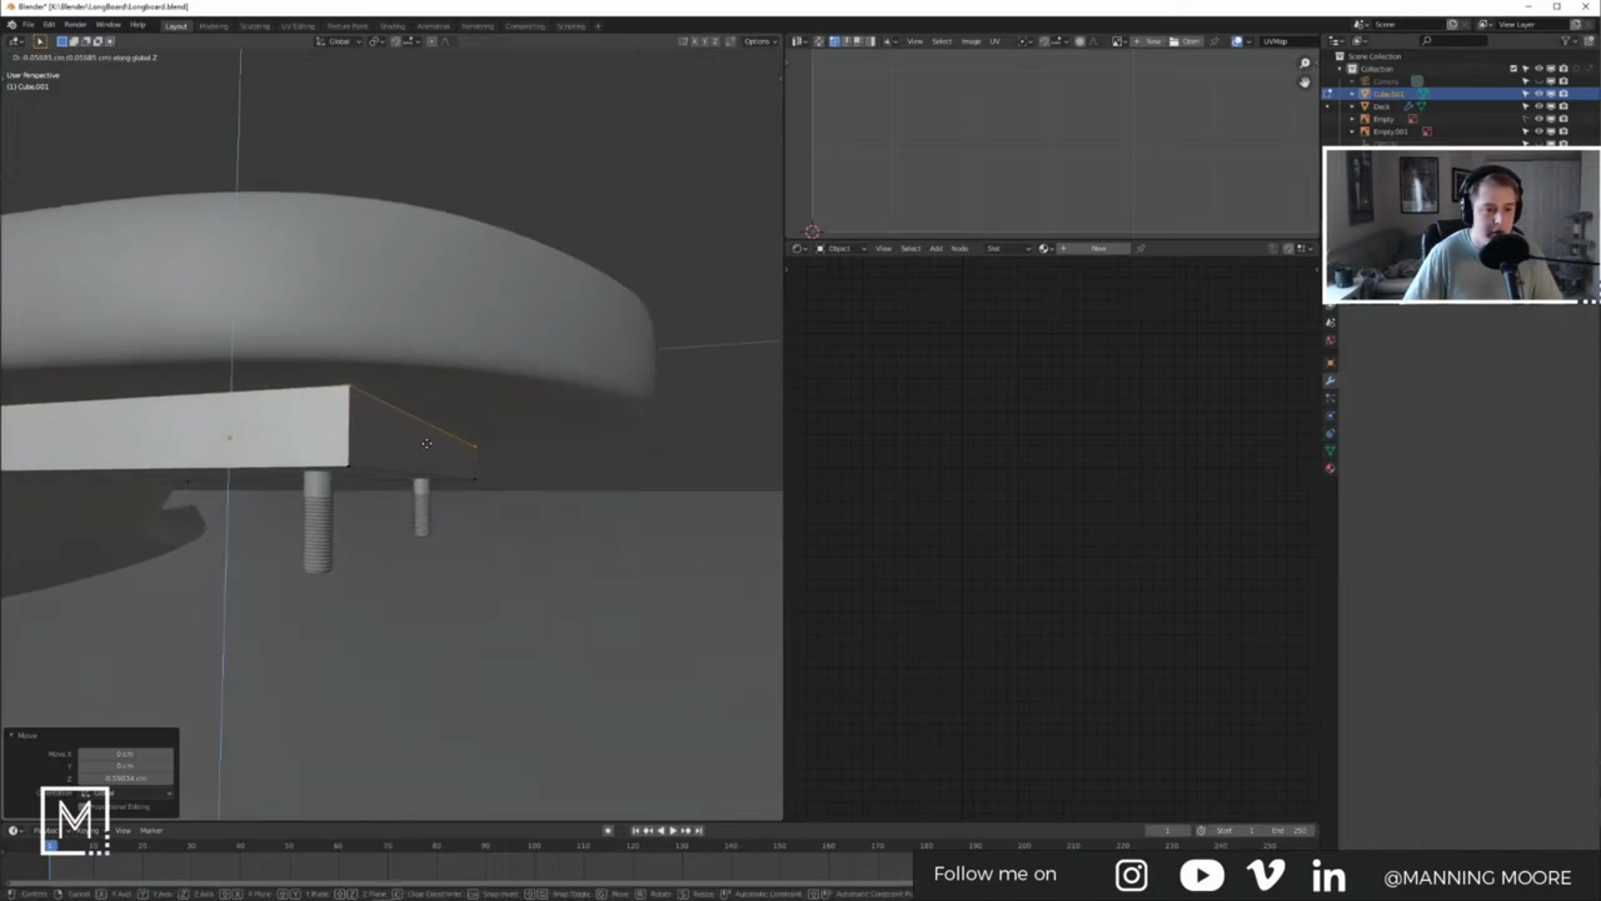
click(426, 435)
middle_drag(426, 435, 364, 419)
key(Tab)
Step: Inspect the Deck's setup, reselect the riser block, then switch to the music player
click(403, 428)
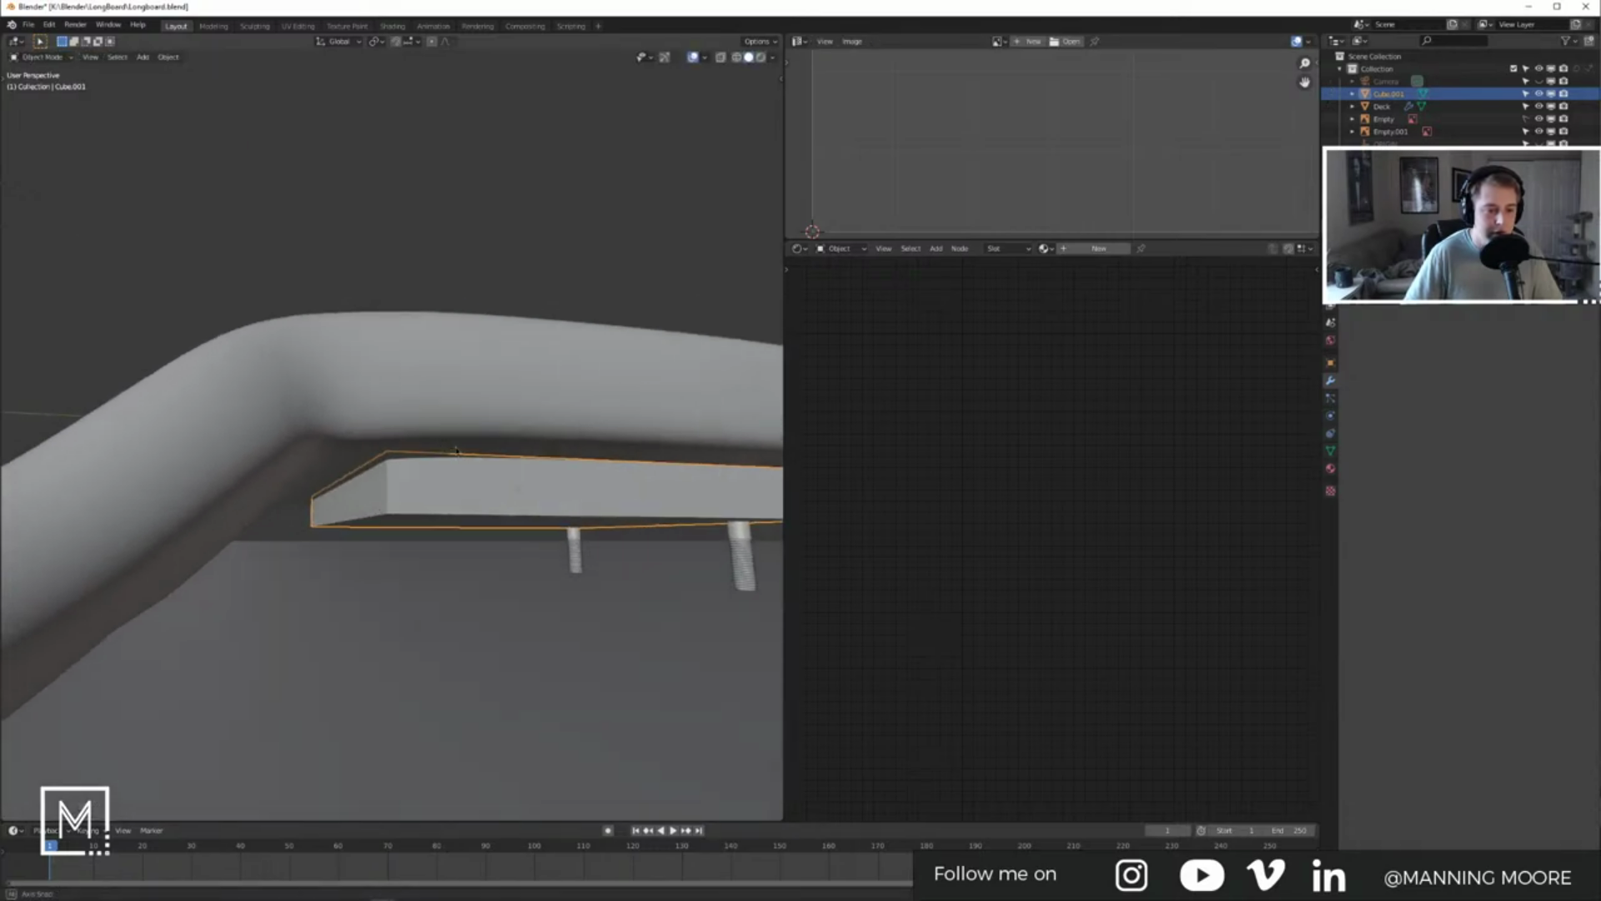
middle_drag(416, 397, 431, 431)
key(Tab)
middle_drag(281, 444, 278, 436)
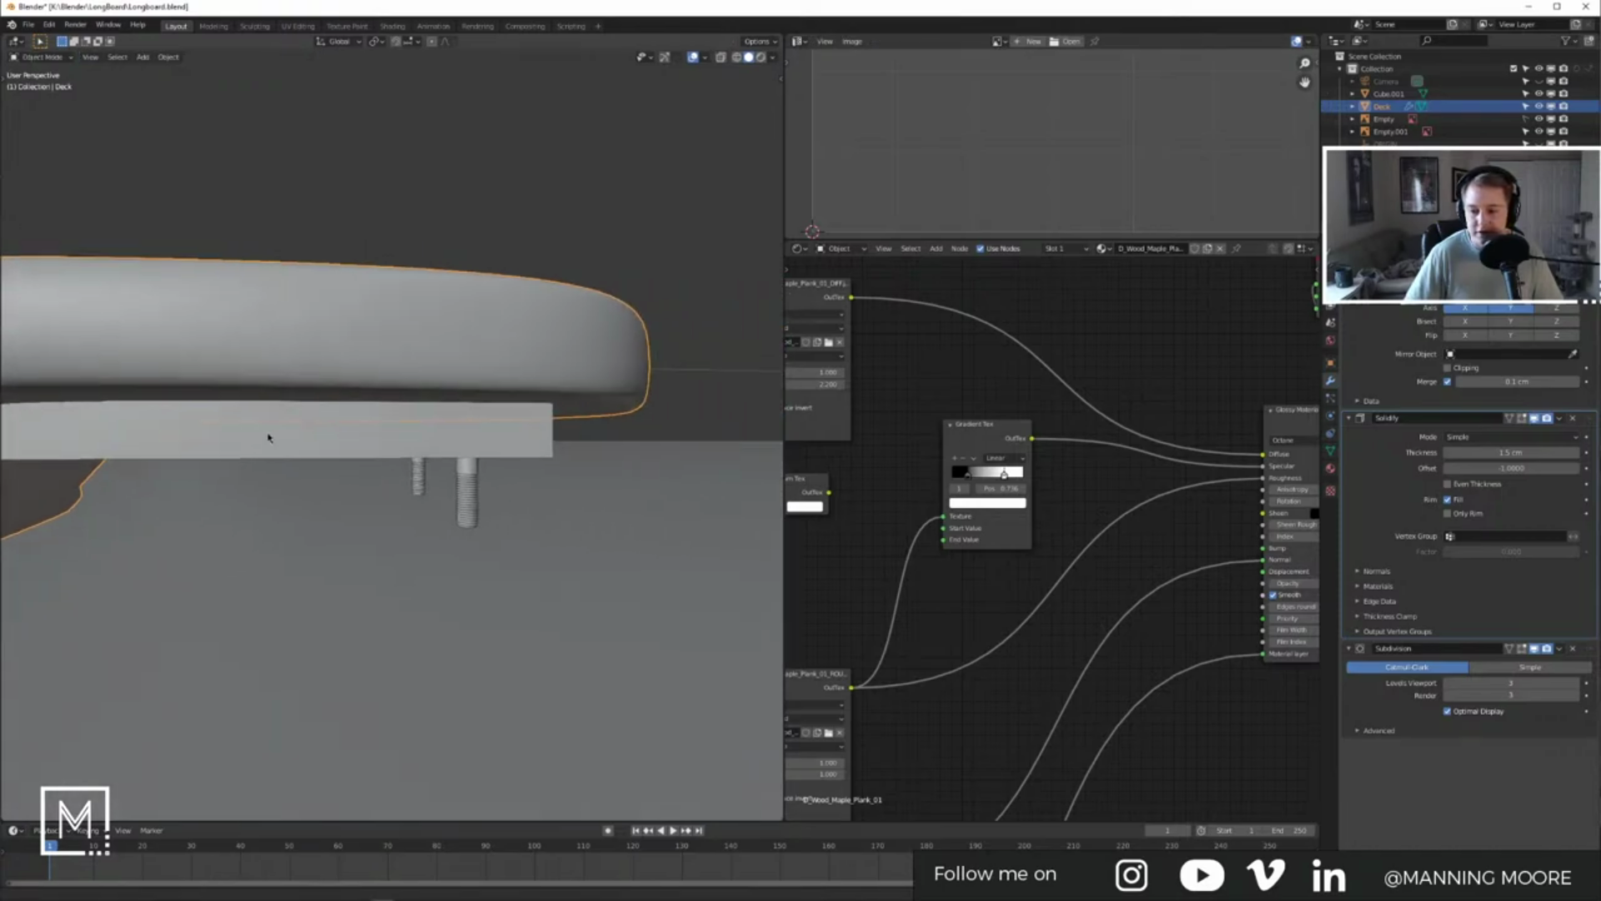
click(503, 436)
middle_drag(503, 436, 473, 423)
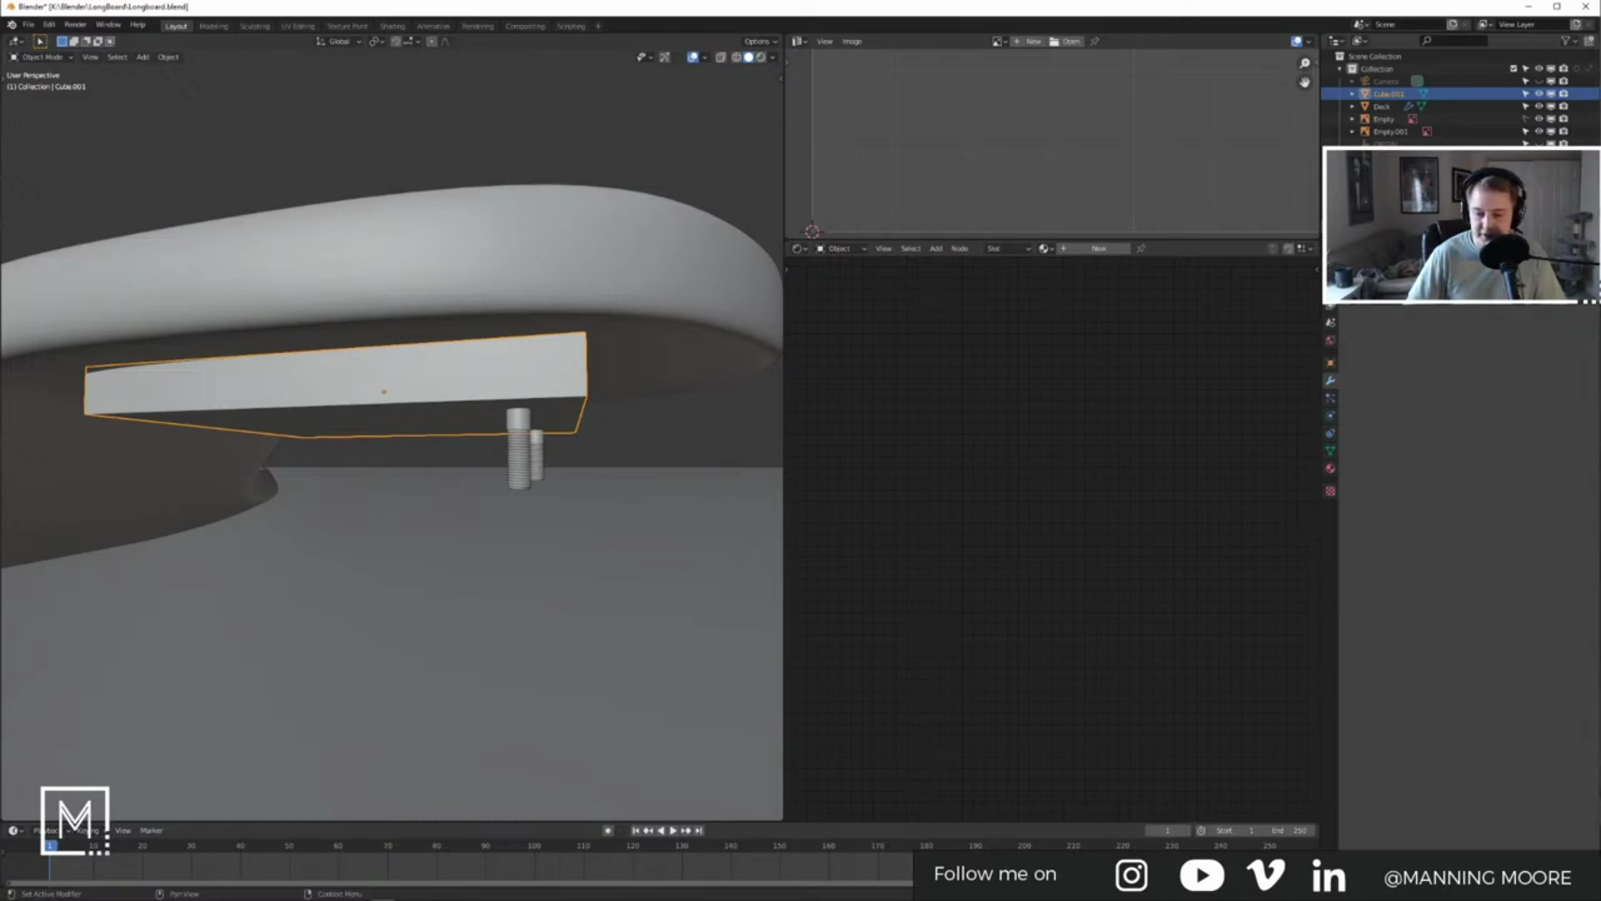
click(499, 892)
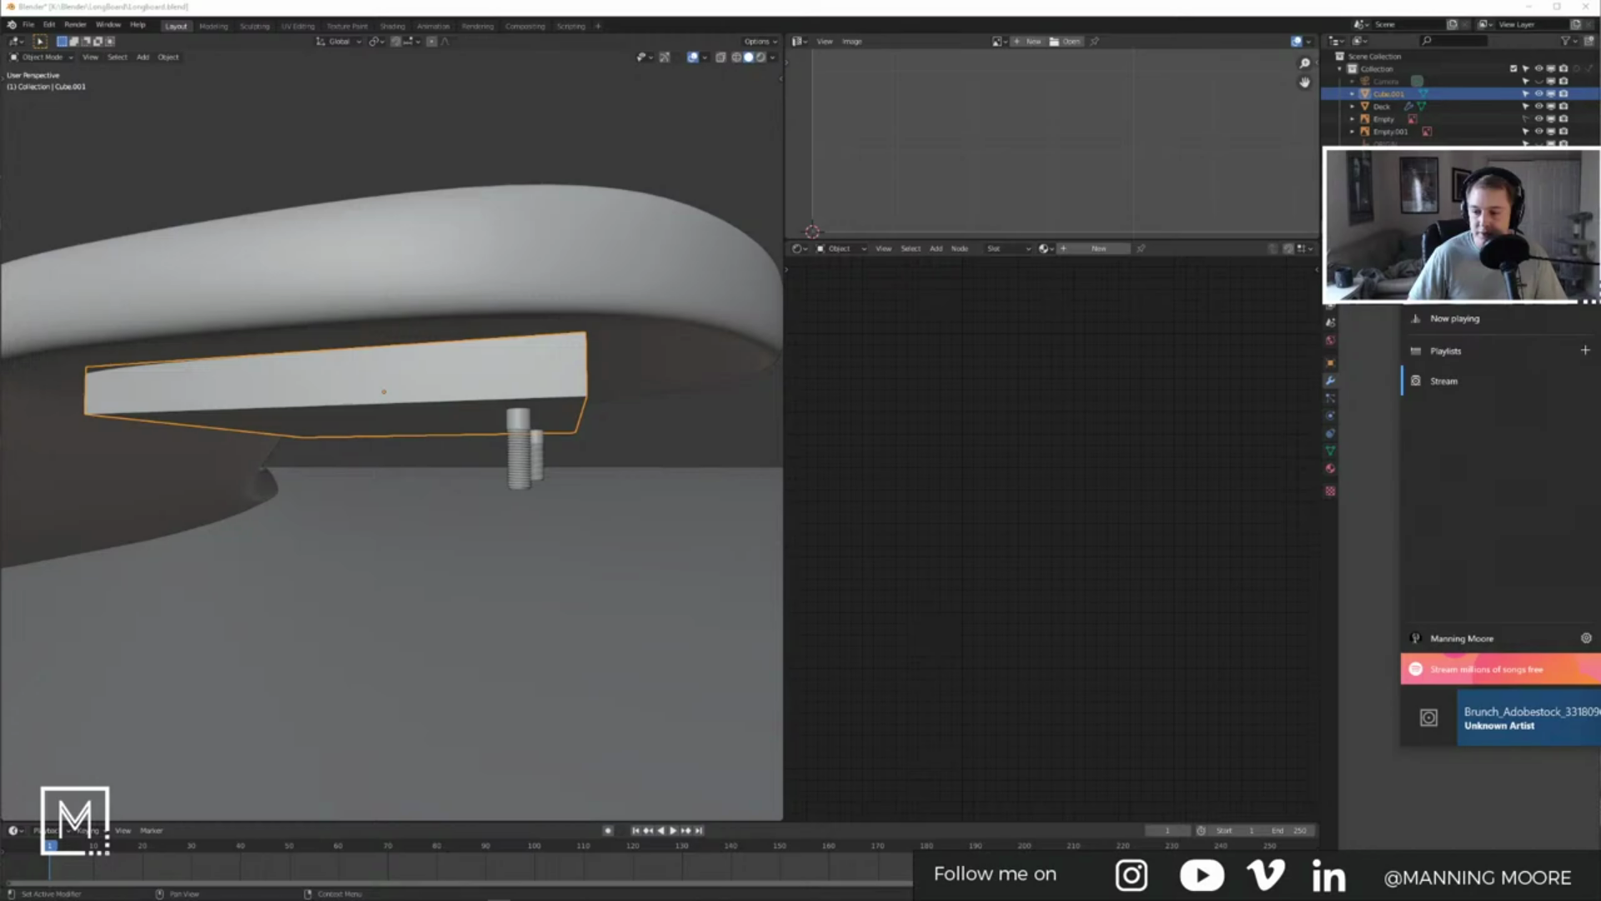
Step: Select the riser plate and subdivide all of its faces in Edit Mode
click(1187, 519)
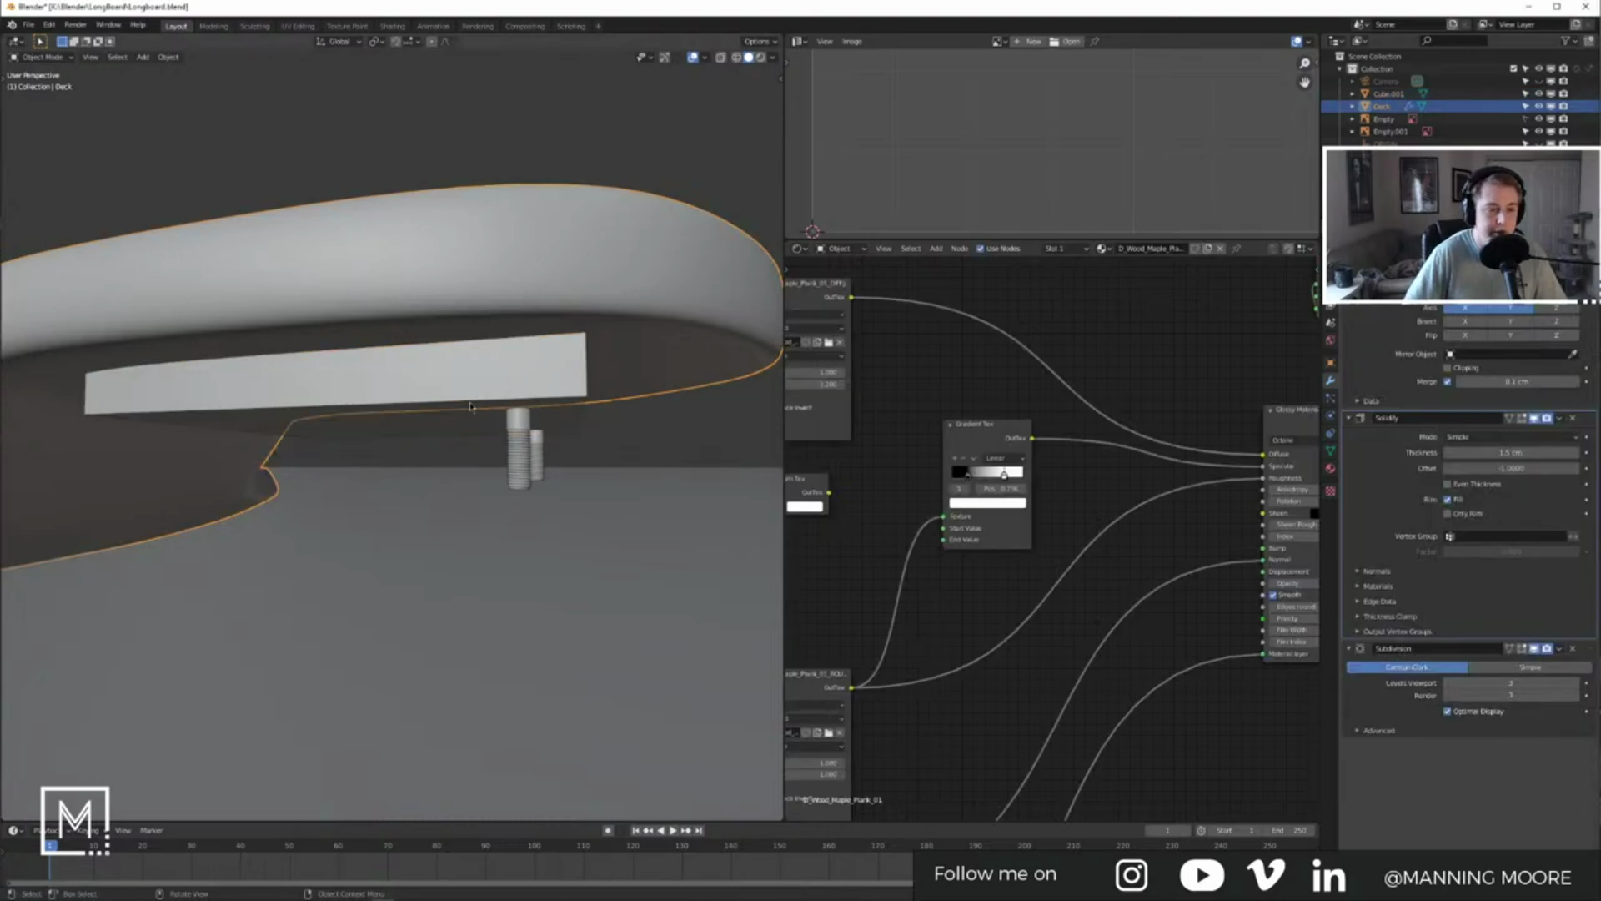
key(KP_3)
click(523, 432)
click(386, 410)
middle_drag(386, 411, 375, 374)
key(Tab)
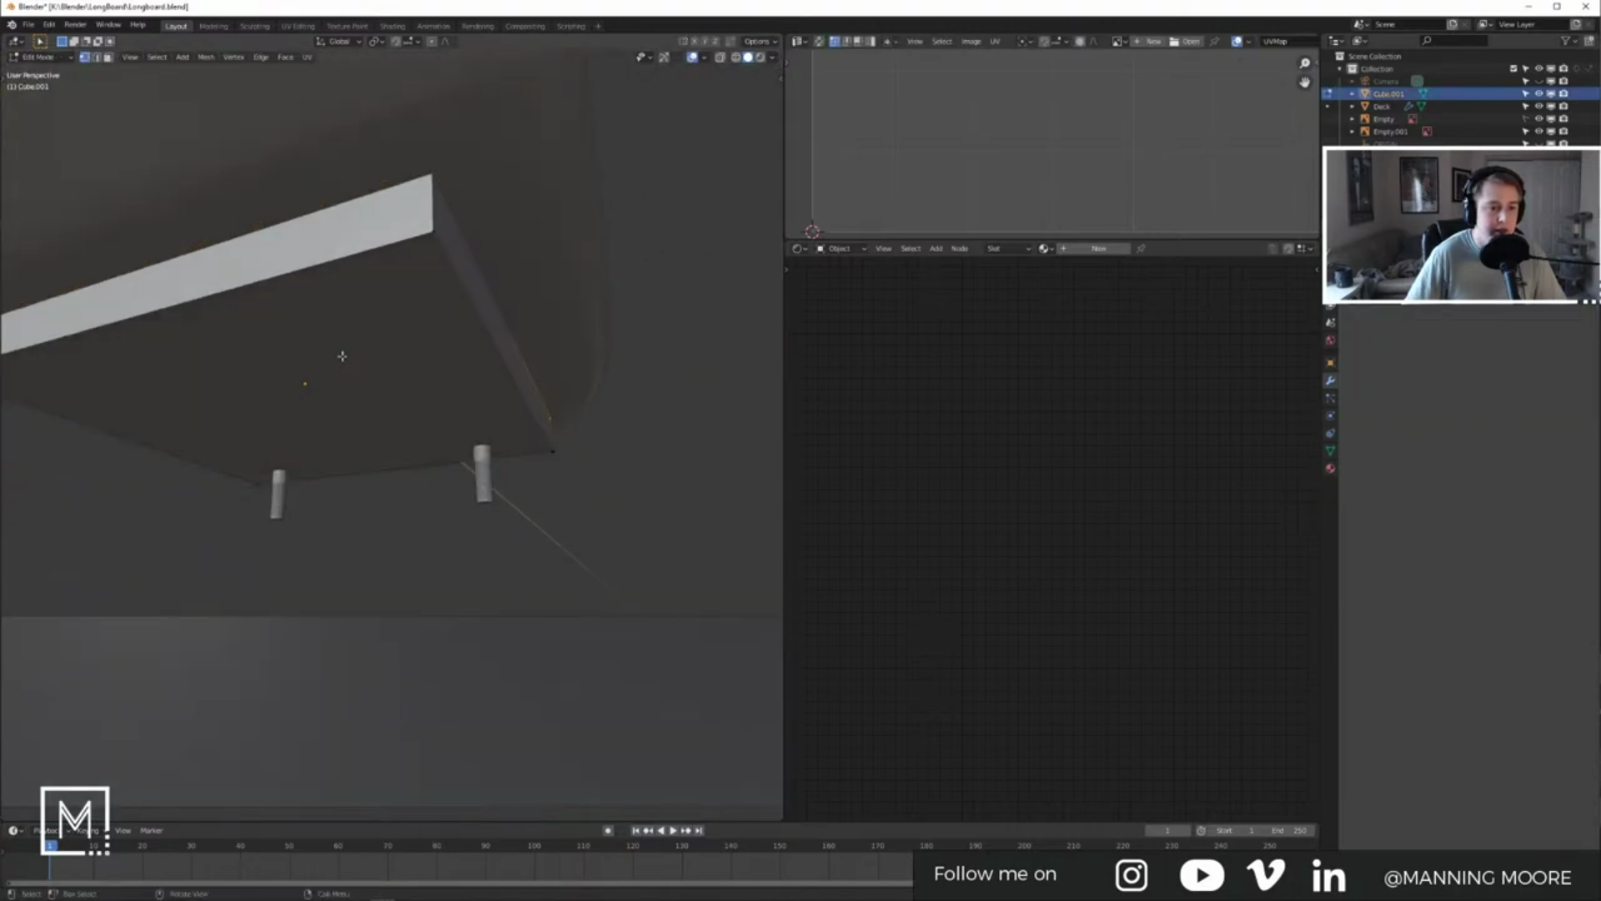
key(3)
click(343, 299)
key(a)
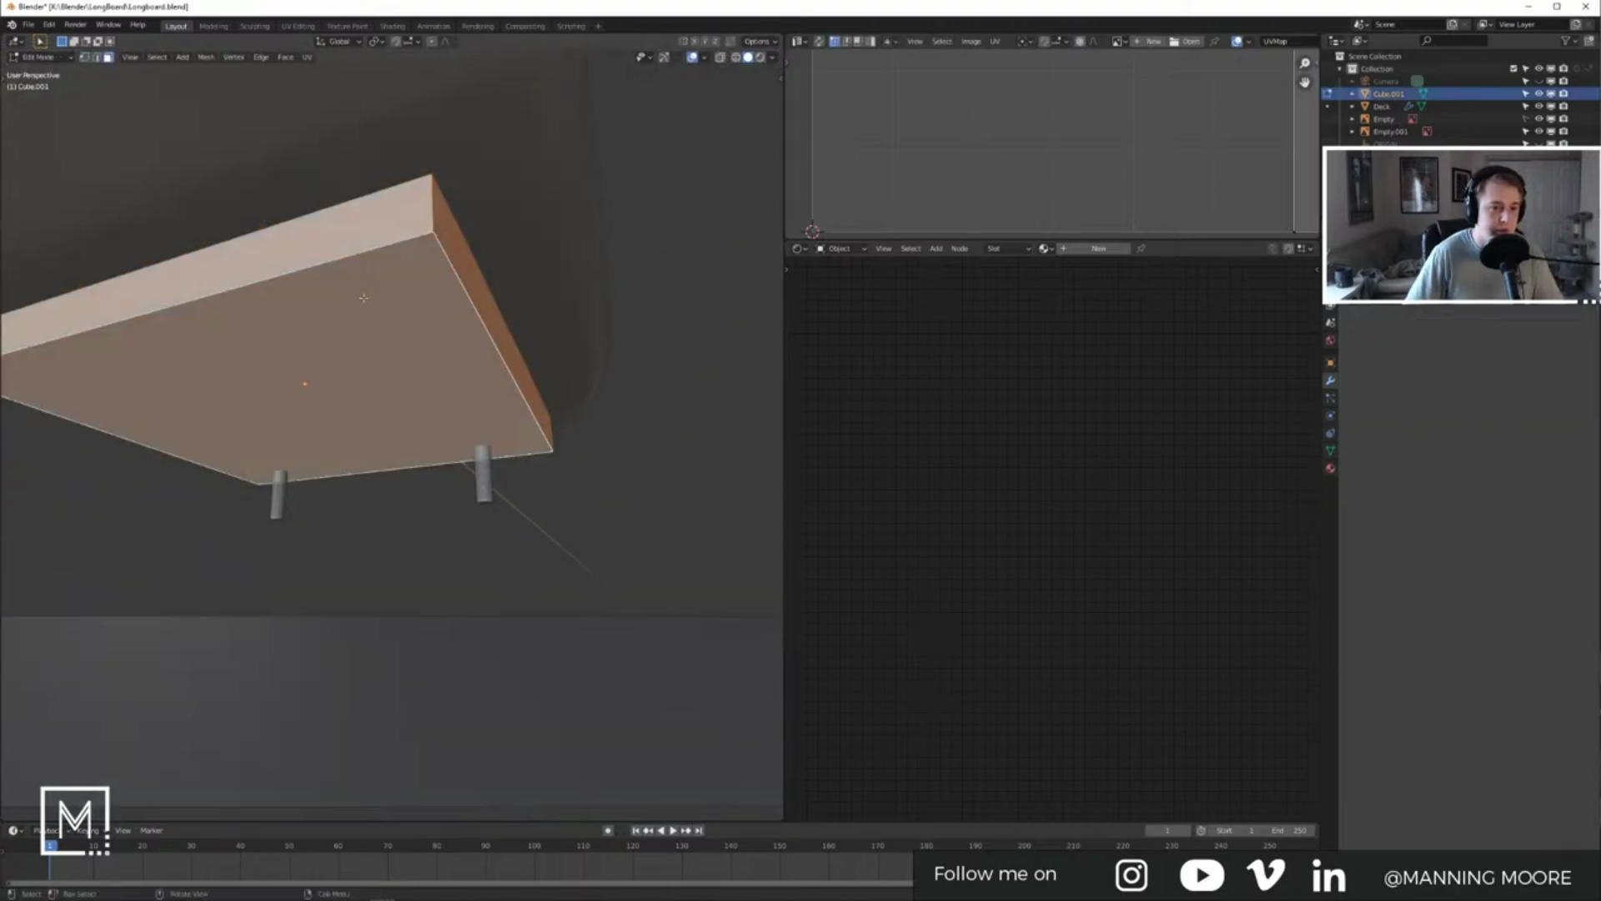
right_click(362, 298)
click(353, 315)
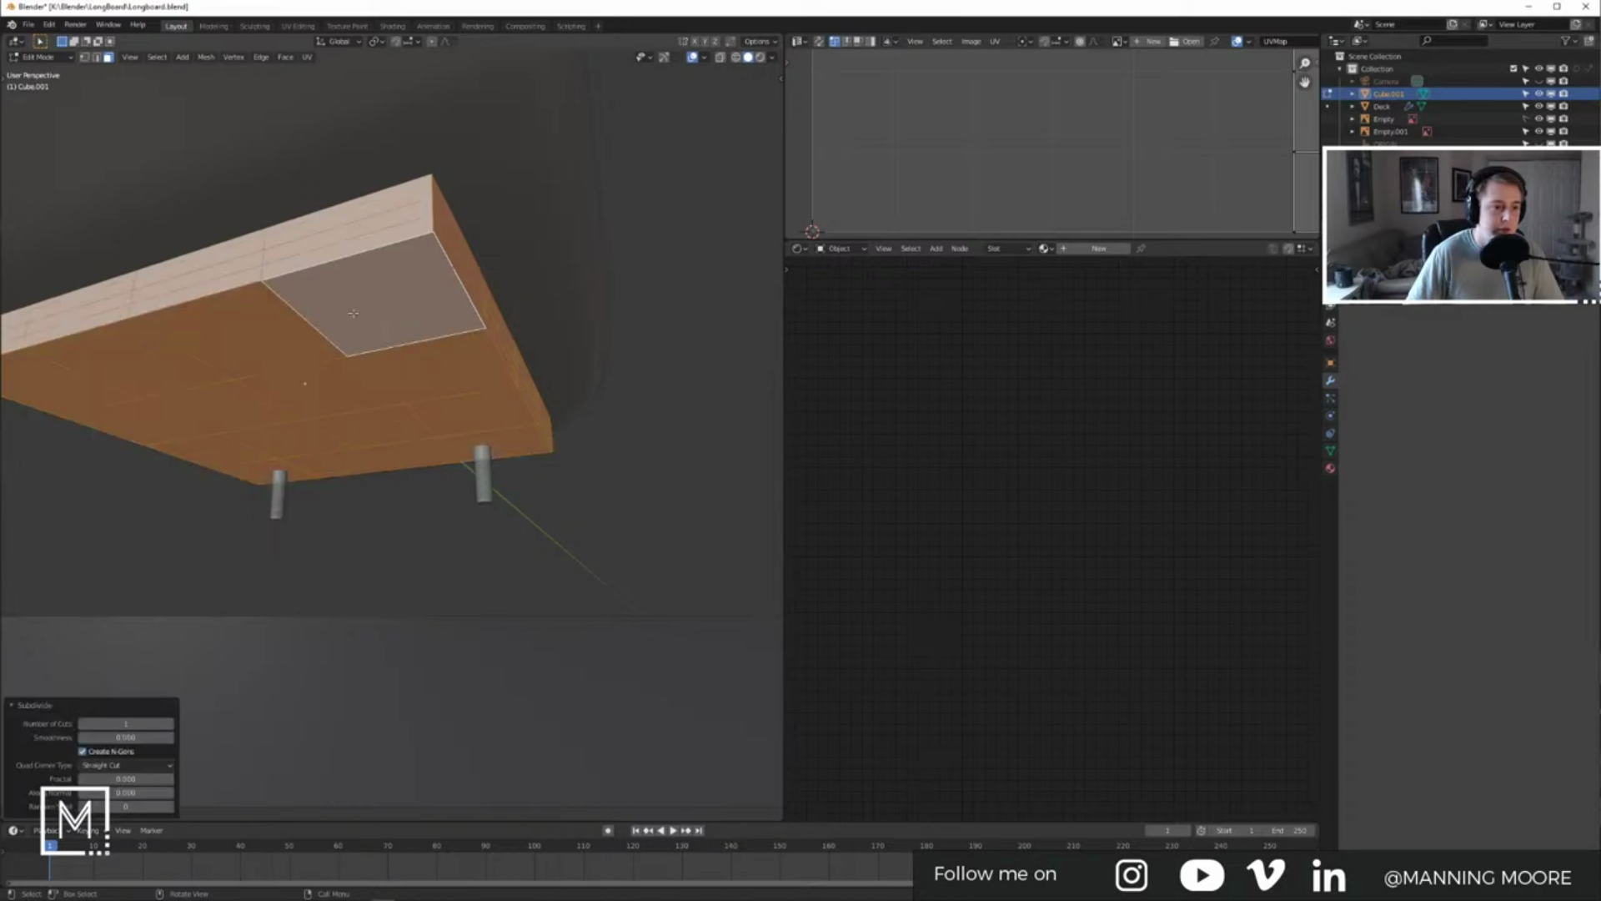
Step: Apply the riser plate's rotation and scale in Object Mode
key(Tab)
key(ctrl+a)
click(358, 400)
middle_drag(364, 410, 388, 359)
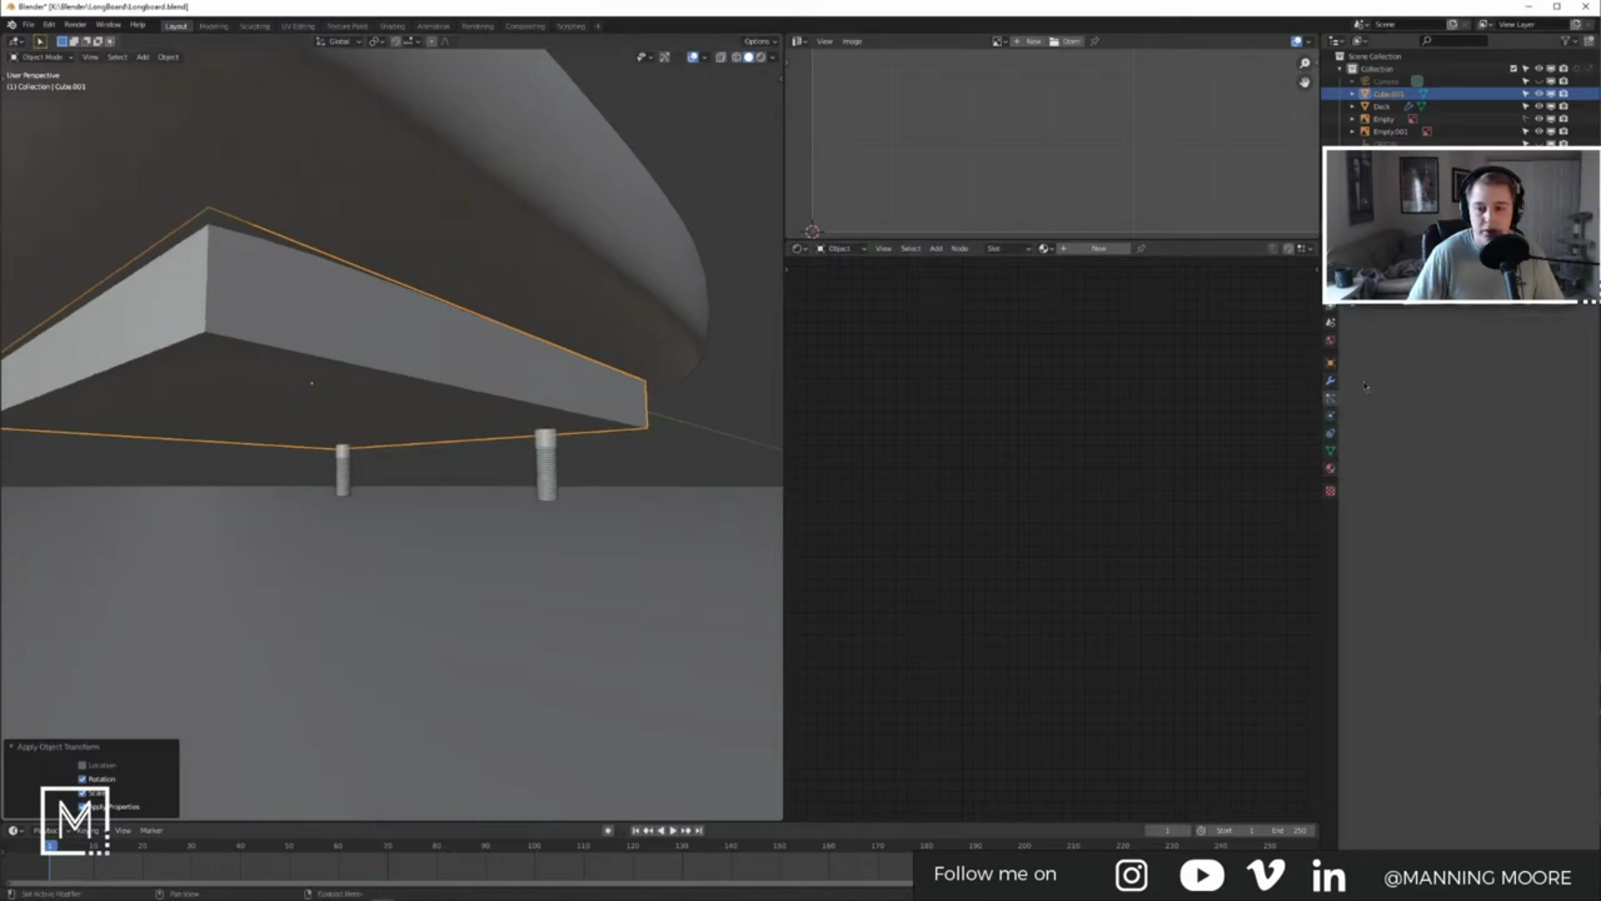
Step: Add a Displace modifier to the riser plate with a new Clouds texture
click(1331, 380)
click(1456, 307)
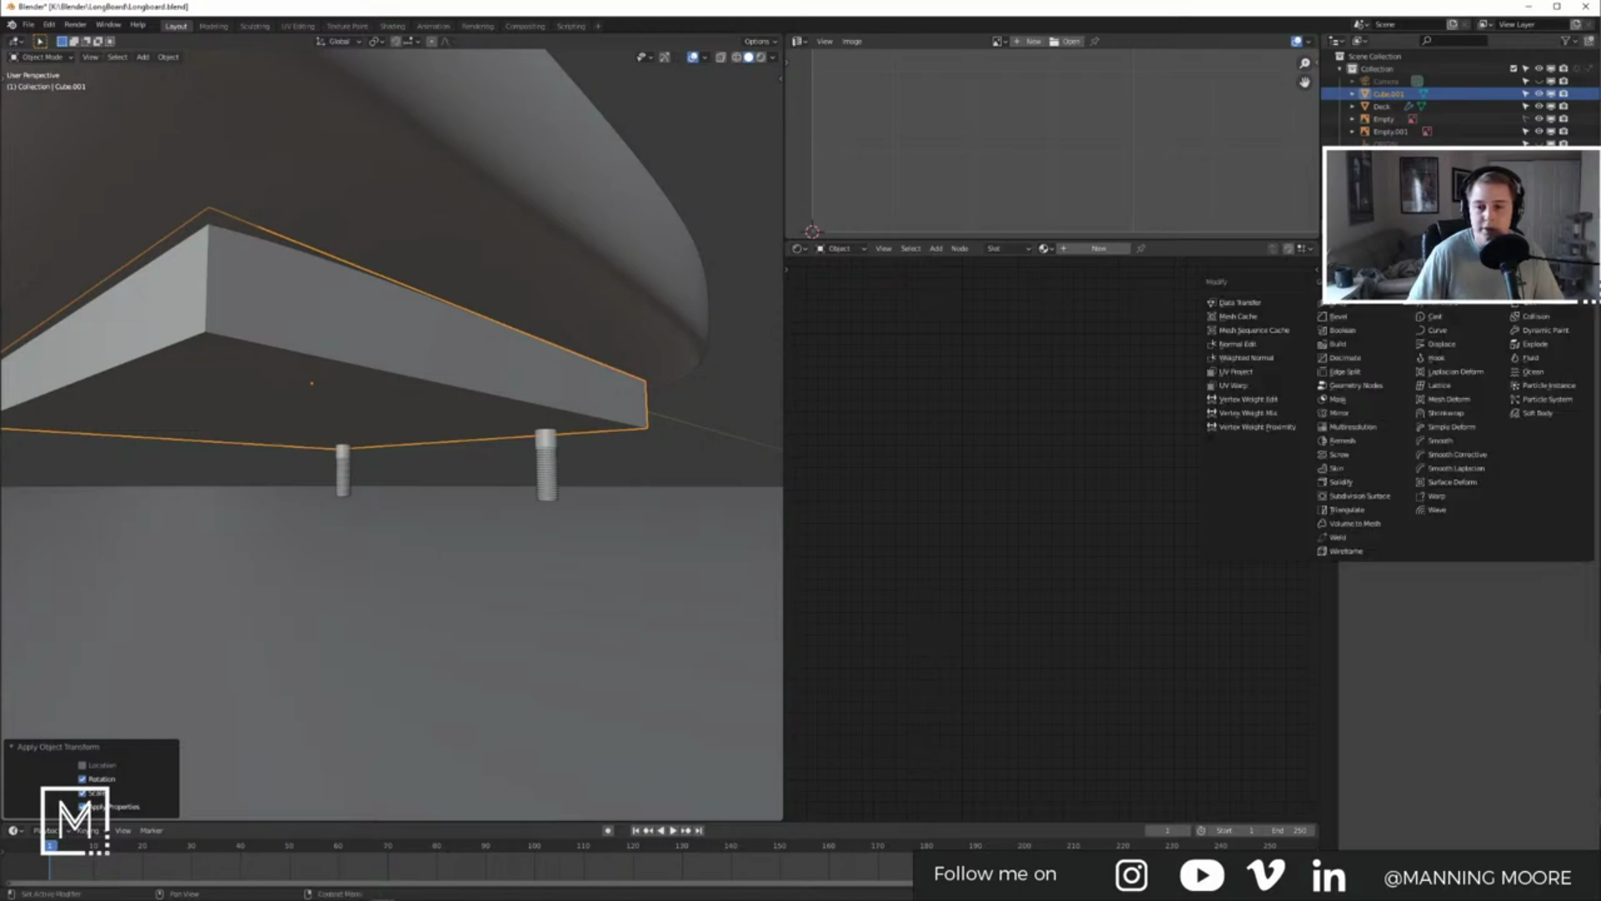
click(1456, 342)
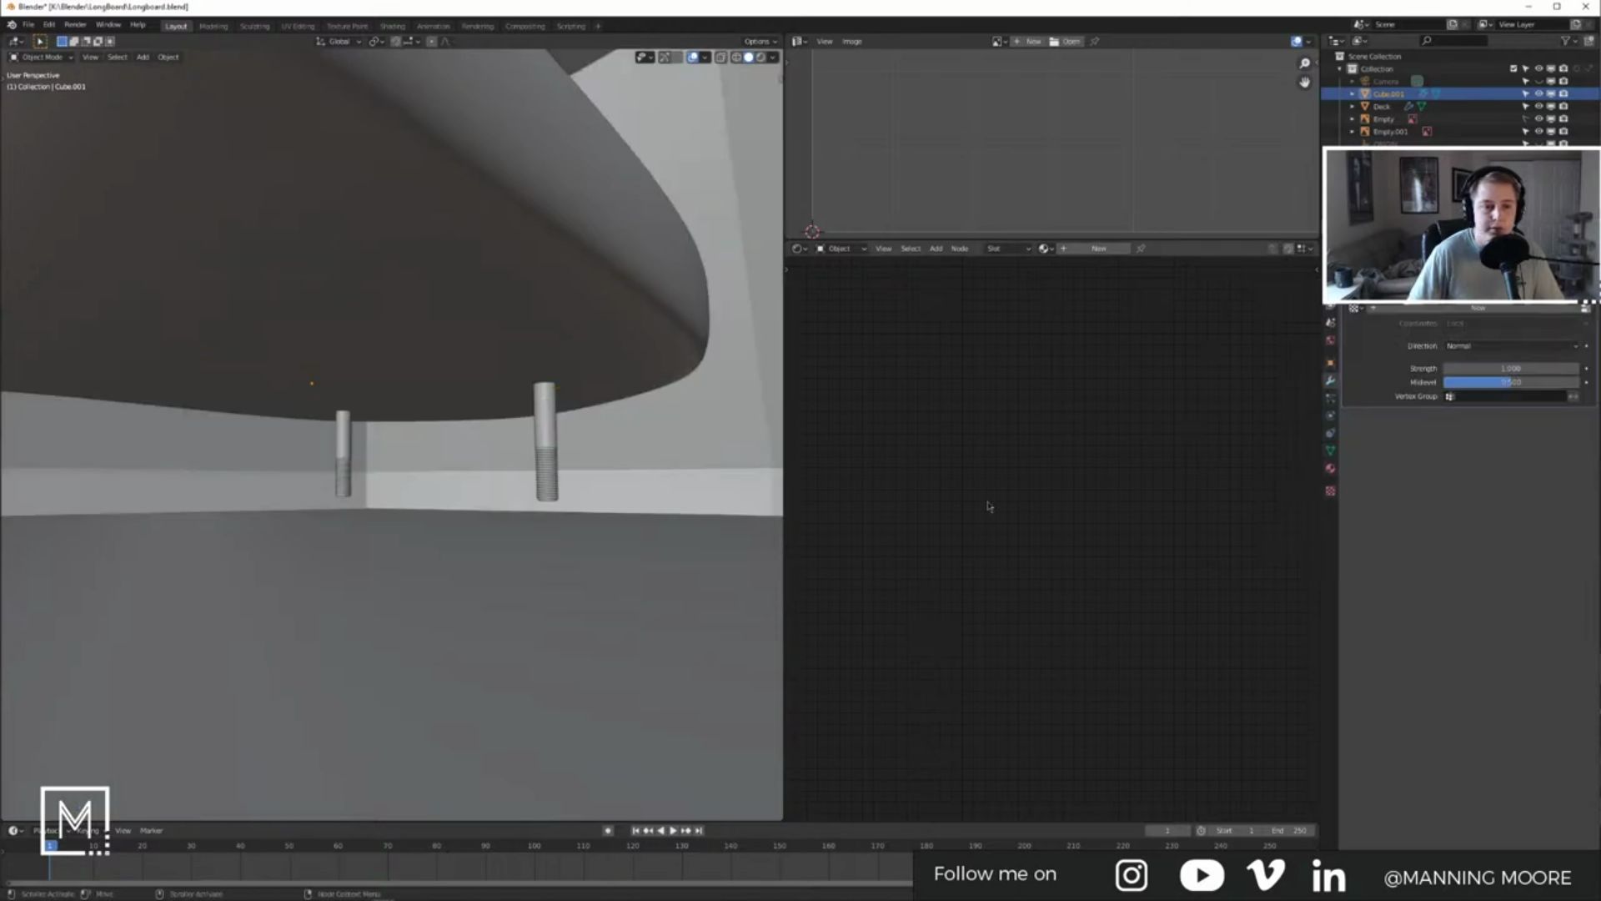
scroll(374, 425, down, 7)
middle_drag(375, 425, 848, 411)
scroll(662, 392, down, 10)
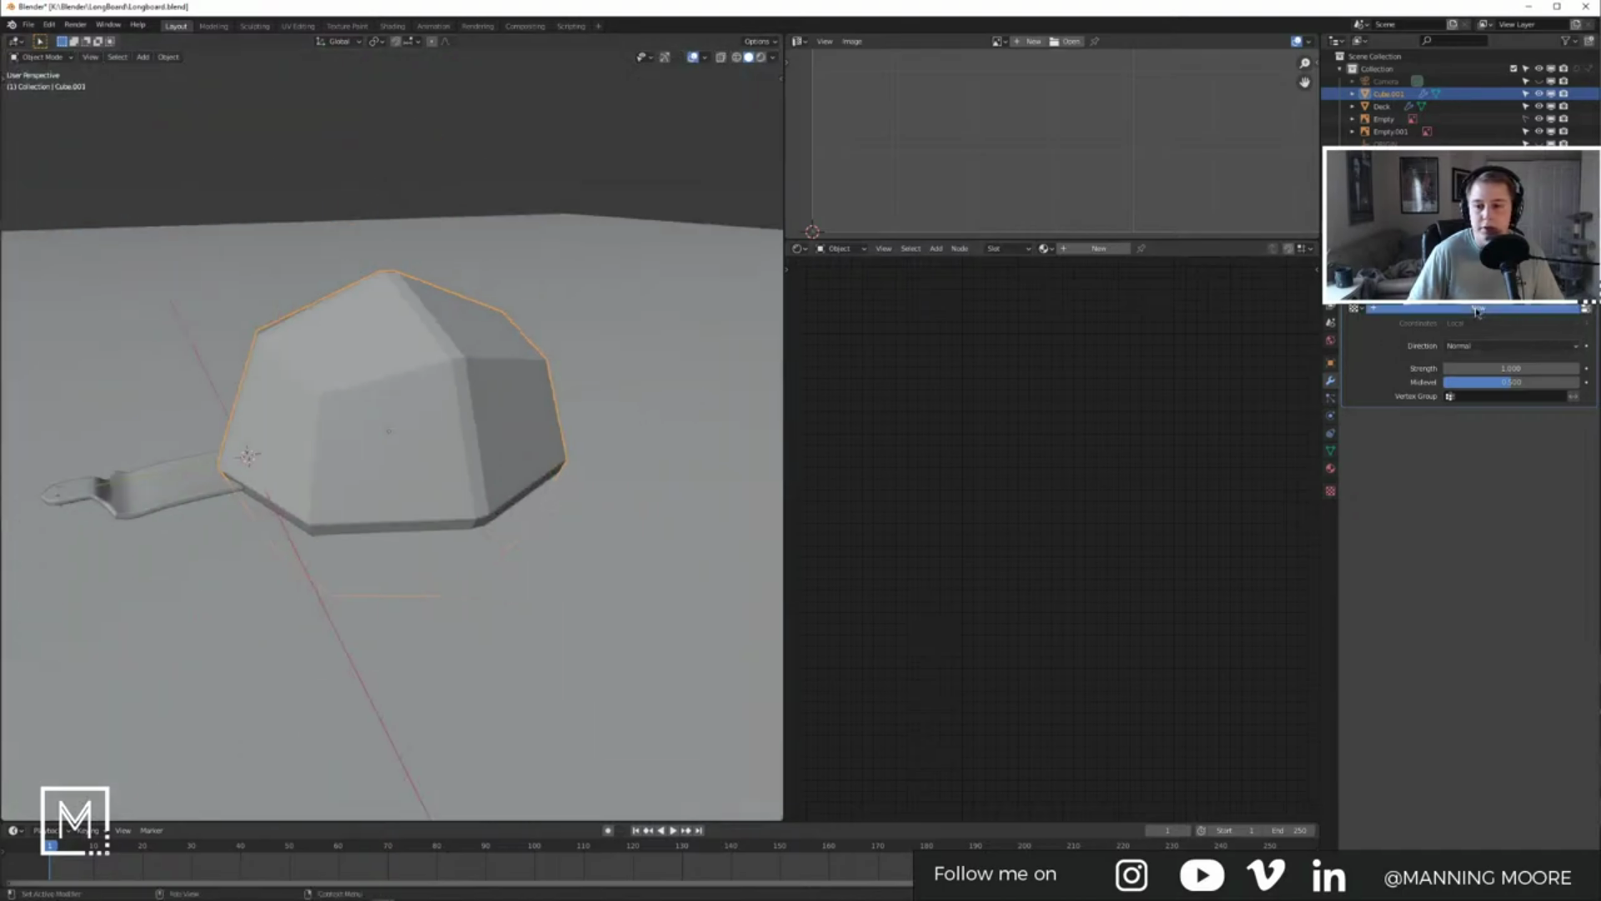
click(1580, 308)
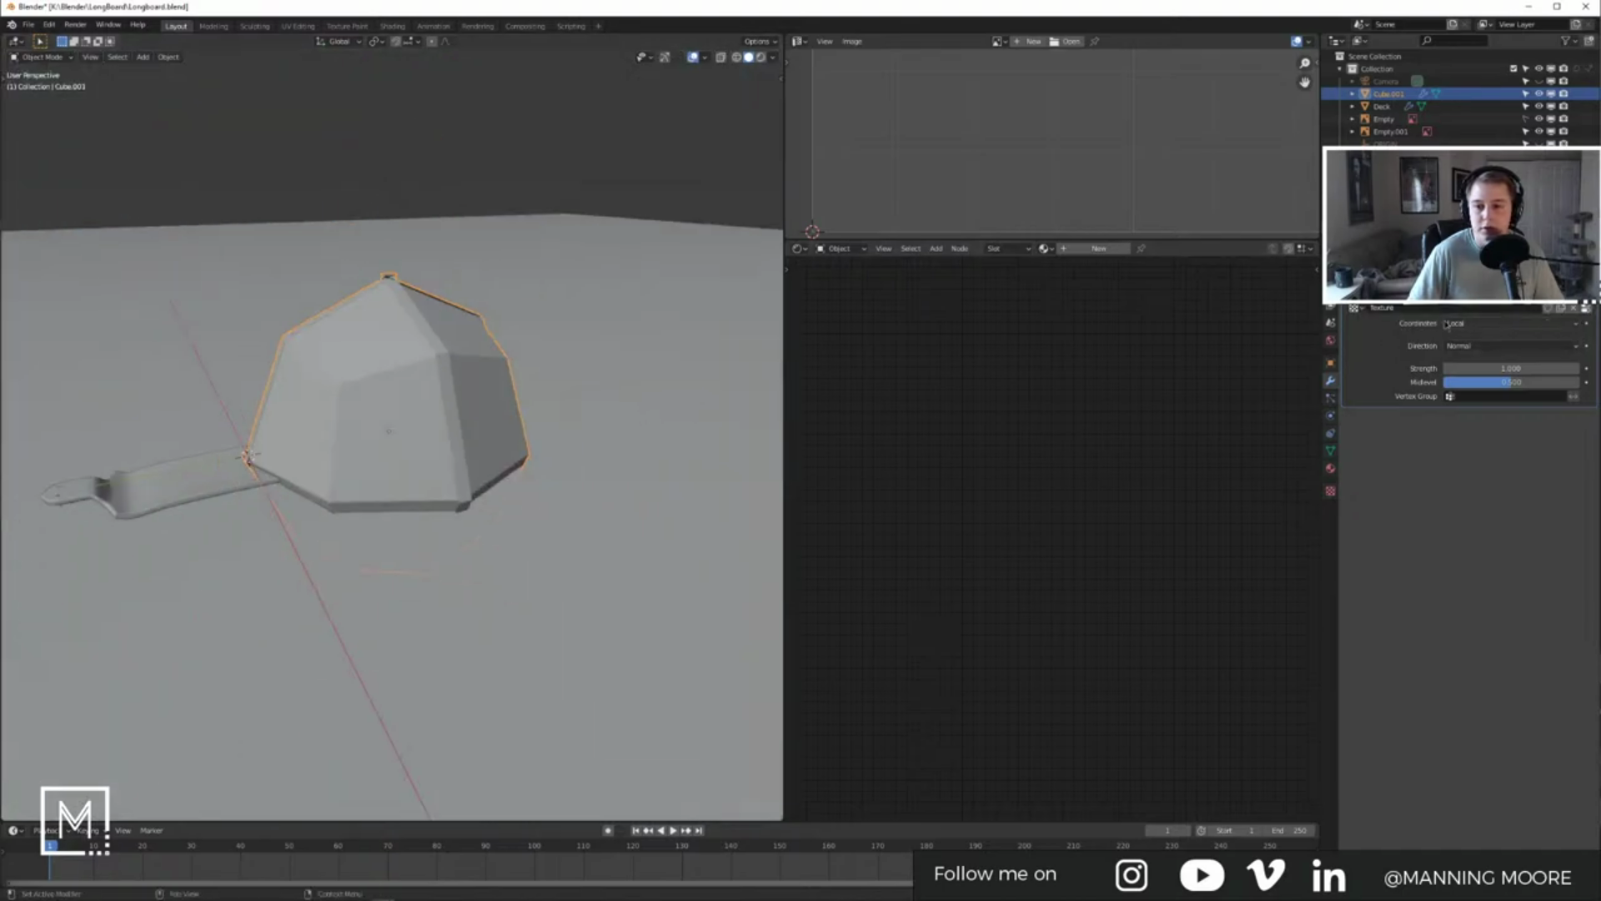
click(1588, 311)
click(1428, 315)
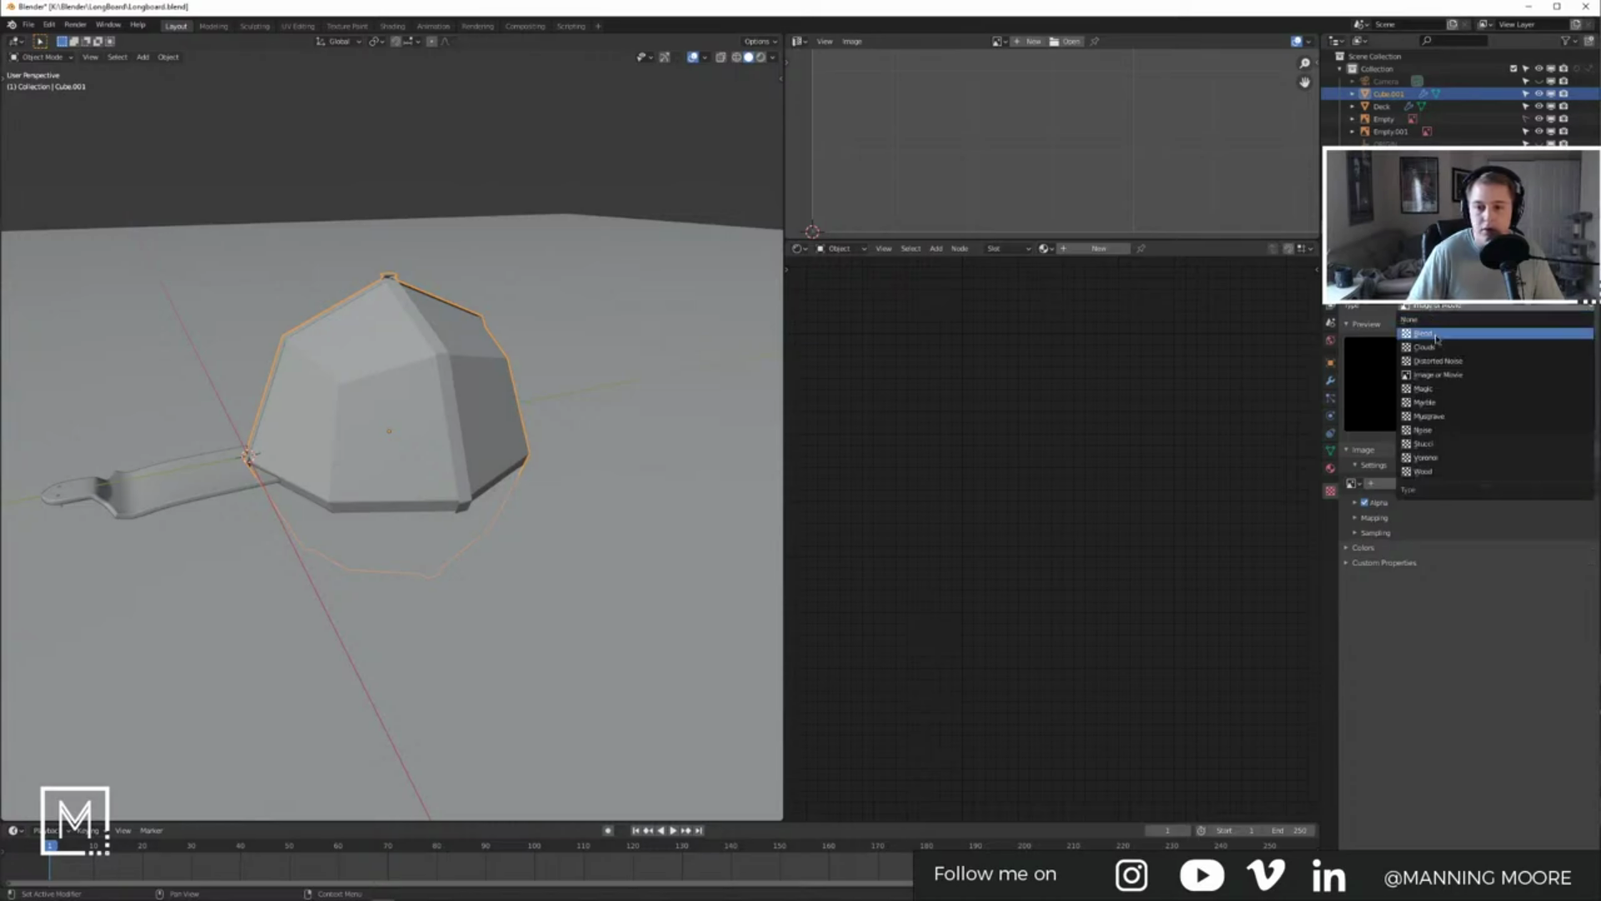
click(1414, 347)
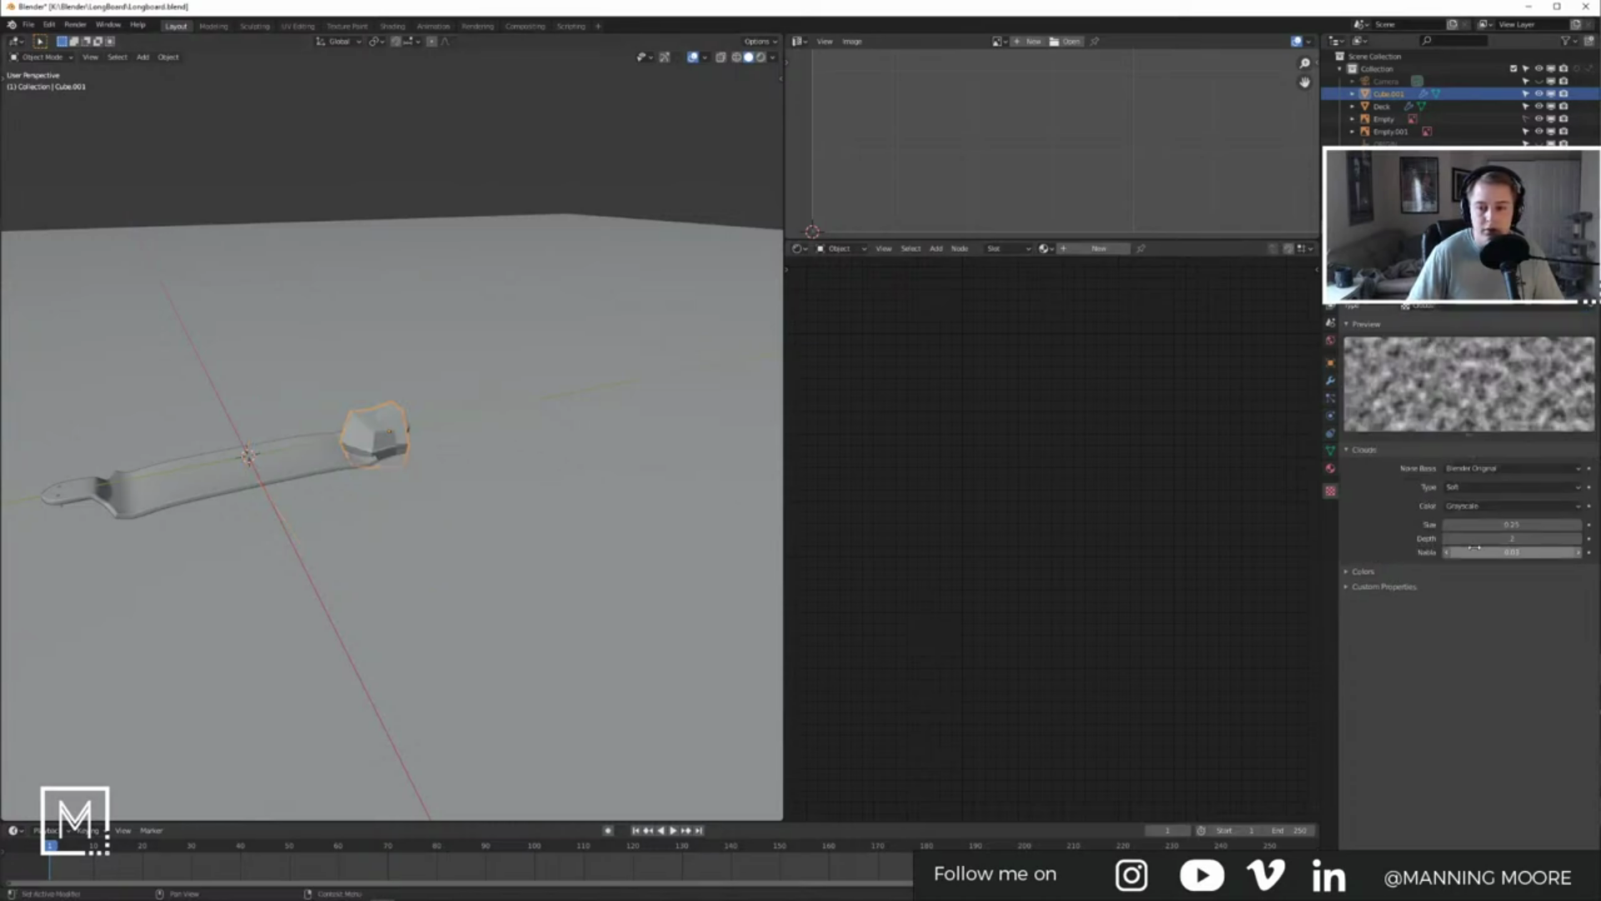
Step: Set the Clouds size to 0.52 and the displacement strength to 0.100
scroll(390, 446, up, 8)
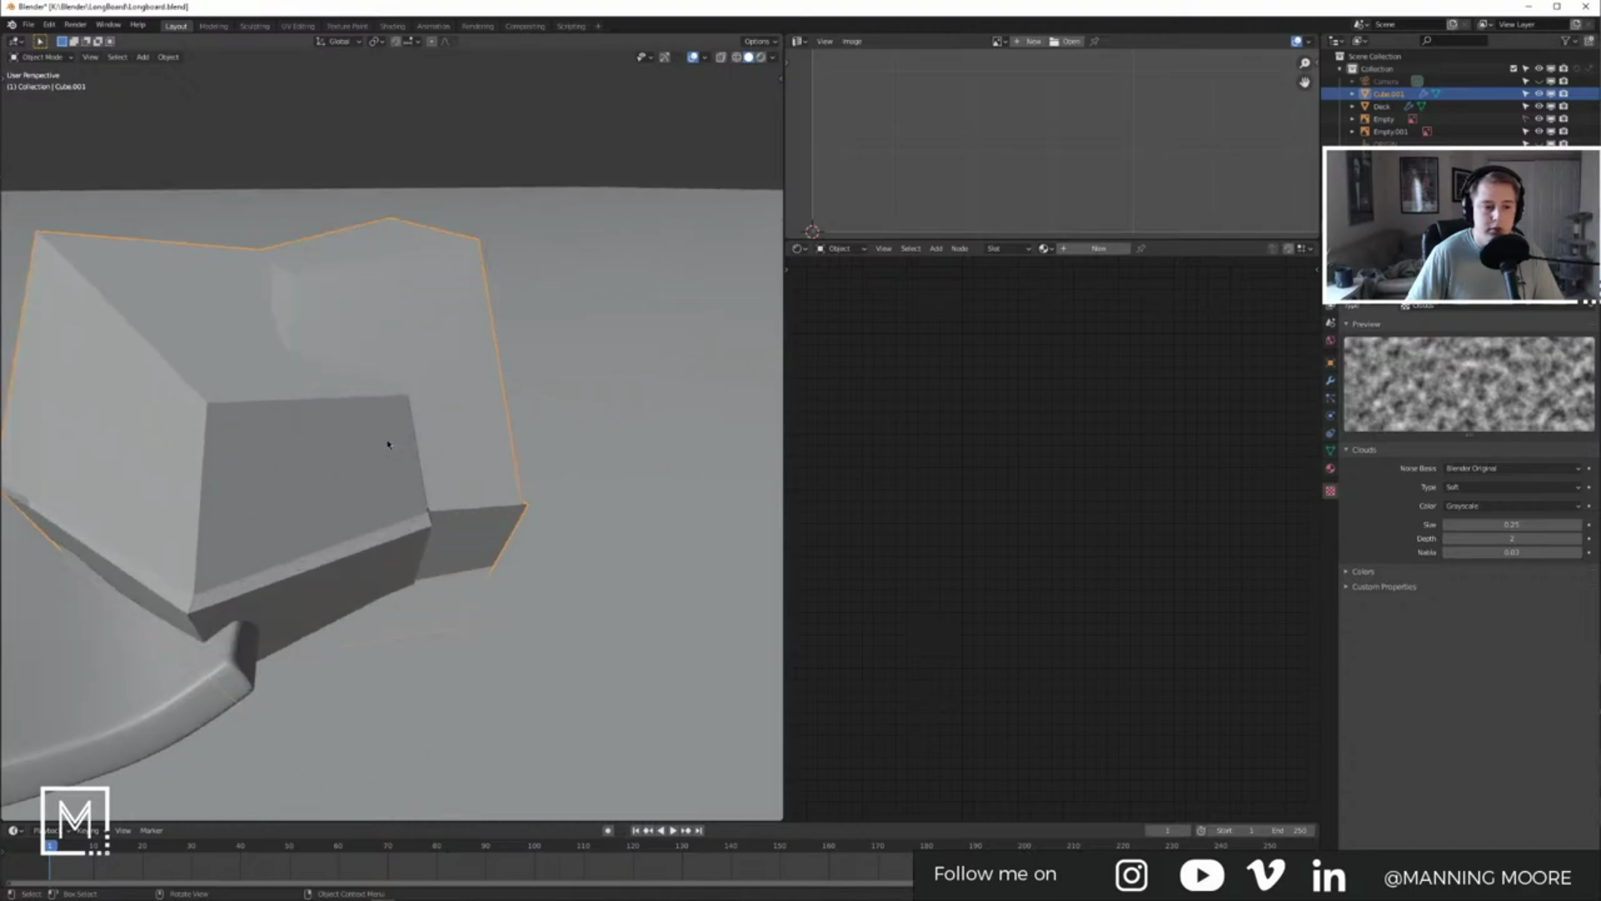
drag(1518, 520, 1557, 521)
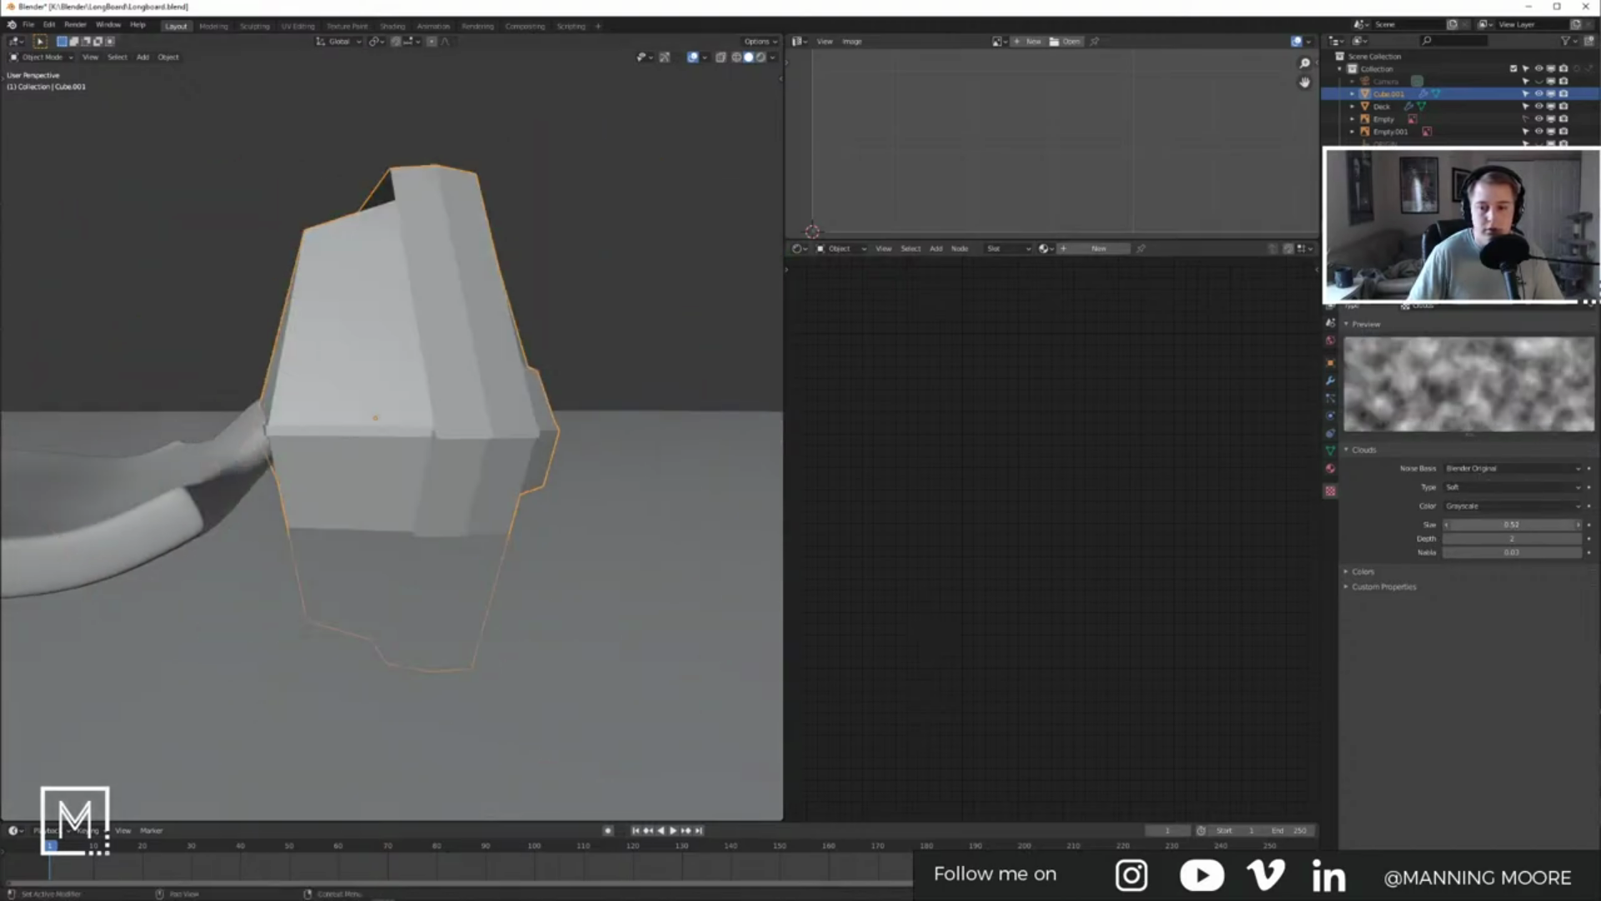
click(1332, 378)
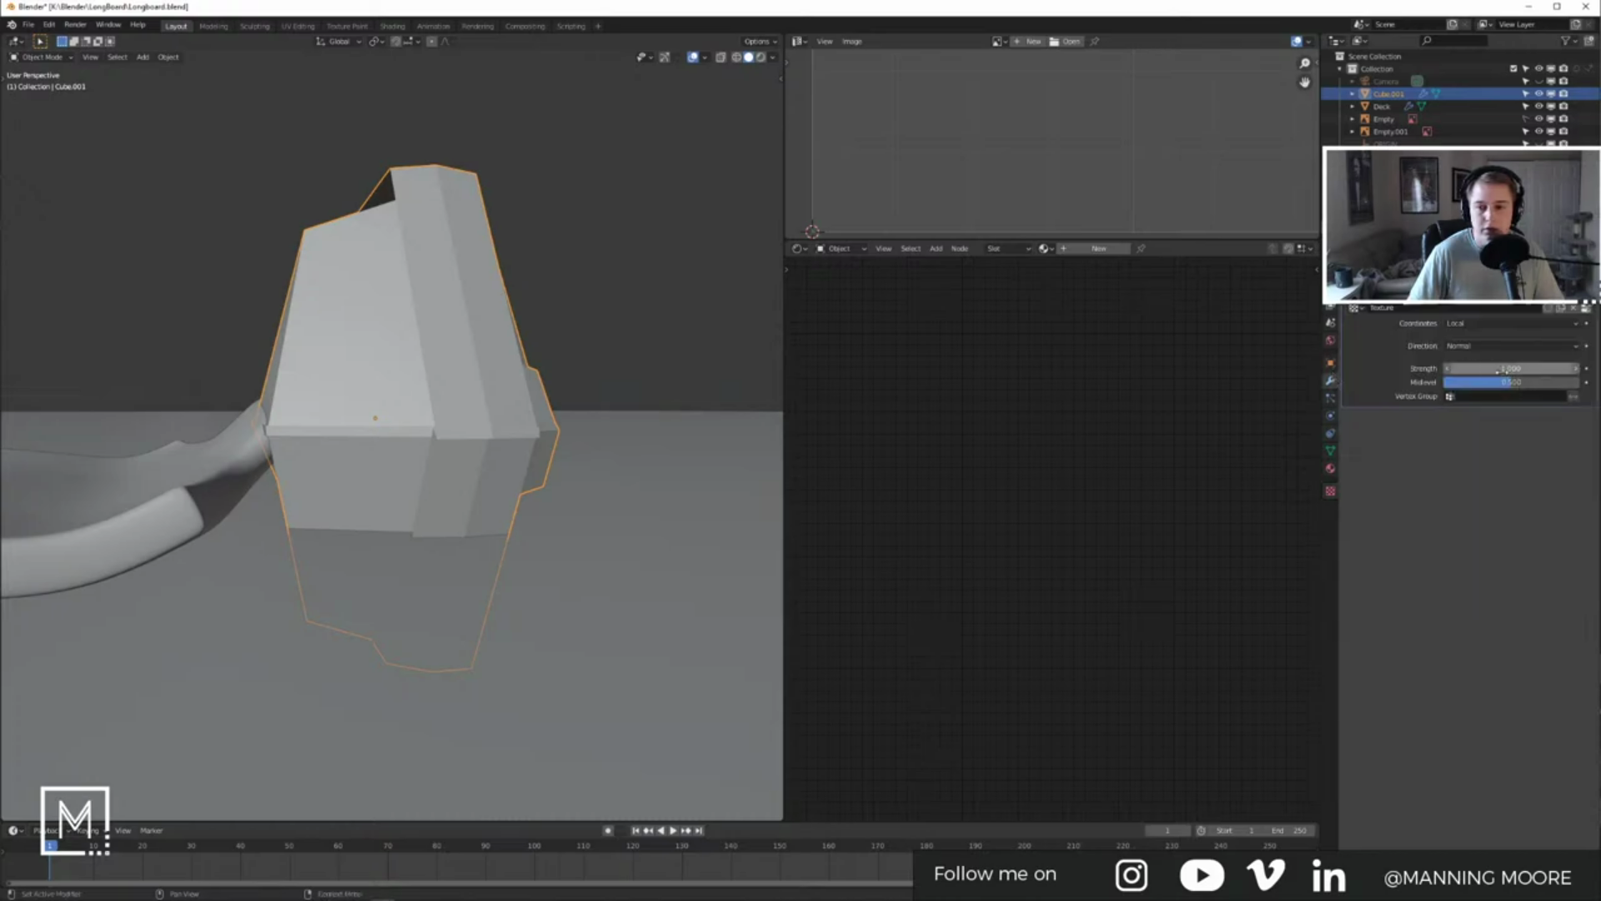
drag(1449, 368, 1448, 377)
click(1575, 368)
scroll(430, 401, up, 5)
middle_drag(430, 401, 1162, 393)
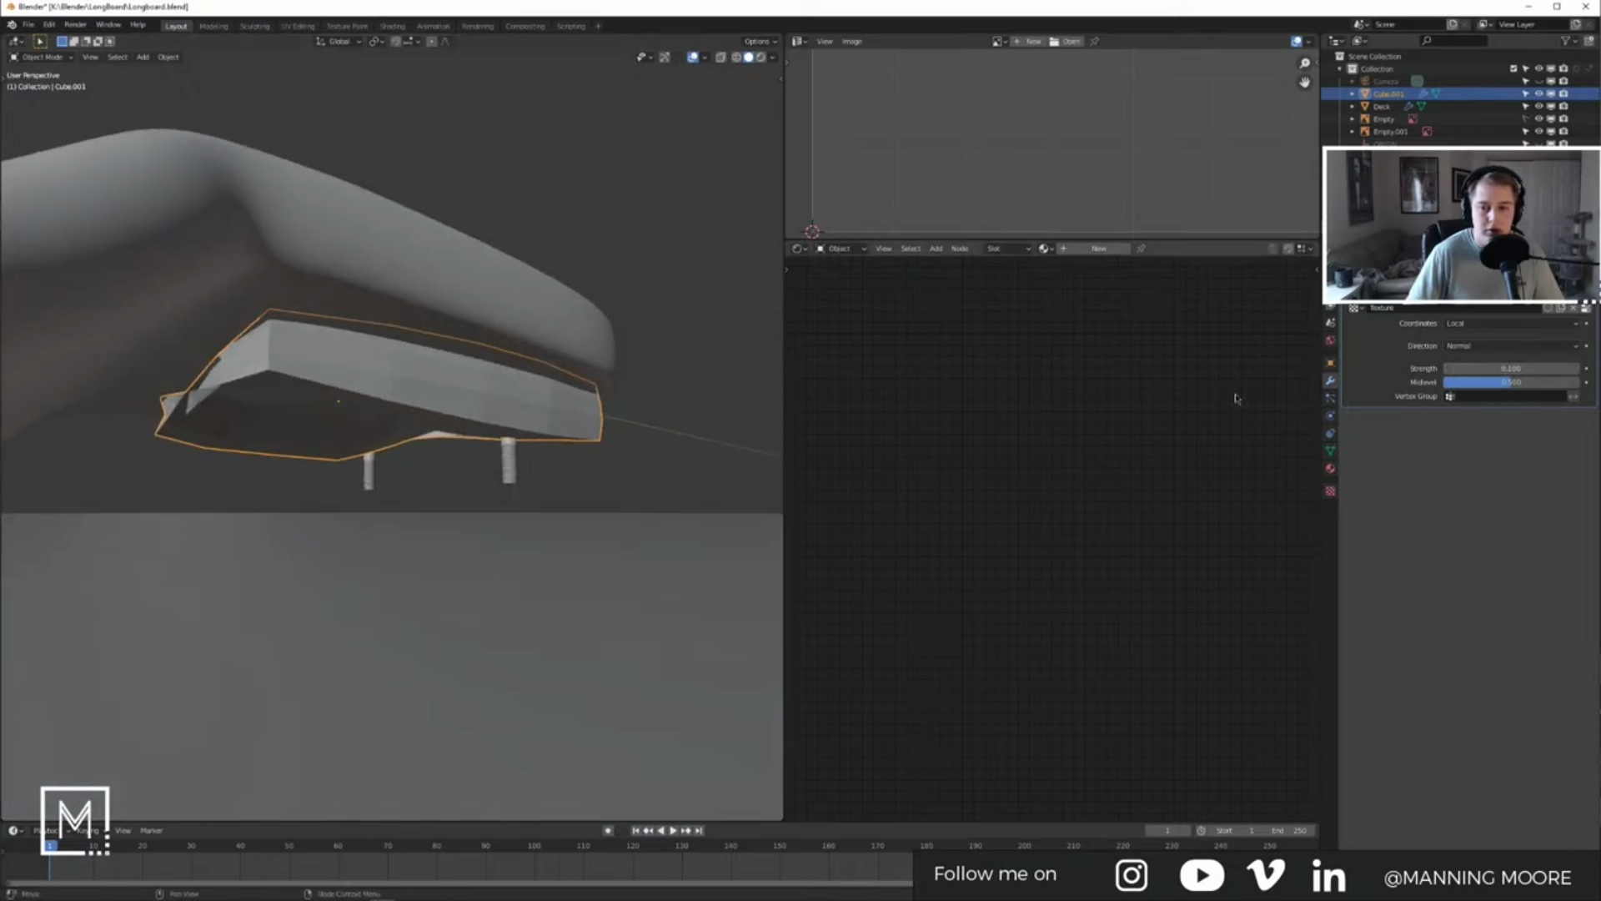
Step: Test the displacement direction along Y, then along X
click(1481, 323)
click(1481, 346)
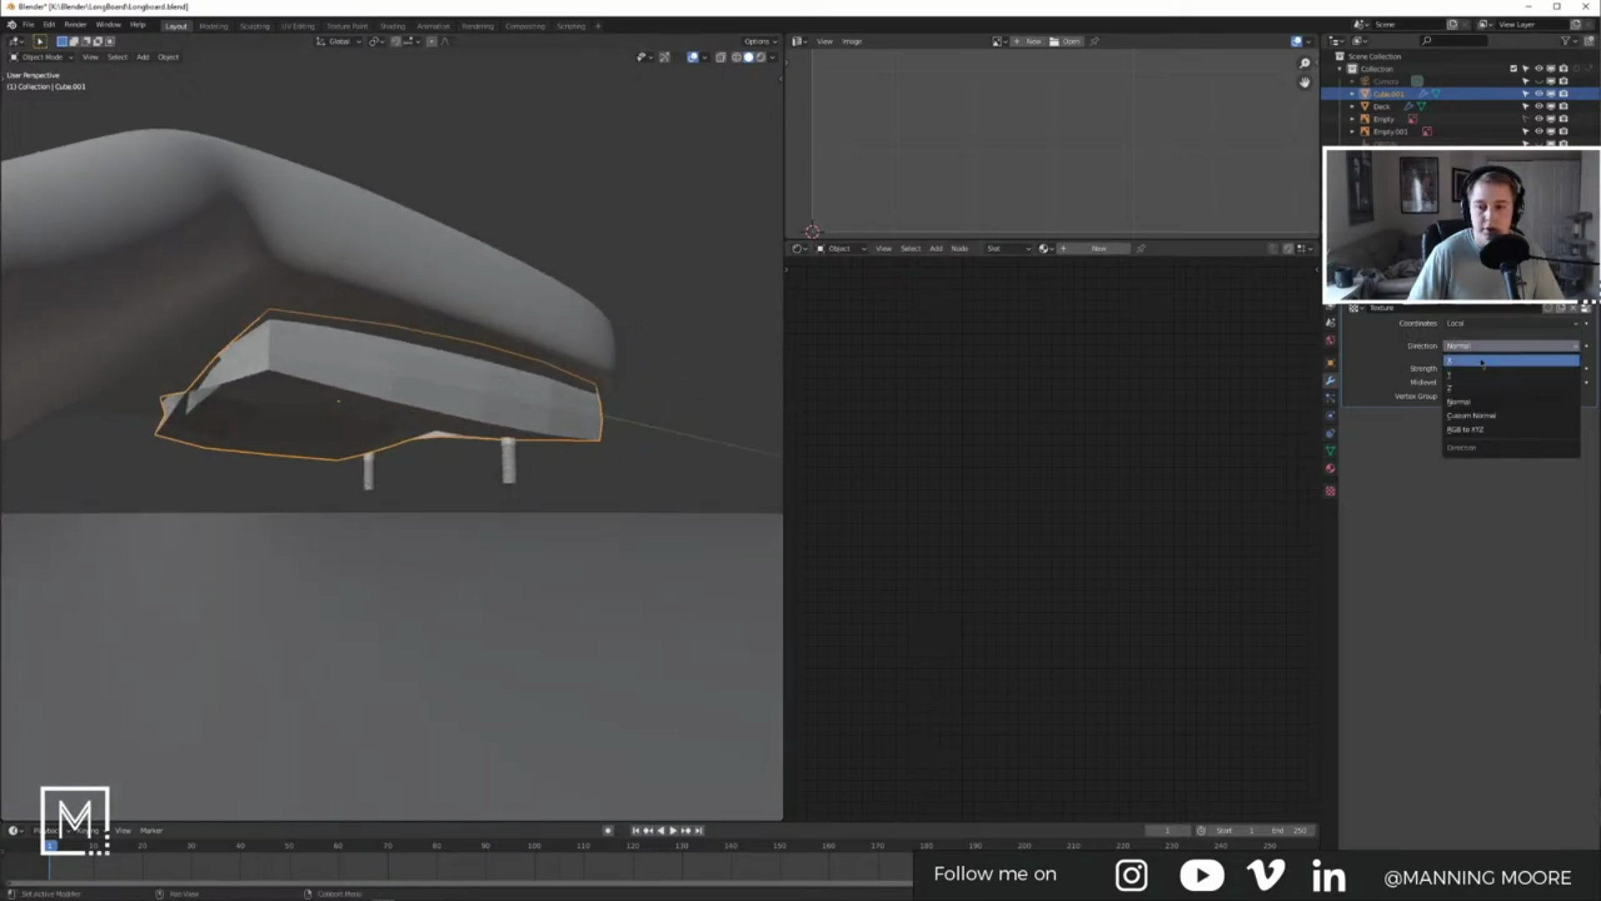
click(1468, 371)
middle_drag(417, 311, 283, 321)
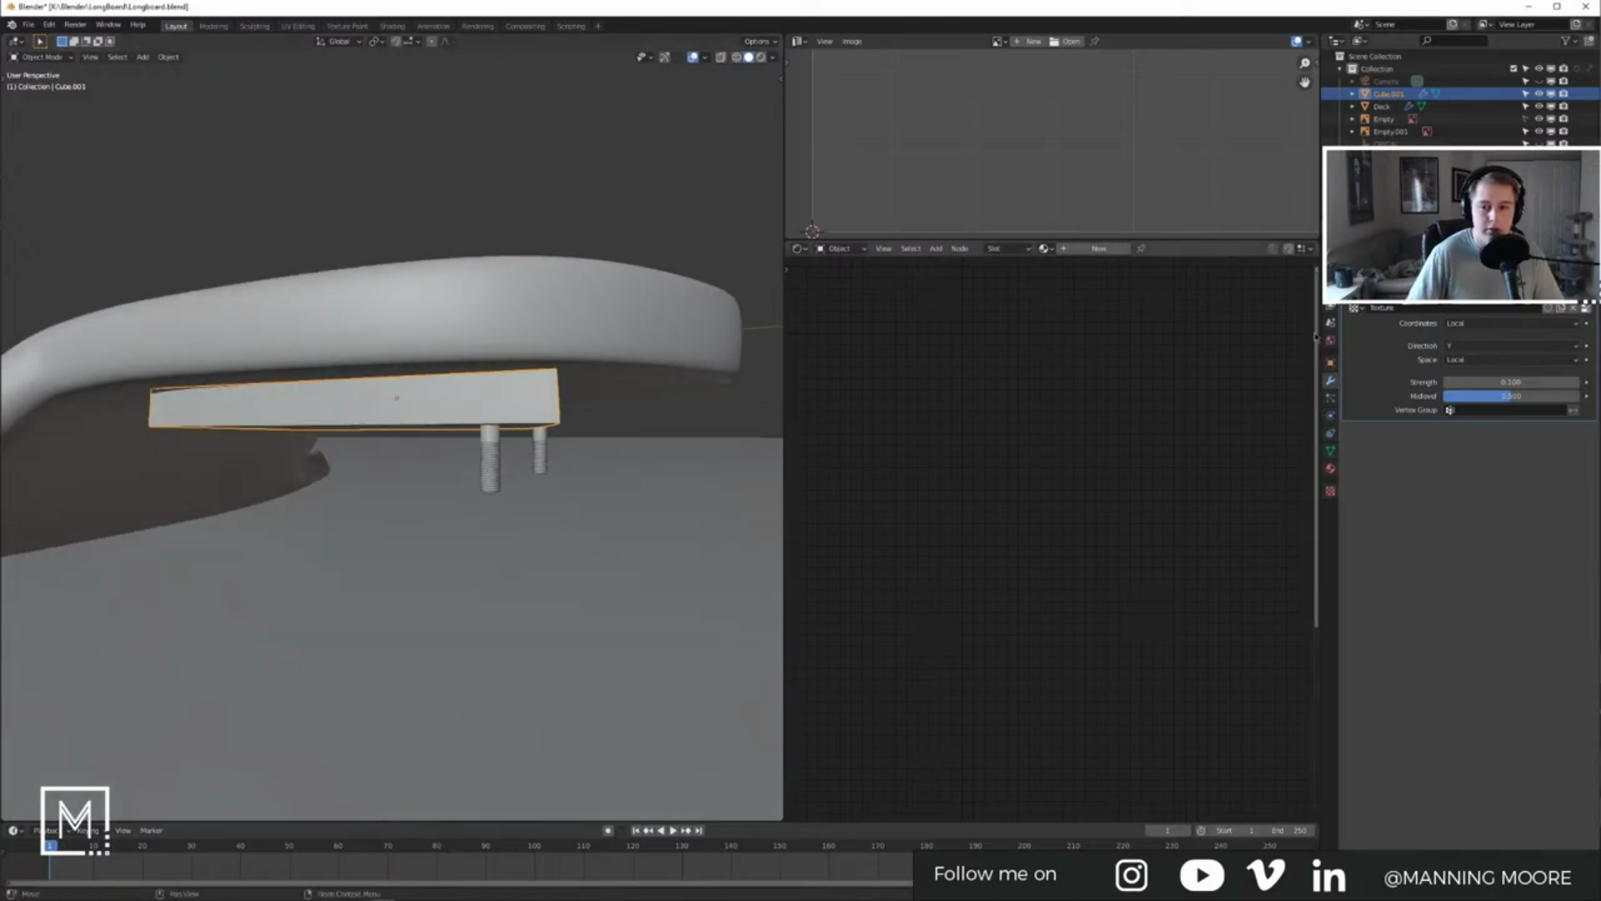
click(1493, 345)
click(1462, 362)
middle_drag(450, 304, 594, 286)
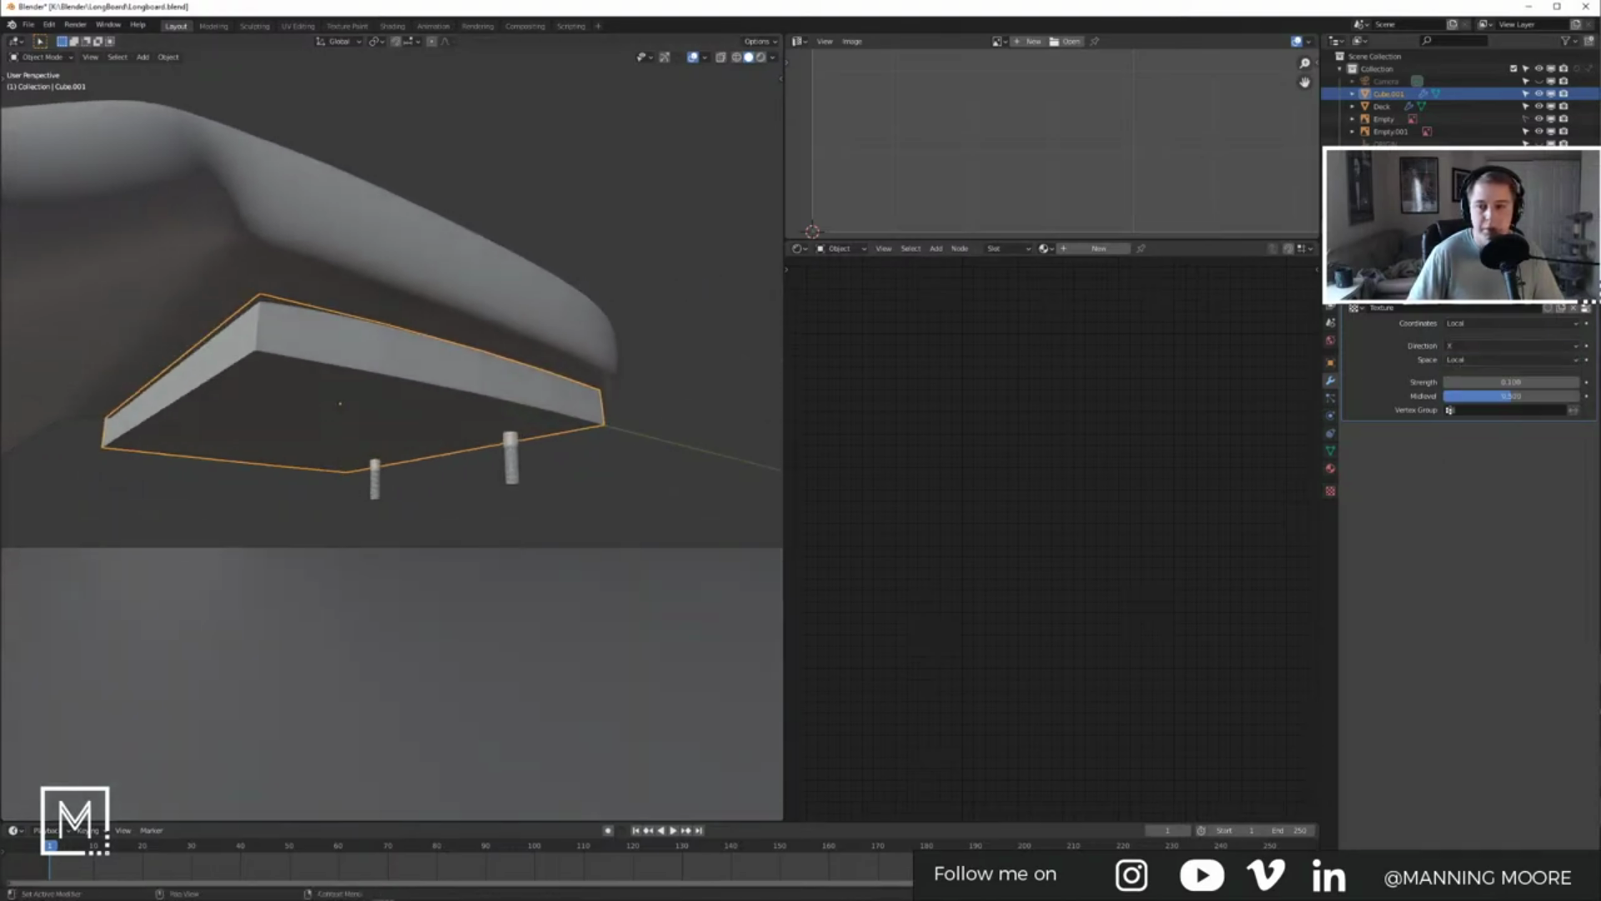
Step: Delete the Displace modifier and view the board level from the side
click(1575, 292)
middle_drag(472, 261, 517, 288)
scroll(417, 348, down, 7)
Step: Deselect the riser pad and shift the view across the longboard
key(z)
click(549, 306)
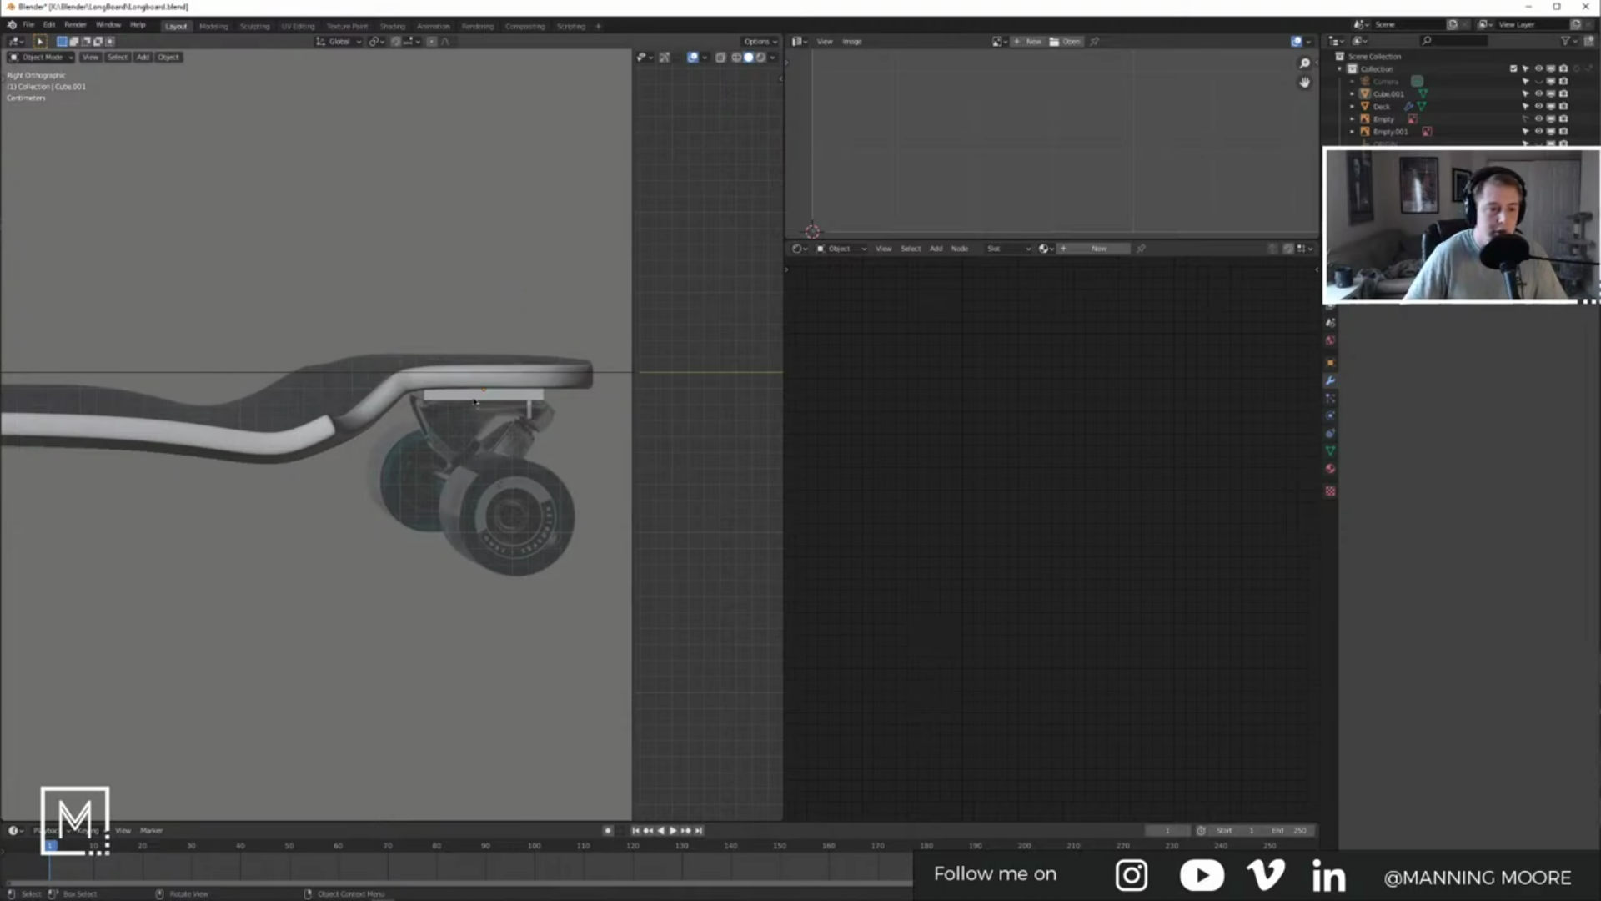
scroll(475, 401, up, 4)
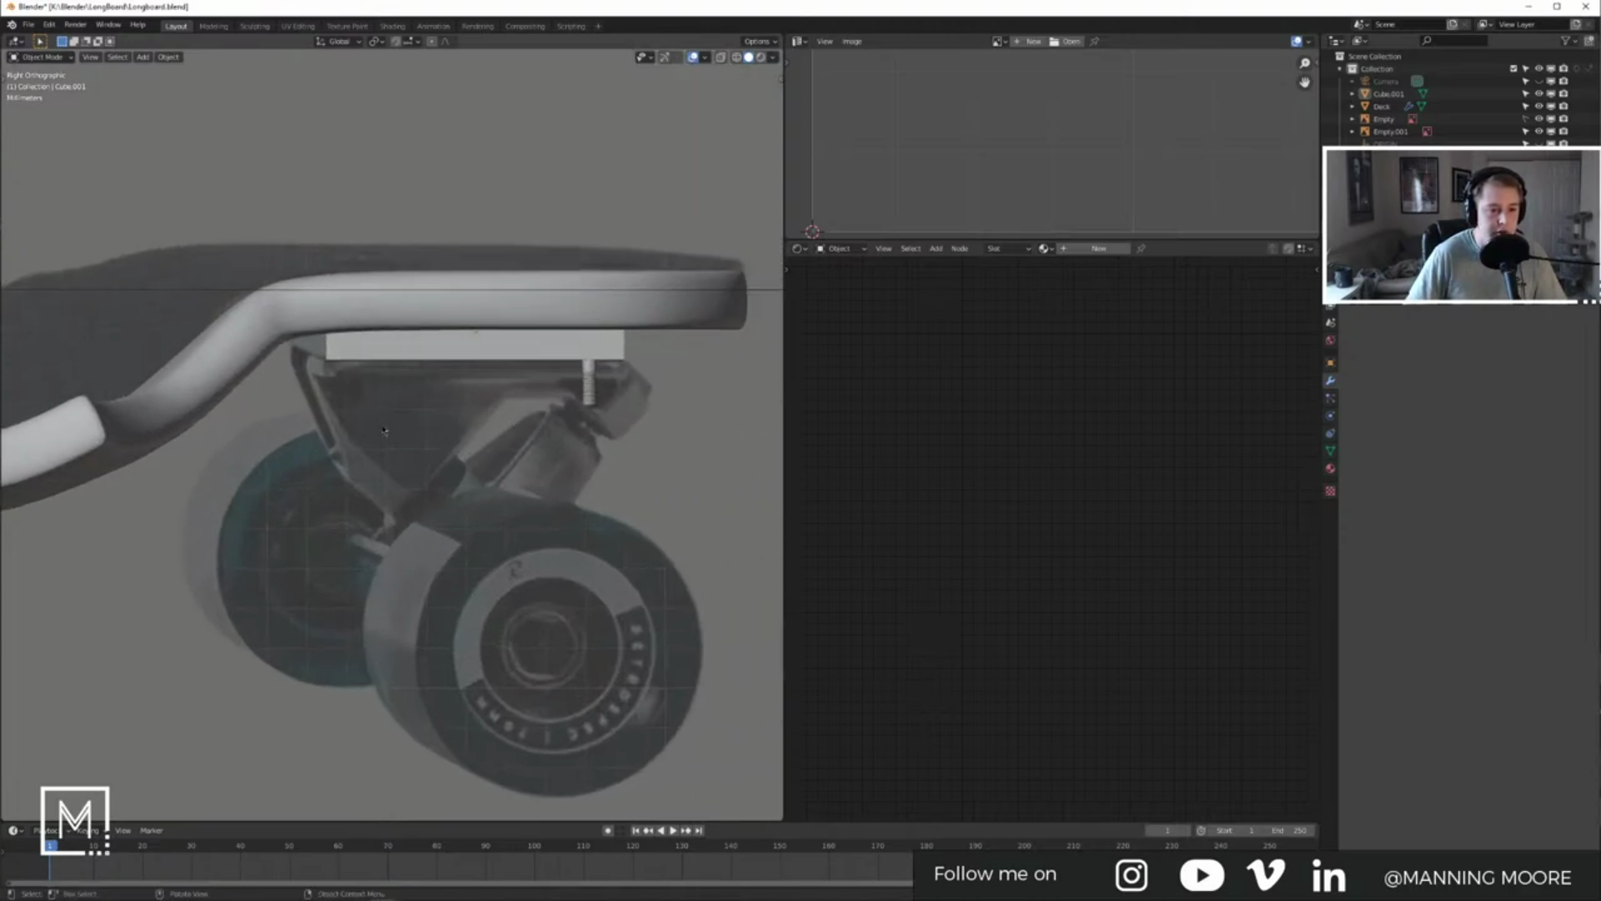
scroll(384, 430, down, 6)
shift+middle_drag(407, 412, 550, 373)
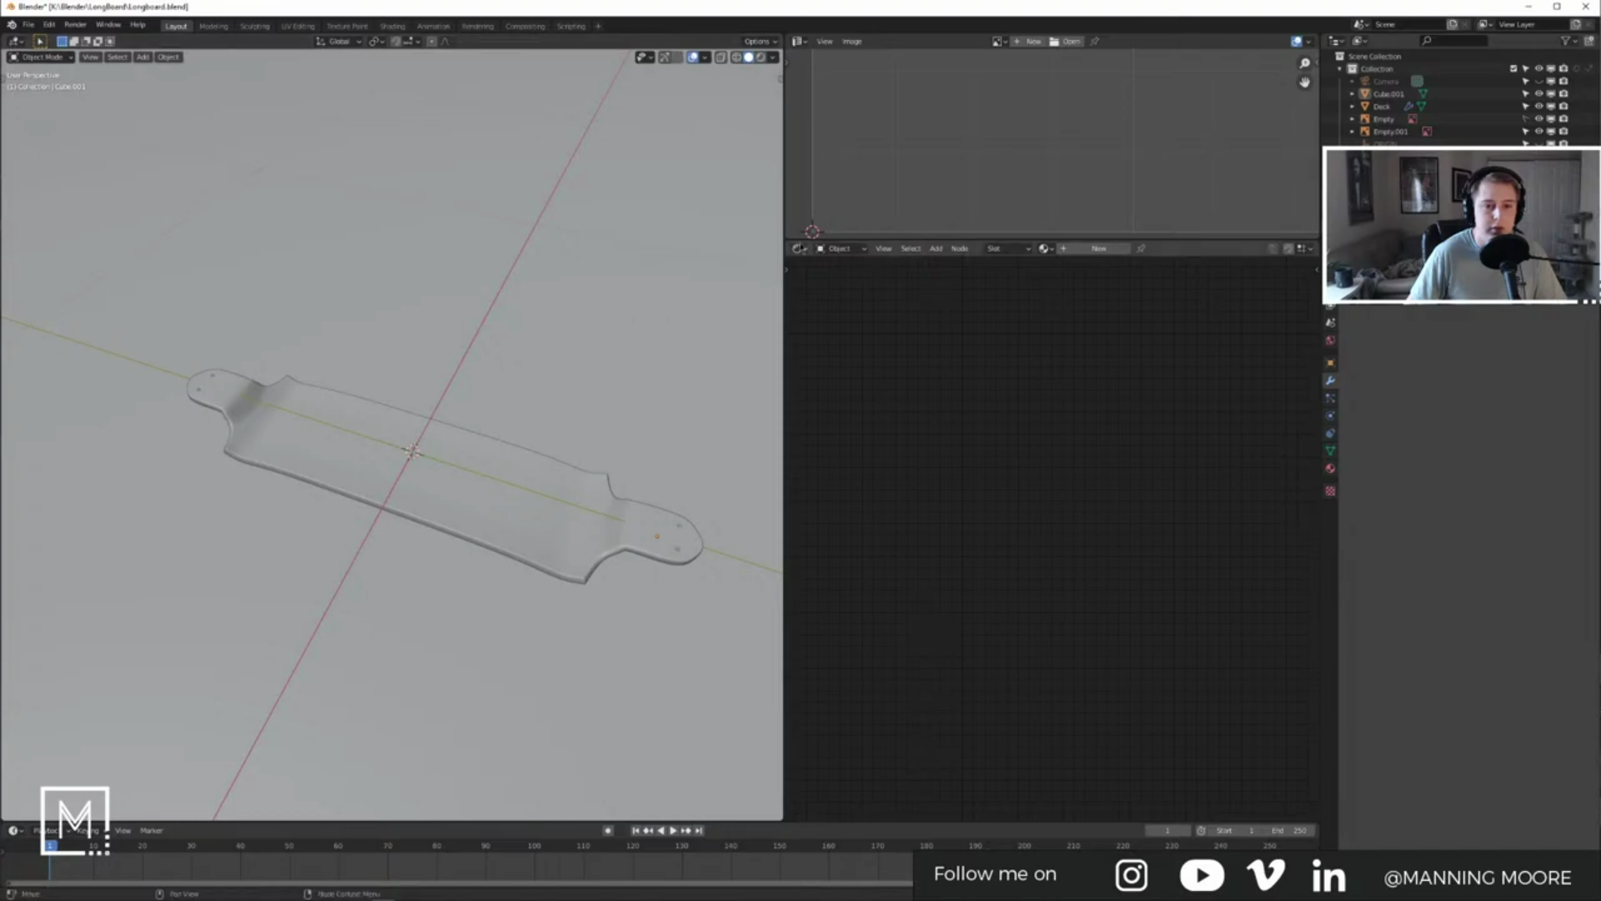
Step: Merge the image and shader editor areas into the 3D view, save Longboard.blend, and show Rendered shading
drag(788, 244, 820, 163)
drag(783, 39, 843, 134)
shift+middle_drag(1113, 607, 759, 476)
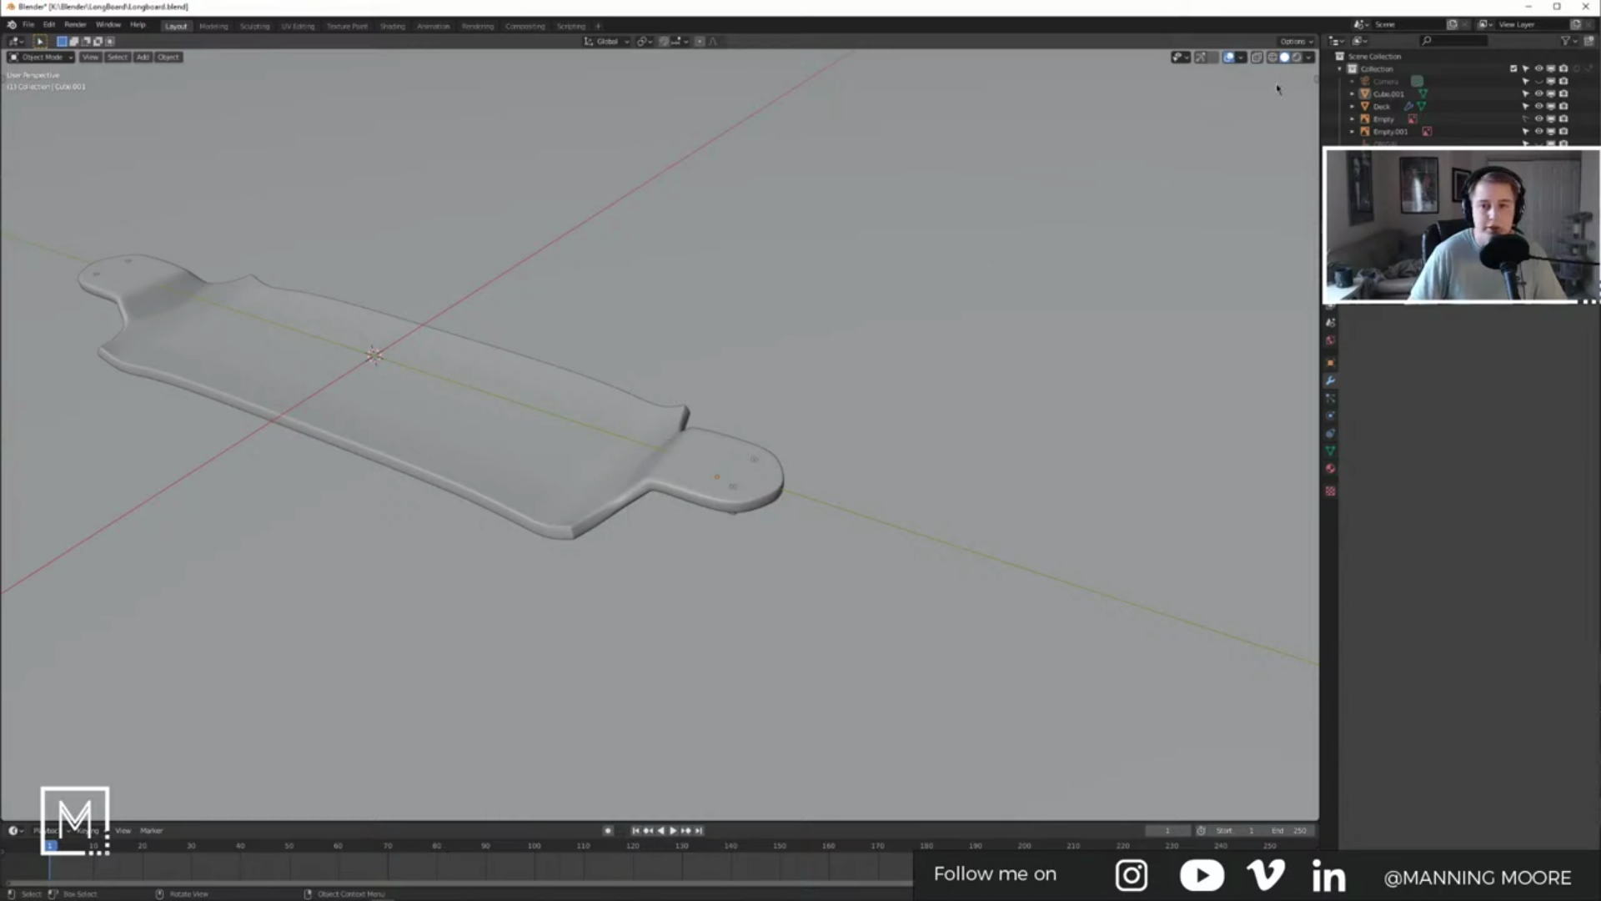
key(ctrl+s)
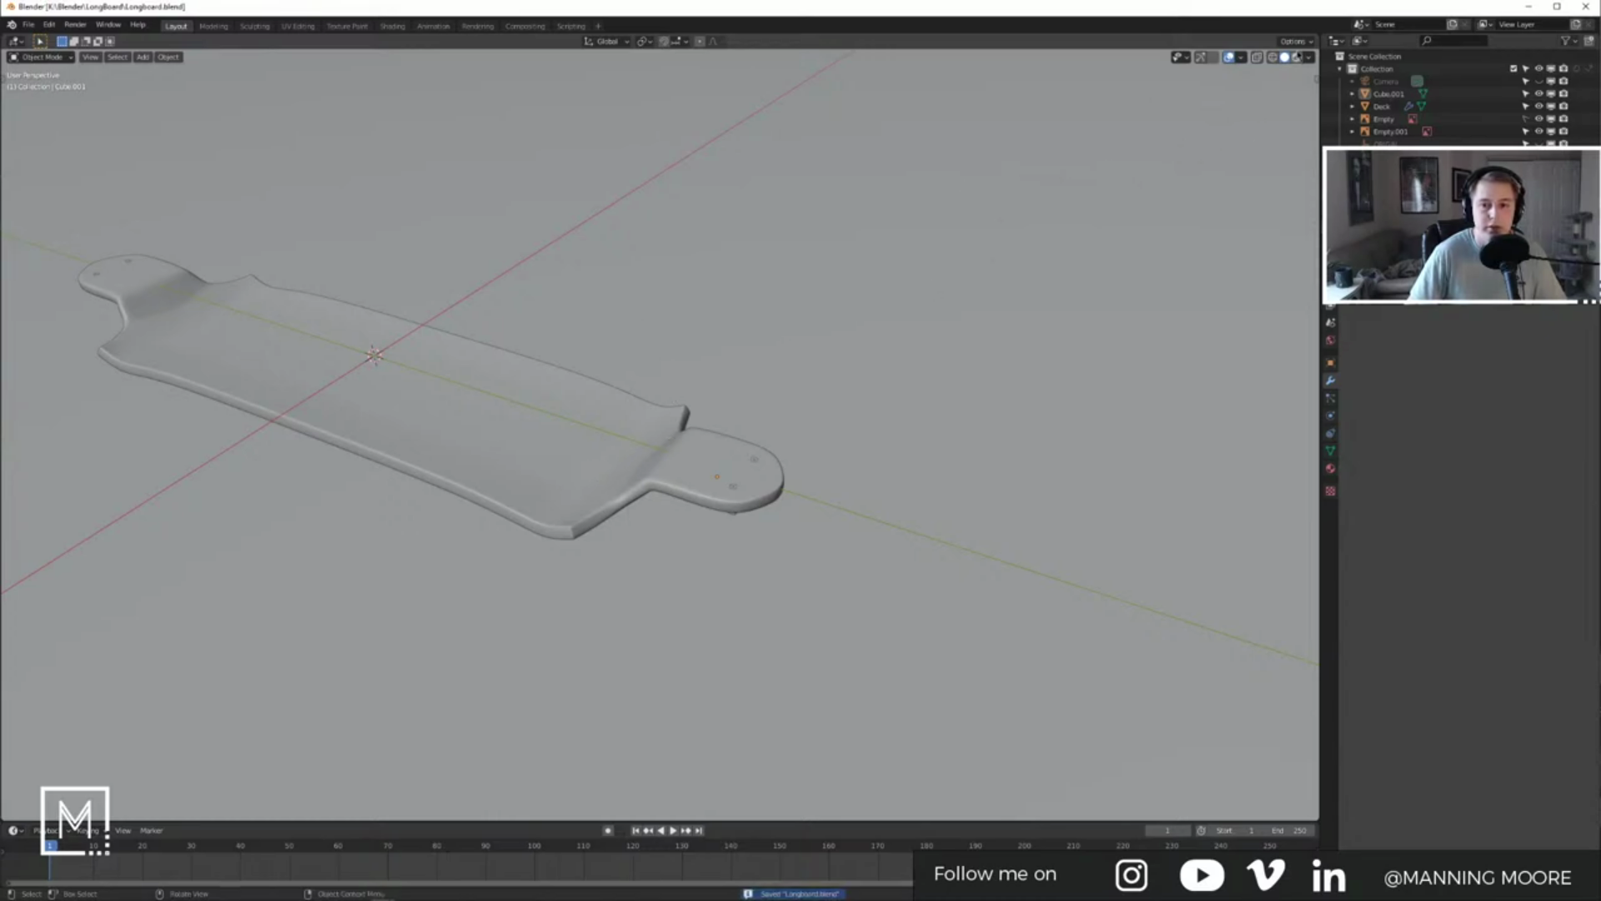
click(1297, 56)
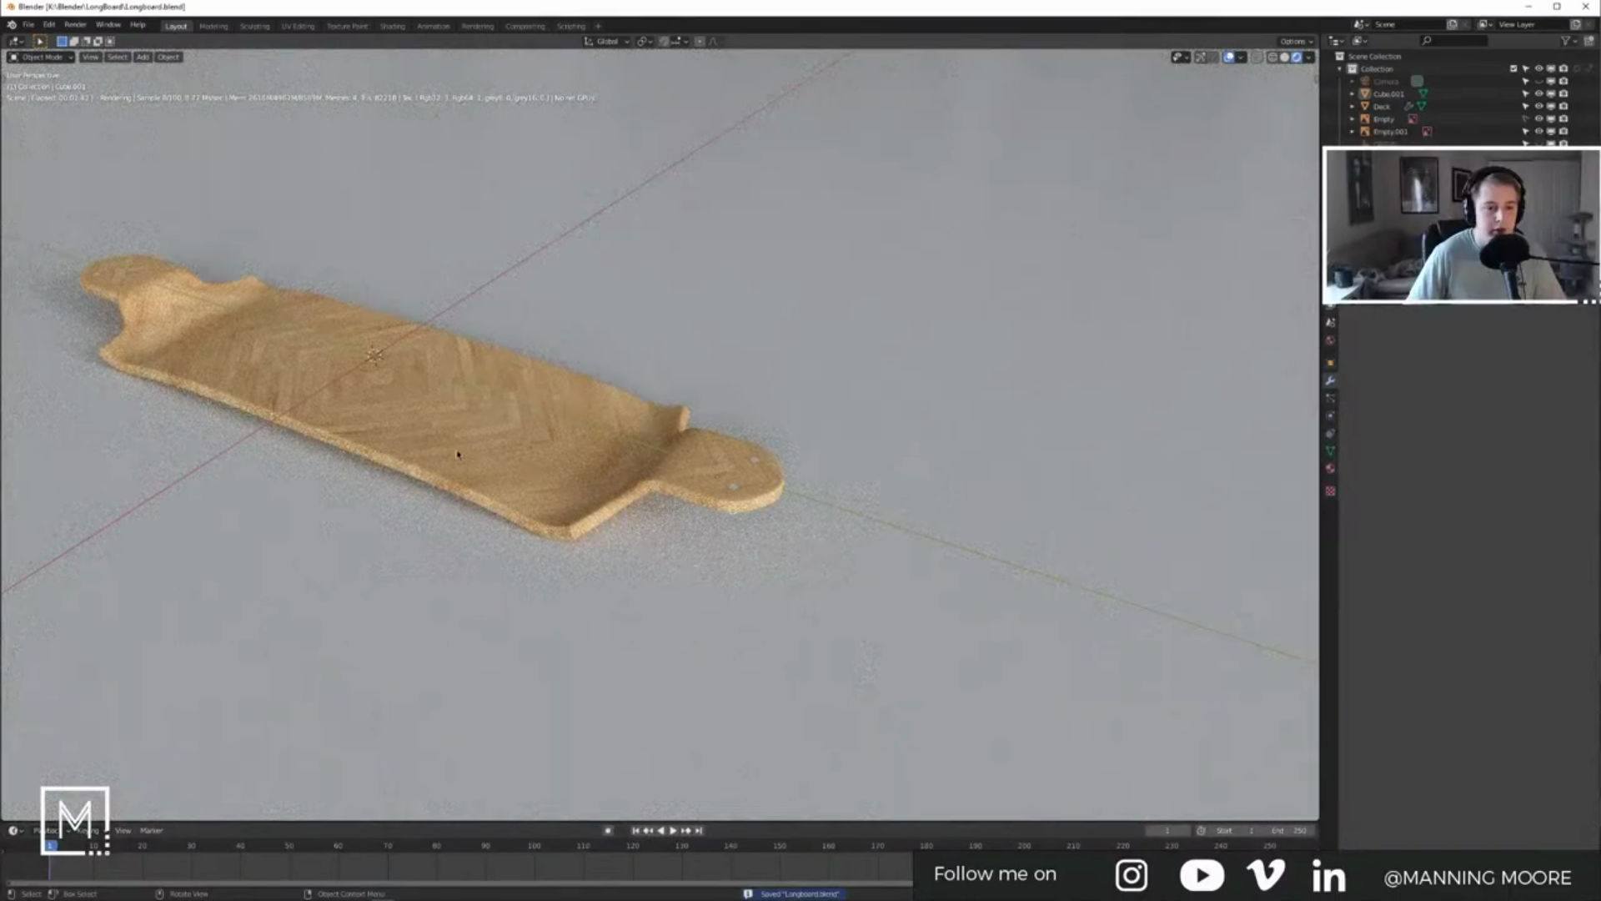
Step: Select the camera and set the Octane kernel's GI clamp to 1
scroll(458, 454, up, 3)
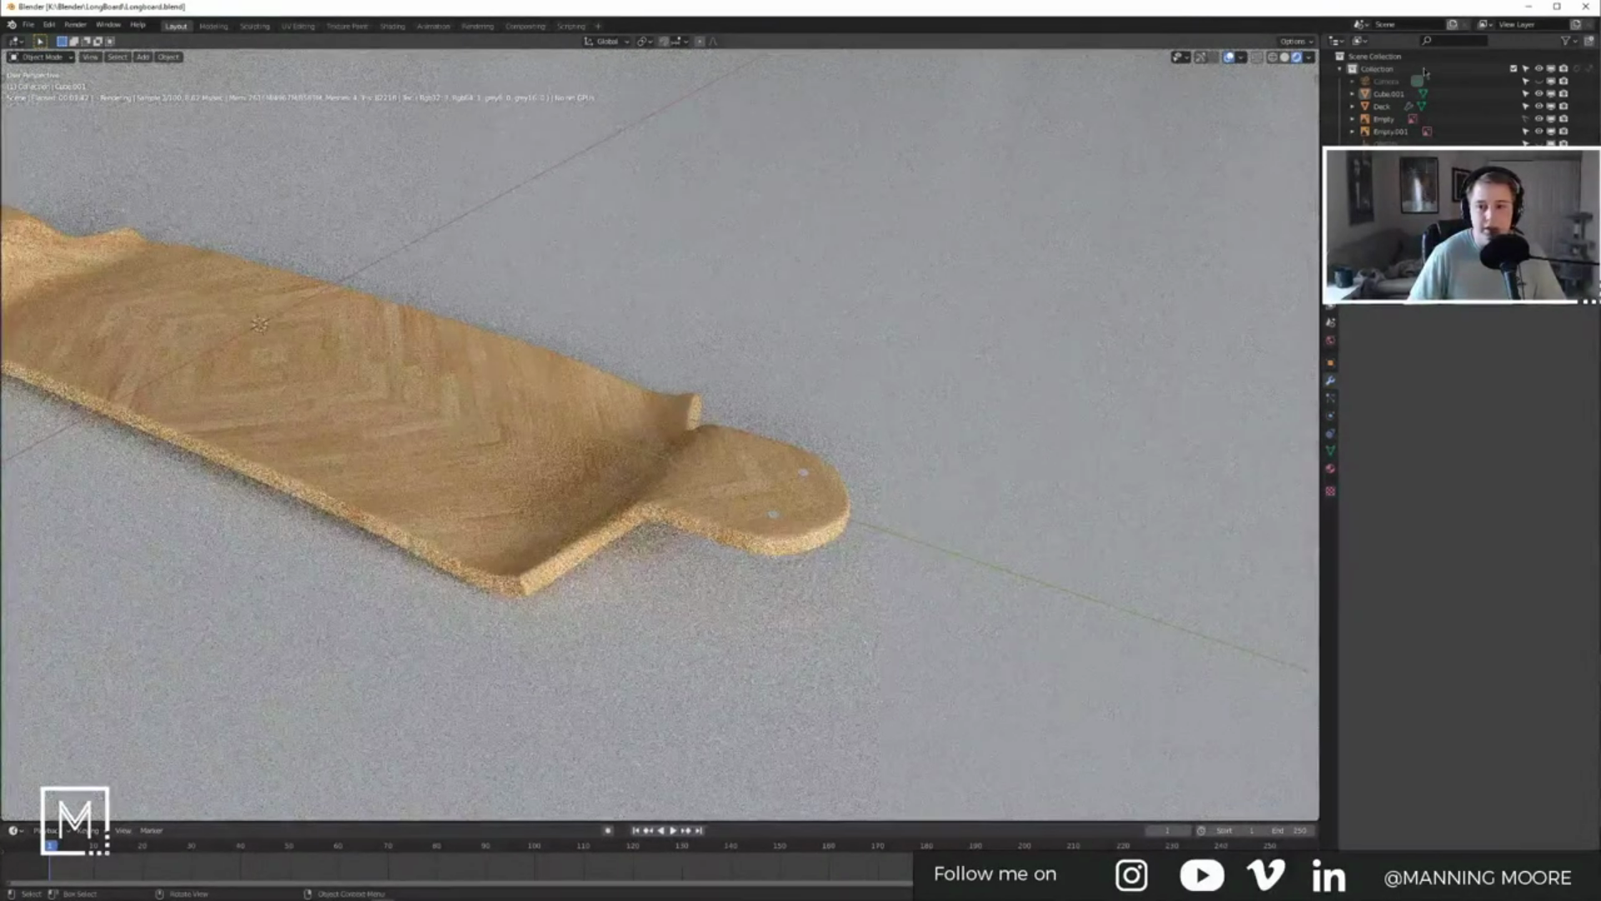
click(1386, 81)
click(1331, 417)
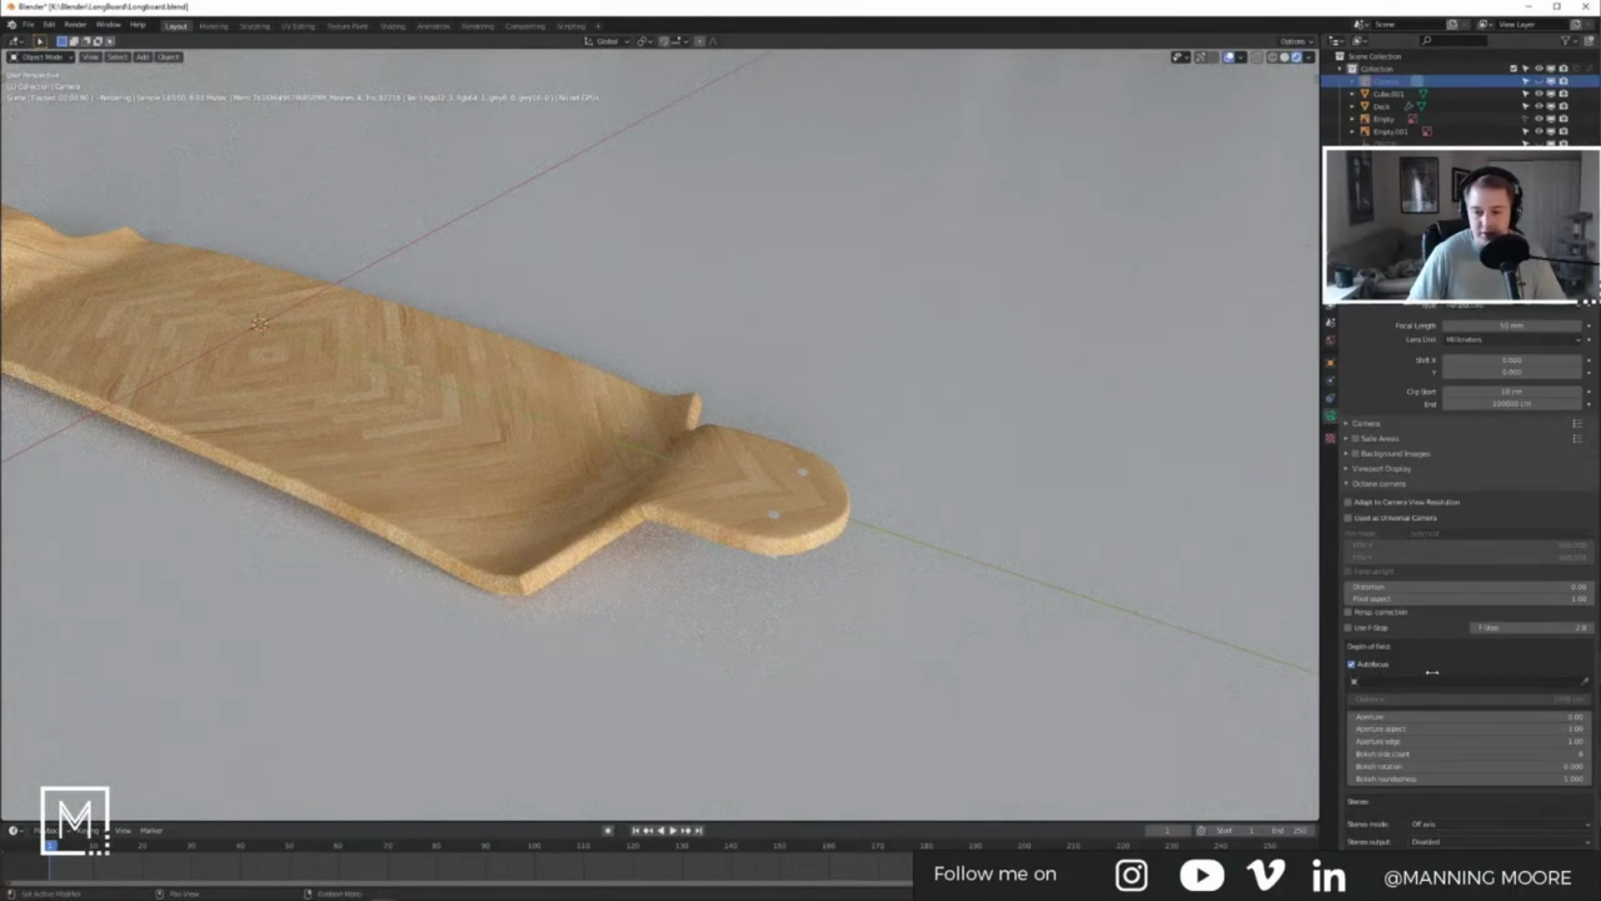
scroll(1432, 673, down, 5)
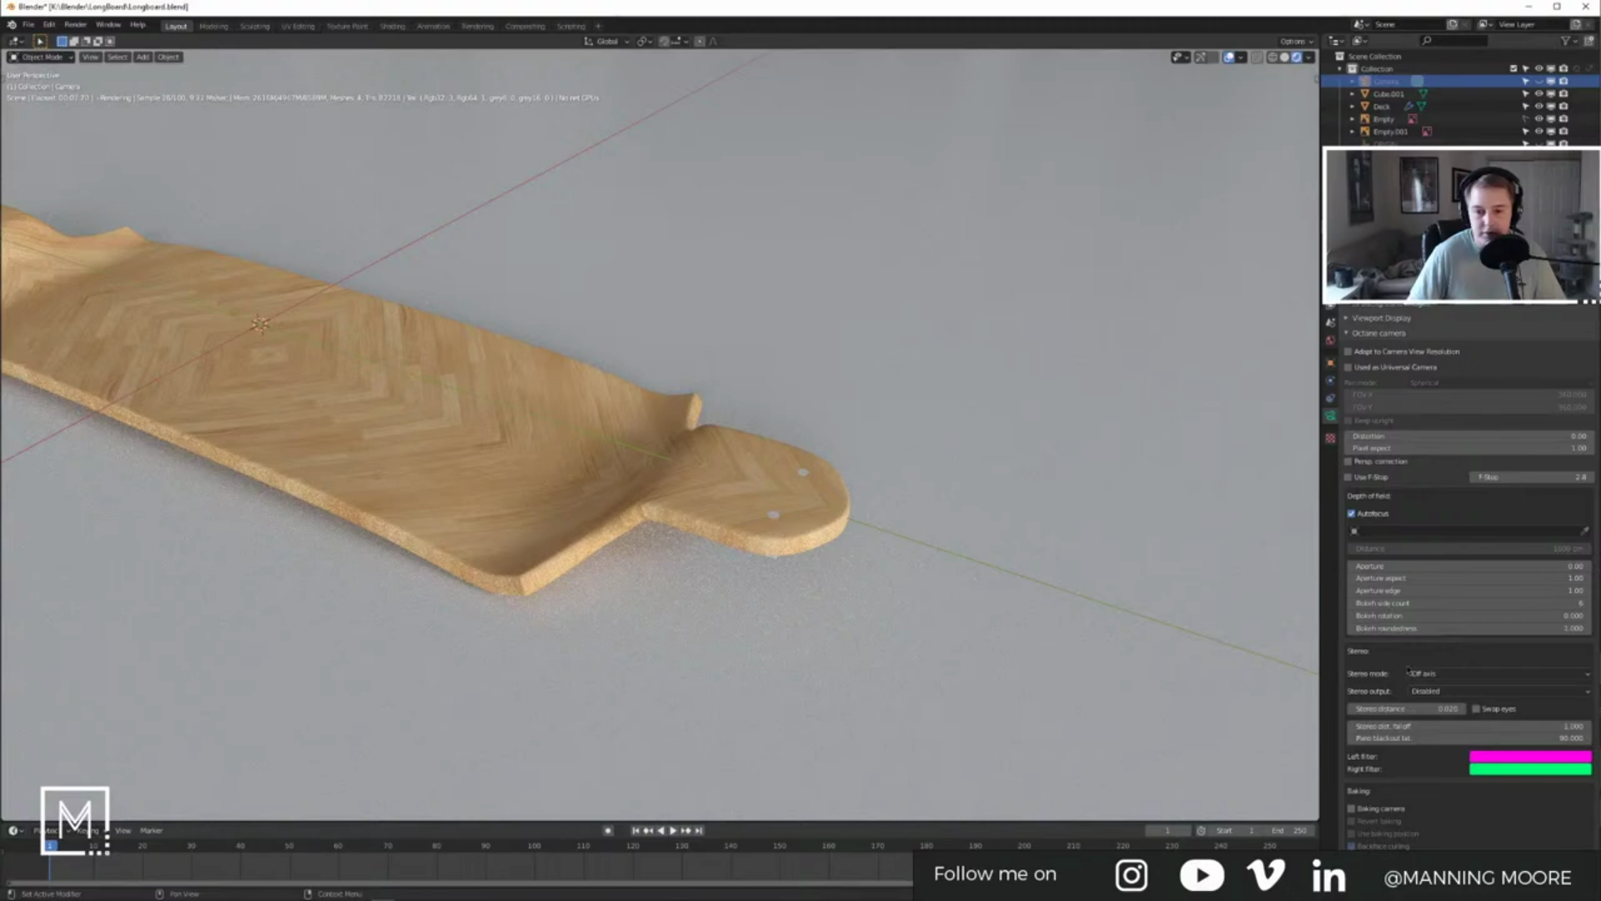
click(1330, 271)
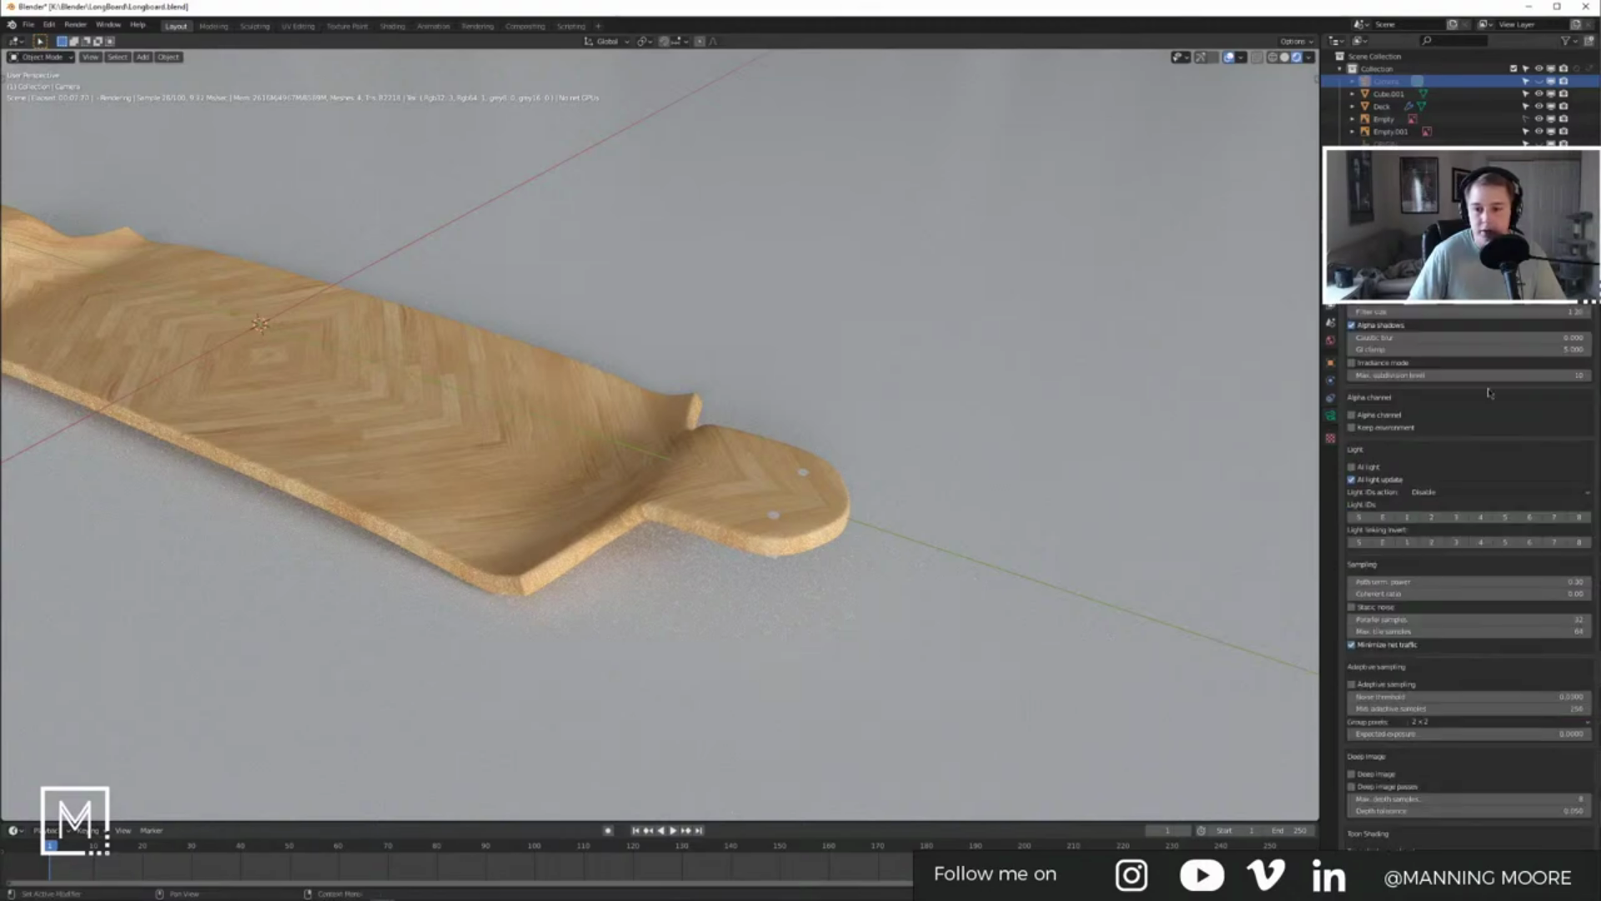
scroll(1489, 409, up, 5)
scroll(1486, 426, up, 1)
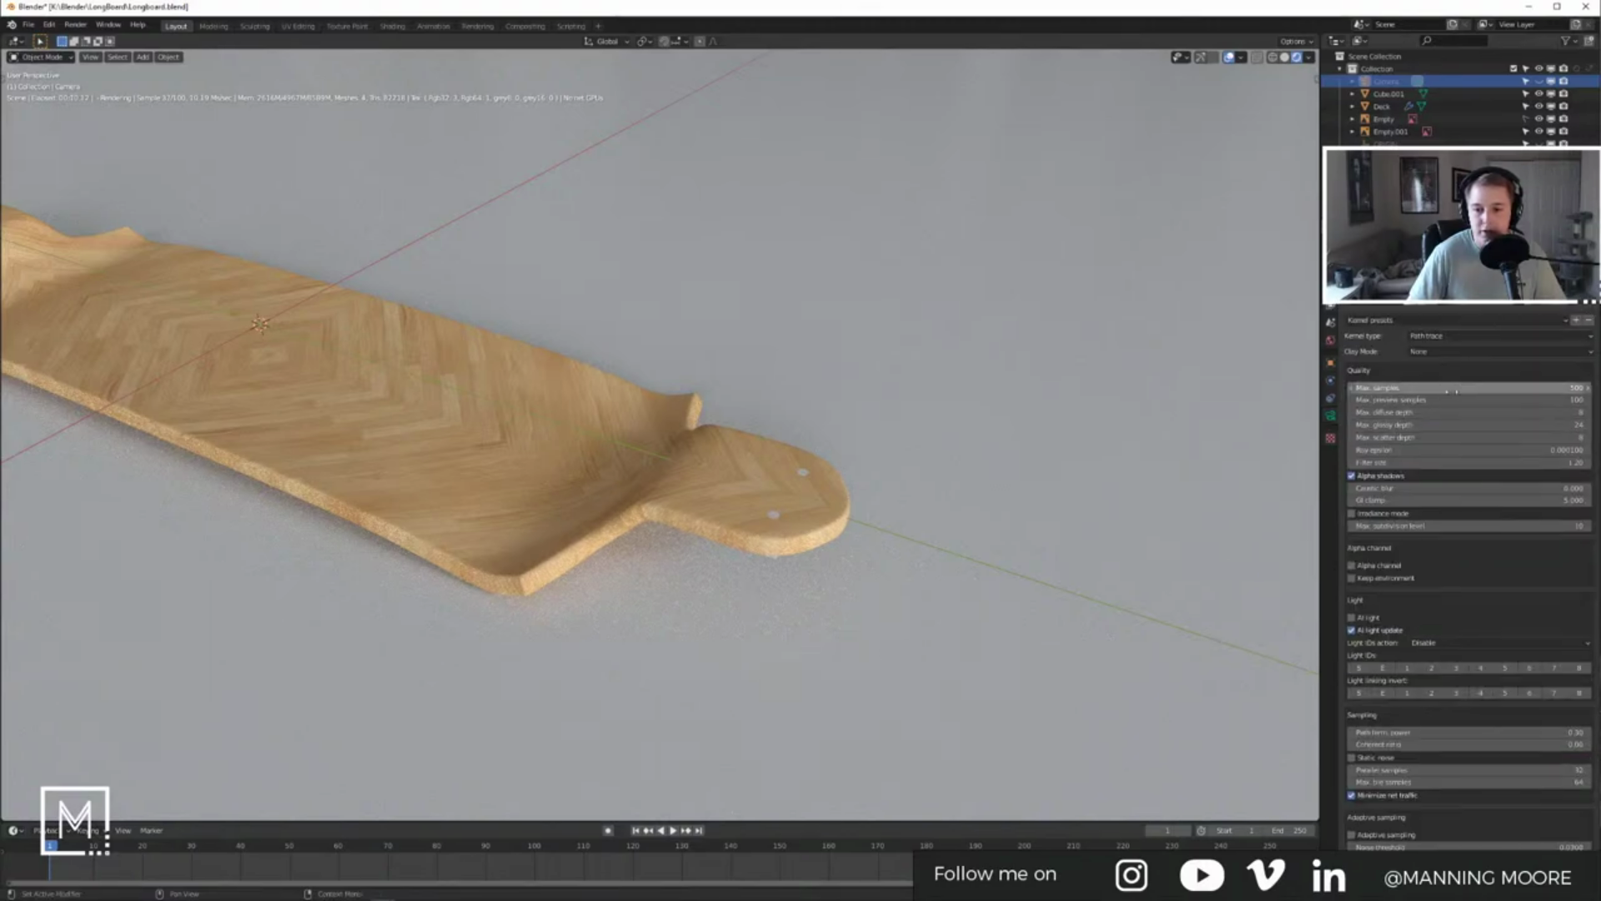
click(1444, 499)
text(1)
key(Return)
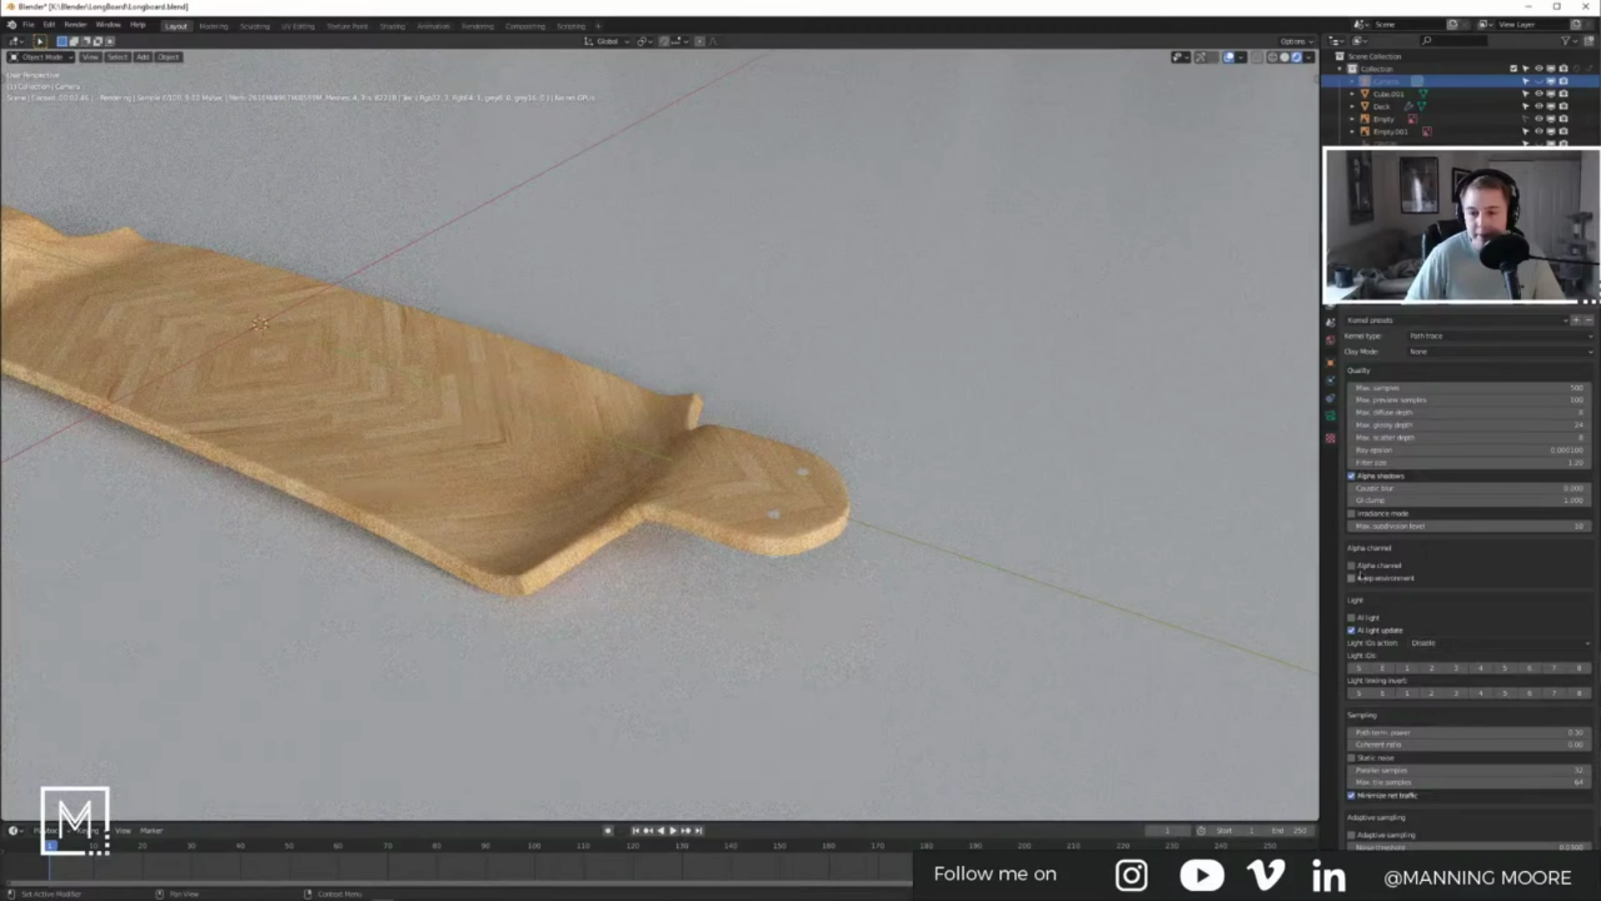
Step: Enable adaptive sampling, then make the Deck the active object
scroll(1402, 813, down, 4)
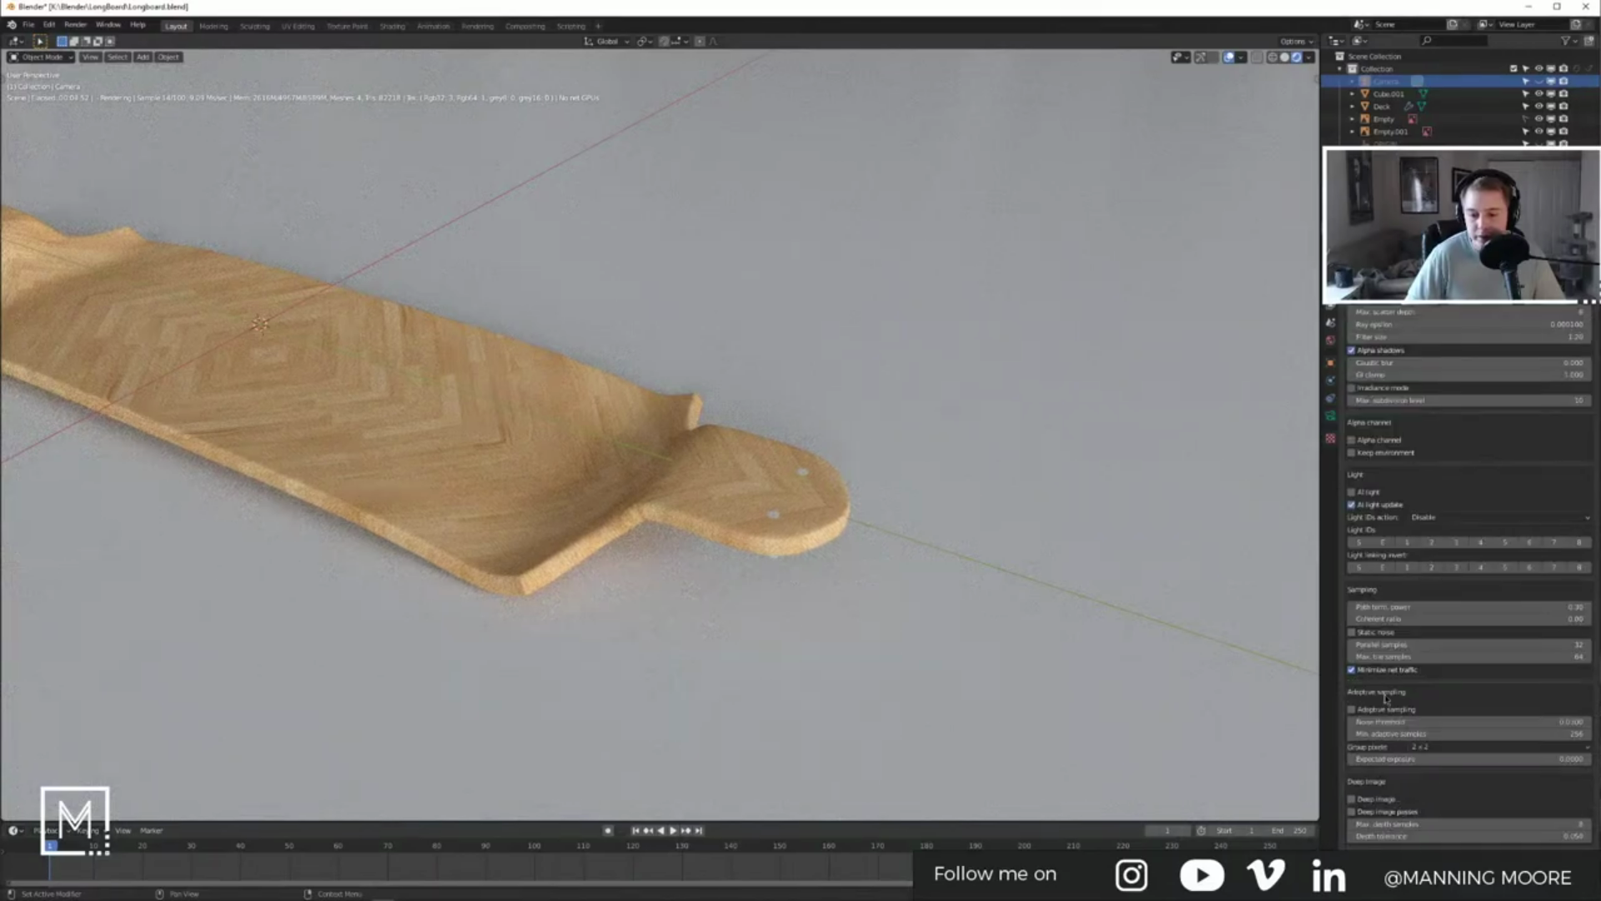
click(1386, 709)
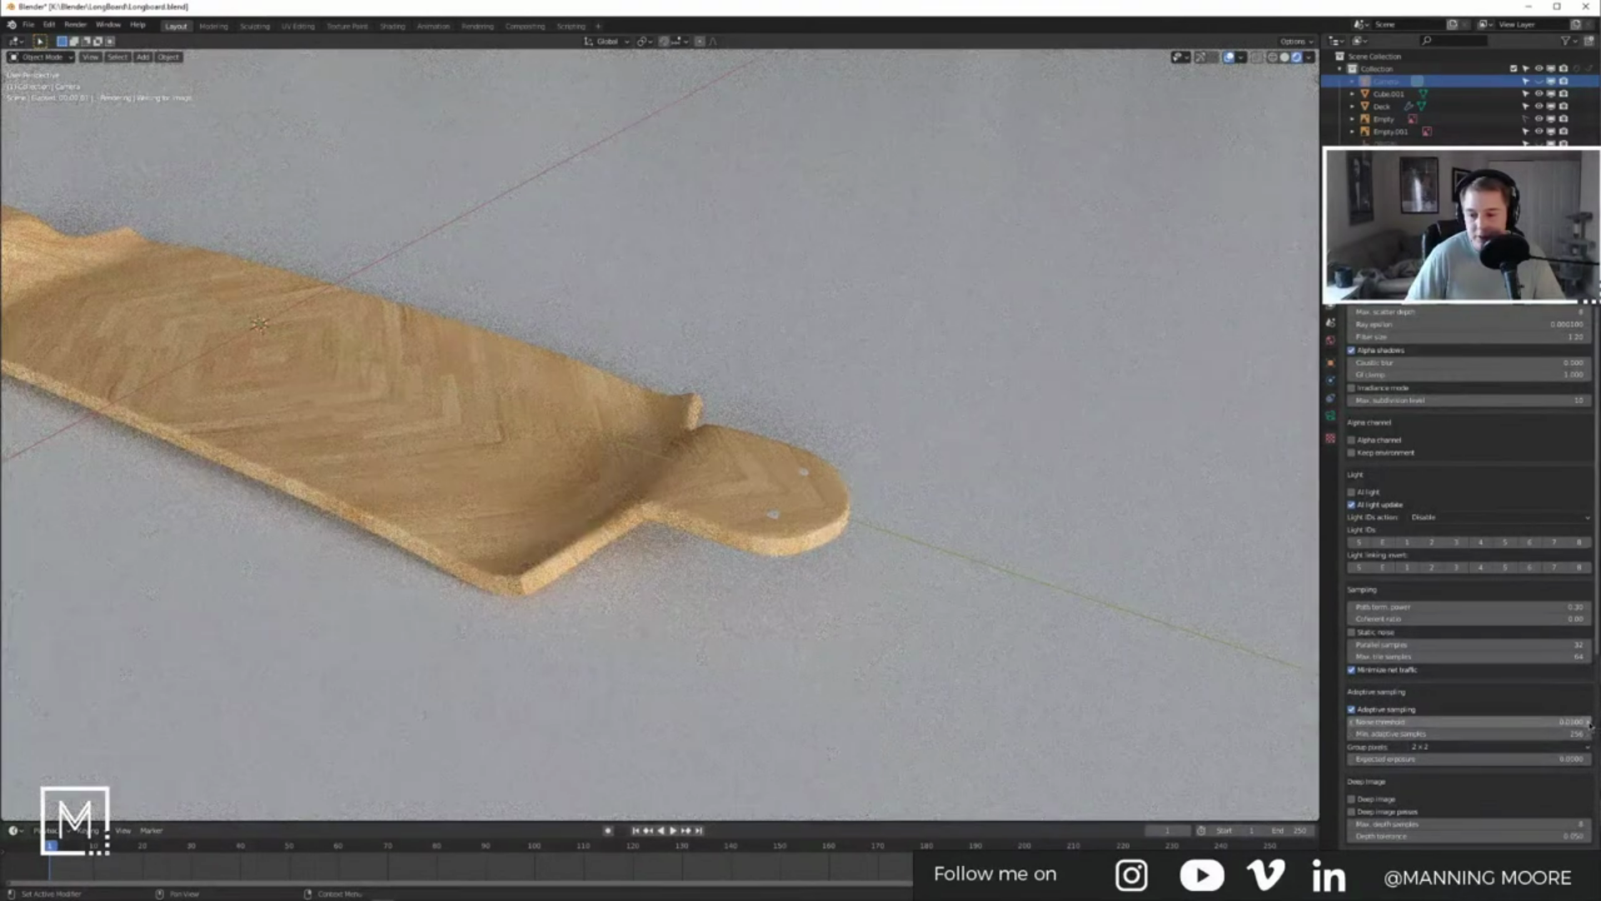
scroll(1499, 811, down, 2)
scroll(1499, 811, down, 3)
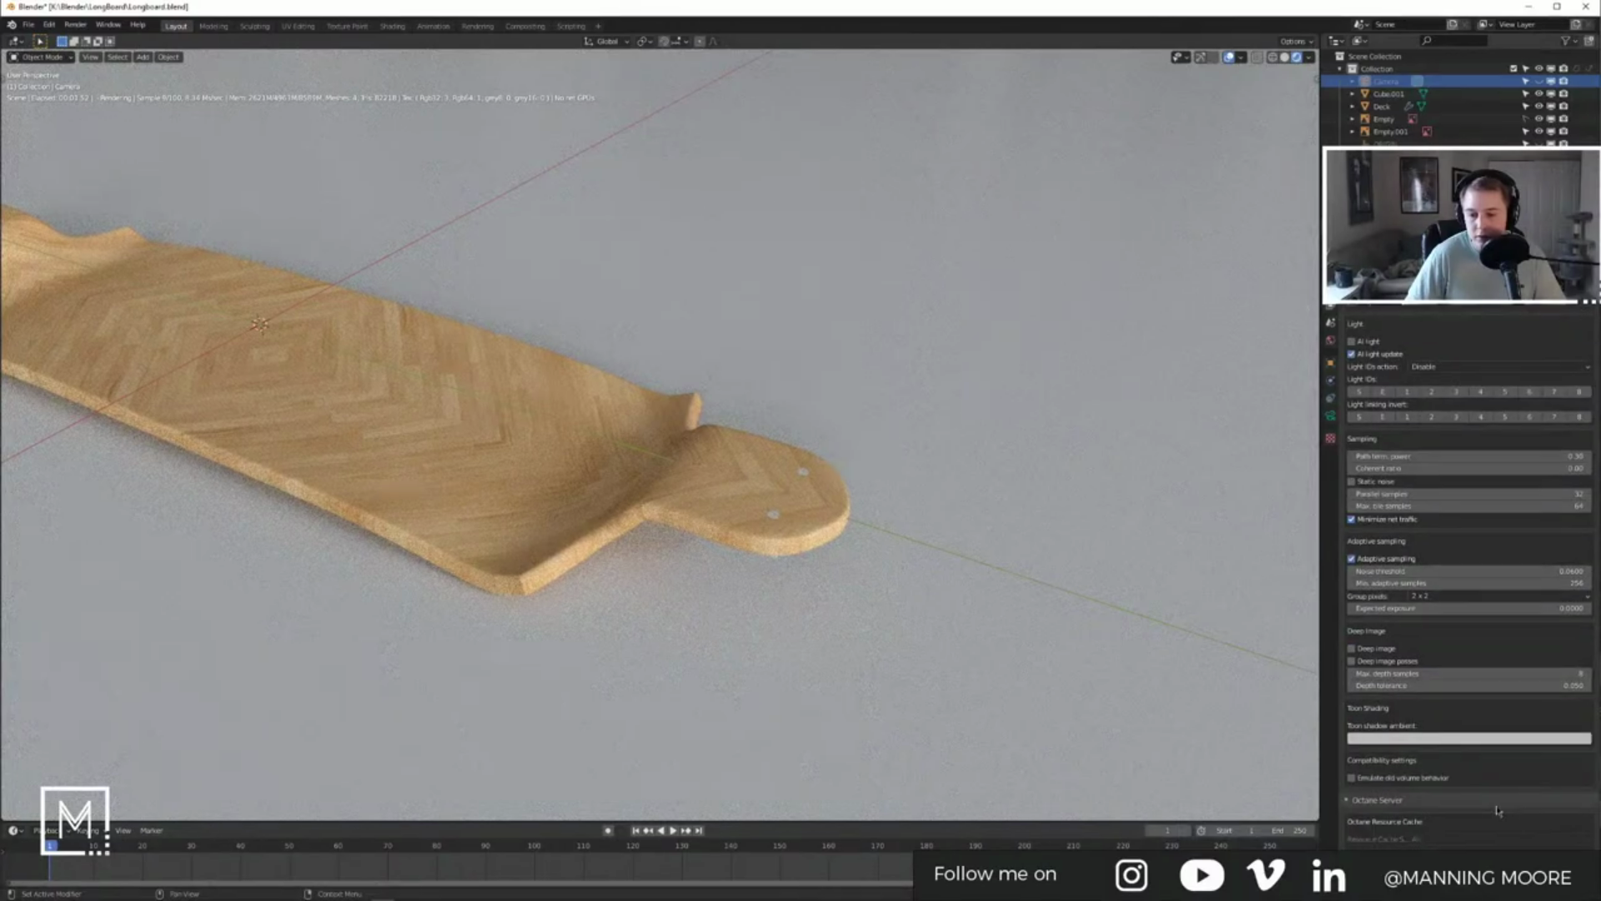
scroll(1464, 800, up, 5)
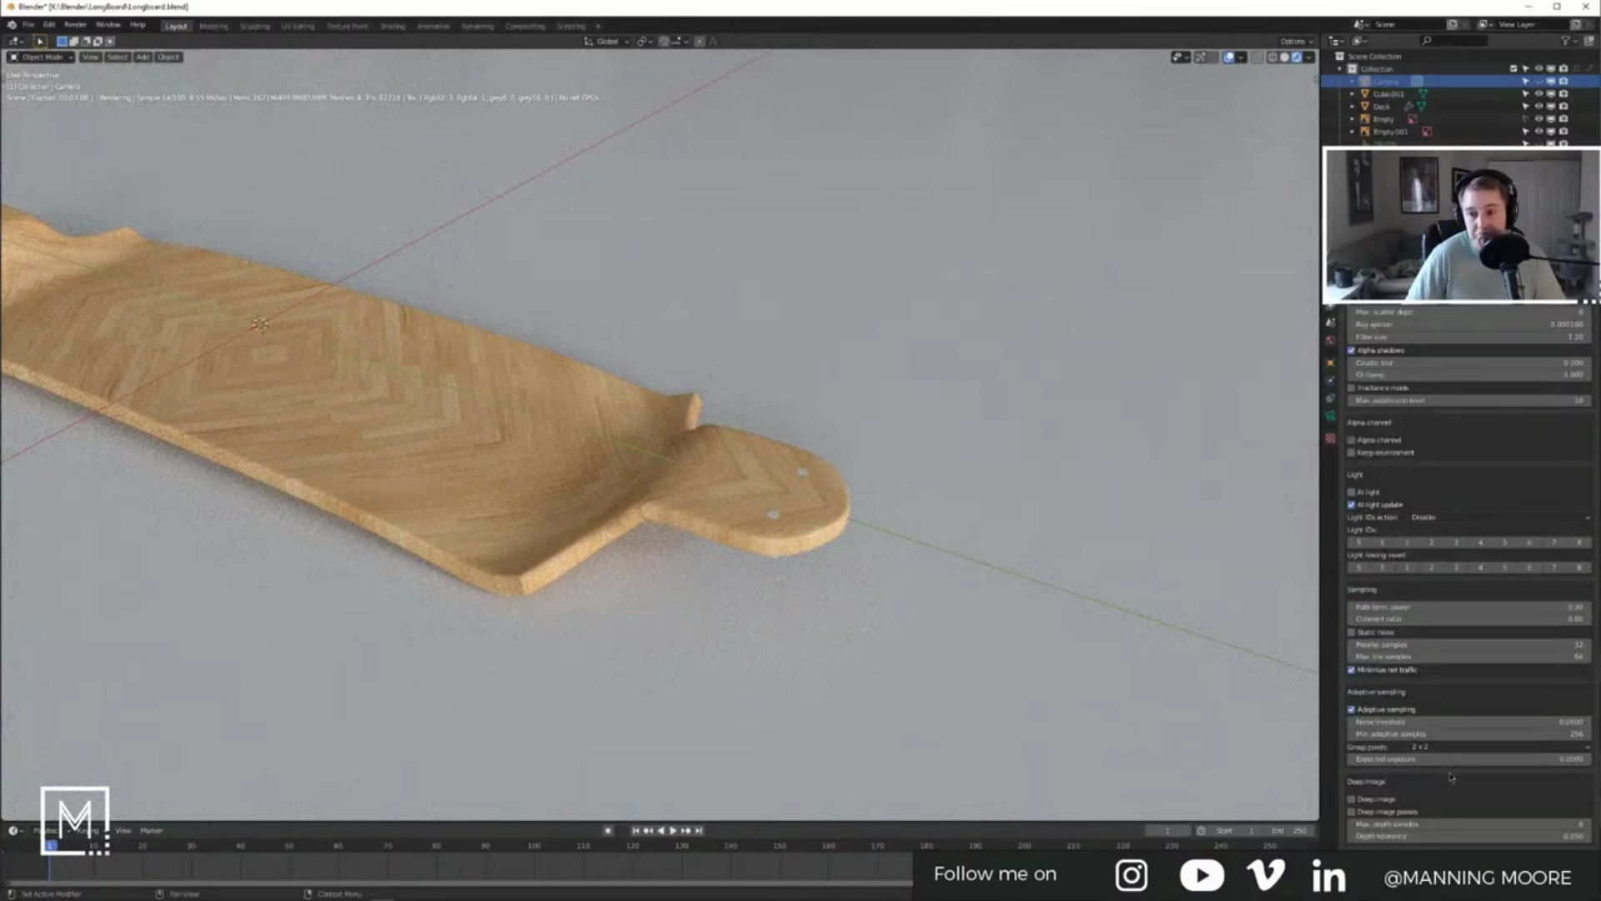
scroll(1451, 777, up, 3)
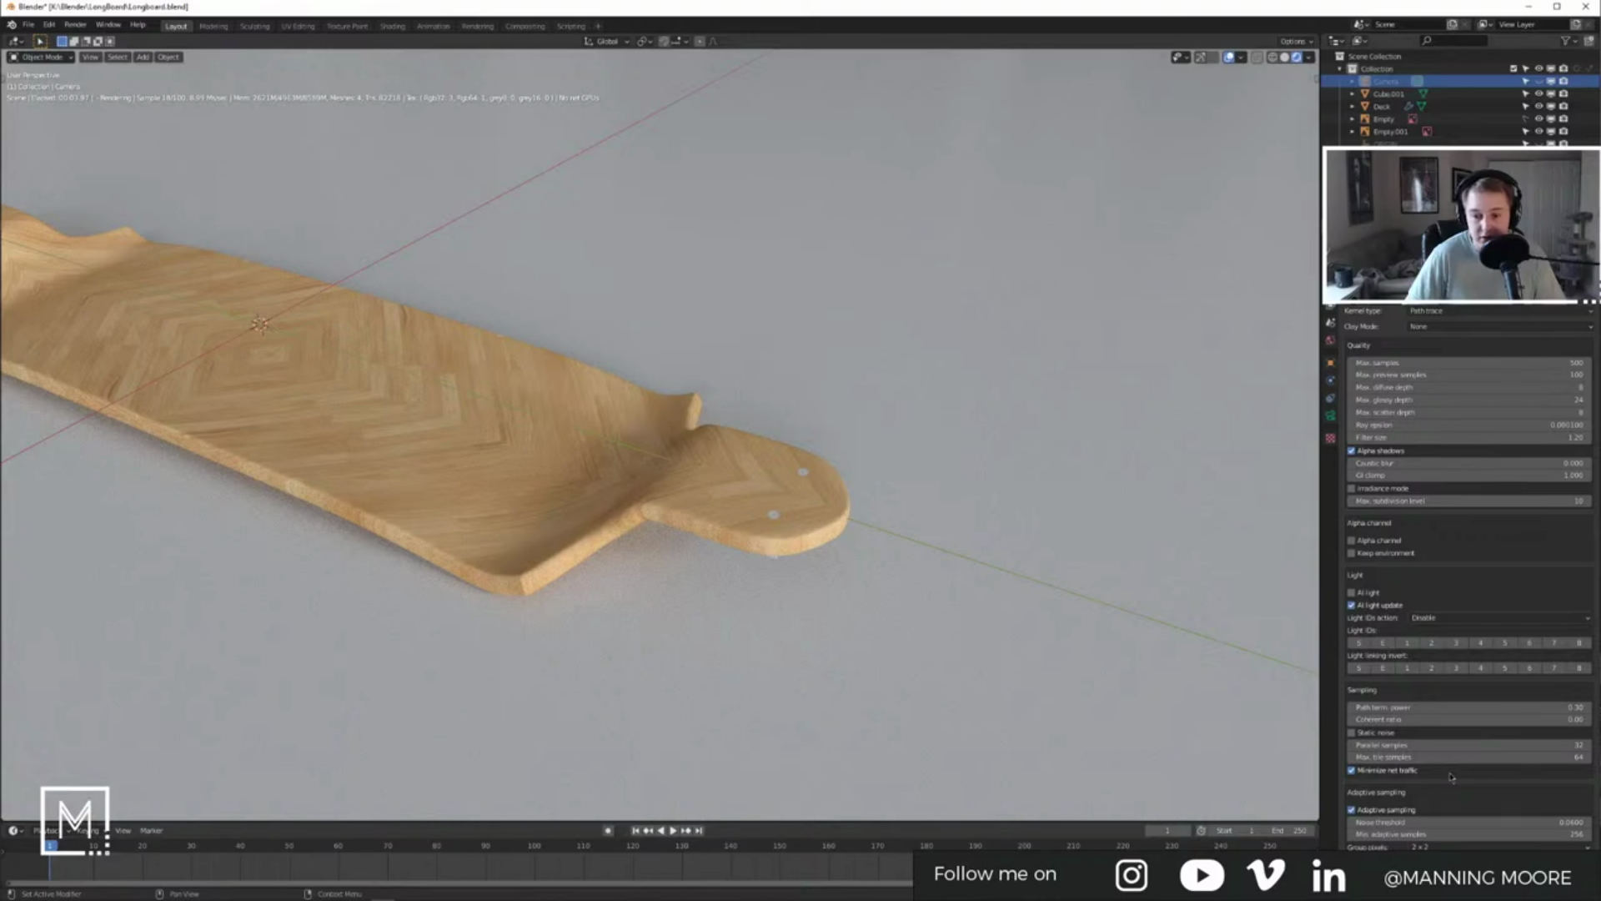
scroll(1452, 776, up, 1)
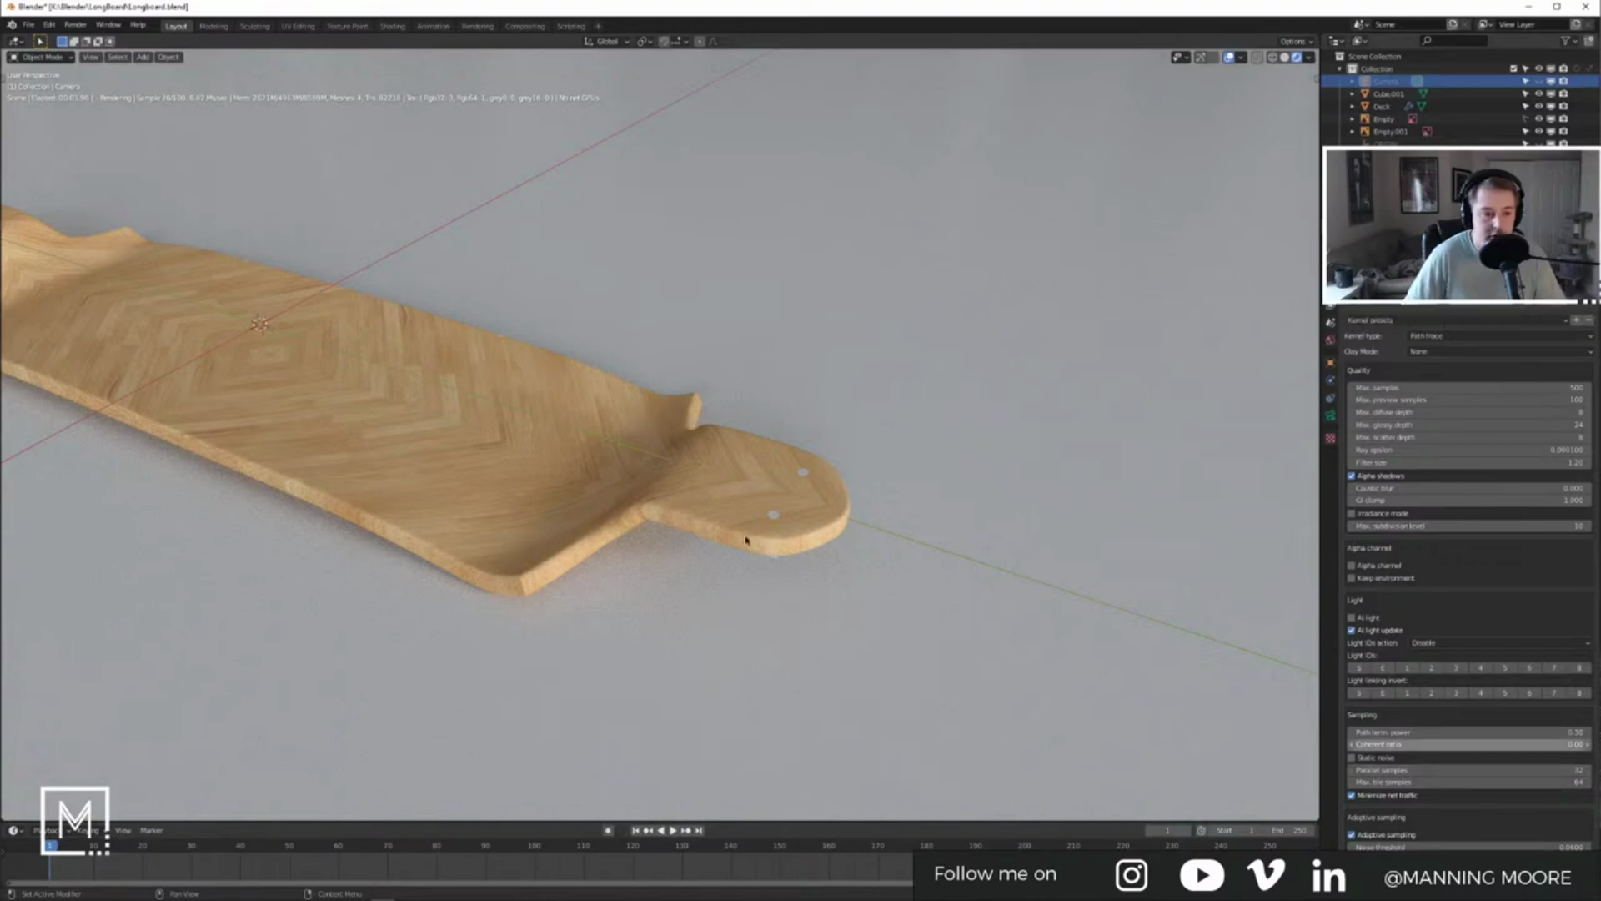
click(683, 507)
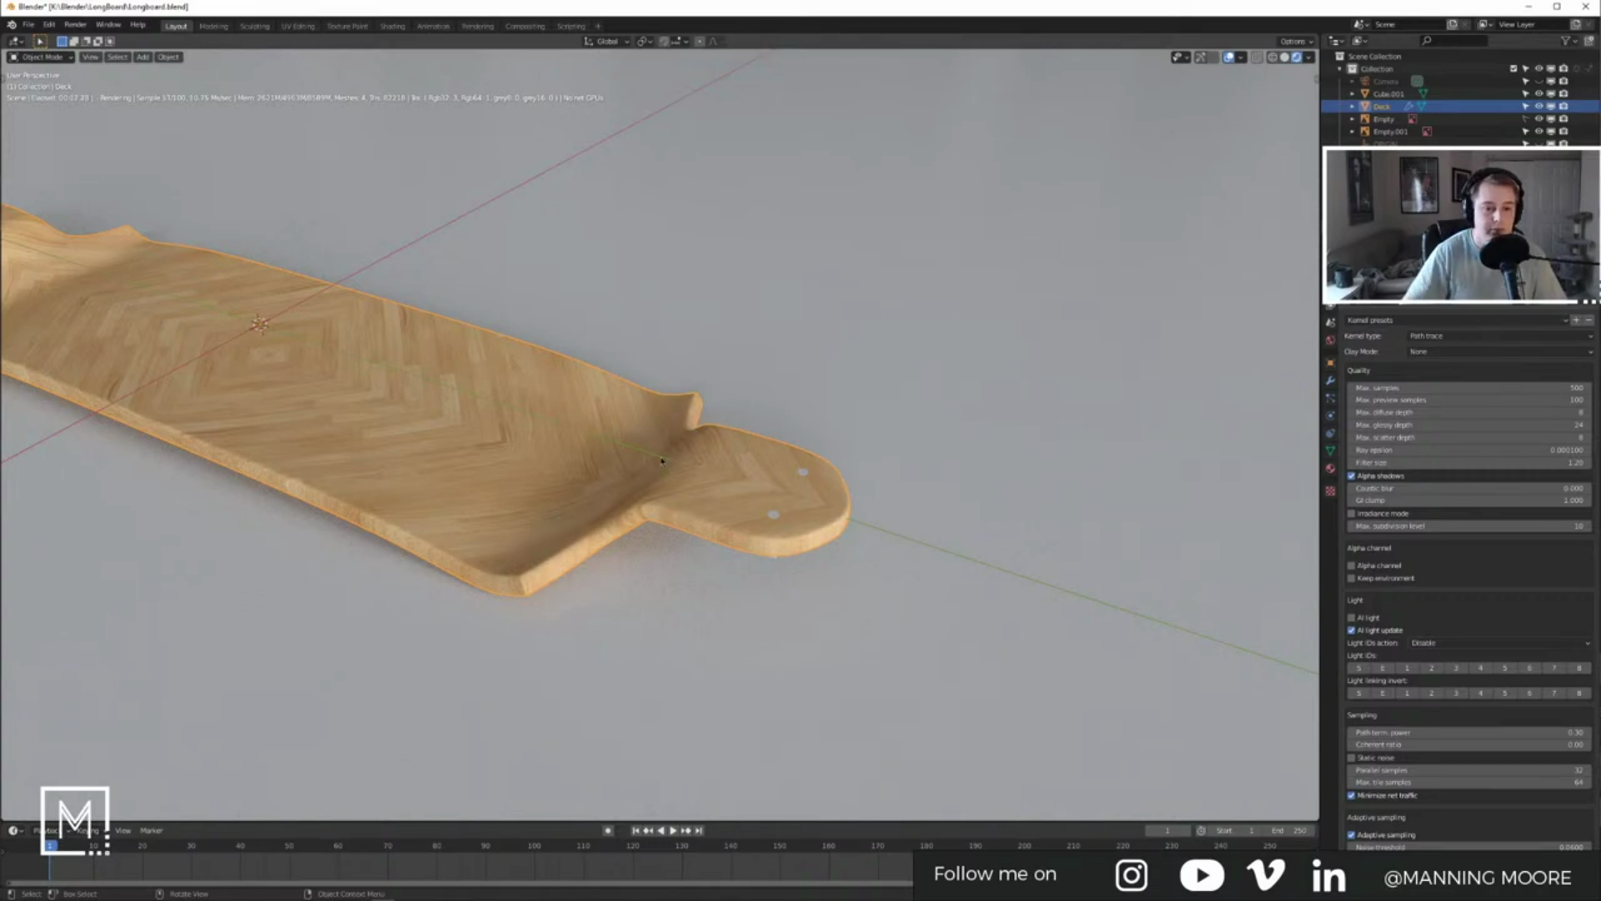
Step: Return to solid shading, zoom out to the whole deck, and hide the ground plane
key(z)
scroll(614, 453, down, 5)
middle_drag(615, 454, 975, 373)
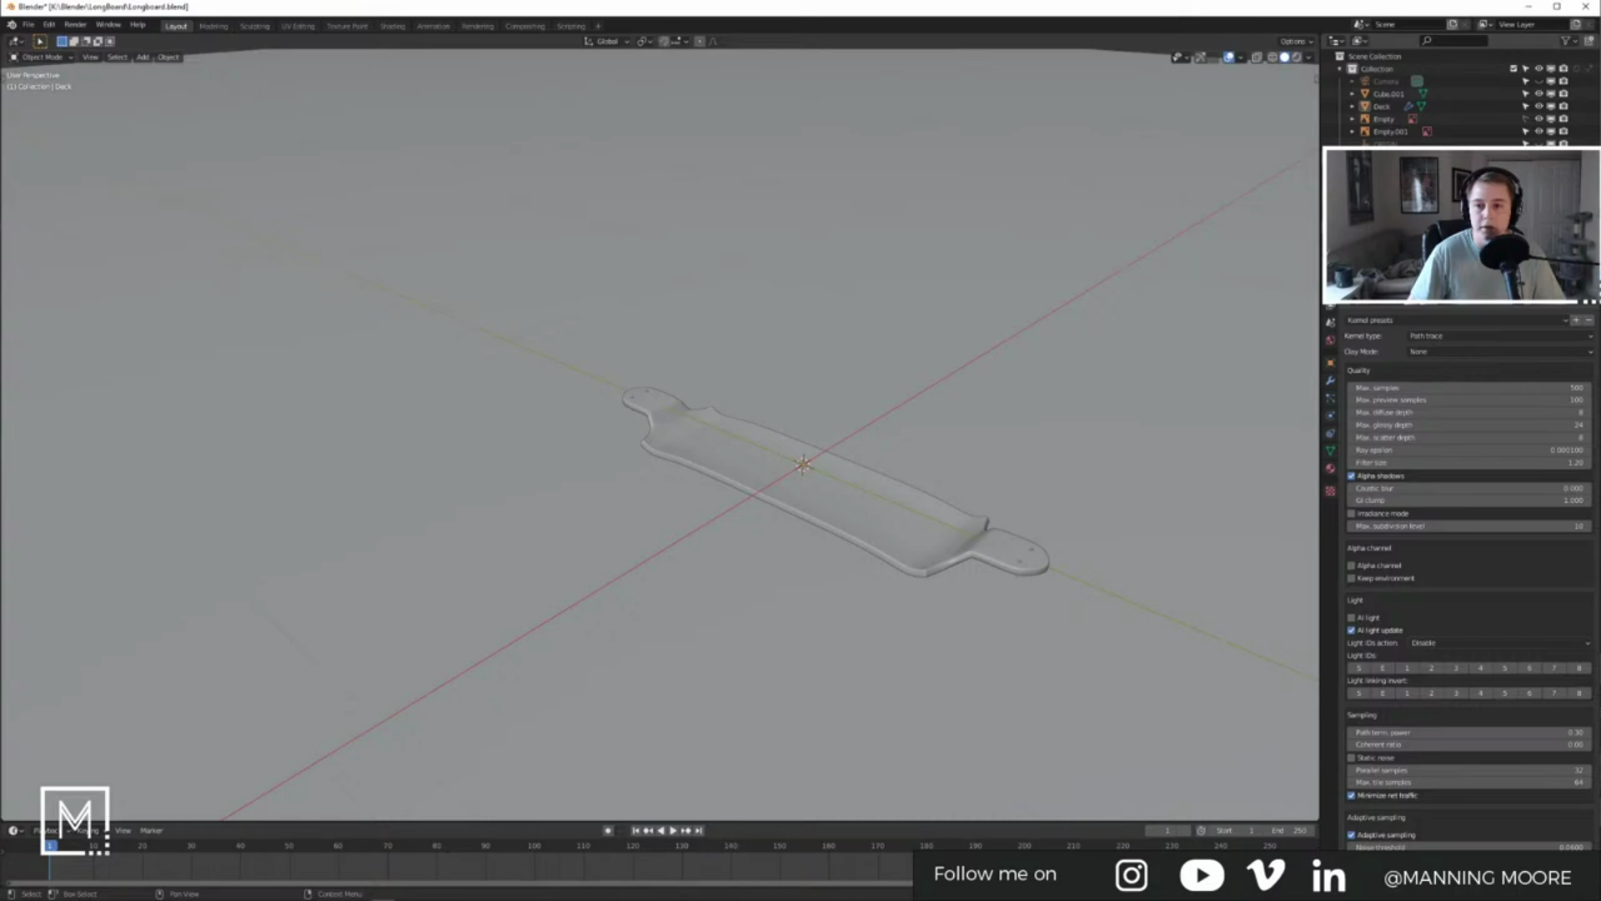
click(1119, 219)
key(h)
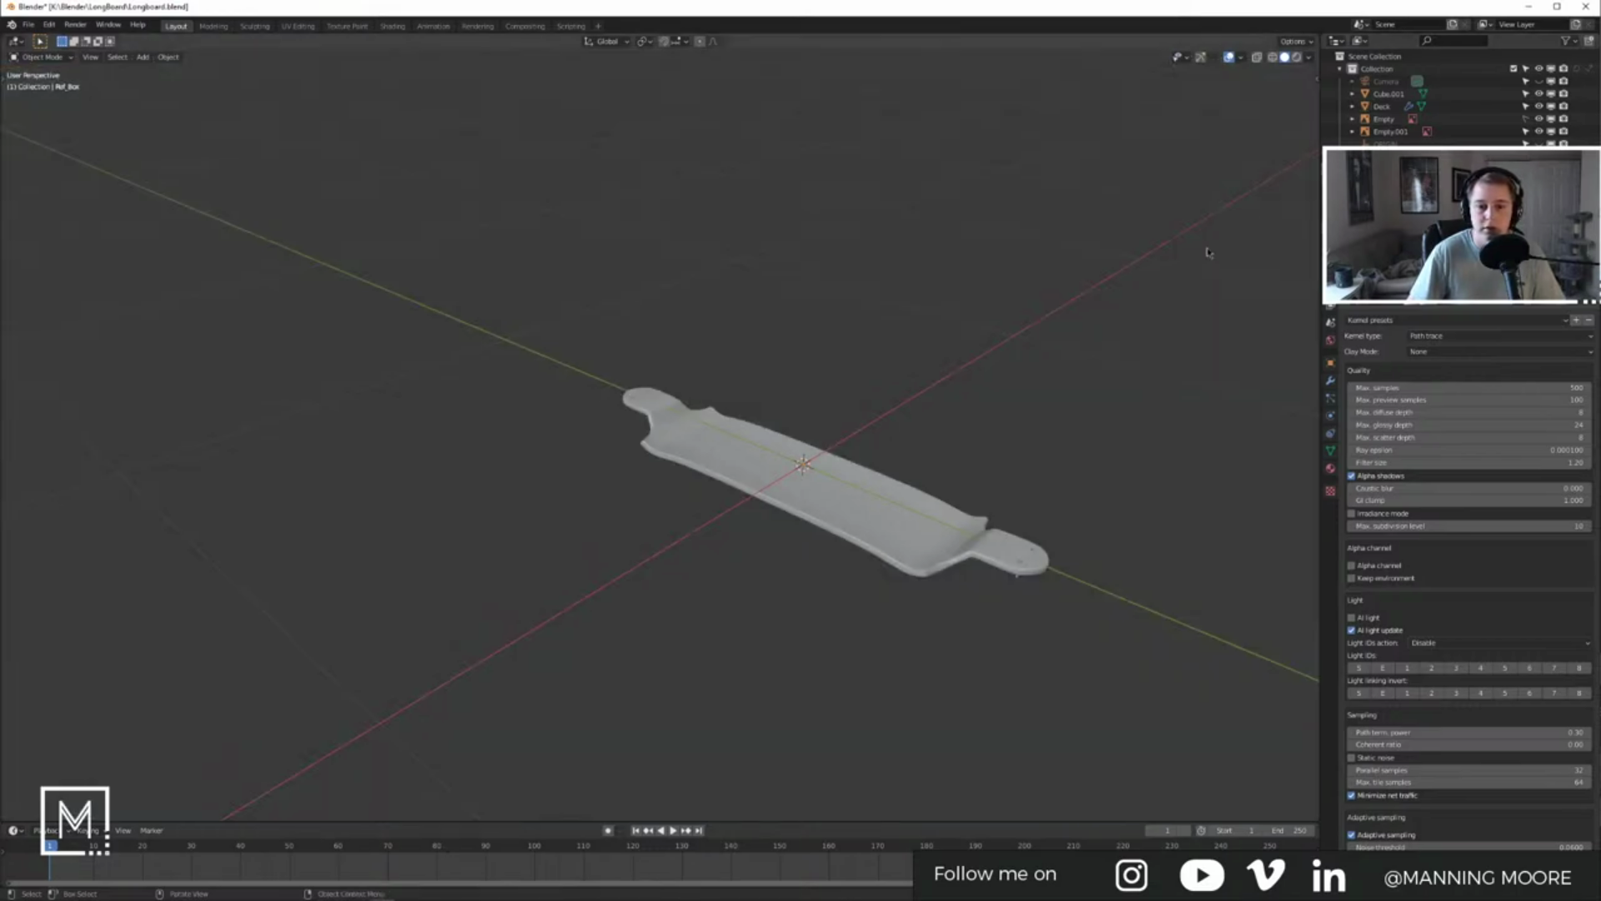
Step: Select the ORIGIN empty, orbit to a low side view, then show the underside reference photo in Photos
shift+middle_drag(1174, 268, 1098, 275)
click(1386, 142)
middle_drag(943, 358, 801, 284)
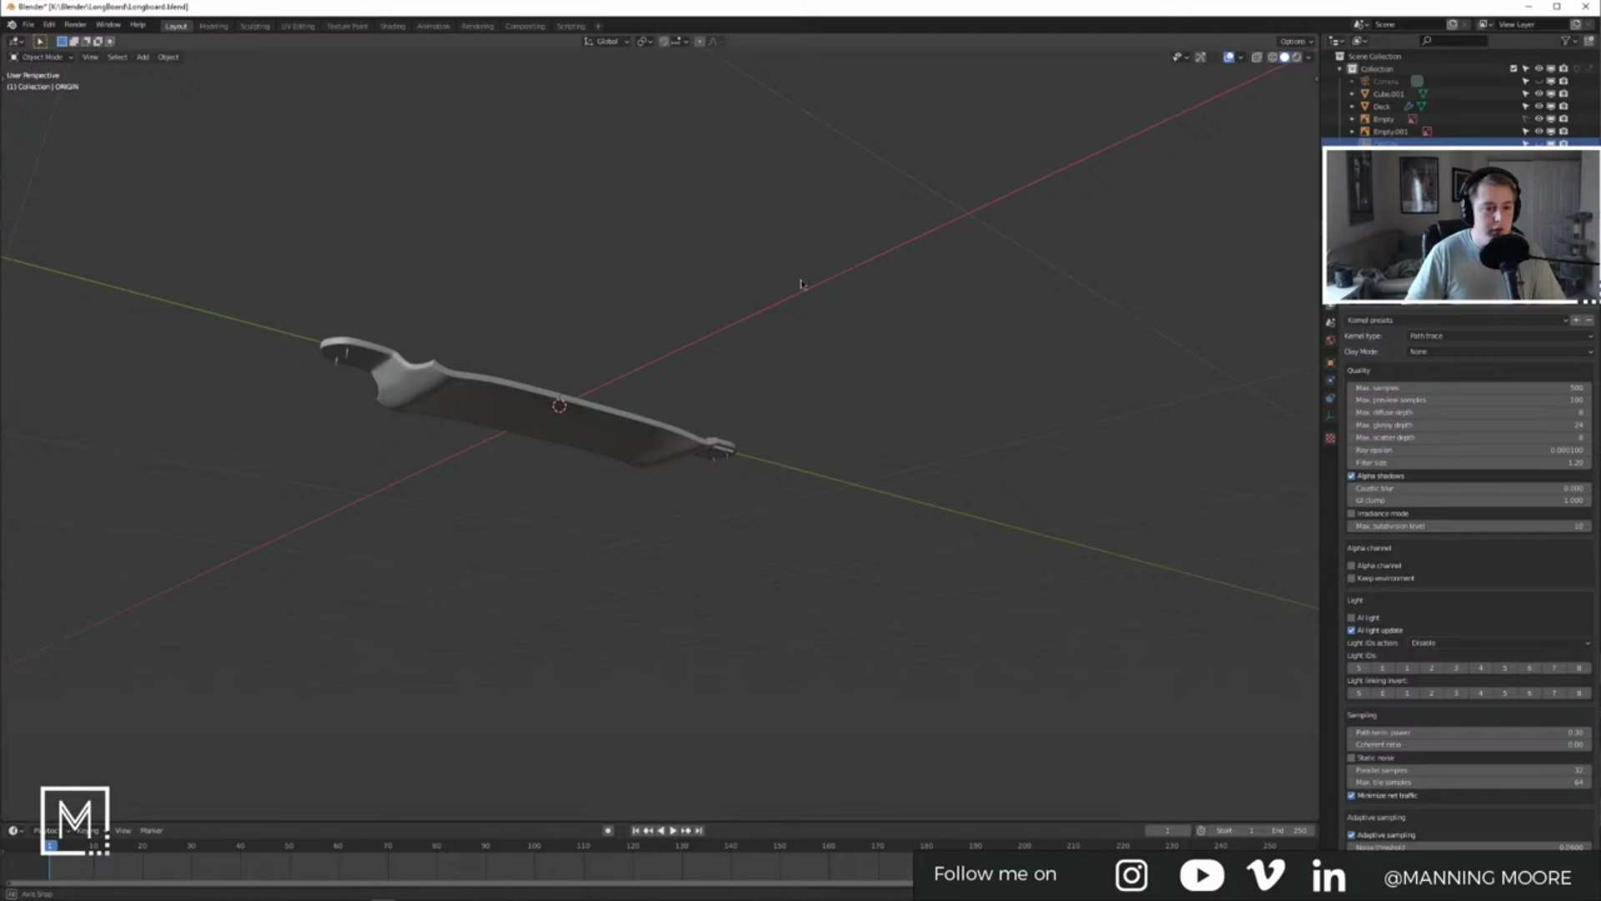
key(alt+Tab)
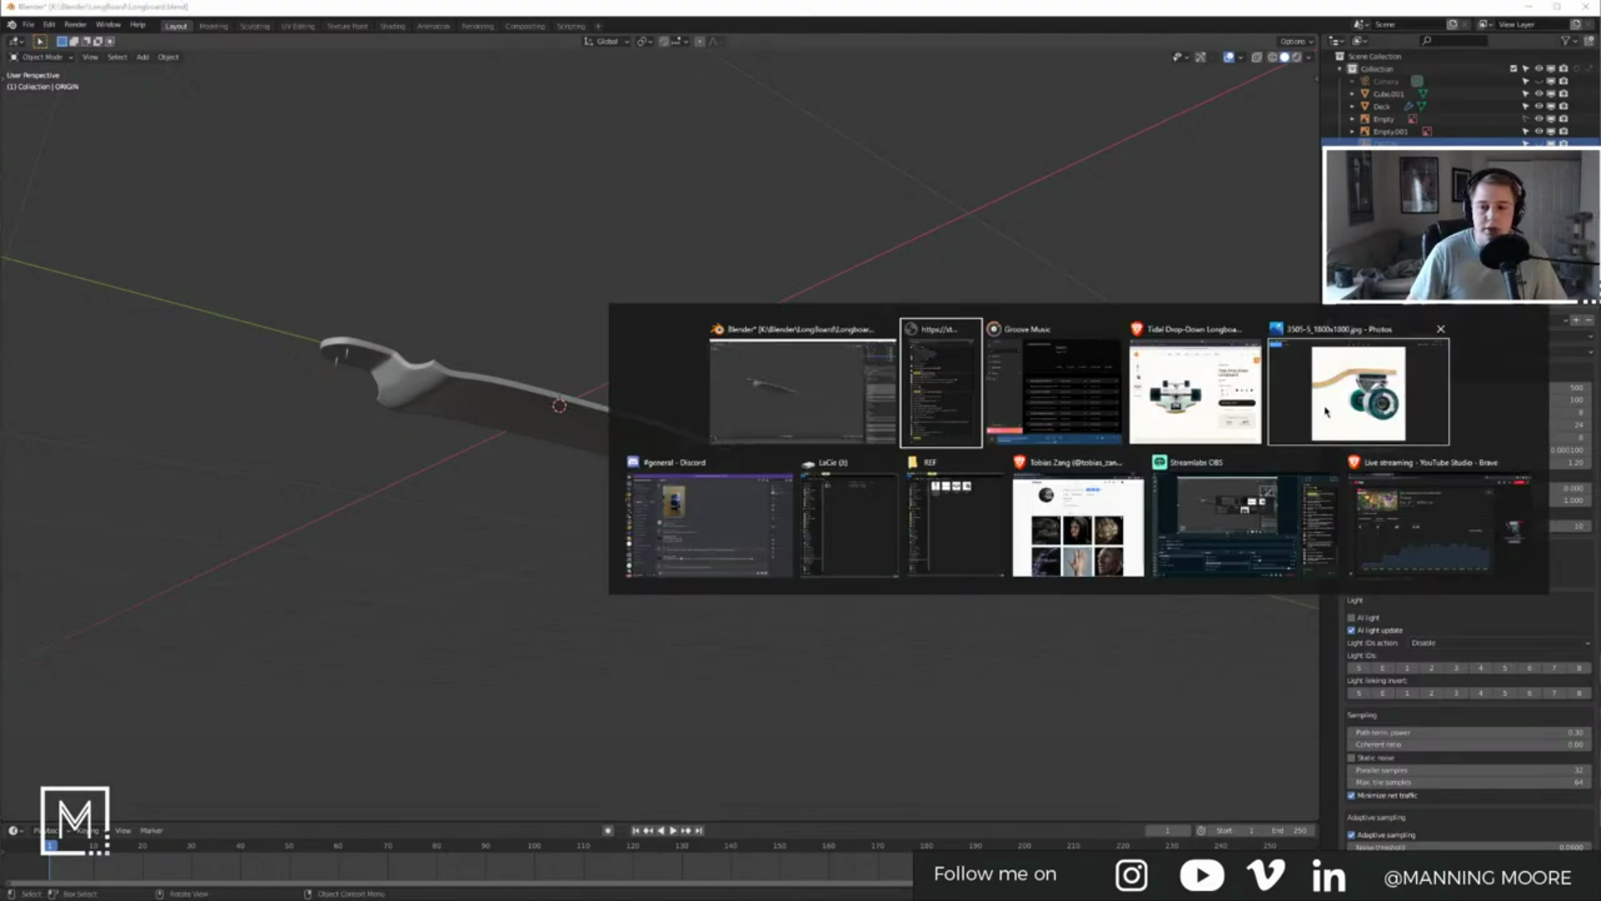
click(1282, 413)
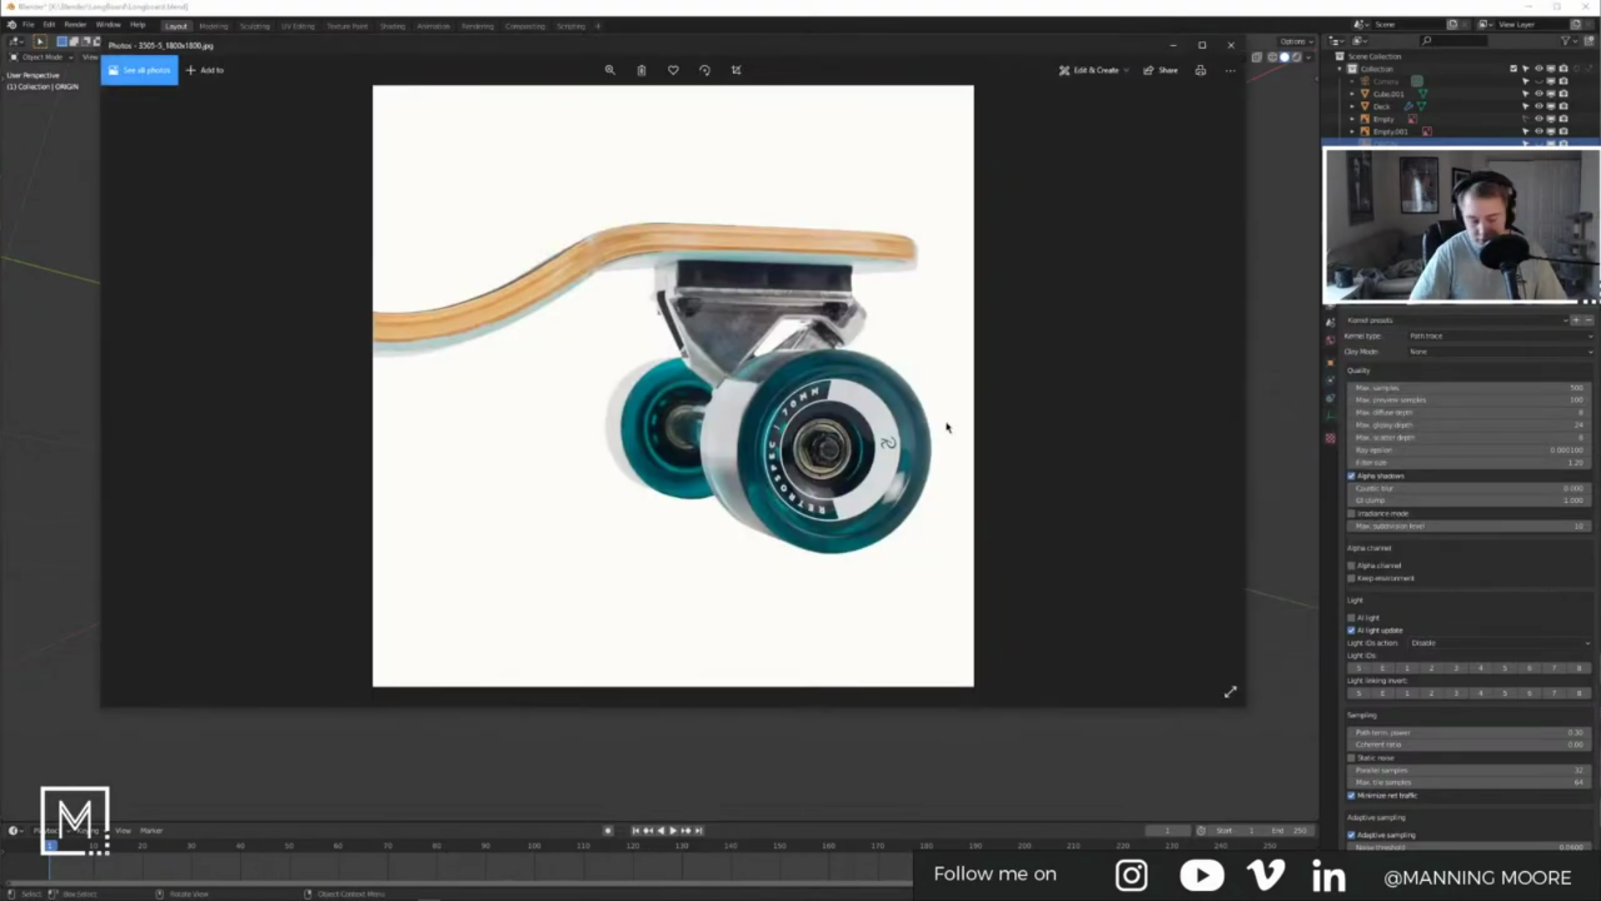
key(Left)
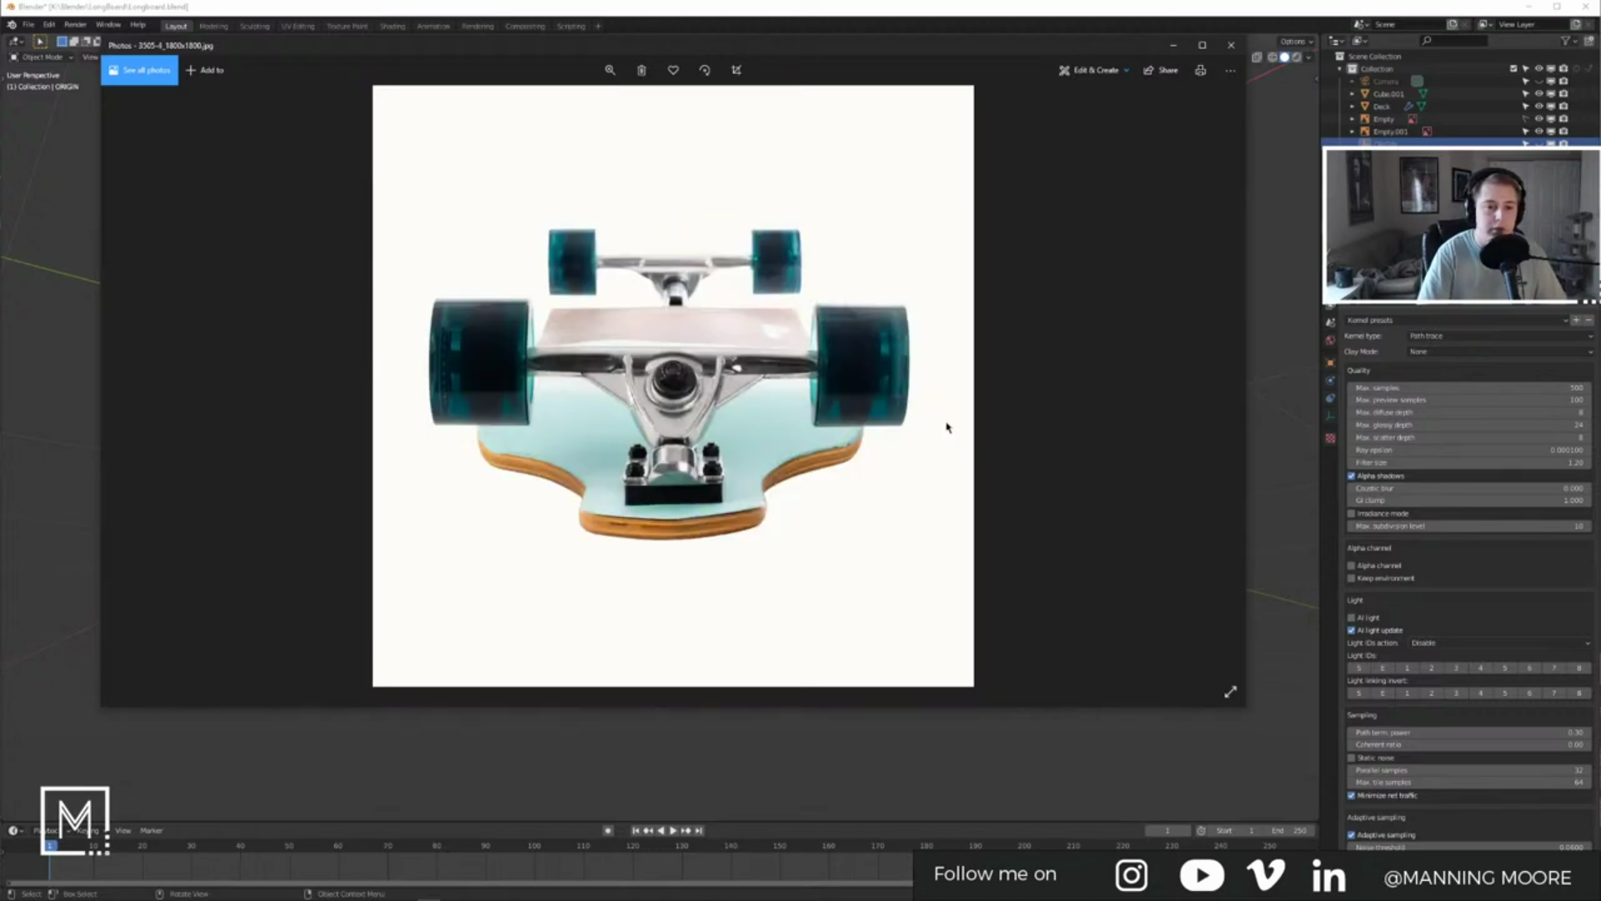
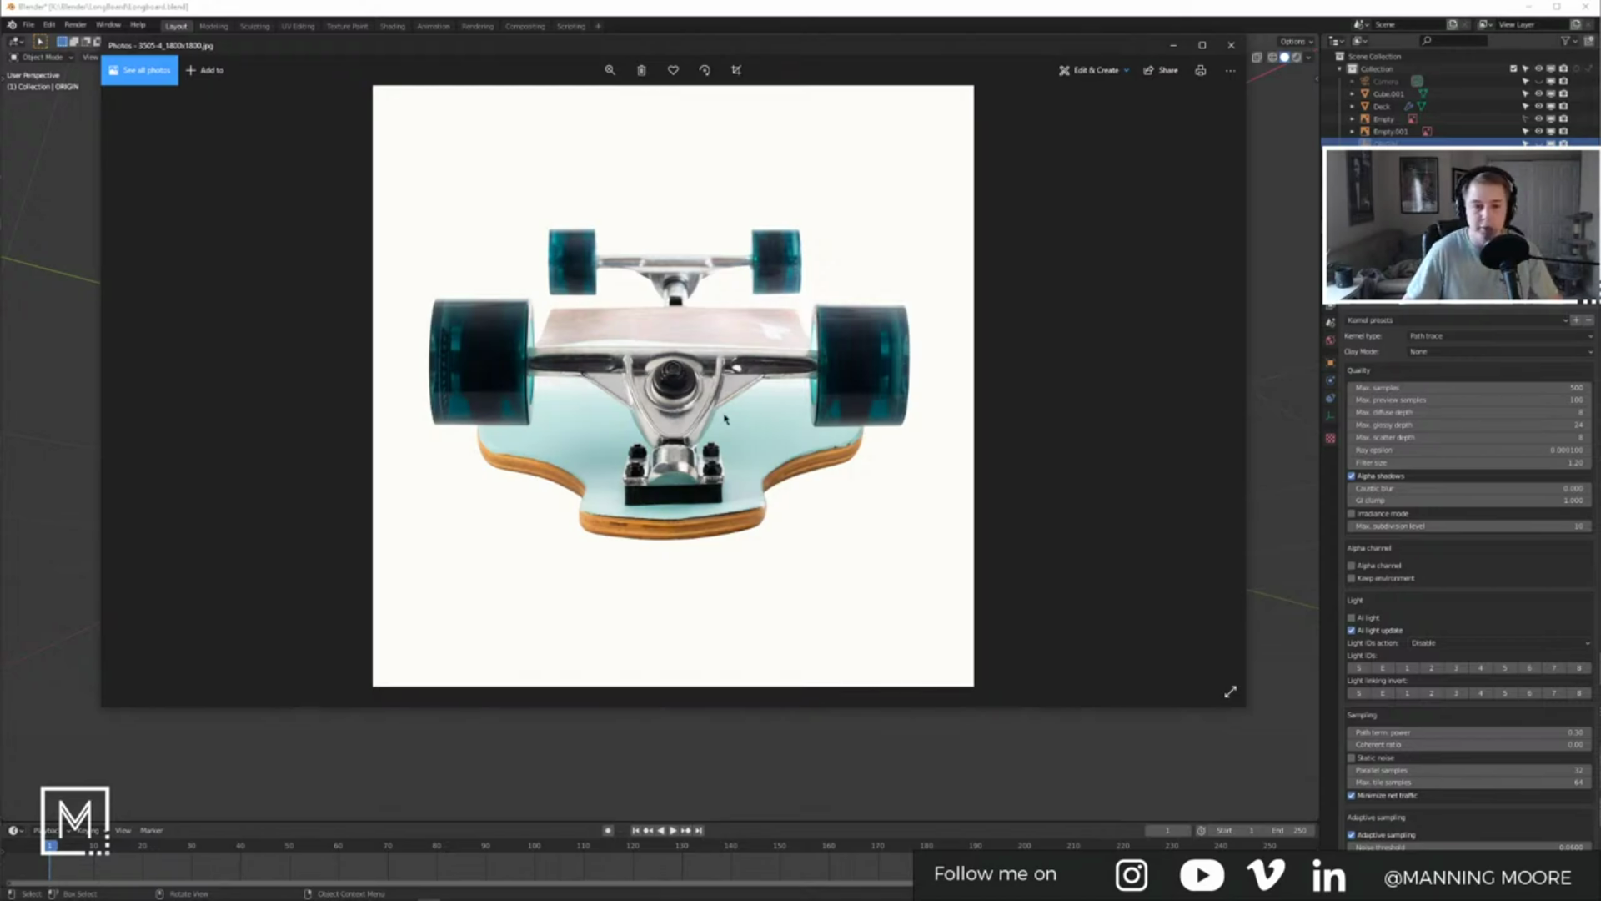
Step: Flip back and forth between the underside photo and the side-view truck and wheel photo
key(Right)
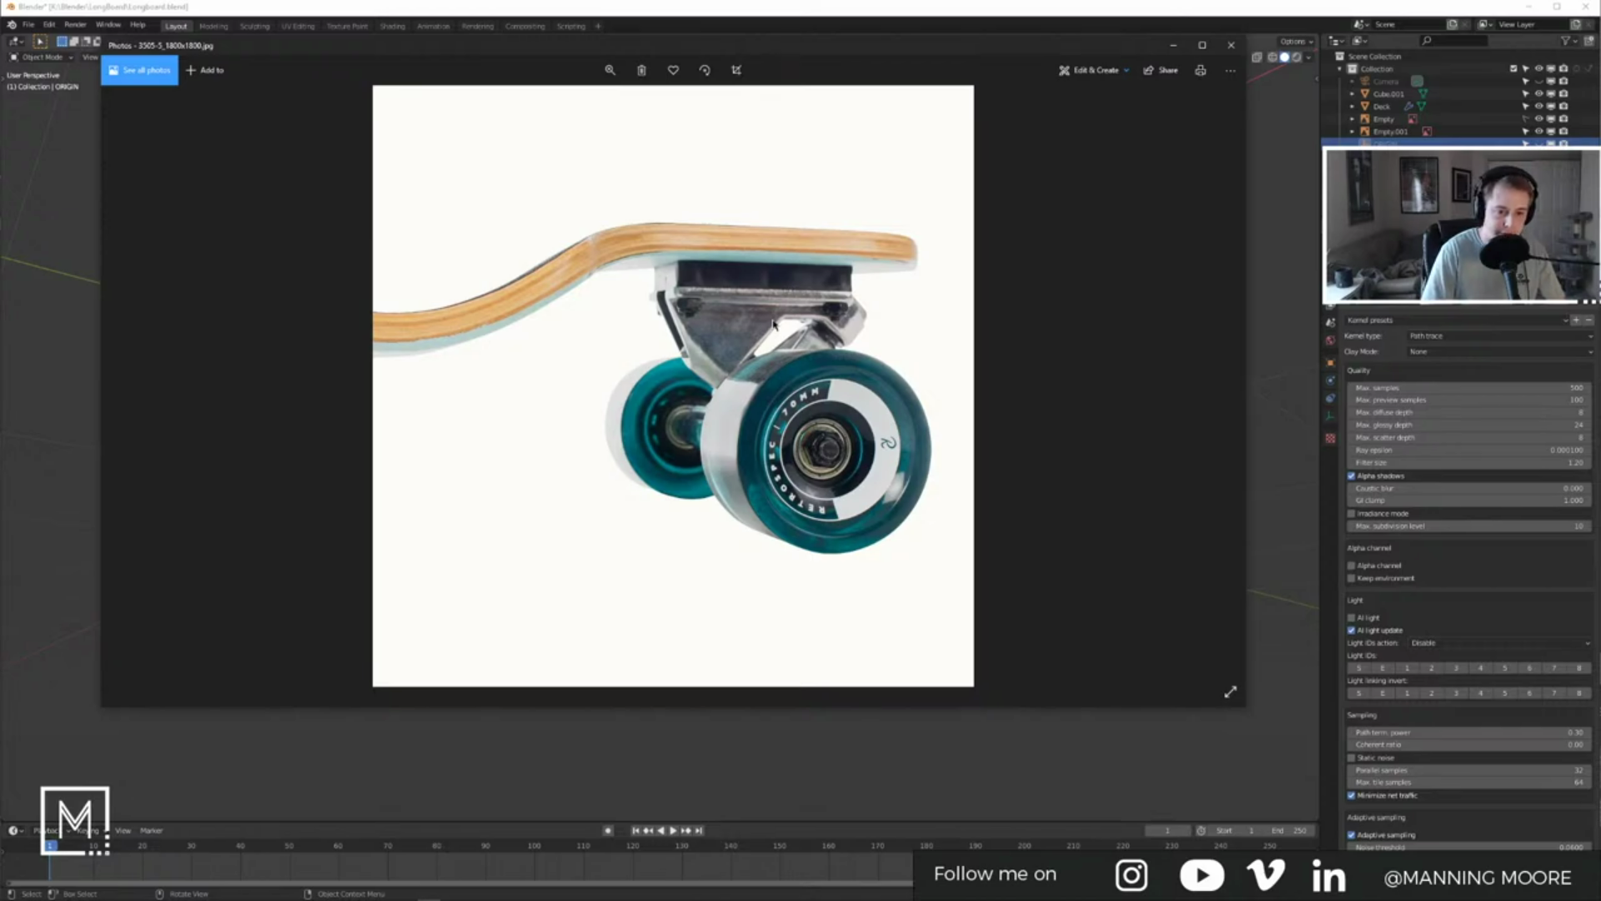
key(Left)
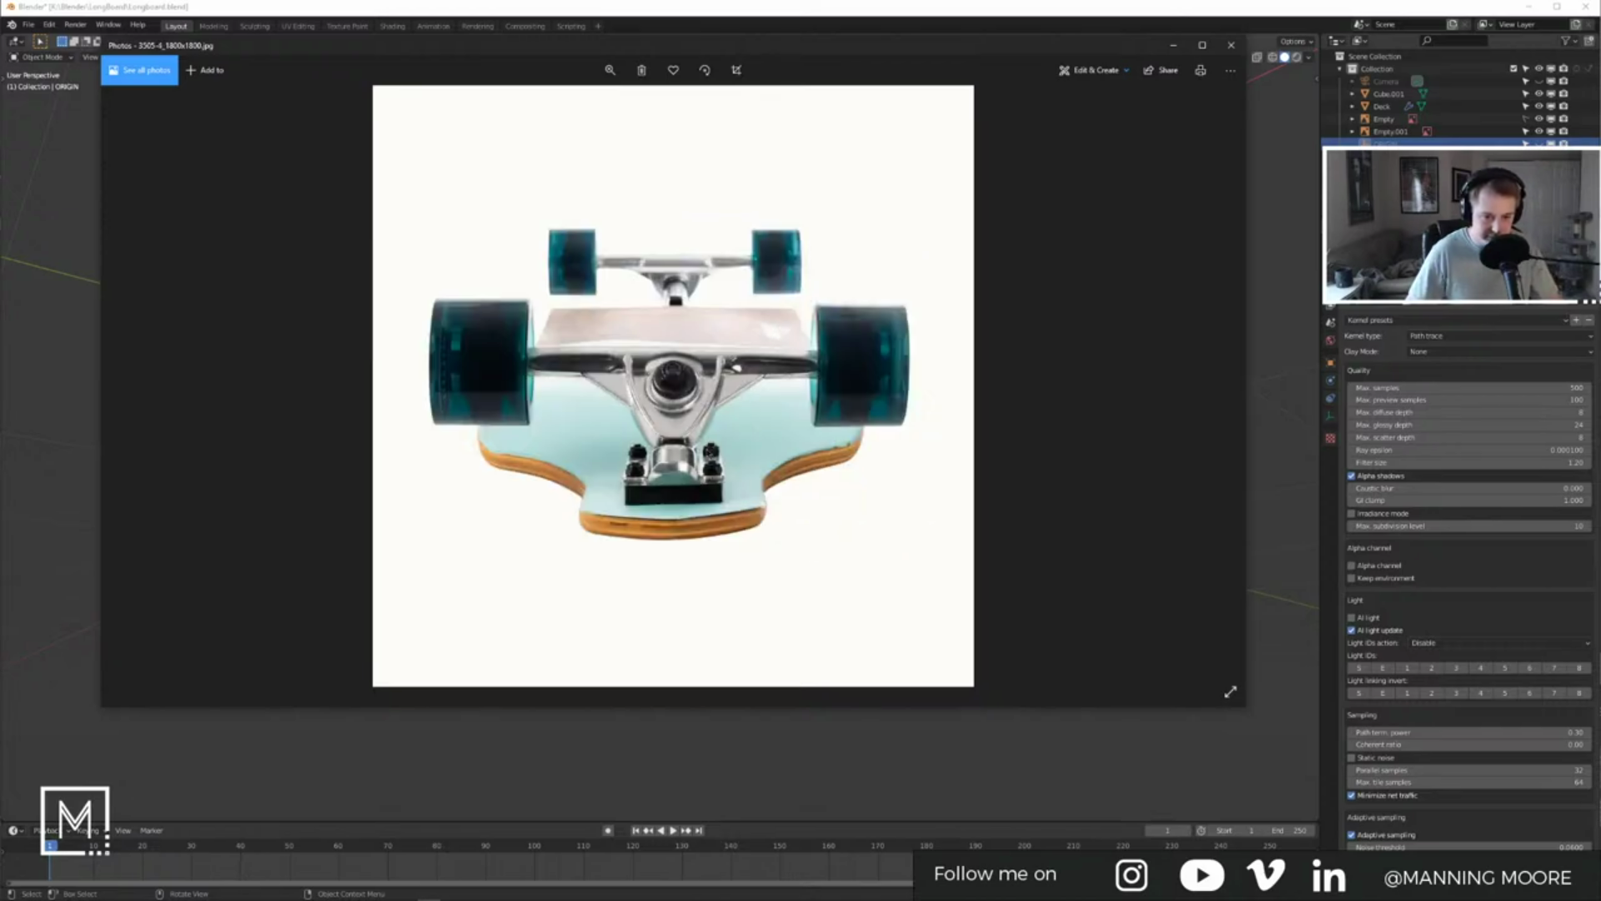
key(Right)
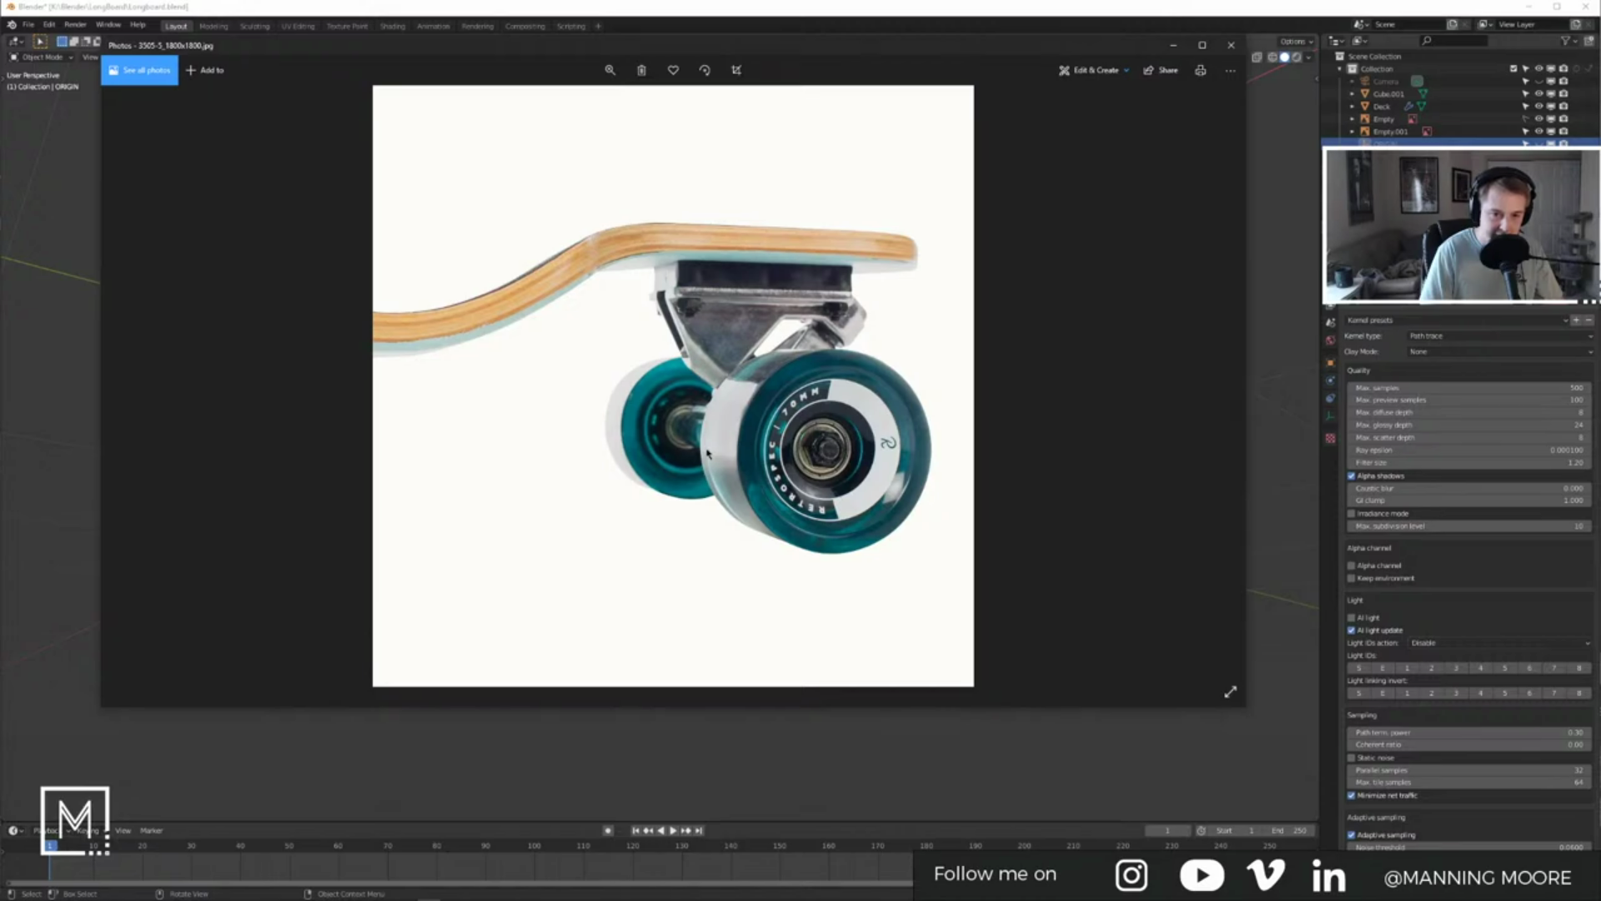
key(Left)
key(Right)
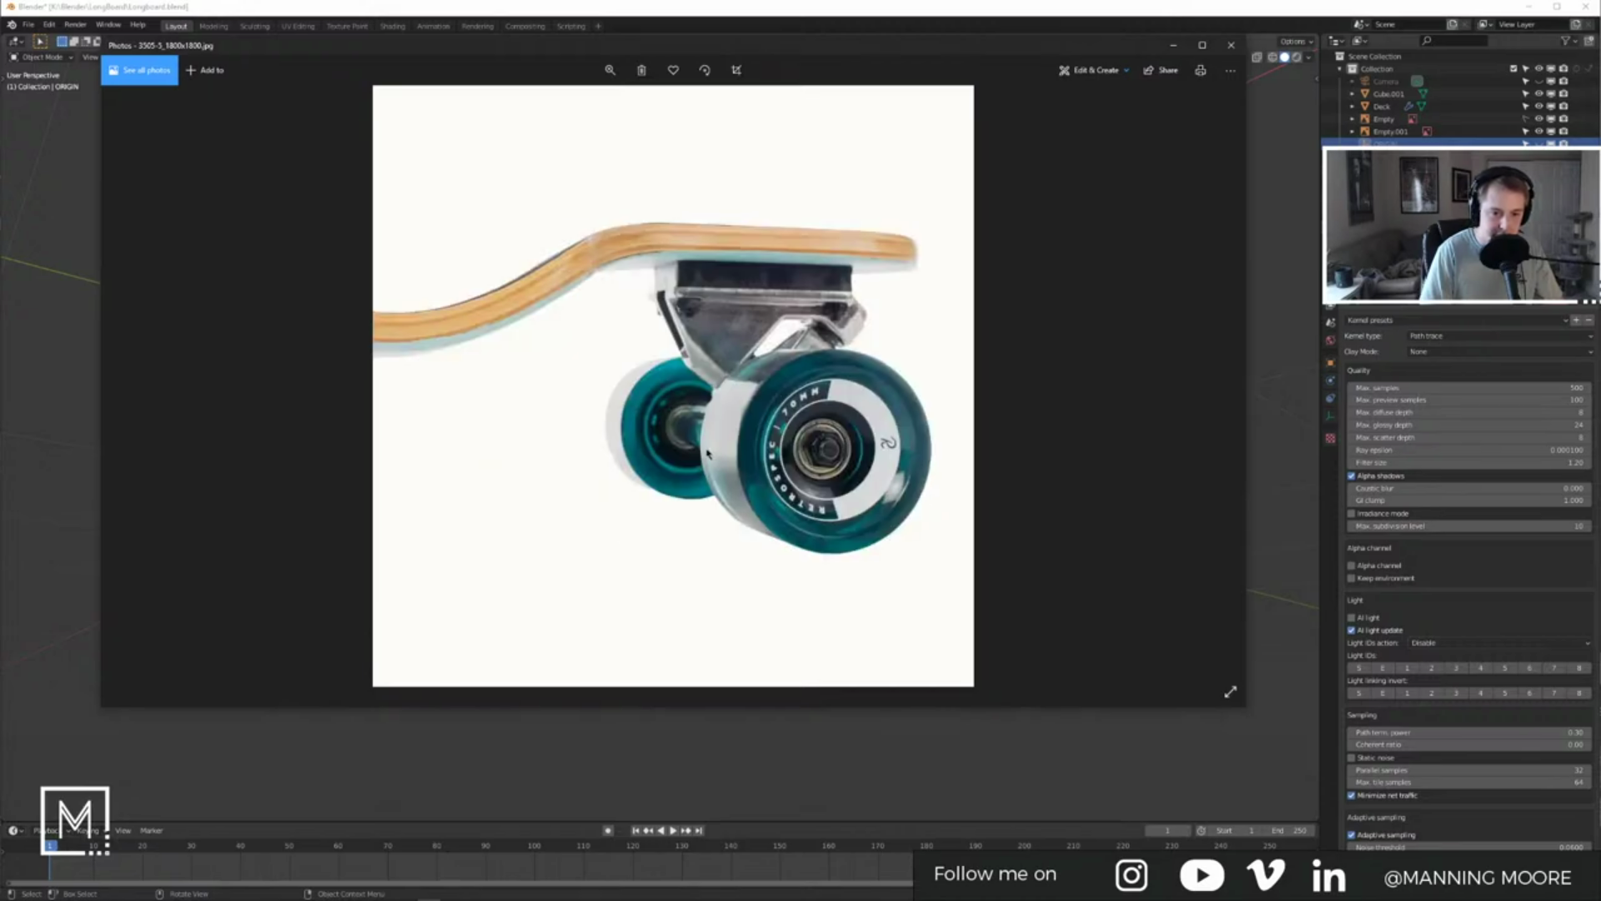
Step: Maximize the photo viewer, dismiss the accidental Print dialog, and minimize Photos
click(1202, 45)
key(ctrl+p)
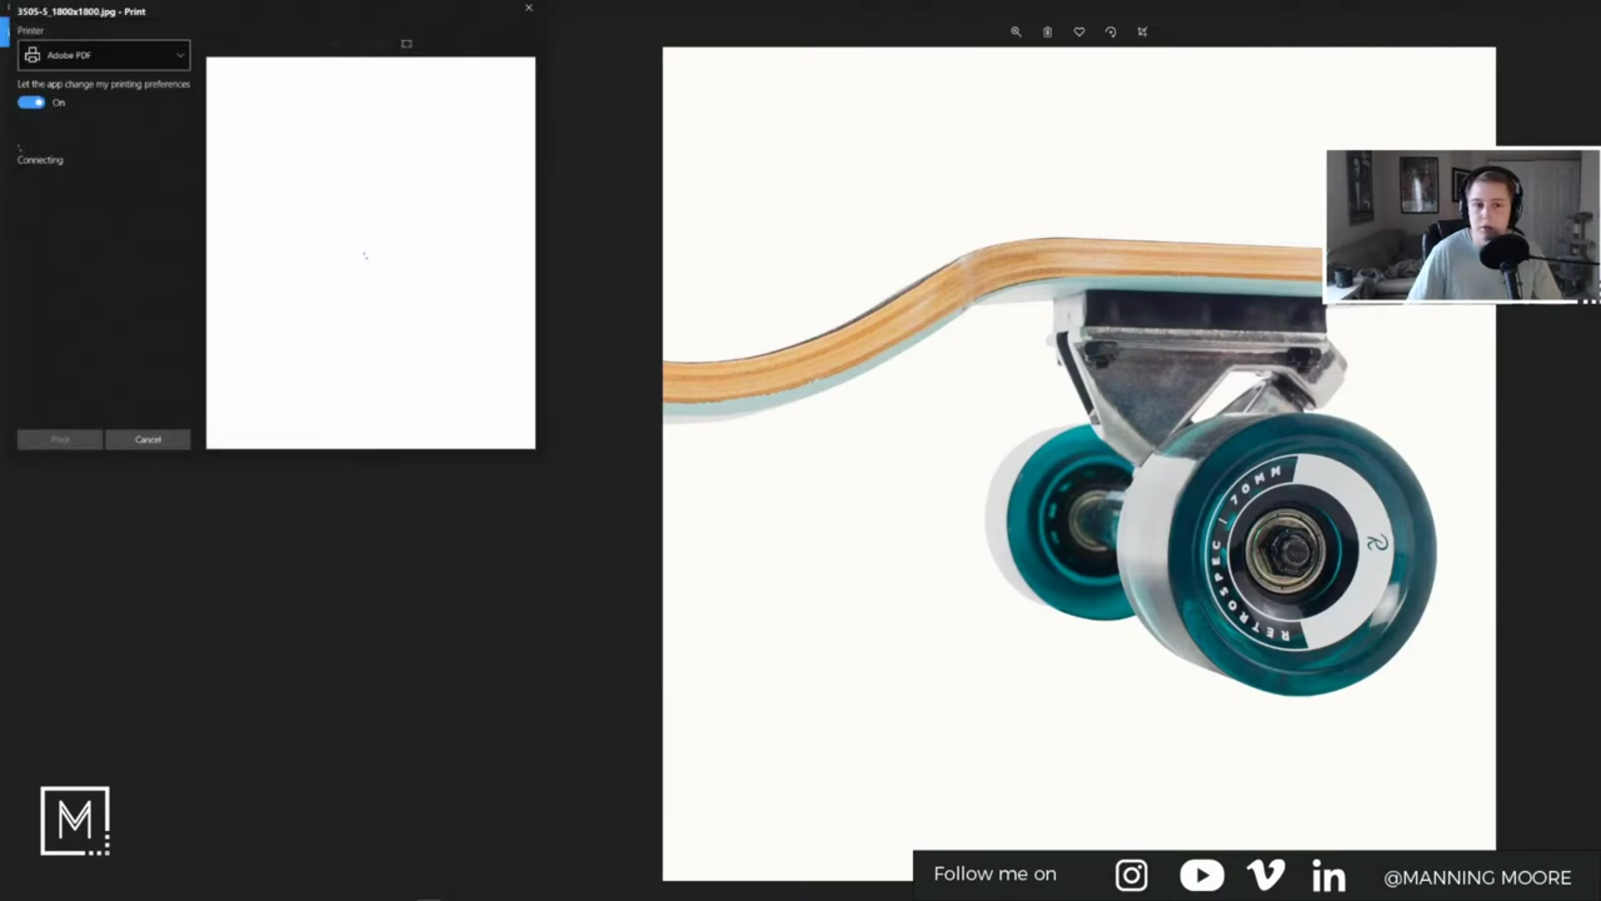
click(528, 8)
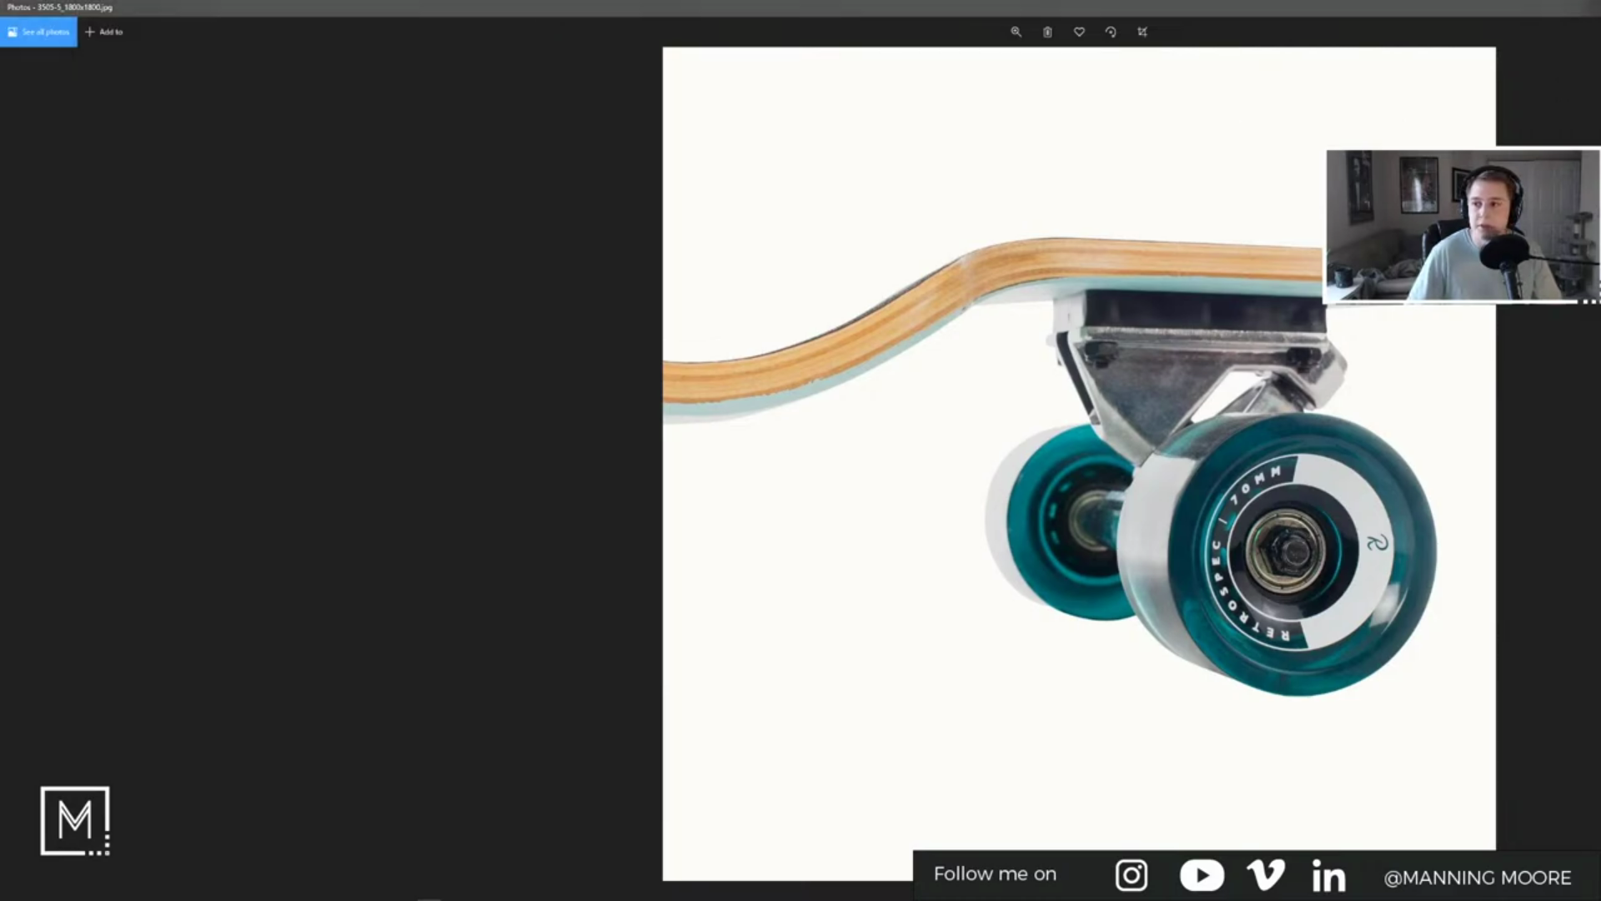
key(super+Down)
click(1173, 45)
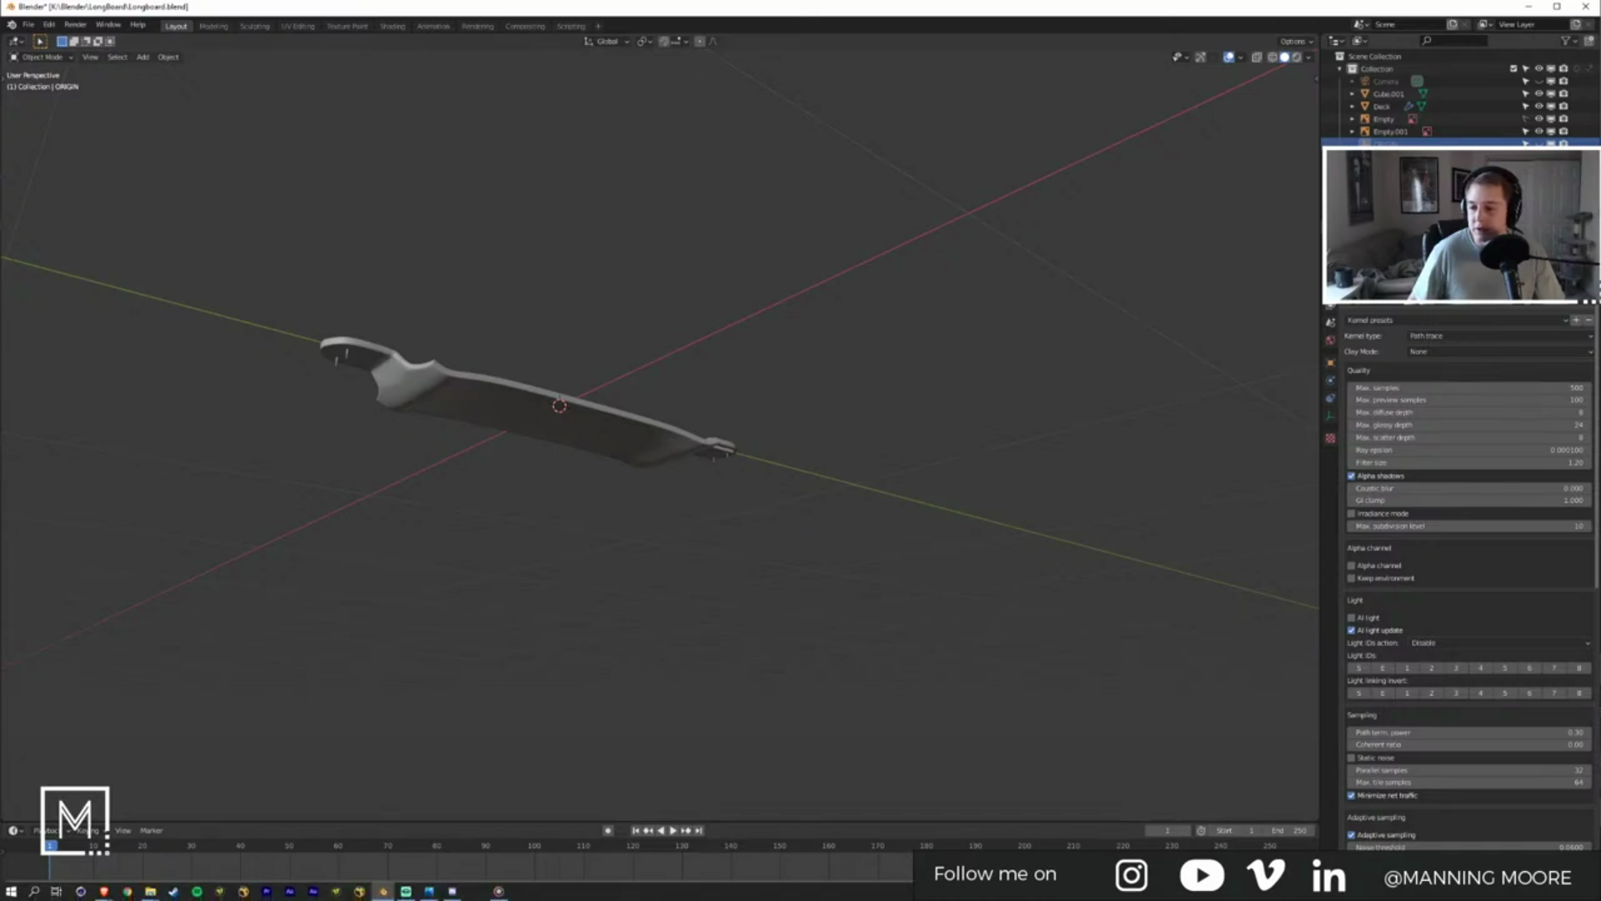
Step: From a low side view, select the plate block under the deck and narrow it slightly along X
middle_drag(826, 500, 792, 594)
scroll(896, 389, up, 8)
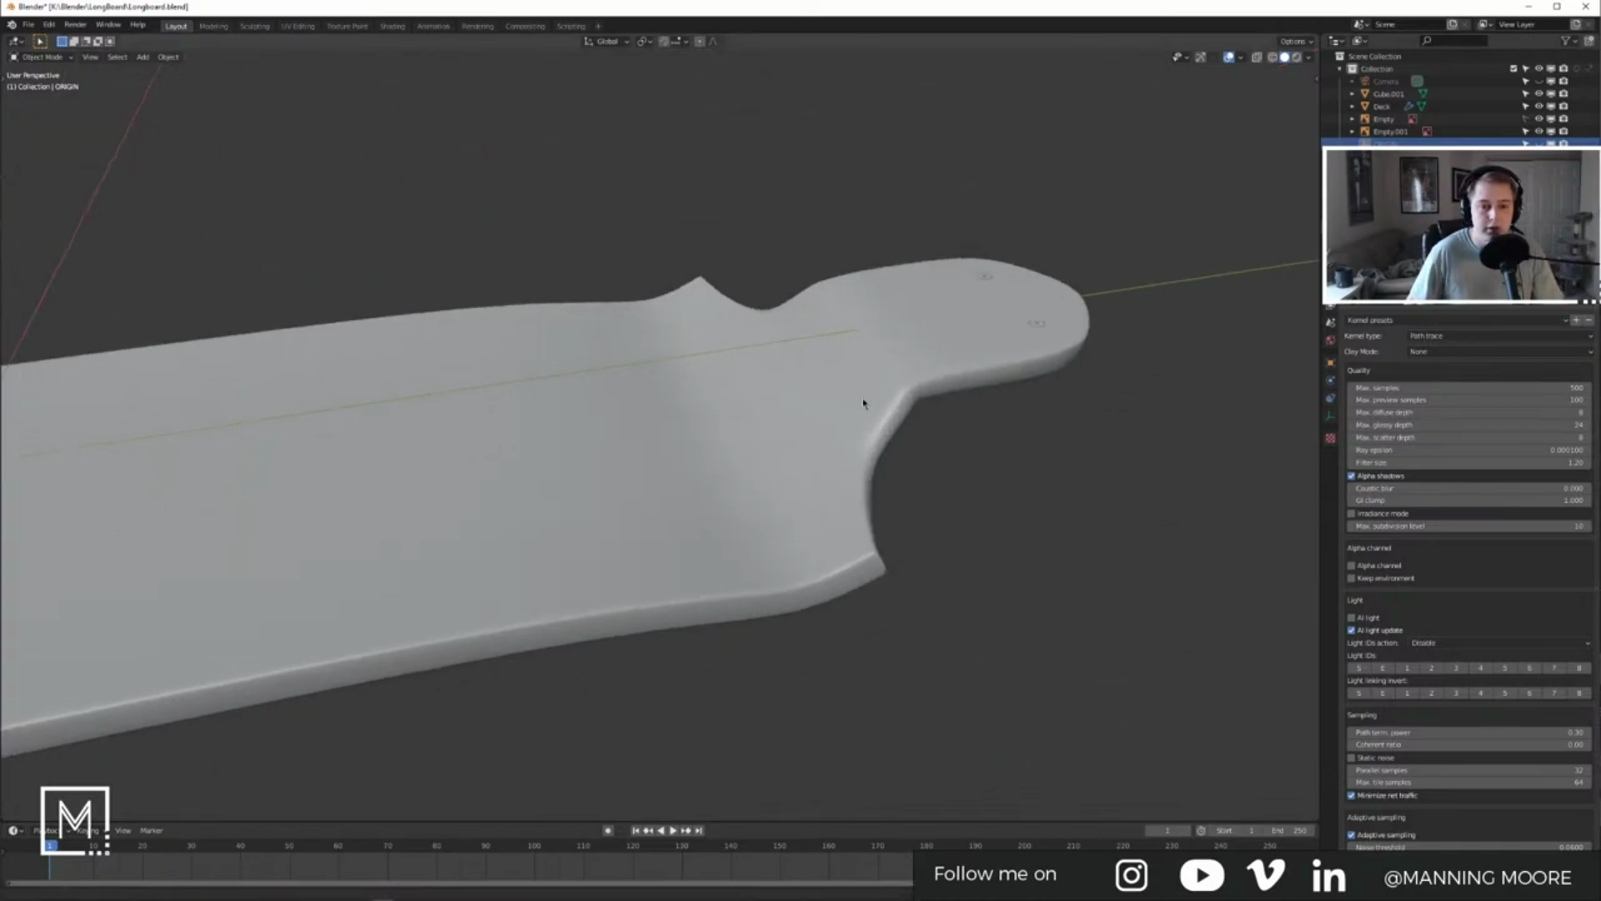
scroll(896, 390, down, 5)
middle_drag(896, 390, 801, 500)
click(634, 492)
scroll(598, 449, up, 3)
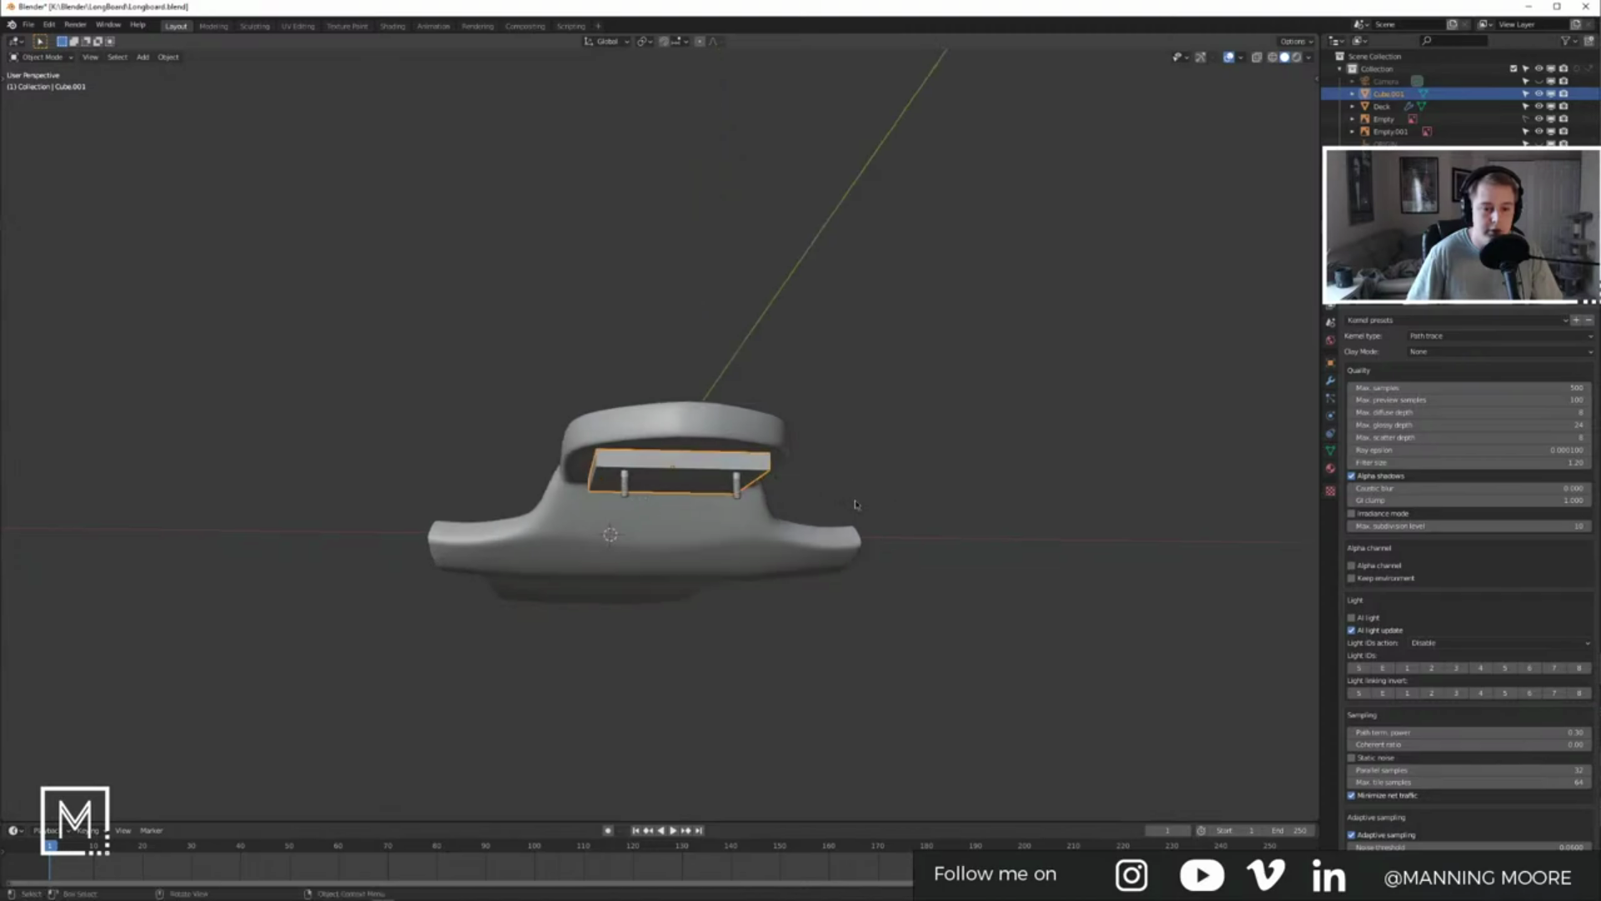
key(s)
key(x)
click(936, 505)
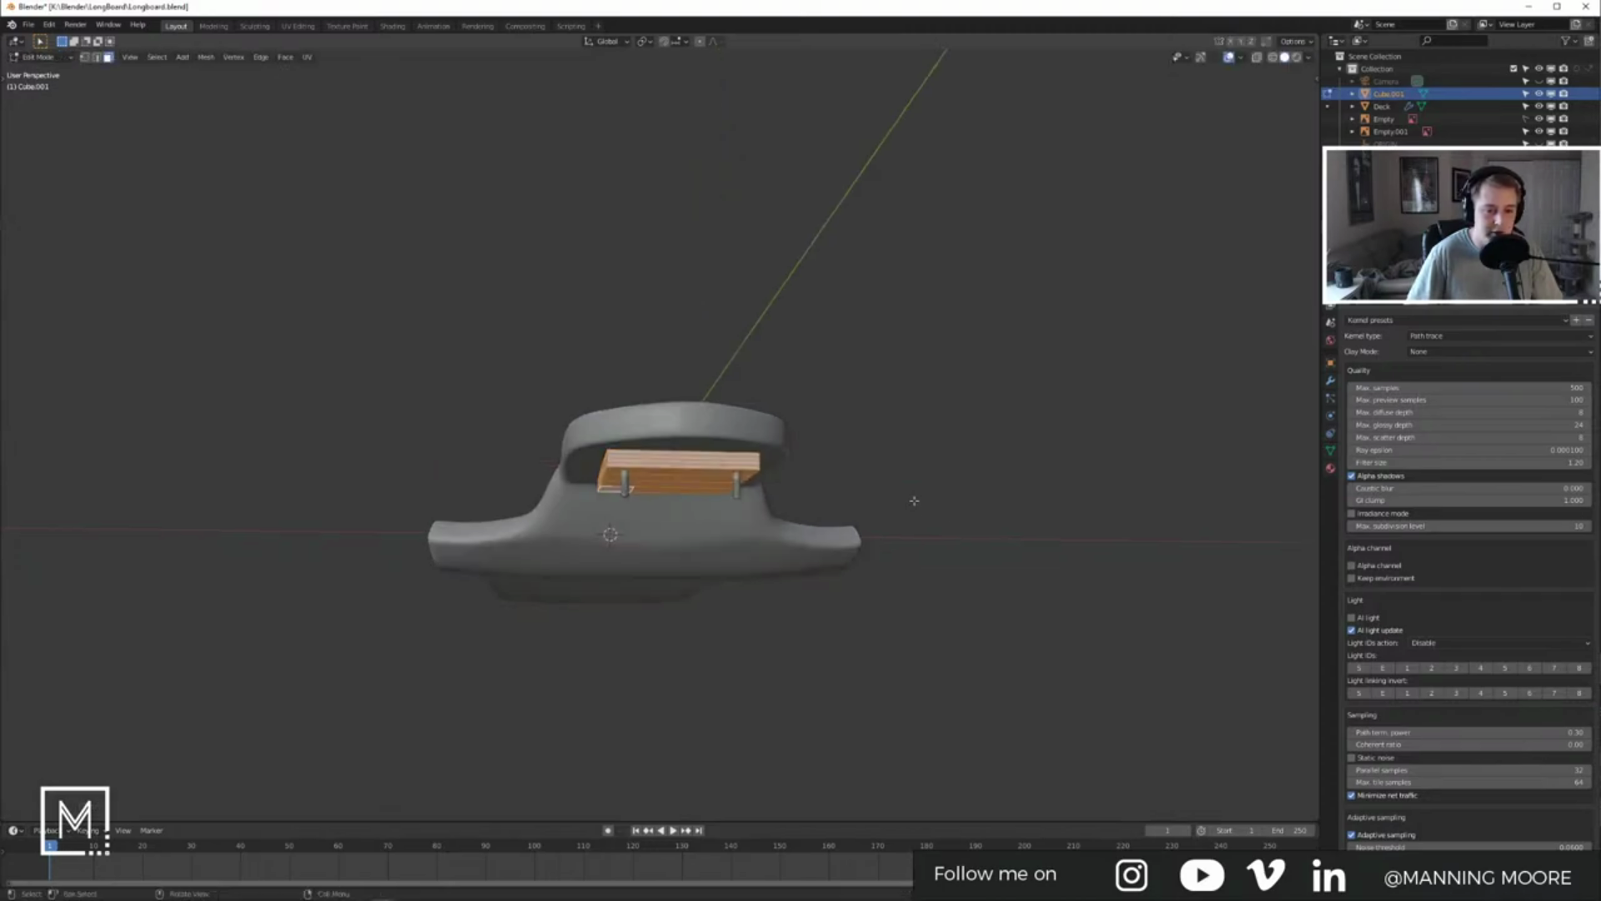
Step: In top wireframe view, scale the plate to 0.924 along X to match the reference truck
key(KP_1)
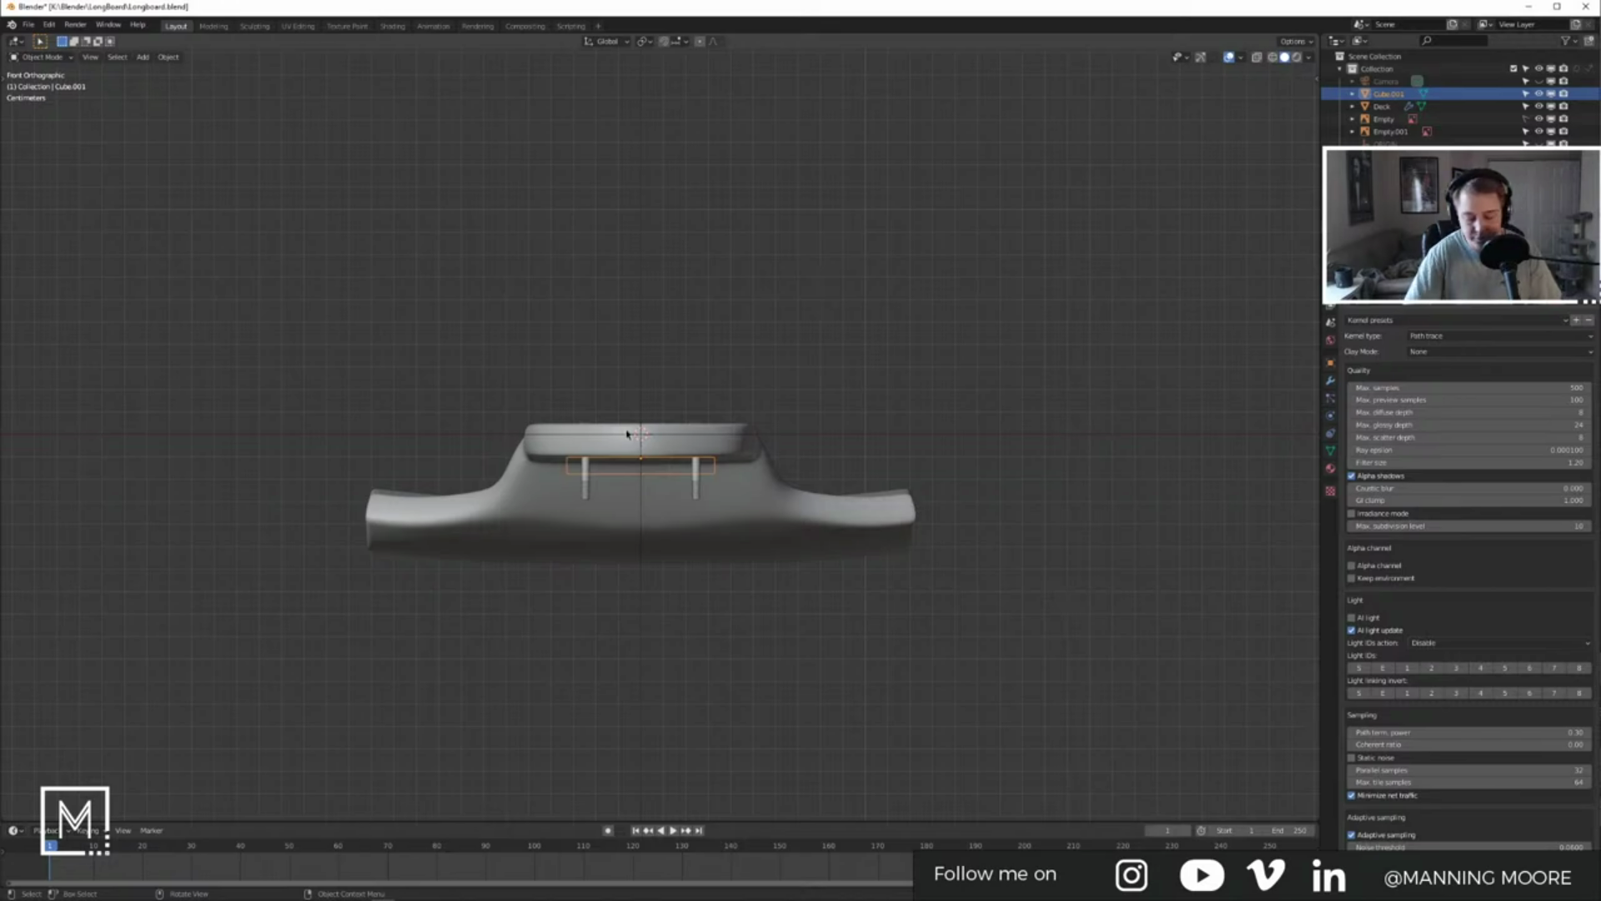
key(KP_7)
key(z)
click(534, 430)
scroll(621, 465, up, 4)
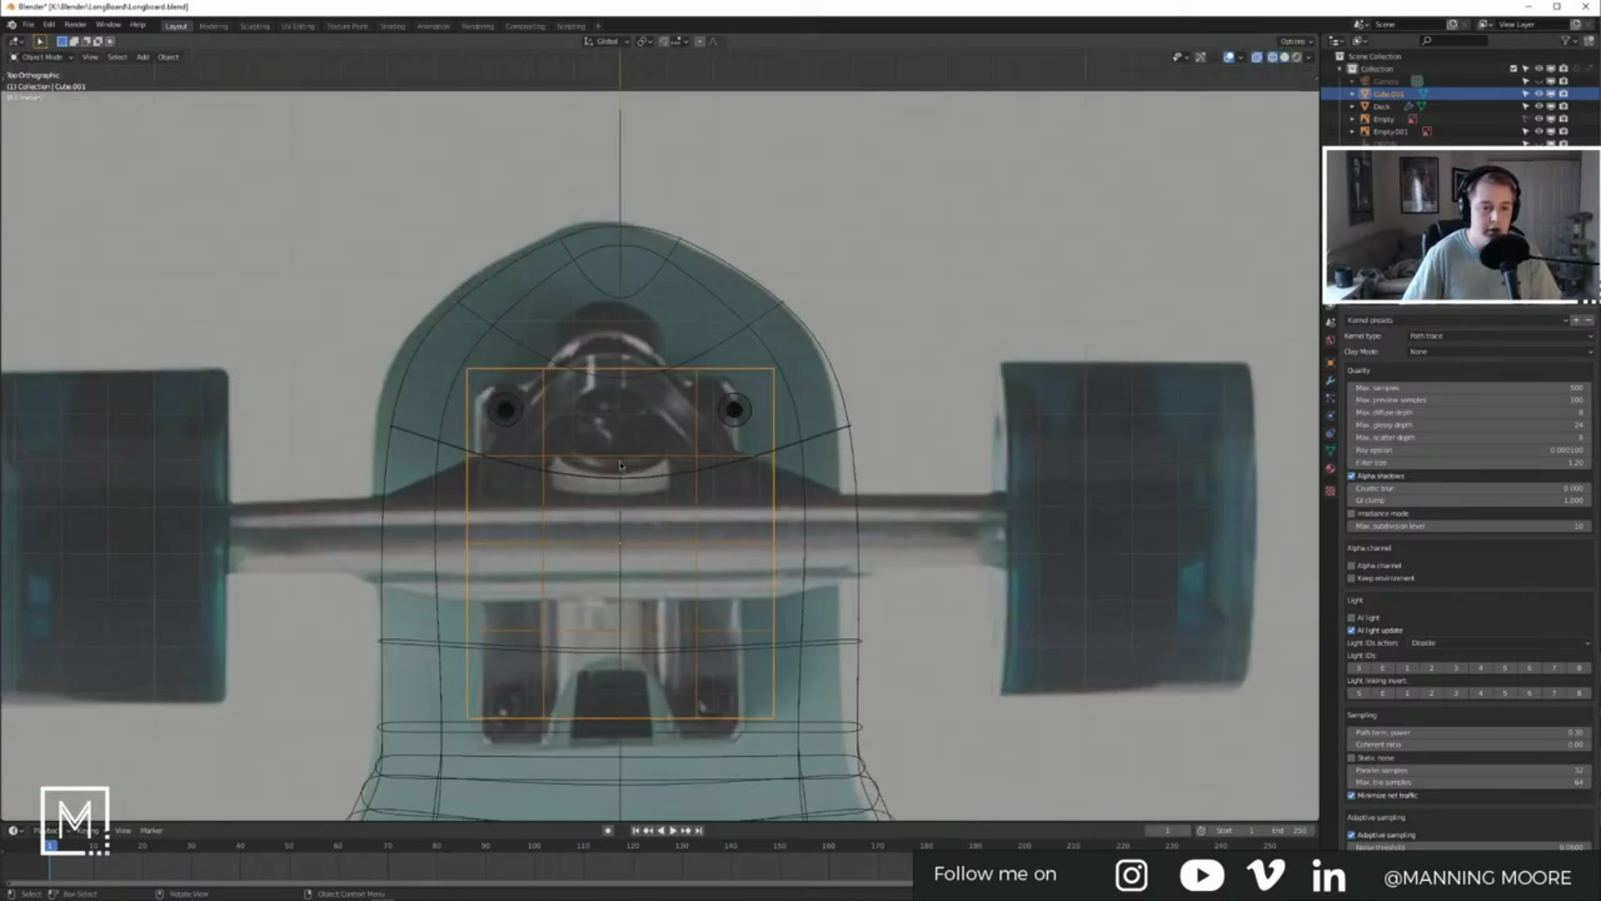
shift+middle_drag(698, 514, 748, 471)
key(s)
key(x)
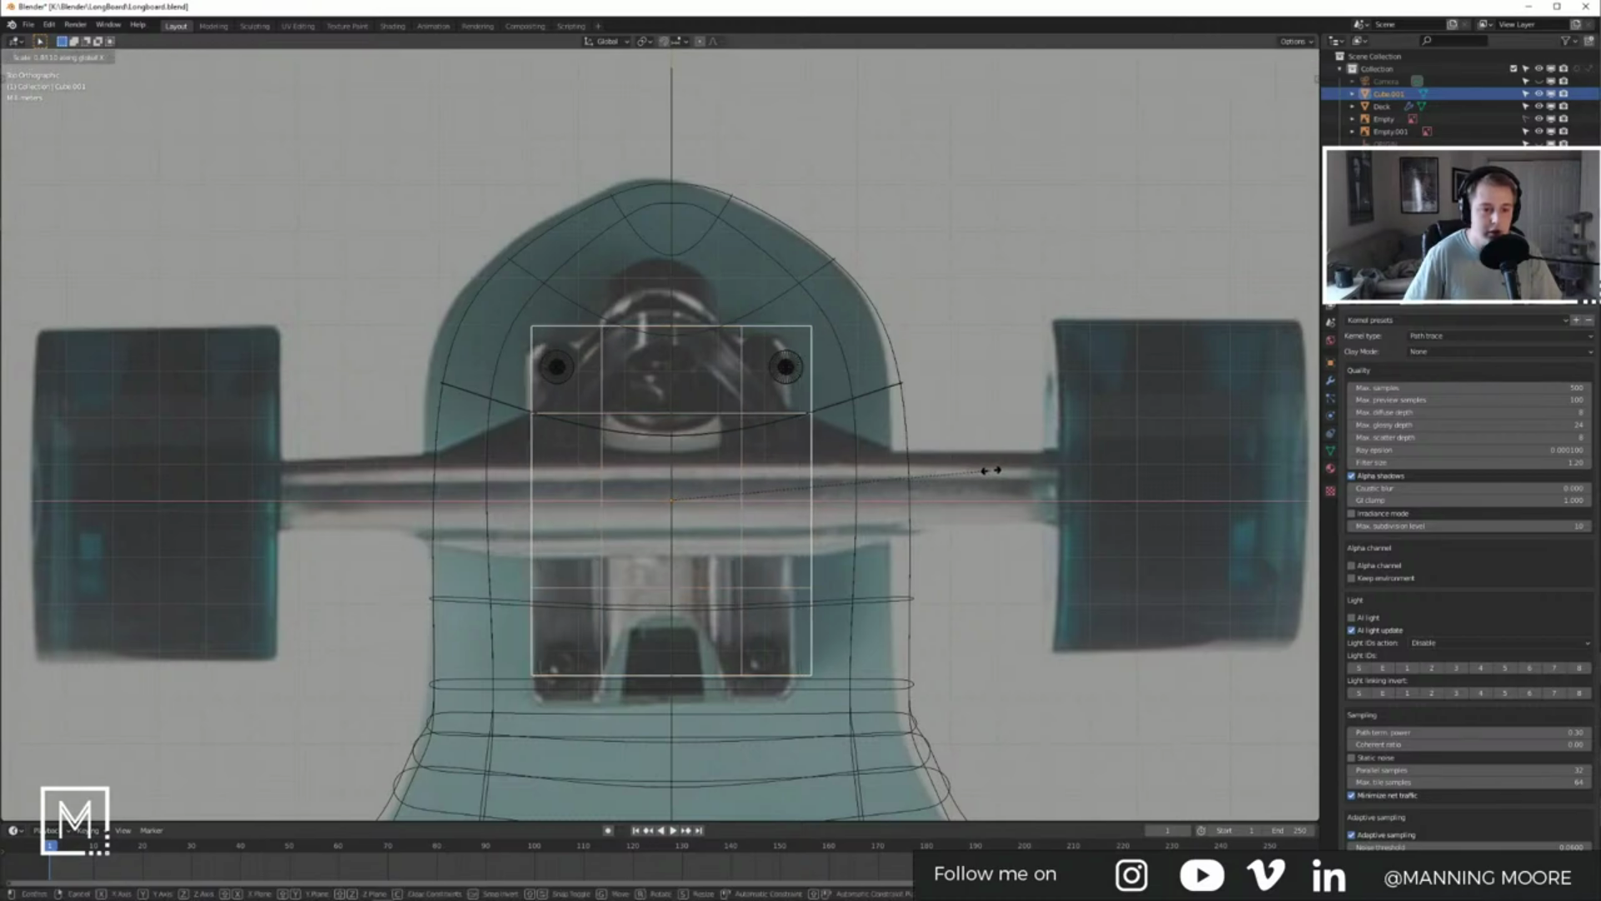
click(998, 474)
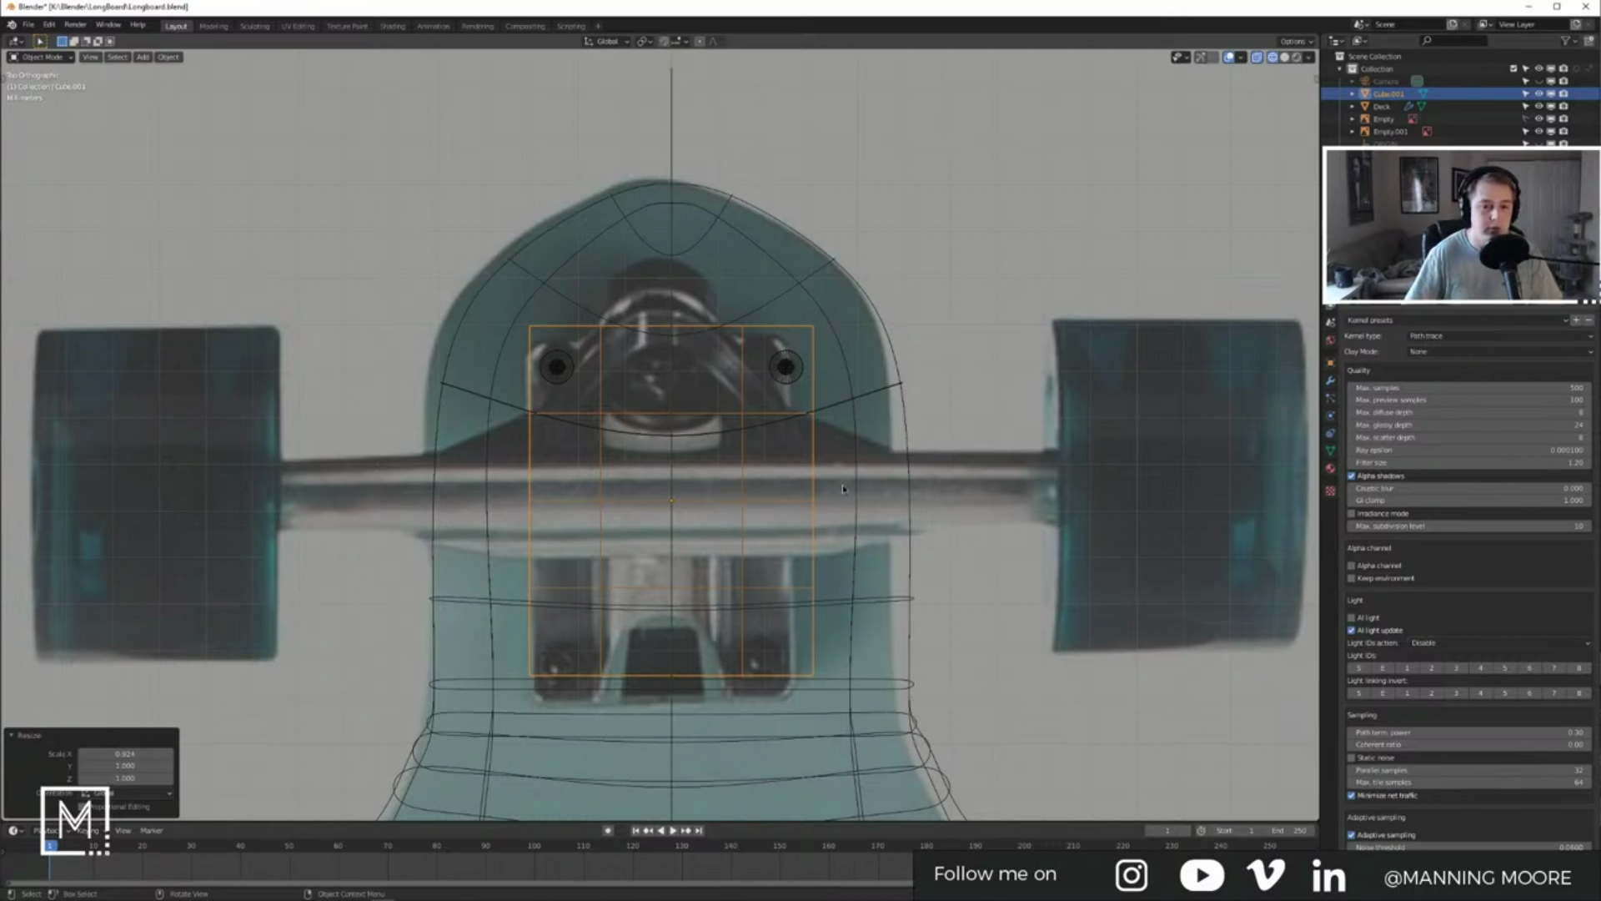
scroll(834, 492, down, 6)
middle_drag(630, 527, 492, 382)
scroll(501, 388, up, 5)
middle_drag(674, 494, 569, 493)
scroll(555, 395, down, 6)
Step: Compare the front truck photo 3505-3 with the full-board side photo 3505-4, then return to Blender
key(alt+Tab)
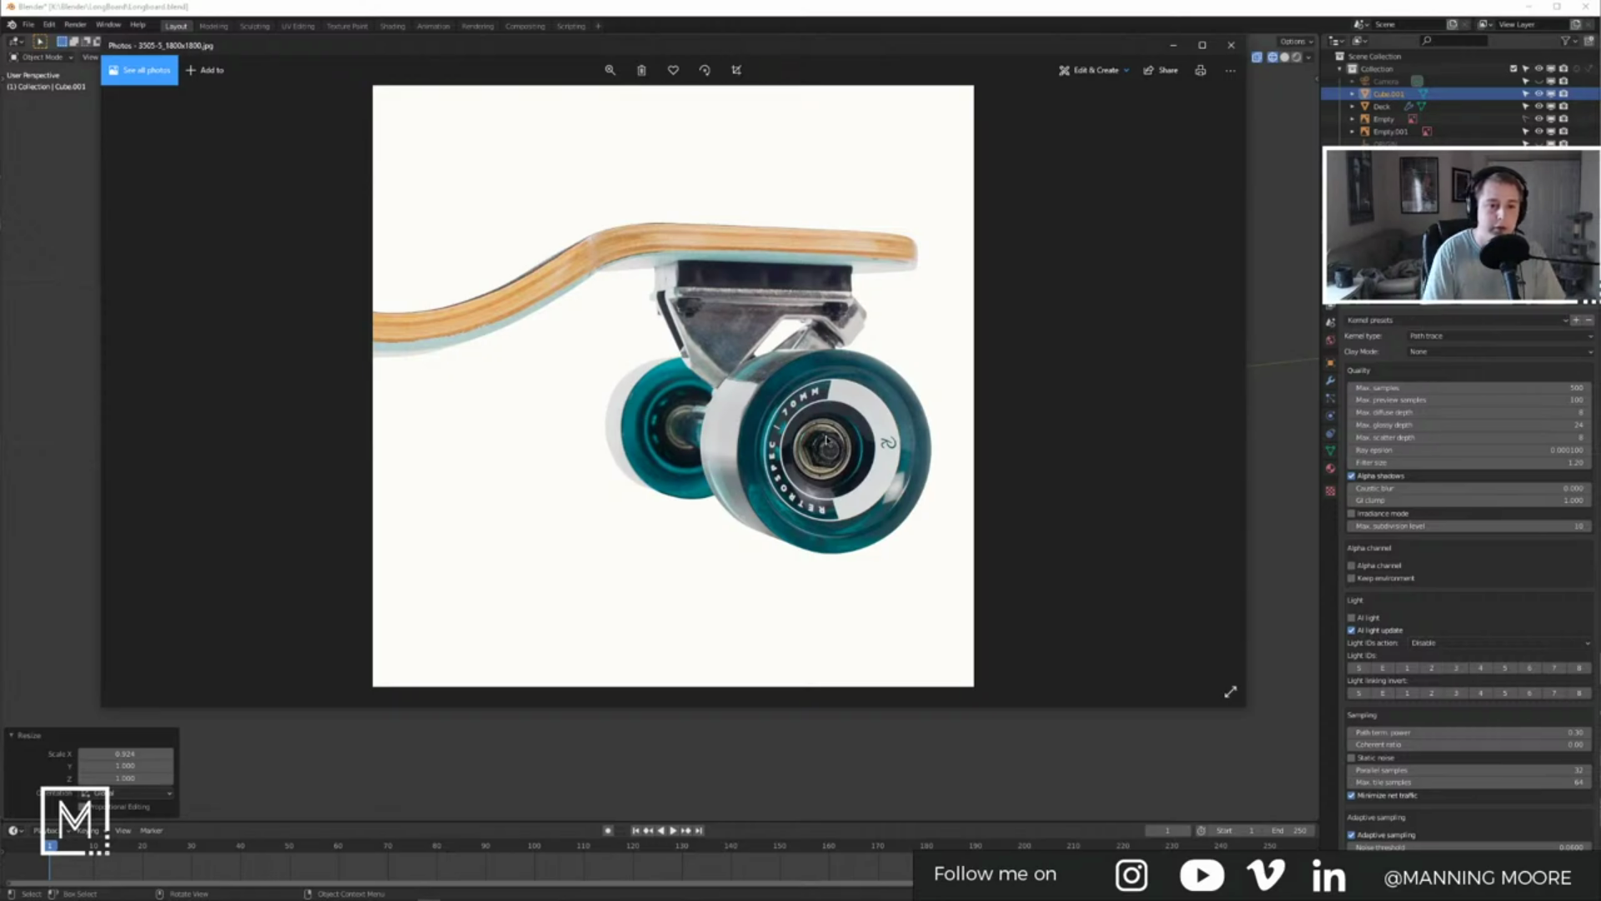
key(Left)
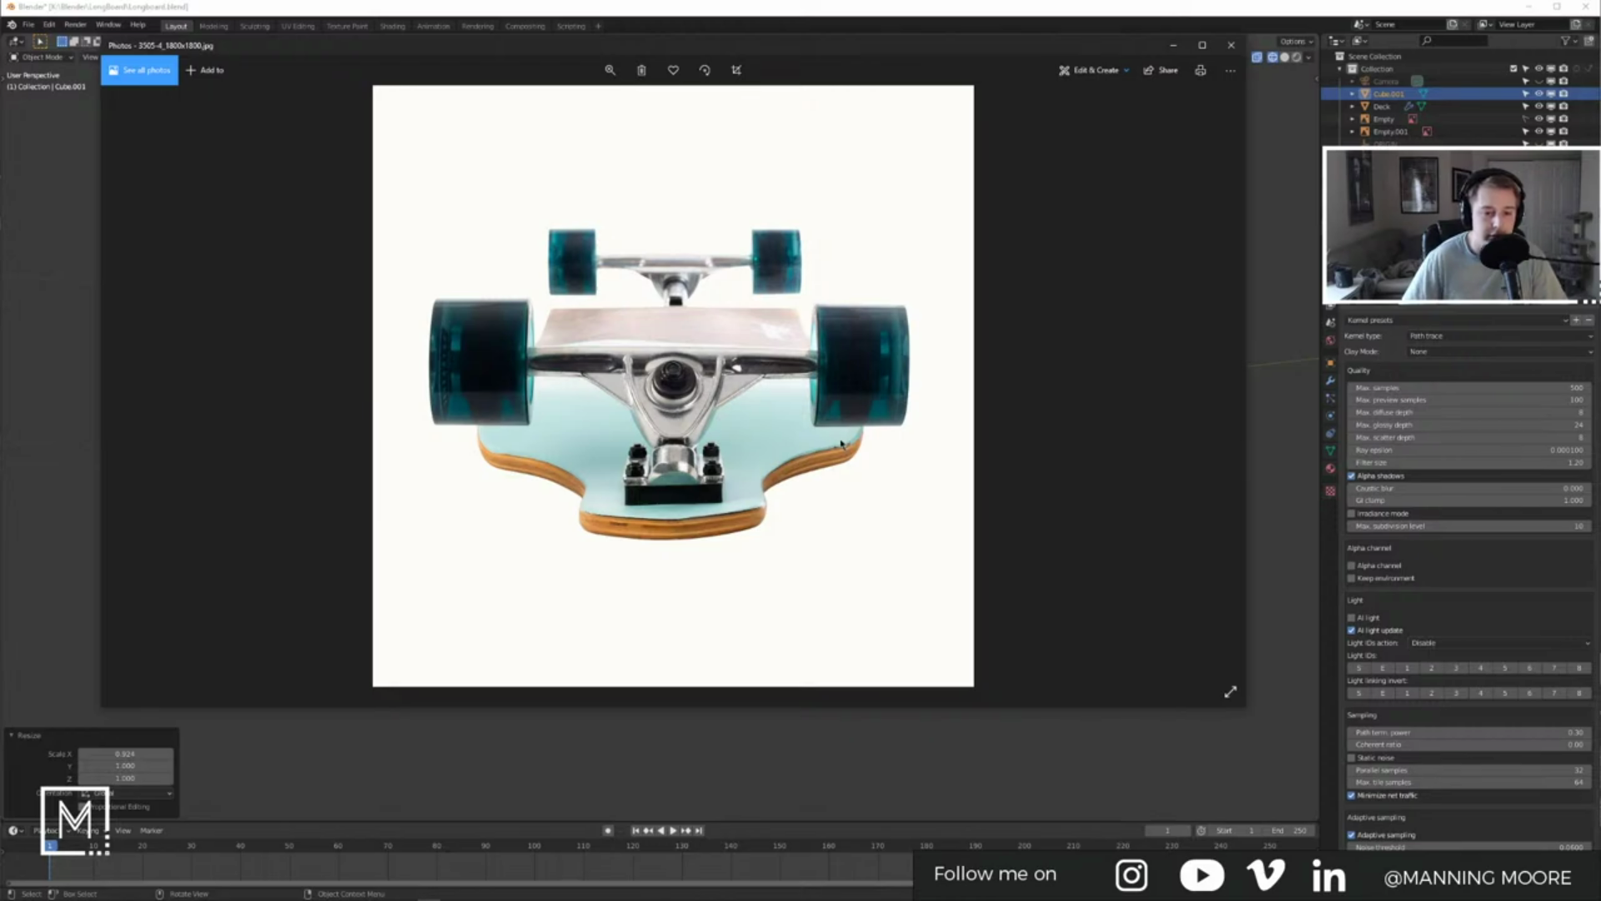
key(Left)
key(Right)
key(Left)
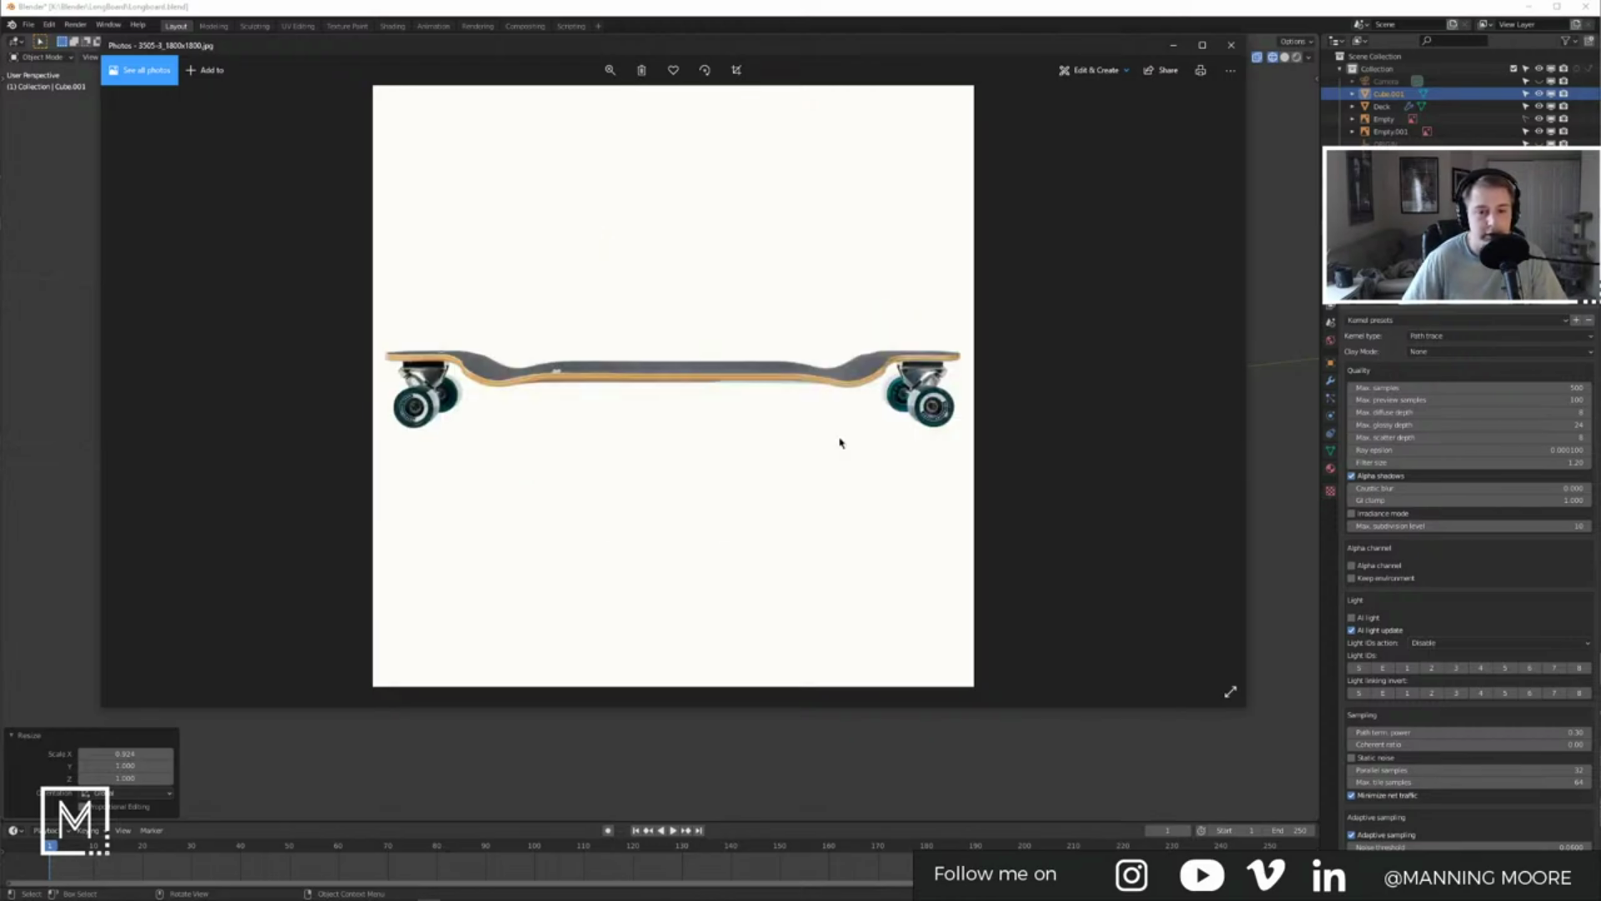
key(Right)
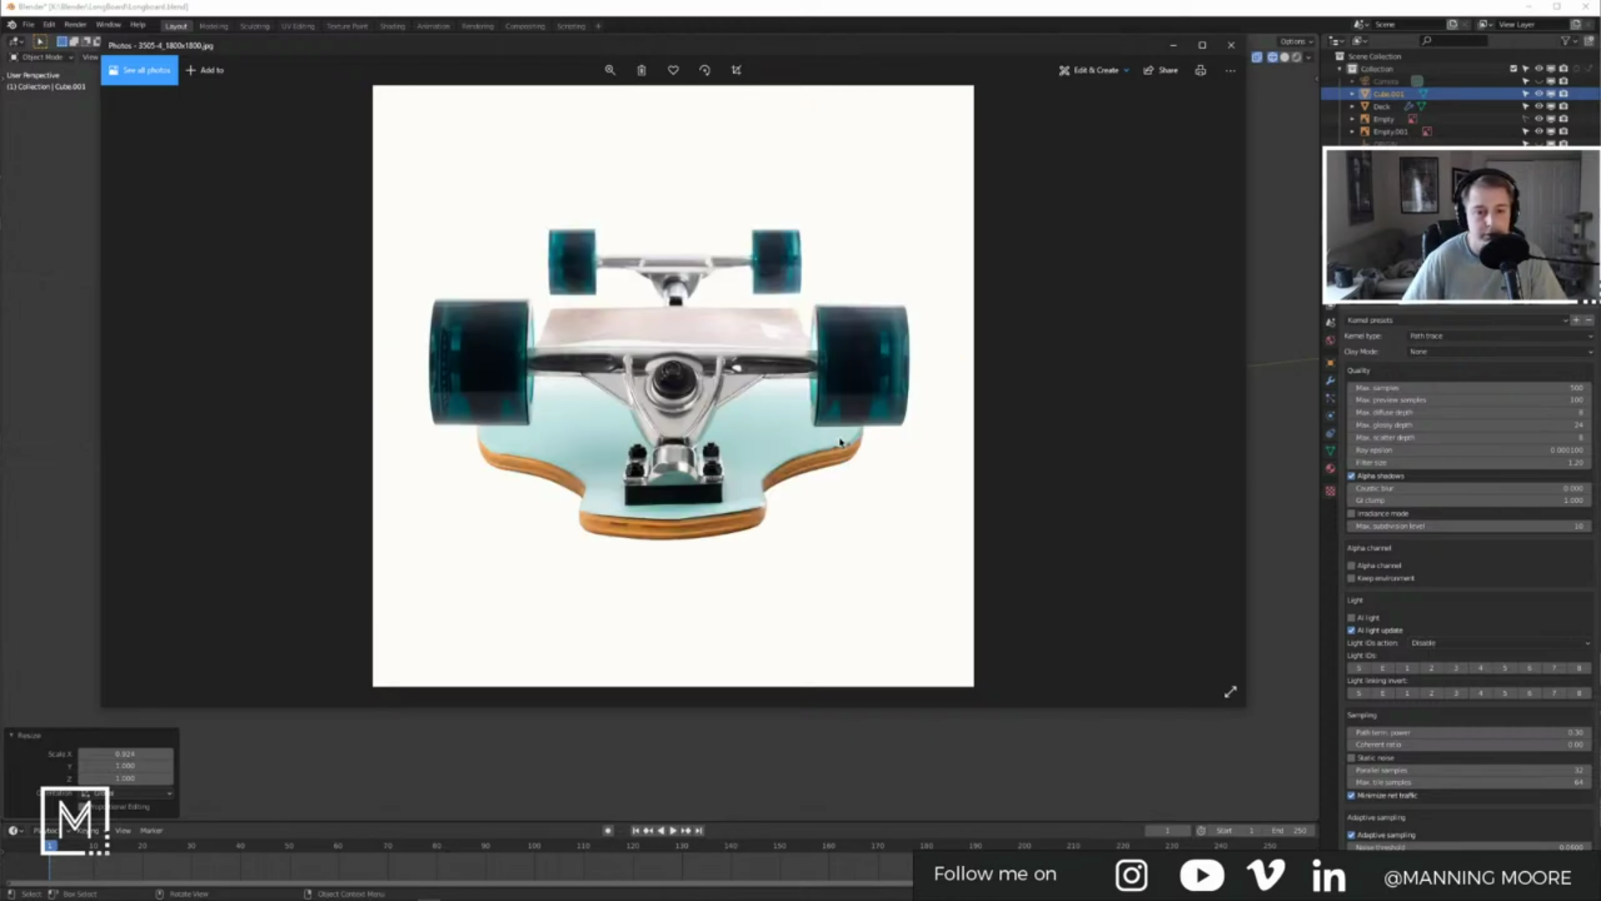
key(Left)
click(1276, 274)
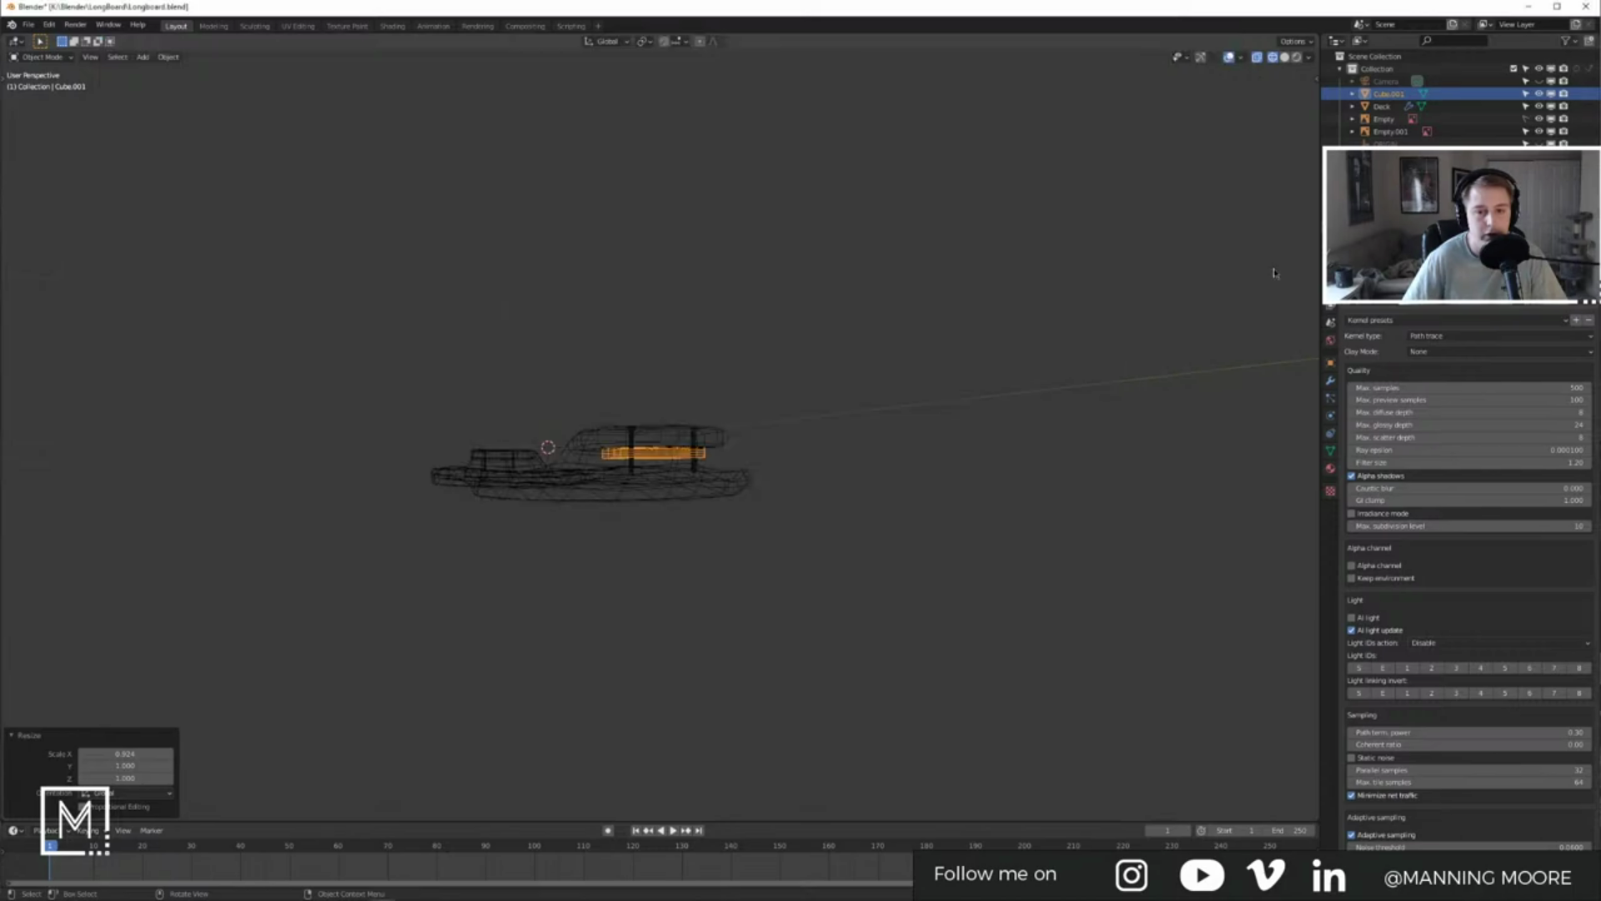
Step: In solid shading, scale the plate to 0.672 along X and 0.782 along Y
mouse_move(509, 342)
middle_down()
mouse_move(672, 437)
mouse_move(631, 480)
mouse_move(732, 450)
mouse_move(732, 422)
mouse_move(724, 483)
mouse_move(608, 511)
middle_up()
scroll(672, 437, up, 4)
click(672, 435)
key(shift+z)
key(s)
key(x)
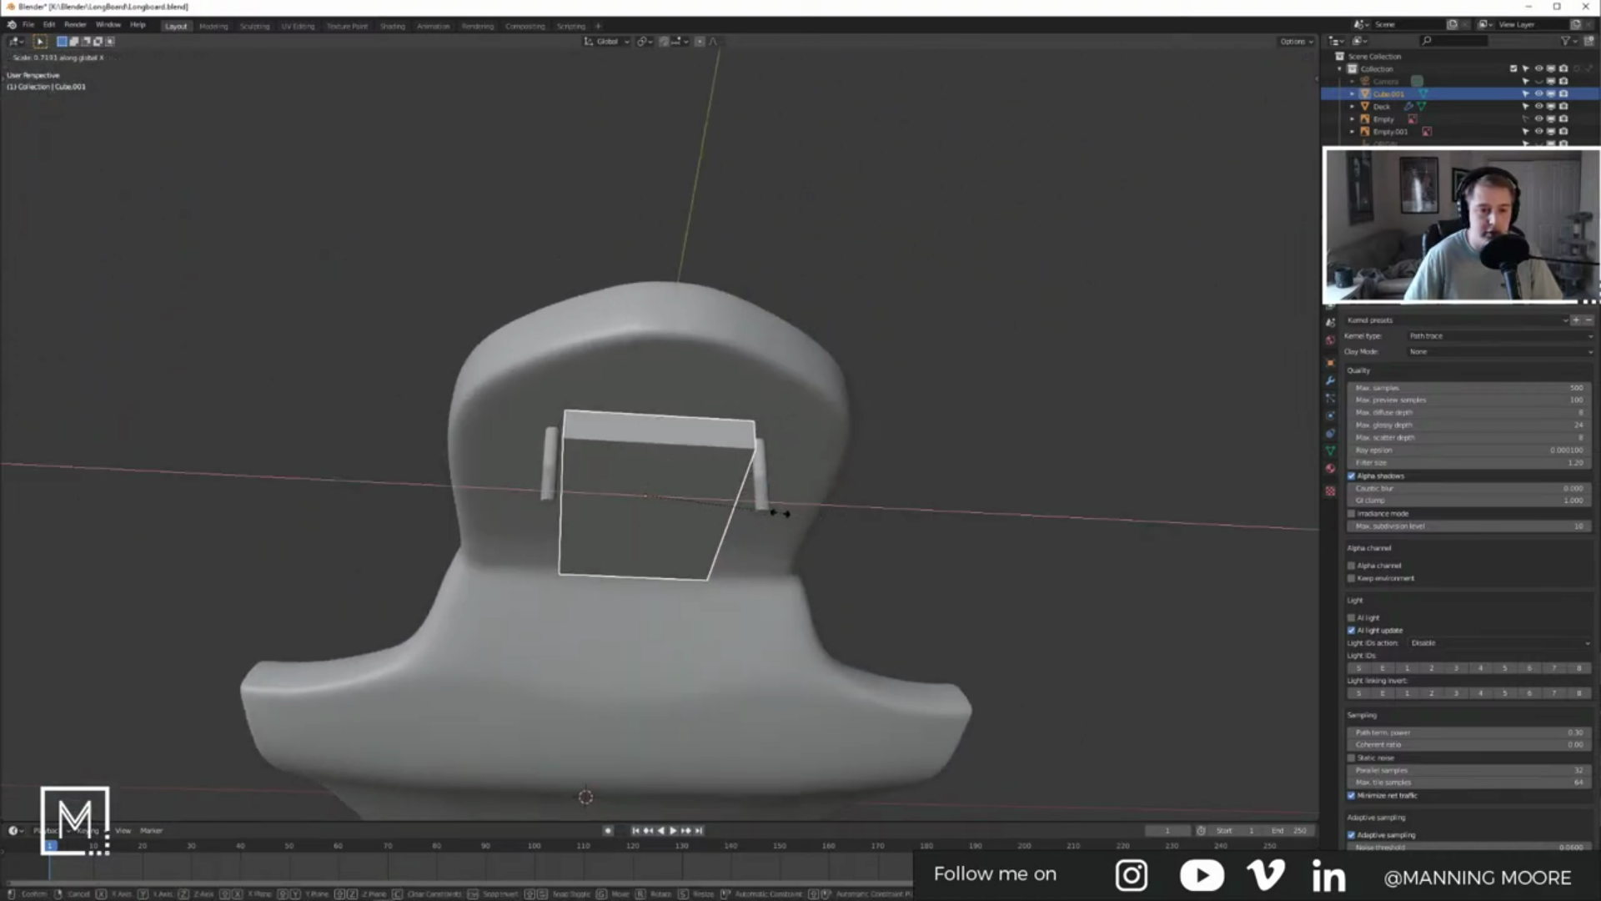
click(768, 508)
middle_drag(768, 508, 818, 532)
key(s)
key(y)
click(770, 525)
Step: Nudge the plate along the Y axis, after cancelling an accidental X move
key(g)
key(x)
right_click(785, 526)
key(g)
key(y)
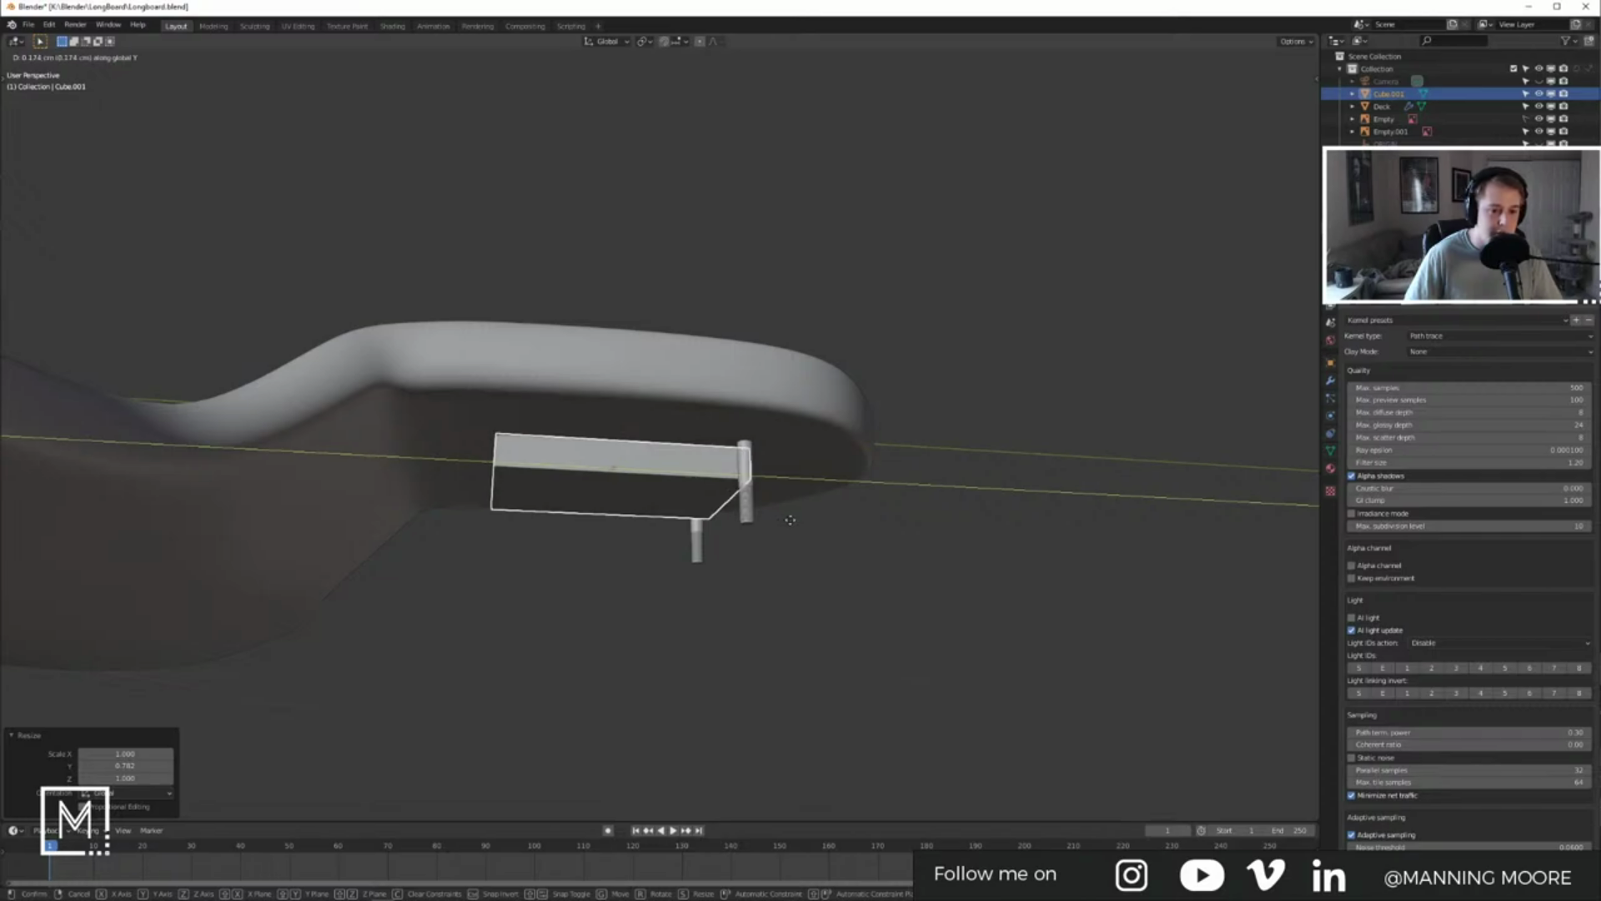
click(794, 523)
Step: In top wireframe view, move the truck screws closer together inside the plate, undoing a trial resize
key(KP_7)
key(z)
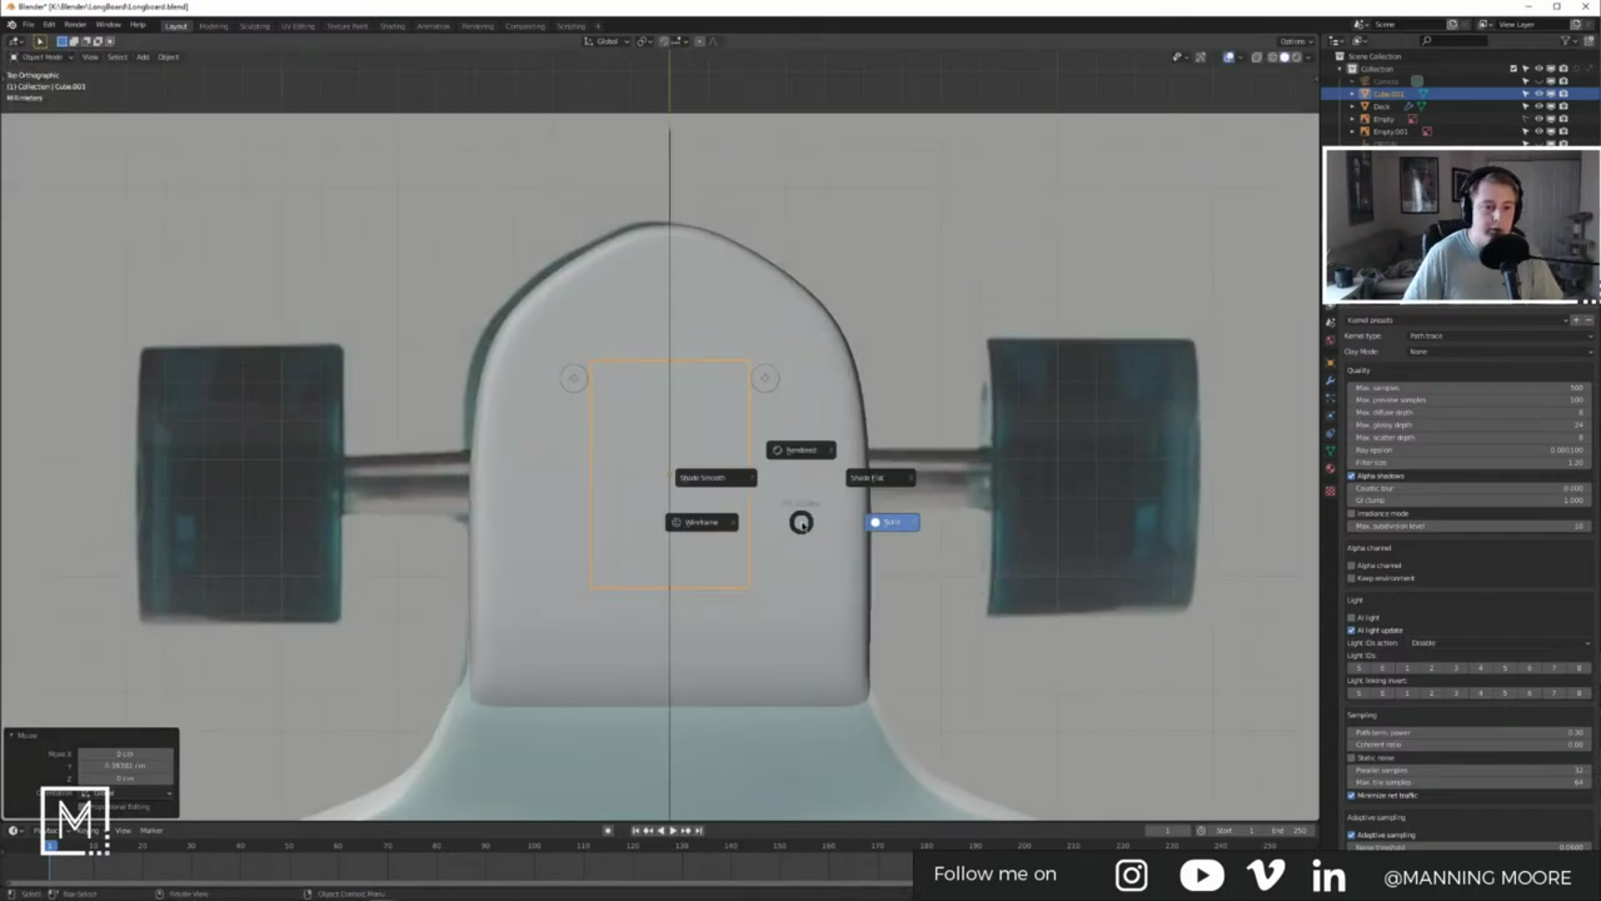
click(712, 532)
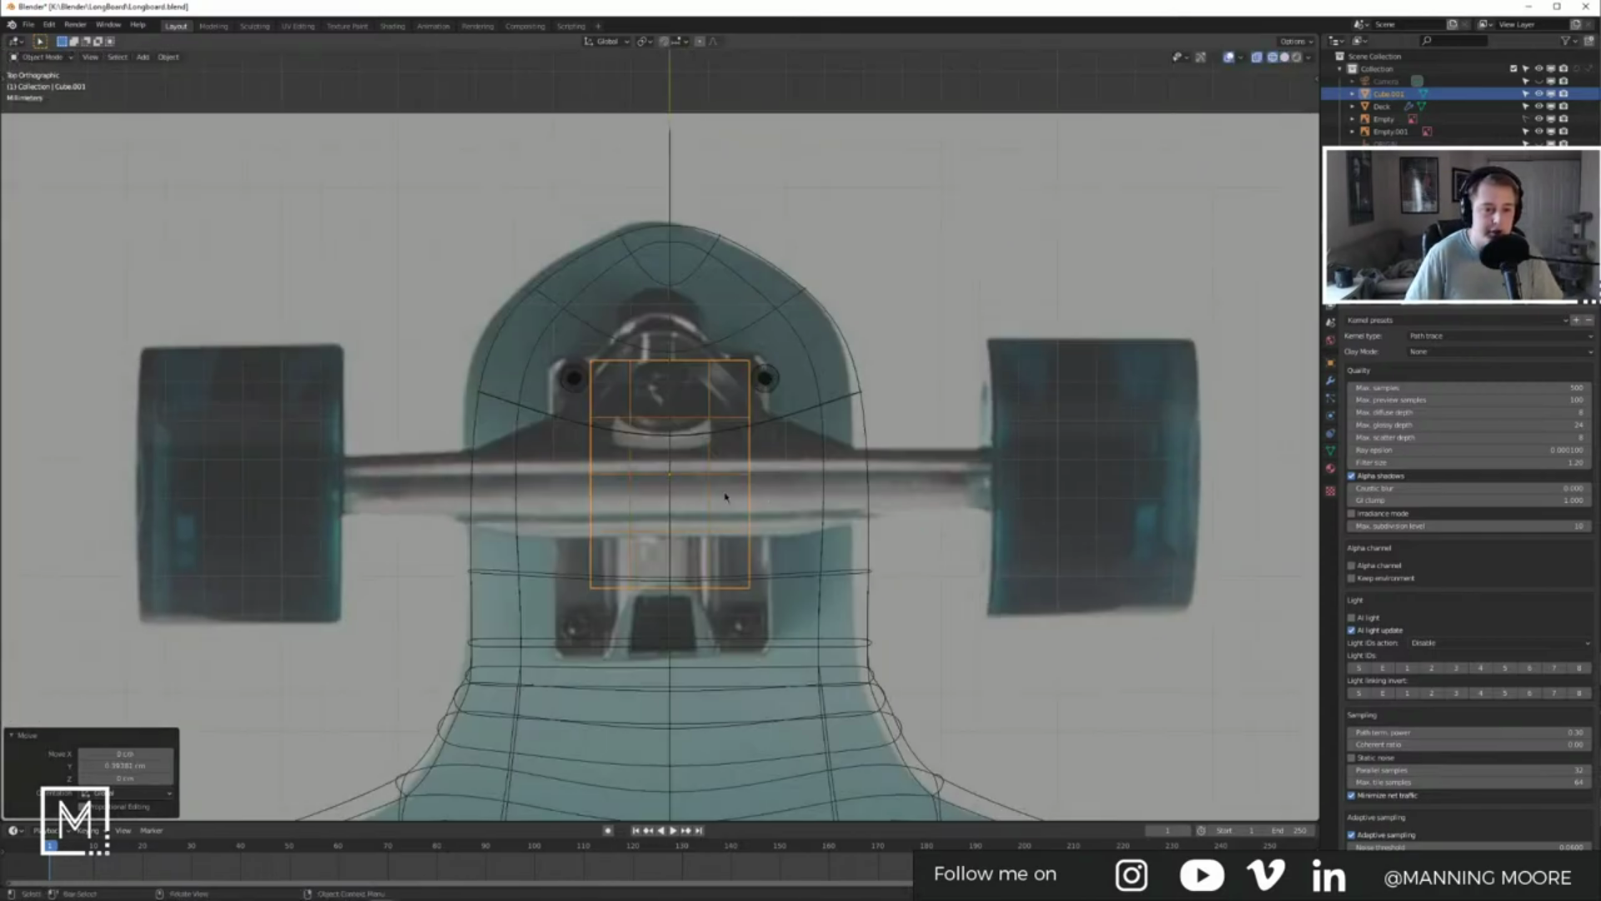
click(581, 380)
scroll(584, 384, up, 4)
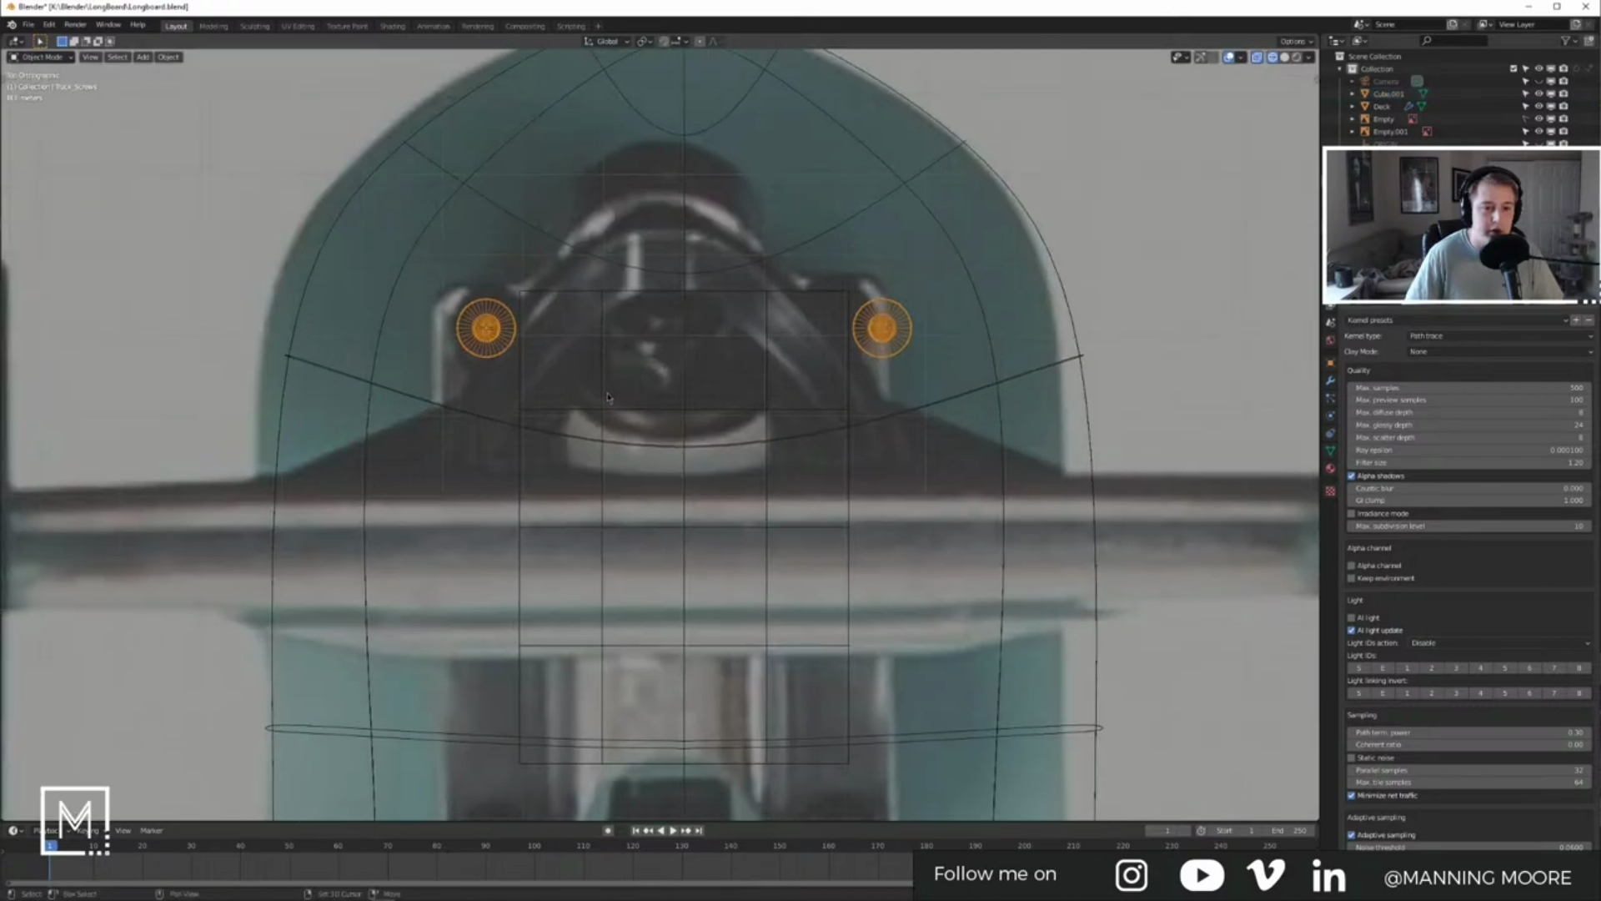
key(g)
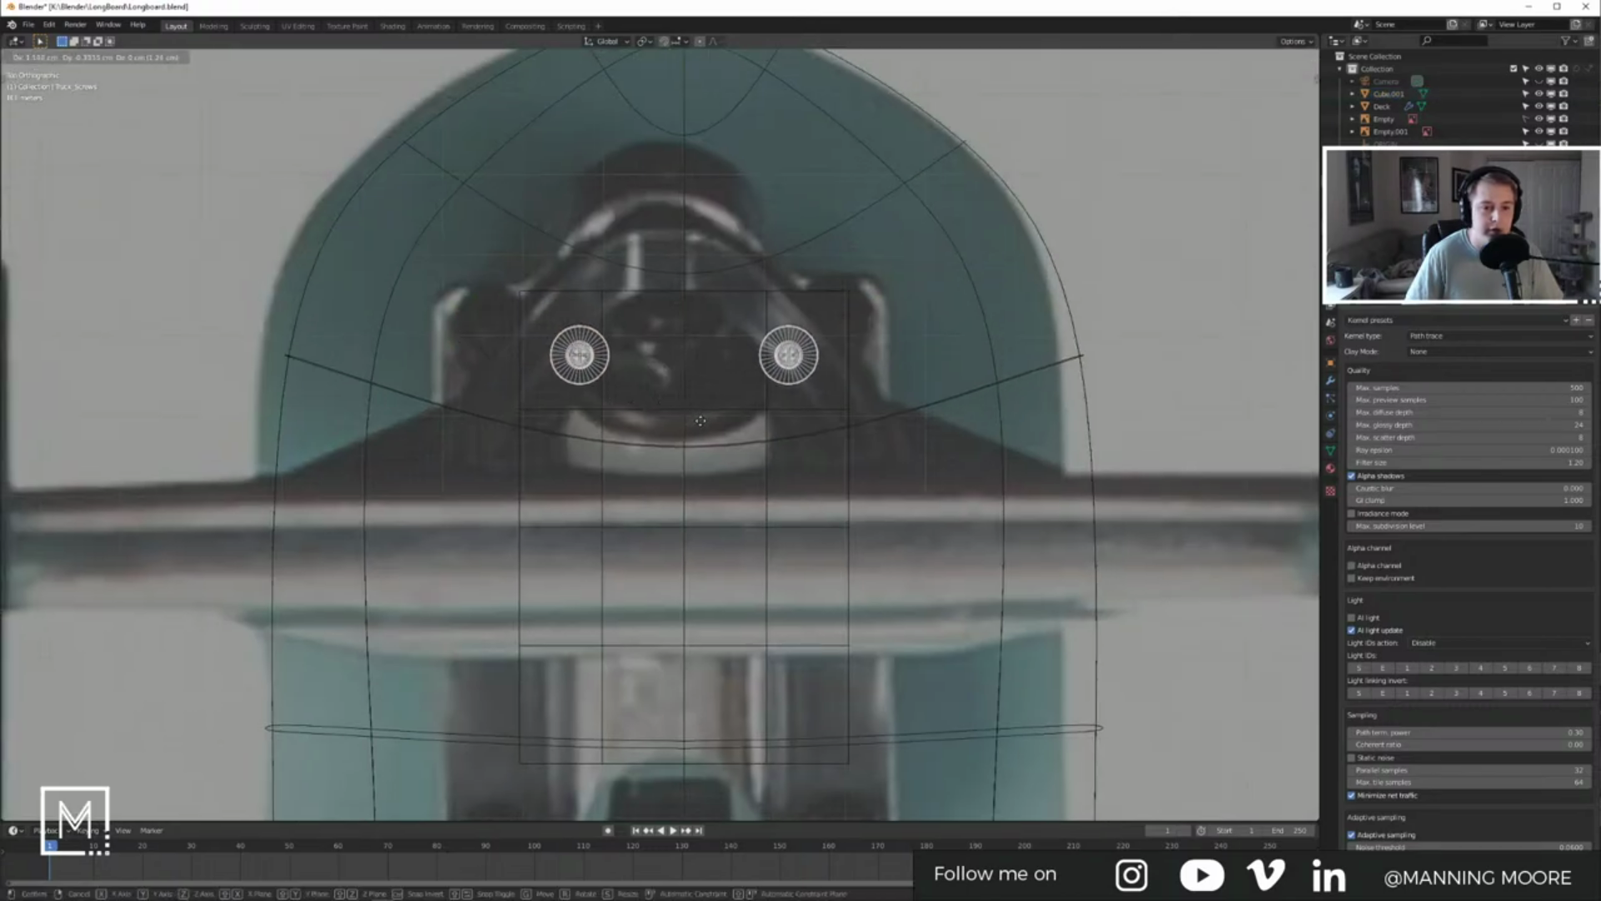
click(701, 420)
key(s)
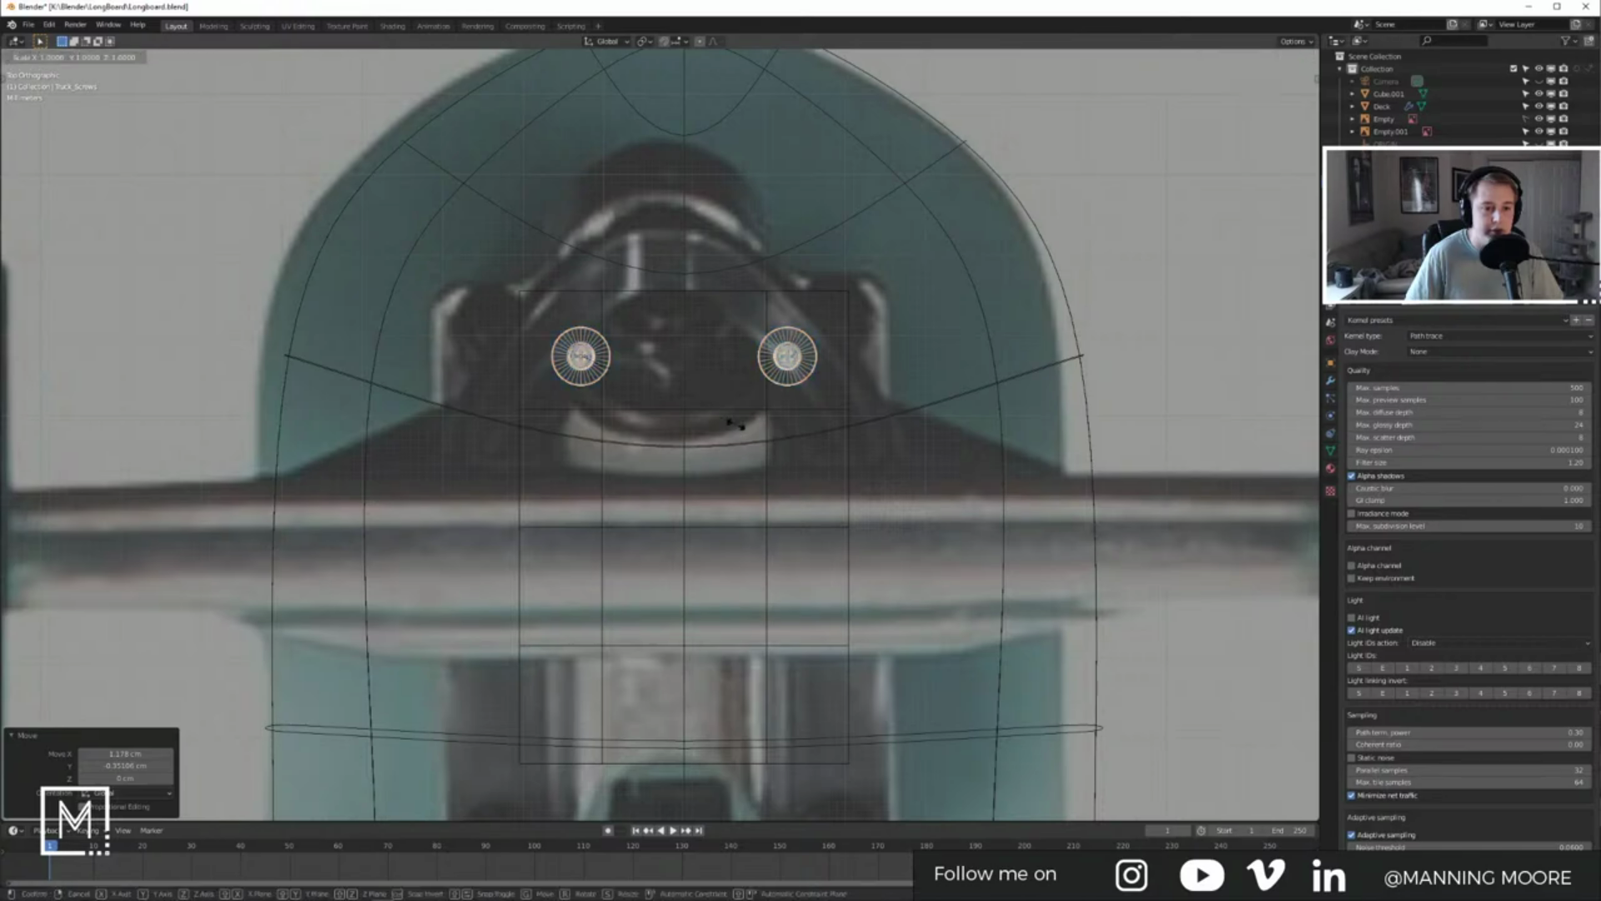
click(617, 431)
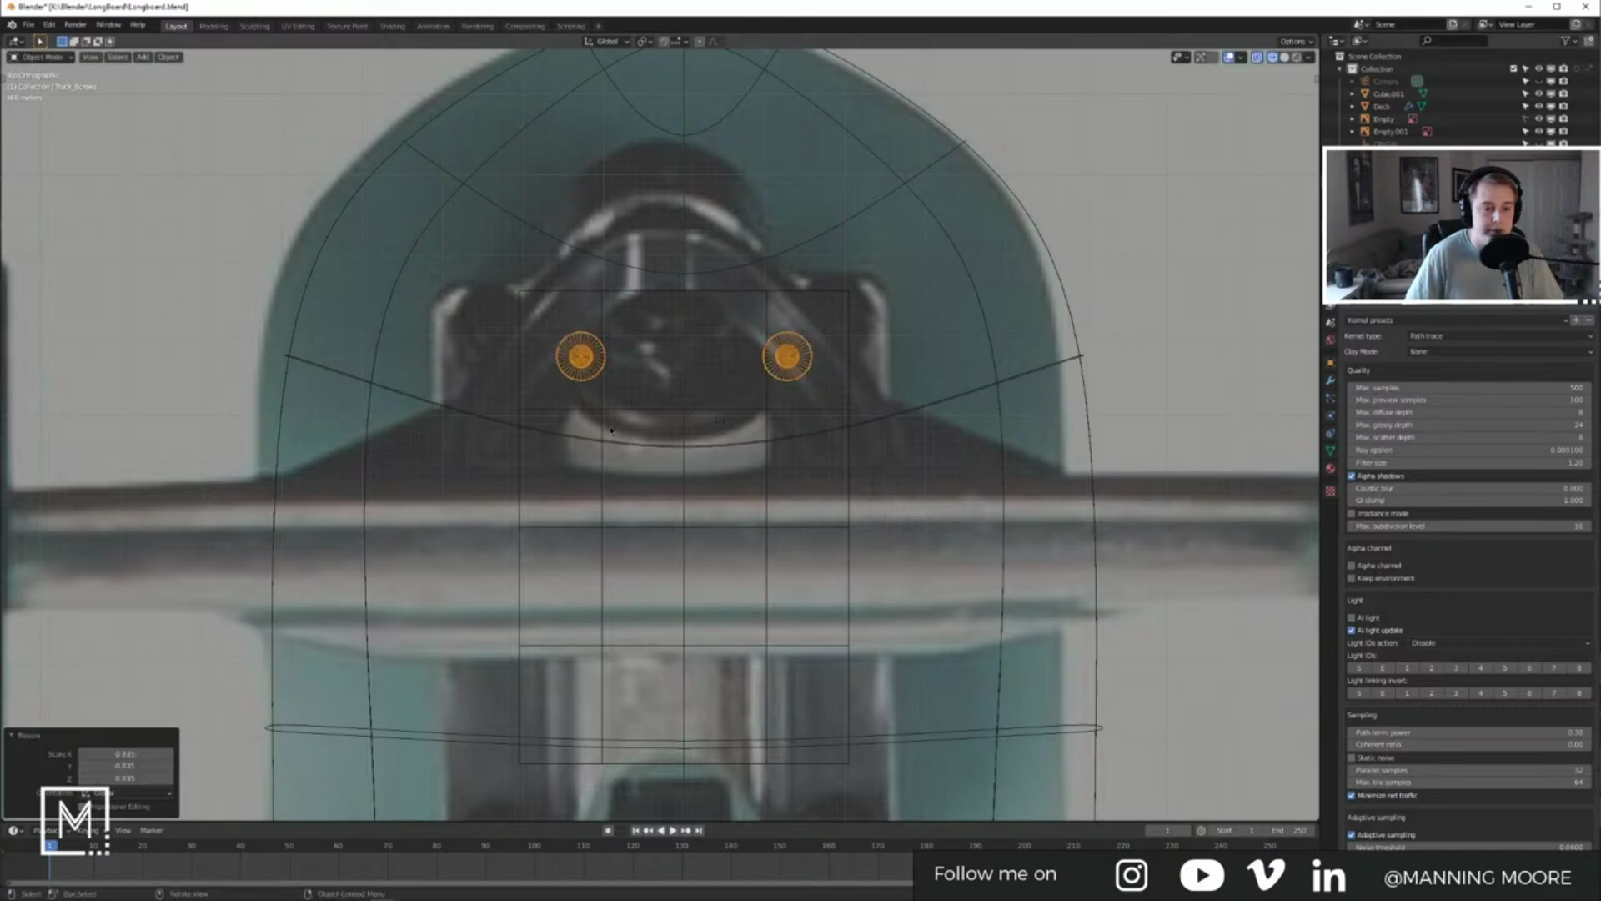
key(ctrl+z)
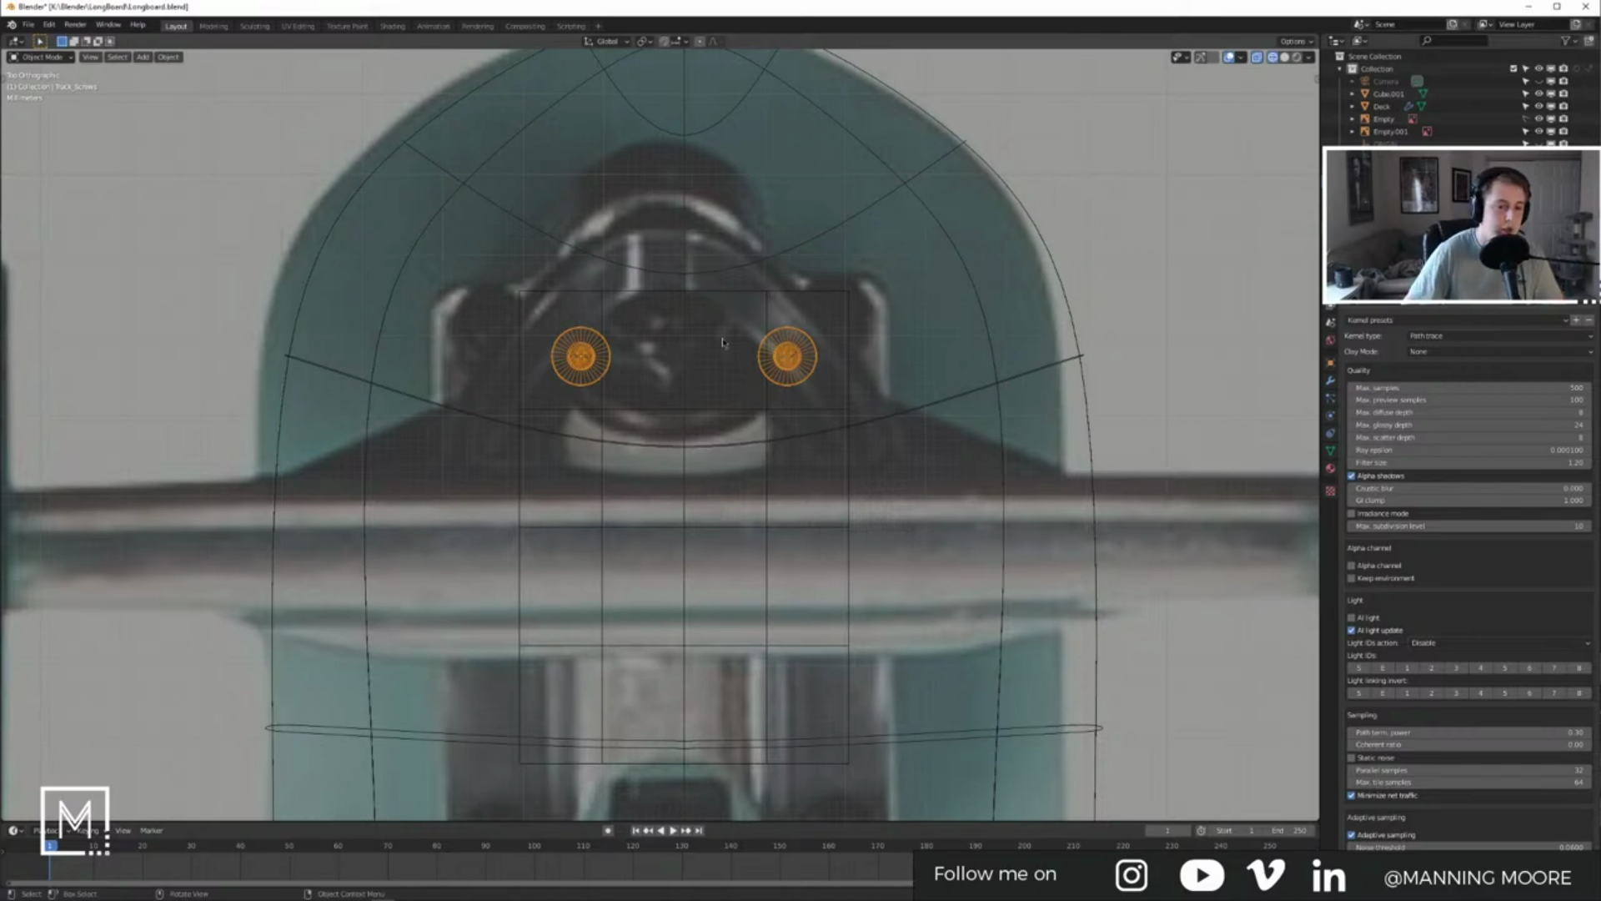
Step: Slim the truck screws in width only, excluding the Z axis
middle_drag(672, 380, 797, 407)
key(s)
key(shift+z)
click(776, 407)
Step: Apply rotation and scale to the screws, then return to solid shading
key(Tab)
key(Tab)
click(698, 279)
key(z)
click(709, 360)
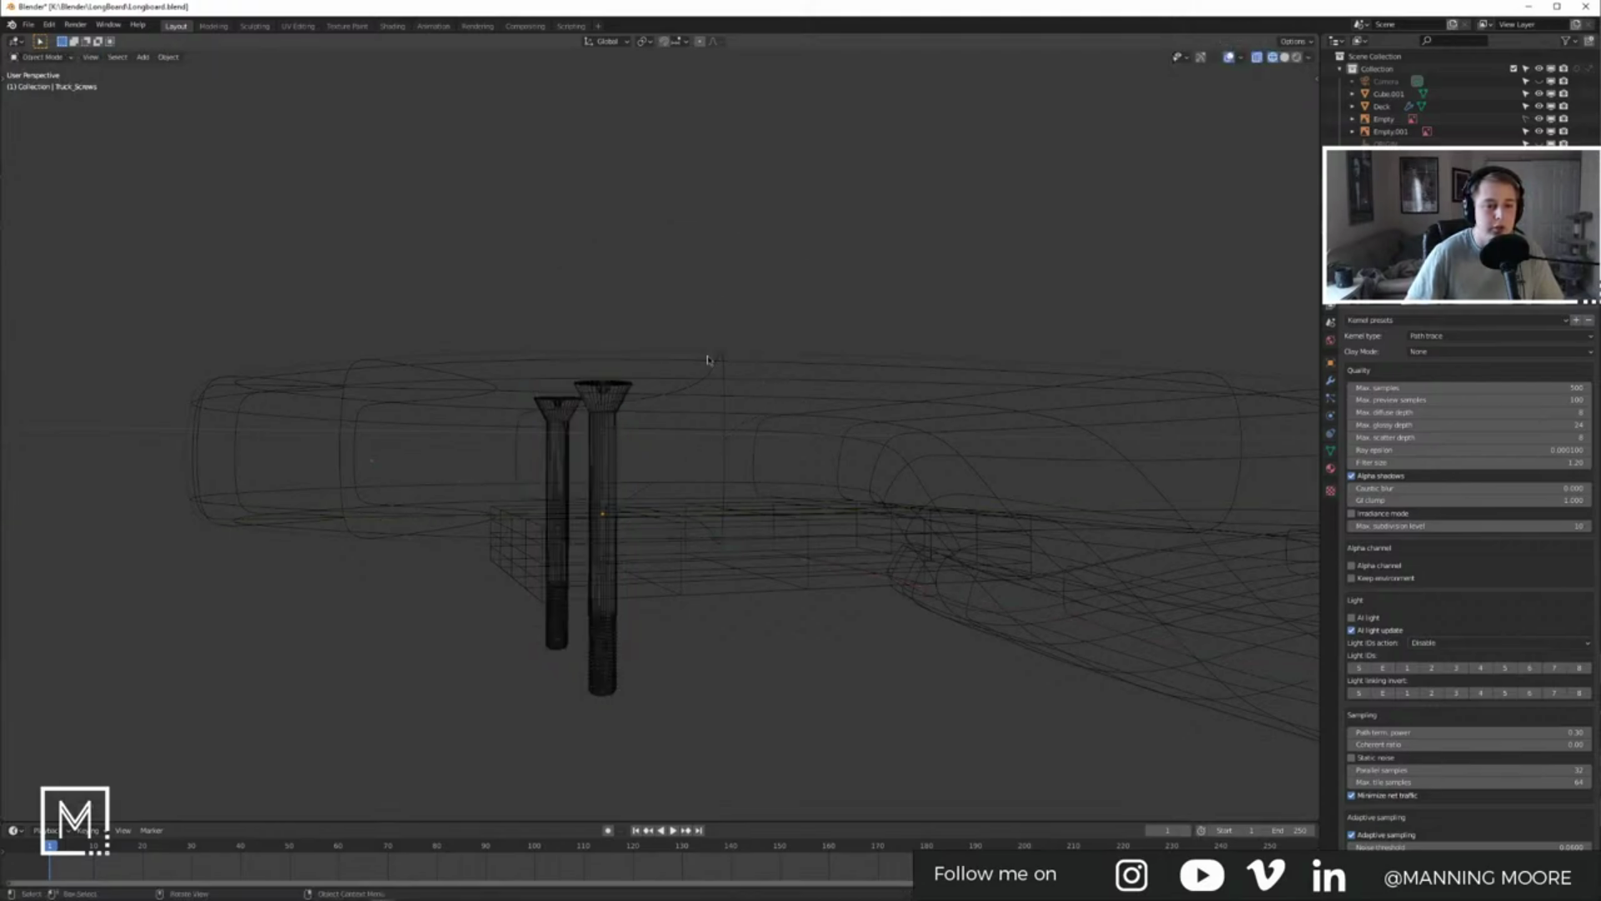
click(600, 459)
key(ctrl+a)
click(654, 460)
key(z)
click(747, 448)
middle_drag(748, 451, 715, 503)
Step: Save Longboard.blend, open and minimize a Brave window, and deselect the two screws
key(ctrl+s)
click(717, 457)
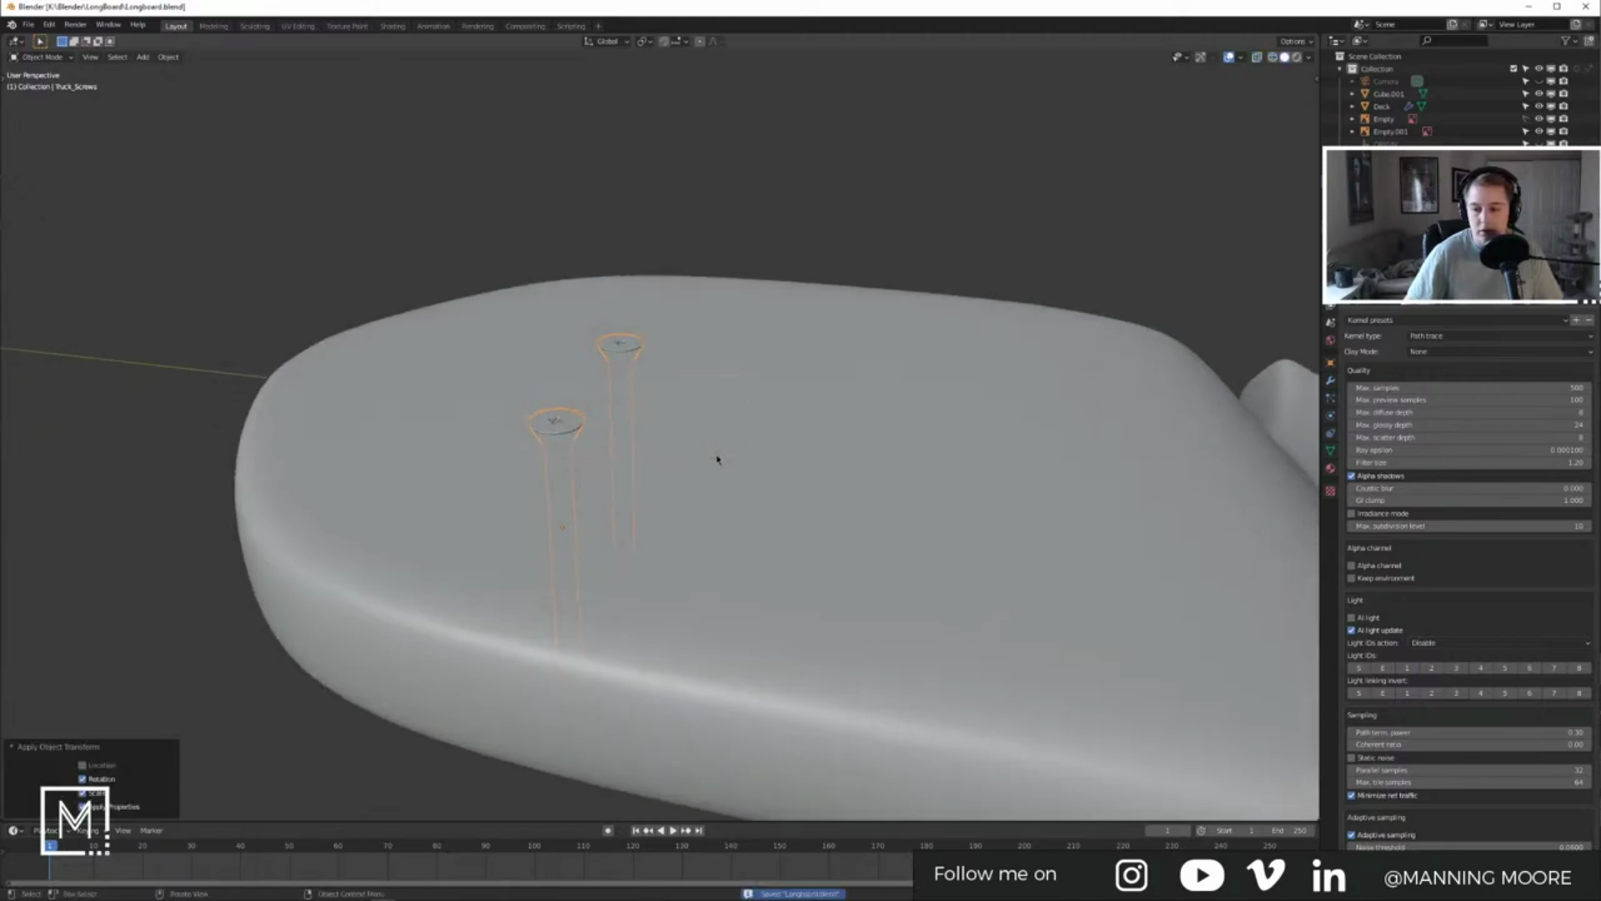
click(104, 892)
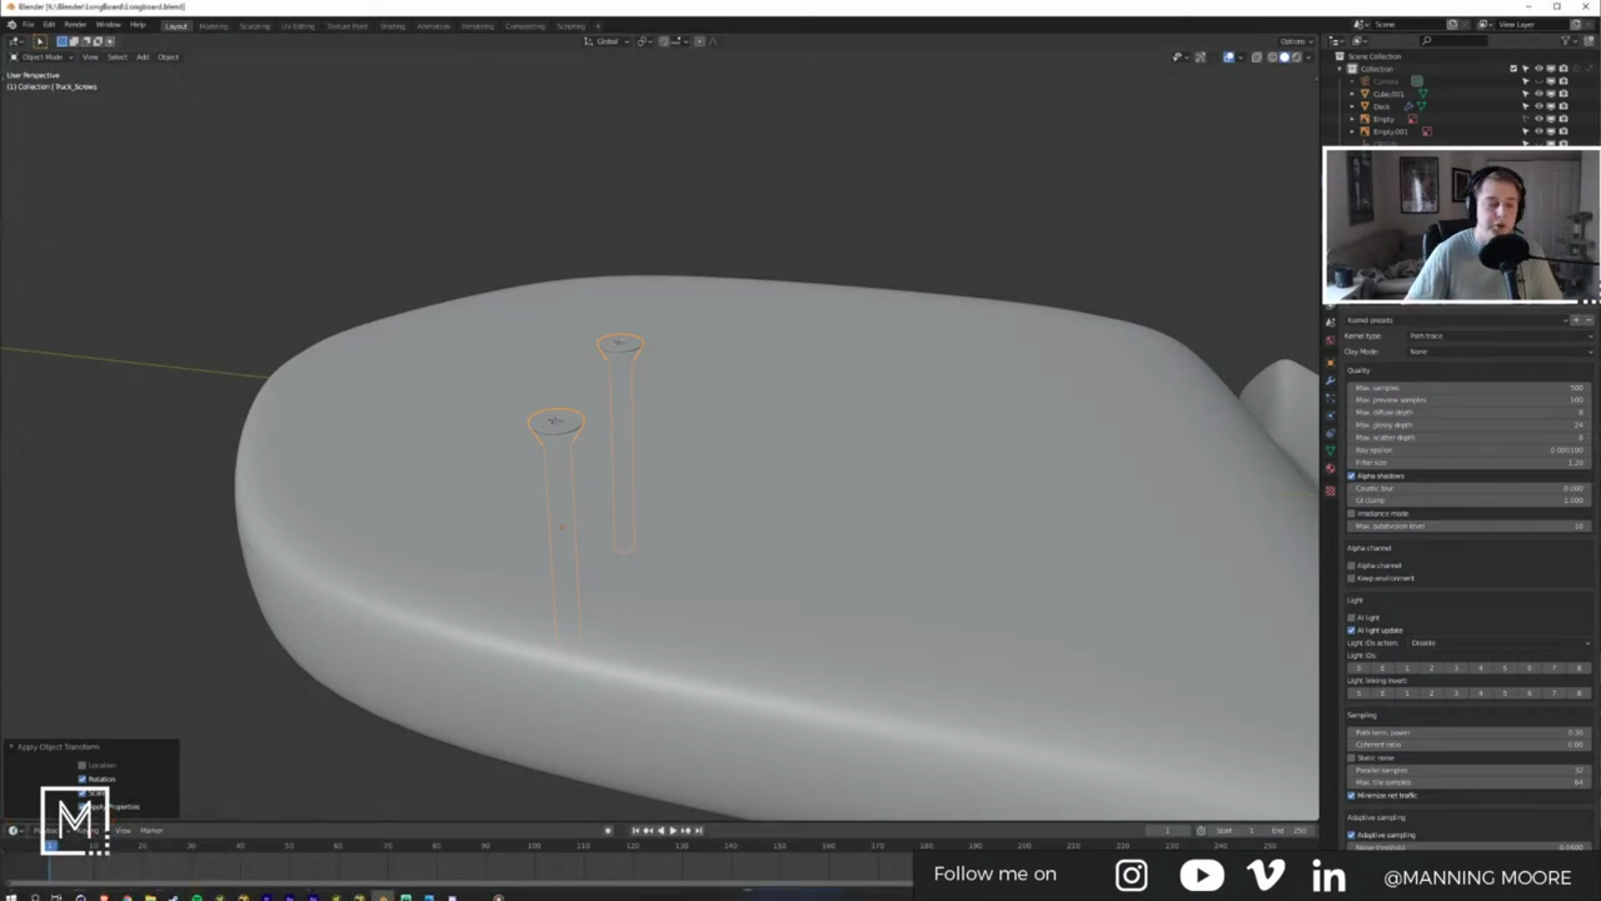
mouse_move(111, 896)
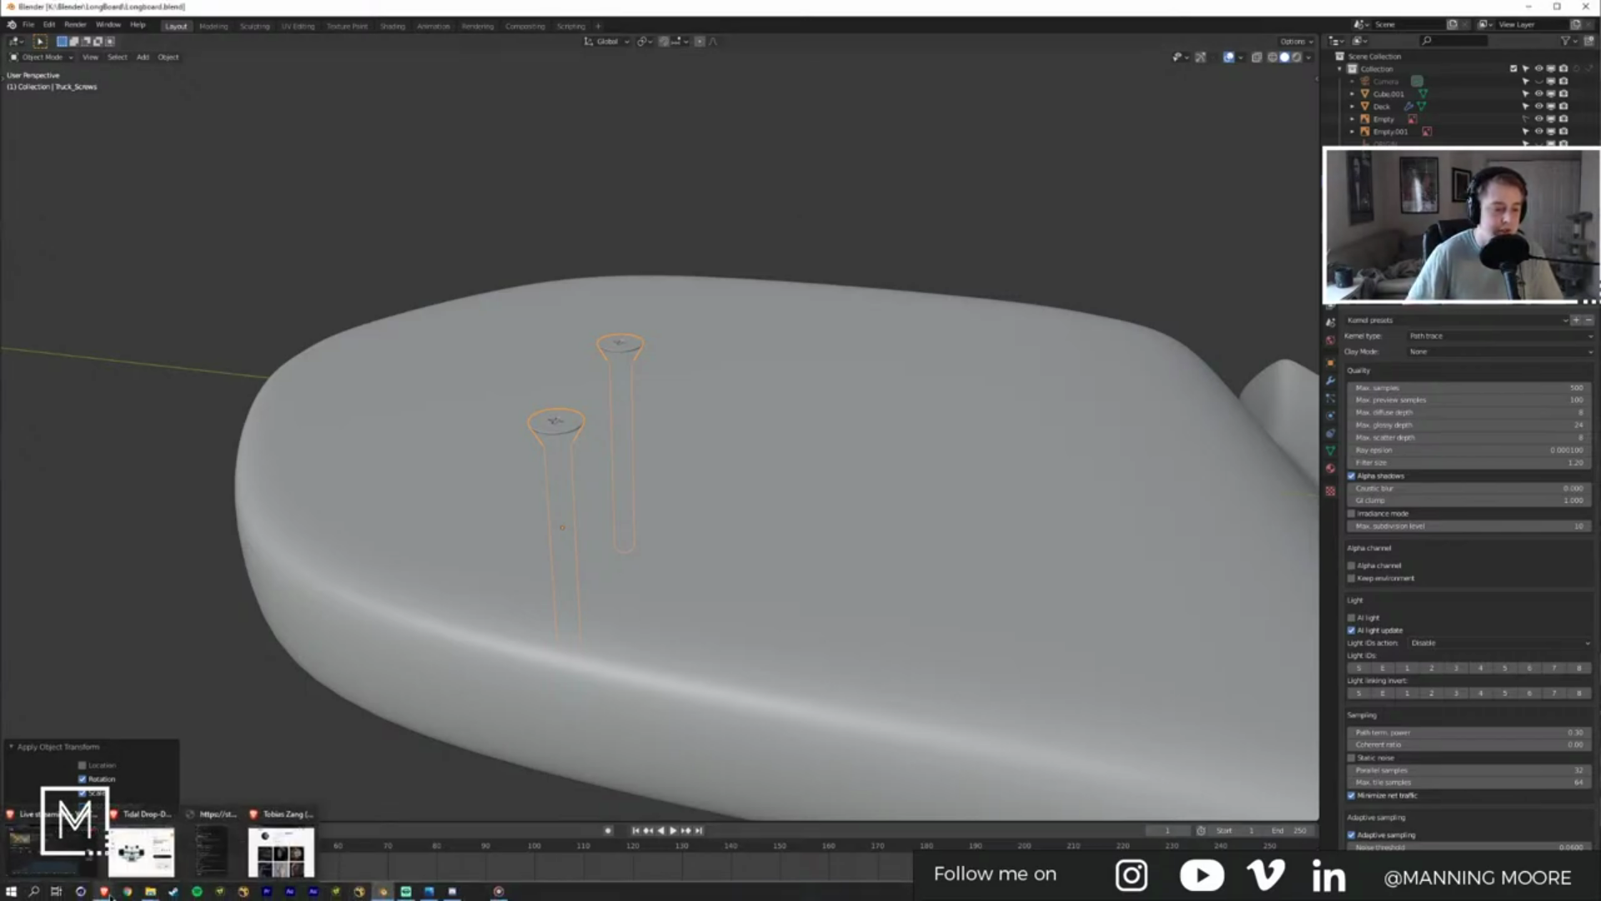
right_click(108, 894)
click(118, 827)
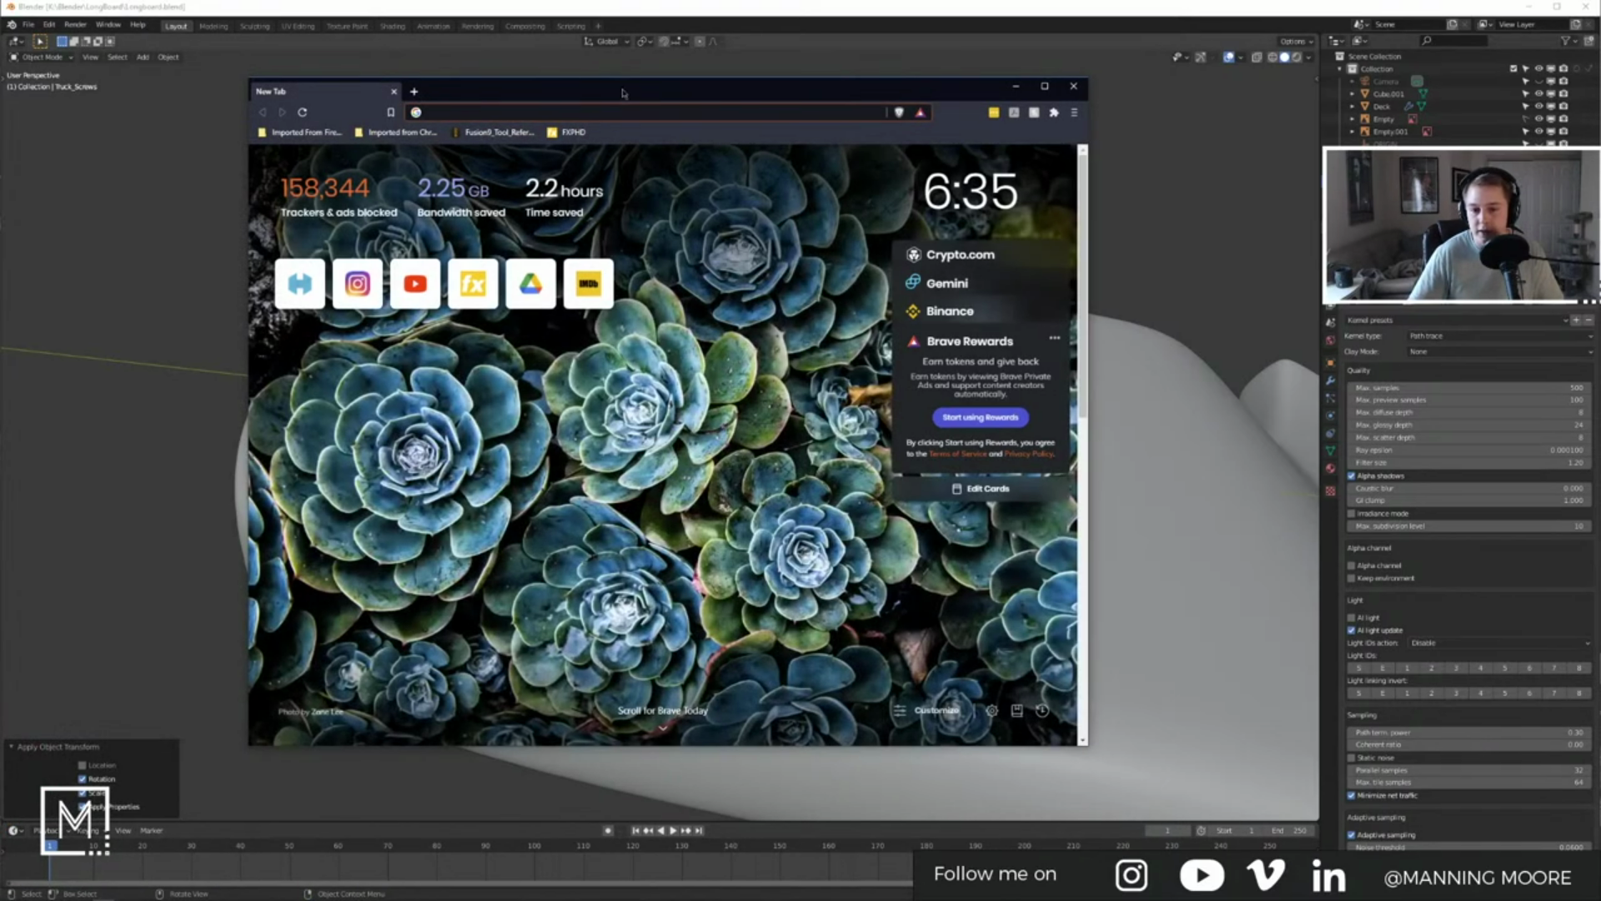
click(1013, 86)
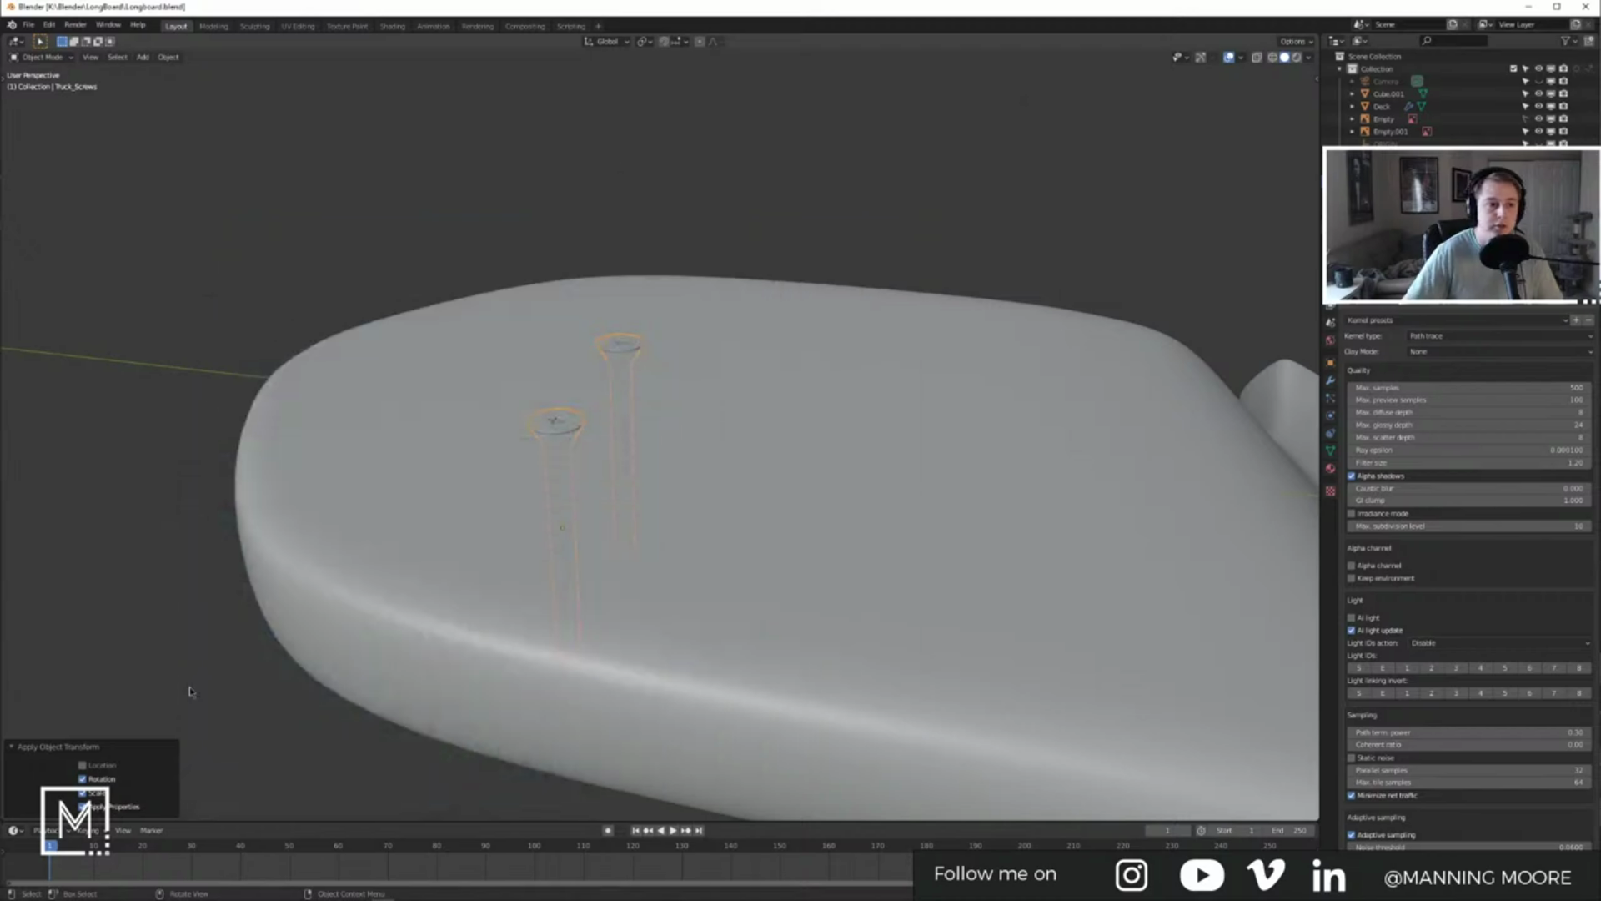
key(alt+a)
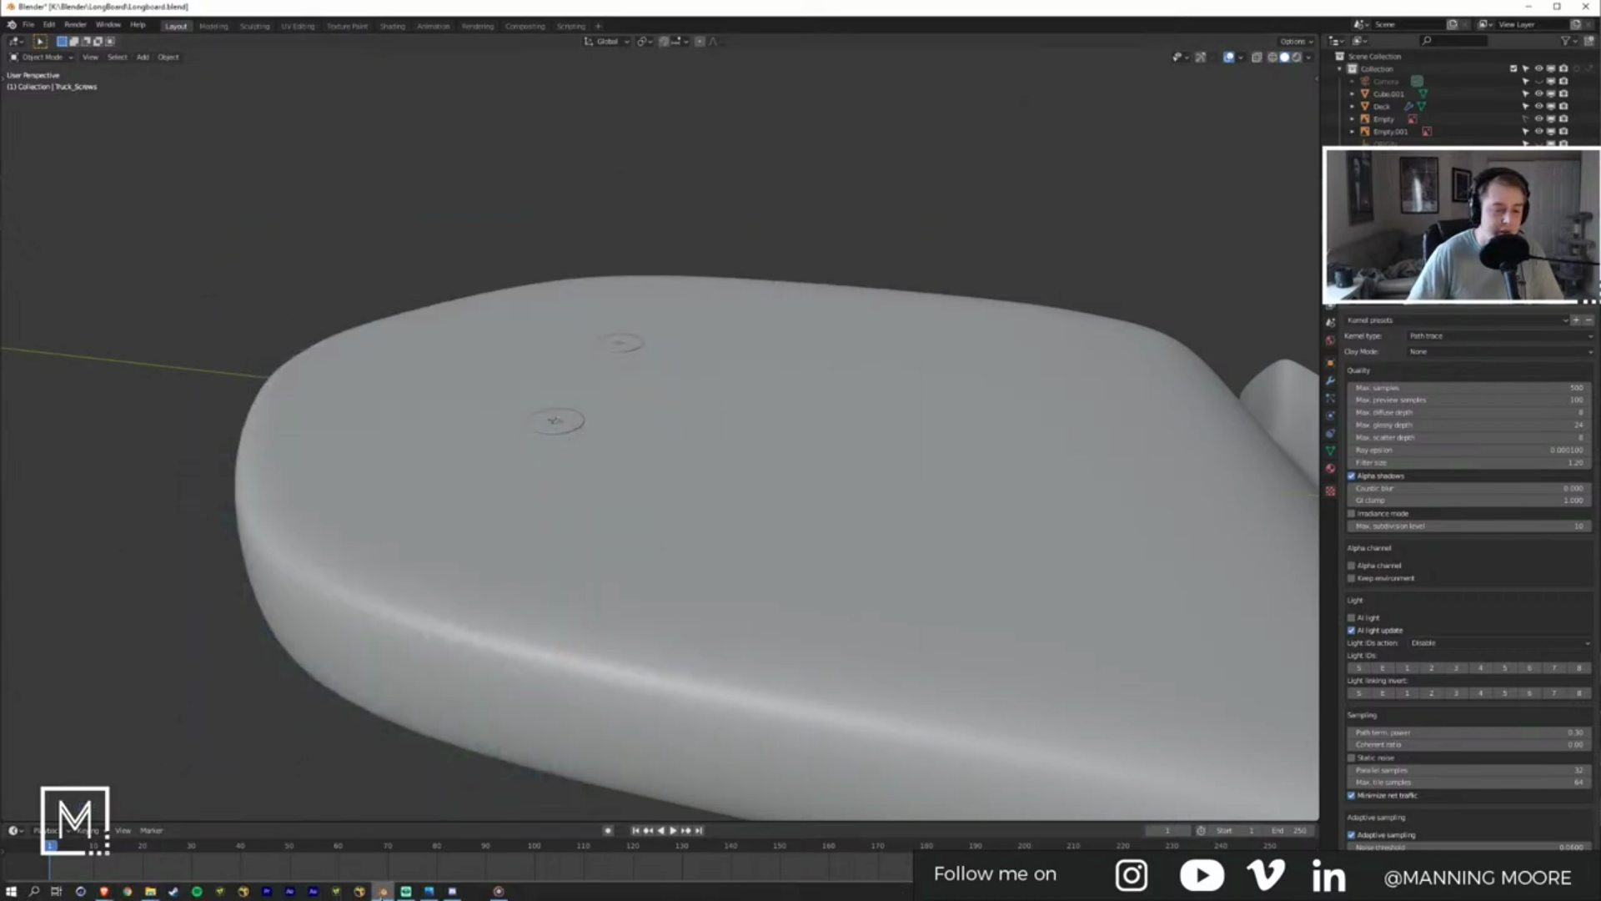
right_click(382, 891)
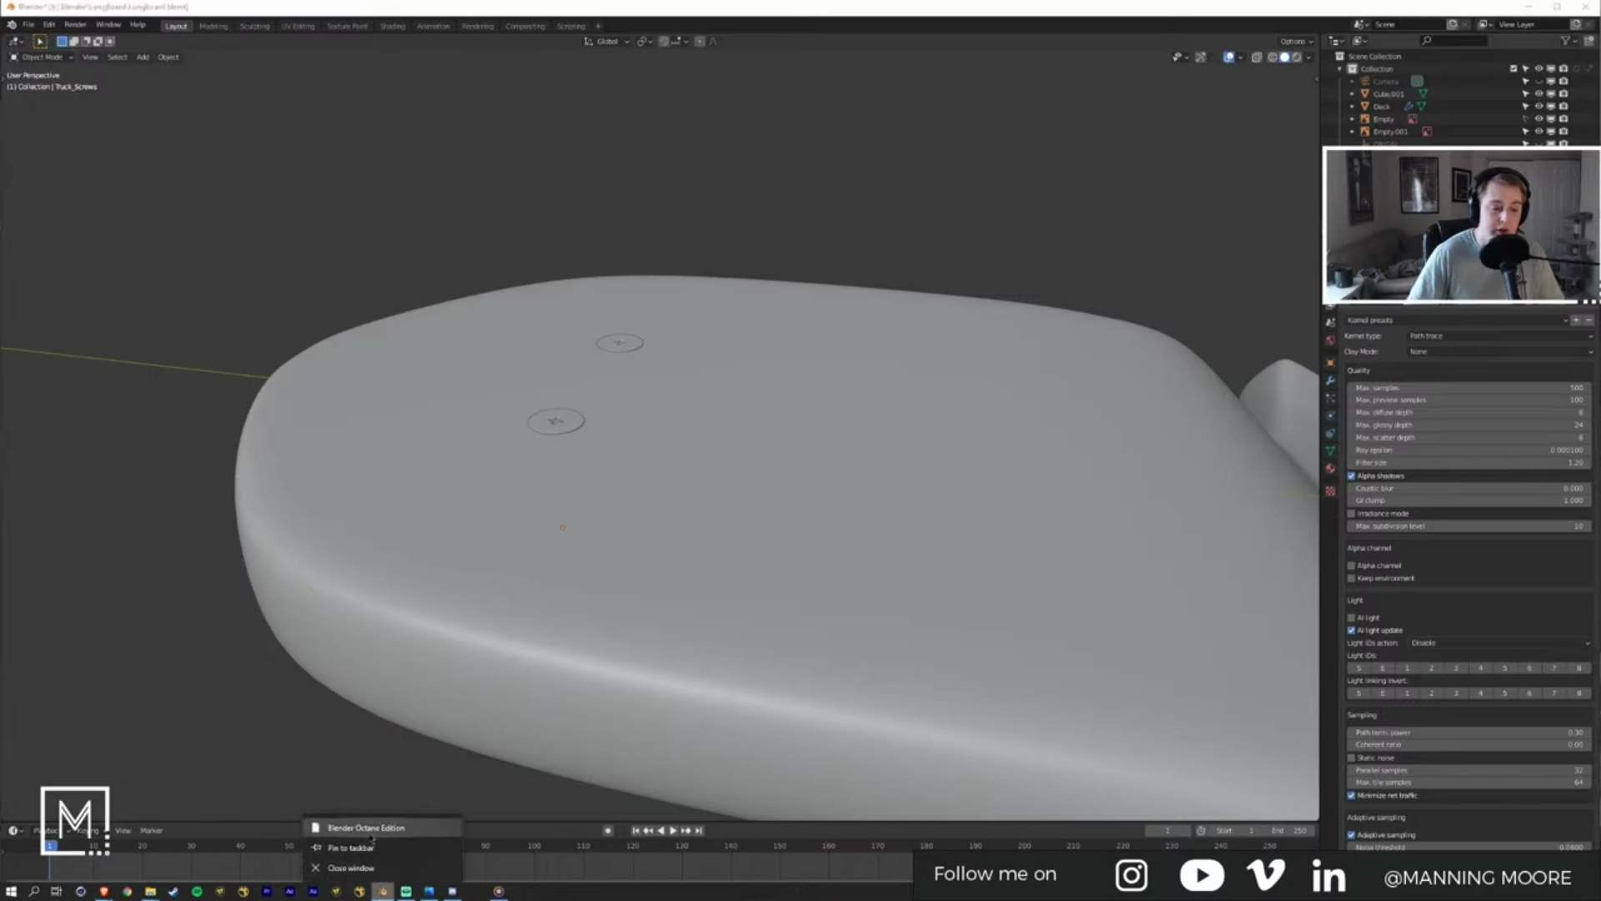
Step: Launch a second Blender Octane Edition instance and bring Brave's New Tab window forward
click(367, 827)
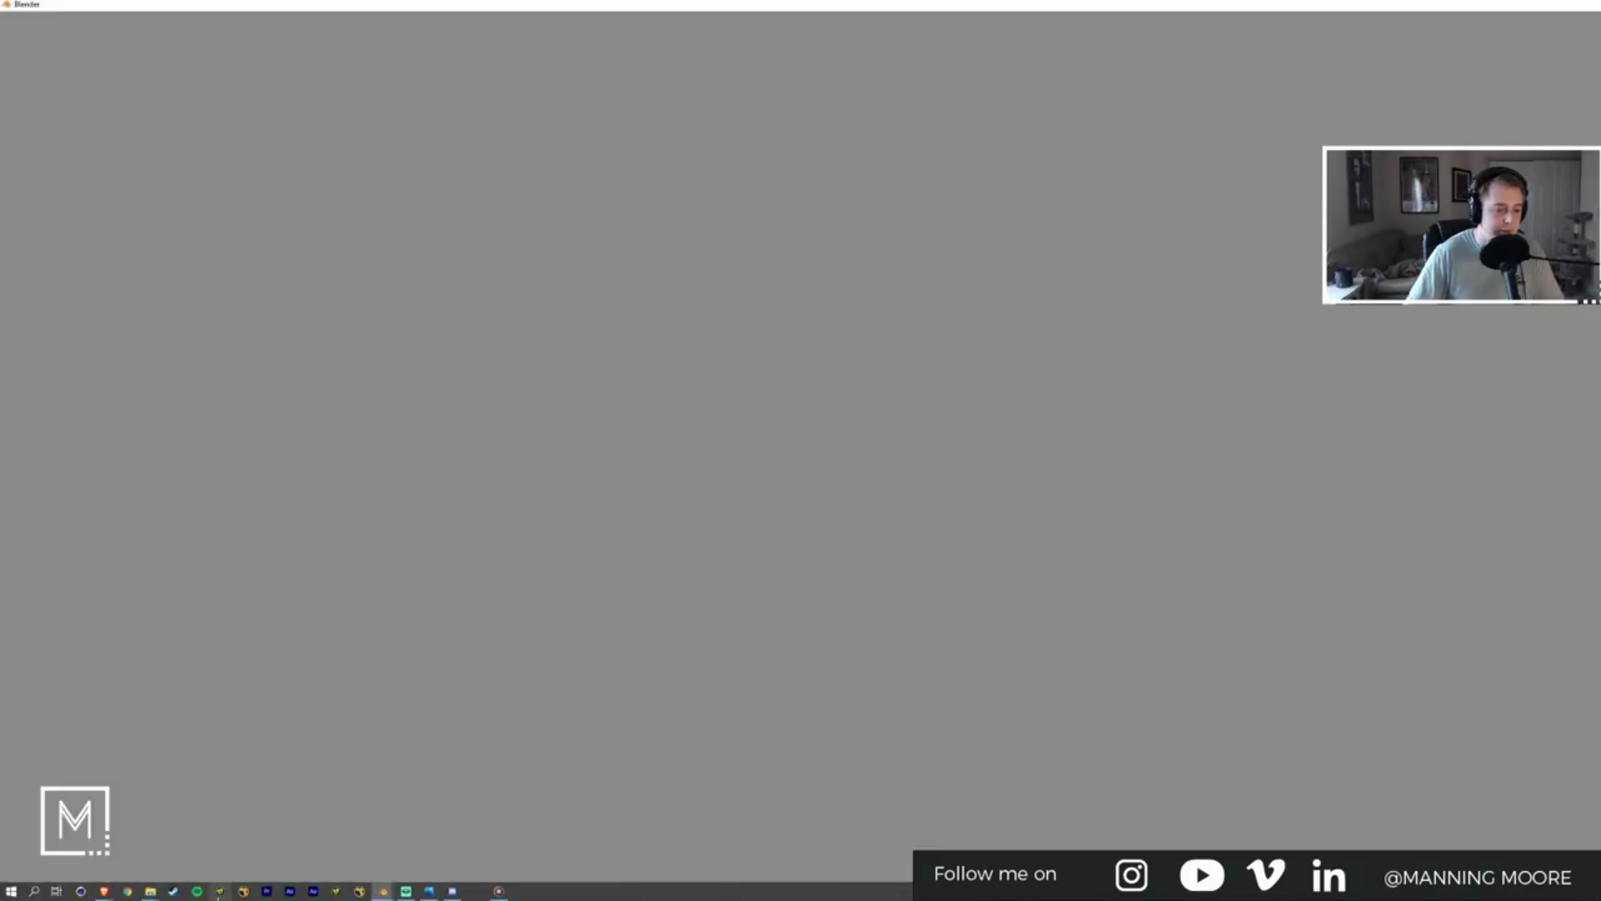
mouse_move(105, 892)
click(358, 851)
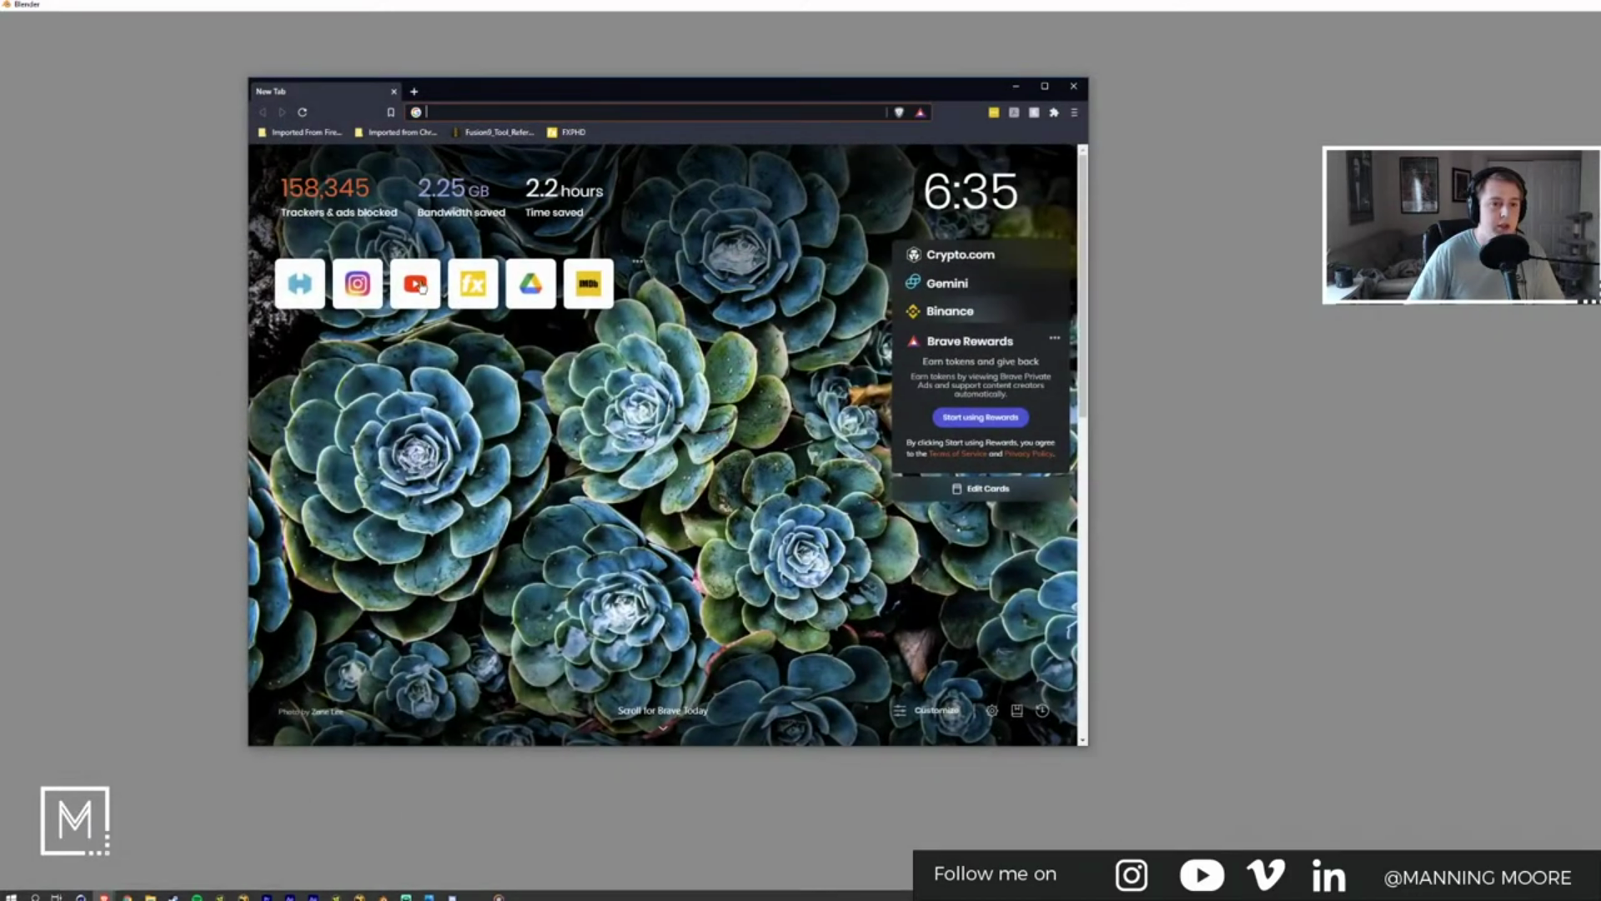
Step: Search 'nurb', skim the Nürburgring Wikipedia article, then open the circuit in Google Maps
click(461, 113)
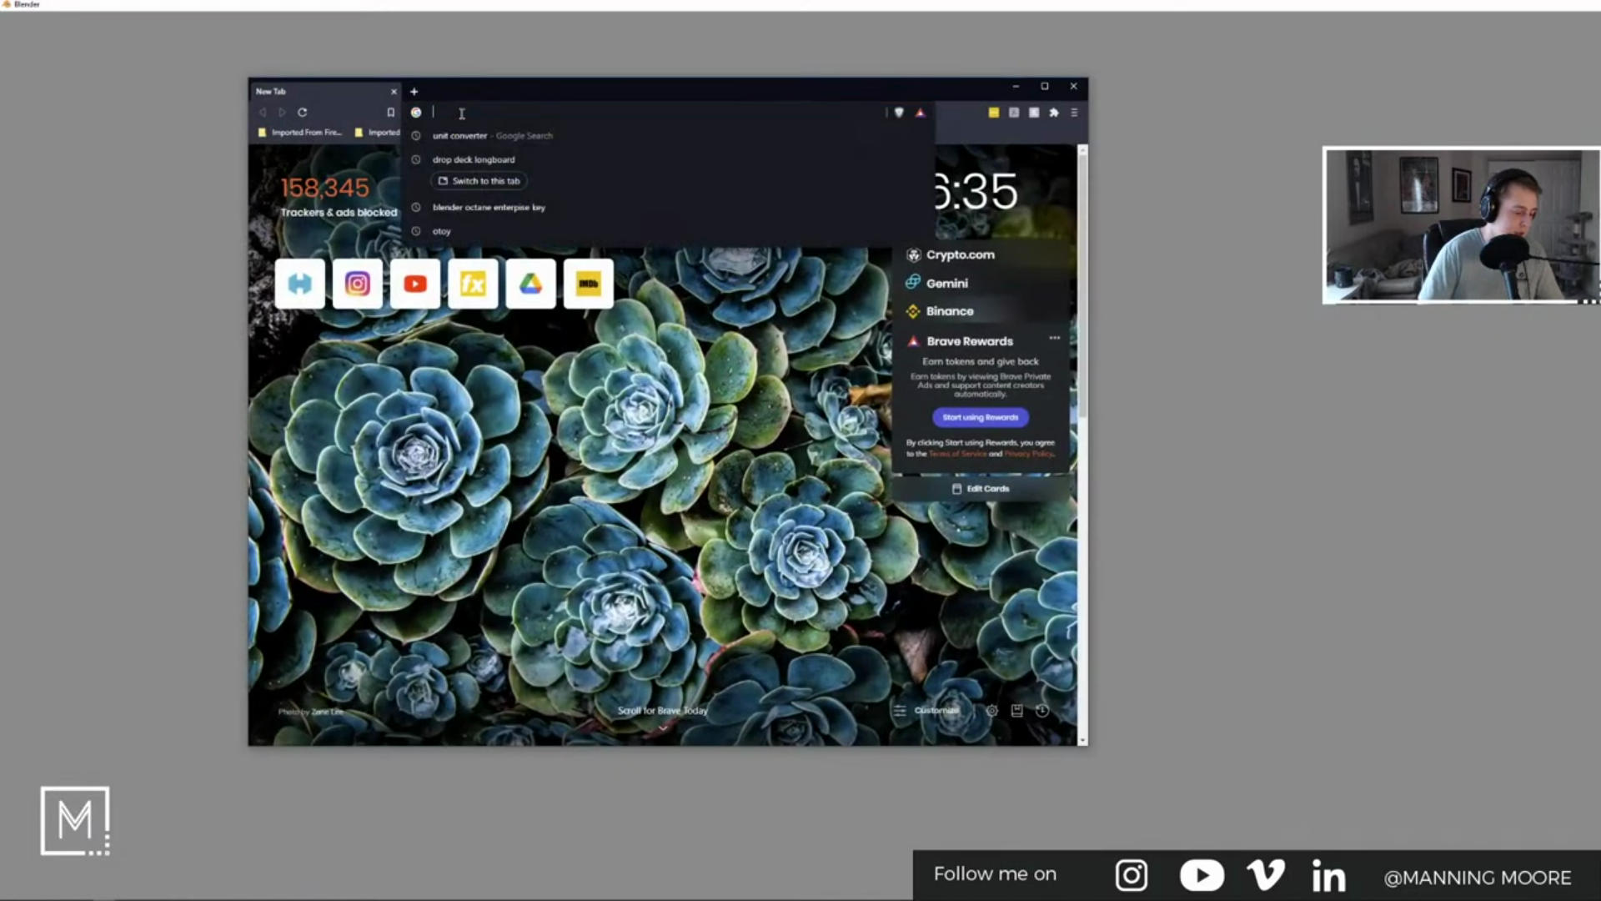
text(nurburgring)
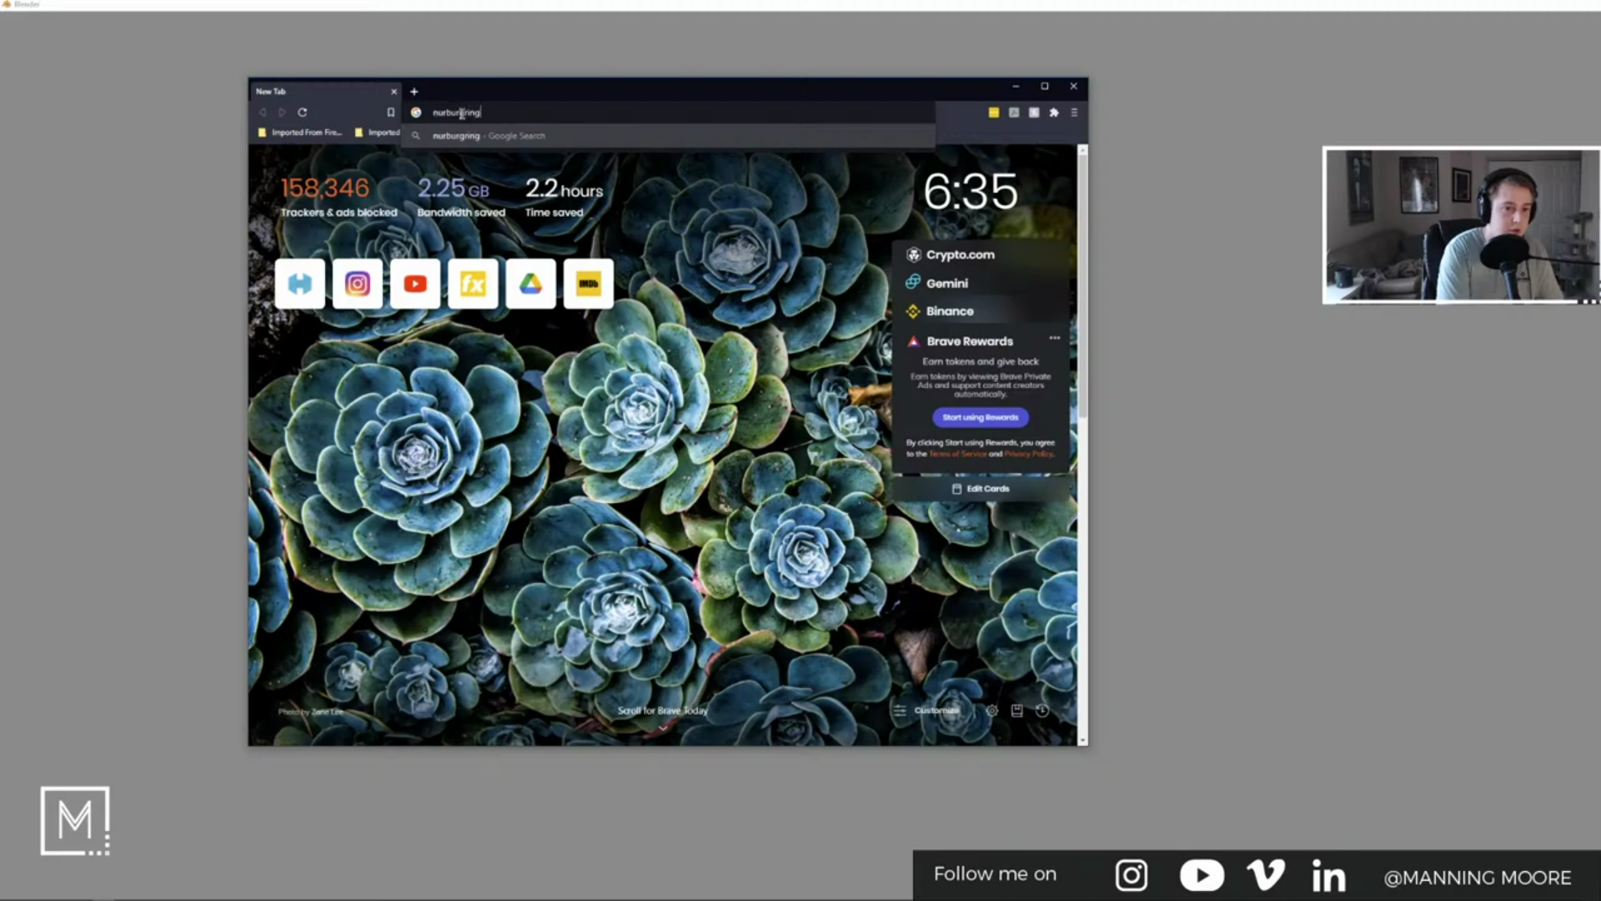
key(Return)
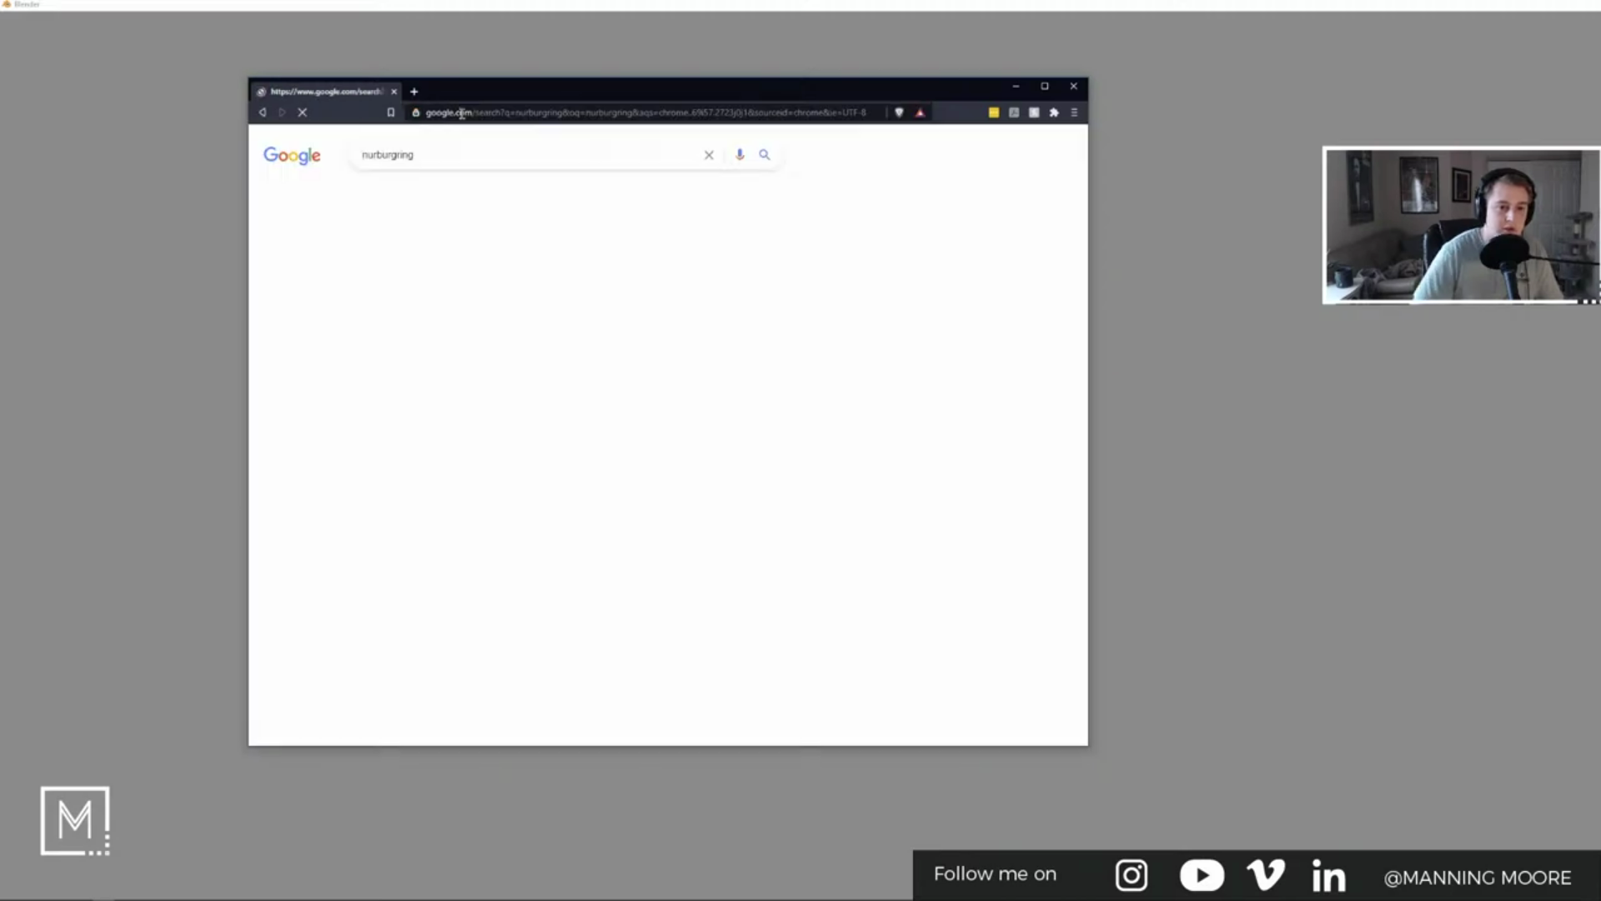
click(467, 264)
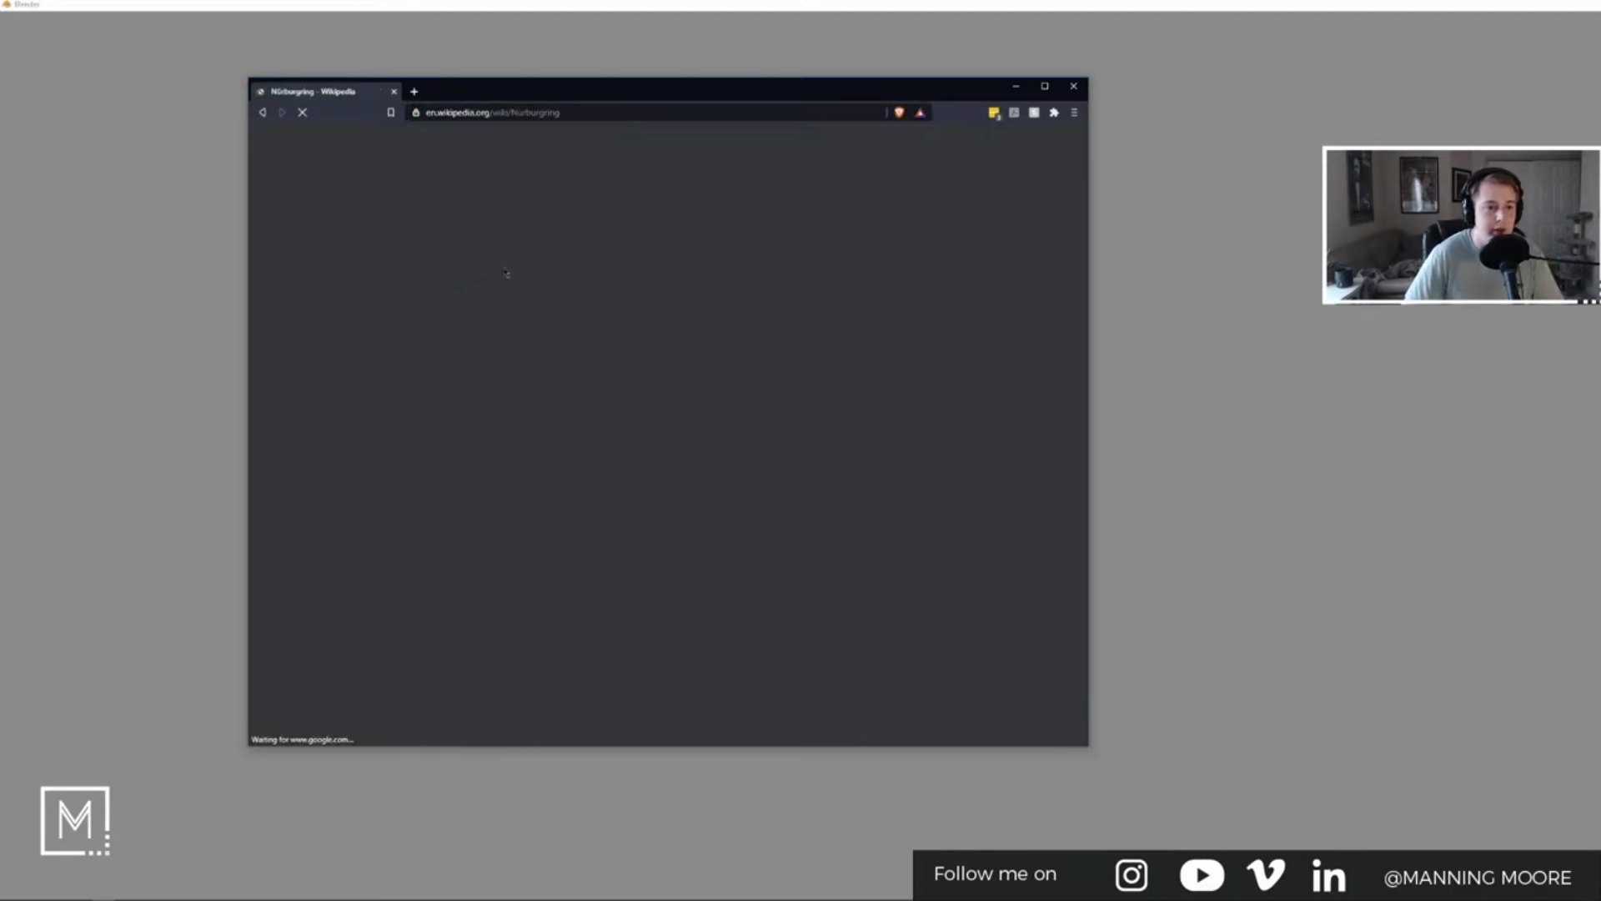
scroll(835, 466, down, 3)
scroll(835, 466, down, 2)
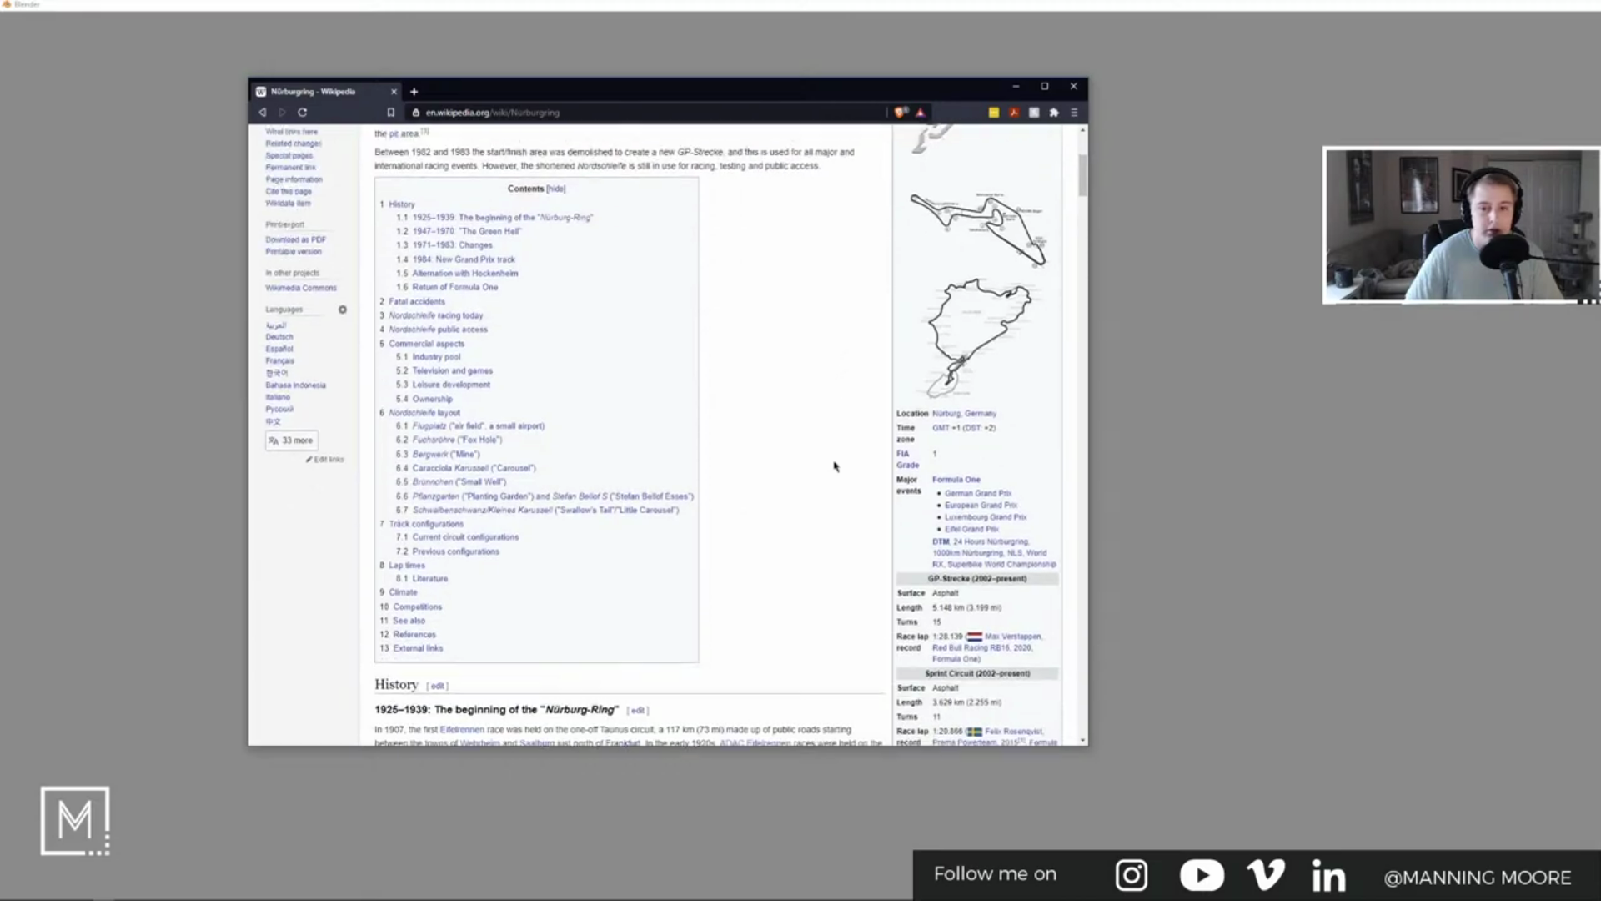
scroll(835, 467, up, 3)
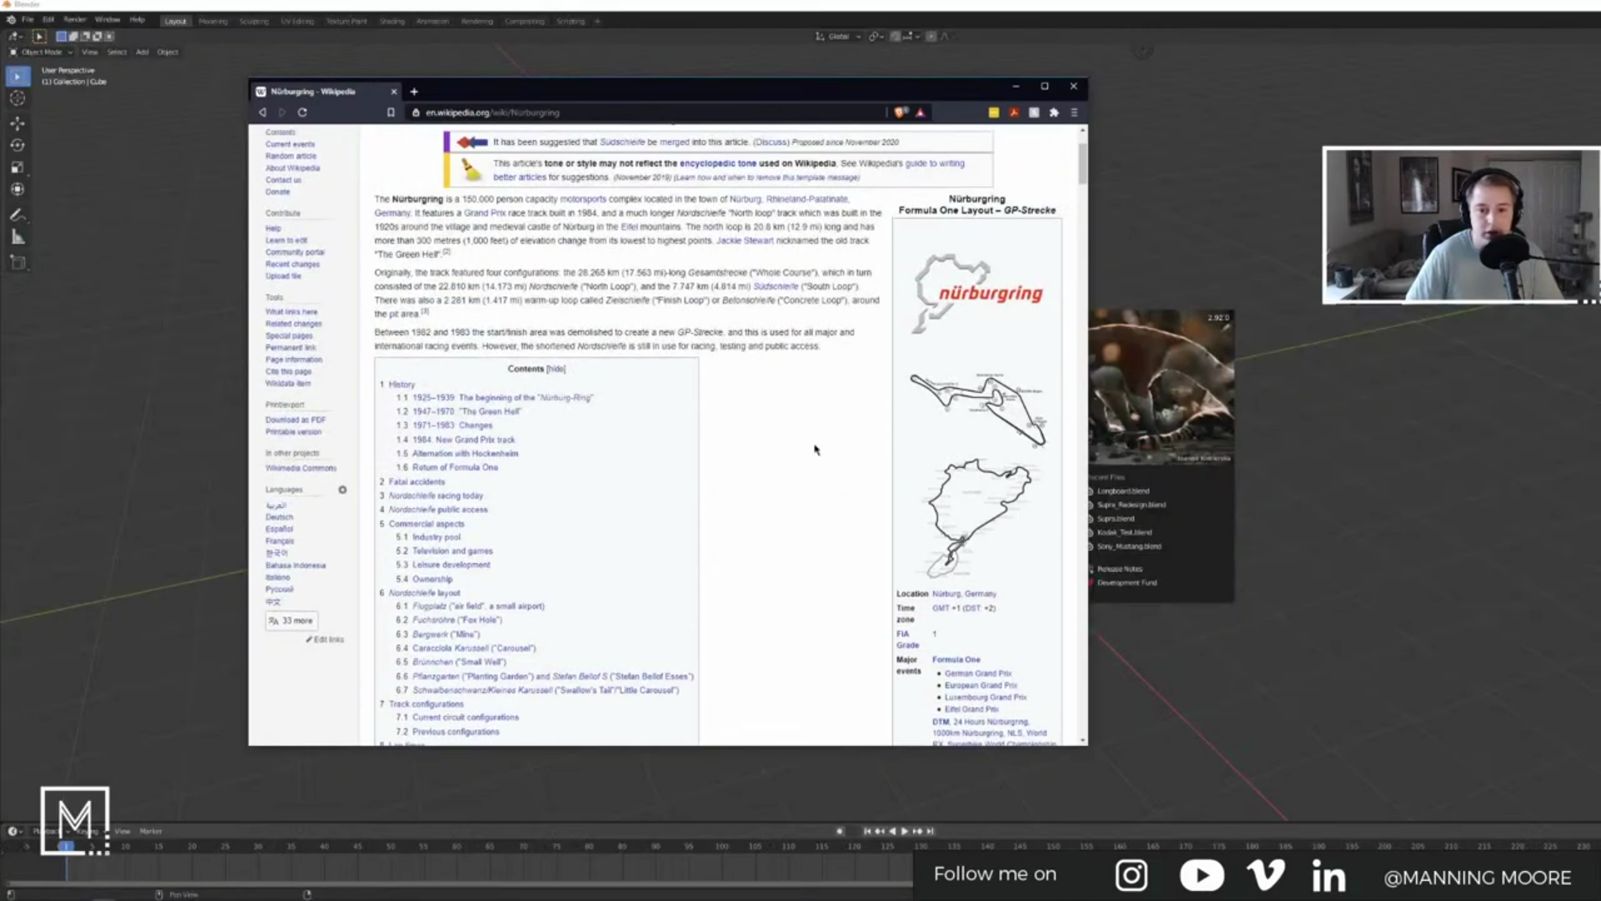
scroll(781, 430, down, 4)
scroll(781, 430, up, 10)
key(alt+Left)
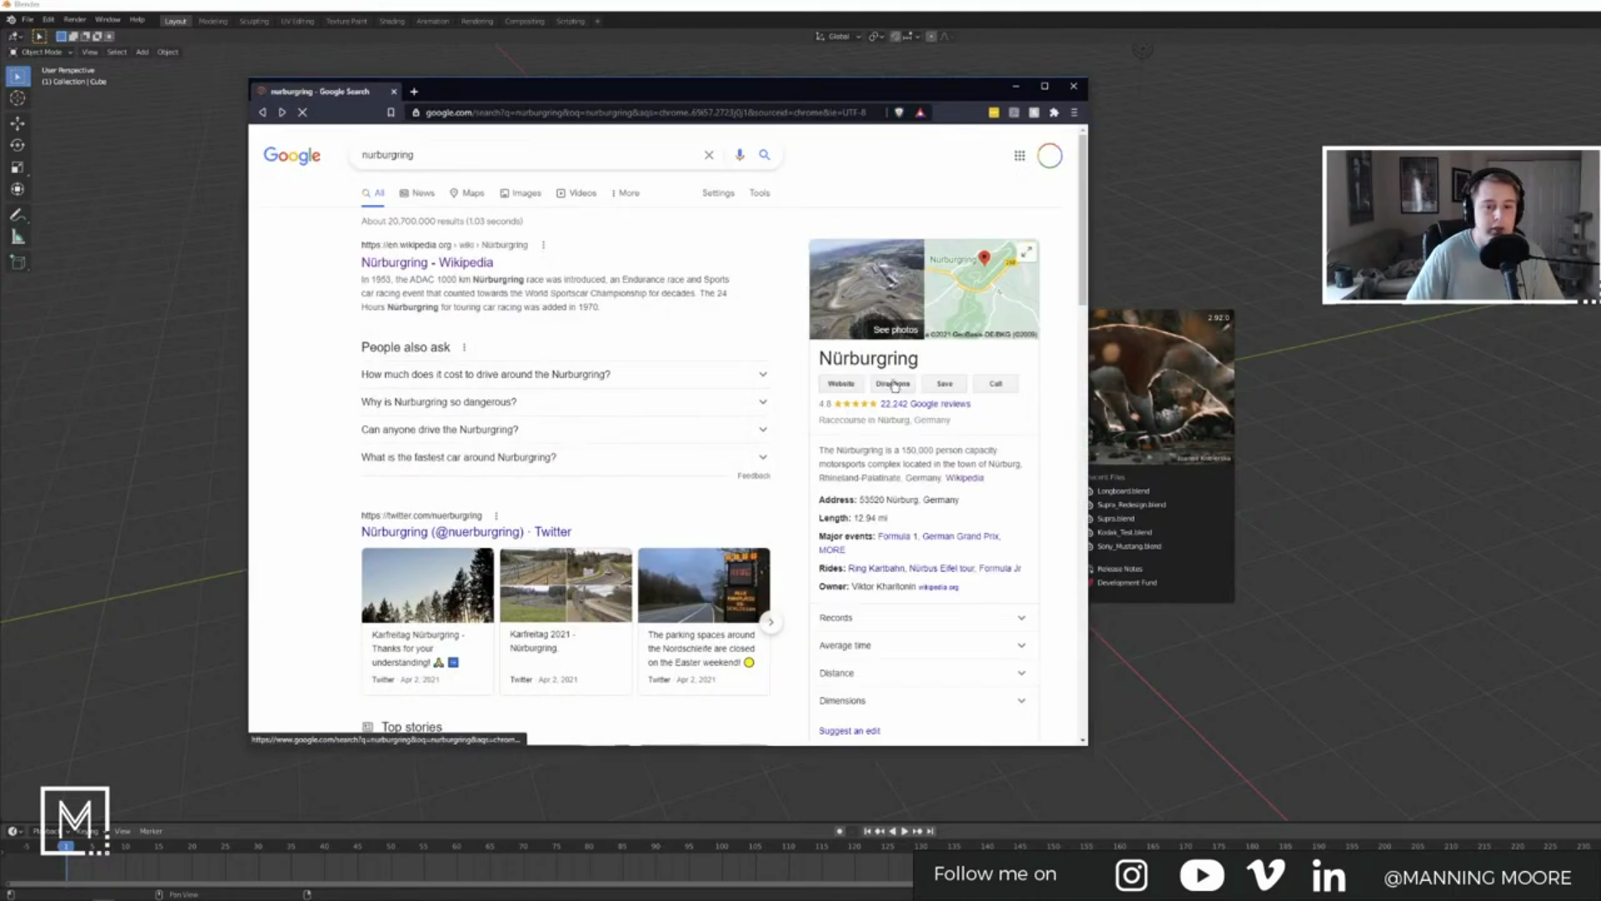
click(976, 298)
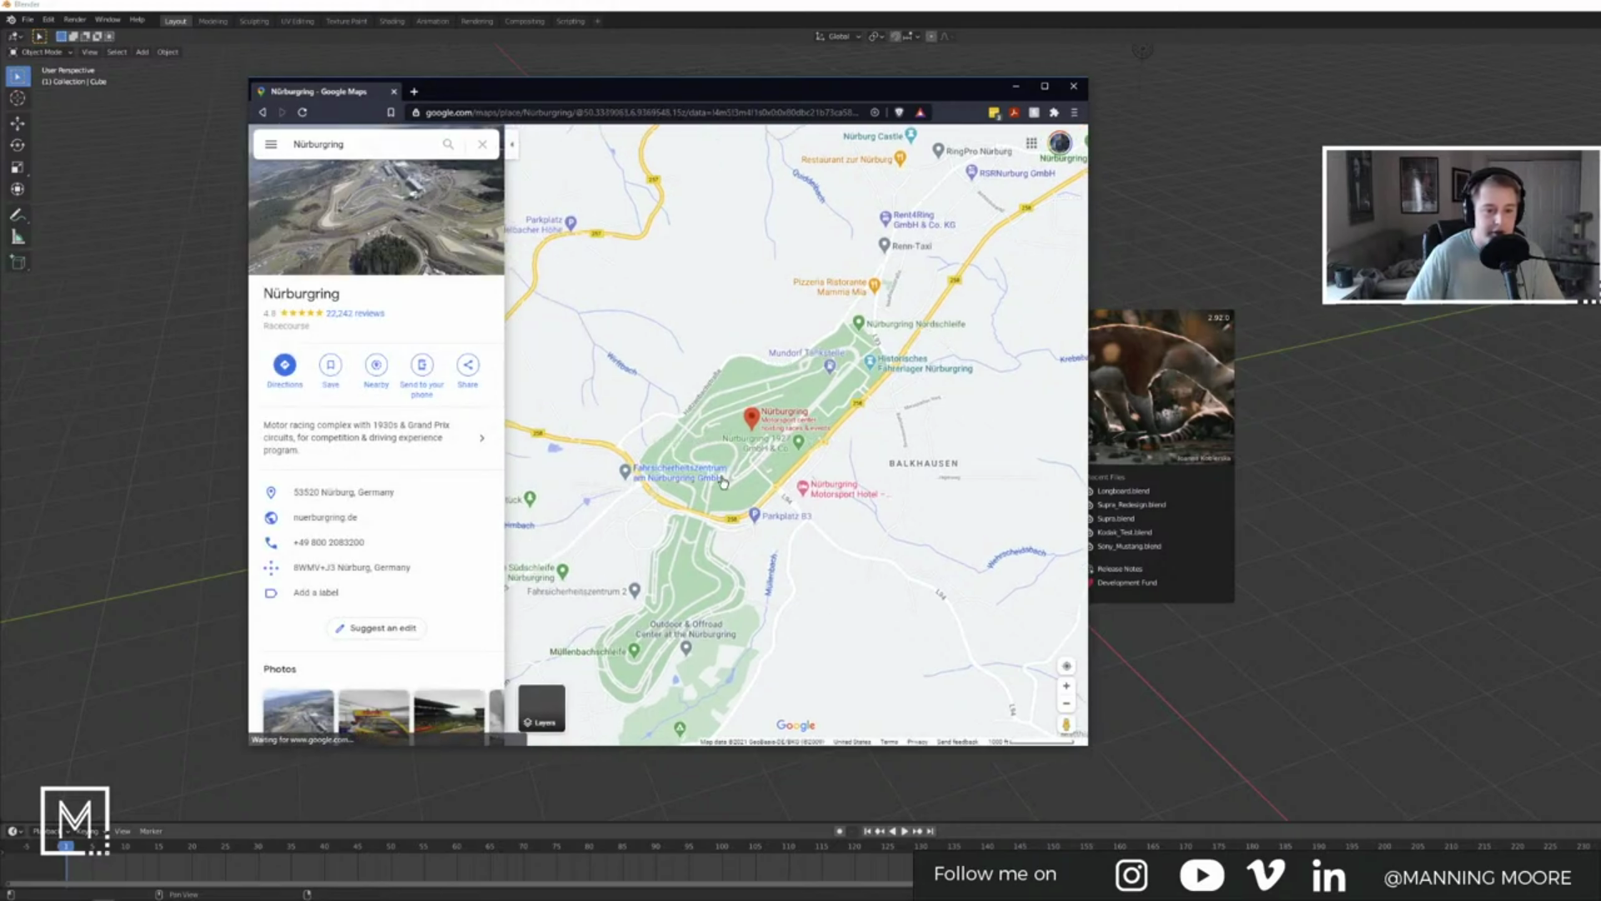
Step: Try the Terrain layer, then switch the Nürburgring map to Satellite imagery
mouse_move(542, 709)
click(594, 708)
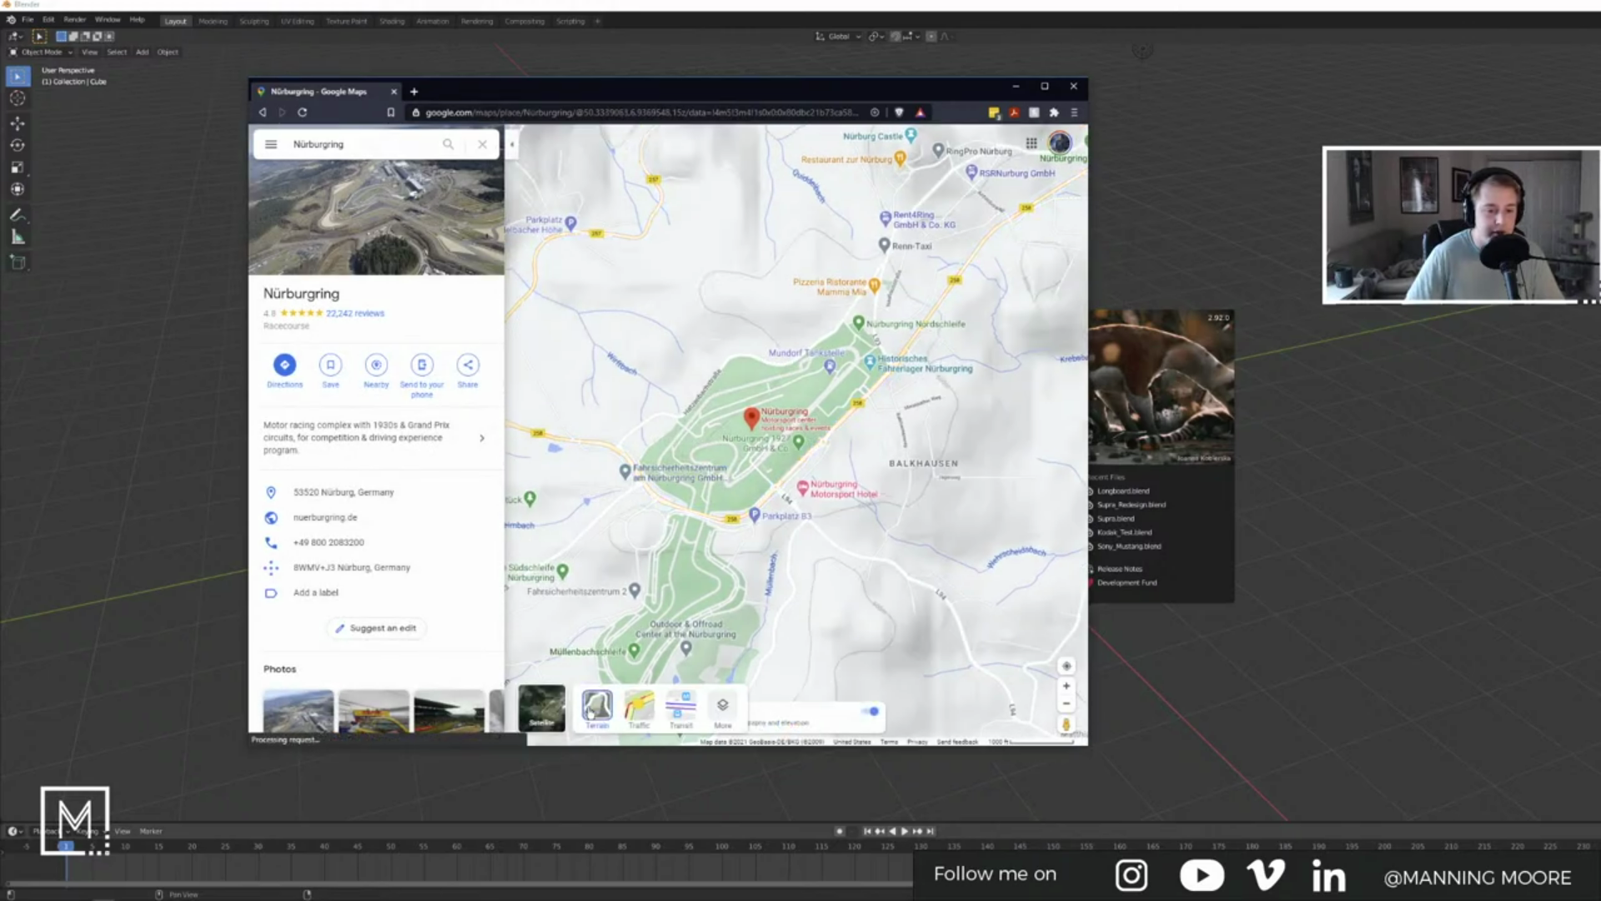
click(592, 707)
click(554, 713)
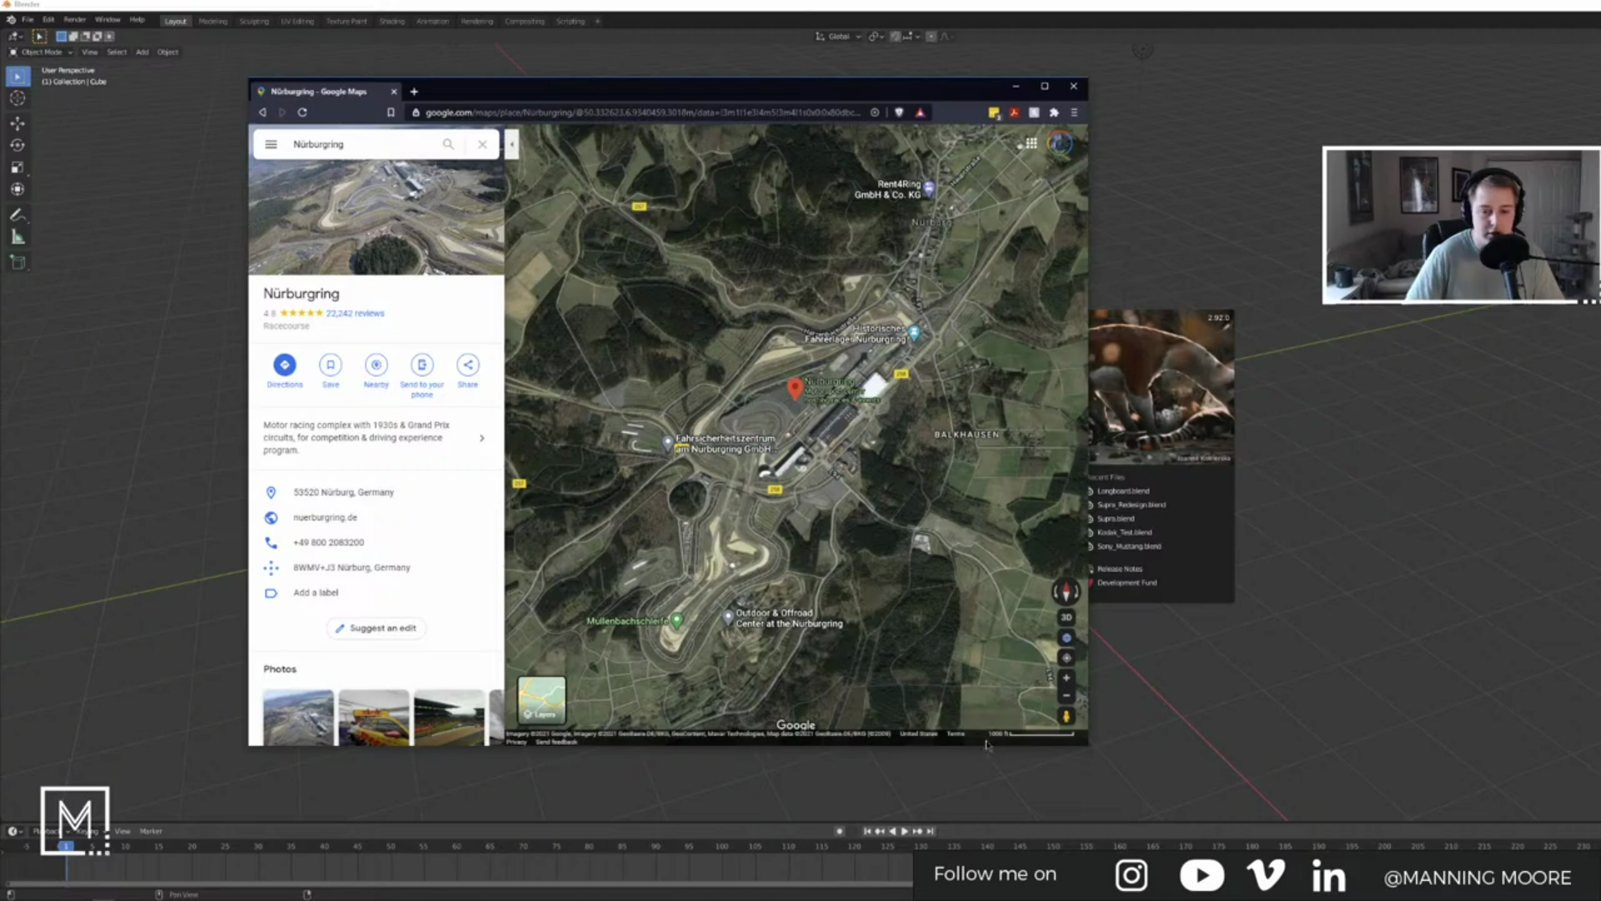
Step: Maximize the browser and zoom and pan the satellite map onto the circuit and paddock
scroll(820, 468, up, 2)
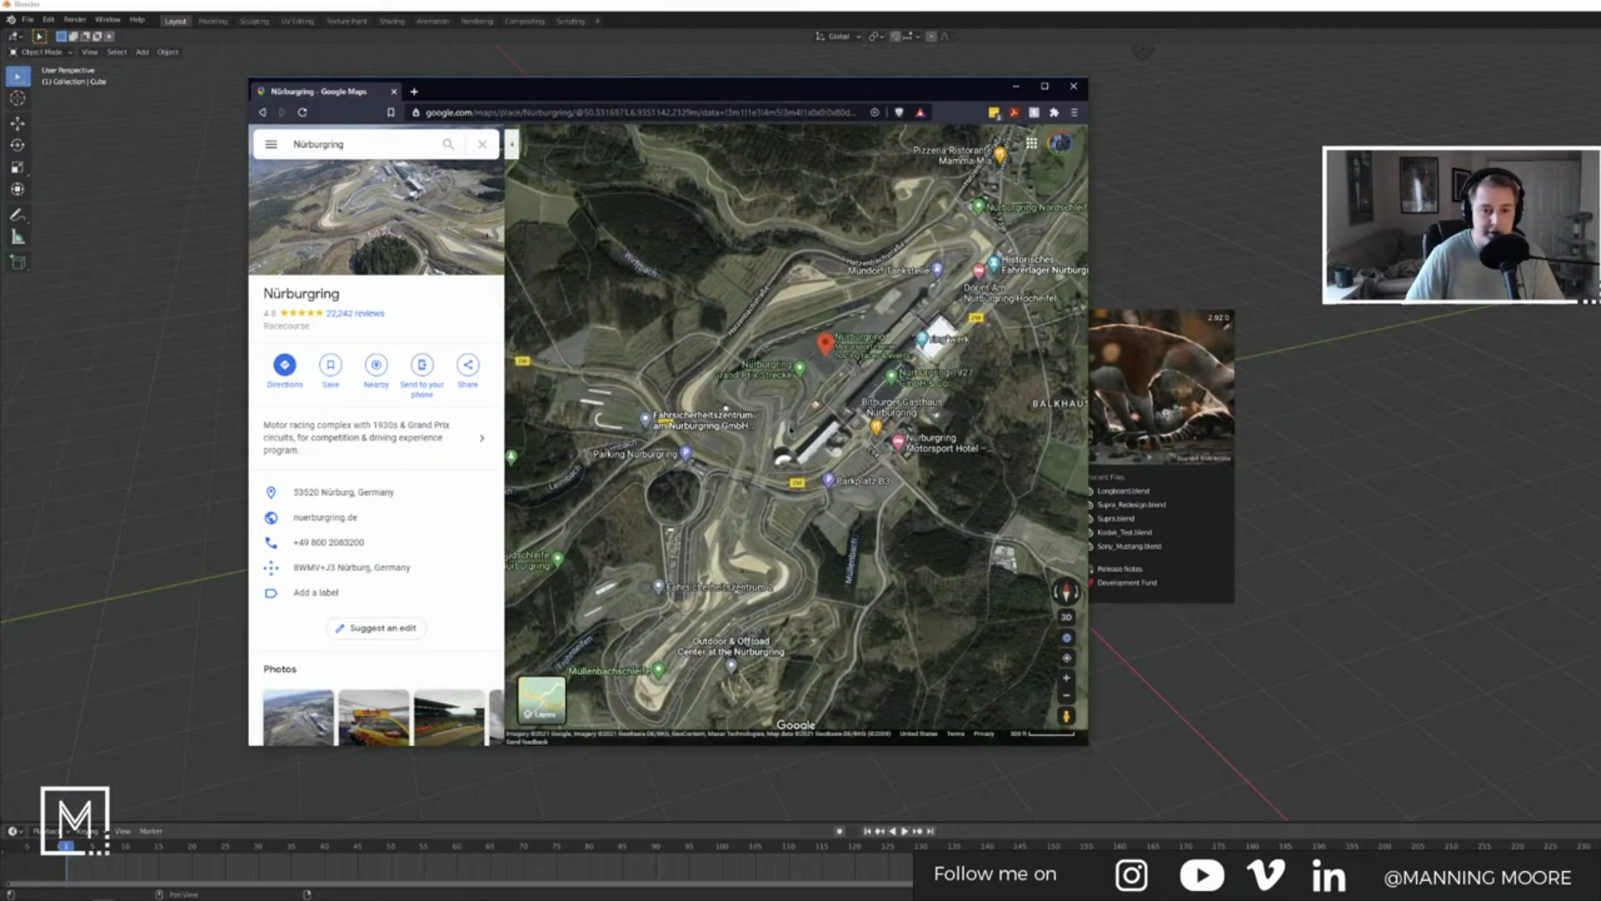
drag(807, 416, 802, 389)
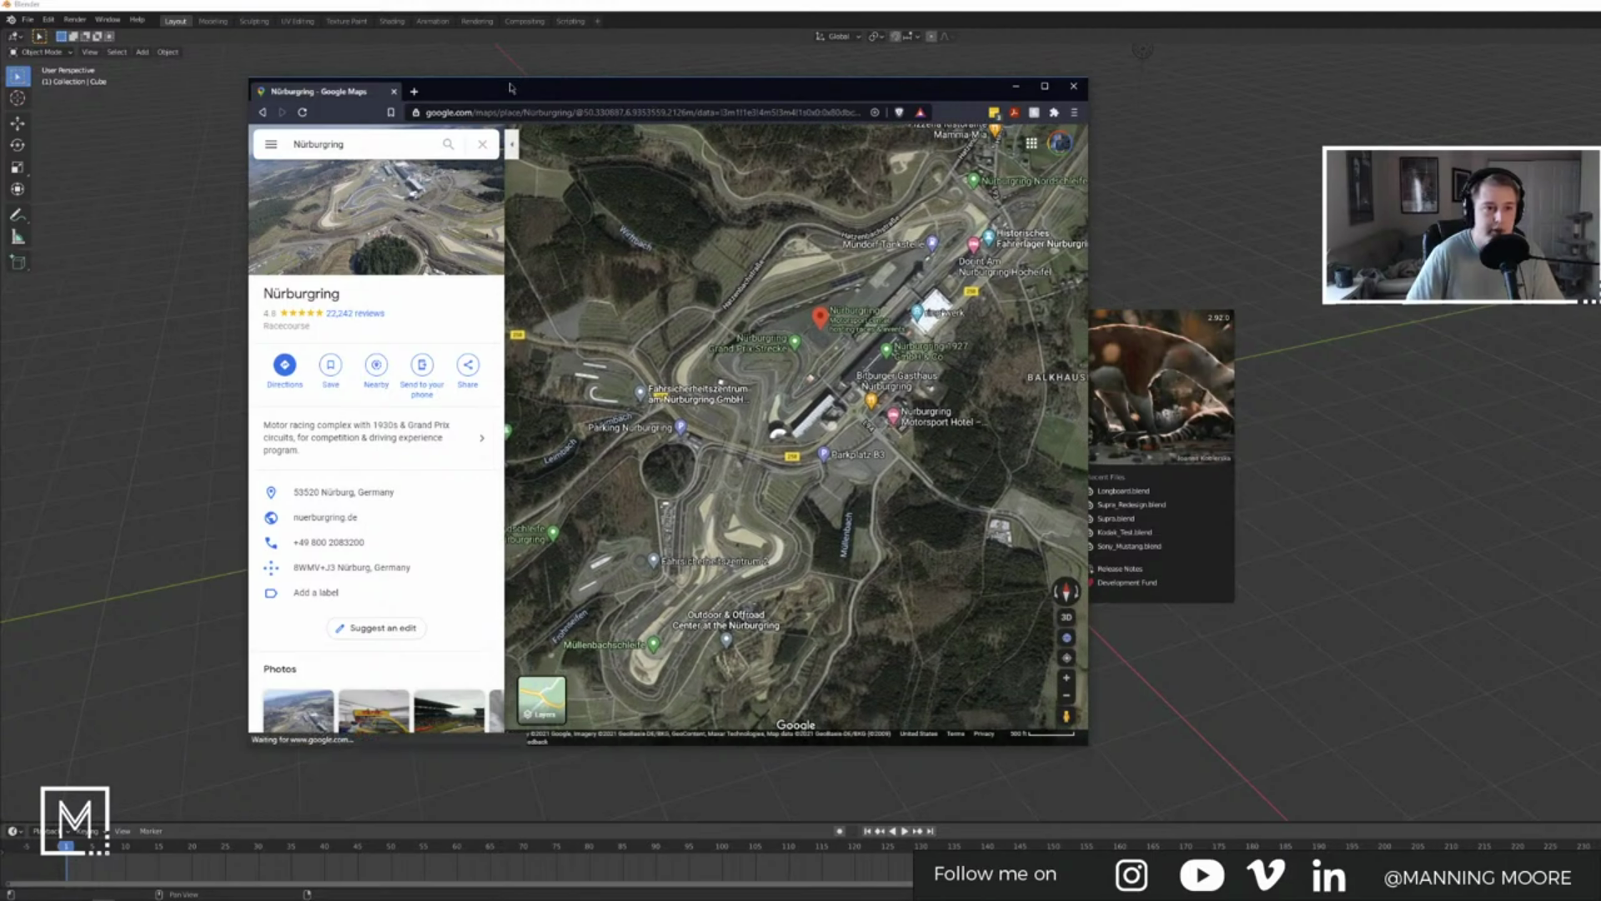
drag(511, 87, 410, 2)
drag(1109, 449, 781, 477)
scroll(874, 442, up, 1)
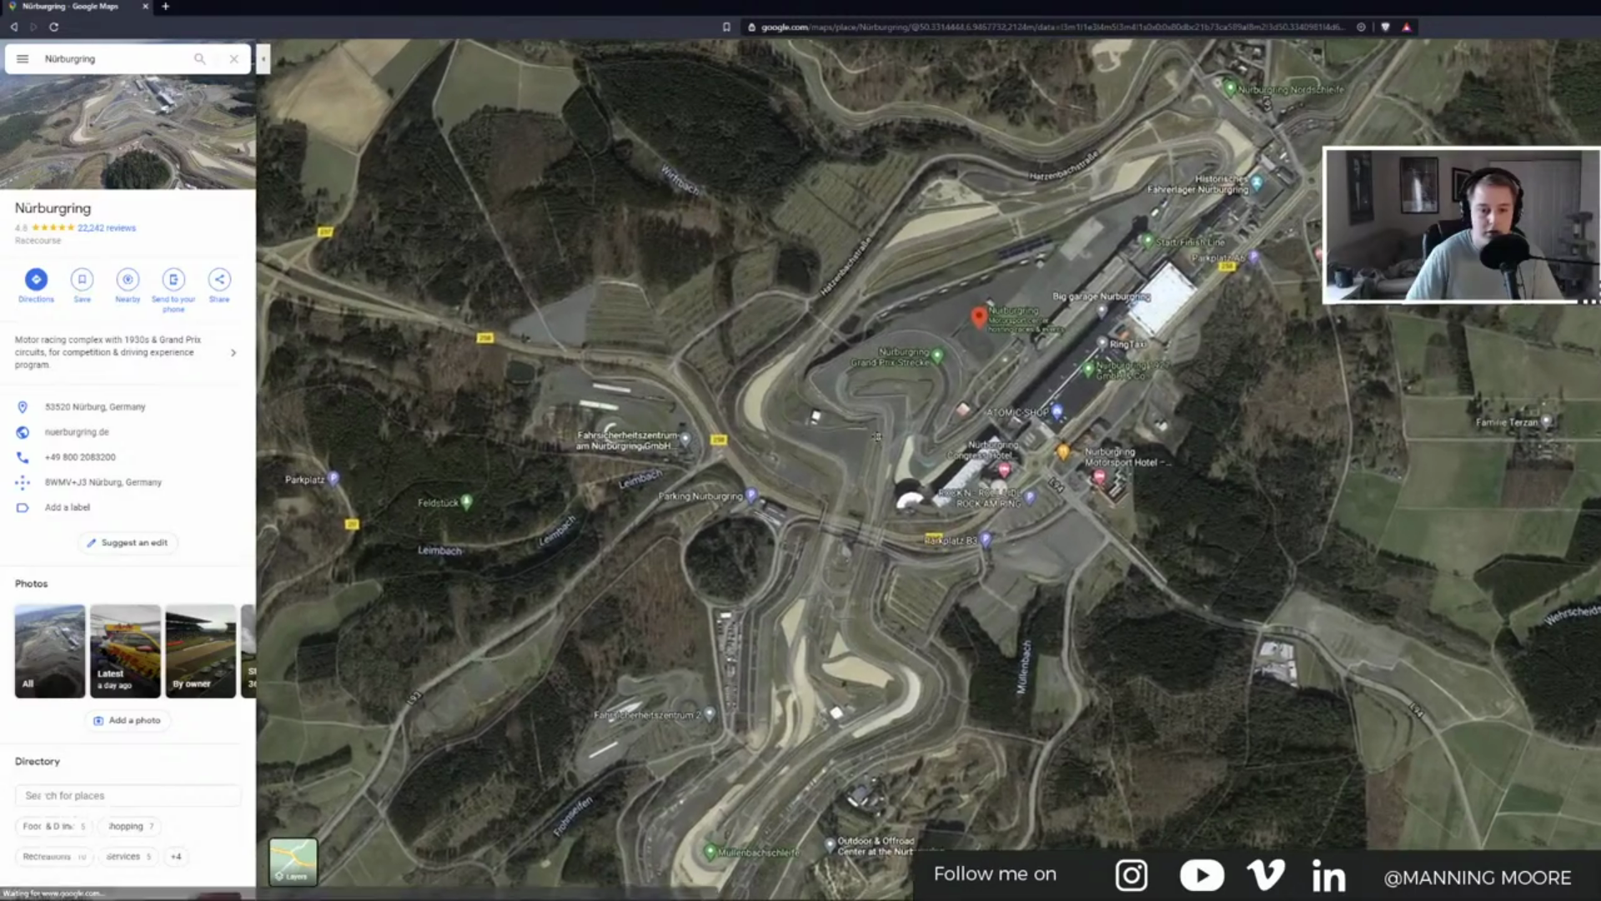
drag(875, 437, 900, 409)
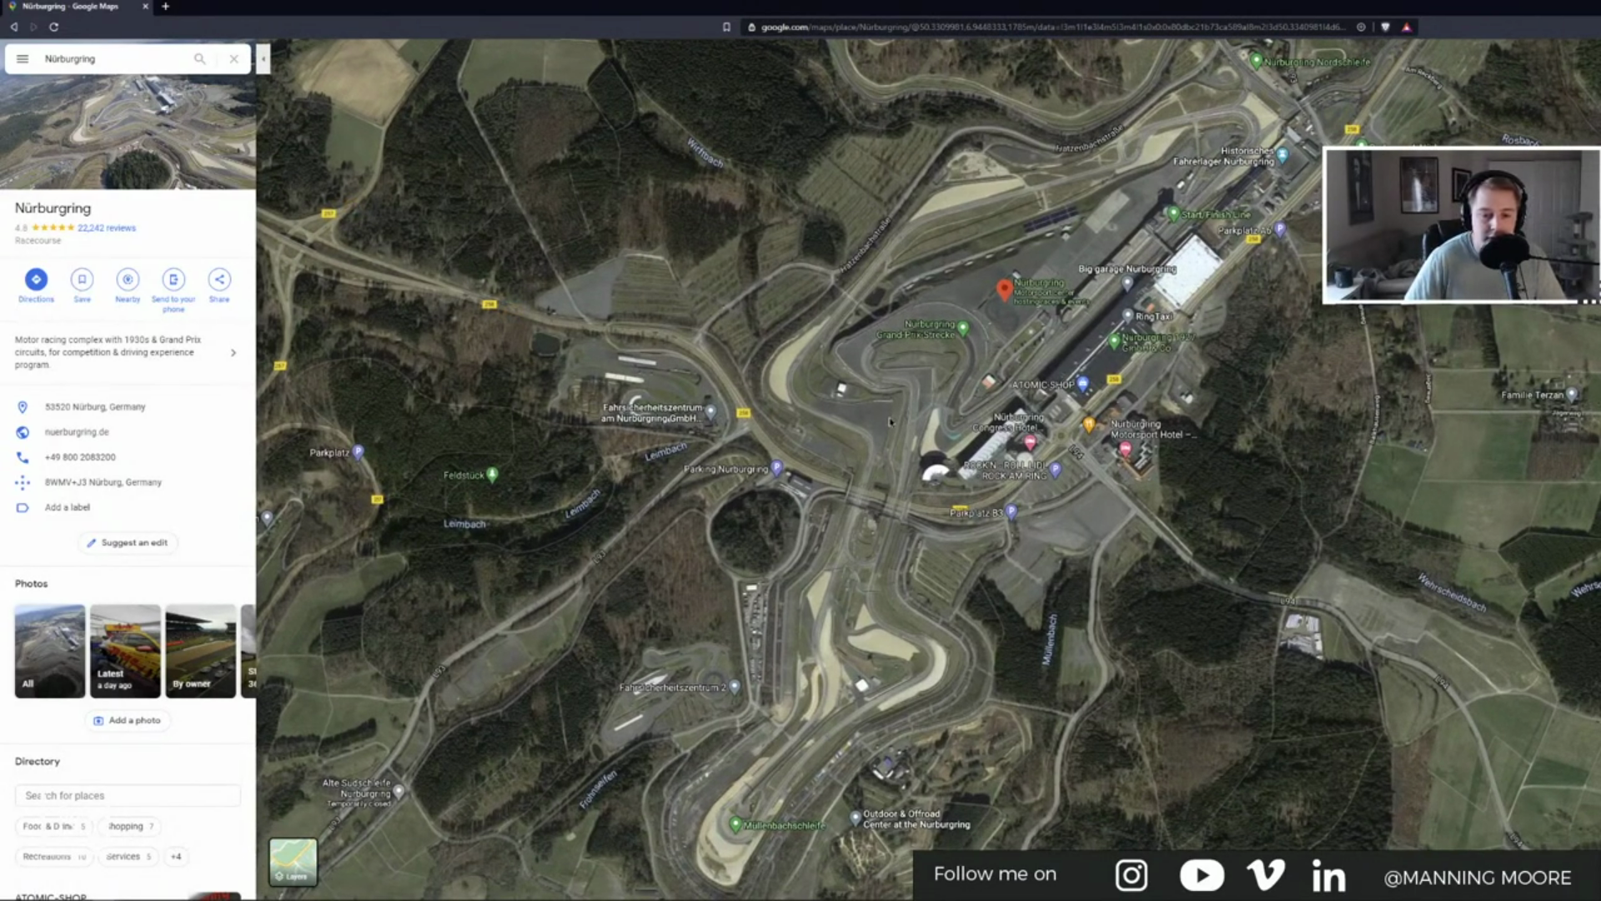
key(super)
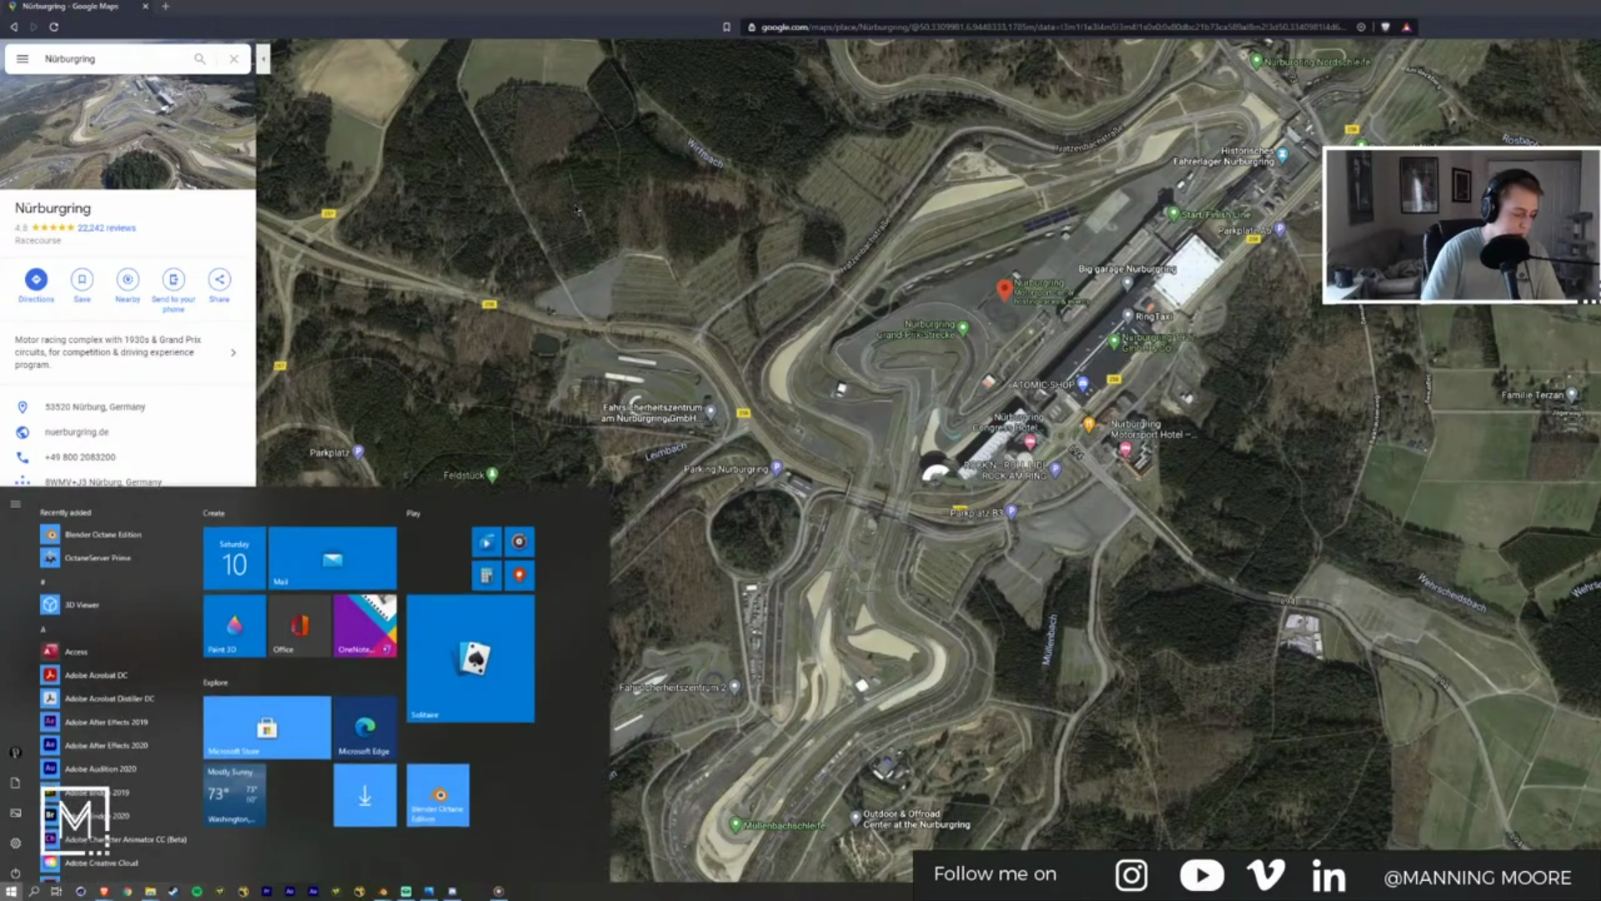
Step: Launch Snip & Sketch and capture the Nürburgring map, cancelling a second snip
text(snip)
key(Return)
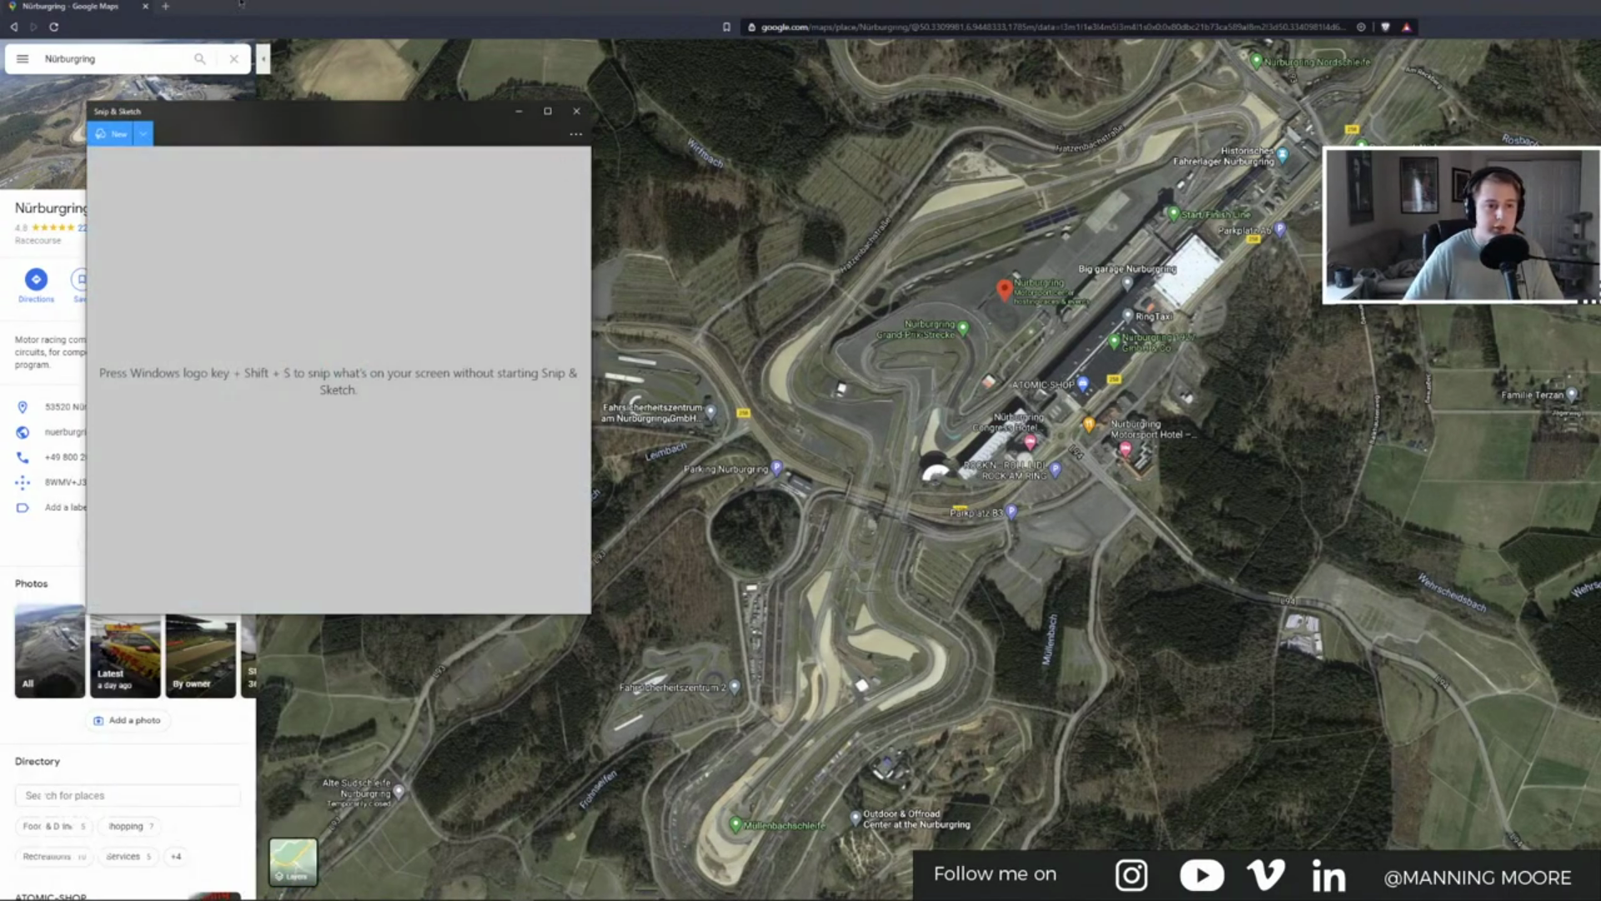
click(108, 137)
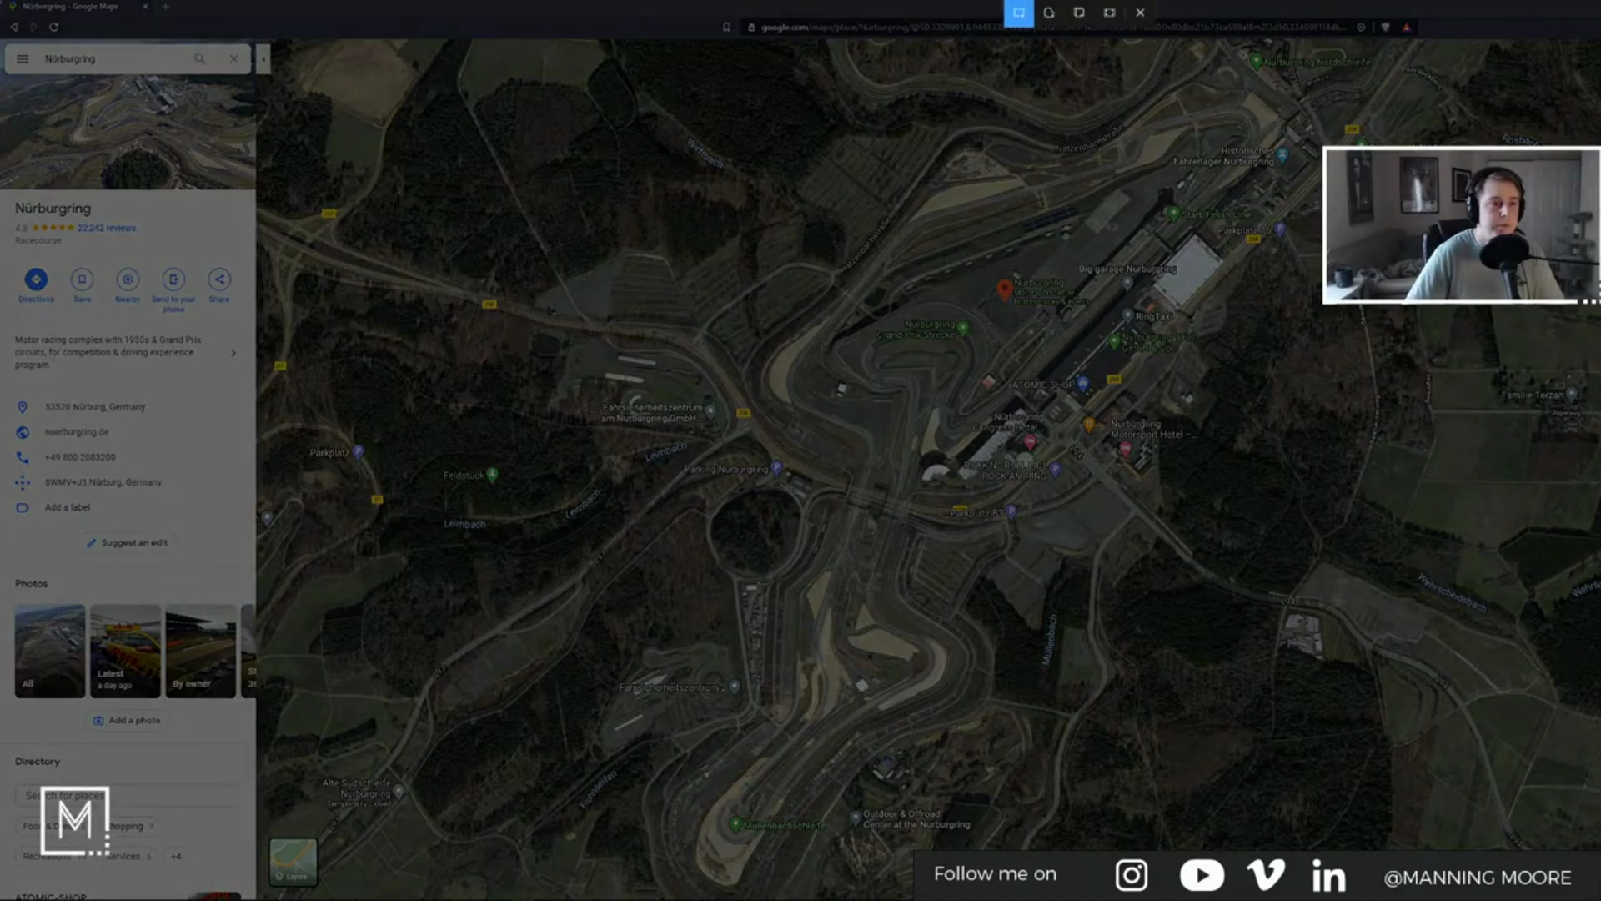
click(871, 590)
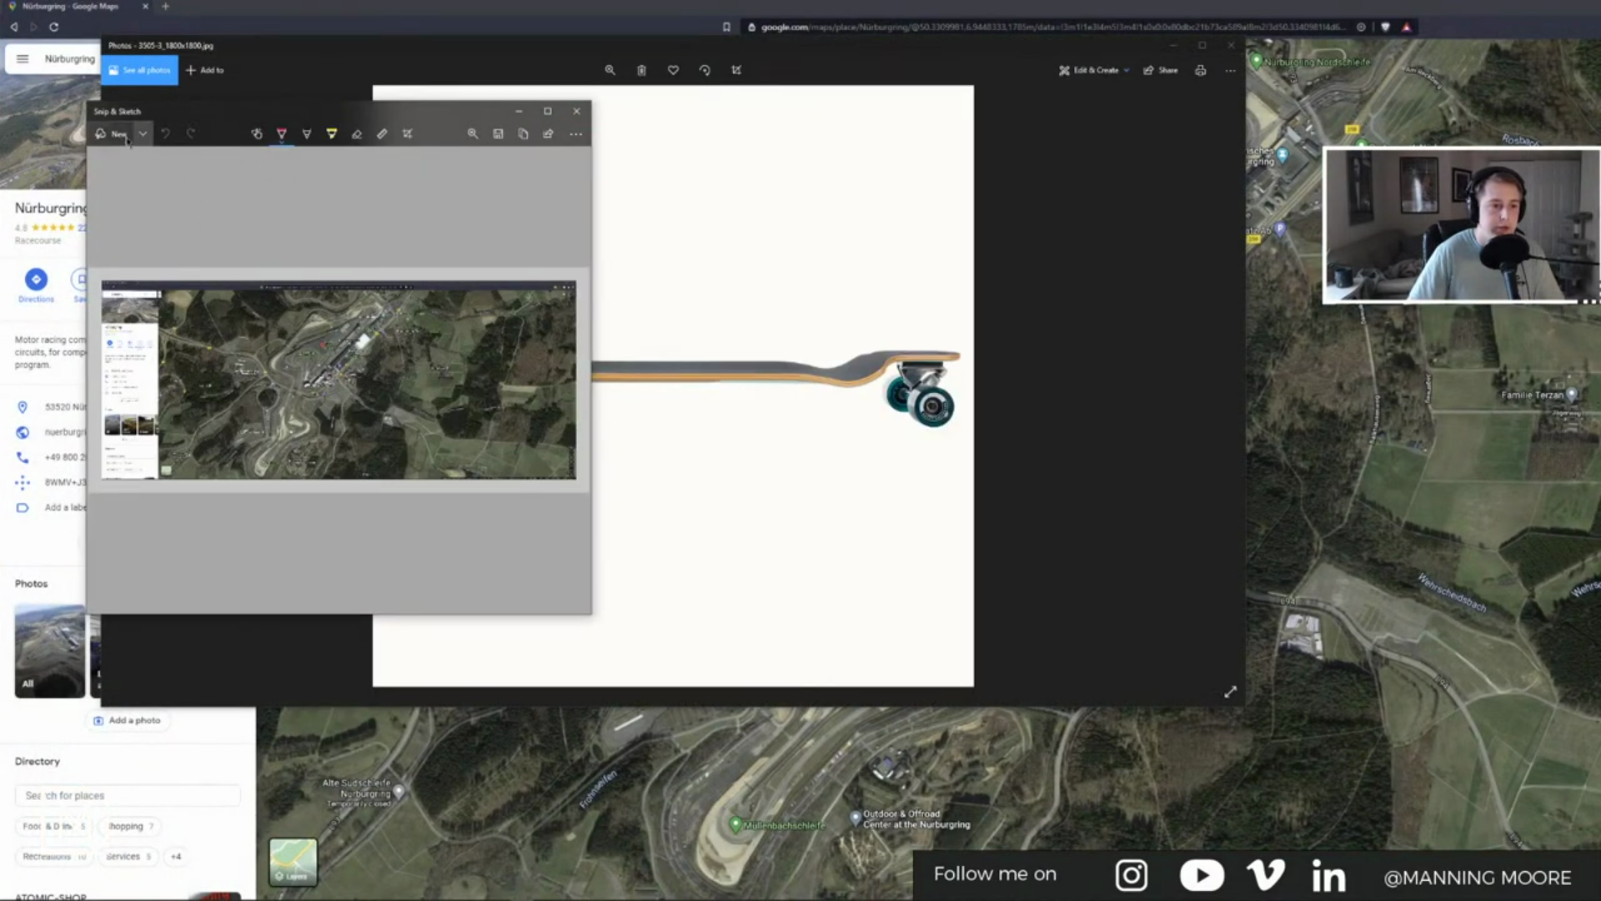
click(117, 134)
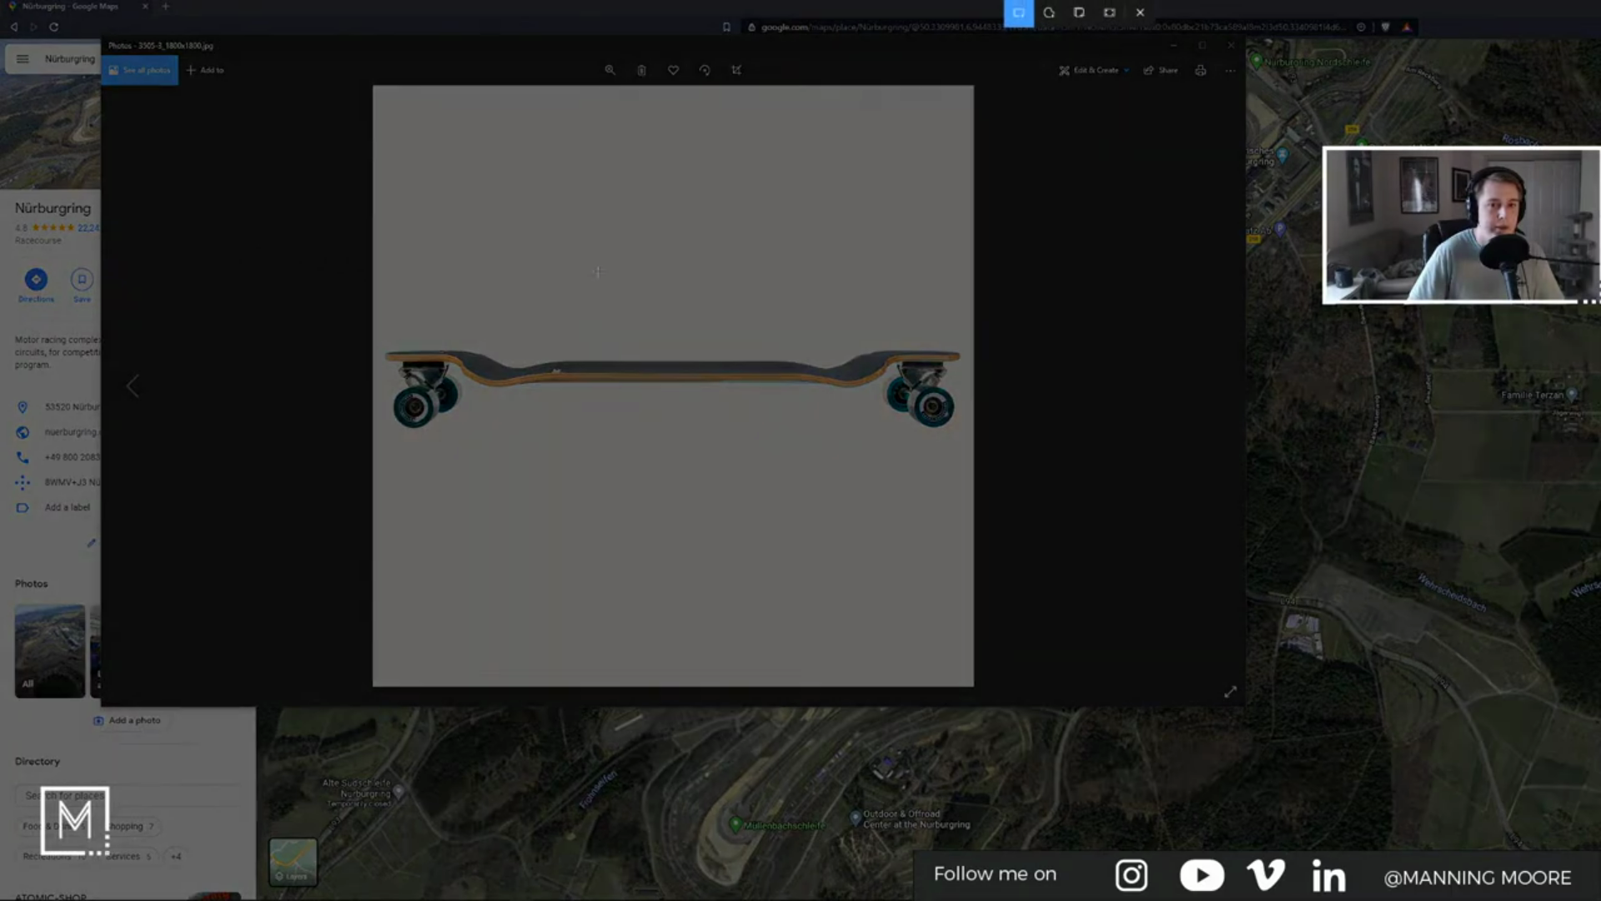
click(1140, 12)
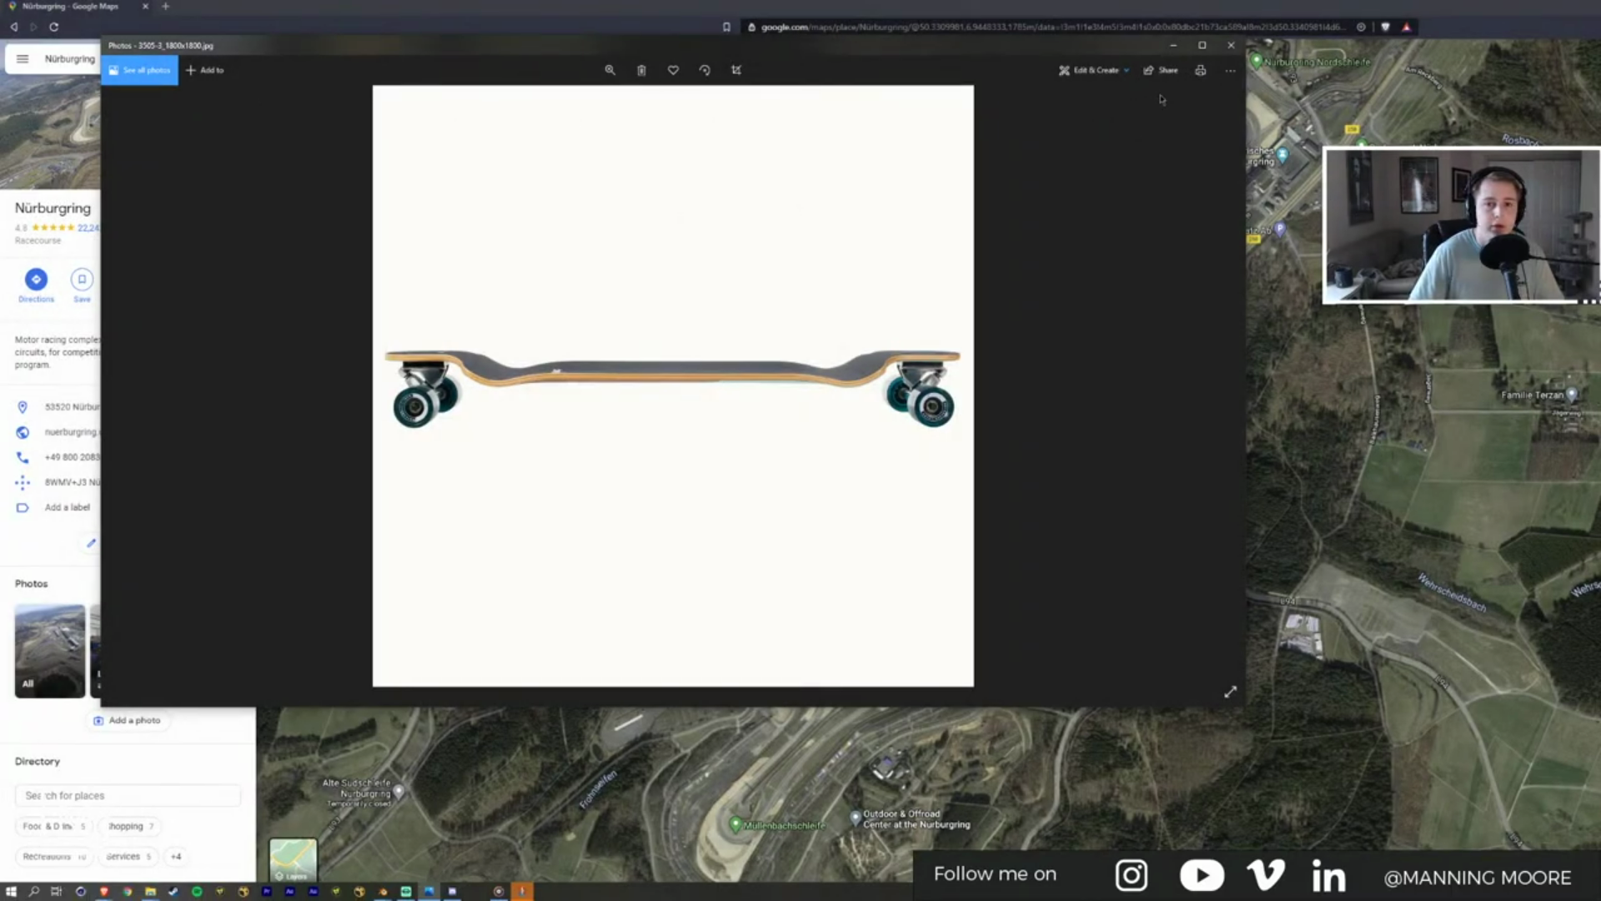
click(1170, 46)
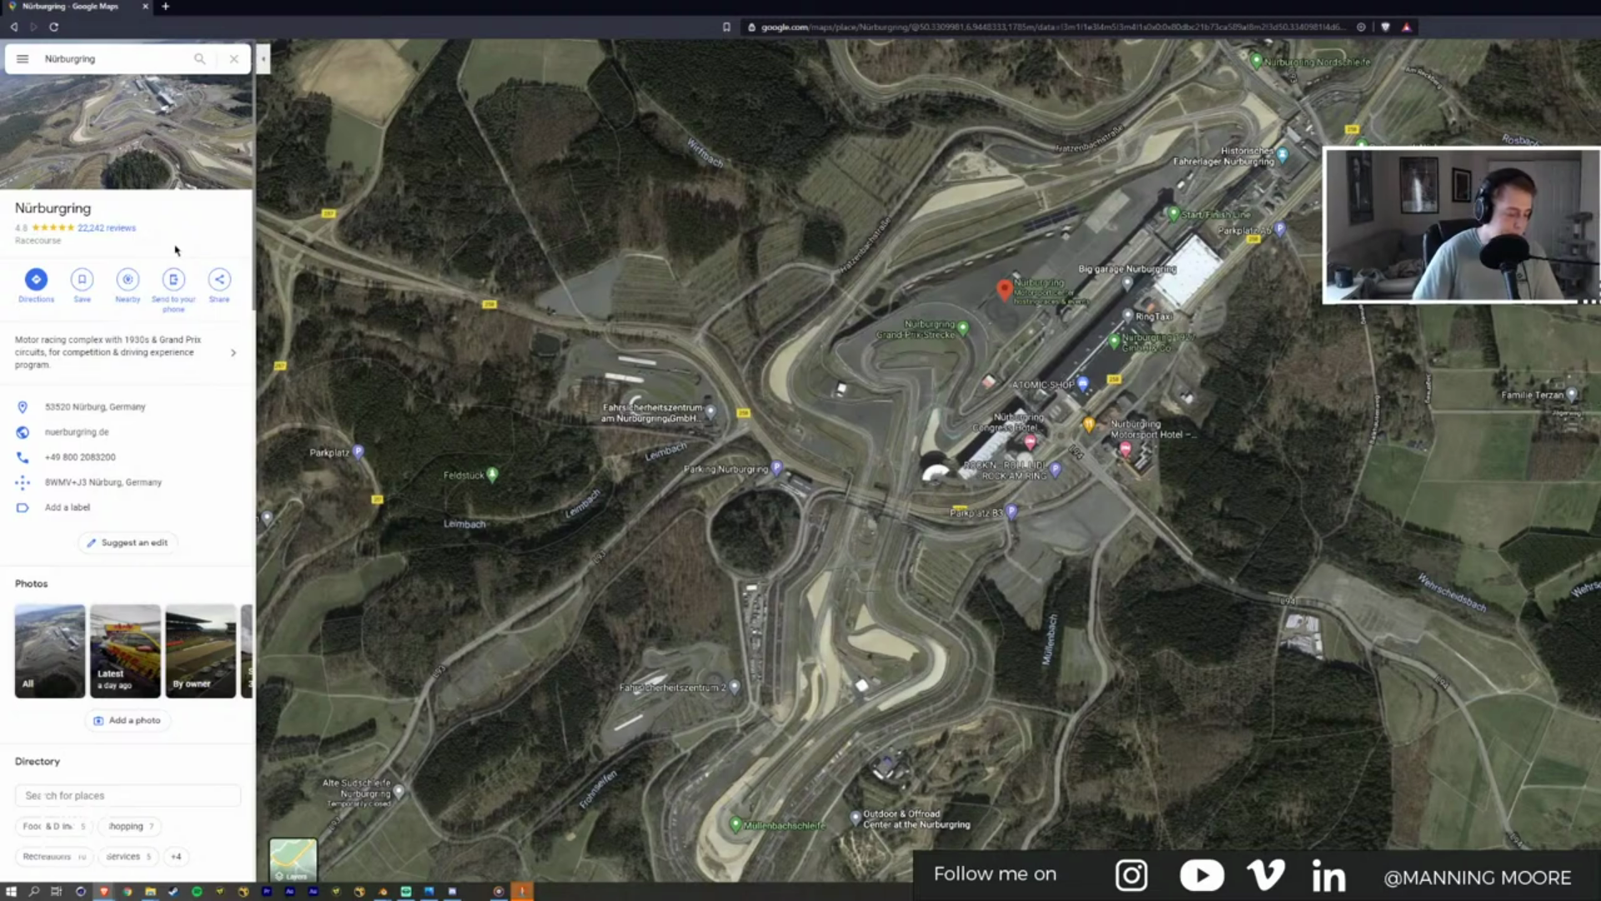
Step: Save the map screenshot as a PNG on the Desktop and close Snip & Sketch
key(super)
text(snip)
key(Return)
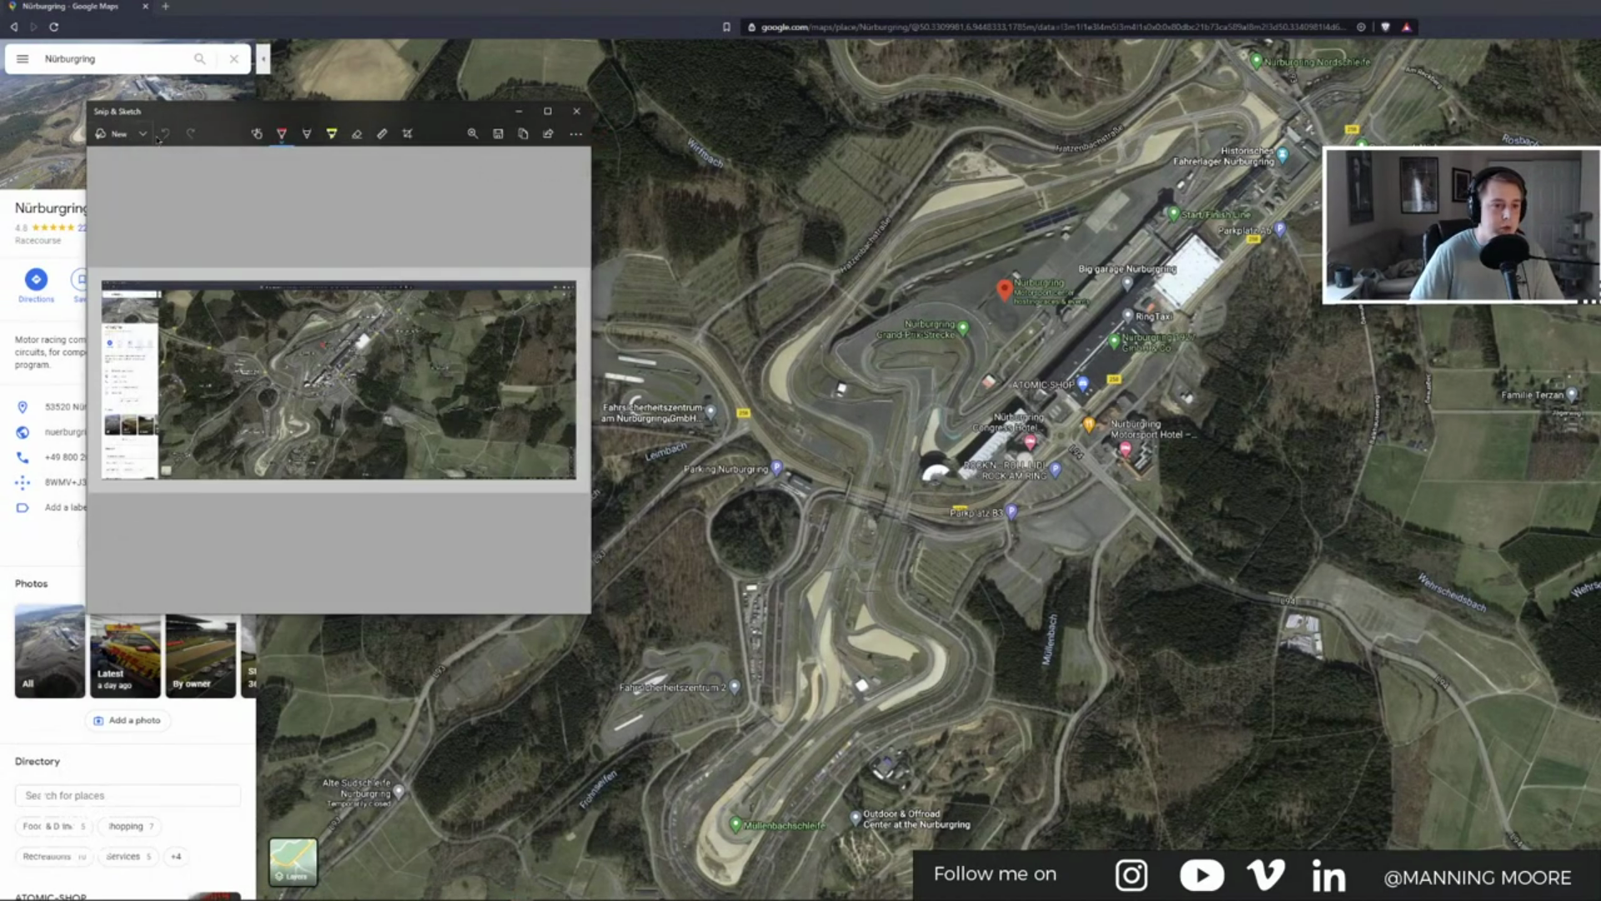
key(ctrl+s)
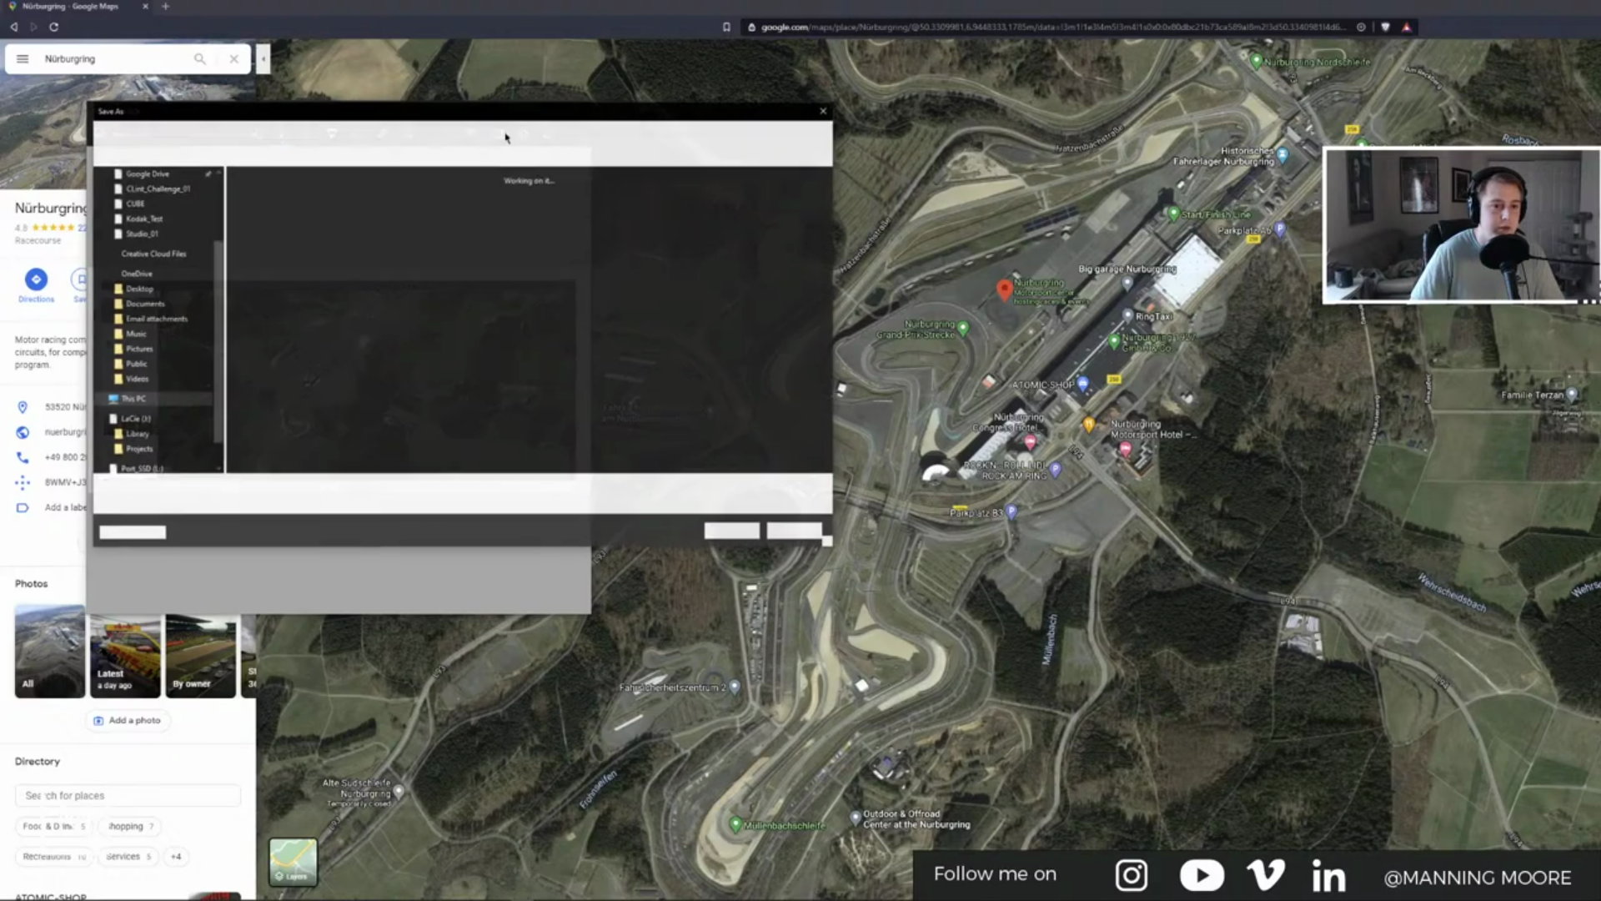
click(153, 285)
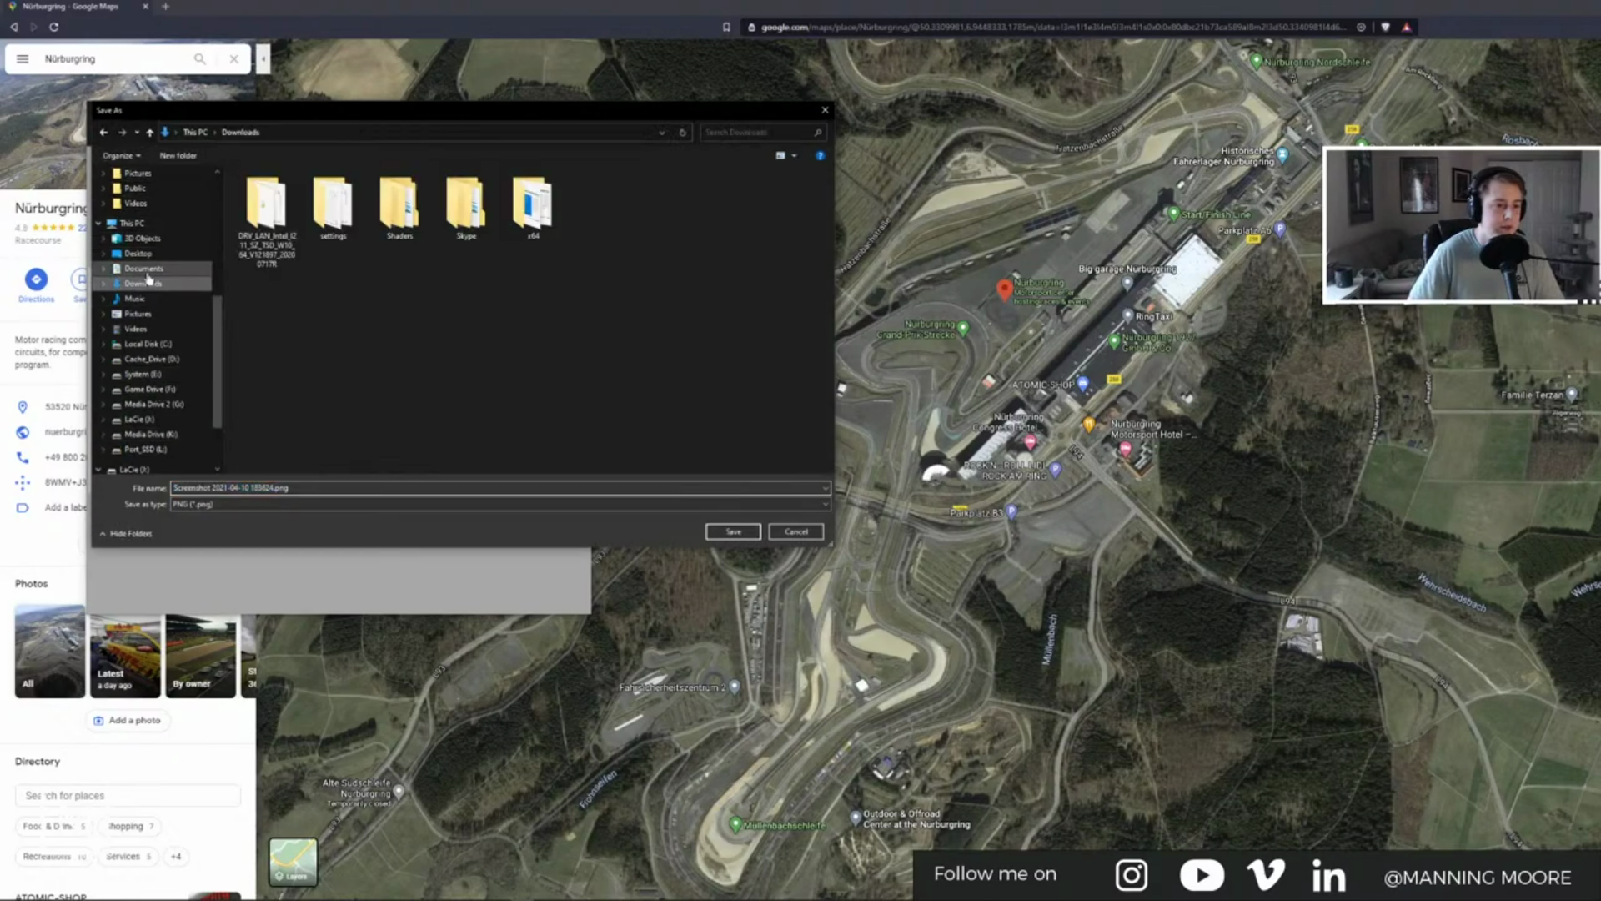
click(151, 271)
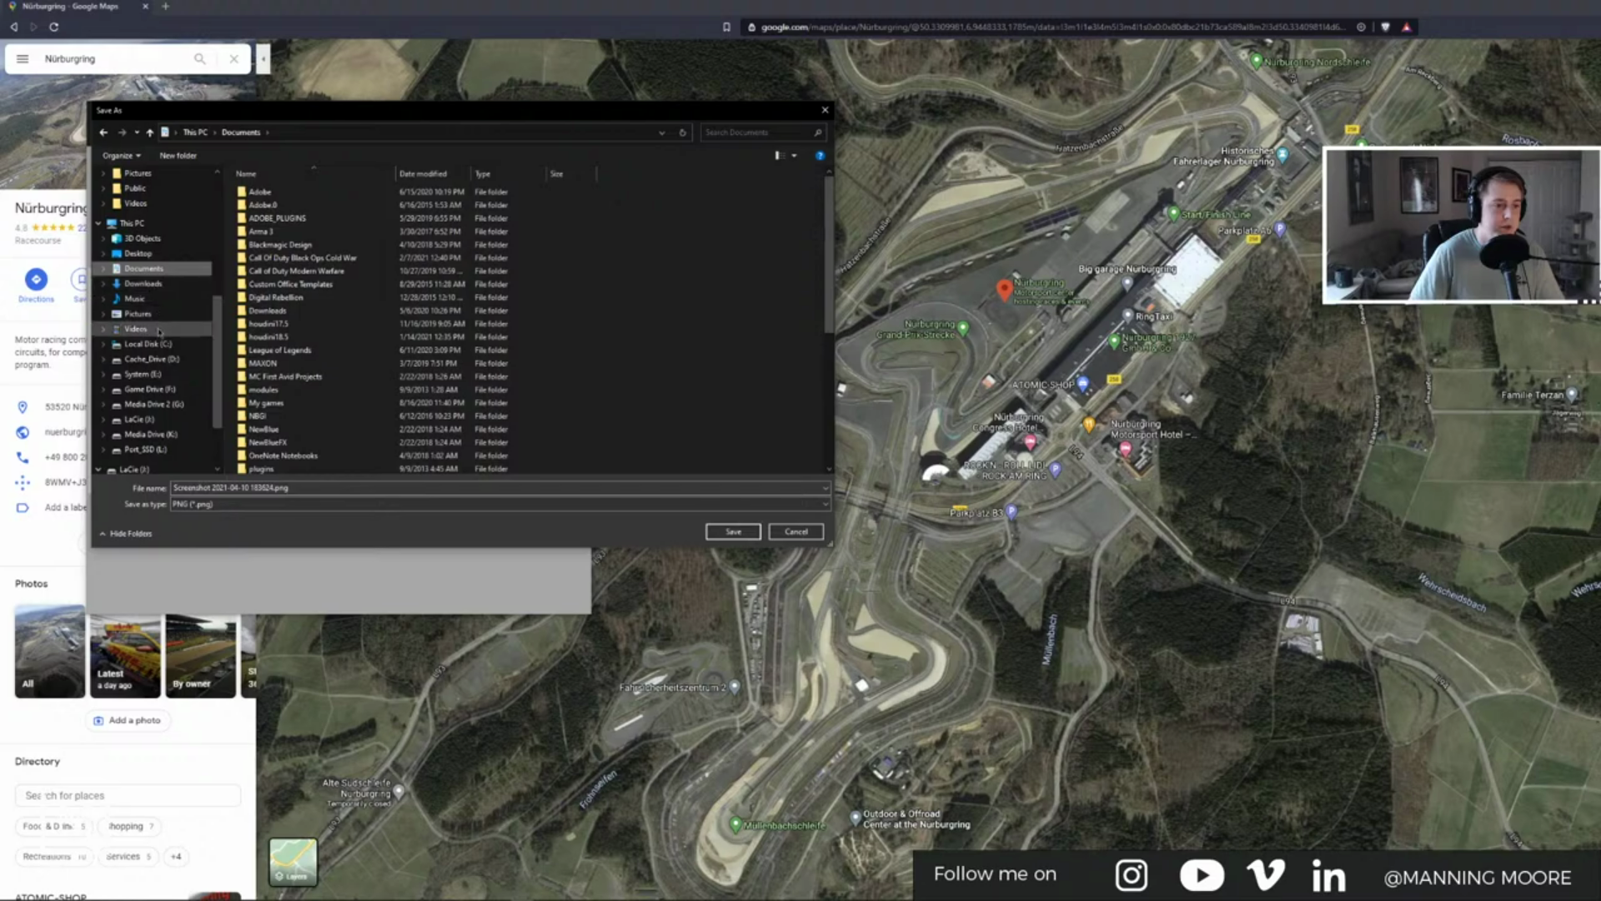
click(138, 253)
click(732, 532)
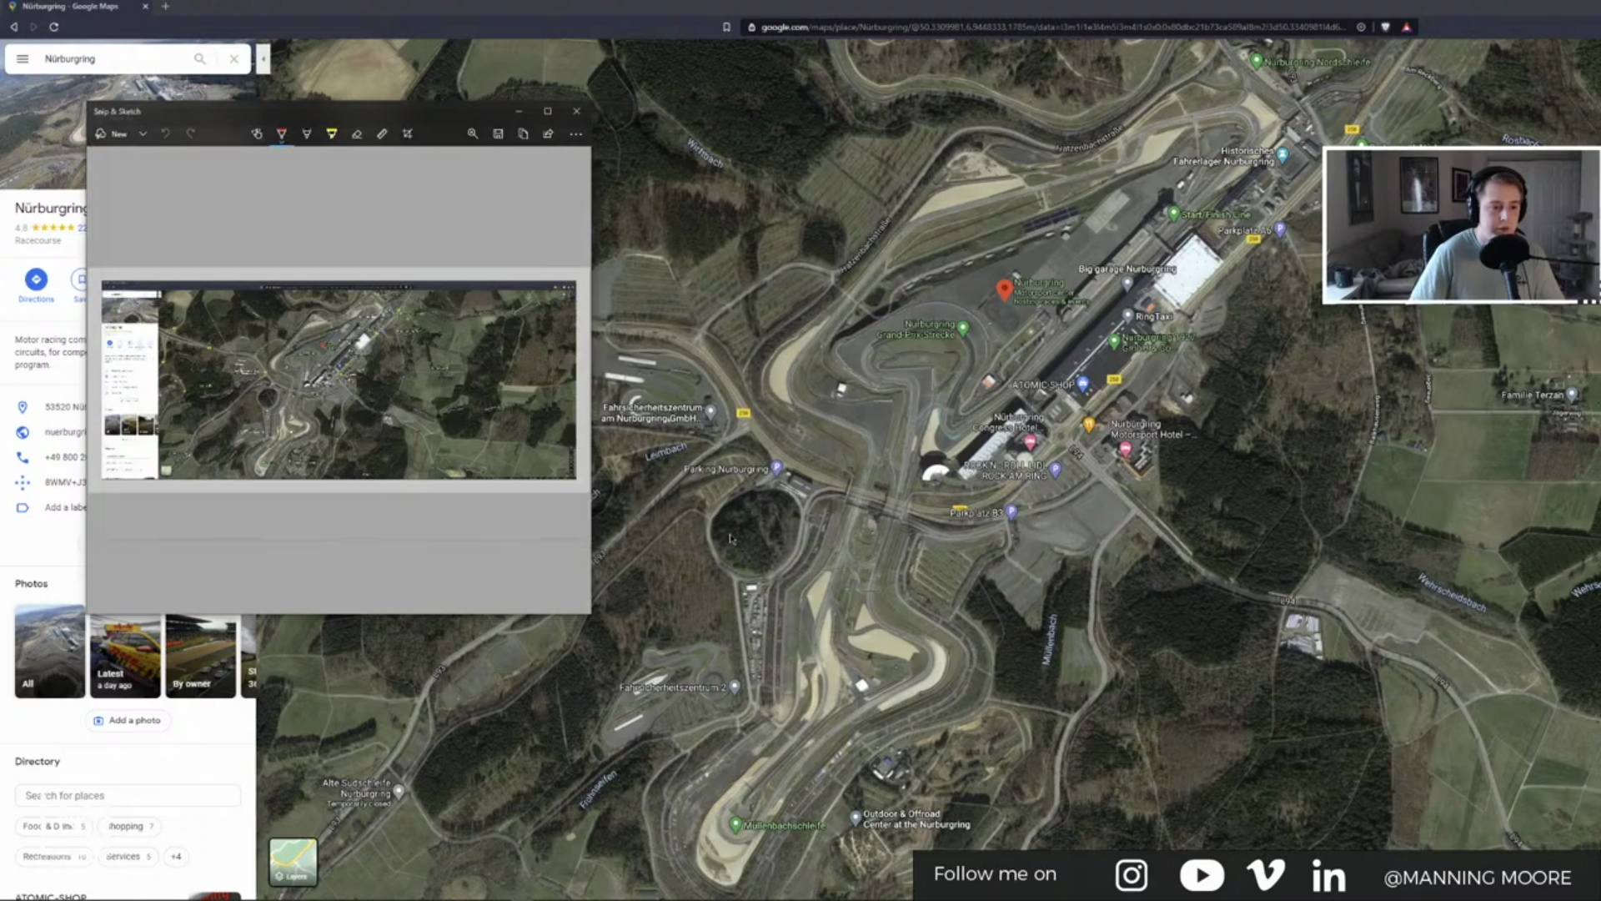
click(577, 111)
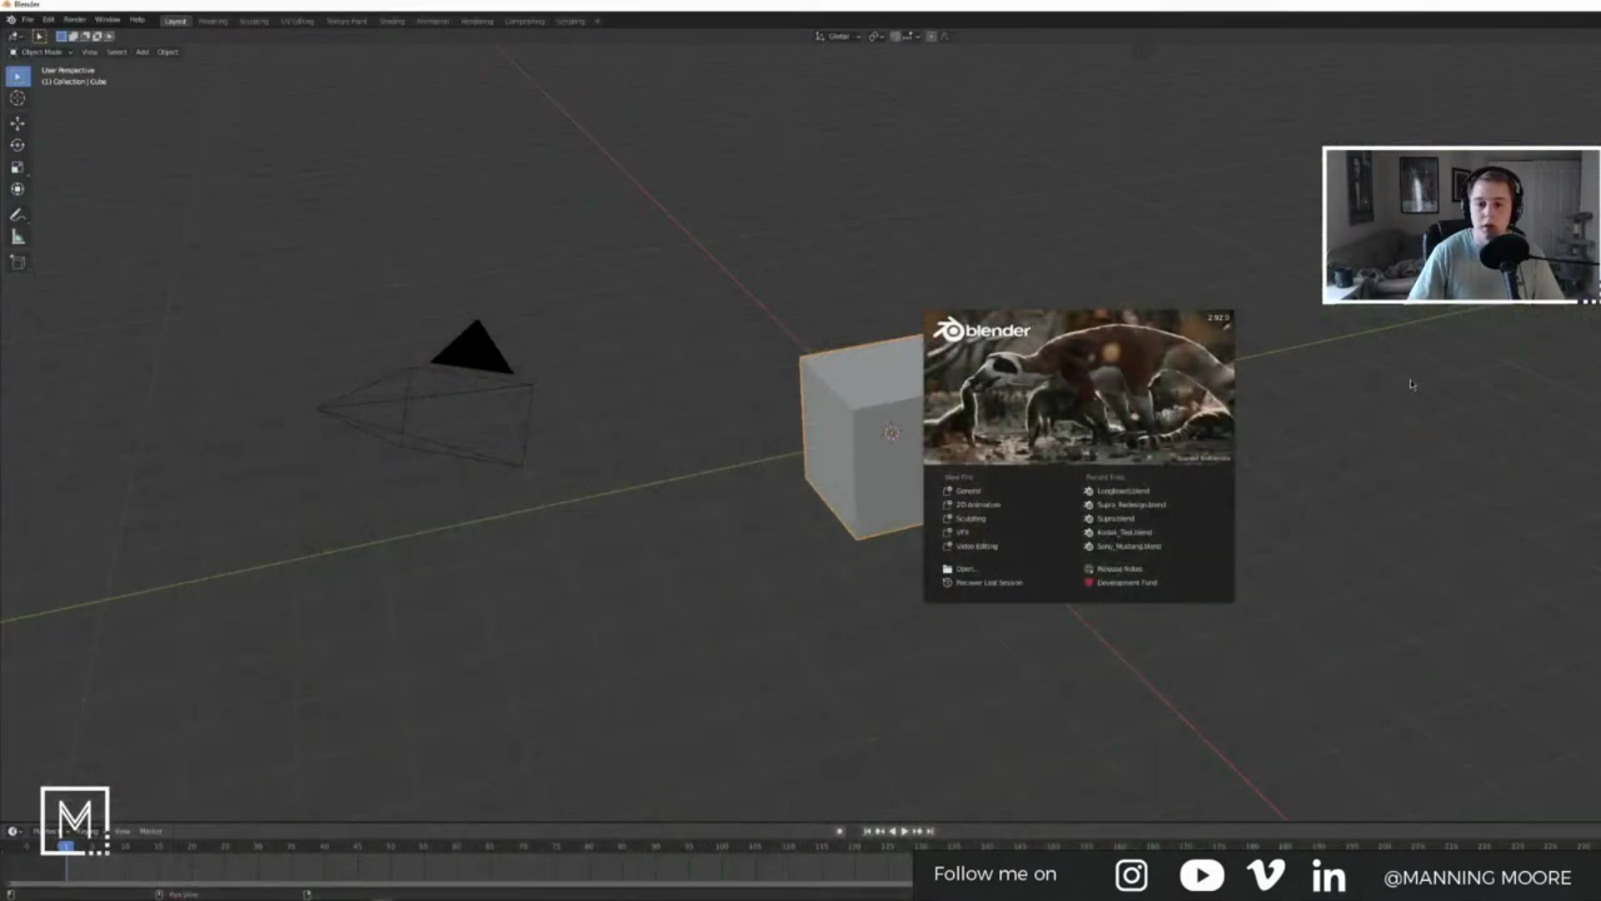
Step: Delete the default cube, camera and light, and switch to the top orthographic view
click(1250, 388)
key(a)
key(x)
click(1189, 342)
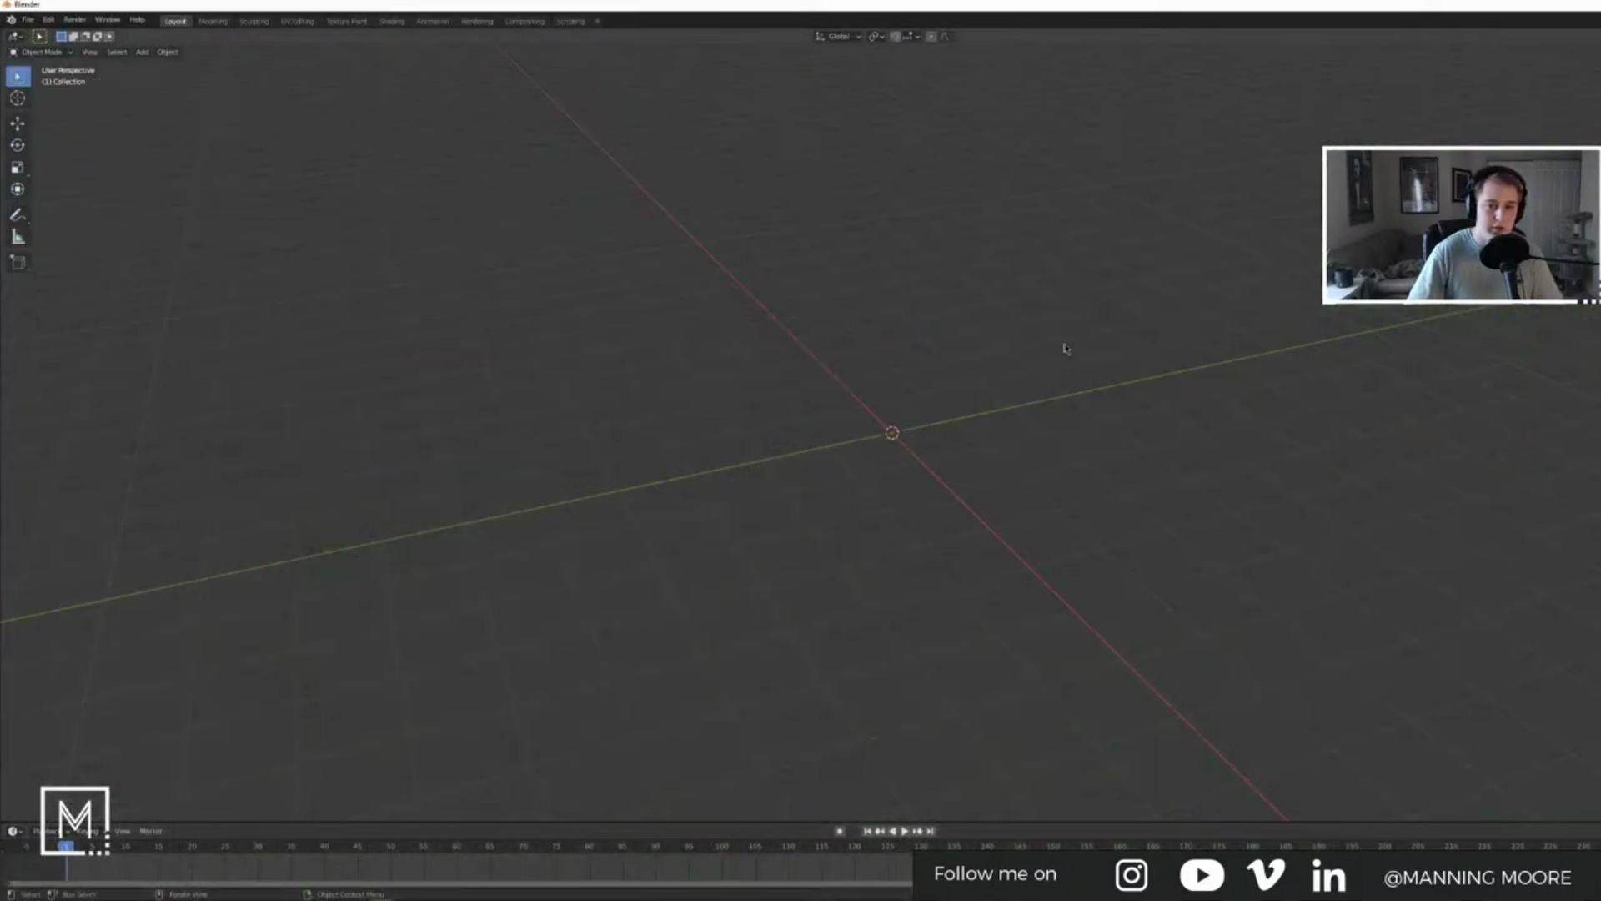
key(KP_7)
Step: Open the Desktop folder in File Explorer and show its files as large icons
key(alt+Tab)
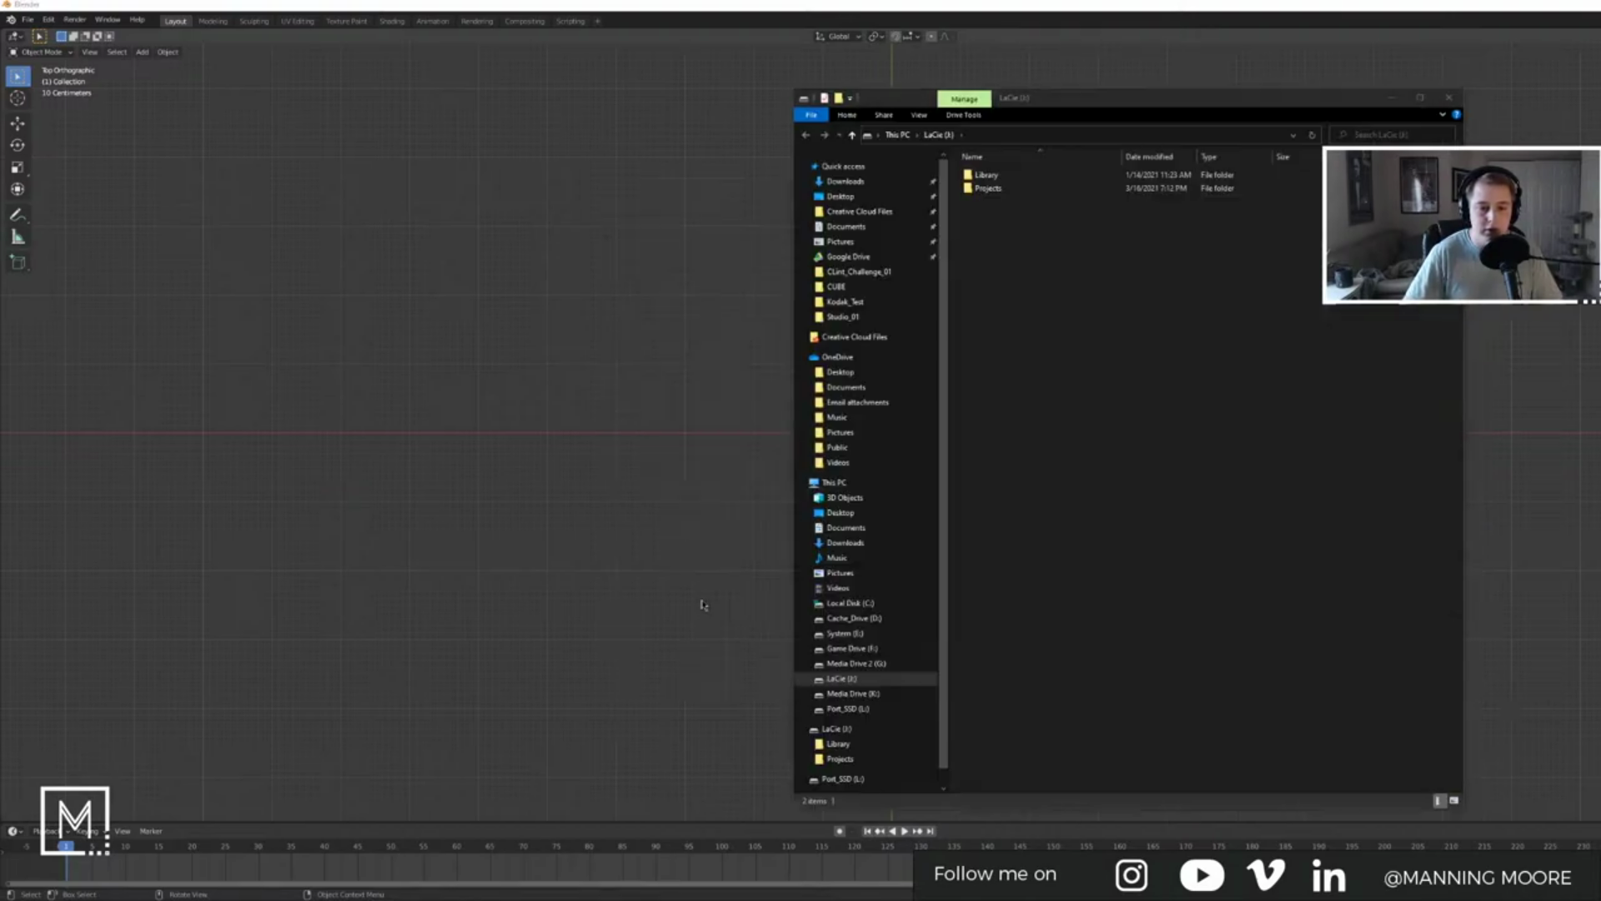
click(705, 609)
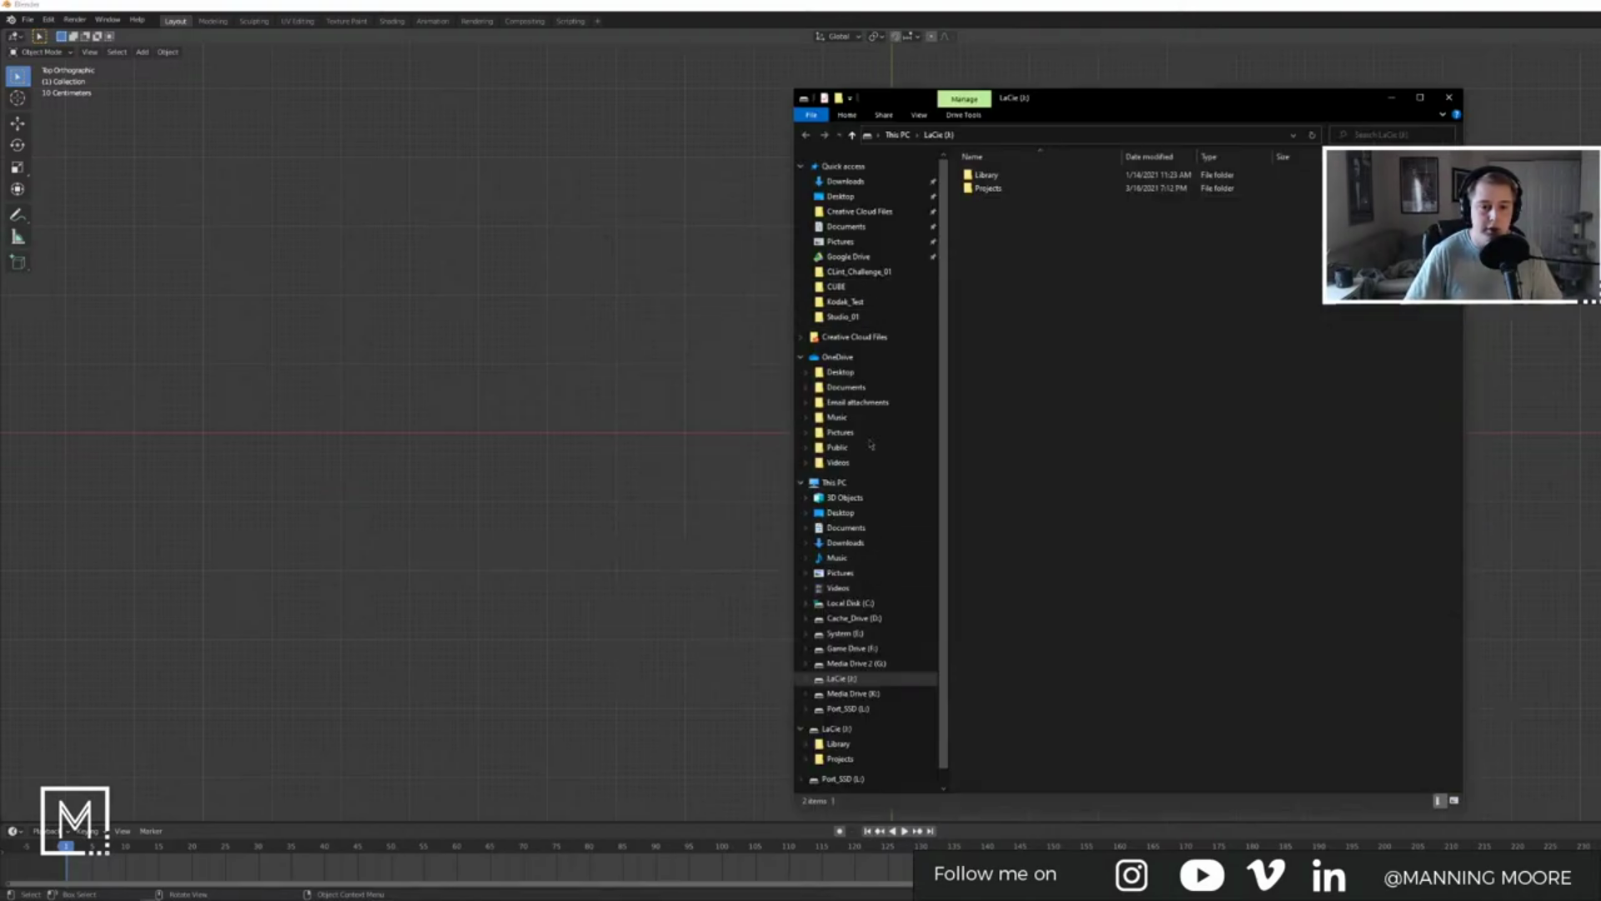
click(869, 535)
click(858, 516)
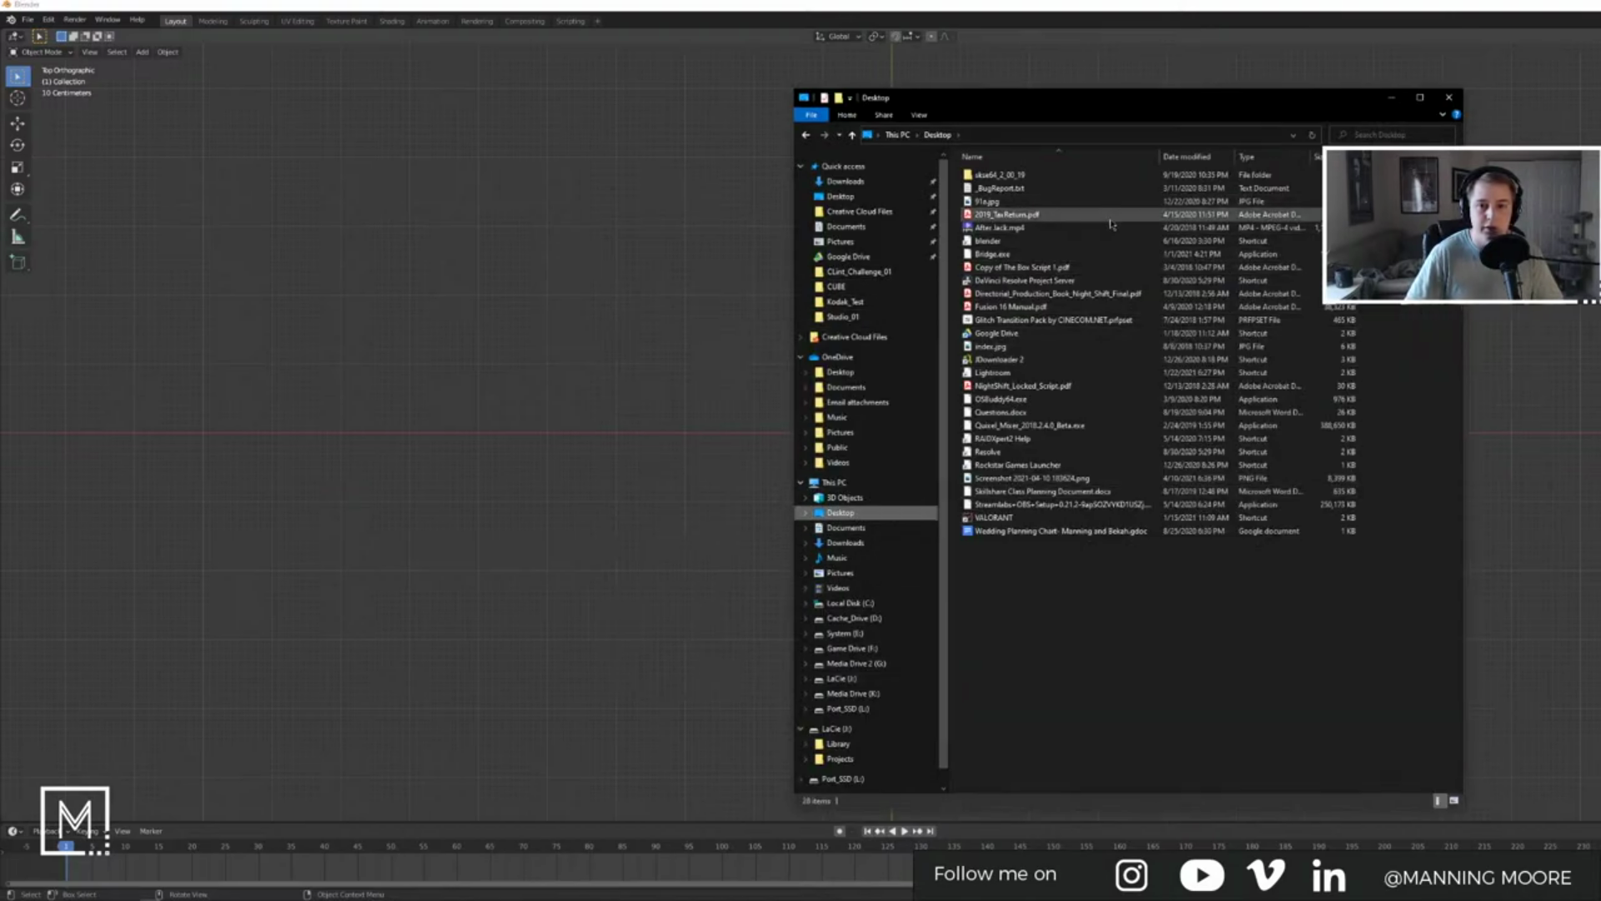
key(alt+Tab)
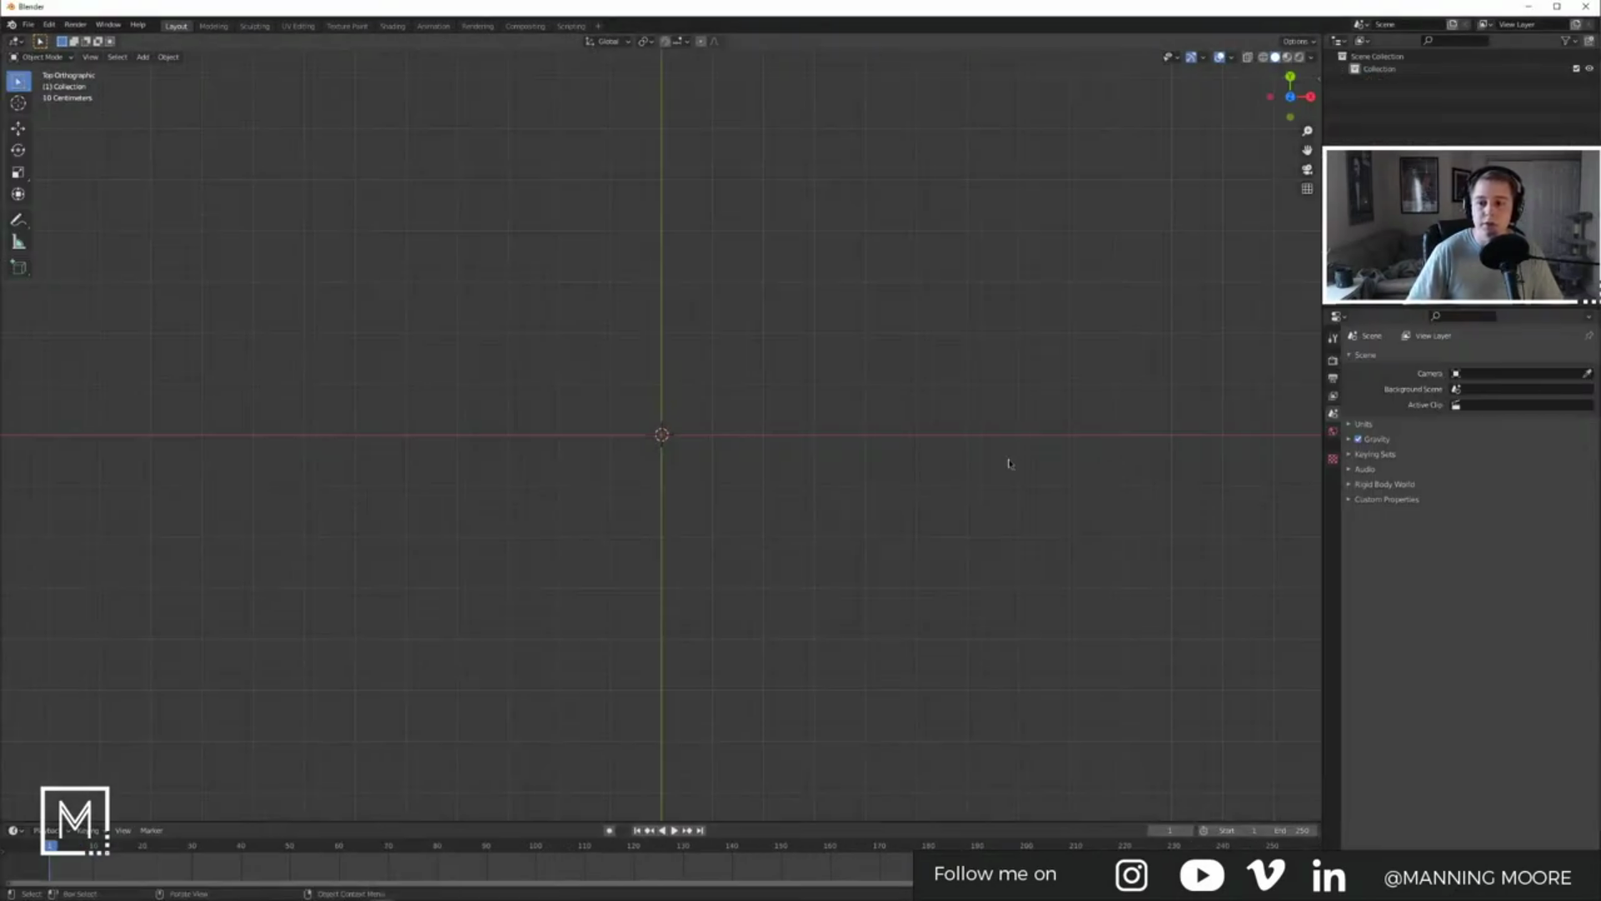
key(alt+Tab)
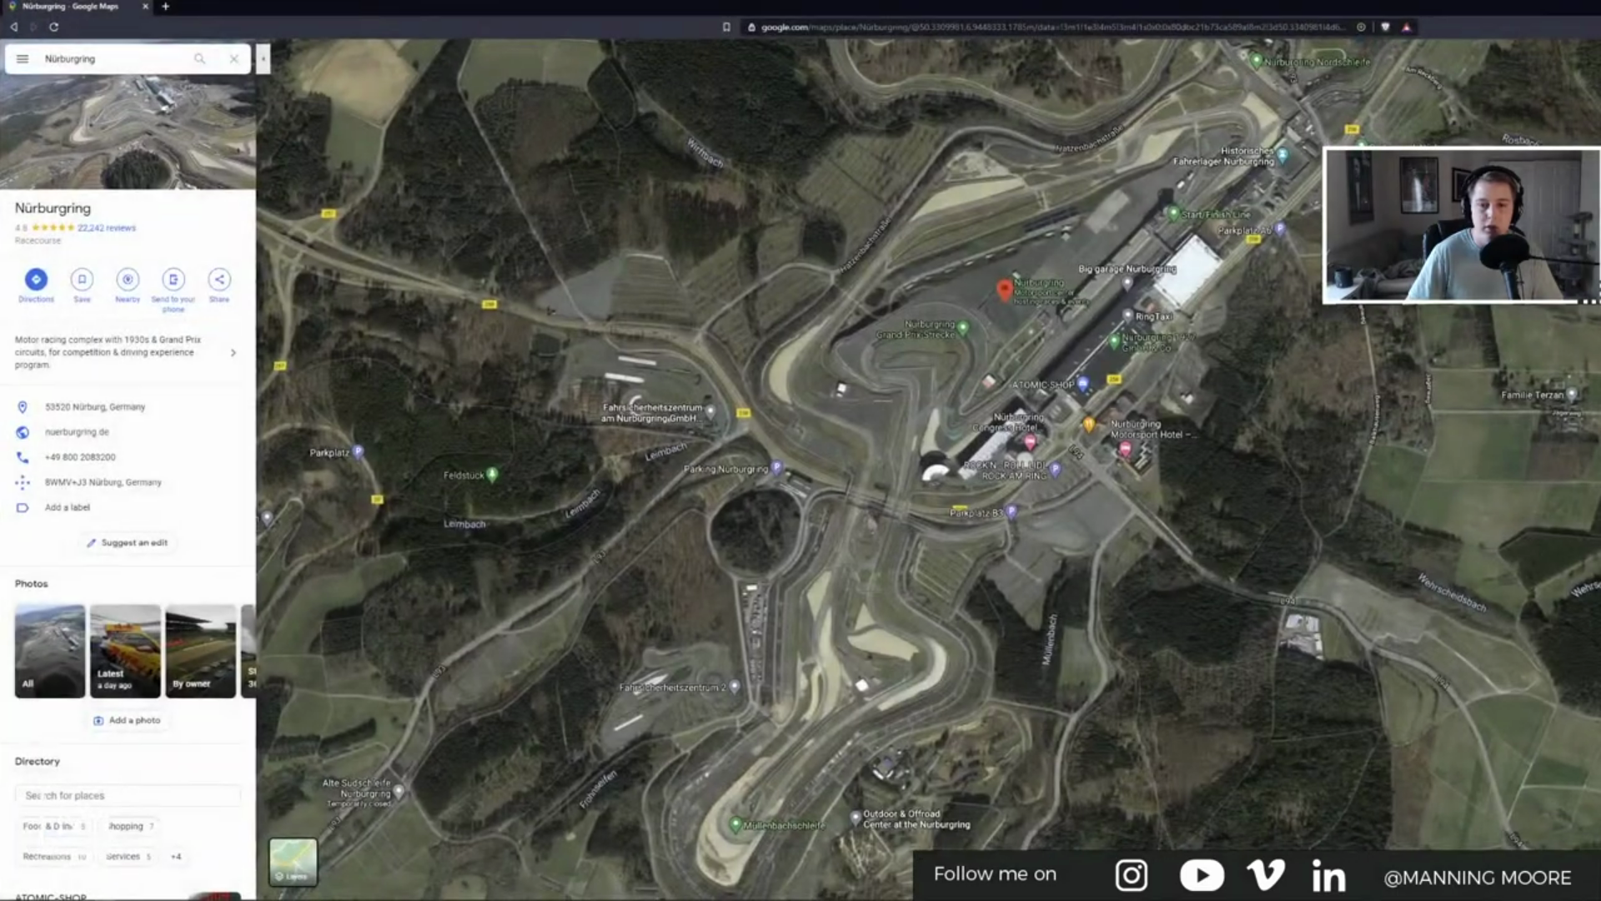
key(alt+Tab)
key(alt+Tab)
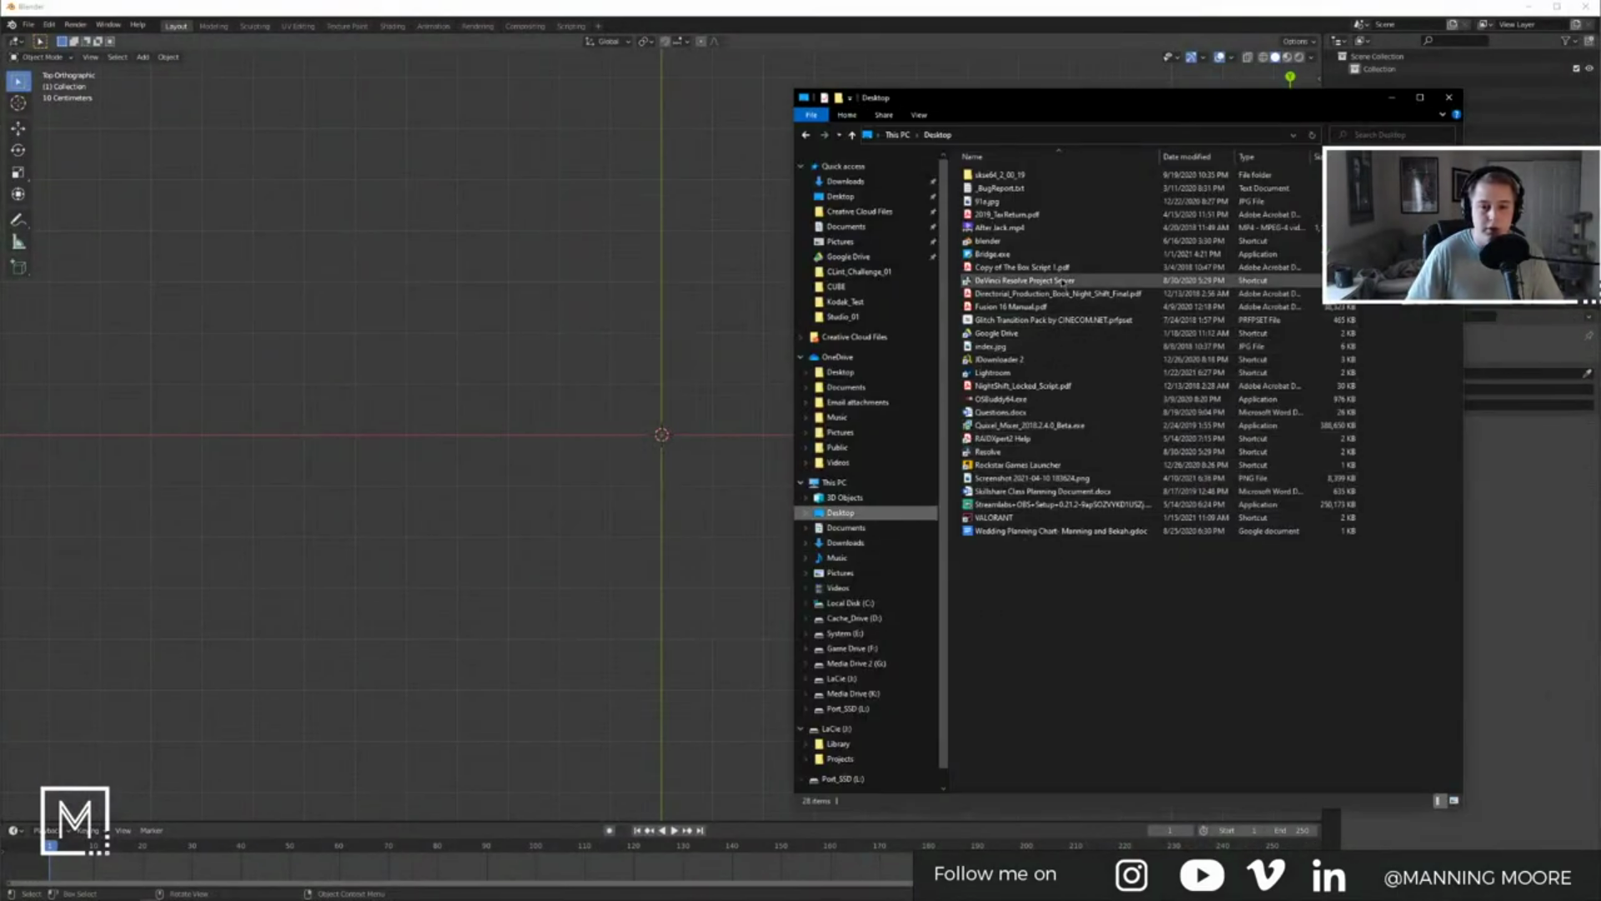
click(1455, 802)
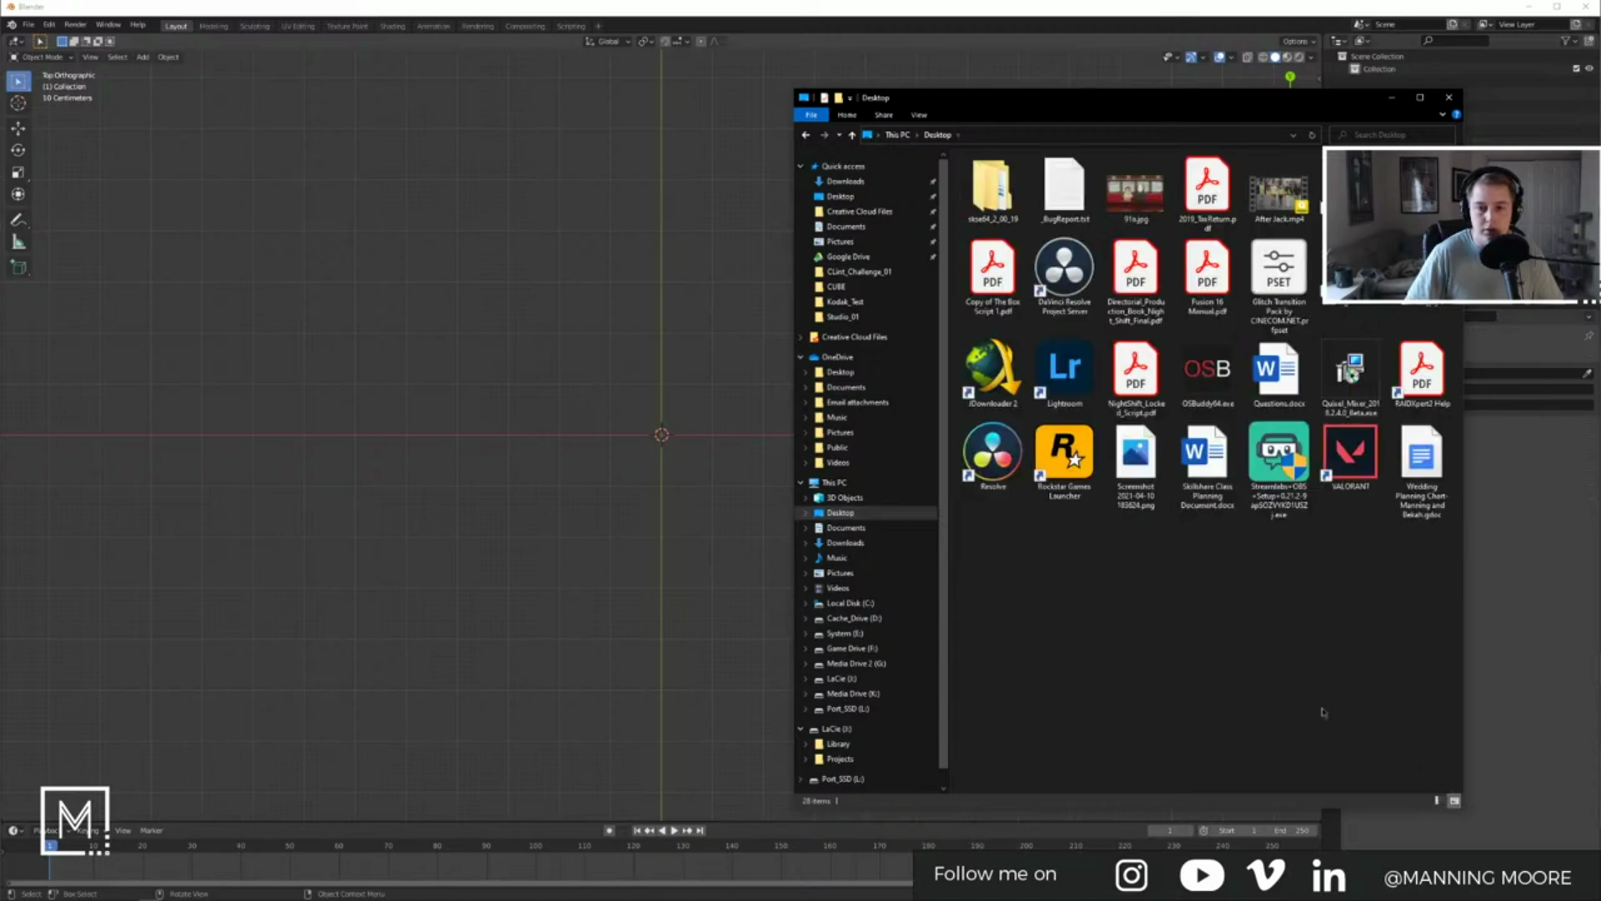
Step: Drop the map screenshot into the viewport, then delete the misplaced image
drag(1138, 466, 432, 345)
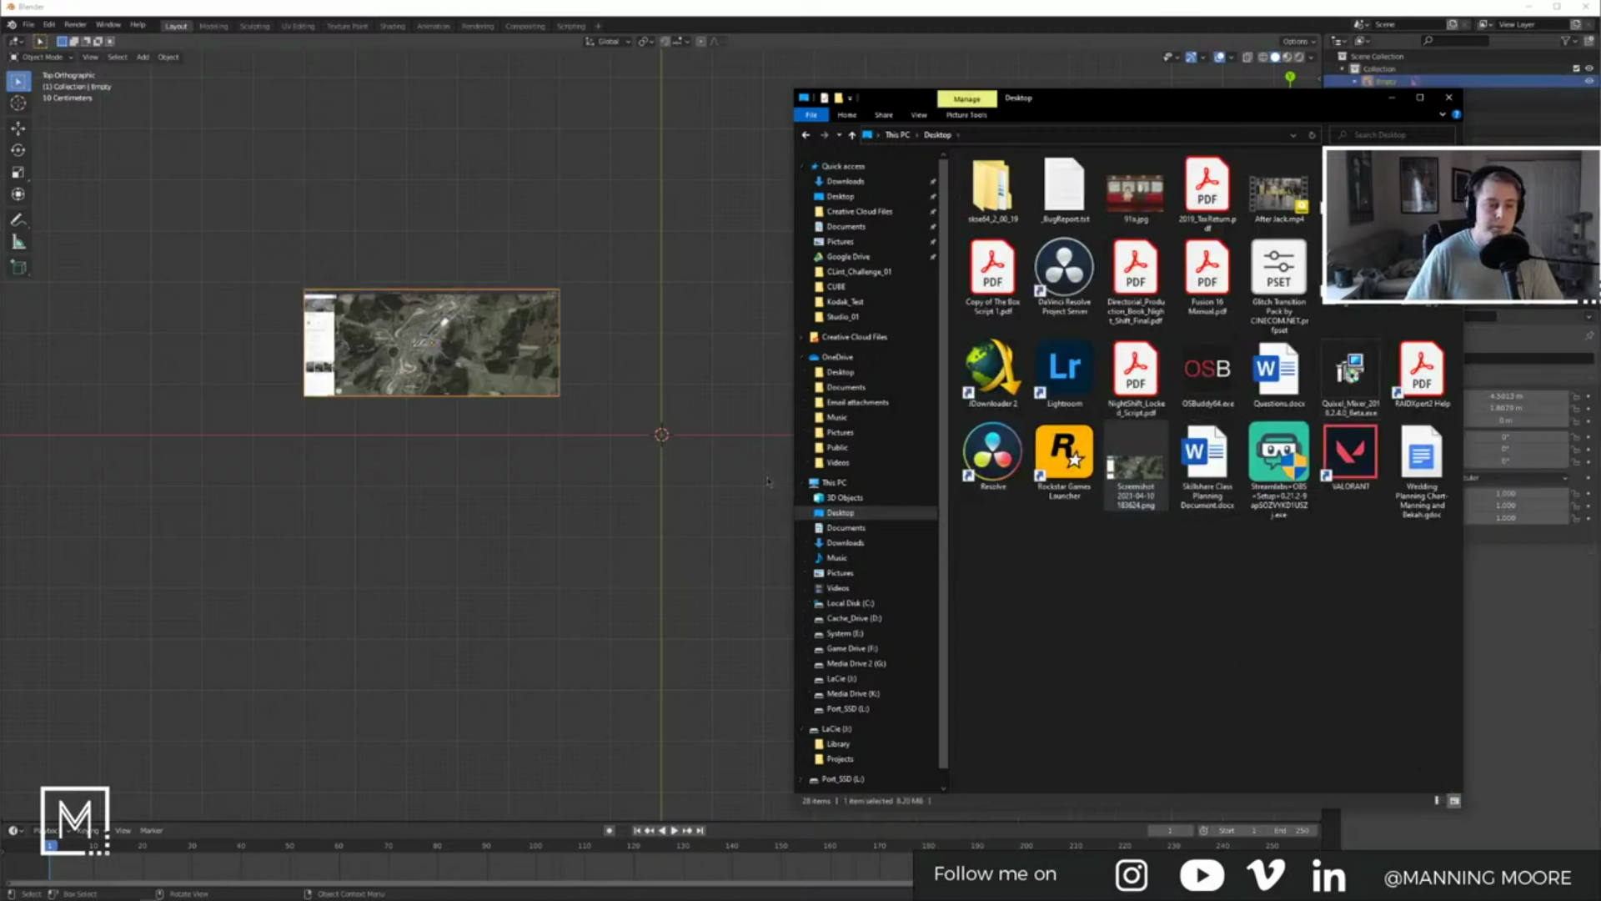
click(1393, 99)
key(g)
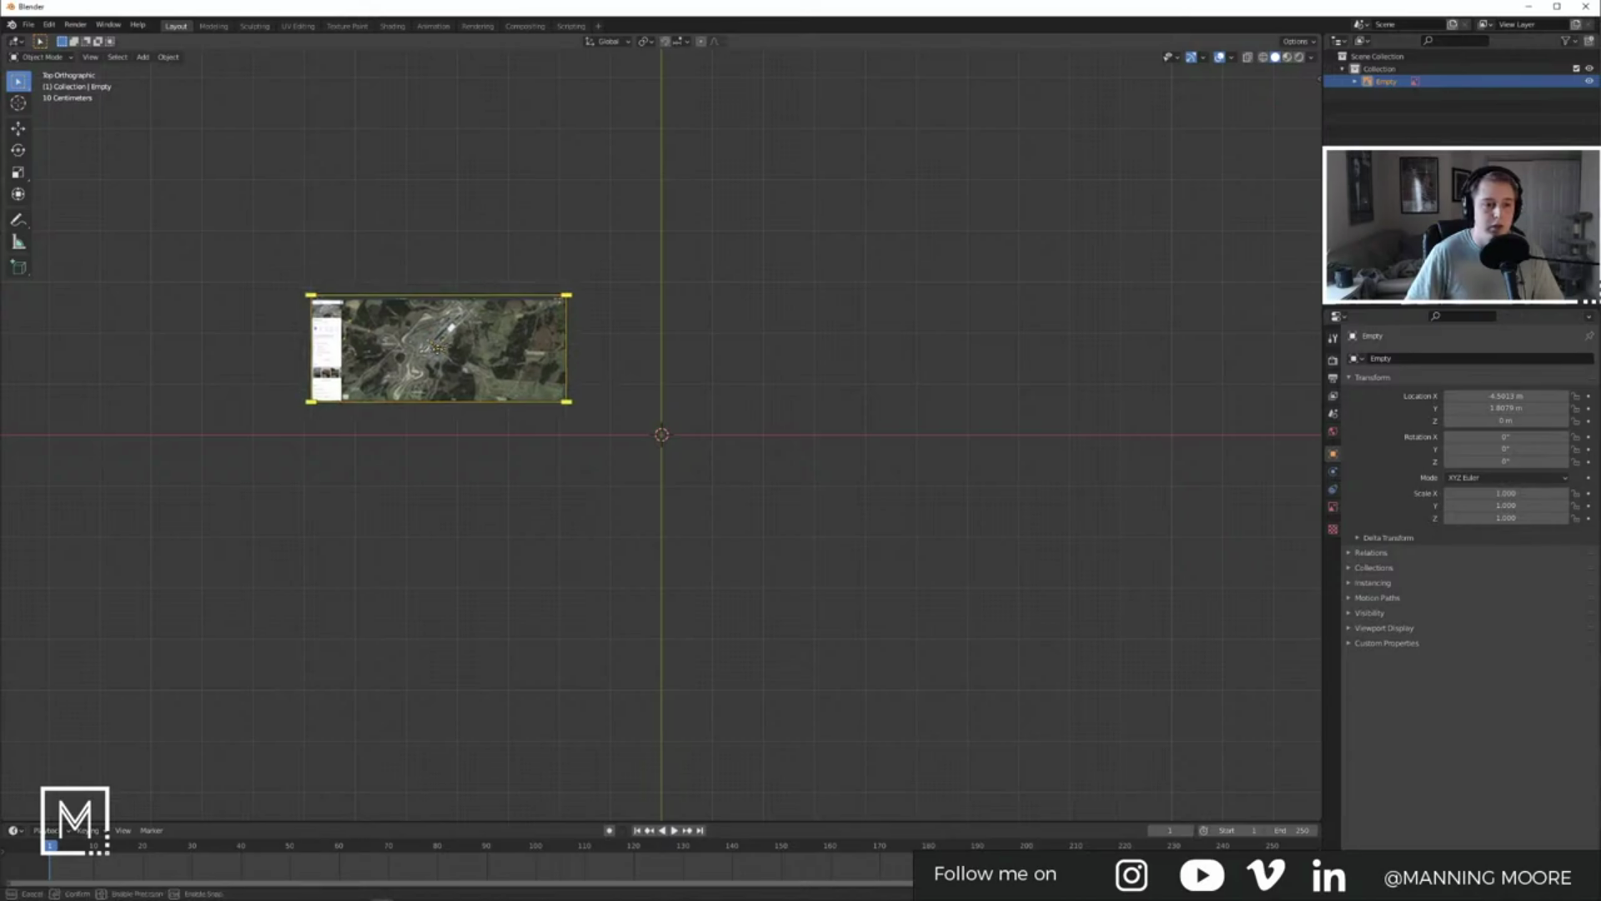
click(642, 428)
key(Delete)
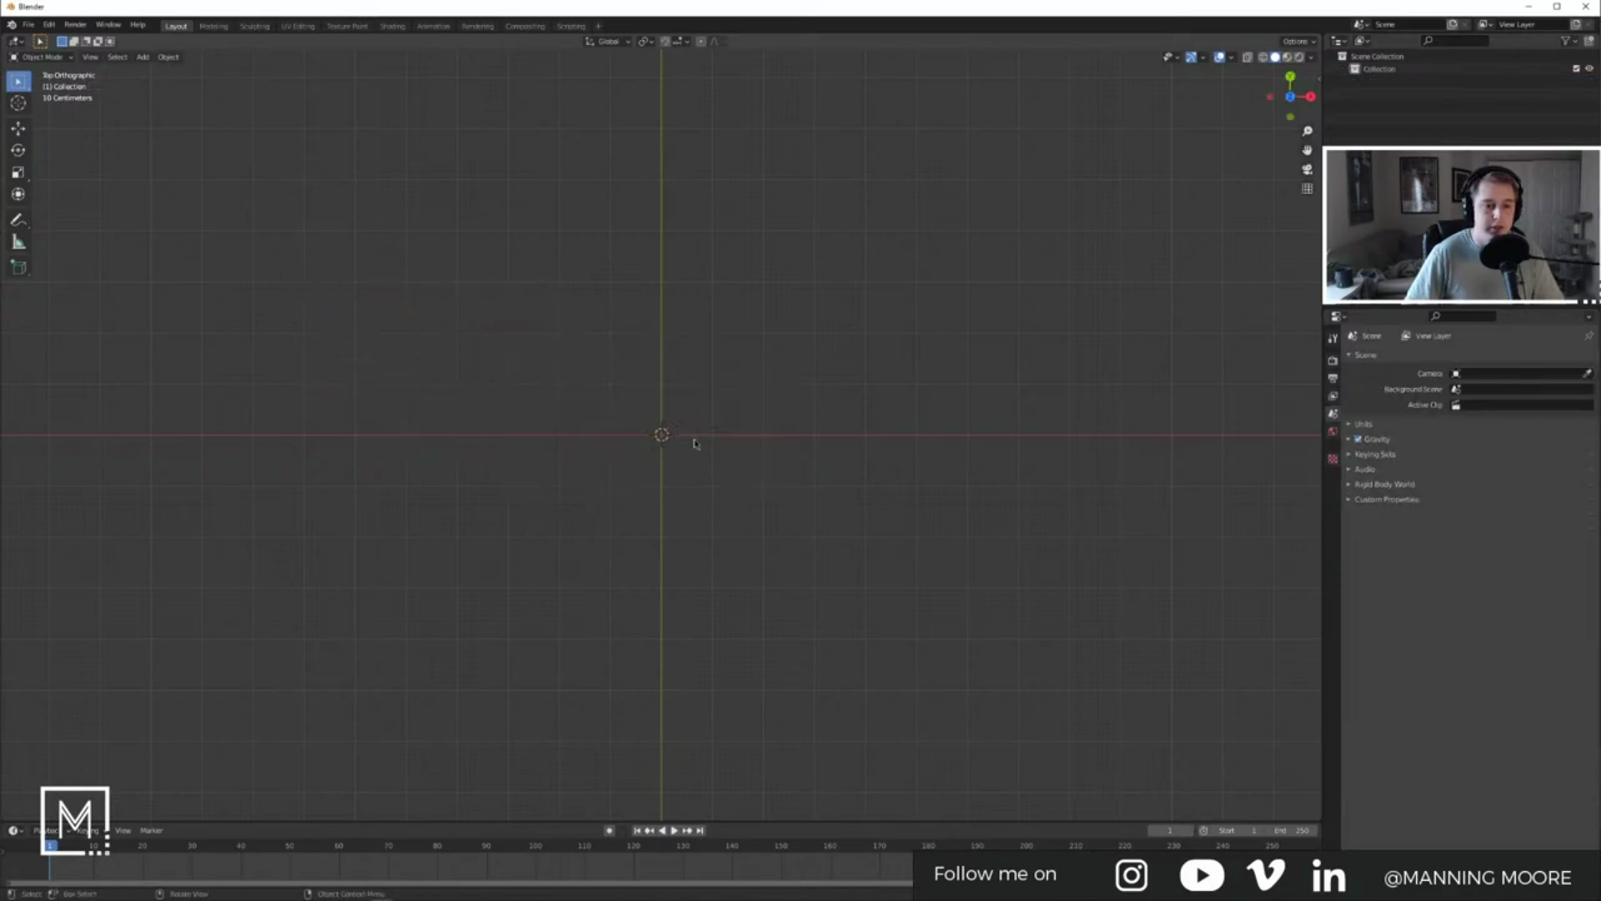
Step: Drop the map screenshot into the Blender scene a second time
key(alt+Tab)
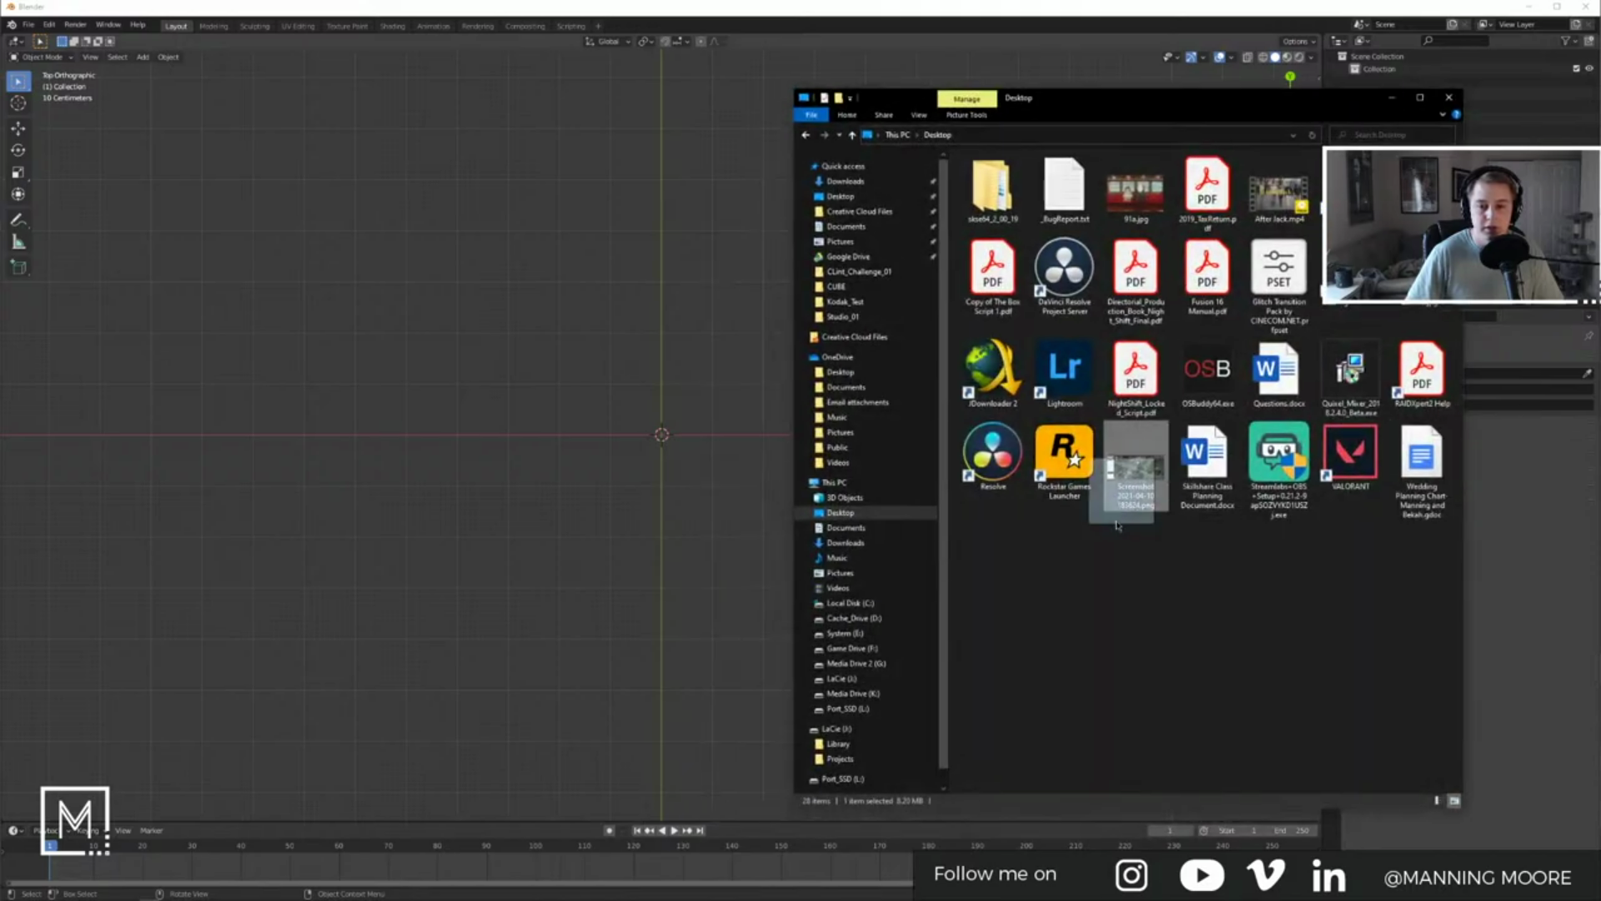
drag(1136, 467, 492, 354)
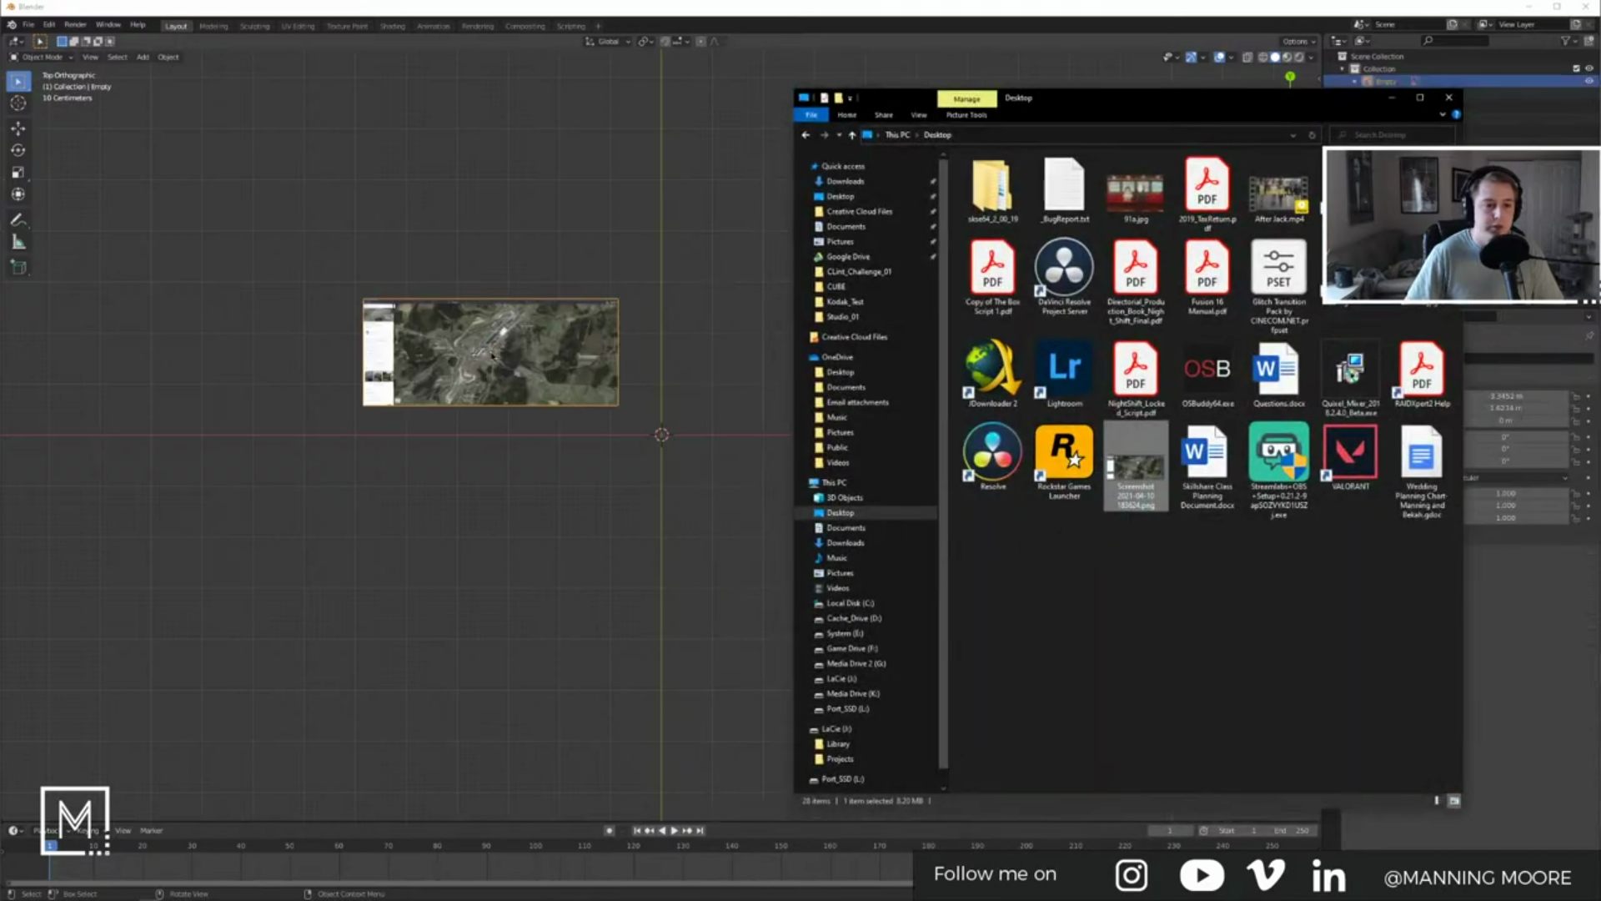
click(691, 359)
key(g)
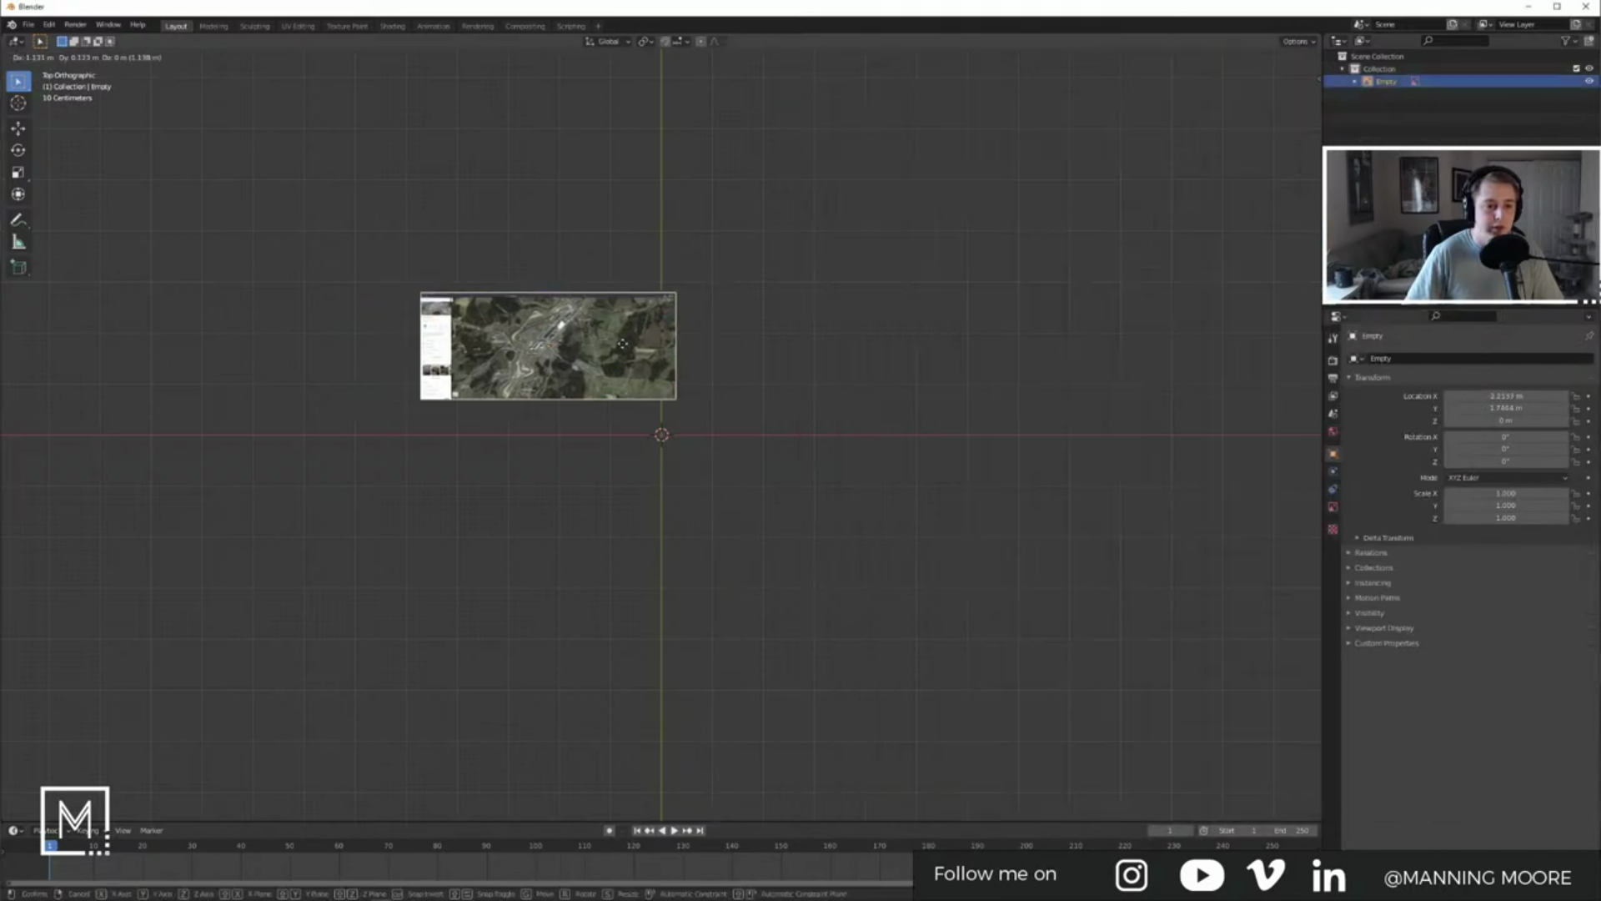
right_click(705, 404)
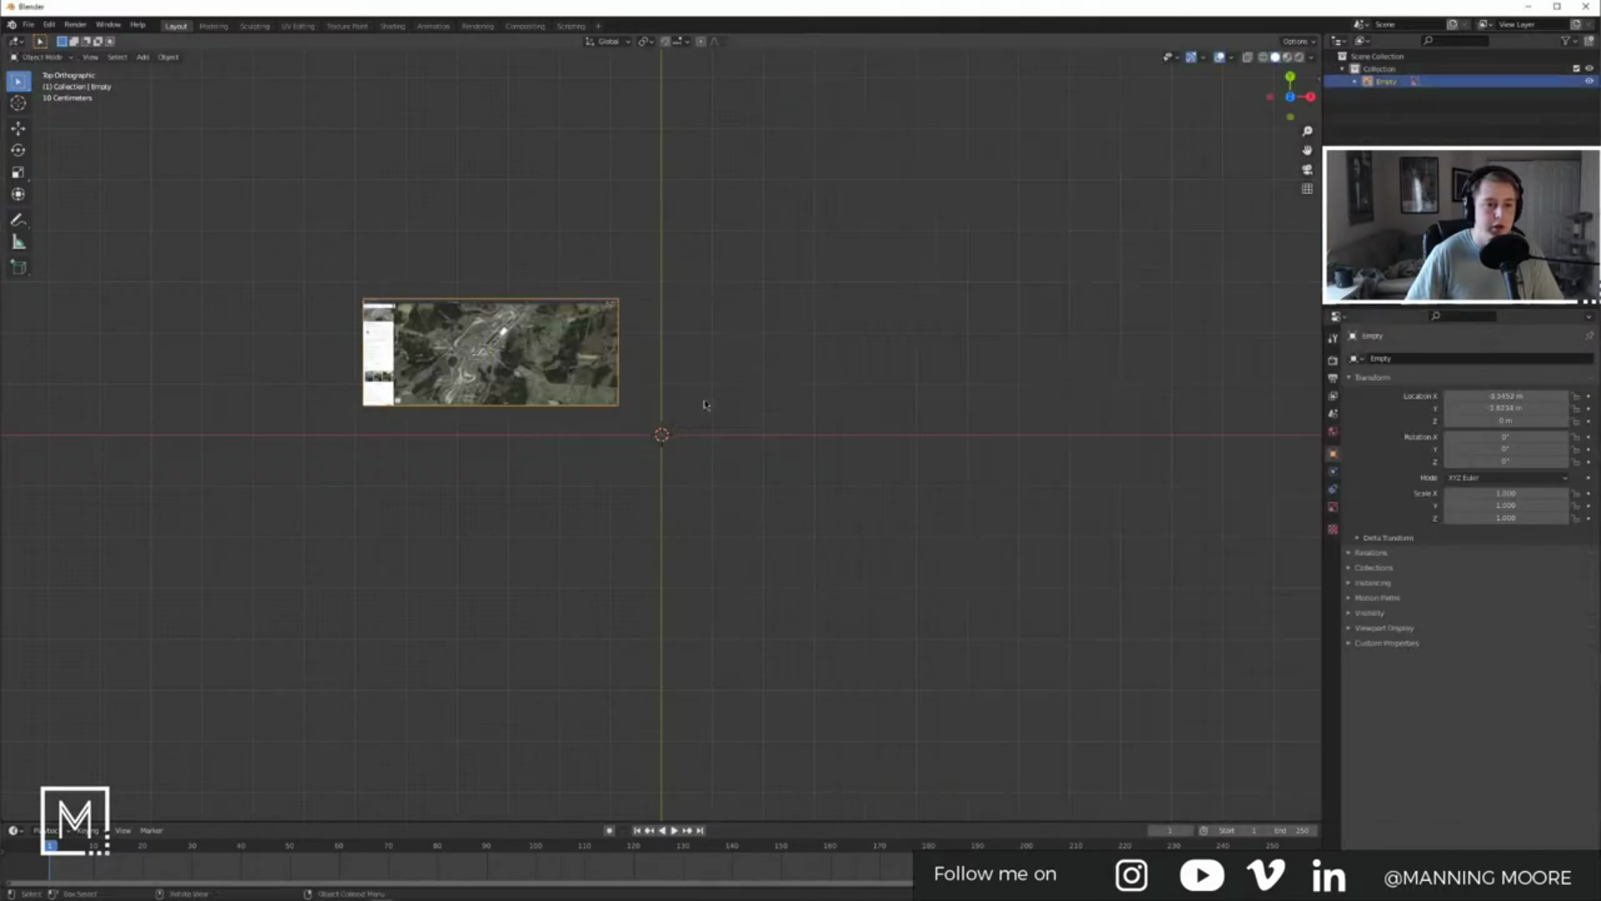
click(166, 56)
mouse_move(209, 72)
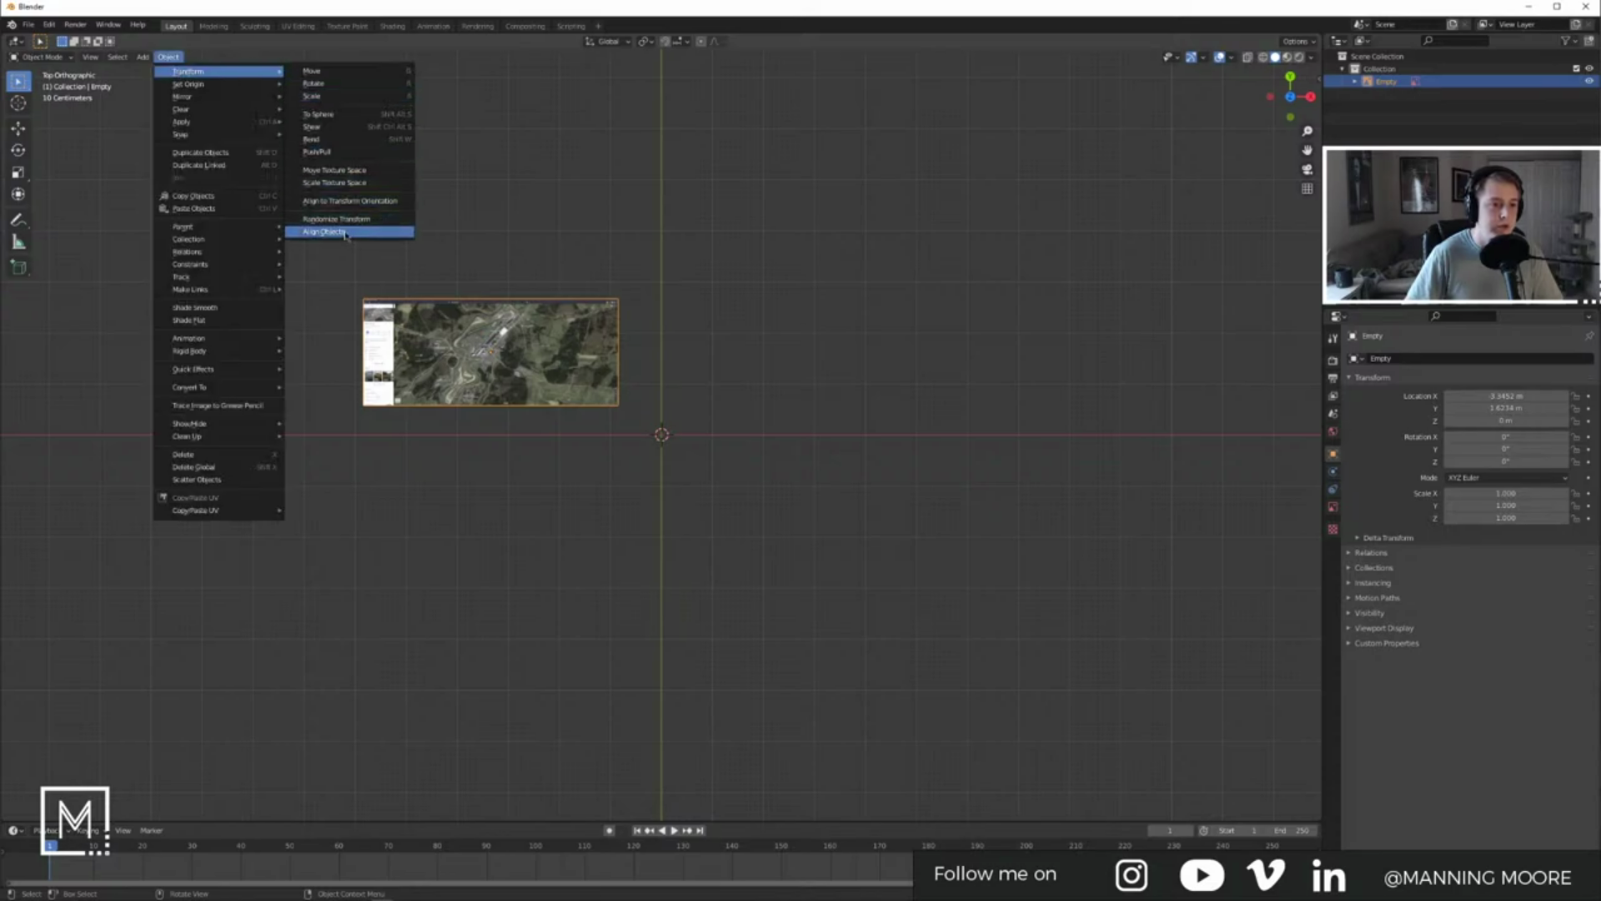
click(777, 217)
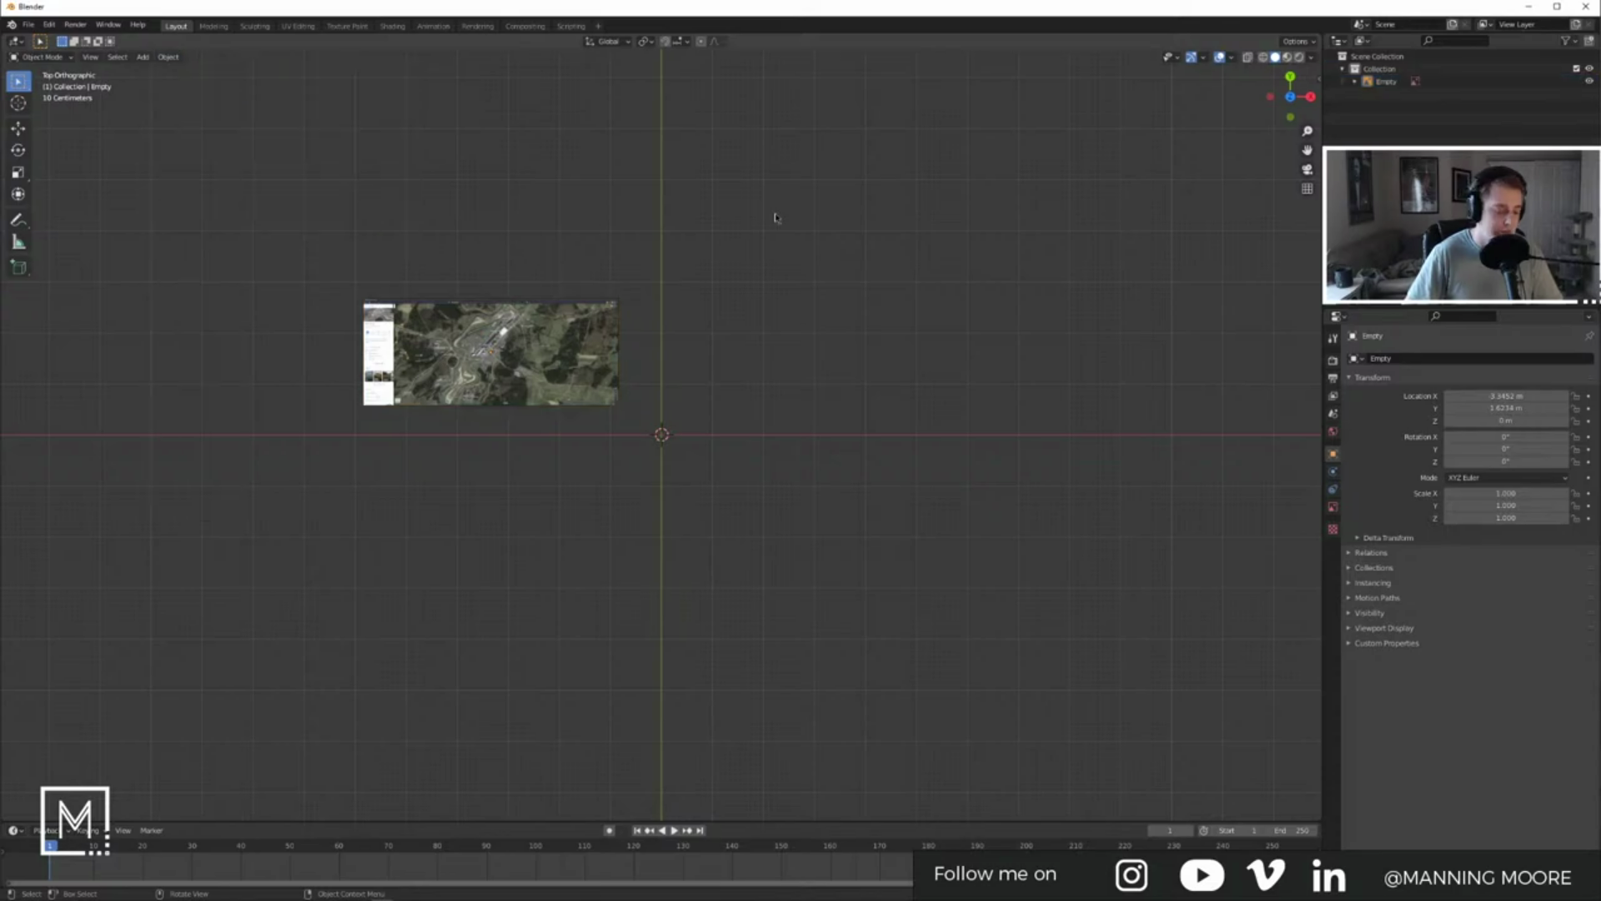
Step: Centre the map image by setting its Location X and Y to 0
key(n)
click(1232, 104)
text(0)
key(Tab)
text(0)
key(Return)
Step: Make the map image unselectable using the Outliner's restriction toggles
click(685, 429)
scroll(686, 429, up, 10)
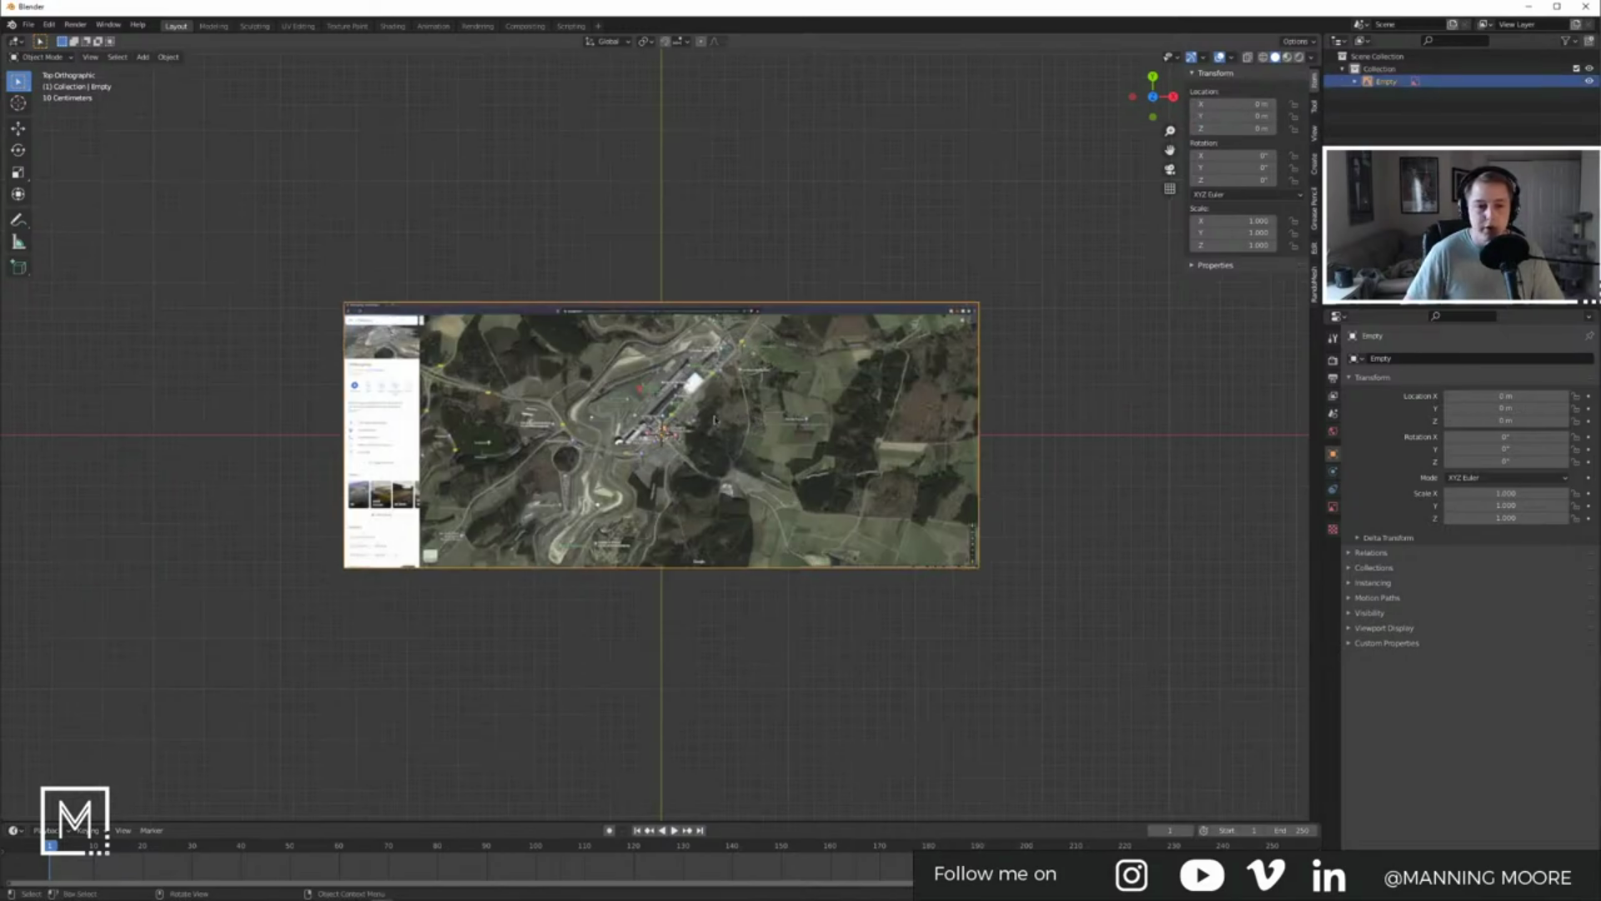
scroll(896, 423, down, 6)
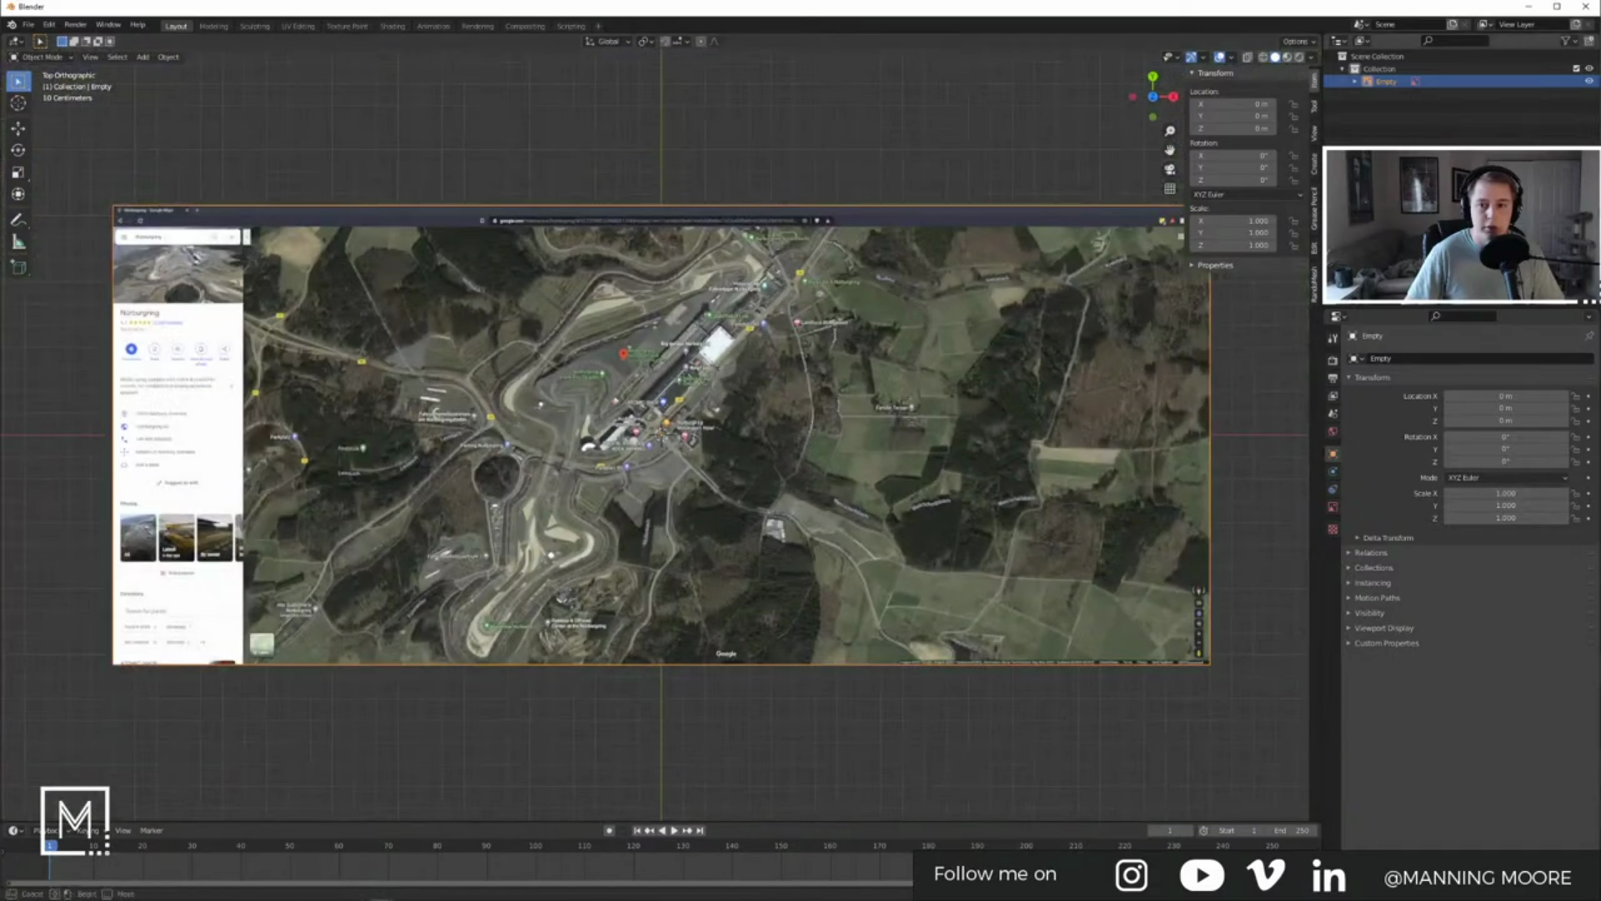
click(1566, 43)
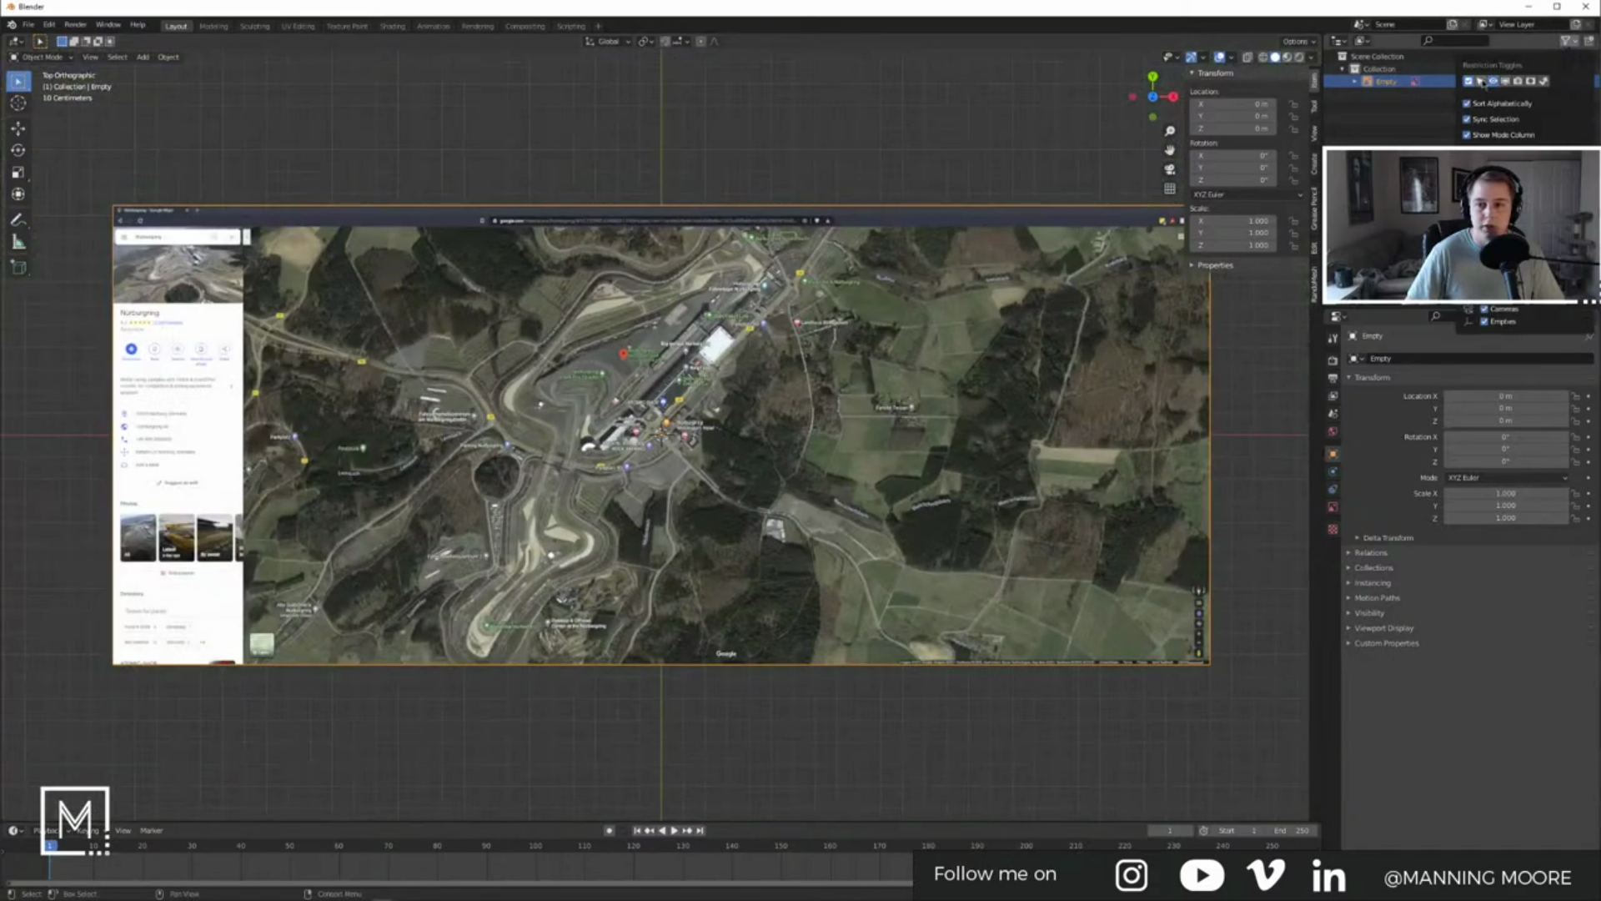
drag(1482, 82, 1547, 82)
click(1527, 82)
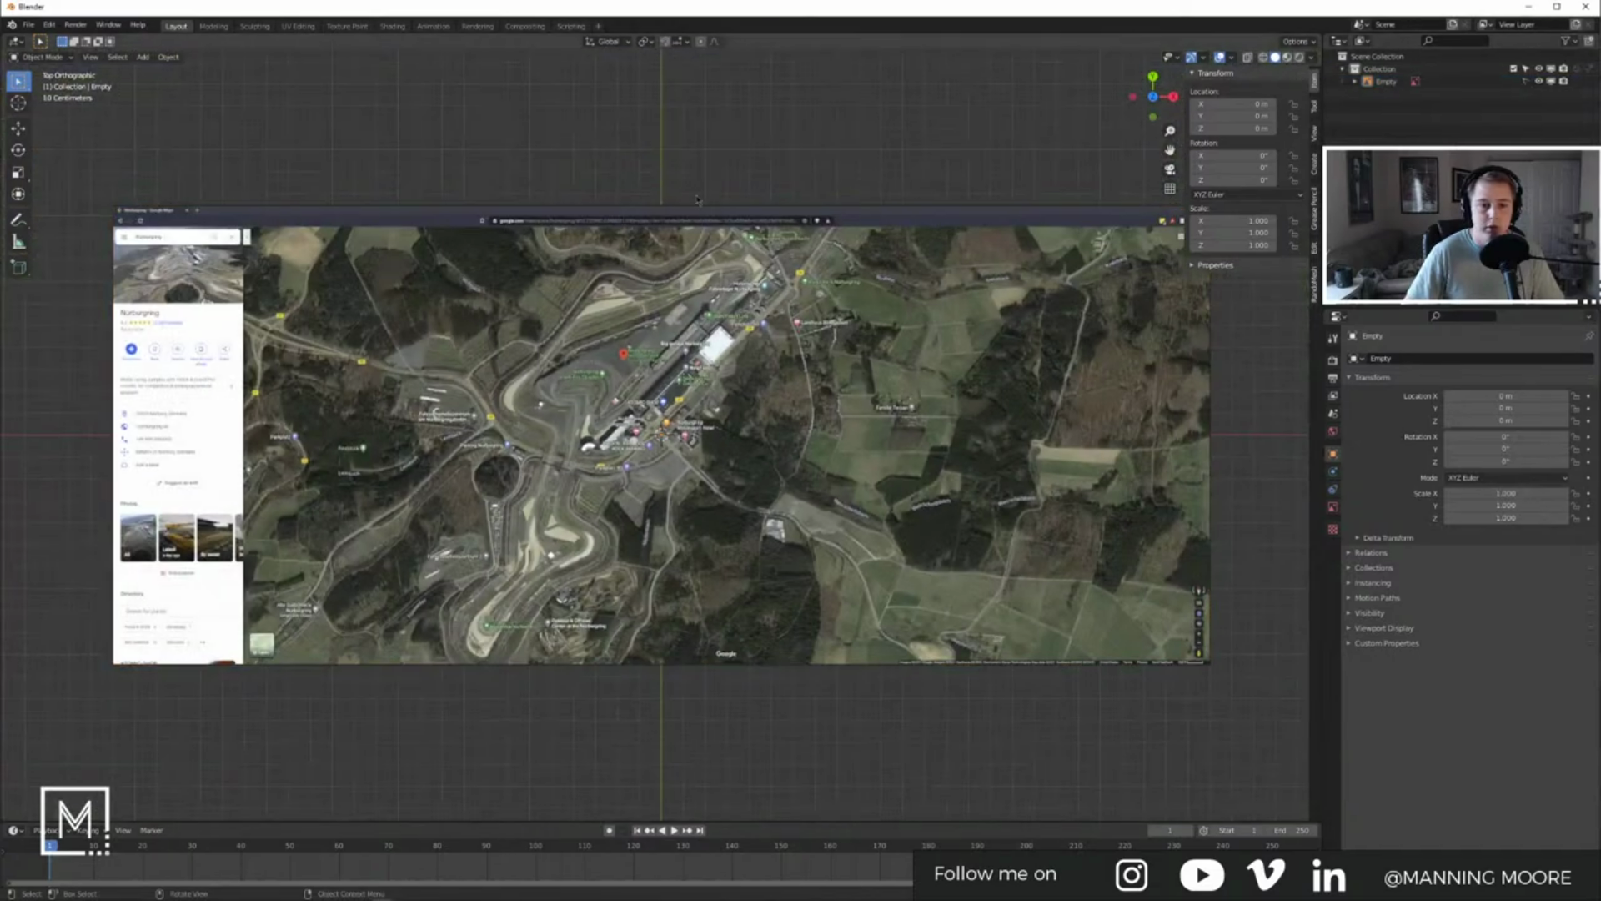
Step: Add a Bezier curve to the scene
key(shift+a)
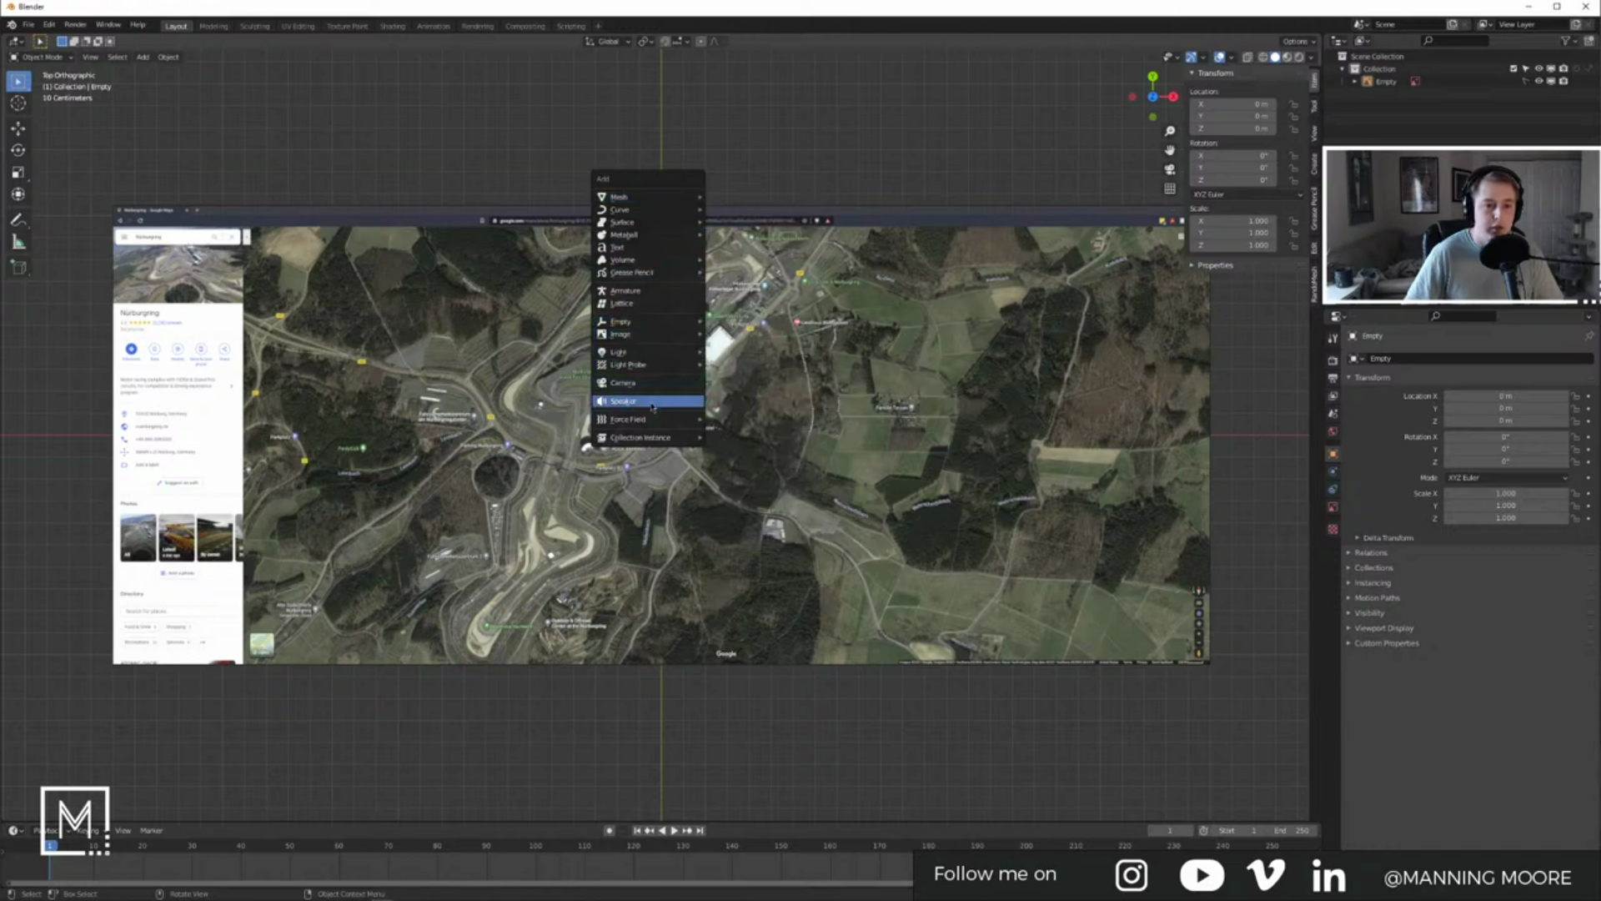
mouse_move(653, 326)
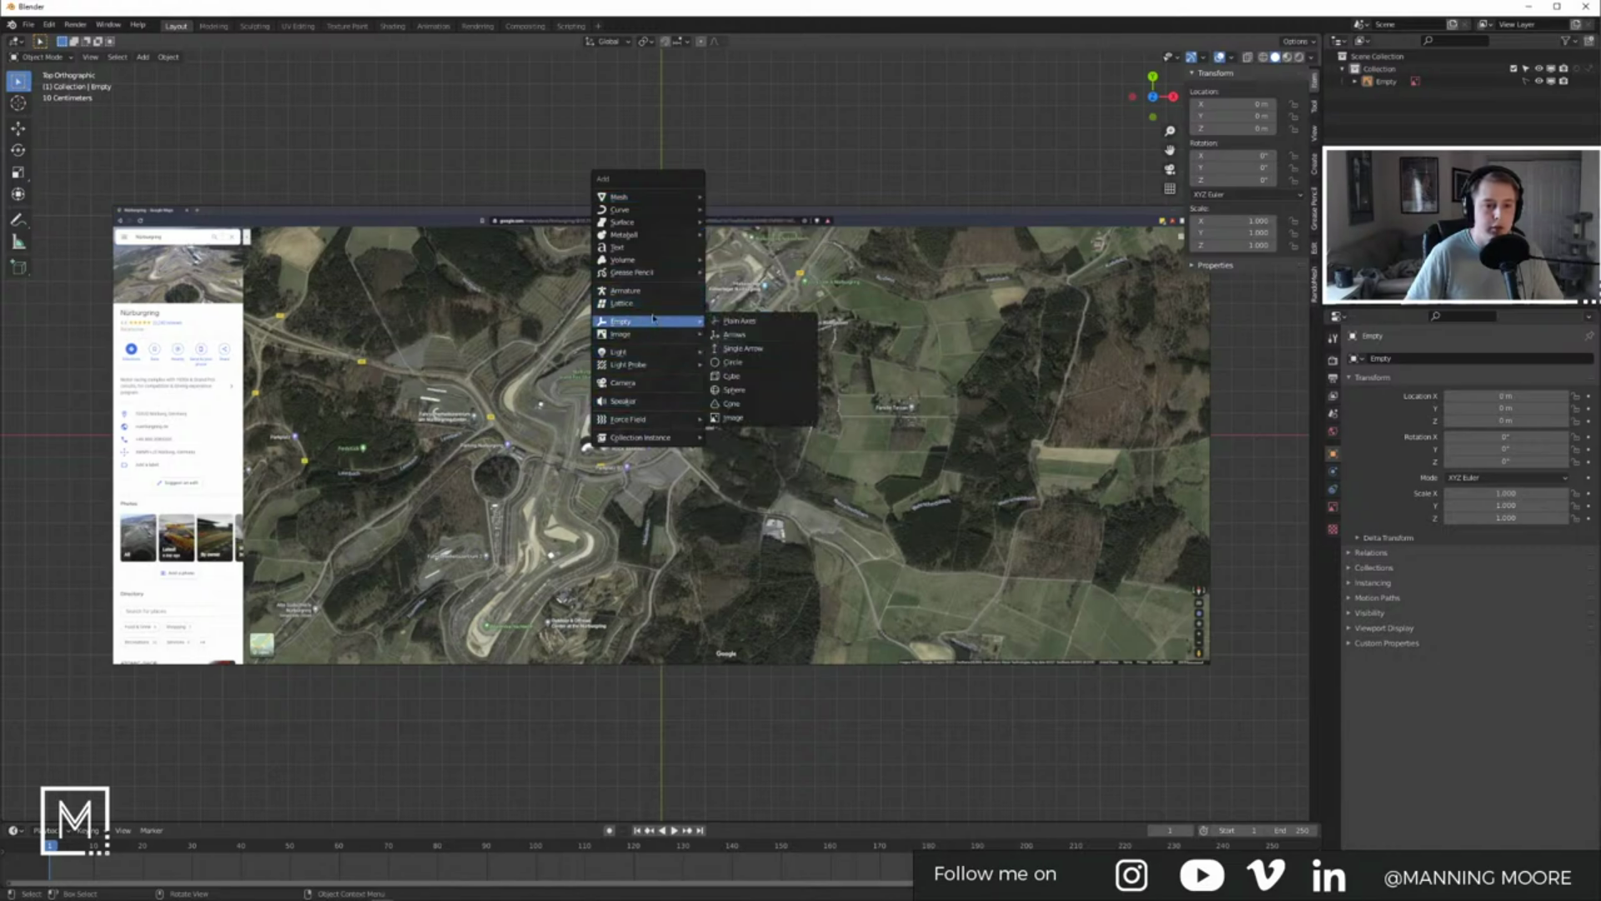
mouse_move(659, 209)
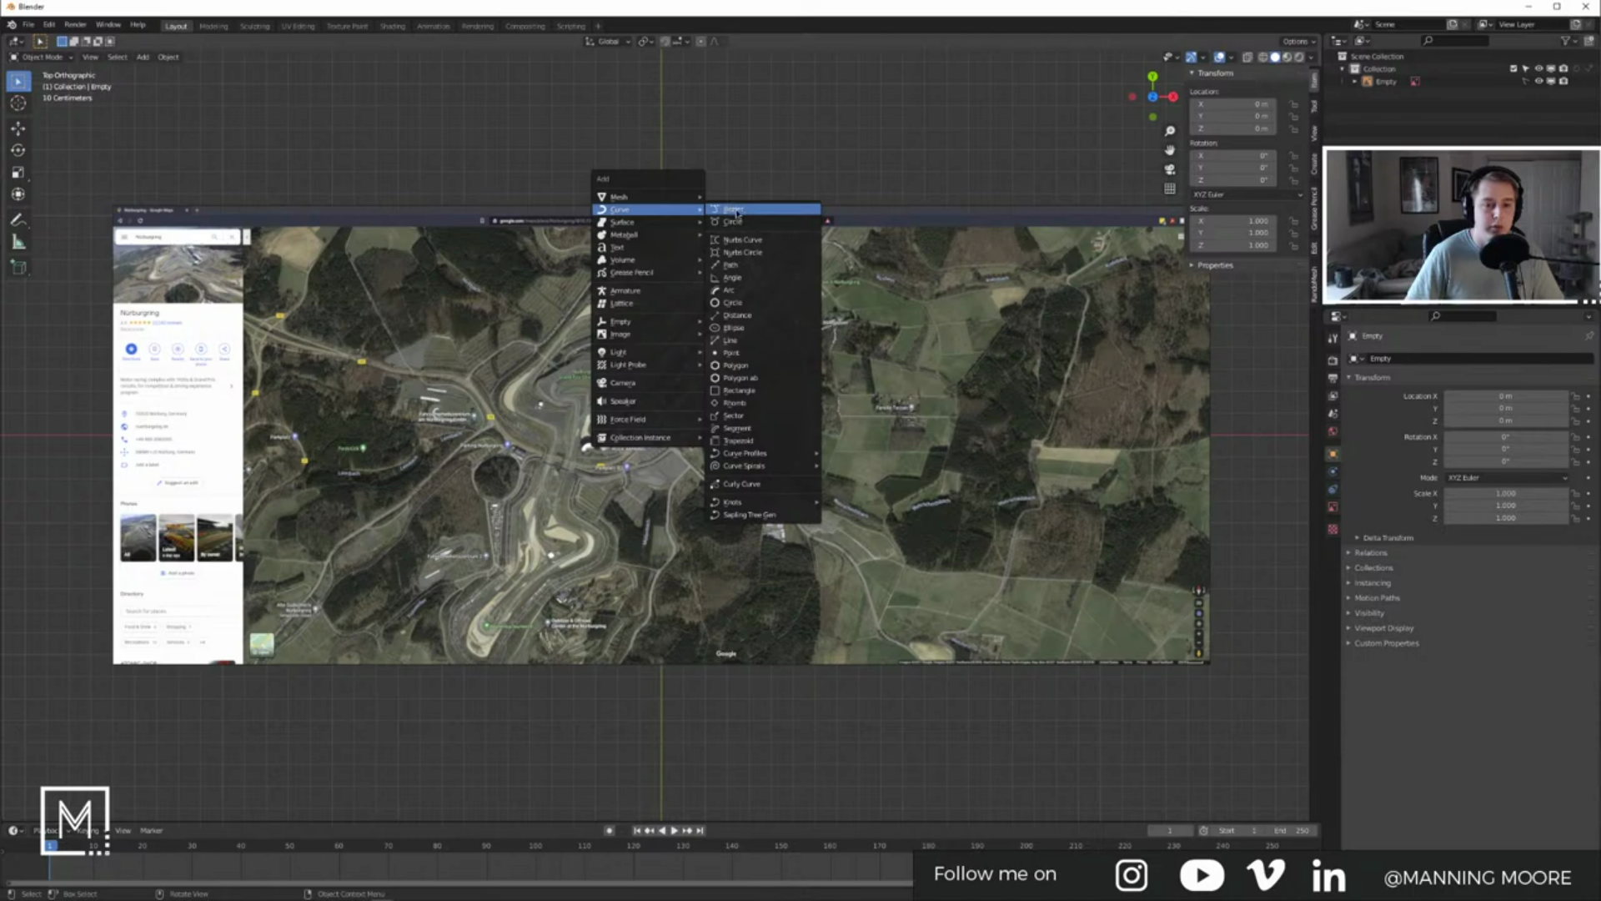
click(737, 214)
Step: In Edit Mode, move the curve points up onto the map's racetrack
key(Tab)
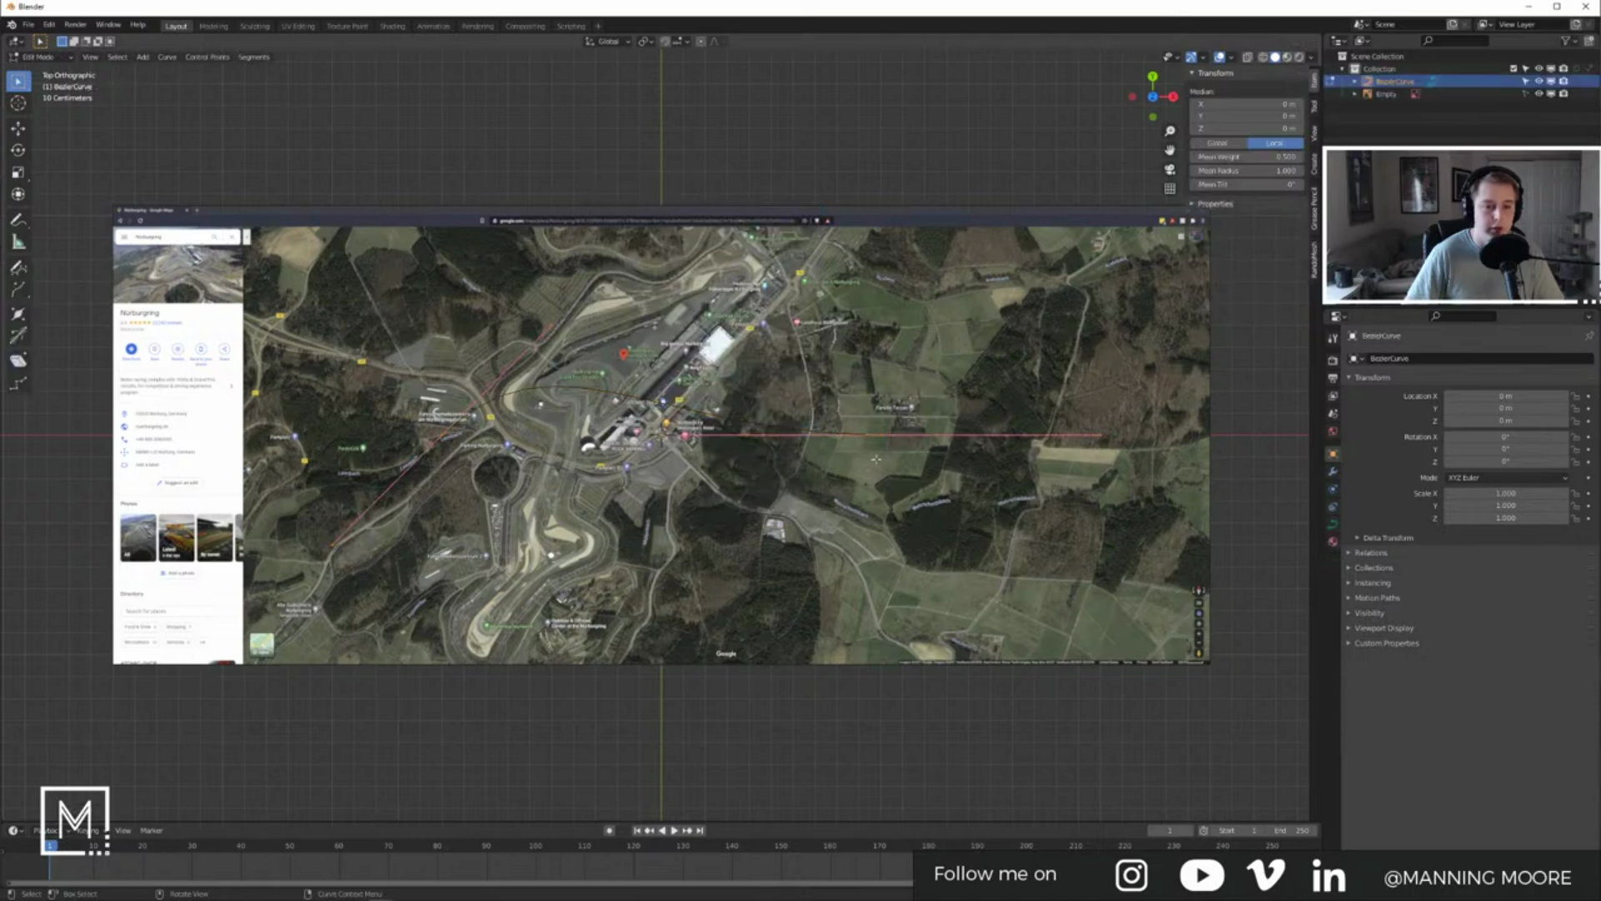
key(g)
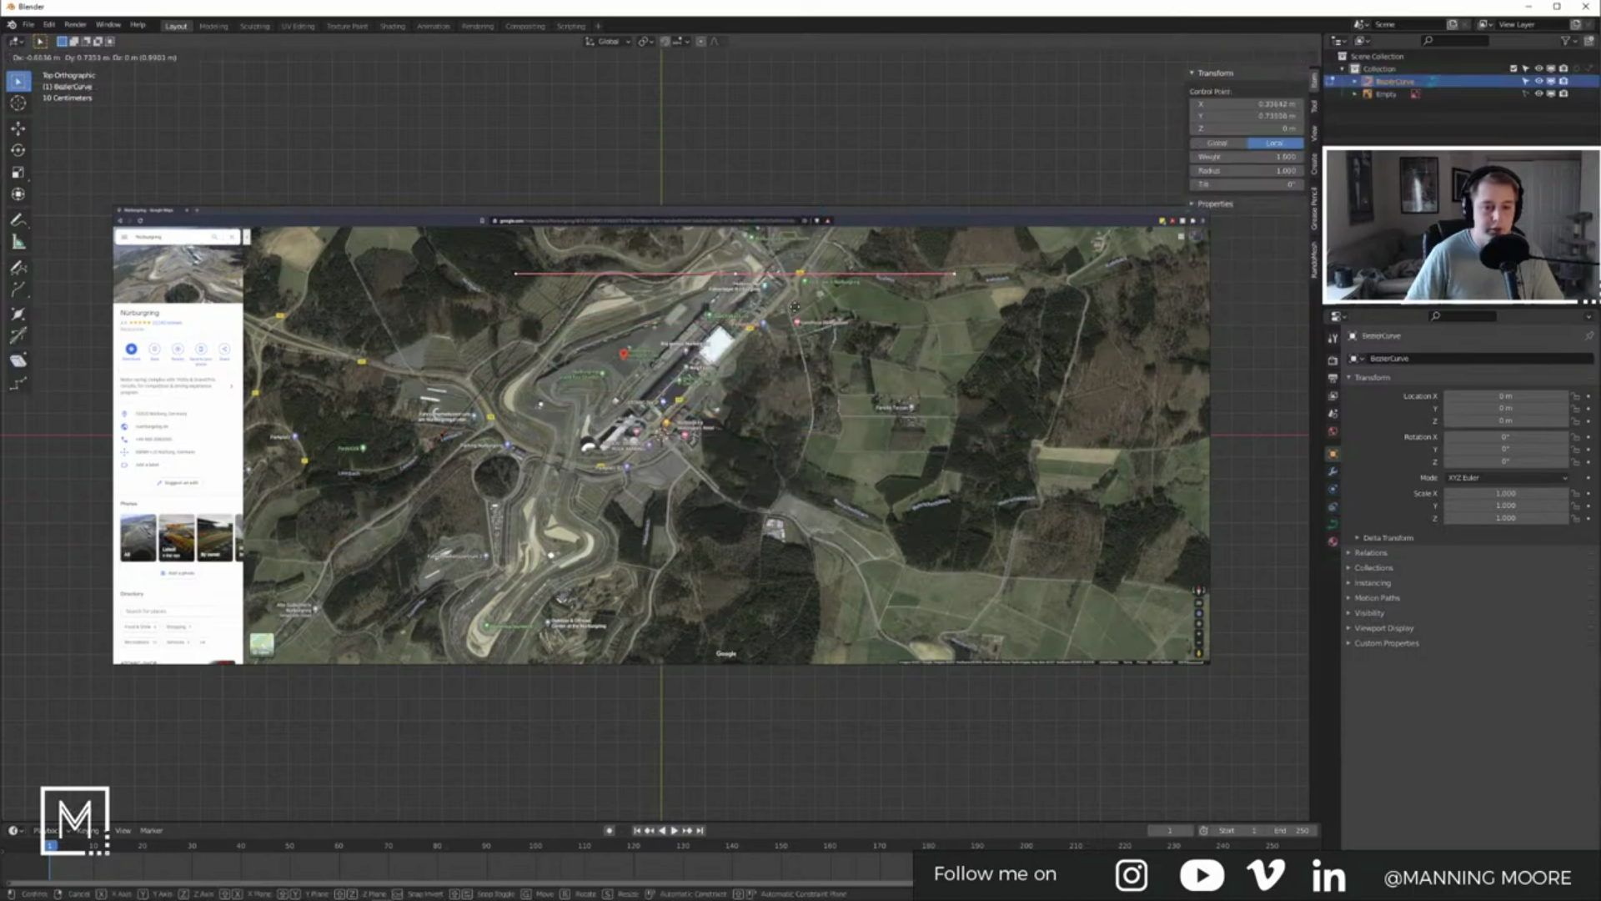
click(742, 251)
scroll(742, 251, up, 6)
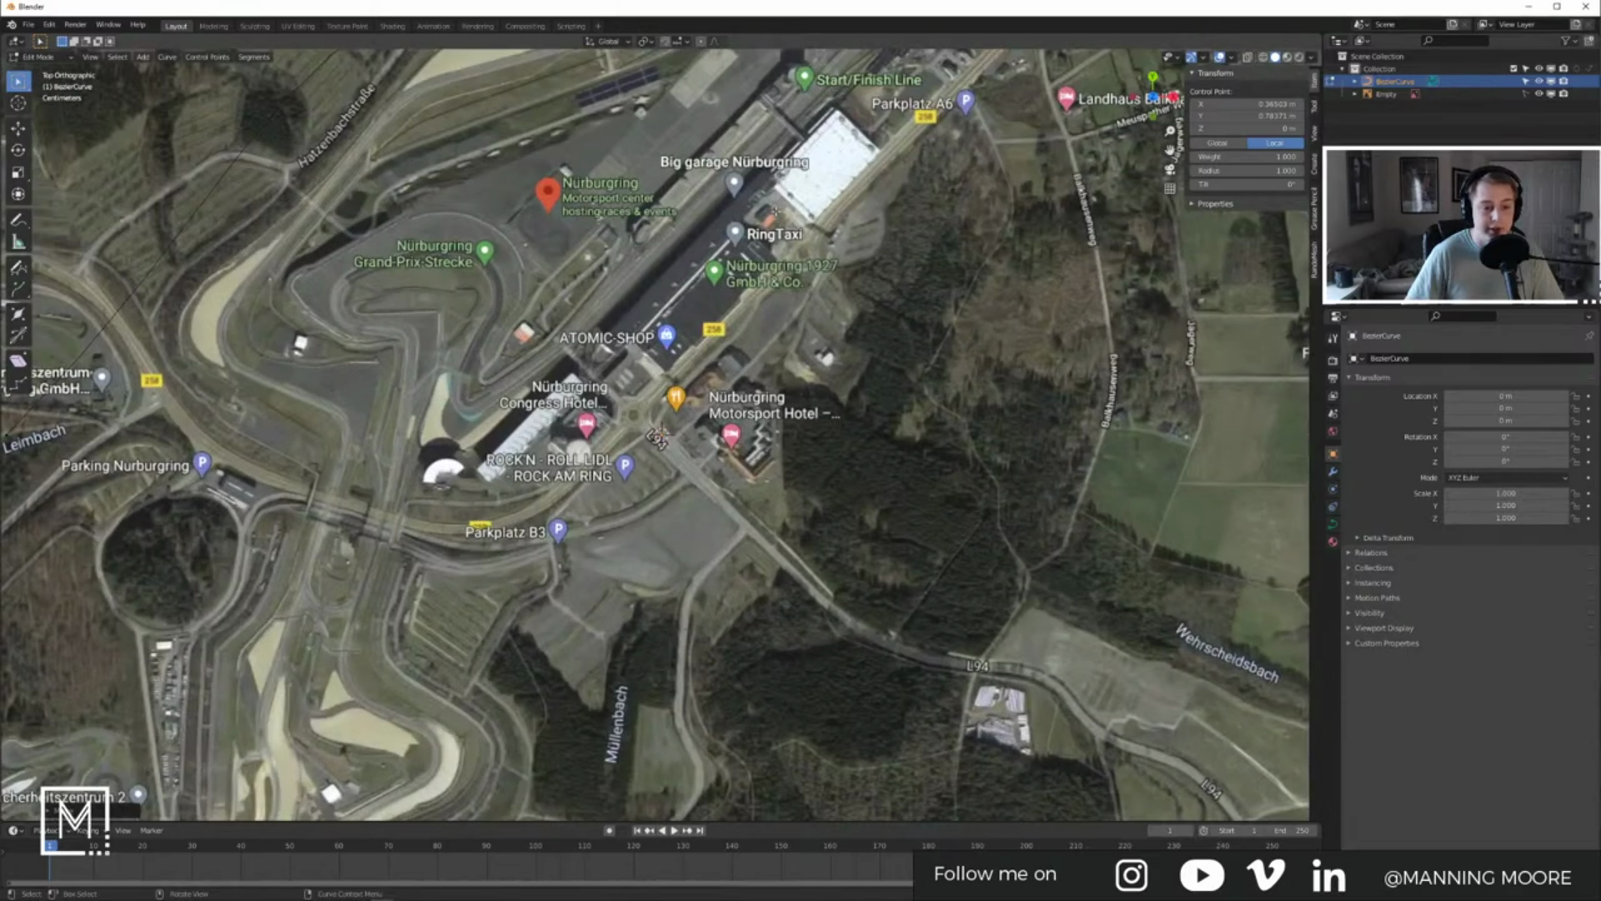
Step: Return to top view, then scale the curve up and move it onto the track
middle_drag(906, 237, 741, 627)
key(KP_7)
scroll(751, 332, up, 5)
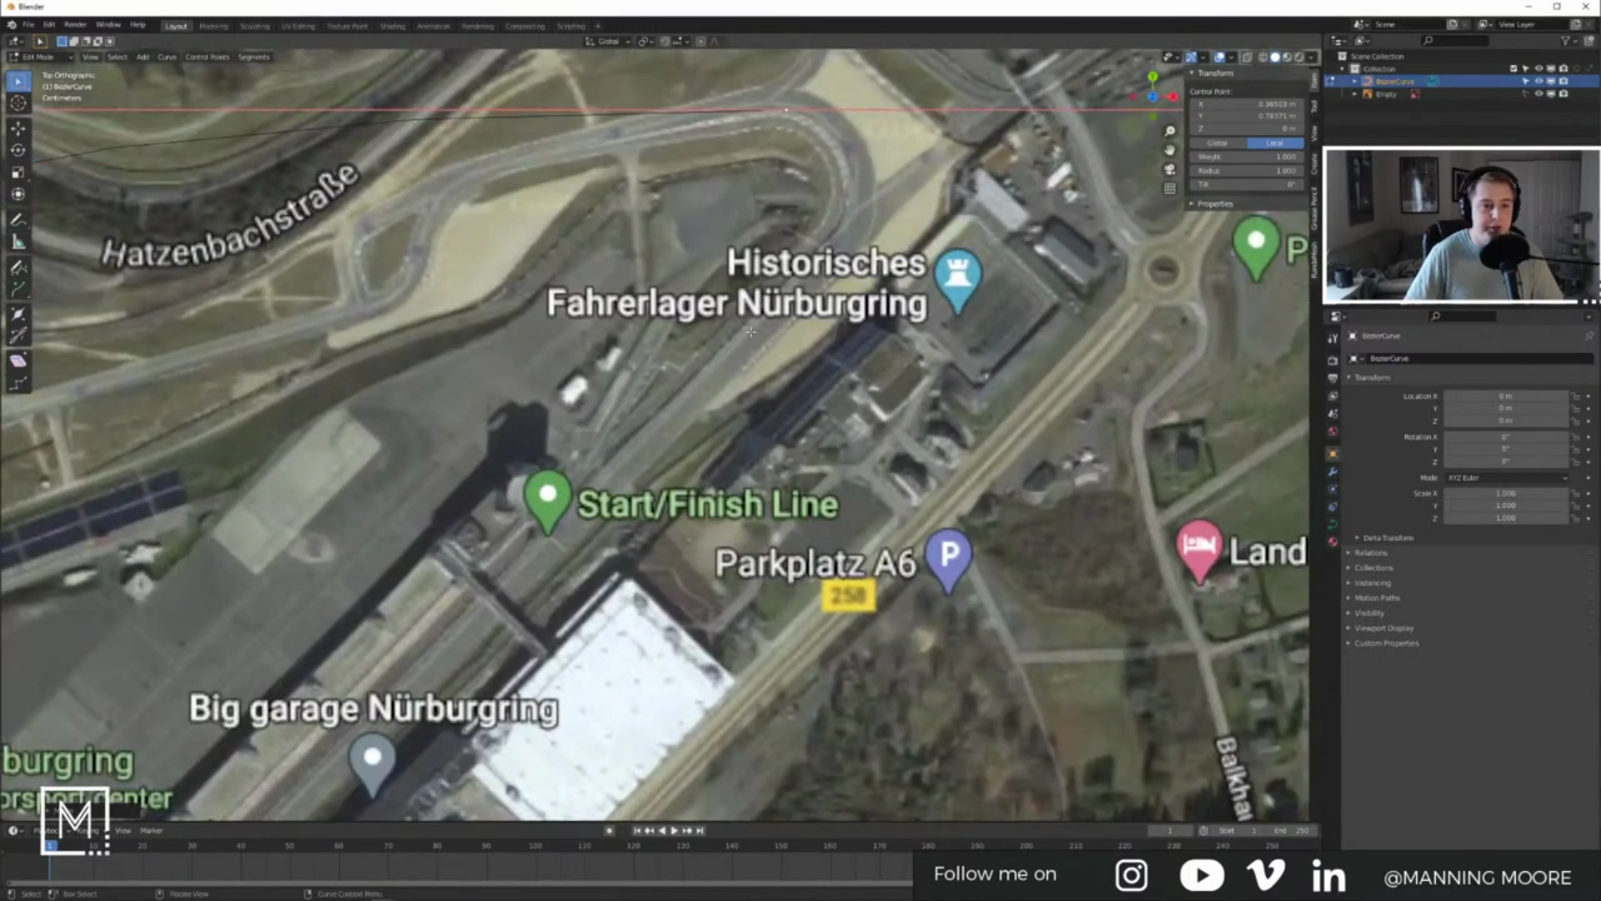
scroll(750, 332, down, 2)
shift+middle_drag(815, 234, 772, 344)
scroll(780, 287, up, 3)
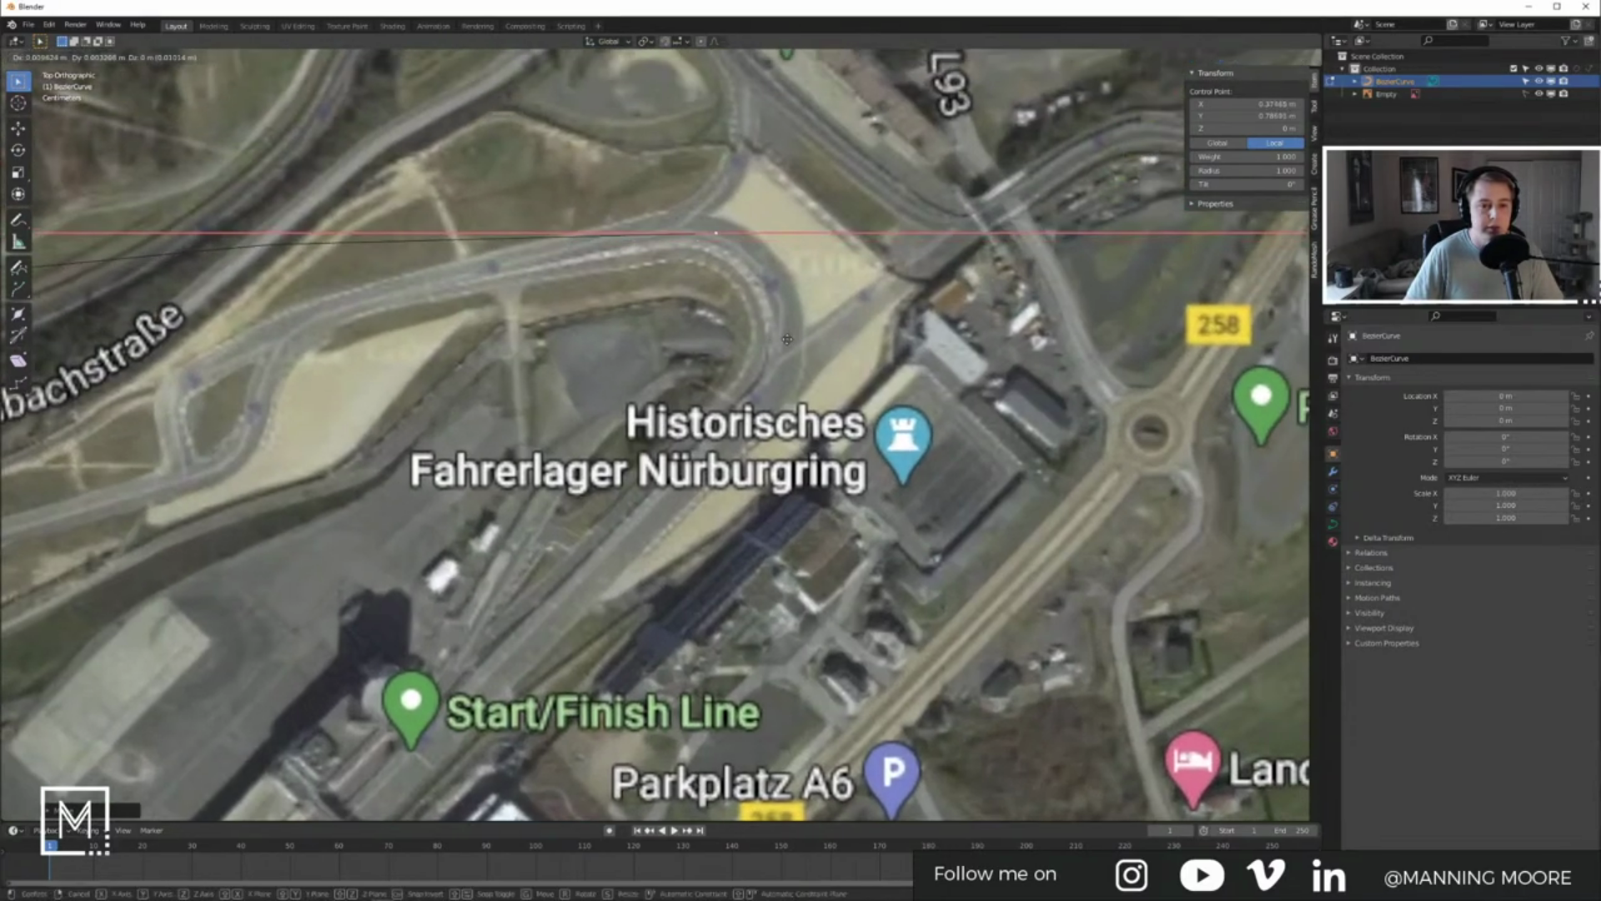
scroll(782, 336, down, 6)
scroll(834, 384, down, 3)
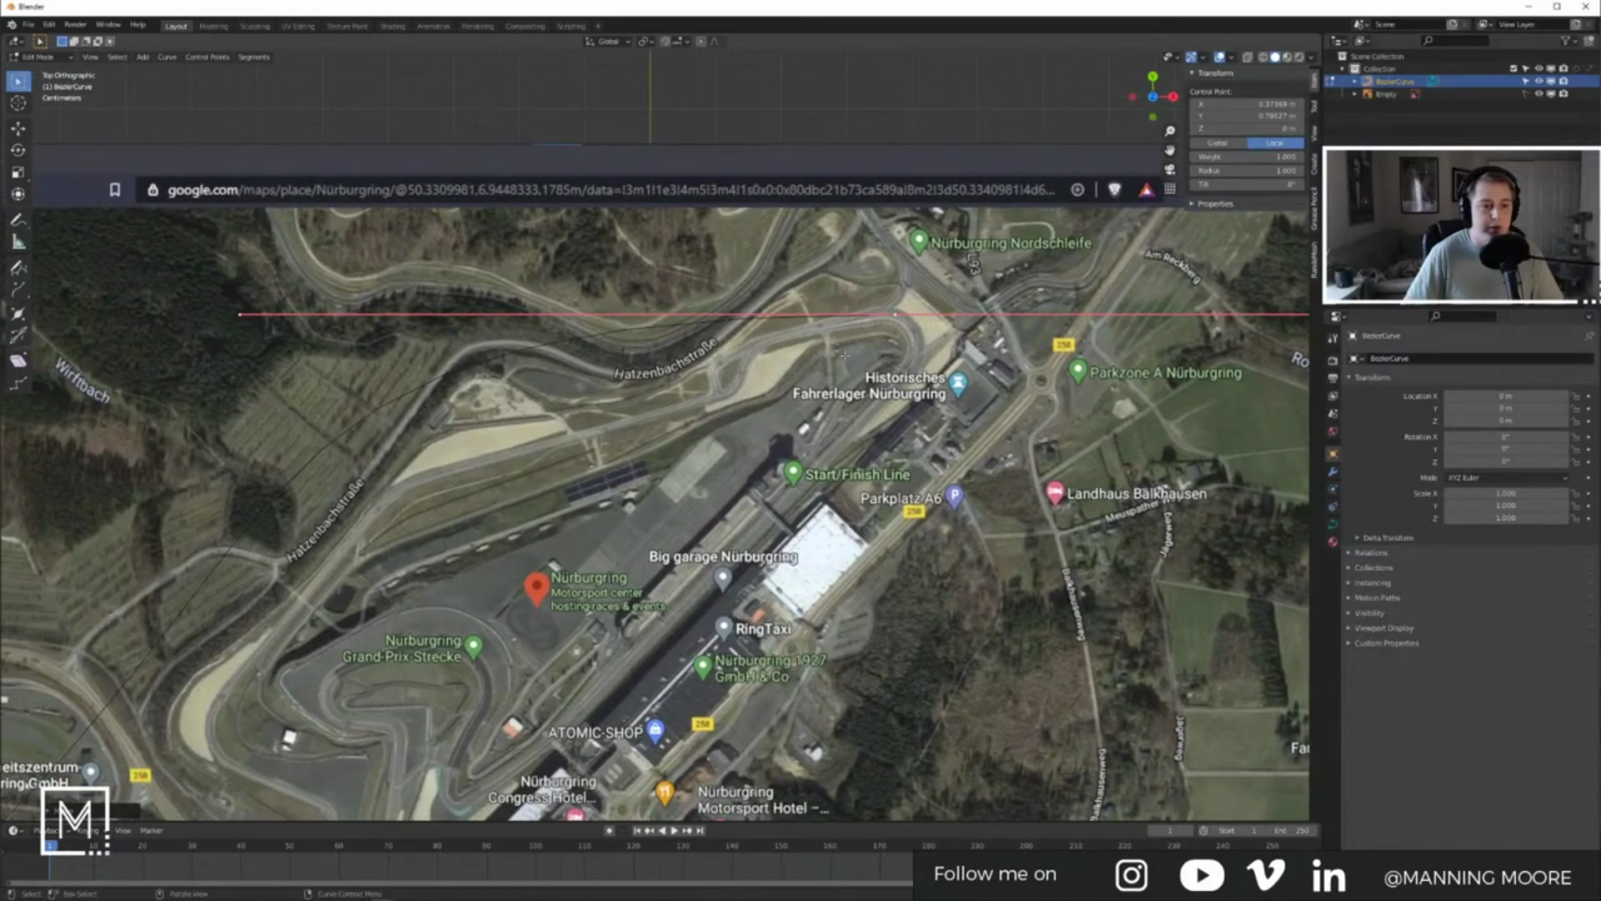
scroll(834, 384, down, 2)
shift+middle_drag(834, 384, 921, 312)
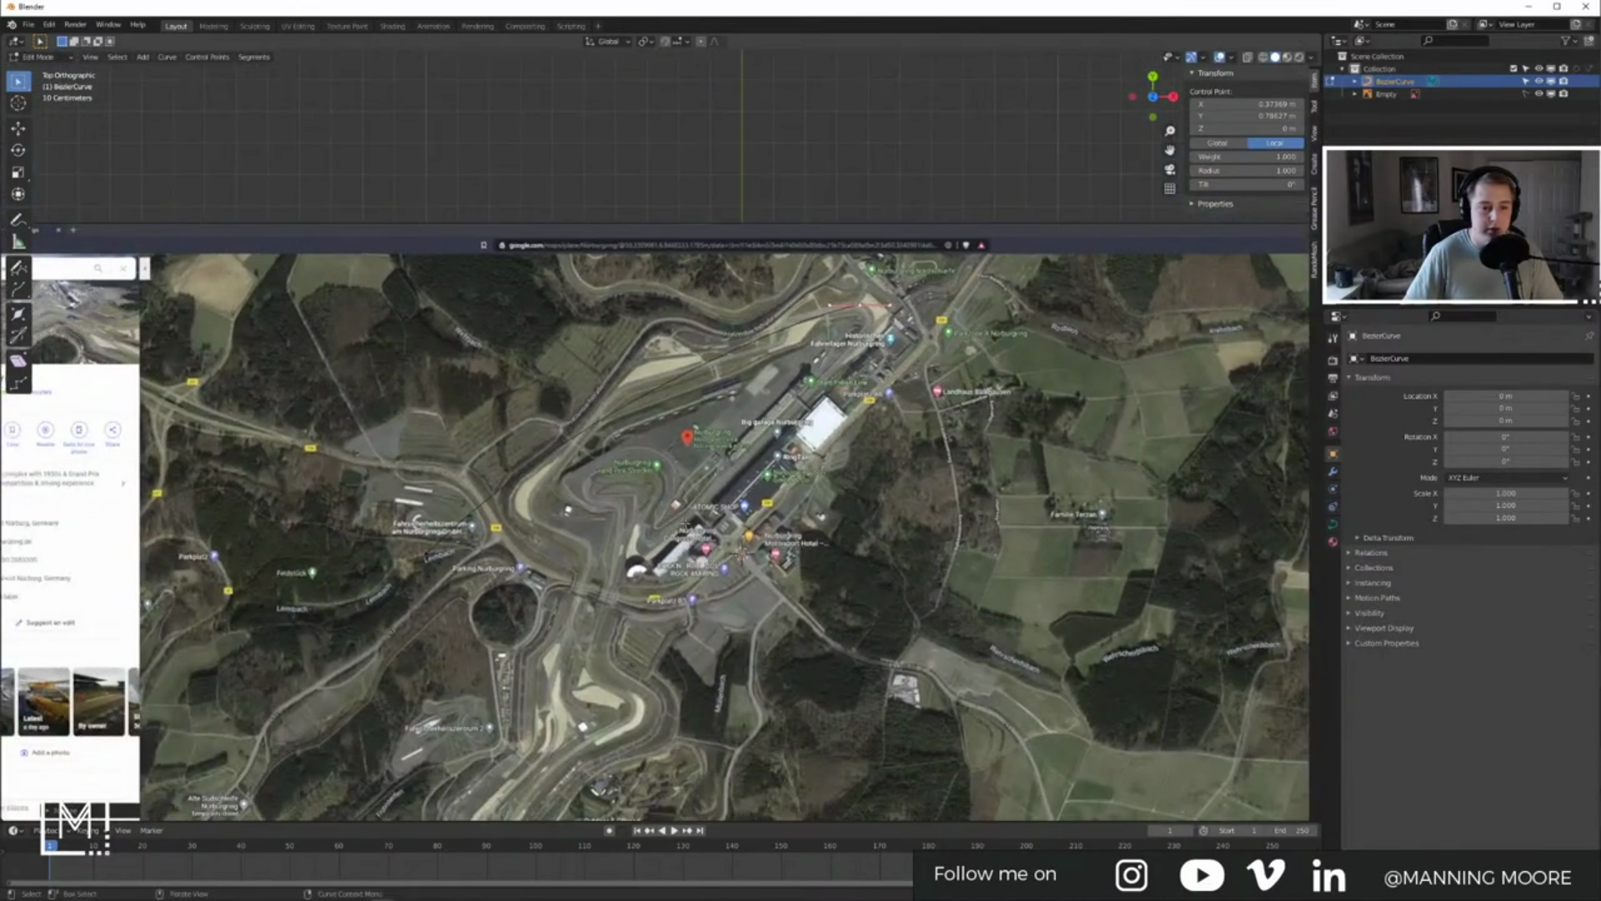
key(s)
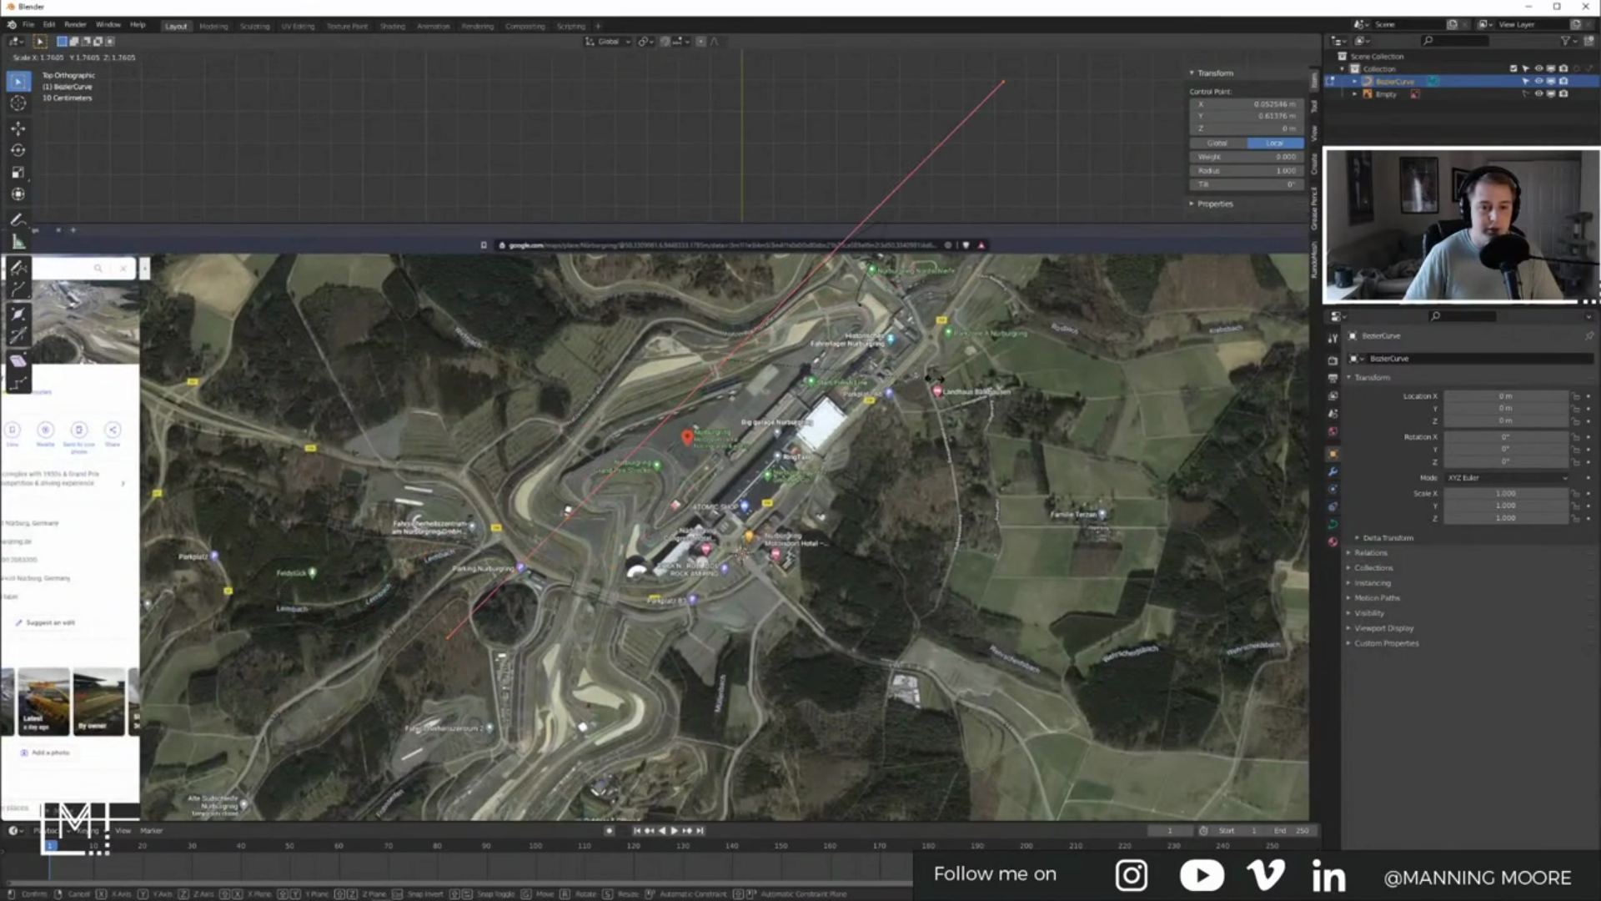
click(734, 371)
shift+middle_drag(734, 371, 654, 437)
scroll(659, 439, up, 3)
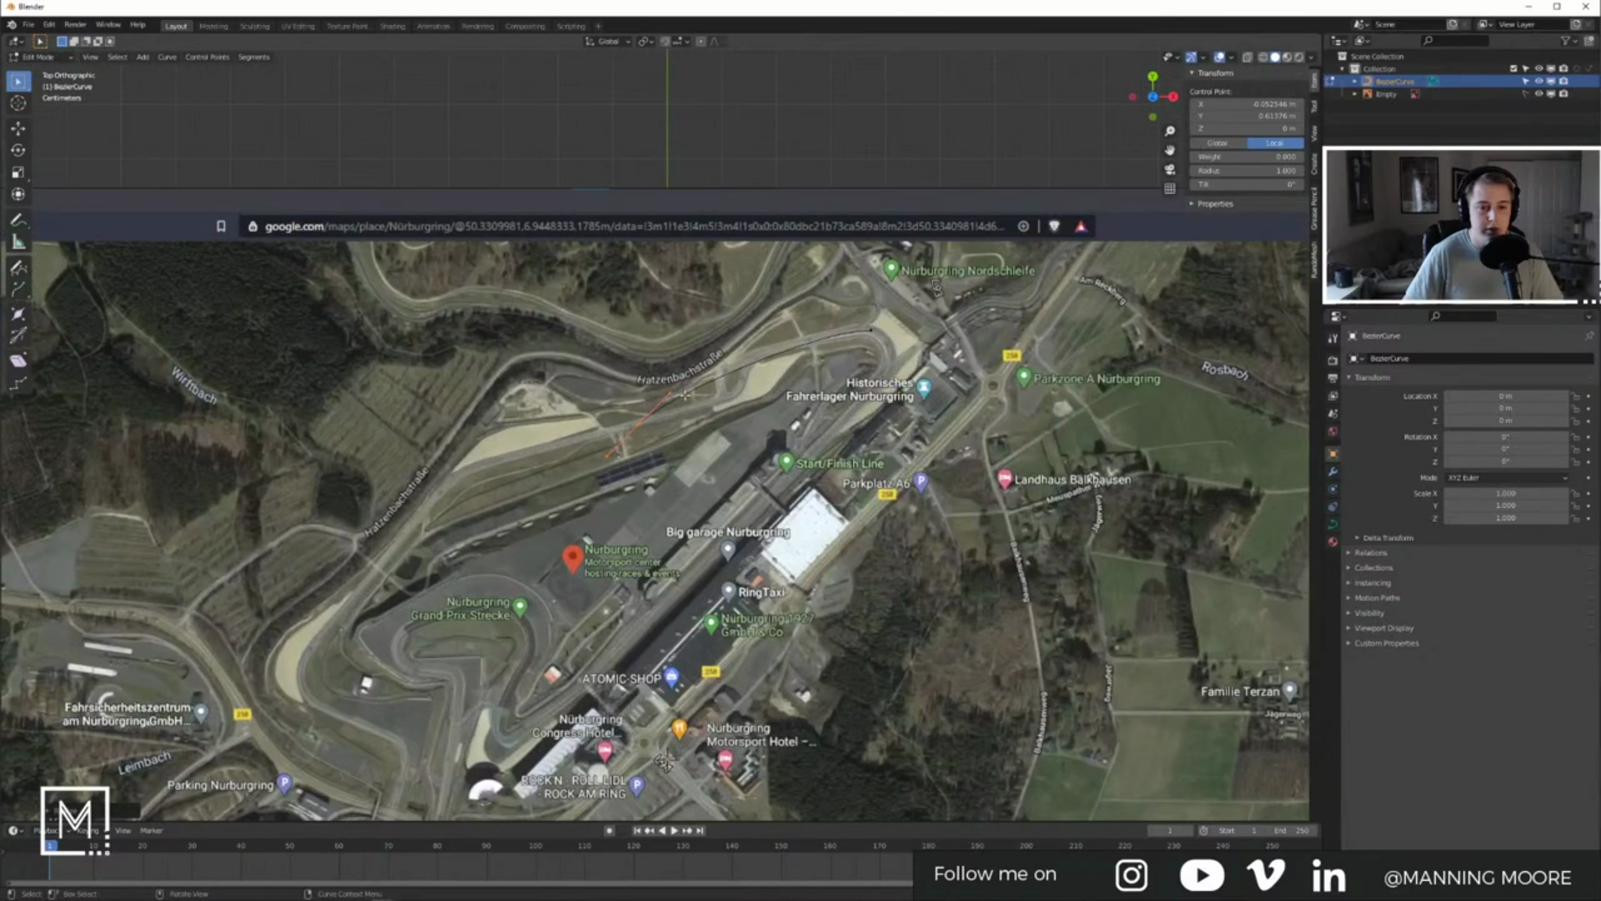
key(g)
click(804, 389)
Step: Shorten and rotate a point's handles and reposition it along the track
scroll(806, 388, up, 6)
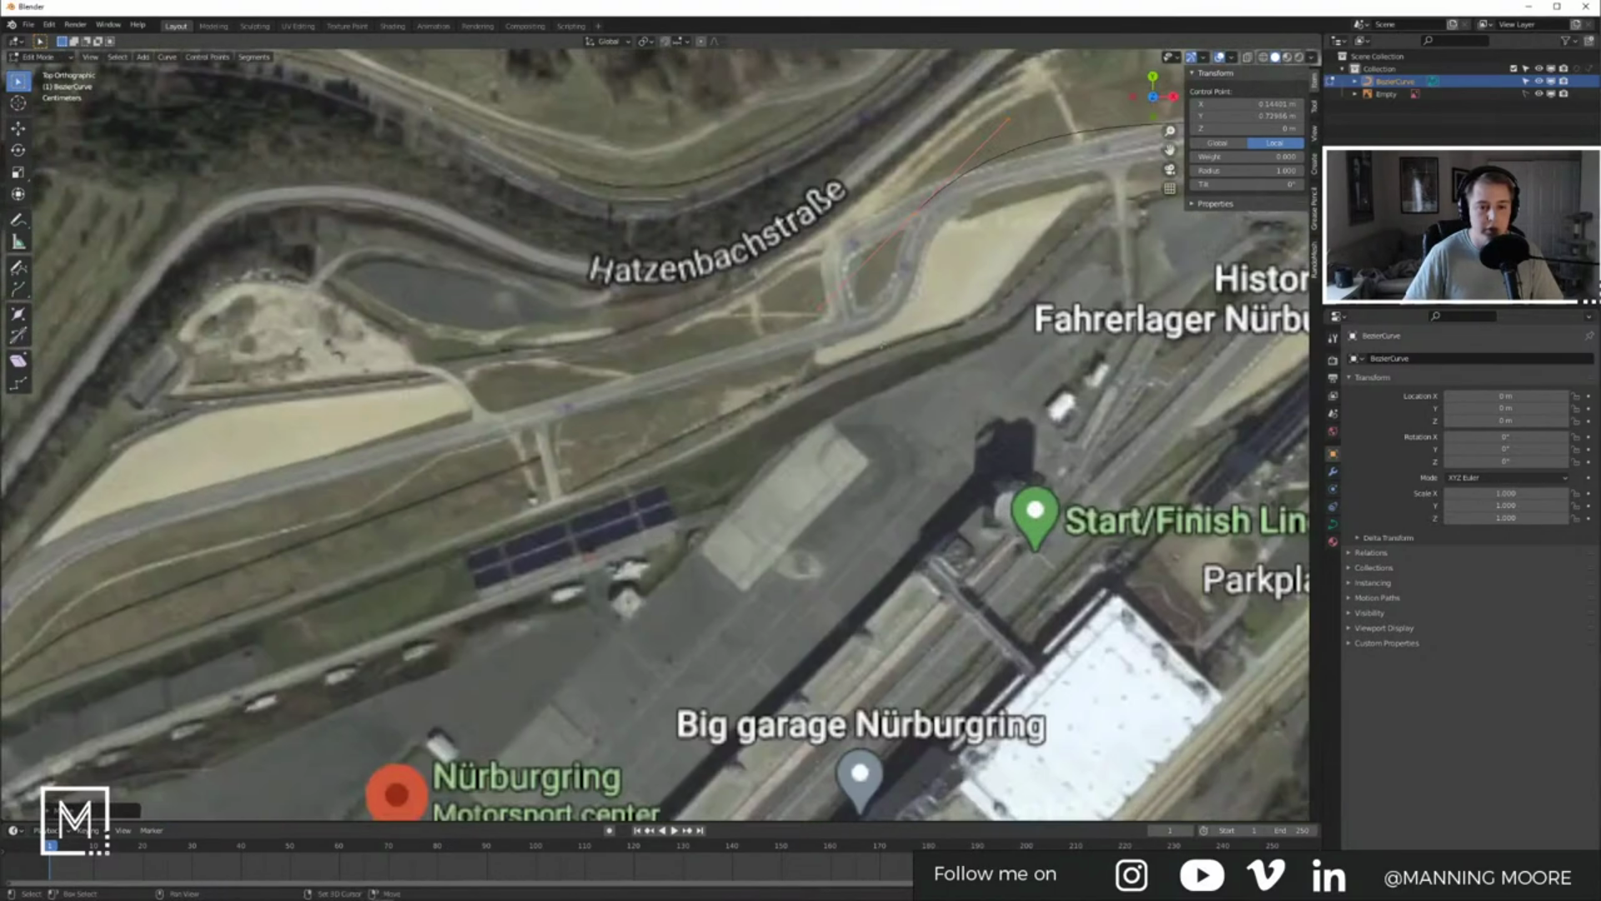
shift+middle_drag(1083, 280, 915, 420)
key(s)
click(844, 375)
key(r)
shift+middle_drag(955, 354, 875, 430)
click(872, 470)
key(g)
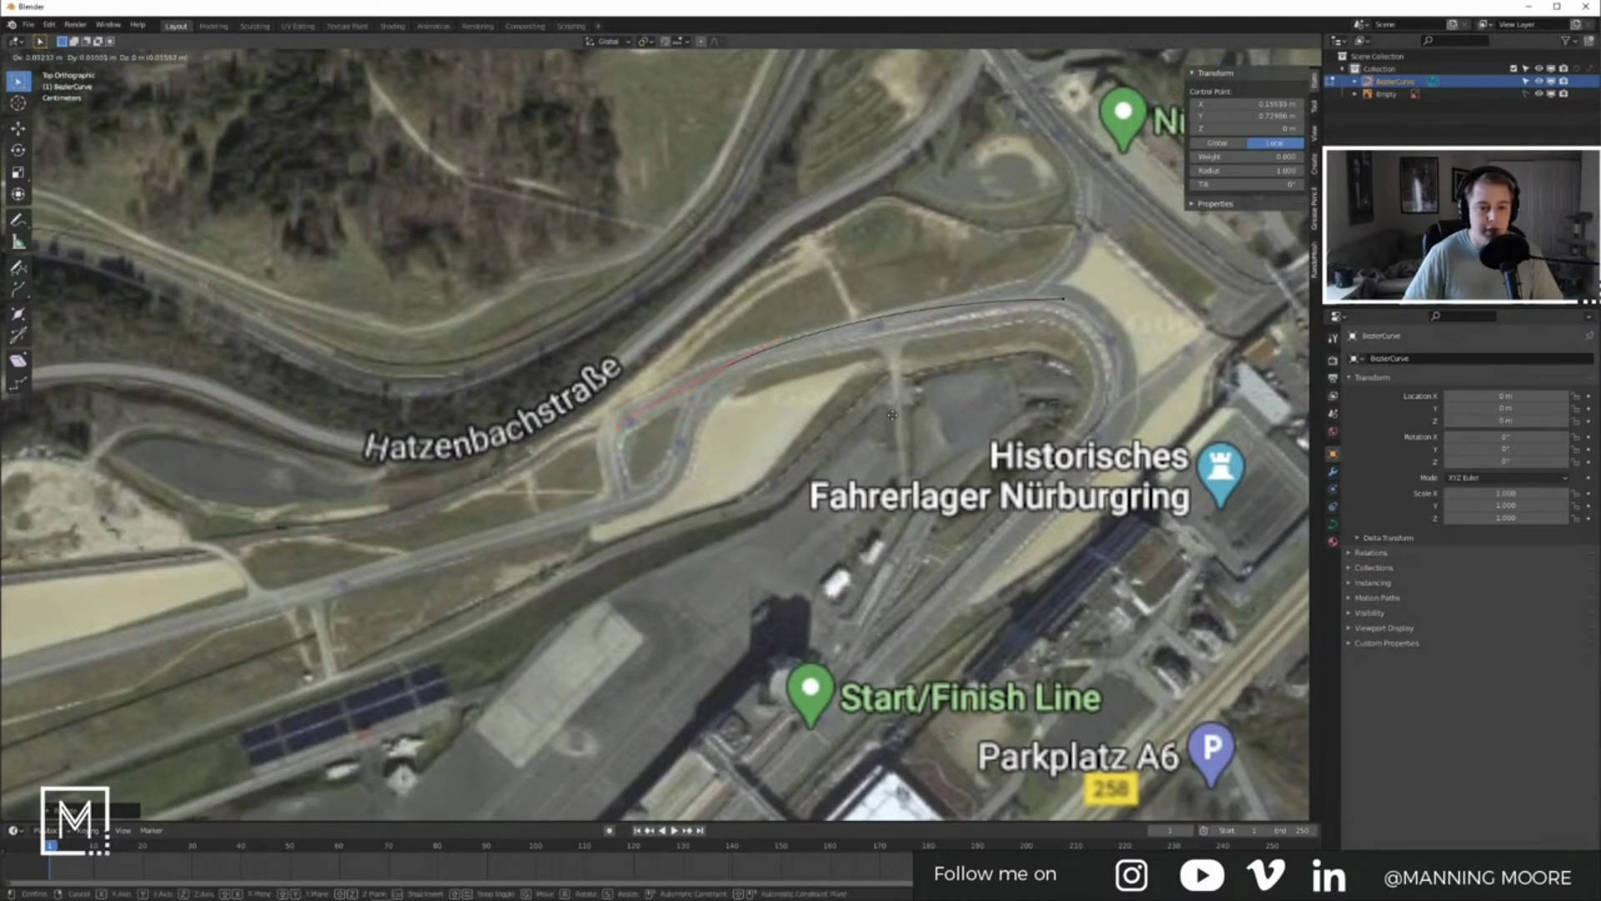
click(897, 416)
Step: Place a control point on the track bend, rotating and shortening its handle to match
shift+middle_drag(1076, 297, 868, 342)
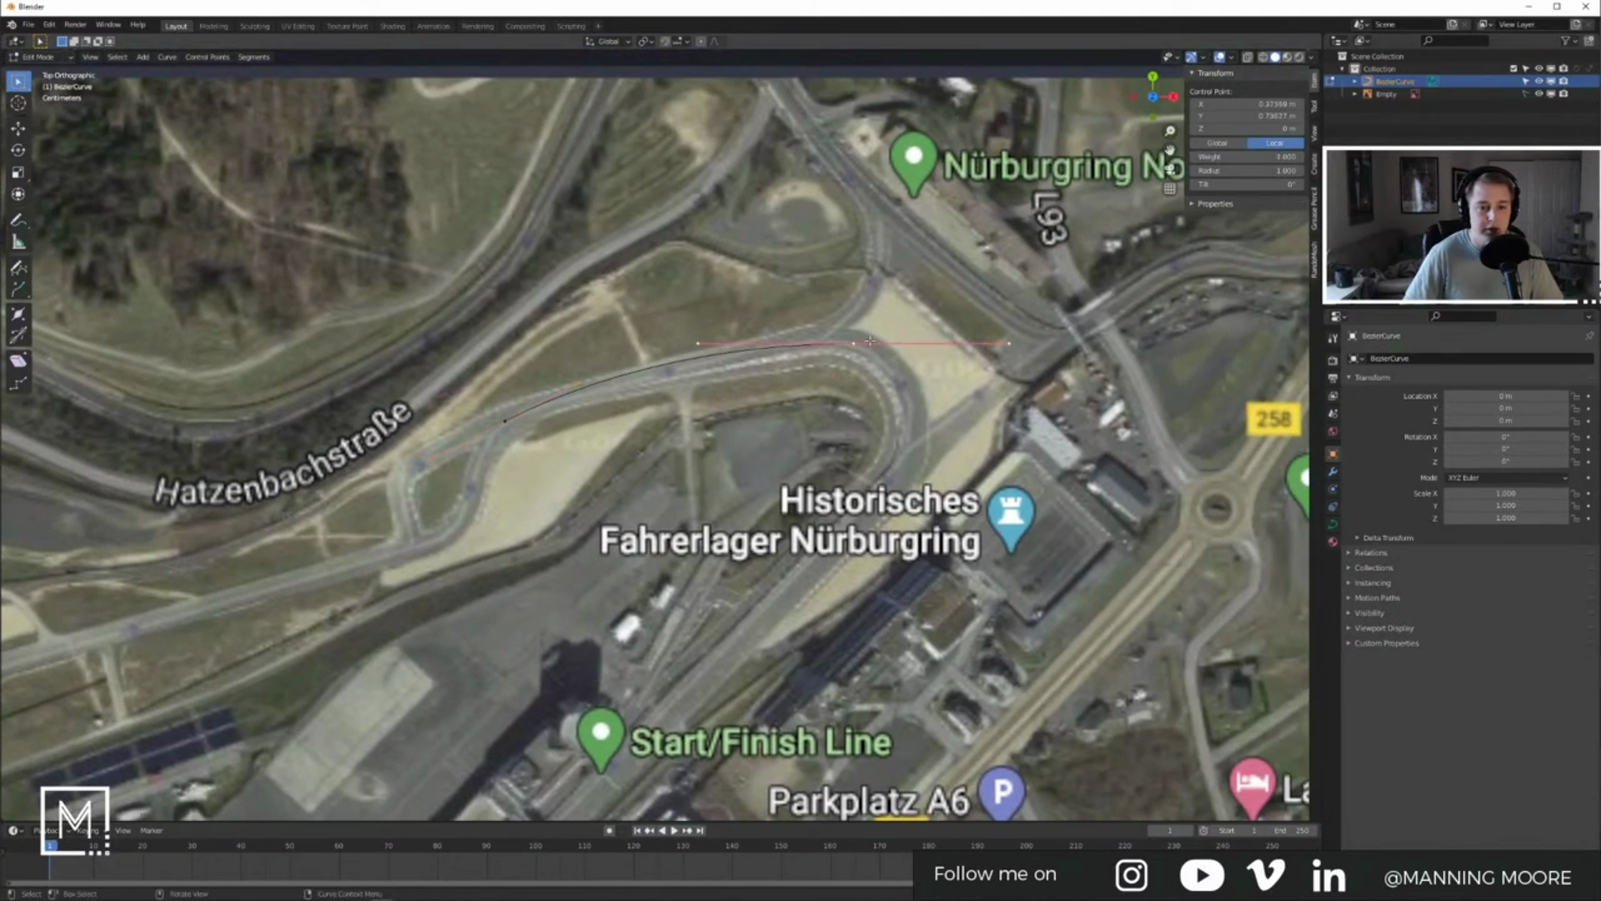
key(s)
click(909, 382)
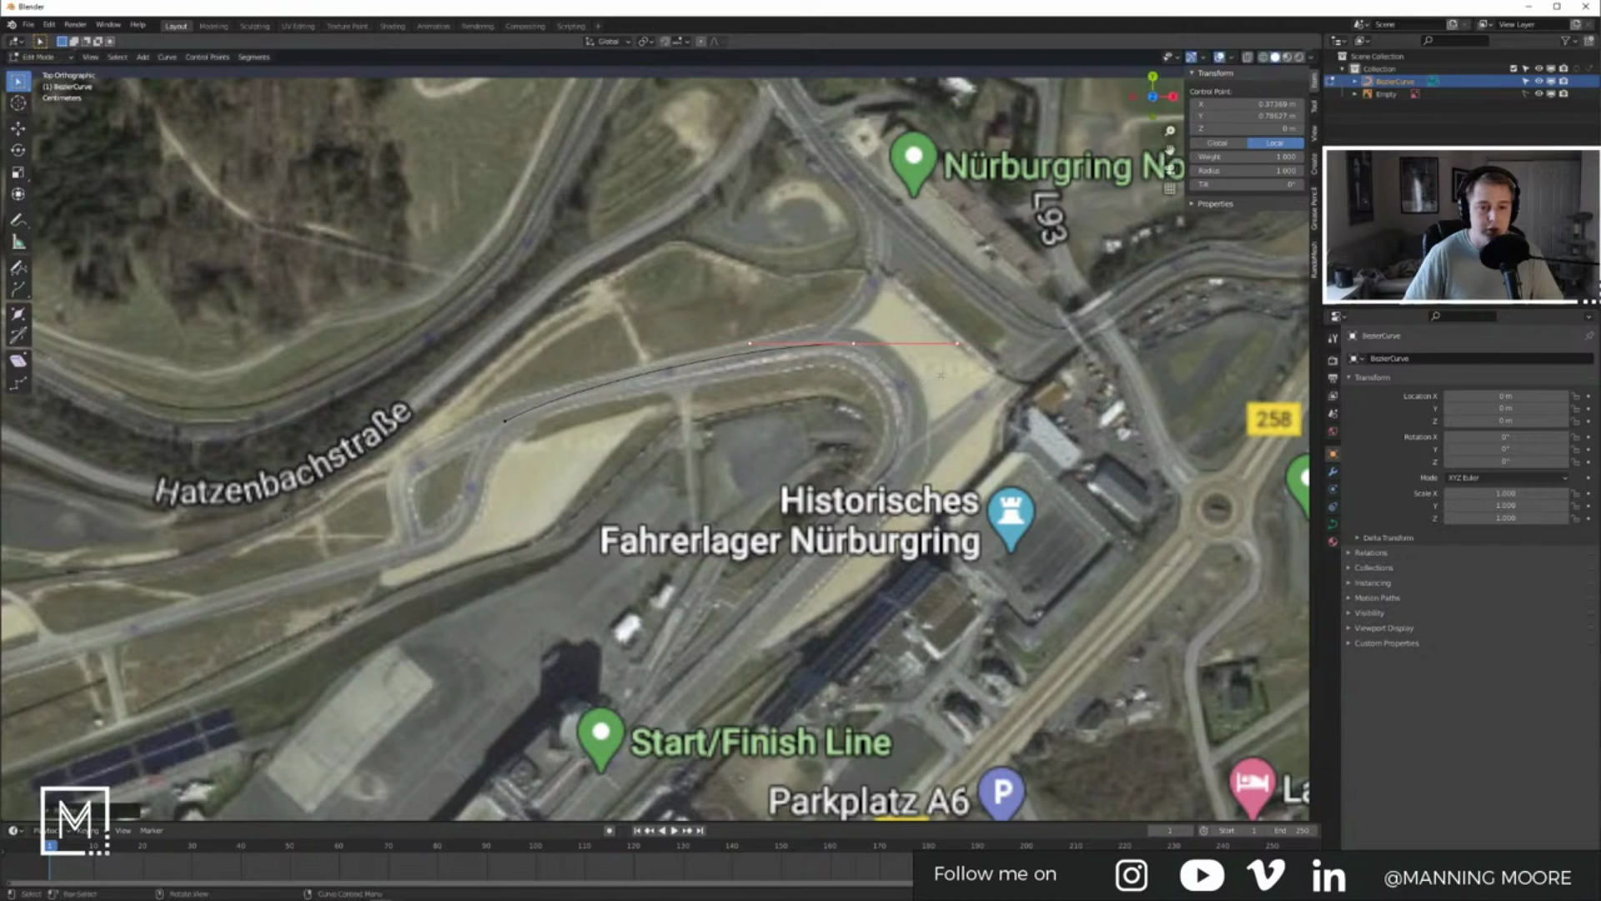
key(g)
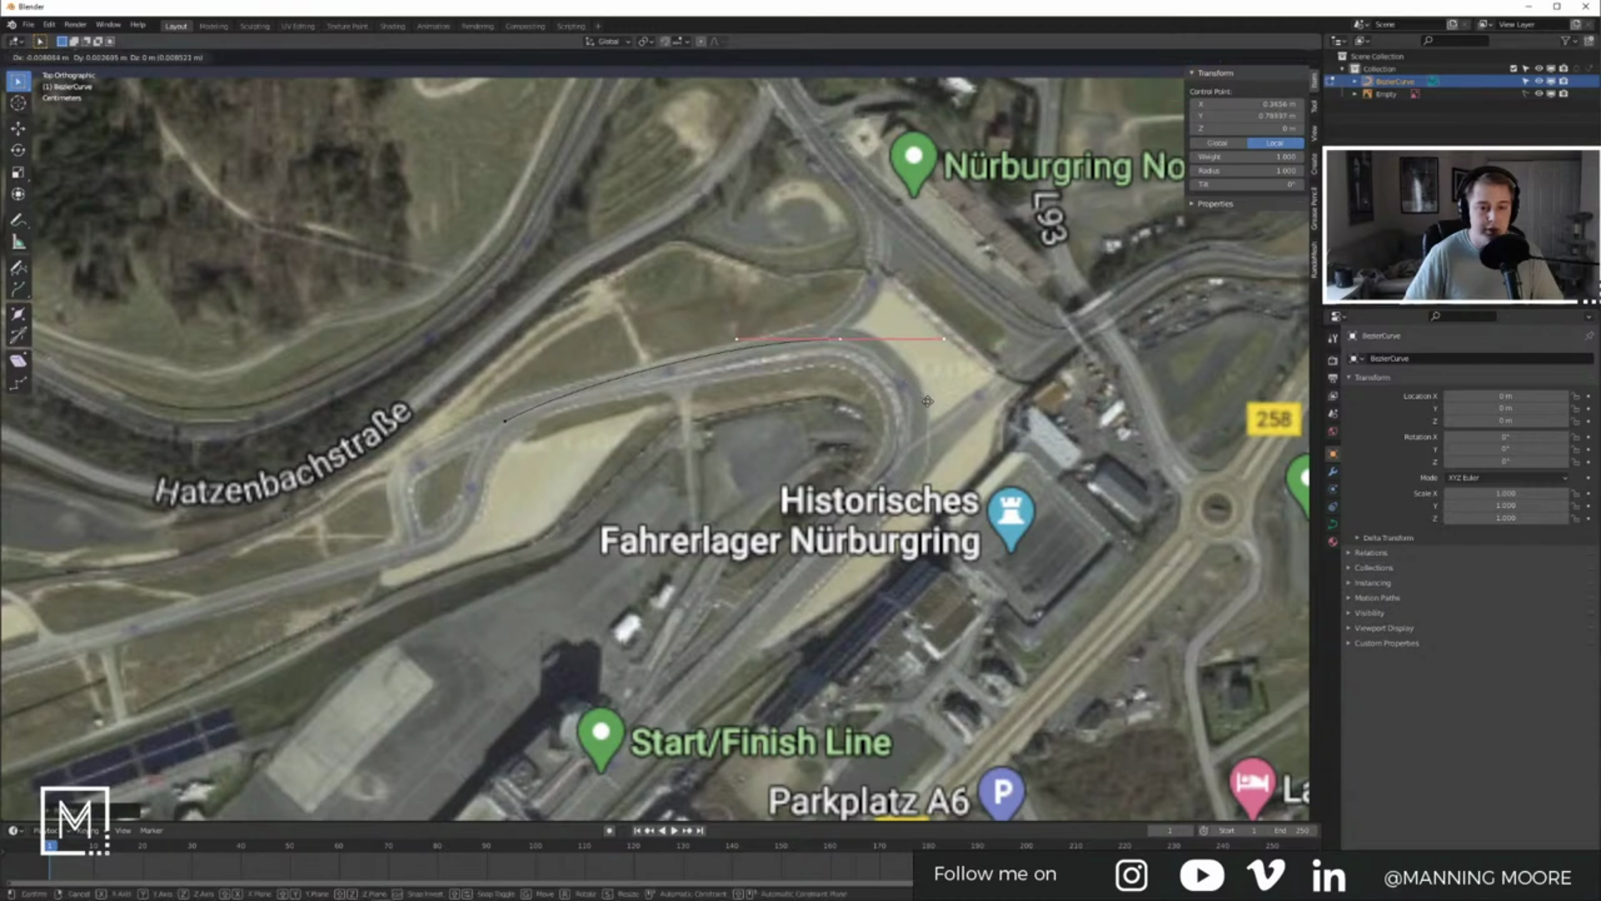
click(973, 415)
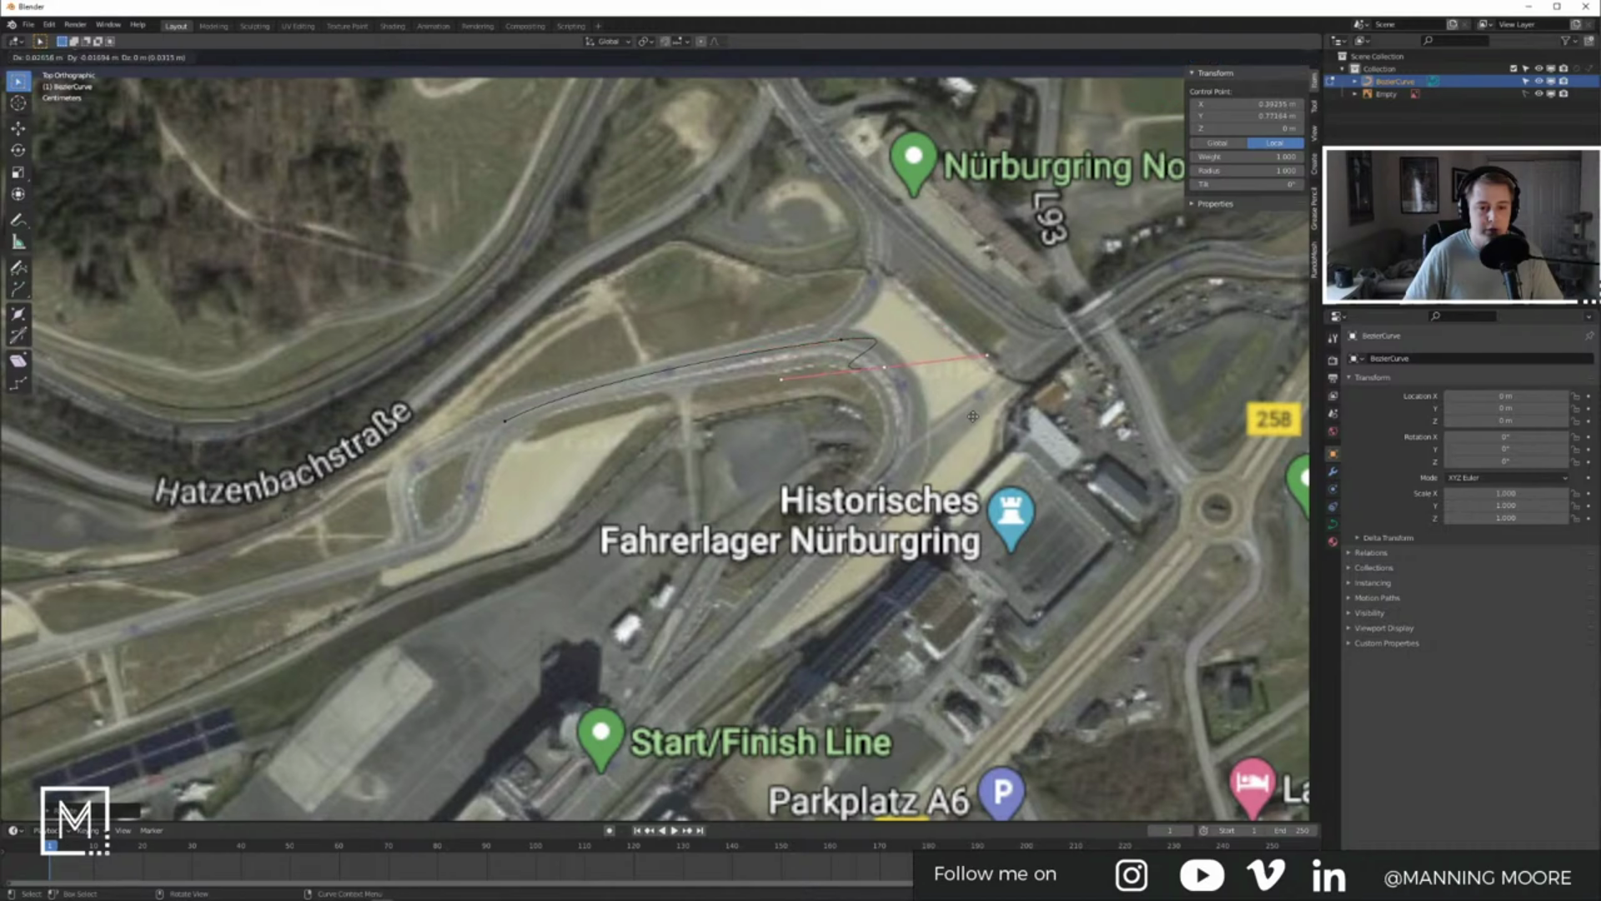
key(r)
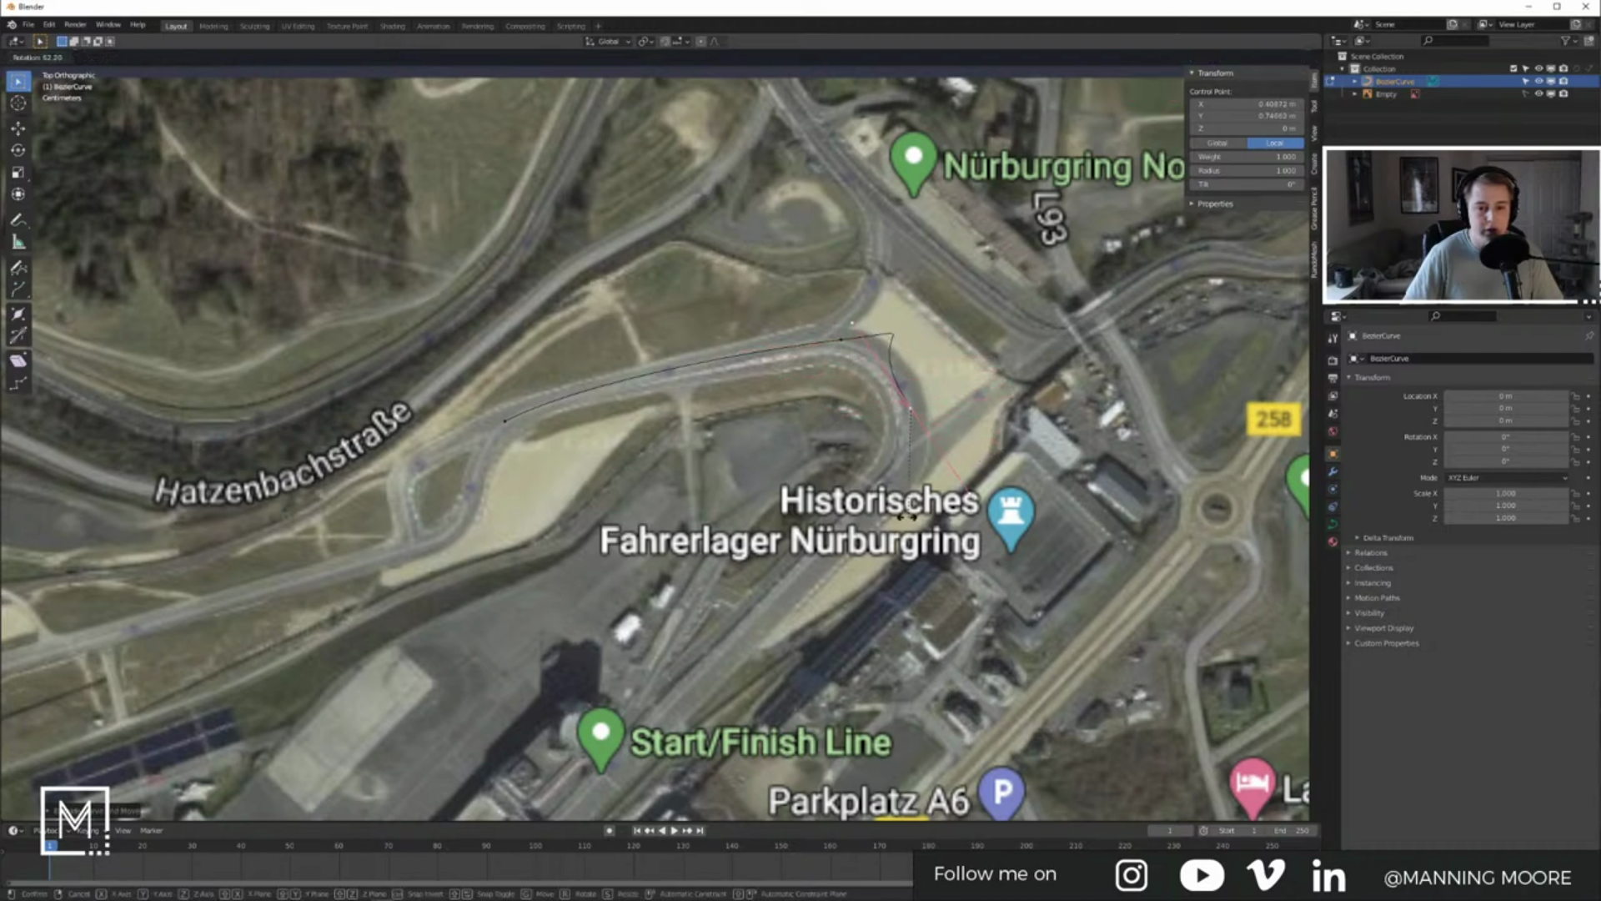
click(943, 471)
key(g)
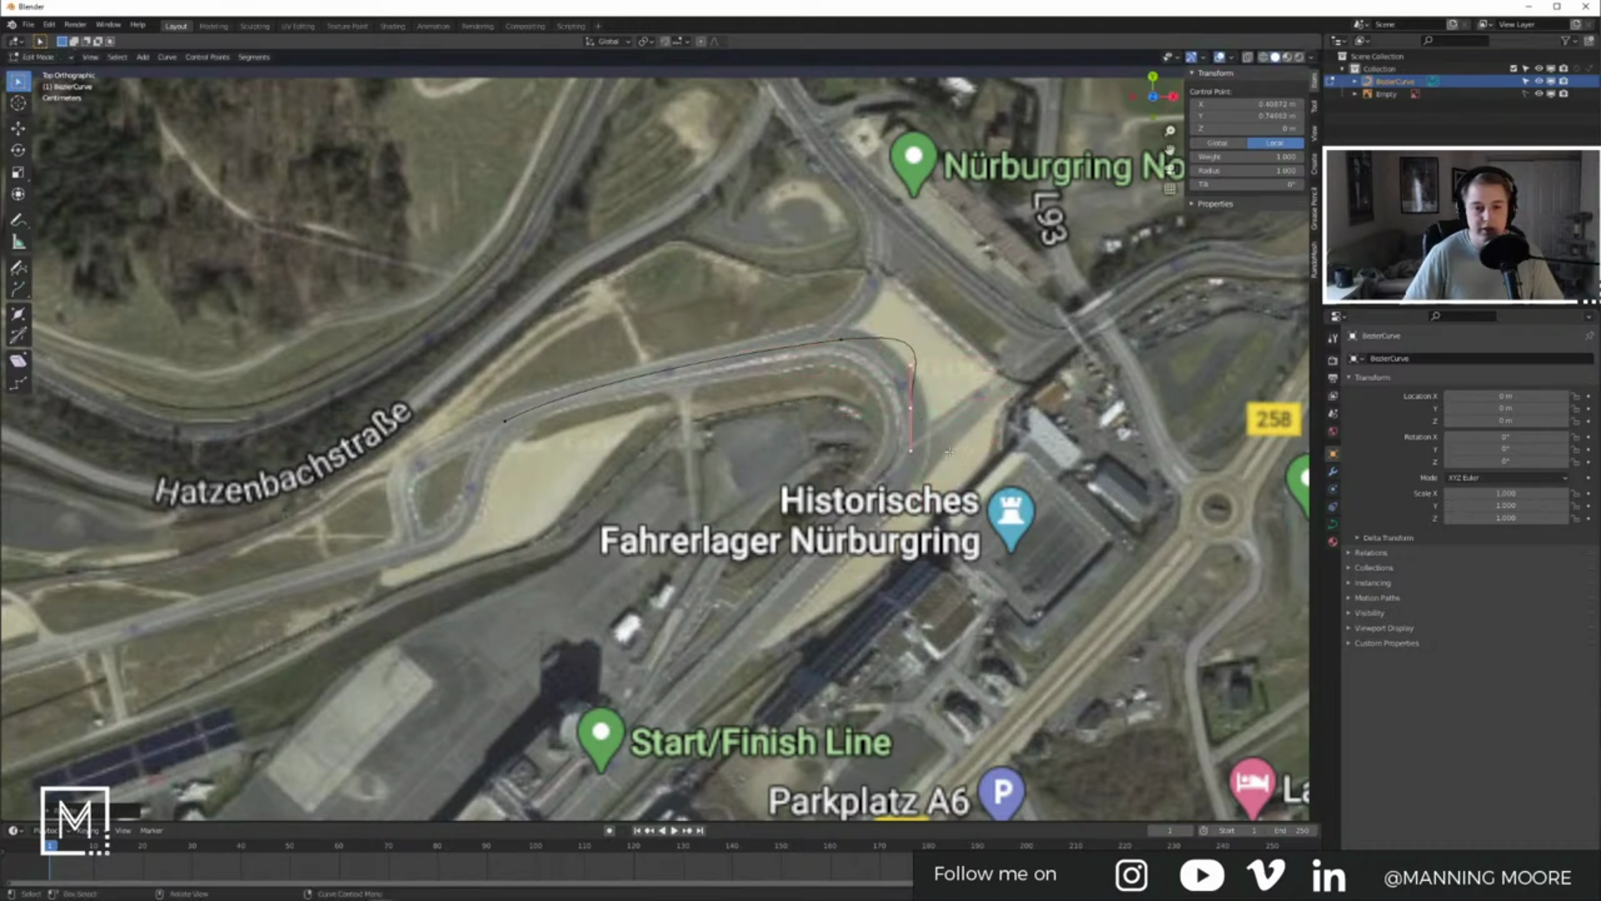
key(s)
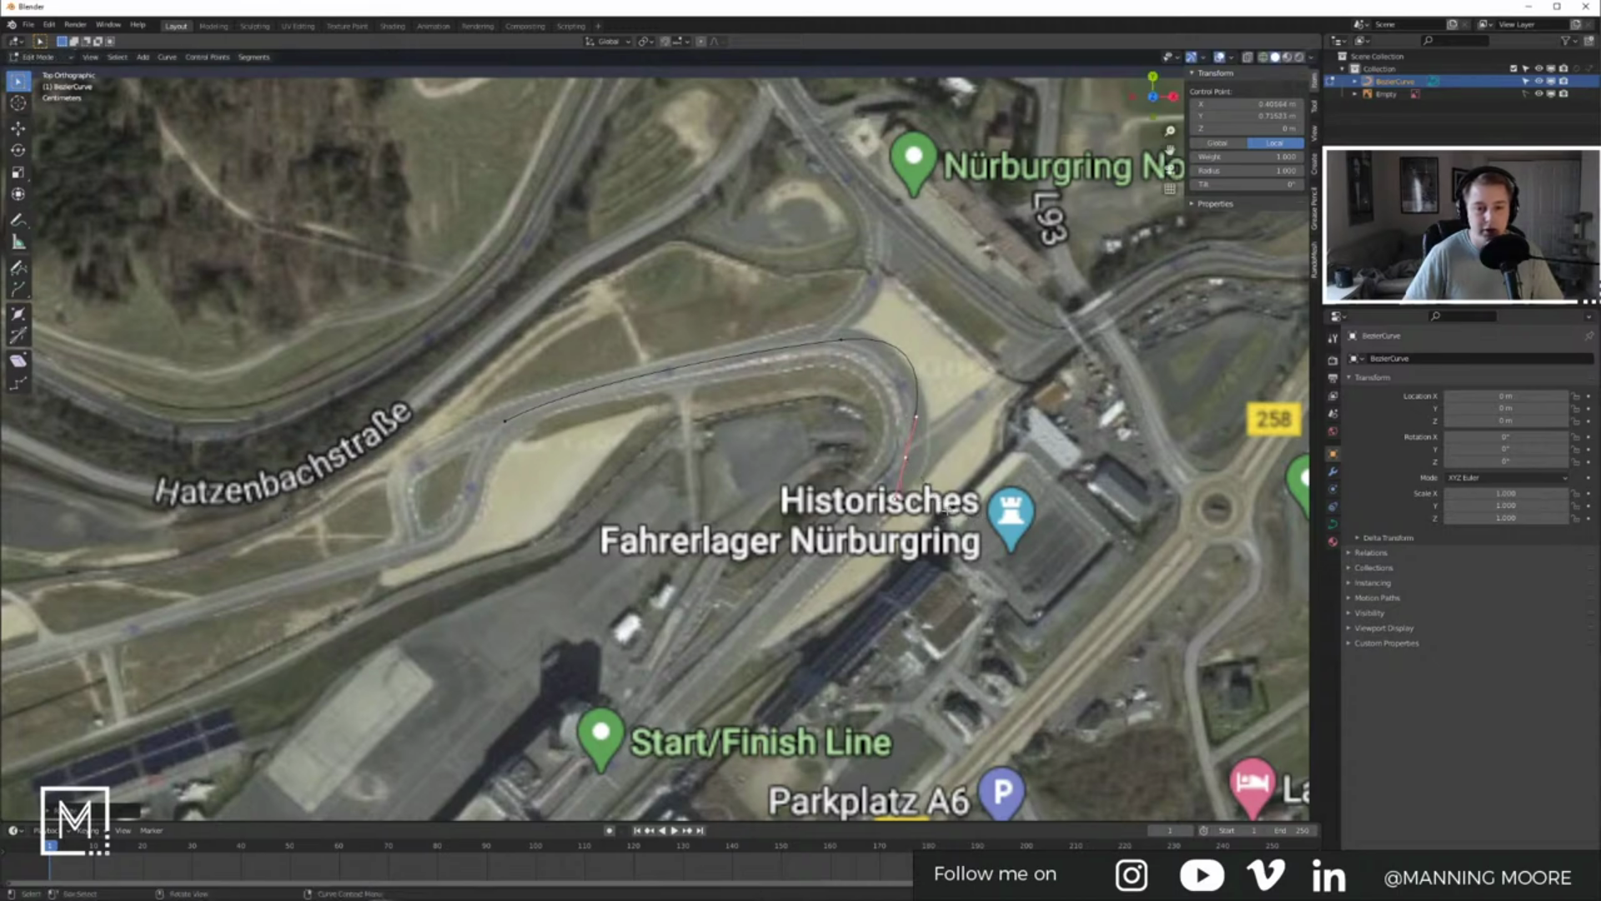
click(958, 491)
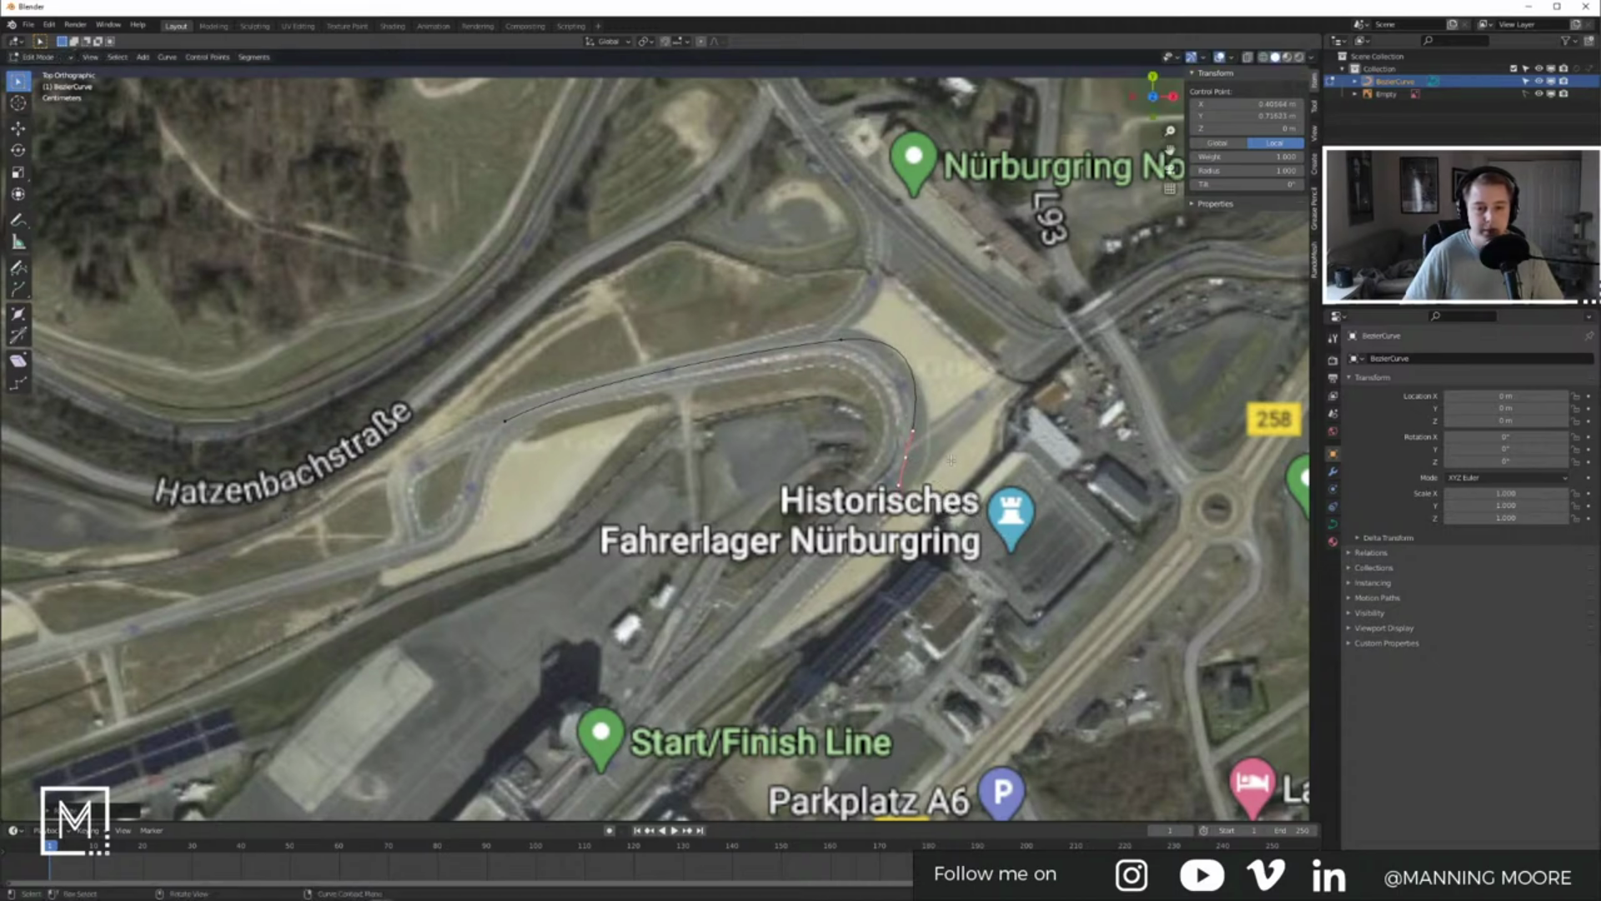
Step: Adjust the top point's handle and select the curve's lower end point
click(845, 342)
key(g)
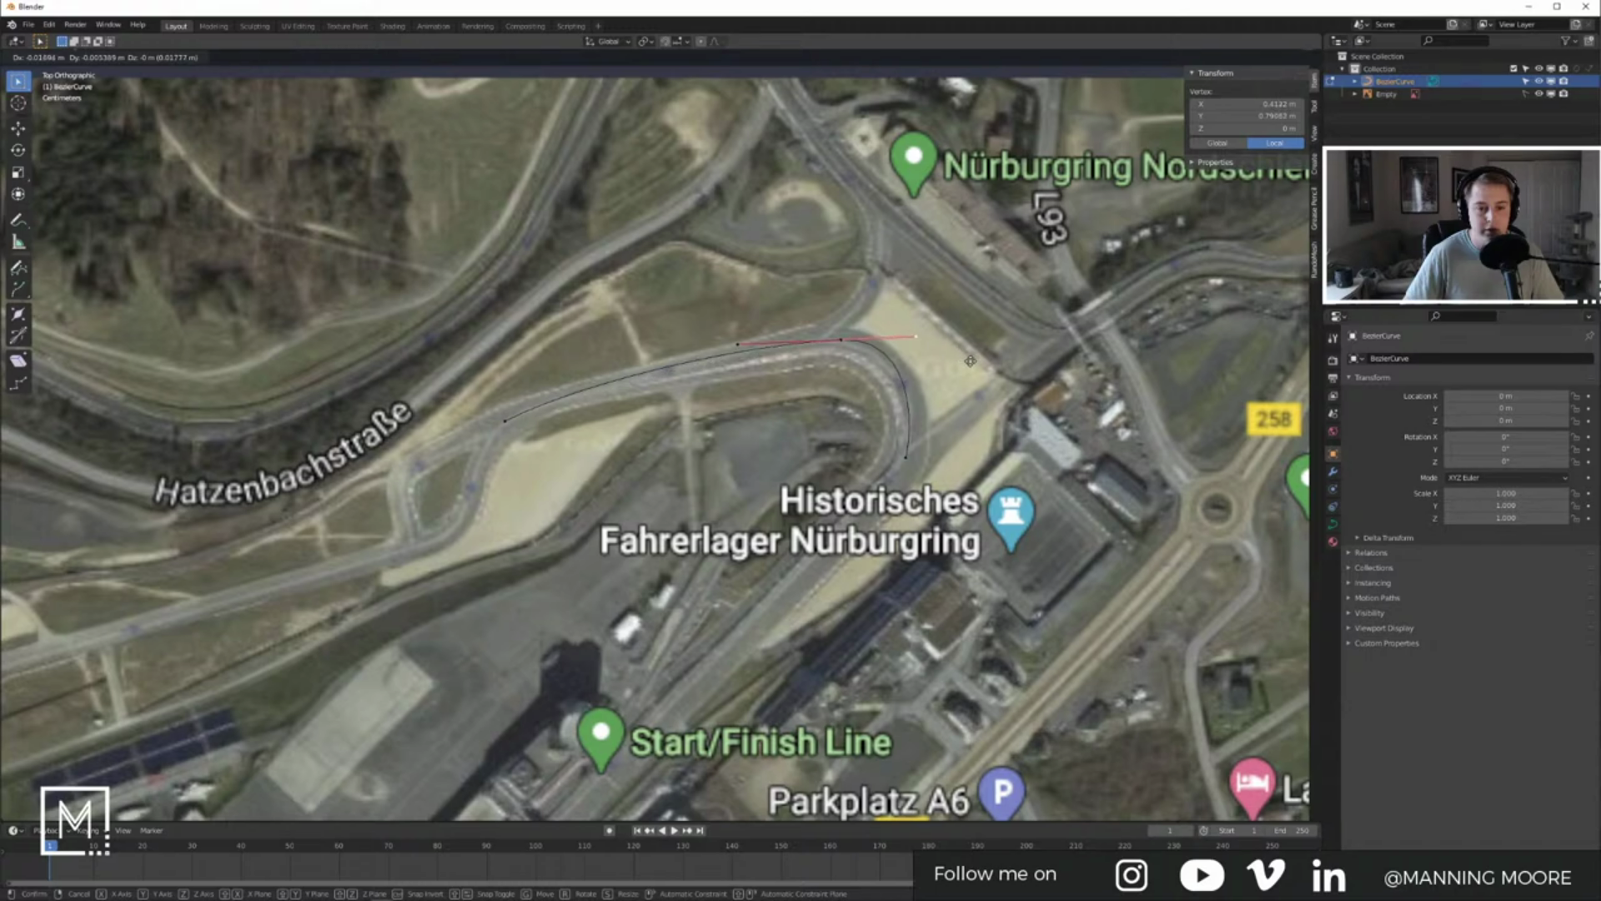
click(971, 359)
shift+middle_drag(952, 417, 953, 375)
click(909, 414)
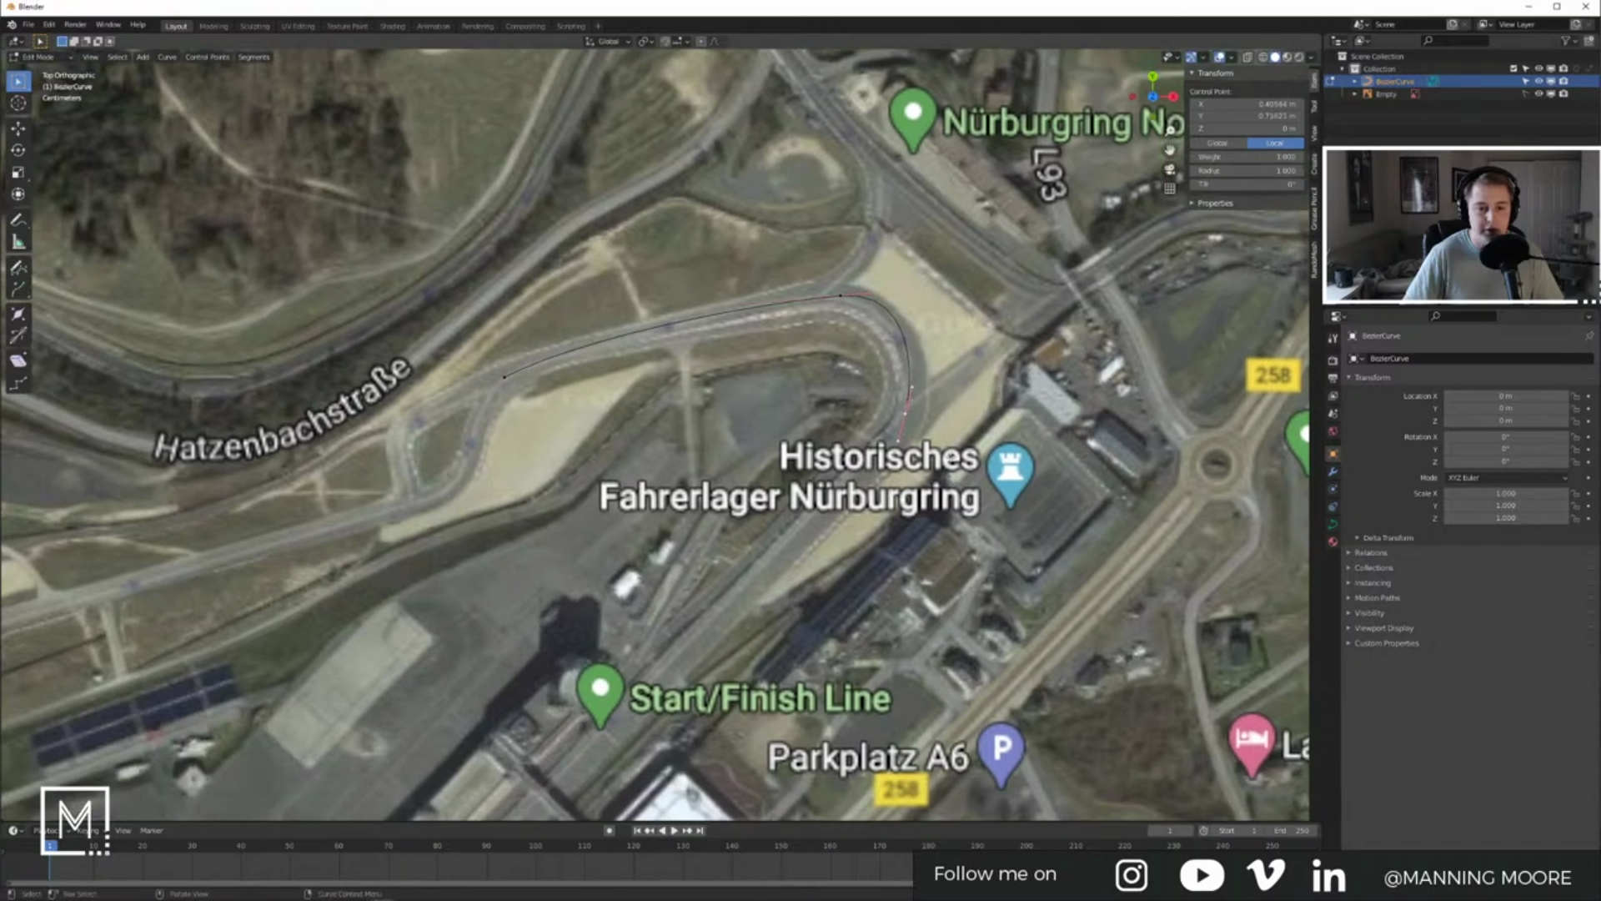
shift+middle_drag(952, 452, 980, 377)
key(g)
key(shift+x)
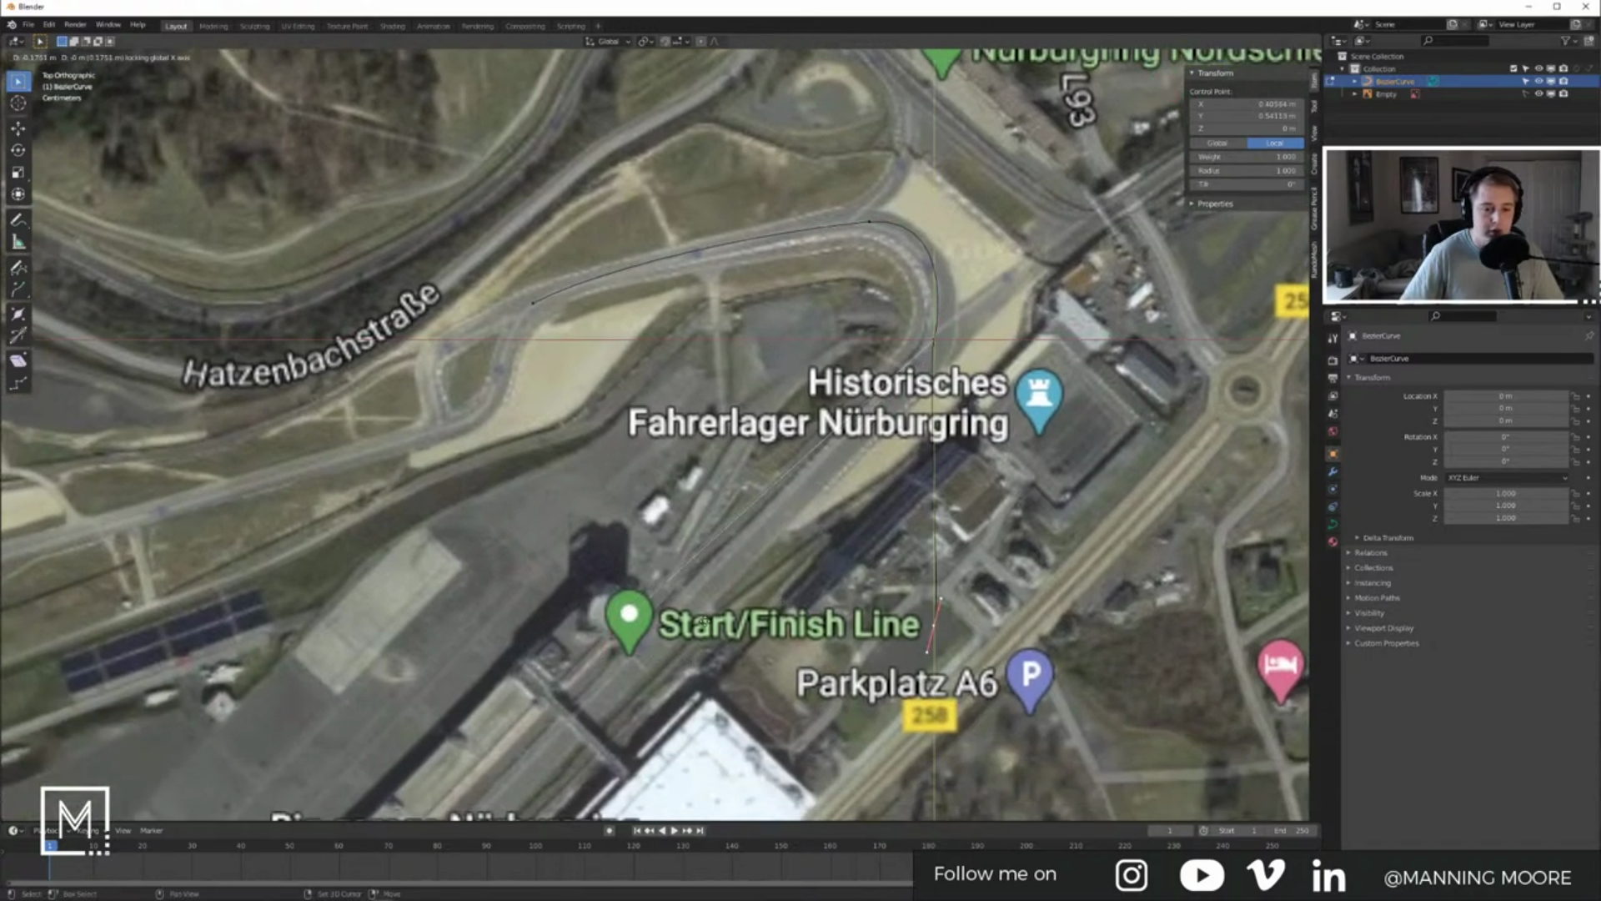
key(Escape)
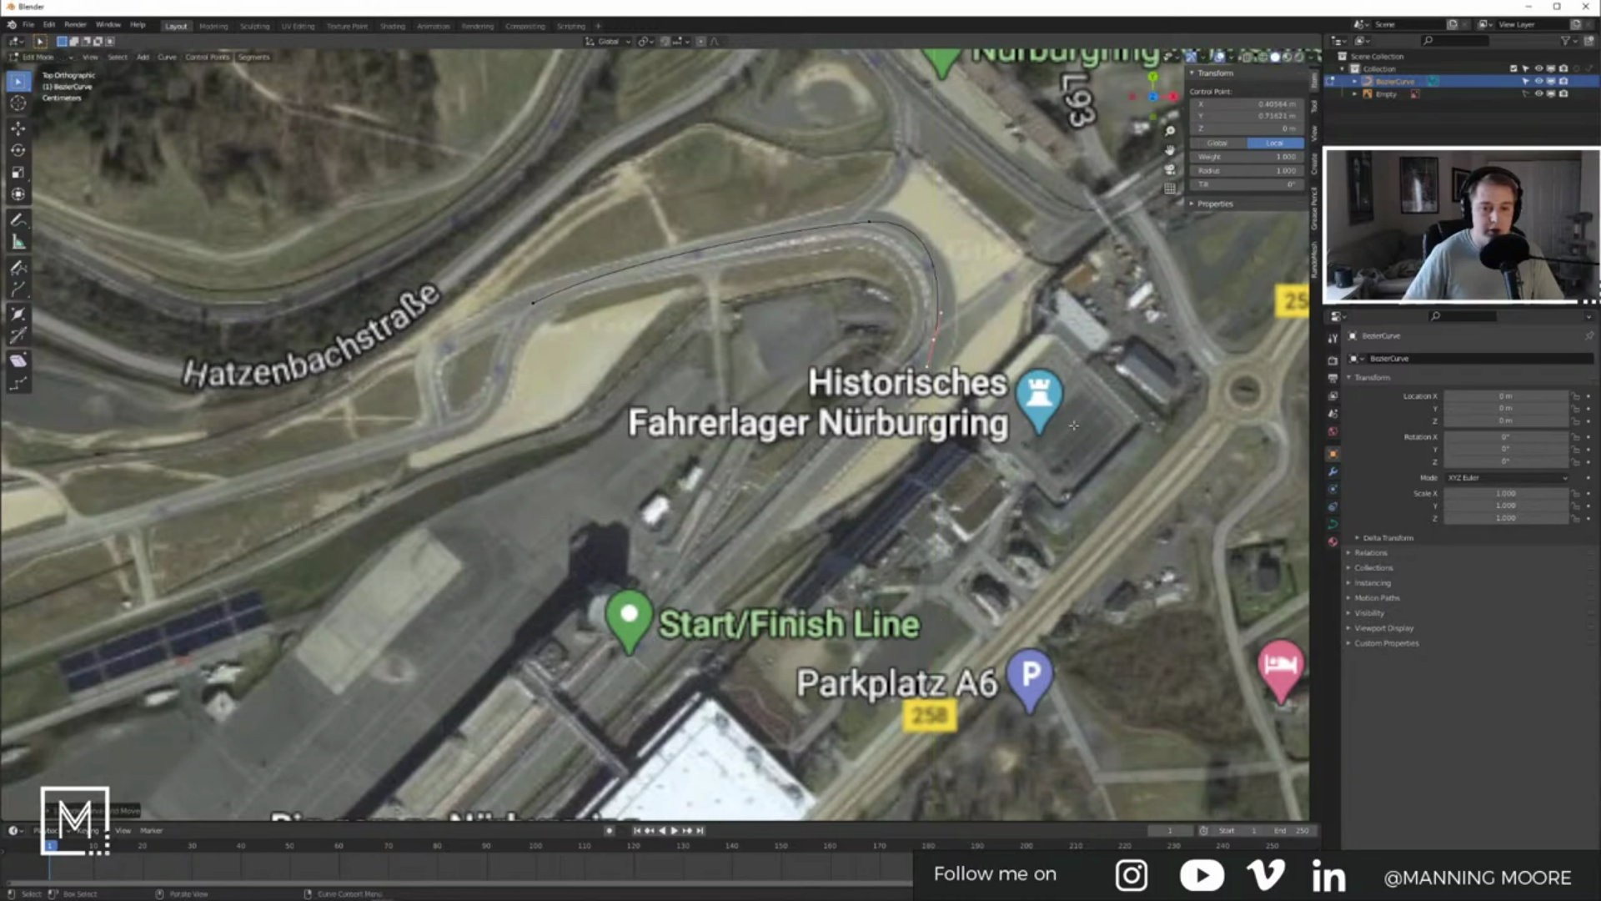
Step: Extrude a new curve point down along the track toward the Start/Finish Line
key(e)
click(766, 727)
shift+middle_drag(758, 637, 1016, 281)
key(g)
click(737, 622)
Step: Reposition the curve's end point on the track, rotate its handles, and undo two stray points
shift+middle_drag(618, 778, 922, 382)
key(g)
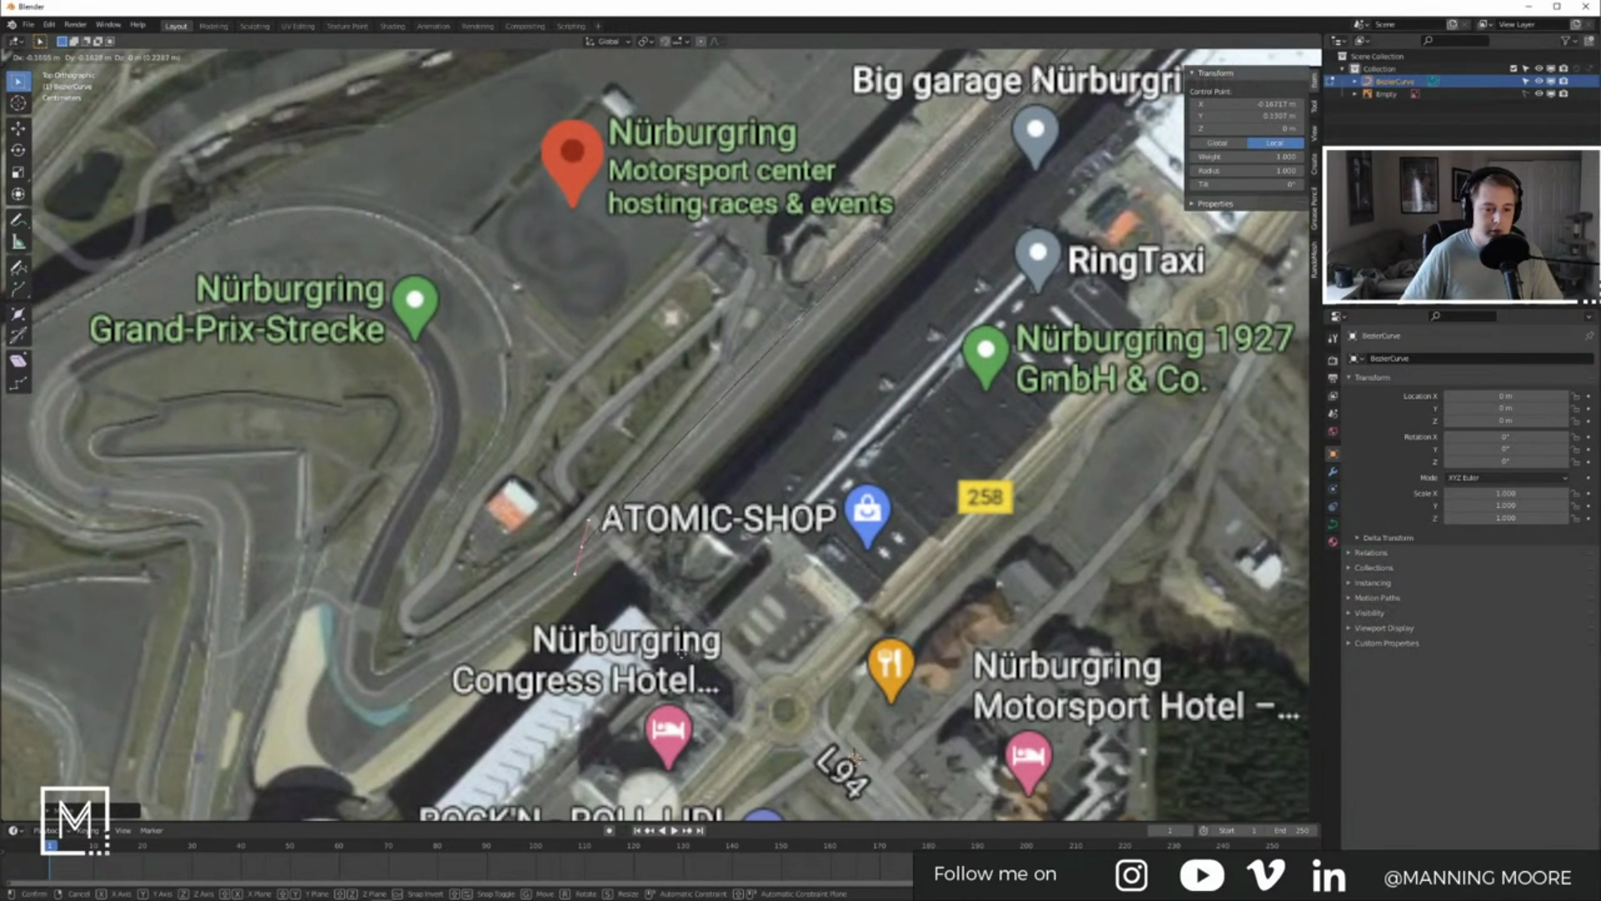
click(530, 772)
key(r)
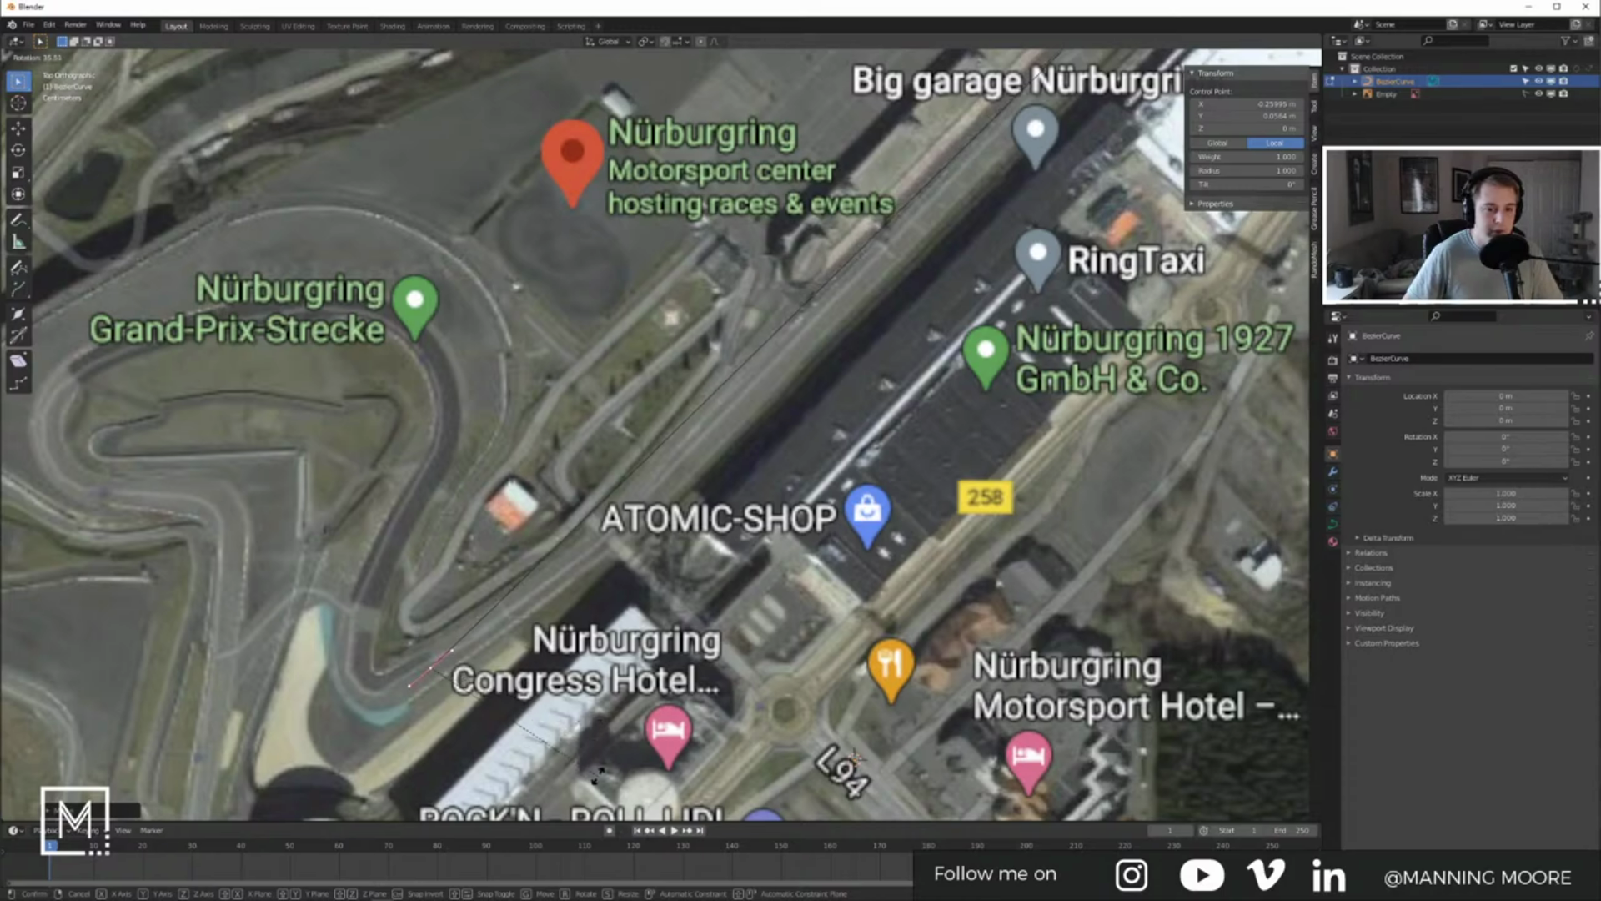
click(593, 776)
key(g)
click(526, 790)
key(r)
click(324, 791)
key(g)
click(337, 562)
key(g)
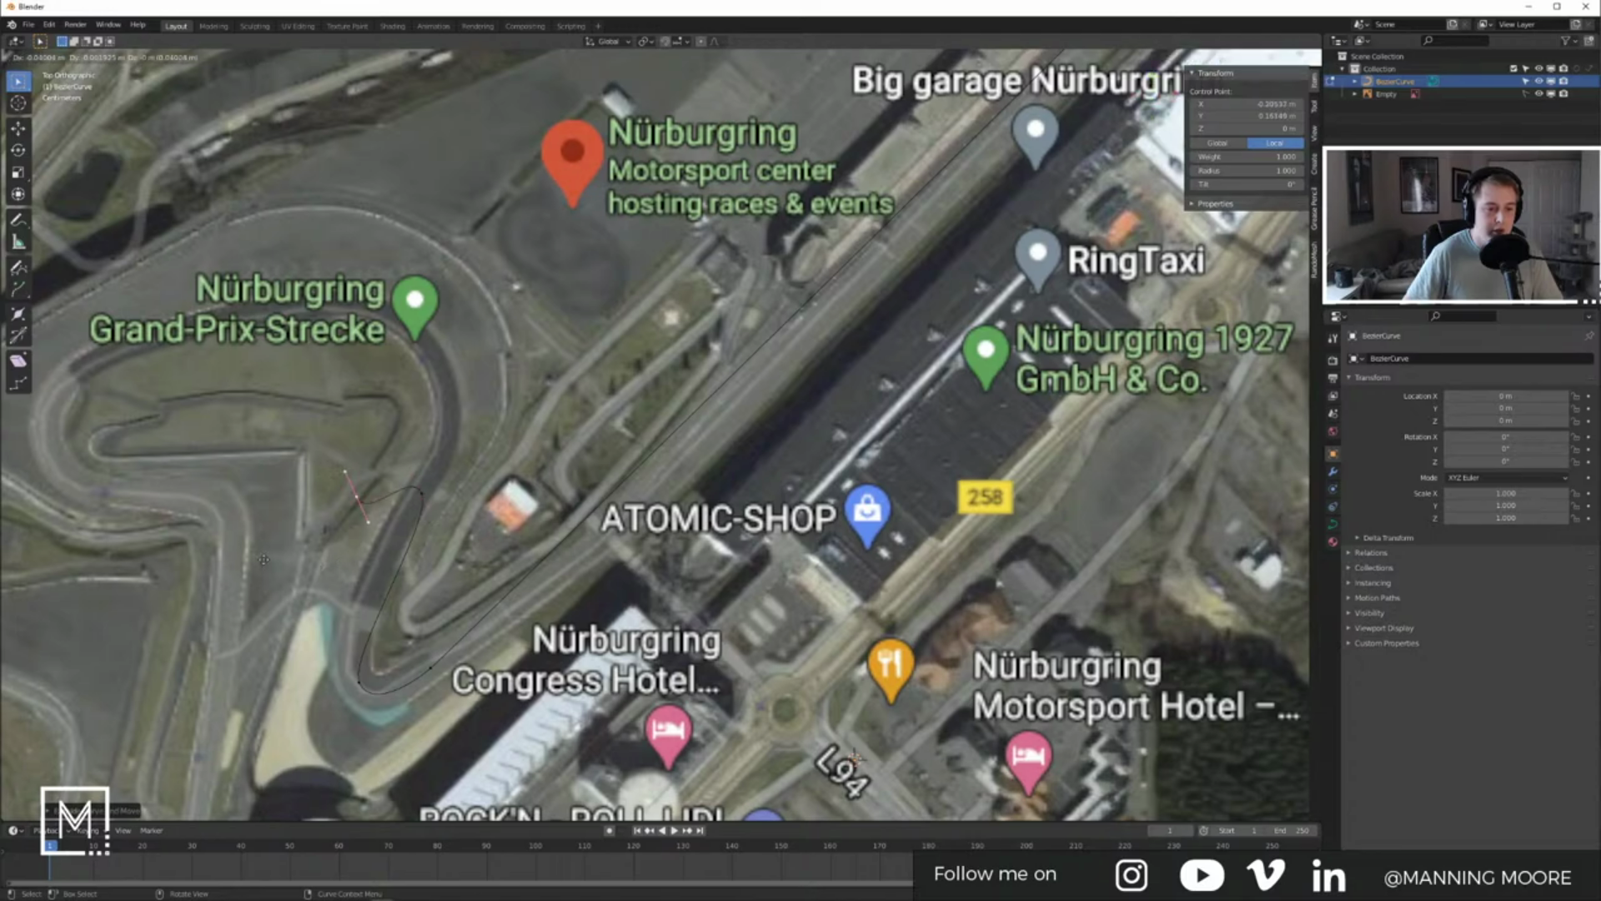
click(367, 538)
key(ctrl+z)
key(ctrl+z)
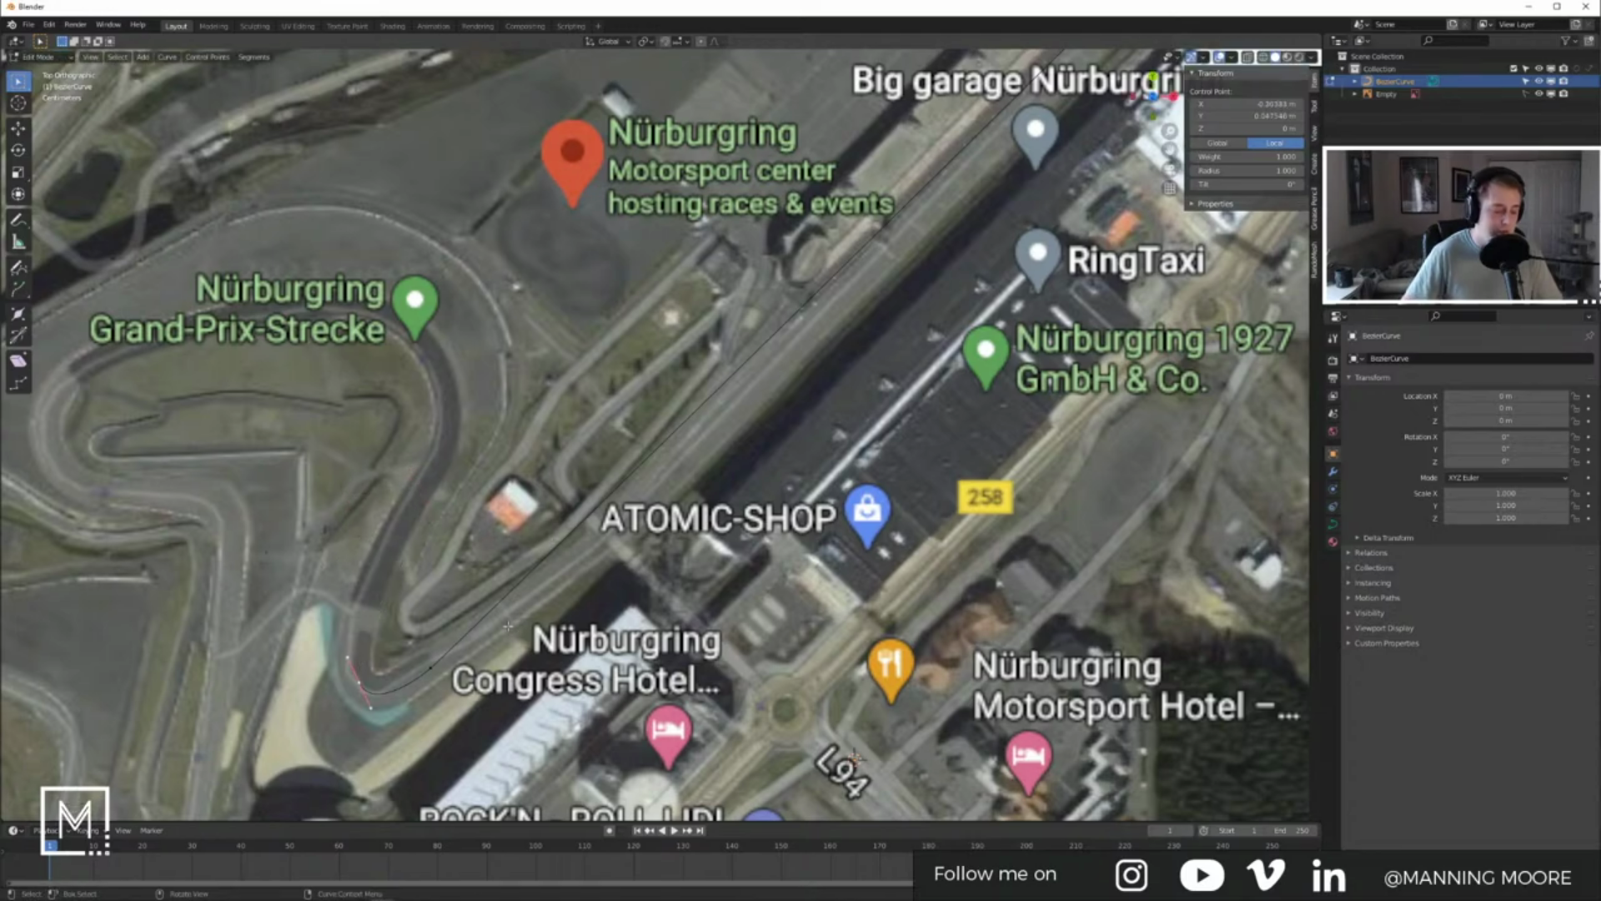
Step: Extrude a new point along the track, aligning and lengthening its handles
key(e)
click(541, 412)
key(r)
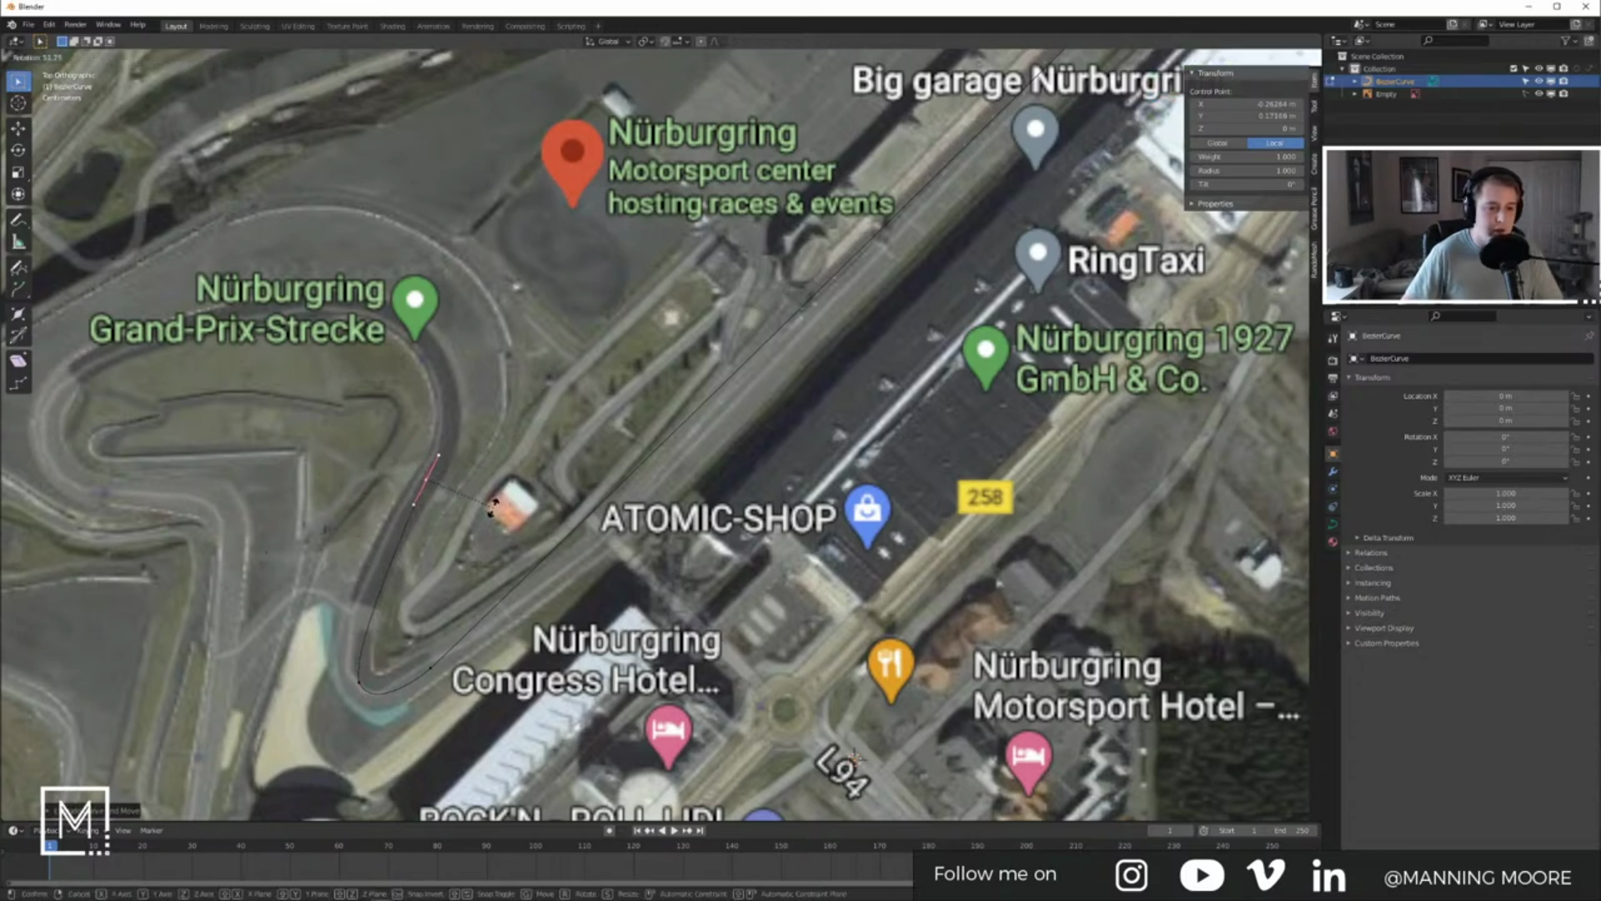
click(494, 506)
key(g)
click(476, 345)
key(r)
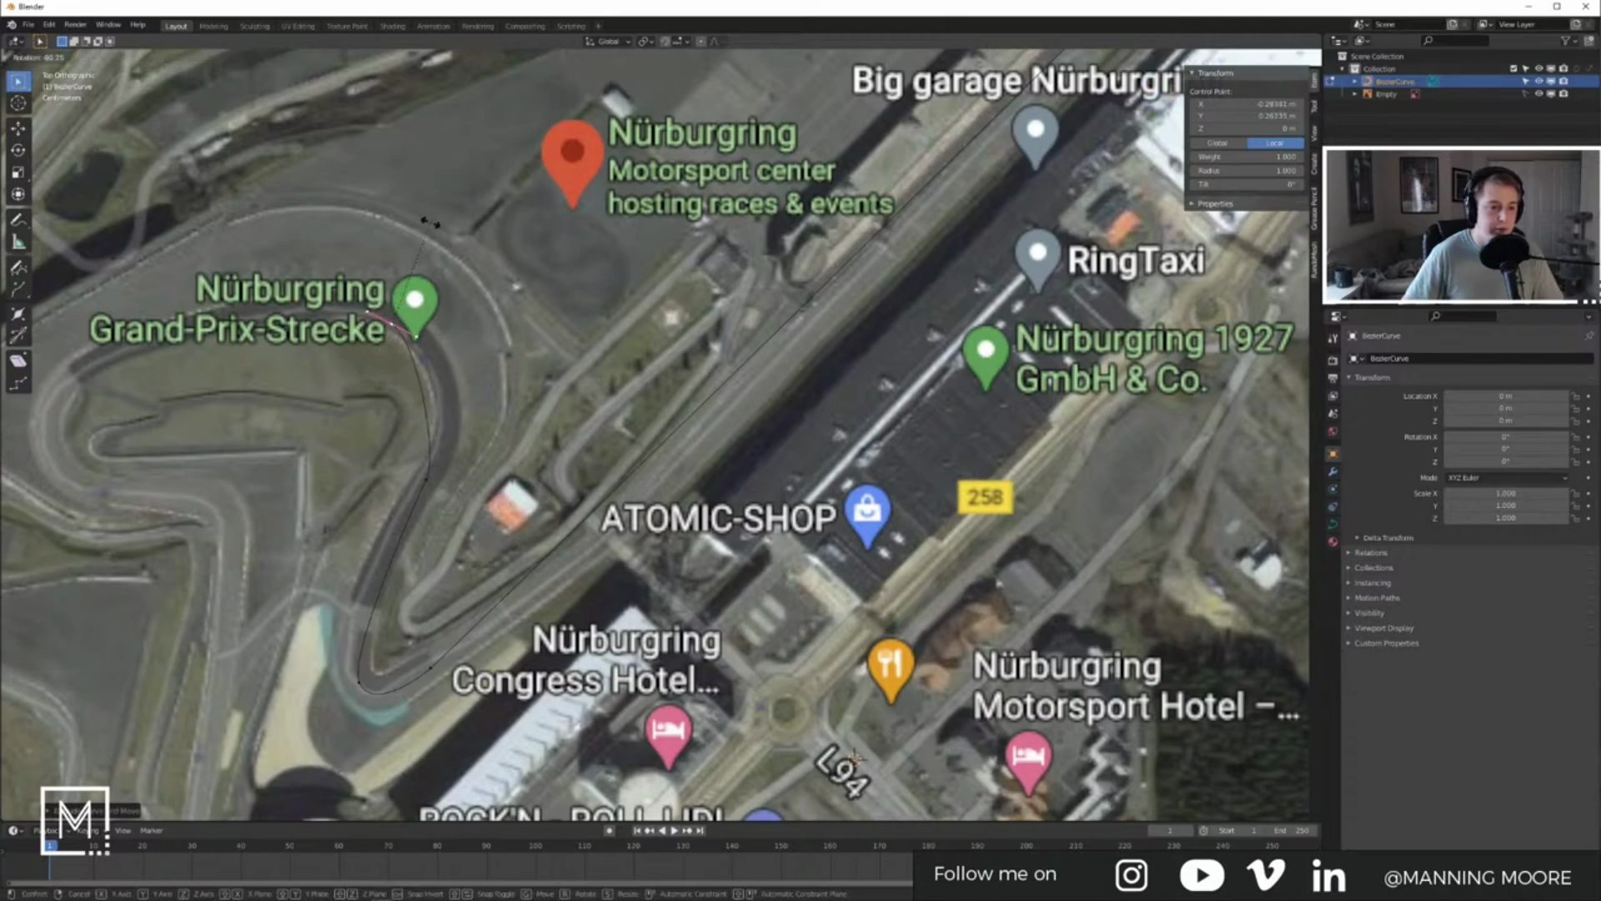
click(384, 229)
key(s)
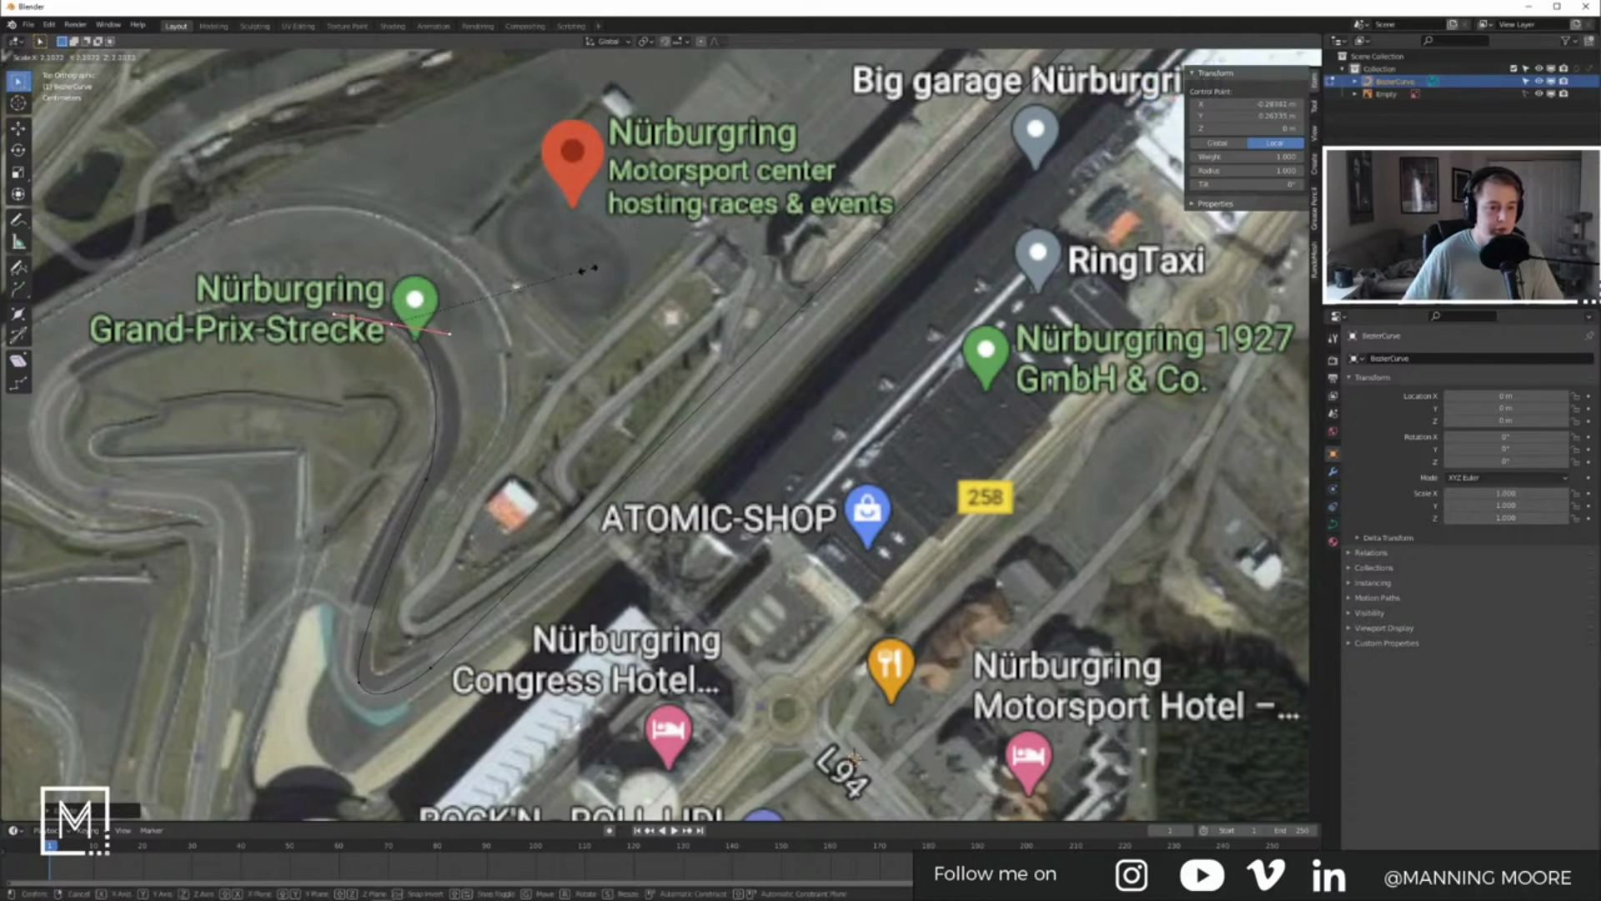
click(657, 276)
shift+middle_drag(455, 307, 580, 342)
Step: Add two more curve points, fitting the second to the track bend
key(e)
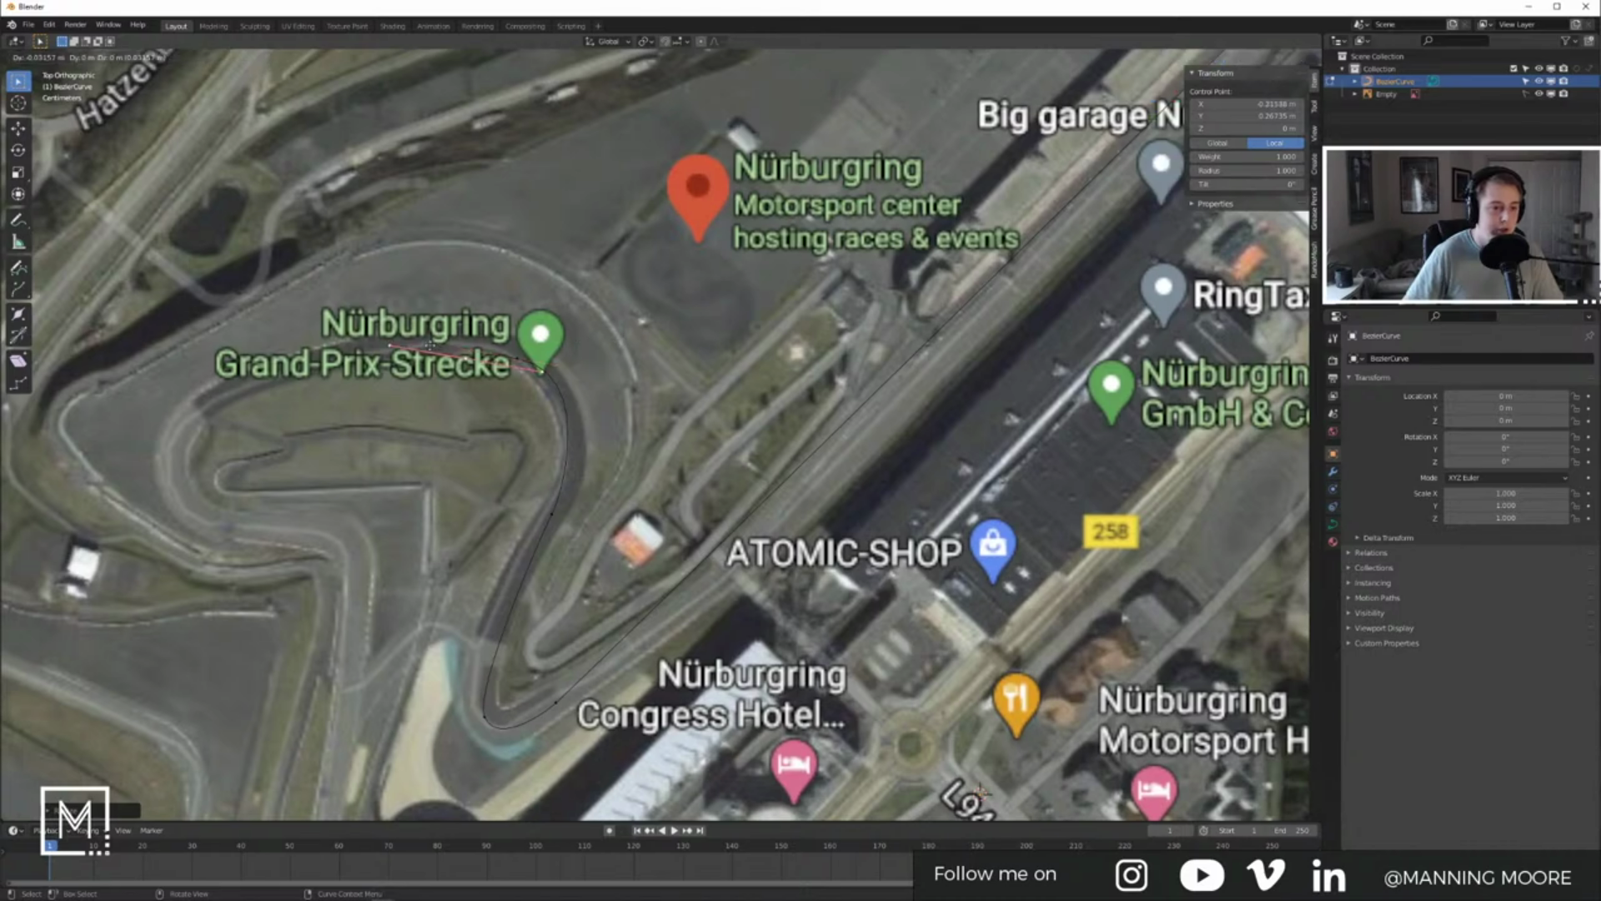
click(252, 388)
key(r)
click(241, 309)
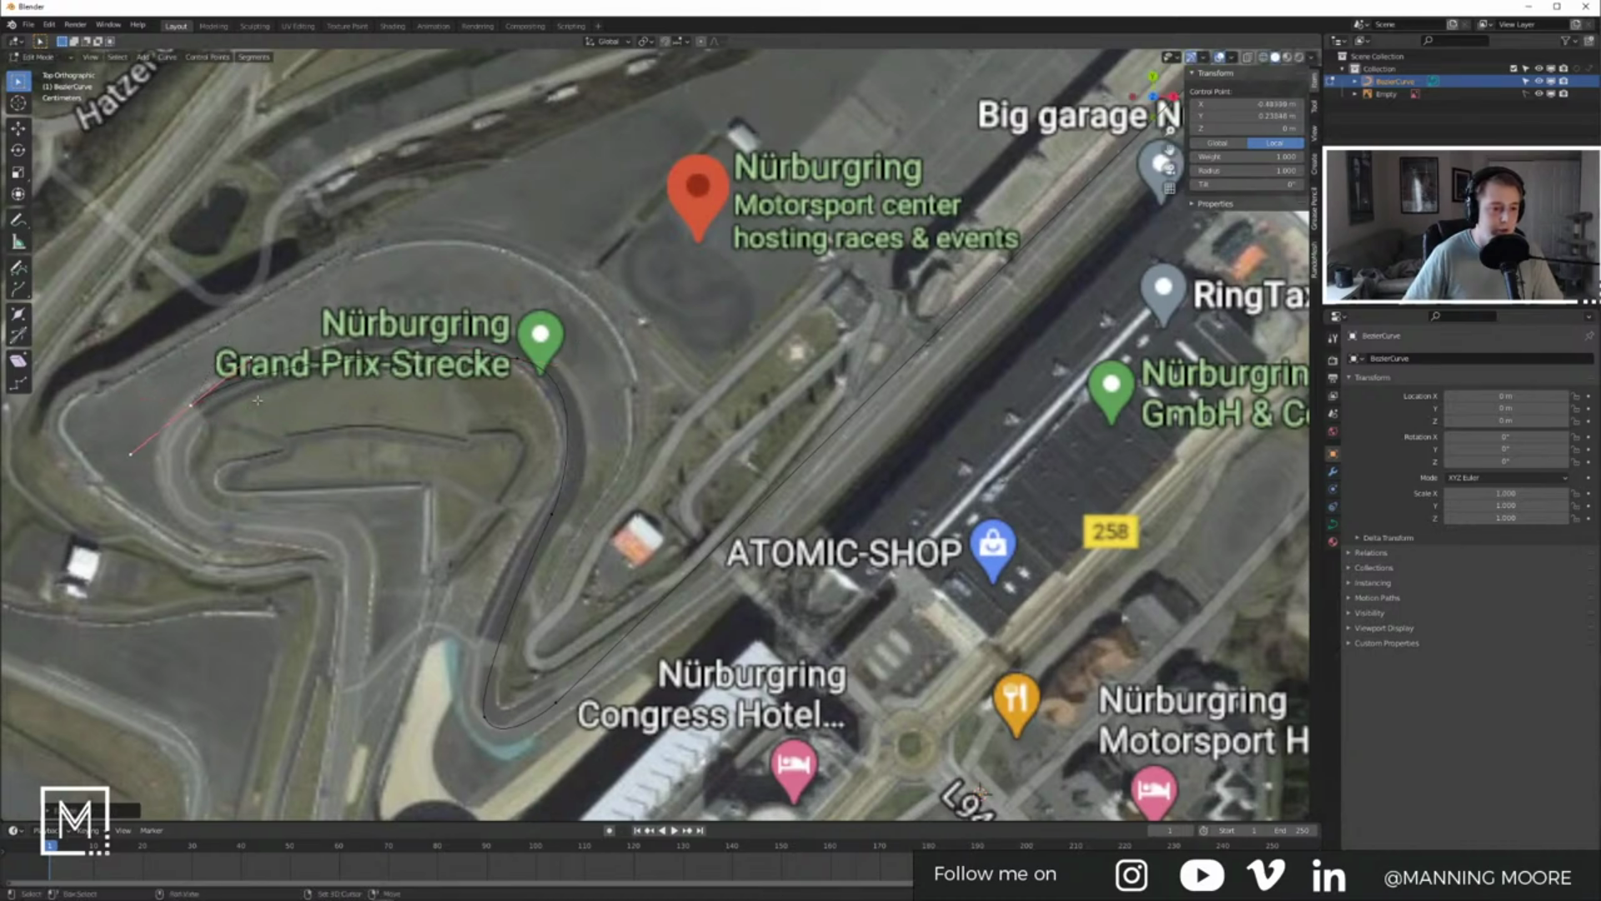
shift+middle_drag(269, 447, 271, 412)
key(e)
click(297, 538)
key(r)
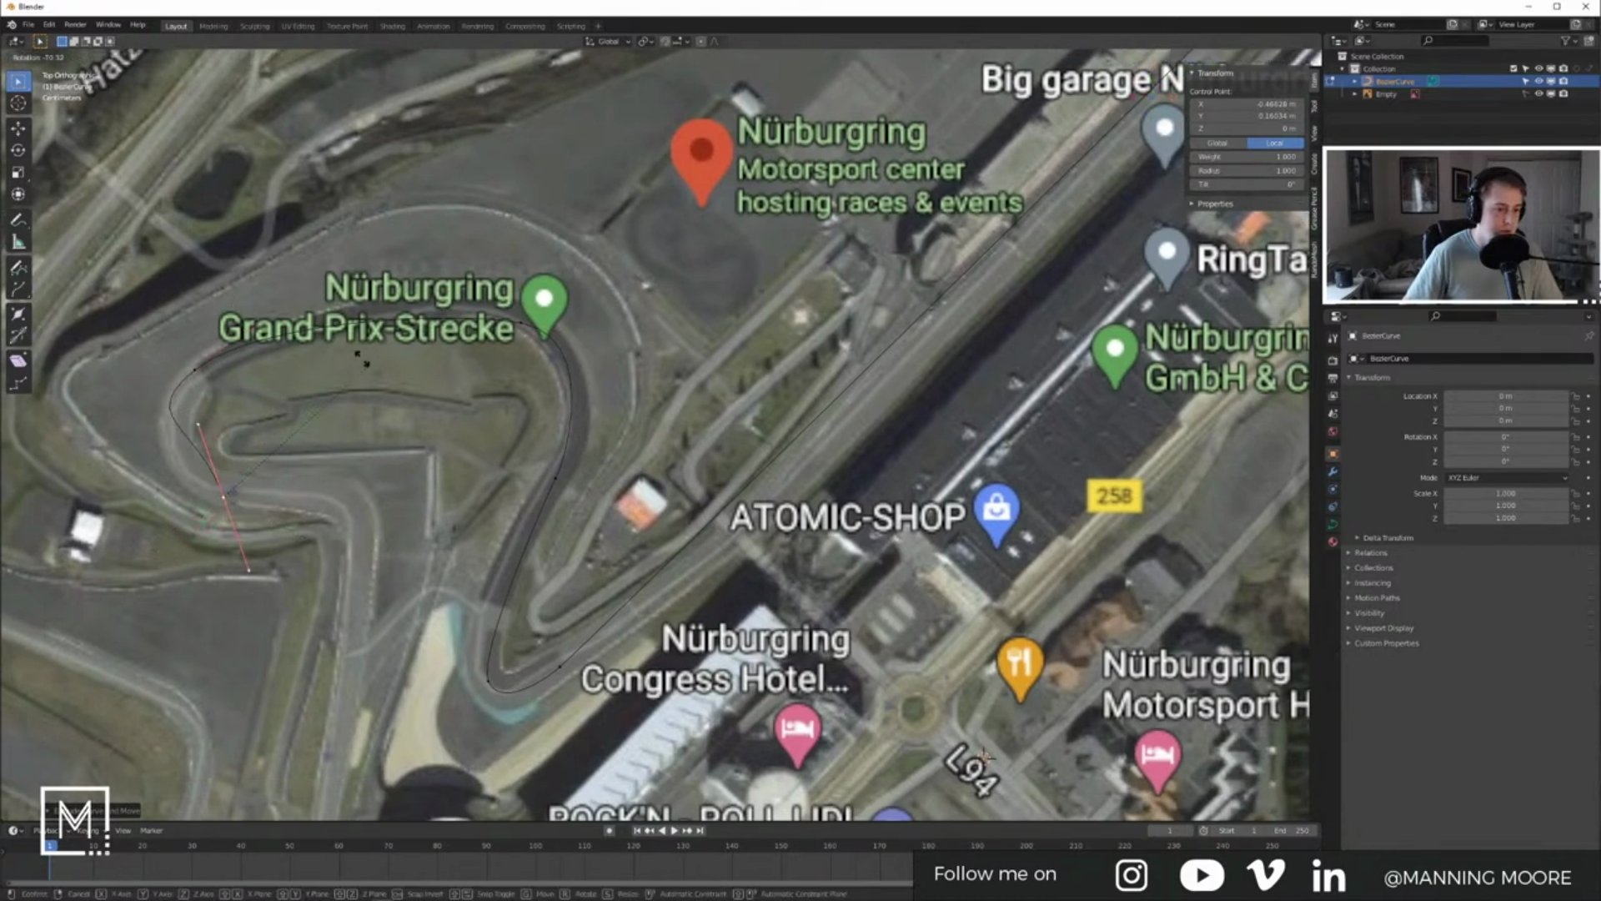
click(172, 307)
key(g)
click(217, 305)
Step: Extrude further points along the track, rotating and lengthening handles for a smoother bend
key(e)
click(472, 711)
shift+middle_drag(472, 711, 499, 577)
key(r)
click(363, 657)
key(s)
click(290, 769)
shift+middle_drag(291, 769, 332, 570)
key(e)
click(485, 777)
scroll(485, 778, down, 6)
shift+middle_drag(515, 721, 475, 736)
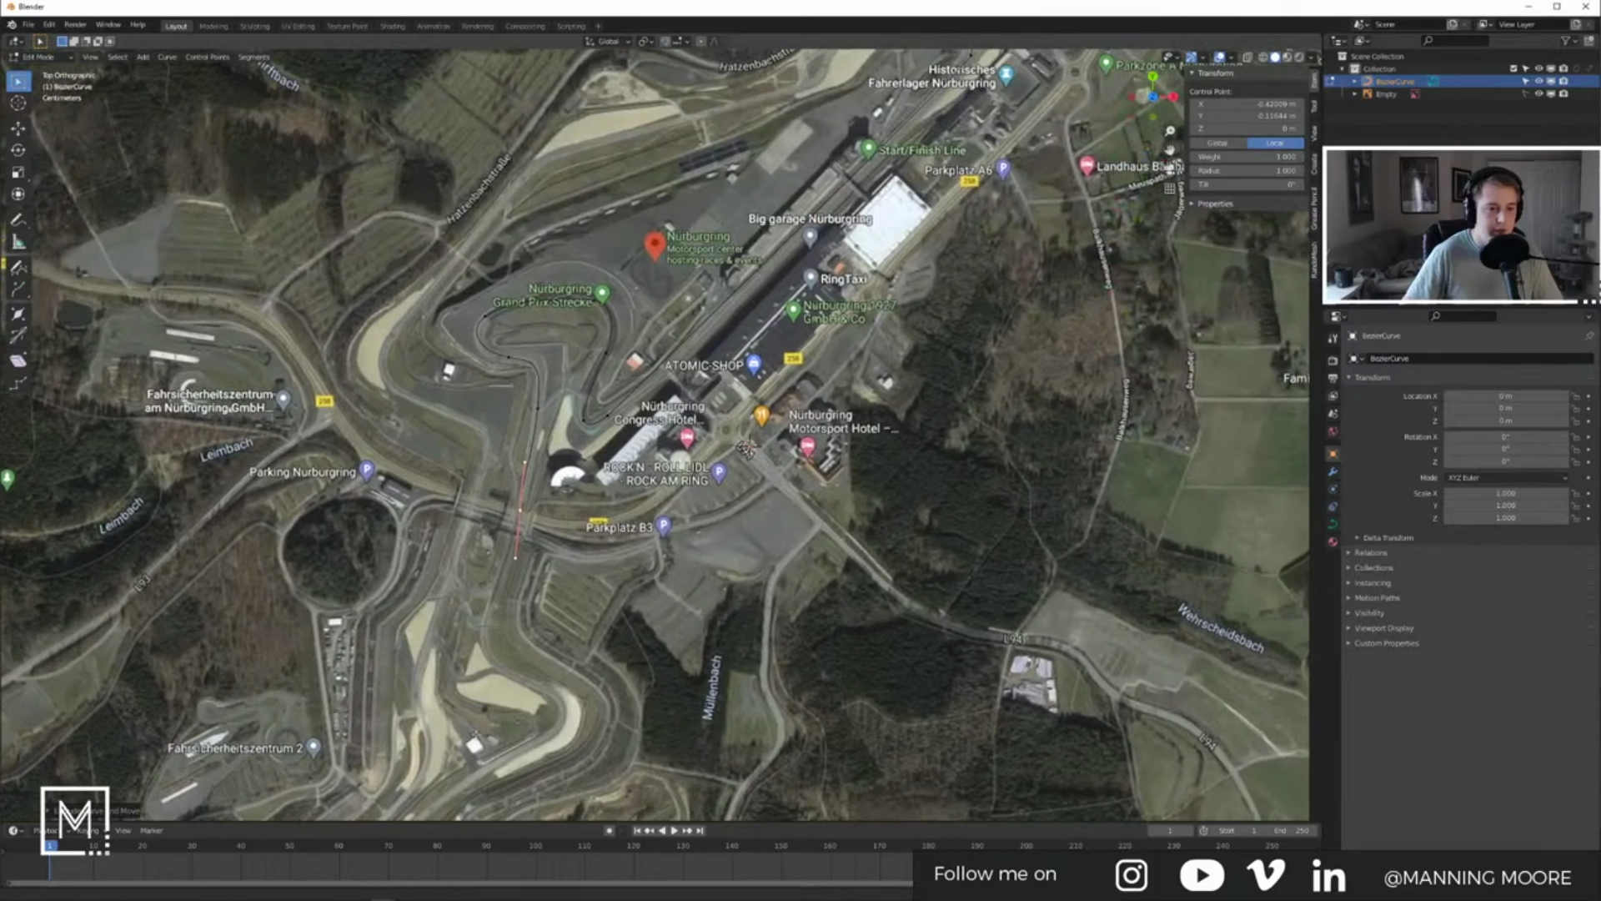
Step: Realign the handles near-vertically to the bend and move the control point onto the track
key(r)
click(561, 513)
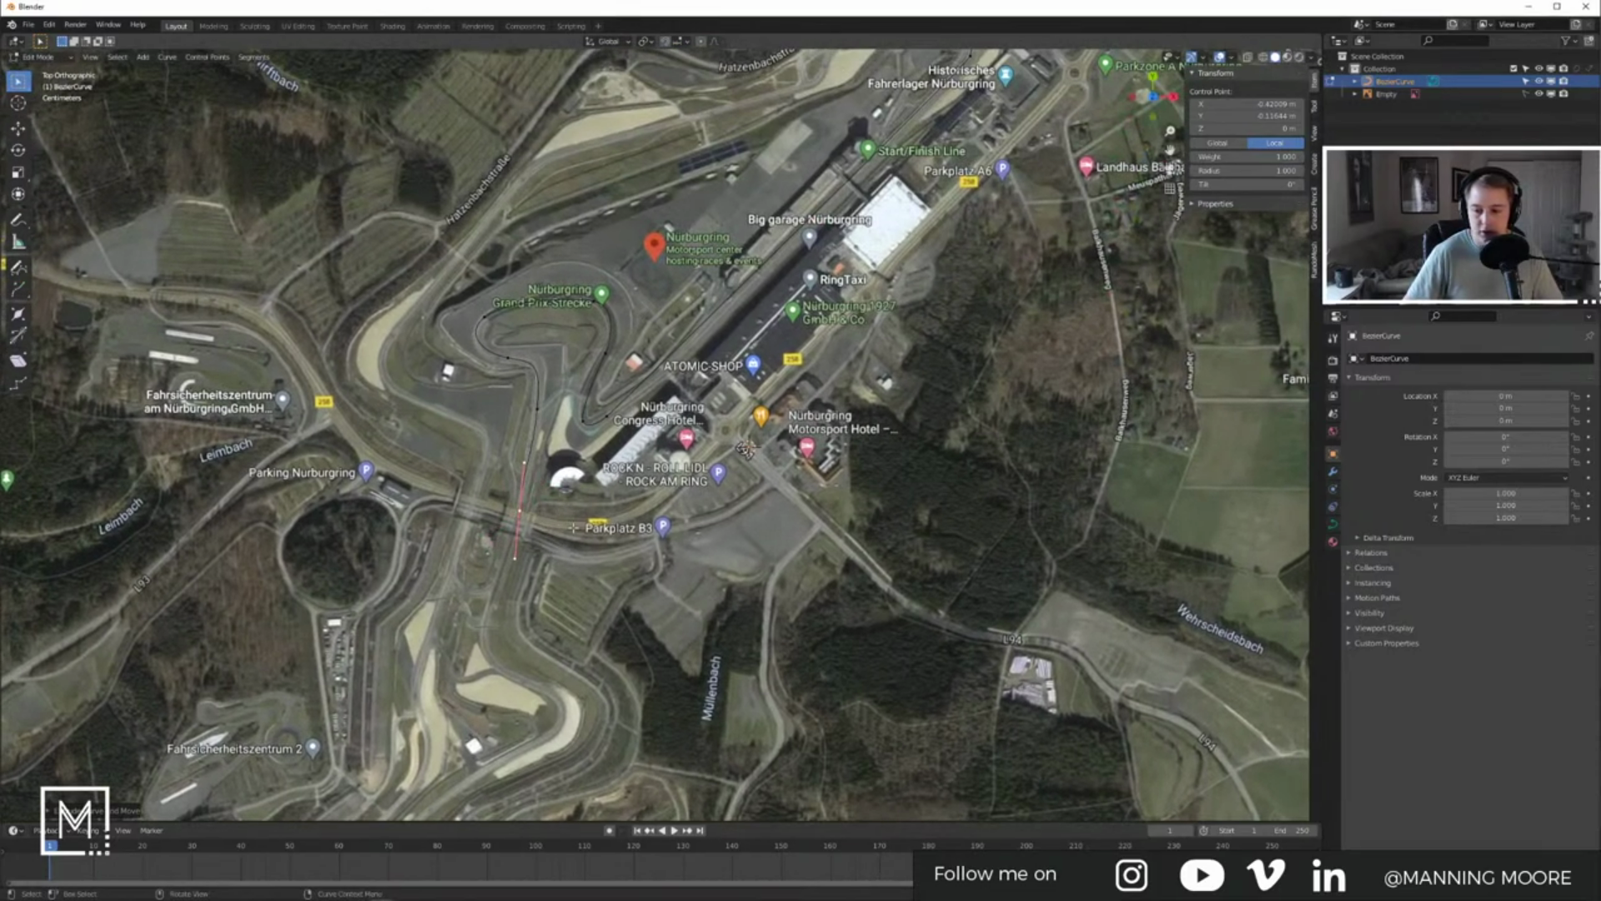
key(g)
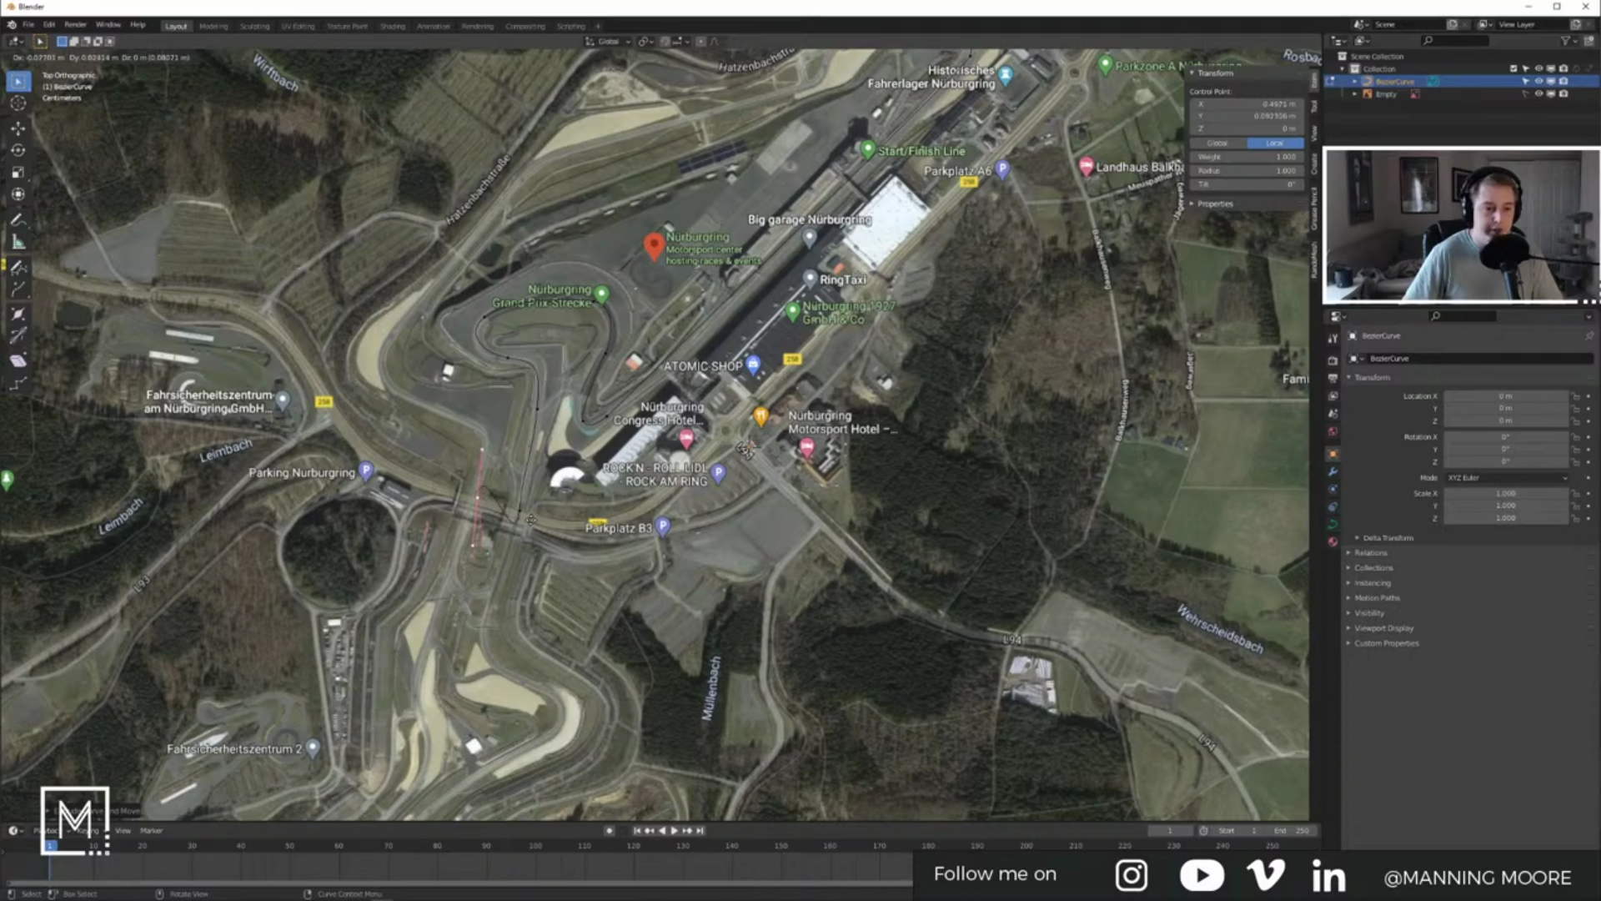
key(r)
click(444, 451)
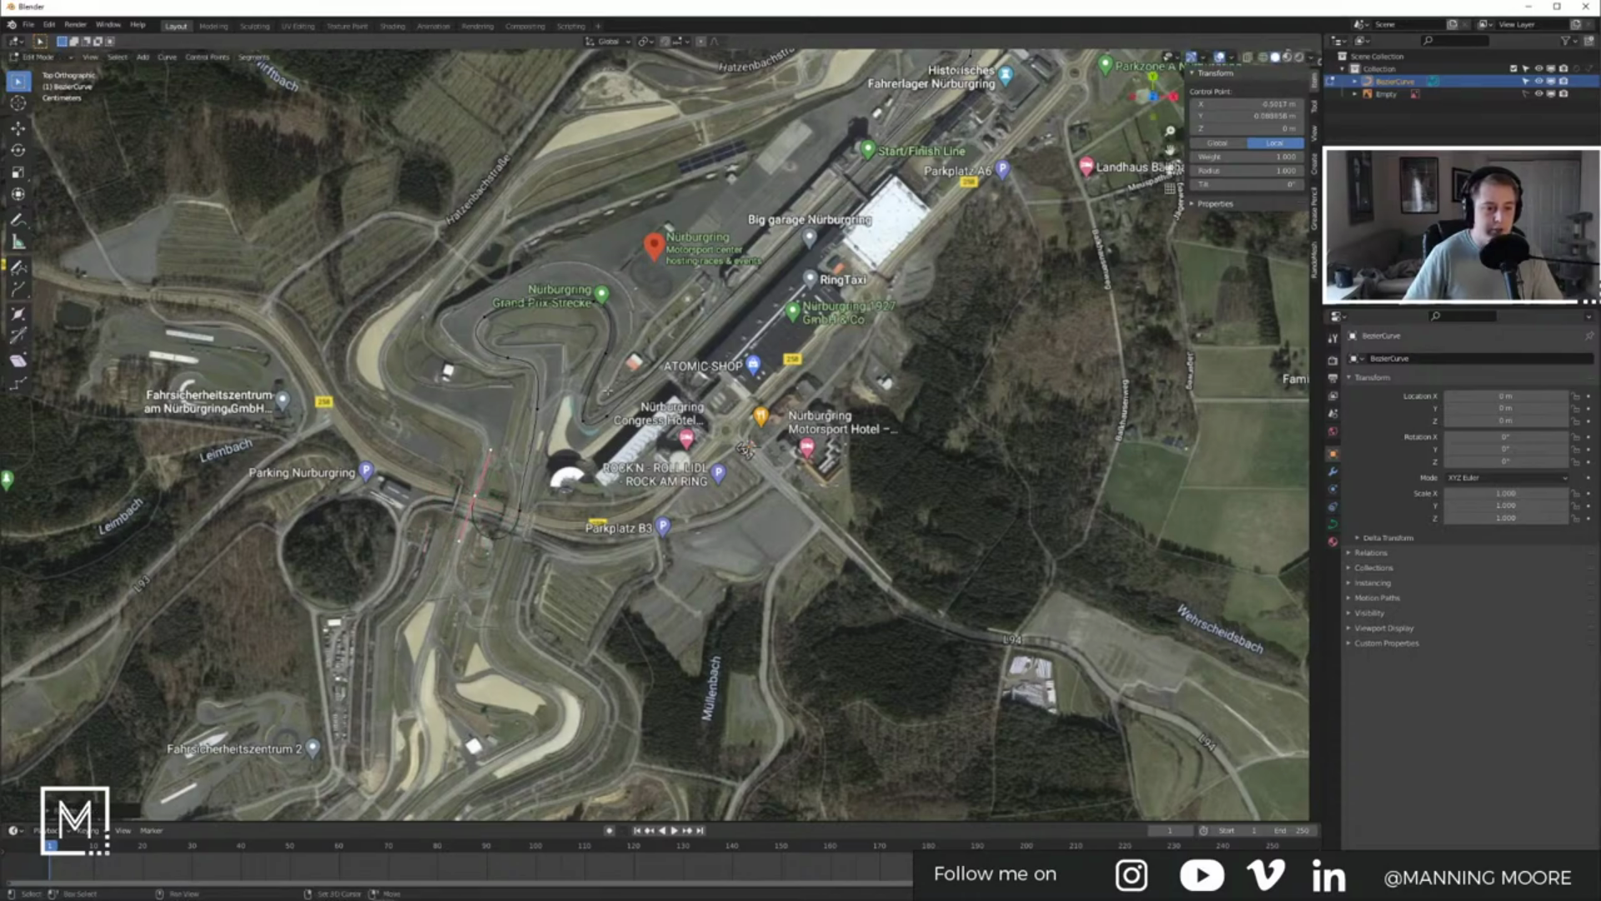
shift+middle_drag(599, 317, 594, 404)
key(g)
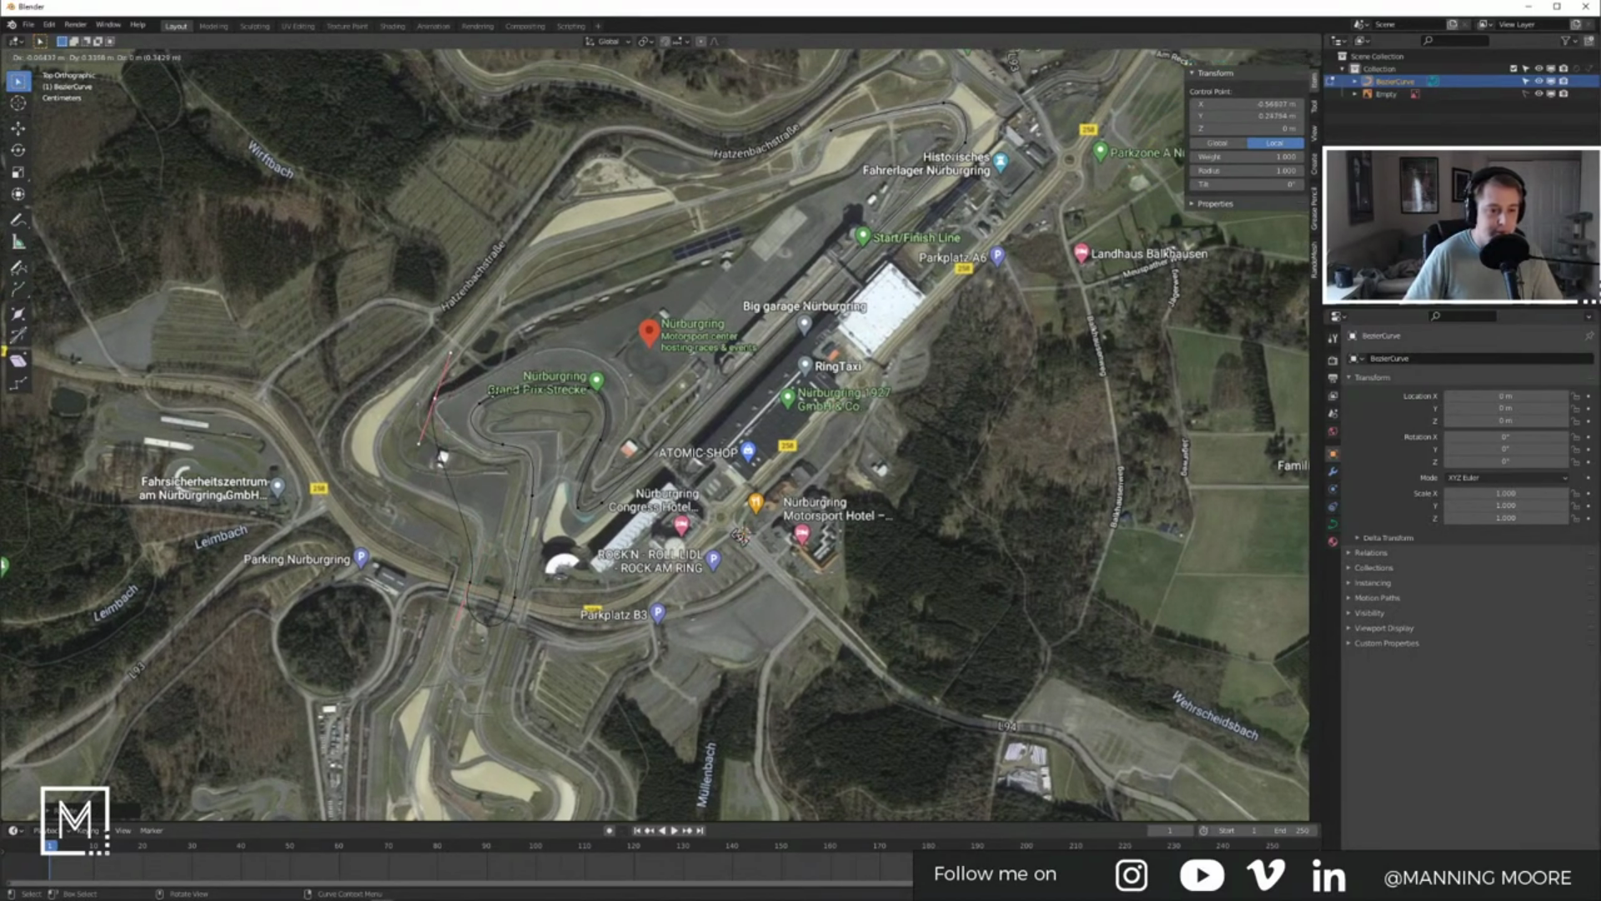
click(523, 362)
shift+middle_drag(523, 362, 510, 472)
Step: Extend the curve with two more points toward the remaining track
key(e)
click(654, 311)
key(r)
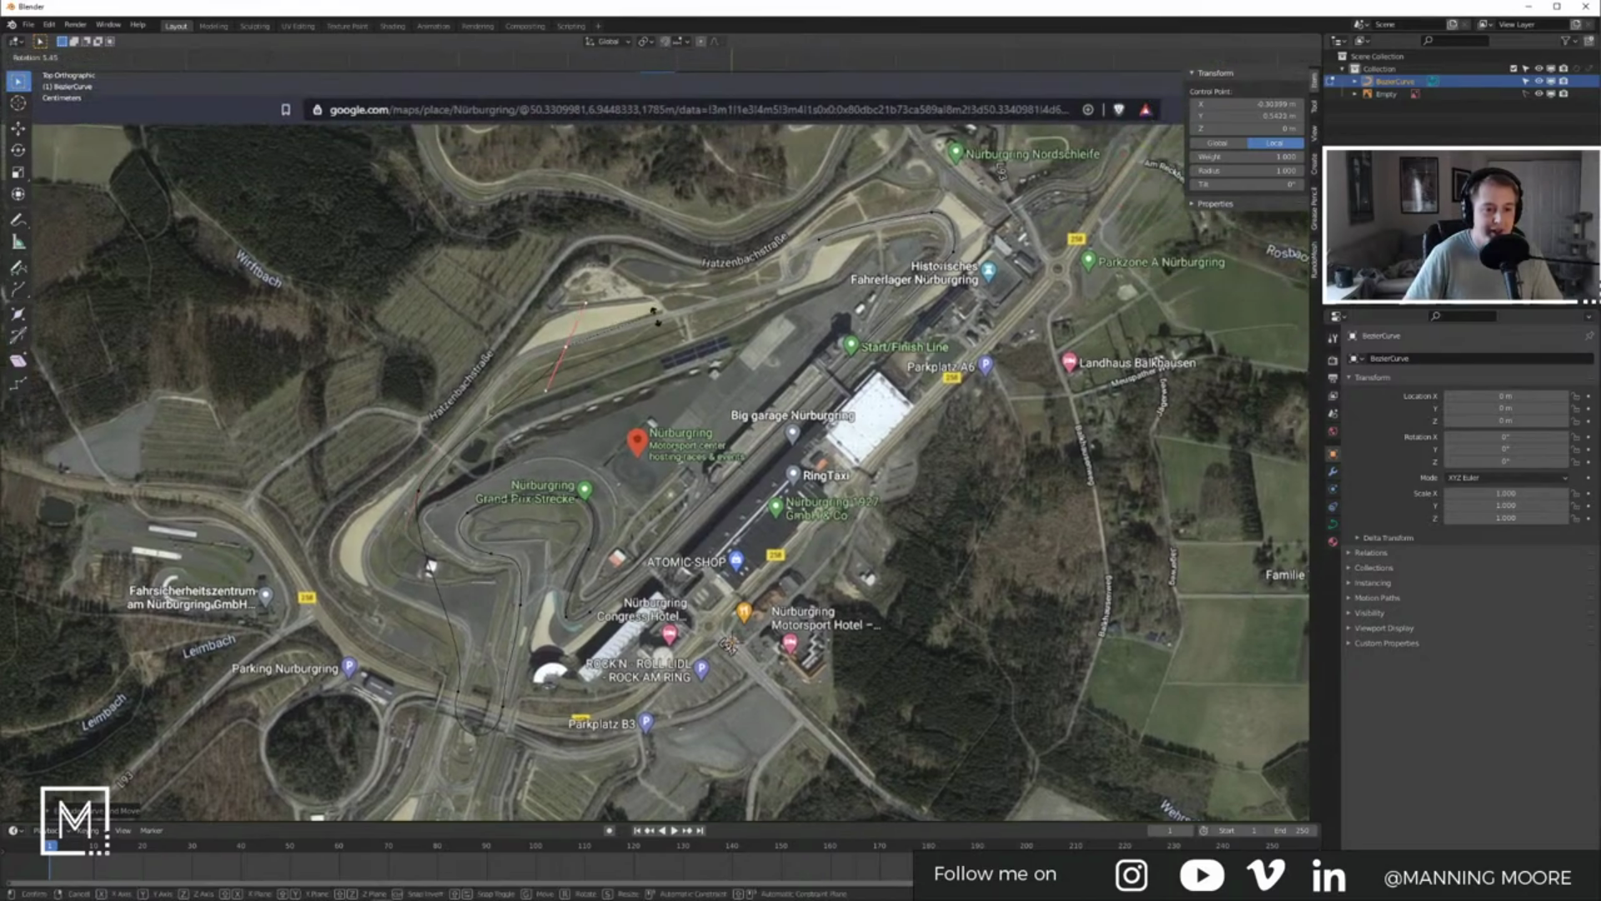
click(633, 377)
shift+middle_drag(636, 376, 571, 471)
key(e)
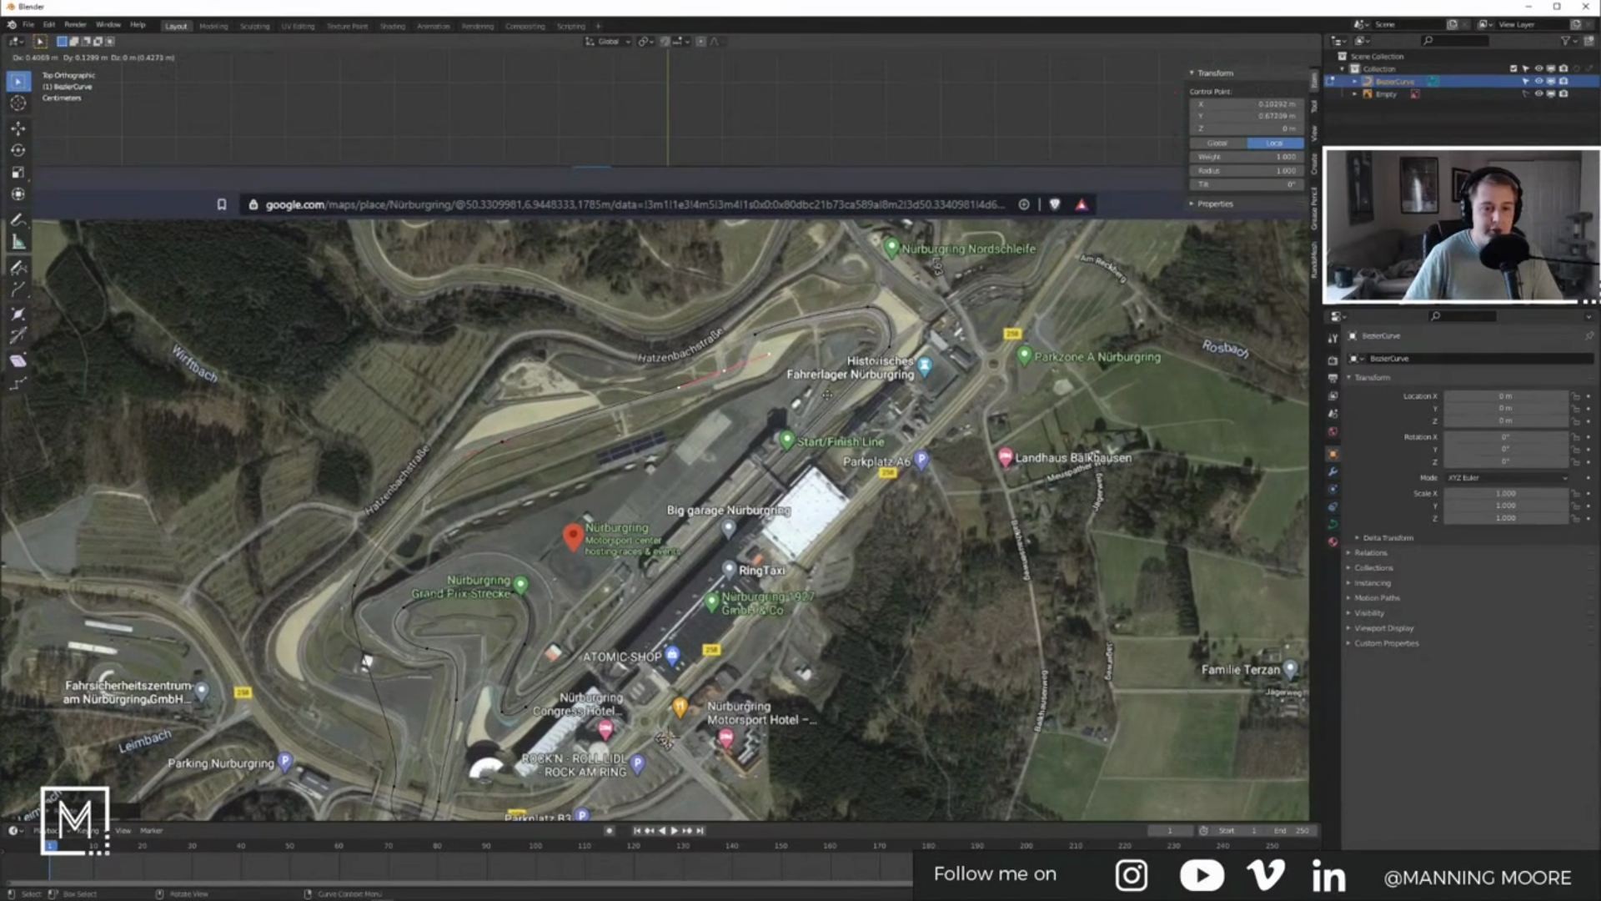
click(828, 403)
scroll(802, 384, up, 5)
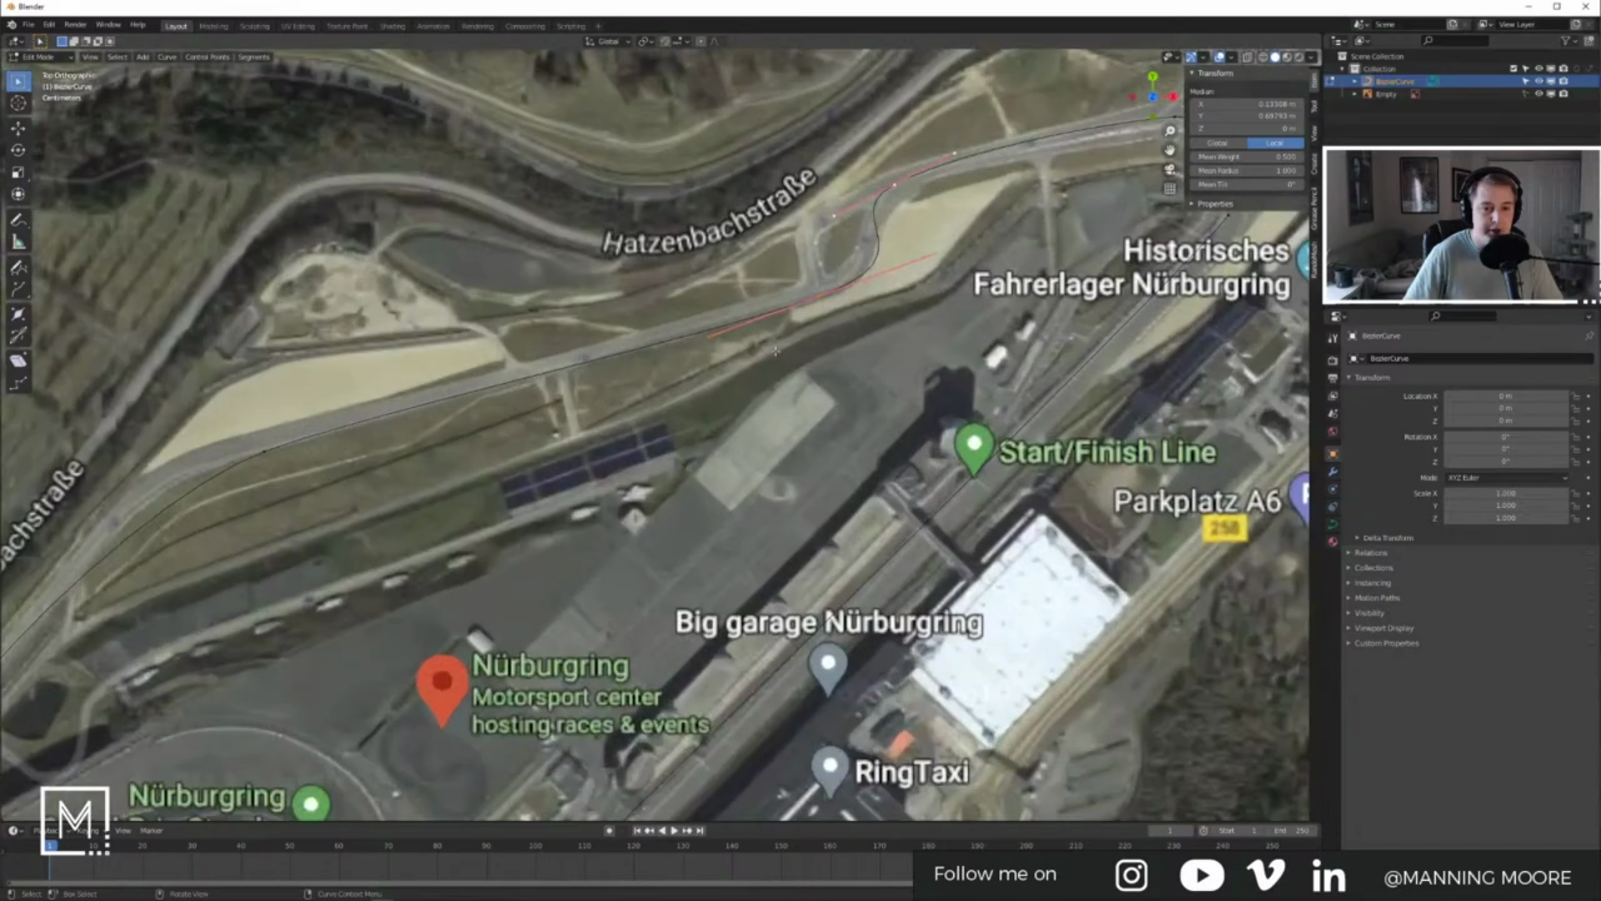
Step: Place the final track point and adjust its left handle to smooth the join
key(e)
click(773, 392)
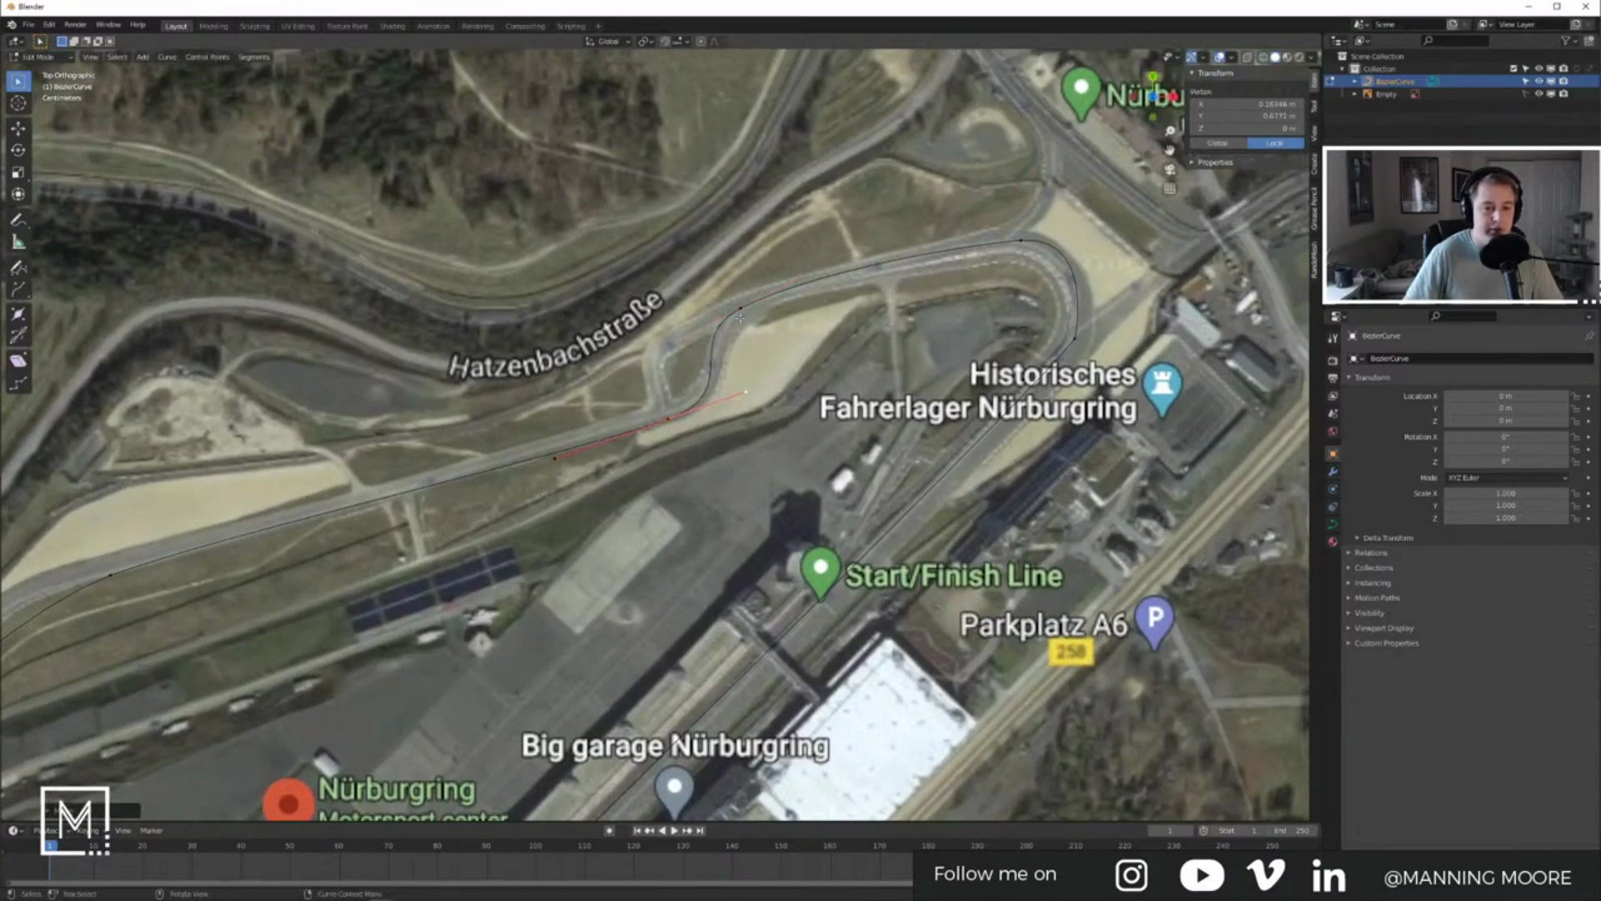
click(680, 341)
key(g)
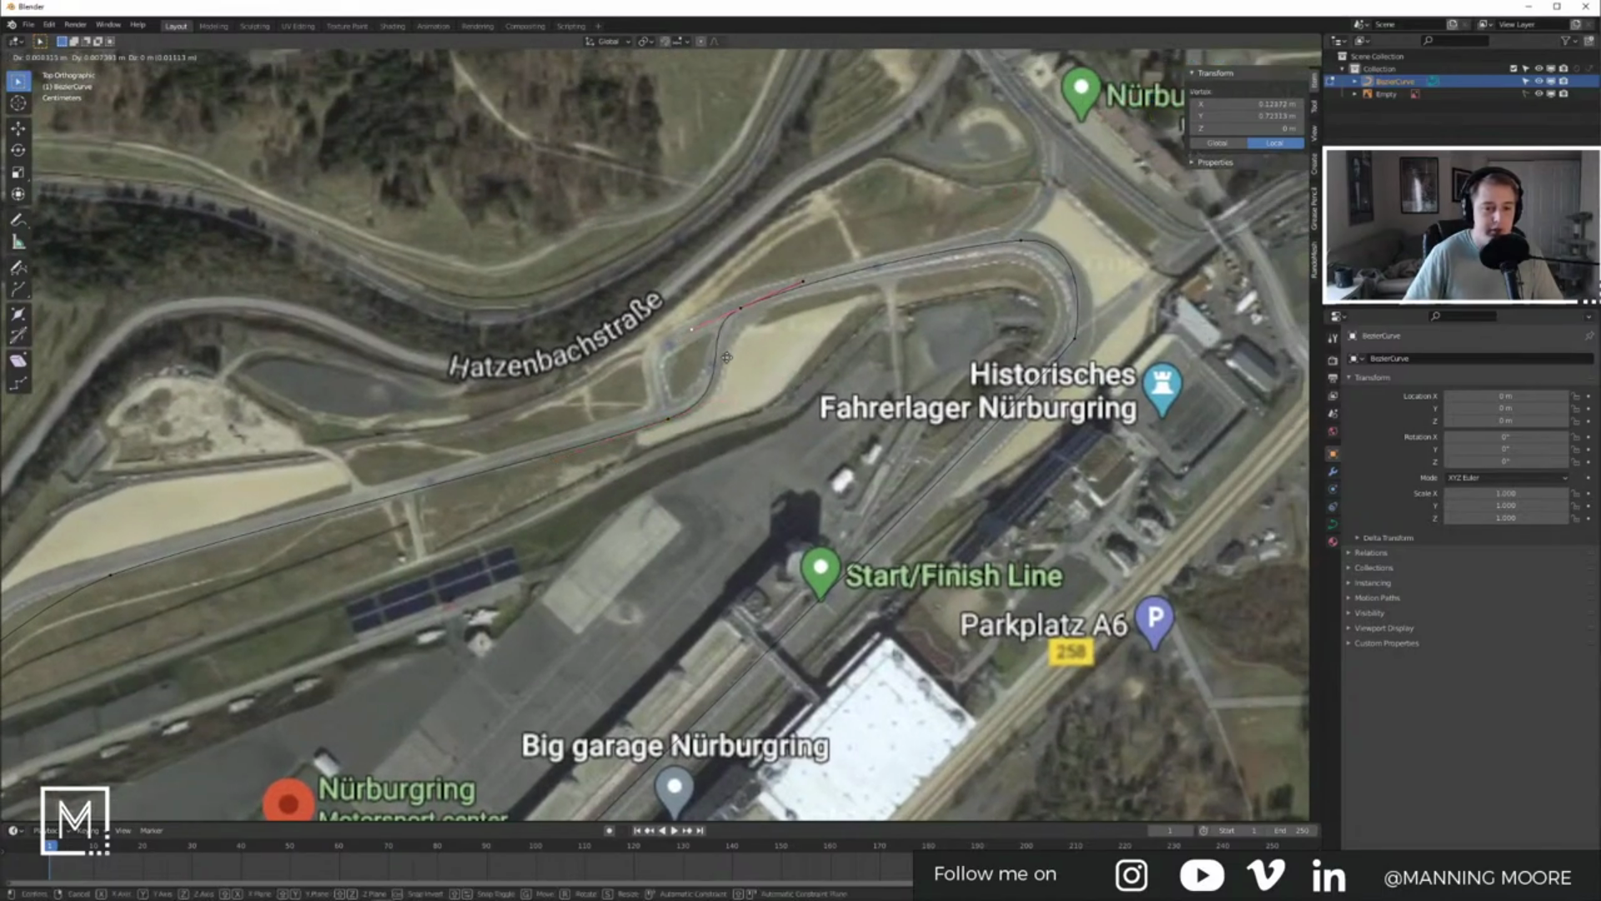
click(741, 356)
Step: Return to Object Mode, deselect the curve, and hide the map reference Empty
key(Tab)
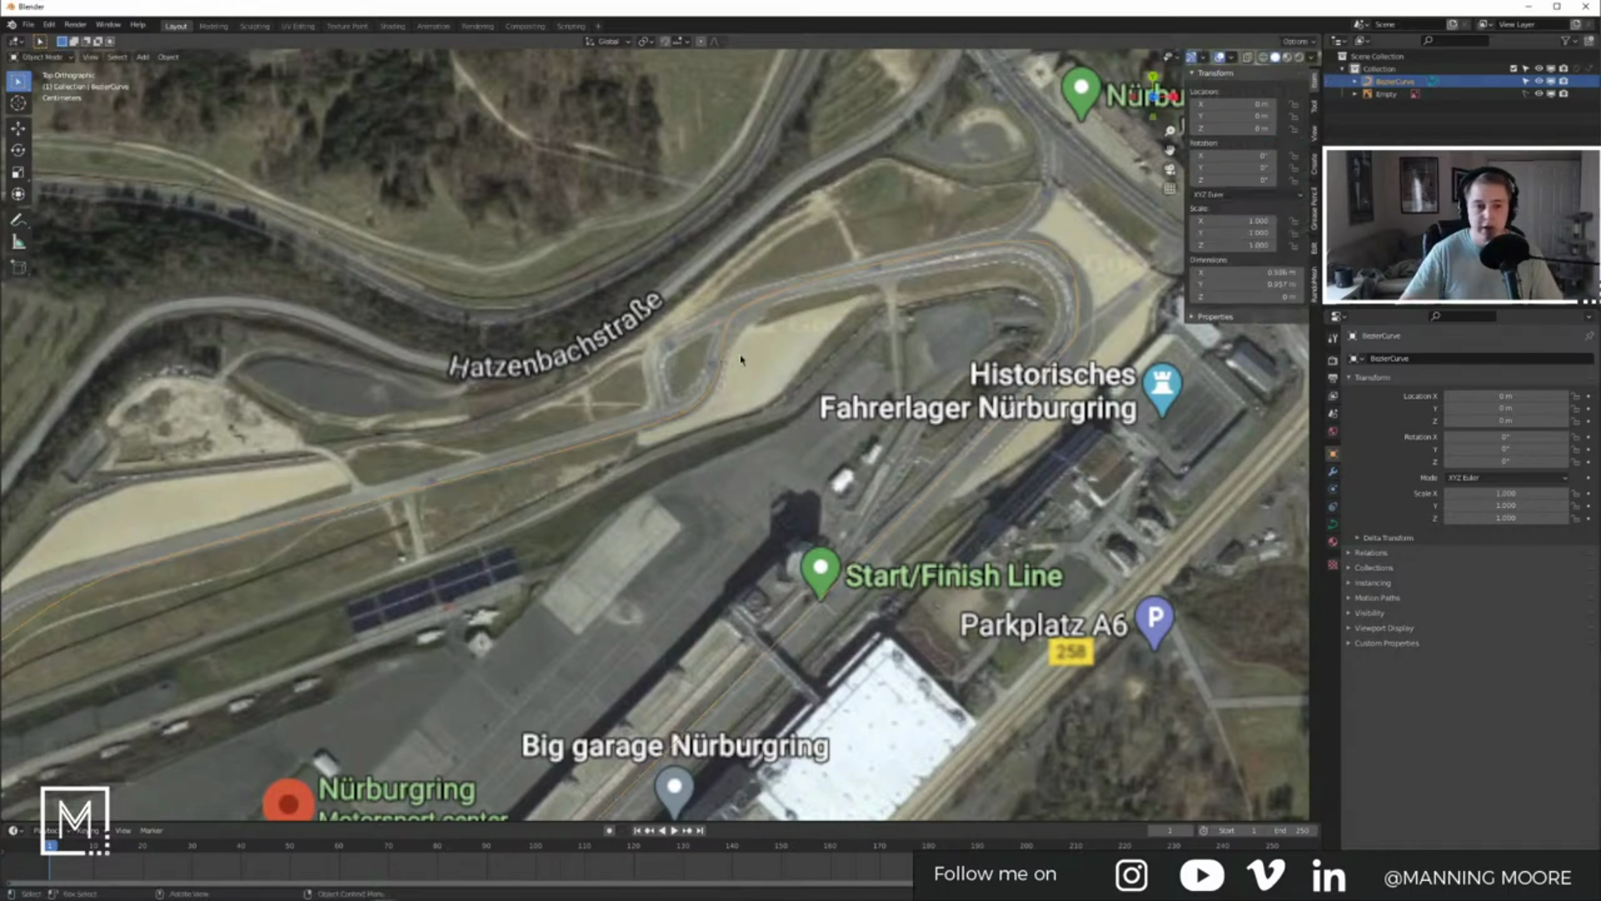
scroll(703, 427, down, 12)
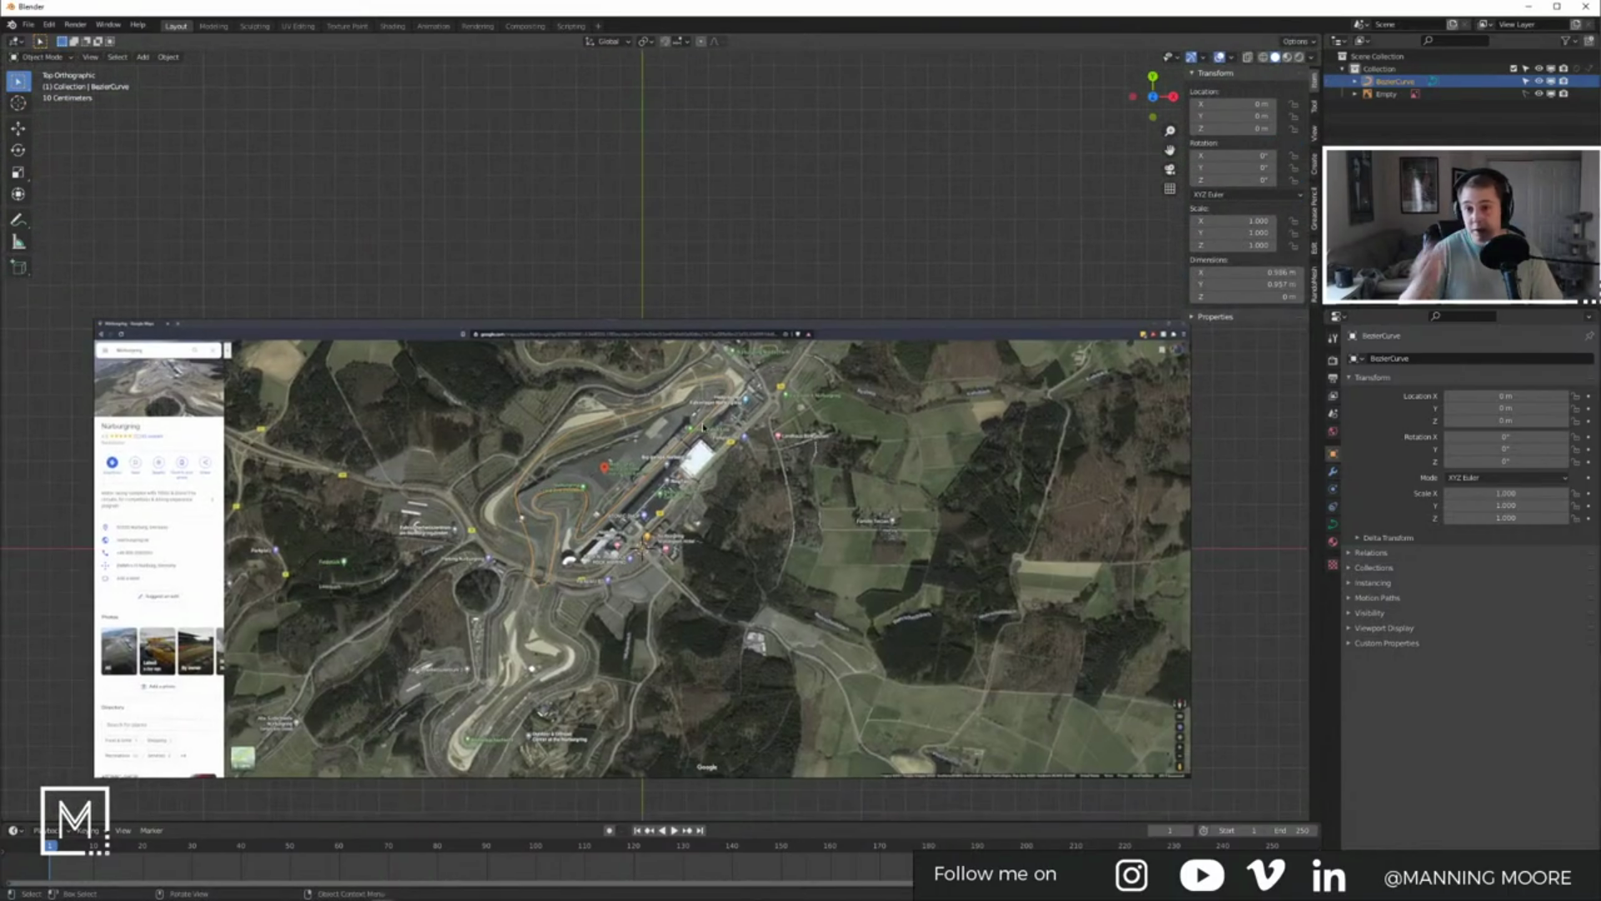
click(756, 244)
click(1540, 94)
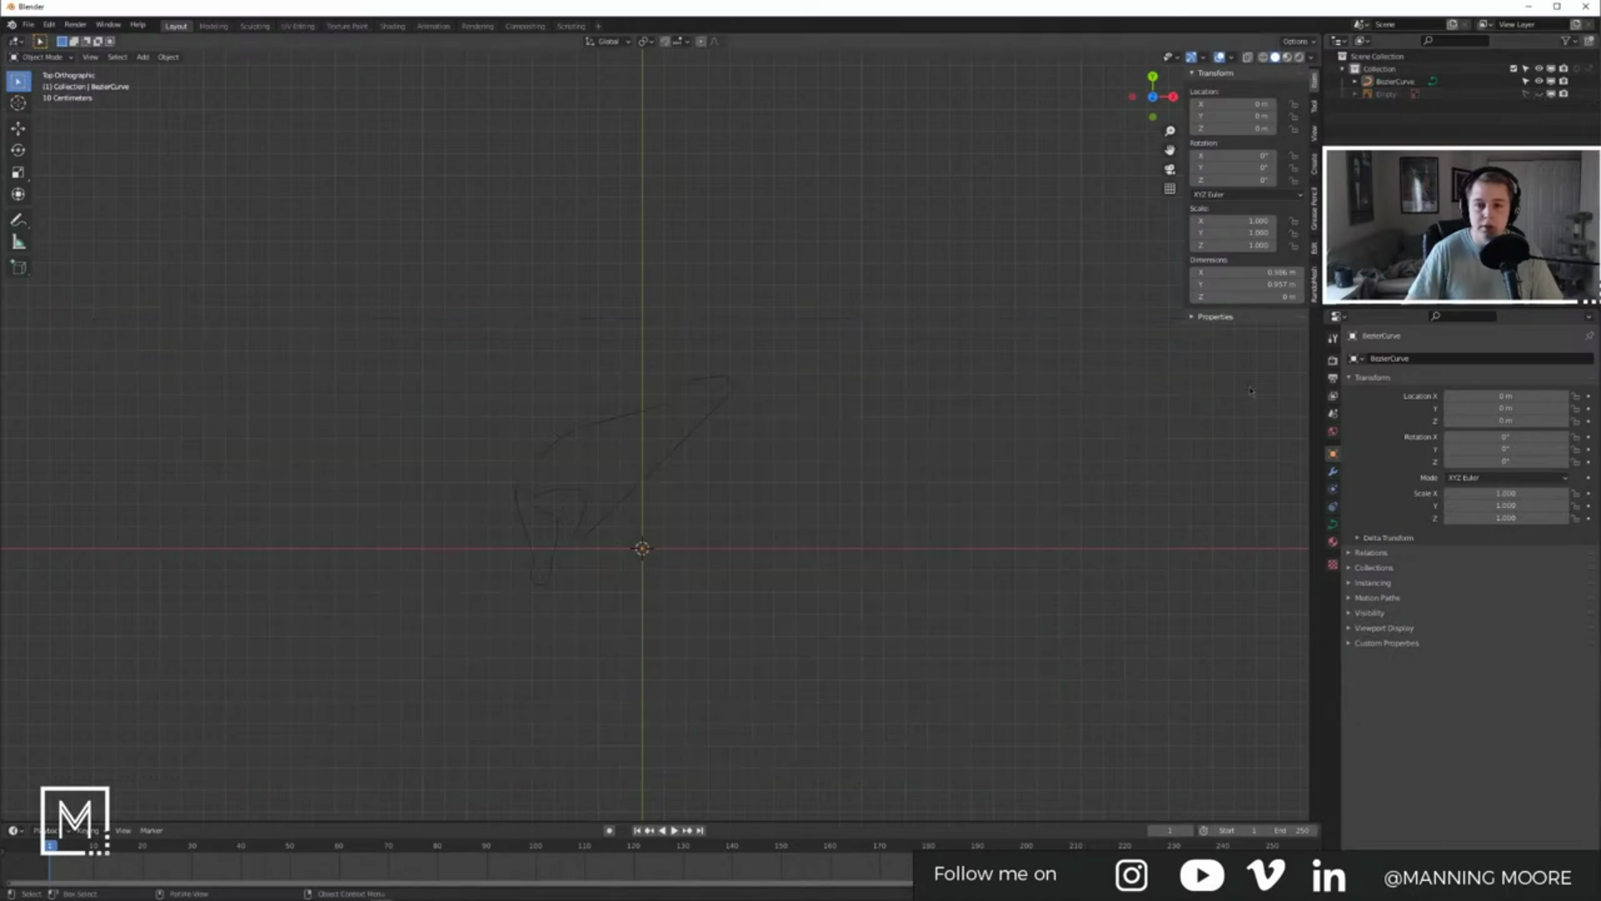
Step: Add a cube, scale it to about 0.277, flatten it along Z, and apply scale
key(shift+a)
mouse_move(719, 471)
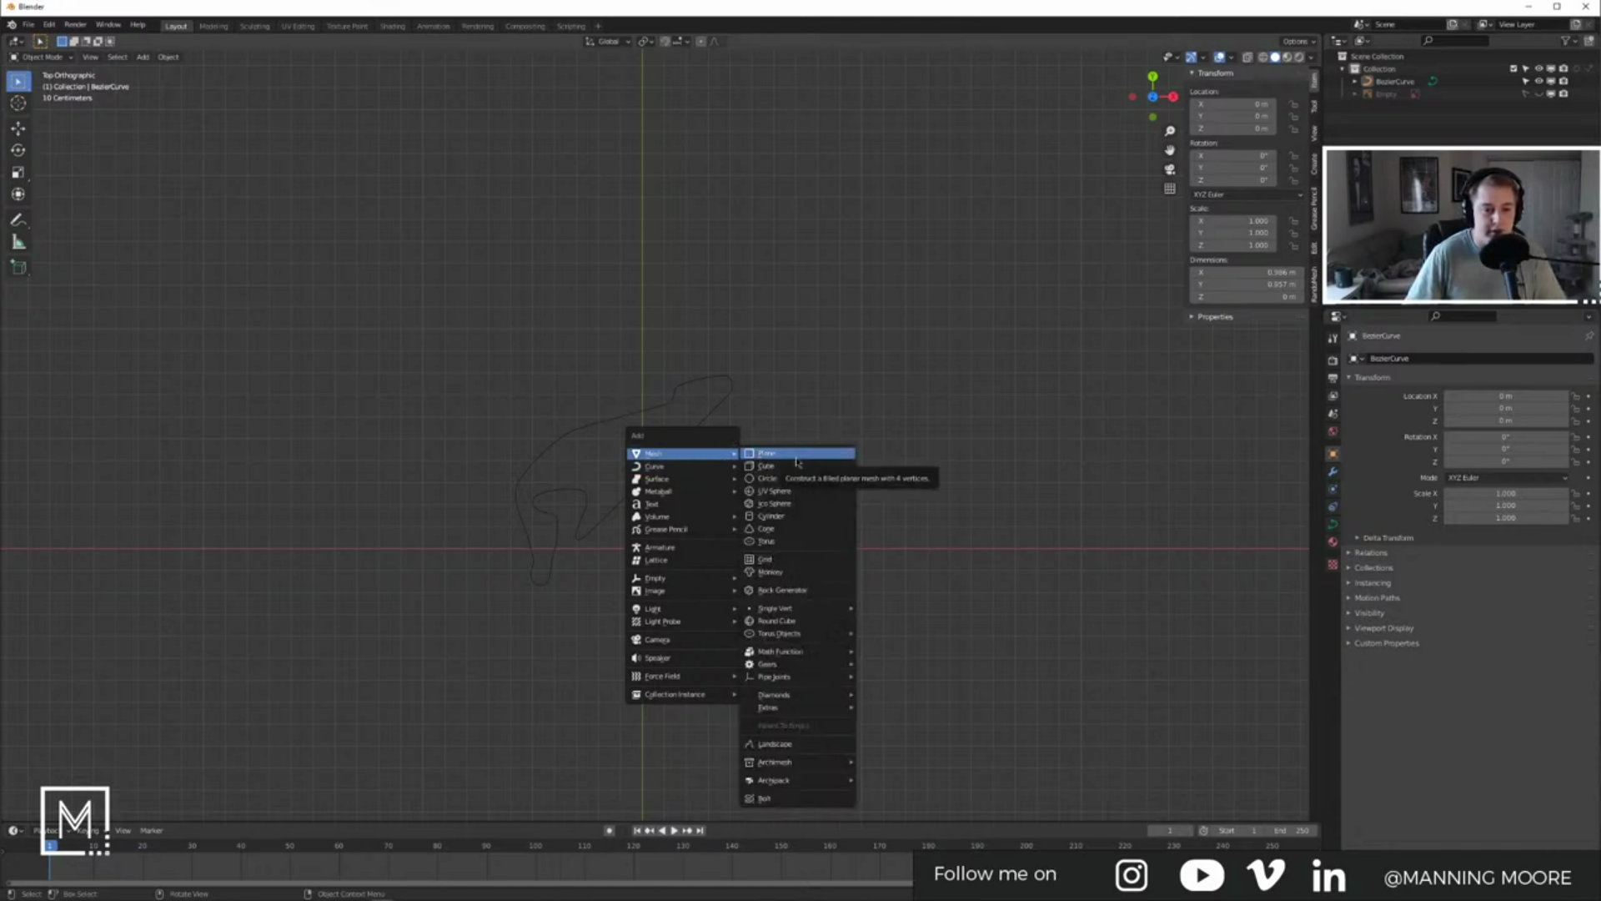
middle_drag(777, 476, 994, 464)
key(s)
click(725, 492)
mouse_move(728, 493)
middle_down()
mouse_move(700, 472)
mouse_move(744, 482)
middle_up()
scroll(701, 473, up, 5)
key(s)
key(z)
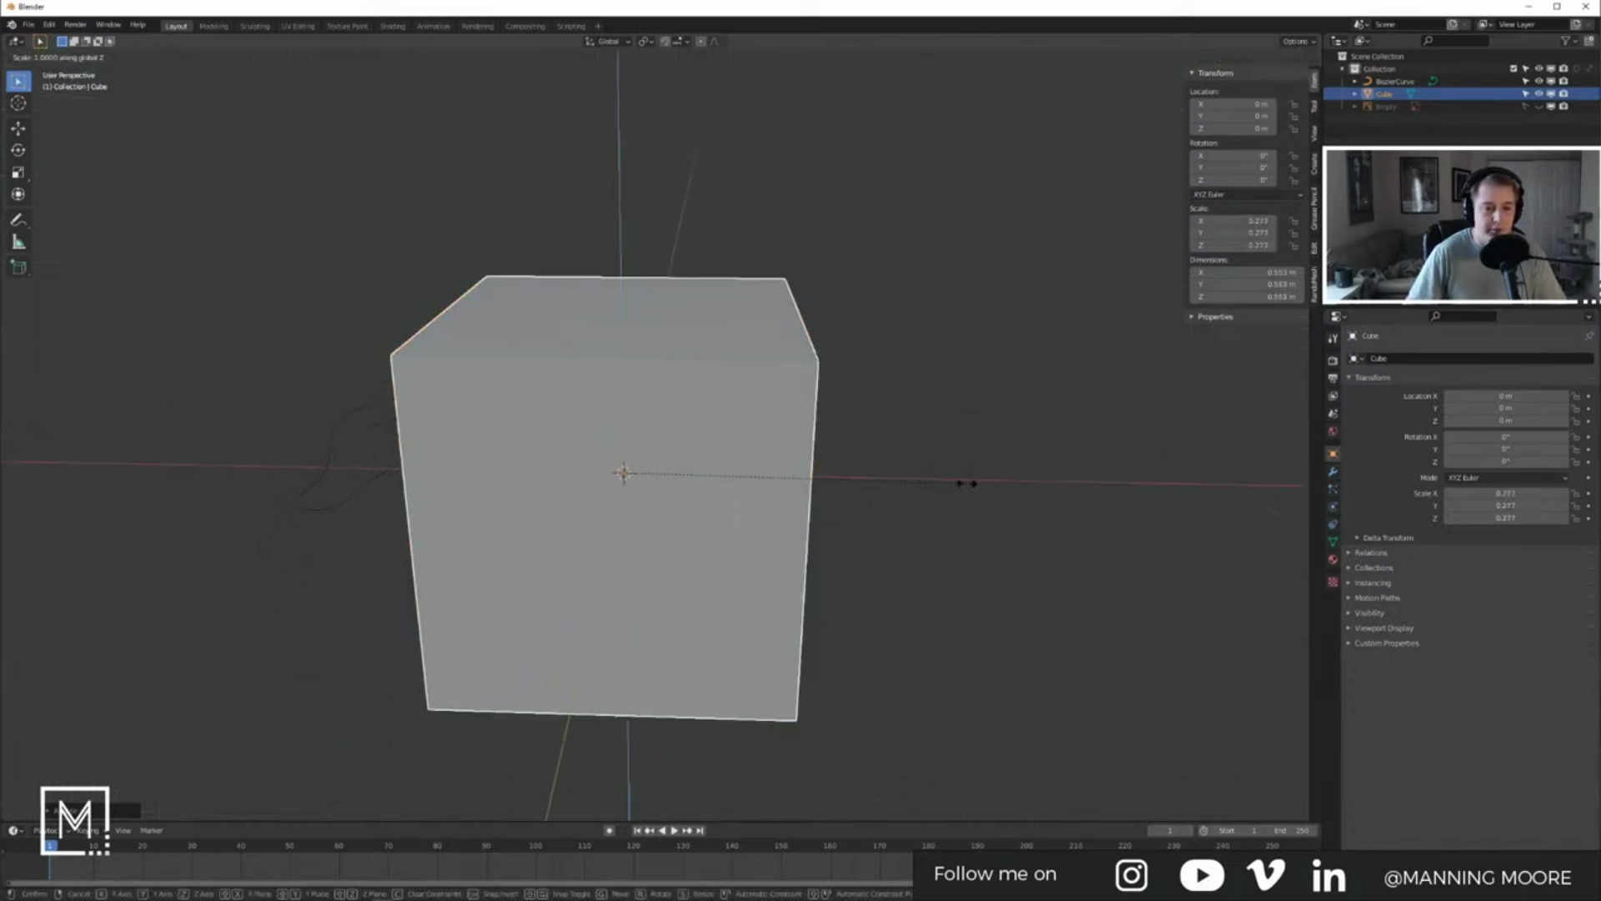
click(642, 490)
key(ctrl+a)
click(726, 560)
Step: Cut a new edge loop across the slab in Edit Mode
key(Tab)
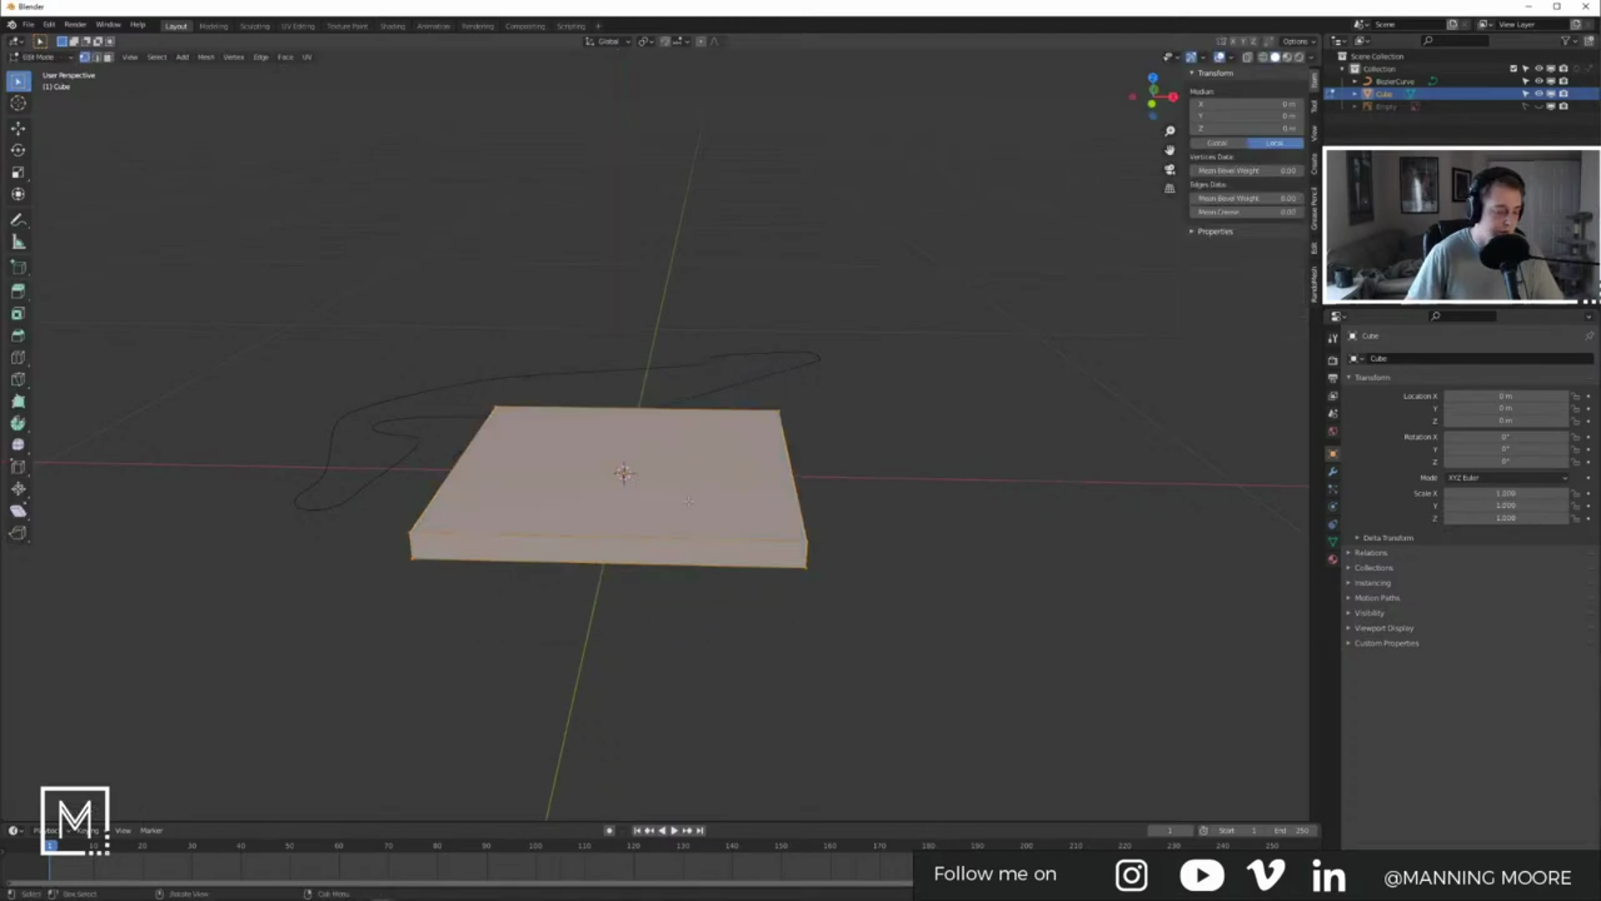
key(ctrl+r)
click(649, 415)
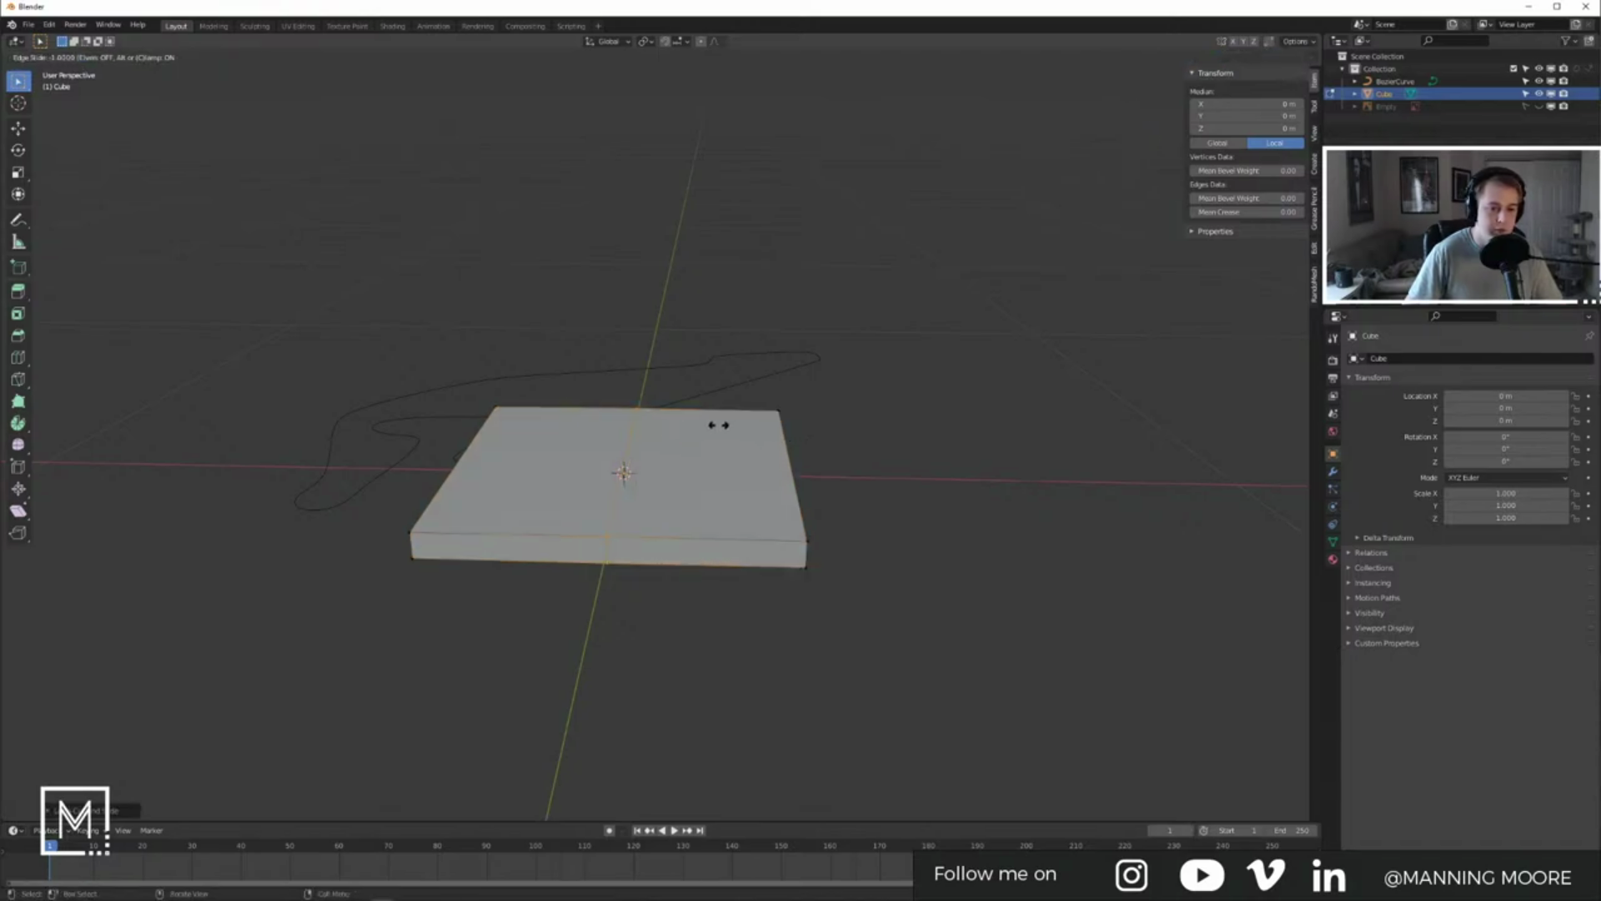
click(580, 415)
middle_drag(582, 417, 668, 438)
Step: Extrude the left and right edge strip faces upward into raised walls
key(3)
click(599, 538)
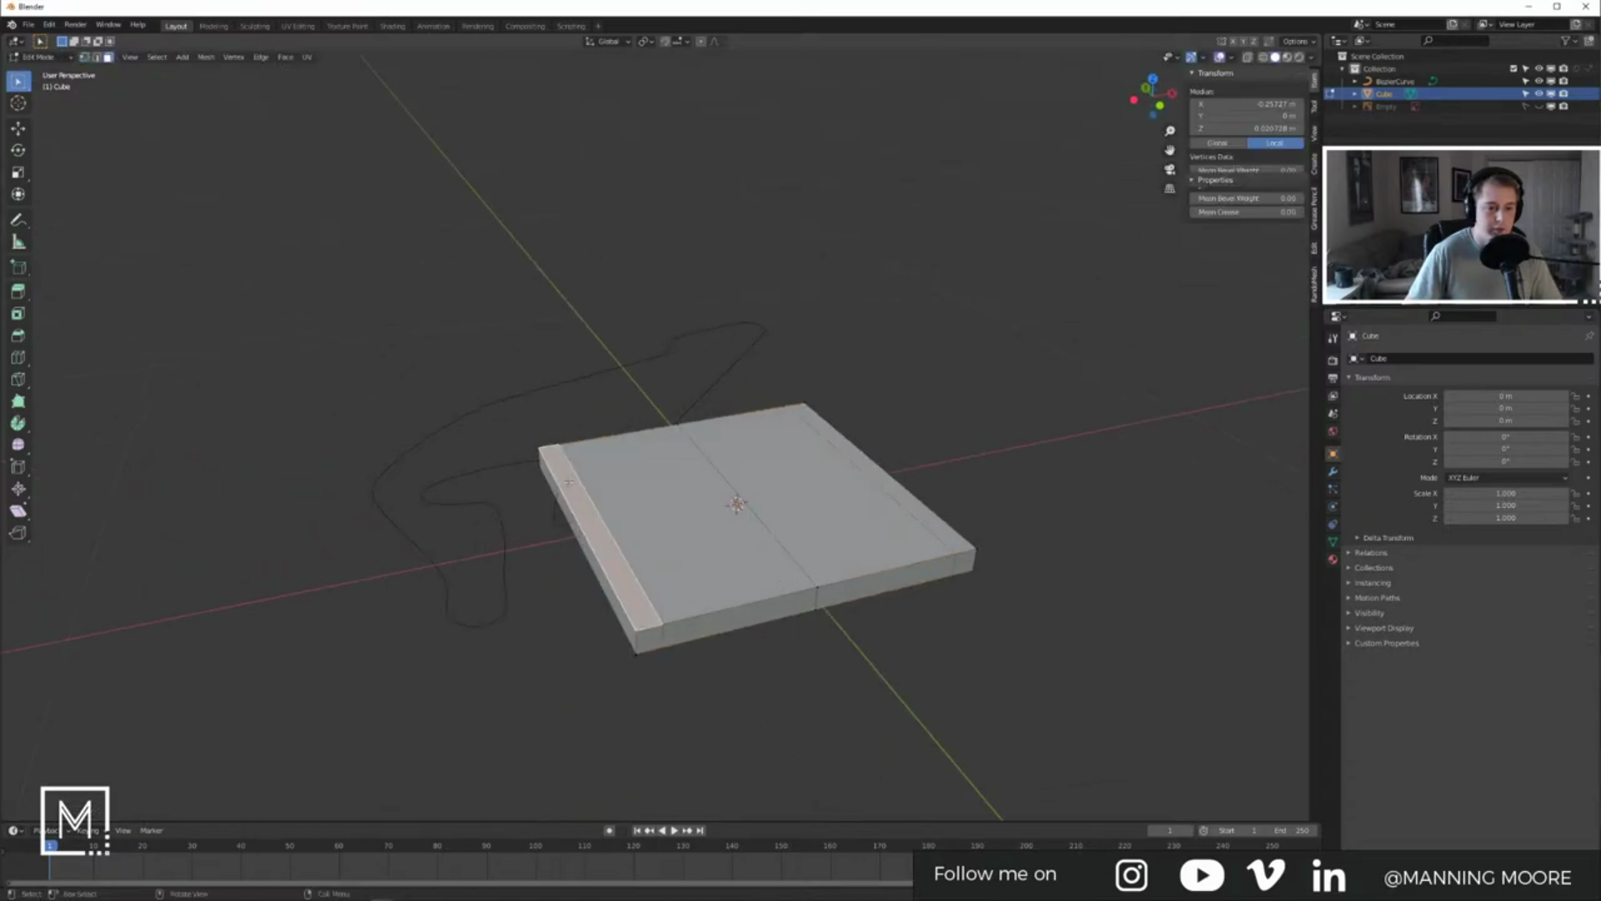
shift+middle_drag(720, 508, 665, 527)
shift+click(834, 521)
key(e)
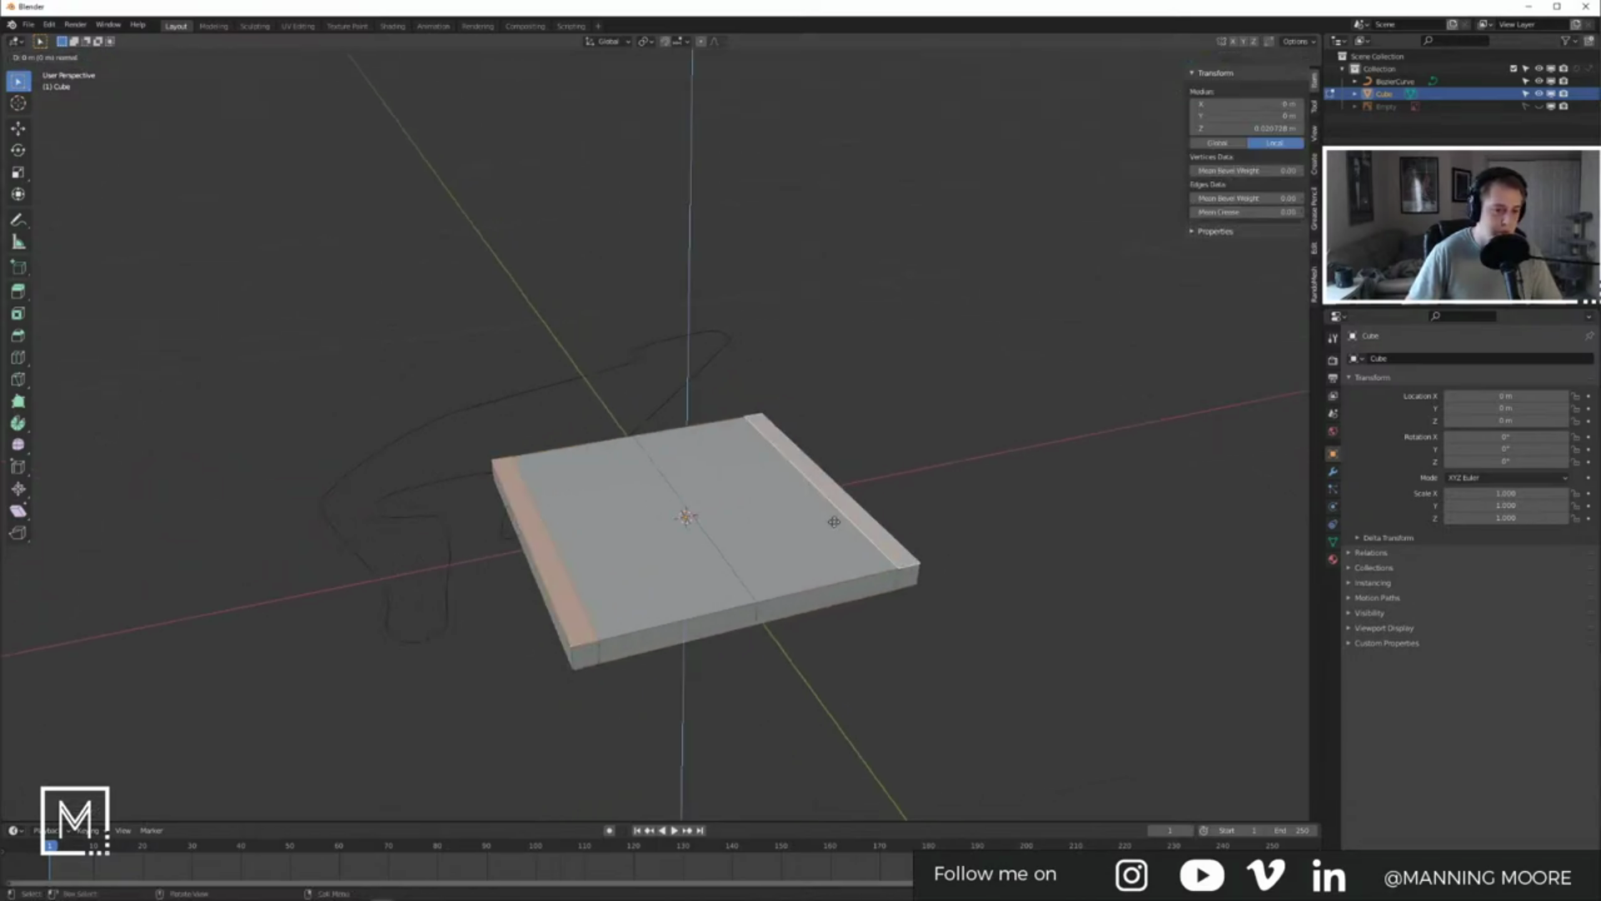
click(1005, 484)
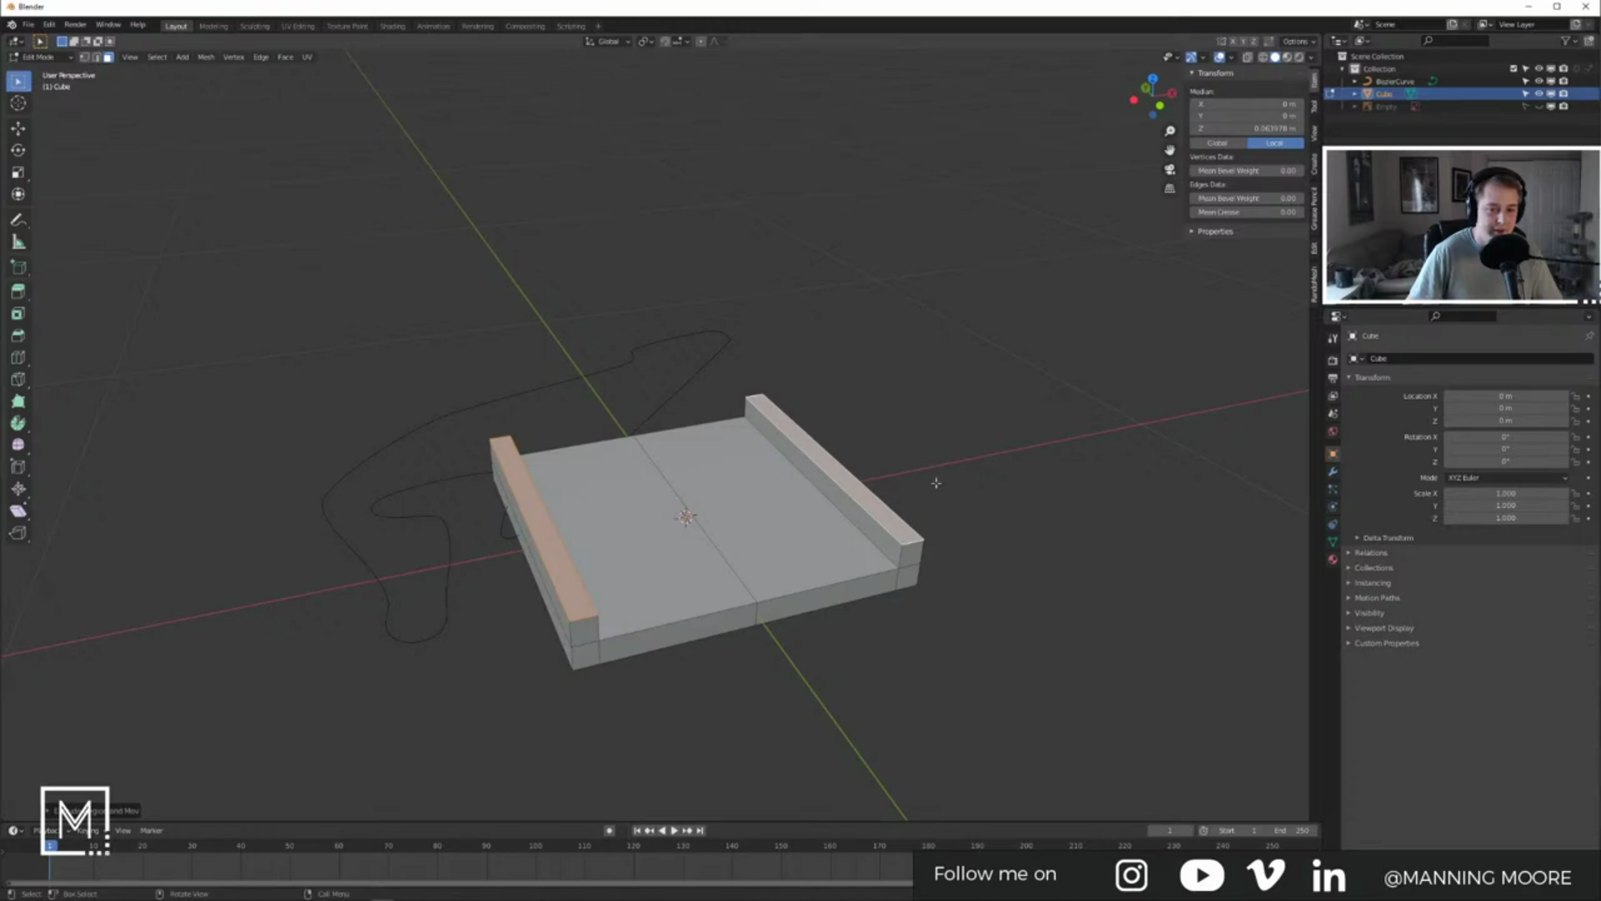
Step: Narrow the wall tops along X using Individual Origins as the pivot
key(s)
key(x)
right_click(998, 474)
click(542, 527)
key(s)
right_click(658, 508)
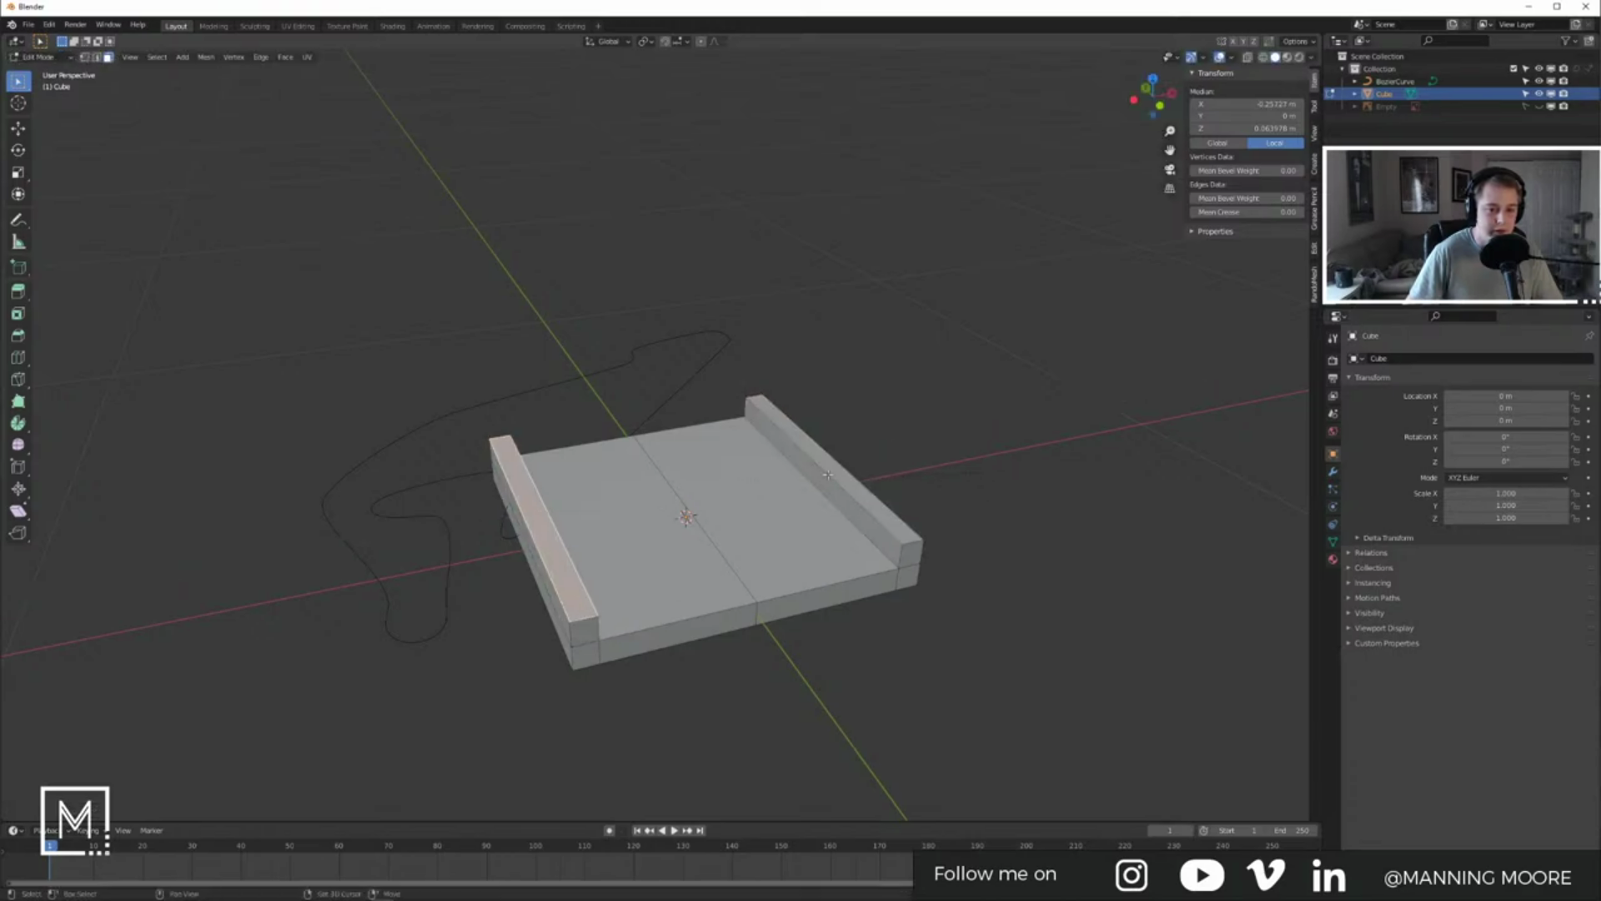
click(647, 41)
click(658, 83)
key(s)
key(x)
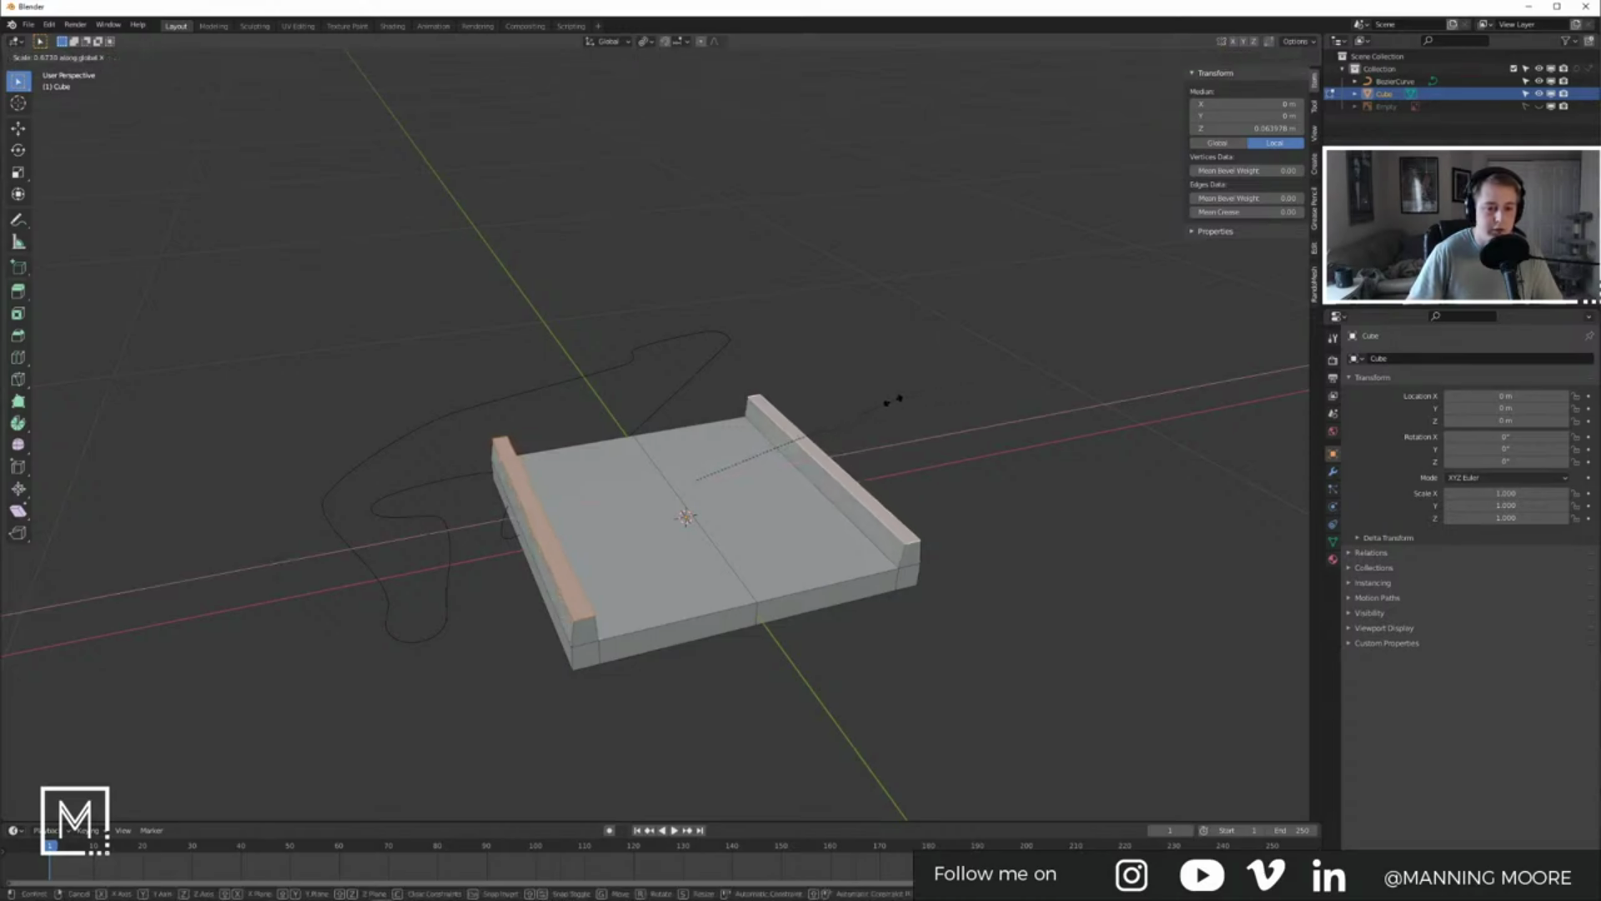
click(896, 402)
Step: Back in Object Mode, apply the tile's transforms
key(Tab)
middle_drag(797, 507, 737, 476)
key(ctrl+a)
click(783, 517)
middle_drag(629, 454, 744, 500)
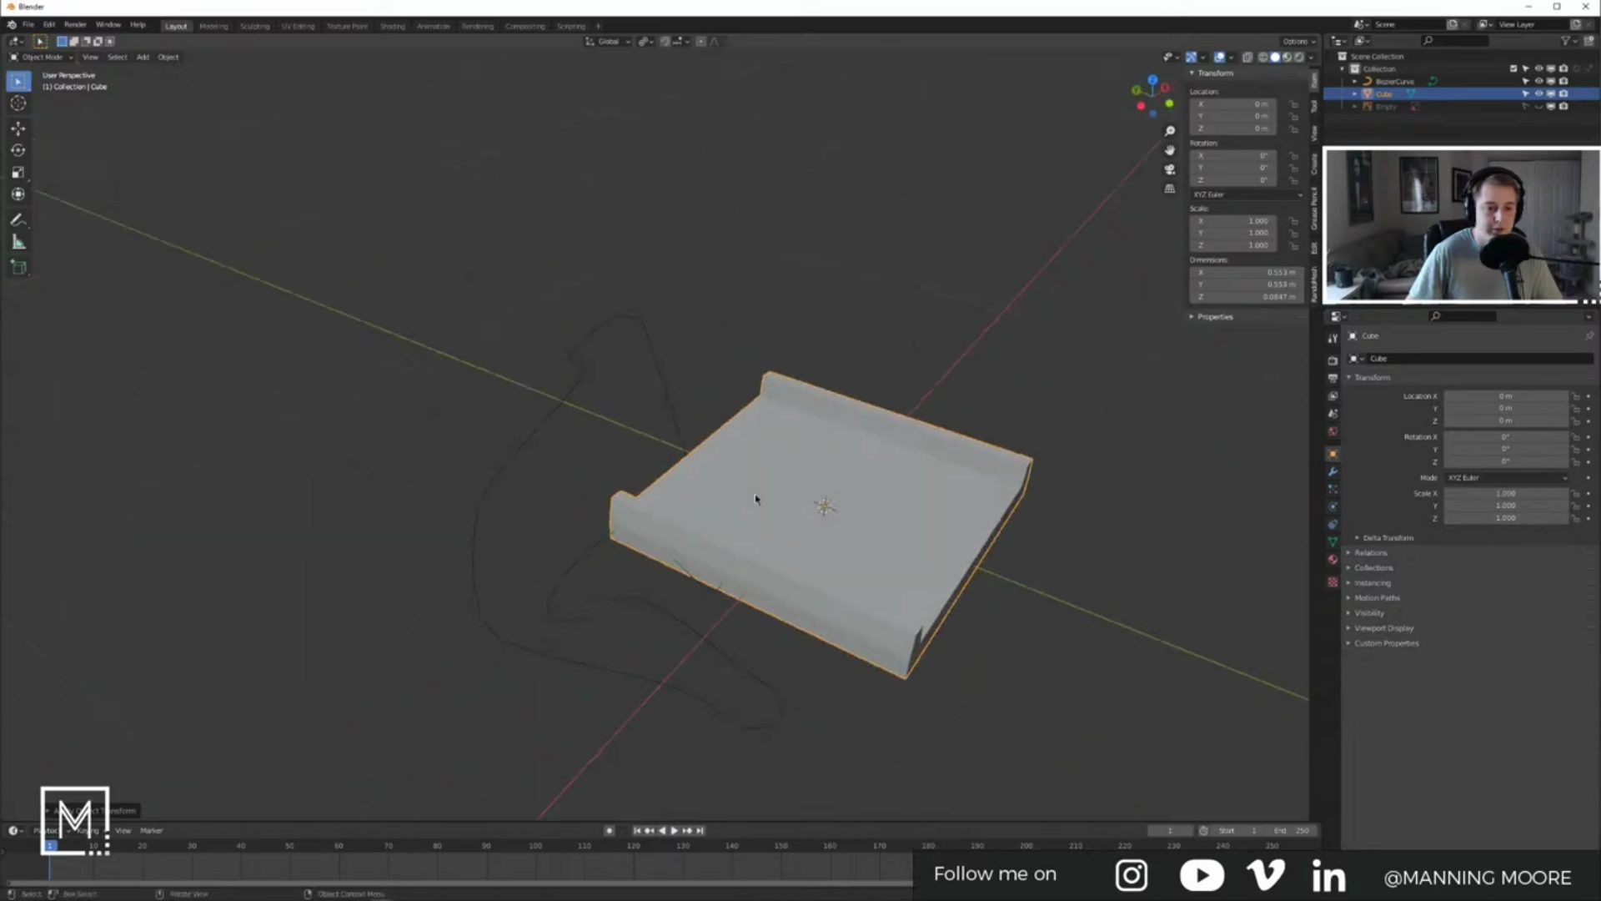
Step: Select the track curve and scale it up substantially in two passes
shift+middle_drag(918, 508, 793, 488)
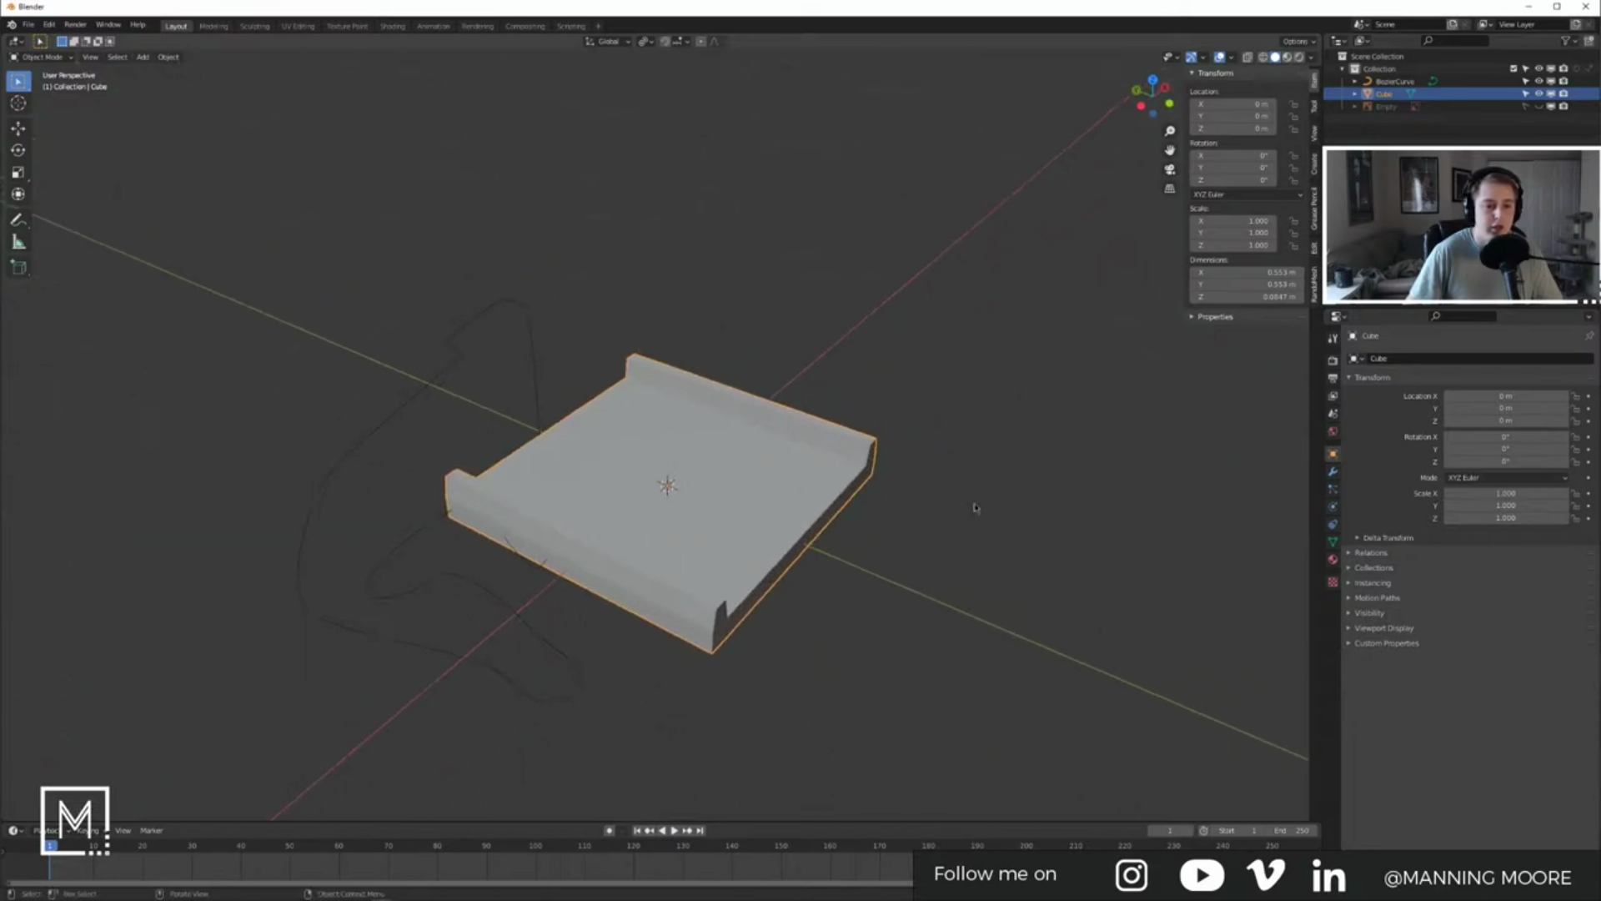
click(541, 401)
scroll(541, 401, down, 7)
key(s)
right_click(799, 437)
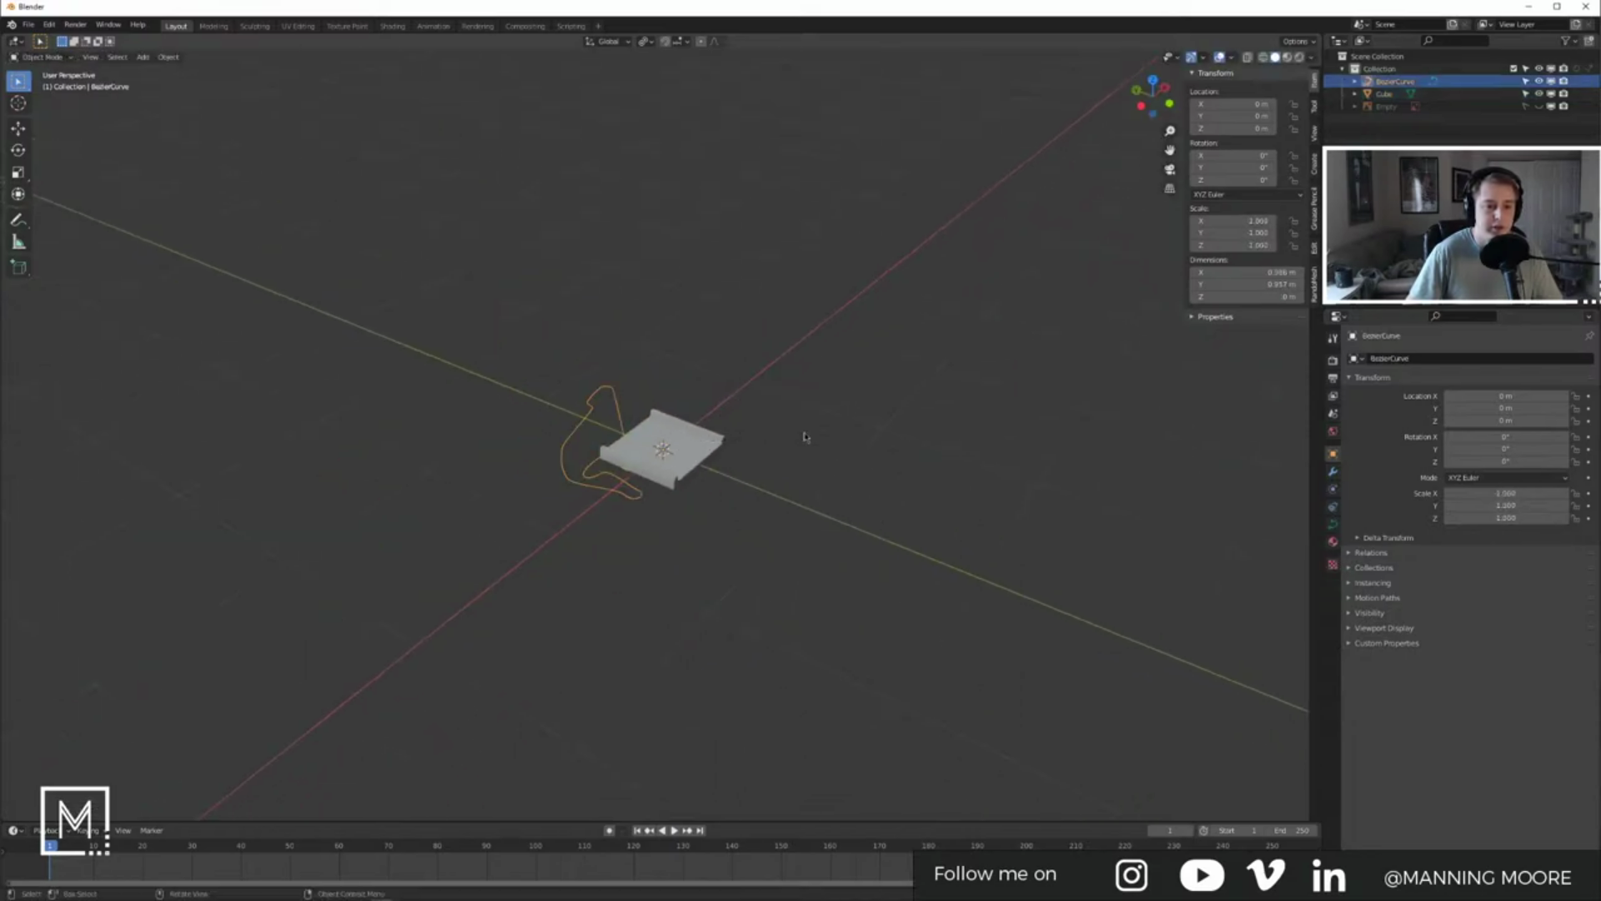
scroll(796, 467, down, 6)
shift+middle_drag(838, 496, 680, 518)
key(s)
click(962, 532)
key(s)
click(423, 526)
scroll(323, 516, down, 10)
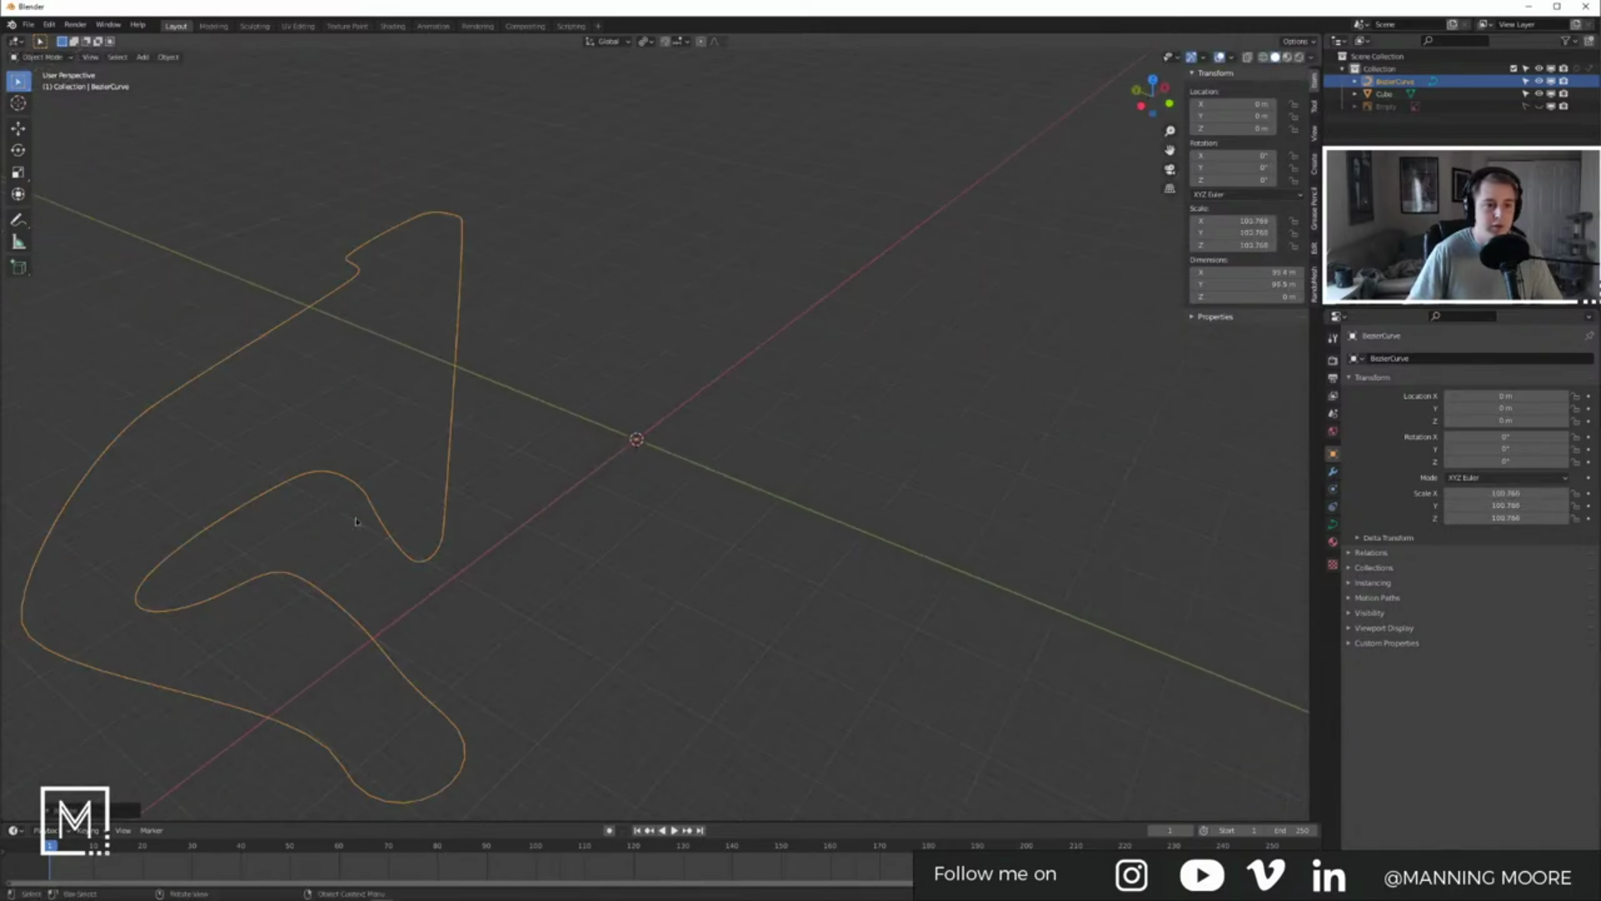
Step: Shift the curve in the XY plane and fine-tune its scale to about 35.9
key(g)
key(shift+z)
click(817, 484)
scroll(817, 483, down, 14)
key(s)
click(885, 492)
scroll(901, 496, down, 9)
key(s)
click(857, 471)
Step: Move the track curve in the XY plane to sit near the origin and tile
key(g)
key(shift+z)
click(782, 457)
scroll(592, 469, up, 10)
shift+middle_drag(592, 469, 726, 421)
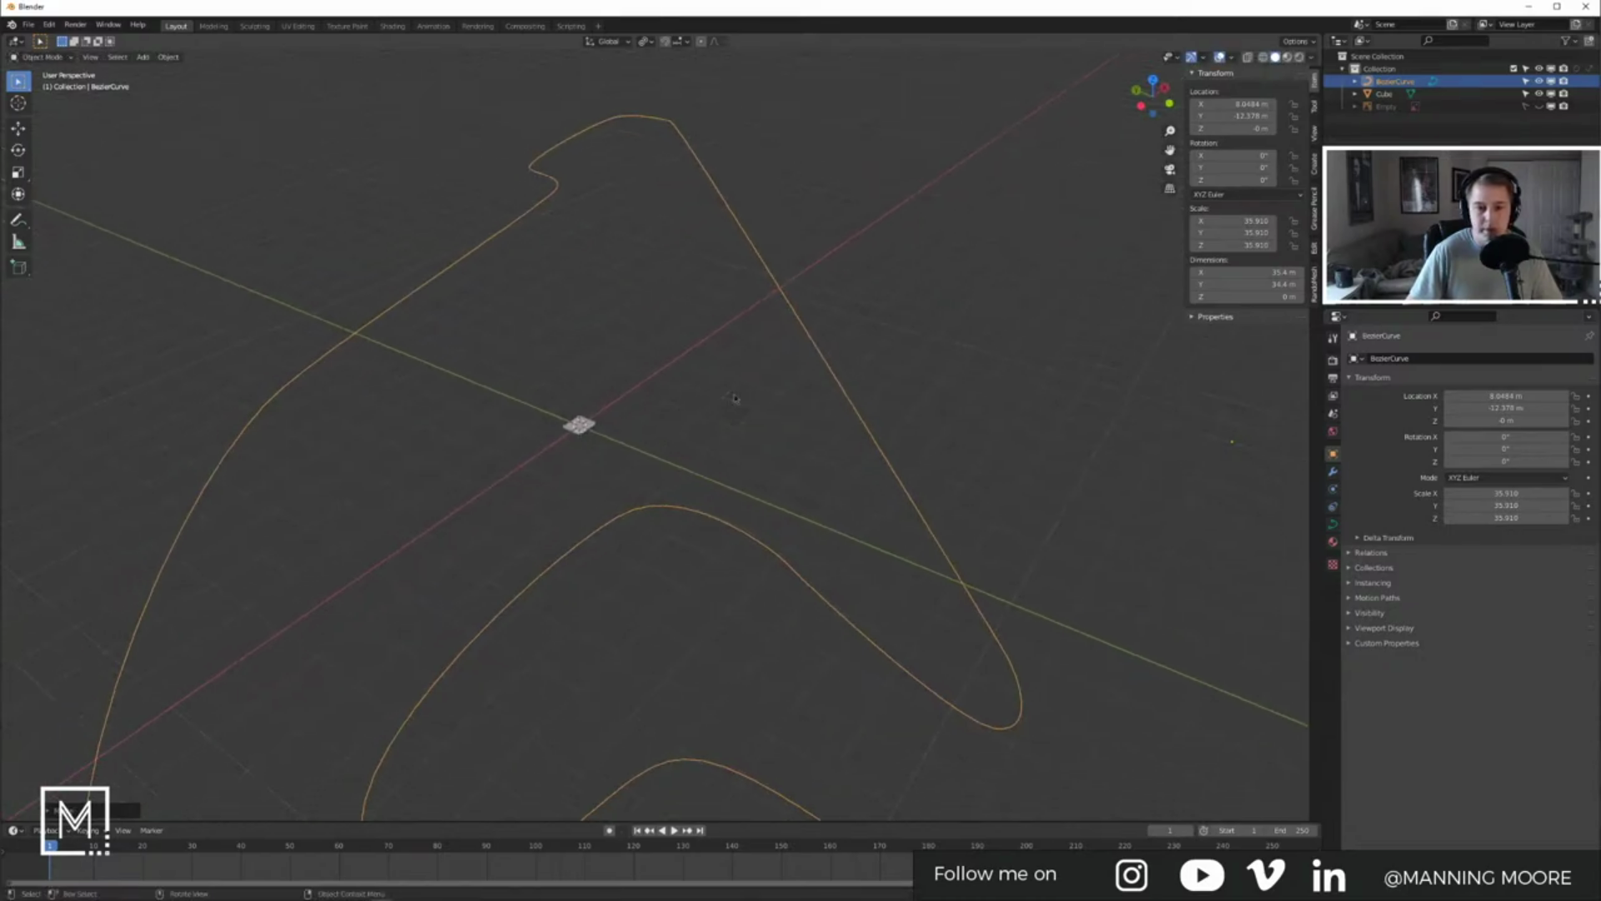
Step: Select the small tile at the origin and bring up its modifier list
click(588, 424)
click(1333, 471)
click(1418, 358)
Step: Add an Array modifier to the tile with relative offset X 0, Y 1 and count 20
click(1358, 398)
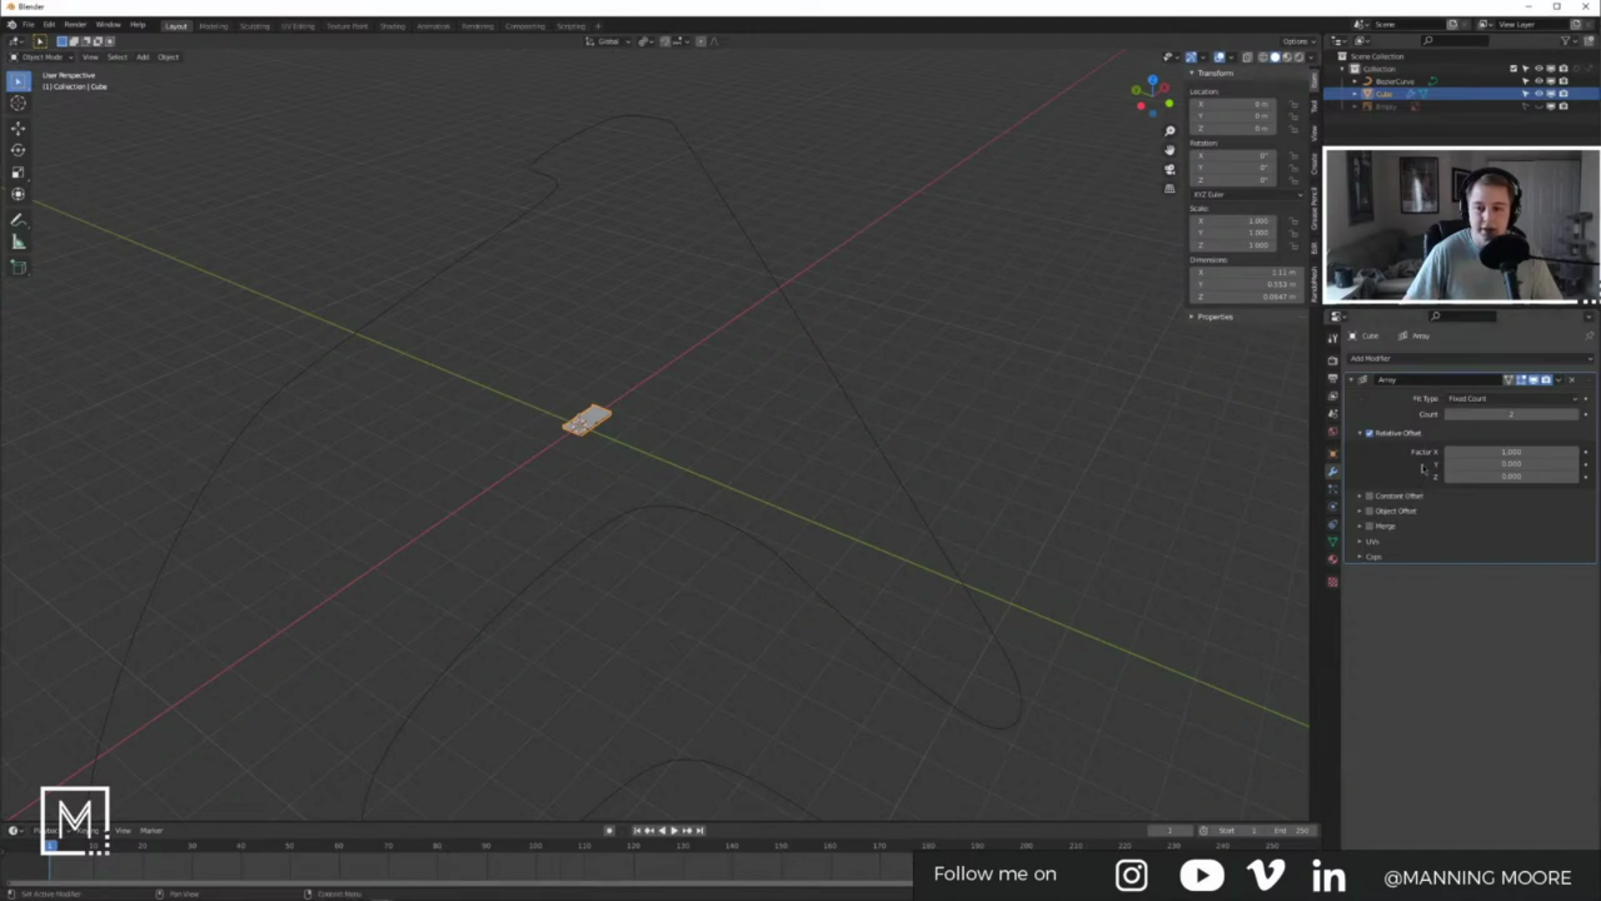
scroll(1291, 478, up, 4)
click(1479, 453)
text(0)
key(Return)
click(1491, 465)
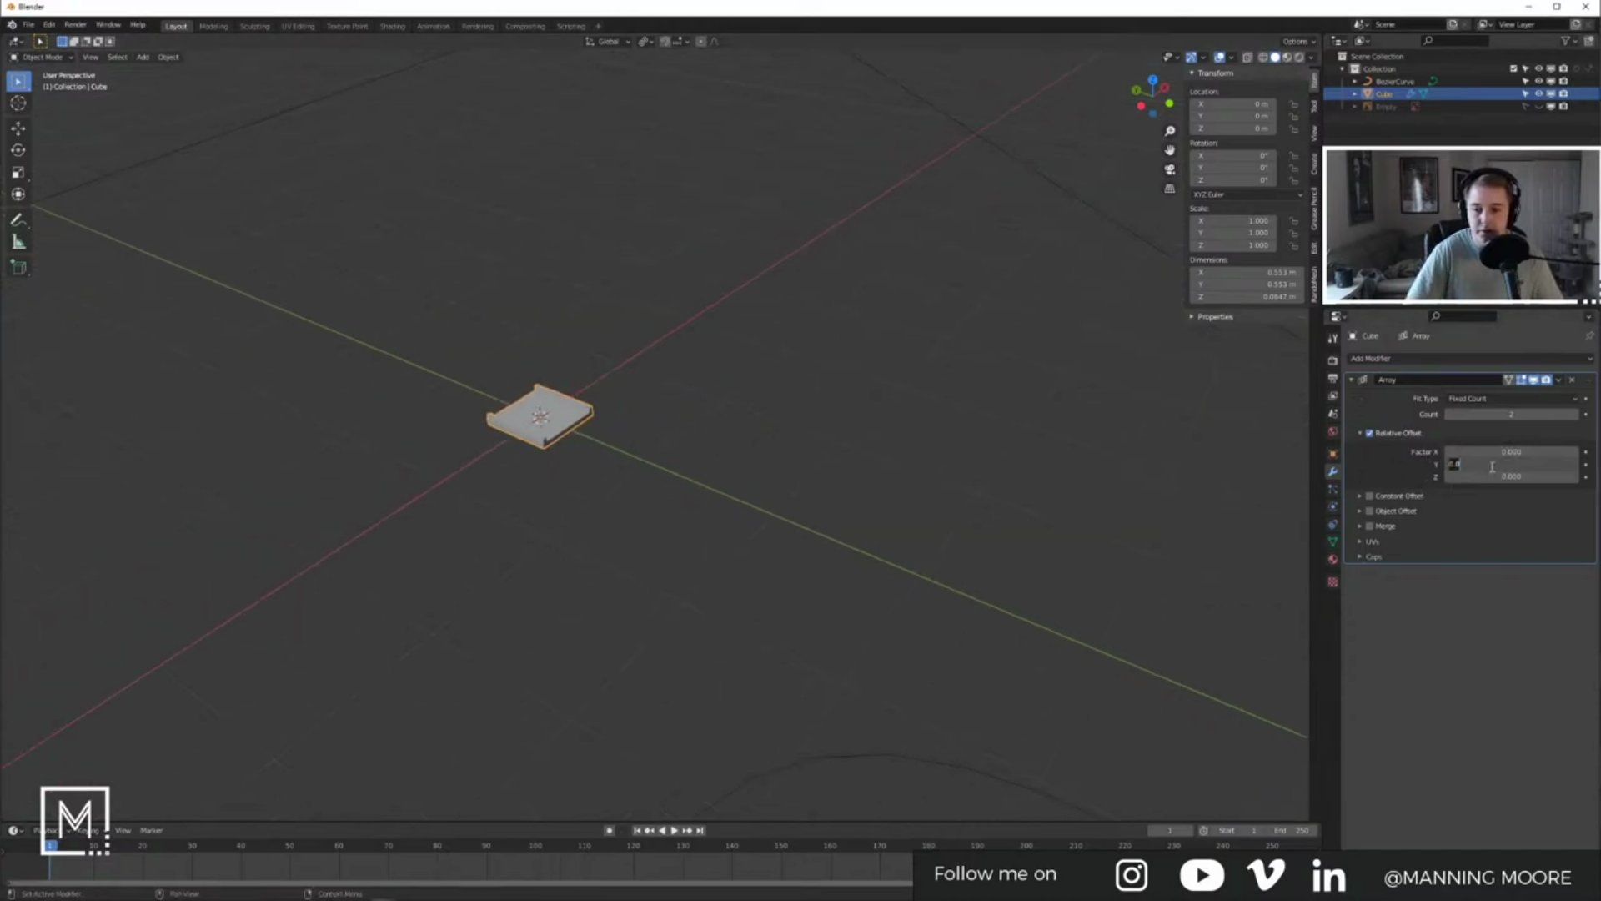
text(1)
key(Return)
click(1507, 411)
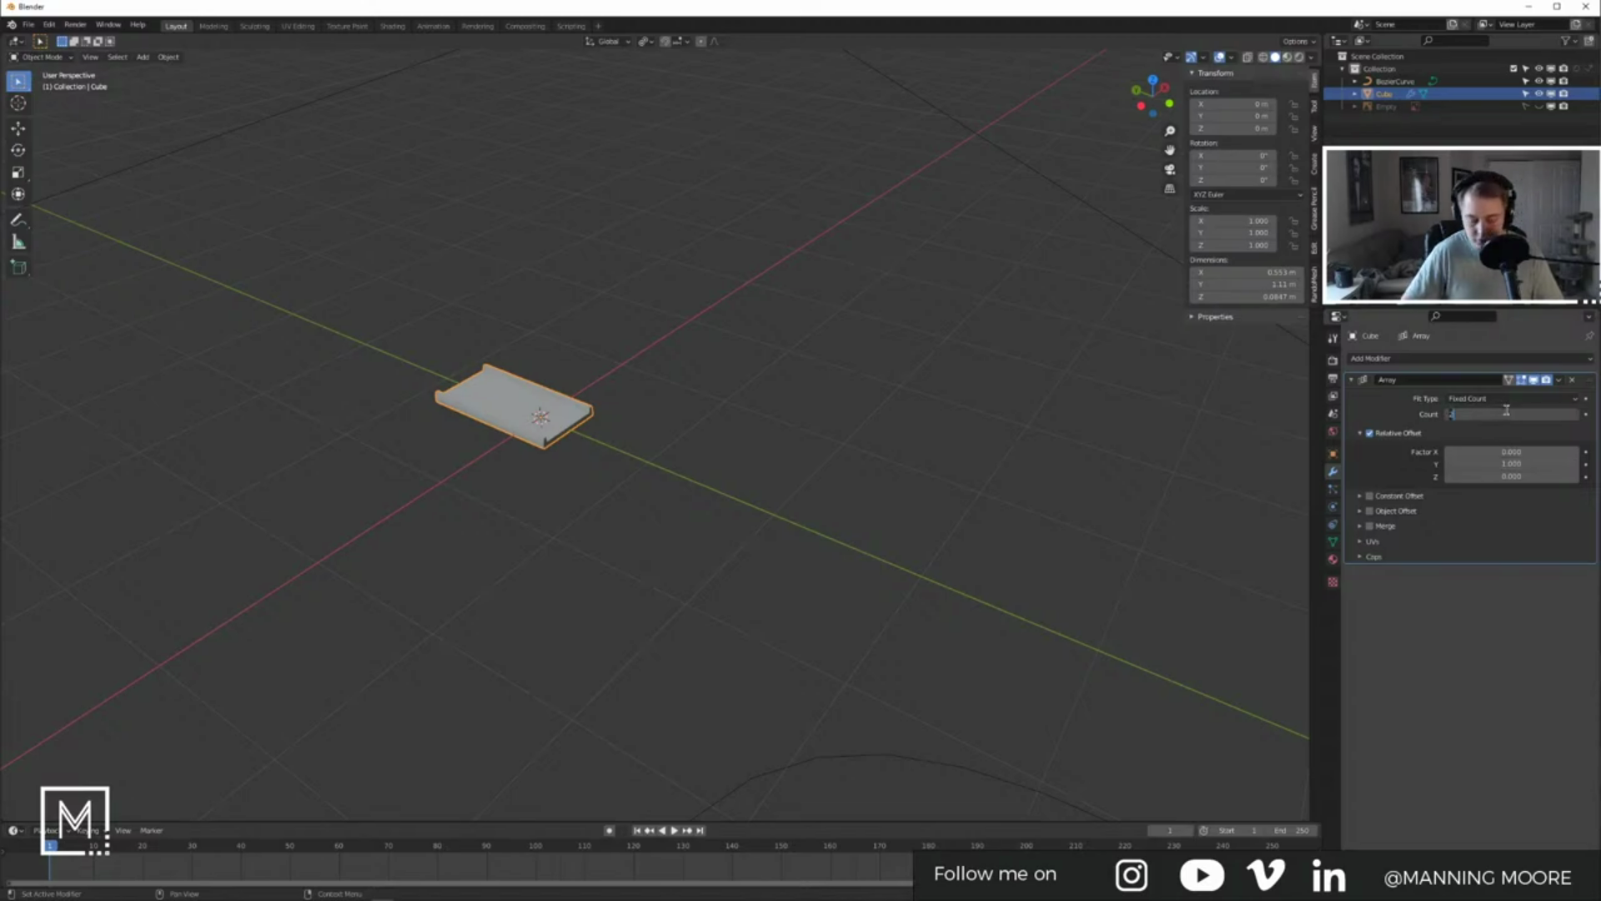
text(20)
key(Return)
Step: Add a Curve modifier to the strip targeting BezierCurve
scroll(632, 460, down, 5)
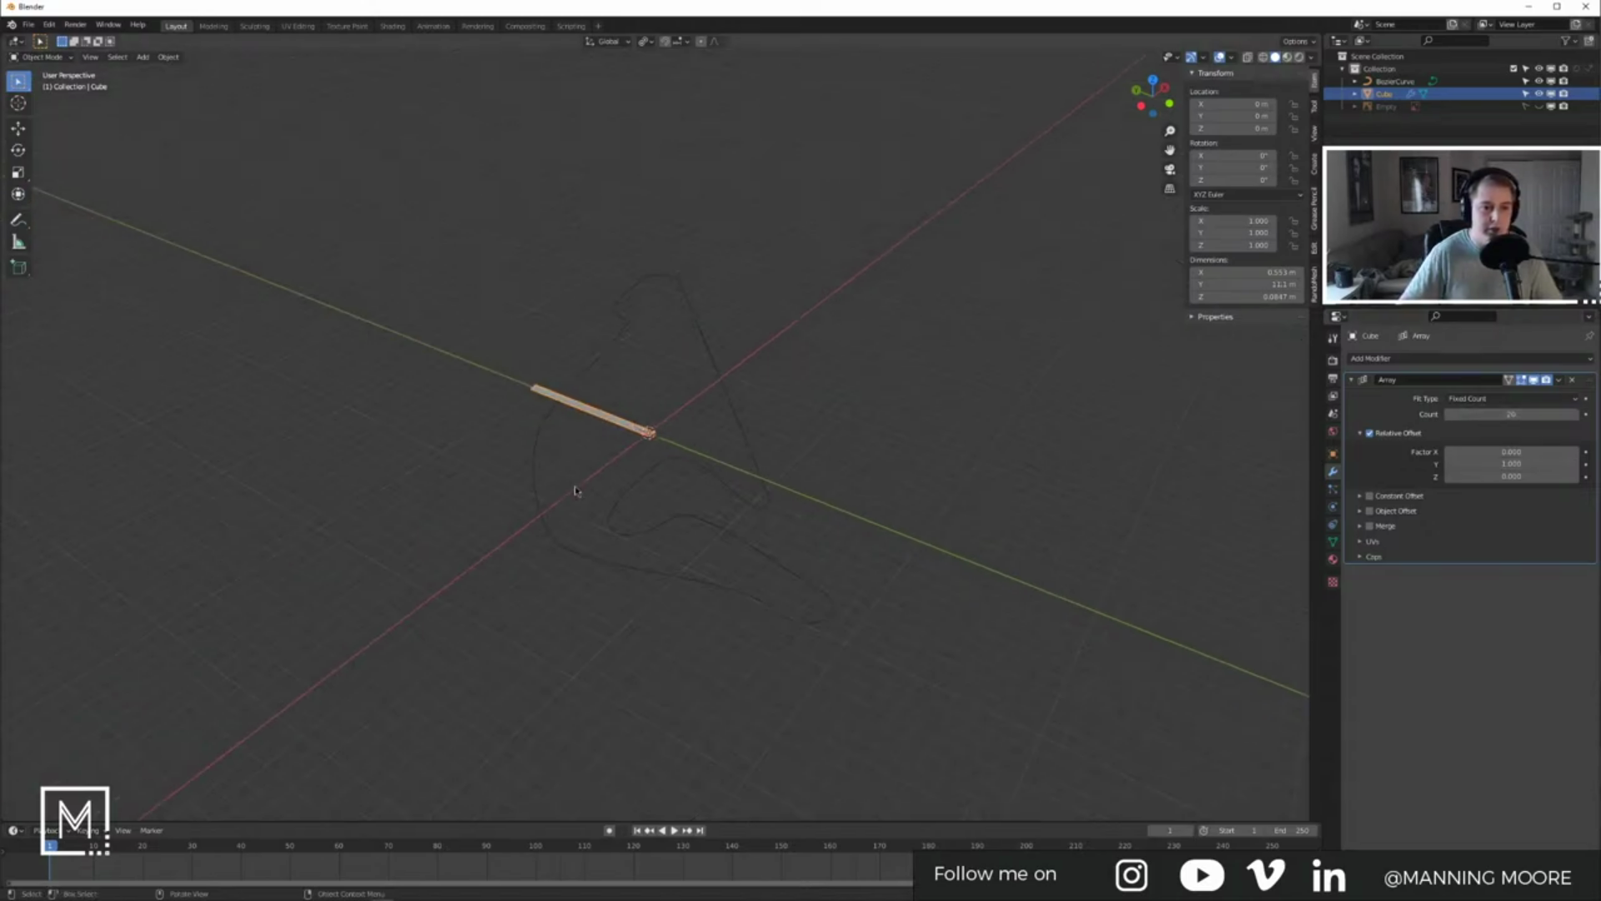
scroll(643, 450, up, 4)
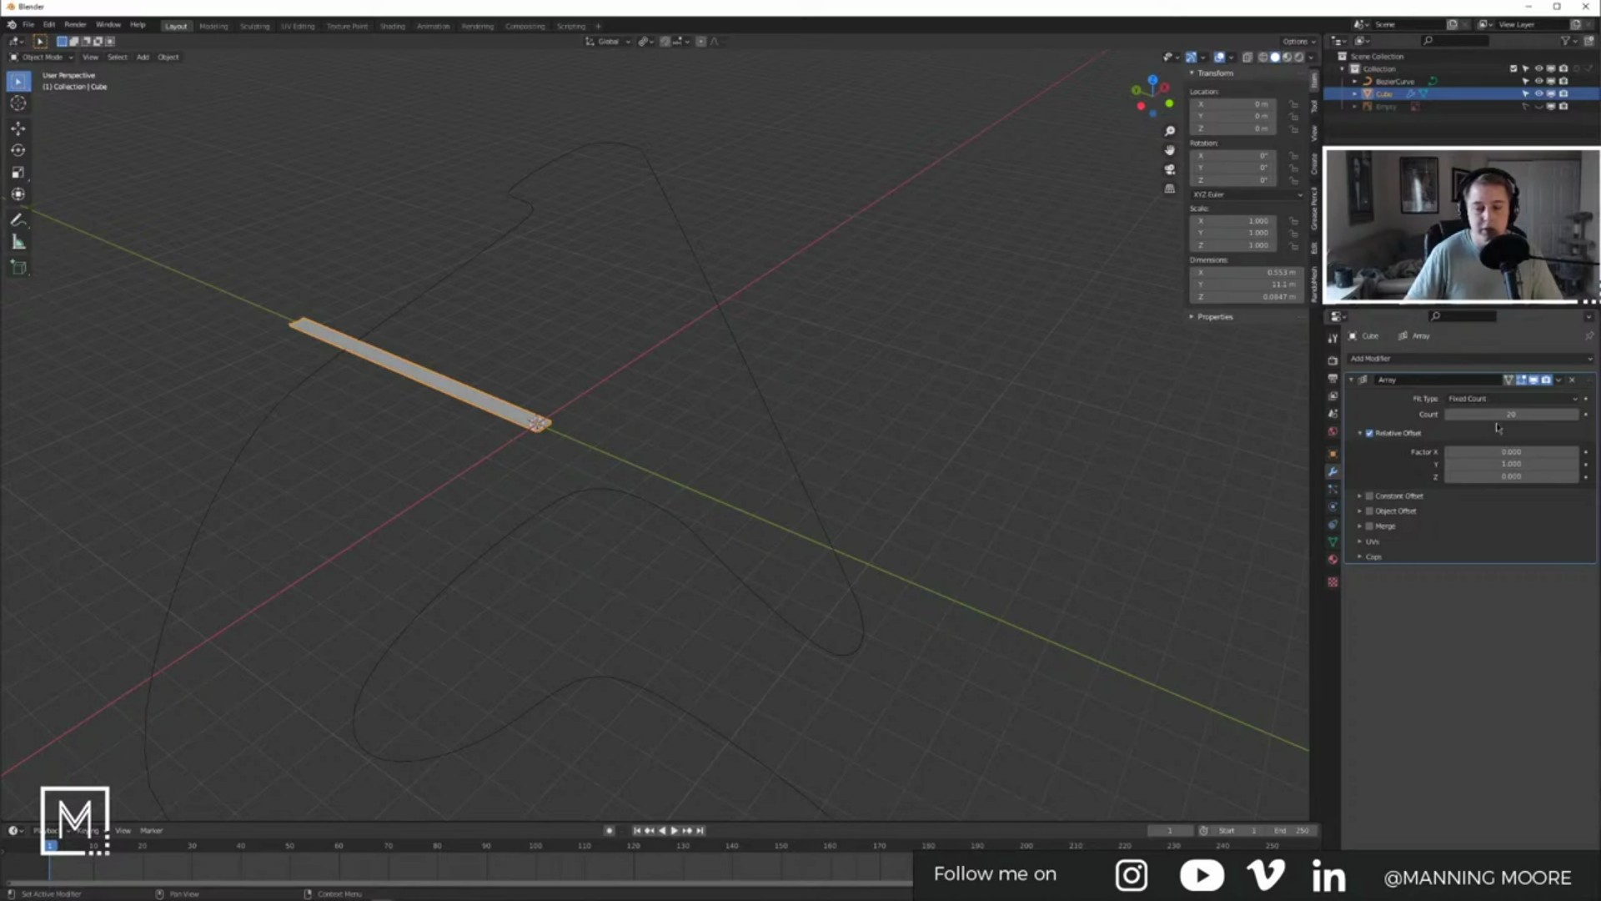
click(1423, 358)
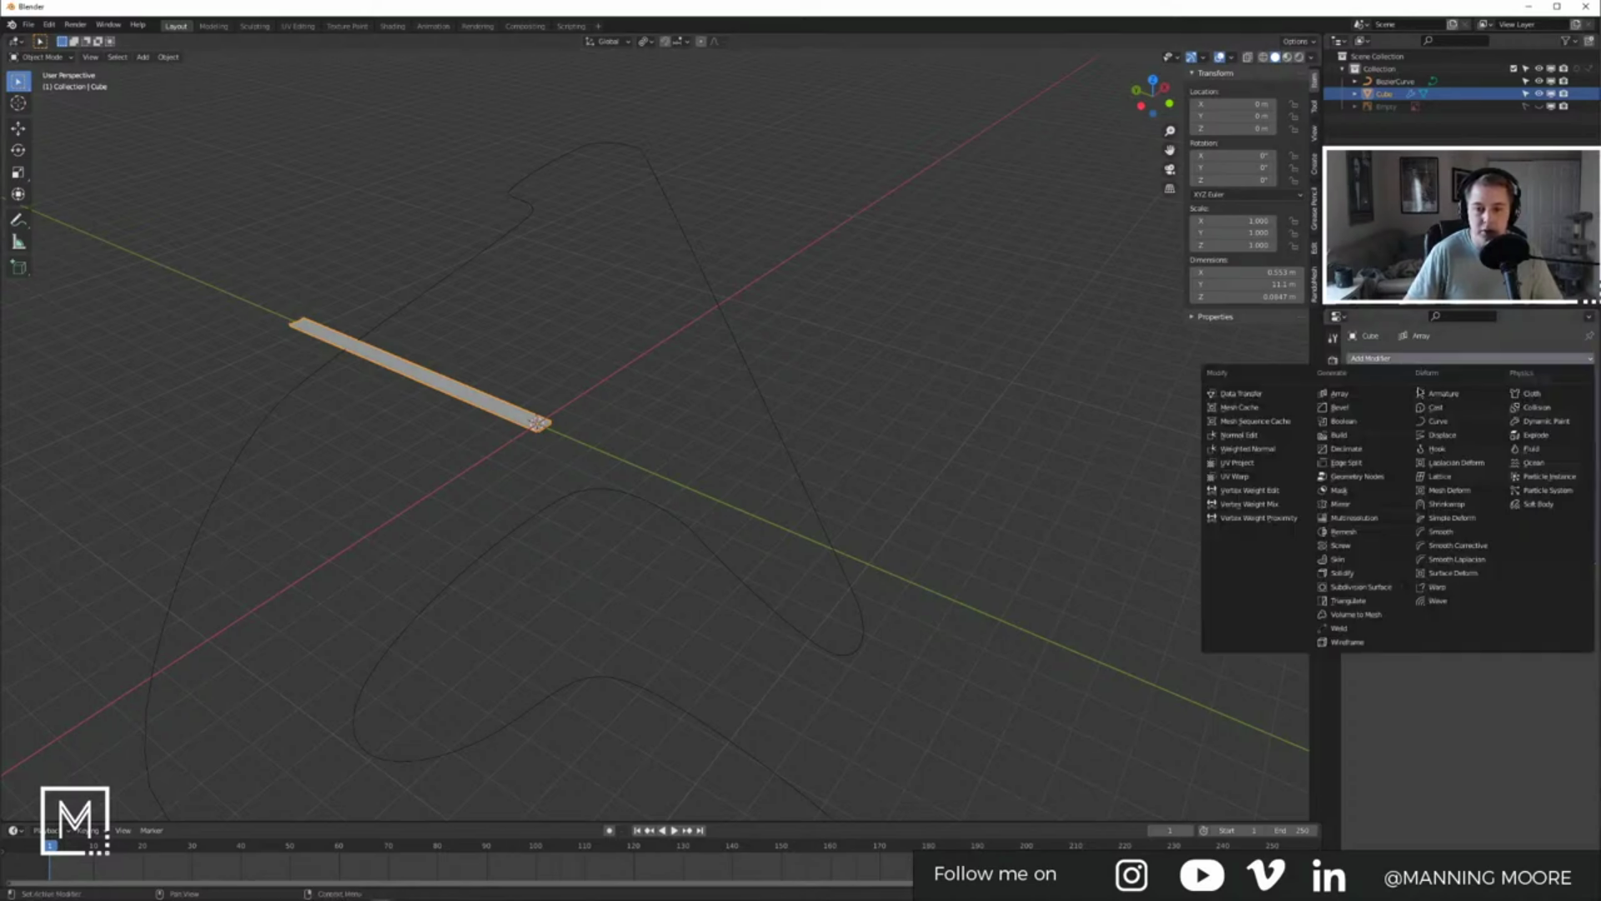
click(1436, 422)
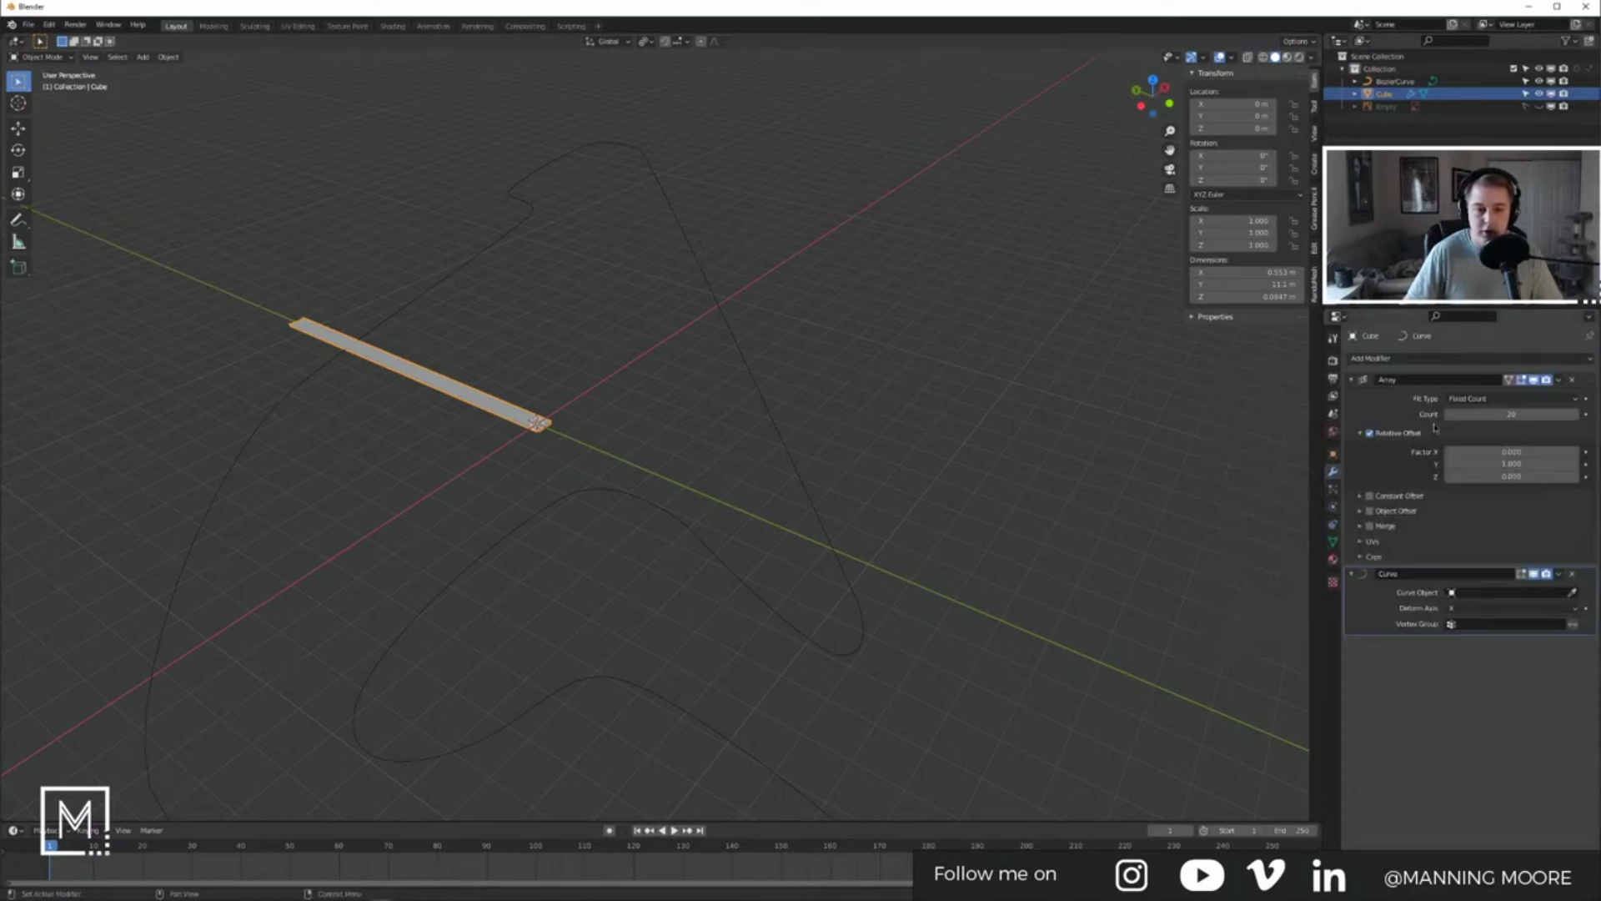
click(1470, 595)
click(1466, 611)
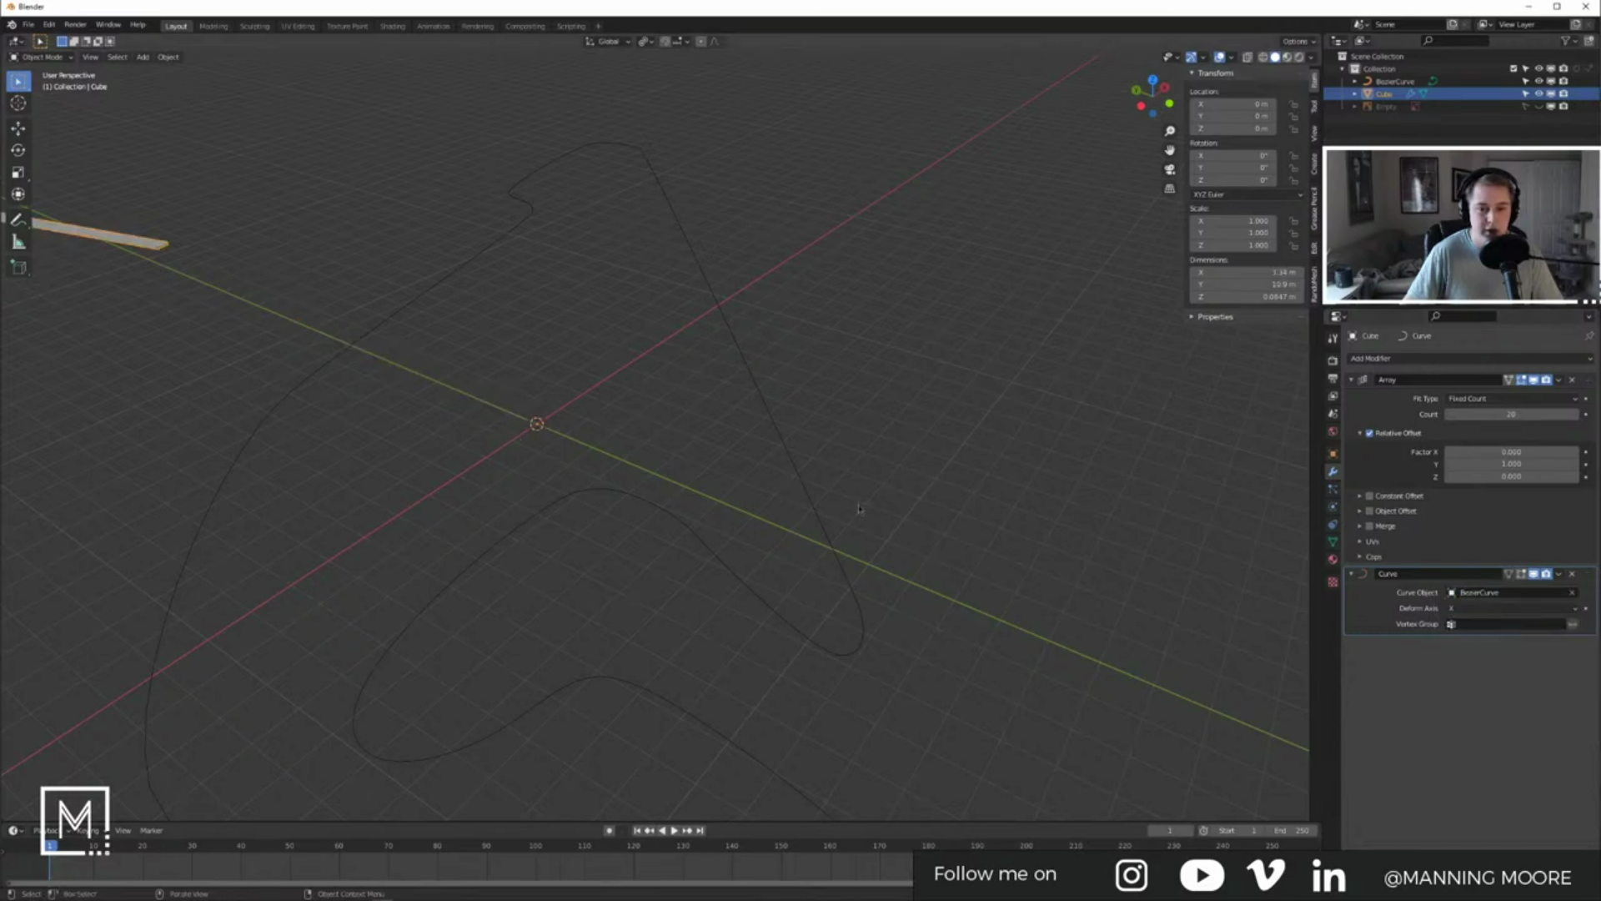
Step: Apply the strip's transforms and try the Curve deform axis as Y, Z, then X
key(ctrl+a)
click(369, 310)
click(1483, 608)
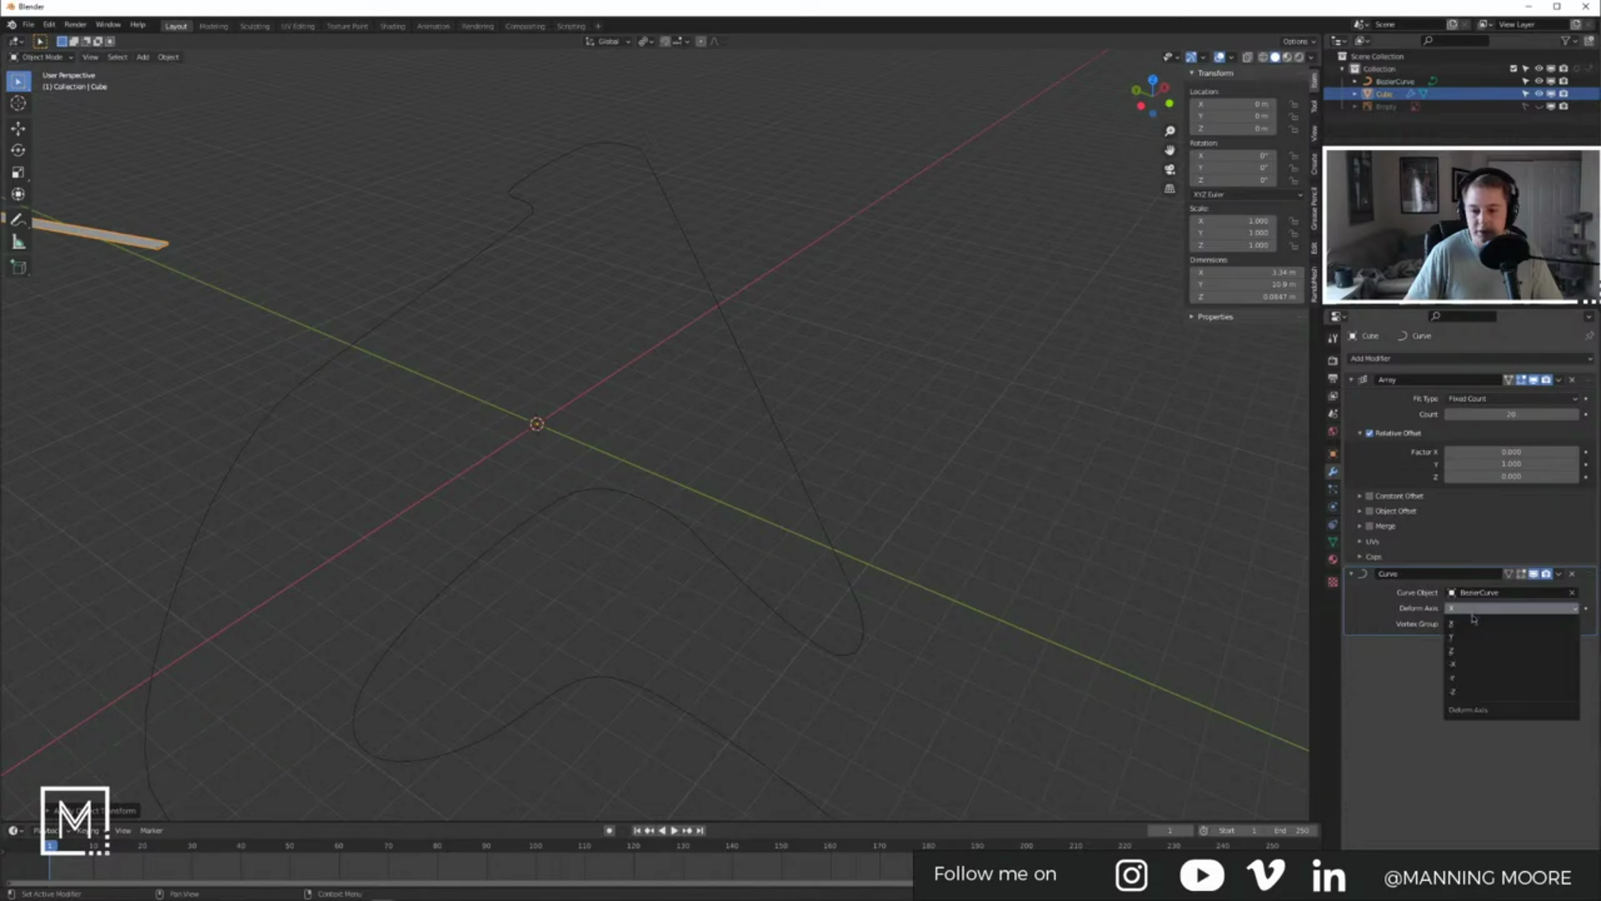
click(1477, 637)
click(1477, 608)
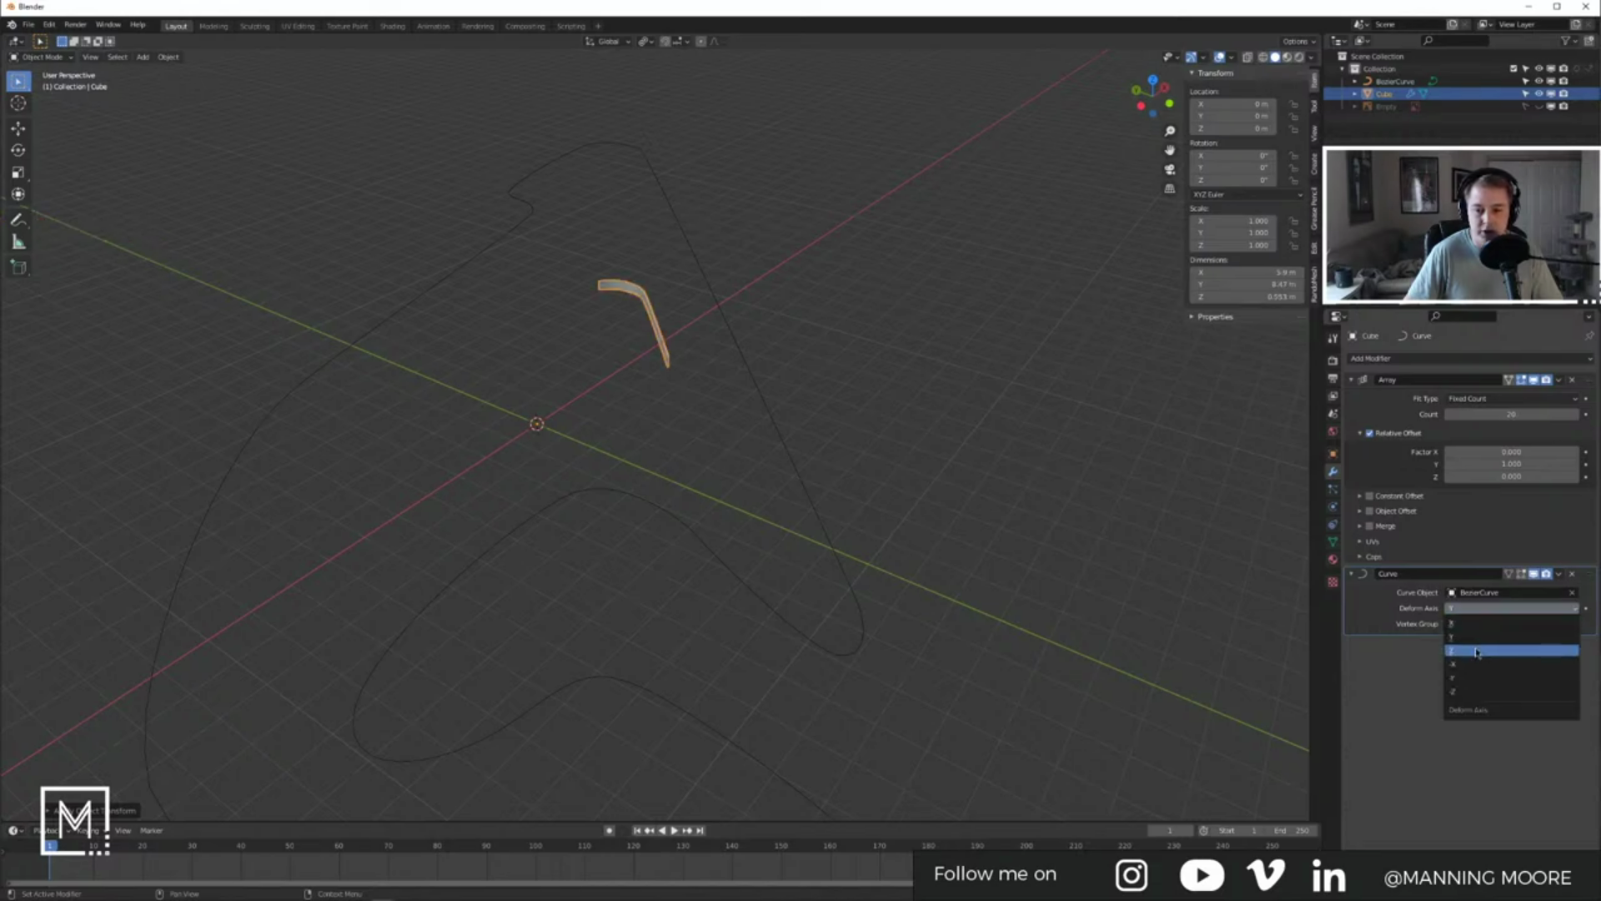
click(1465, 650)
click(1481, 608)
click(1472, 624)
Step: Select the BezierCurve and bring up the Object menu
click(706, 473)
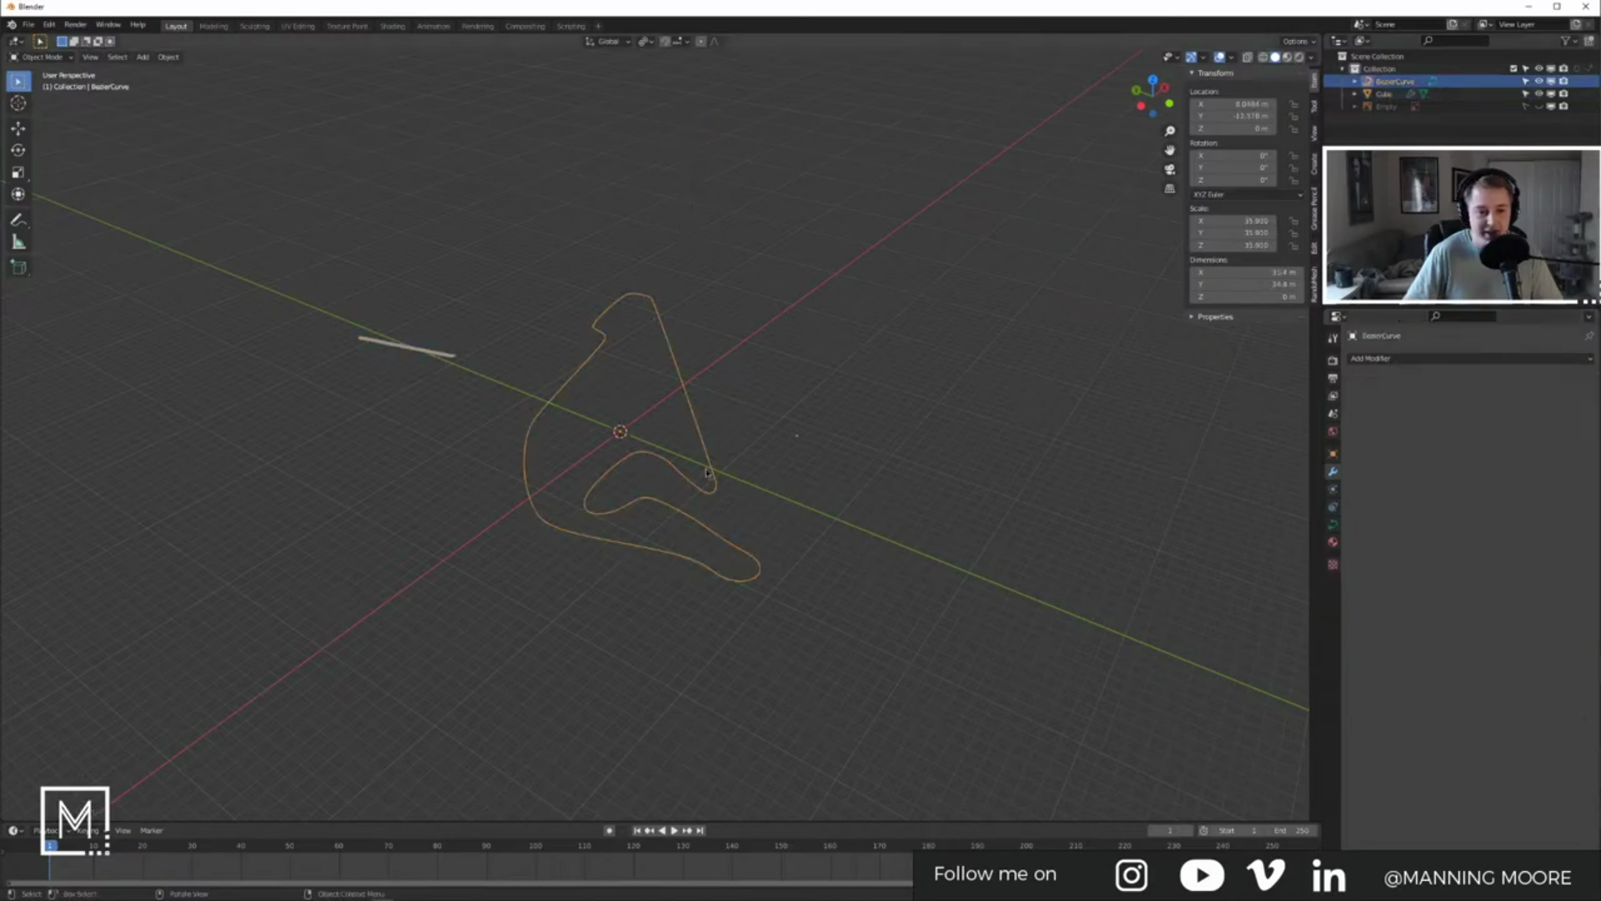
scroll(722, 473, up, 3)
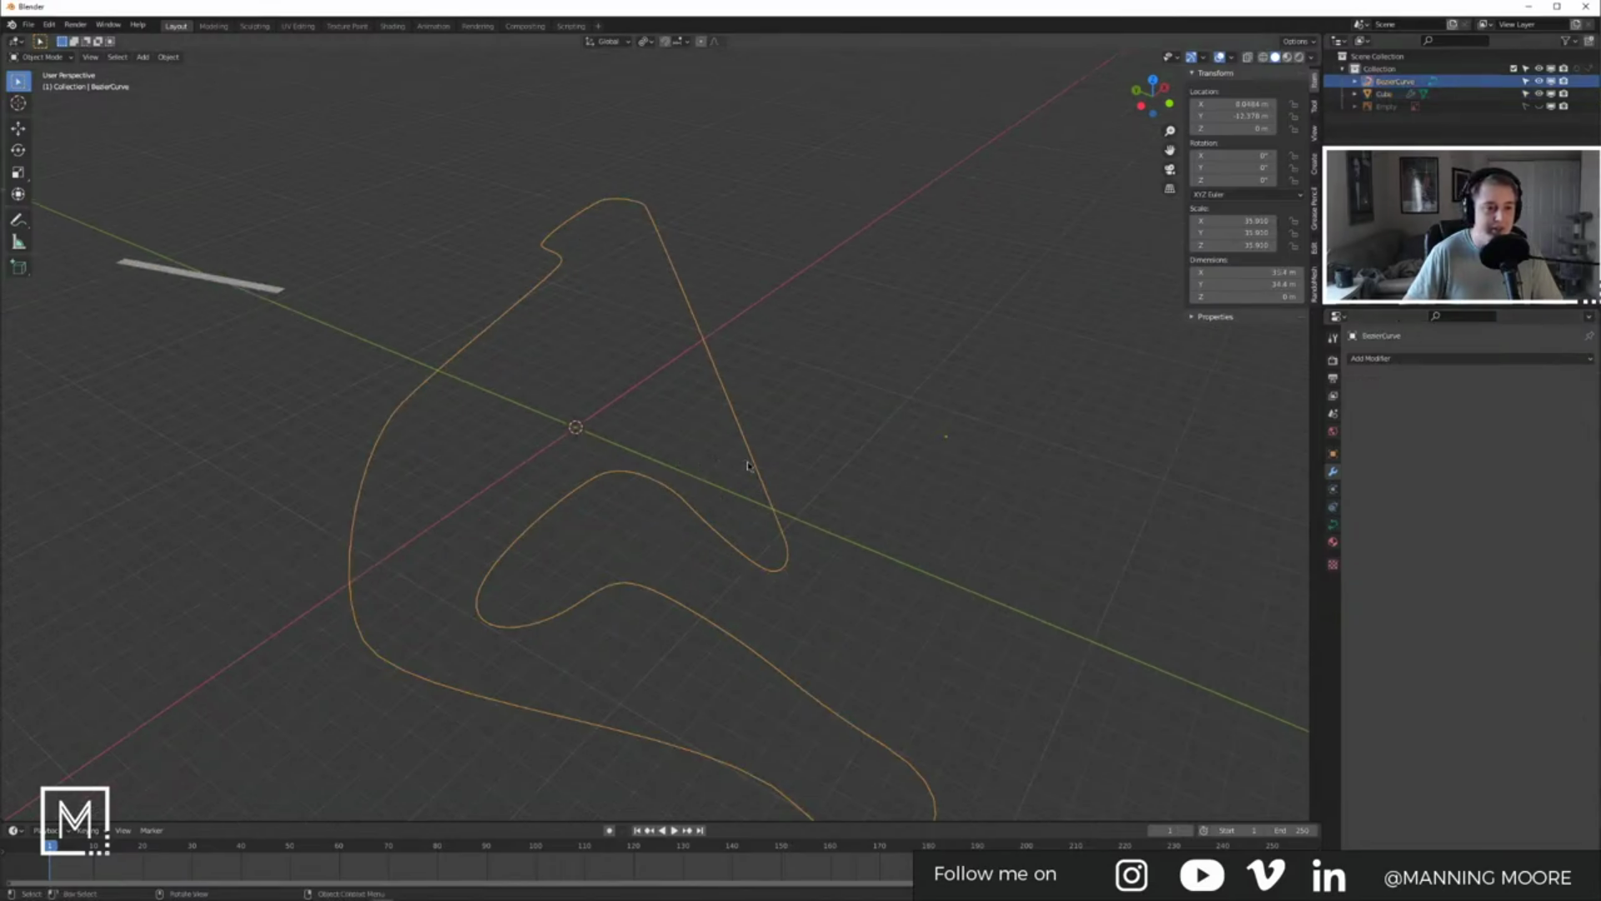
click(169, 57)
Step: Set the BezierCurve's origin to the 3D cursor and reselect the Cube strip
mouse_move(208, 79)
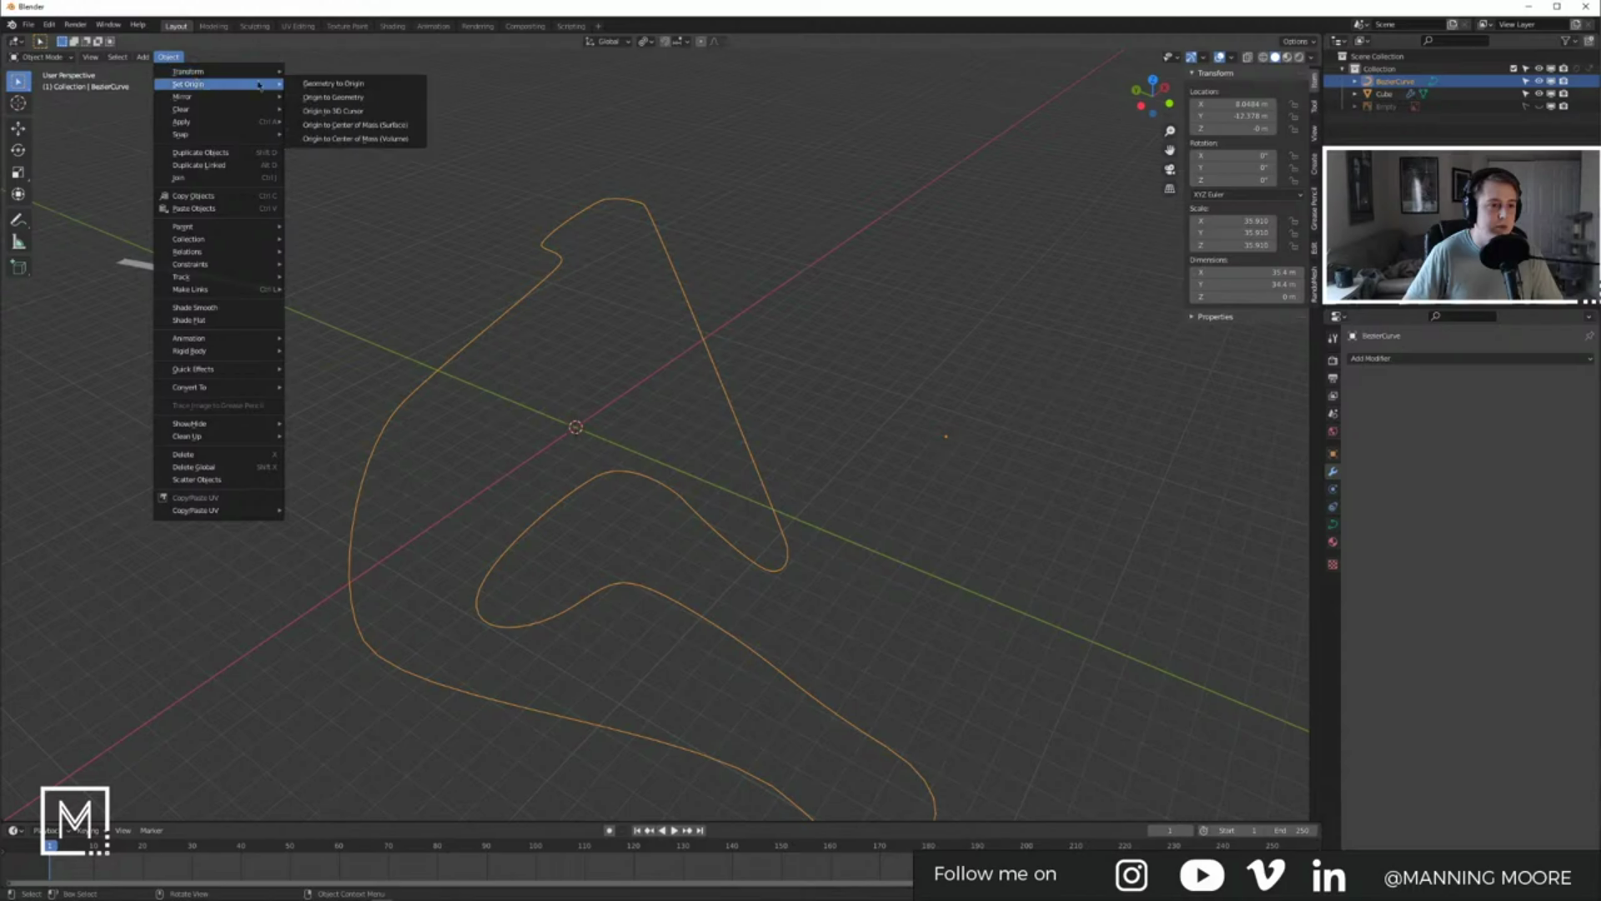
click(342, 117)
click(607, 306)
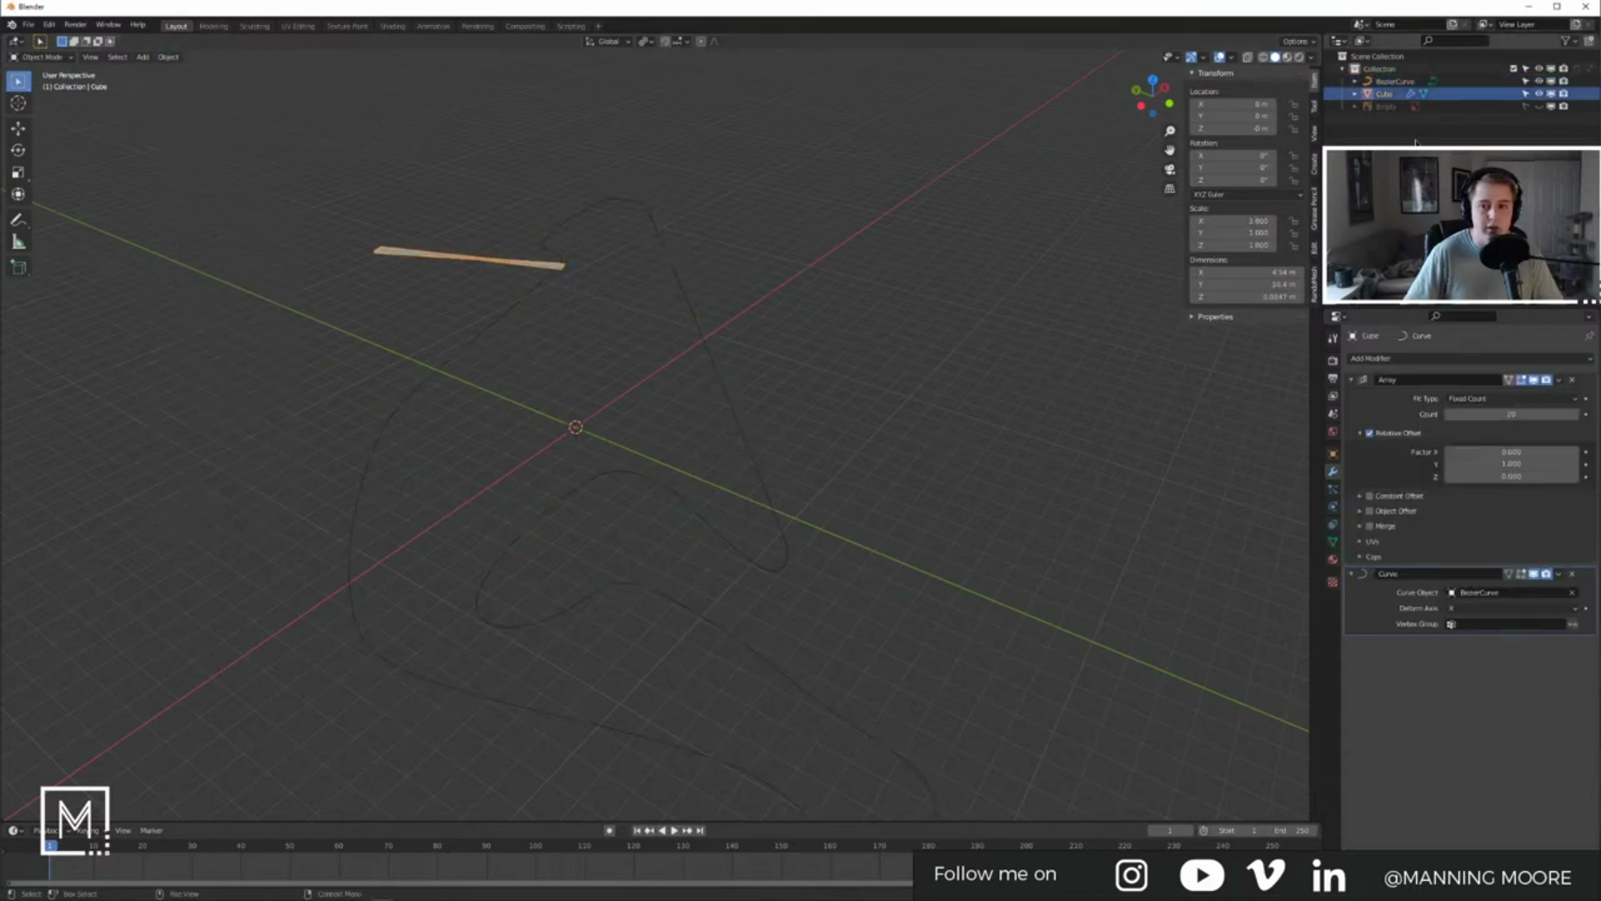
click(1540, 107)
click(1541, 107)
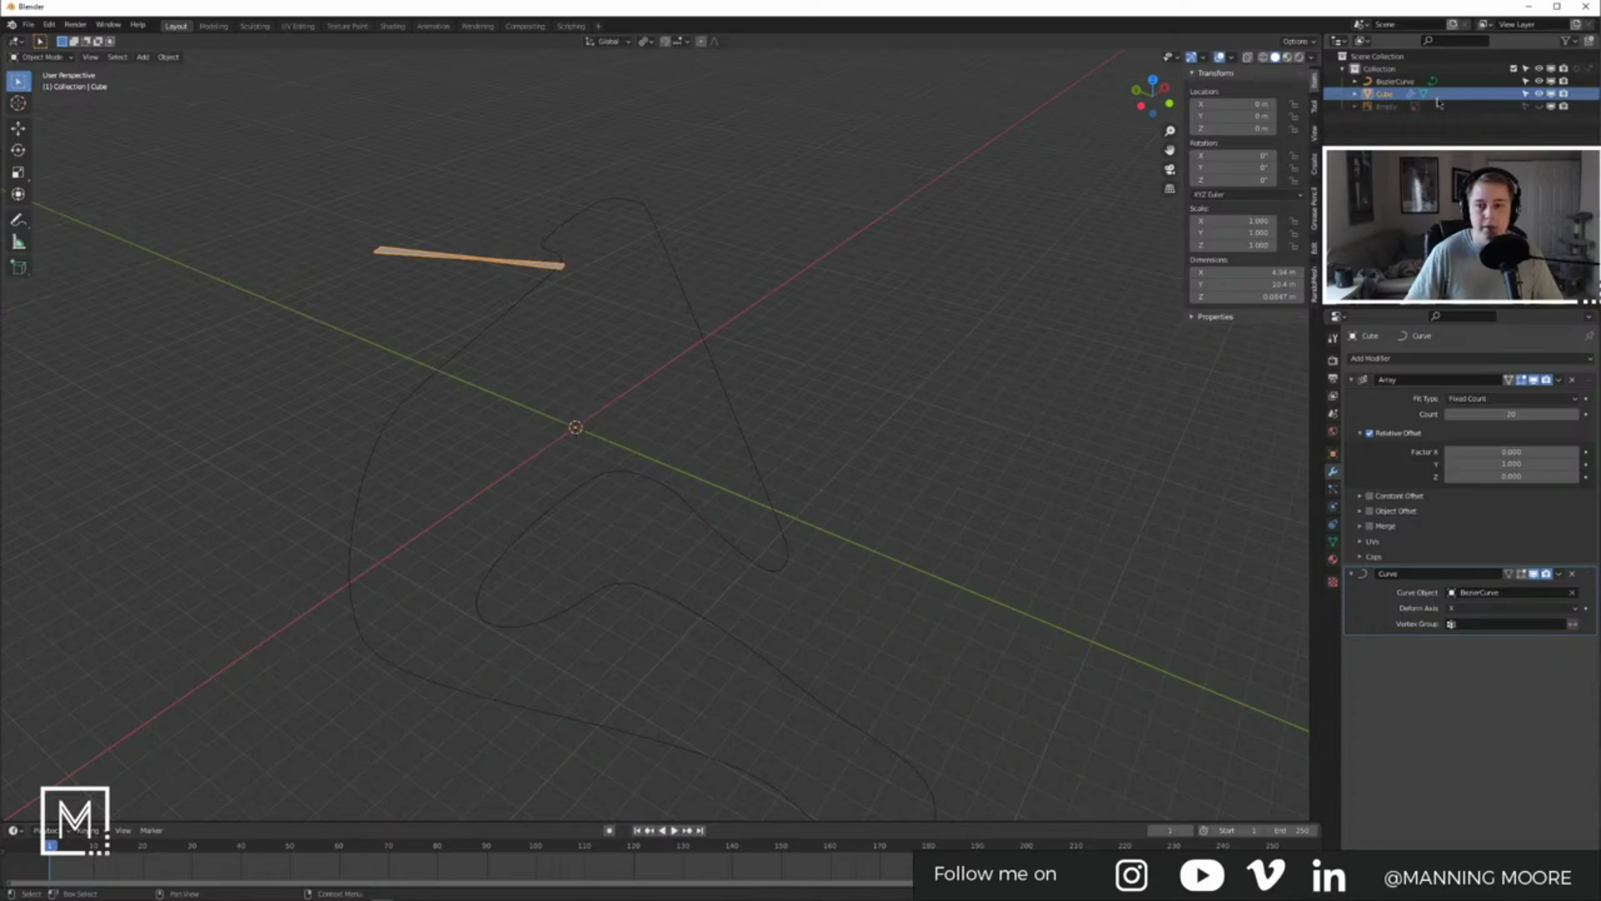
Step: Toggle the Curve modifier's viewport display off and back on to compare the strip
click(1536, 574)
mouse_move(541, 444)
middle_down()
mouse_move(508, 442)
mouse_move(542, 442)
middle_up()
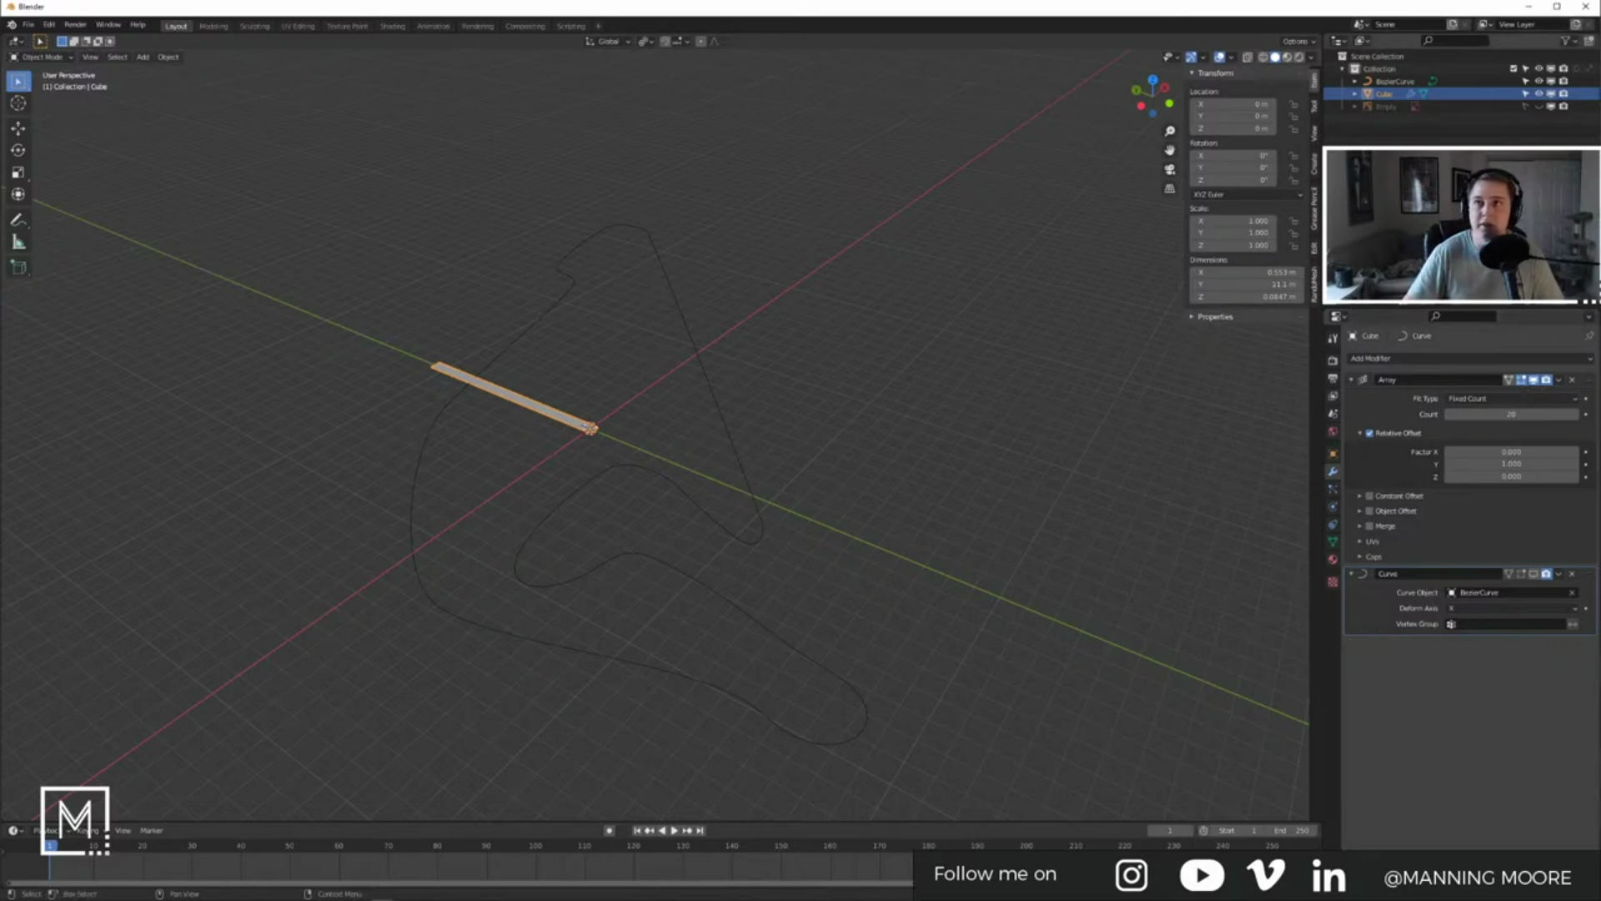
middle_drag(598, 464, 593, 479)
scroll(672, 429, up, 3)
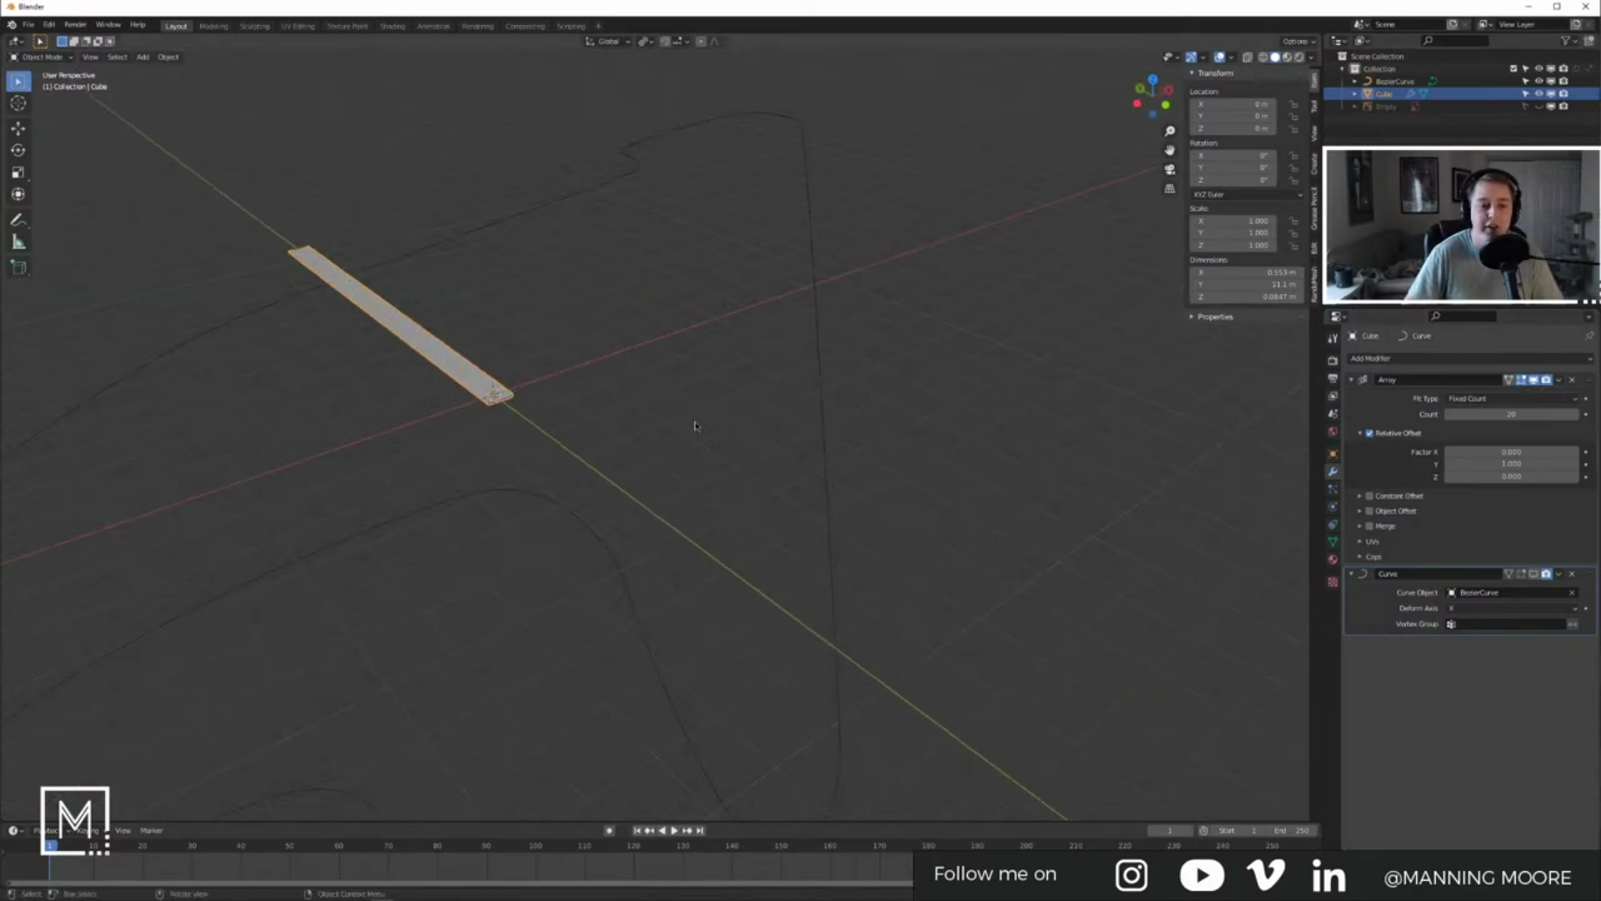
click(1535, 574)
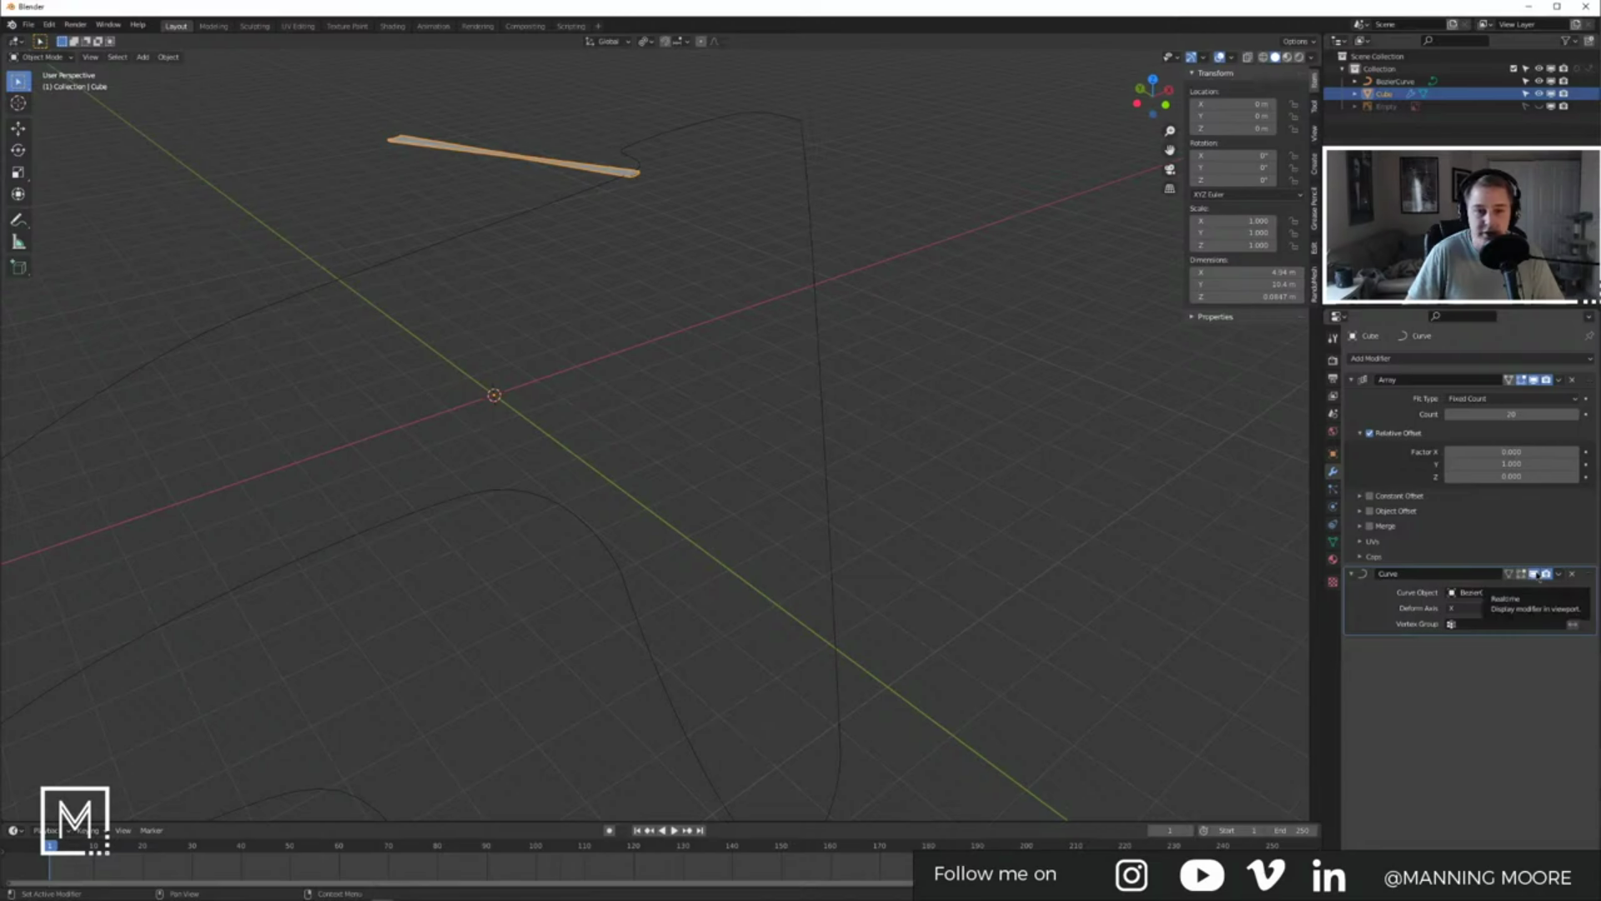
Step: Set the Curve modifier's deform axis to Y and enter Edit Mode on the Cube
click(1473, 610)
click(1472, 613)
click(1472, 613)
click(1470, 638)
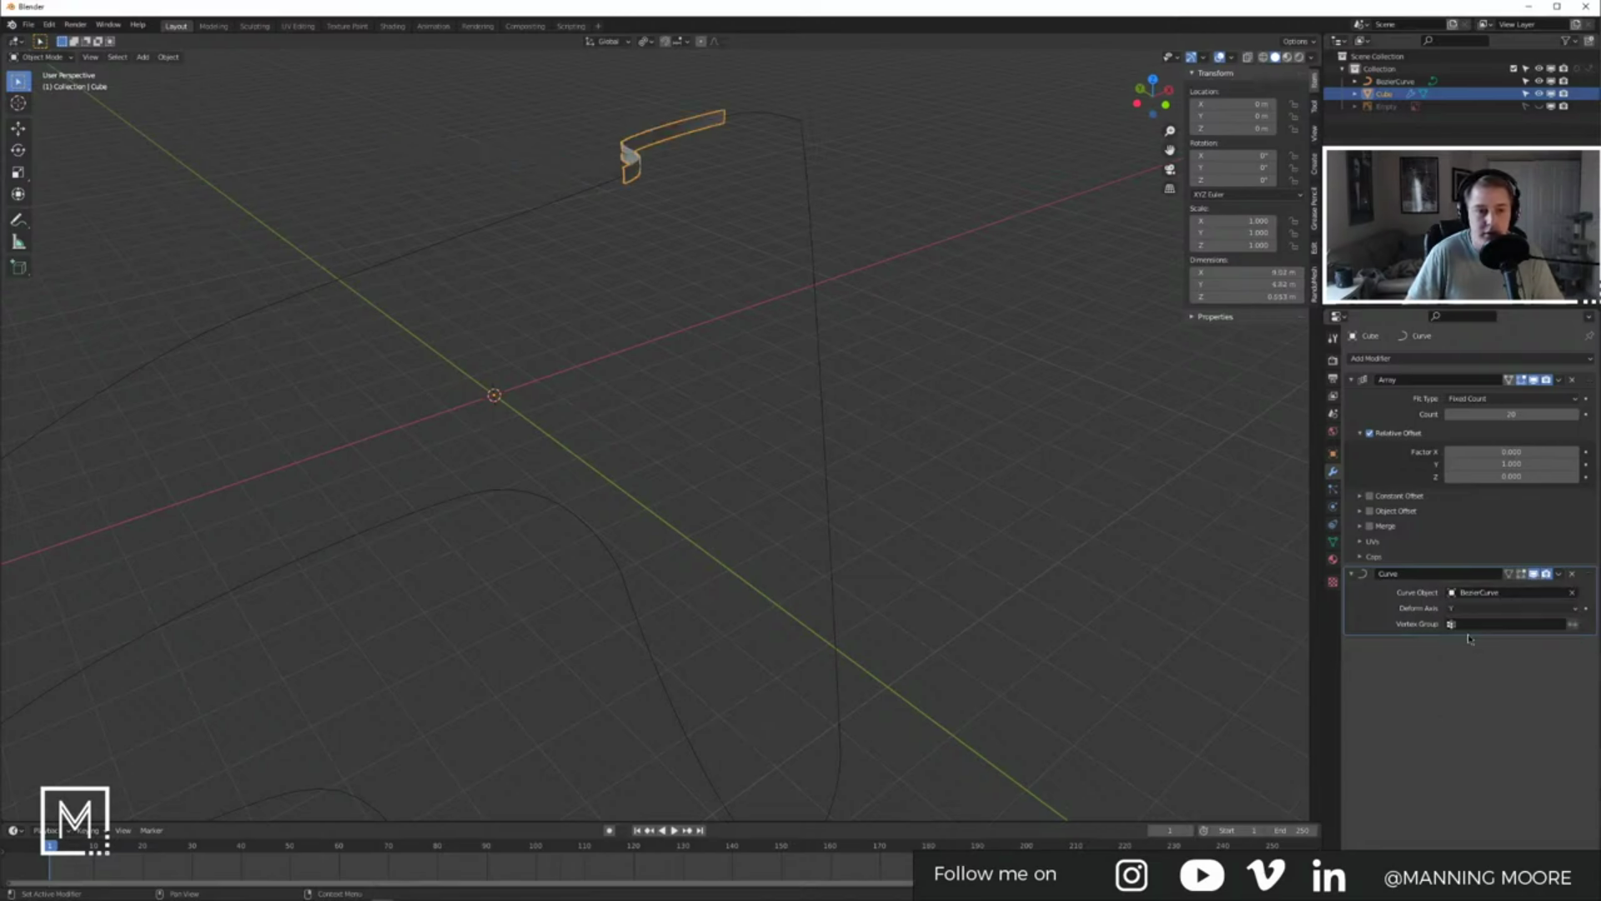
shift+middle_drag(605, 233, 740, 322)
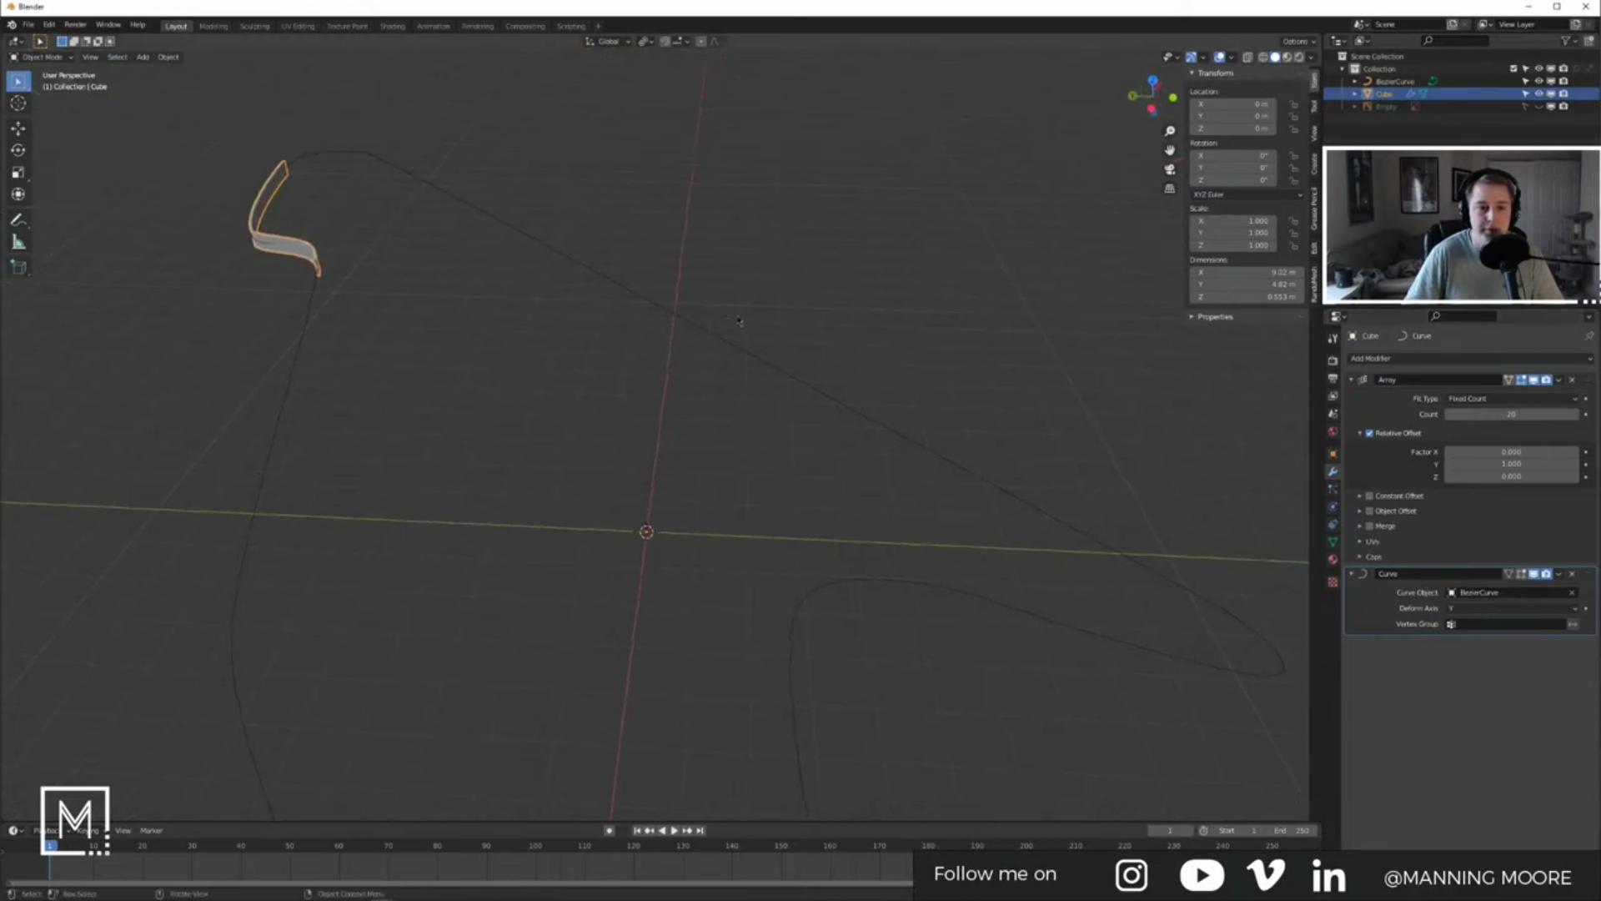
middle_drag(659, 442, 606, 471)
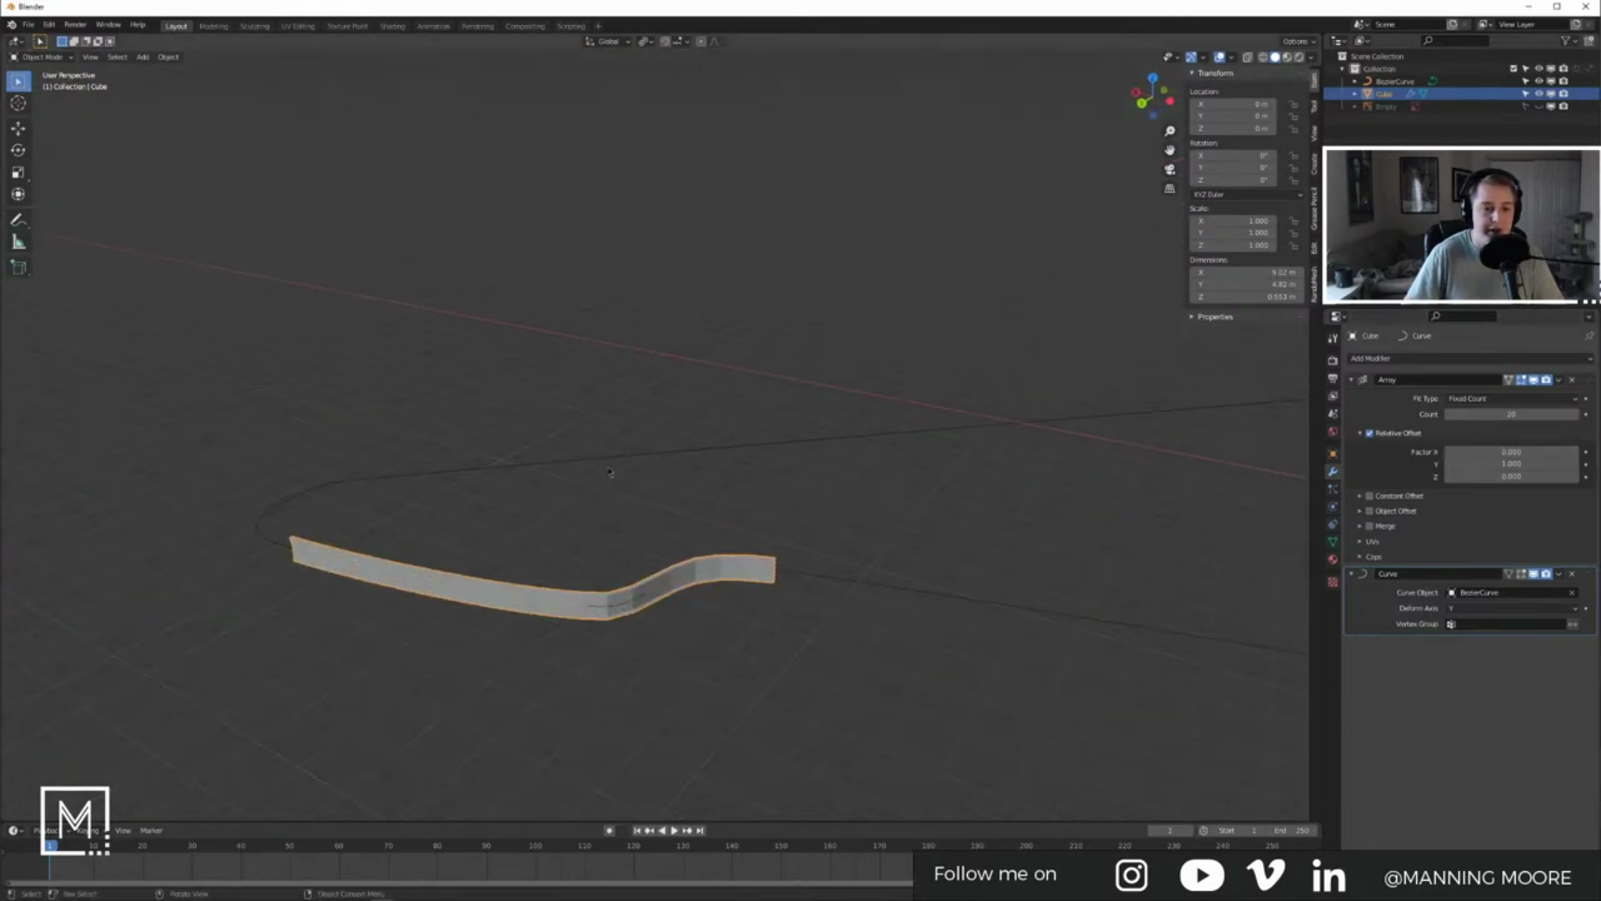
shift+middle_drag(1235, 532, 677, 515)
key(Tab)
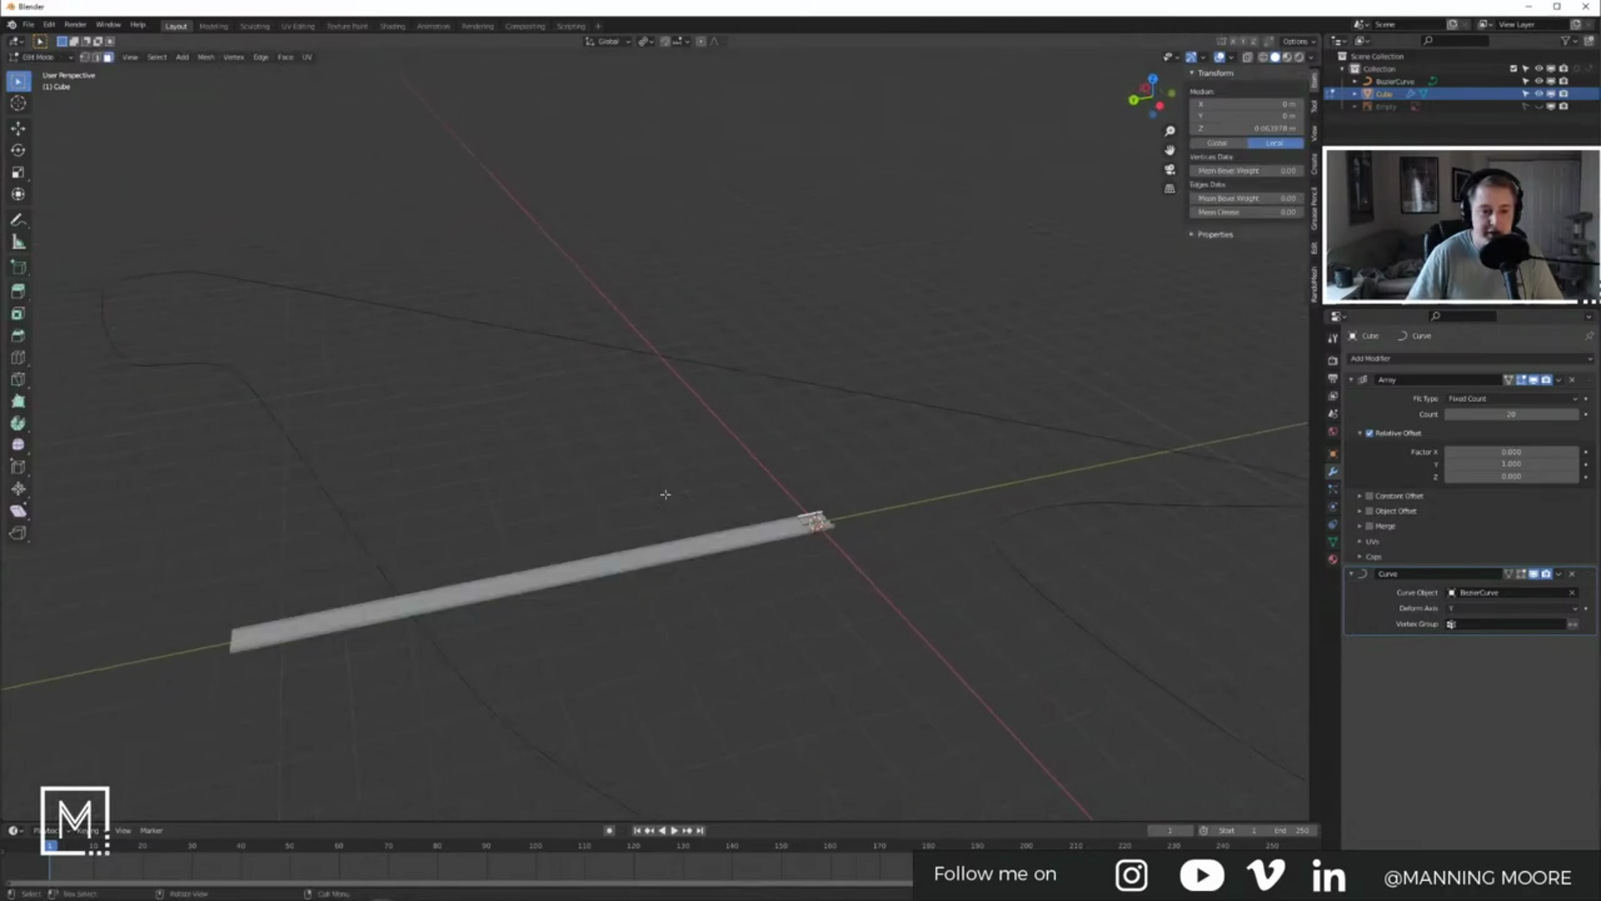
middle_drag(875, 532, 600, 523)
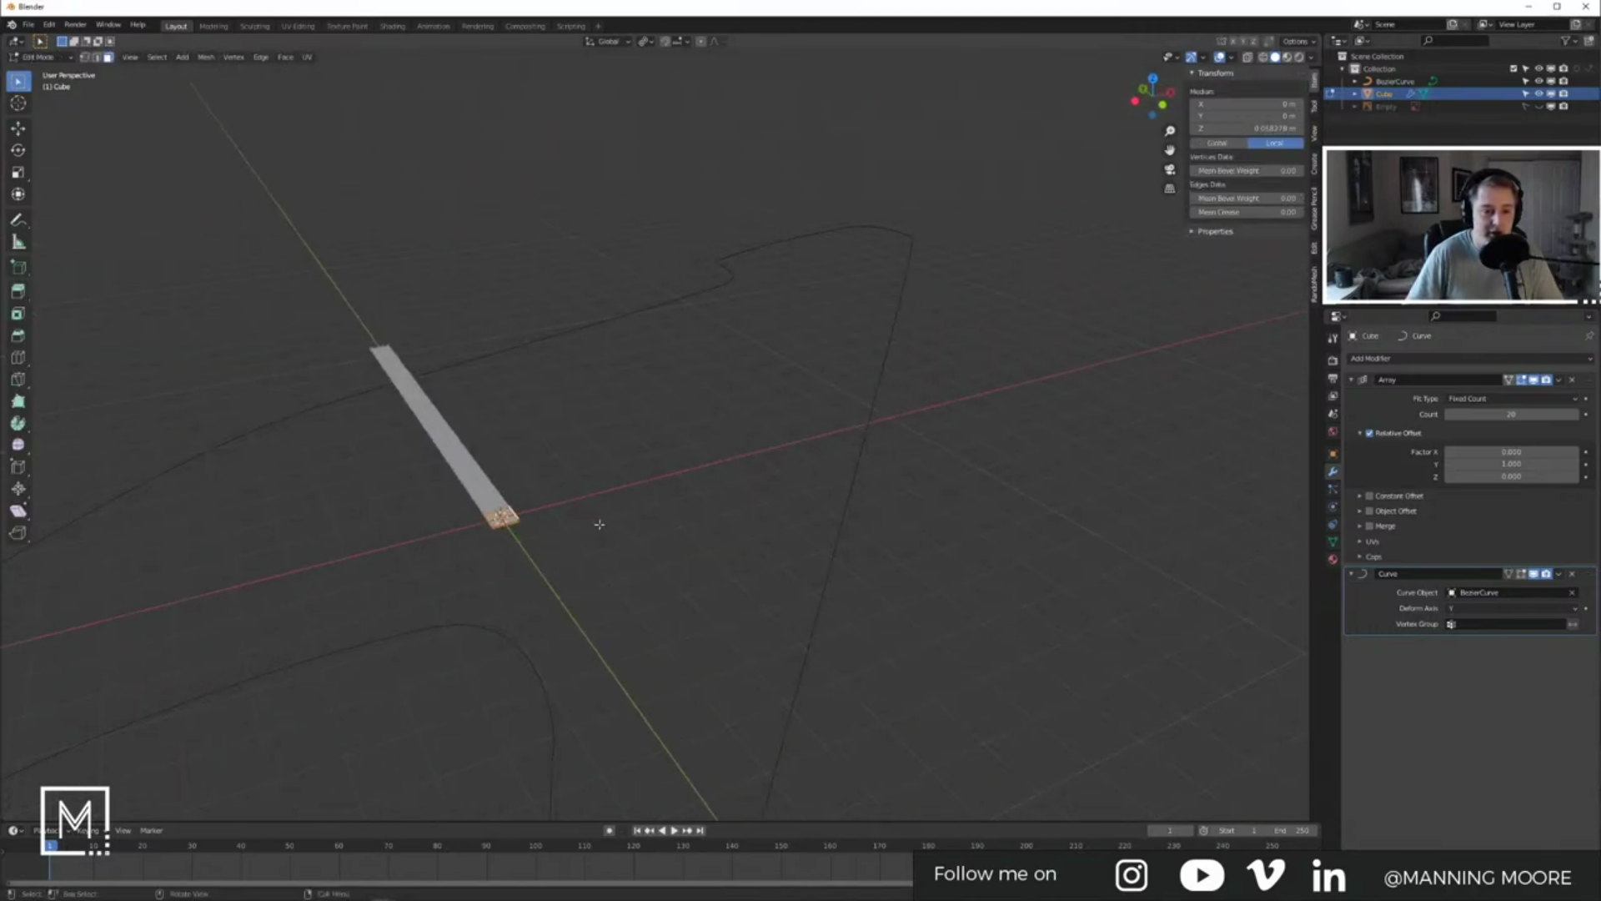
Step: Rotate the Cube's mesh 90° about Y and return to Object Mode
key(r)
key(x)
text(y)
text(60)
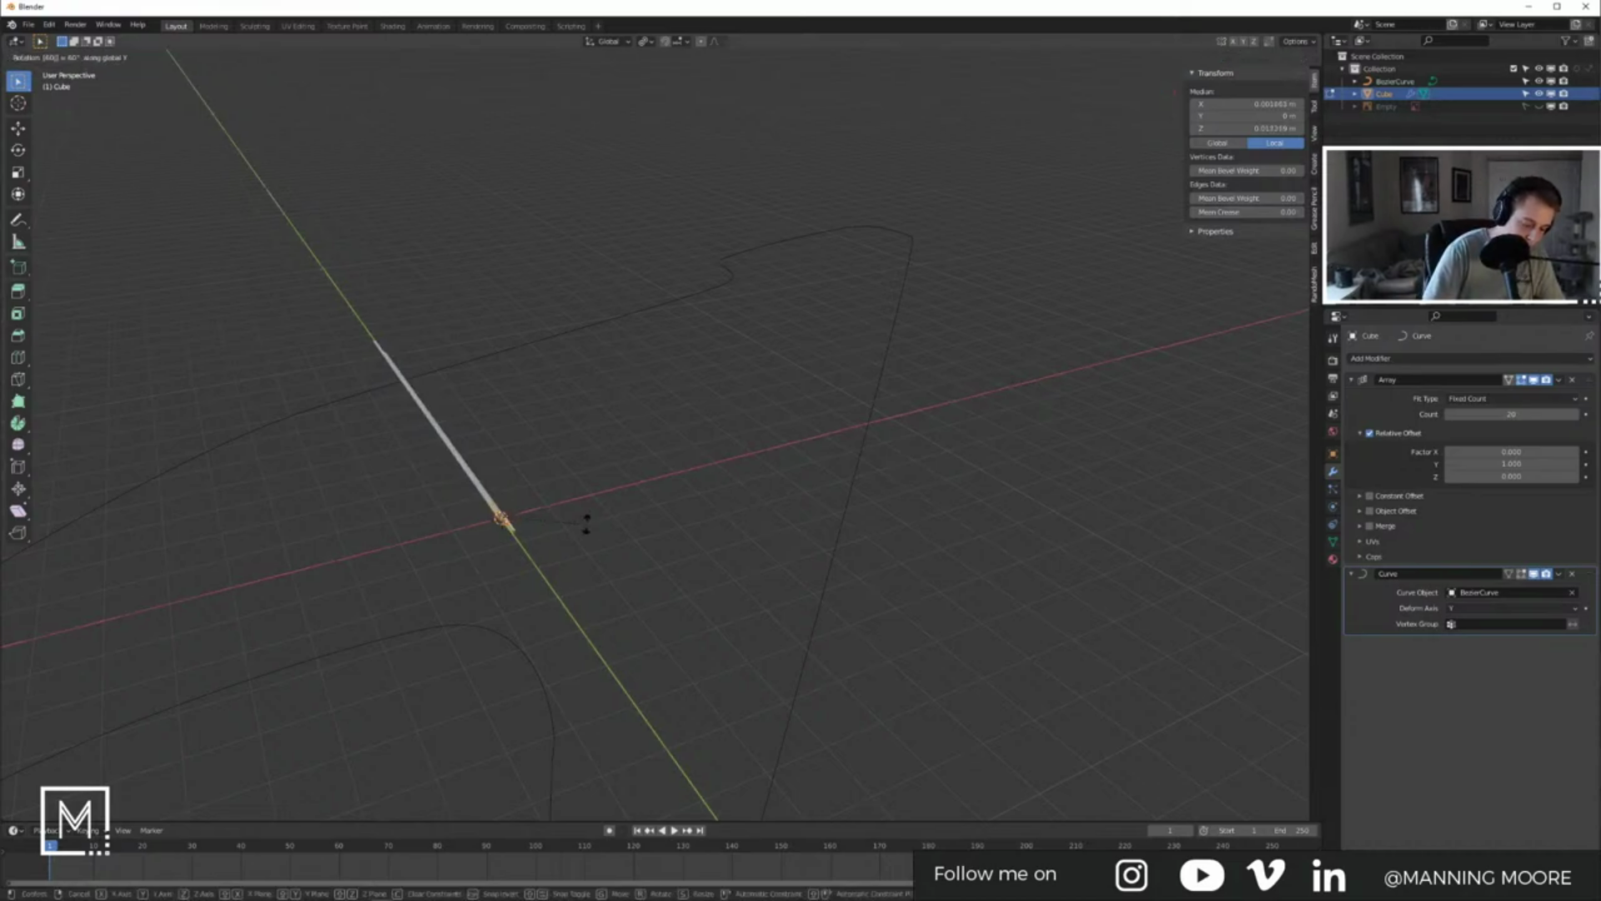
key(BackSpace)
key(BackSpace)
text(90)
key(Return)
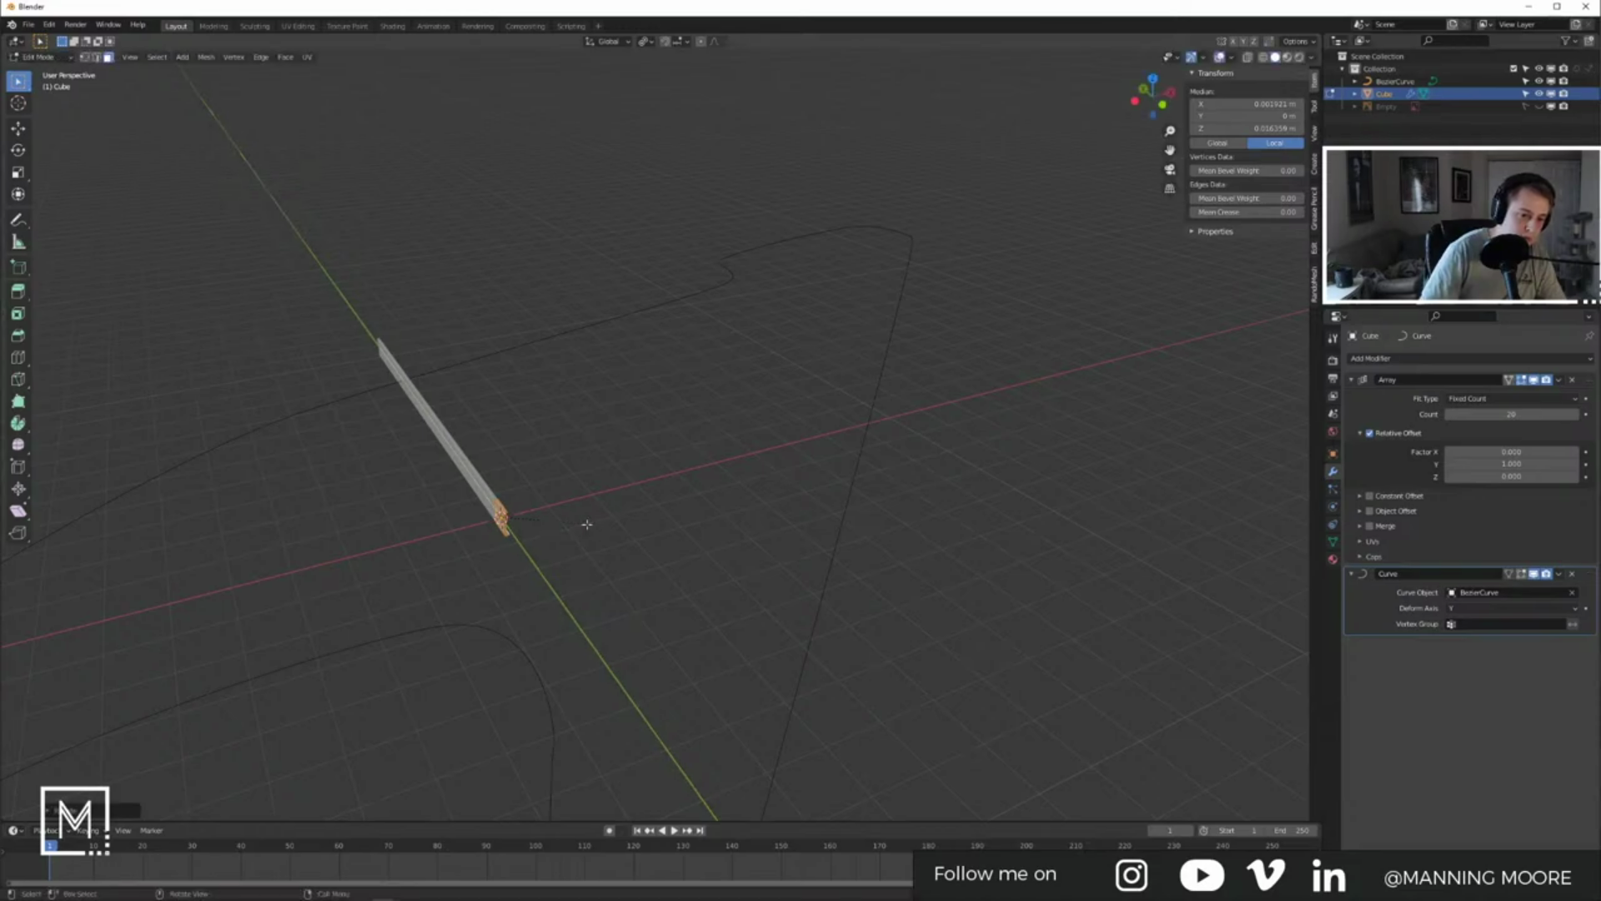
key(Tab)
Step: Raise the Array count to about 236 so the strip extends along the track
middle_drag(510, 397, 689, 419)
shift+middle_drag(434, 376, 625, 423)
middle_drag(529, 399, 536, 422)
scroll(324, 459, up, 5)
shift+middle_drag(324, 459, 618, 448)
scroll(737, 459, down, 6)
drag(1458, 415, 1576, 415)
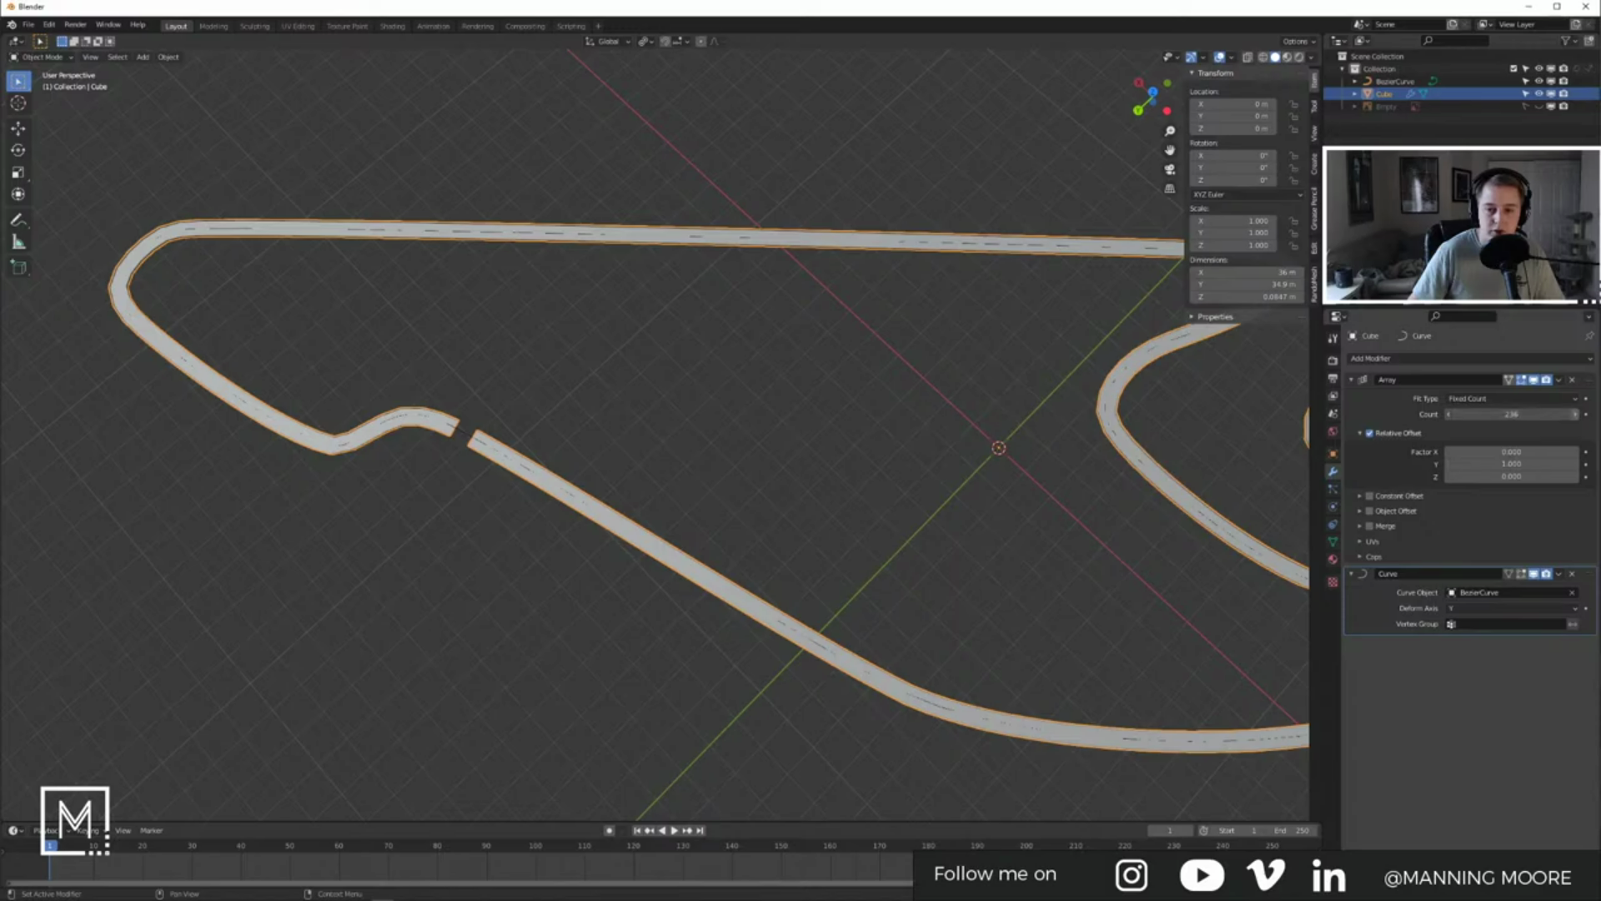
Step: Bump the Array count to 237, inspect the closed loop, and enter Edit Mode
click(1575, 415)
middle_drag(707, 490, 505, 501)
scroll(579, 514, down, 10)
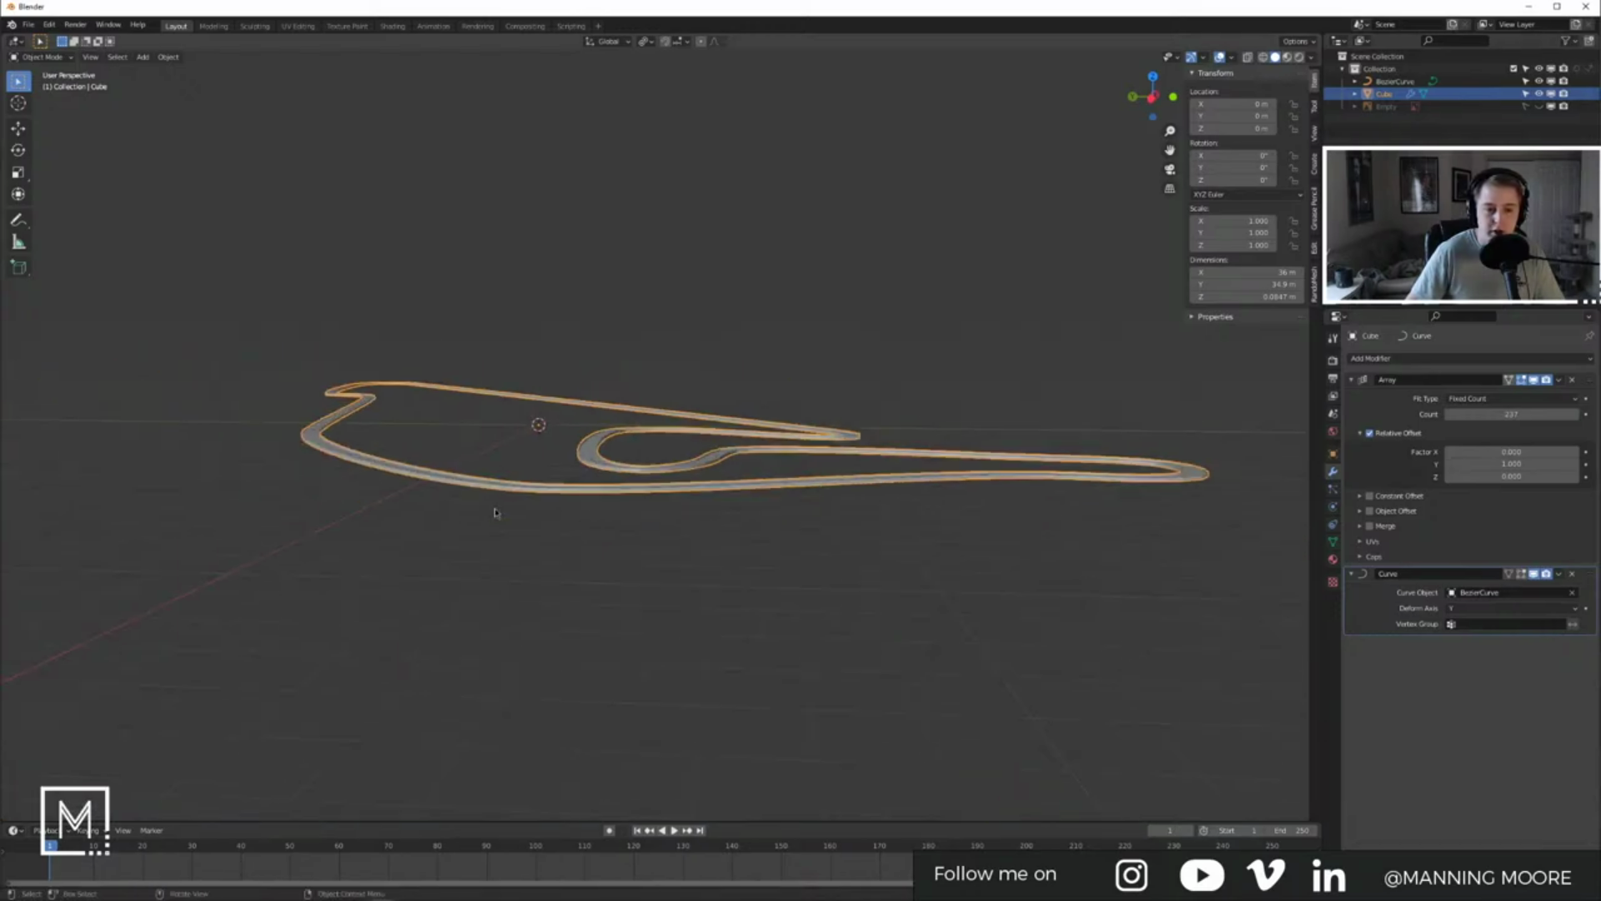
shift+middle_drag(648, 520, 568, 511)
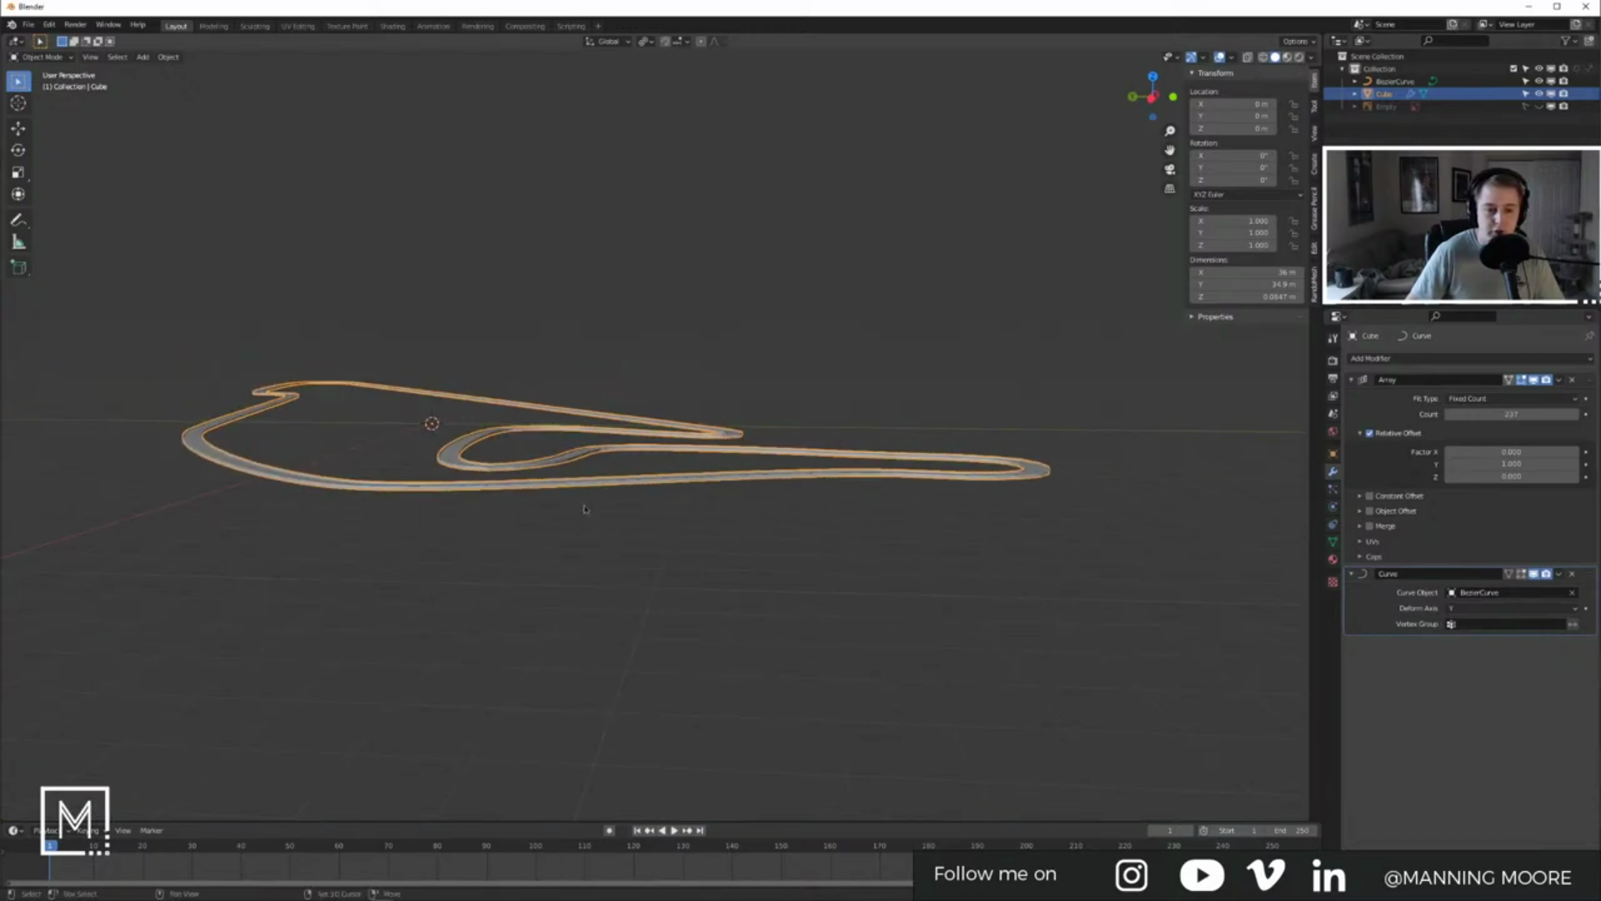
scroll(657, 480, up, 5)
middle_drag(658, 481, 664, 557)
scroll(664, 557, down, 4)
shift+middle_drag(618, 659, 526, 443)
scroll(660, 538, up, 3)
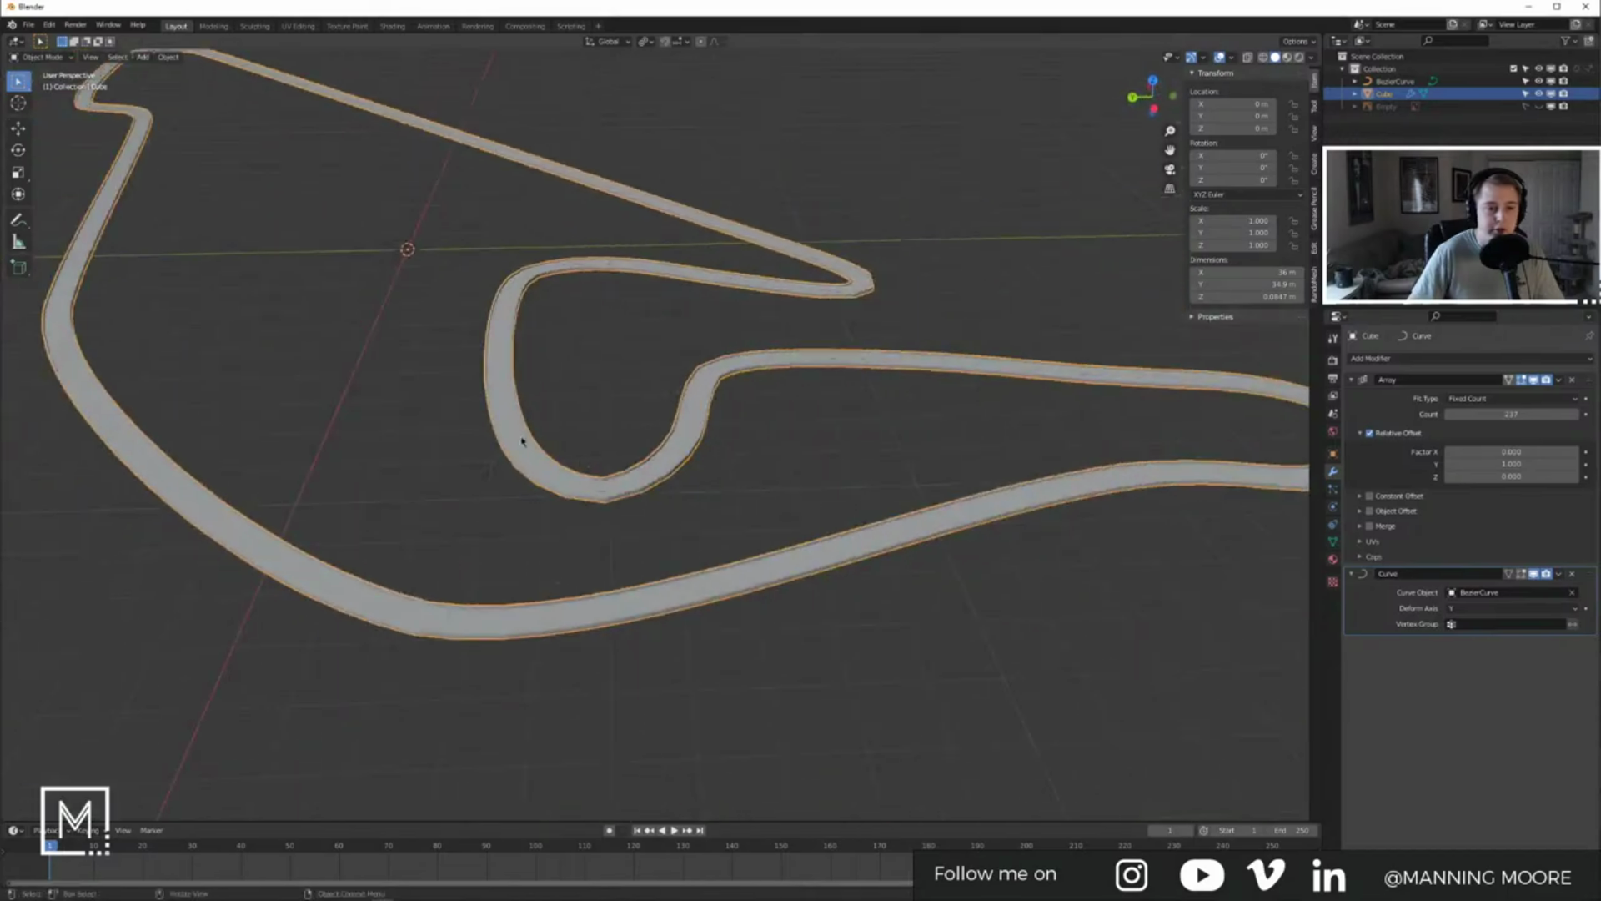
key(Tab)
middle_drag(468, 372, 338, 304)
Step: Select the thin top face at the strip's end and switch to side view
scroll(500, 151, up, 5)
shift+middle_drag(500, 151, 625, 461)
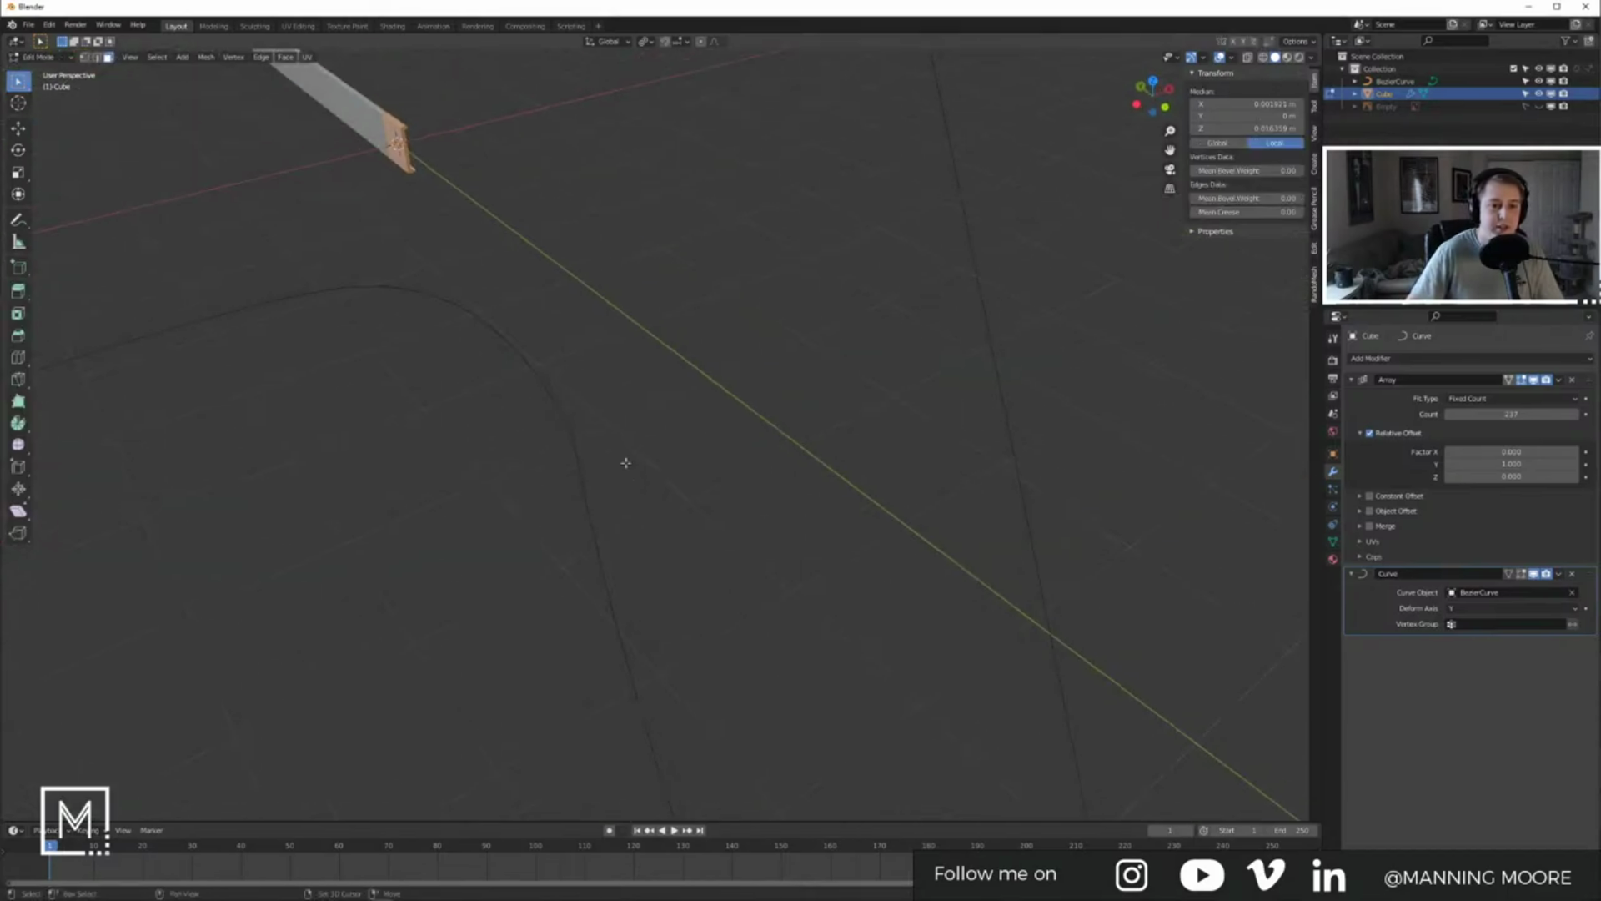
scroll(625, 442, down, 3)
scroll(625, 425, up, 4)
shift+middle_drag(464, 247, 572, 391)
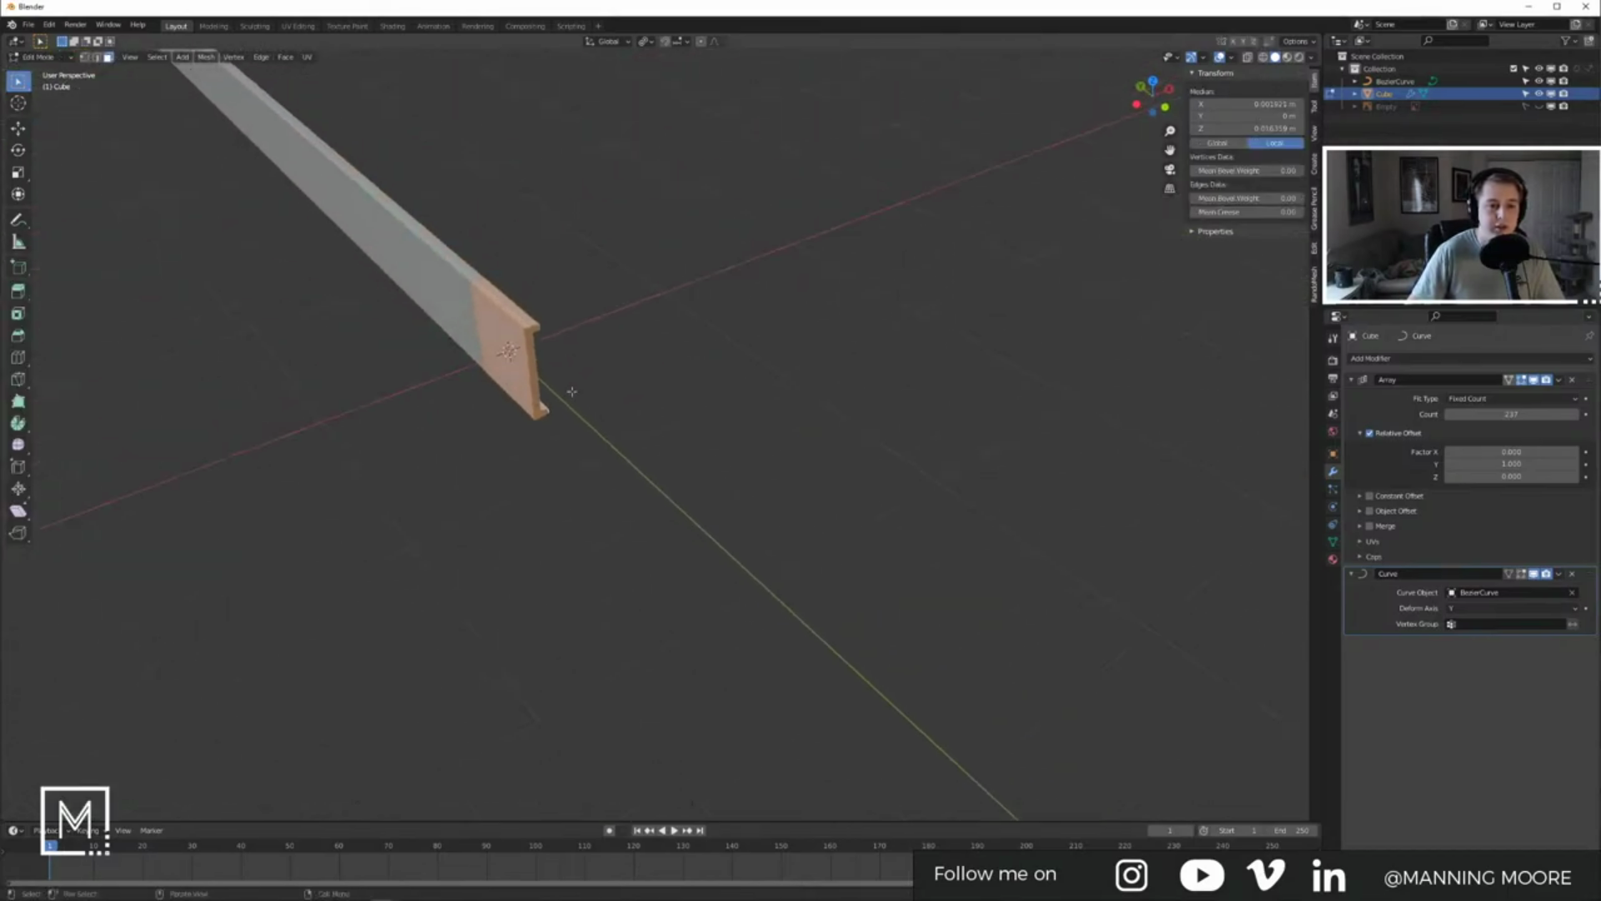
click(505, 306)
middle_drag(518, 330, 743, 467)
key(KP_3)
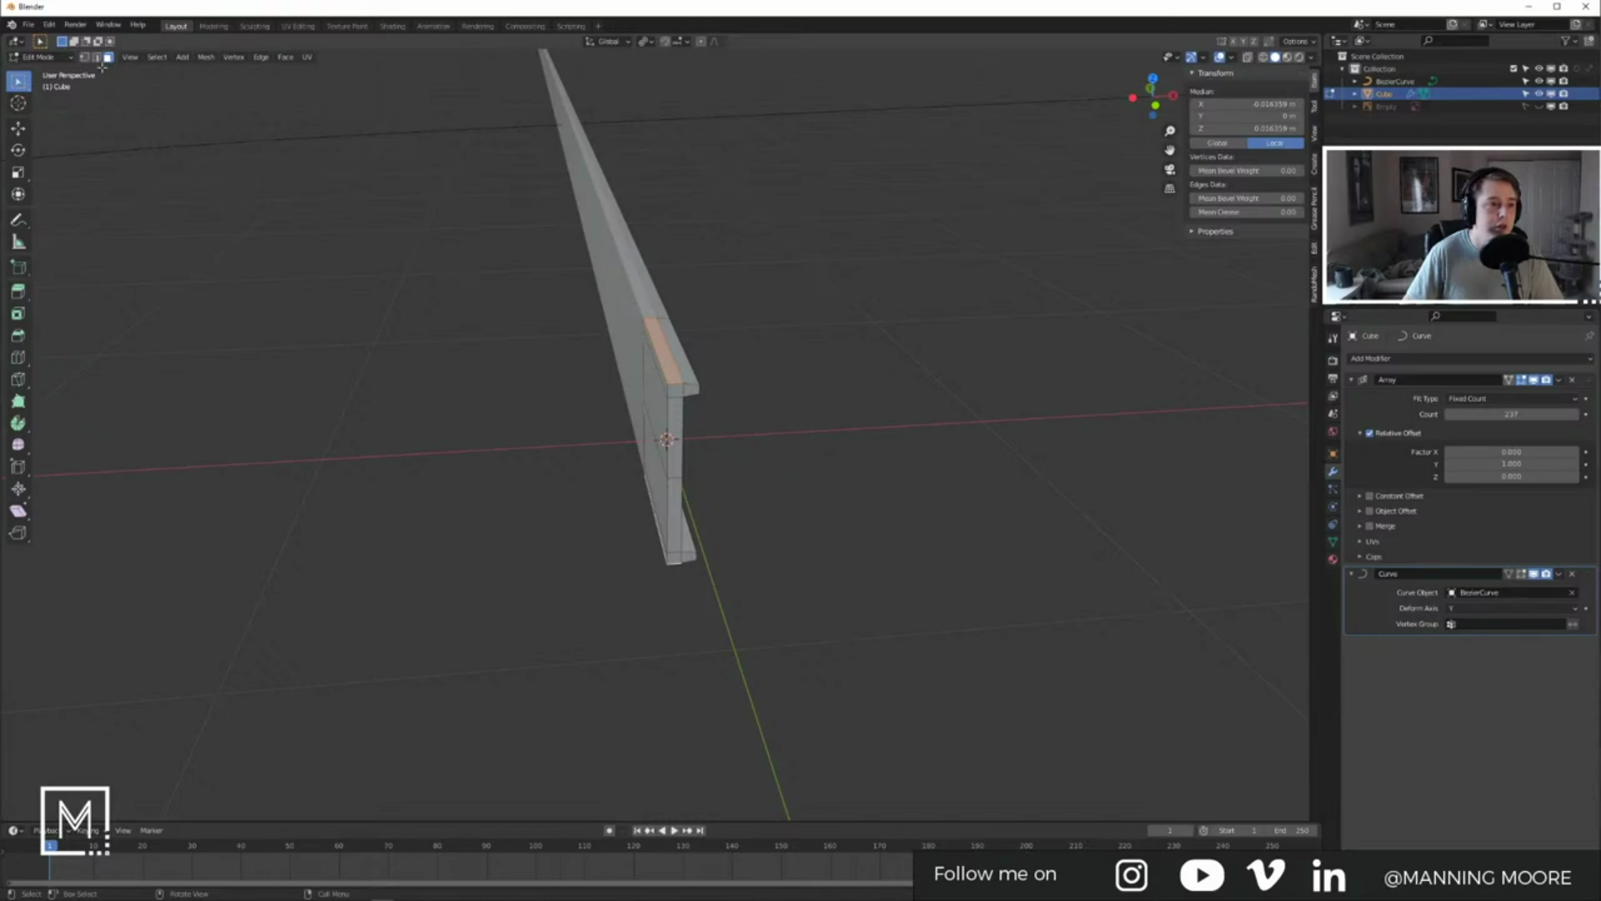
middle_drag(698, 550, 690, 522)
Step: Scale the selected profile vertically along Z in two passes
key(s)
key(z)
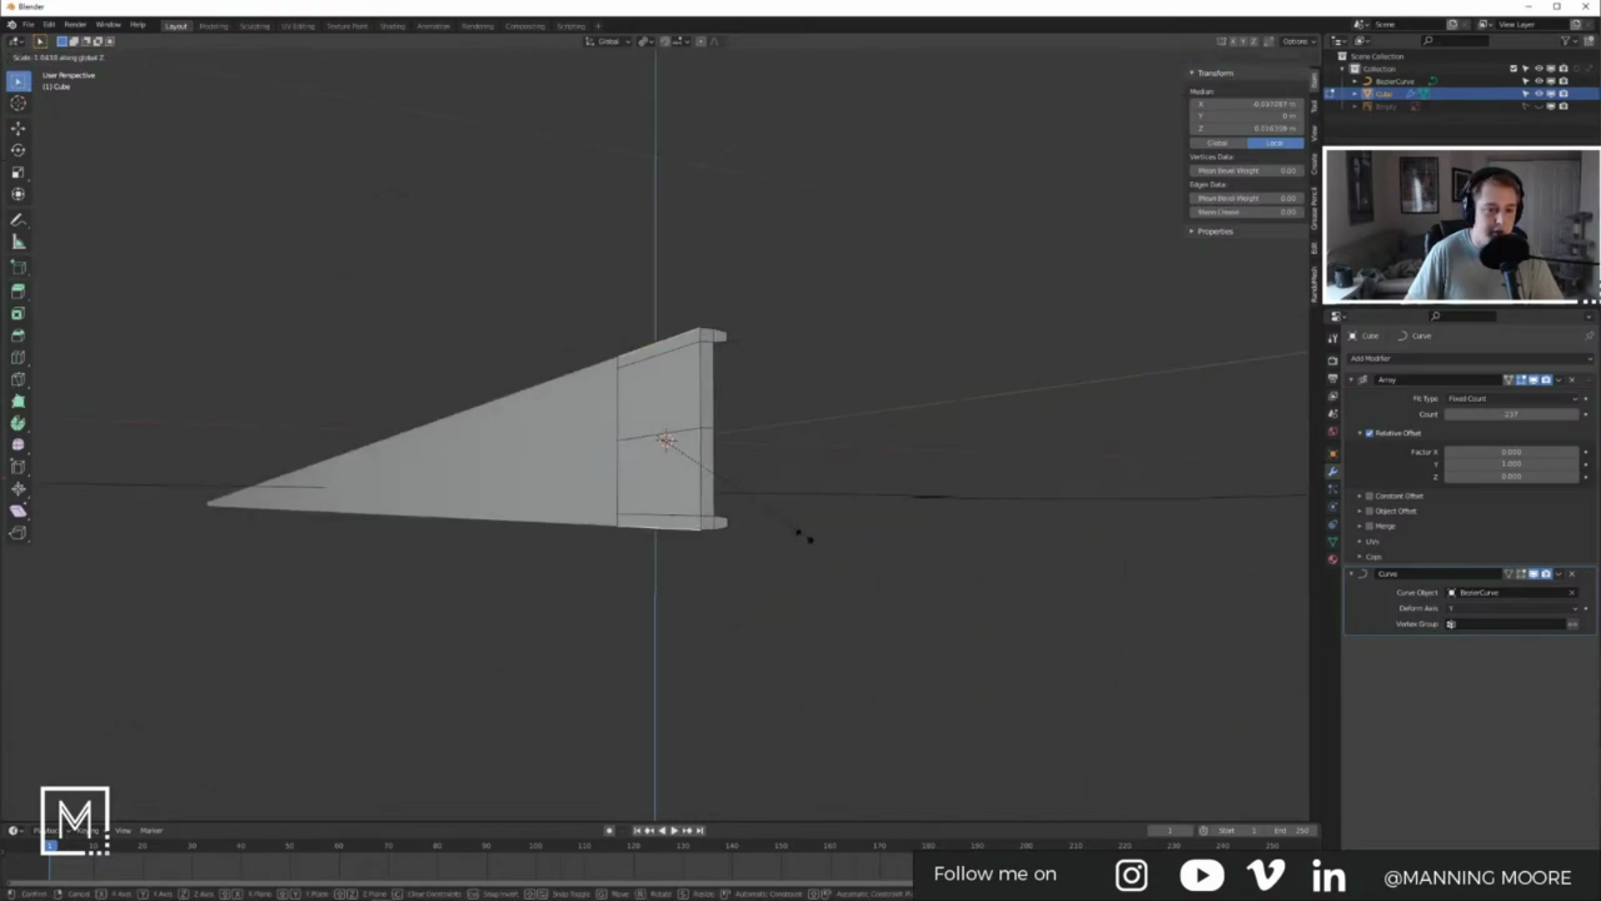
click(828, 585)
key(s)
key(z)
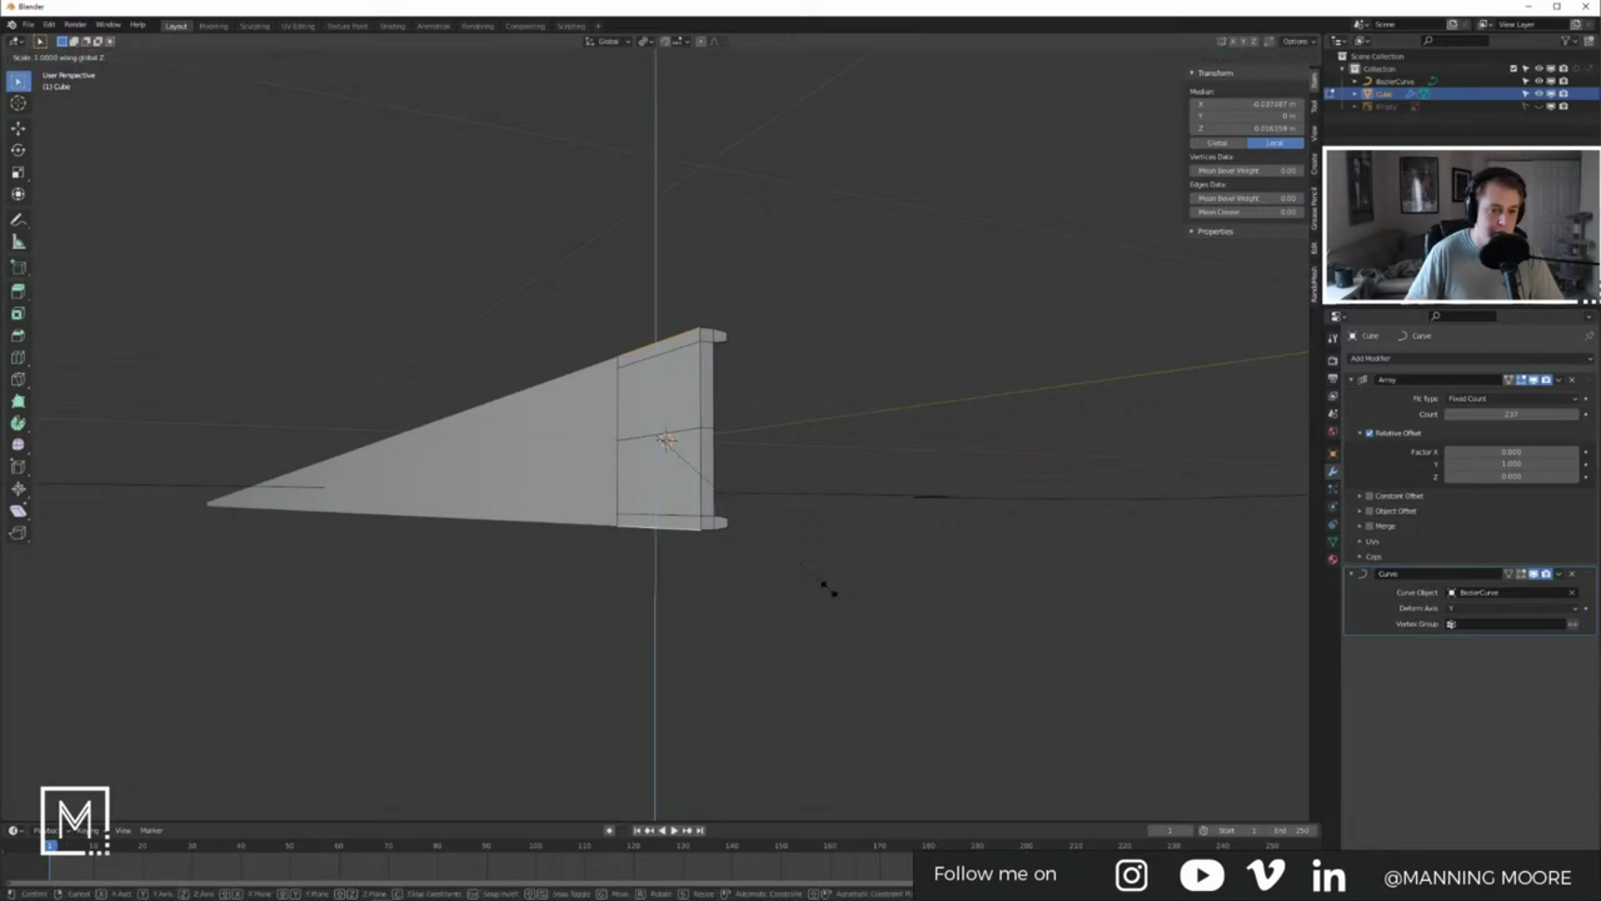
click(878, 693)
middle_drag(750, 542, 728, 638)
Step: Lower the profile's upper edge along Z, with a small follow-up nudge
click(695, 399)
key(g)
key(z)
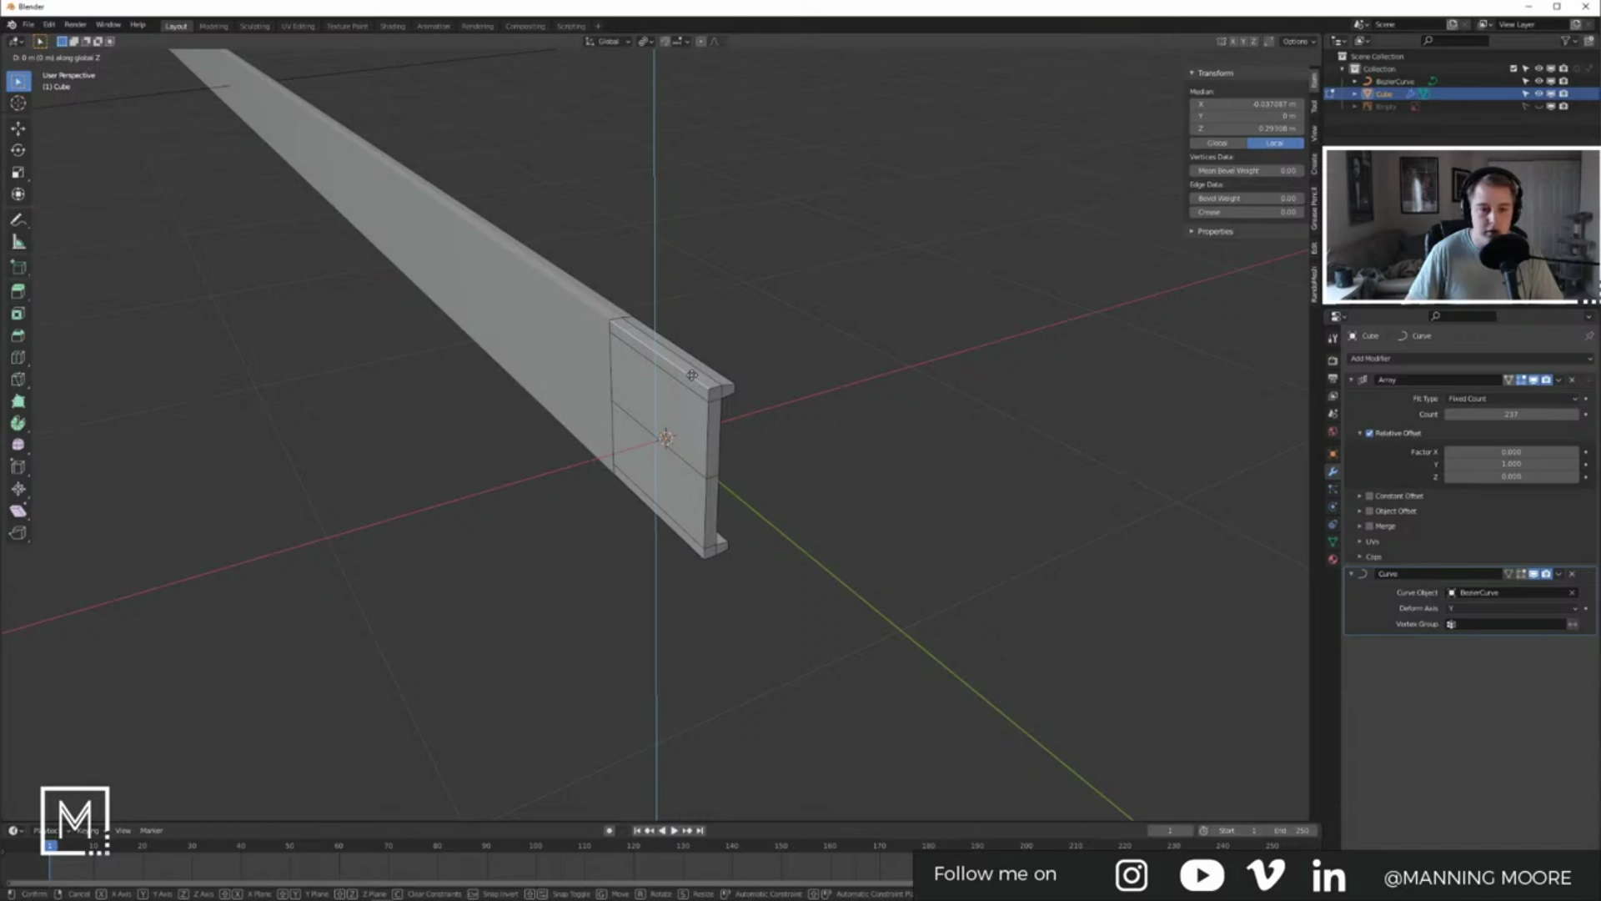
click(693, 561)
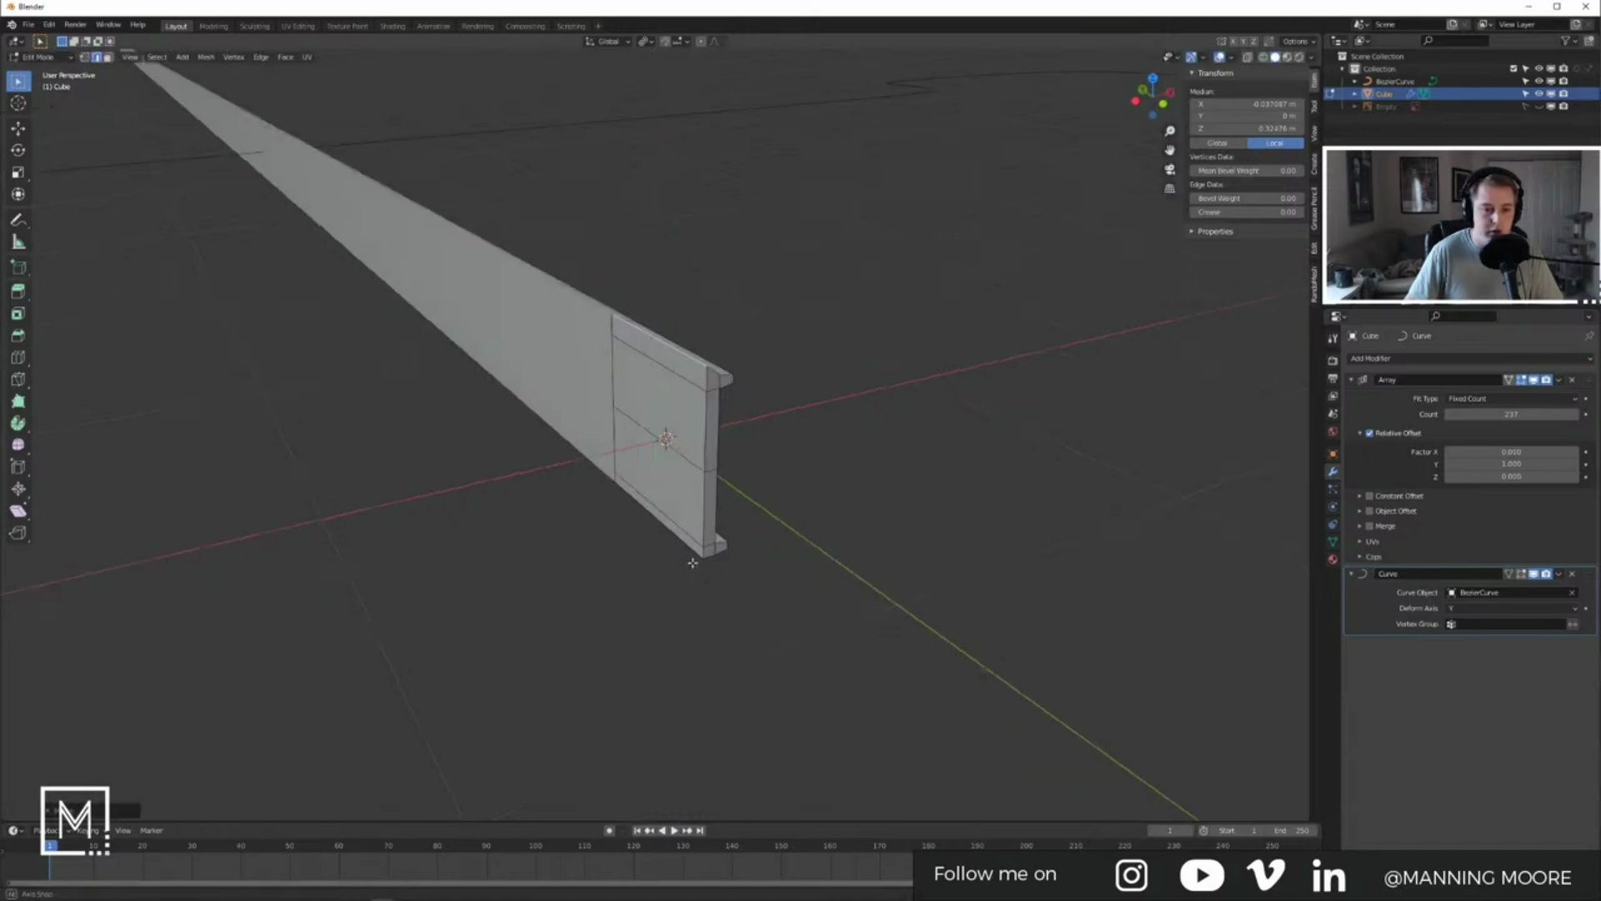
middle_drag(693, 561, 686, 494)
key(g)
key(z)
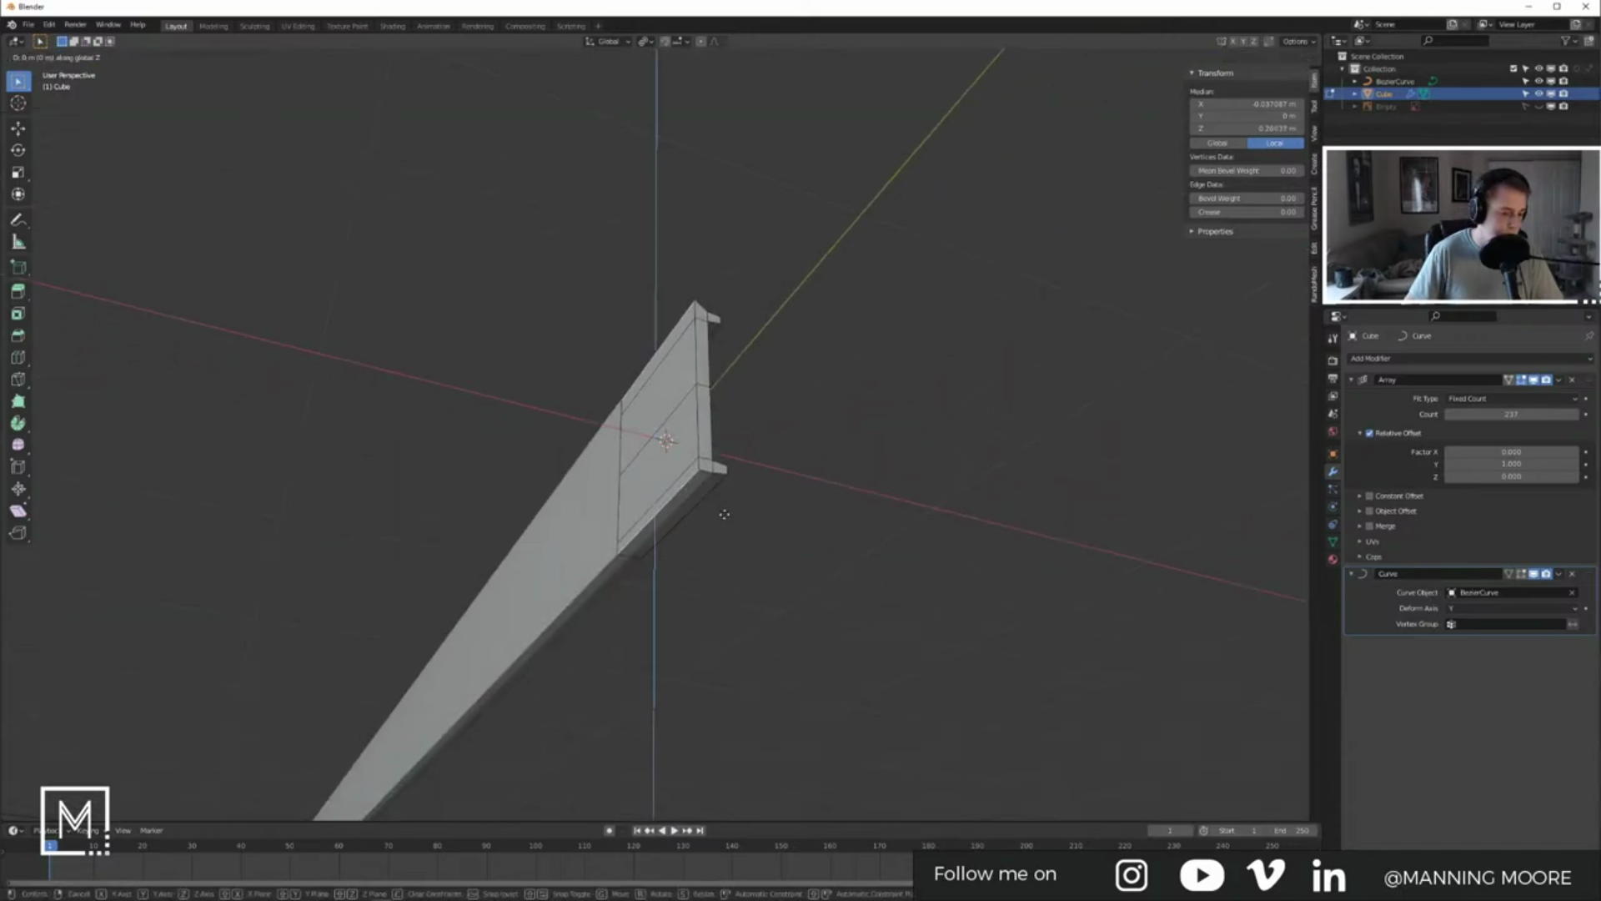
click(724, 521)
Step: Return to Object Mode and view the reshaped track around the circuit
key(Tab)
middle_drag(723, 523, 586, 442)
scroll(639, 544, down, 8)
middle_drag(485, 492, 507, 478)
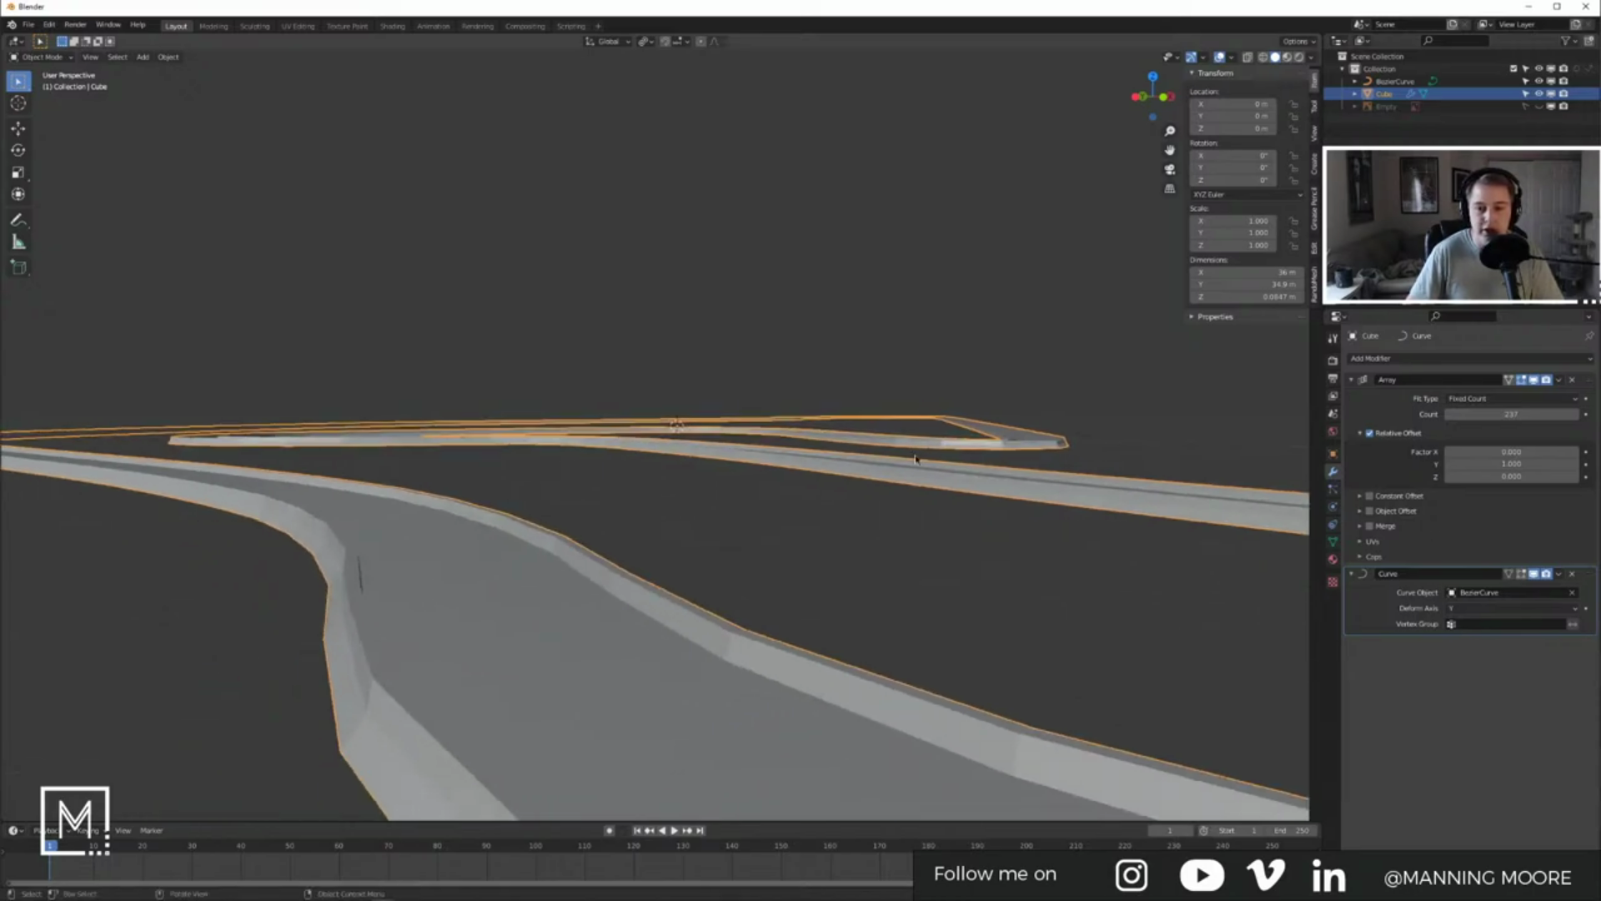
Step: Apply the Array and Curve modifiers, undoing a premature Curve apply, then enter Edit Mode
middle_drag(956, 445, 1065, 458)
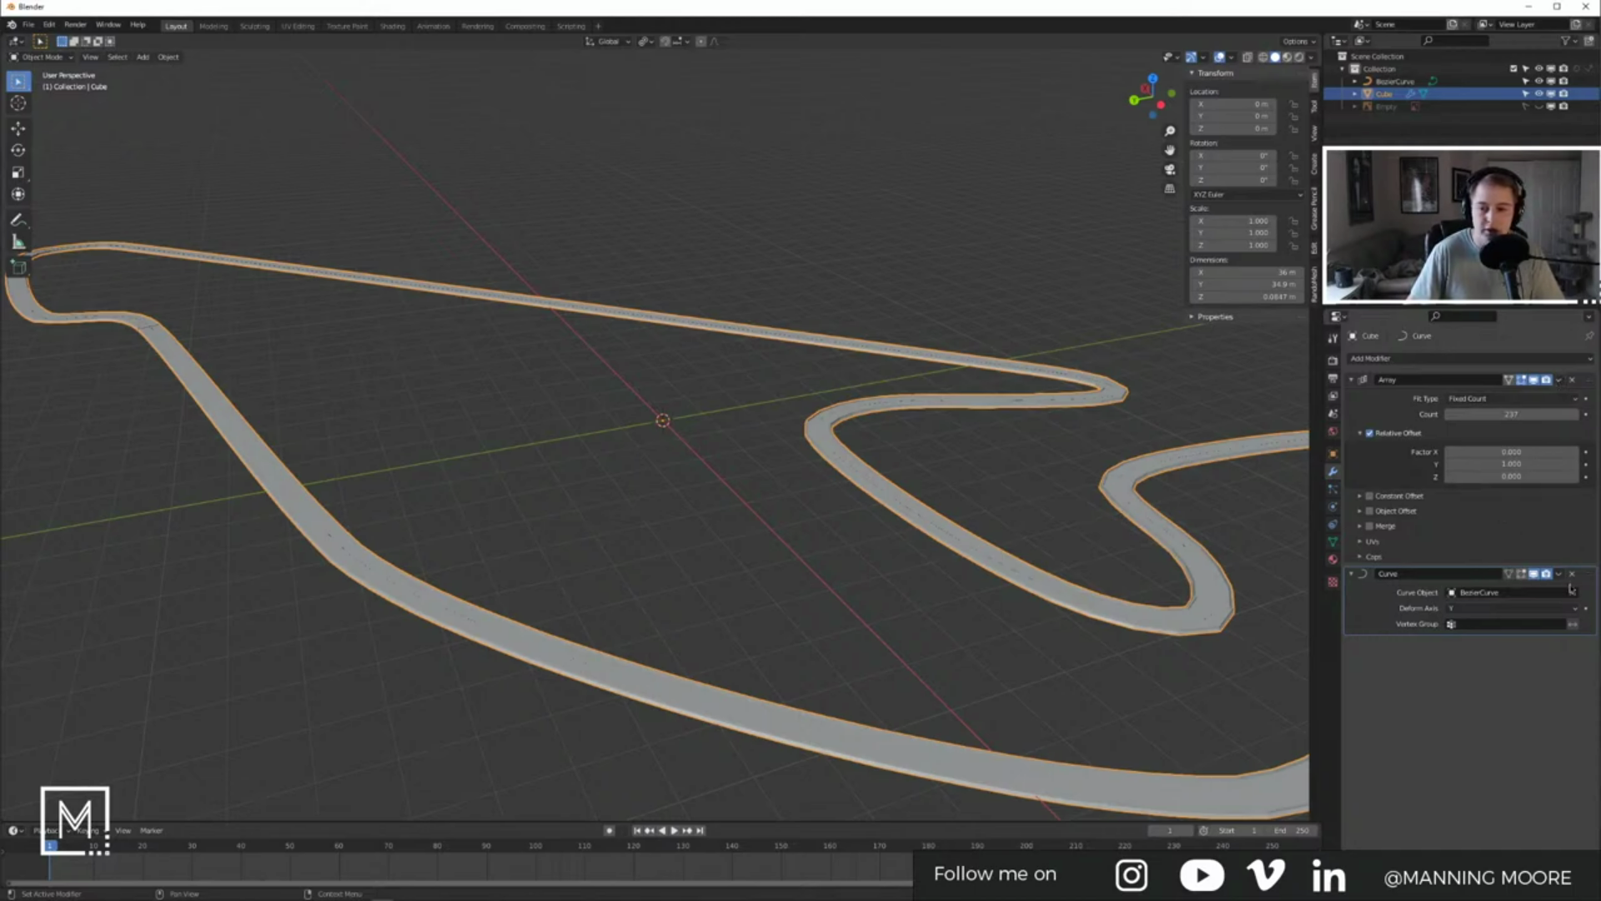
key(ctrl+a)
click(1540, 496)
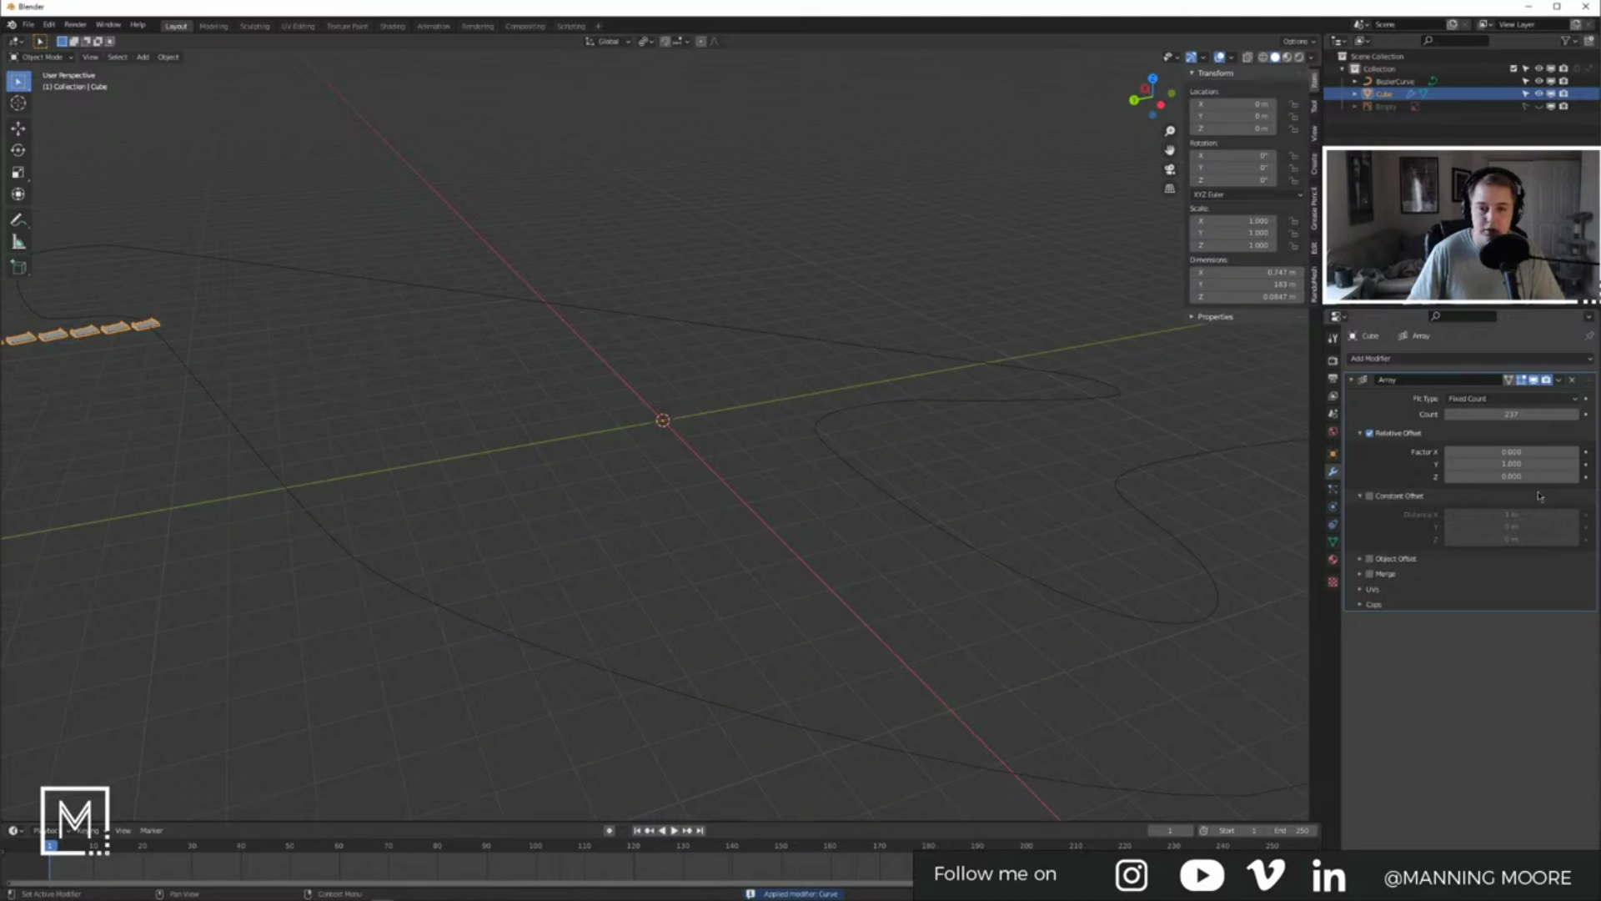
key(ctrl+z)
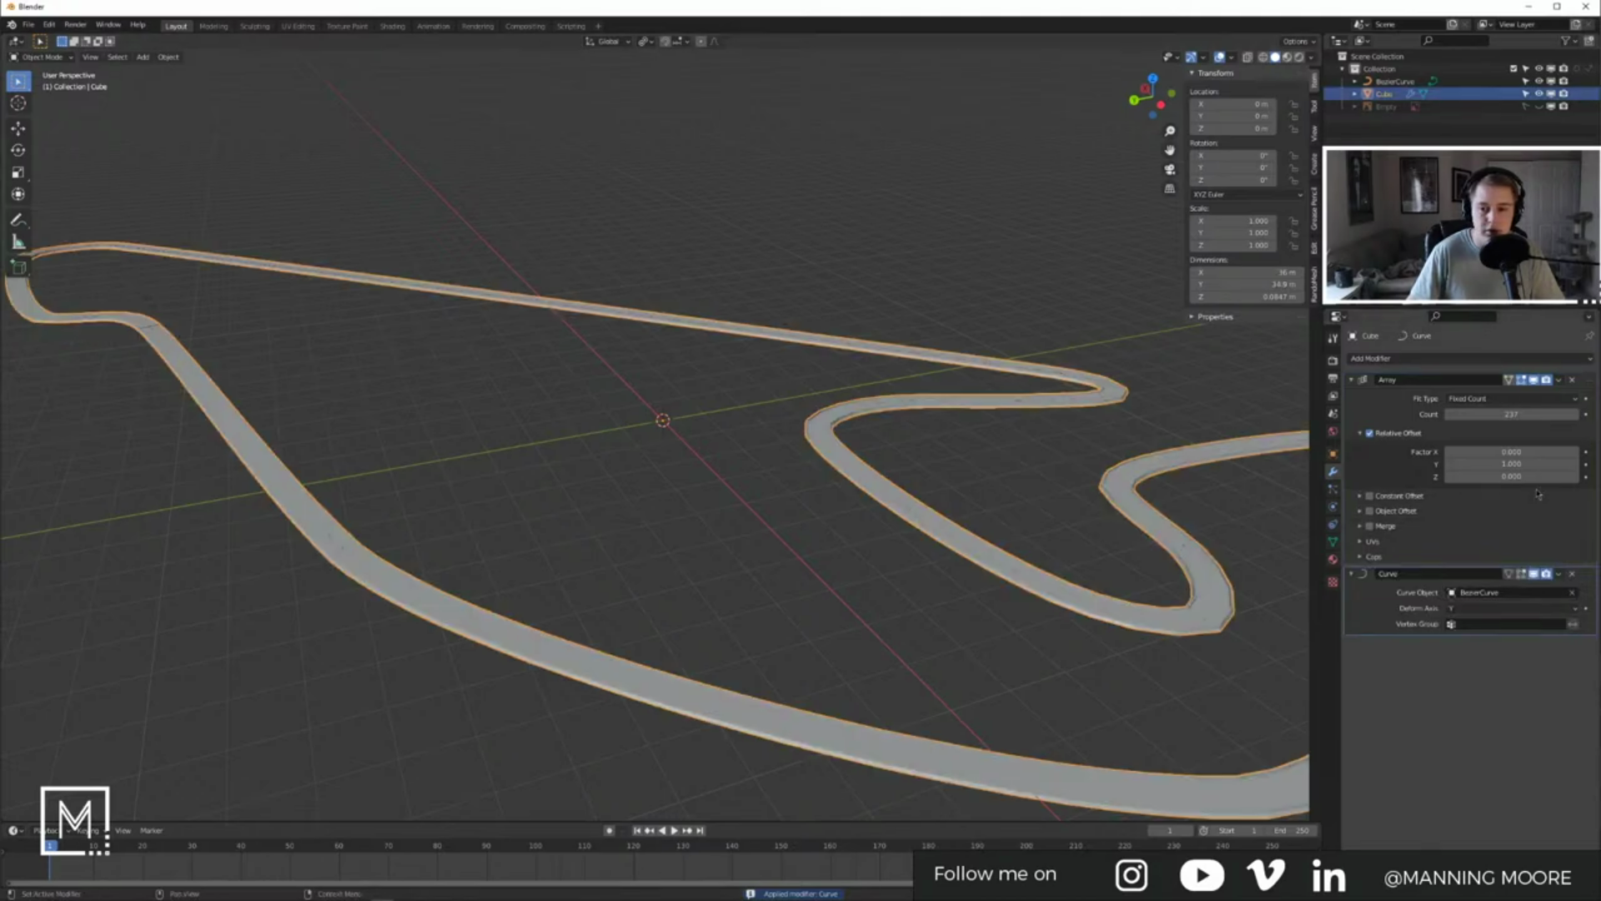
key(ctrl+a)
key(ctrl+a)
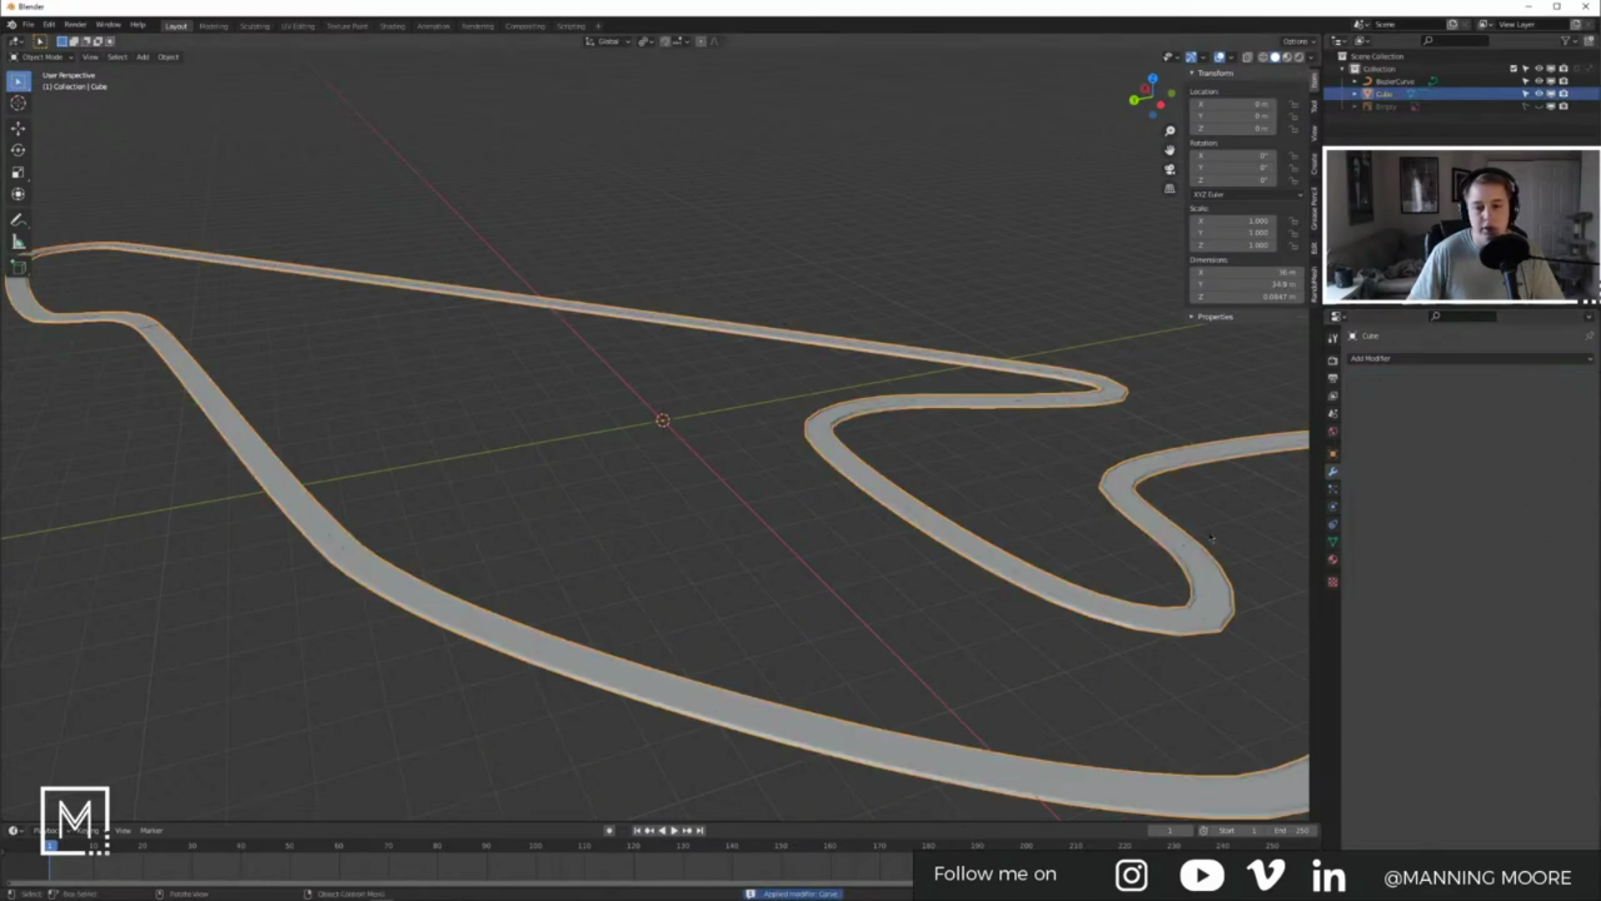
key(Tab)
shift+middle_drag(957, 582, 836, 497)
scroll(836, 500, up, 3)
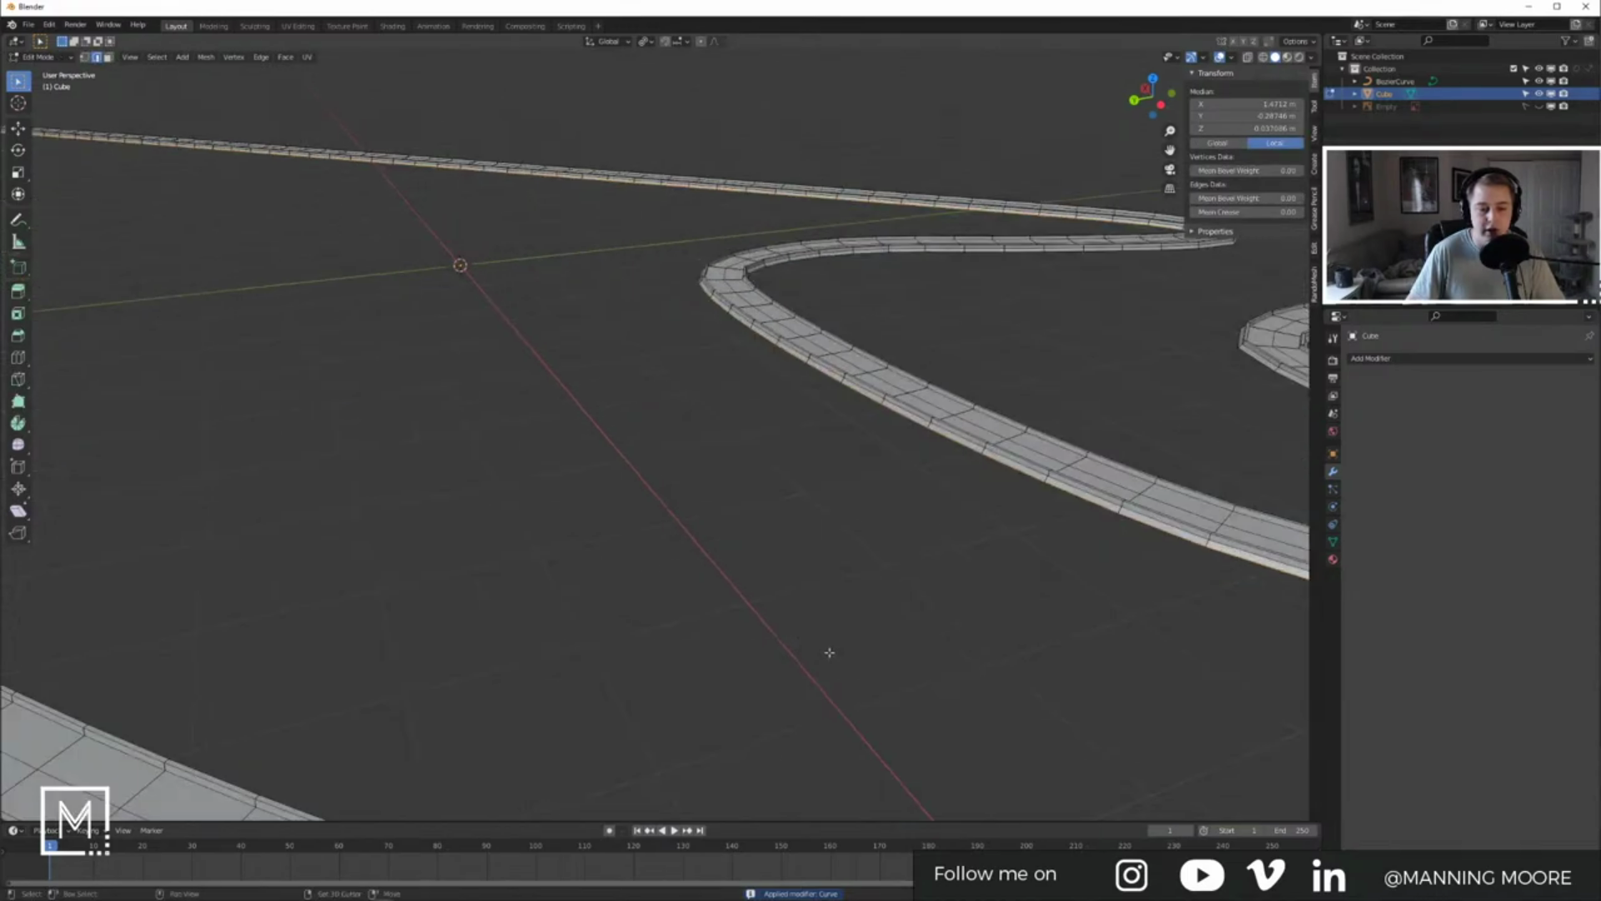
shift+middle_drag(829, 651, 939, 568)
alt+click(834, 647)
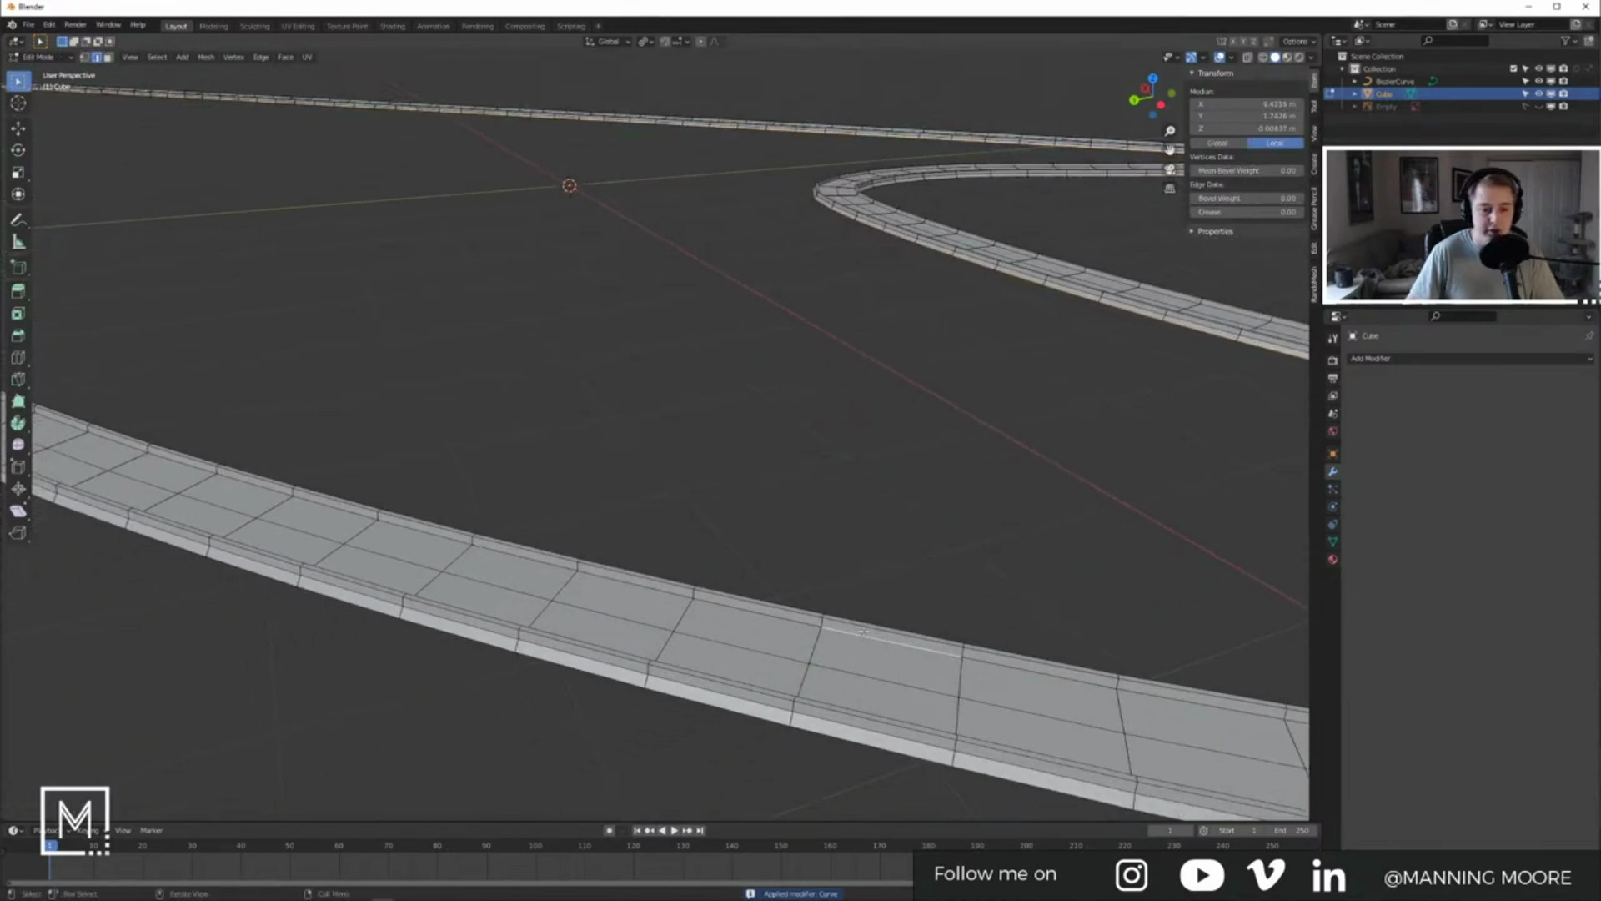
key(s)
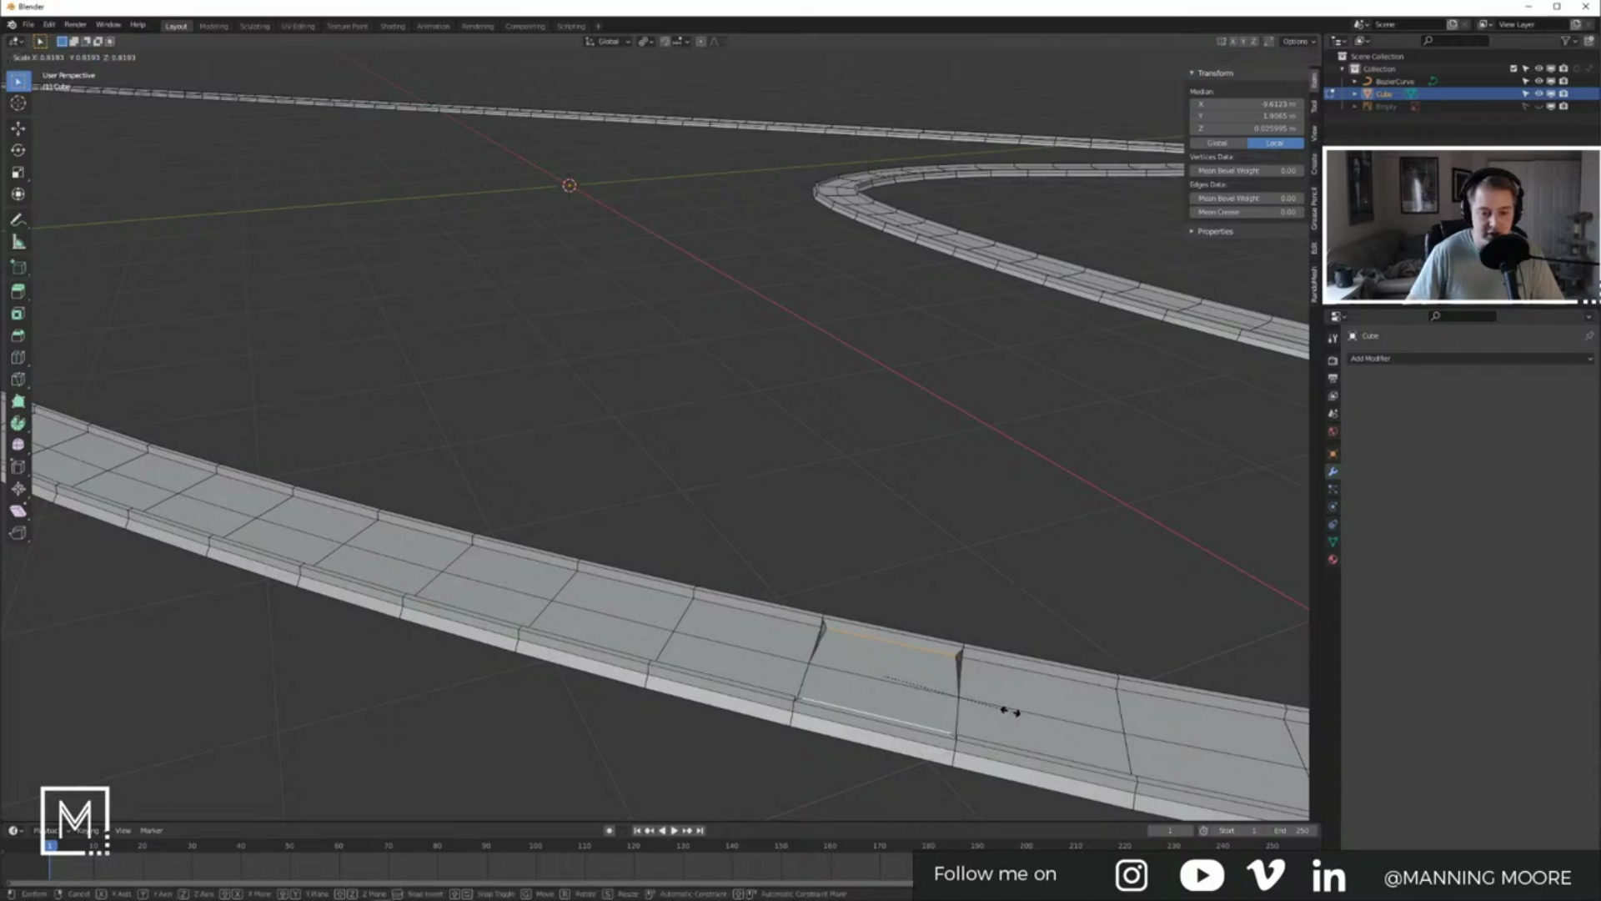
right_click(983, 704)
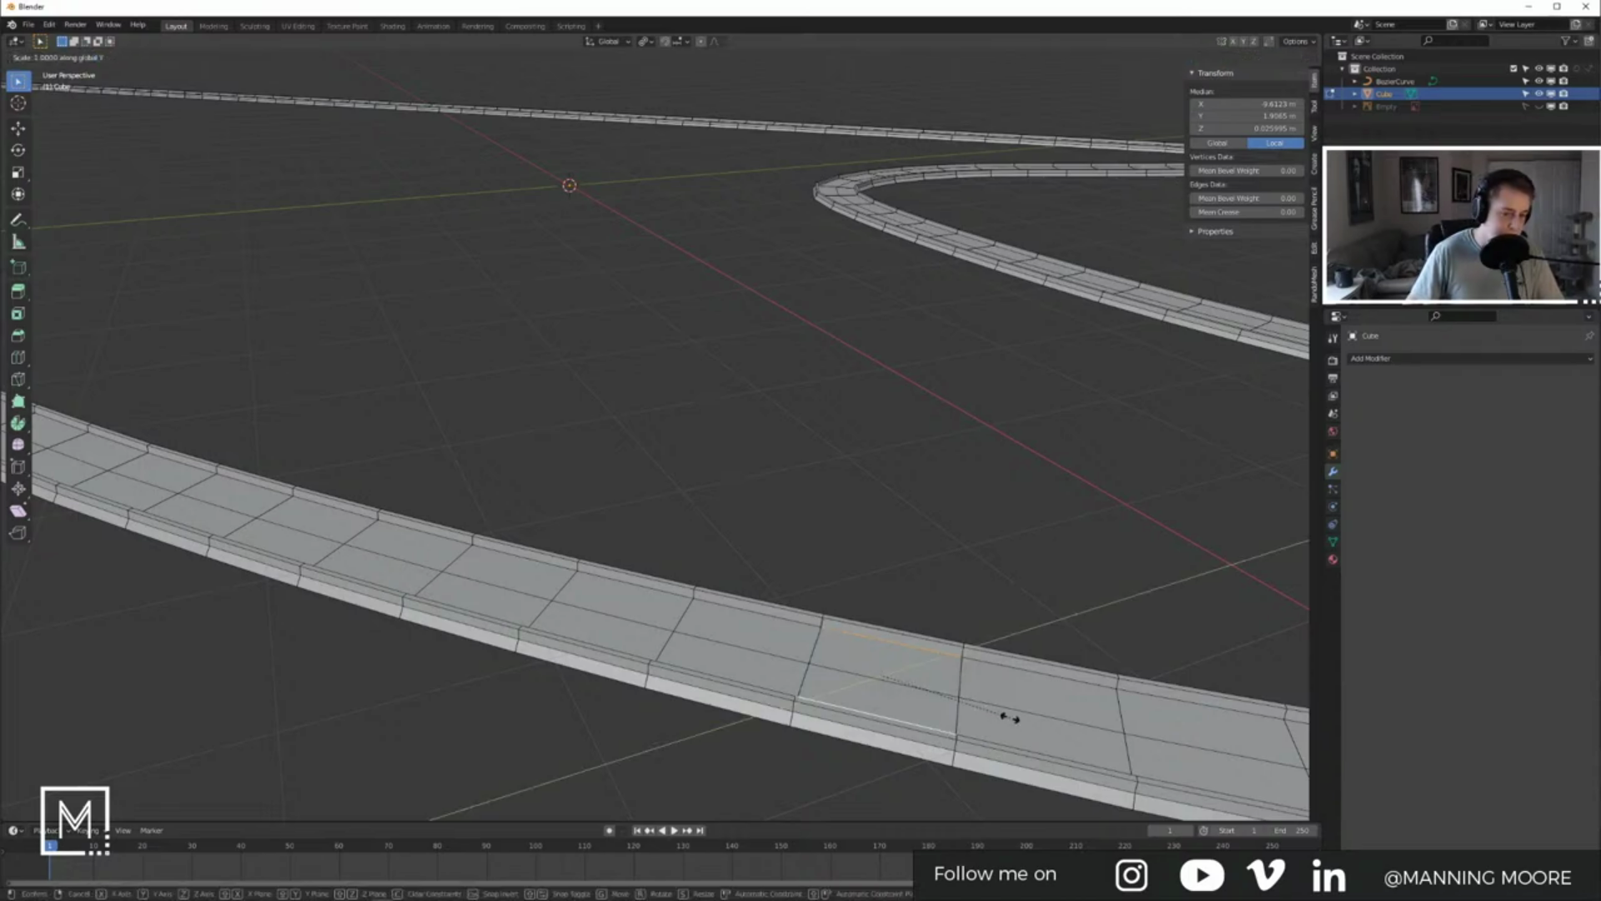
key(s)
key(x)
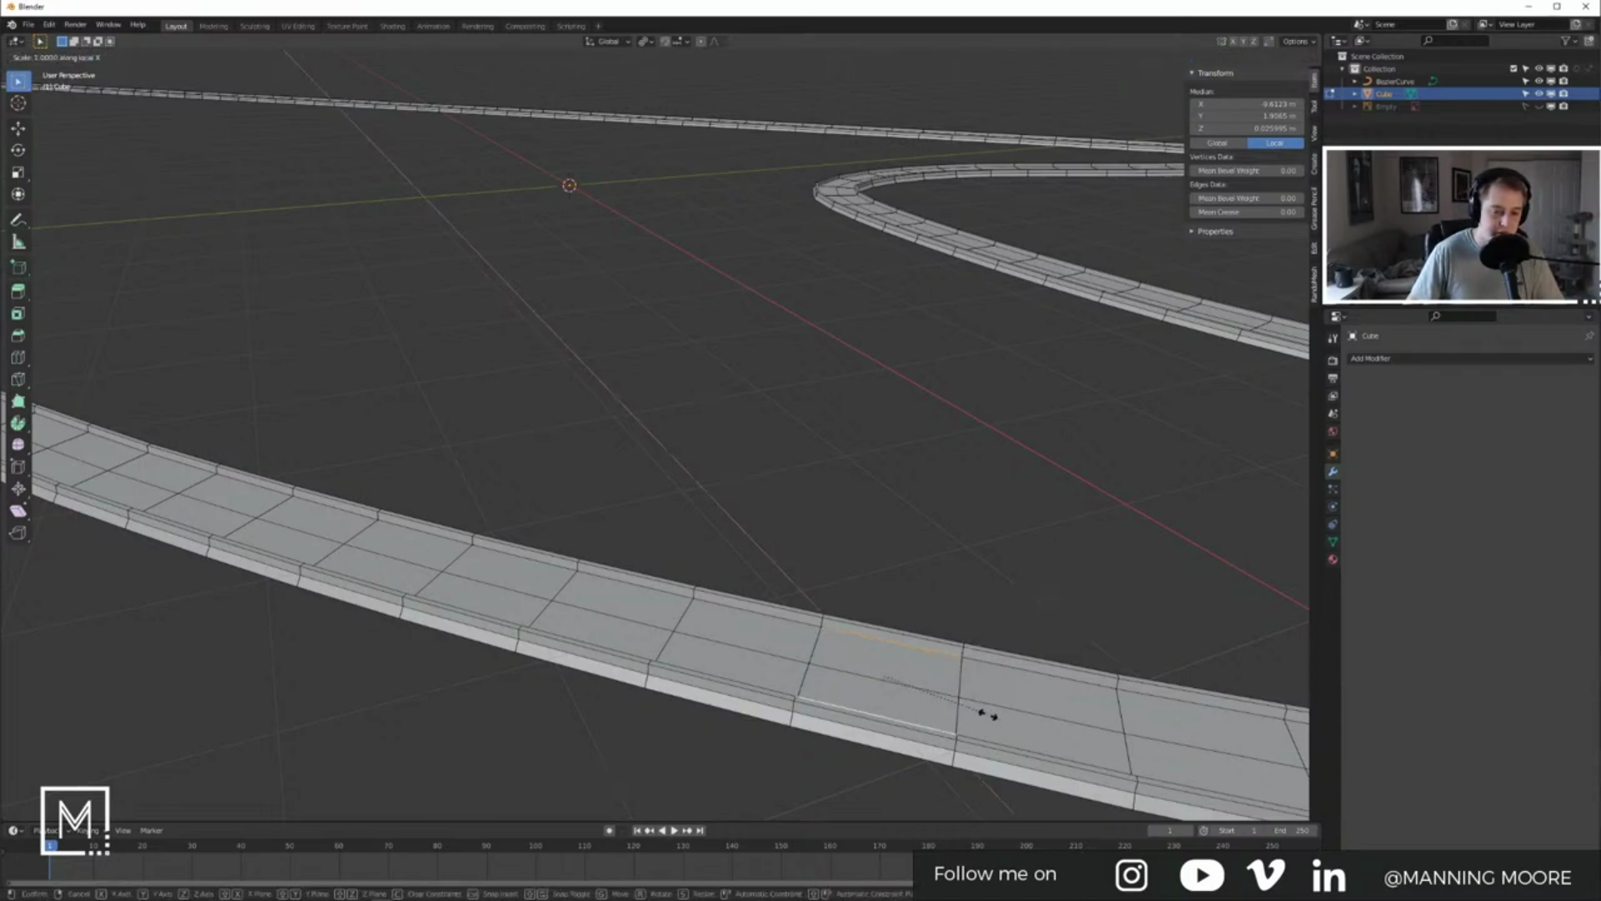
key(x)
right_click(989, 714)
middle_drag(988, 715, 755, 691)
scroll(926, 715, down, 5)
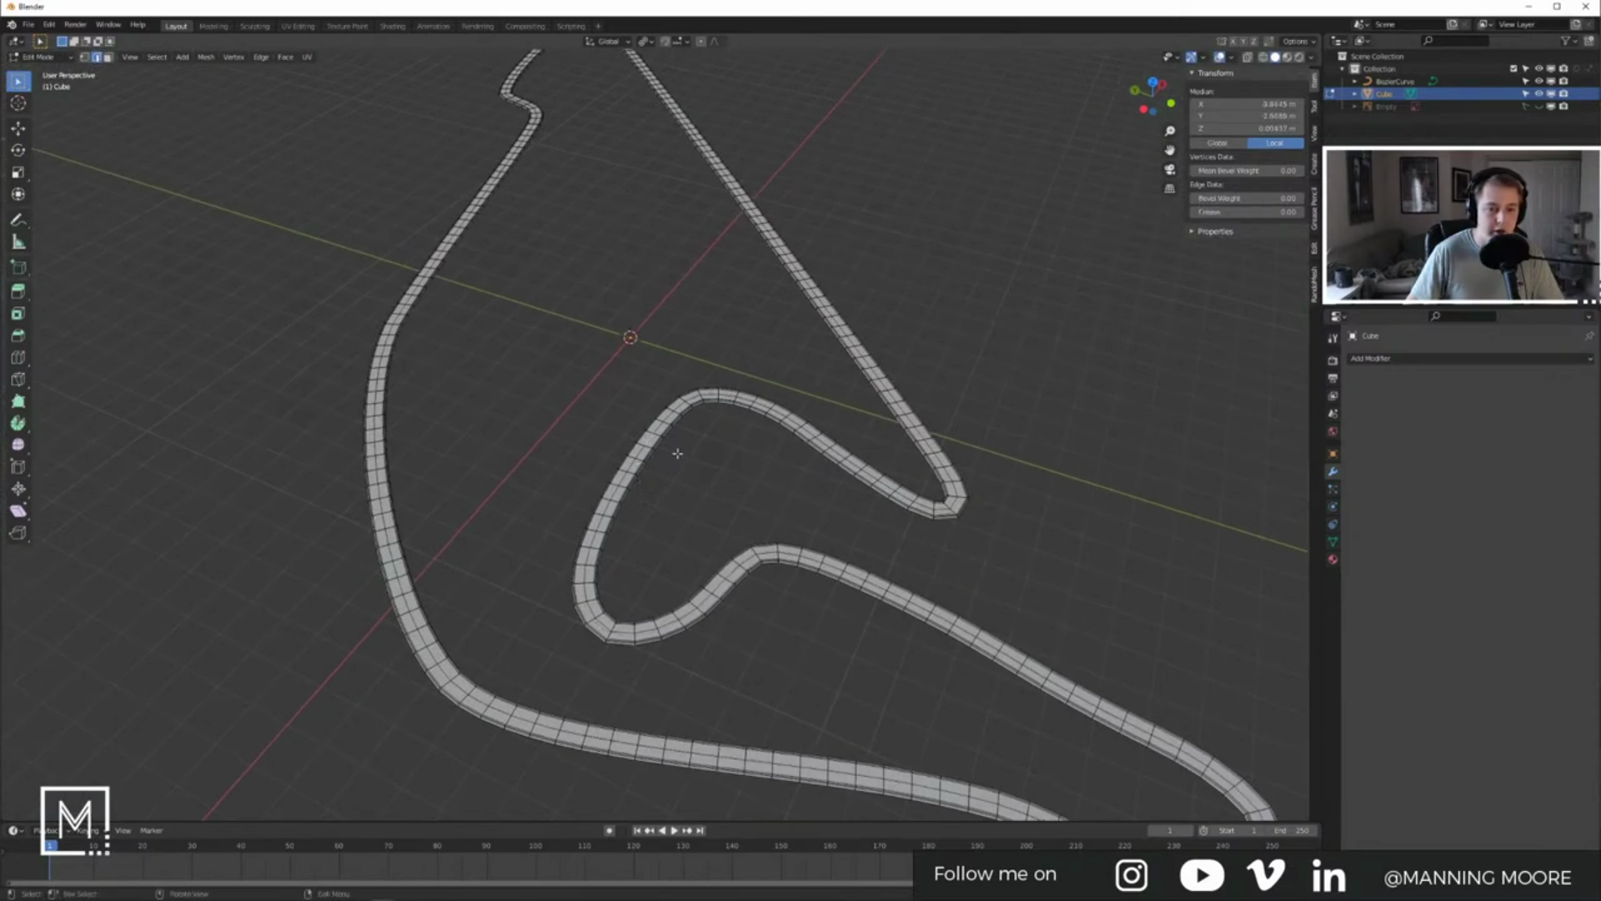
key(Tab)
scroll(647, 426, up, 5)
scroll(647, 426, down, 8)
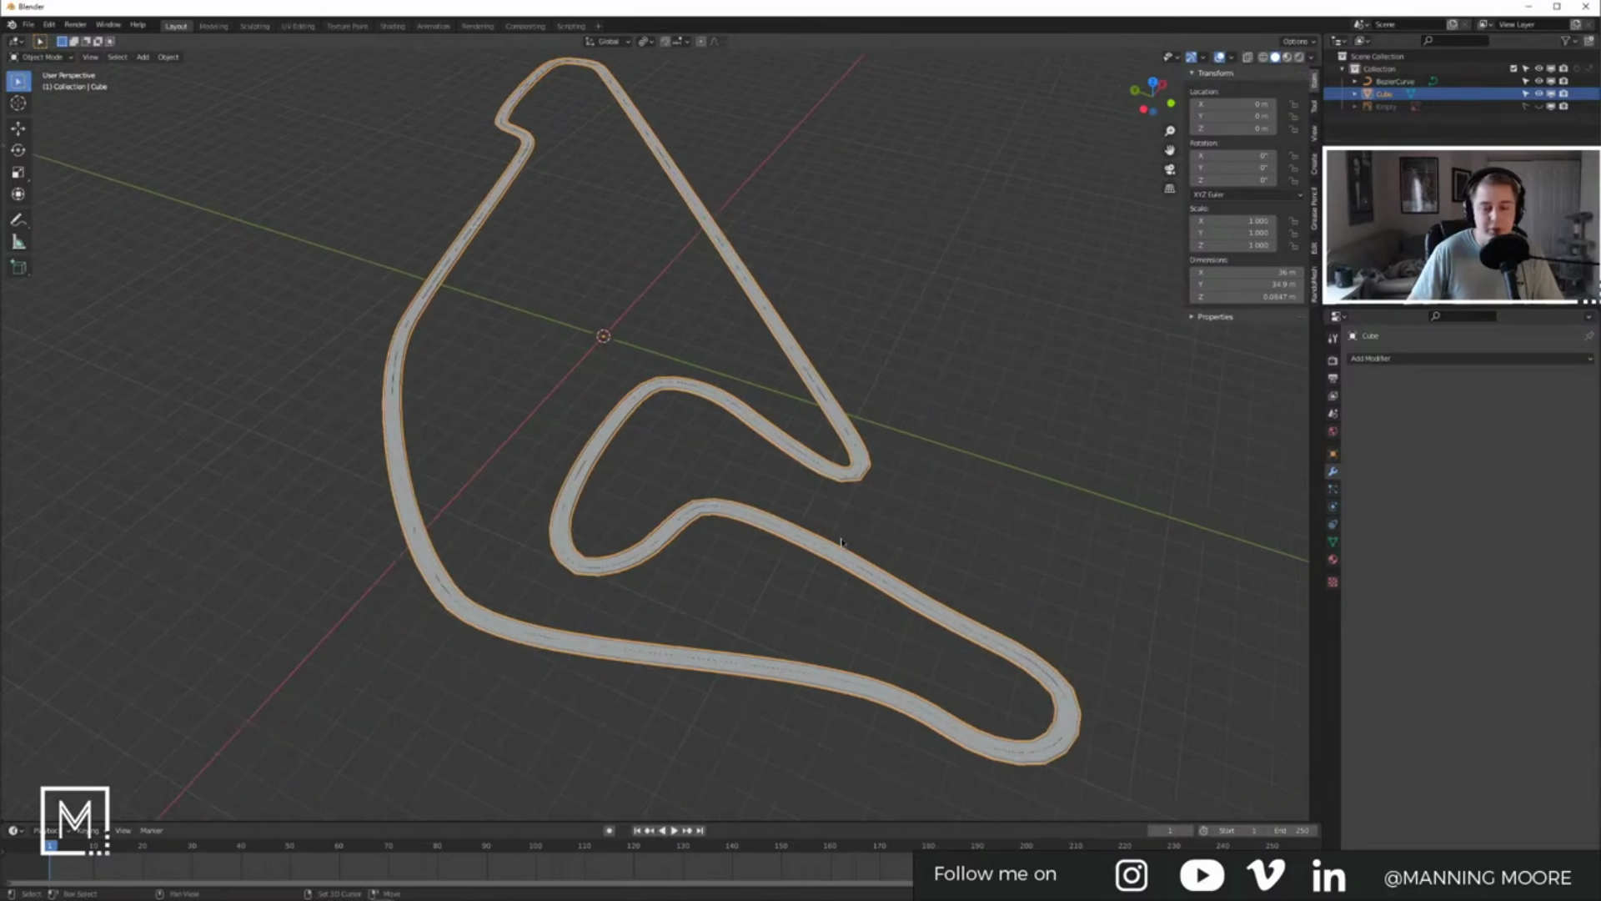
middle_drag(841, 542, 964, 518)
scroll(964, 517, up, 4)
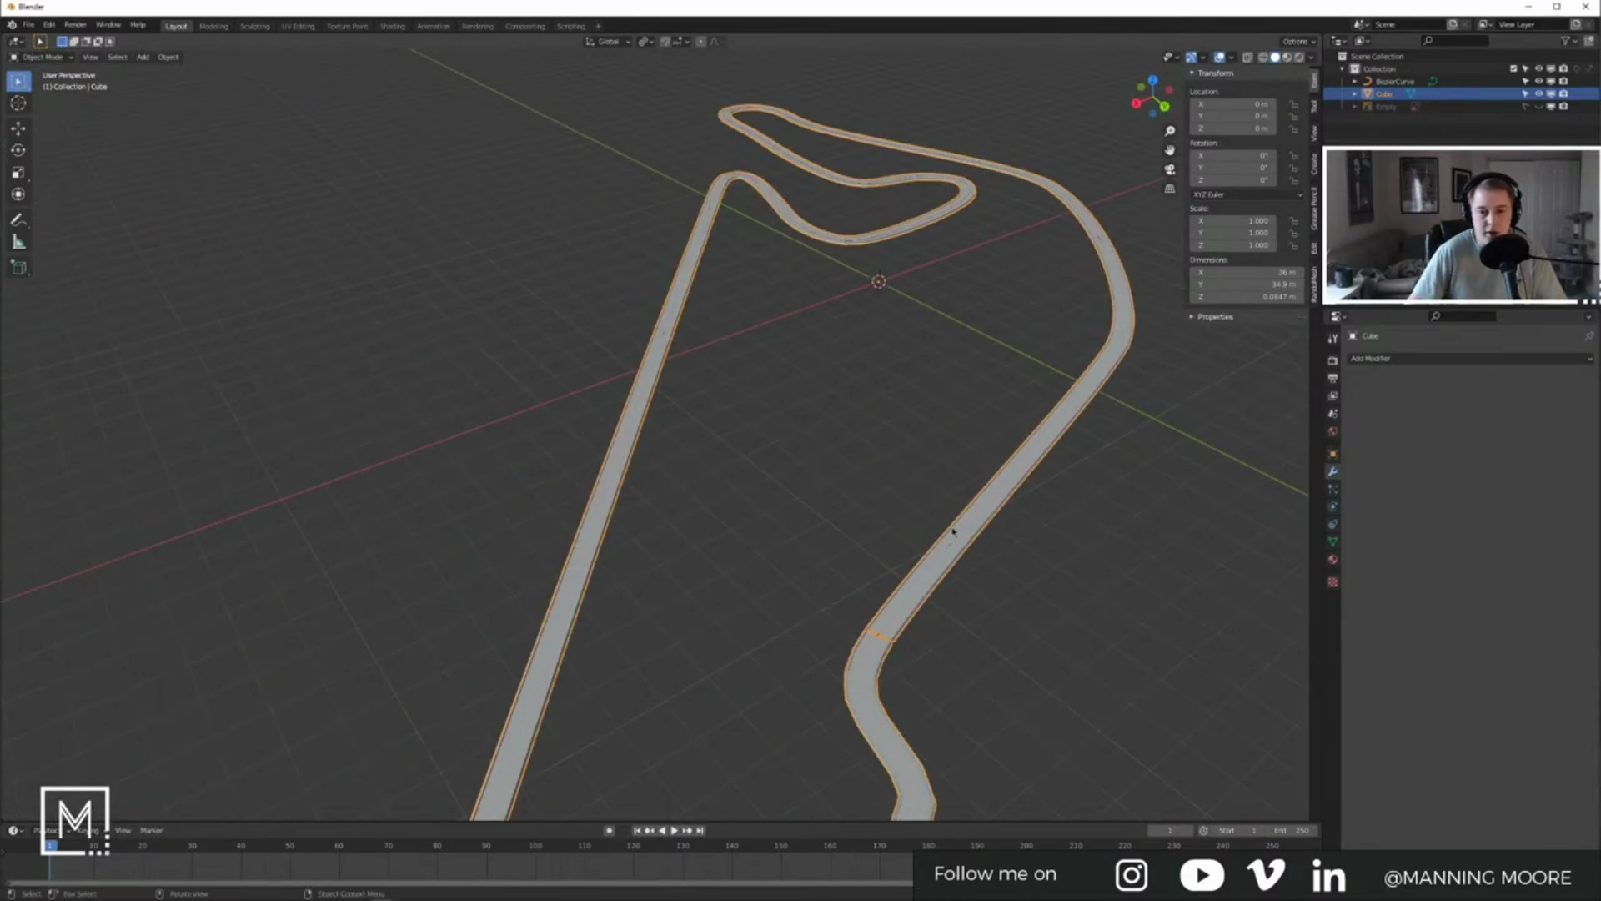
scroll(965, 517, down, 6)
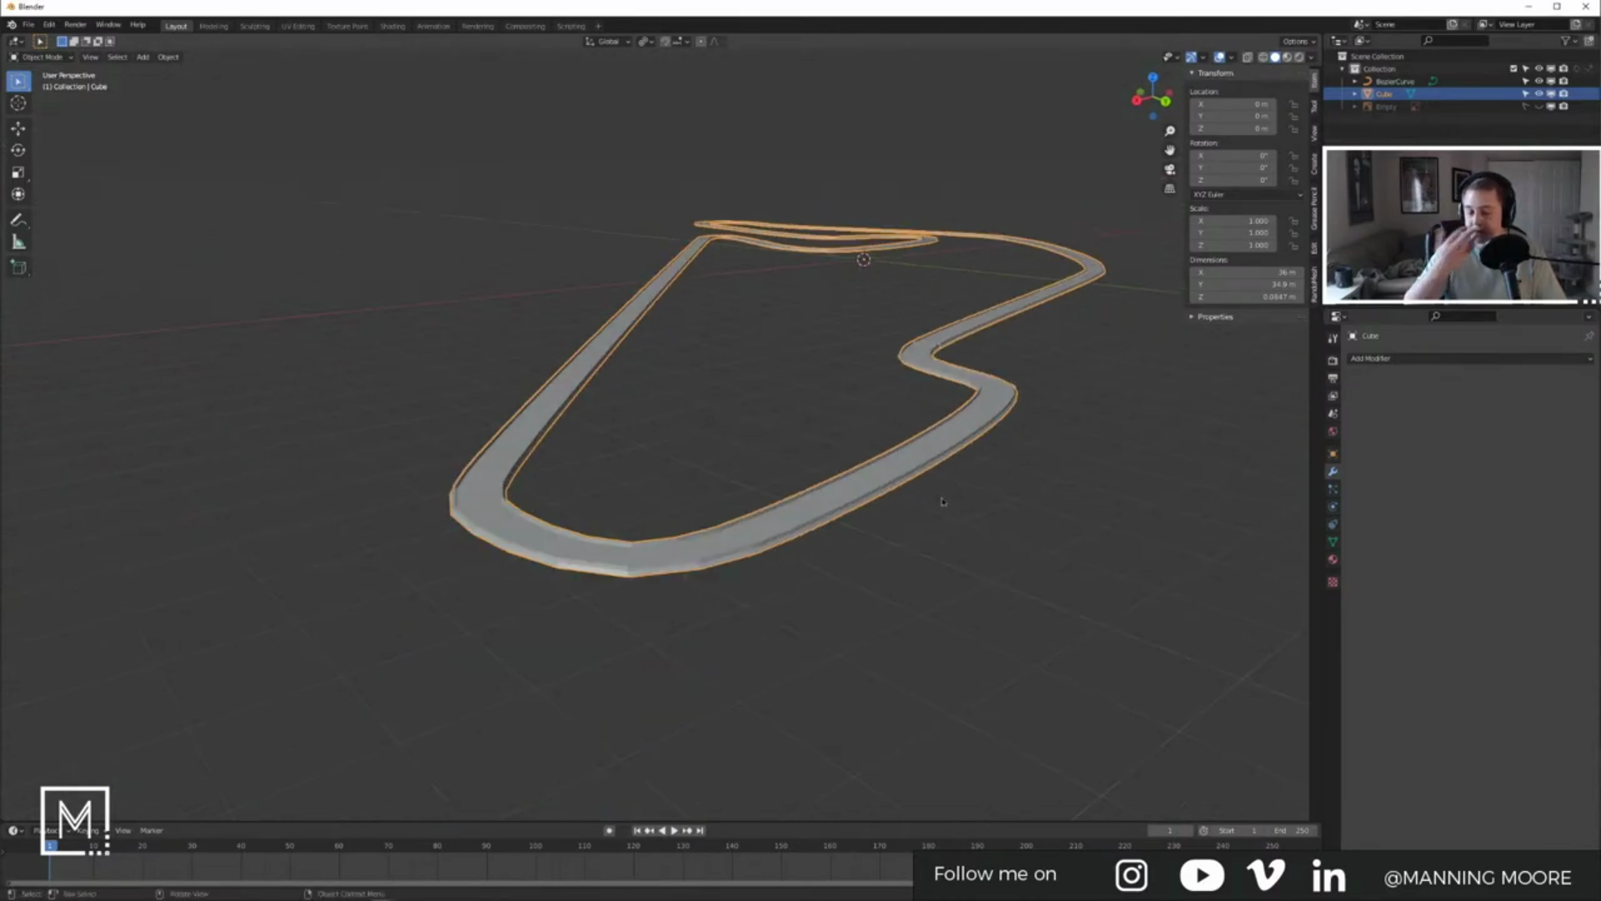
middle_drag(942, 501, 835, 442)
Step: Box-select a short stretch of the track's edges in Edit Mode
key(Tab)
scroll(741, 390, up, 4)
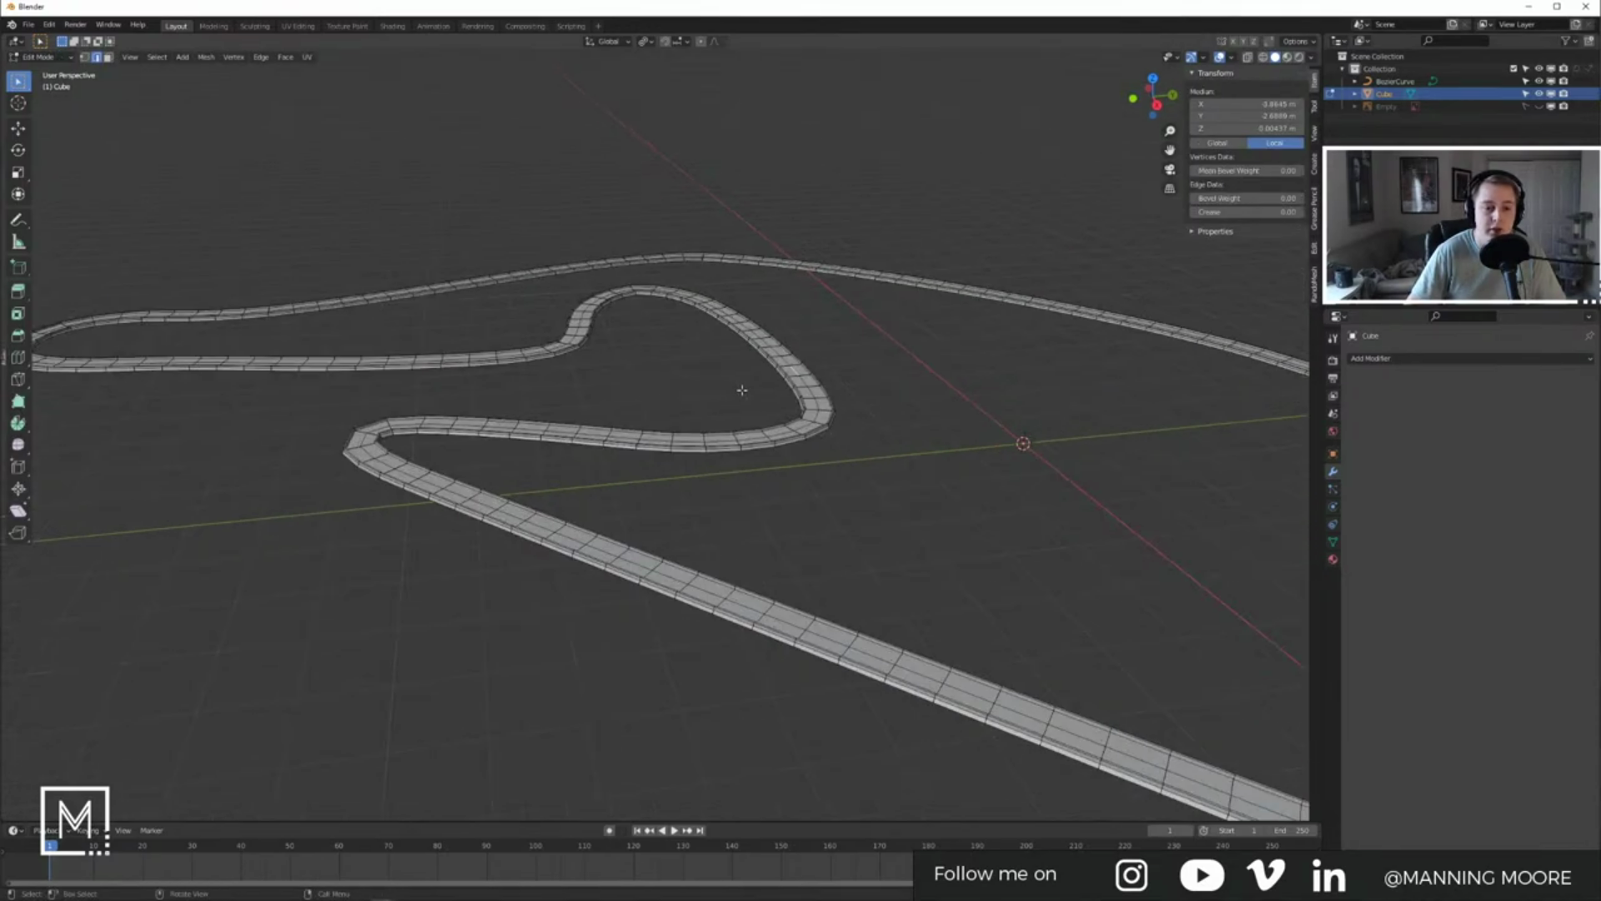
scroll(740, 390, up, 3)
shift+middle_drag(741, 390, 779, 508)
drag(738, 347, 846, 411)
middle_drag(934, 422, 839, 442)
scroll(1029, 462, down, 3)
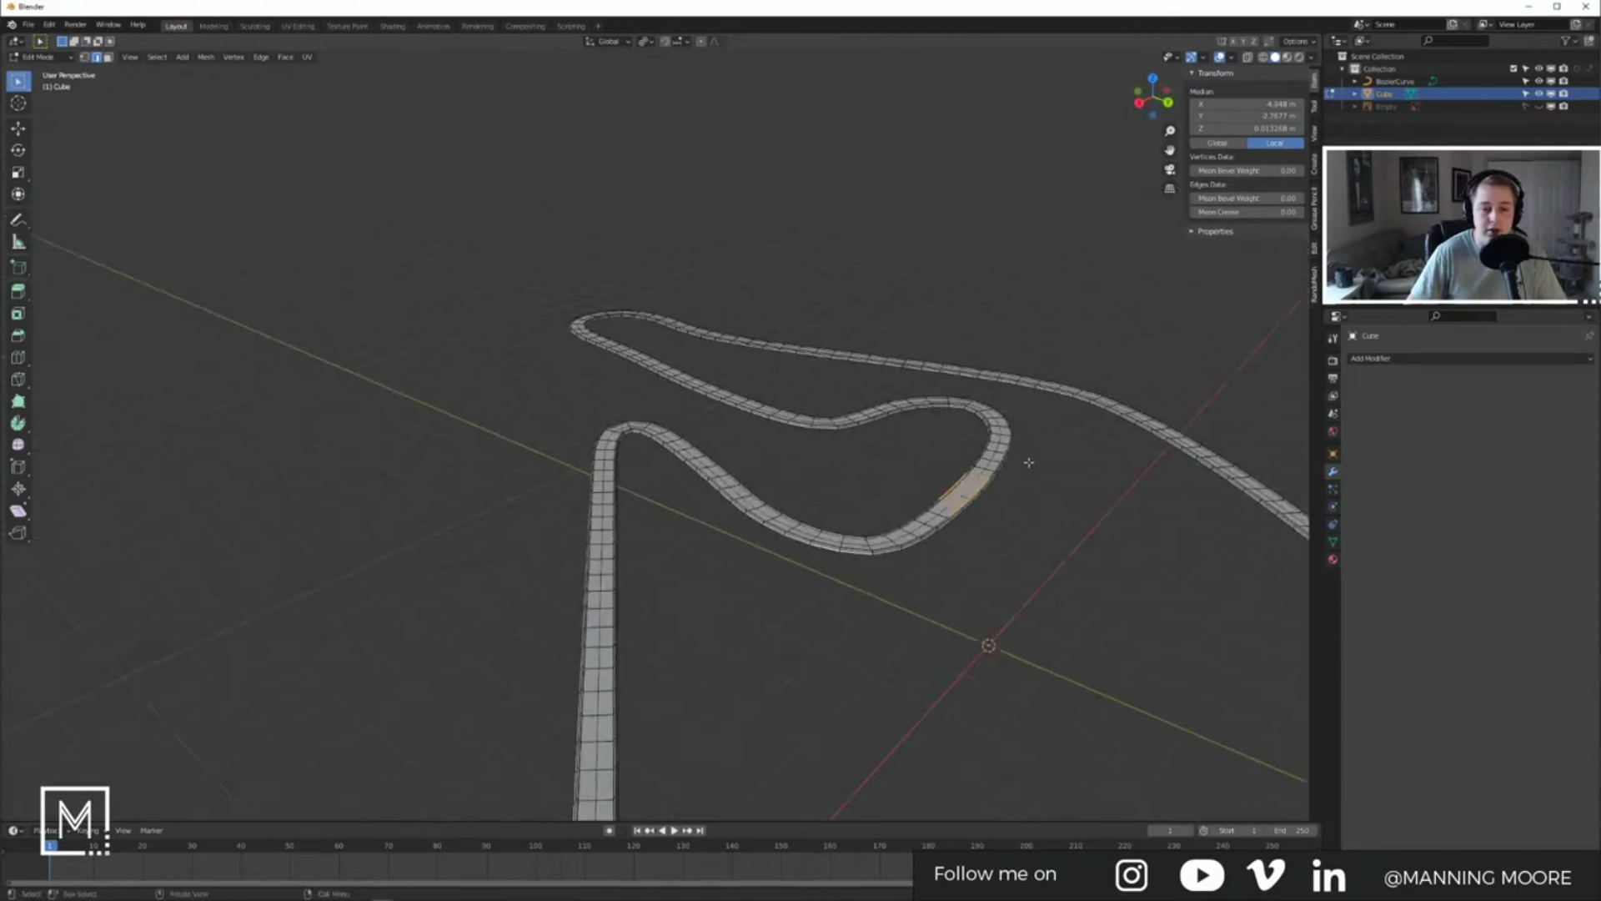
middle_drag(1030, 462, 894, 460)
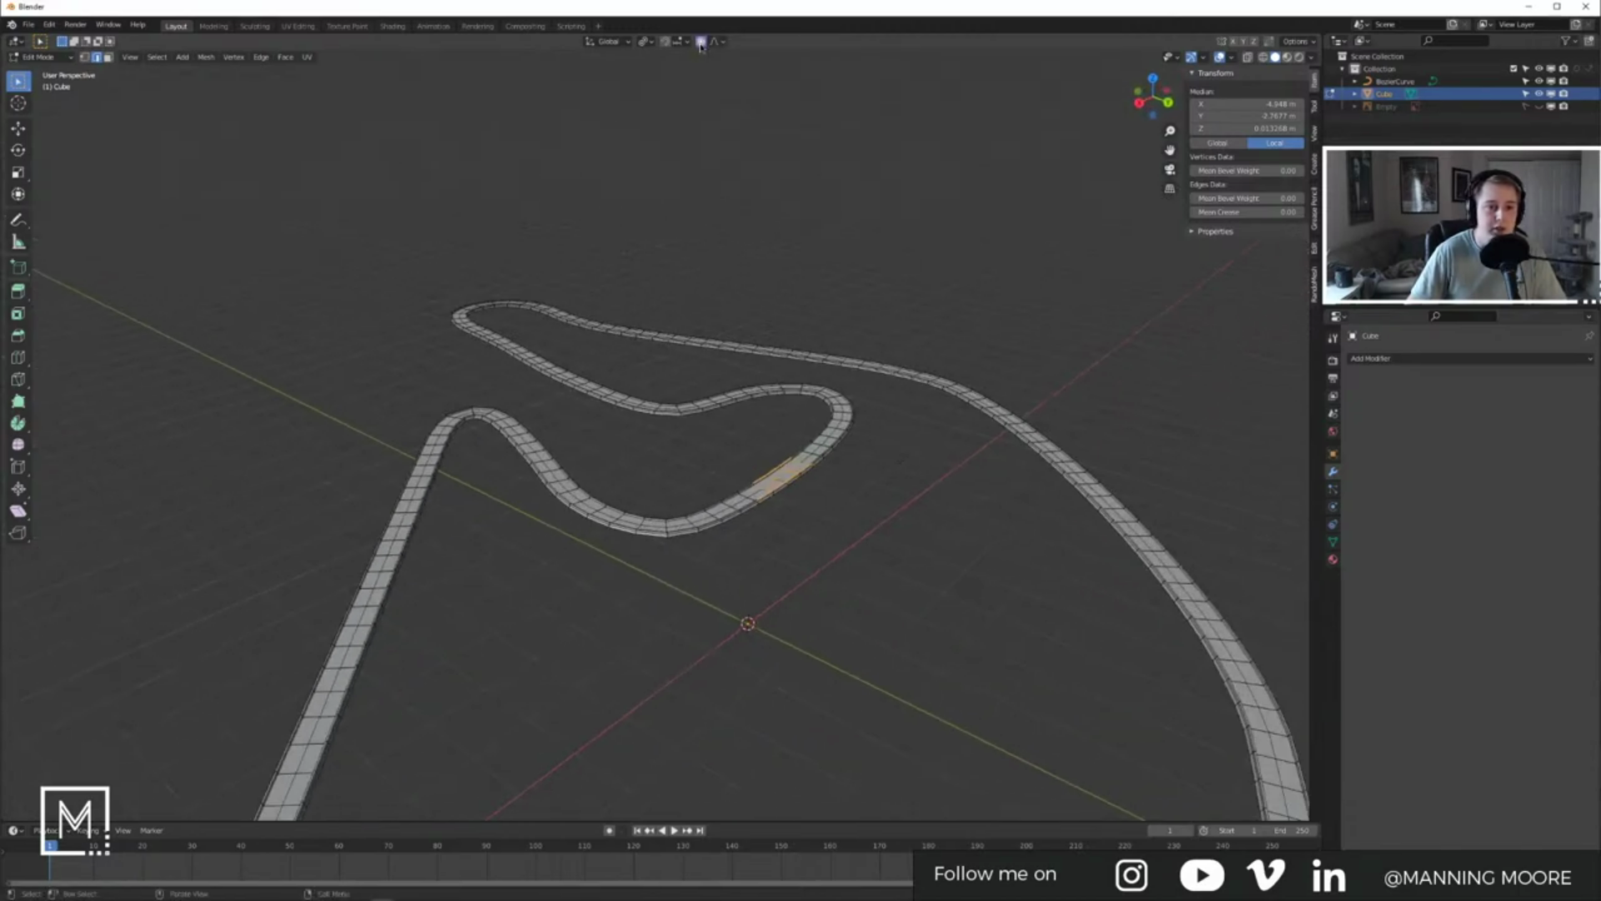
Step: Lift the selected stretch along Z with enlarged proportional falloff into a smooth hill
key(g)
key(z)
scroll(850, 374, down, 9)
scroll(850, 375, down, 5)
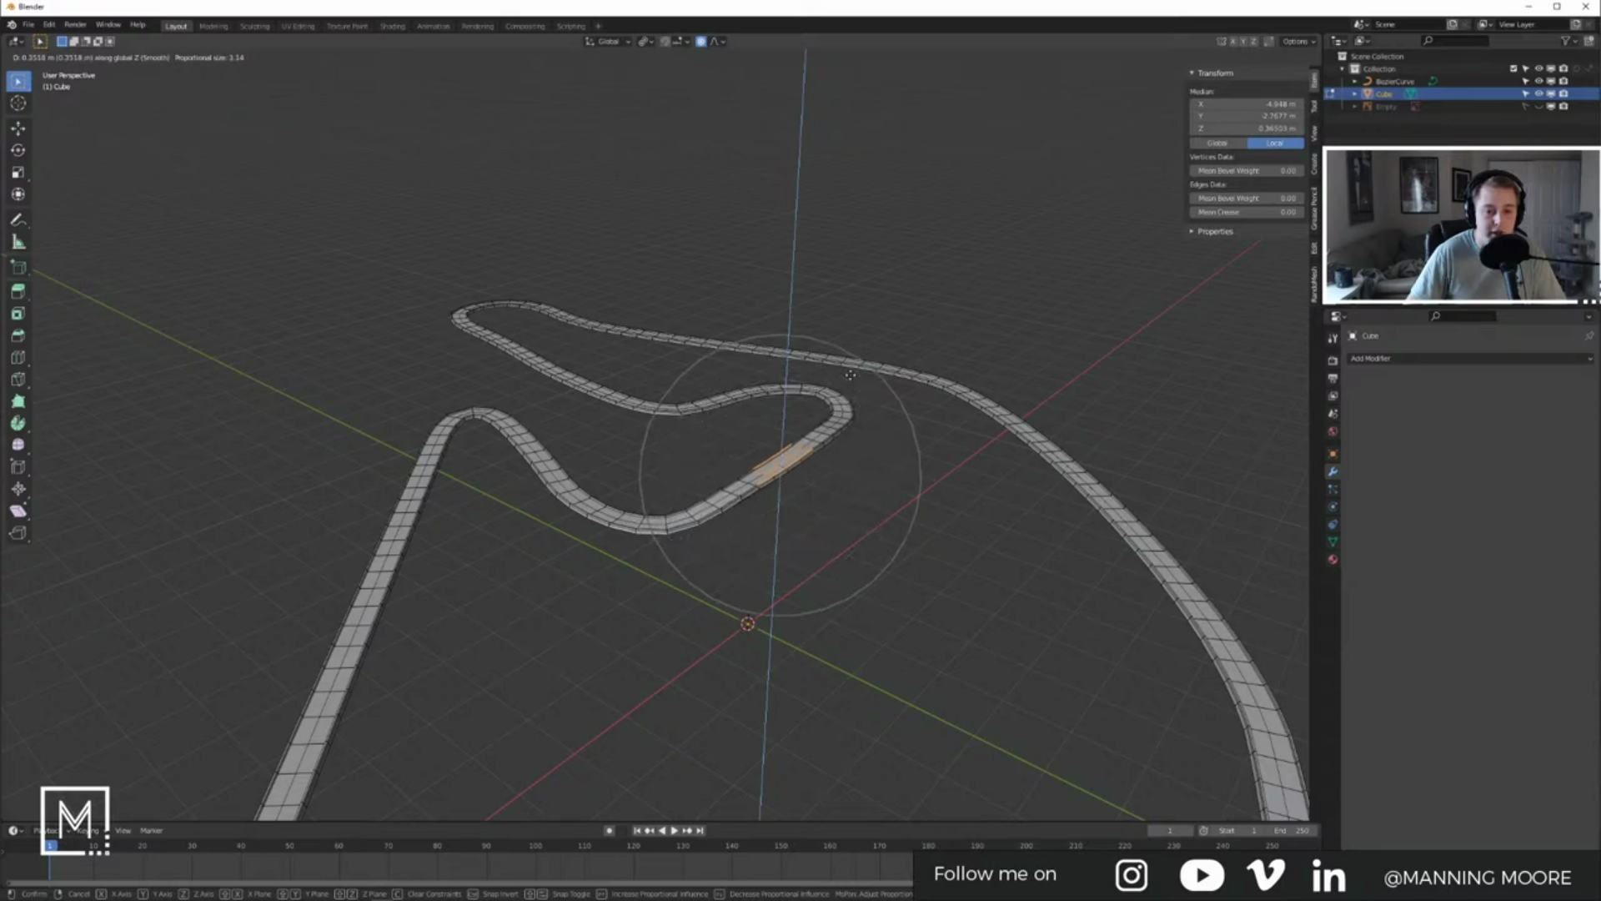
scroll(850, 369, down, 2)
click(852, 369)
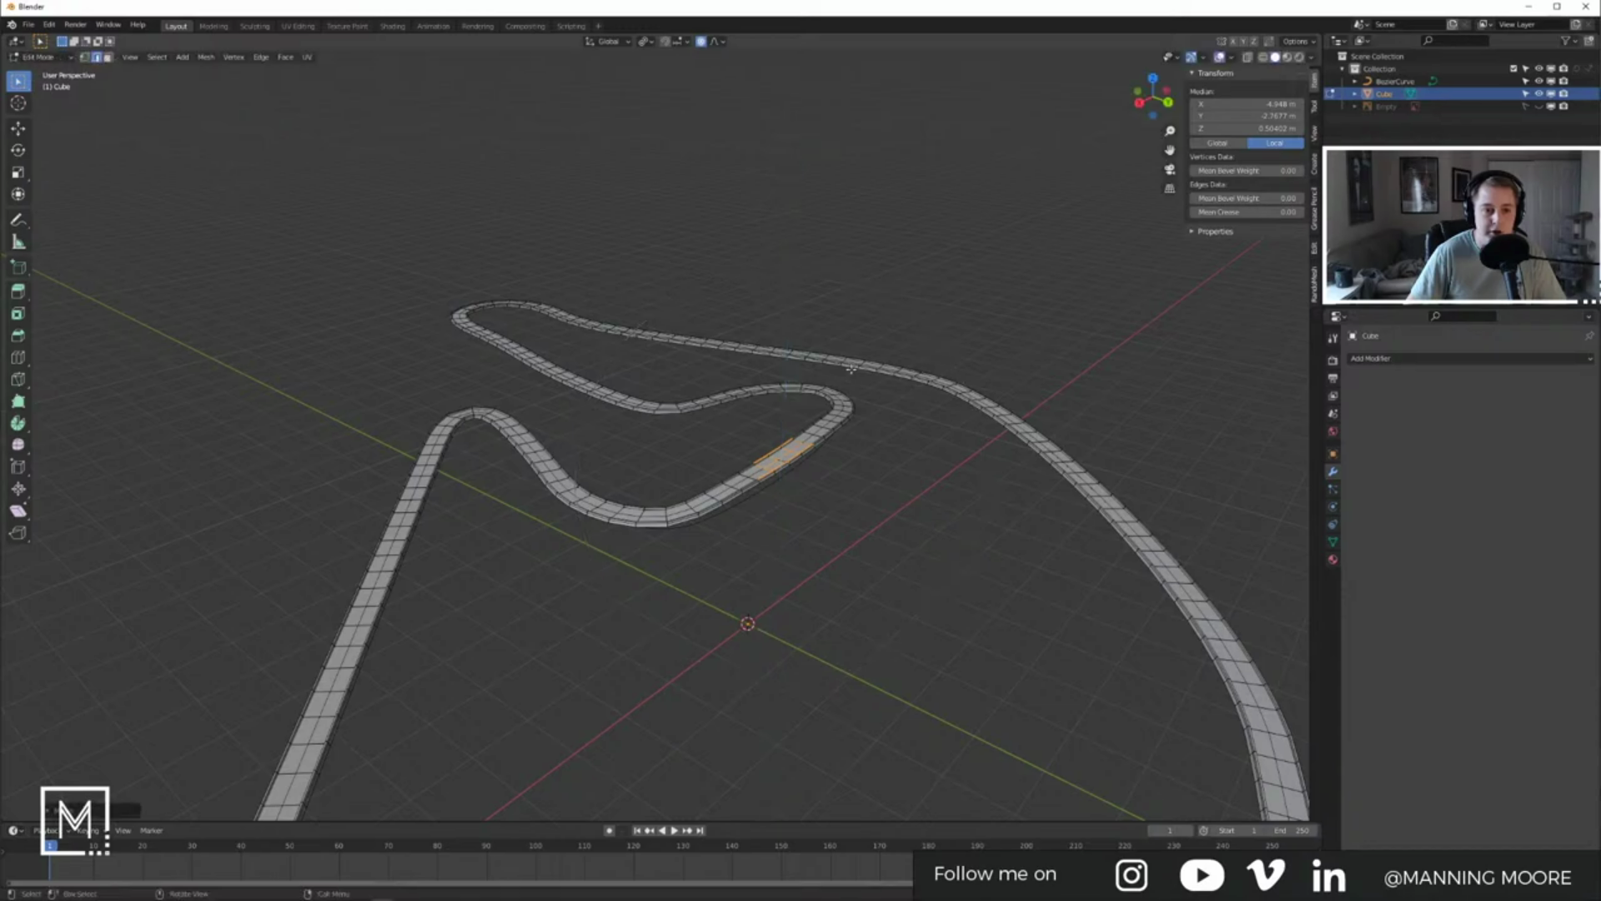
middle_drag(813, 413, 862, 372)
key(Tab)
middle_drag(742, 446, 1126, 436)
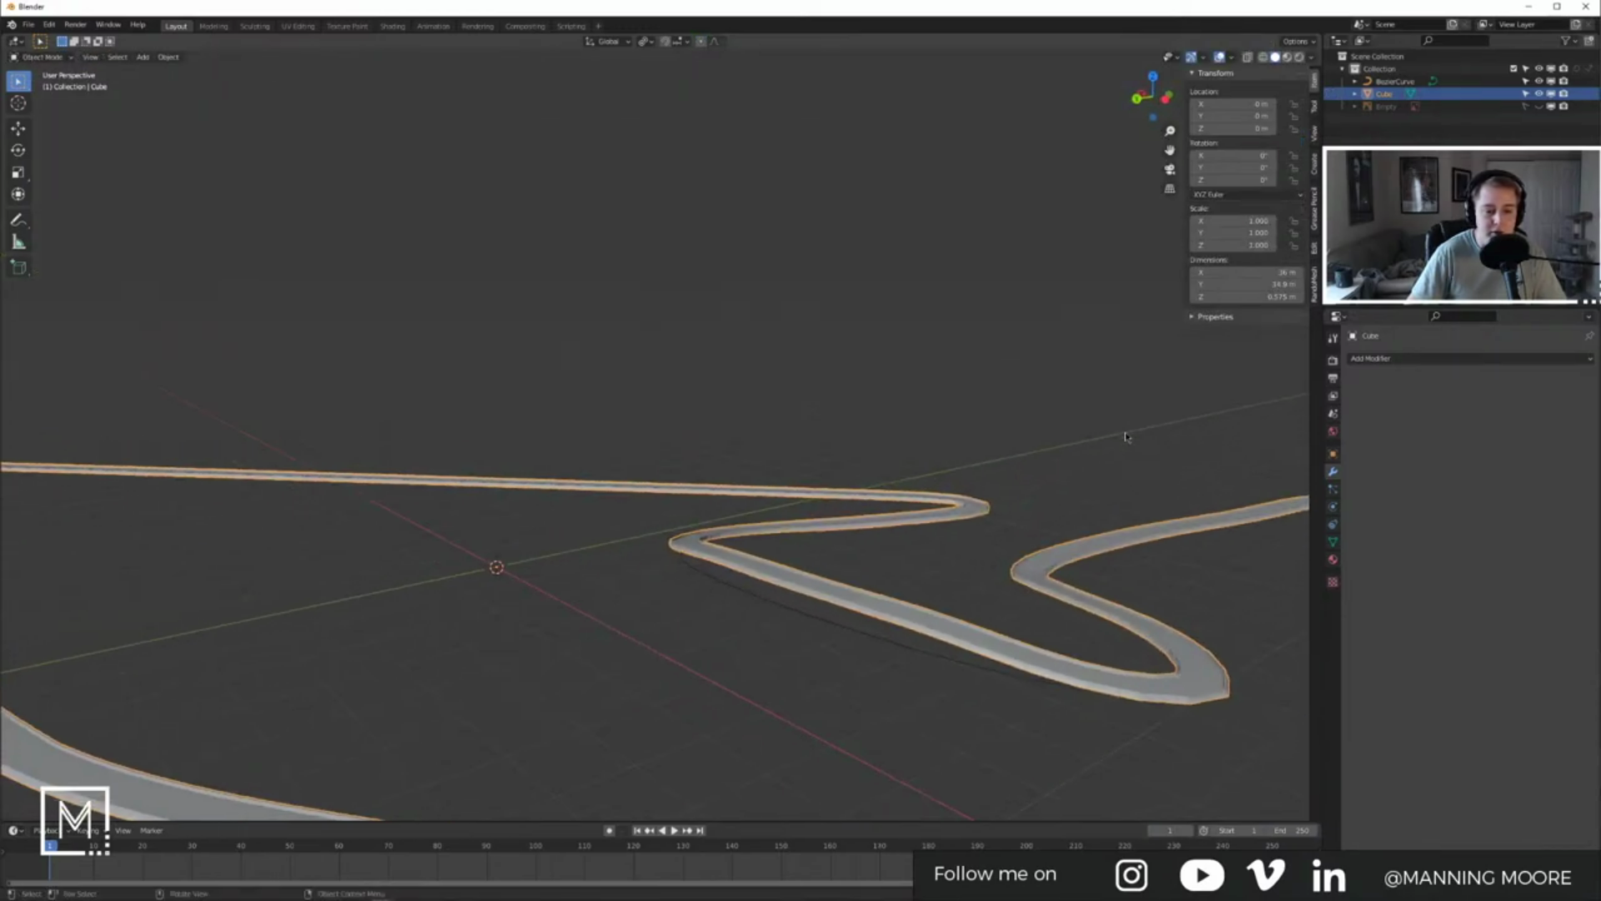
Step: Raise the BezierCurve control point under the hill along Z, then close the track window
click(835, 628)
key(Tab)
click(690, 569)
key(g)
key(z)
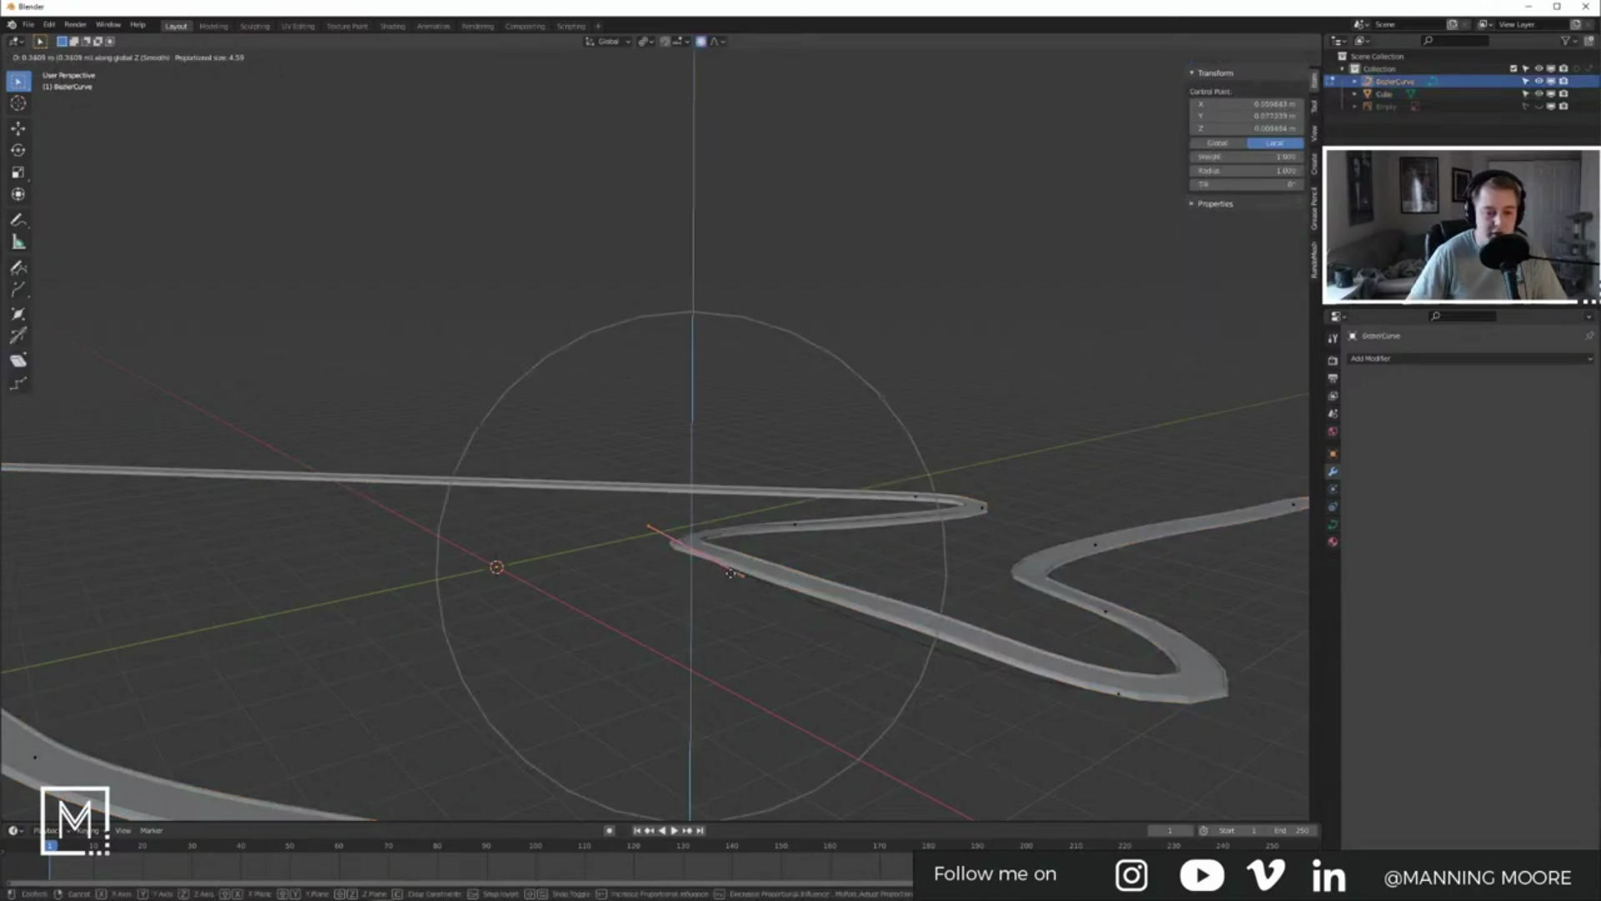
click(742, 565)
key(Tab)
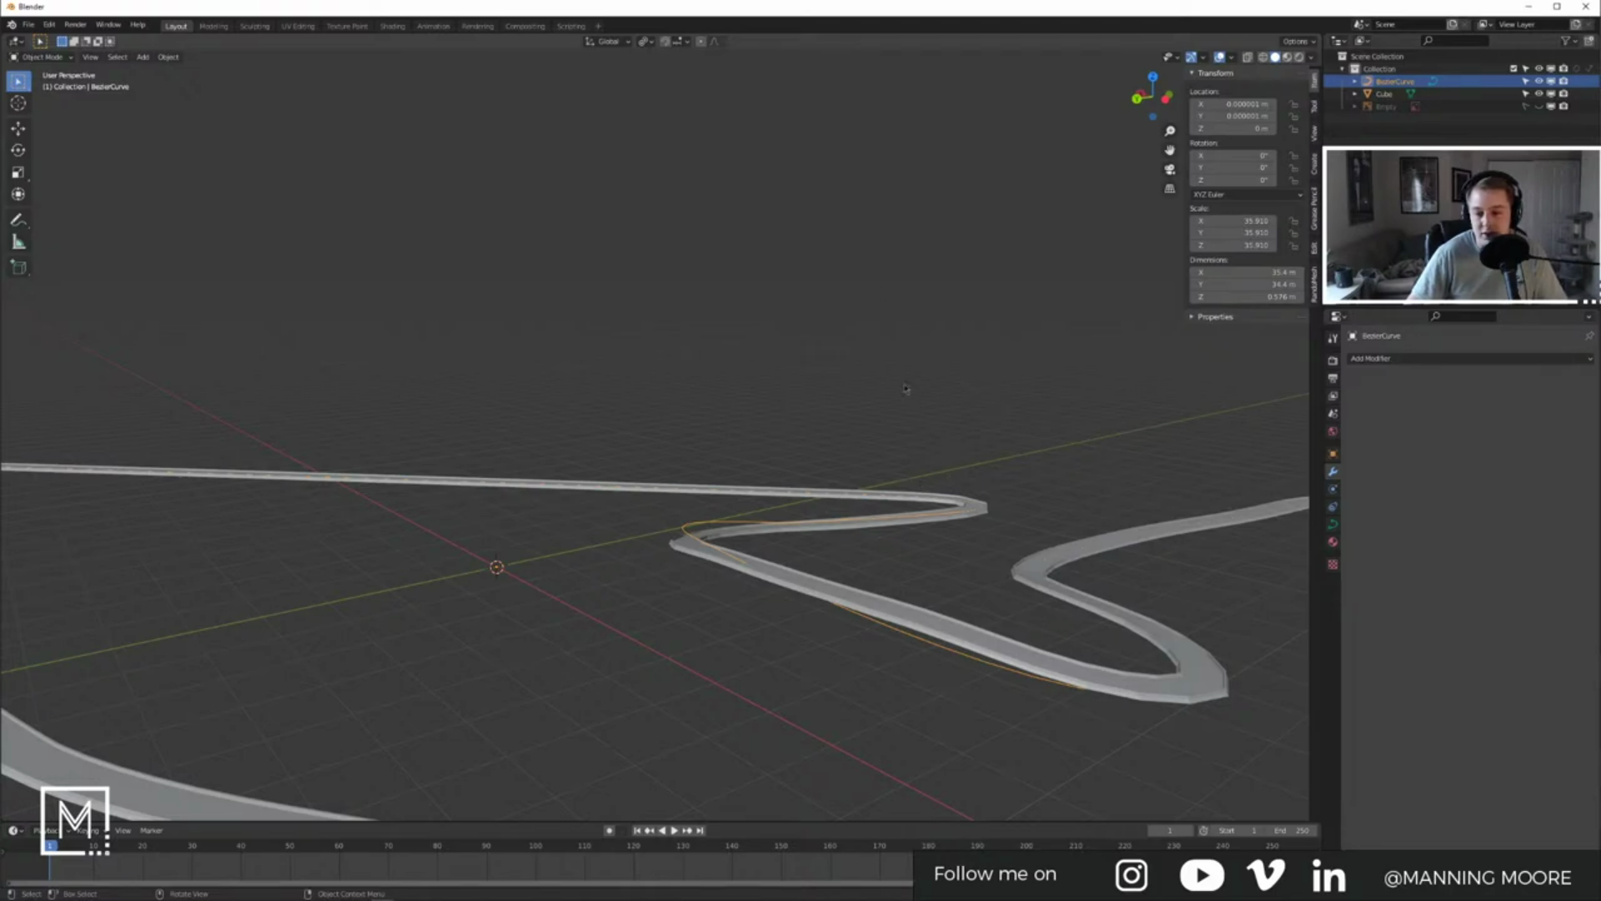
click(1586, 6)
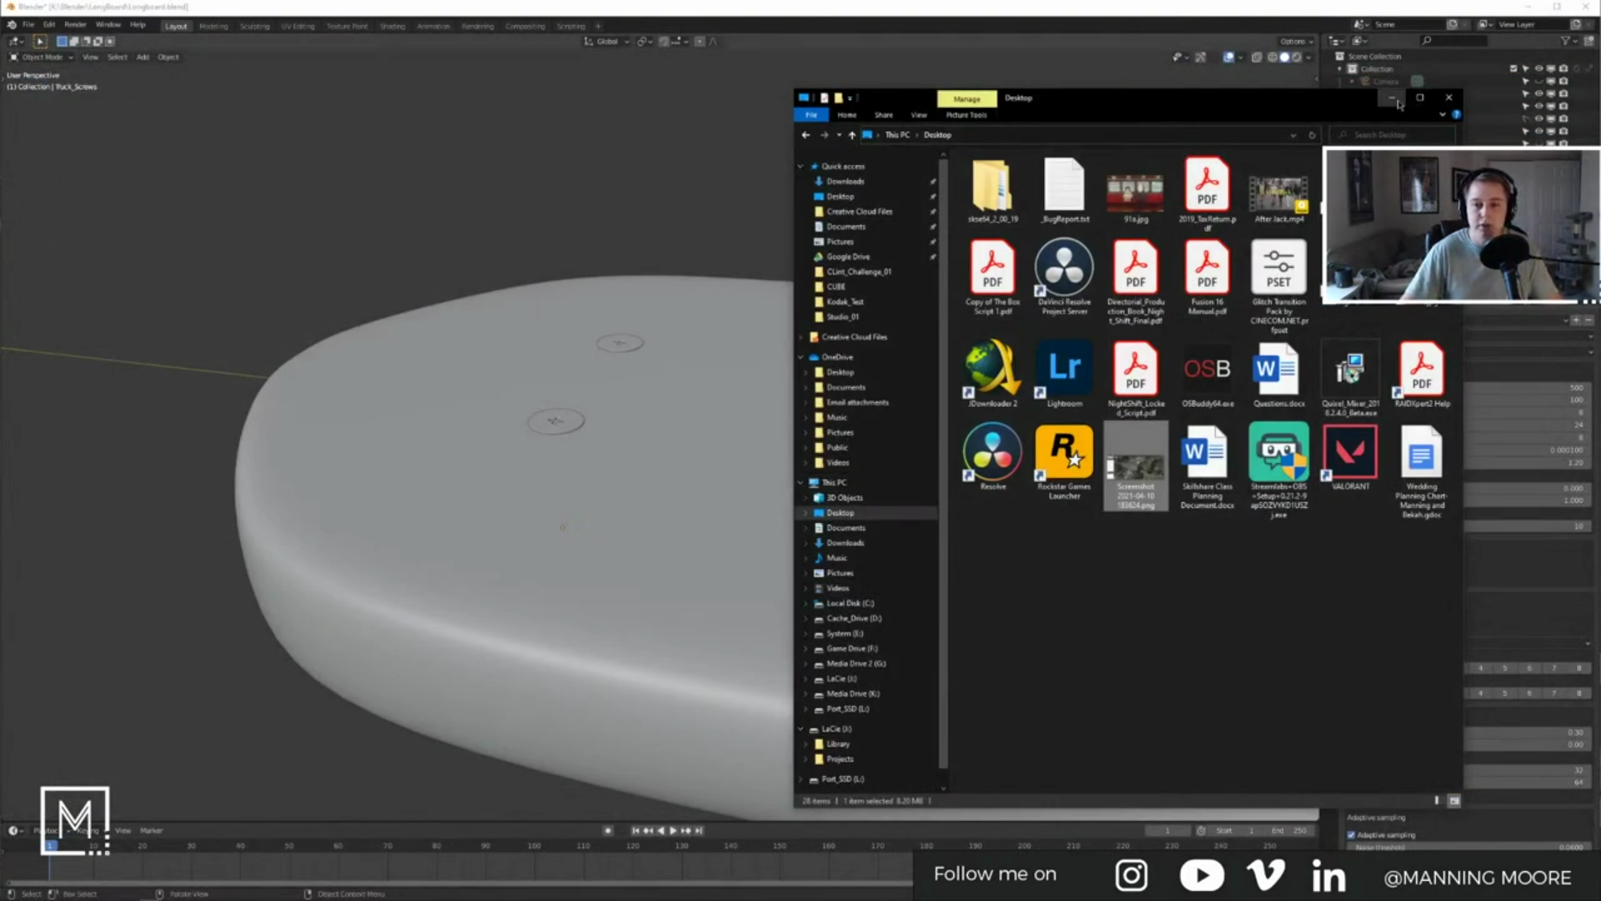
Step: Orbit and pan around the longboard to look at the deck's underside and truck plate
click(1398, 102)
scroll(885, 399, down, 6)
shift+middle_drag(874, 400, 843, 417)
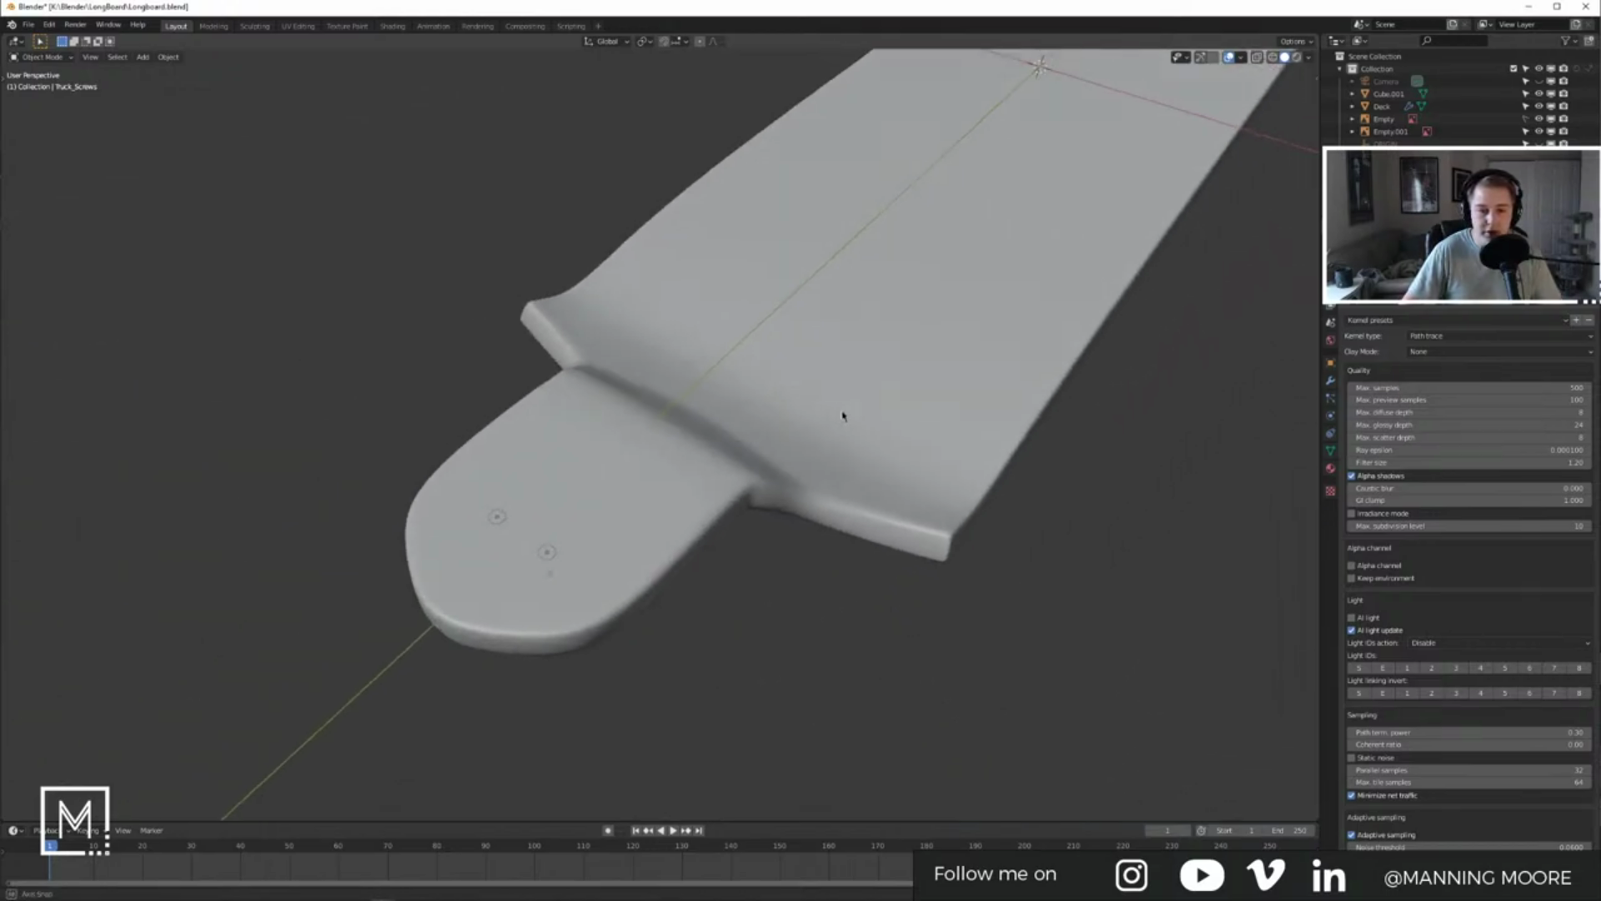
scroll(870, 386, down, 6)
shift+middle_drag(912, 259, 910, 412)
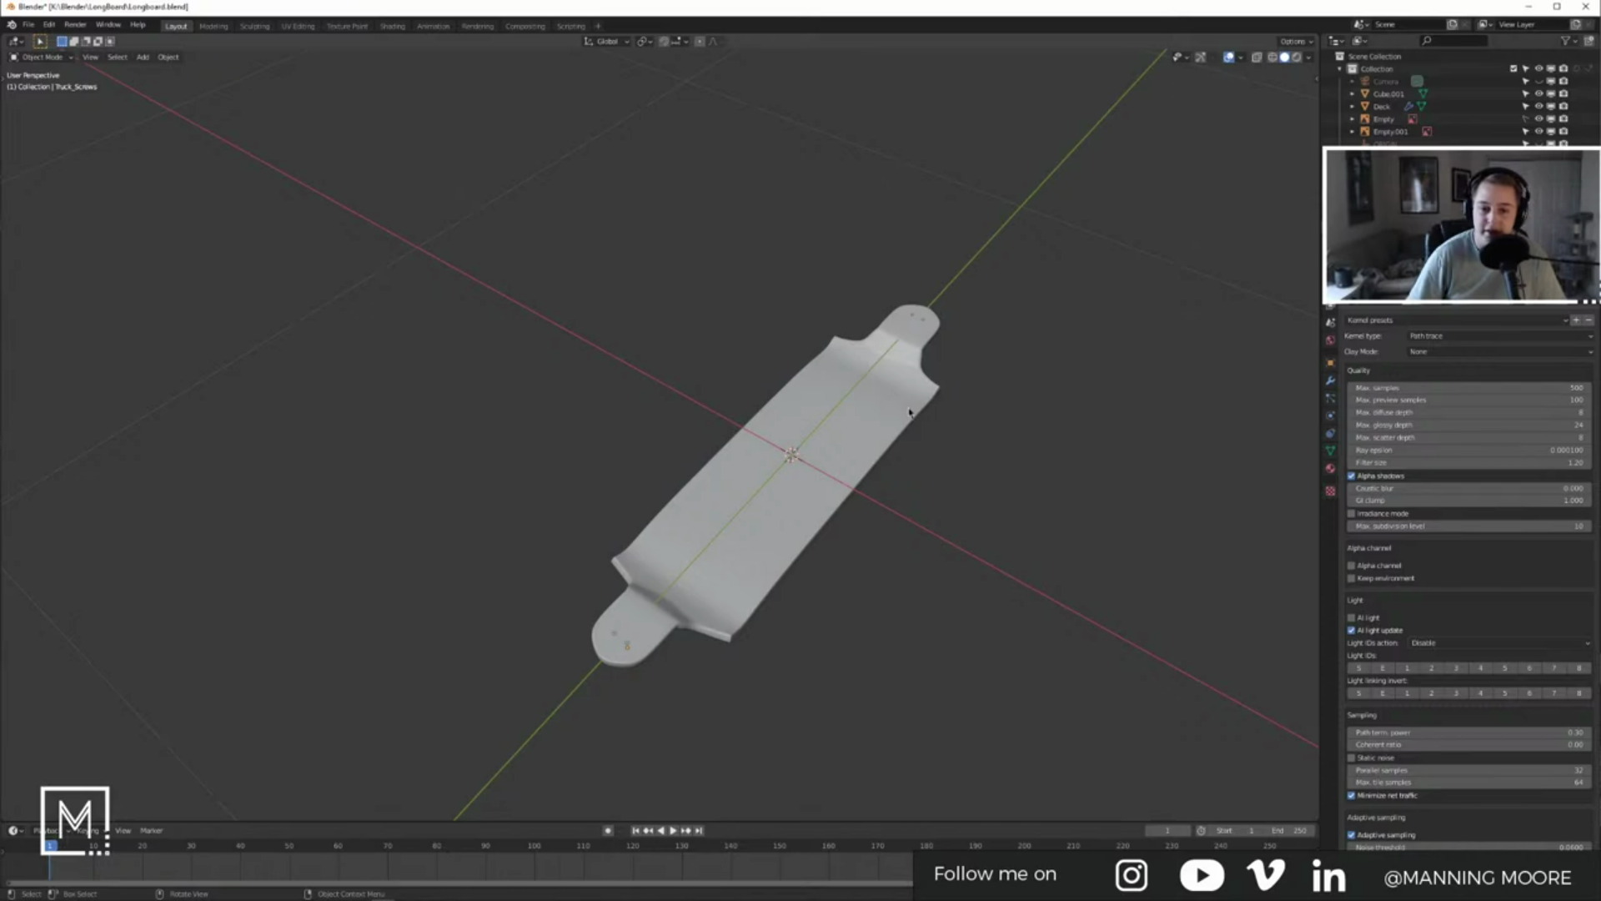
middle_drag(956, 424, 815, 421)
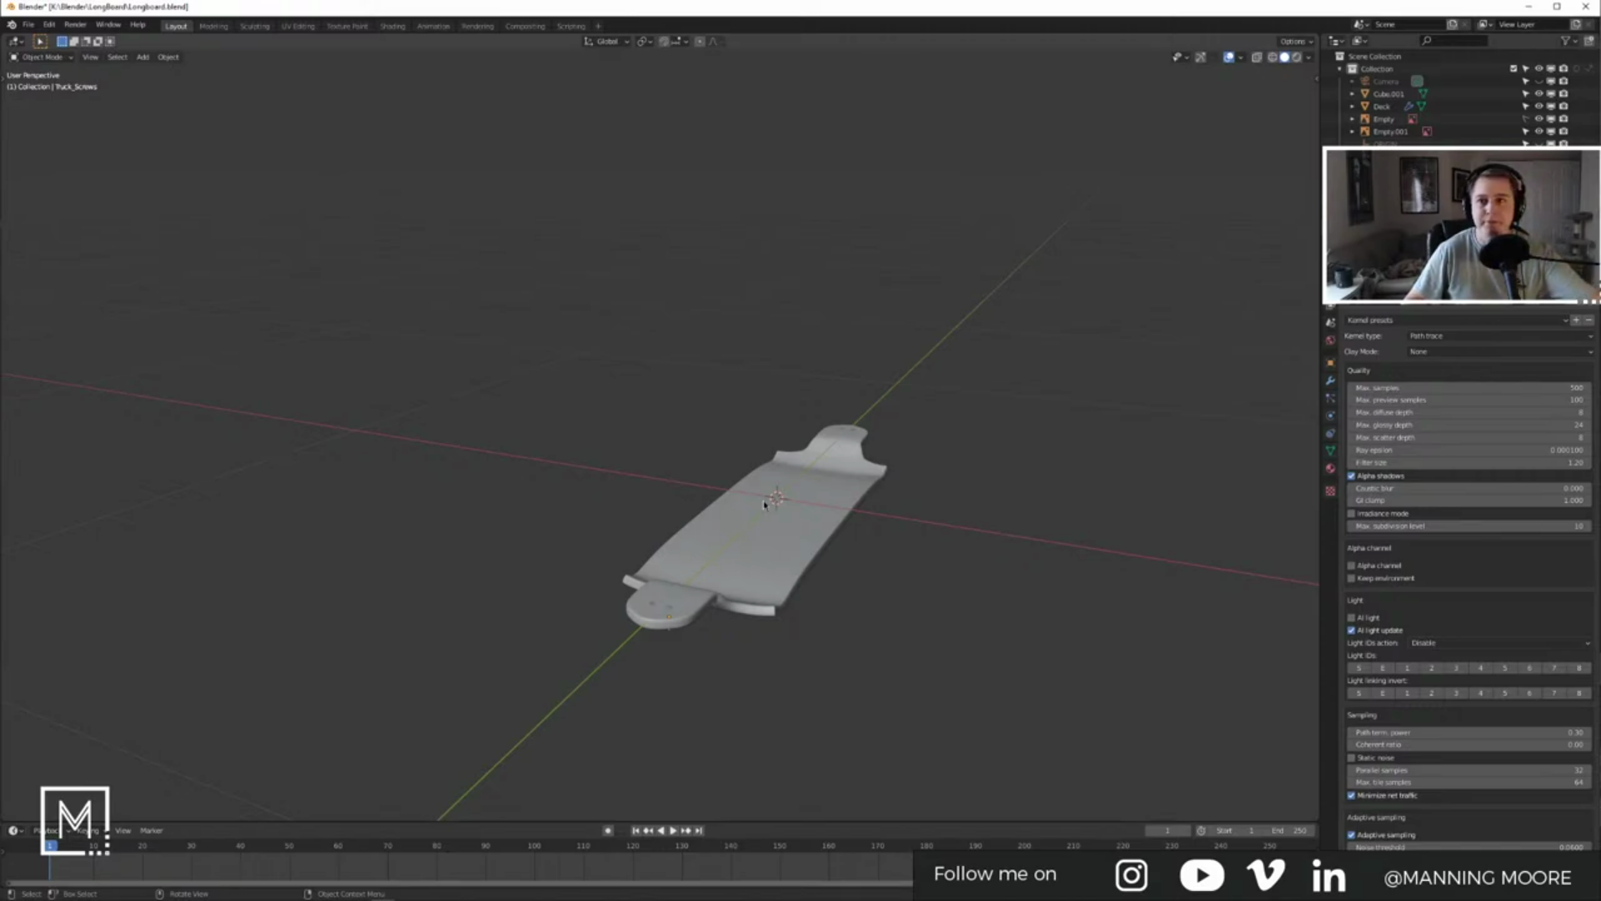
middle_drag(917, 529, 797, 559)
middle_drag(731, 506, 765, 283)
scroll(765, 283, up, 6)
middle_drag(972, 316, 884, 417)
Step: Select and deselect the truck mounting plate, then bring up the Add menu
click(846, 362)
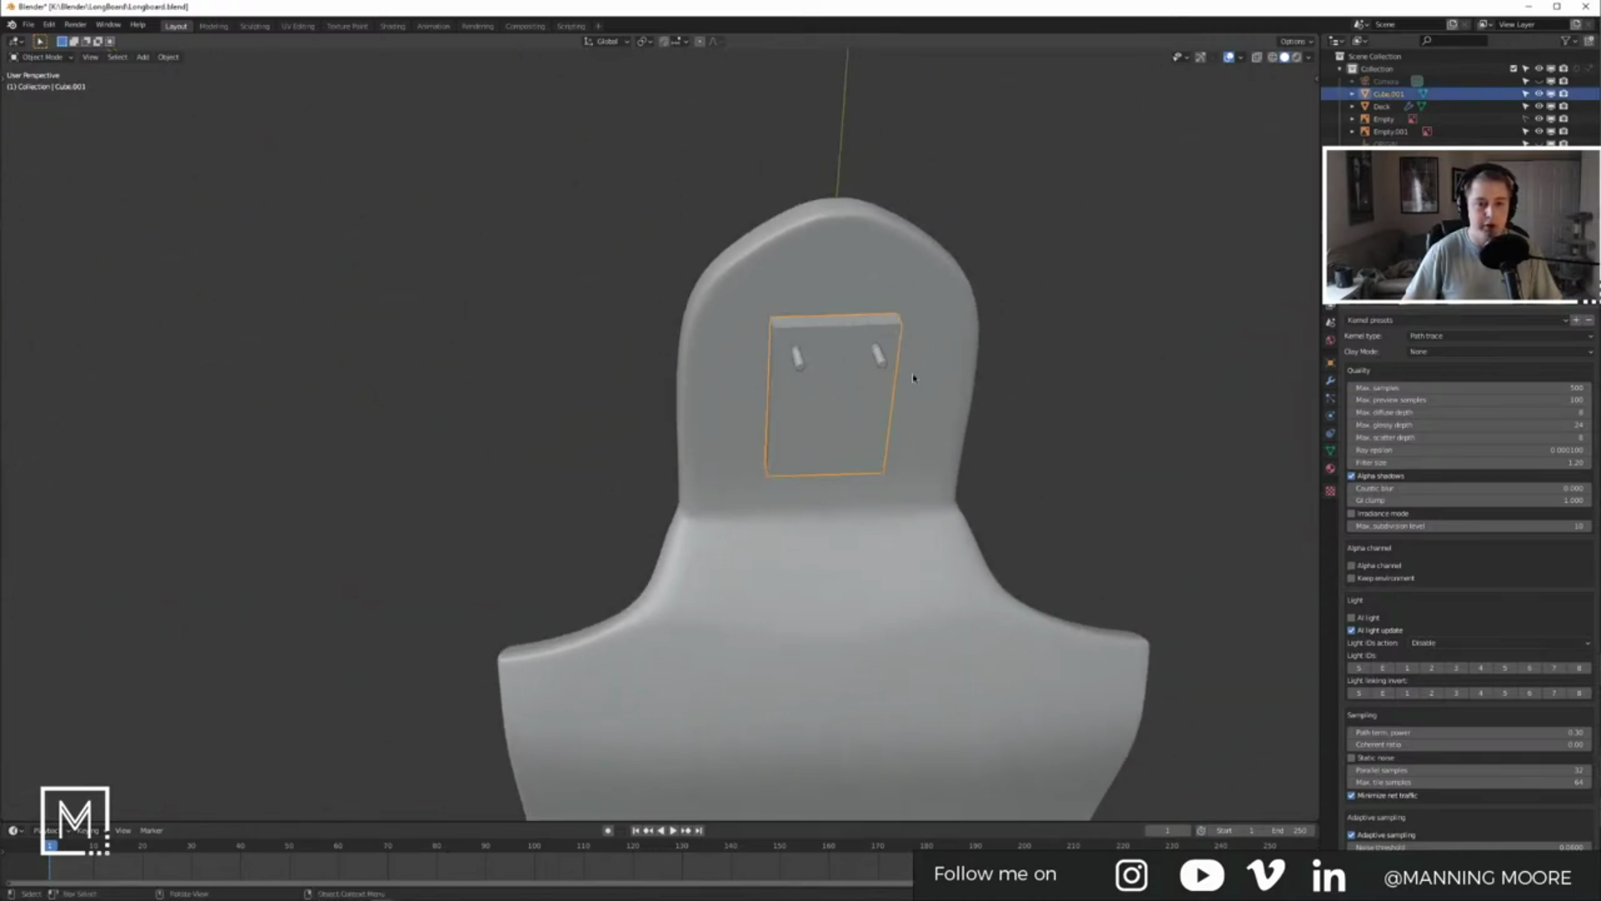
click(1105, 353)
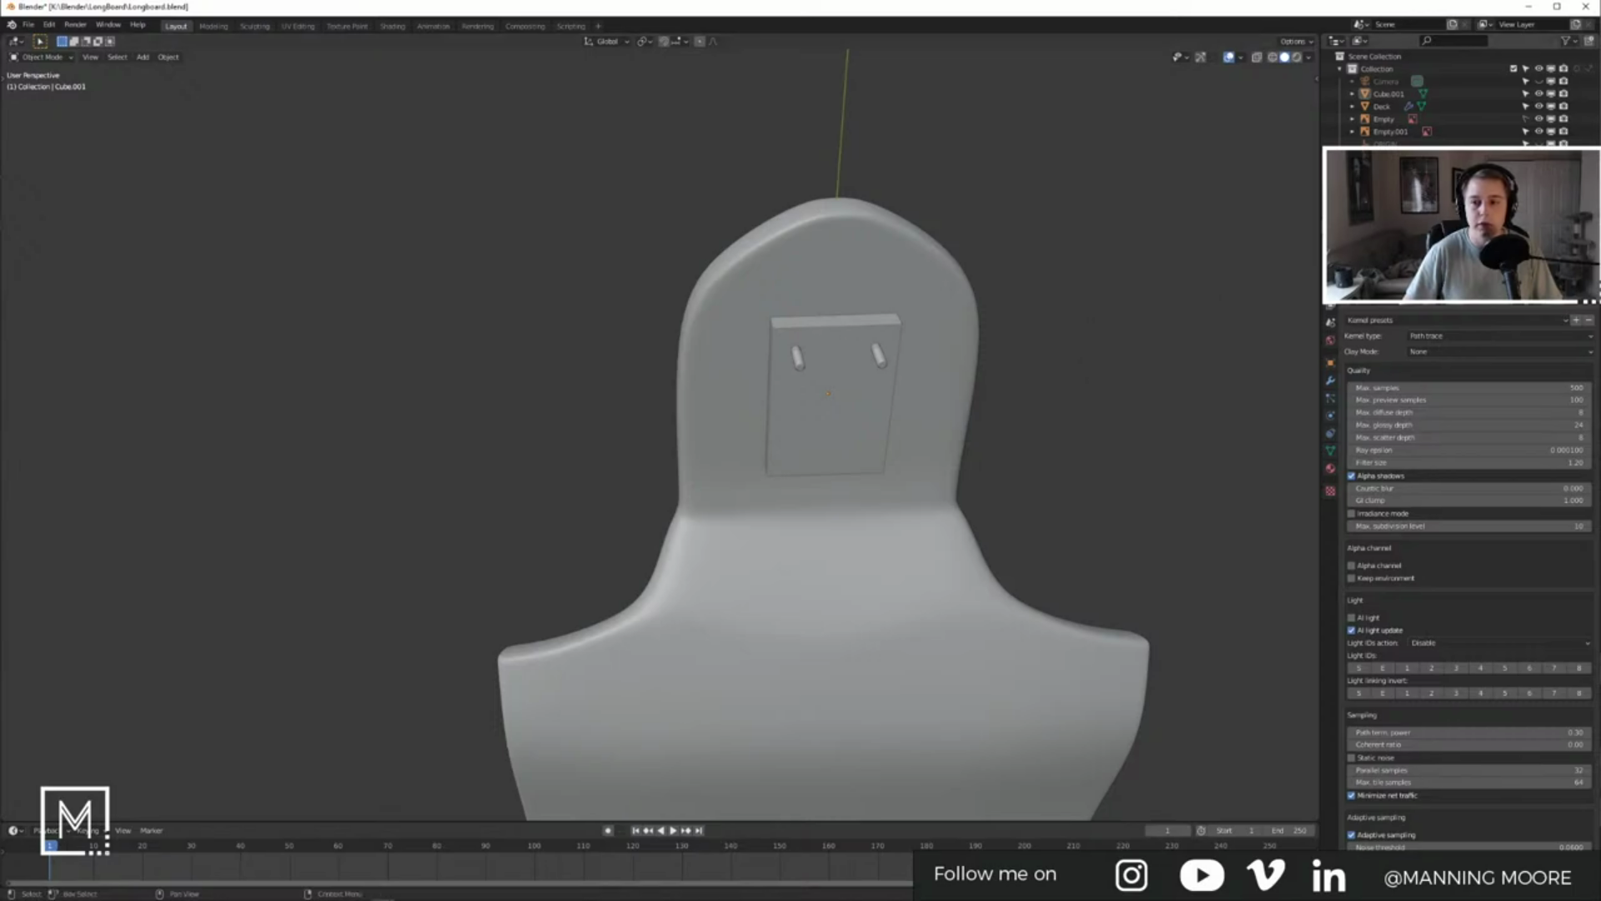
click(1388, 94)
click(1073, 322)
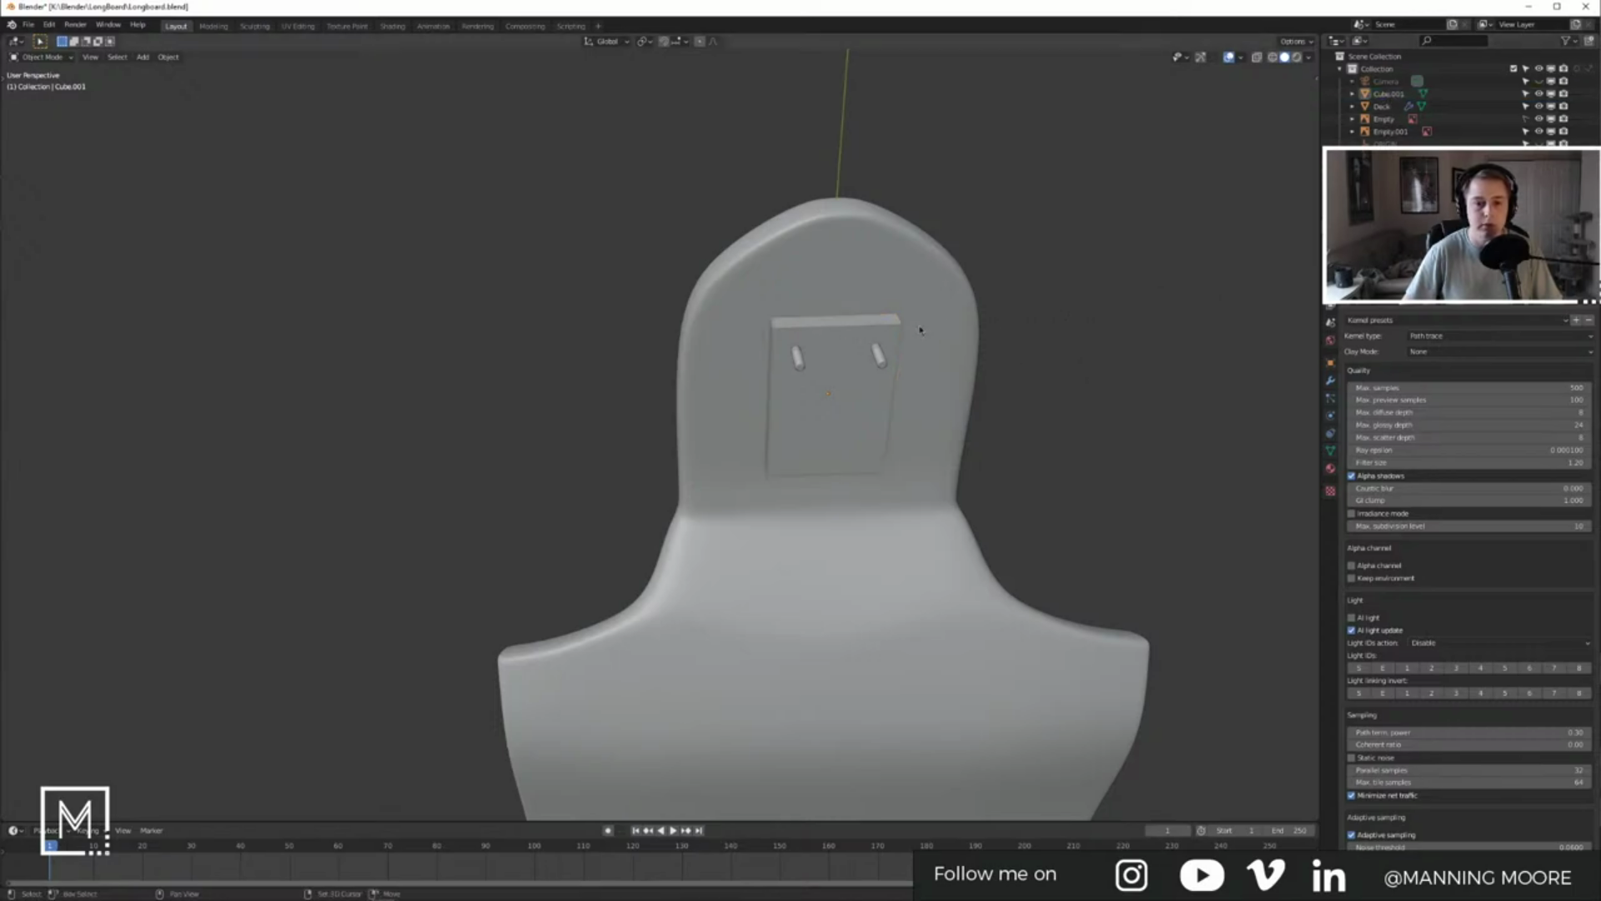
key(shift+a)
Step: Add a cube, then undo it because it came in oversized
click(950, 328)
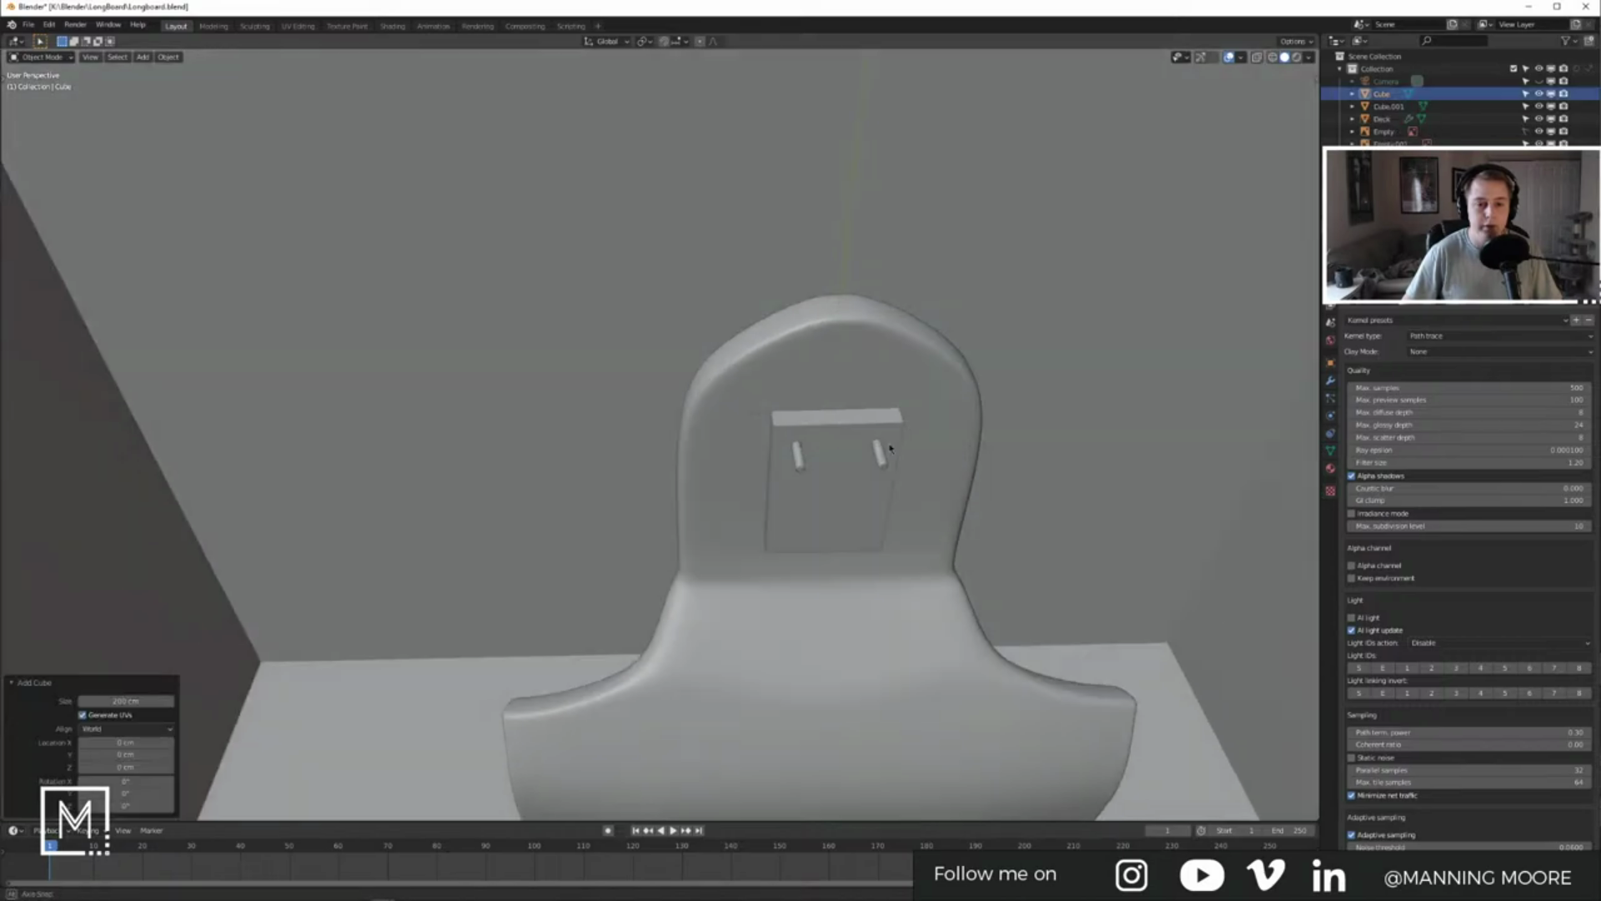
middle_drag(890, 446, 891, 512)
scroll(894, 505, down, 6)
key(ctrl+z)
middle_drag(805, 474, 689, 410)
Step: Add a new cube at the truck plate and shrink it to 0.029 scale
click(668, 423)
key(shift+s)
key(shift+a)
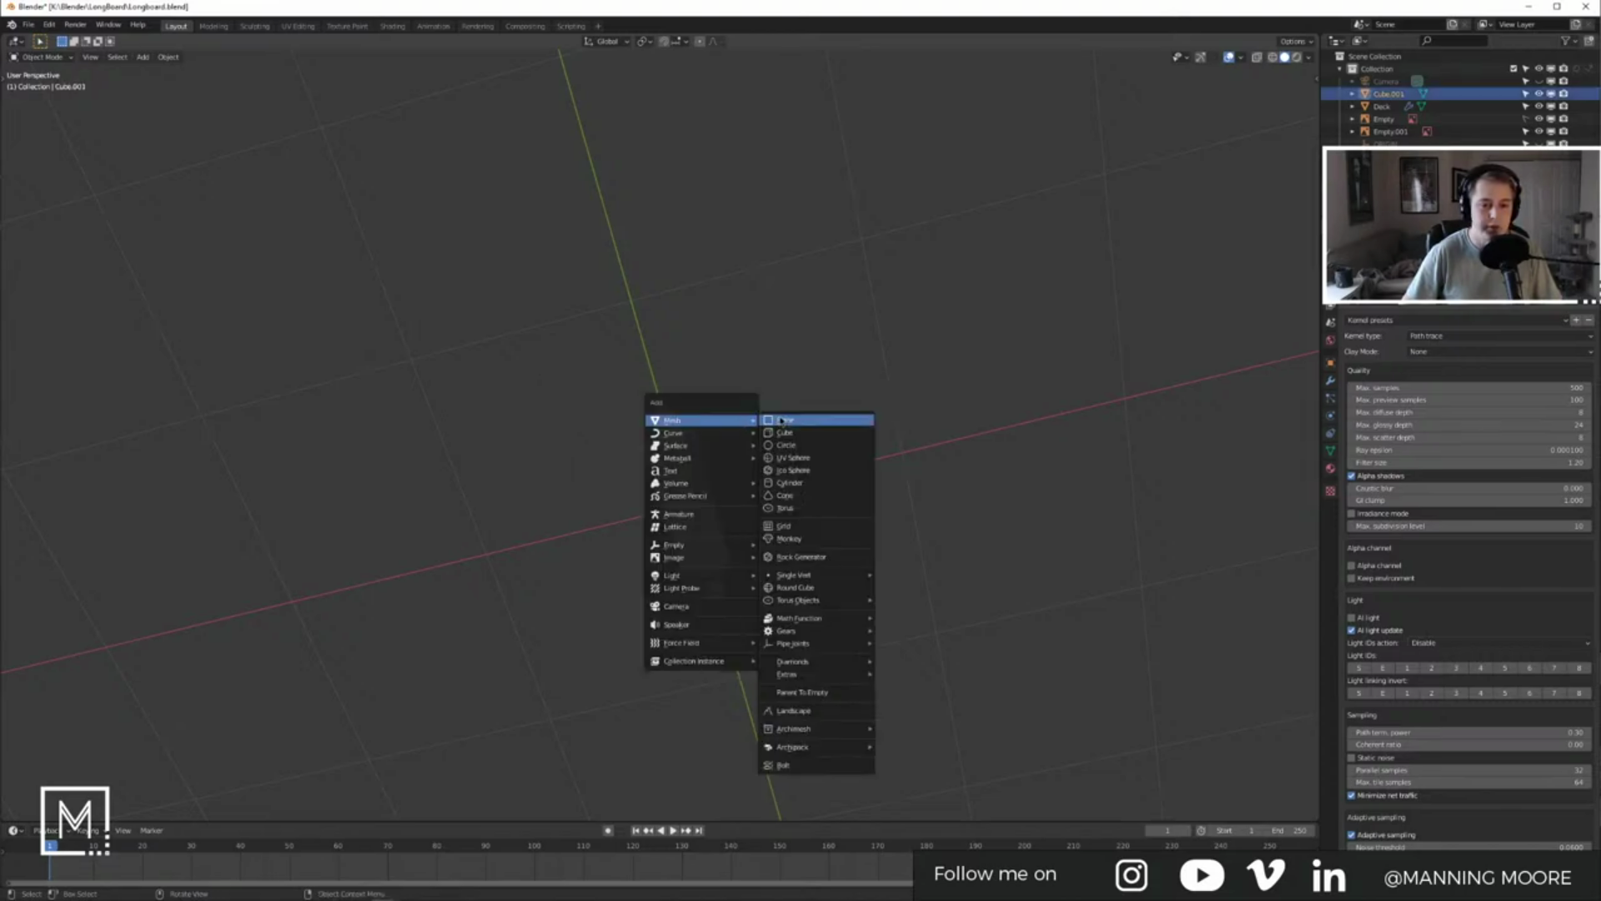
click(784, 433)
key(s)
click(674, 417)
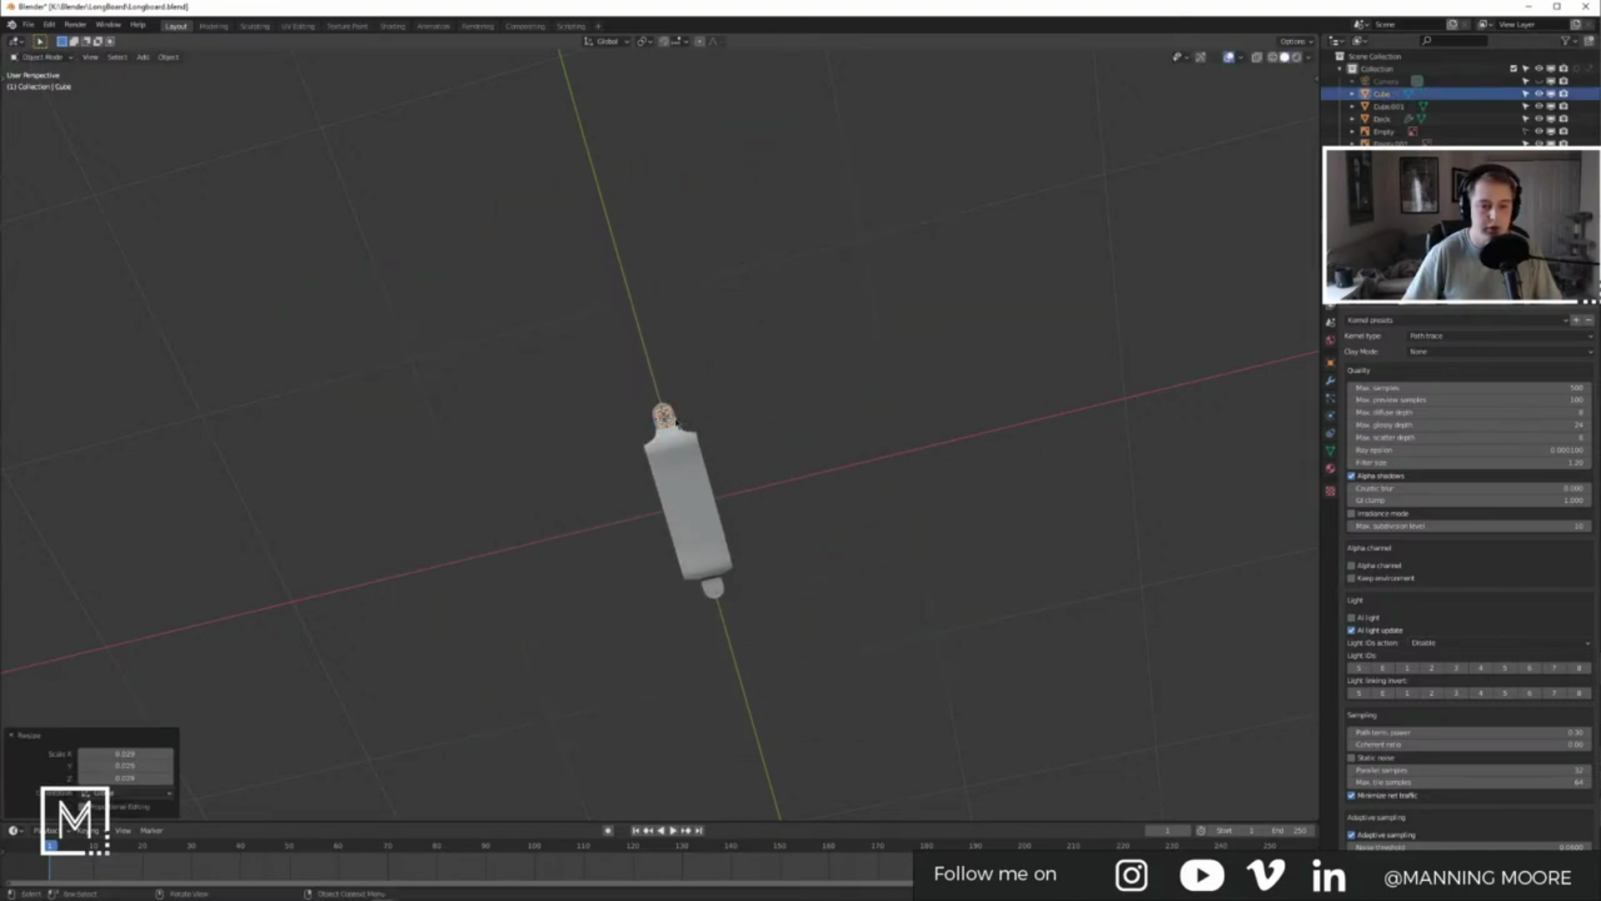
scroll(761, 439, up, 8)
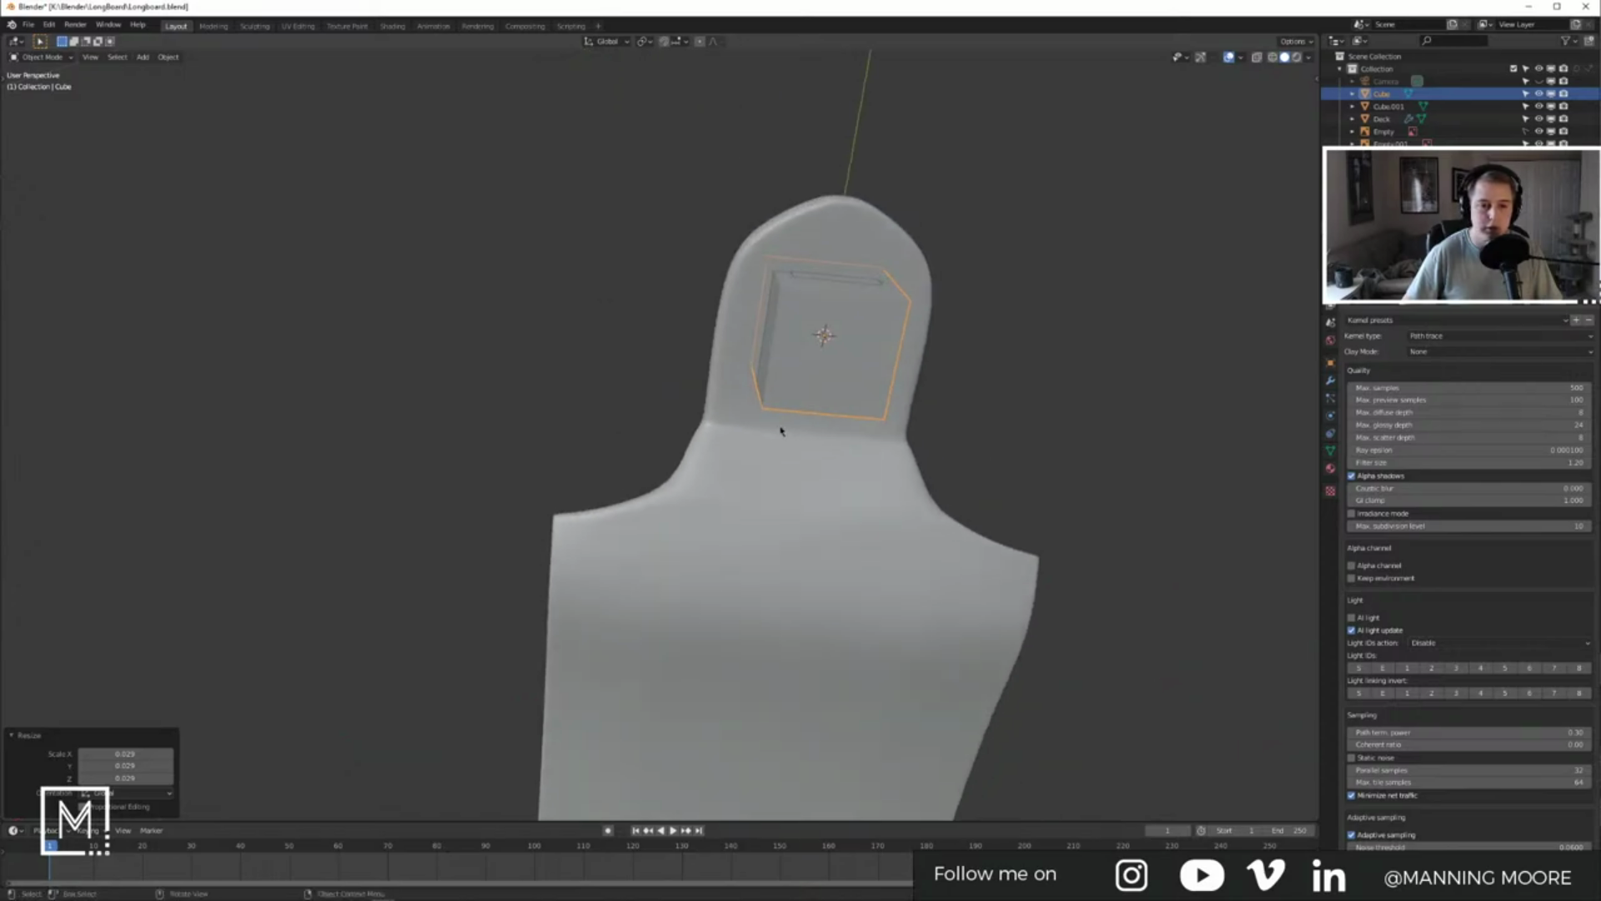
key(alt+Tab)
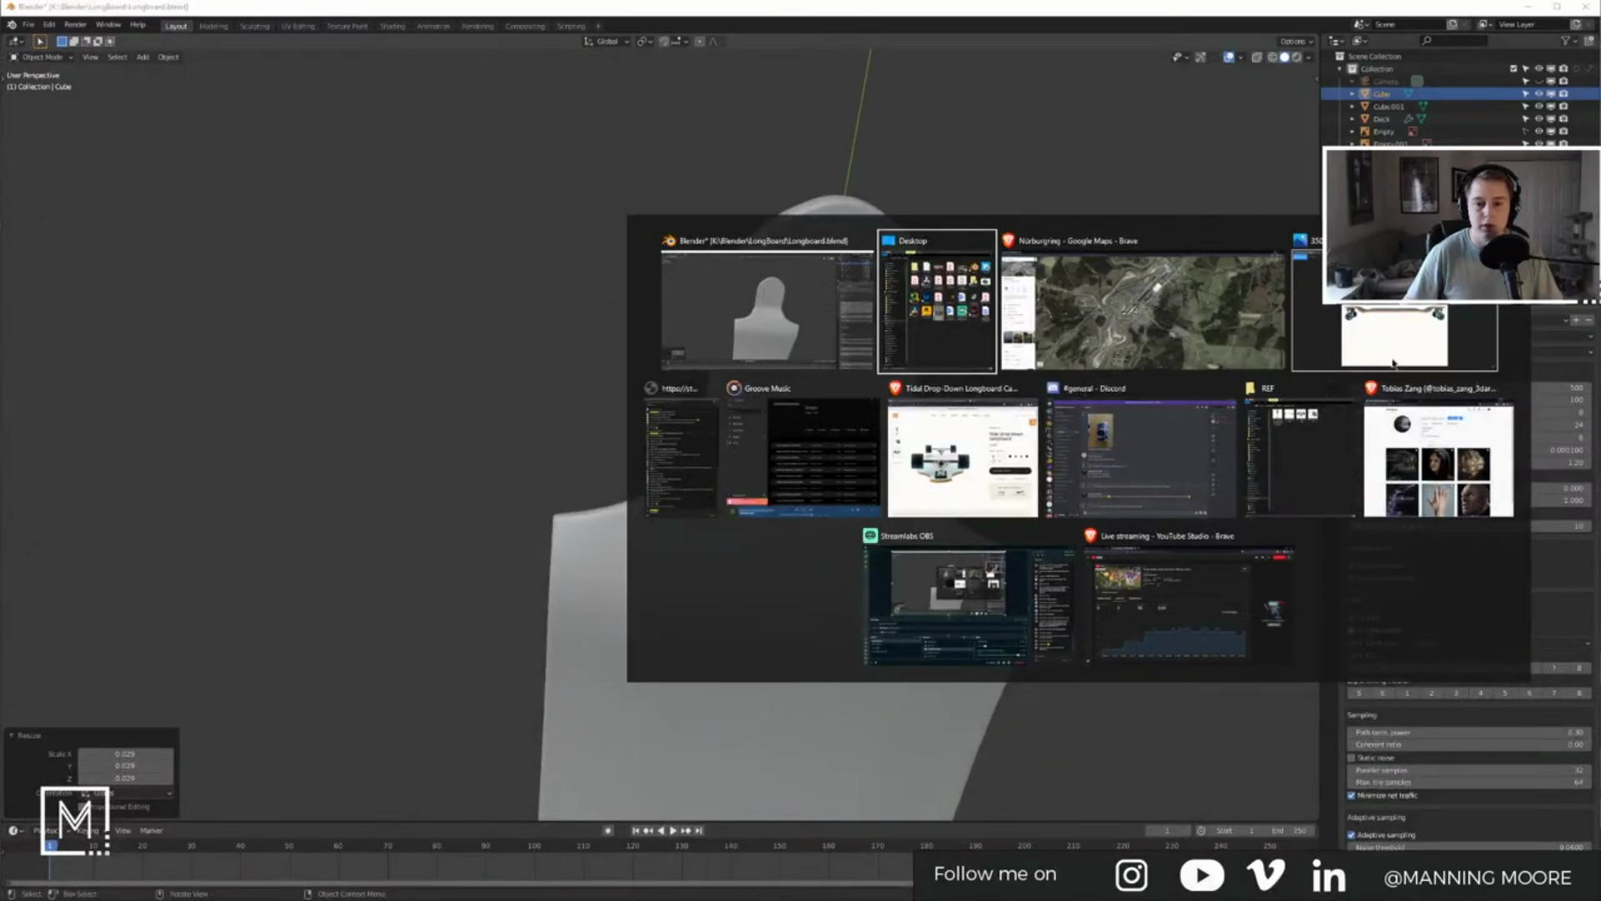
Step: View the longboard side and truck-front reference photos in Microsoft Photos
click(1383, 365)
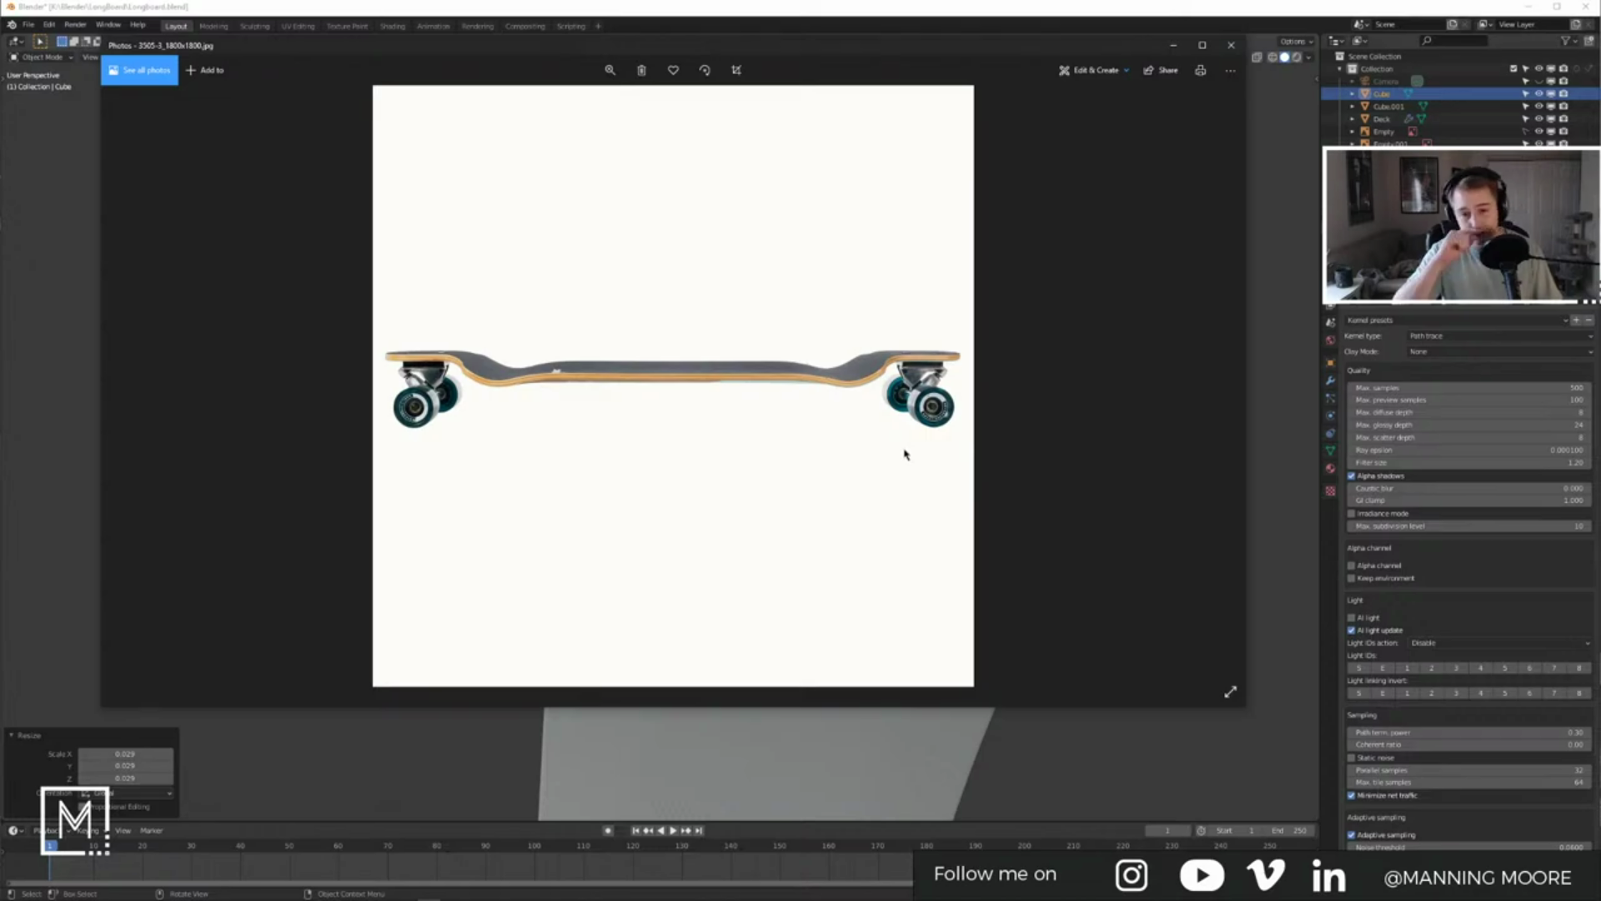
key(Right)
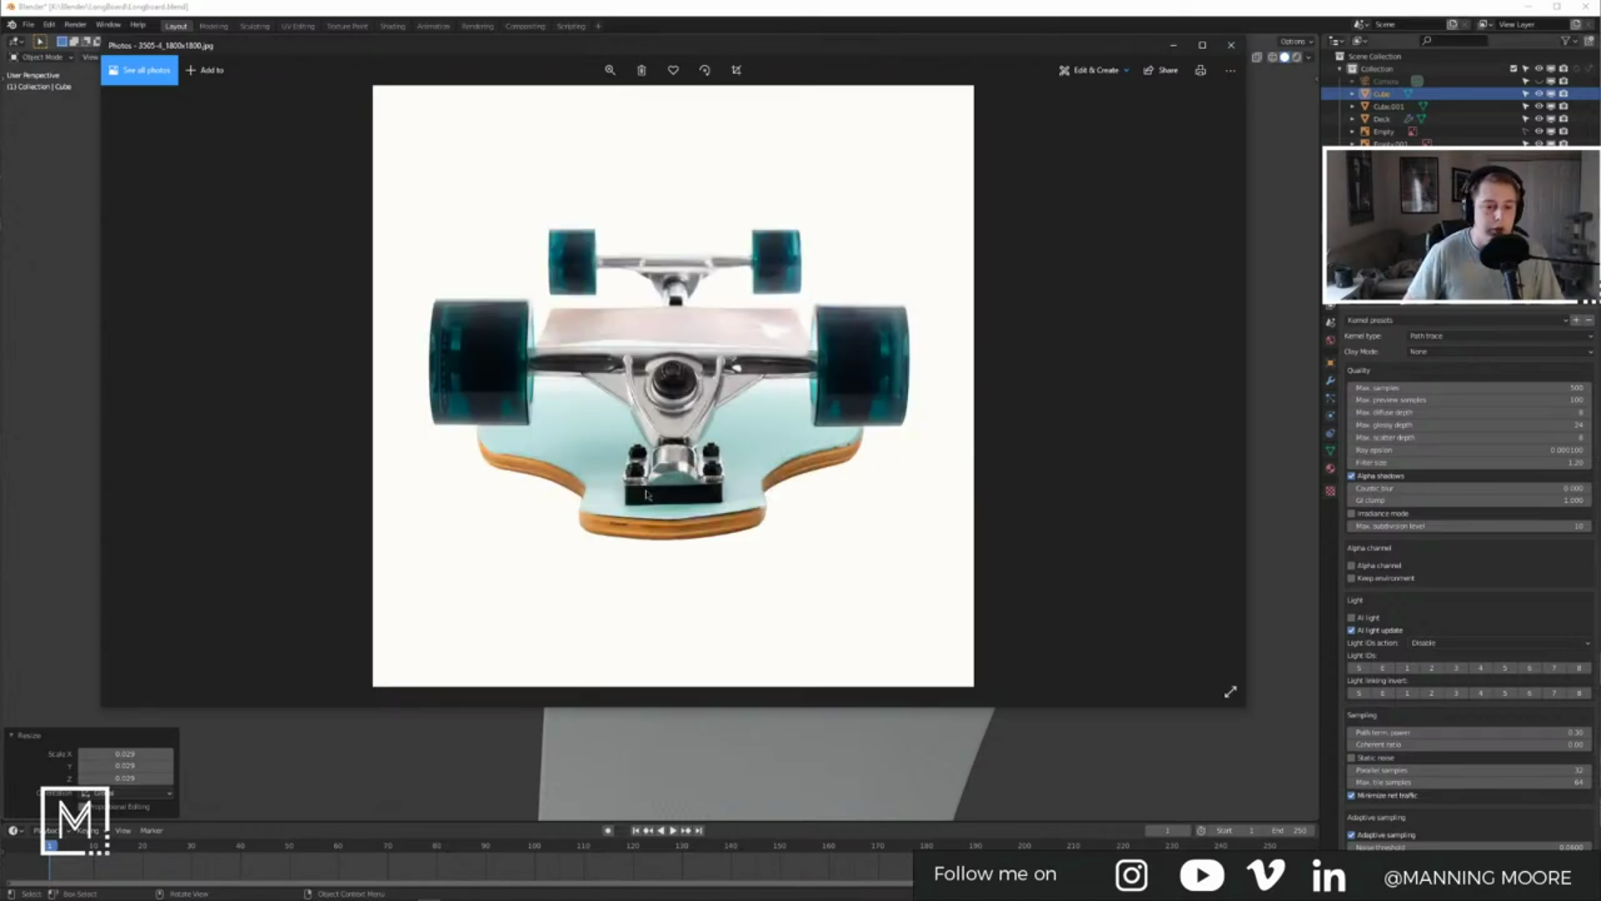
click(1174, 47)
Step: Scale the small cube in Blender to 0.424
middle_drag(937, 329, 722, 335)
key(s)
click(799, 376)
scroll(723, 335, up, 4)
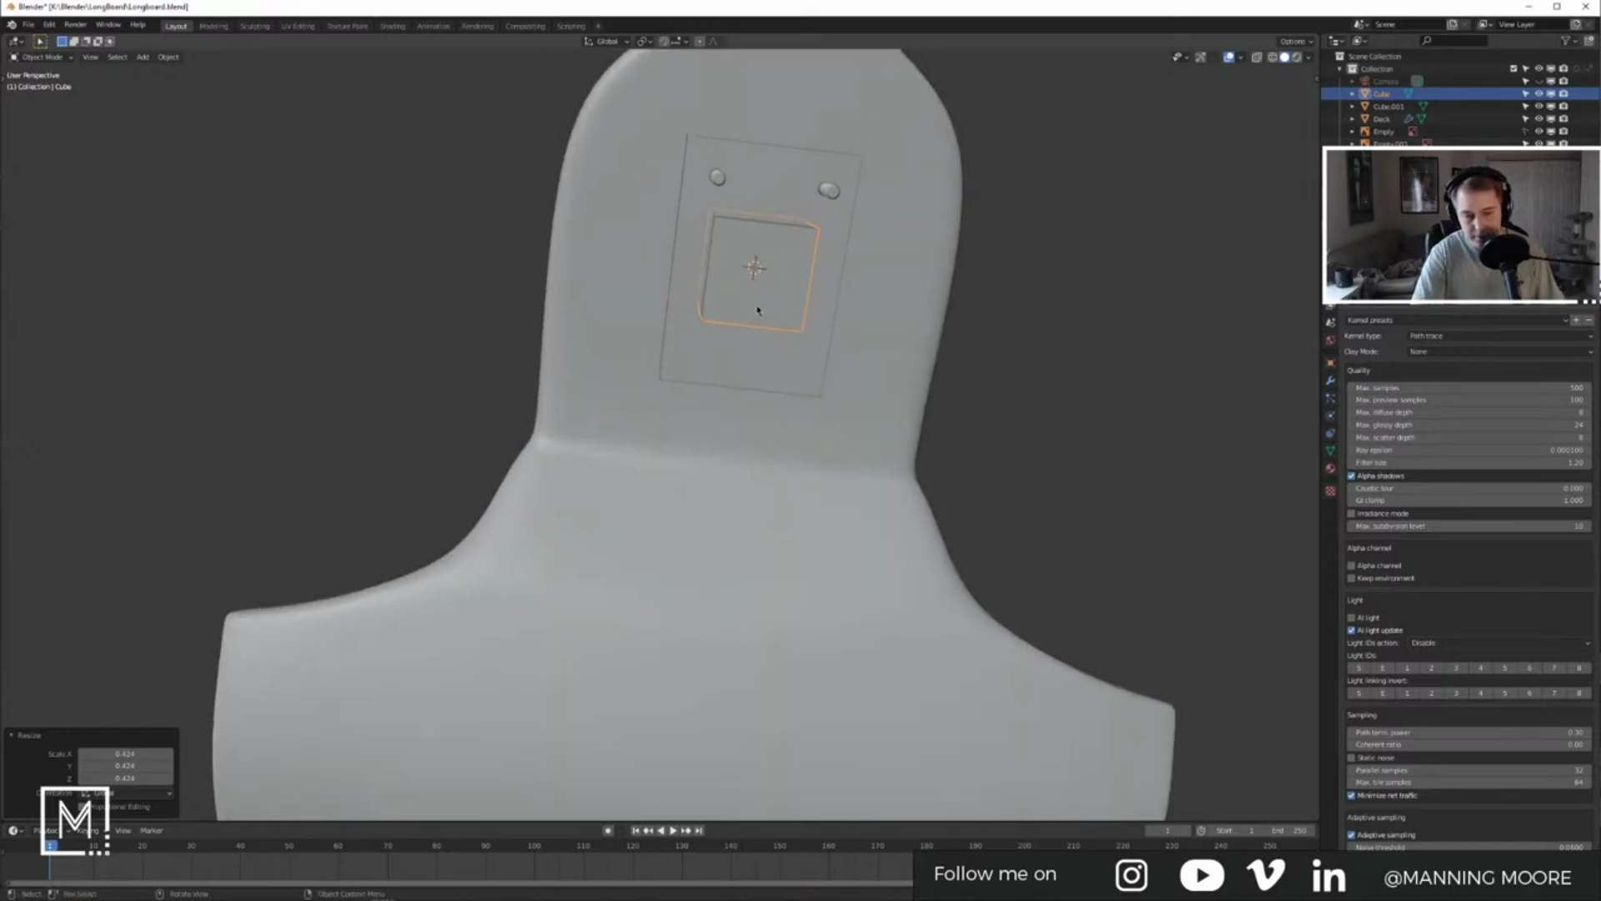
Step: Switch to top view with X-ray on and delete the small cube
key(KP_7)
key(alt+z)
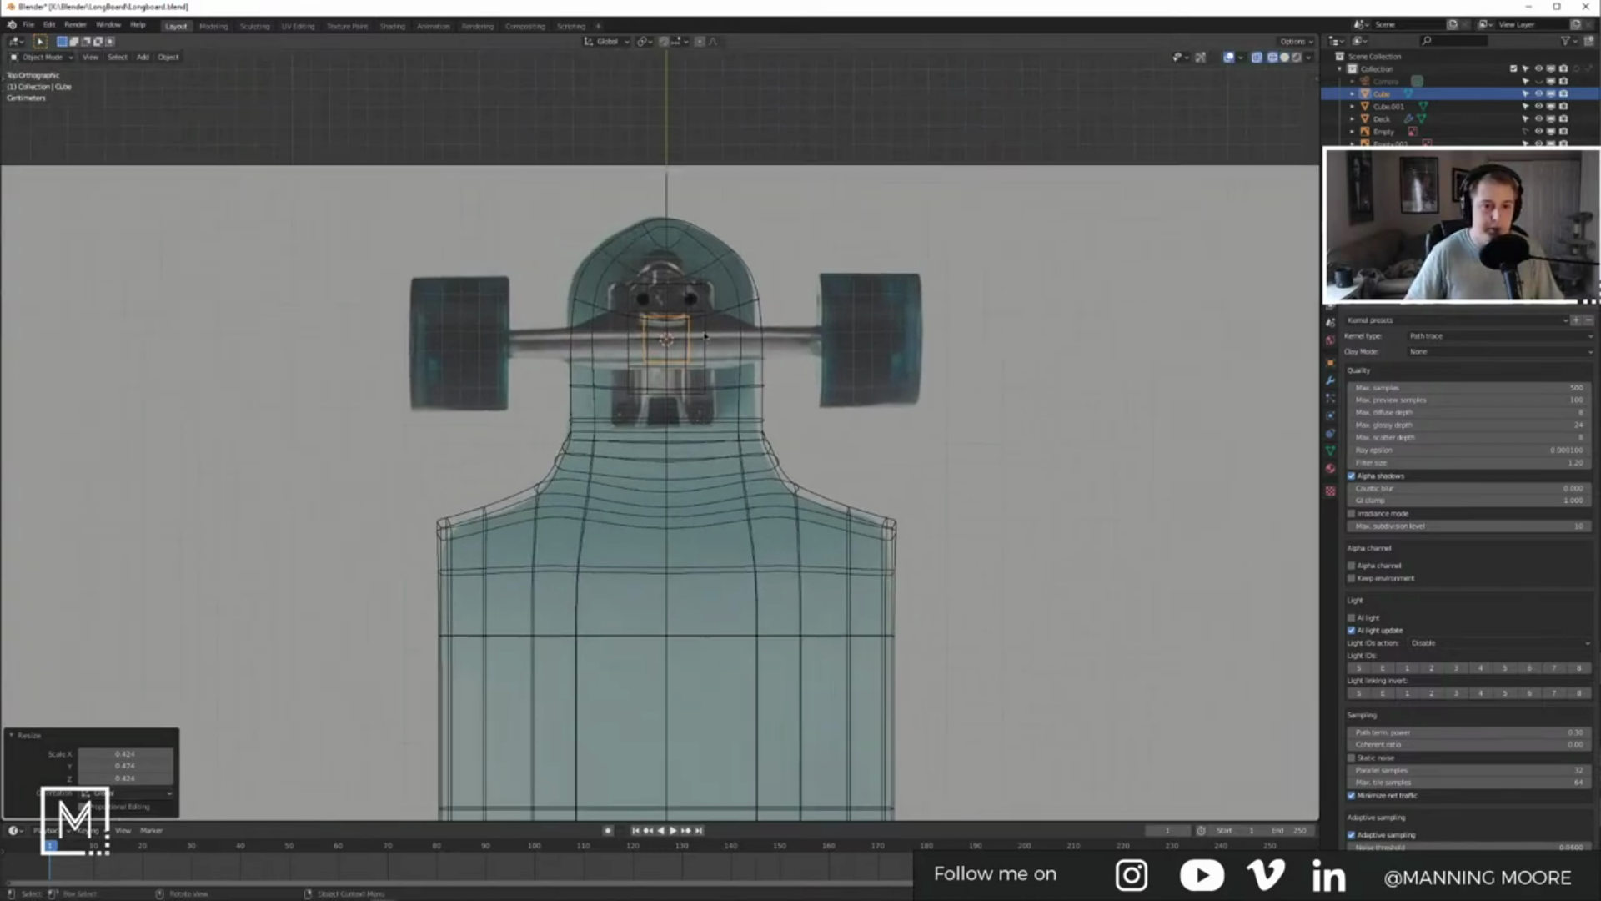
scroll(705, 335, up, 6)
shift+middle_drag(731, 173, 719, 404)
scroll(718, 404, down, 2)
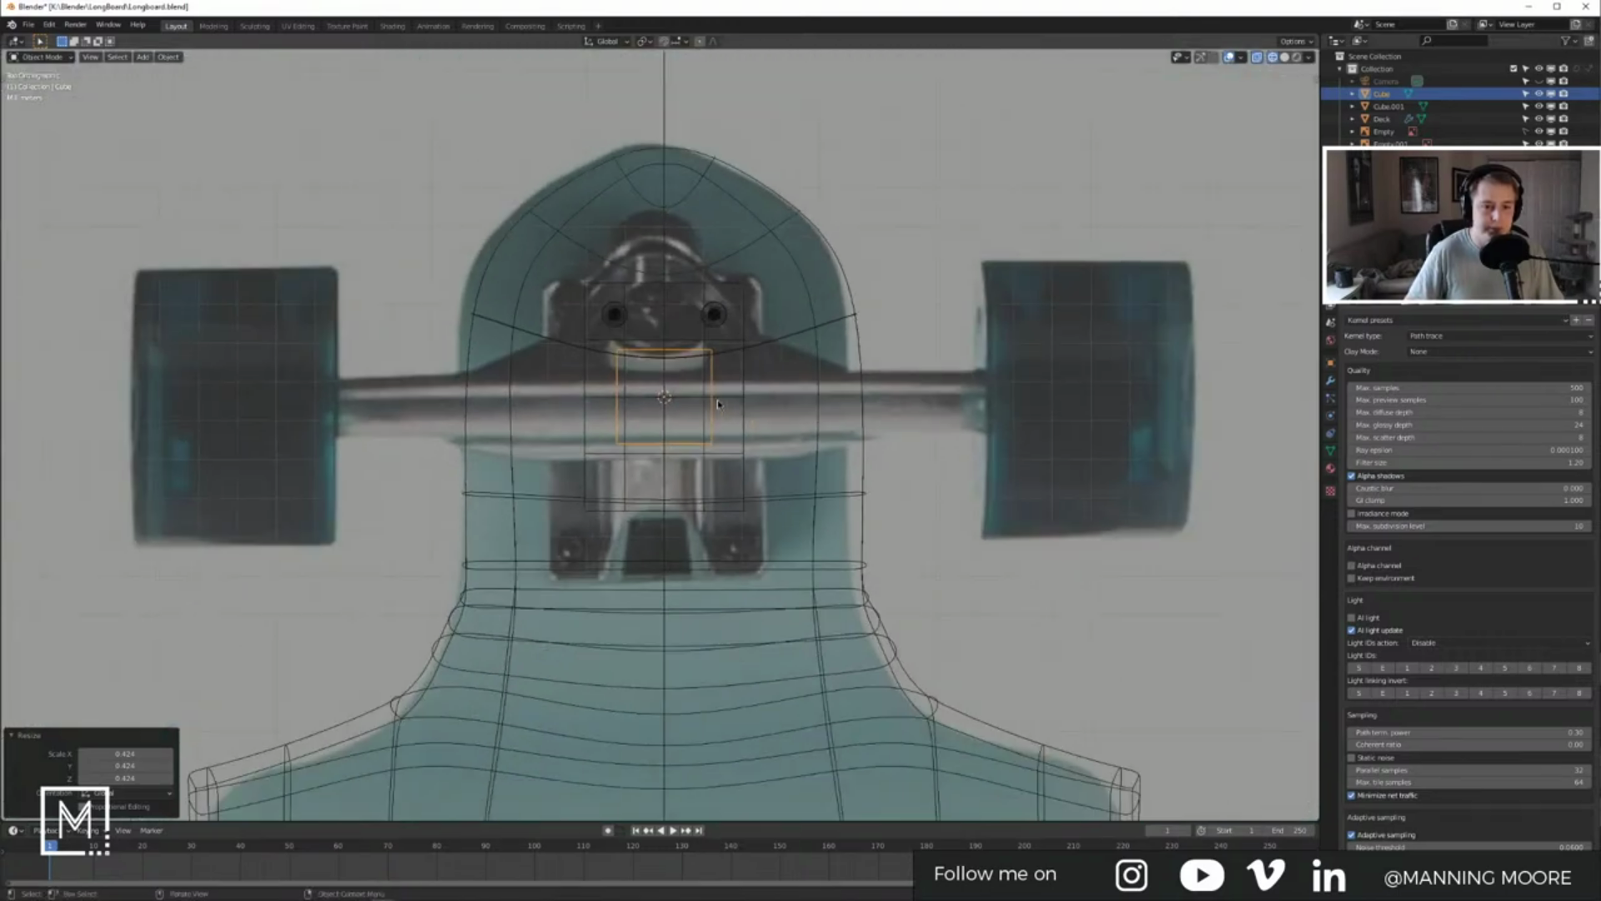
key(x)
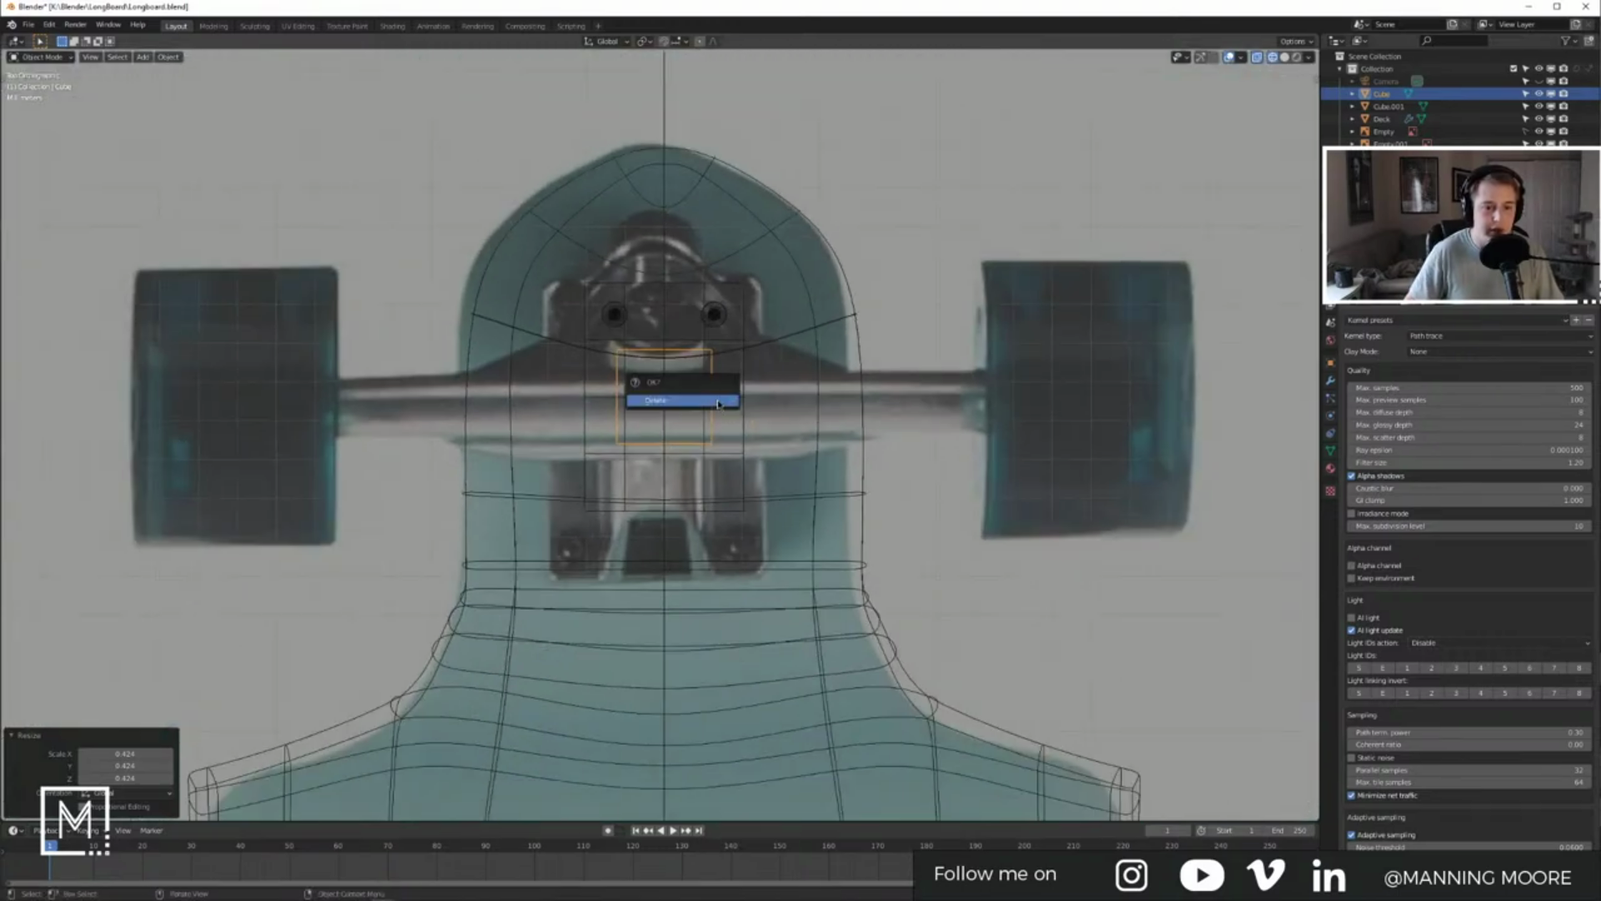
click(717, 404)
Step: Duplicate the truck plate in place and frame it in the right side view
click(741, 403)
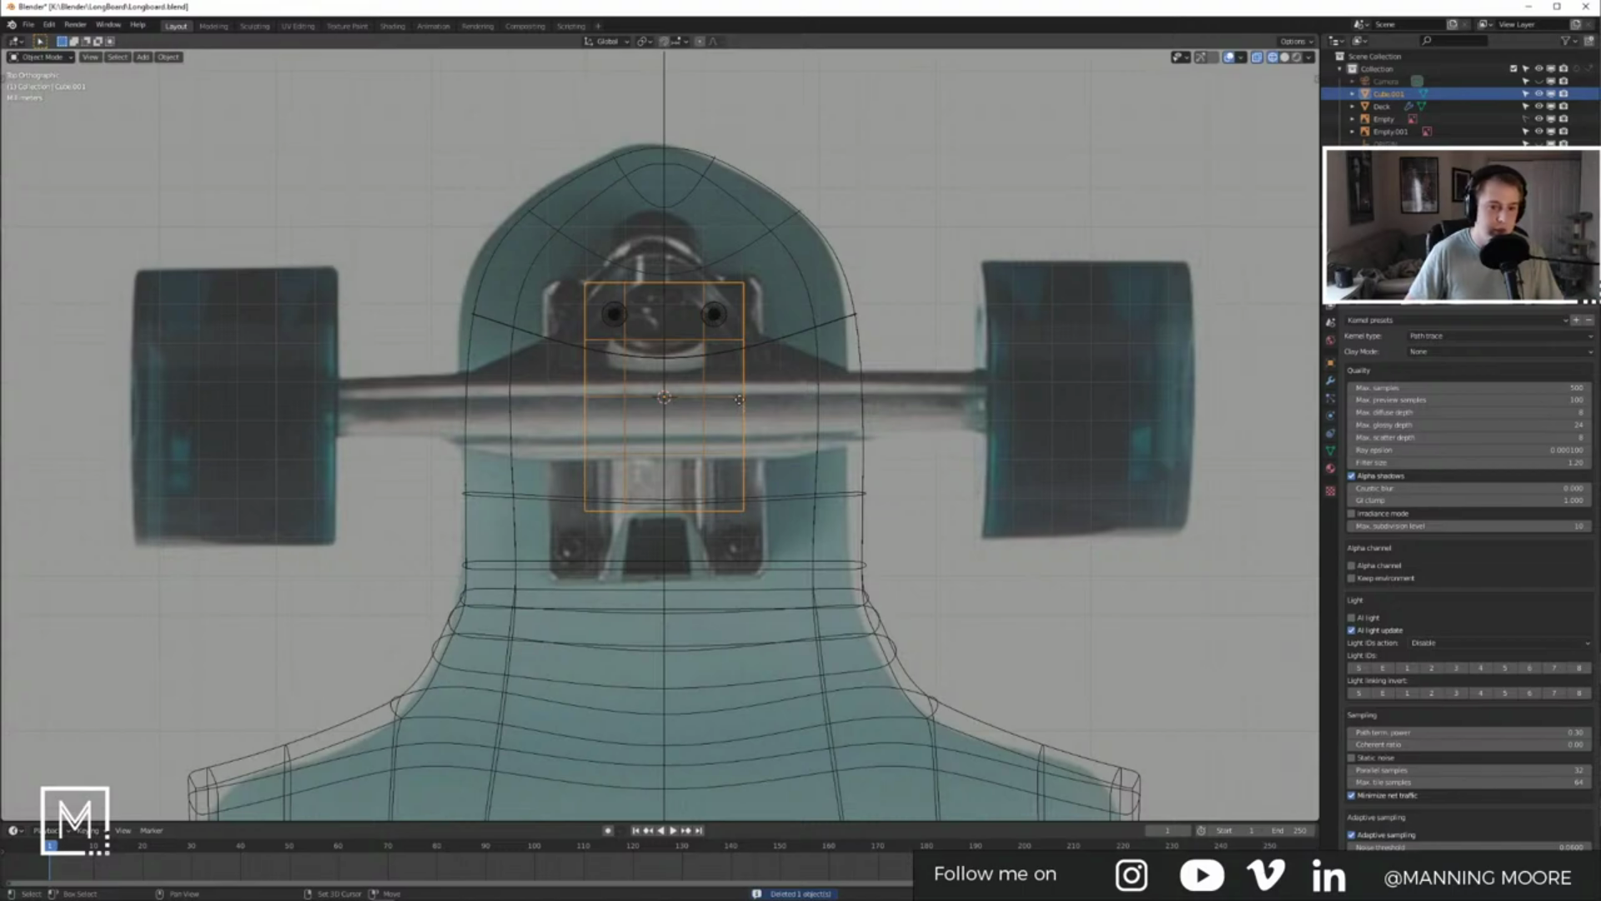
key(shift+d)
key(Escape)
key(KP_3)
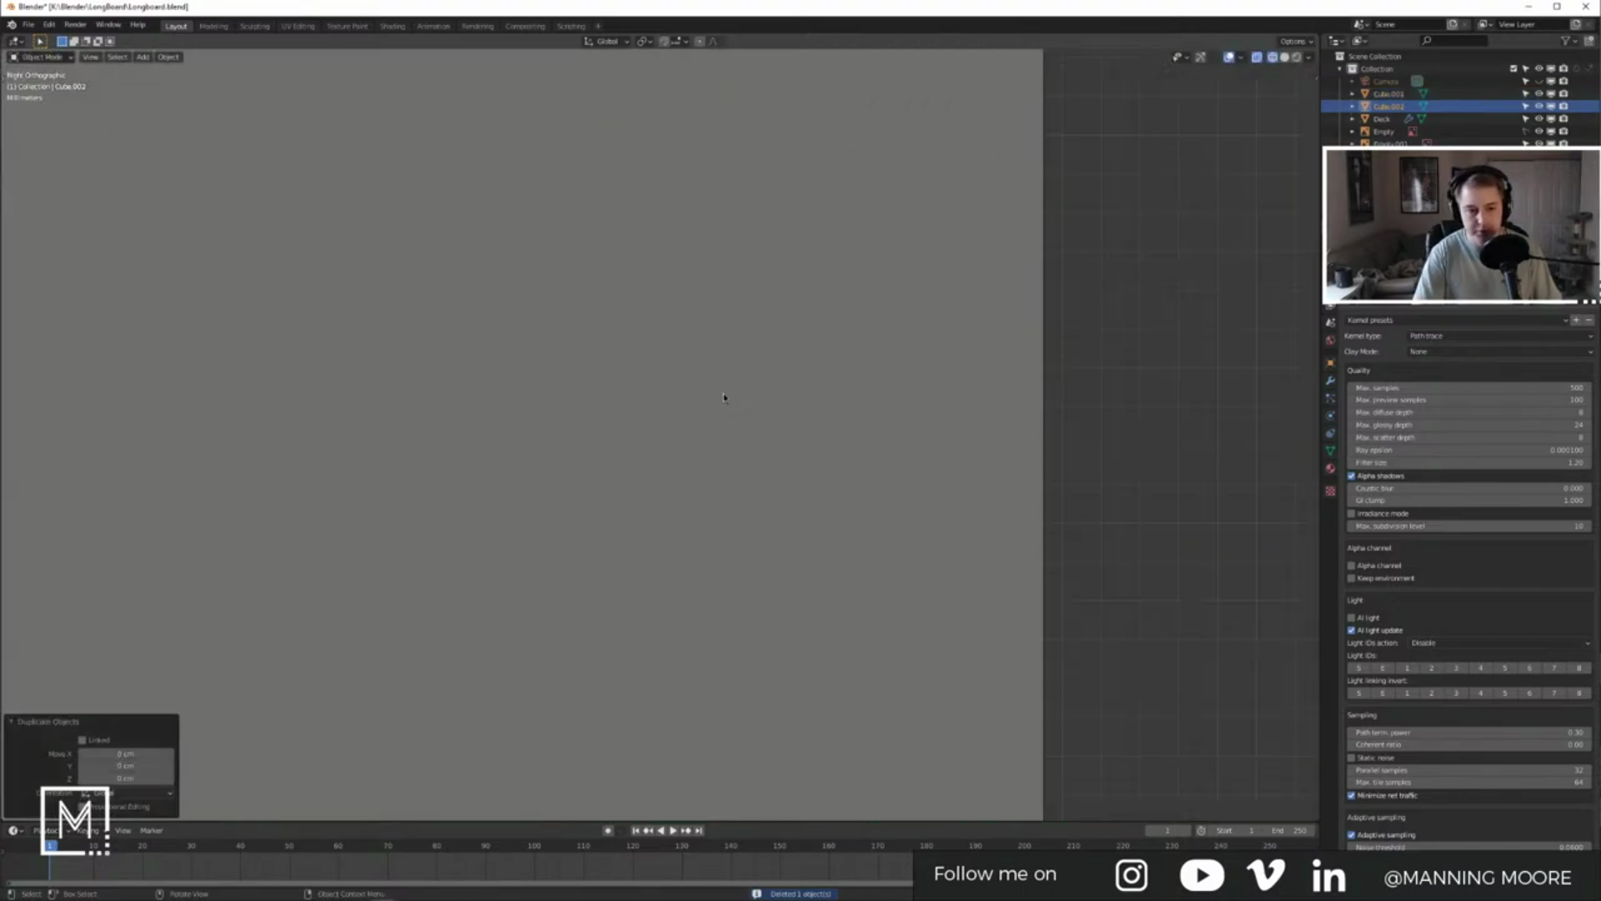
key(KP_Decimal)
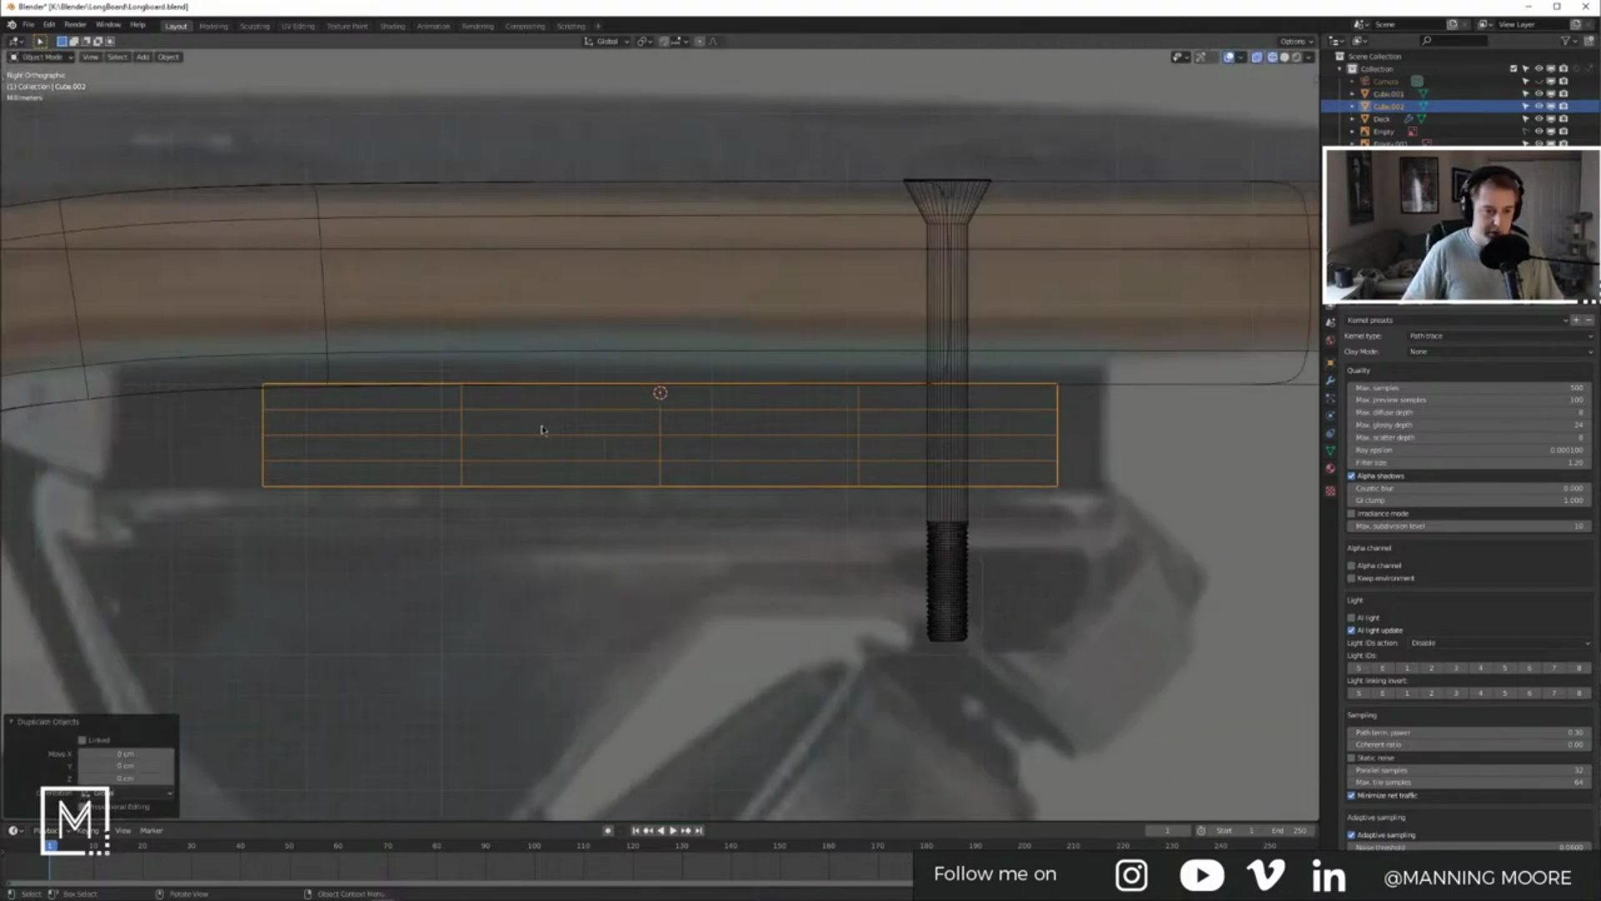
Step: Dissolve the duplicate block's three horizontal edge loops and return to solid shading
key(Tab)
key(2)
alt+click(543, 408)
alt+shift+click(529, 434)
alt+shift+click(525, 460)
key(x)
click(598, 499)
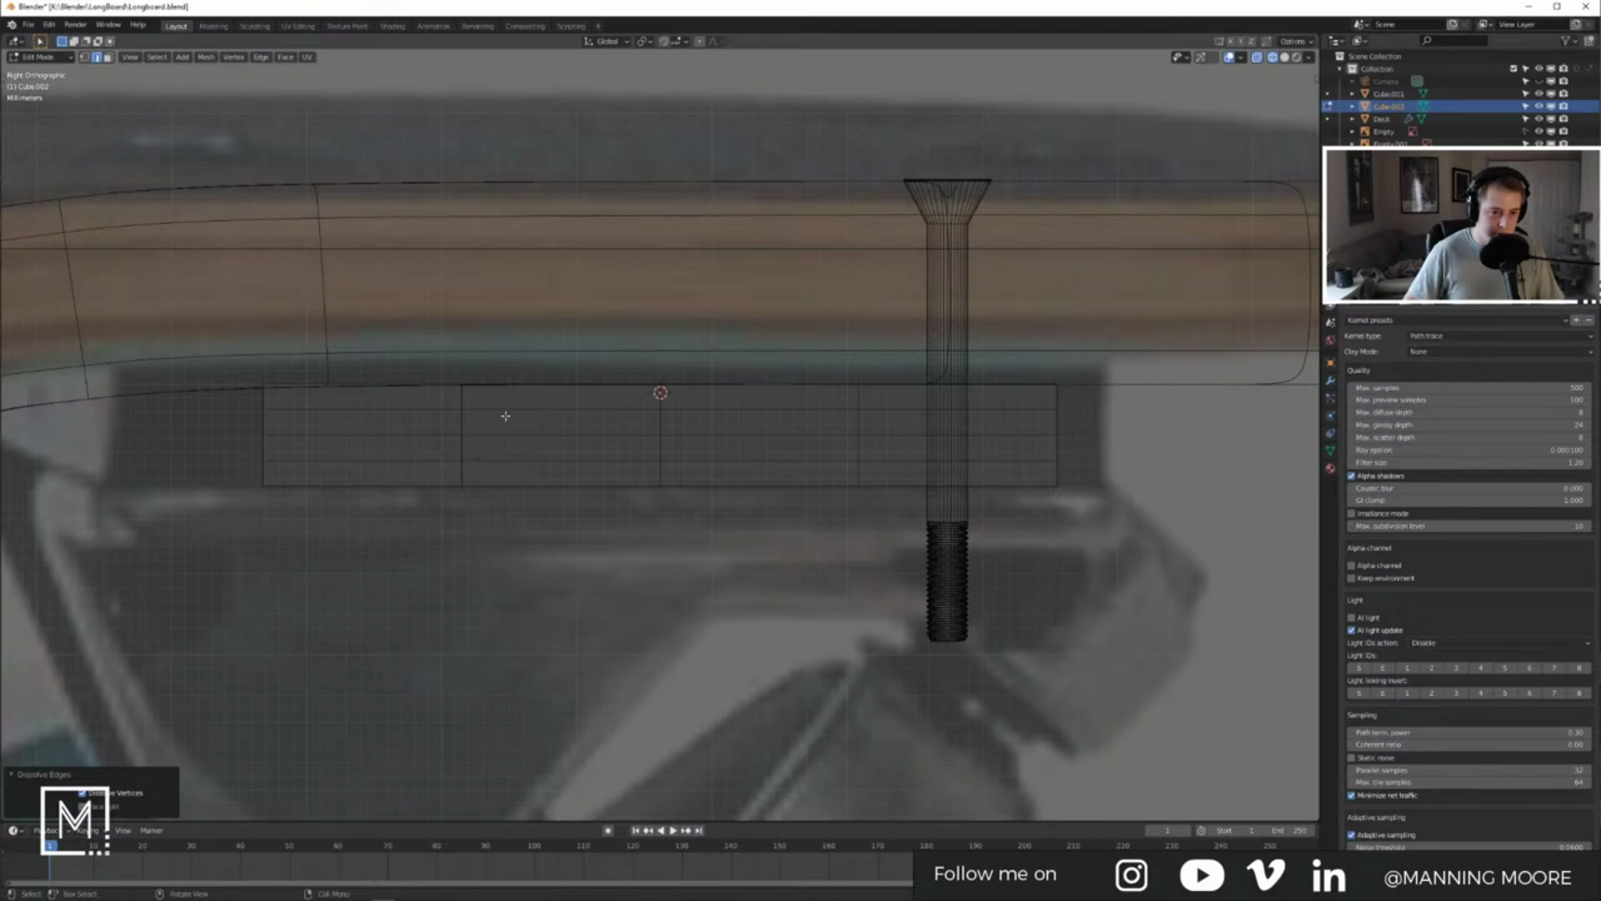
click(505, 416)
middle_drag(504, 414, 647, 418)
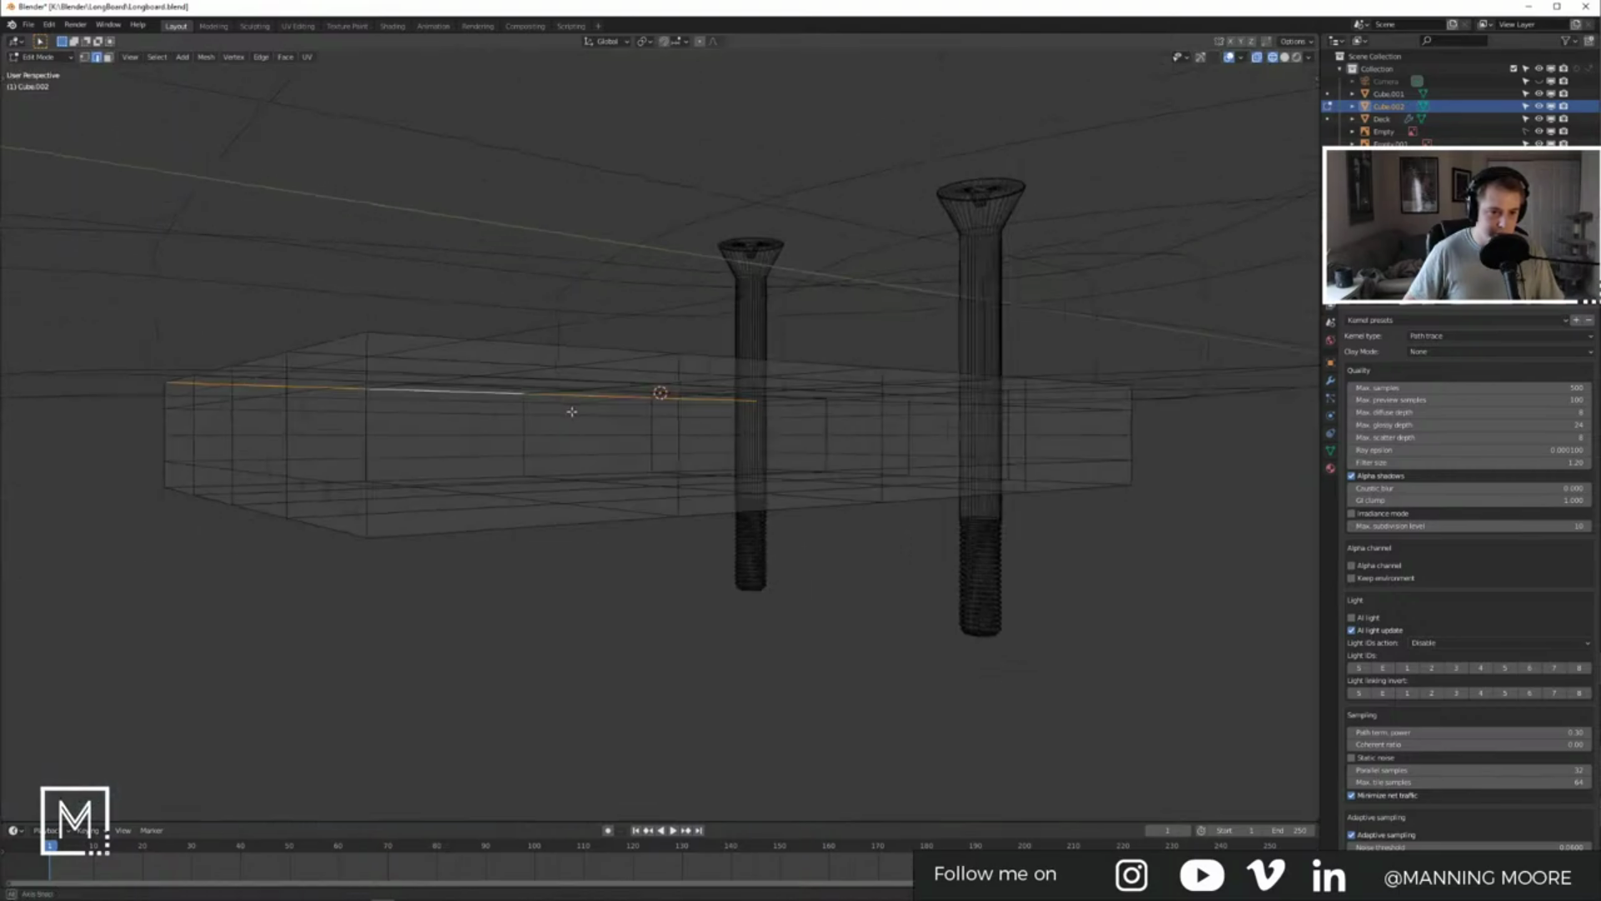
key(z)
click(625, 425)
key(Tab)
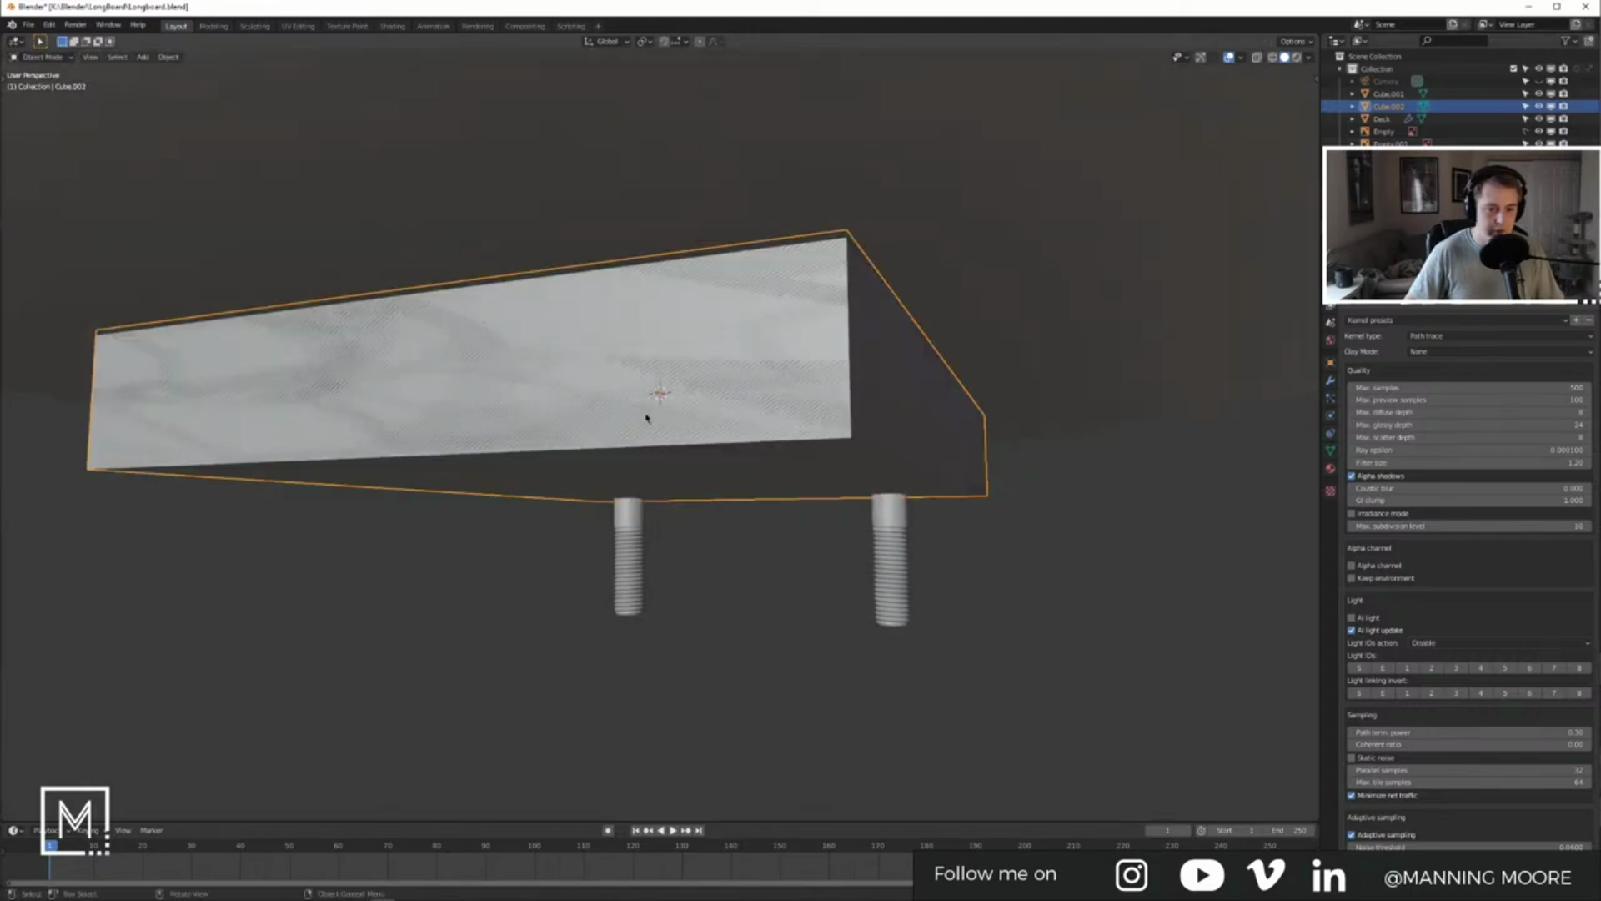
Step: Move the duplicated block vertically so it sits flush under the truck plate
middle_drag(739, 400, 662, 403)
scroll(705, 417, down, 4)
key(g)
key(z)
click(718, 463)
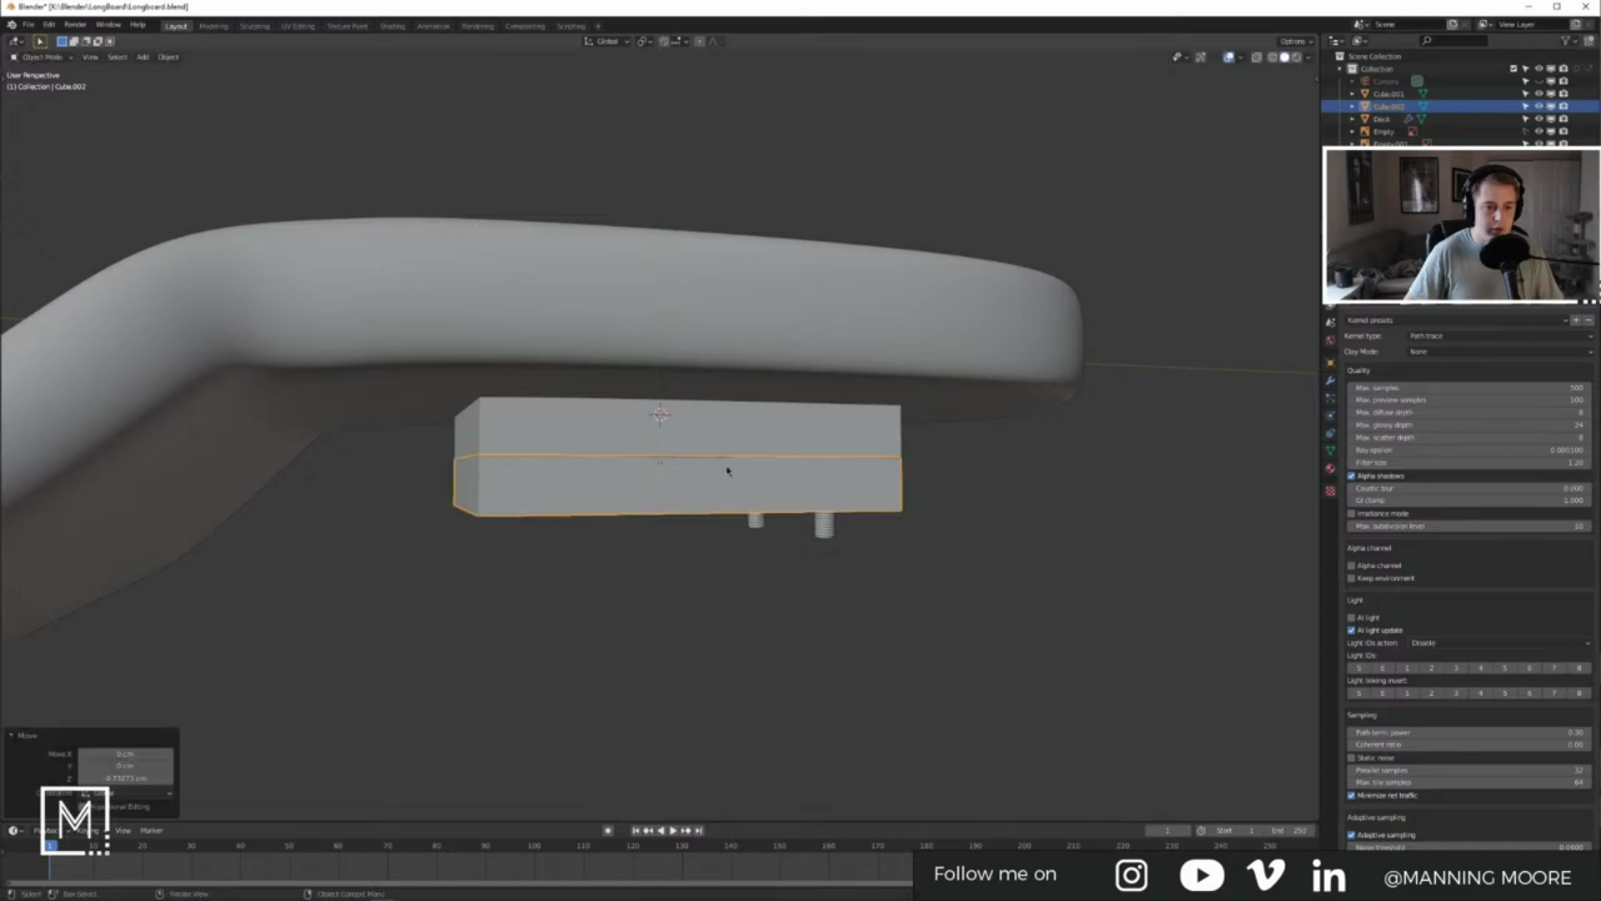
Step: Turn on Face snapping and move the block along Z to its final height
middle_drag(647, 464, 639, 462)
click(663, 40)
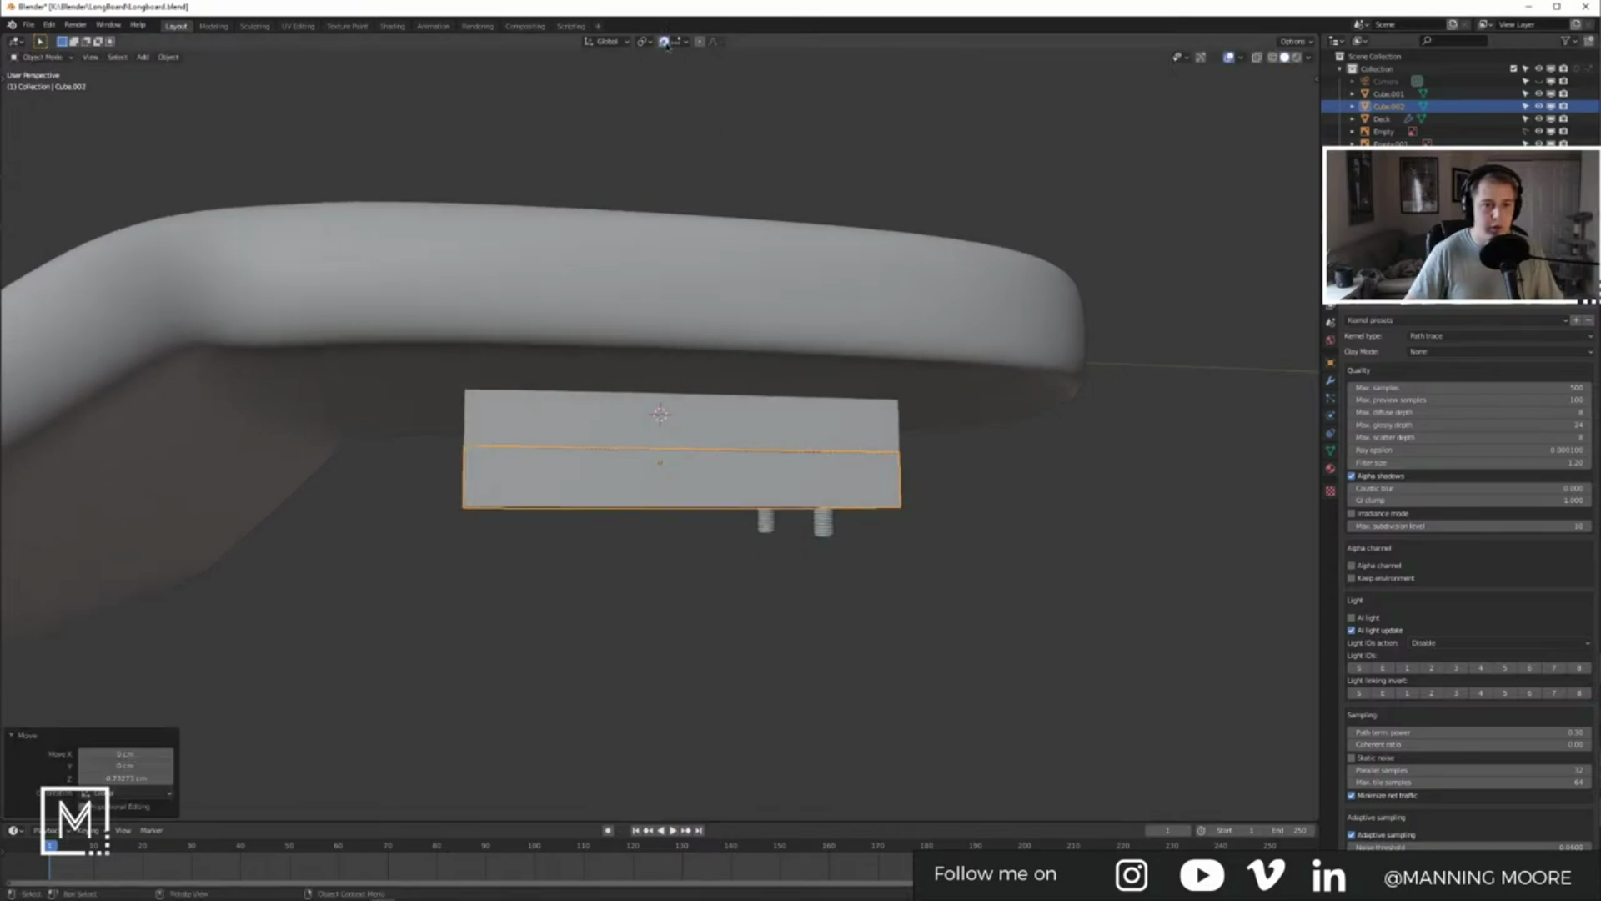
click(682, 41)
click(671, 117)
key(g)
key(z)
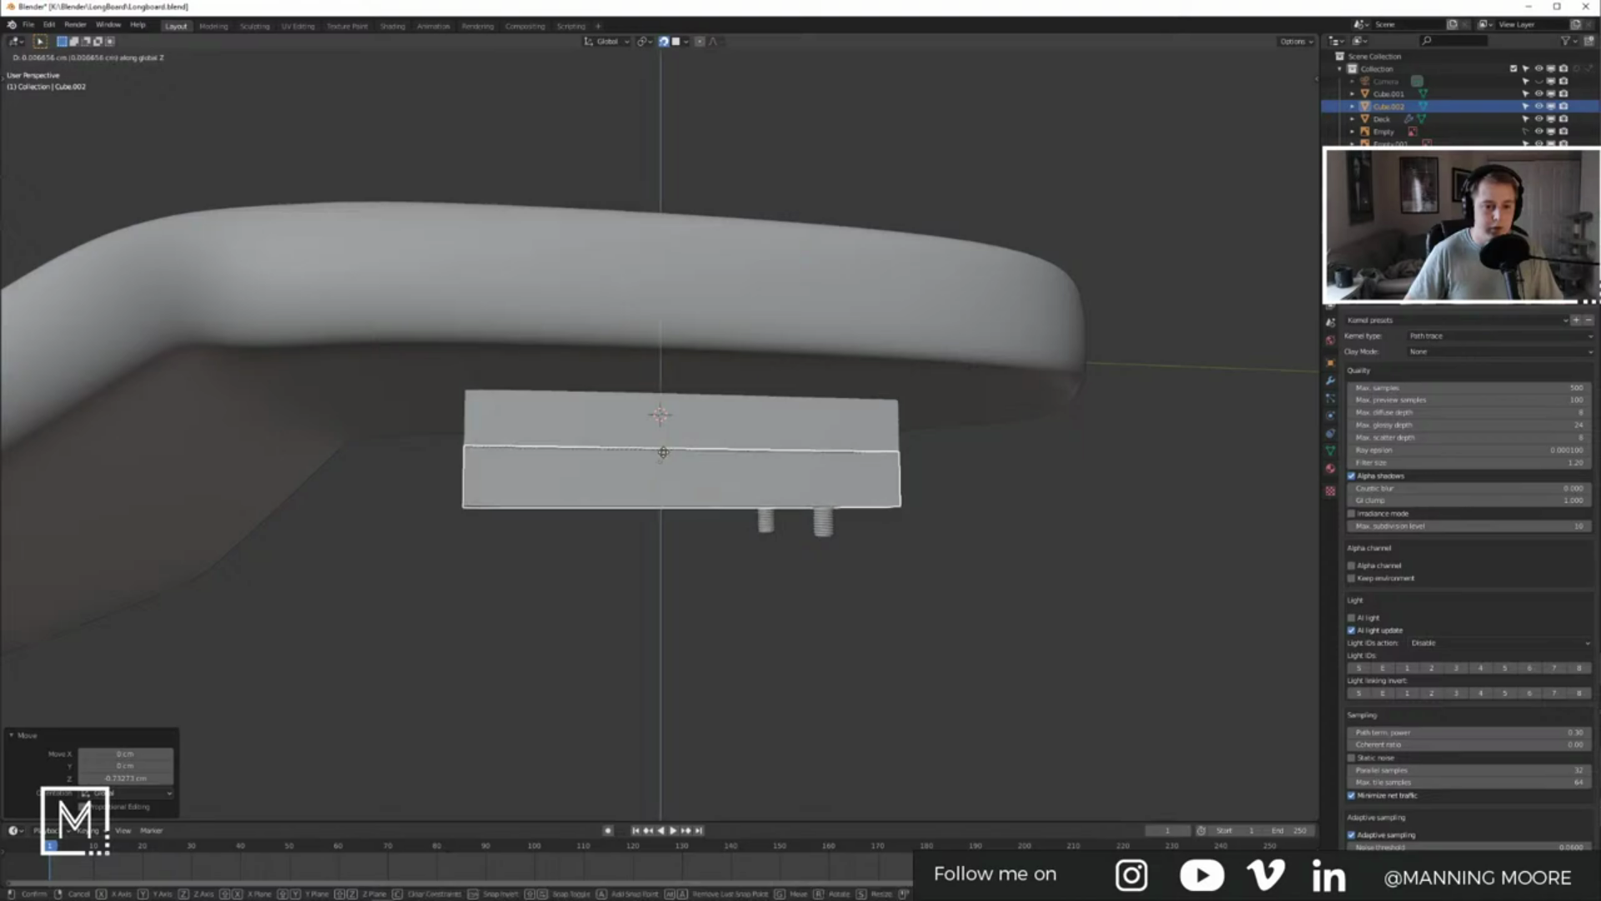
click(665, 453)
Step: Dissolve three underside edge loops, then undo the dissolve that distorted the side
middle_drag(665, 453, 633, 324)
scroll(665, 460, up, 3)
key(Tab)
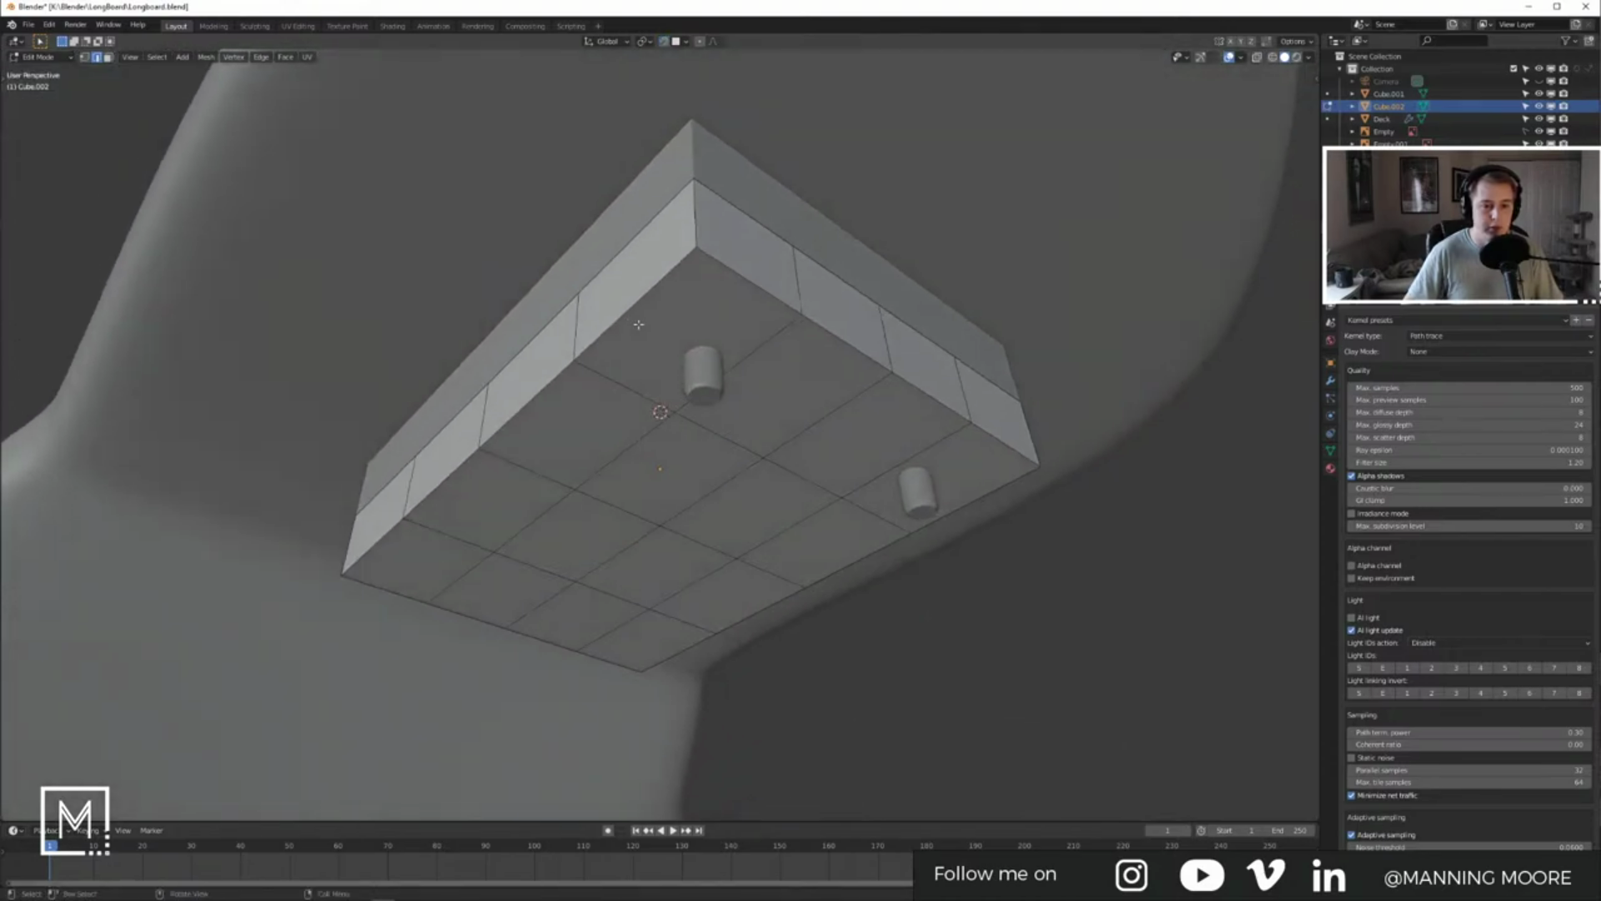
alt+click(734, 364)
alt+shift+click(872, 386)
alt+shift+click(923, 445)
key(x)
click(923, 512)
key(ctrl+z)
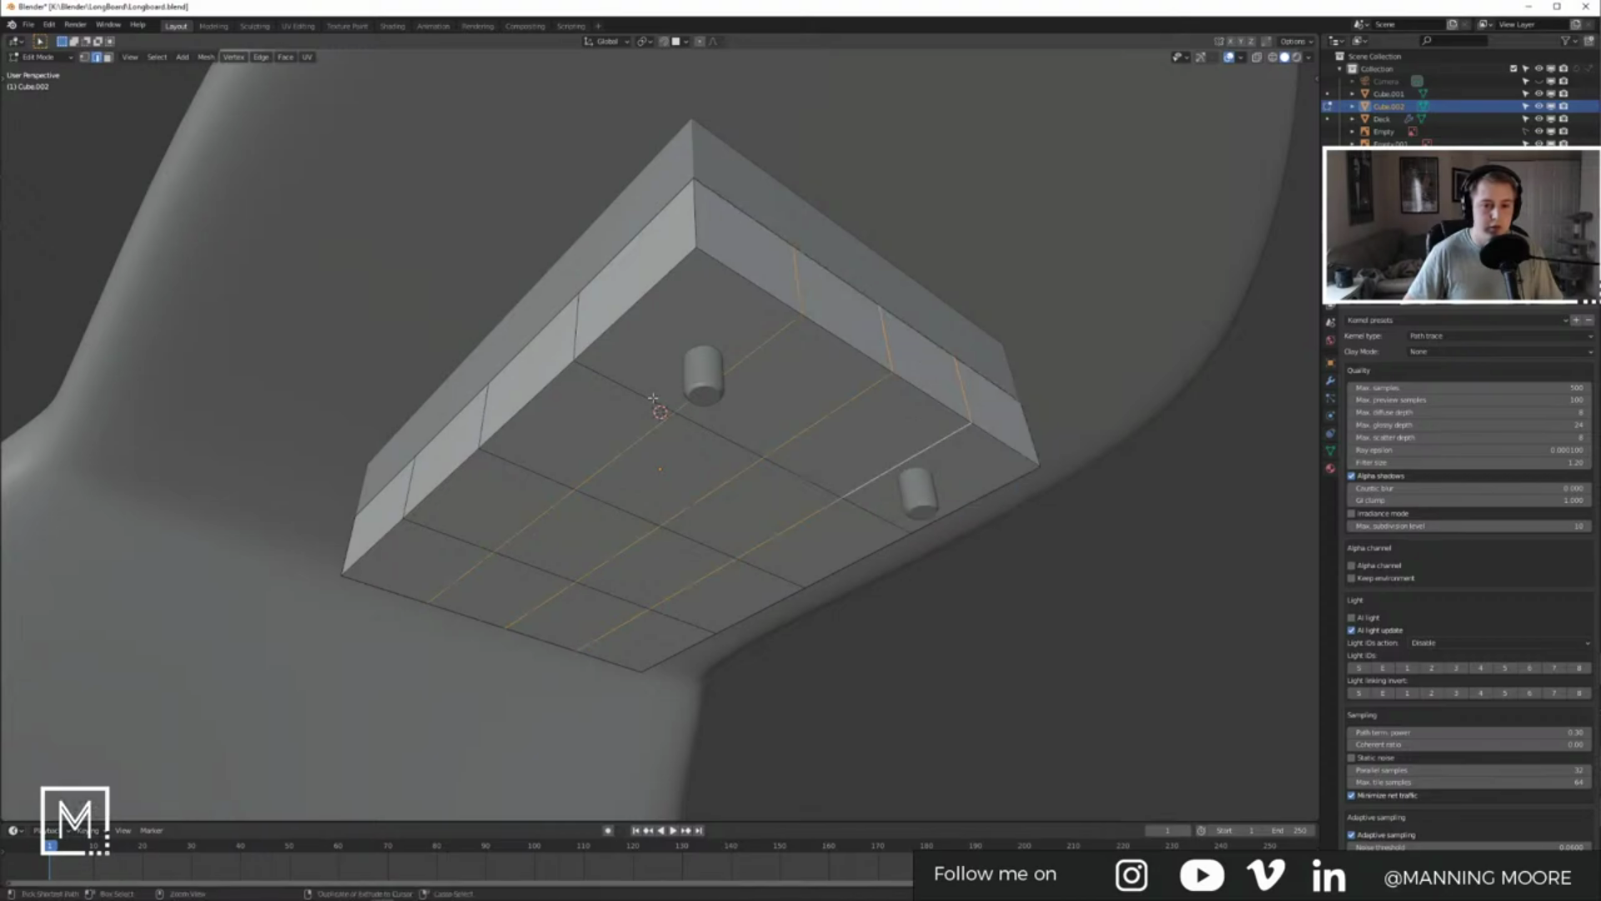
Step: Dissolve a single underside edge loop as edges instead of vertices
middle_drag(653, 399, 733, 465)
alt+click(733, 466)
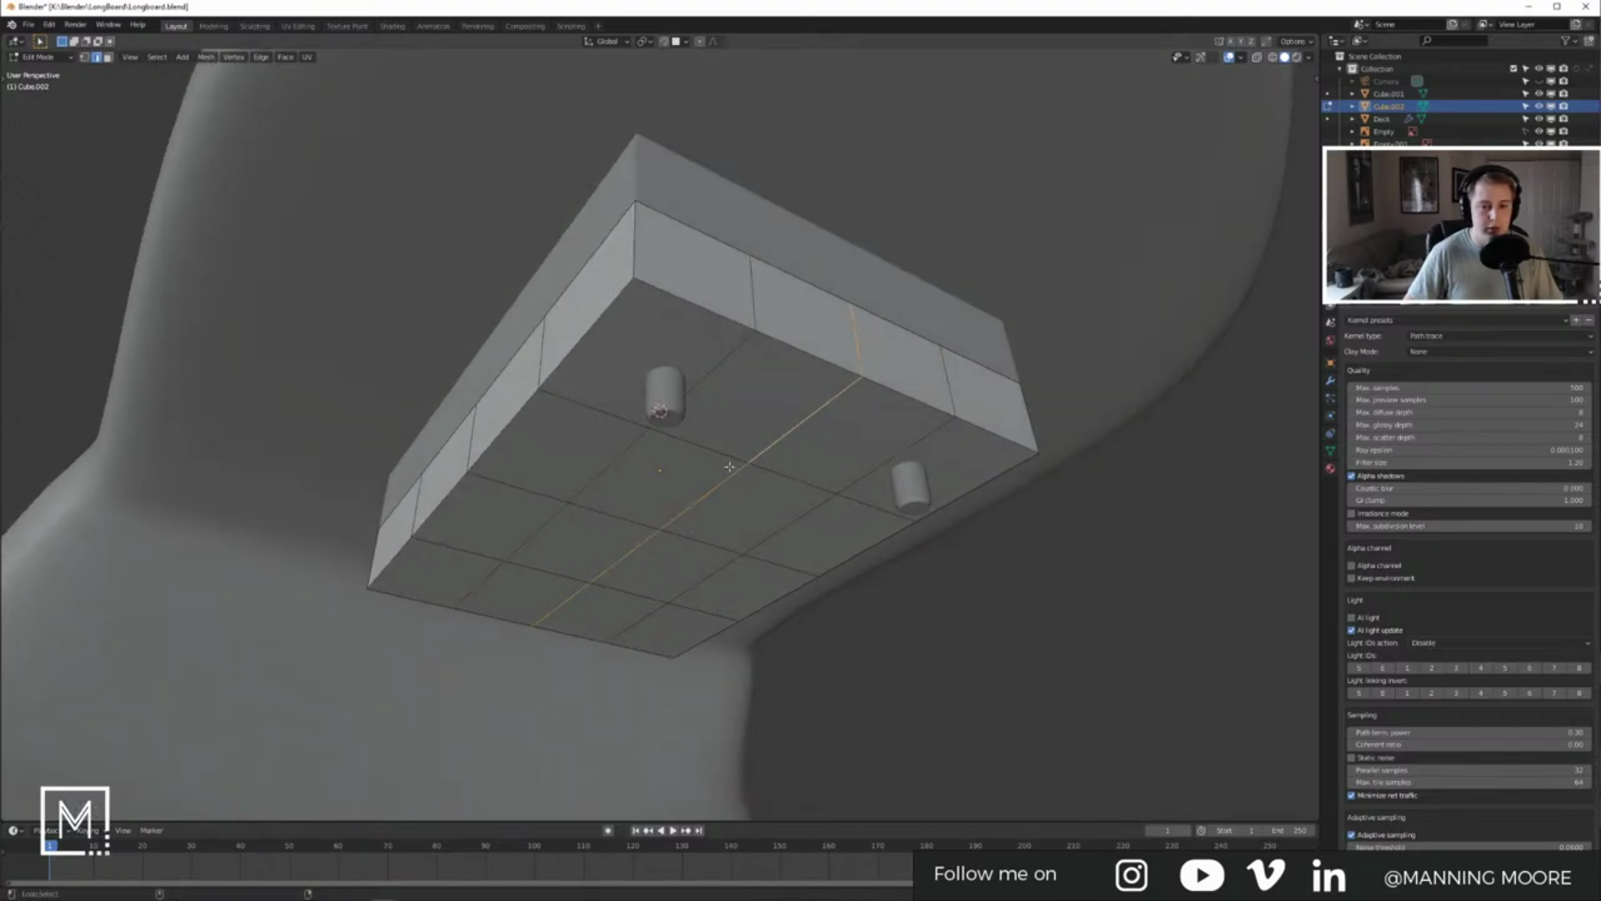
key(x)
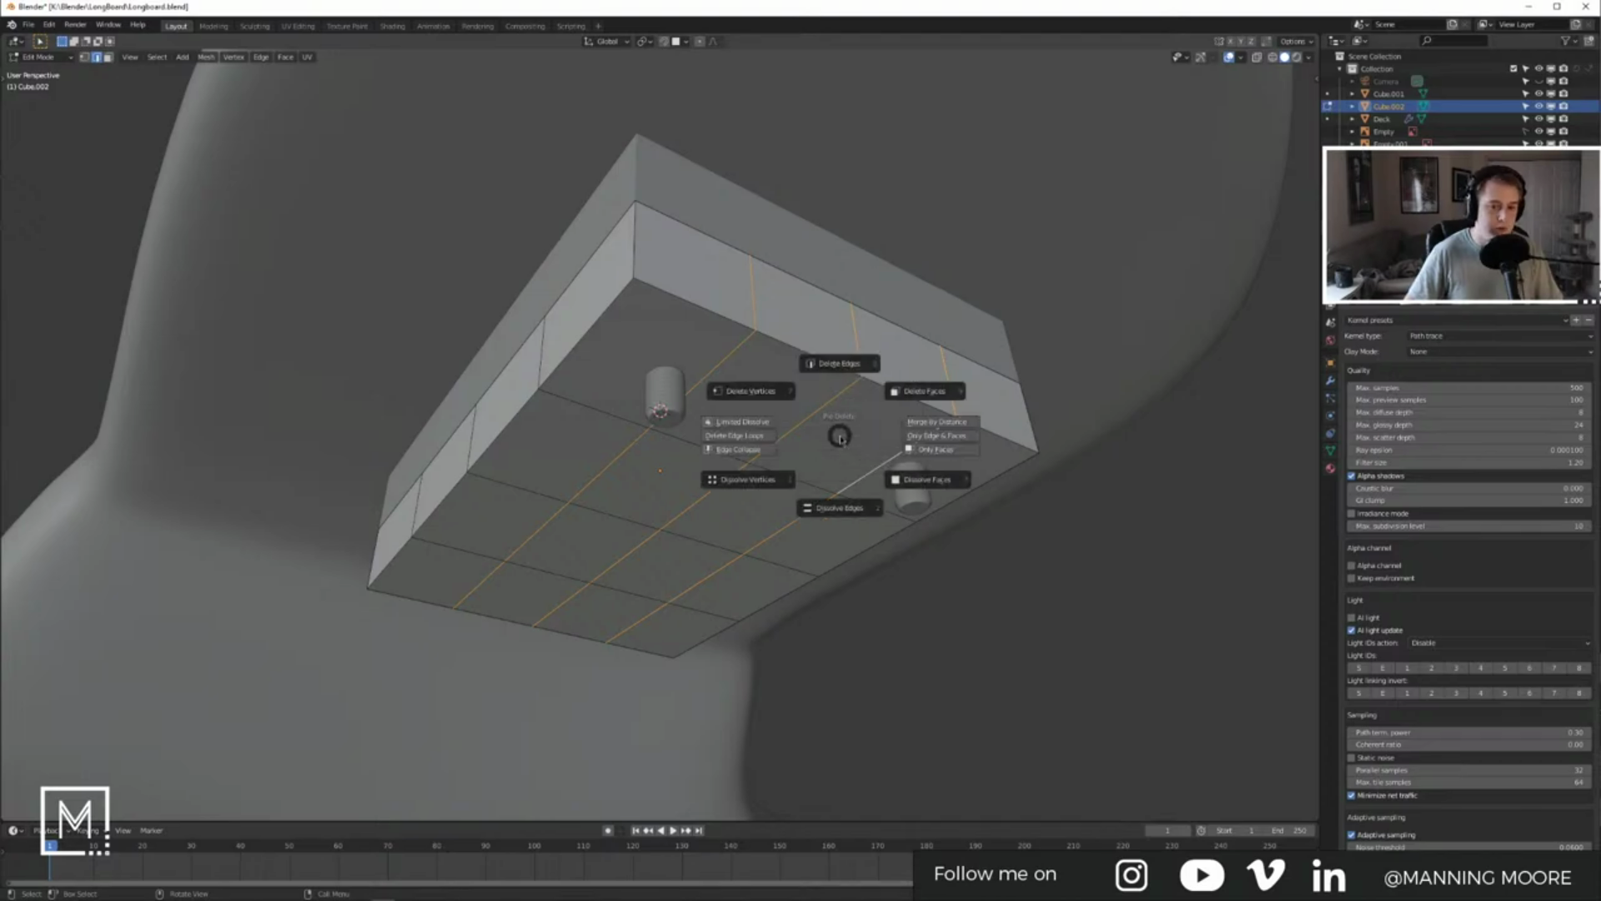
click(821, 480)
key(ctrl+z)
key(x)
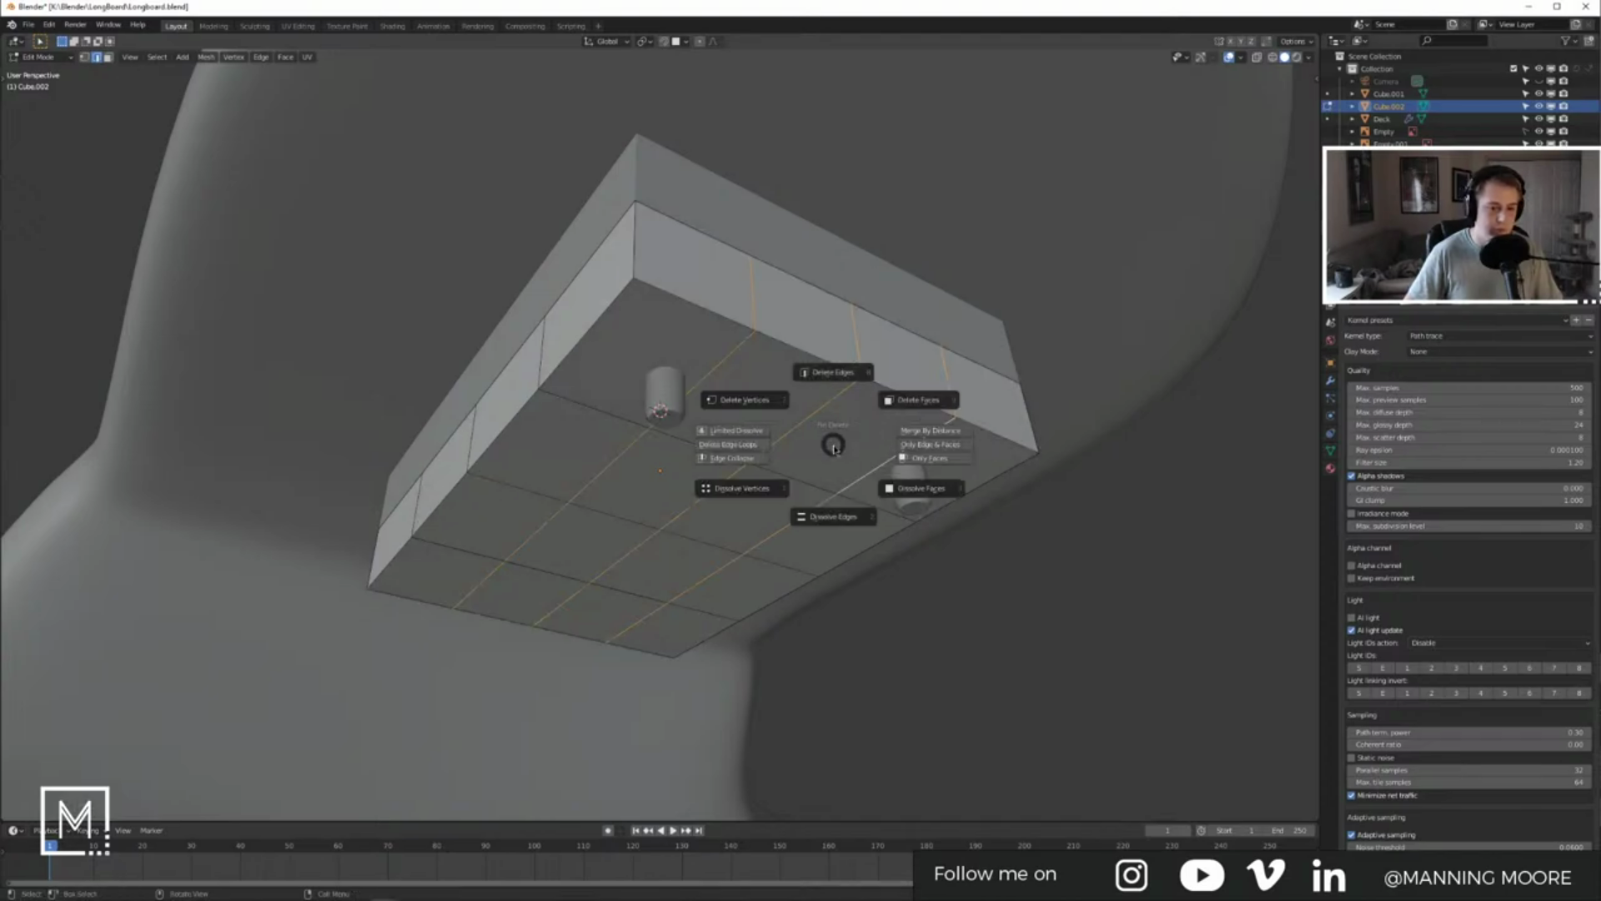
click(831, 492)
Step: Dissolve three more underside edge loops and return to Object Mode
alt+click(626, 418)
alt+shift+click(575, 506)
alt+shift+click(534, 572)
key(z)
click(551, 535)
key(x)
click(598, 492)
key(Tab)
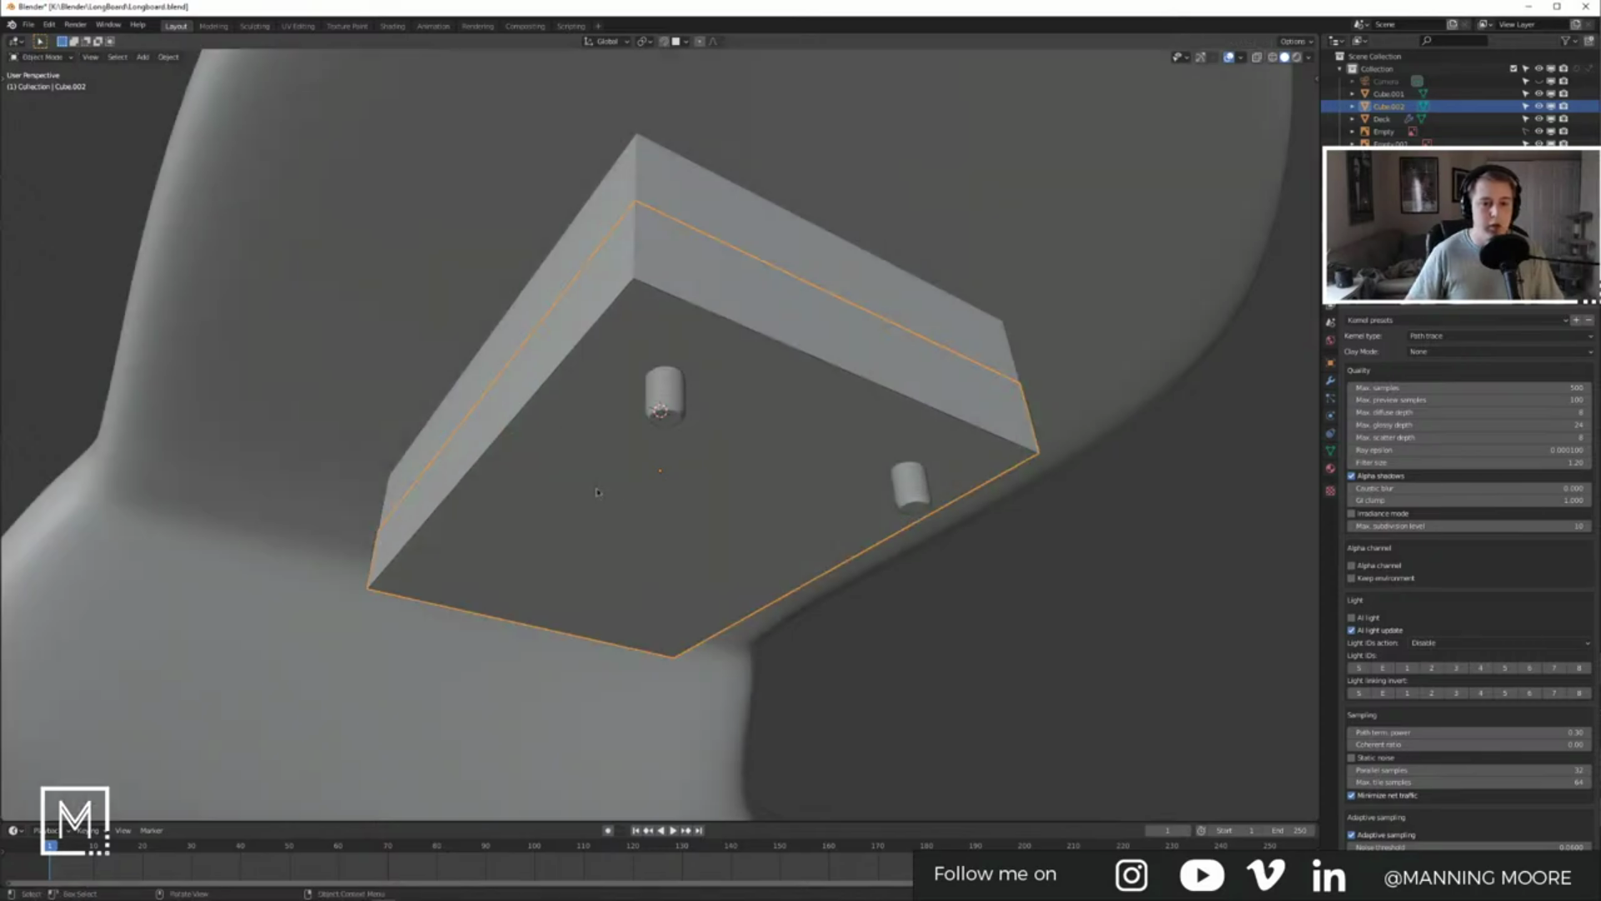
middle_drag(597, 492, 669, 312)
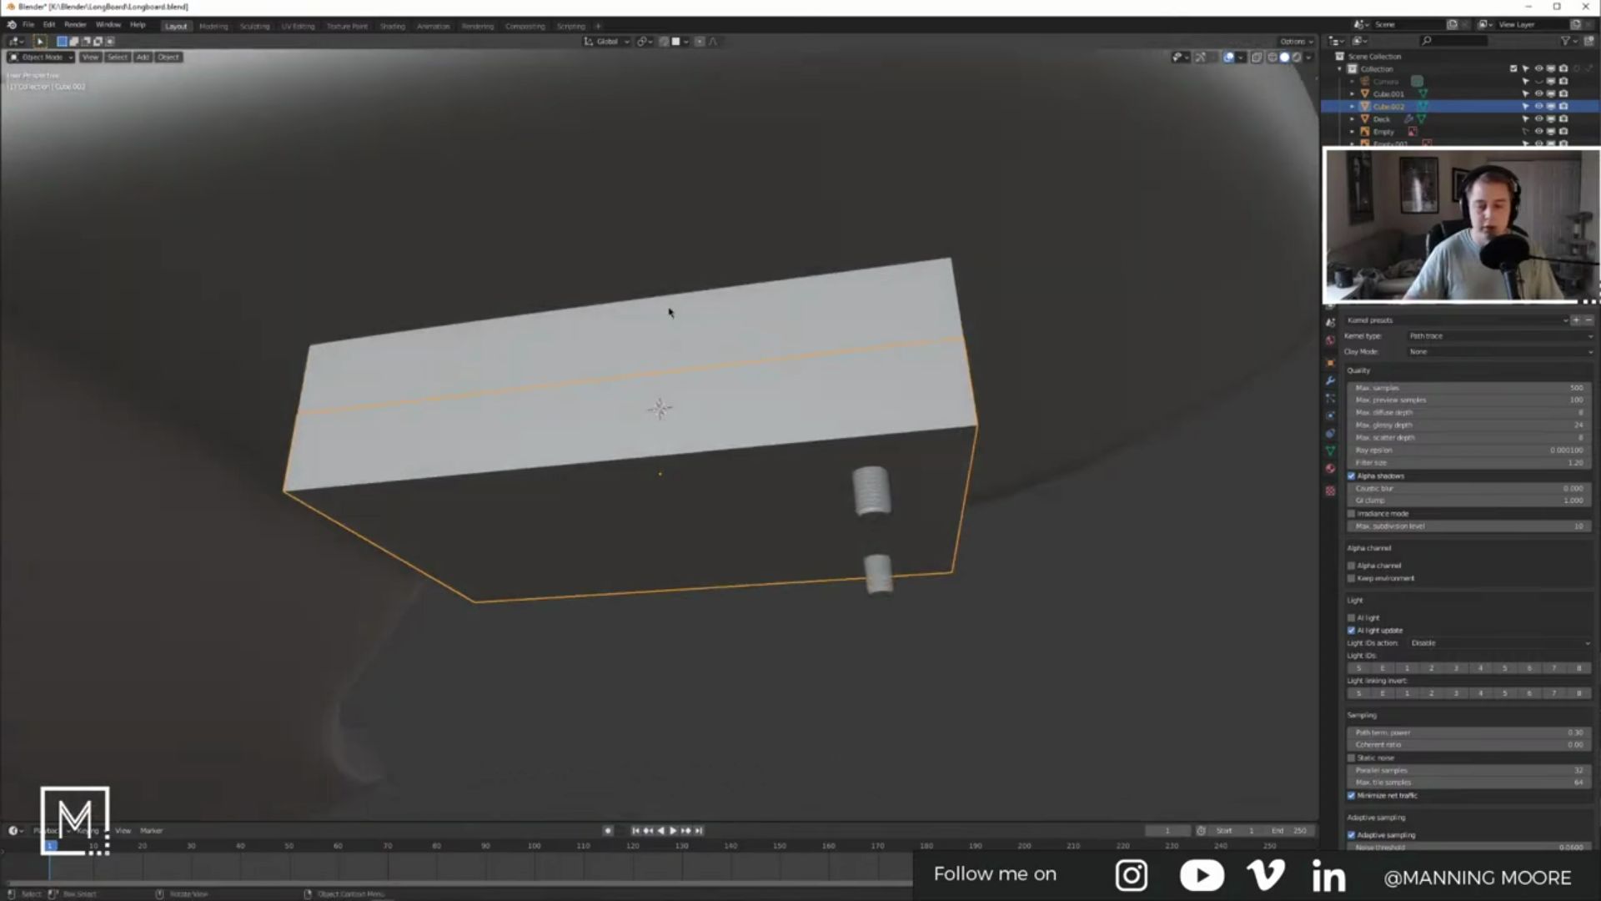
Step: Move the block's bottom face up along Z in side view to thin it
key(KP_3)
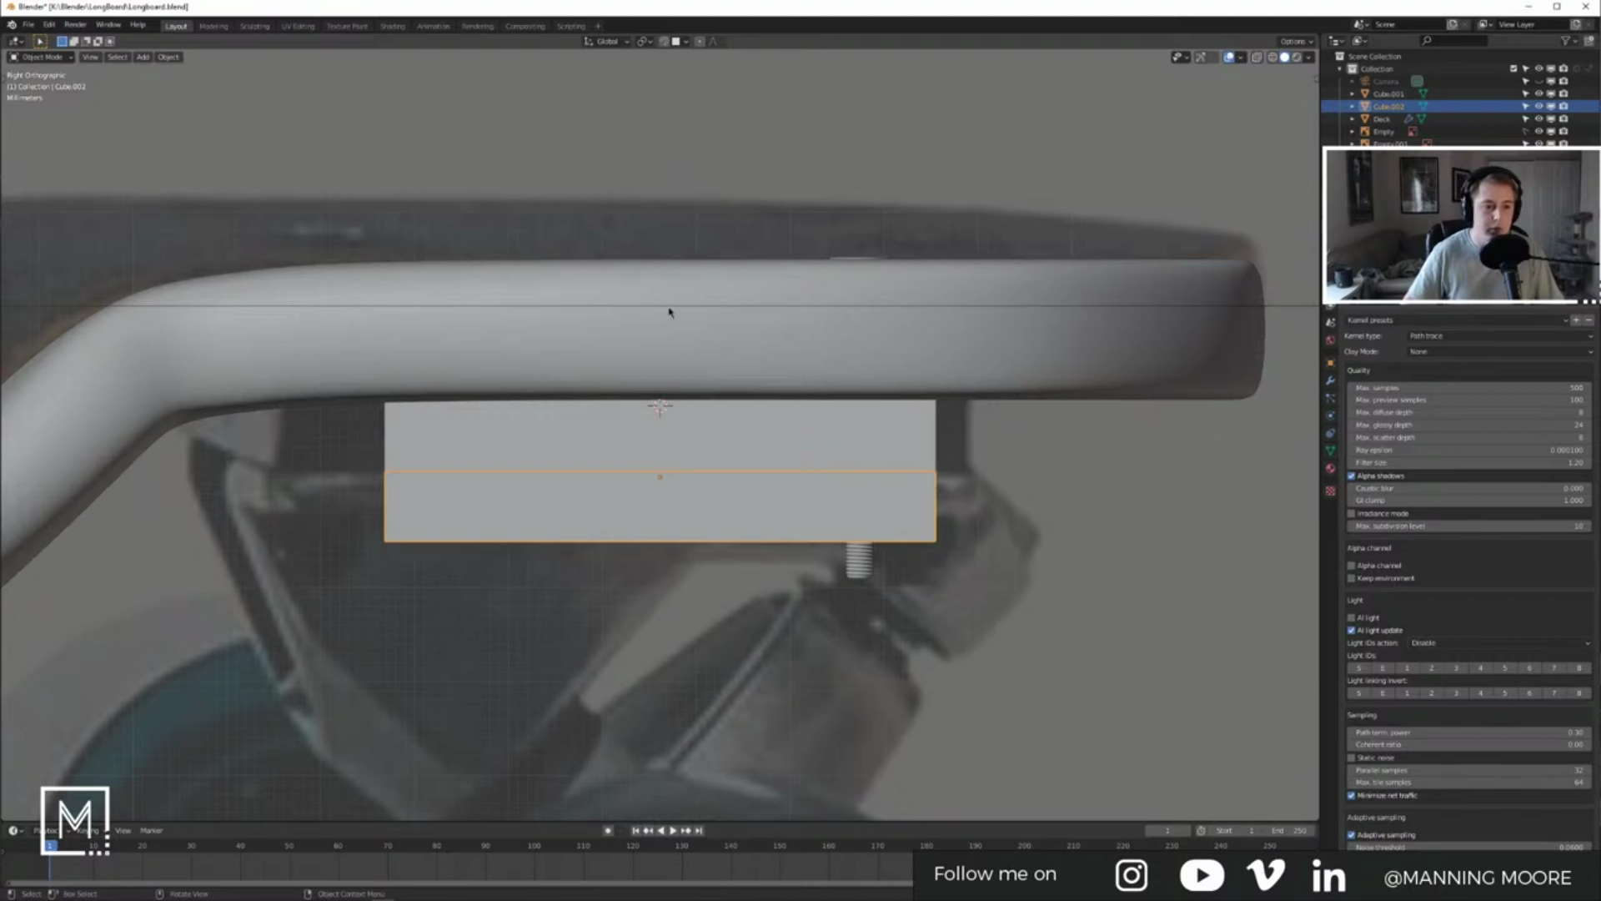
key(Tab)
middle_drag(658, 337, 654, 507)
key(3)
click(654, 507)
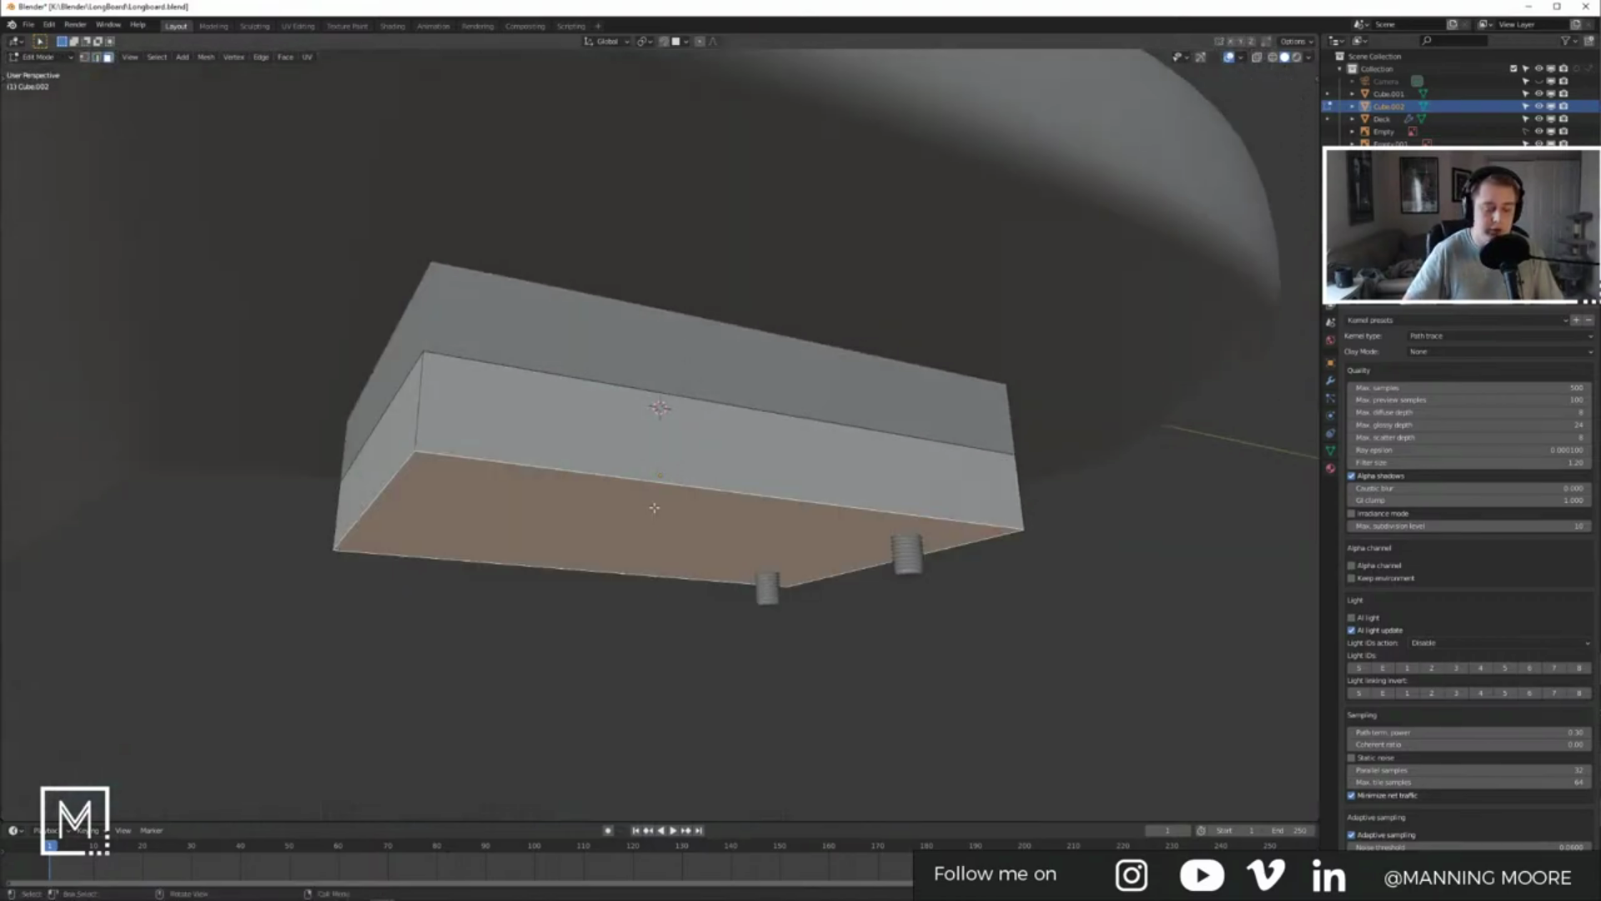
key(KP_3)
key(g)
key(z)
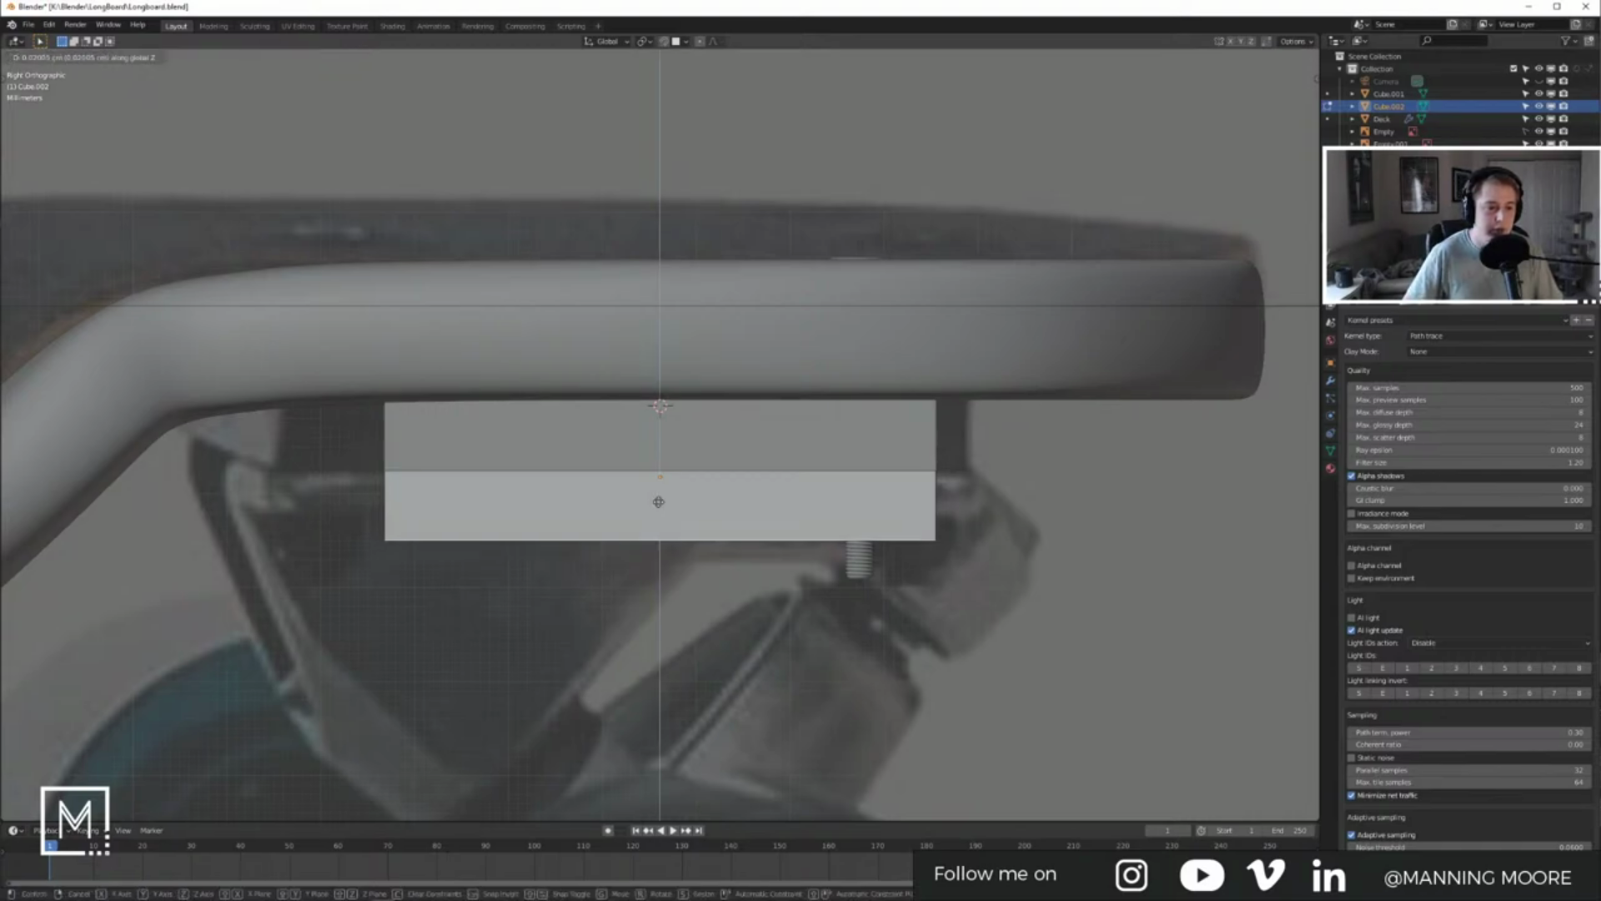
click(658, 473)
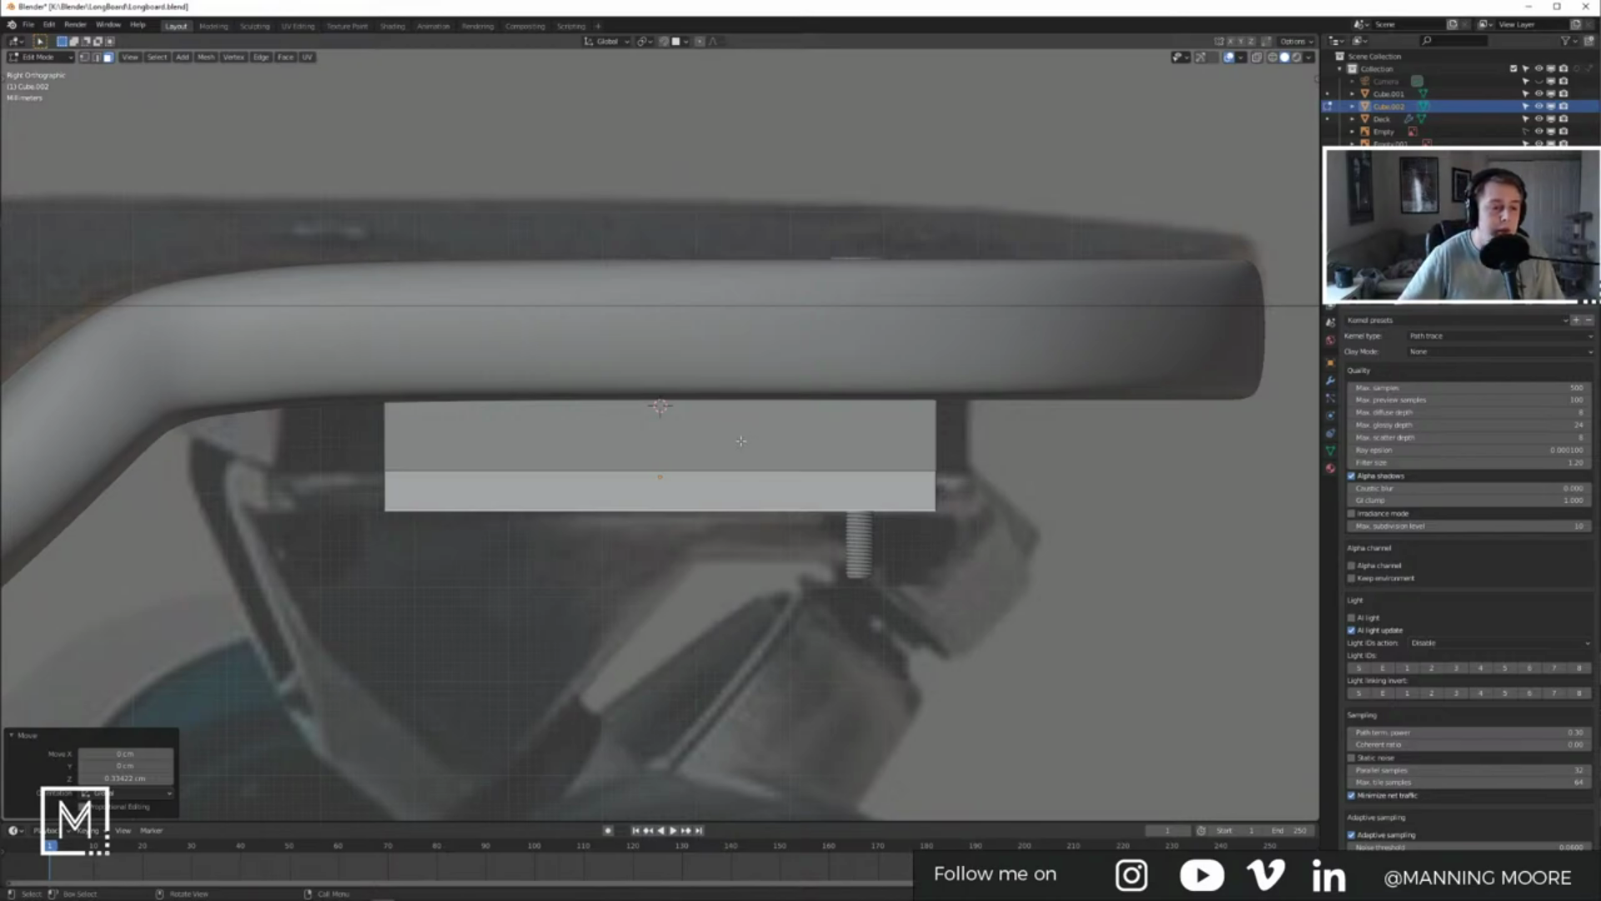
shift+middle_drag(506, 492, 557, 464)
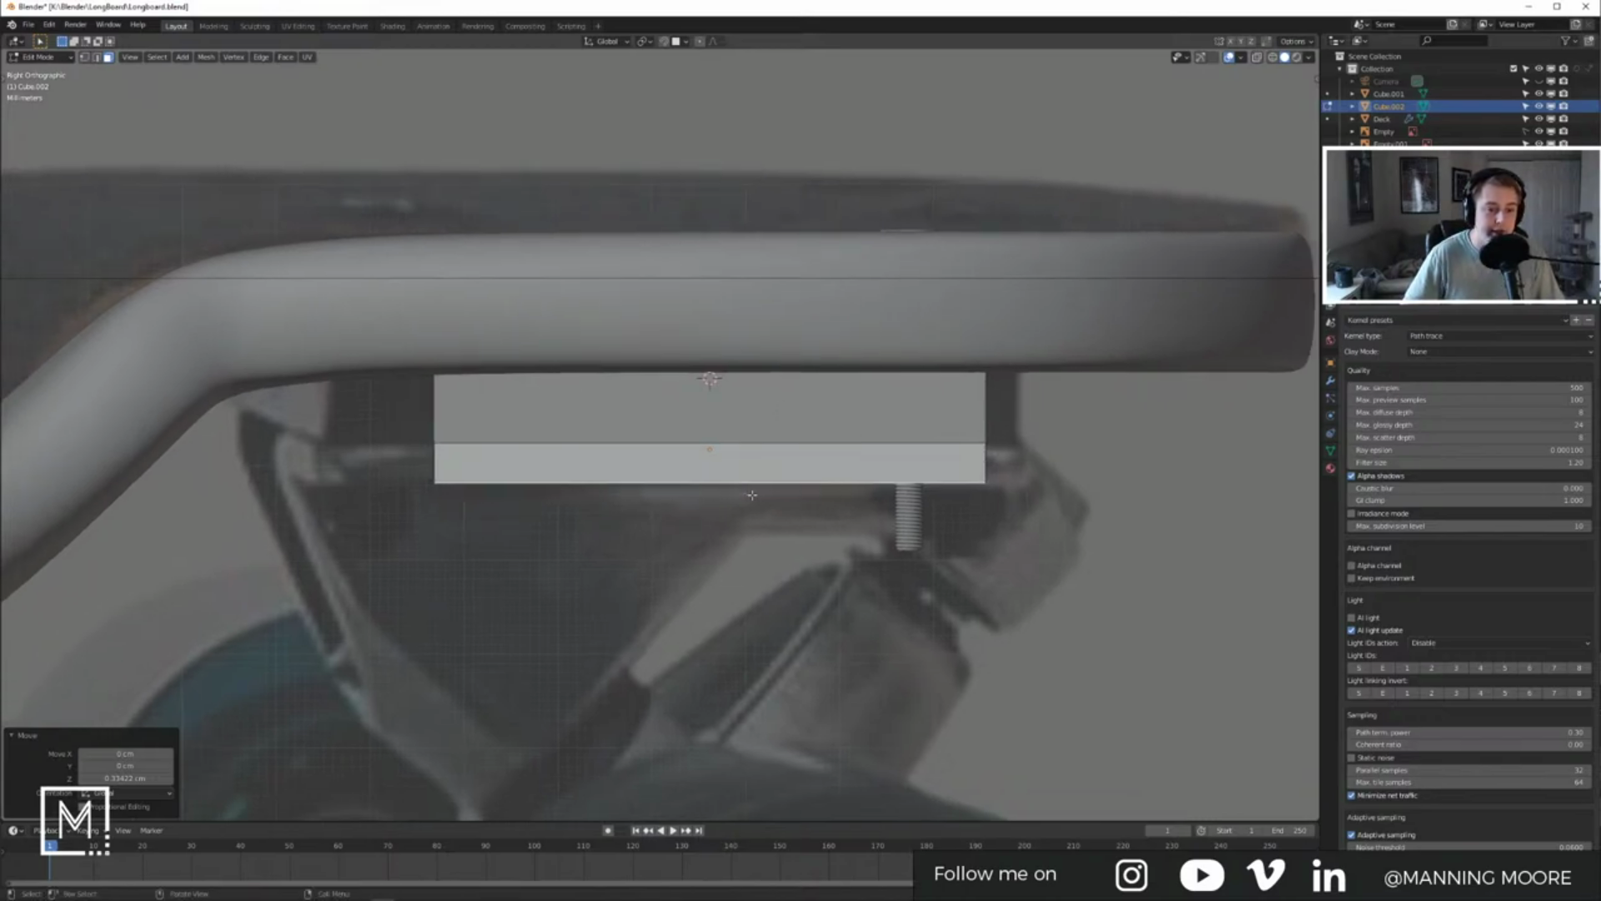
key(Tab)
Step: Add a new loop cut across Cube.002's underside
middle_drag(752, 495, 628, 465)
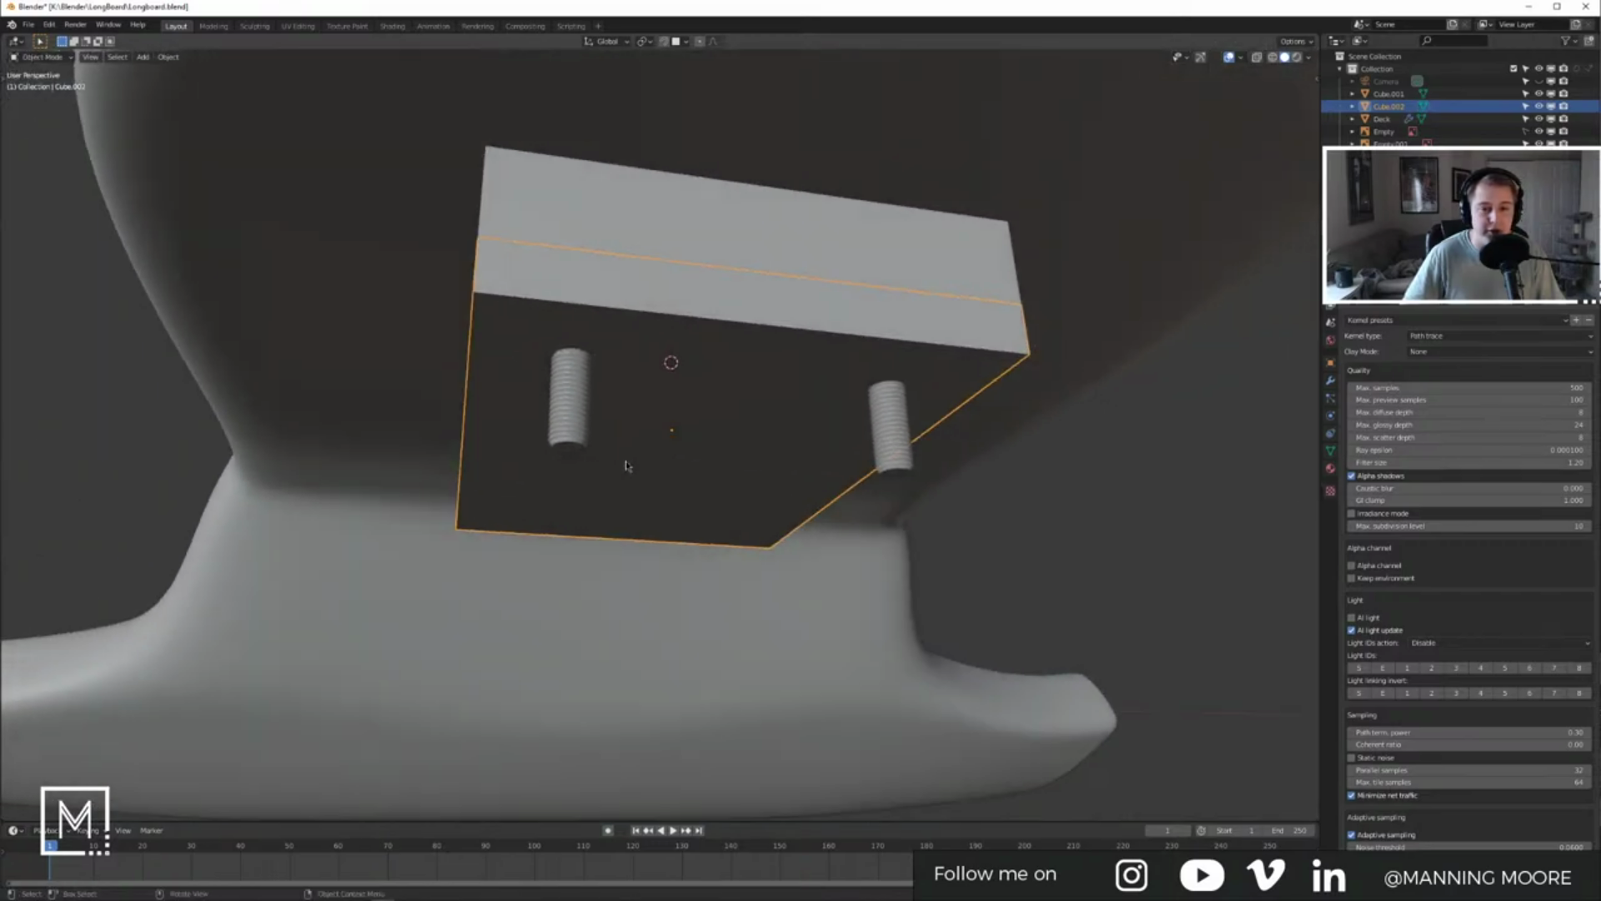
key(Tab)
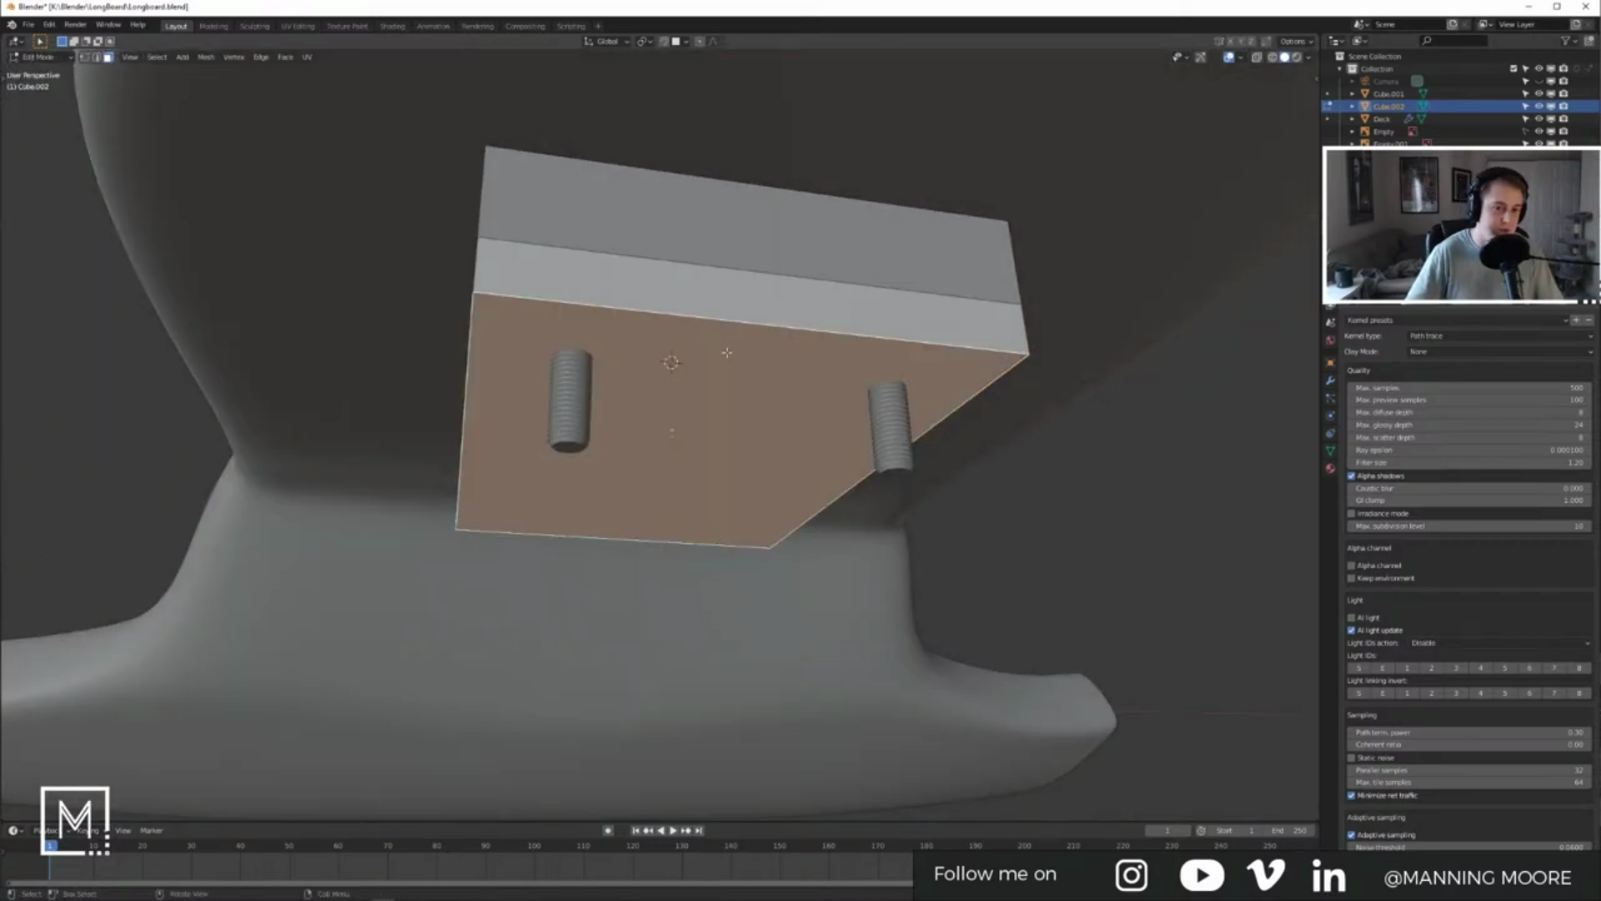
key(ctrl+r)
key(Escape)
key(ctrl+e)
key(Escape)
key(ctrl+r)
click(743, 297)
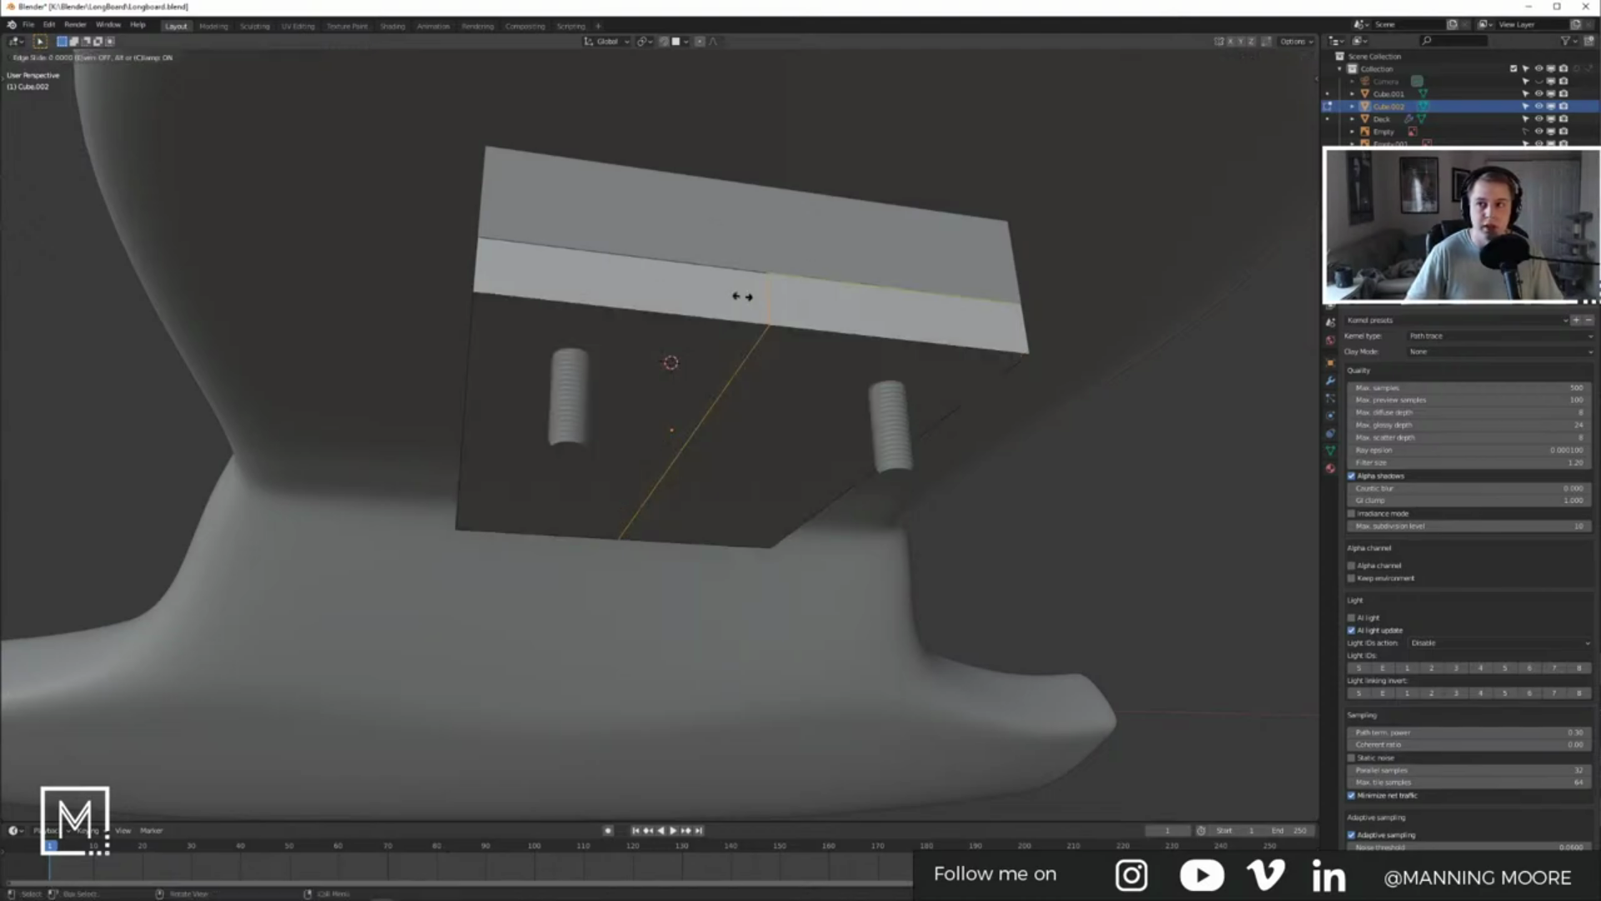
Step: Add a second loop cut on the left section, then select the middle, right and end face strips
right_click(742, 297)
key(ctrl+r)
click(723, 309)
right_click(723, 310)
middle_drag(722, 385, 698, 320)
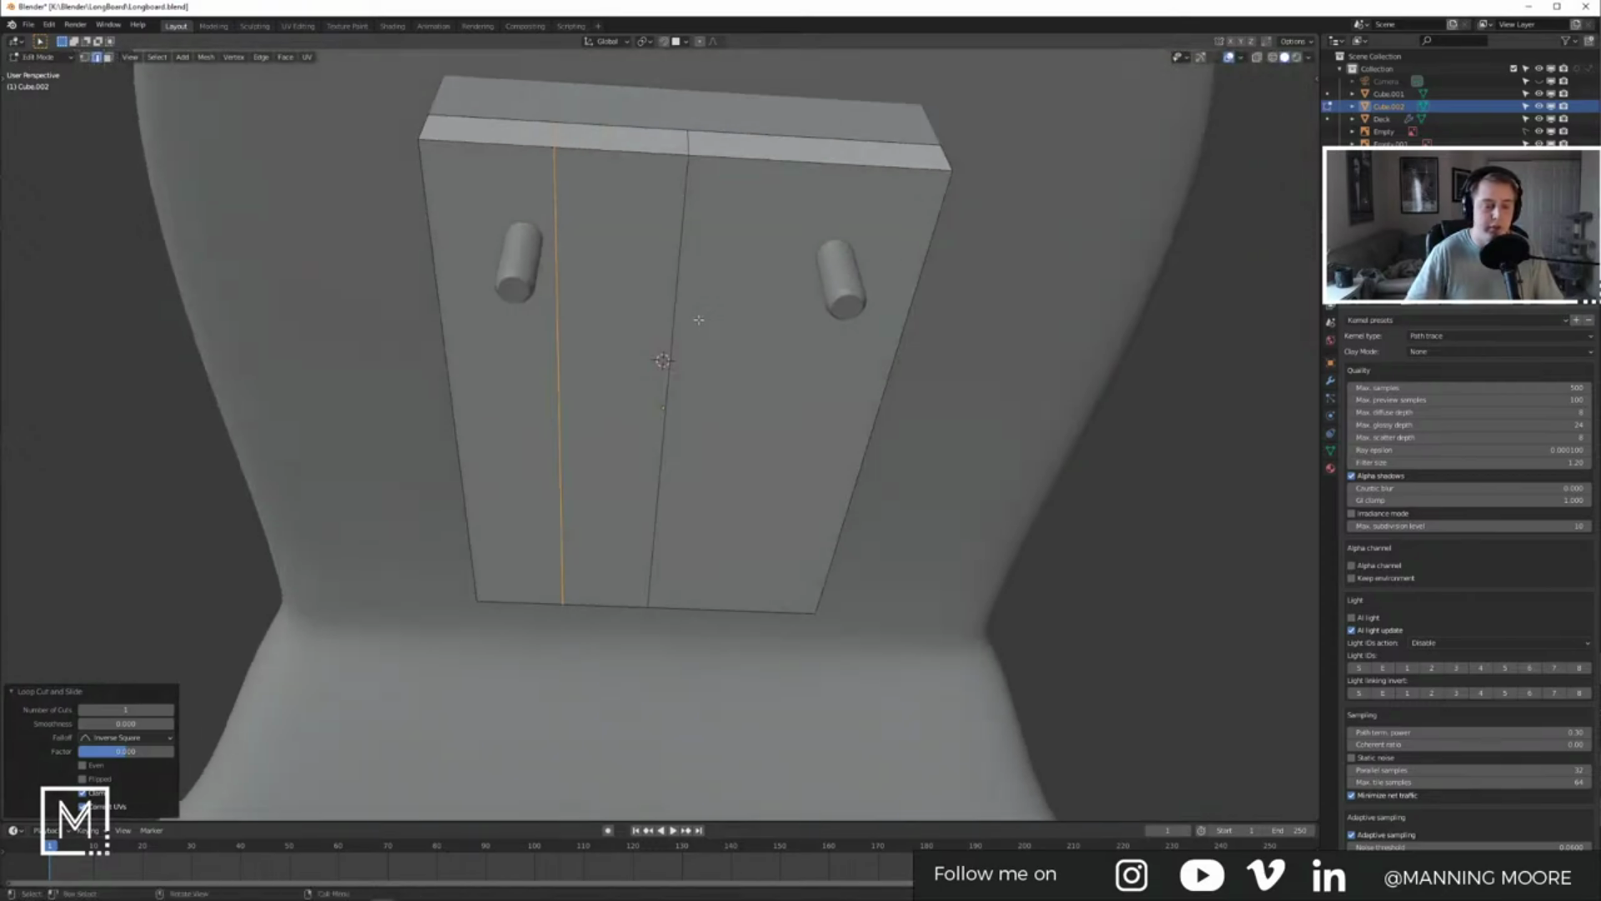
key(3)
drag(650, 104, 683, 216)
shift+click(687, 267)
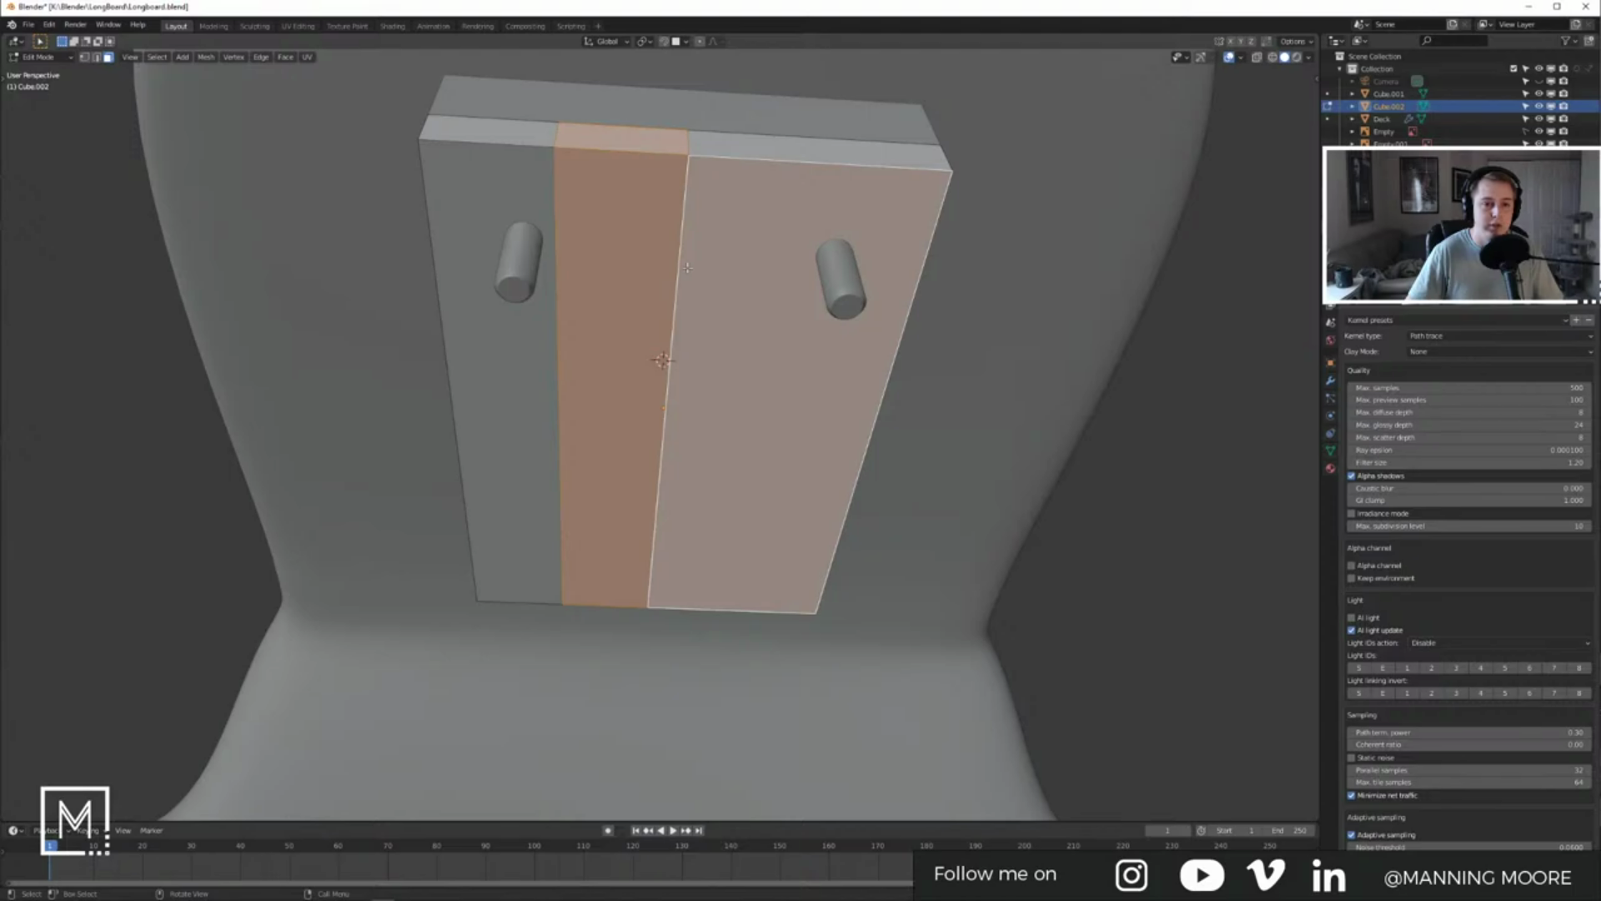
shift+drag(727, 115, 808, 370)
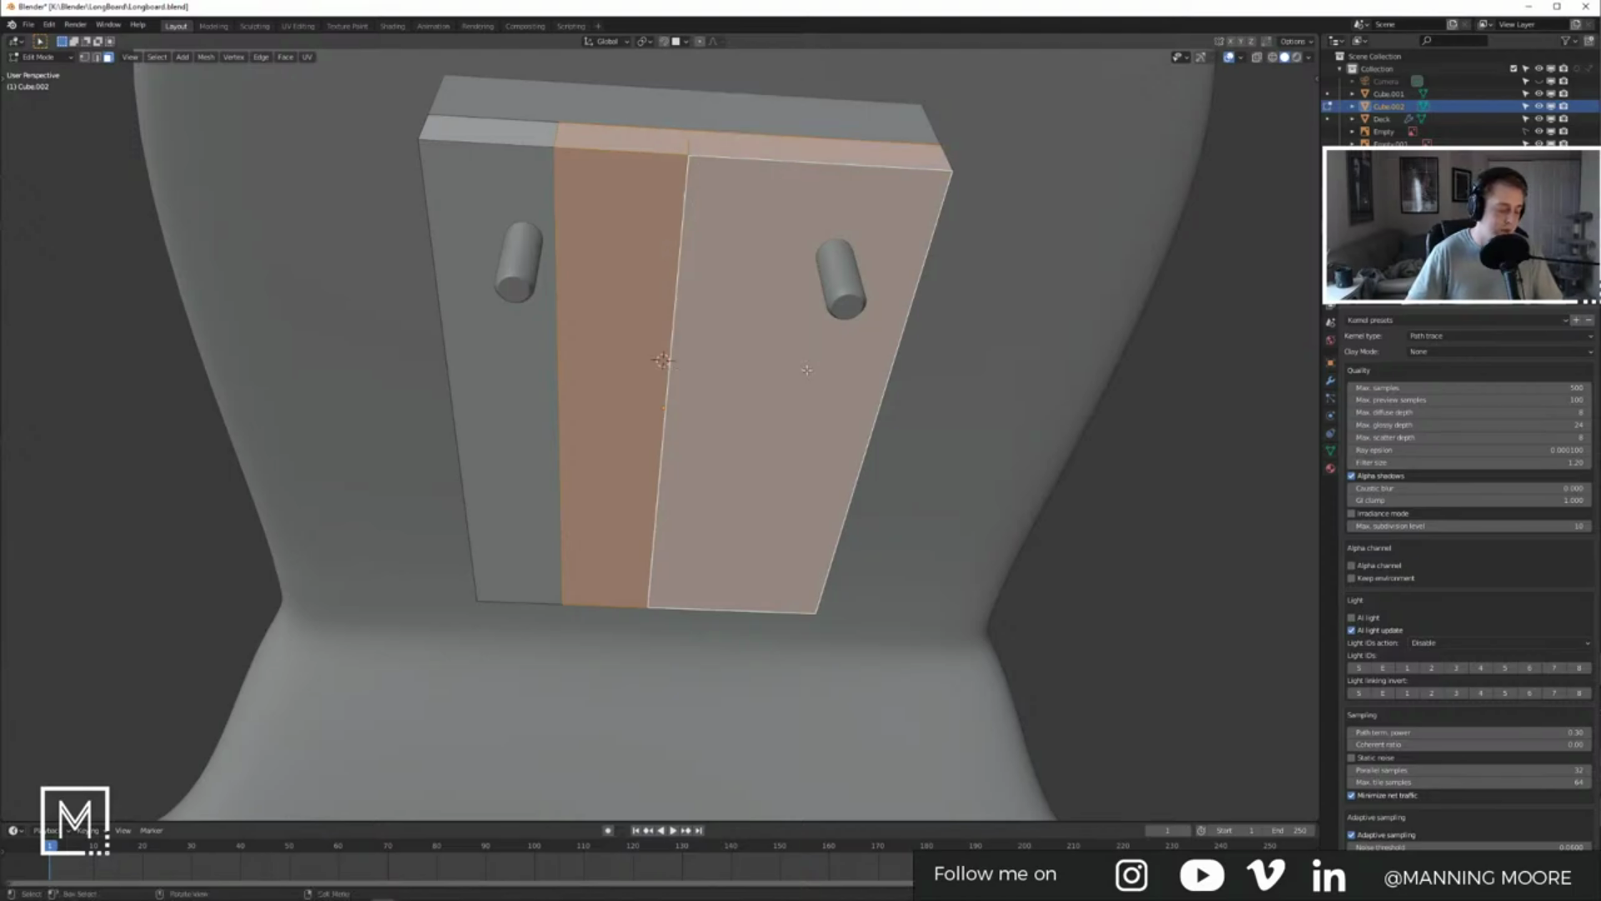
Step: Delete the selected faces so only the narrow strip along the left bolt remains
key(x)
click(814, 407)
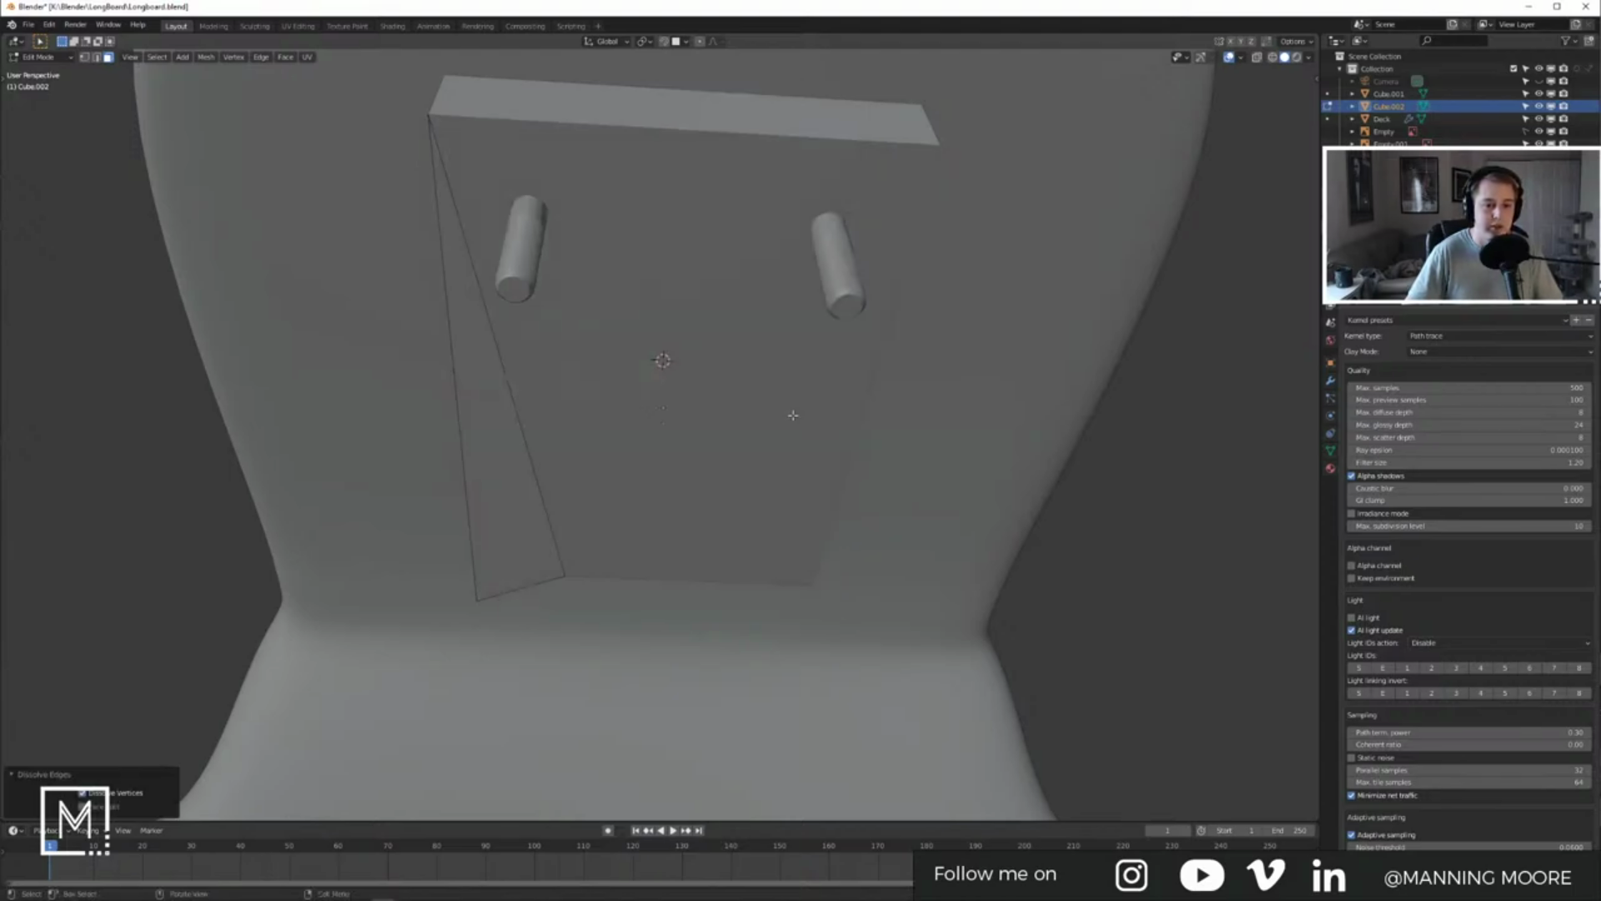
key(ctrl+z)
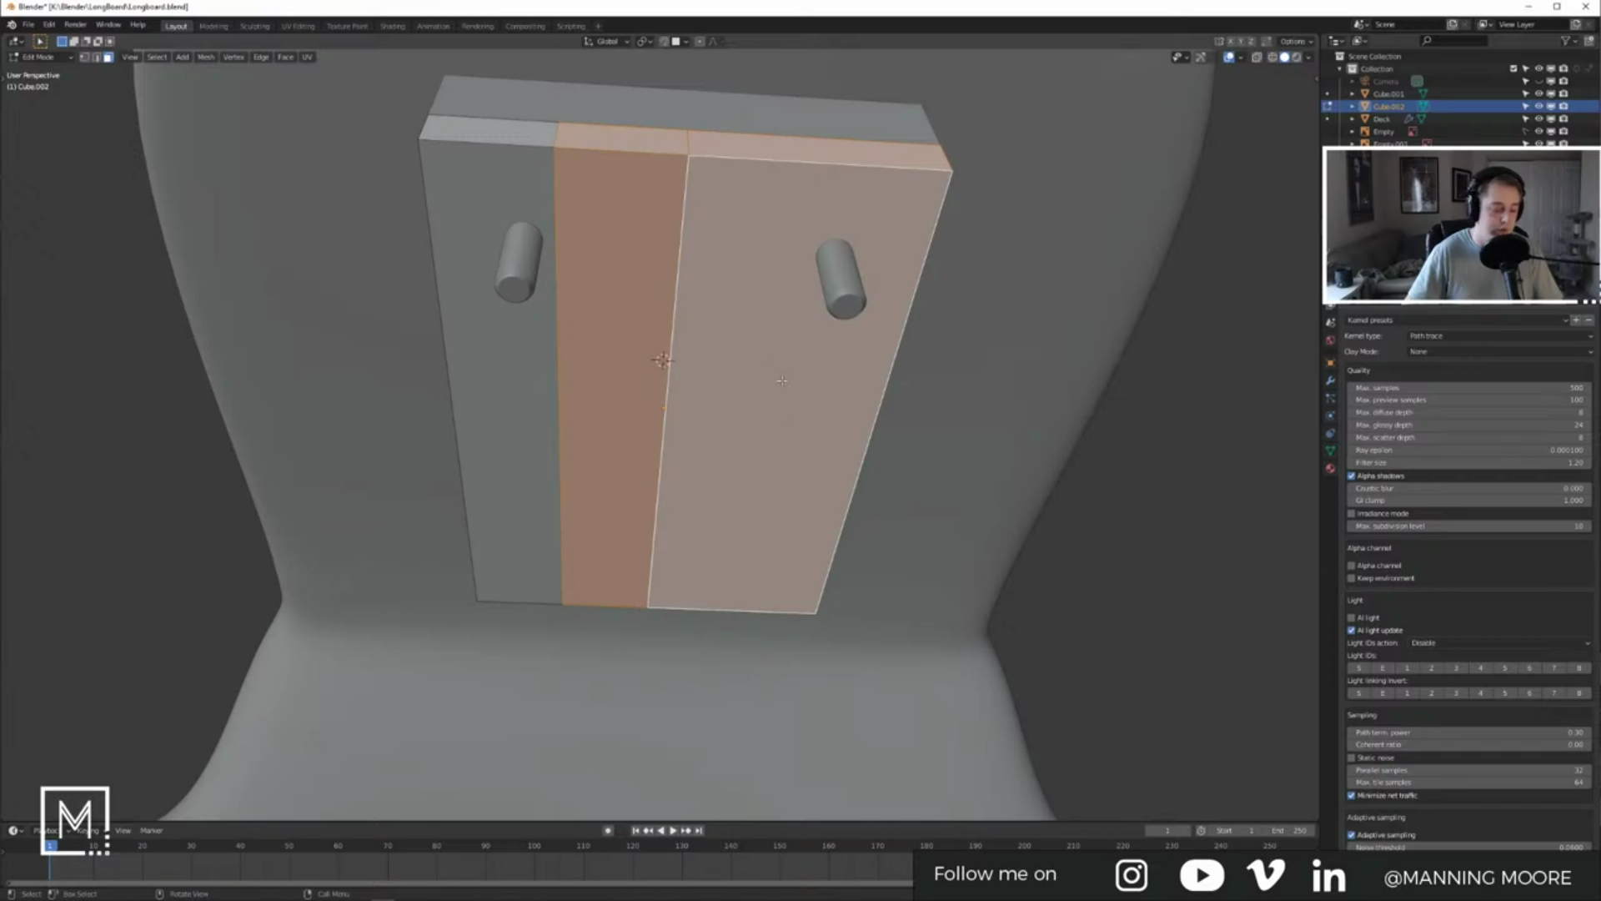
key(x)
click(857, 335)
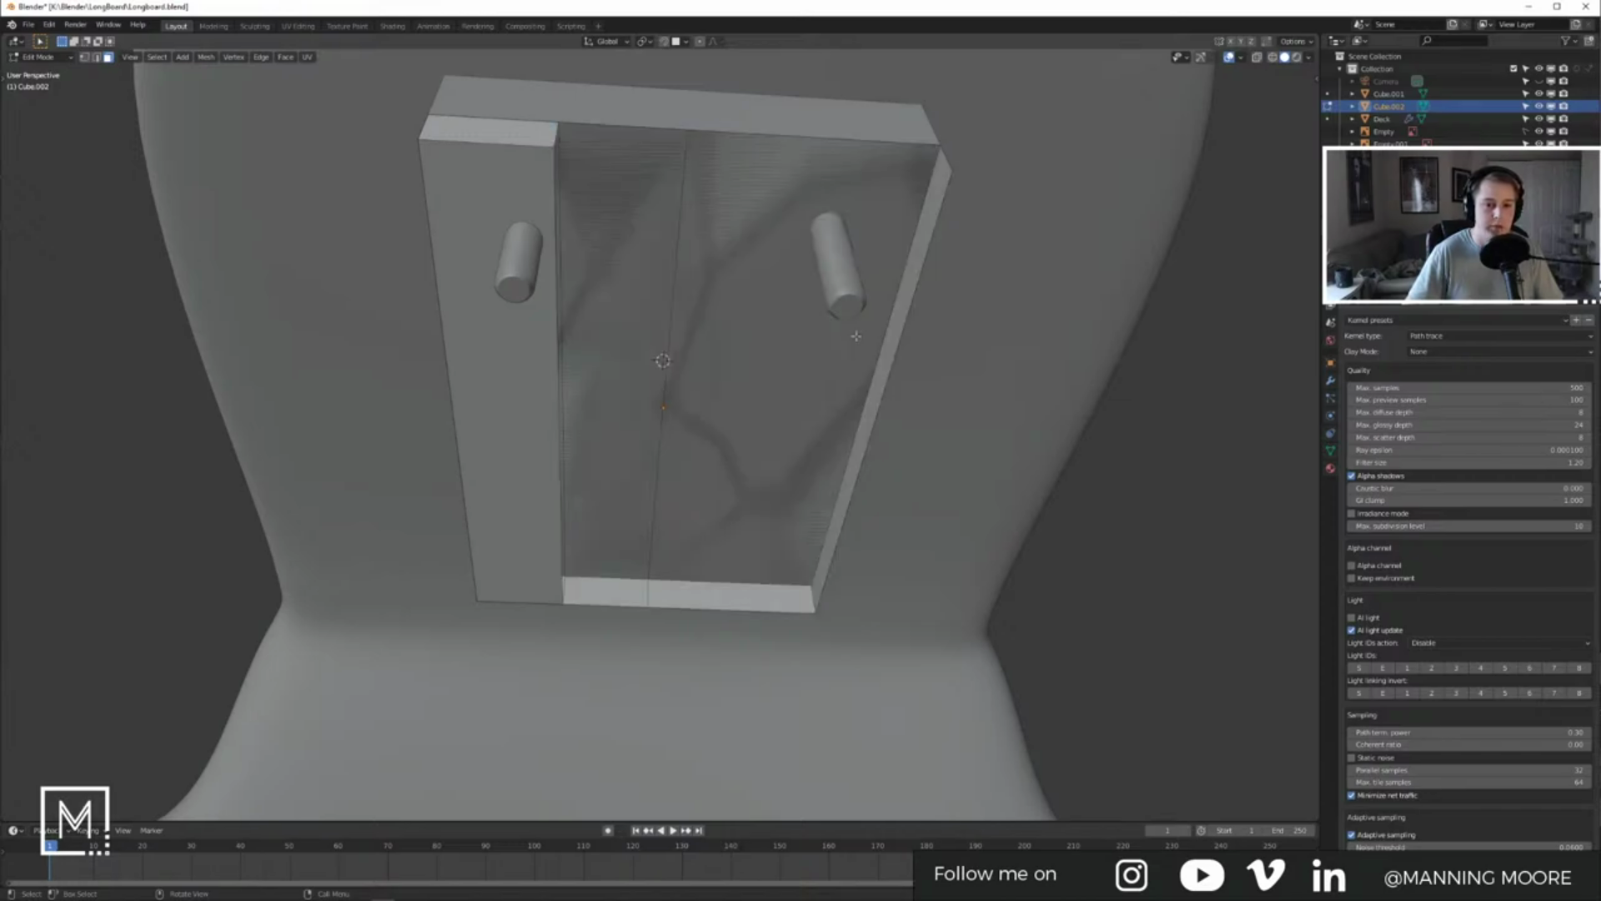
key(ctrl+z)
key(b)
drag(637, 602, 649, 630)
click(742, 586)
key(Tab)
middle_drag(603, 458, 591, 480)
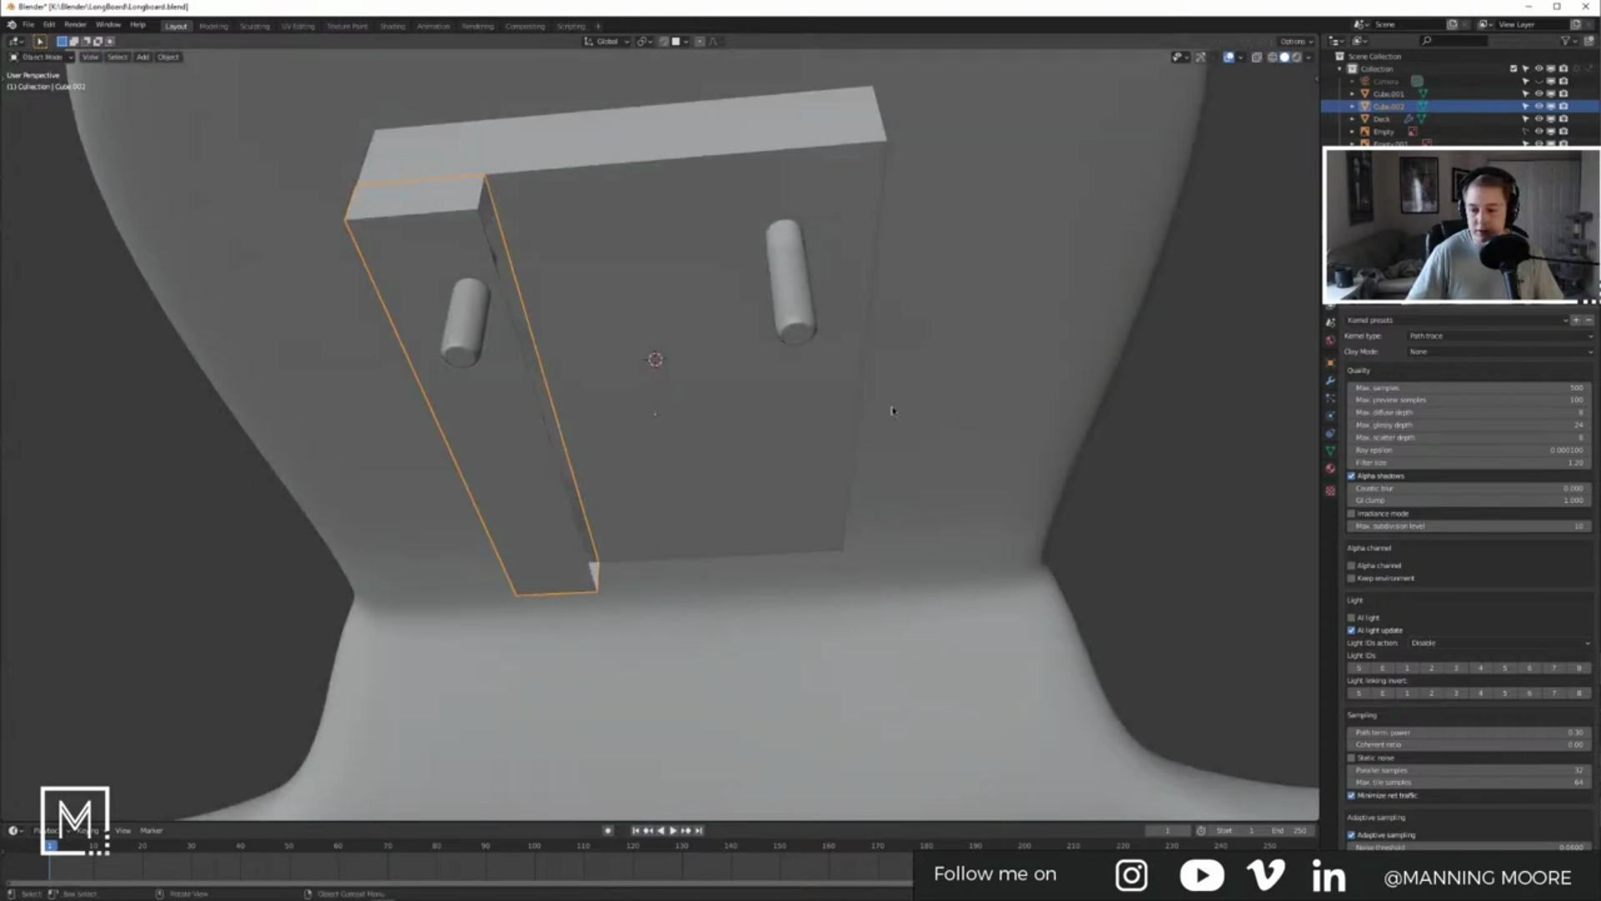
click(1332, 401)
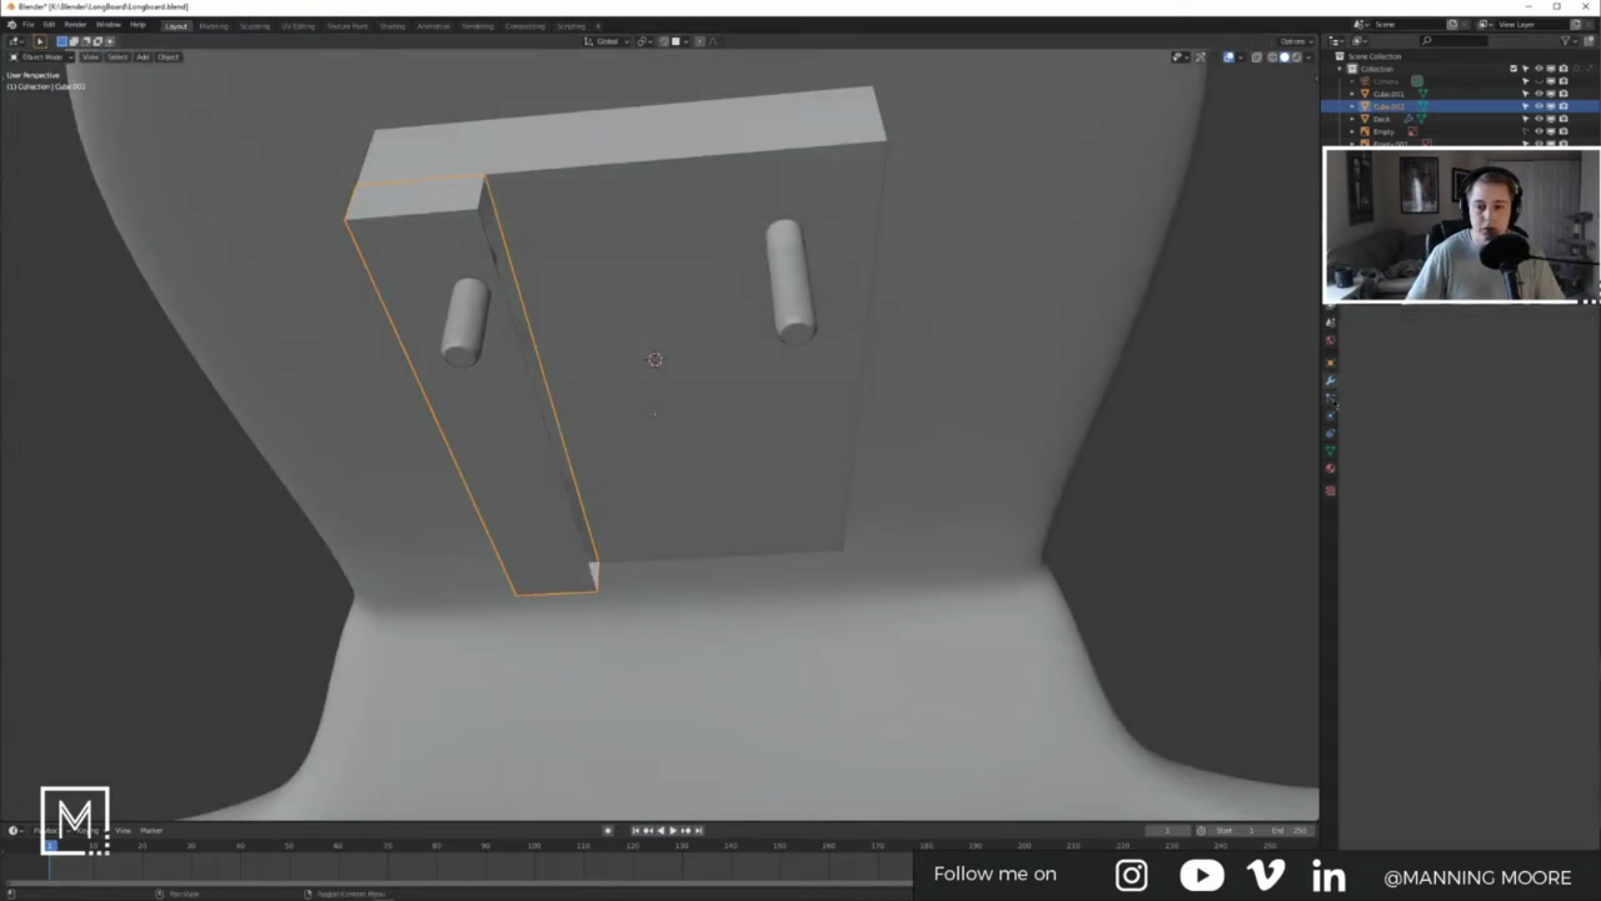
Step: Give the rail a Mirror modifier, removing the accidentally added Multiresolution modifier
click(1331, 381)
click(1384, 265)
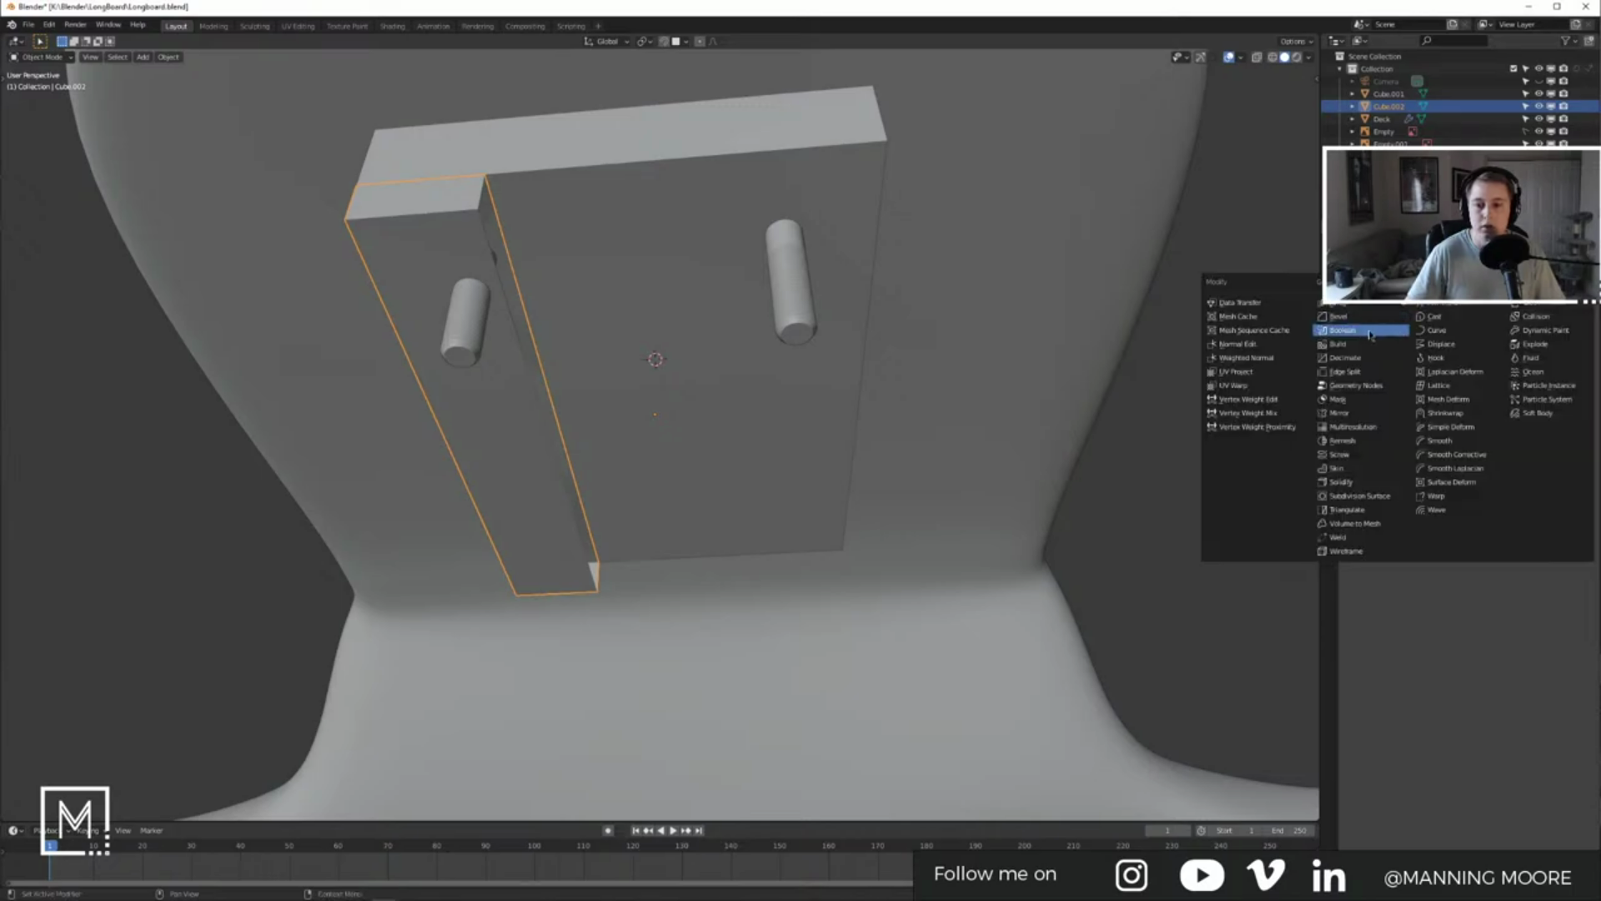
click(1353, 426)
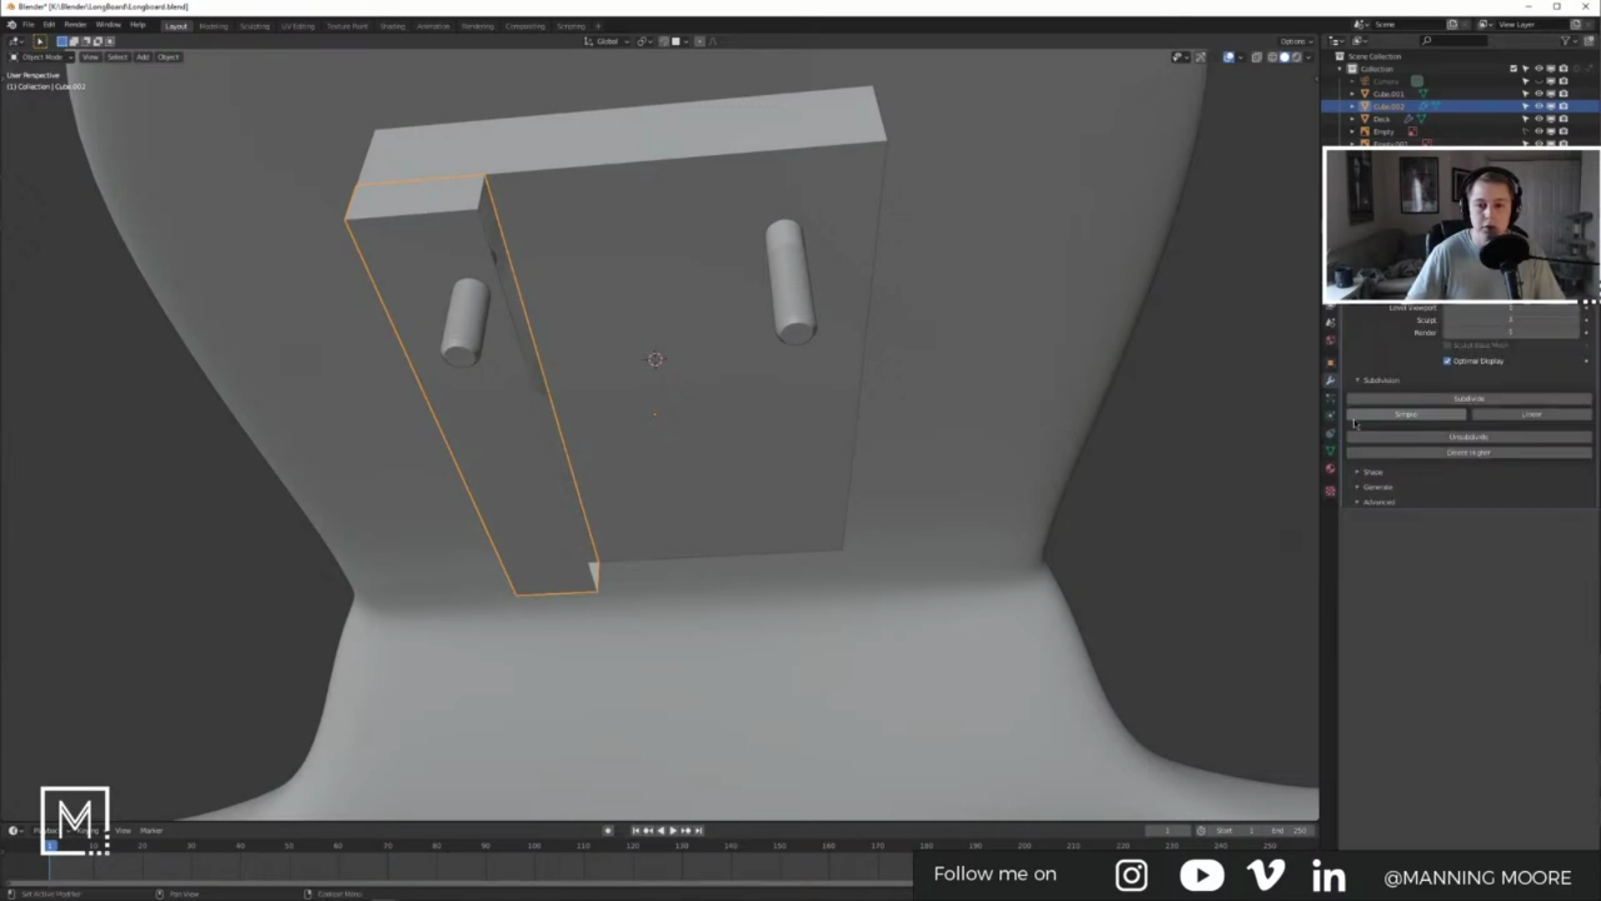
click(1573, 288)
click(1389, 265)
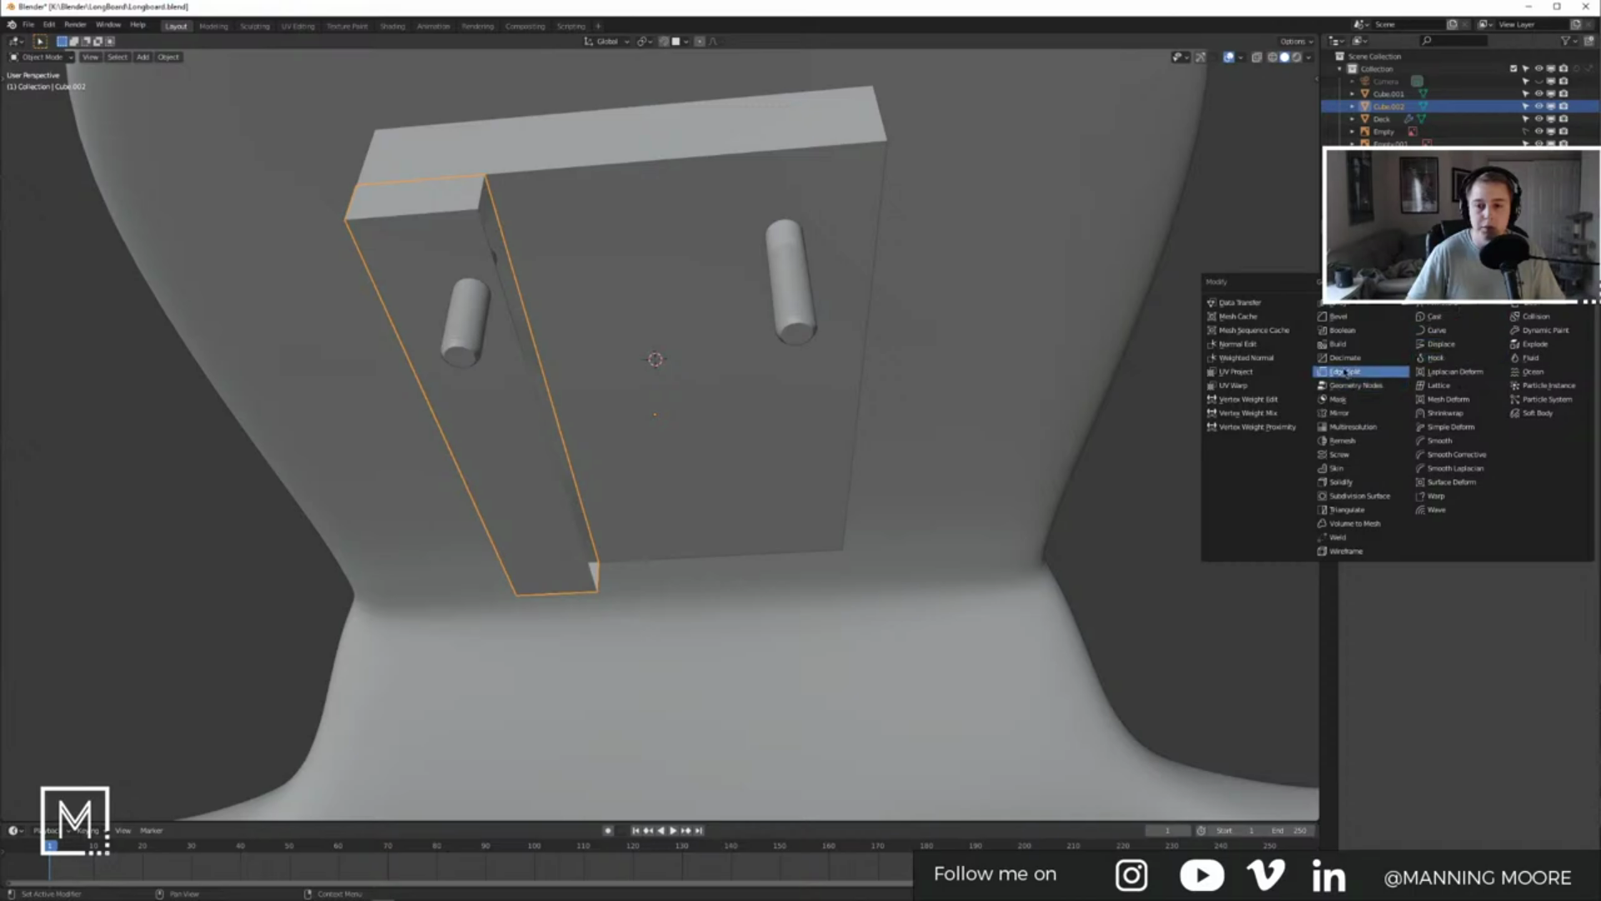
click(1345, 412)
click(1388, 265)
middle_drag(713, 426, 565, 448)
key(alt+Tab)
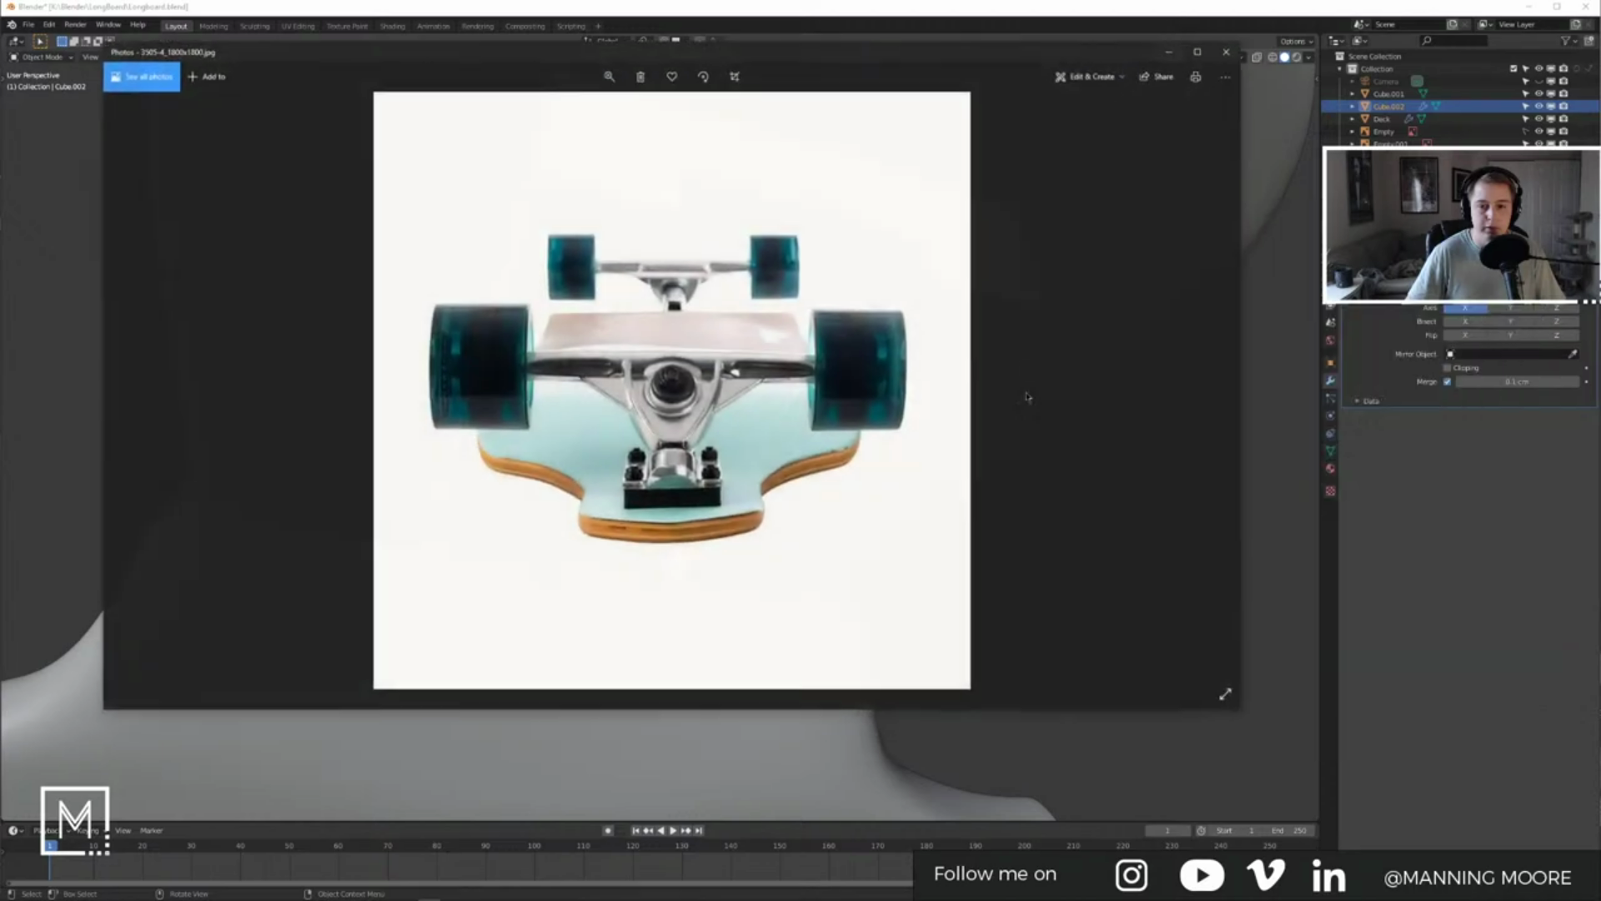
key(Right)
key(Left)
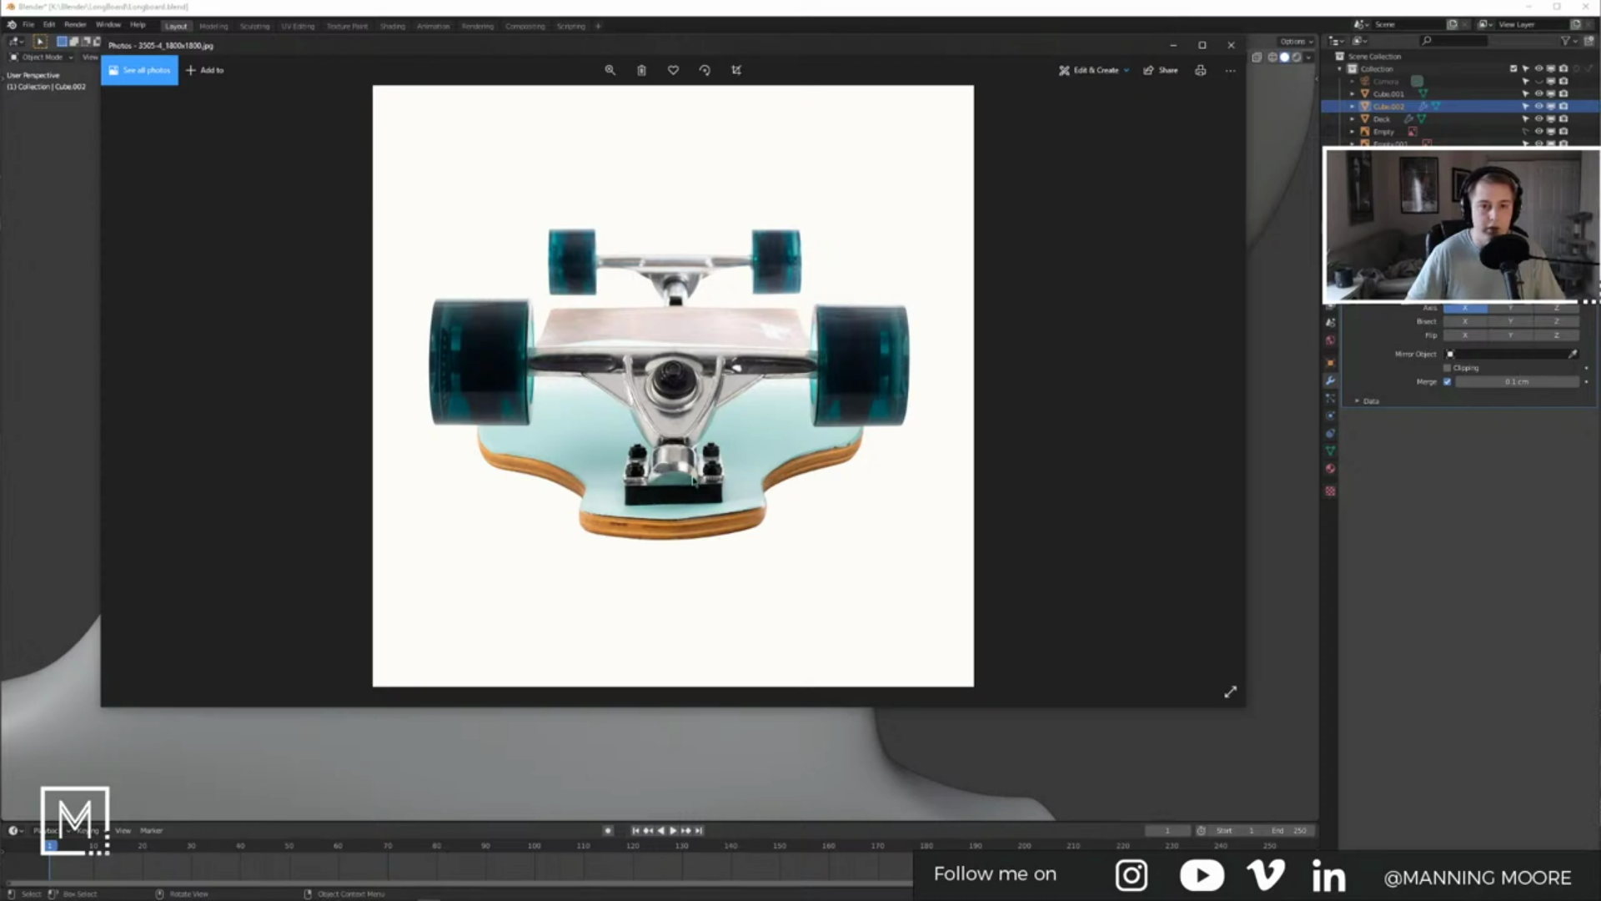
click(1173, 46)
middle_drag(837, 511, 668, 394)
key(ctrl+KP_7)
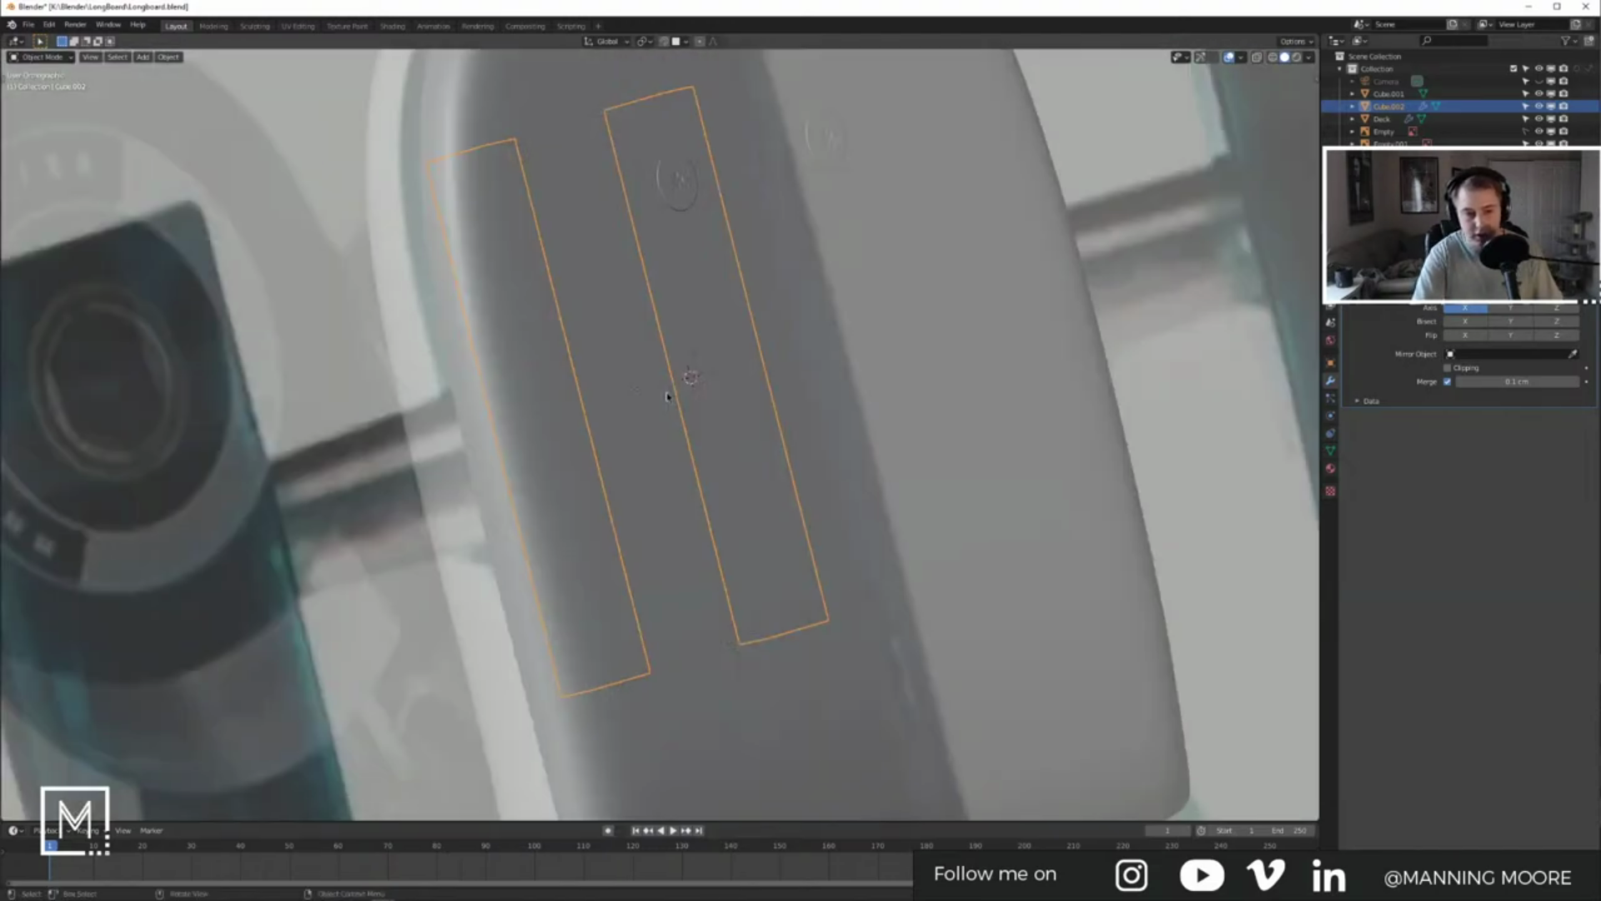
Step: In the back view, extrude a three-point curved profile from the left rail's bottom corner to the centre line
key(KP_3)
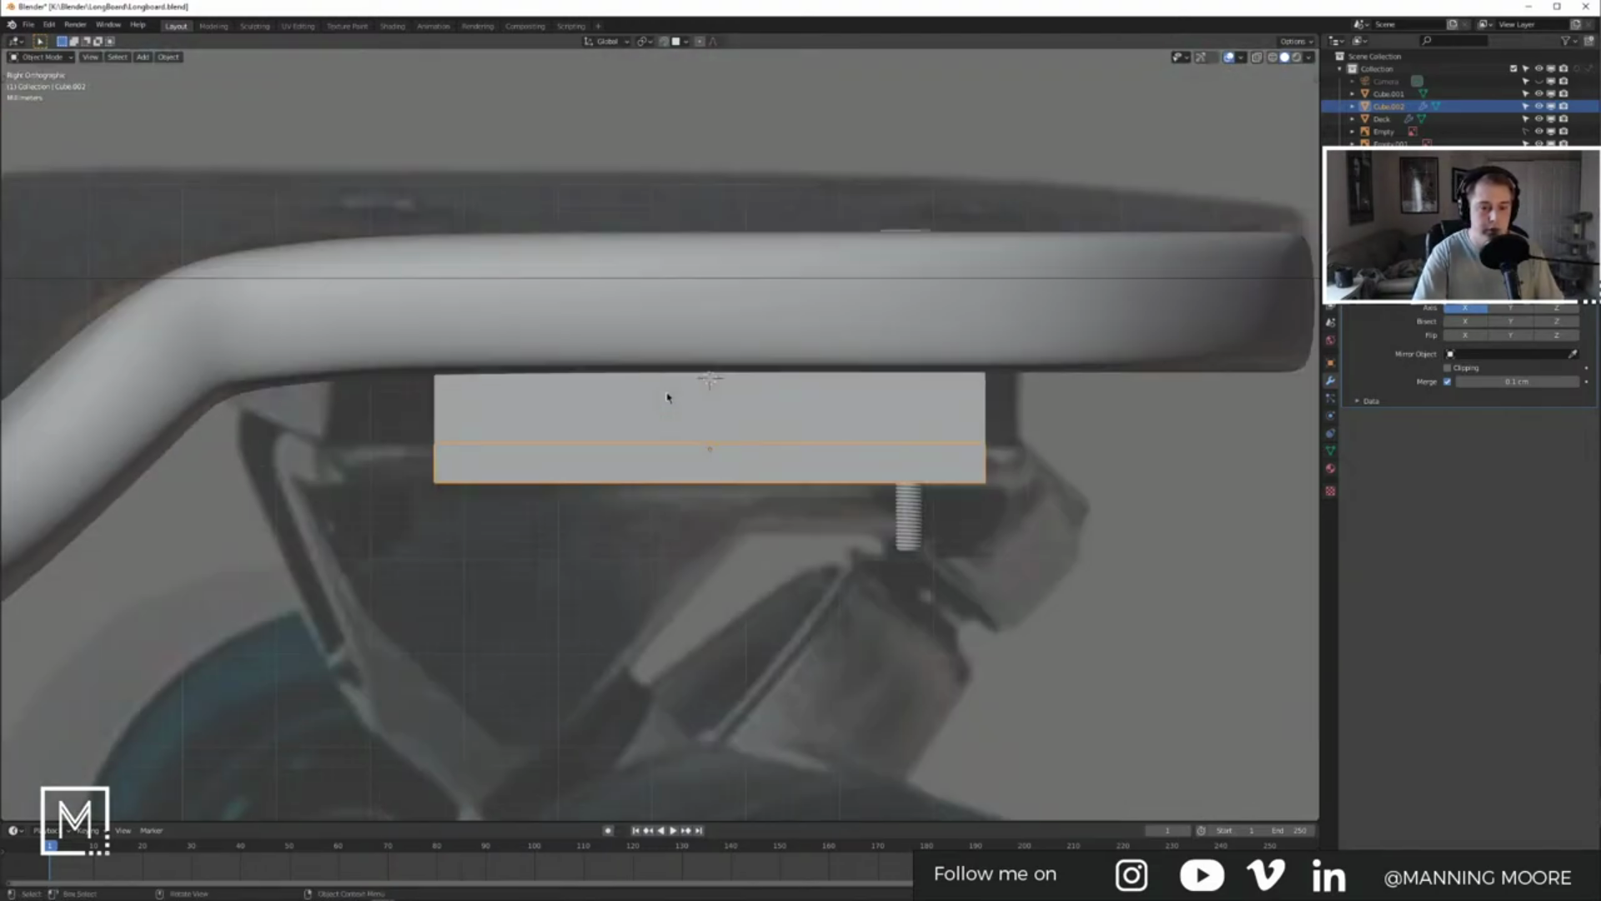
key(KP_1)
key(ctrl+KP_1)
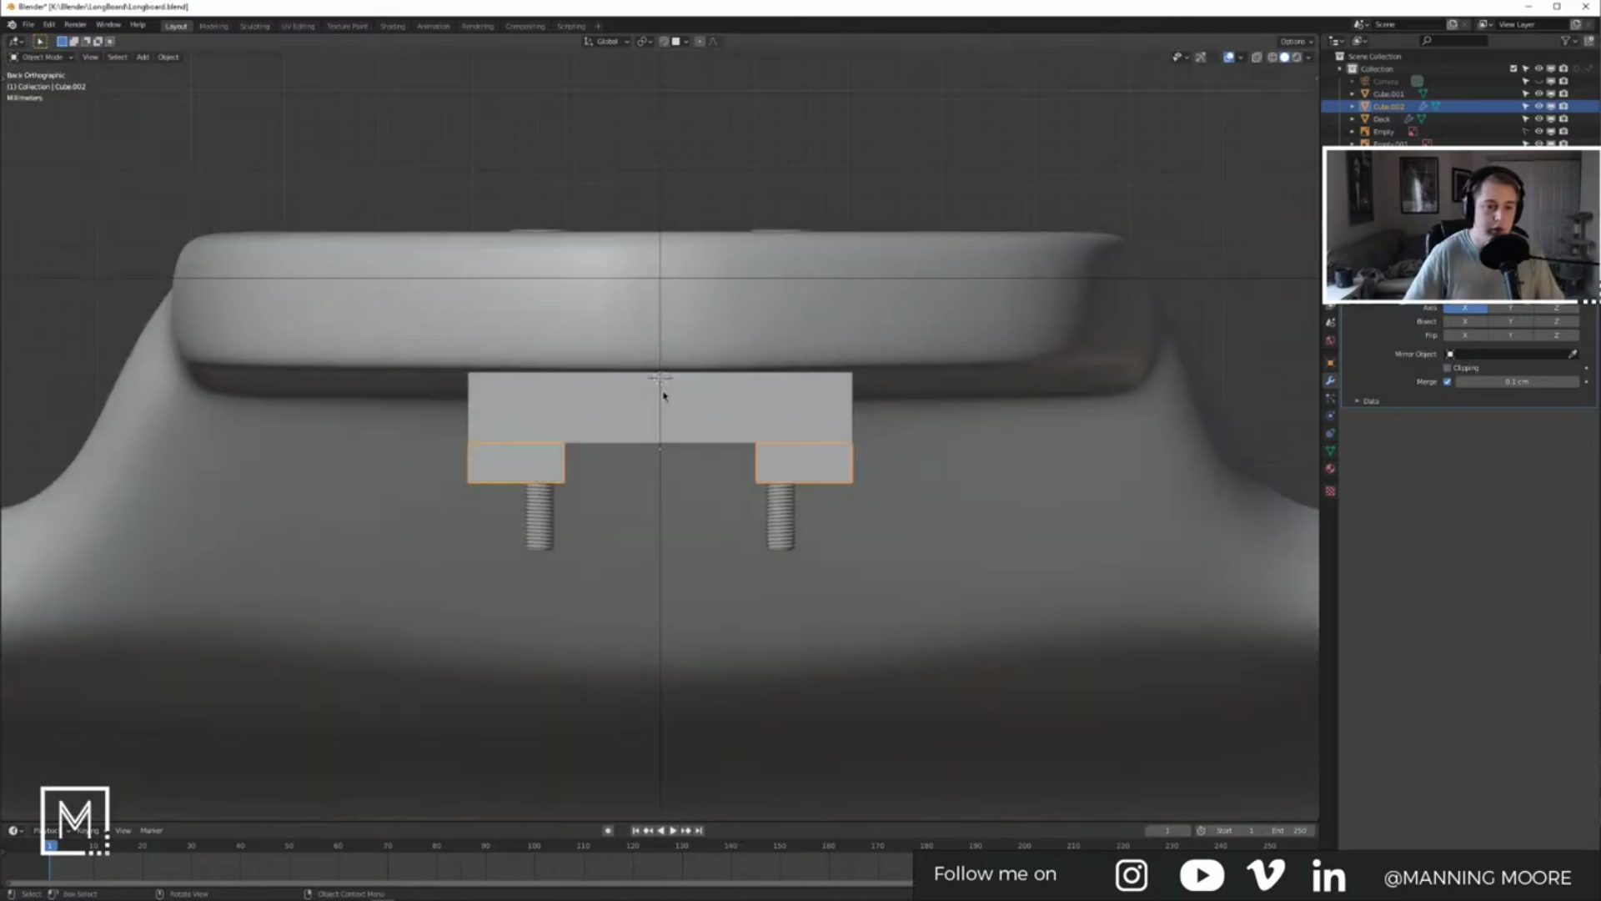
key(KP_Decimal)
key(Tab)
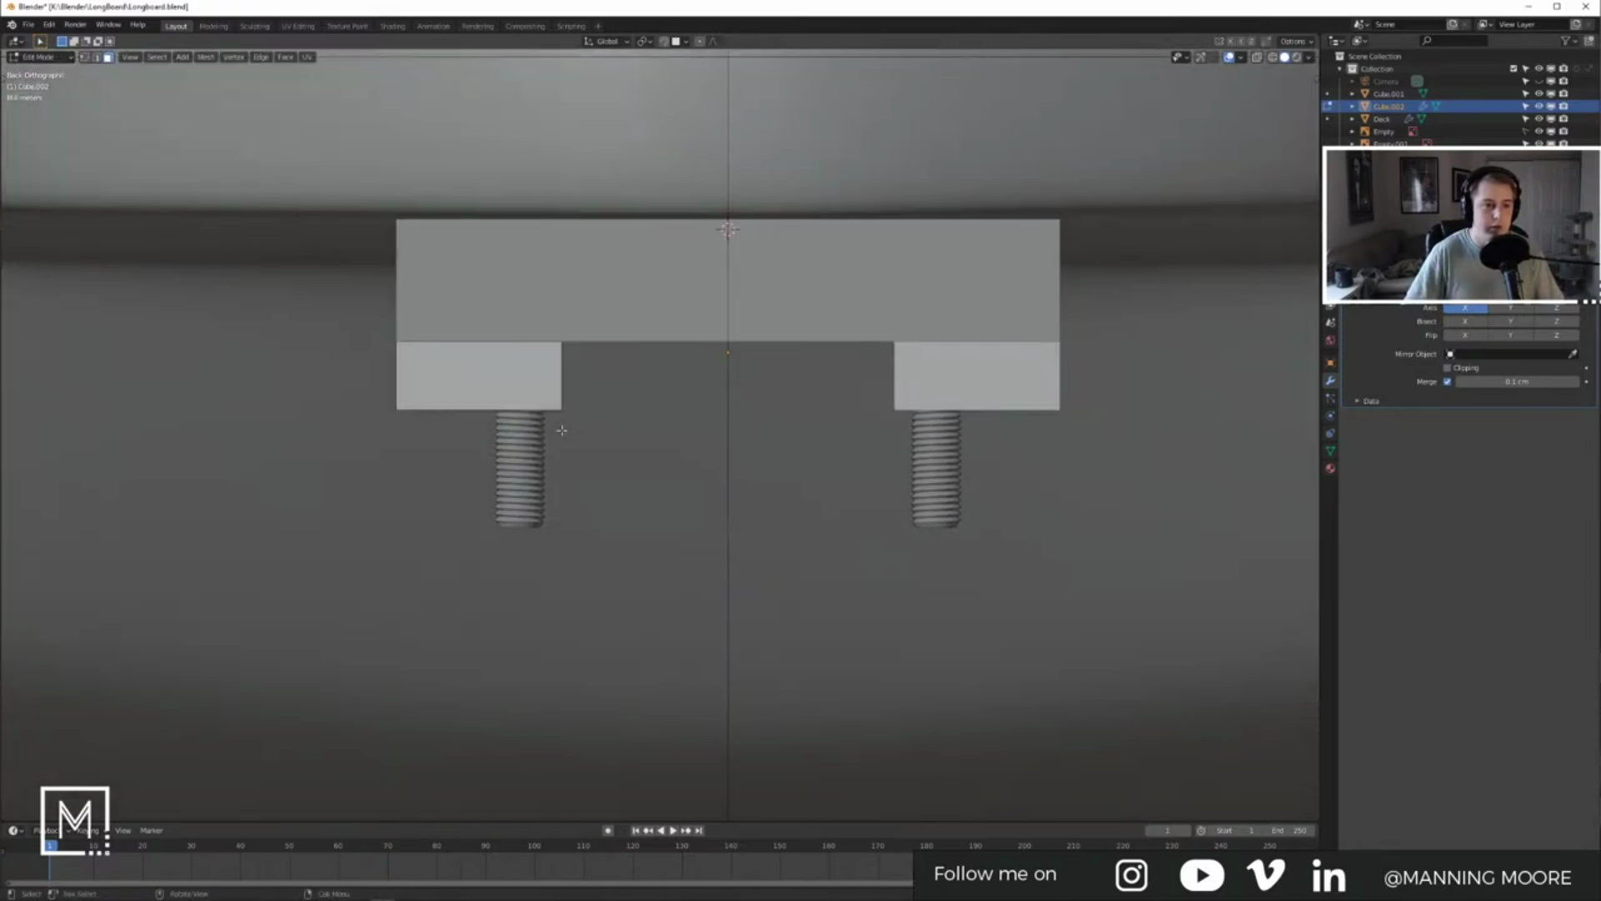
click(1257, 57)
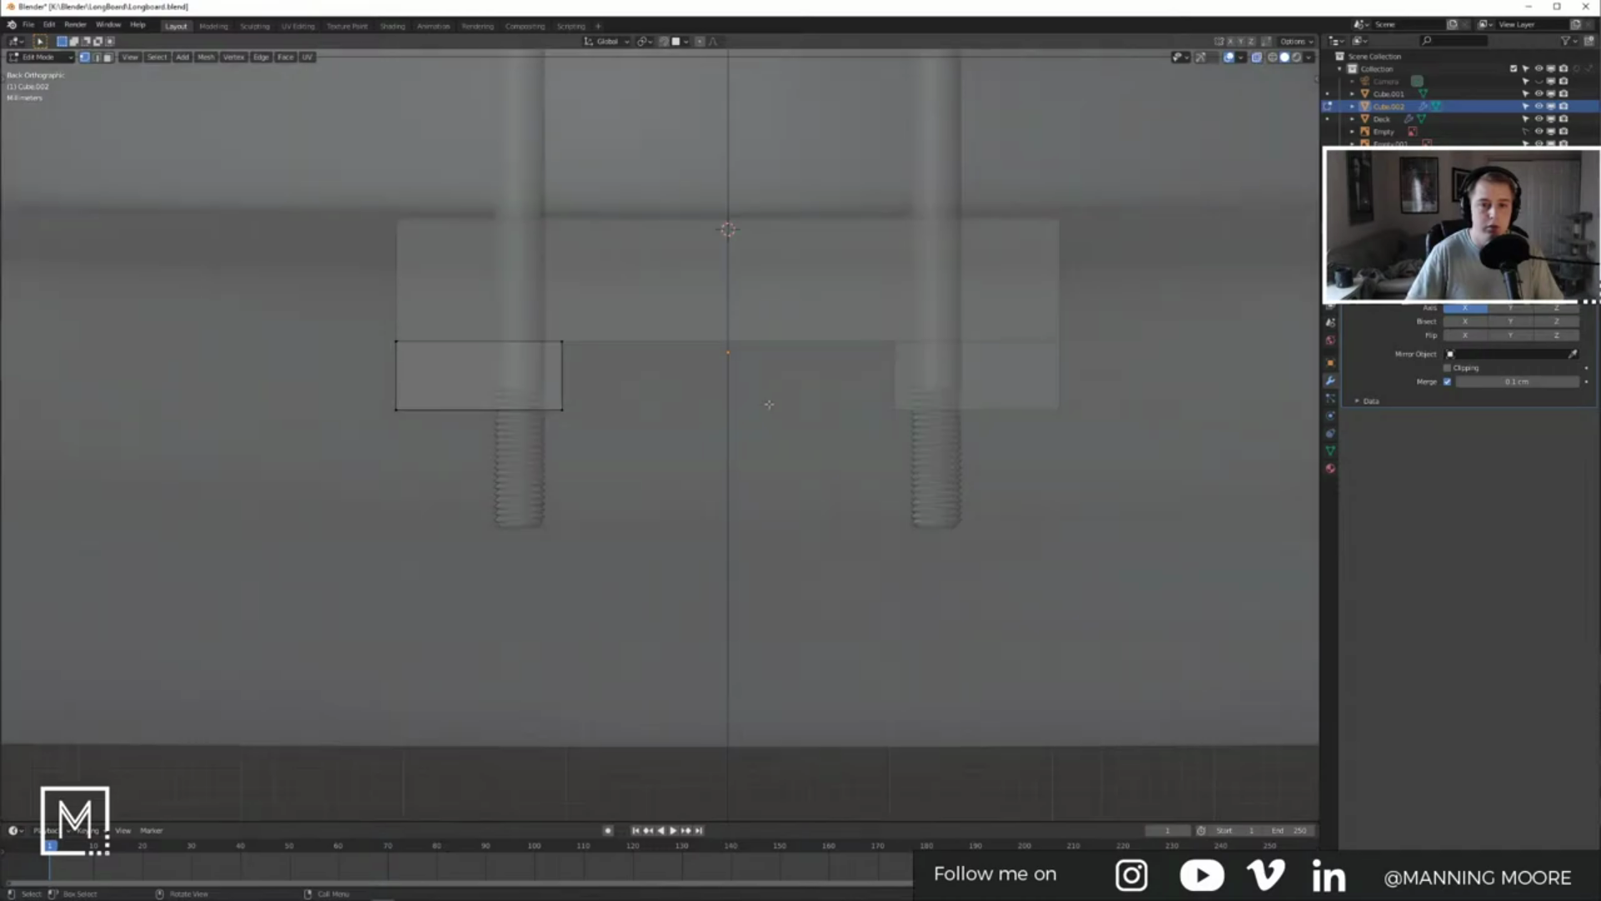
click(553, 397)
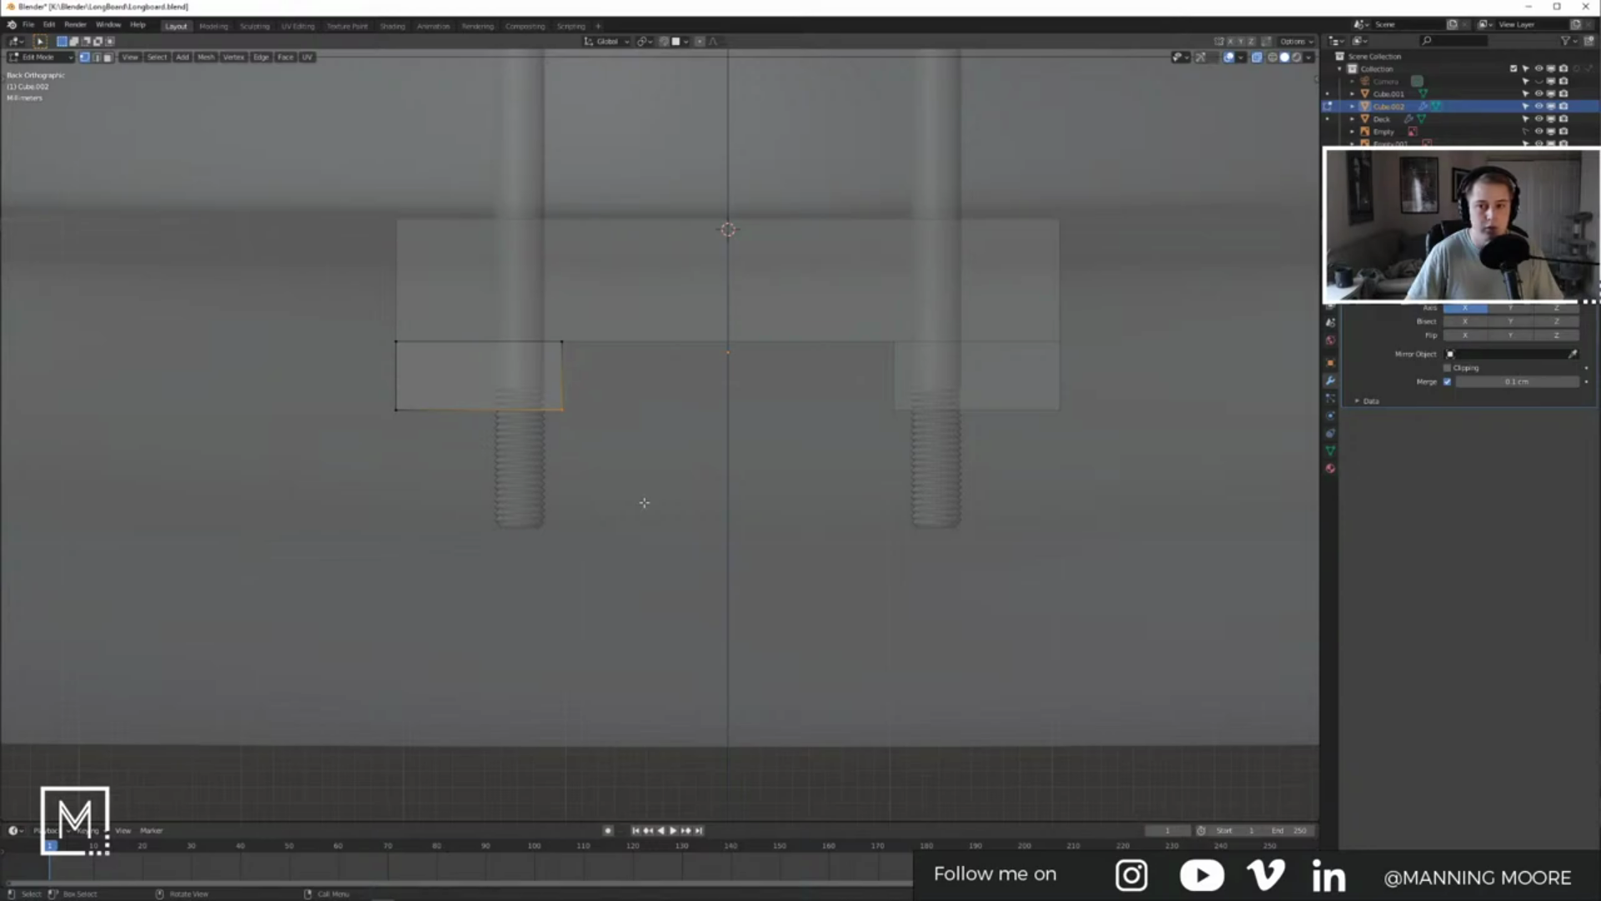
key(g)
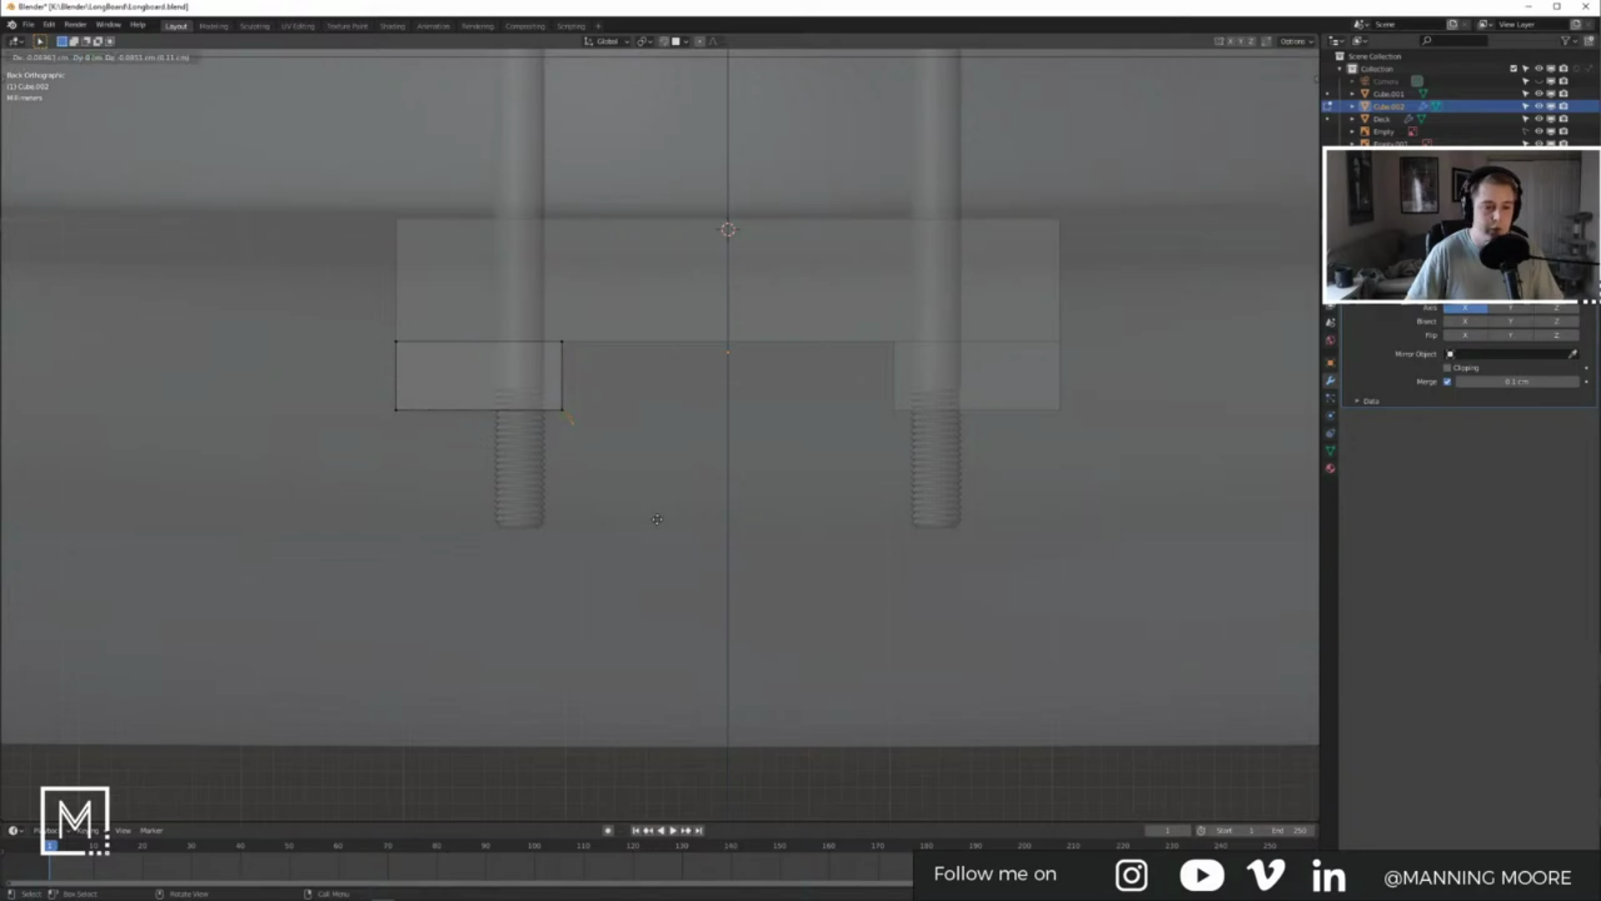
click(672, 551)
key(e)
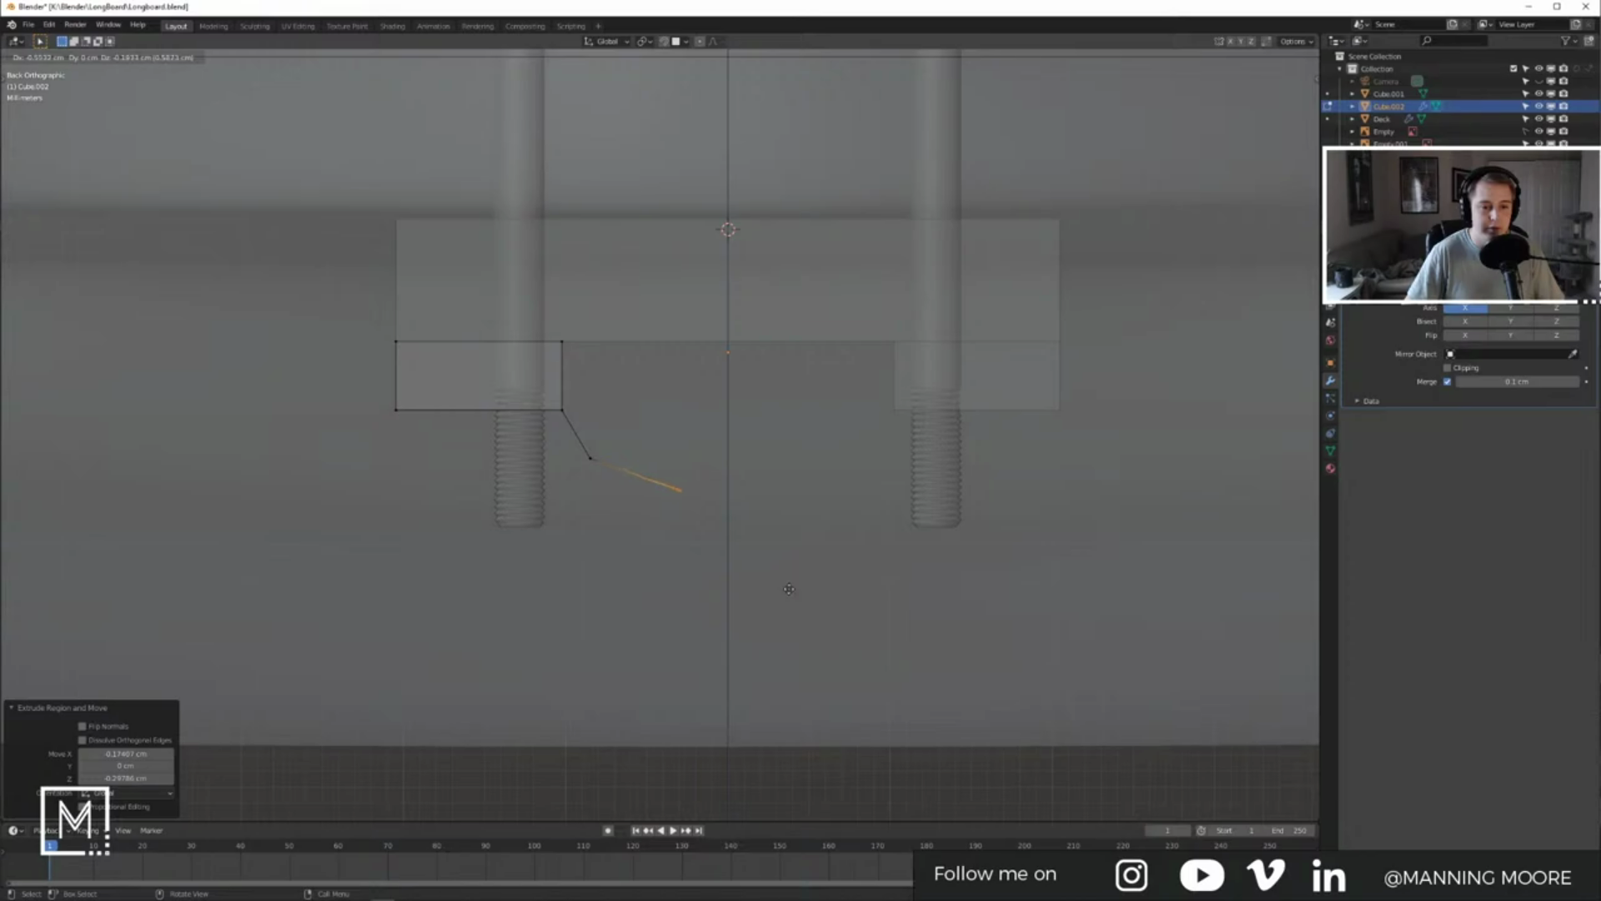
click(761, 584)
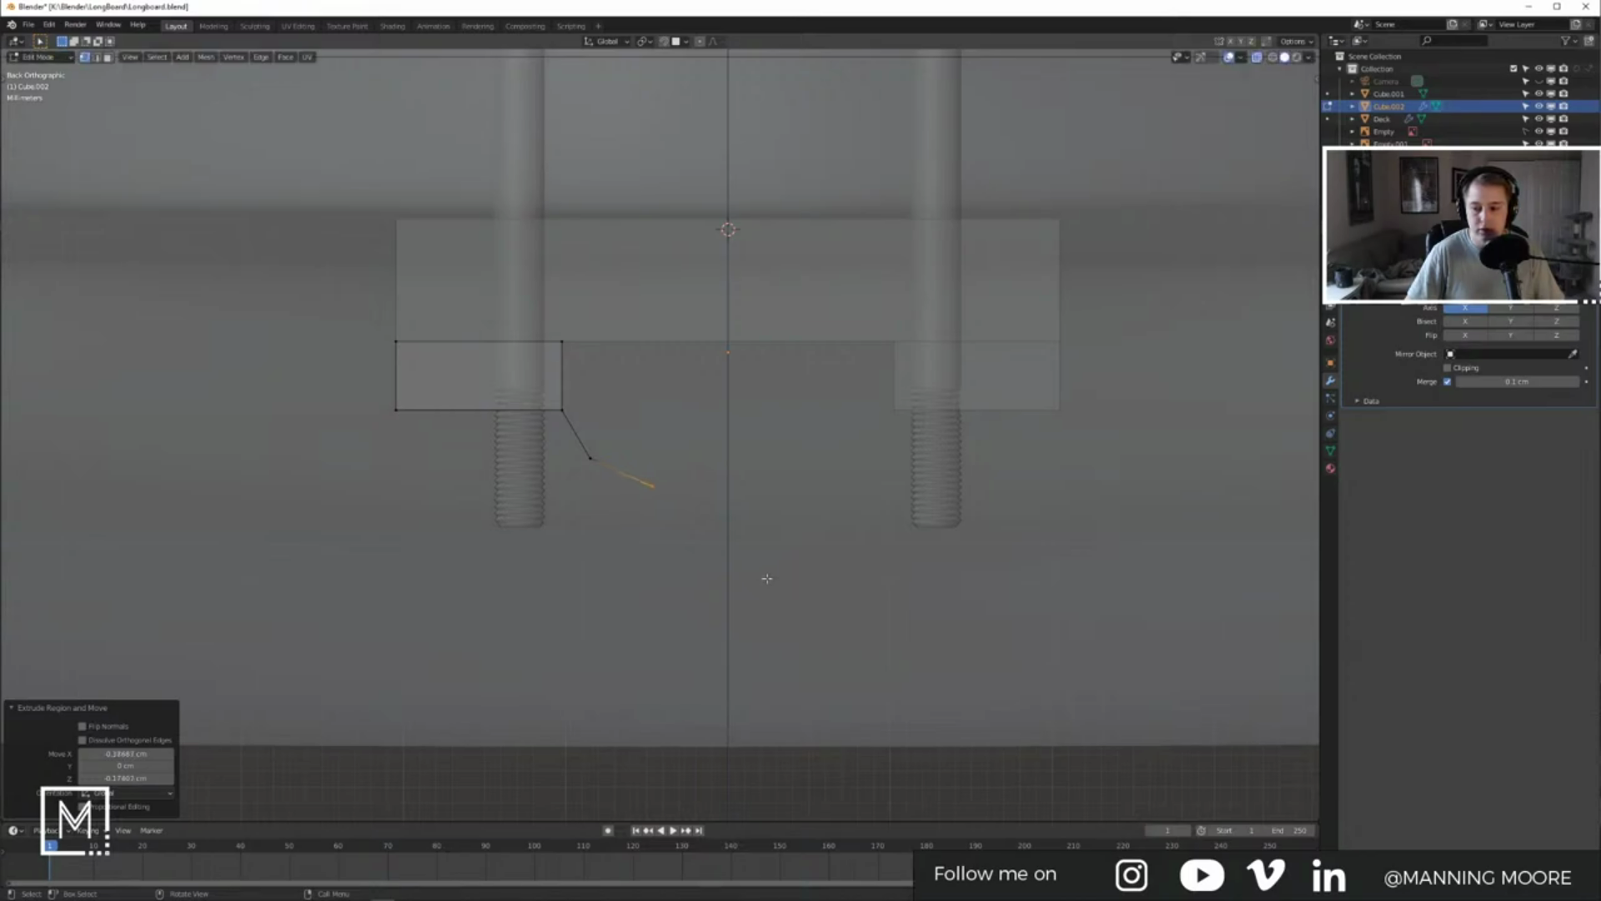
key(e)
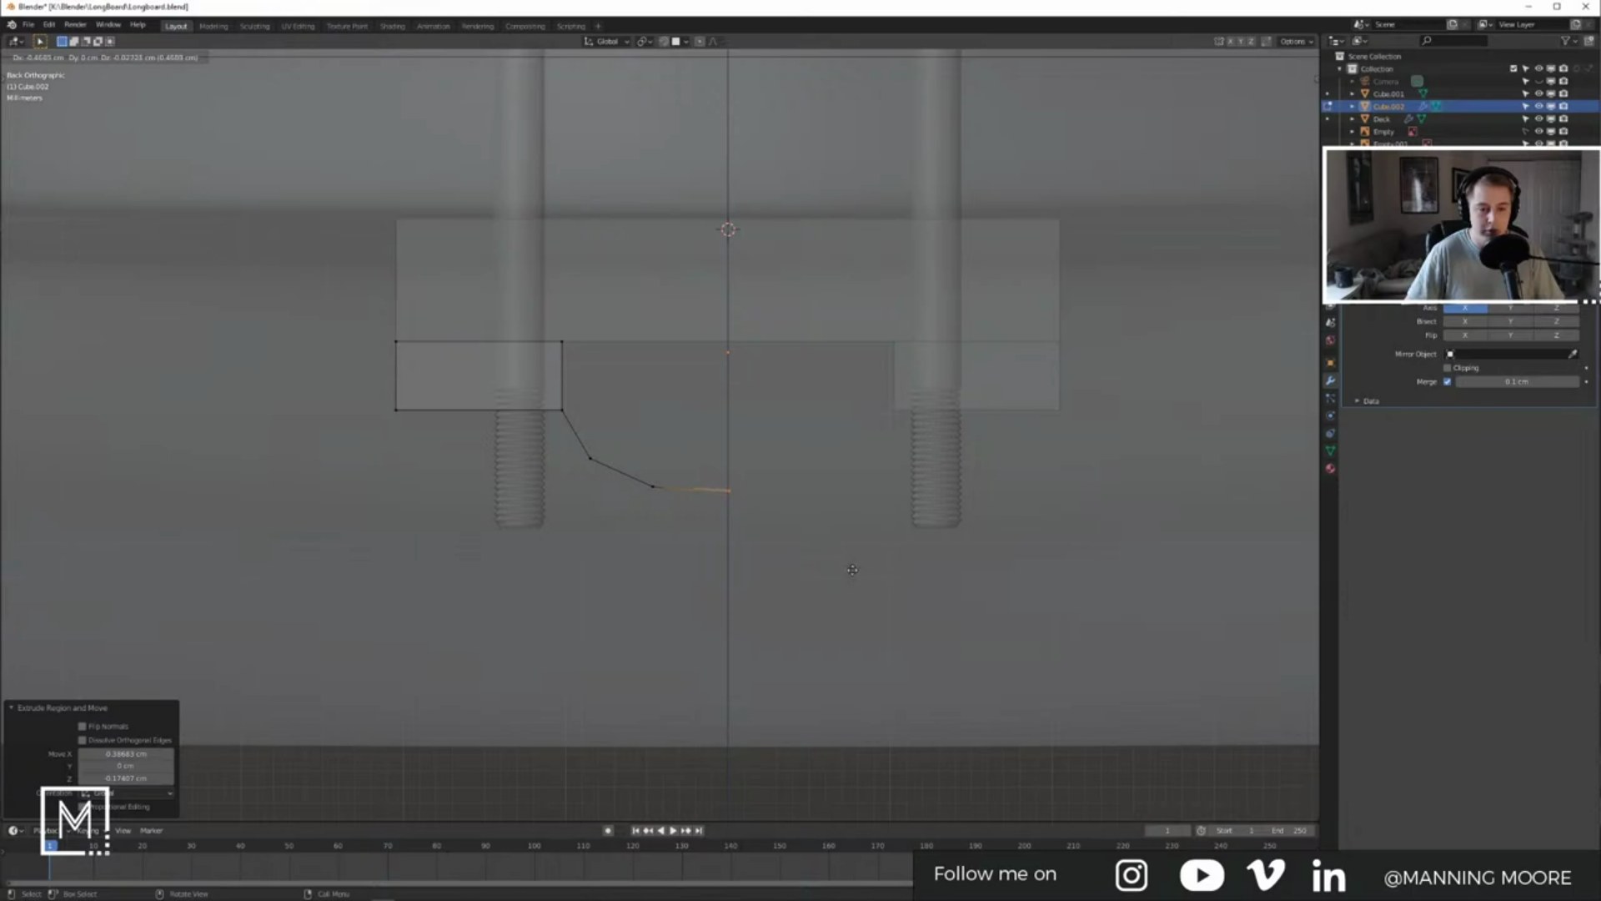
click(853, 570)
Step: Move the profile's end vertex to a new spot between the bolts
key(Tab)
key(Tab)
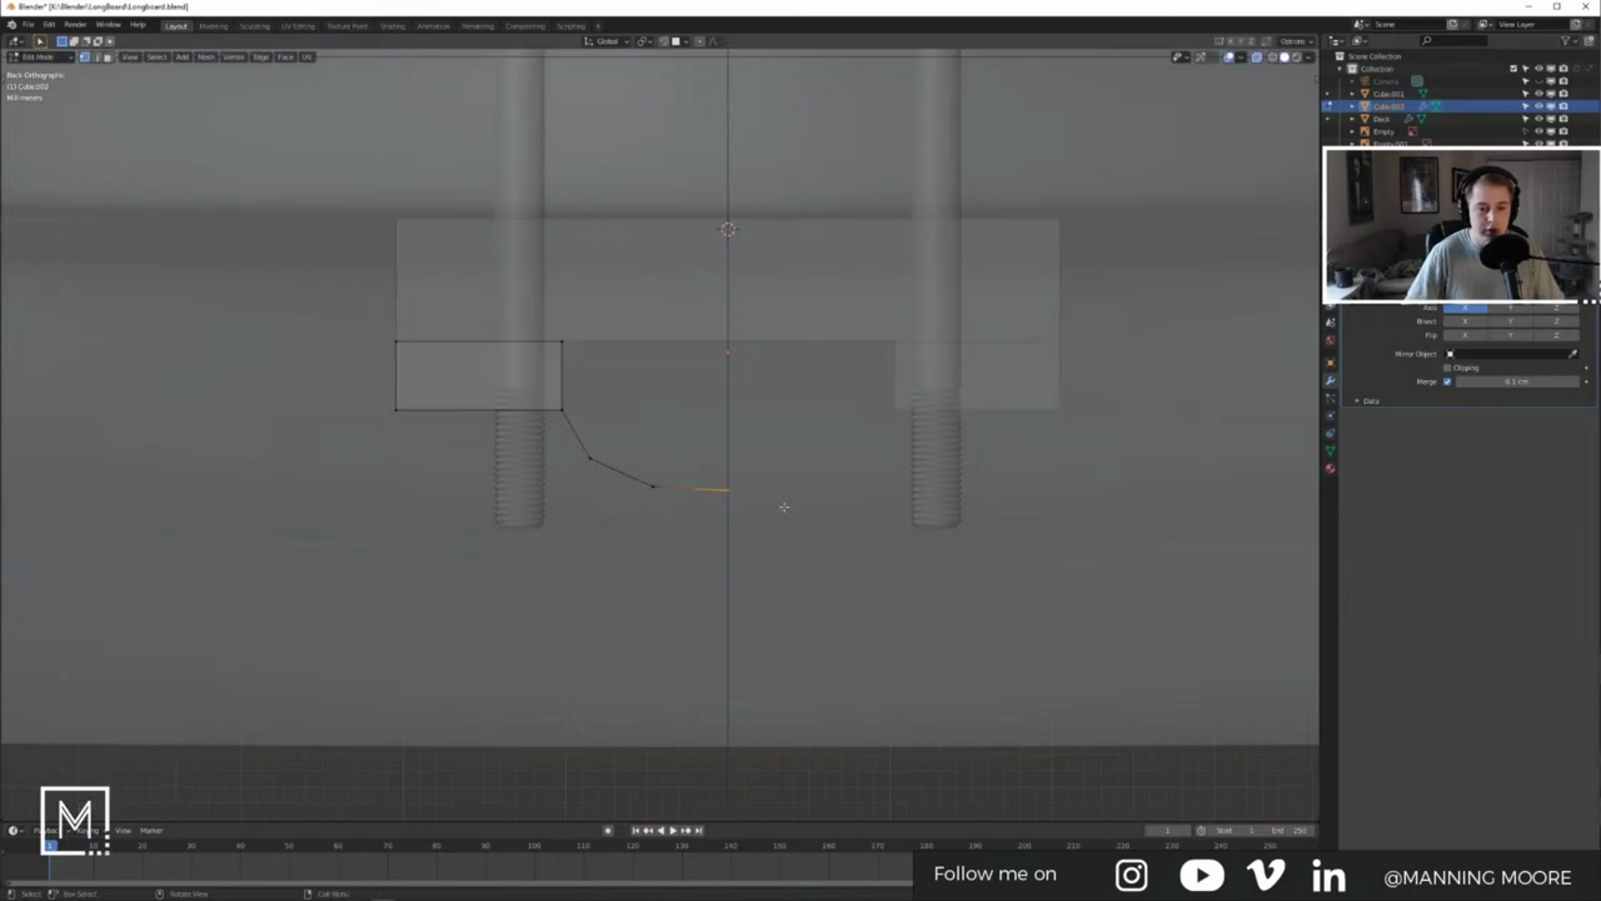
scroll(805, 509, up, 7)
scroll(817, 488, up, 6)
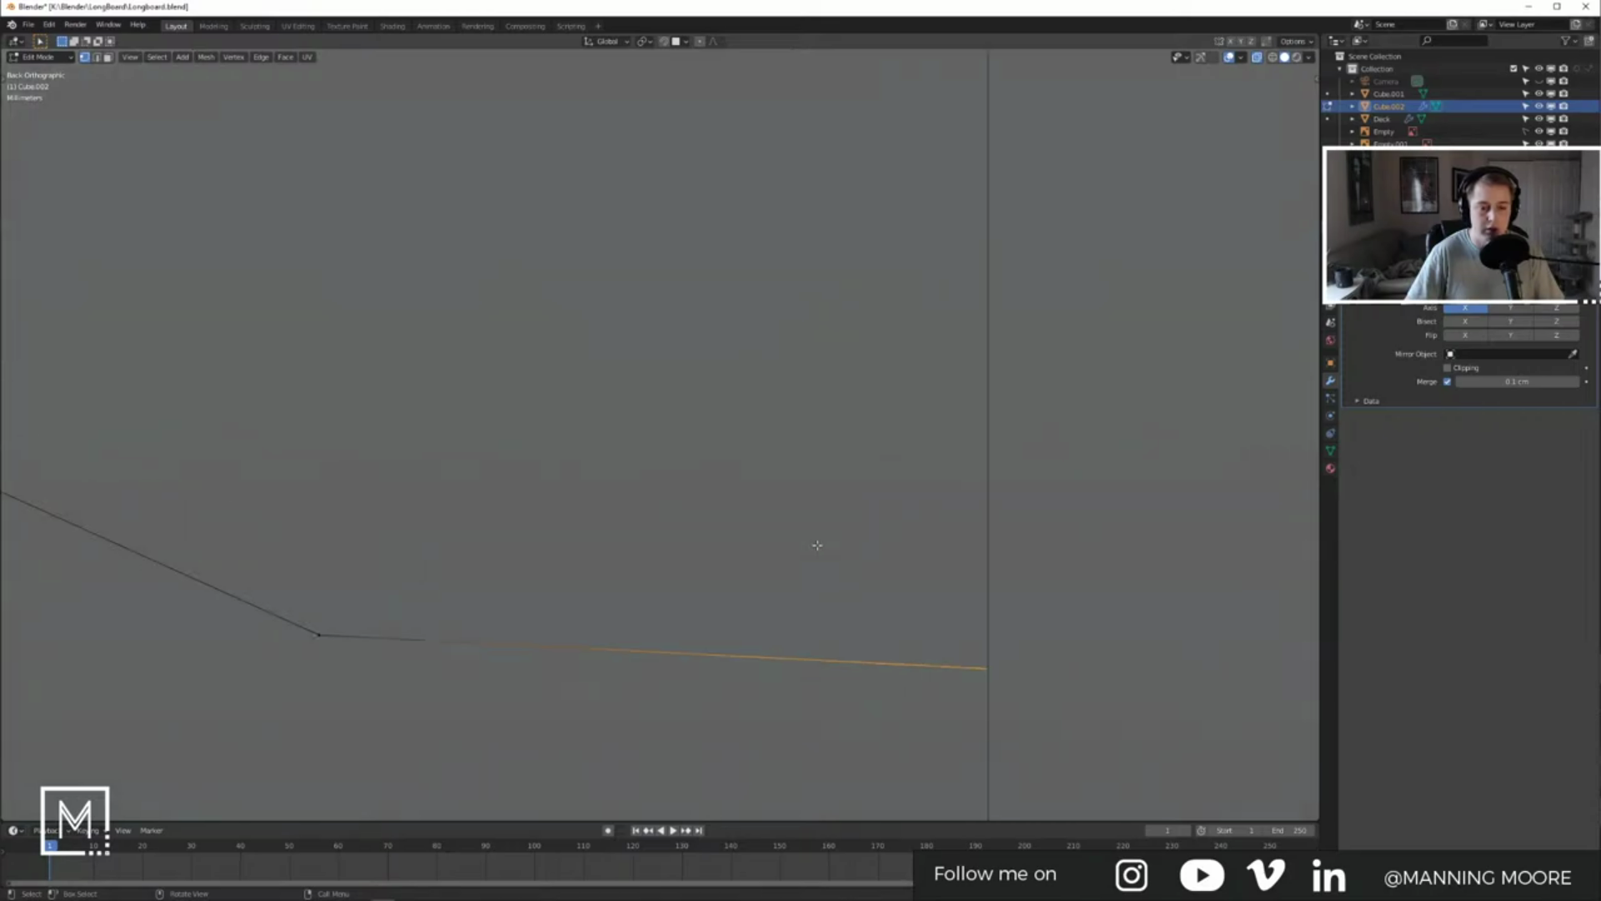
shift+middle_drag(894, 602, 709, 415)
scroll(697, 540, up, 10)
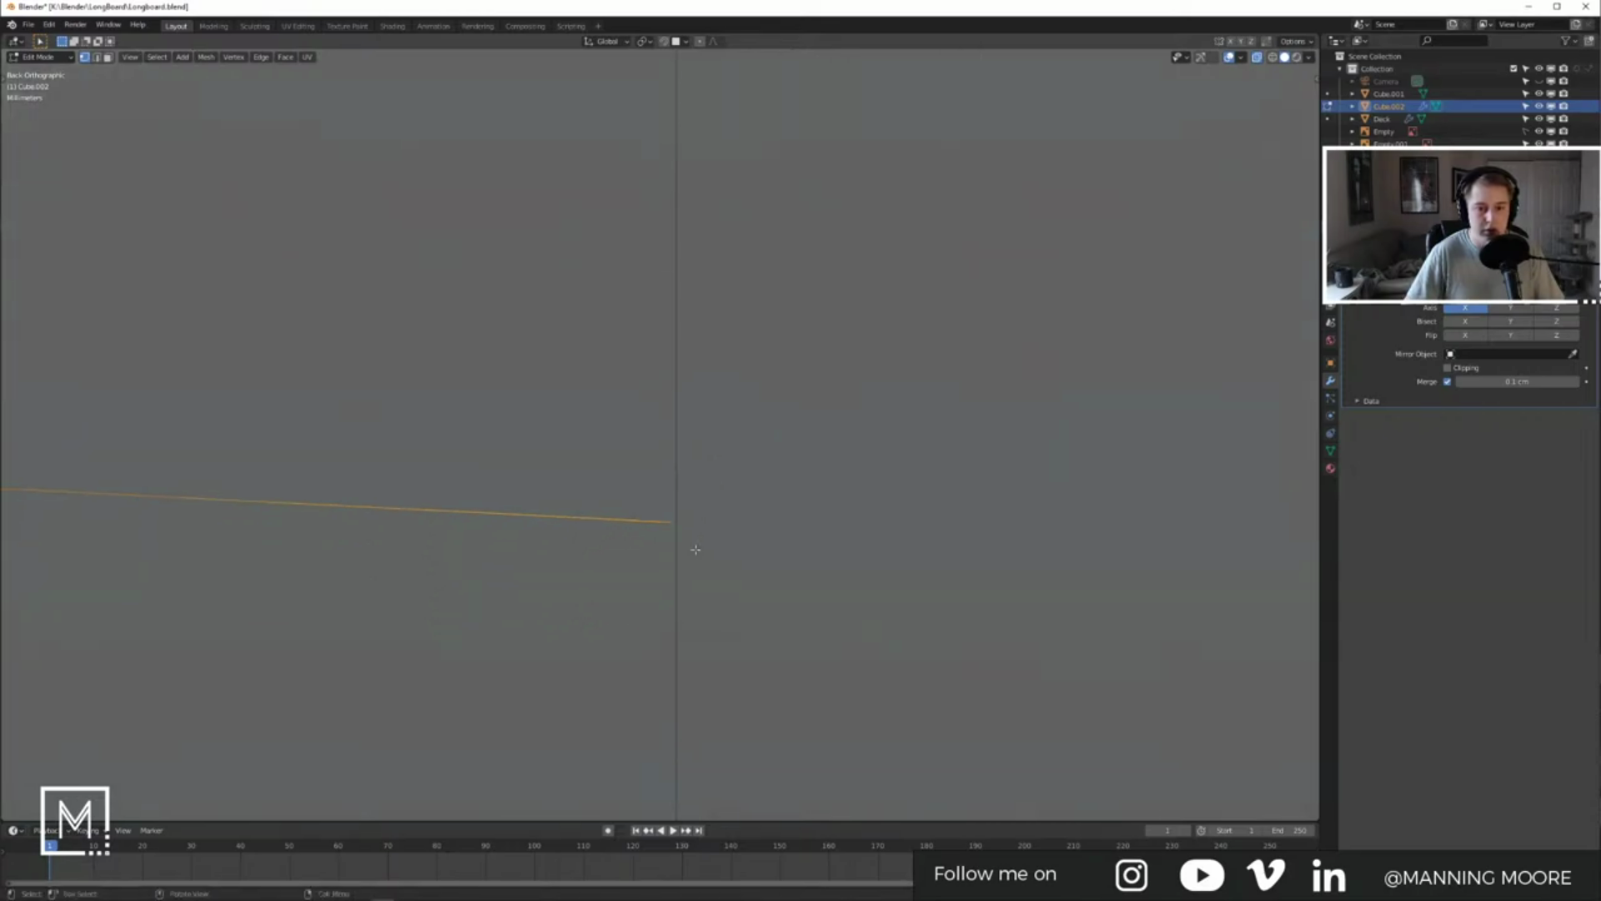
shift+middle_drag(758, 617, 686, 400)
key(g)
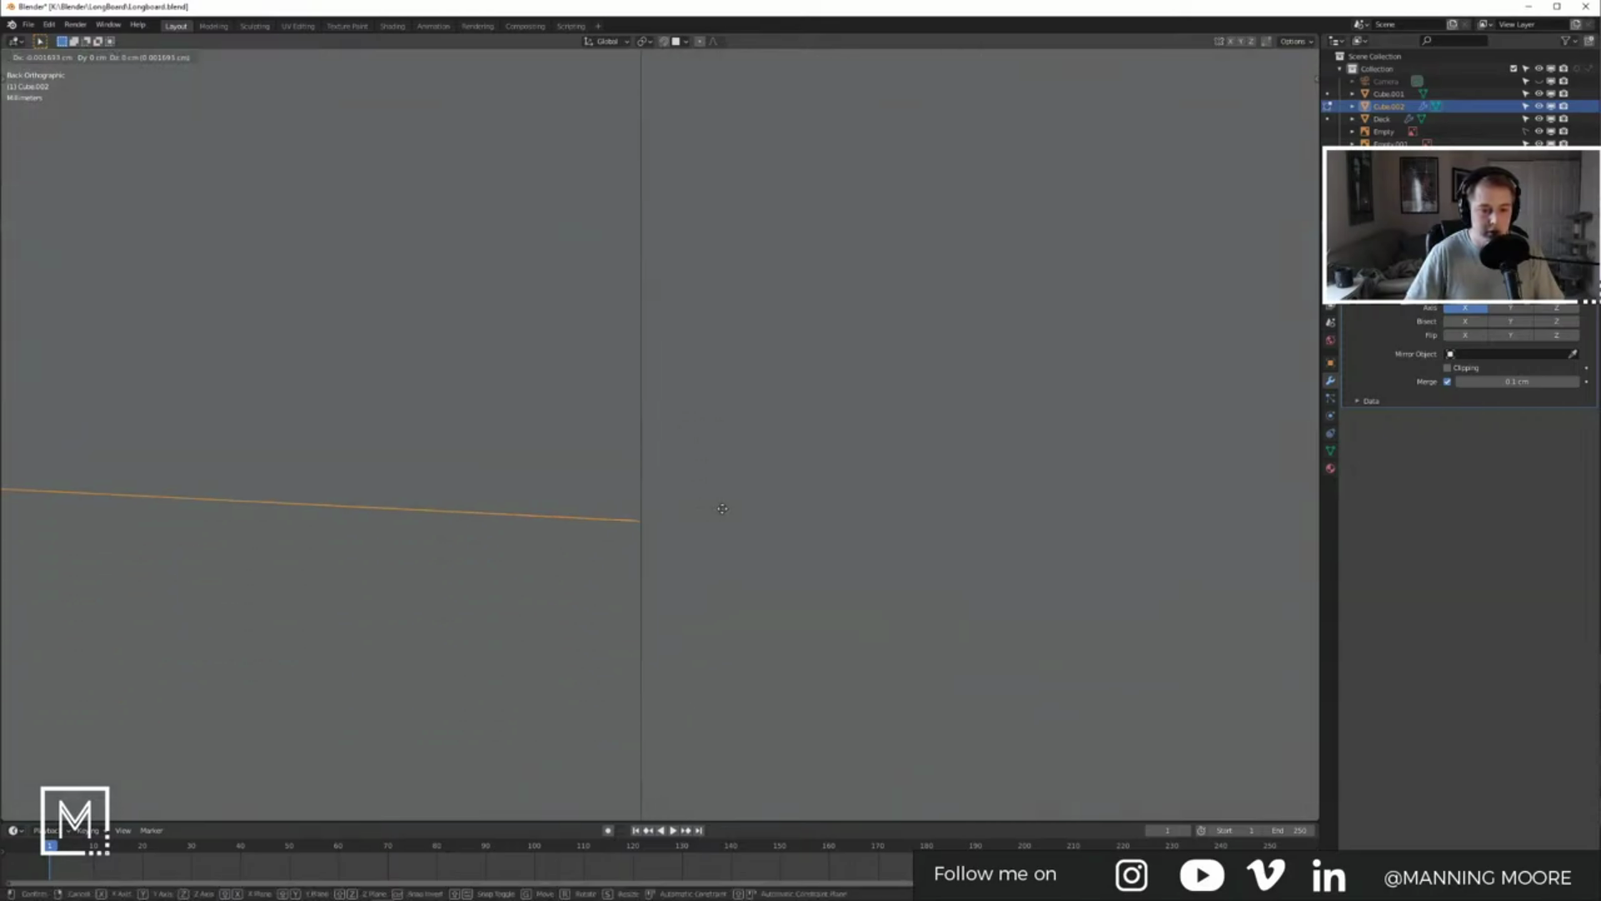
click(724, 509)
key(Tab)
scroll(726, 514, down, 18)
shift+middle_drag(546, 458, 627, 519)
scroll(637, 483, down, 7)
Step: Lower the profile's end straight down along Z, then bring up the skateboard reference photo
key(Tab)
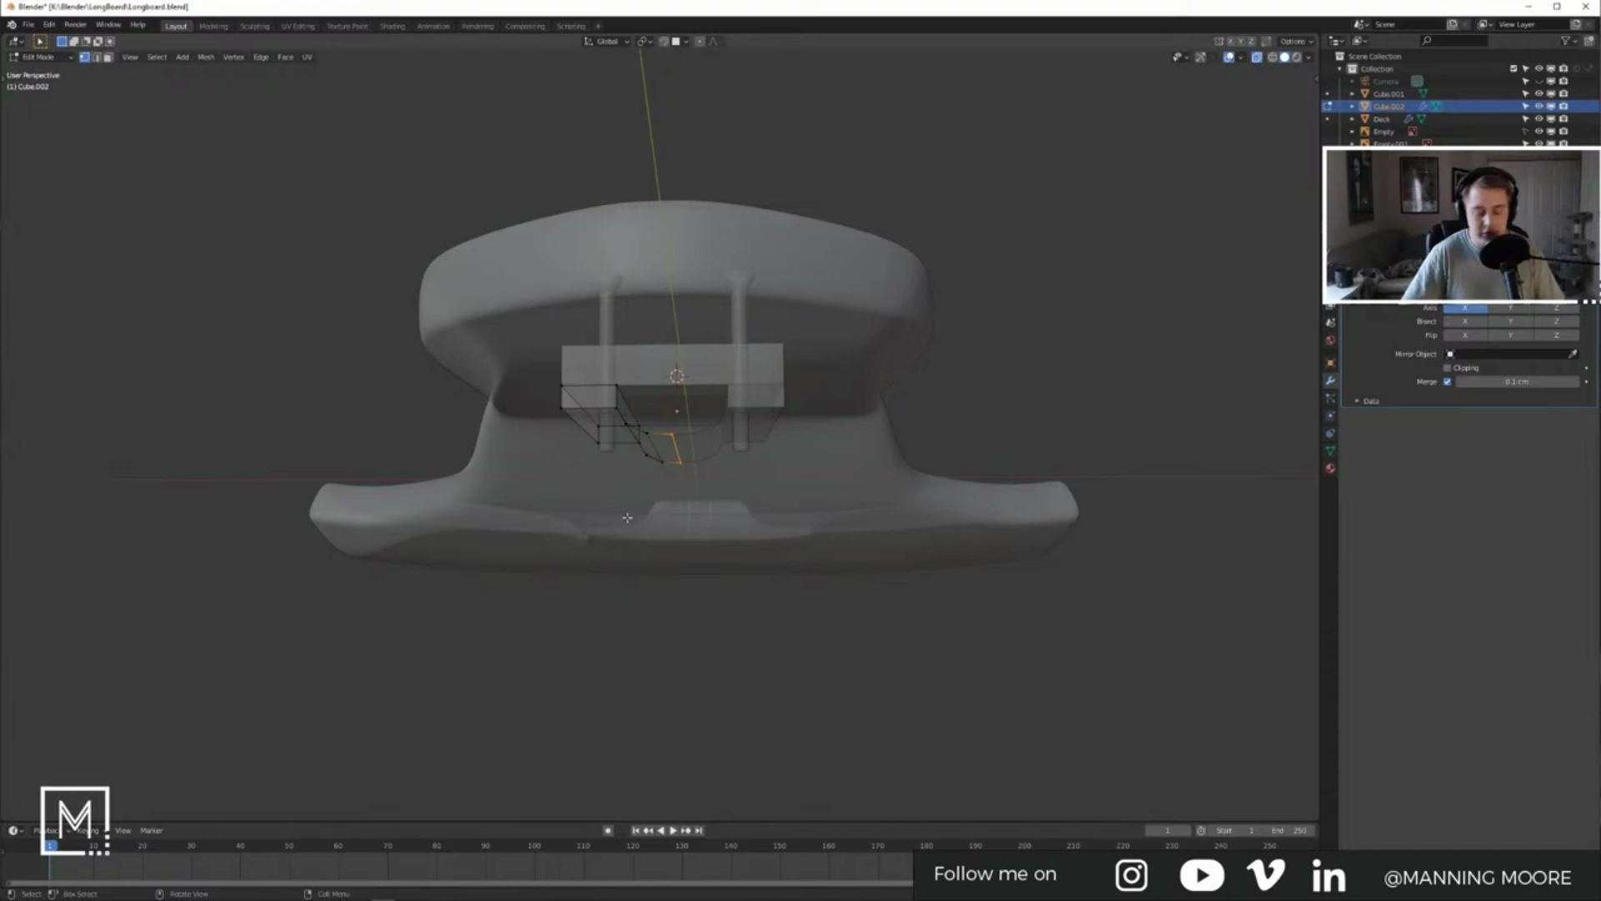
key(ctrl+KP_1)
key(KP_3)
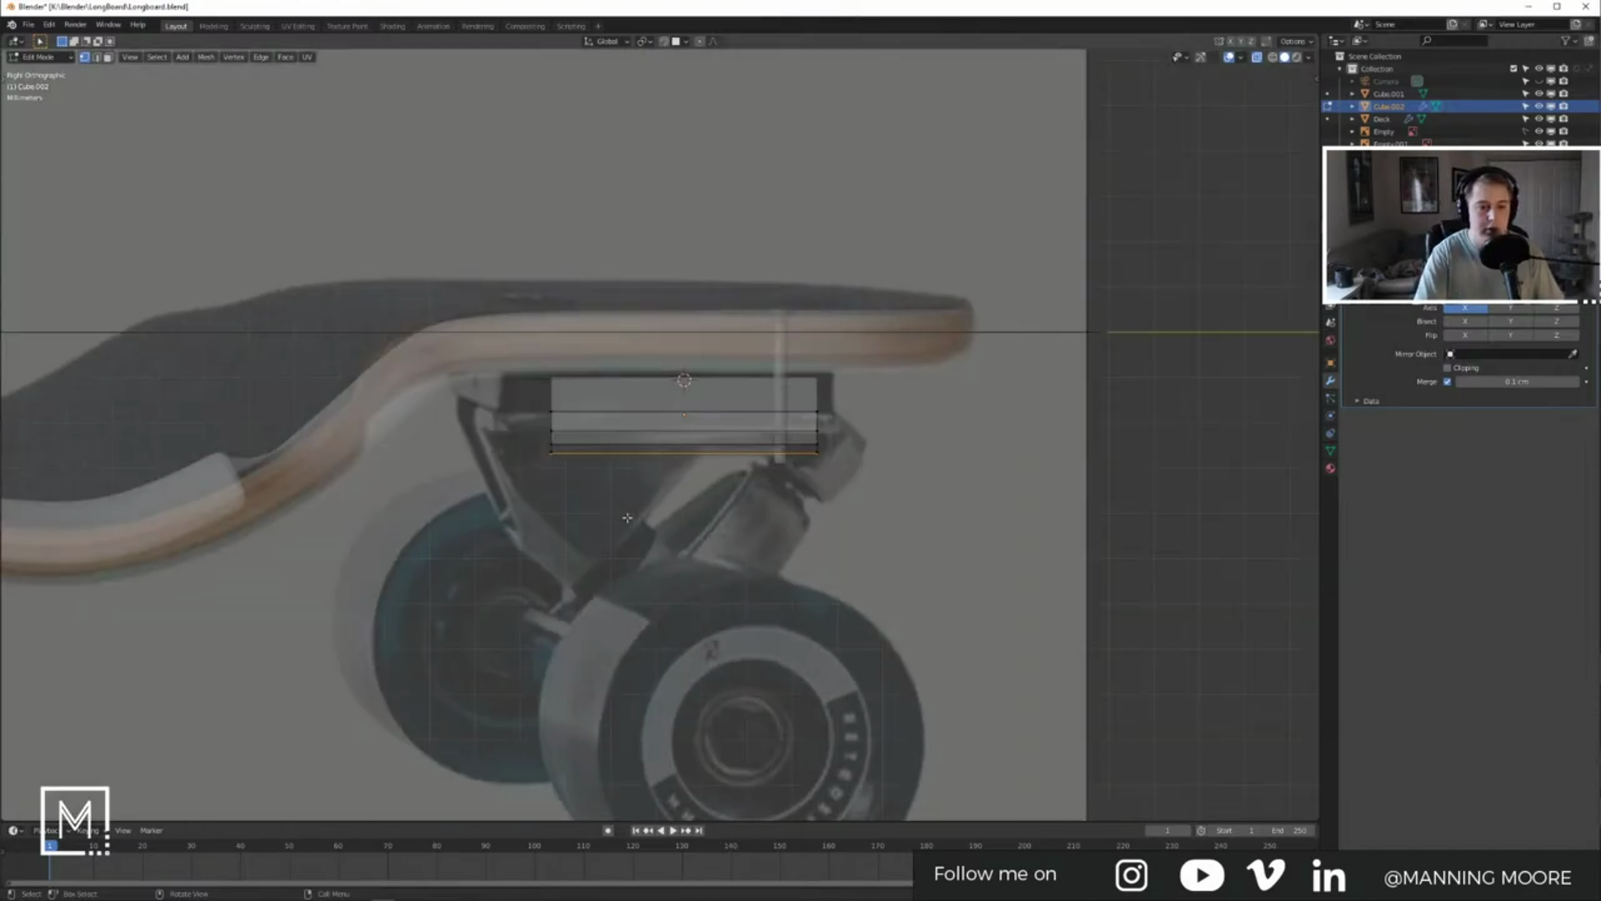
key(ctrl+KP_1)
scroll(659, 551, up, 5)
key(g)
key(z)
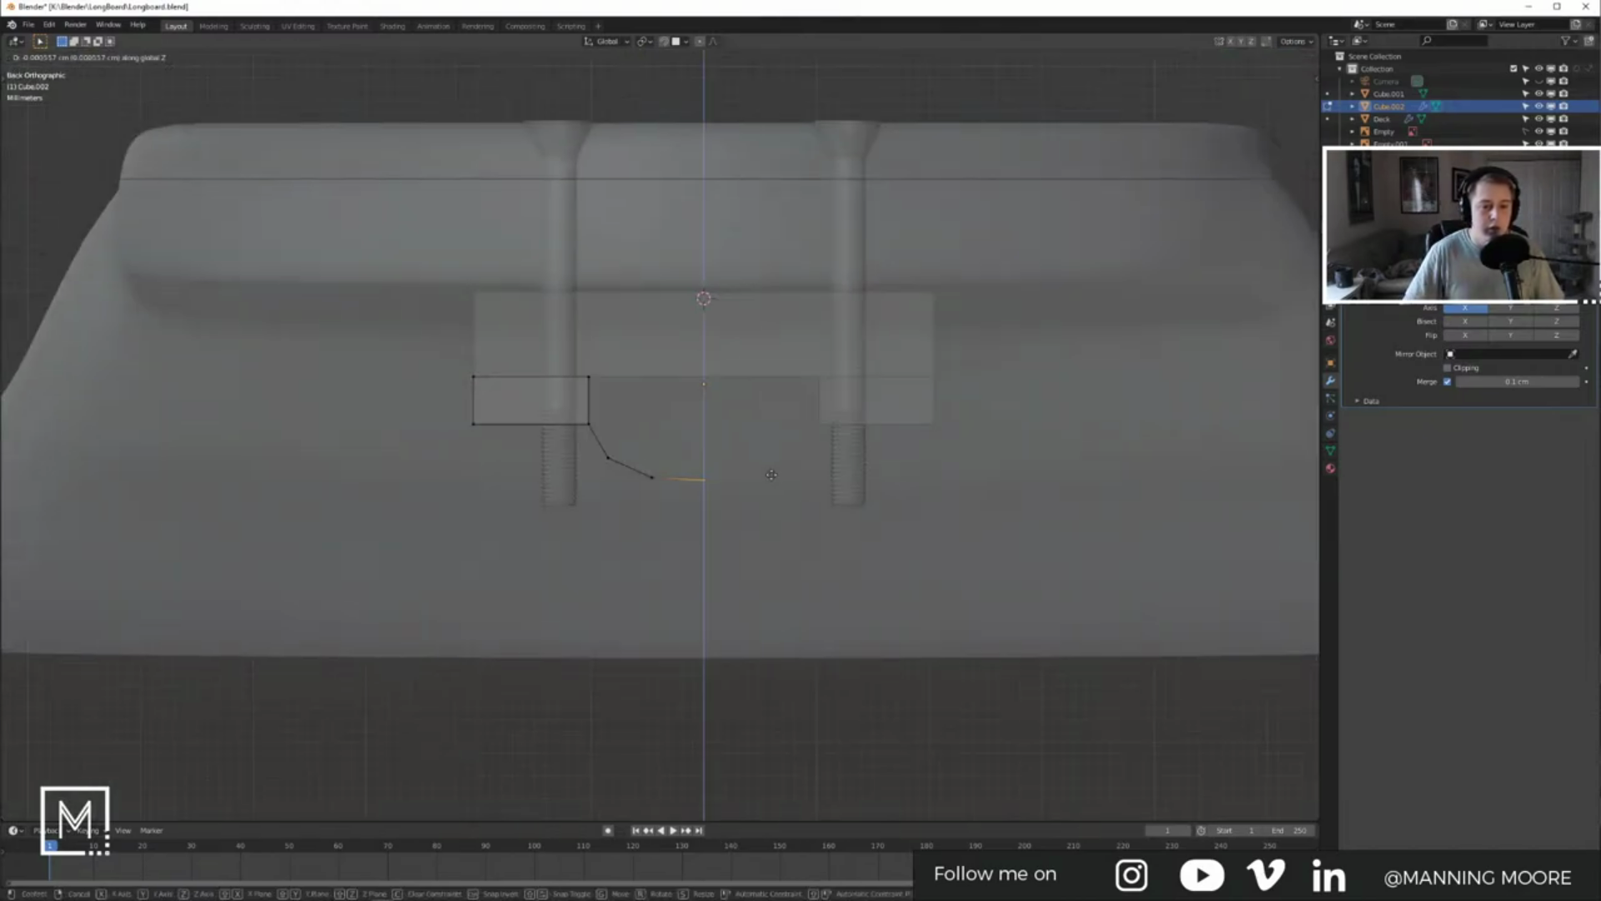
click(770, 526)
key(Tab)
key(z)
click(853, 528)
key(alt+Tab)
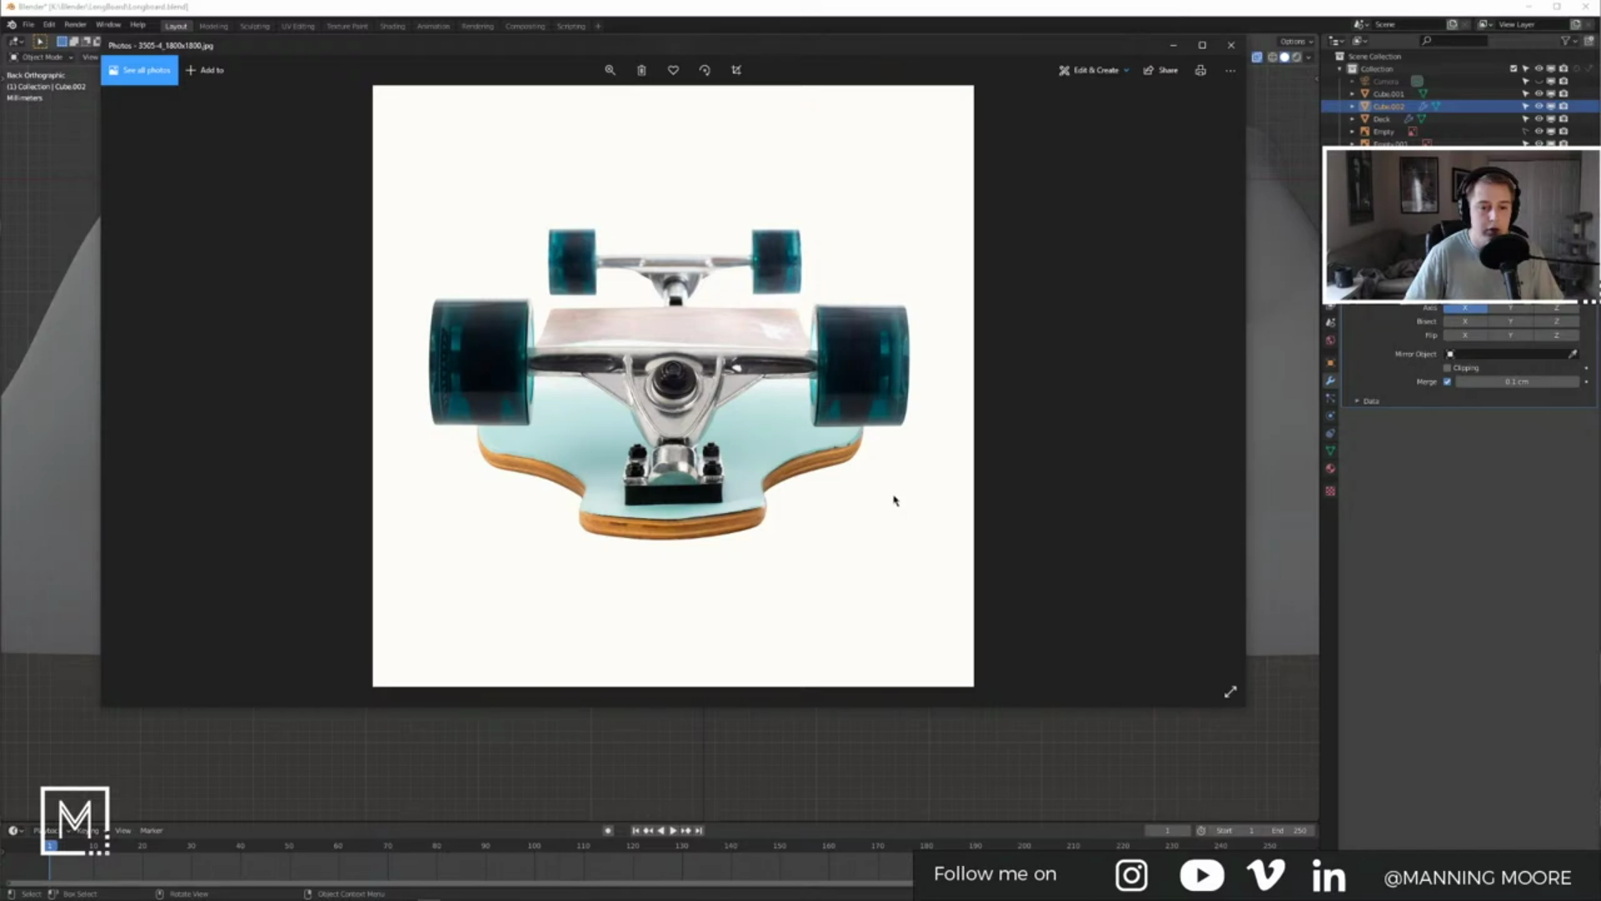
Step: Delete the lower block's front, top and both end faces
key(alt+Tab)
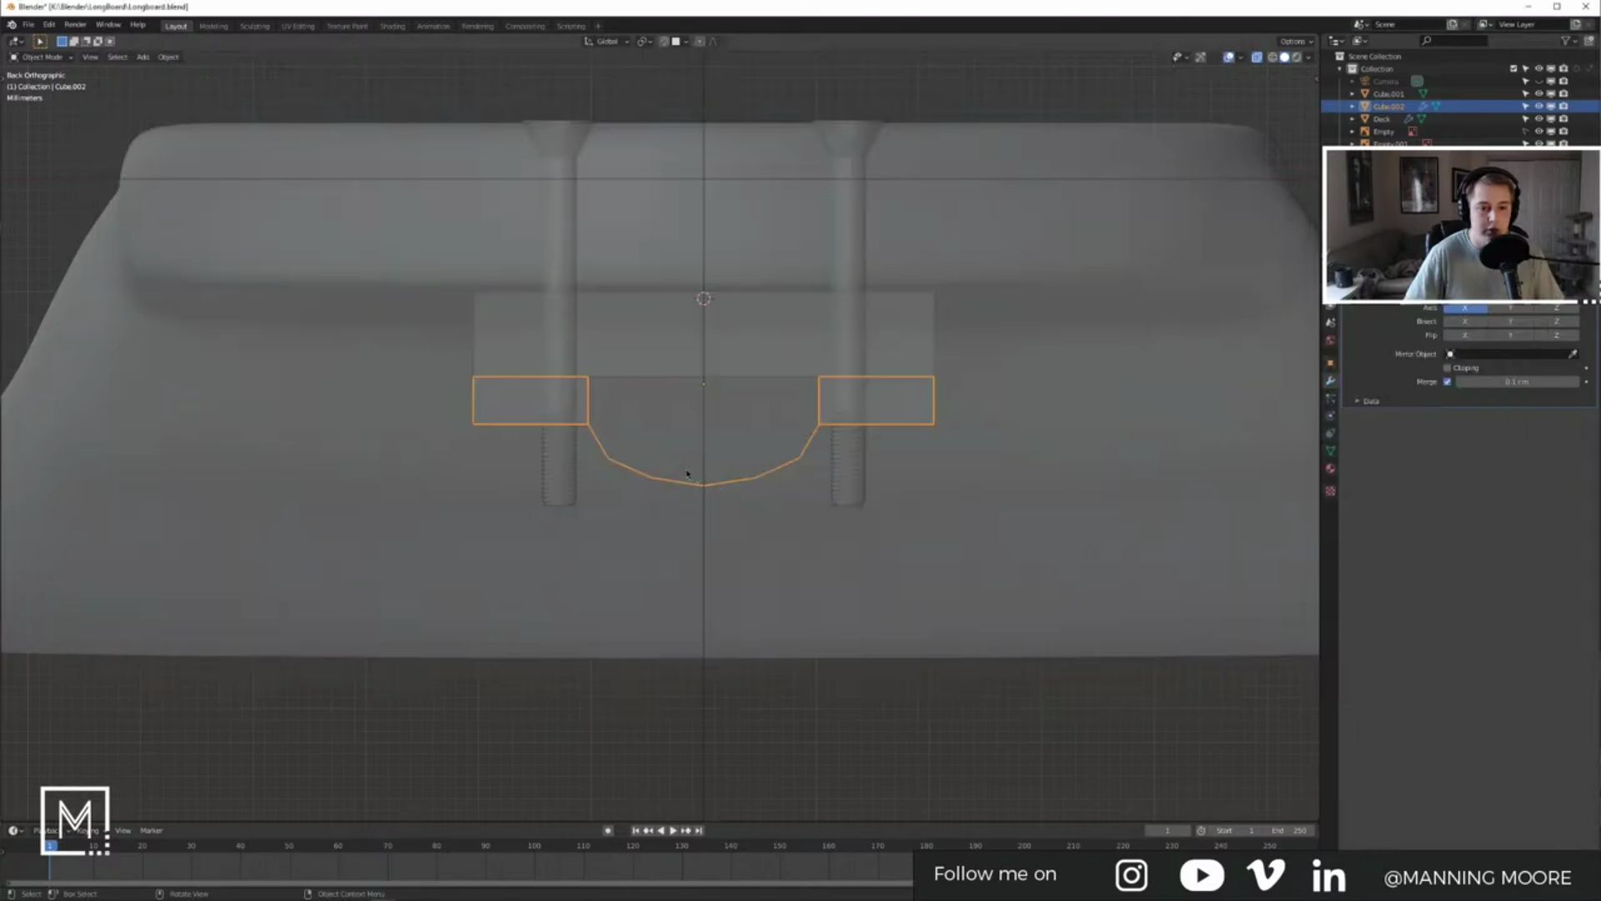
middle_drag(622, 398, 670, 411)
key(Tab)
key(alt+a)
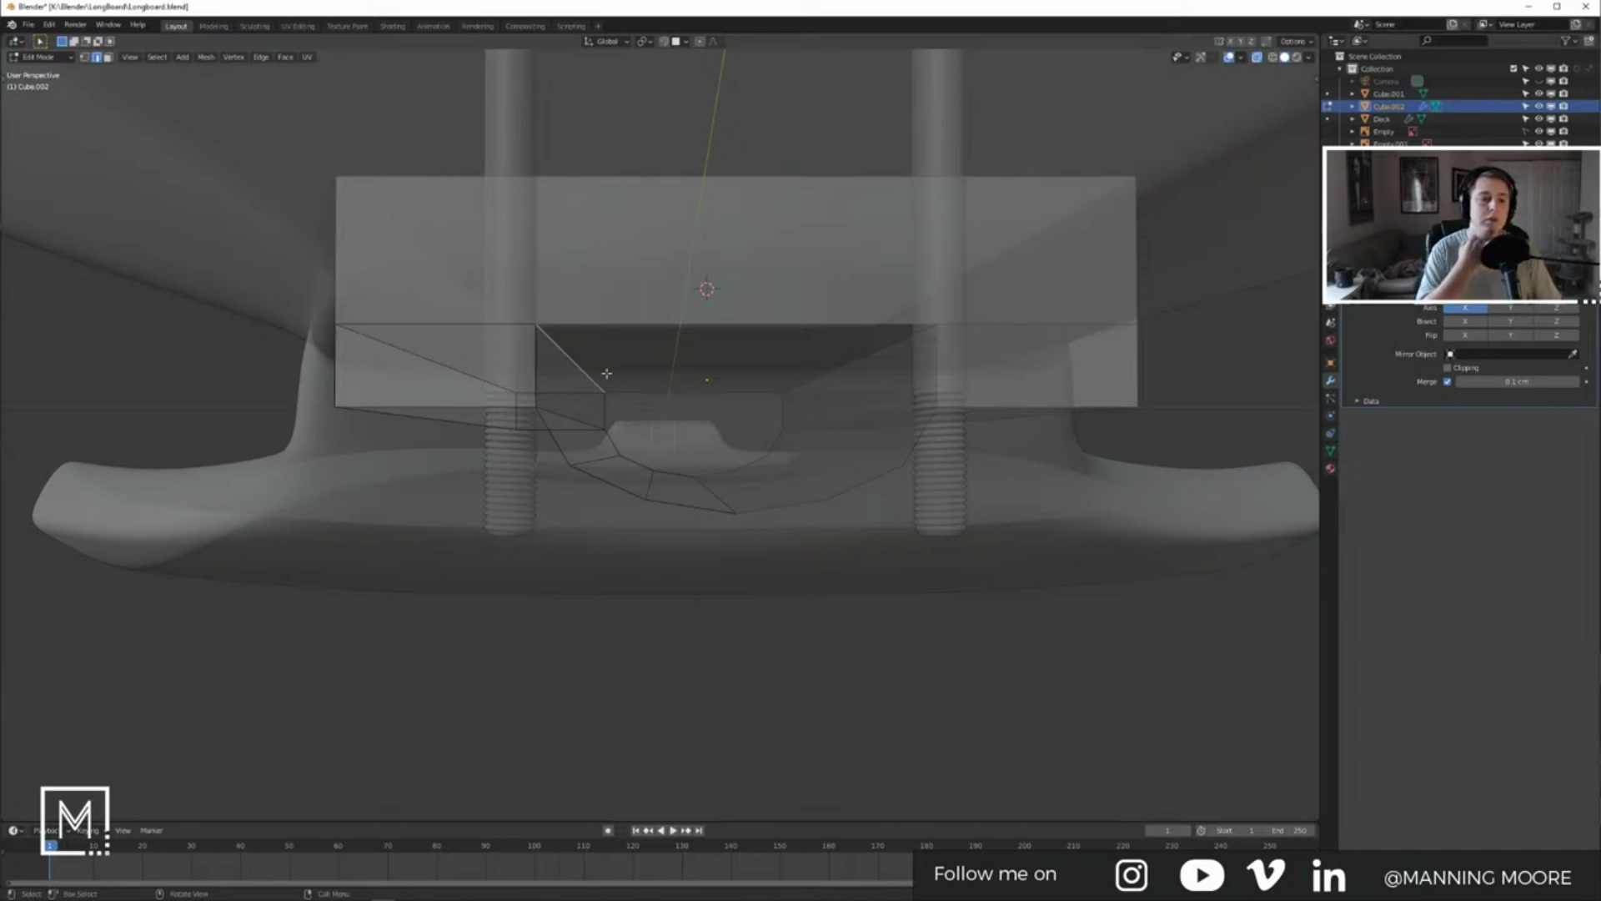
middle_drag(554, 372, 527, 386)
key(3)
shift+click(524, 417)
shift+click(575, 390)
shift+click(431, 389)
shift+click(913, 484)
key(x)
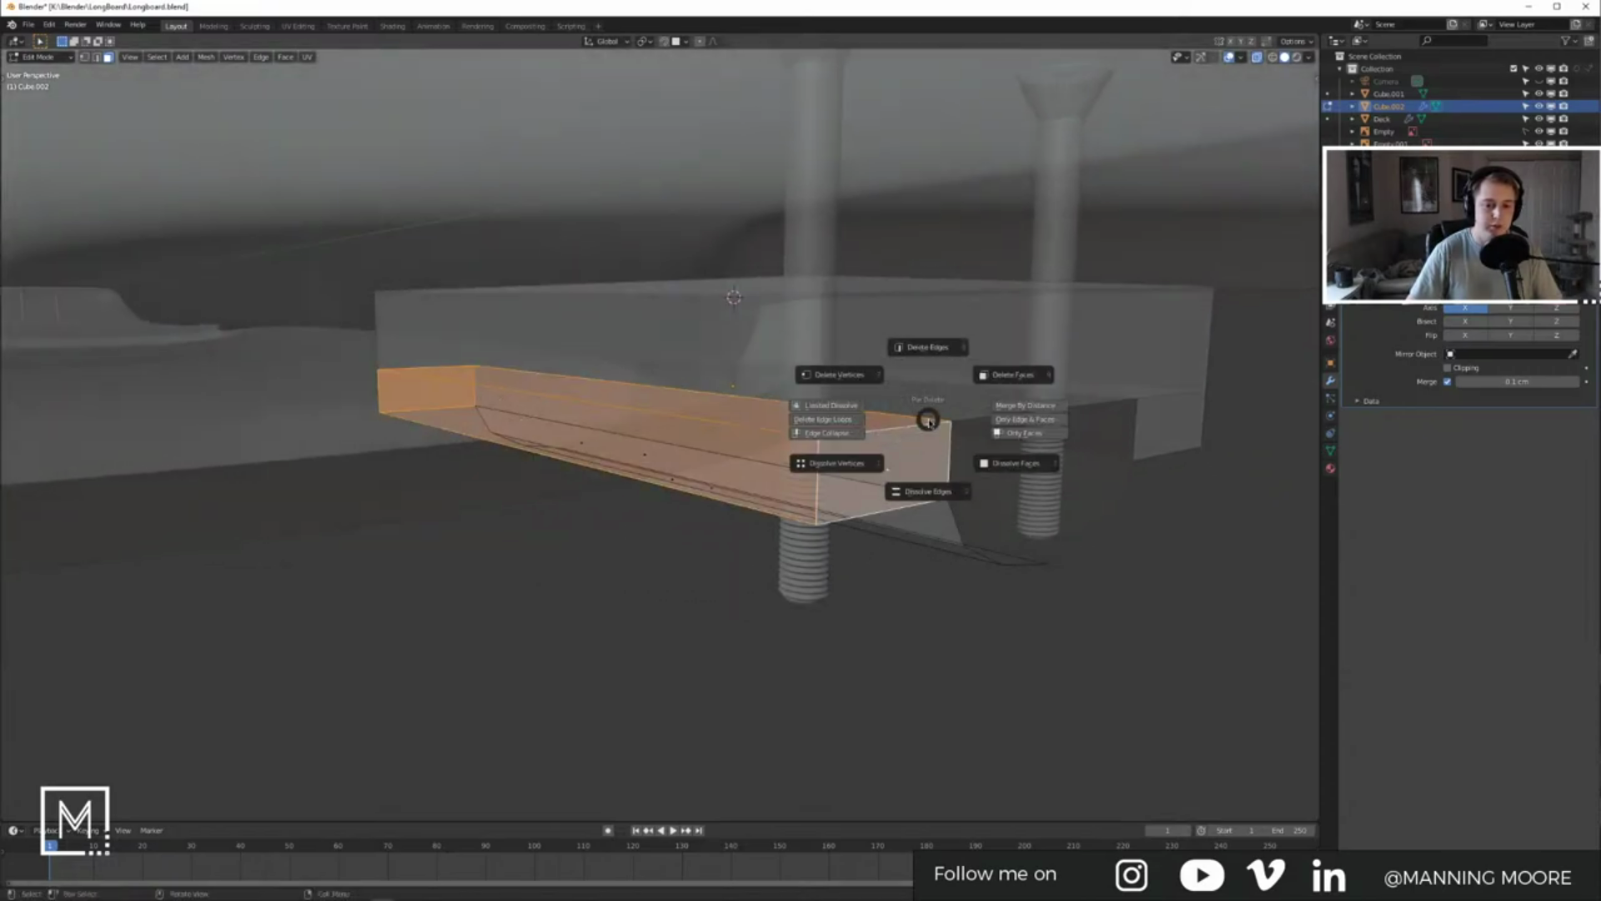
click(980, 427)
Step: Apply the object's rotation and scale
key(Tab)
key(ctrl+a)
click(943, 458)
click(1401, 266)
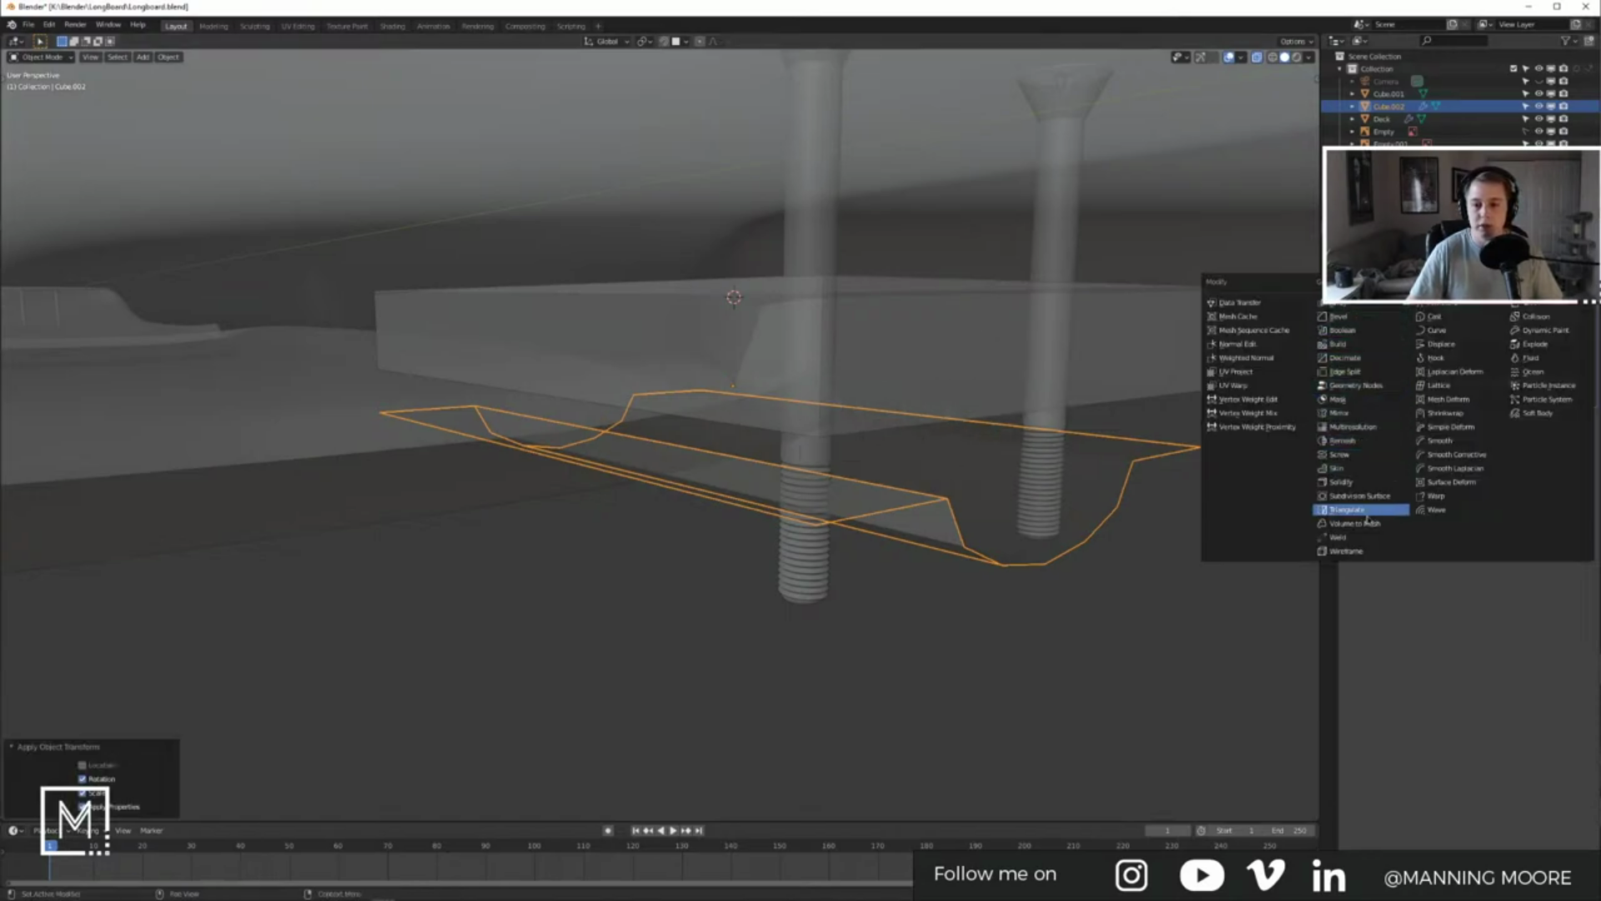
Step: Add a Solidify modifier and set its thickness to 0.5 cm
click(1361, 483)
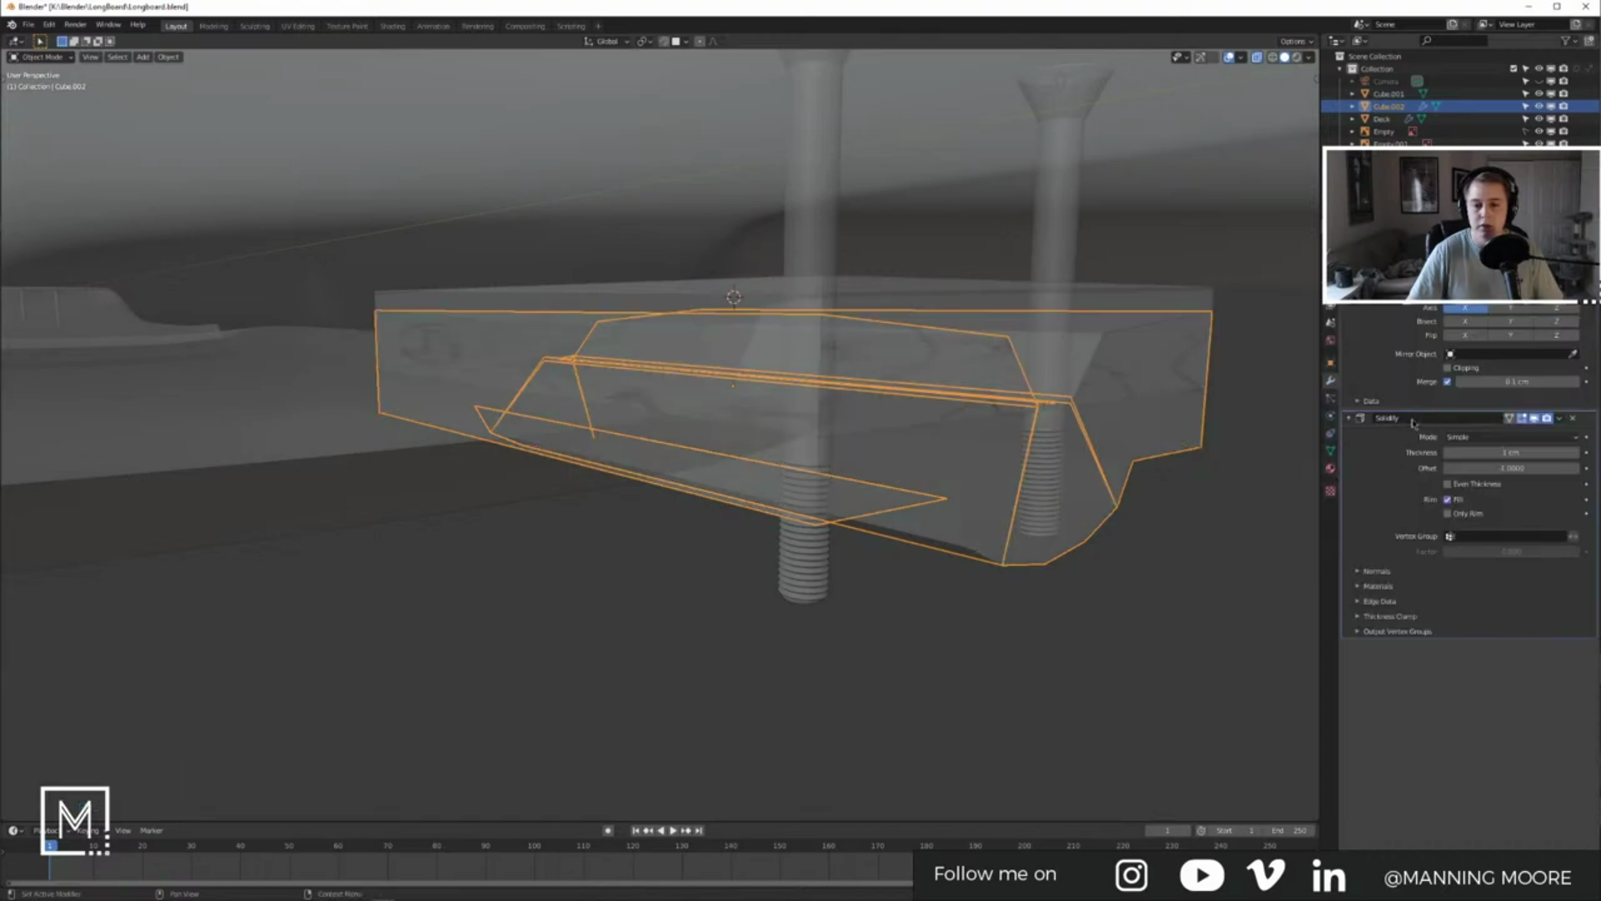
drag(1583, 427, 1489, 318)
click(1449, 323)
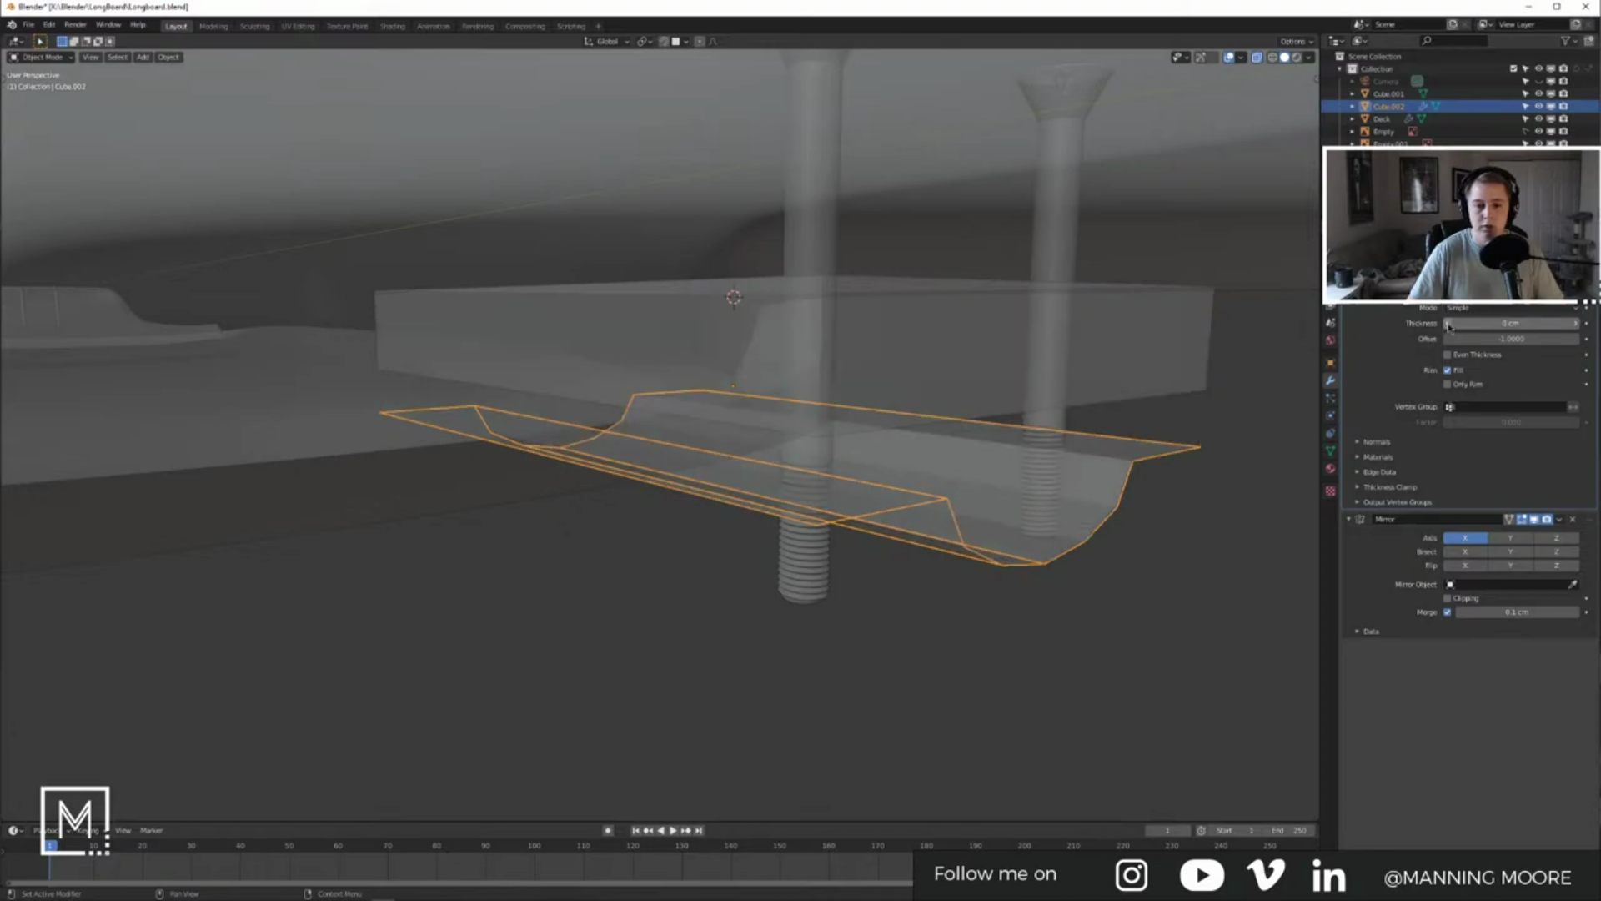
click(1512, 323)
click(1511, 324)
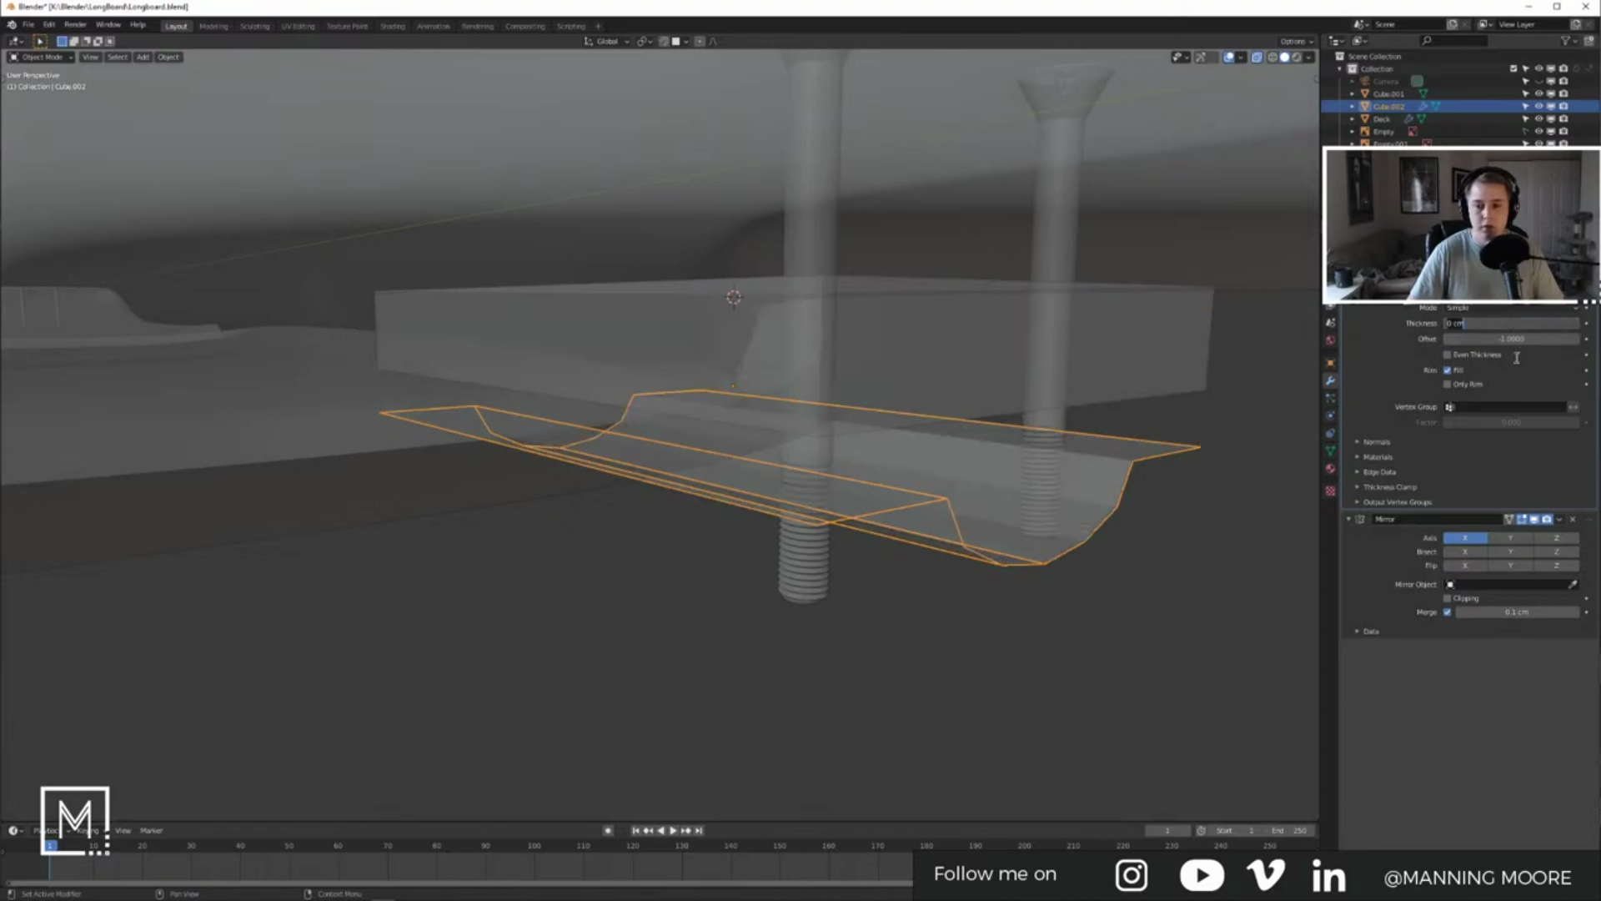
text(0.5)
key(Return)
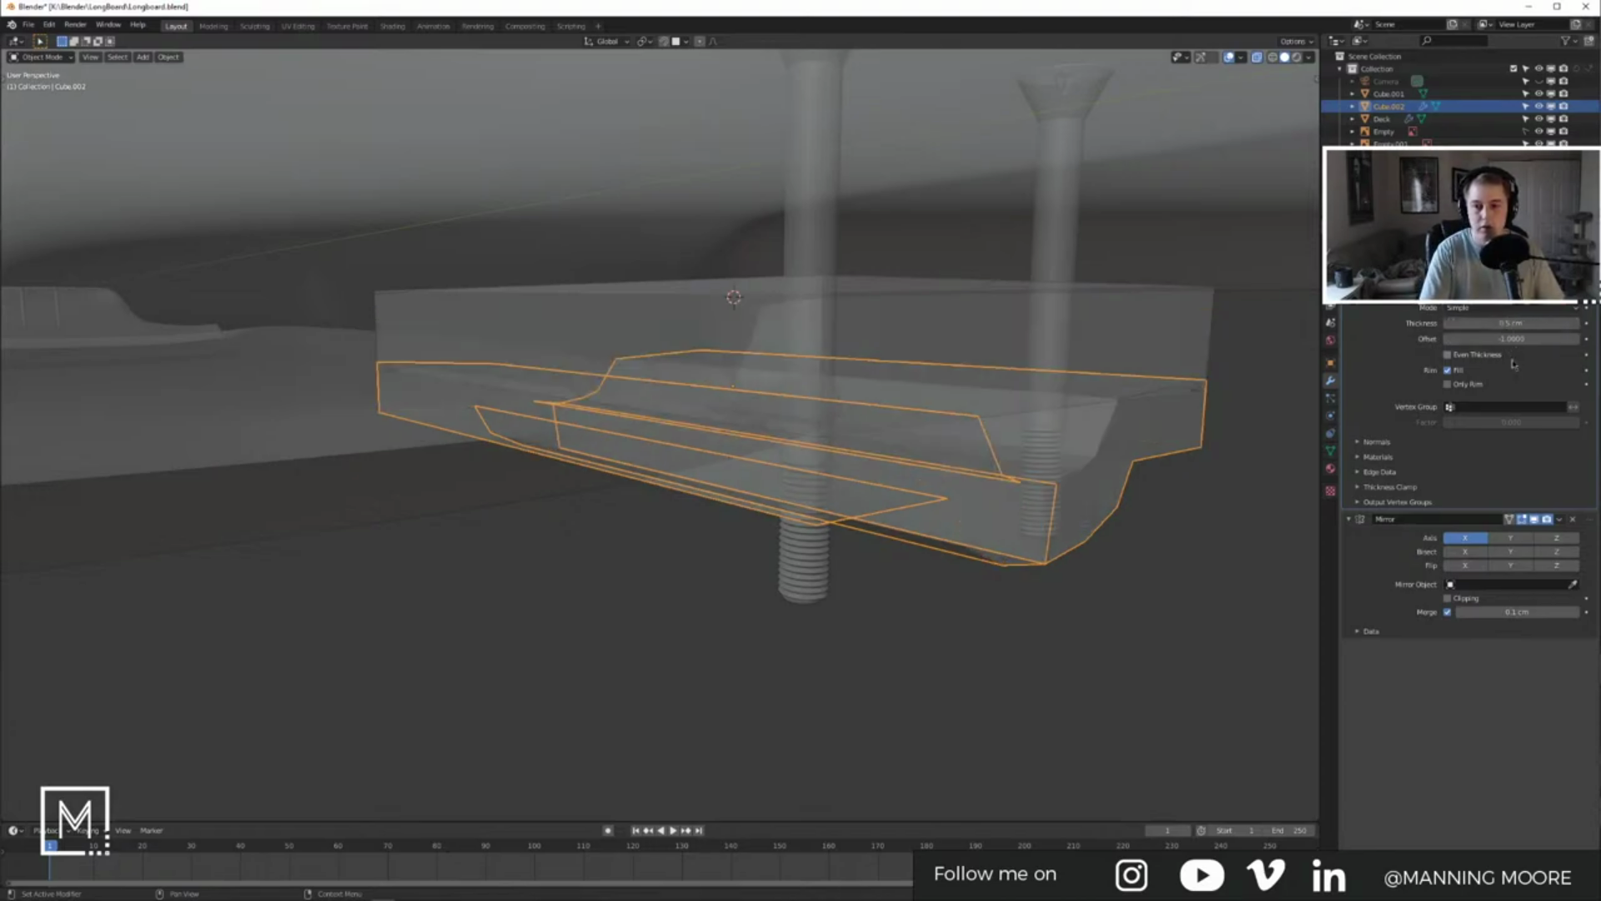
key(KP_3)
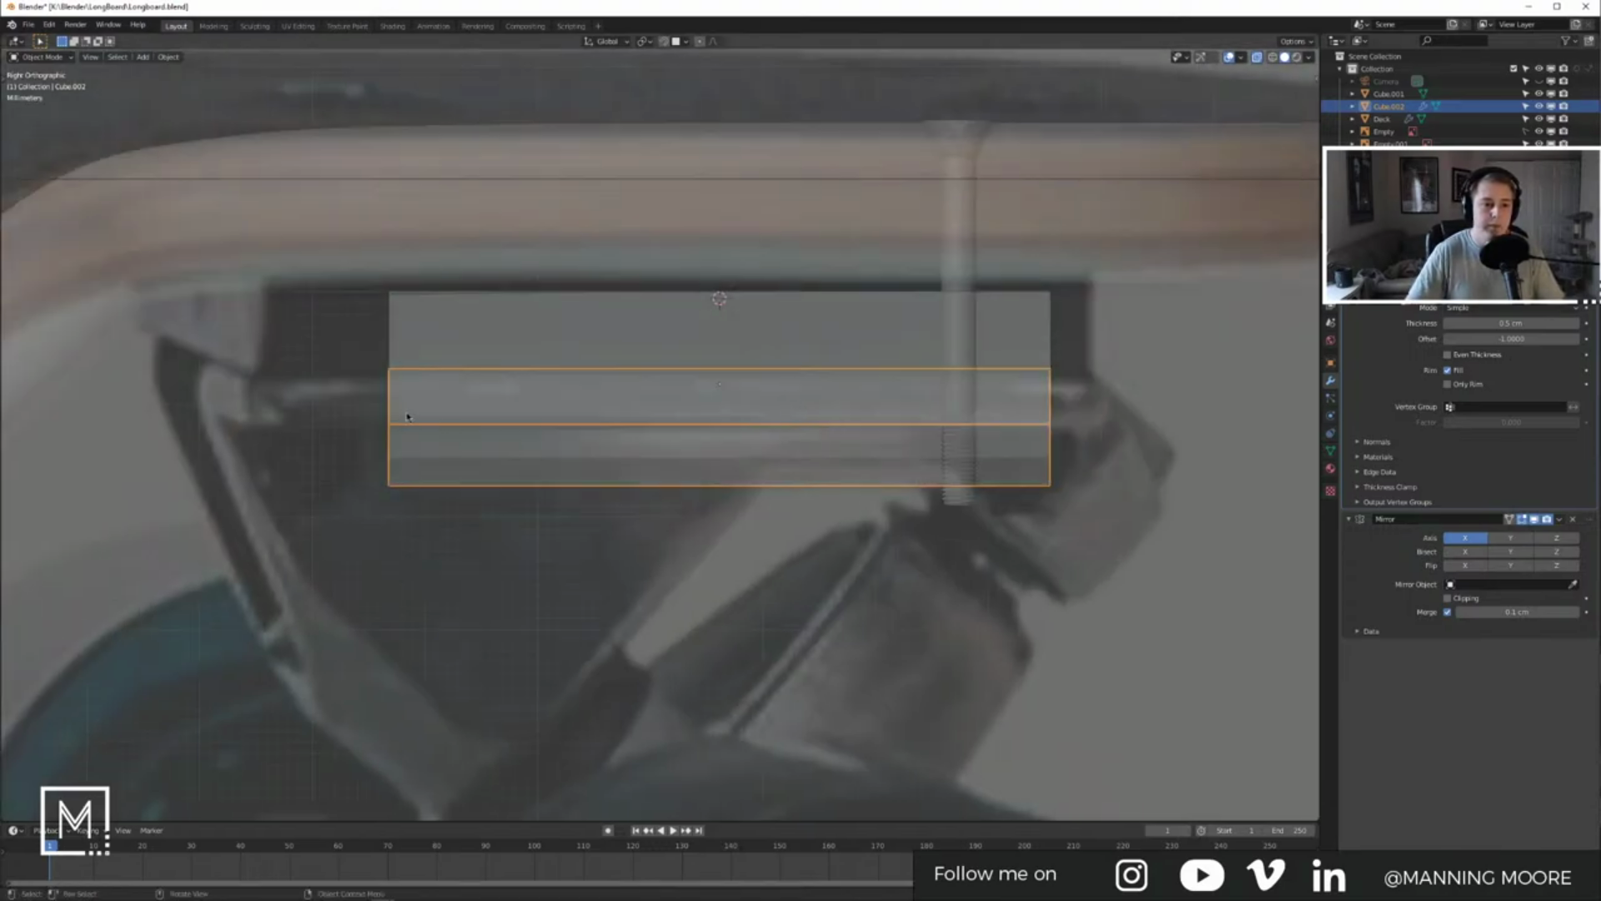
scroll(407, 417, up, 2)
click(1484, 323)
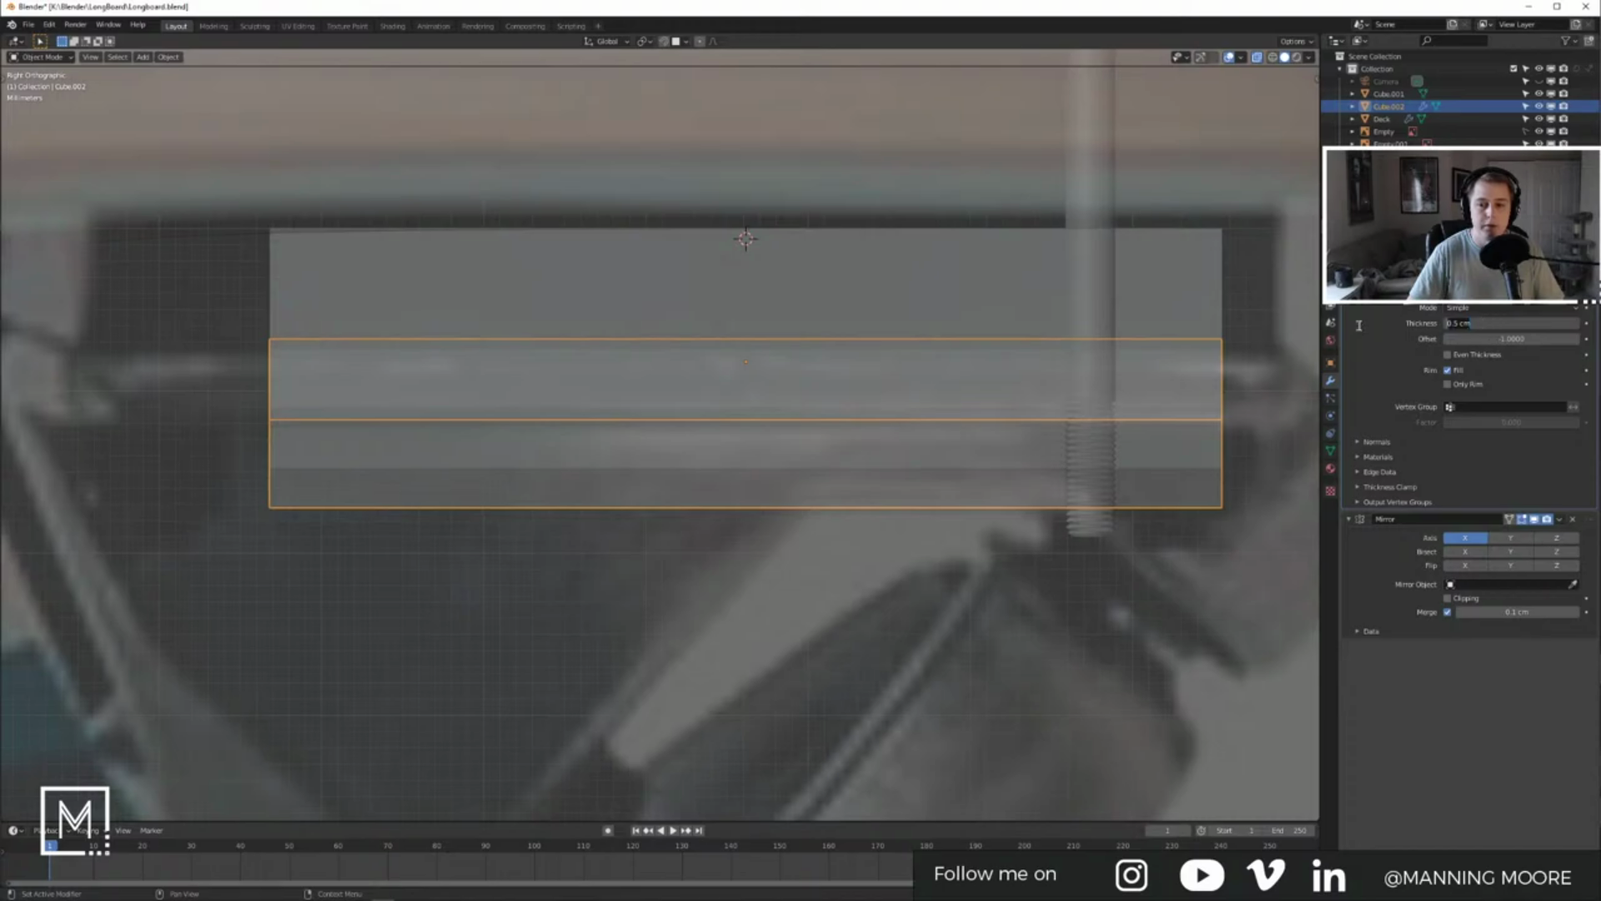
text(0.4)
key(Return)
click(1504, 322)
text(0.5)
key(Return)
Step: Move Solidify below the Mirror modifier and bring up the skateboard reference photo
middle_drag(834, 417, 699, 382)
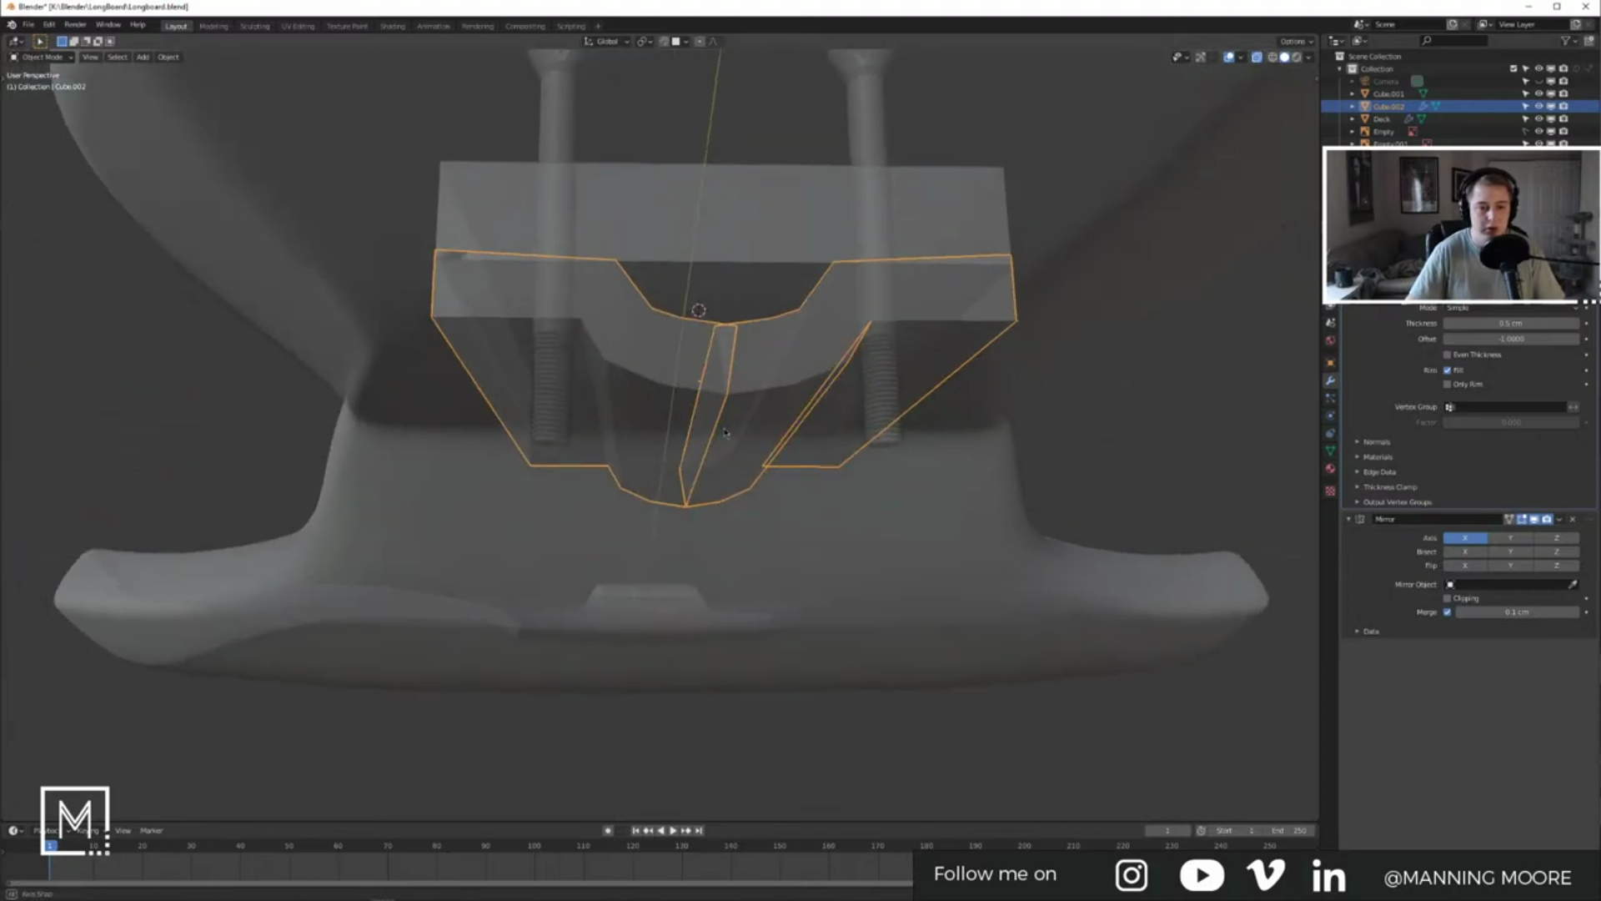
drag(1589, 288, 1589, 551)
middle_drag(900, 380, 715, 379)
key(alt+Tab)
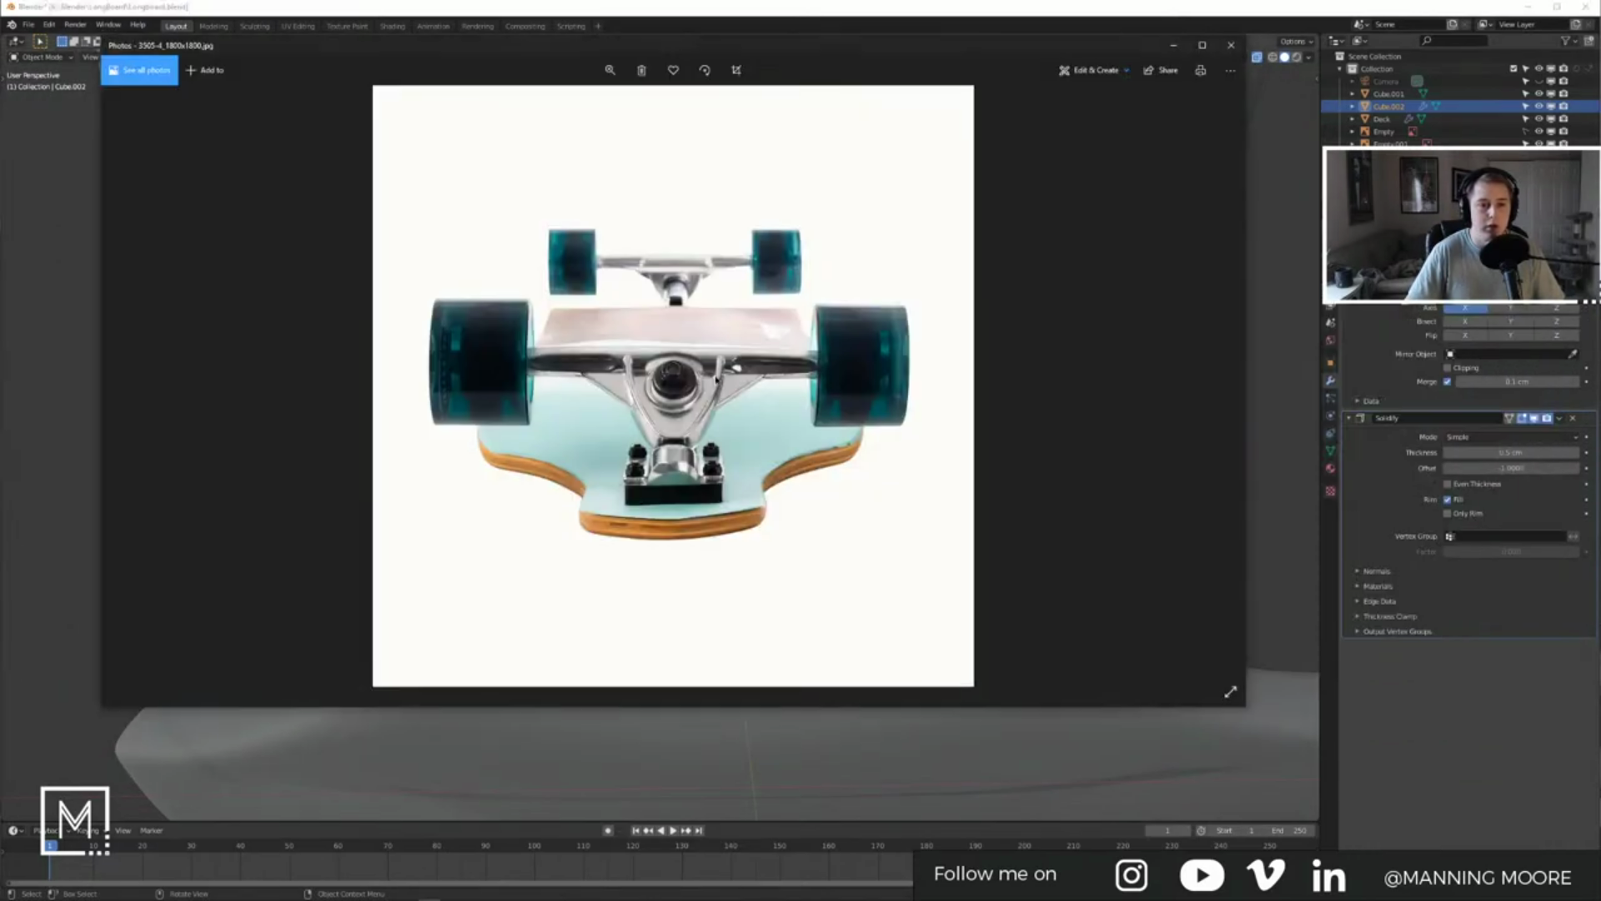
Step: Flip between the truck photo and the side-view longboard photo to compare them
key(Left)
key(Right)
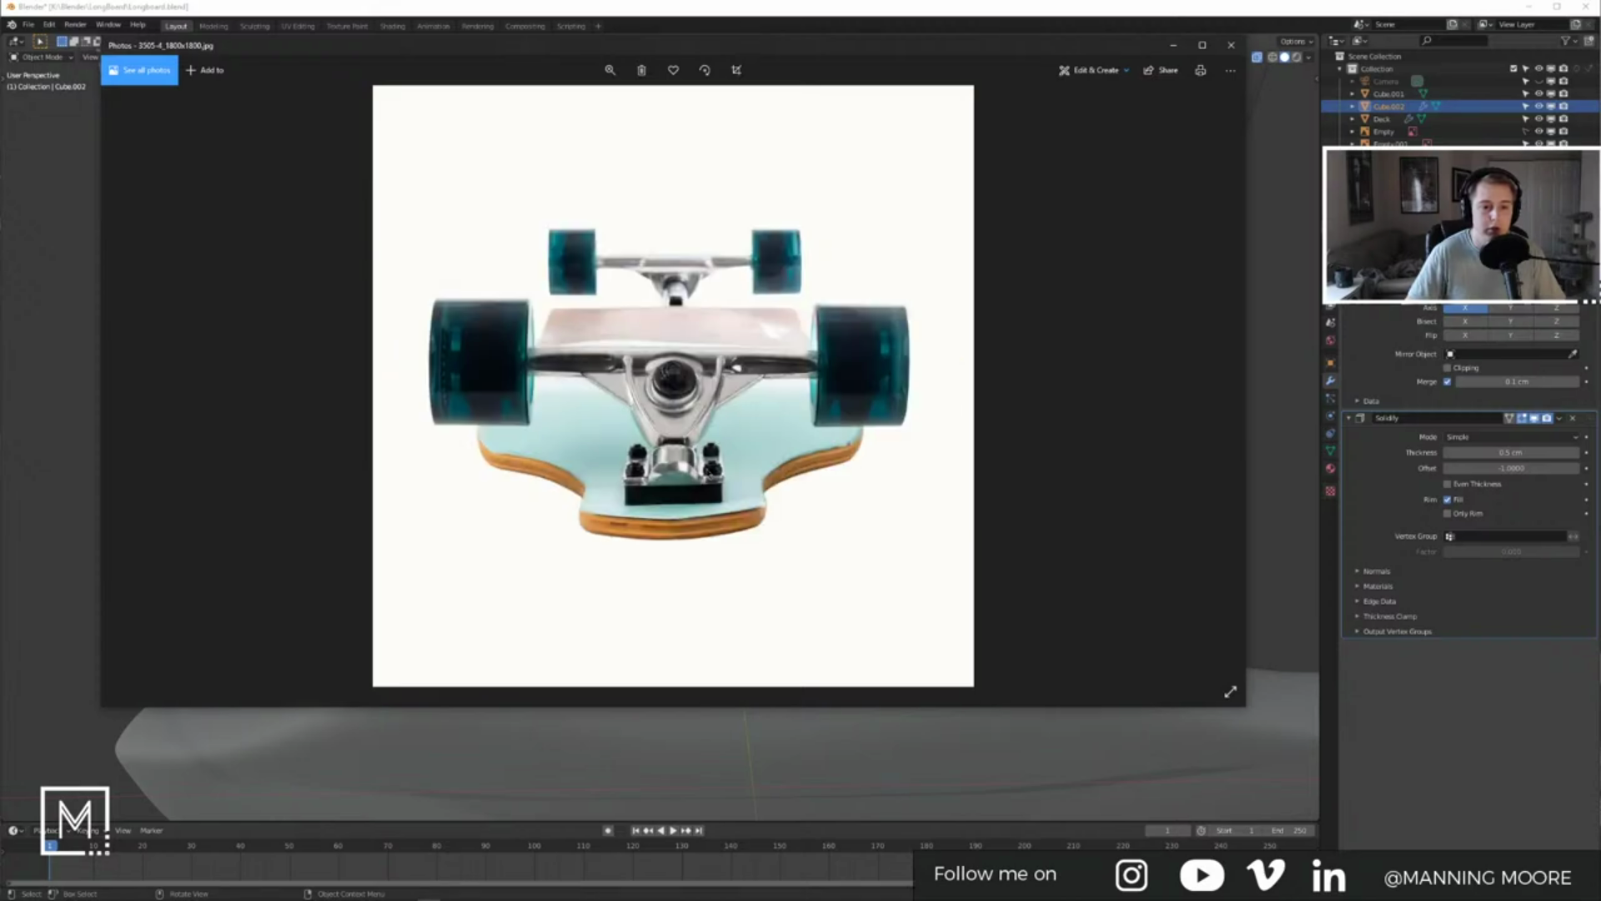
key(Left)
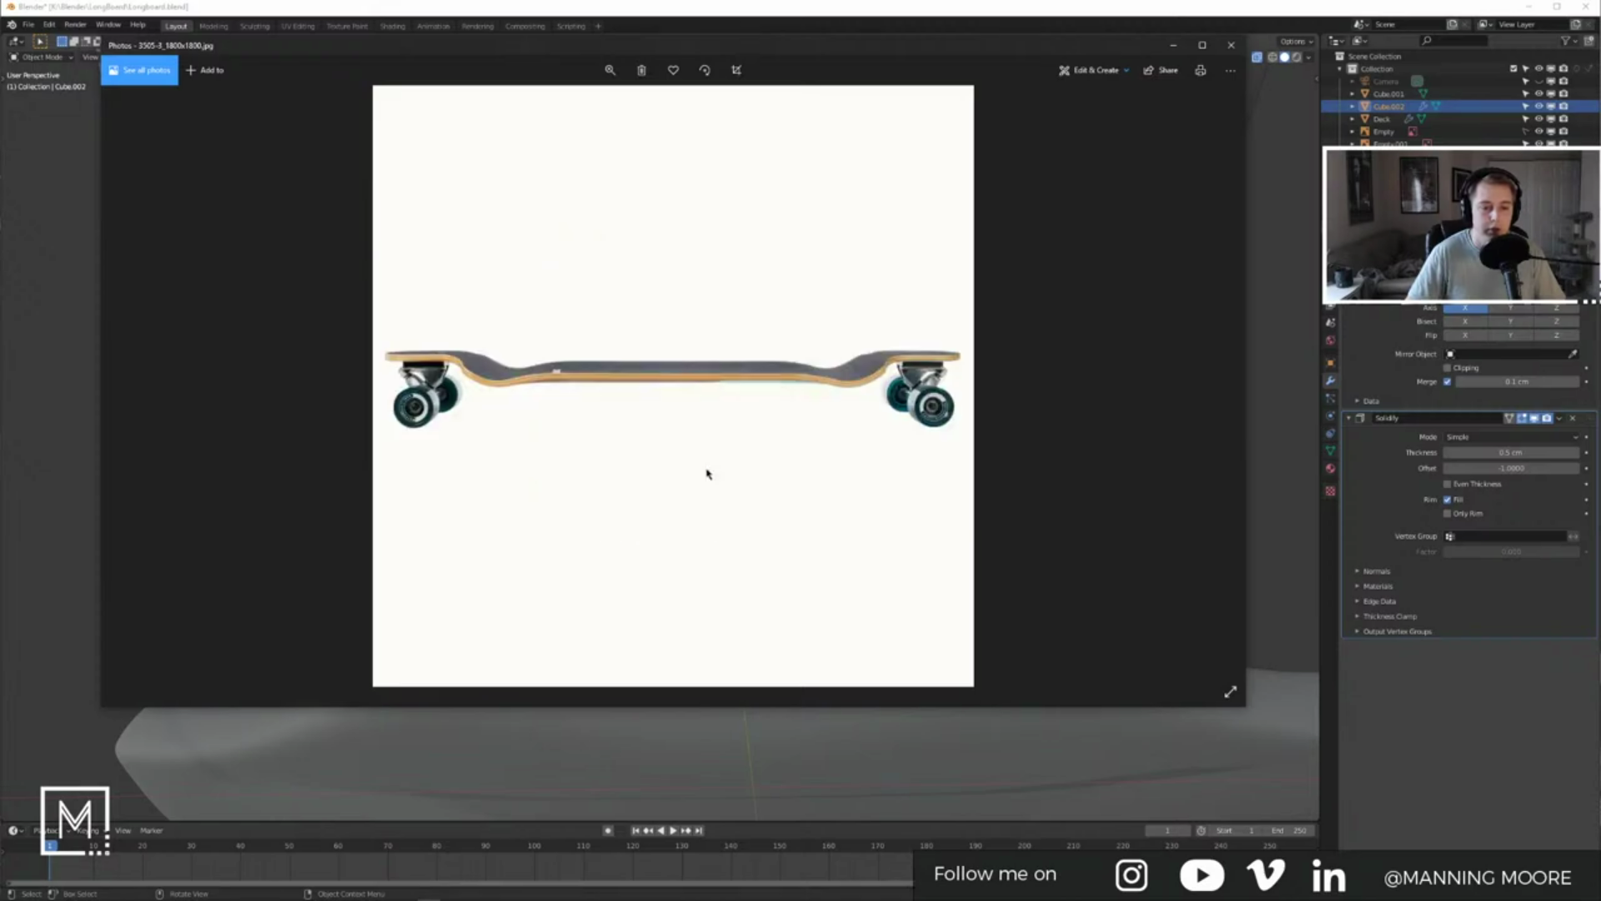
key(Right)
Step: Return to Blender in solid shading and view the riser from the right side
key(alt+Tab)
mouse_move(709, 467)
middle_down()
mouse_move(721, 442)
mouse_move(731, 455)
middle_up()
key(z)
click(858, 460)
key(KP_3)
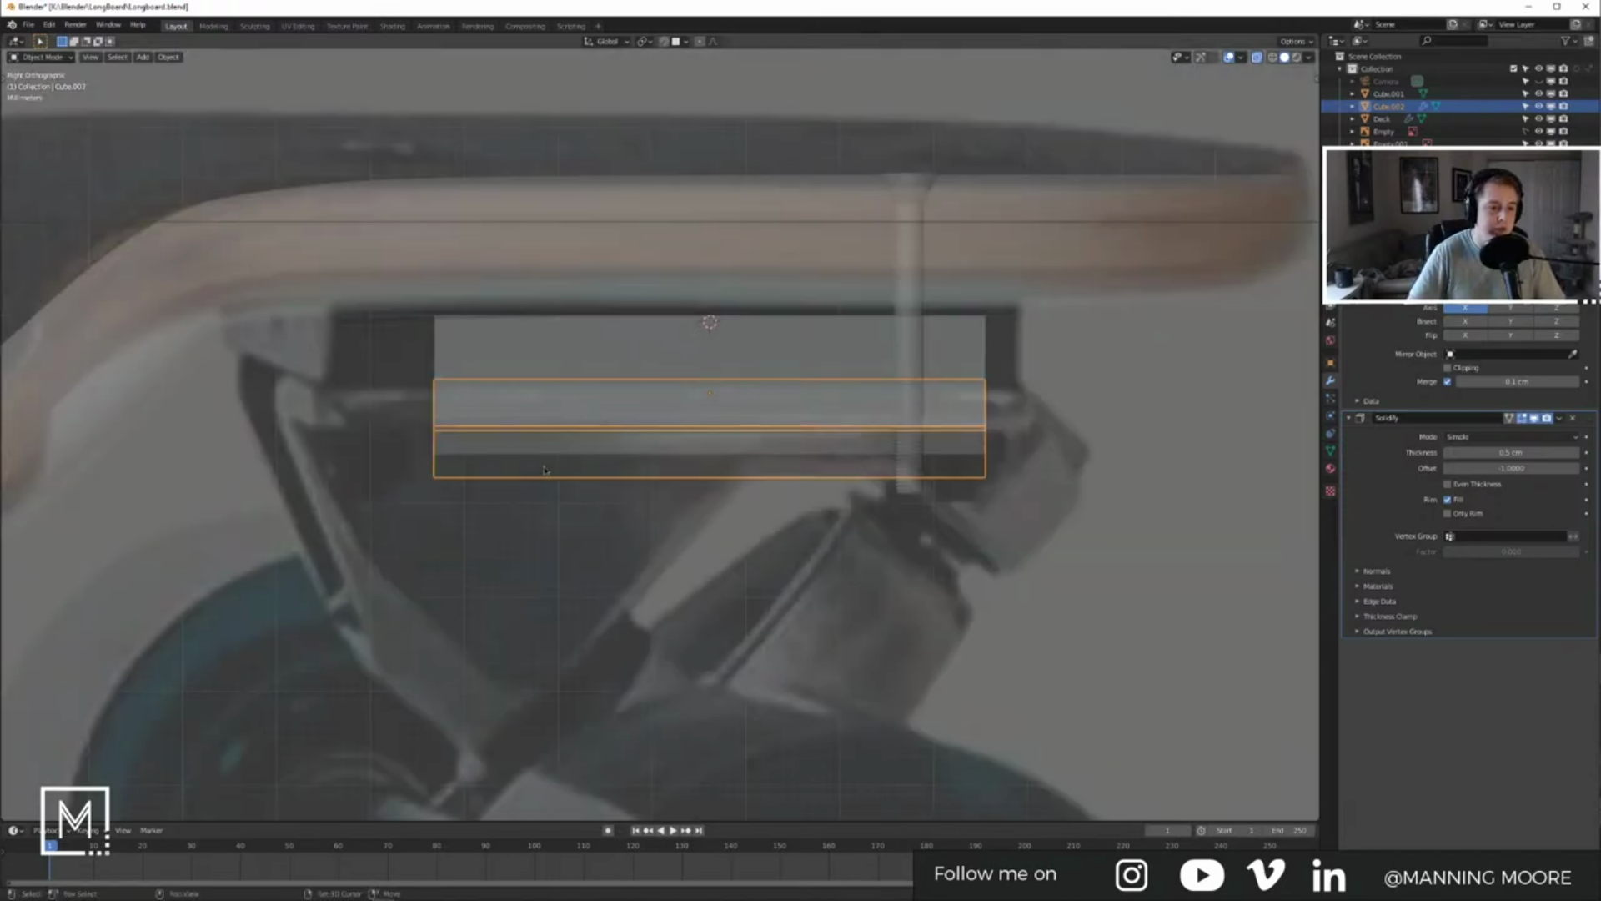
shift+middle_drag(541, 470, 609, 455)
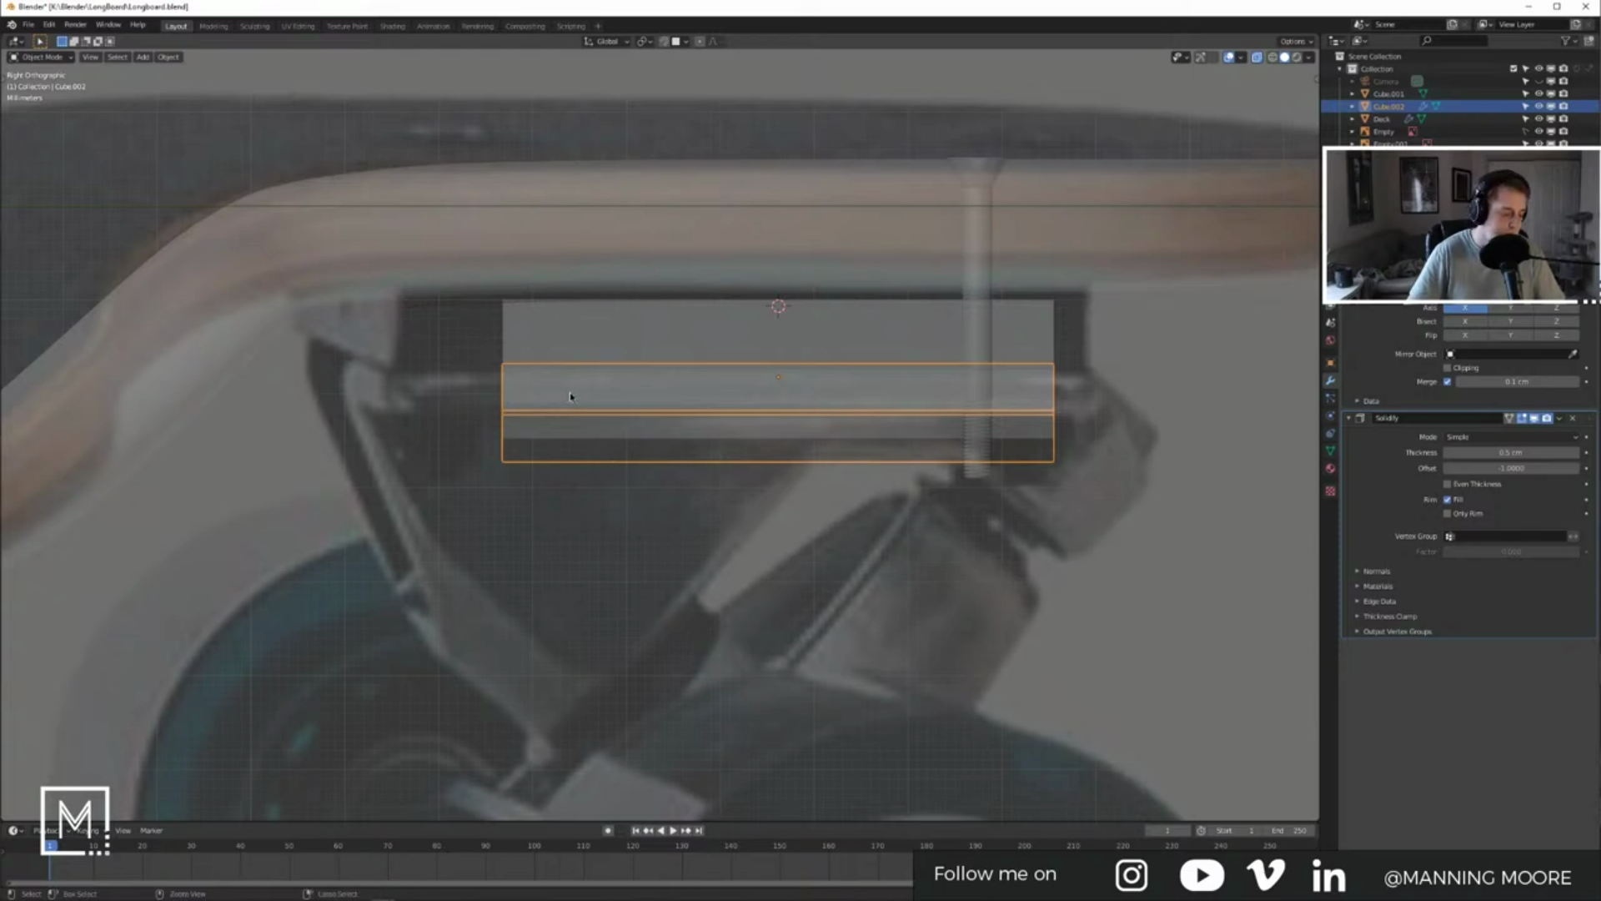
key(Tab)
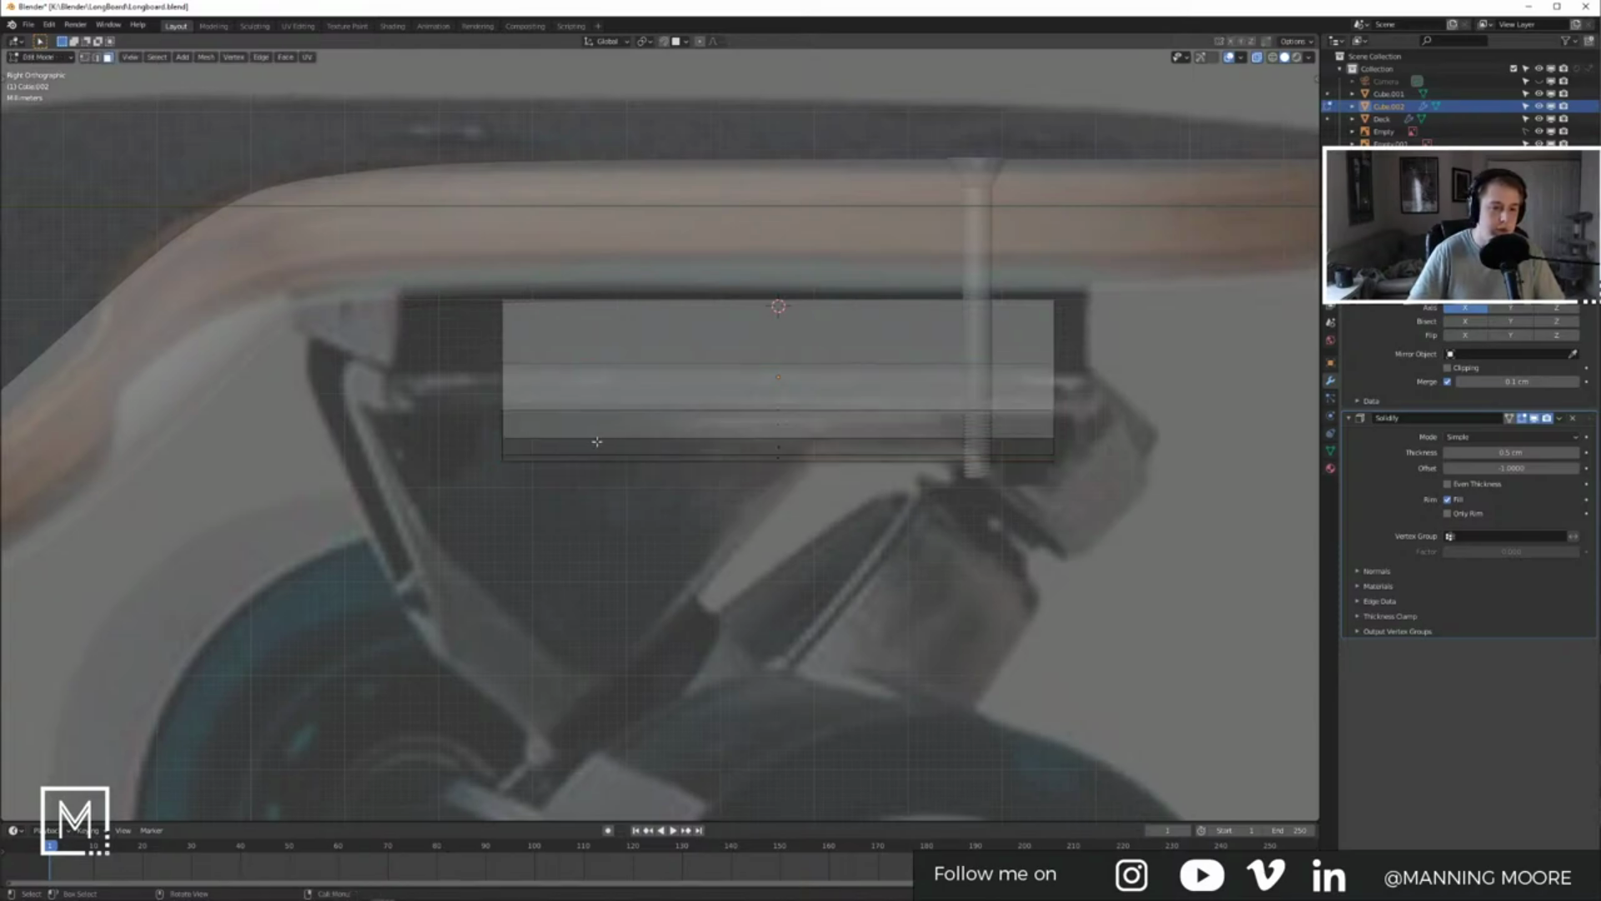
key(Tab)
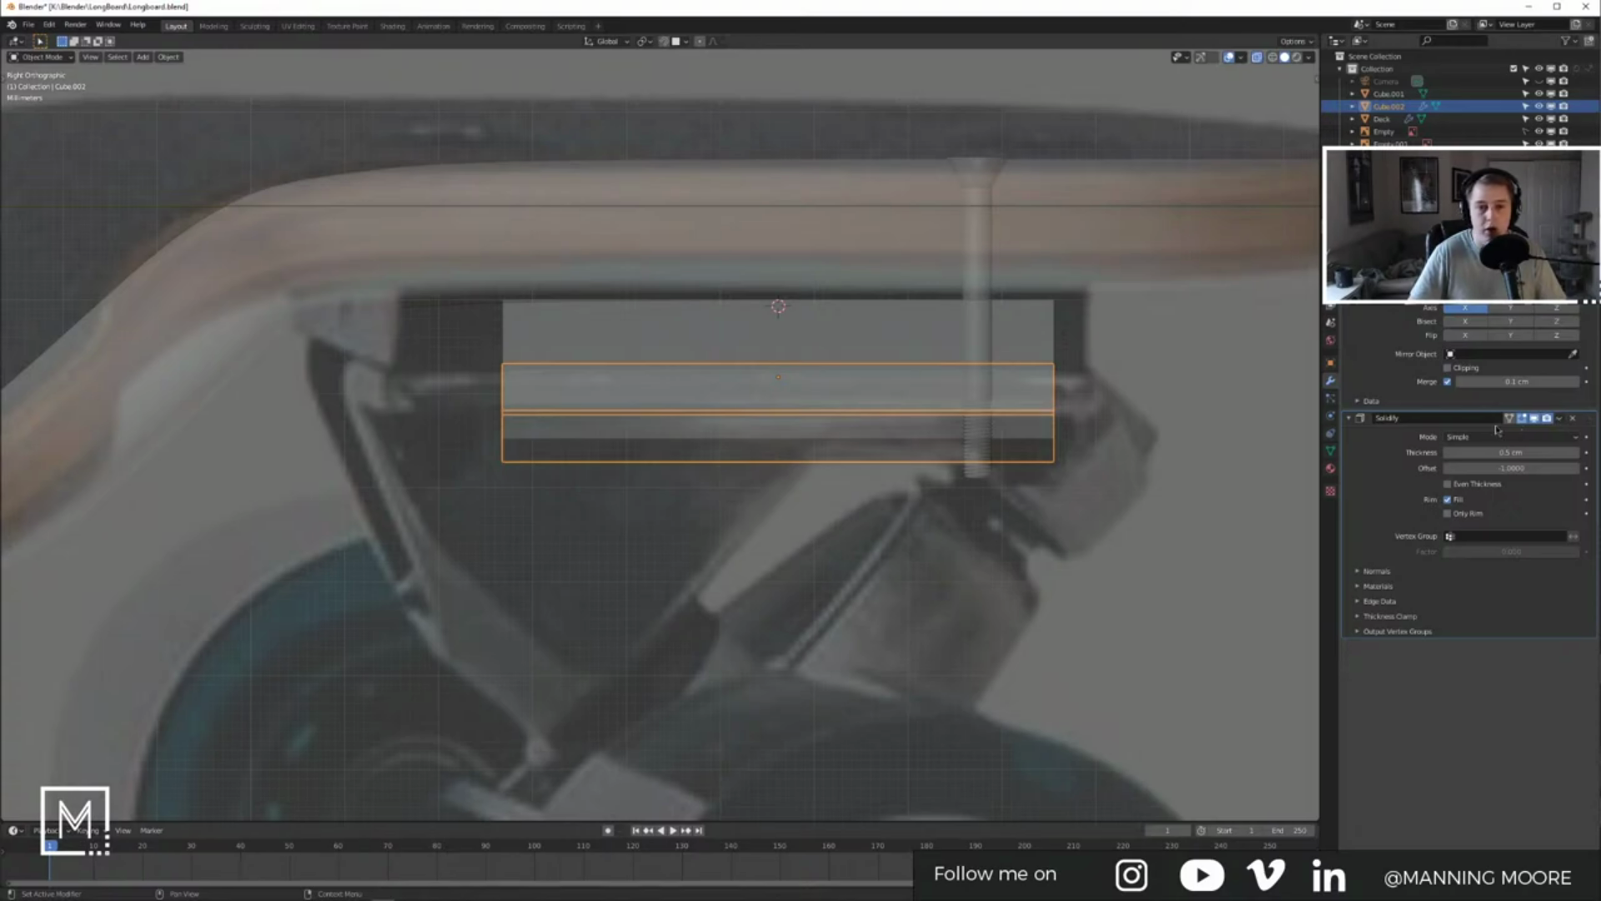
Step: Leave Cube.002, enter Edit Mode on the Deck, and box-select its lower-left bend vertices
scroll(557, 472, down, 9)
middle_drag(557, 472, 701, 557)
key(Tab)
key(Tab)
click(793, 487)
key(Tab)
key(Tab)
key(Tab)
drag(739, 586, 760, 616)
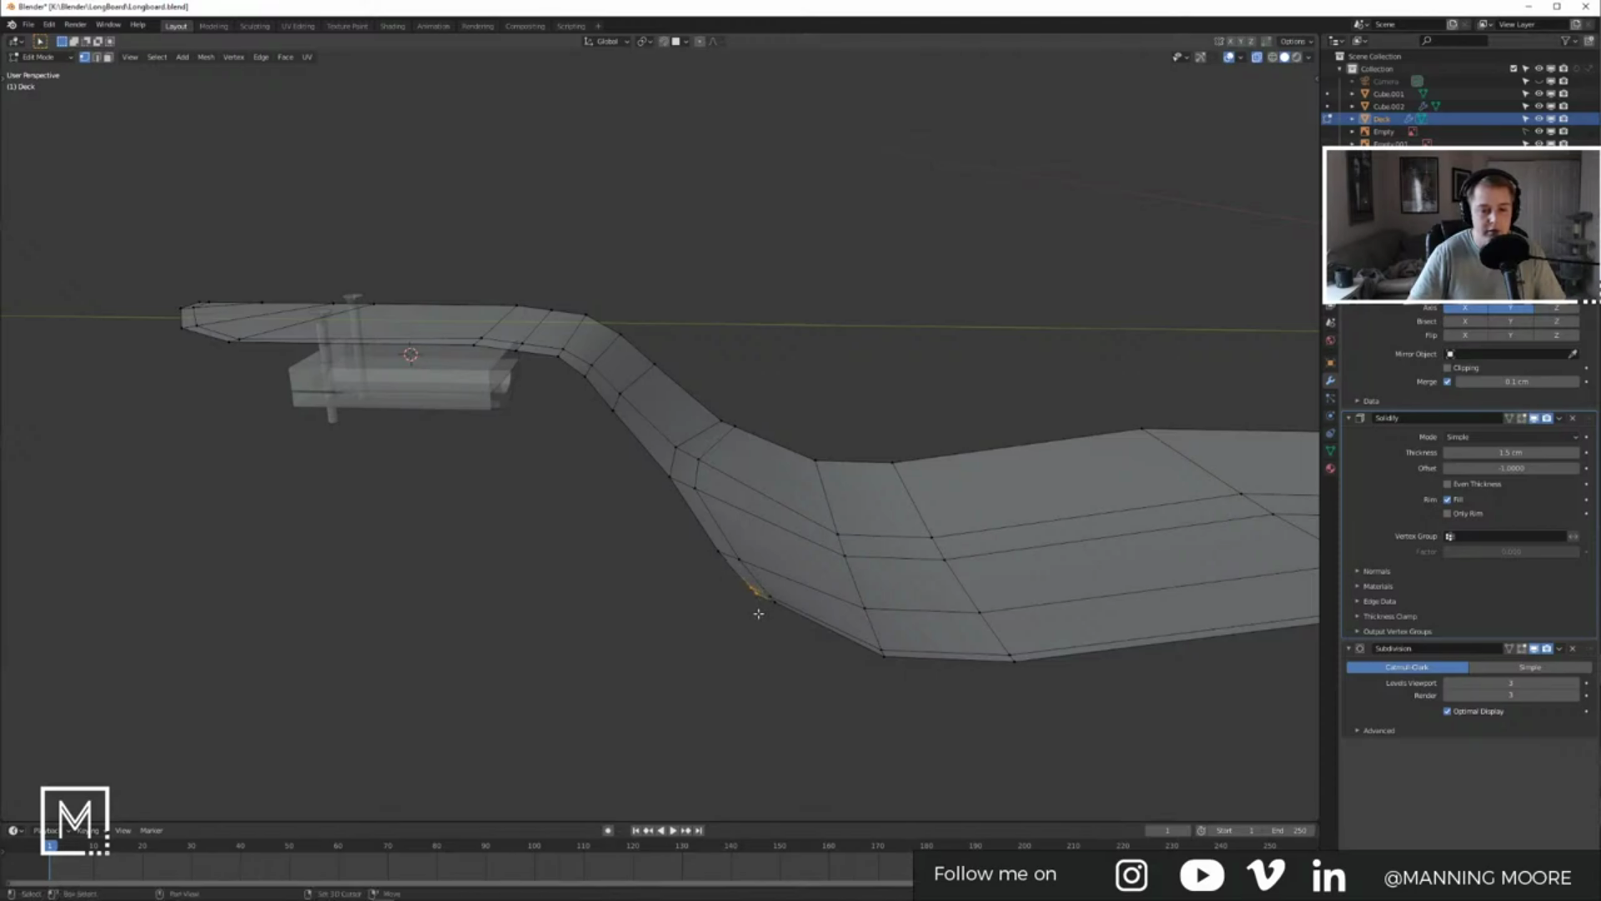
Step: In Right Ortho, move the bend edge up along Z twice until the deck curve matches the photo
key(KP_3)
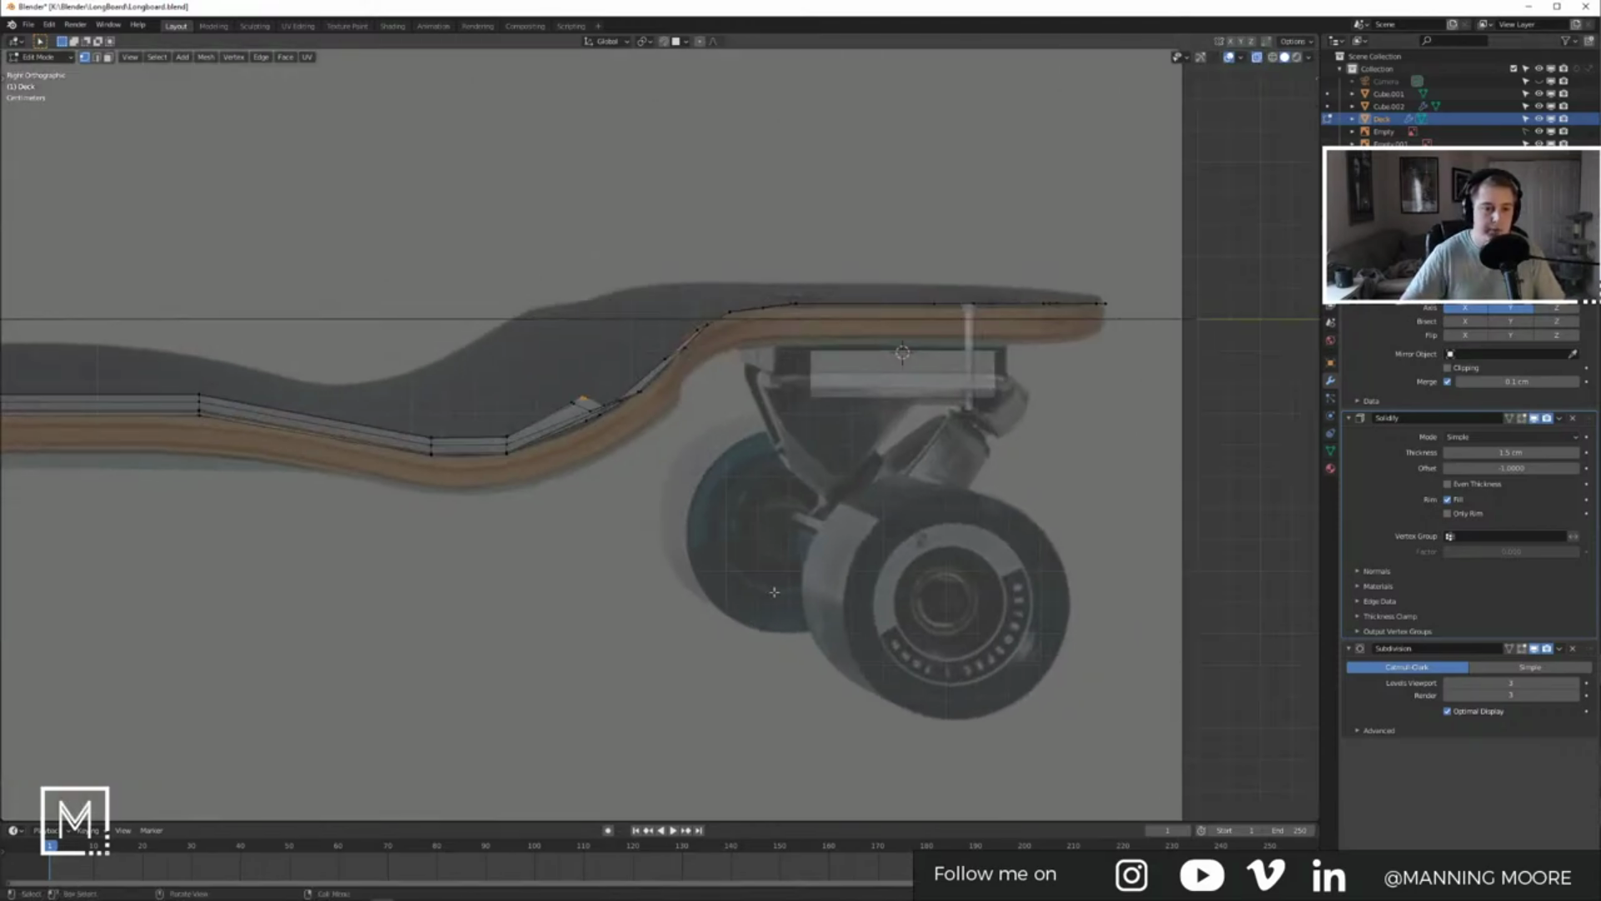
scroll(667, 450, up, 3)
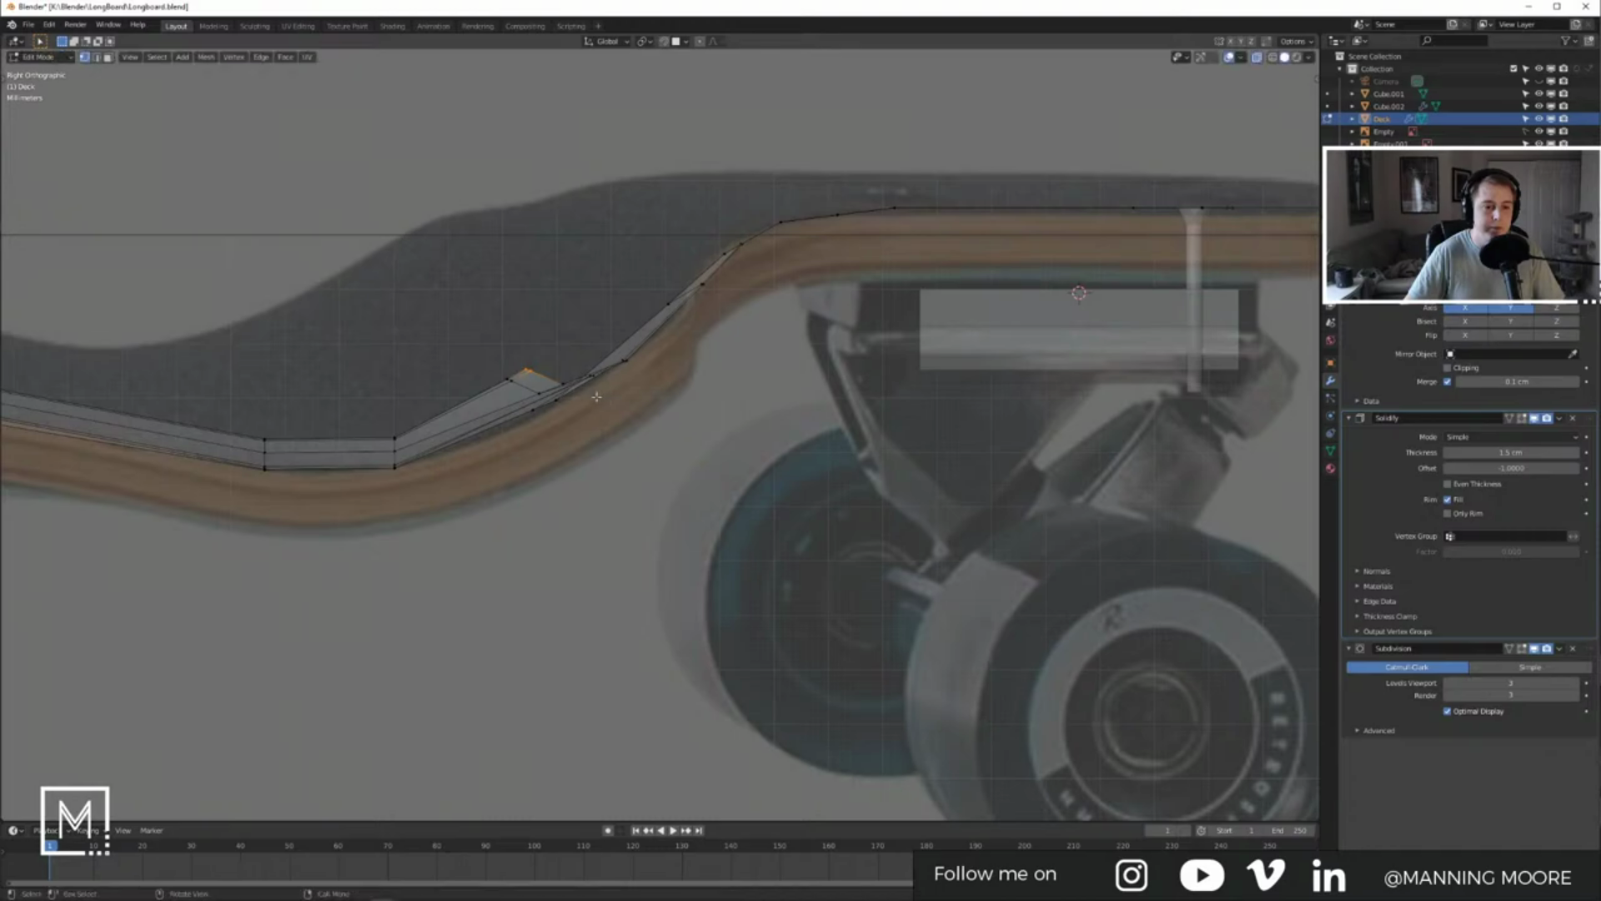
key(g)
key(z)
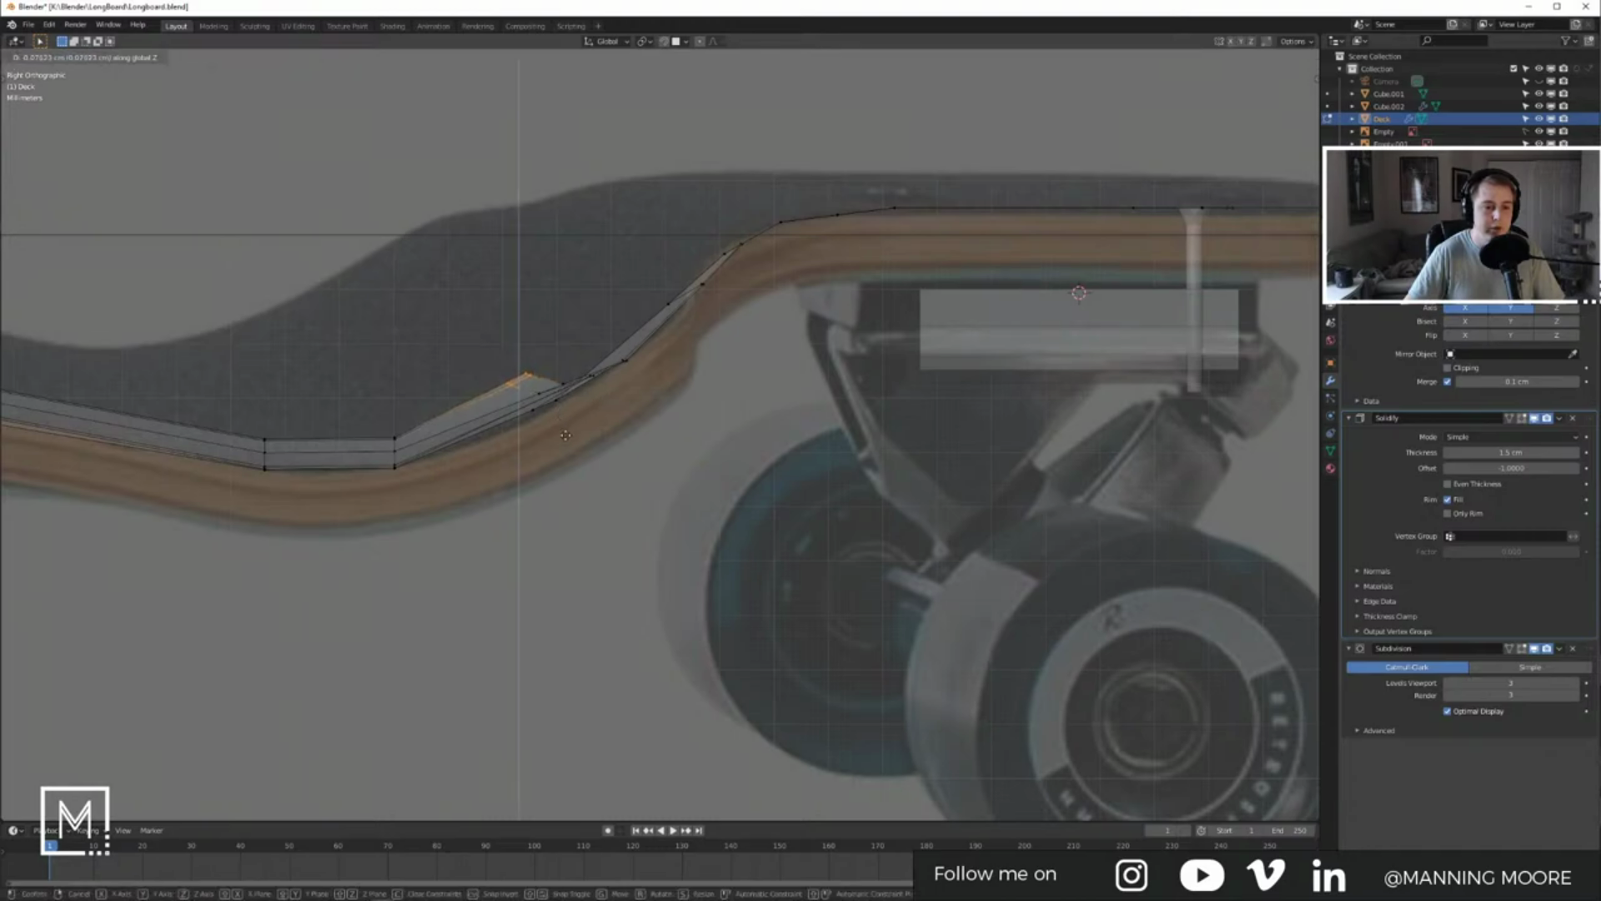
click(566, 433)
key(Tab)
key(Tab)
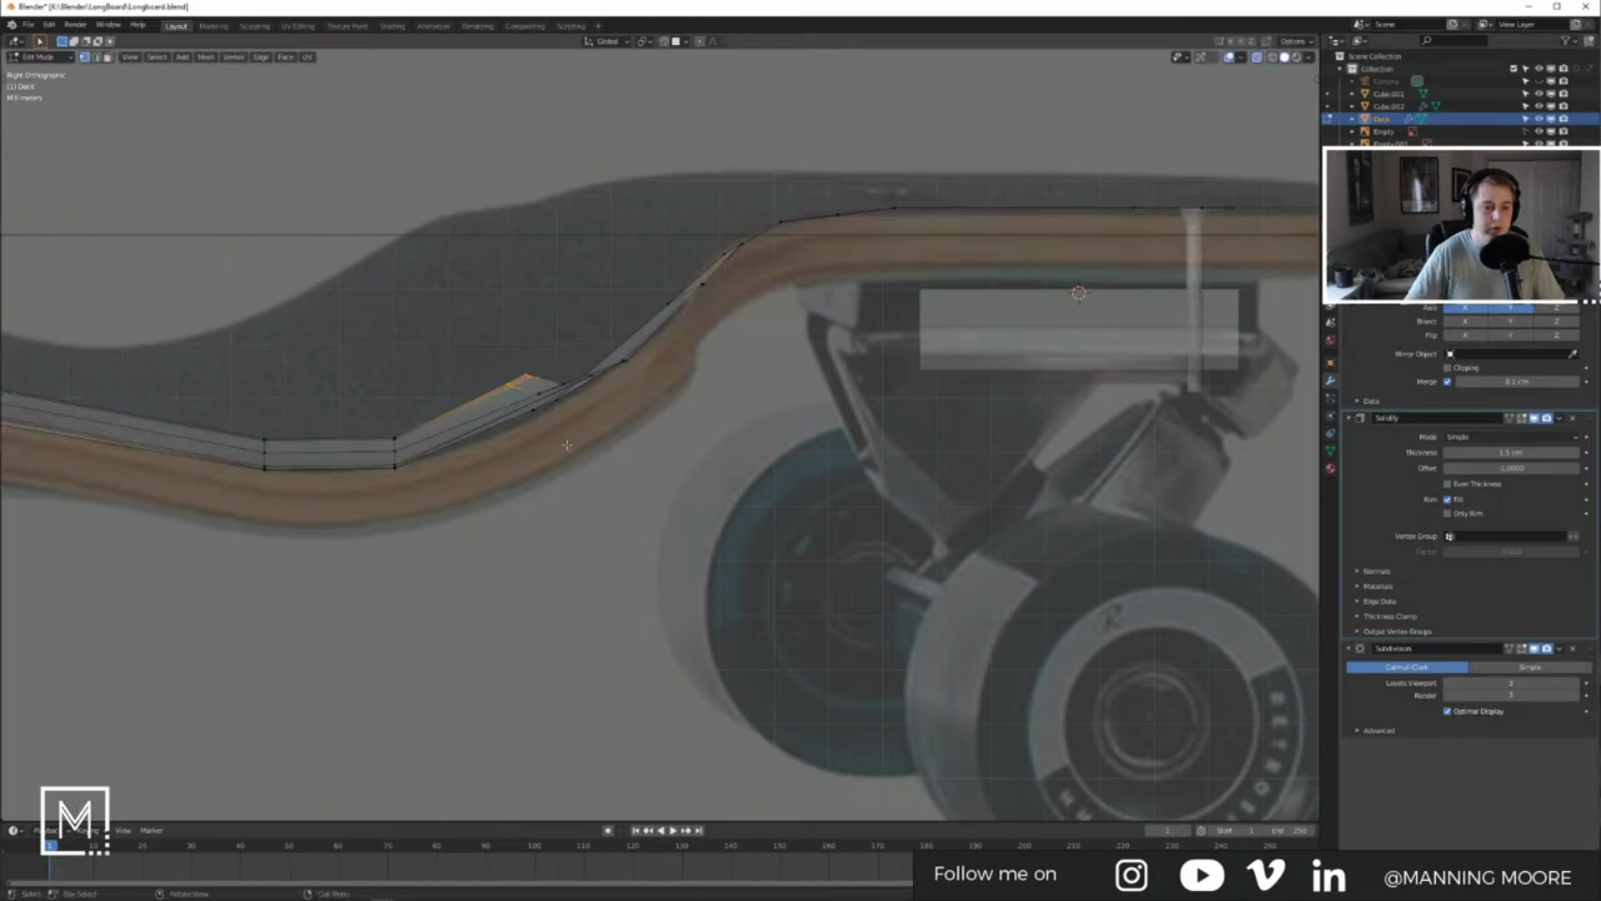
key(g)
key(z)
click(577, 524)
key(Tab)
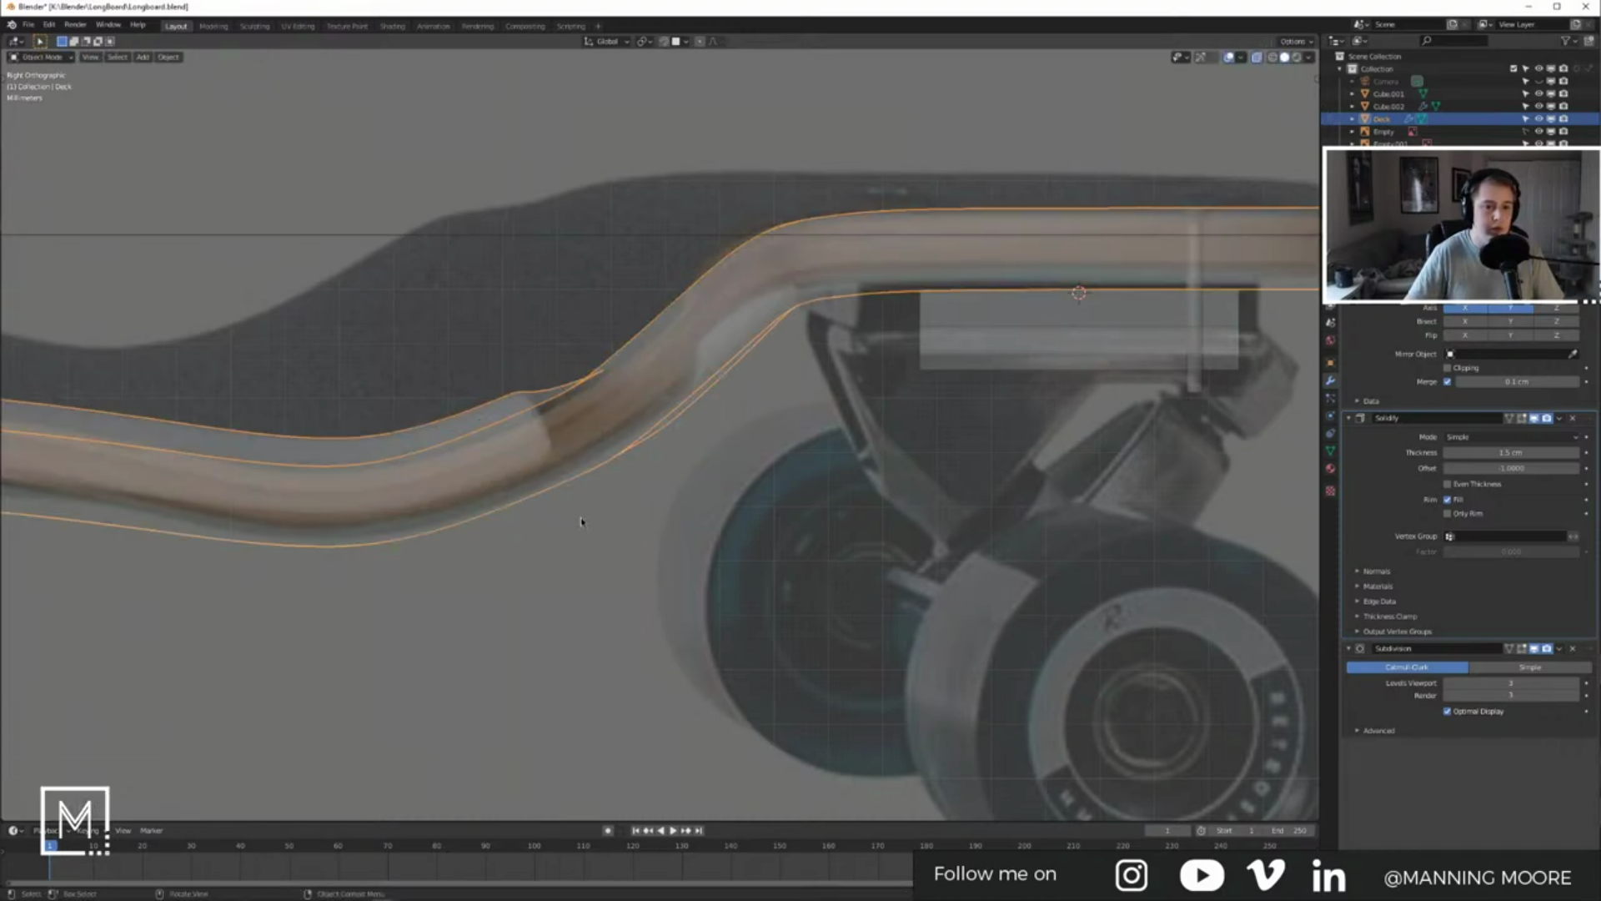
middle_drag(582, 521, 698, 459)
scroll(698, 459, up, 6)
Step: On Cube.002, toggle the Mirror axis and move Solidify above the Mirror modifier
click(651, 392)
shift+middle_drag(673, 401, 715, 442)
click(702, 409)
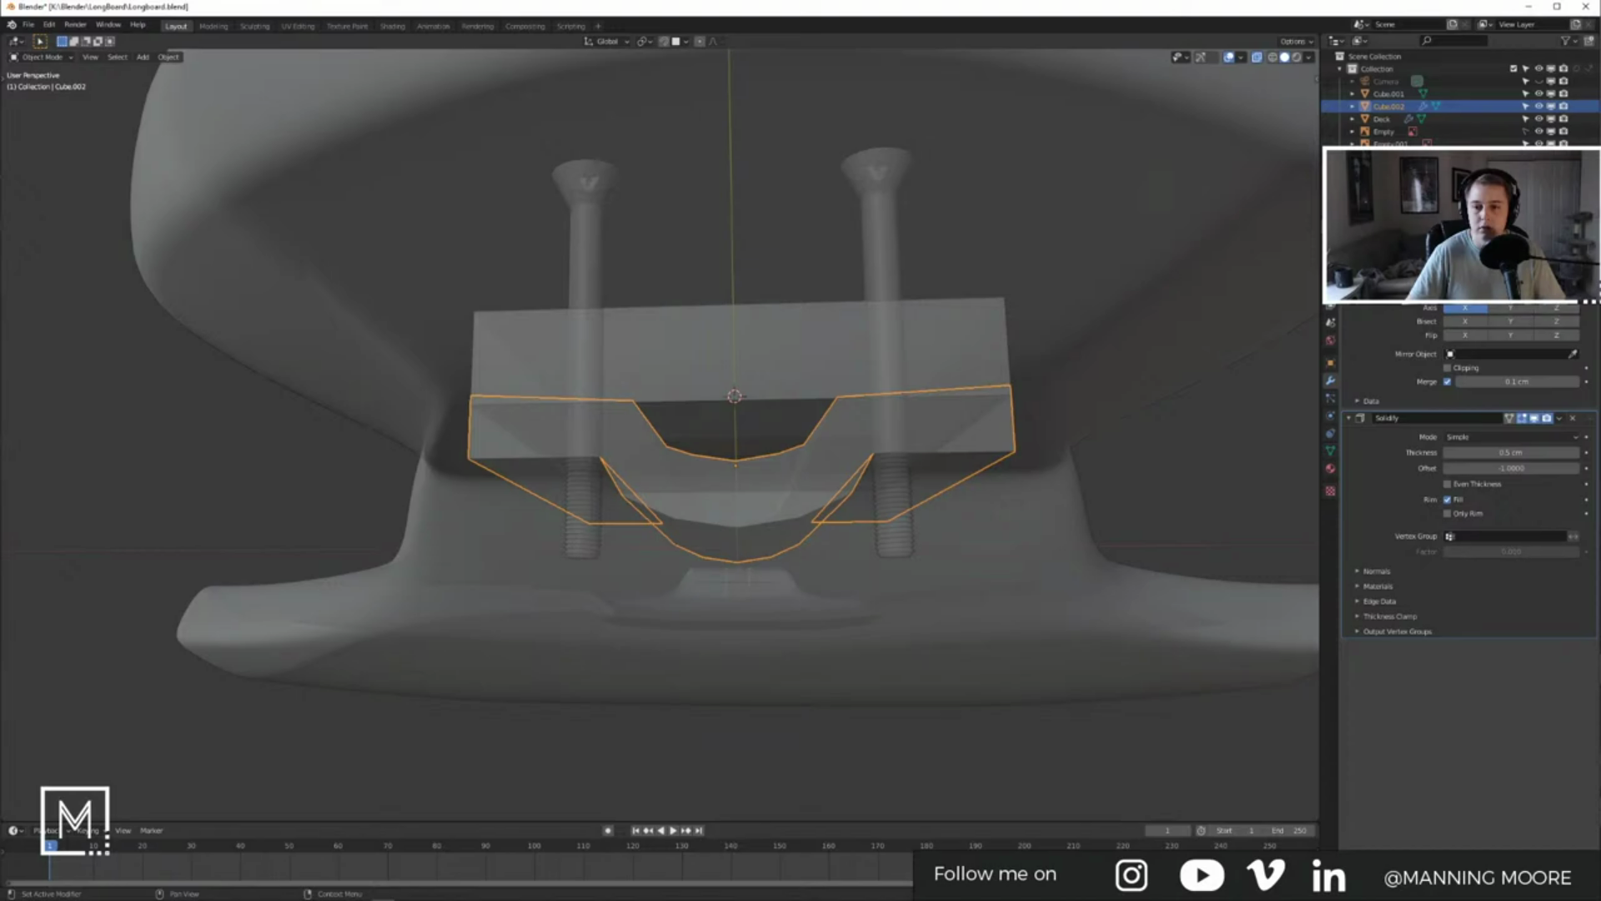
click(1556, 308)
drag(1587, 421, 1587, 292)
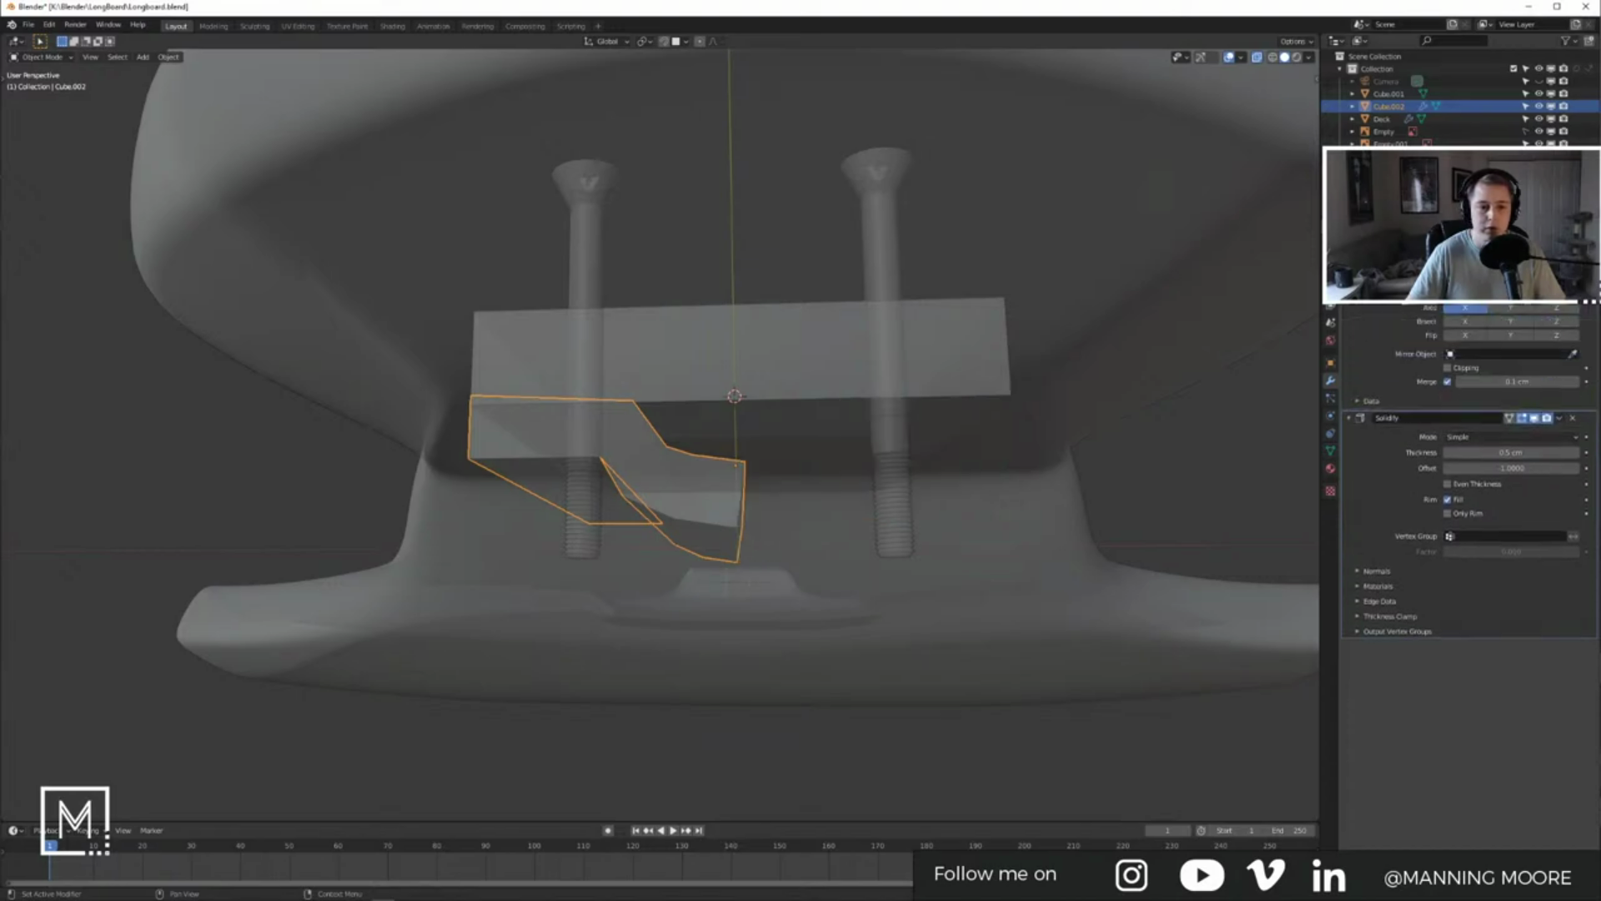
drag(1598, 419, 1594, 279)
middle_drag(619, 457, 668, 465)
Step: Apply Cube.002's rotation and scale and enable Even Thickness on its Solidify
key(ctrl+a)
click(676, 480)
middle_drag(889, 519, 965, 515)
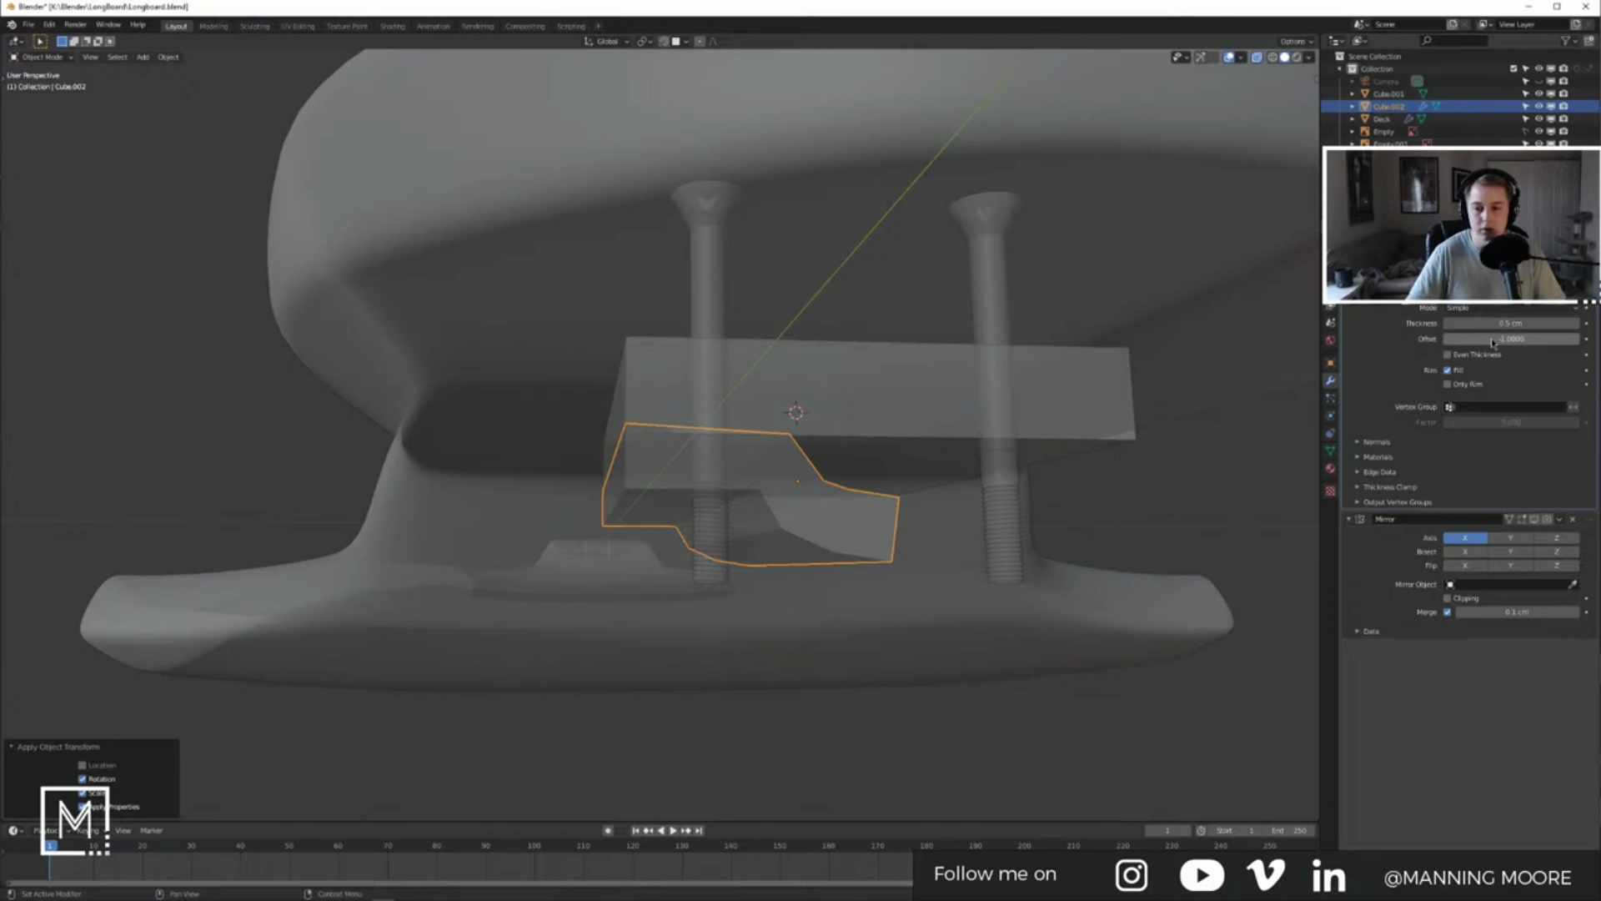
click(1457, 387)
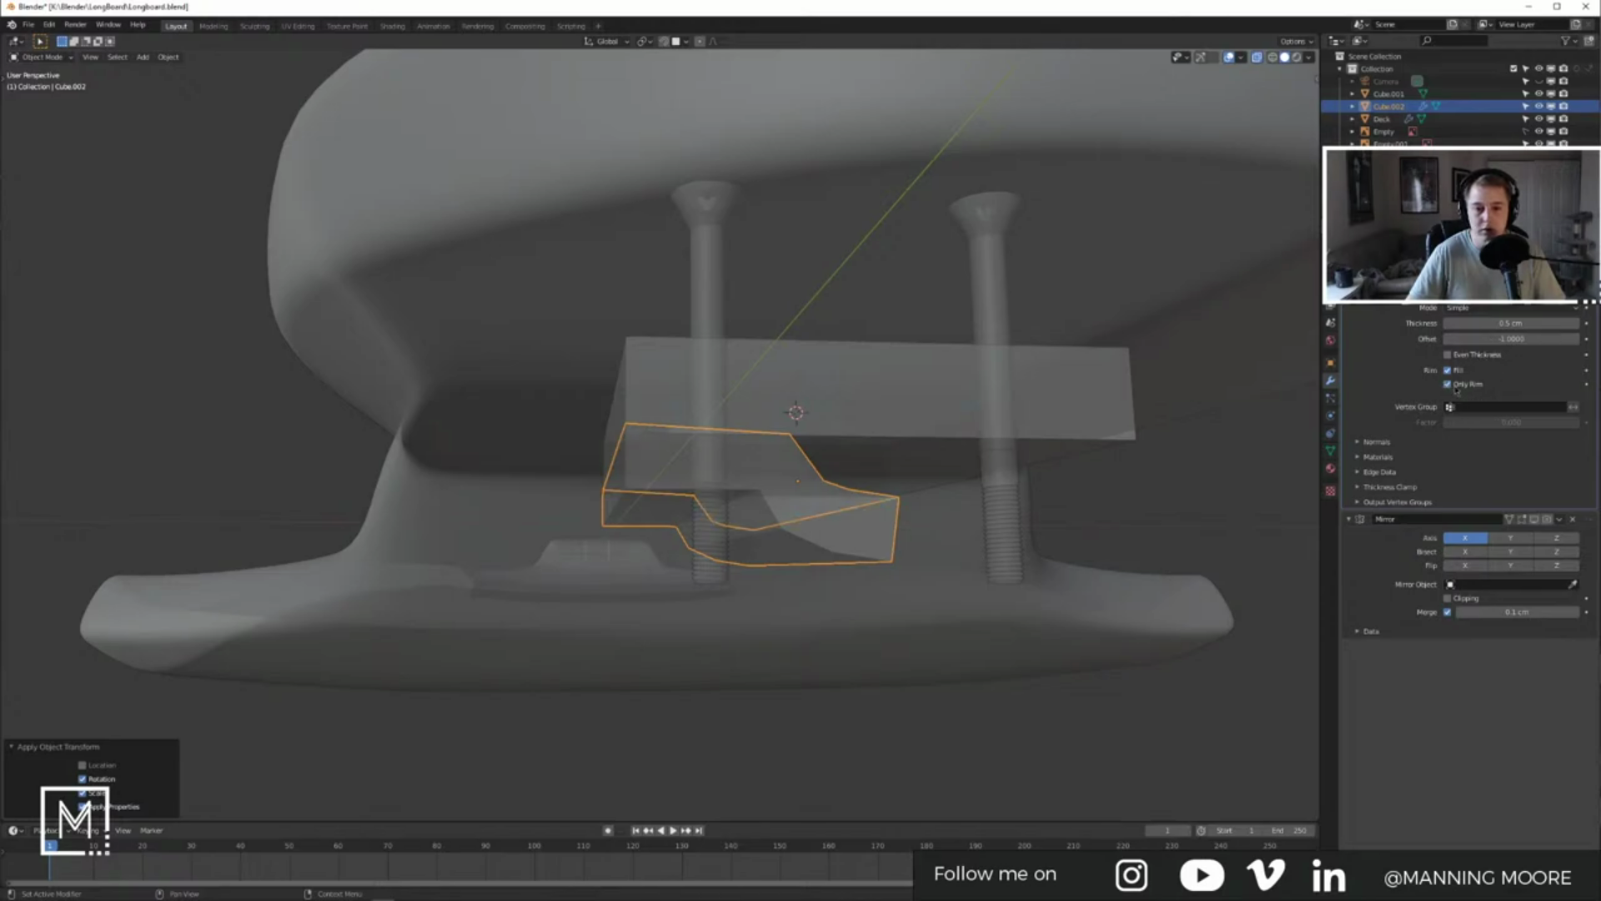
middle_drag(1168, 467, 1166, 442)
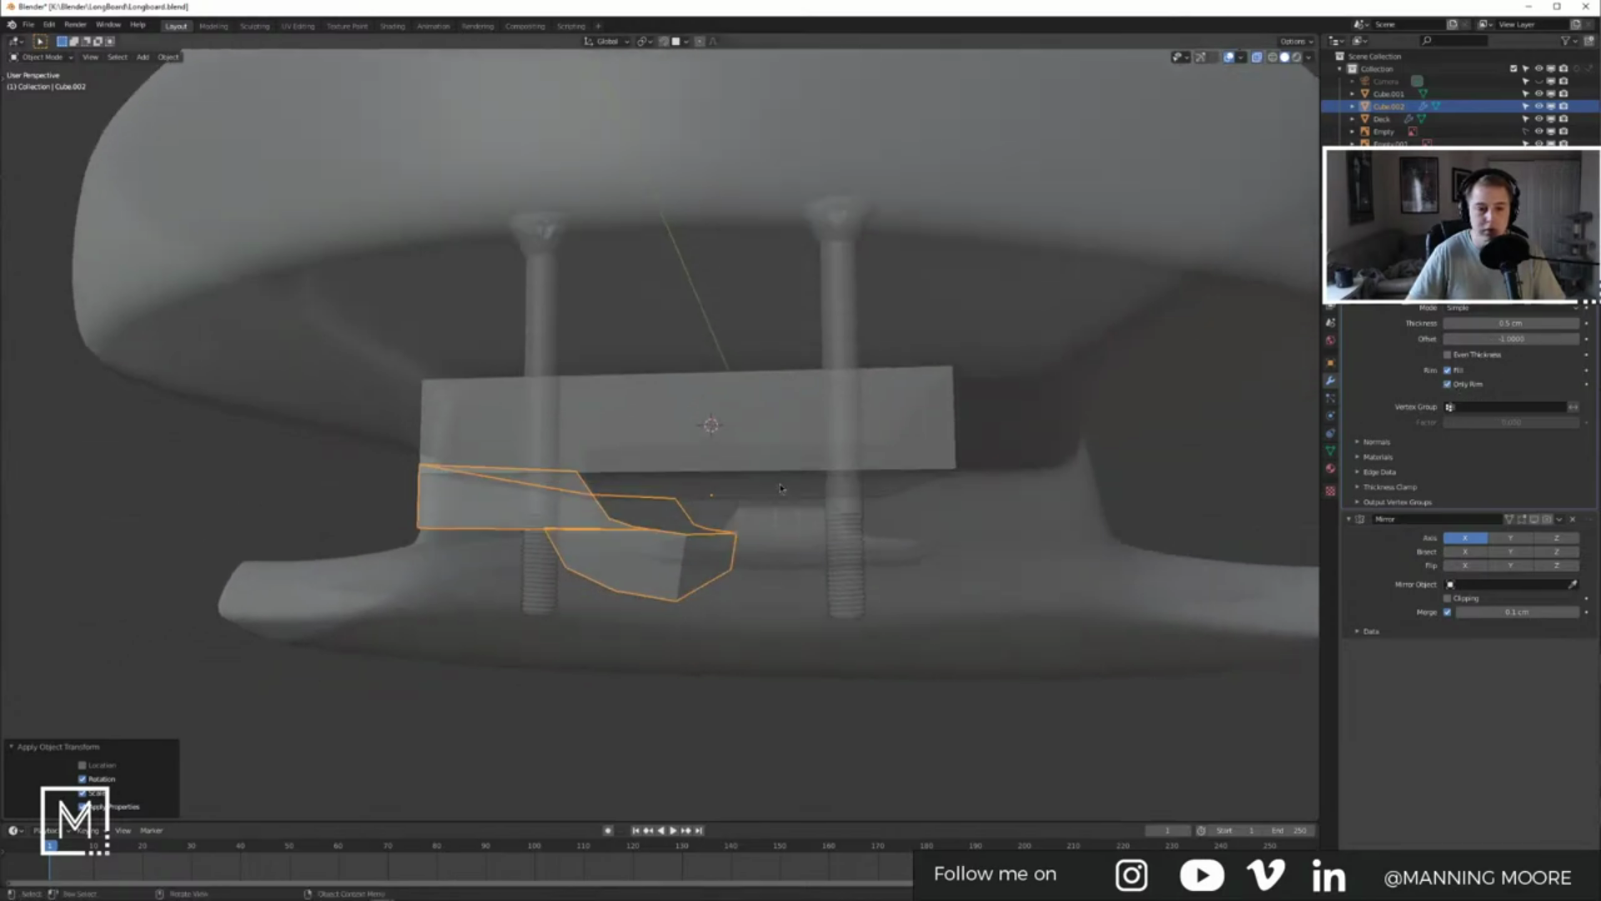
click(1448, 384)
click(1449, 354)
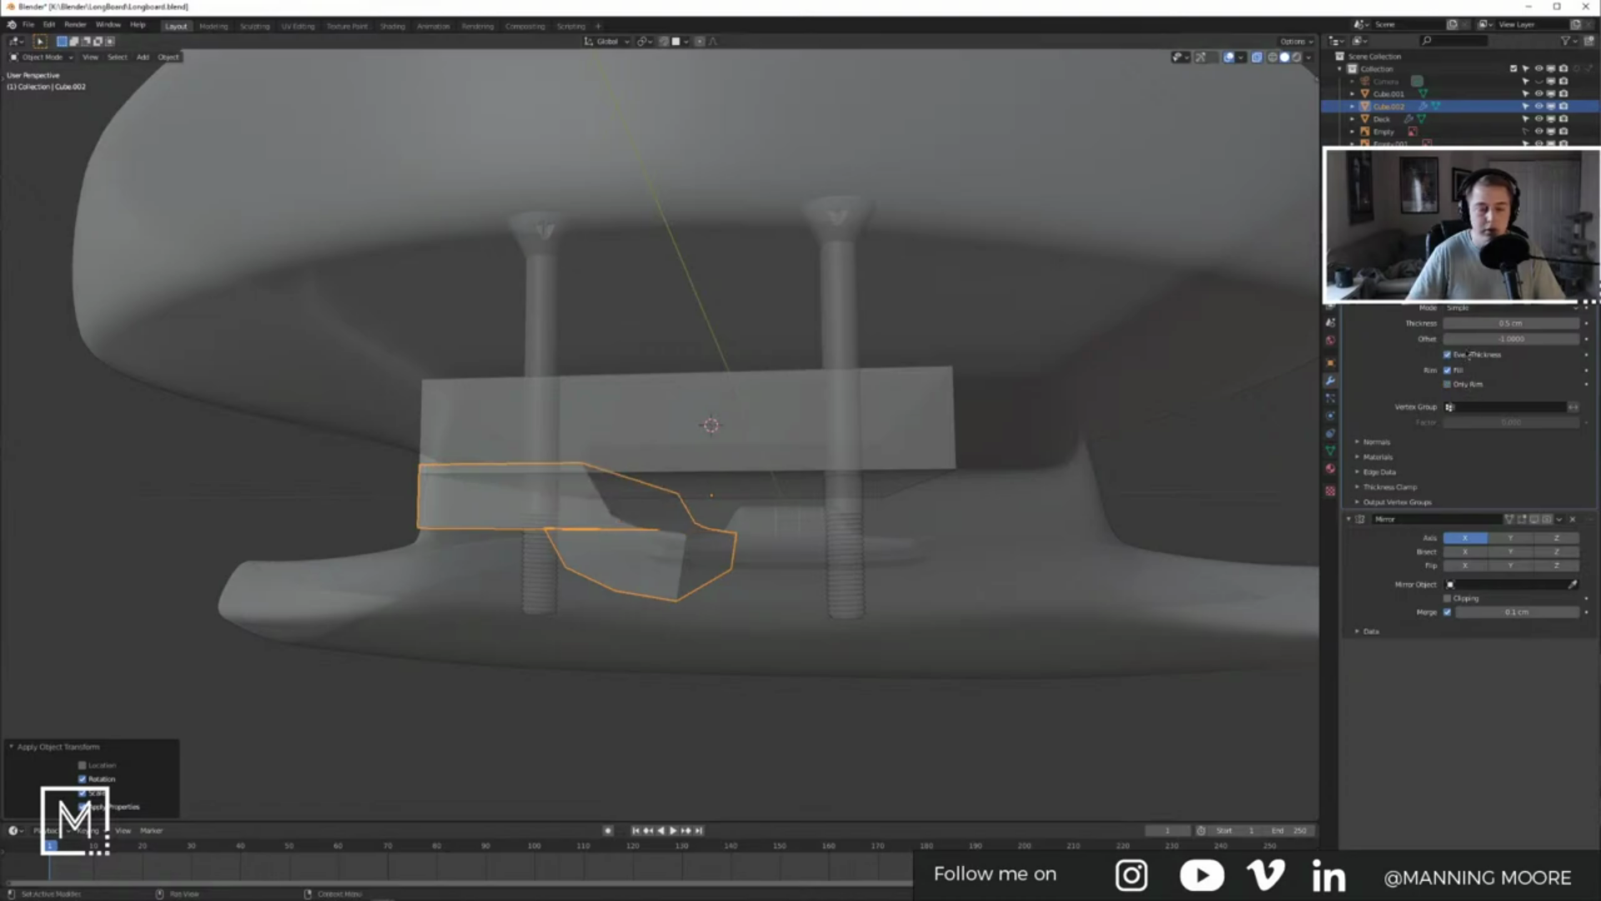
middle_drag(1060, 447, 1192, 461)
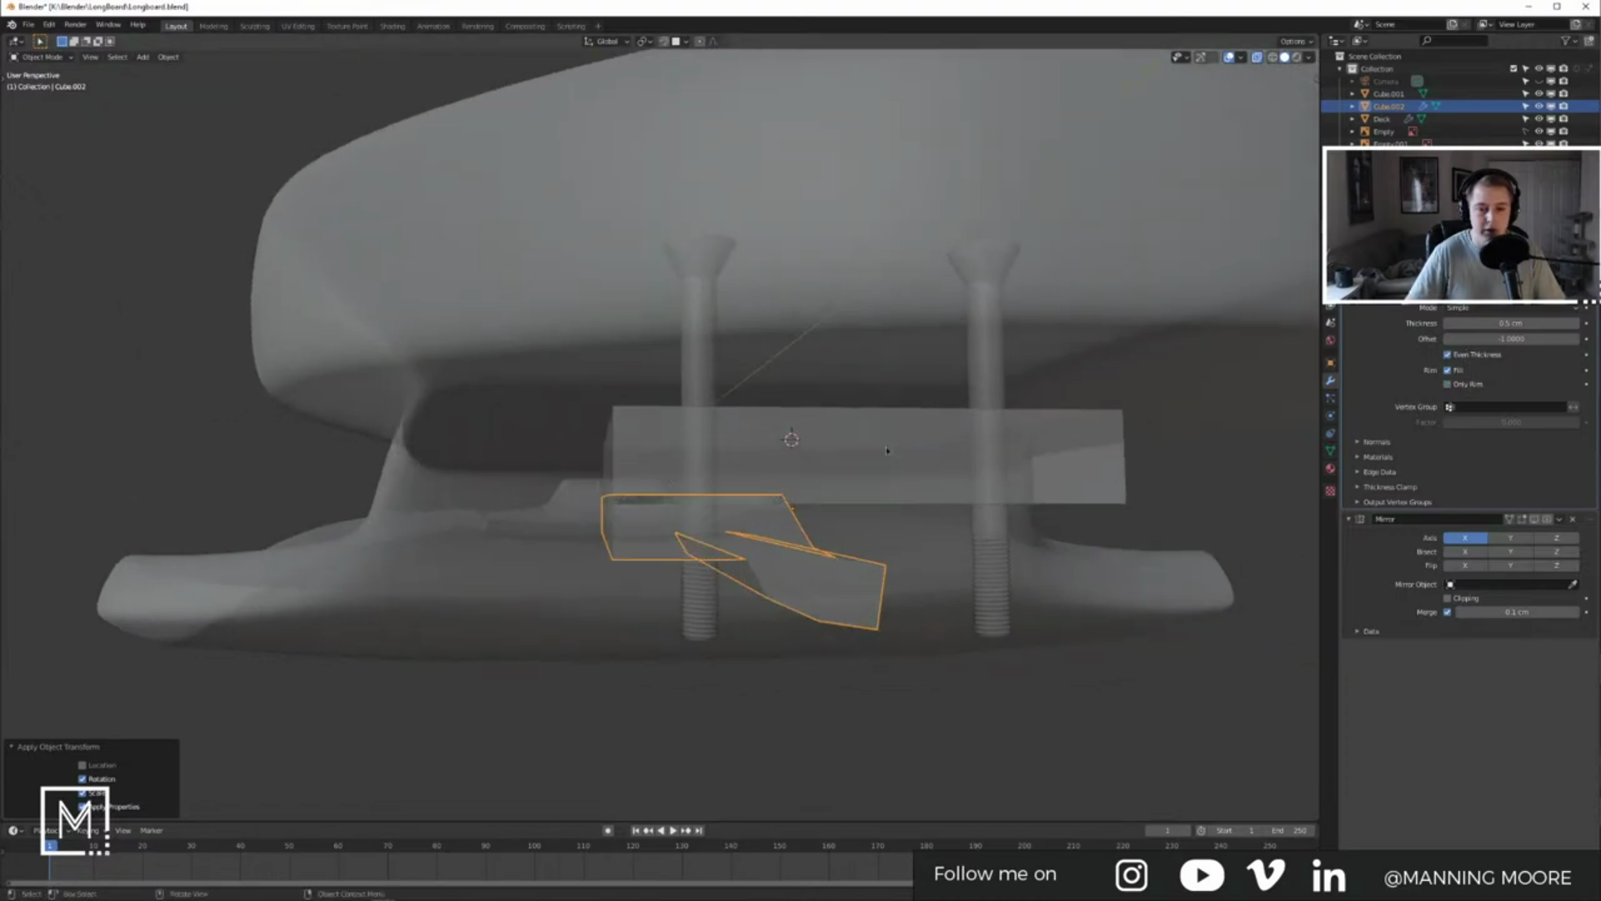
Step: Try Solidify thicknesses of 0.3 cm and then 0.48 cm
click(1470, 325)
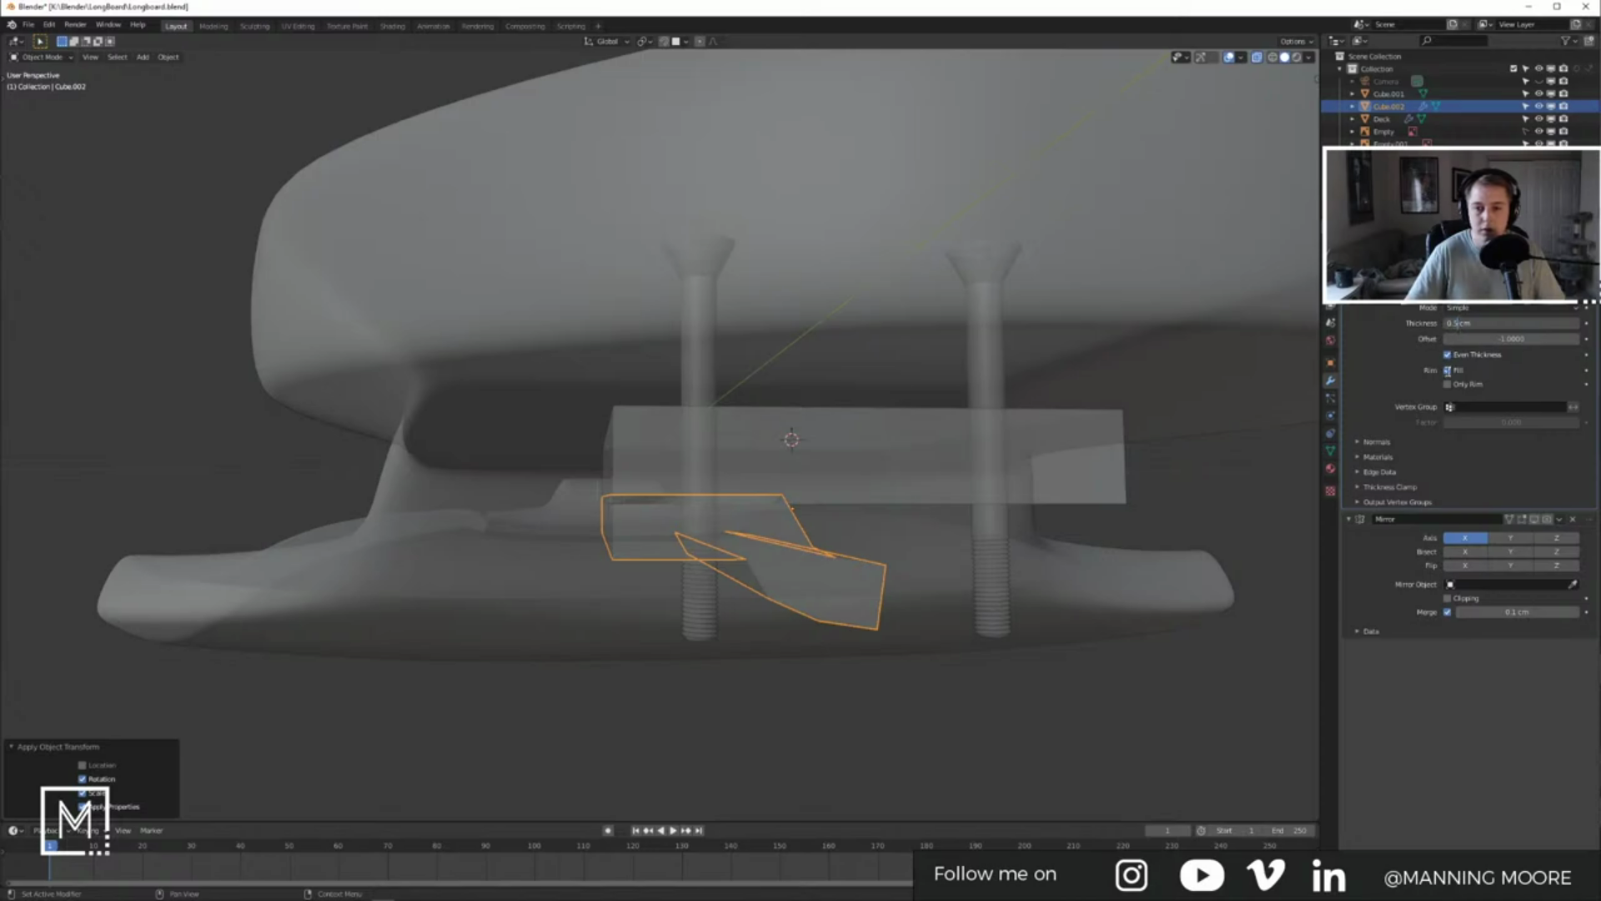
key(BackSpace)
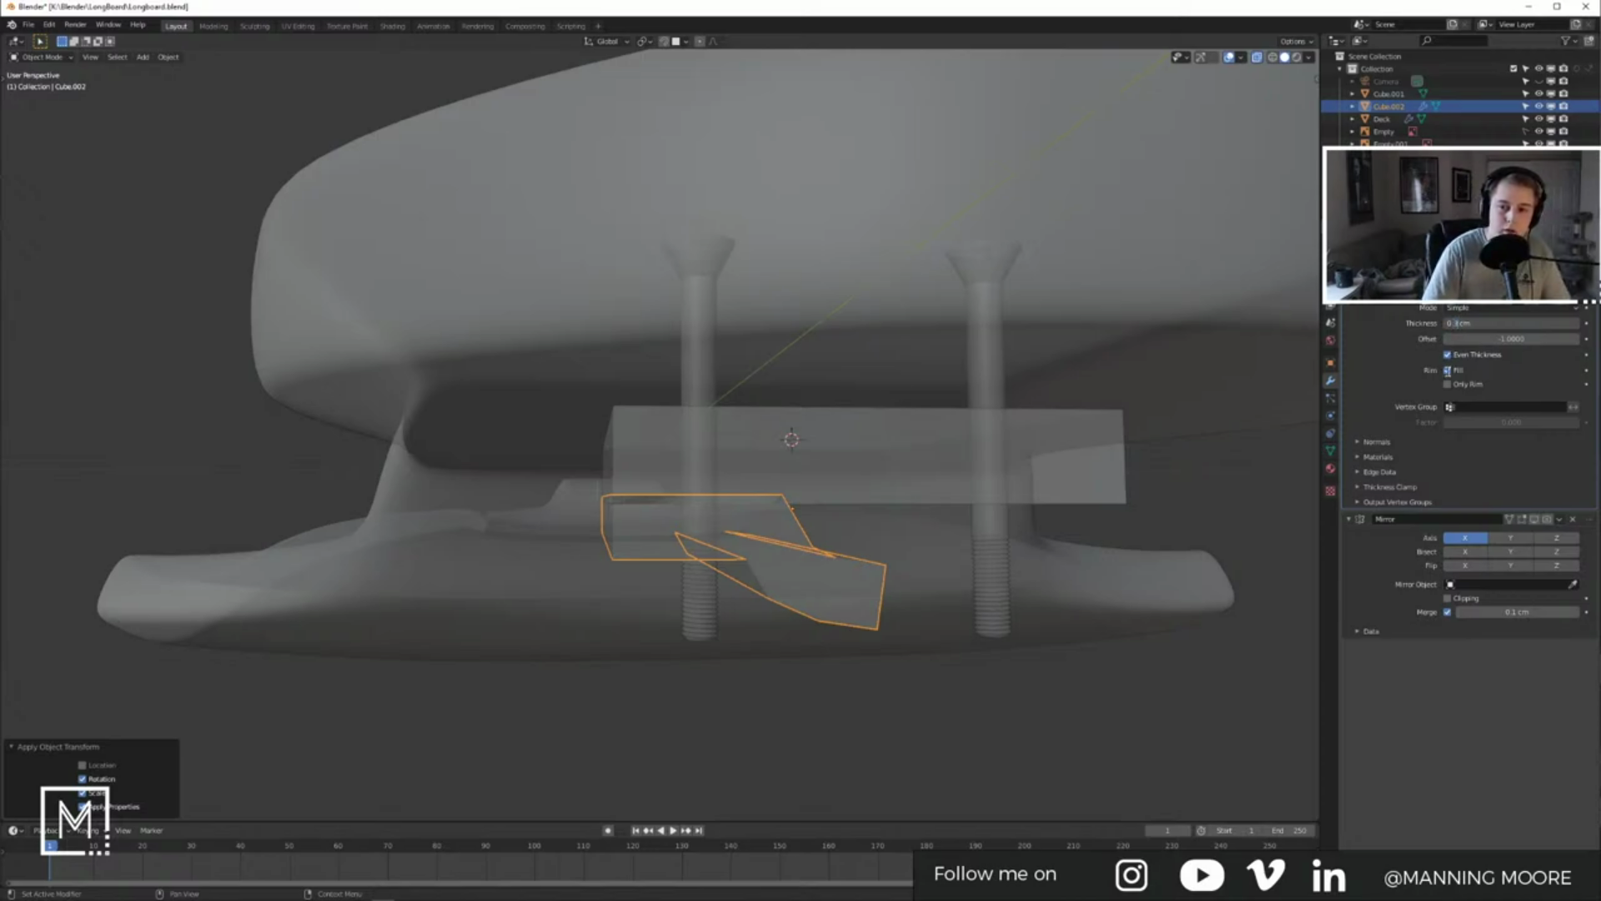
text(3)
key(Return)
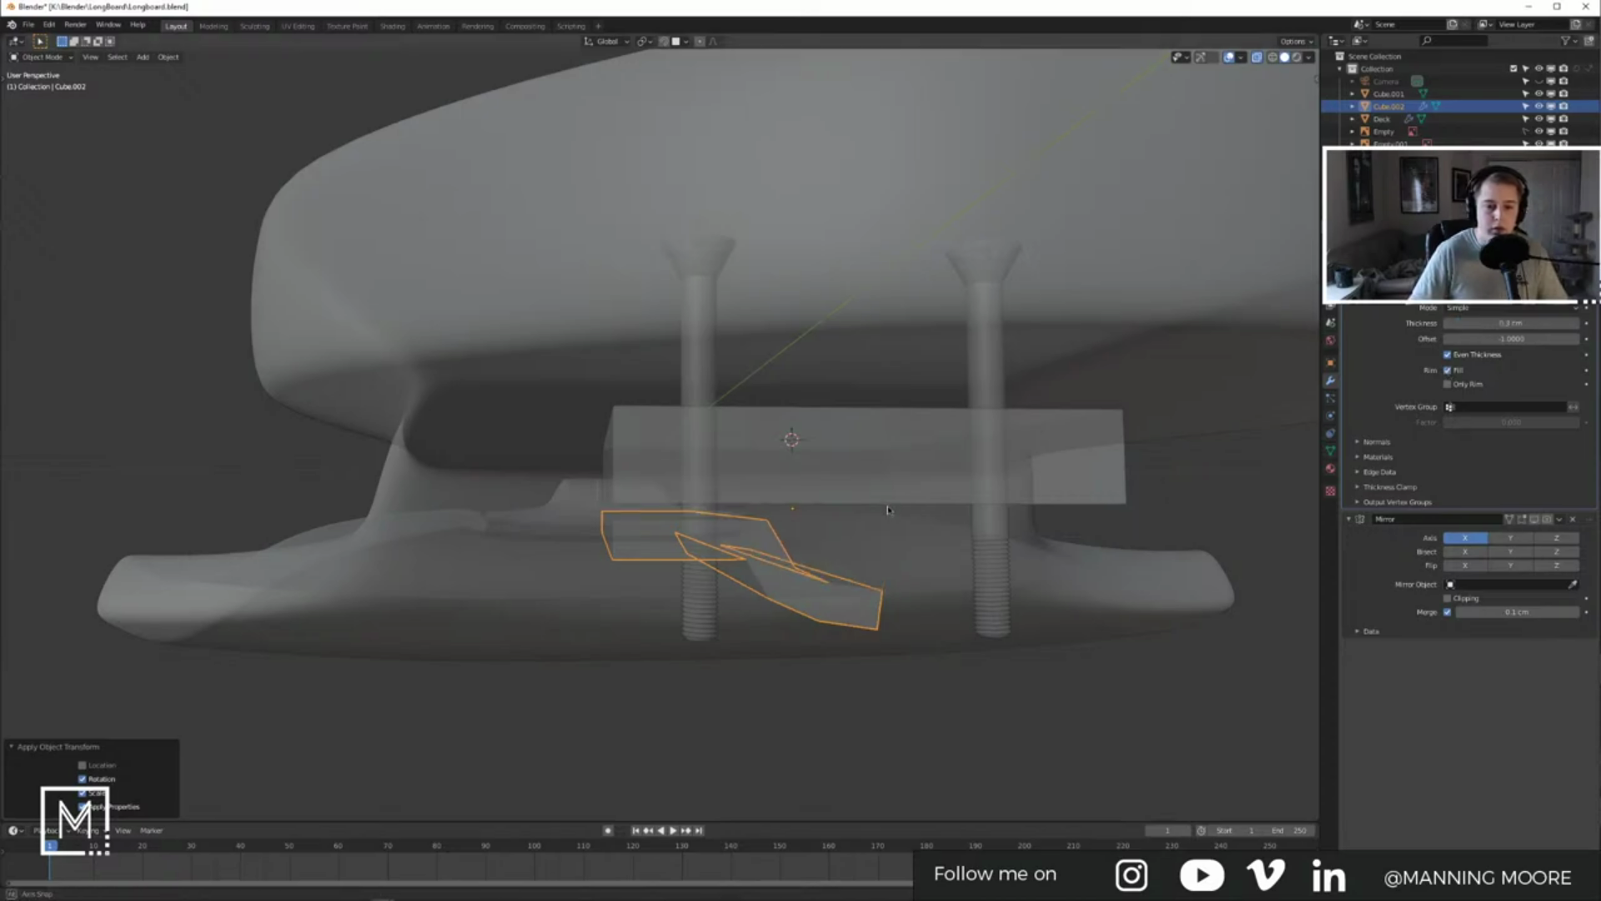
middle_drag(887, 504, 982, 490)
click(1462, 323)
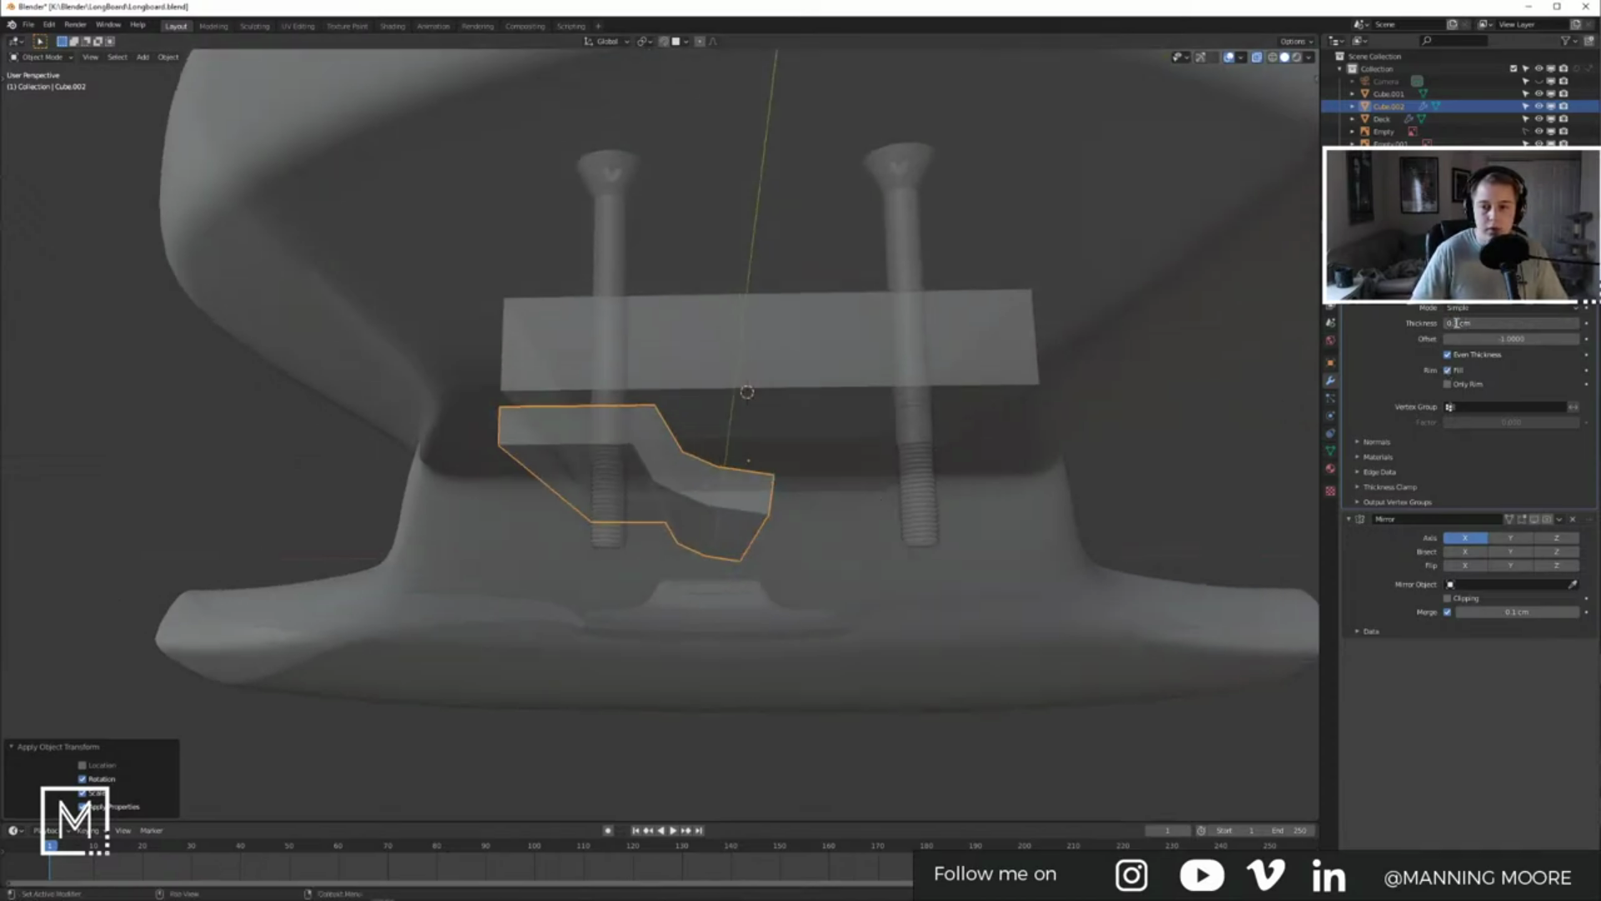
key(BackSpace)
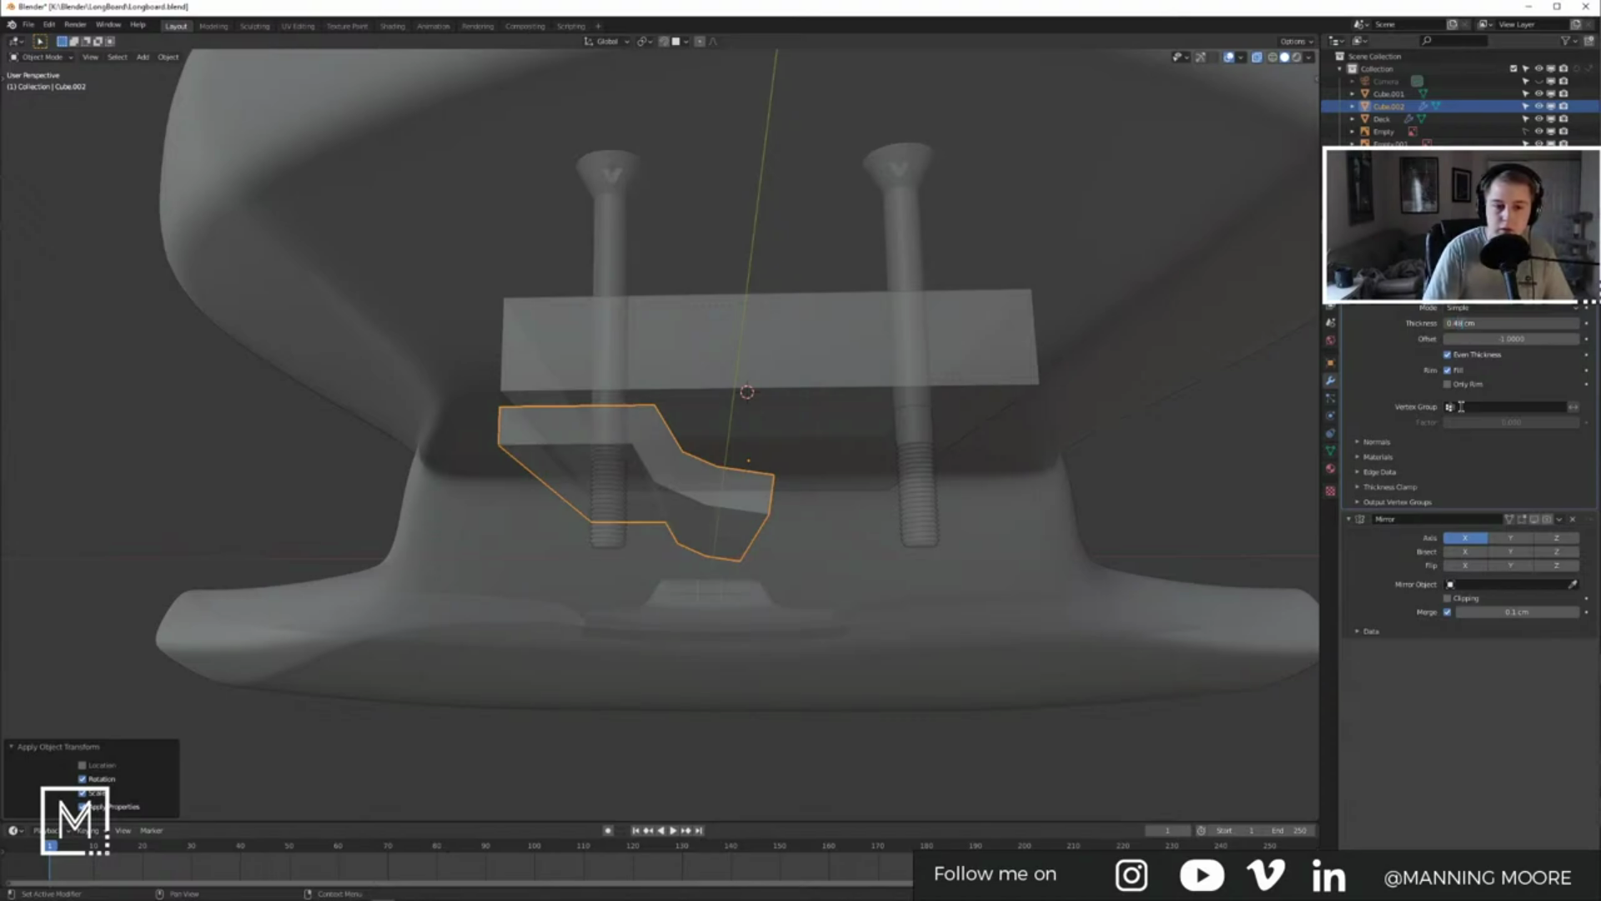
text(48)
key(Return)
Step: Settle the Solidify thickness at 0.42 cm after trying 0.4 and 0.41 cm
click(1516, 325)
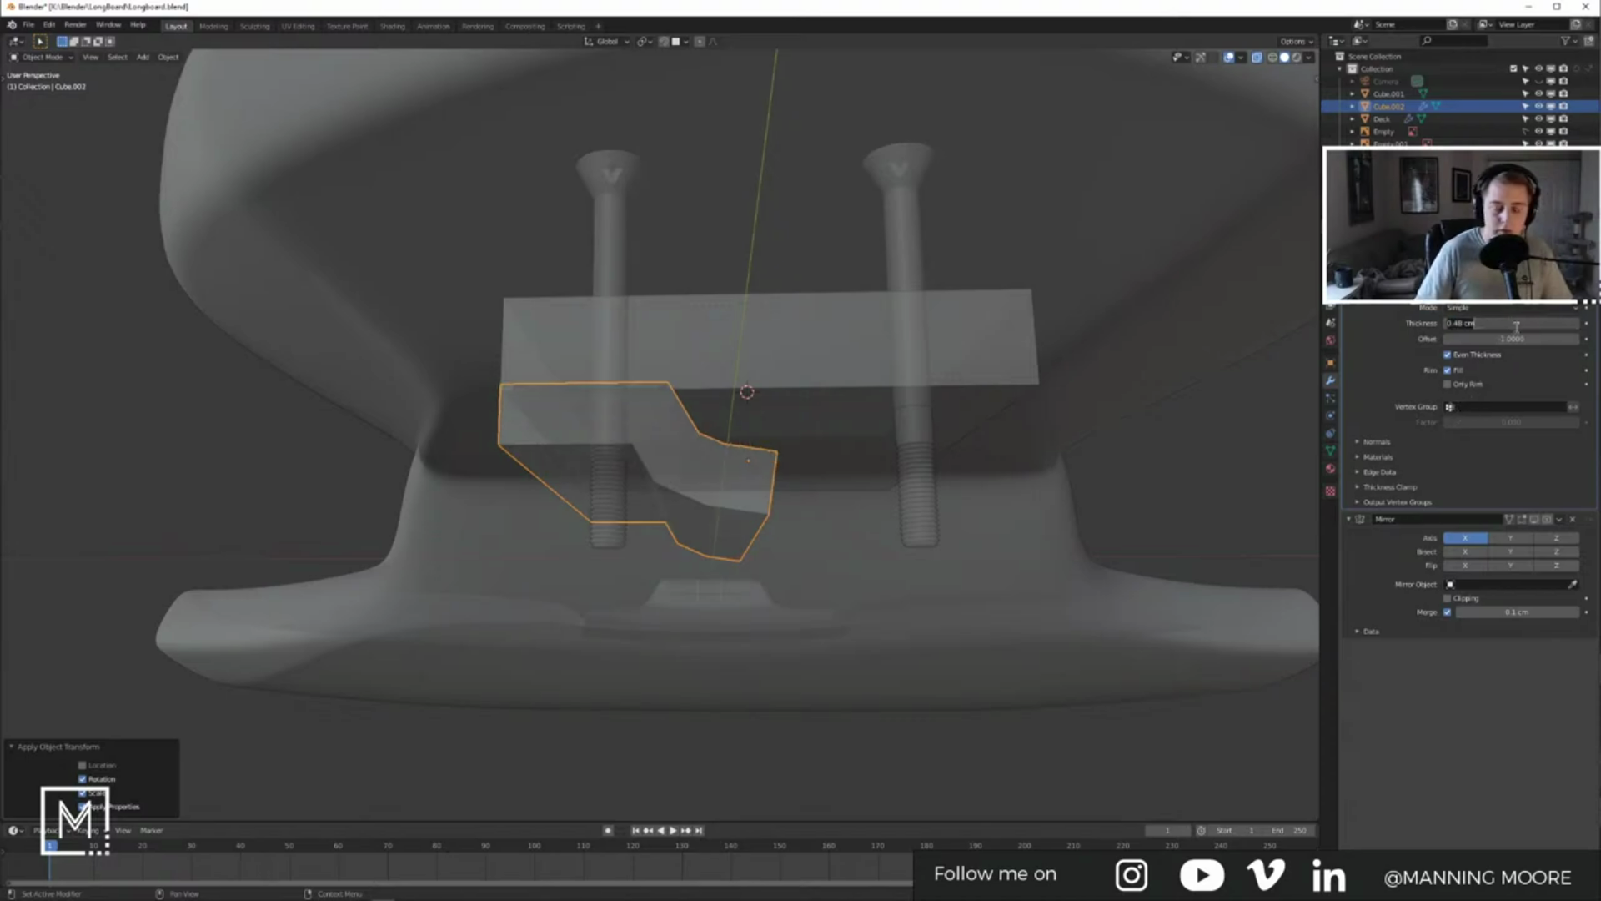
key(Return)
click(1509, 324)
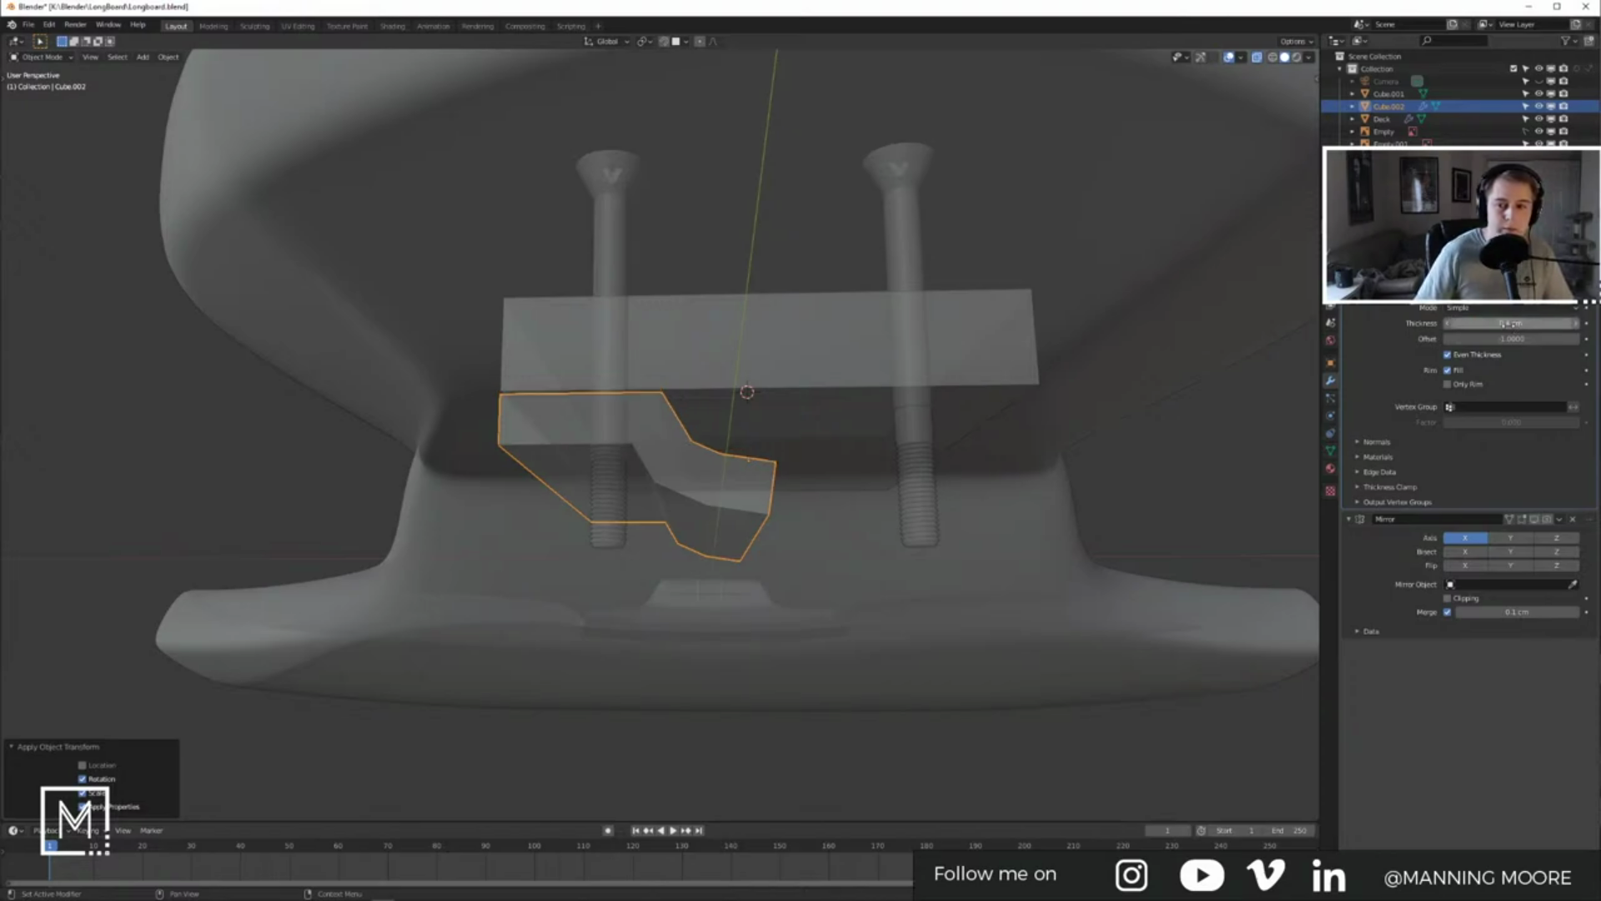
text(.41)
key(Return)
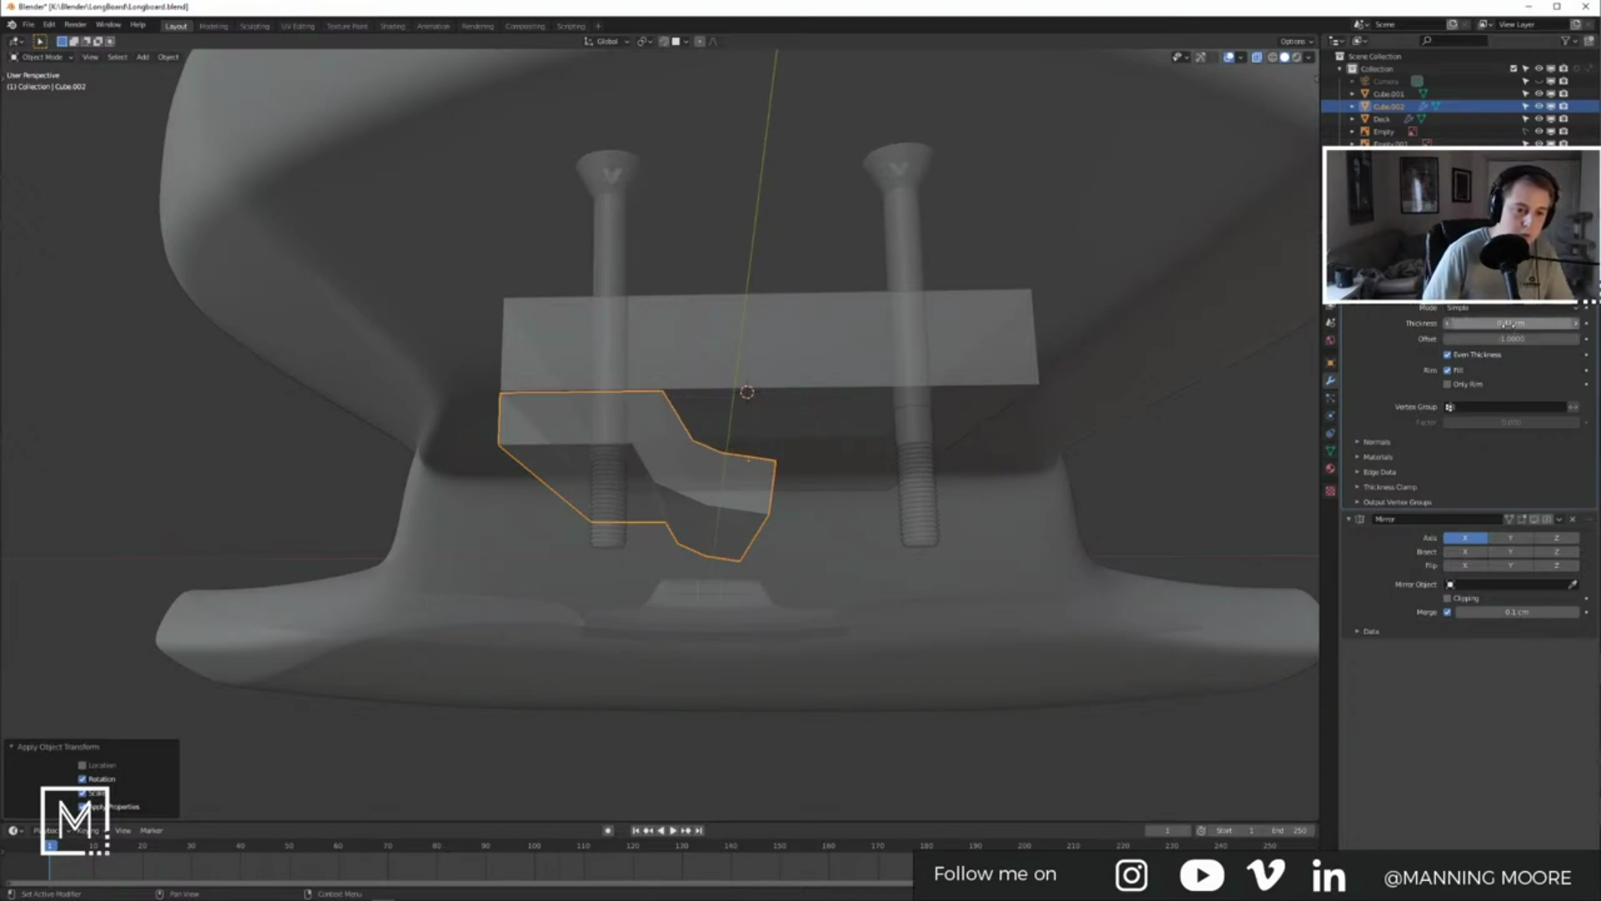
click(1507, 325)
text(0.42)
key(Return)
Step: Select Cube.002 and enter Edit Mode on its mesh
middle_drag(834, 484, 805, 504)
scroll(942, 501, up, 3)
mouse_move(948, 501)
middle_down()
mouse_move(922, 493)
mouse_move(948, 500)
middle_up()
shift+middle_drag(947, 501, 752, 478)
scroll(865, 509, up, 2)
middle_drag(865, 509, 731, 518)
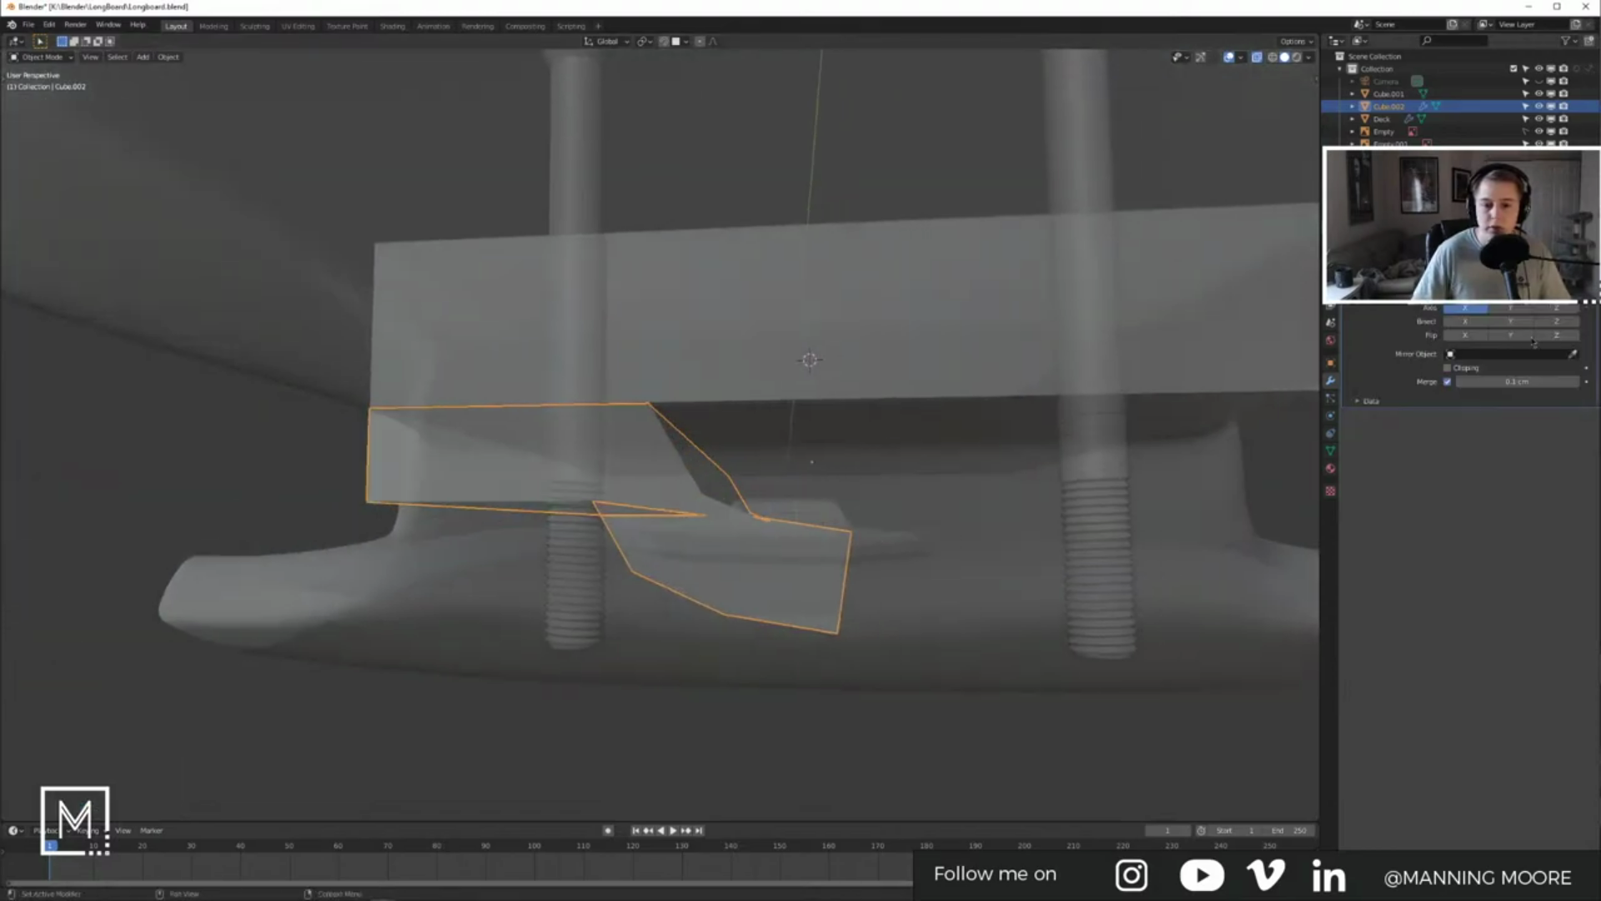
click(818, 560)
click(794, 563)
key(Tab)
middle_drag(901, 575, 904, 579)
click(812, 568)
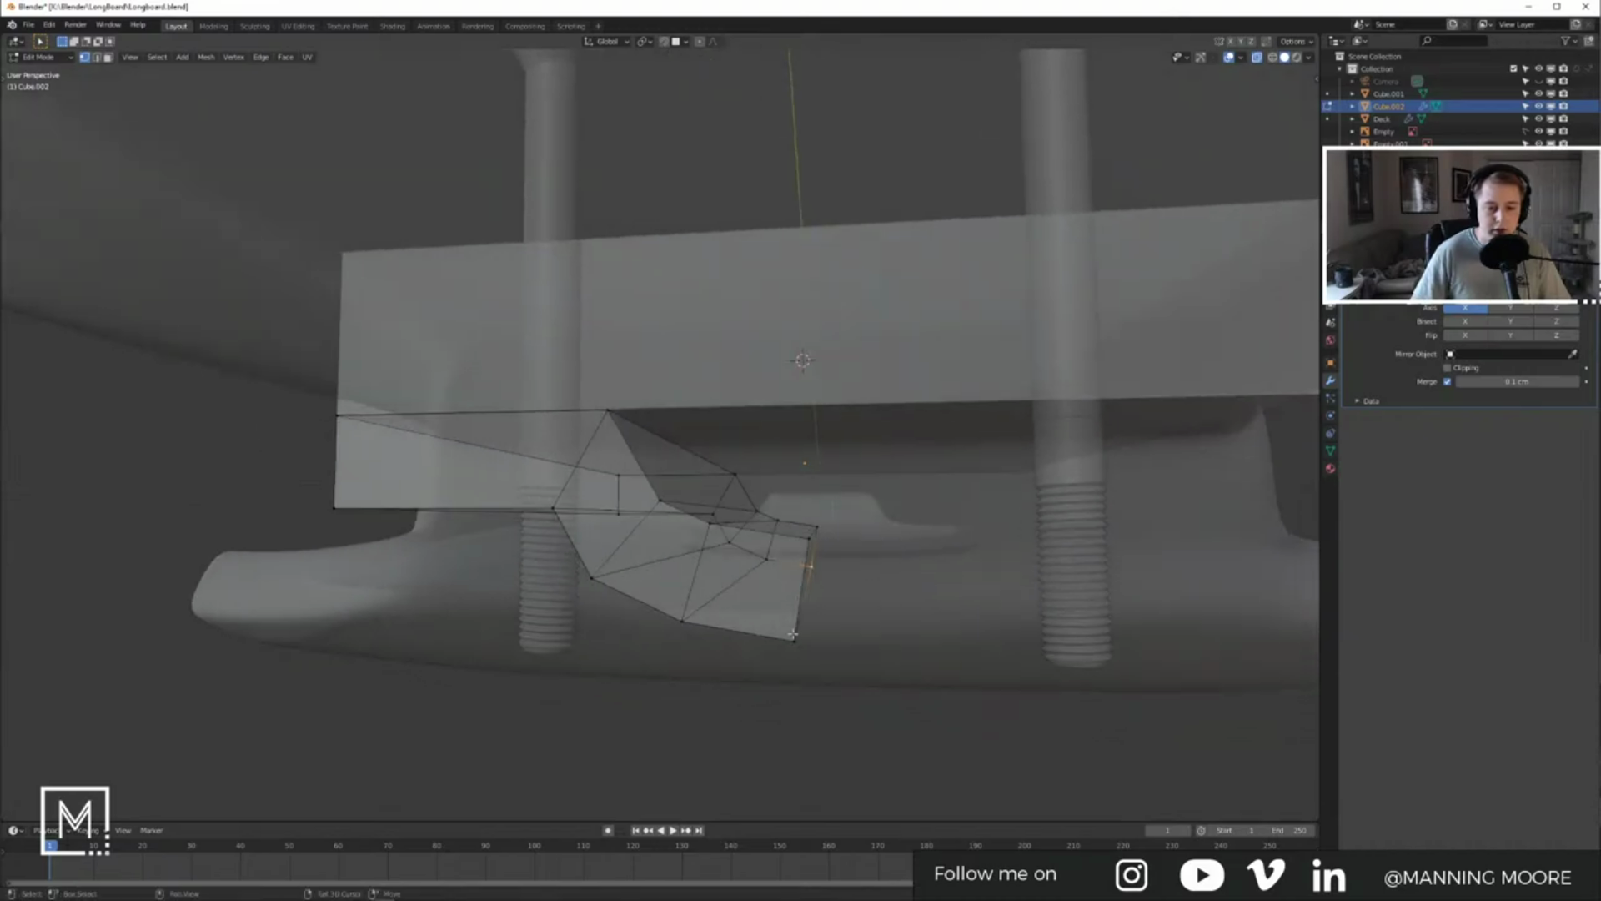
Step: In Front view, flatten the left-edge vertices with S X 0 and move them onto the centre line
key(KP_1)
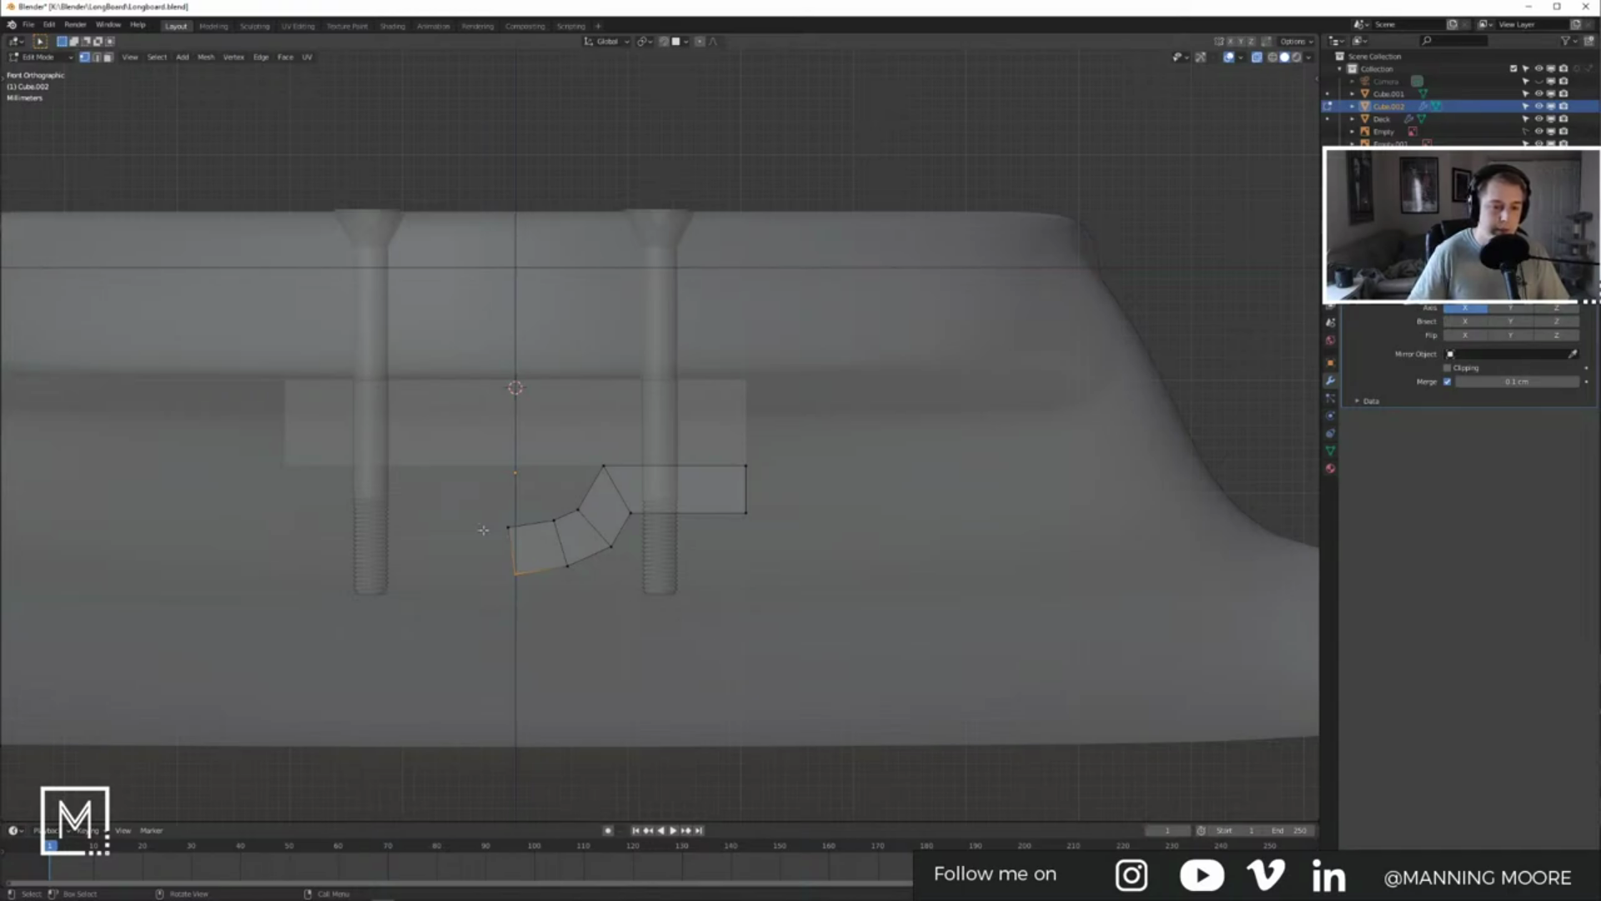
scroll(488, 530, up, 4)
drag(443, 552, 518, 599)
key(s)
key(z)
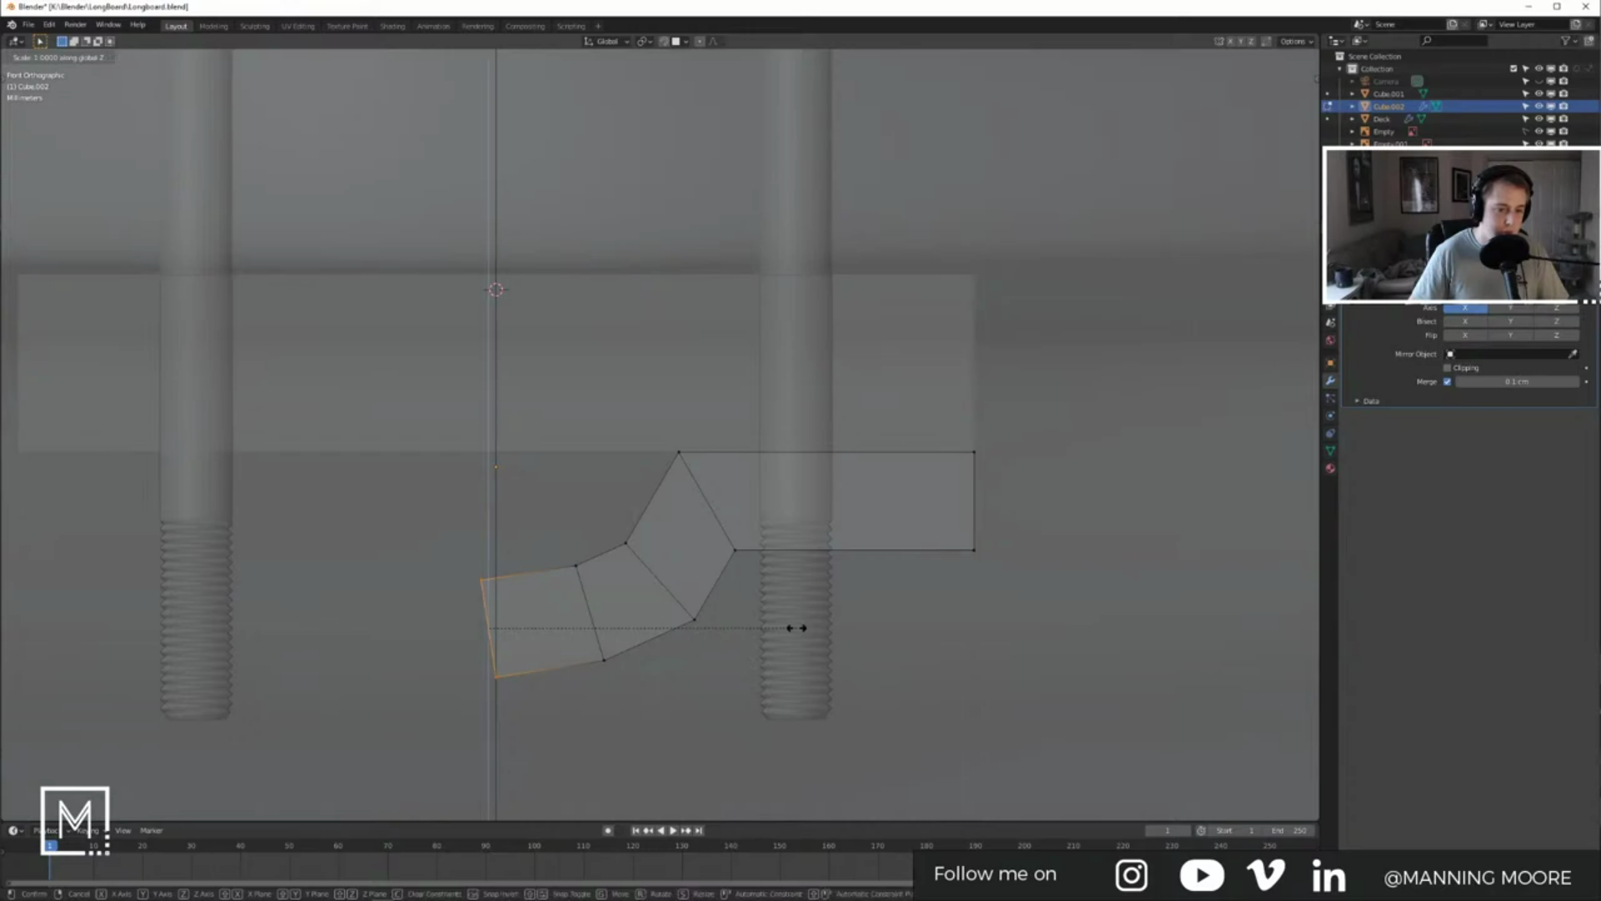
key(x)
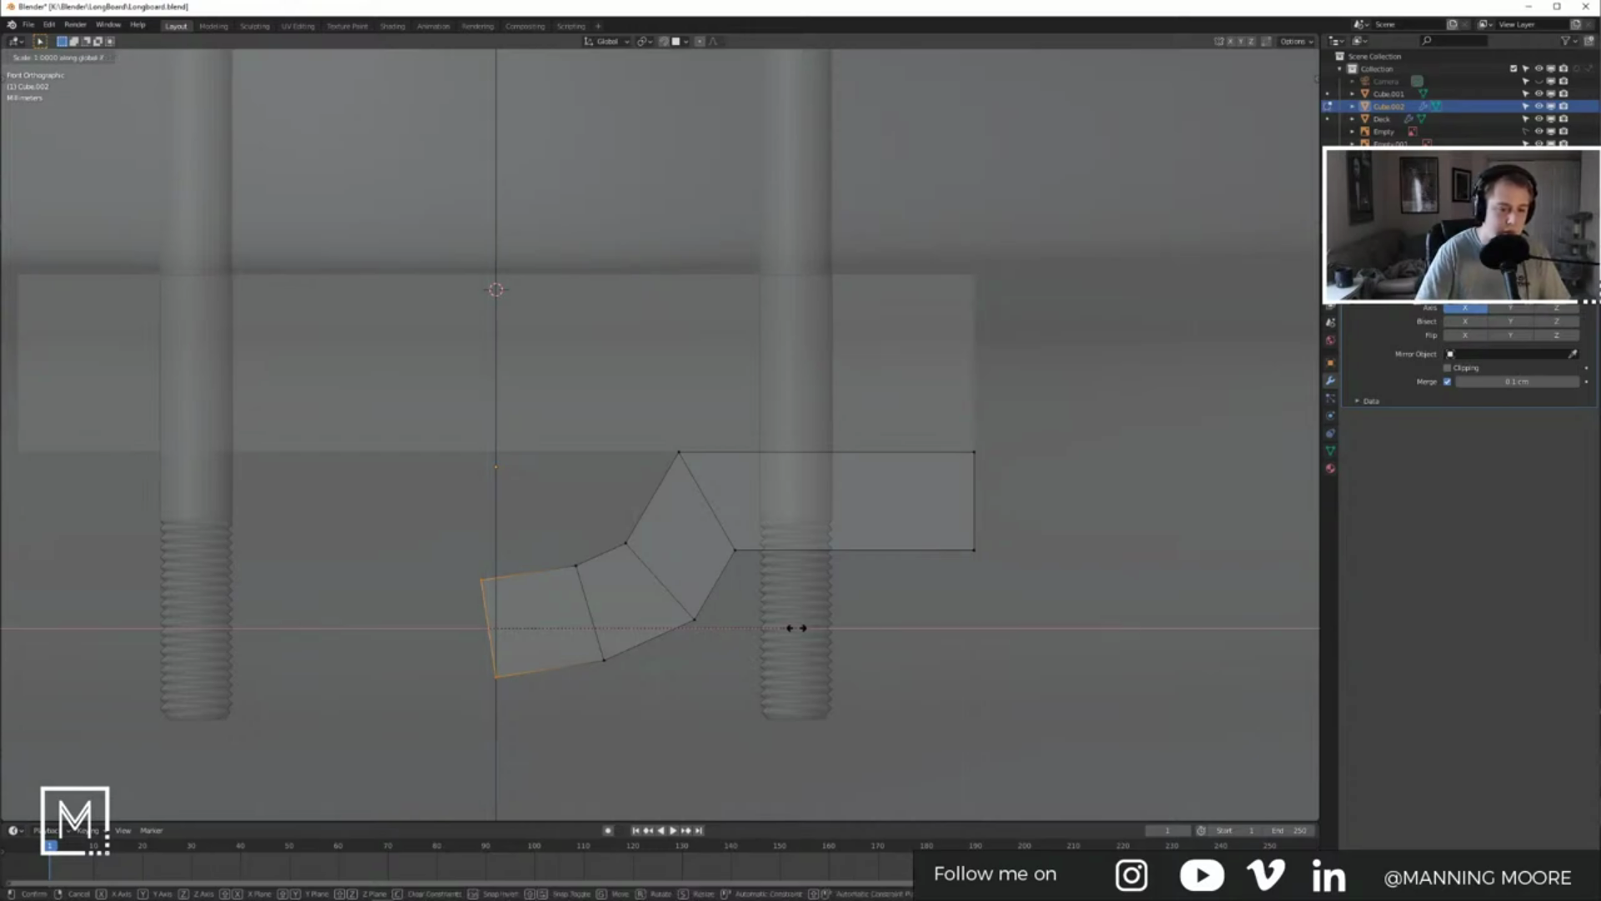
key(0)
key(Return)
key(g)
key(x)
click(697, 618)
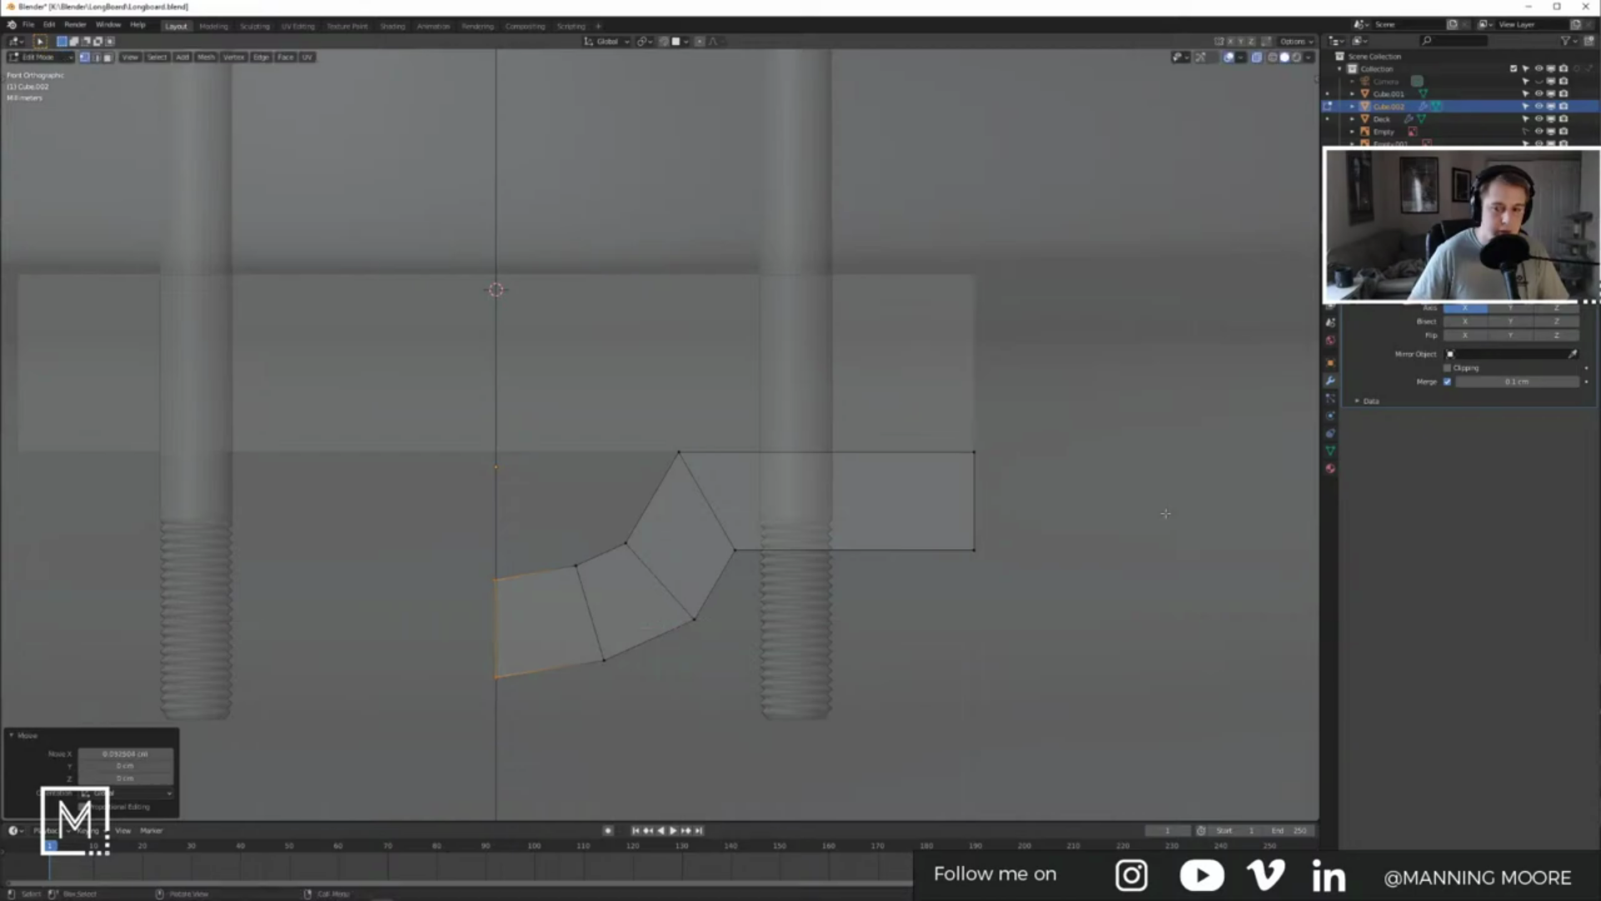
Step: Return to Object Mode and re-enable Cube.002's Mirror so the halves join
key(Tab)
middle_drag(722, 499, 617, 443)
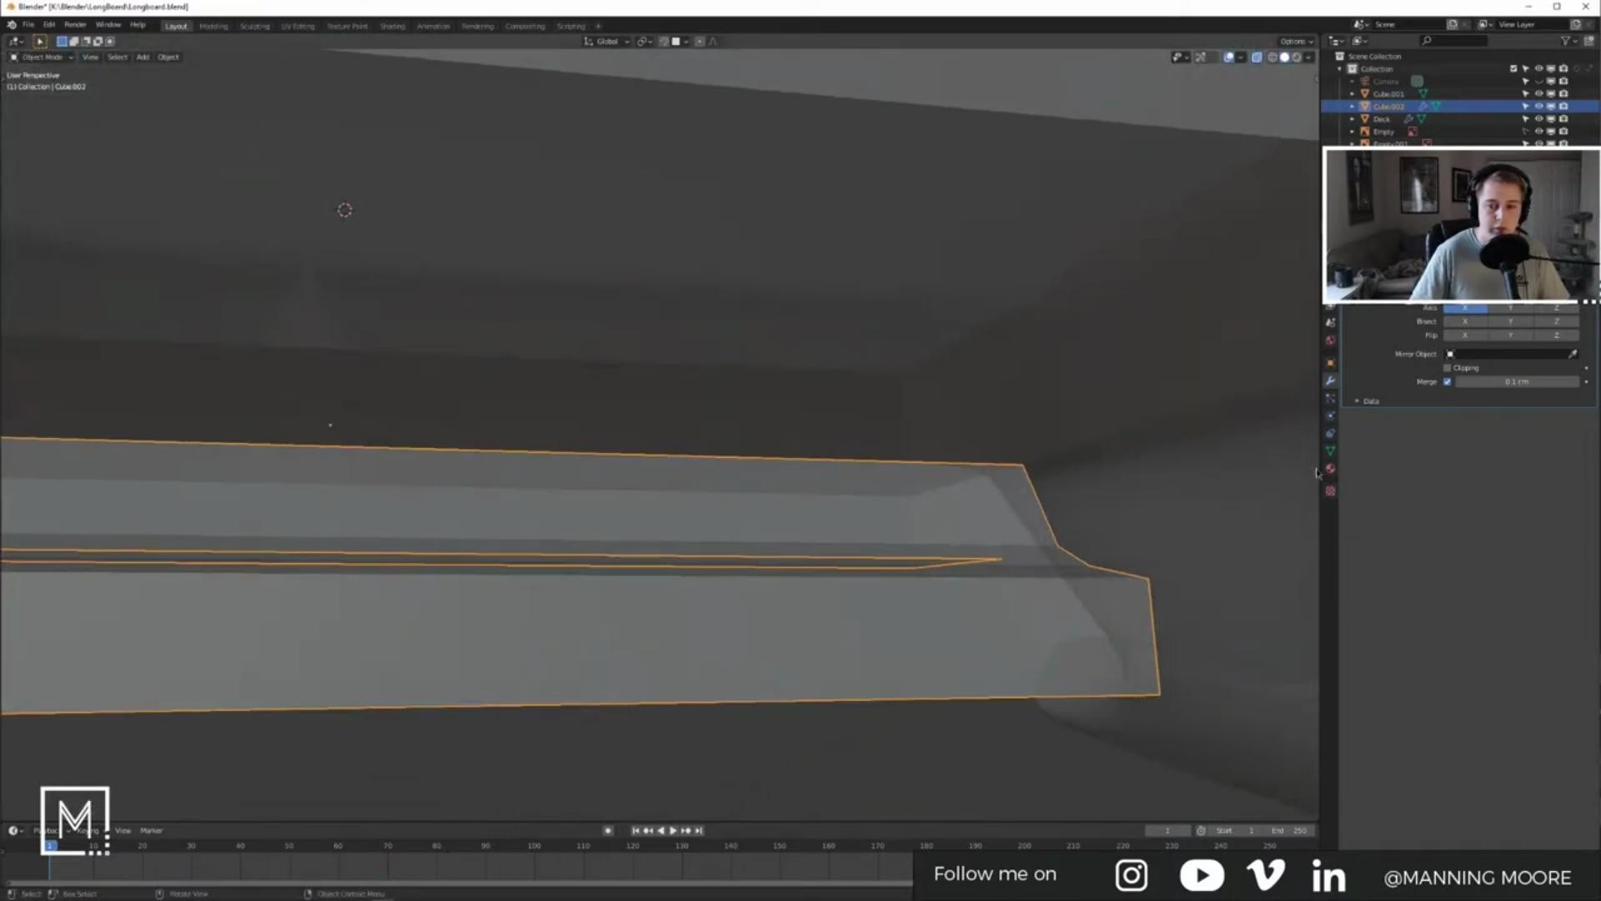
click(1510, 309)
middle_drag(951, 559, 883, 591)
scroll(825, 574, down, 4)
click(839, 605)
Step: Select the Cube.002 plate and turn off X-ray display
click(616, 483)
click(747, 455)
mouse_move(755, 479)
middle_down()
mouse_move(669, 498)
mouse_move(679, 530)
mouse_move(725, 525)
middle_up()
click(704, 522)
key(z)
click(766, 527)
click(1257, 58)
middle_drag(533, 405, 553, 398)
Step: Glance at the longboard reference photo, then select the mirrored block in Right view
key(alt+Tab)
click(943, 335)
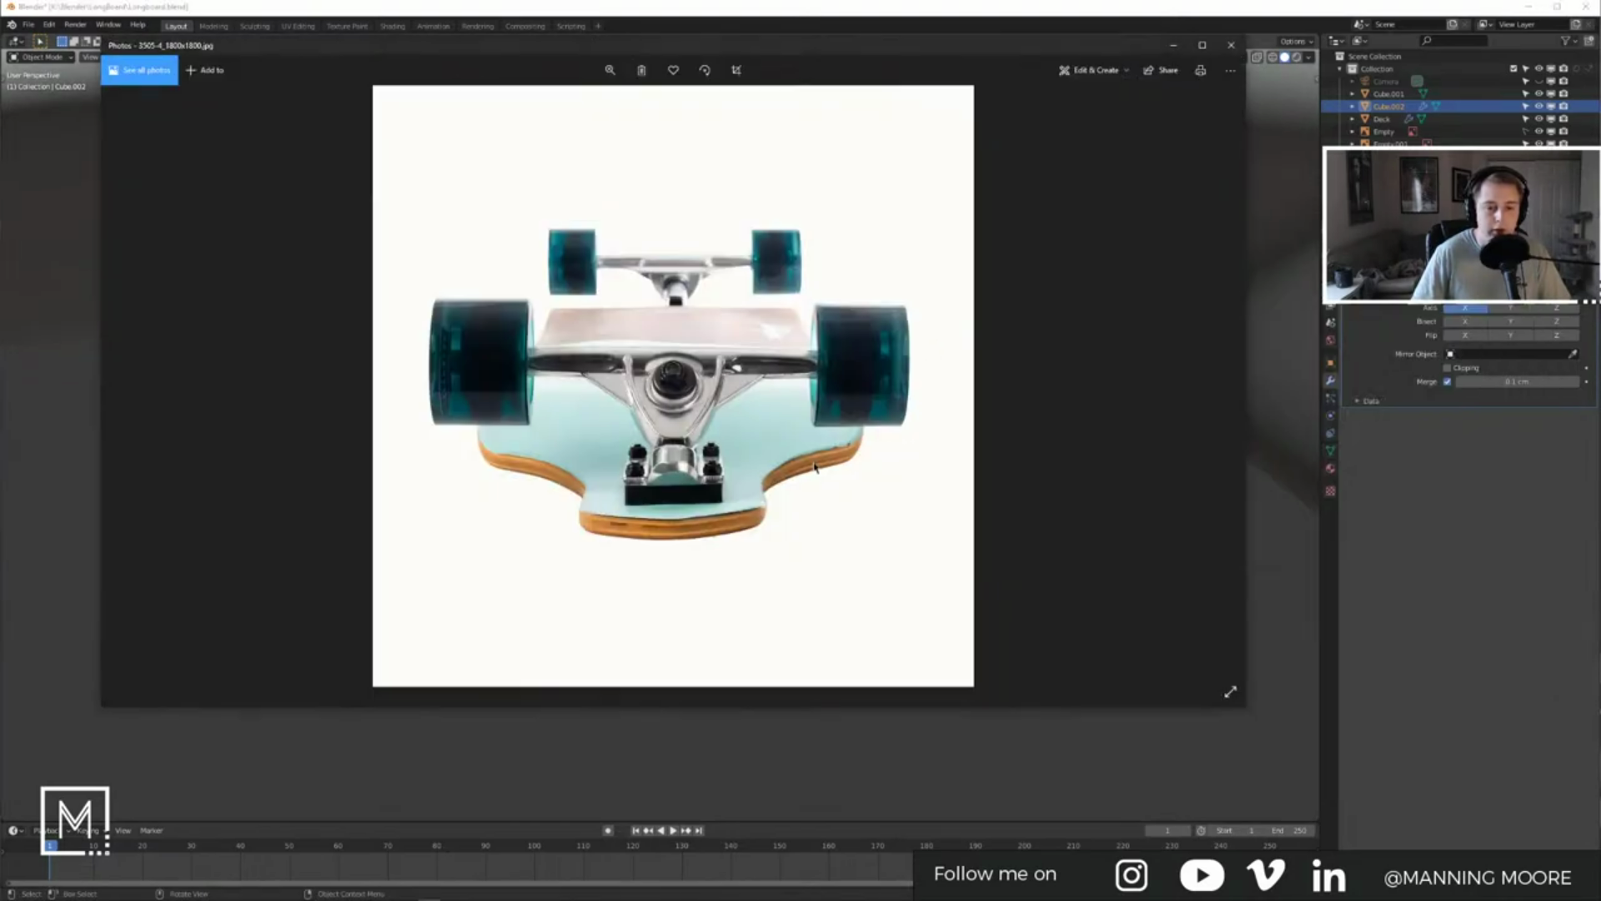
click(790, 732)
key(KP_3)
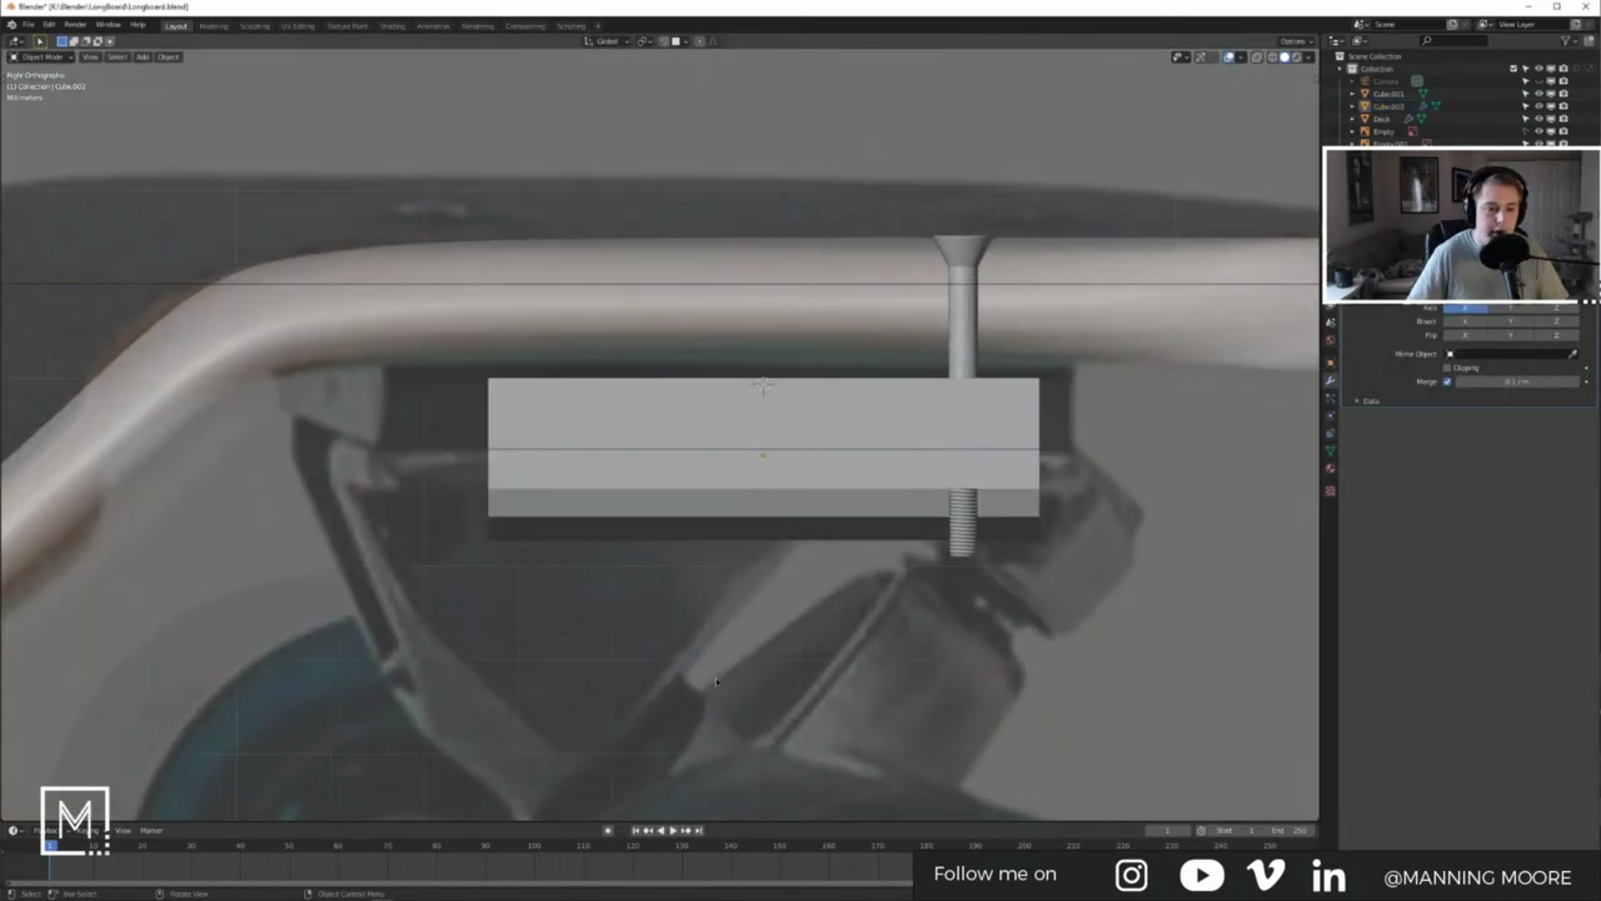
click(519, 516)
shift+middle_drag(1040, 508, 963, 429)
Step: Compare the front and side truck reference photos in Photos, then minimize the viewer
key(alt+Tab)
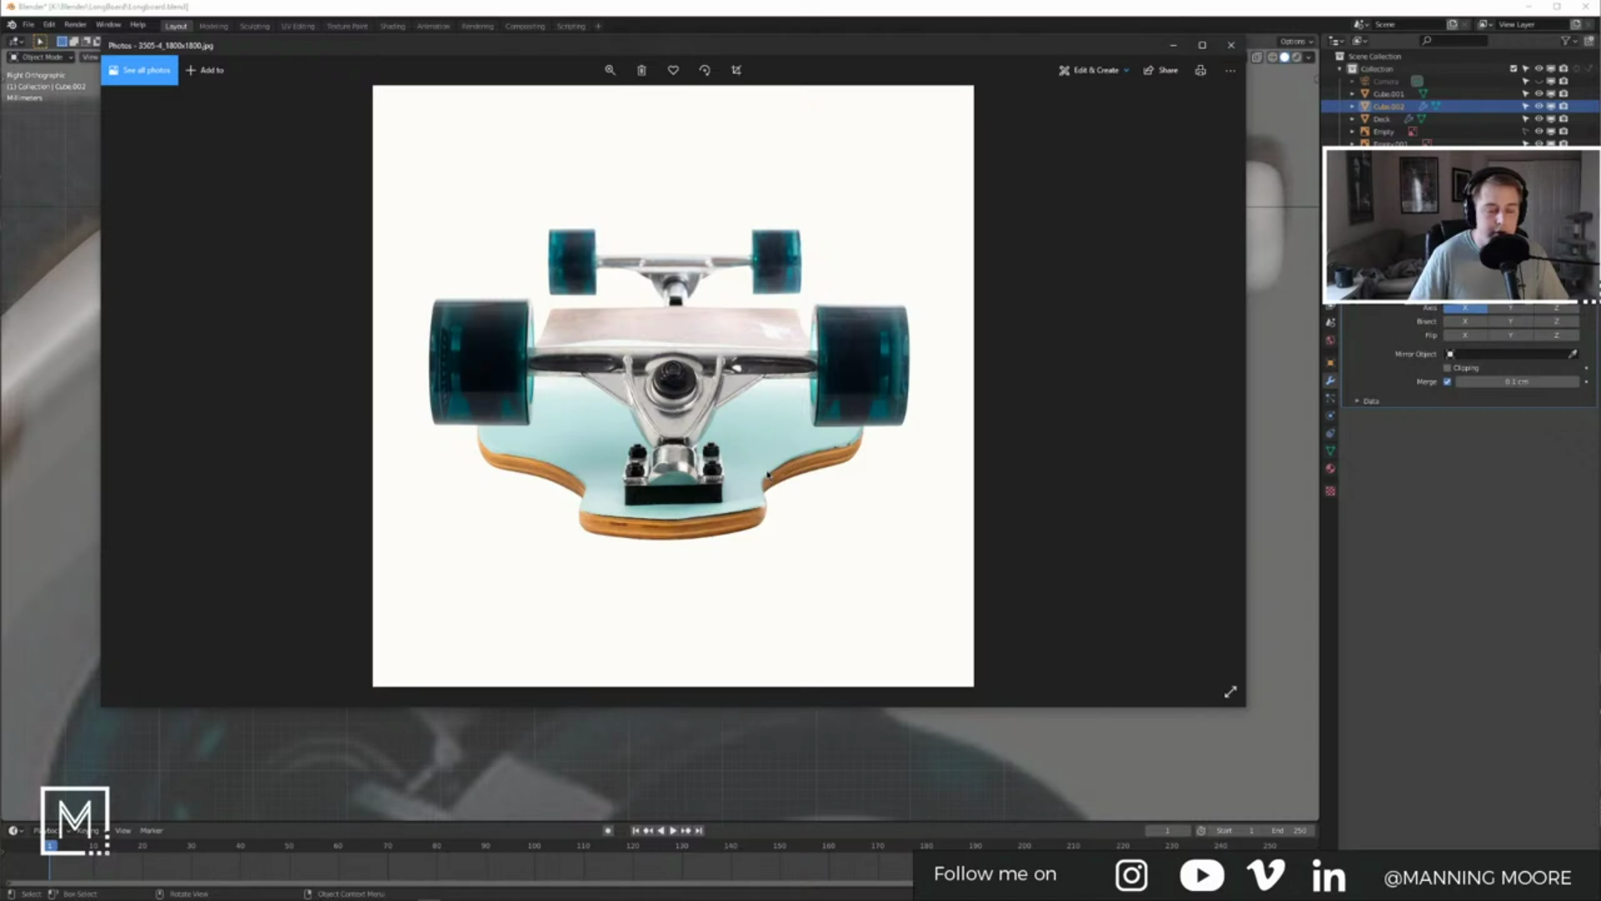
key(Right)
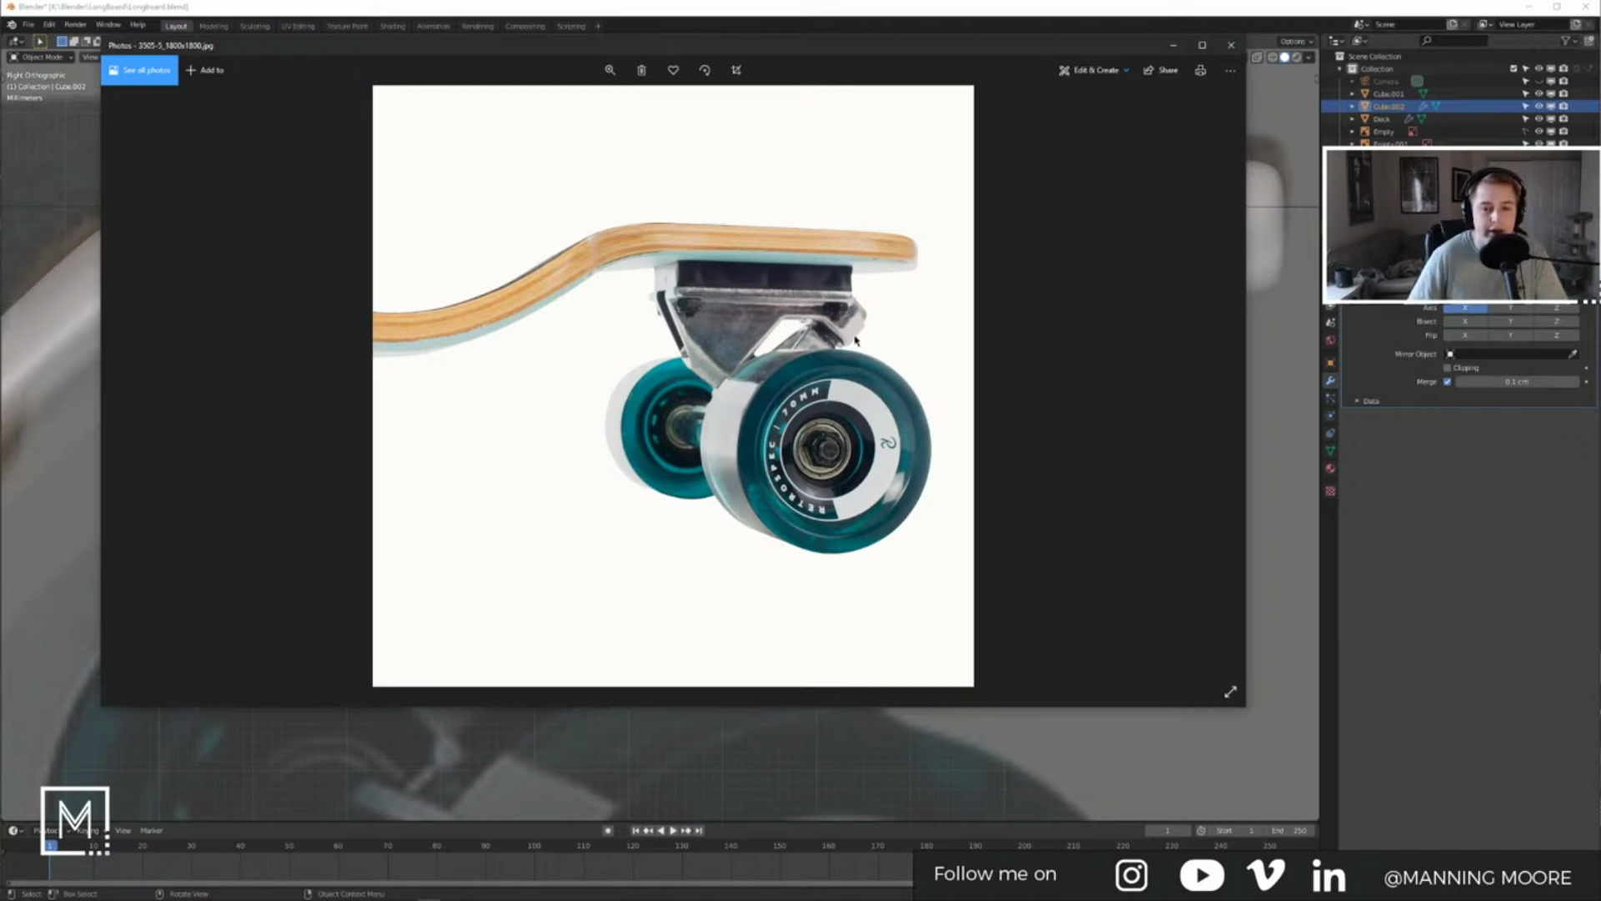
key(Left)
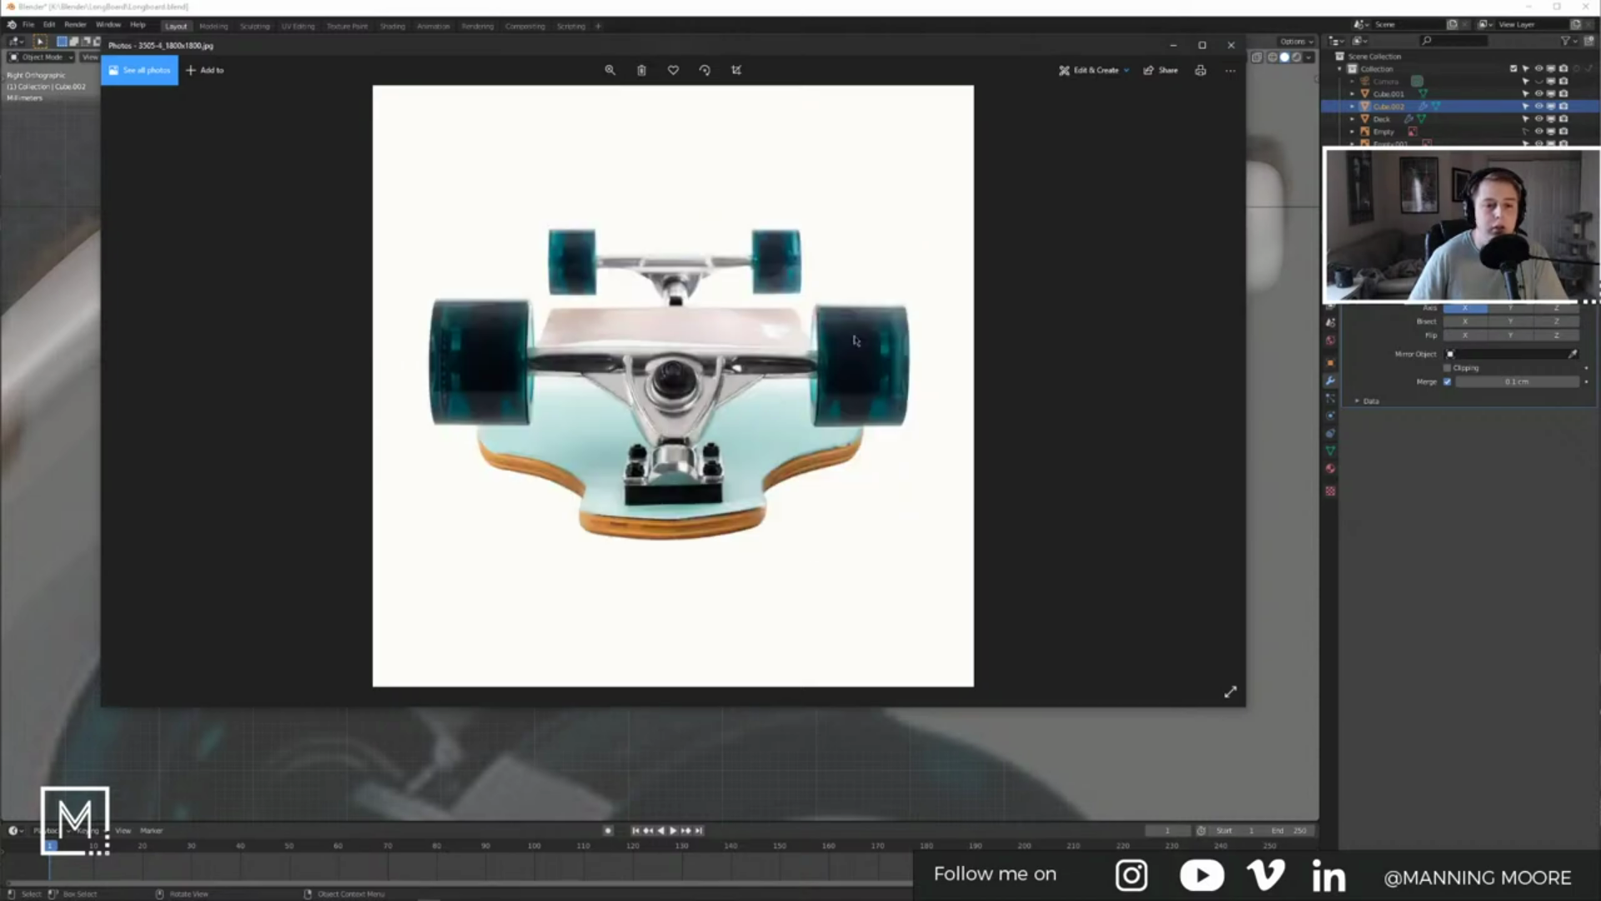
key(Right)
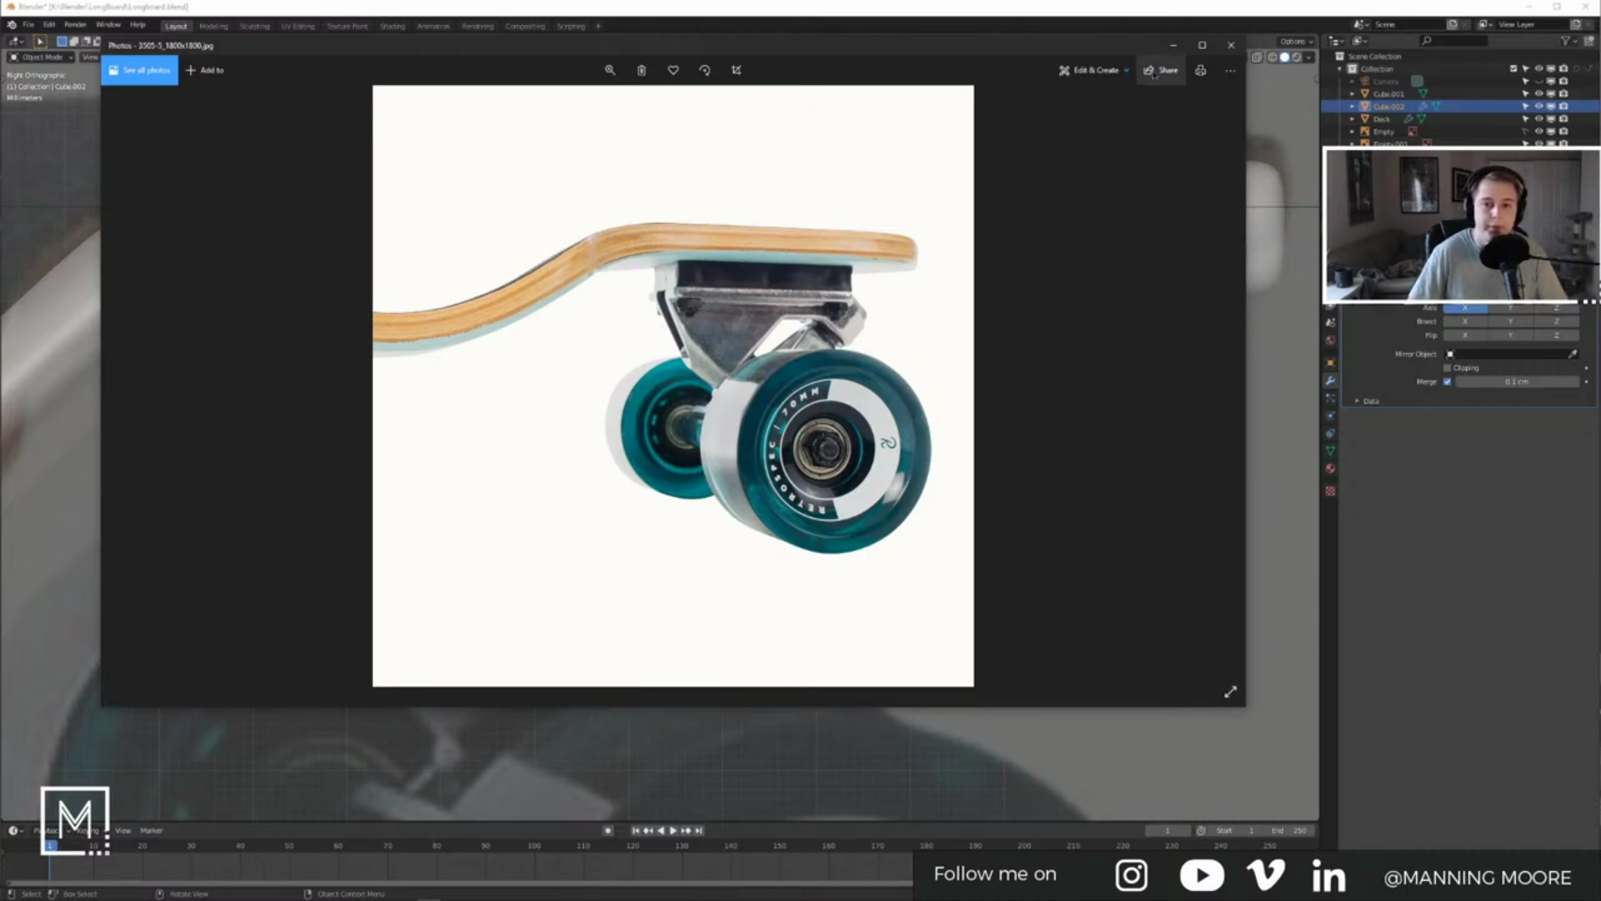
click(1173, 46)
middle_drag(1039, 202, 744, 427)
Step: In face select mode, select the block's inner slanted face and three end faces
key(Tab)
key(2)
key(3)
click(583, 403)
shift+click(602, 464)
shift+click(542, 461)
shift+click(514, 427)
Step: Add the middle, side and bottom long faces and delete all selected faces
middle_drag(517, 438, 662, 356)
shift+click(672, 362)
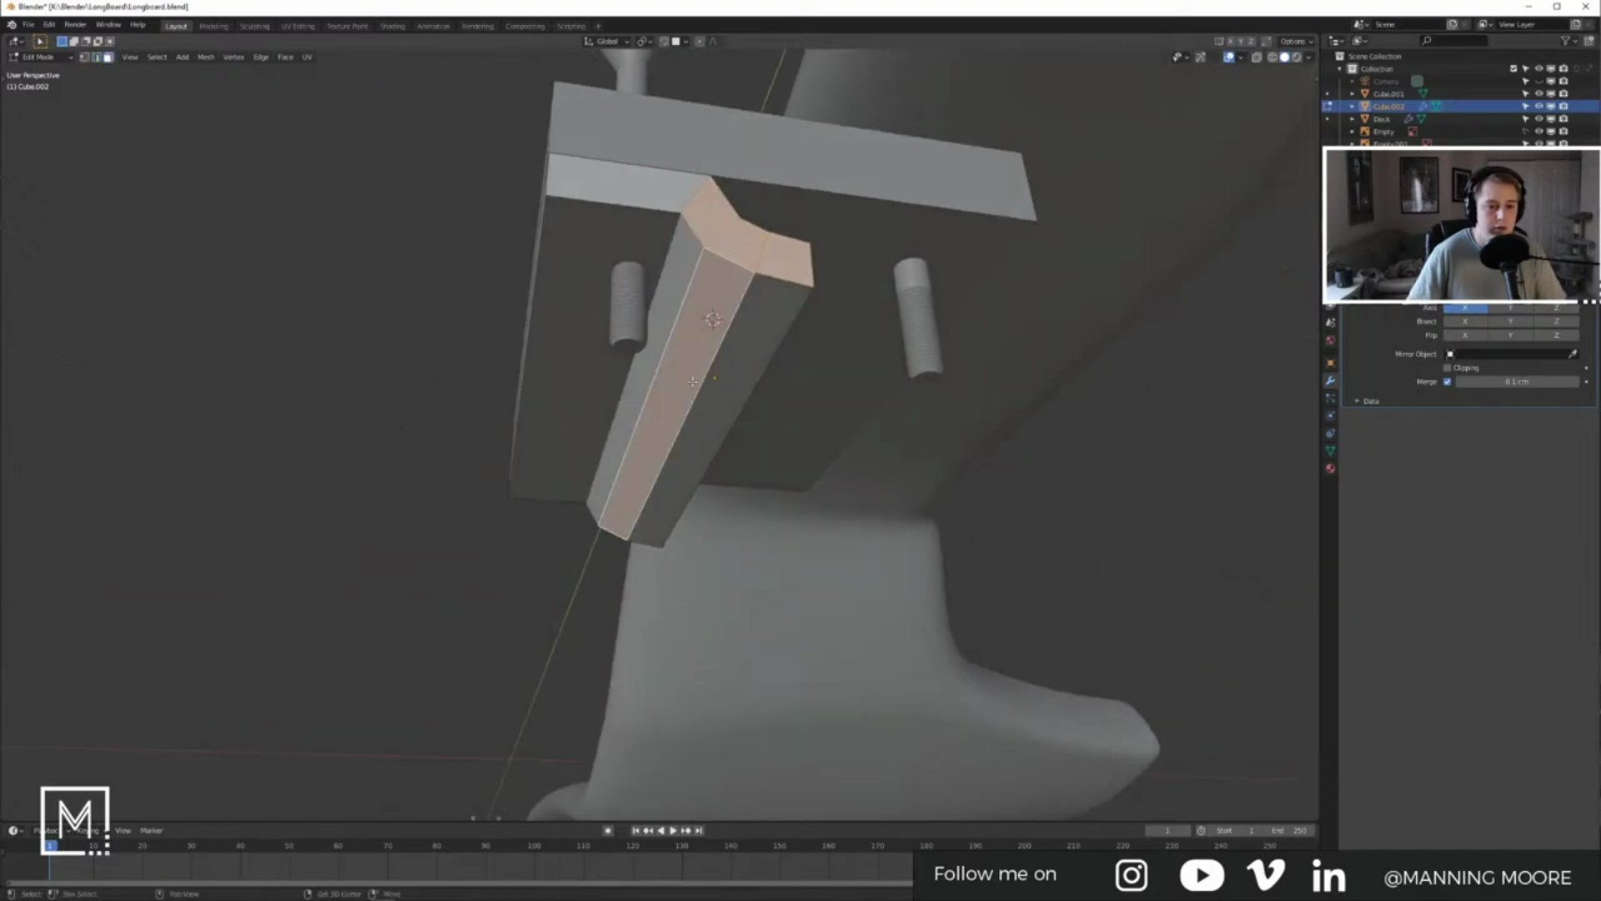
shift+click(641, 379)
shift+click(714, 404)
middle_drag(714, 403, 658, 415)
shift+click(658, 415)
key(x)
click(741, 375)
Step: Delete the leftover faces inside the notch
middle_drag(551, 386, 619, 415)
drag(653, 410, 696, 454)
key(x)
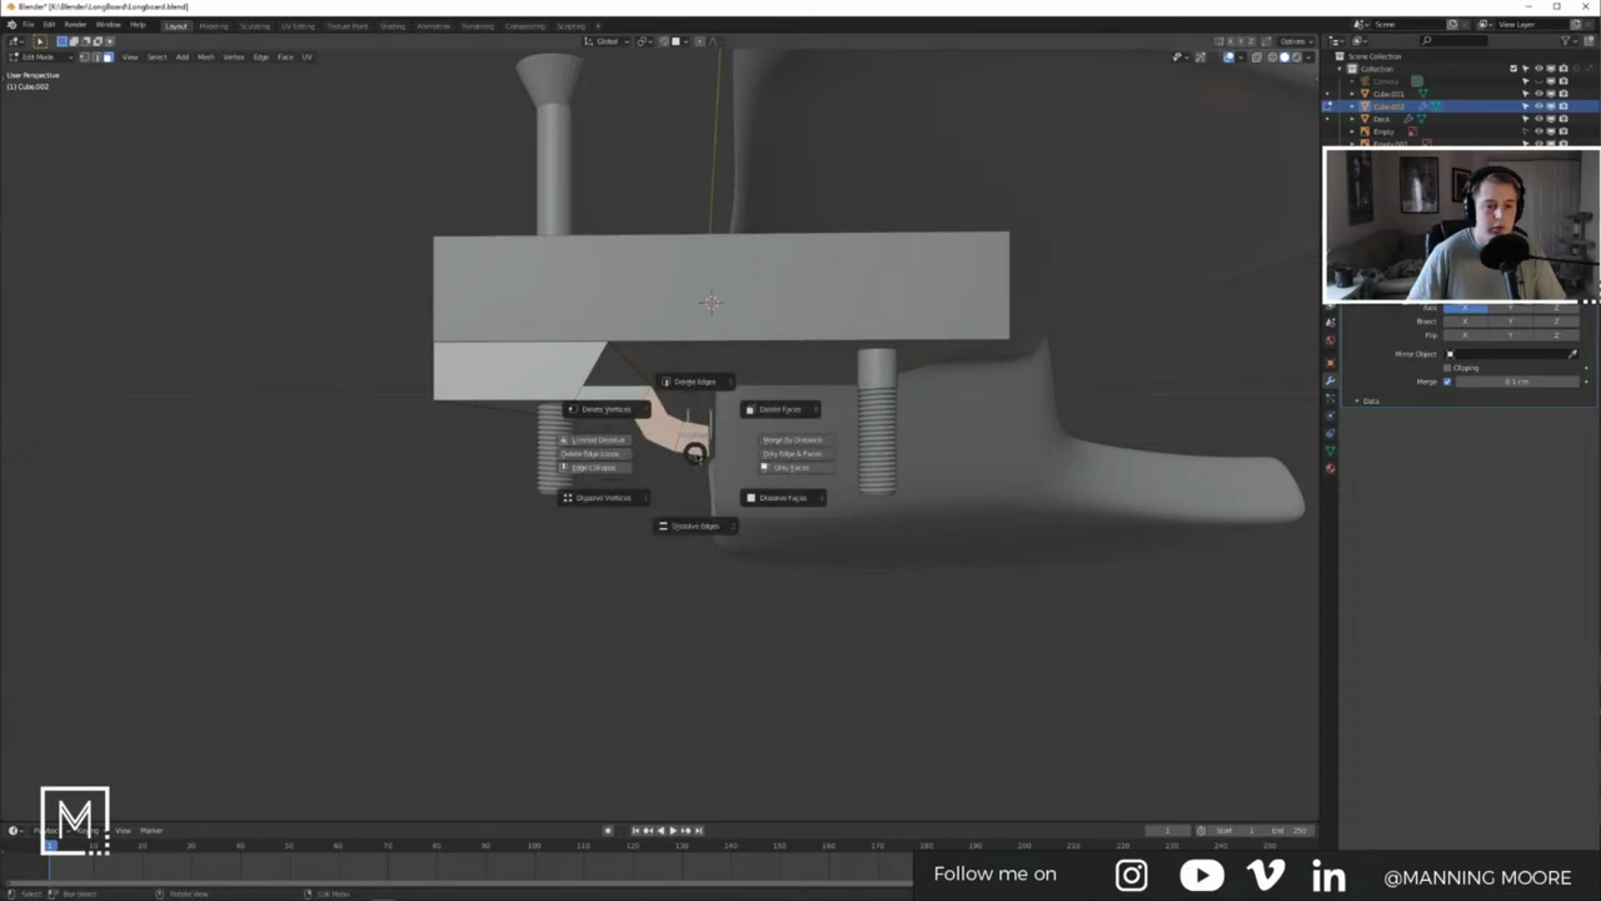
click(814, 409)
Step: Square off the slanted edge by scaling its near vertex to 0 on X
middle_drag(807, 421, 650, 403)
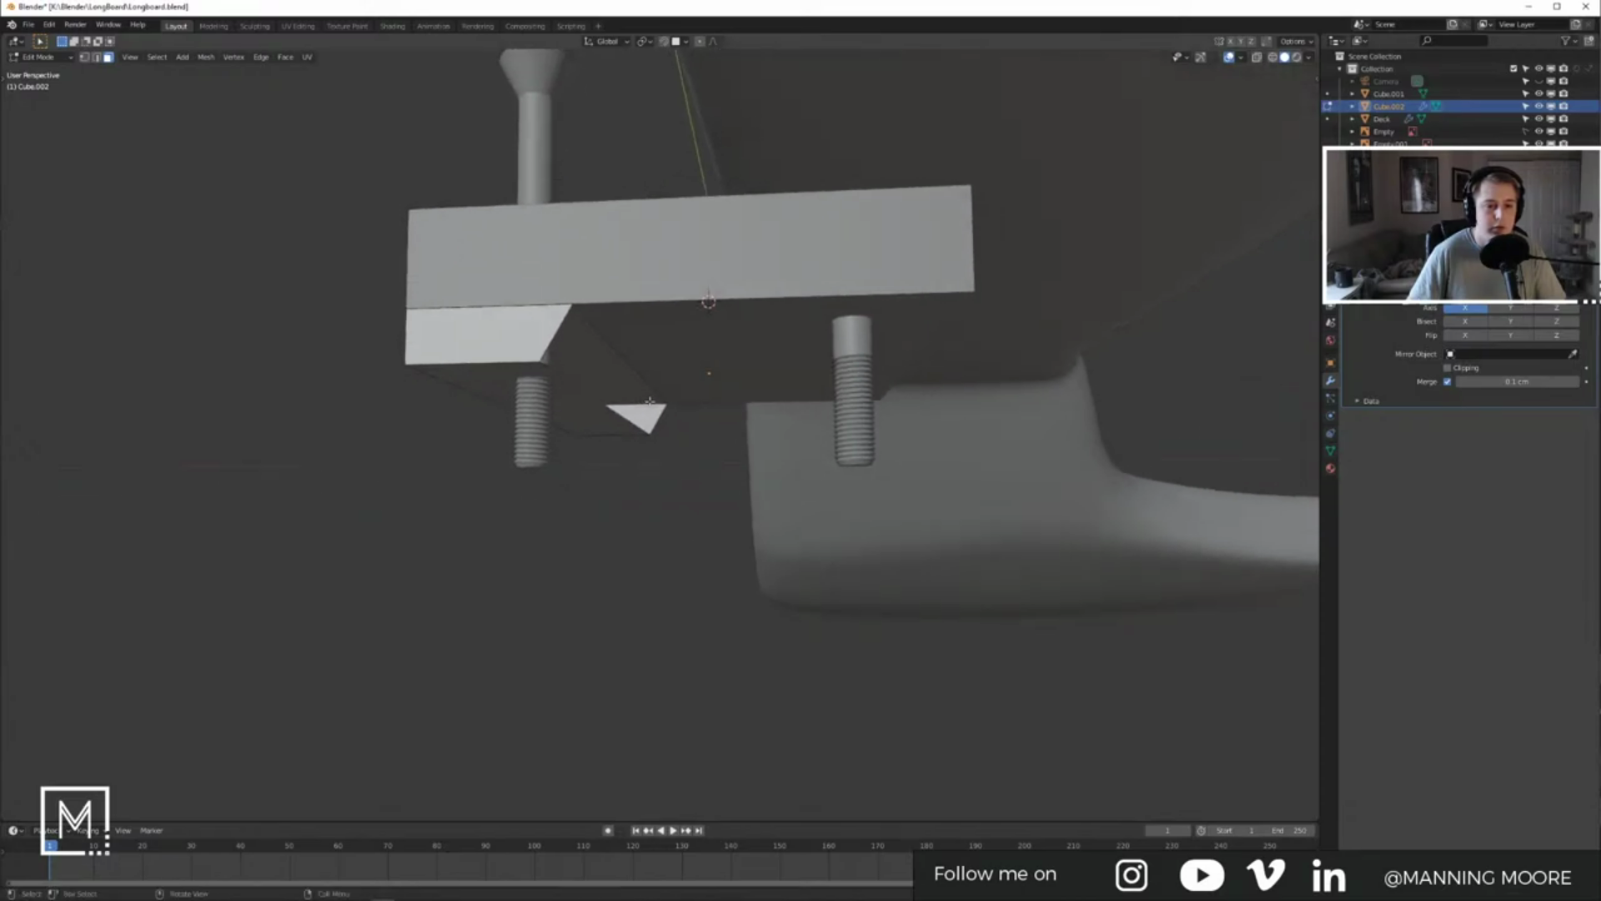
click(645, 354)
key(1)
click(575, 303)
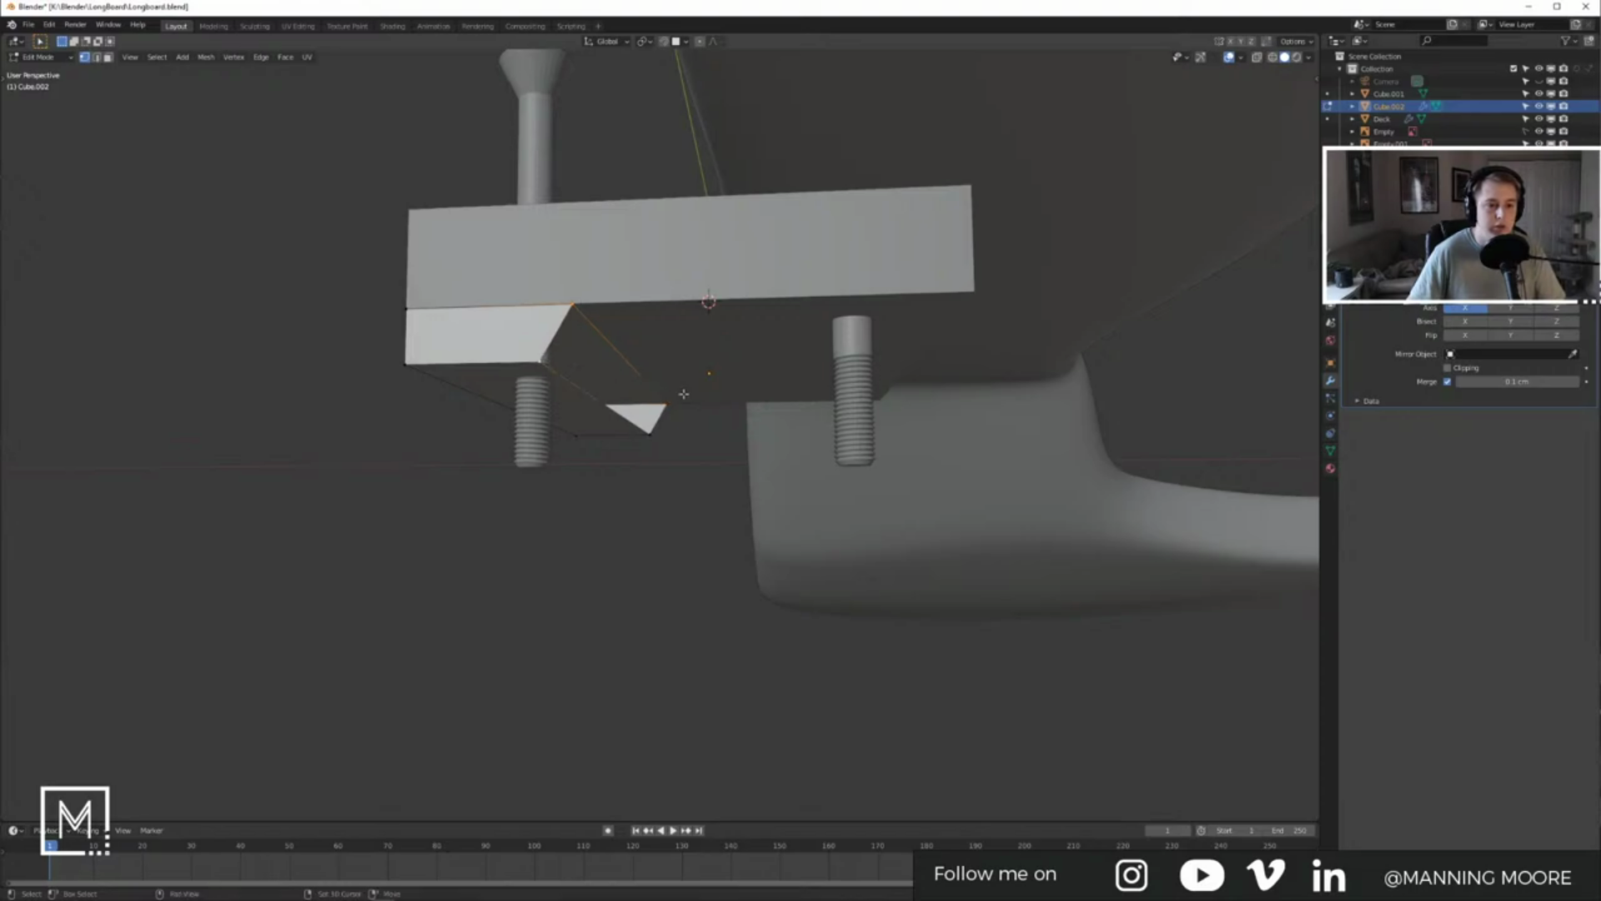
key(s)
key(x)
key(0)
key(Return)
Step: Back in Object Mode, apply the block's rotation and scale
key(Tab)
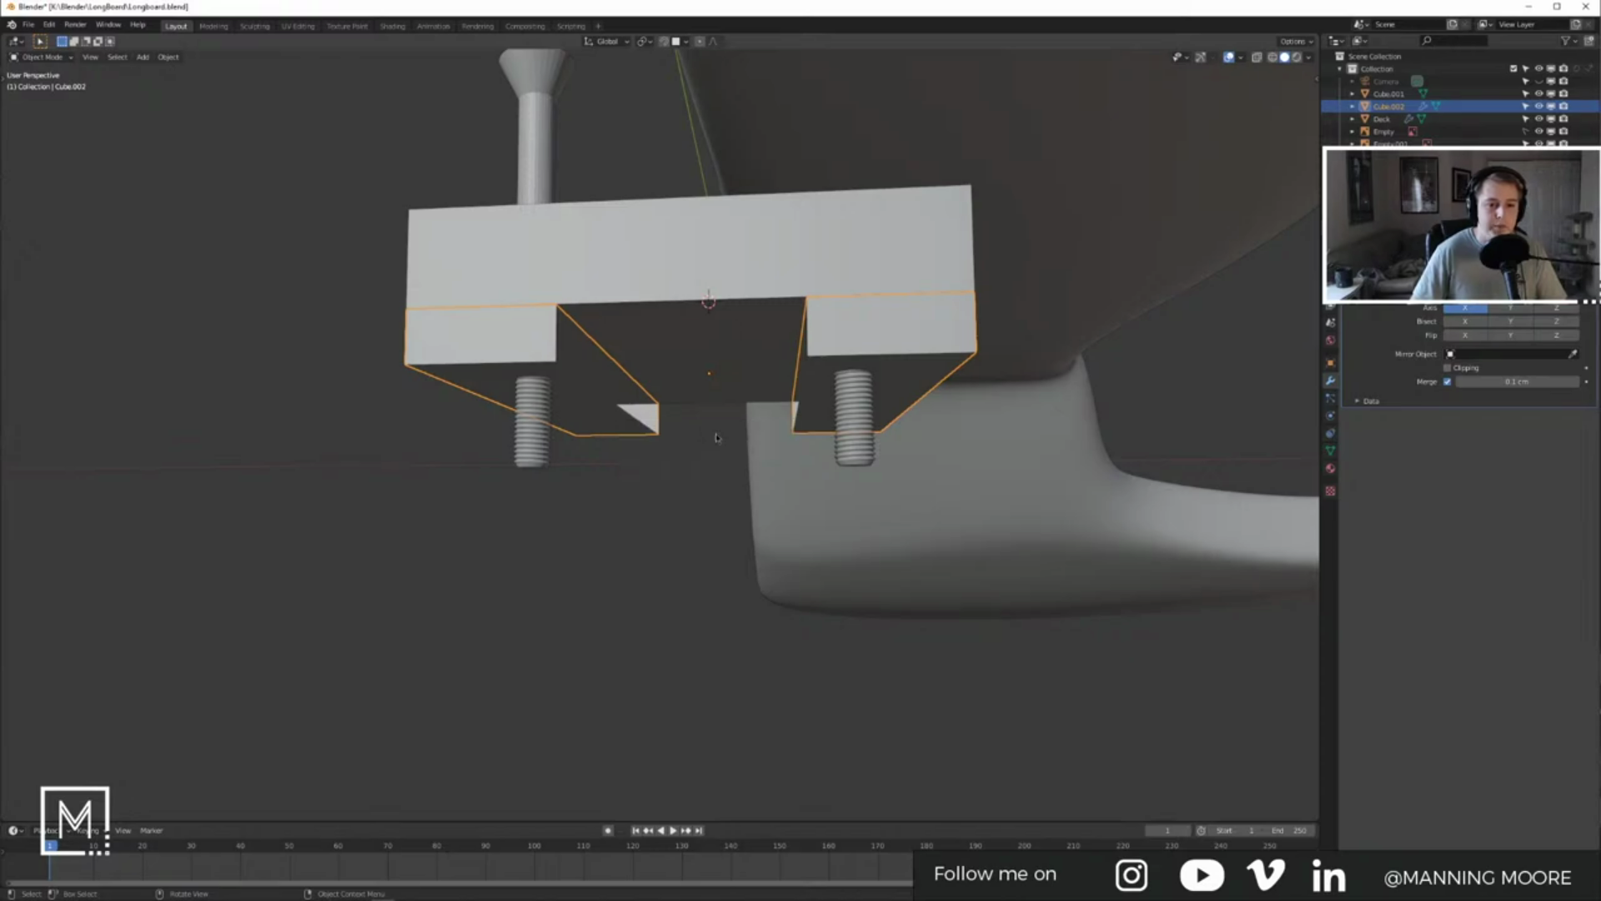
key(ctrl+a)
click(711, 431)
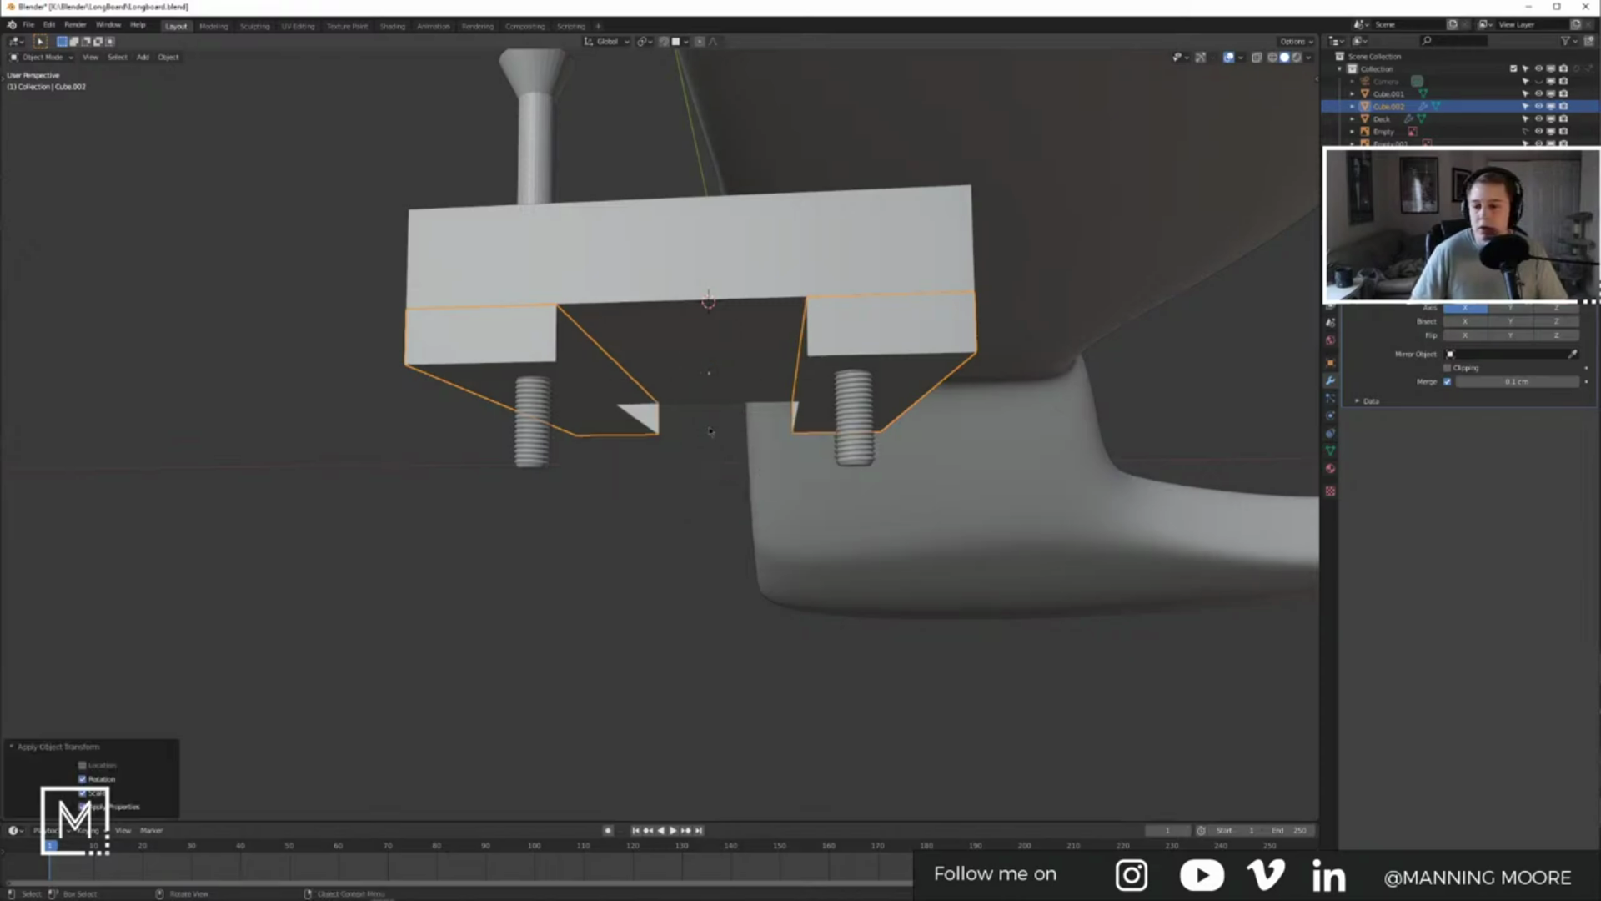
Step: Flip between the front and side truck reference photos in Photos
middle_drag(711, 431, 674, 423)
key(alt+Tab)
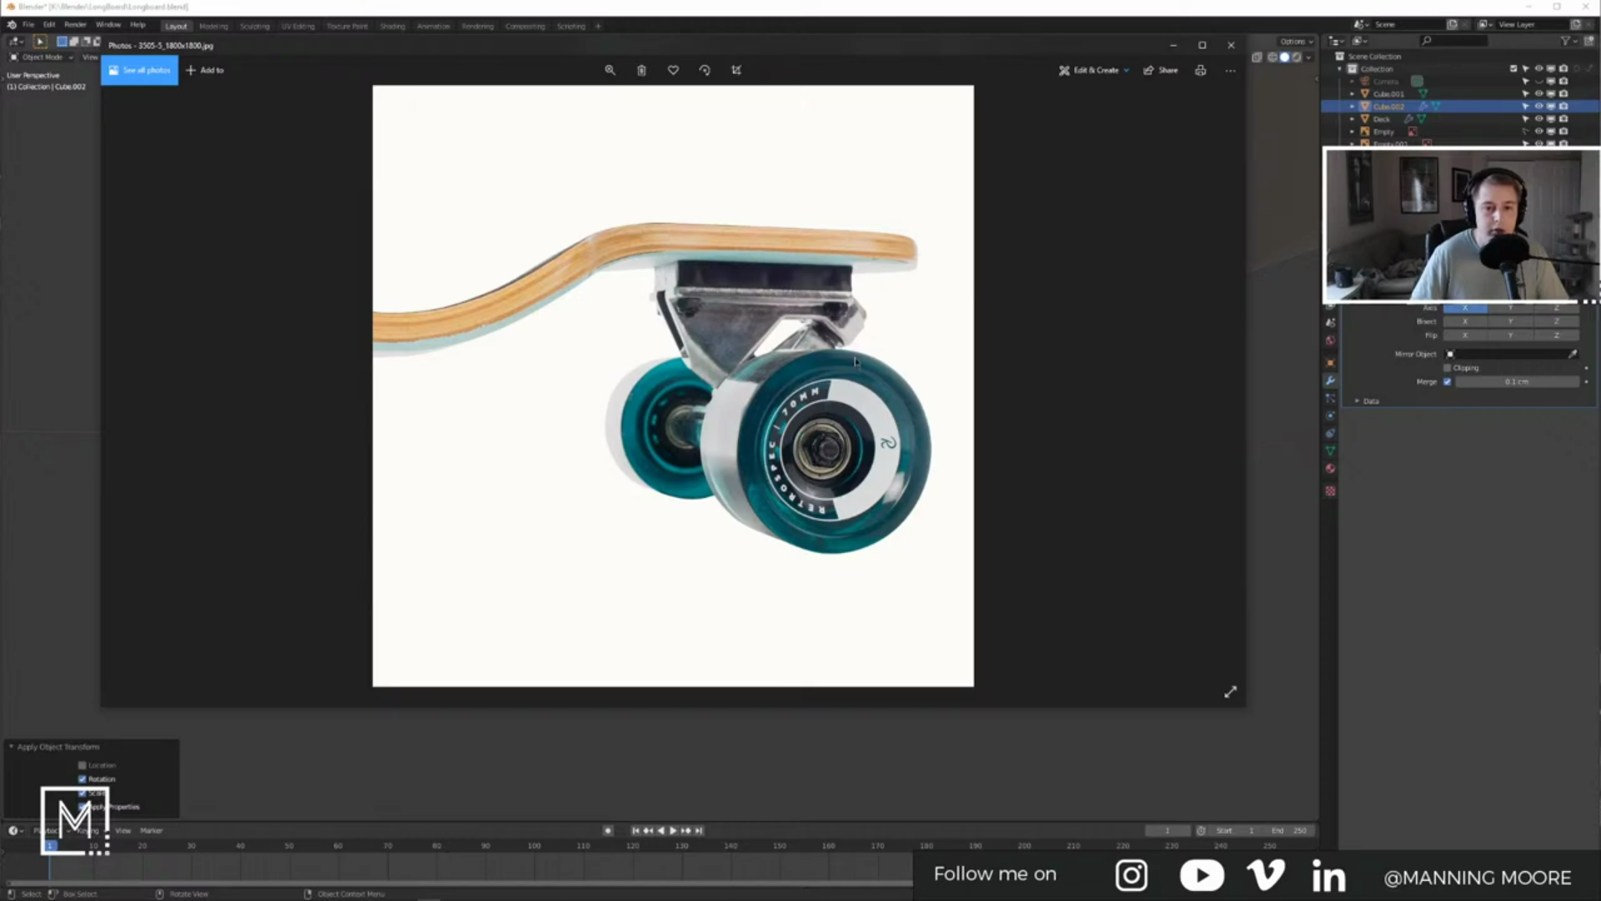
key(alt+Tab)
middle_drag(855, 360, 712, 361)
key(alt+Tab)
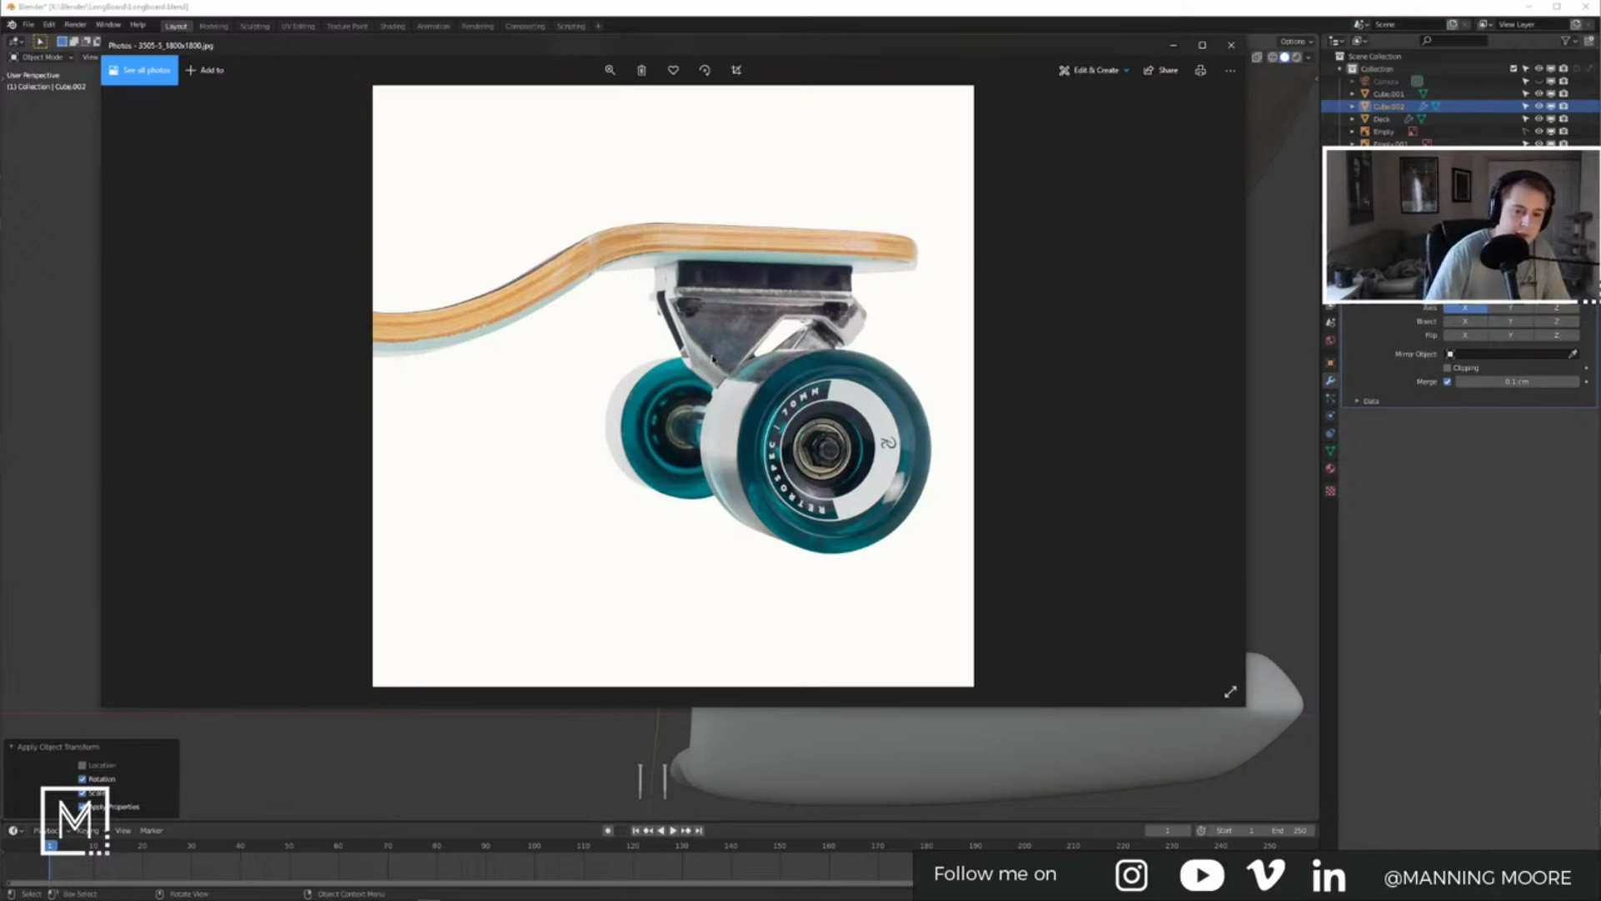
key(Left)
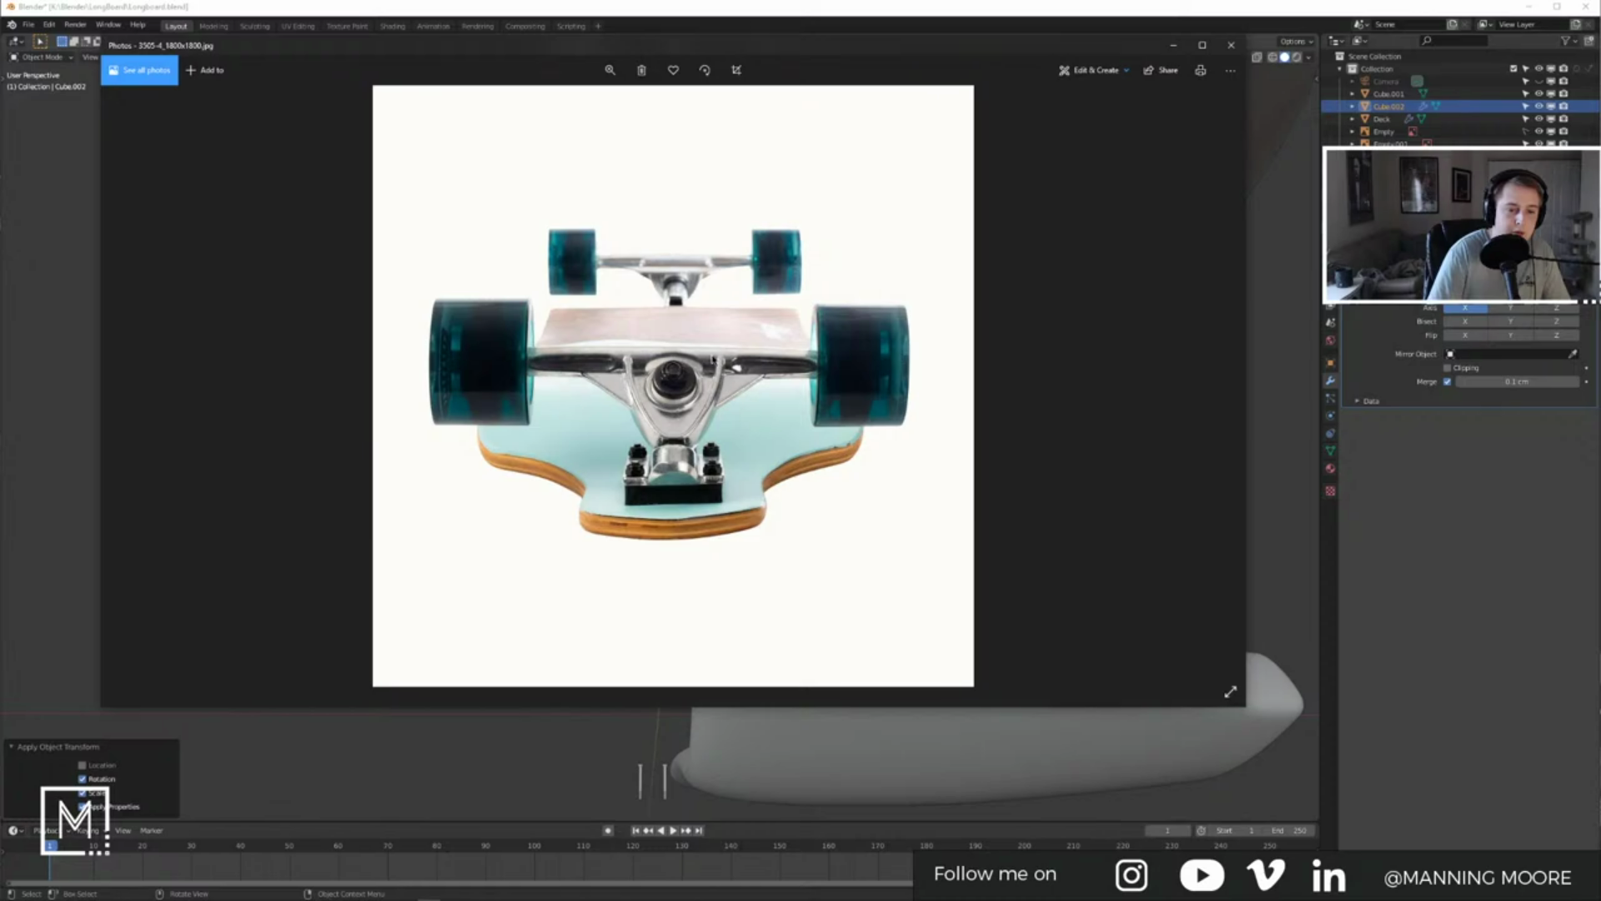
key(Right)
key(alt+Tab)
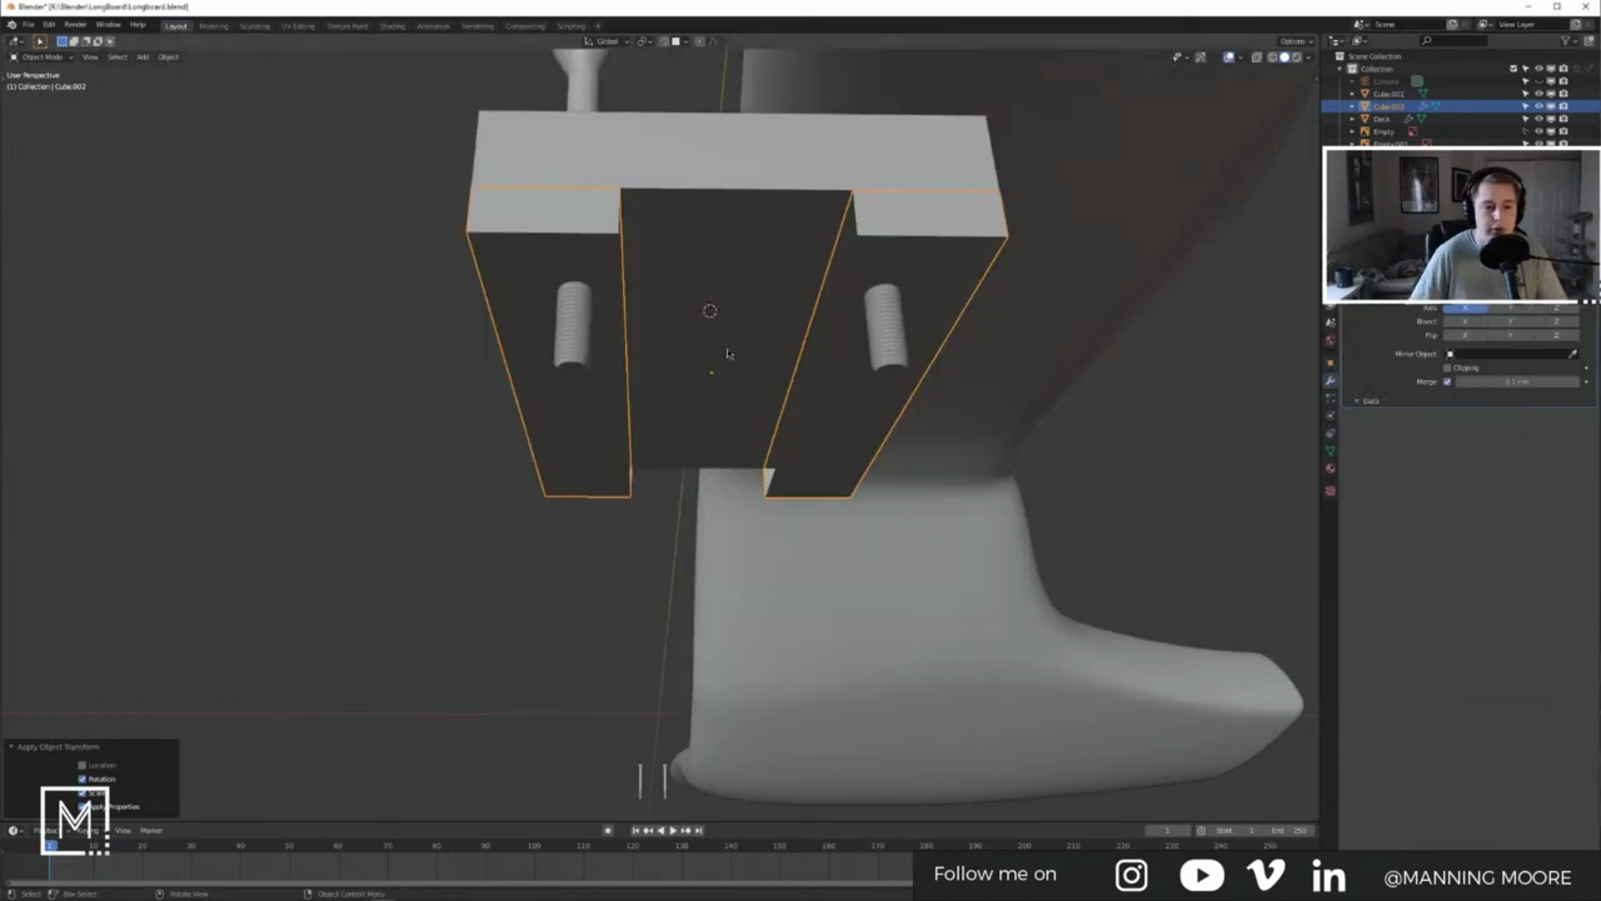
Step: Select the mirrored Cube.002 block and enter Edit Mode on it
click(632, 237)
click(610, 238)
key(Tab)
mouse_move(609, 238)
middle_down()
mouse_move(610, 213)
mouse_move(613, 232)
middle_up()
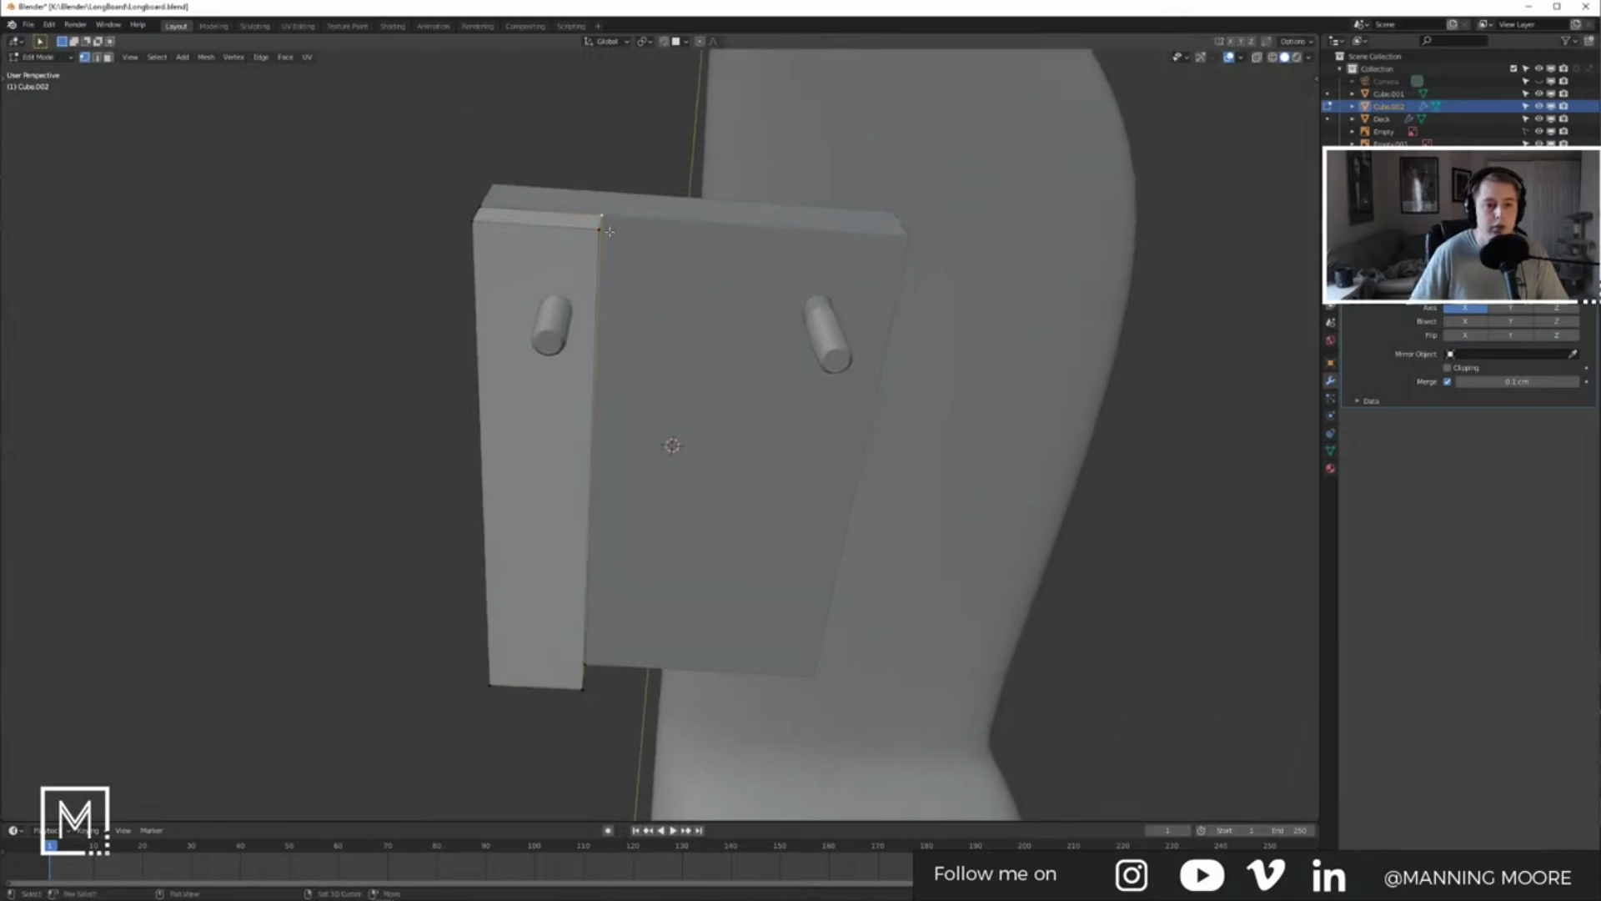
Step: From the bottom view, extrude a chain of vertices along the truck's curved outline toward the centre line
key(ctrl+KP_7)
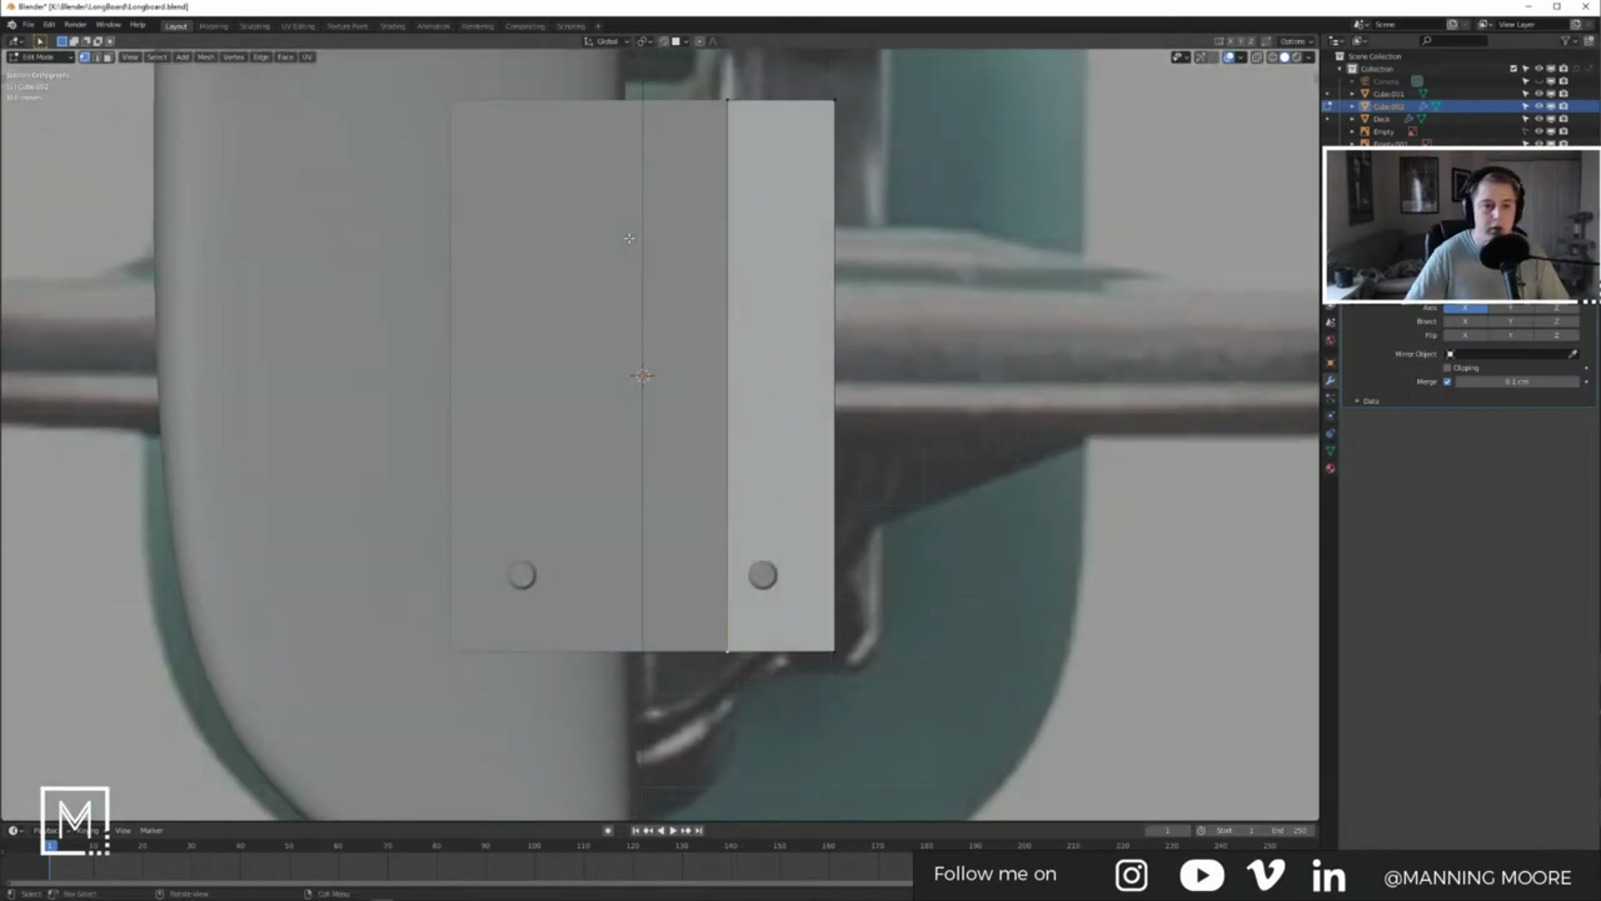
shift+middle_drag(763, 422, 779, 278)
scroll(780, 333, up, 2)
shift+middle_drag(784, 551, 772, 516)
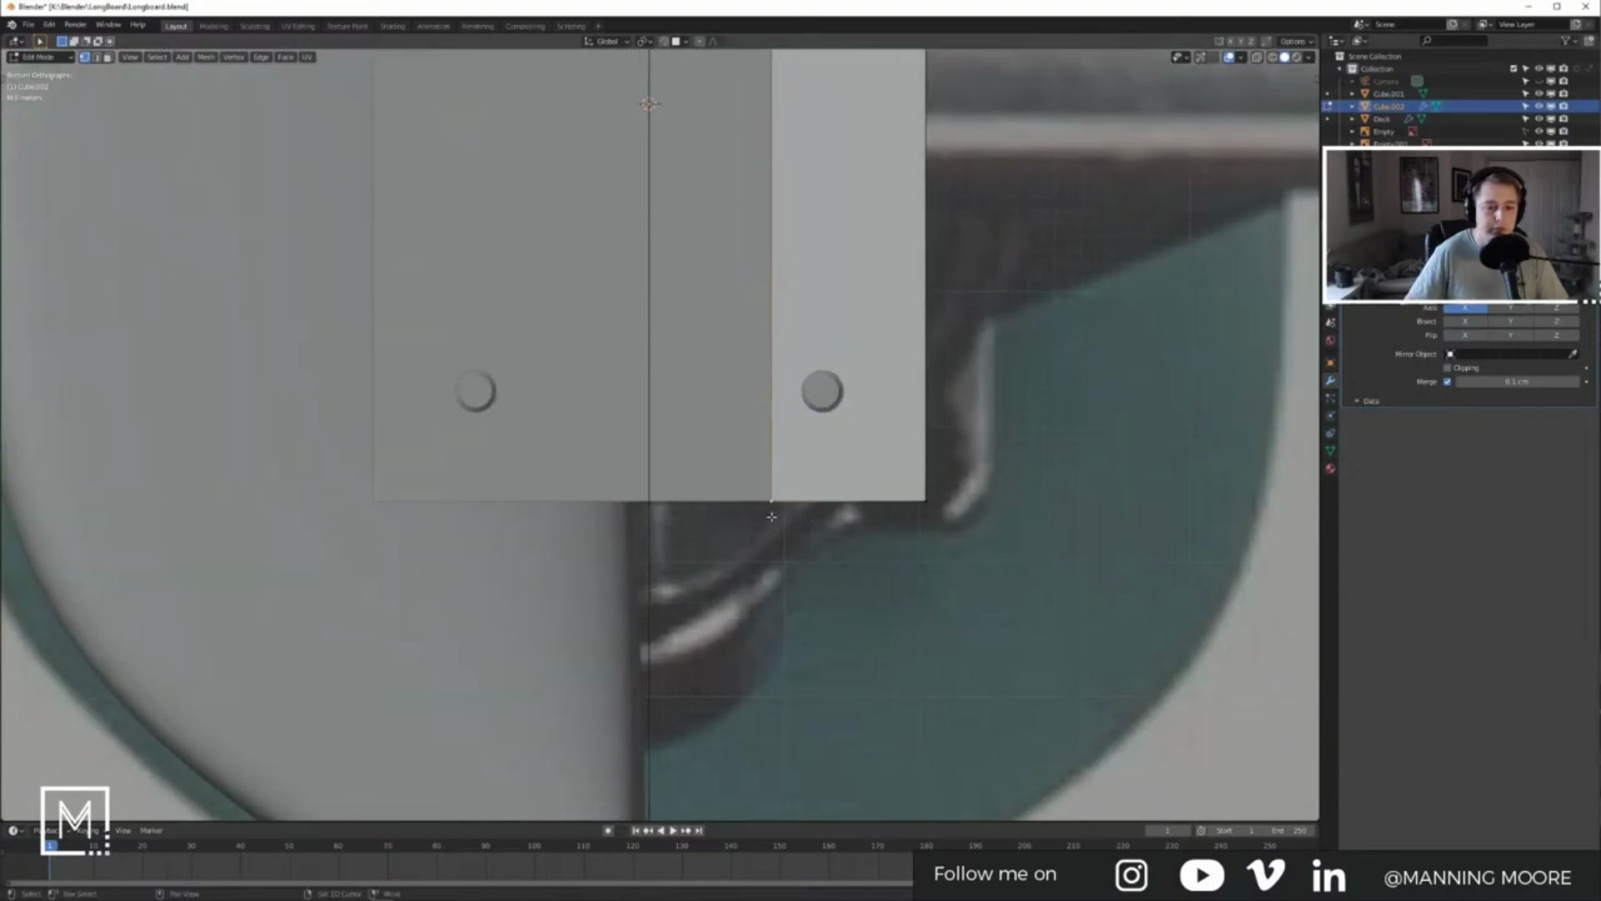
key(g)
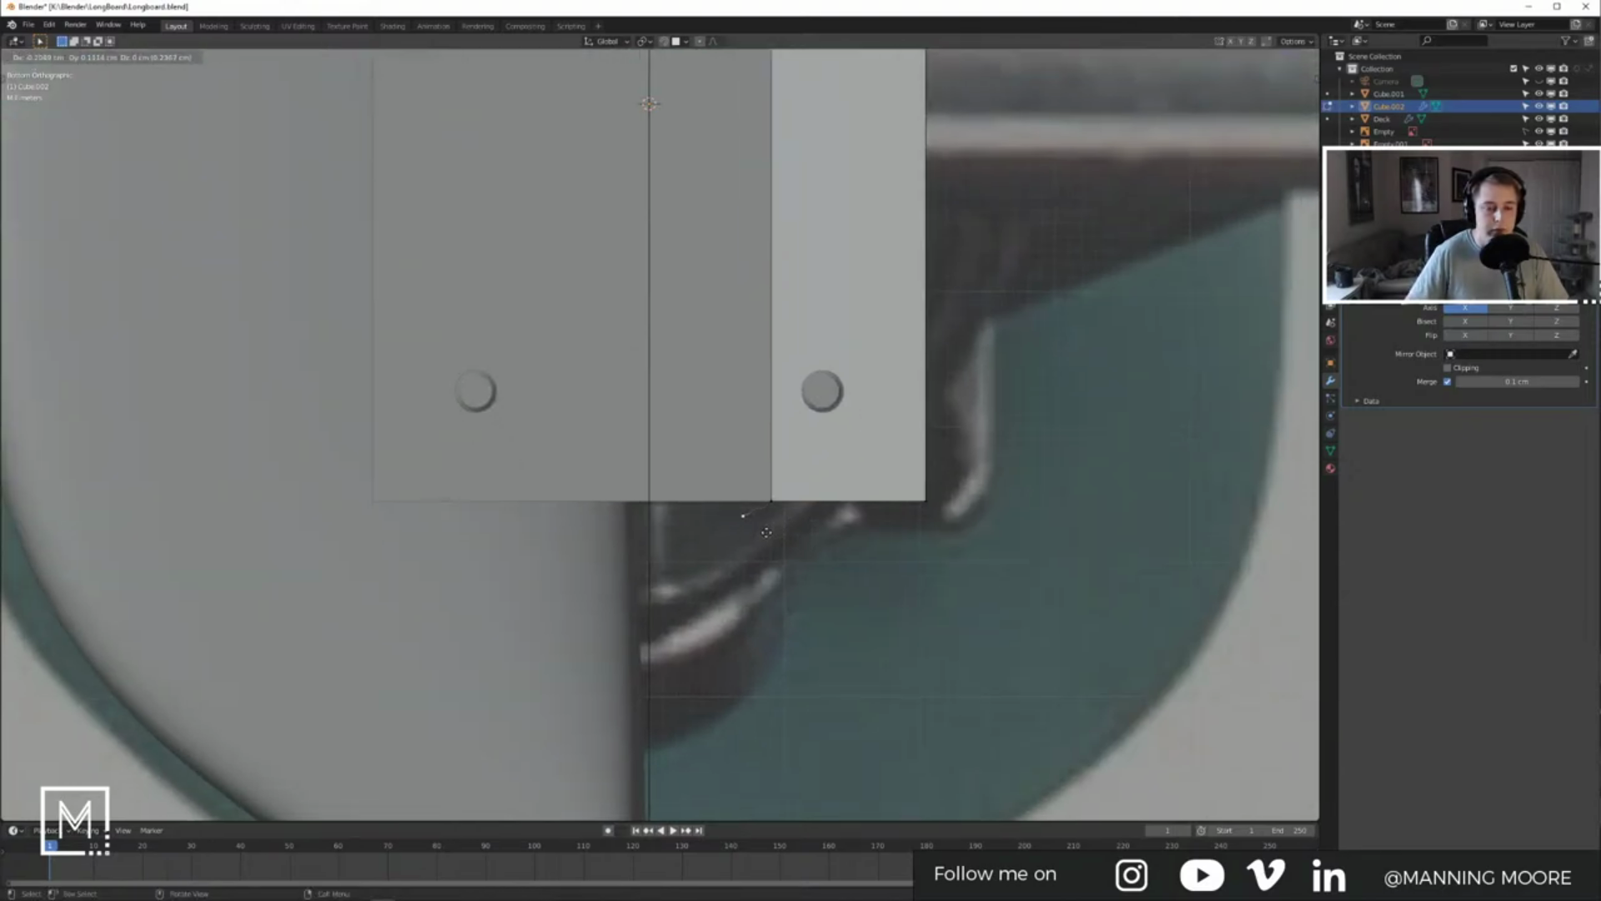
click(764, 538)
key(e)
click(734, 556)
key(e)
click(677, 560)
key(e)
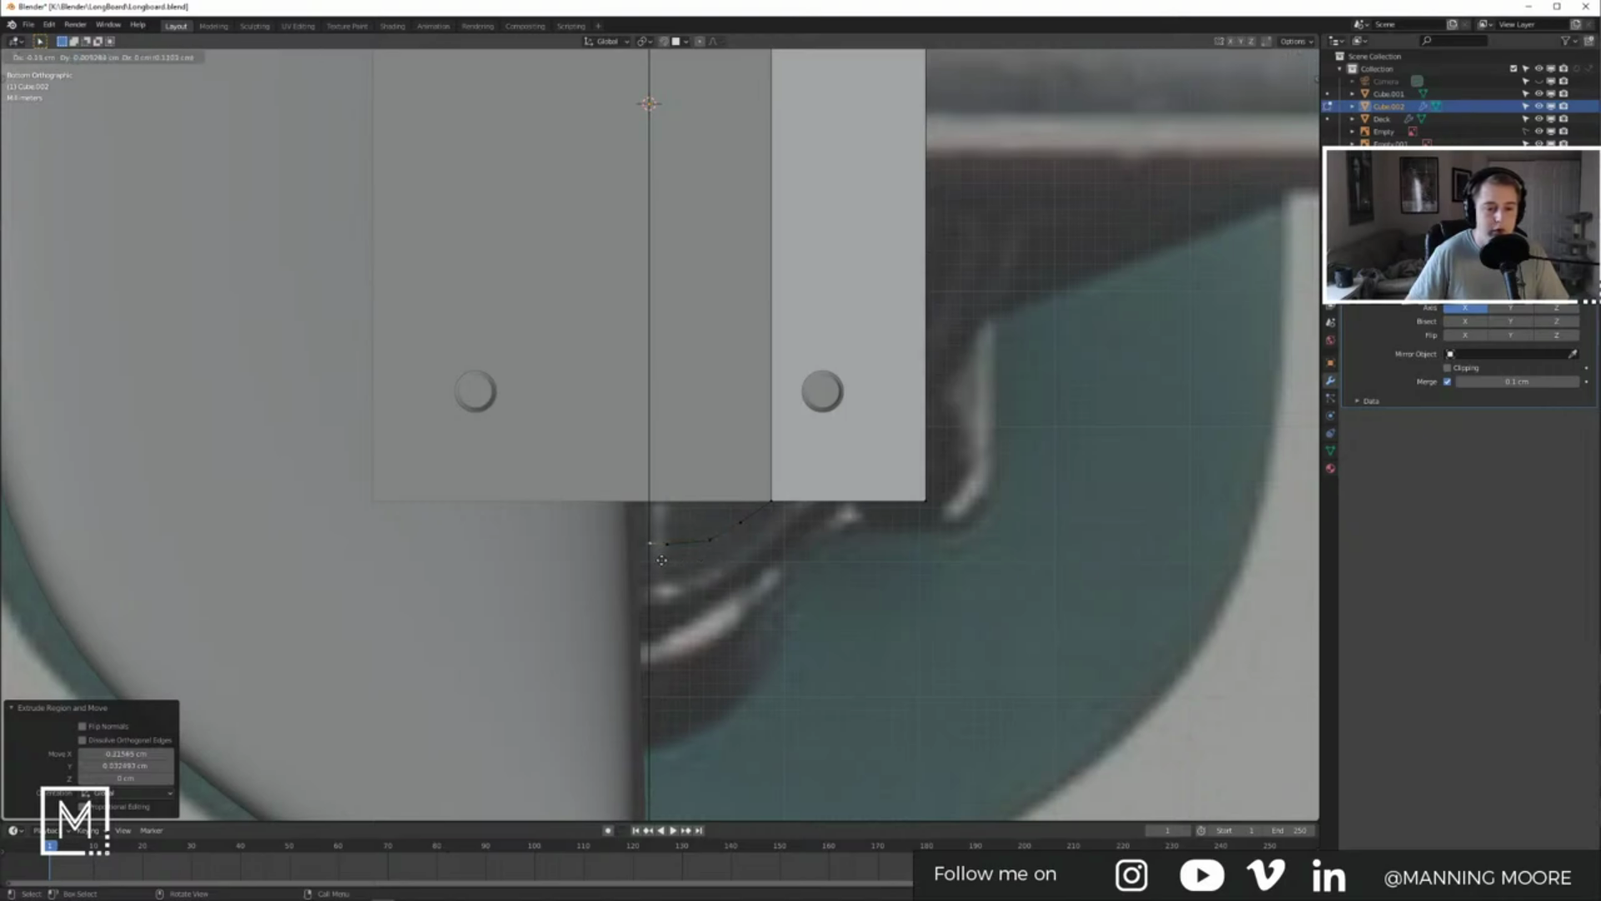
click(662, 560)
key(e)
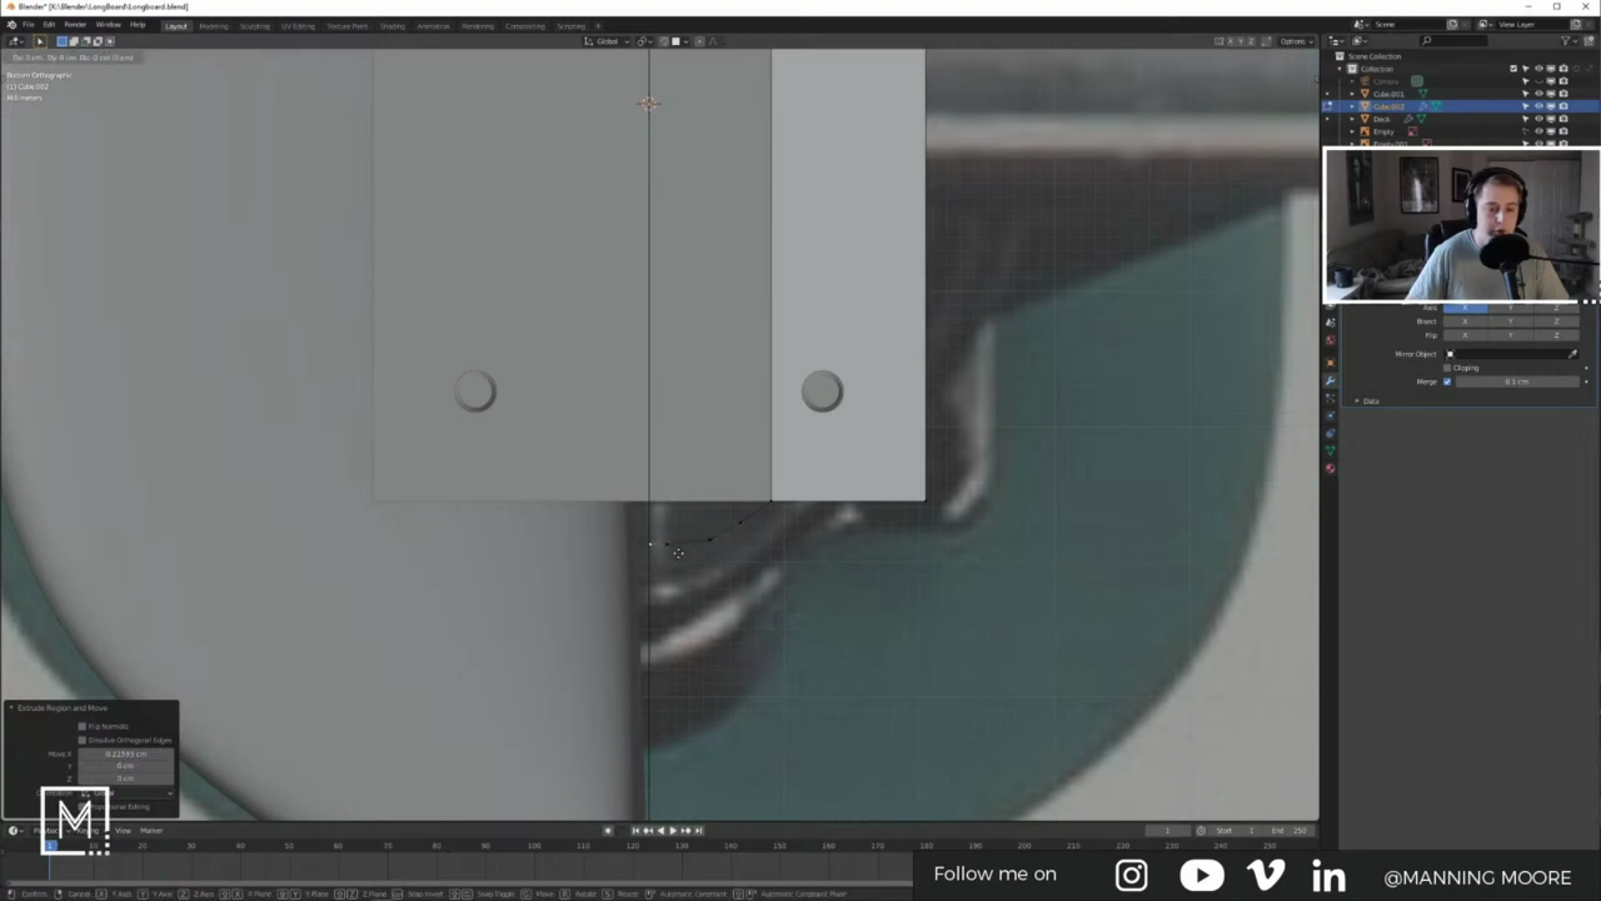
key(y)
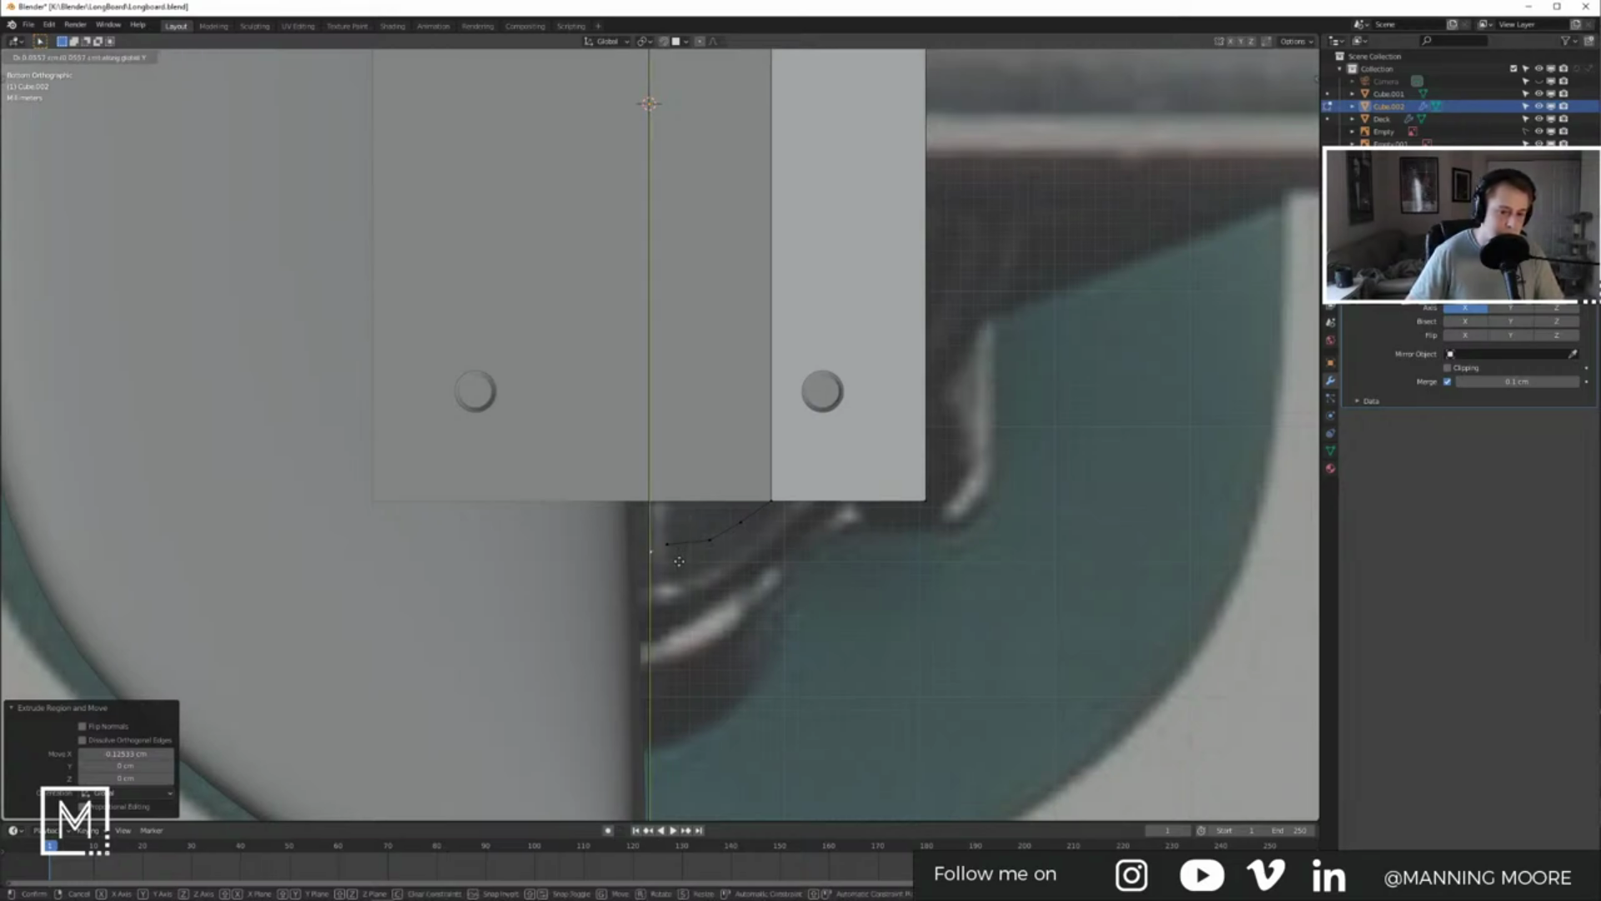
Step: Nudge the vertex beside the centre line along Y, using X-ray to match the truck outline
click(674, 572)
drag(659, 533, 683, 563)
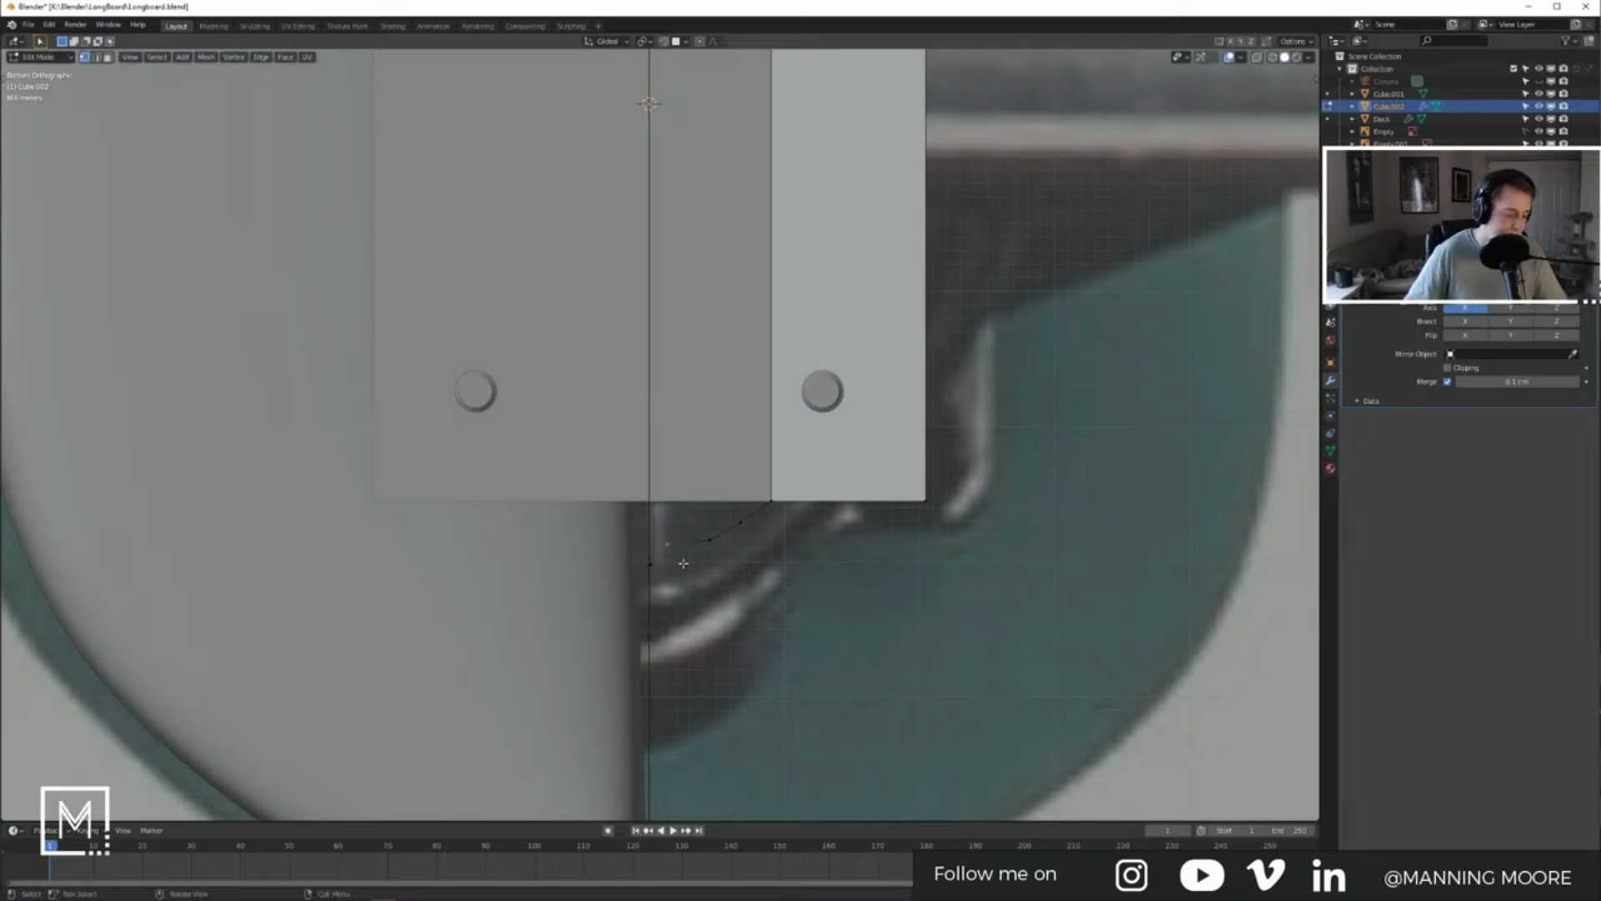
key(g)
key(y)
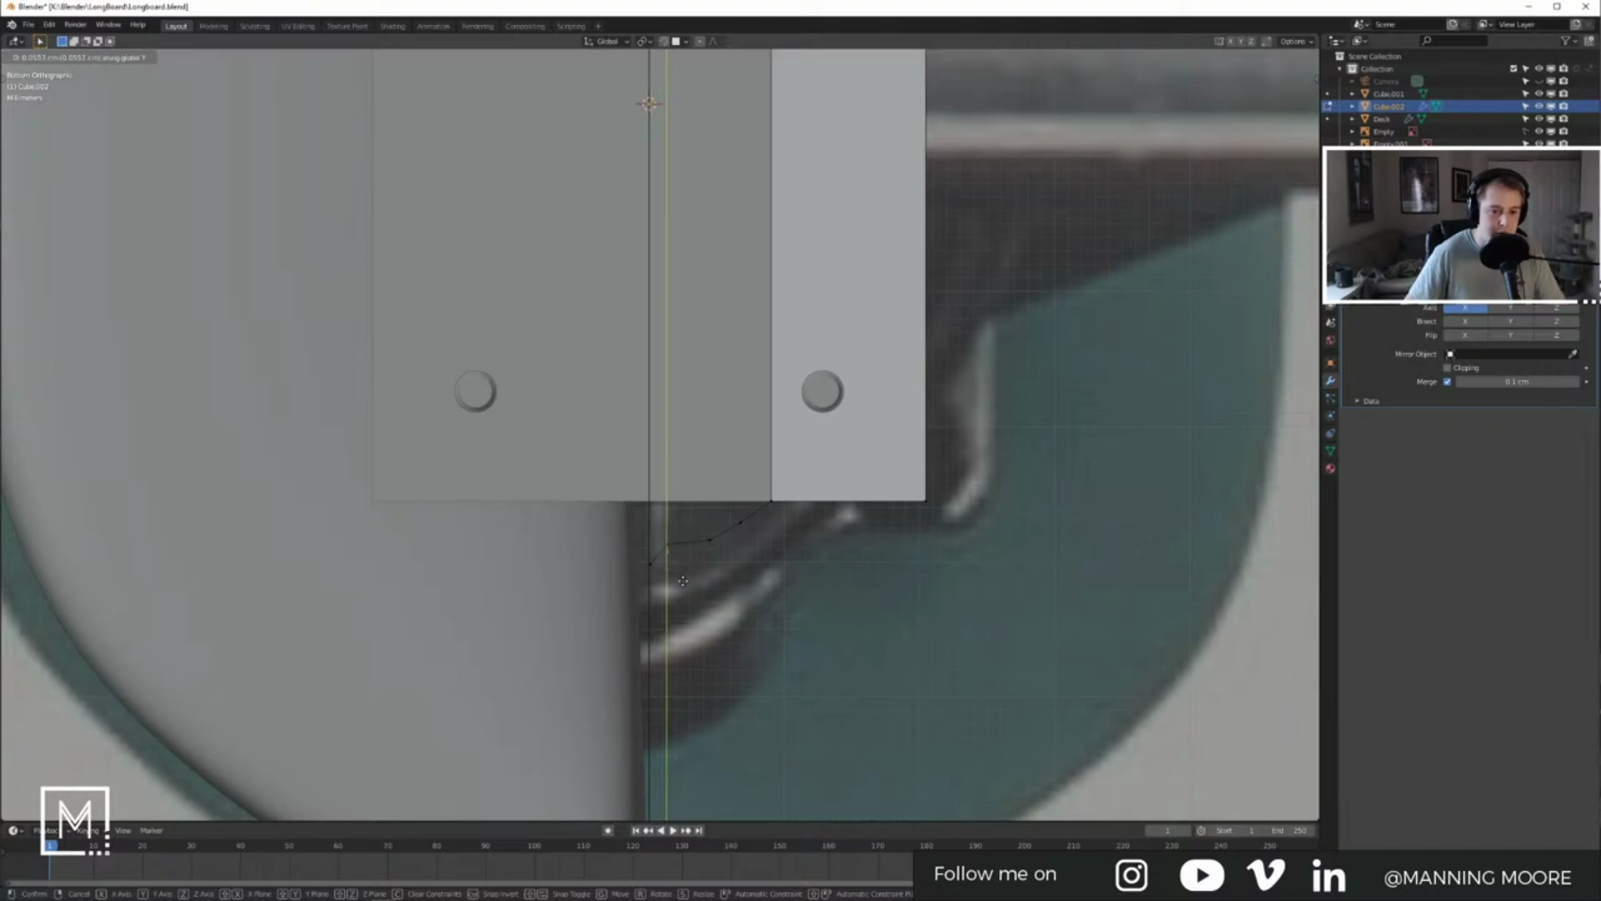
click(682, 582)
key(ctrl+z)
drag(655, 526, 684, 565)
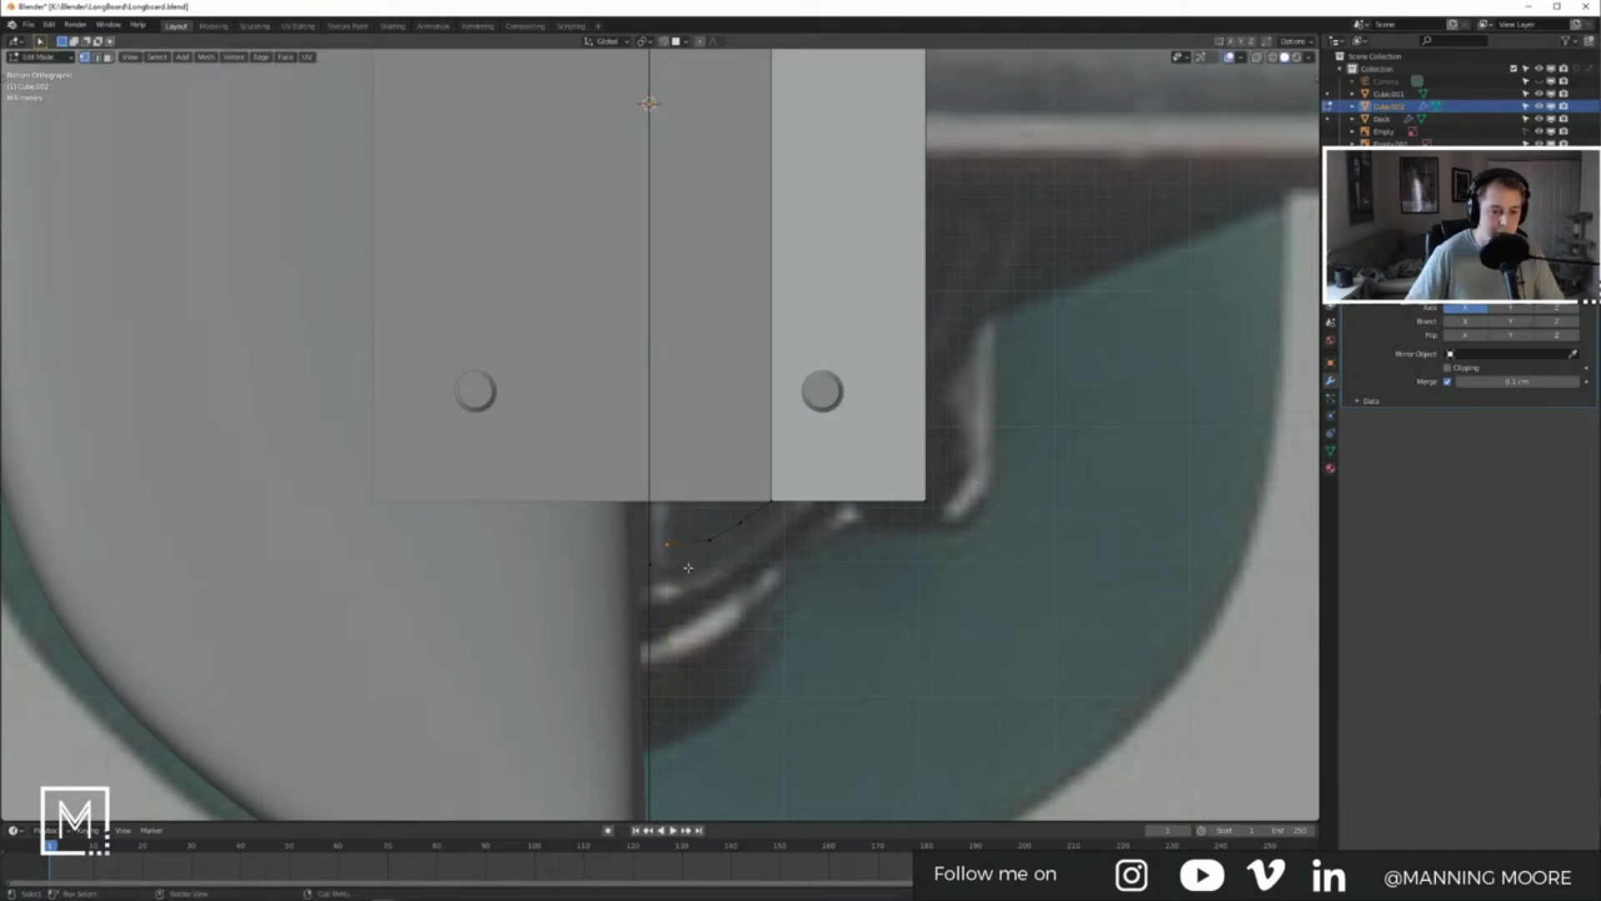
key(g)
key(y)
click(678, 566)
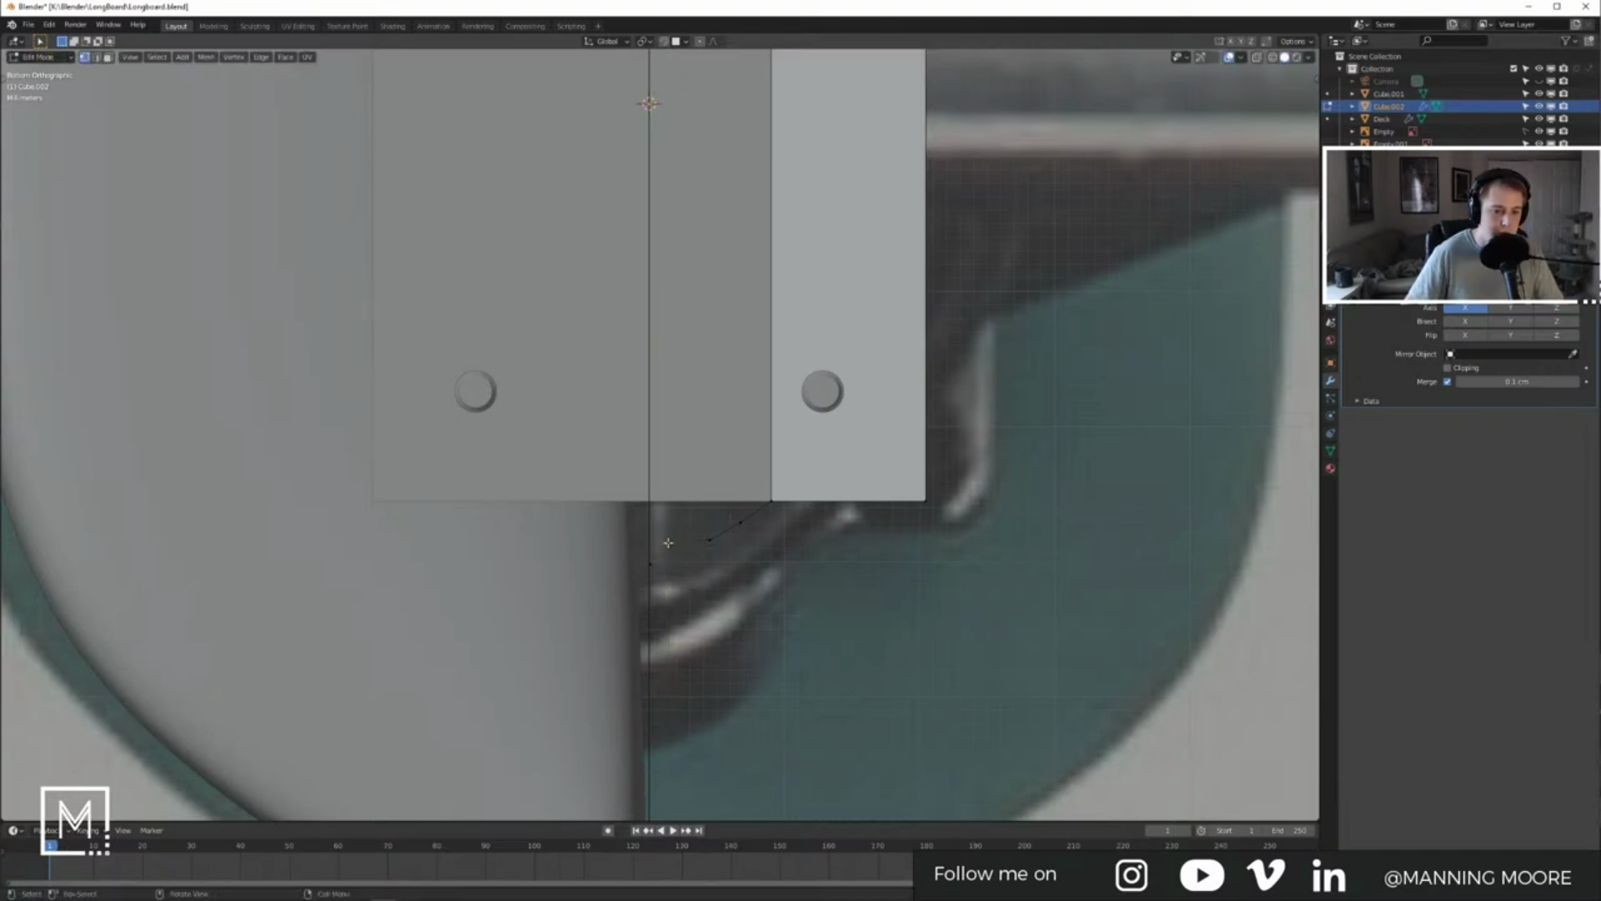
key(alt+z)
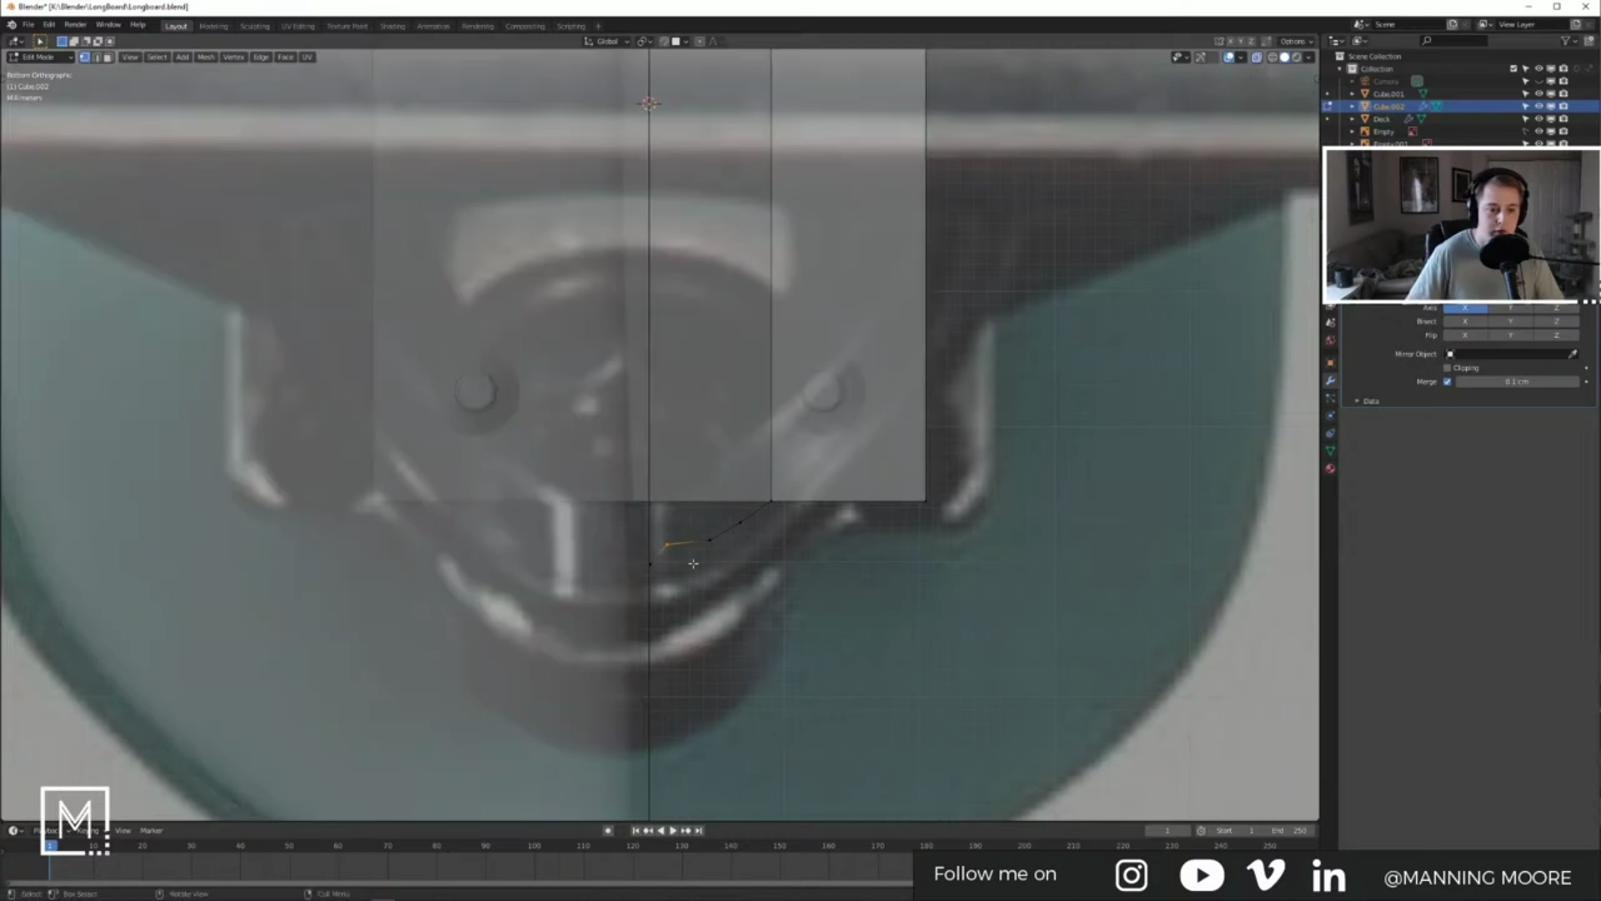
key(g)
key(y)
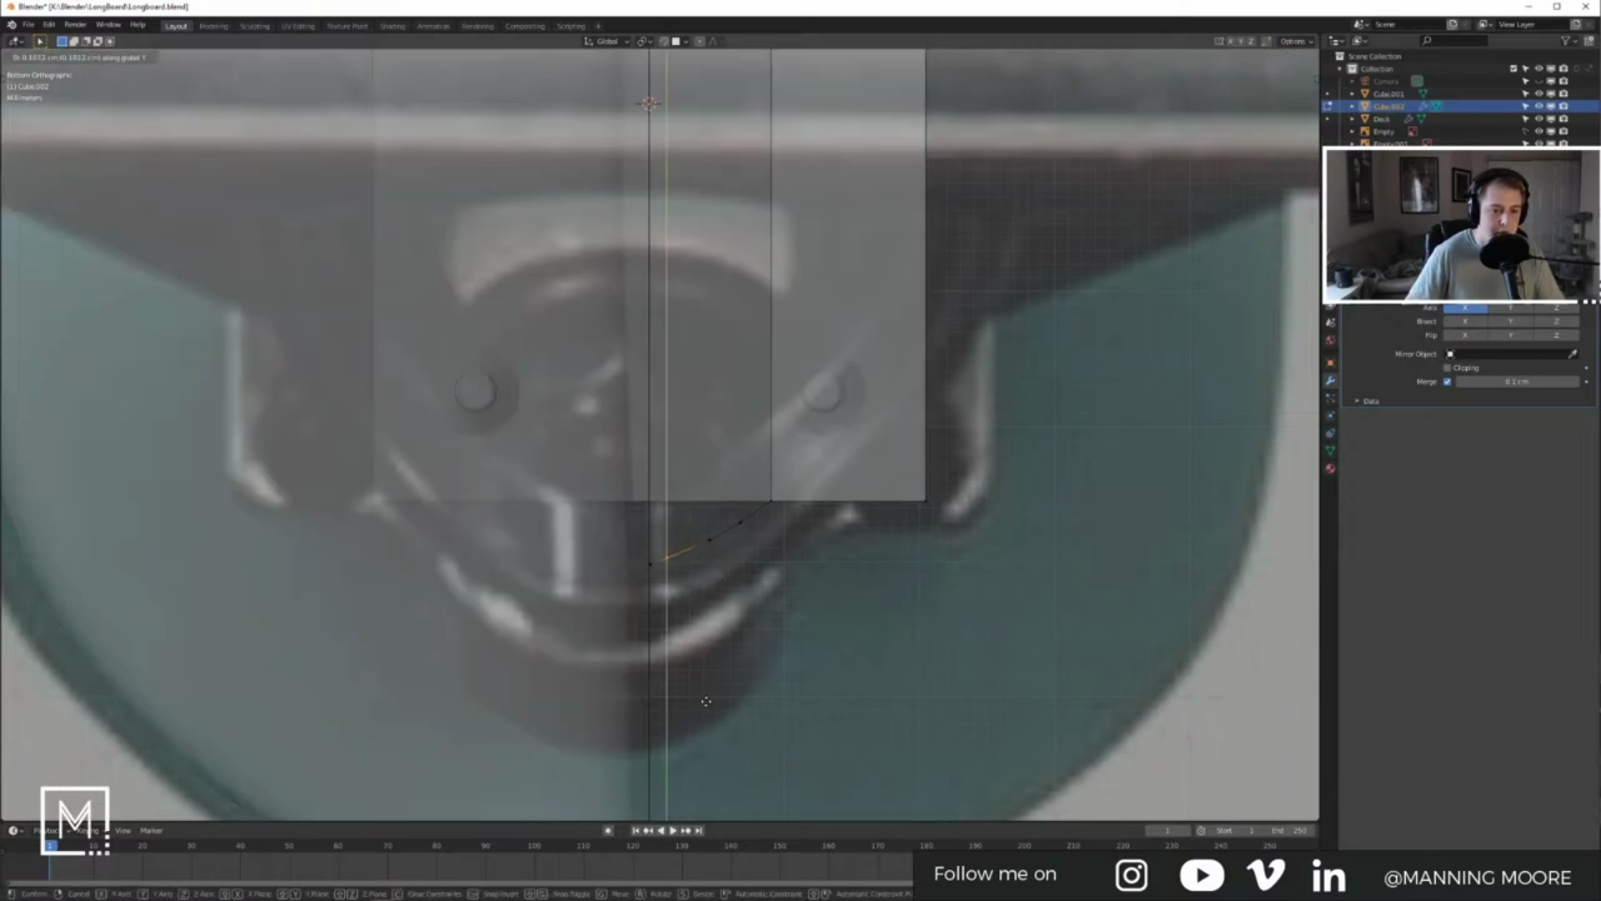
click(713, 730)
Step: Slightly nudge the middle bevel vertex along Y, then return to Object Mode
scroll(719, 659, down, 7)
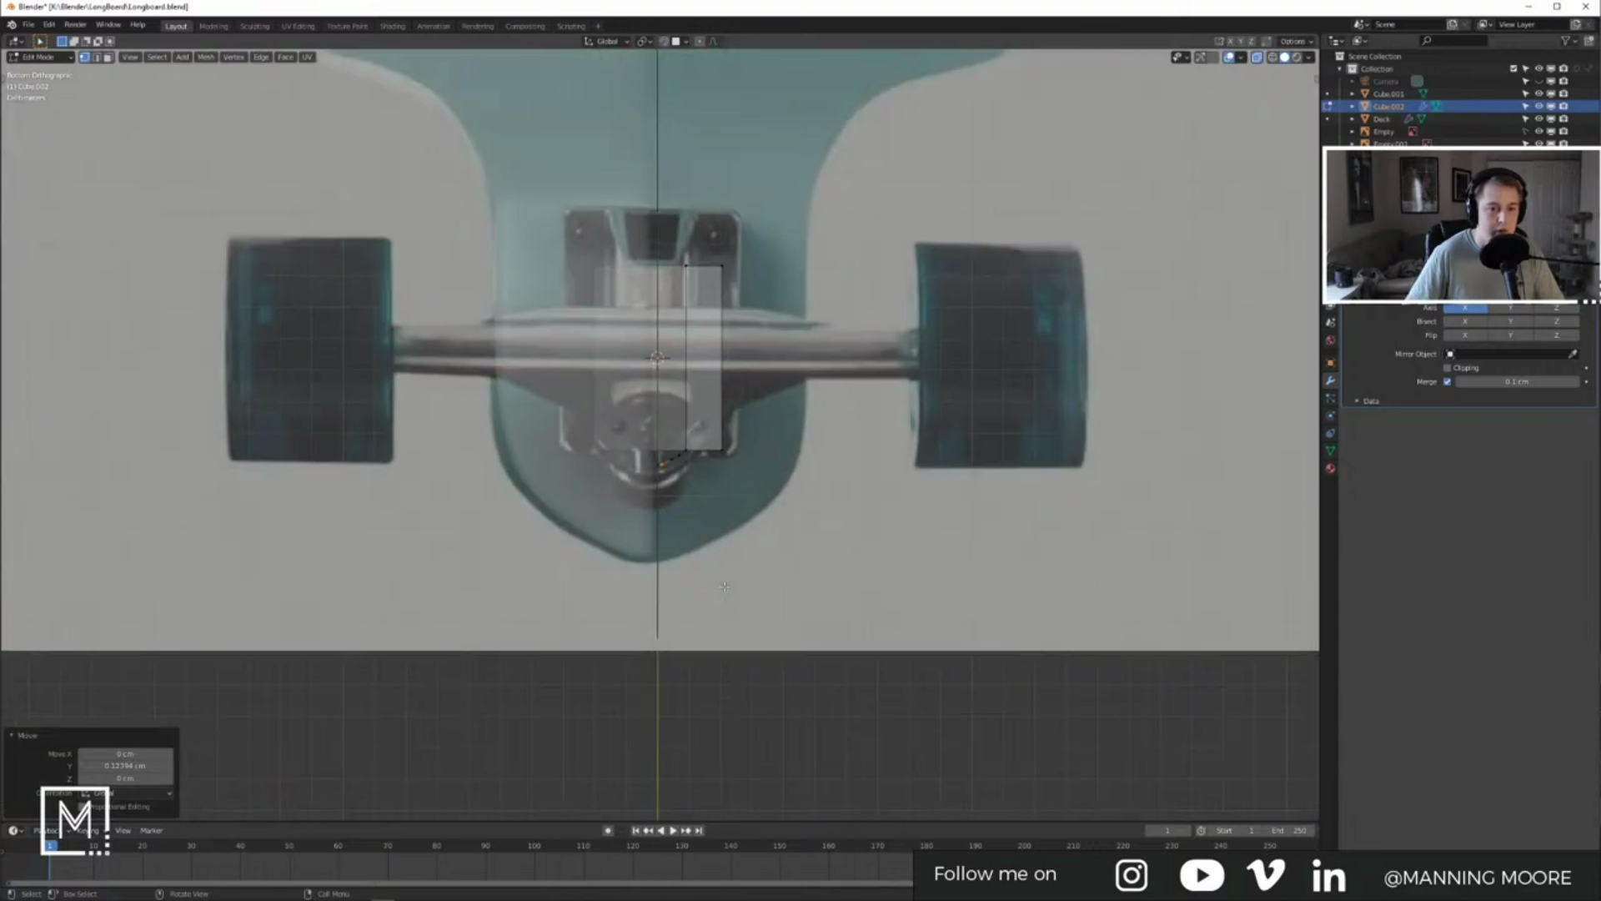
scroll(716, 542, up, 6)
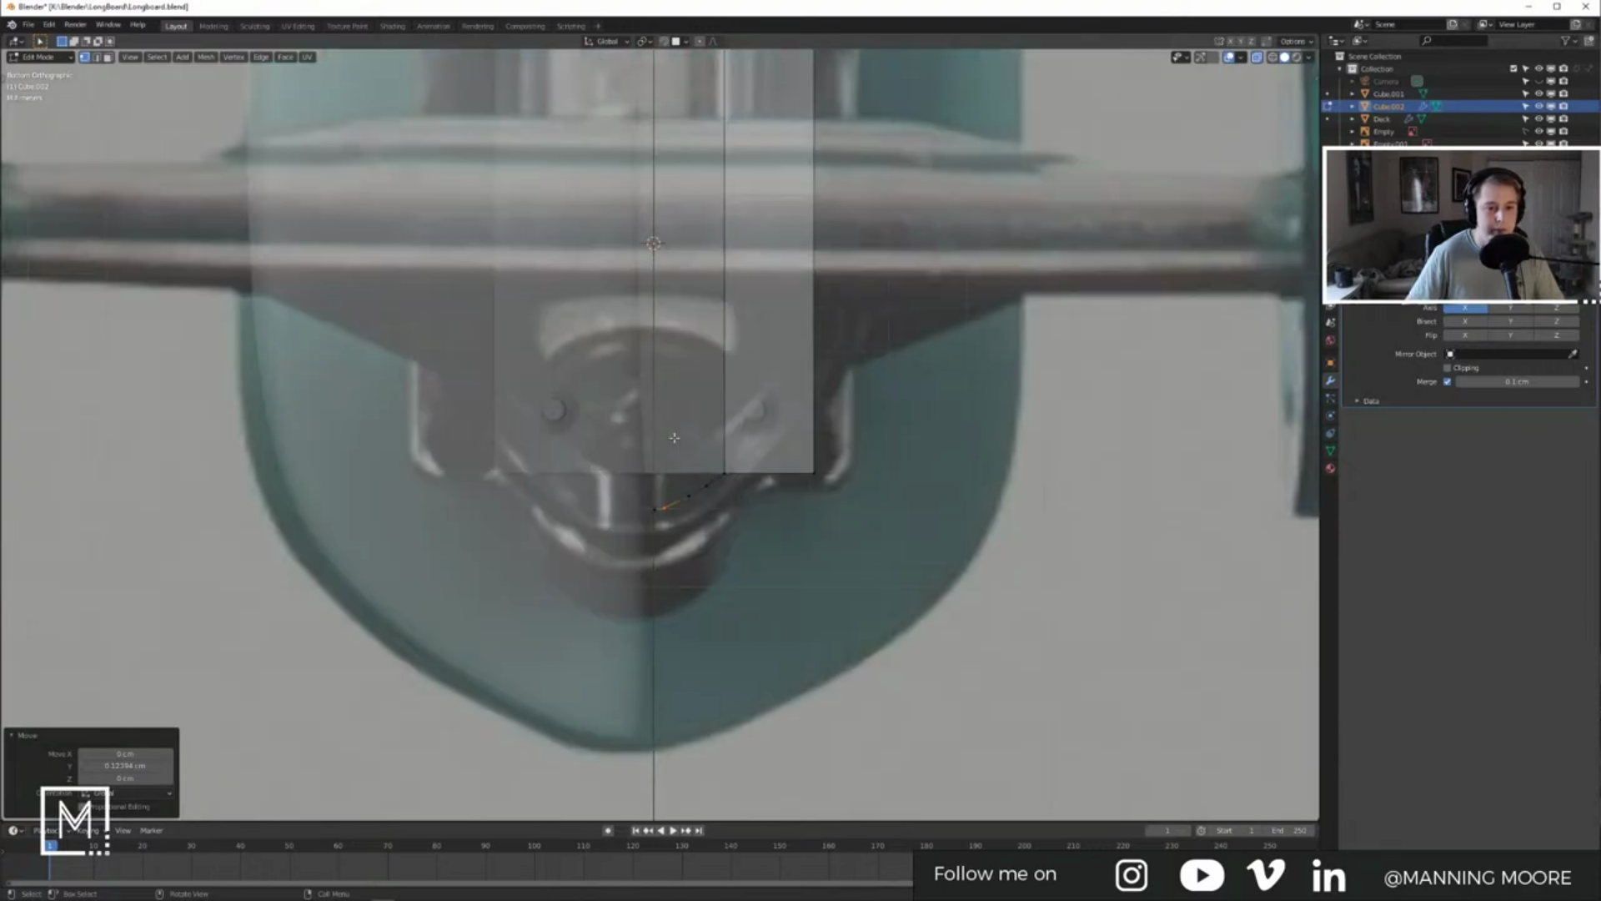
drag(684, 502, 716, 543)
key(g)
key(y)
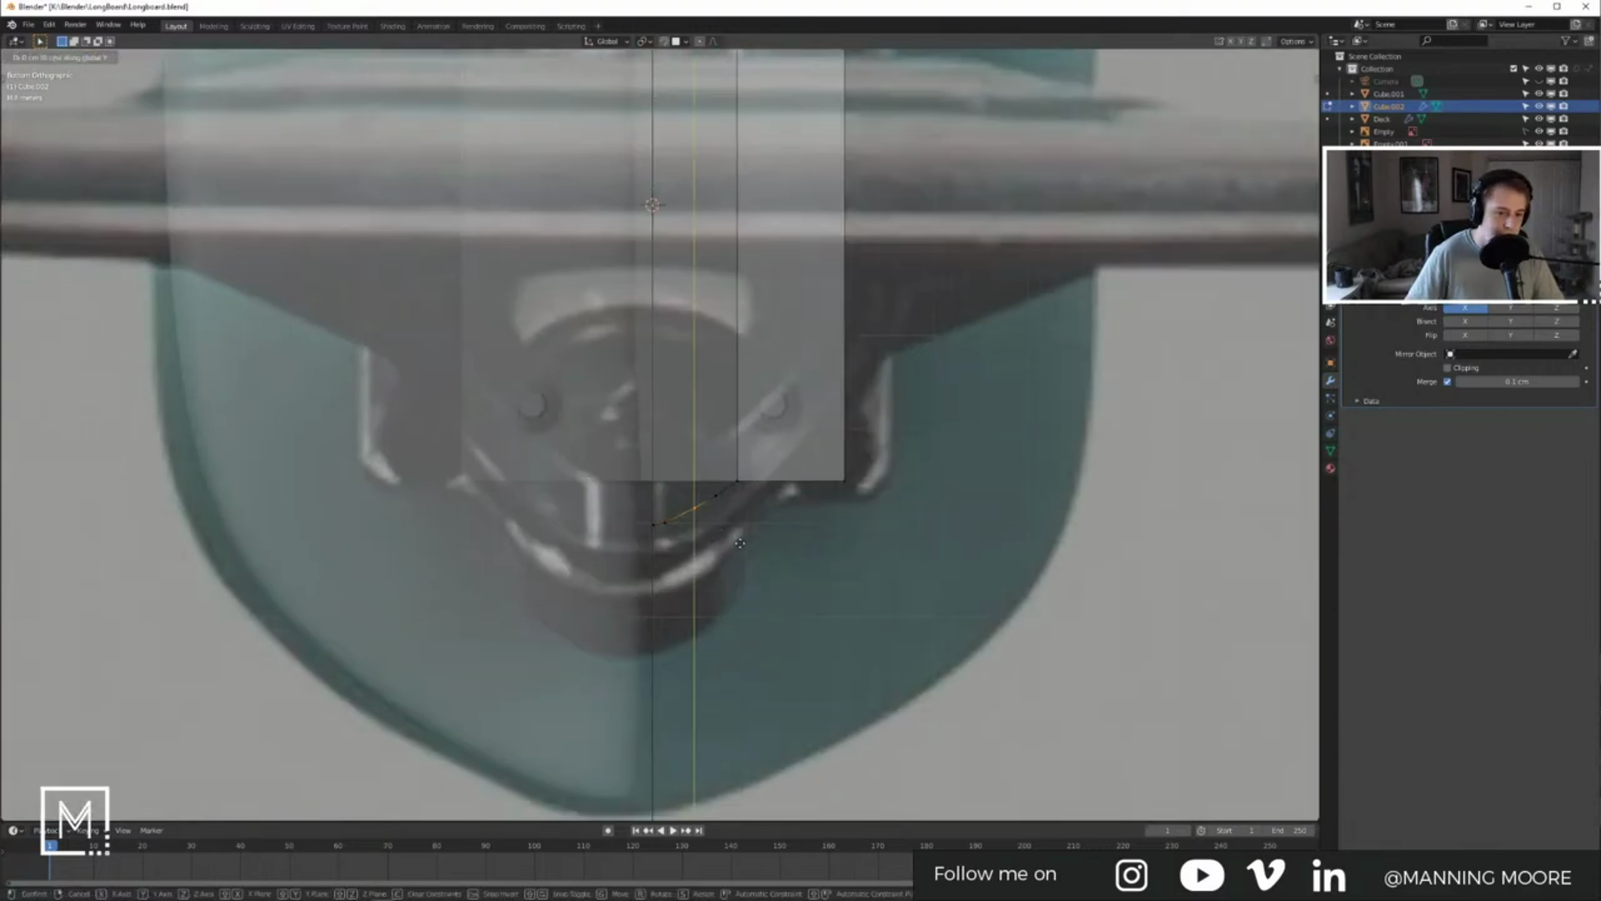
click(760, 557)
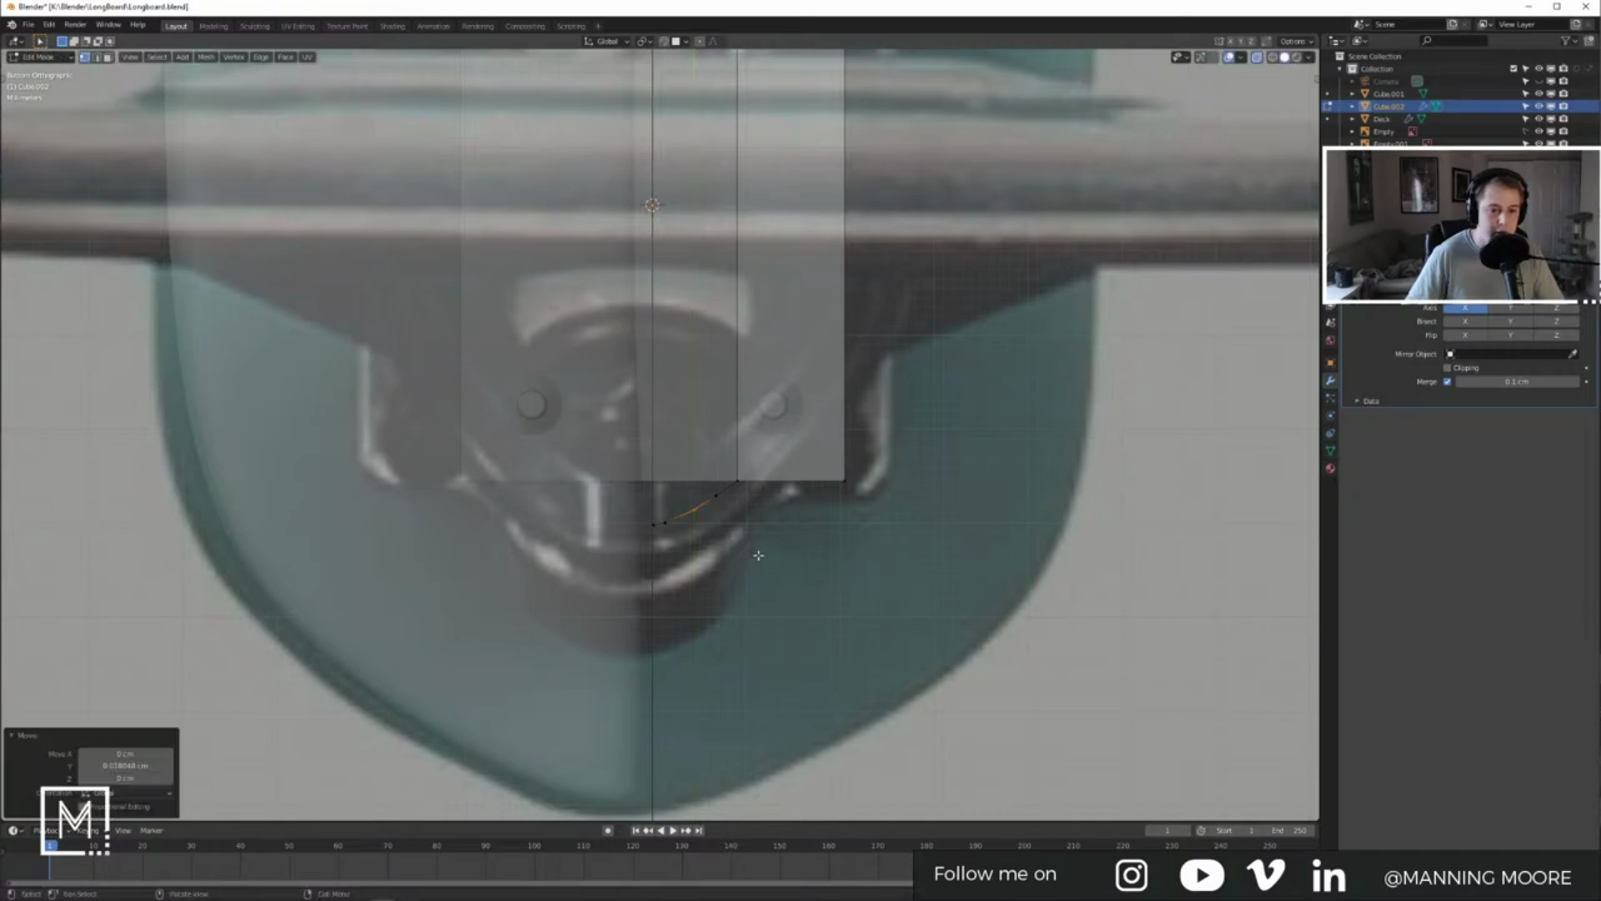
scroll(758, 554, down, 5)
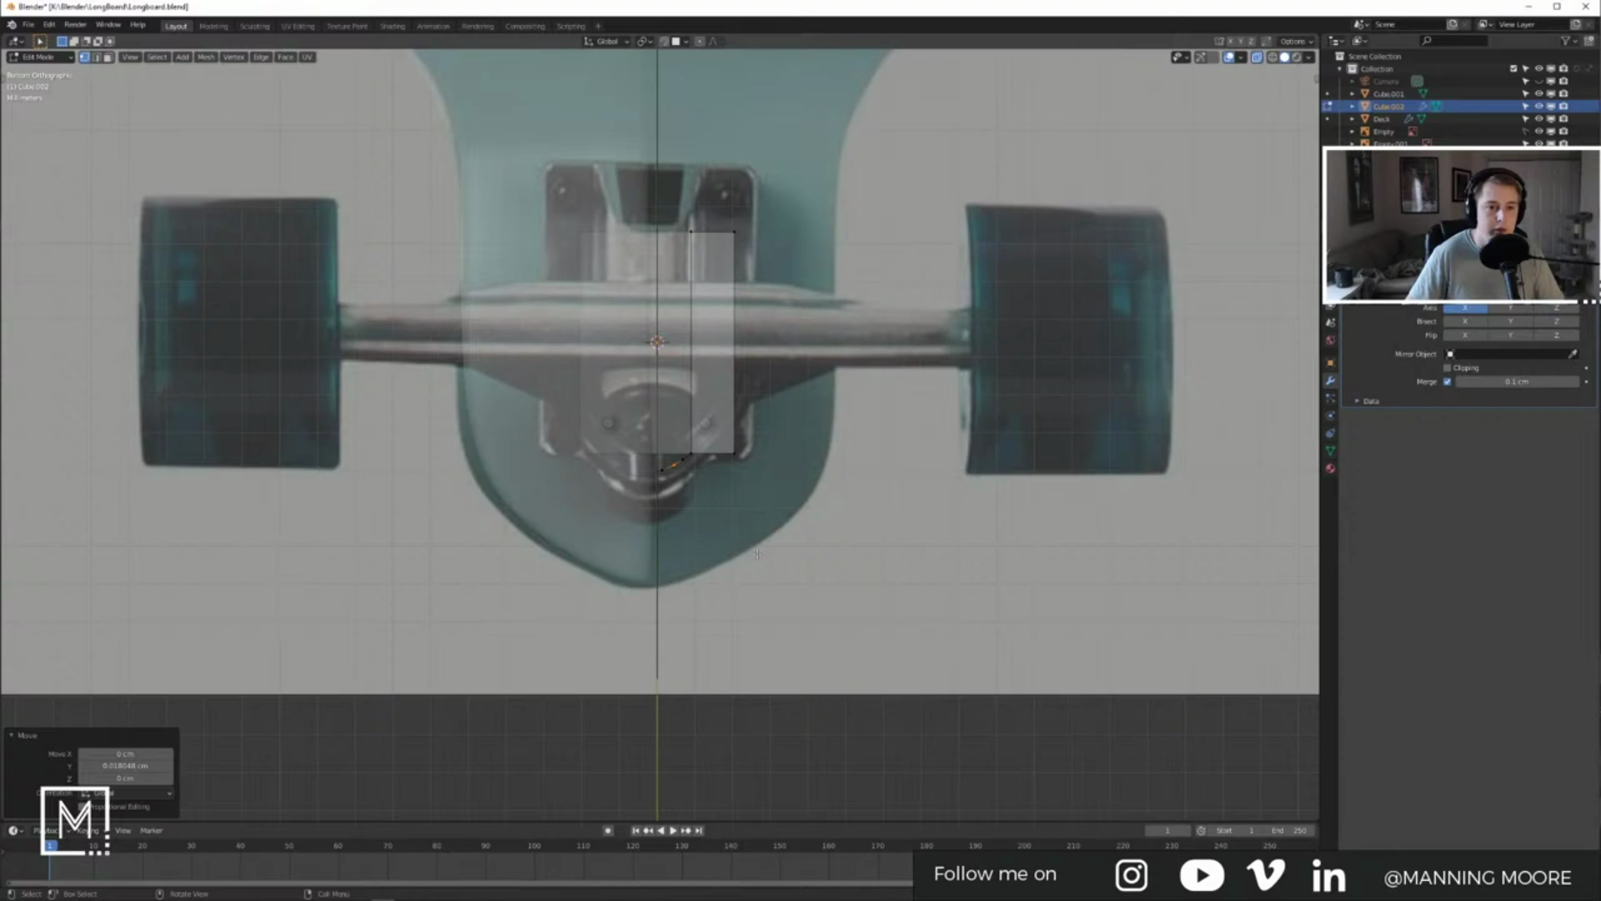
scroll(698, 443, up, 3)
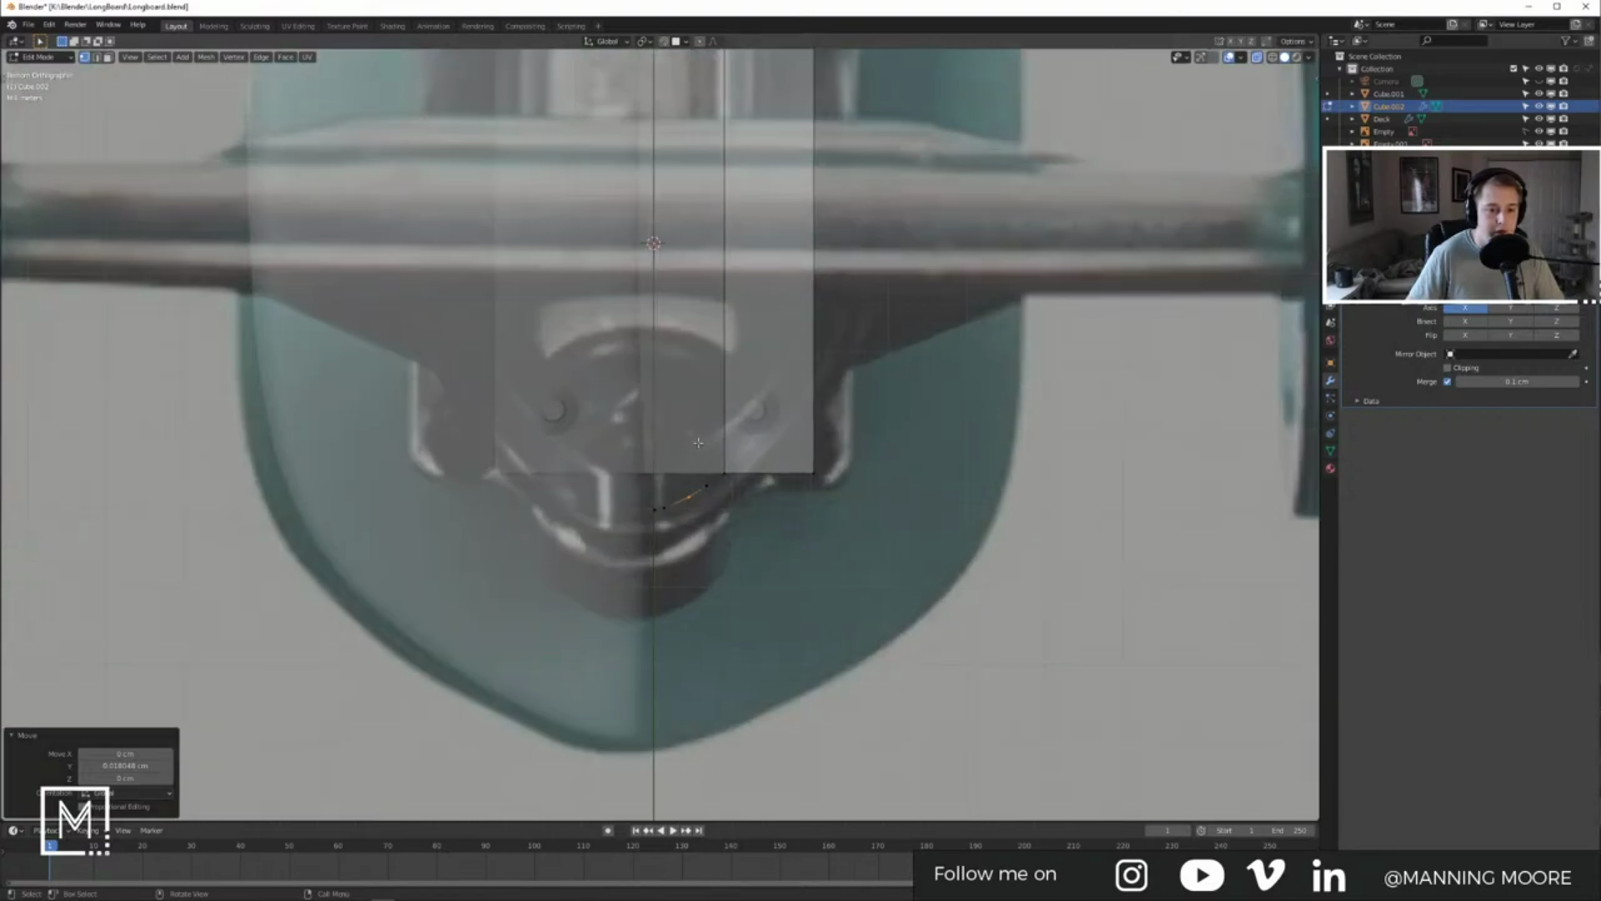
key(Tab)
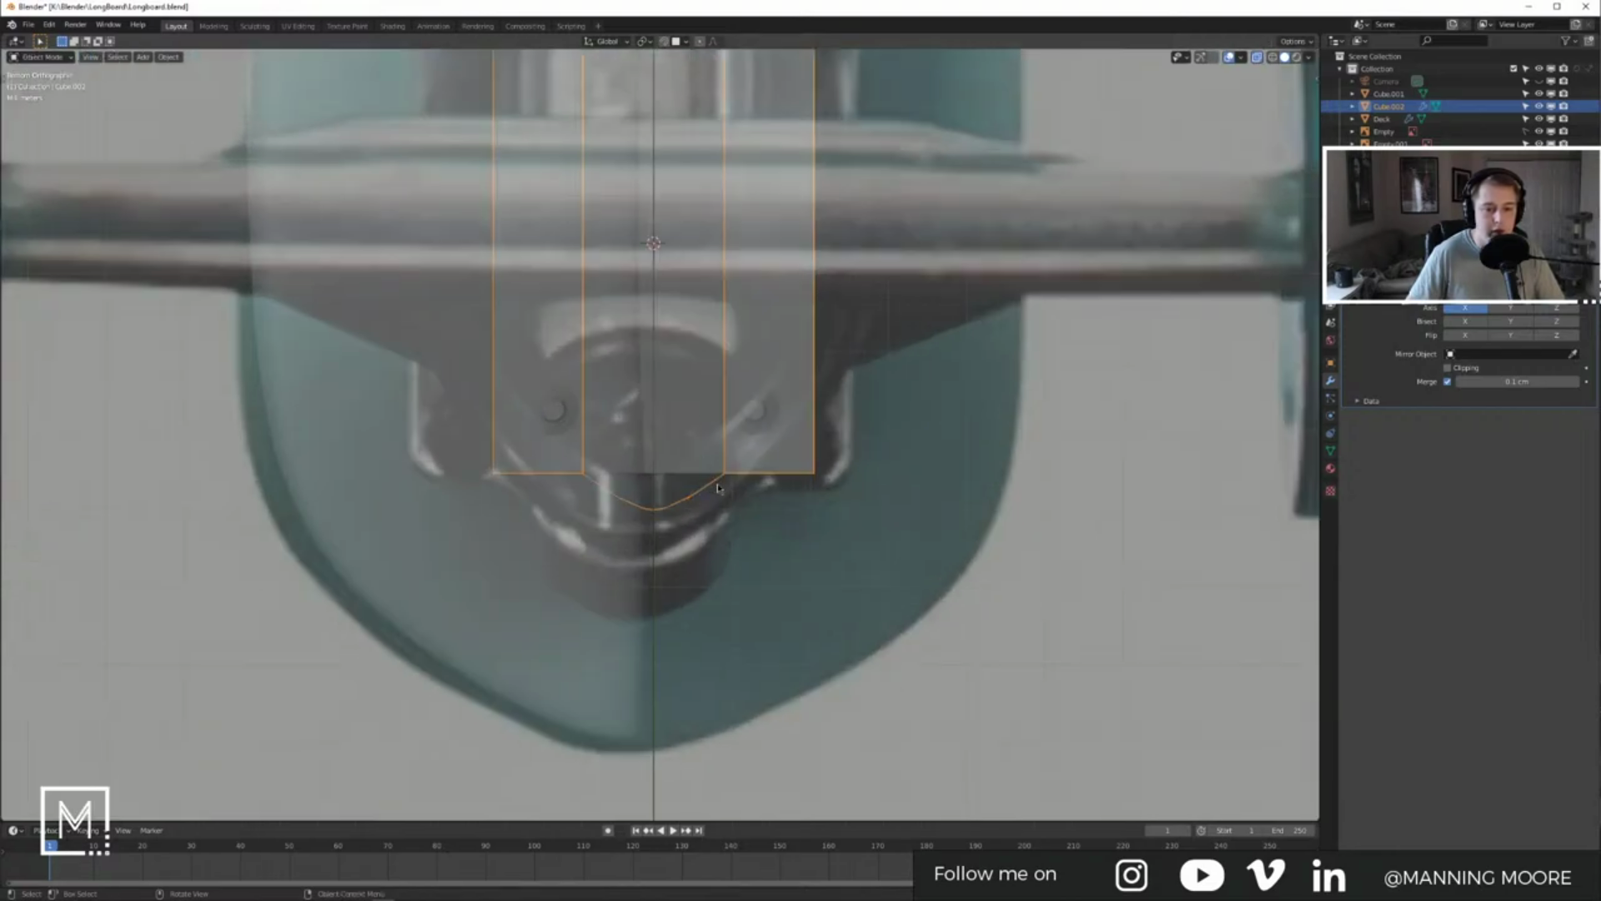
Step: Hide Cube.002, then add a new cube, scaled down and moved toward the truck
click(1562, 107)
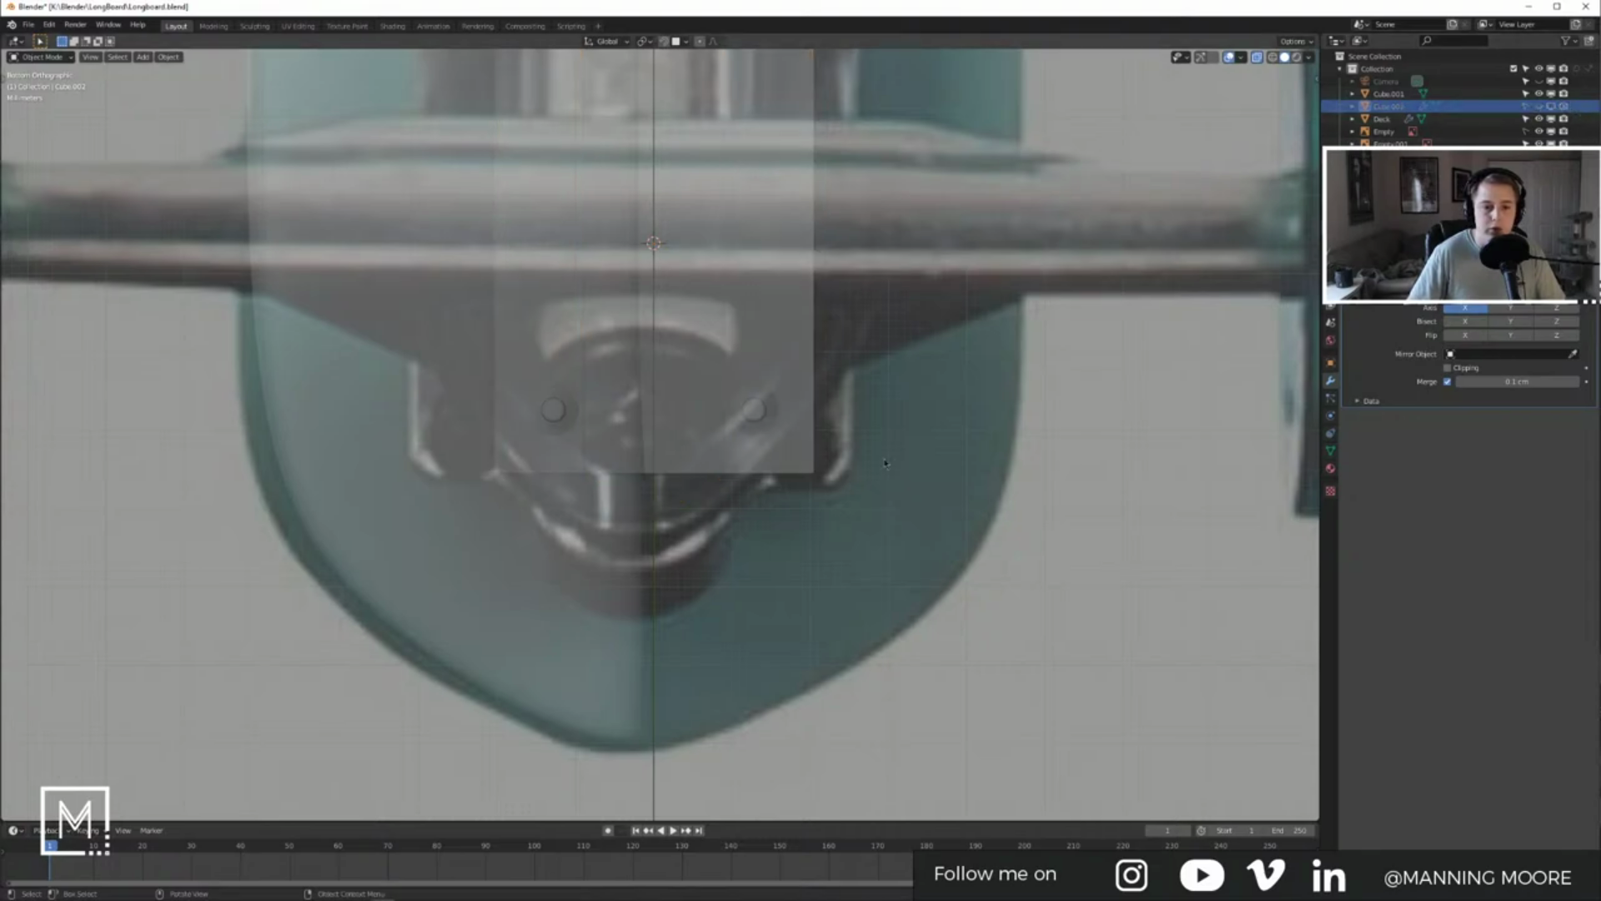
scroll(620, 126, down, 3)
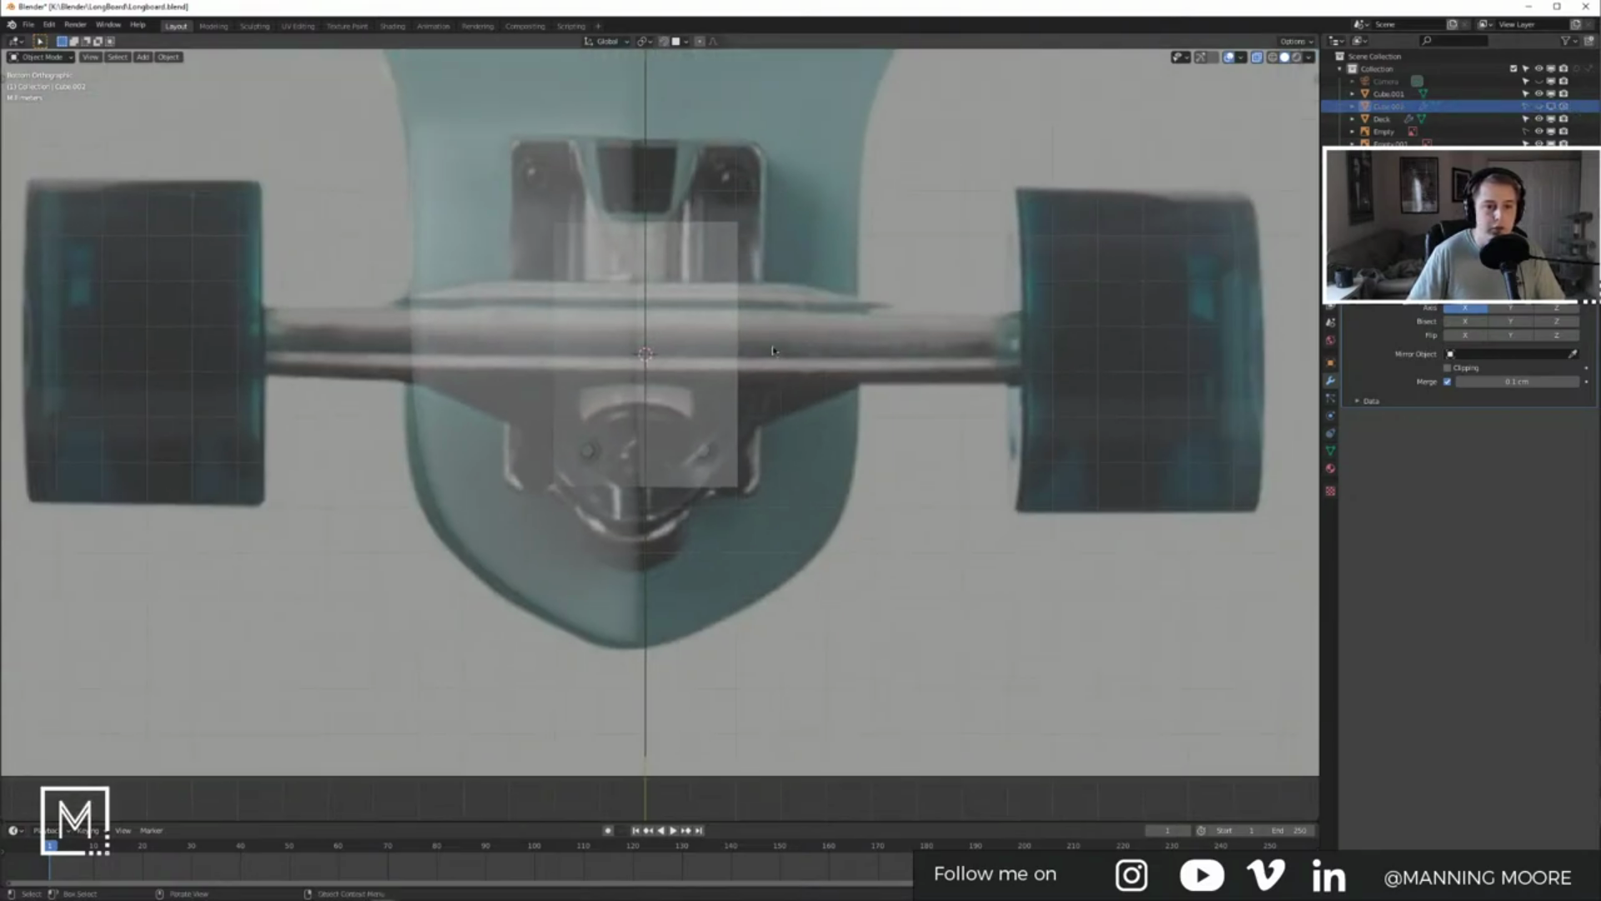
key(shift+a)
mouse_move(762, 342)
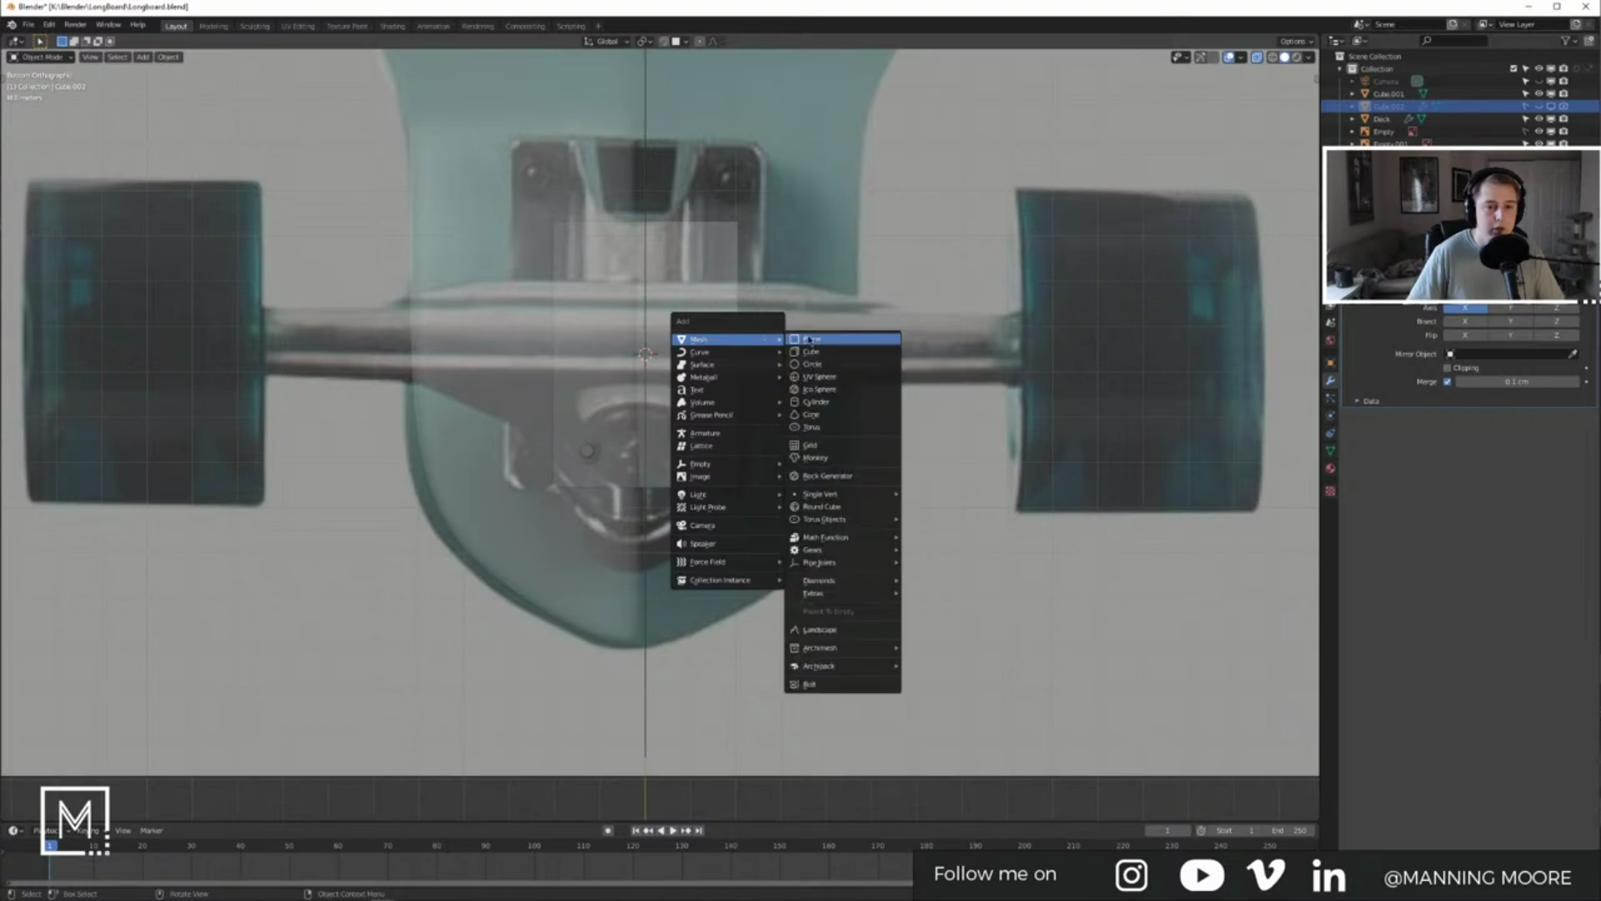
click(859, 354)
key(s)
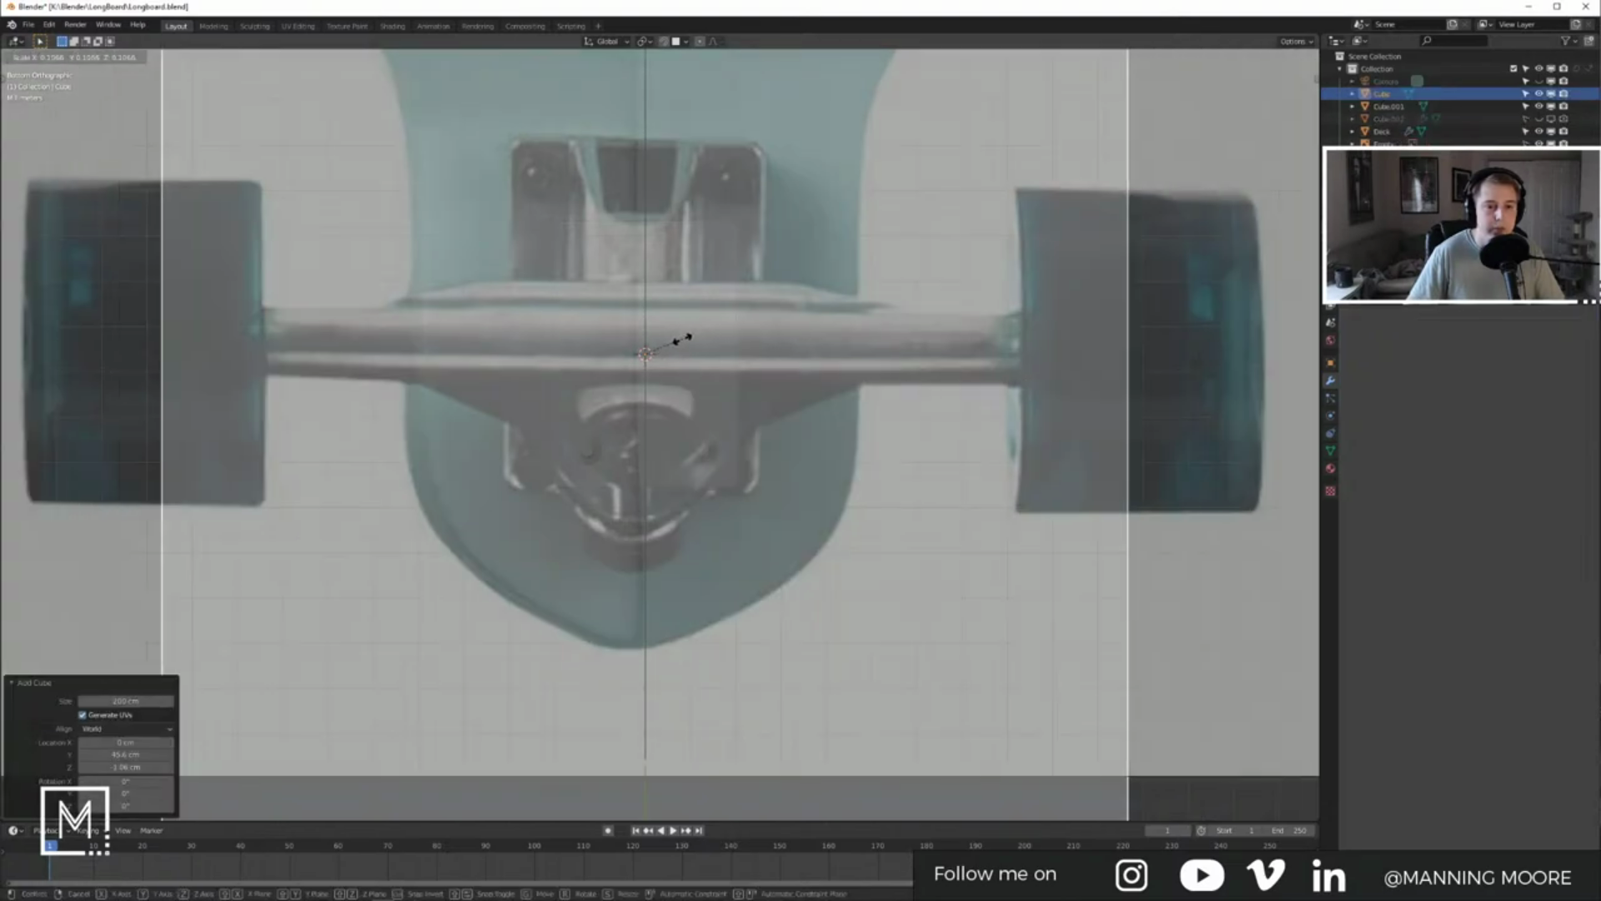
click(655, 345)
key(g)
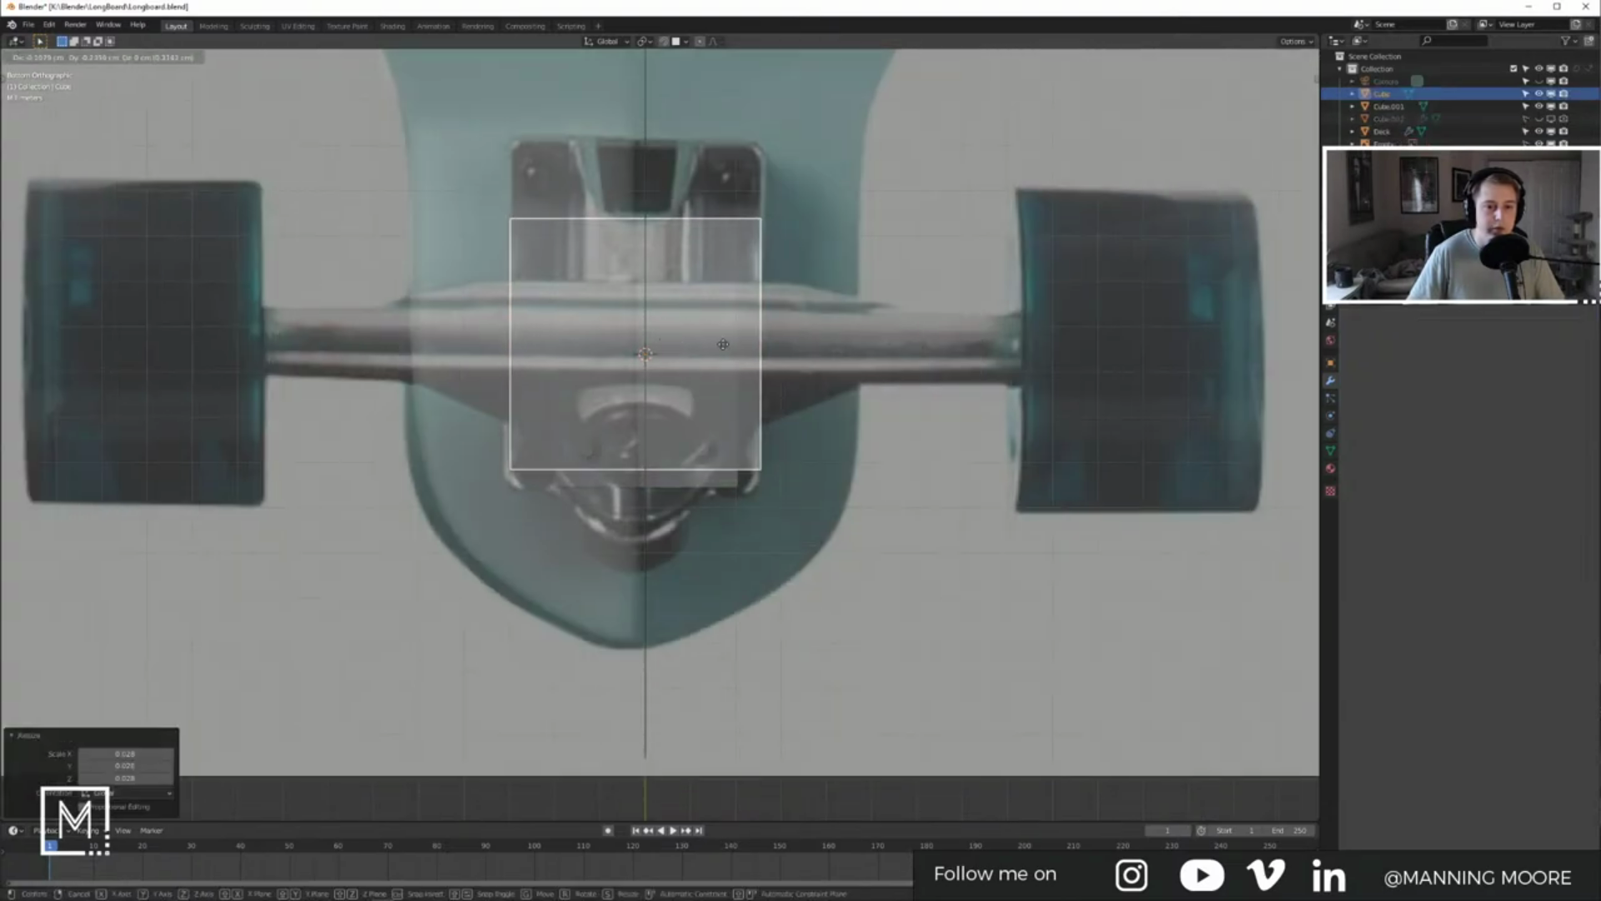
click(729, 346)
Step: Stretch the cube lengthwise along Y and move it up over the baseplate area
shift+middle_drag(745, 352, 743, 395)
key(s)
key(y)
click(807, 389)
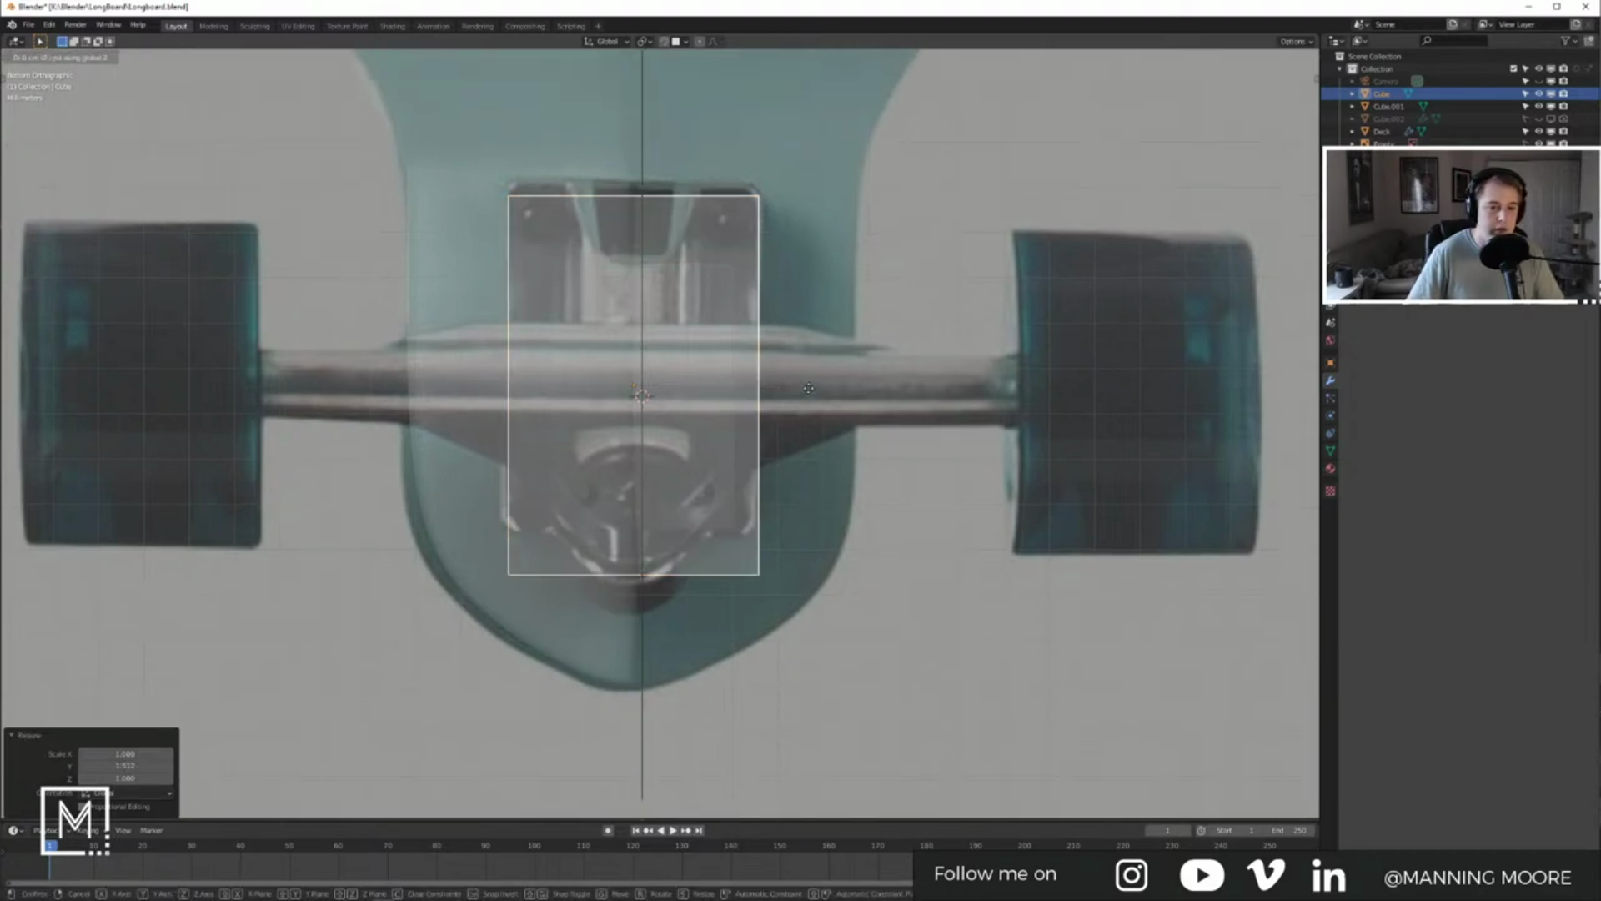
key(g)
key(y)
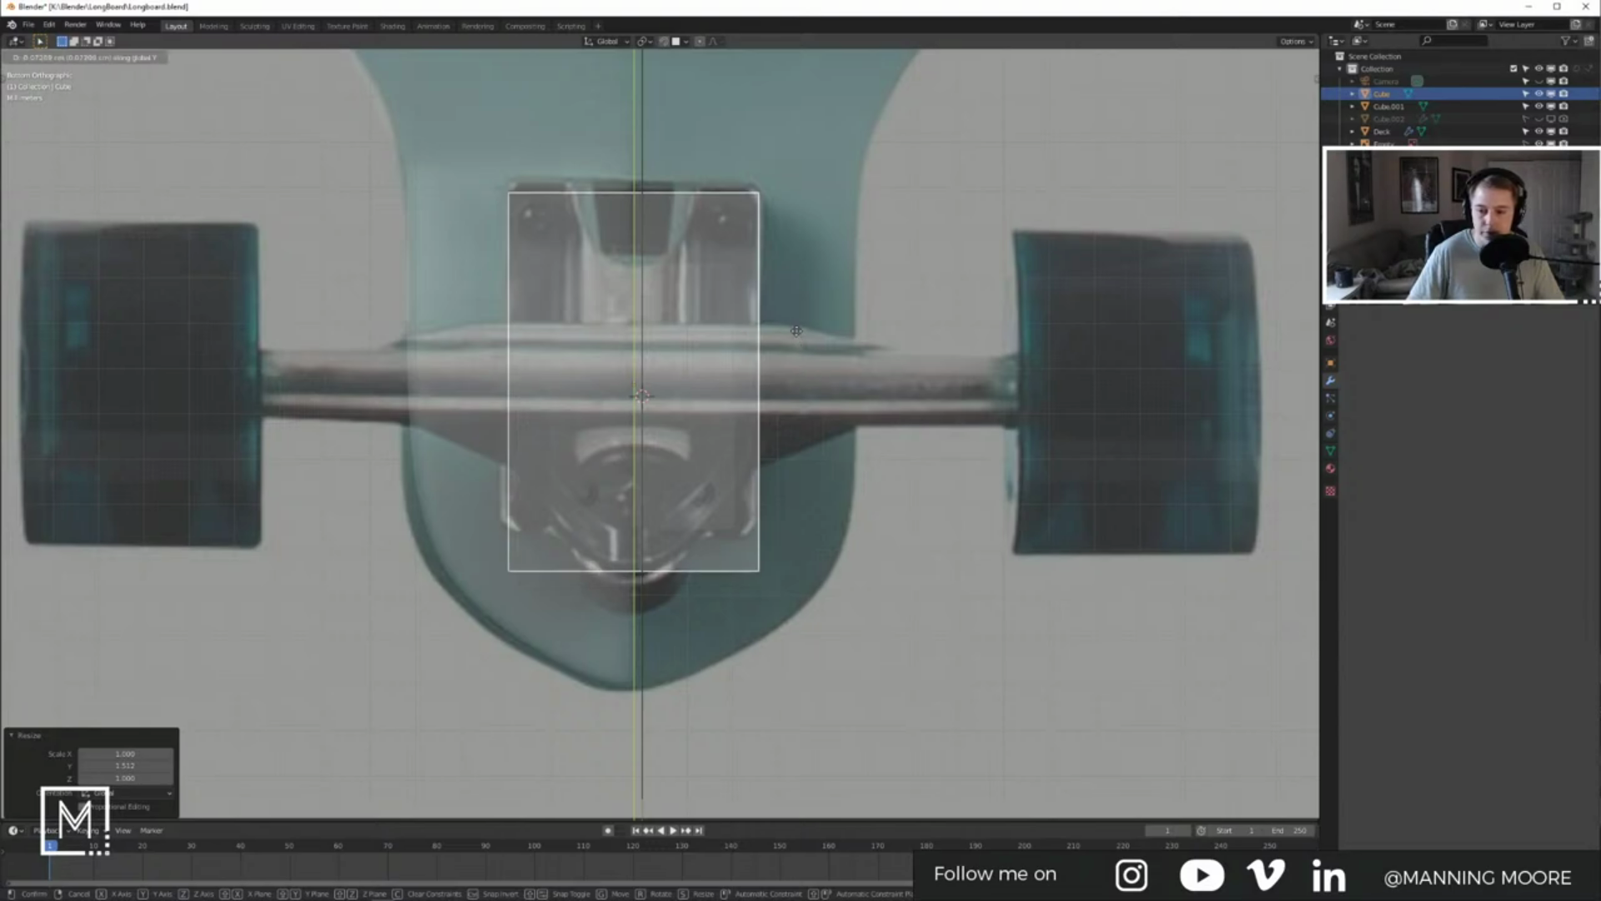
click(790, 126)
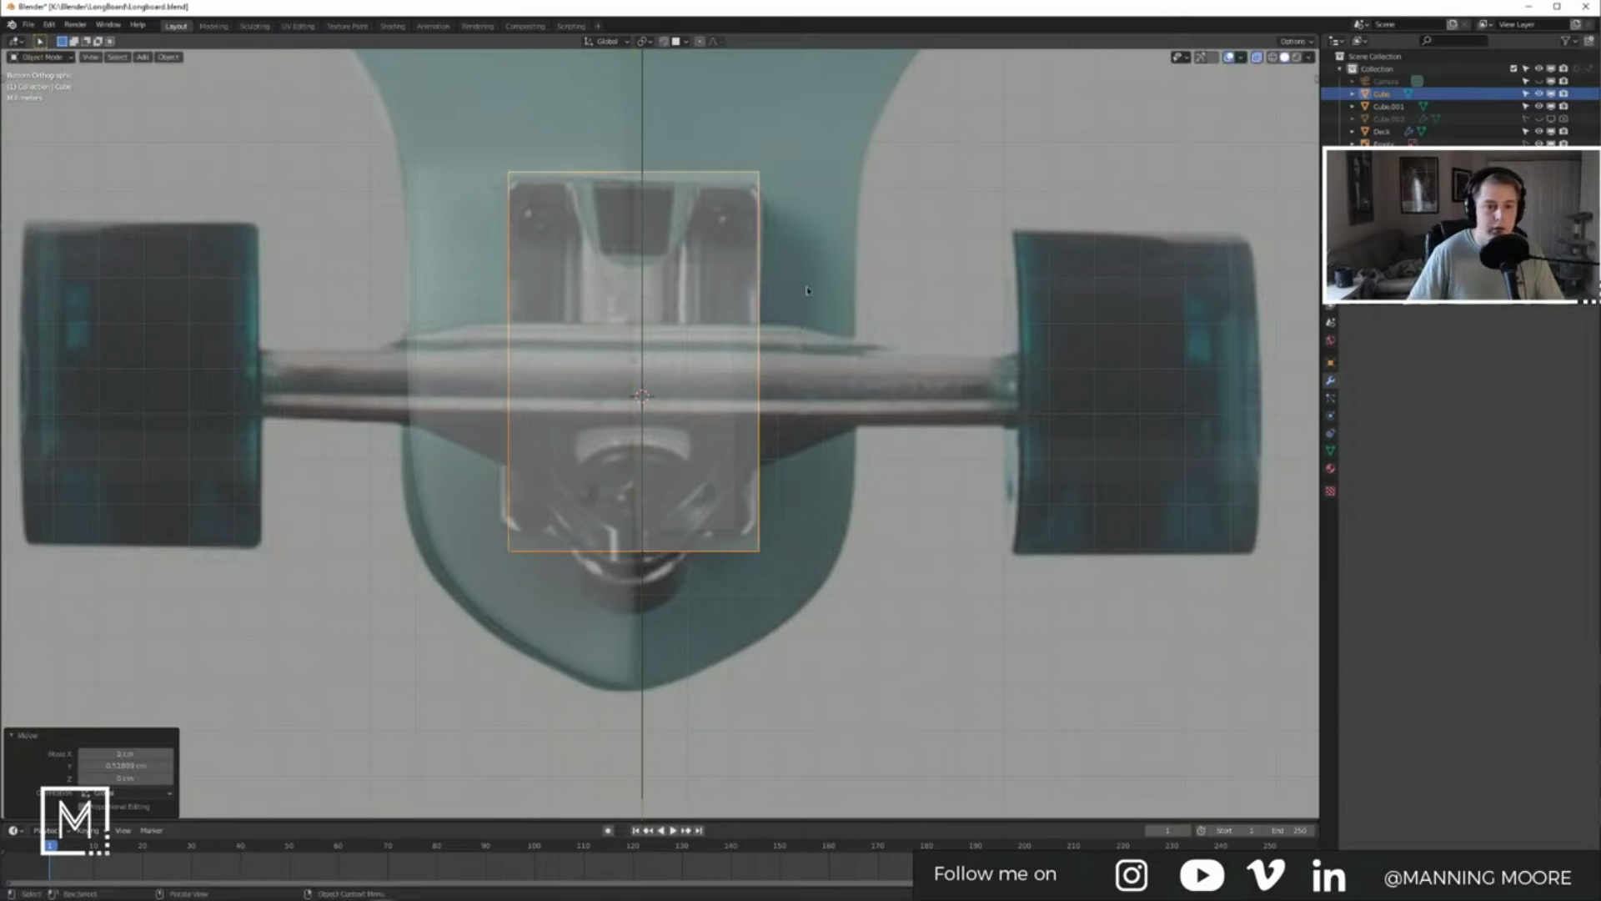
shift+middle_drag(815, 307, 819, 322)
key(g)
click(820, 320)
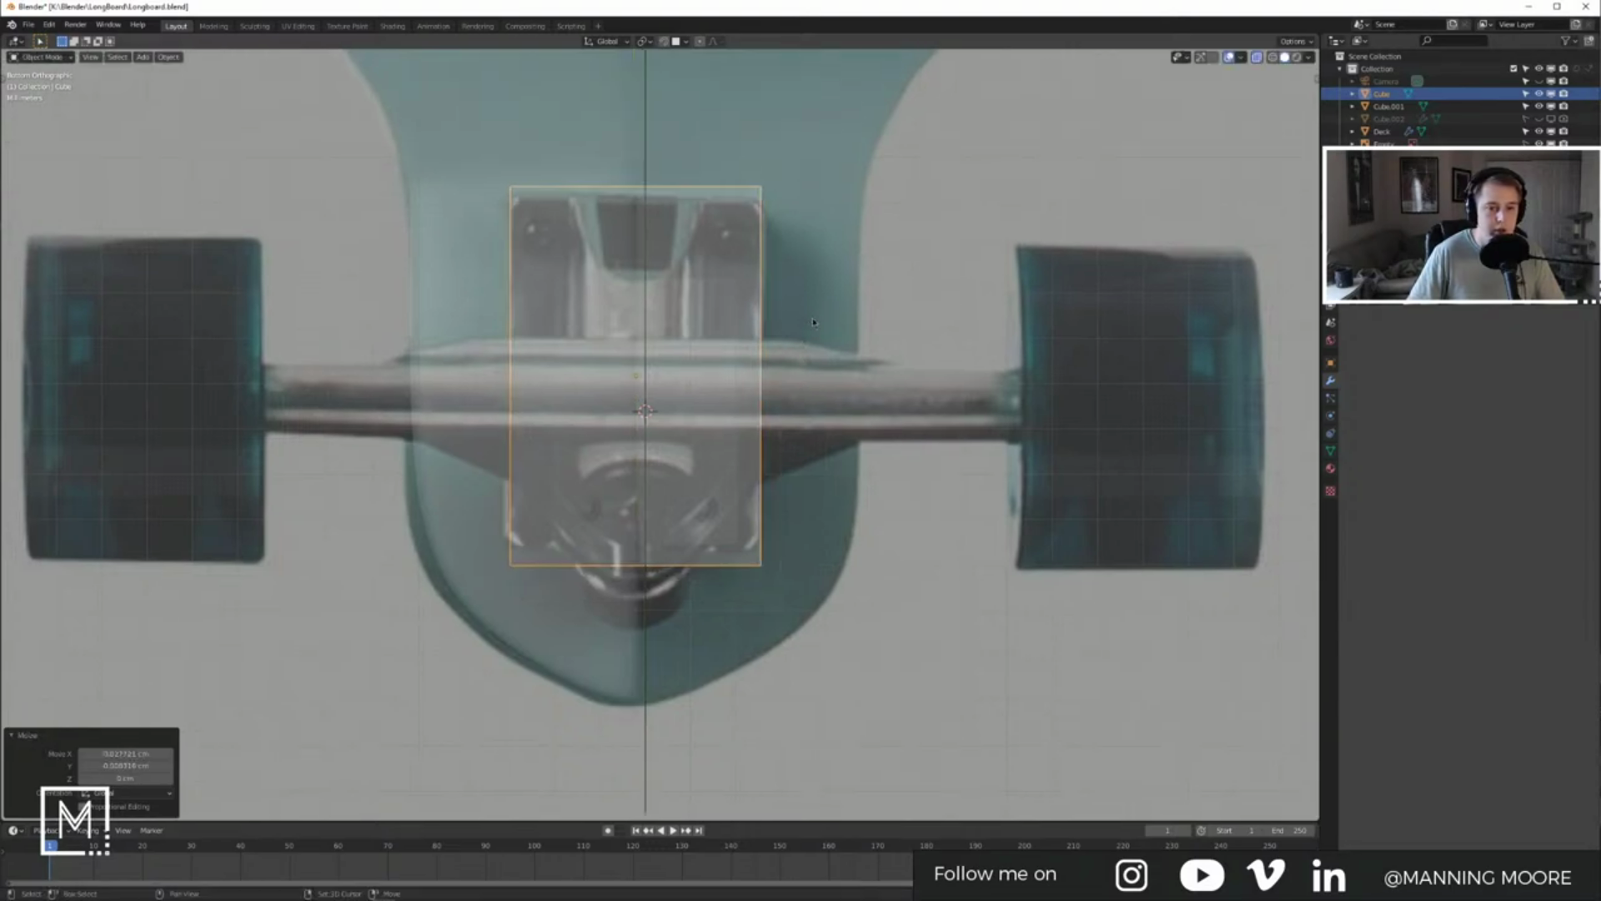
Step: Shorten the cube along Y and fine-tune it to cover the truck baseplate
key(s)
key(y)
click(874, 392)
shift+middle_drag(874, 392, 877, 402)
key(g)
click(871, 375)
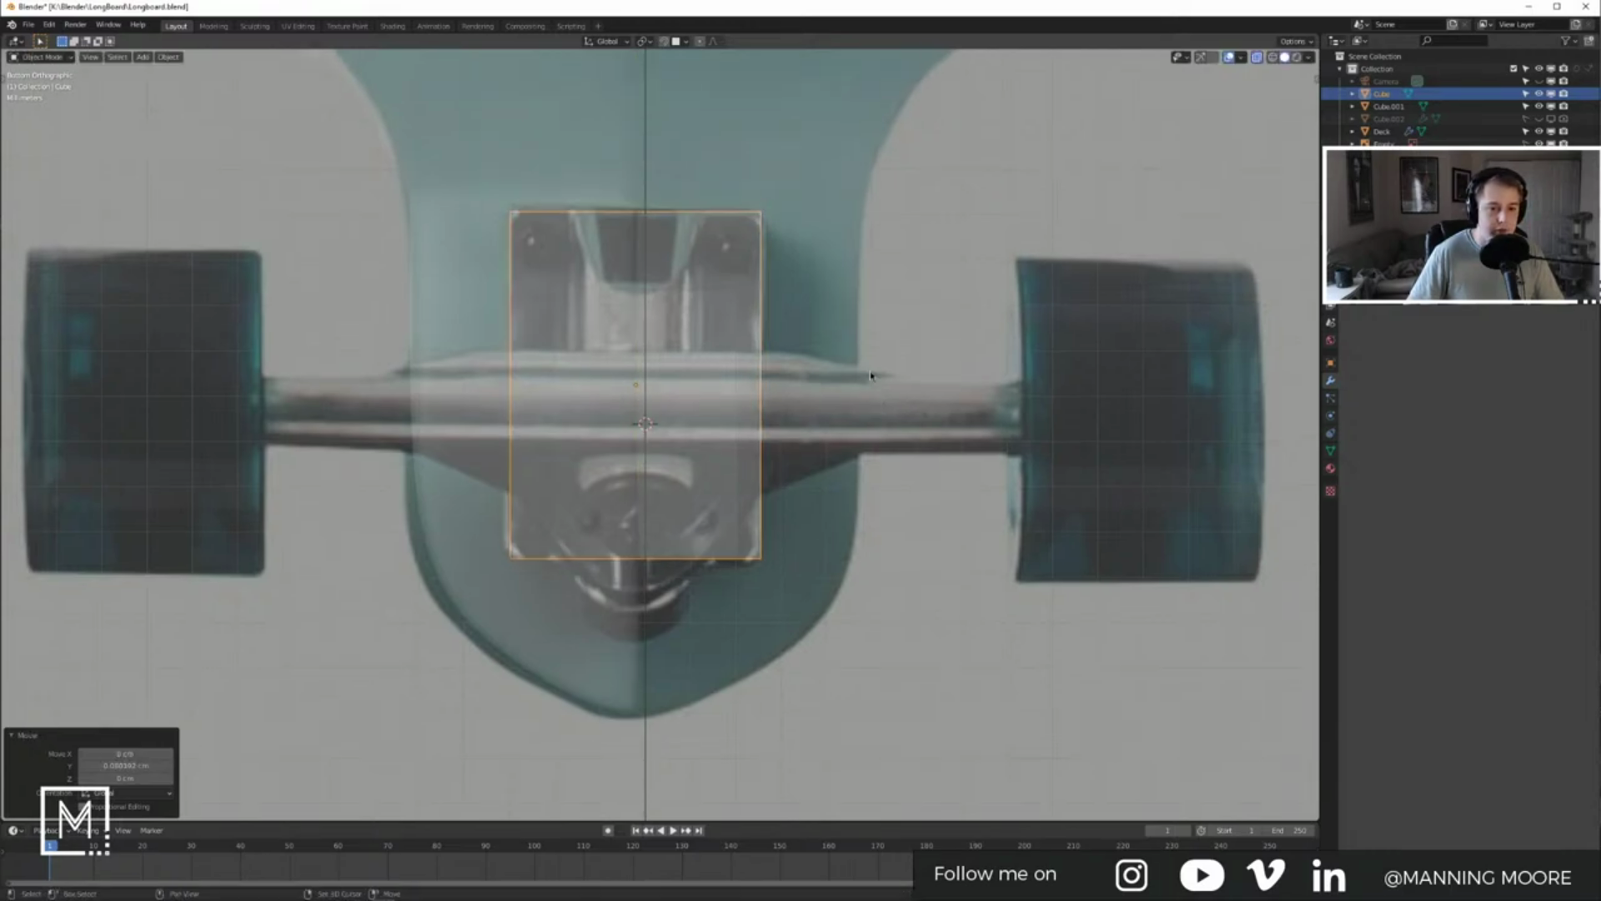
shift+middle_drag(718, 564, 735, 509)
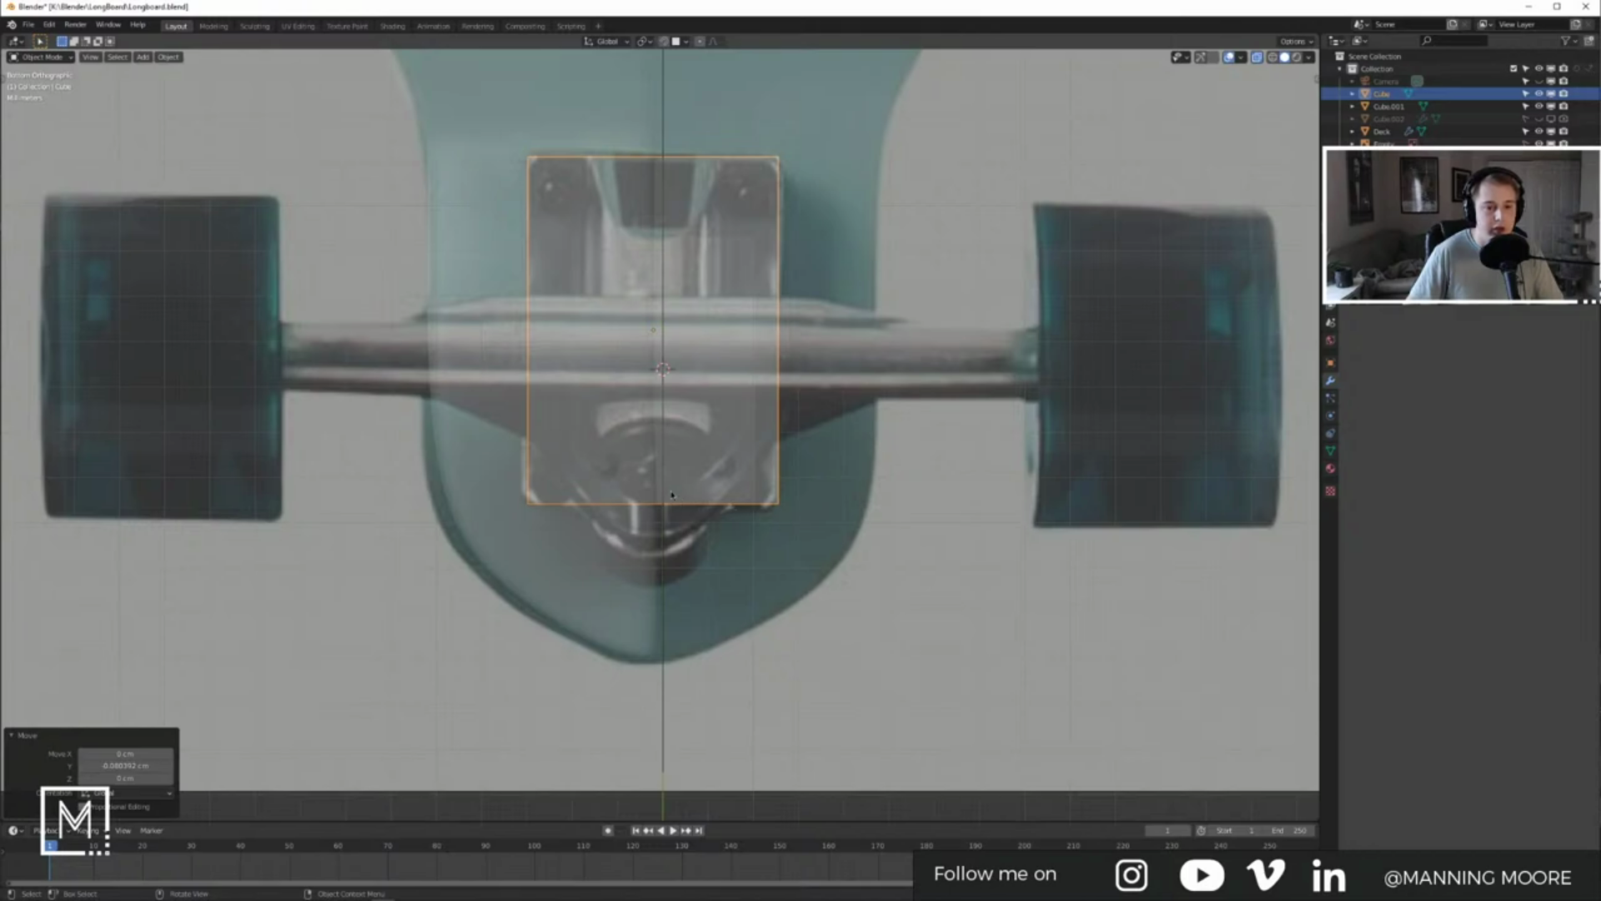
middle_drag(650, 498, 954, 458)
Step: Flatten the cube along Z into a slab and raise it up toward the deck
key(s)
key(z)
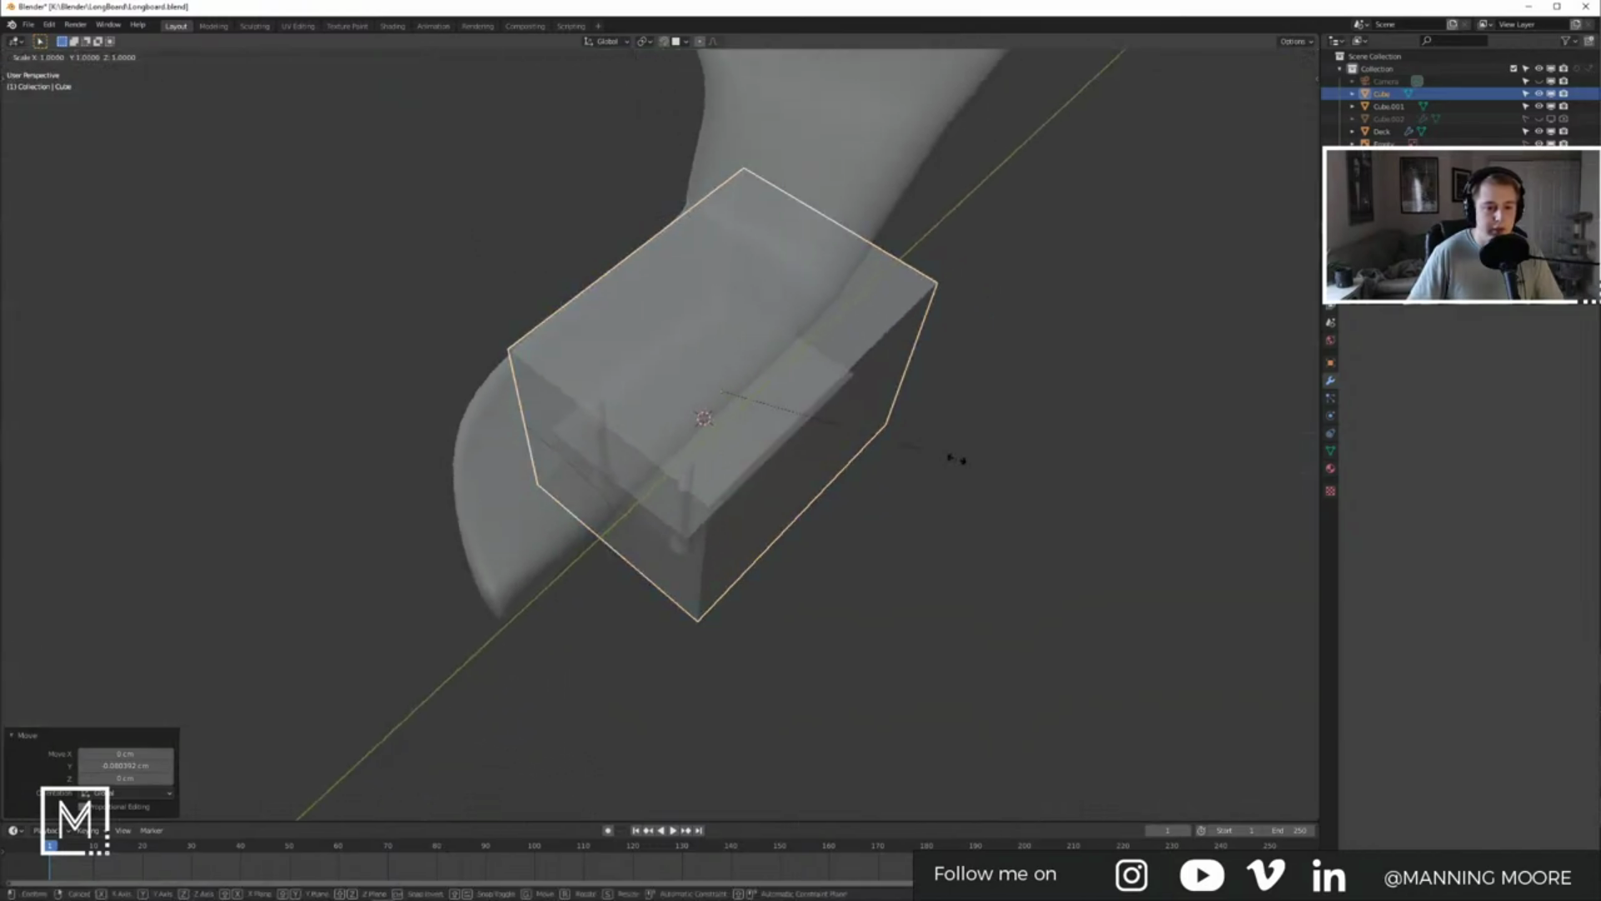
click(768, 440)
middle_drag(751, 442, 787, 329)
key(g)
key(z)
click(764, 360)
key(g)
key(z)
click(812, 415)
middle_drag(812, 415, 728, 423)
Step: Lower the slab's top face along Z to thin it, checking Right and Bottom views
key(Tab)
key(3)
click(780, 409)
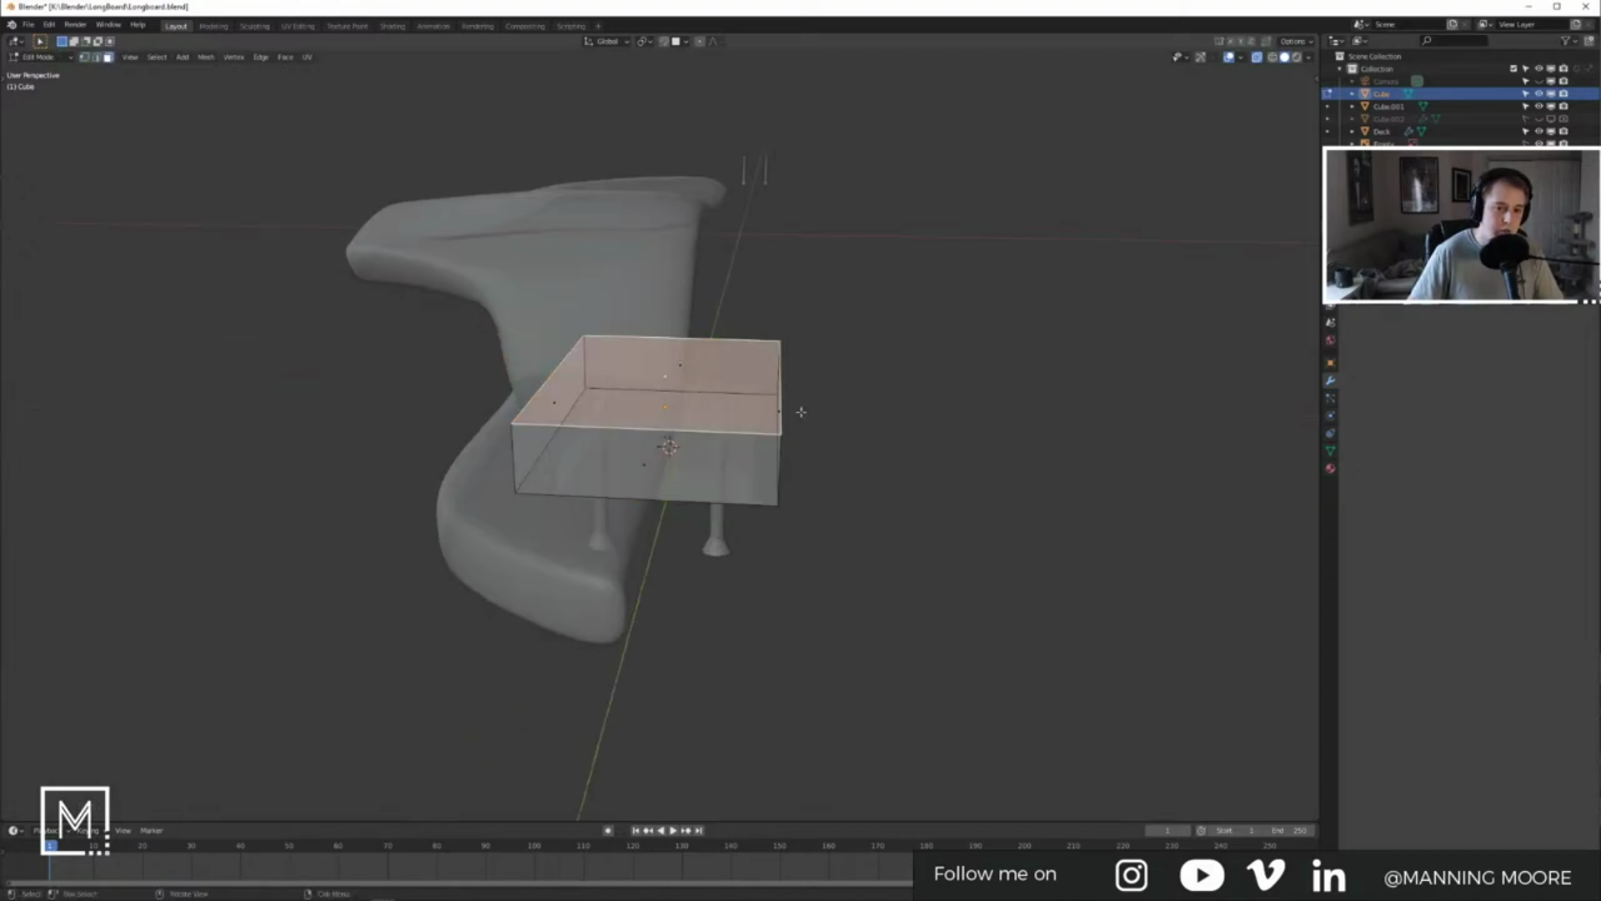
key(g)
key(z)
click(851, 454)
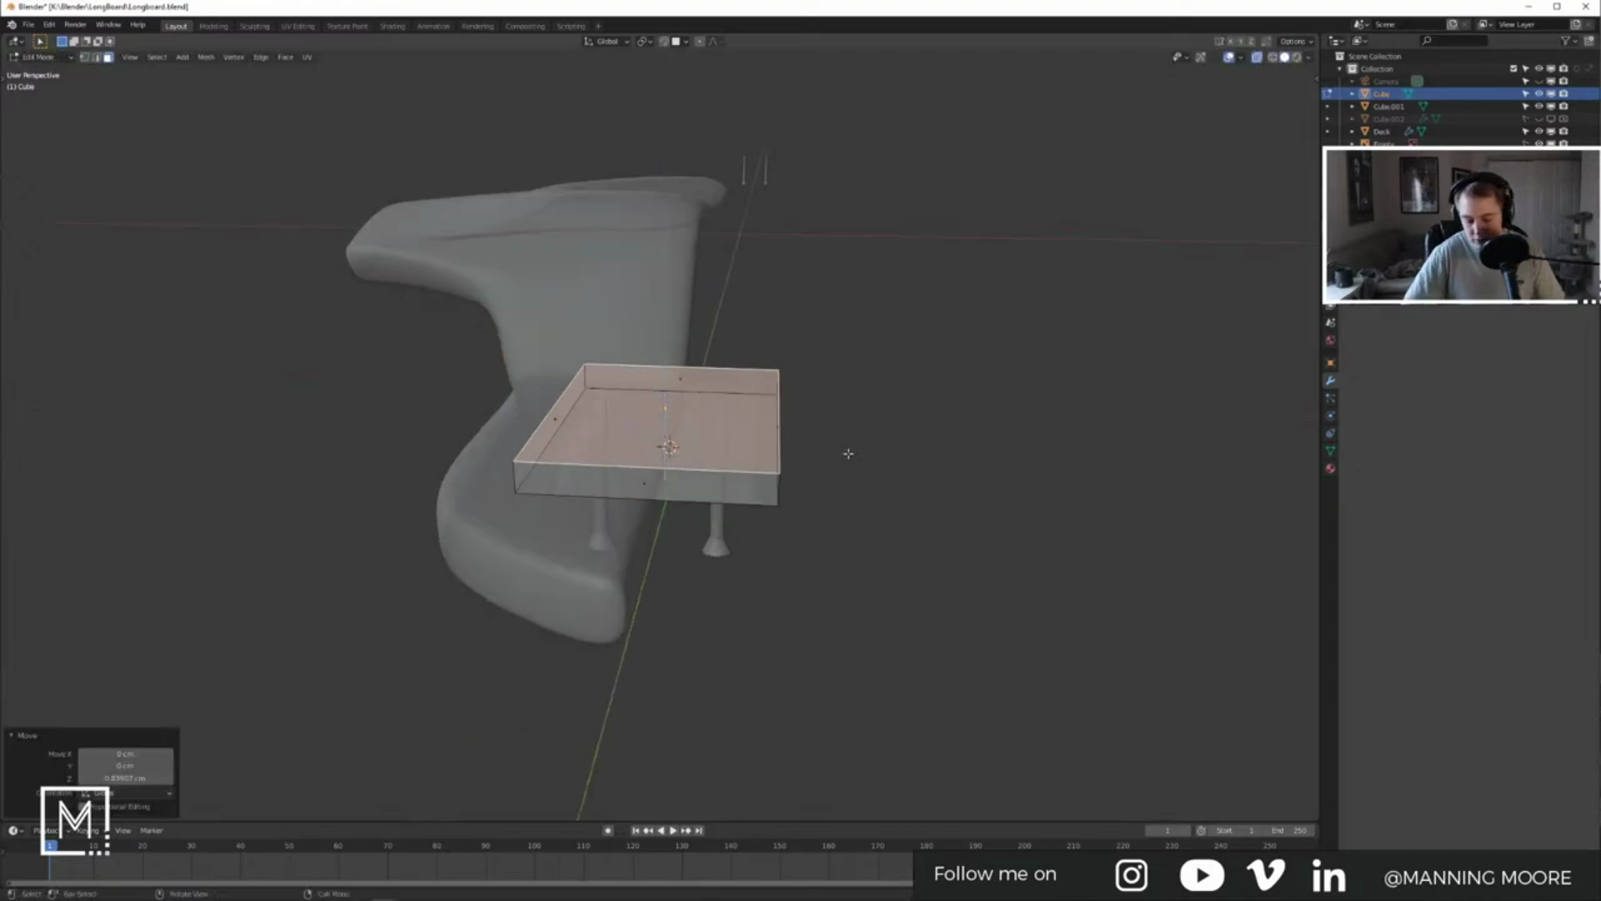
key(KP_3)
key(Tab)
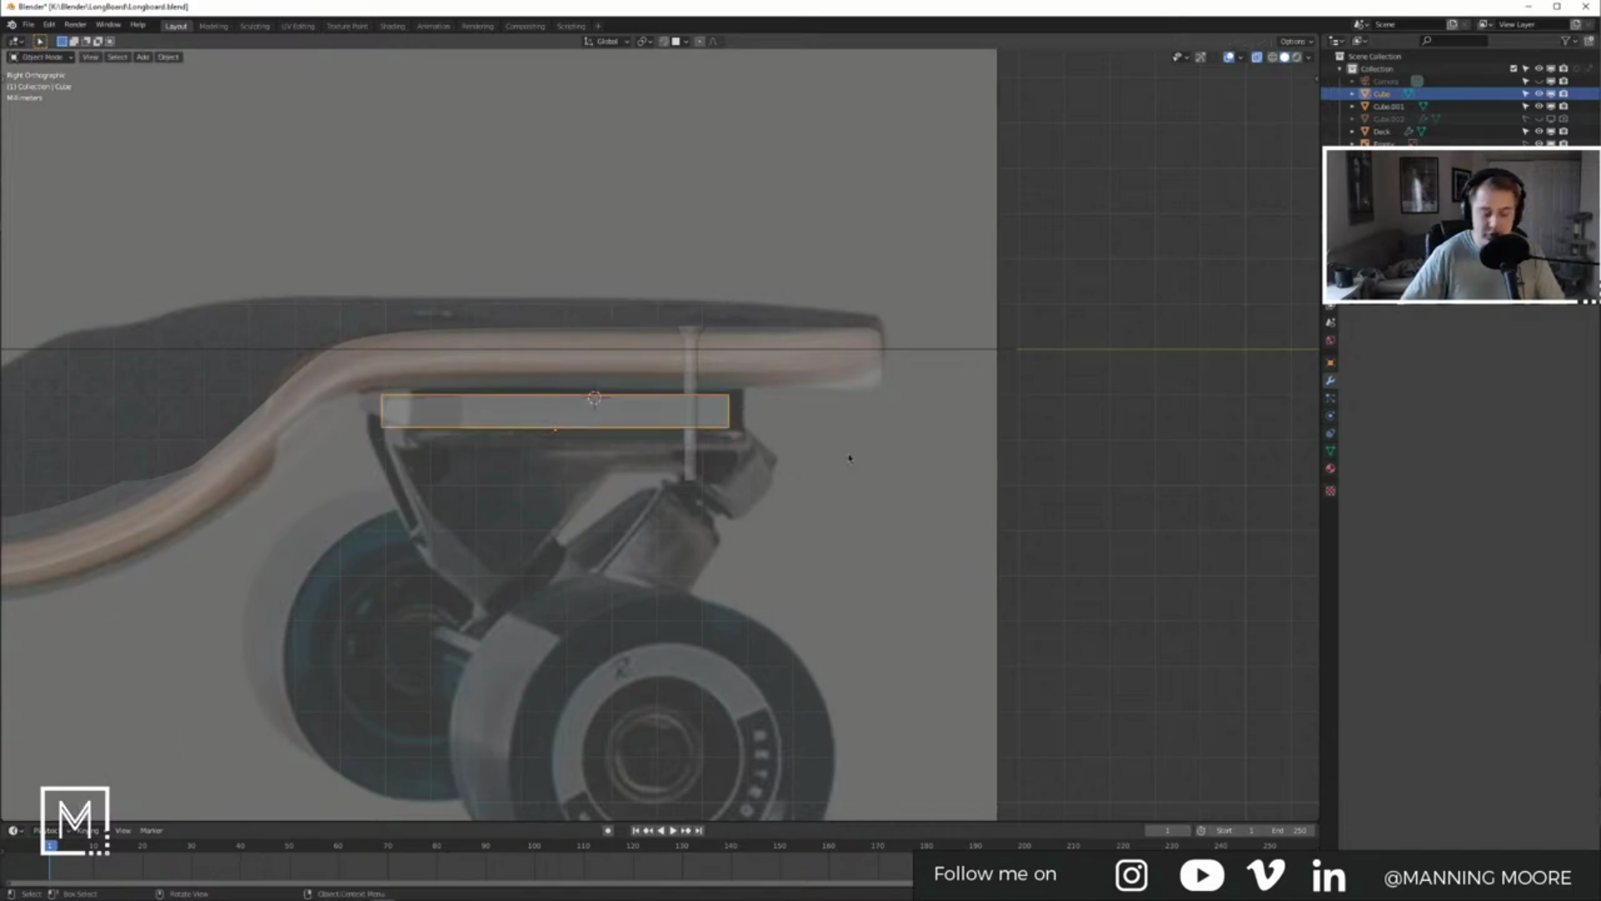
key(ctrl+KP_7)
shift+middle_drag(791, 481, 793, 574)
shift+middle_drag(726, 468, 720, 432)
key(Tab)
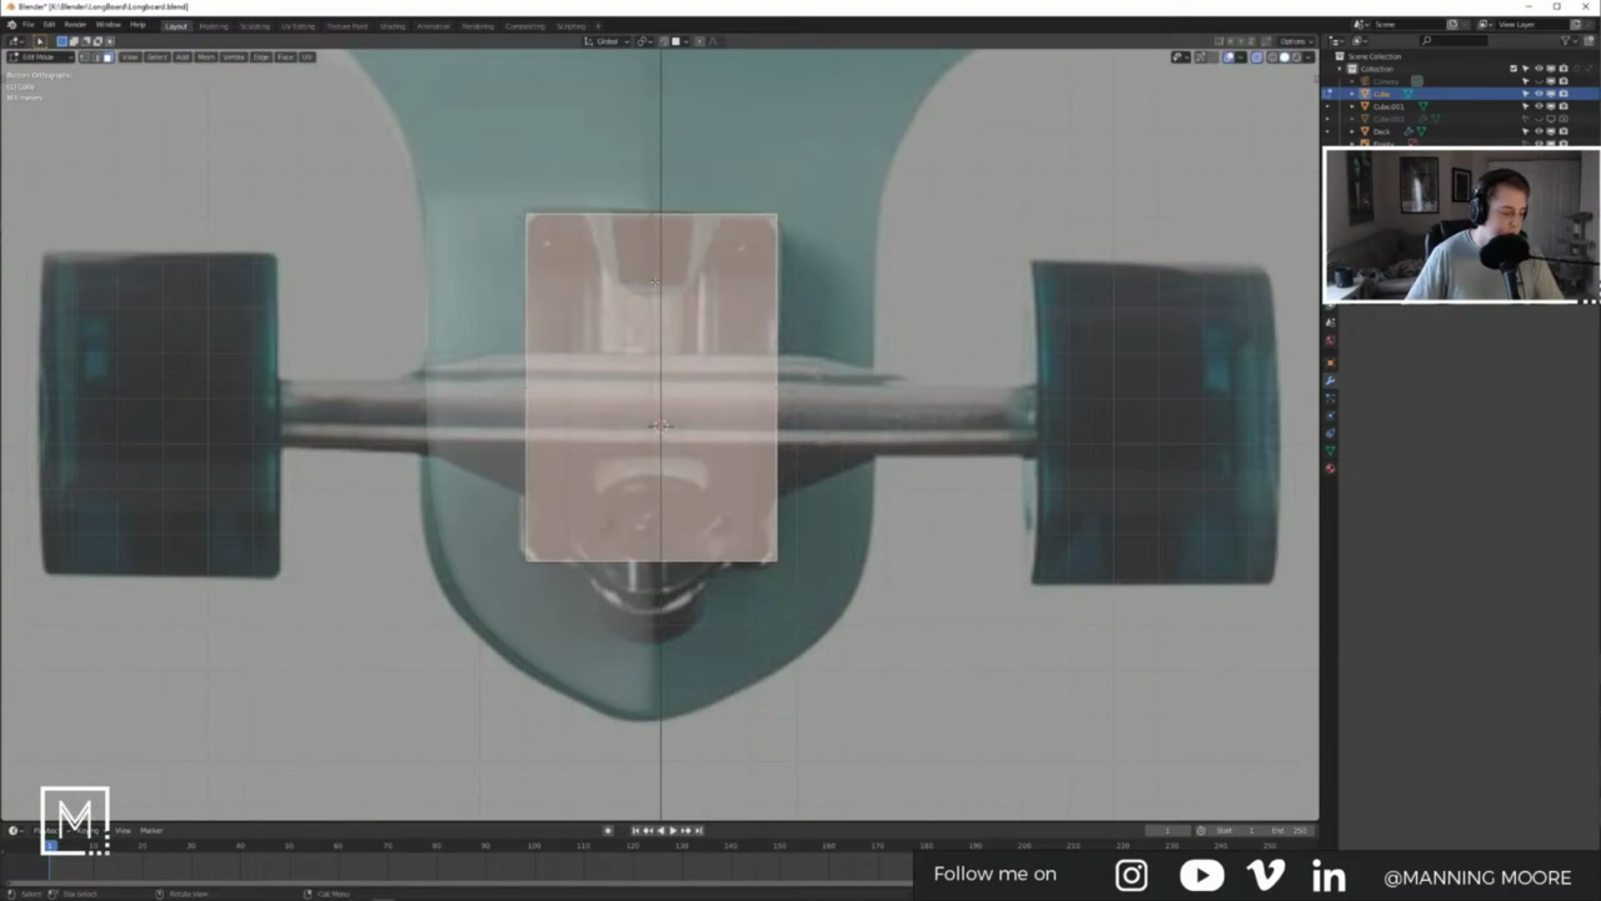
Step: Add a centred vertical loop cut and split it into two offset edge loops
key(alt+a)
key(ctrl+r)
click(652, 235)
right_click(653, 235)
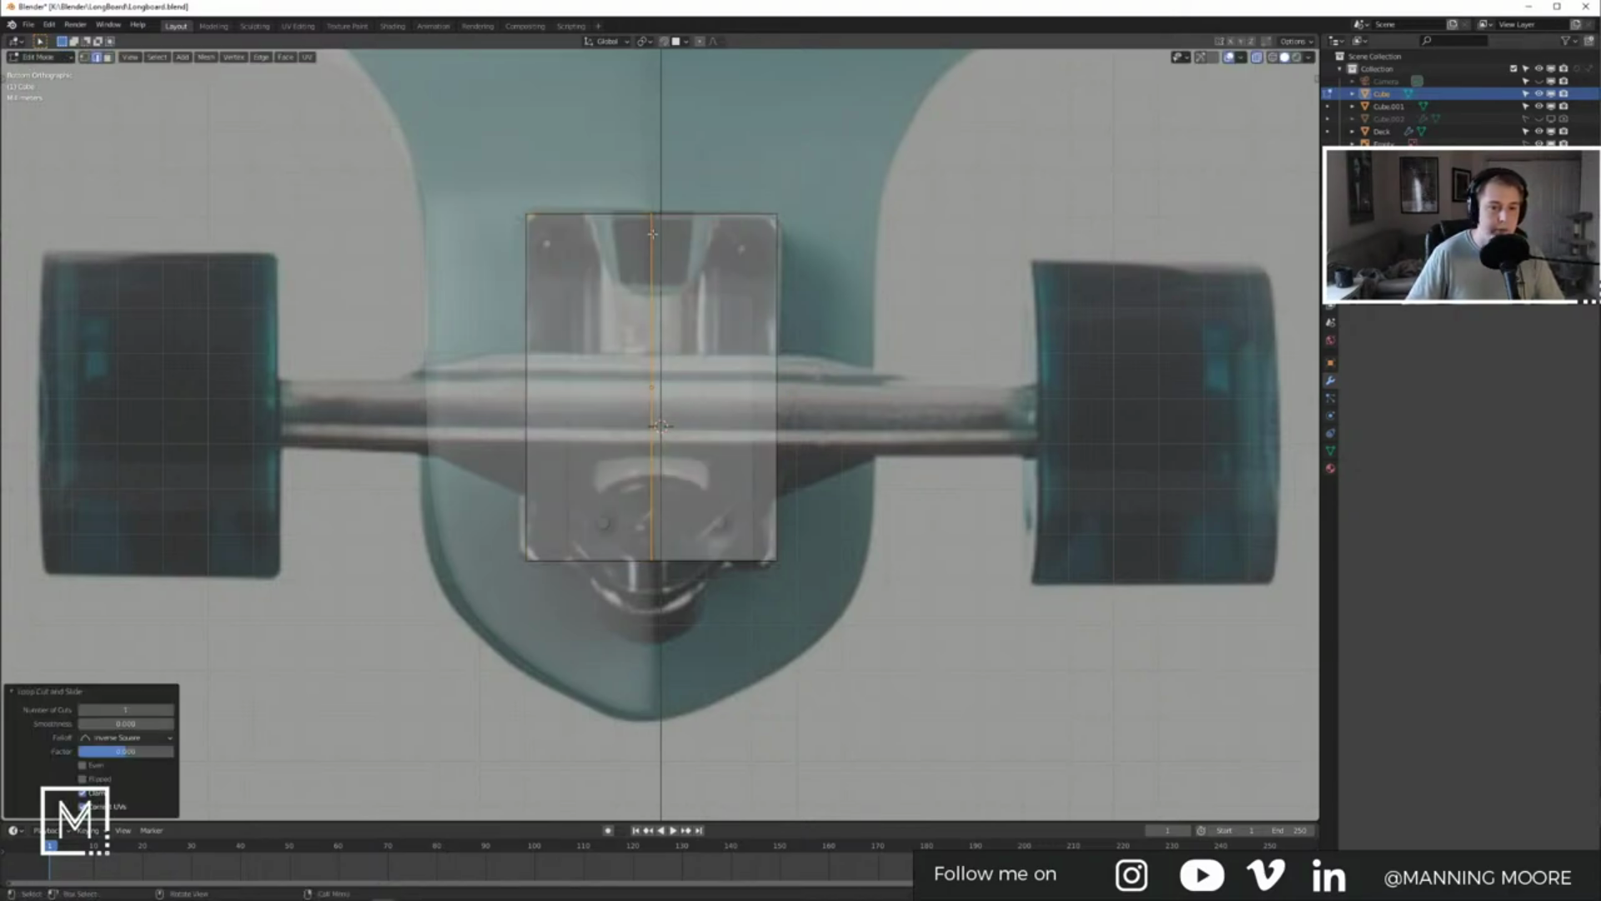
key(ctrl+shift+r)
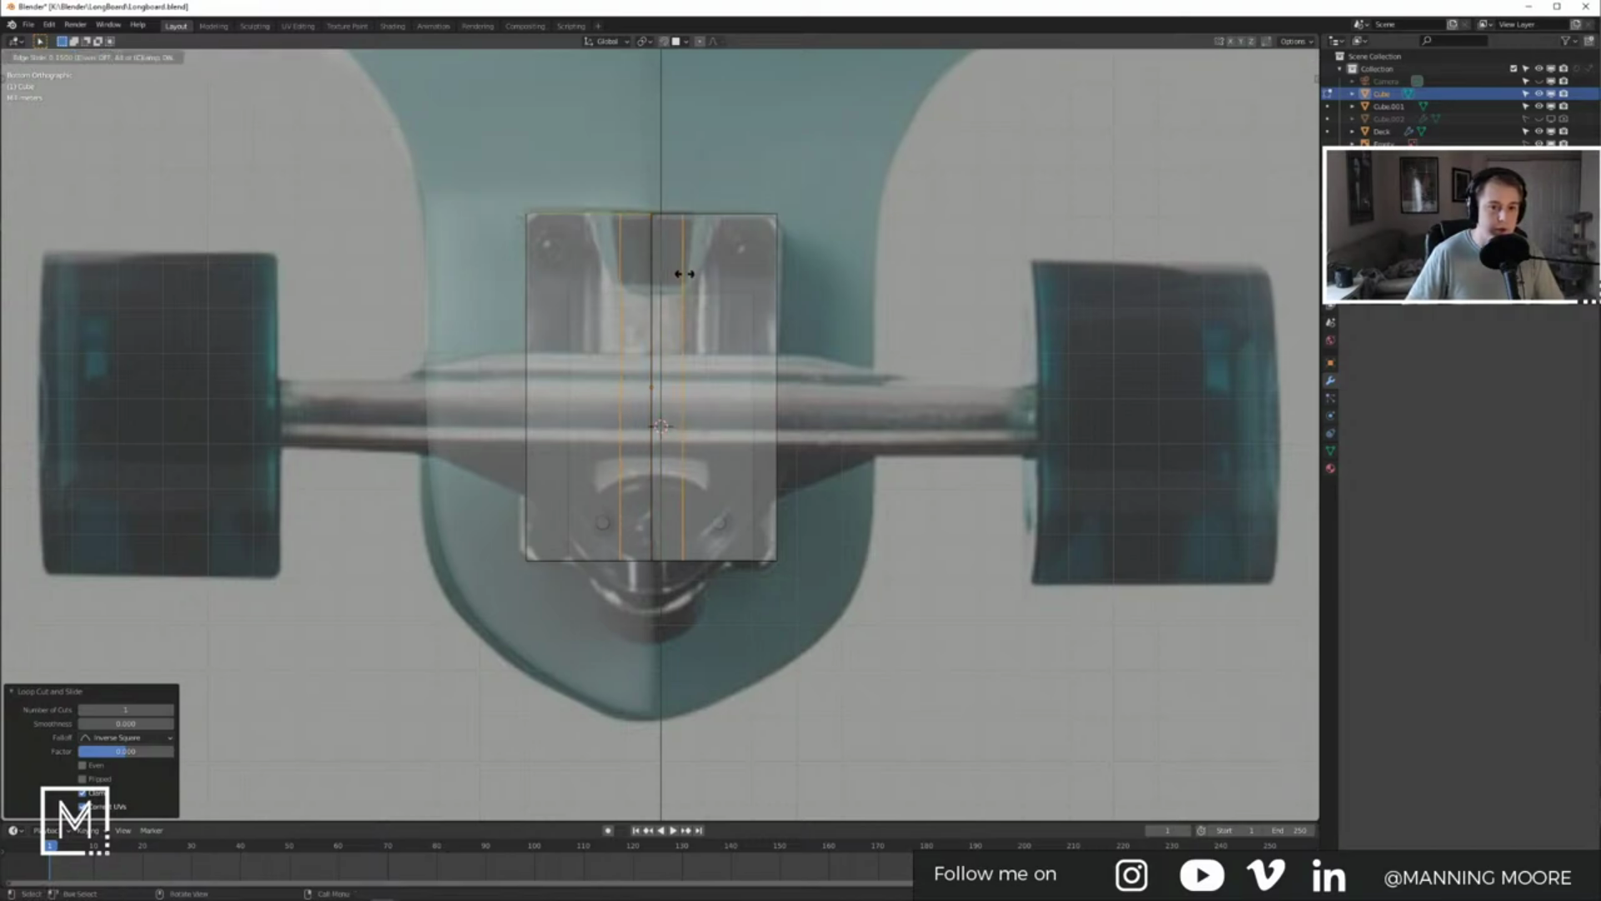
click(704, 272)
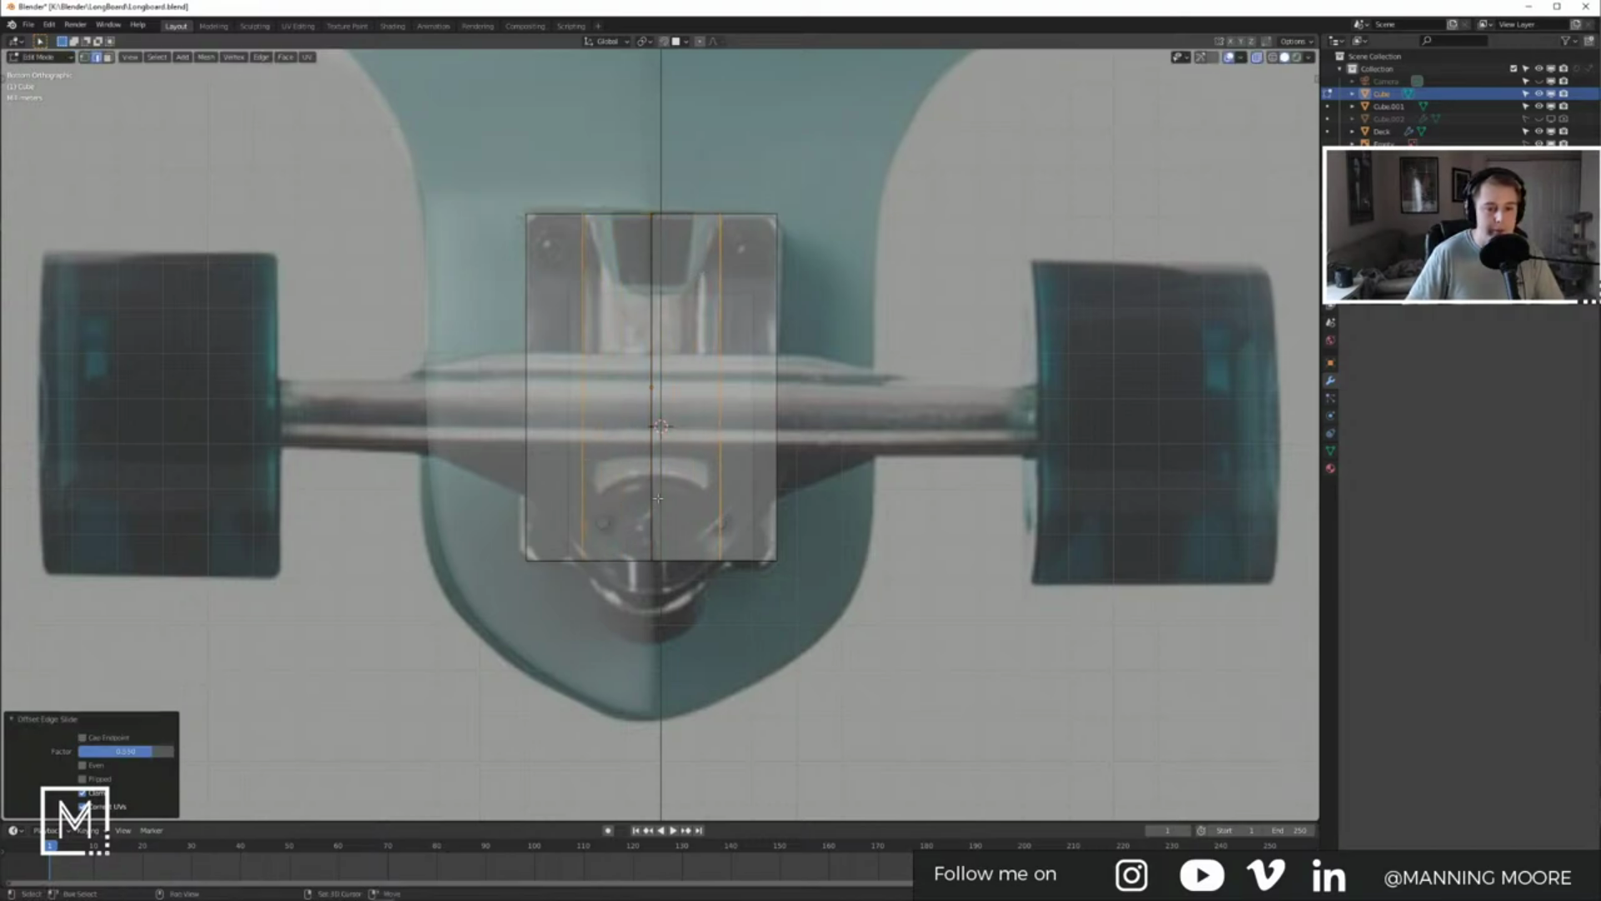
shift+middle_drag(658, 503, 663, 467)
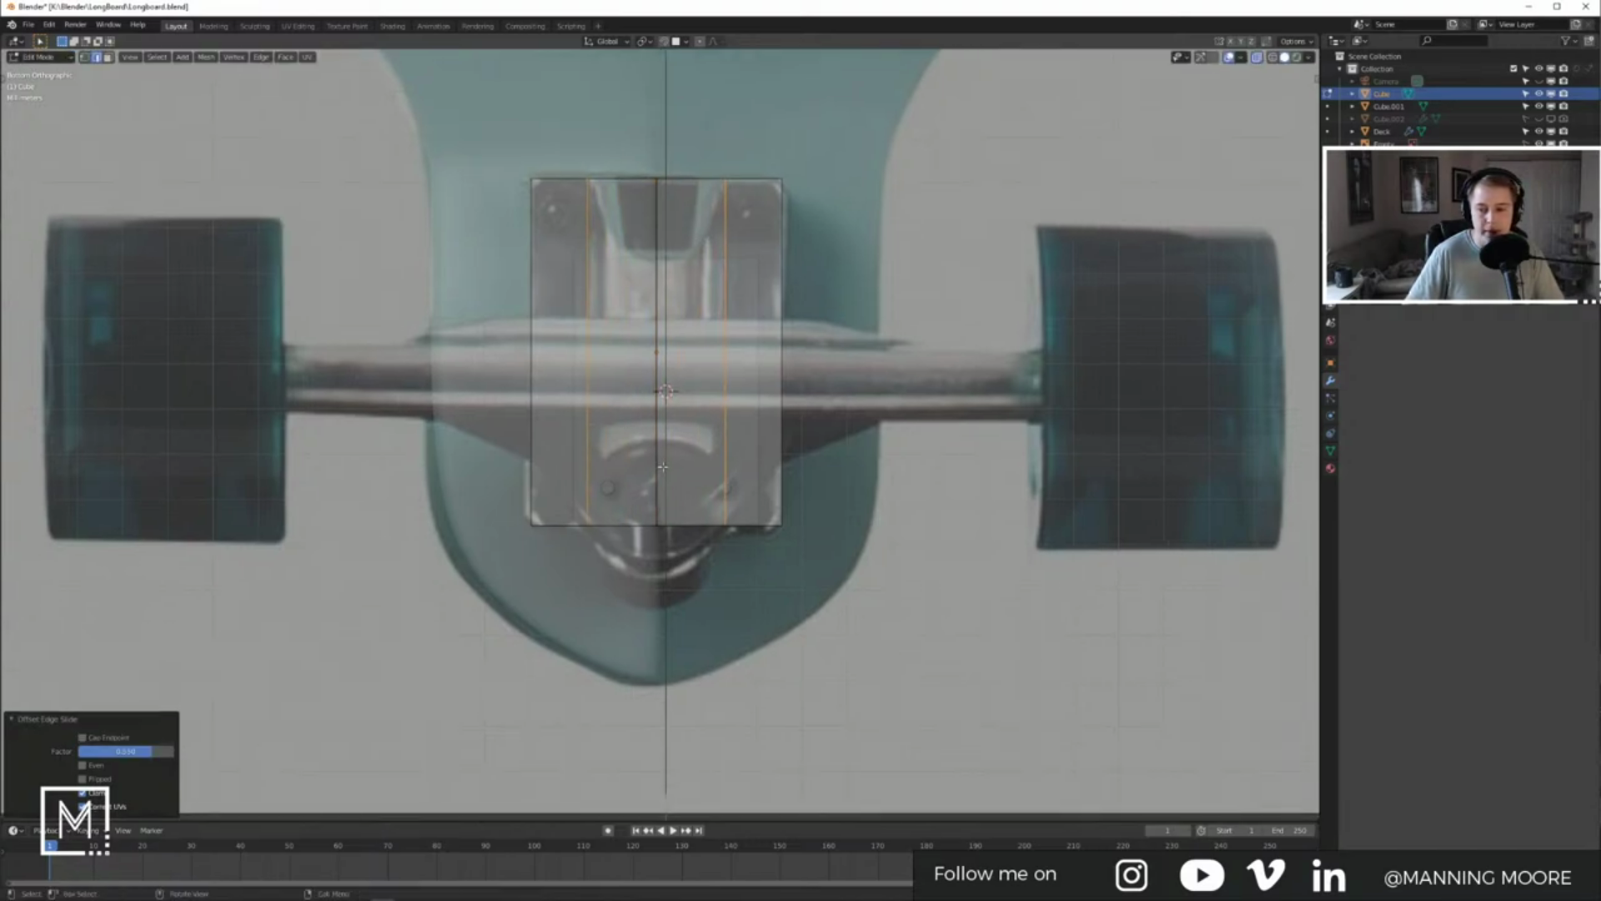
Step: Pull the plate's bottom centre vertex down along Y into a point, then bring up the reference photo
key(1)
click(656, 526)
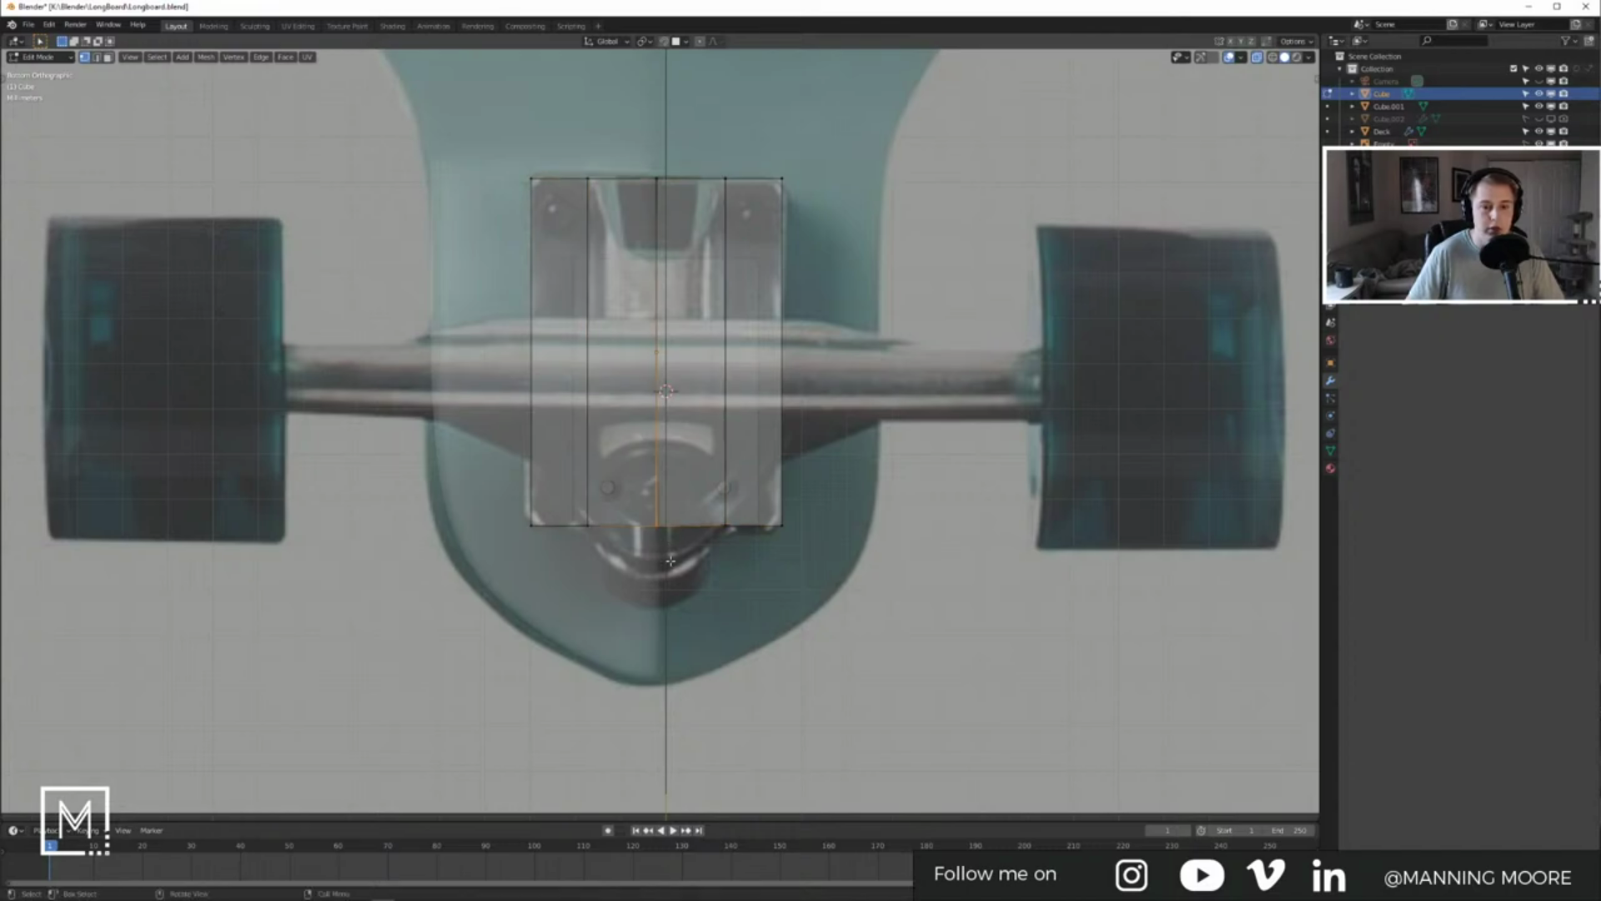
key(g)
key(y)
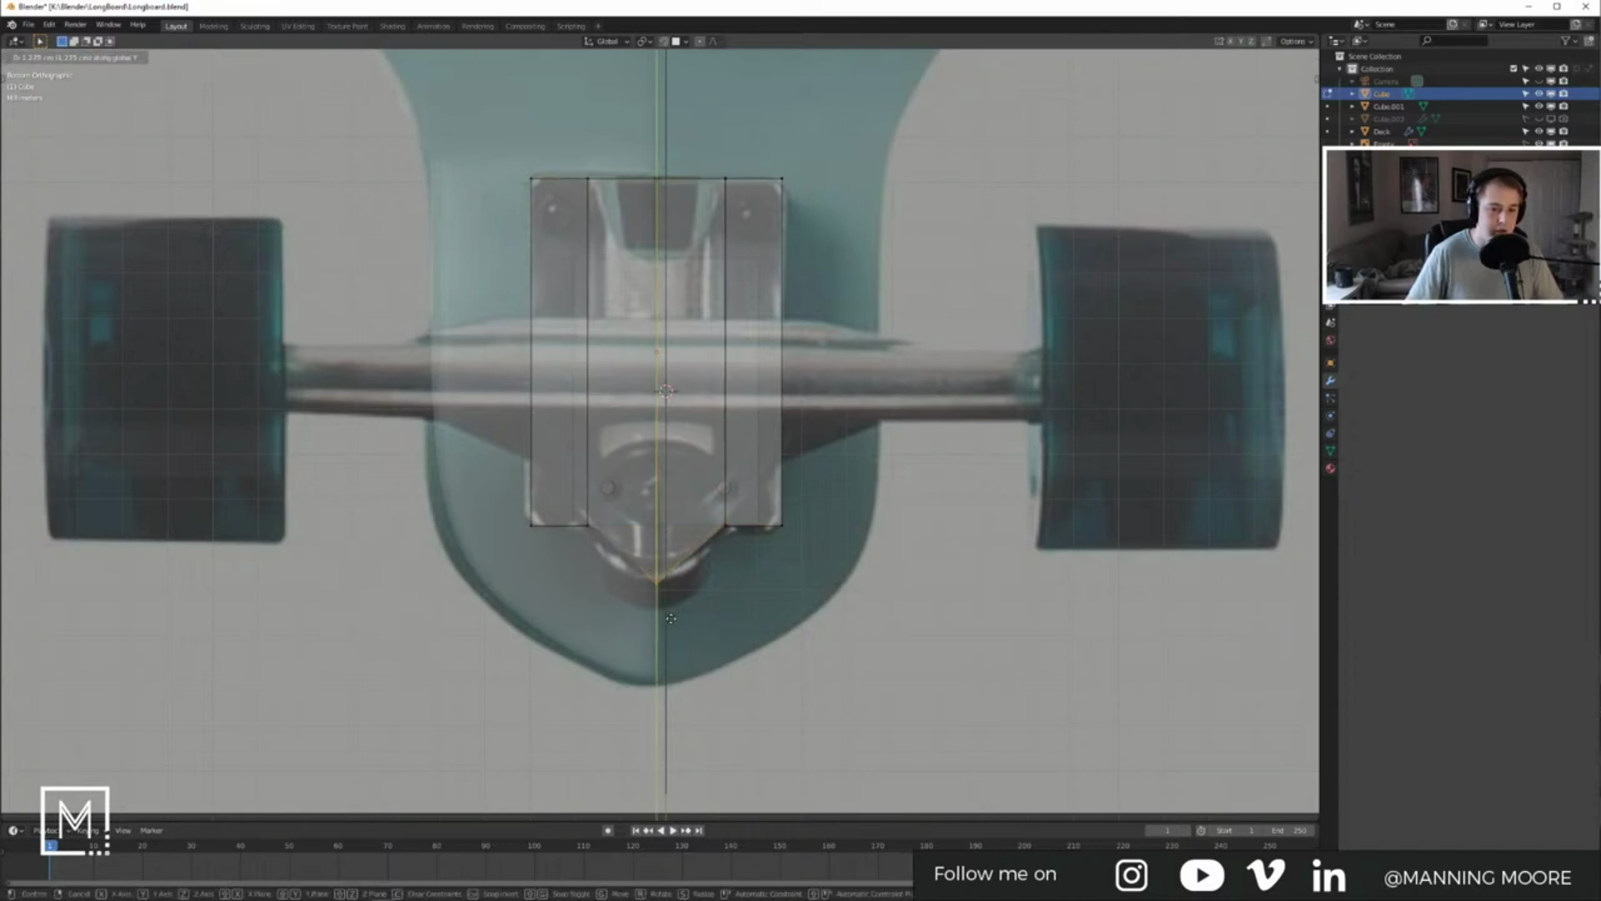
click(641, 595)
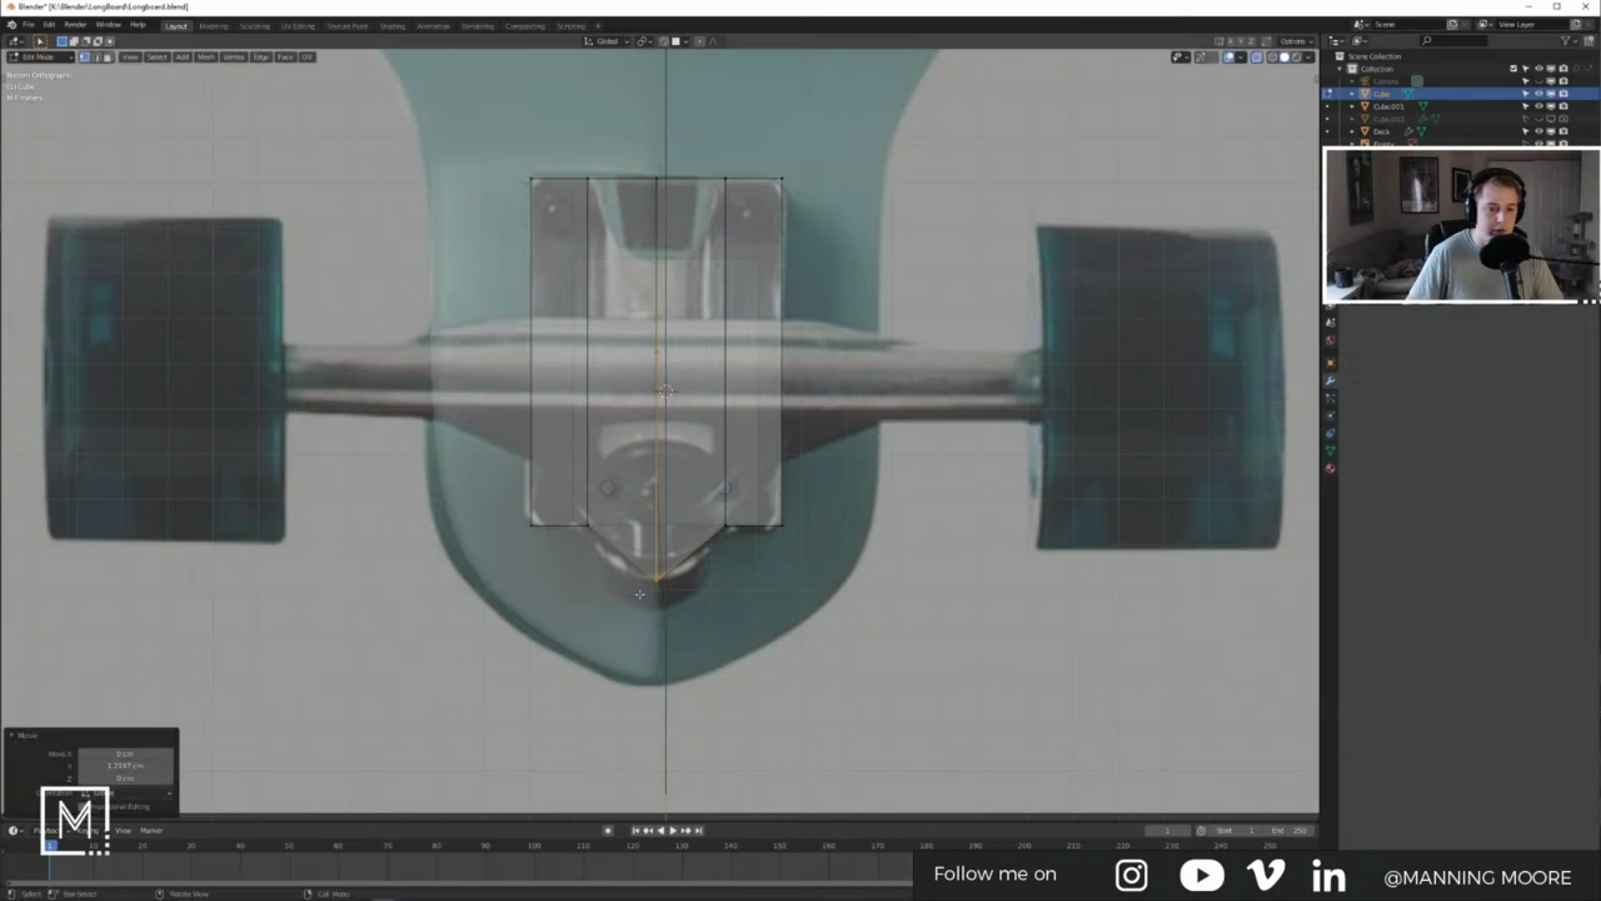
key(alt+Tab)
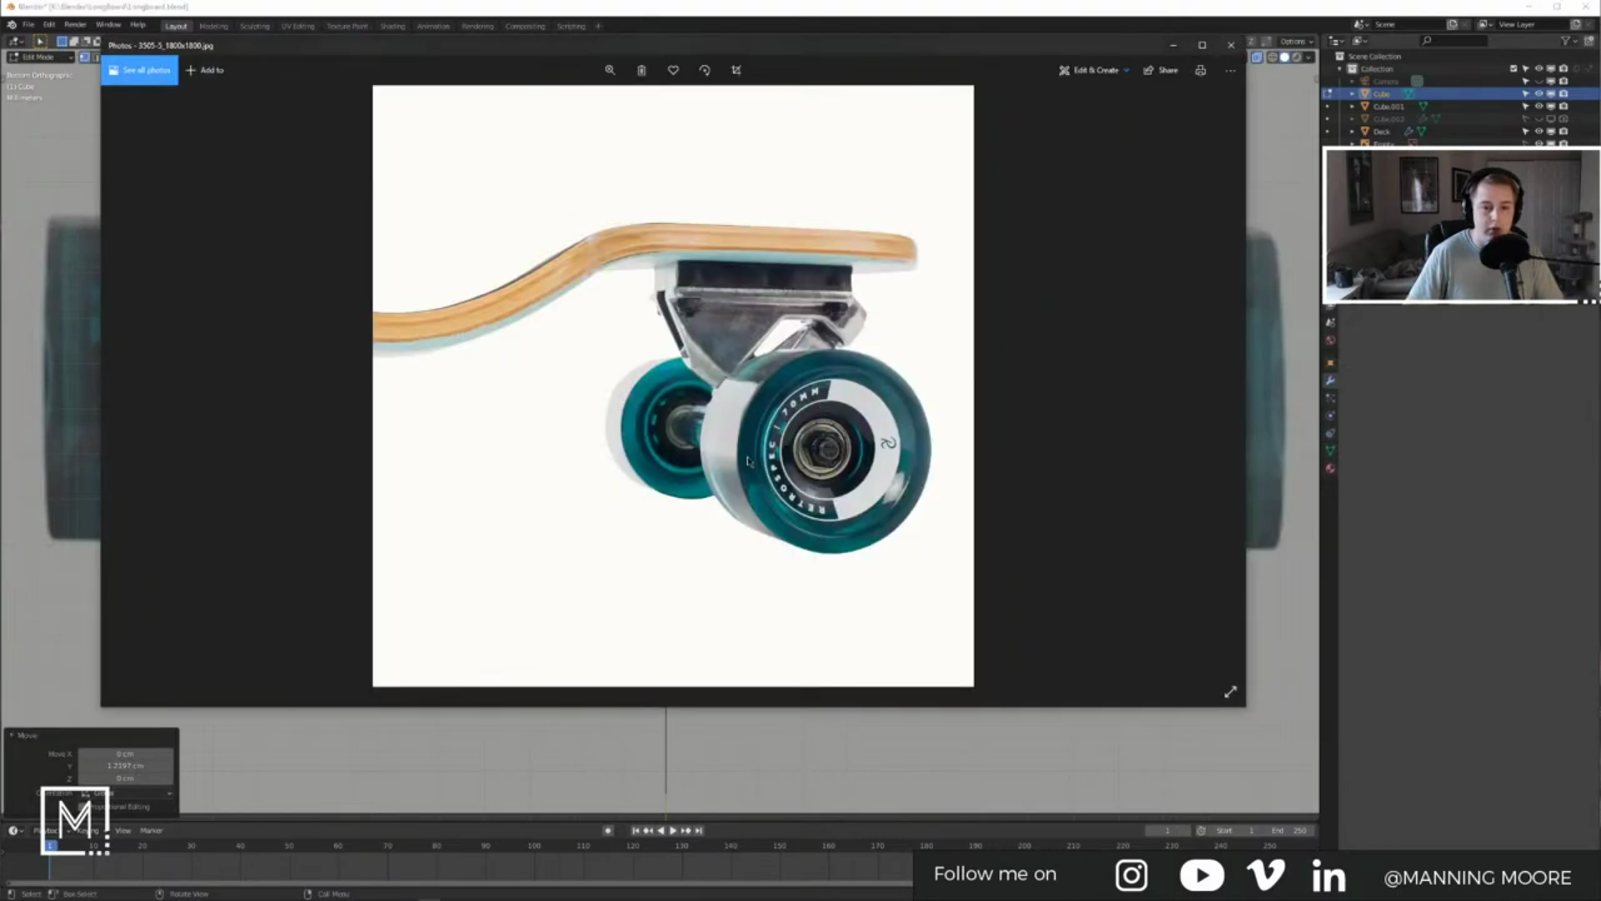
Step: Step to the overhead longboard photo, zoom in on the truck's underside, then return to Blender
key(Left)
key(Left)
key(Left)
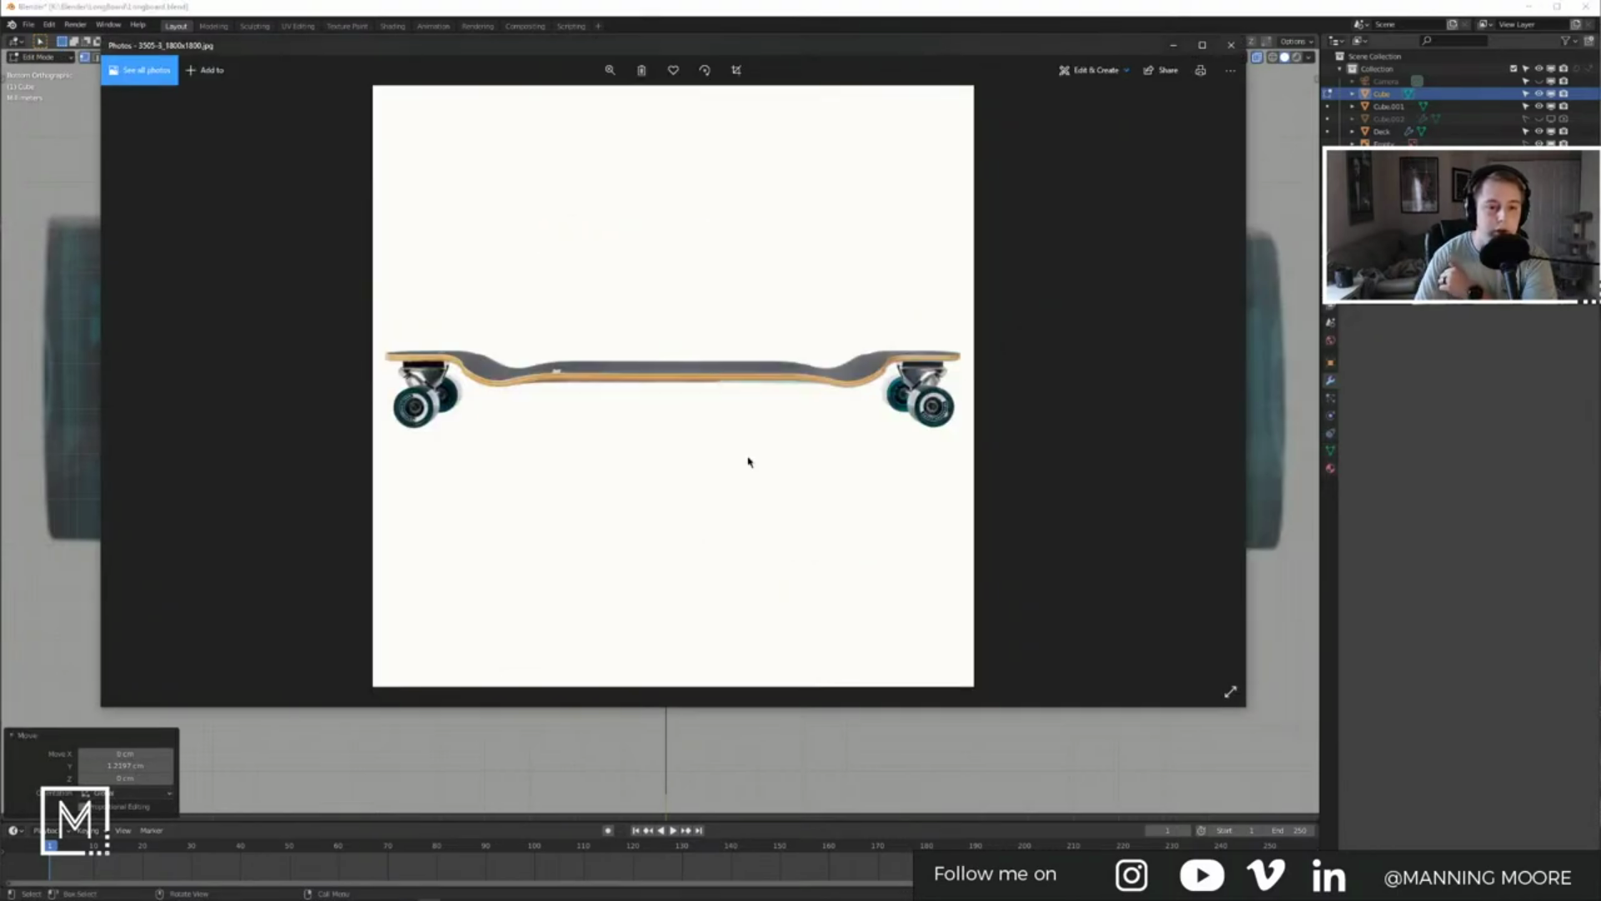
click(610, 70)
drag(555, 103, 665, 104)
drag(739, 625, 758, 329)
drag(792, 634, 743, 343)
drag(709, 550, 686, 310)
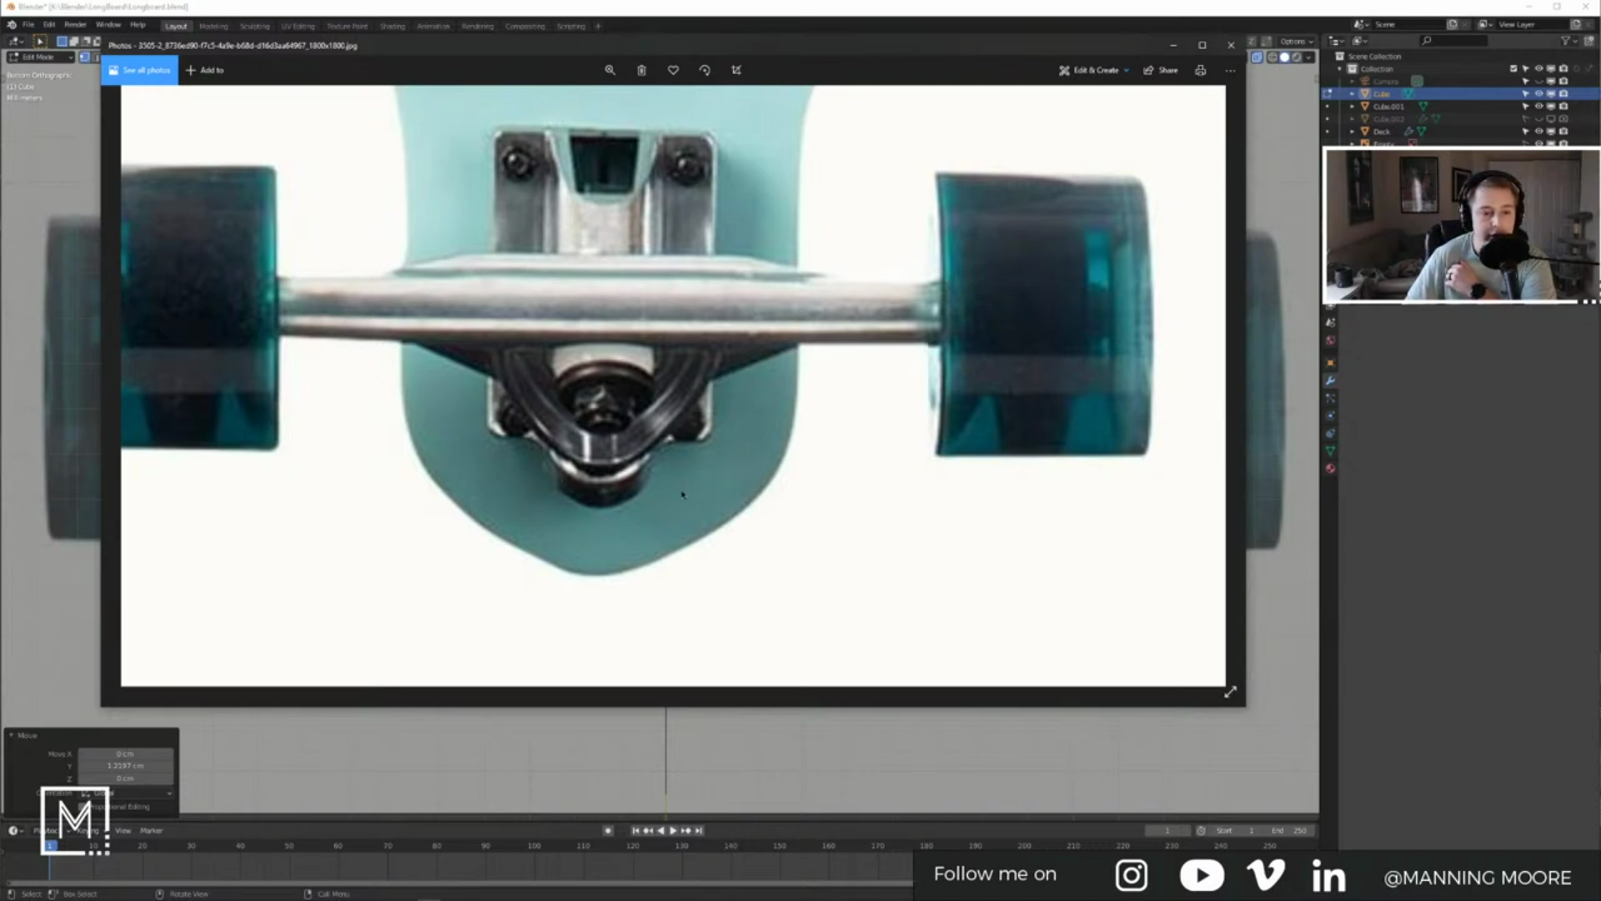
key(alt+Tab)
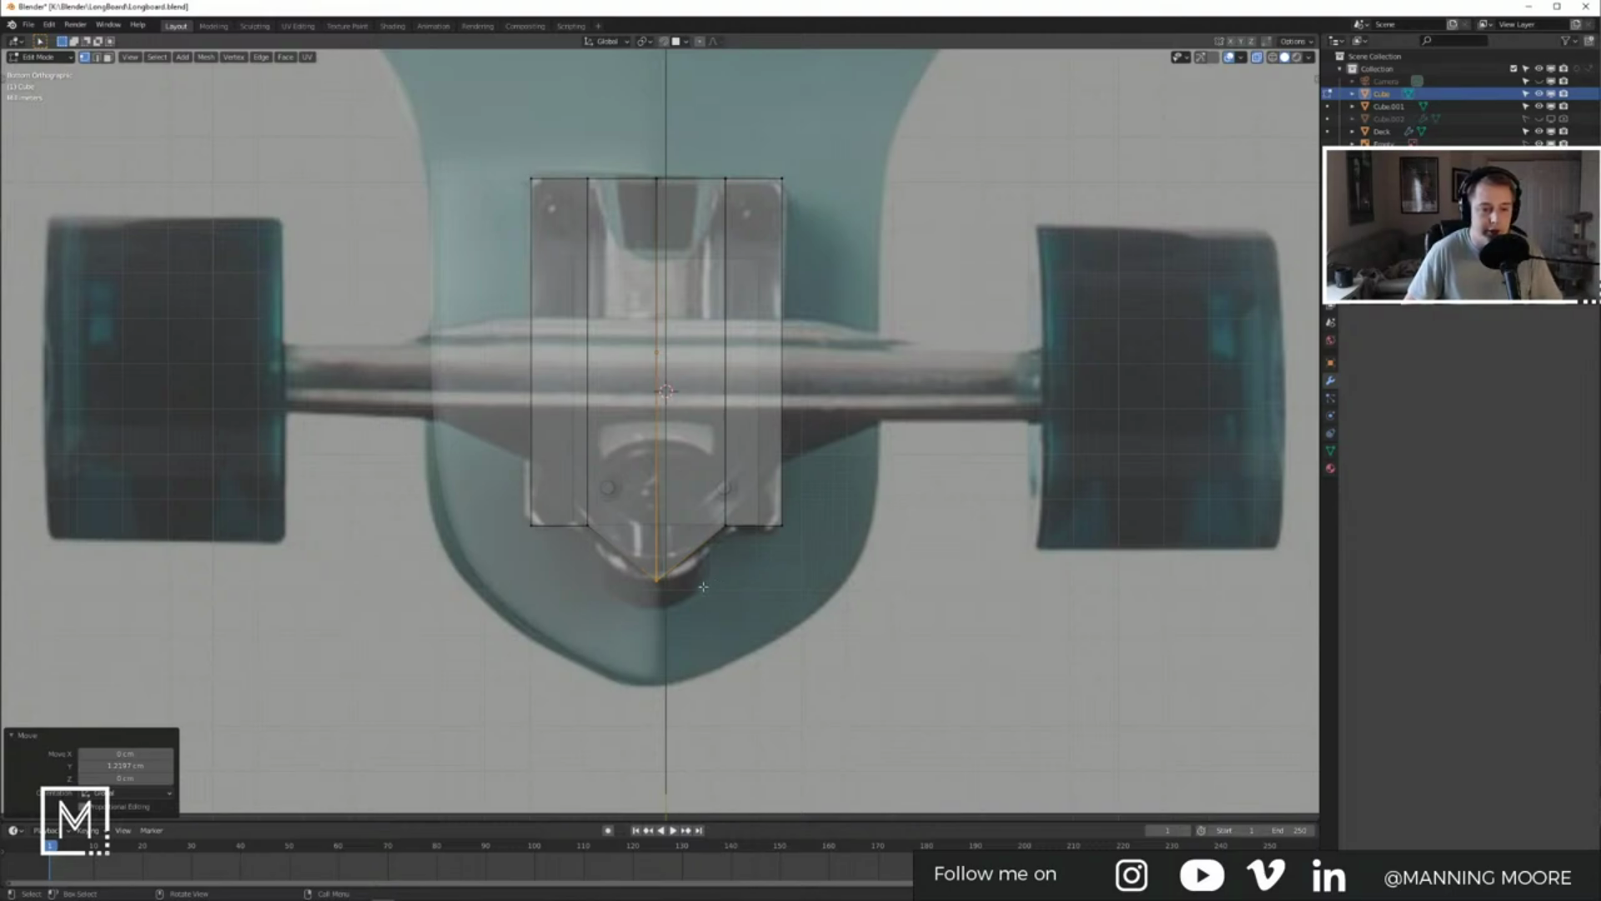
Step: Add a centred vertical loop cut and lower it and the plate's lower corner vertices along Y
key(ctrl+r)
click(693, 551)
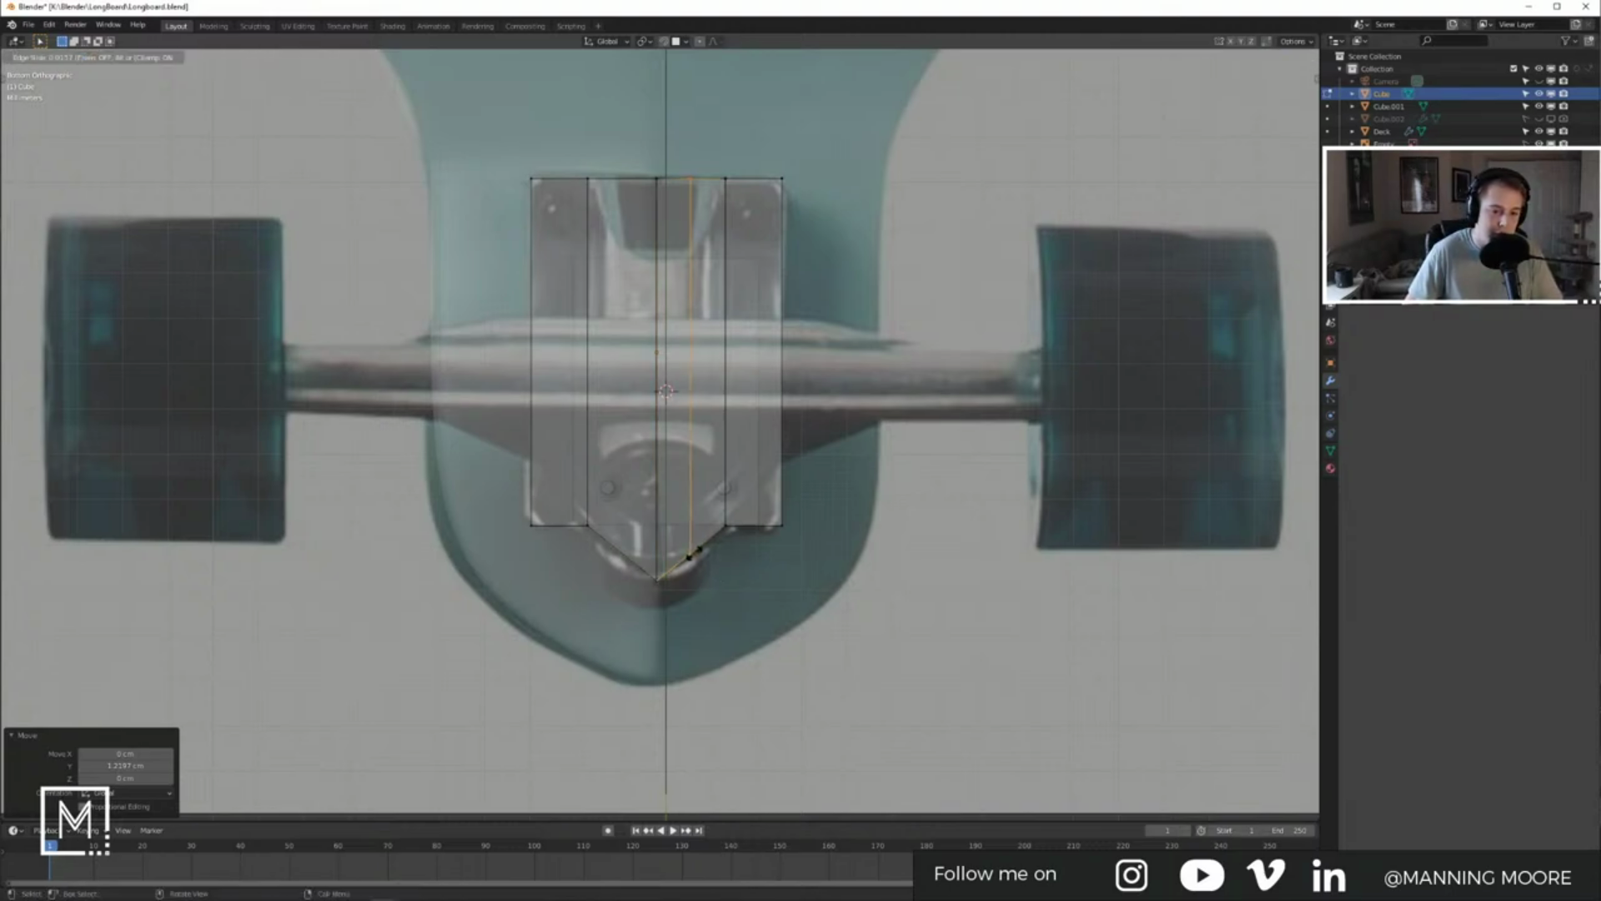
right_click(694, 553)
key(g)
key(y)
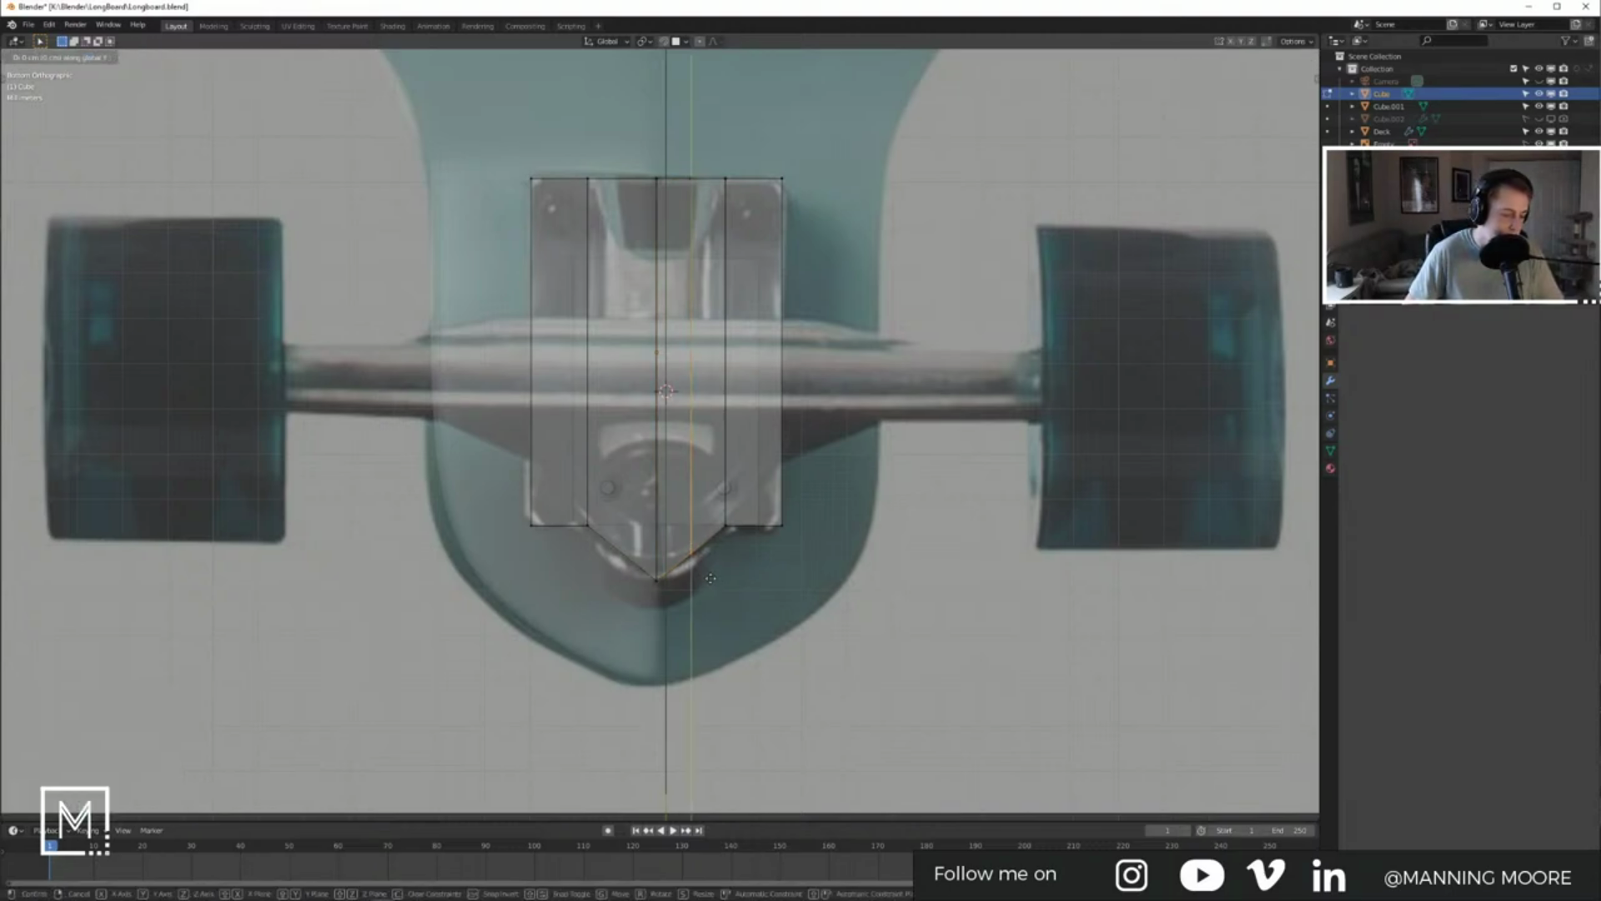
click(703, 594)
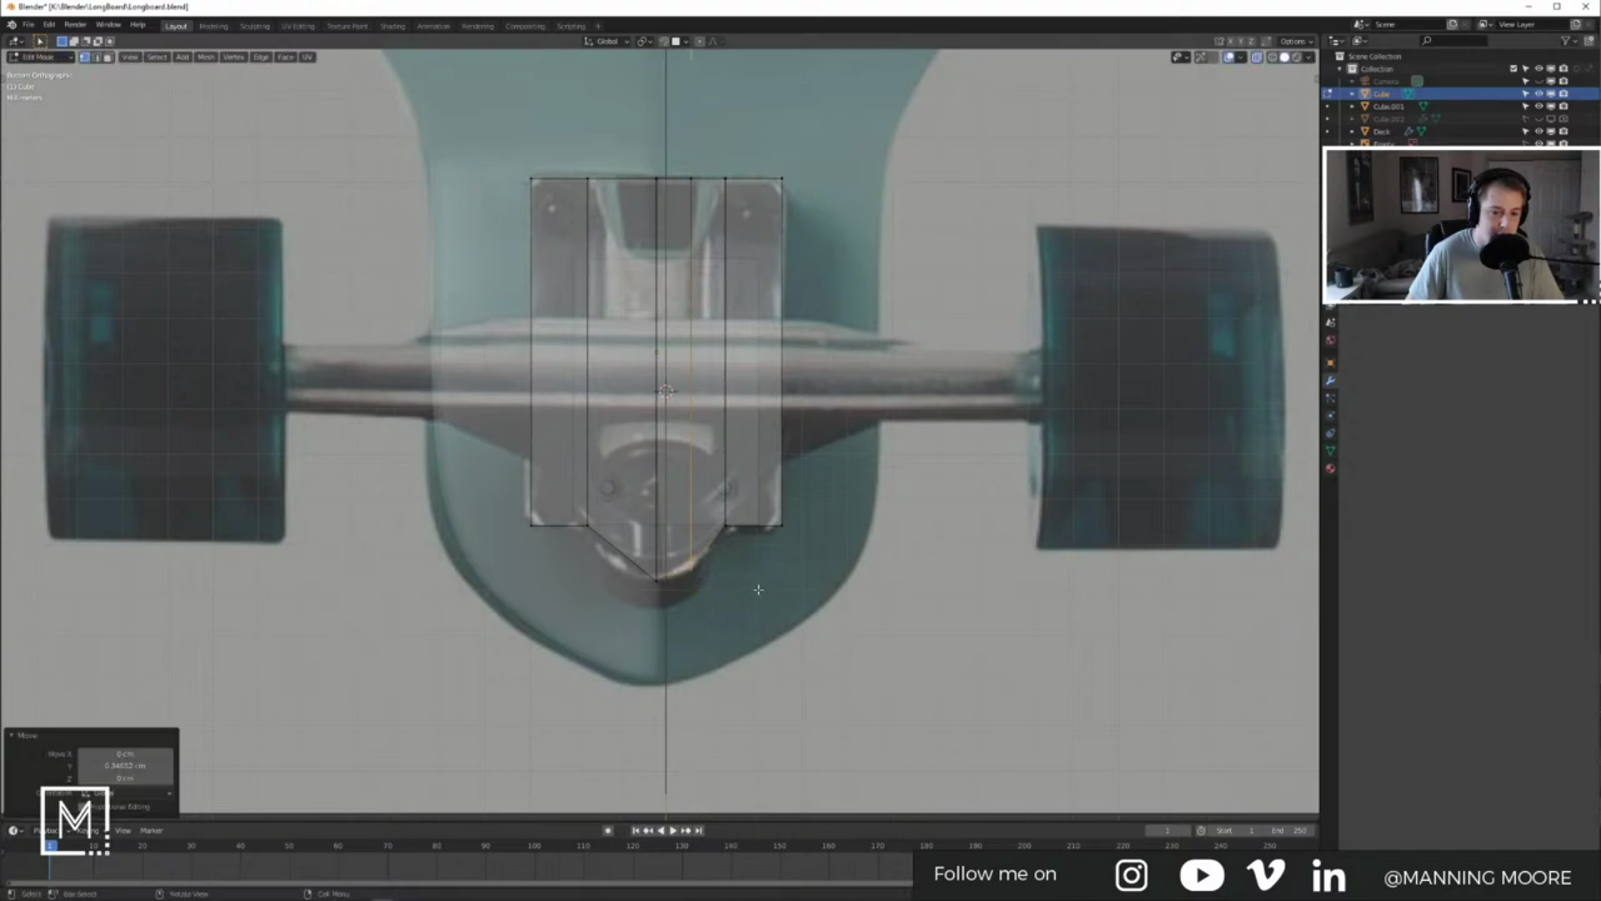
drag(515, 498, 800, 536)
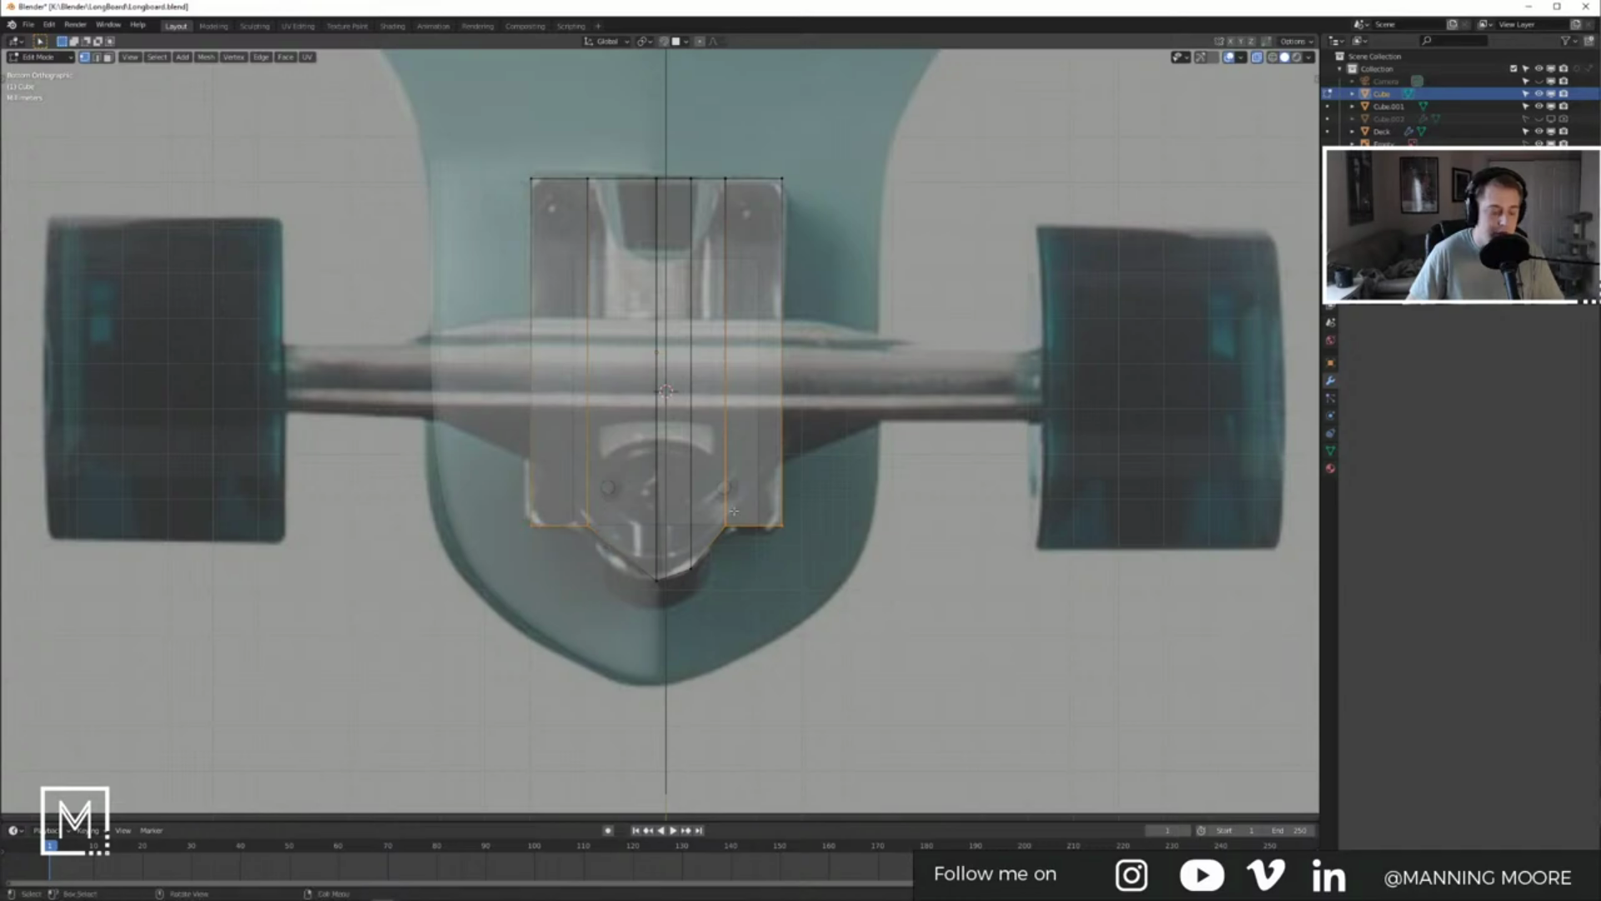
key(g)
key(y)
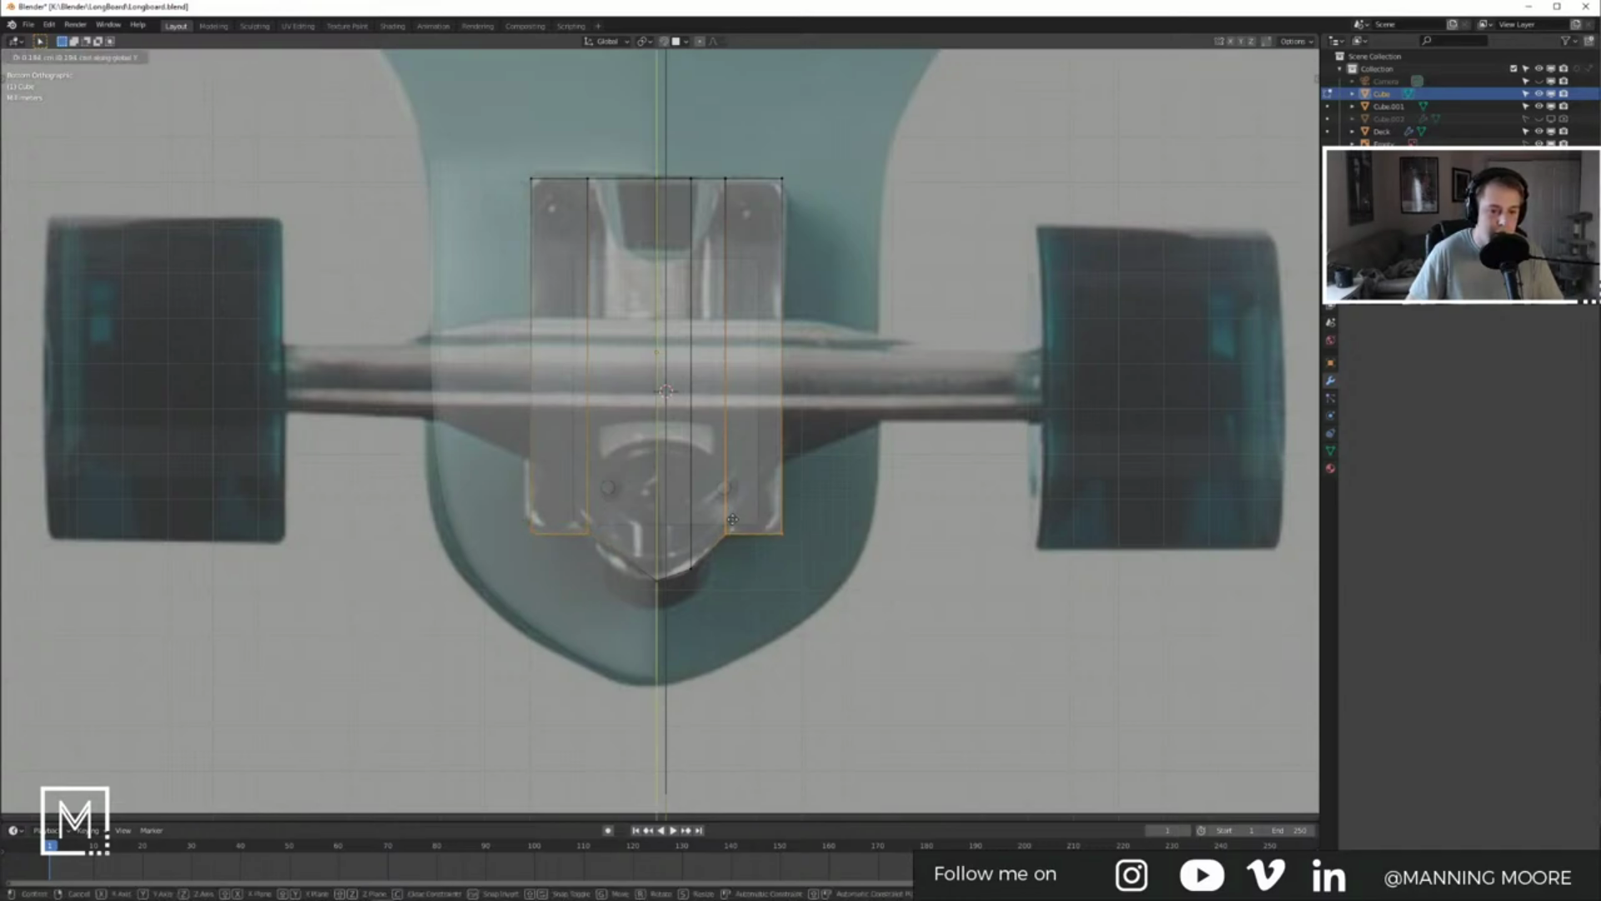
click(732, 520)
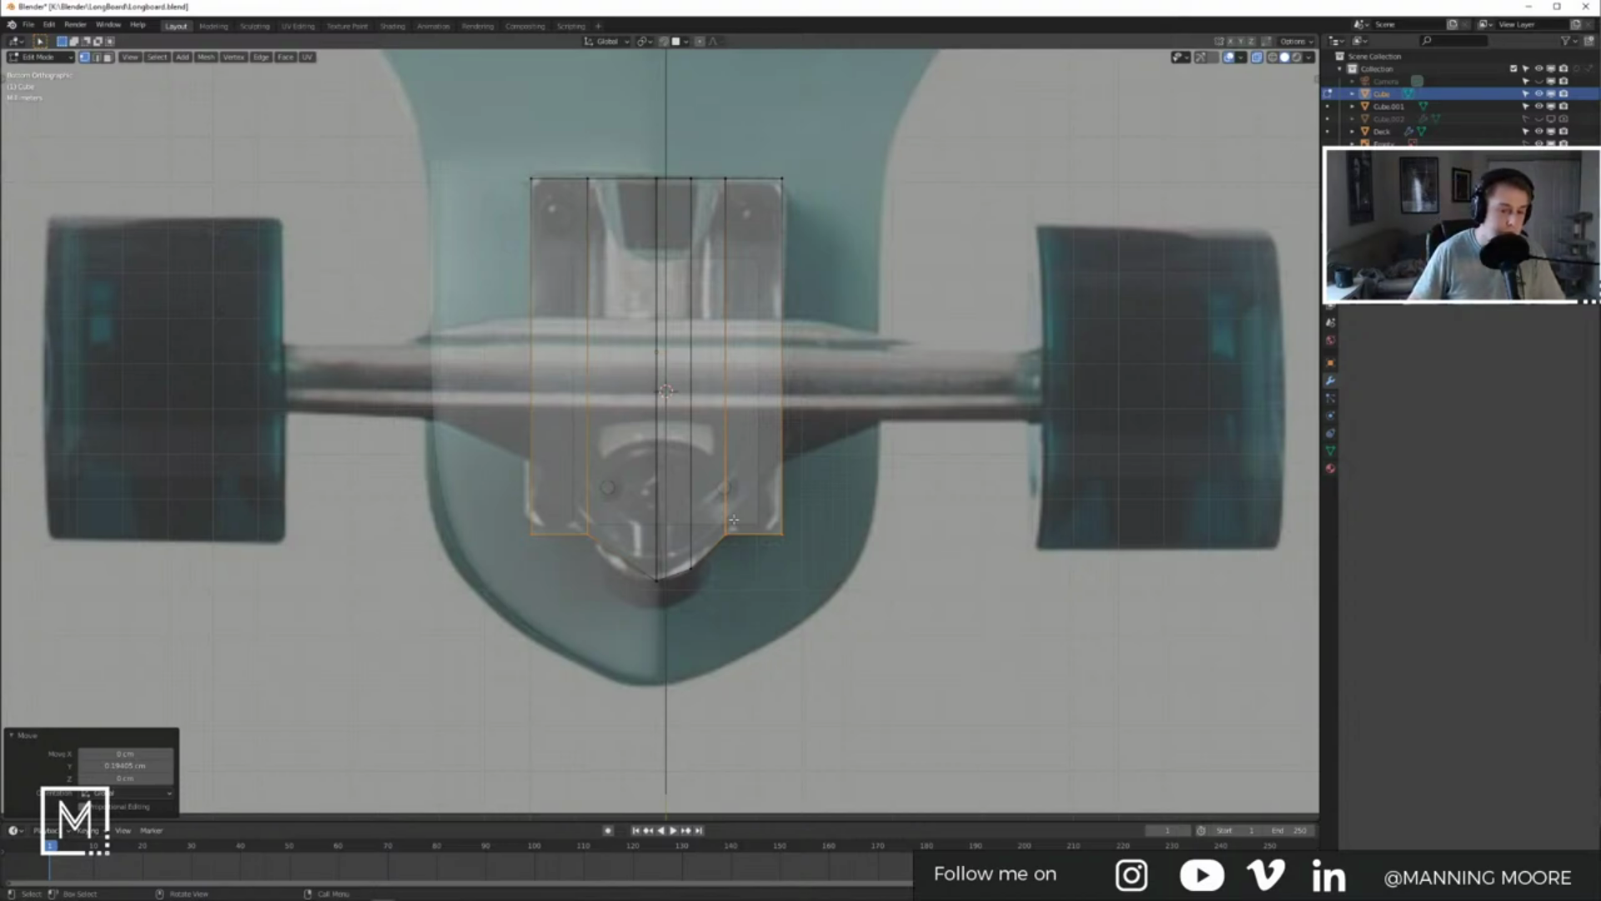
Step: Dissolve the extra centre edge and add a new slid vertical edge loop in its place
click(692, 532)
key(x)
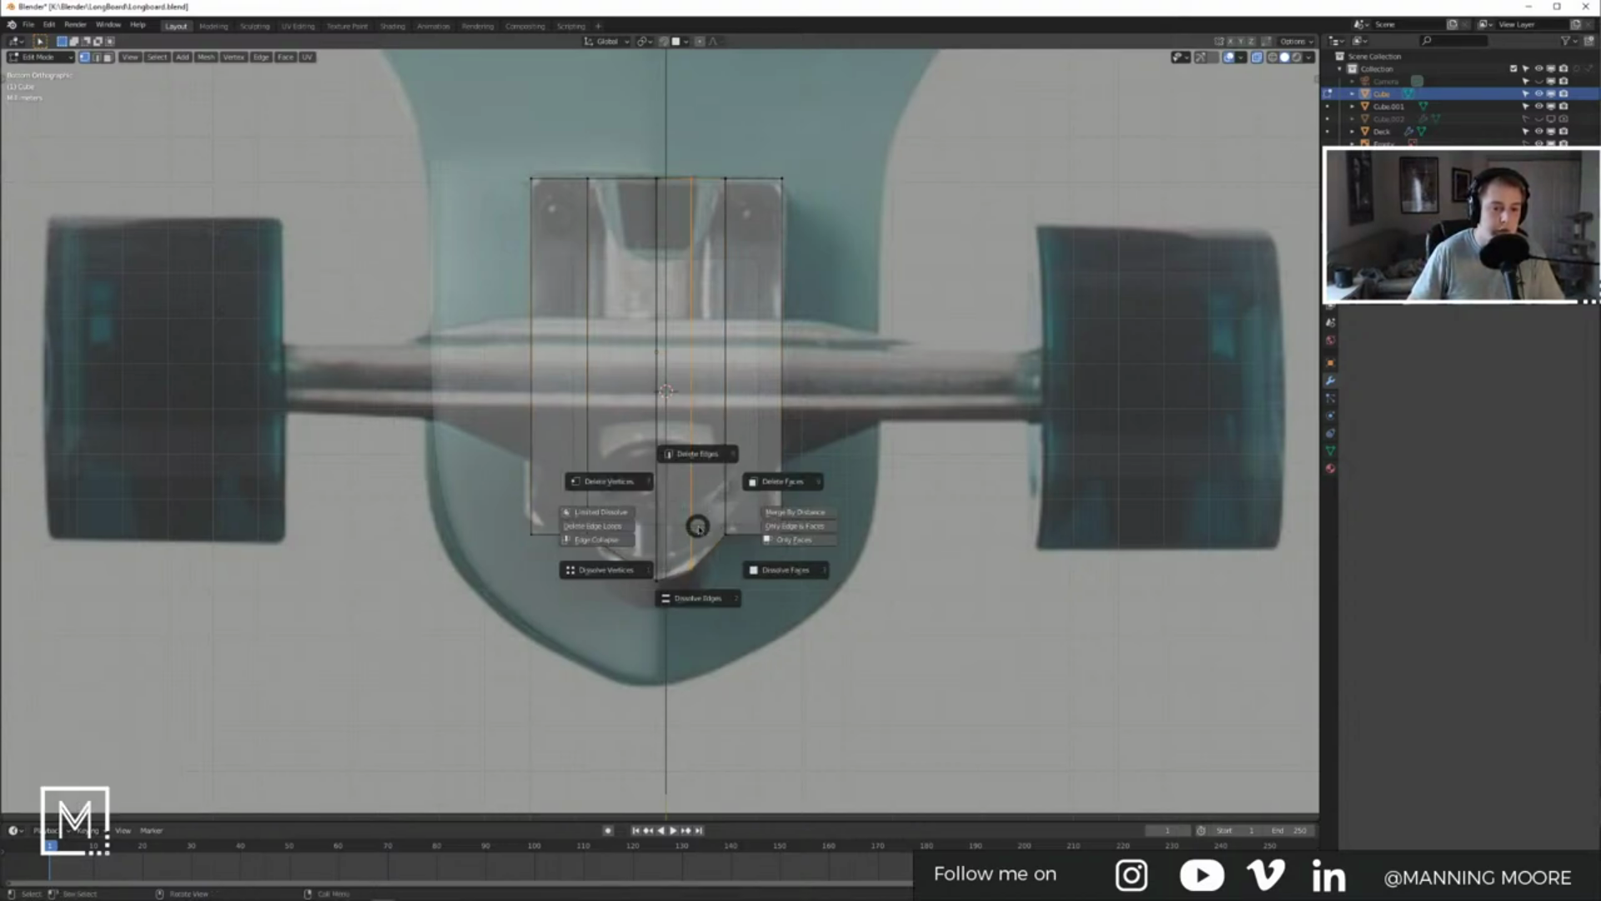
click(699, 599)
key(ctrl+r)
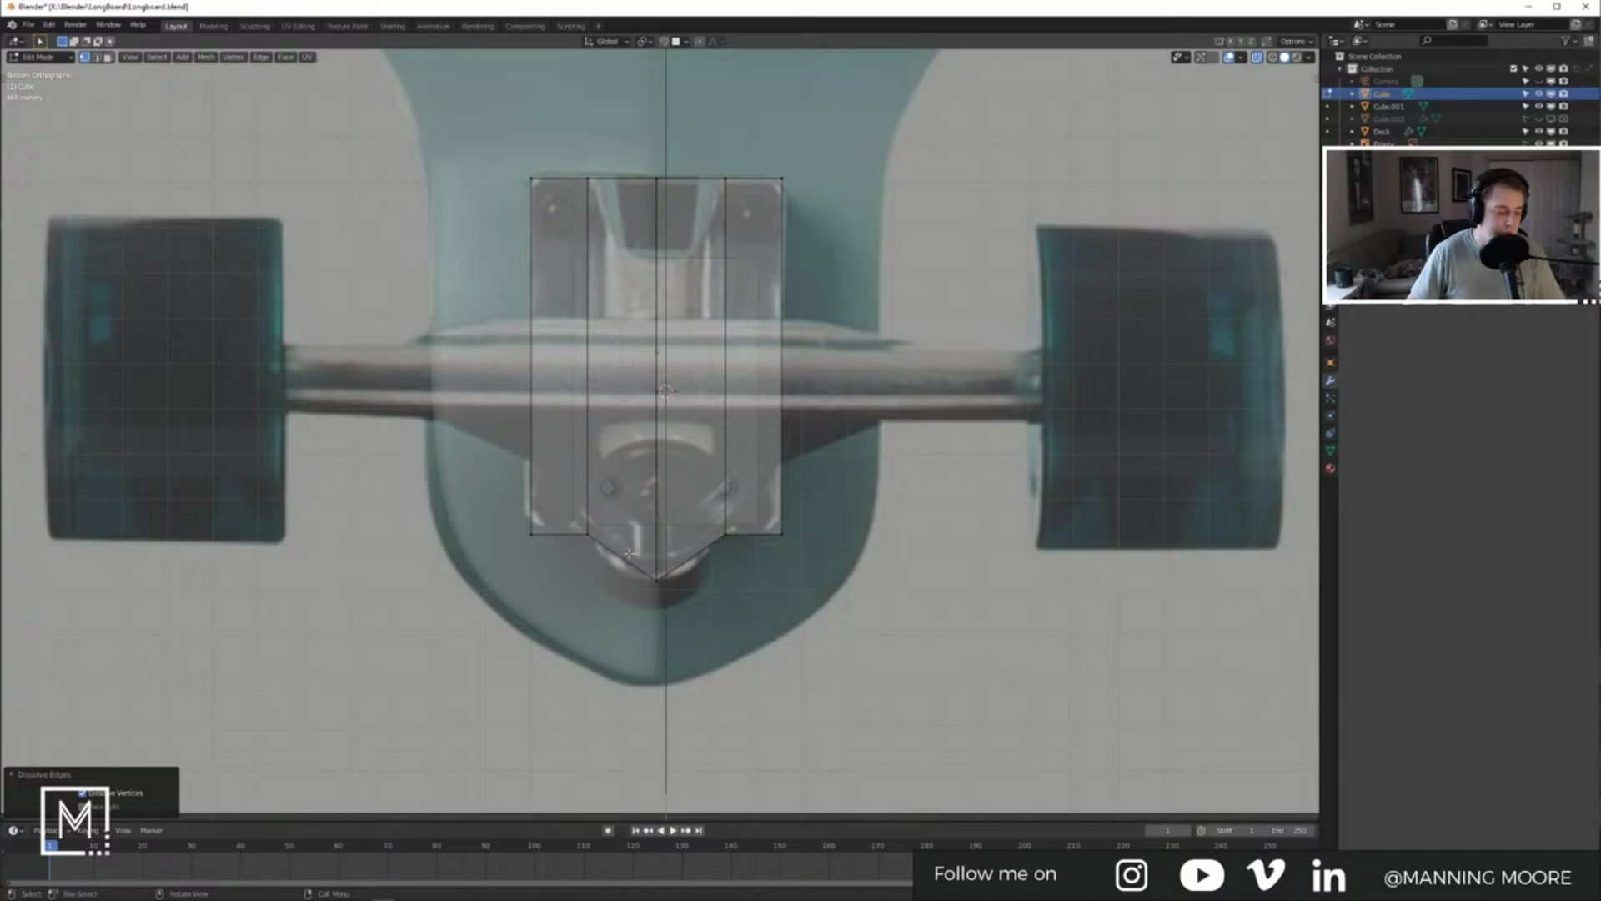
key(Escape)
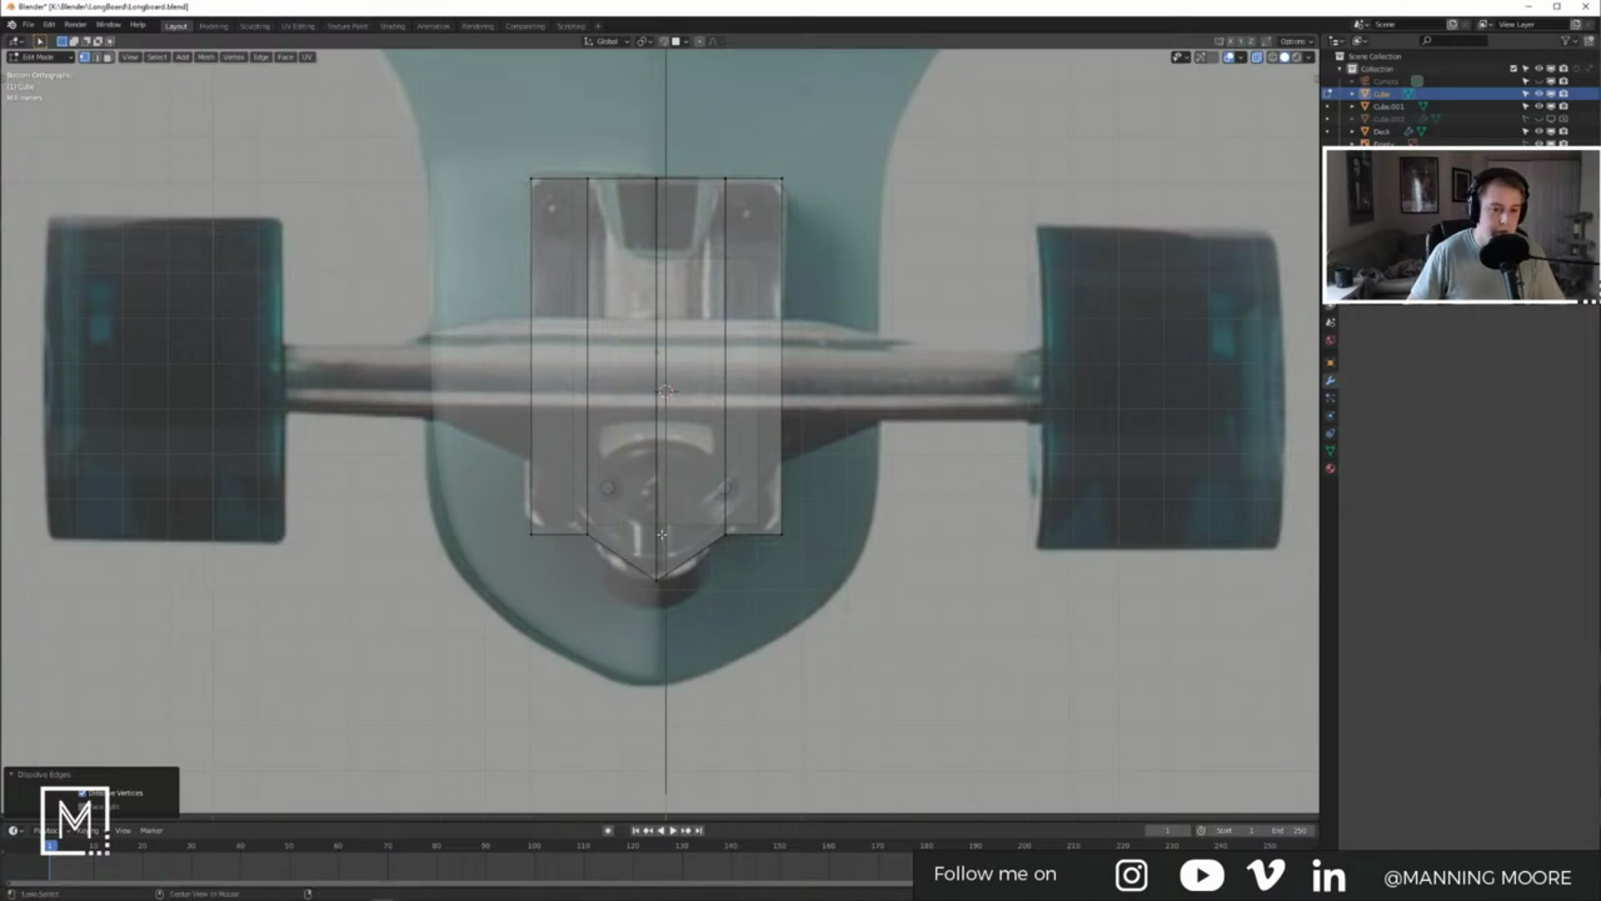
key(ctrl+r)
click(659, 536)
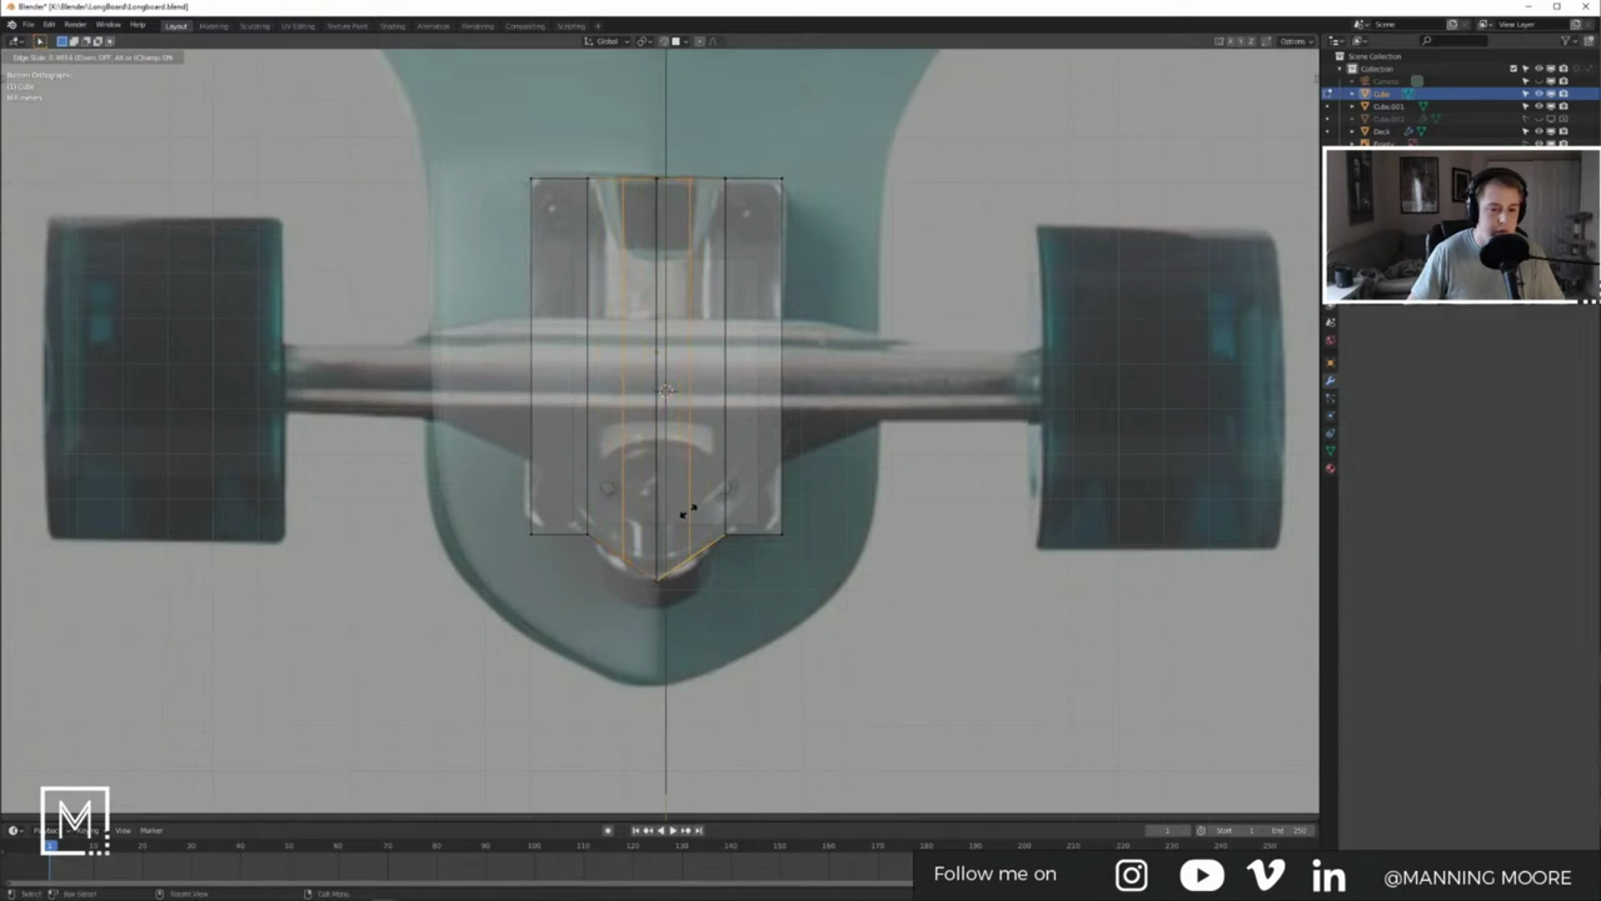
click(690, 507)
Step: Pull the bottom tip and right-side lower vertices down along Y, then inspect the plate in perspective
click(652, 575)
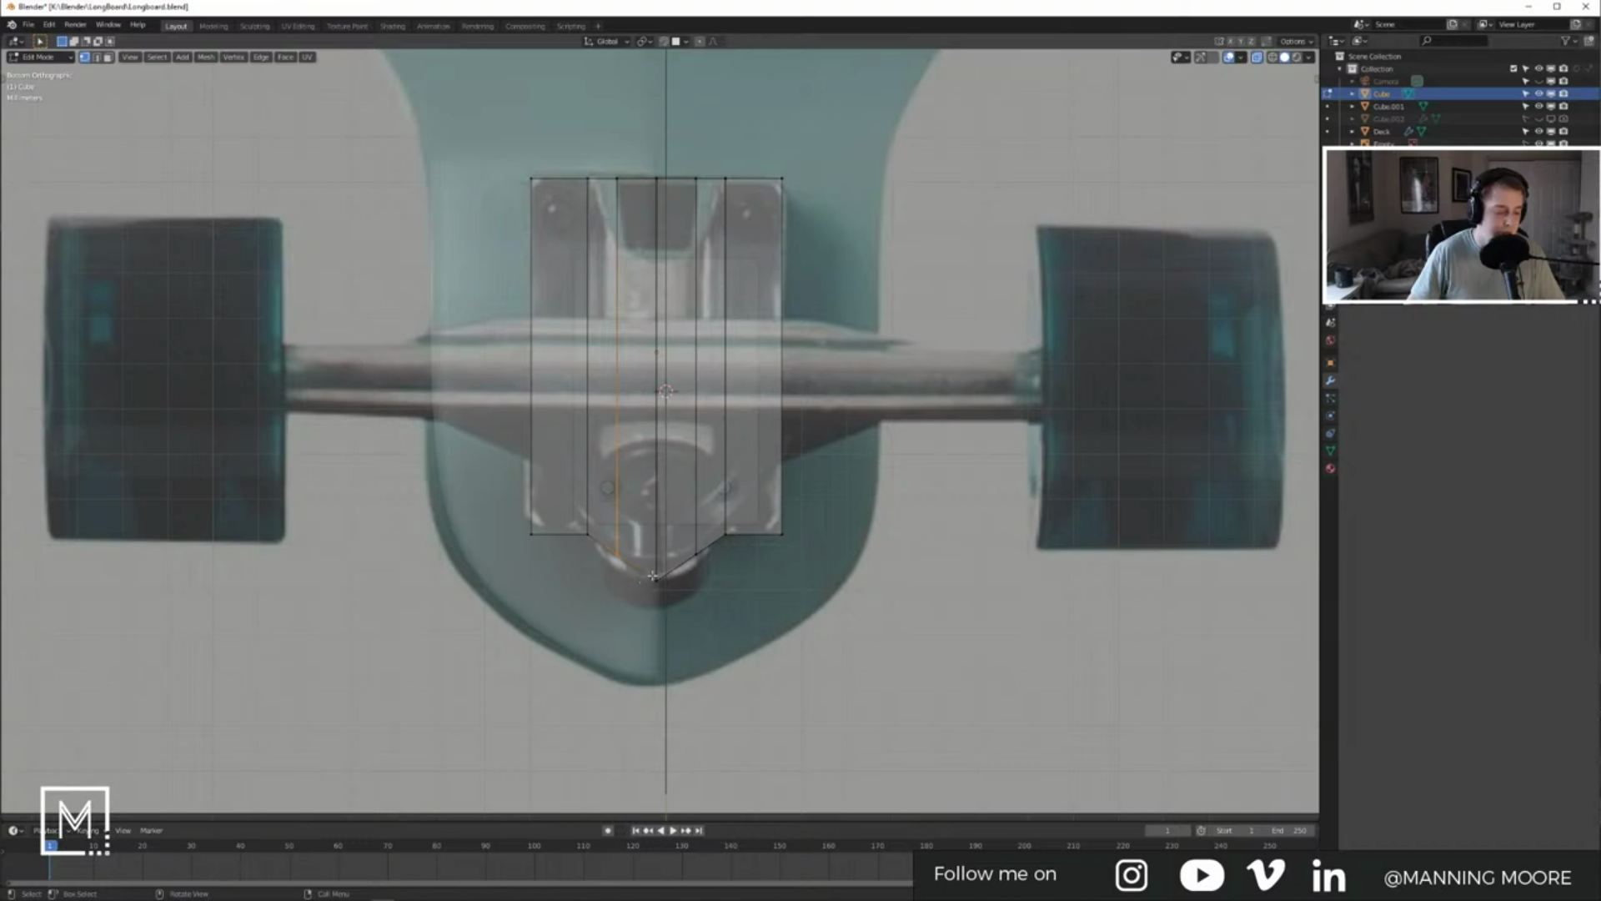
shift+drag(684, 540, 714, 584)
key(g)
key(y)
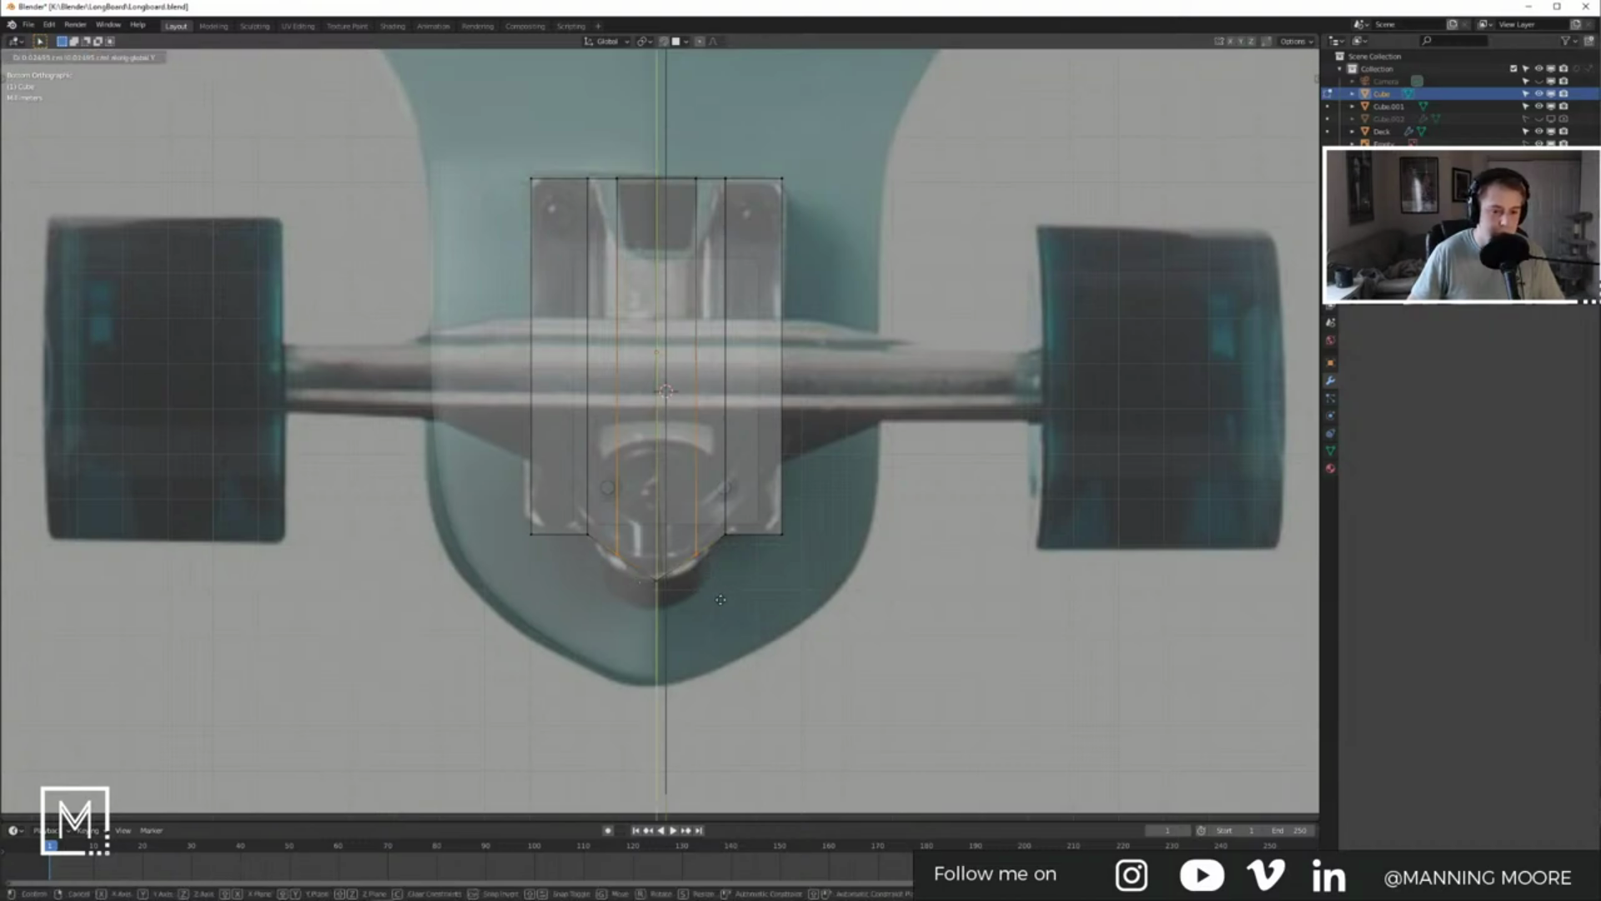
click(710, 722)
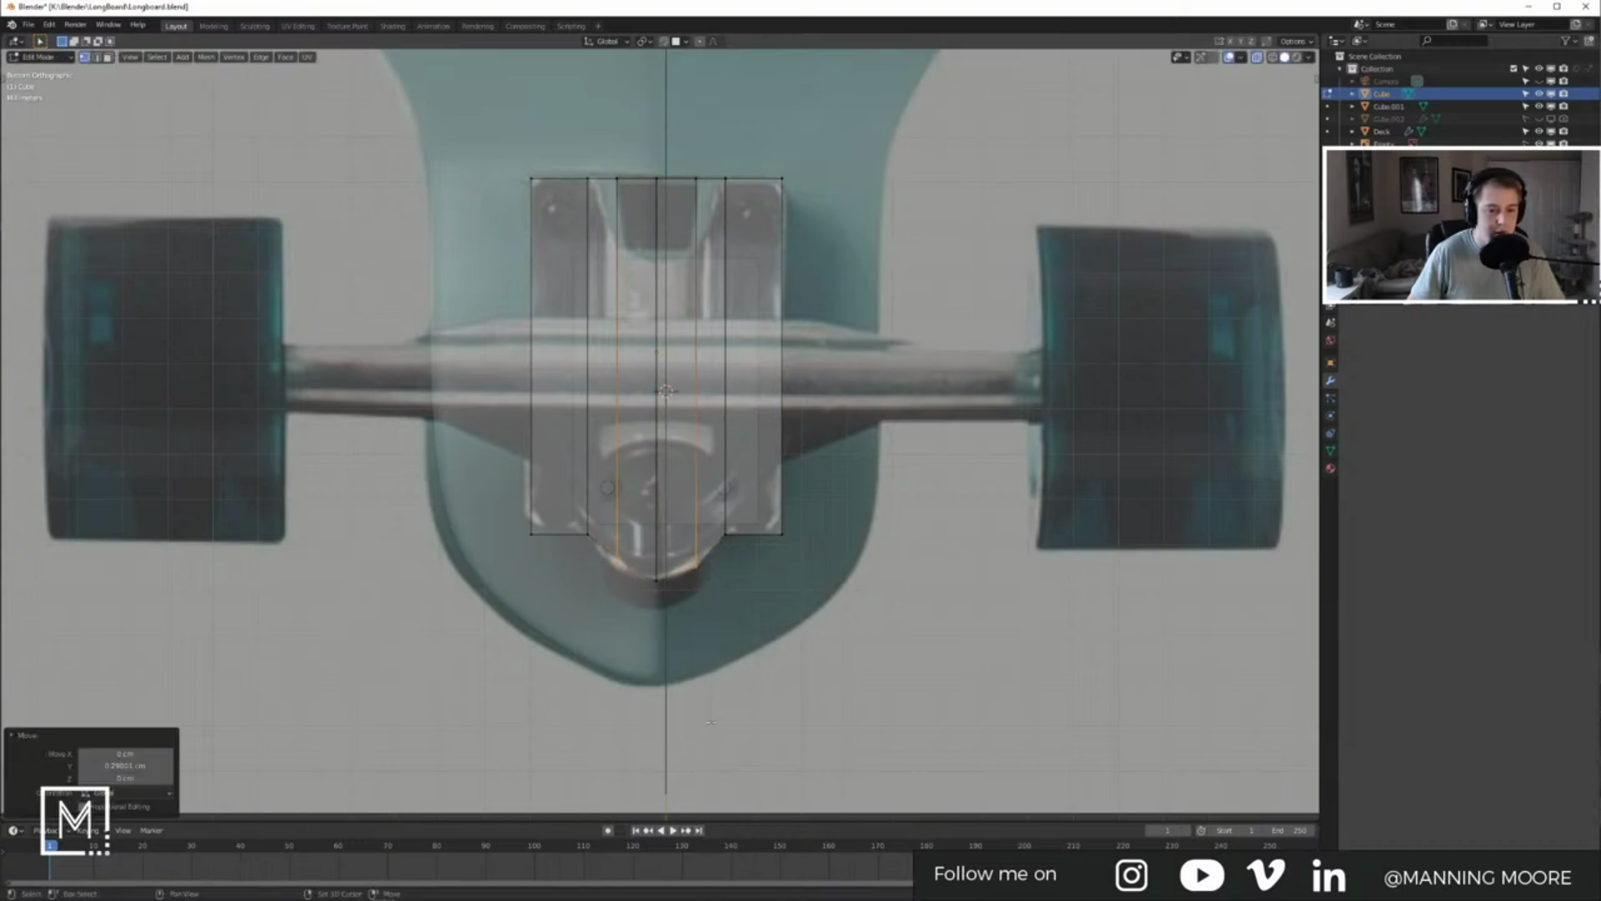
key(Tab)
middle_drag(676, 604, 694, 490)
key(Tab)
key(Tab)
Step: Move the baseplate along Z, raising it then lowering it slightly, to sit just beneath the deck
key(g)
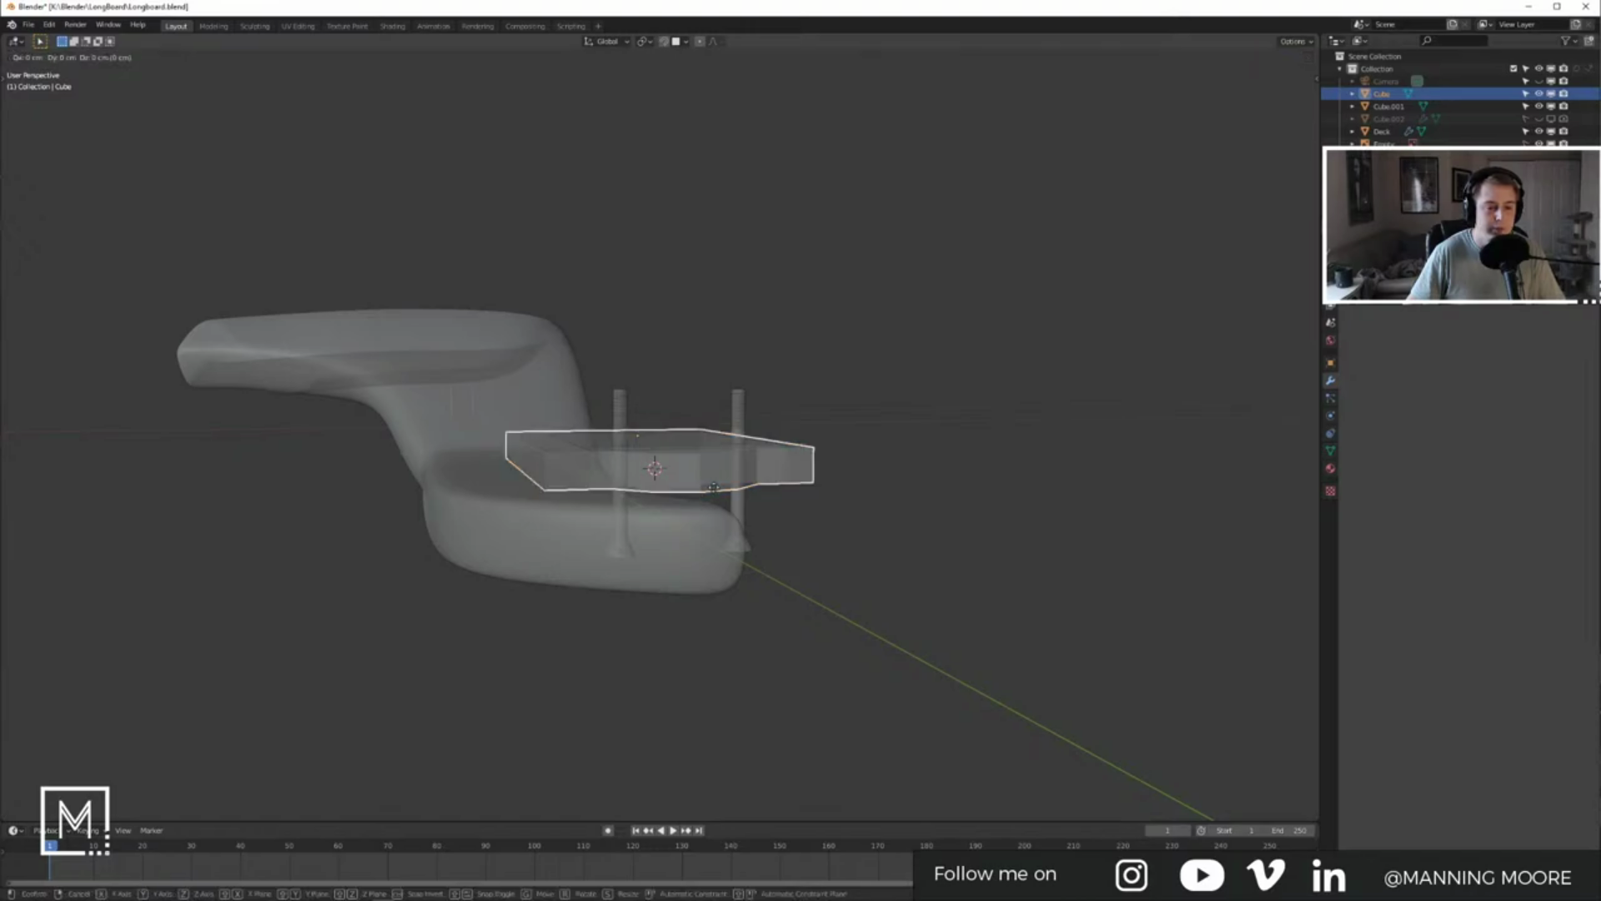
key(z)
click(708, 472)
middle_drag(708, 472, 854, 214)
scroll(768, 423, up, 4)
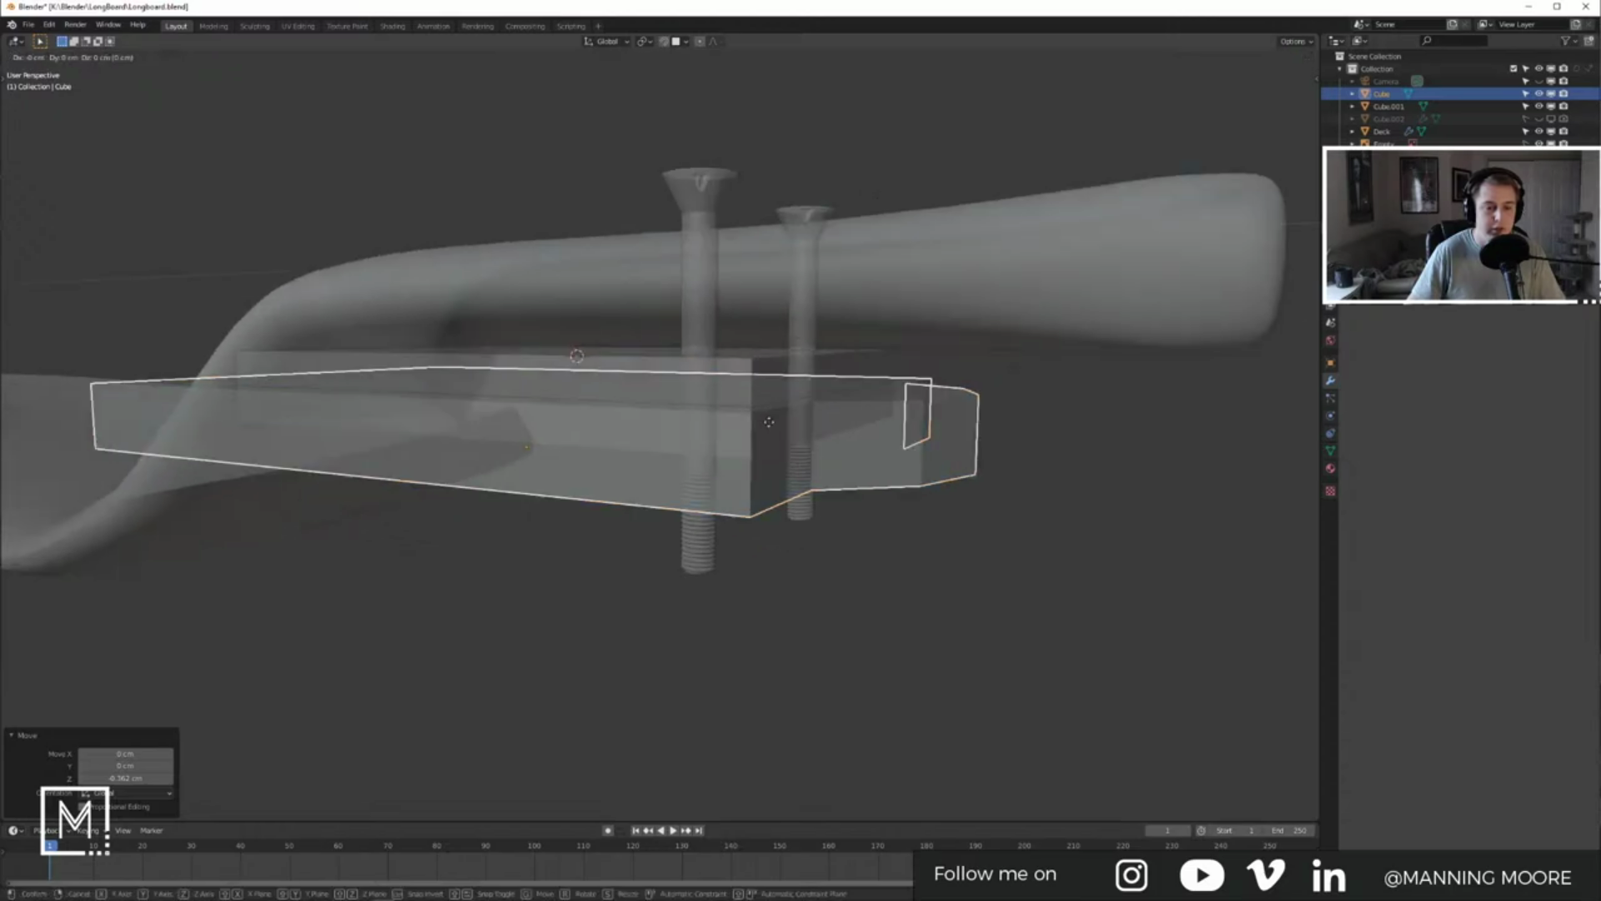
key(g)
key(z)
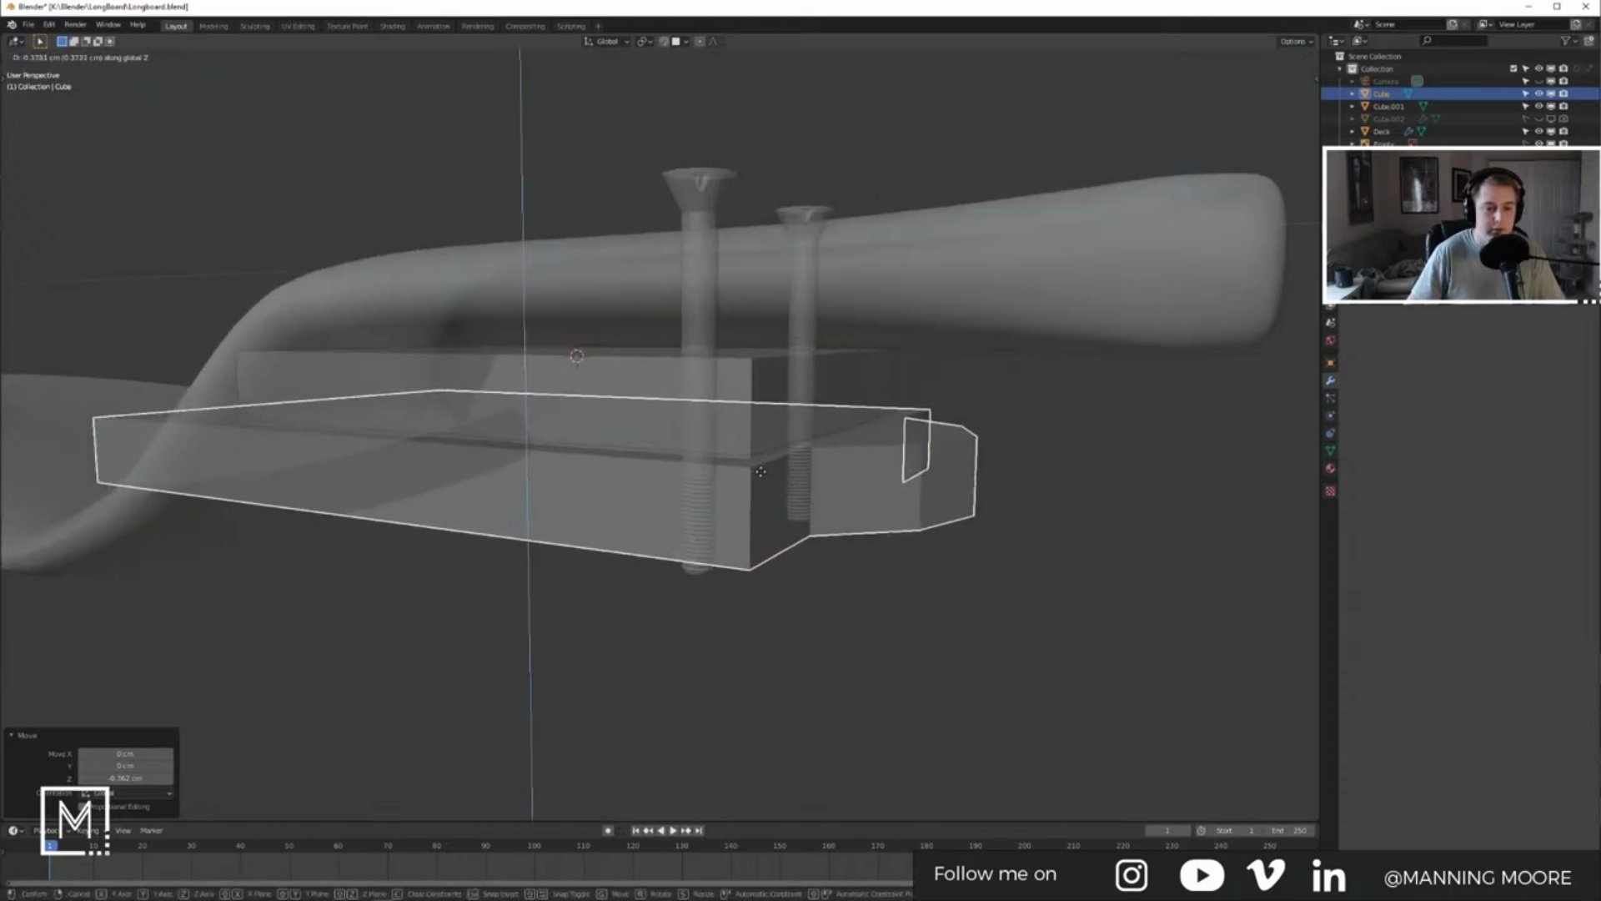
click(762, 477)
middle_drag(762, 477, 878, 508)
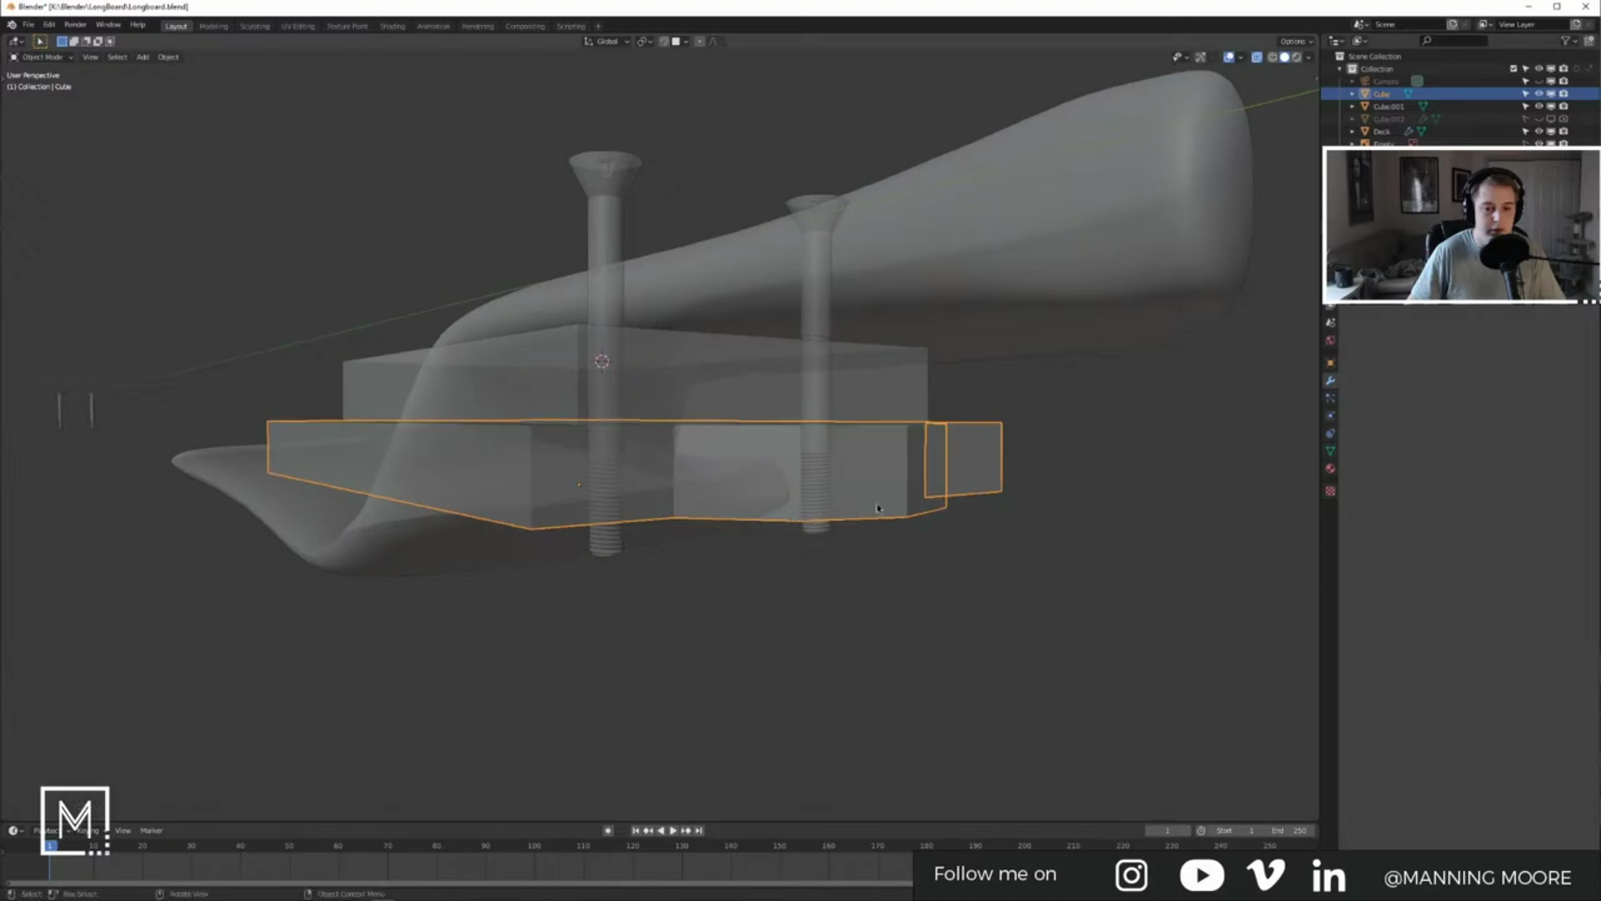
Step: In Edit Mode, select the plate's five bottom vertices and frame them in front view
key(Tab)
click(908, 517)
shift+click(954, 511)
shift+click(933, 529)
shift+click(803, 521)
shift+click(674, 518)
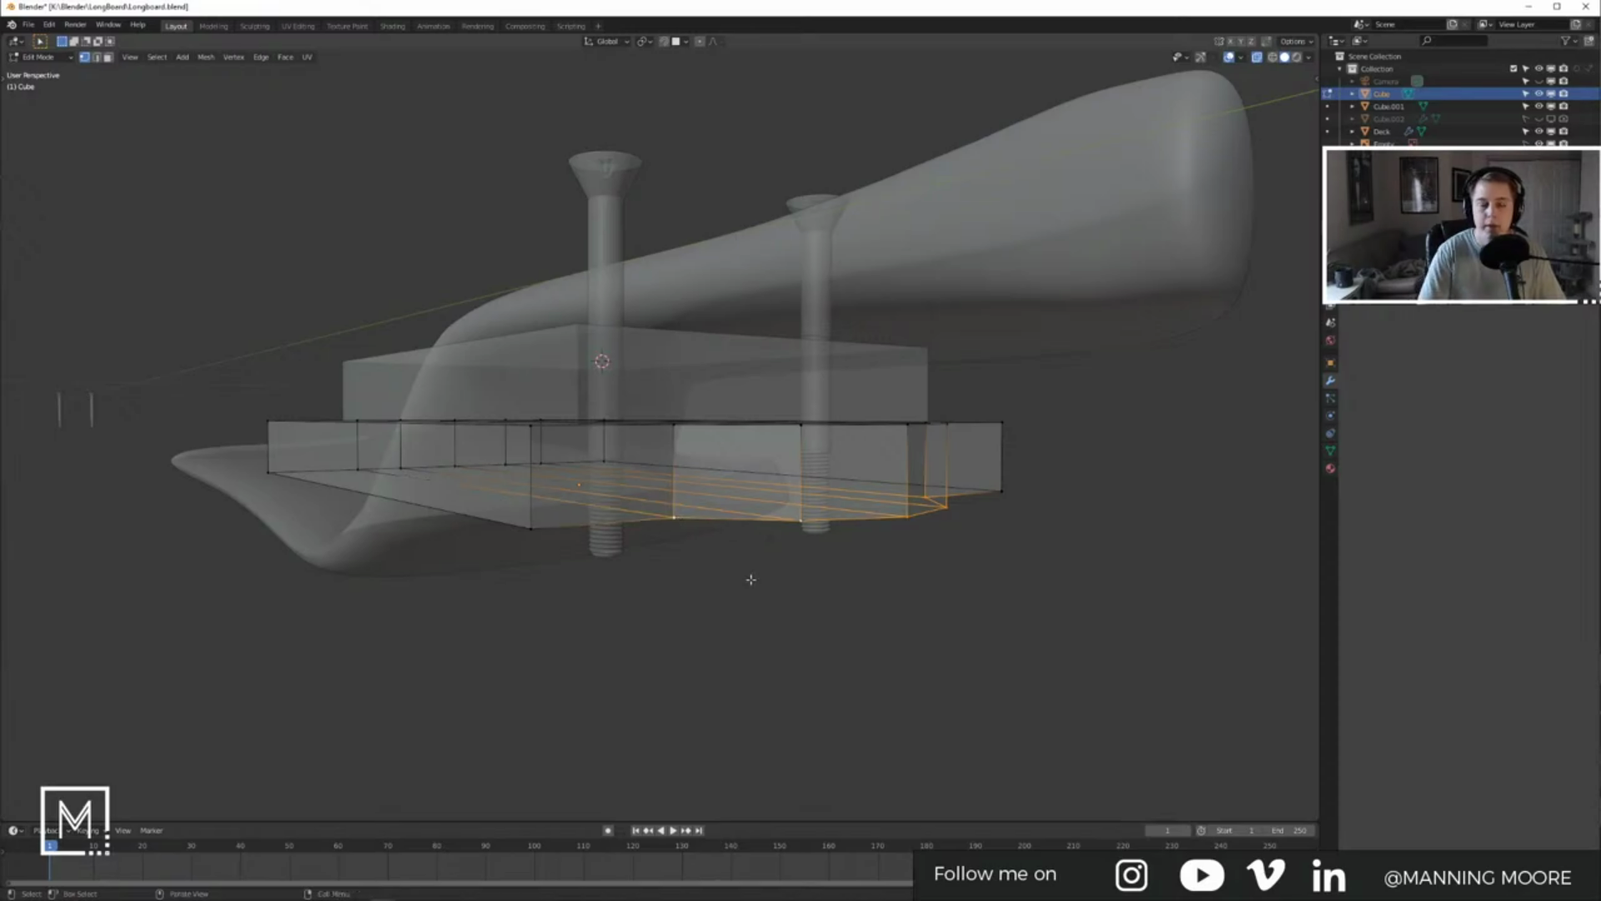
key(KP_Decimal)
key(KP_1)
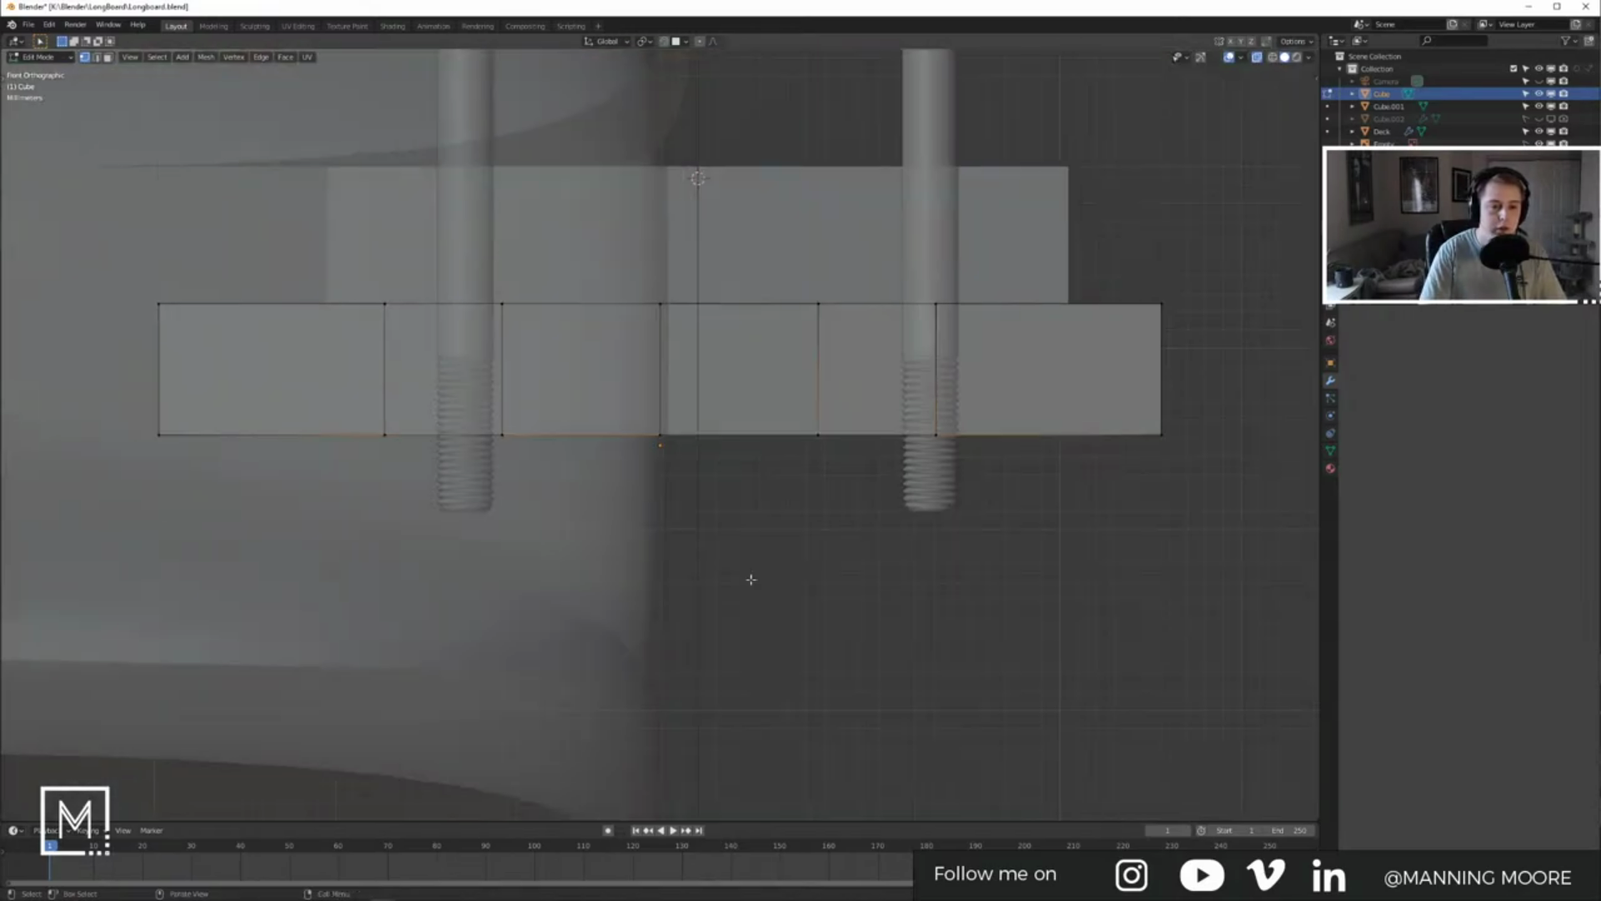
Step: From the bottom view, select the six vertices forming the baseplate's pointed tip
key(ctrl+KP_7)
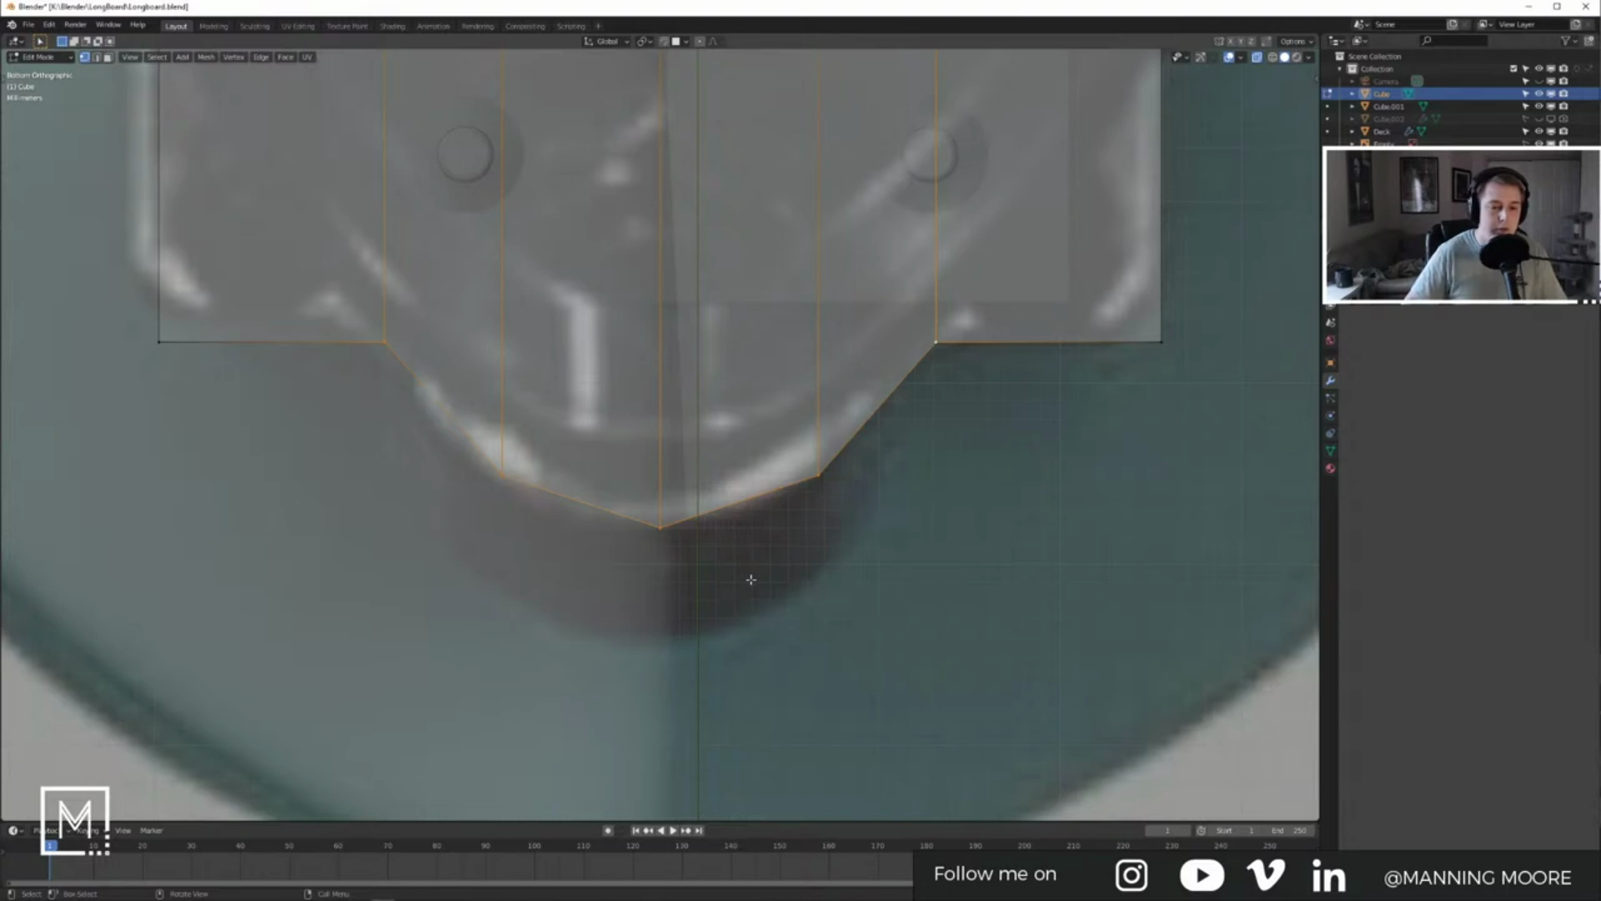
scroll(750, 579, down, 1)
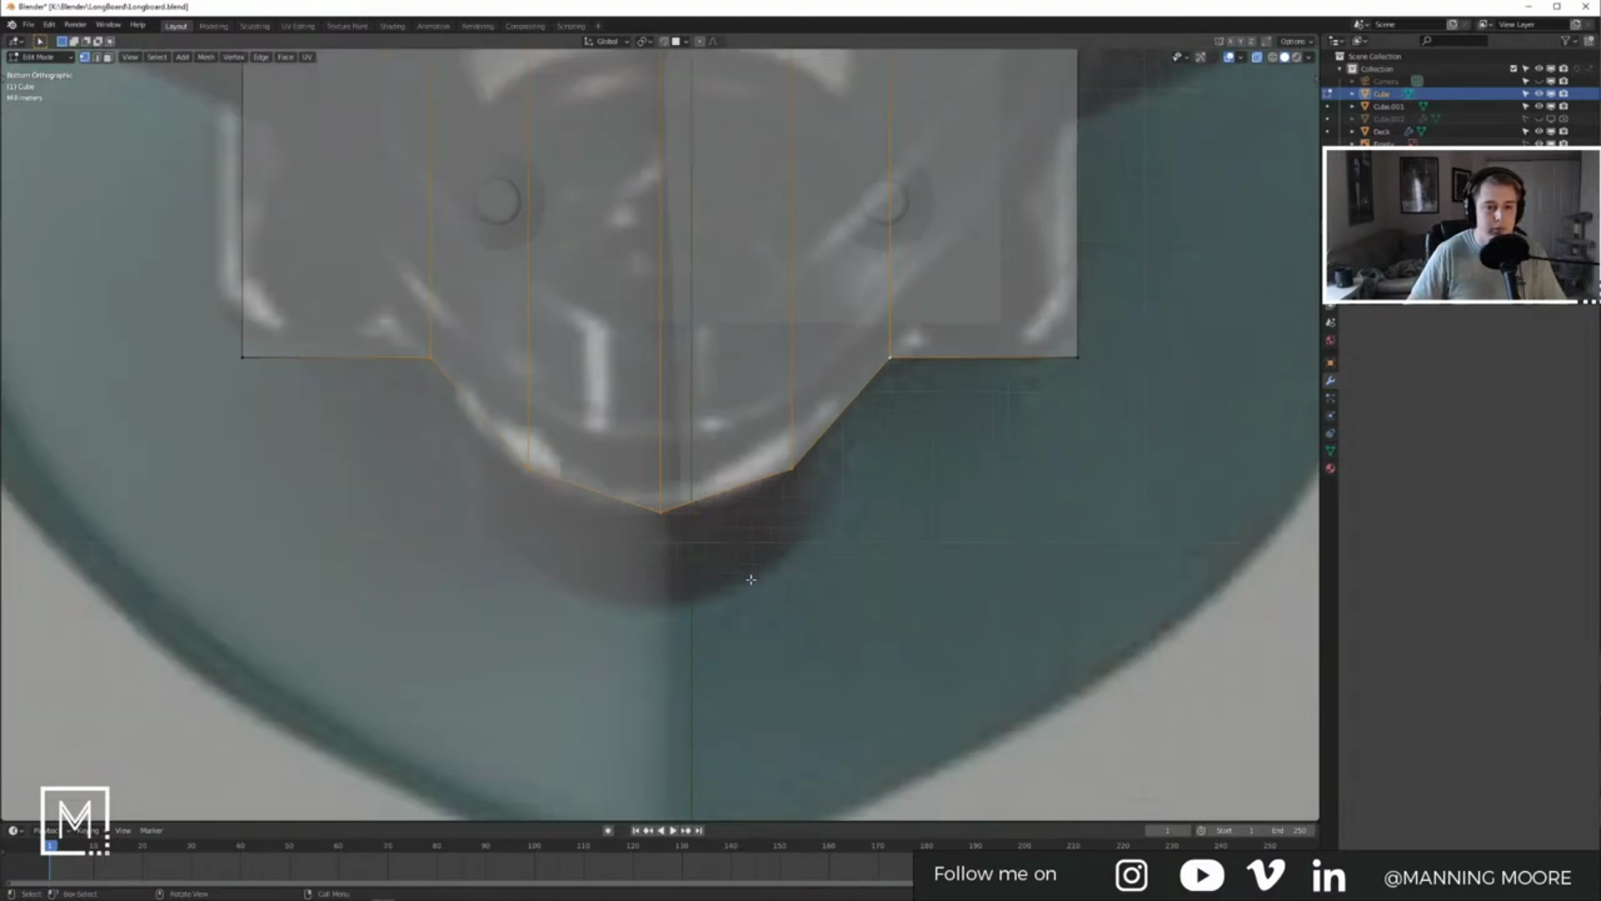
click(518, 476)
shift+click(798, 473)
shift+click(648, 532)
middle_drag(647, 534, 574, 455)
click(574, 455)
shift+click(714, 446)
shift+click(782, 432)
Step: Pull the tip vertices about 0.84 cm along Y to lengthen the tip
key(KP_7)
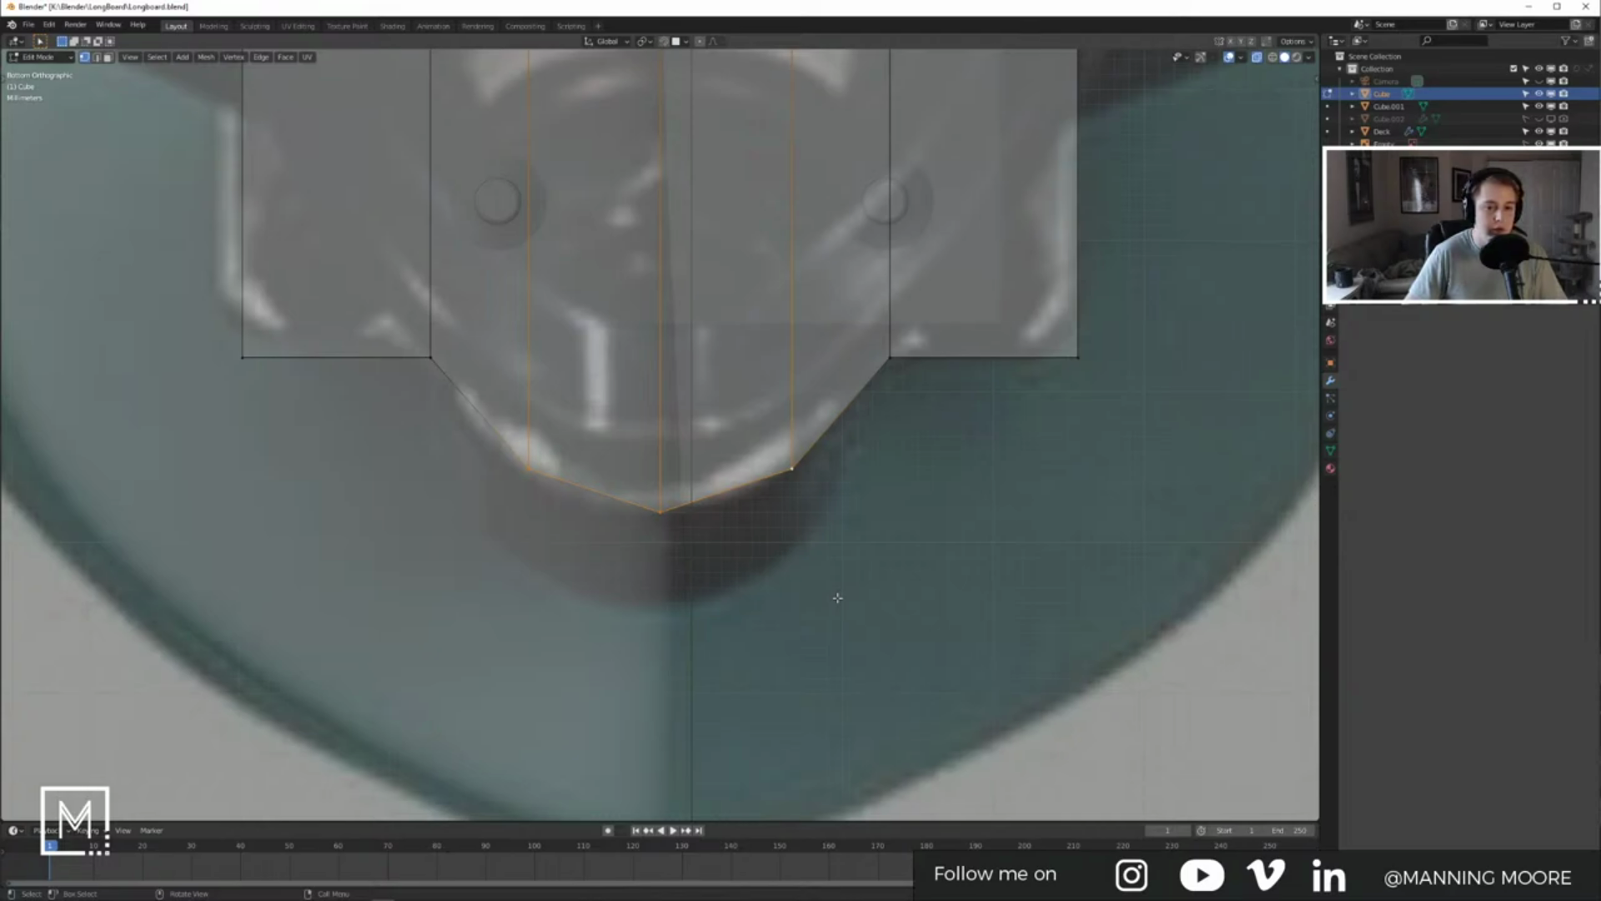
key(g)
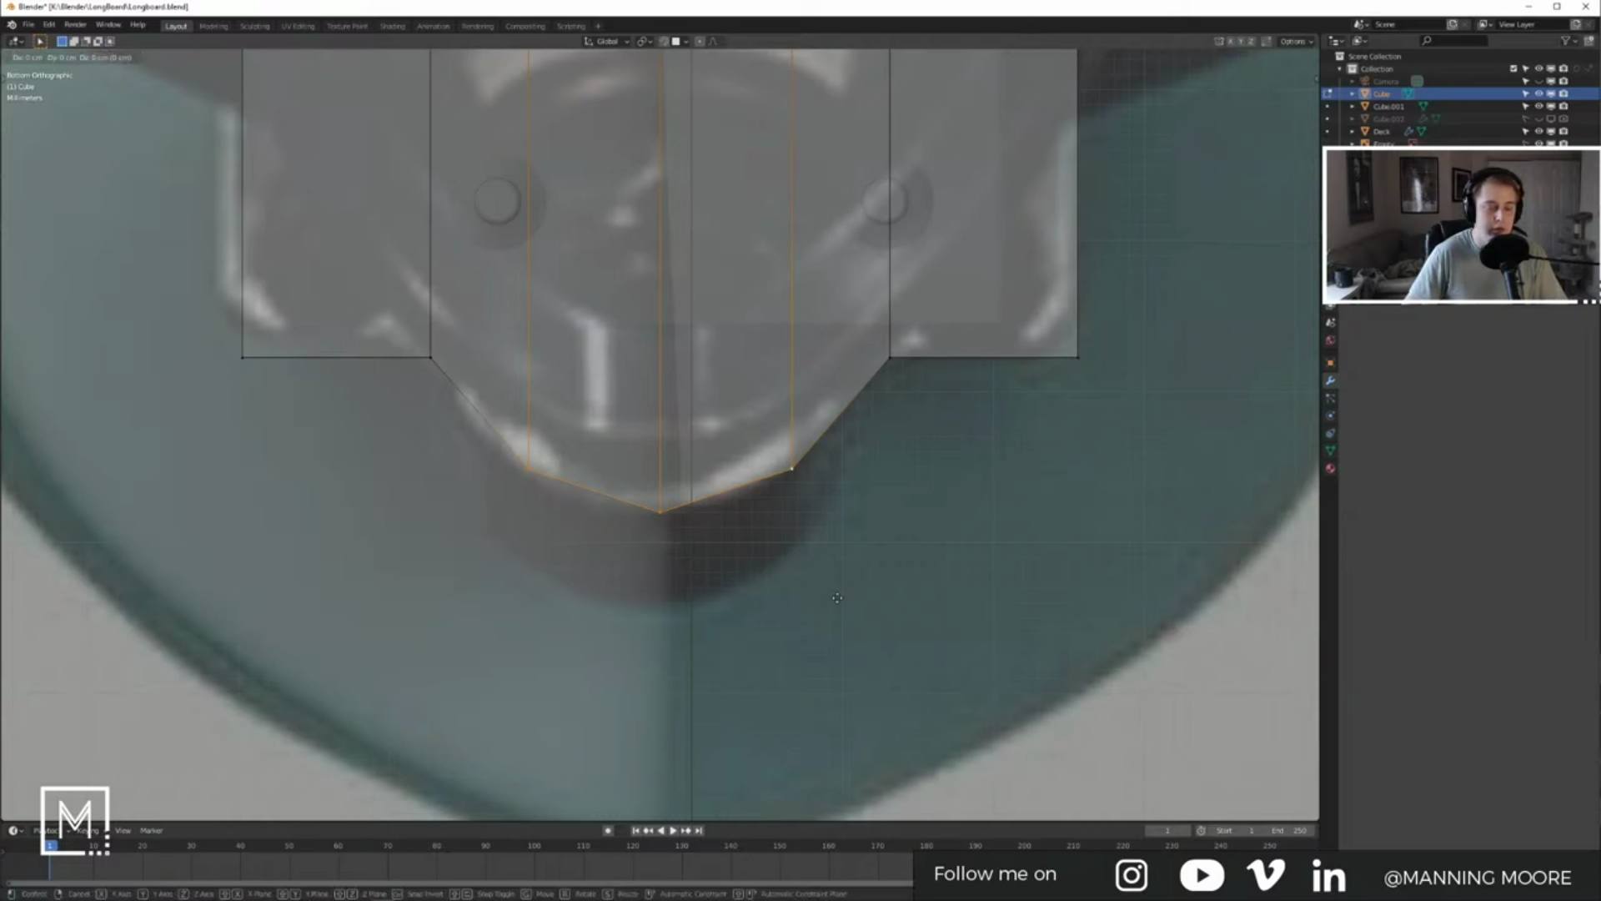
click(838, 684)
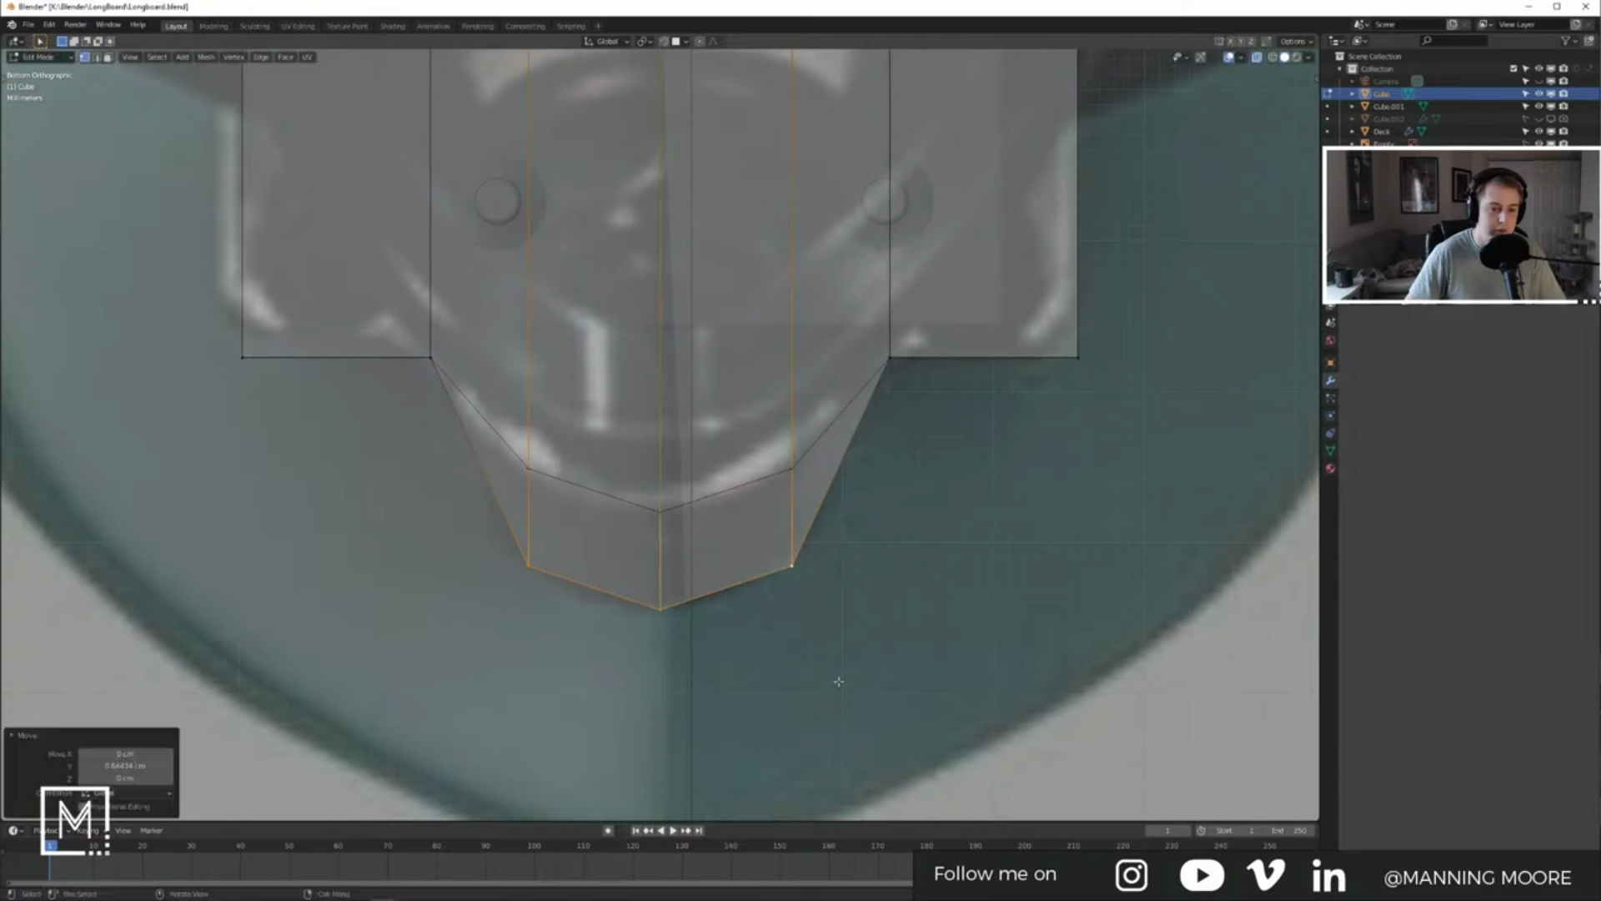
key(KP_3)
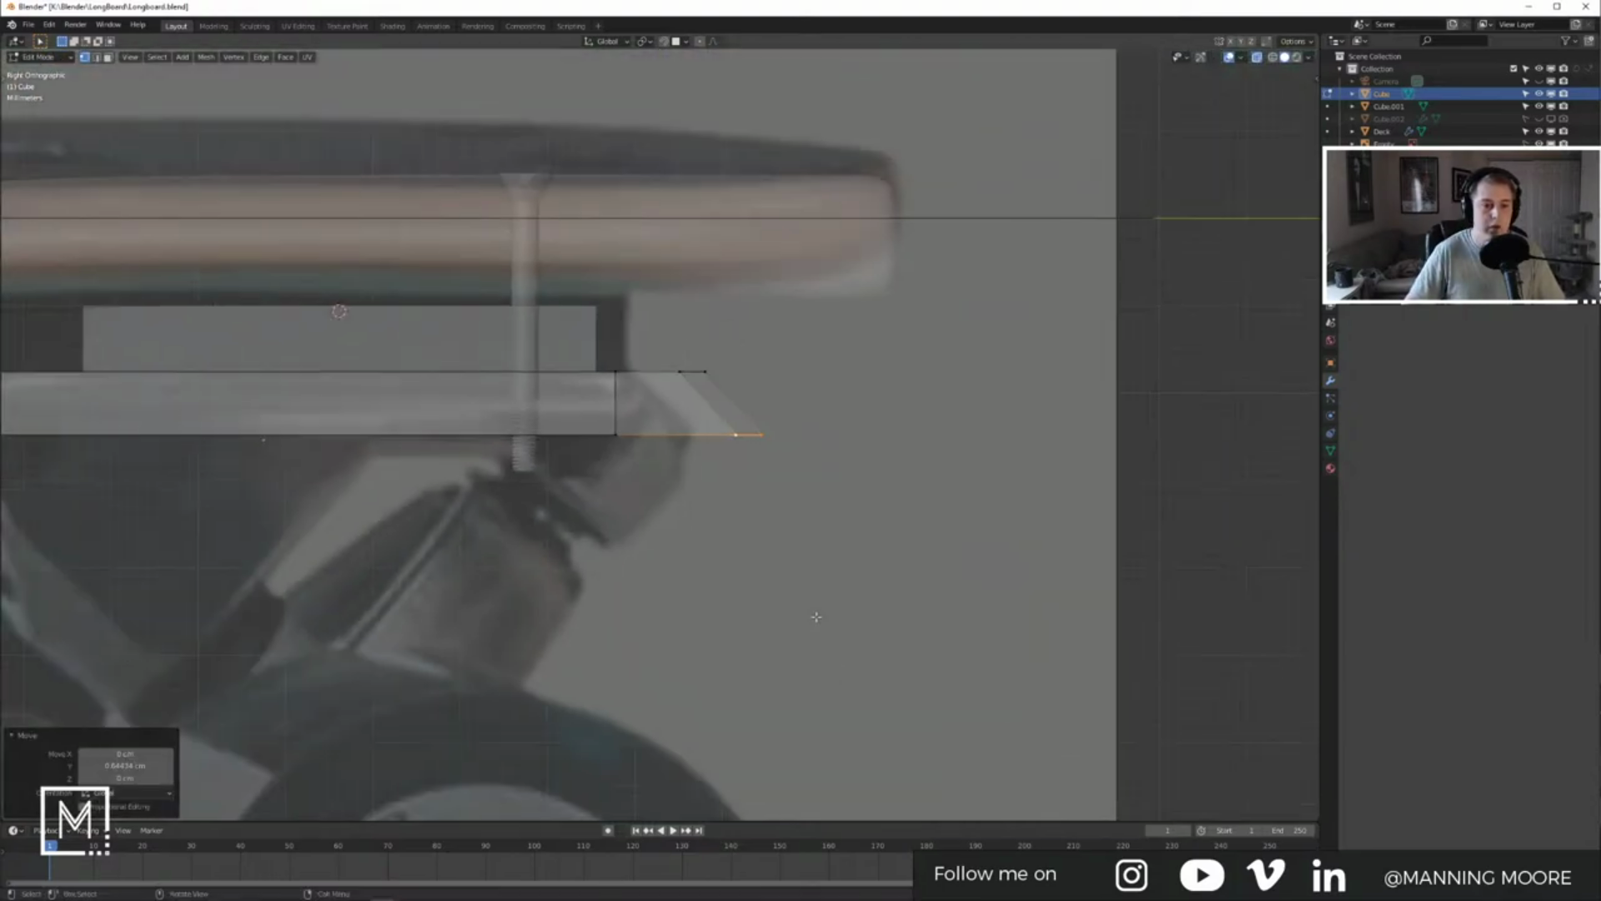
Step: Scale the whole baseplate block to 0.83 horizontally, keeping its height, to match the reference photo
scroll(815, 618, down, 4)
scroll(814, 615, up, 5)
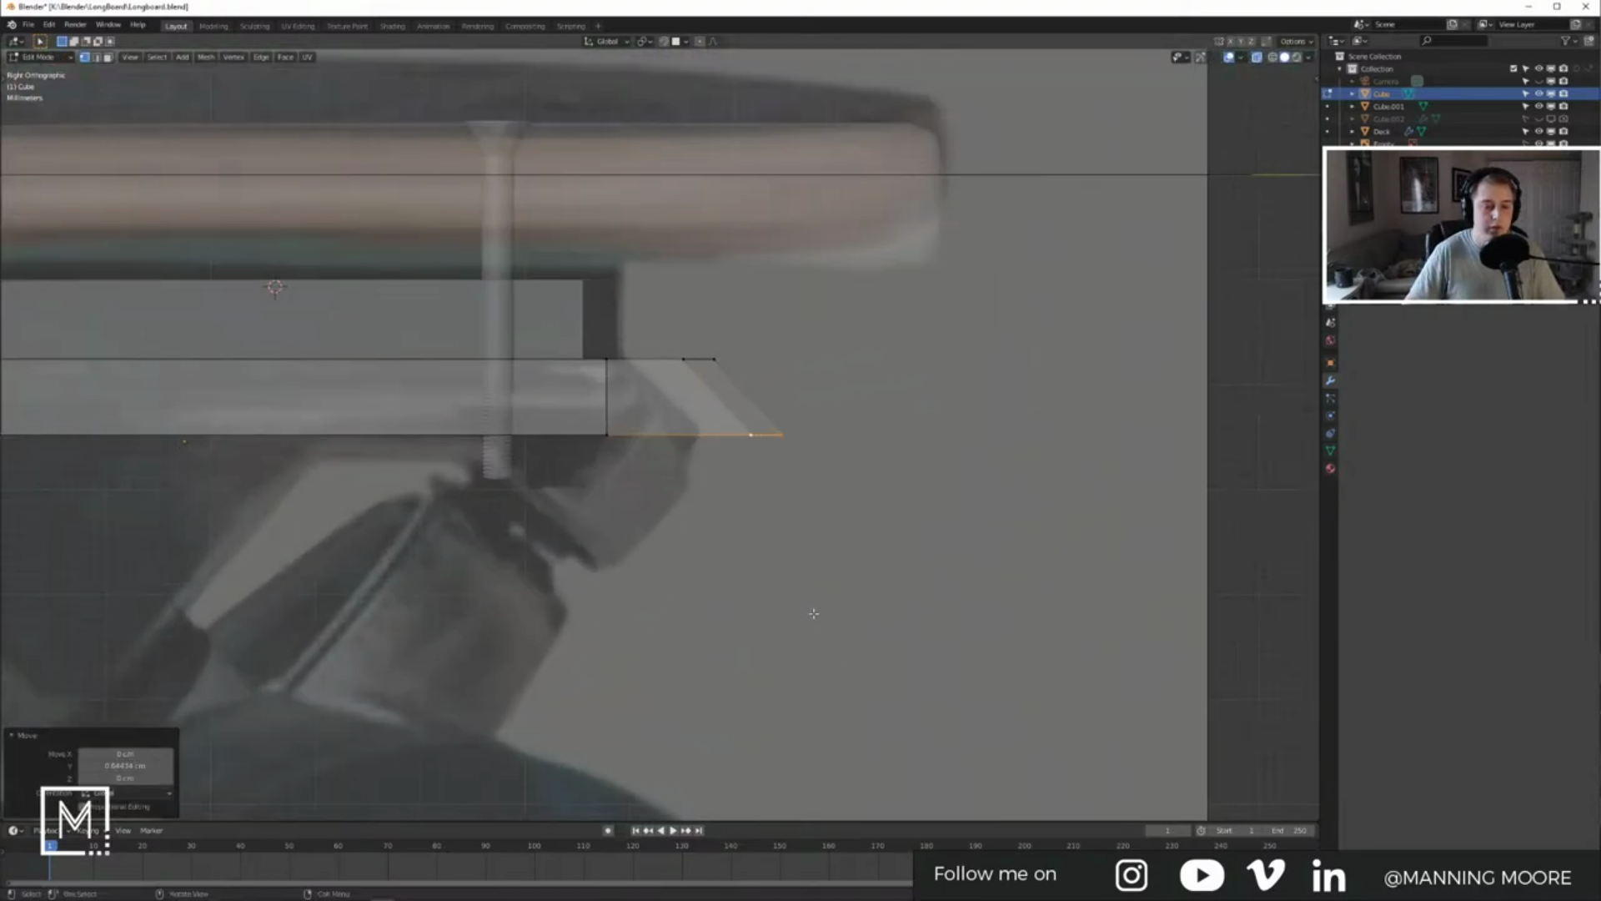
scroll(814, 613, up, 1)
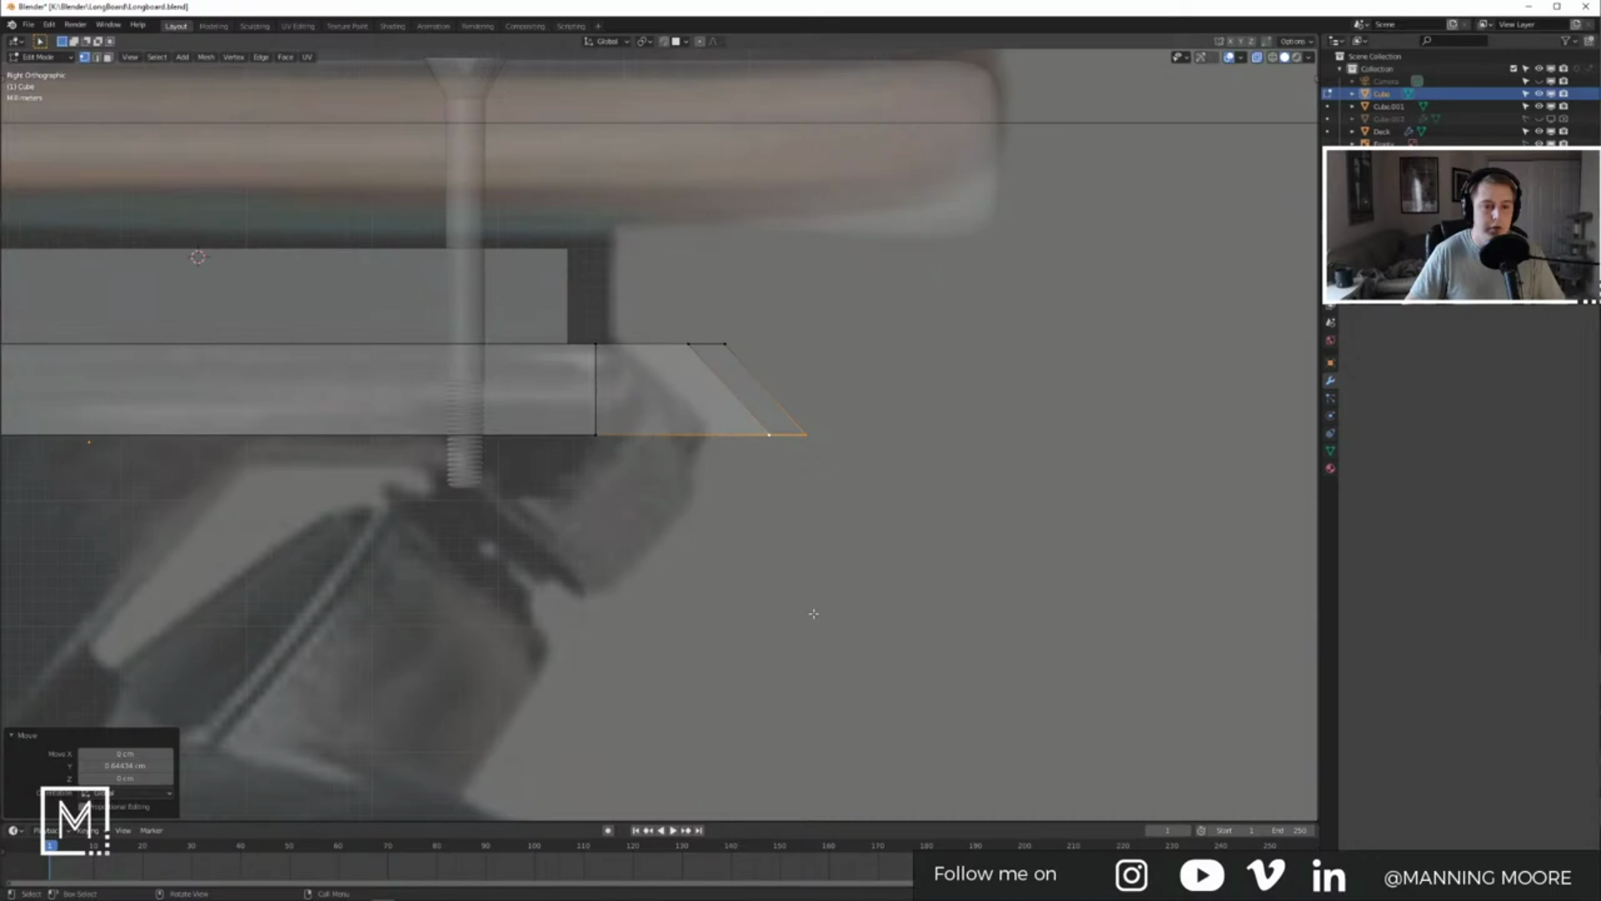
scroll(813, 614, down, 3)
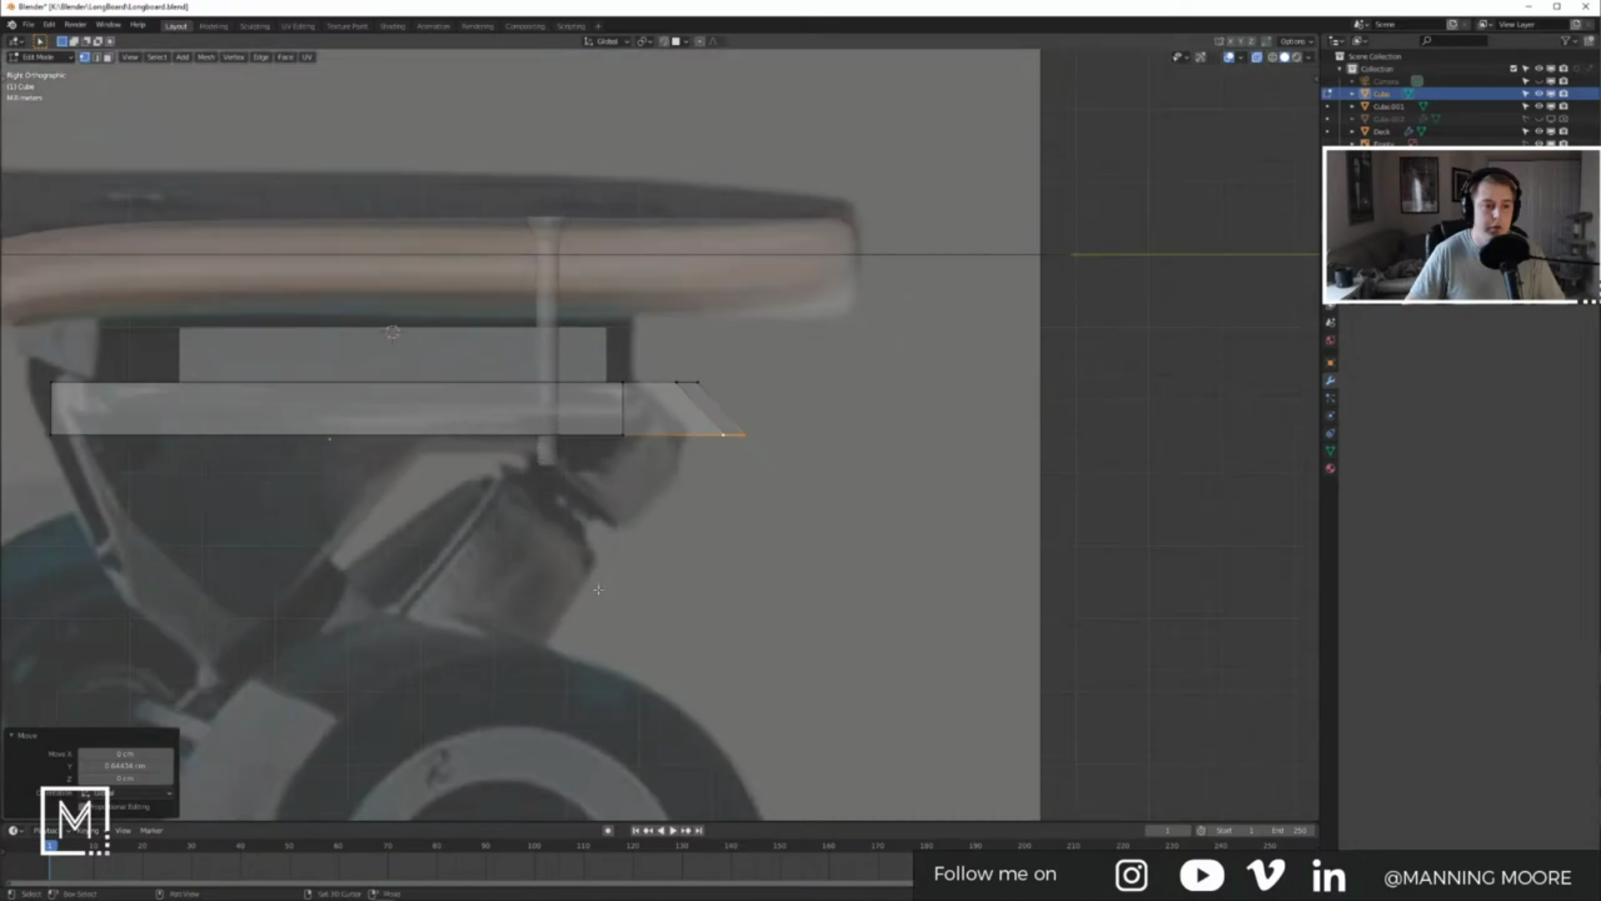
shift+middle_drag(599, 590, 805, 598)
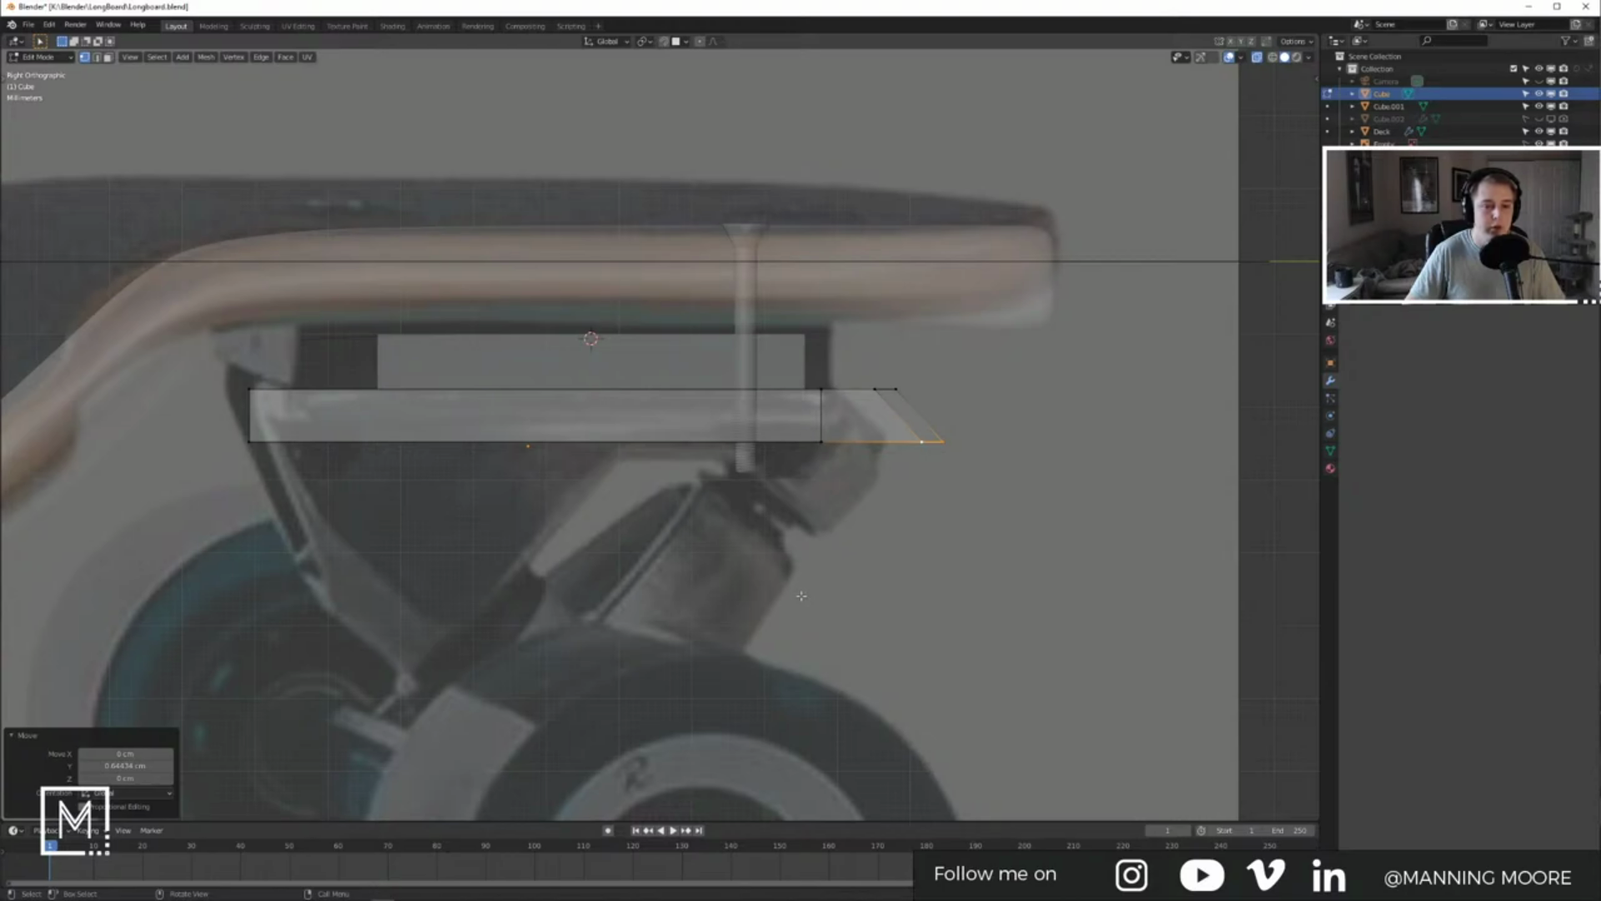
key(KP_5)
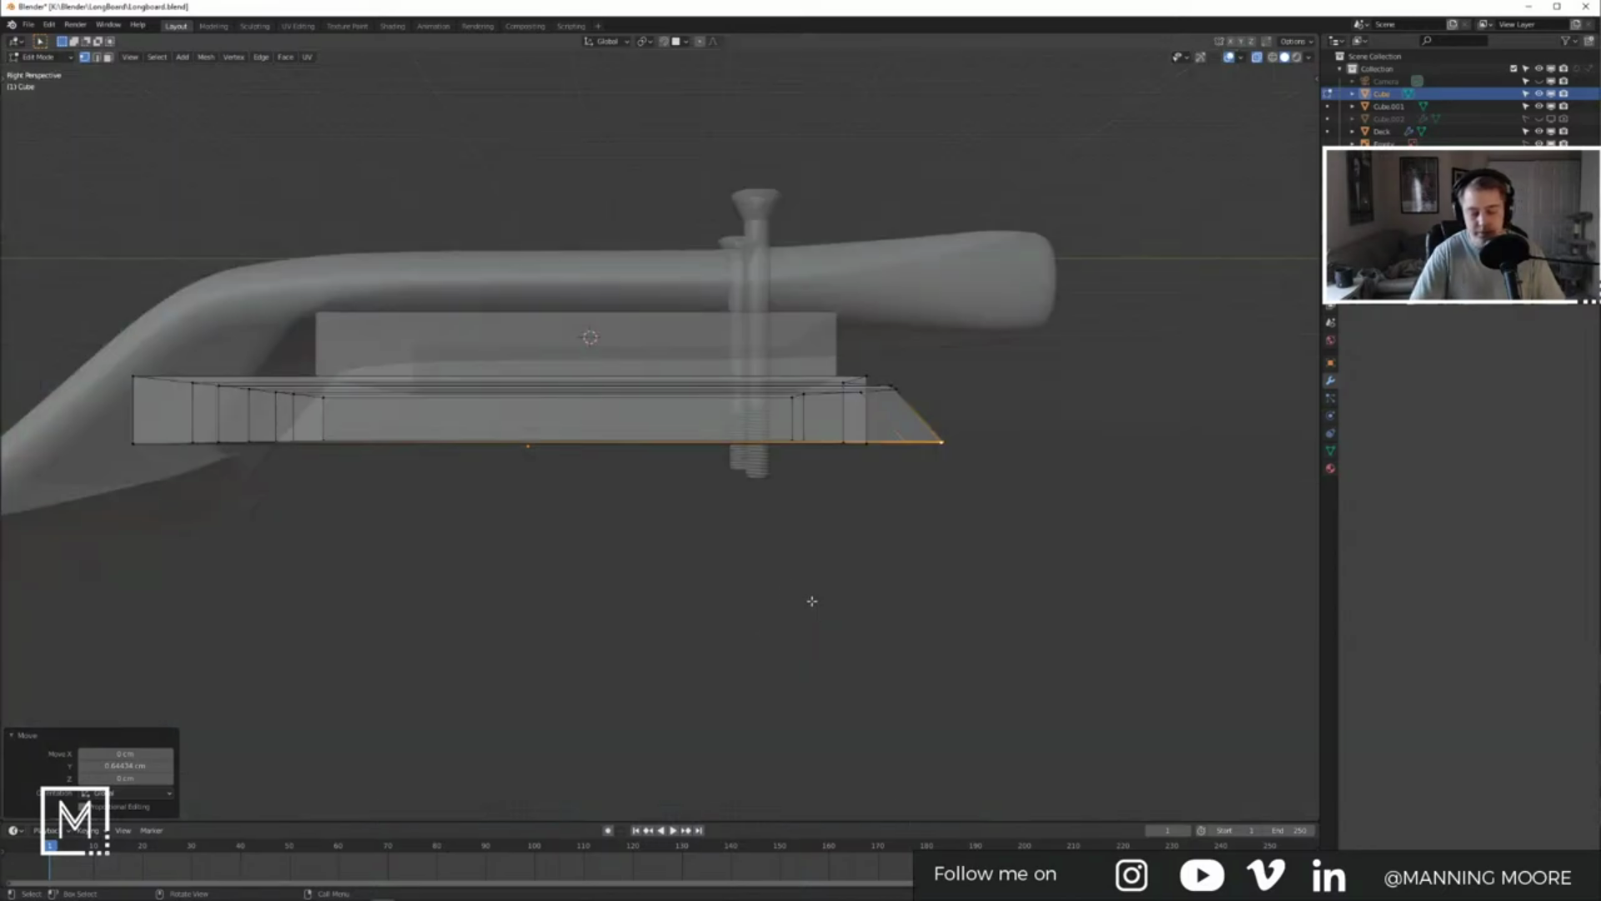
key(KP_5)
key(Tab)
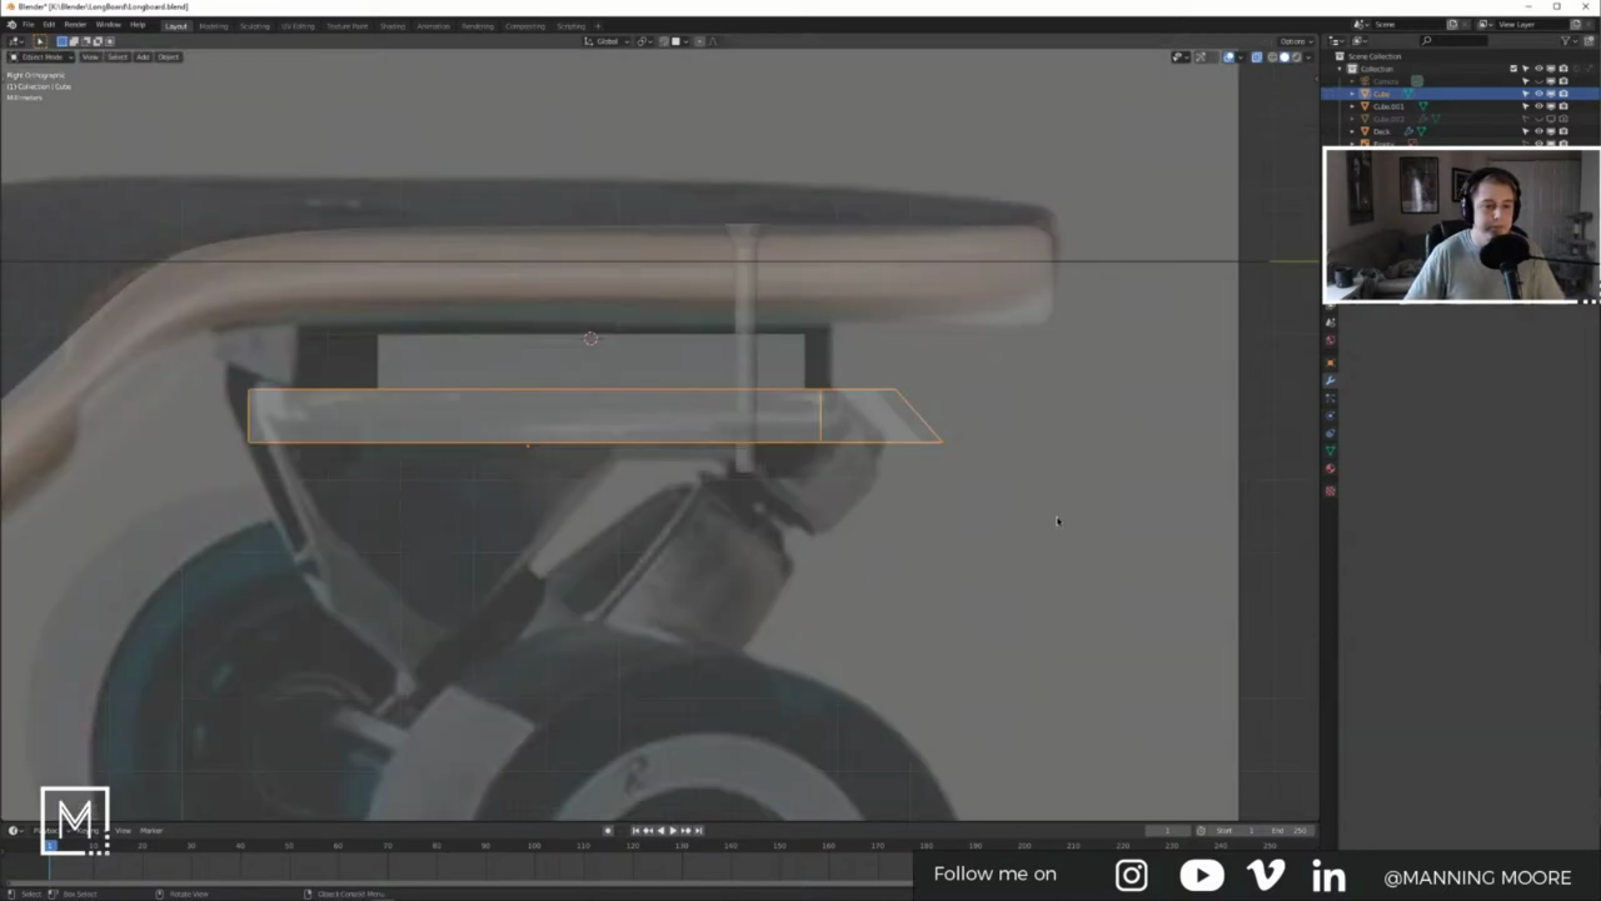
shift+middle_drag(982, 508, 962, 541)
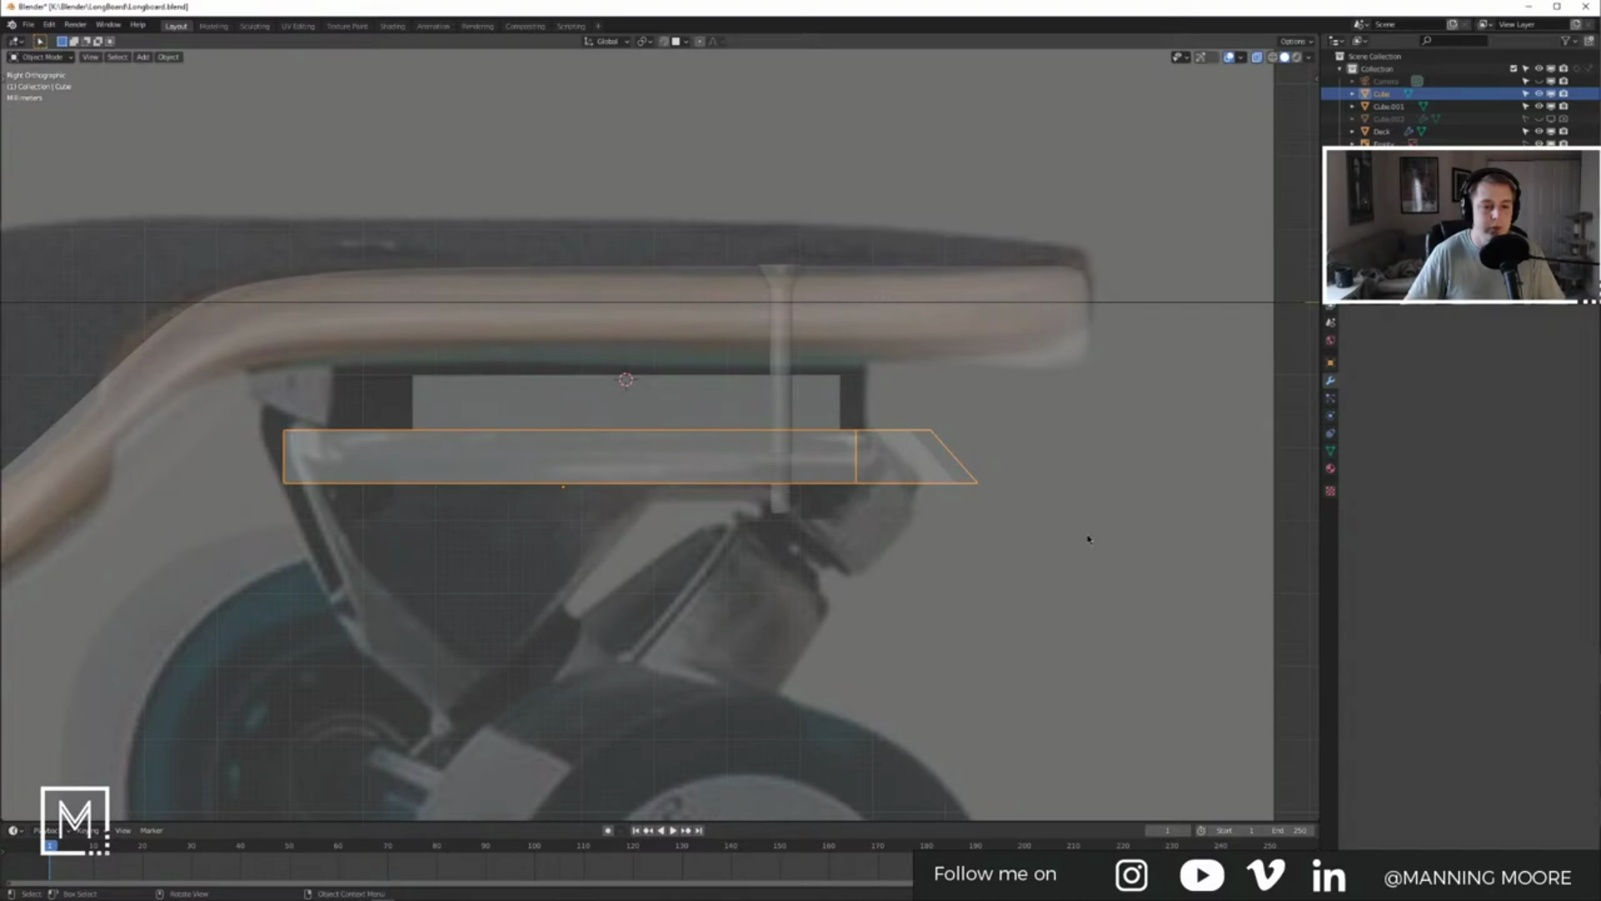
key(s)
key(shift+z)
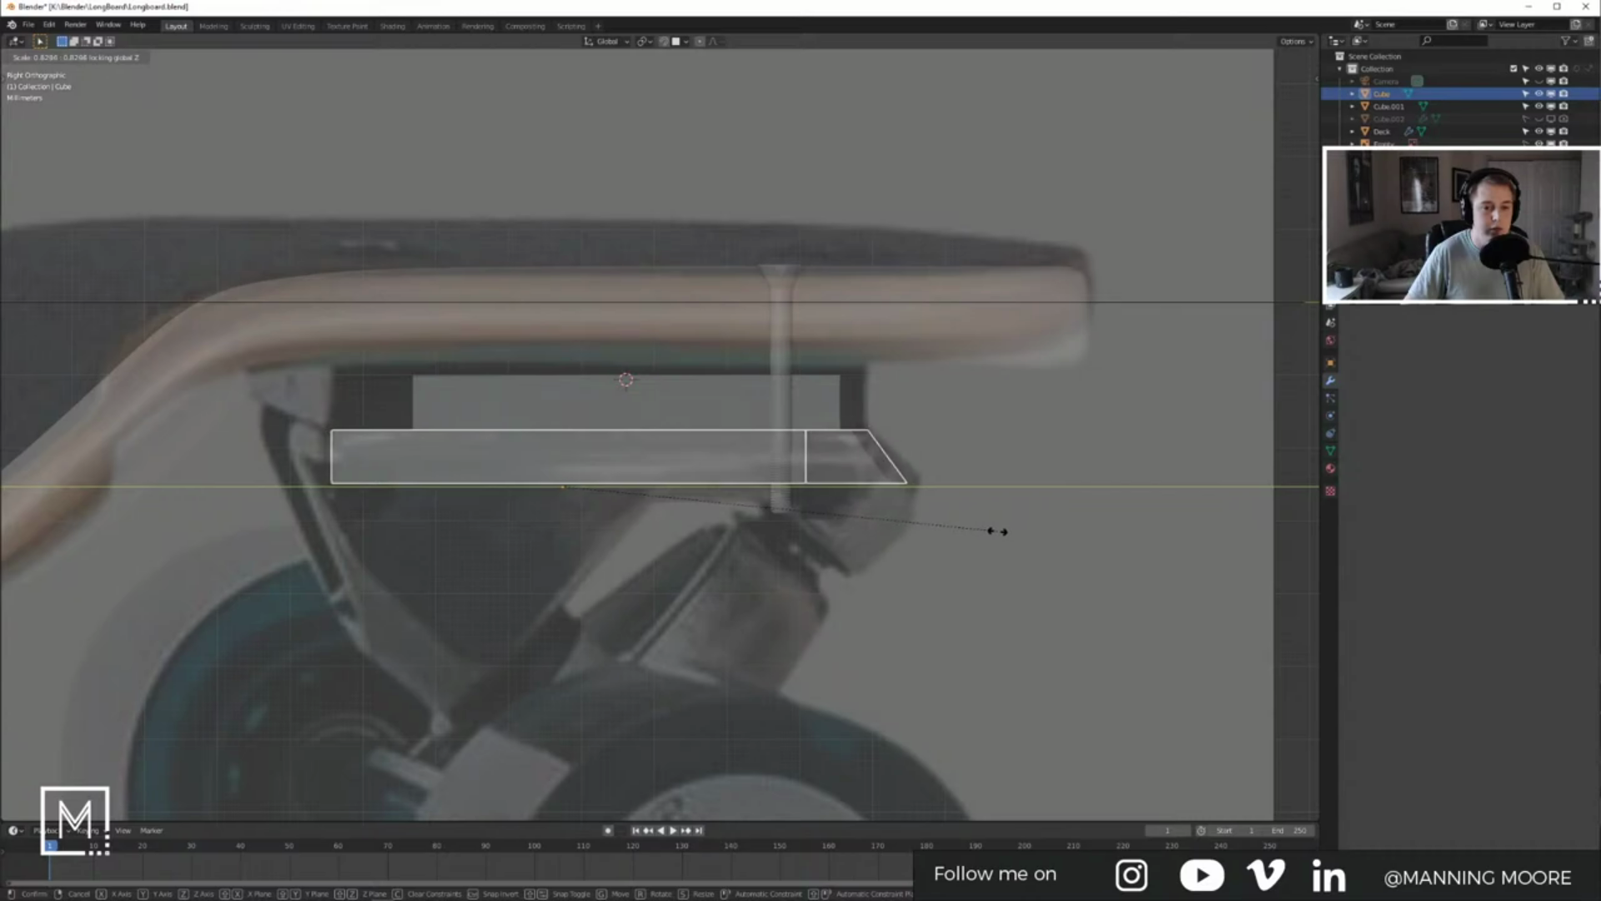
click(996, 531)
Step: Move the slanted end's bottom edge about 0.17 cm along Y and slightly up
shift+middle_drag(851, 520, 837, 554)
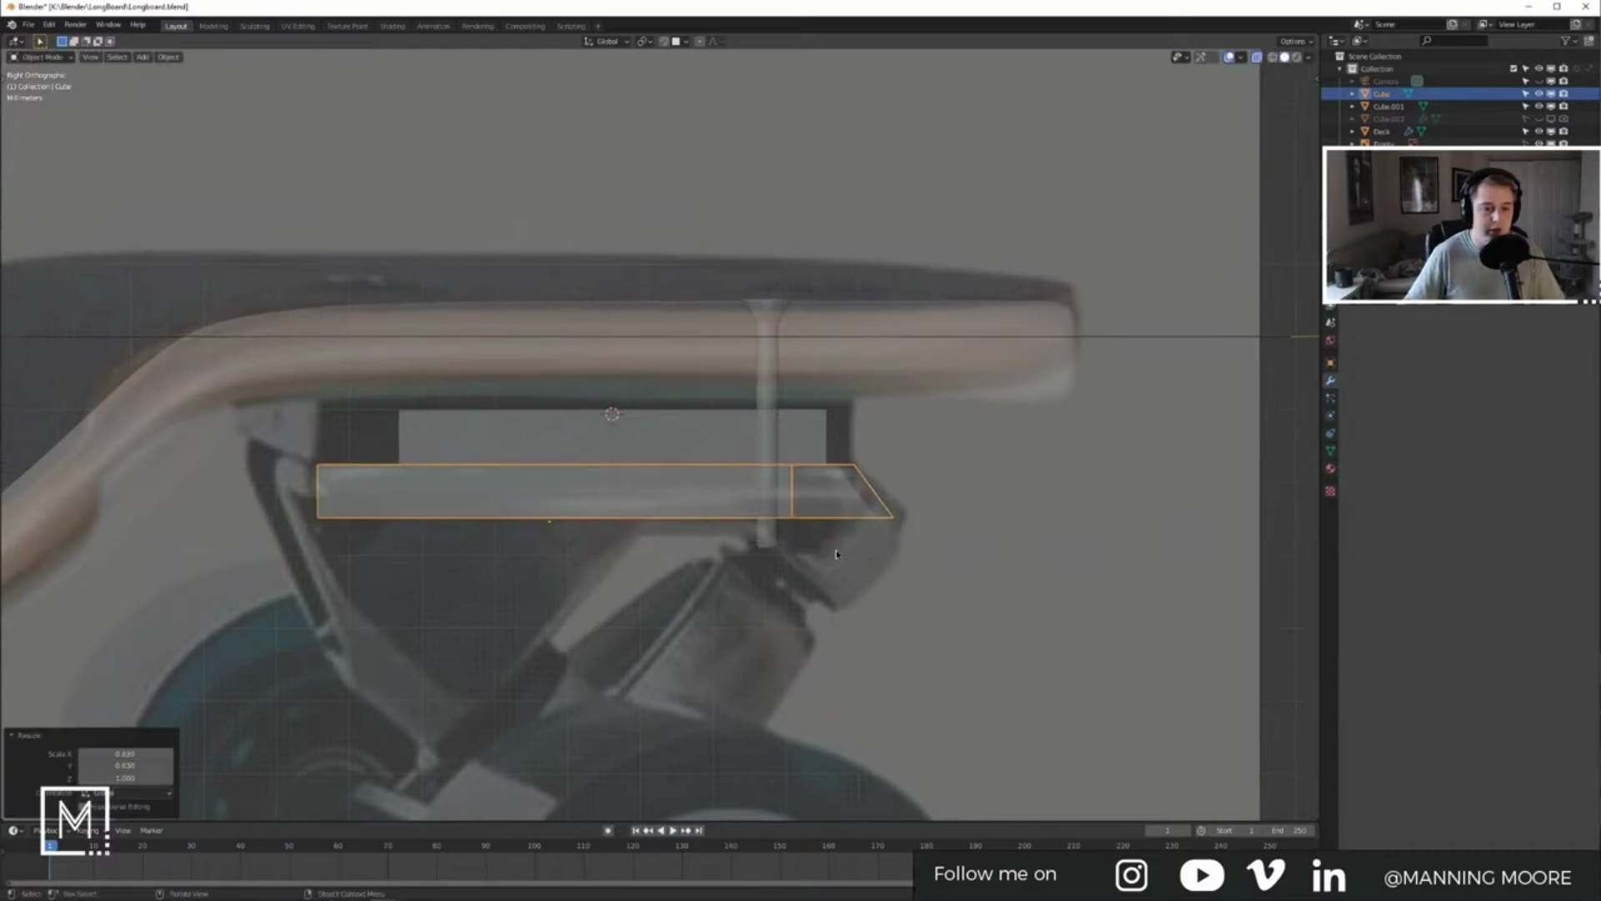
click(888, 519)
key(Tab)
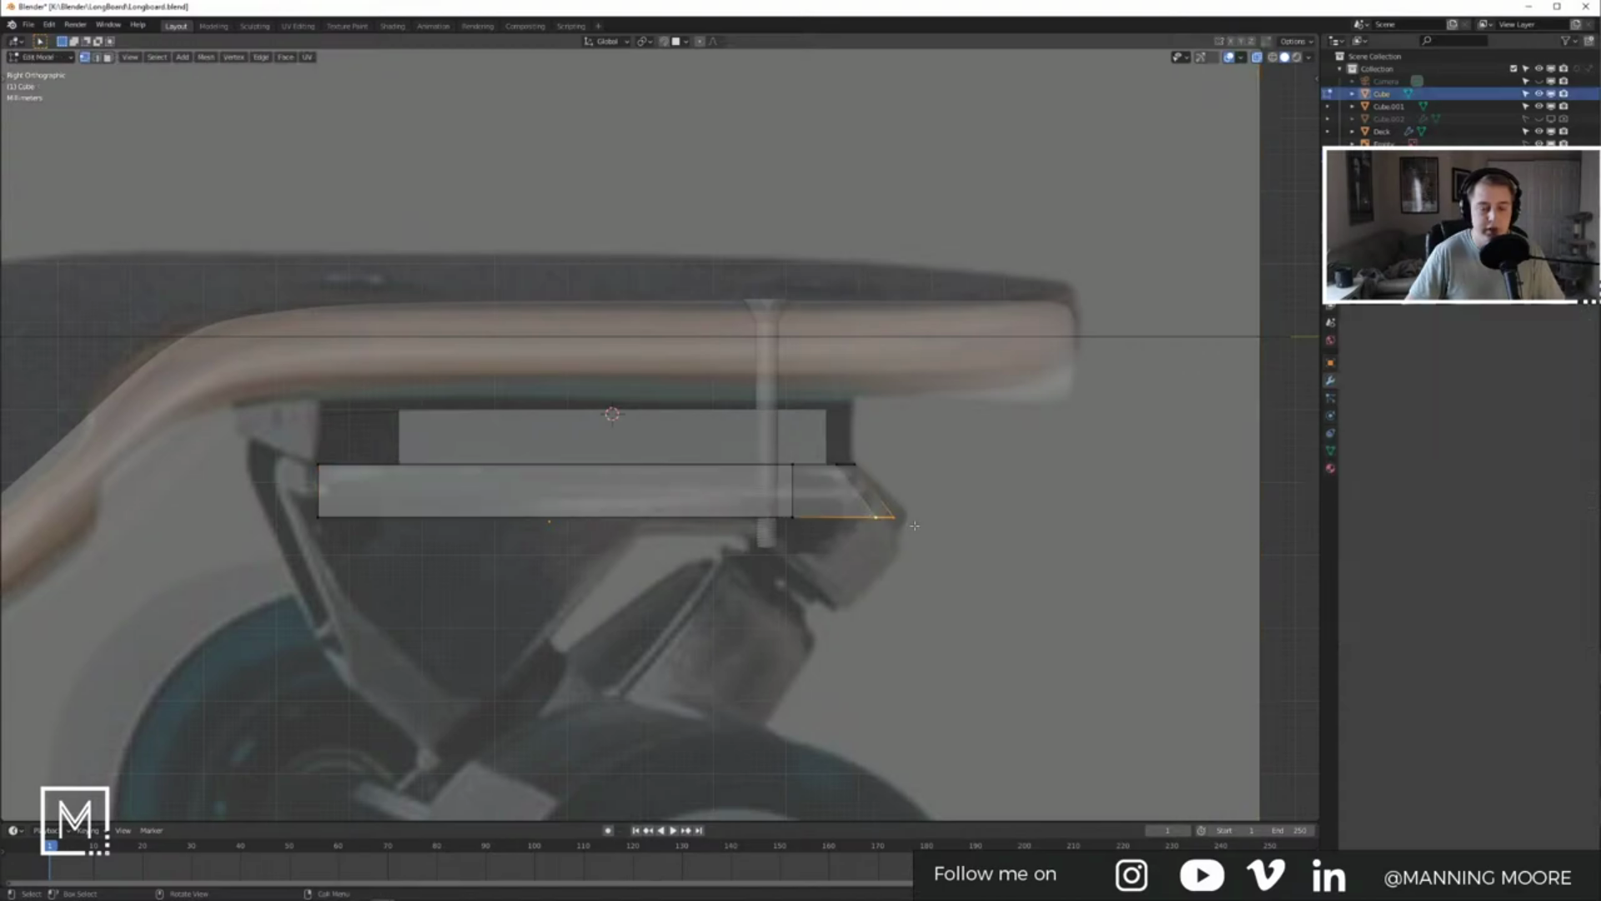
key(g)
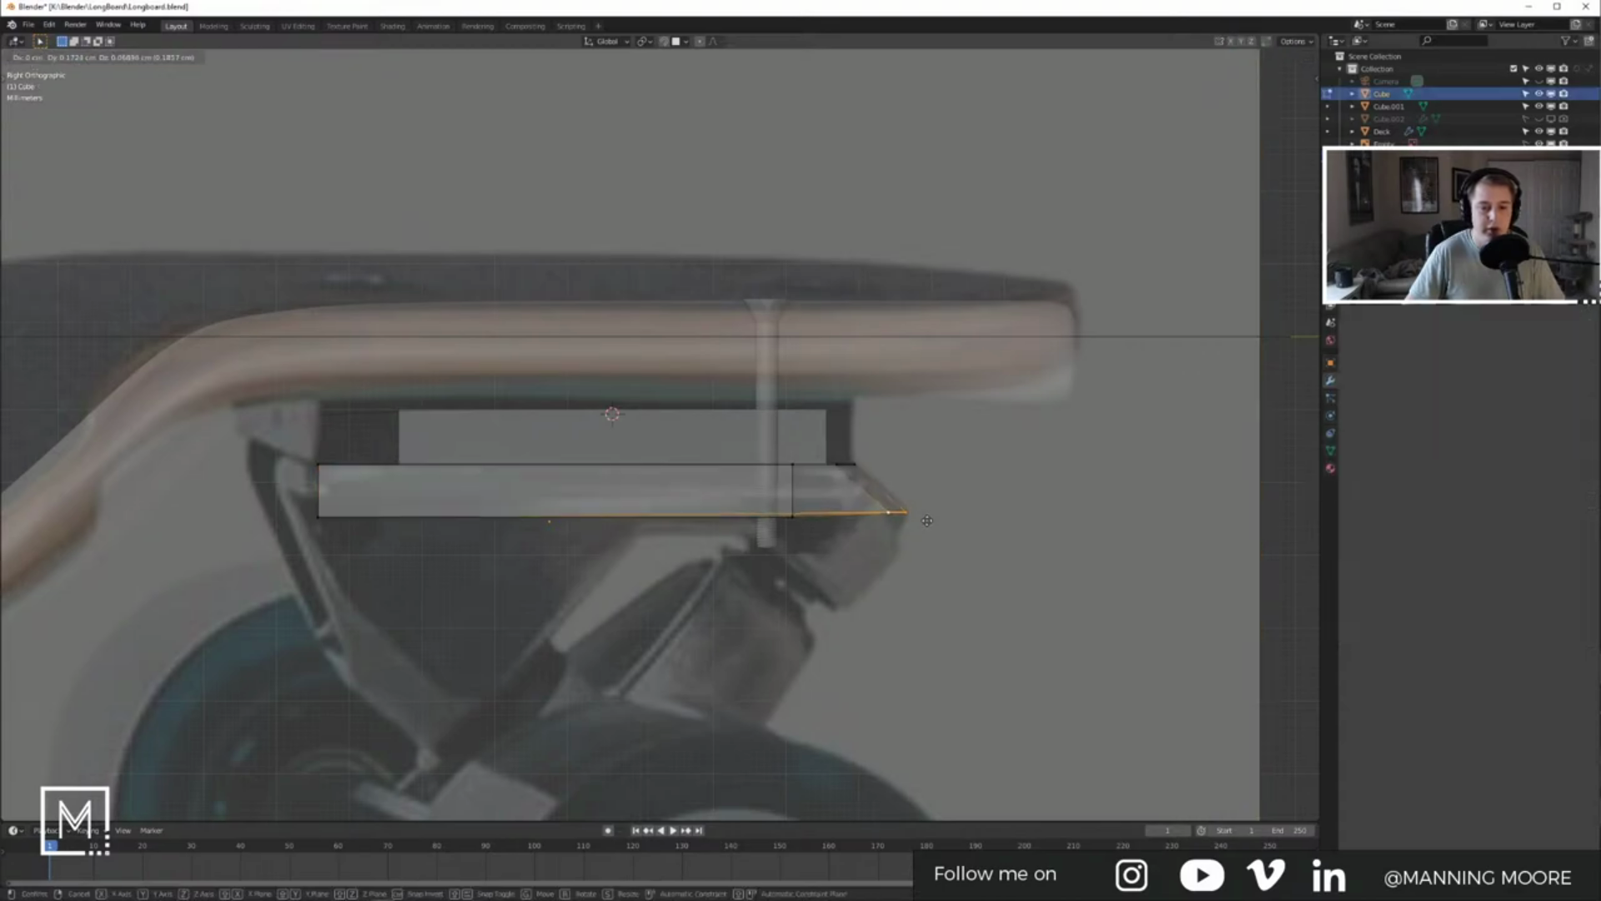
click(927, 520)
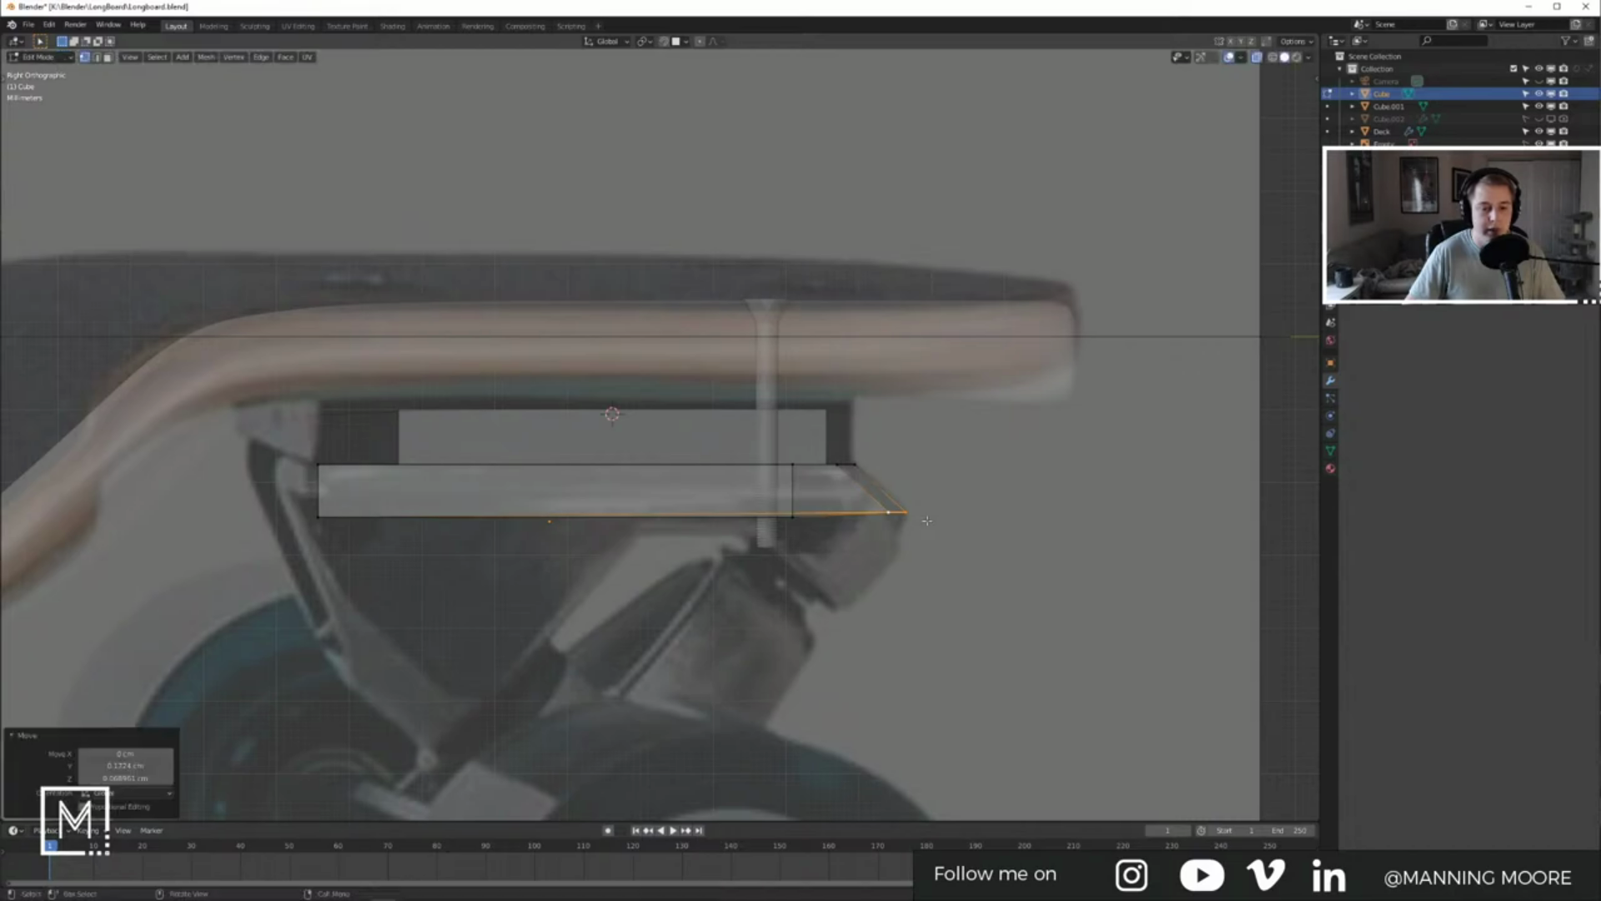
key(ctrl+r)
Step: Add a loop cut across the block and scale it to 0 along Y to straighten it
click(638, 497)
right_click(638, 496)
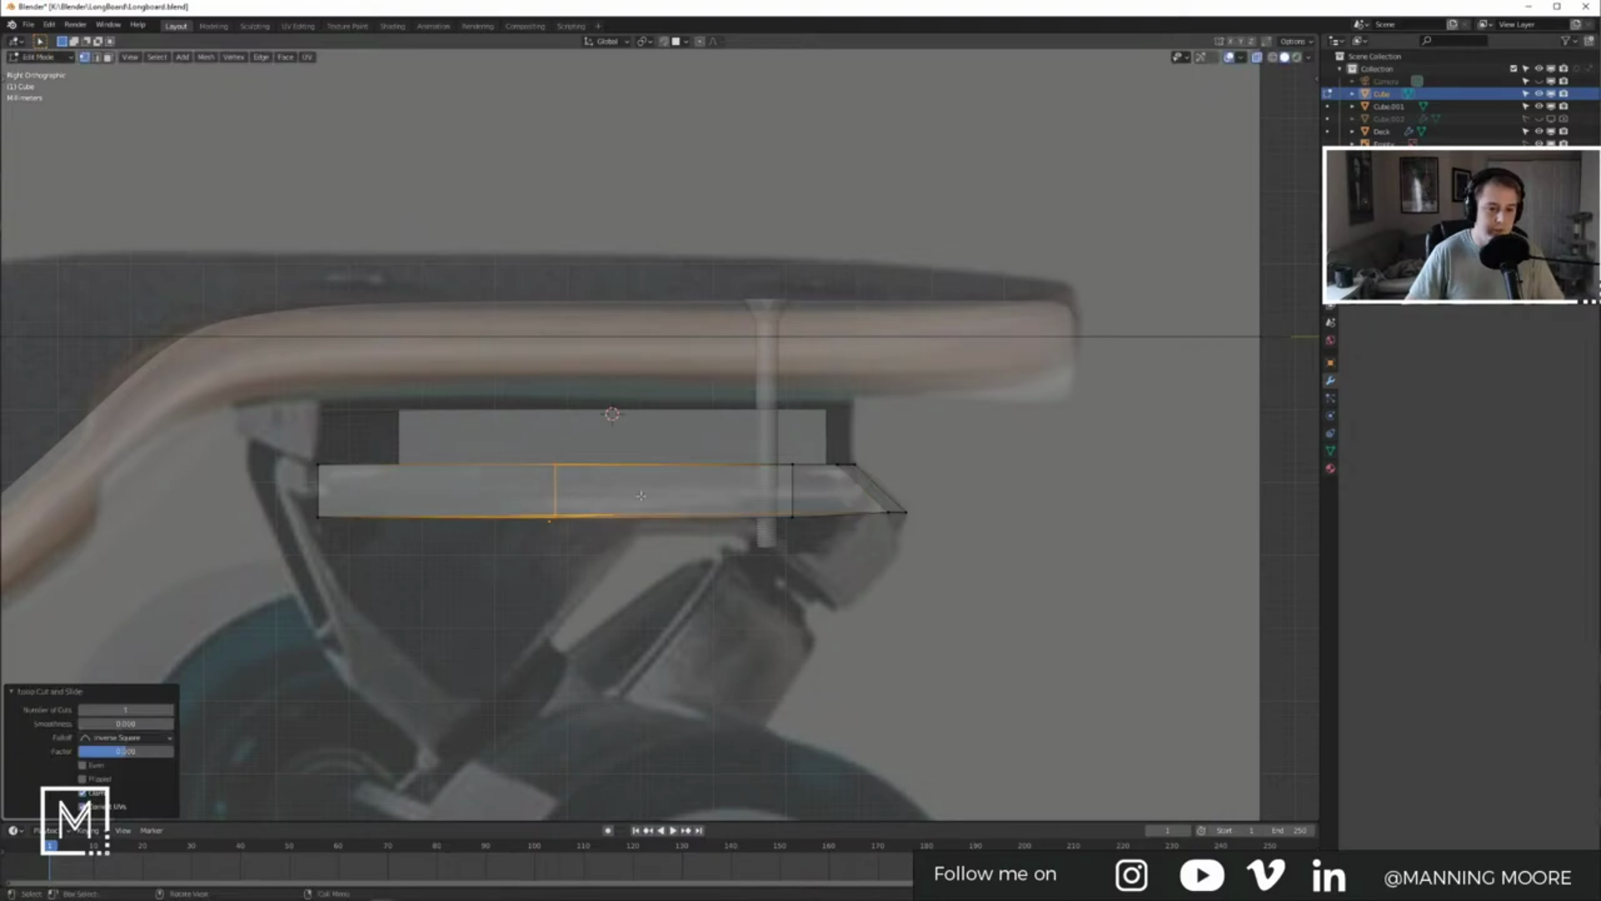
middle_drag(705, 511, 767, 545)
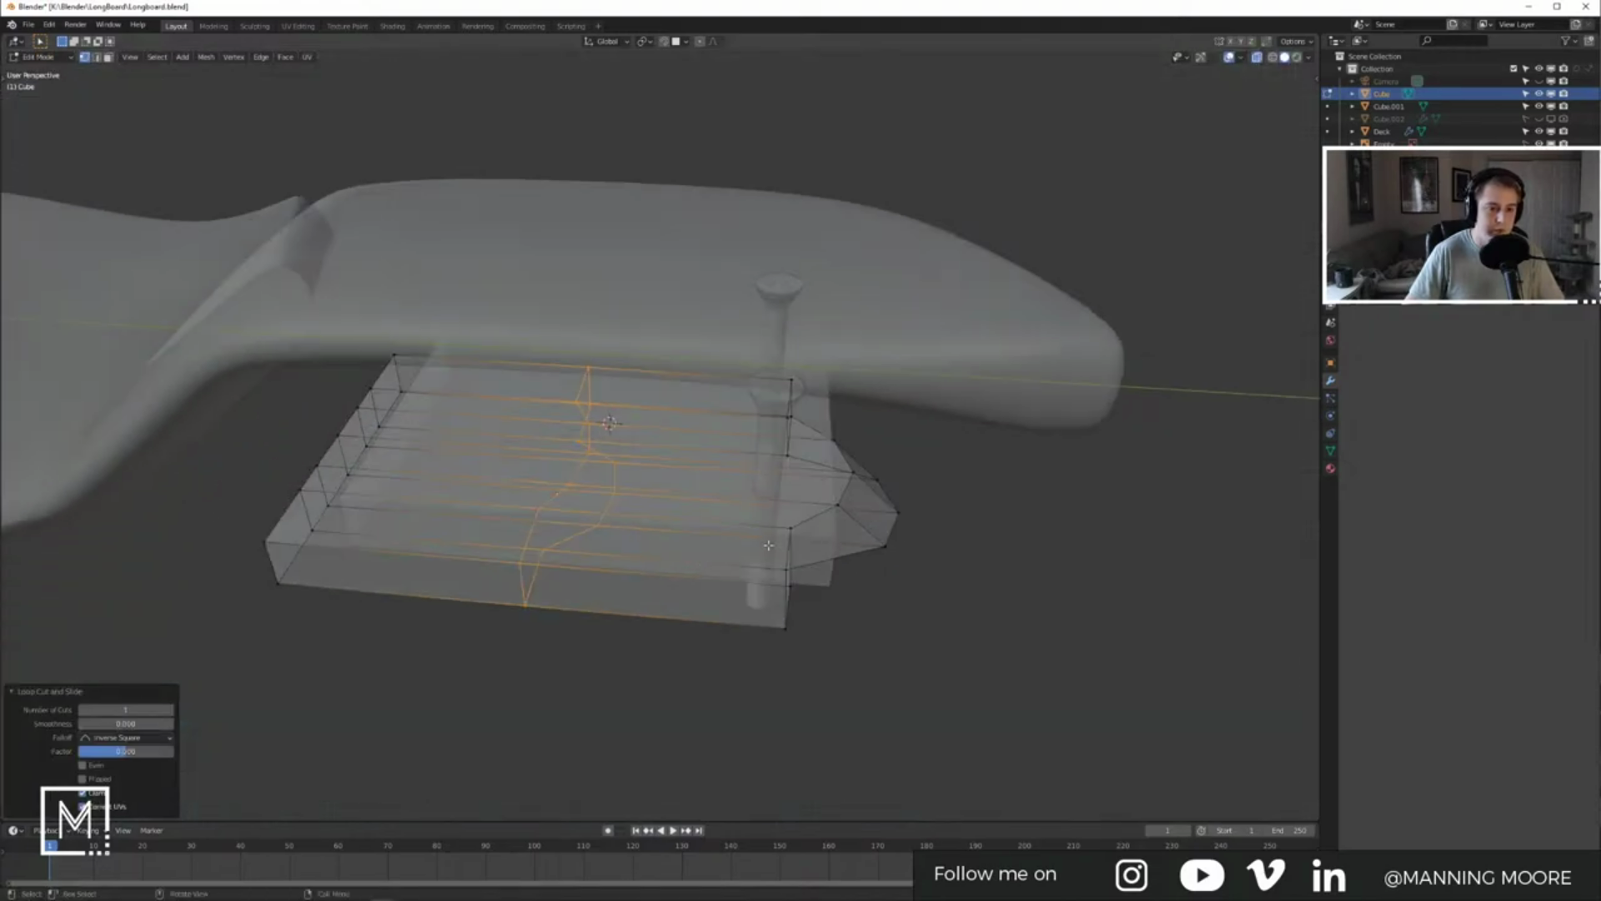
key(s)
key(x)
key(y)
key(0)
key(Return)
Step: Slide the loop to line up with the mount's centre and flatten it to 0 along X
key(KP_3)
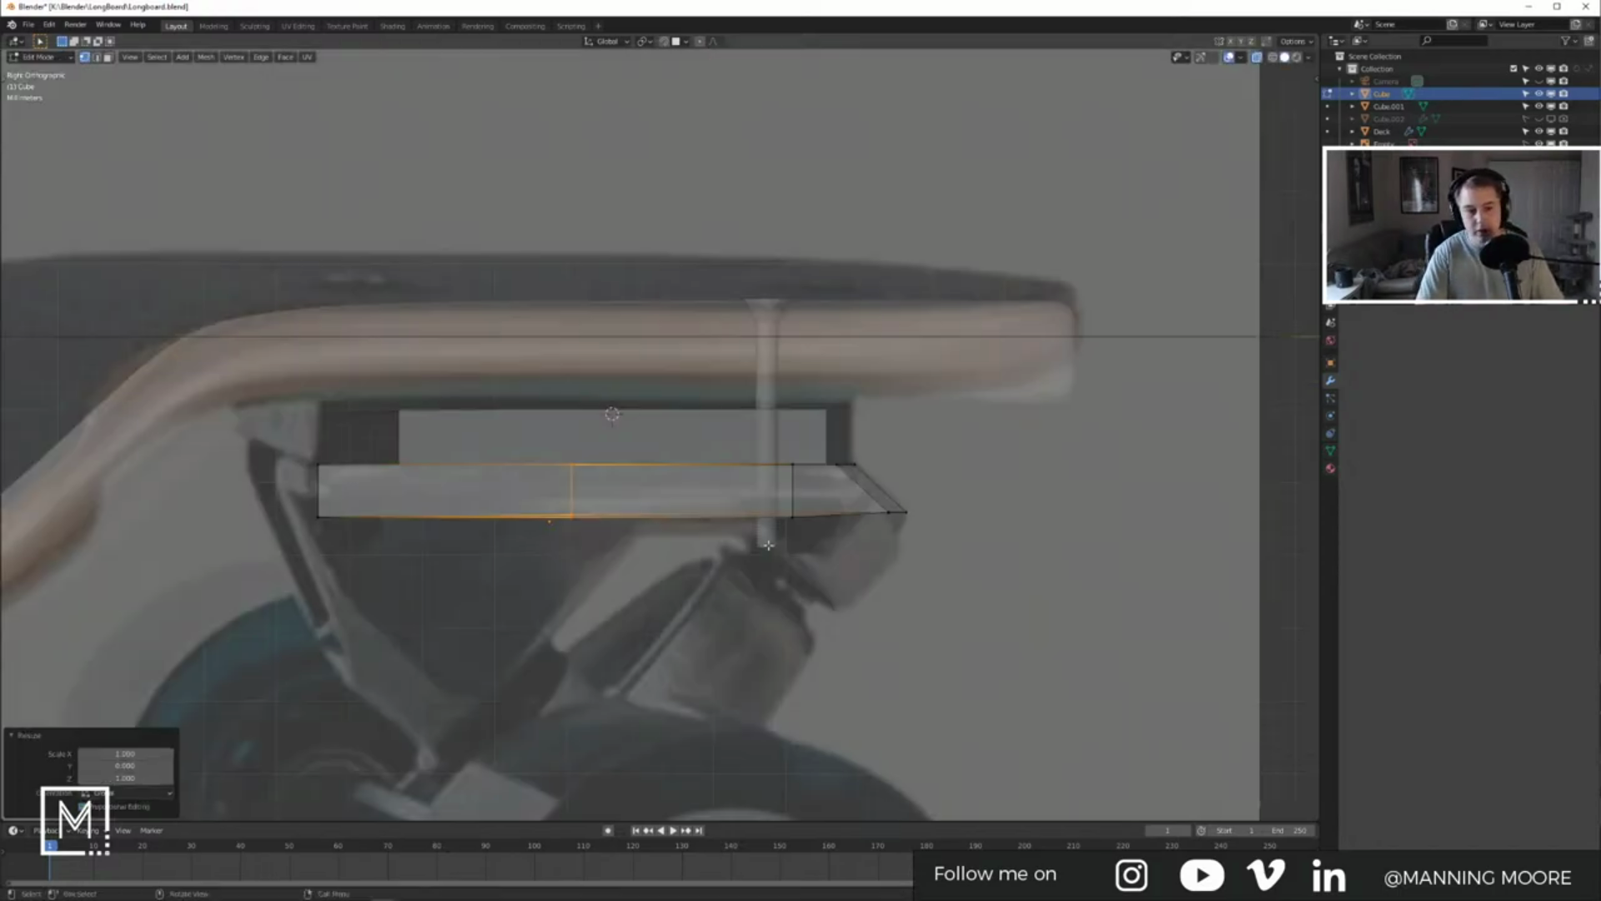
key(g)
key(g)
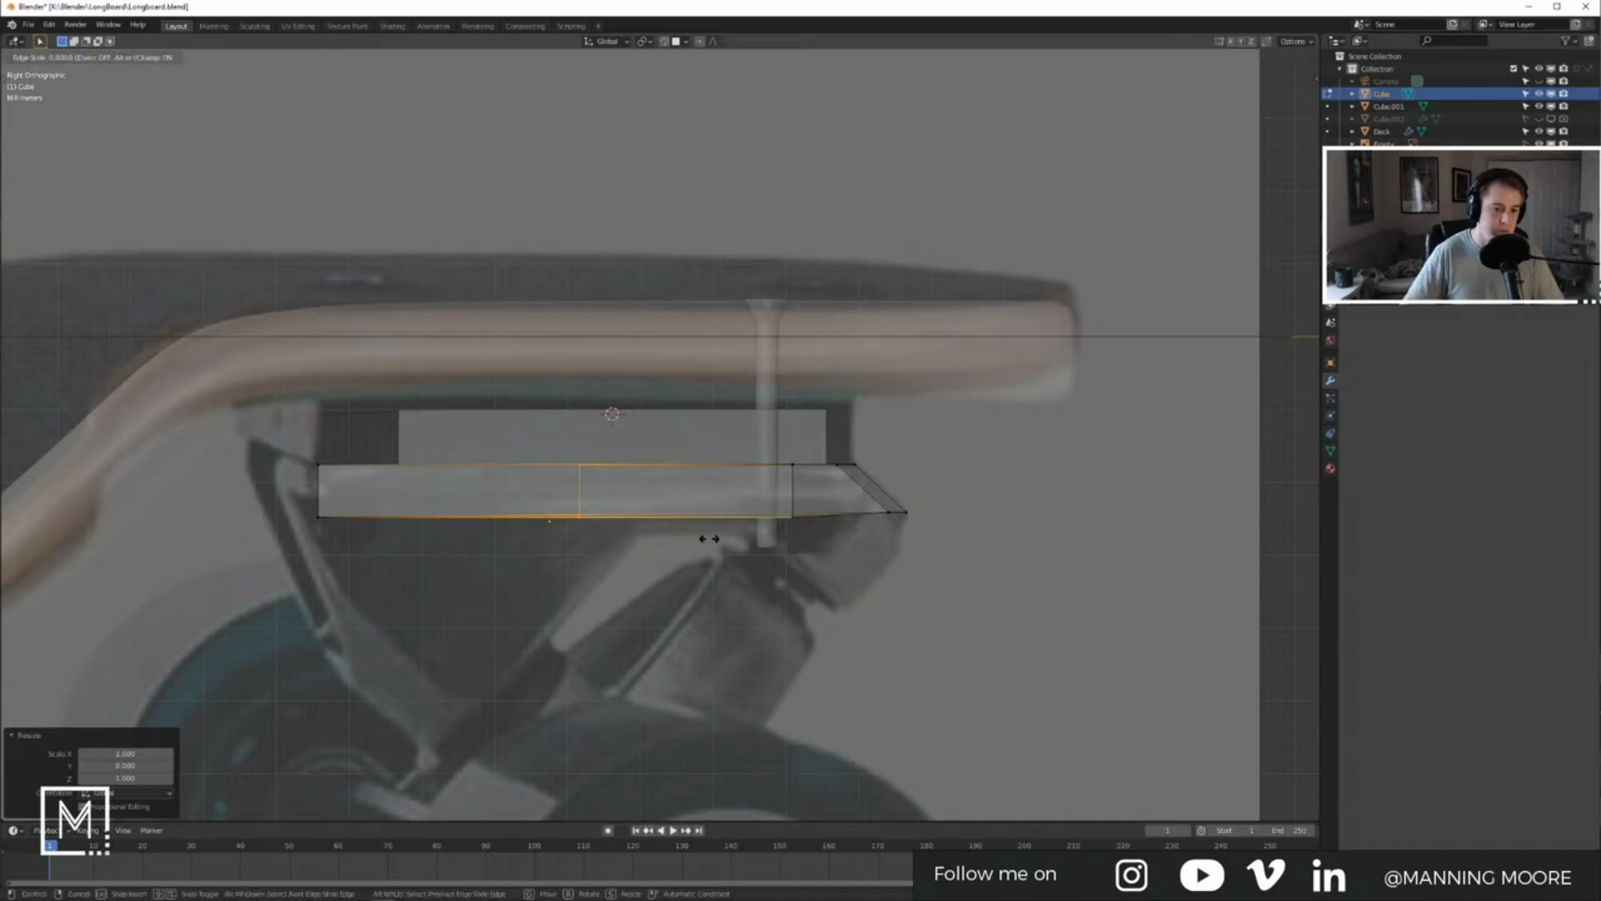
click(775, 534)
key(s)
key(x)
key(0)
key(Return)
Step: Re-flatten the loop with another zero scale and check it against the side reference
middle_drag(775, 534, 886, 610)
key(s)
key(x)
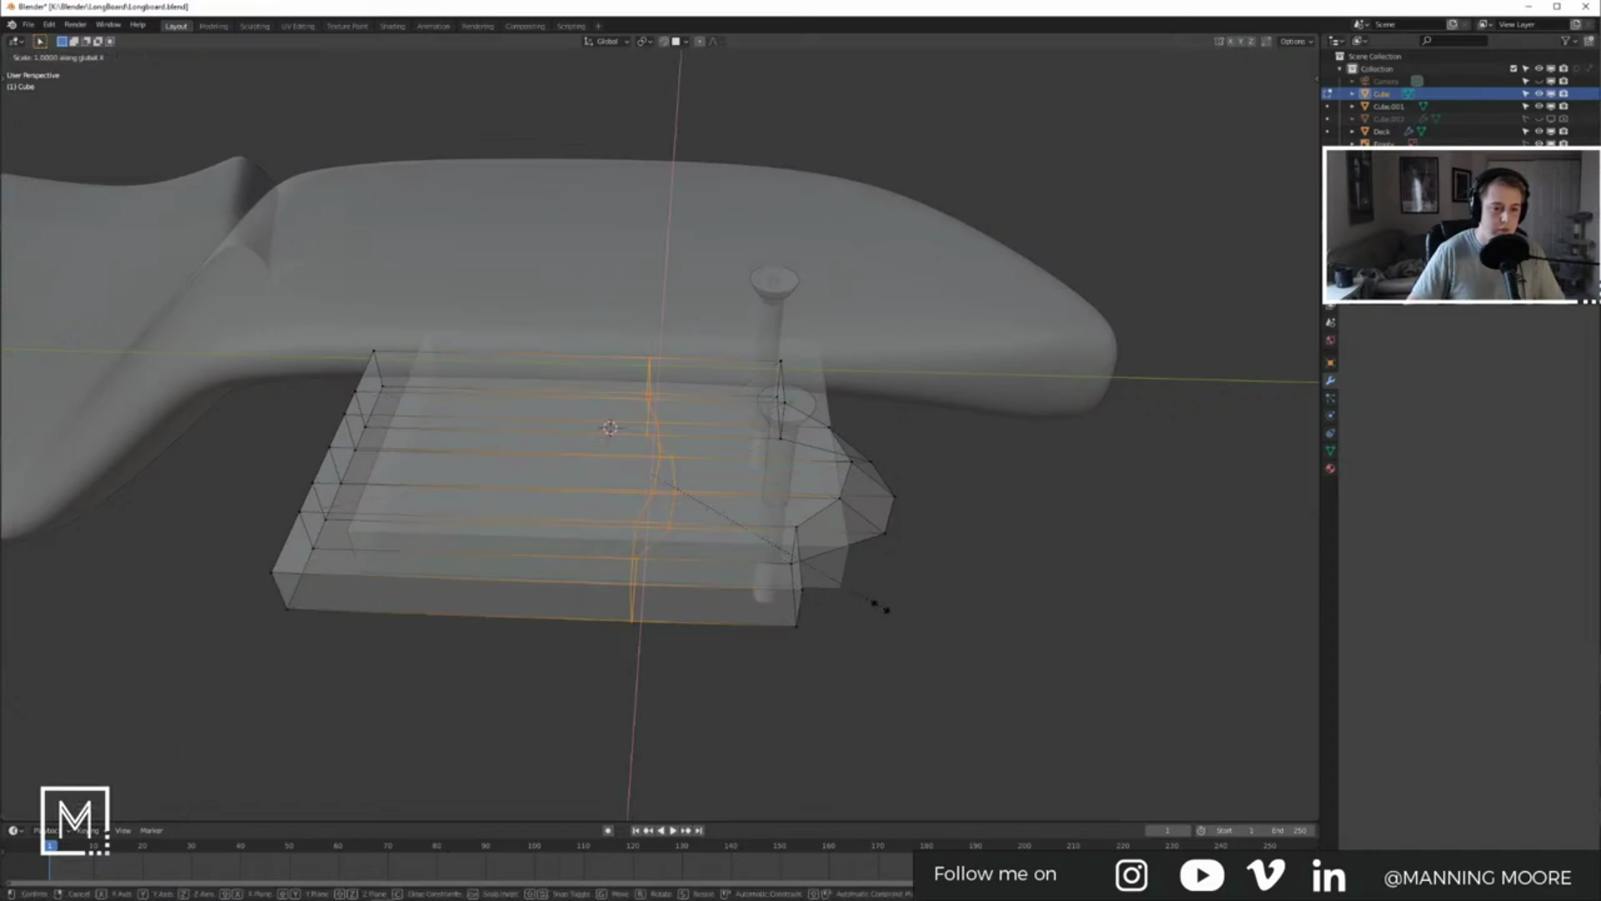
key(y)
key(0)
key(Return)
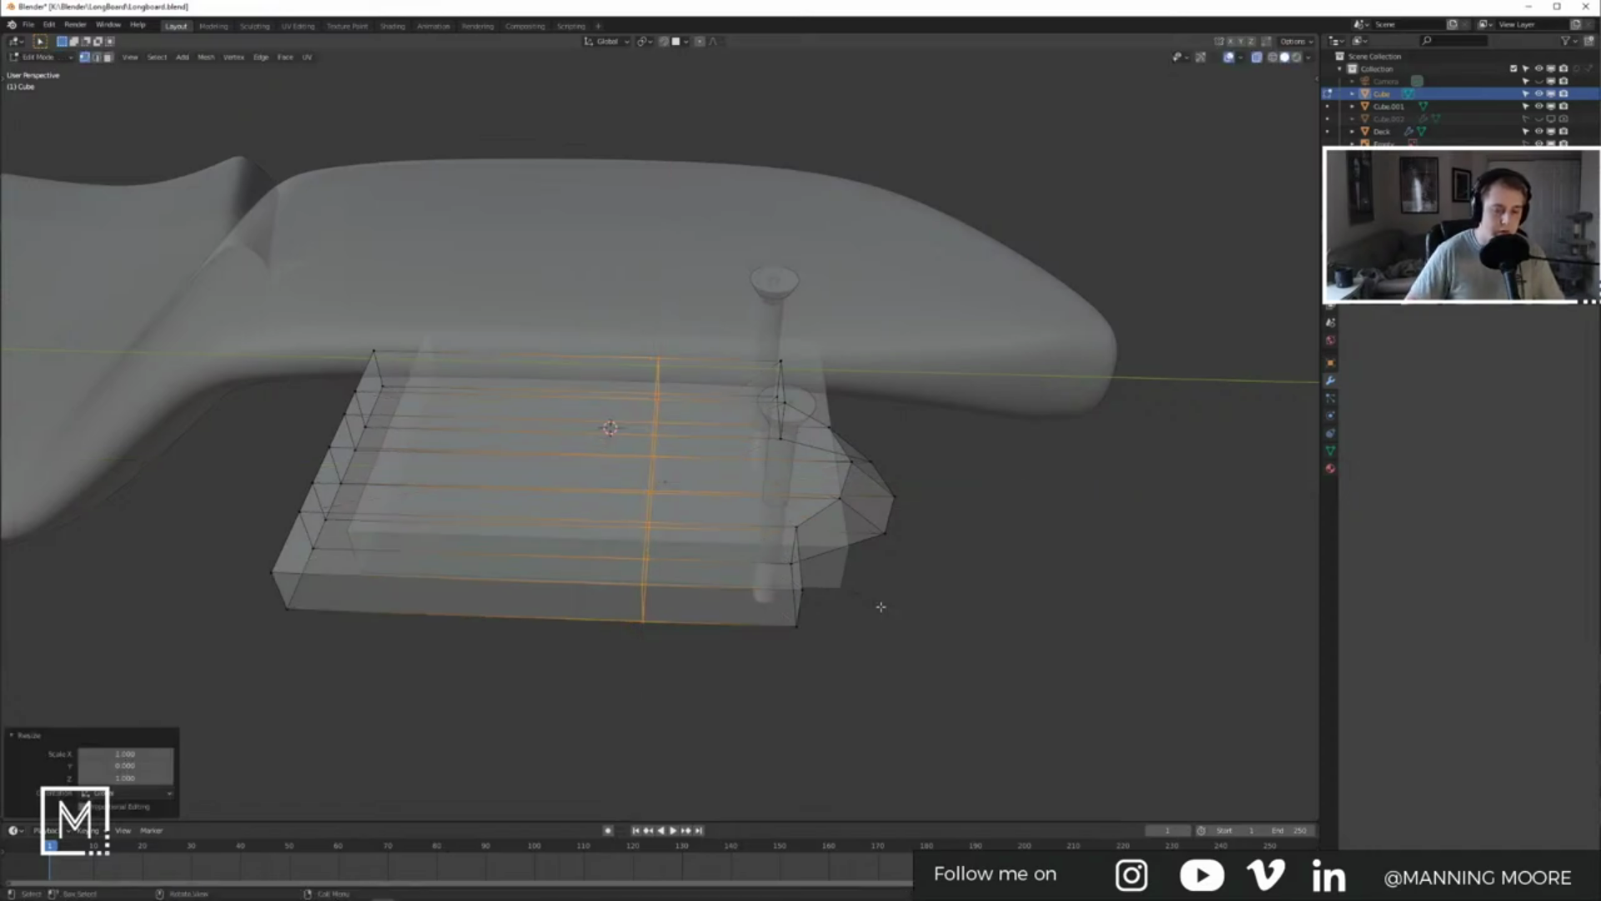
key(KP_3)
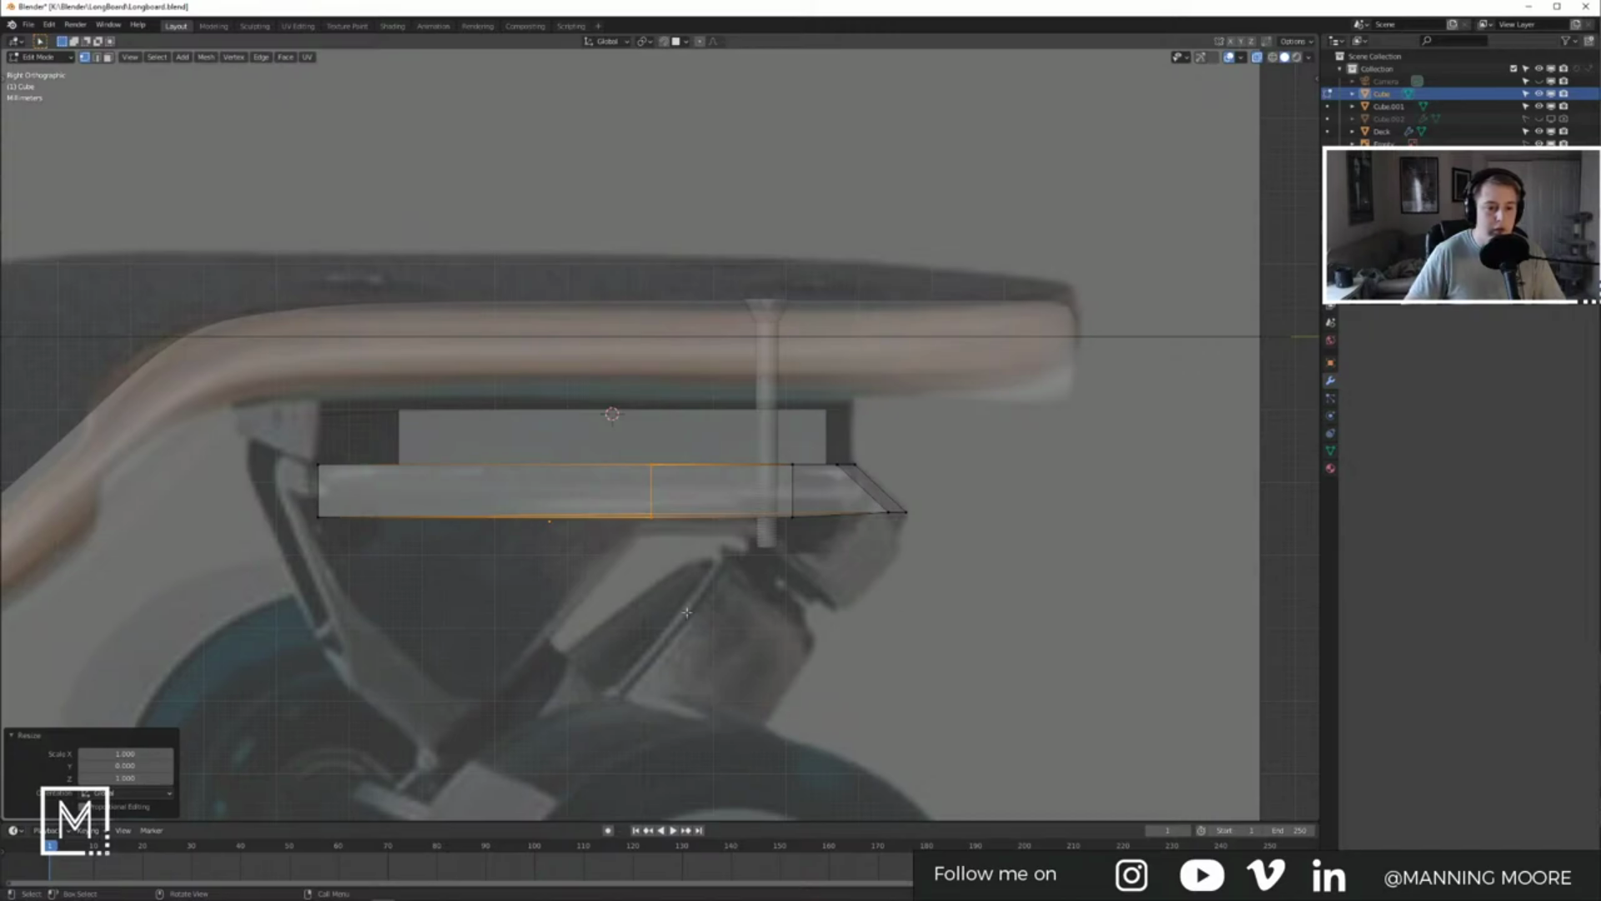
Step: Inspect the block from beneath and select the centre strip of faces
middle_drag(517, 550, 563, 505)
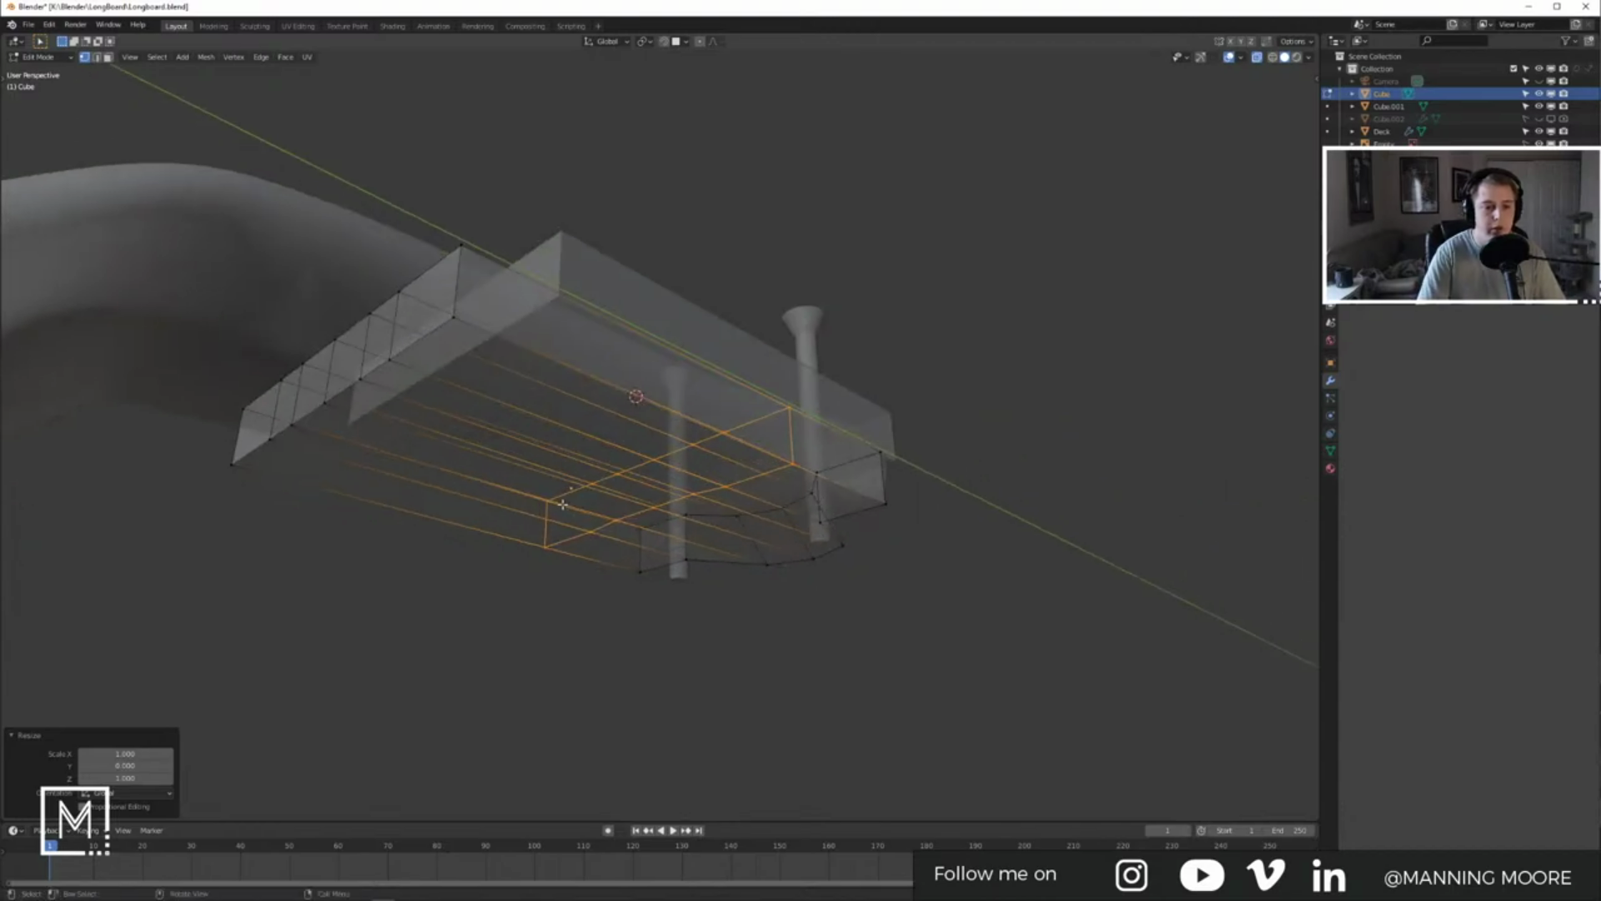
key(KP_3)
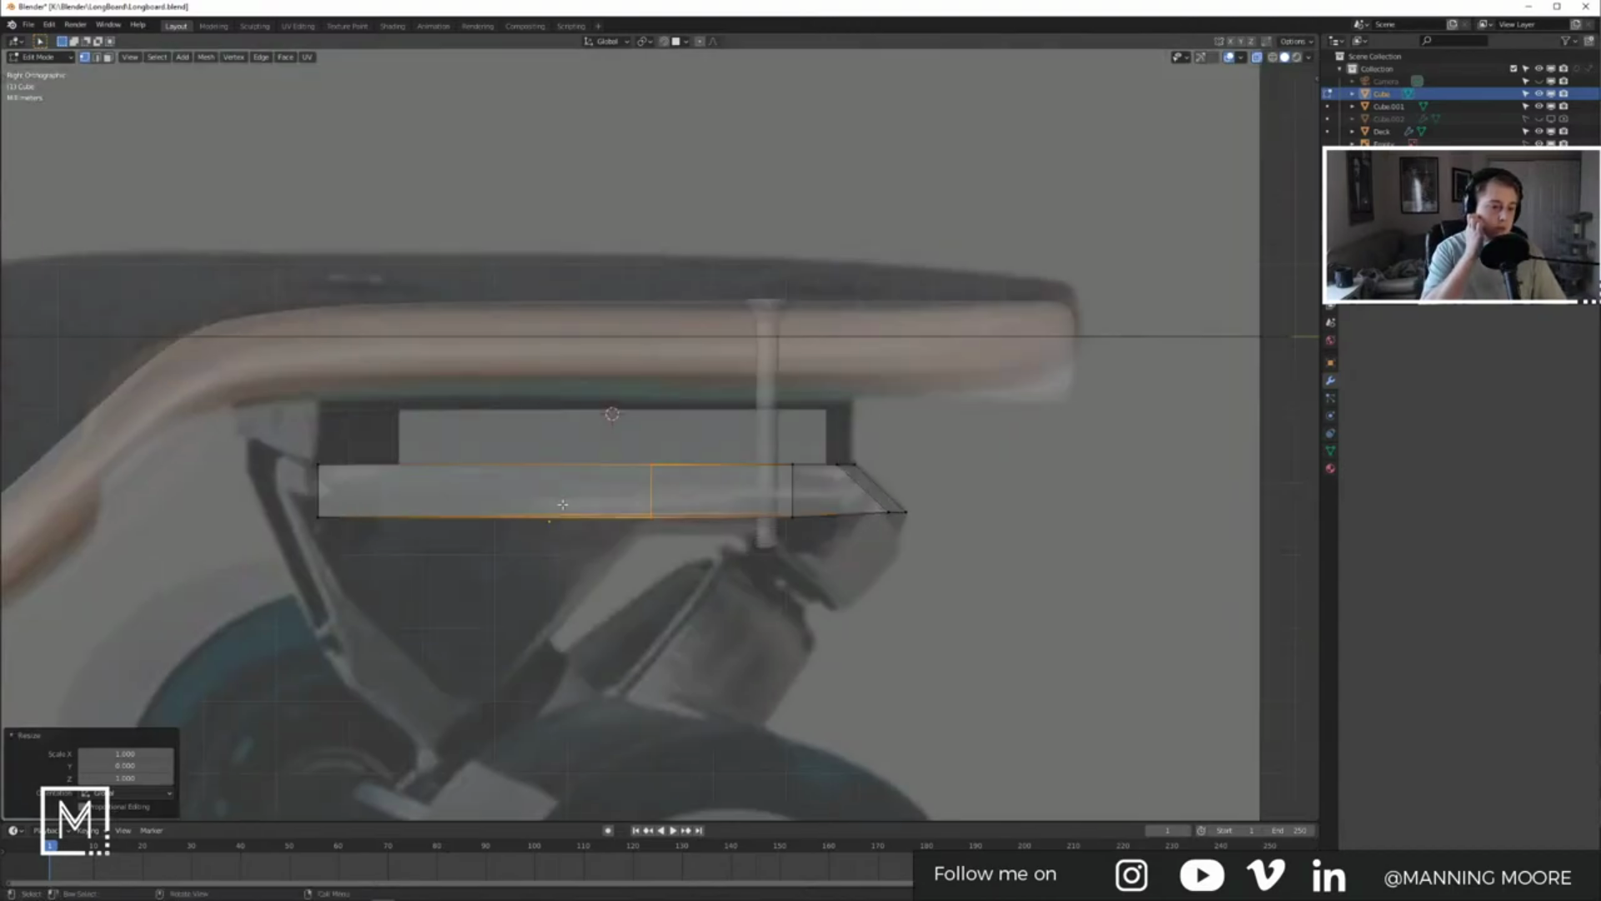
middle_drag(471, 498, 642, 409)
key(3)
click(648, 408)
Step: Box-select the left half of the baseplate's faces and delete them
drag(378, 148, 637, 657)
key(b)
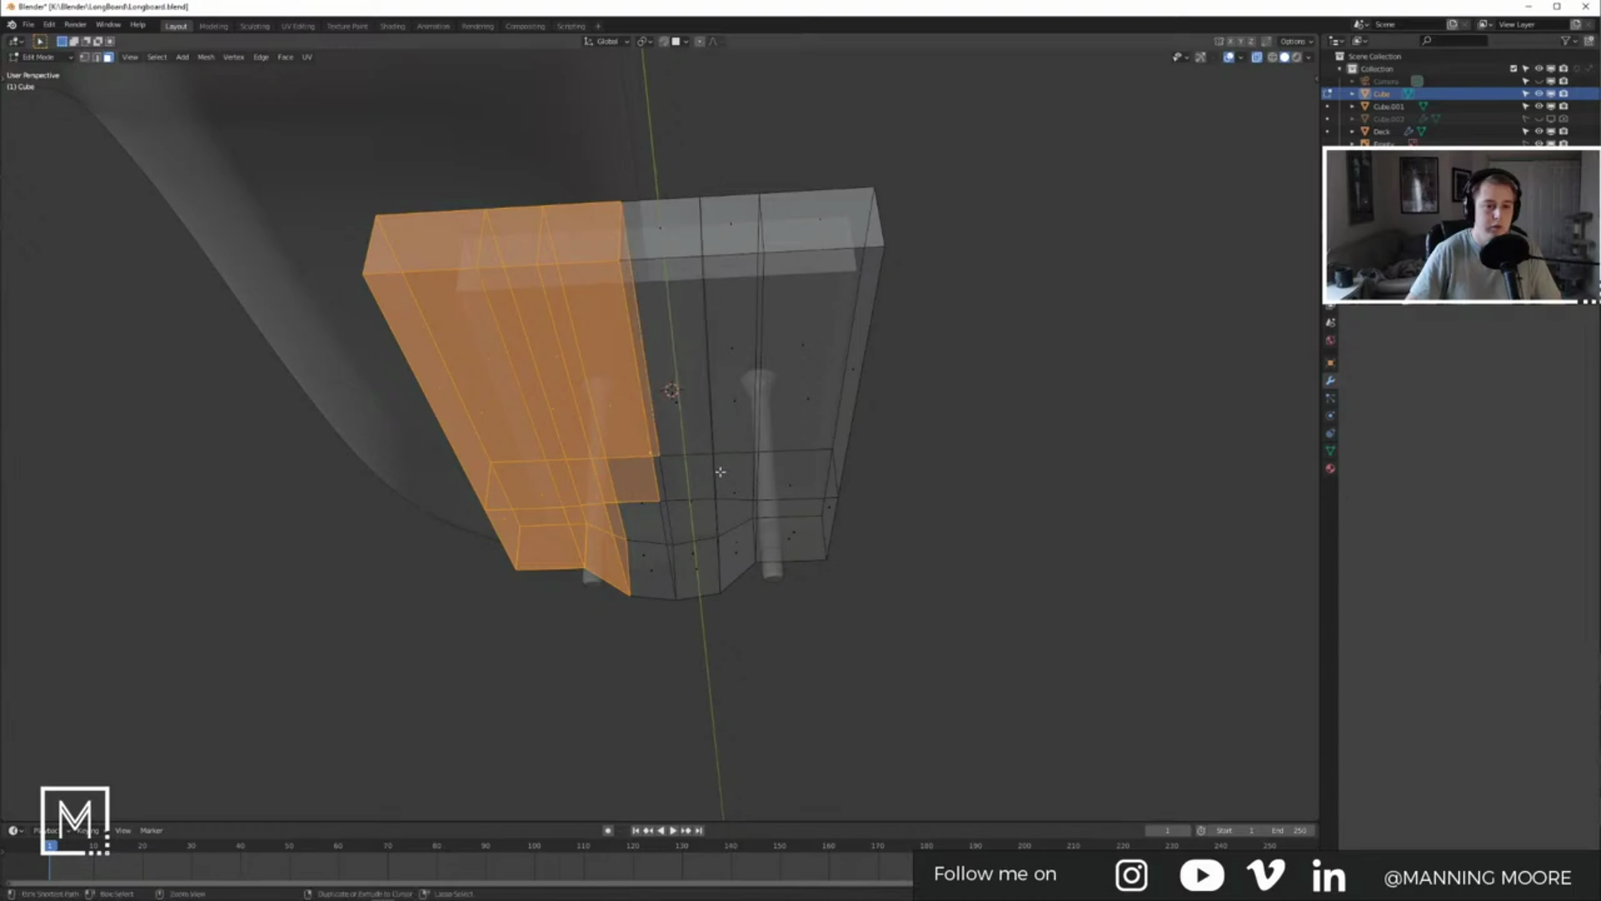
scroll(599, 511, up, 3)
drag(592, 505, 666, 680)
key(x)
click(764, 443)
Step: Add a Mirror modifier with Clipping enabled and go back into Edit Mode
key(Tab)
click(1362, 373)
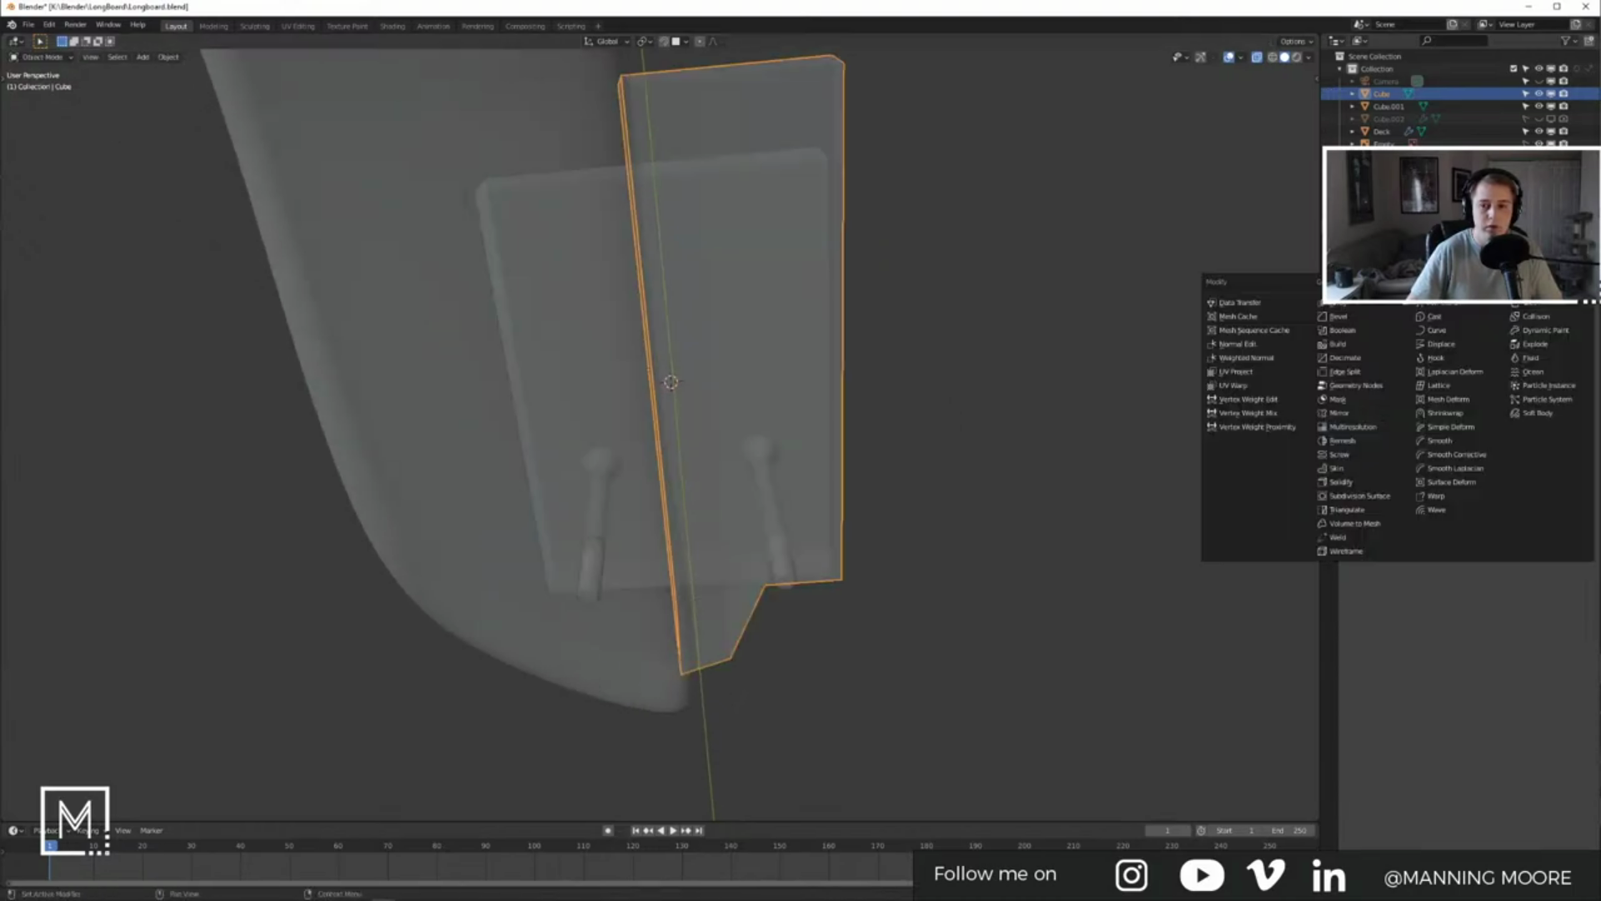
click(1353, 412)
click(1448, 368)
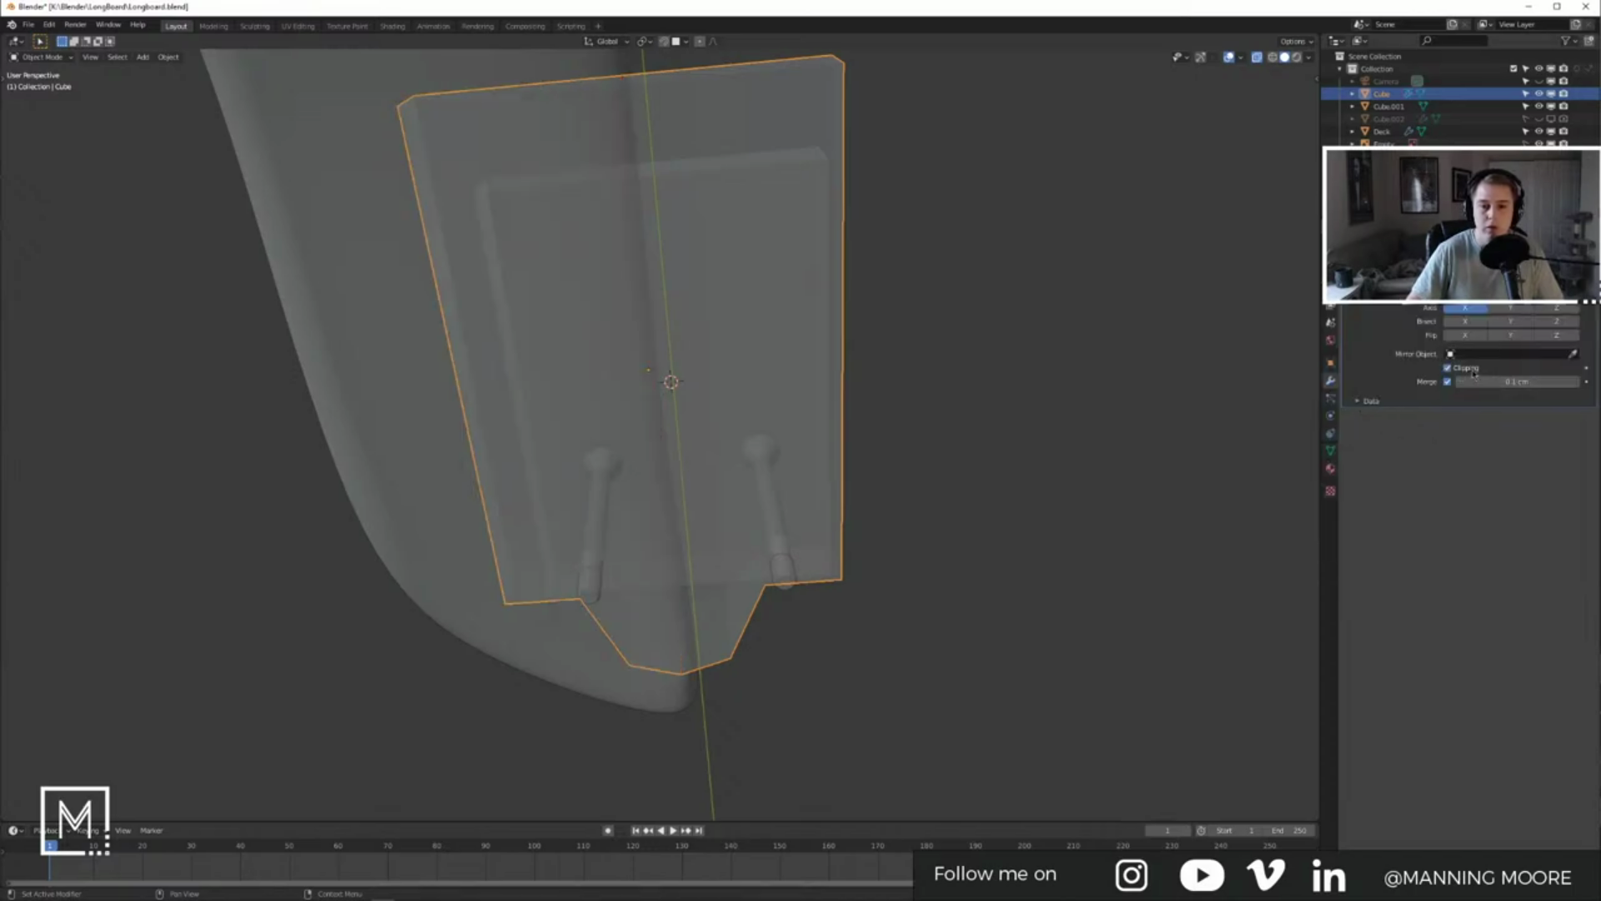
middle_drag(936, 504, 724, 469)
key(Tab)
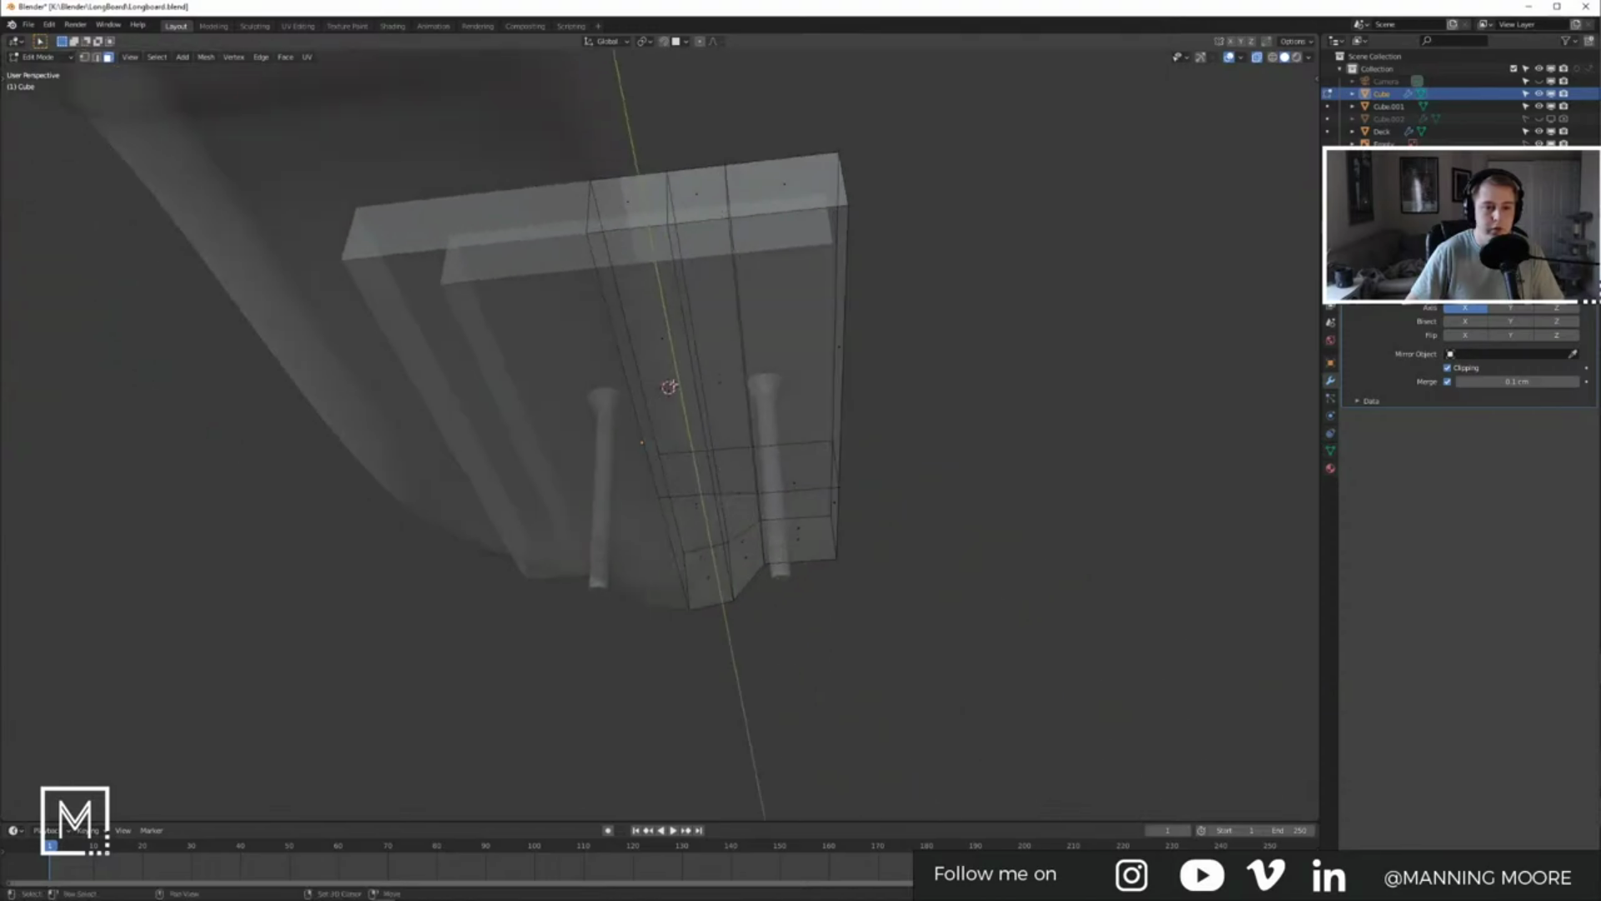
Step: Select the long centre faces and extrude them downward in the side reference view
click(696, 381)
shift+click(802, 384)
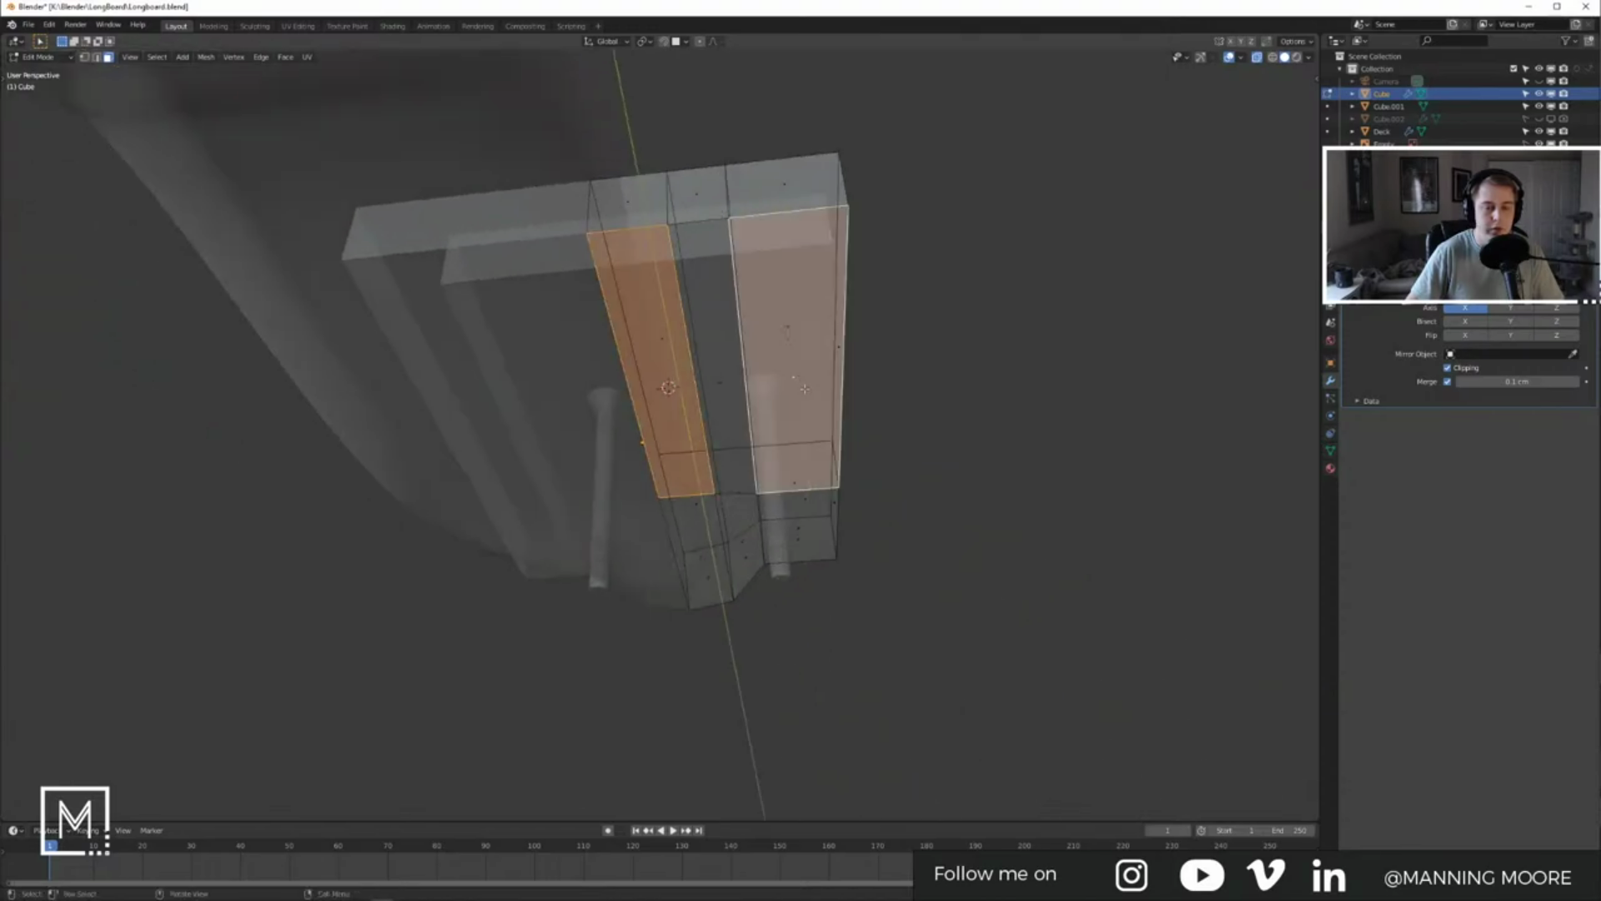
middle_drag(802, 396, 800, 414)
click(727, 403)
shift+click(699, 441)
key(KP_3)
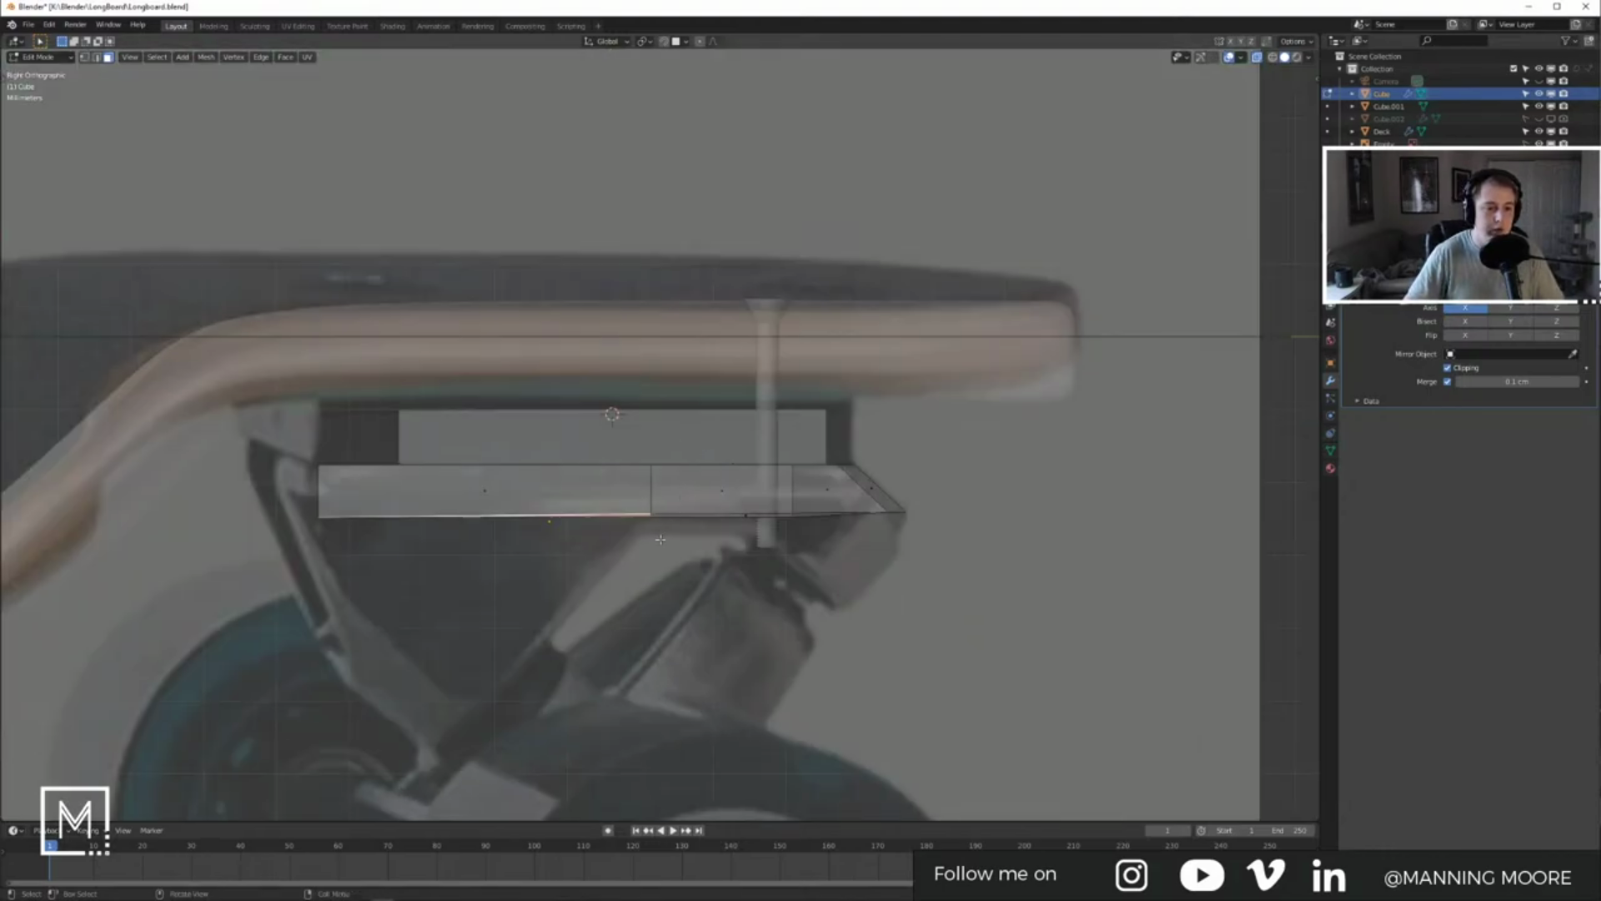
key(e)
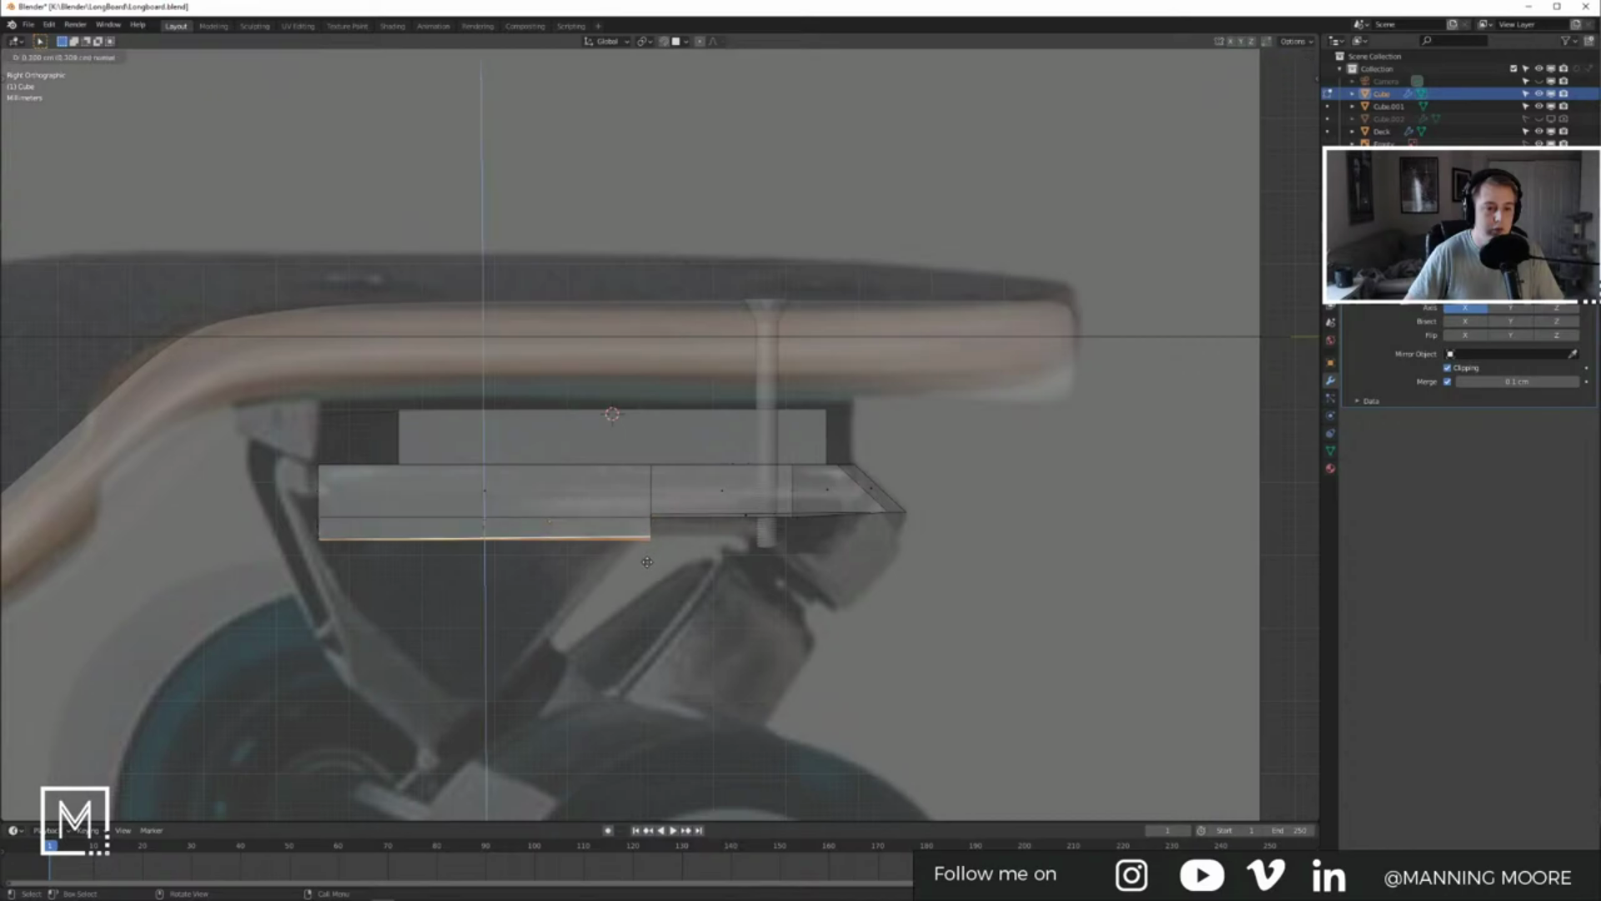
click(681, 569)
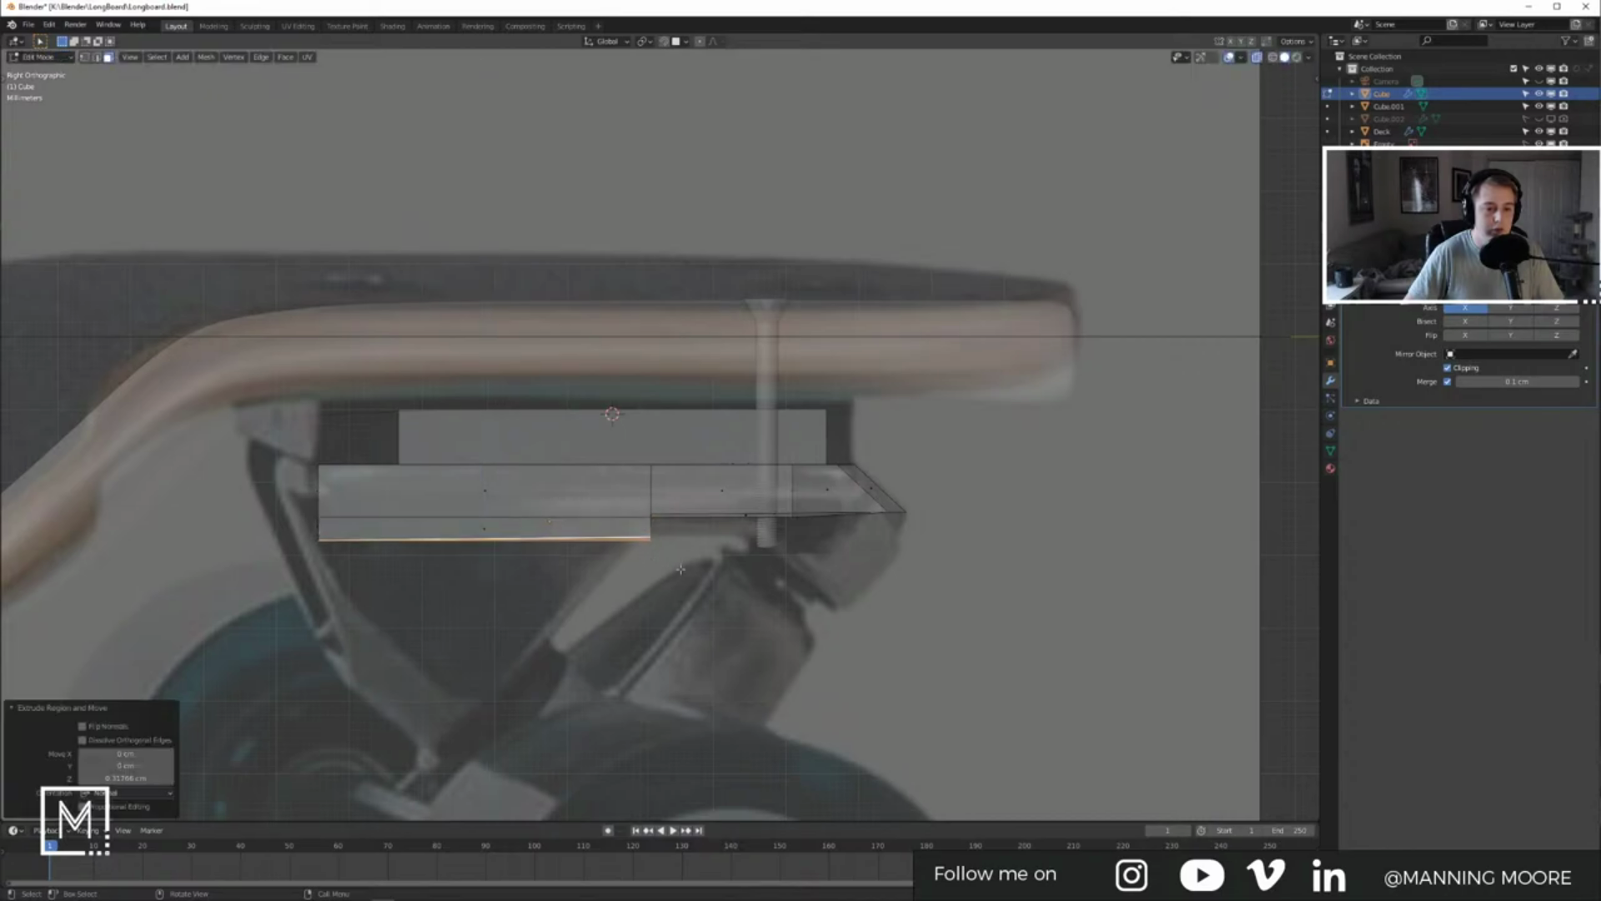
Step: Cut a loop through the extruded part and select two of its bottom faces
key(ctrl+r)
click(505, 524)
right_click(506, 524)
middle_drag(496, 555, 594, 530)
key(3)
click(582, 473)
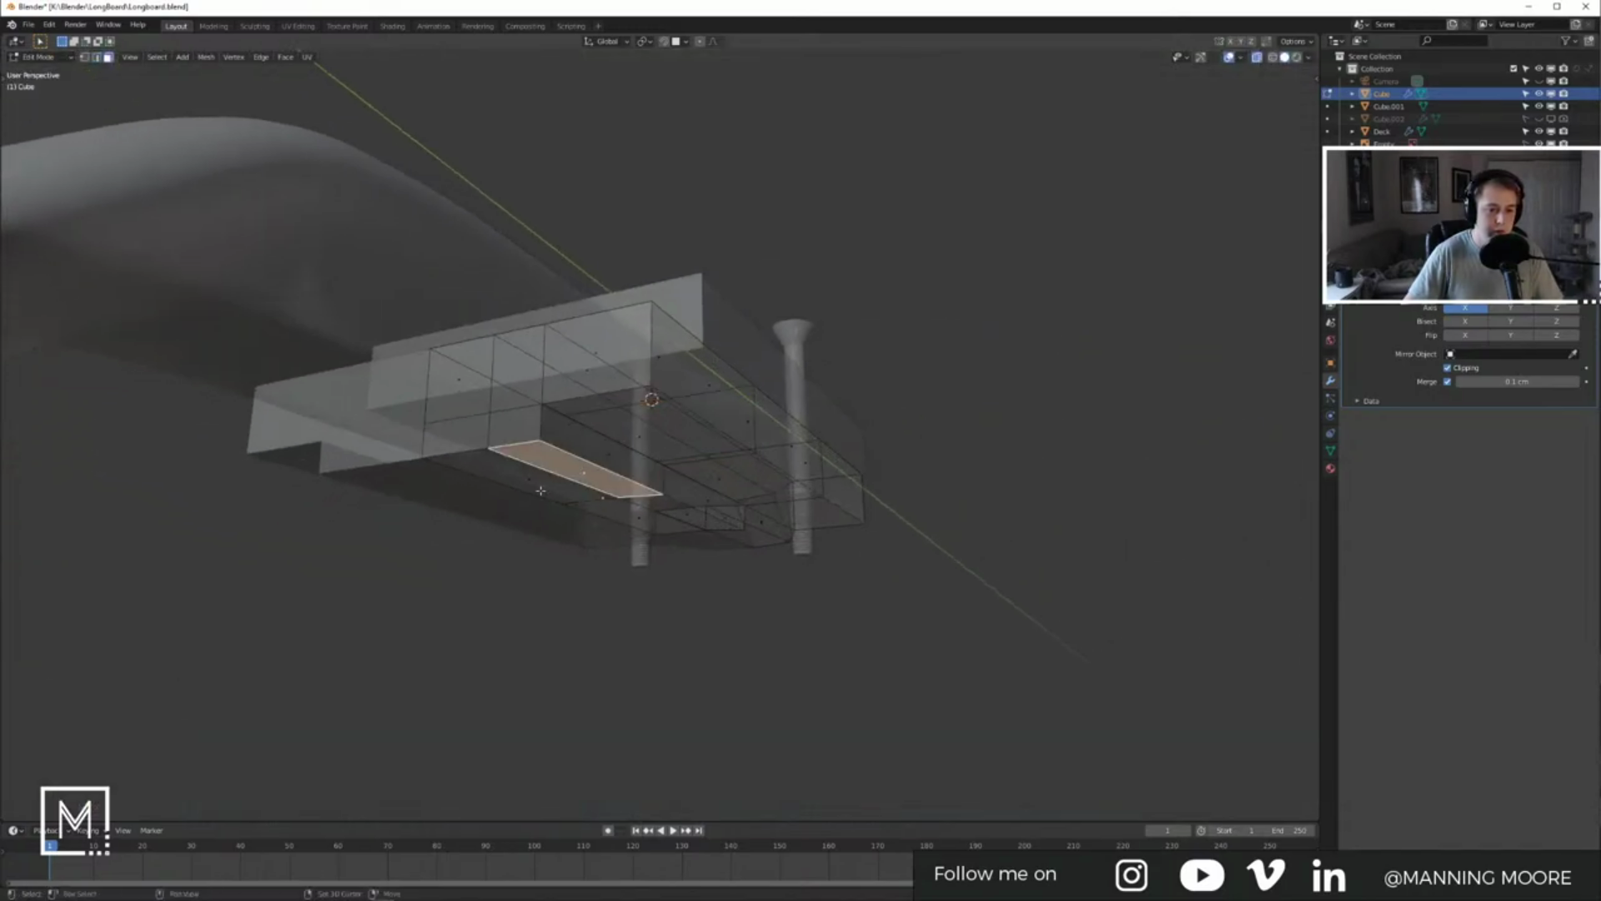
shift+click(541, 490)
key(KP_3)
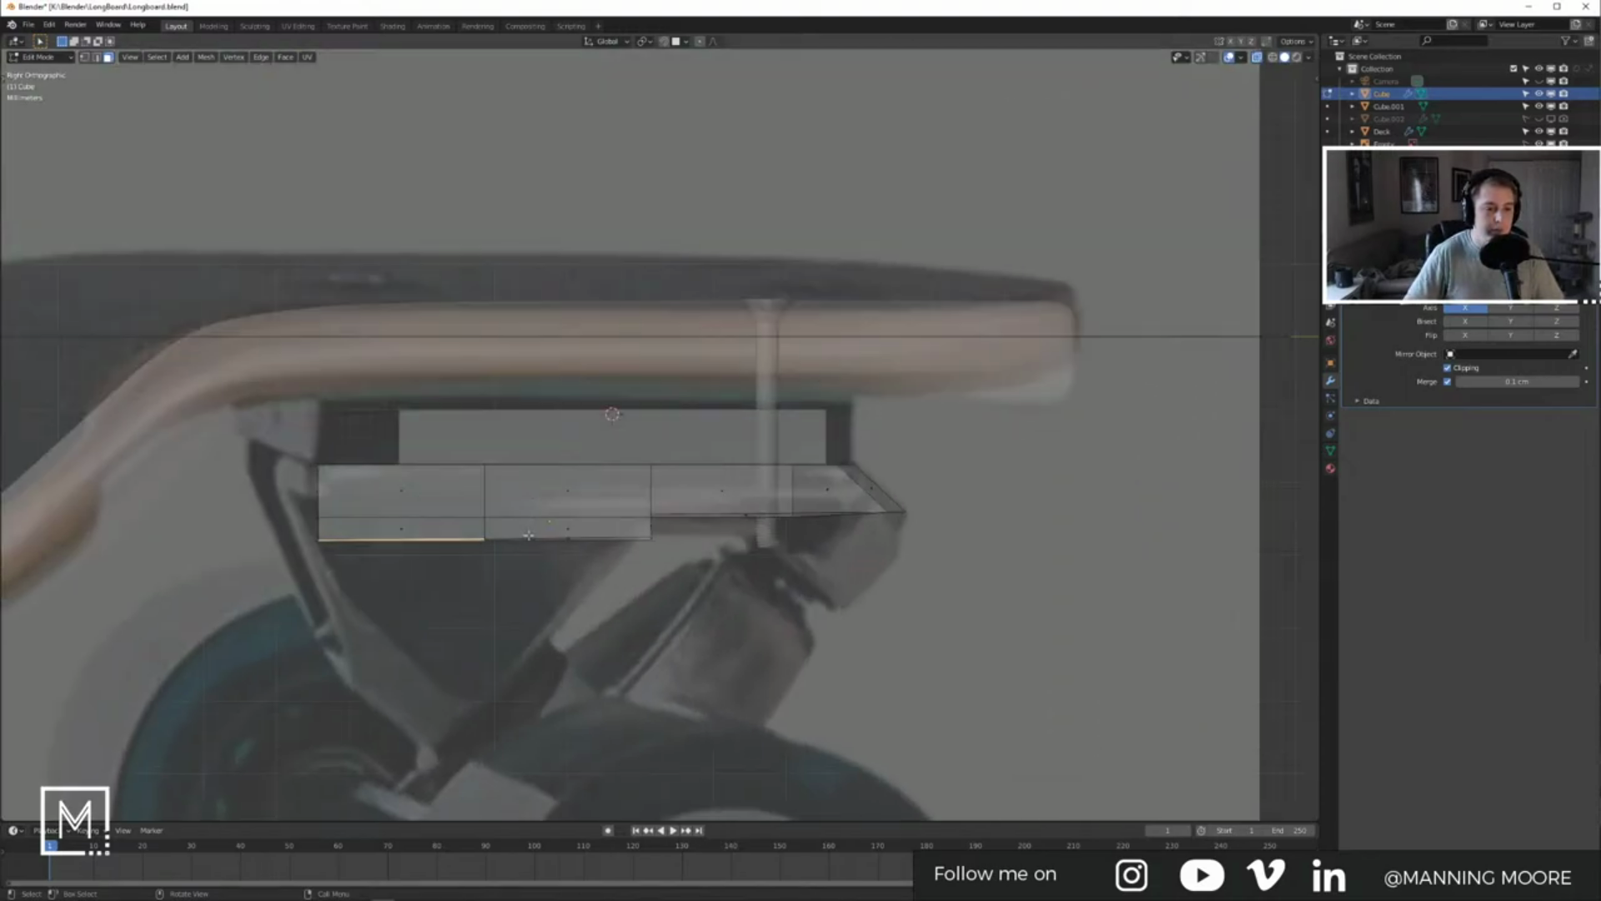
Step: Move a bottom edge of the mount down to follow the reference outline
middle_drag(518, 541, 594, 448)
click(563, 463)
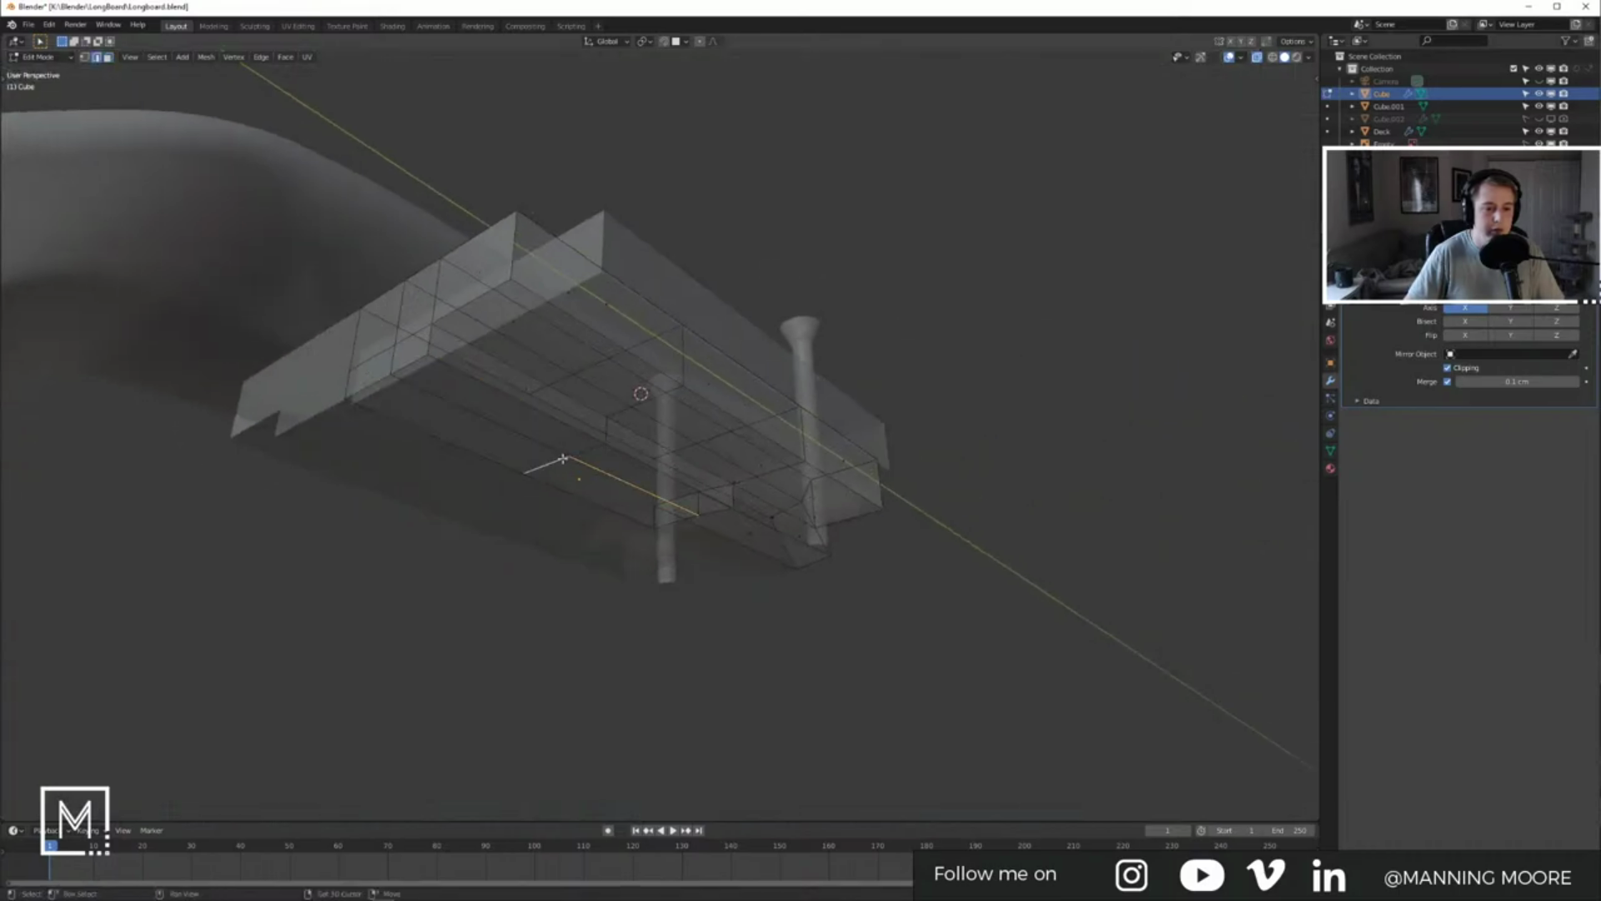
key(KP_3)
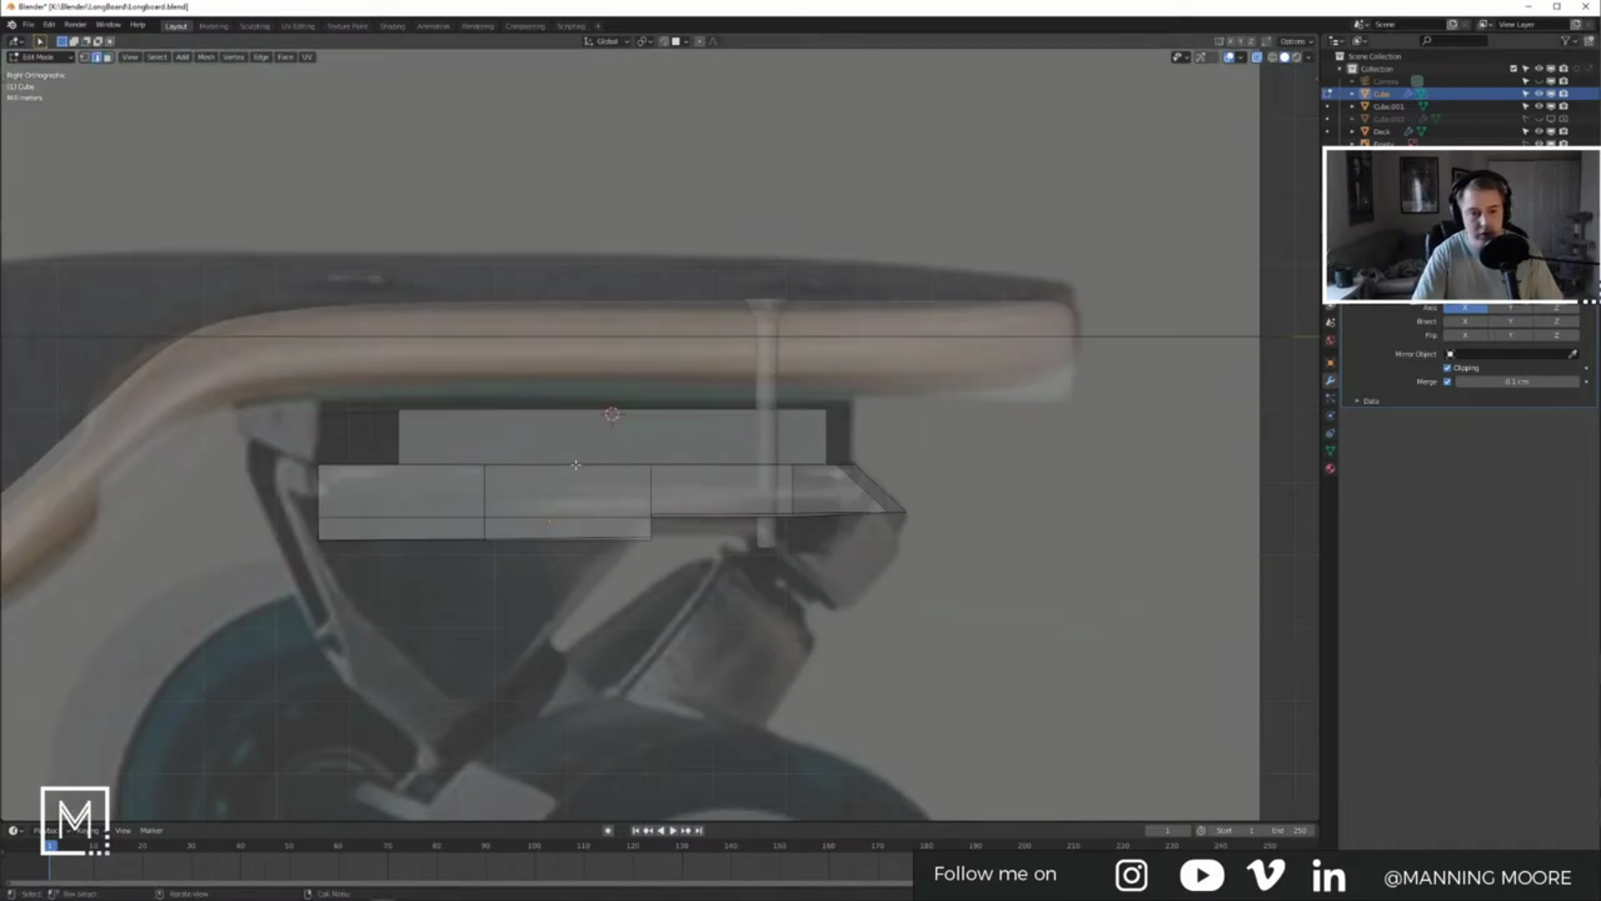
key(g)
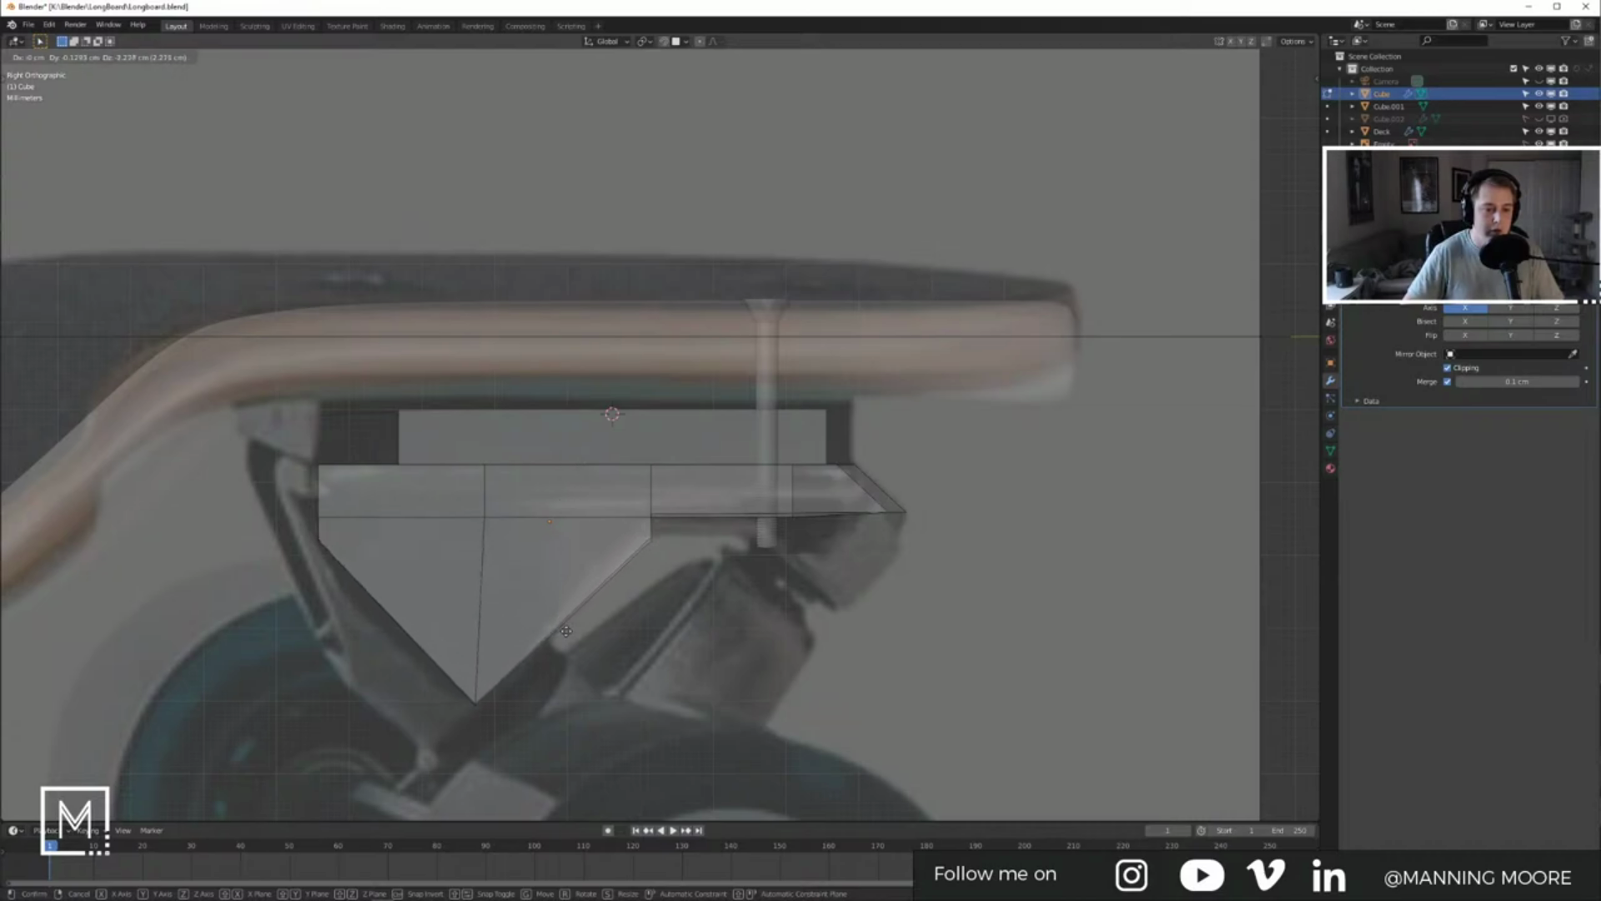
click(563, 633)
Step: Add another edge loop and nudge the tapered-side vertices about 0.15 cm along Y and Z
key(ctrl+r)
click(414, 602)
right_click(415, 600)
middle_drag(415, 601, 472, 583)
key(g)
key(KP_3)
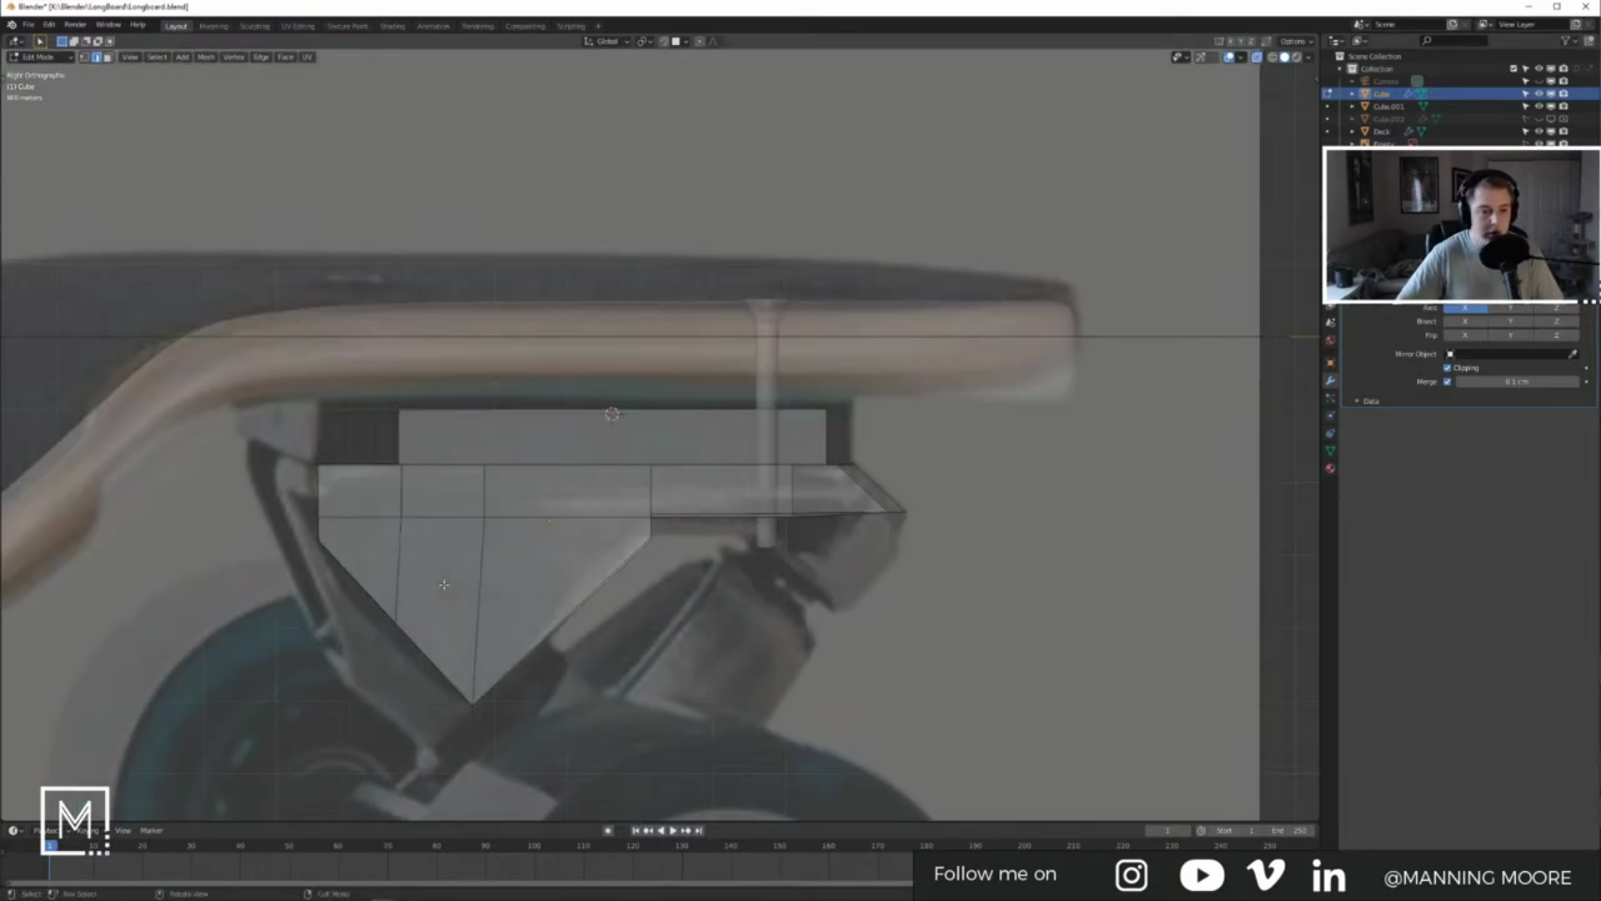
click(438, 593)
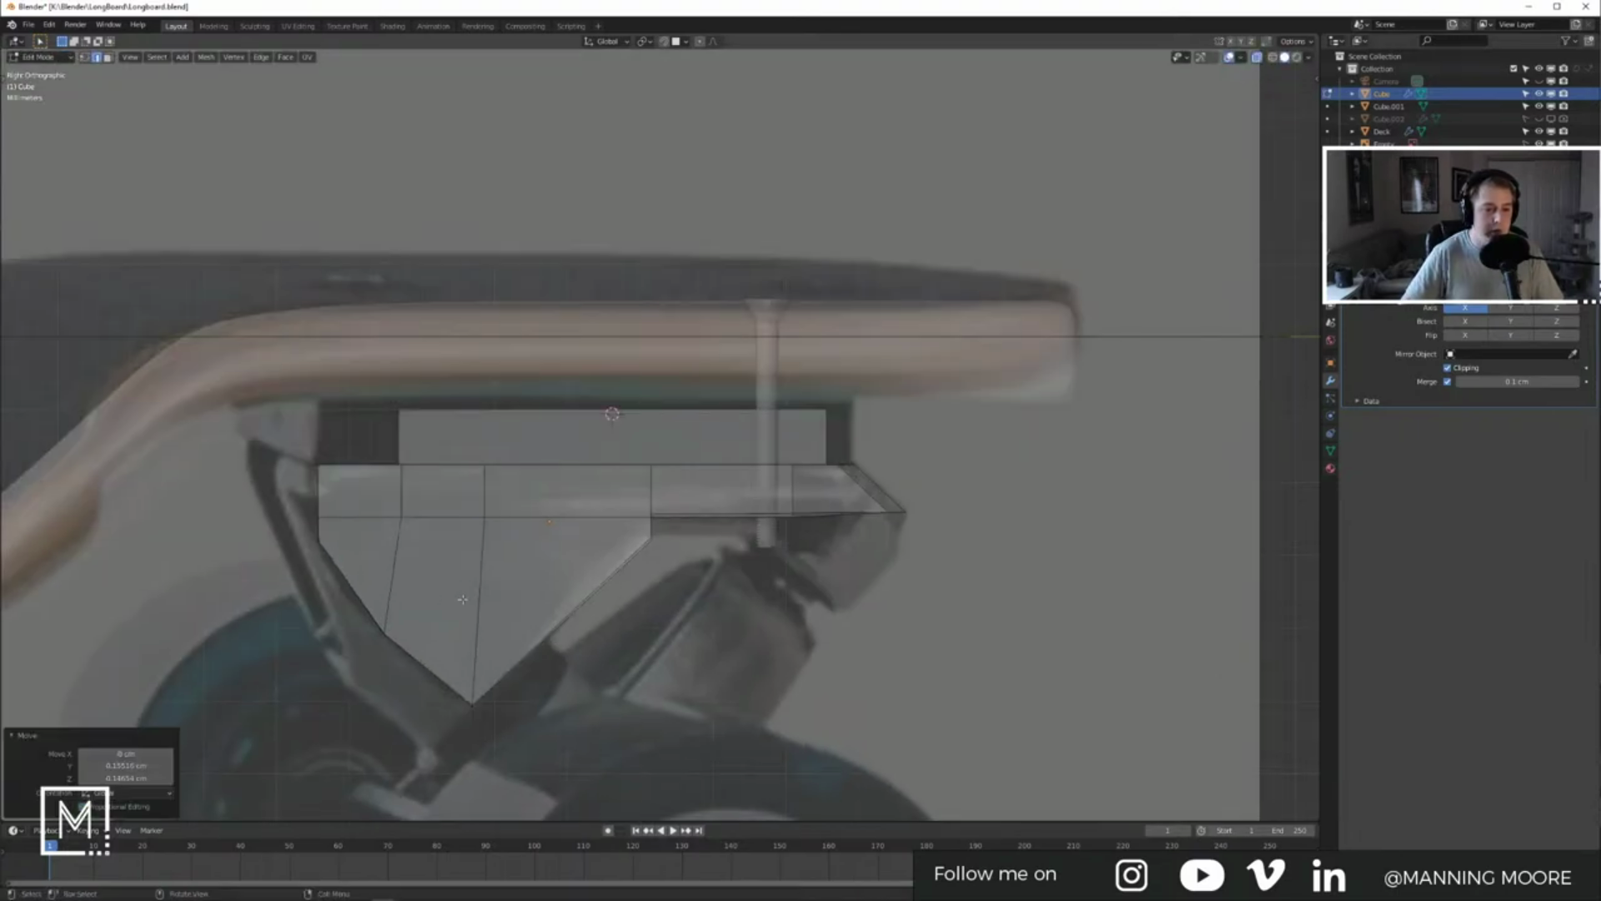
shift+middle_drag(508, 577, 544, 514)
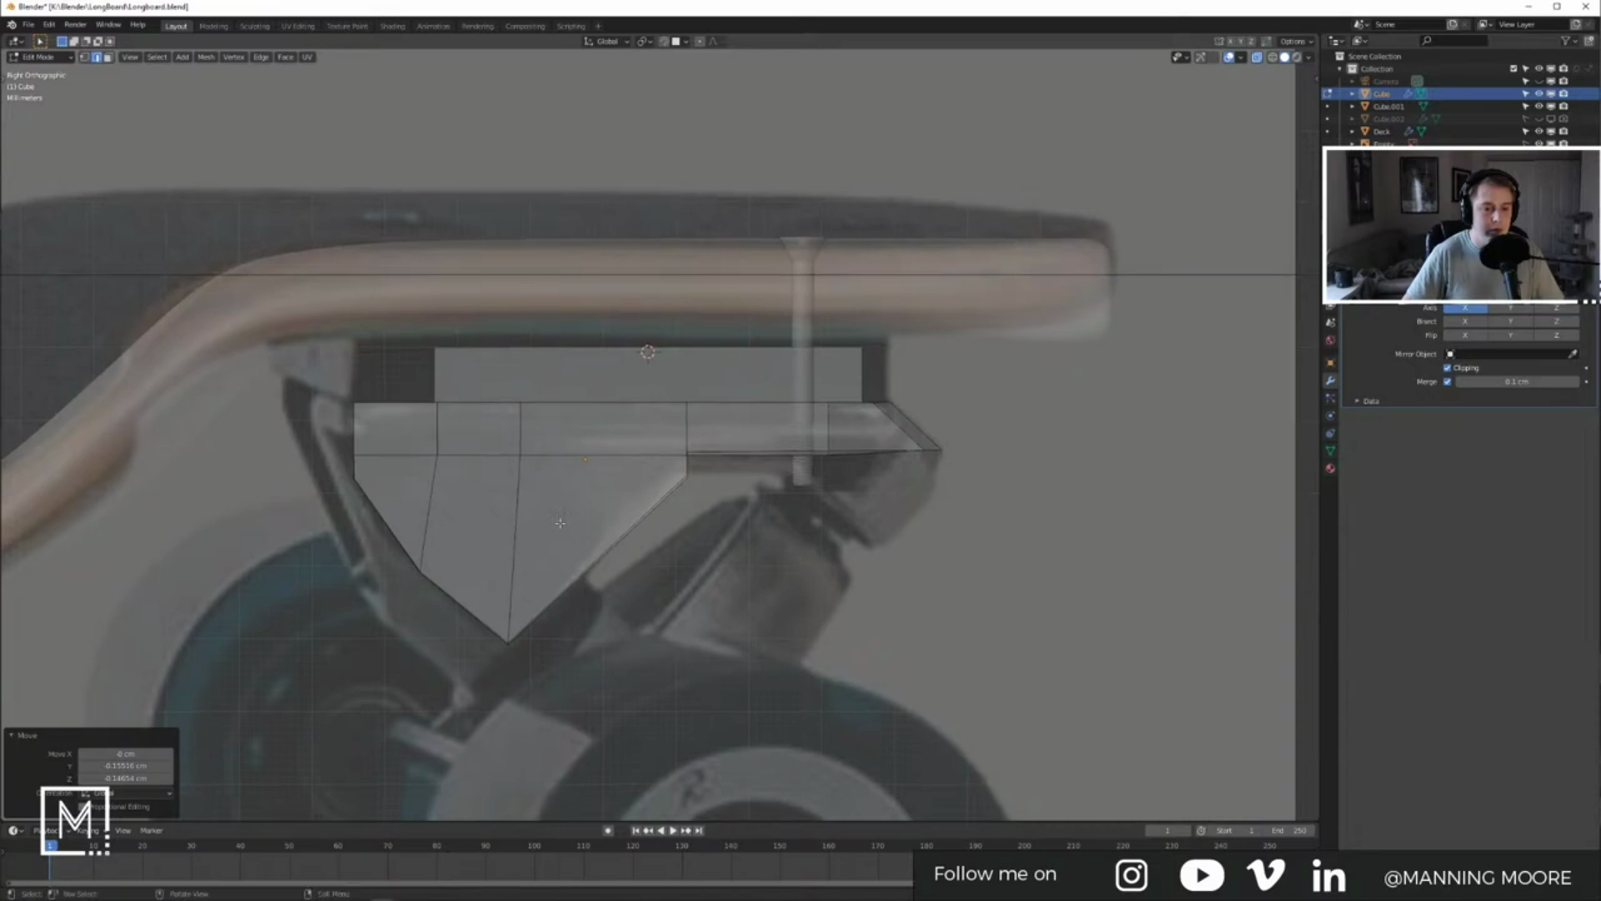
middle_drag(735, 472, 765, 548)
key(Tab)
key(Tab)
key(Tab)
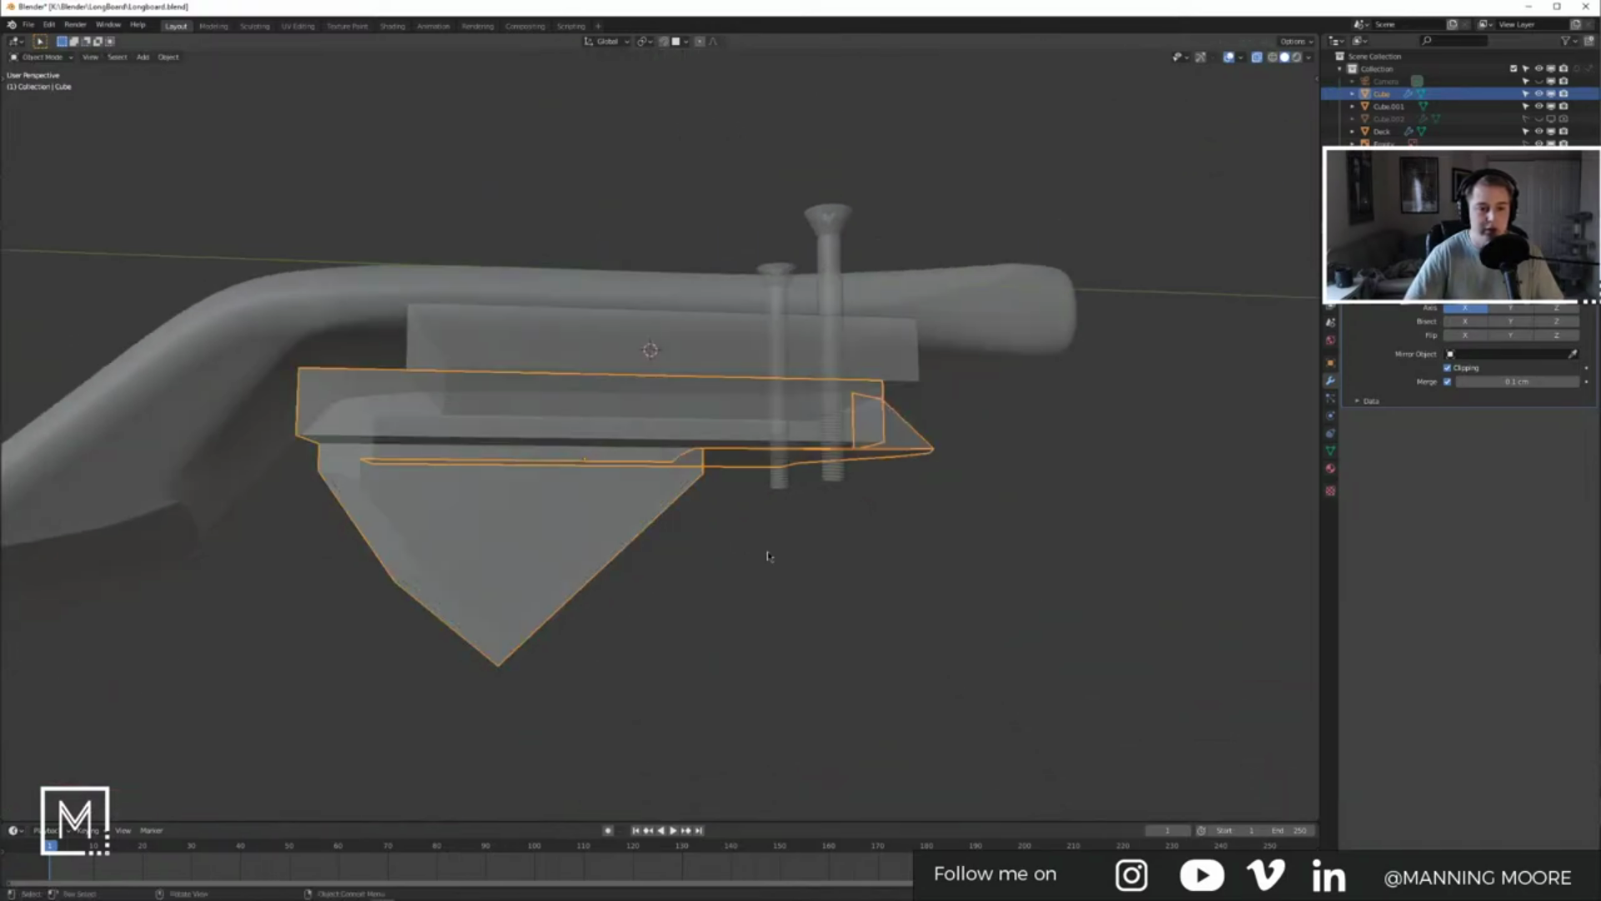
Step: Add a Subdivision Surface modifier after the Mirror, collapse its panel, and inspect the smoothed mesh from below
key(KP_3)
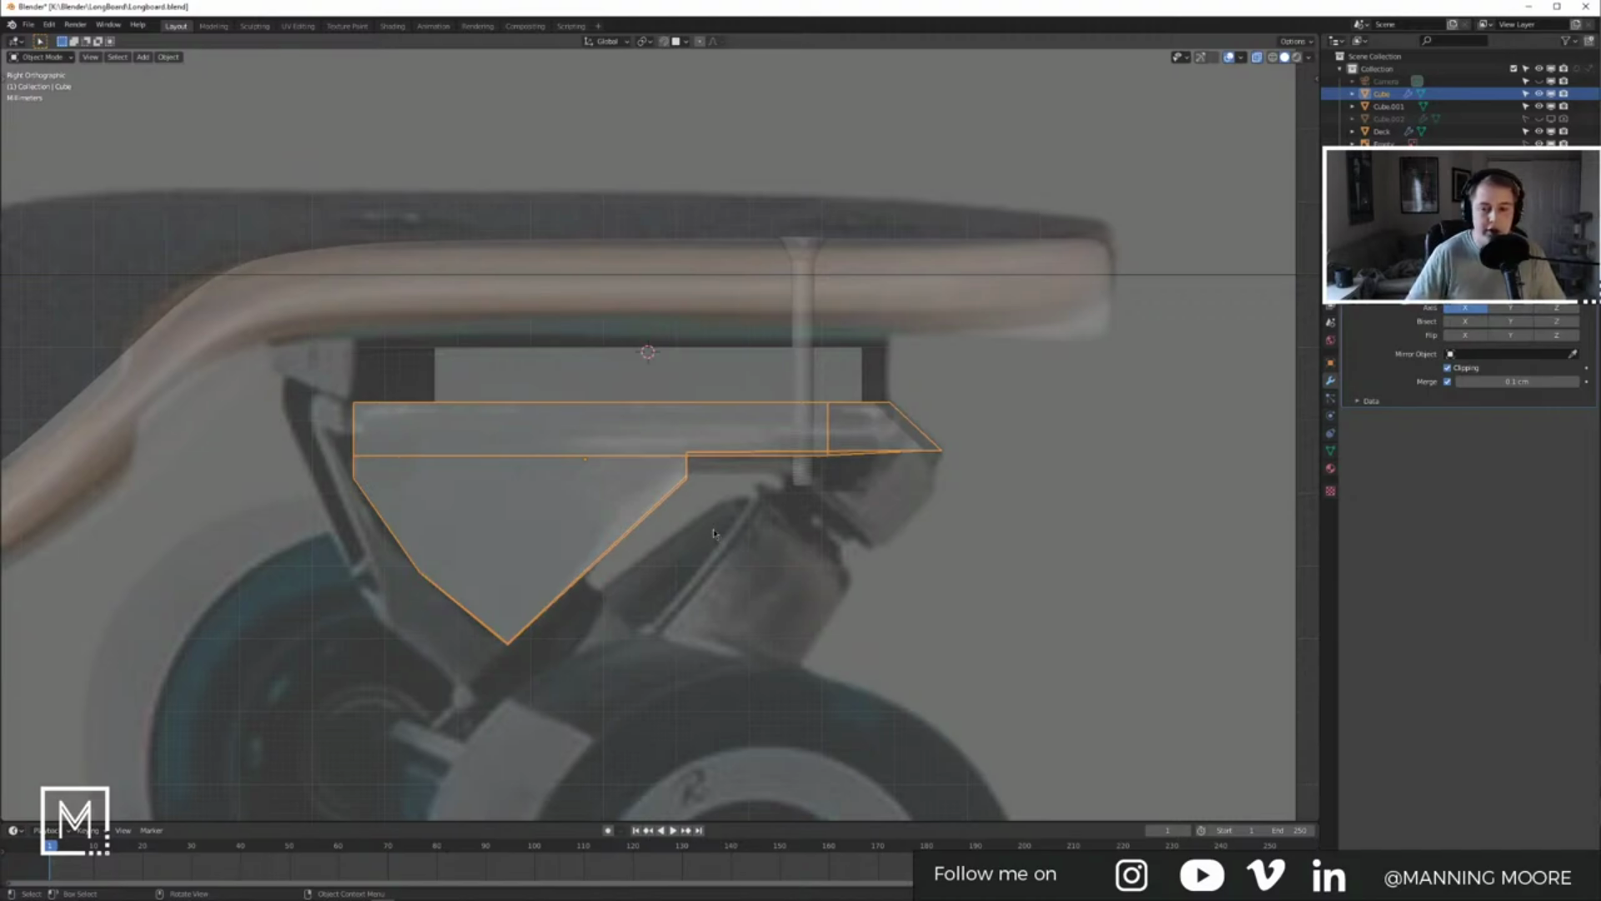
click(1418, 265)
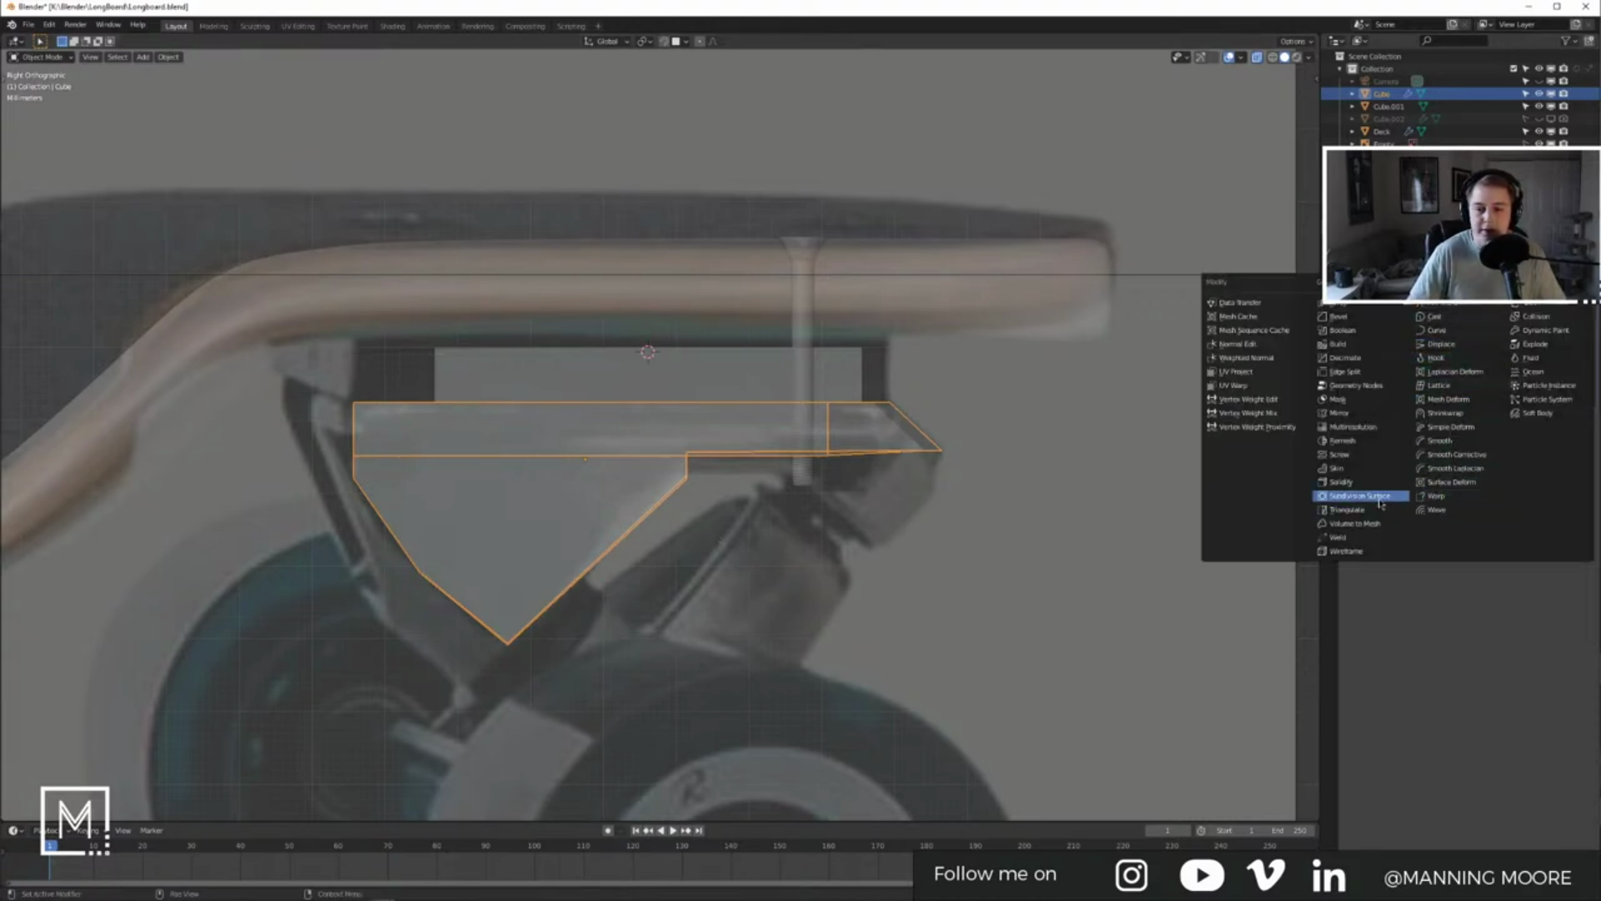
click(1380, 501)
middle_drag(555, 427, 800, 450)
key(Tab)
key(Tab)
click(1525, 426)
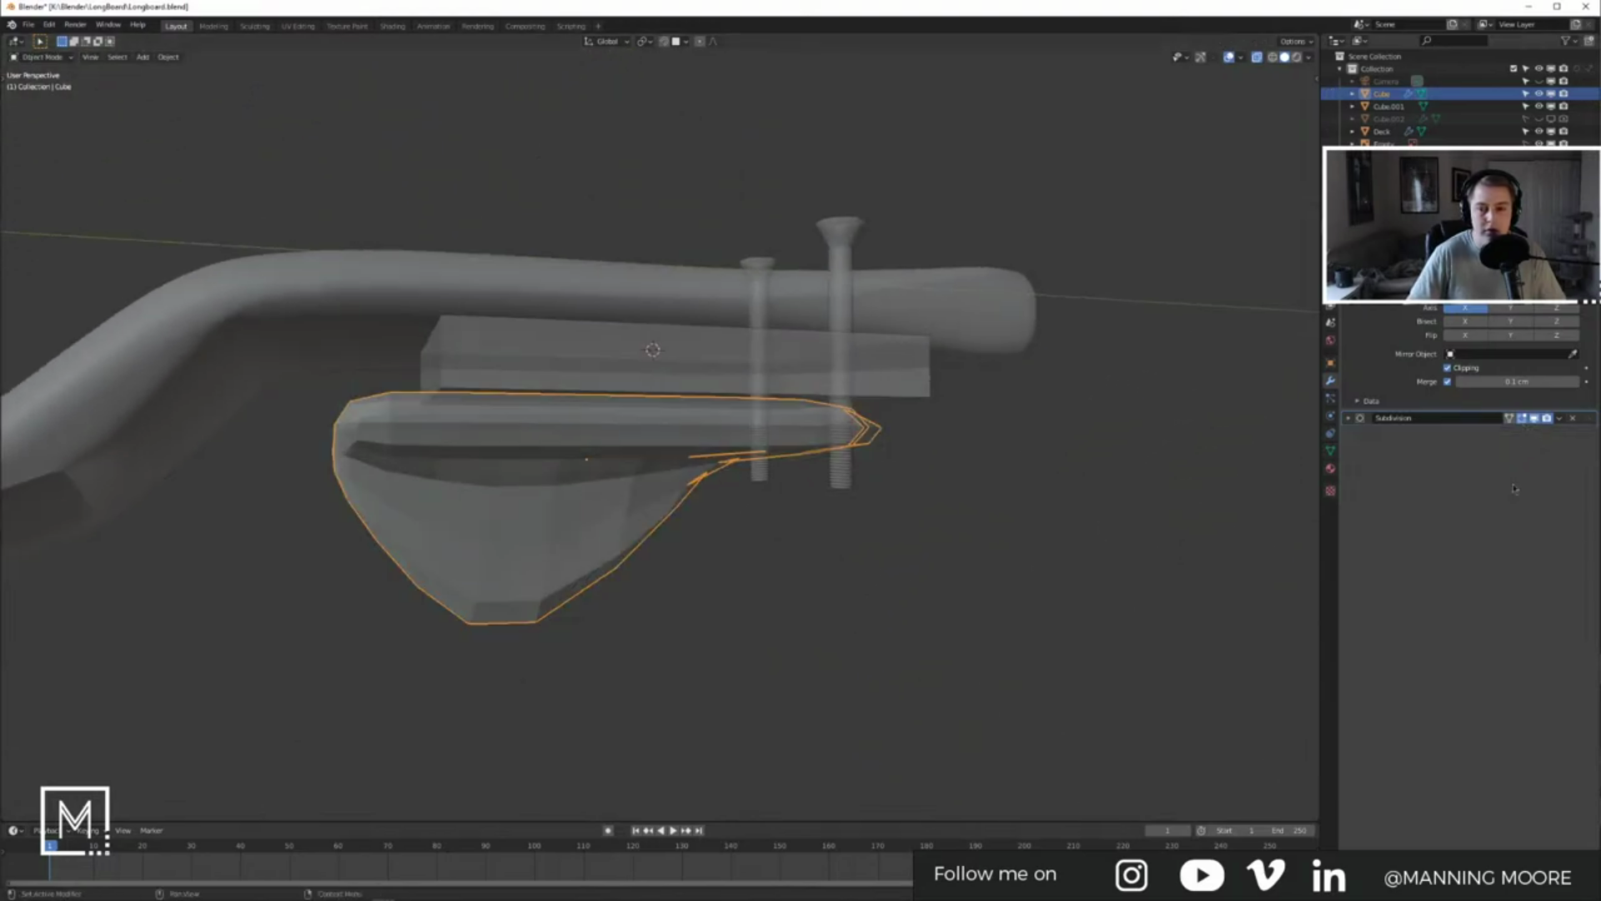
middle_drag(575, 469, 653, 454)
key(Tab)
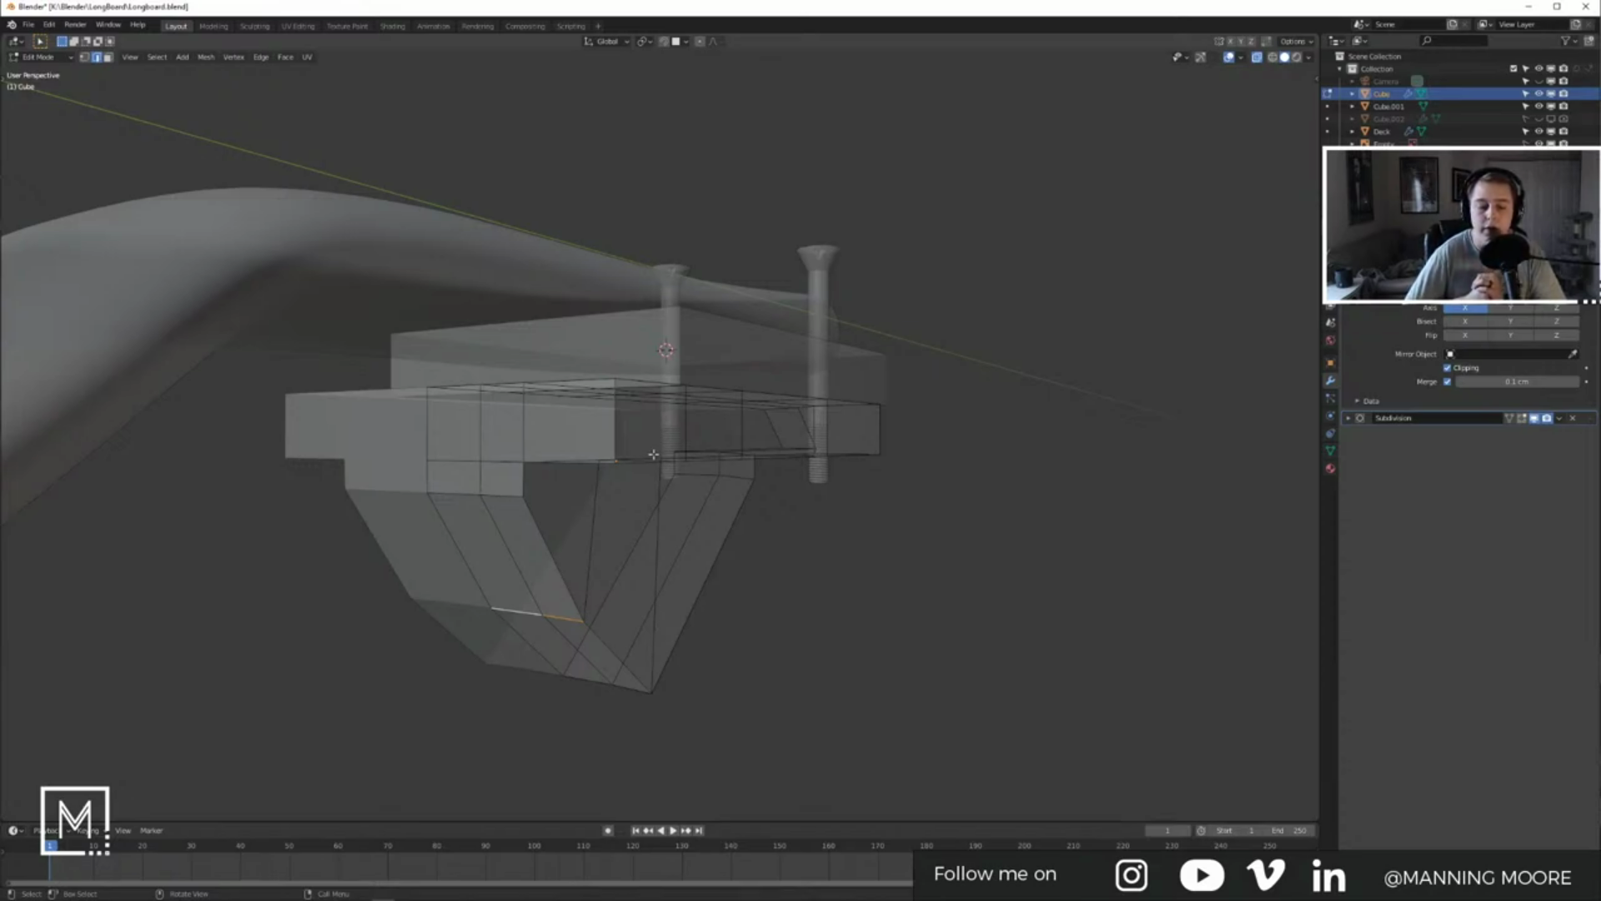
mouse_move(653, 454)
middle_down()
mouse_move(668, 423)
mouse_move(656, 435)
middle_up()
Step: Study the magnified longboard photo's truck and wheels, then return to the baseplate mesh
key(Tab)
key(alt+Tab)
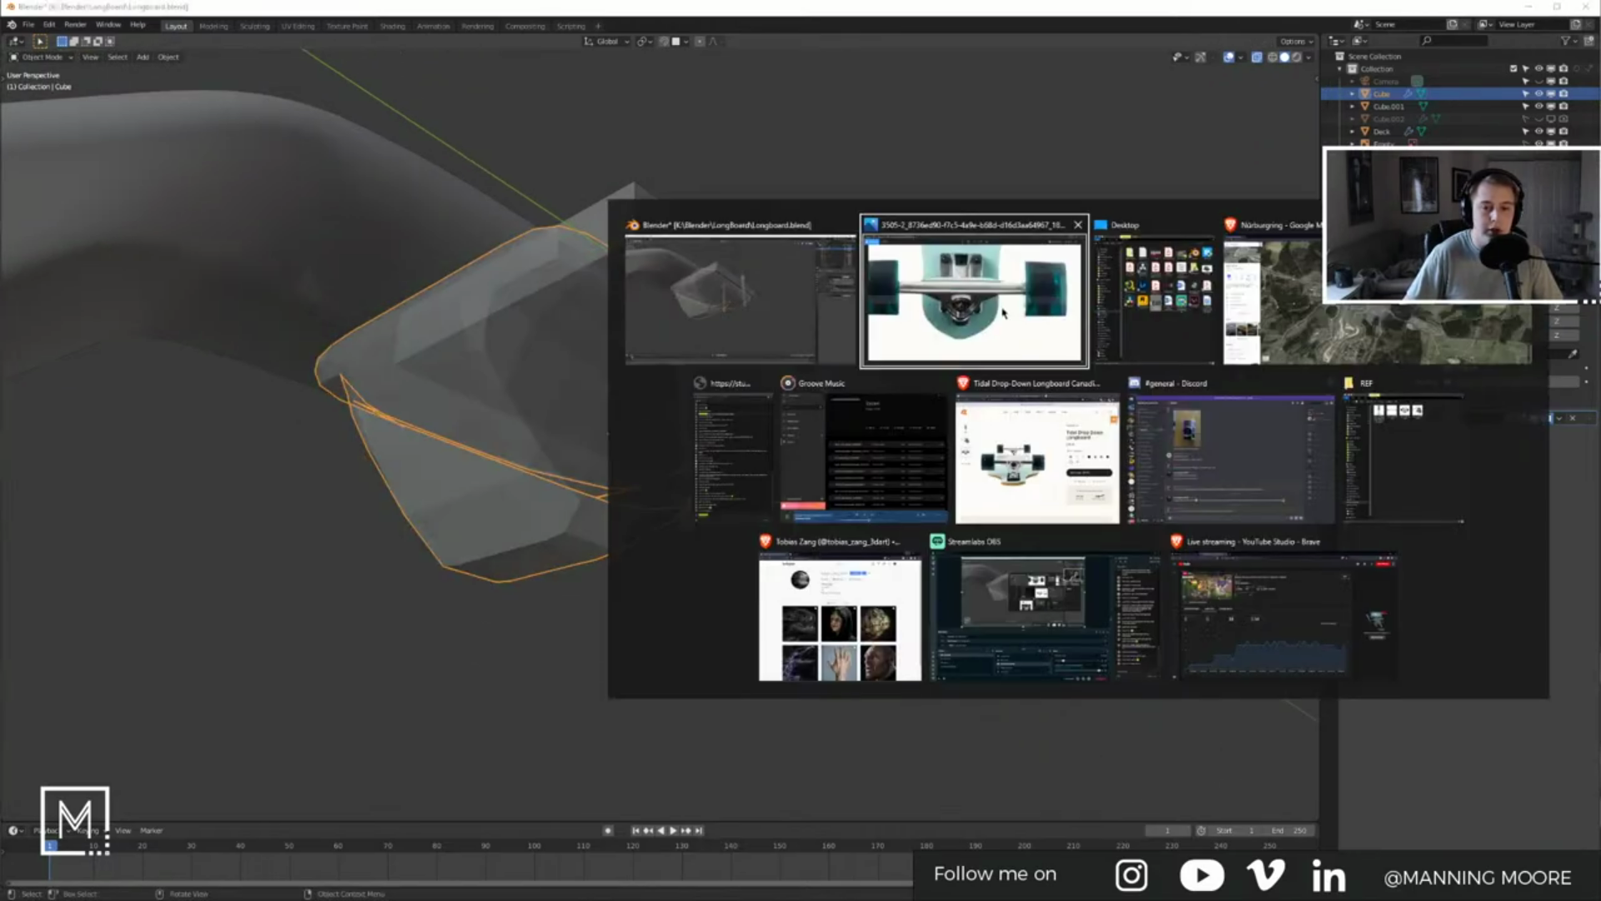
click(1004, 312)
click(610, 72)
click(596, 104)
drag(686, 384, 677, 200)
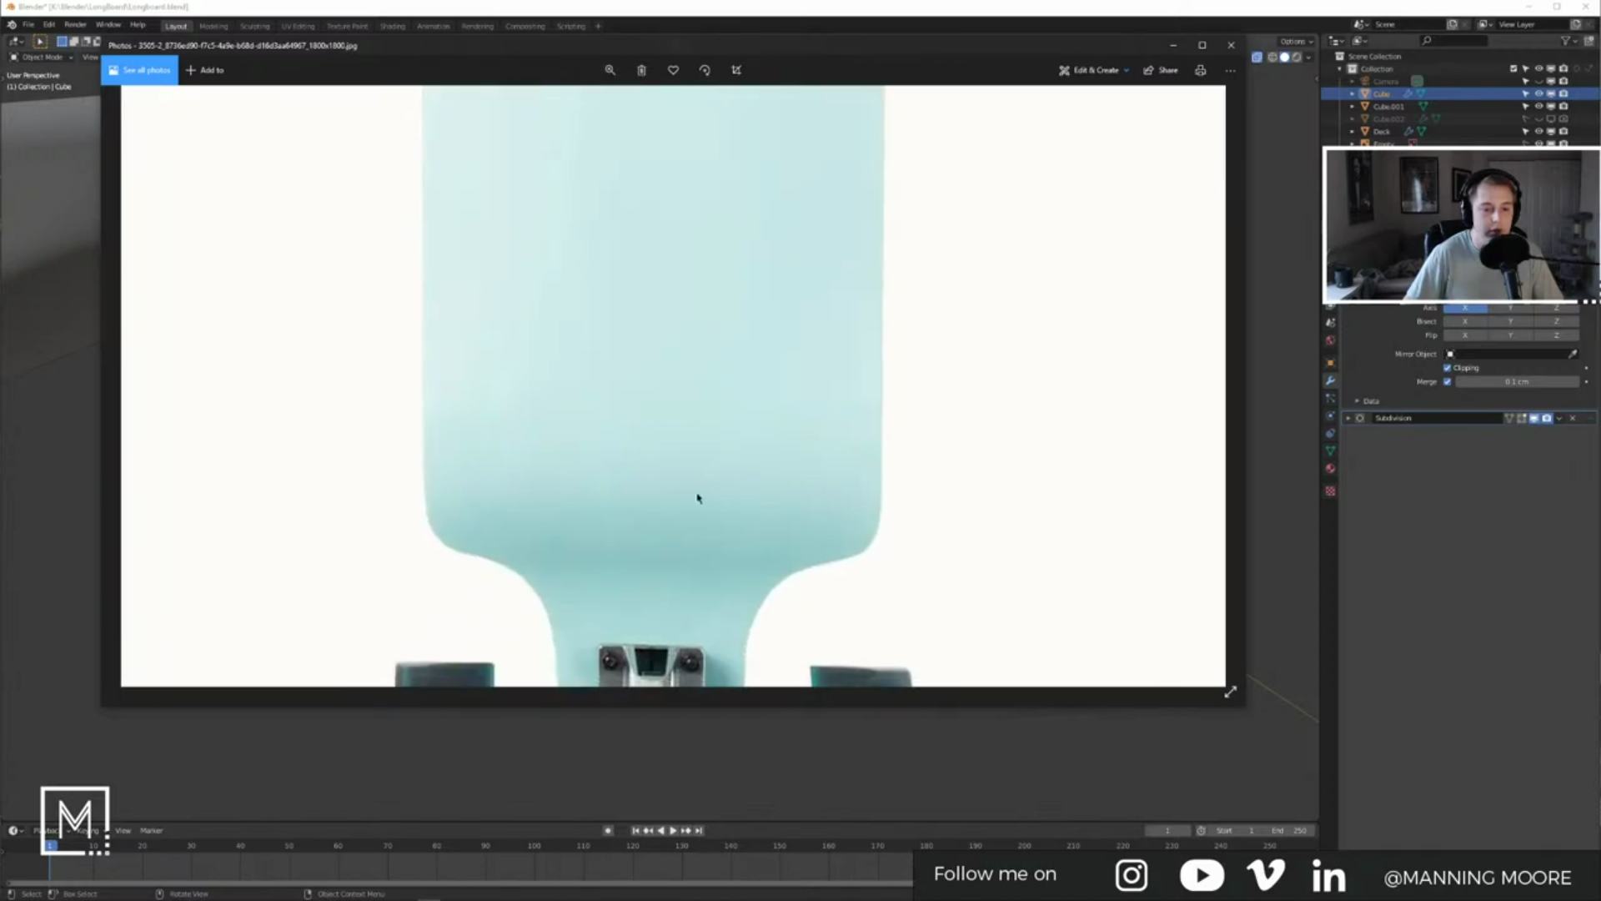
drag(697, 483, 711, 383)
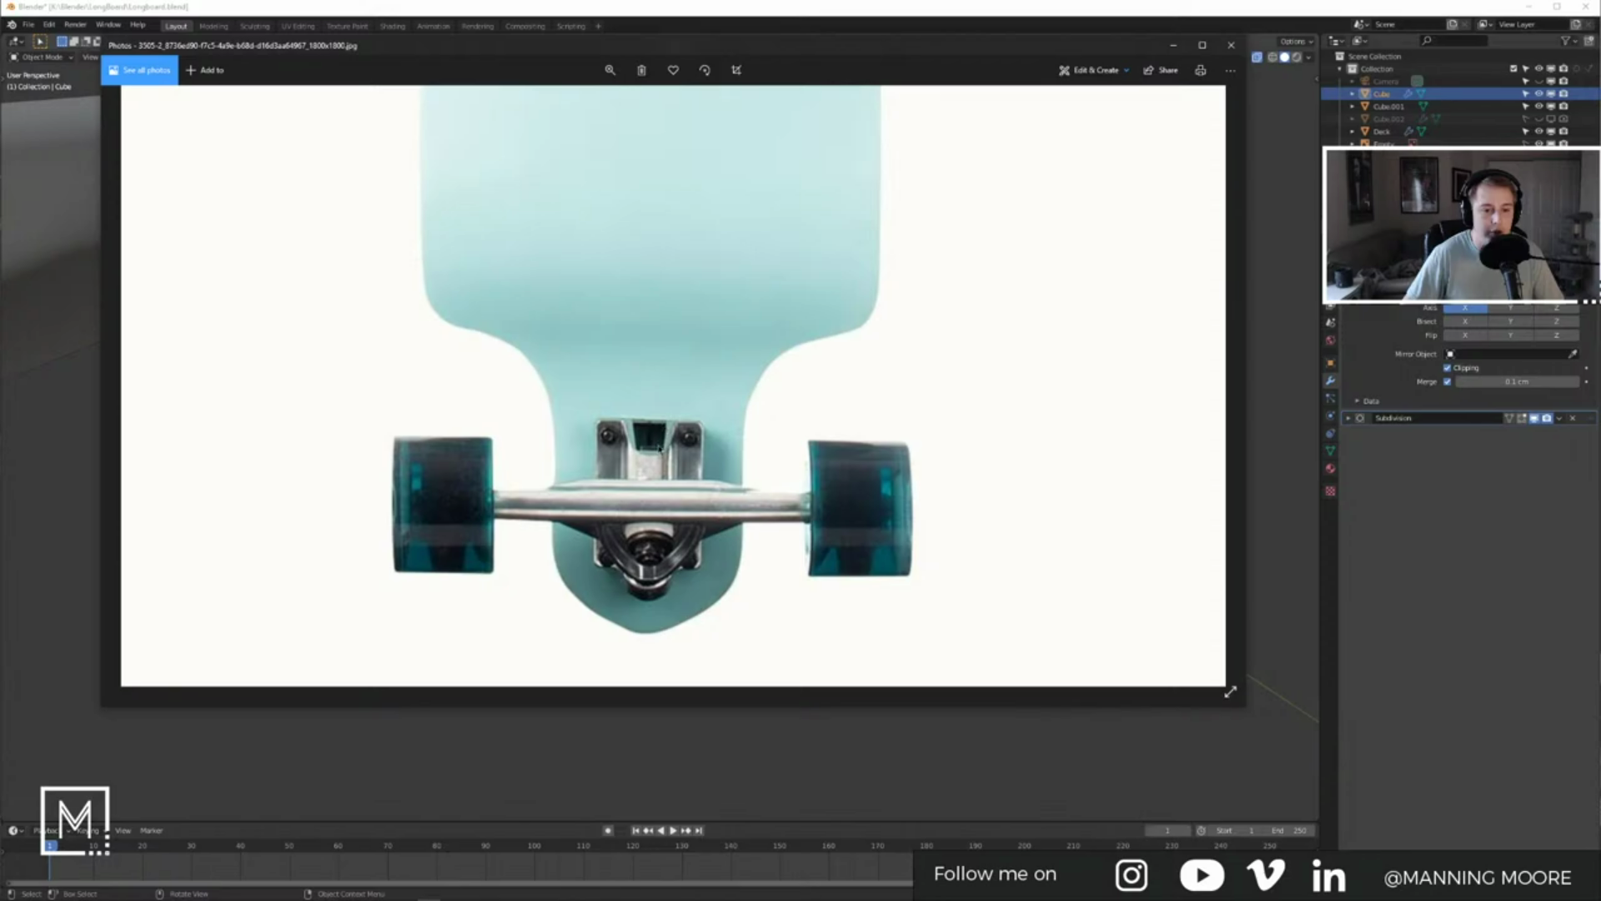
click(1173, 47)
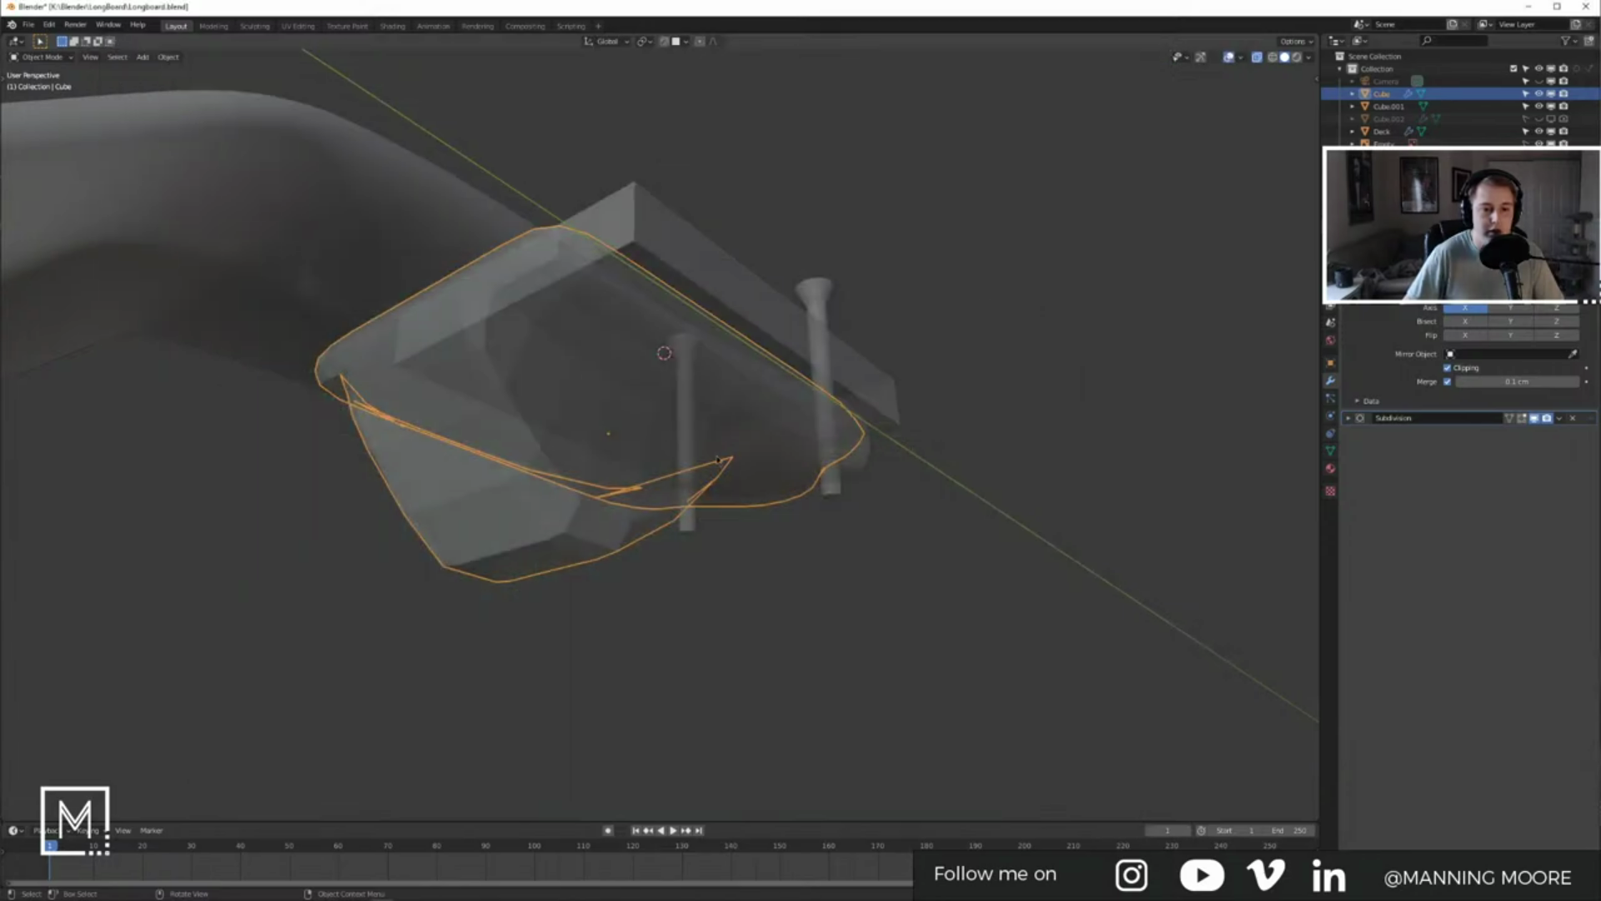
key(Tab)
middle_drag(694, 487, 685, 418)
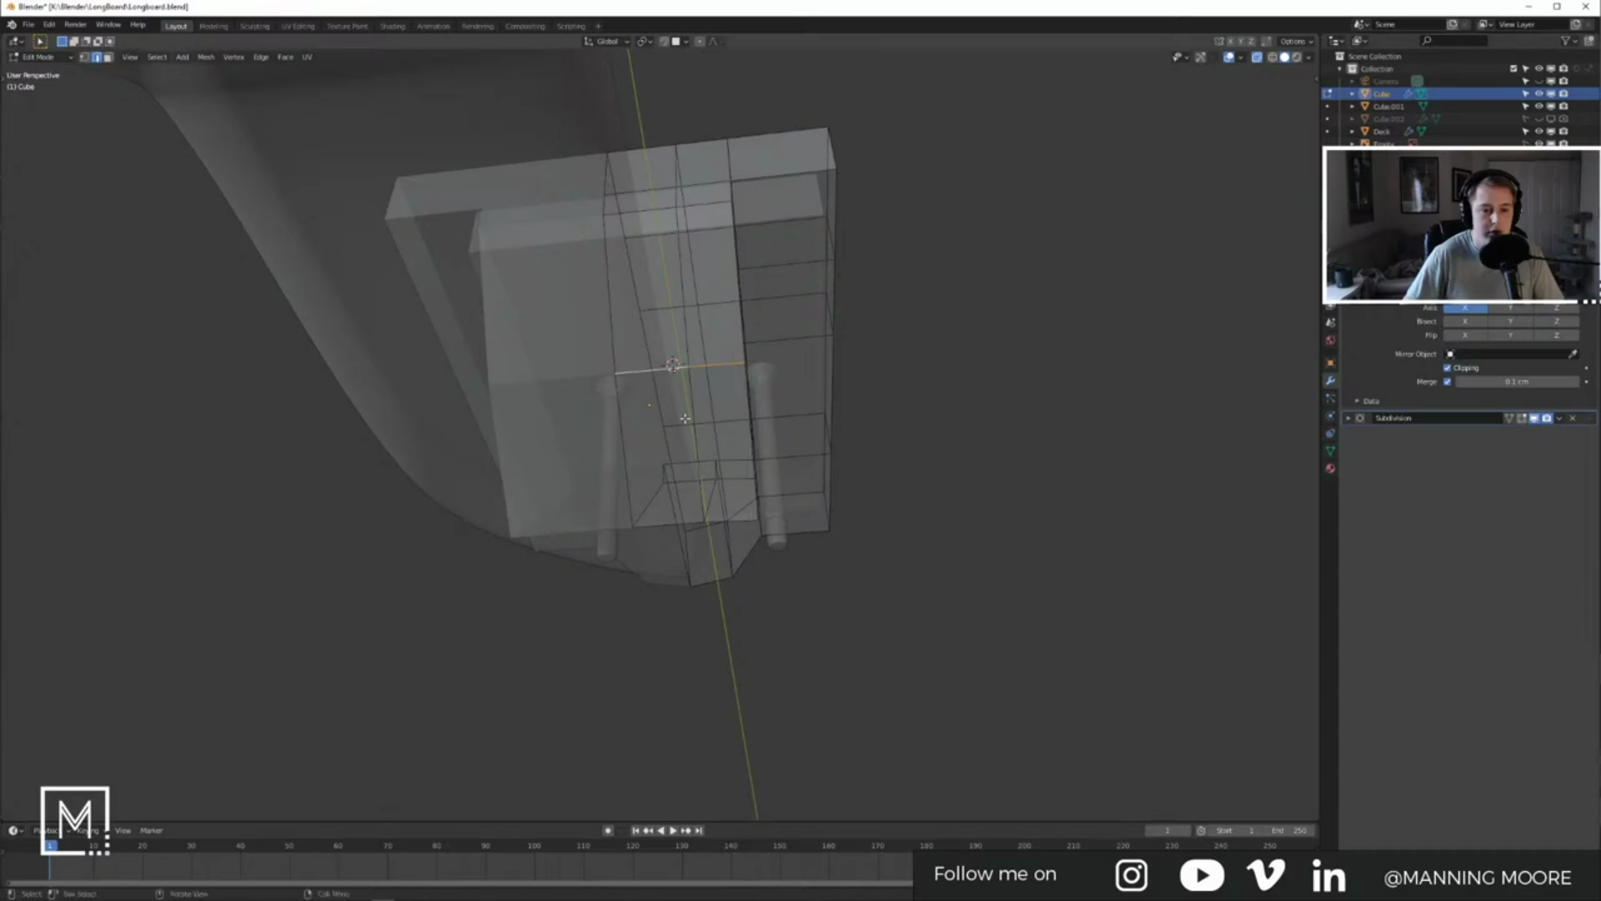
Step: Enlarge the top-down longboard product image in the browser for reference
key(alt+Tab)
key(alt+Tab)
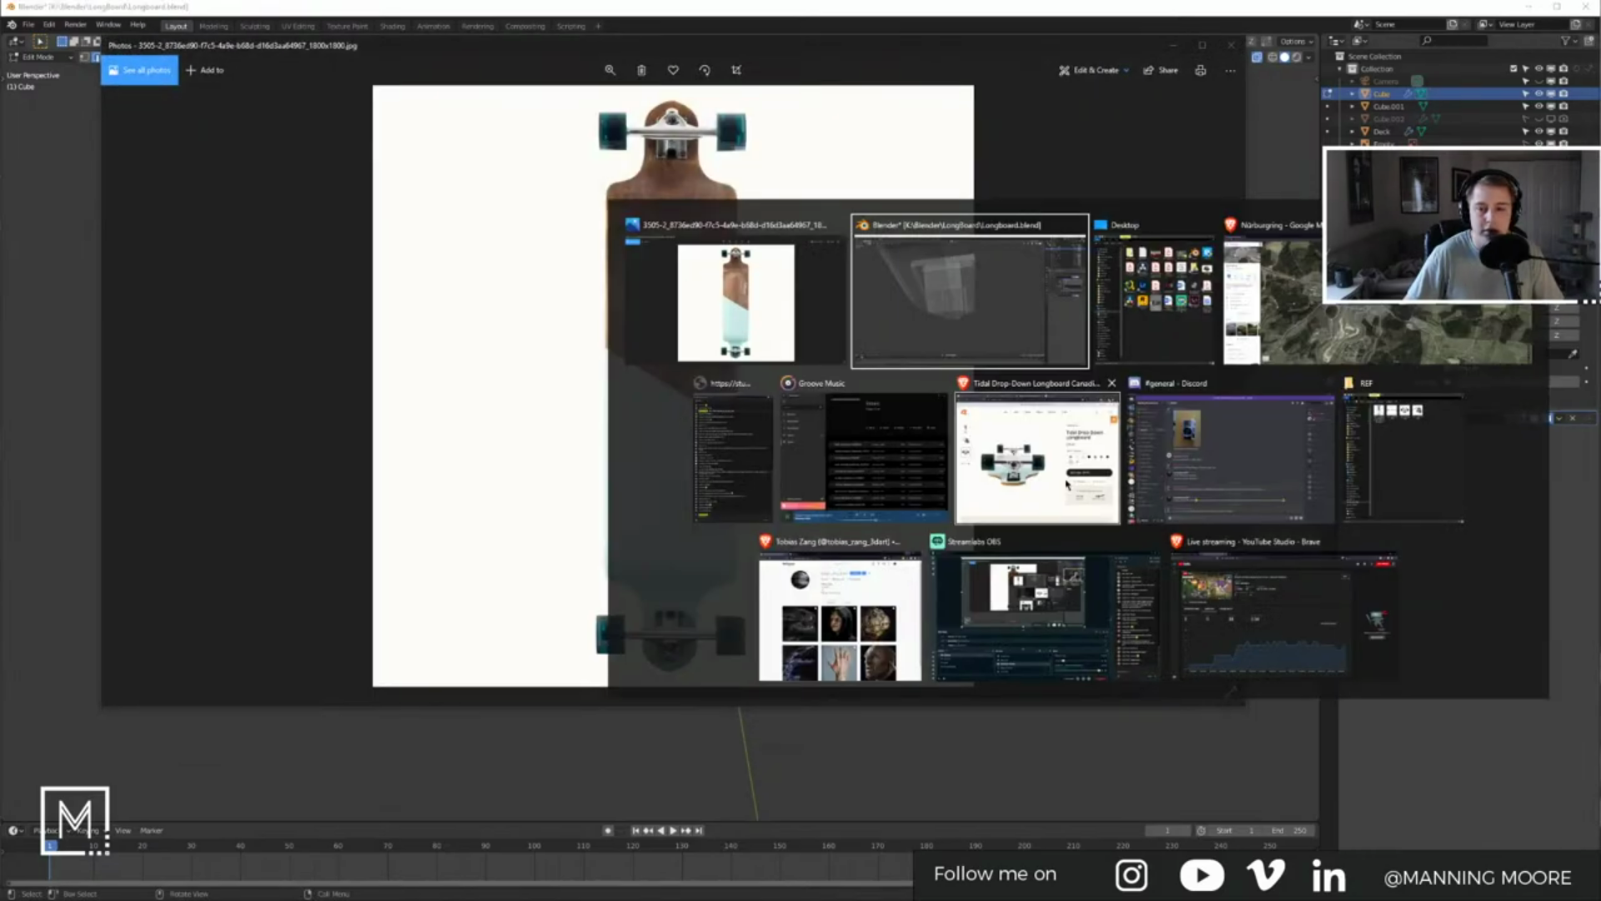
click(1021, 493)
click(299, 276)
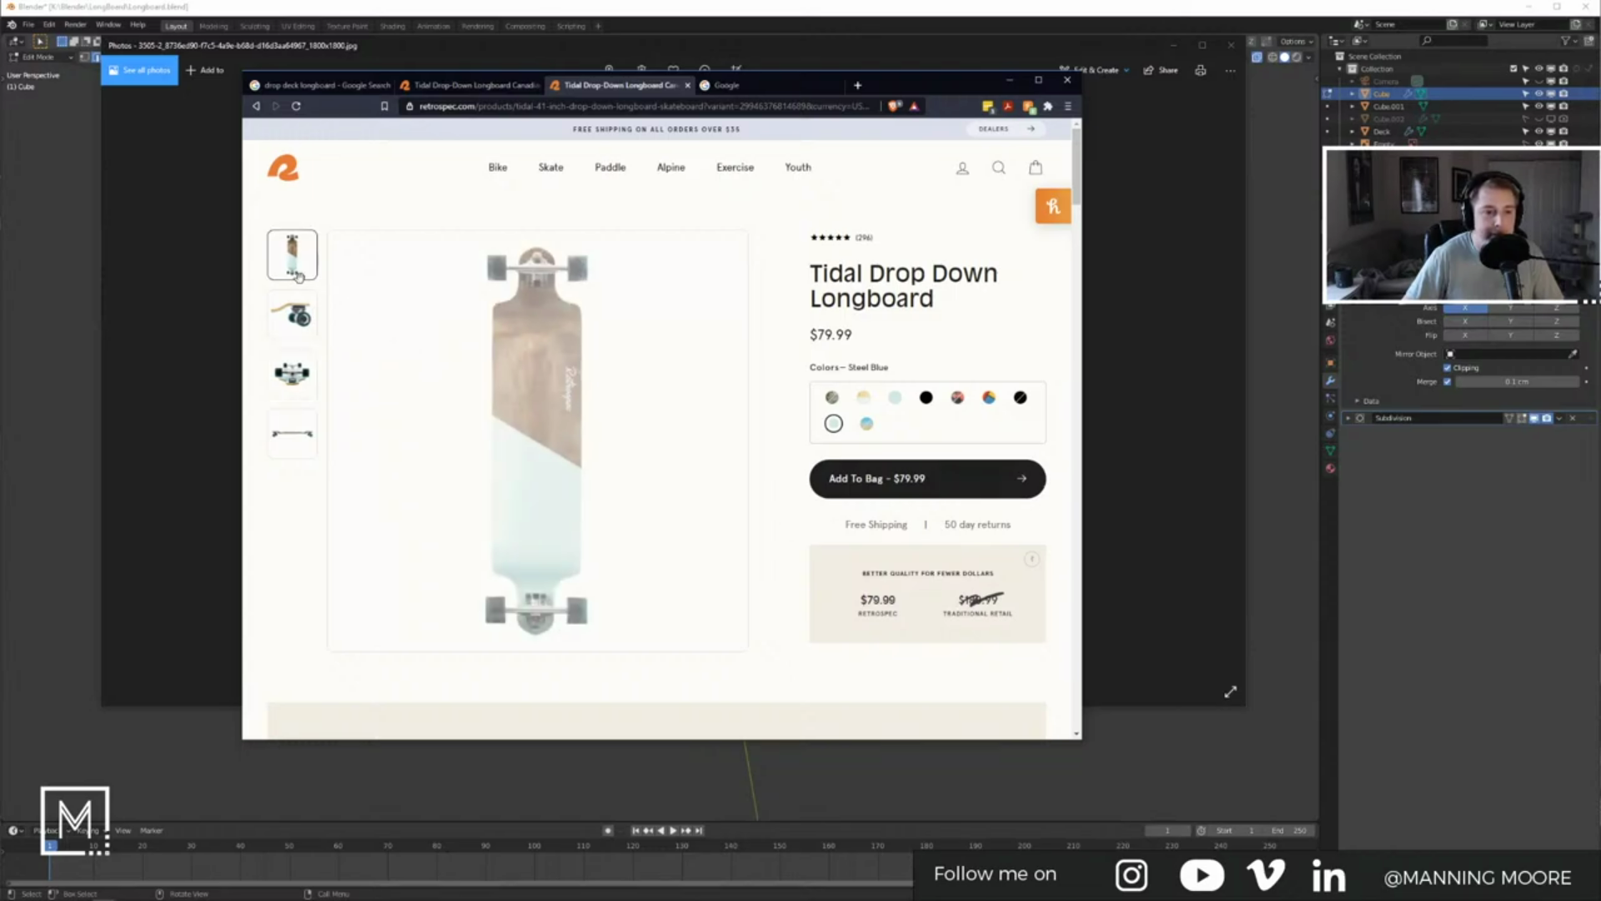
click(532, 250)
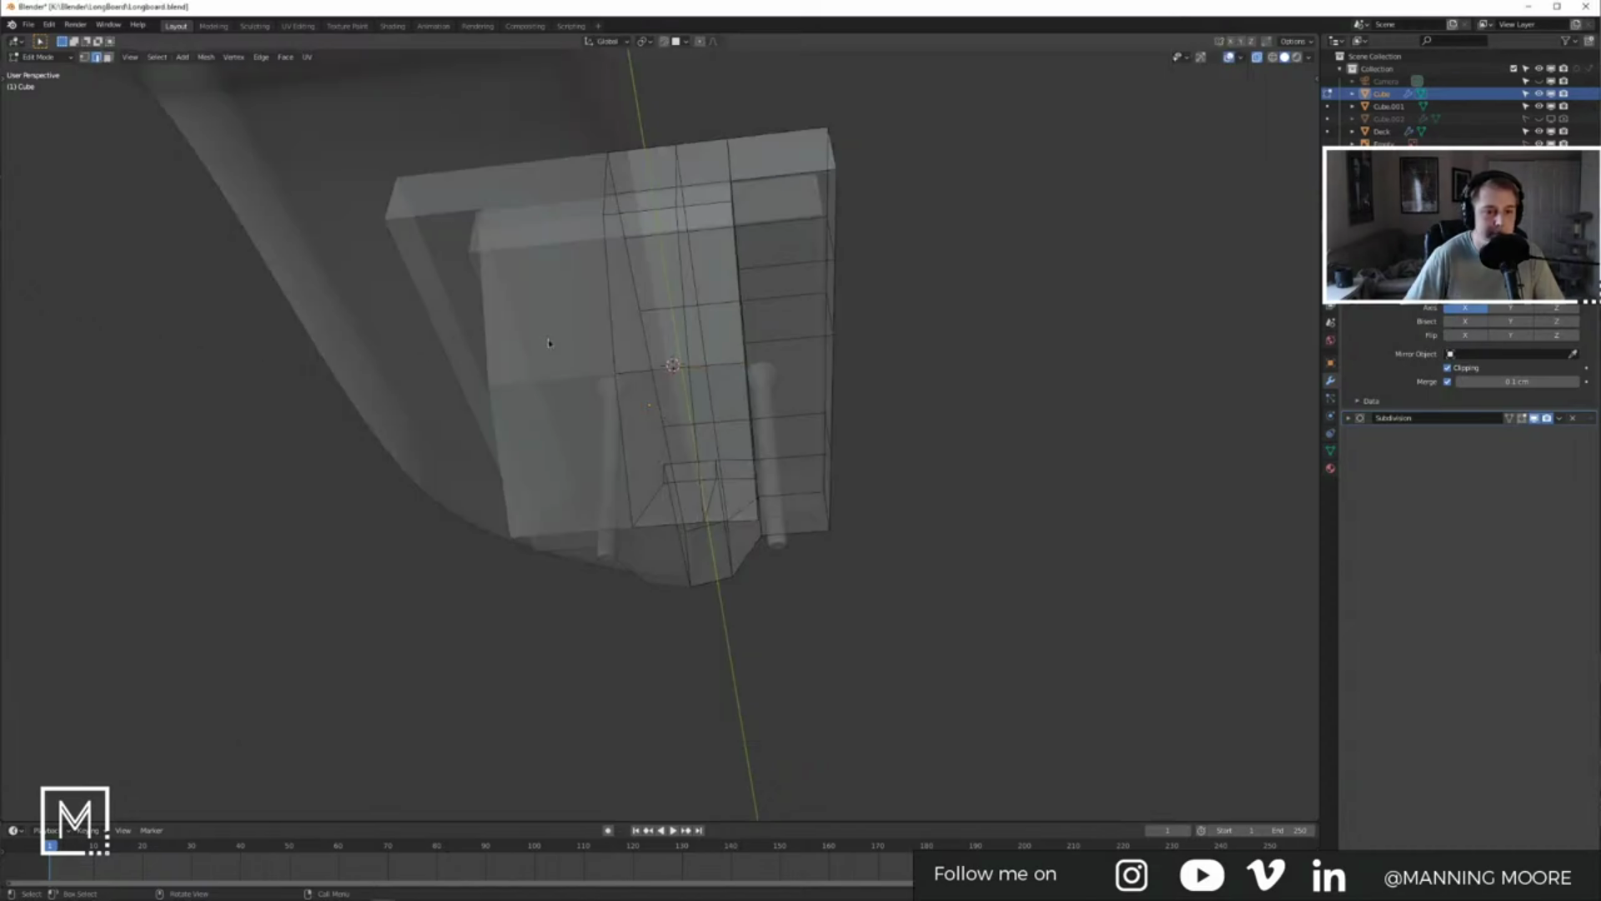
Step: Set the Deck's Subdivision viewport and render levels to 4 and inspect the result
key(Tab)
middle_drag(550, 343, 618, 435)
scroll(486, 433, down, 6)
click(486, 433)
click(1577, 683)
click(1577, 697)
middle_drag(936, 561, 570, 426)
scroll(659, 417, up, 5)
middle_drag(567, 431, 690, 440)
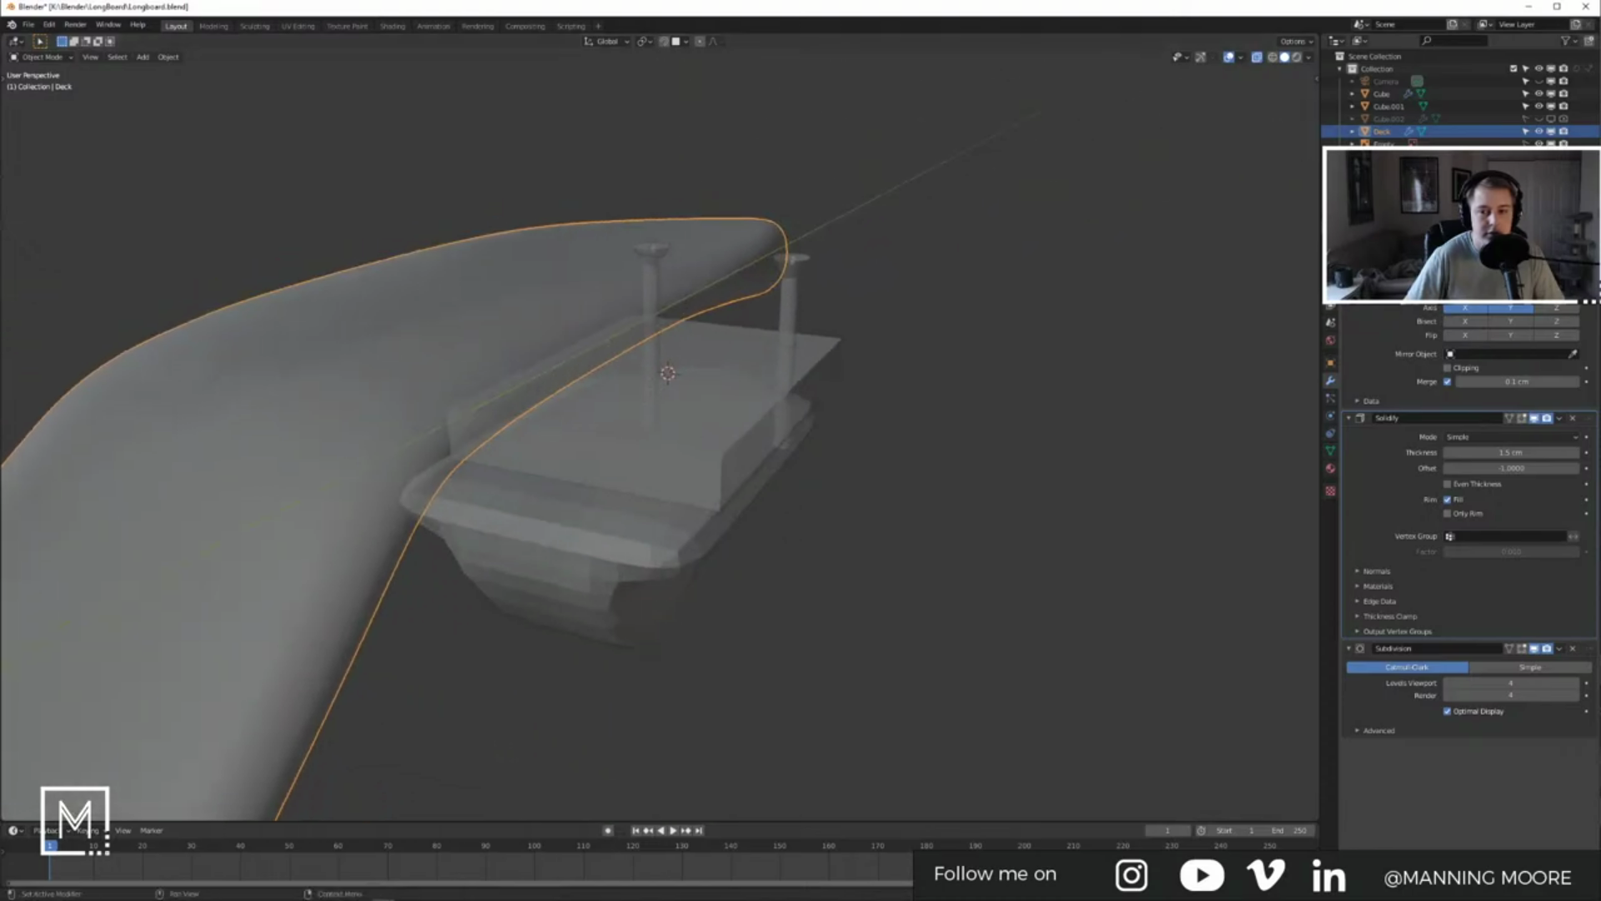
Step: Select the baseplate and frame it in side view against the truck reference image
middle_drag(801, 367, 989, 387)
scroll(1188, 396, up, 4)
click(989, 386)
middle_drag(800, 387, 683, 395)
key(KP_3)
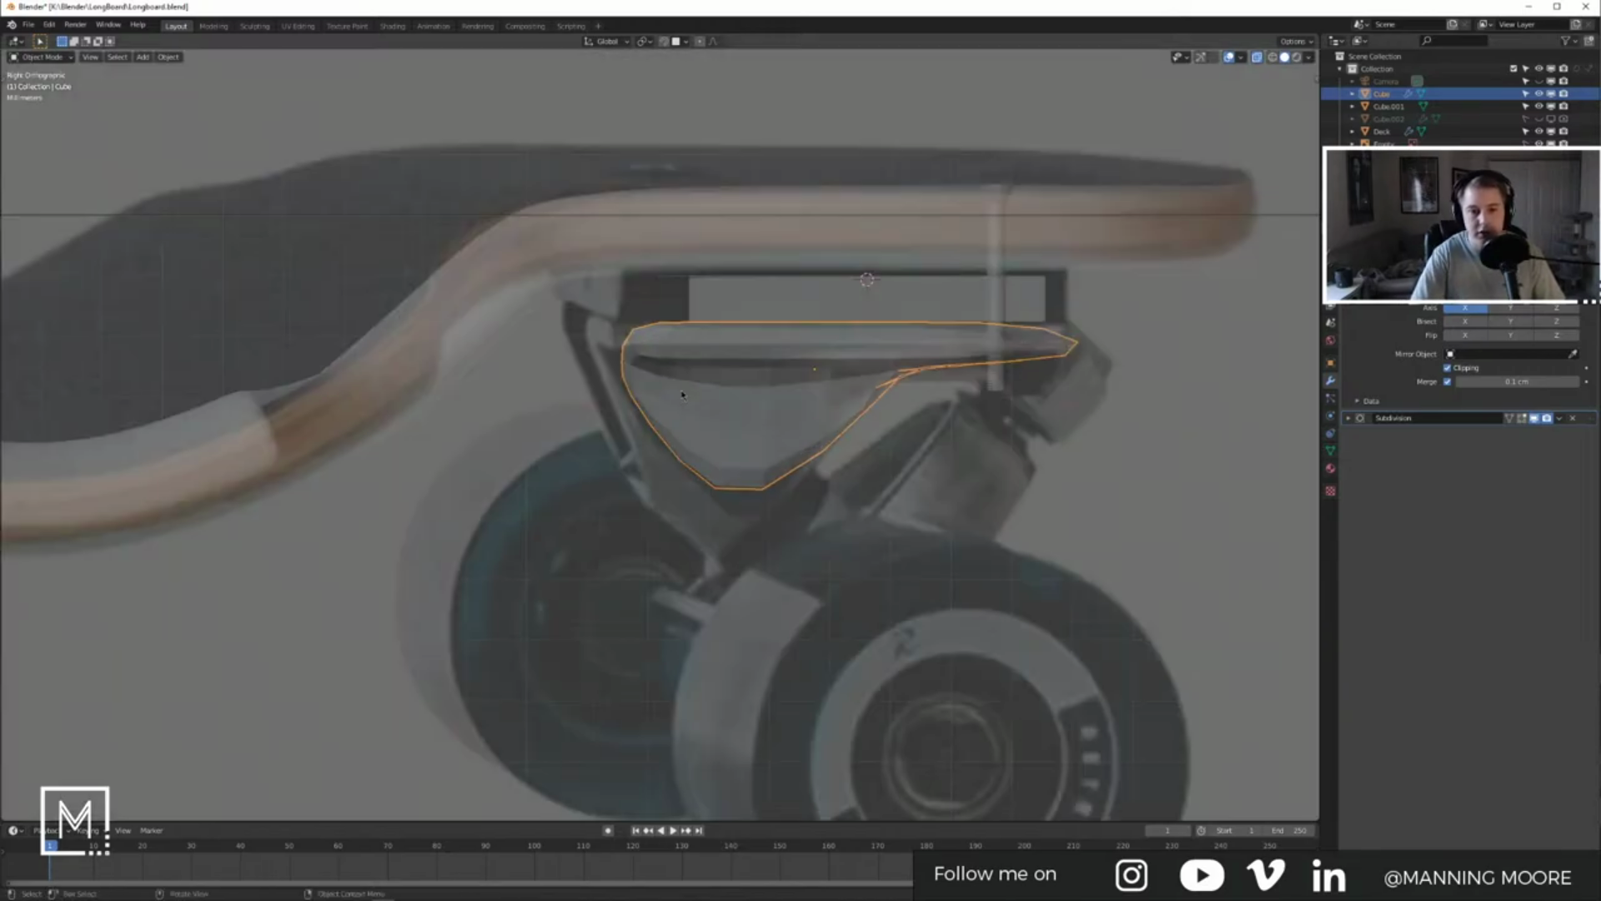
shift+middle_drag(1122, 333, 965, 412)
key(Tab)
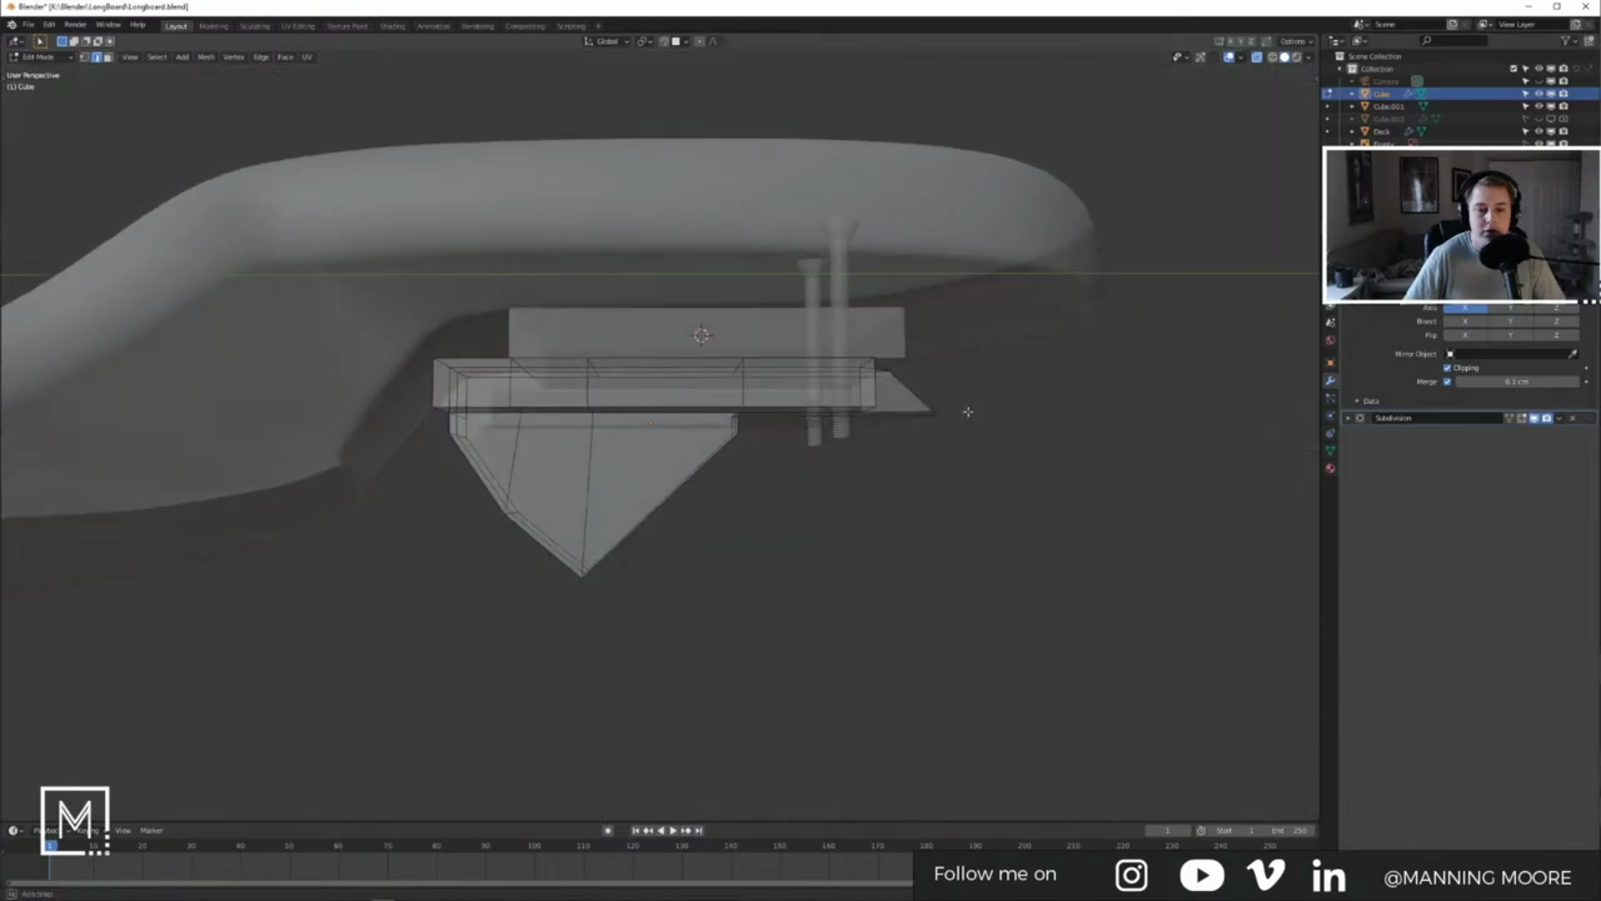
key(Tab)
key(Tab)
key(KP_3)
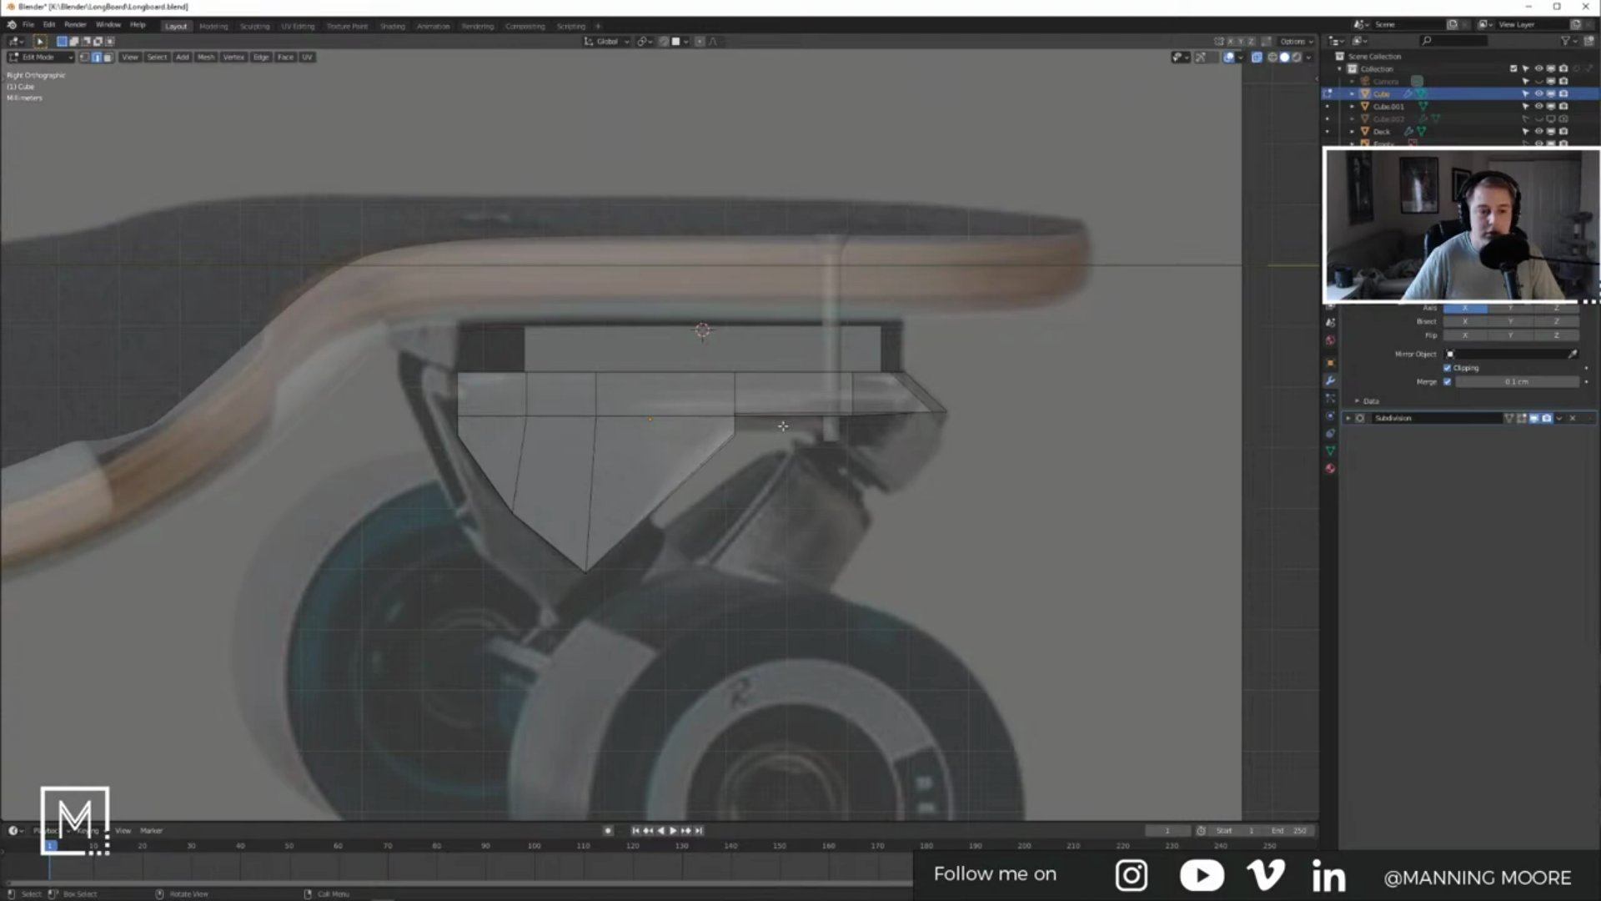
shift+middle_drag(690, 500, 719, 421)
Step: Move the baseplate's lower faces in three nudges to match the truck's pointed underside
key(3)
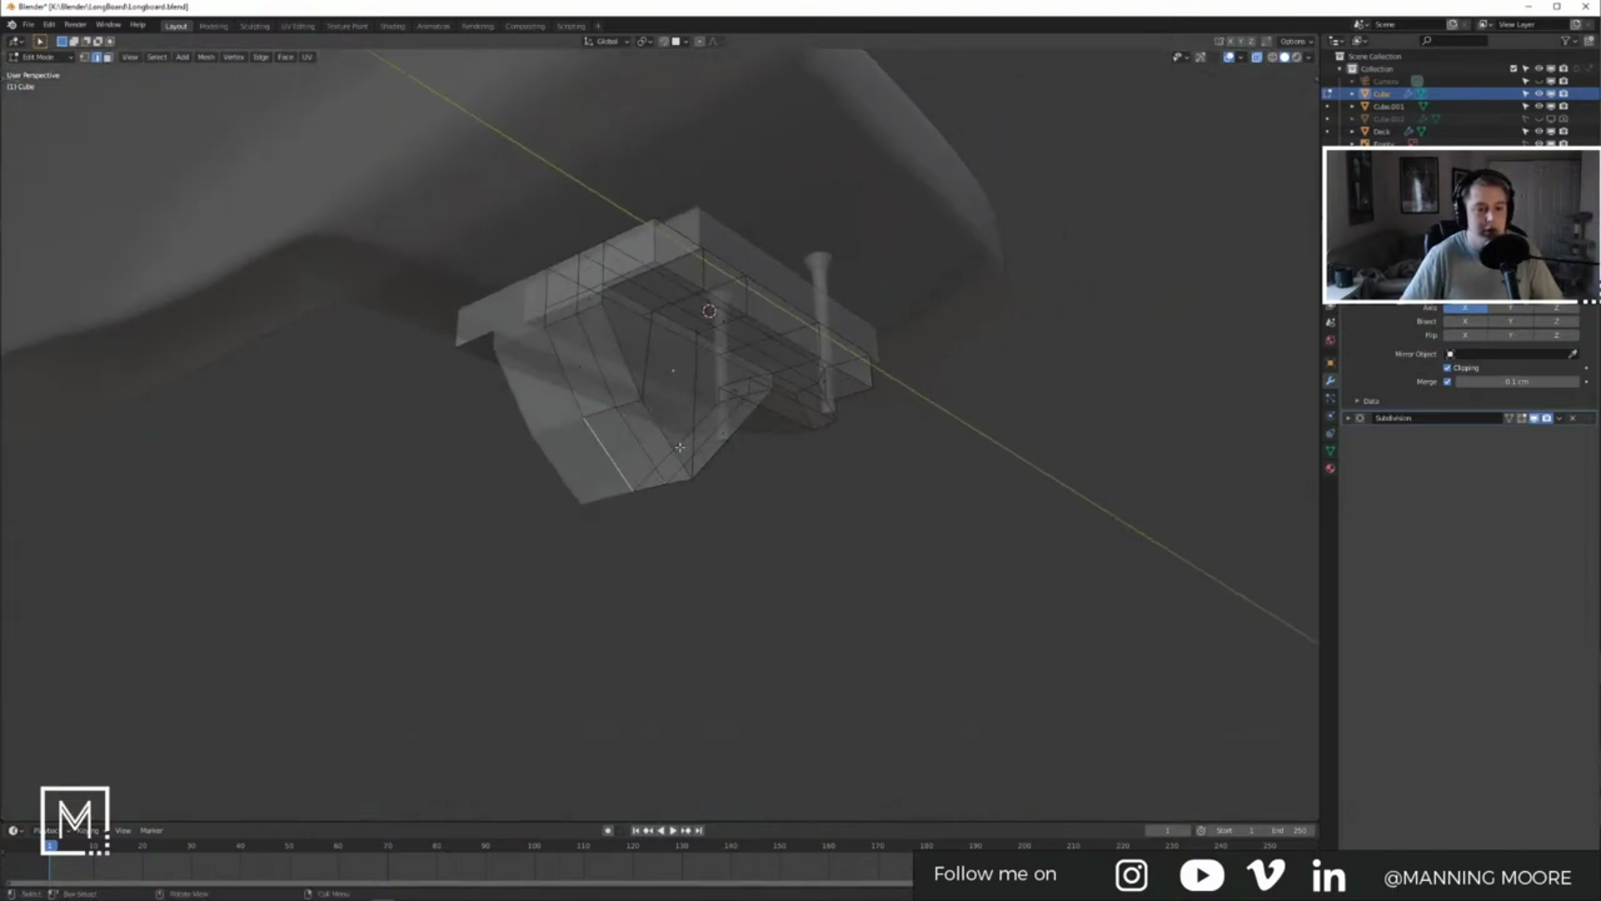
key(KP_3)
key(g)
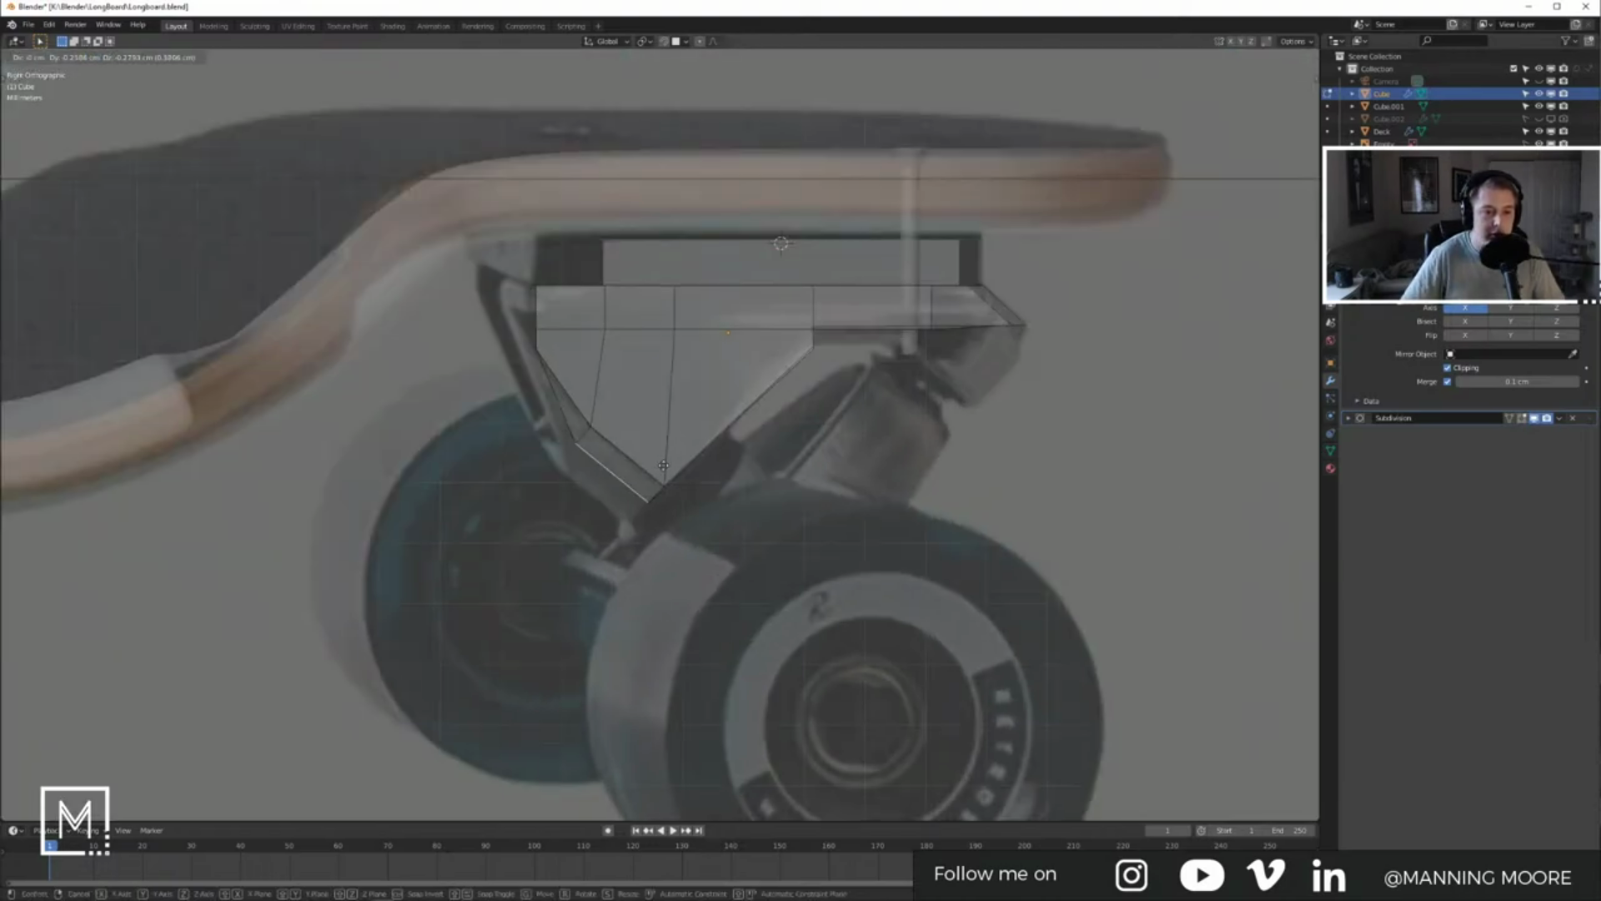
click(643, 481)
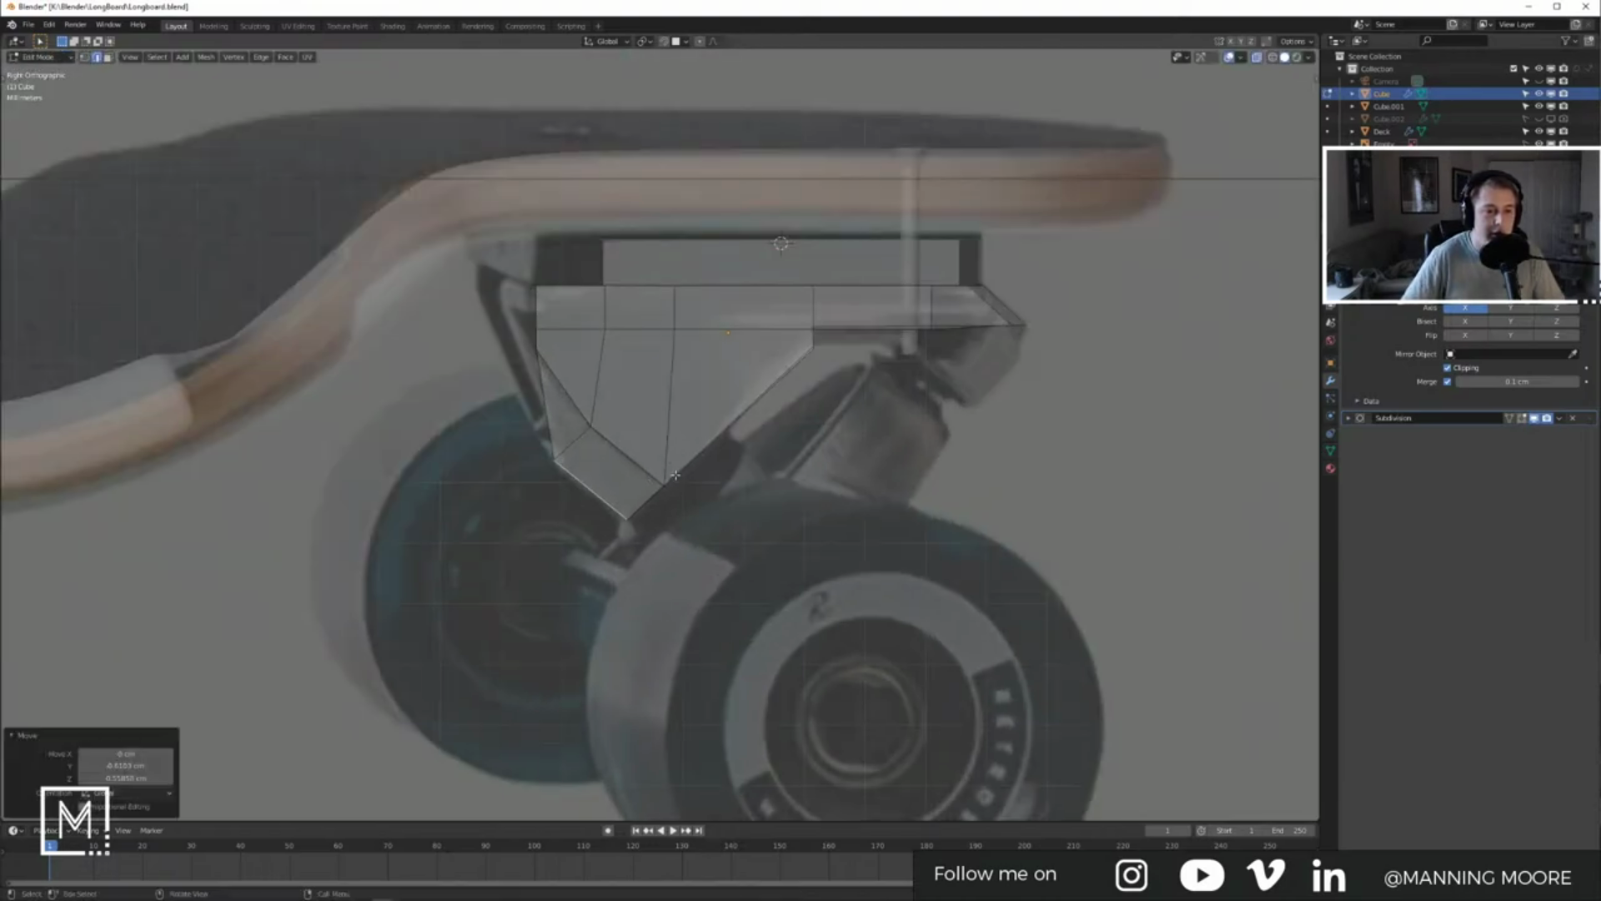
key(g)
click(692, 463)
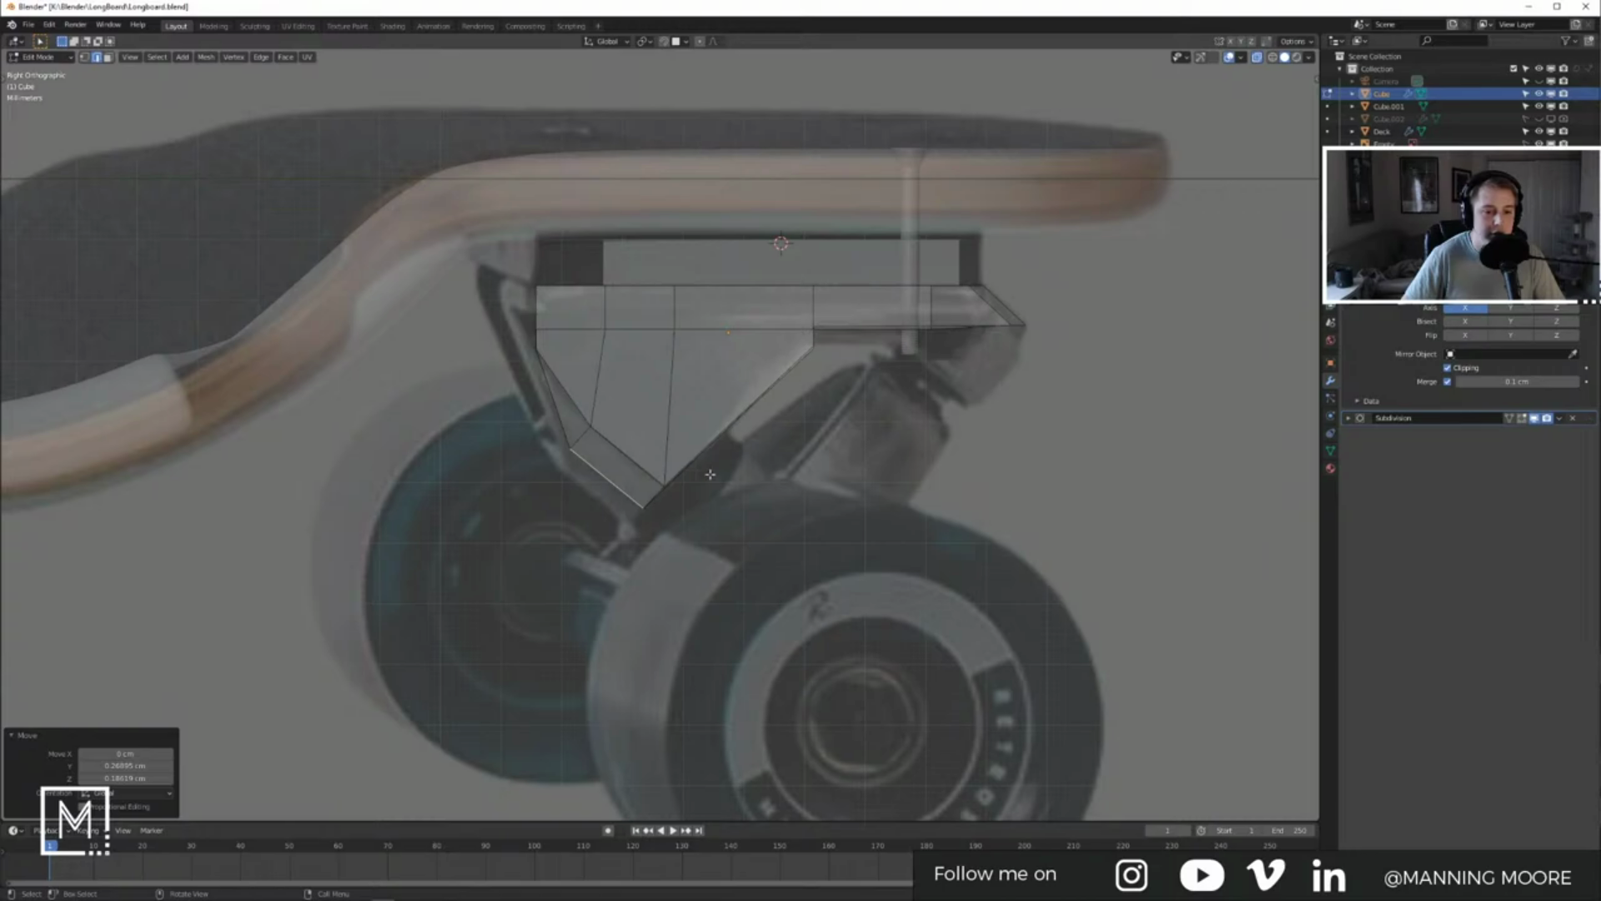
key(g)
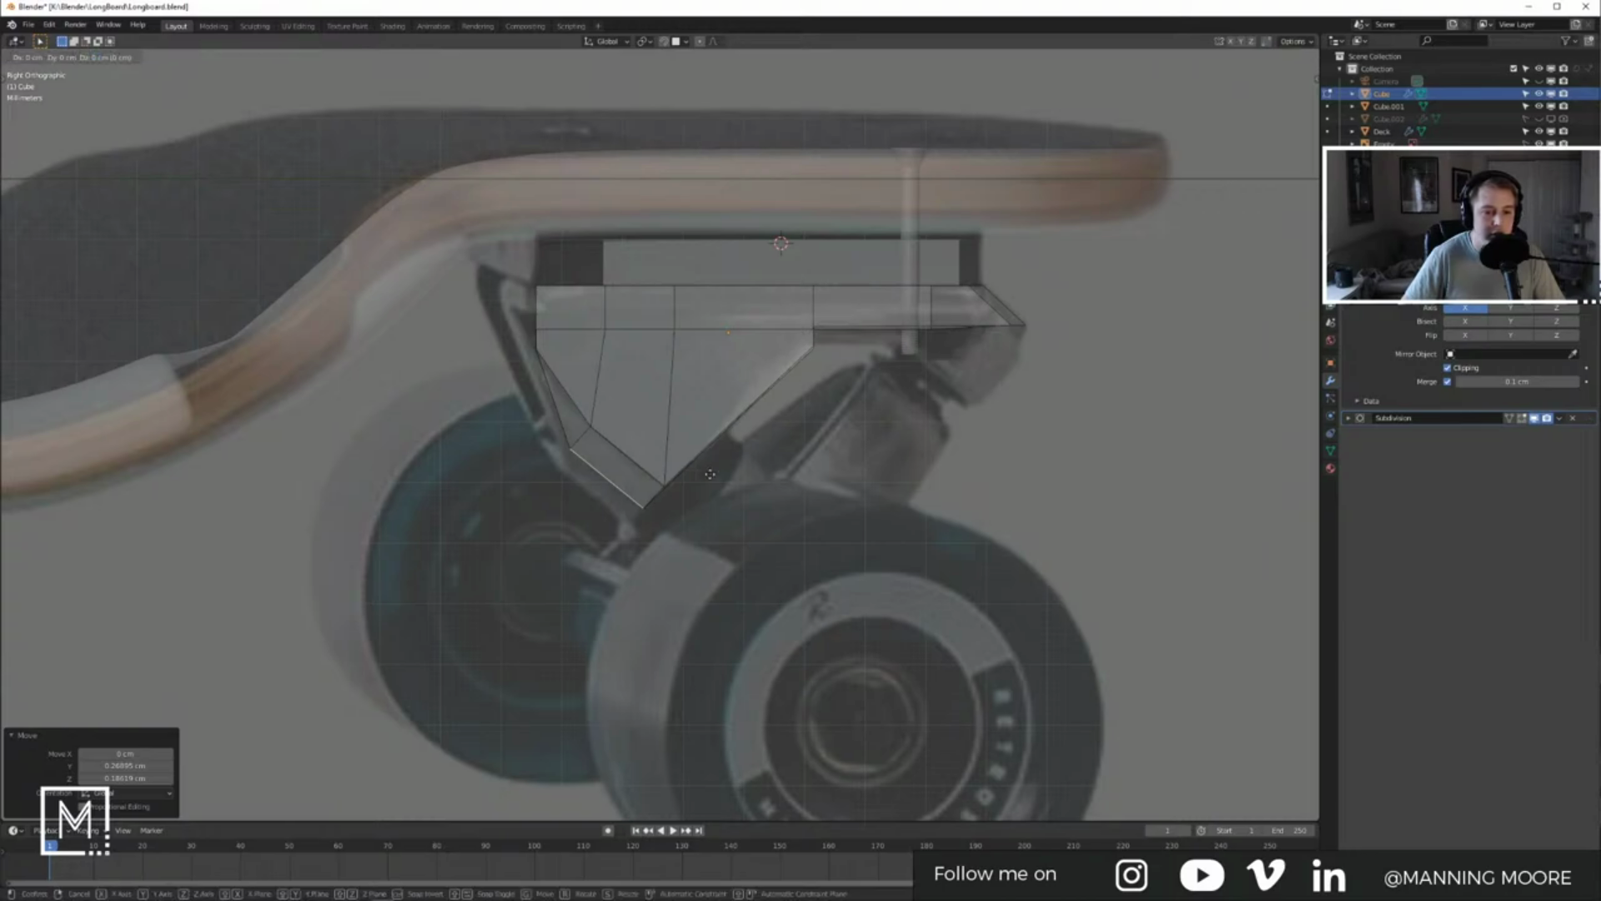
click(690, 453)
key(Tab)
middle_drag(690, 453, 820, 443)
scroll(820, 442, up, 6)
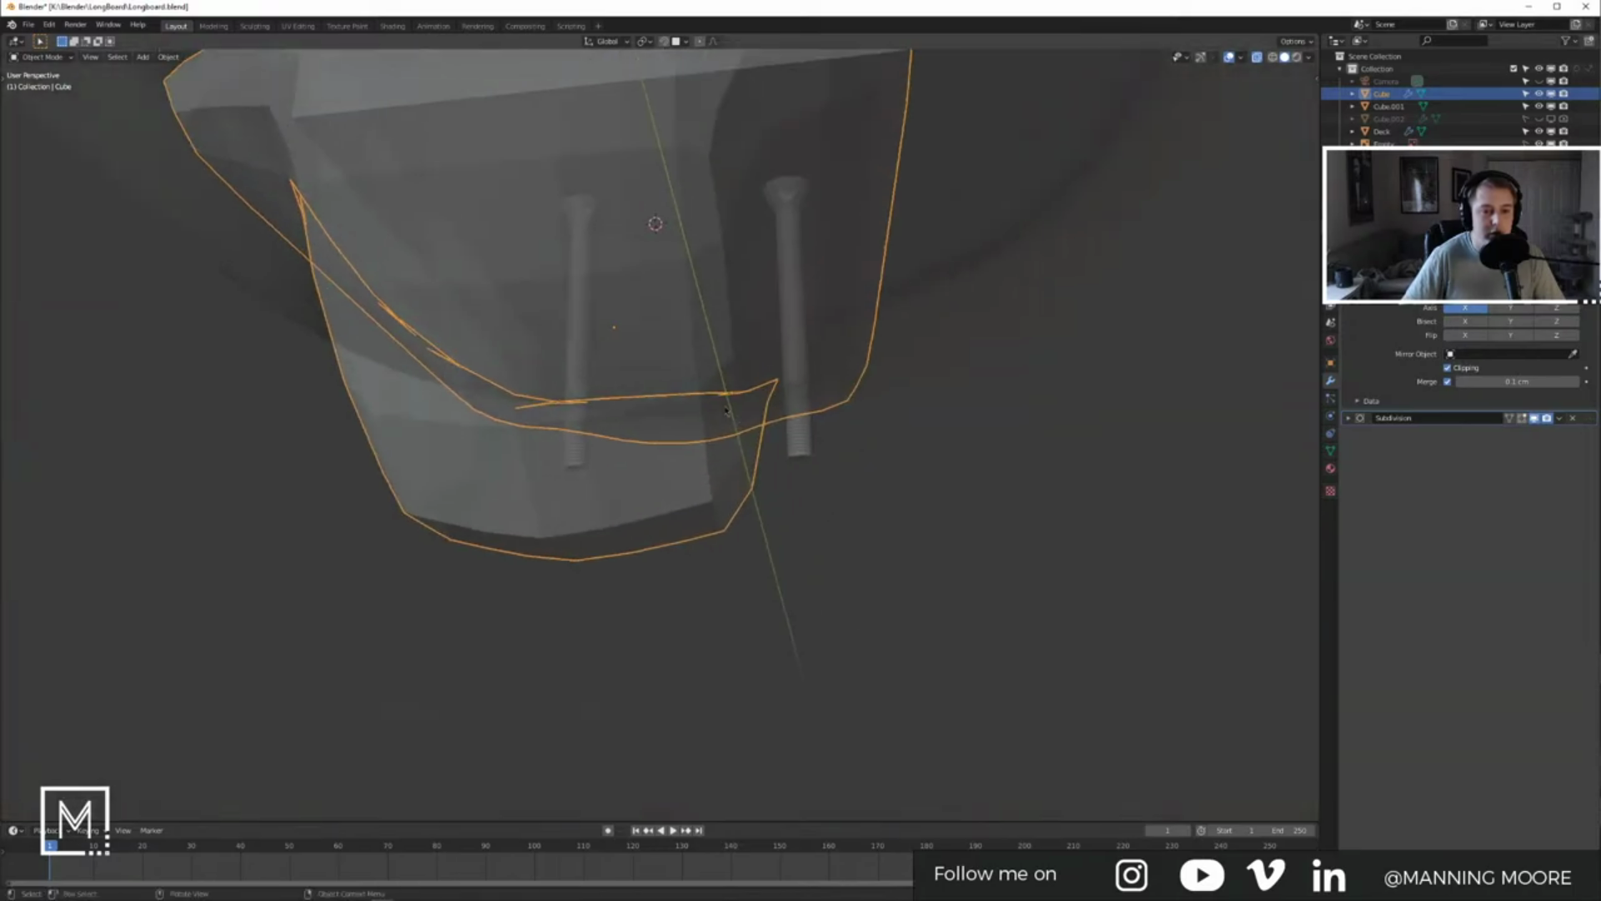
Step: Add a Bevel modifier to the baseplate, placed before the Subdivision modifier
key(Tab)
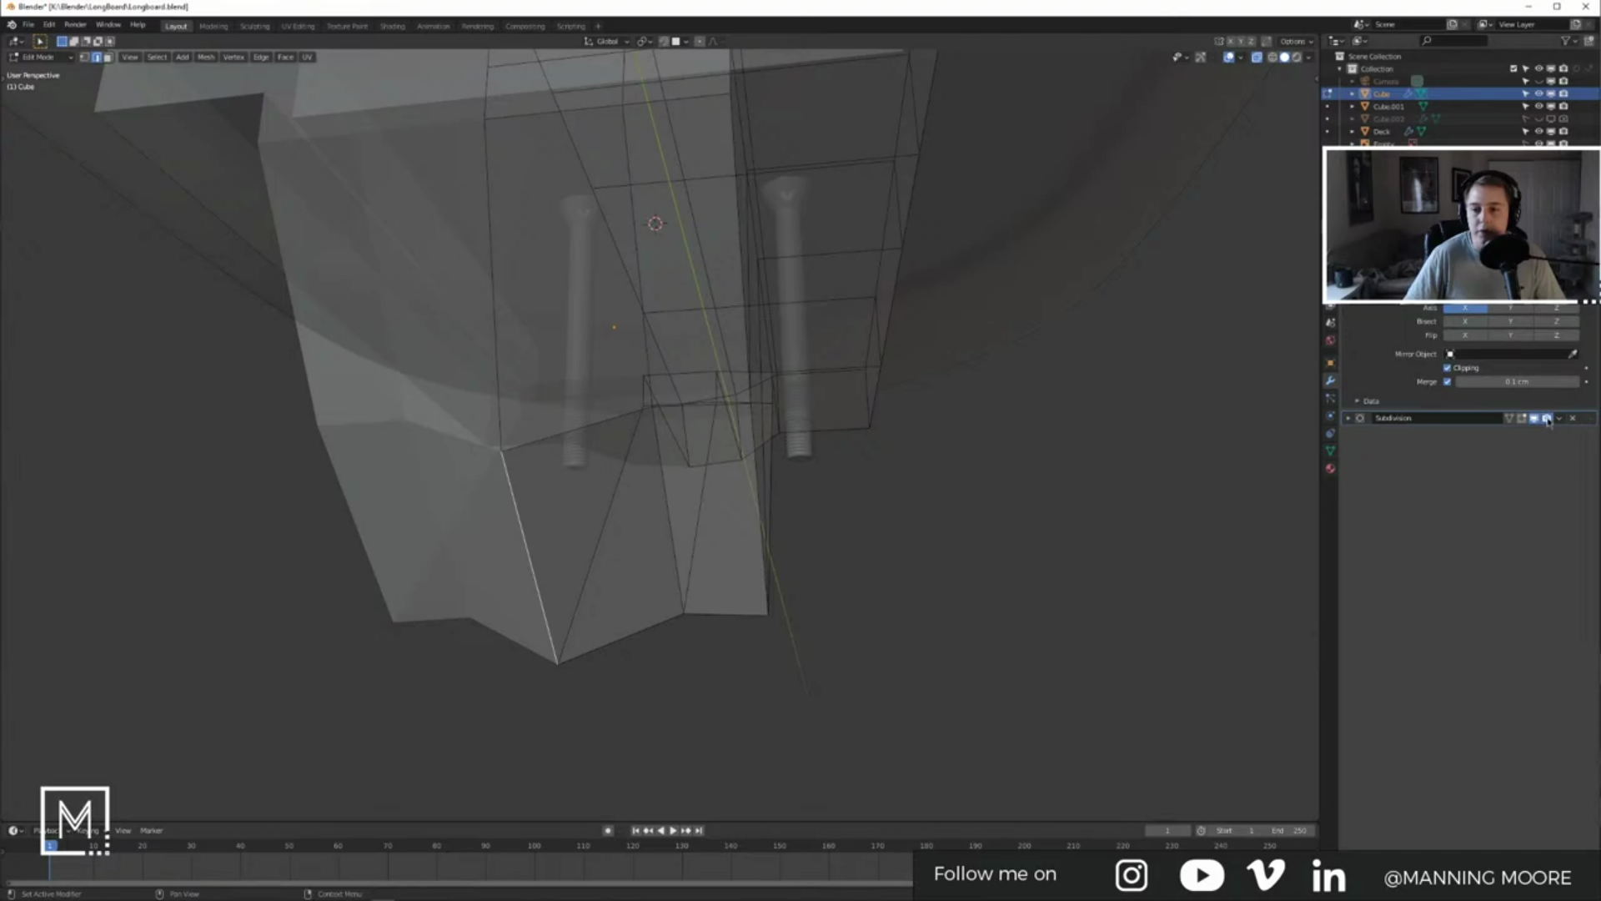
key(Tab)
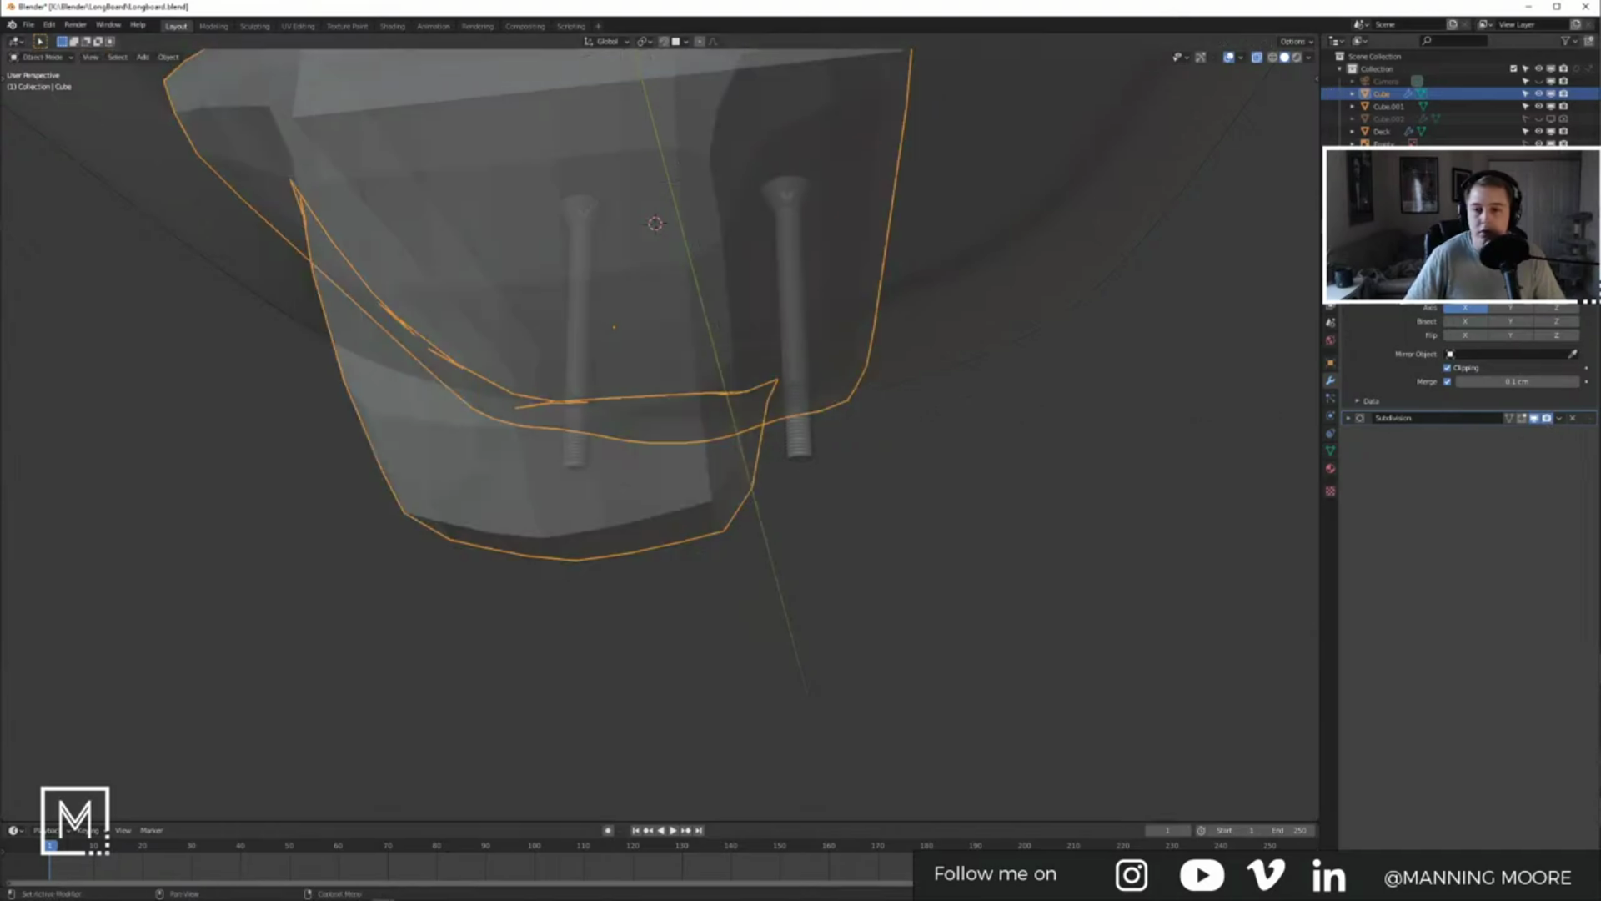
click(1500, 266)
click(1384, 317)
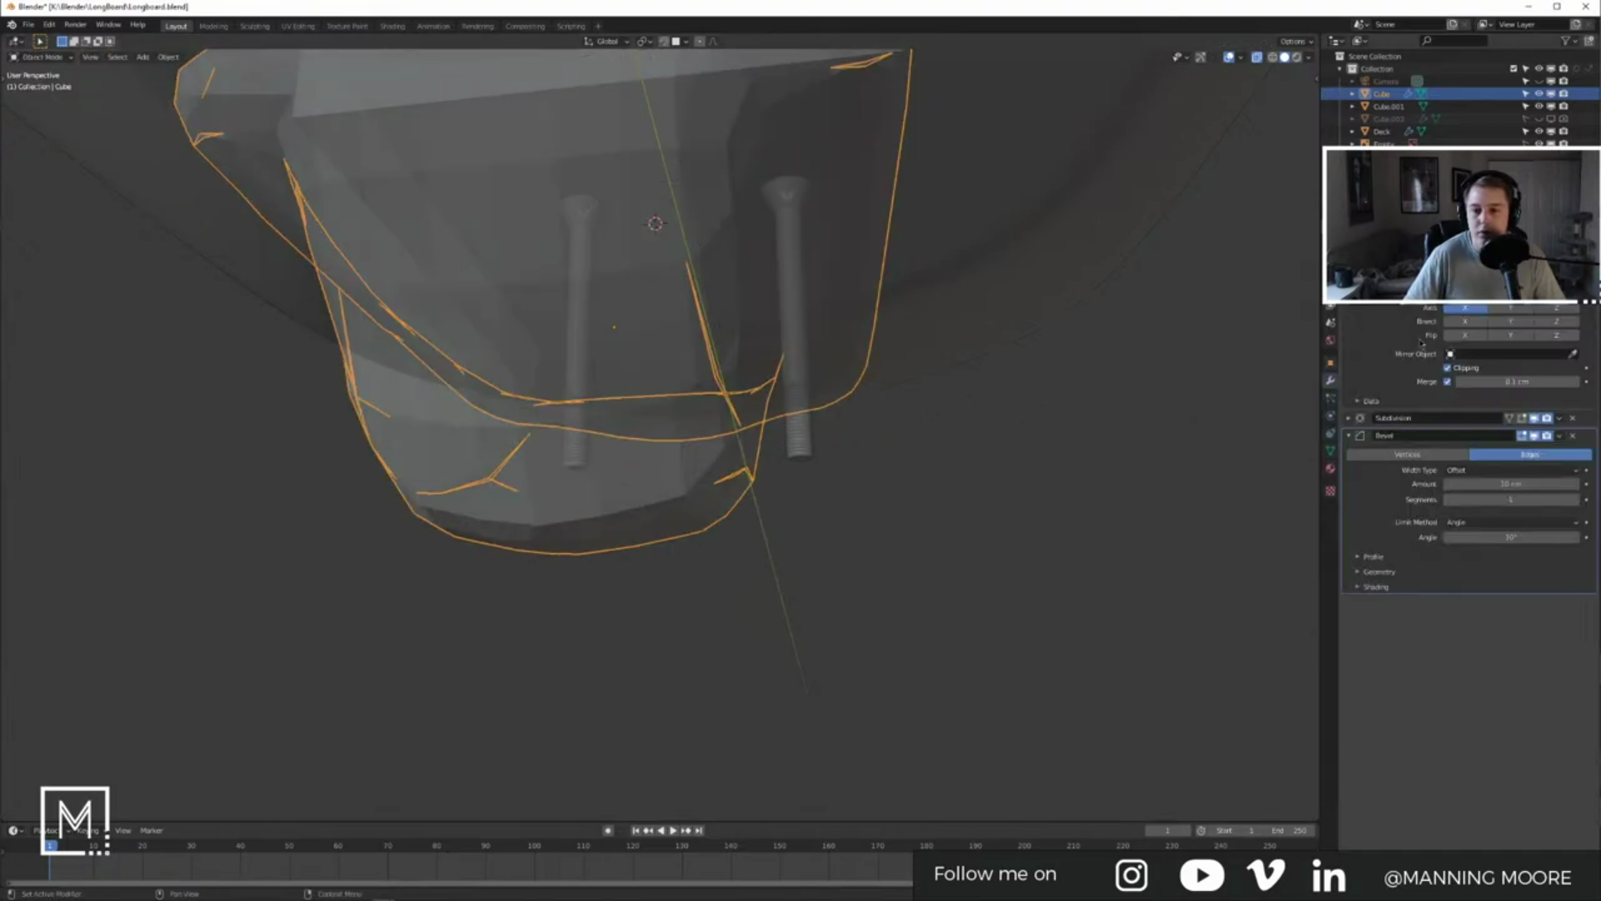
drag(1588, 437, 1587, 411)
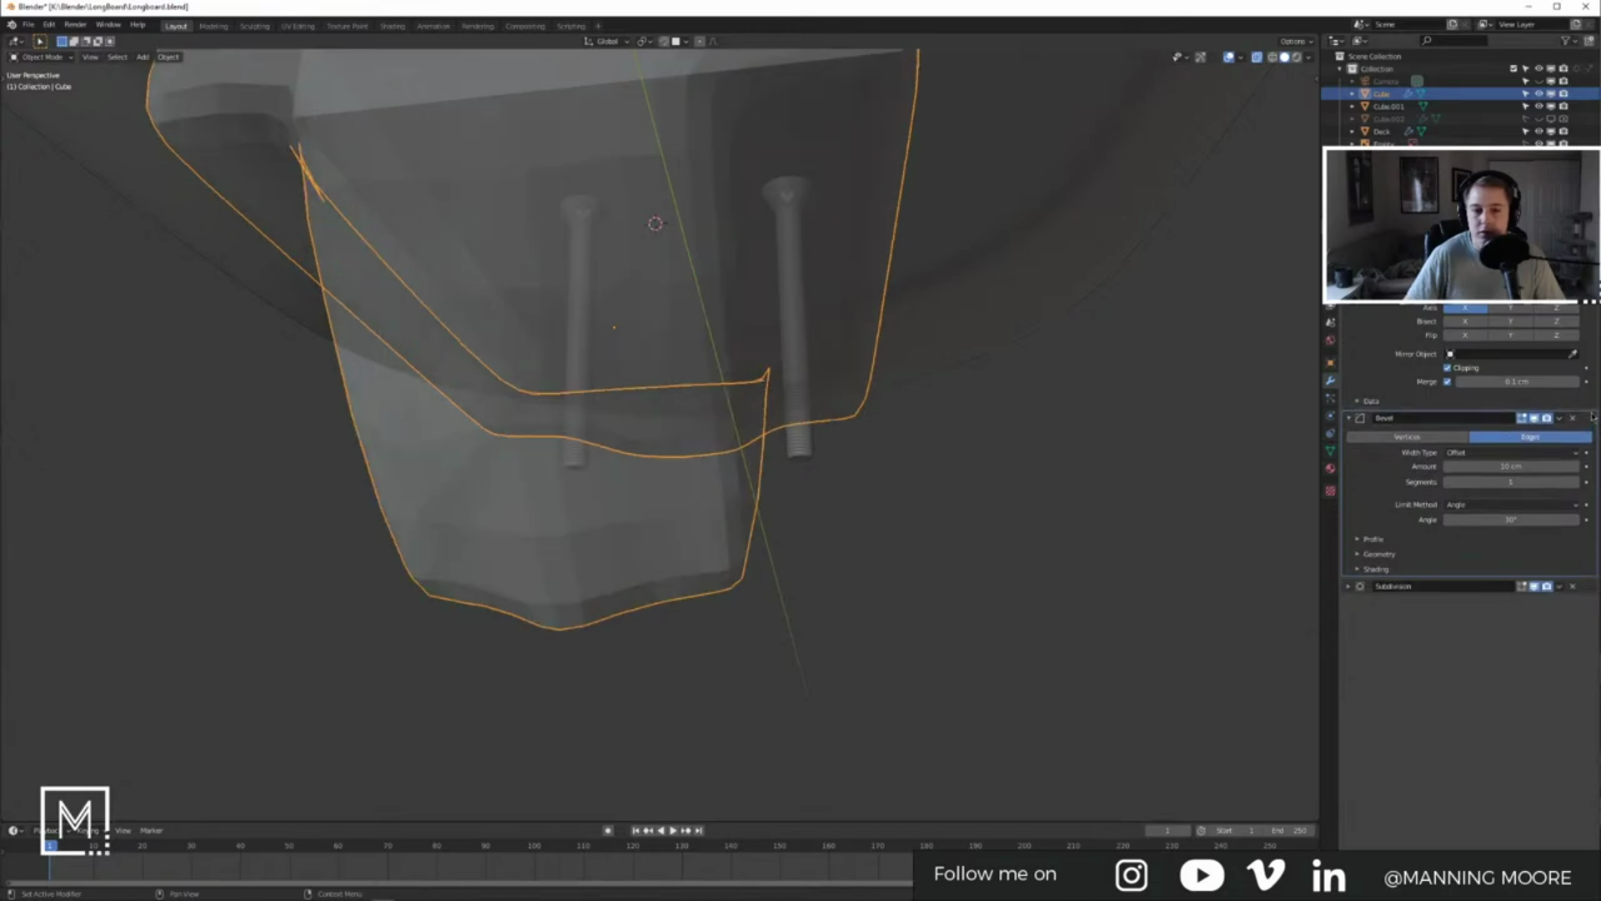
middle_drag(671, 395, 734, 451)
scroll(786, 380, down, 5)
Step: Apply rotation and scale to the baseplate, then reselect the baseplate Cube
key(ctrl+a)
click(764, 440)
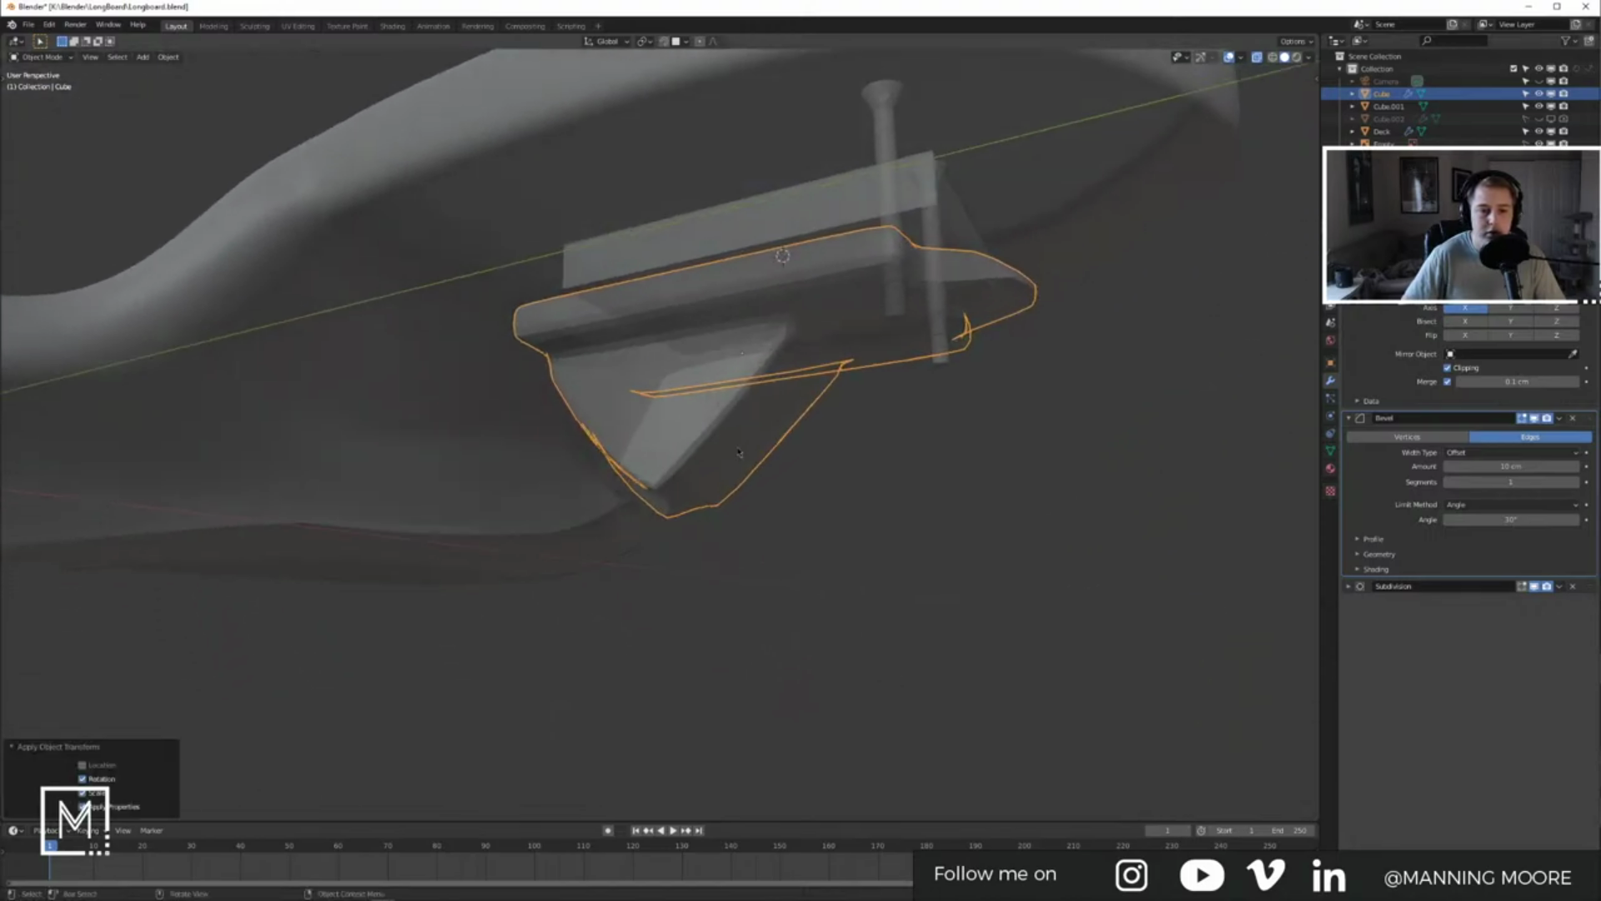
key(KP_3)
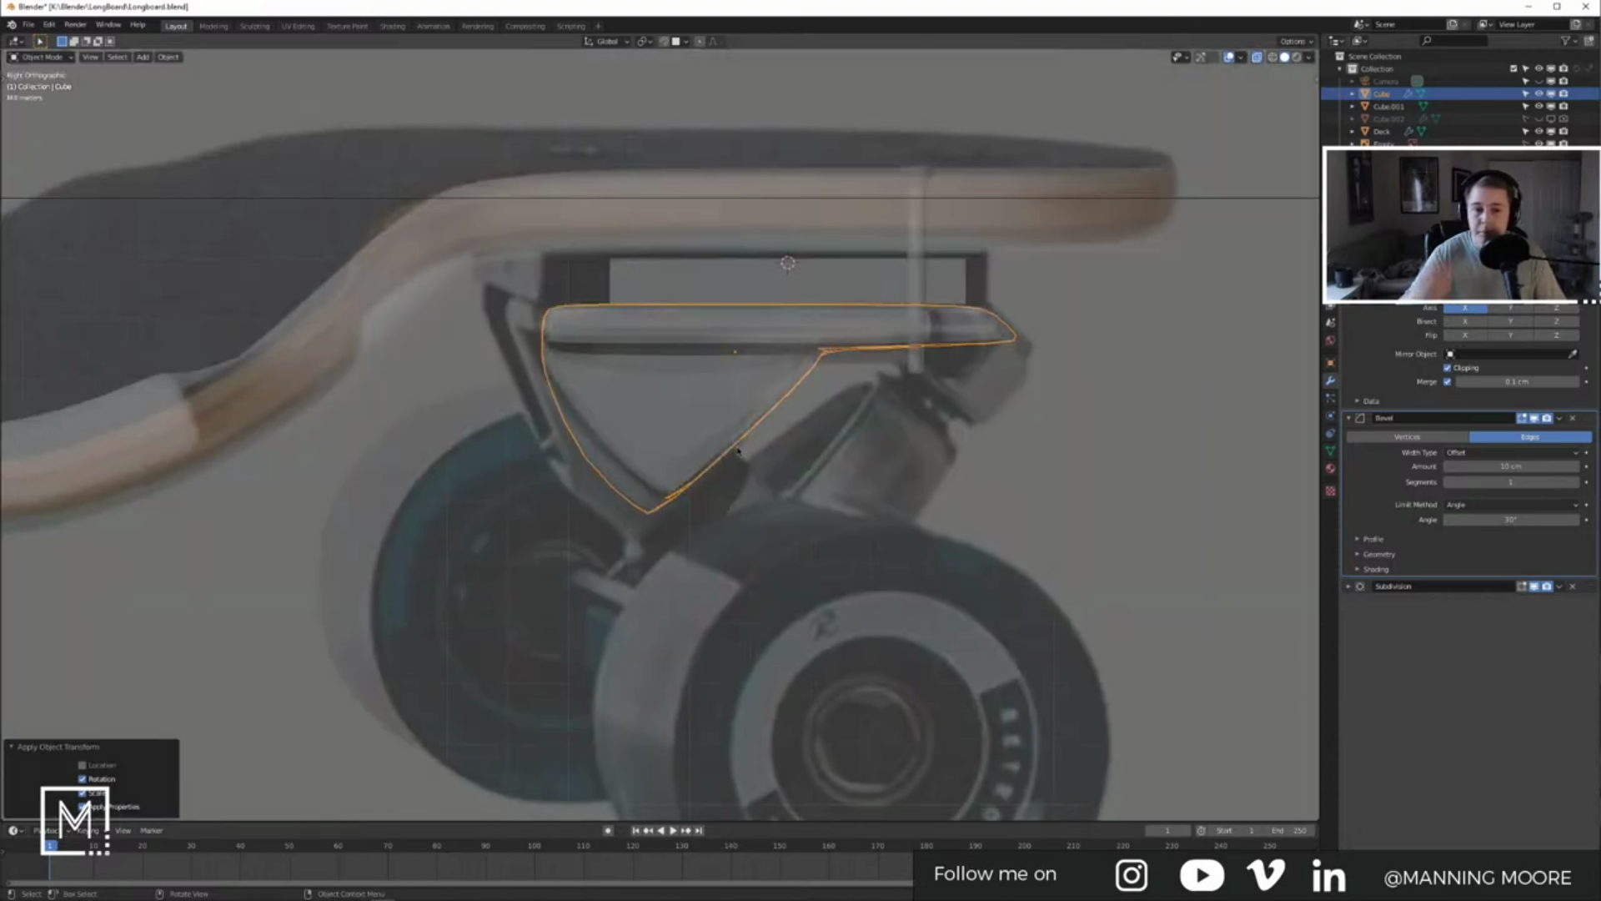
shift+middle_drag(1031, 288, 895, 322)
middle_drag(576, 360, 640, 324)
click(509, 338)
click(507, 339)
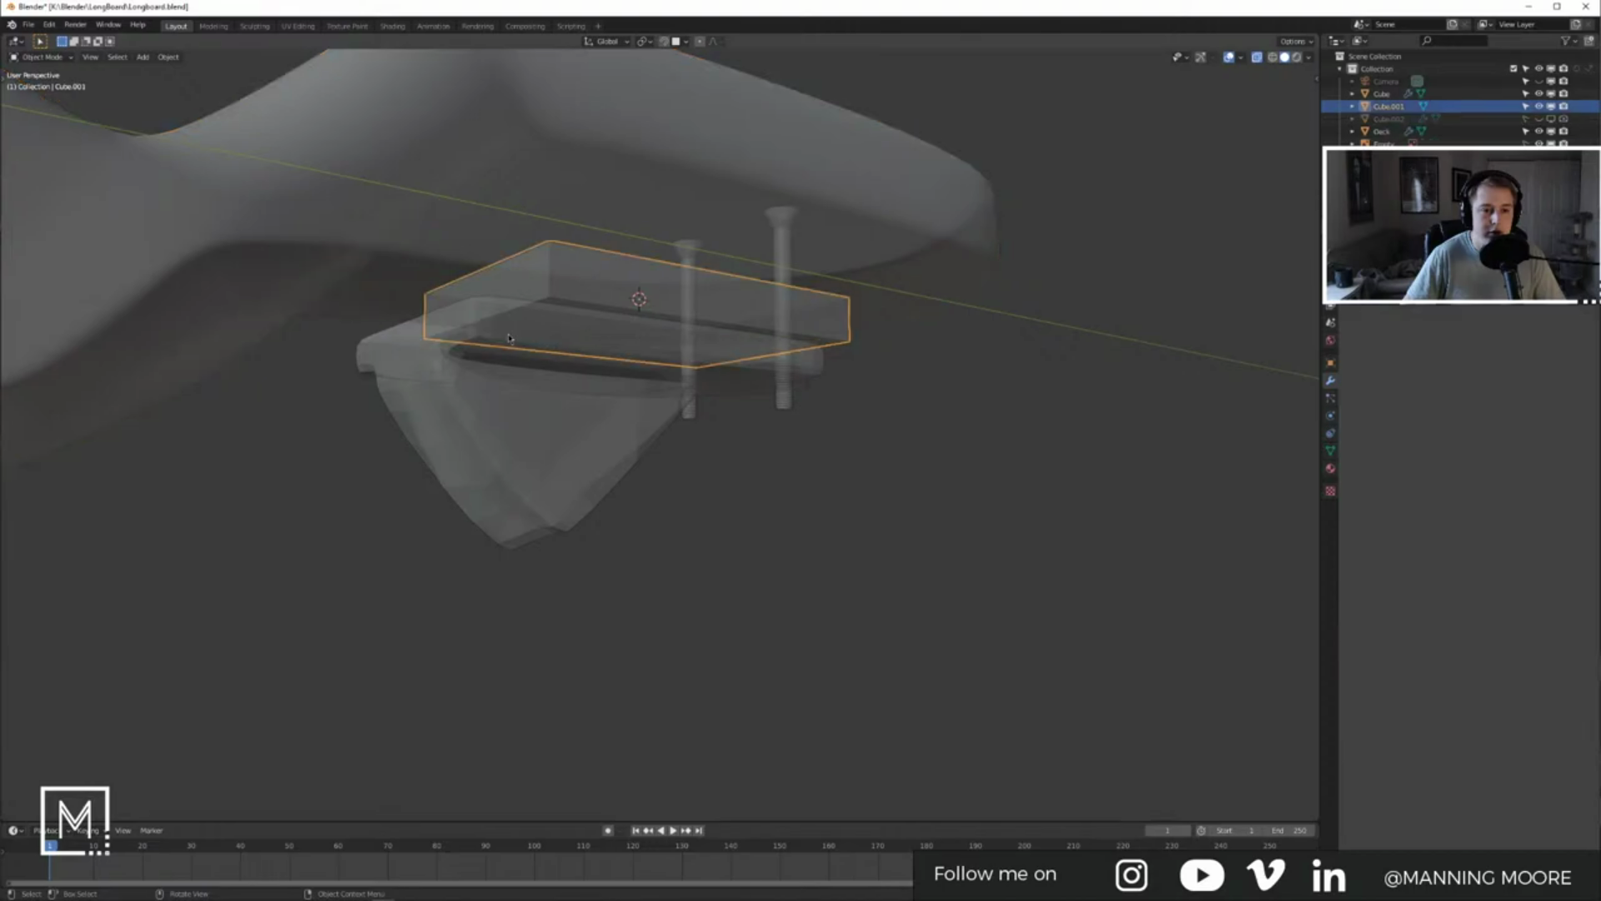
click(545, 372)
Step: Set the baseplate's Subdivision viewport and render levels to 3 and shade it smooth
click(1350, 587)
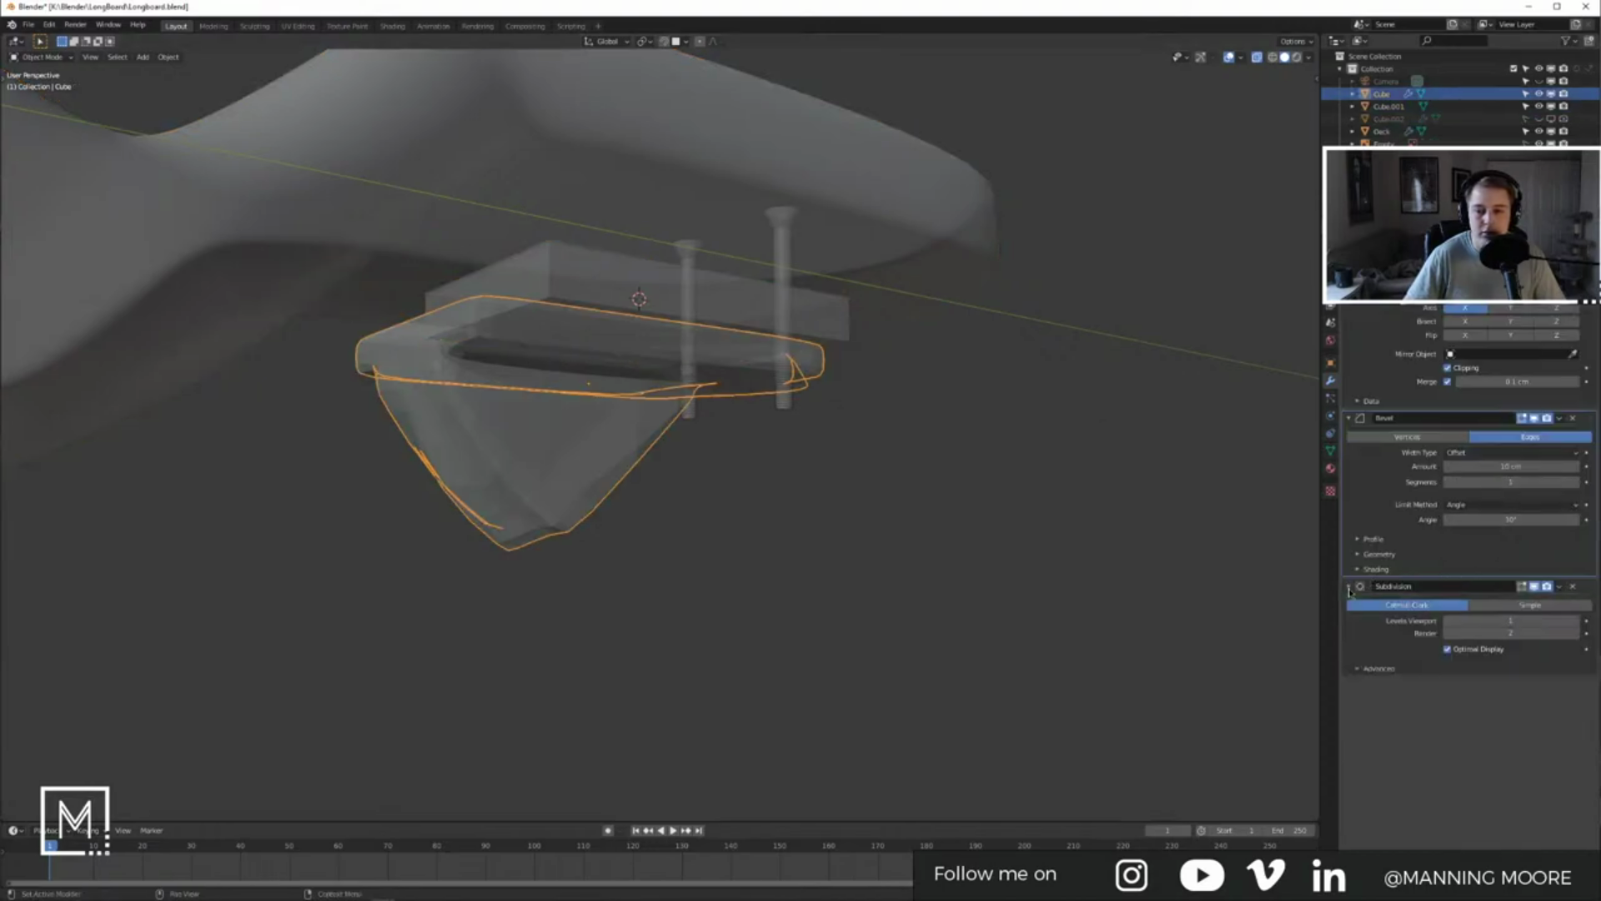
click(1577, 634)
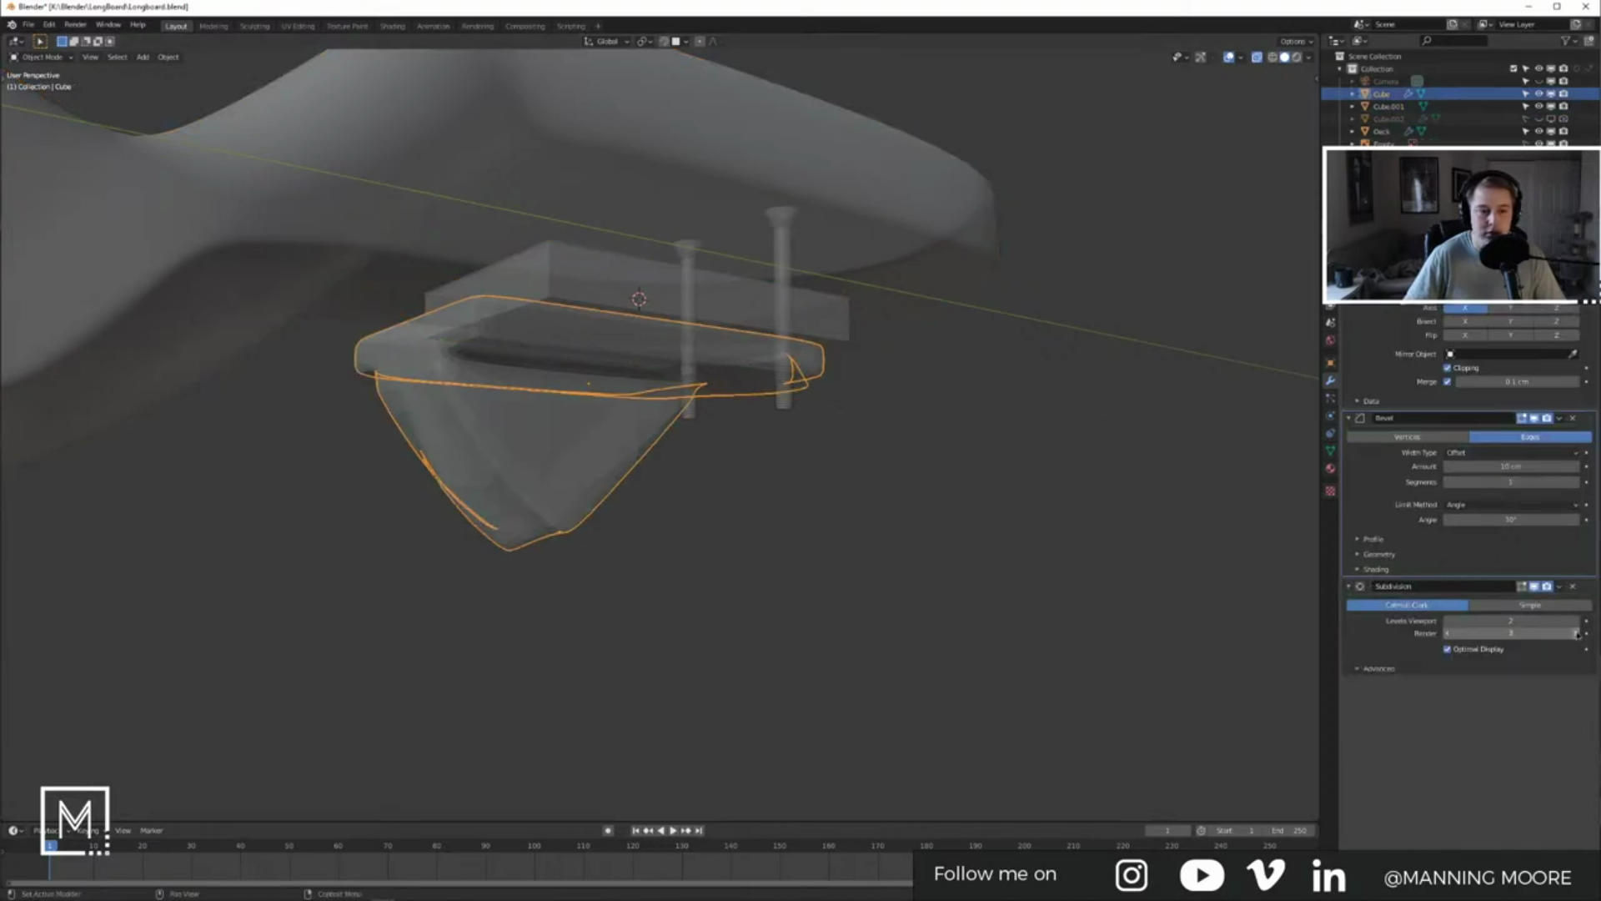
click(1576, 622)
middle_drag(653, 465, 663, 389)
right_click(592, 437)
click(592, 436)
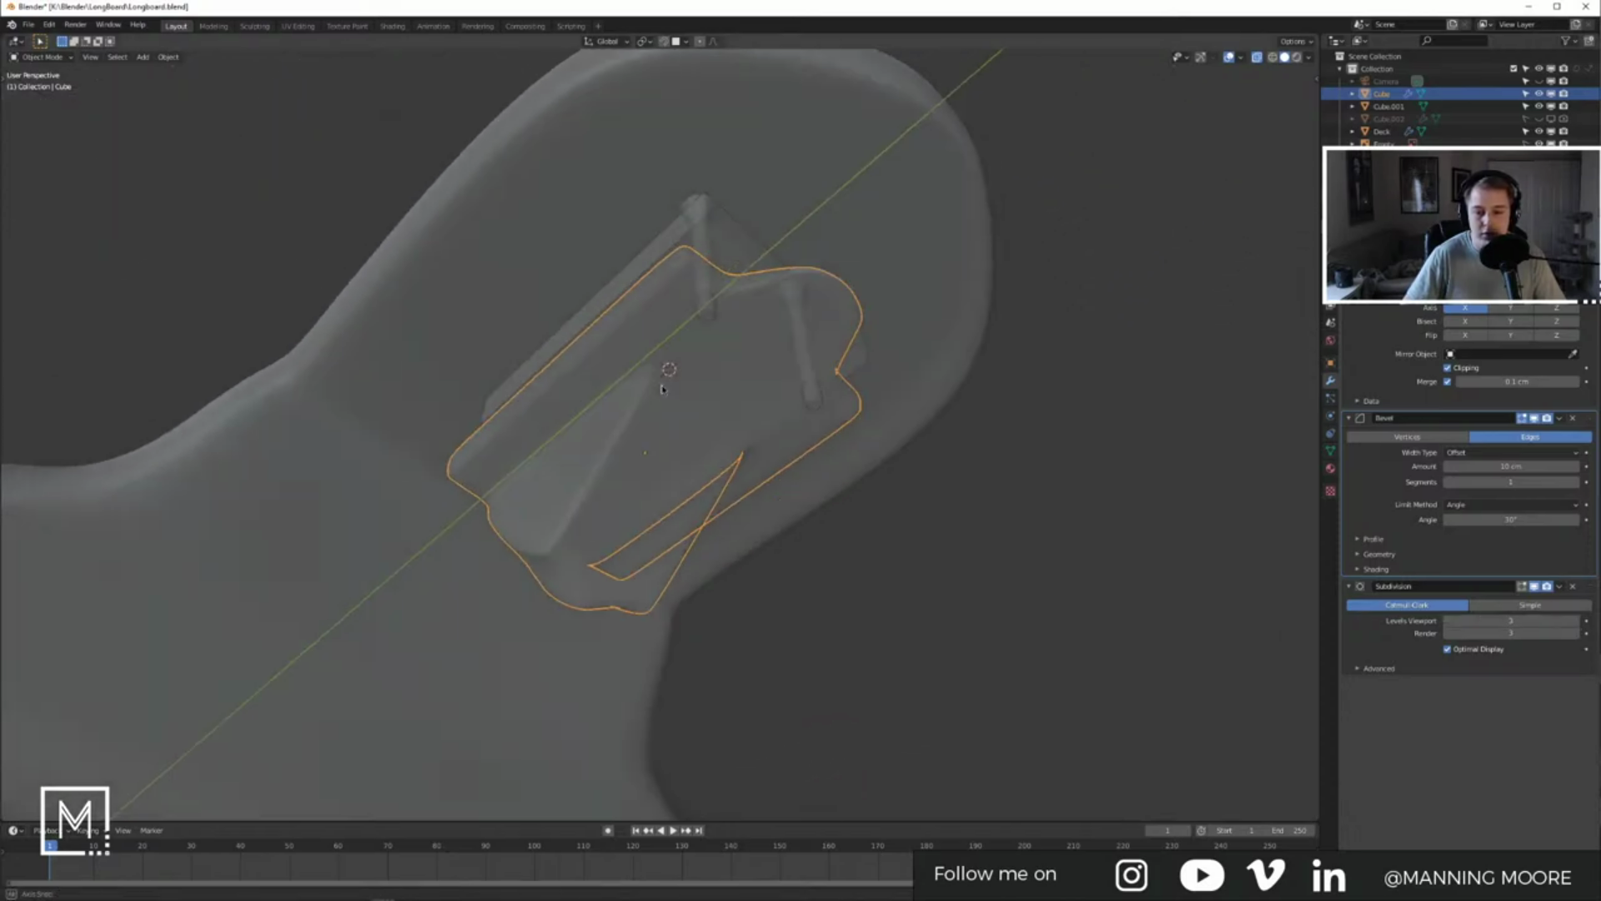
Step: Deselect everything and orbit to look at the board's side
click(1032, 473)
key(a)
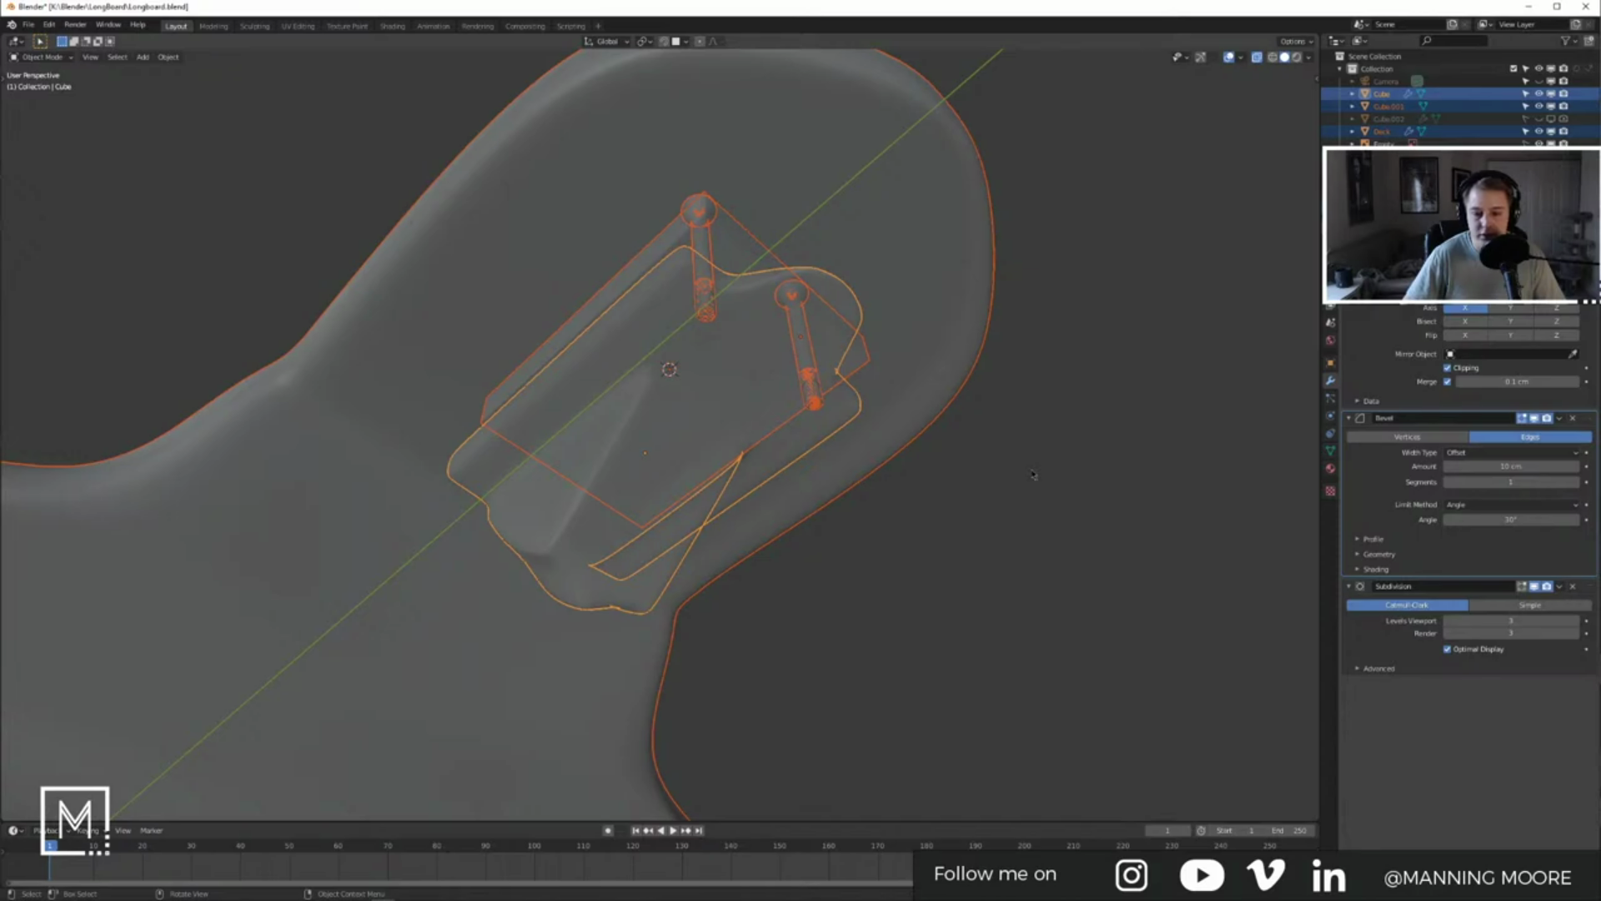
click(1032, 474)
scroll(1033, 473, down, 7)
middle_drag(1032, 474, 805, 402)
Step: Search 'blender show scene polycount' in a new Brave tab
key(alt+Tab)
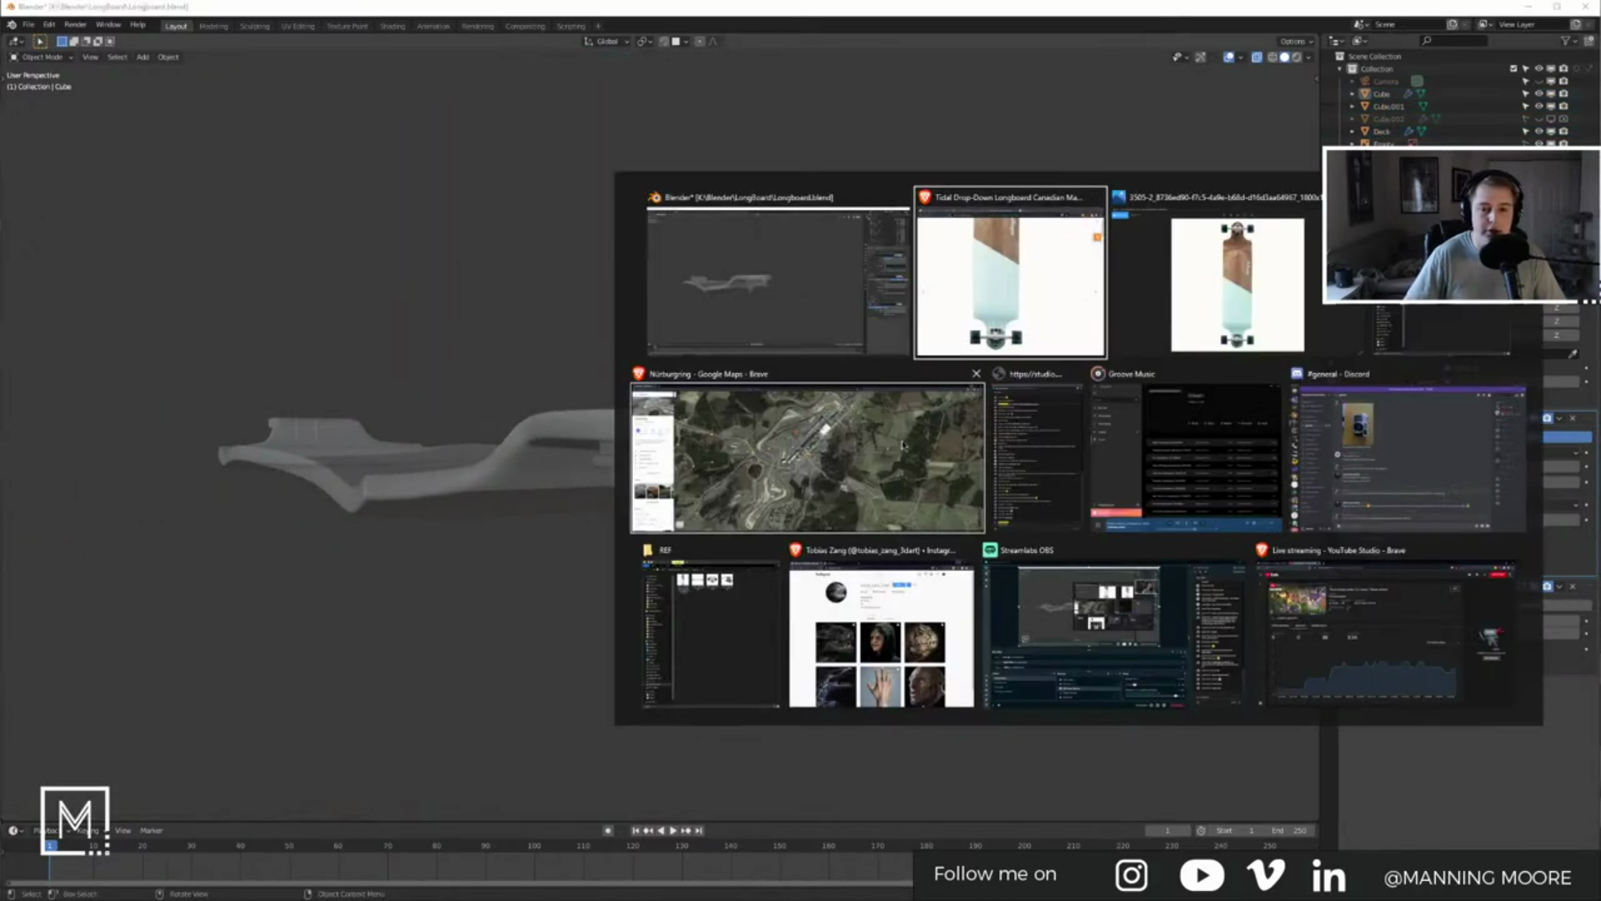
click(899, 449)
double_click(636, 16)
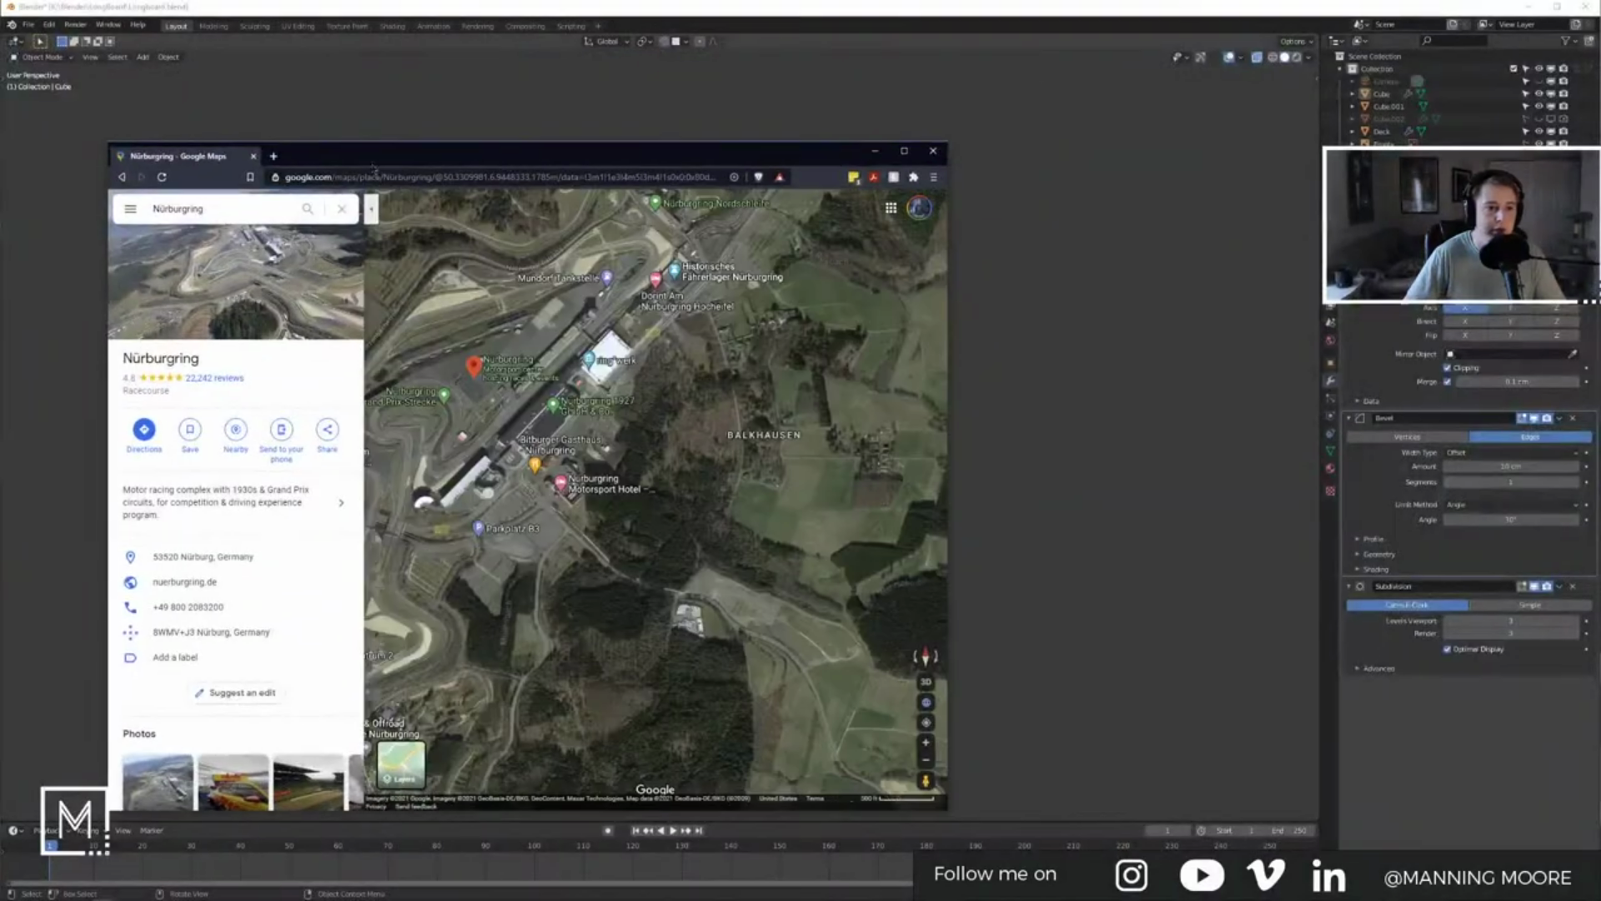
click(276, 156)
click(351, 177)
text(blender show scene p)
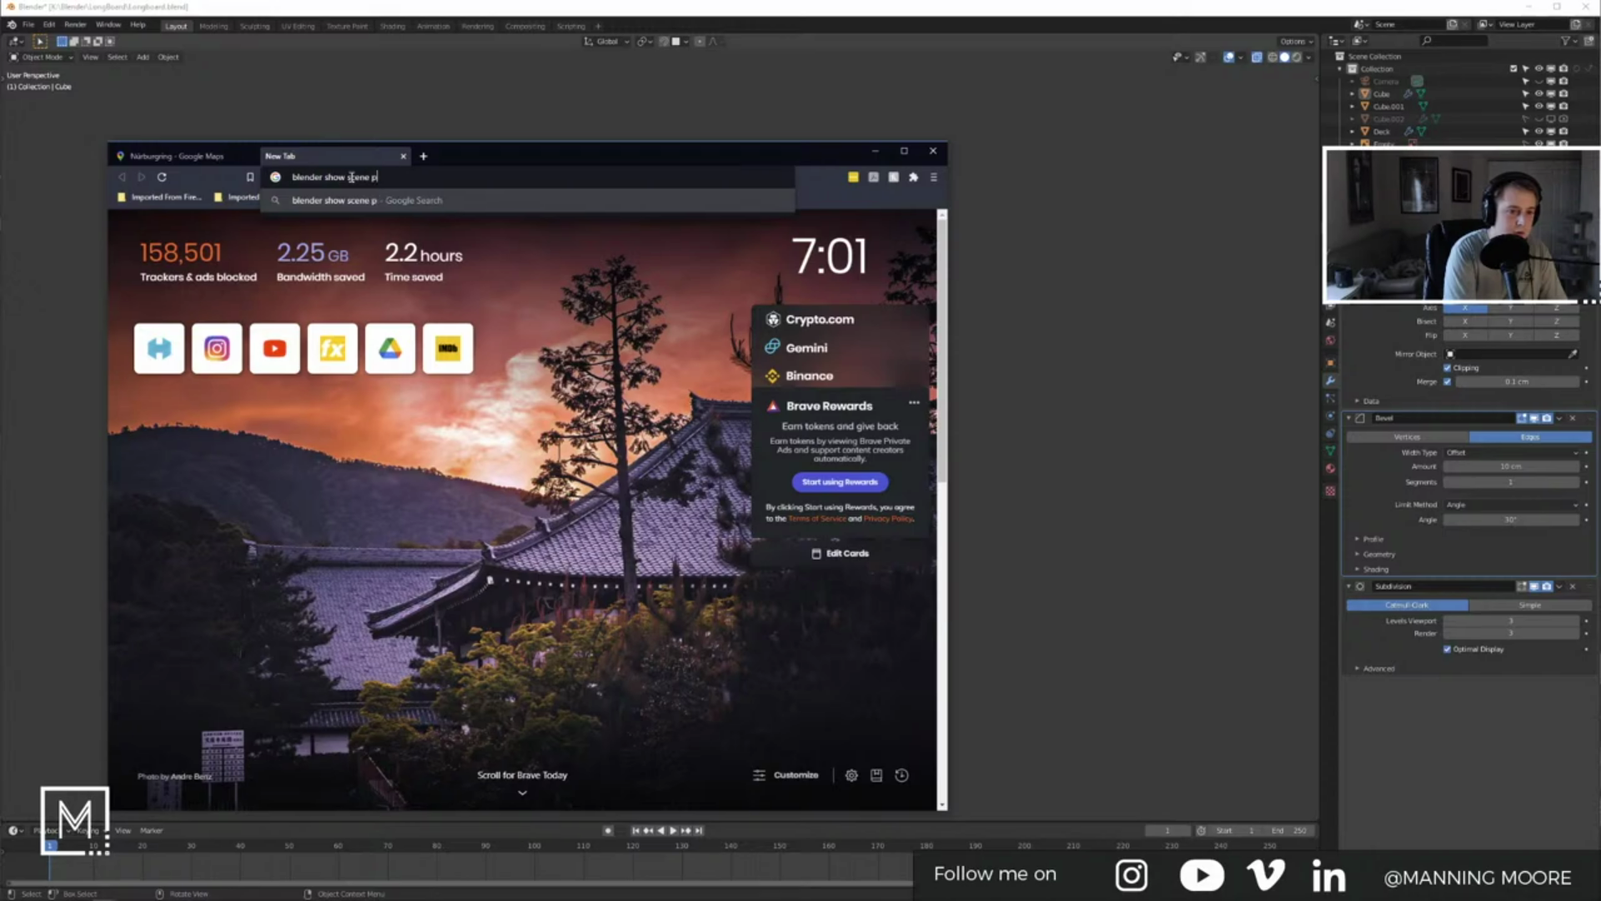
text(olycount)
key(Return)
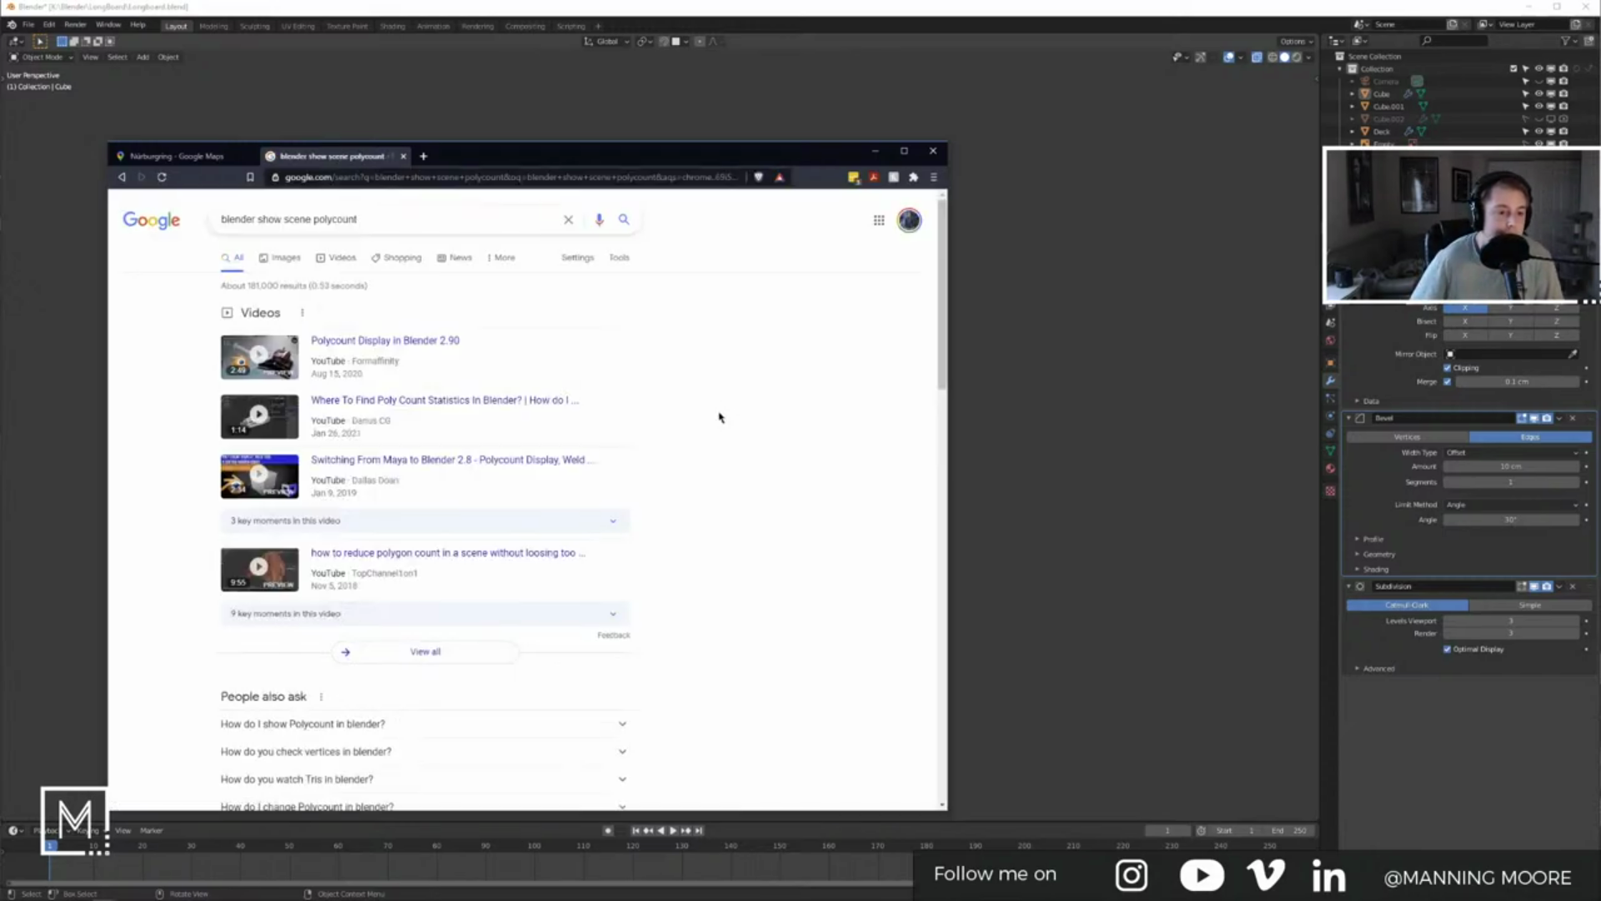
Step: Read the Stack Exchange answer about showing scene polycount
scroll(720, 417, down, 2)
scroll(722, 417, down, 3)
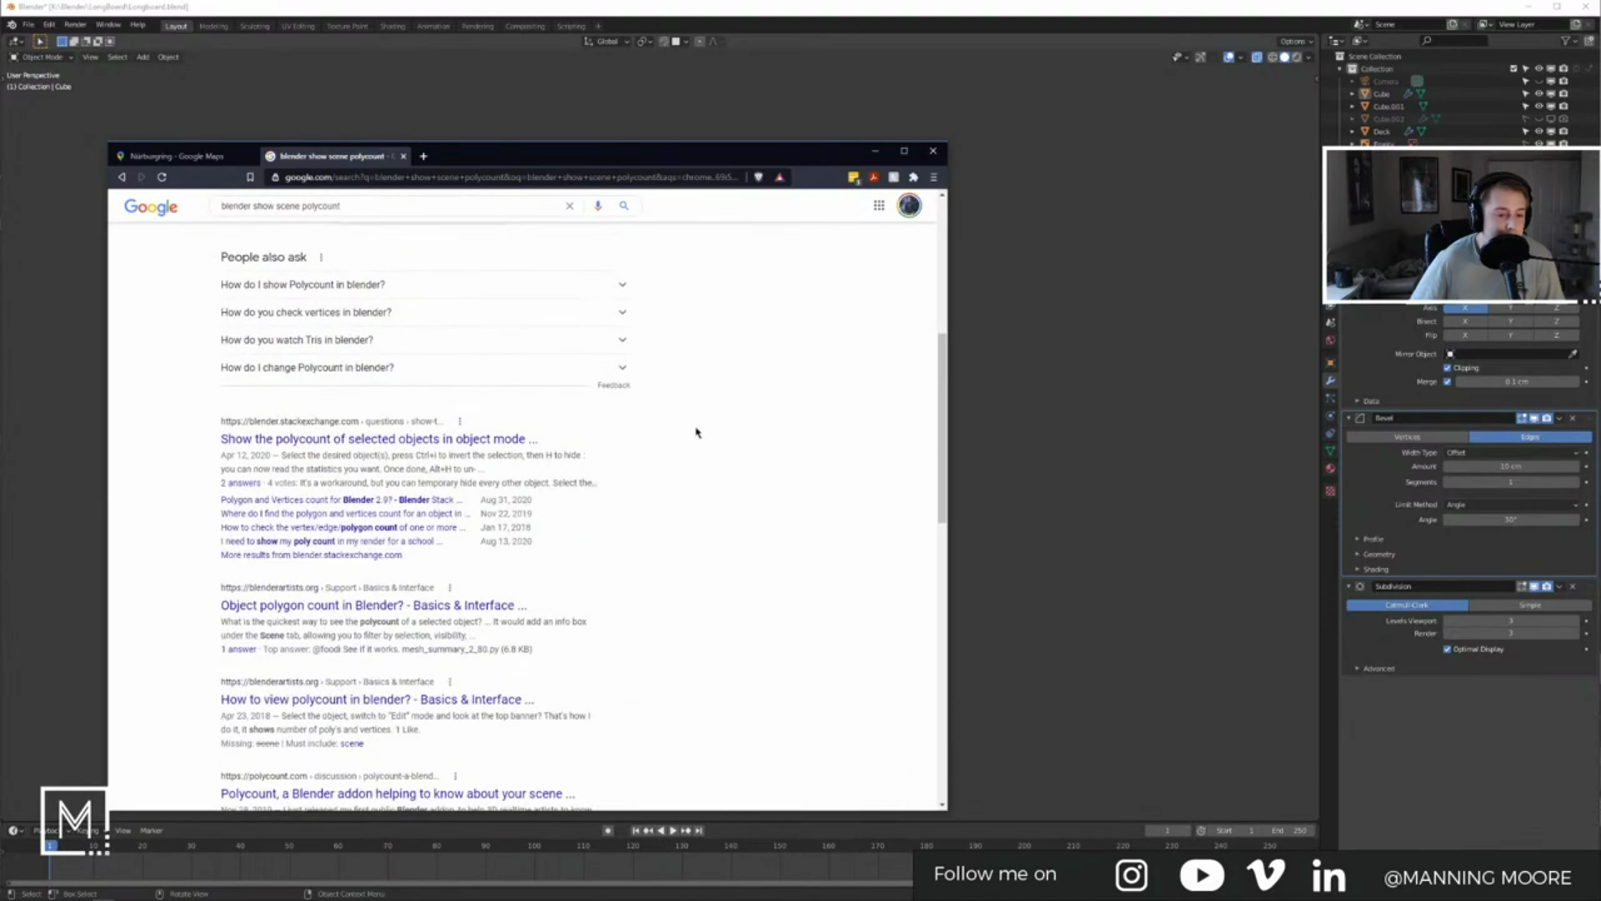
click(498, 445)
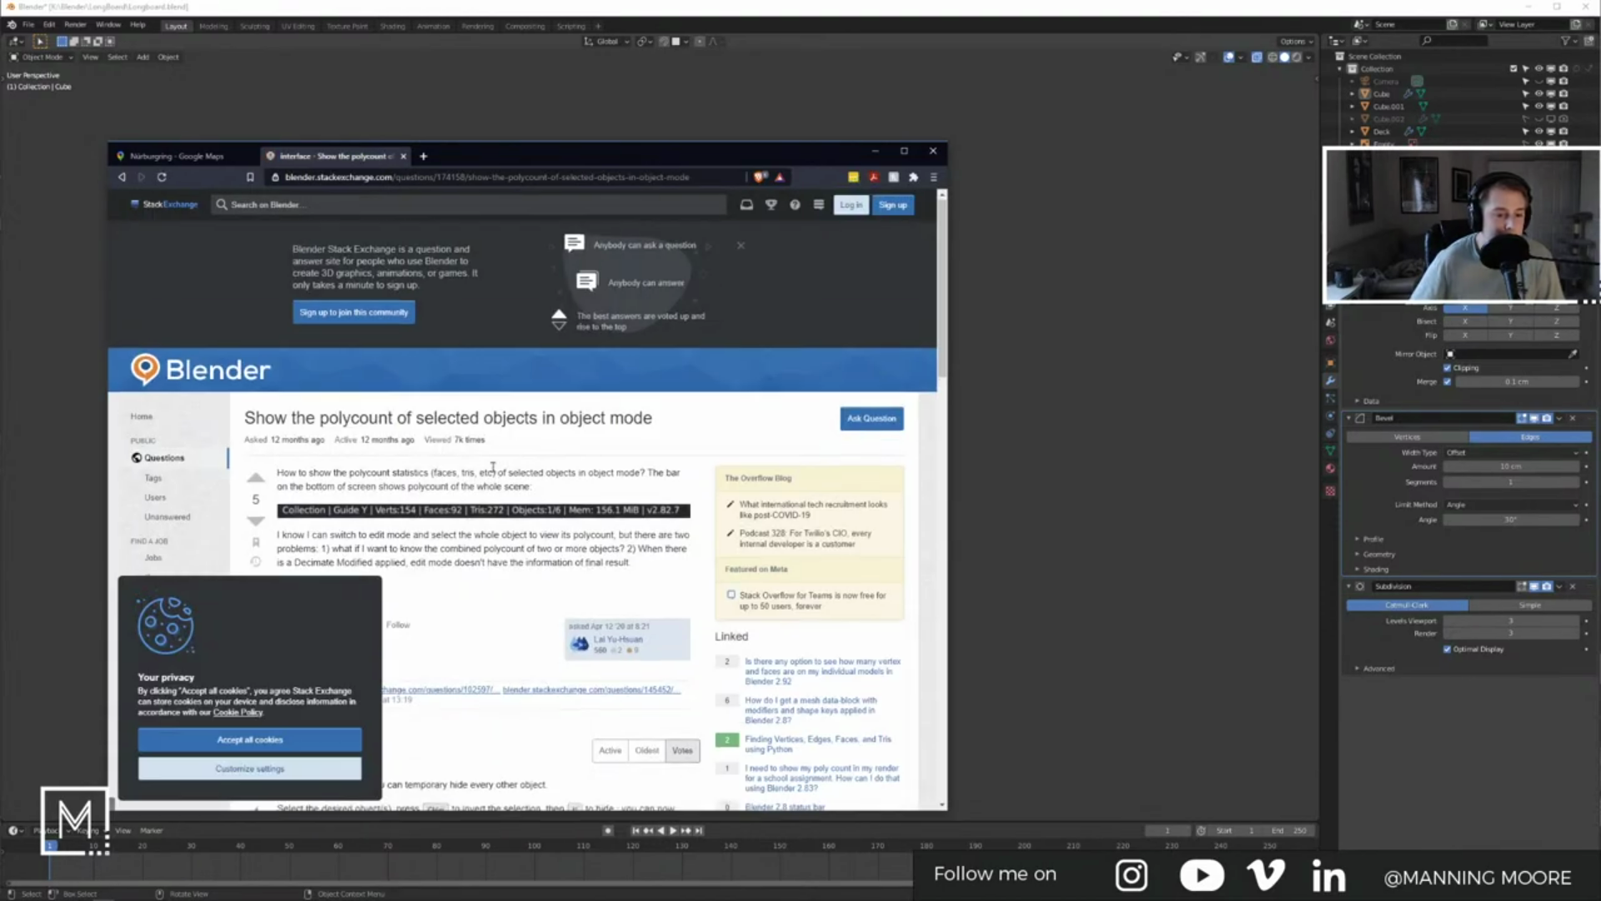
scroll(494, 459, down, 1)
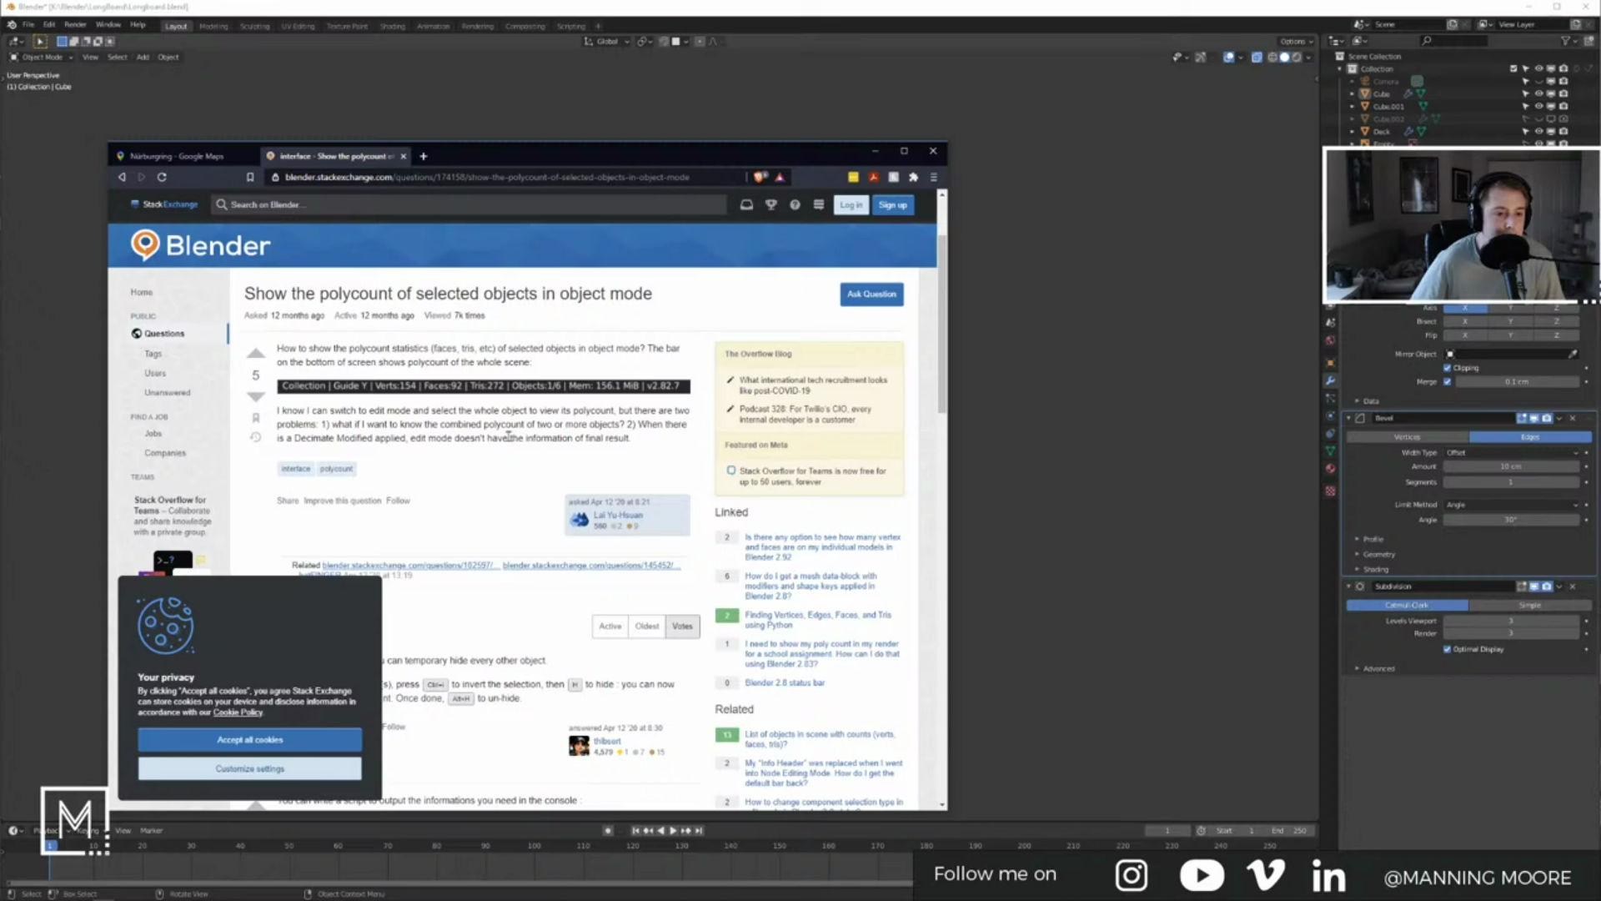
scroll(473, 452, down, 1)
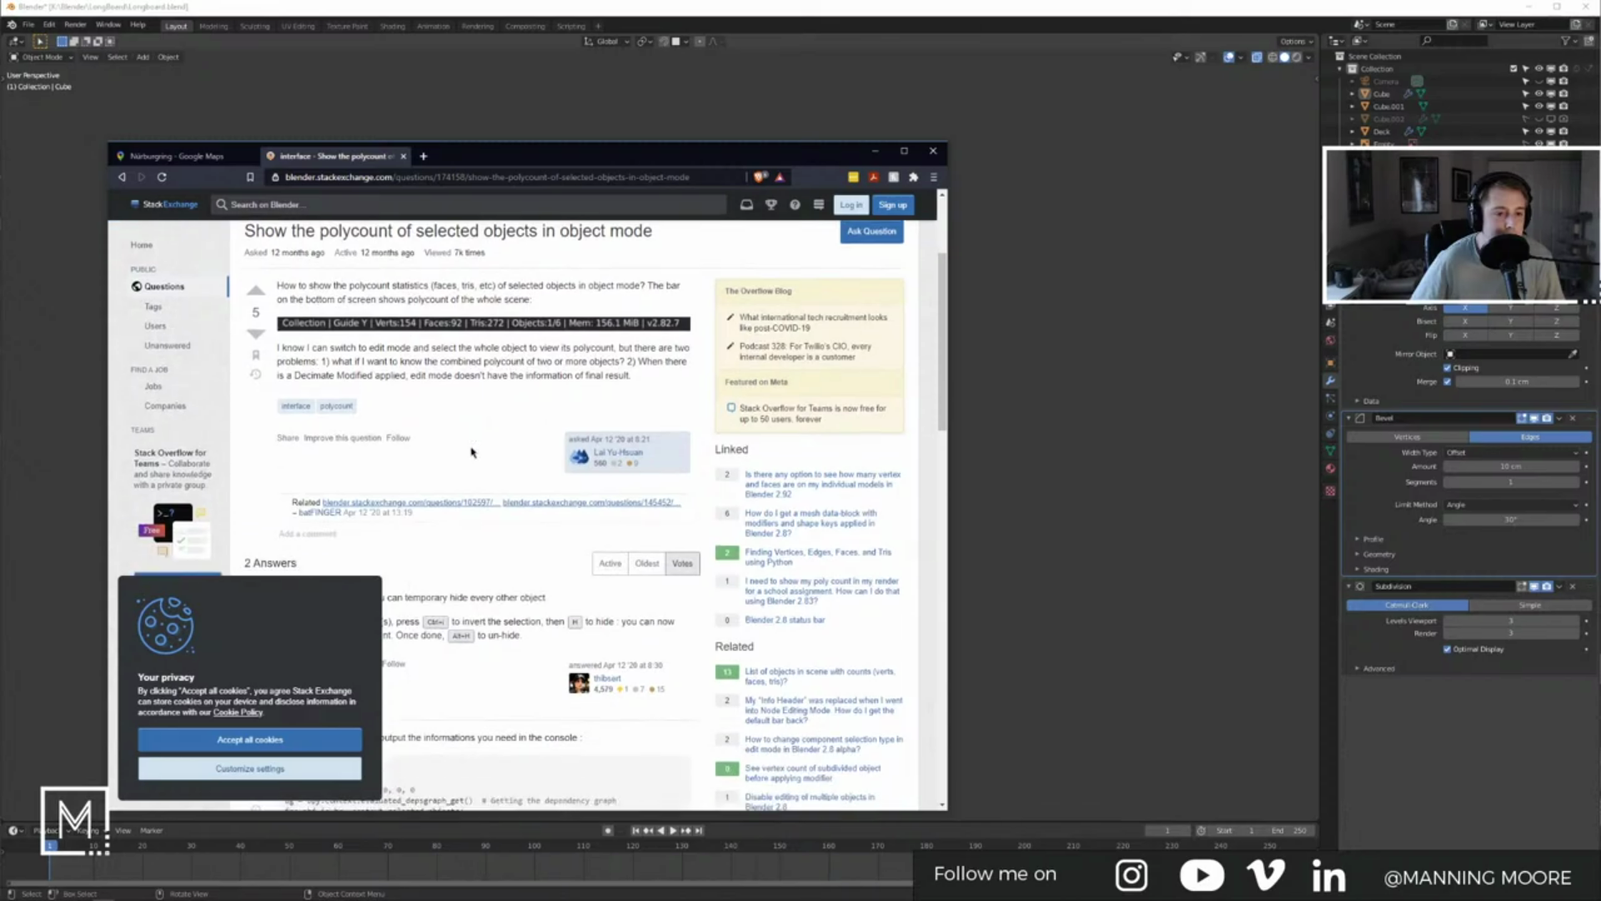
scroll(472, 453, down, 3)
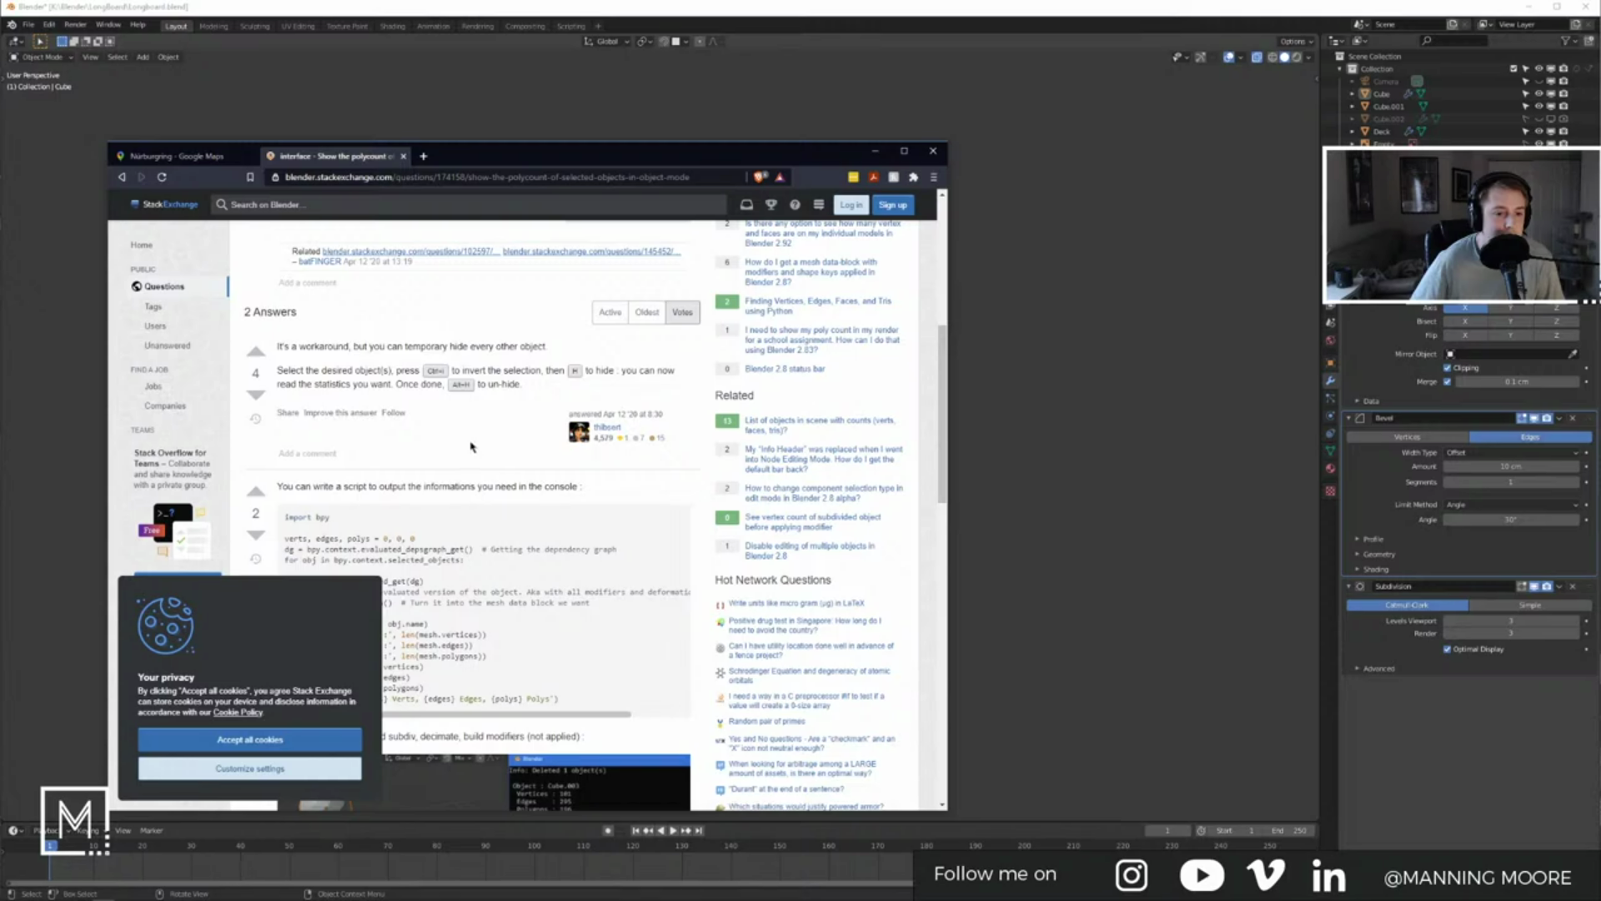
scroll(472, 447, down, 3)
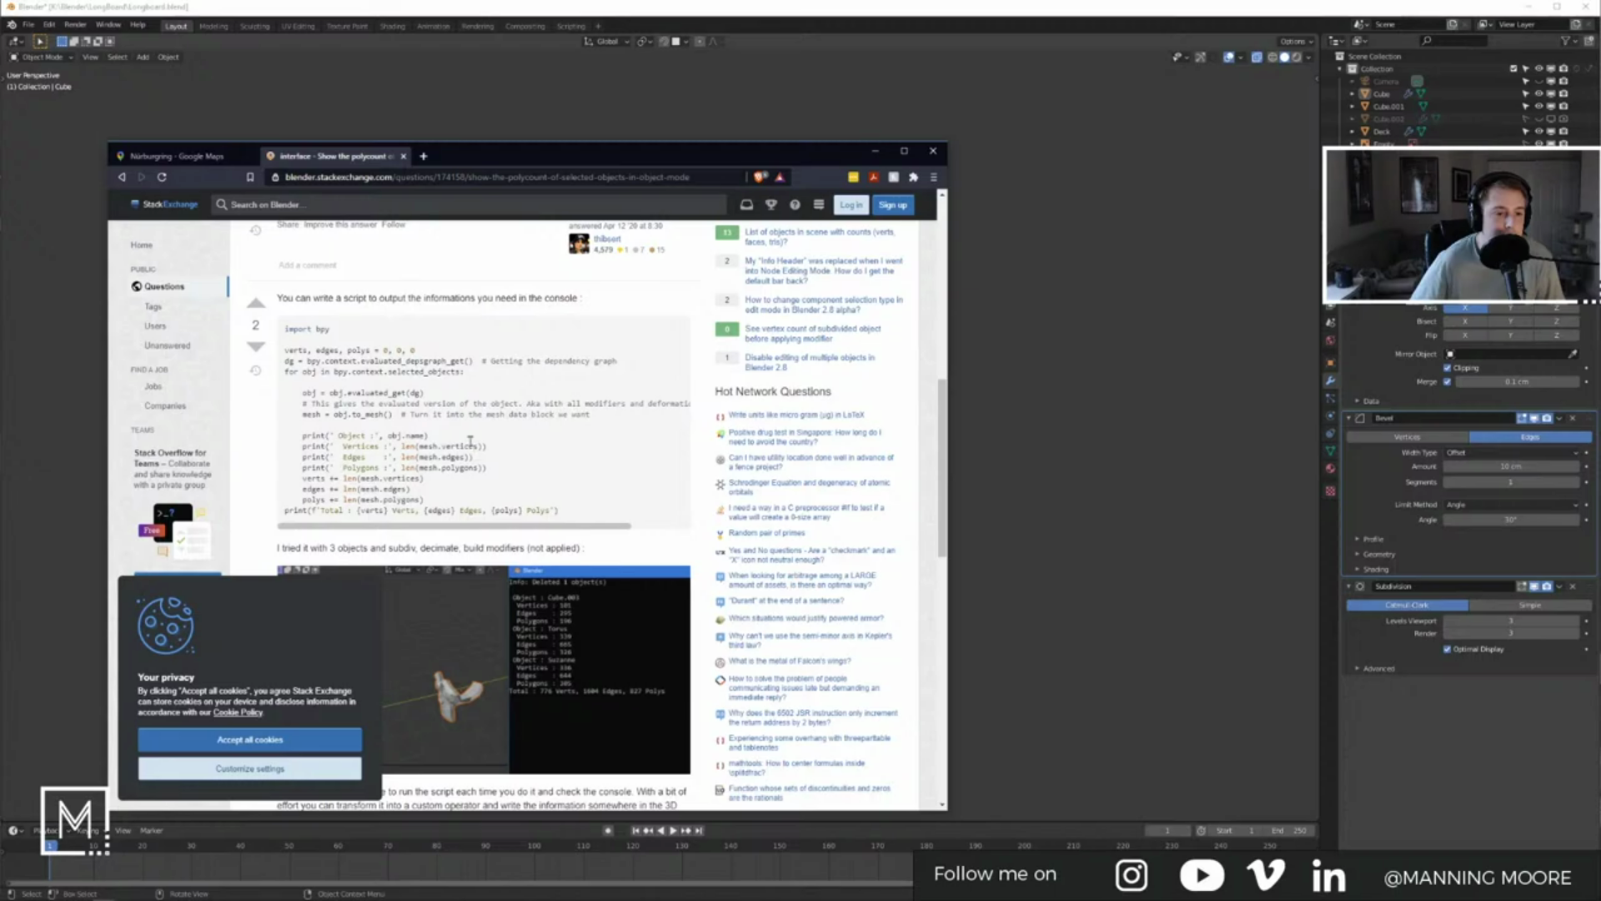
scroll(703, 480, down, 8)
Step: Watch the 'Polycount Display in Blender 2.90' video, skipping ahead, then return to Blender
key(alt+Left)
scroll(367, 434, up, 5)
click(281, 382)
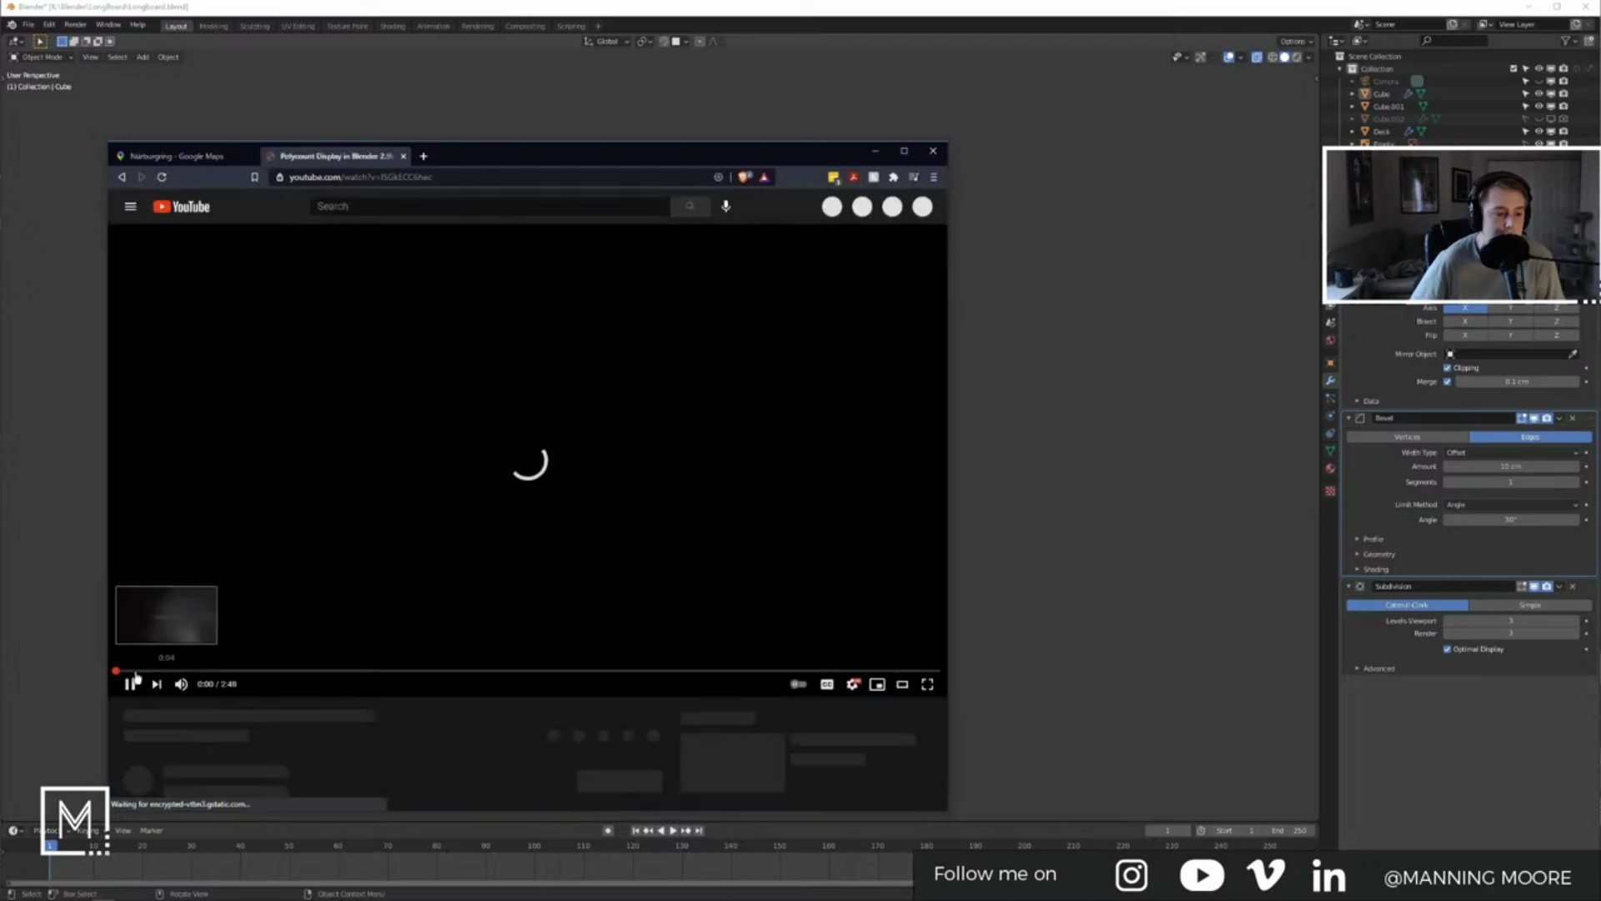
click(158, 671)
click(184, 670)
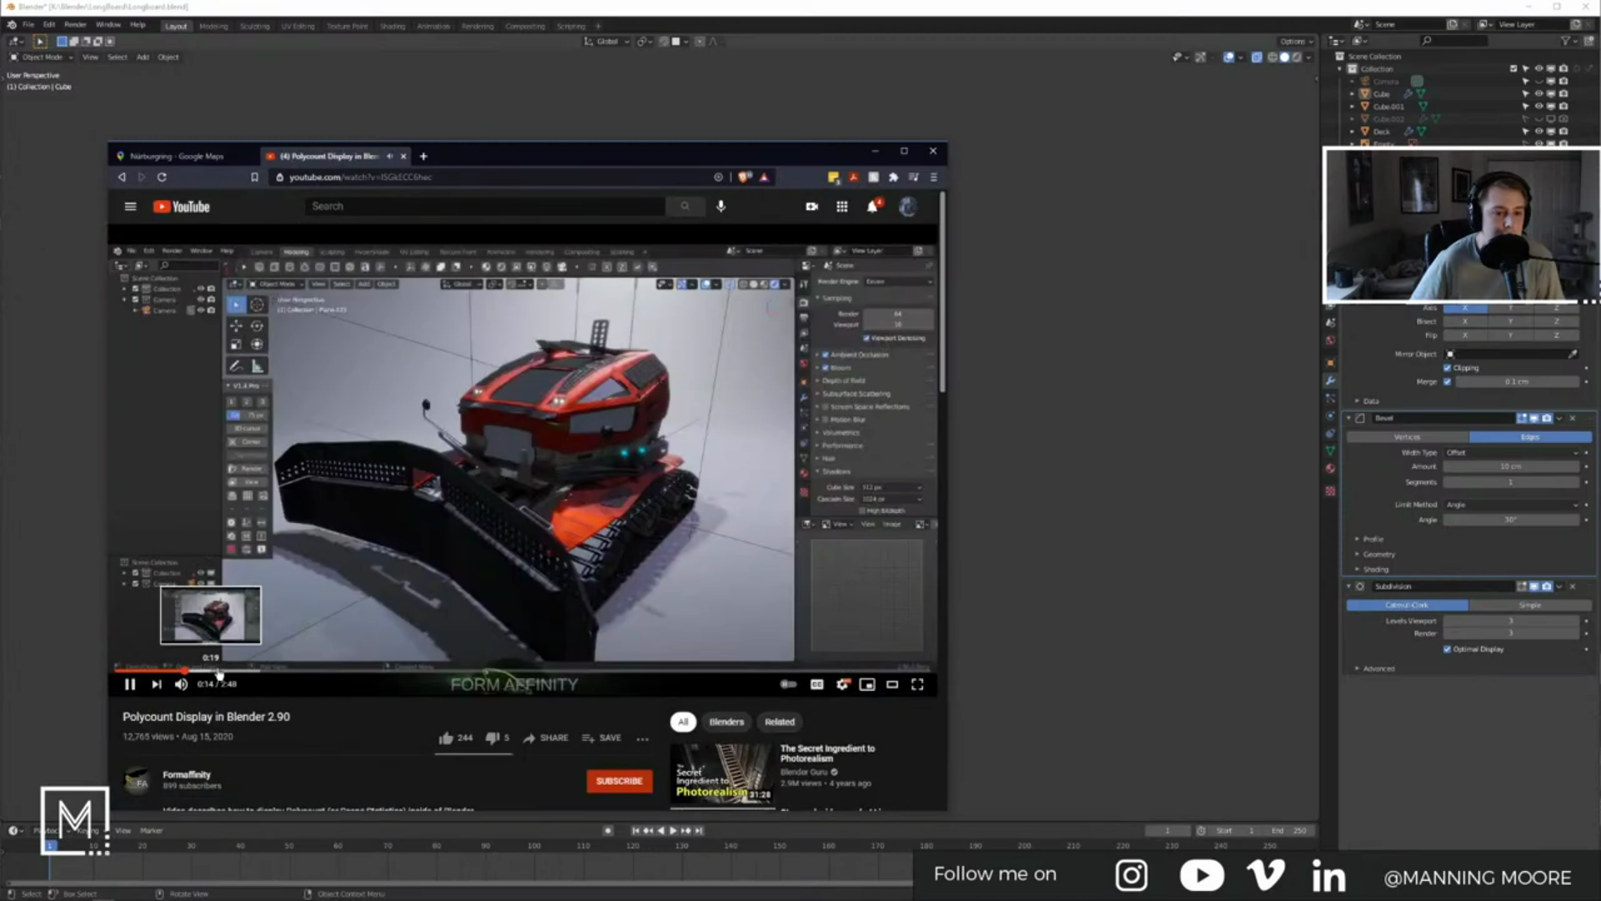
click(230, 672)
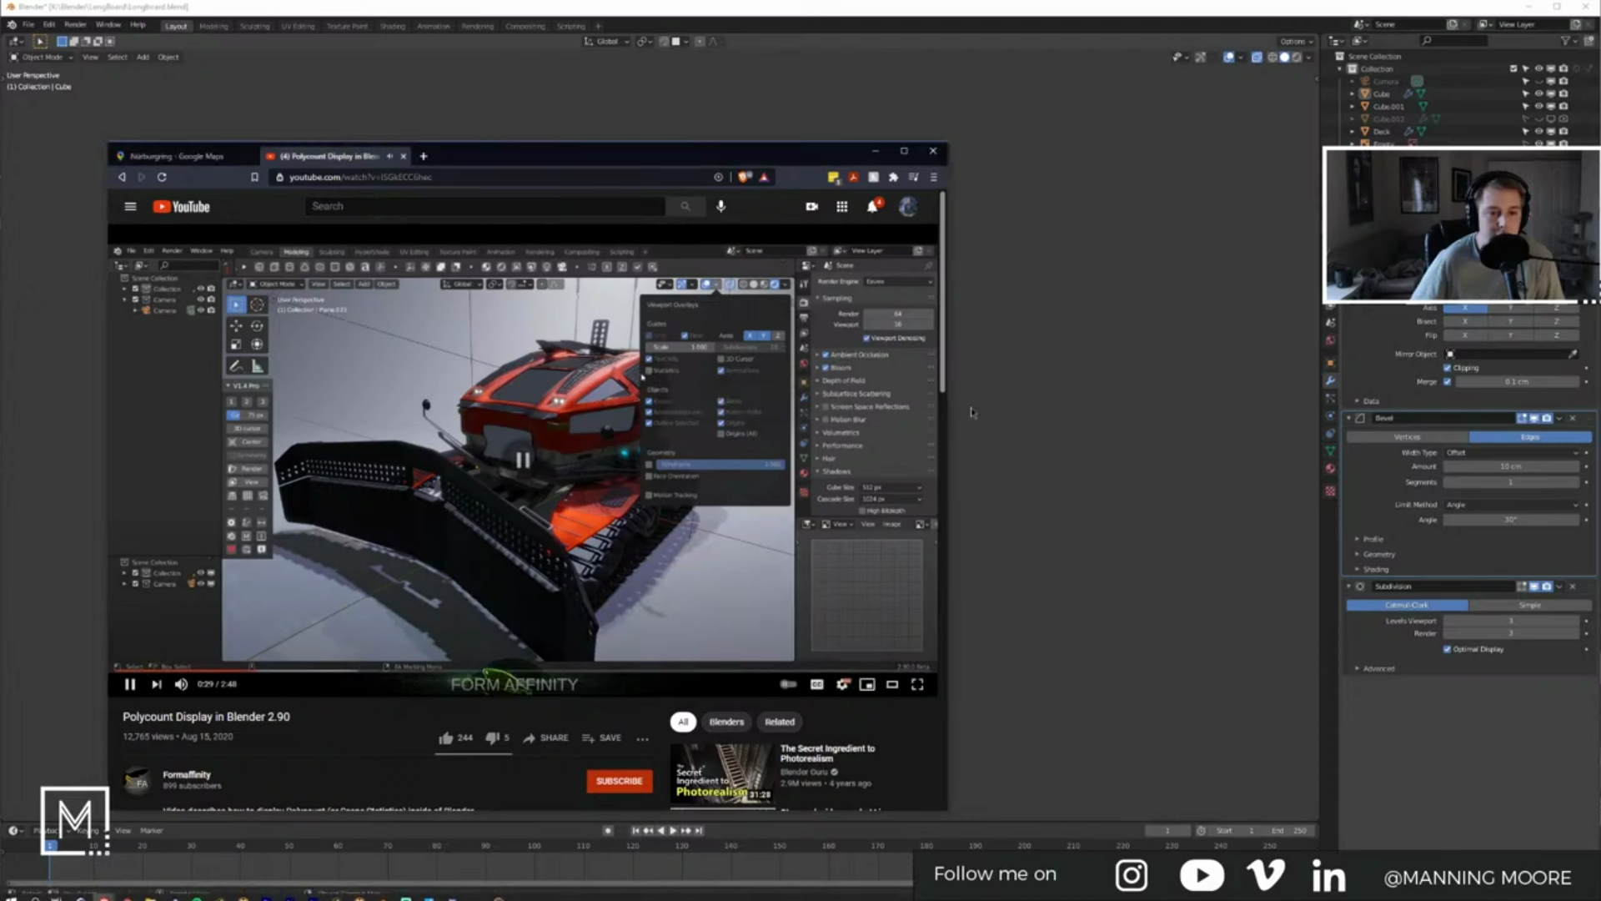
click(875, 151)
click(1241, 58)
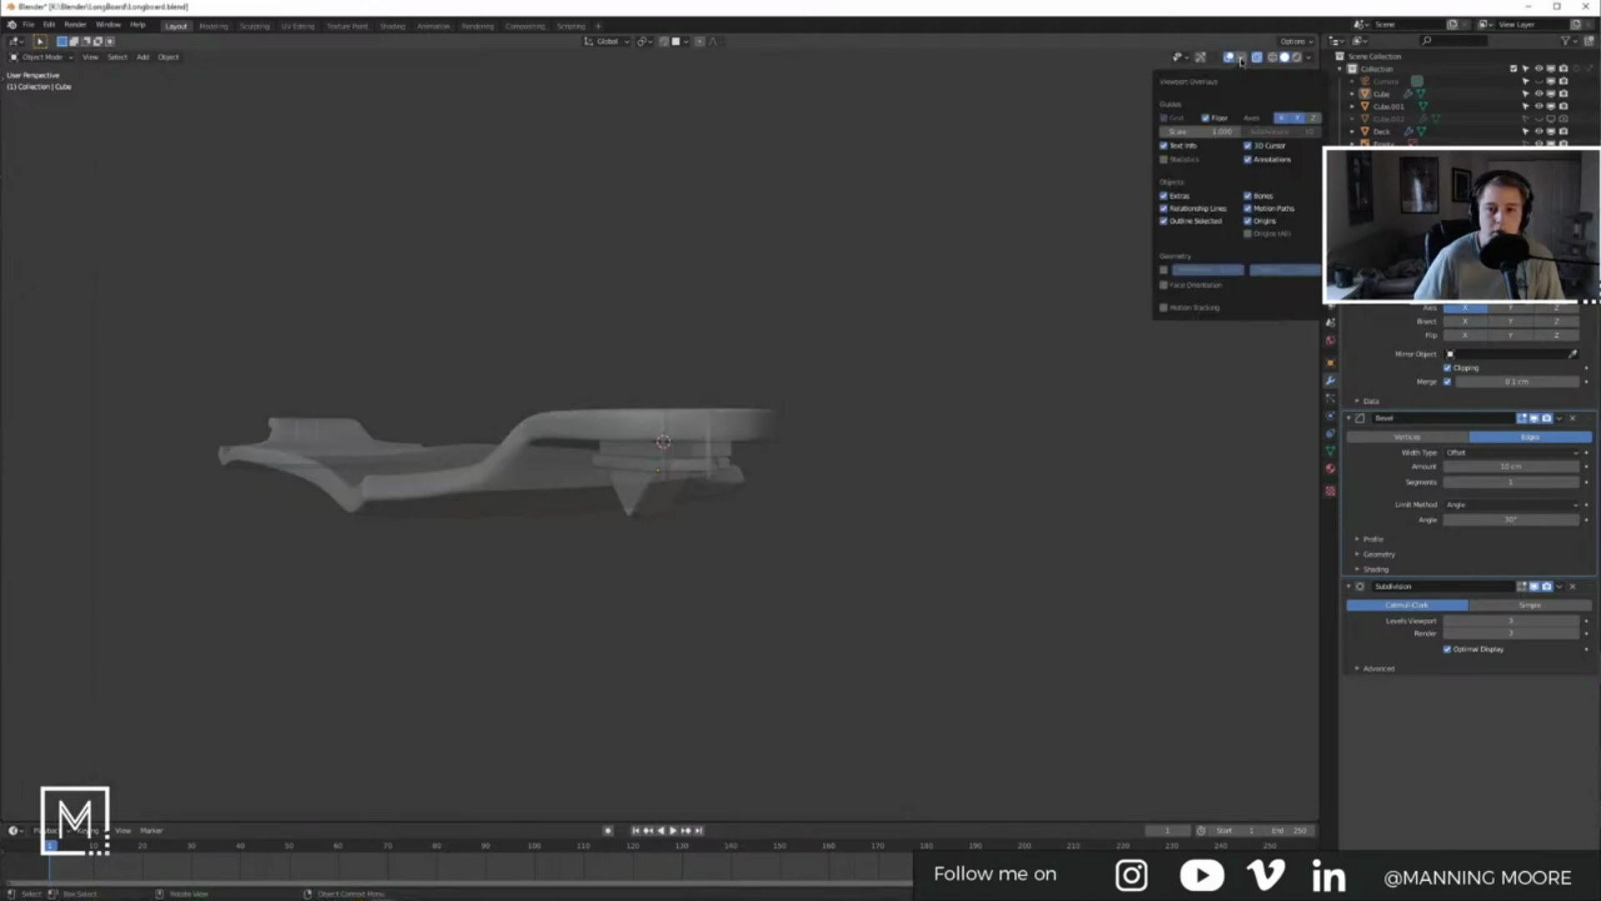
Step: Enable the Statistics overlay to show scene vertex, face and triangle counts
click(1176, 161)
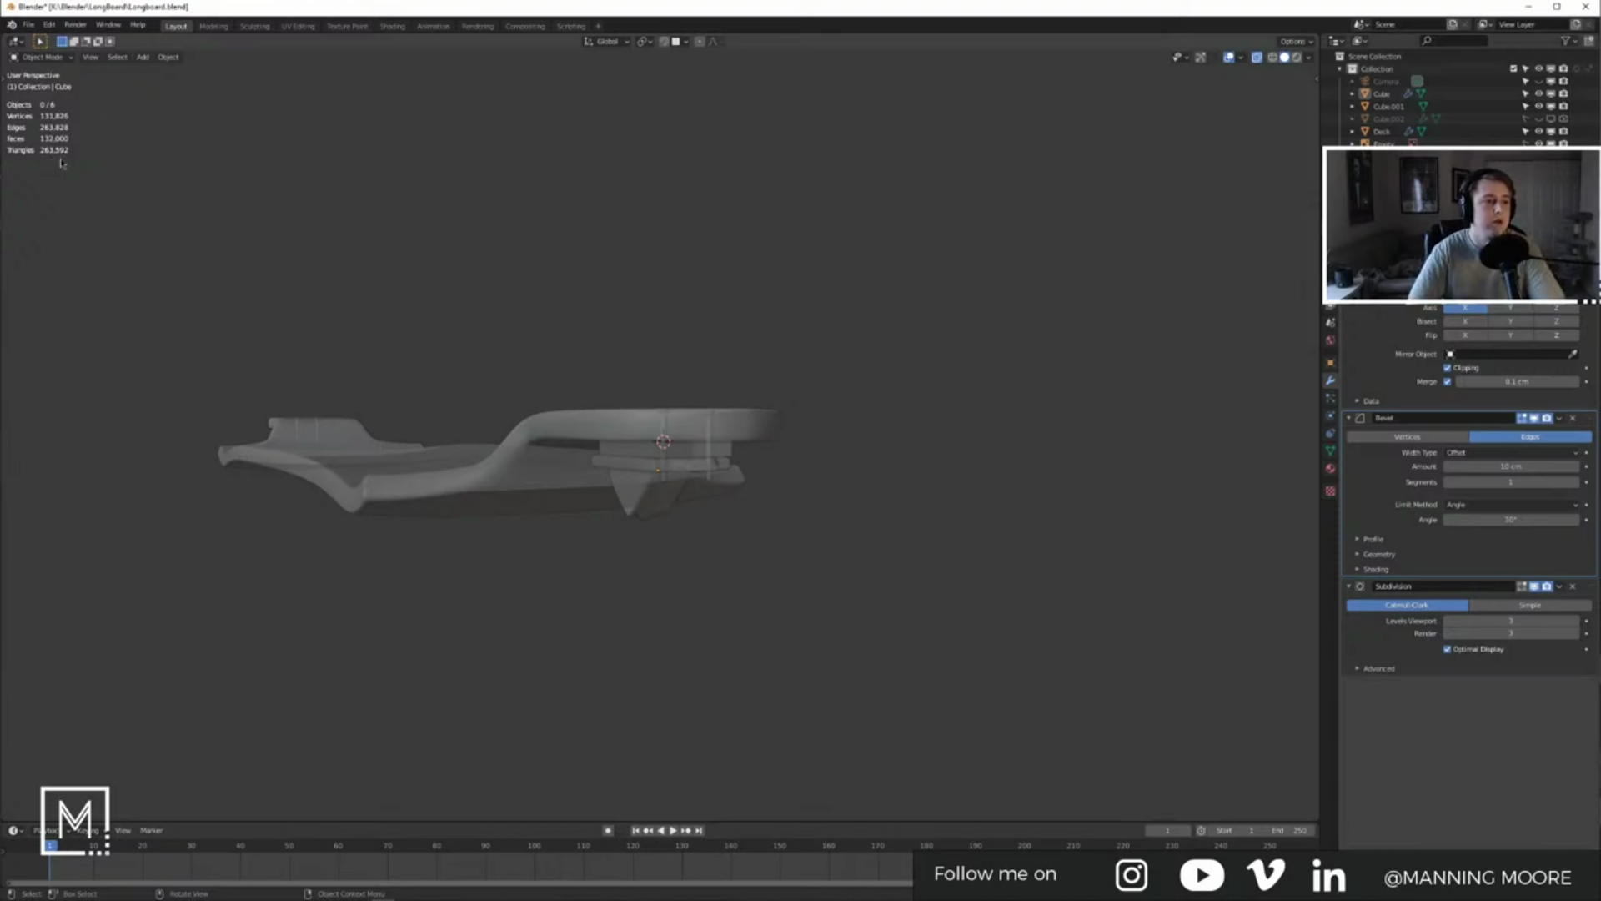
middle_drag(475, 392, 657, 457)
click(667, 451)
click(783, 477)
middle_drag(783, 477, 686, 475)
Step: Select the Truck_Screws and split the viewport into two side-by-side areas
click(686, 474)
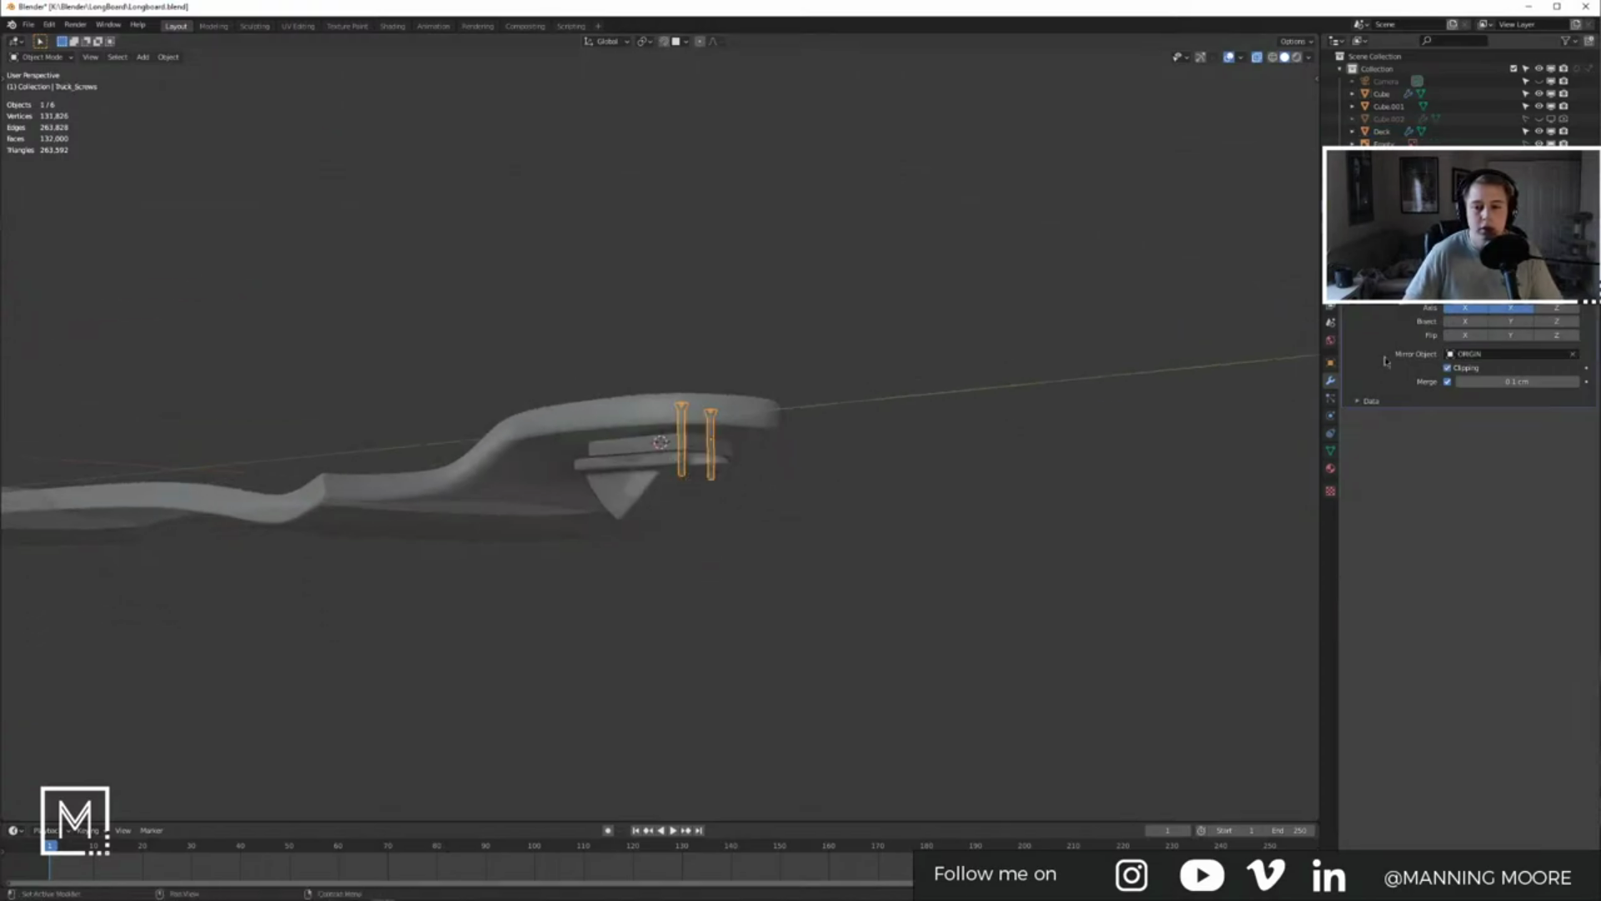
drag(1316, 39, 881, 64)
click(890, 41)
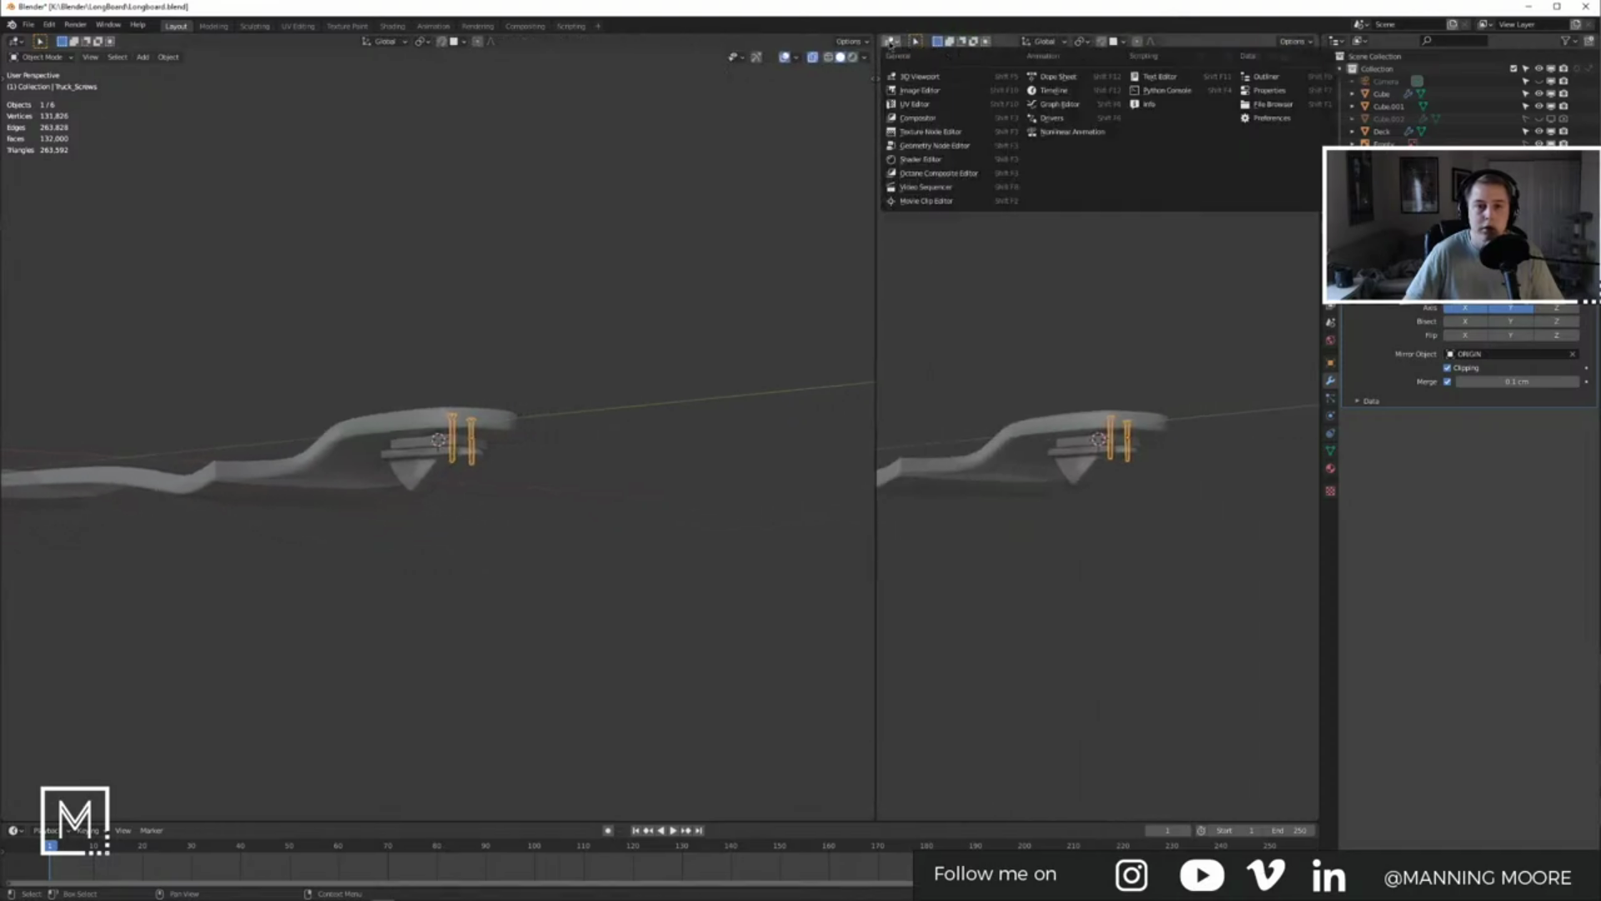
Step: Turn the right area into a Shader Editor and create a new material for the screws
click(951, 171)
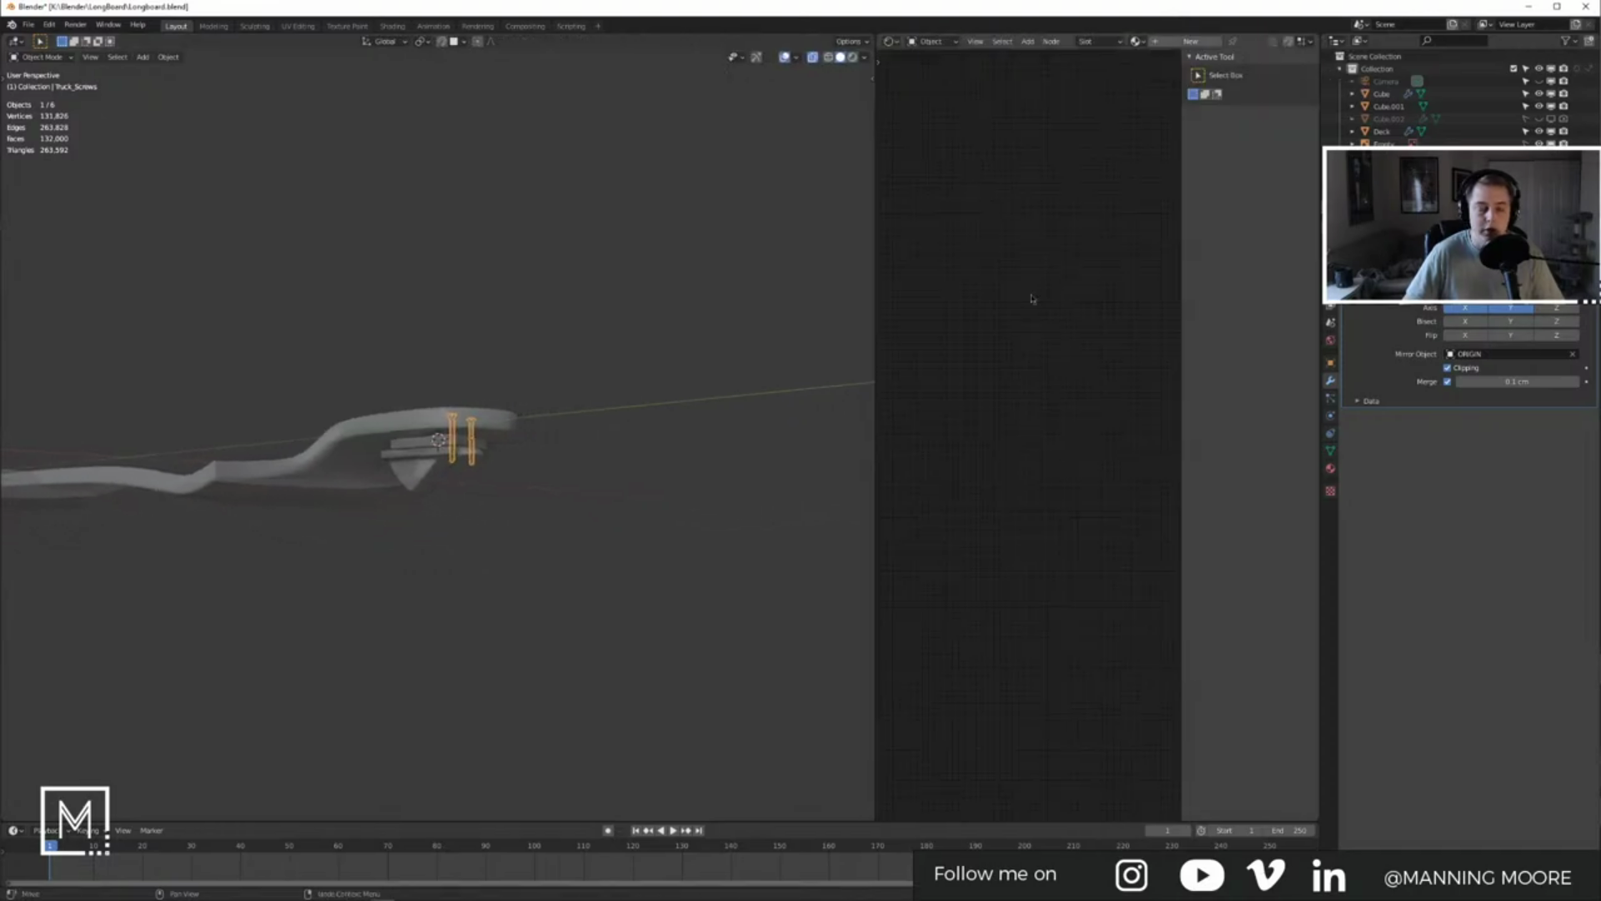
key(n)
click(1330, 468)
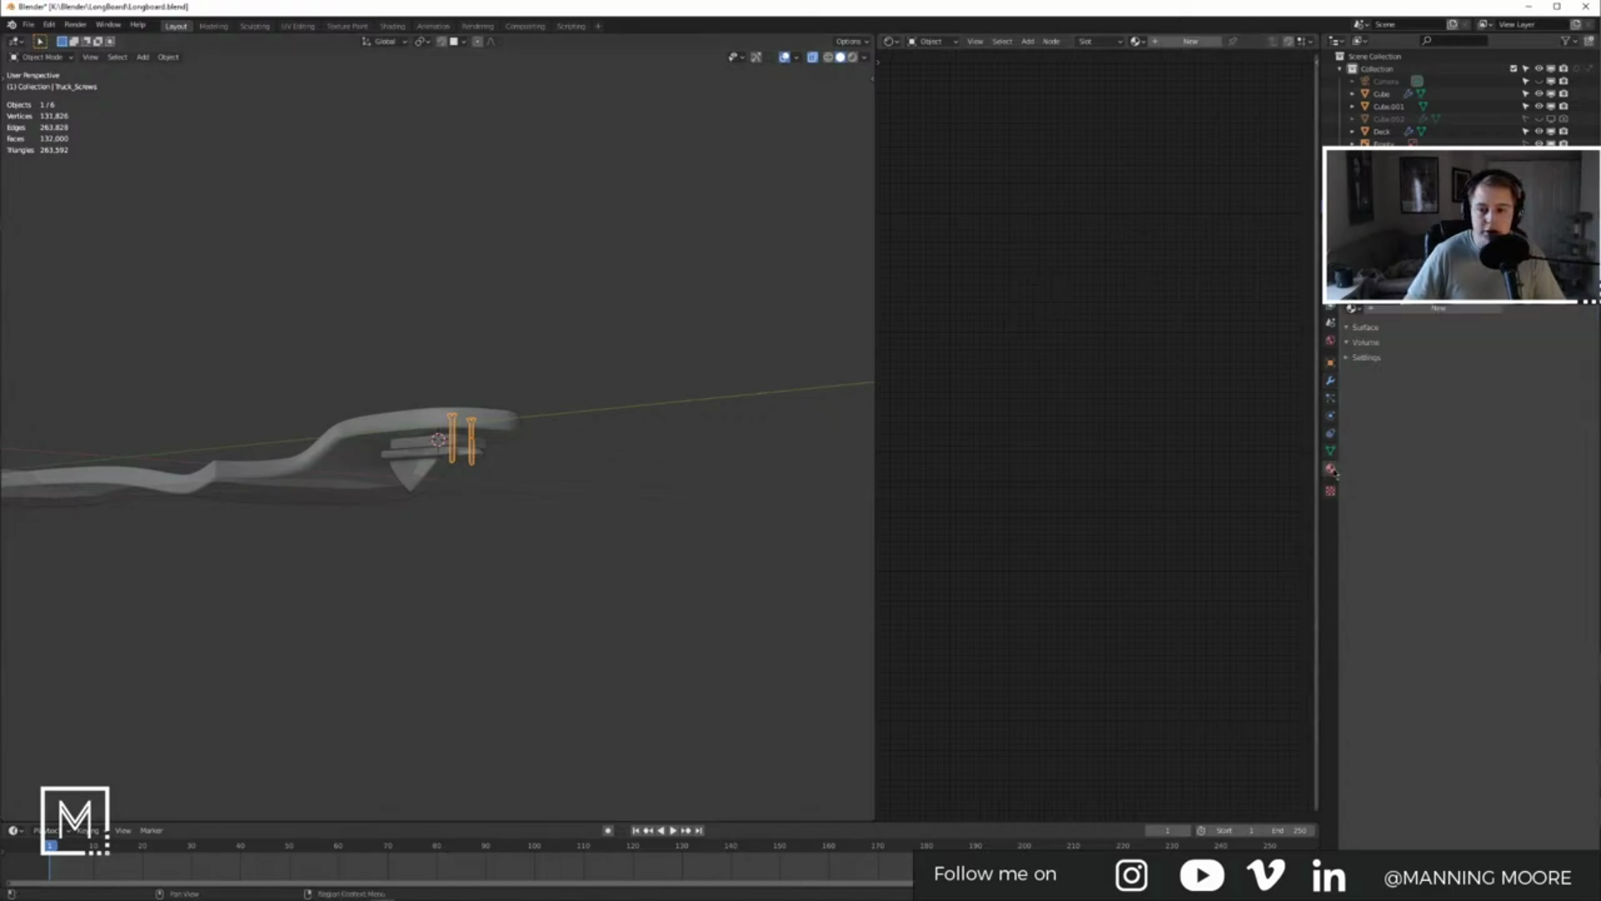
click(1422, 309)
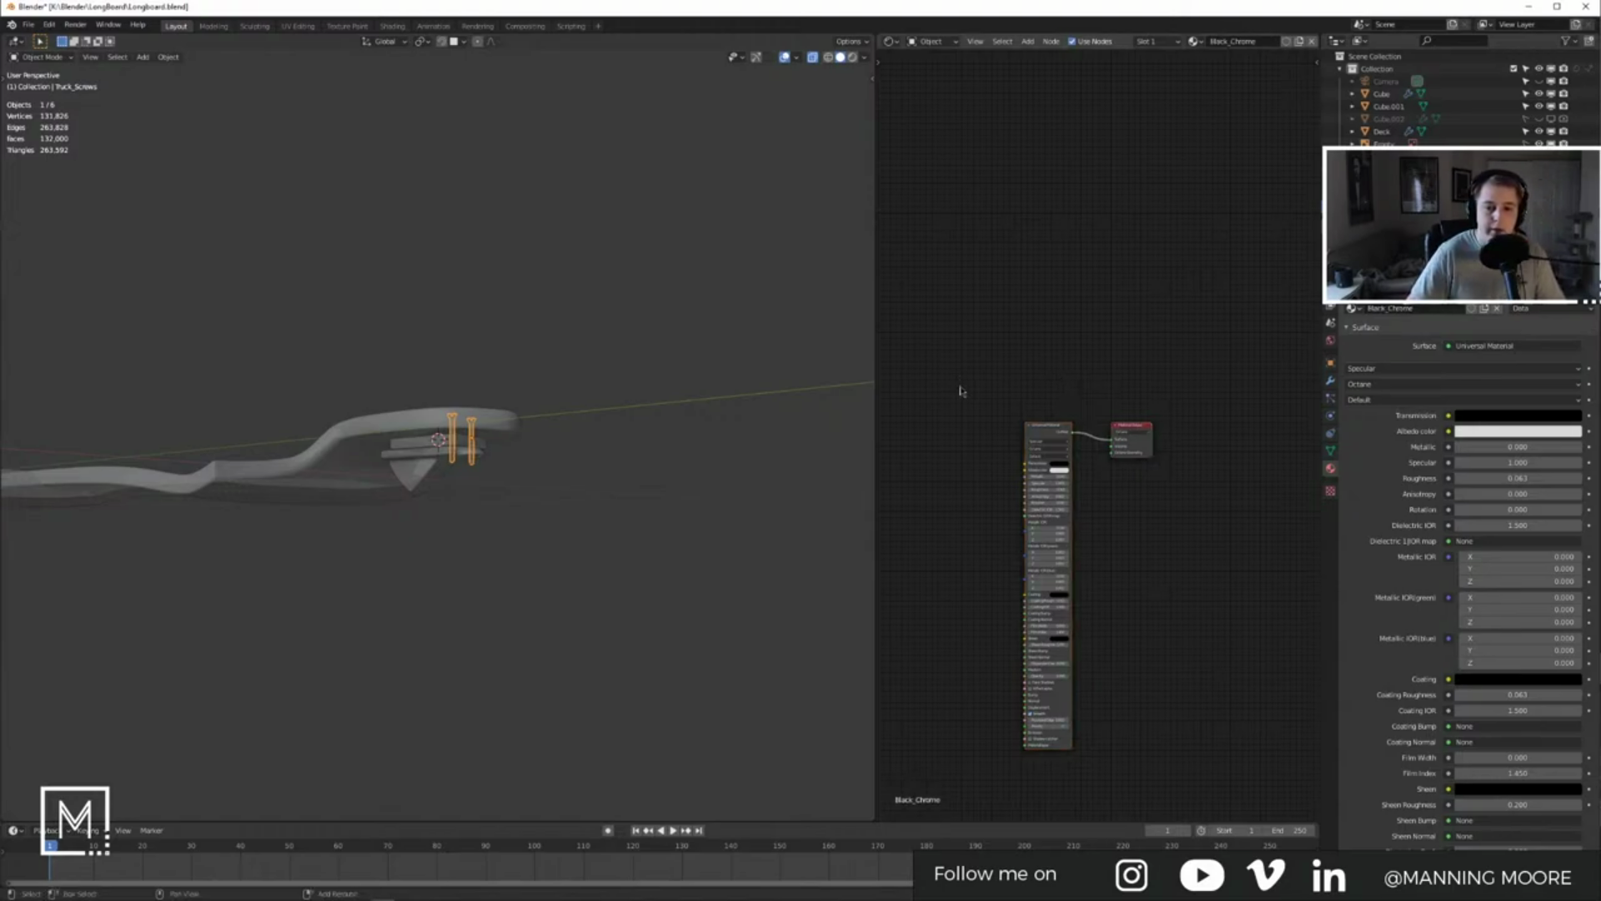
Step: Replace the Universal Material node with a Glossy Material linked to the Surface output
middle_drag(1022, 435, 1115, 417)
click(1019, 421)
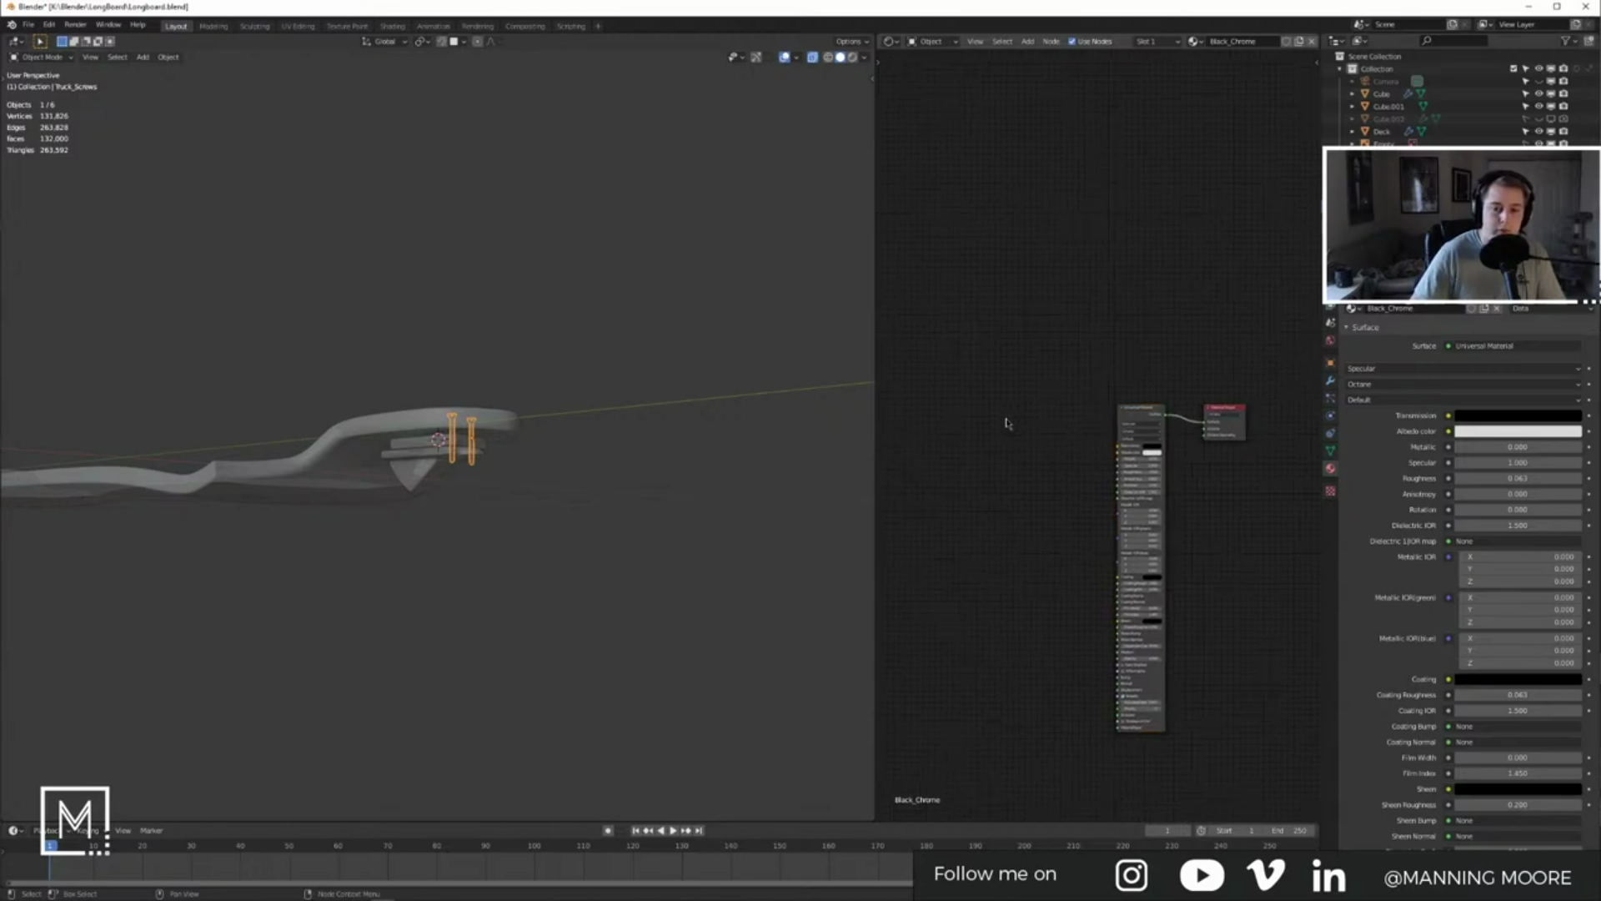
key(shift+a)
click(1007, 424)
text(glo)
key(Return)
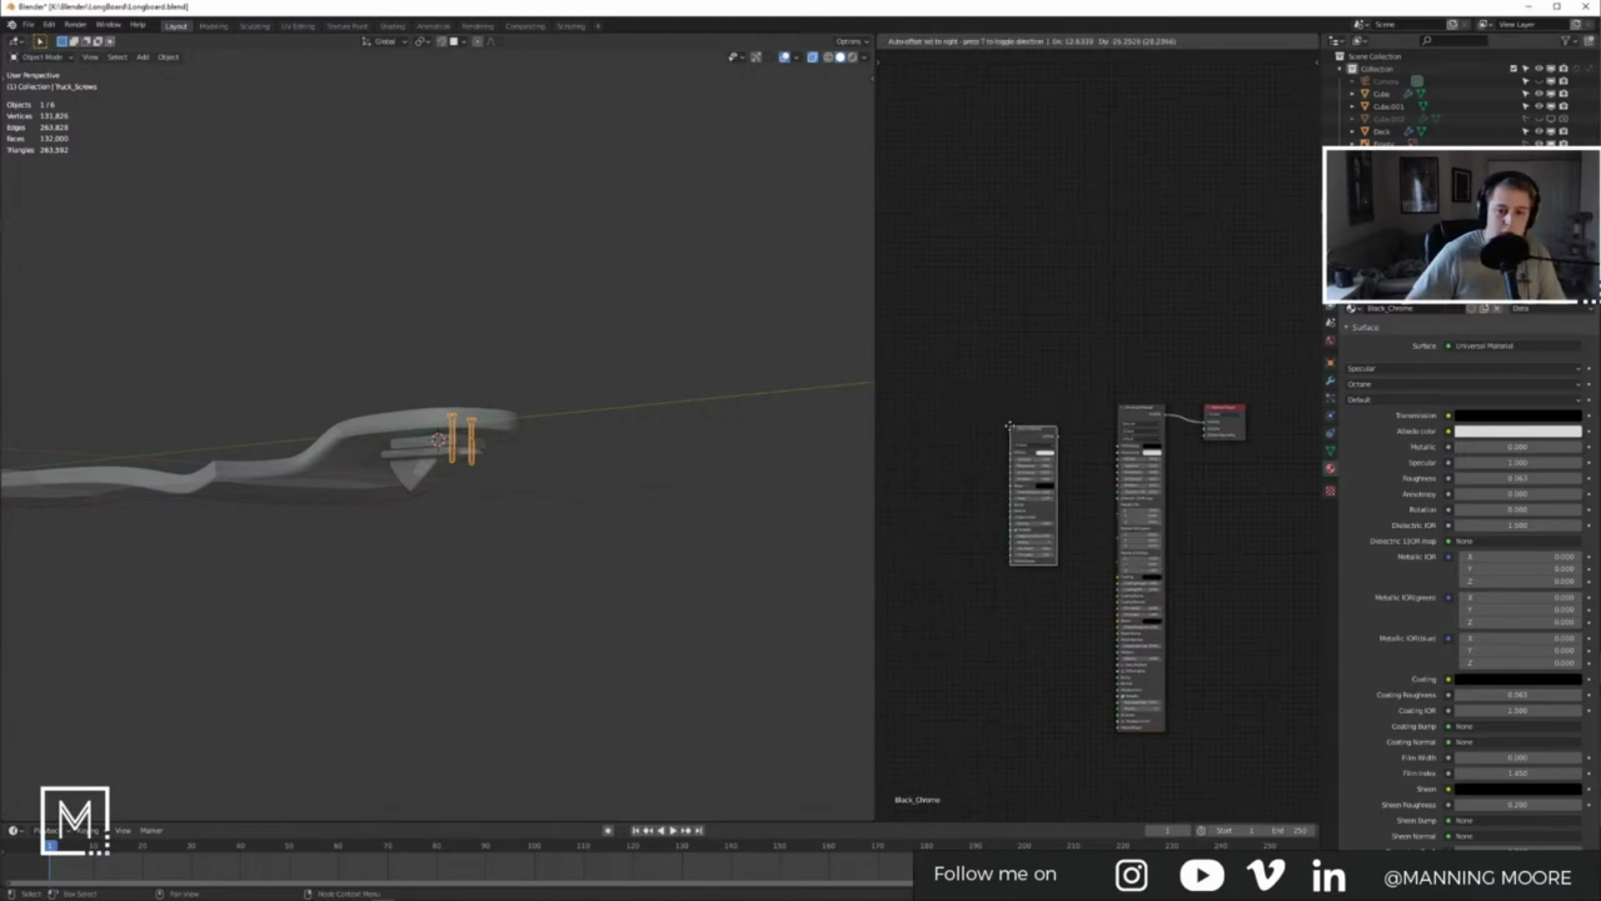
click(1011, 399)
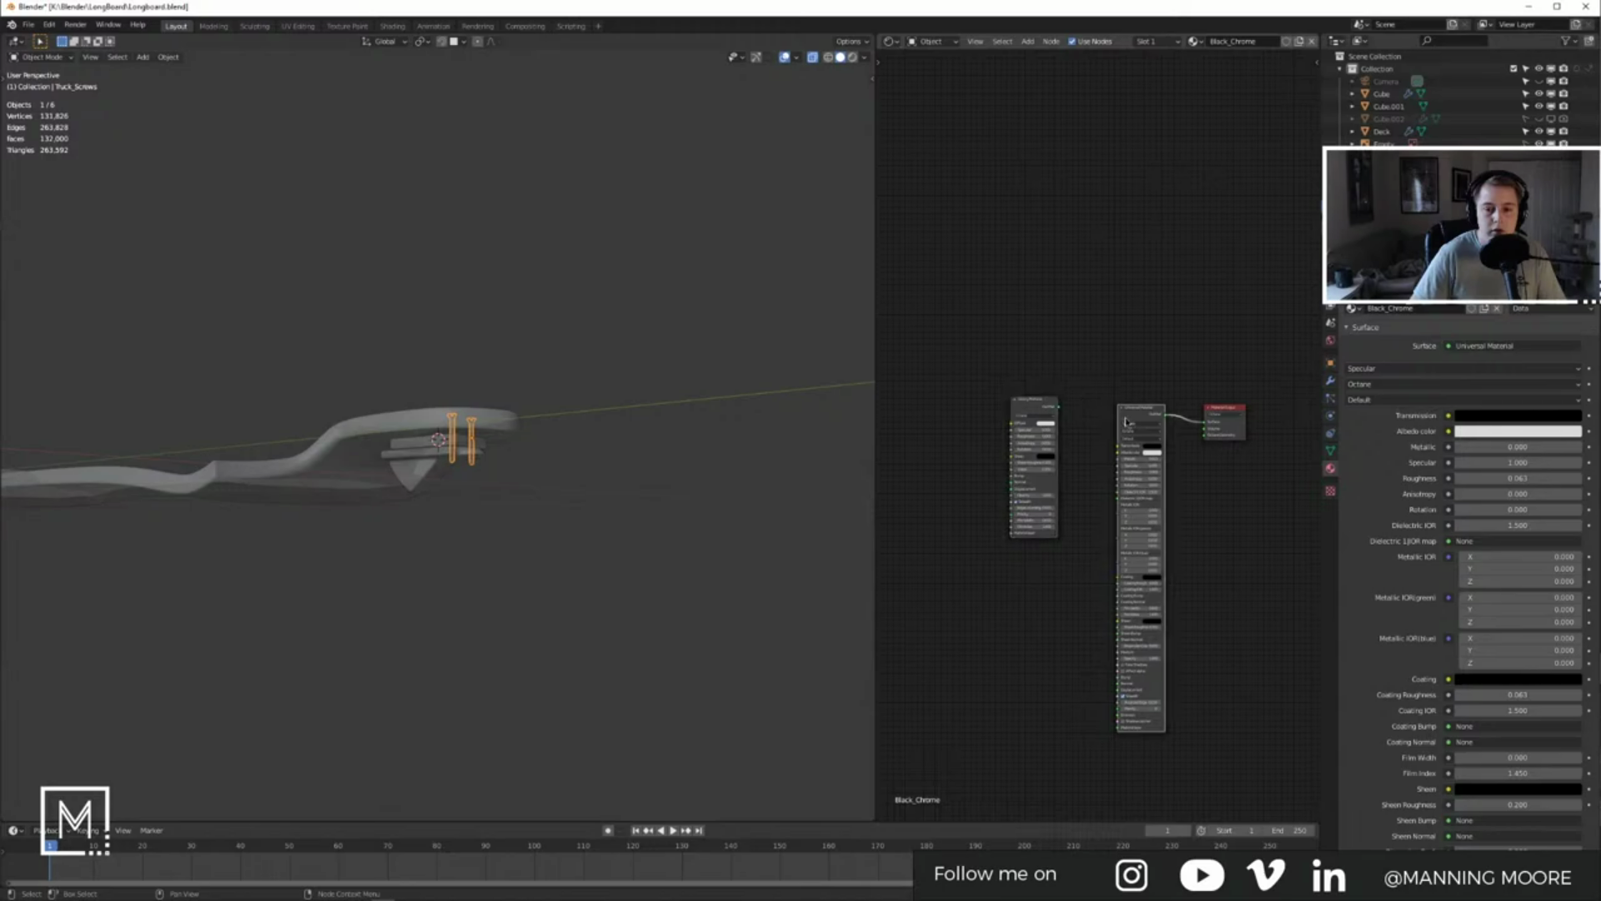
drag(1127, 422, 1128, 452)
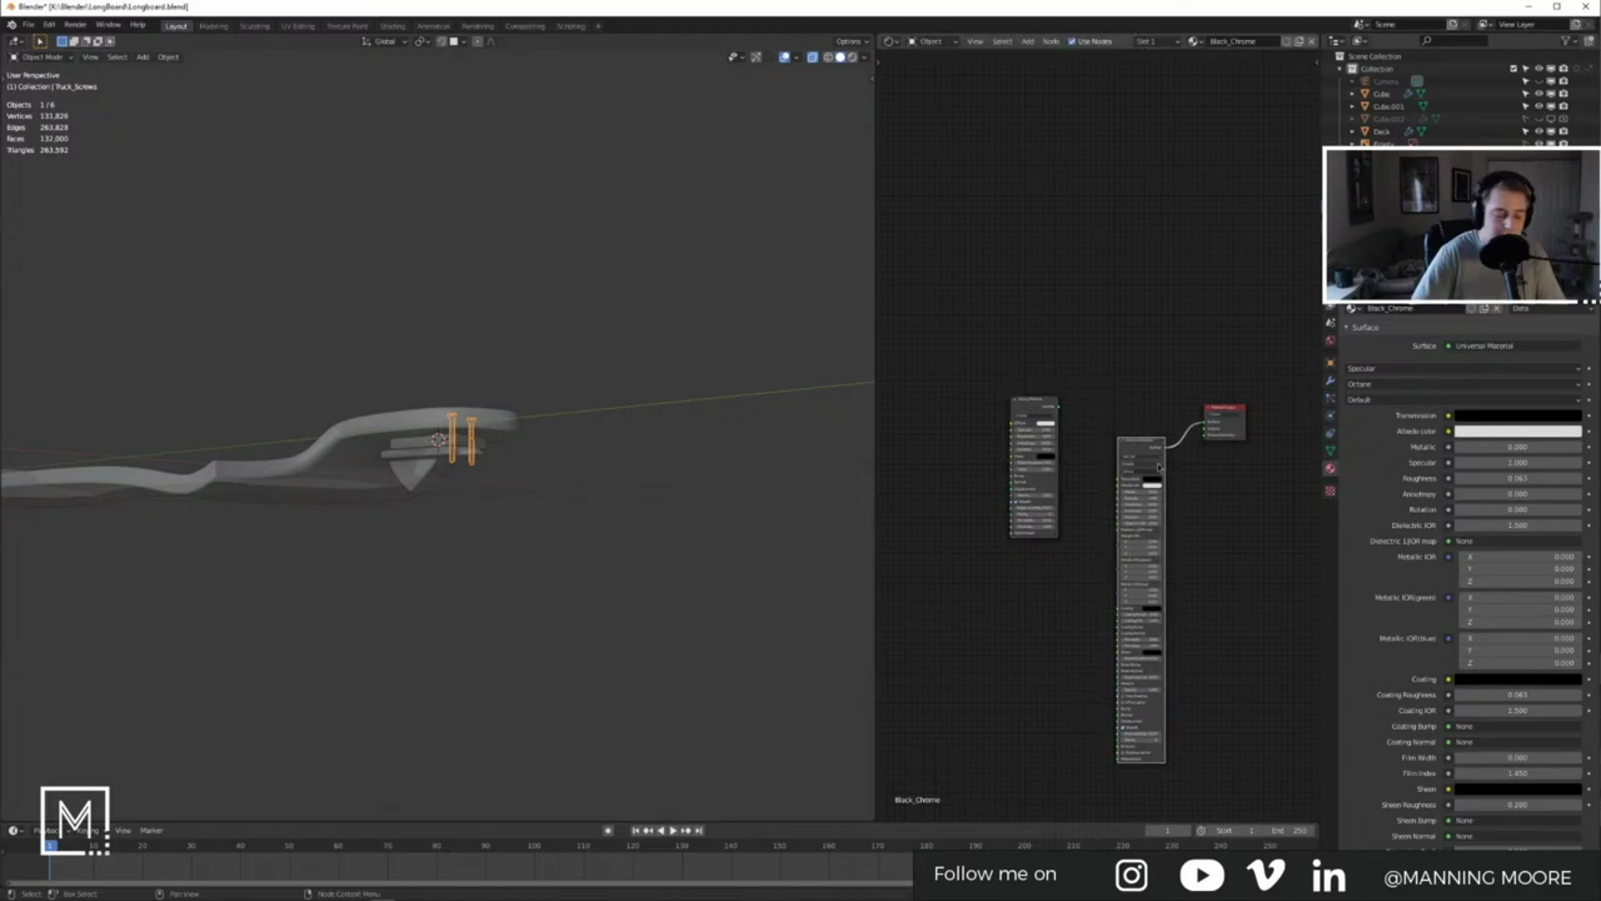
key(x)
scroll(1084, 425, up, 2)
drag(1034, 390, 1269, 414)
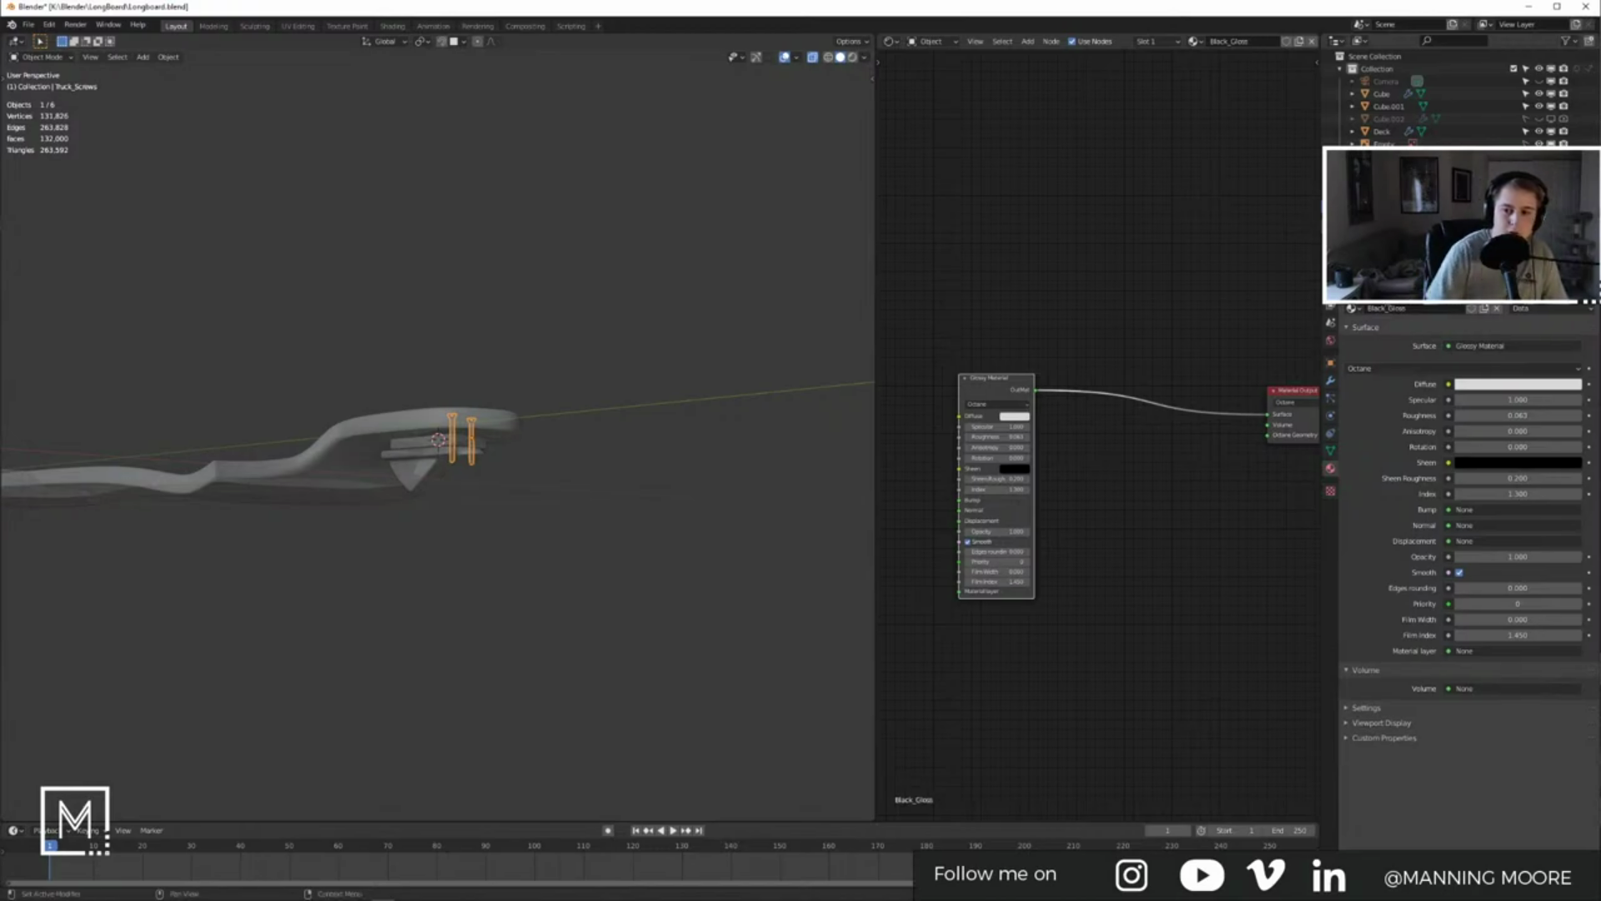
drag(1035, 458, 1090, 435)
Step: Set the glossy diffuse colour to dark grey and unhide the ground plane
click(1067, 394)
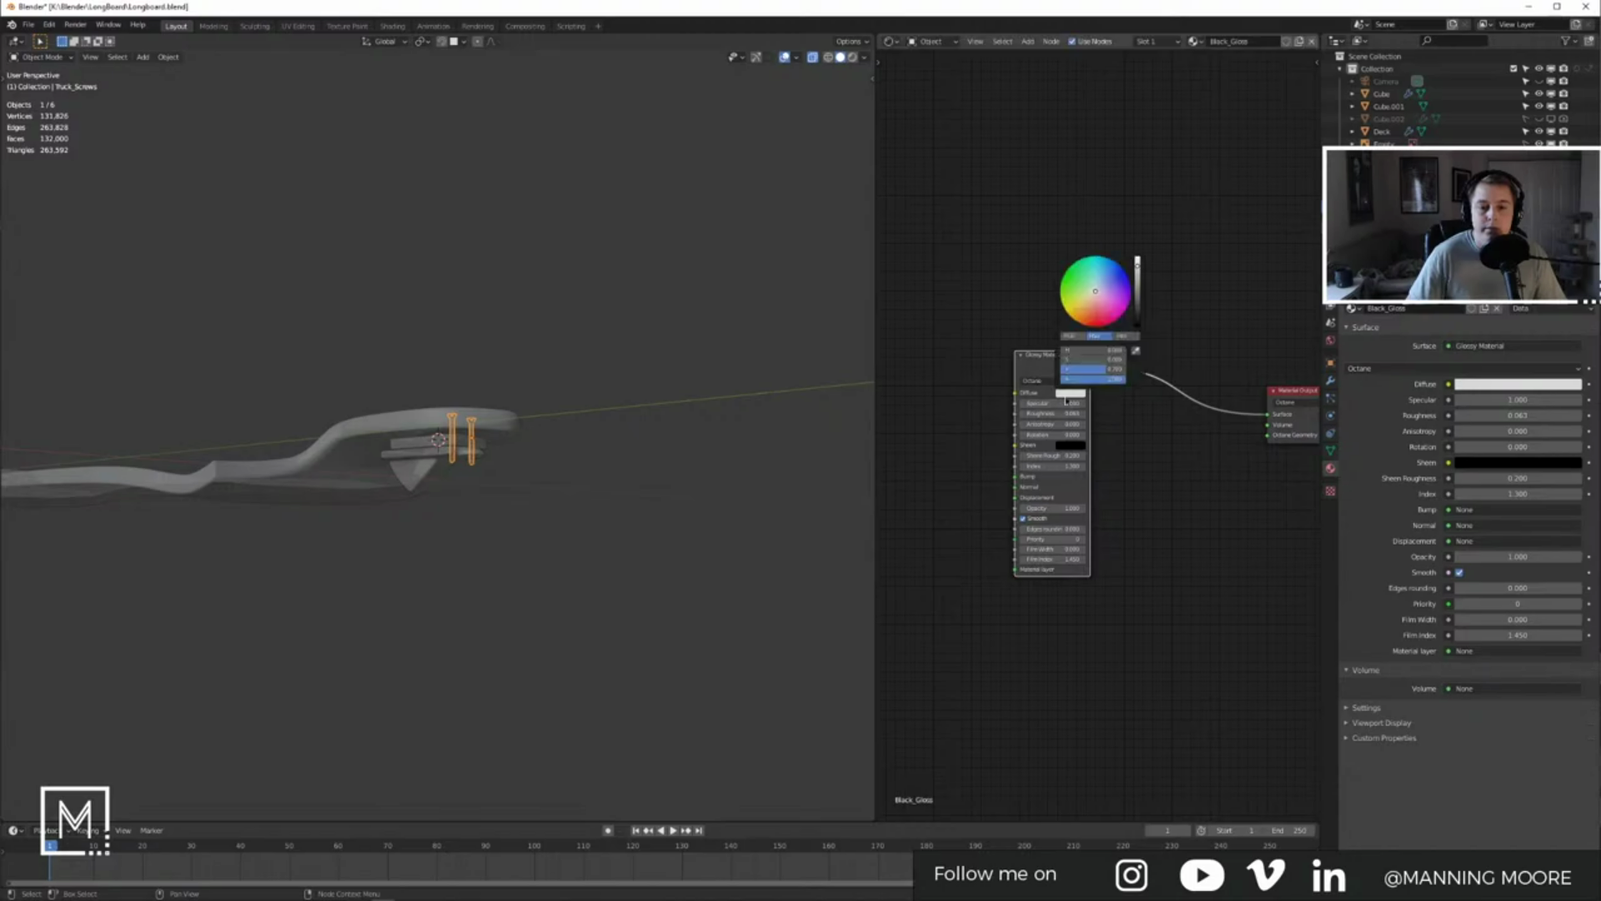
click(1197, 458)
mouse_move(1136, 301)
mouse_down()
mouse_move(1140, 341)
mouse_move(1142, 321)
mouse_up()
click(1078, 398)
middle_drag(495, 454, 639, 407)
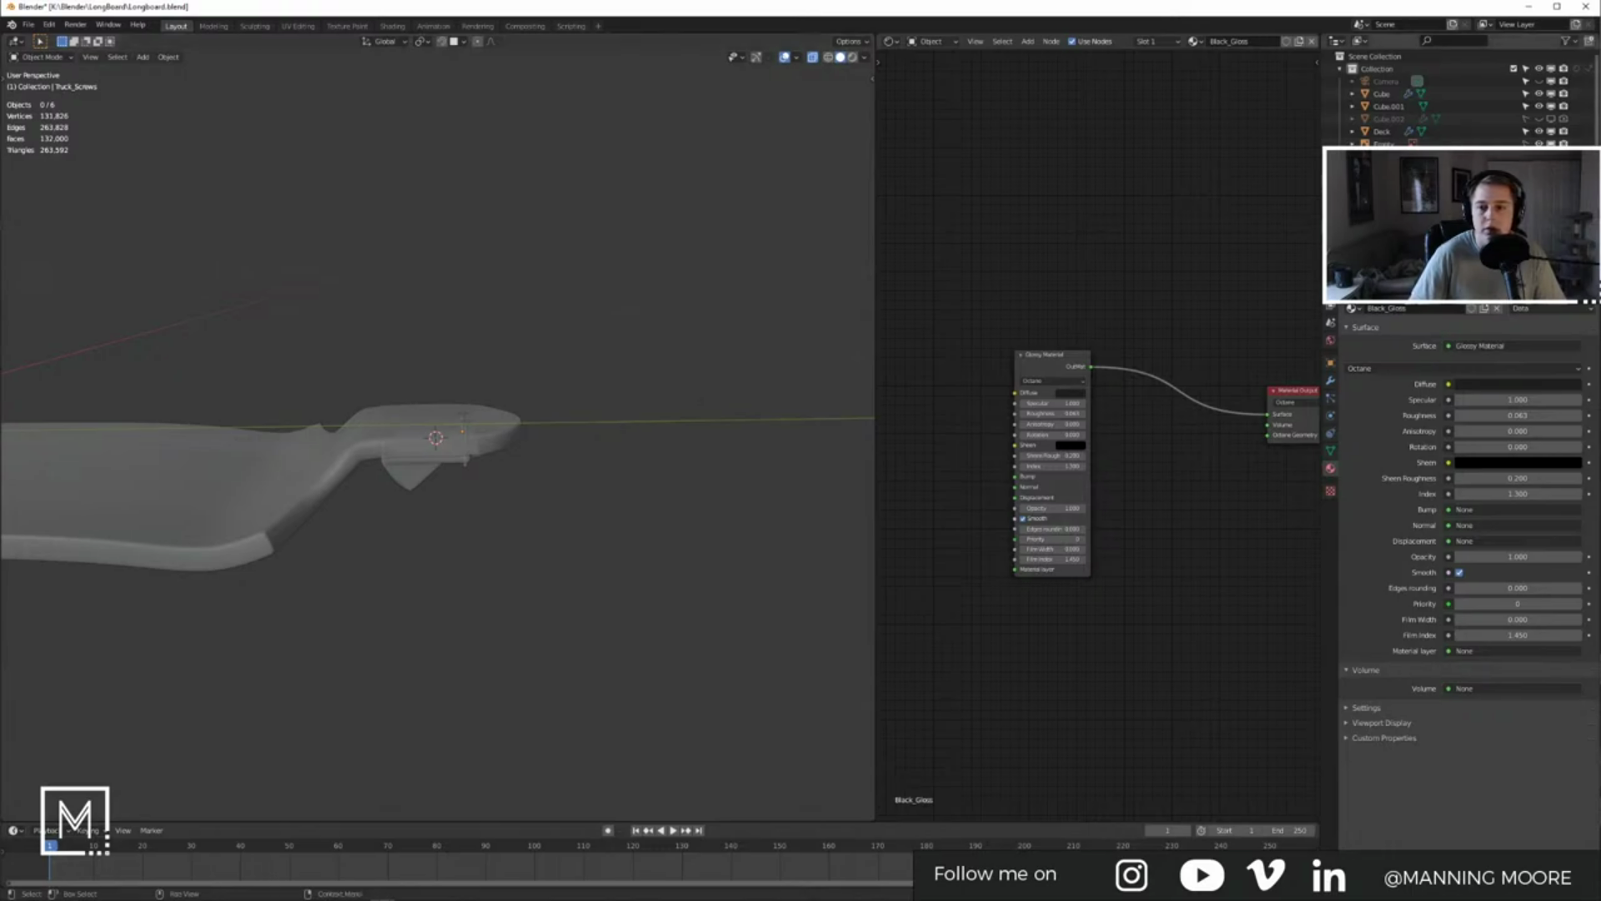
click(1539, 168)
Step: Preview rendered shading from top view with overlays hidden, then return to solid shading
key(z)
click(611, 268)
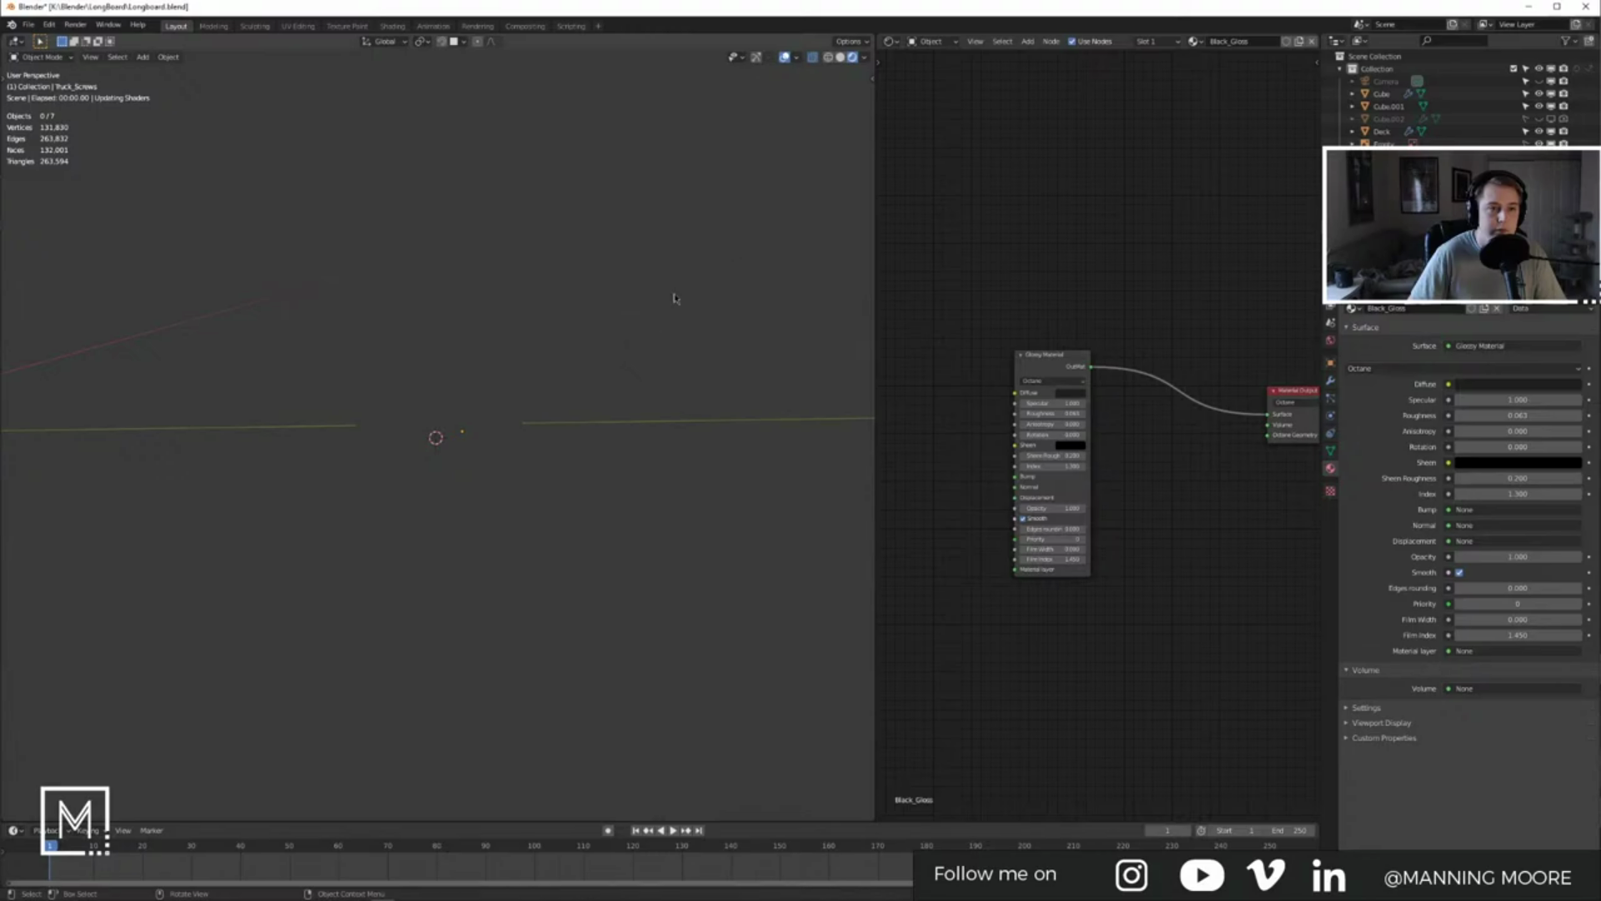
click(785, 58)
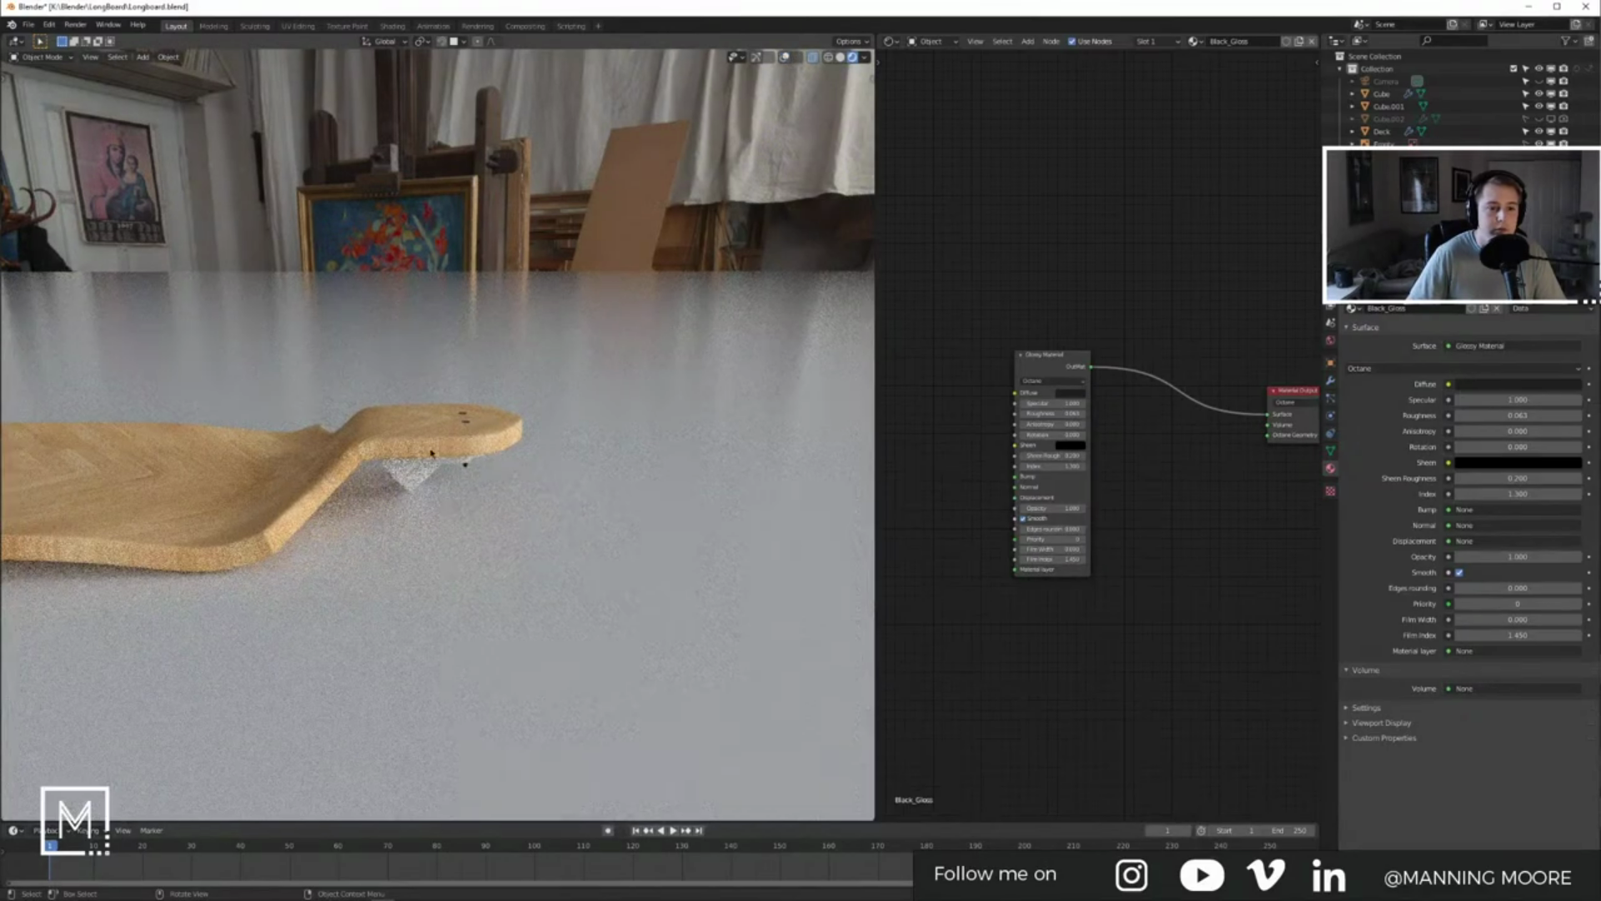
key(KP_7)
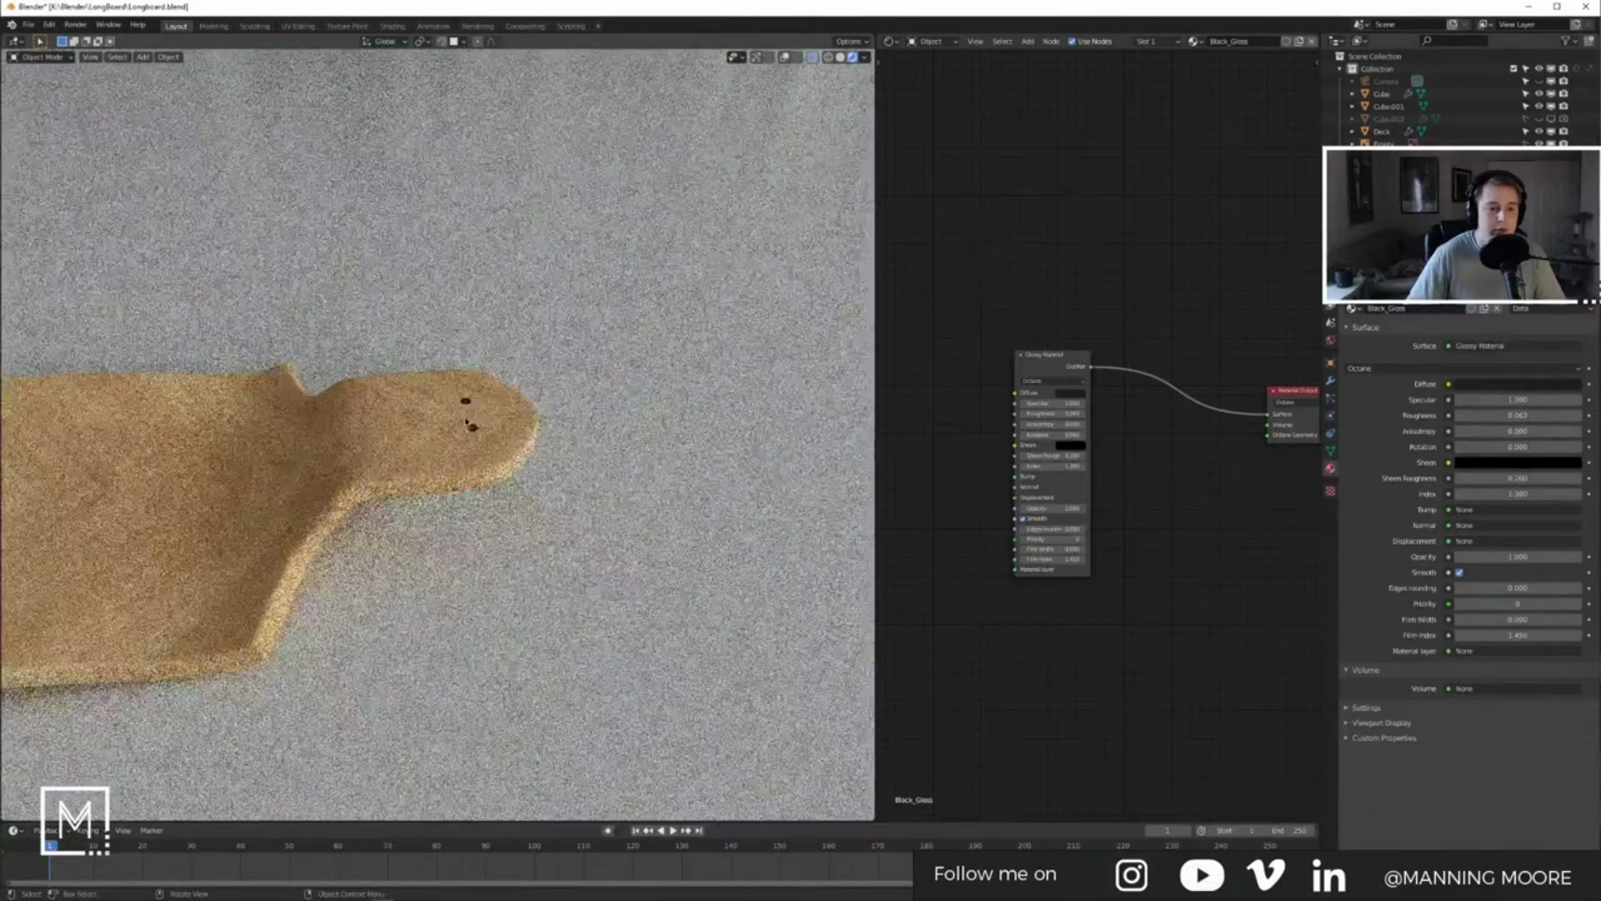
scroll(466, 421, up, 5)
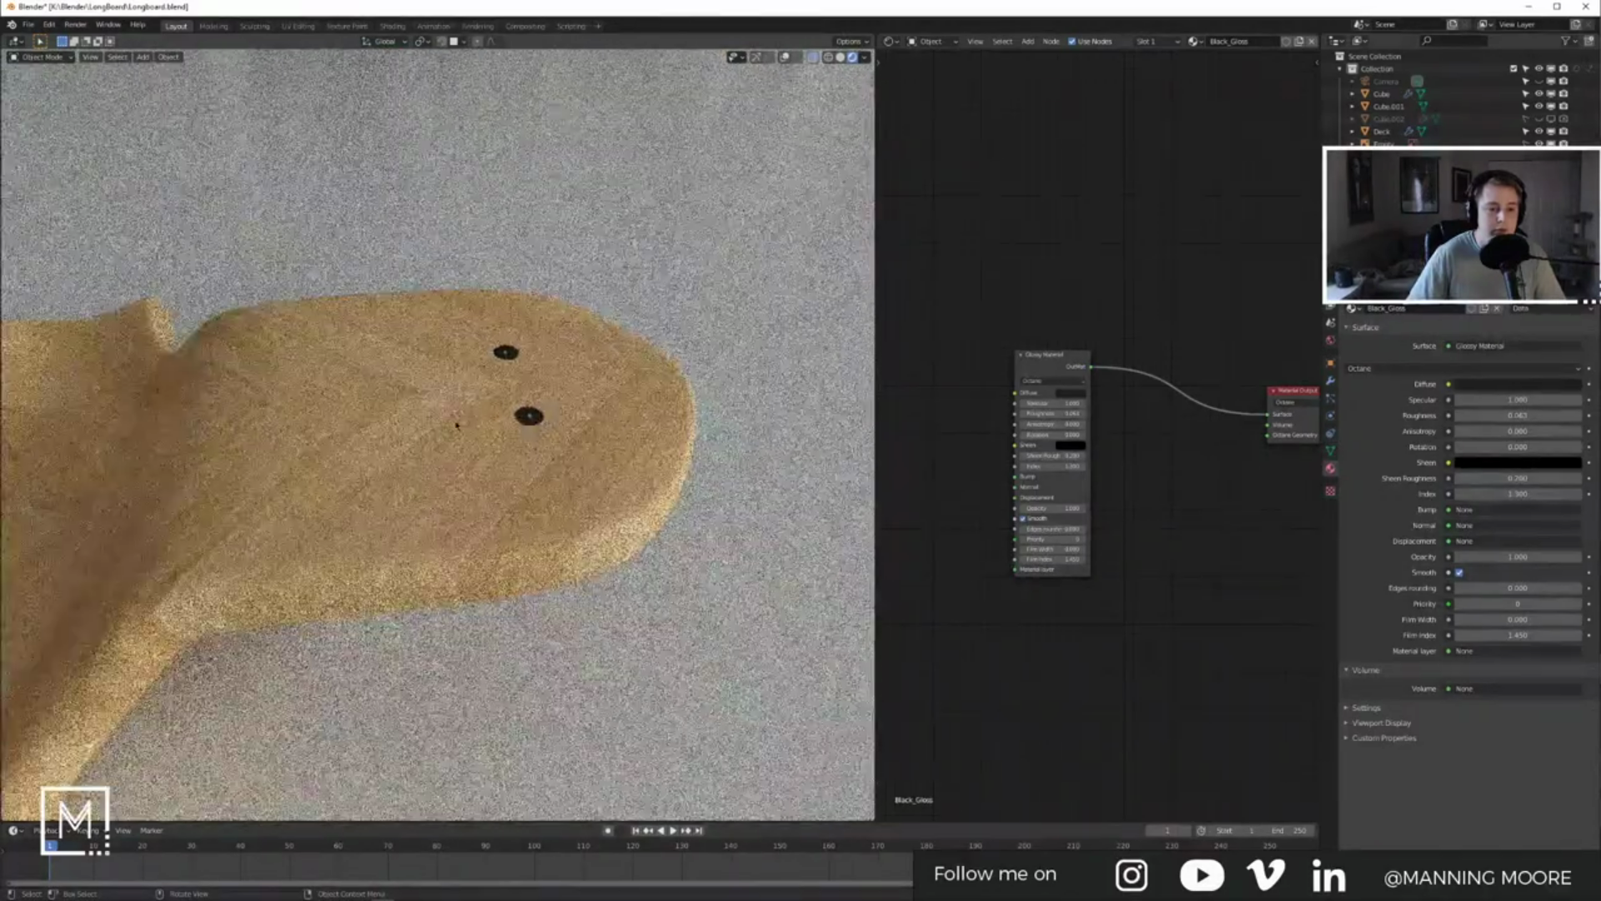
scroll(456, 426, up, 2)
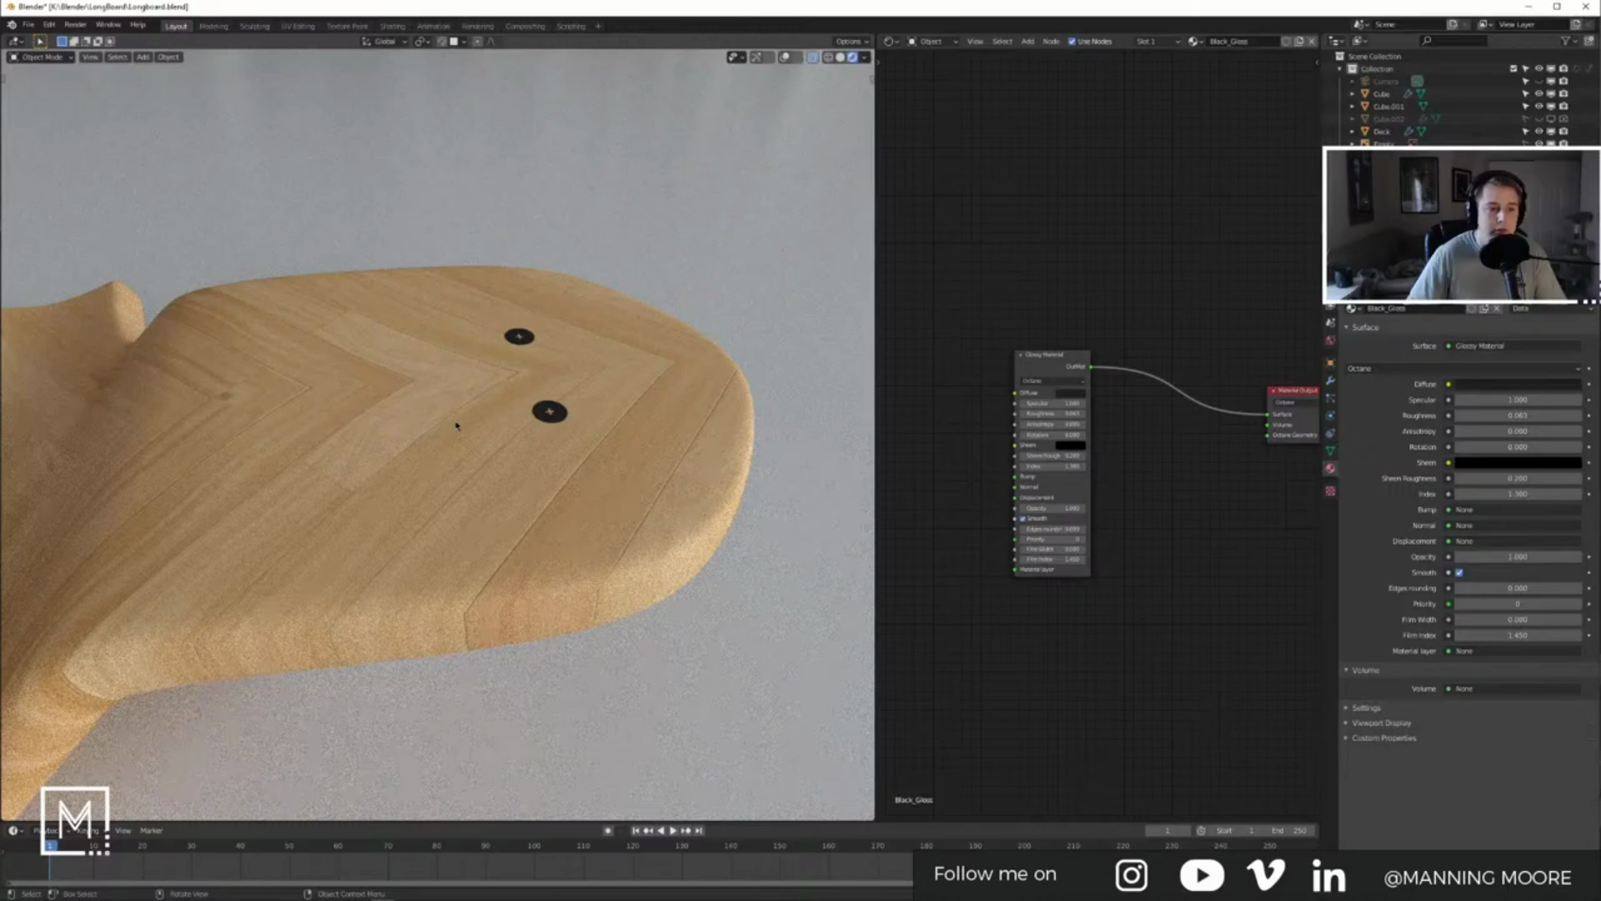
scroll(456, 426, down, 5)
click(812, 57)
click(841, 58)
Step: Select the deck, collapse its Mirror and Solidify modifiers, and add a Bevel modifier
click(391, 406)
shift+middle_drag(434, 442, 604, 376)
click(785, 58)
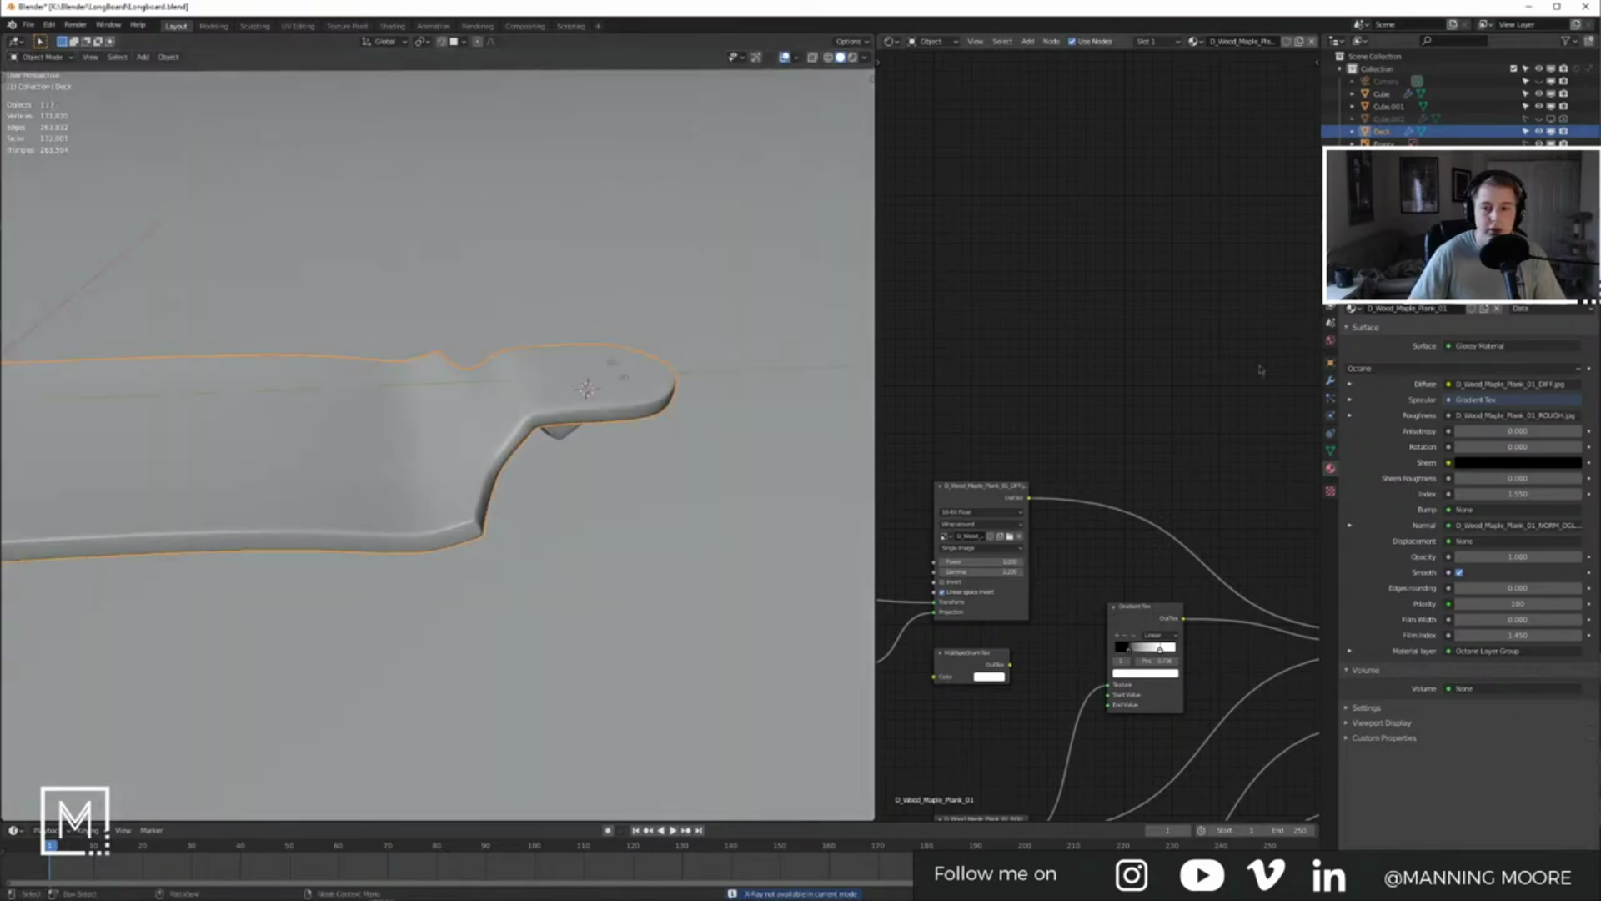
click(1330, 381)
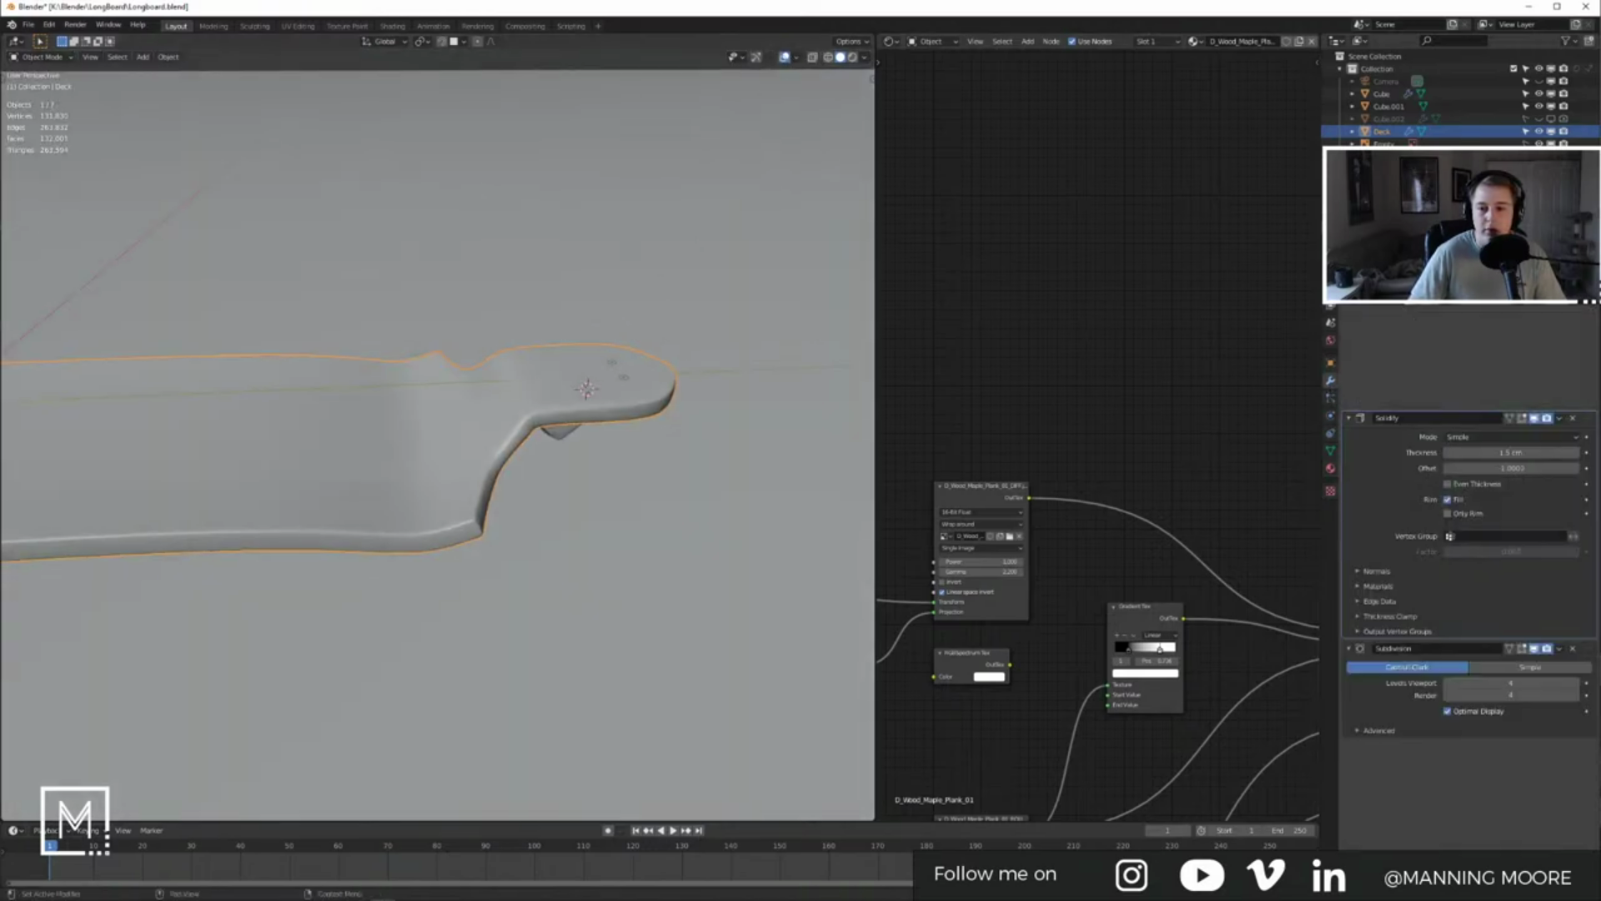
click(1348, 290)
click(1349, 306)
click(1409, 267)
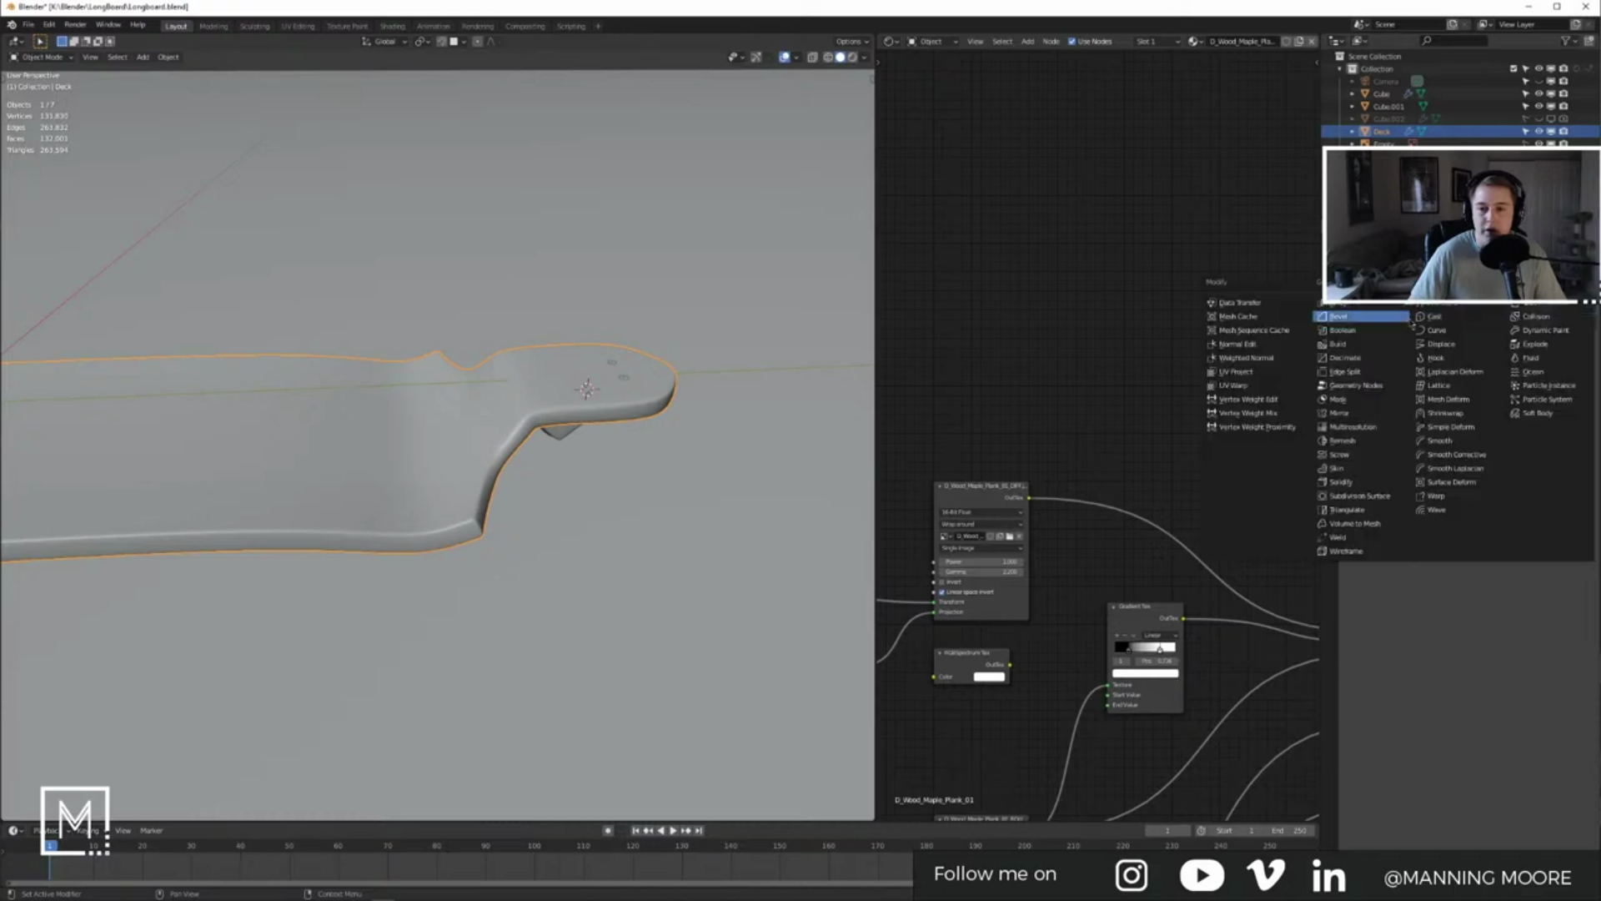
click(1360, 316)
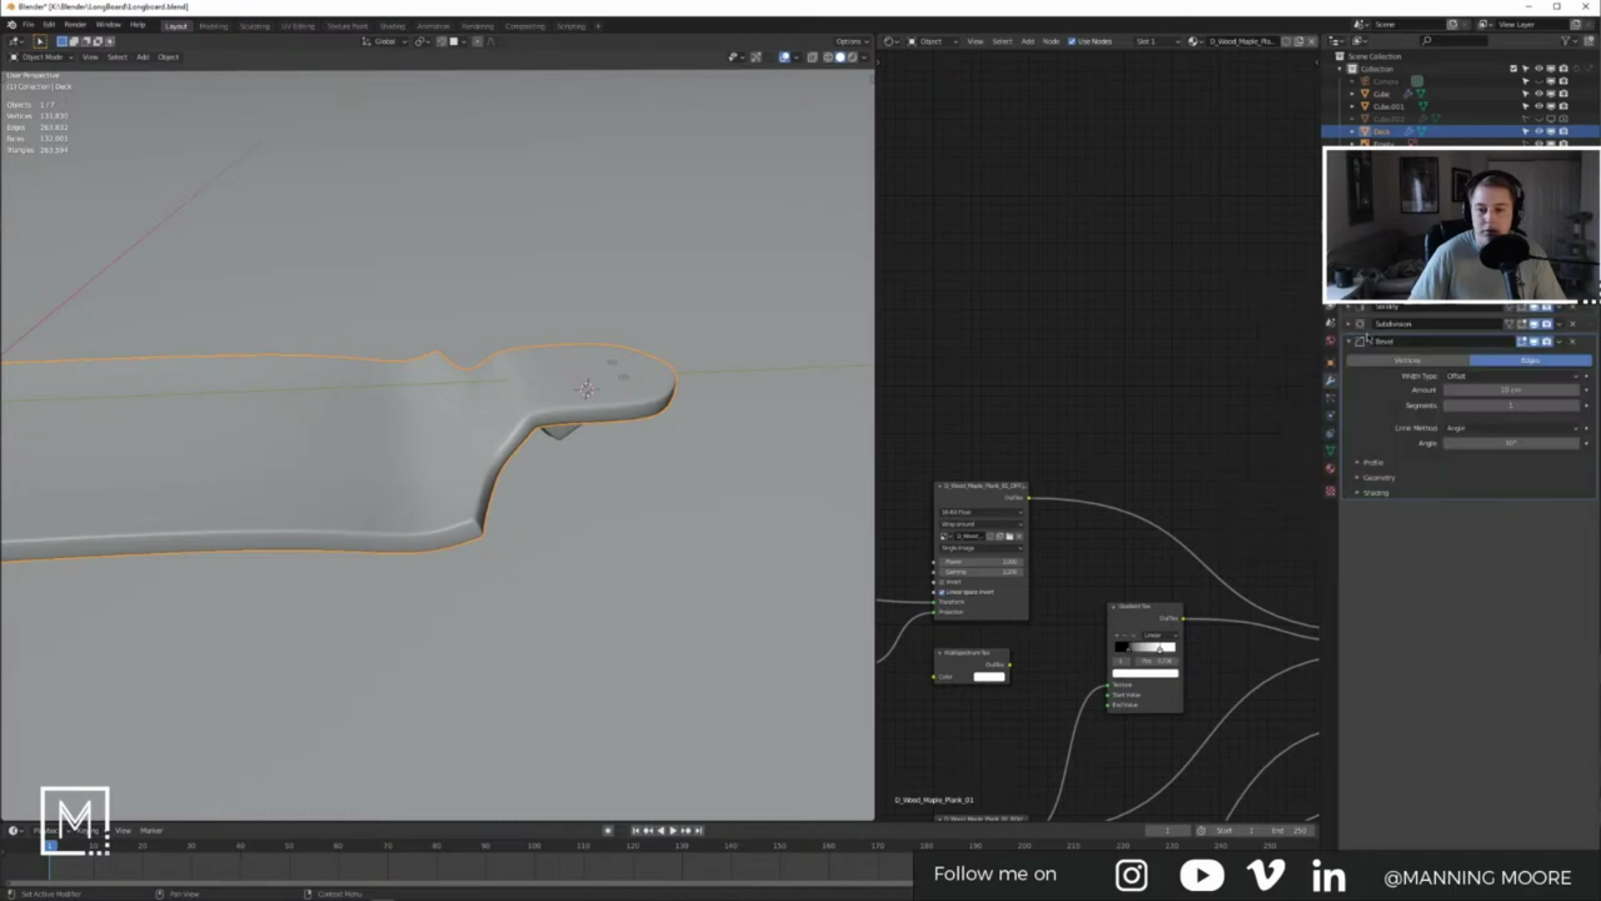
Step: Move the Bevel above Subdivision, adjust its limit angle, and preview it rendered
drag(1589, 352, 1589, 323)
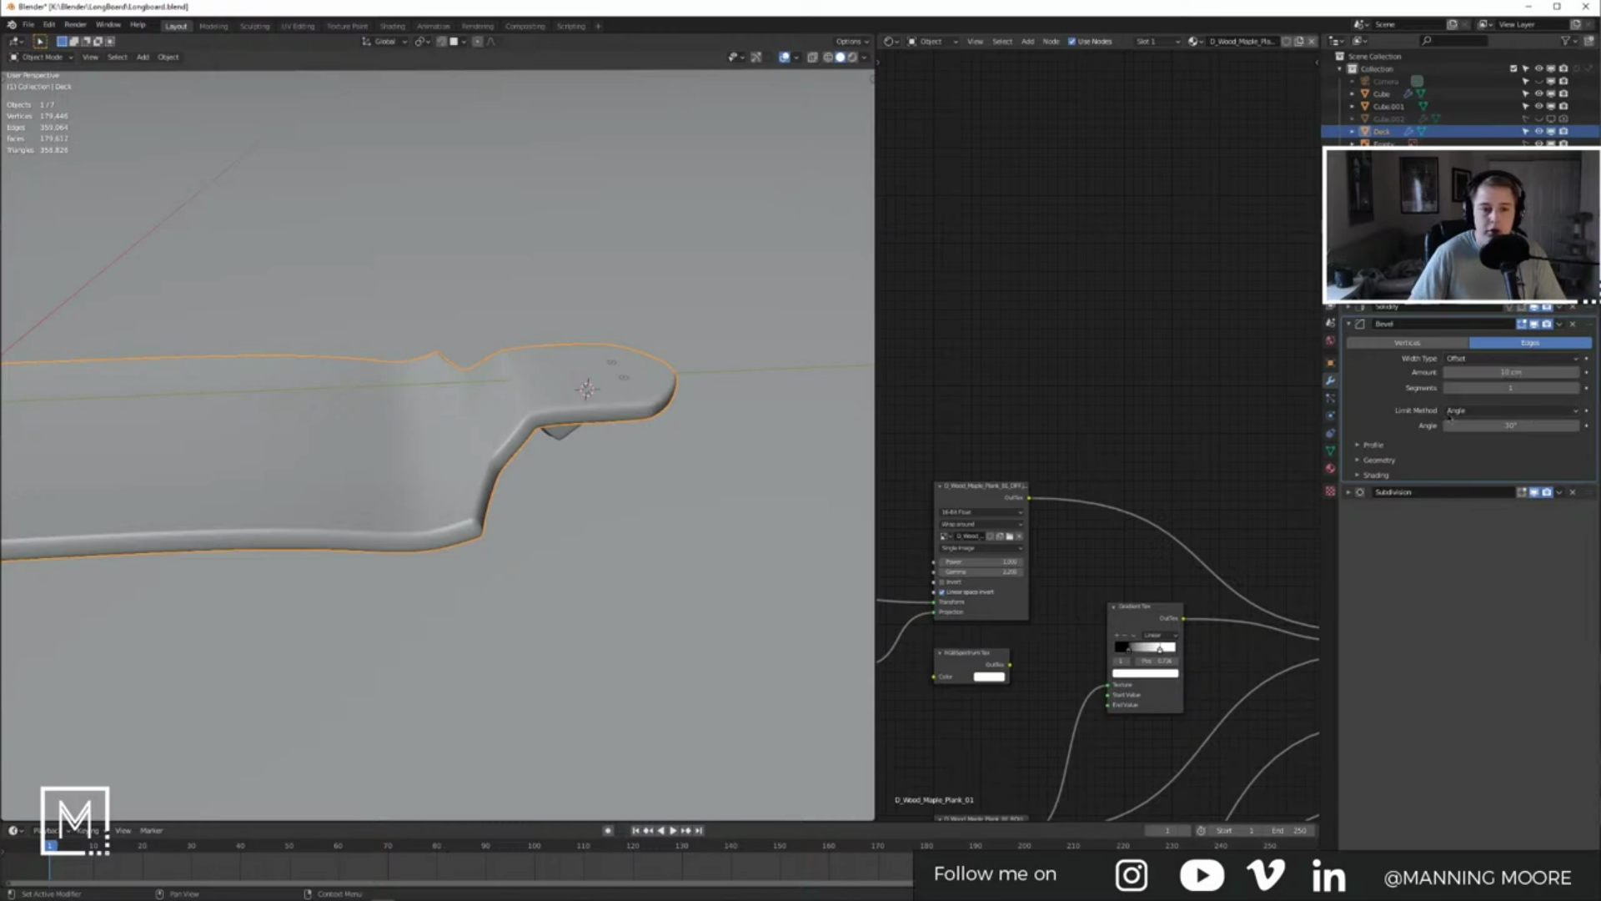
drag(1488, 425, 1493, 425)
middle_drag(442, 555, 468, 491)
scroll(395, 482, up, 4)
scroll(325, 526, down, 5)
scroll(372, 440, up, 6)
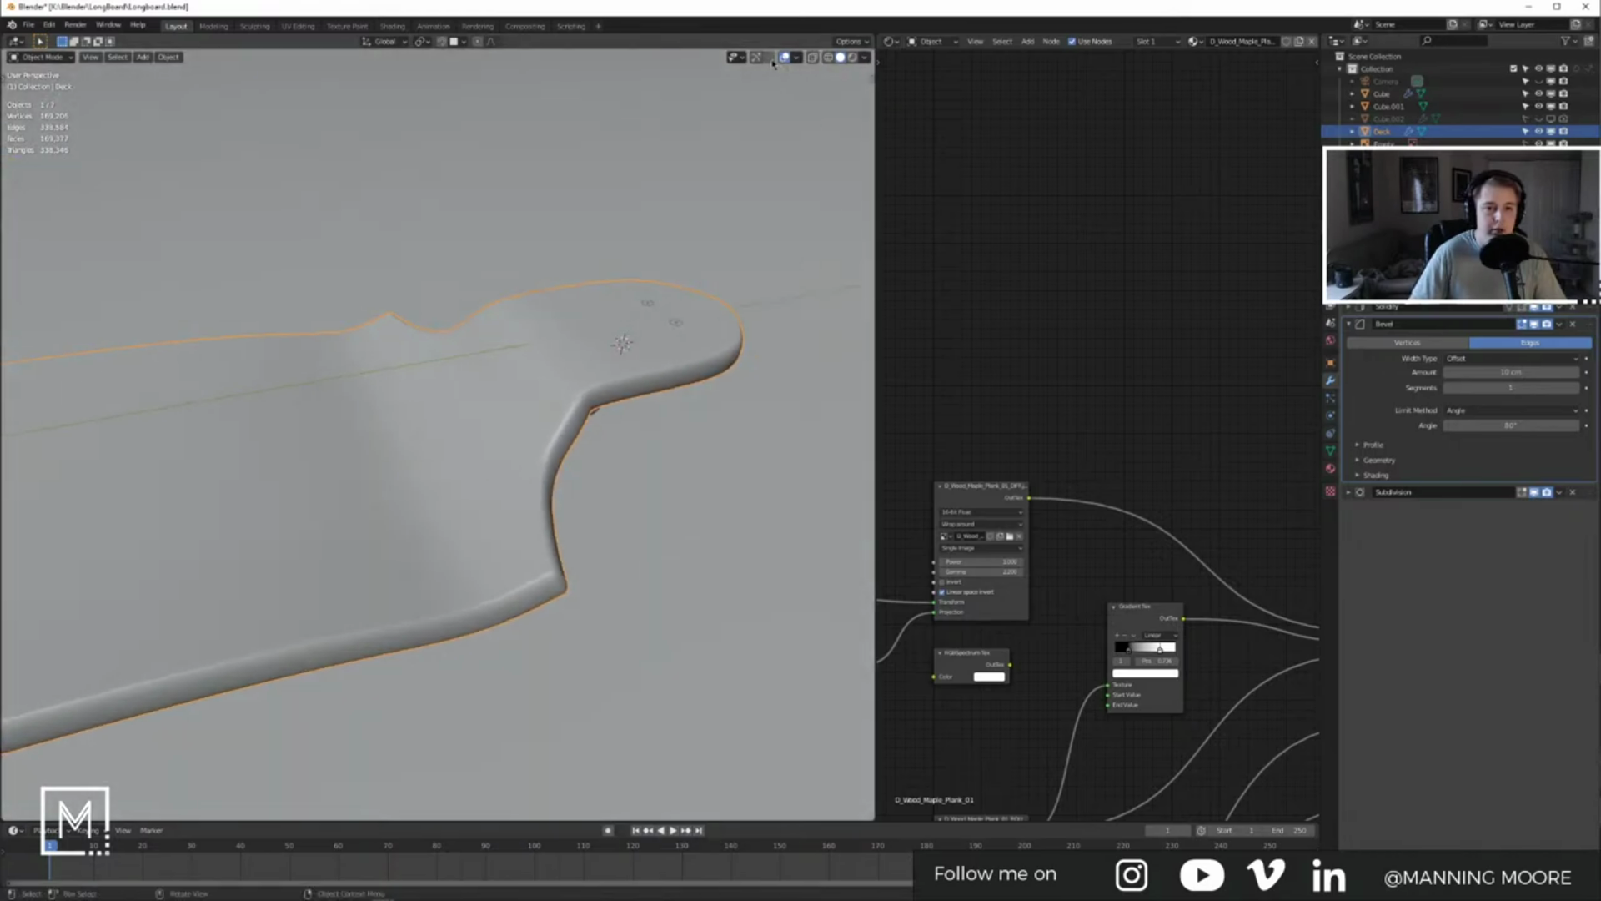
click(853, 58)
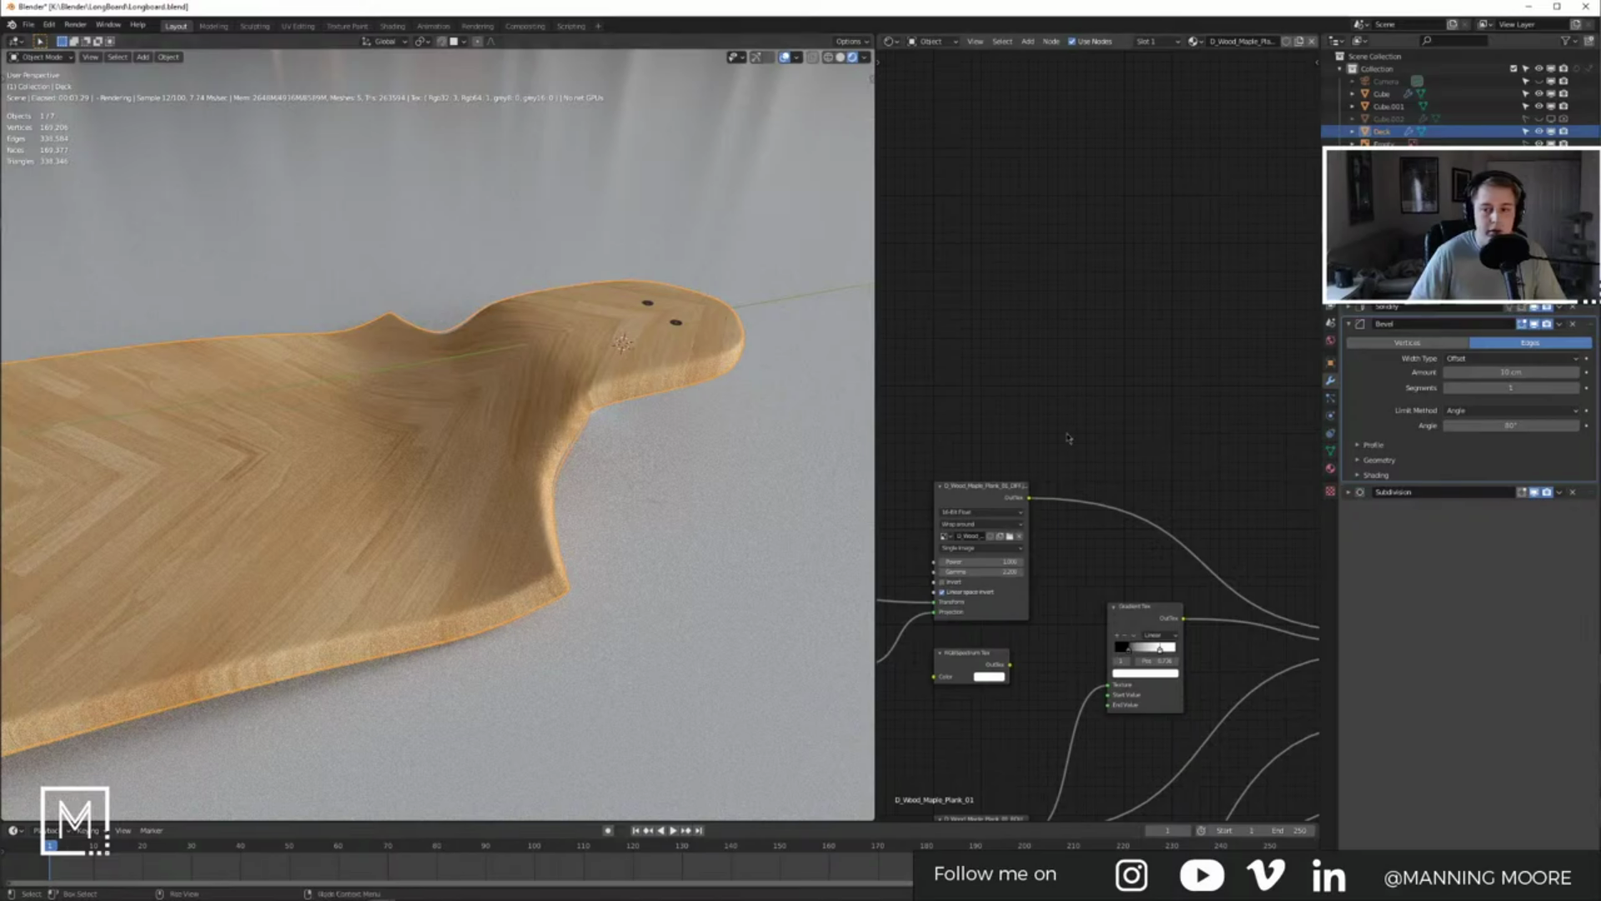
Step: In solid shading with subdivision hidden, test bevel amounts of 0 and 2 cm
middle_drag(610, 391, 589, 370)
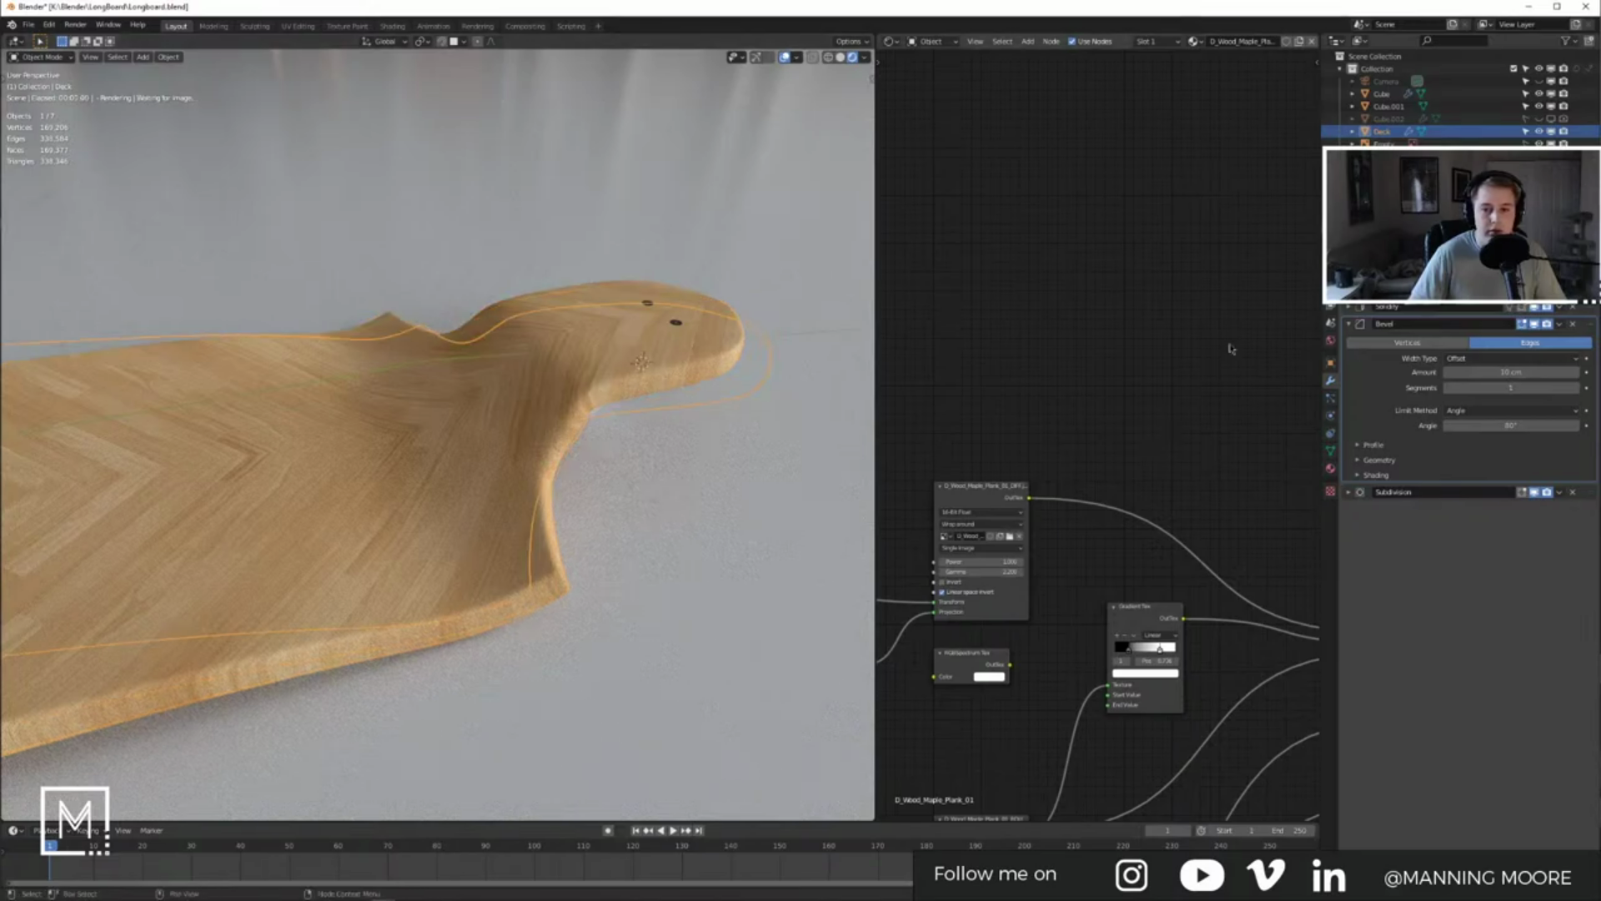
click(840, 57)
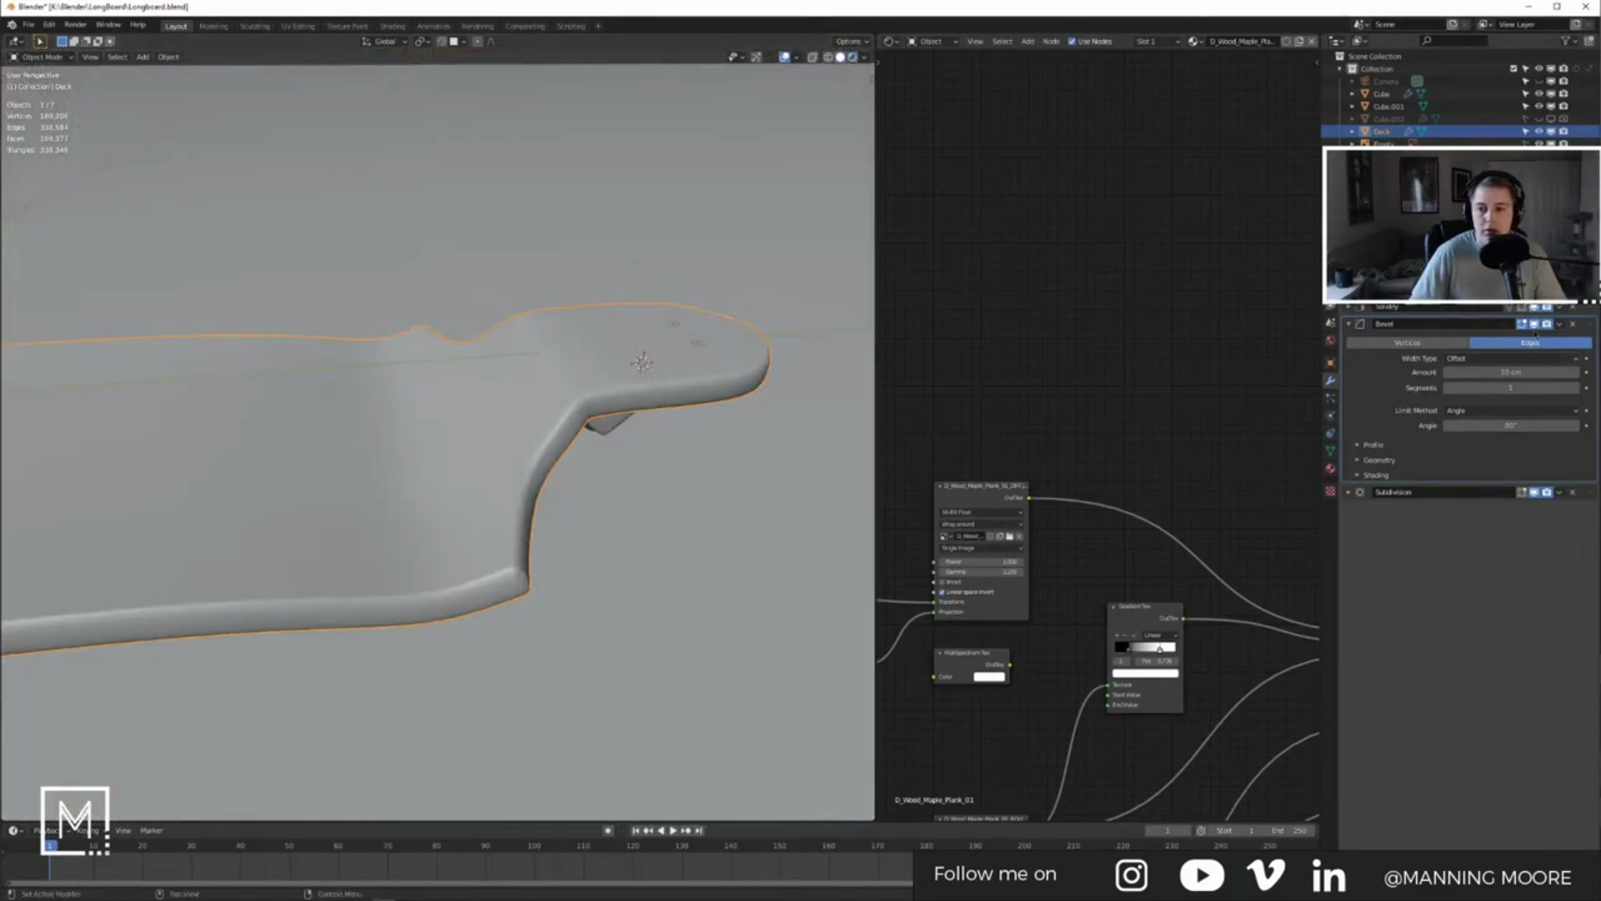
click(1534, 492)
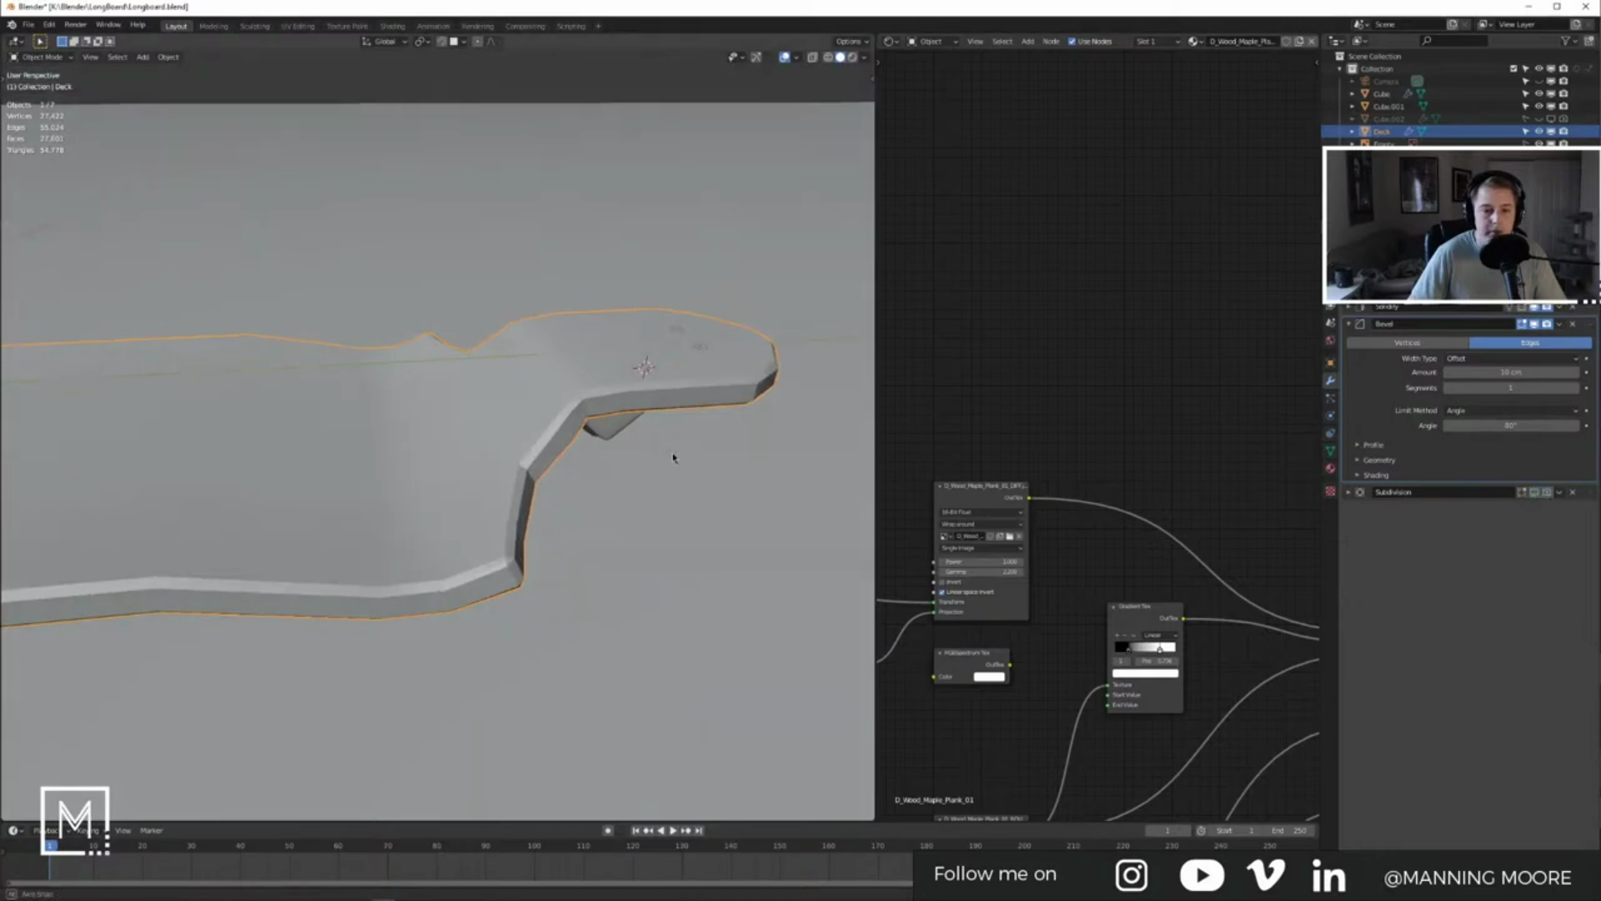
click(1508, 373)
text(0)
key(Return)
drag(1510, 372, 1518, 373)
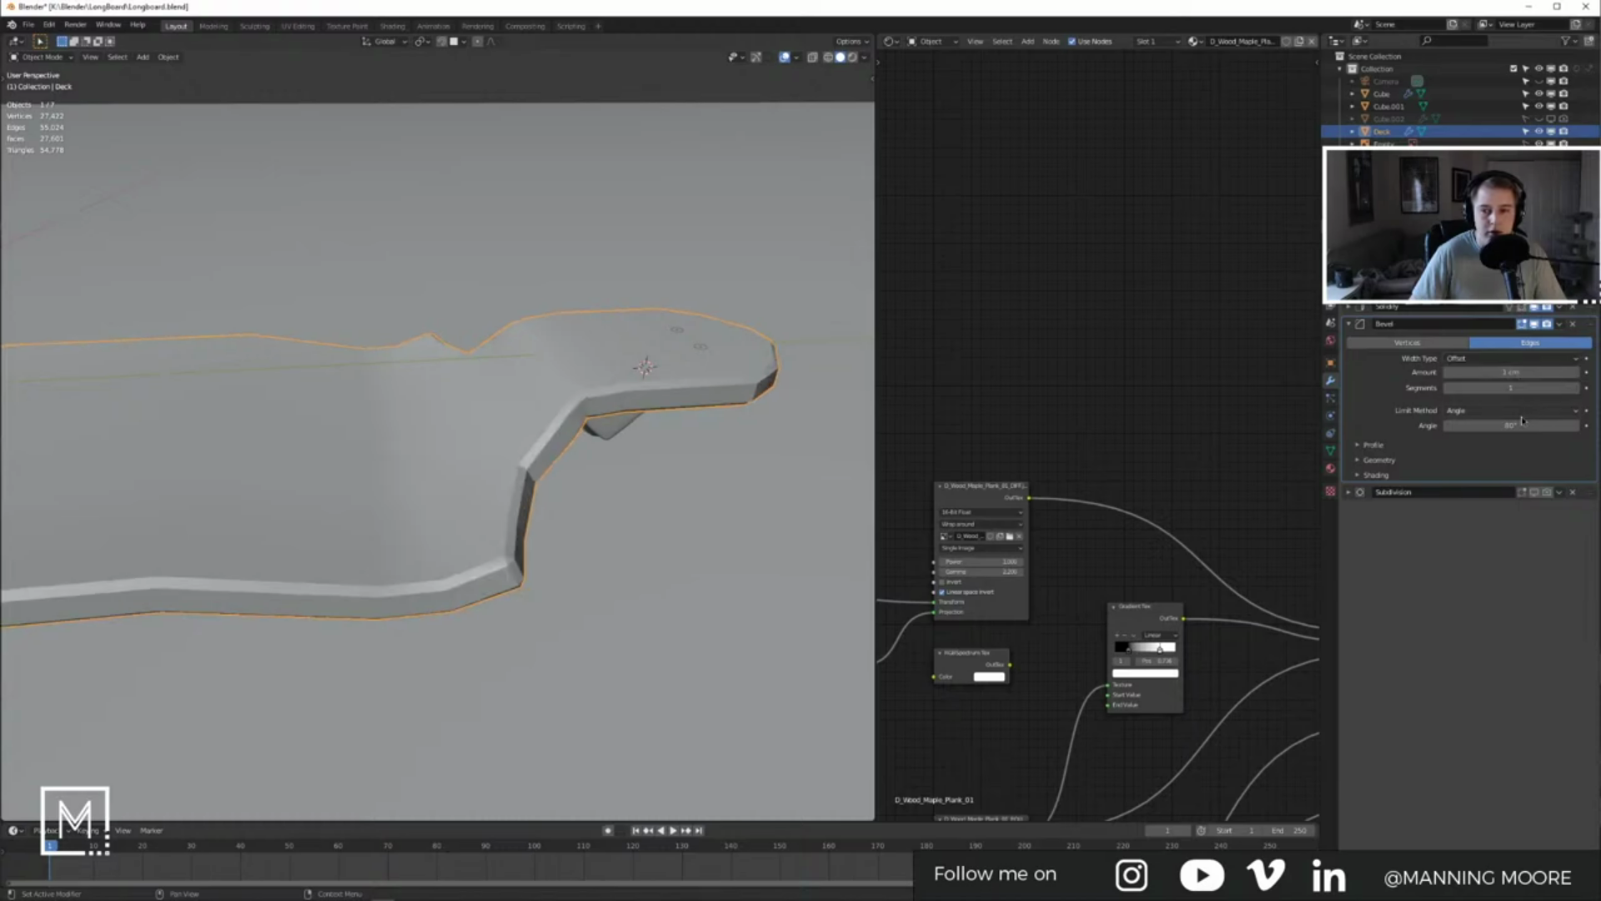
click(1366, 461)
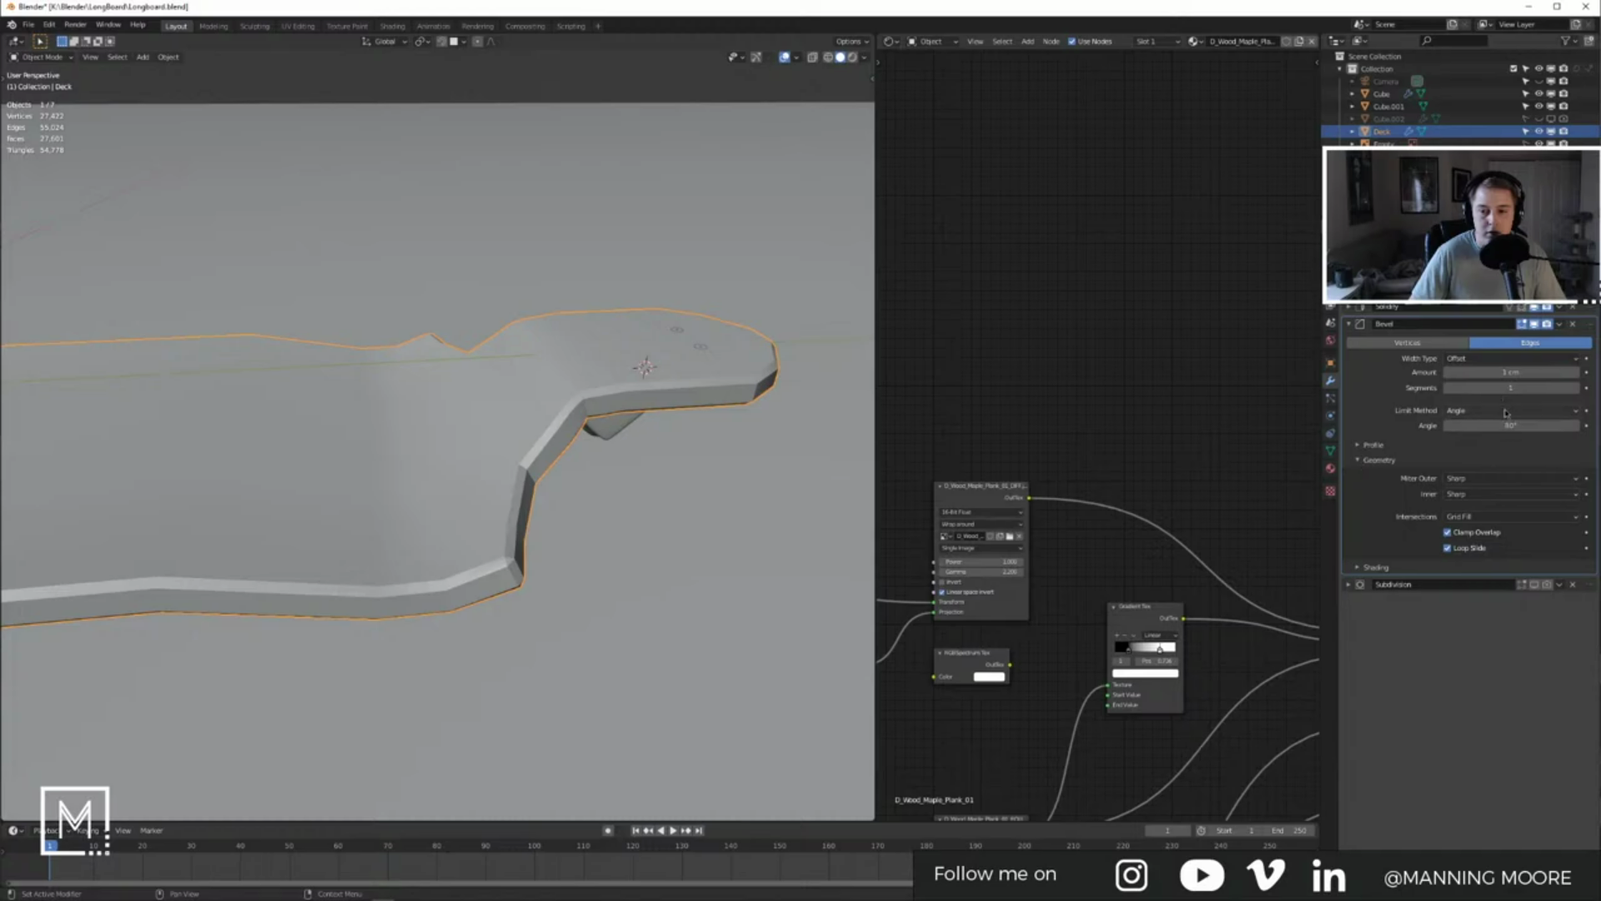
click(1505, 371)
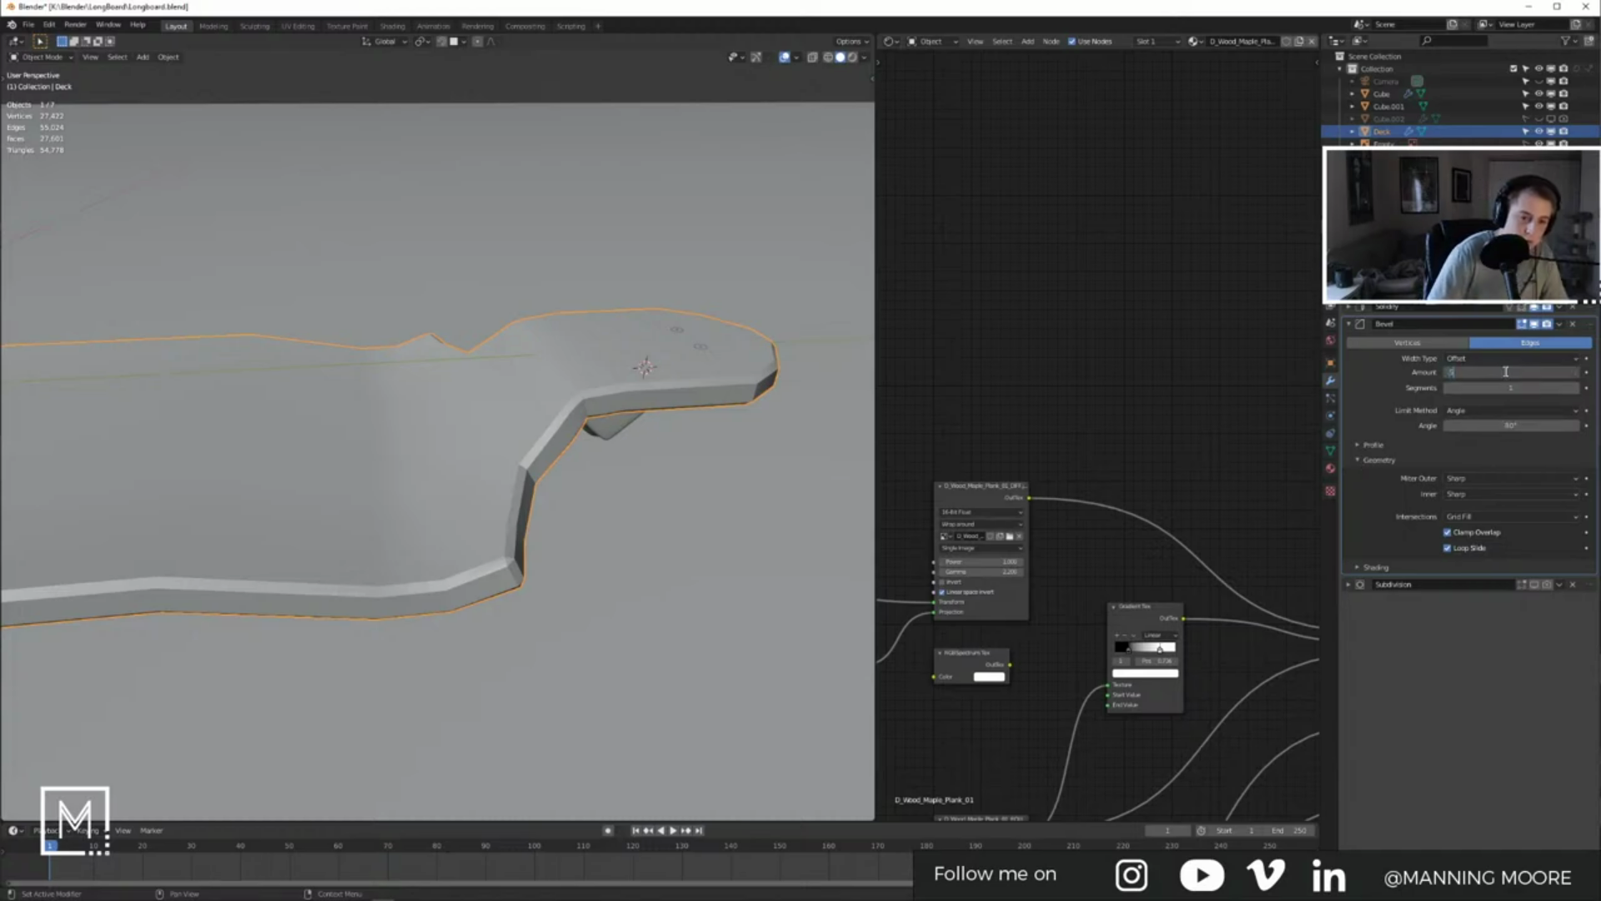
key(Return)
Step: Try bevel amounts of 0.1 and 0.2 cm, then show subdivision in the viewport again
click(1522, 371)
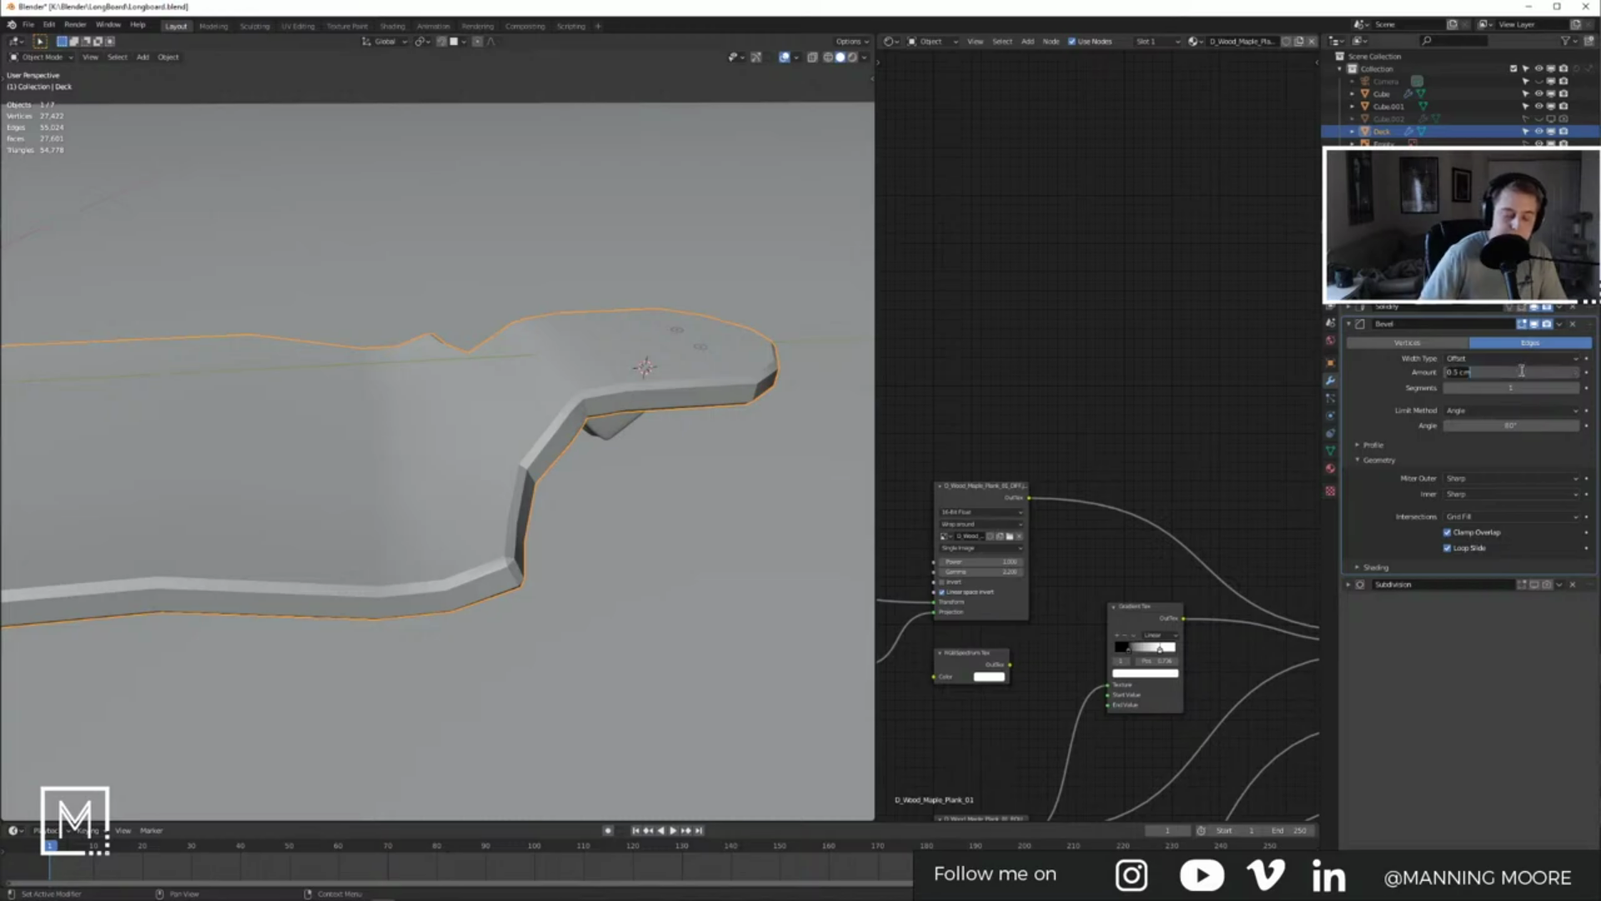
text(.1)
key(Return)
click(1523, 371)
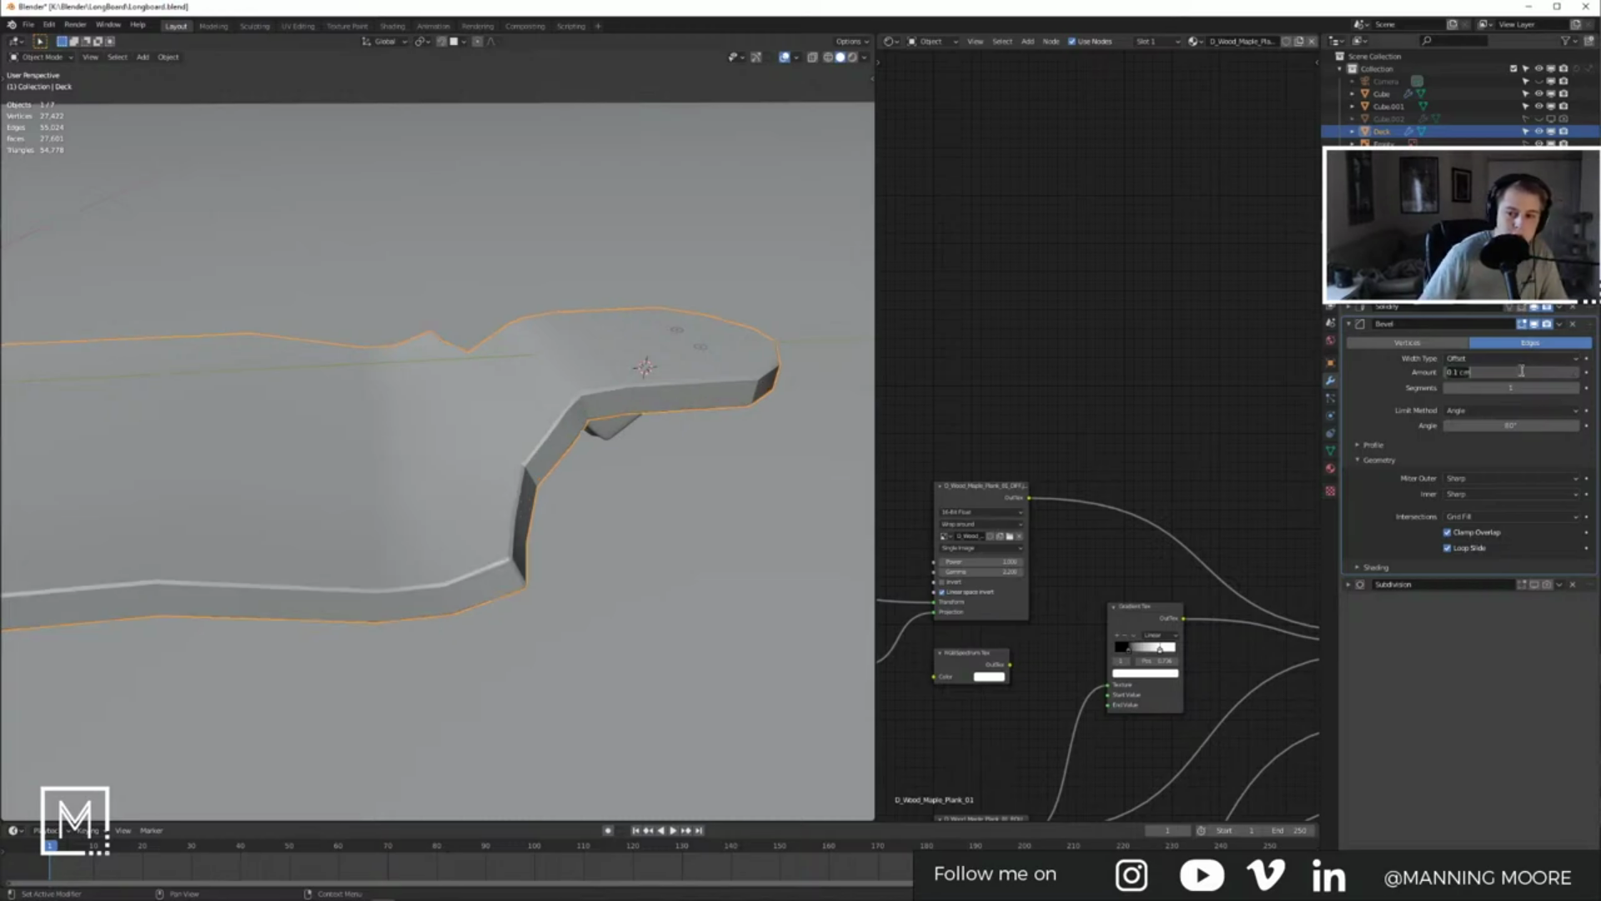
text(.2)
key(Return)
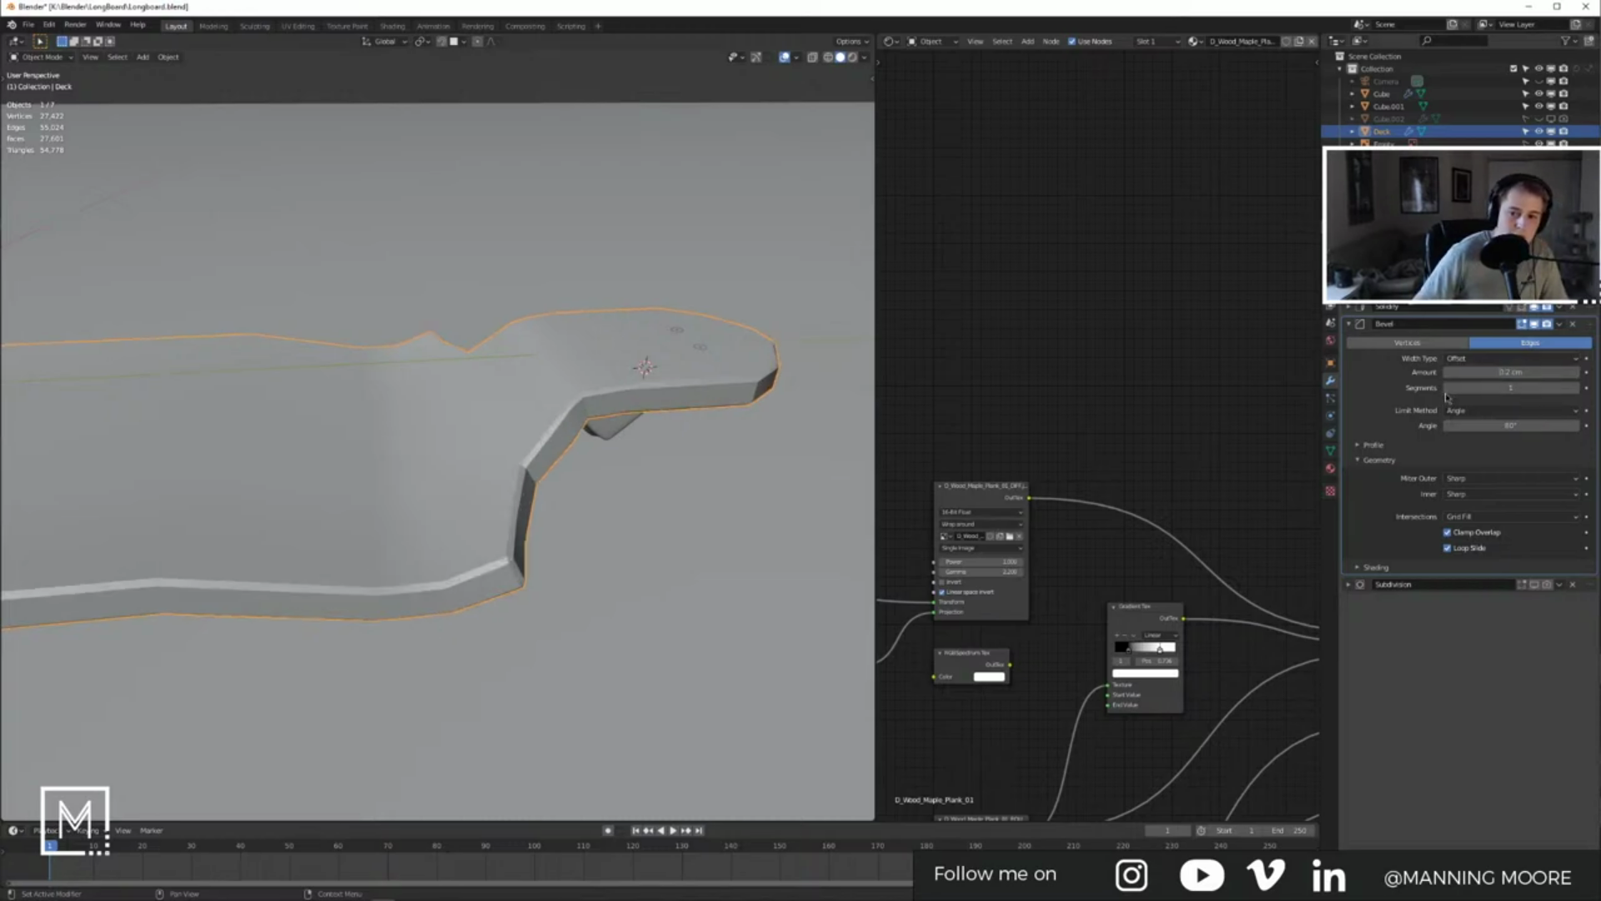
click(1547, 585)
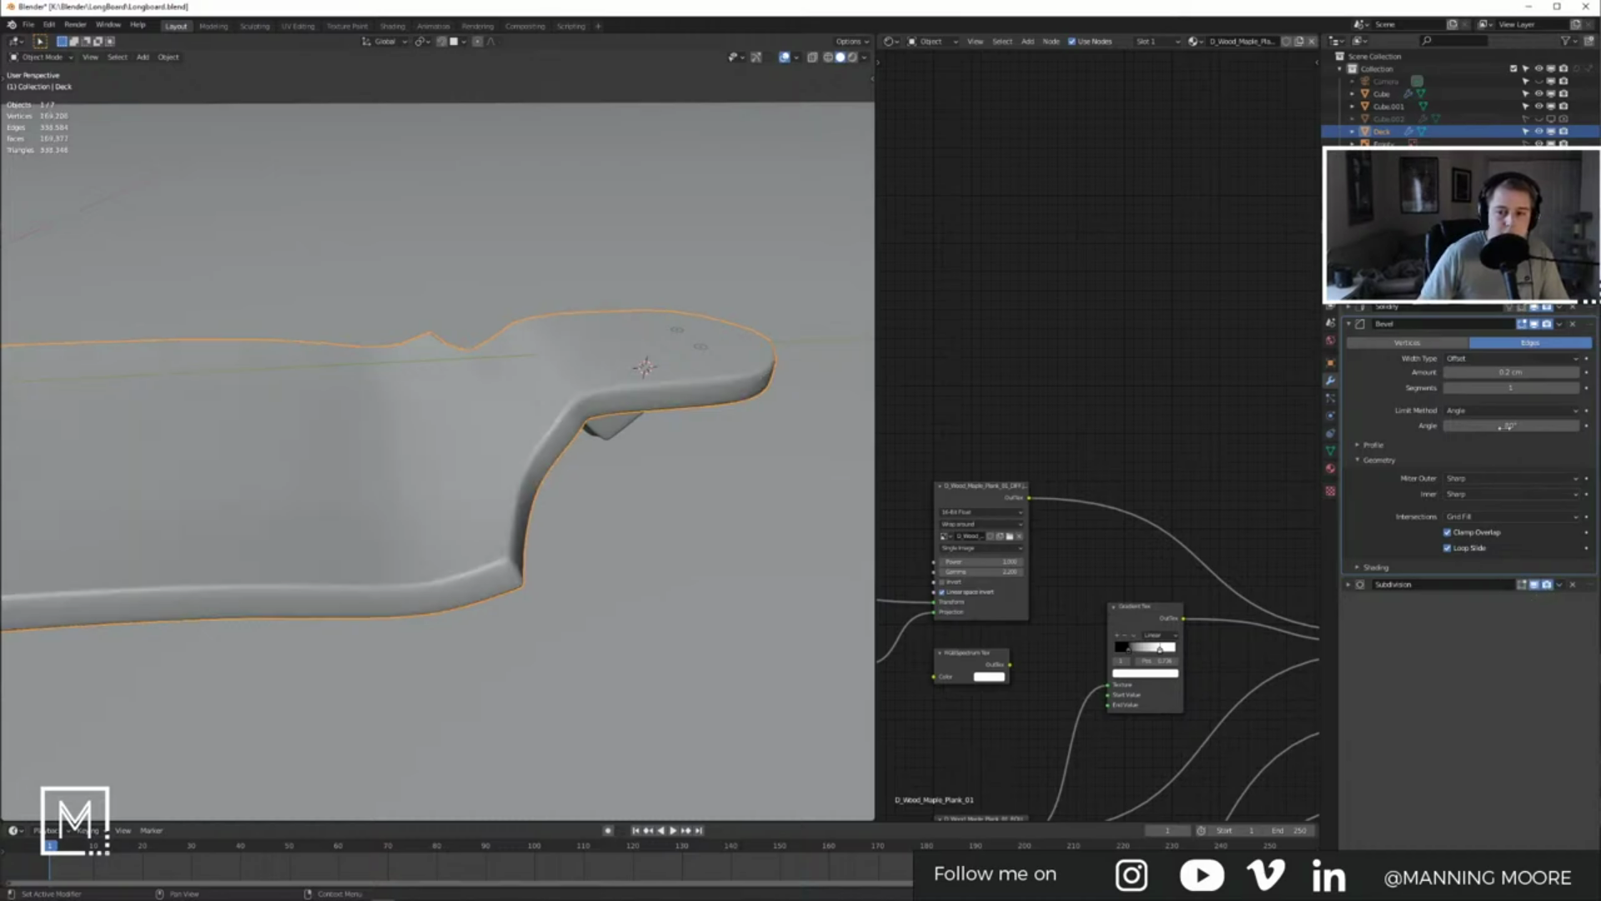
Step: Settle on a 0.15 cm bevel amount and view the deck in rendered shading
click(1517, 374)
text(.1)
key(Return)
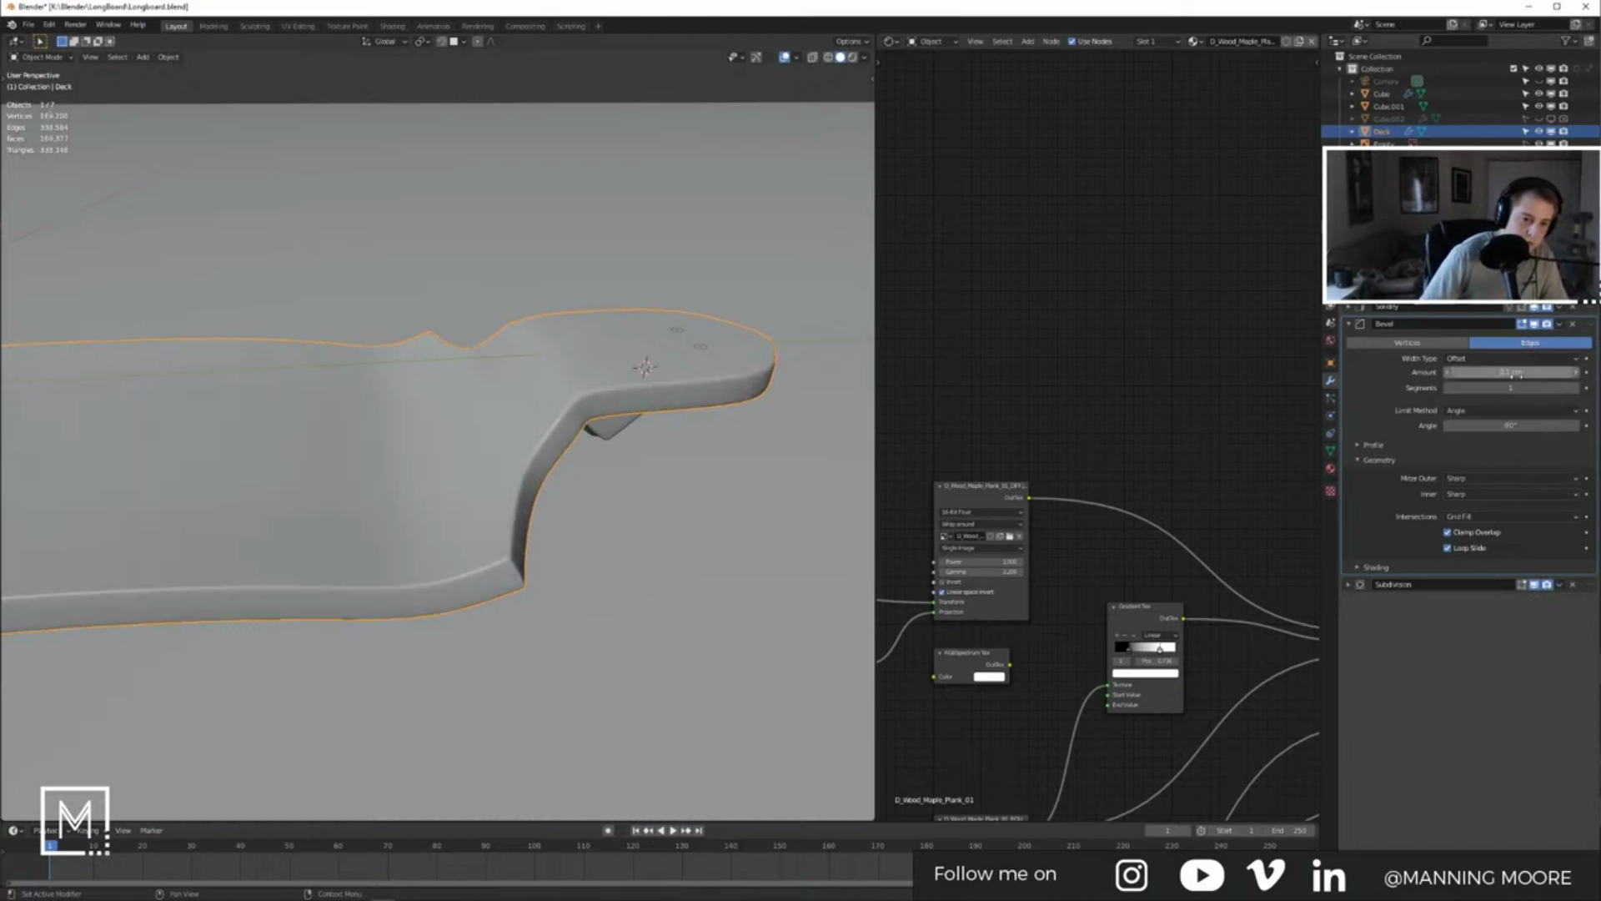
click(1514, 375)
text(.15)
key(Return)
middle_drag(652, 345, 629, 334)
click(852, 57)
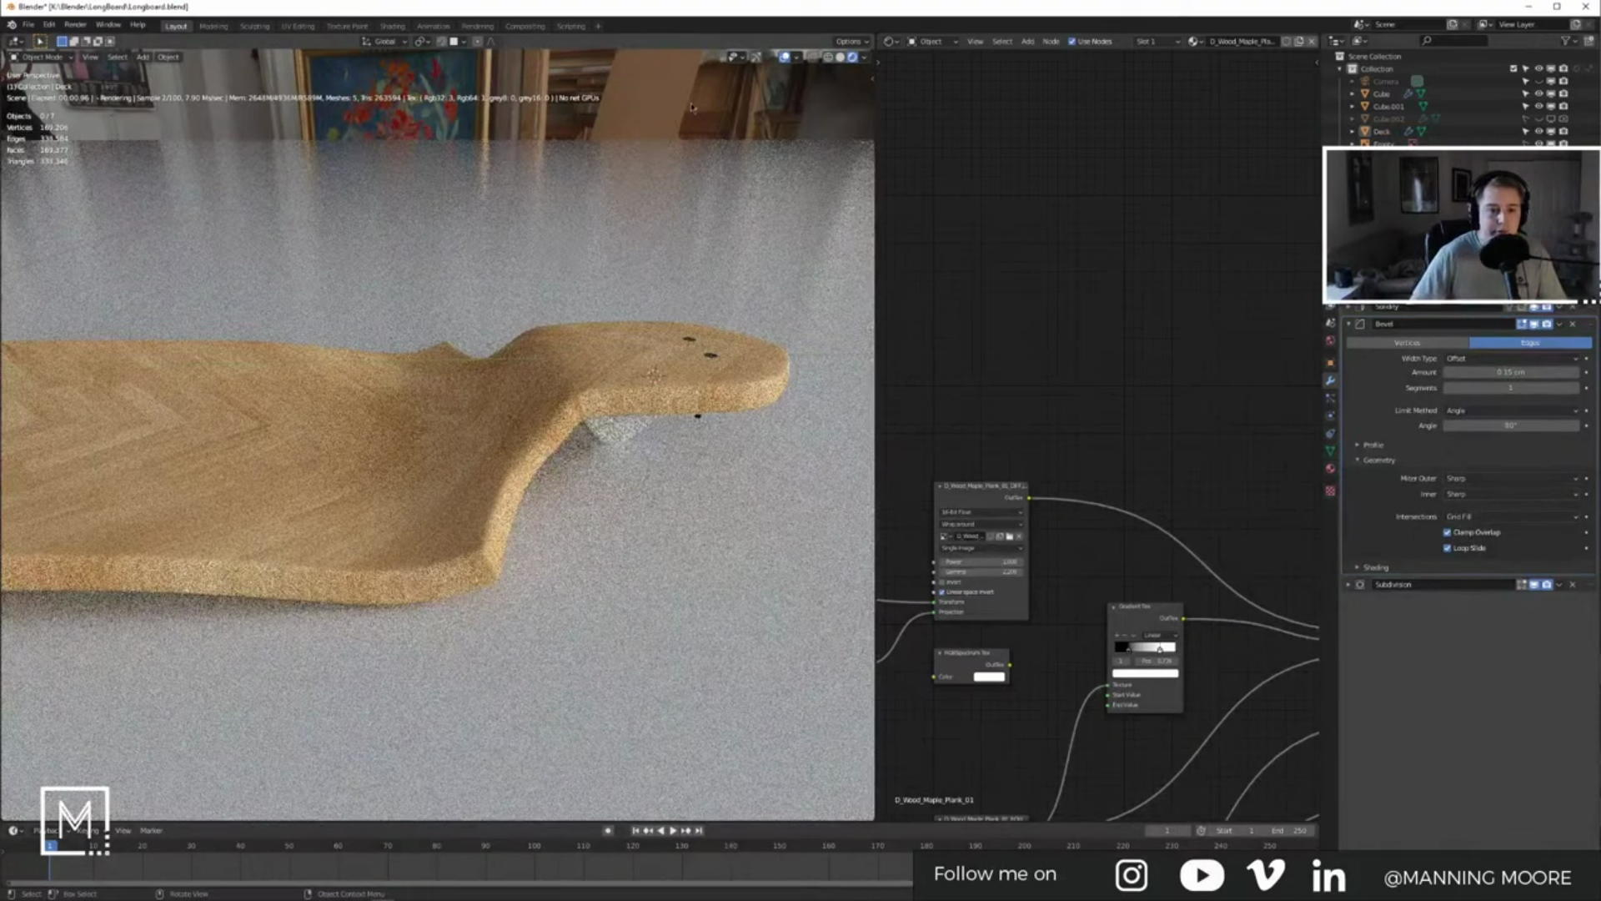
Step: Select the baseplate under the deck and try enabling Y on its Mirror modifier
click(626, 416)
middle_drag(928, 397, 1068, 364)
middle_drag(659, 441, 580, 447)
click(647, 438)
scroll(574, 442, up, 8)
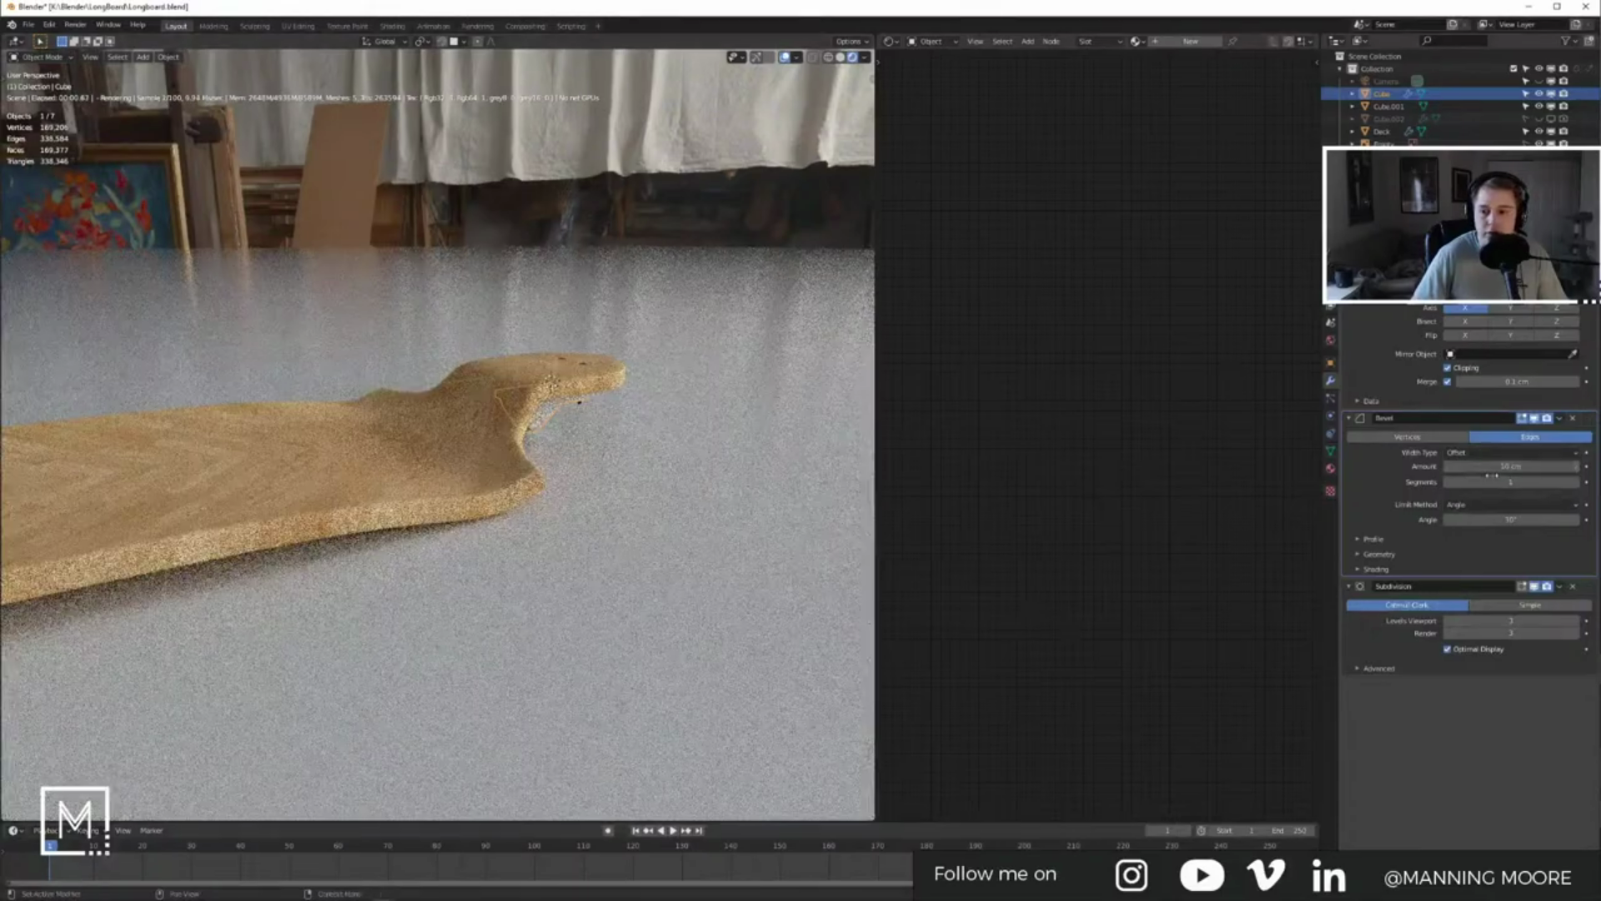
click(1499, 310)
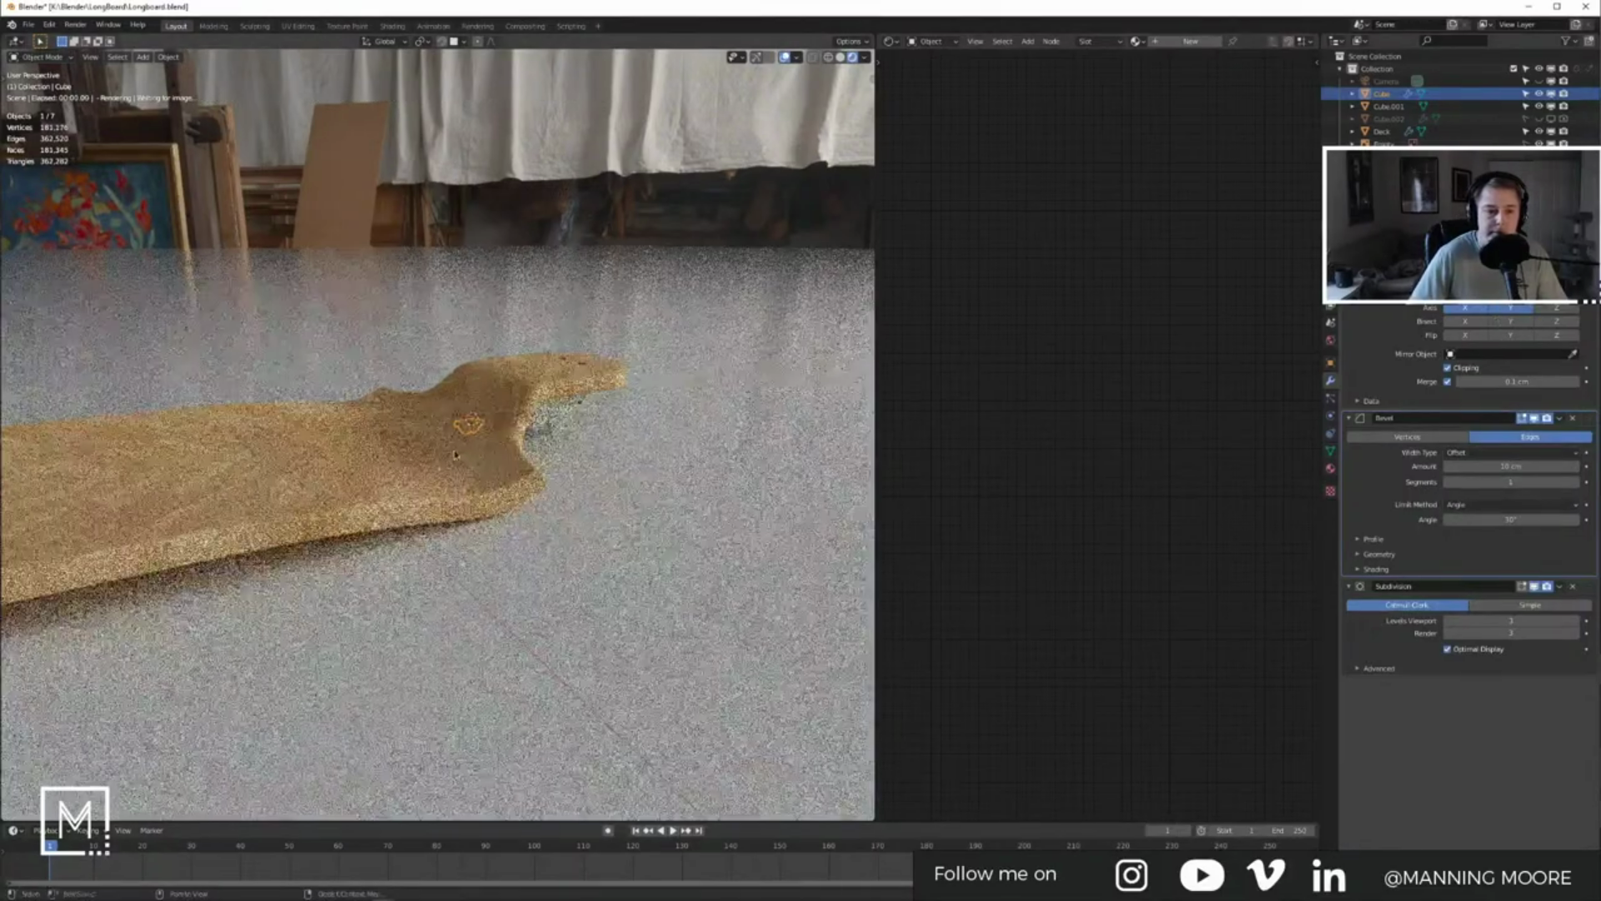
scroll(506, 443, down, 8)
middle_drag(469, 453, 508, 443)
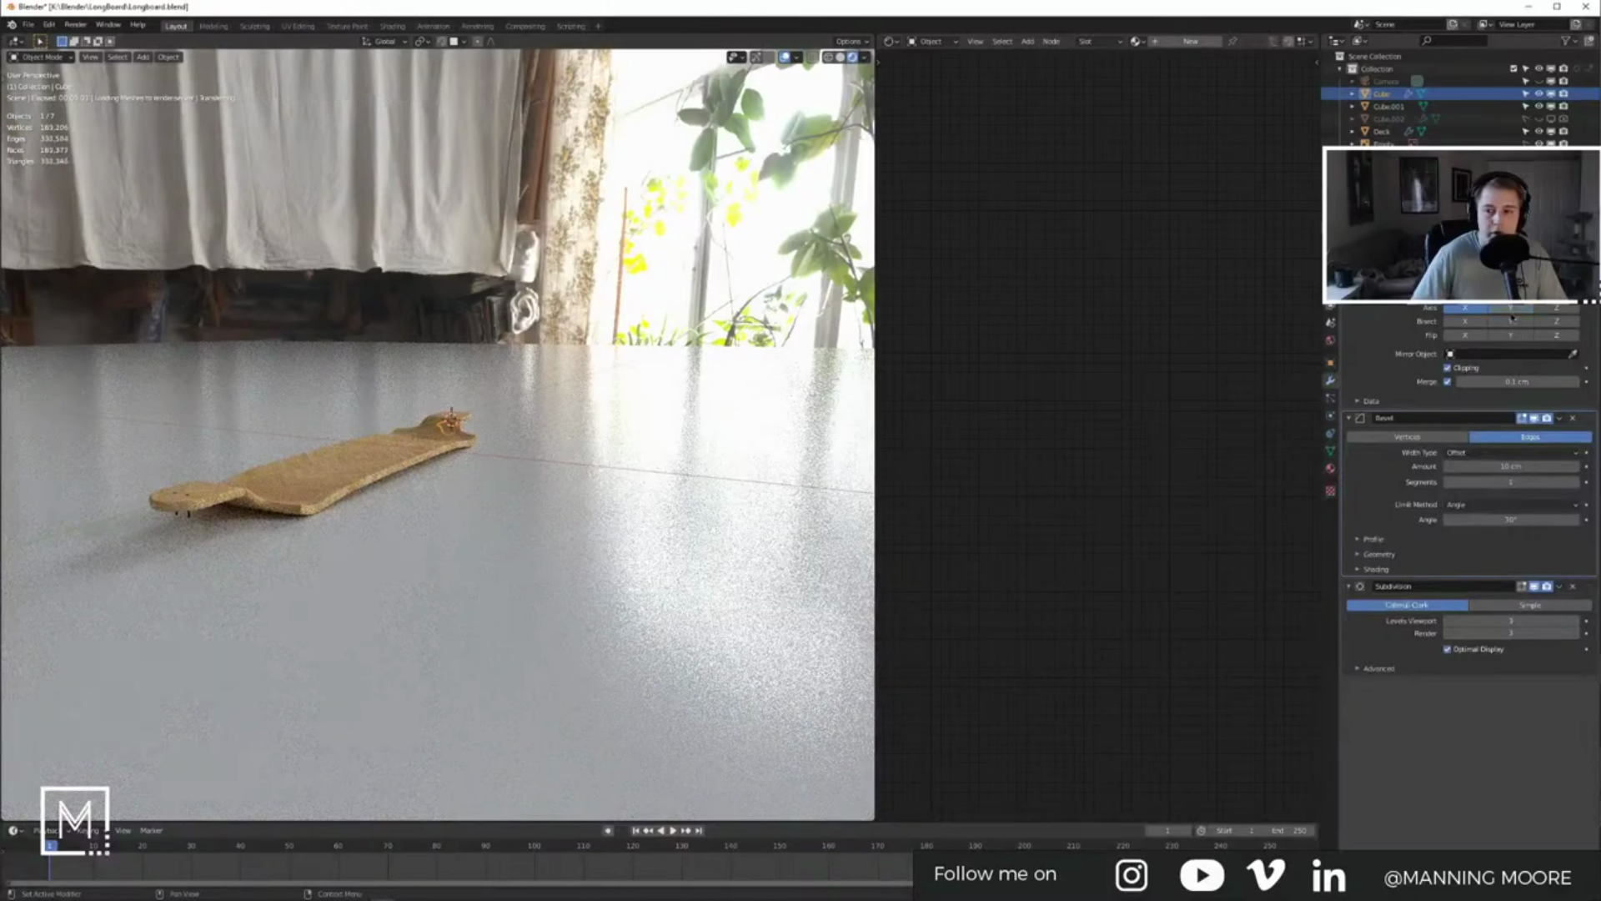
Step: Turn off Y on the first Mirror and add a second Mirror across Y about ORIGIN
click(1510, 307)
click(1468, 270)
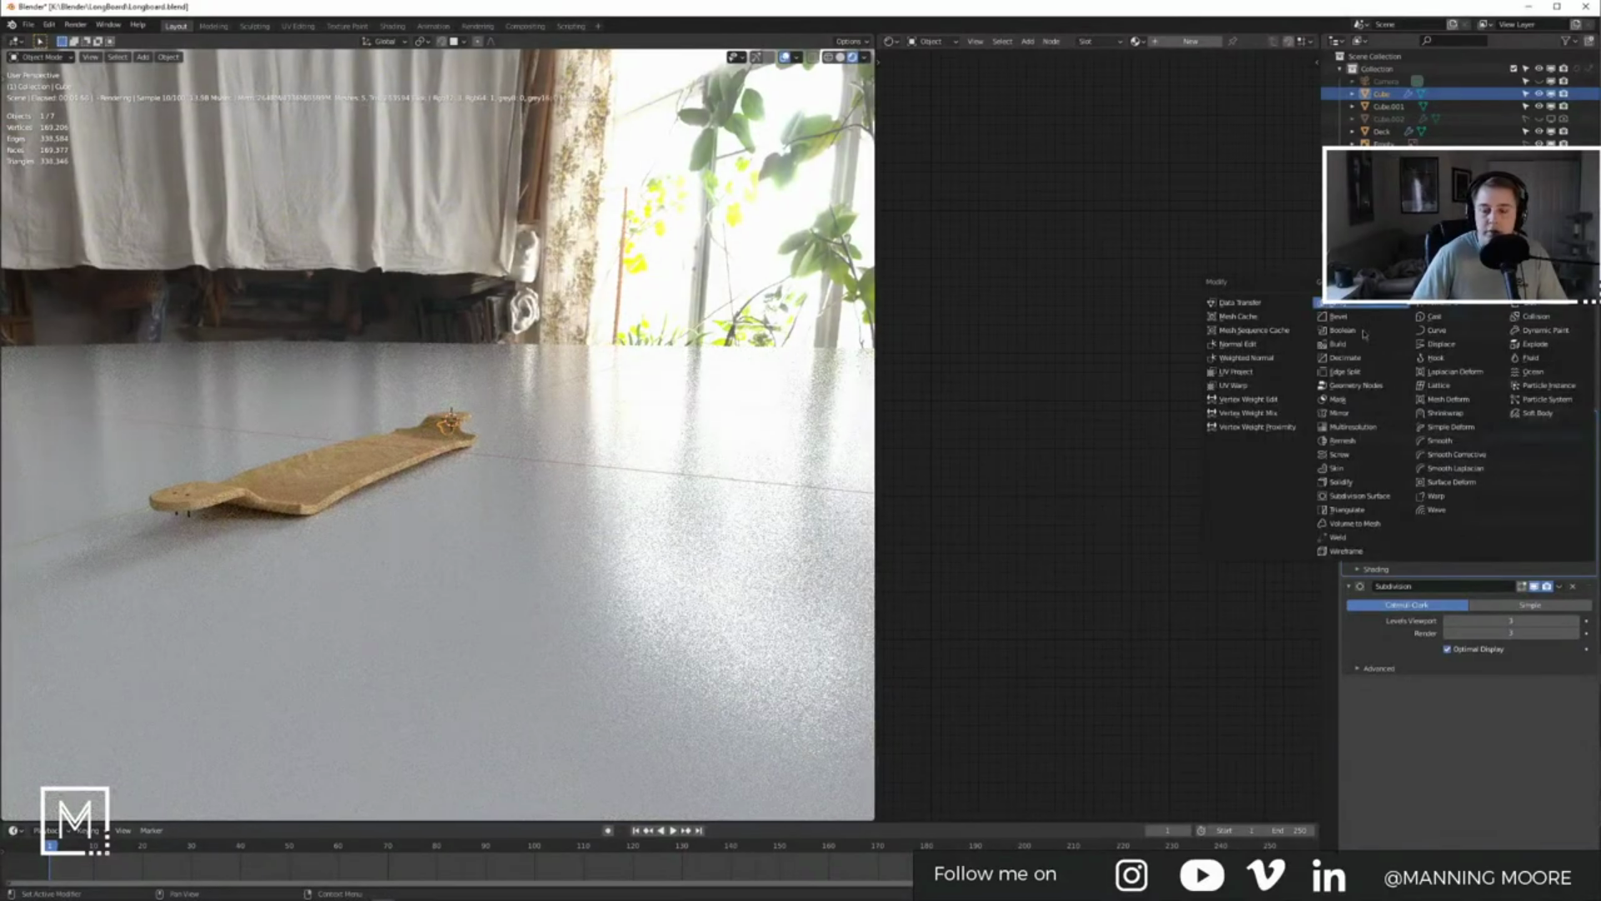
click(1339, 413)
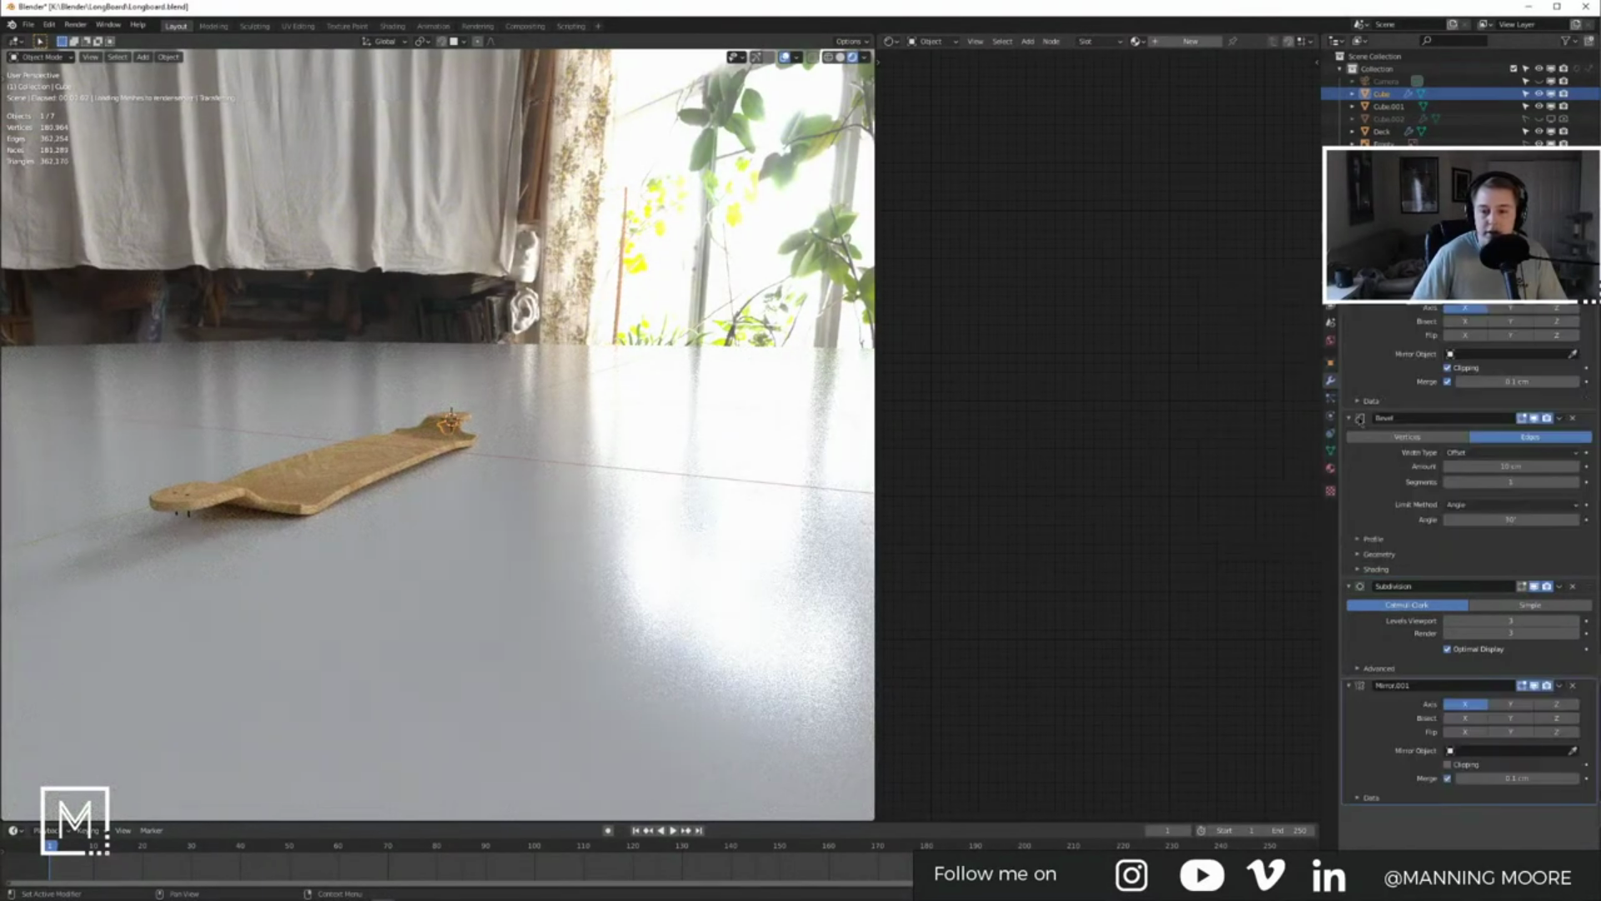
click(1481, 751)
click(1460, 841)
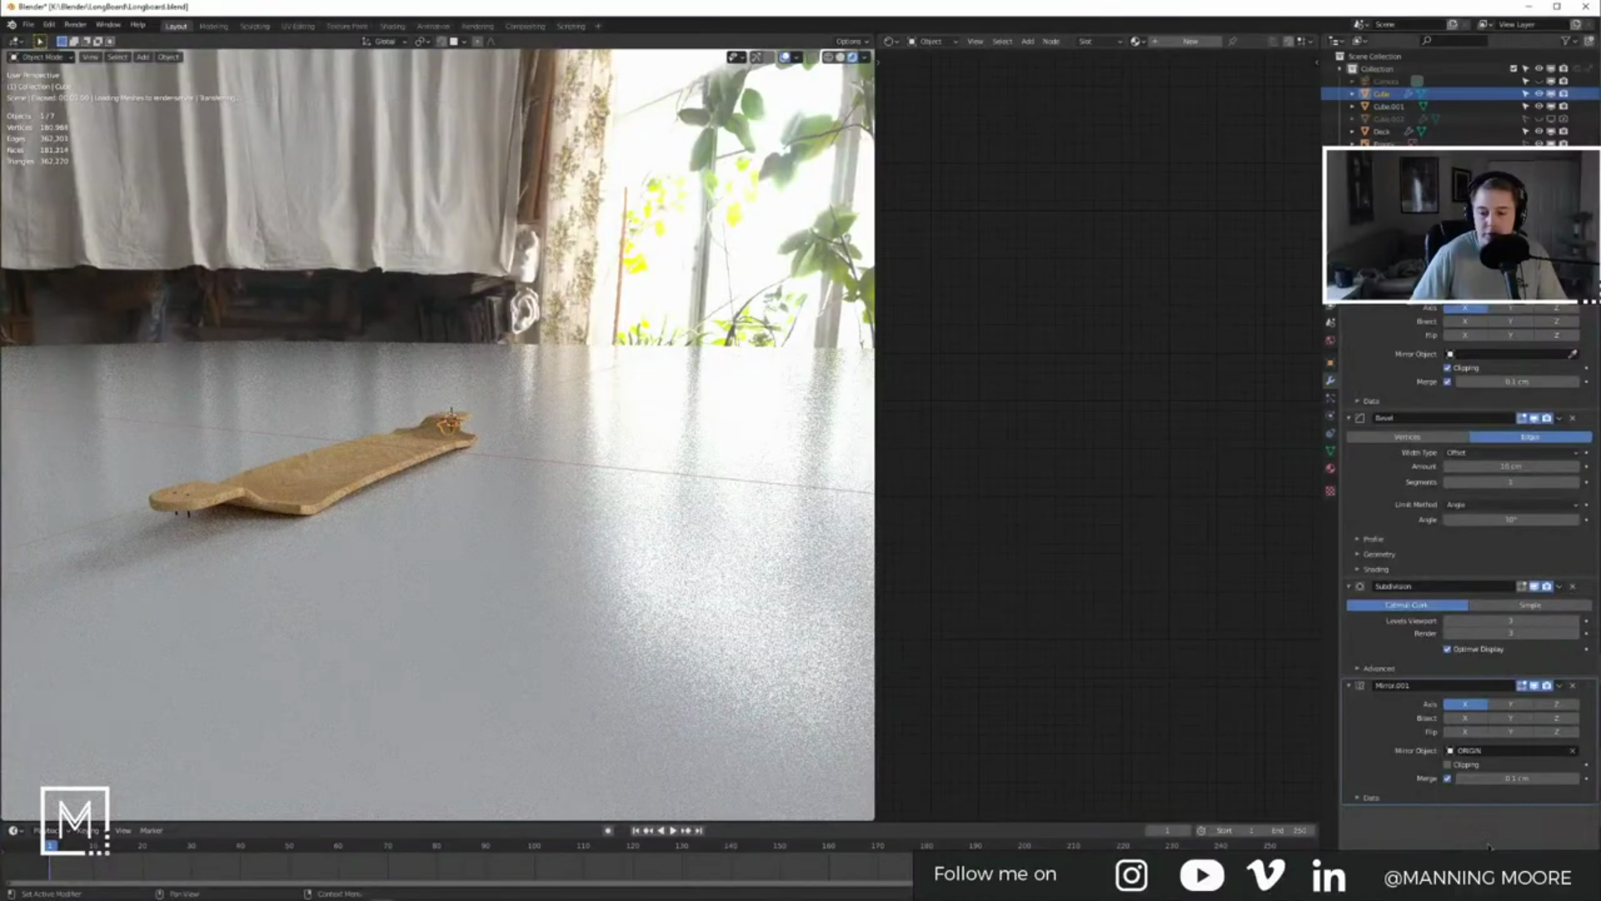
click(1499, 703)
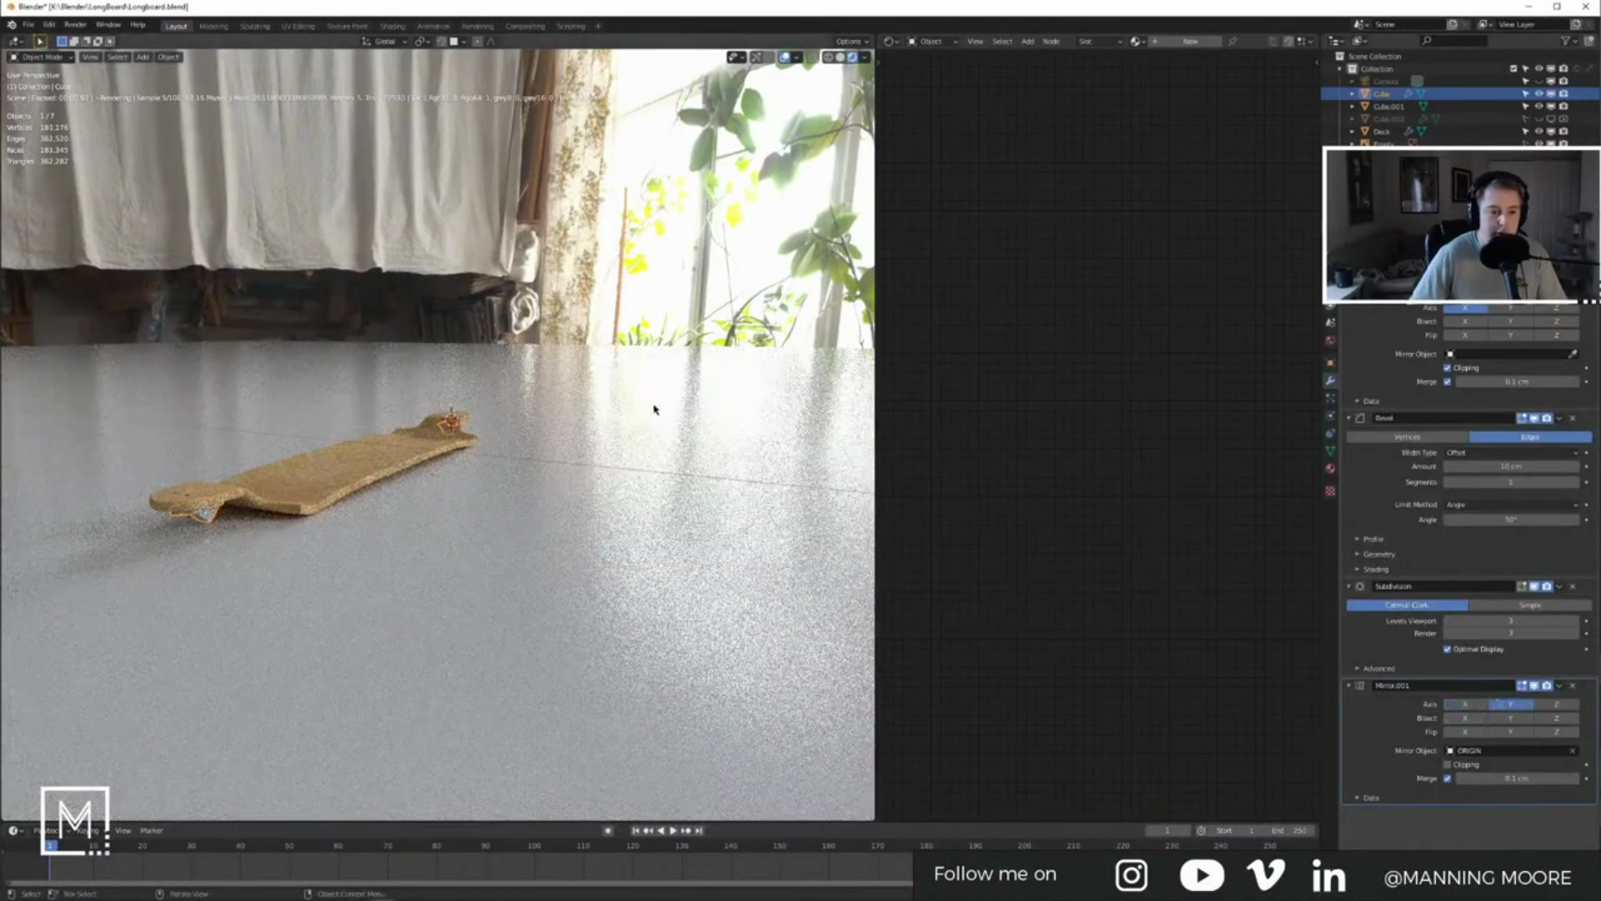
click(1332, 468)
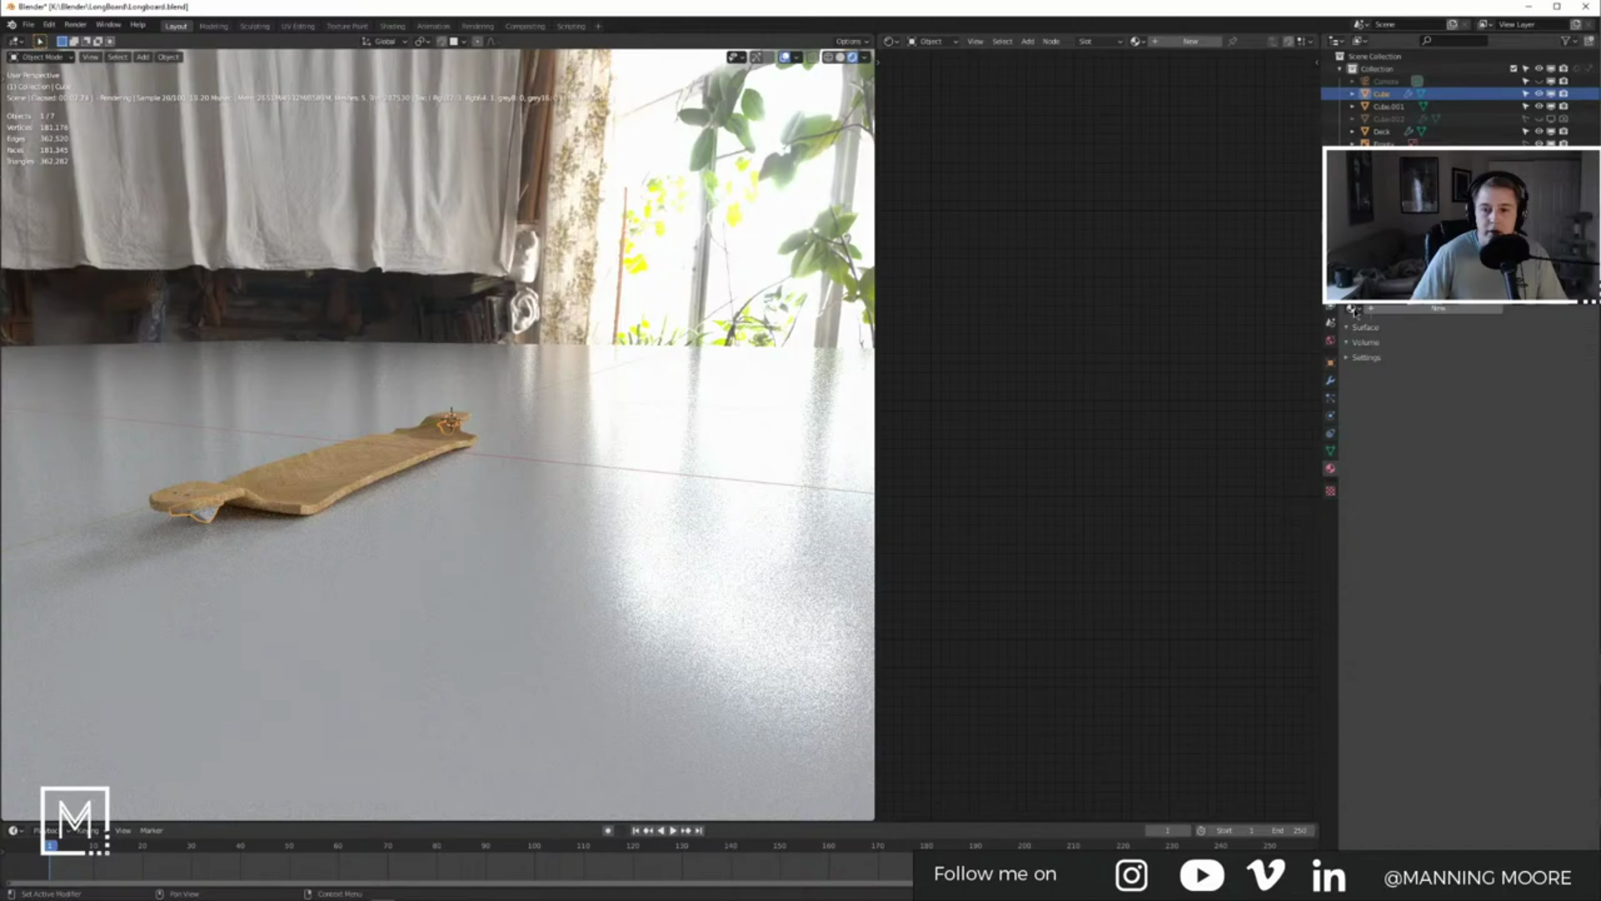
Step: Create a material named Chrome, replace the Universal Material with a Metal Material, and link it to Surface
click(1439, 308)
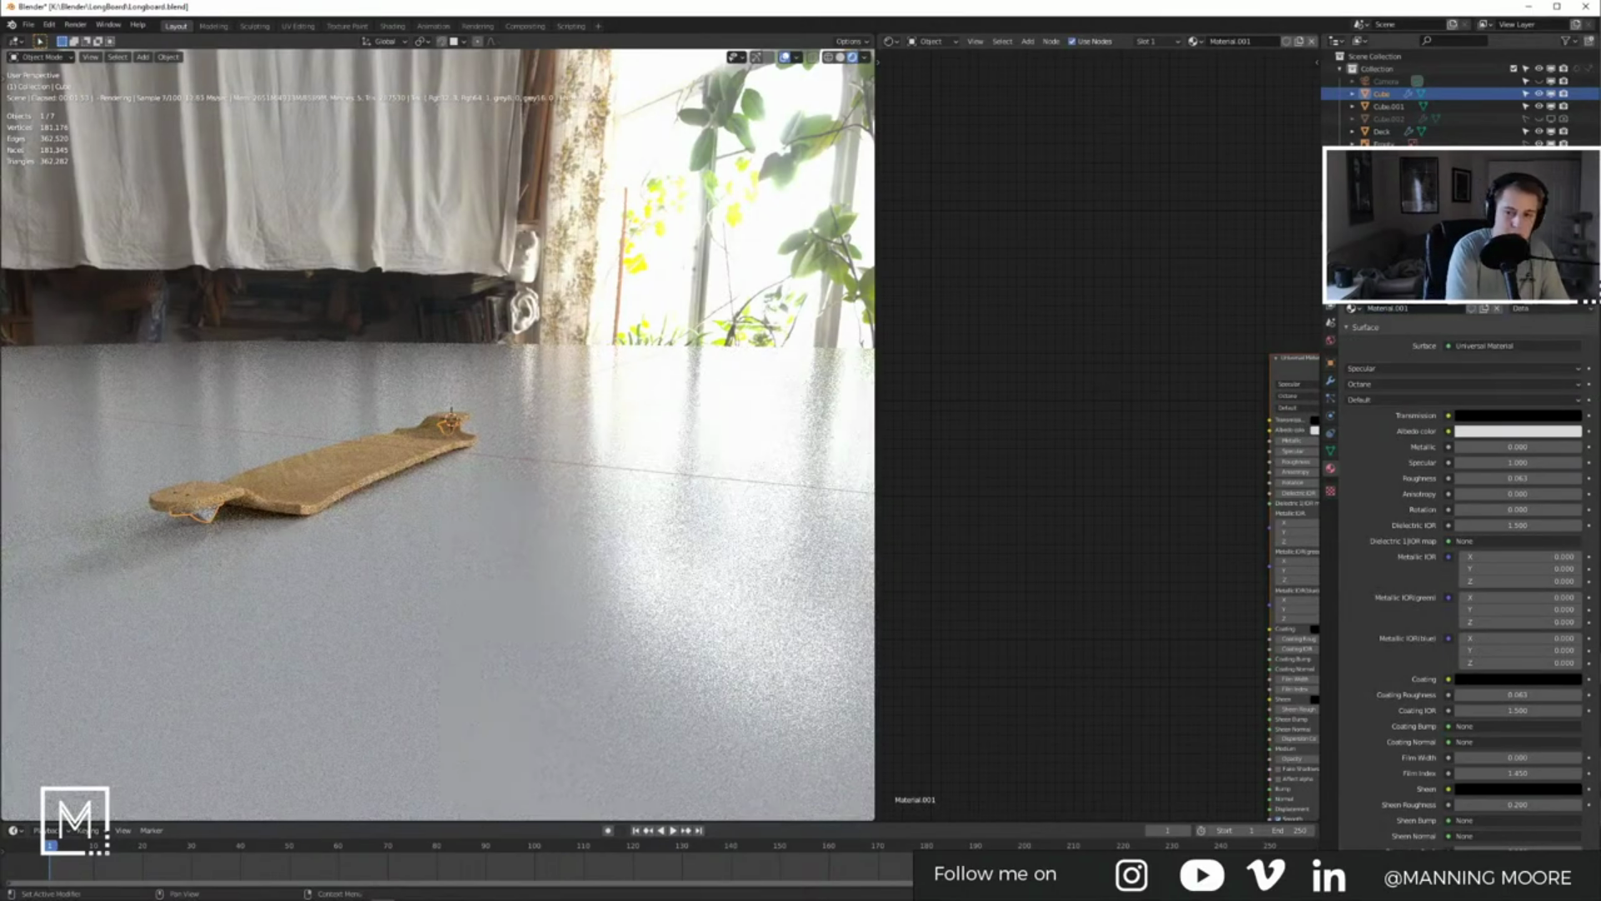
text(Chrome)
key(Return)
middle_drag(1303, 385, 1189, 379)
click(1200, 377)
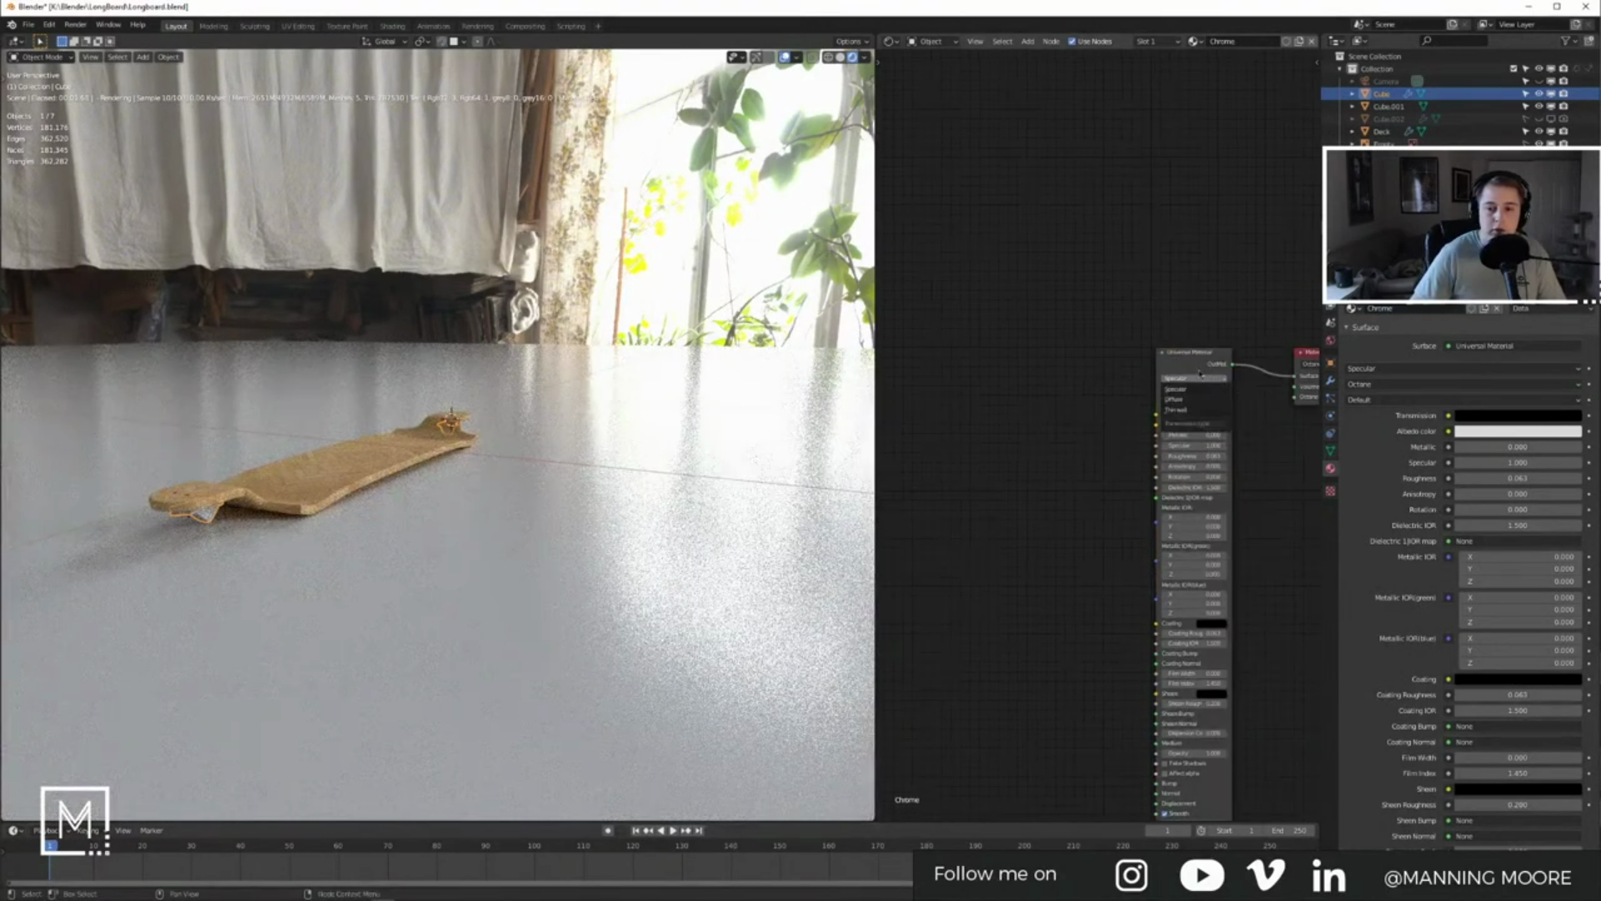
key(x)
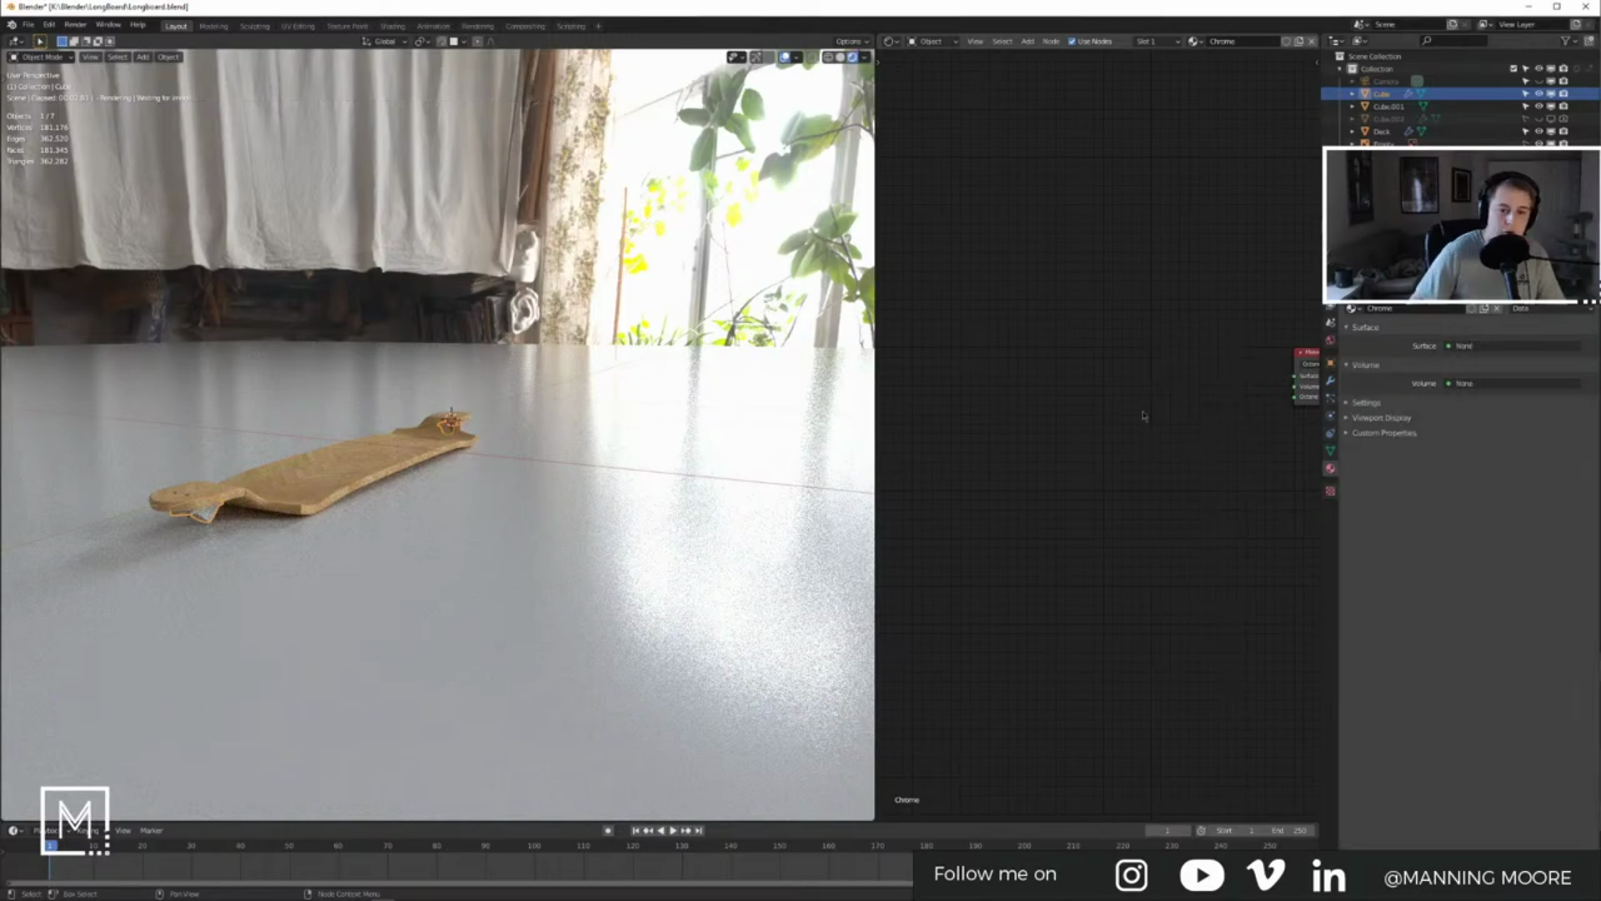
key(shift+a)
text(meta)
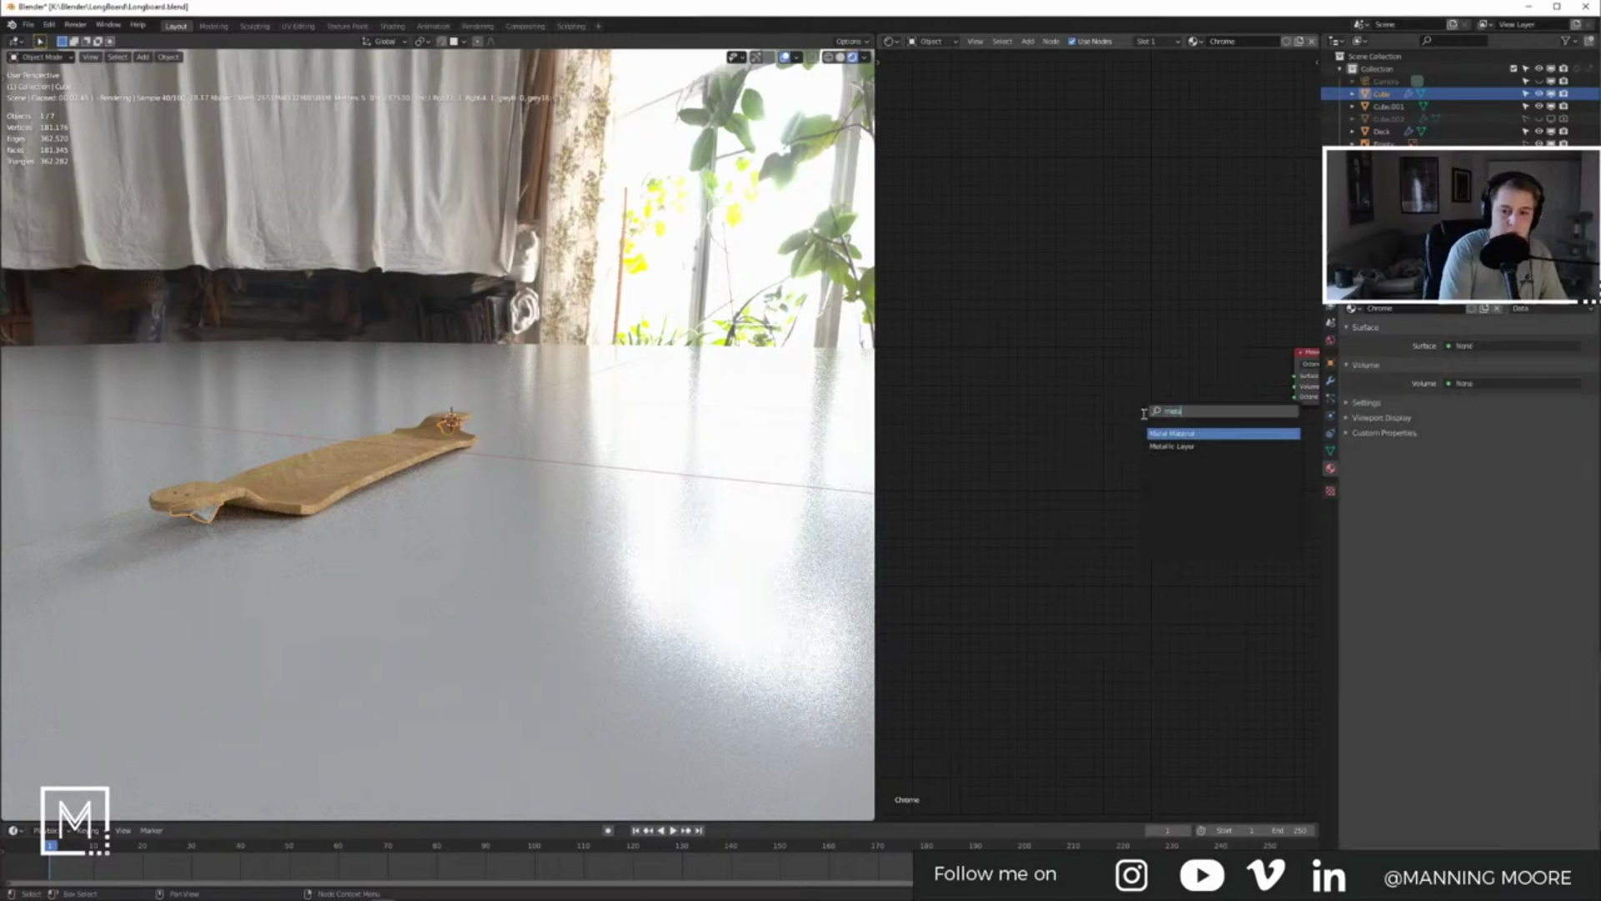
key(Return)
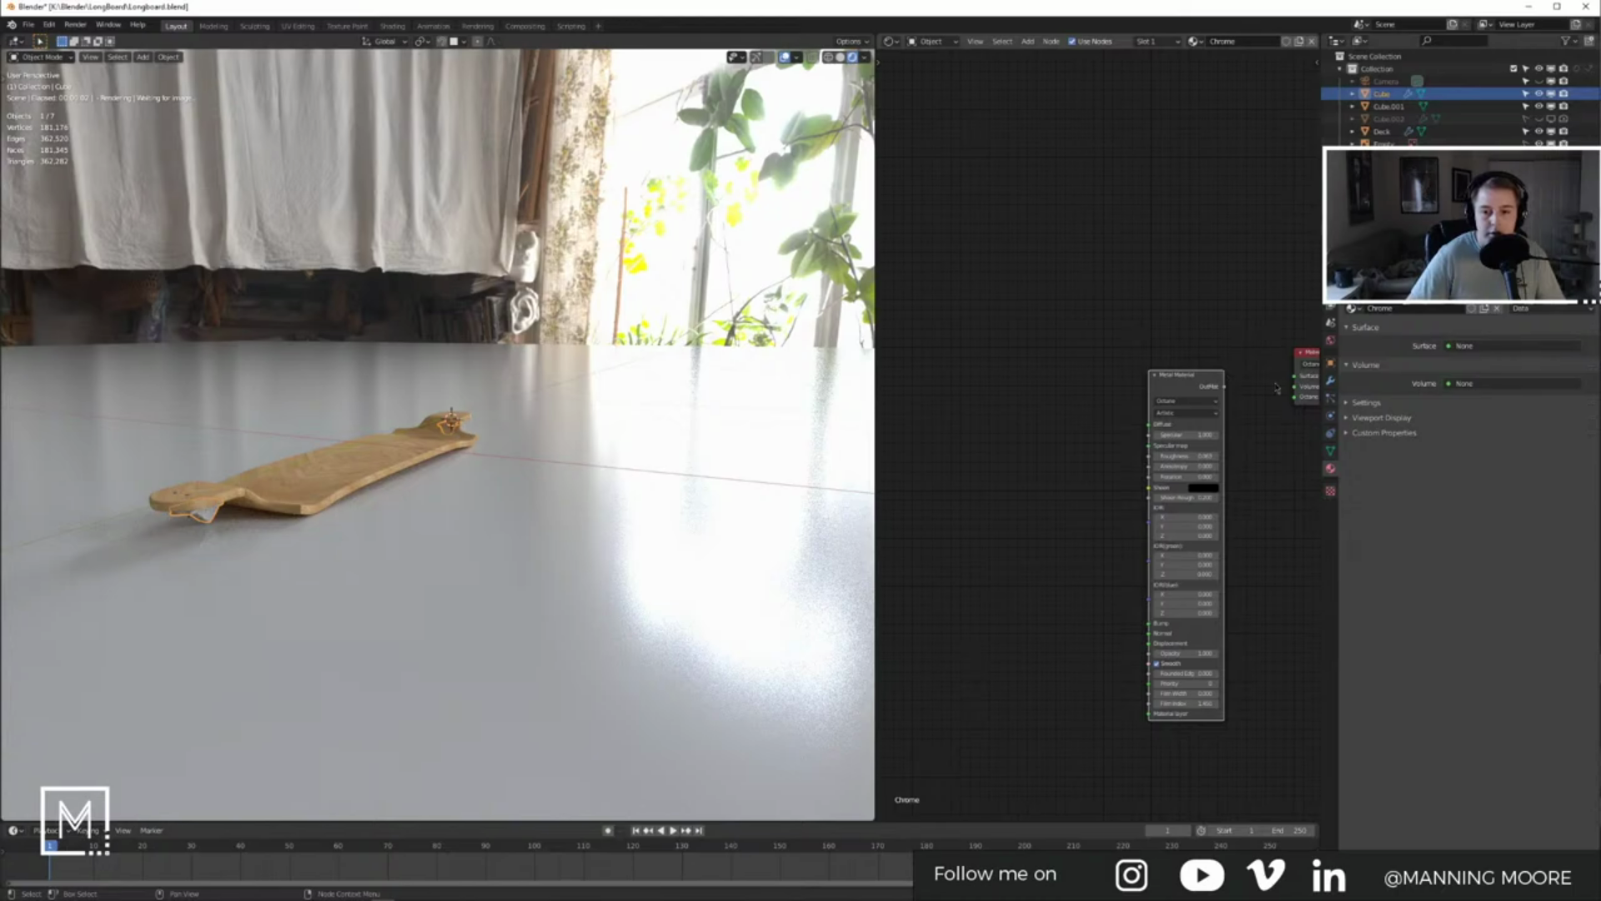
drag(1224, 386, 1296, 376)
Step: Make room in the node editor and add a Noise Tex node
scroll(328, 473, up, 5)
shift+middle_drag(328, 474, 455, 446)
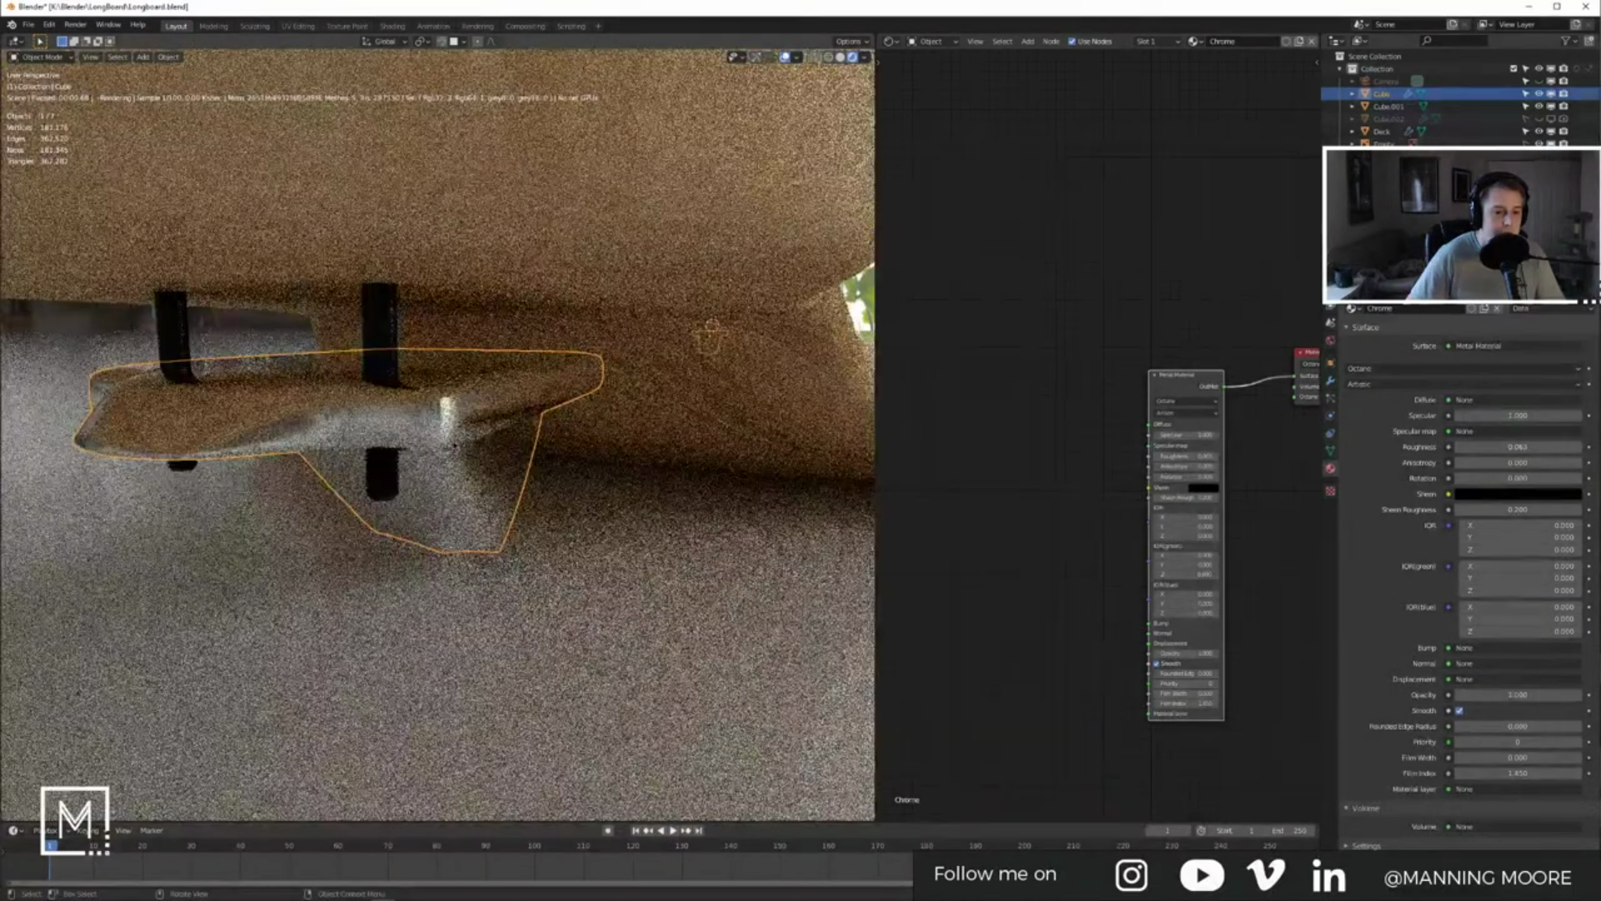
middle_drag(1027, 506, 1068, 500)
scroll(1156, 473, down, 2)
scroll(1071, 502, up, 5)
middle_drag(920, 509, 1098, 490)
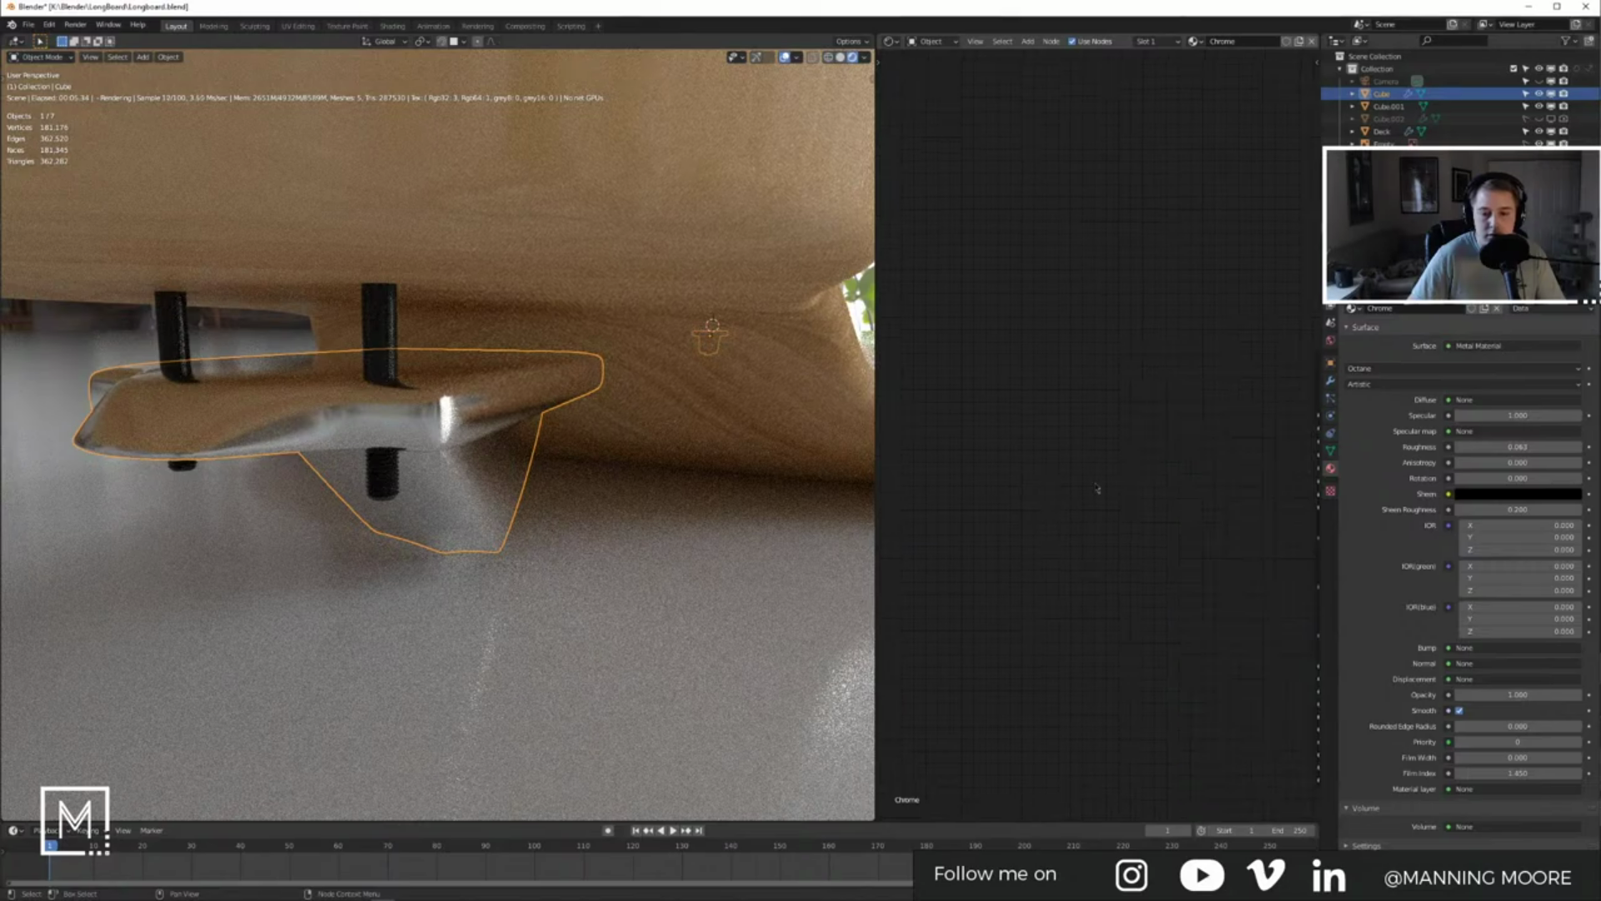
key(shift+a)
click(1081, 479)
text(noise)
key(Return)
Step: Place the Noise Tex node and link it to the Metal Material's Bump input
click(1111, 494)
middle_drag(1111, 494, 955, 411)
drag(1022, 412, 1162, 585)
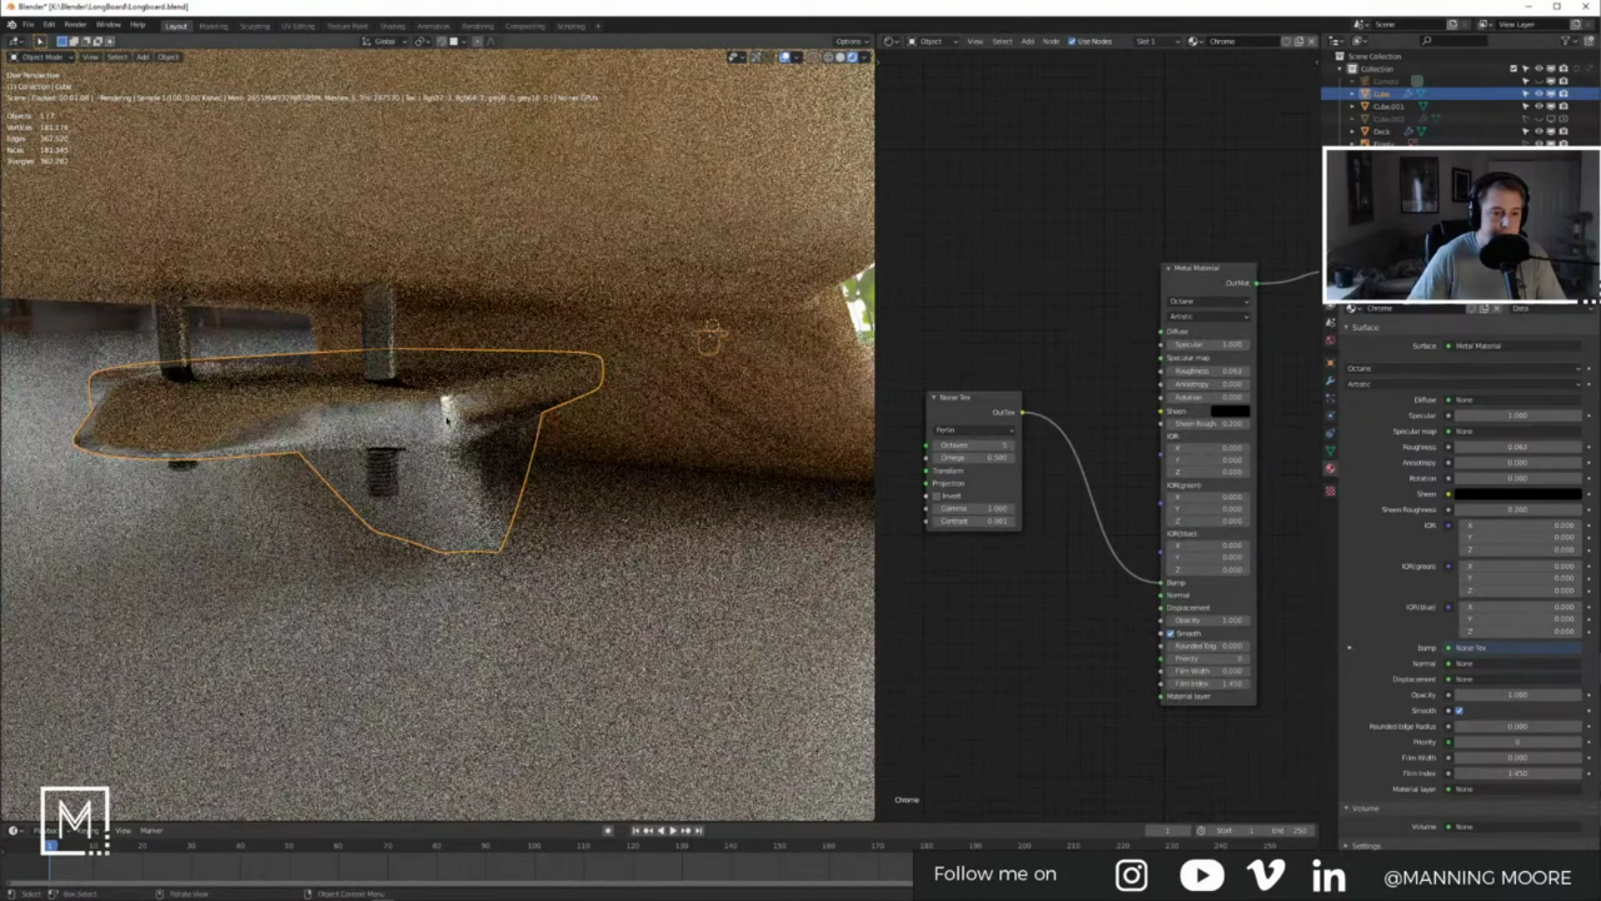
middle_drag(909, 509, 1055, 535)
Step: Add a Full Transform node left of the noise and connect it to the noise's transform input
key(shift+a)
click(991, 506)
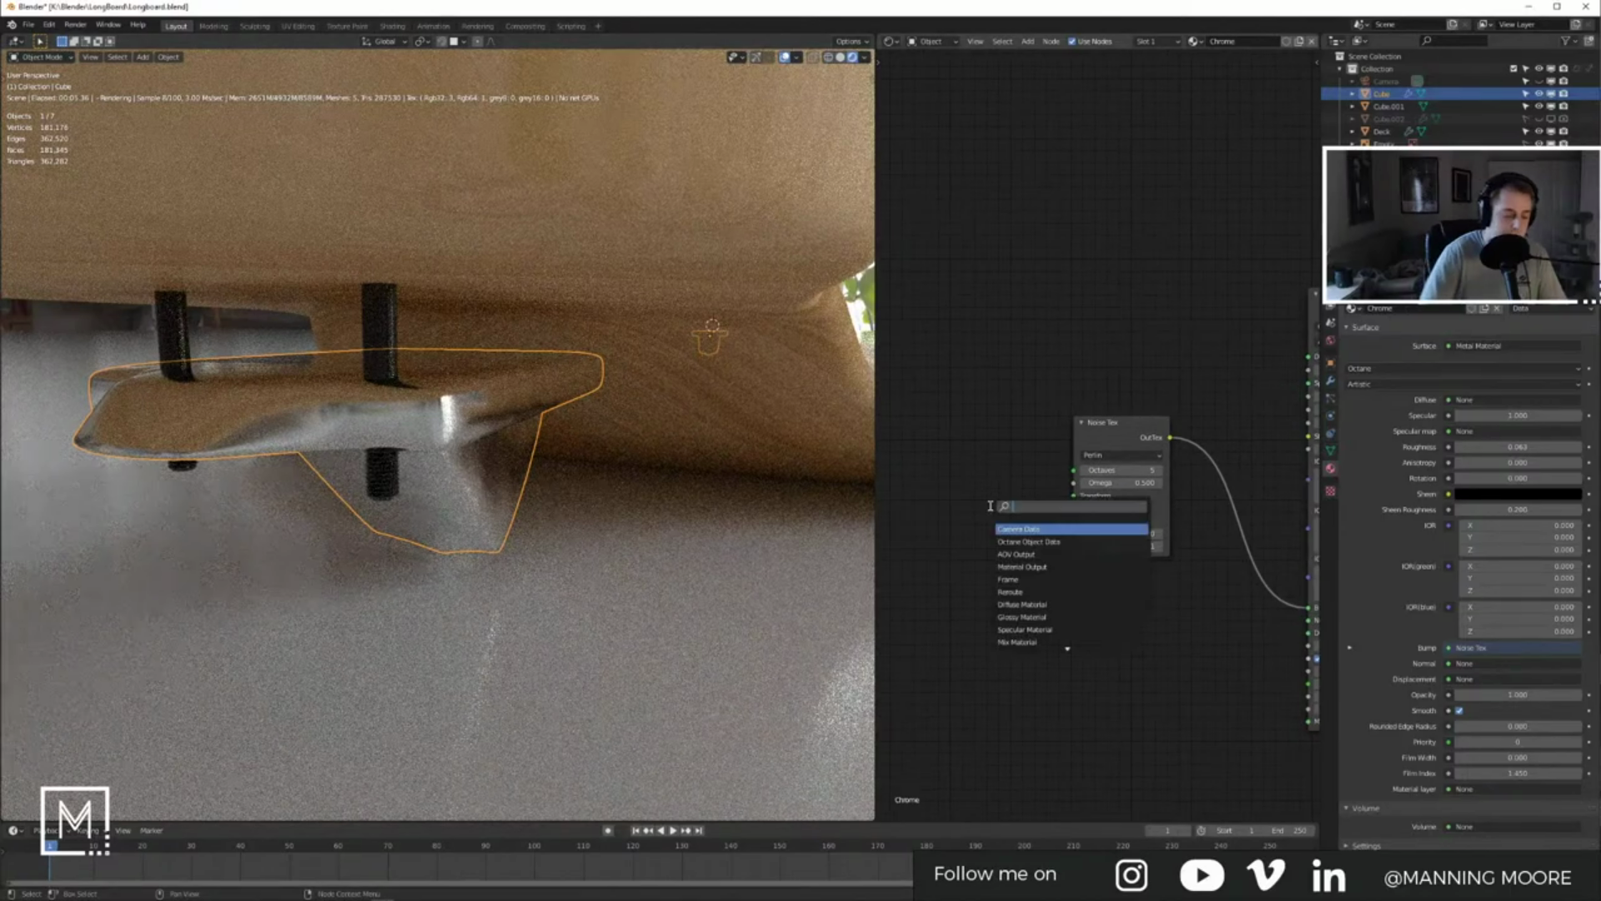
text(tran)
key(Down)
key(Down)
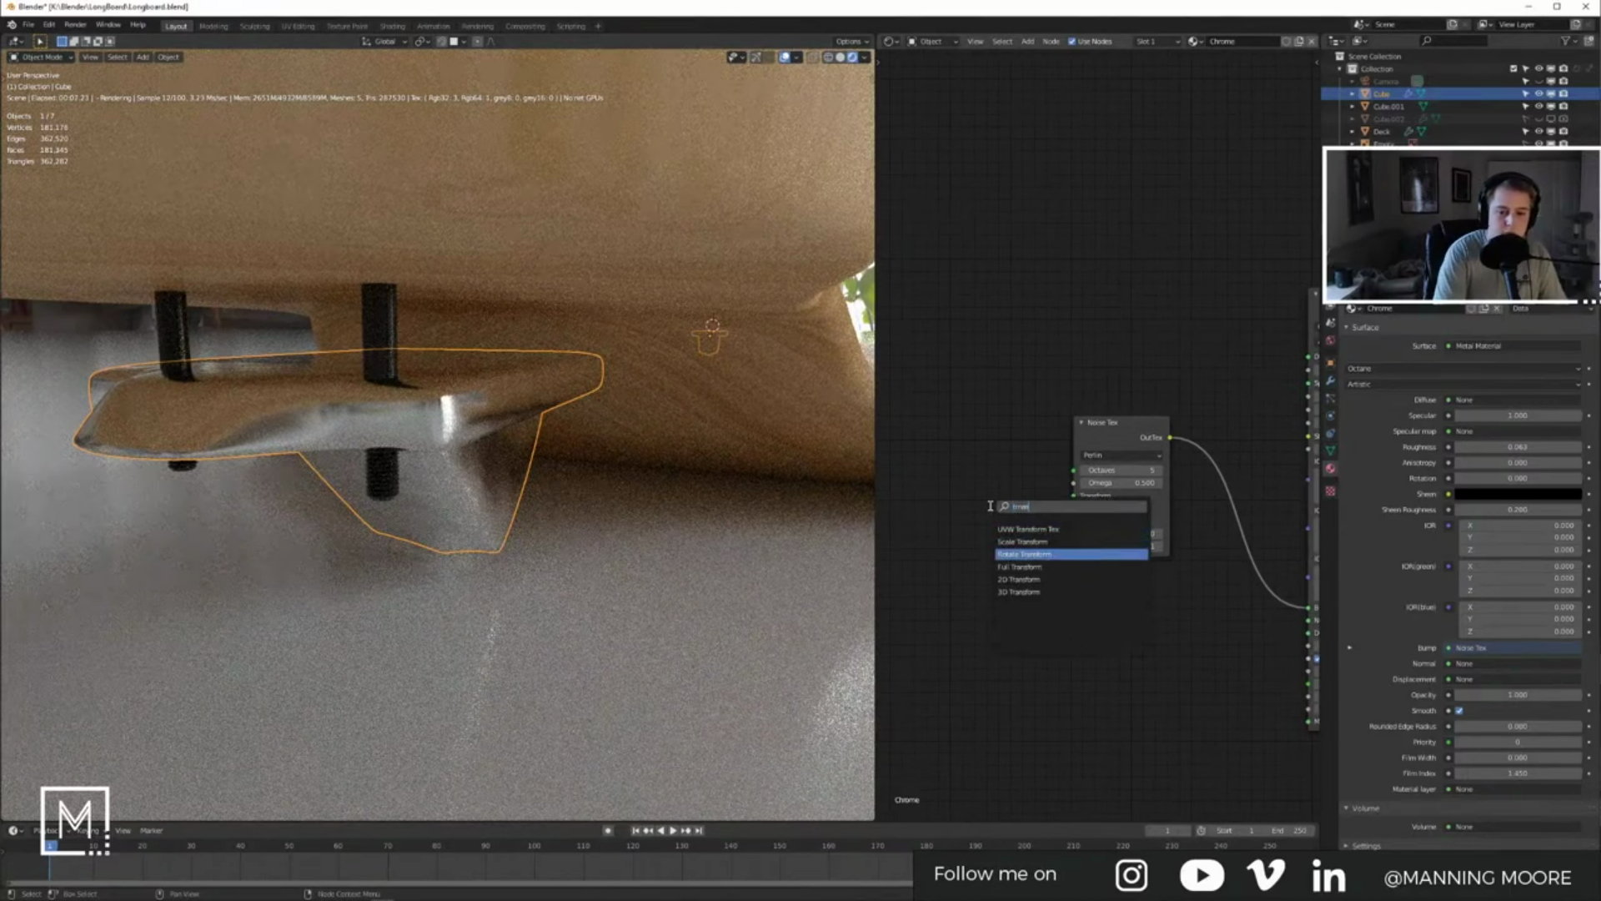
key(Return)
right_click(978, 507)
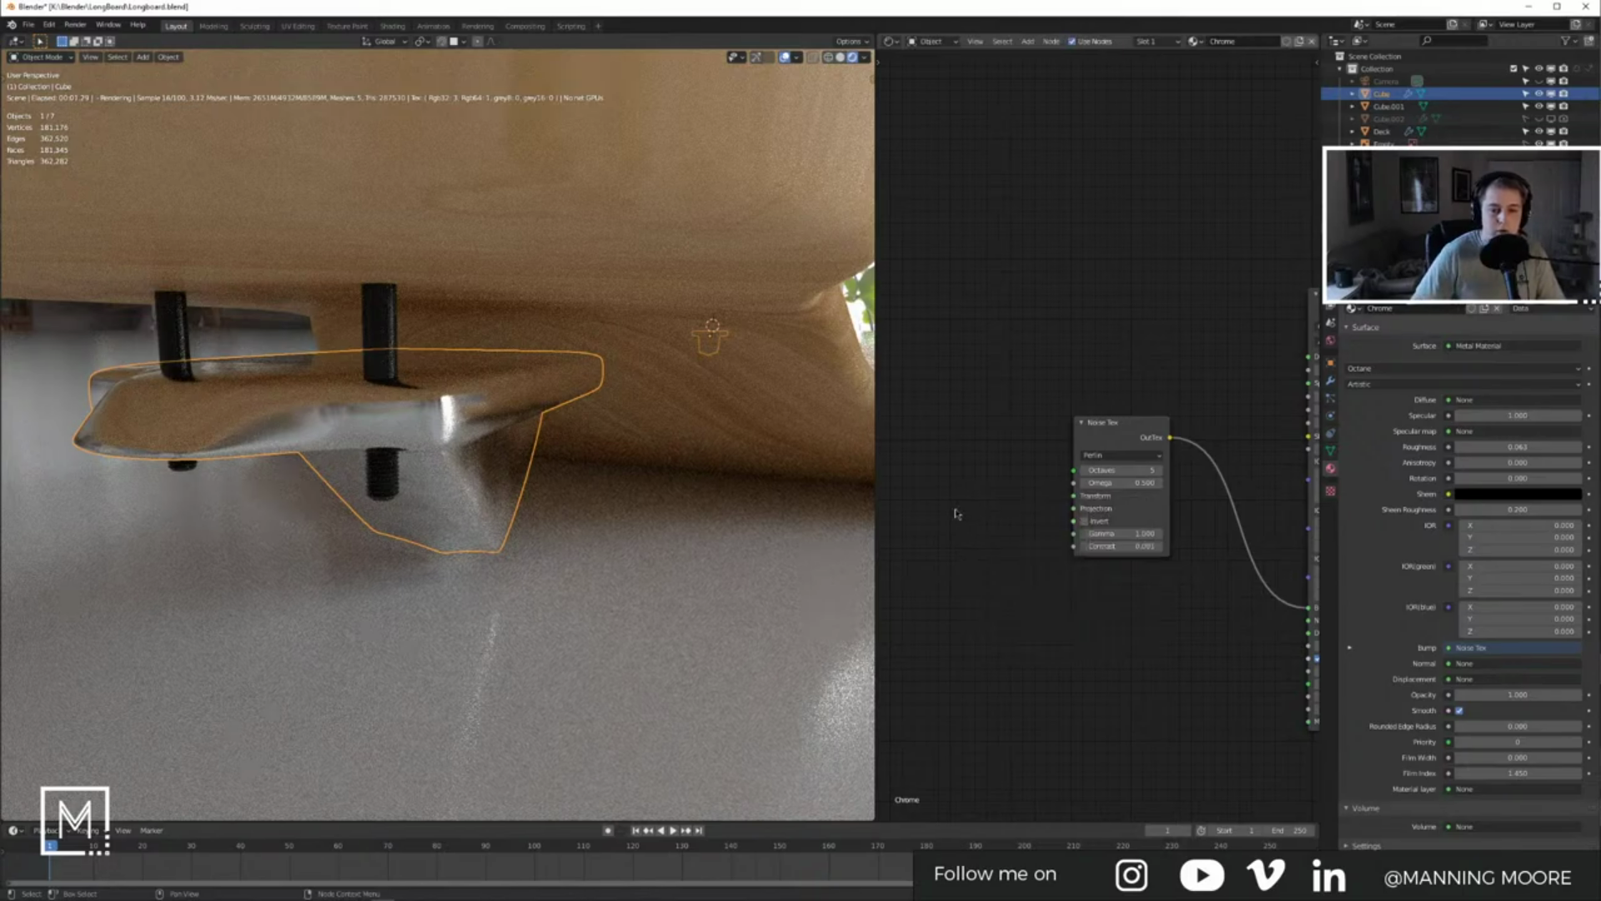
key(shift+a)
click(956, 508)
text(tran)
key(Down)
key(Down)
key(Down)
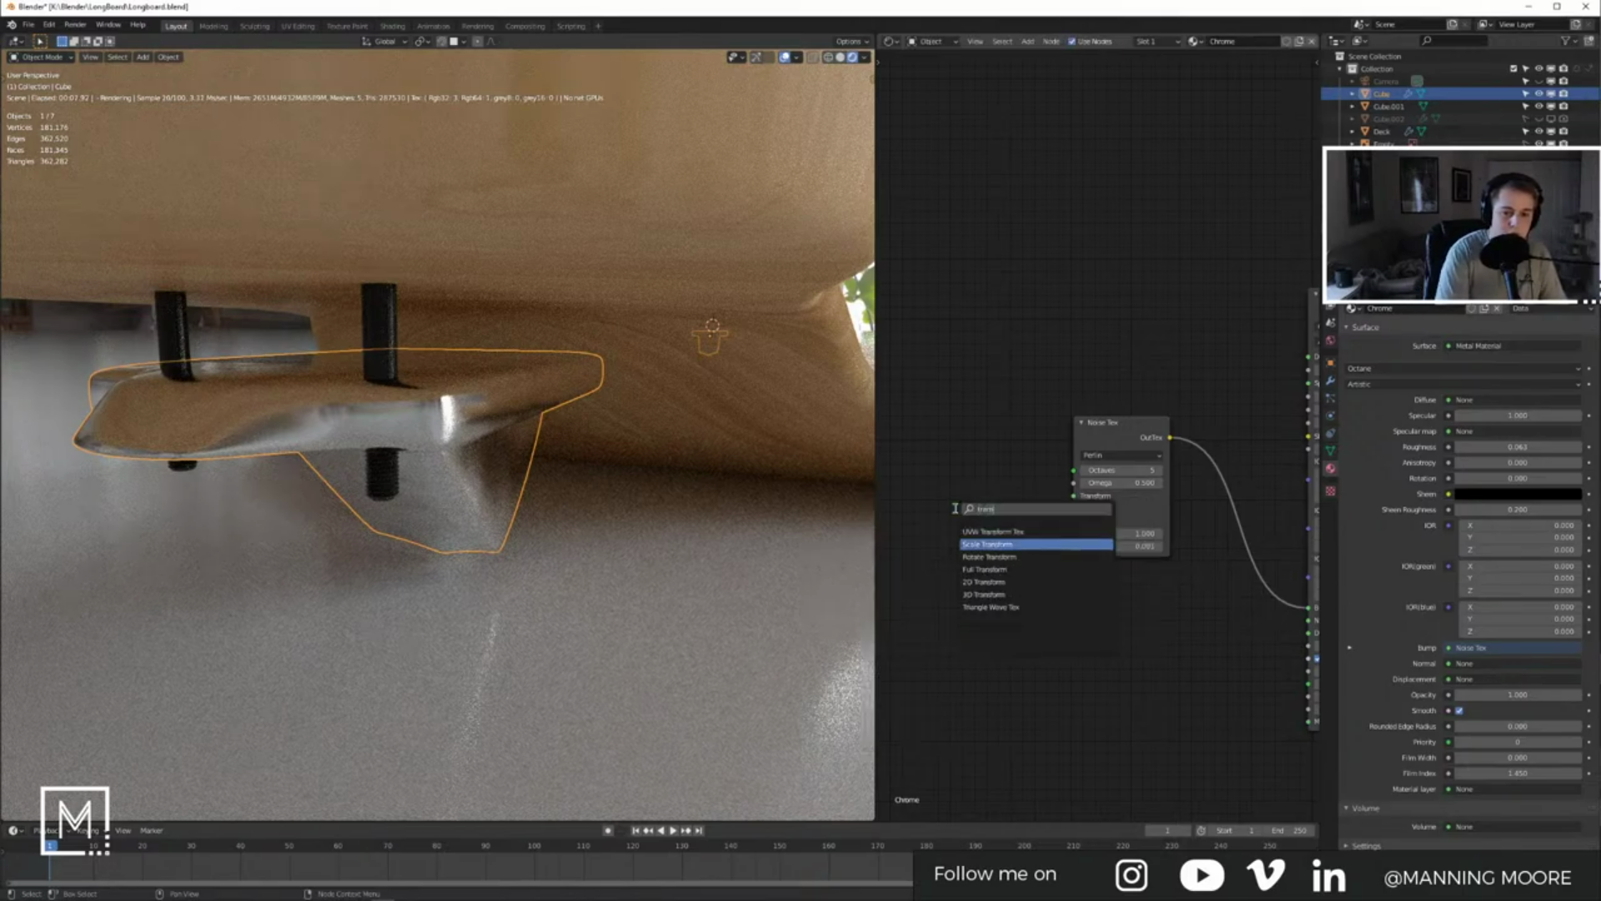
key(Return)
click(935, 488)
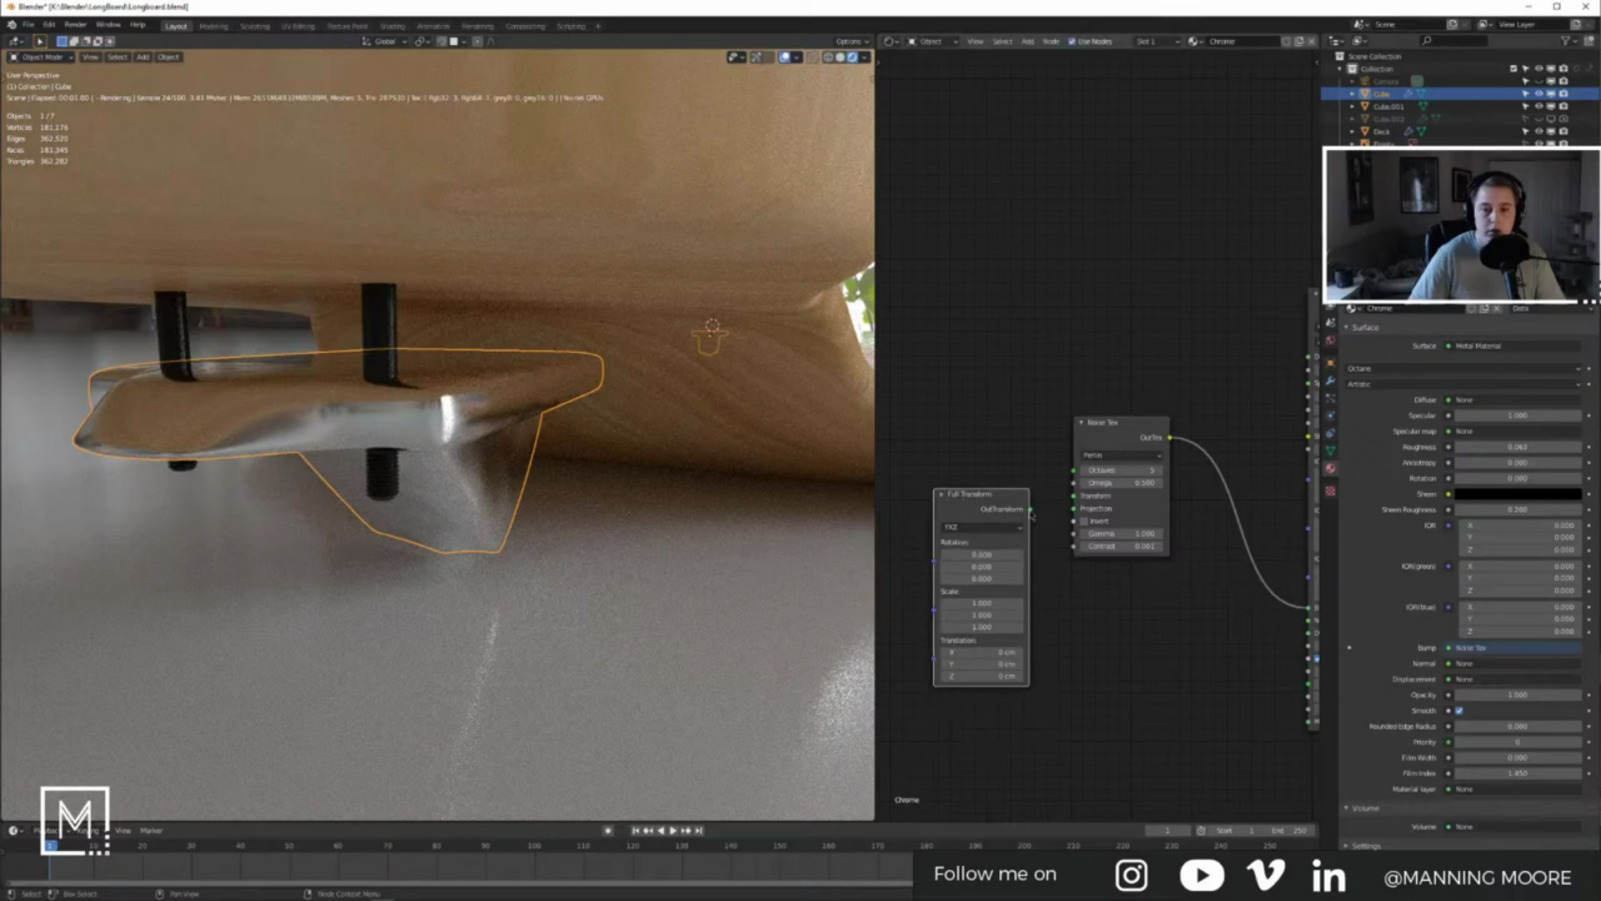
drag(1031, 509, 1090, 506)
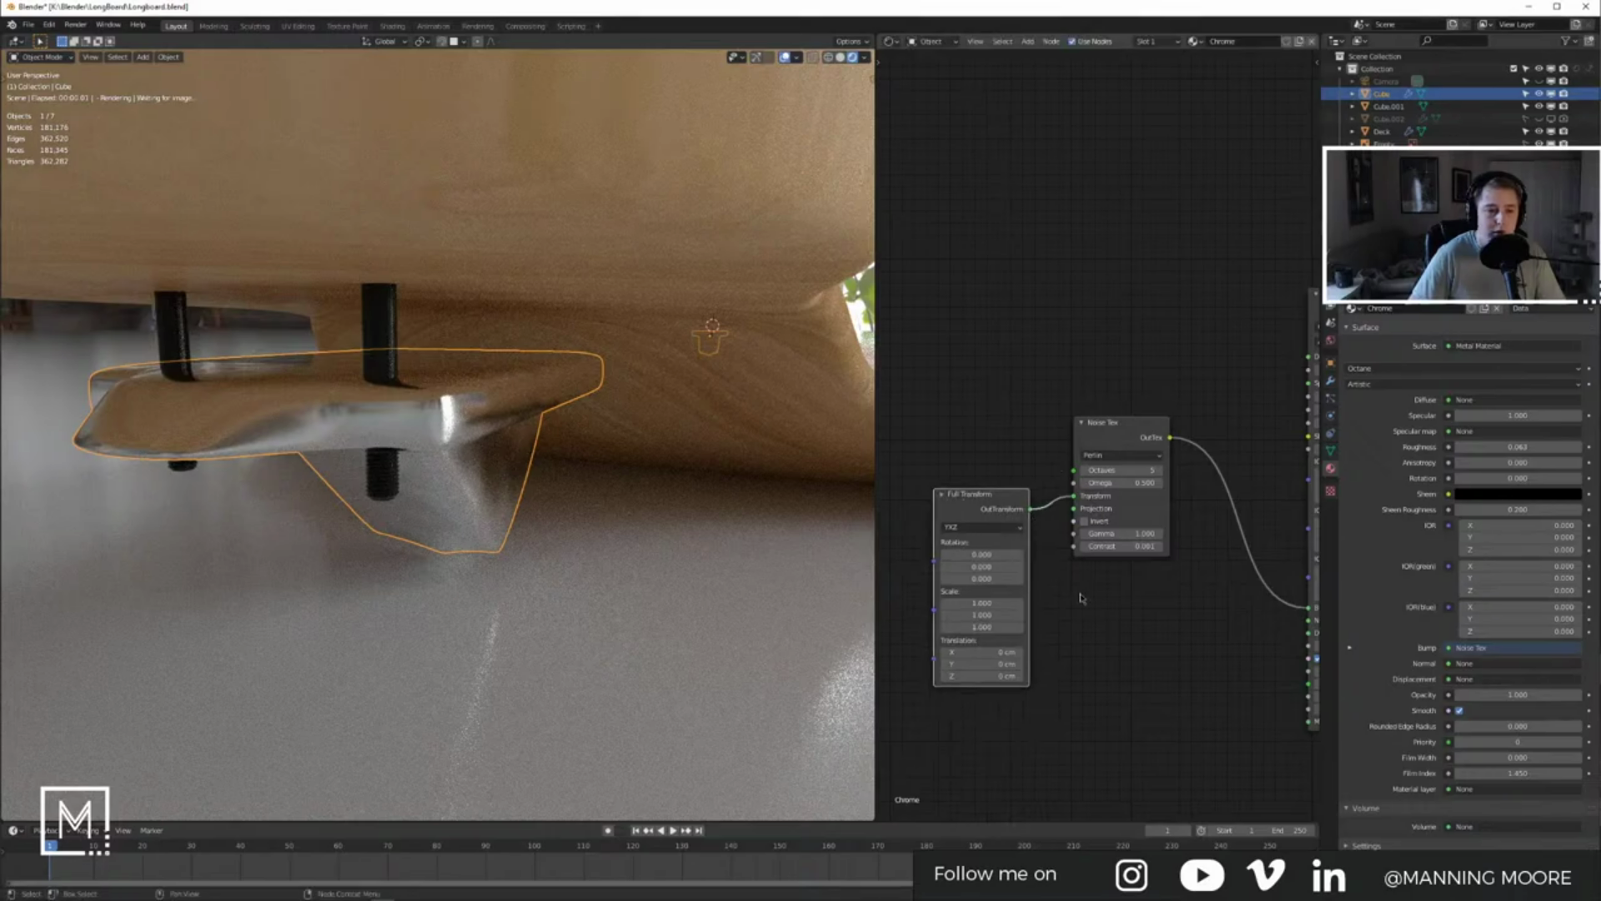
Step: Add a Box Projection node beside the Noise Tex node
middle_drag(1109, 607, 1146, 602)
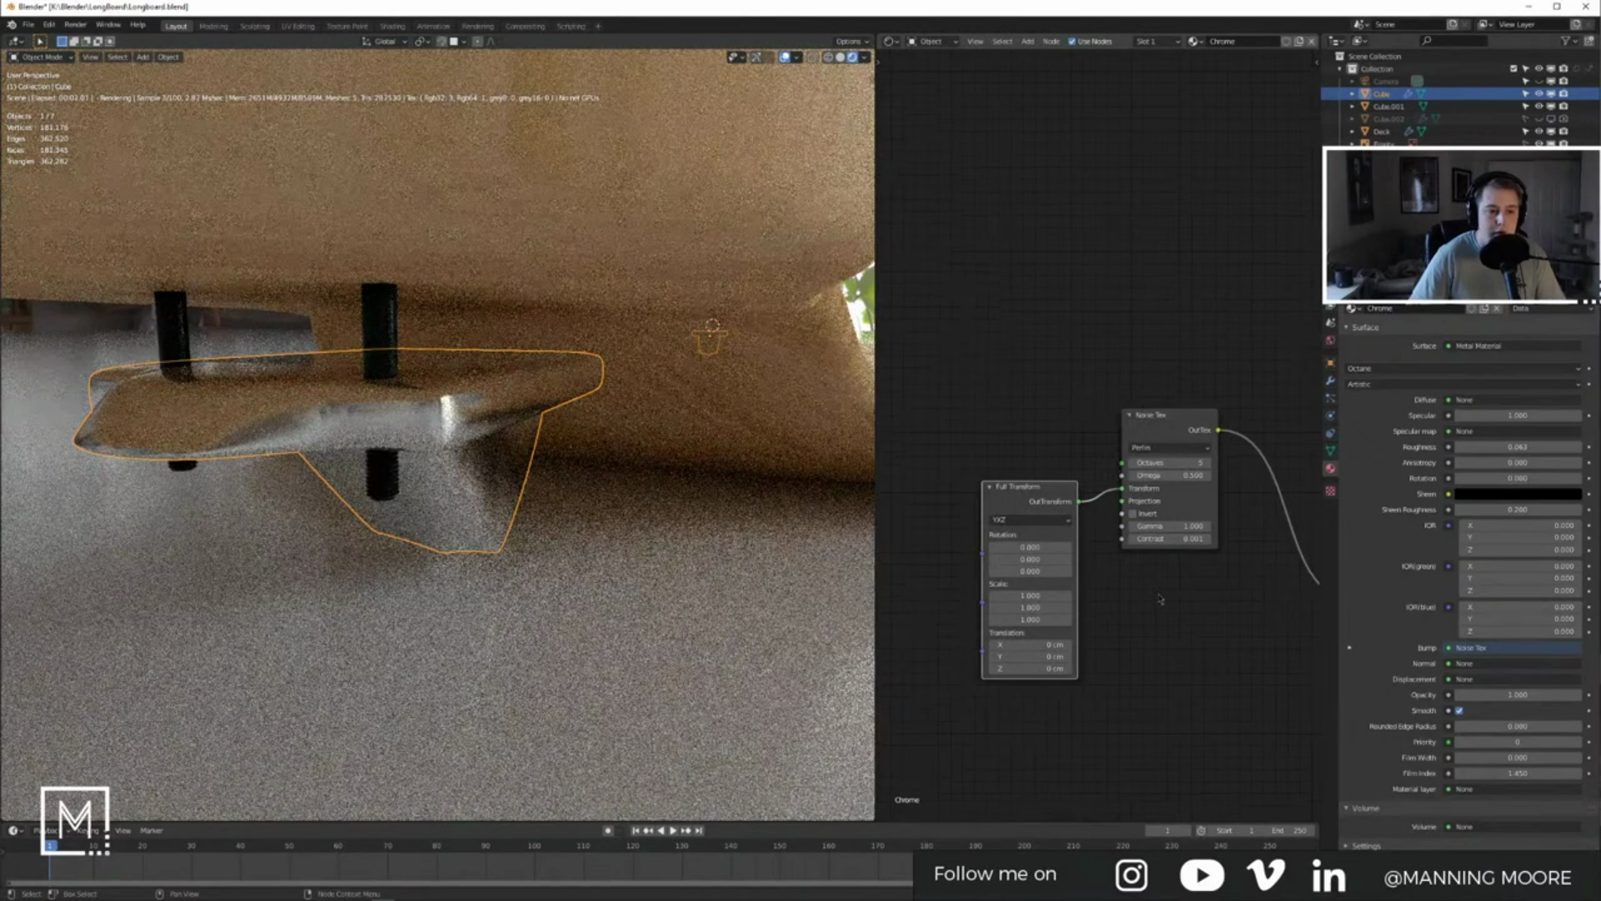
middle_drag(1052, 532, 1142, 501)
drag(1071, 525, 961, 489)
click(1112, 565)
key(shift+a)
click(1112, 565)
text(cu)
key(BackSpace)
key(BackSpace)
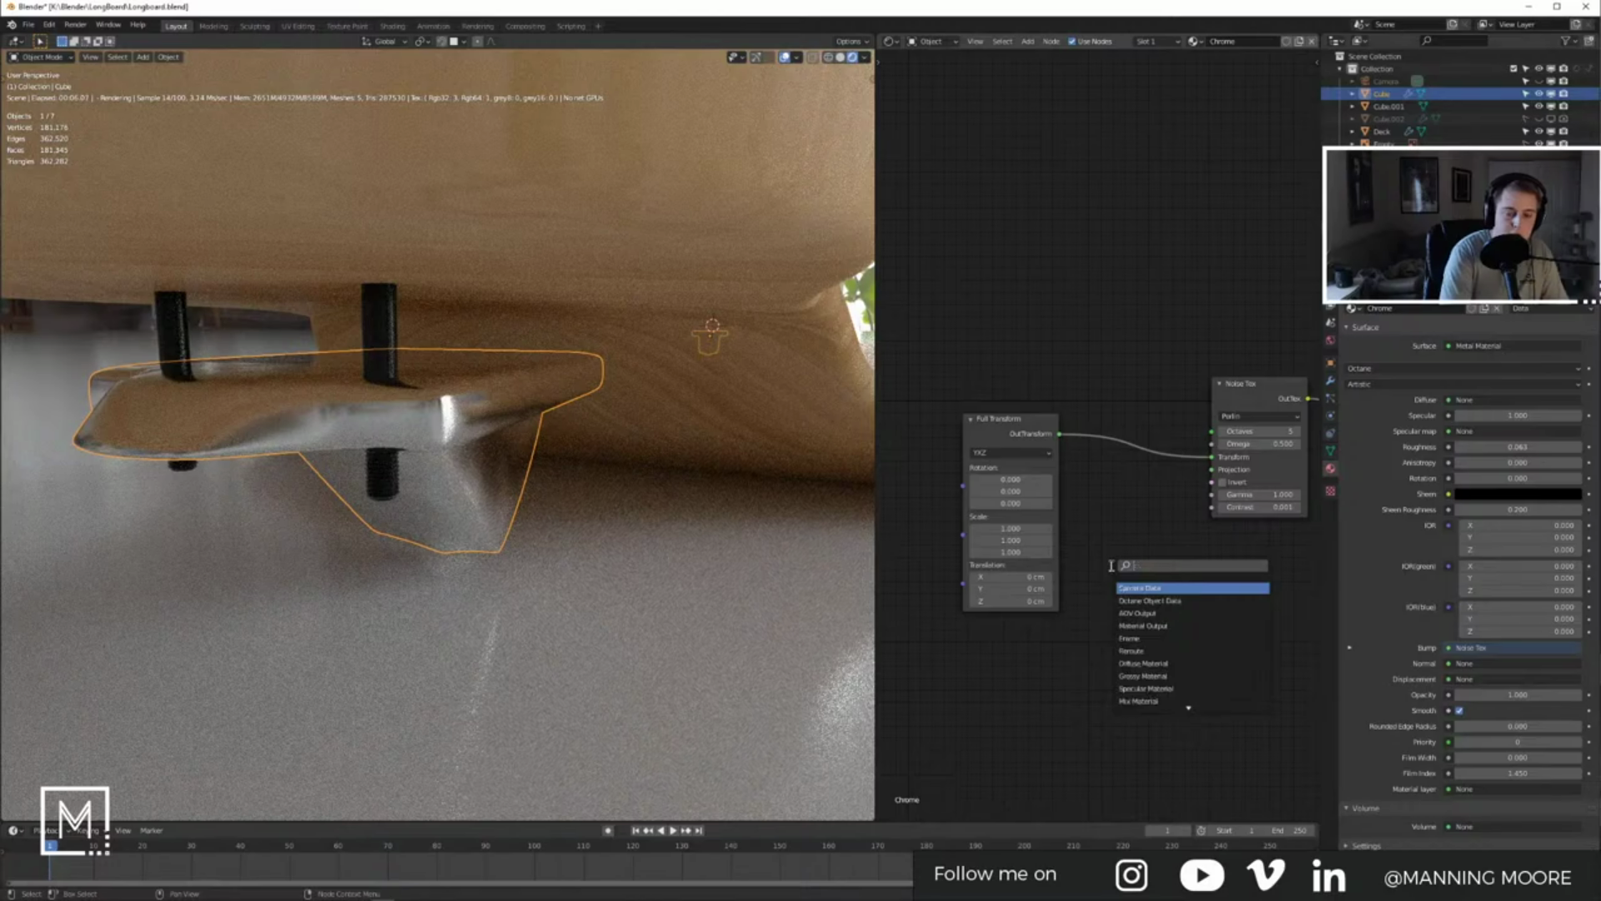
text(trans)
key(BackSpace)
key(BackSpace)
key(BackSpace)
key(BackSpace)
key(BackSpace)
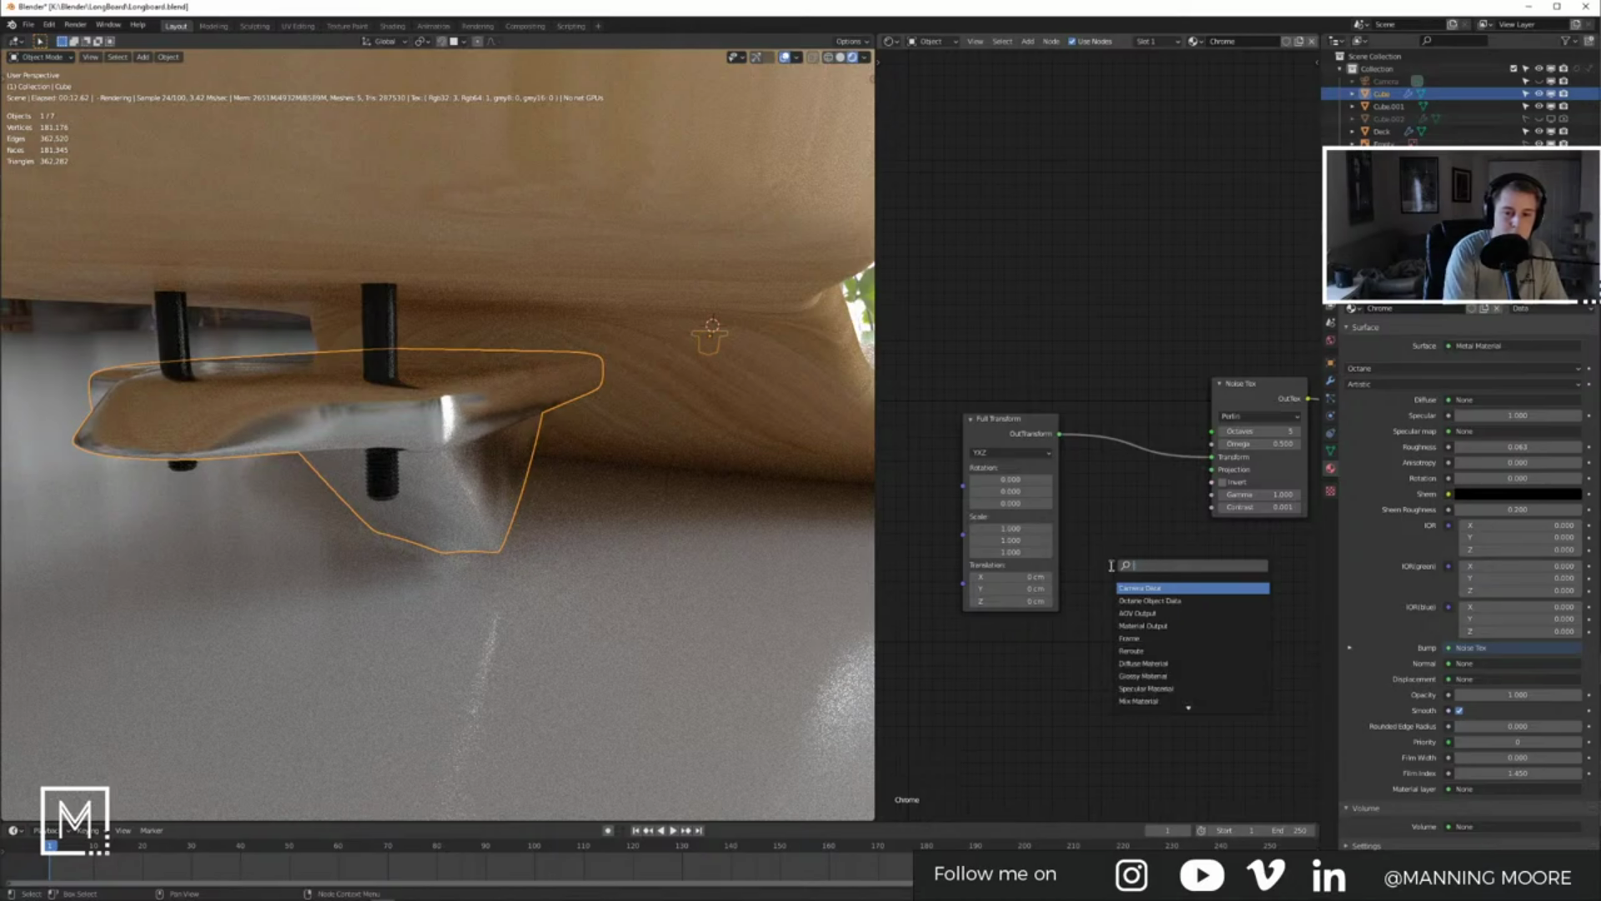
text(pro)
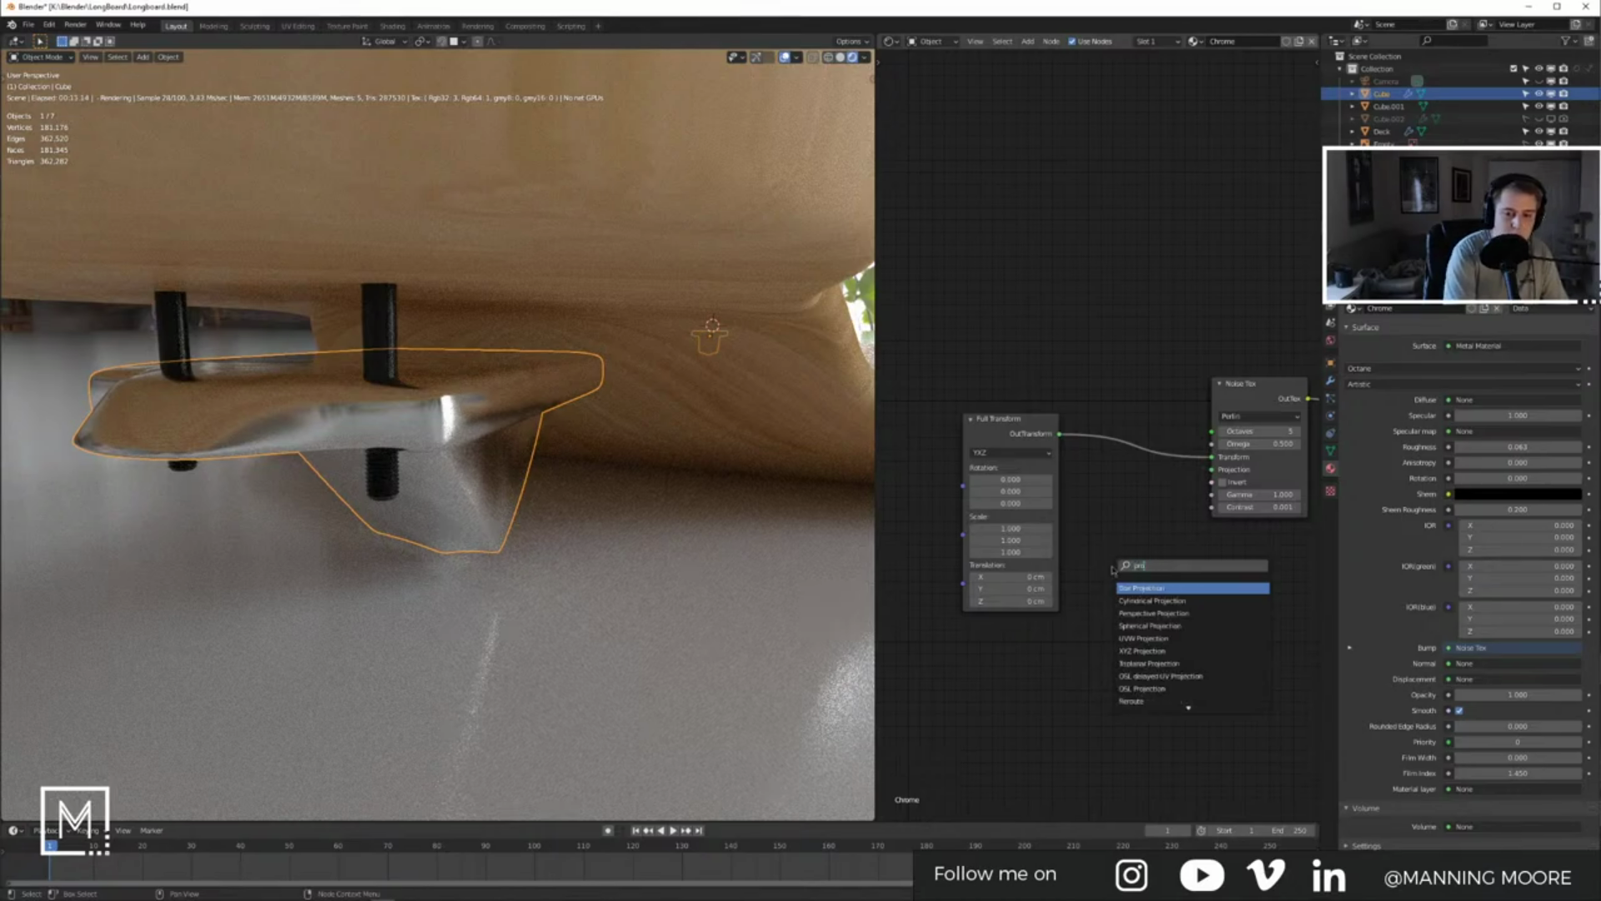
key(Return)
Step: Wire Box Projection into the noise's Projection input and Full Transform into Box Projection
drag(1185, 514, 1212, 457)
middle_drag(1212, 457, 1268, 454)
drag(1268, 455, 1269, 467)
drag(1185, 507, 1183, 467)
drag(1029, 430, 1142, 503)
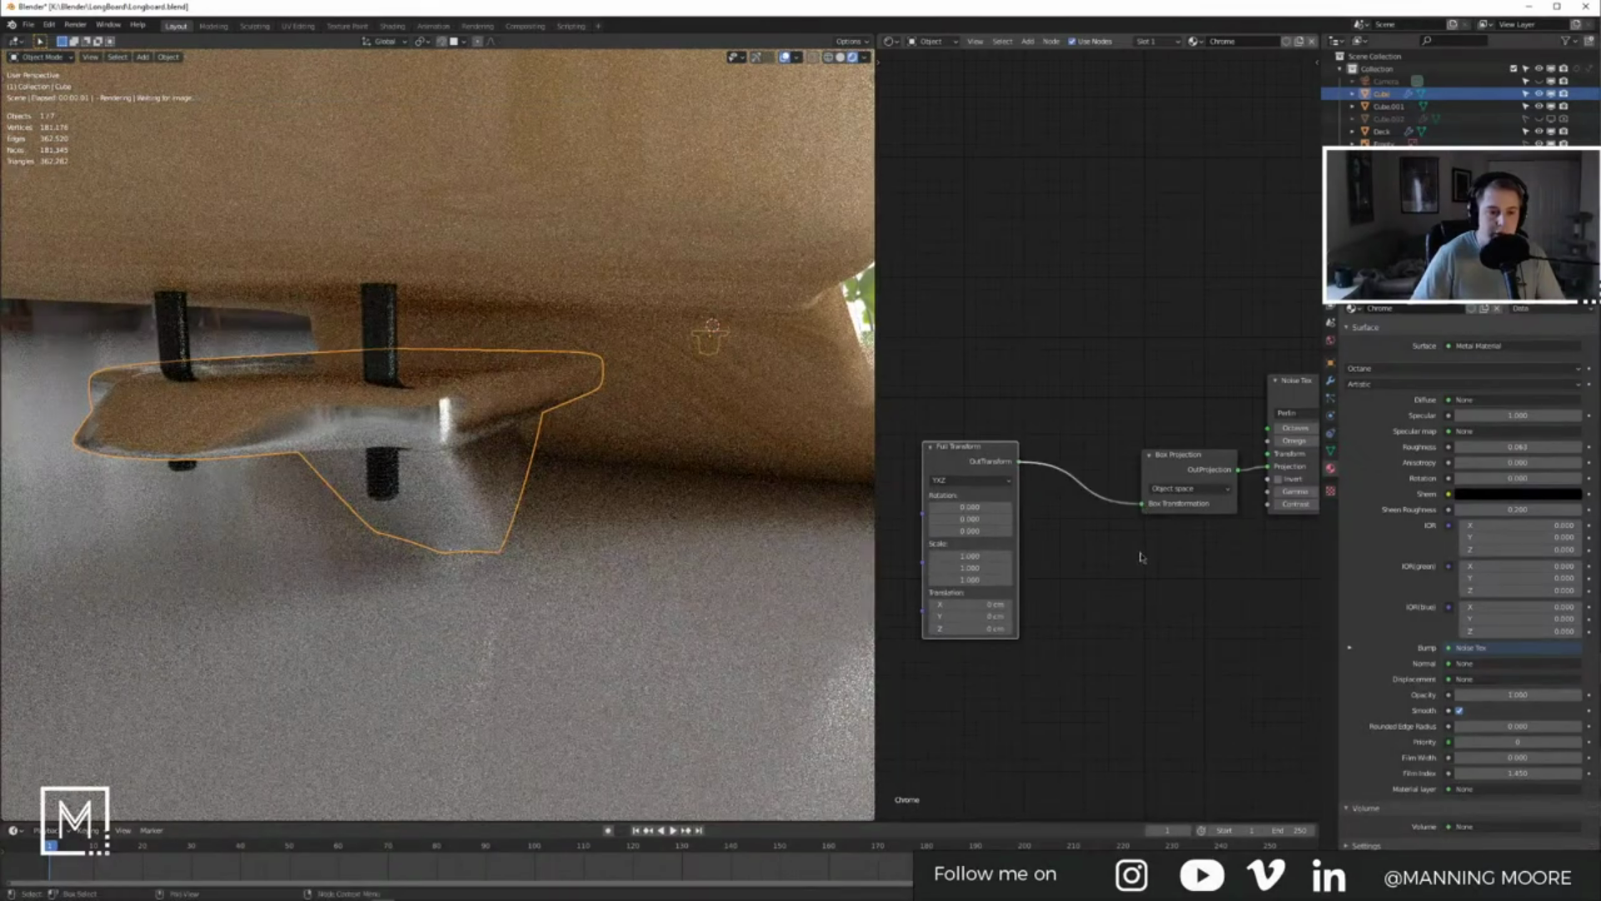
Step: Set the Full Transform's X scale to 0.3, then lower it to 0.101
middle_drag(1141, 557, 1066, 574)
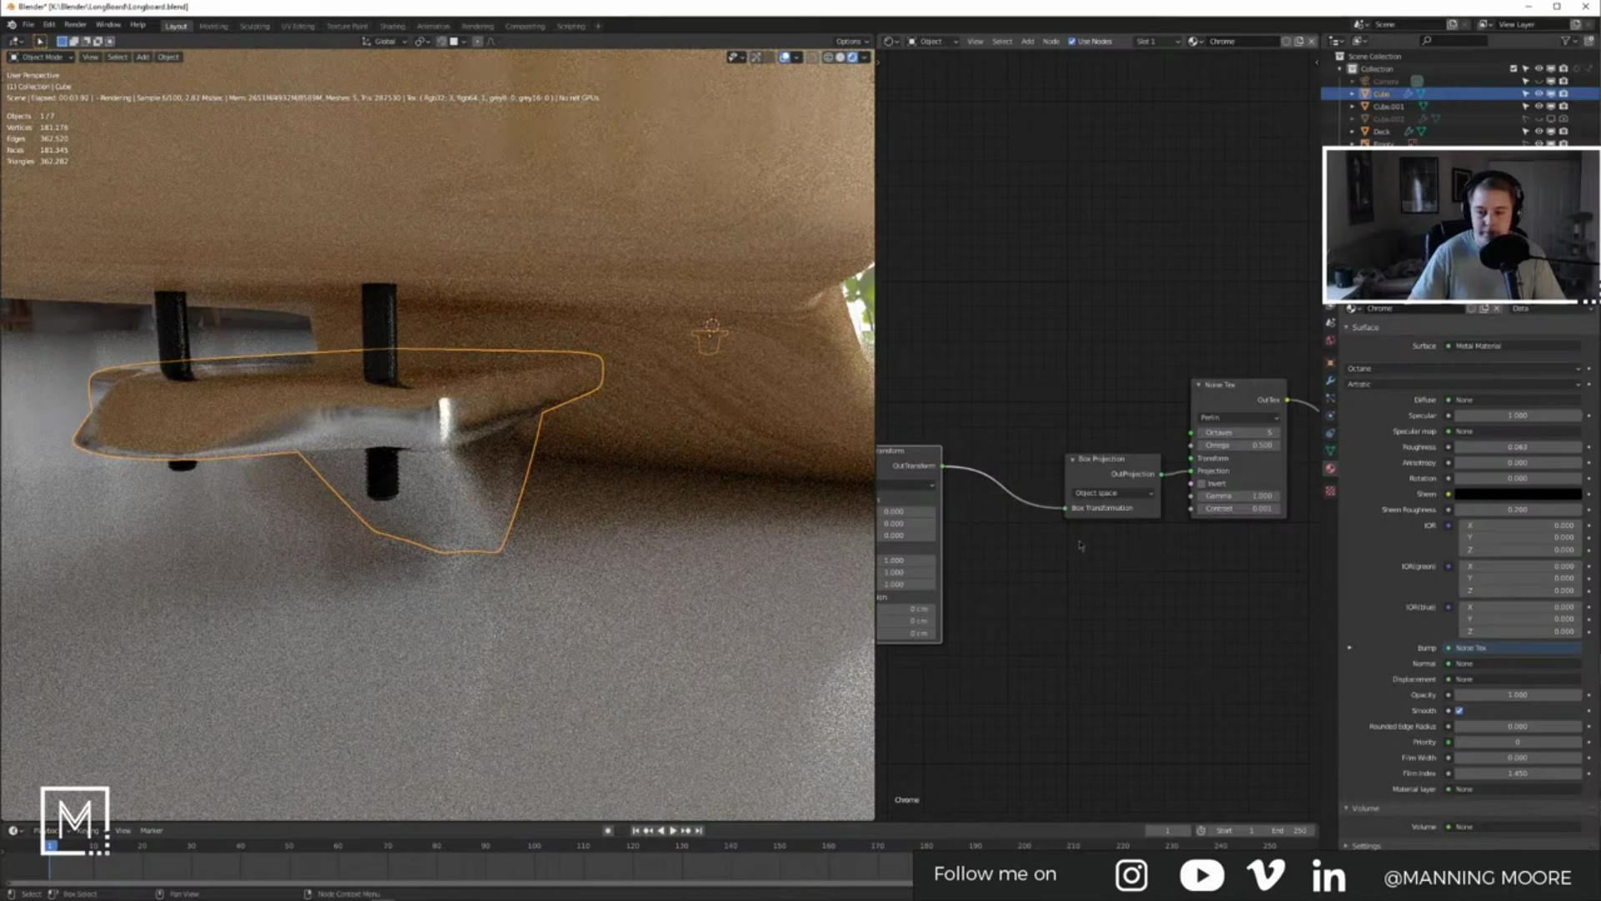
middle_drag(1184, 558, 1301, 557)
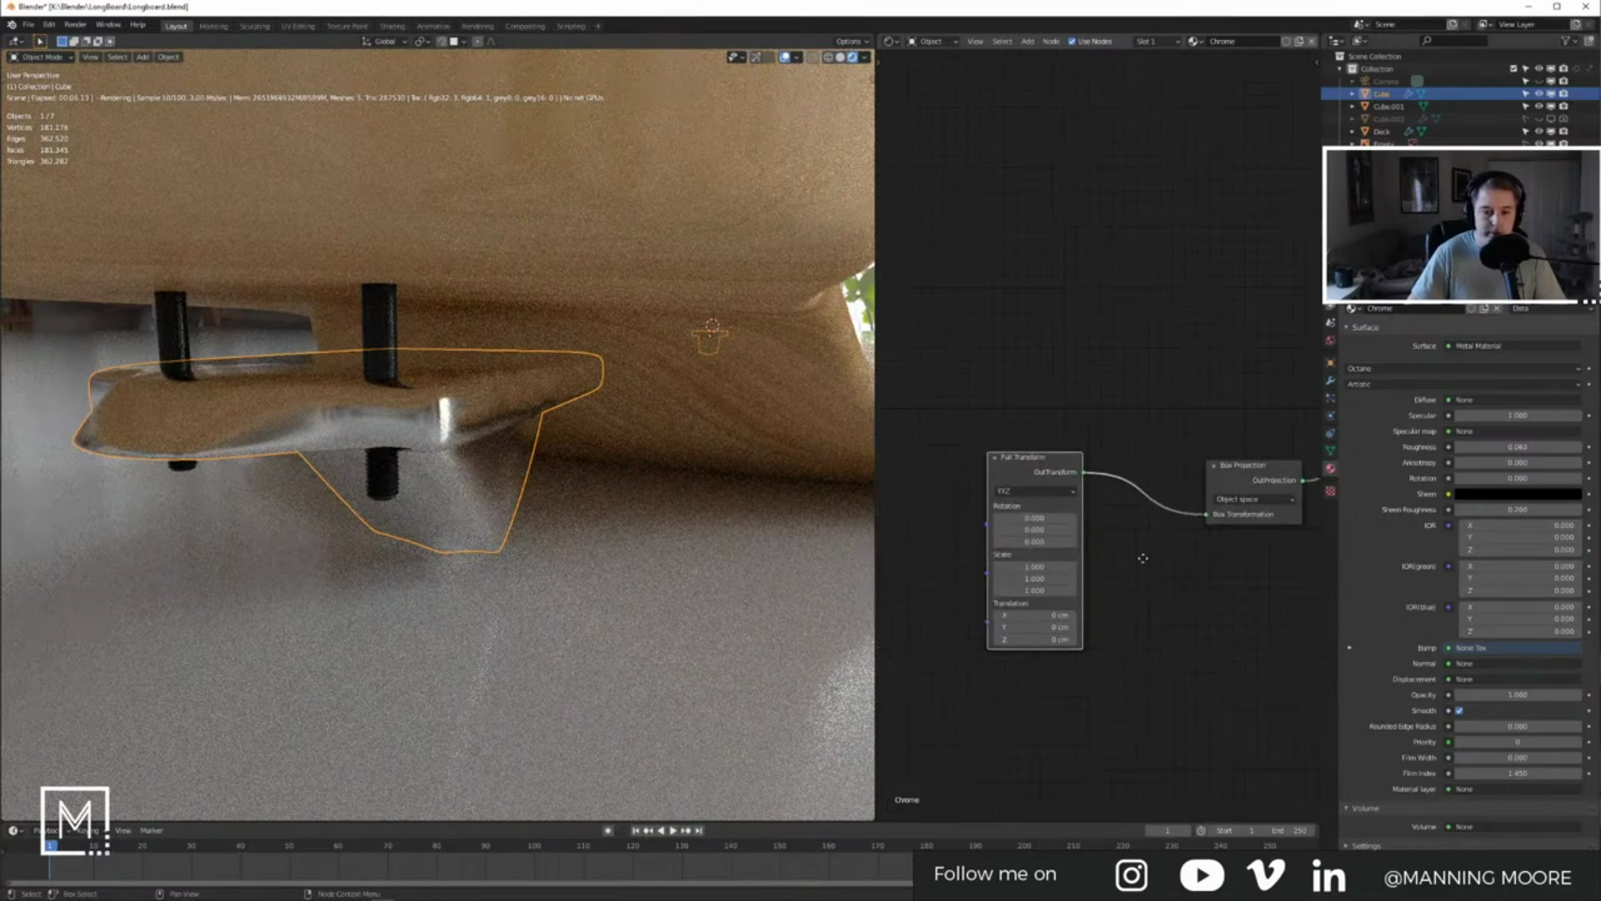
middle_drag(1144, 599, 1172, 592)
click(1057, 561)
text(.3)
key(Return)
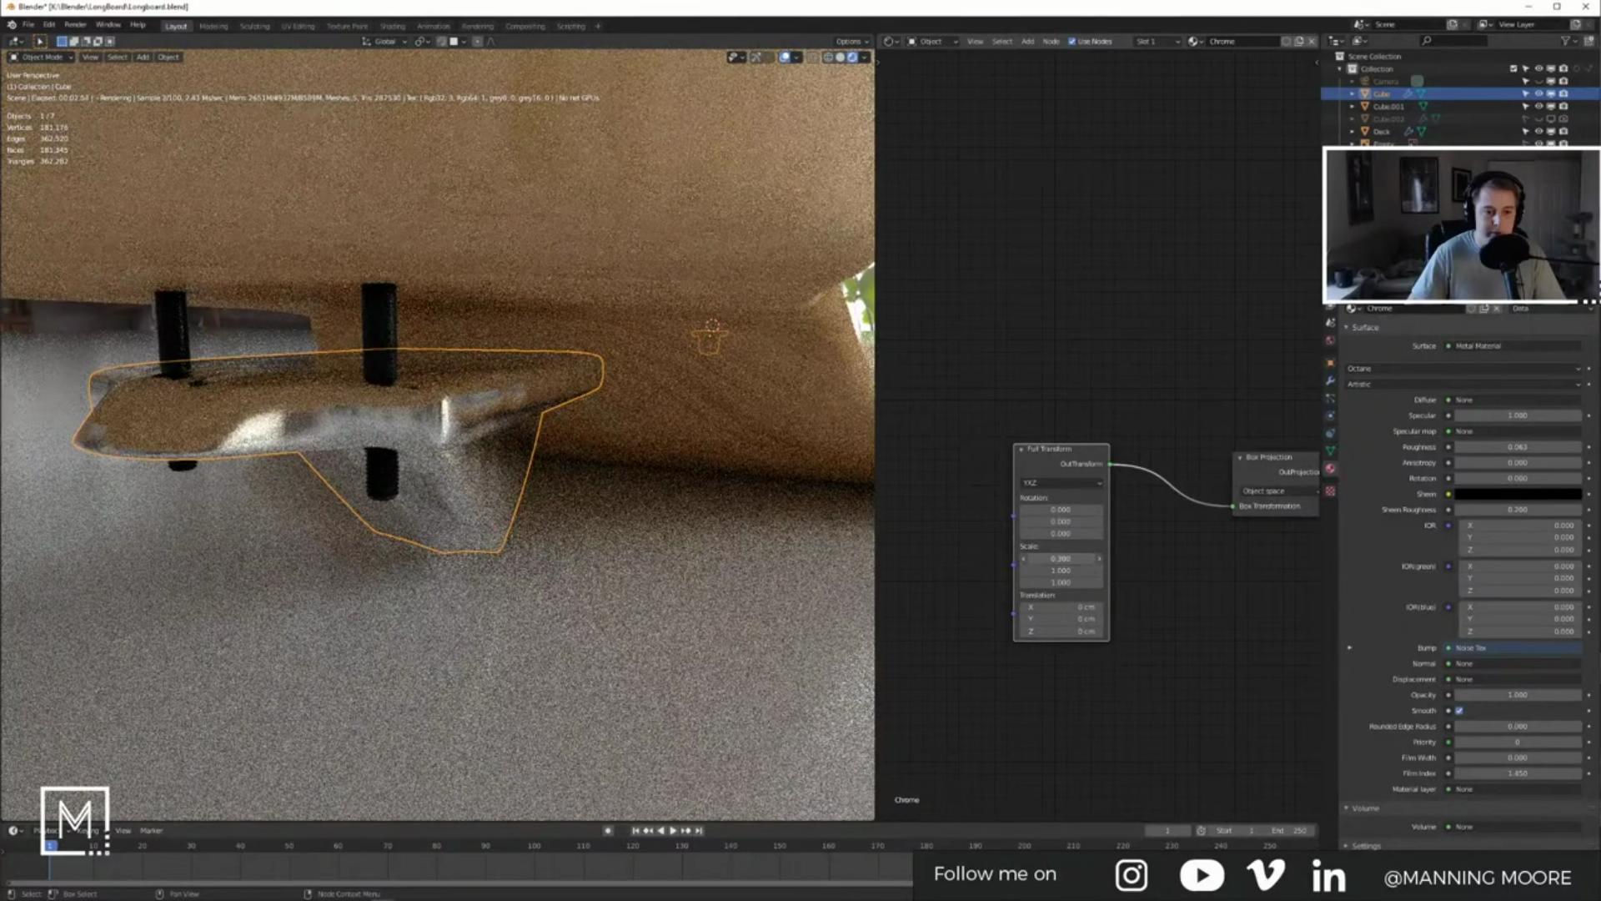
click(1101, 559)
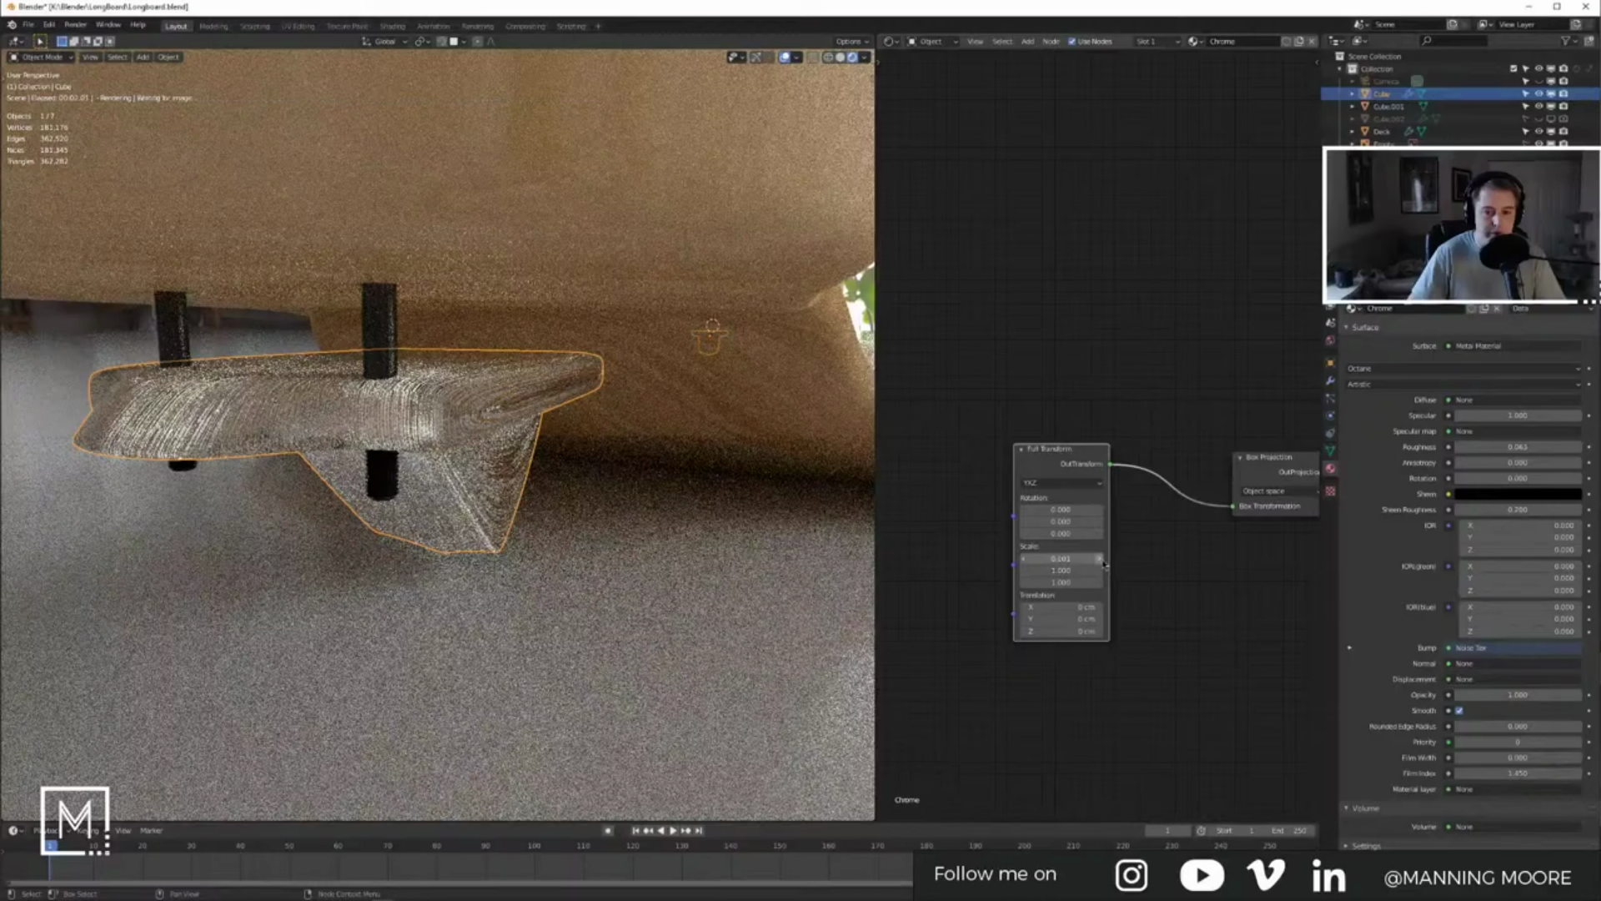
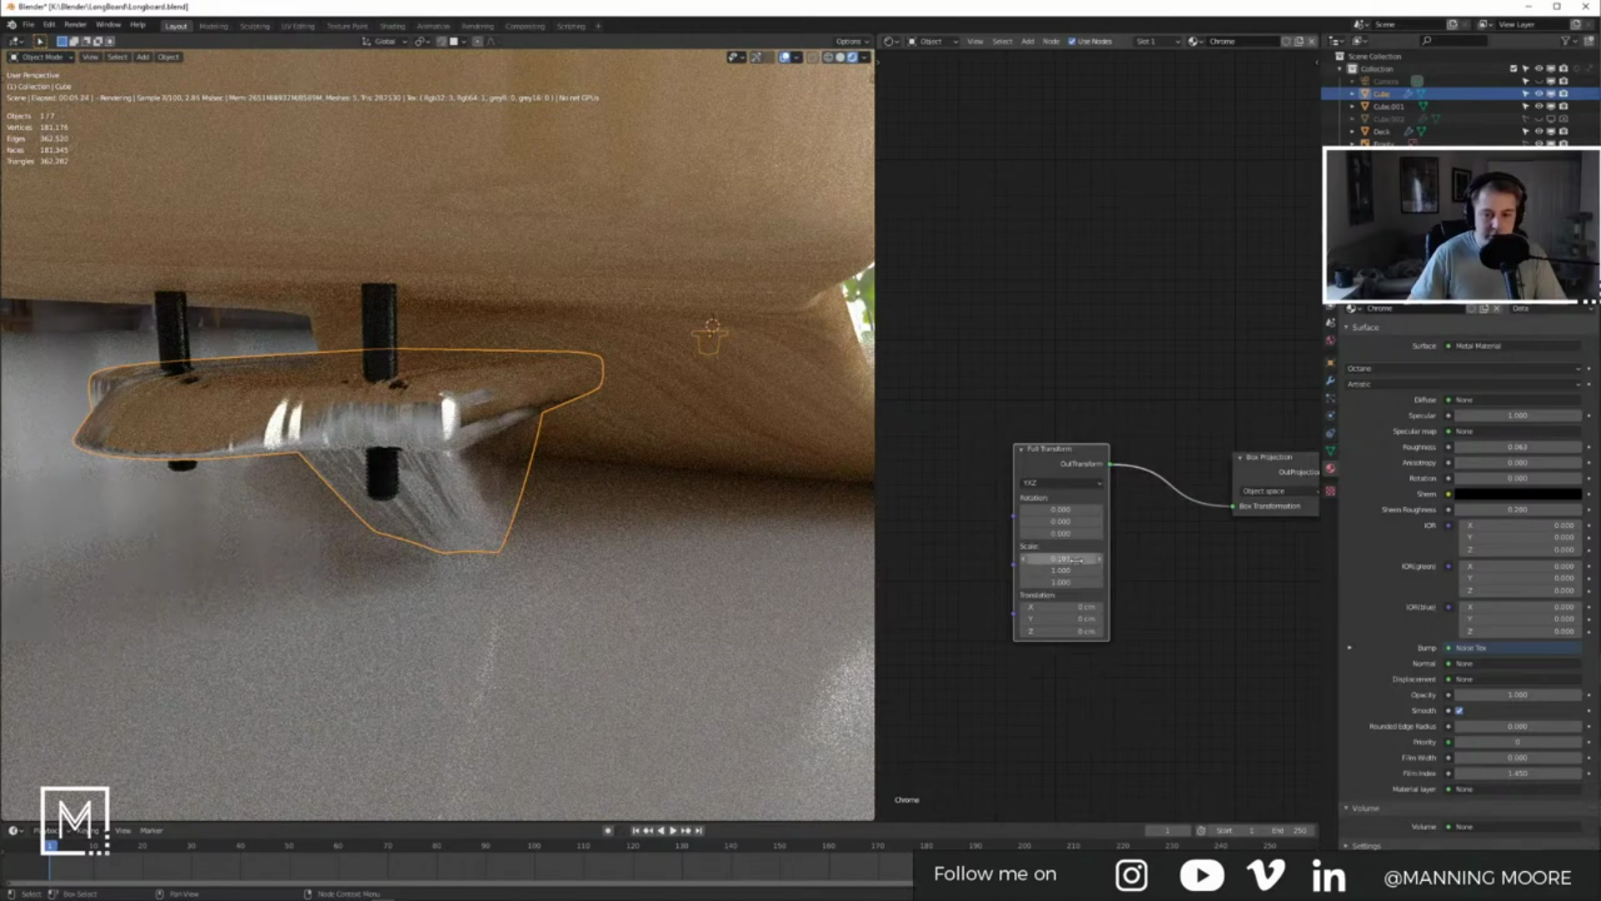
Step: Set the Full Transform scale to 0.2 on X, Y and Z
click(1059, 558)
text(2)
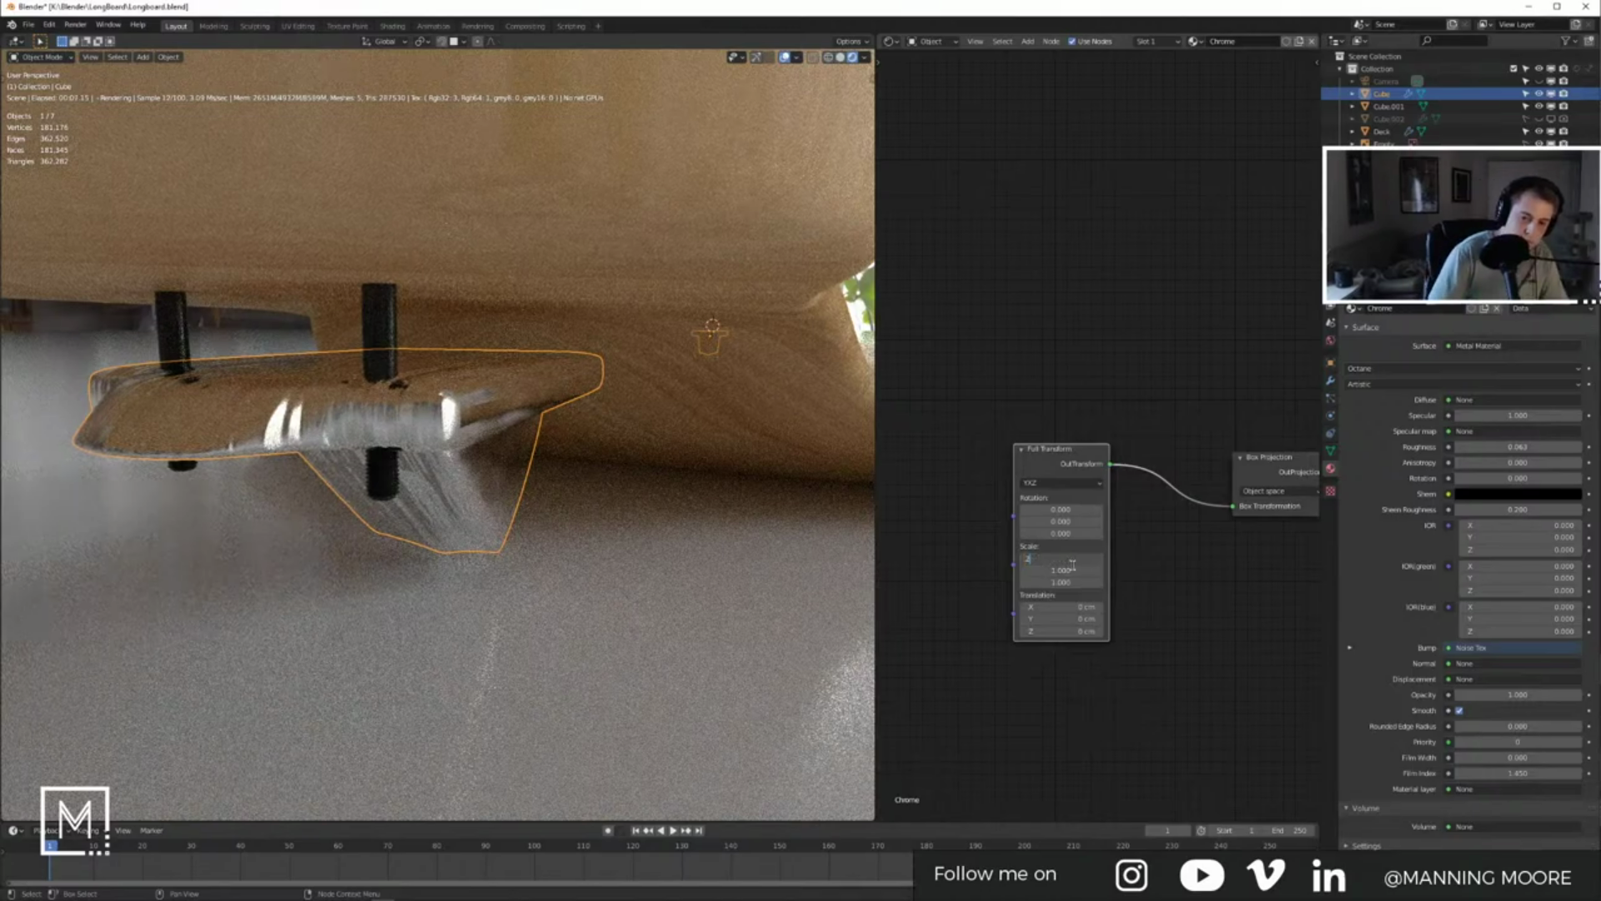
key(Tab)
key(Return)
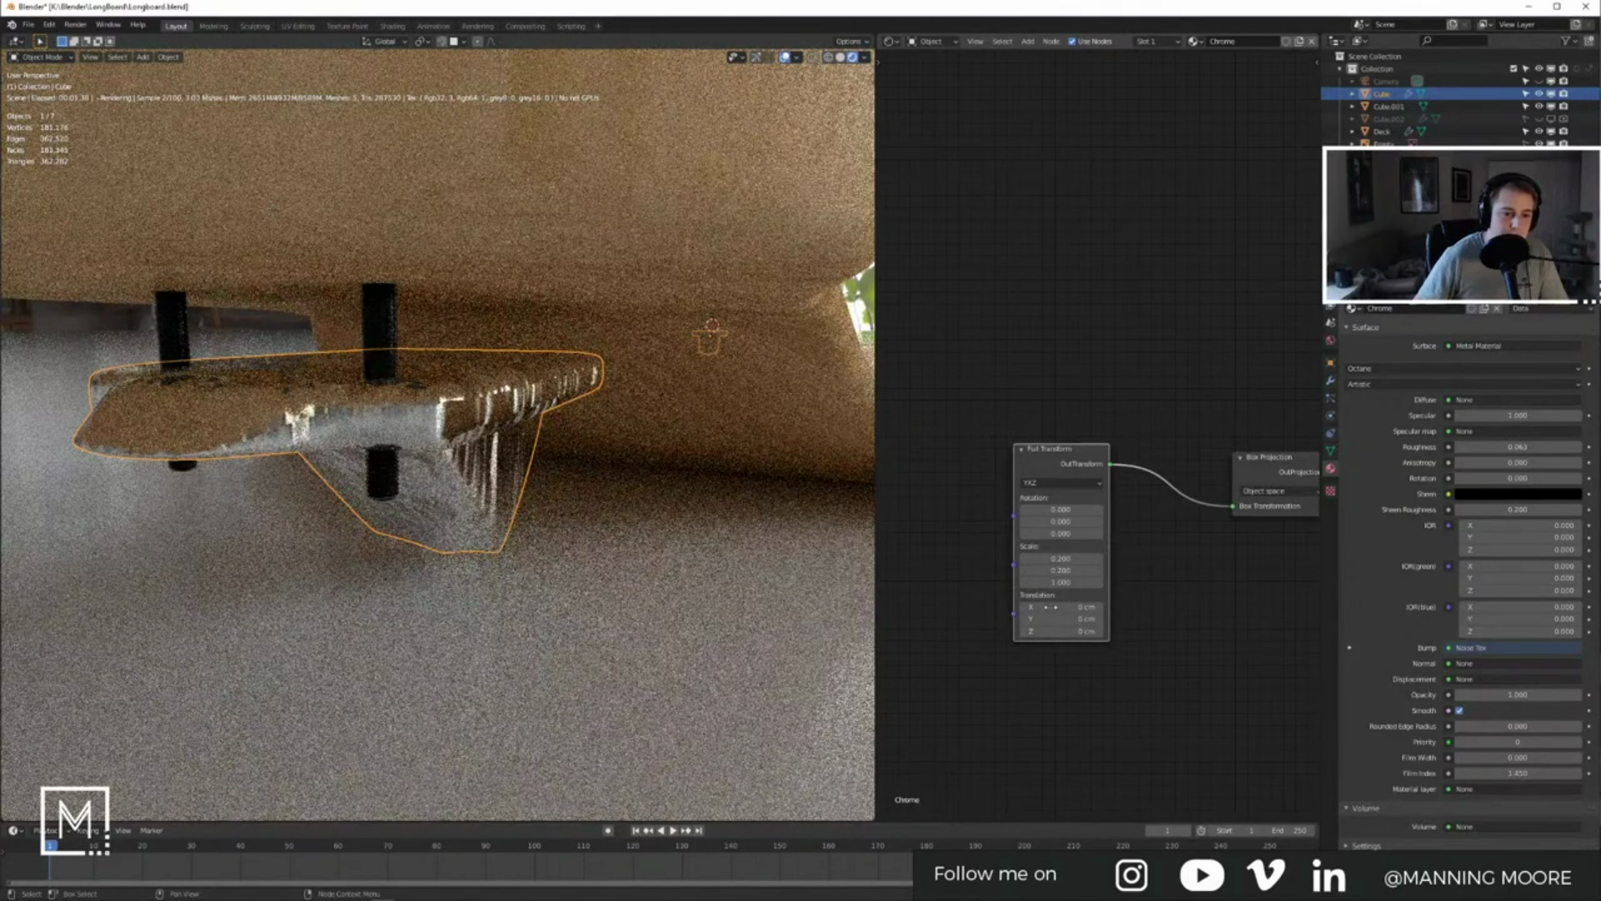
click(1063, 582)
text(.2)
key(Return)
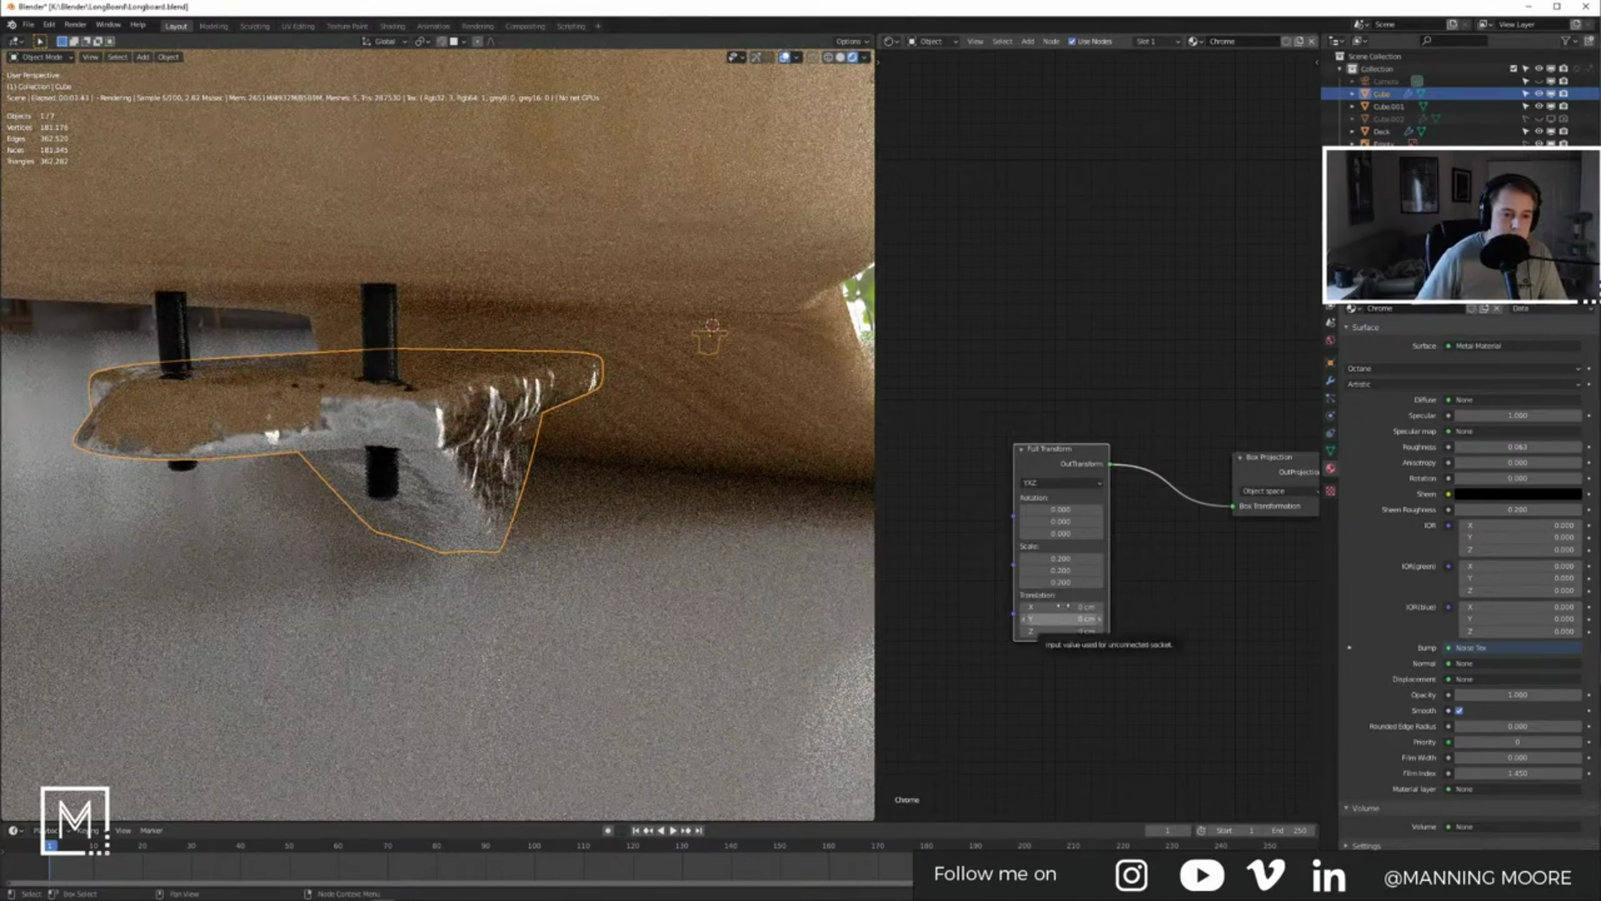
Step: Change the Full Transform scale to 0.1, then settle on 0.3
click(1064, 558)
text(0.1)
key(Tab)
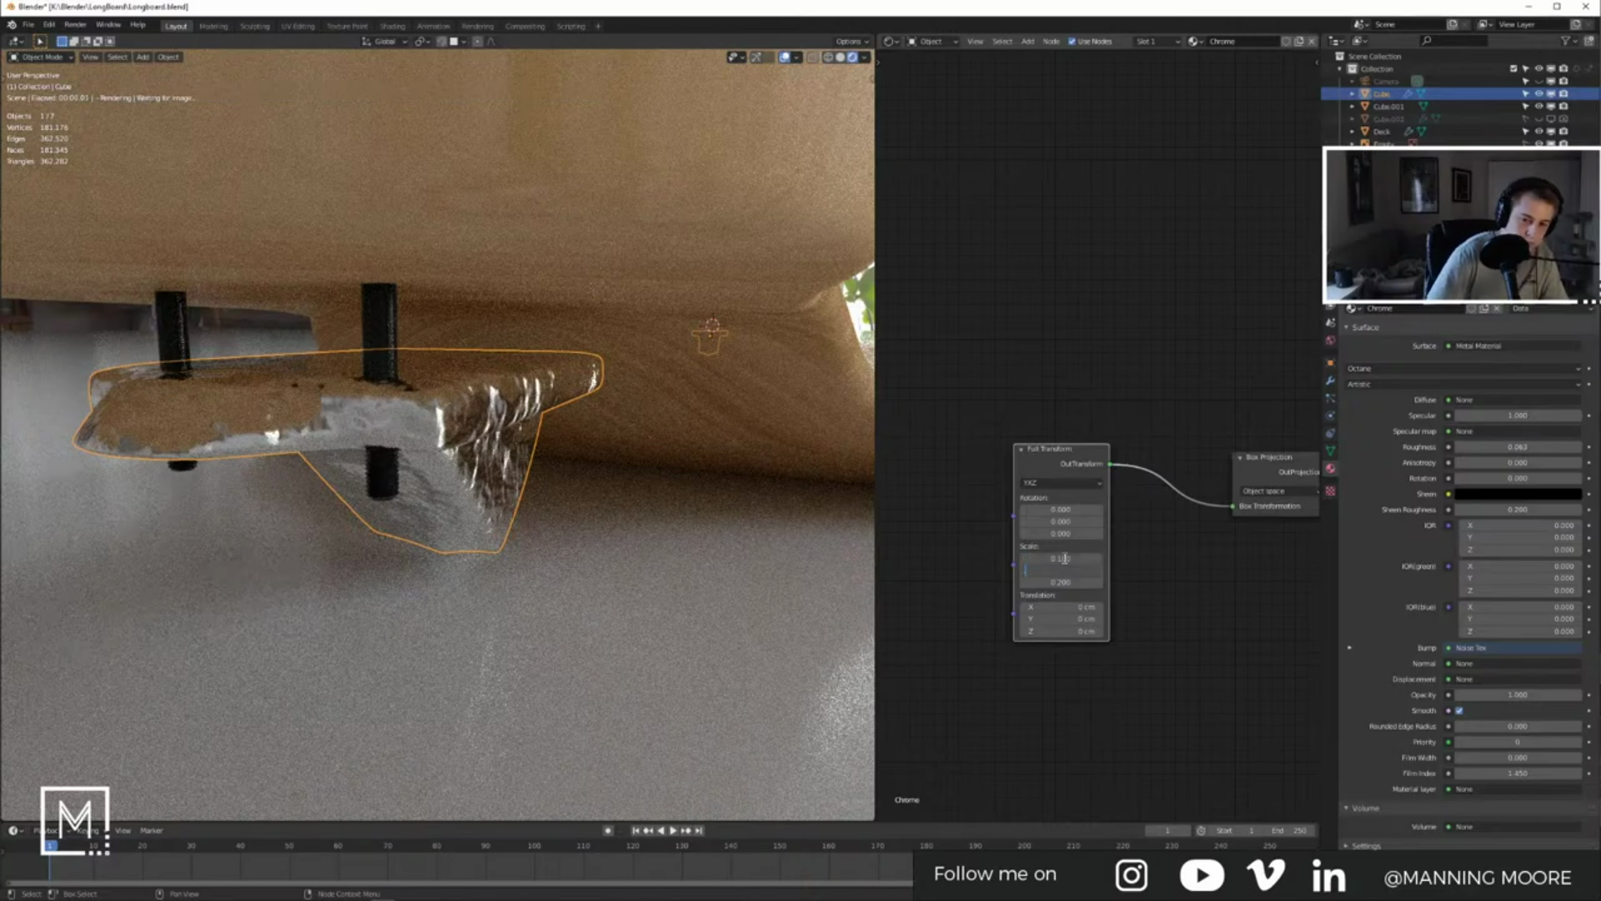
key(Return)
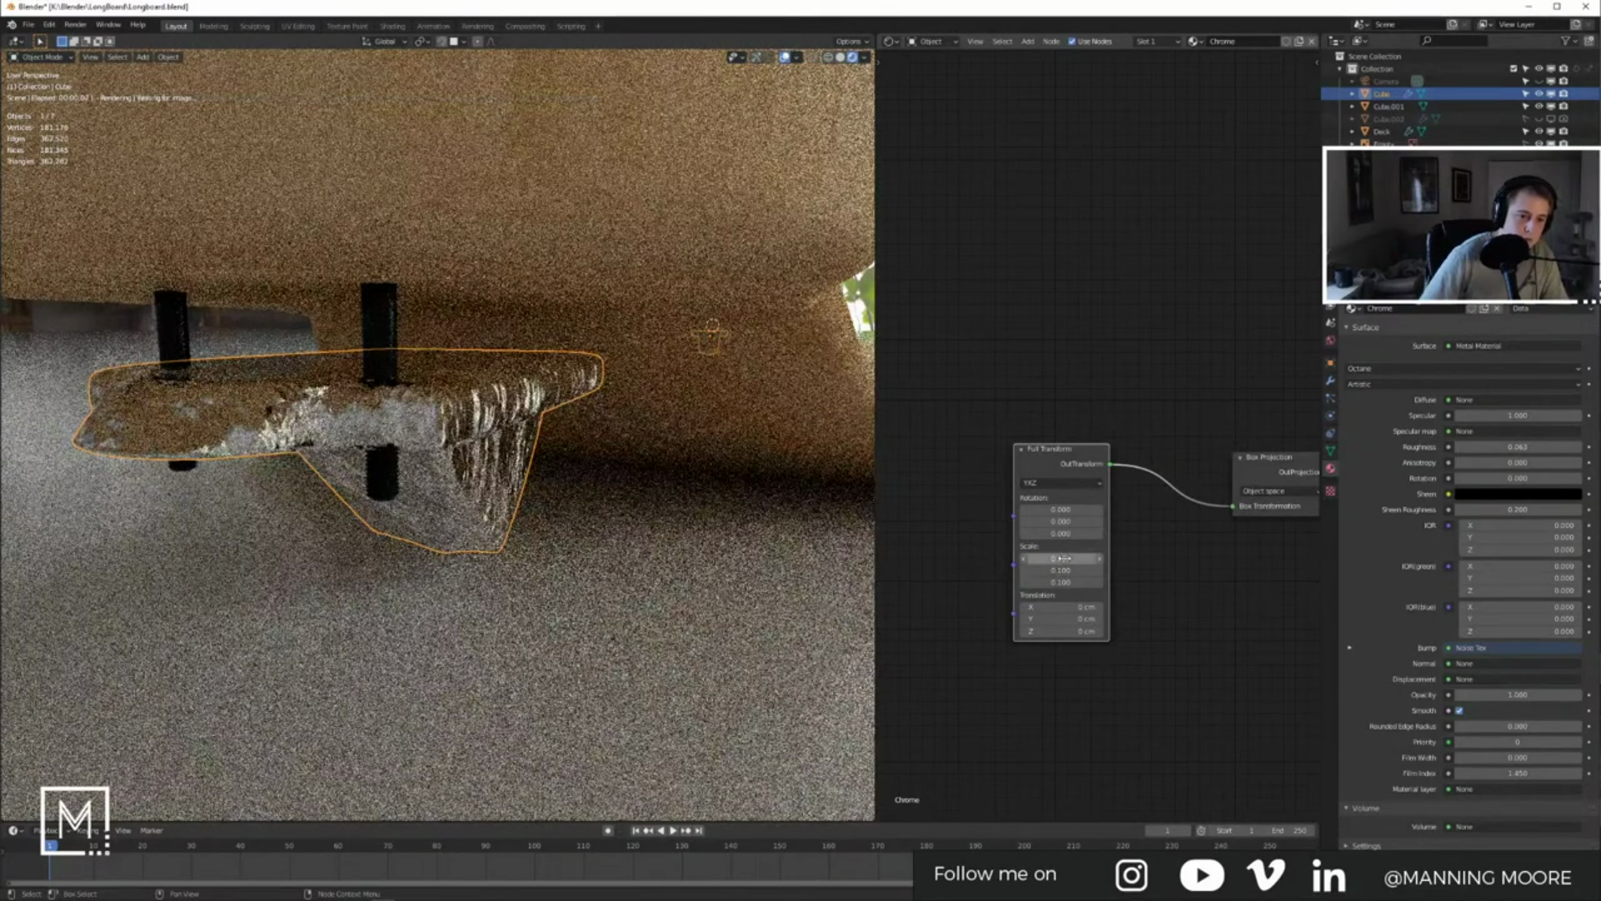
click(1077, 557)
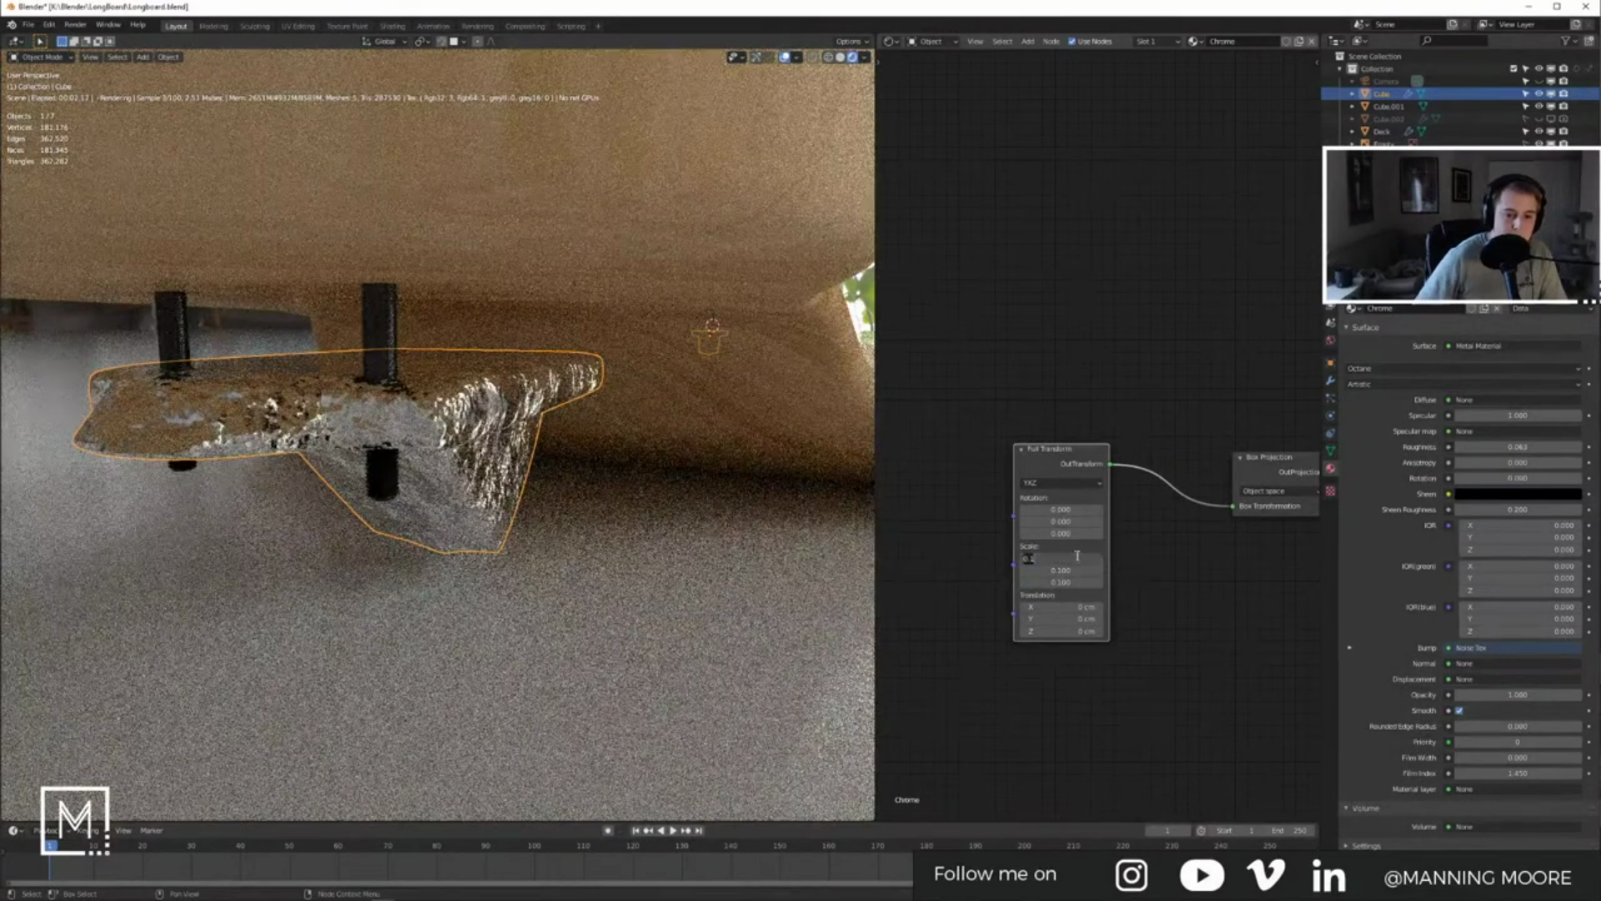
text(0.3)
key(Return)
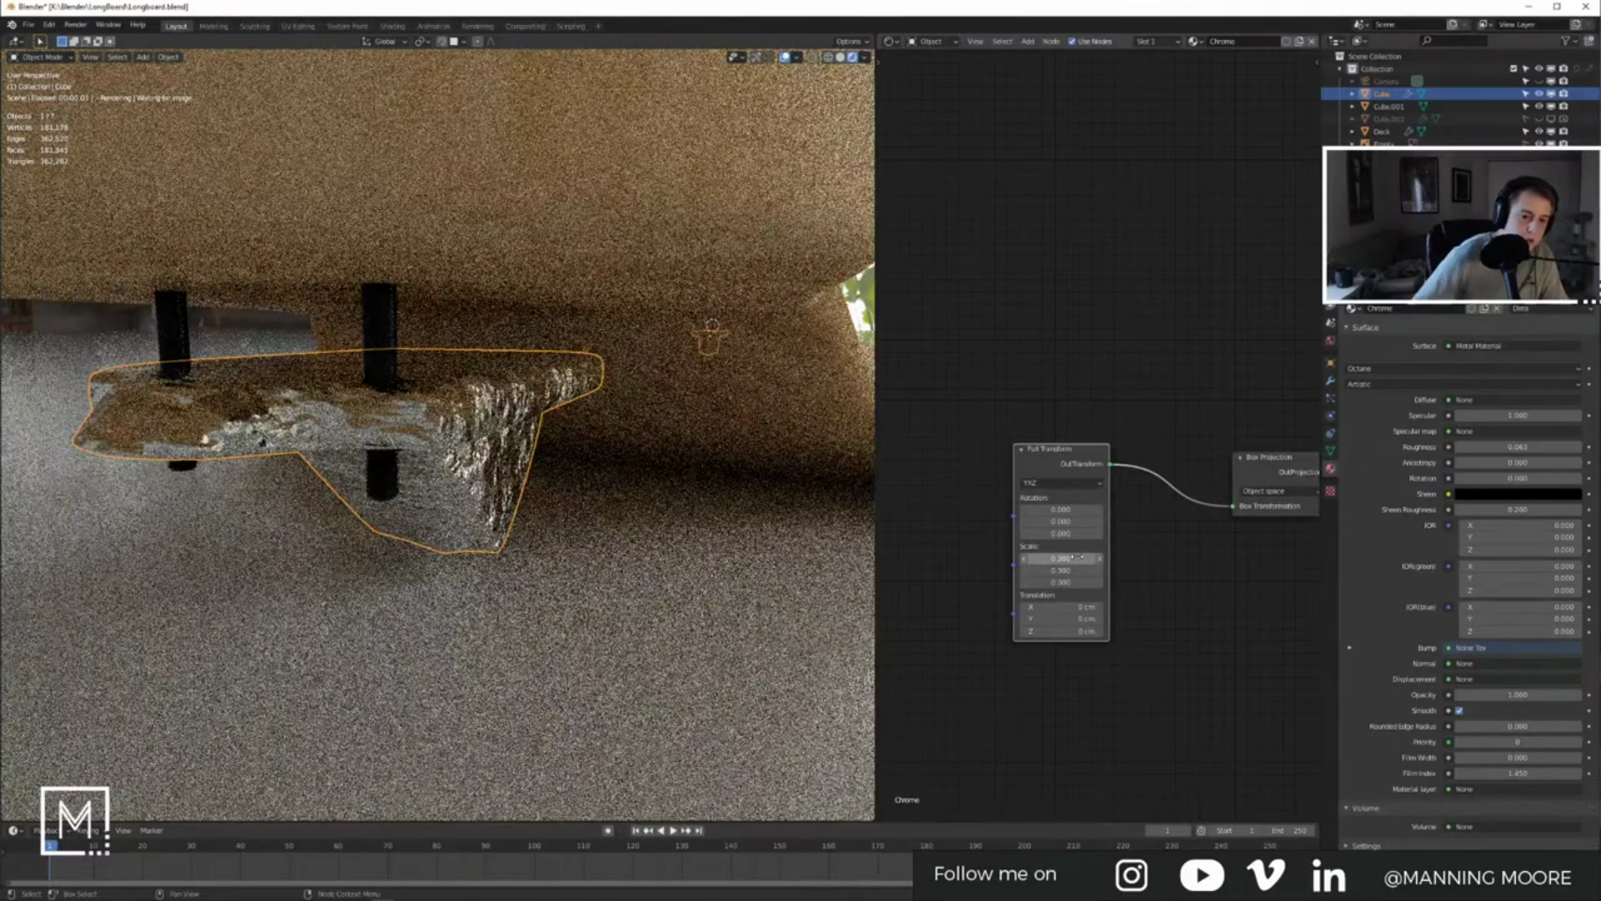
click(1099, 561)
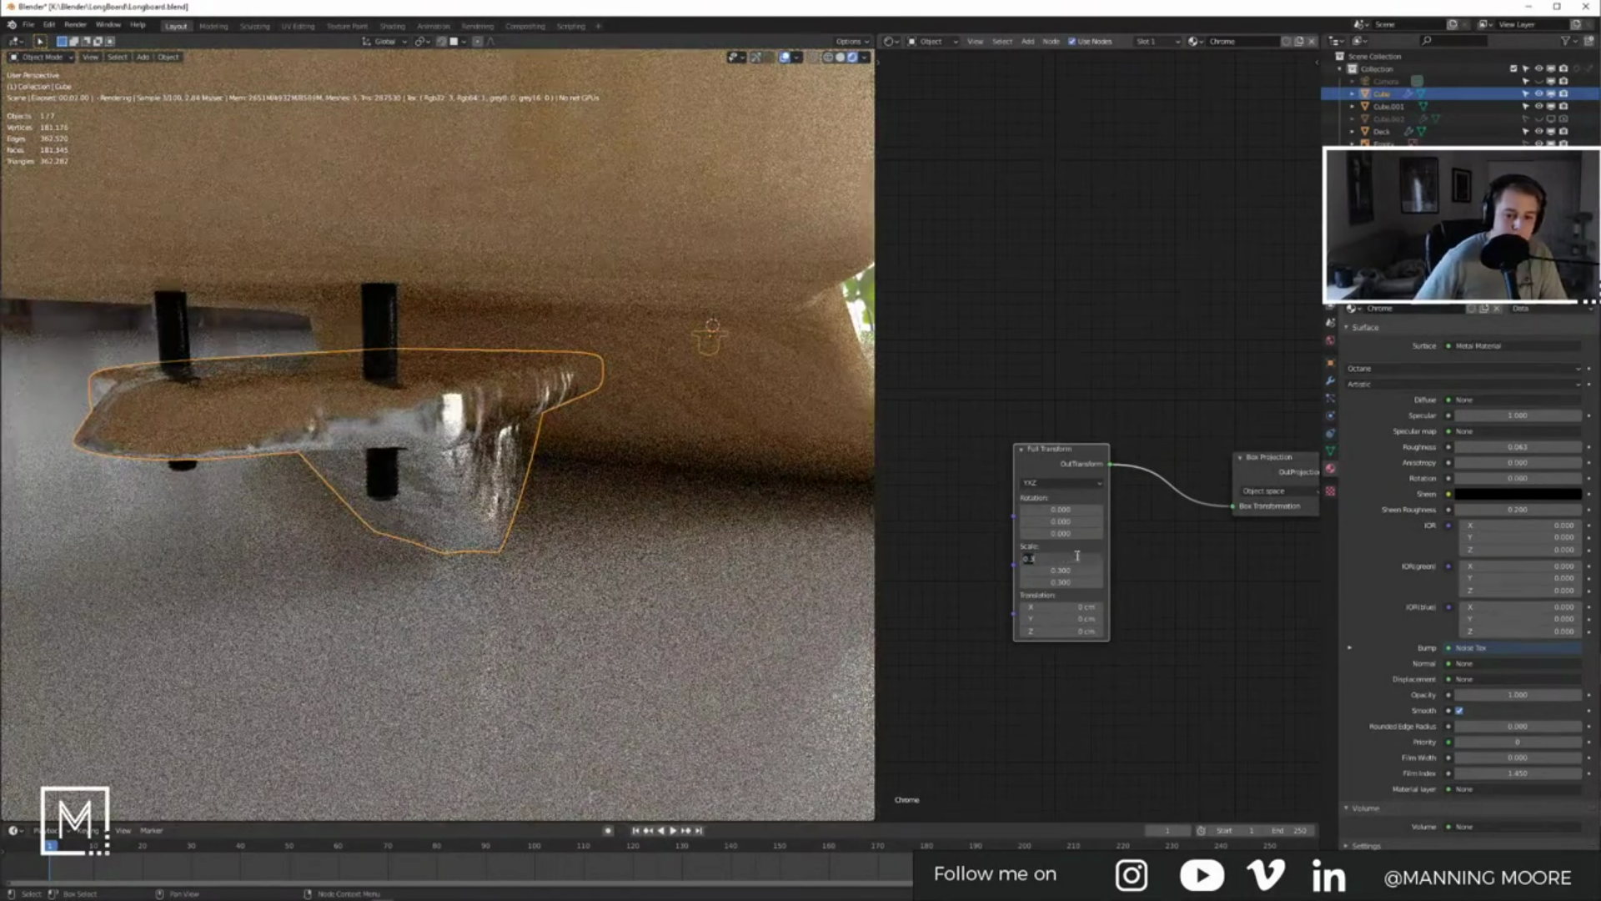
key(Return)
Step: Search the Add menu for a Gradient Tex node
mouse_move(1176, 604)
middle_down()
mouse_move(1088, 628)
mouse_move(1156, 599)
middle_up()
key(shift+a)
click(1117, 601)
text(cul)
text(grad)
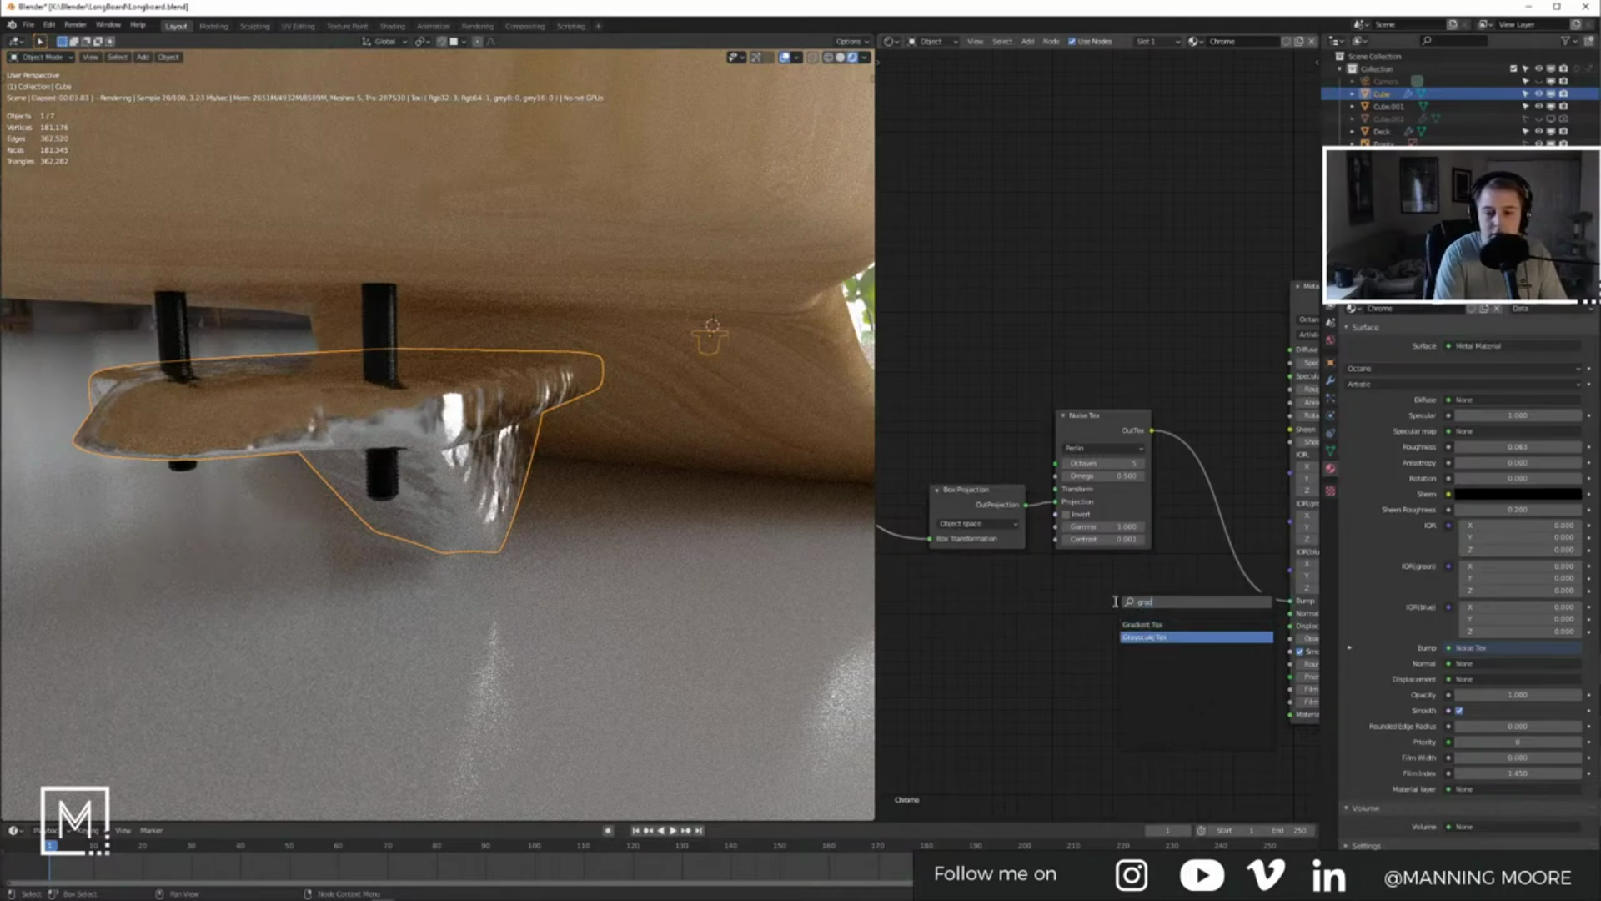
Step: Drop a Gradient Tex node onto the Noise Tex to Bump link
click(1142, 624)
click(1179, 489)
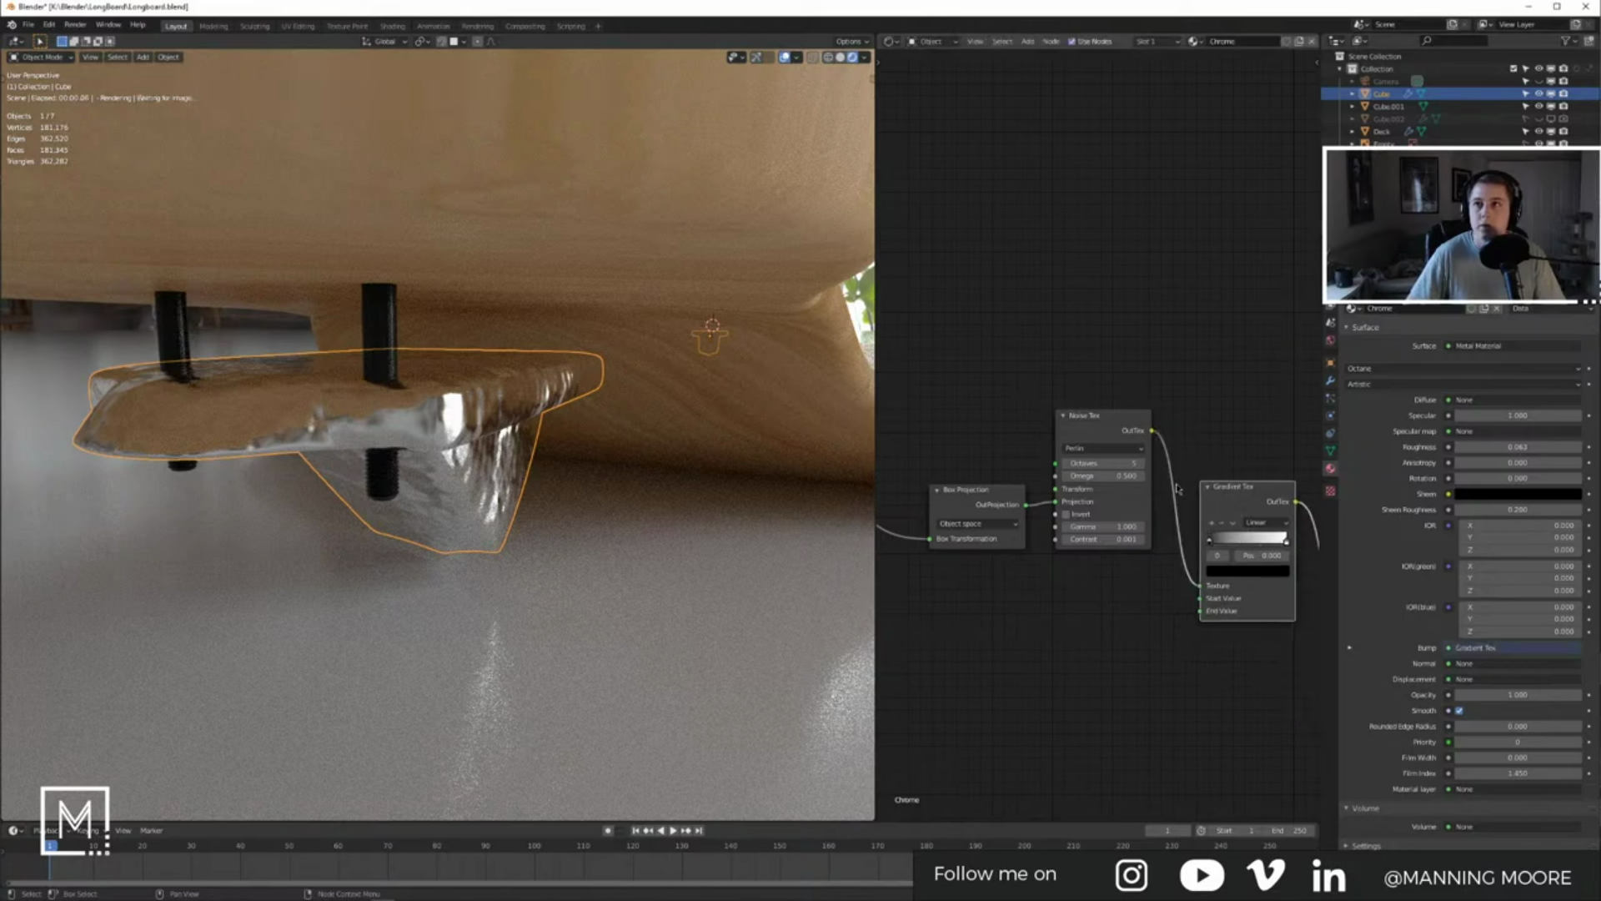
scroll(1172, 559, up, 2)
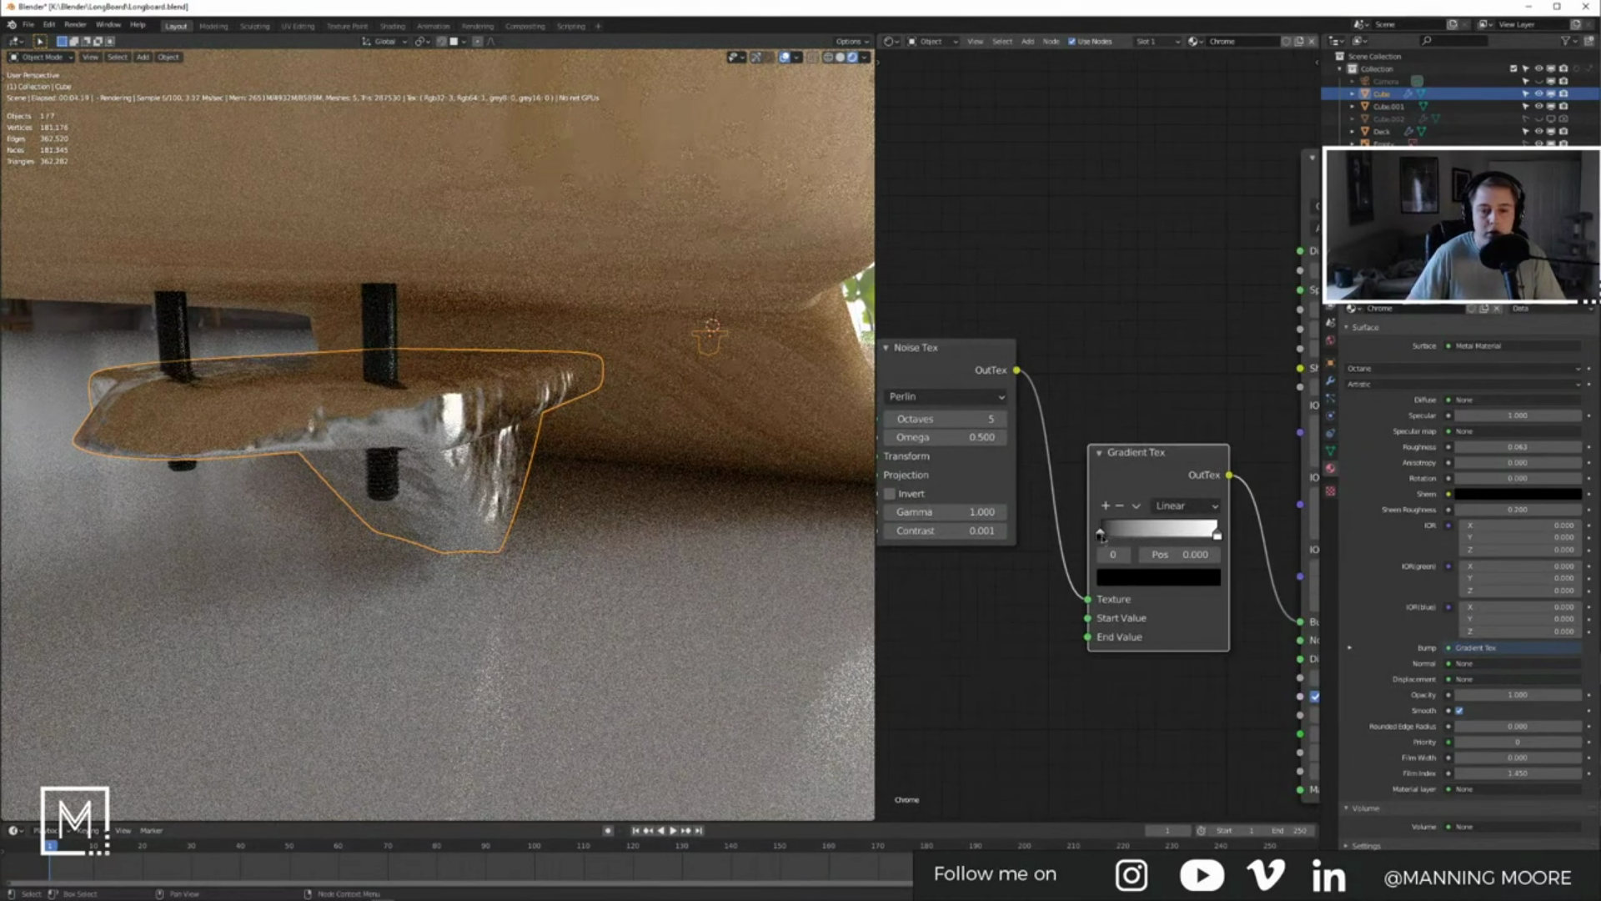
Step: Turn both gradient colour stops into mid greys to soften the bump
click(1129, 577)
drag(1246, 421, 1246, 334)
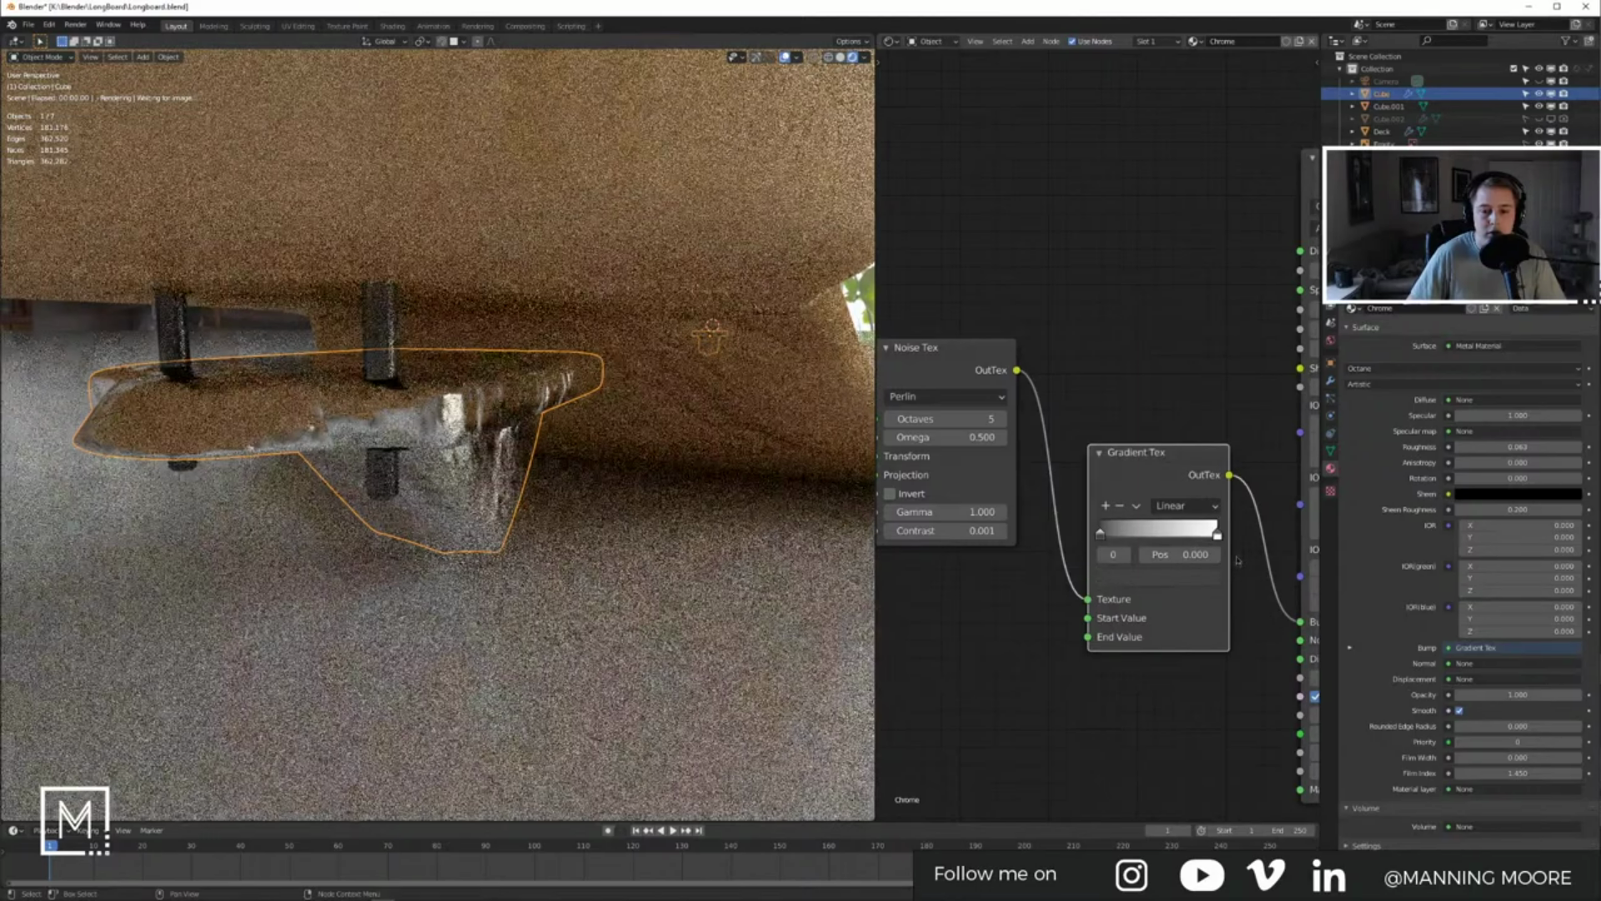
click(1218, 534)
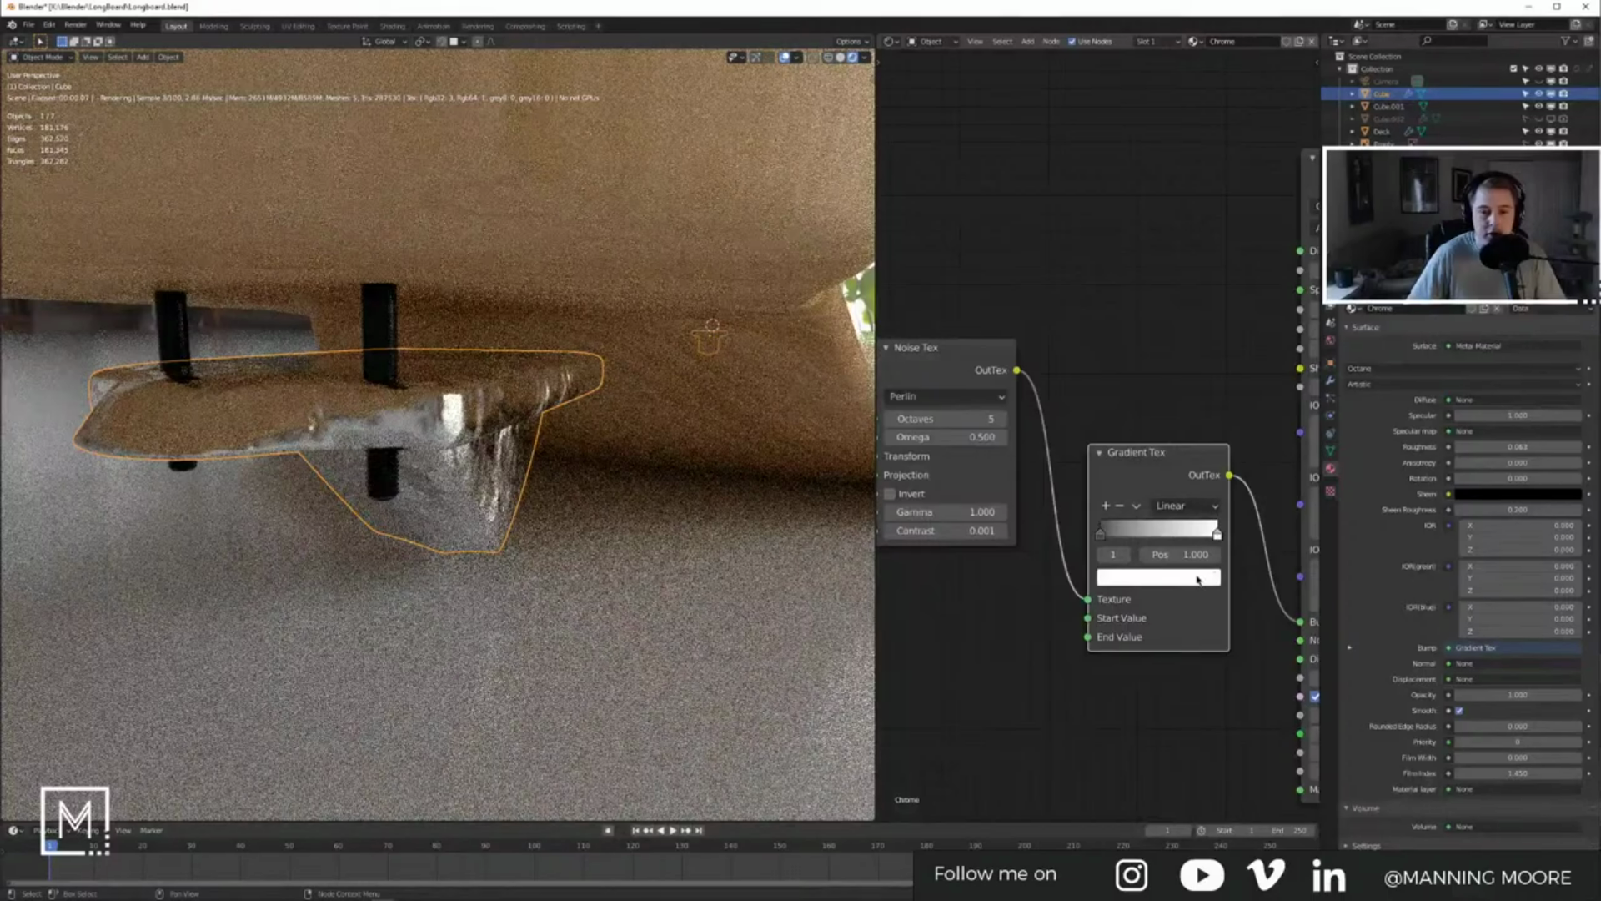
click(1159, 577)
drag(1247, 355, 1246, 392)
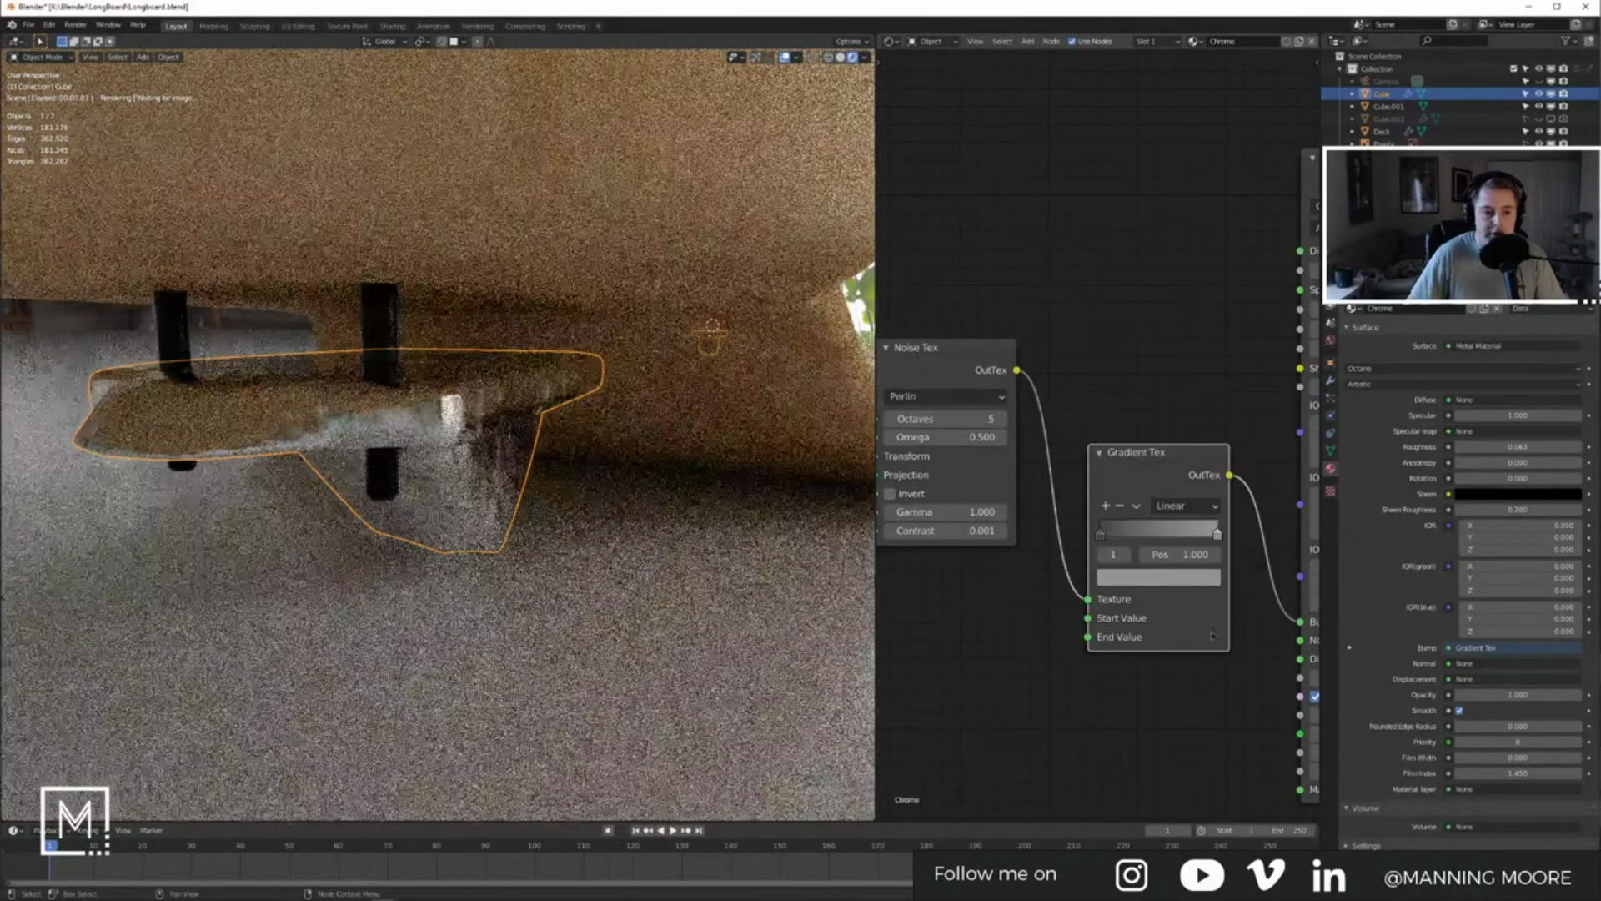
click(1100, 534)
click(1131, 581)
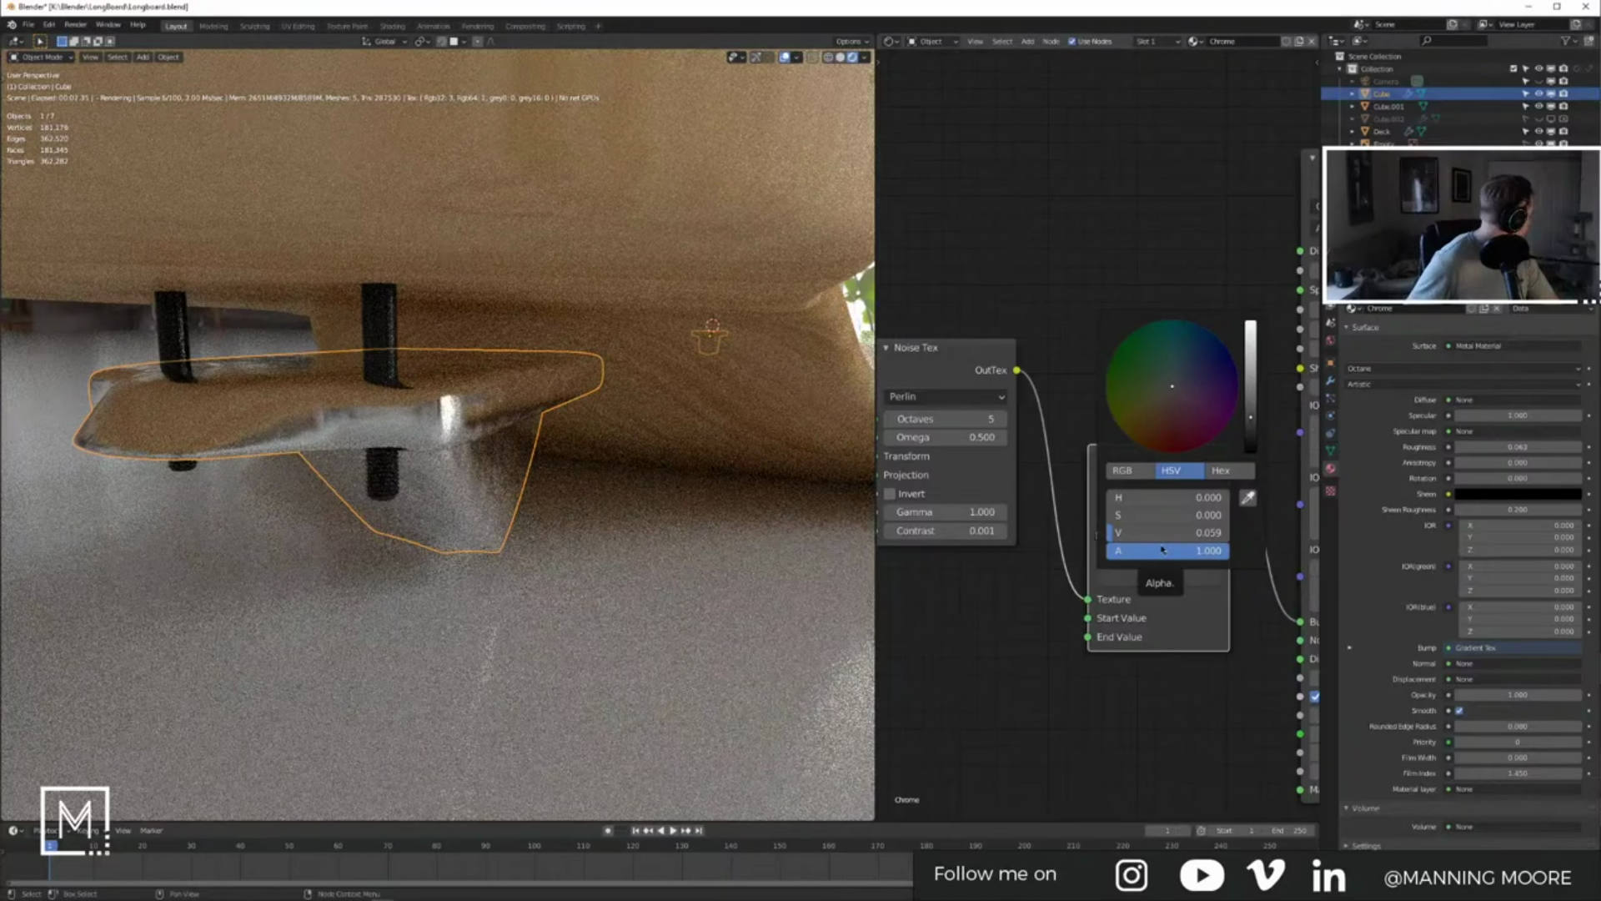
drag(1251, 419, 1251, 327)
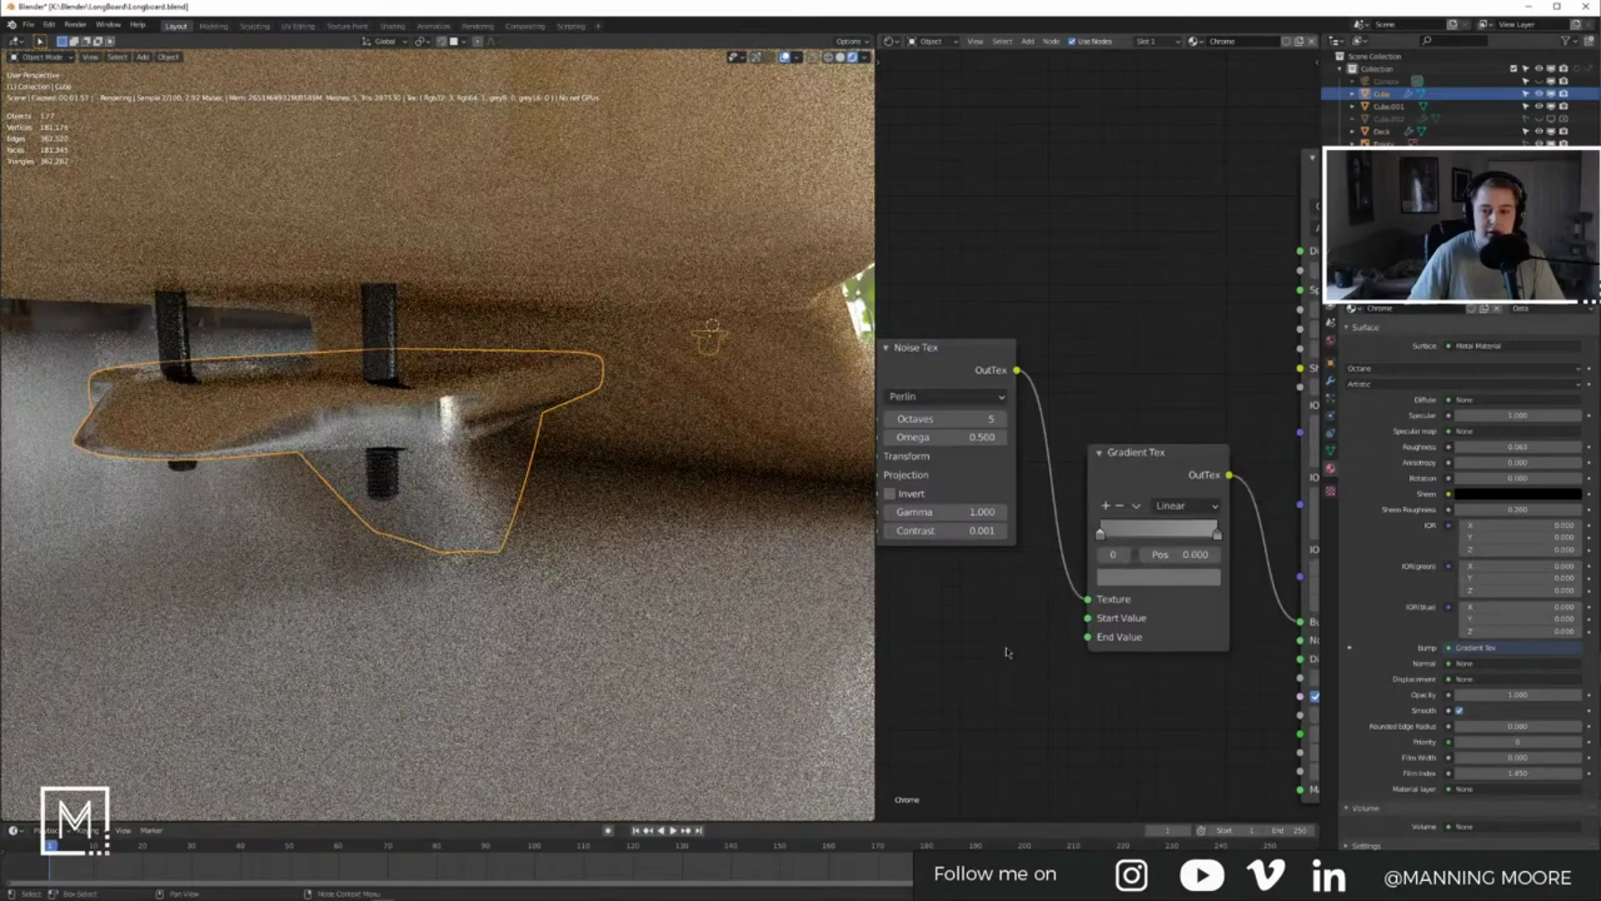
scroll(1009, 655, down, 5)
scroll(461, 533, down, 14)
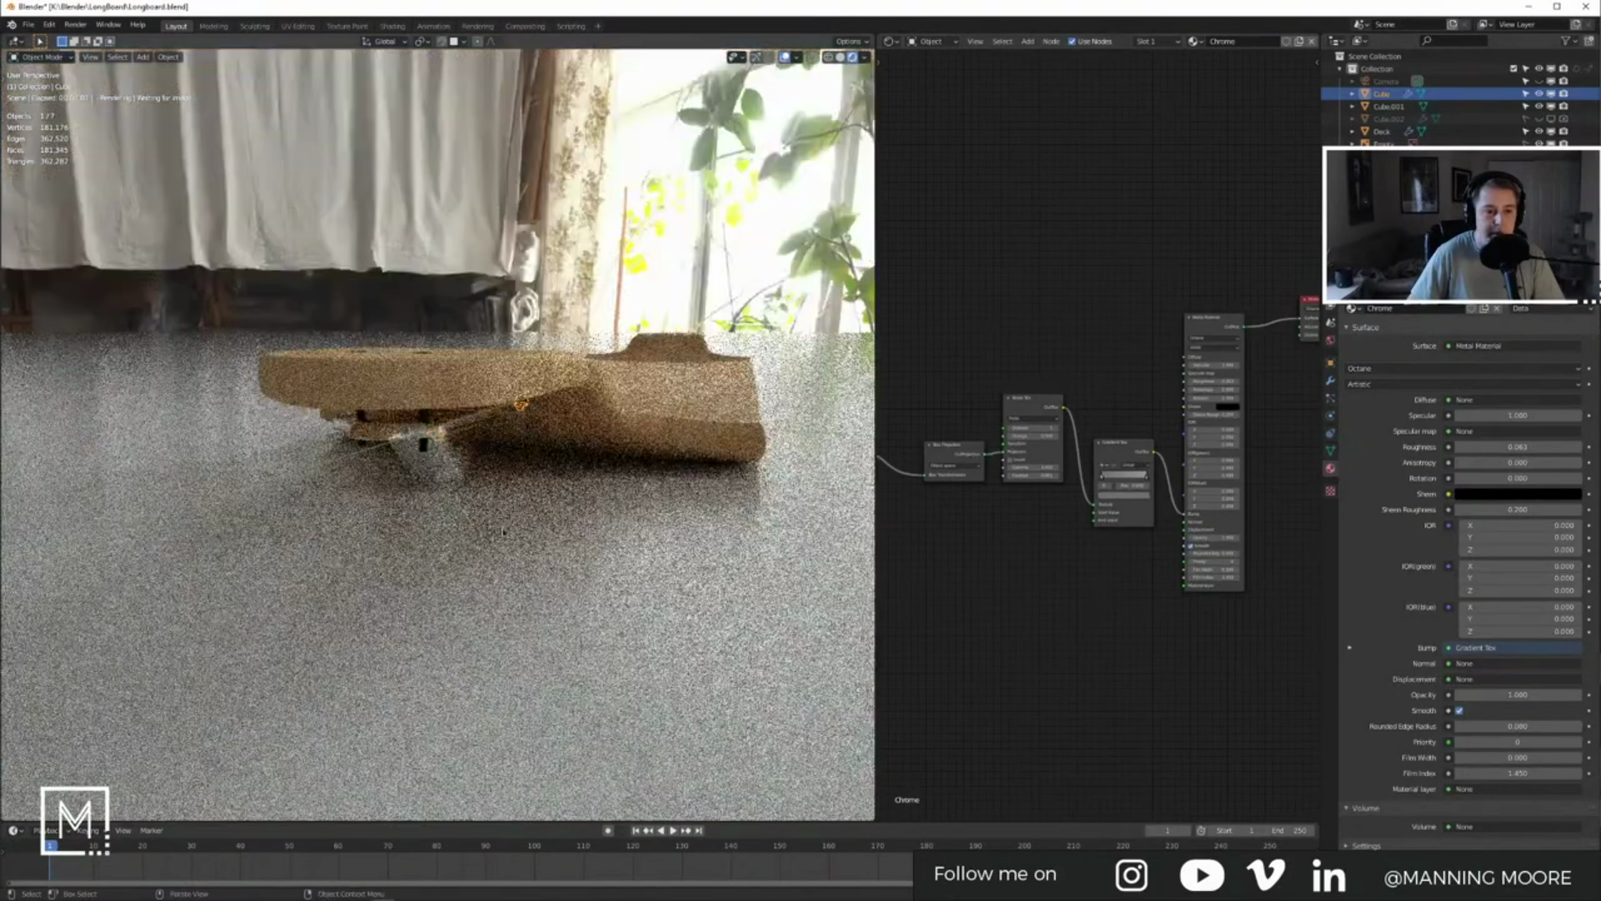
Step: Duplicate the Deck in place as Deck.001
middle_drag(492, 359, 511, 462)
scroll(510, 461, up, 6)
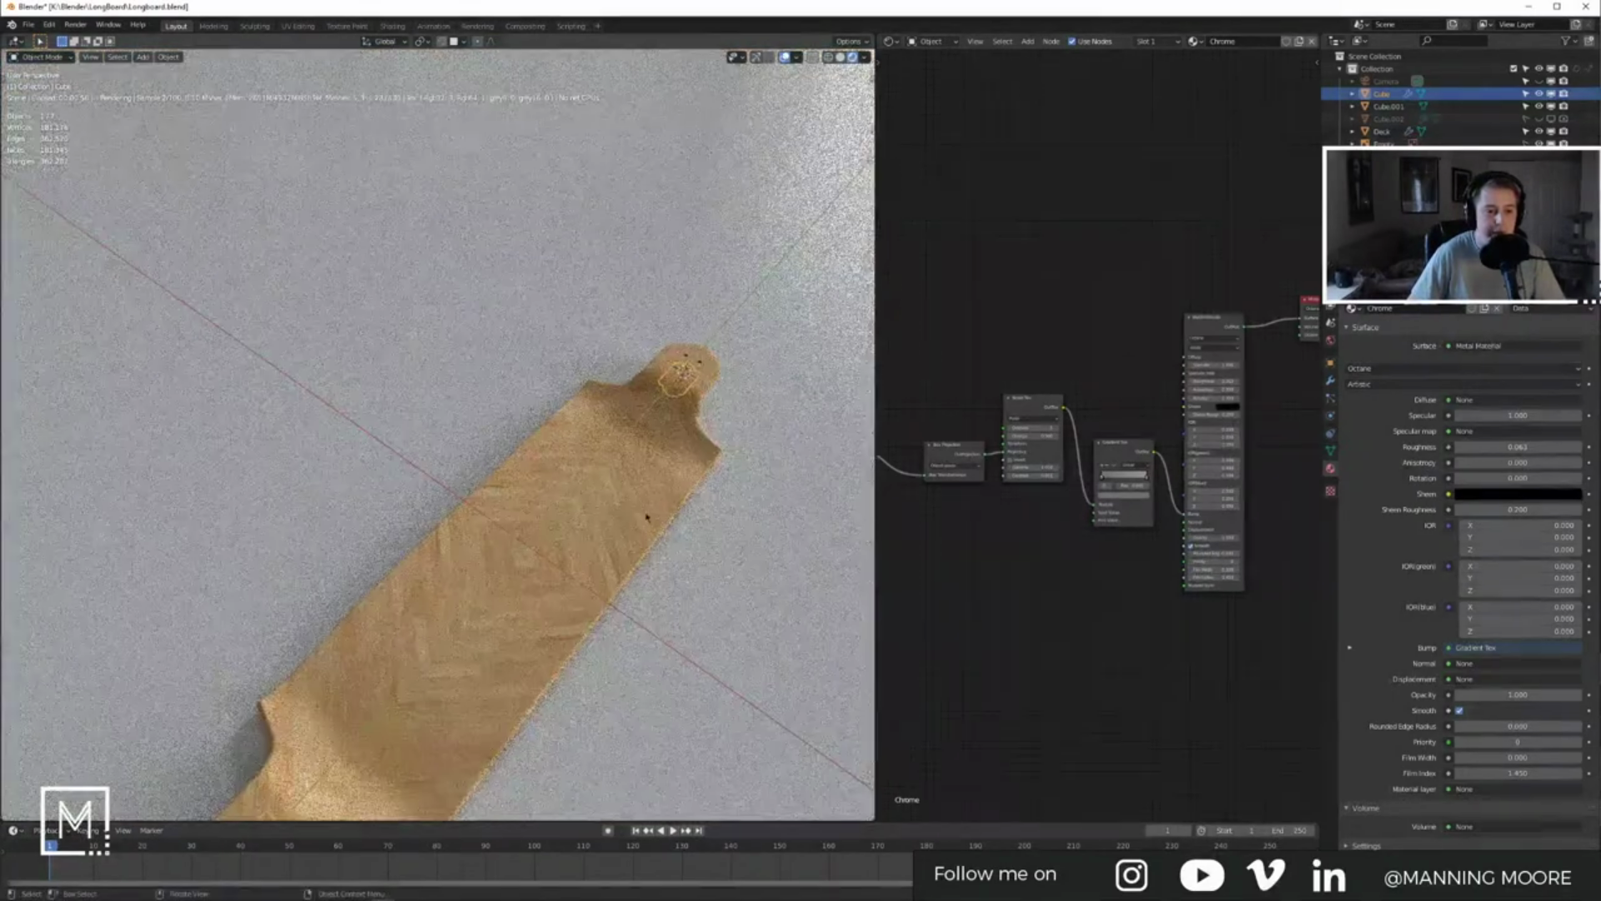
middle_drag(618, 526, 568, 434)
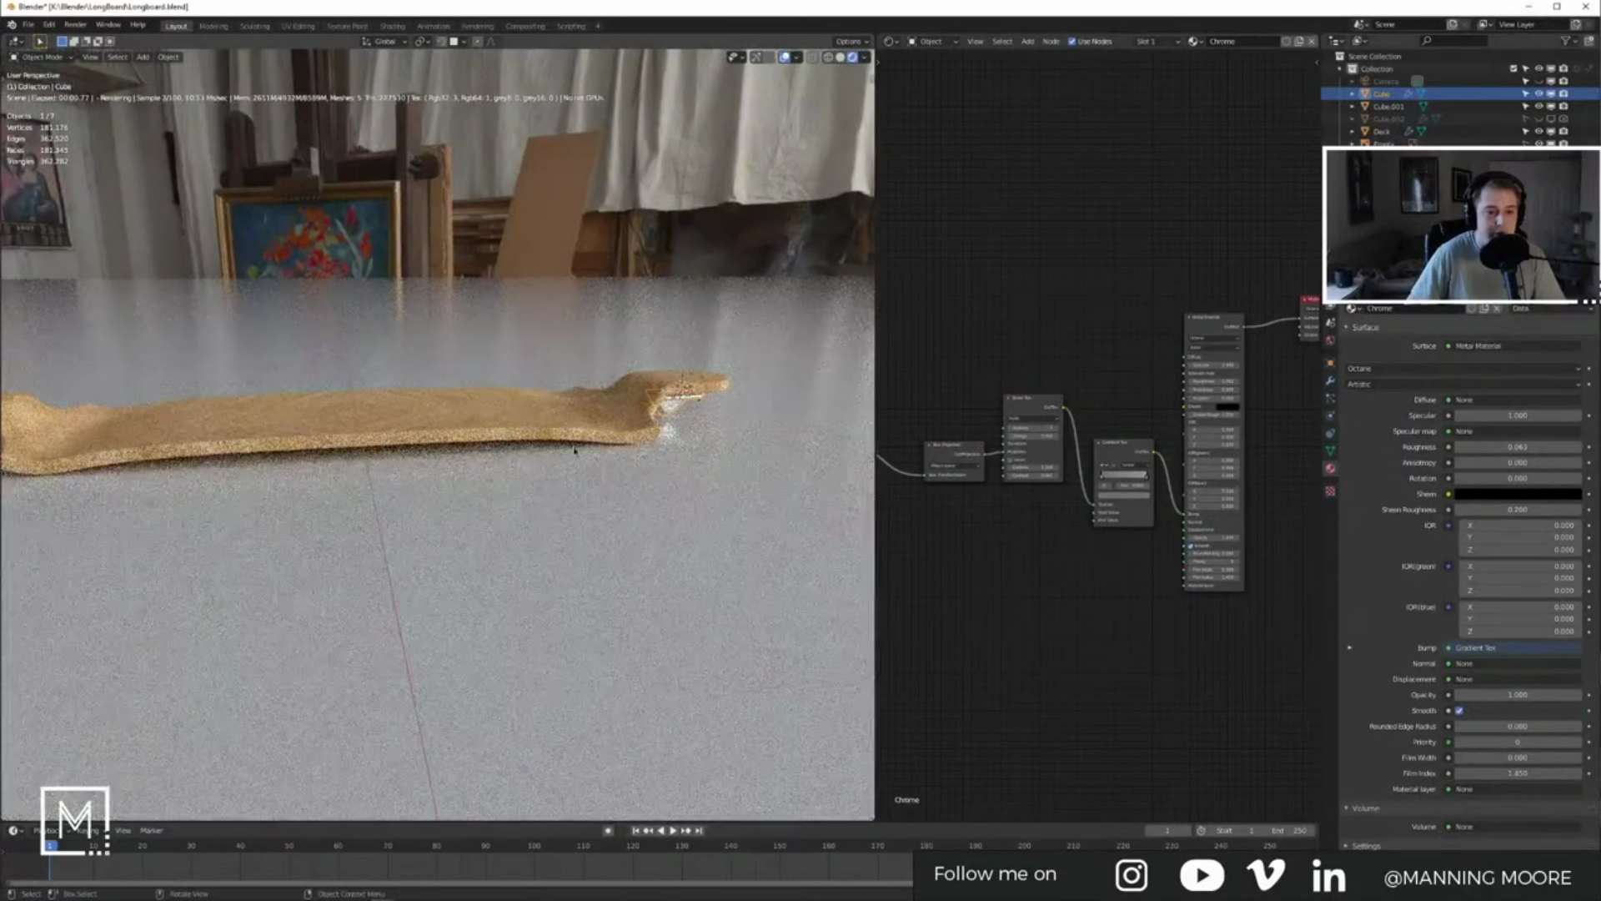
click(570, 420)
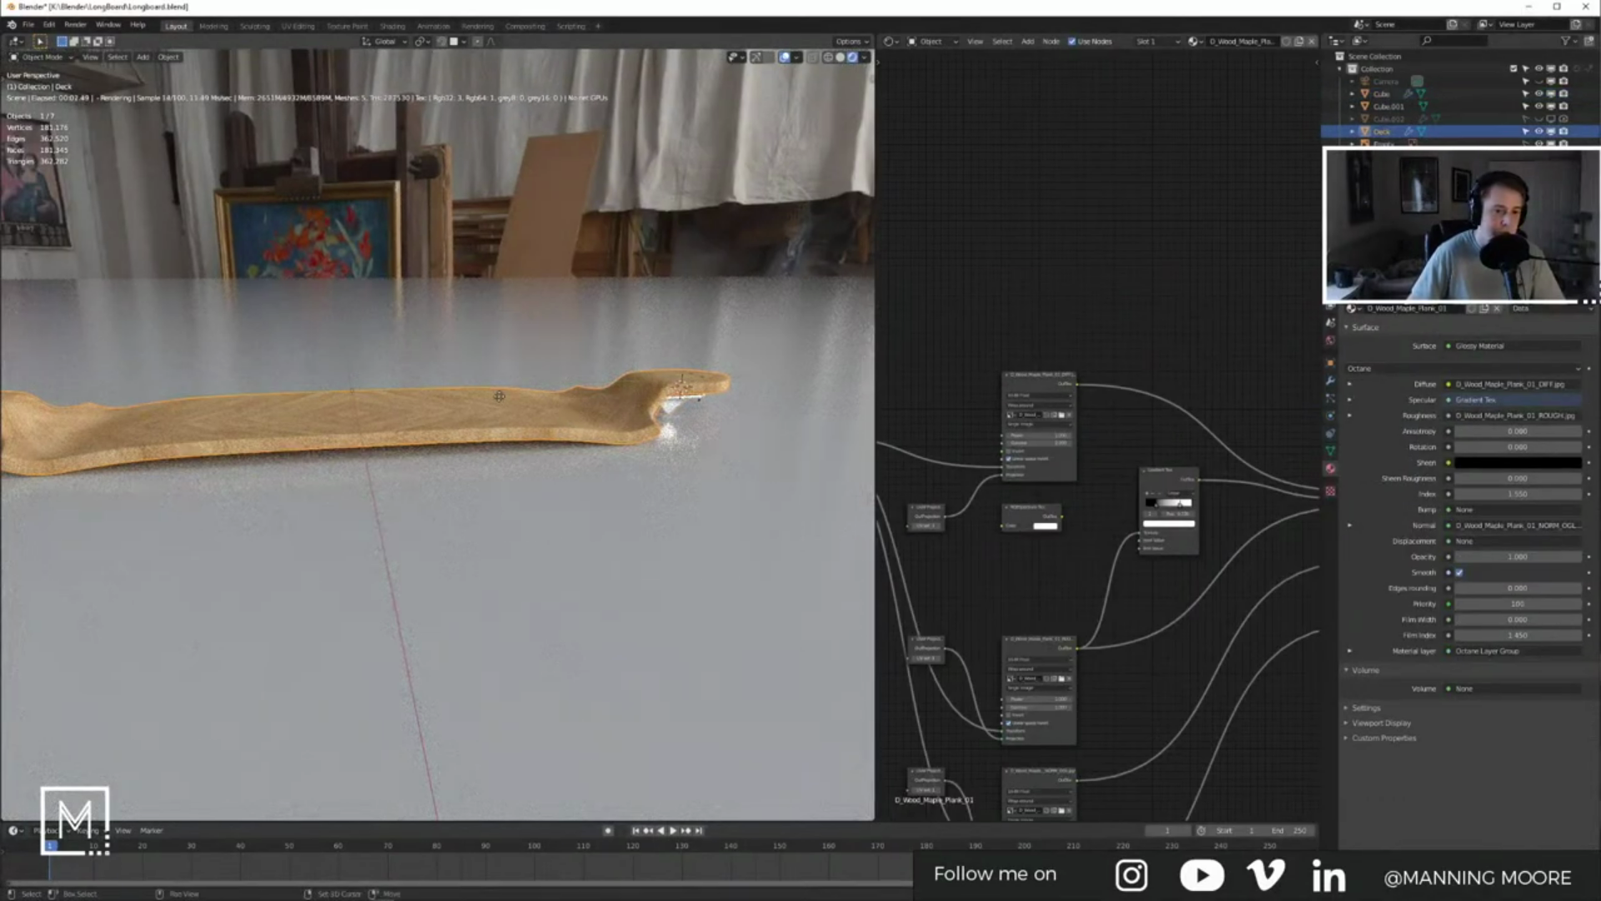
key(shift+d)
key(Escape)
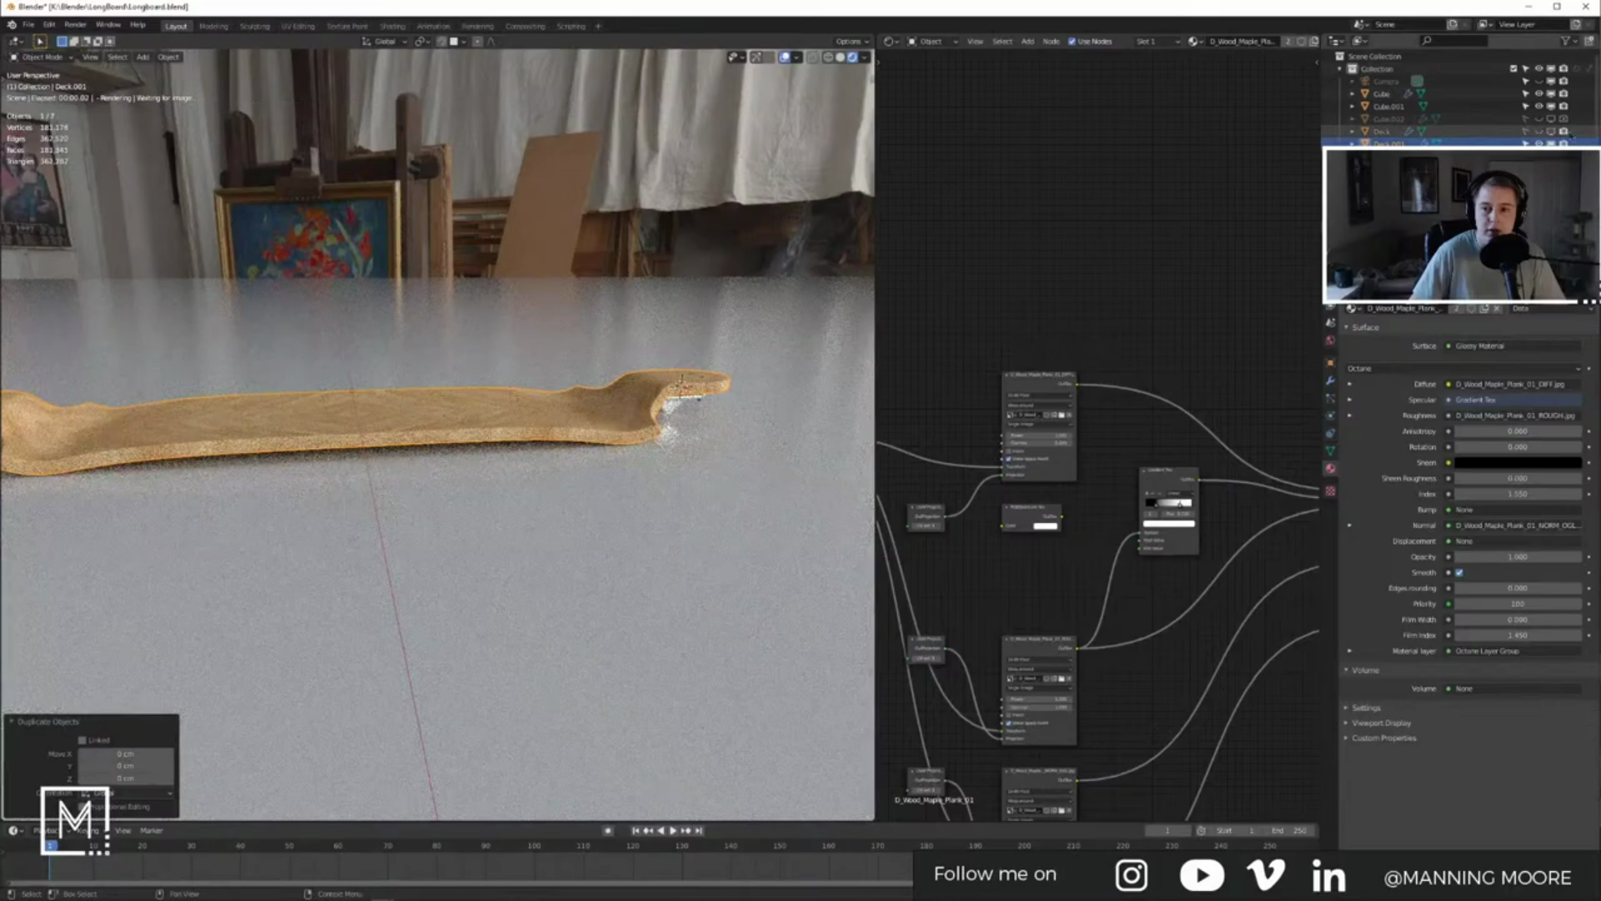
click(1390, 144)
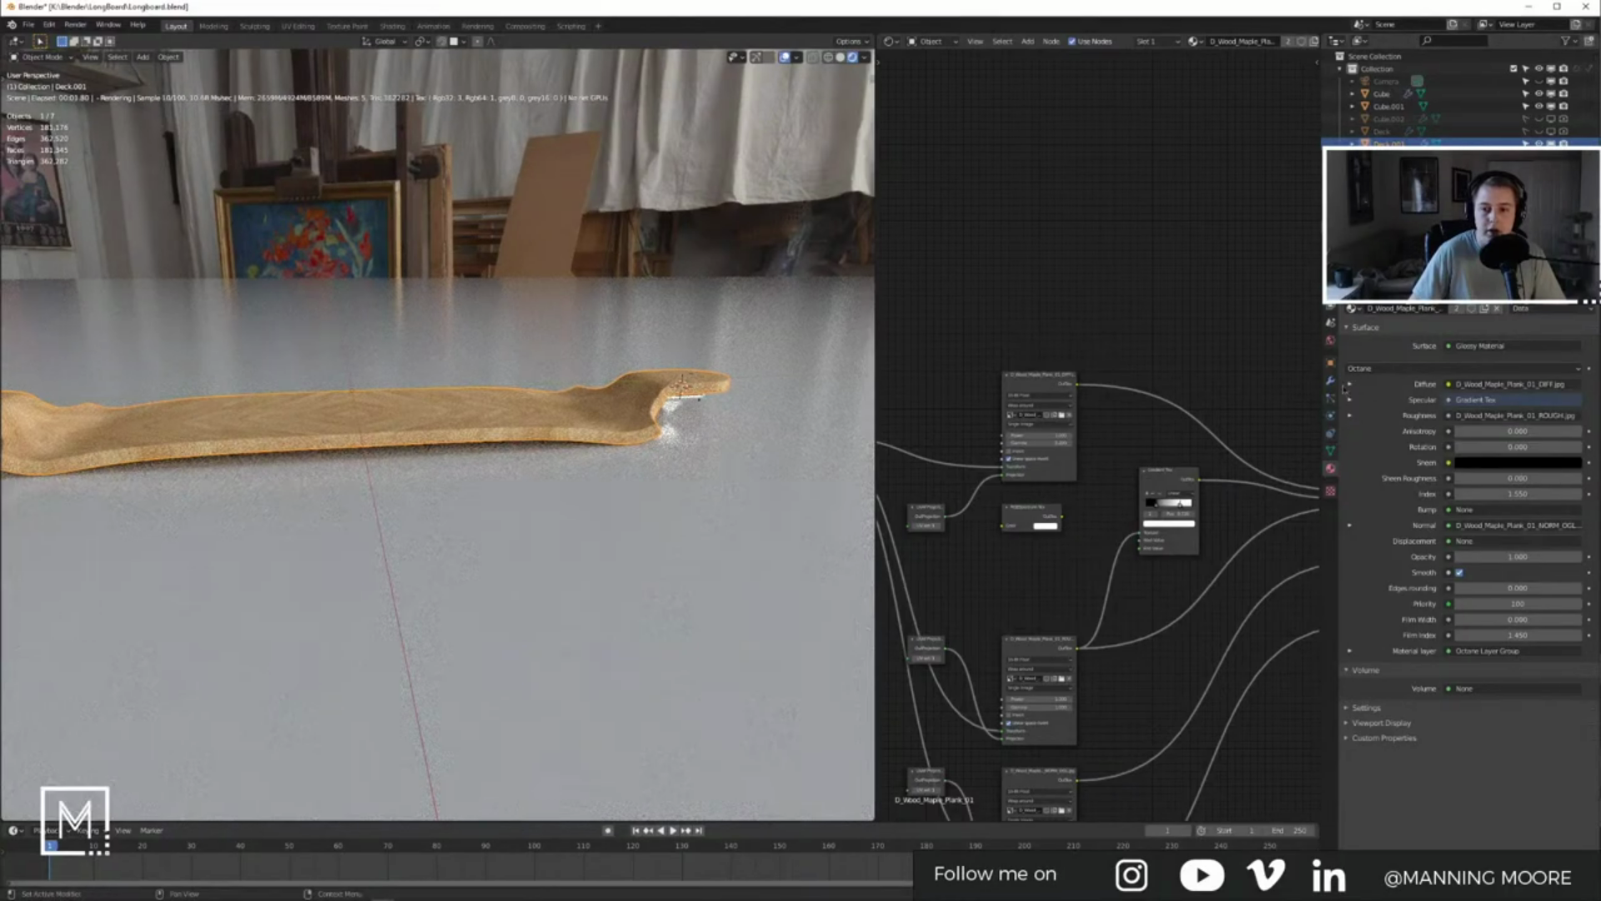
Step: Apply all of Deck.001's modifiers, including Bevel and Subdivision, then add the floor plane to the selection
click(1332, 381)
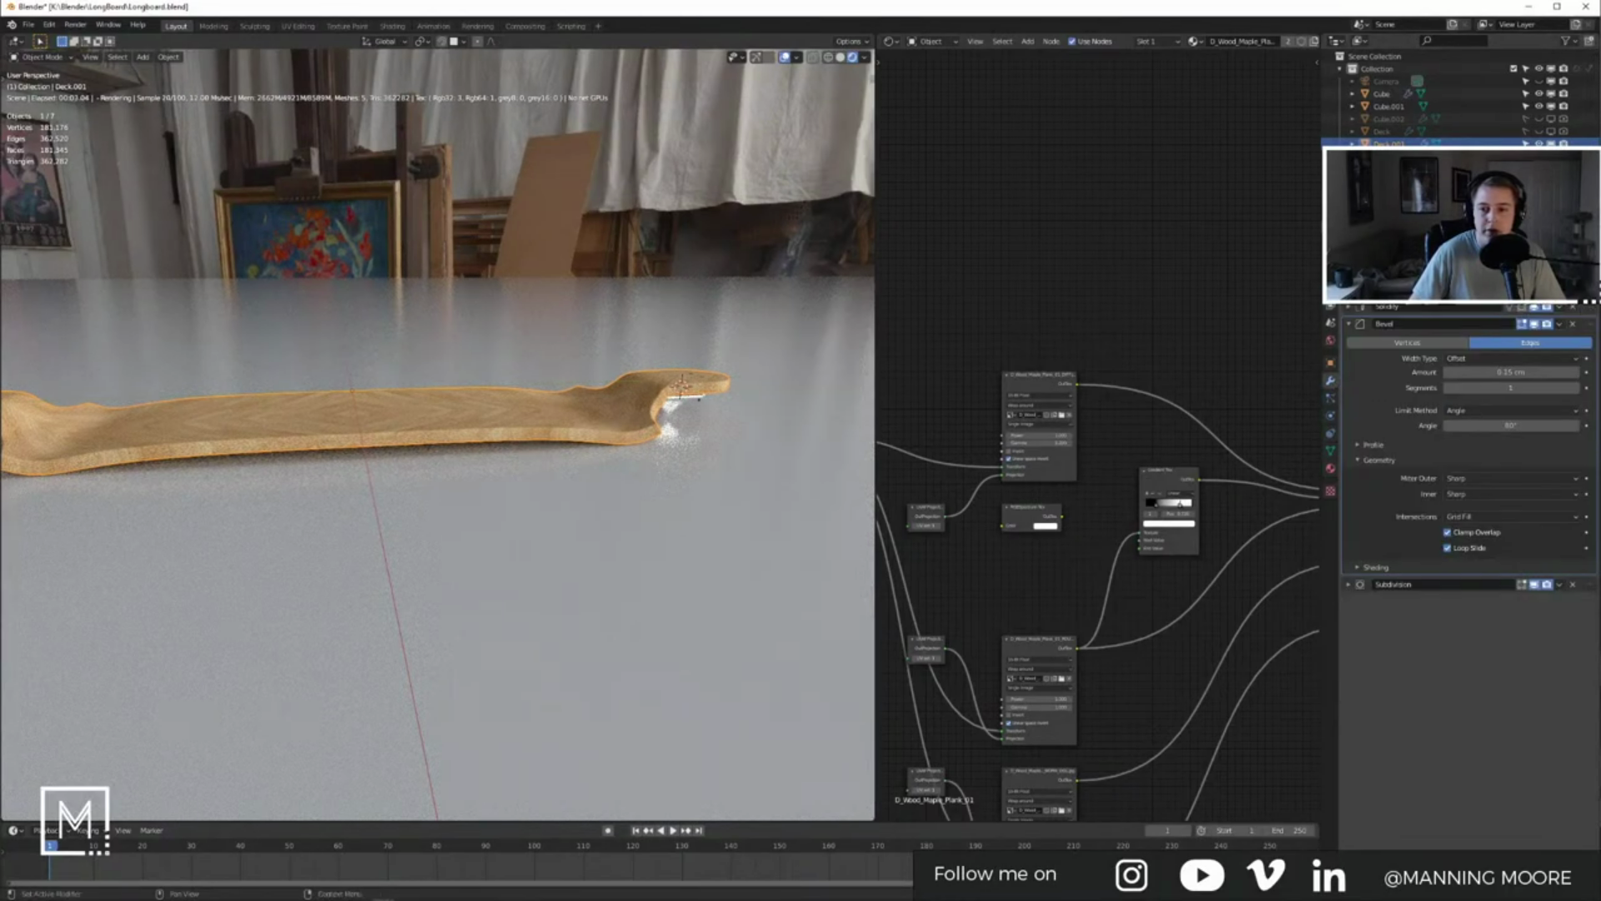
click(1560, 272)
click(1535, 286)
click(1559, 272)
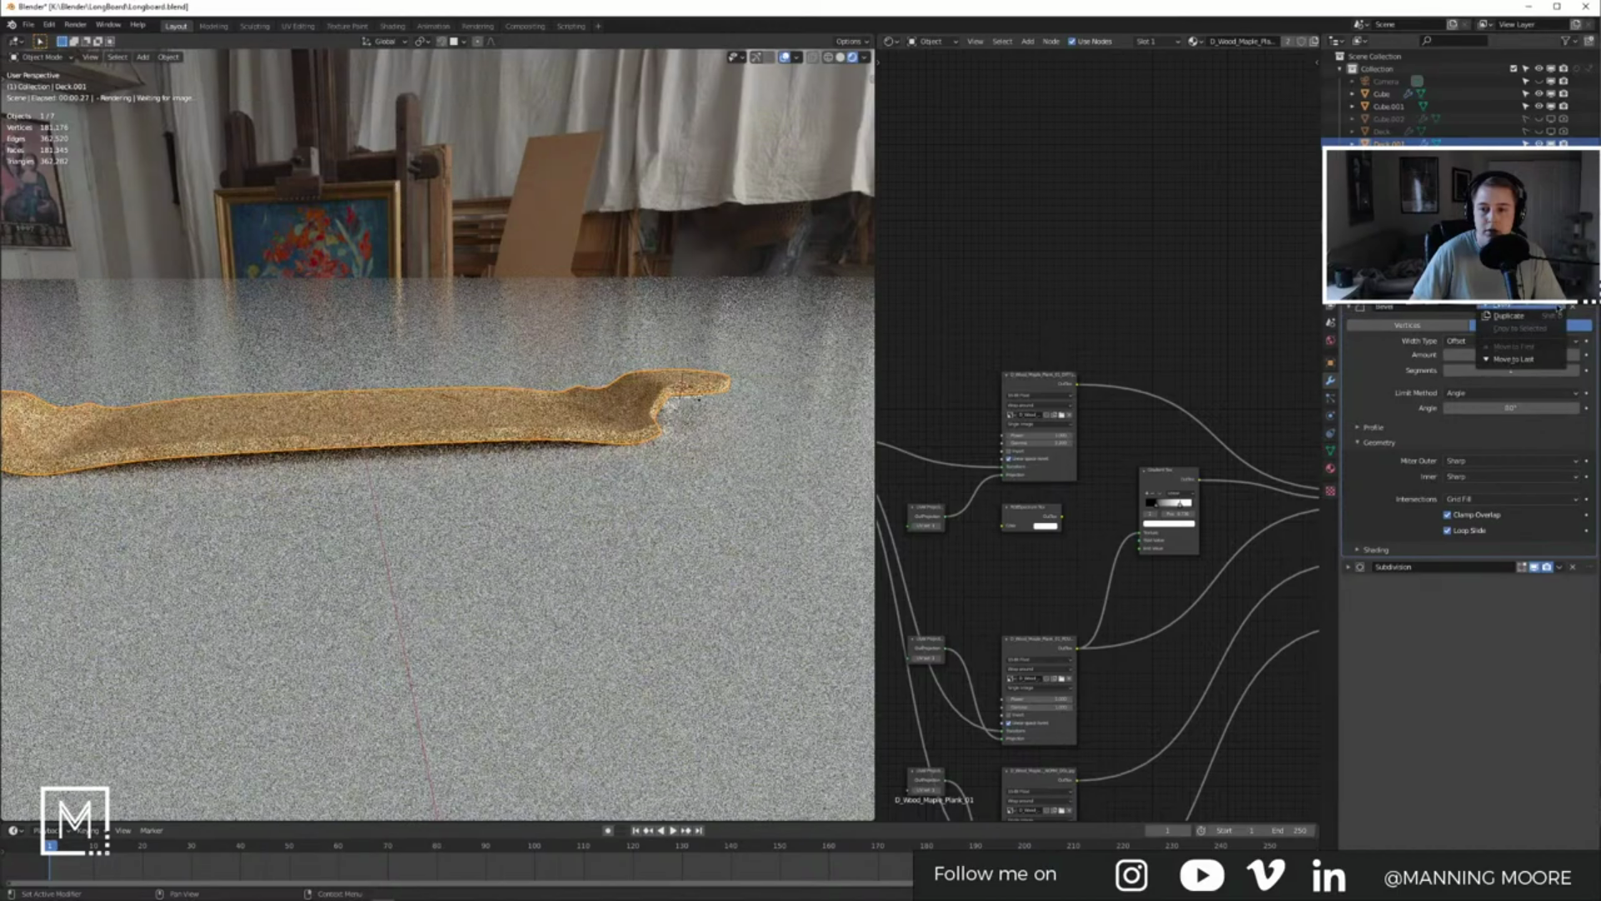
click(1535, 287)
click(1560, 291)
click(1556, 304)
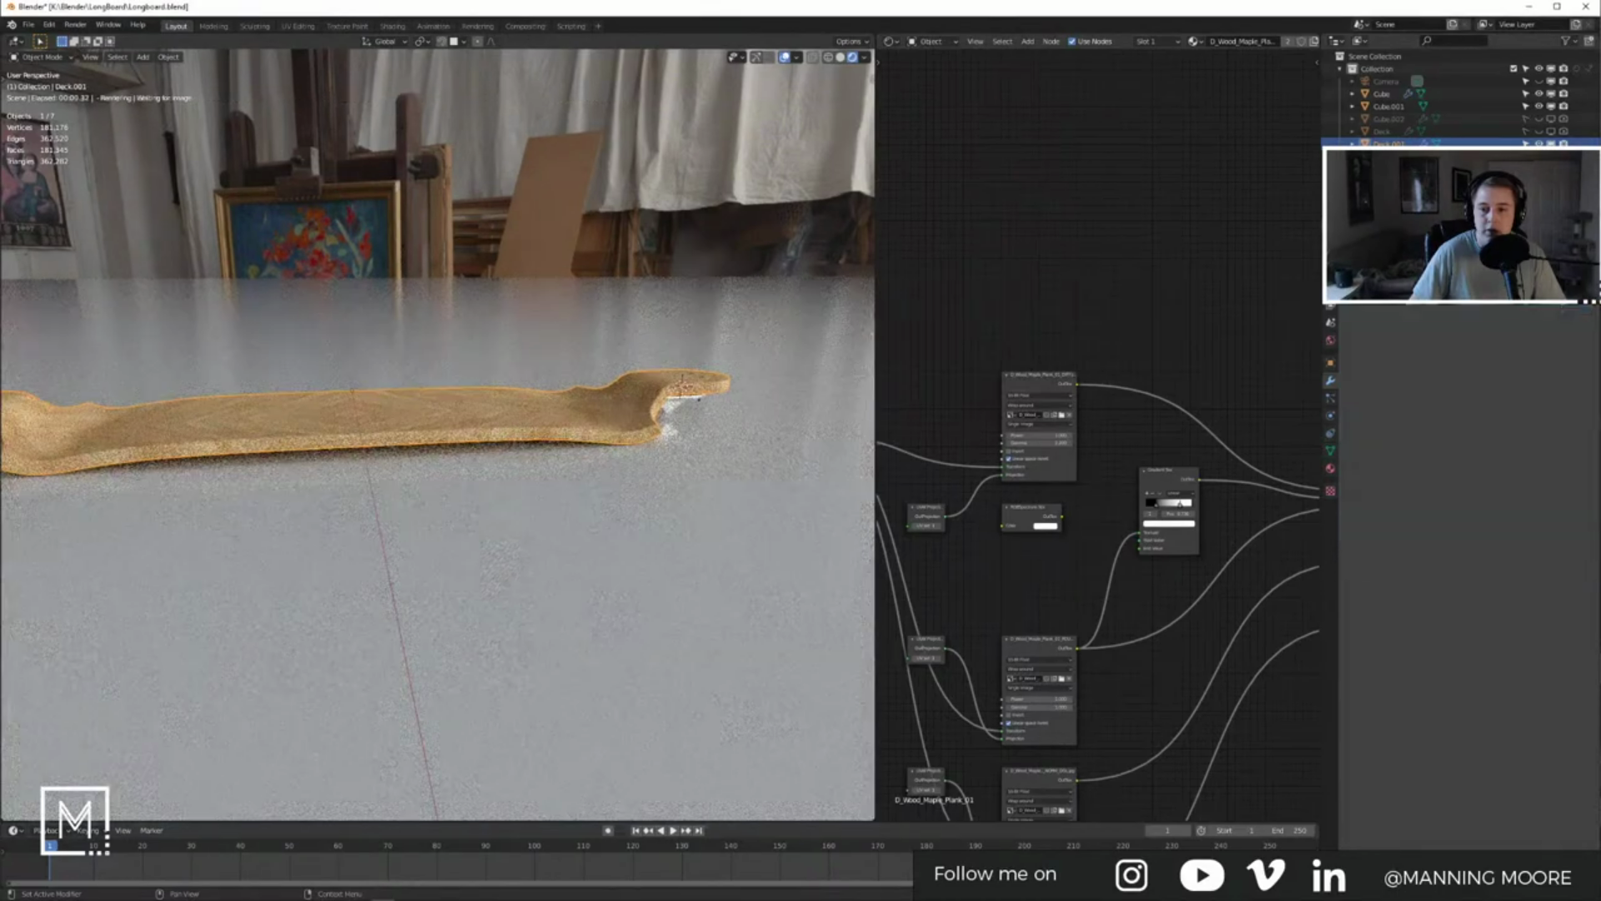
click(1560, 290)
click(1556, 303)
shift+click(483, 404)
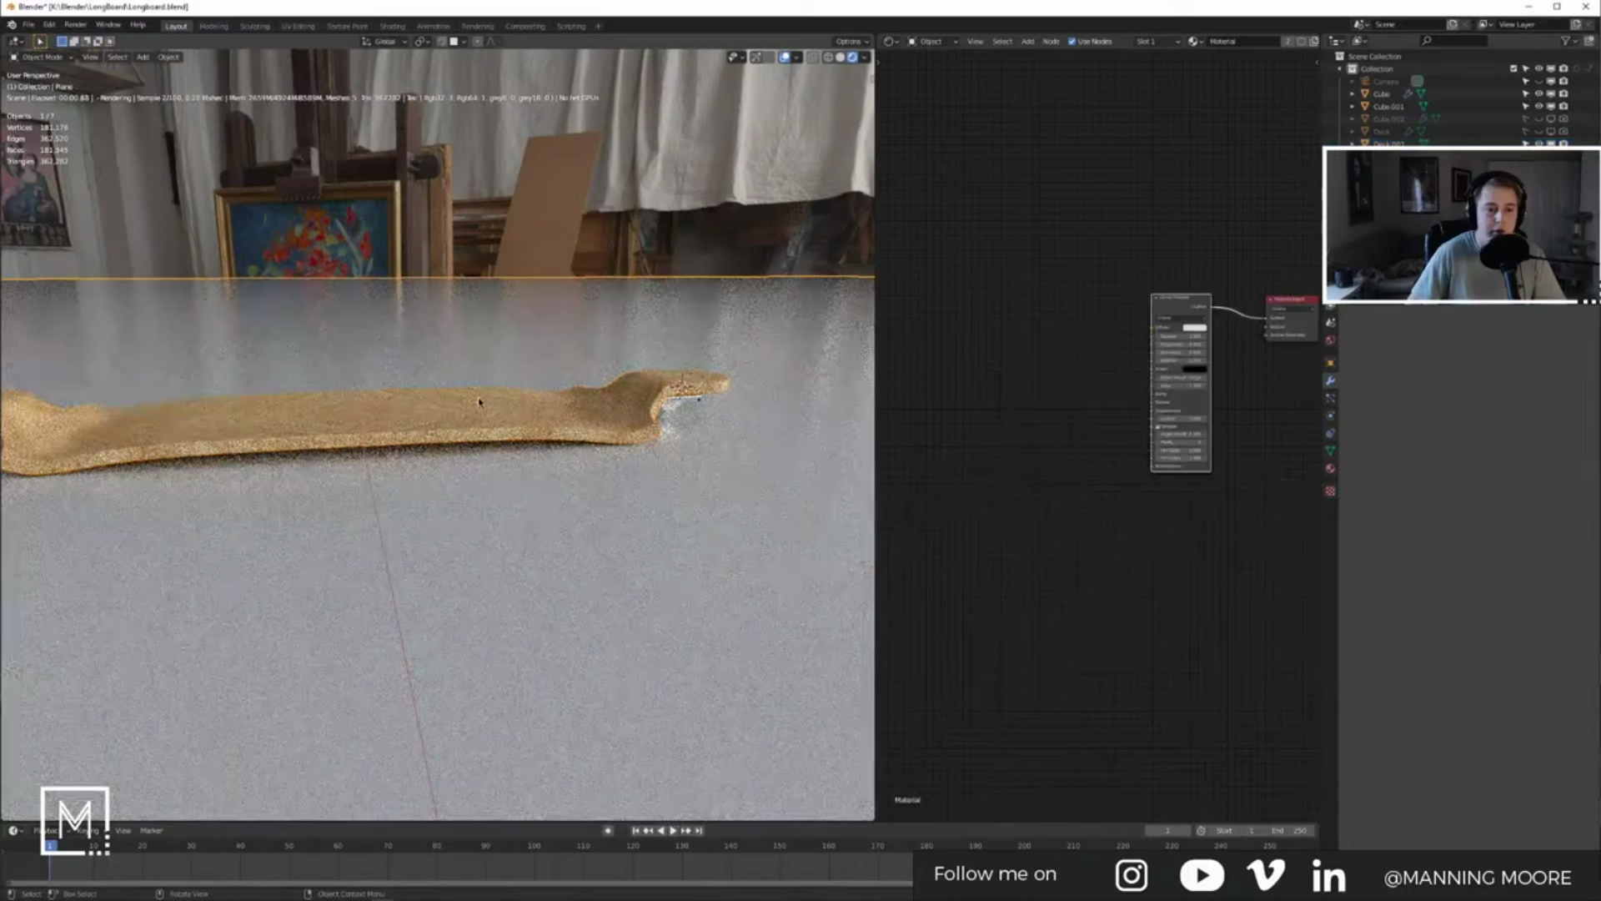
Step: Enter Edit Mode on both objects and switch the viewport to solid shading
key(Tab)
middle_drag(461, 415, 461, 477)
key(z)
click(530, 424)
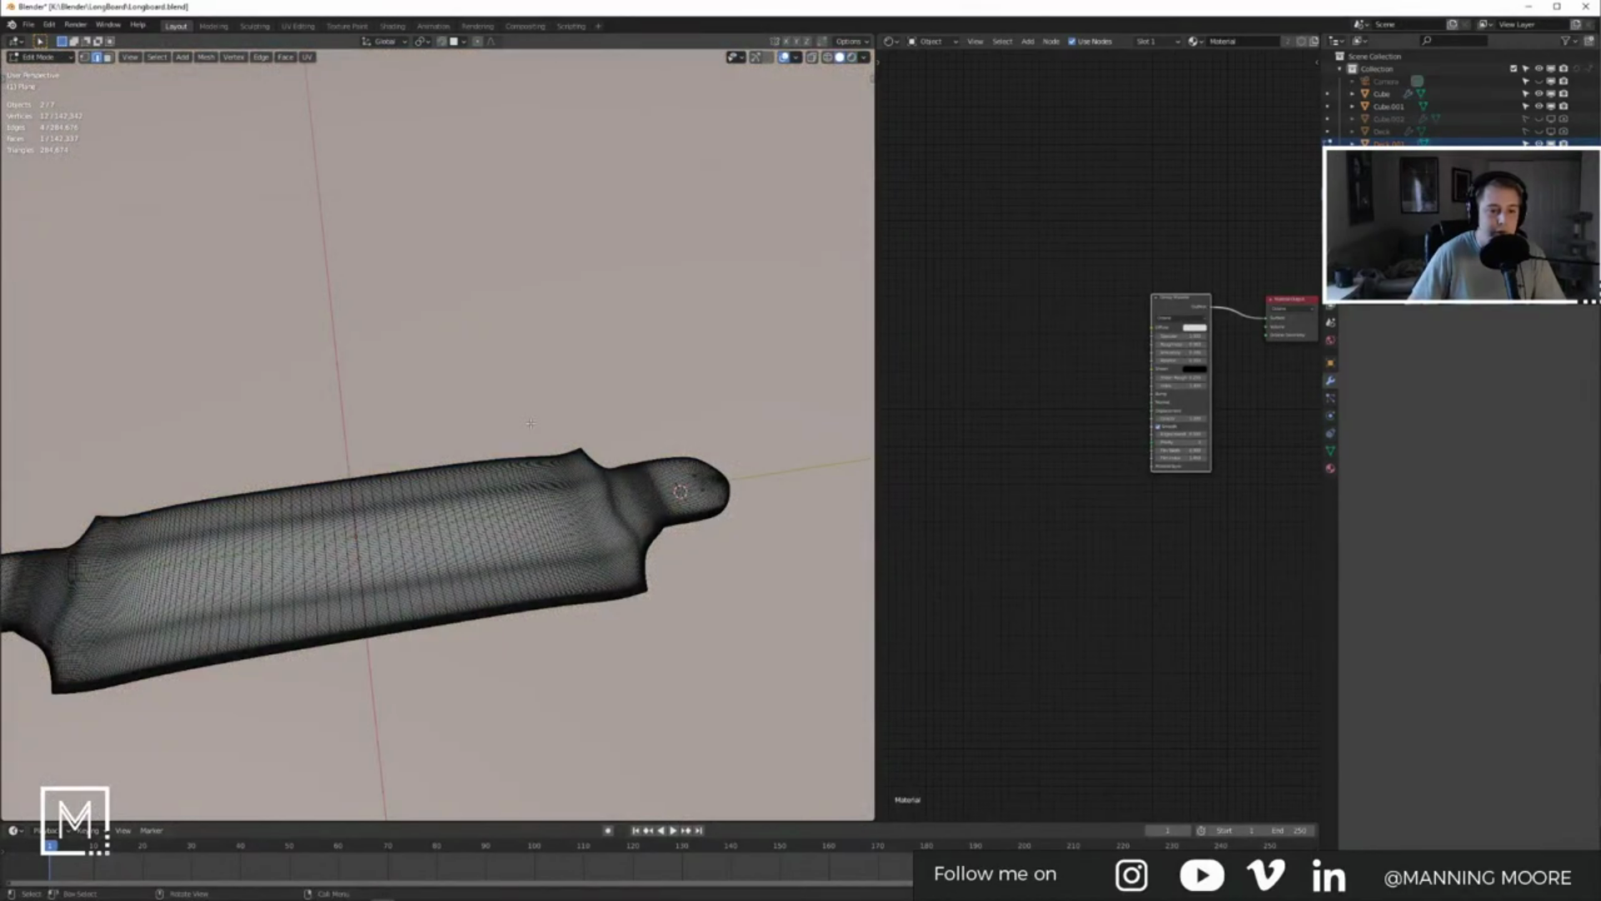
shift+middle_drag(530, 423, 602, 290)
click(504, 374)
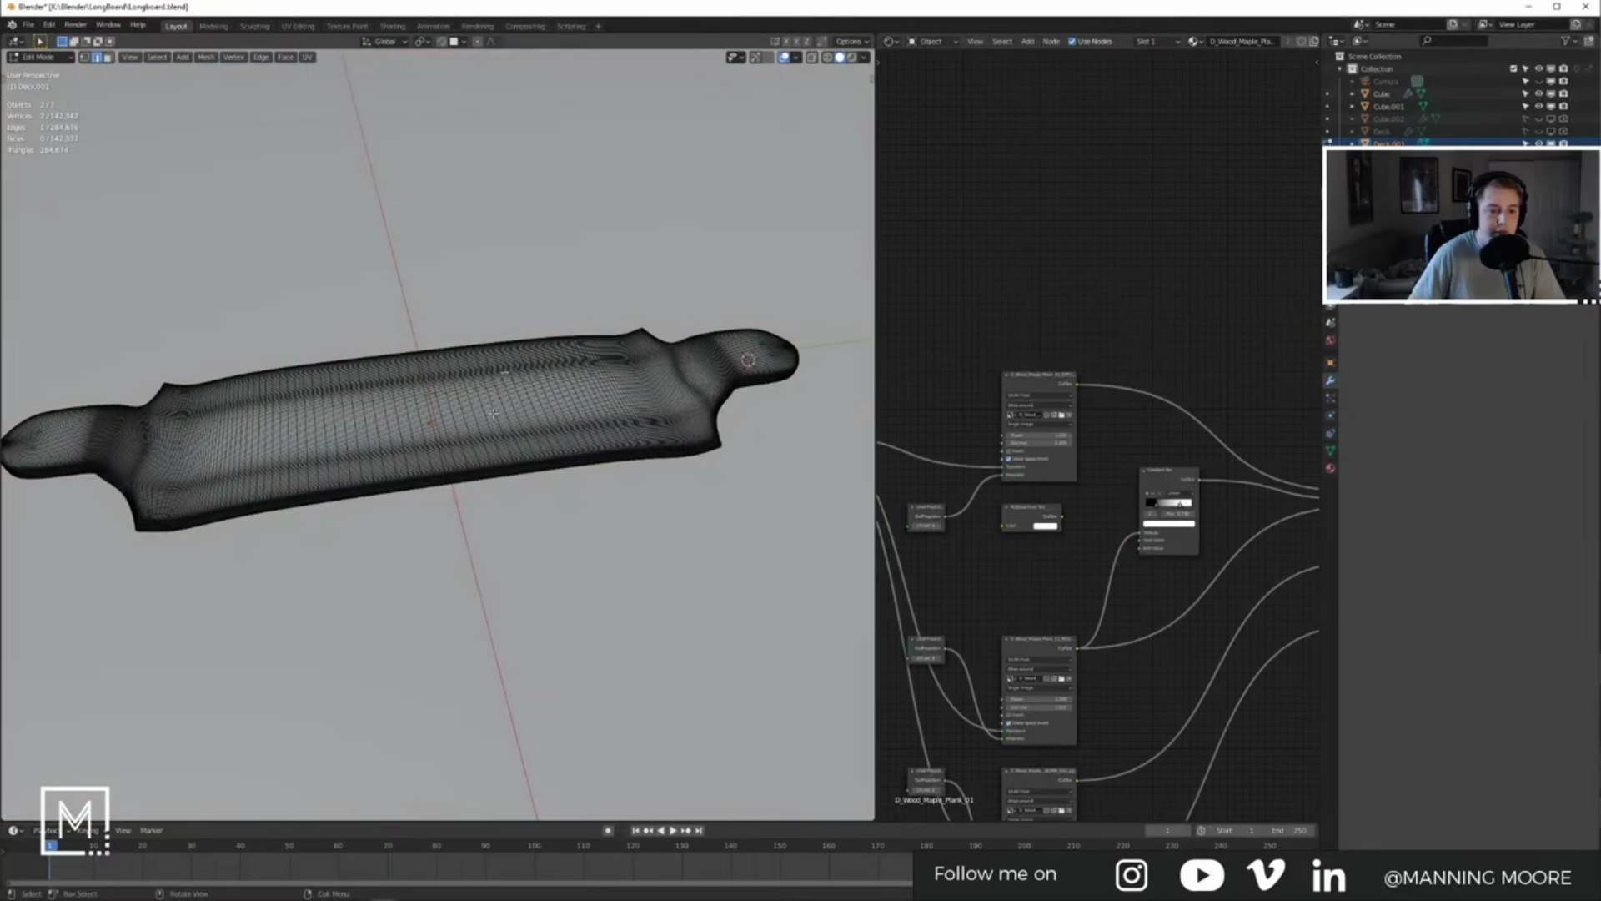
middle_drag(495, 429, 474, 472)
scroll(474, 473, up, 8)
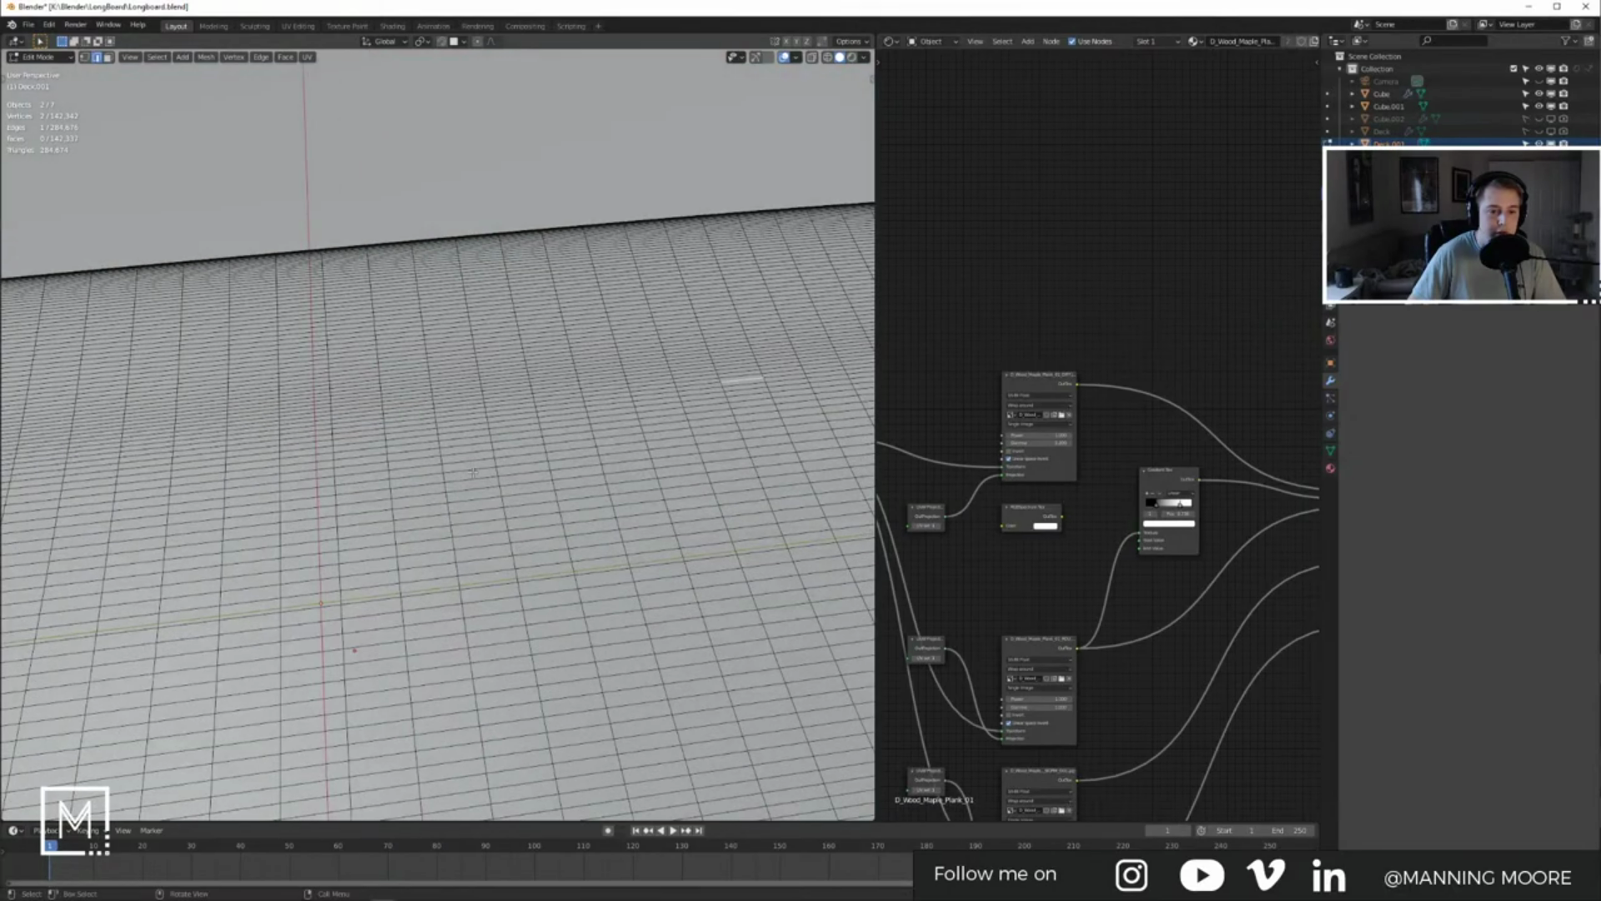
scroll(473, 473, down, 8)
Step: Box-select all the deck's faces in face mode, inspect the dense mesh, and exit Edit Mode
key(3)
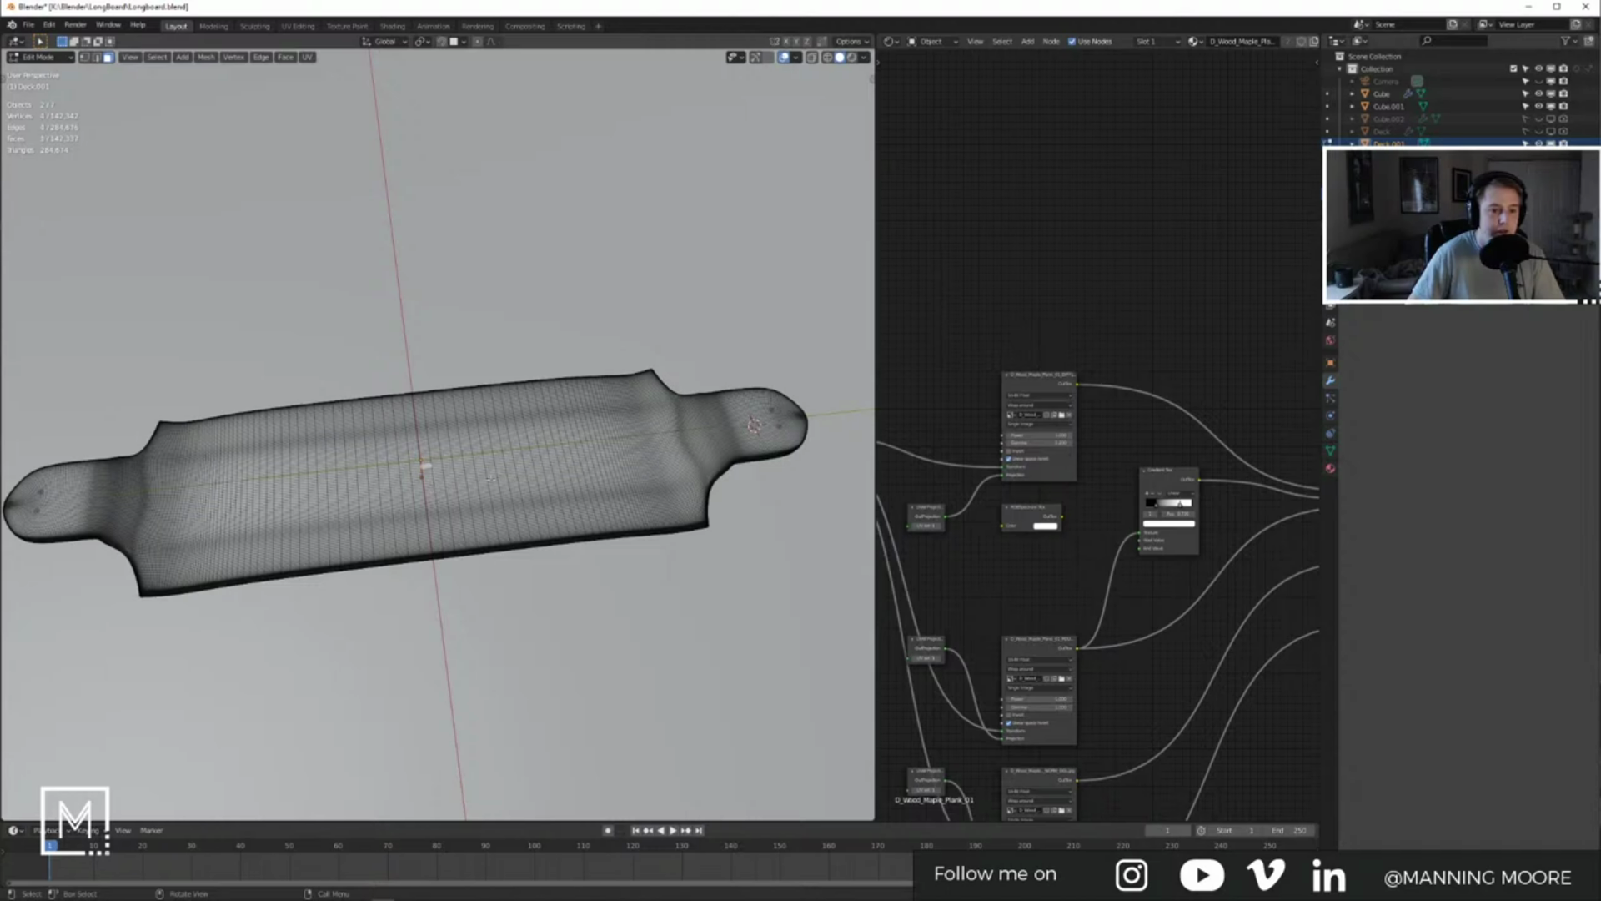
middle_drag(475, 478, 556, 471)
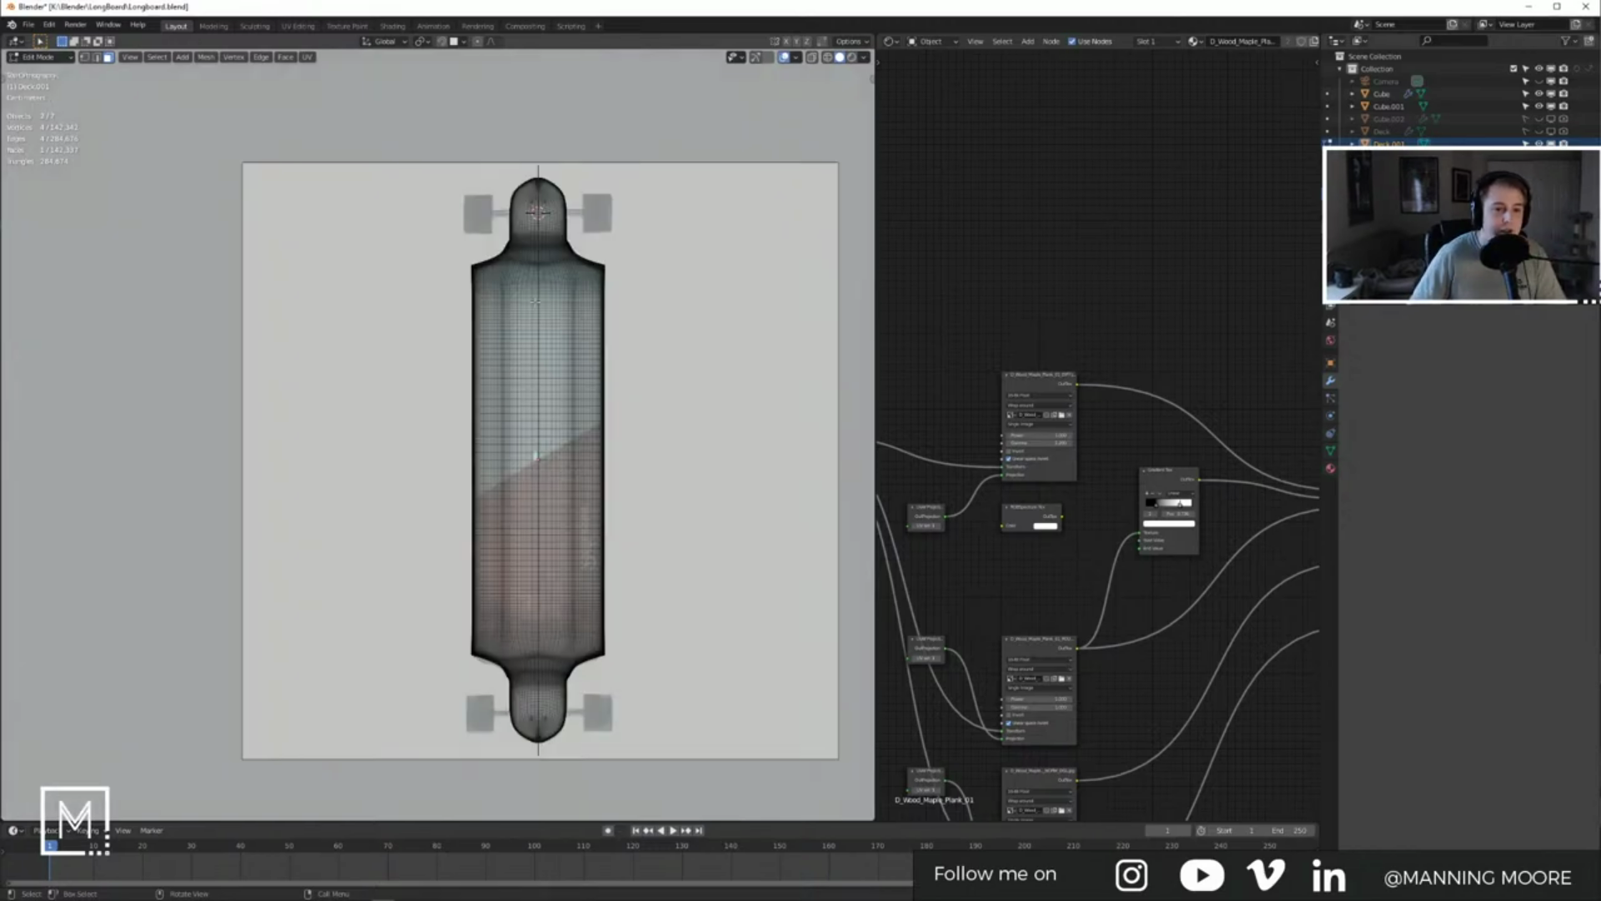
drag(367, 106, 649, 753)
middle_drag(472, 496, 345, 341)
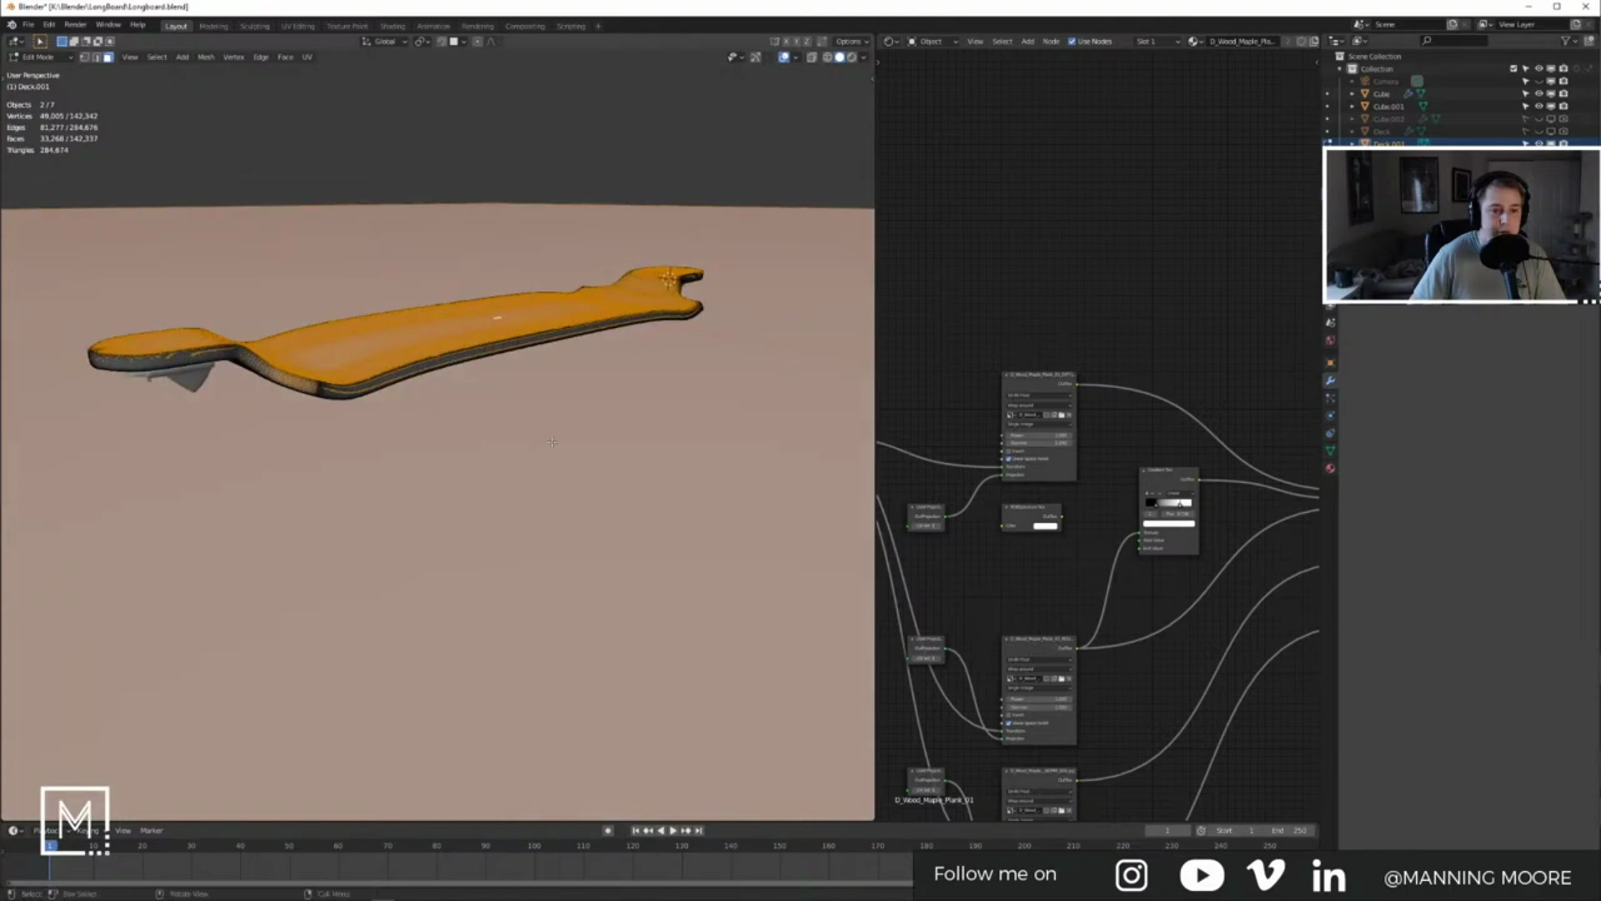
scroll(345, 341, up, 2)
scroll(345, 341, up, 3)
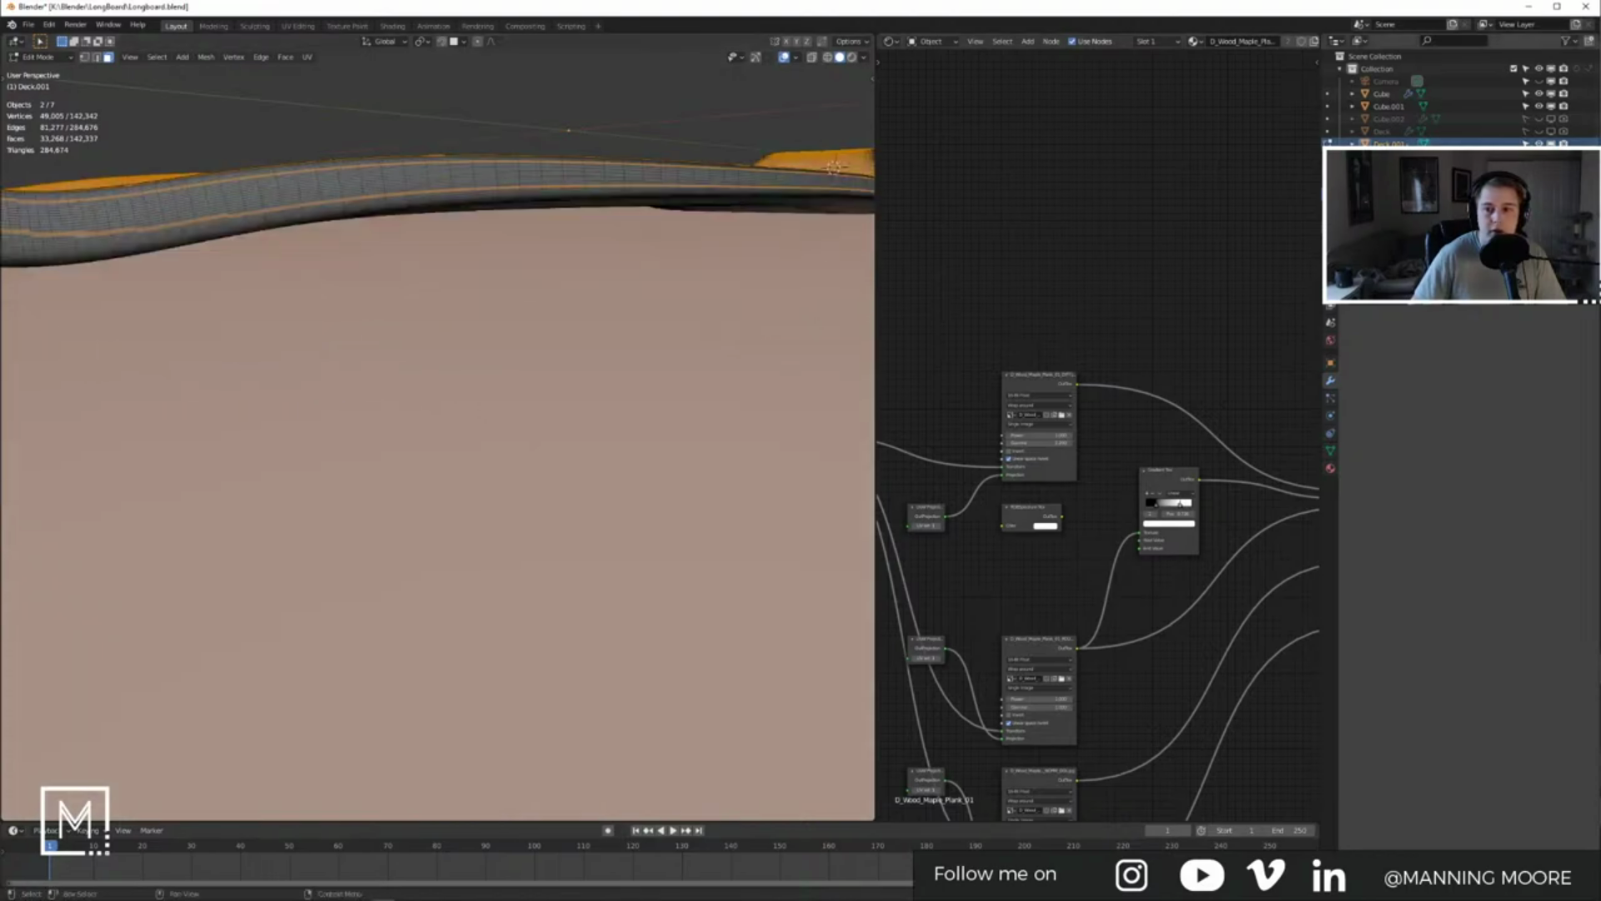
scroll(535, 294, down, 8)
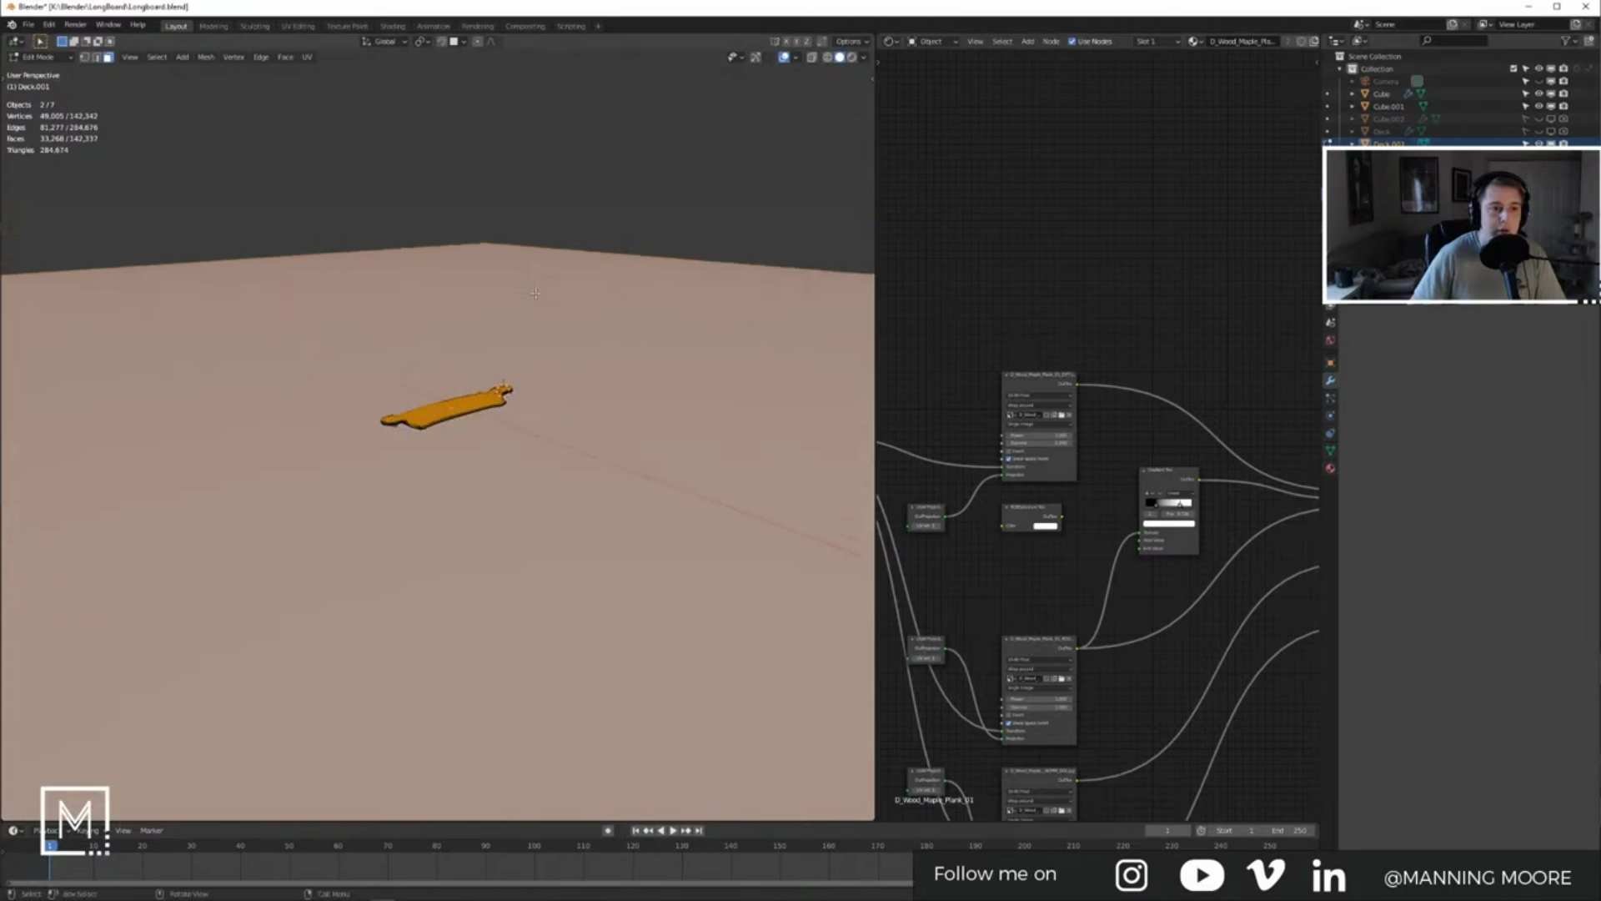
key(Tab)
Step: Select only Deck.001, check a face in Edit Mode, and return to Object Mode in solid shading
click(609, 189)
click(477, 402)
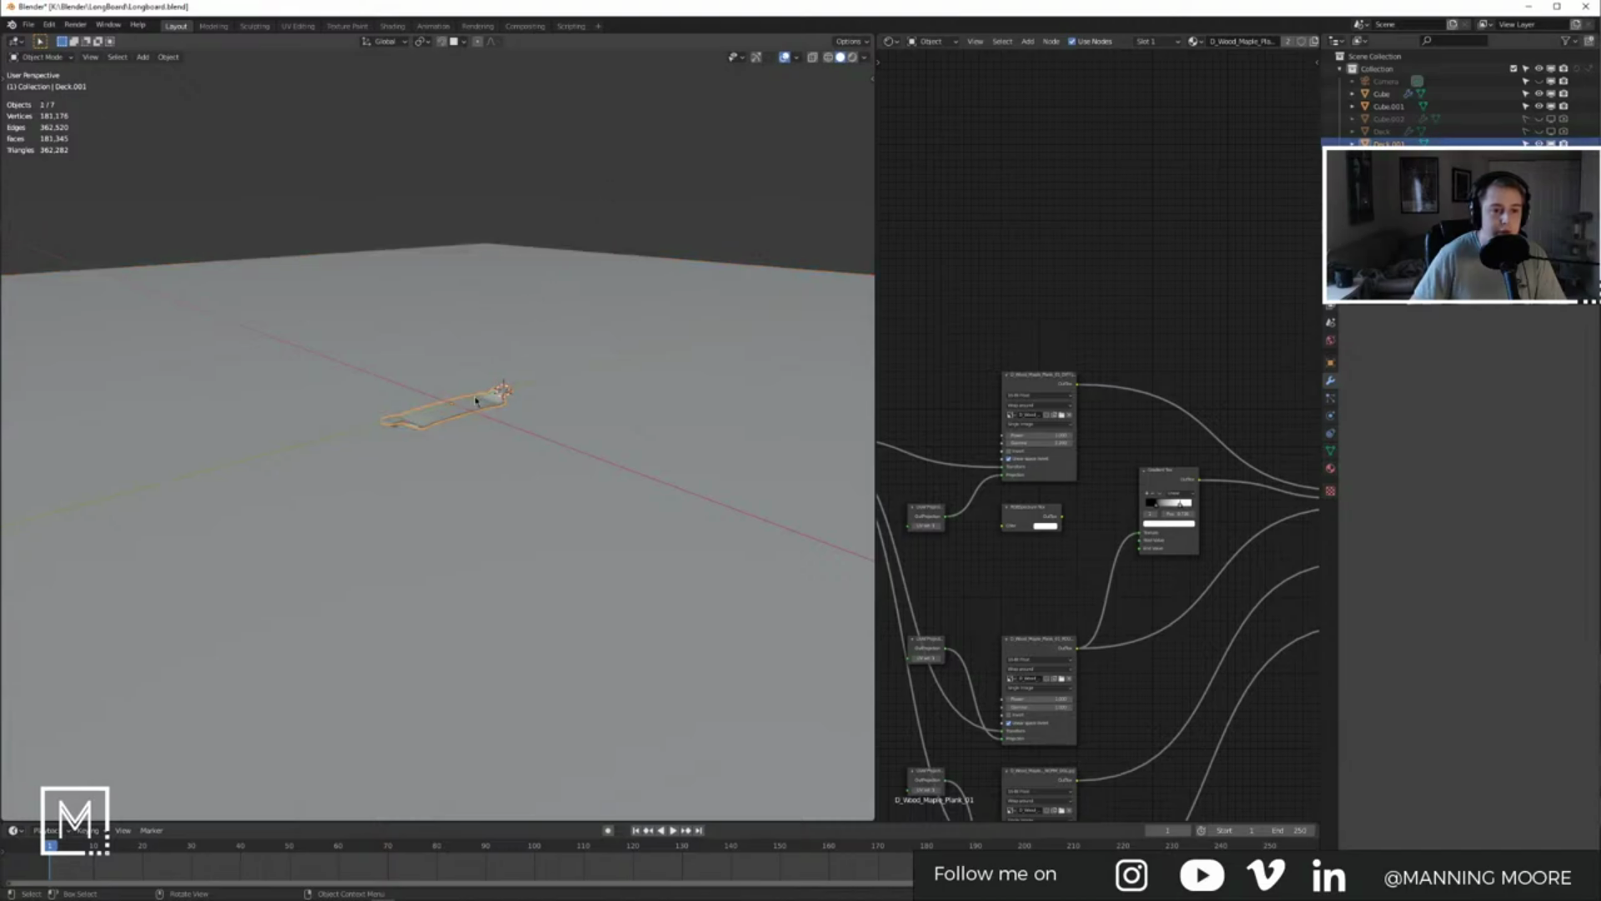
key(Tab)
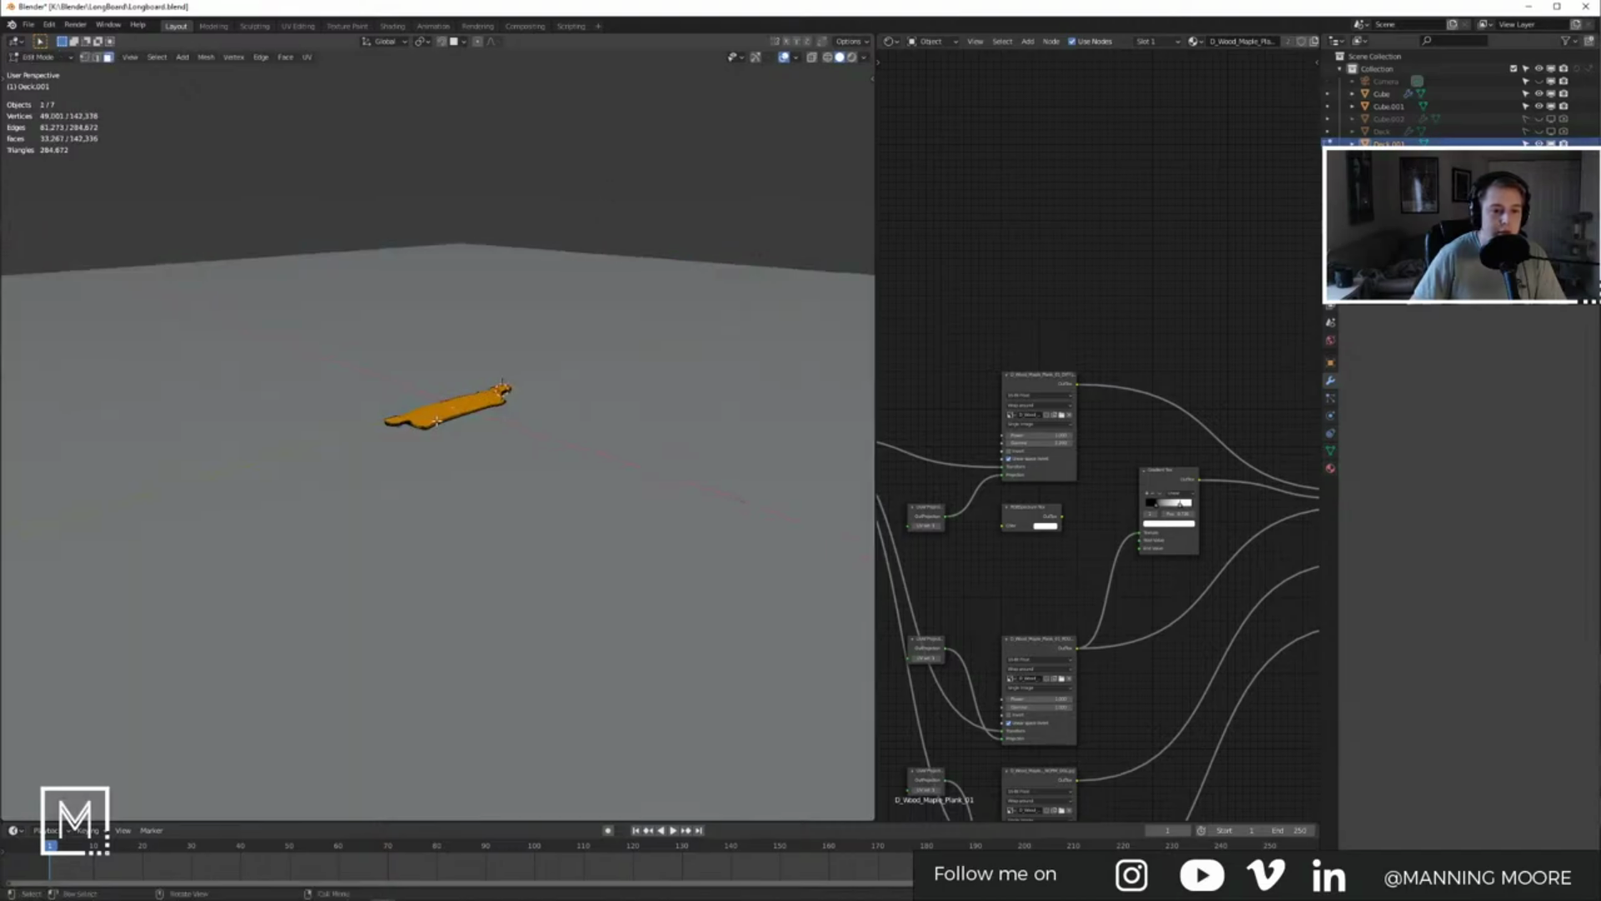
scroll(417, 392, up, 10)
middle_drag(416, 400, 451, 408)
click(366, 406)
key(alt+Tab)
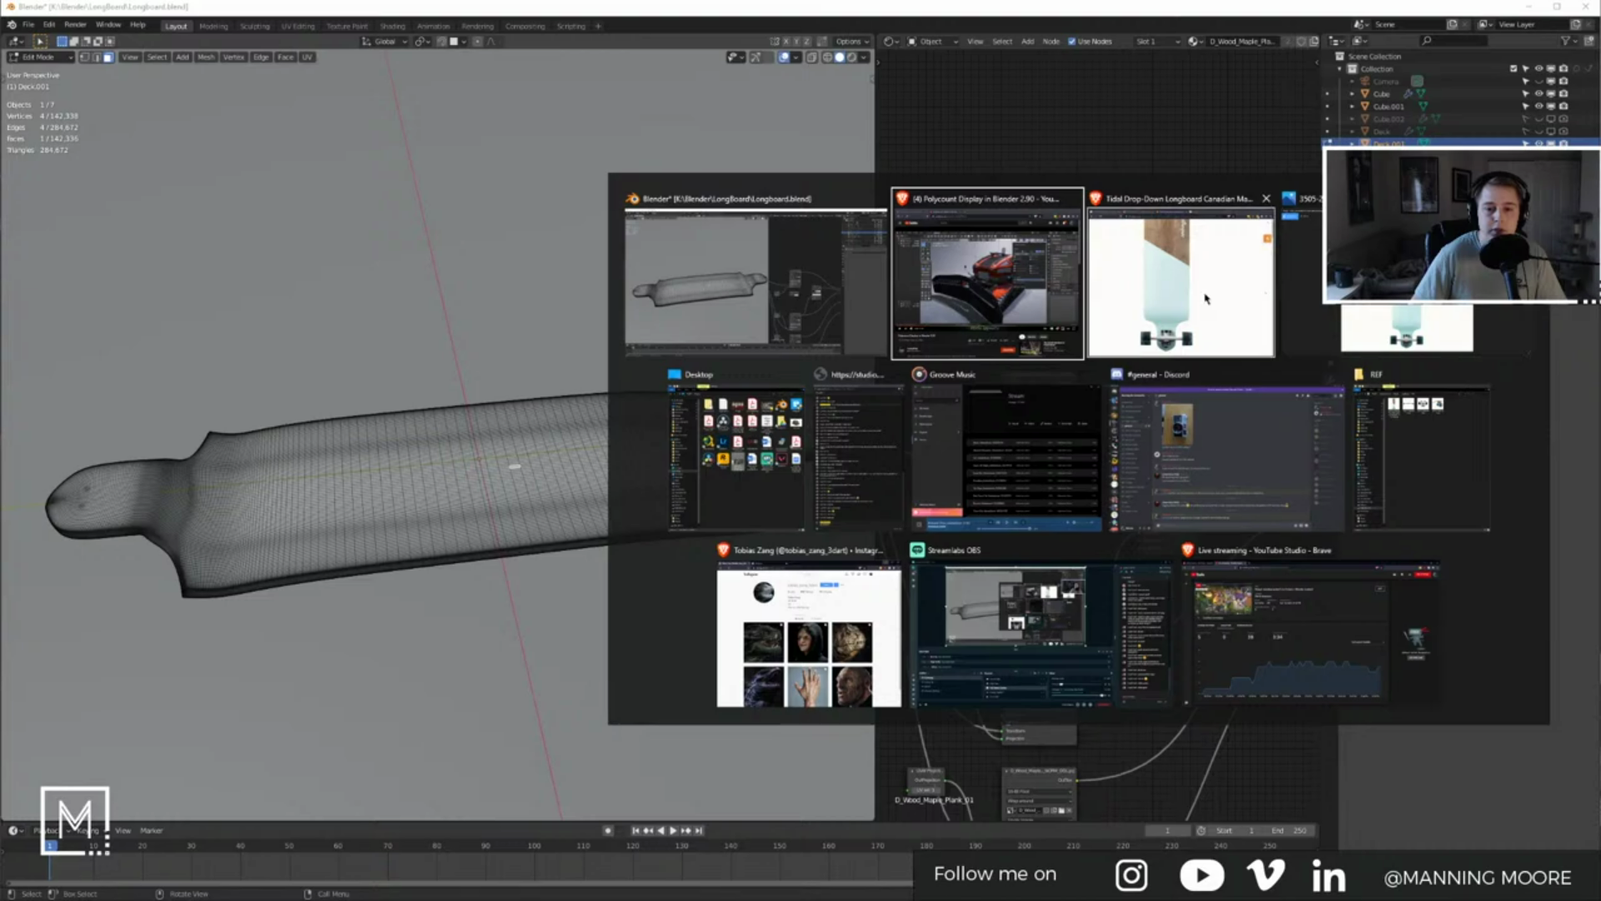
click(734, 284)
mouse_move(499, 484)
middle_down()
mouse_move(504, 421)
mouse_move(543, 418)
mouse_move(537, 458)
mouse_move(594, 423)
mouse_move(543, 387)
mouse_move(611, 498)
middle_up()
key(Tab)
key(z)
click(587, 298)
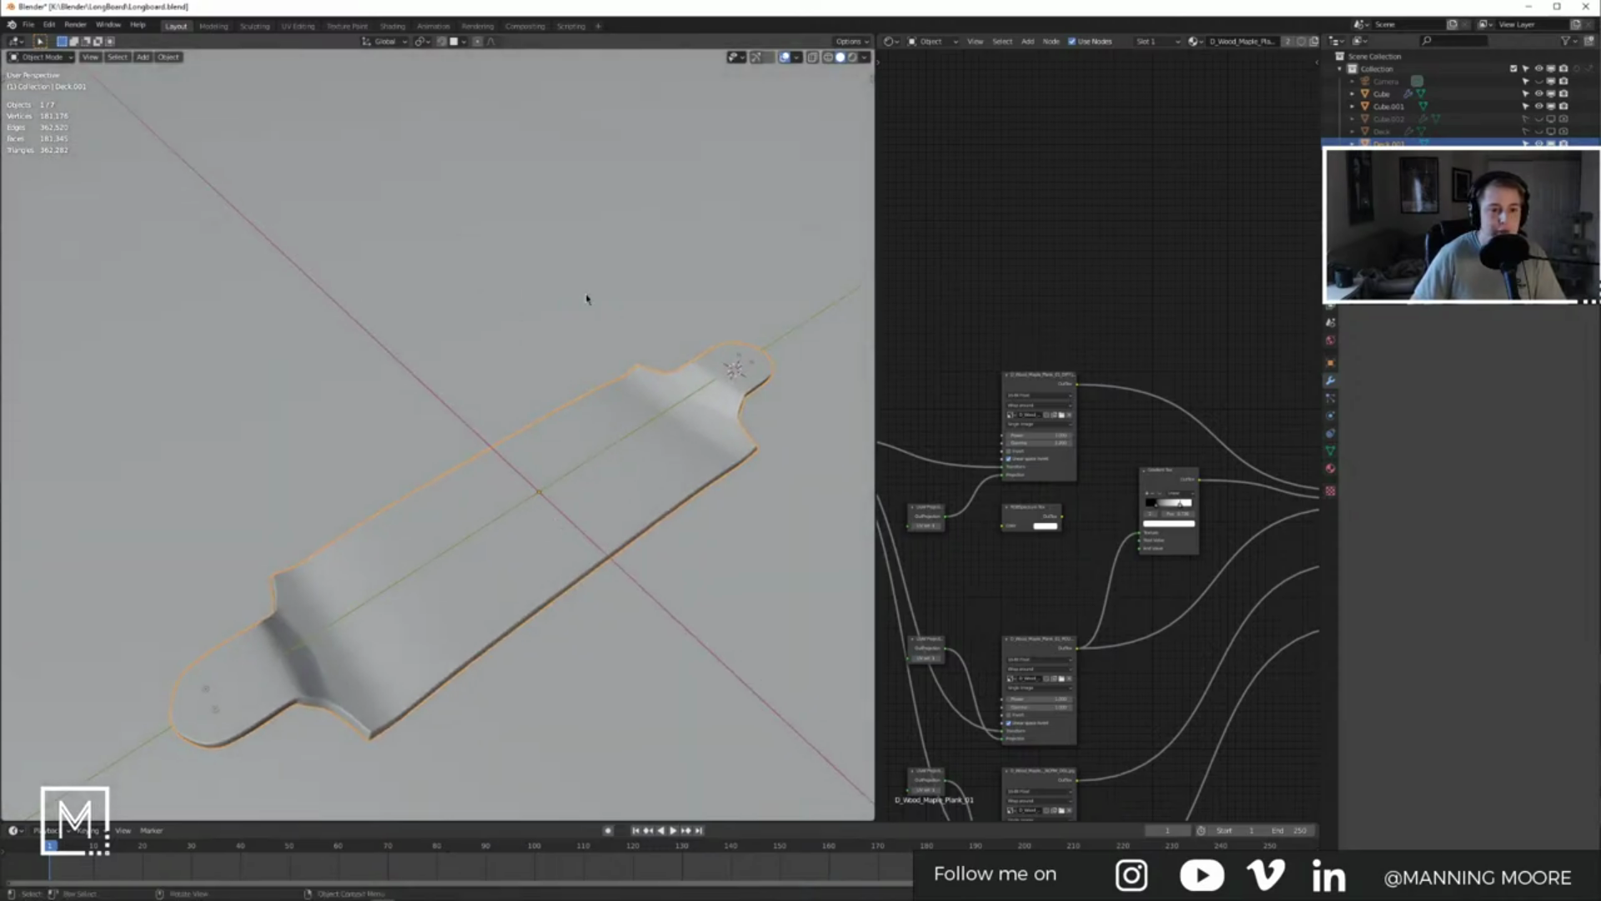
Step: Switch the viewport to Rendered shading and select the floor plane, then the deck
click(853, 58)
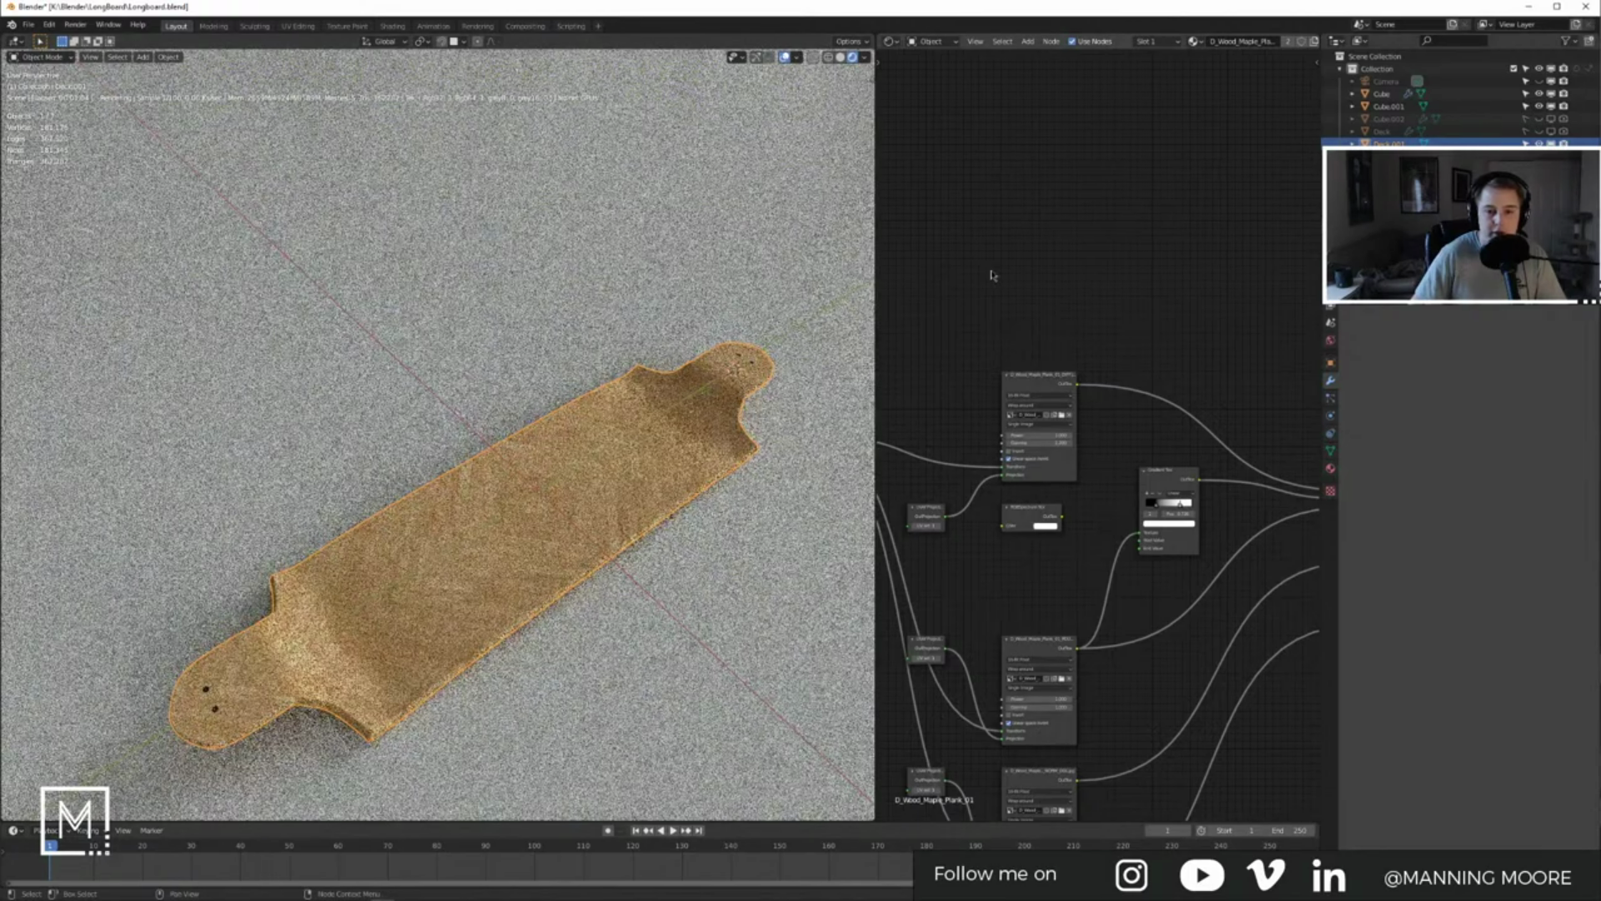
middle_drag(989, 322, 1103, 293)
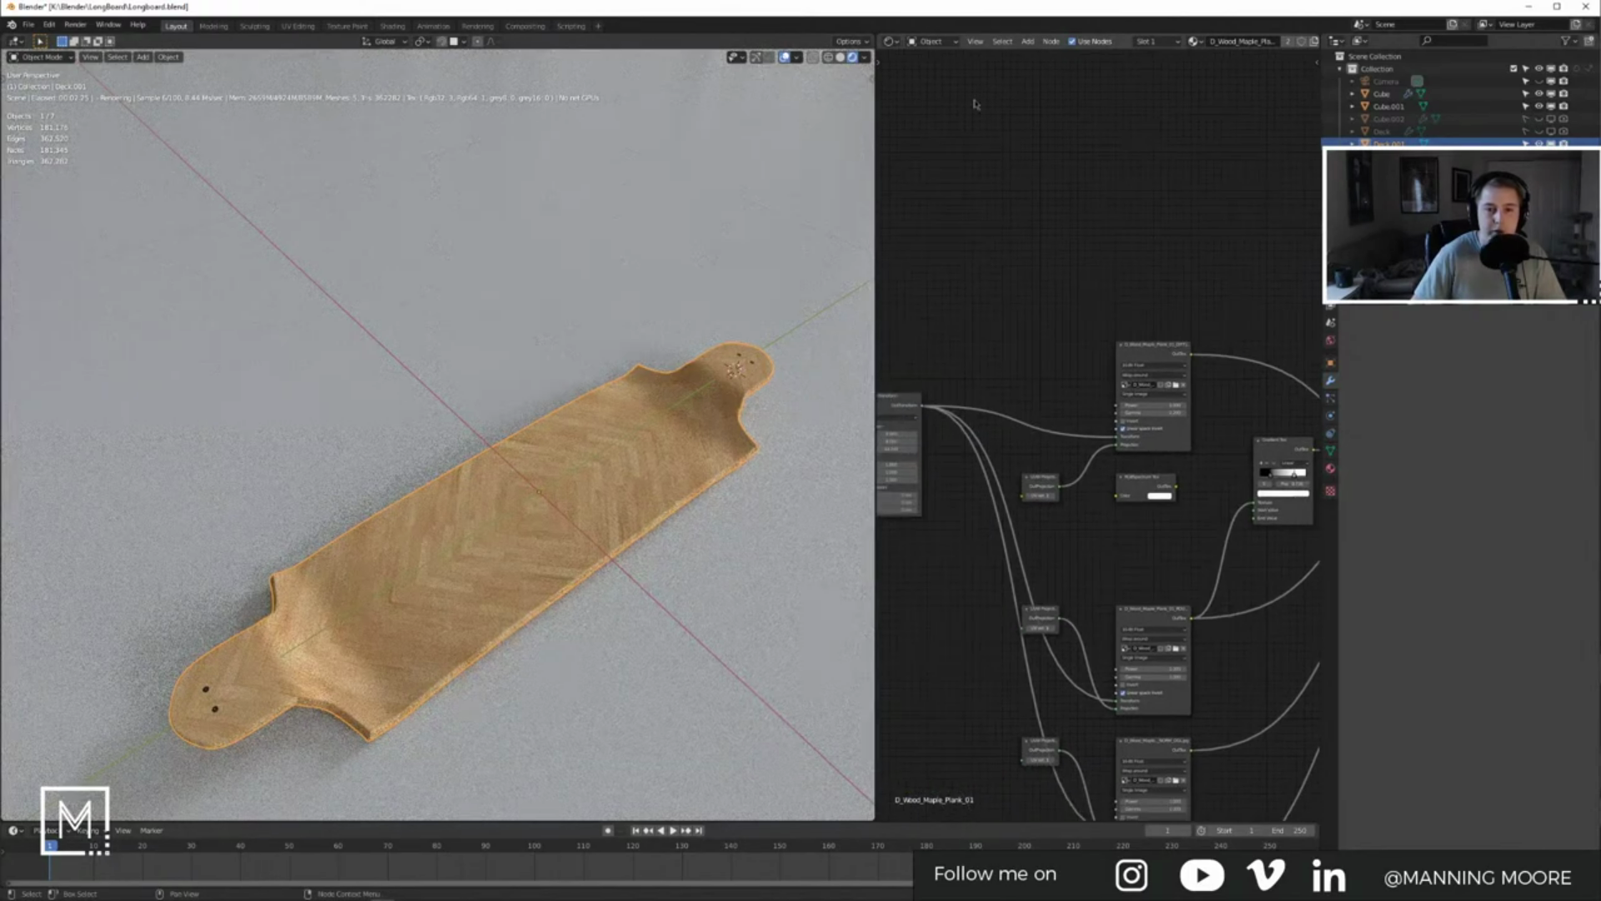
click(867, 383)
click(1331, 470)
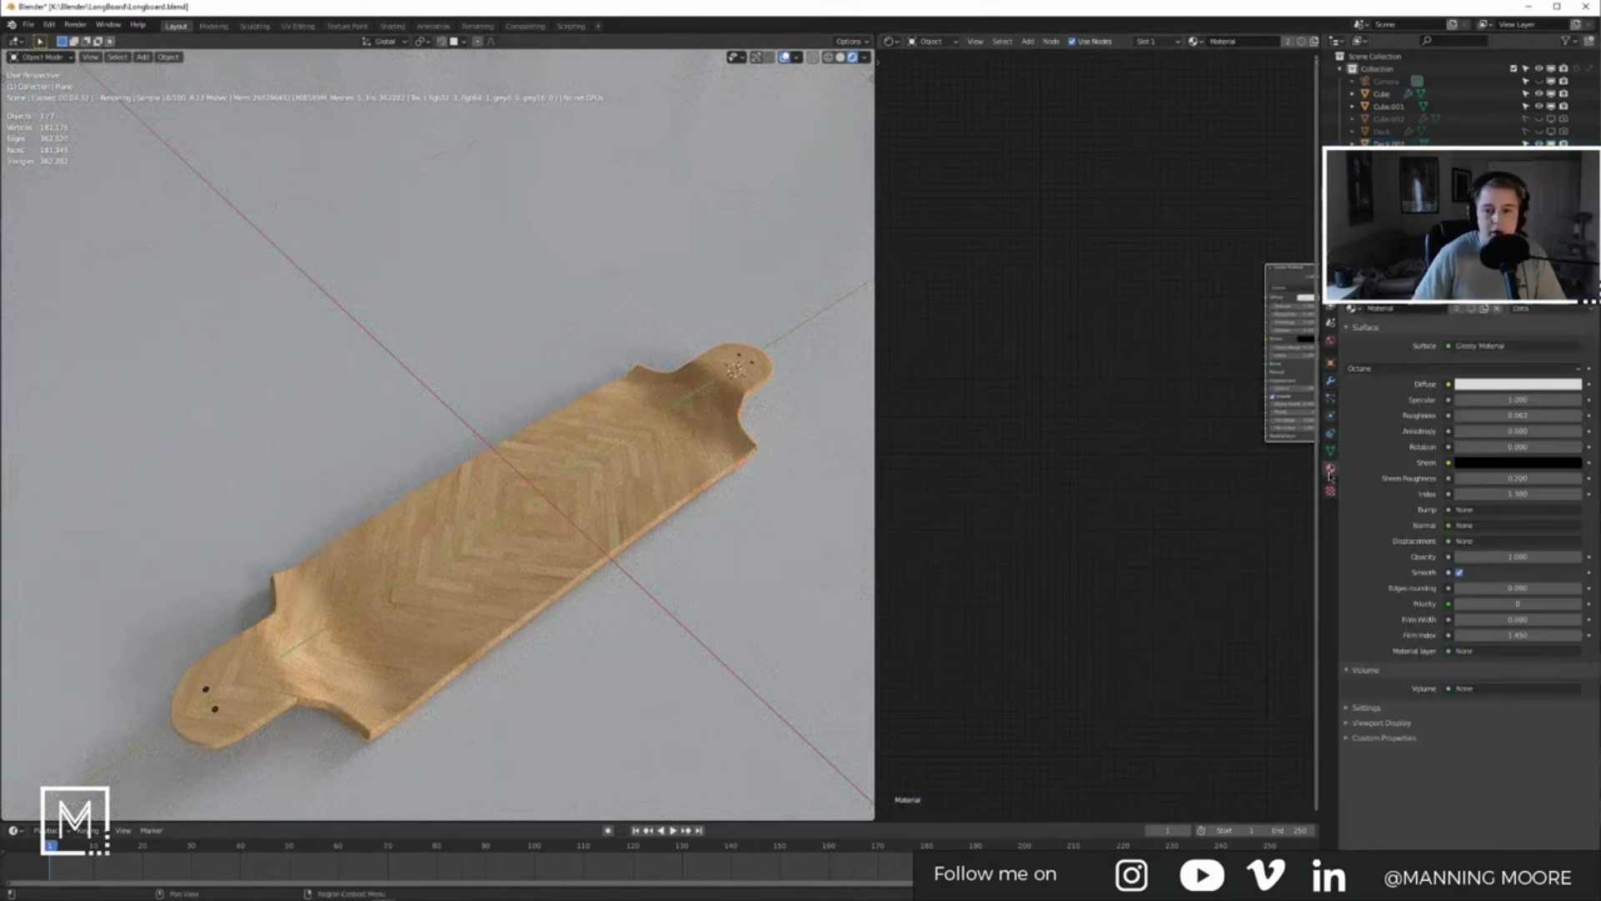
click(674, 456)
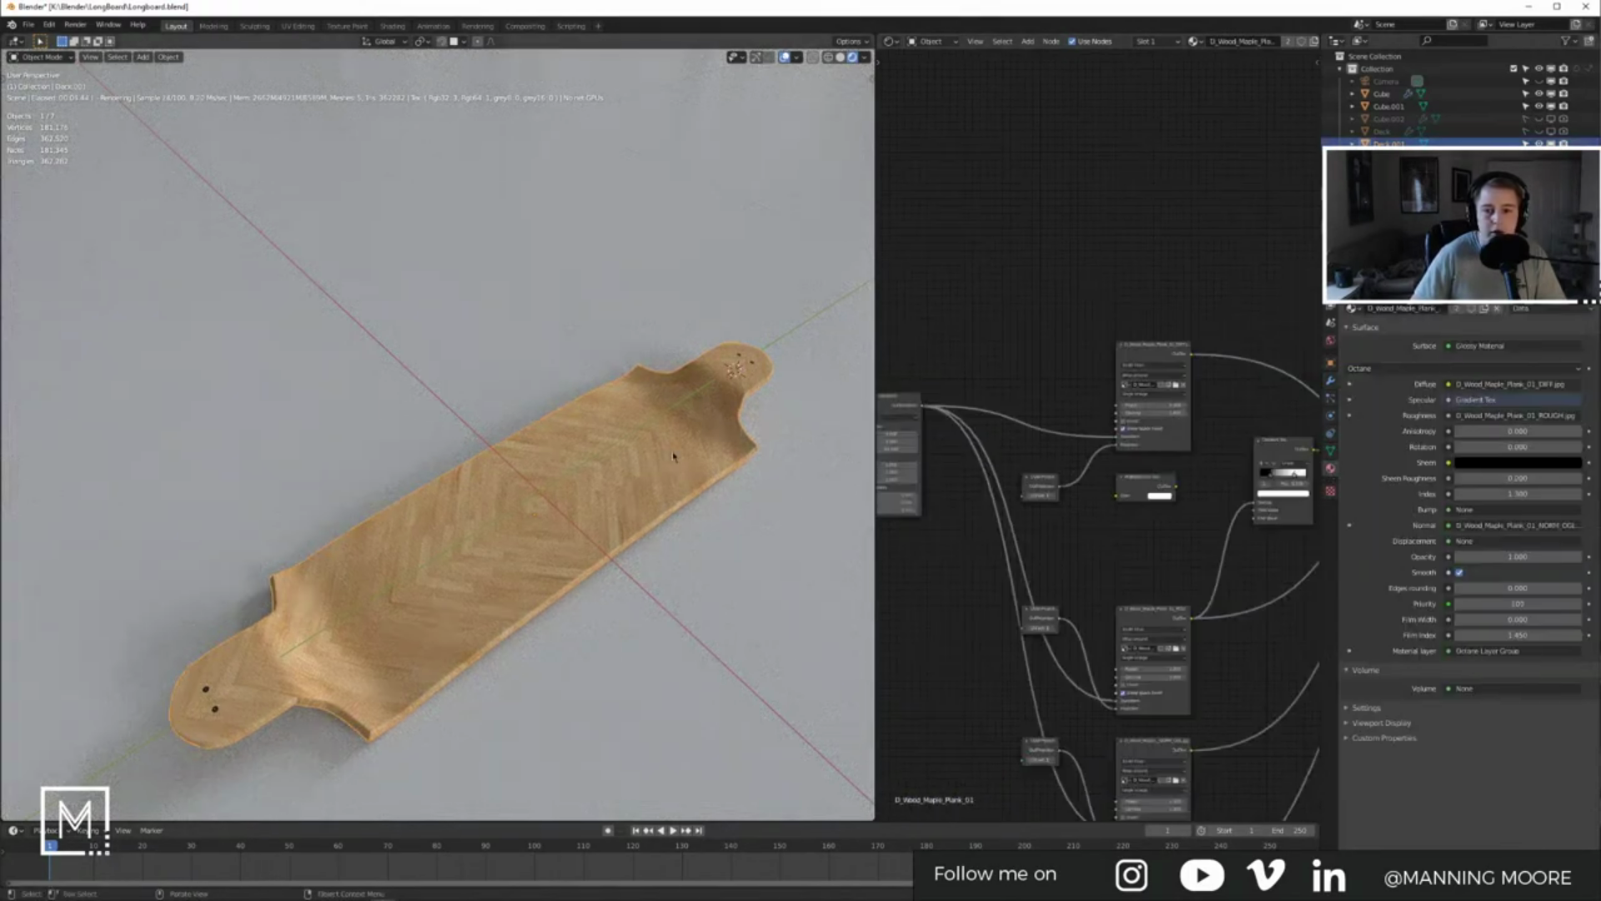
Step: Turn off the viewport overlays and zoom in on the deck
click(784, 60)
middle_drag(650, 260, 665, 200)
shift+middle_drag(454, 492, 517, 342)
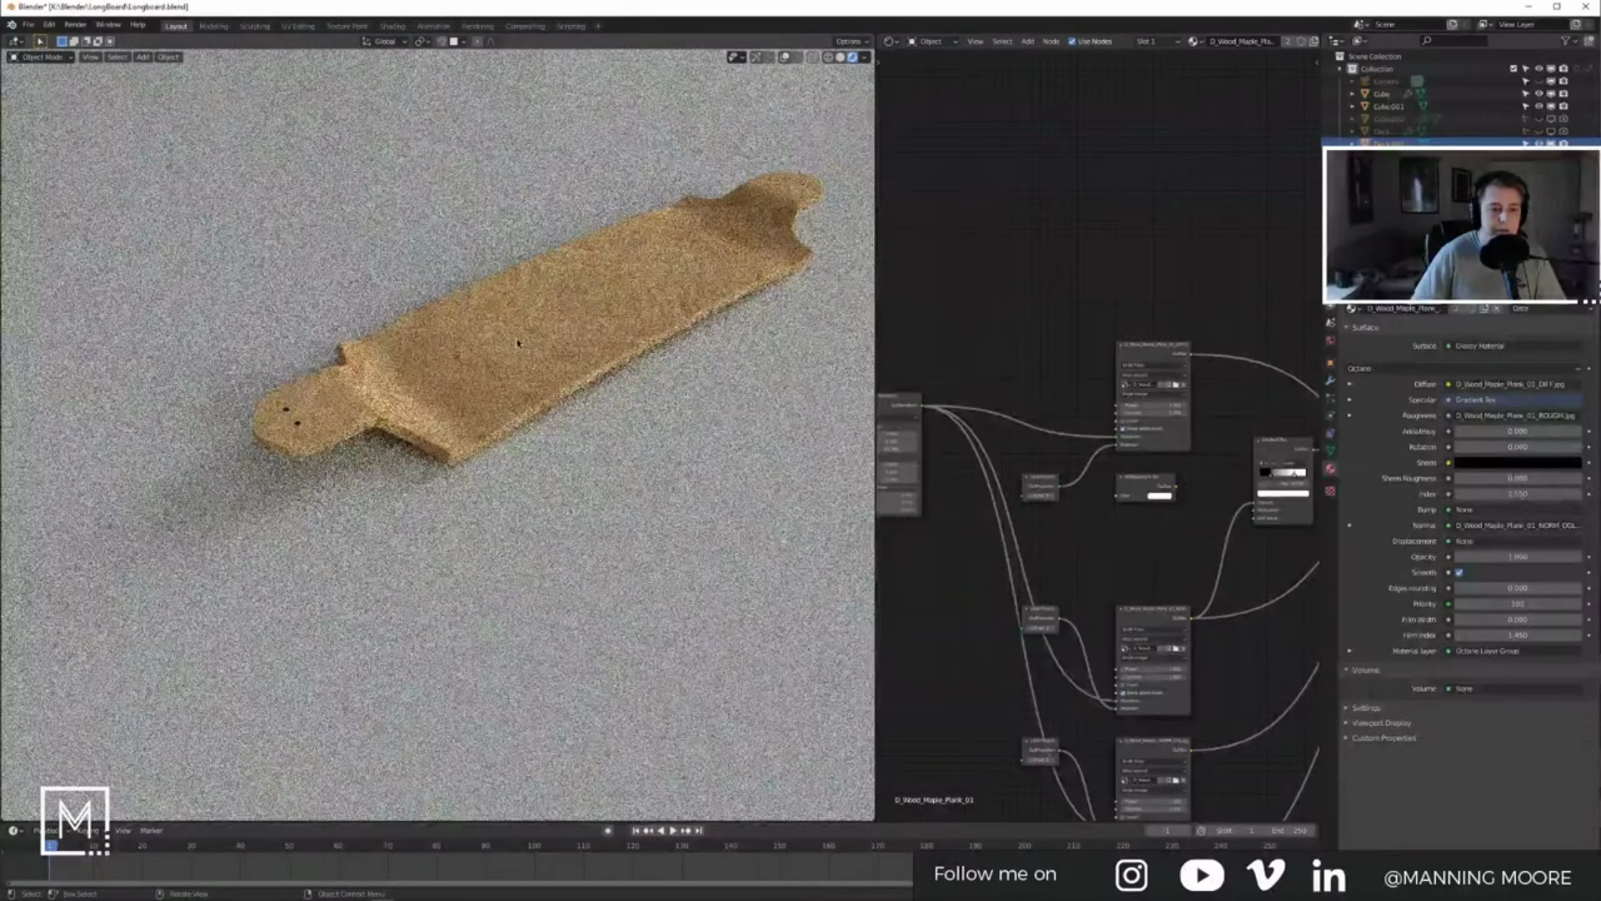
scroll(517, 342, up, 2)
scroll(517, 343, up, 4)
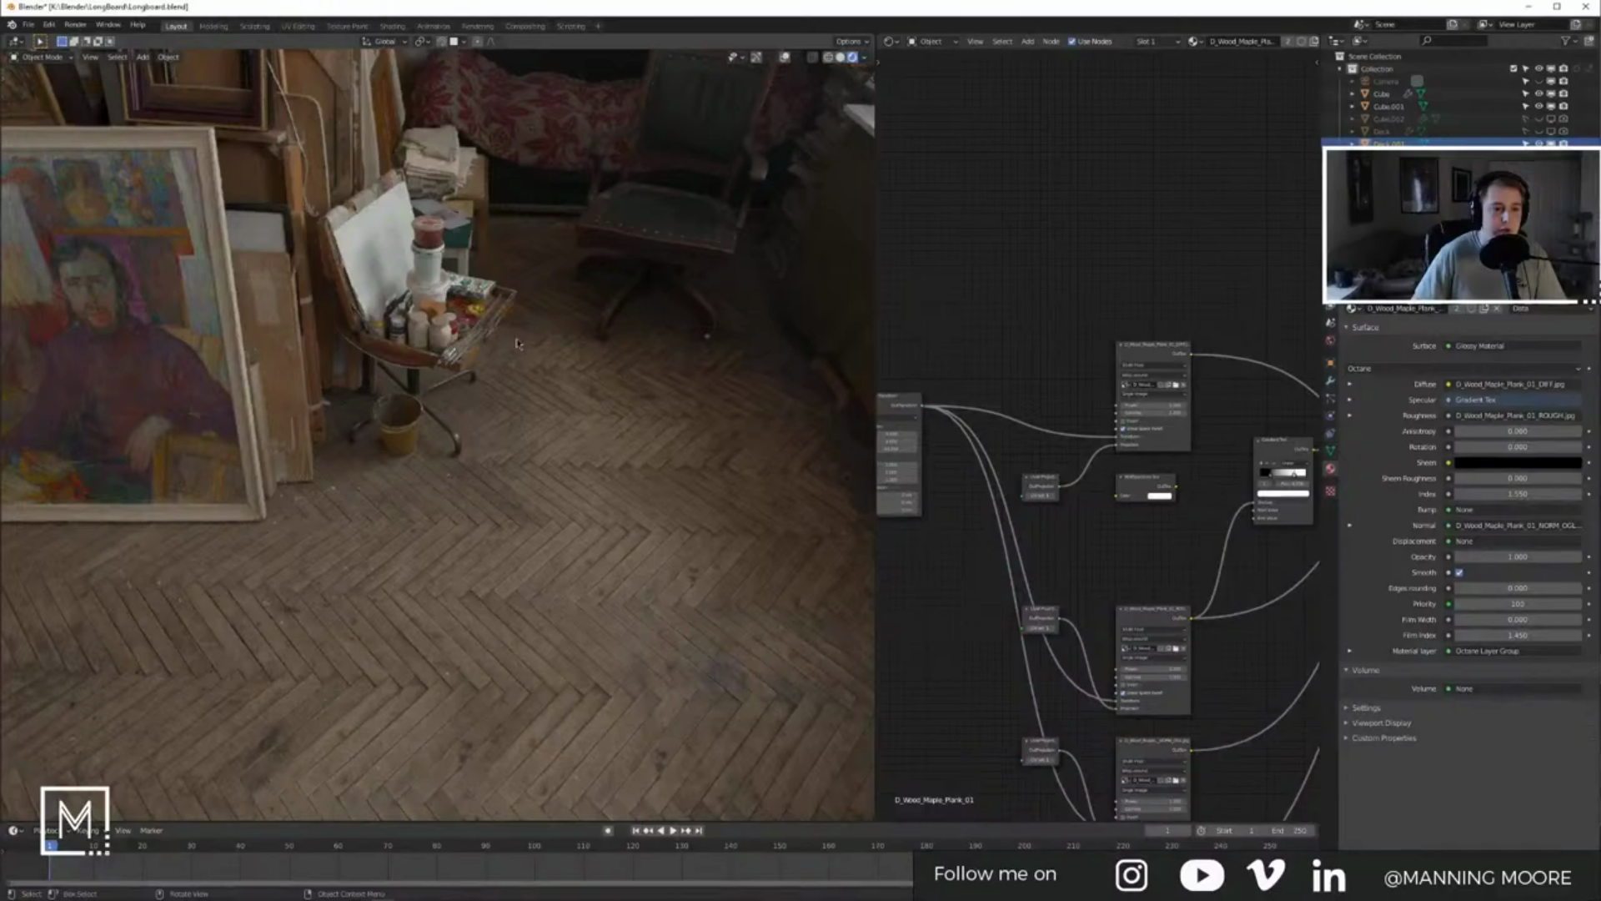
scroll(518, 343, down, 4)
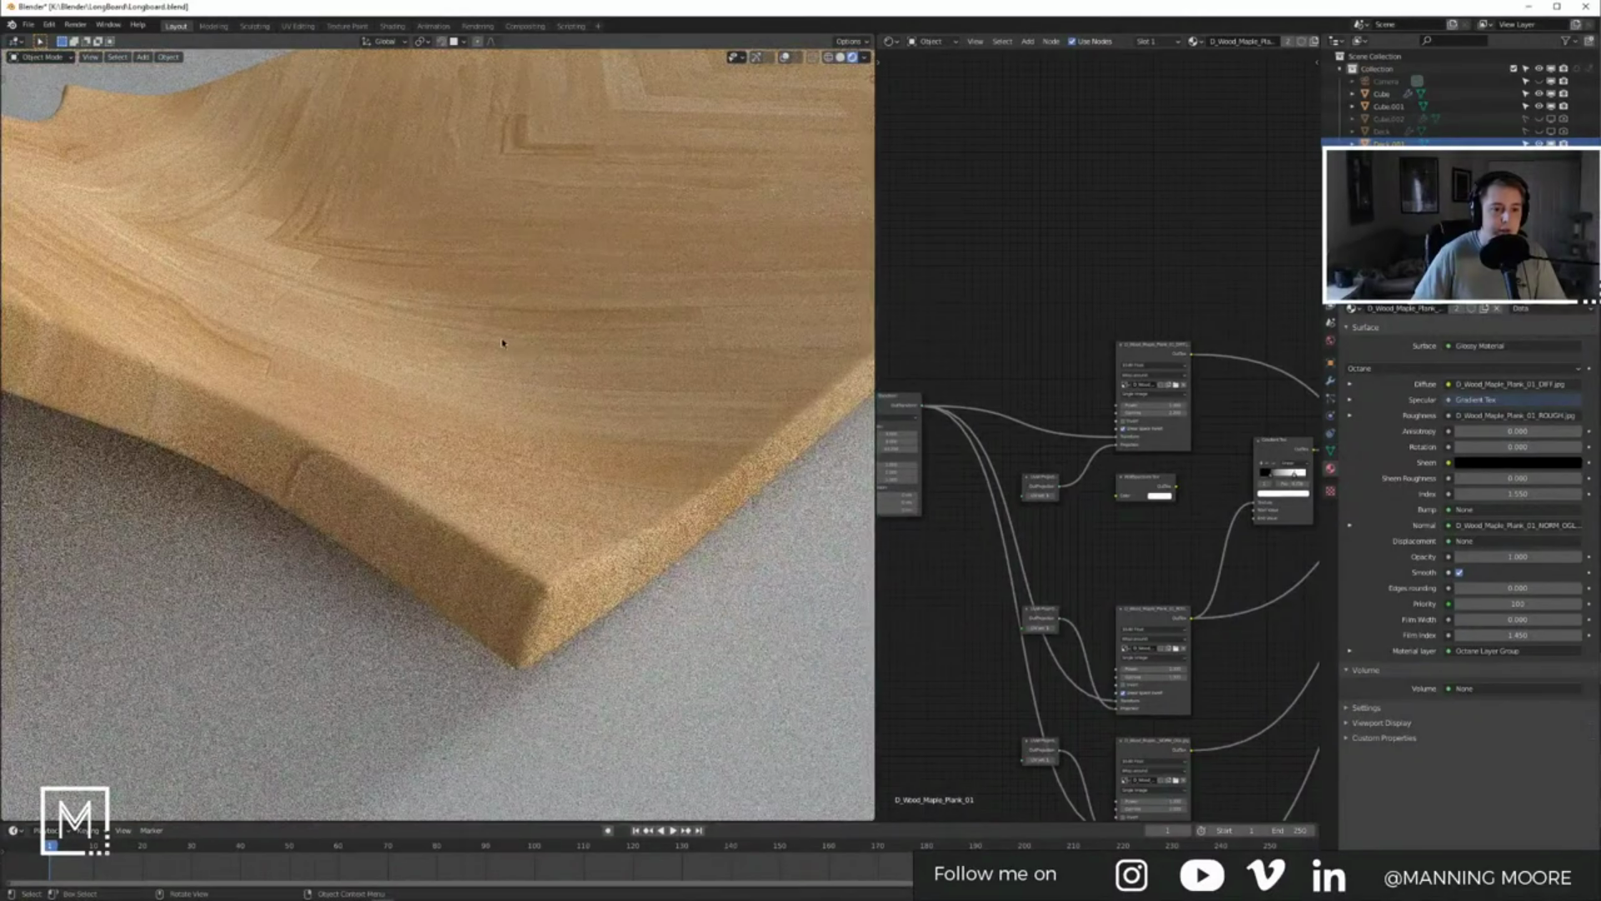
Step: Reset the wood texture's Z rotation to 0 and make the node editor's upper half a UV Editor
scroll(969, 535, down, 3)
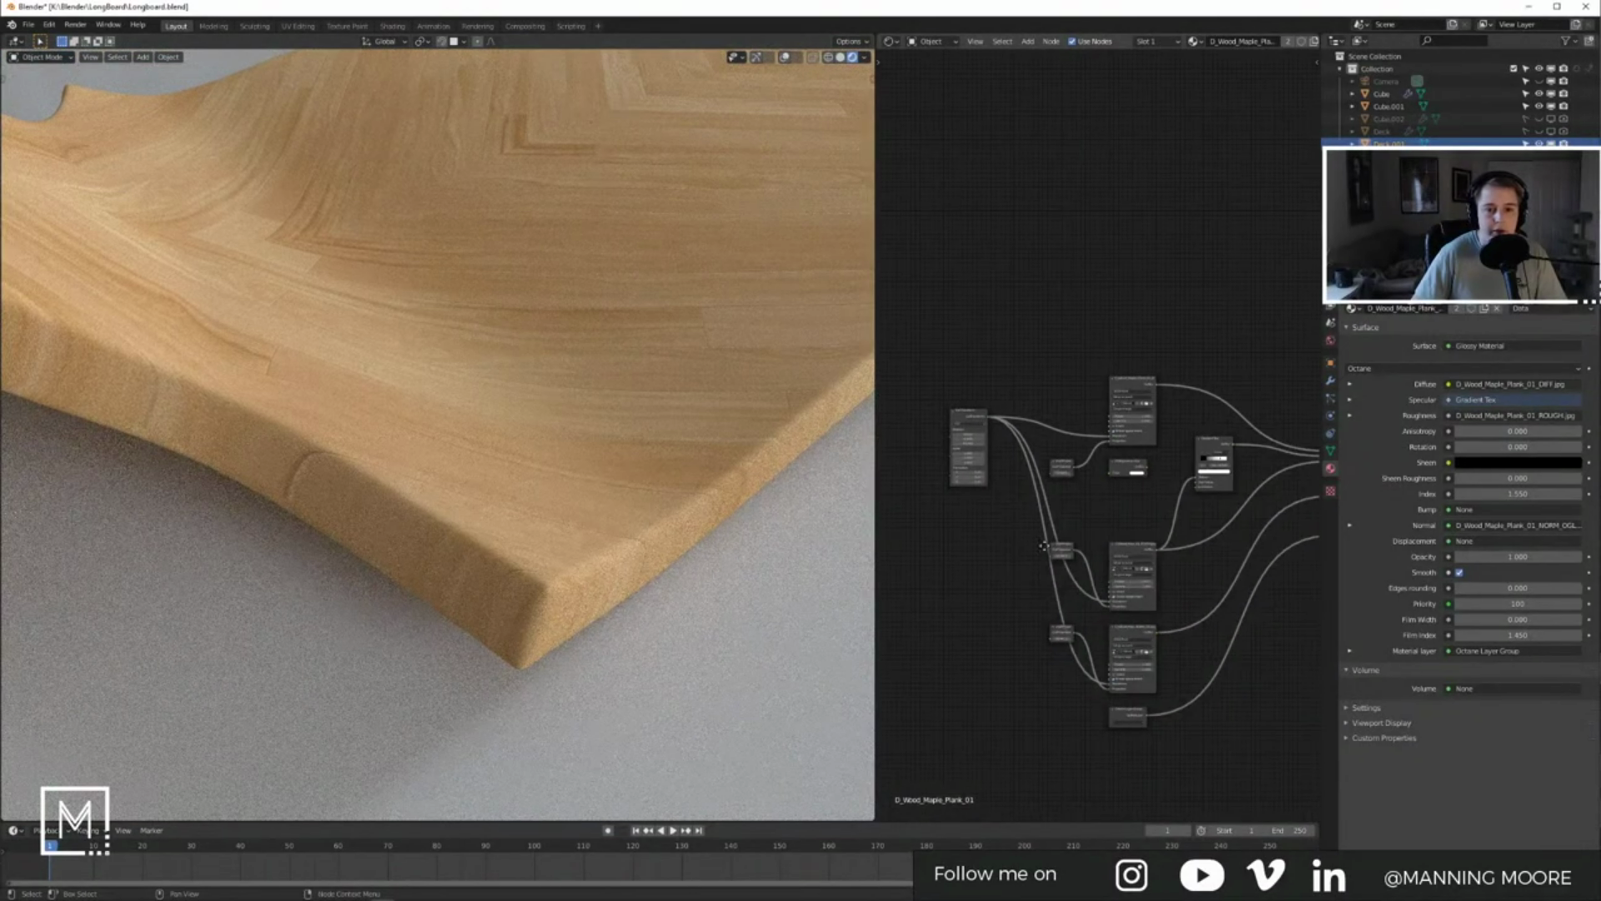
scroll(1005, 505, up, 5)
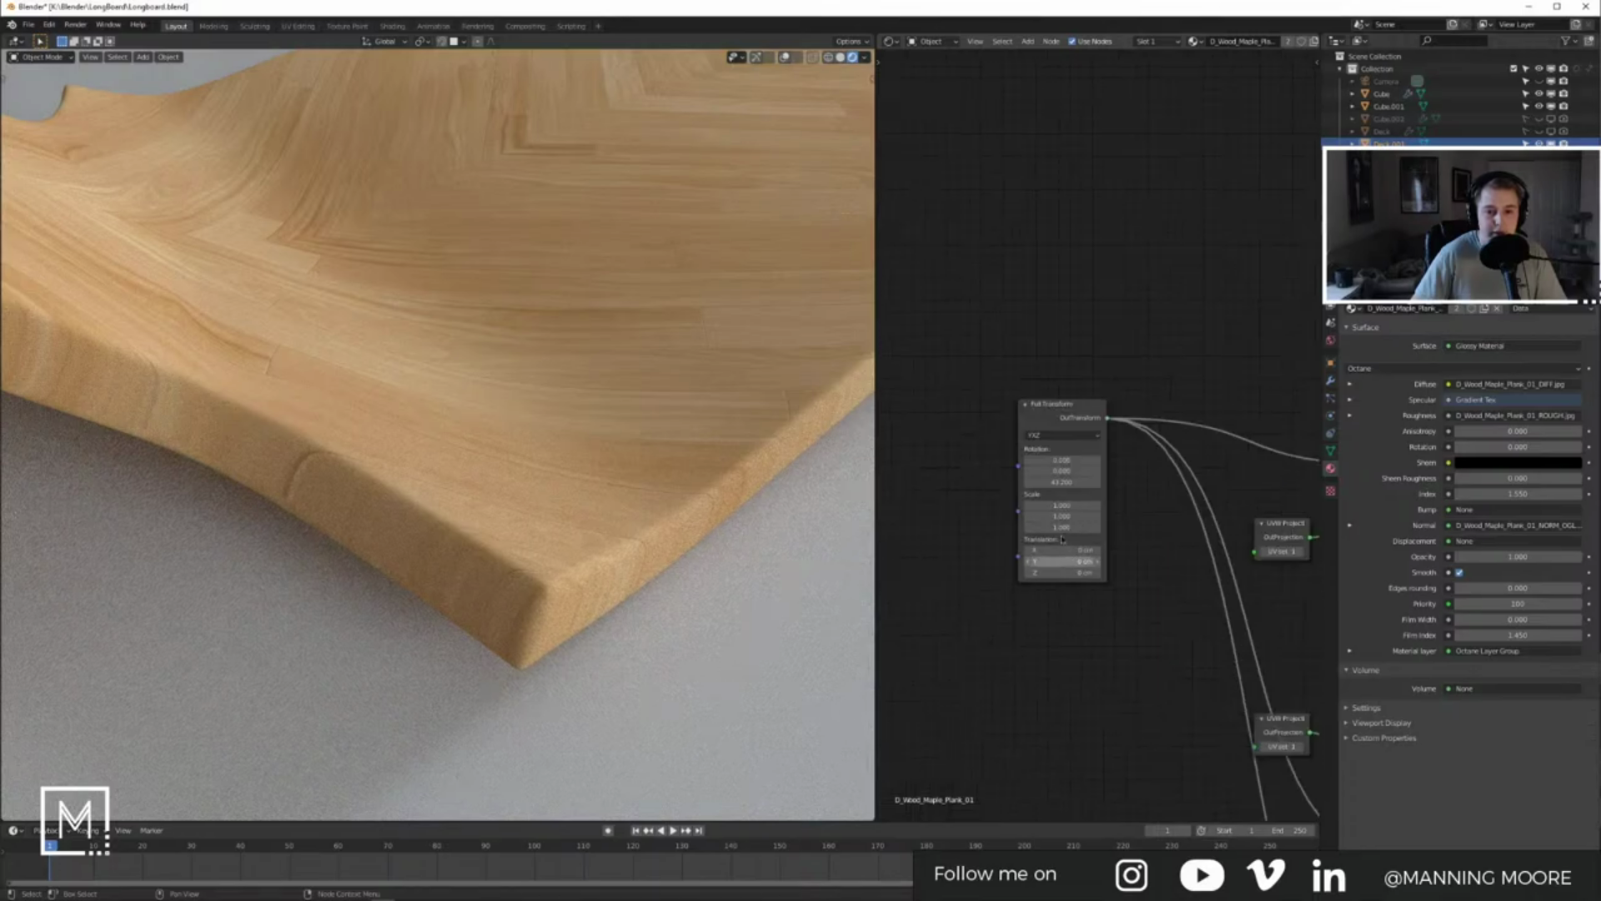
scroll(1065, 545, up, 2)
click(1031, 505)
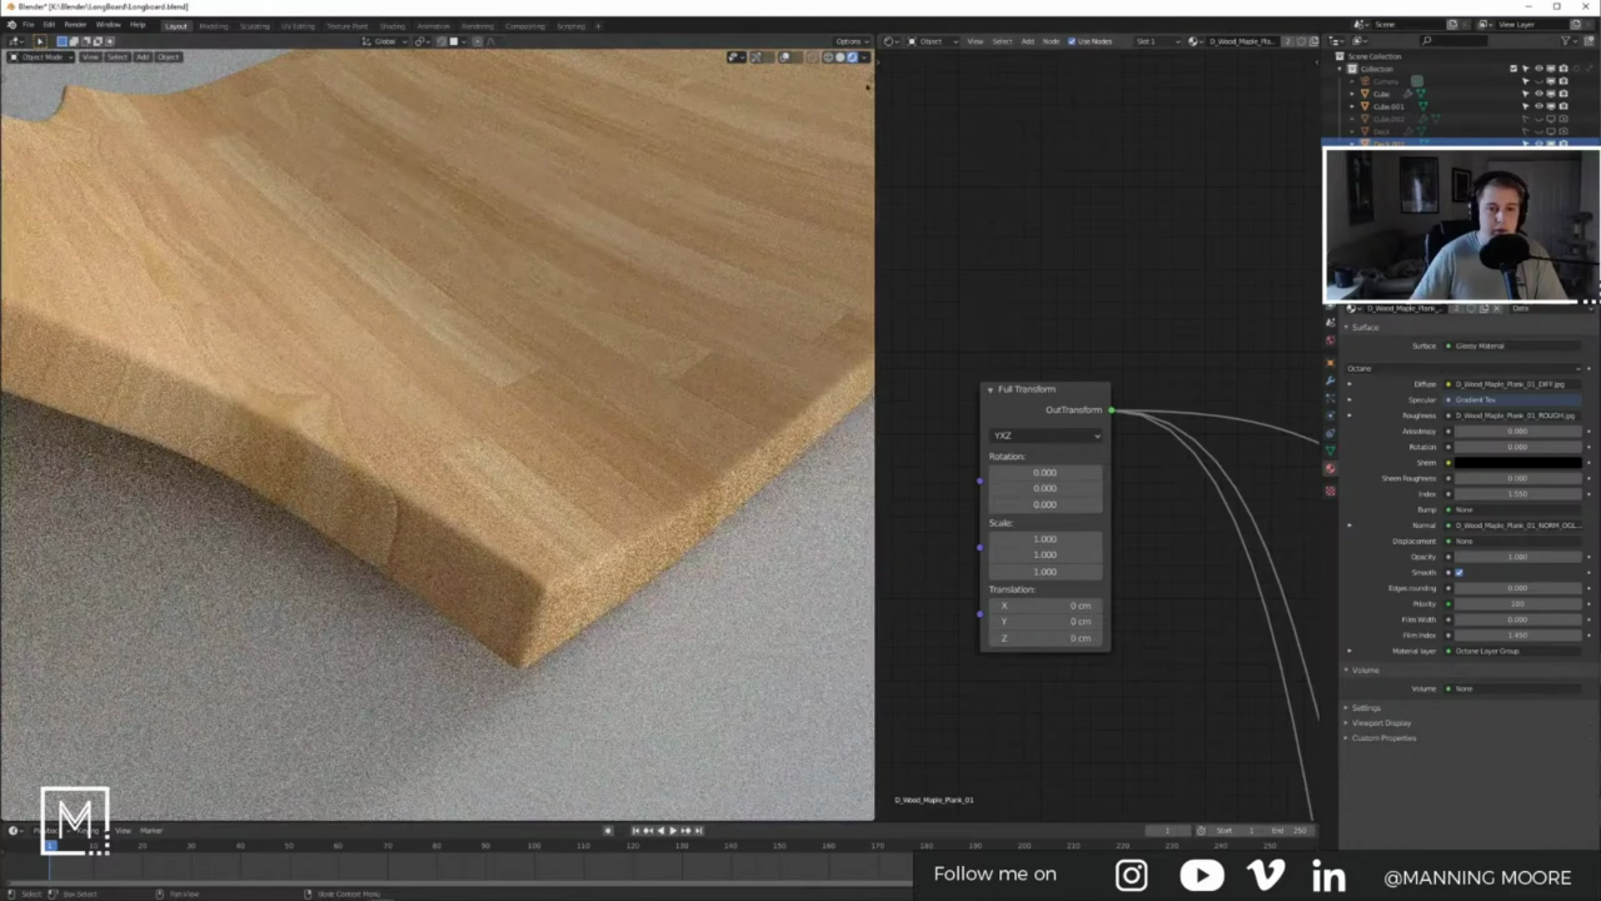
drag(881, 37, 942, 343)
click(889, 41)
click(918, 100)
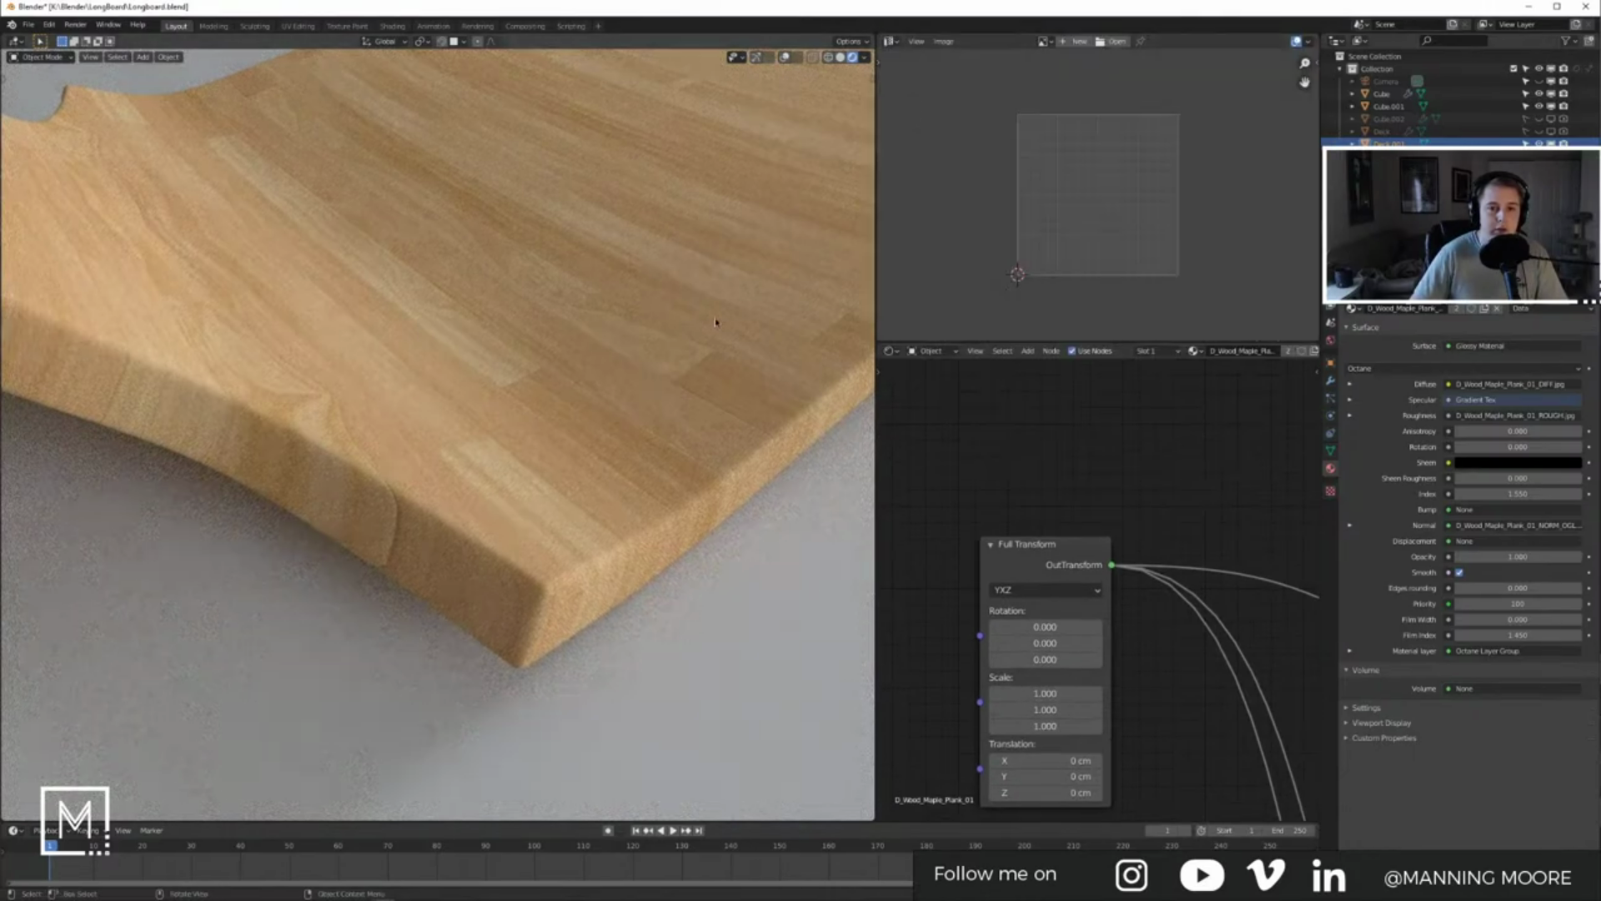
key(Tab)
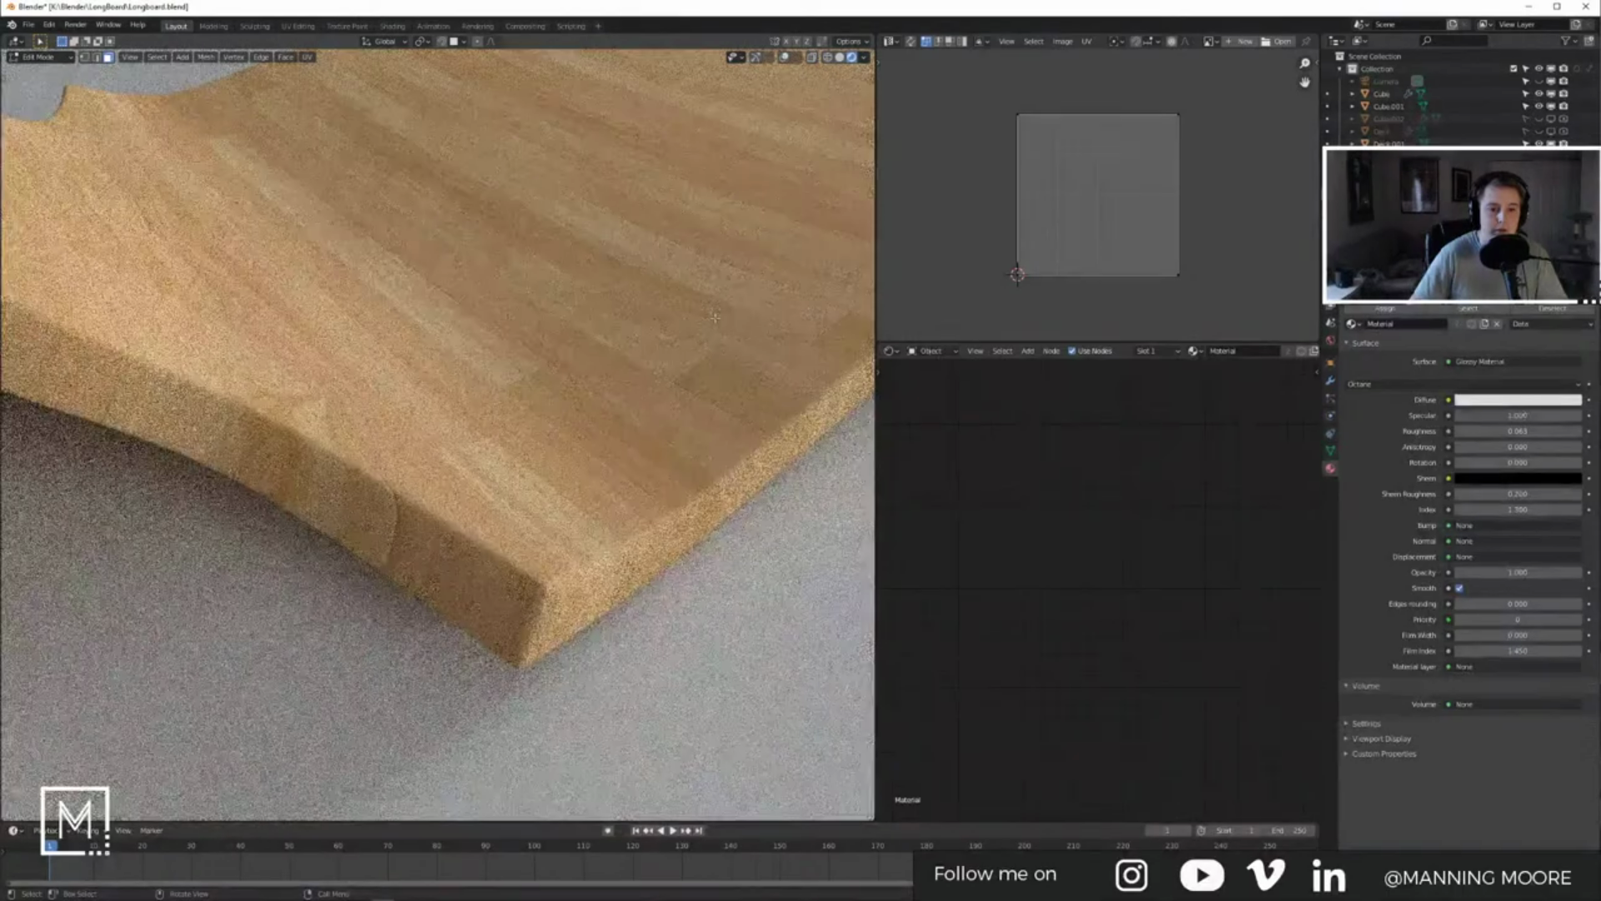
key(Tab)
key(Tab)
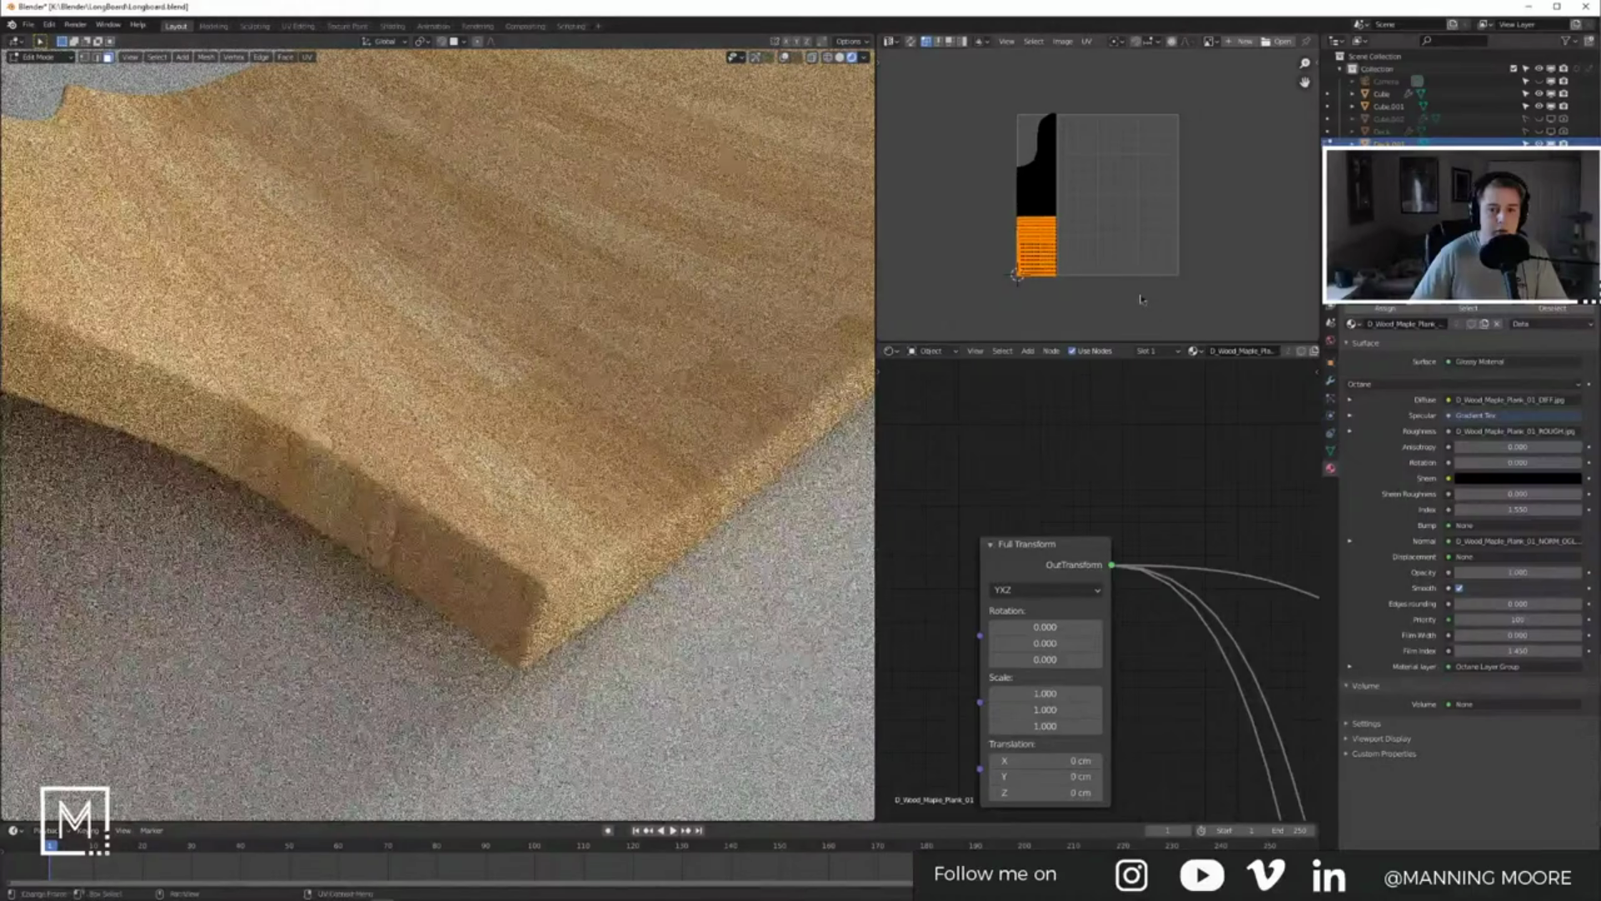
Step: Rotate the deck's UVs 90°, then move and scale them so the grain runs lengthwise
key(a)
scroll(1142, 299, up, 3)
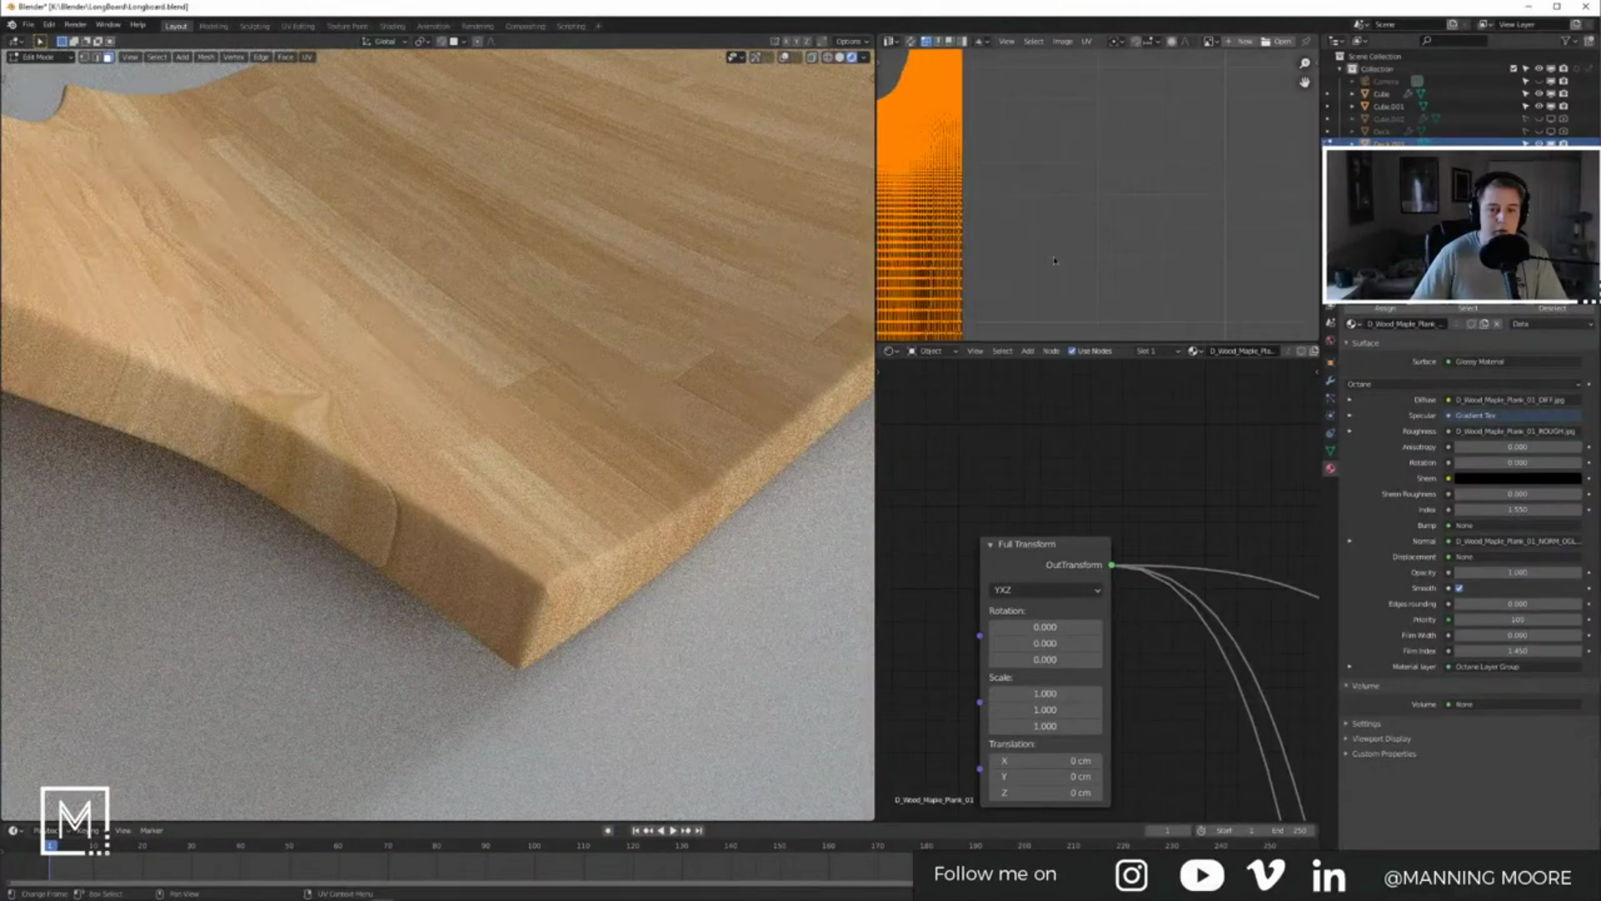
scroll(1096, 254, down, 3)
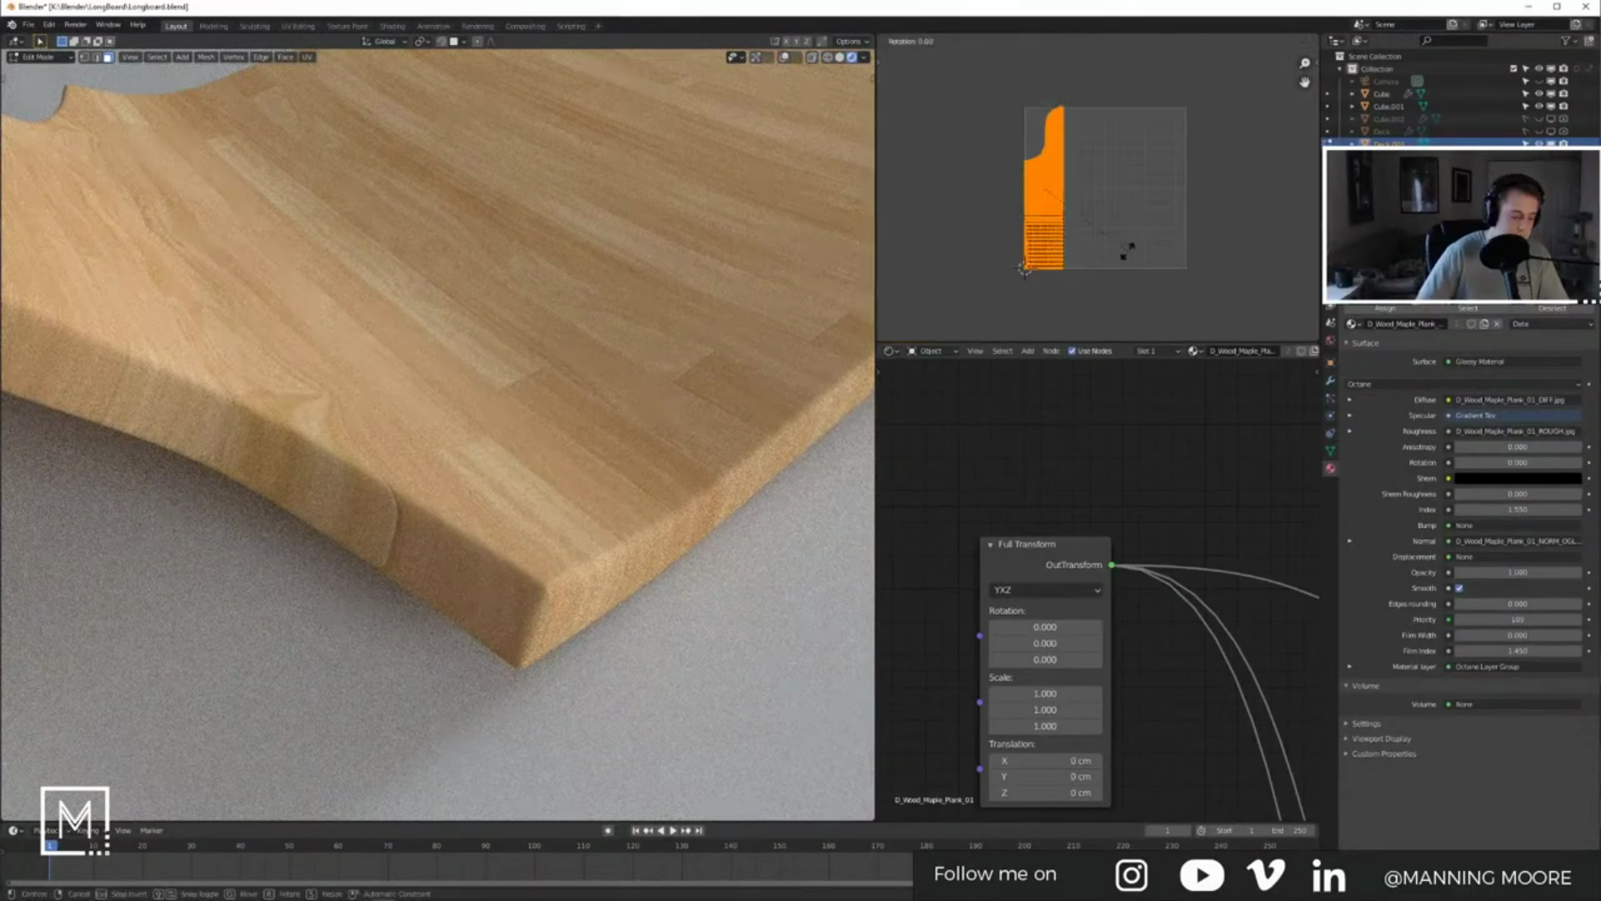
text(r90)
key(Return)
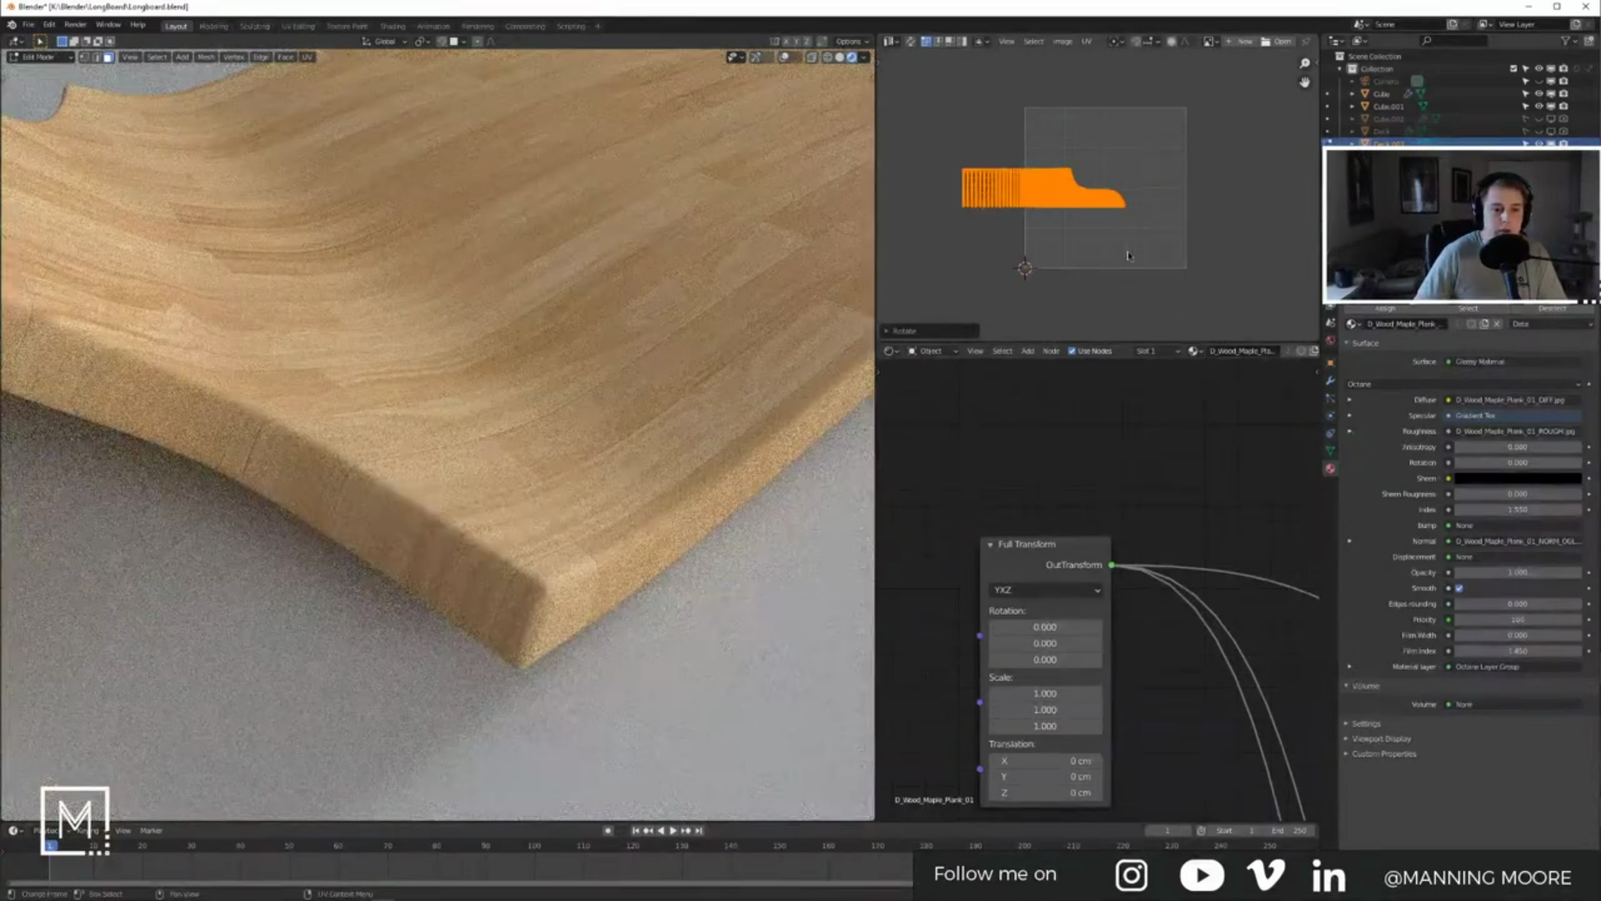
key(g)
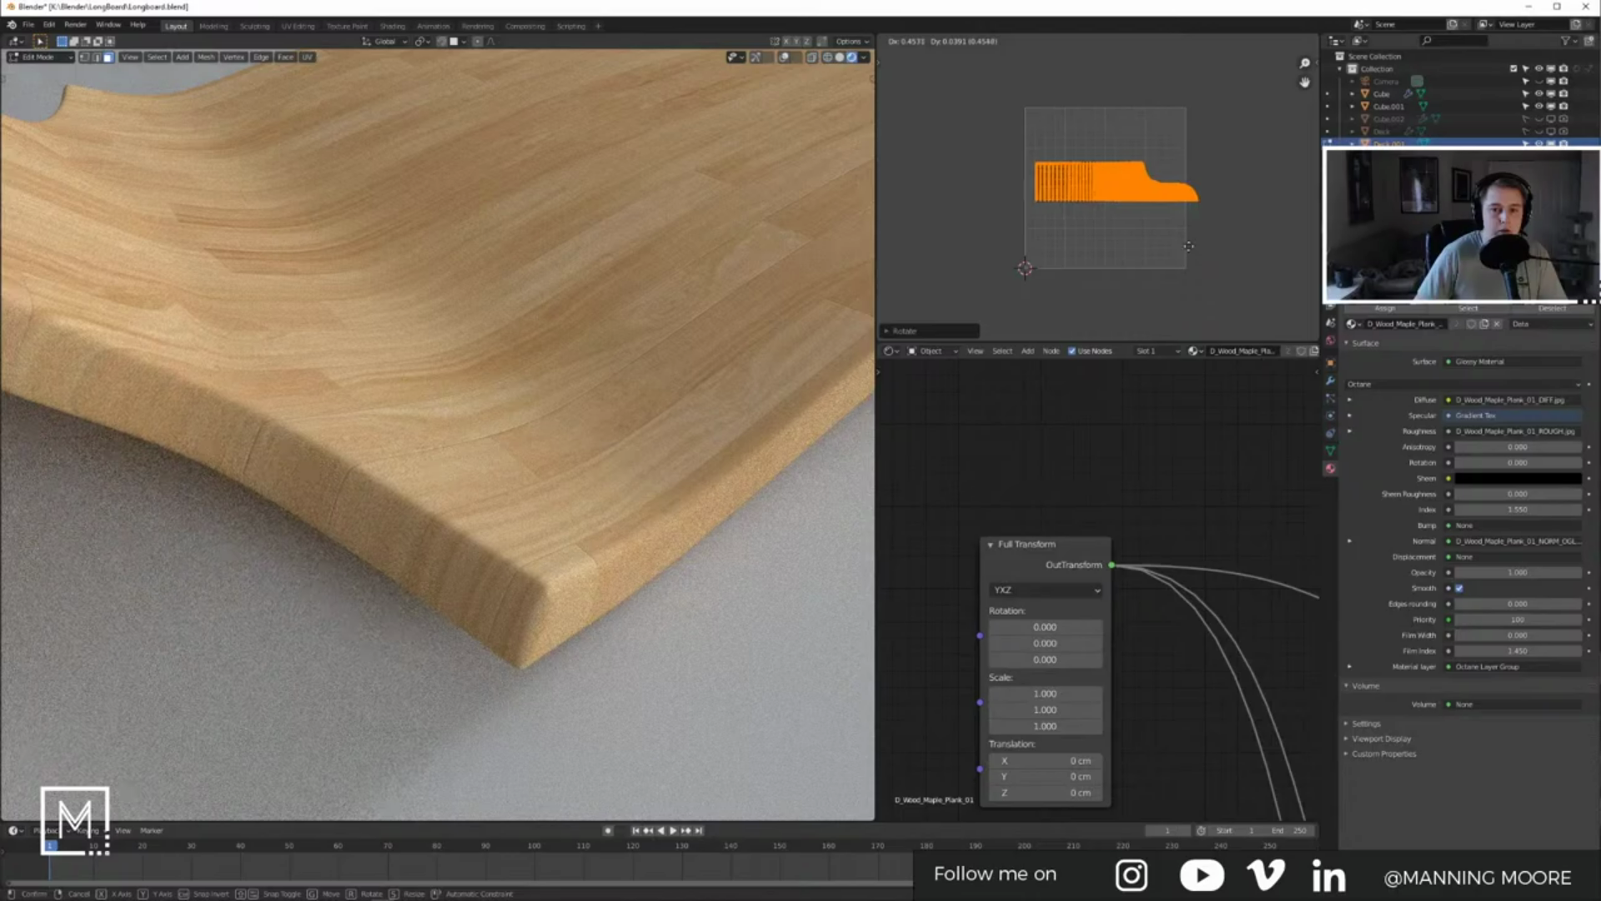
click(1177, 245)
key(s)
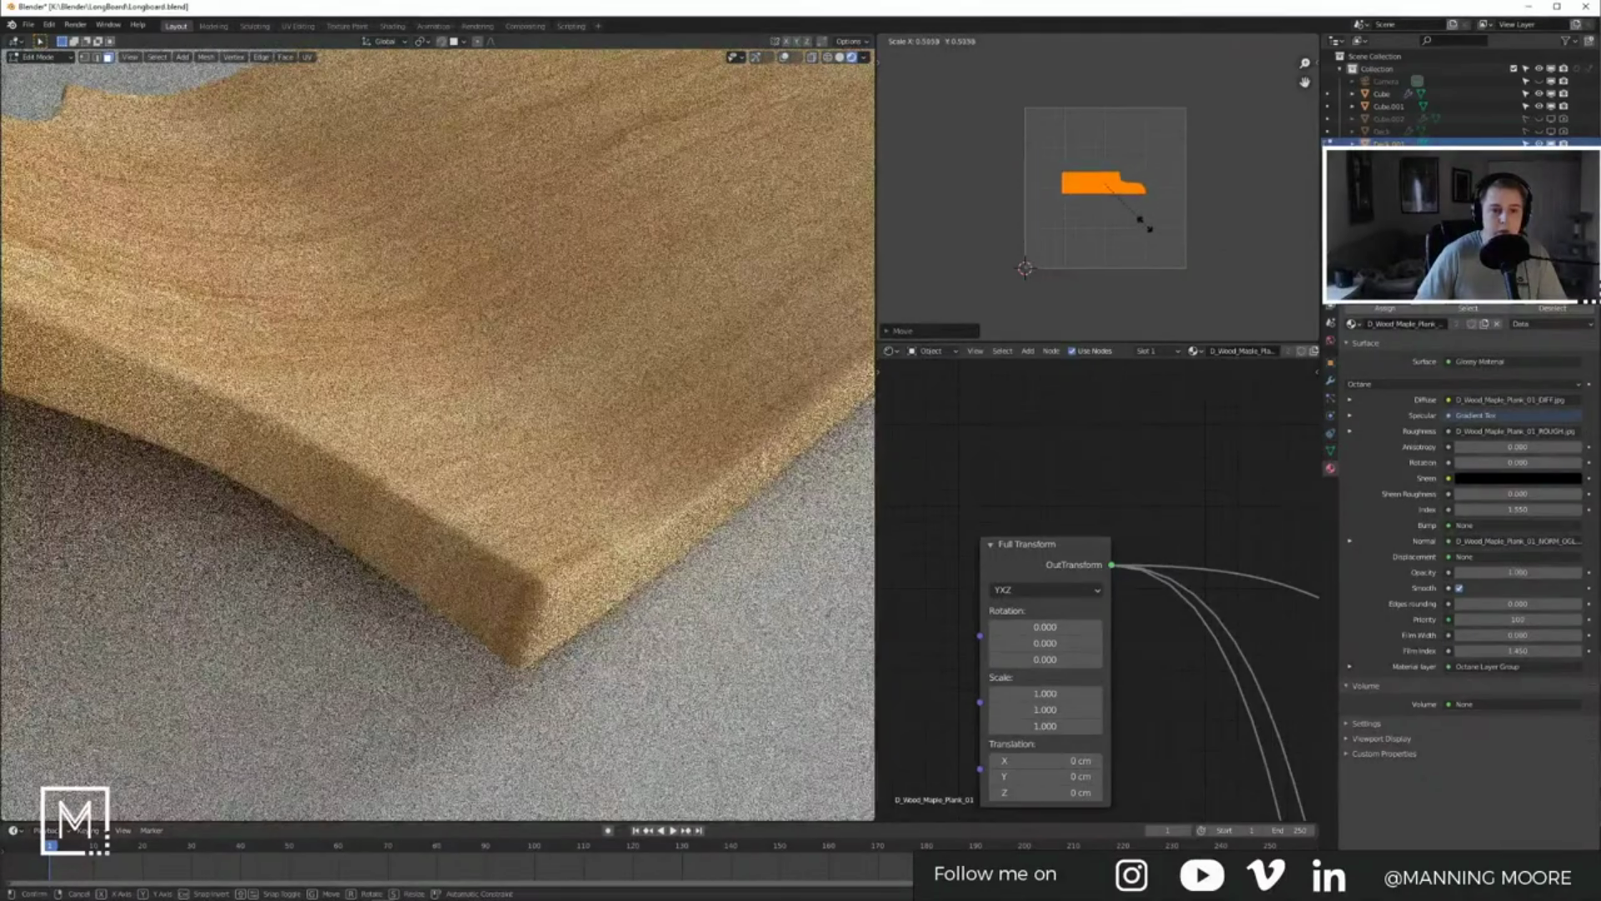
click(1149, 233)
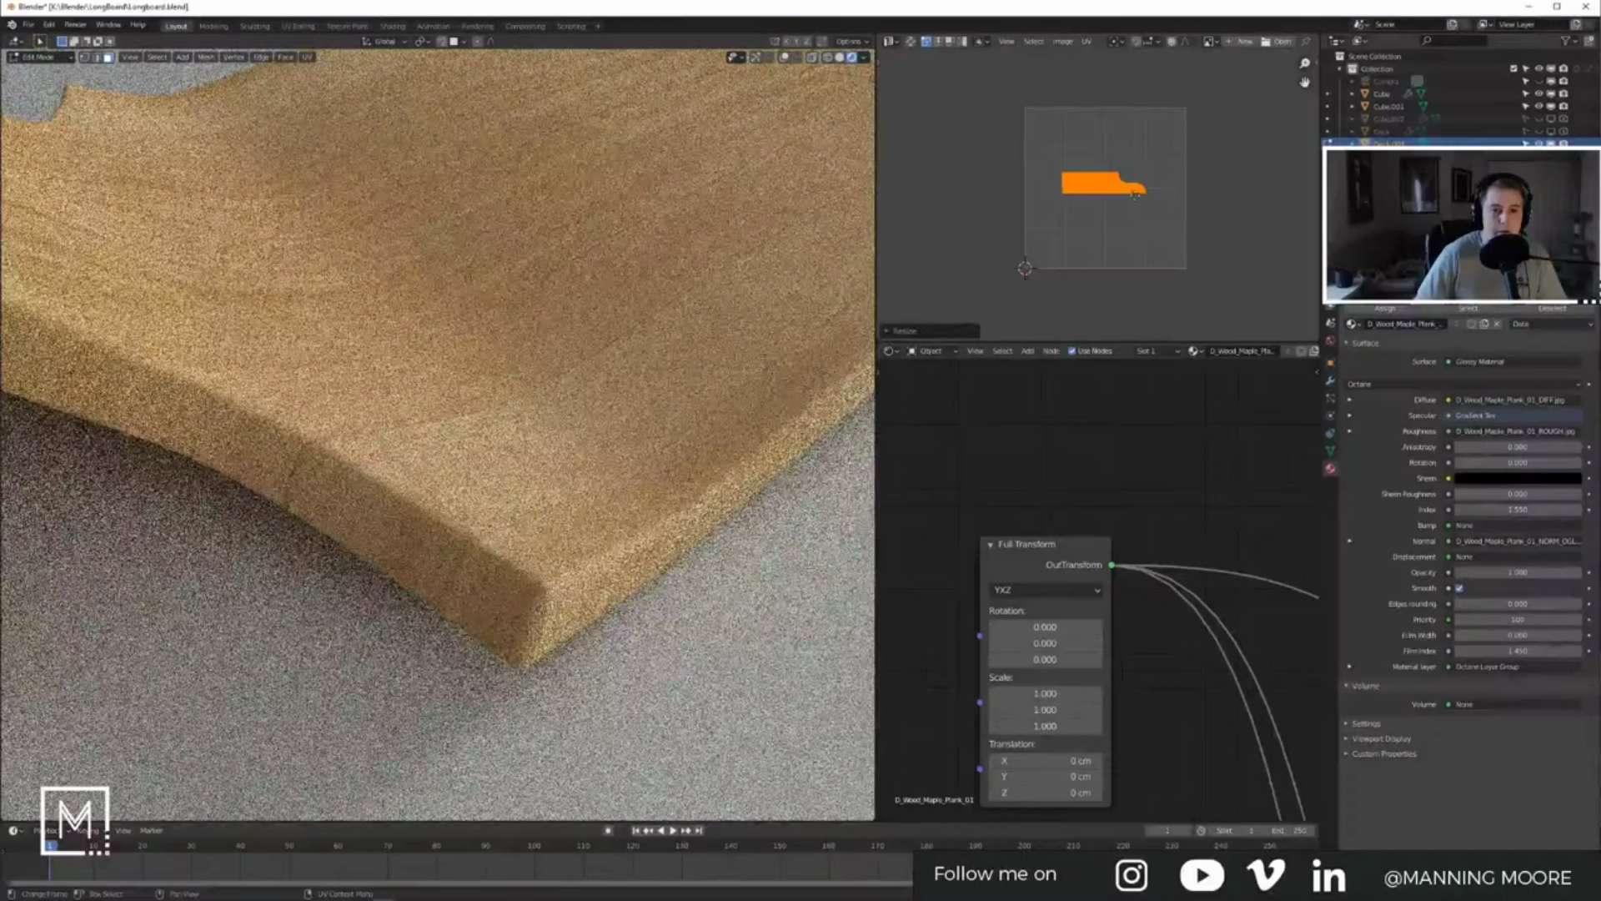
key(g)
click(1126, 176)
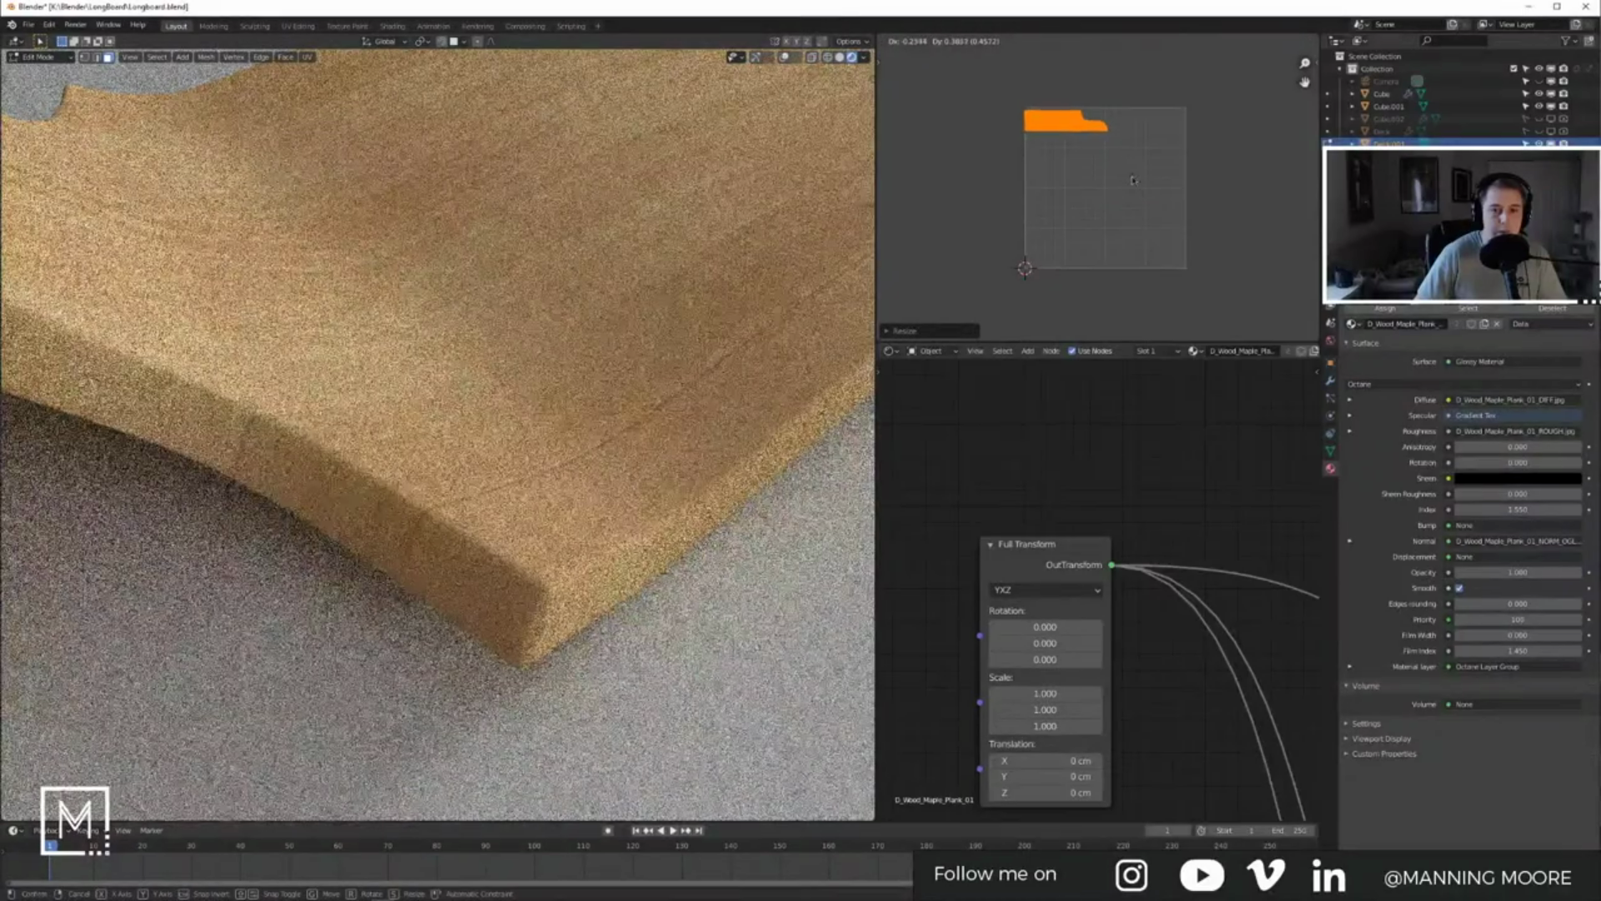
key(Tab)
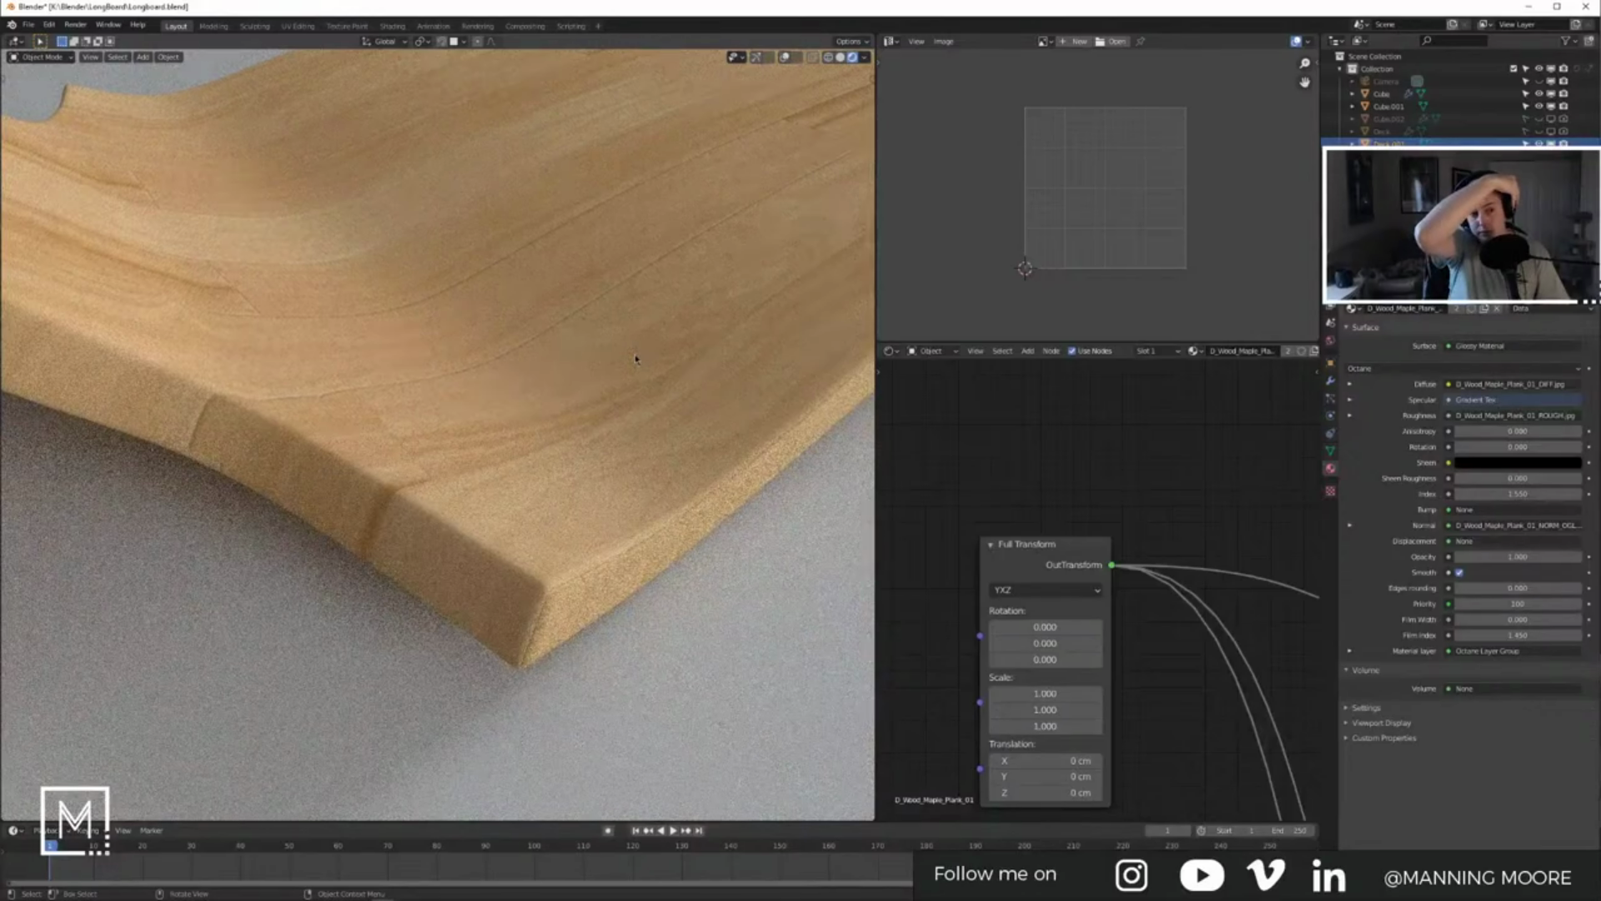
Step: Widen the UV and node editors and move the output node right and down
scroll(1100, 495, down, 3)
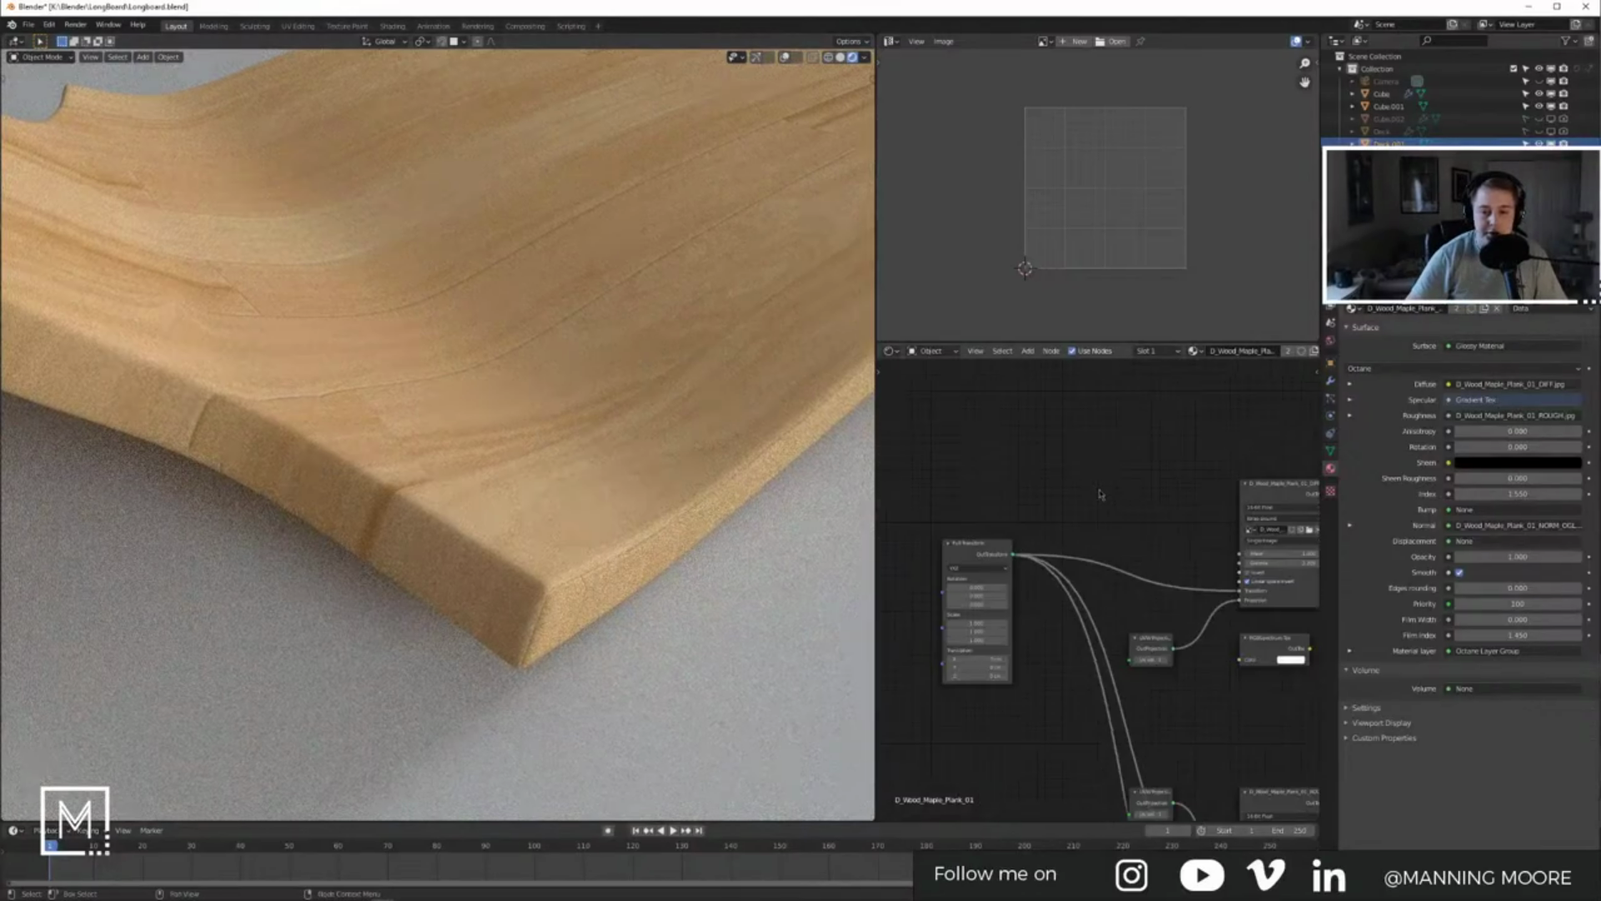
drag(876, 364, 684, 364)
middle_drag(443, 354, 548, 378)
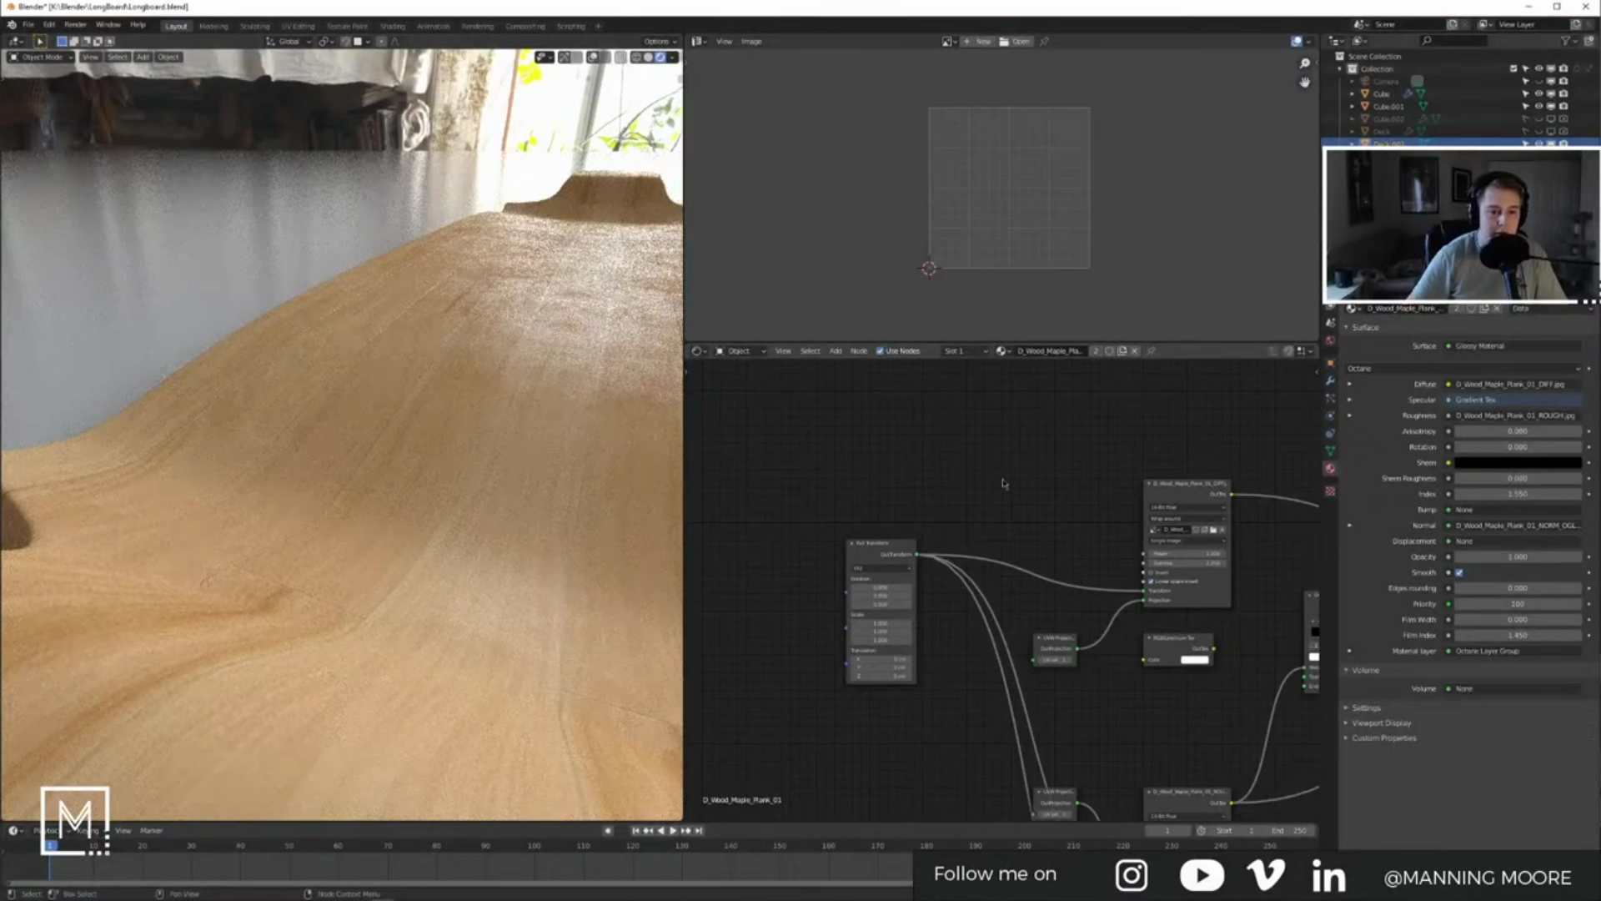
mouse_move(1004, 483)
middle_down()
mouse_move(983, 454)
mouse_move(1053, 514)
mouse_move(1015, 469)
middle_up()
middle_drag(1190, 525, 1096, 595)
scroll(1129, 522, down, 6)
drag(1066, 457, 1235, 511)
middle_drag(1083, 588, 1166, 512)
middle_drag(1007, 533, 1101, 574)
Step: Shift a box-selected group of wood nodes upward and bring up the node search
drag(745, 385, 855, 394)
drag(874, 380, 1084, 651)
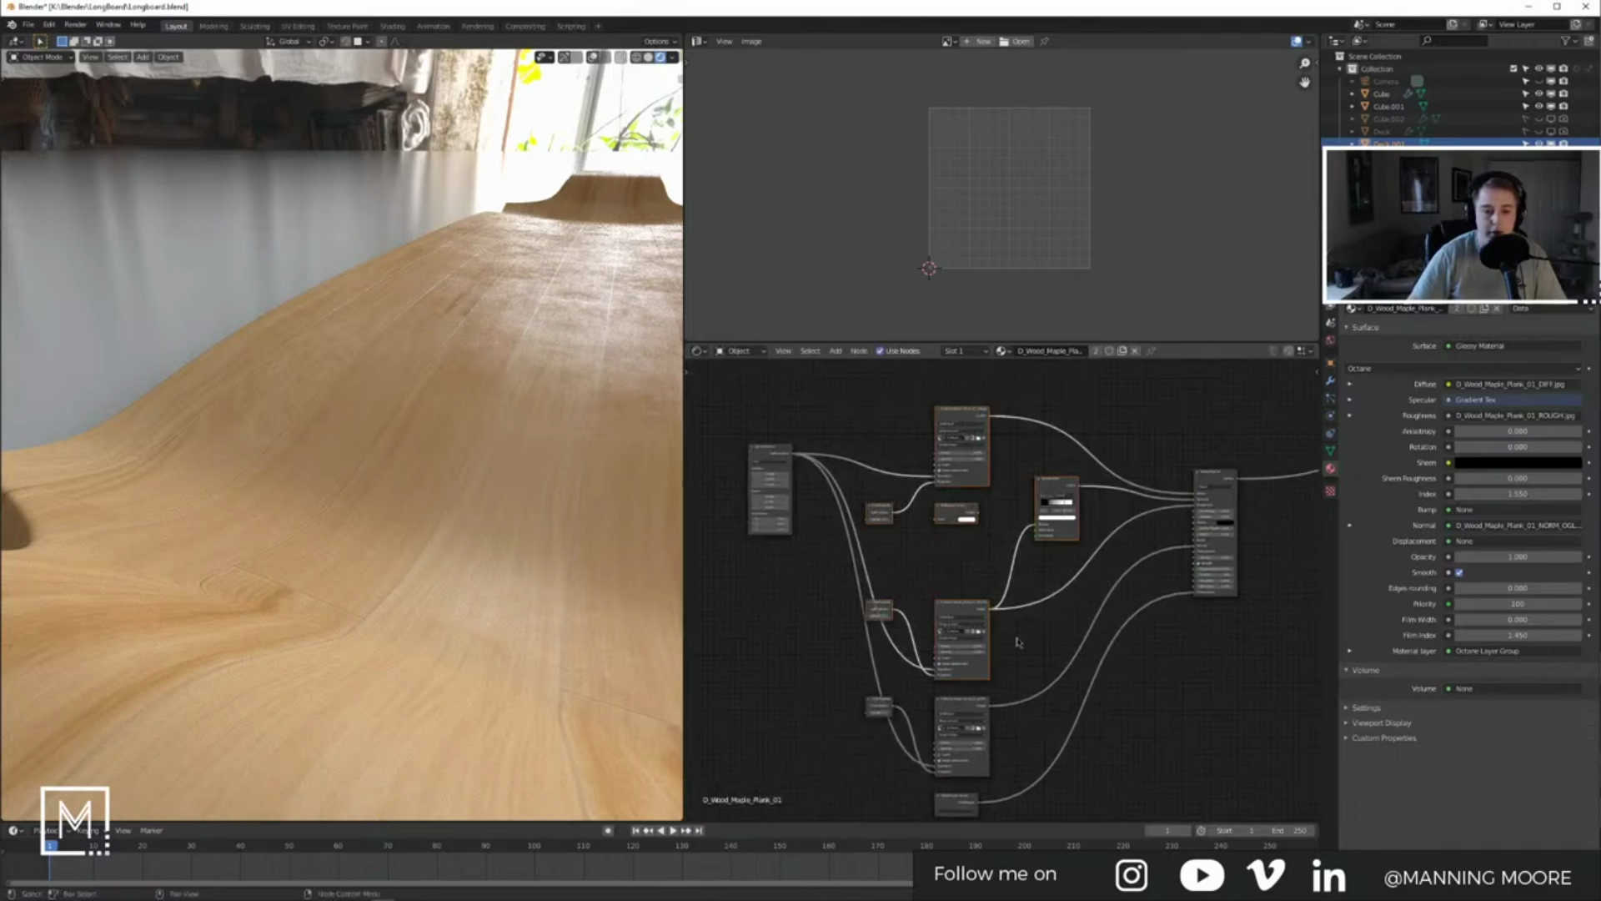
drag(981, 671, 980, 498)
click(1061, 548)
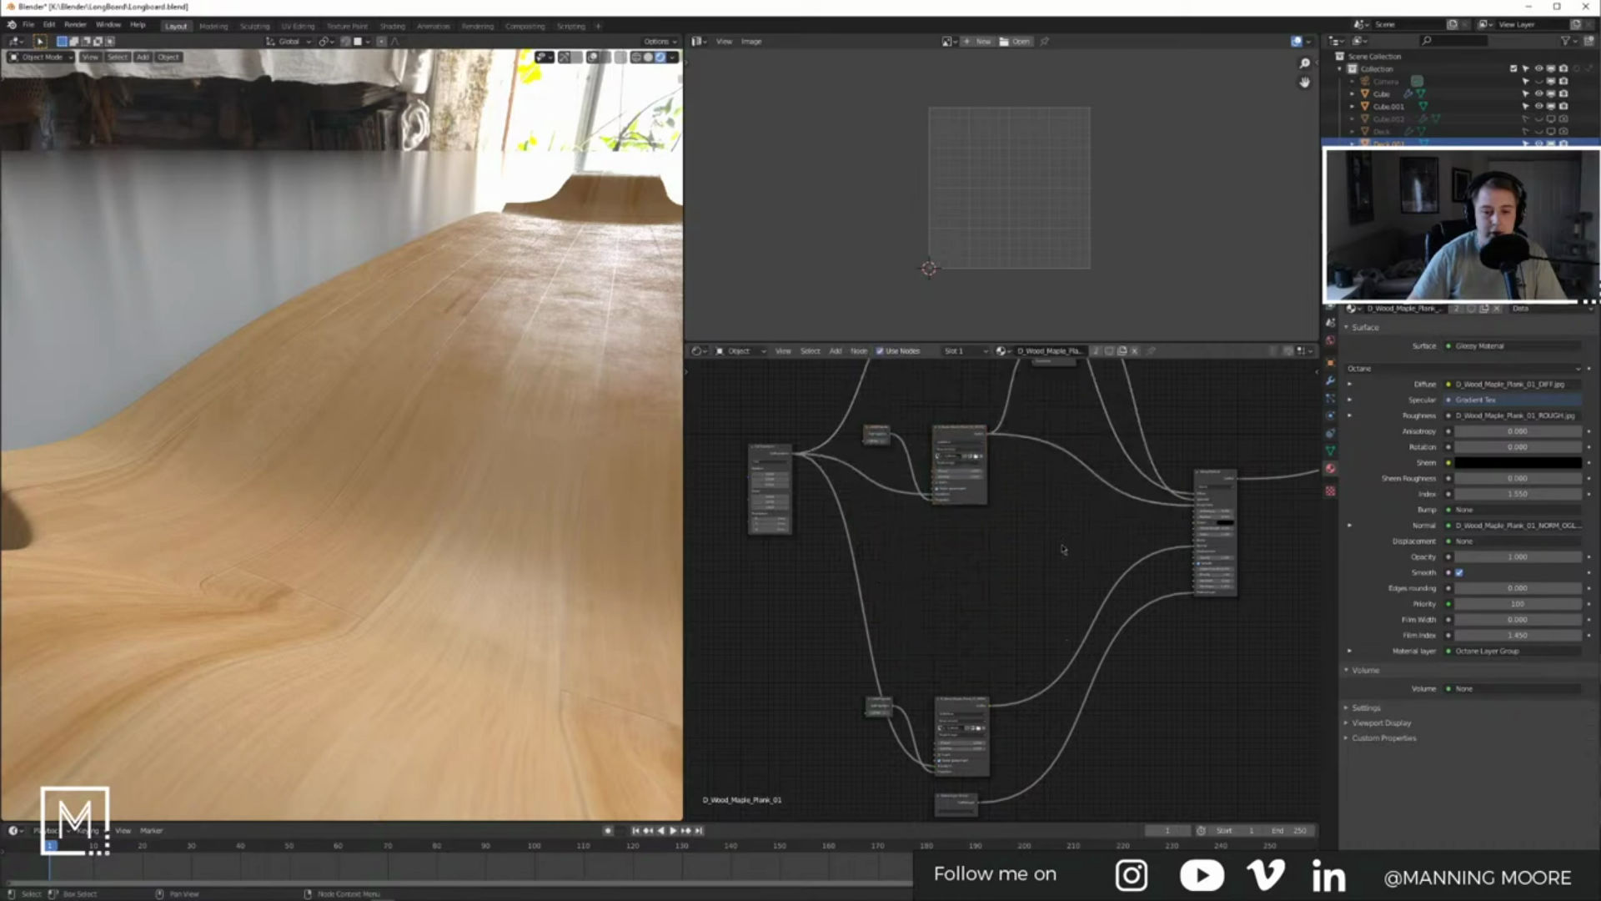
scroll(1018, 575, up, 5)
key(shift+a)
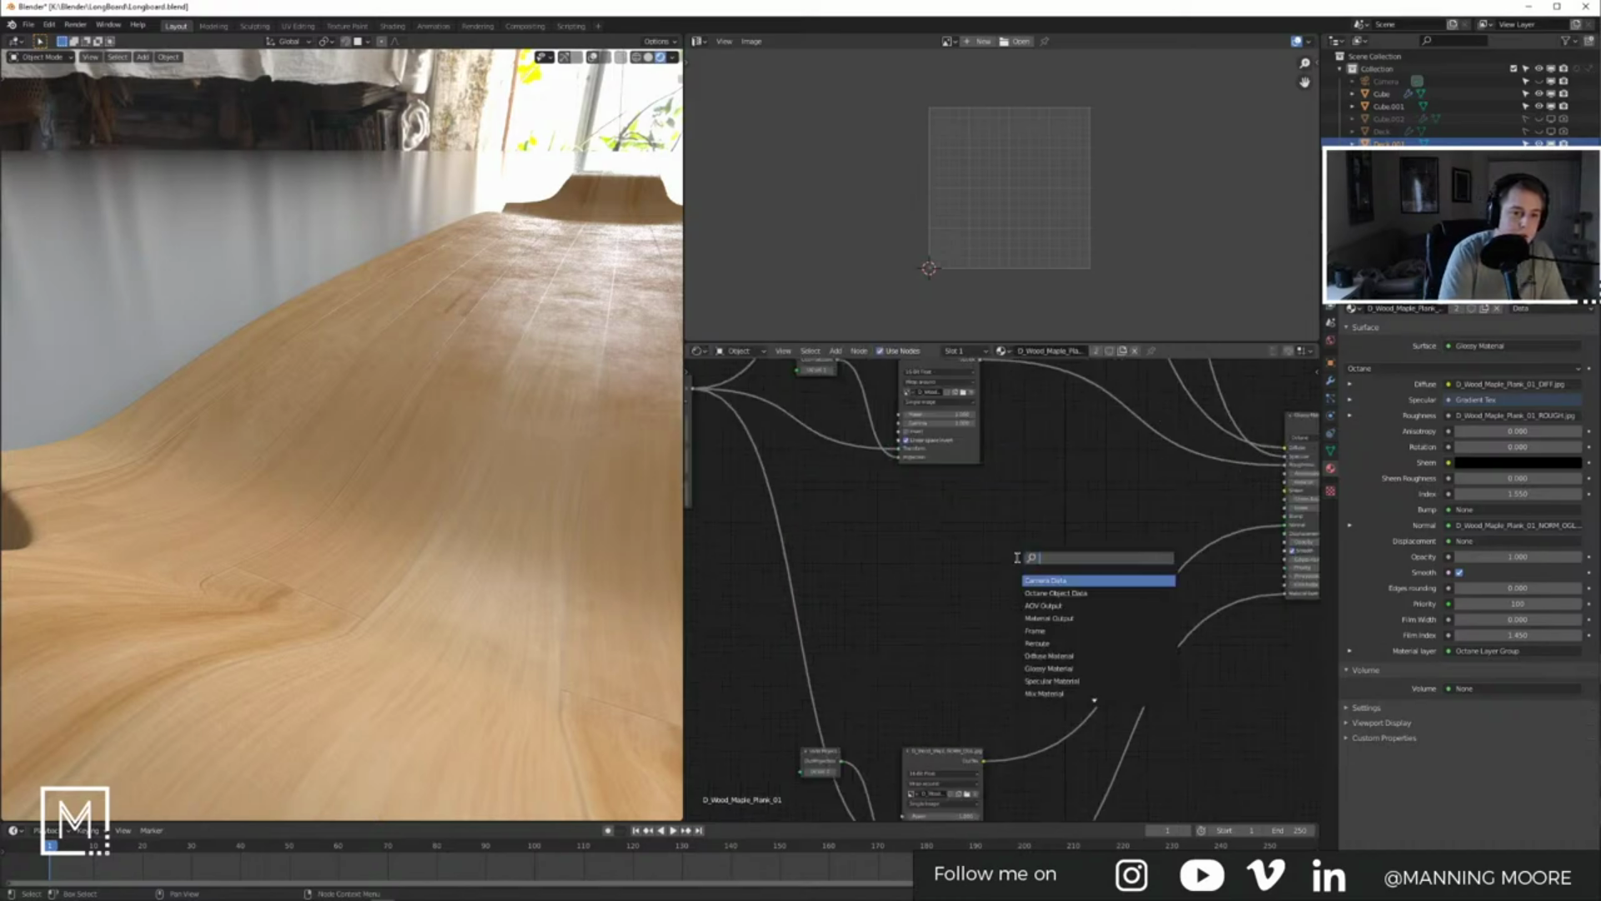
Step: Add a Noise Tex node to the wood material's node tree
text(noise)
key(Return)
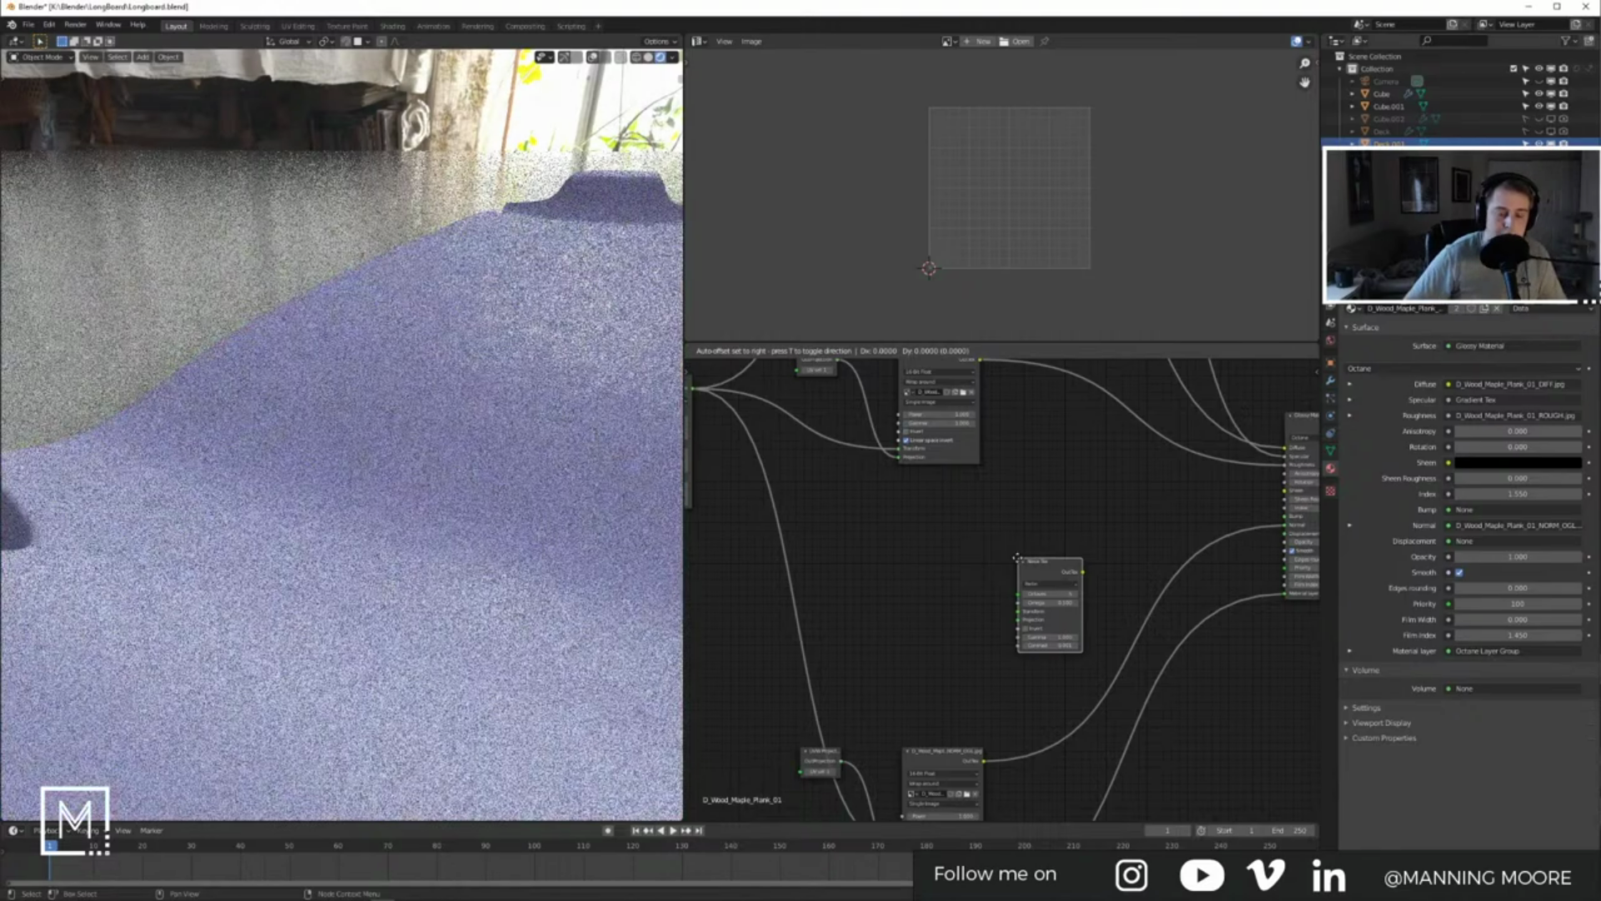
click(947, 493)
scroll(1007, 584, up, 6)
middle_drag(1080, 497, 1171, 510)
click(894, 503)
Step: Add a Box Projection node and line it up beside the Noise Tex
key(shift+a)
text(box)
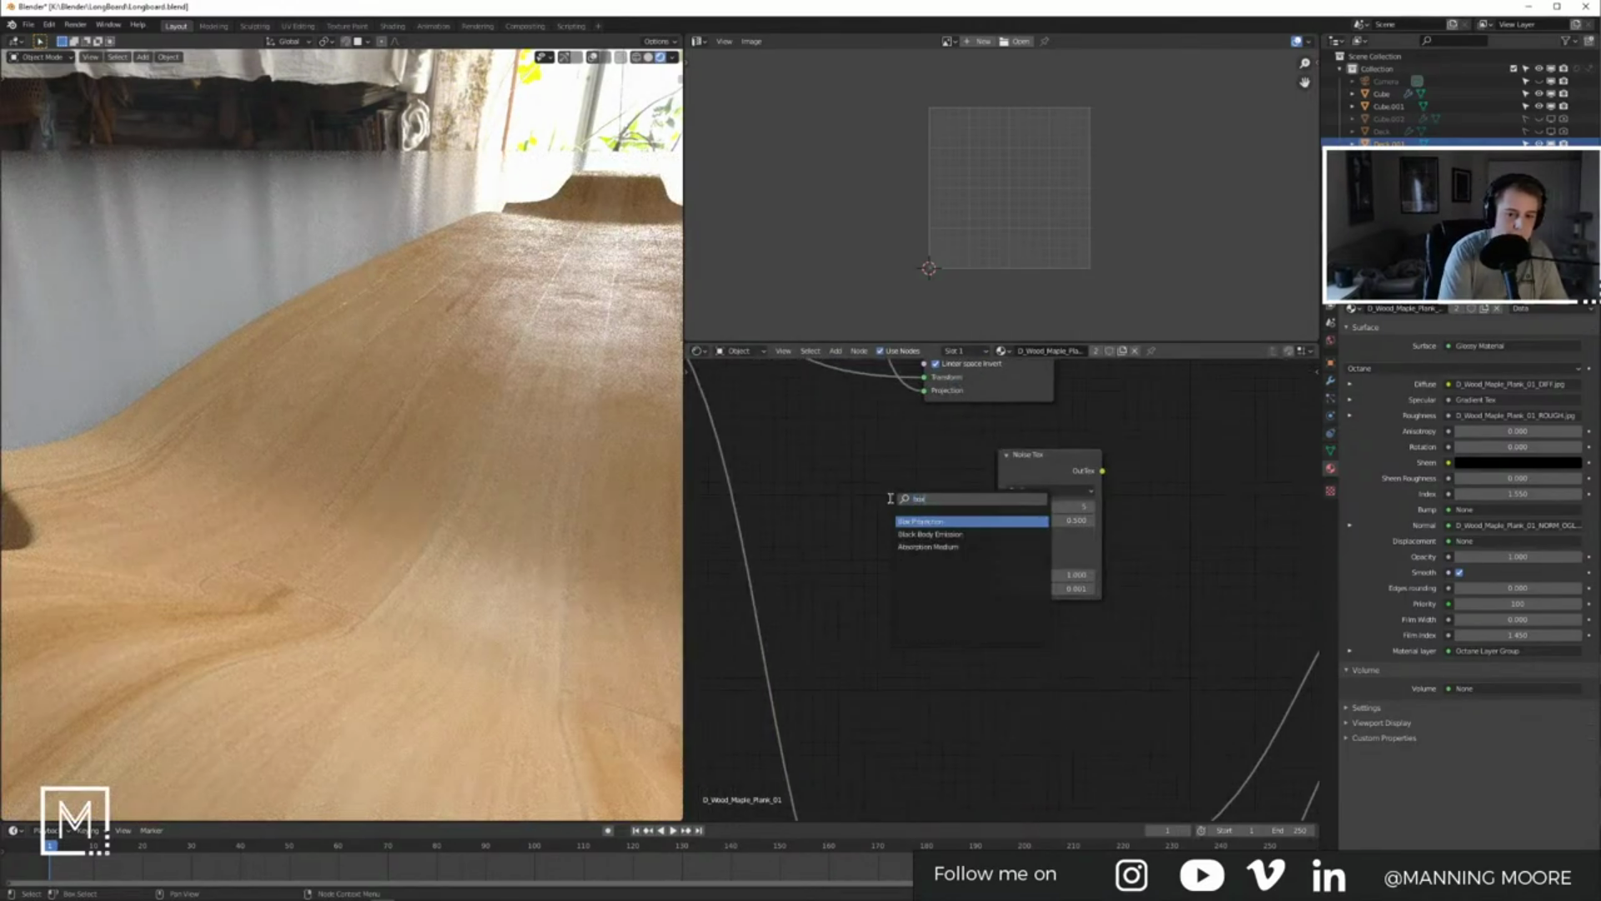
key(Return)
click(853, 539)
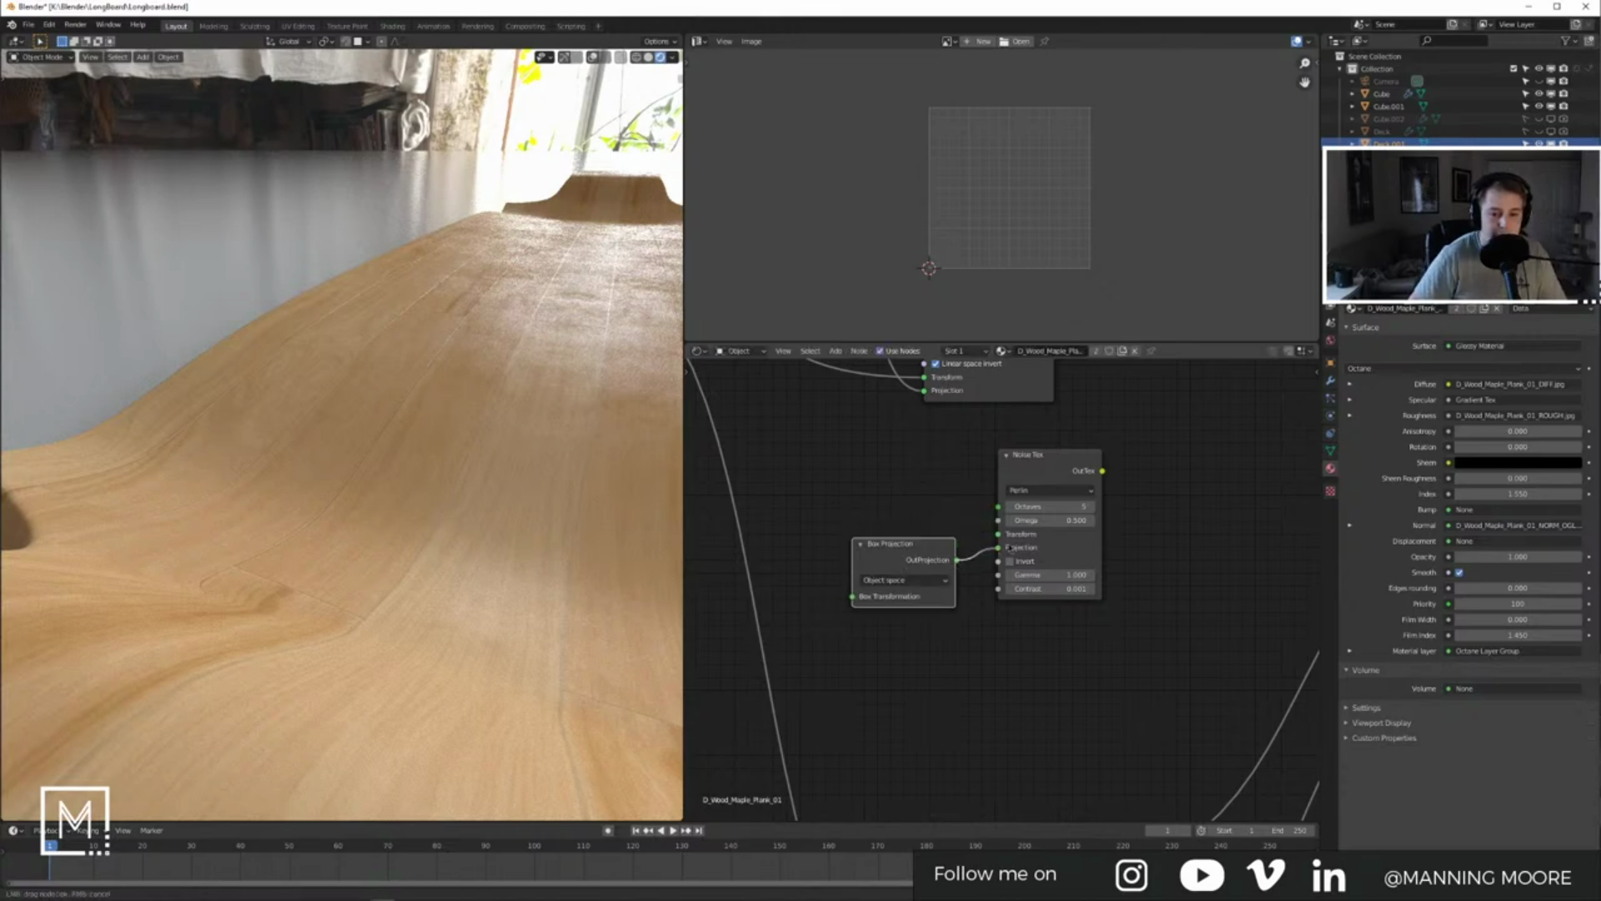
drag(1055, 465, 1120, 462)
drag(926, 546, 991, 528)
Step: Add a Full Transform node and link its OutTransform to Box Projection's Transformation
key(shift+a)
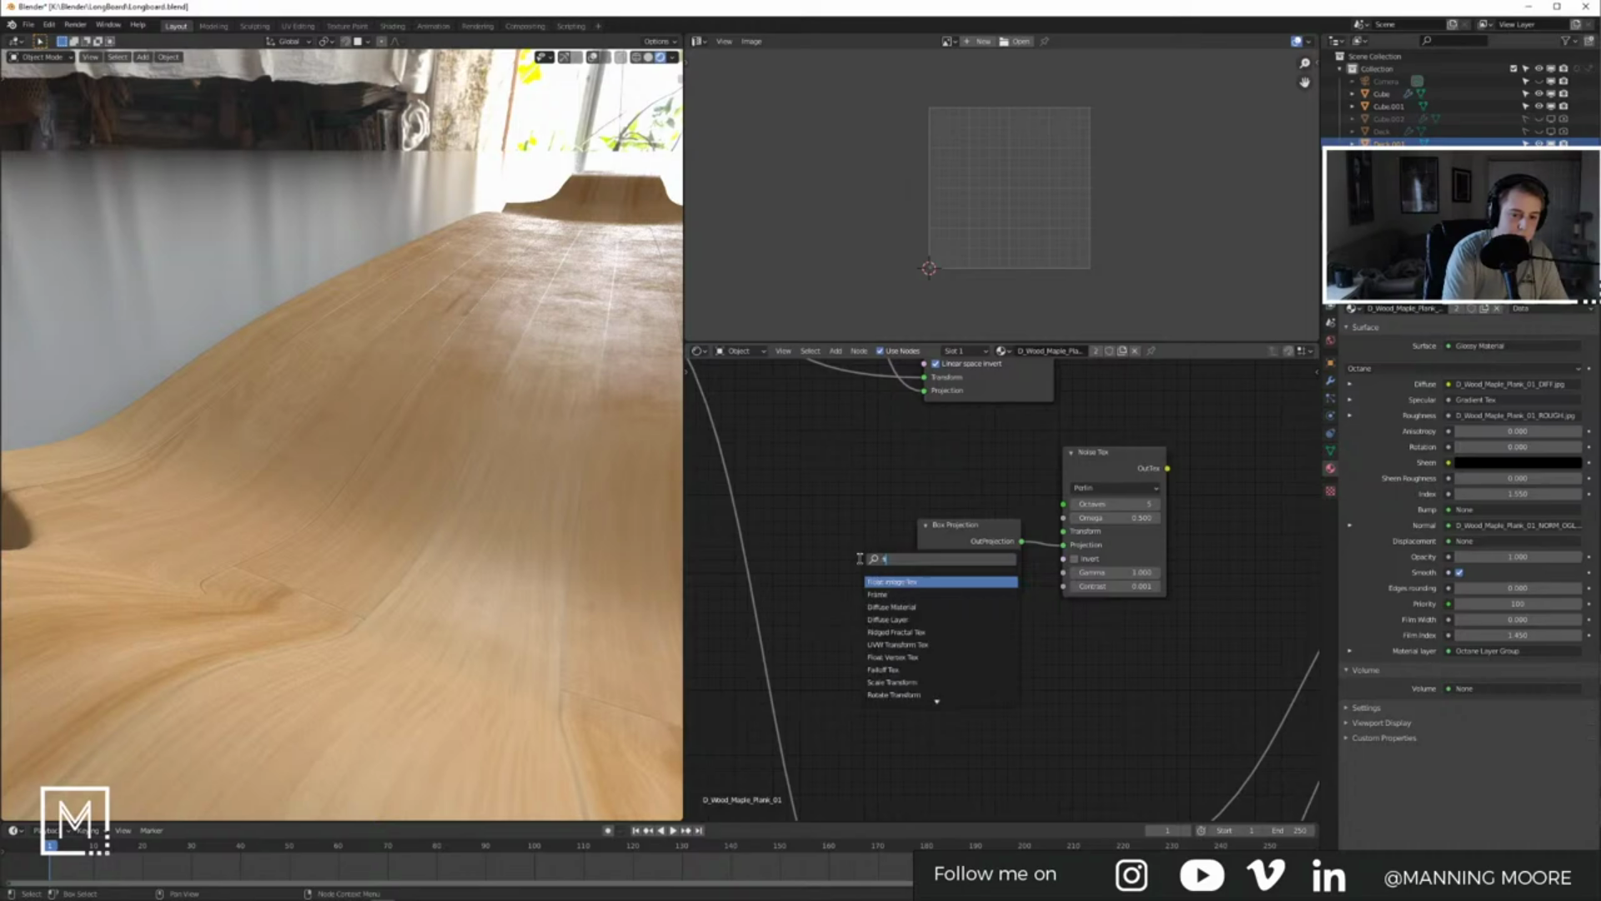
text(f)
key(Return)
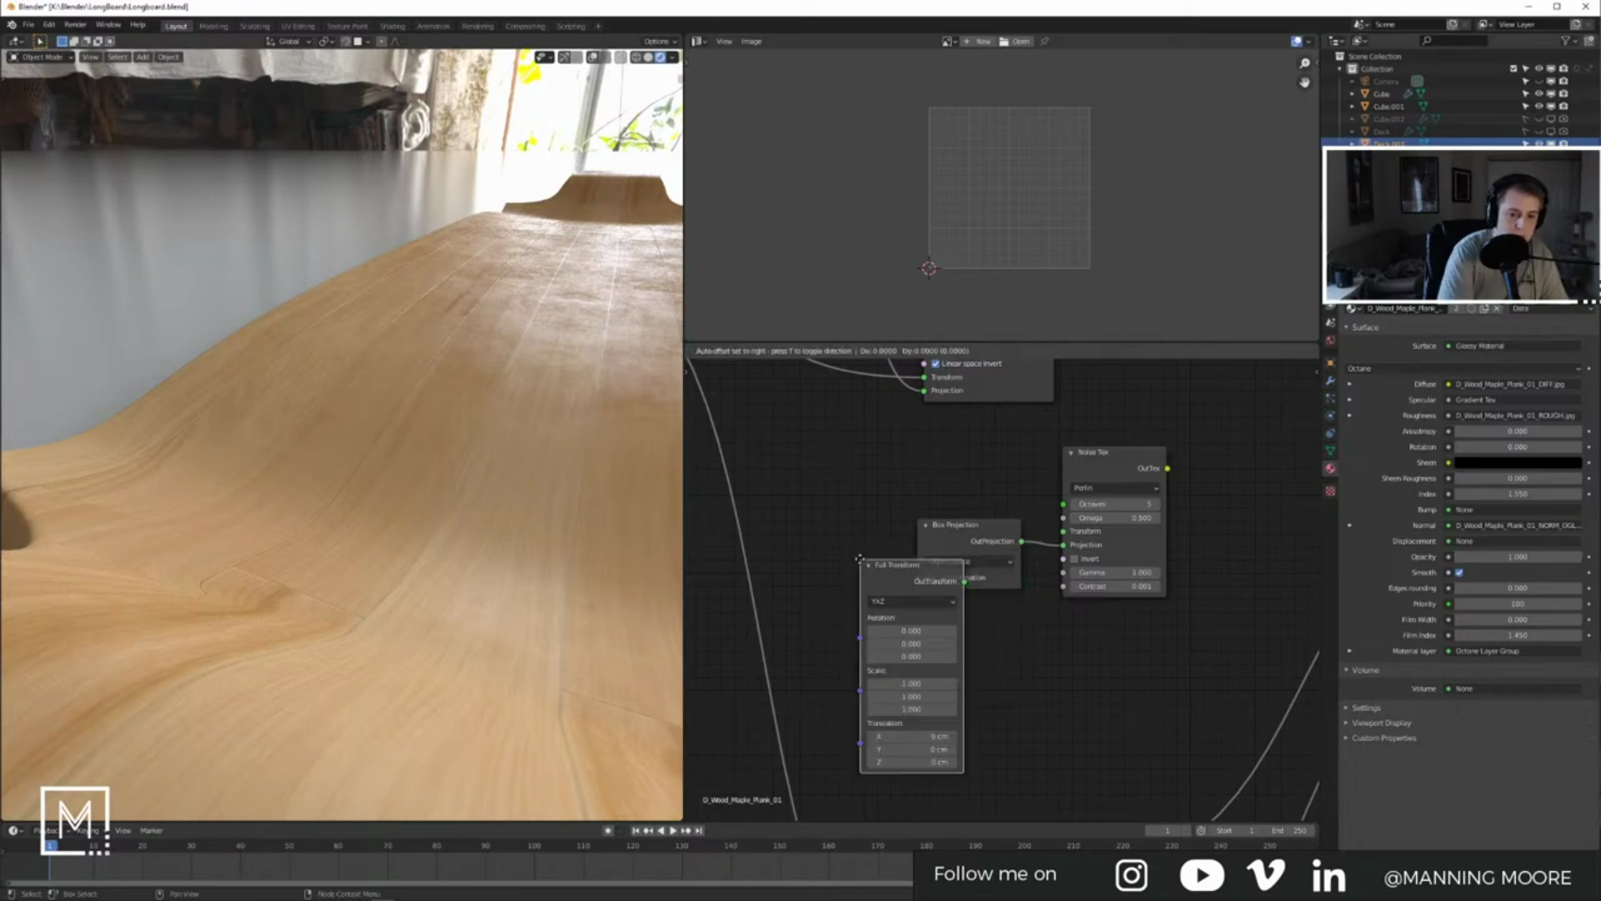
click(786, 523)
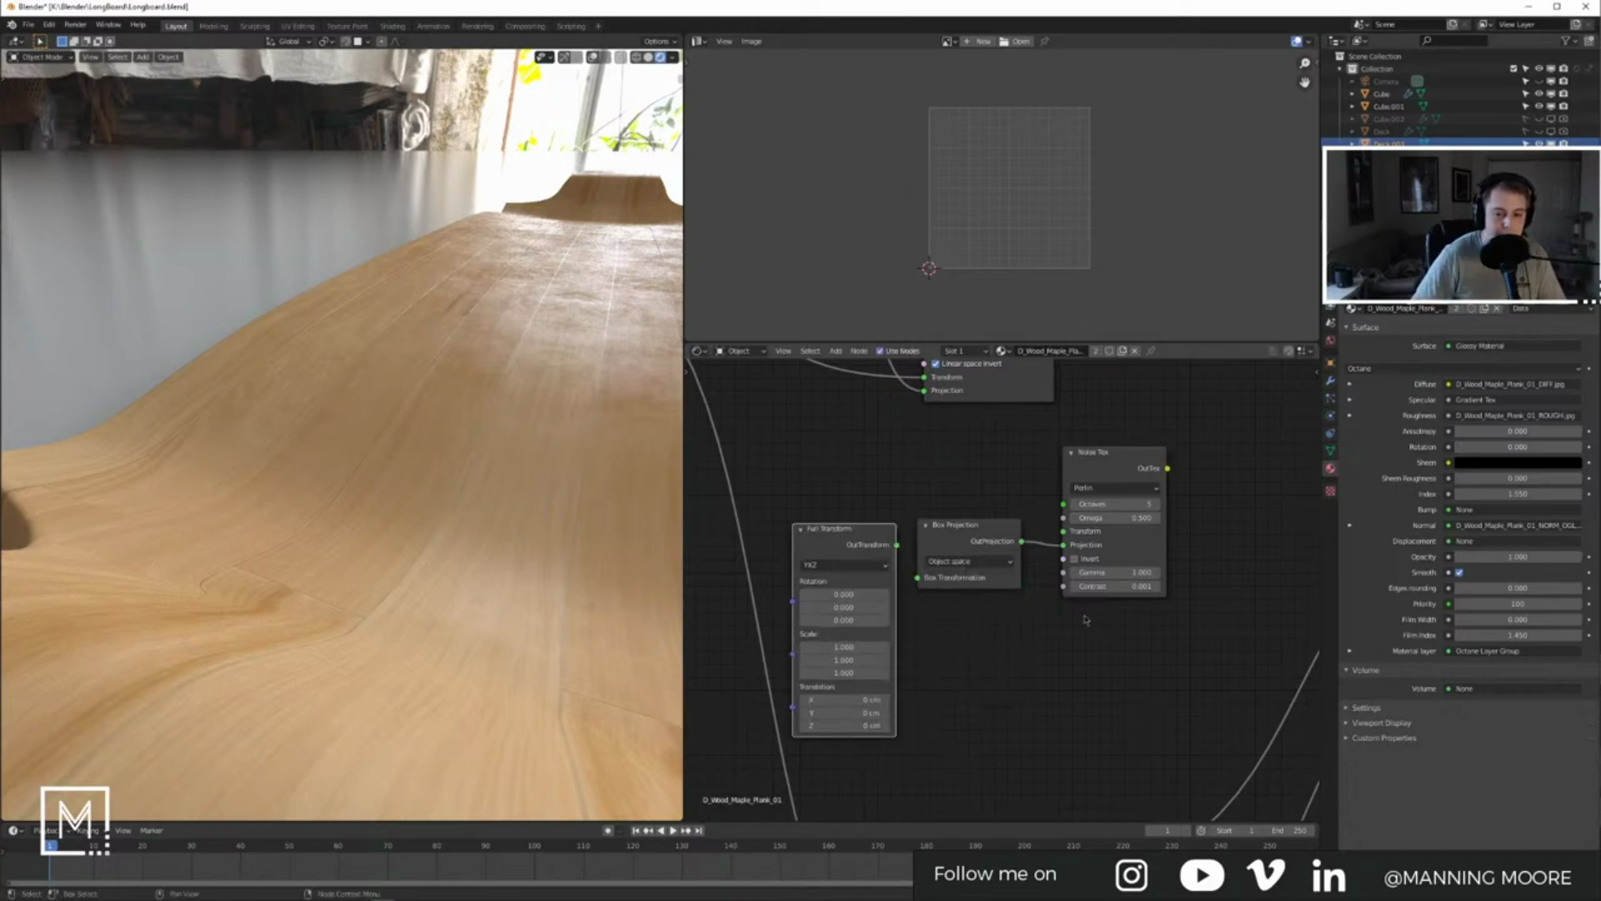
drag(898, 546, 919, 578)
Step: Connect the noise texture output to the Glossy Material's Bump input
middle_drag(1042, 636, 734, 705)
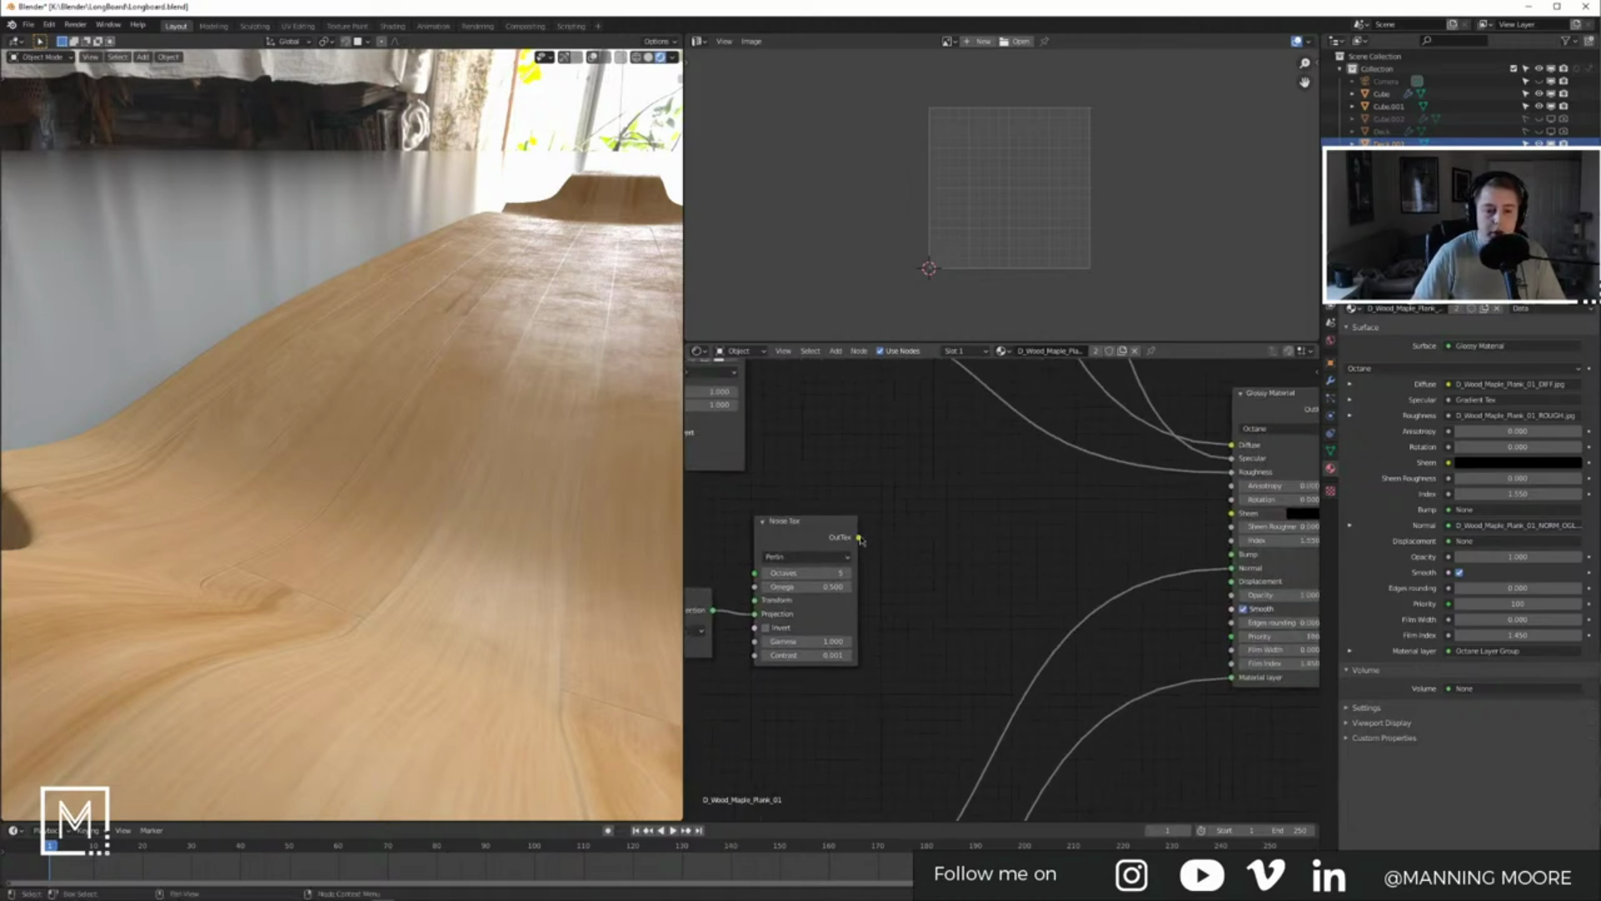
drag(1234, 553, 1234, 555)
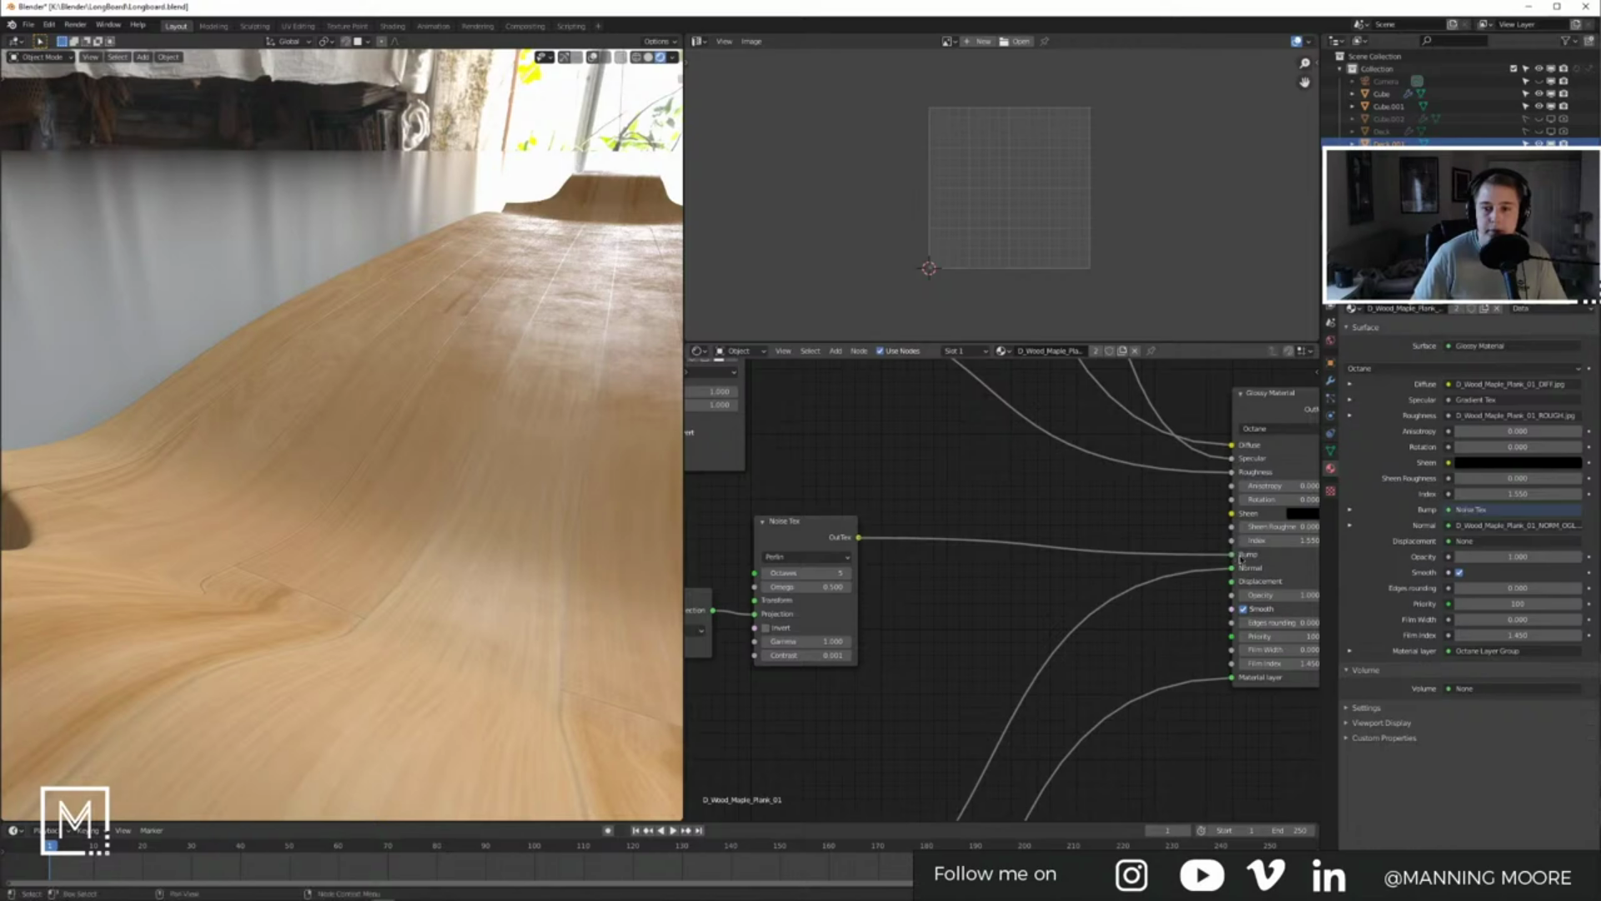
middle_drag(1008, 606, 1168, 589)
middle_drag(1039, 599, 1190, 582)
scroll(952, 638, up, 1)
drag(965, 556, 970, 525)
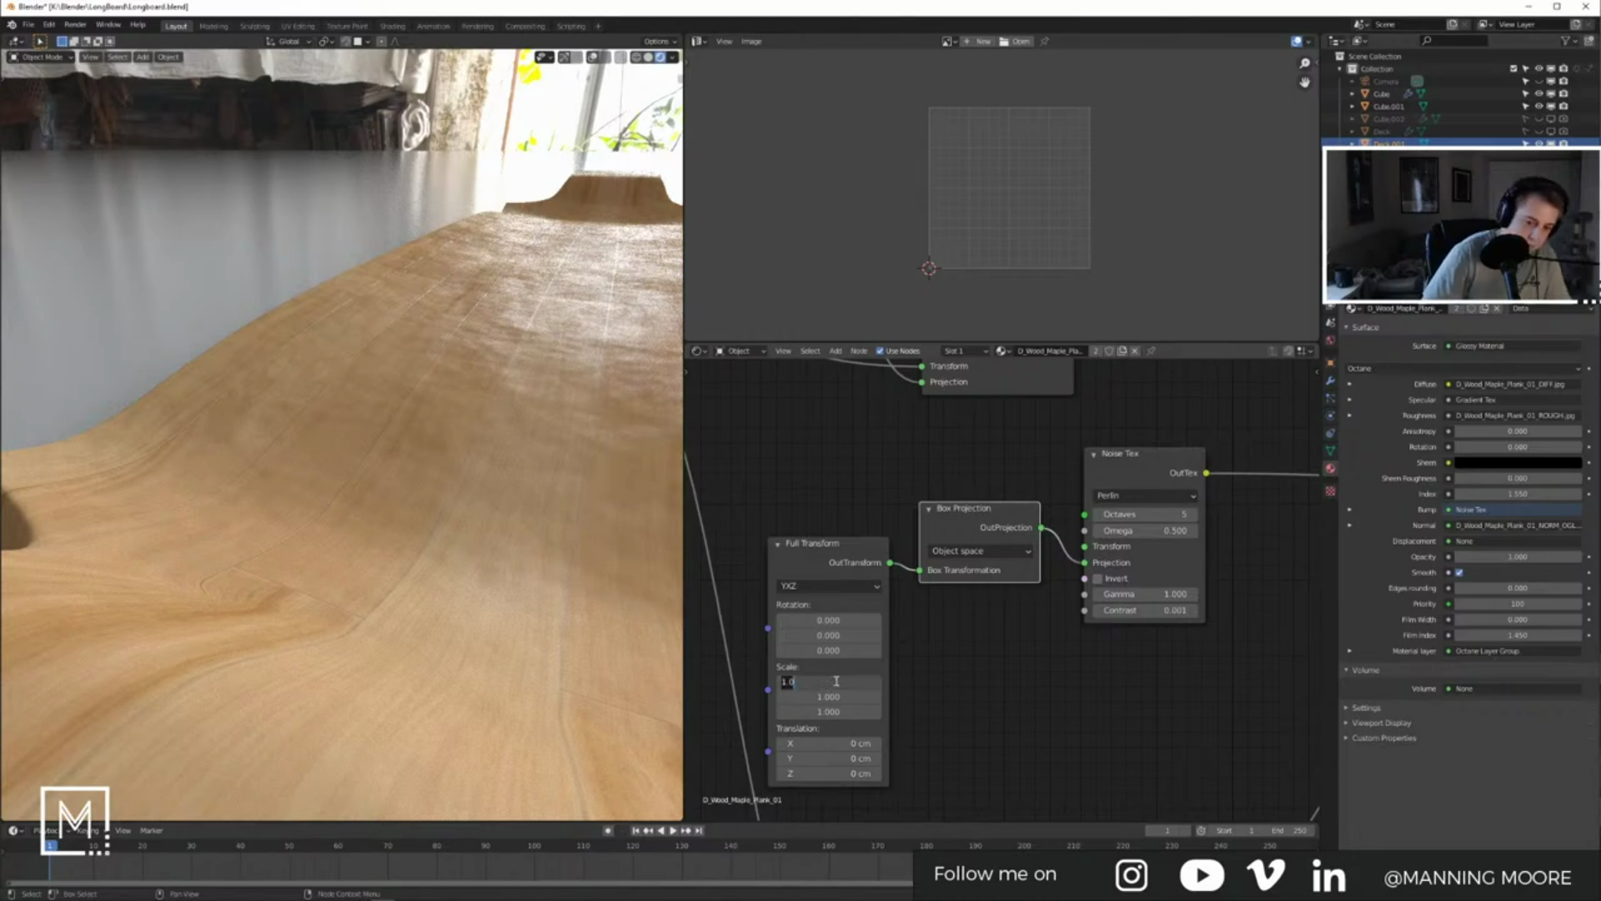
Step: Shrink the texture scale on each axis, trying 0.1 and 0.01 before settling on 0.005
text(.1)
key(Tab)
text(.1)
key(Return)
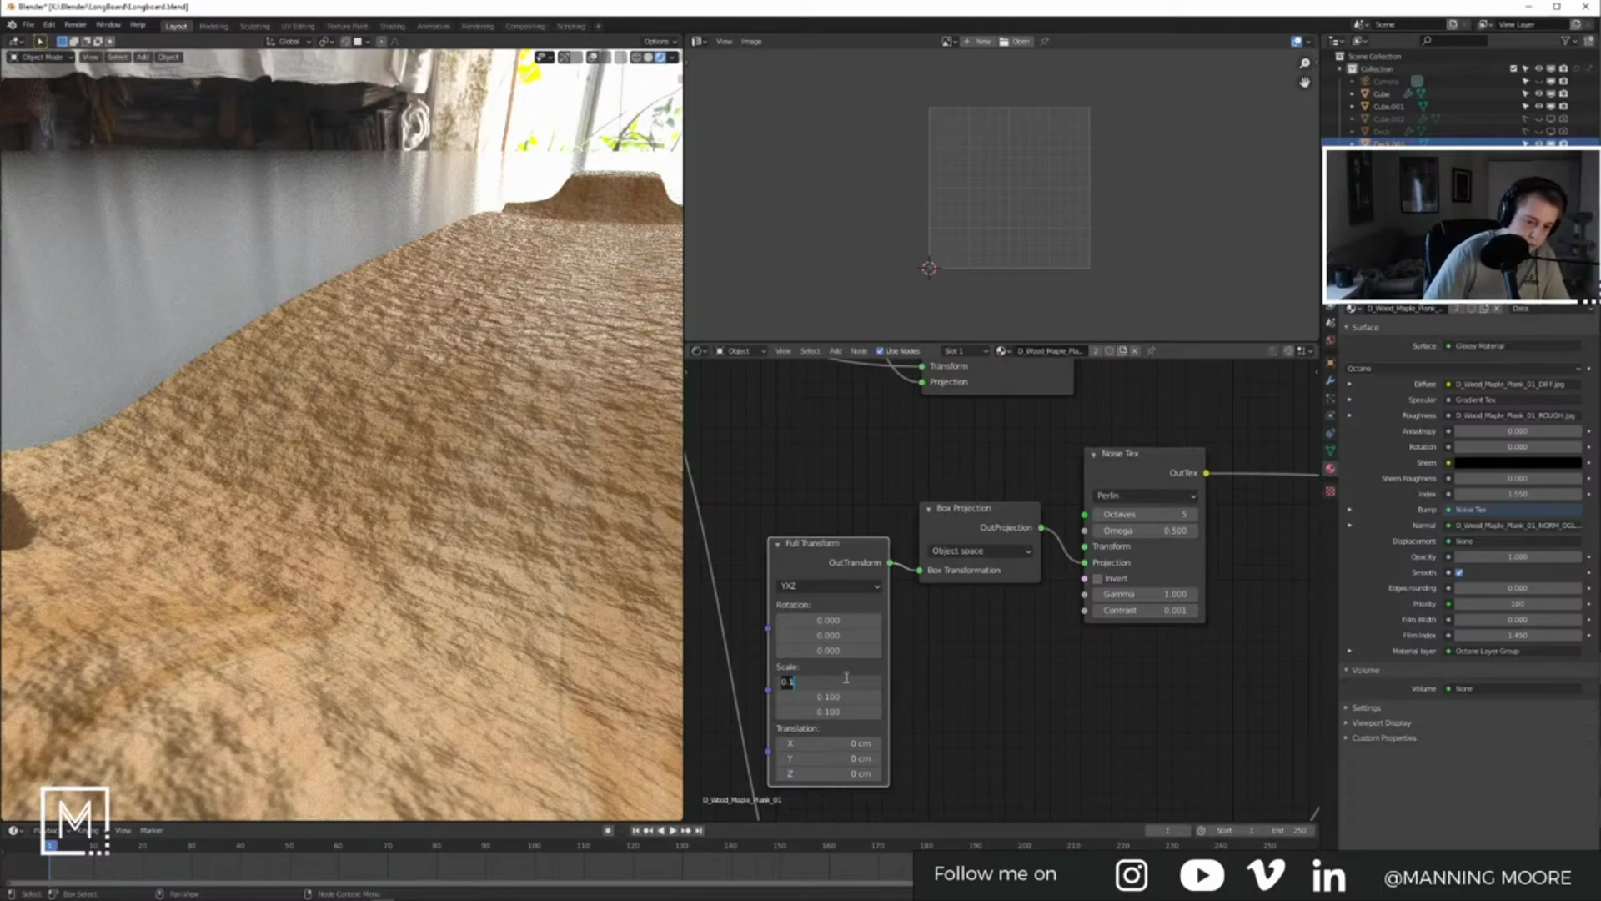
key(Tab)
text(.01)
key(Tab)
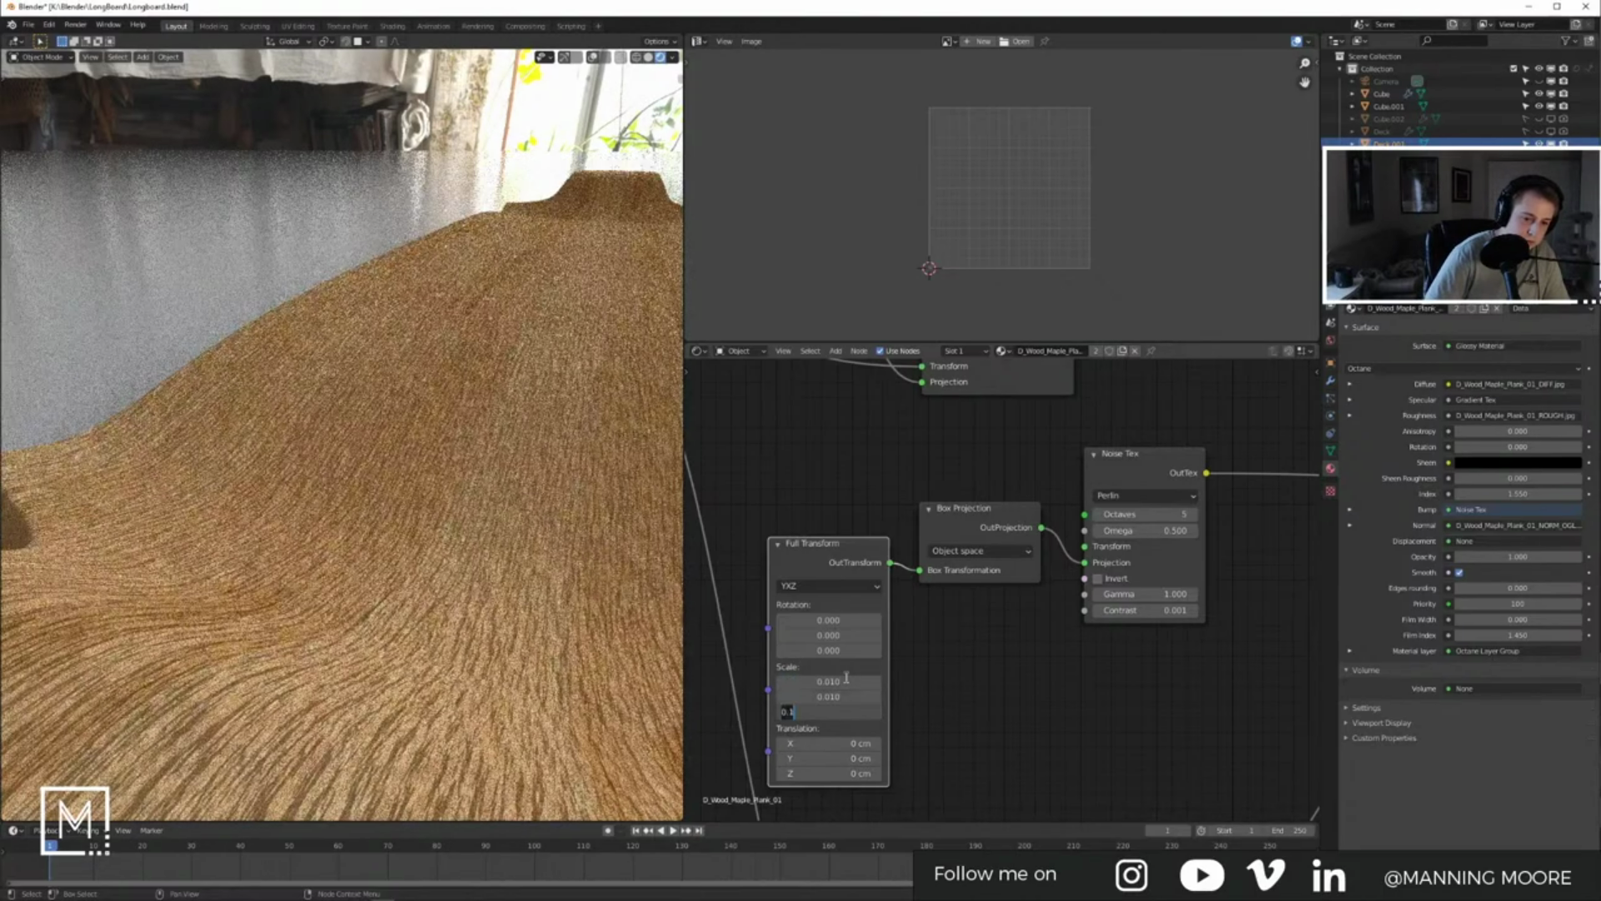
text(.01)
key(Return)
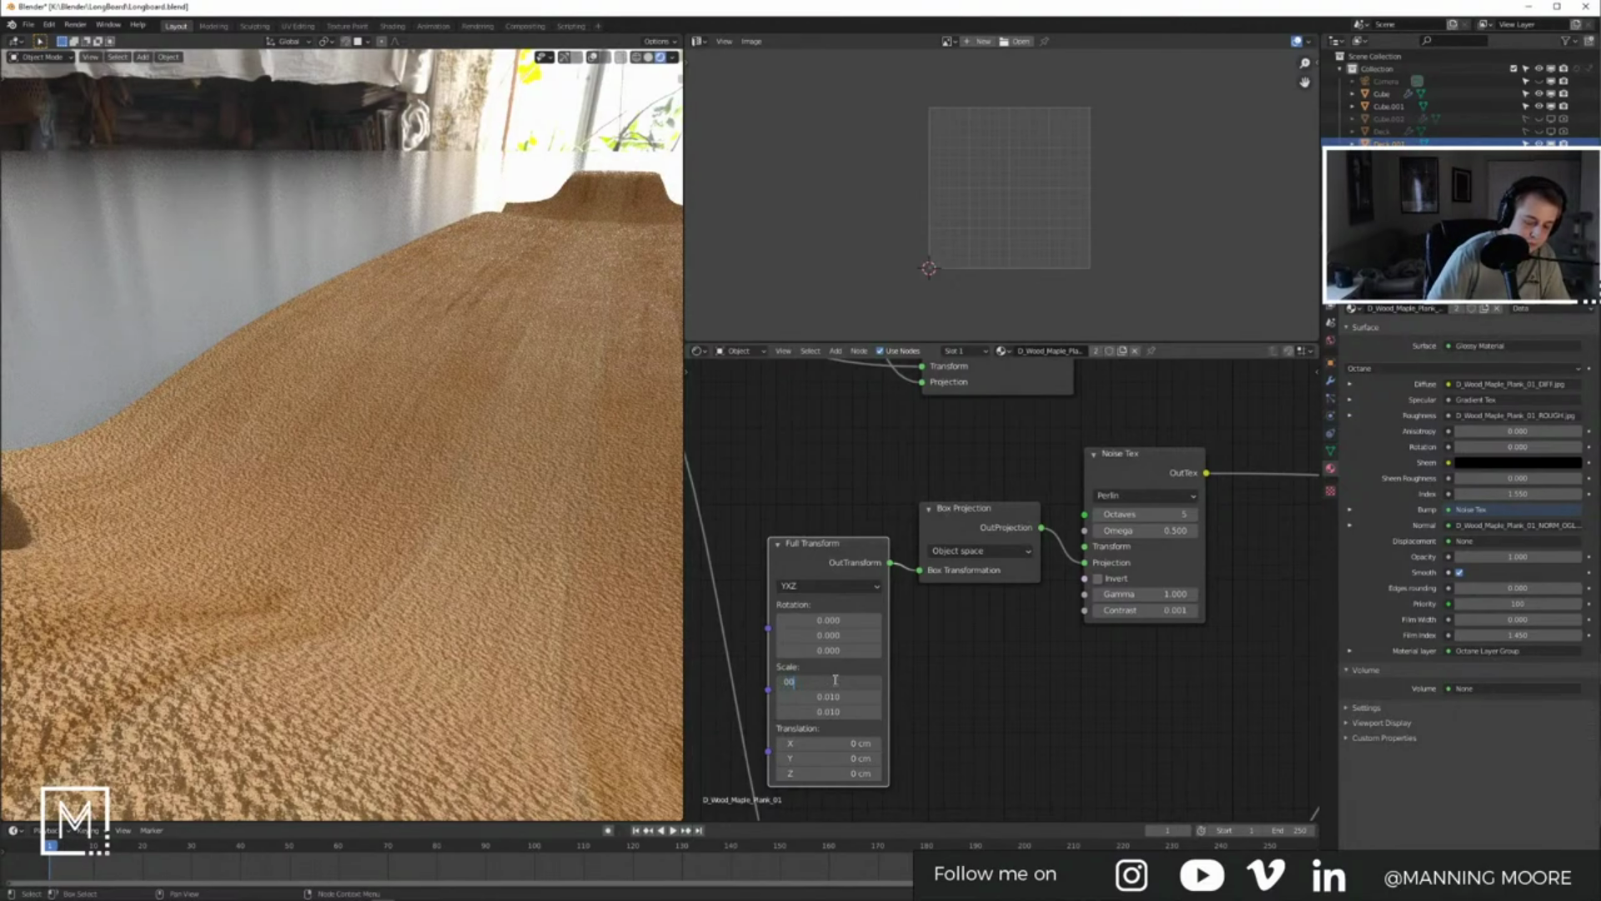
key(Tab)
text(.005)
key(Tab)
text(.005)
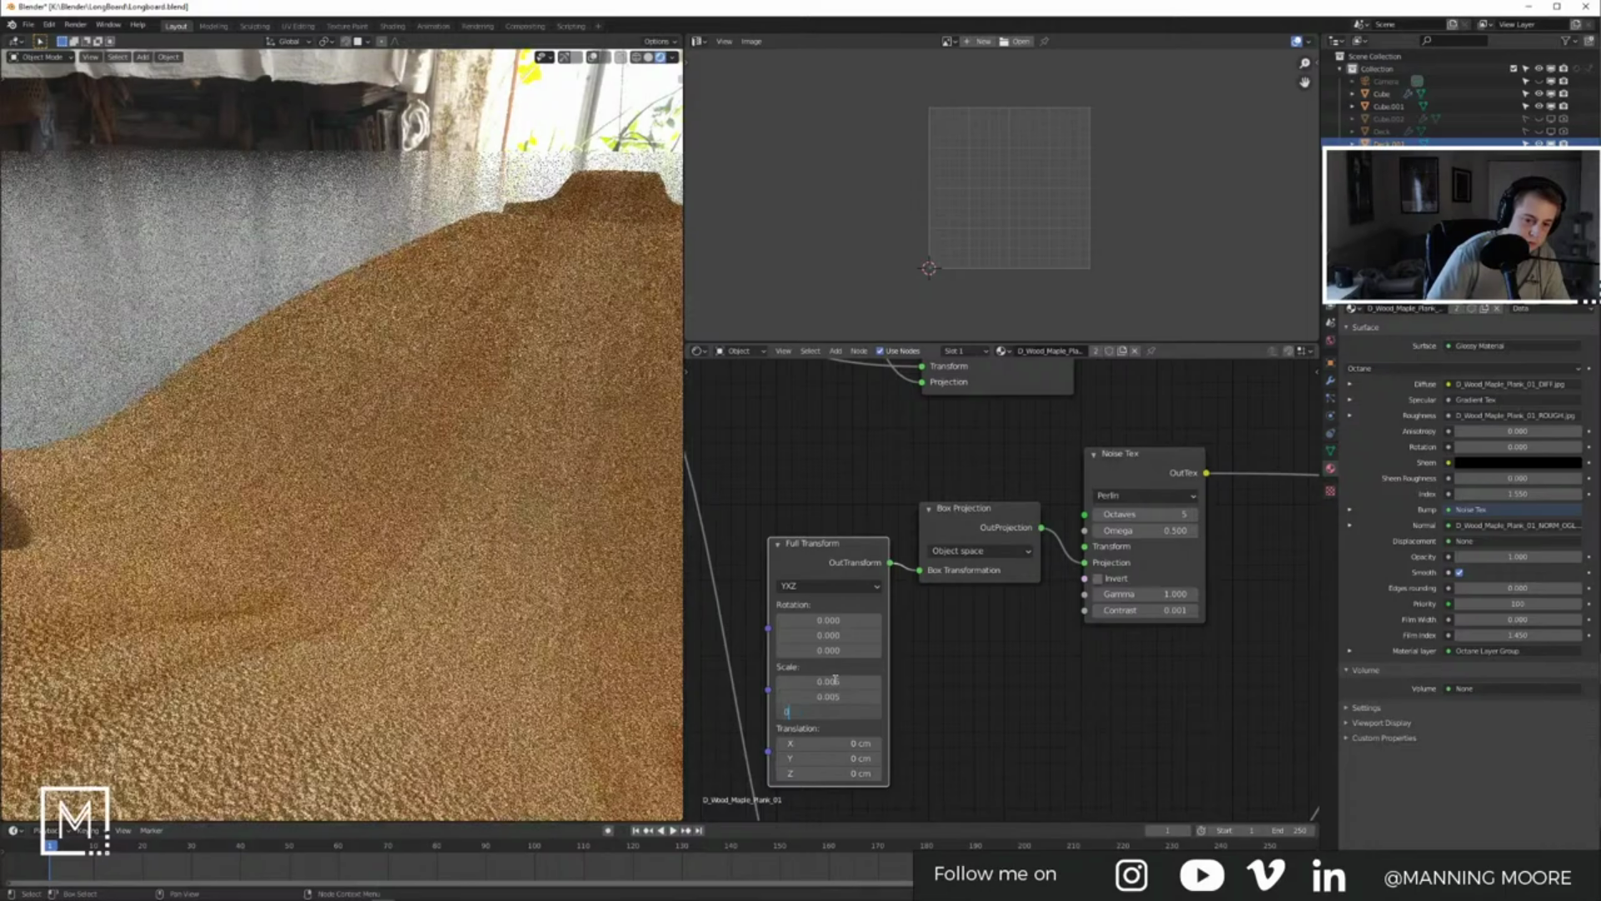
key(Return)
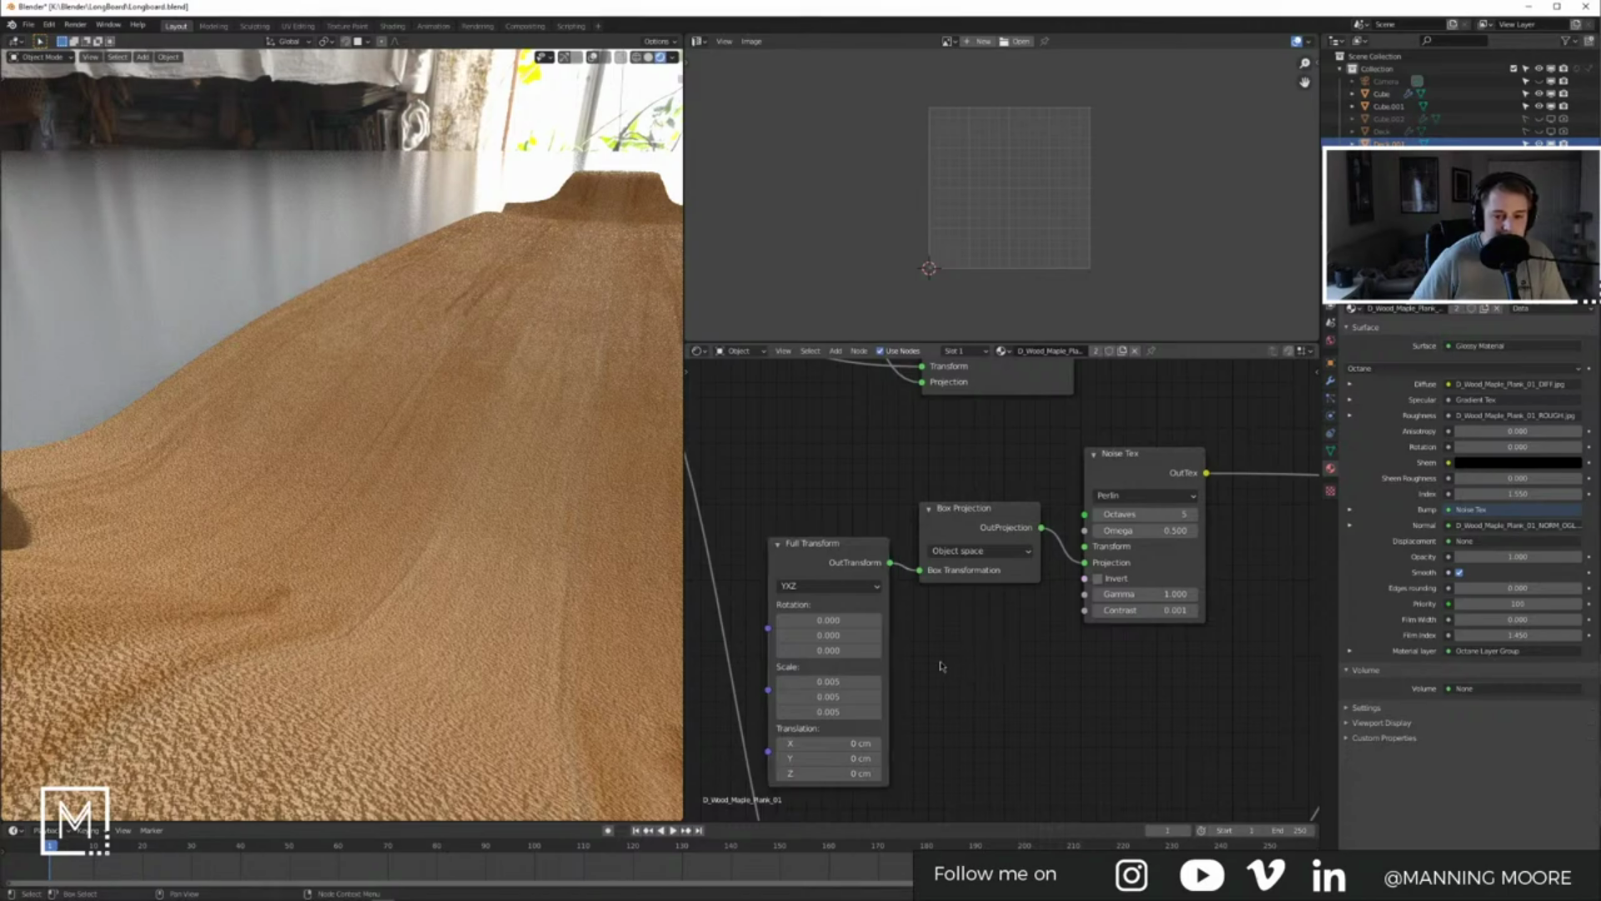
Step: Move the Gradient Tex's black stop to position 0
middle_drag(1062, 664, 961, 667)
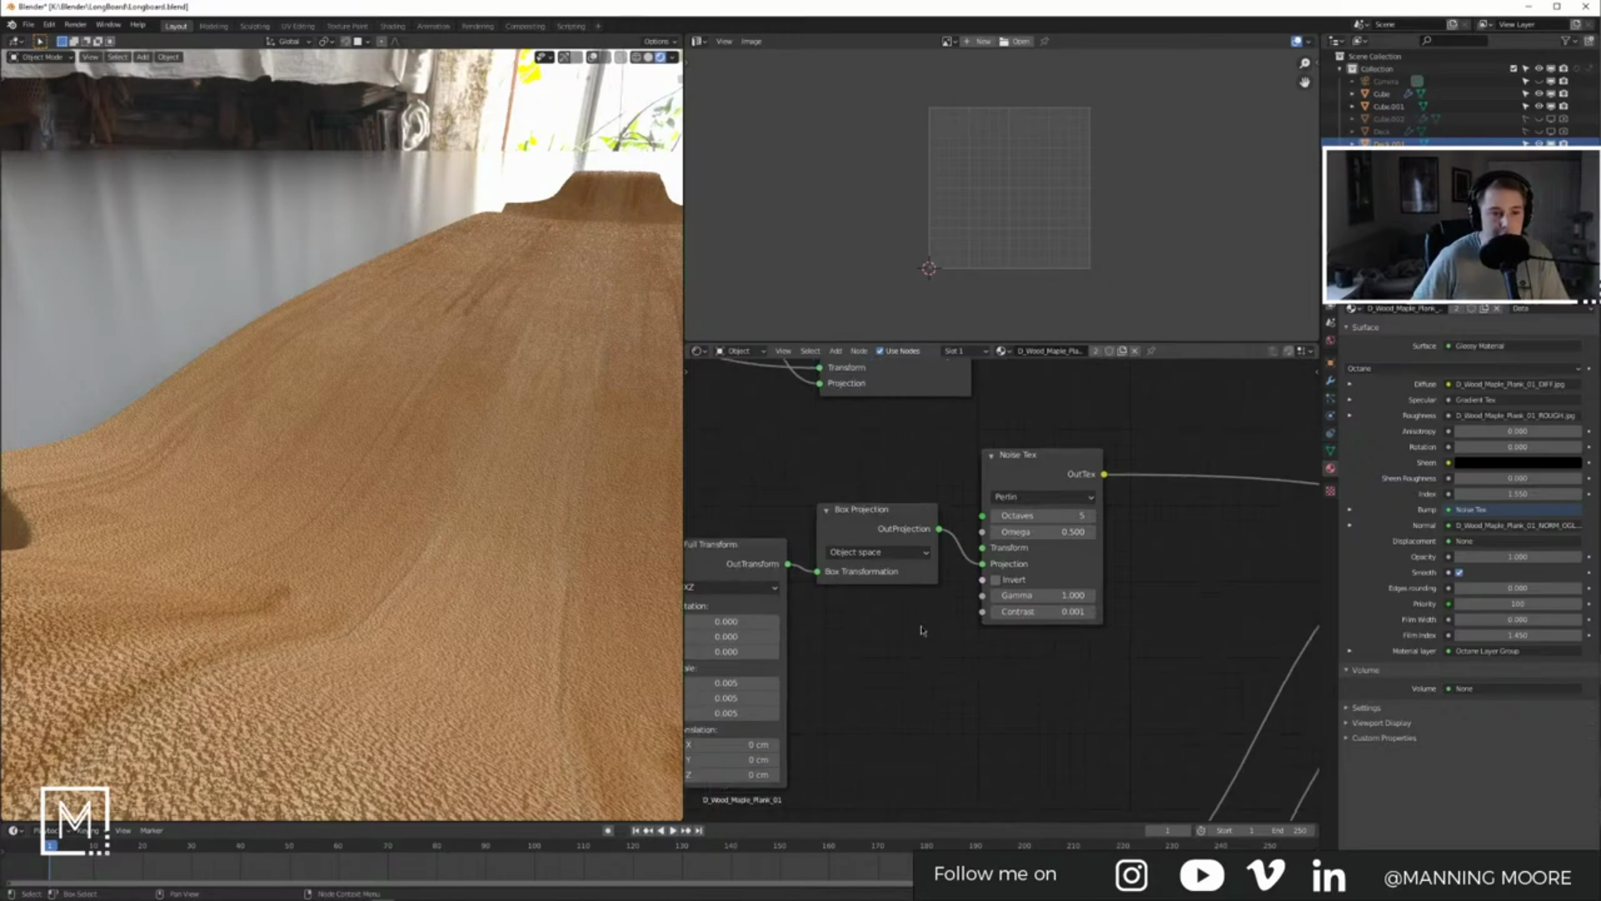
middle_drag(1155, 631, 1025, 718)
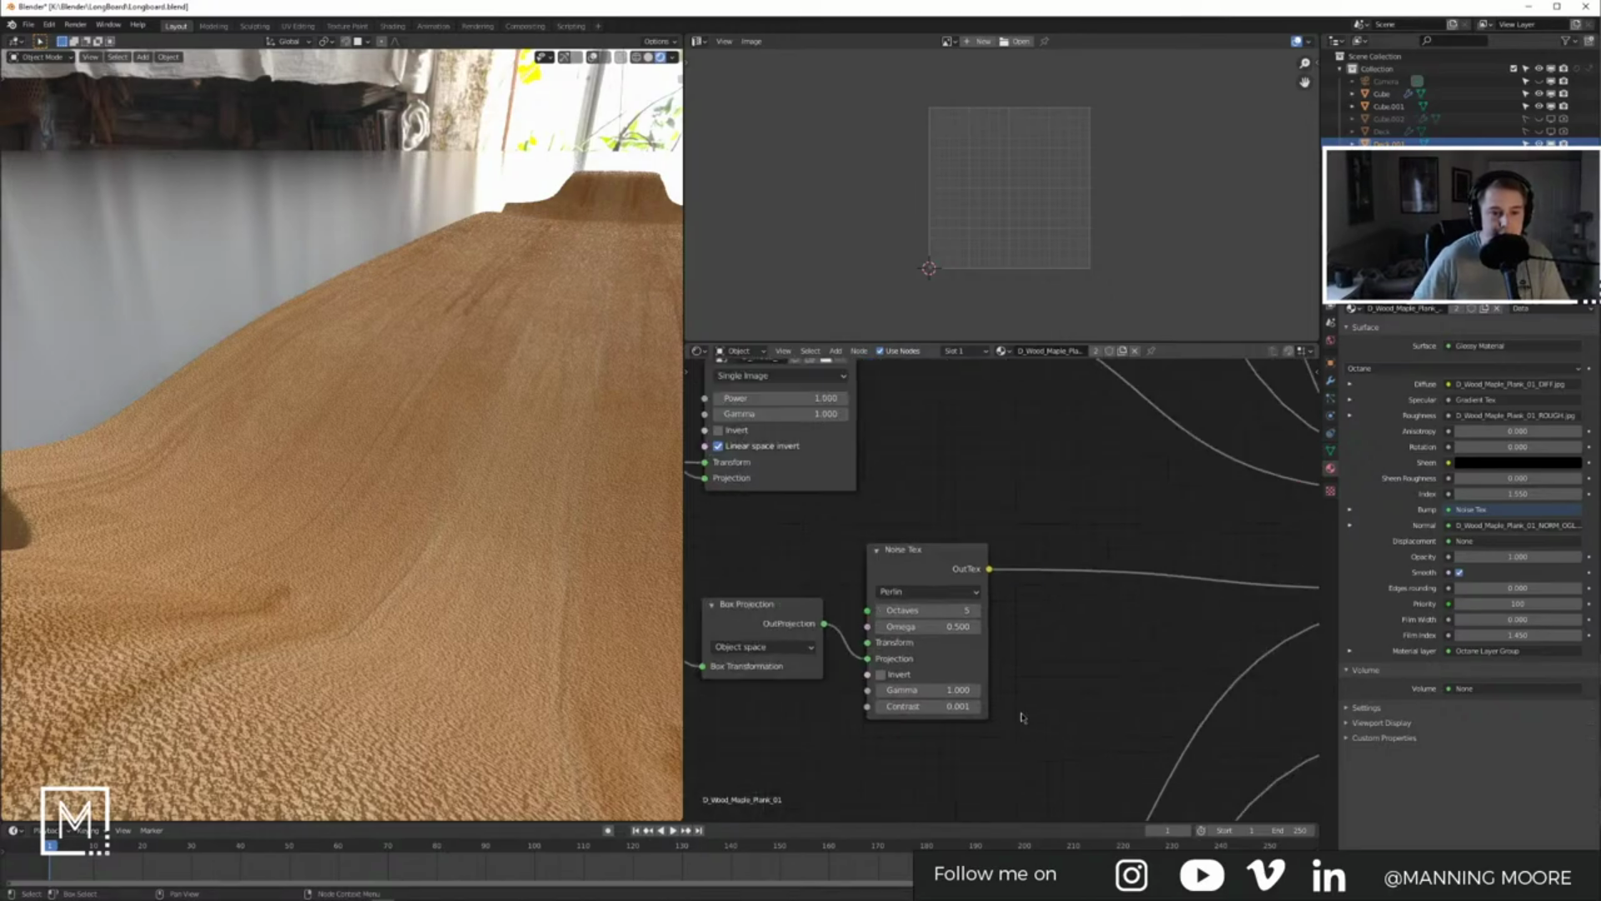
scroll(1067, 706, down, 5)
middle_drag(1129, 536, 1081, 734)
scroll(937, 406, up, 4)
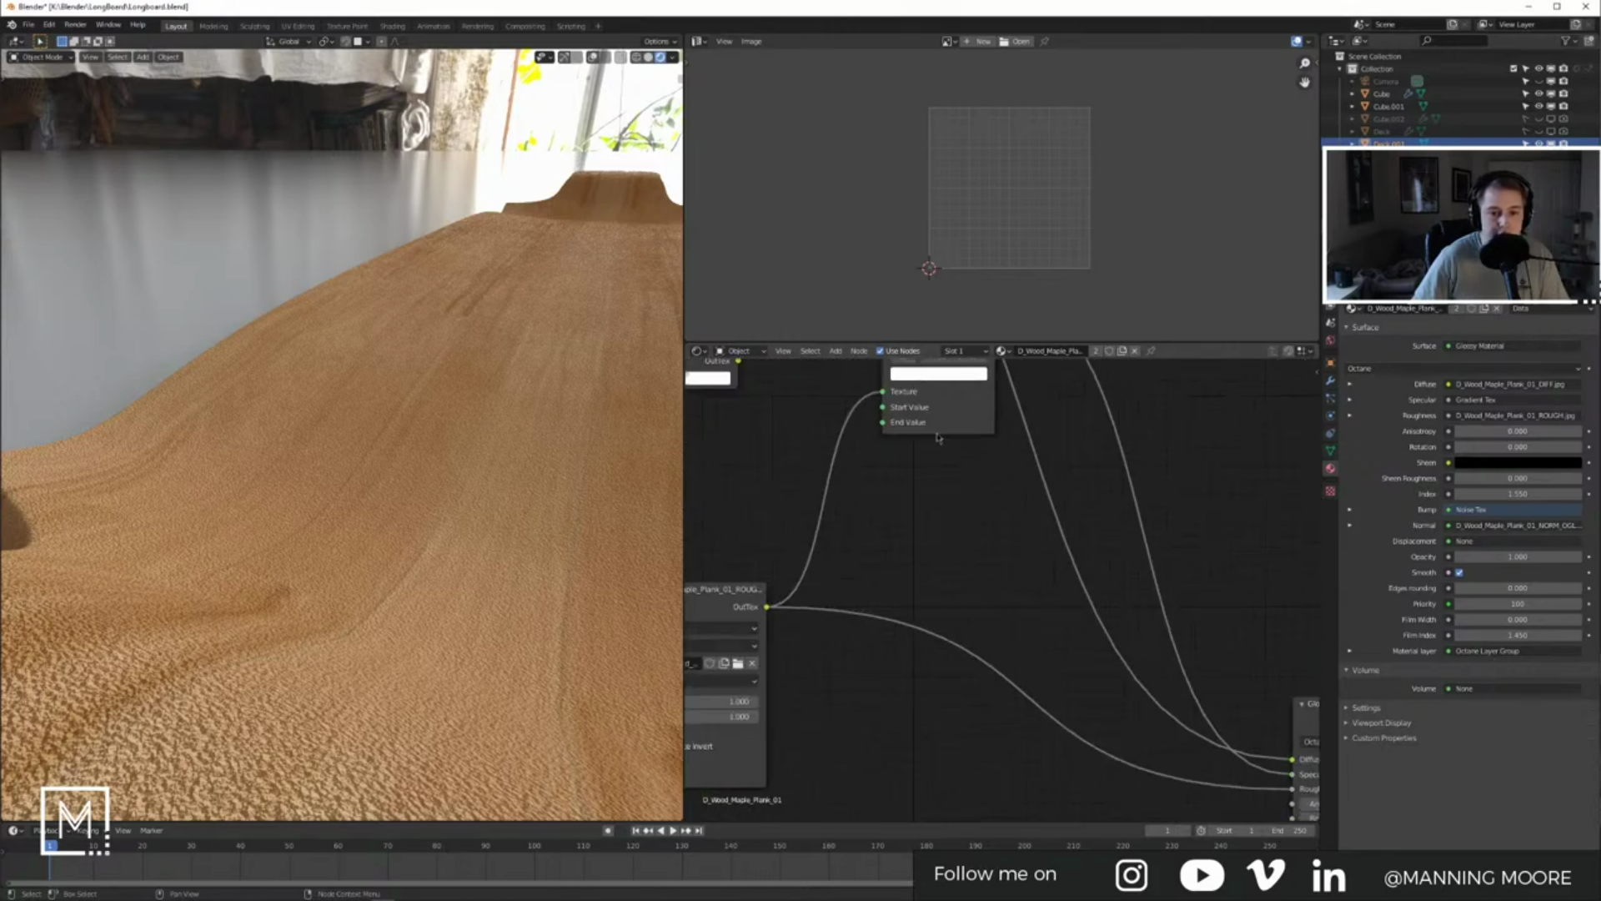
middle_drag(939, 439, 989, 584)
drag(965, 487, 930, 496)
Step: Lower the Noise Tex octaves by two
middle_drag(996, 609, 1058, 548)
mouse_move(975, 659)
middle_down()
mouse_move(1027, 557)
mouse_move(1018, 597)
middle_up()
mouse_move(1019, 677)
middle_down()
mouse_move(1008, 617)
mouse_move(1040, 564)
middle_up()
middle_drag(1042, 651, 1073, 615)
middle_drag(1040, 711, 1026, 586)
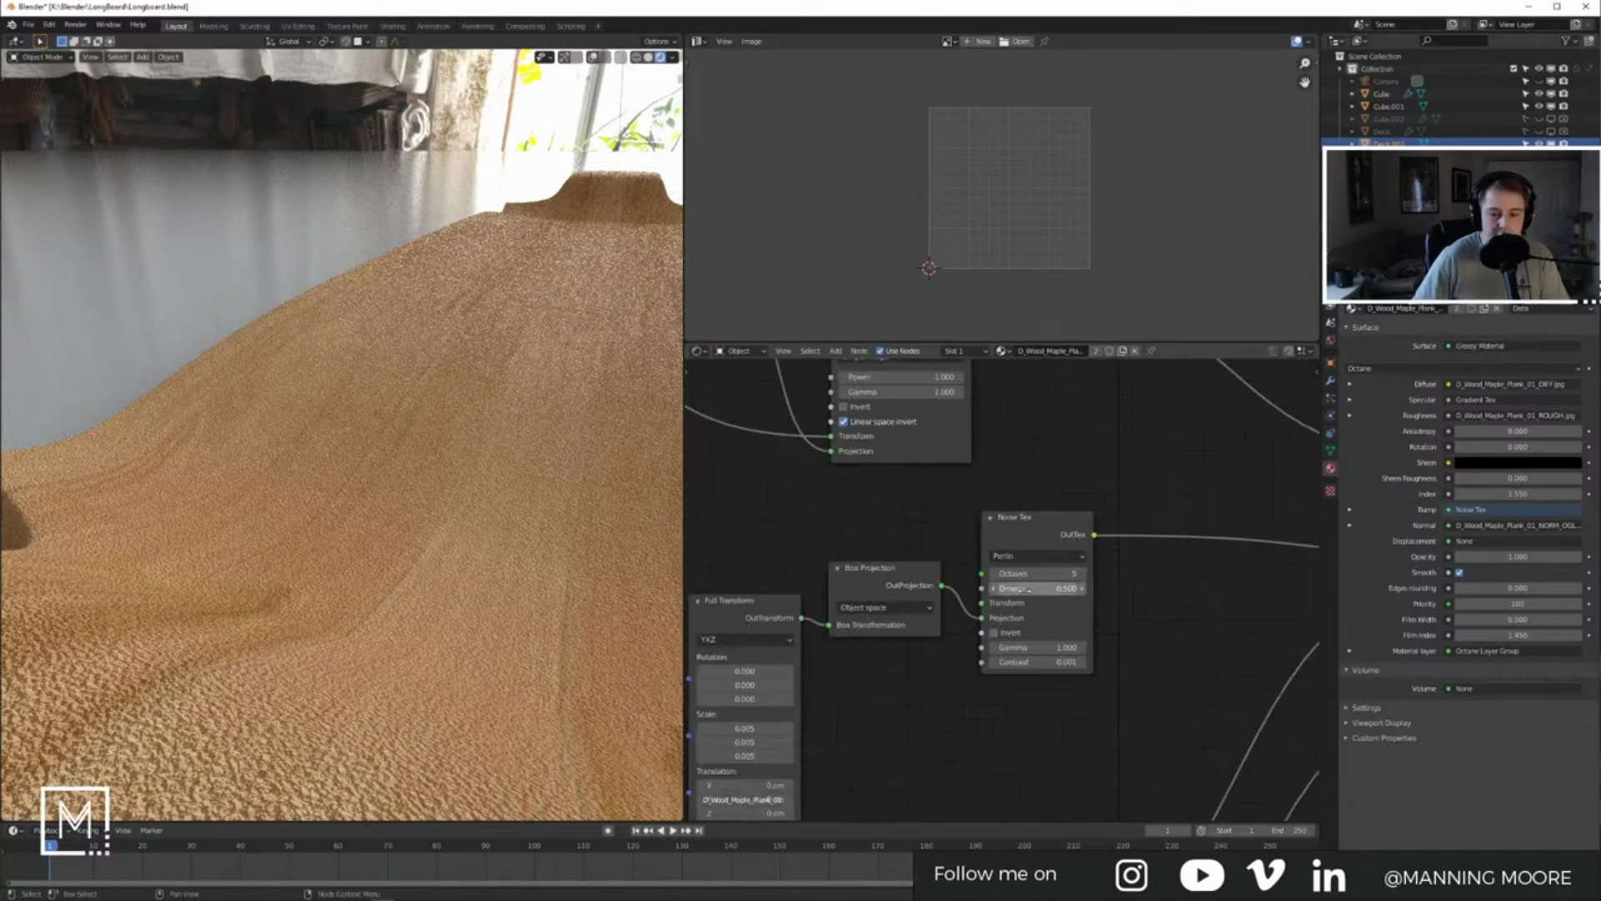
scroll(1010, 589, up, 4)
click(991, 568)
click(991, 568)
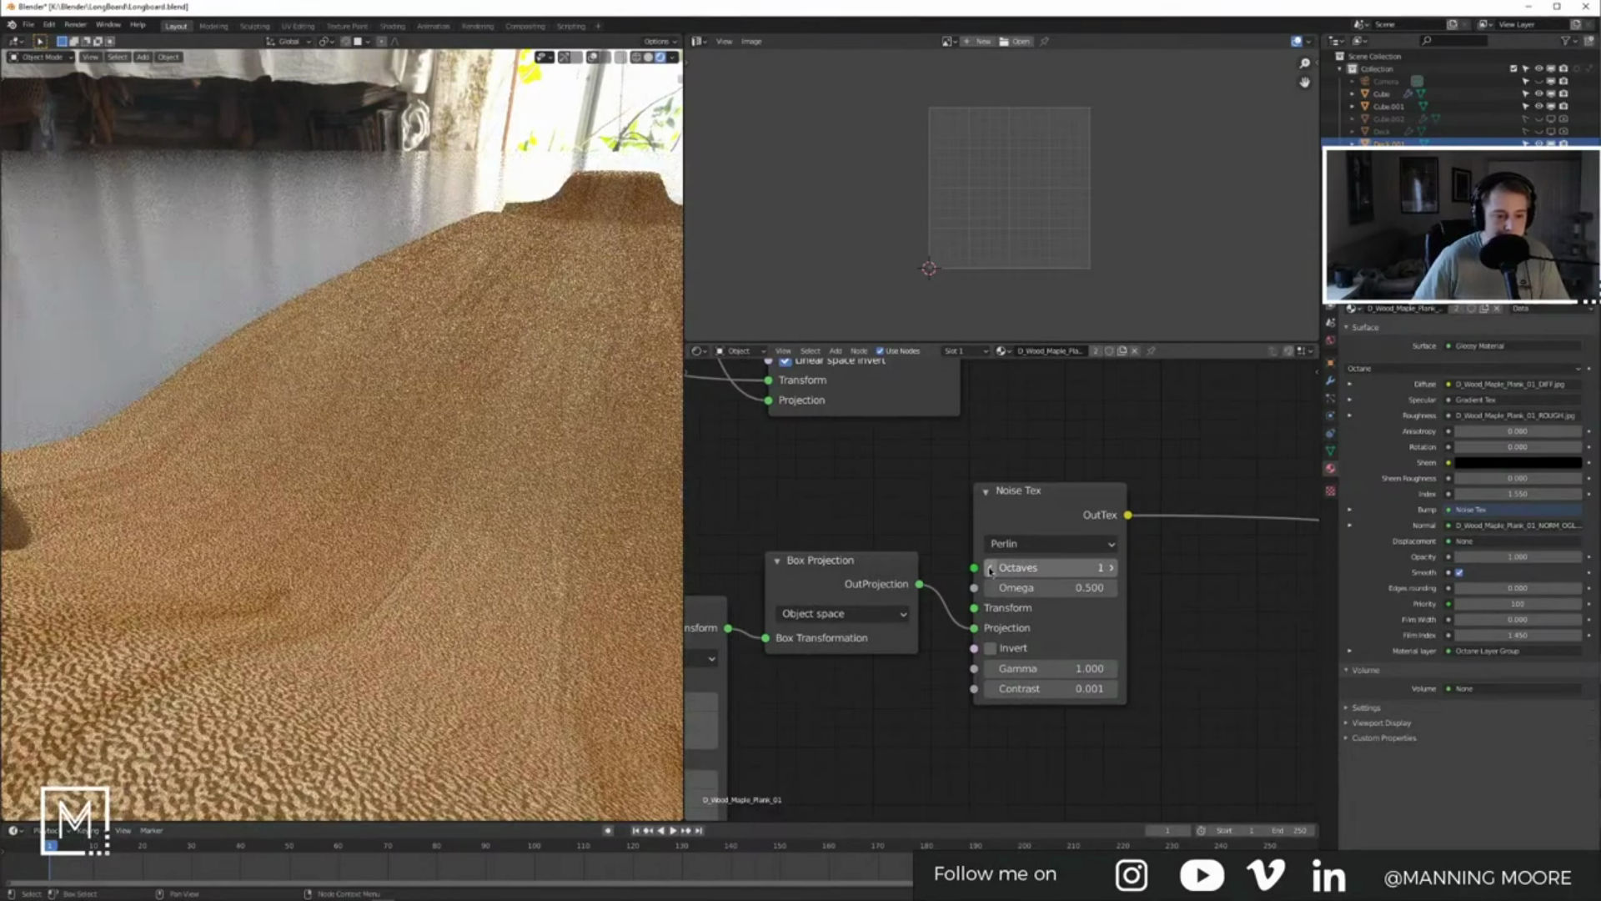
Step: Set the Full Transform scale to 0.001 on X, Y and Z
middle_drag(920, 659, 1173, 517)
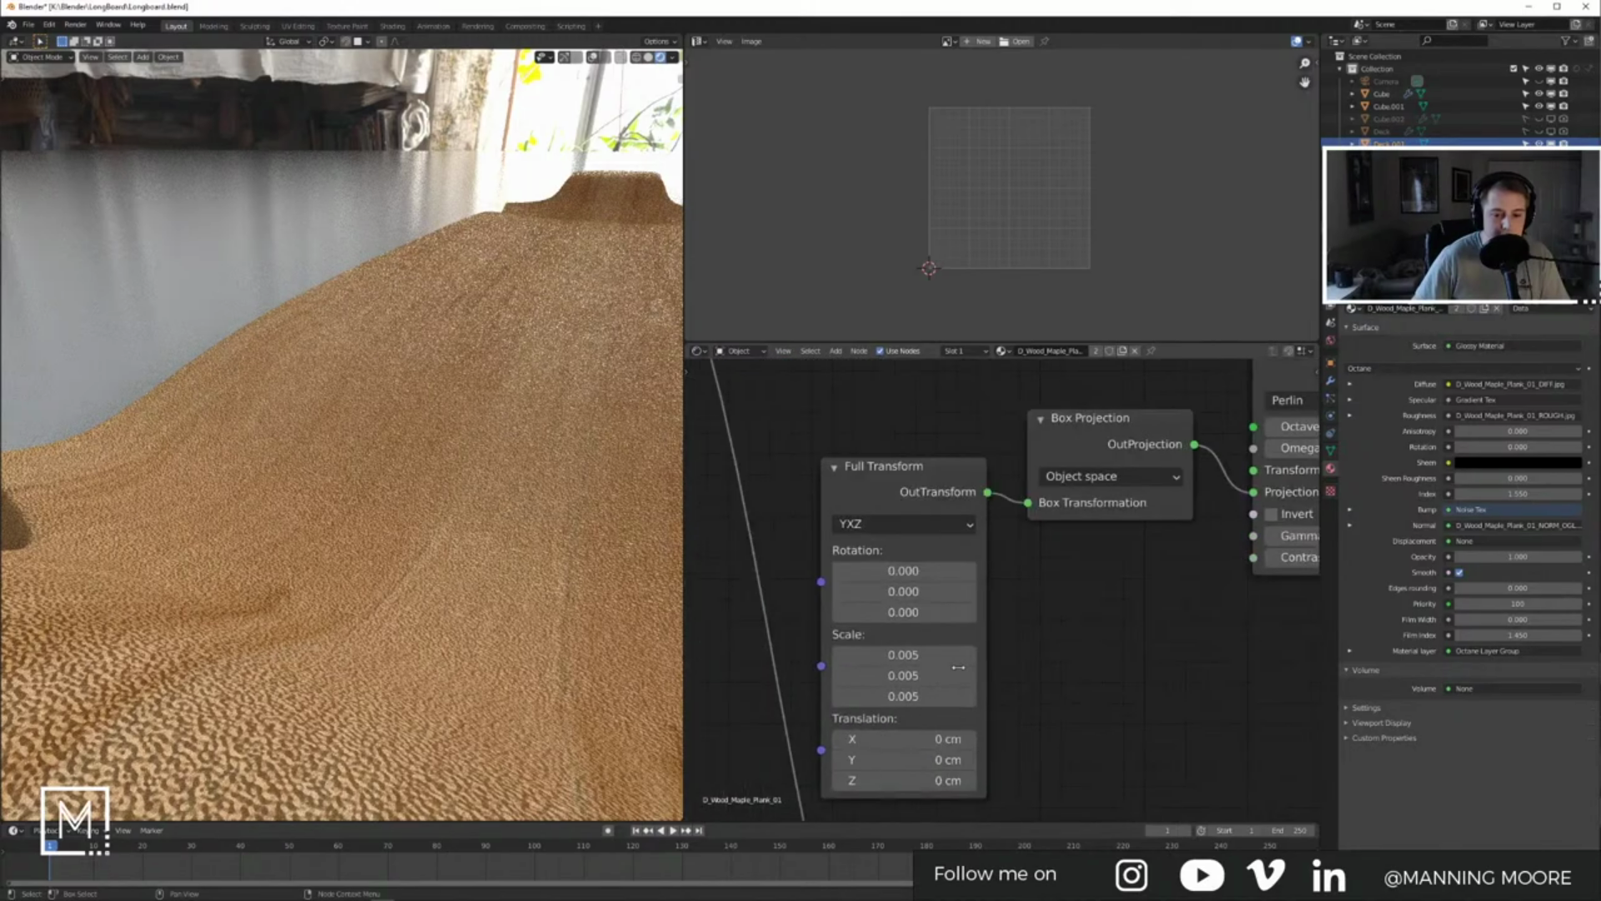
click(914, 656)
text(.00)
key(Tab)
text(1.00)
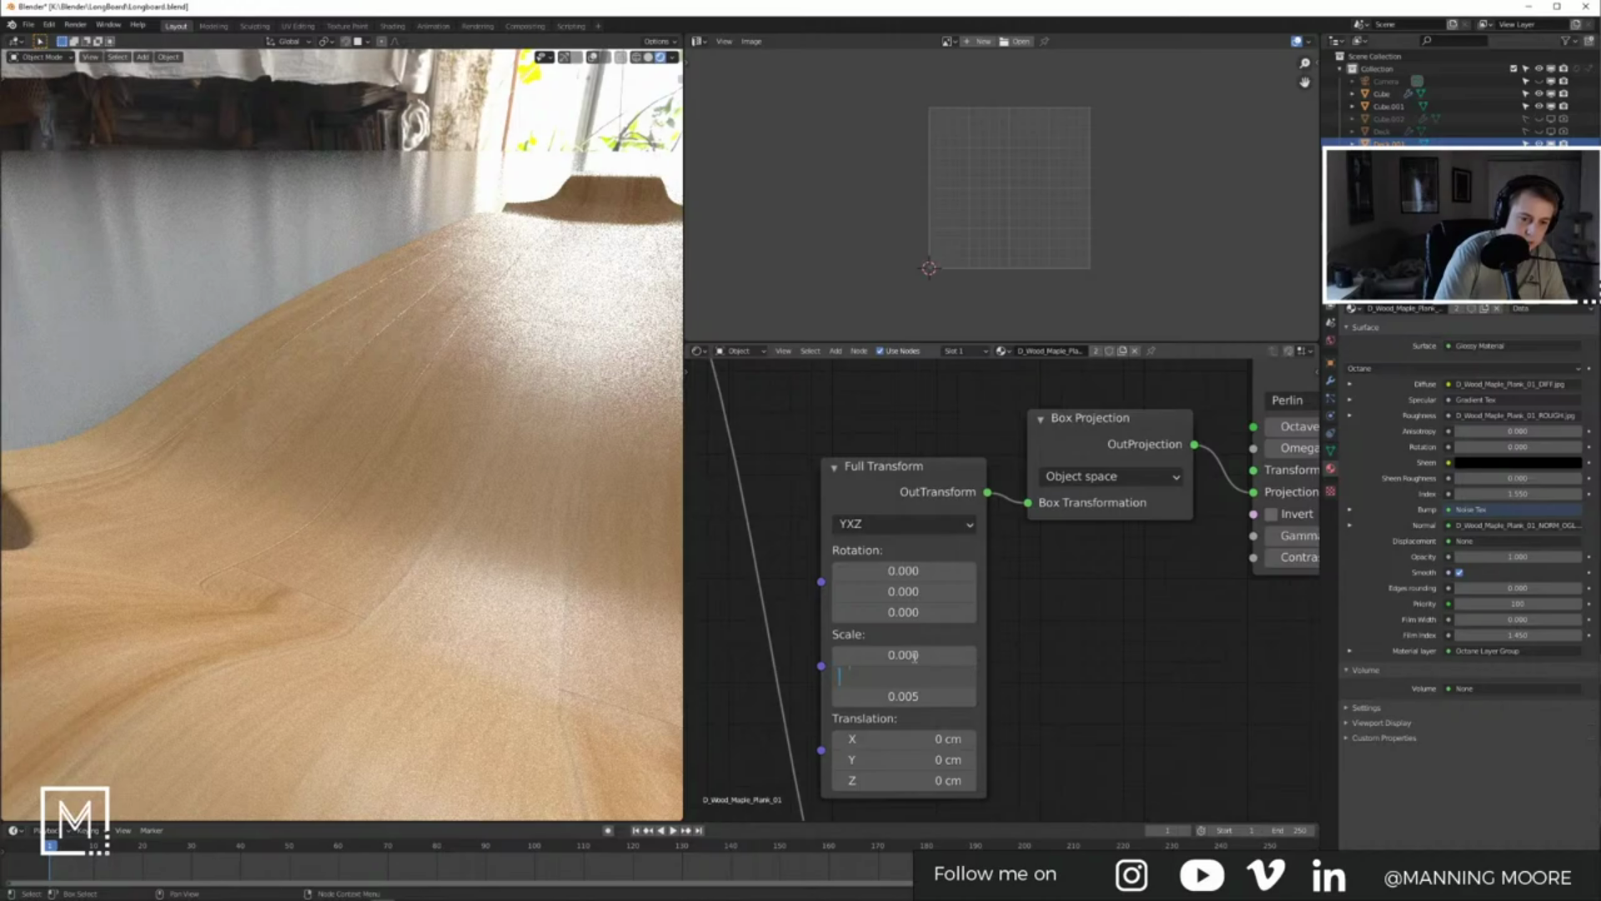
text(01)
key(Return)
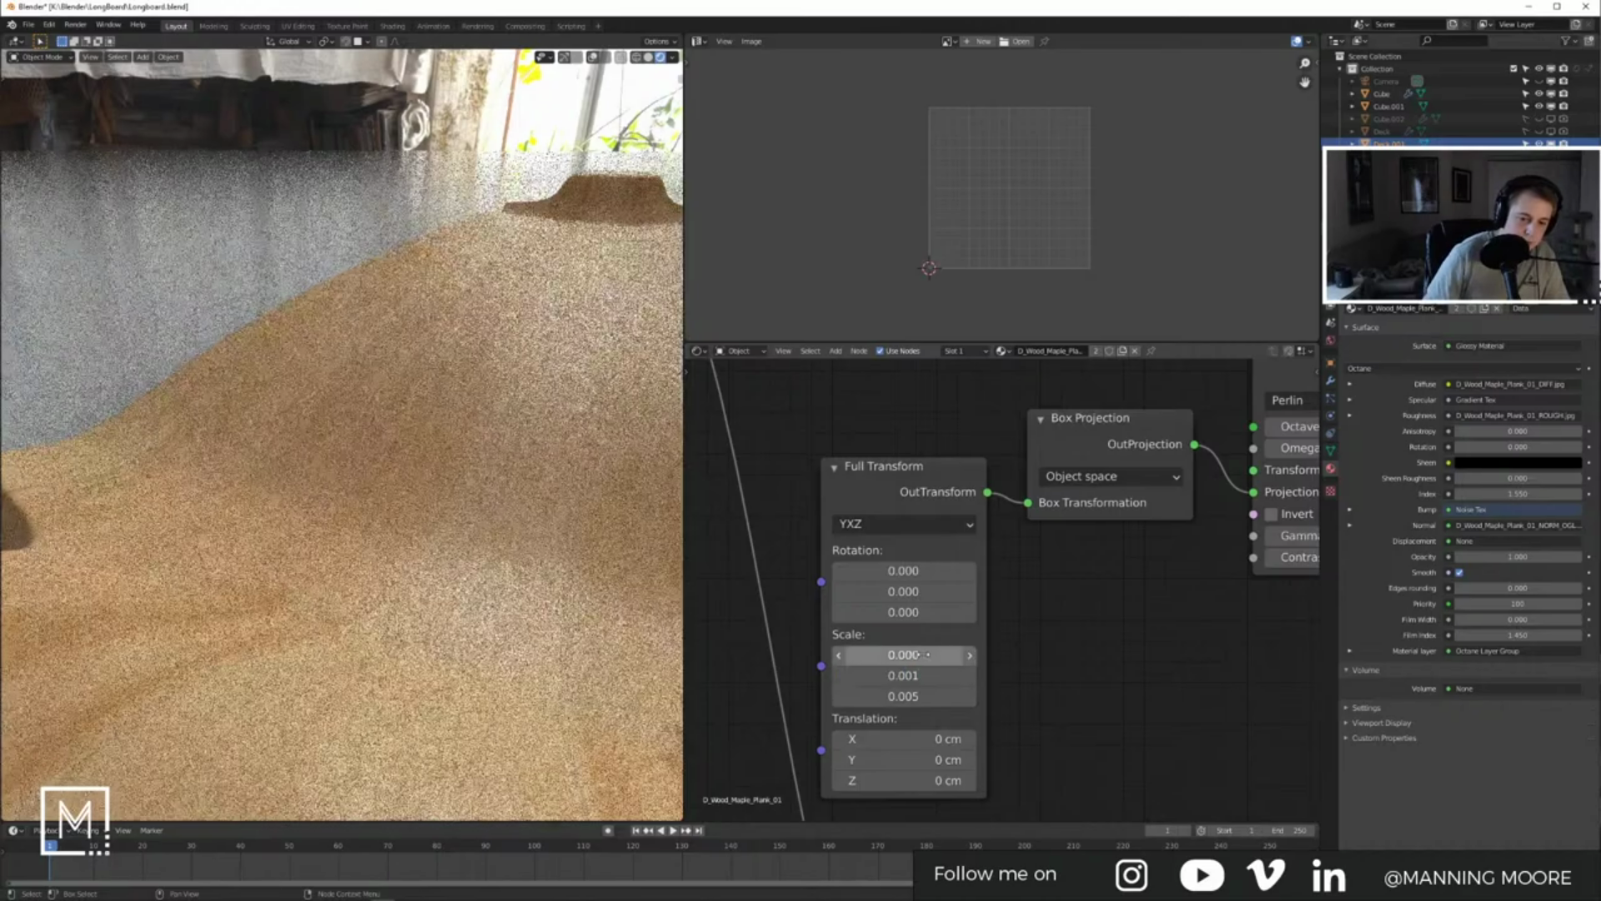
click(912, 670)
click(908, 654)
text(.001)
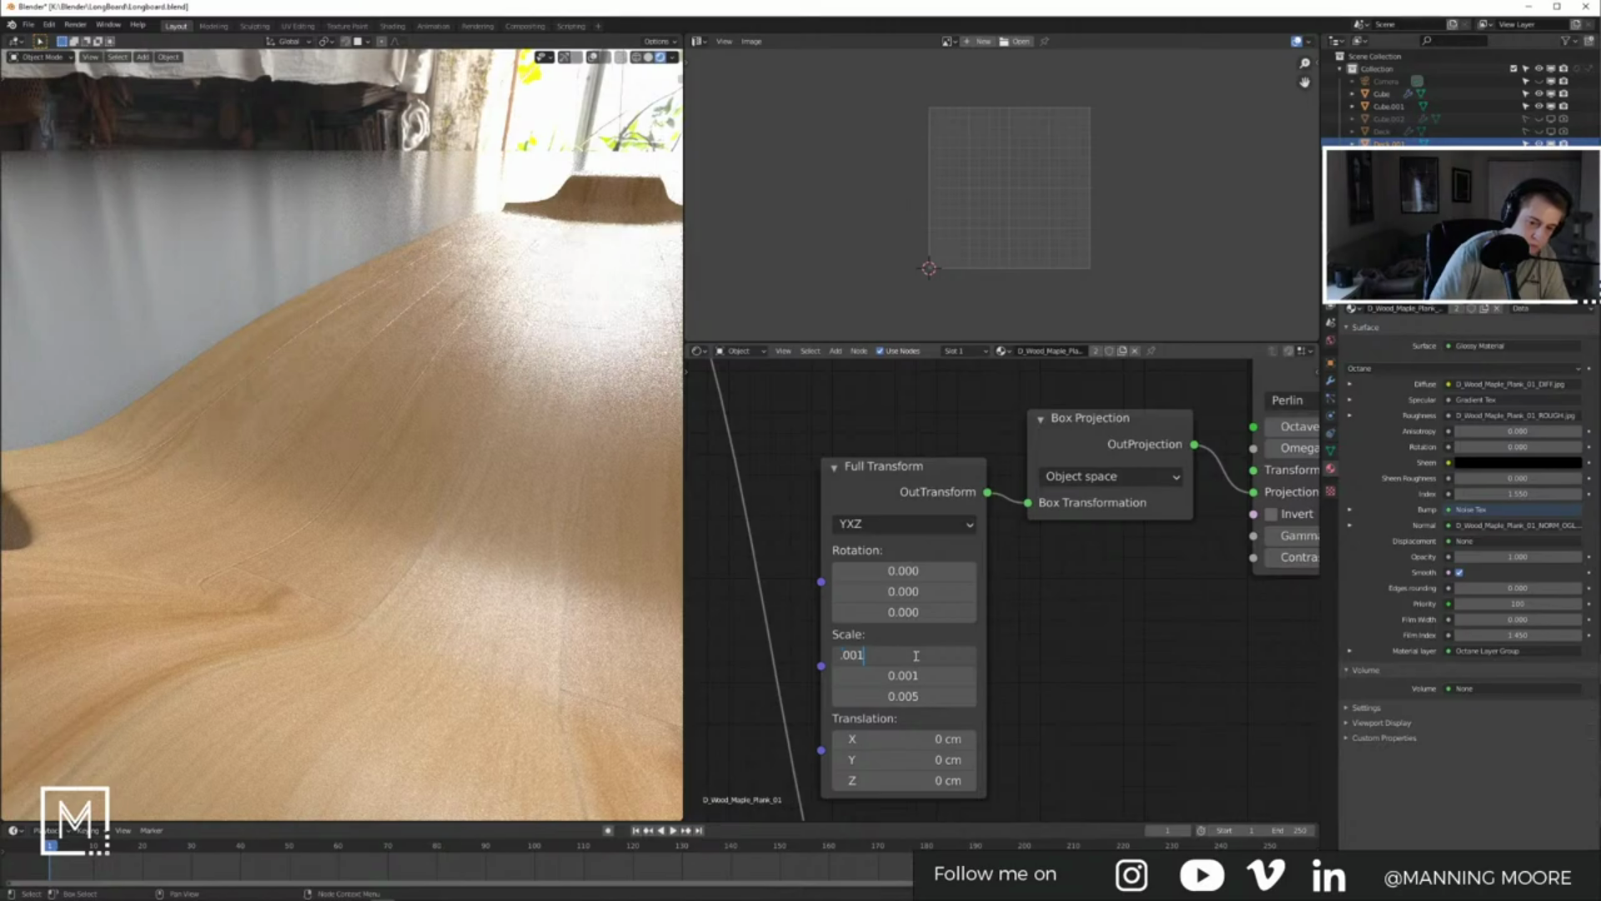
key(Return)
click(913, 694)
key(BackSpace)
text(.001)
key(Return)
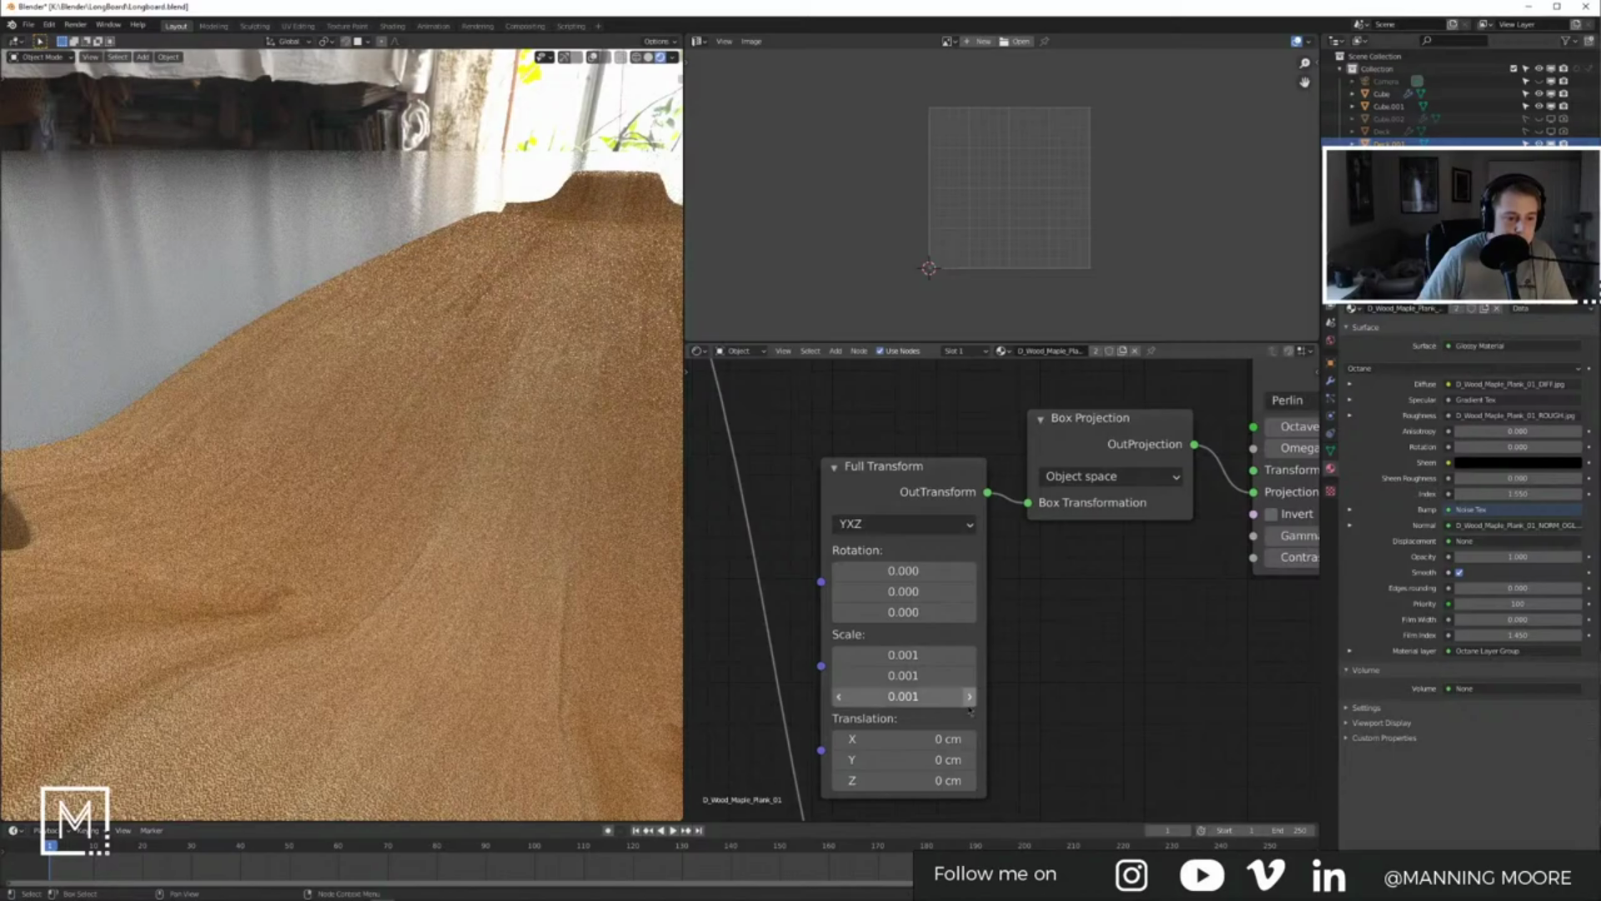
Step: Select the longboard deck and inspect it from a top-down view
scroll(517, 425, down, 8)
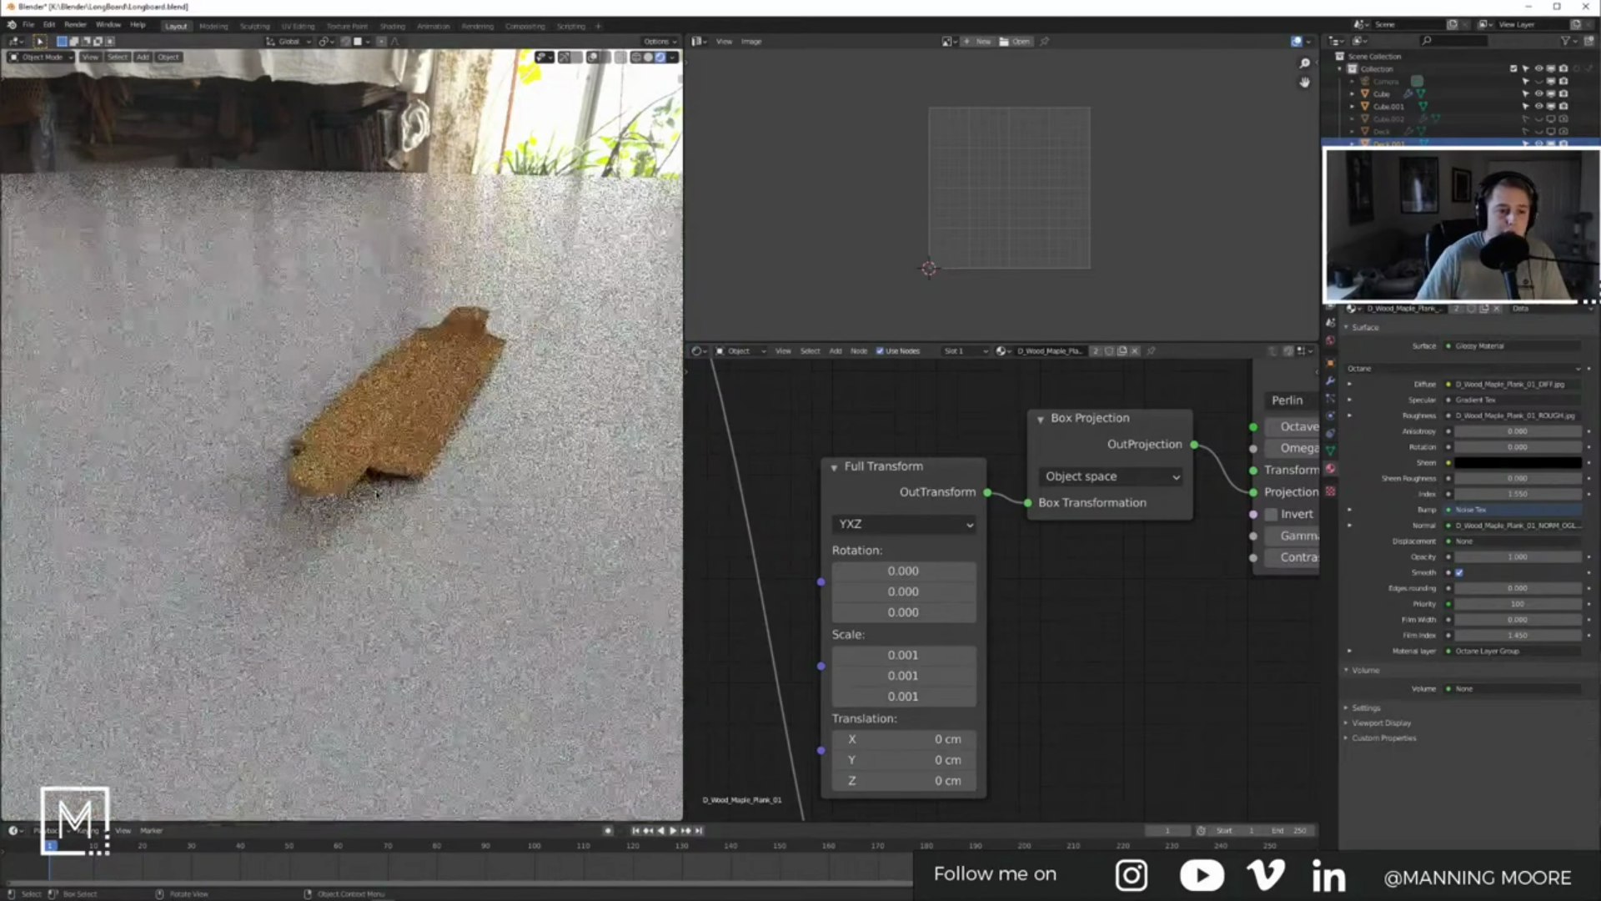
click(541, 413)
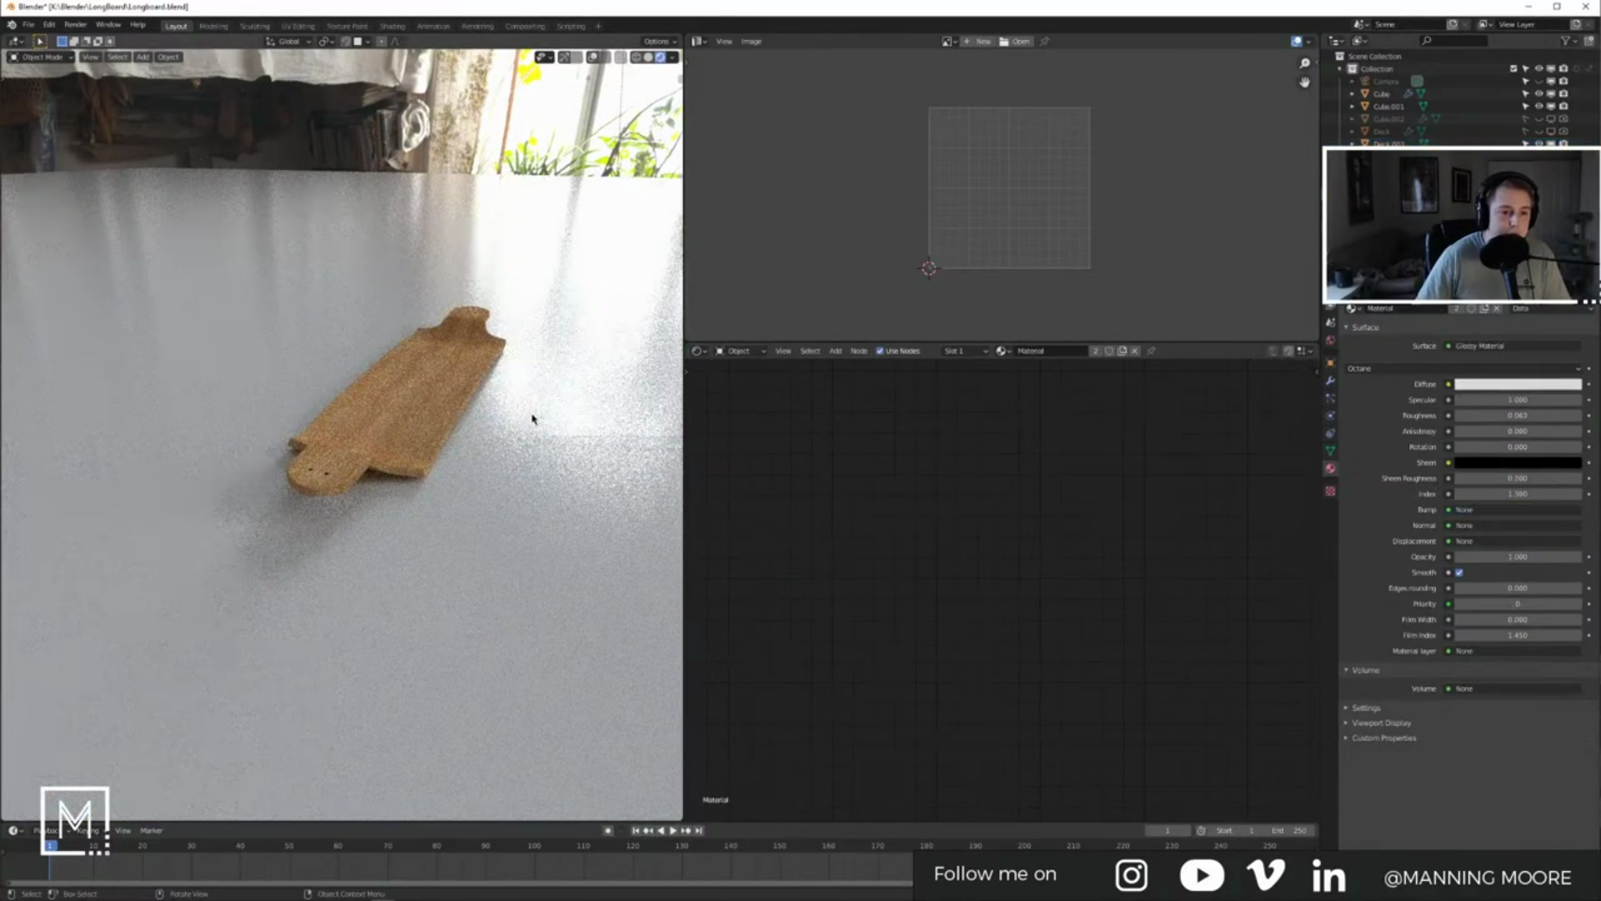
click(417, 440)
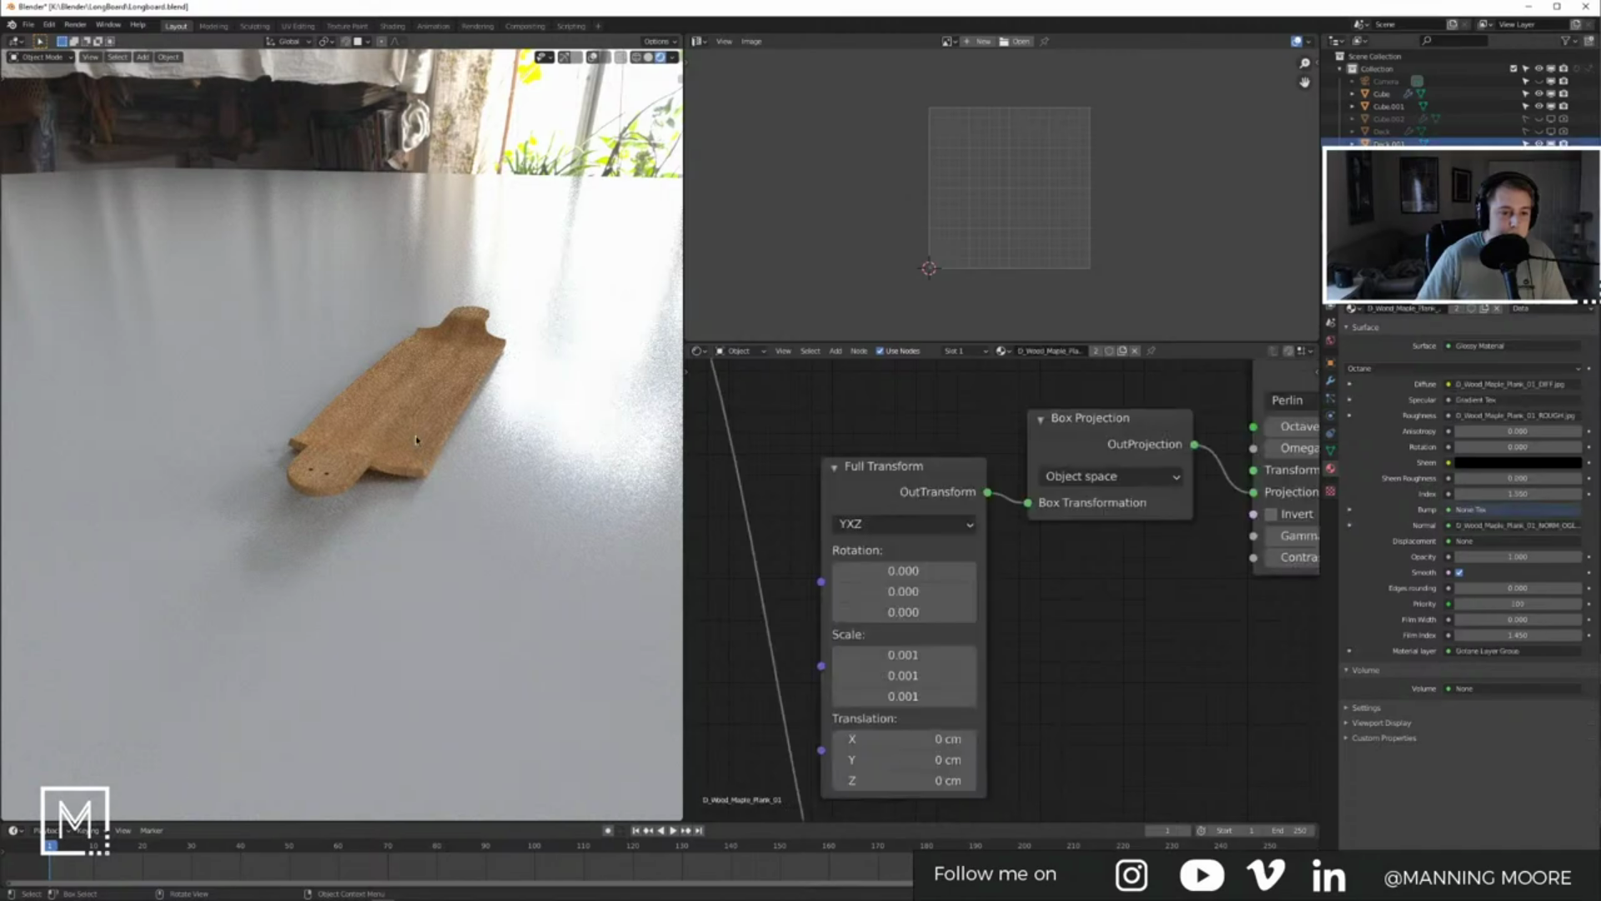
middle_drag(411, 458, 408, 469)
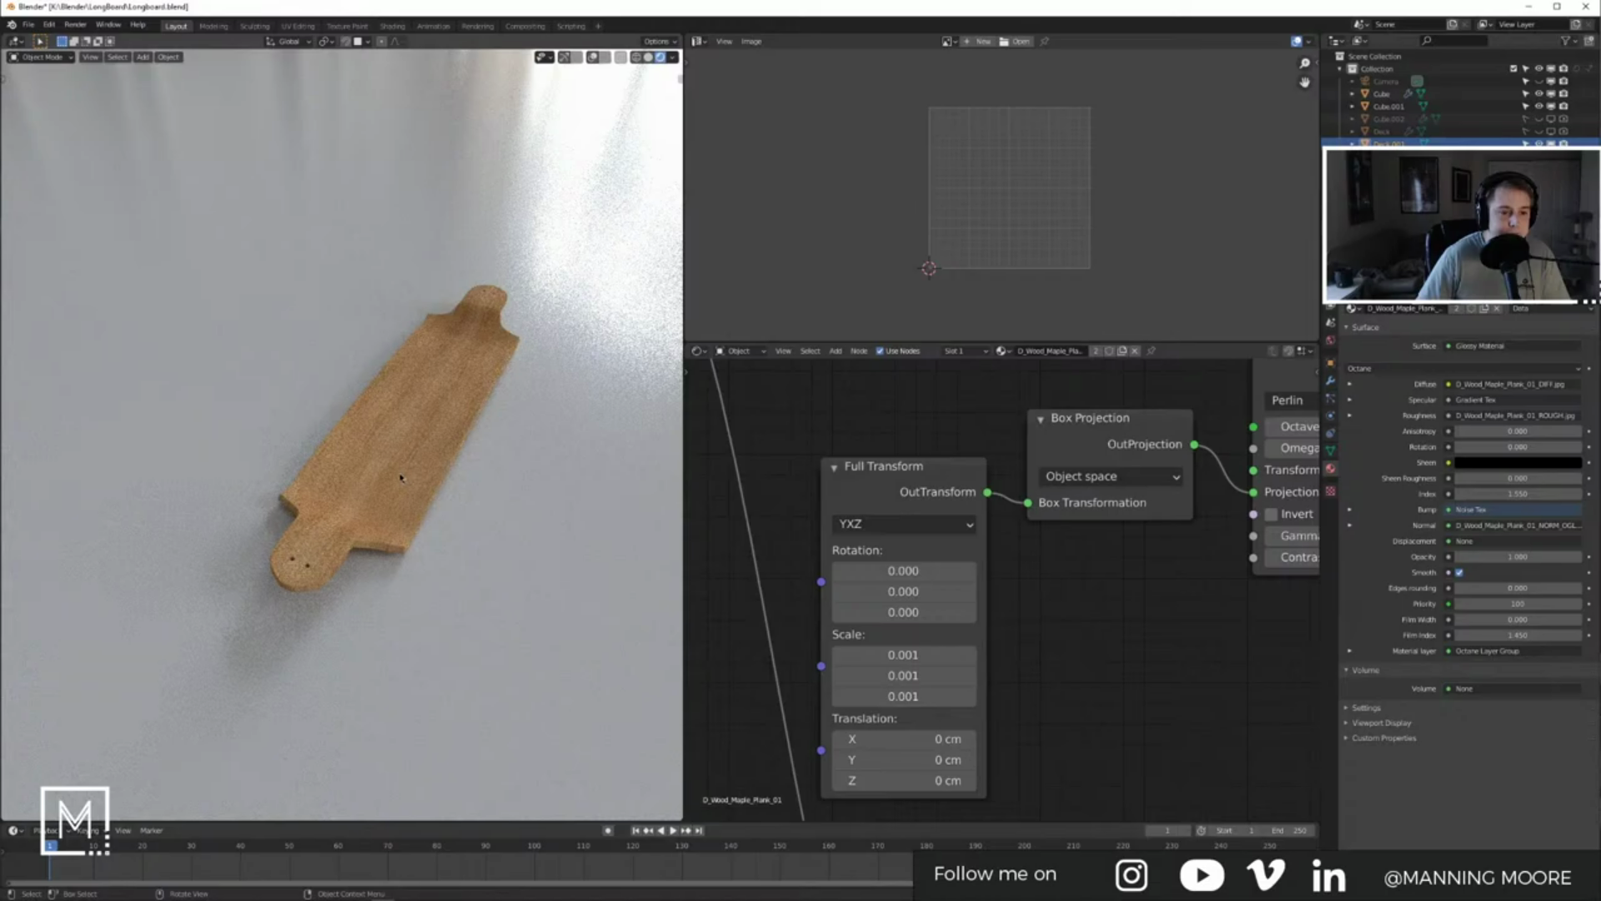
middle_drag(404, 479, 455, 473)
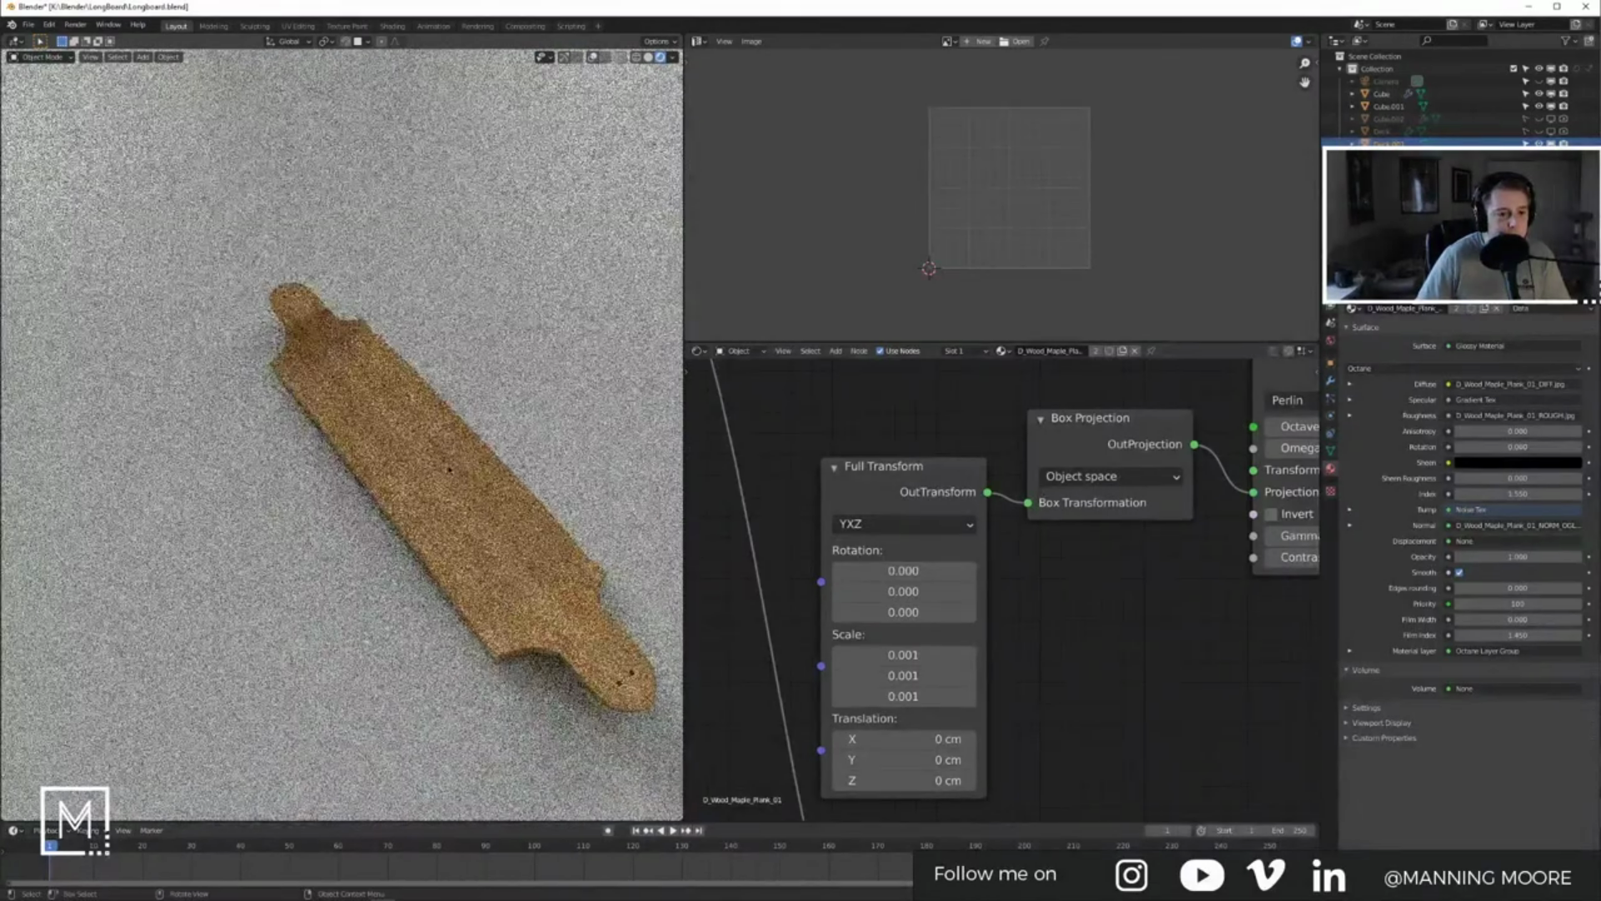
scroll(446, 471, up, 4)
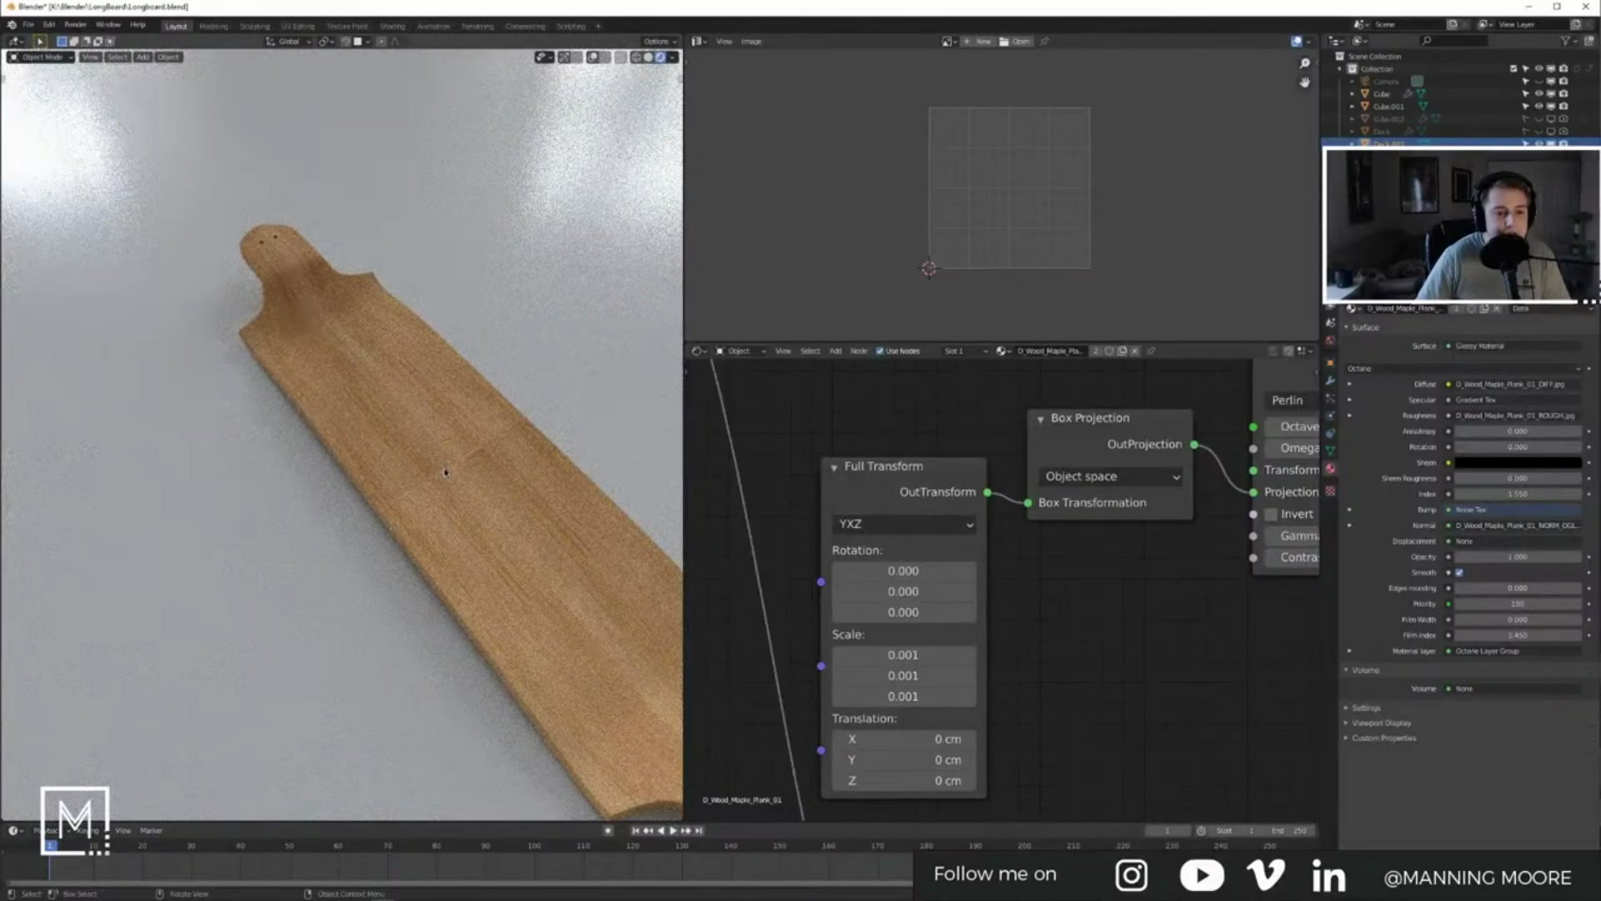
key(Tab)
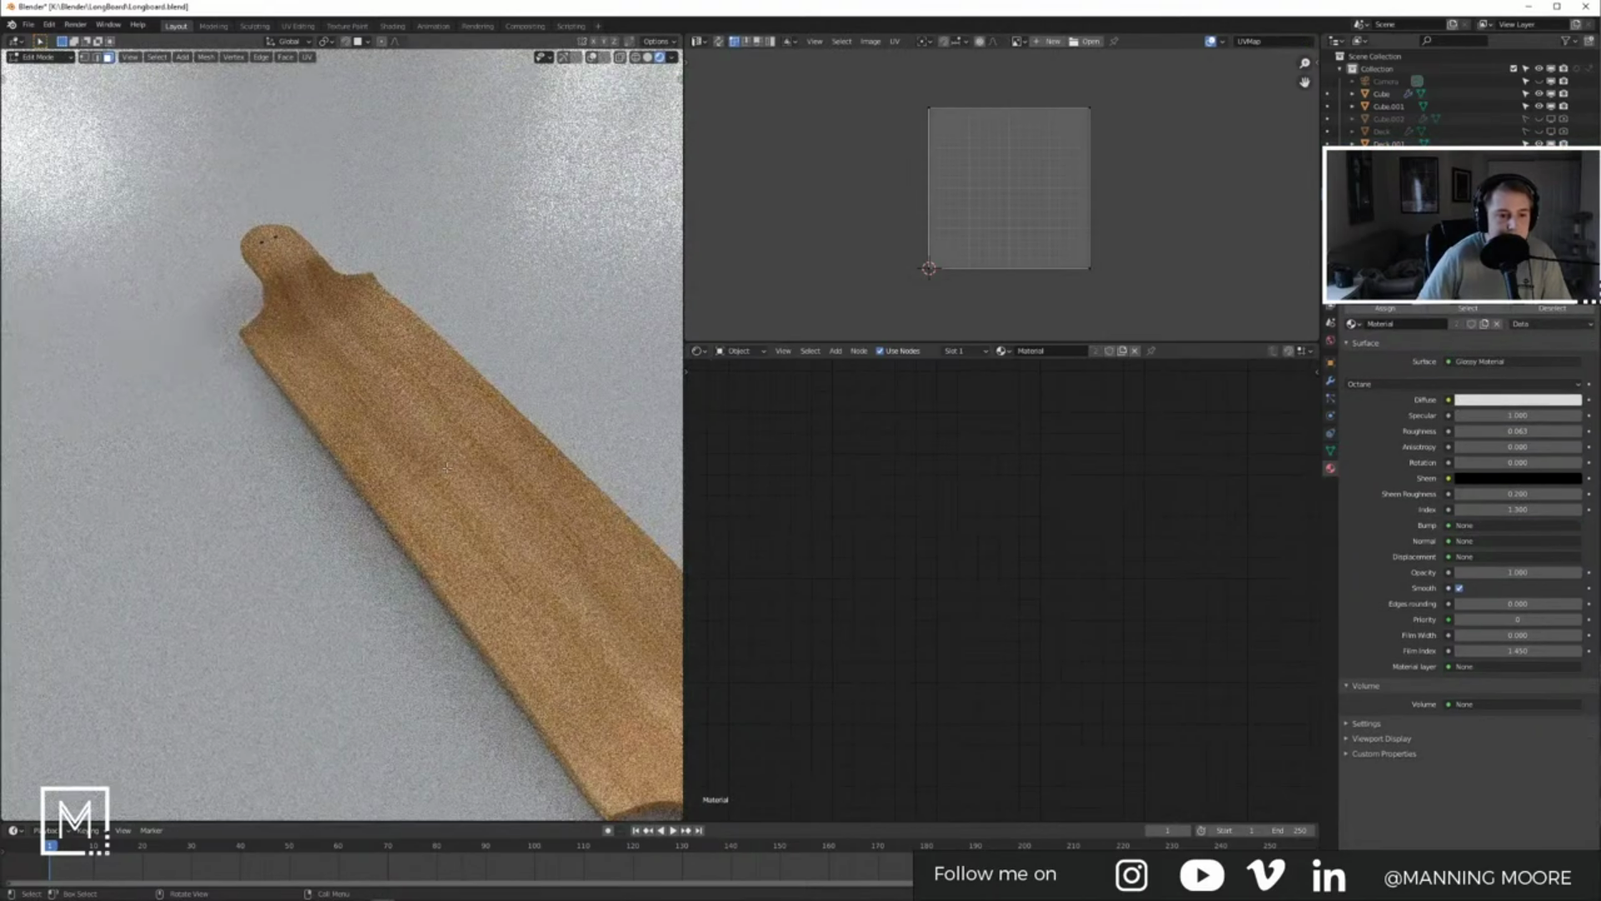
key(Tab)
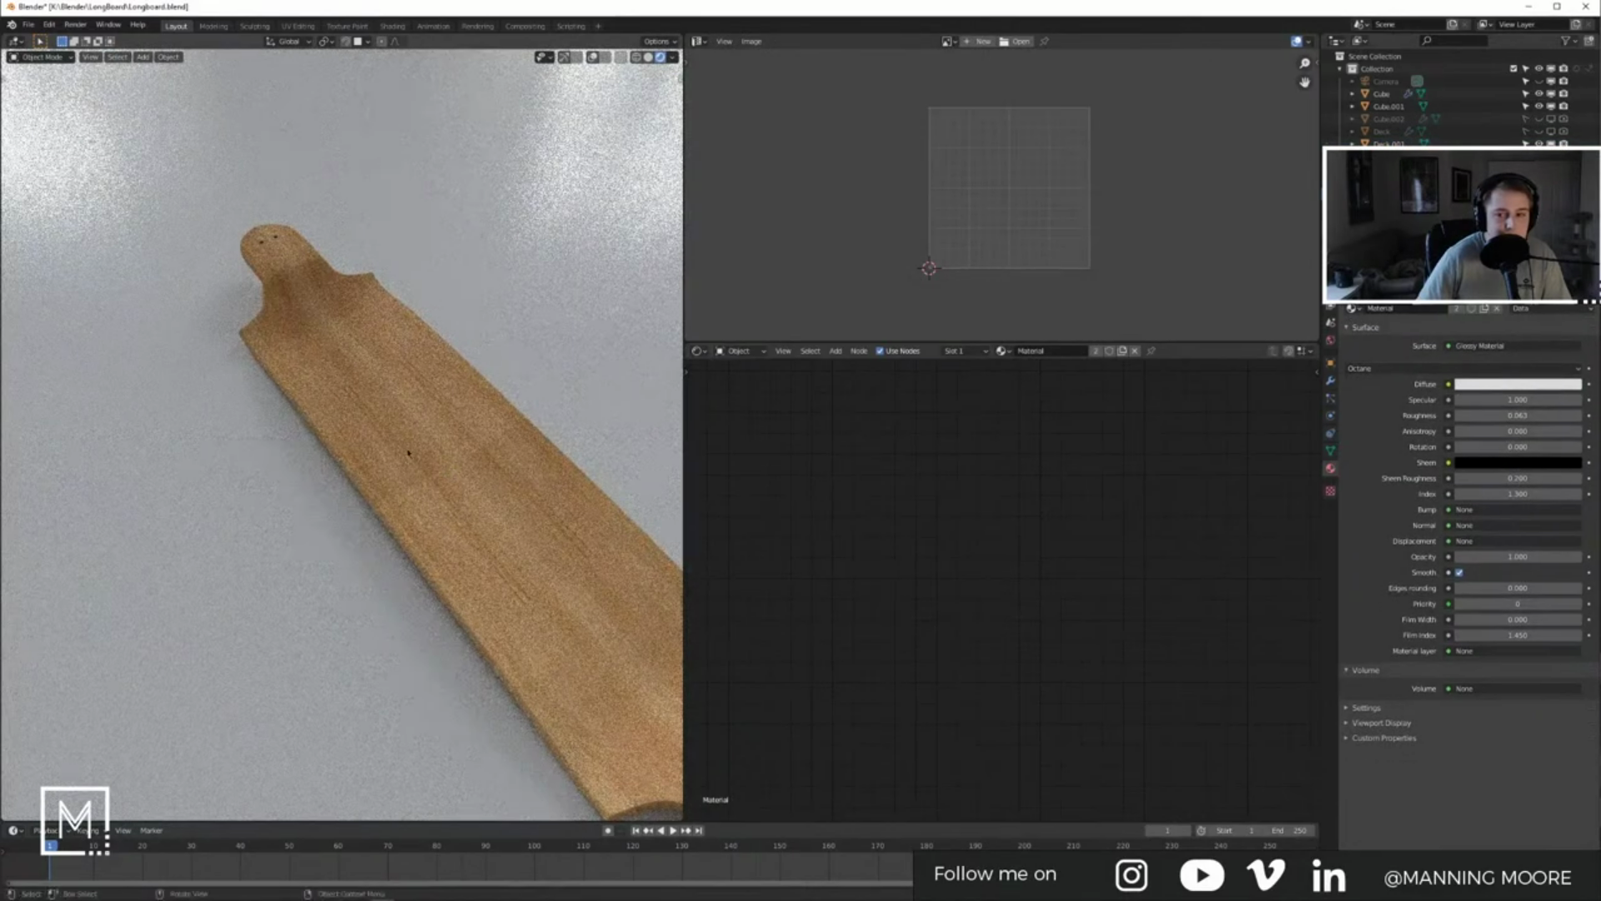
middle_drag(447, 479, 403, 447)
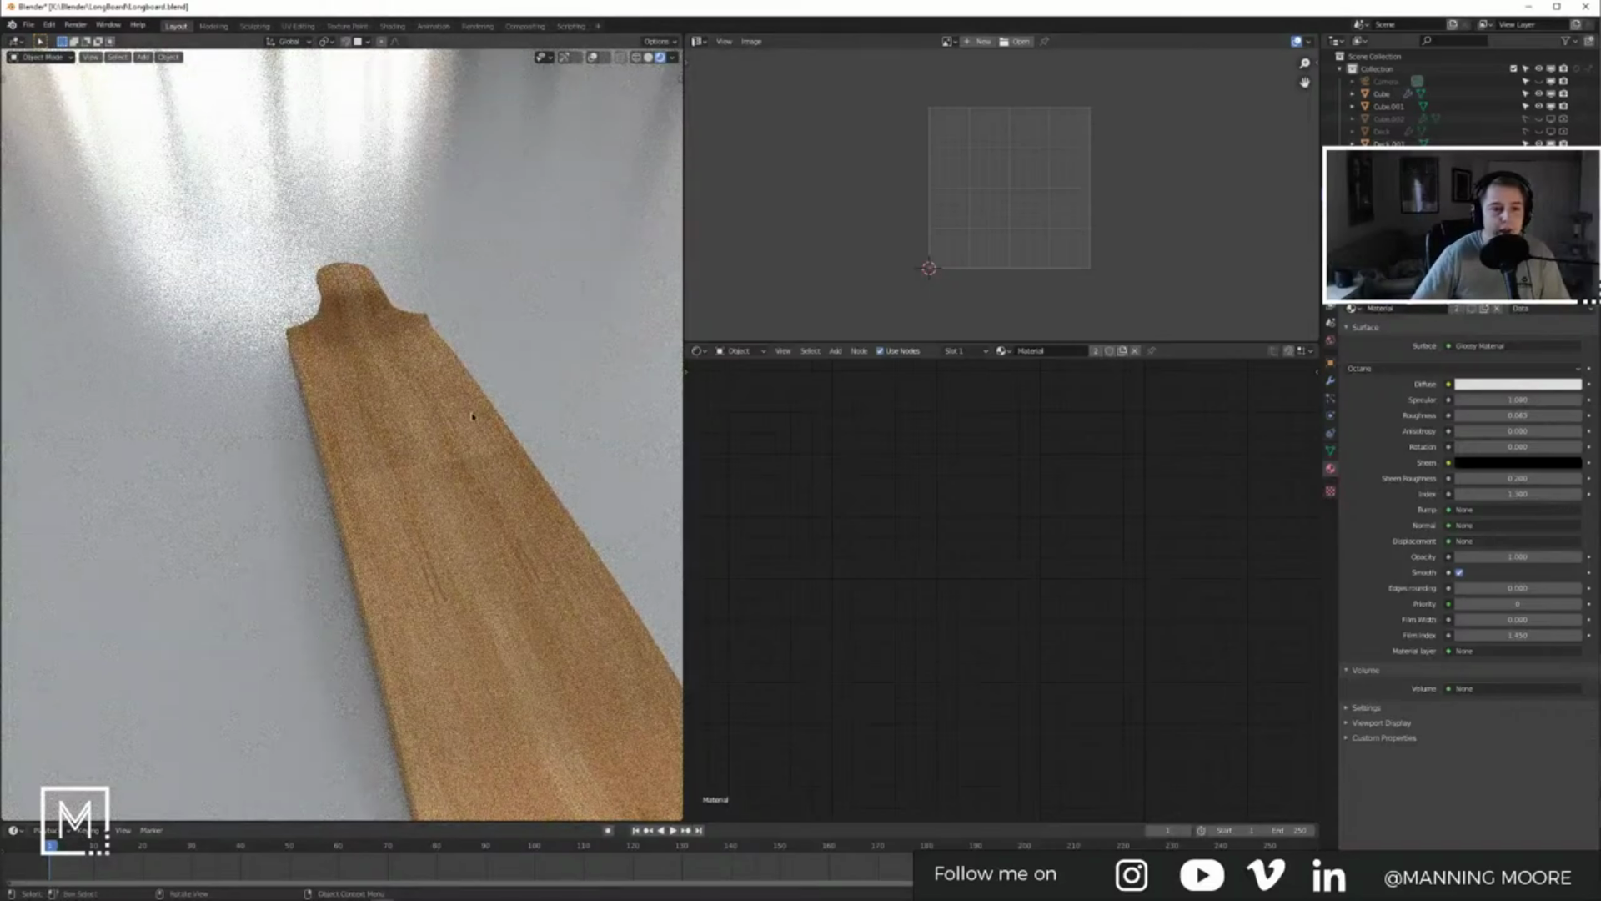
Step: Delete Deck.001, make the original Deck visible, and enter its Edit Mode
click(460, 420)
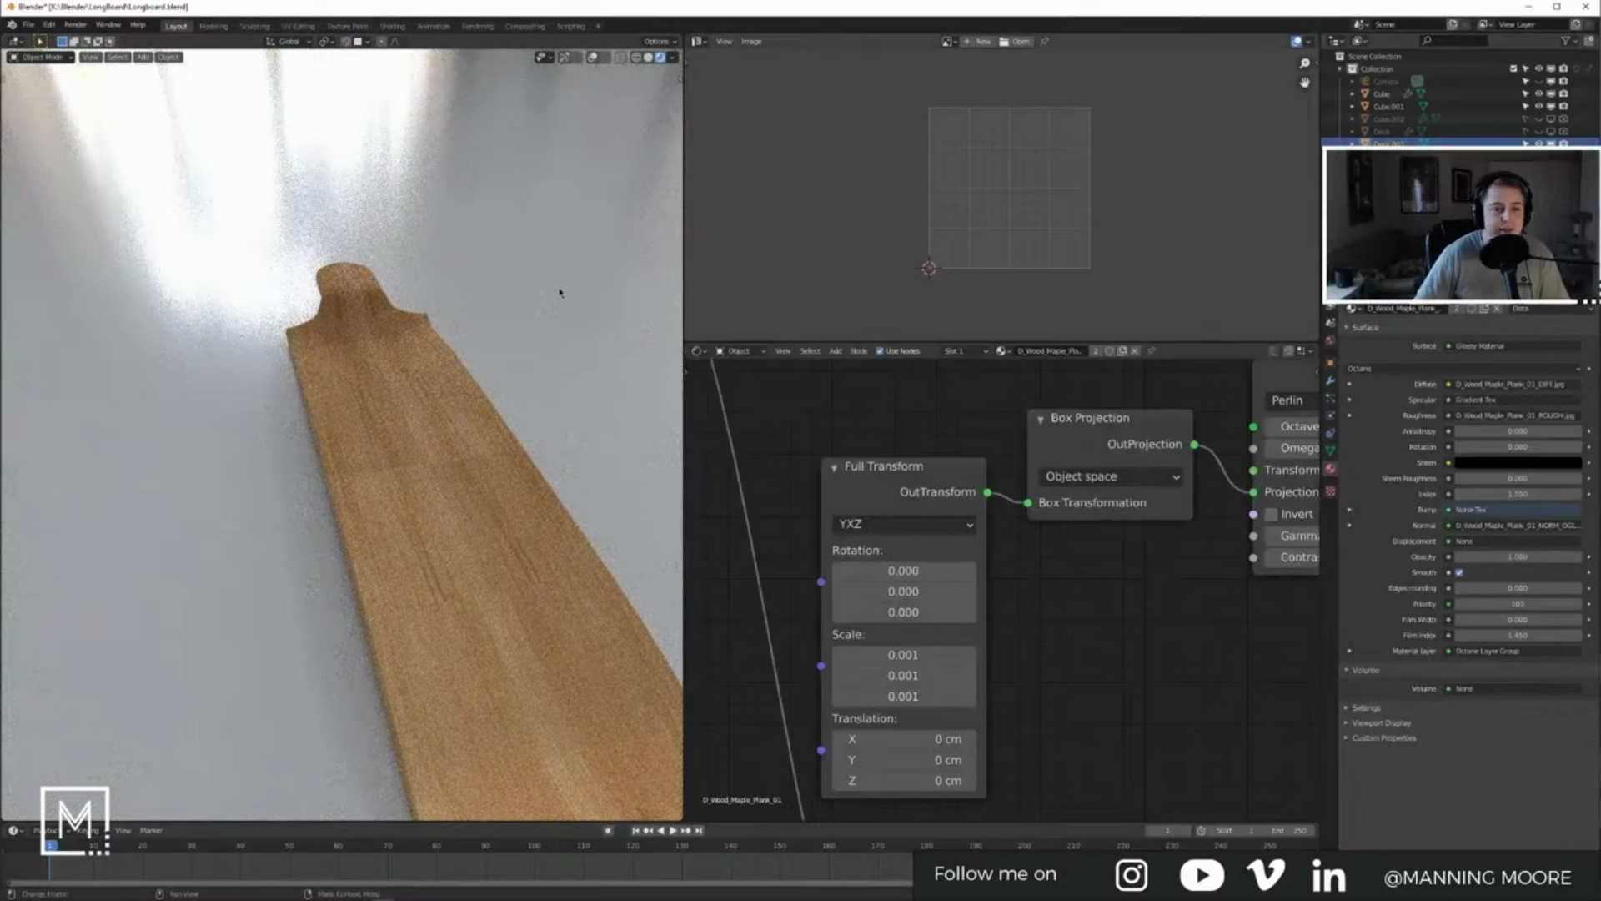
key(Delete)
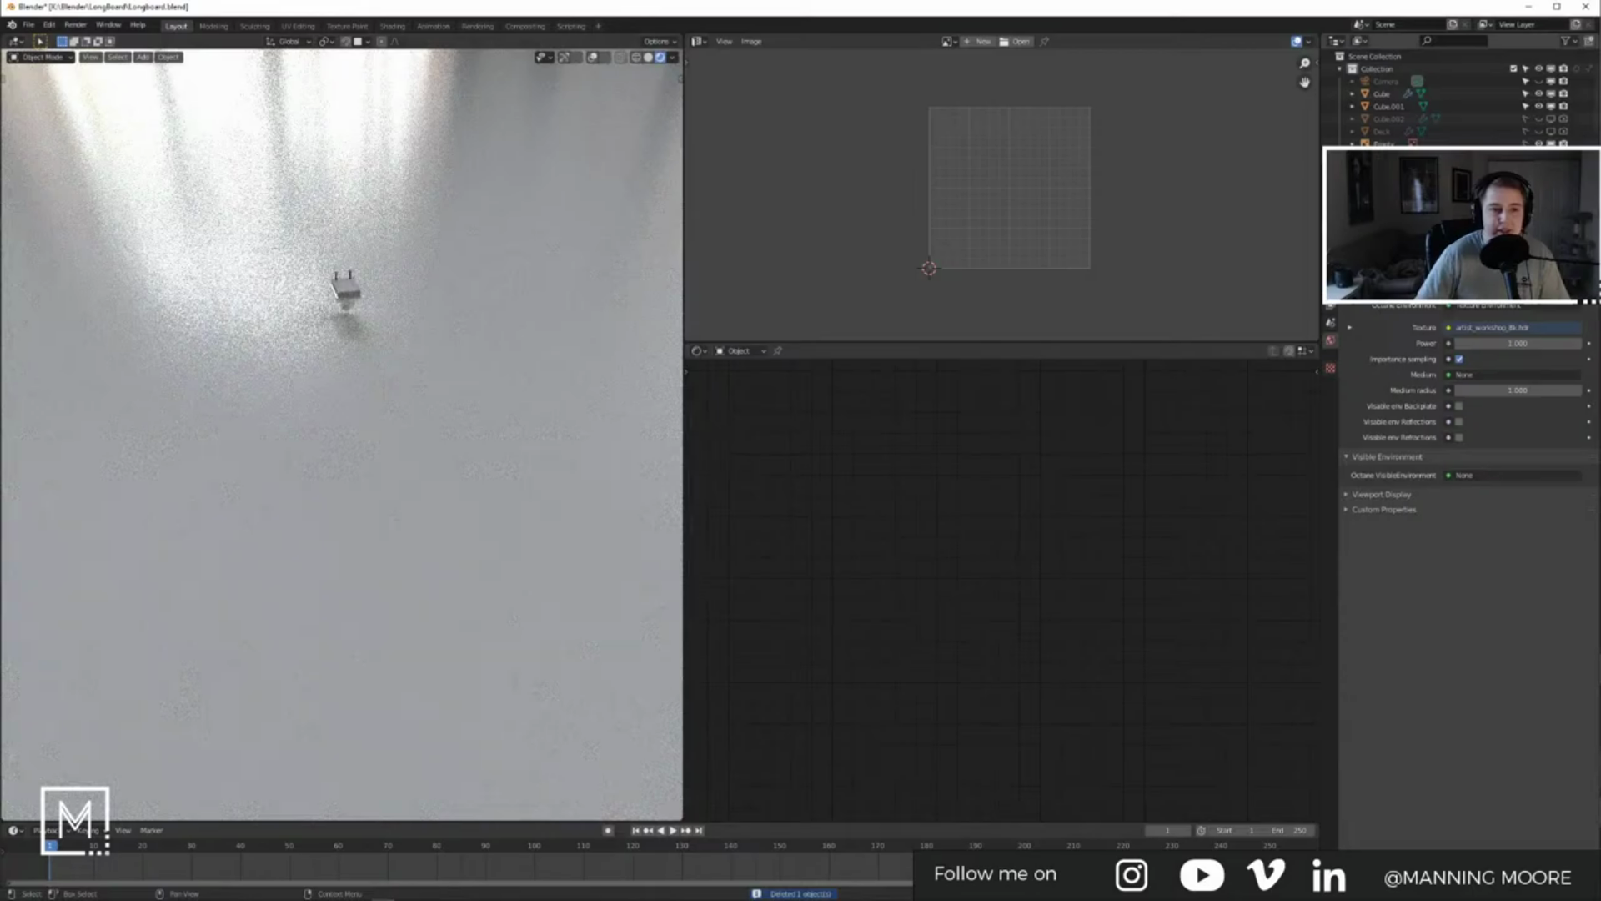
drag(1539, 132, 1564, 133)
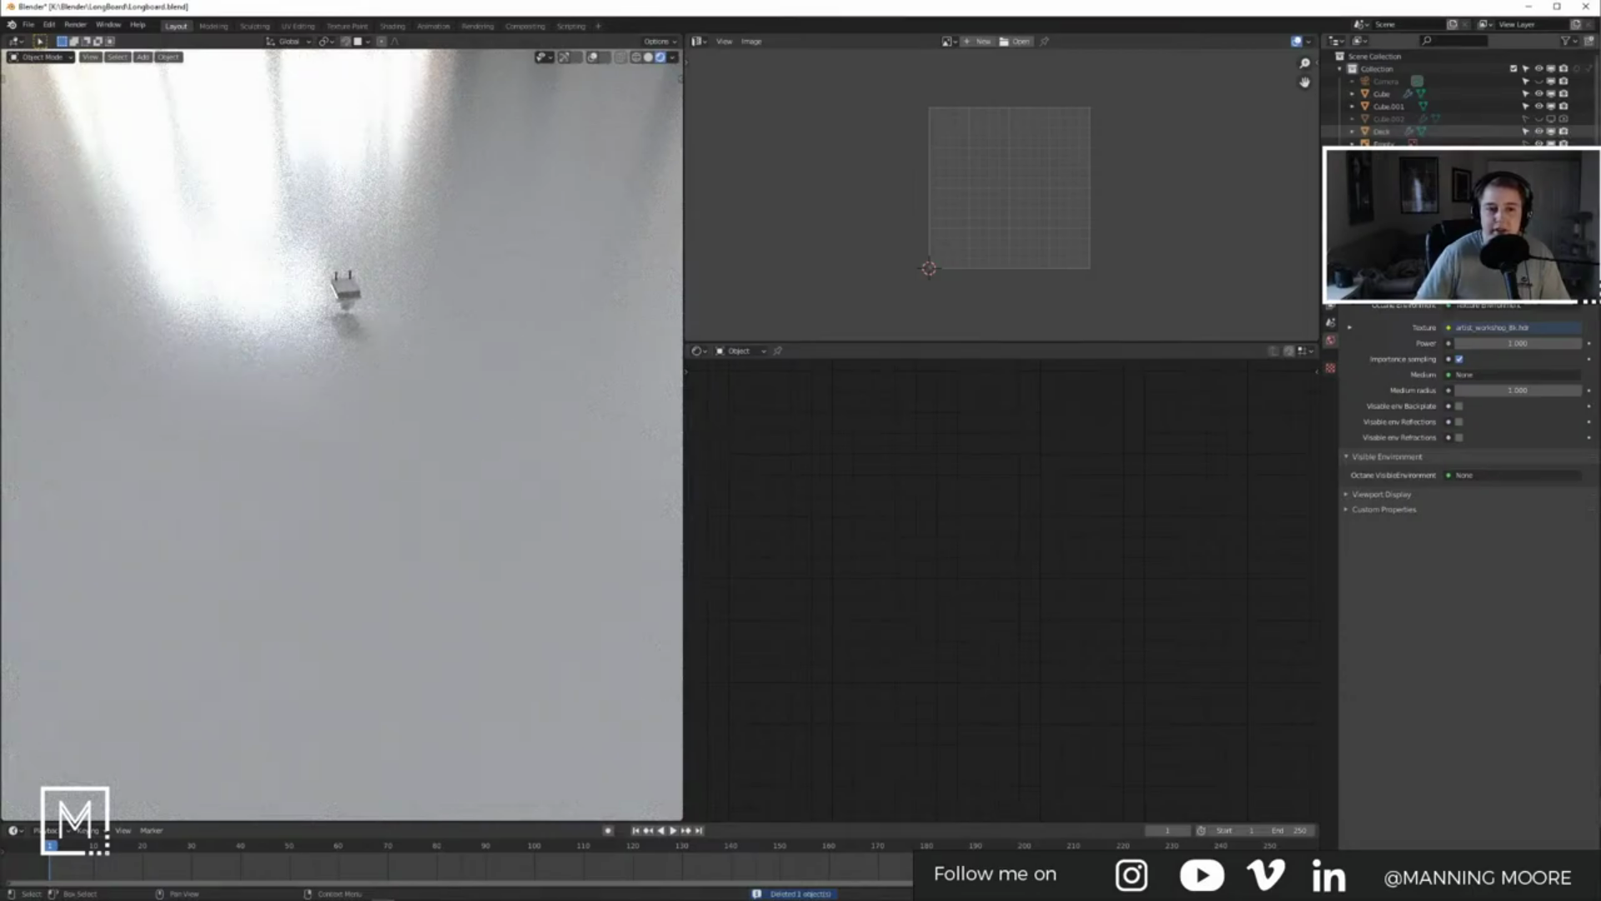
click(1382, 132)
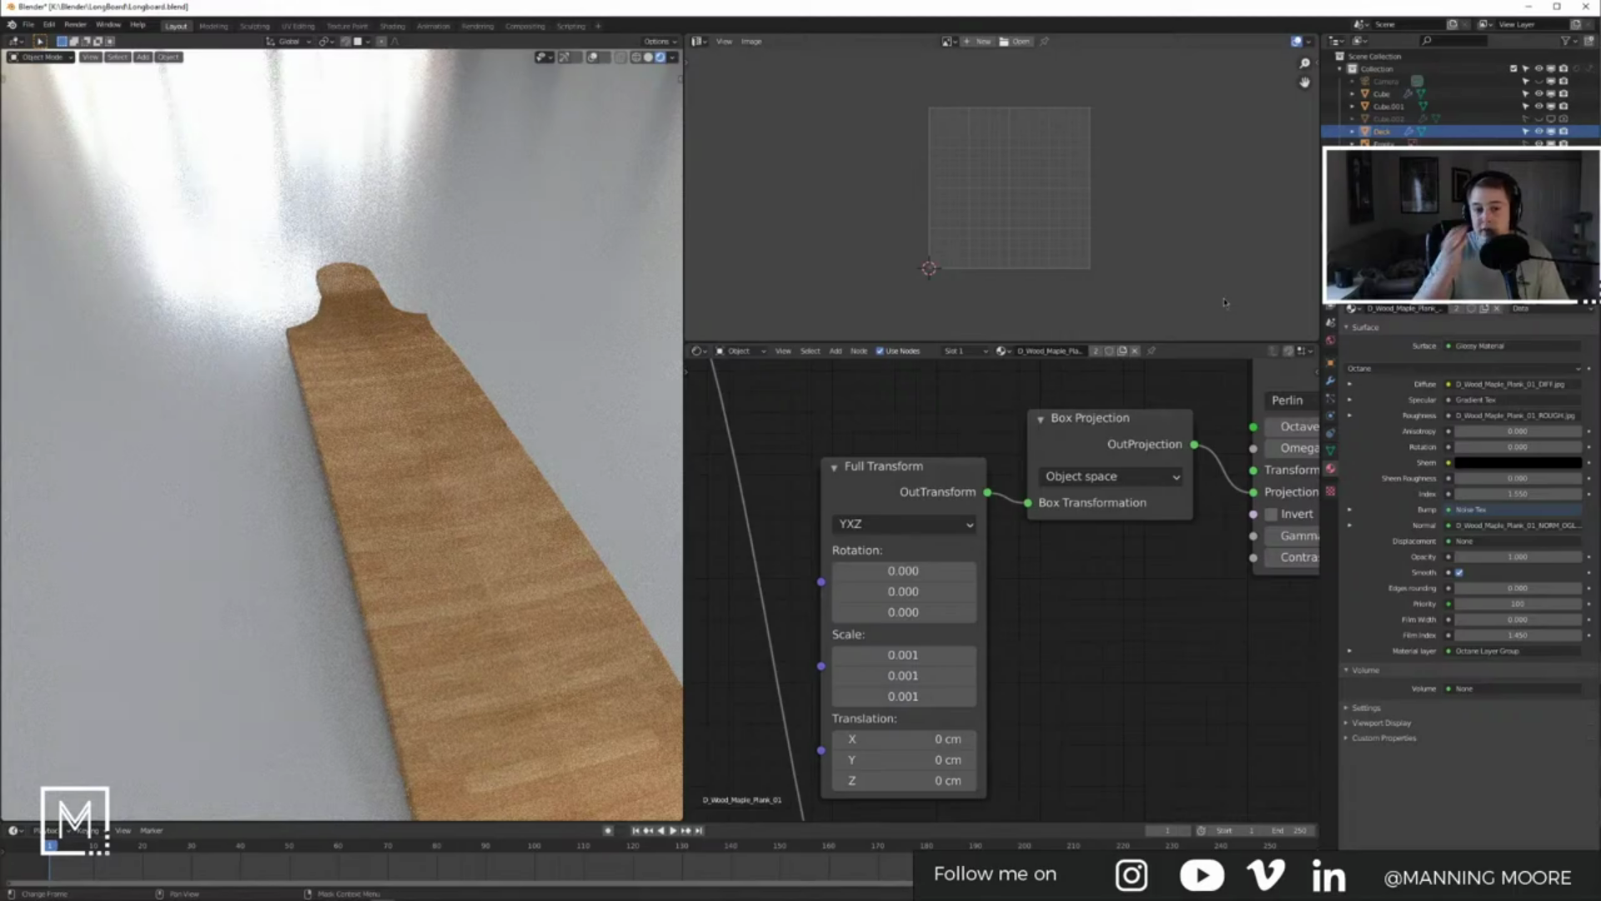
click(472, 520)
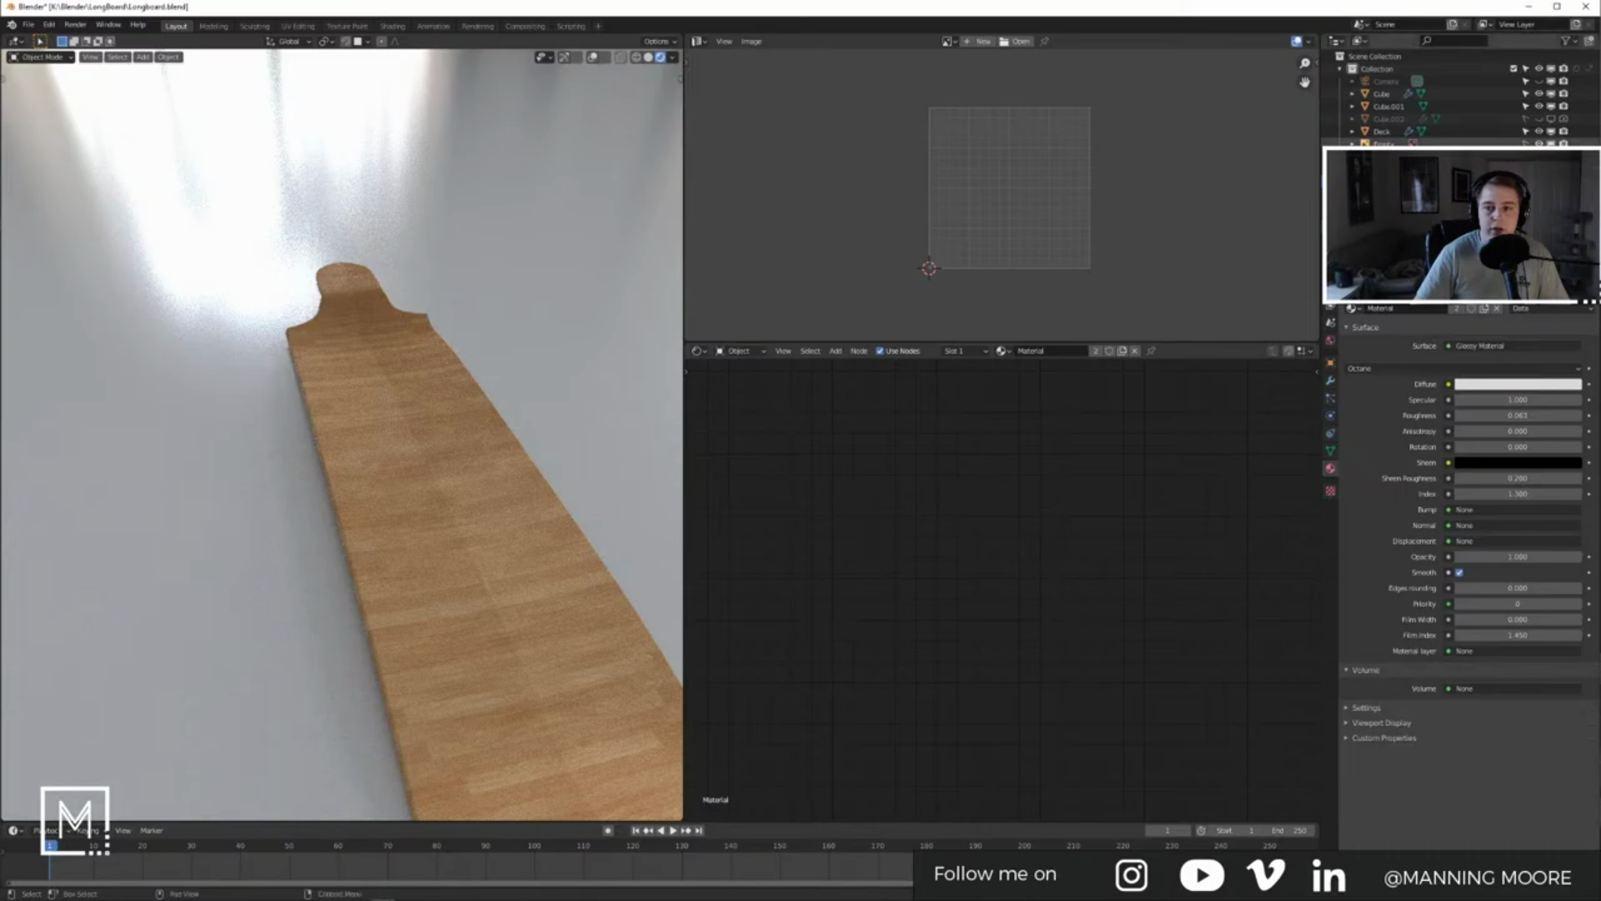
click(488, 438)
key(Tab)
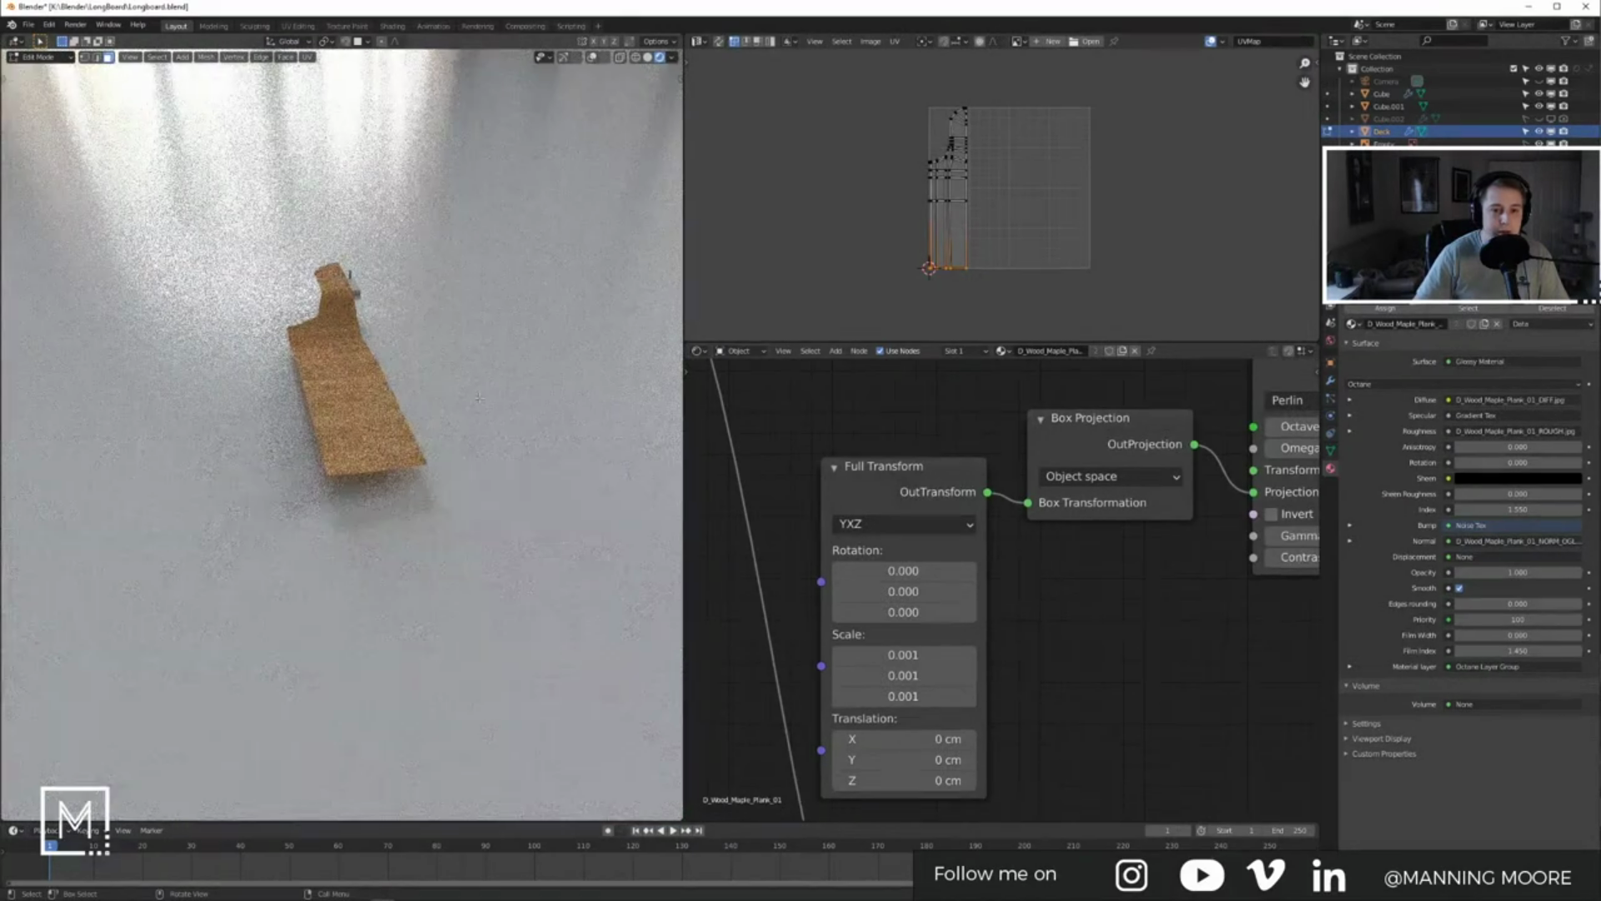
Step: Rotate all deck UVs by -90° and move them to the texture's top-left
key(a)
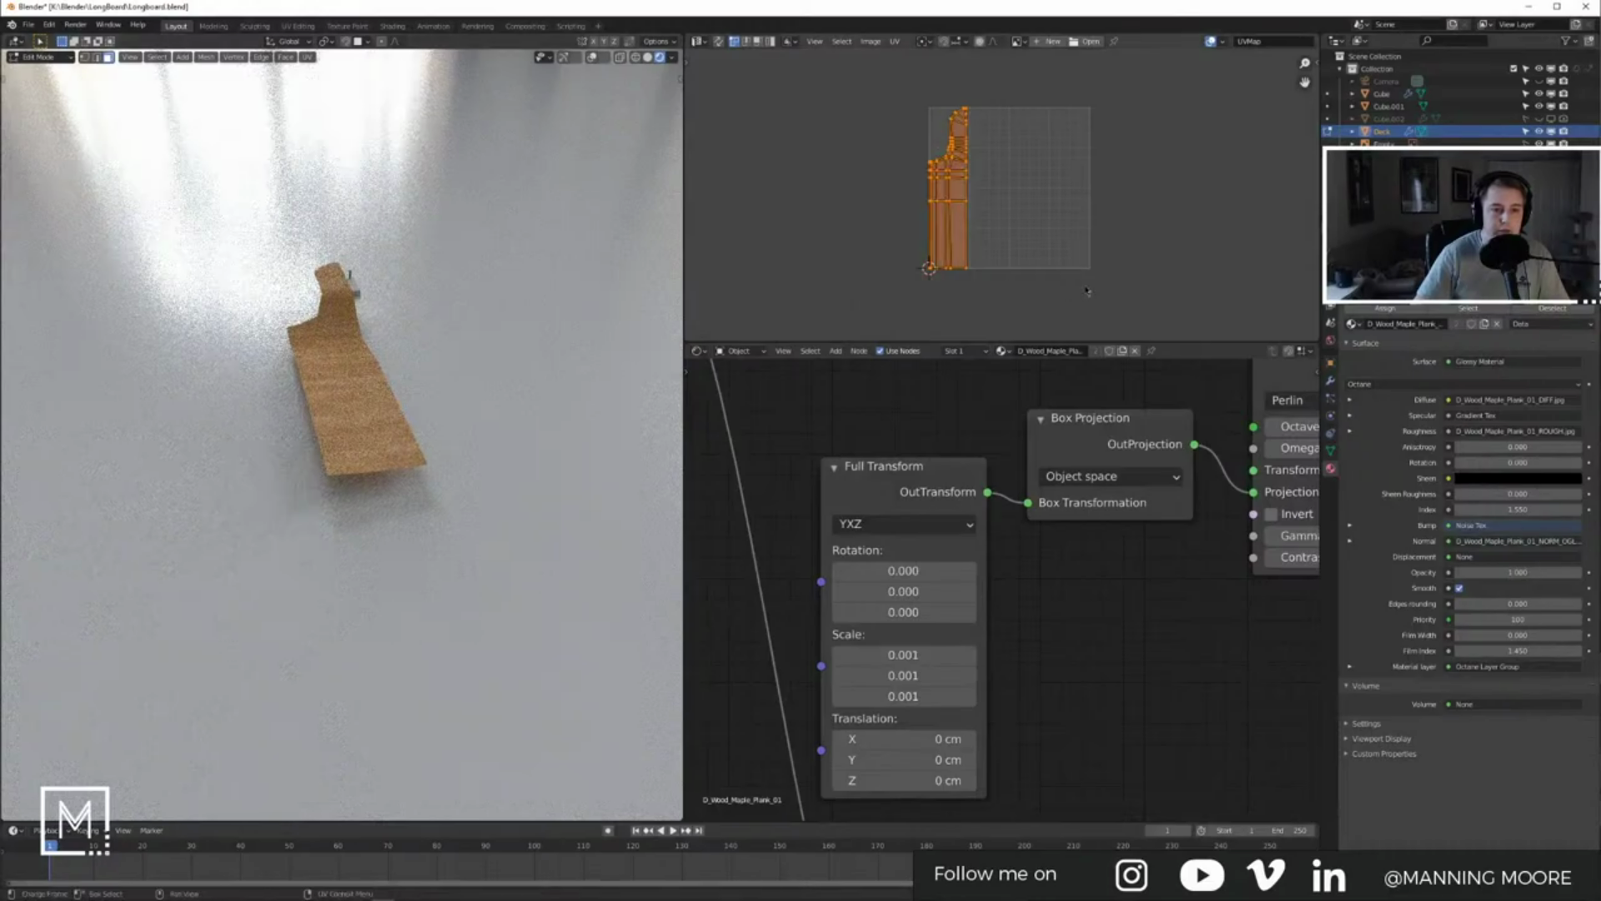
text(r-90)
key(Return)
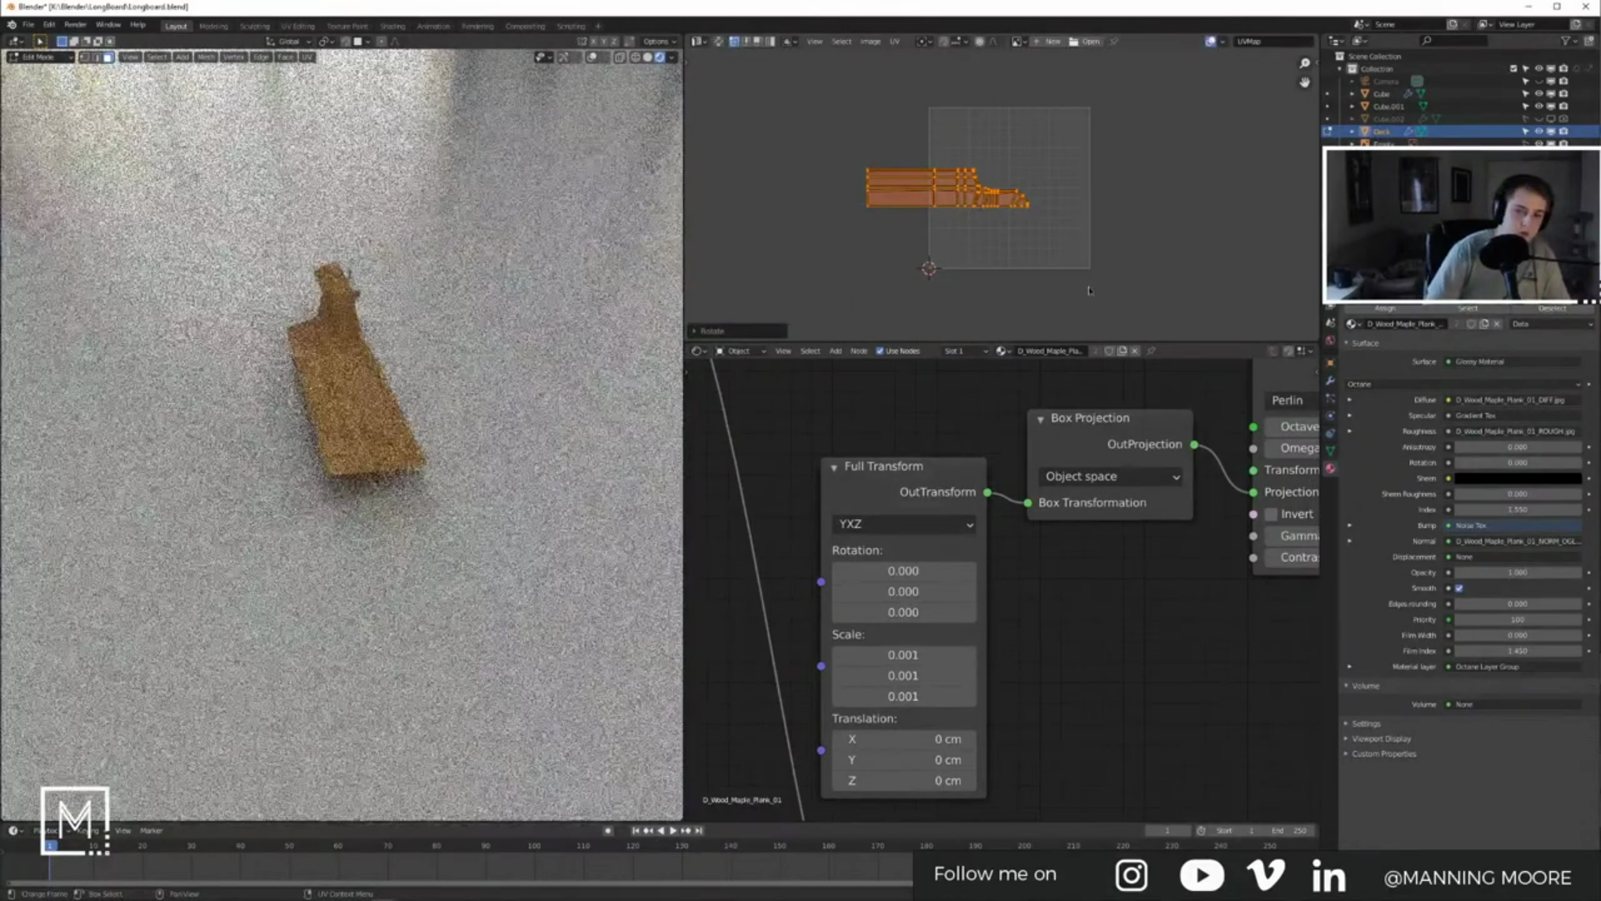
key(g)
click(1153, 231)
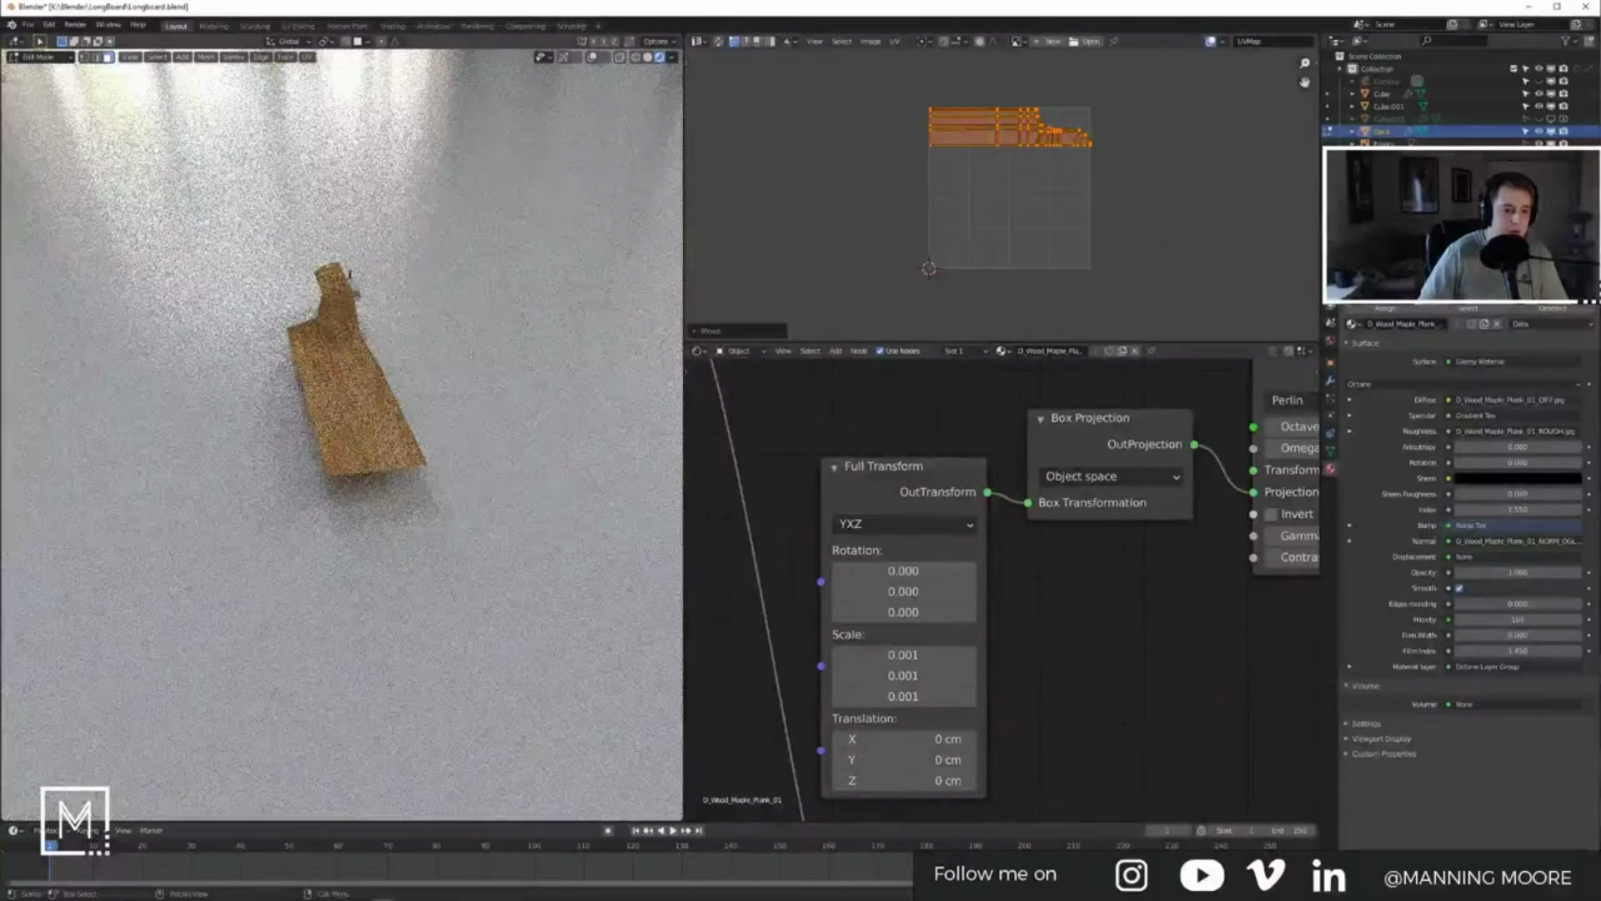
key(Tab)
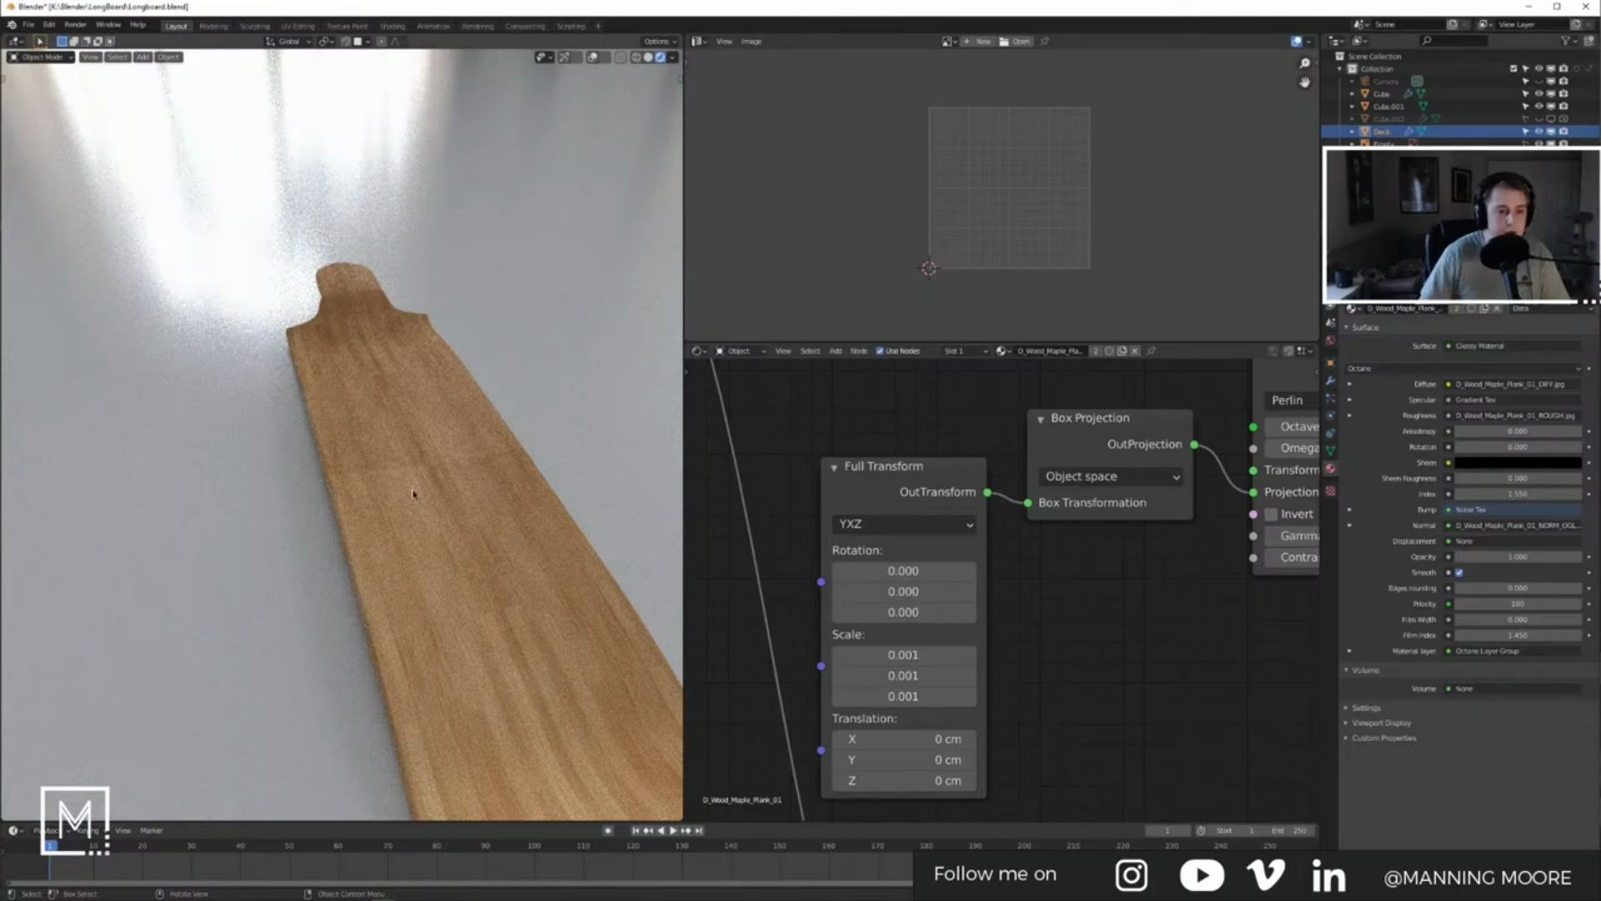
middle_drag(435, 549, 442, 477)
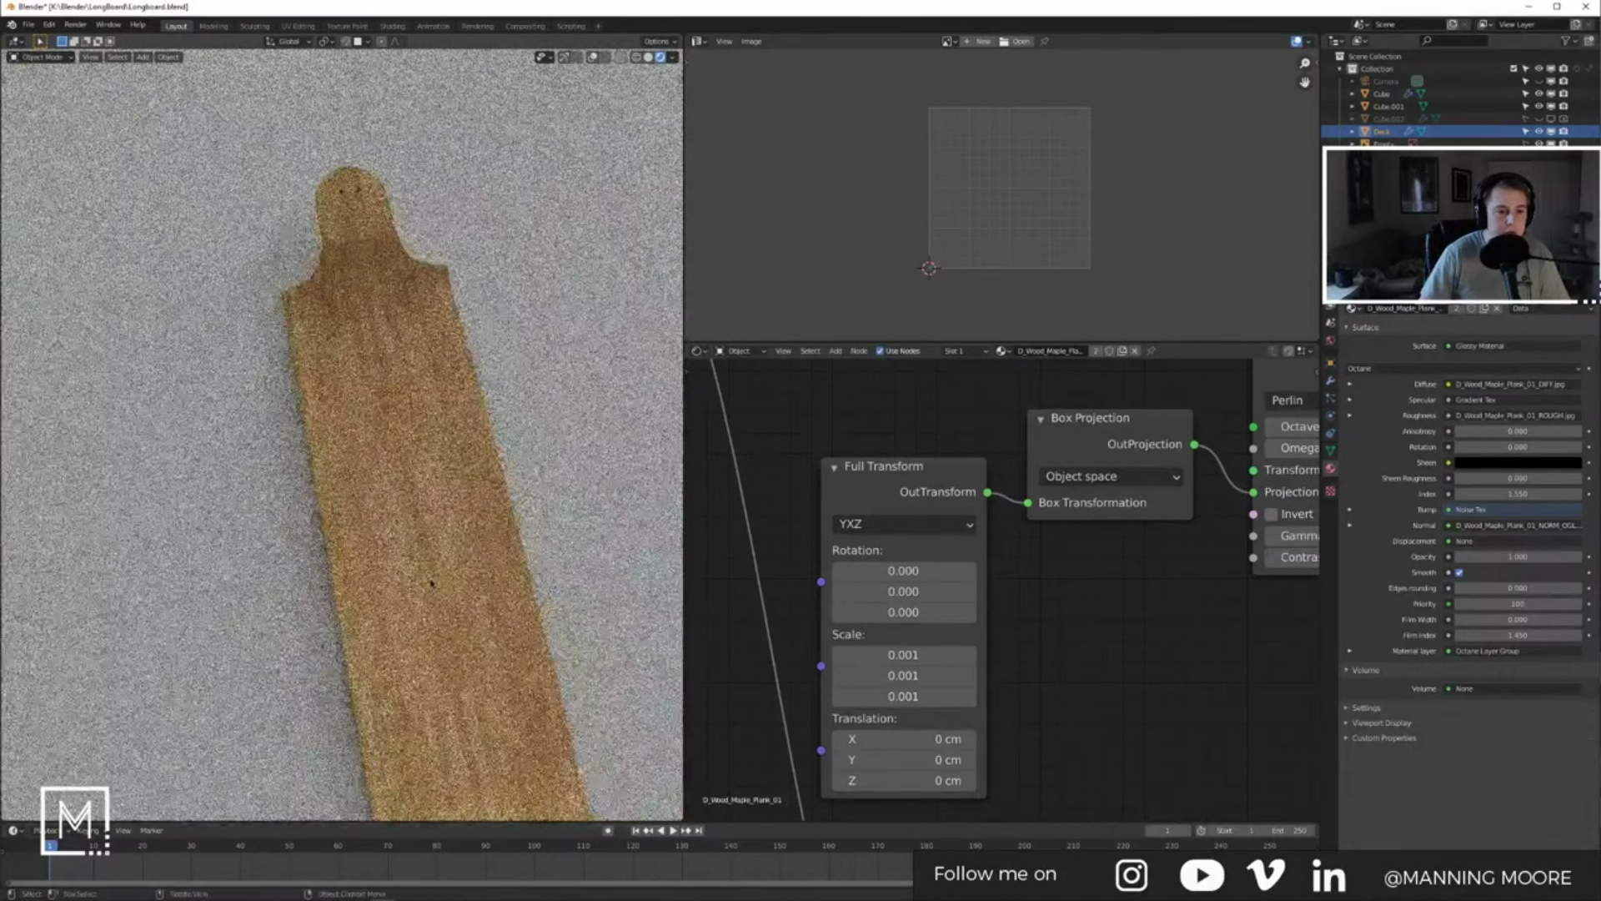
Step: Scale the deck UVs down, shift them to the texture's left edge, and exit Edit Mode
key(Tab)
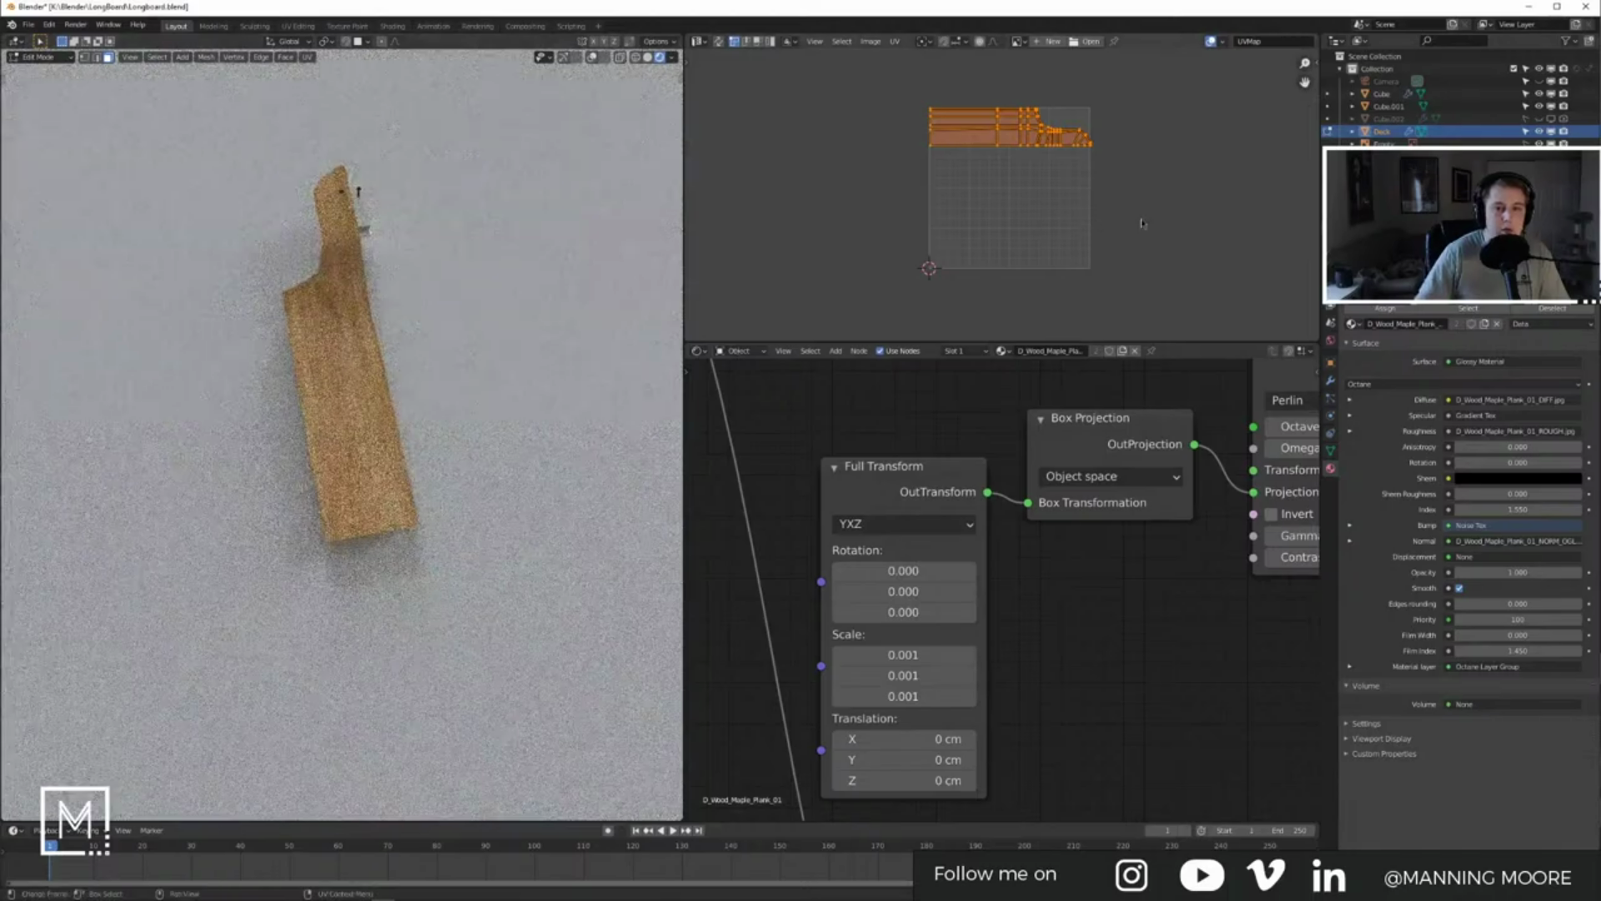
key(s)
click(1065, 192)
key(g)
click(1045, 185)
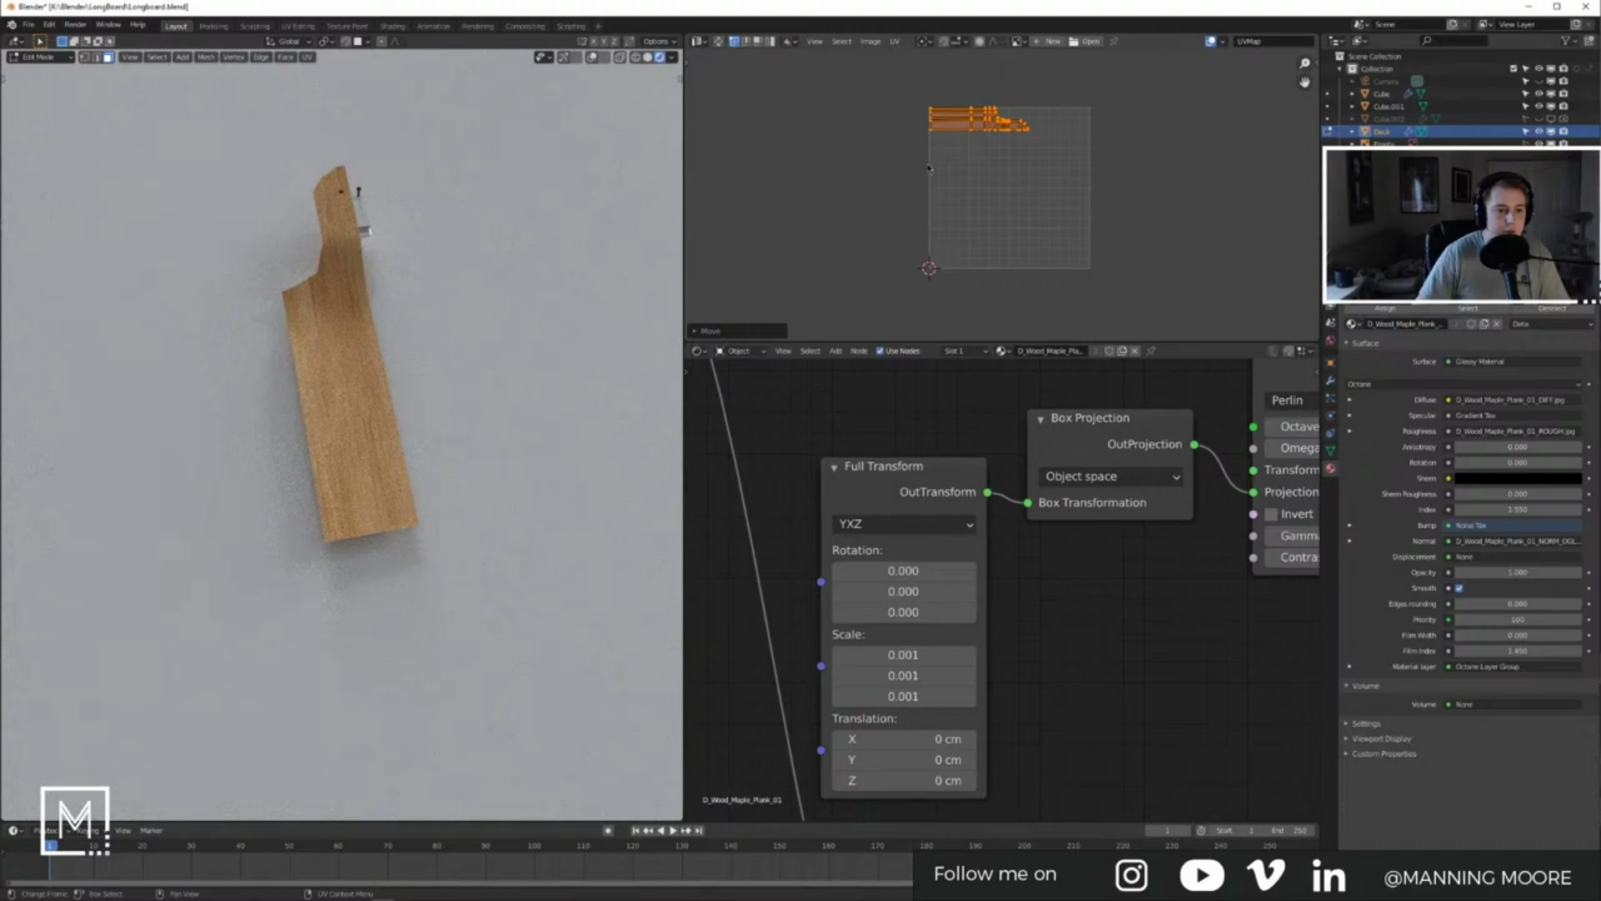
key(Tab)
scroll(489, 279, up, 4)
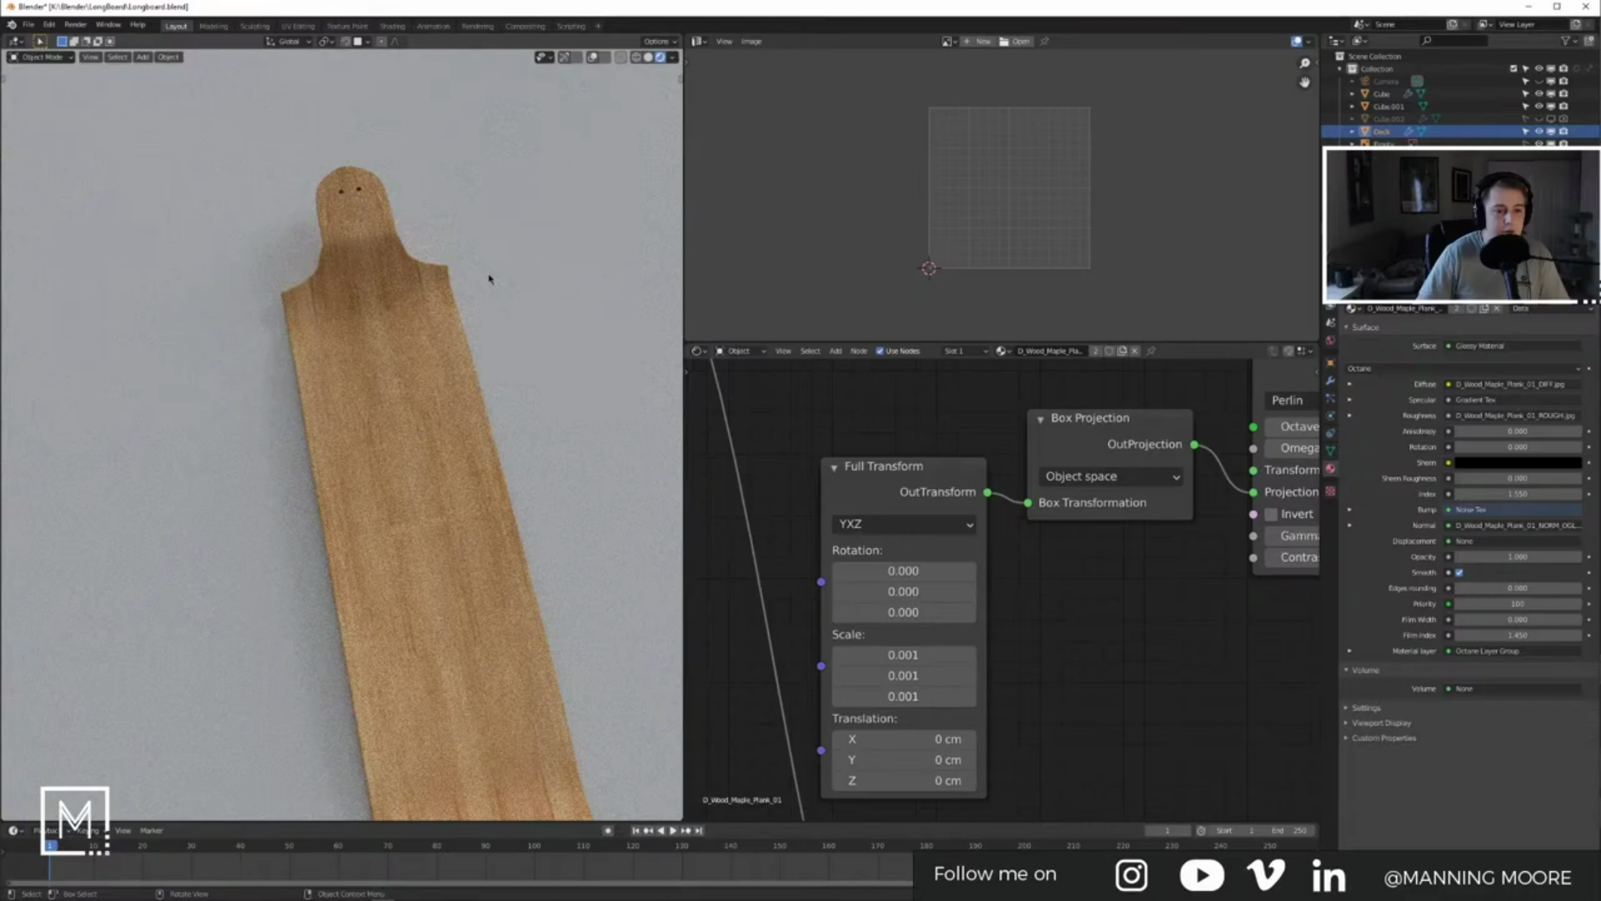
Step: Switch the viewport to Solid shading and save the longboard file
middle_drag(421, 415, 578, 360)
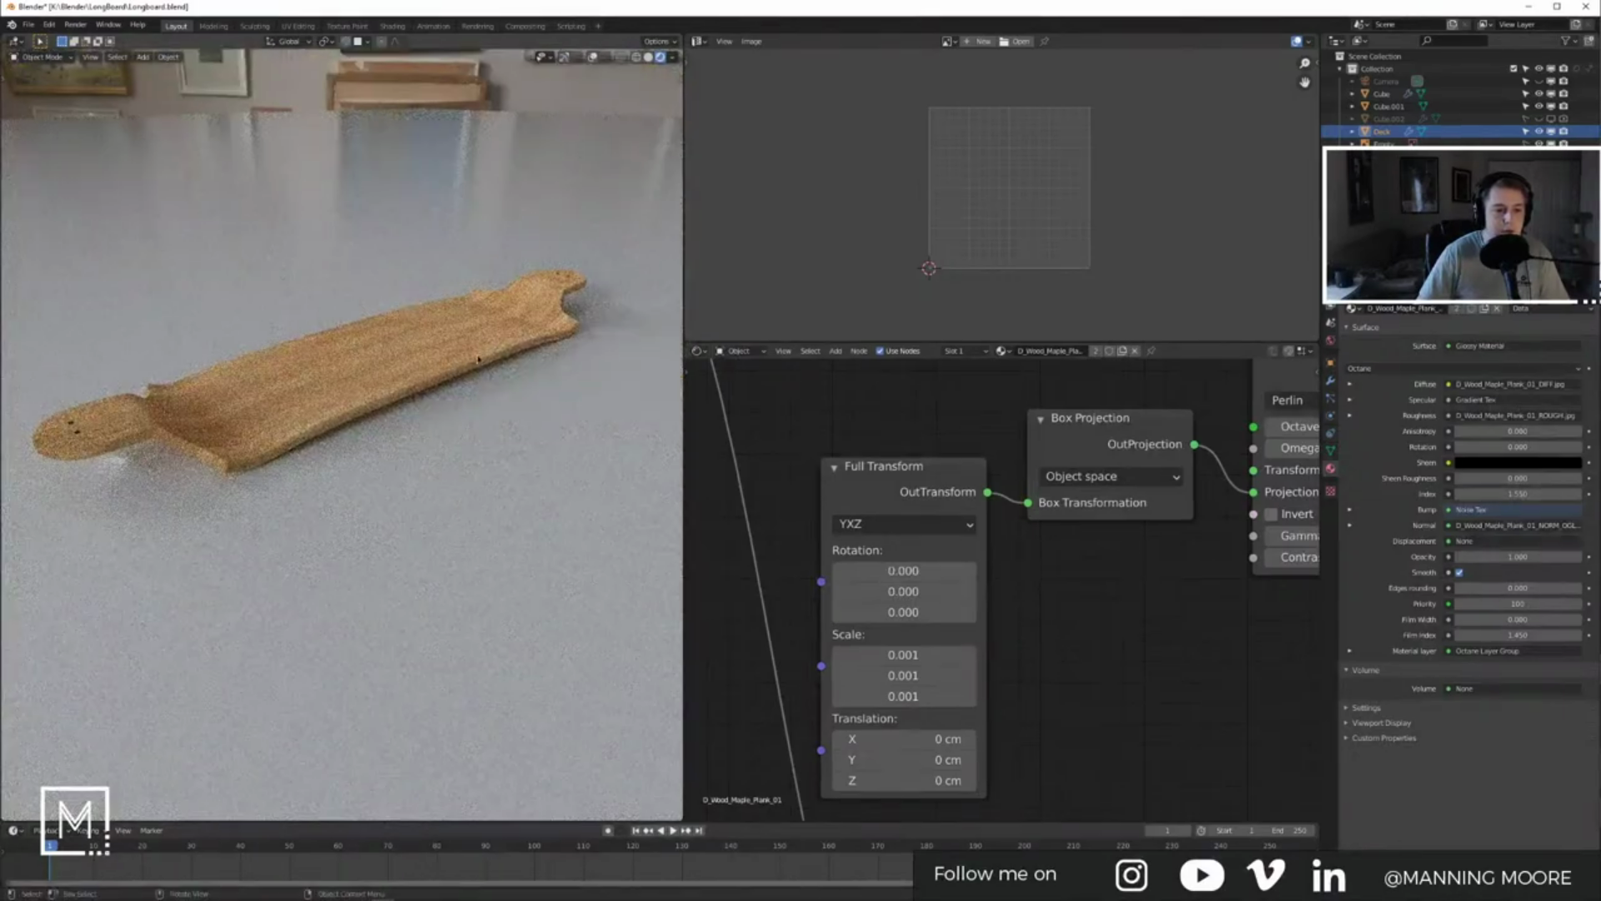
key(z)
click(471, 357)
key(ctrl+s)
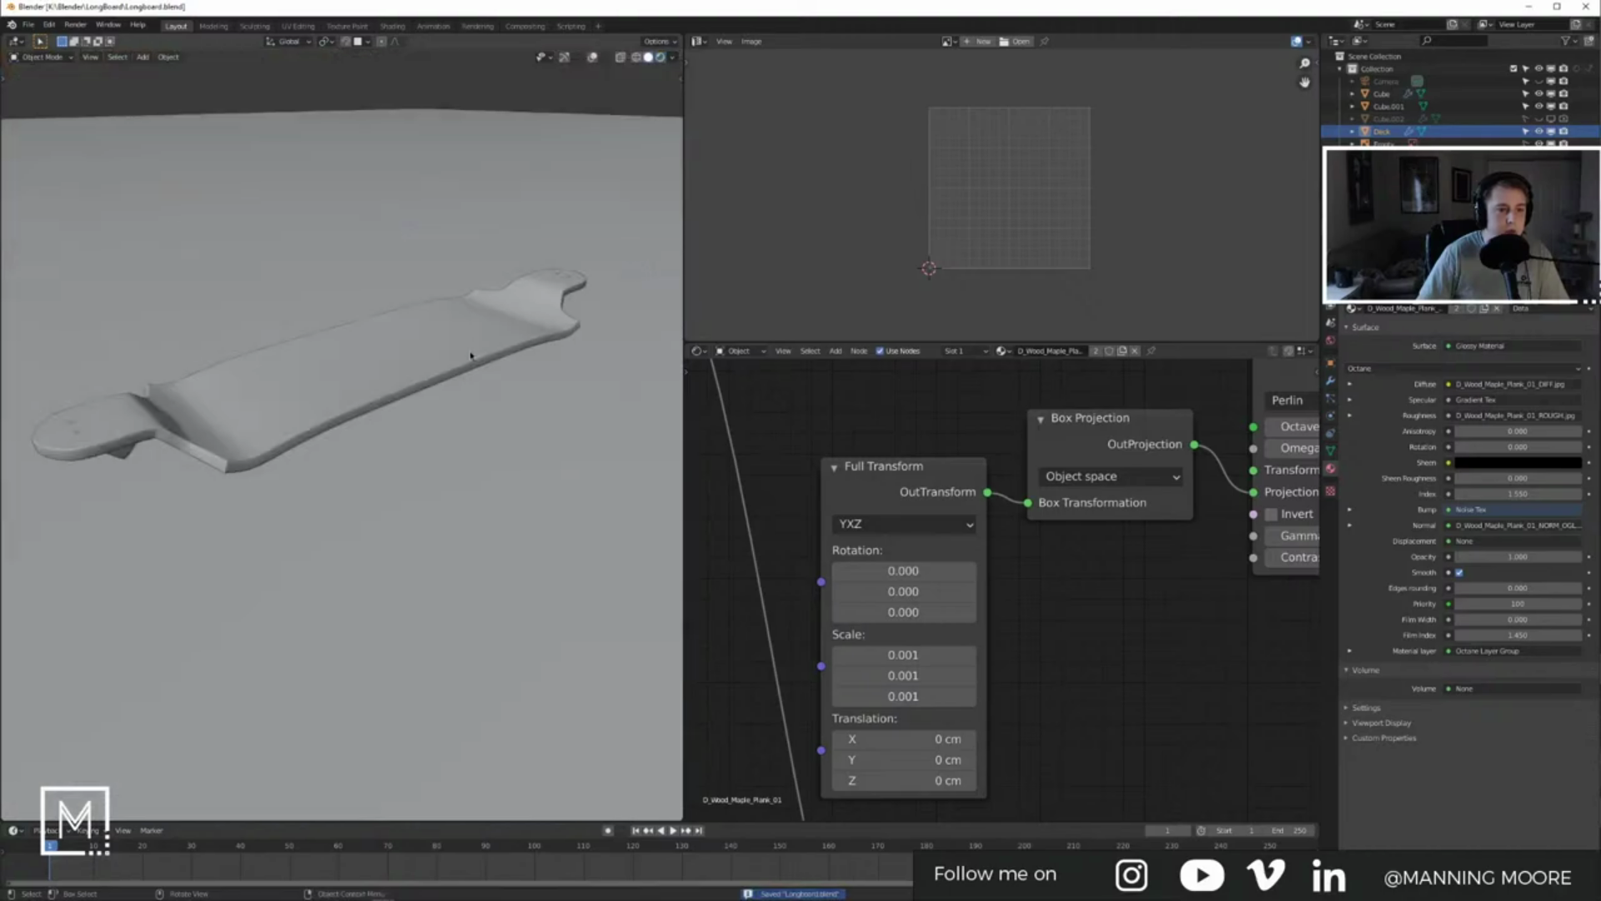
click(414, 99)
shift+middle_drag(470, 319, 508, 374)
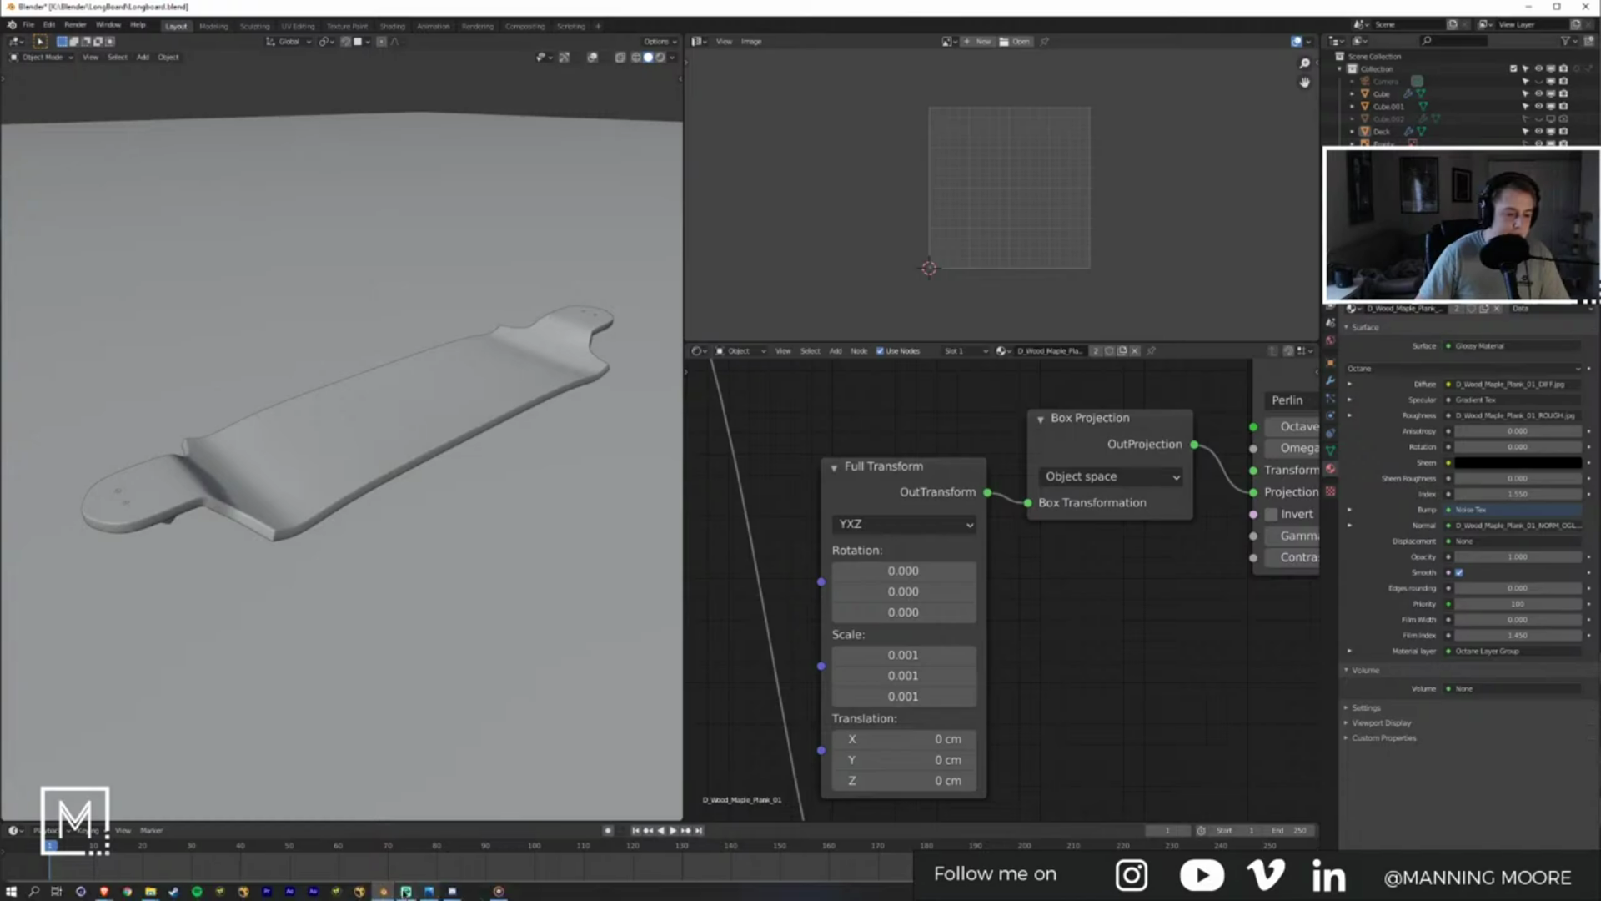
Step: Launch a new Blender instance from the taskbar and switch to its window
right_click(383, 894)
click(359, 826)
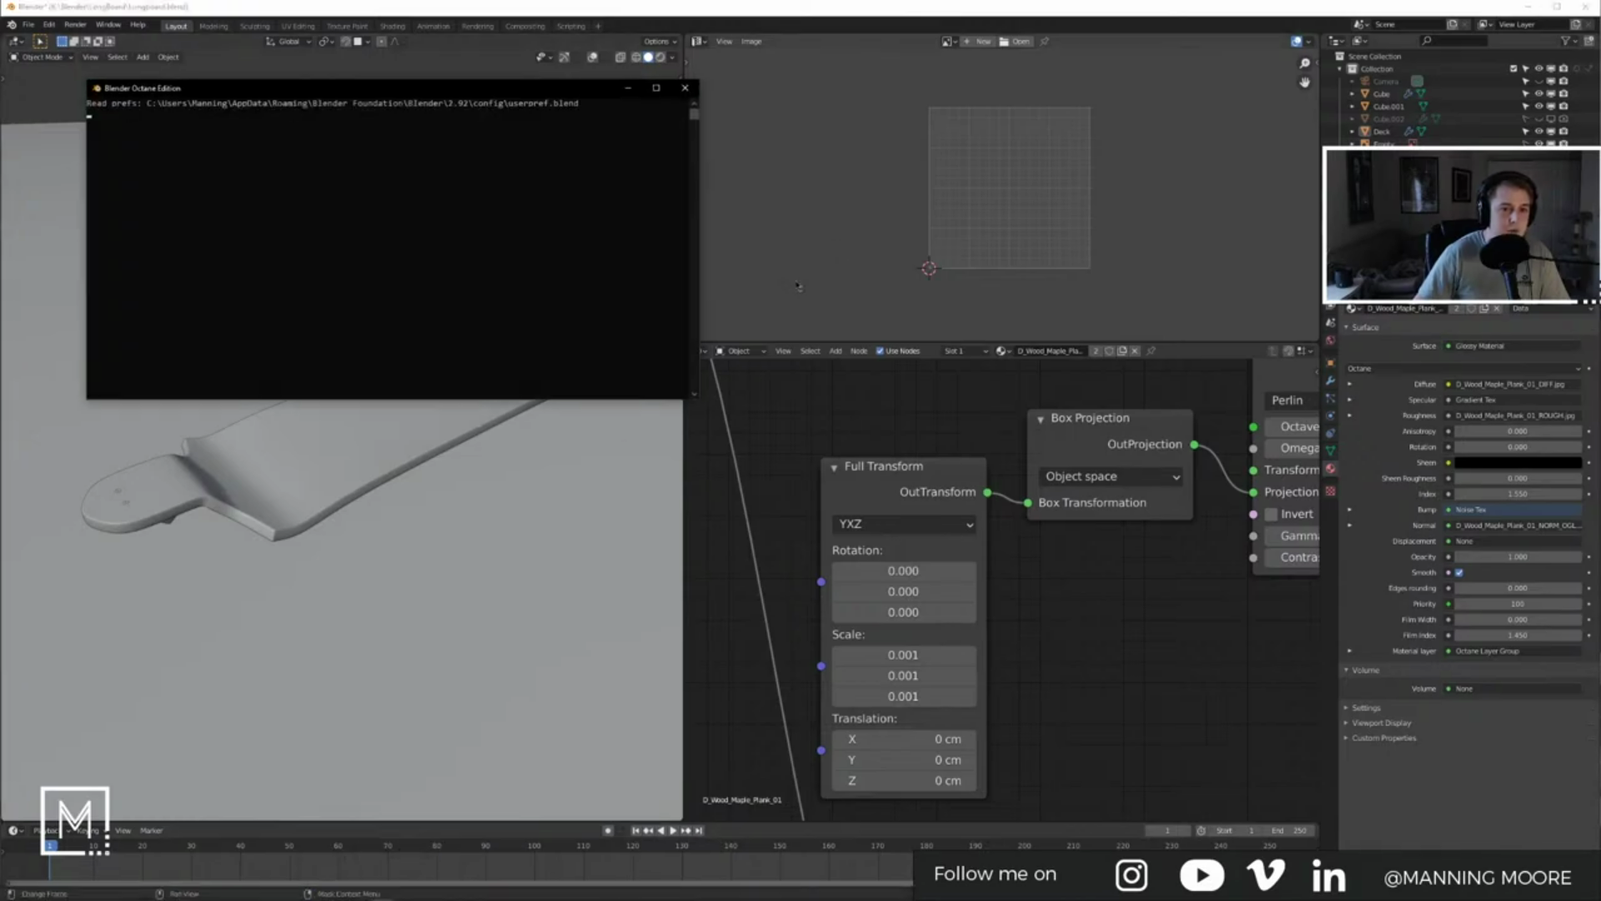
key(alt+Tab)
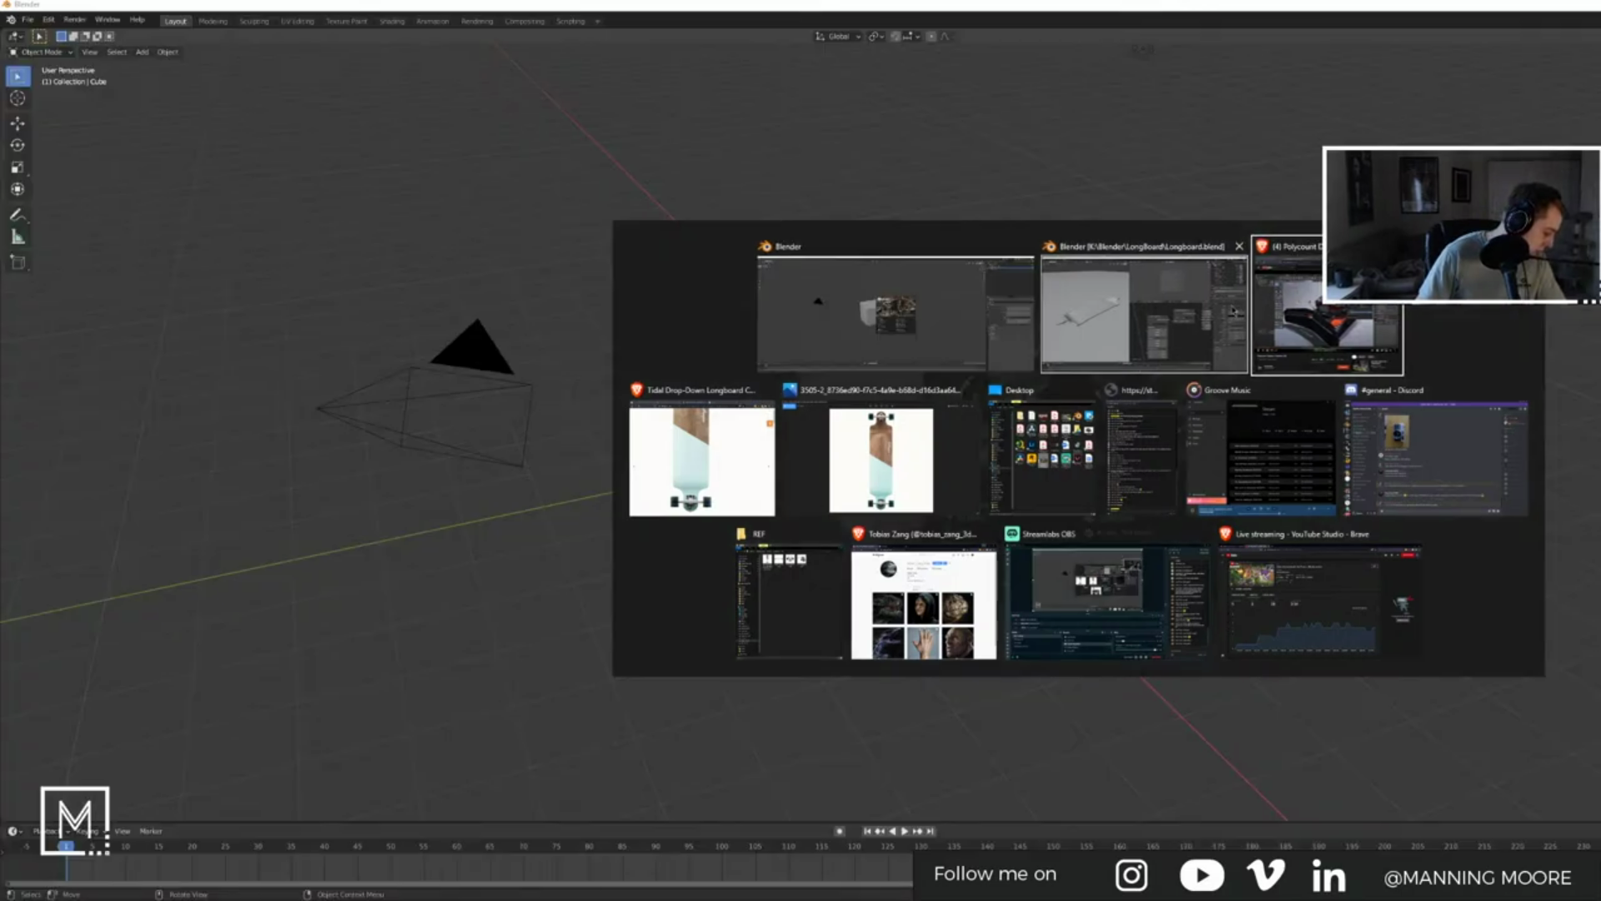
click(1008, 195)
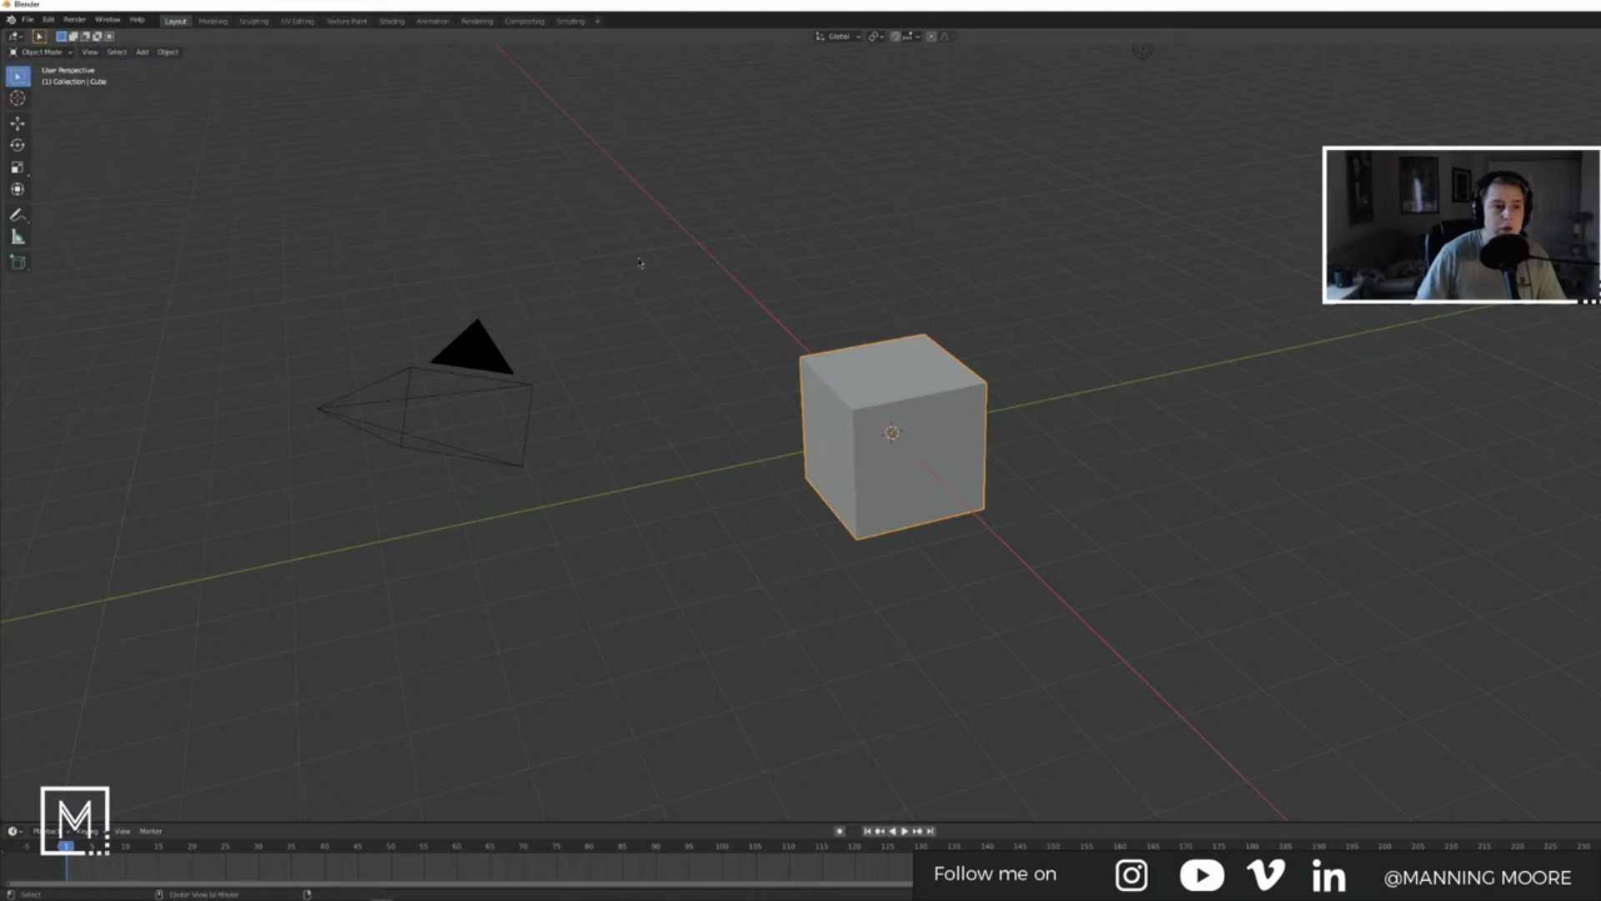
Step: Delete the default cube and light in the new scene
key(alt+Tab)
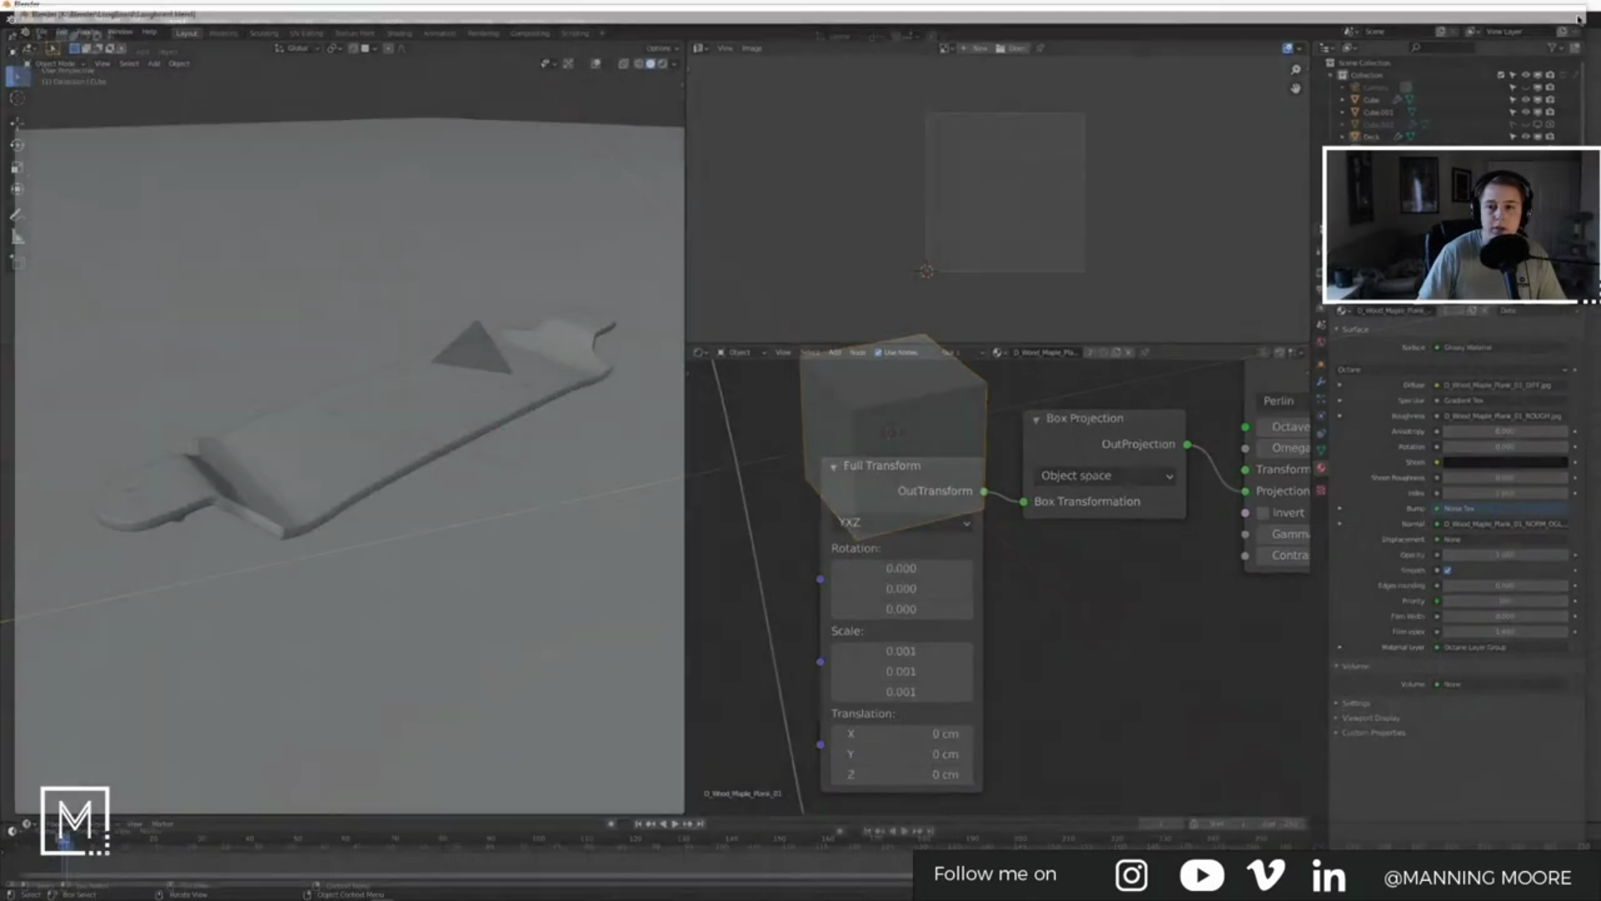
drag(1569, 9, 250, 1)
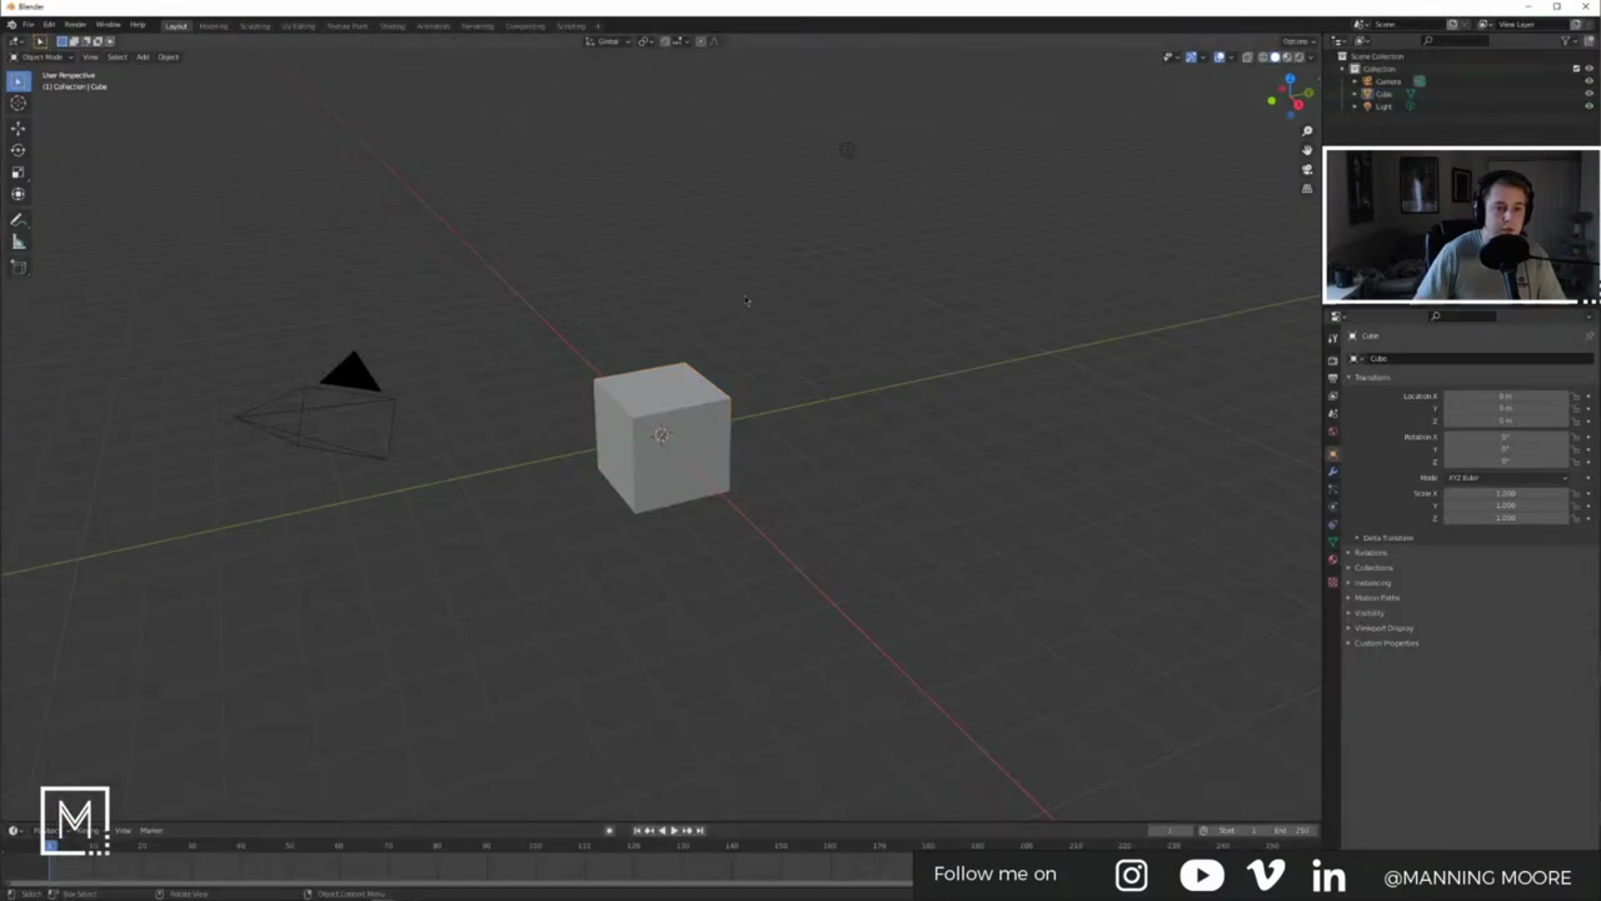
shift+click(847, 150)
key(x)
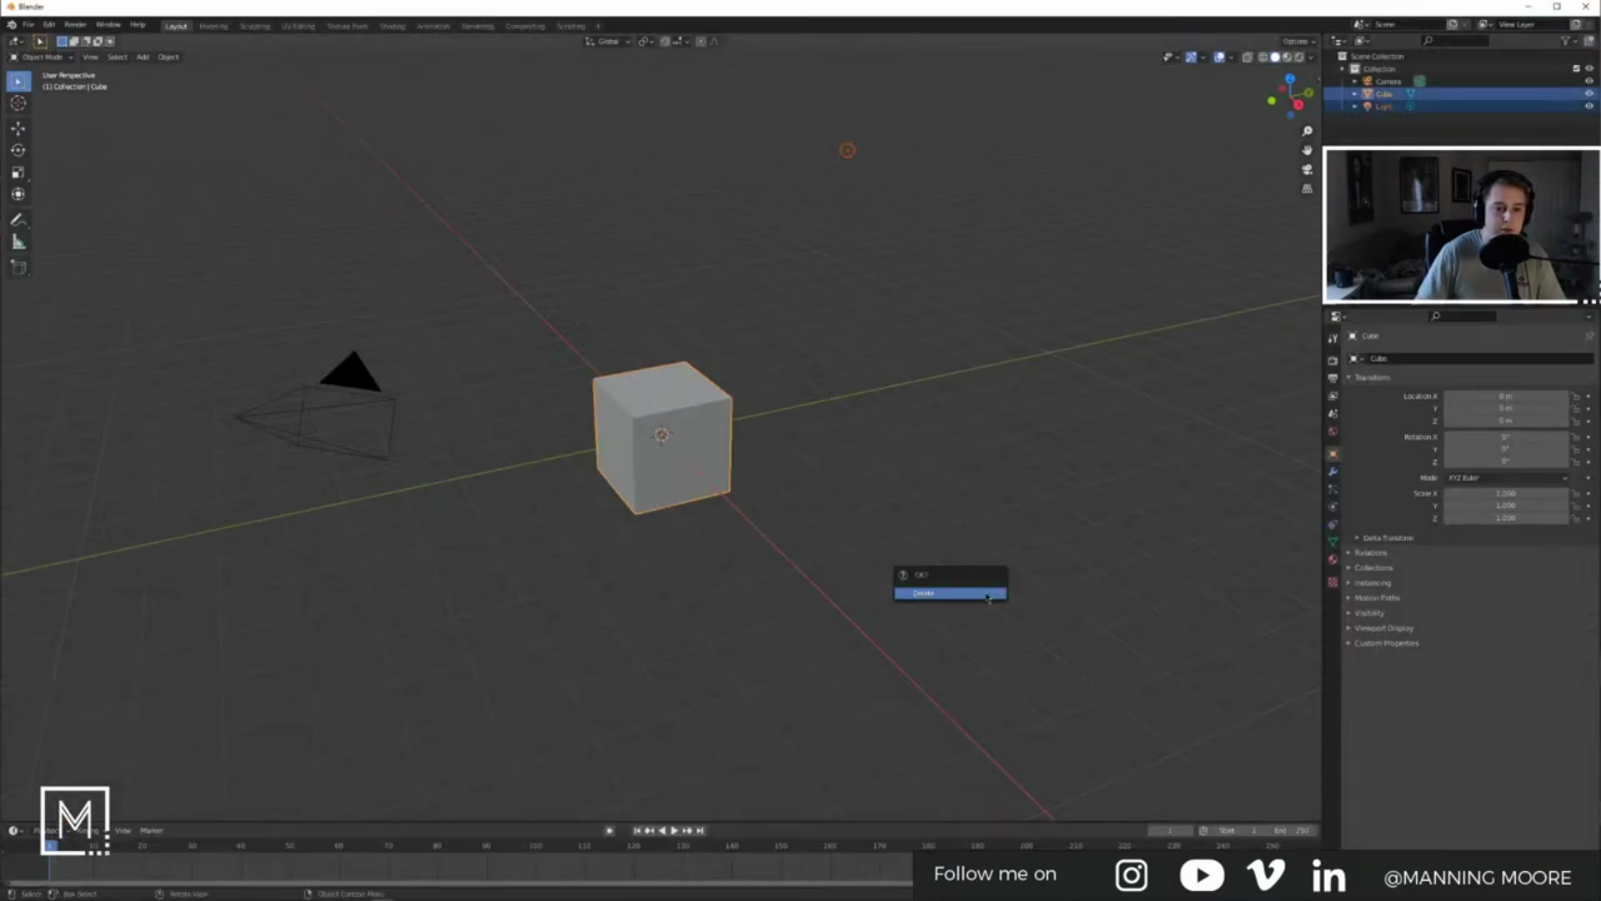
click(976, 594)
Step: Split the 3D view into two areas and set the render engine to Octane
key(shift+a)
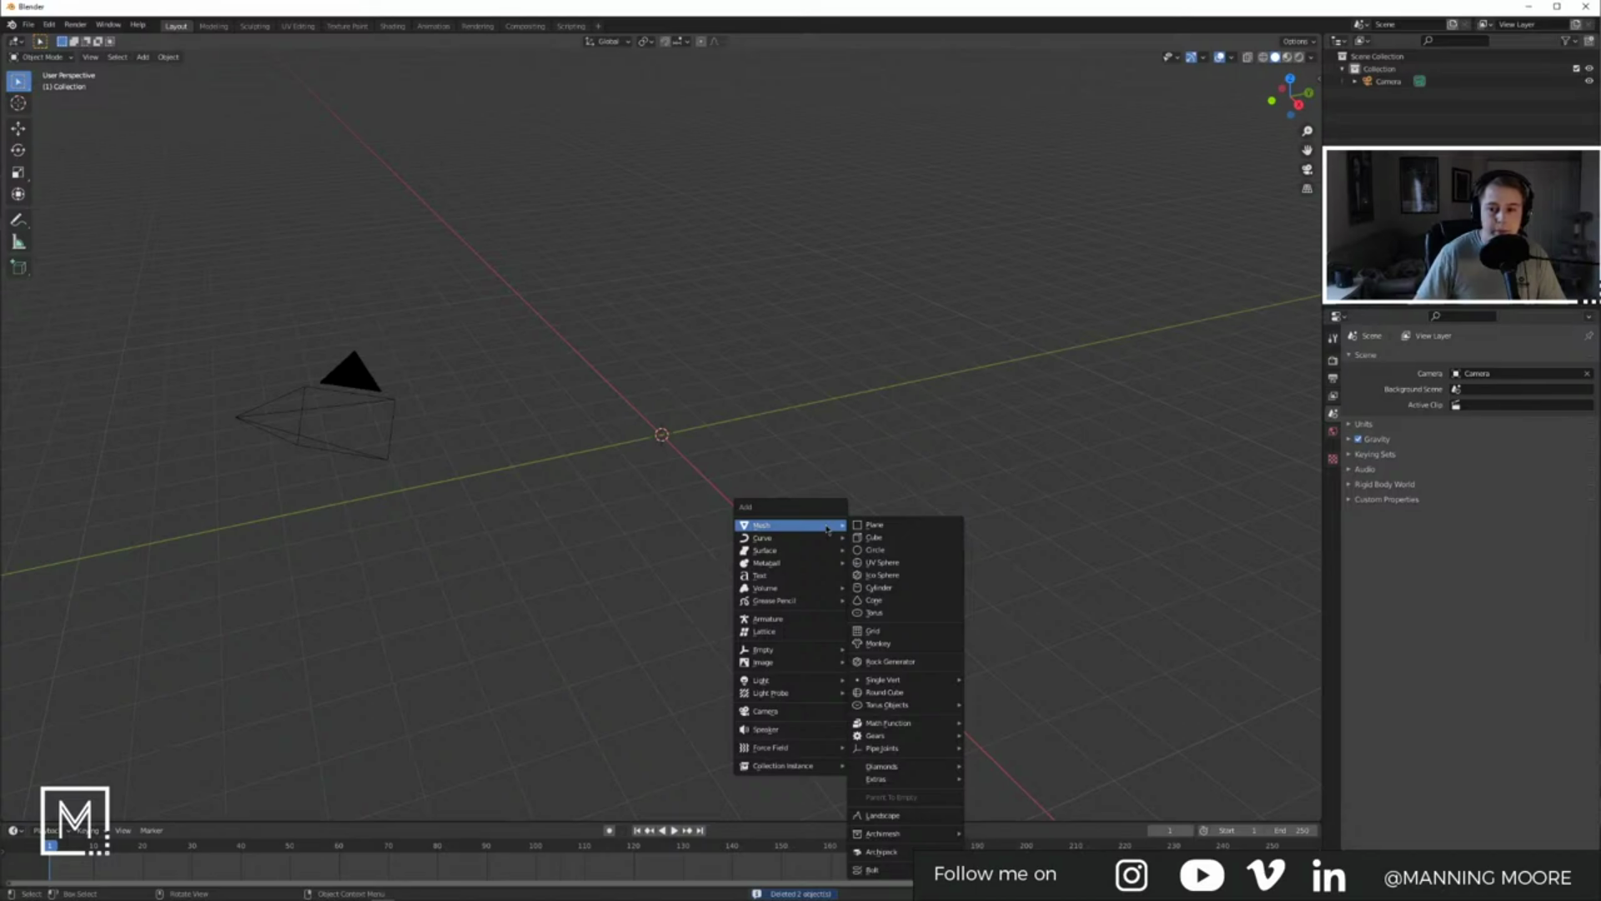
click(1333, 431)
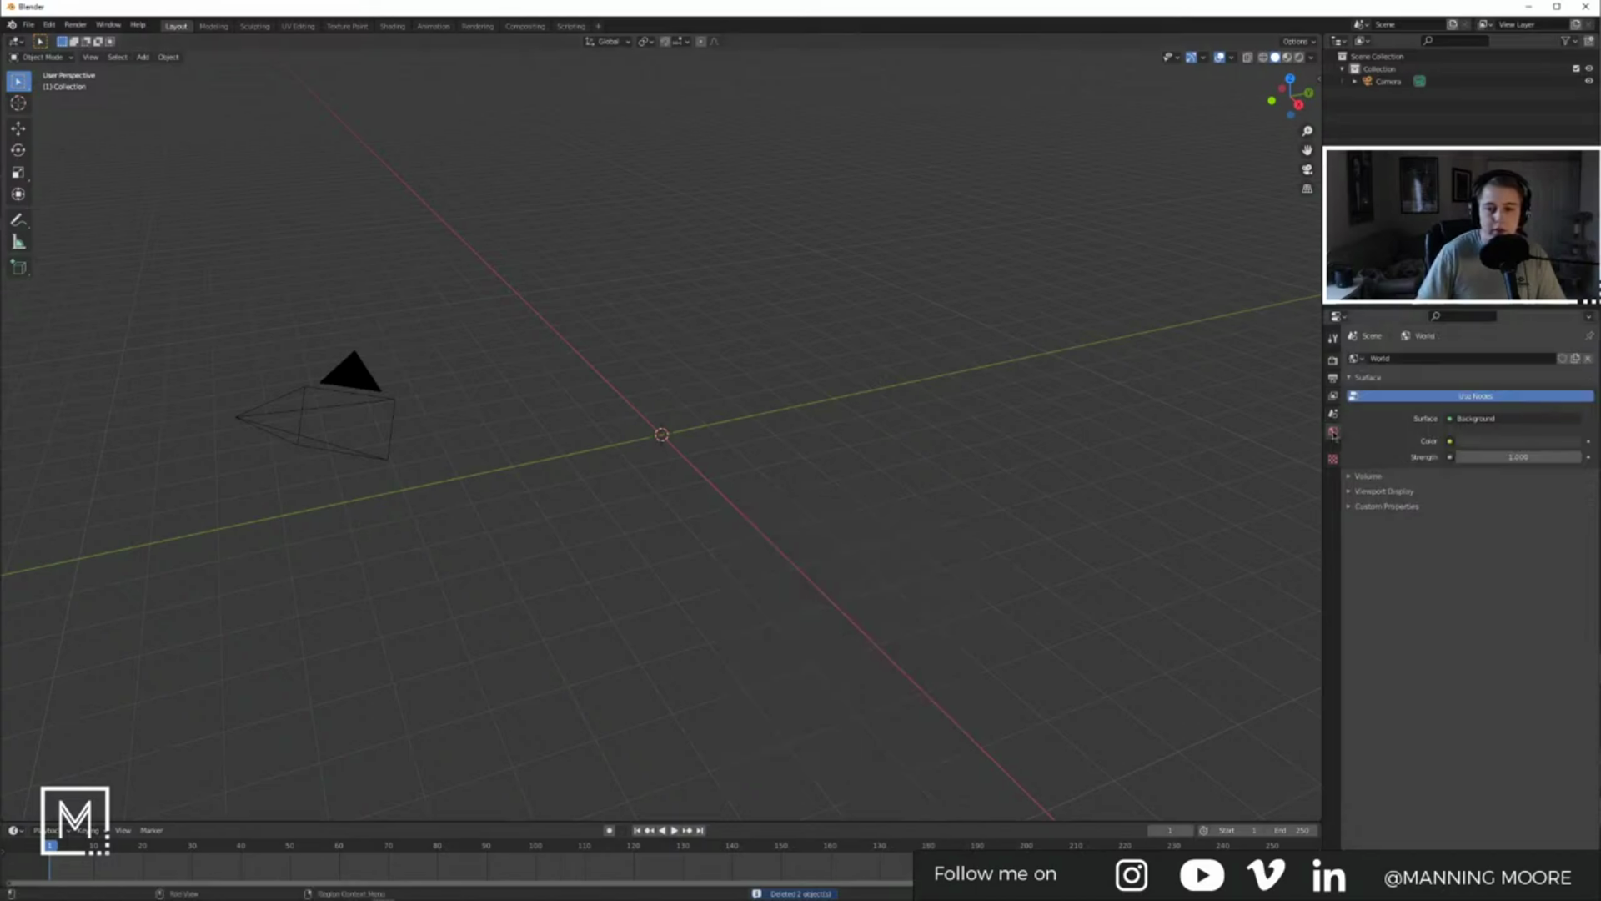
drag(1316, 38, 937, 50)
click(952, 40)
click(1333, 360)
click(1520, 358)
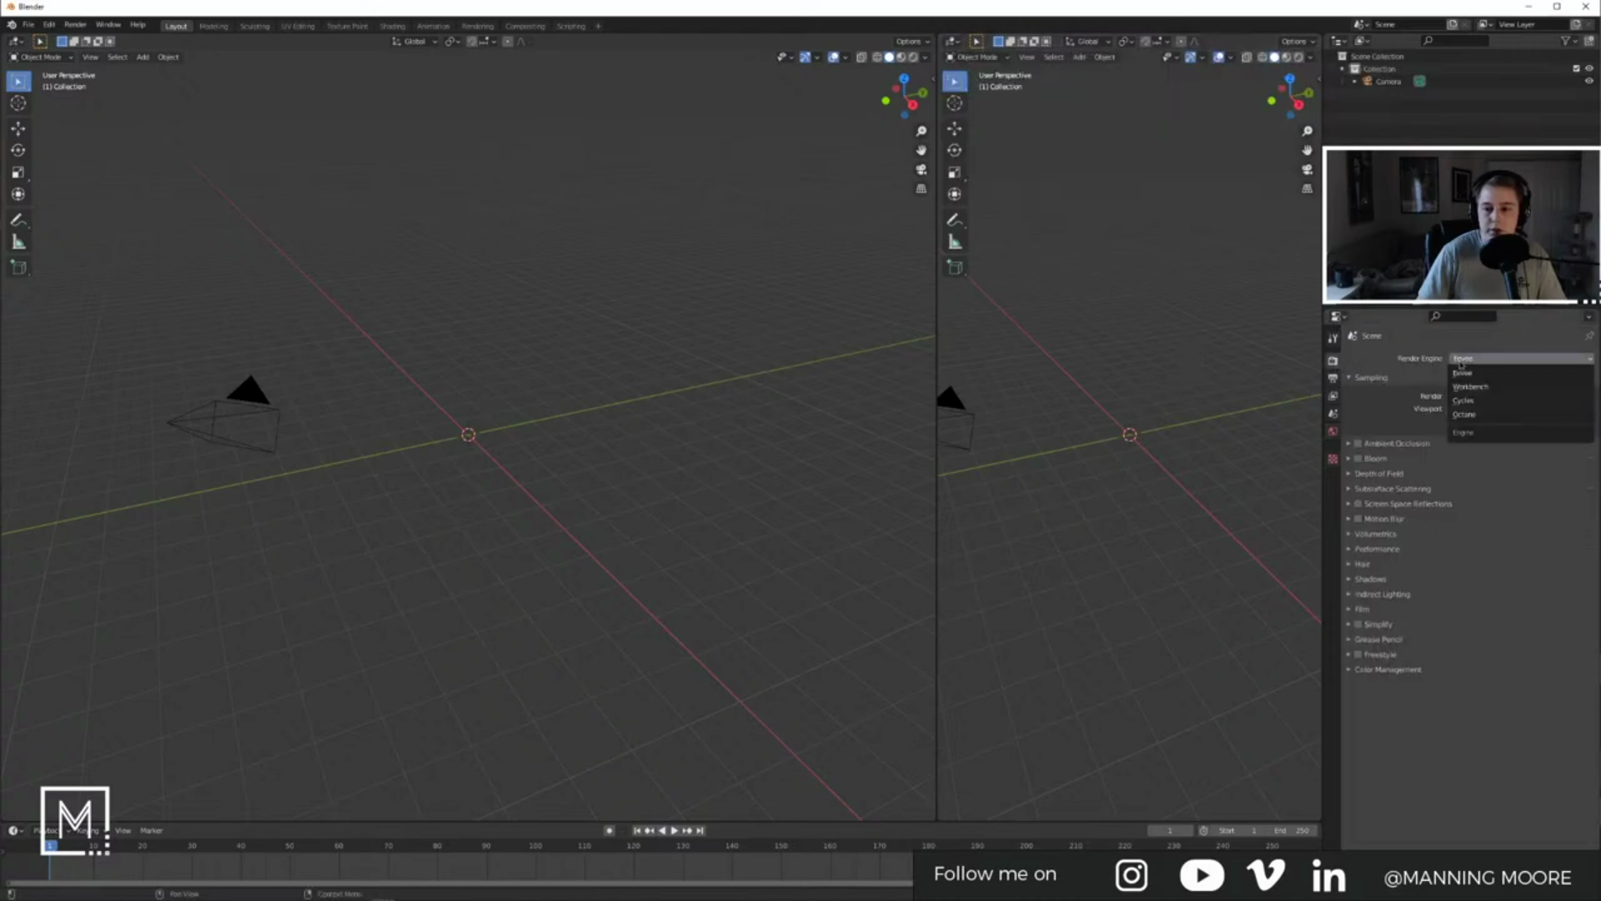
click(1478, 415)
Step: Turn the right area into a Shader Editor showing the World node tree
click(952, 41)
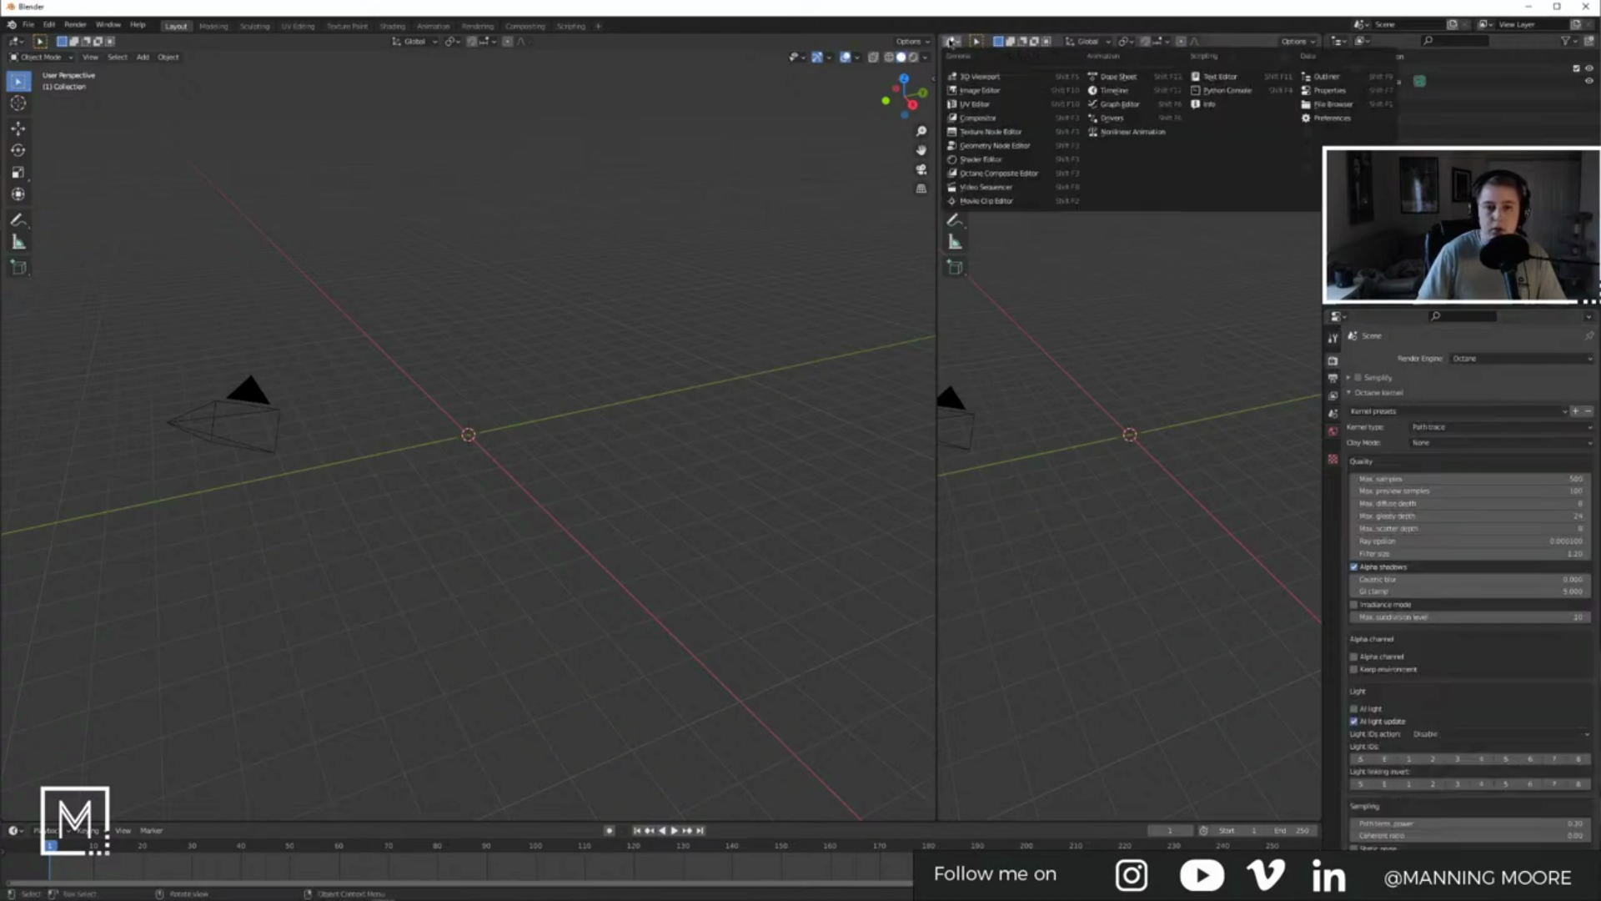
click(981, 159)
click(992, 41)
click(995, 69)
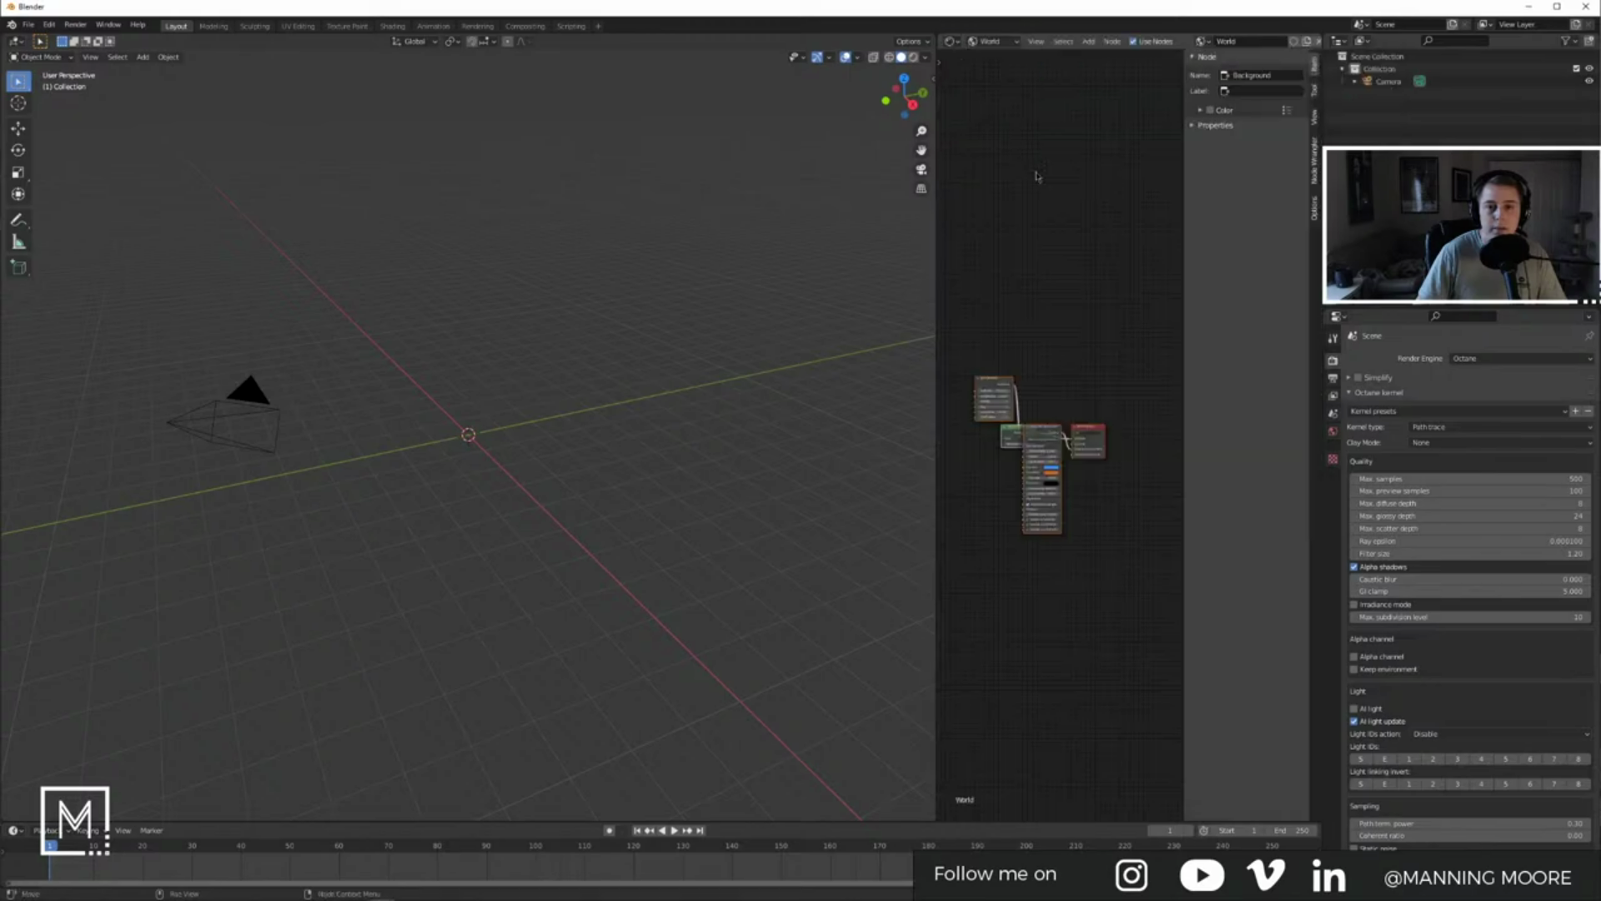
key(n)
middle_drag(1012, 360, 1106, 362)
scroll(1139, 358, up, 5)
Step: Delete the Sun Direction, emission and Daylight world nodes
drag(1059, 298, 1225, 519)
click(1099, 387)
drag(1103, 328, 1257, 511)
key(x)
Step: Add a Texture Environment node beside the World Output
key(shift+a)
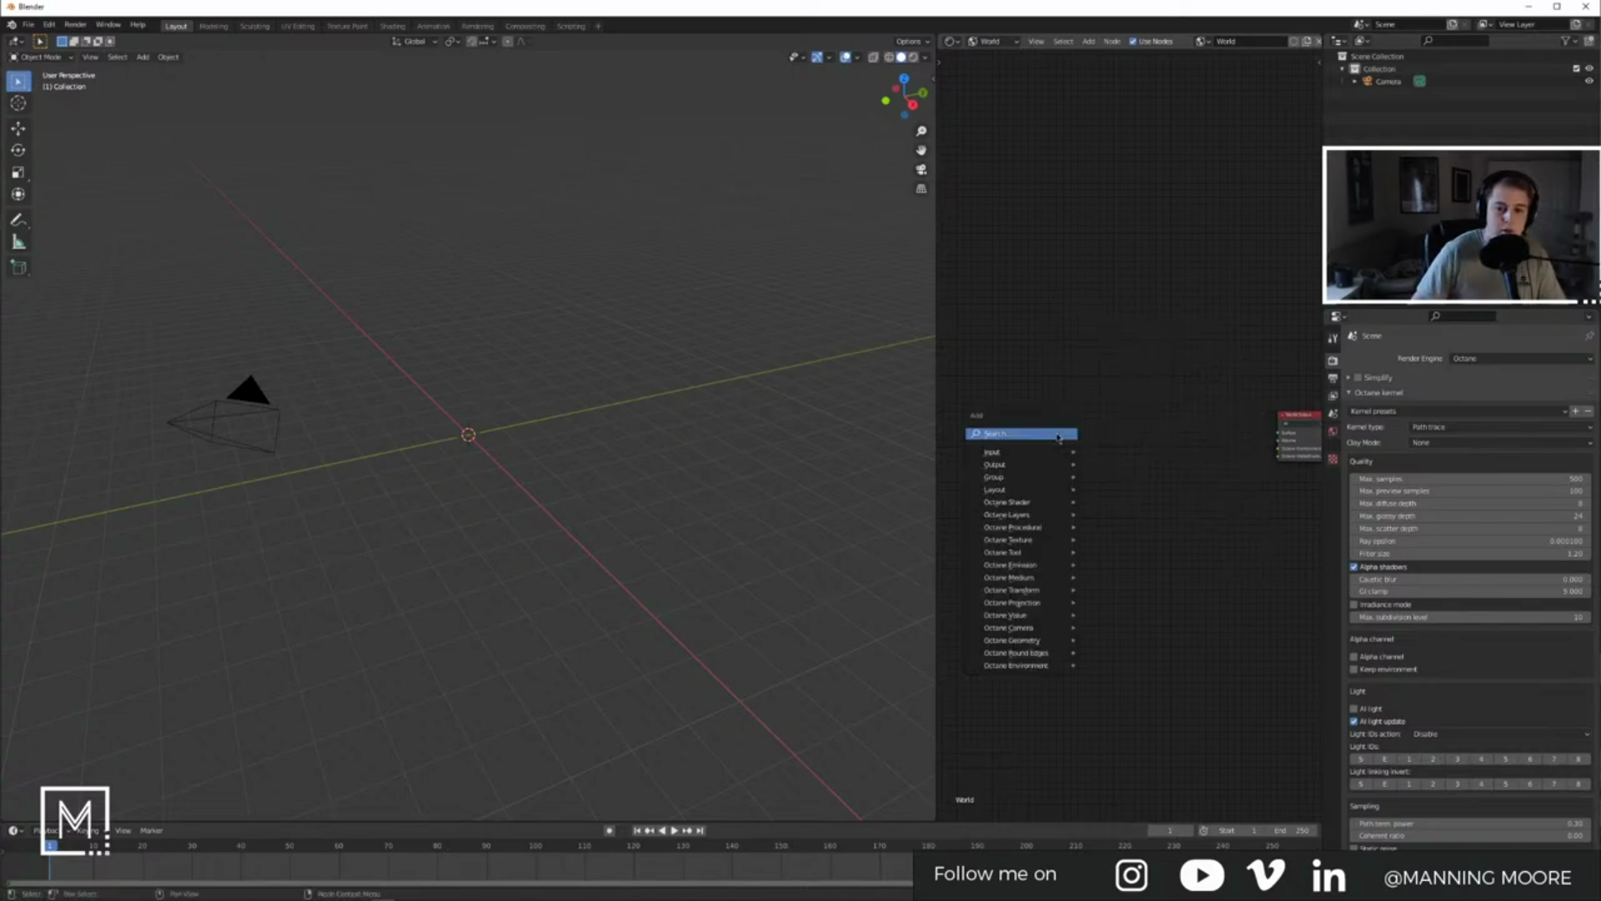
click(1056, 433)
text(text)
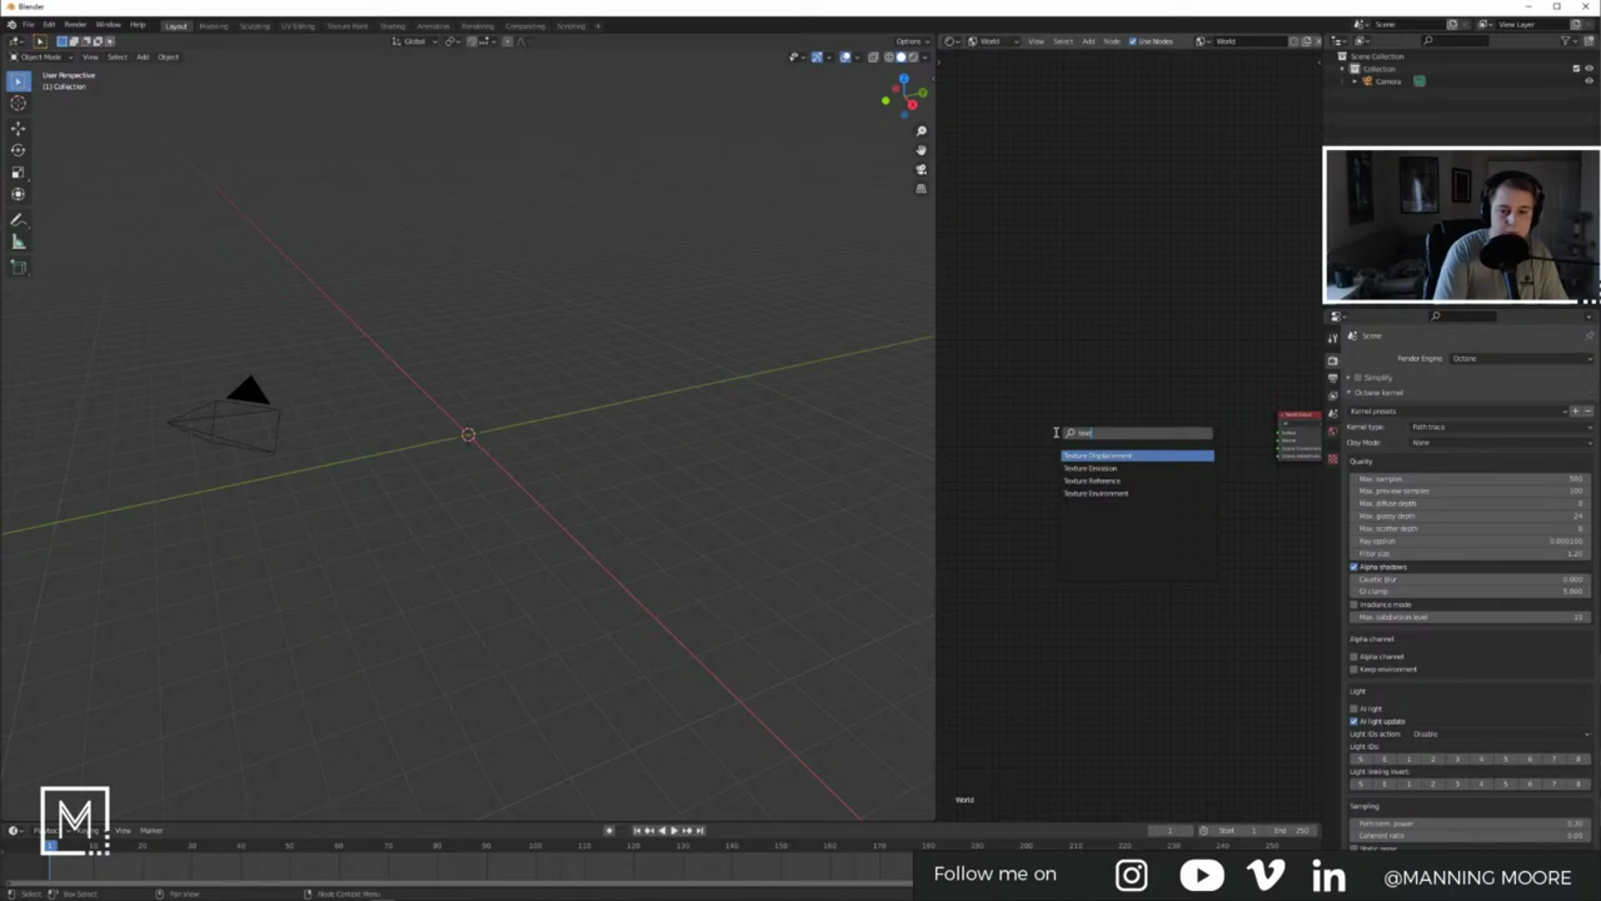
key(Down)
key(Down)
key(Down)
key(Return)
click(1203, 423)
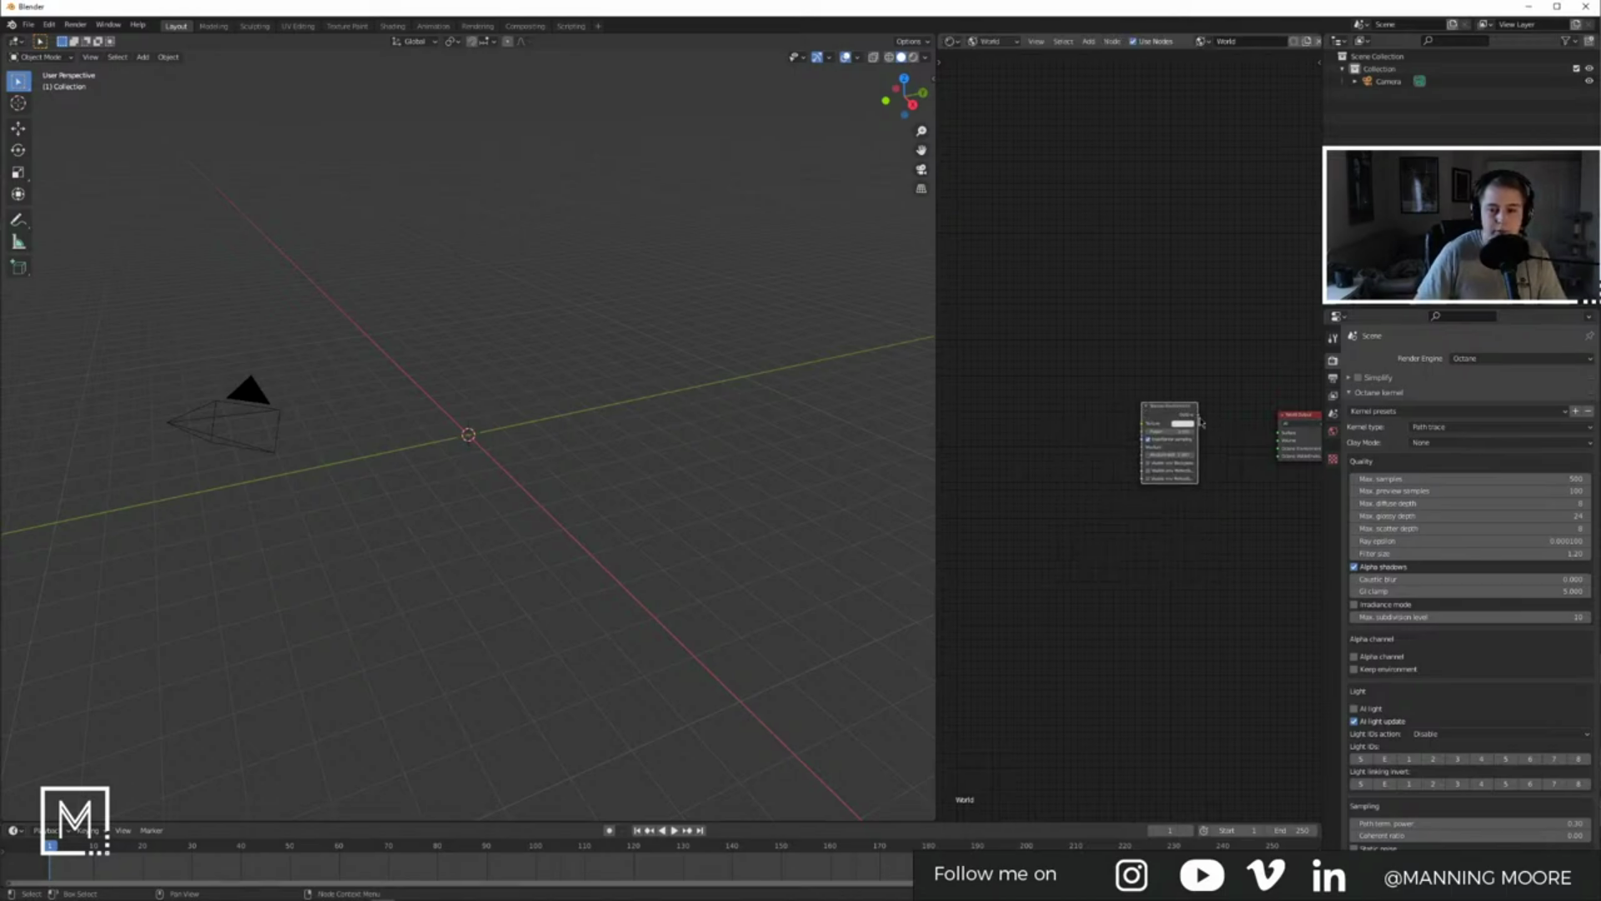
key(alt+Tab)
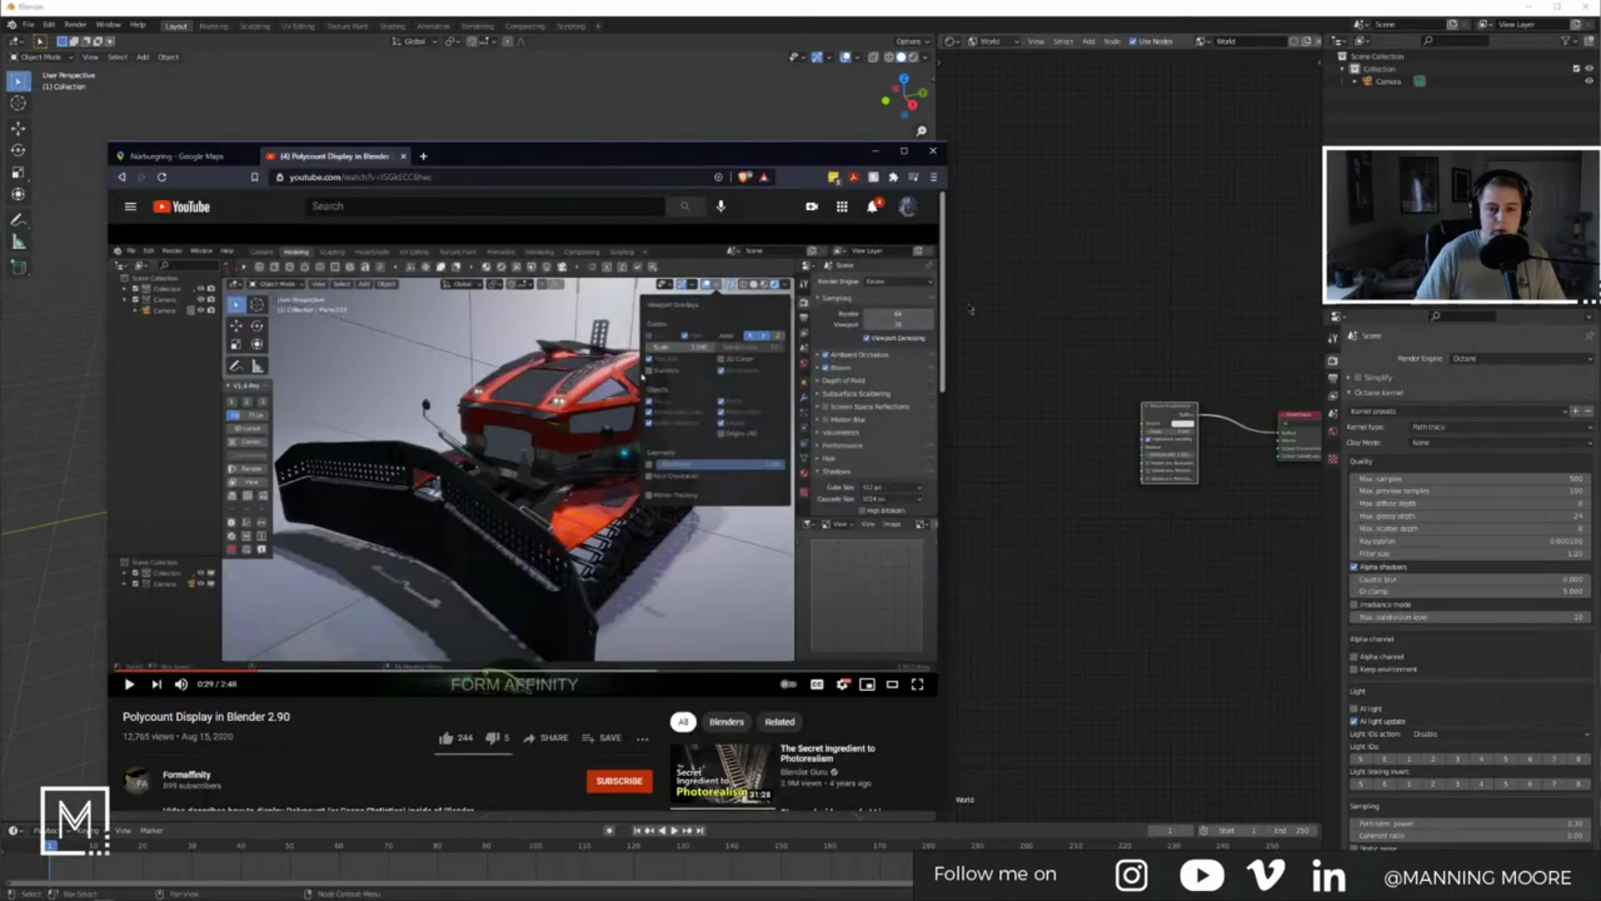
Step: Load the HDRI Haven website, close the Google Maps tab, and show the Outdoor HDRIs
click(482, 176)
text(hdrihaven.com/hdris/)
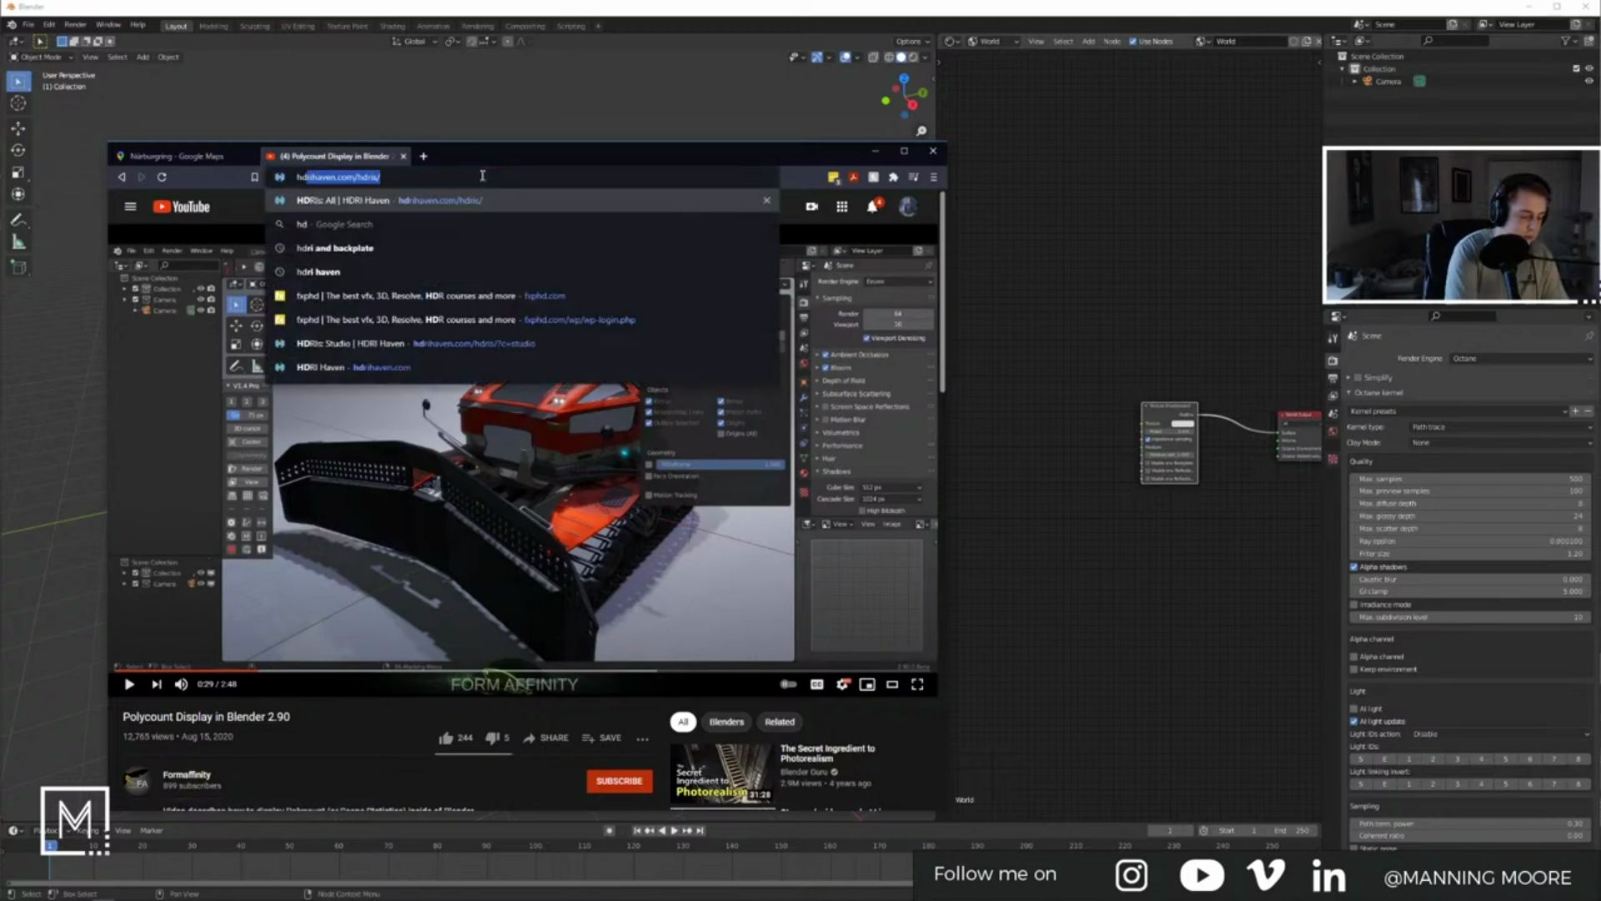
key(Return)
click(238, 157)
click(254, 156)
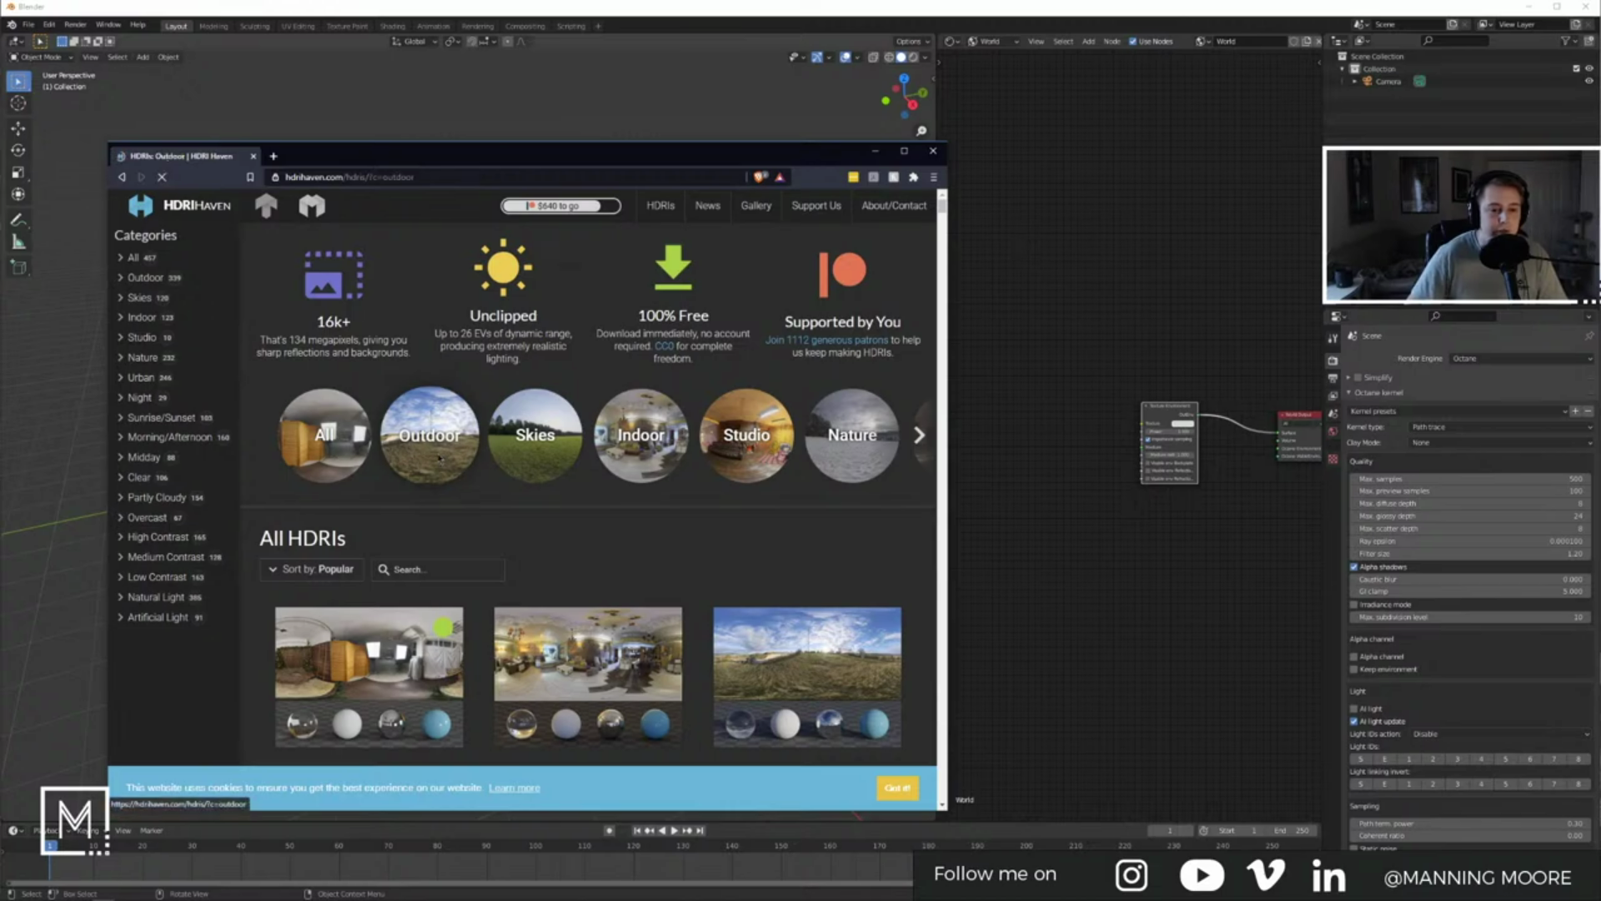
click(439, 461)
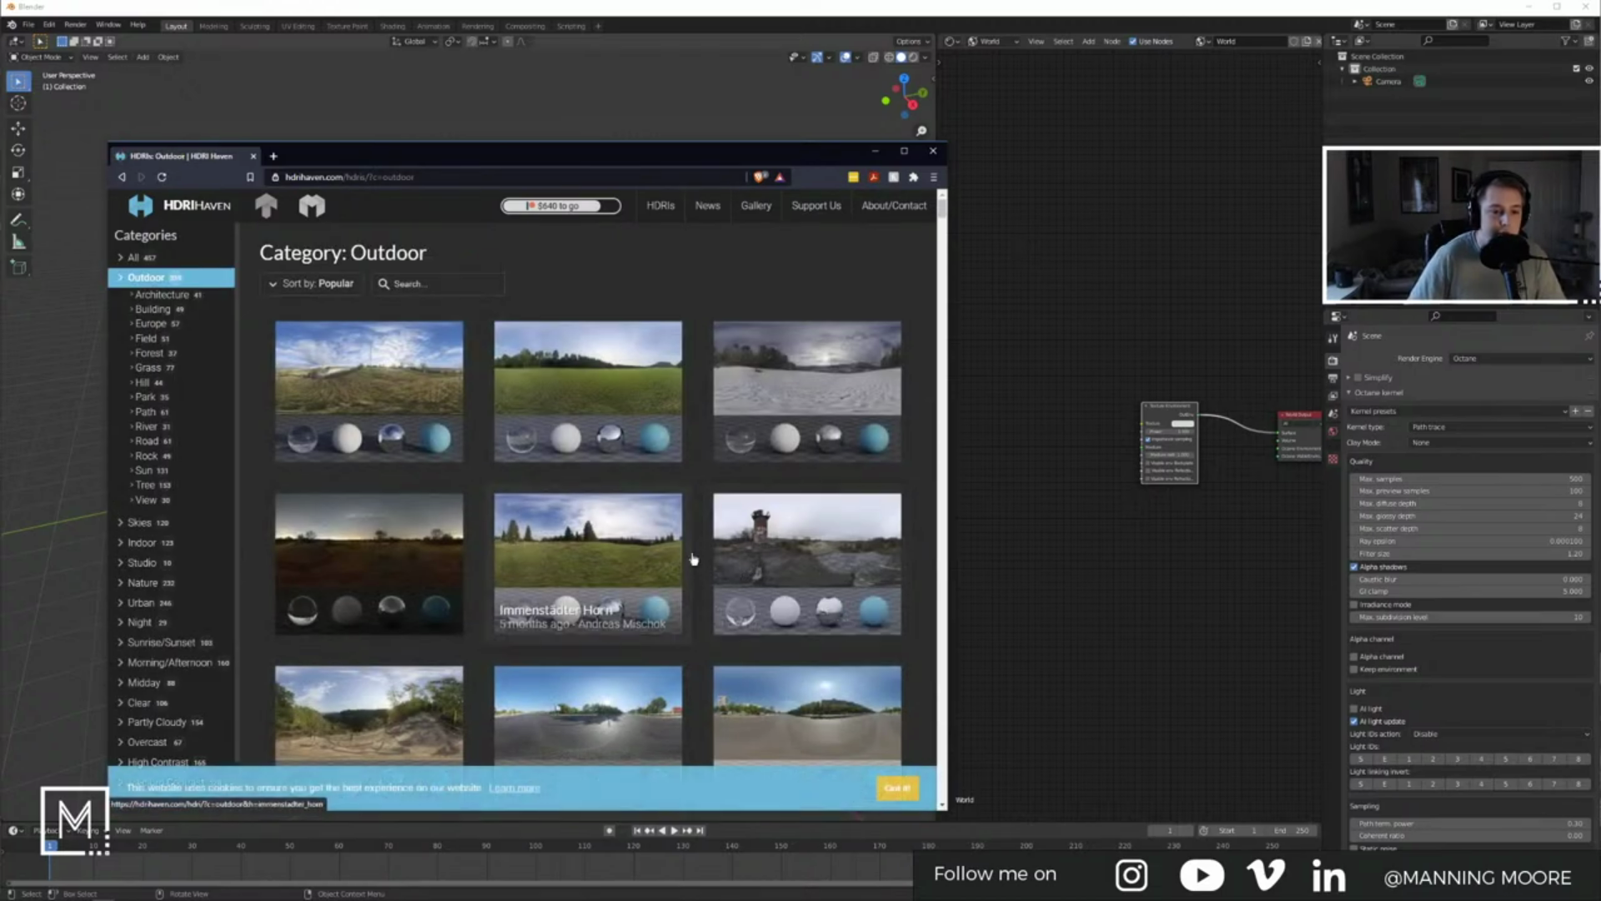
Step: Browse the Outdoor list and open the Sunset in the Chalk Quarry HDRI page
scroll(701, 552, down, 5)
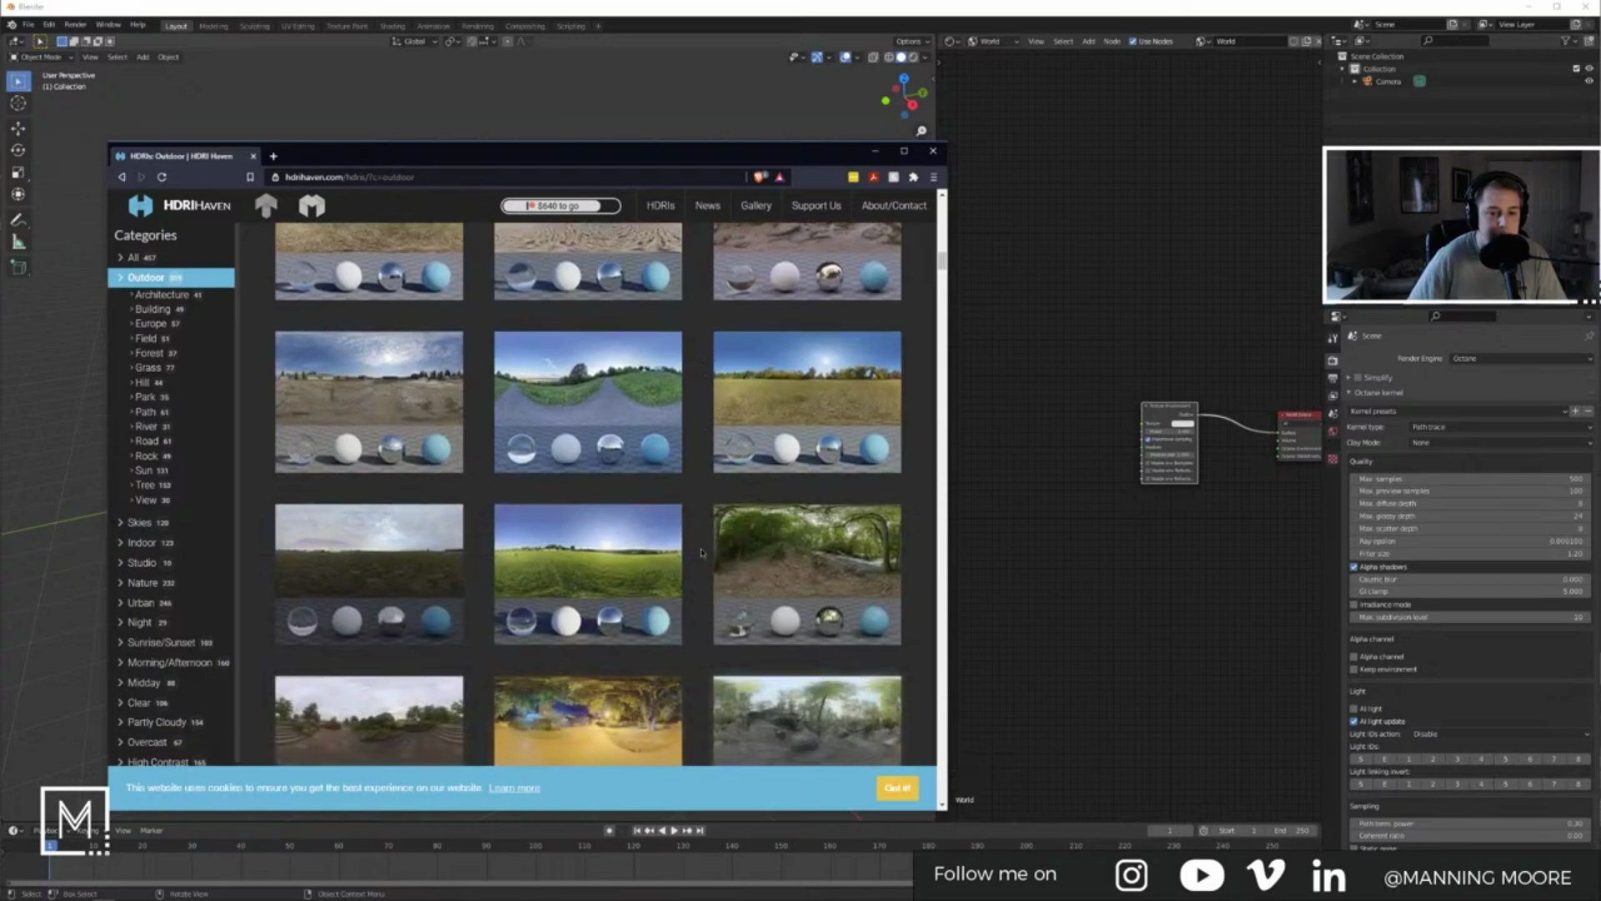
scroll(701, 552, down, 10)
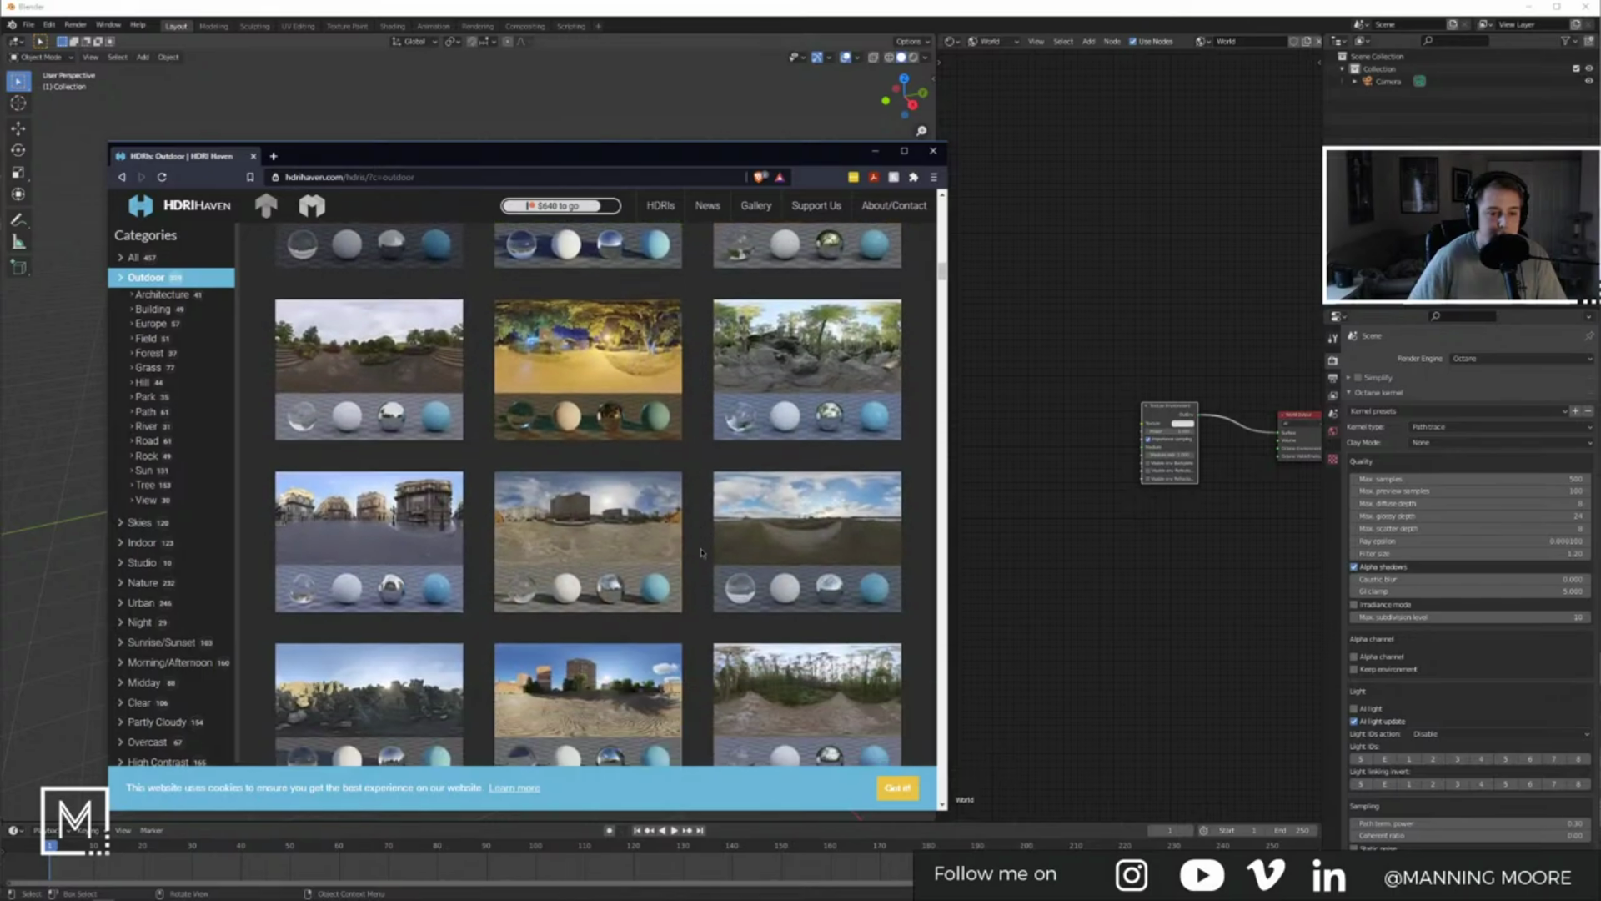
scroll(701, 552, down, 10)
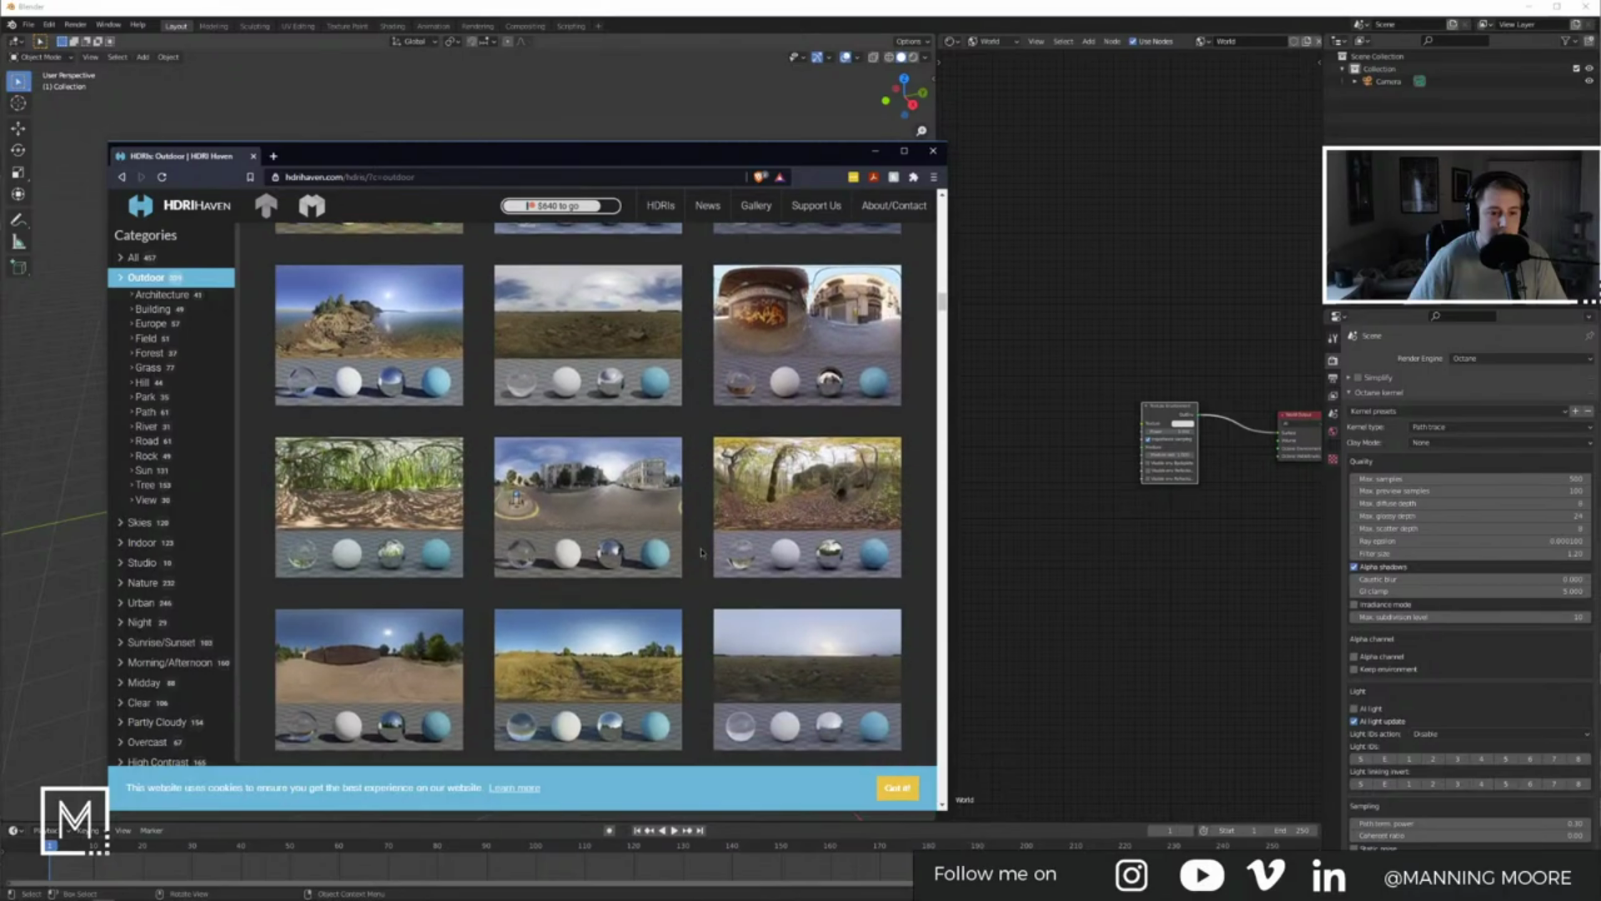
scroll(701, 552, down, 5)
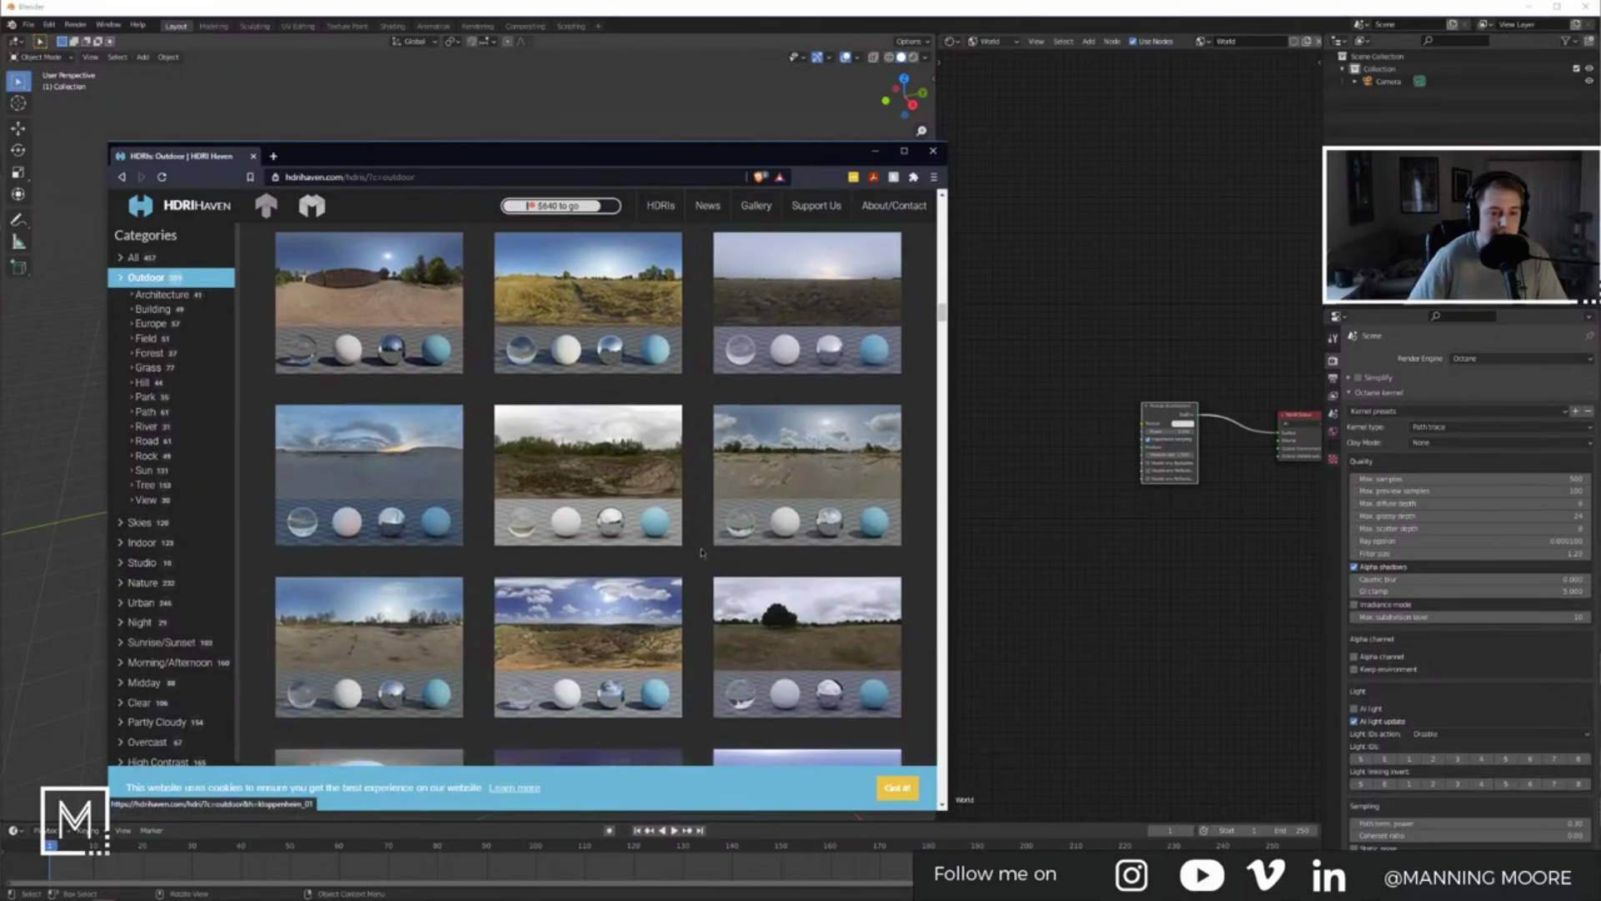
scroll(701, 552, down, 2)
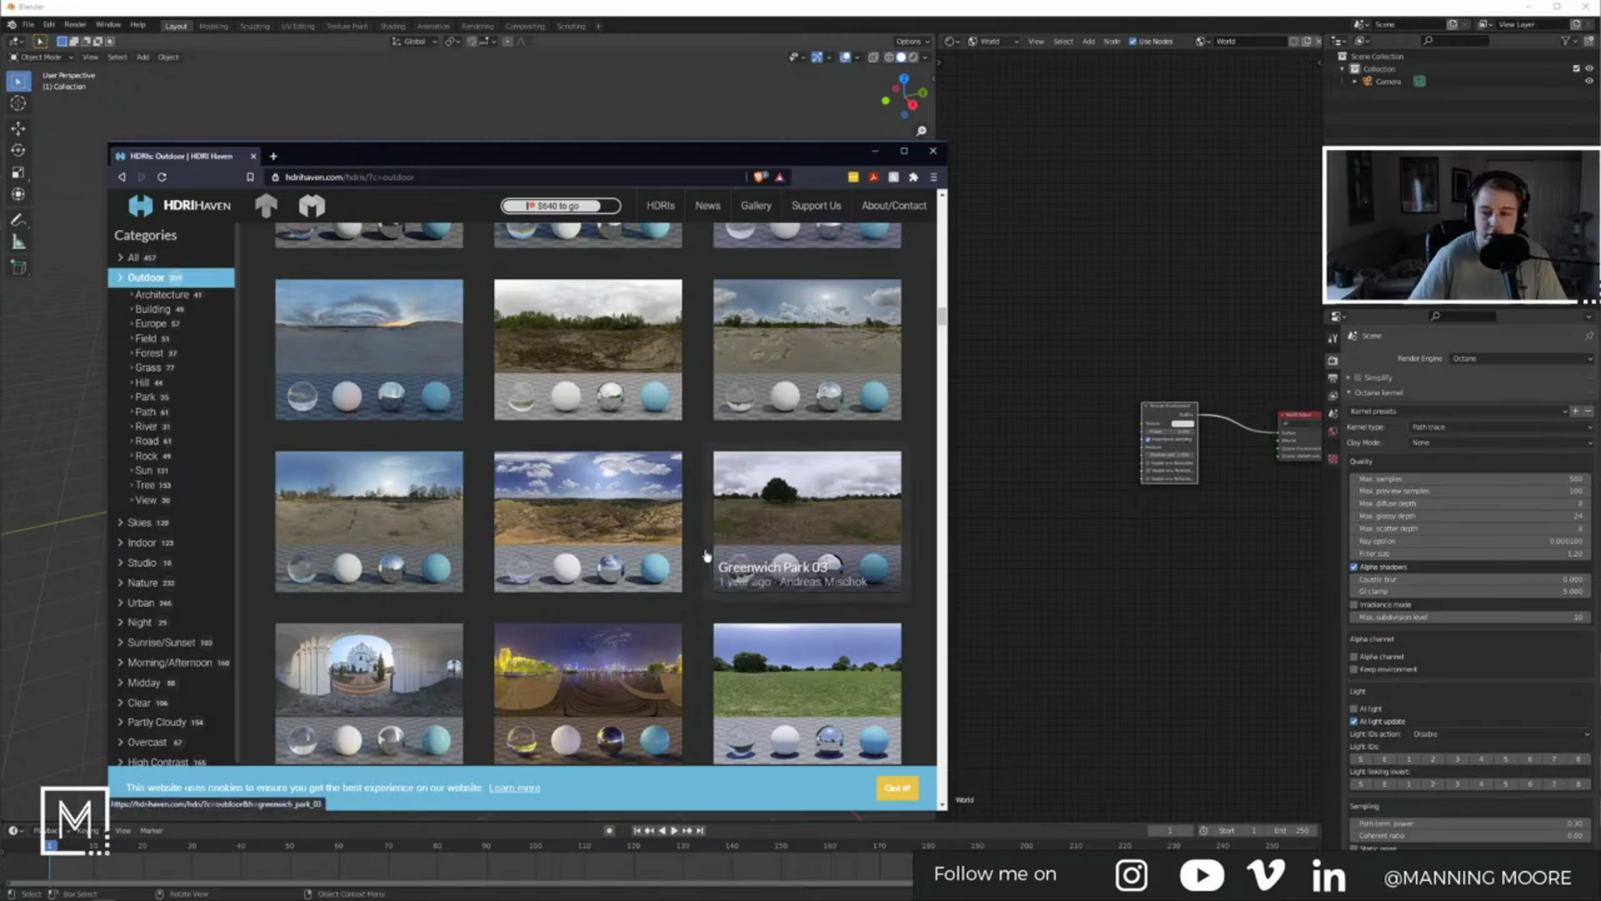
click(376, 336)
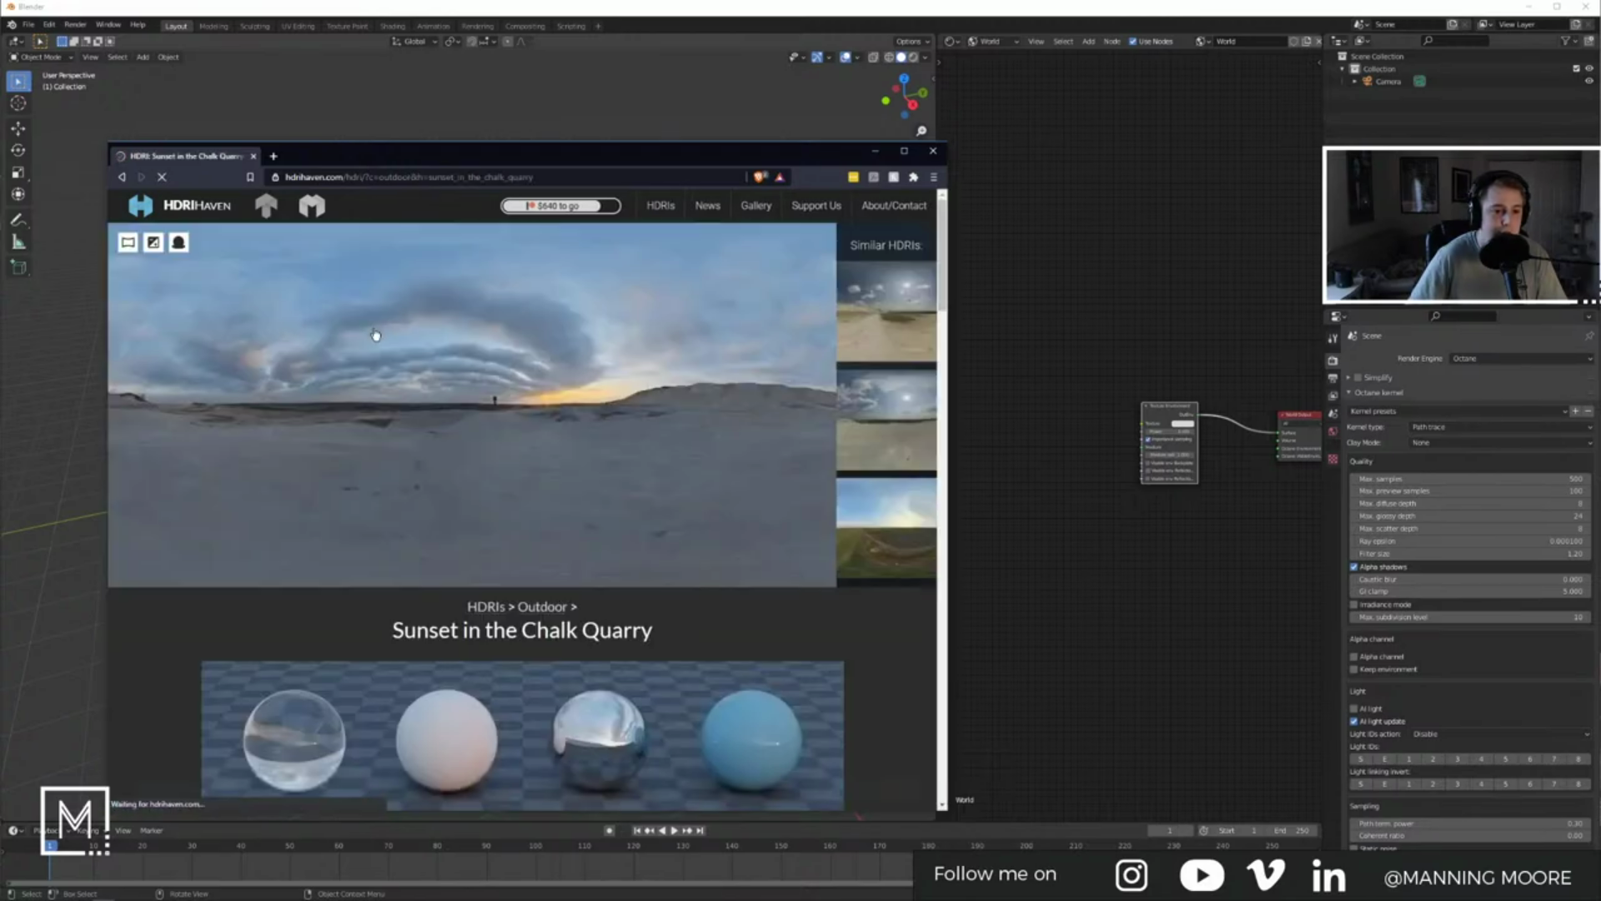
Step: Download the 8k HDR and save it into LaCie (J:)\Library\Textures\HDRIs
scroll(469, 614, down, 3)
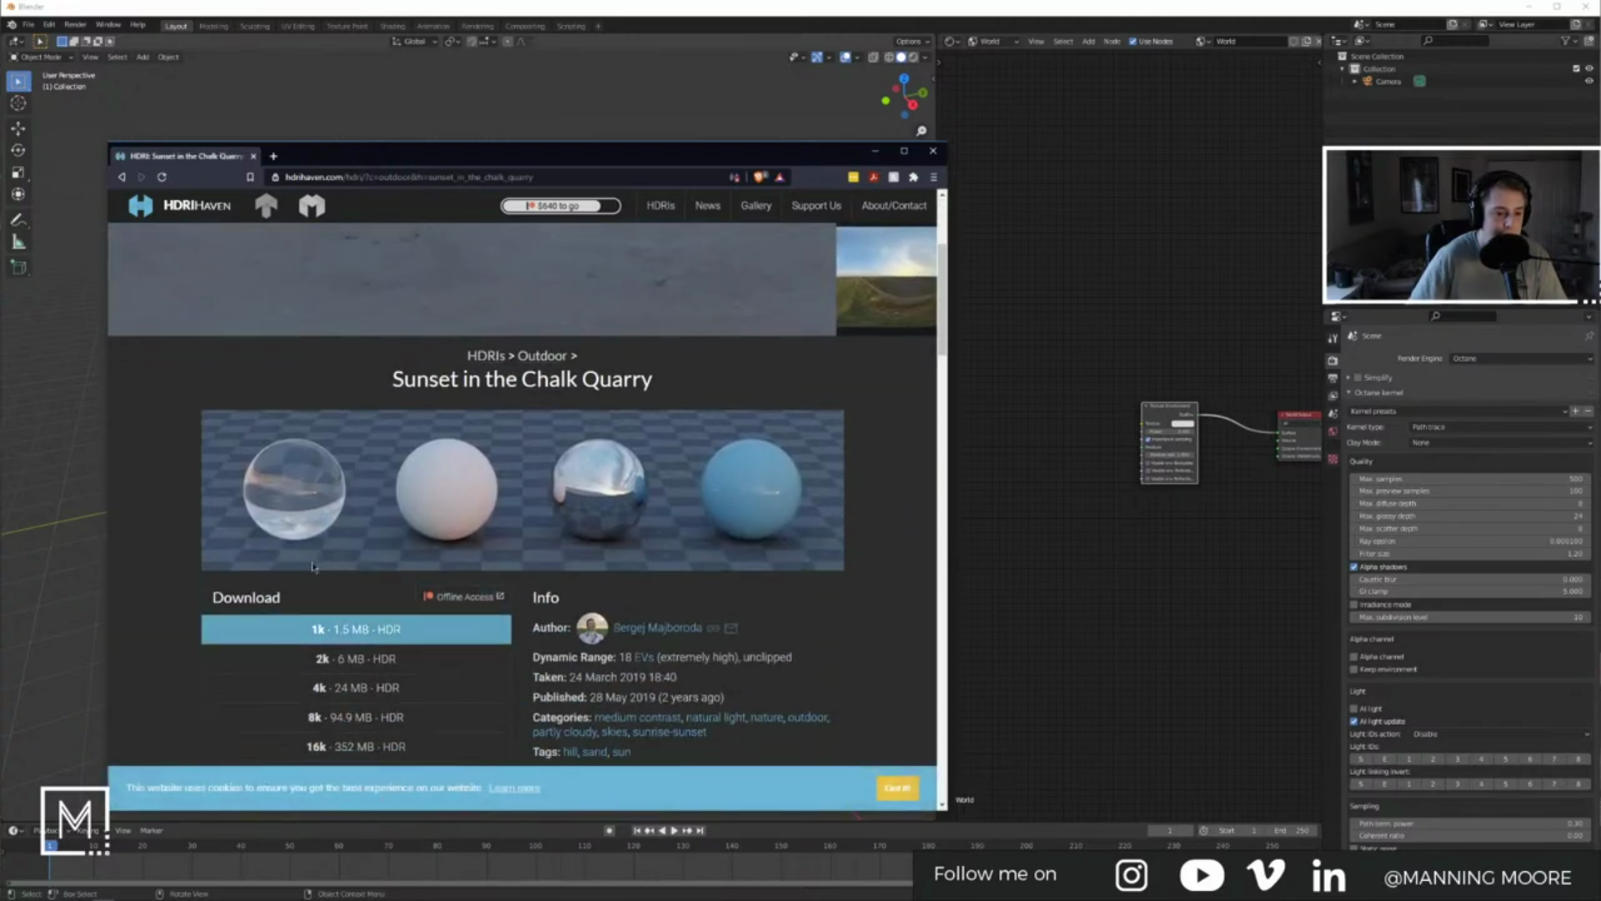
scroll(492, 634, down, 4)
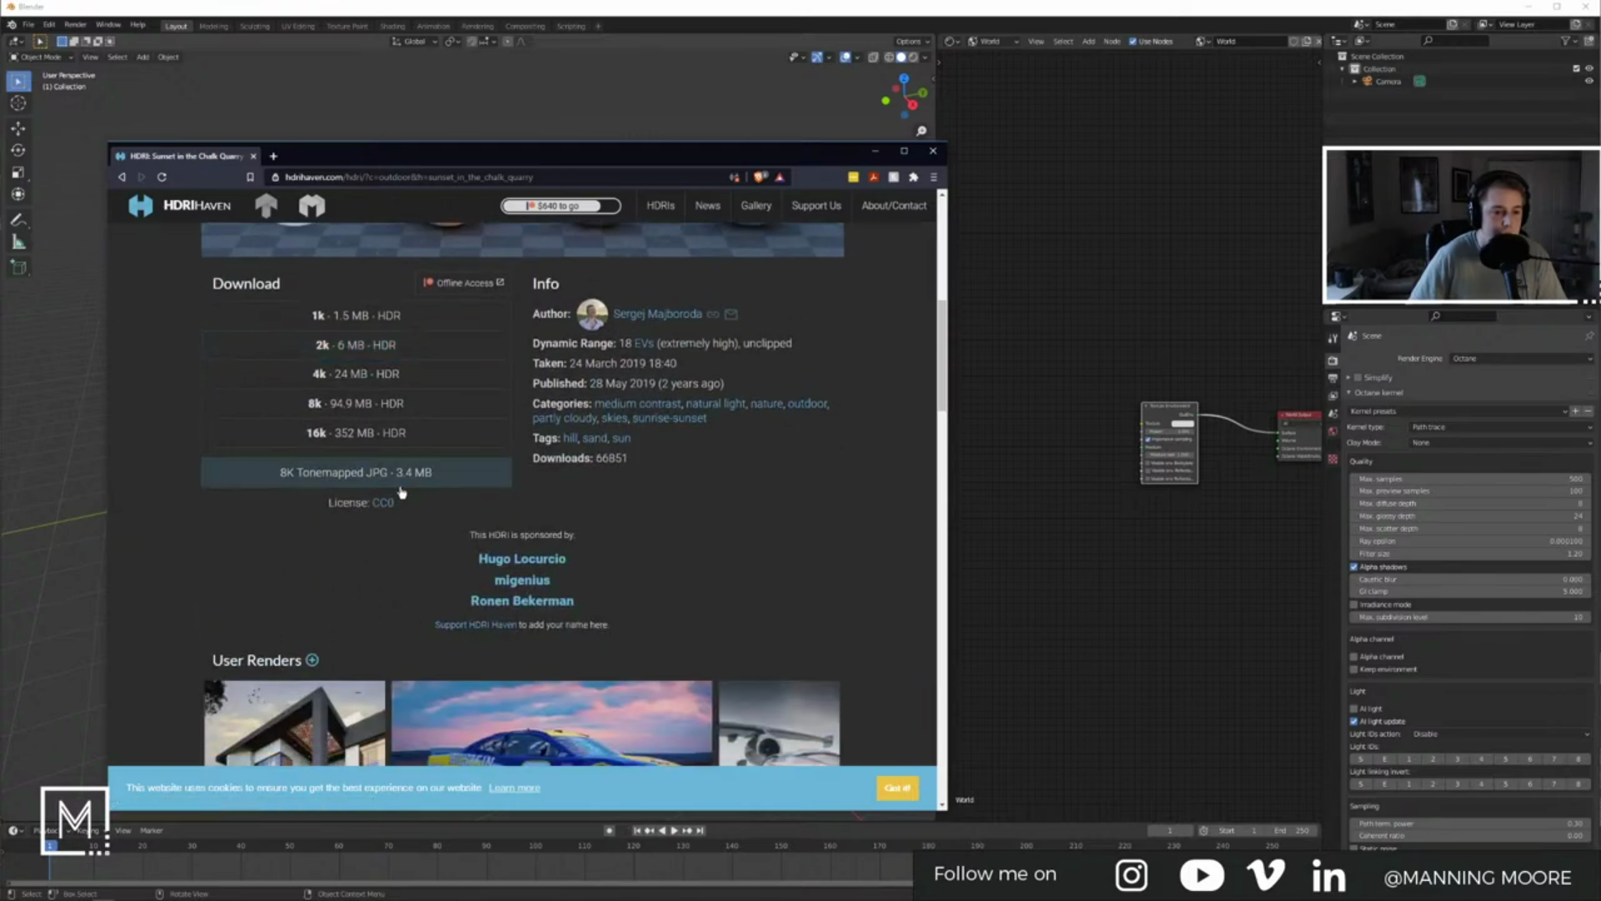
click(345, 406)
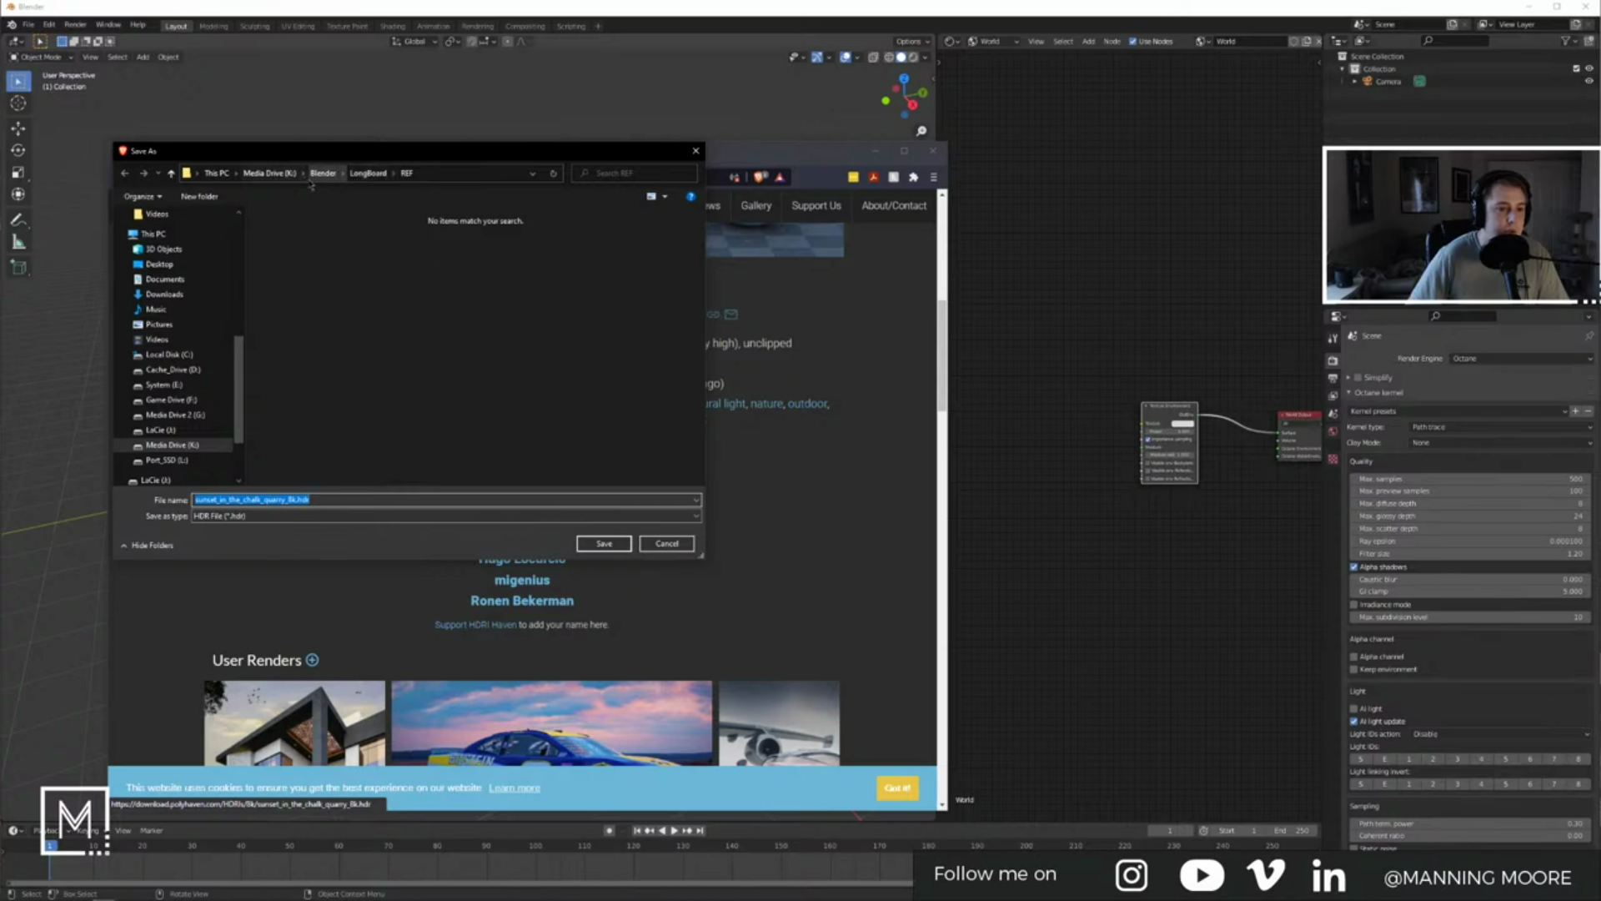
scroll(178, 400, down, 2)
click(177, 382)
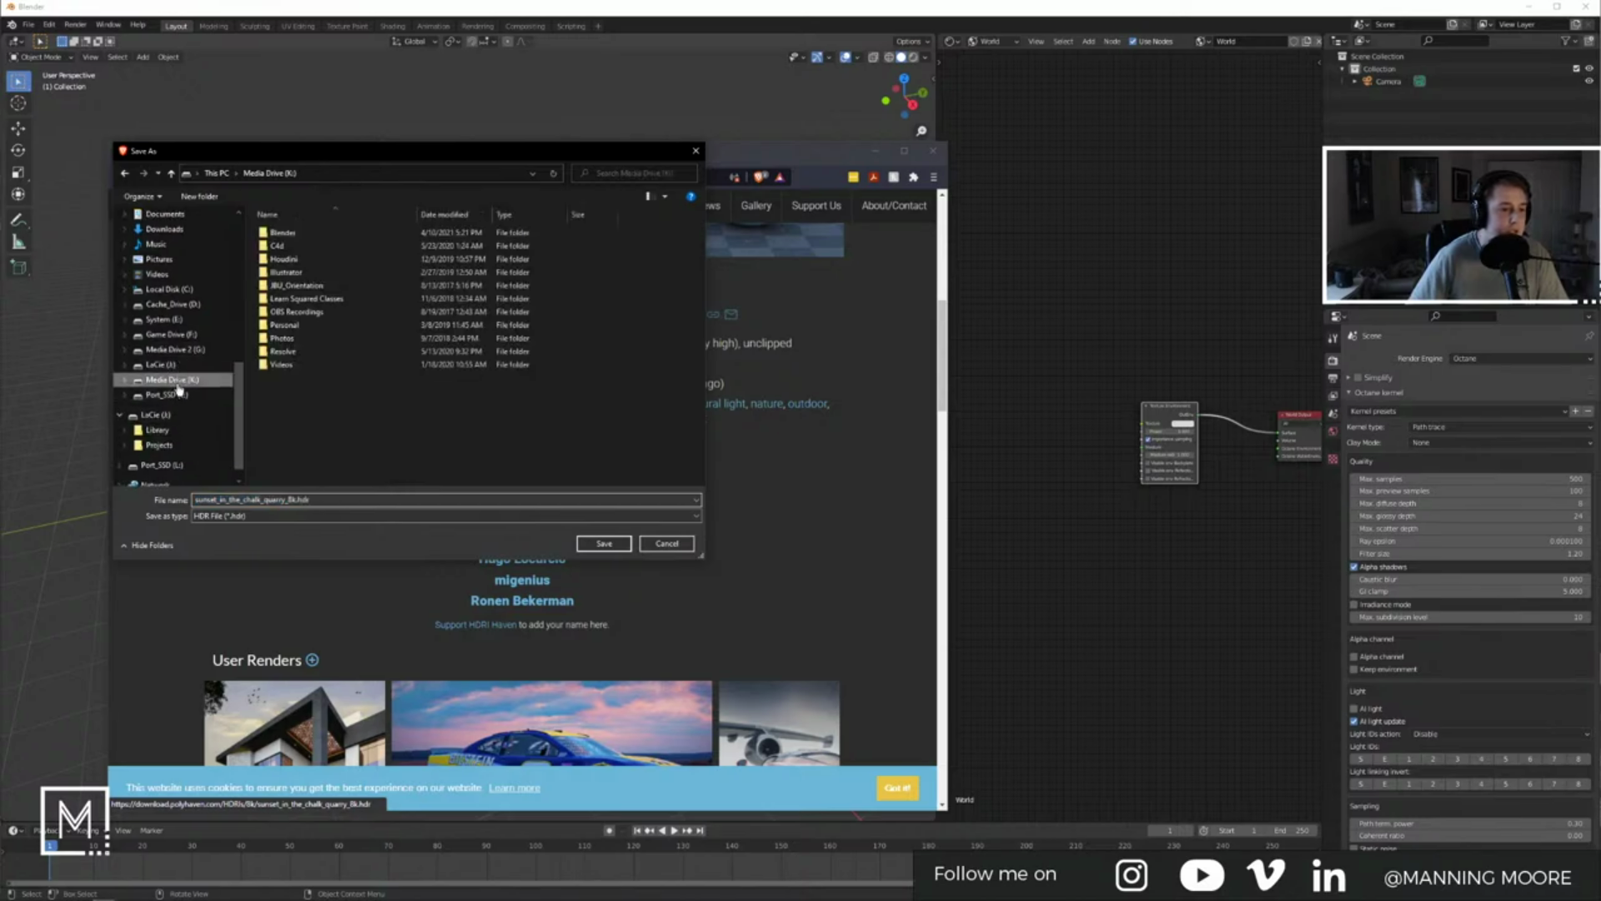
click(161, 364)
double_click(280, 233)
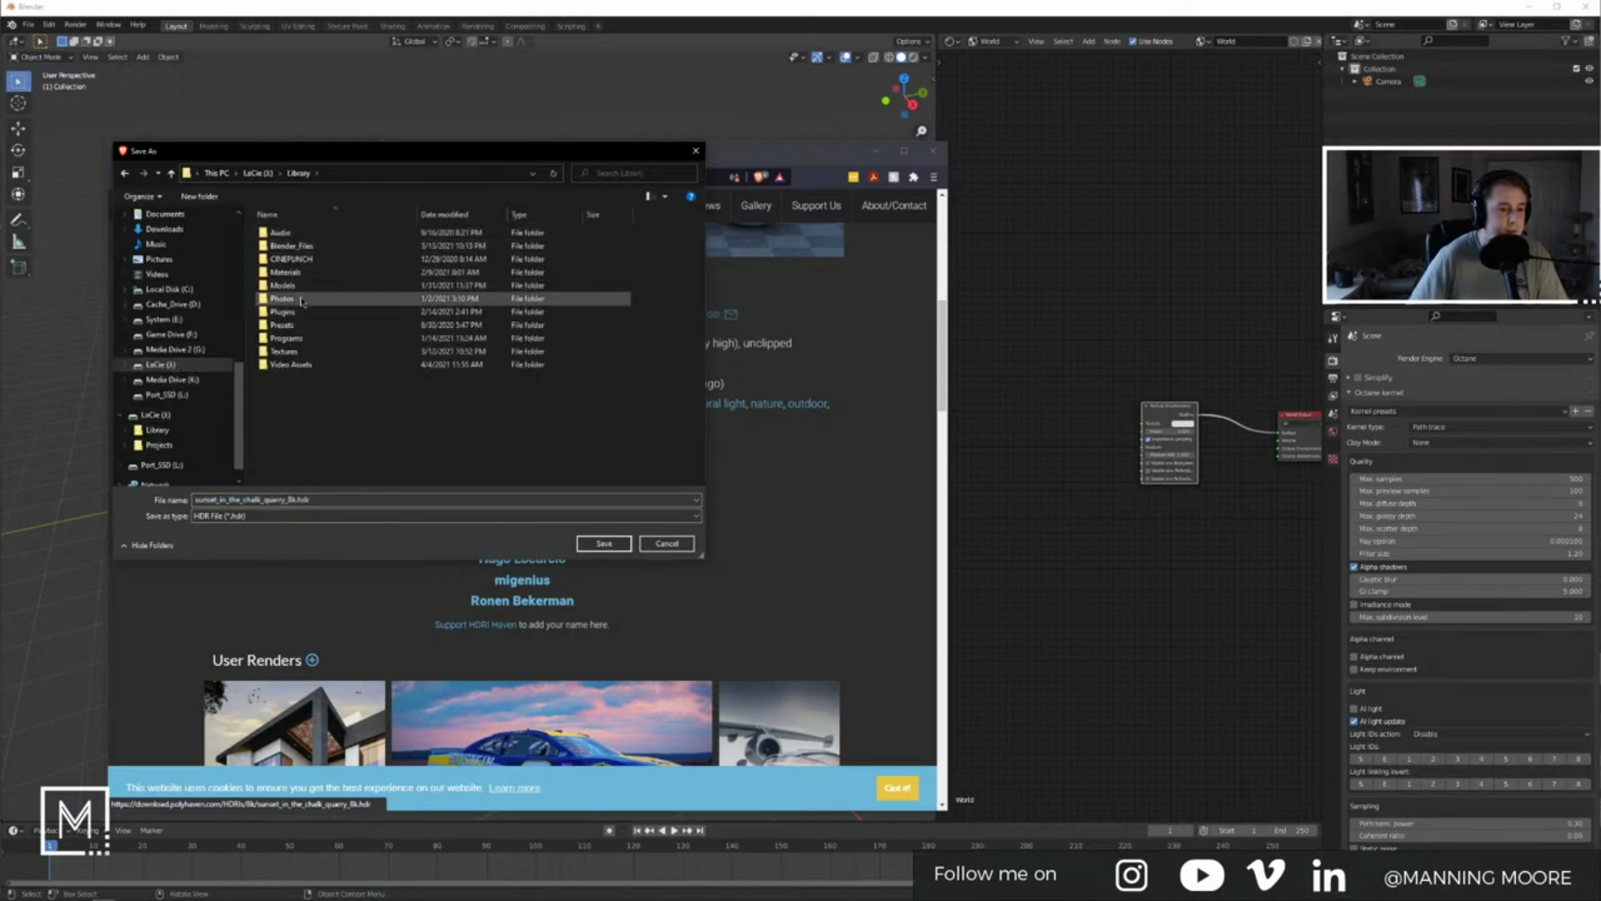
click(307, 354)
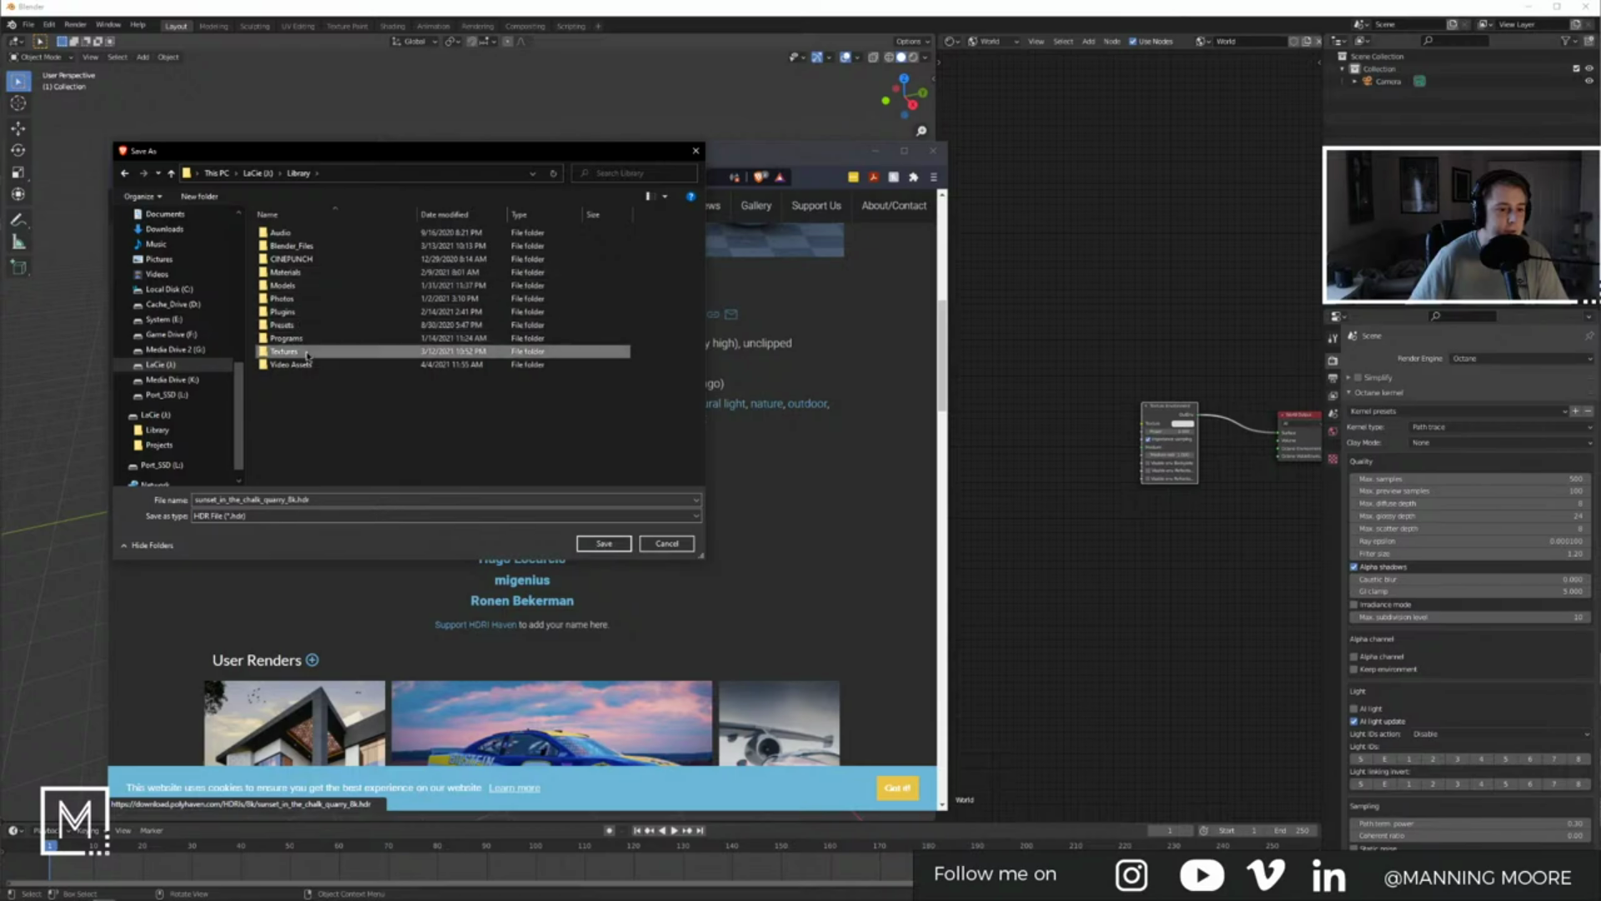
double_click(307, 354)
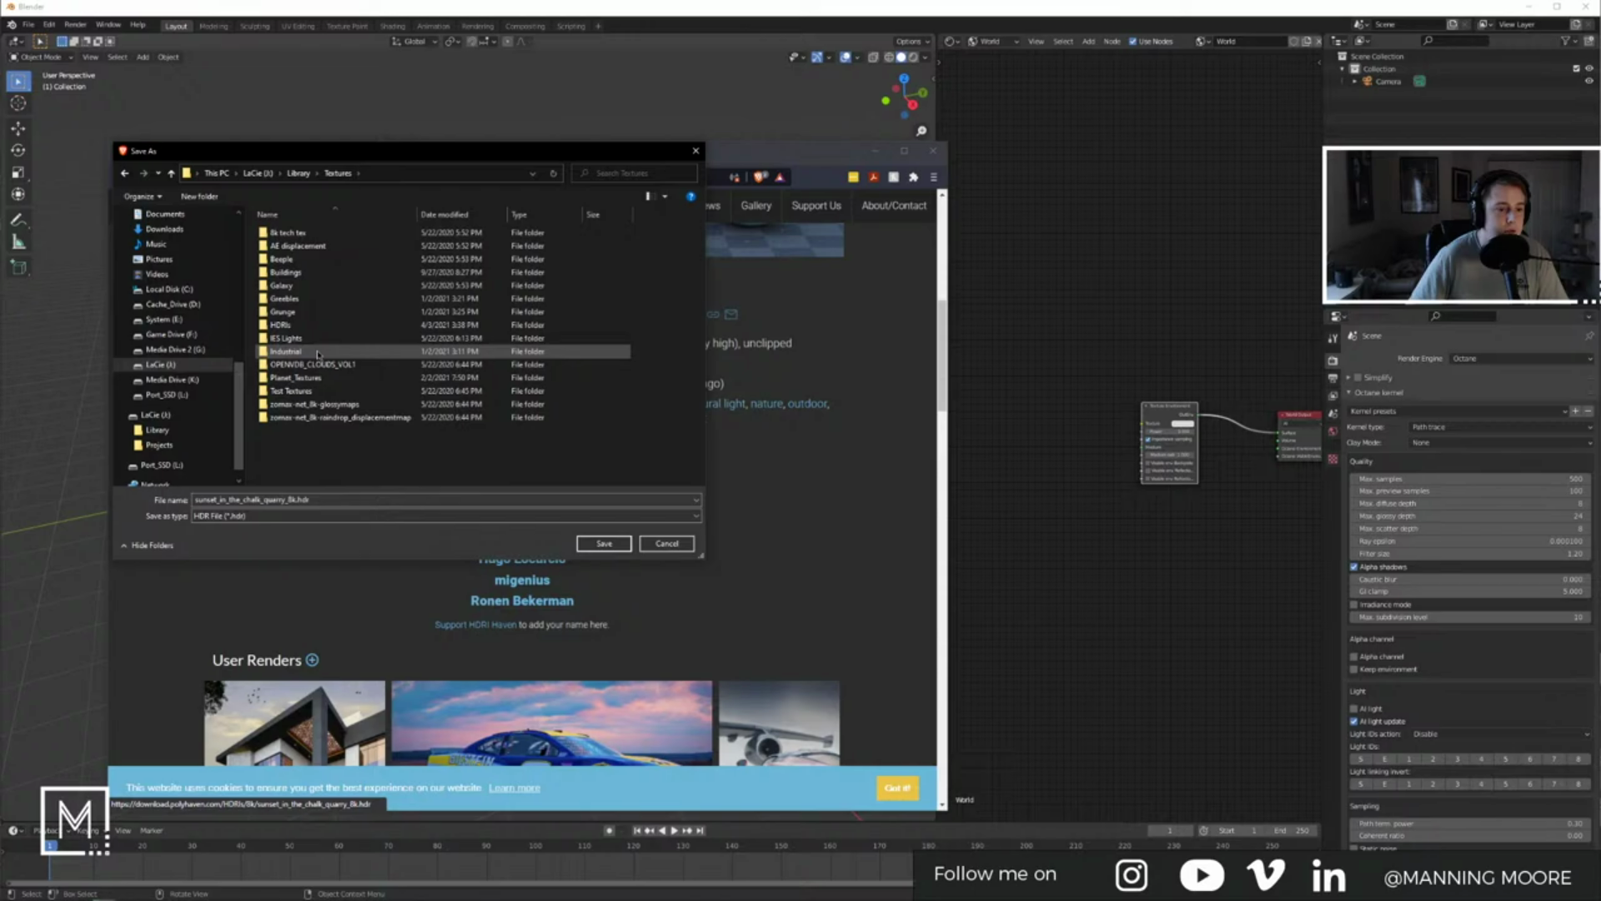
double_click(311, 324)
click(609, 544)
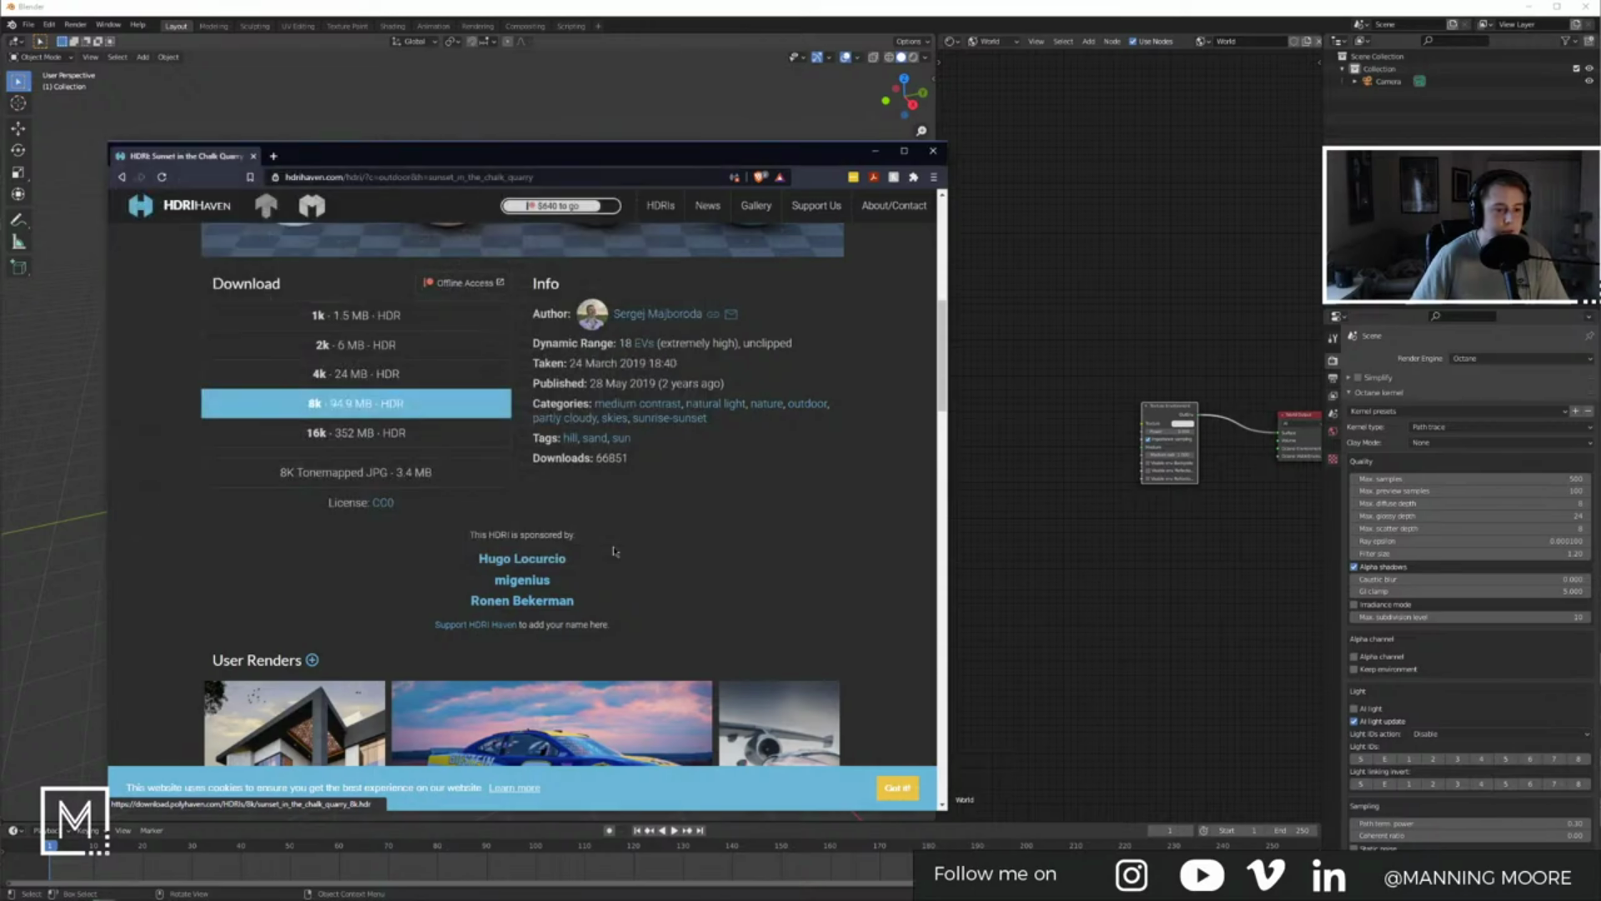
Step: Add a Landscape mesh using the Large Terrain preset, discarding a stray plane
click(1105, 664)
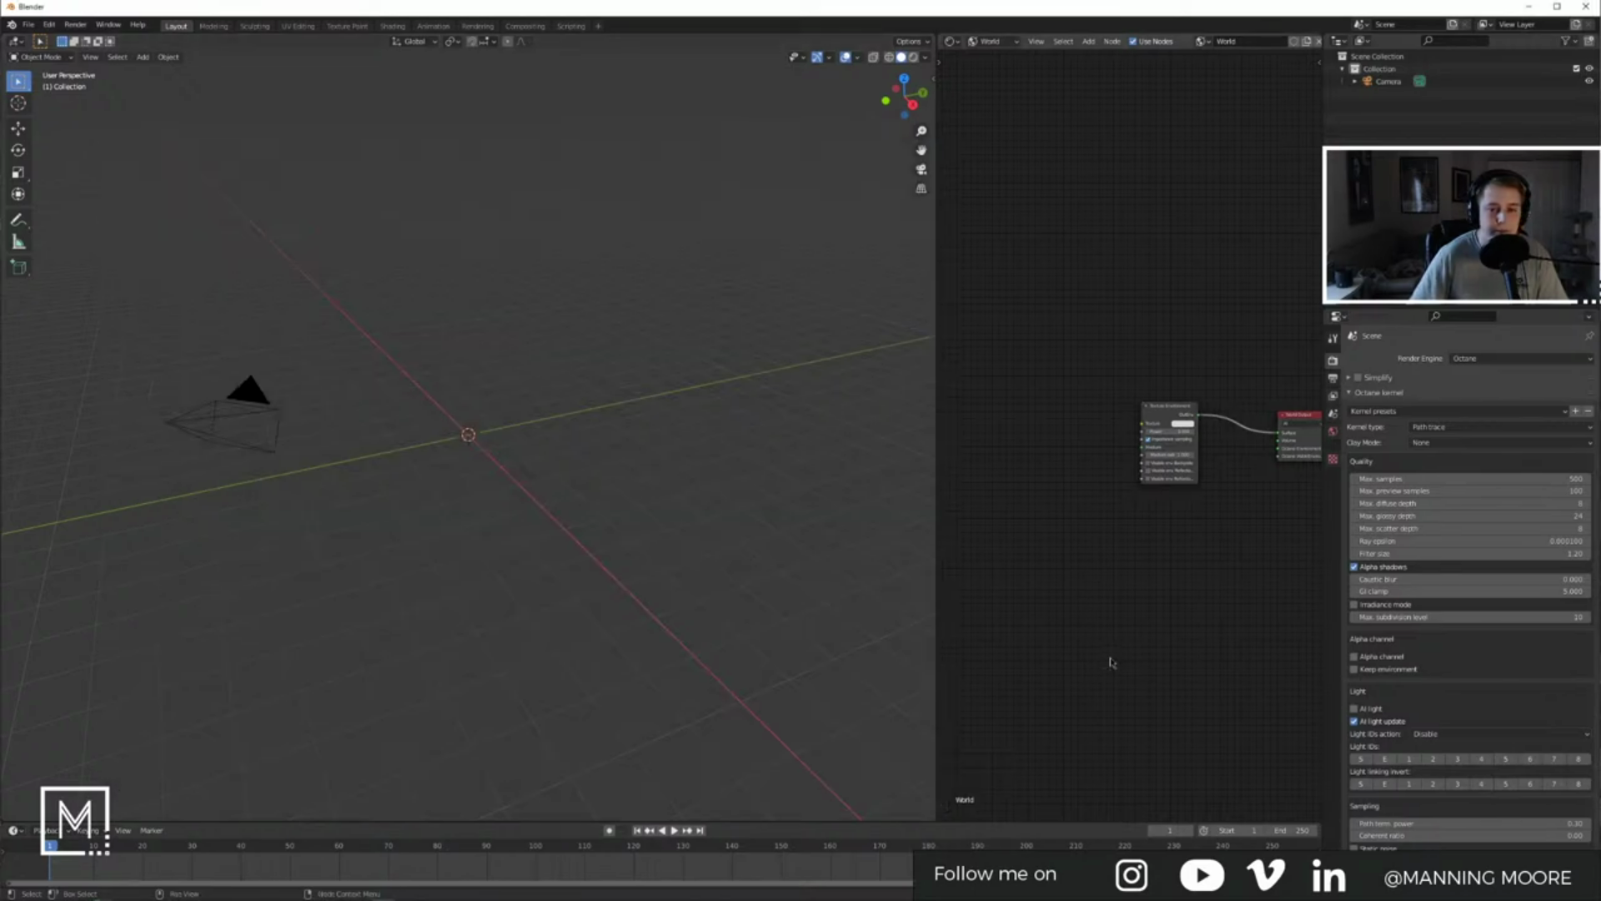
key(shift+a)
click(584, 477)
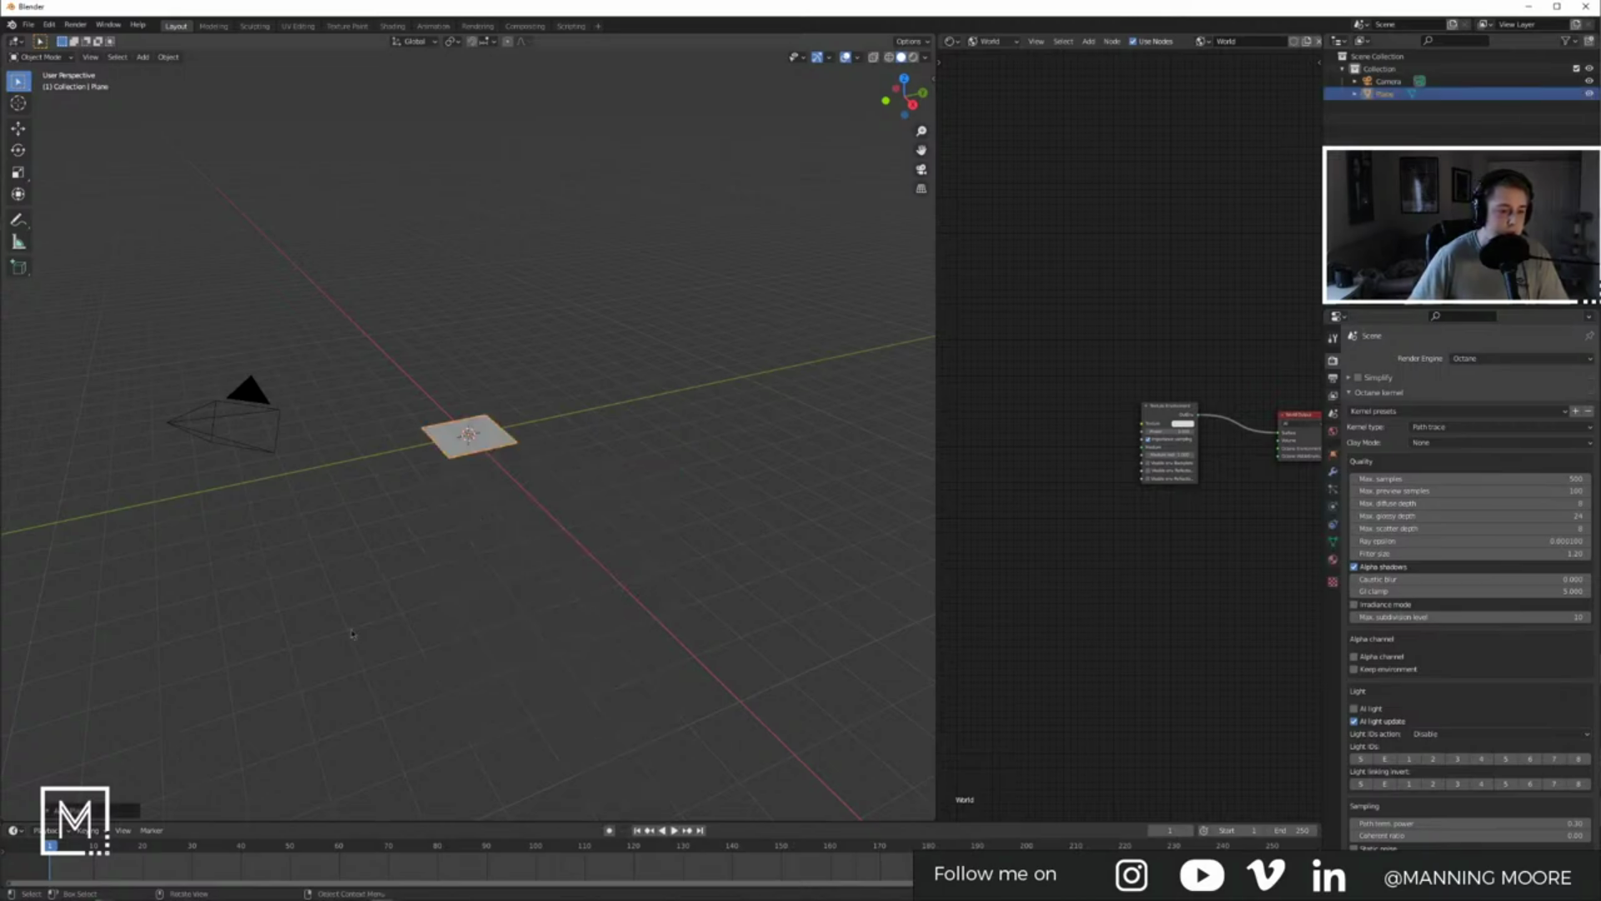
key(Delete)
key(shift+a)
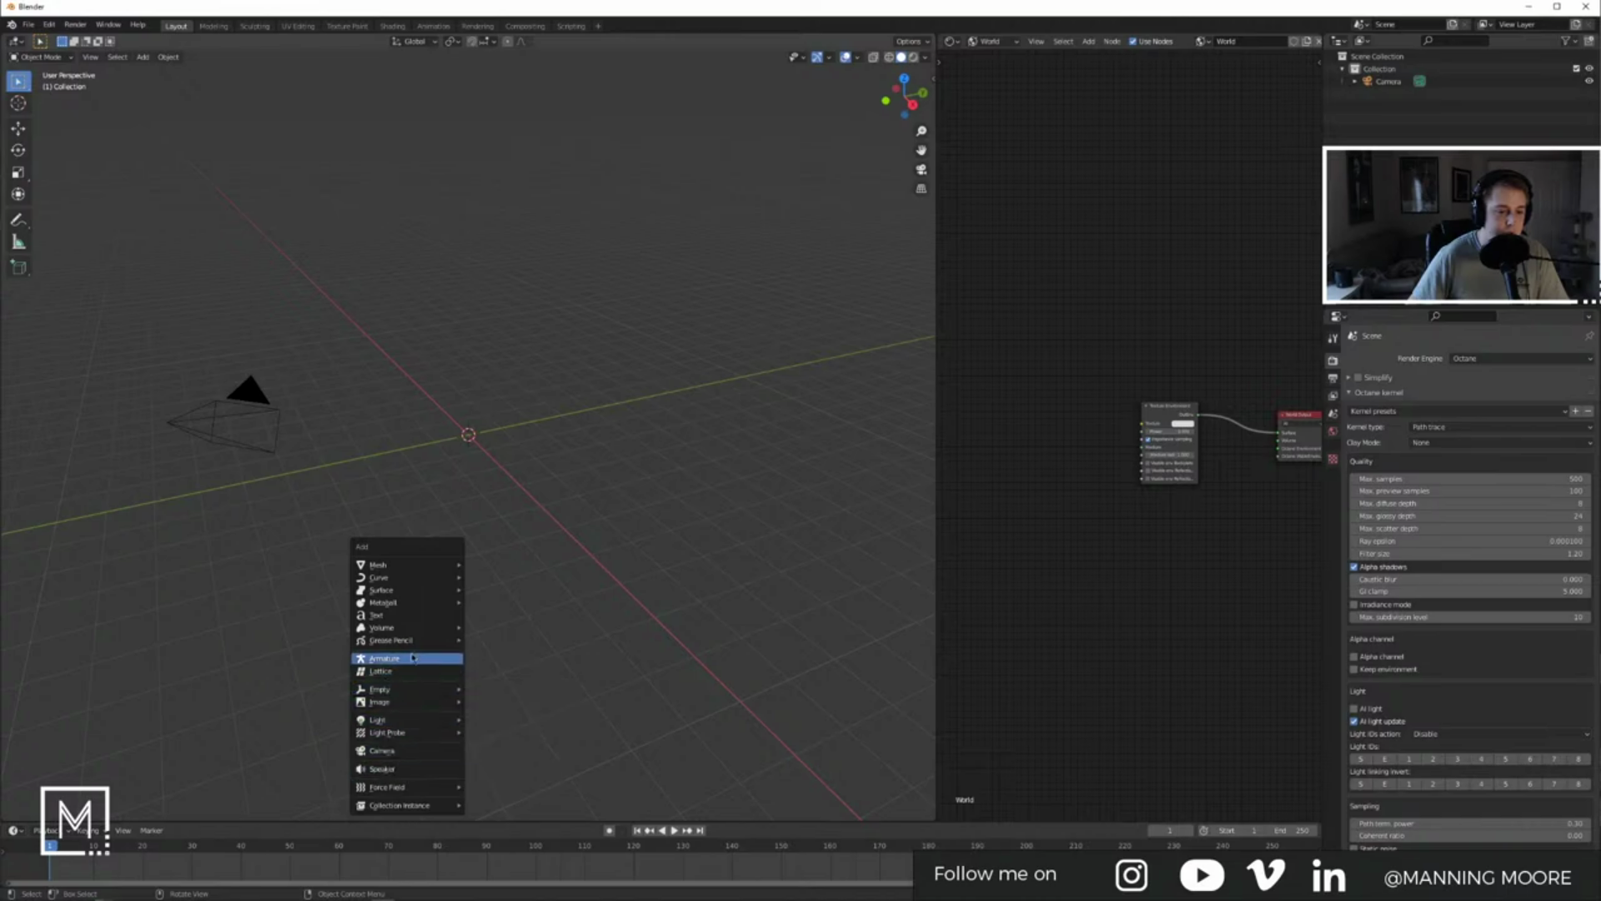
mouse_move(417, 565)
click(523, 514)
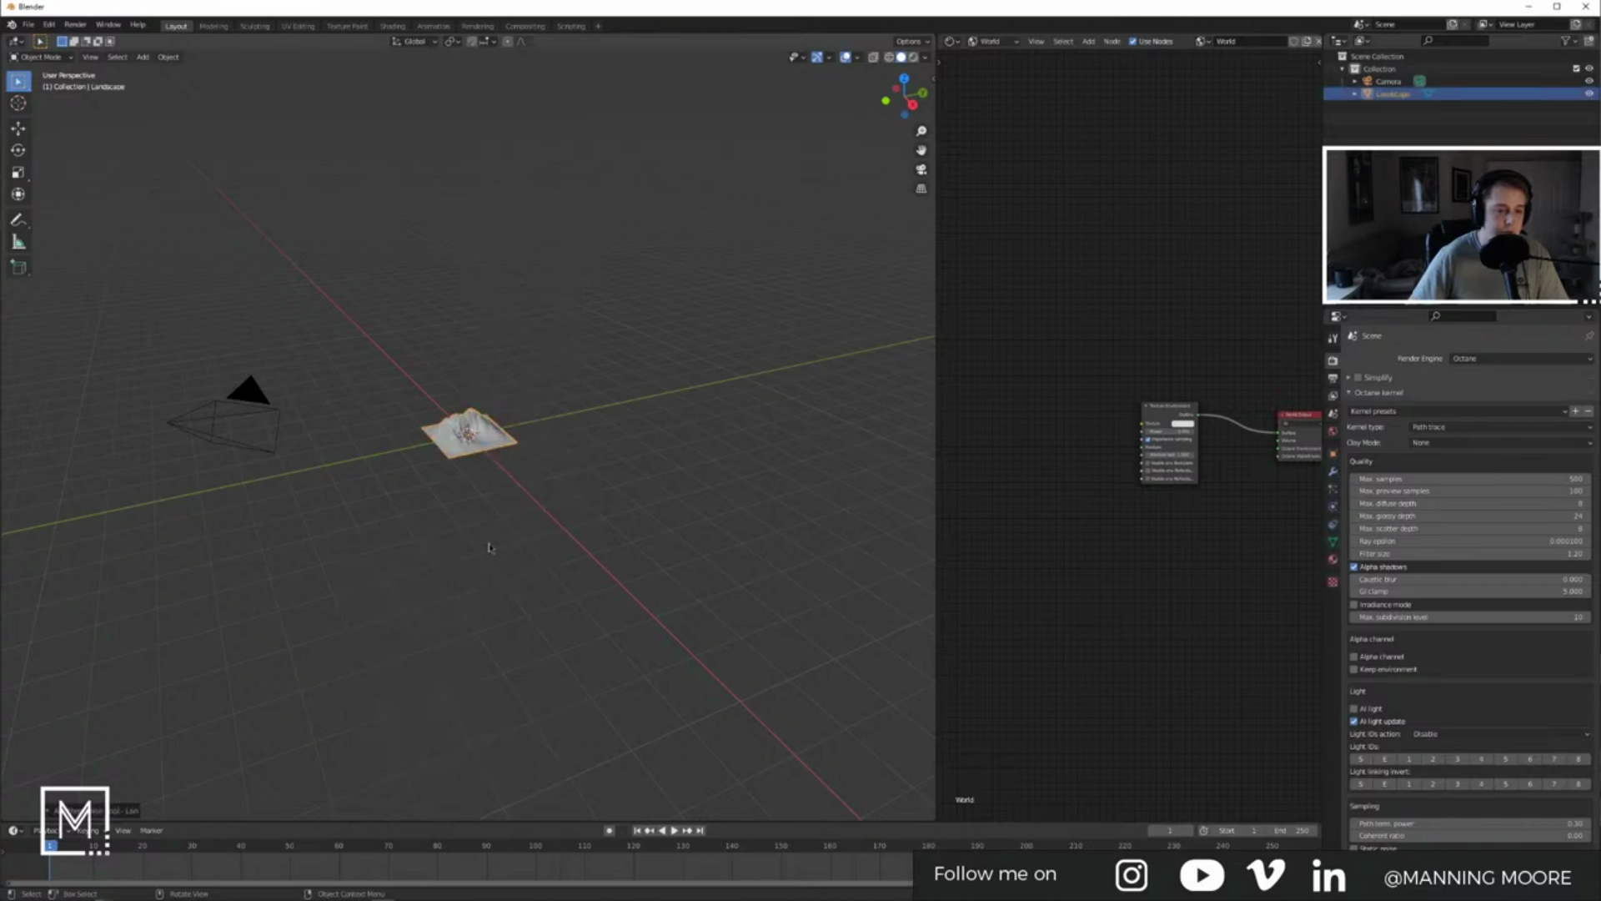
click(83, 810)
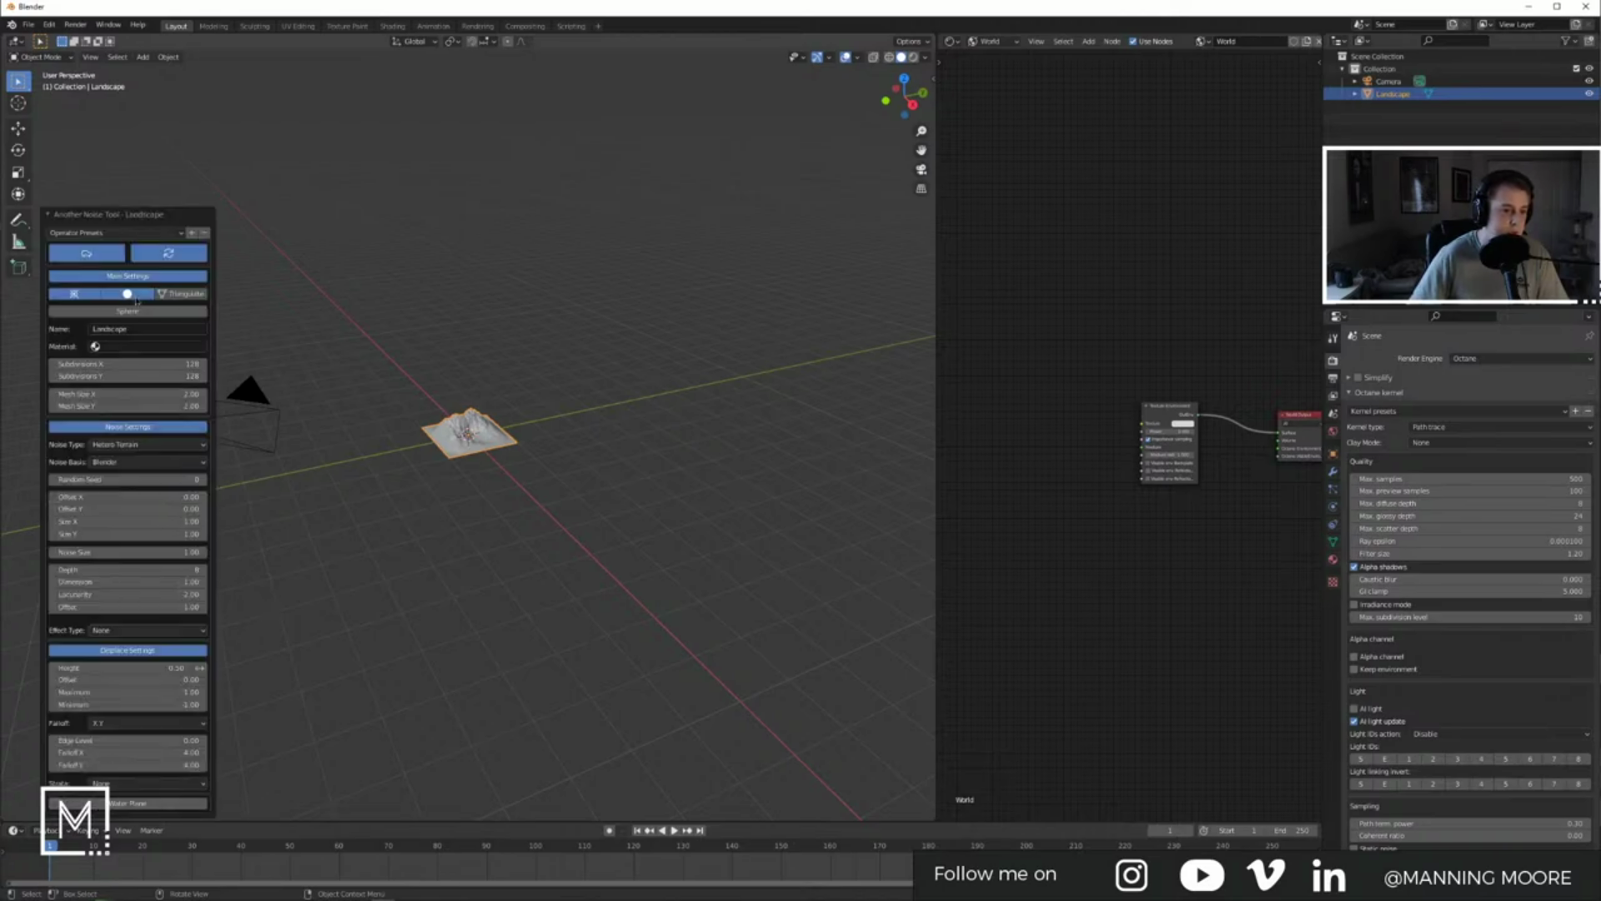
click(113, 232)
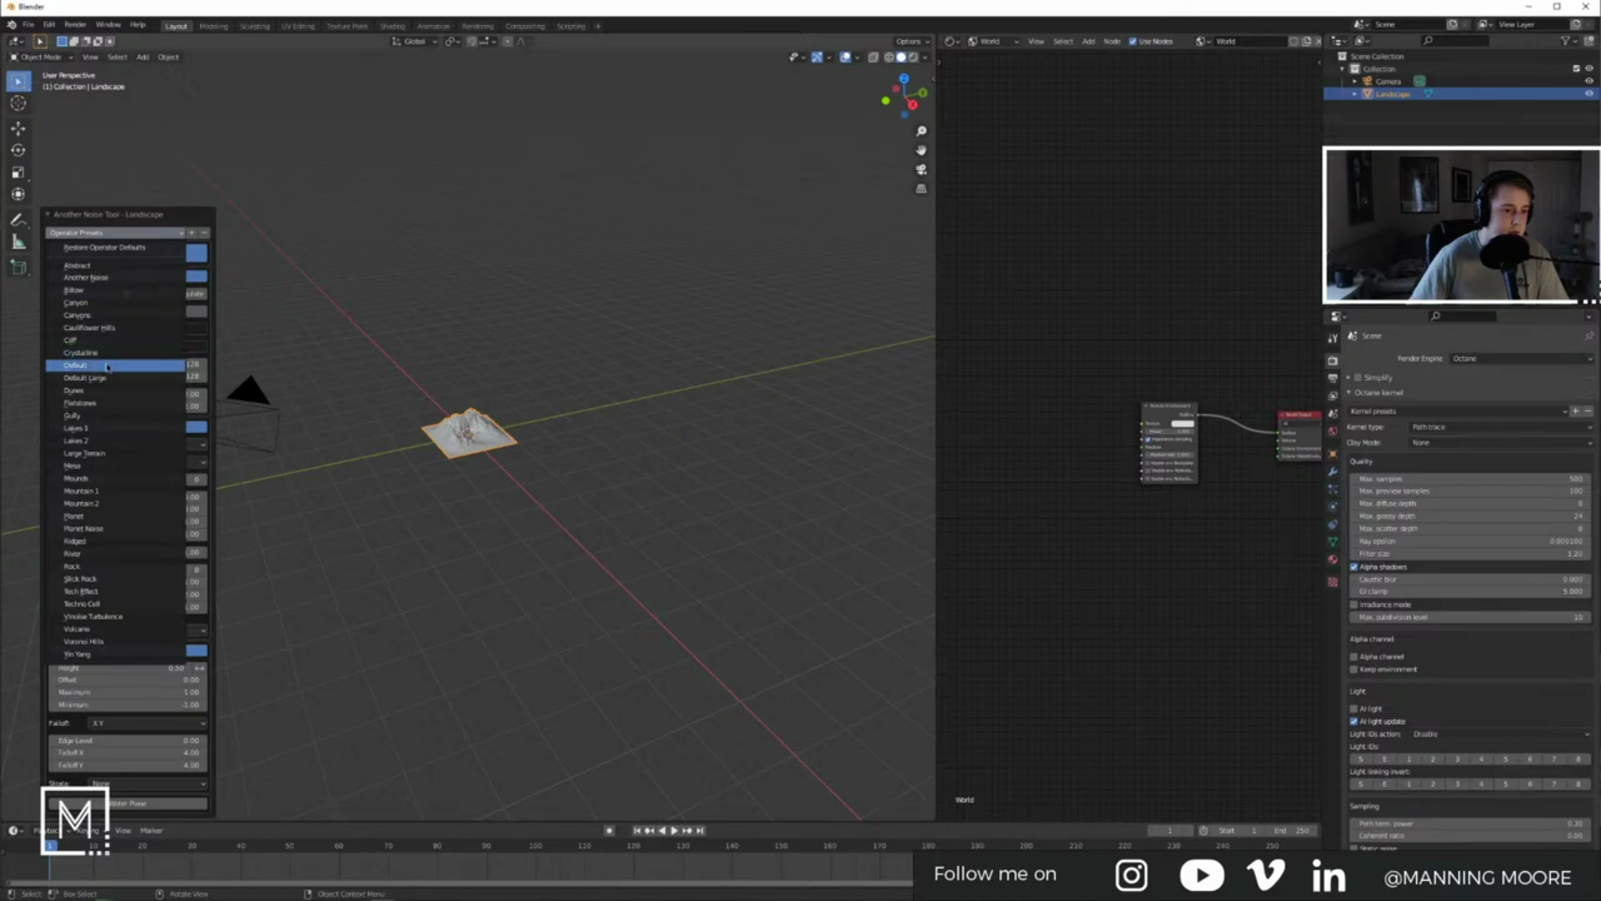
click(117, 455)
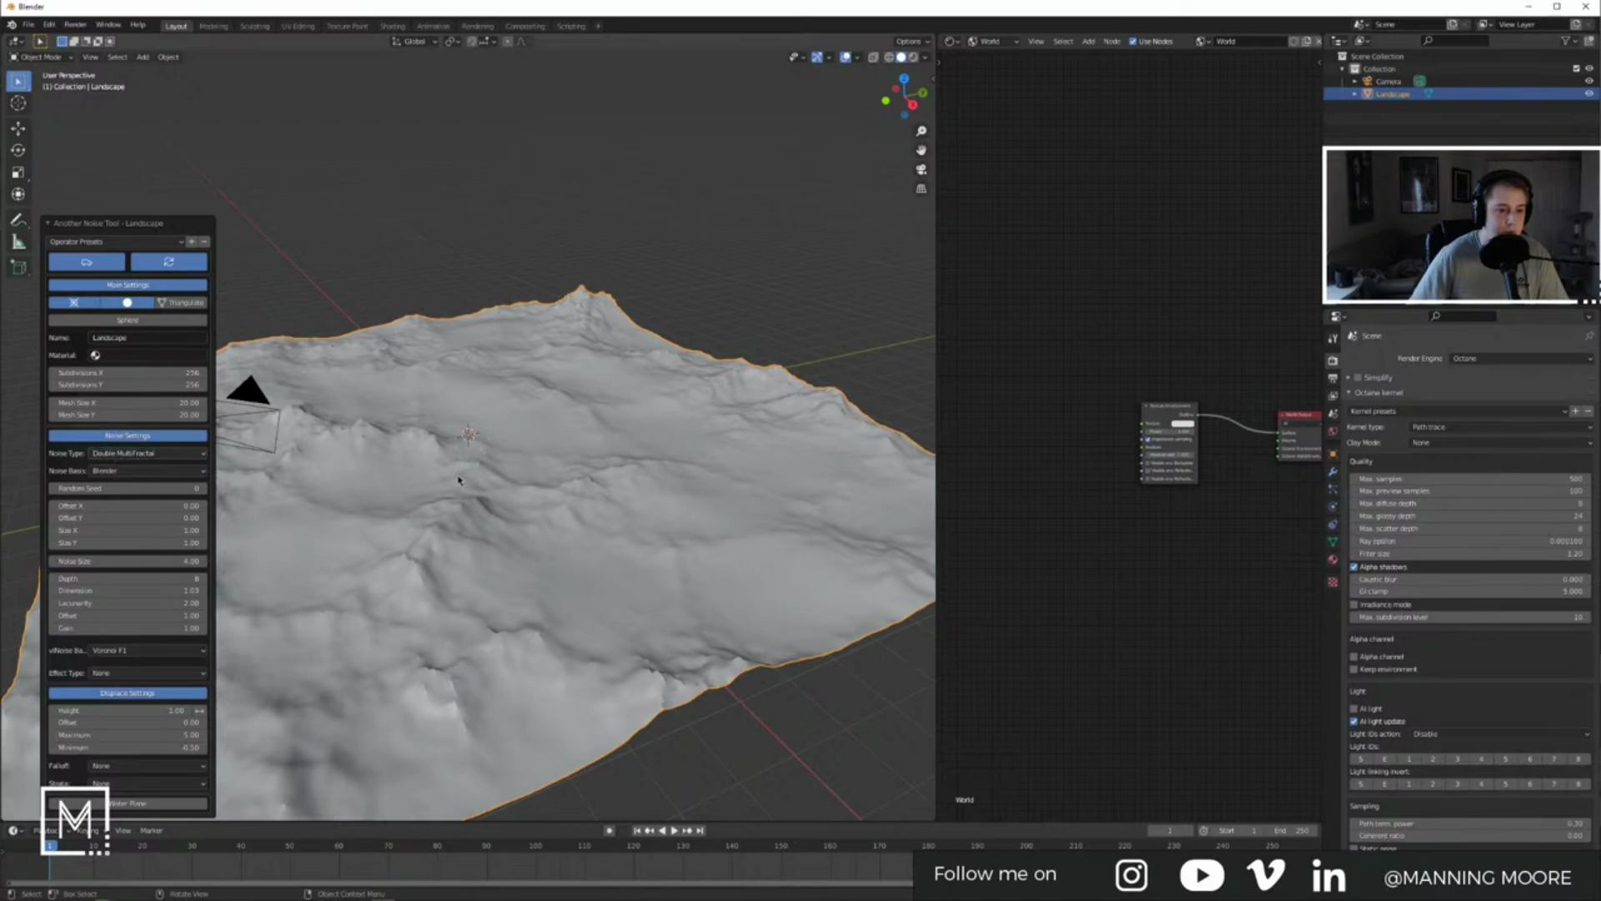
Step: Flatten the terrain with a vertical scale and add a Subdivision Surface modifier
key(s)
key(z)
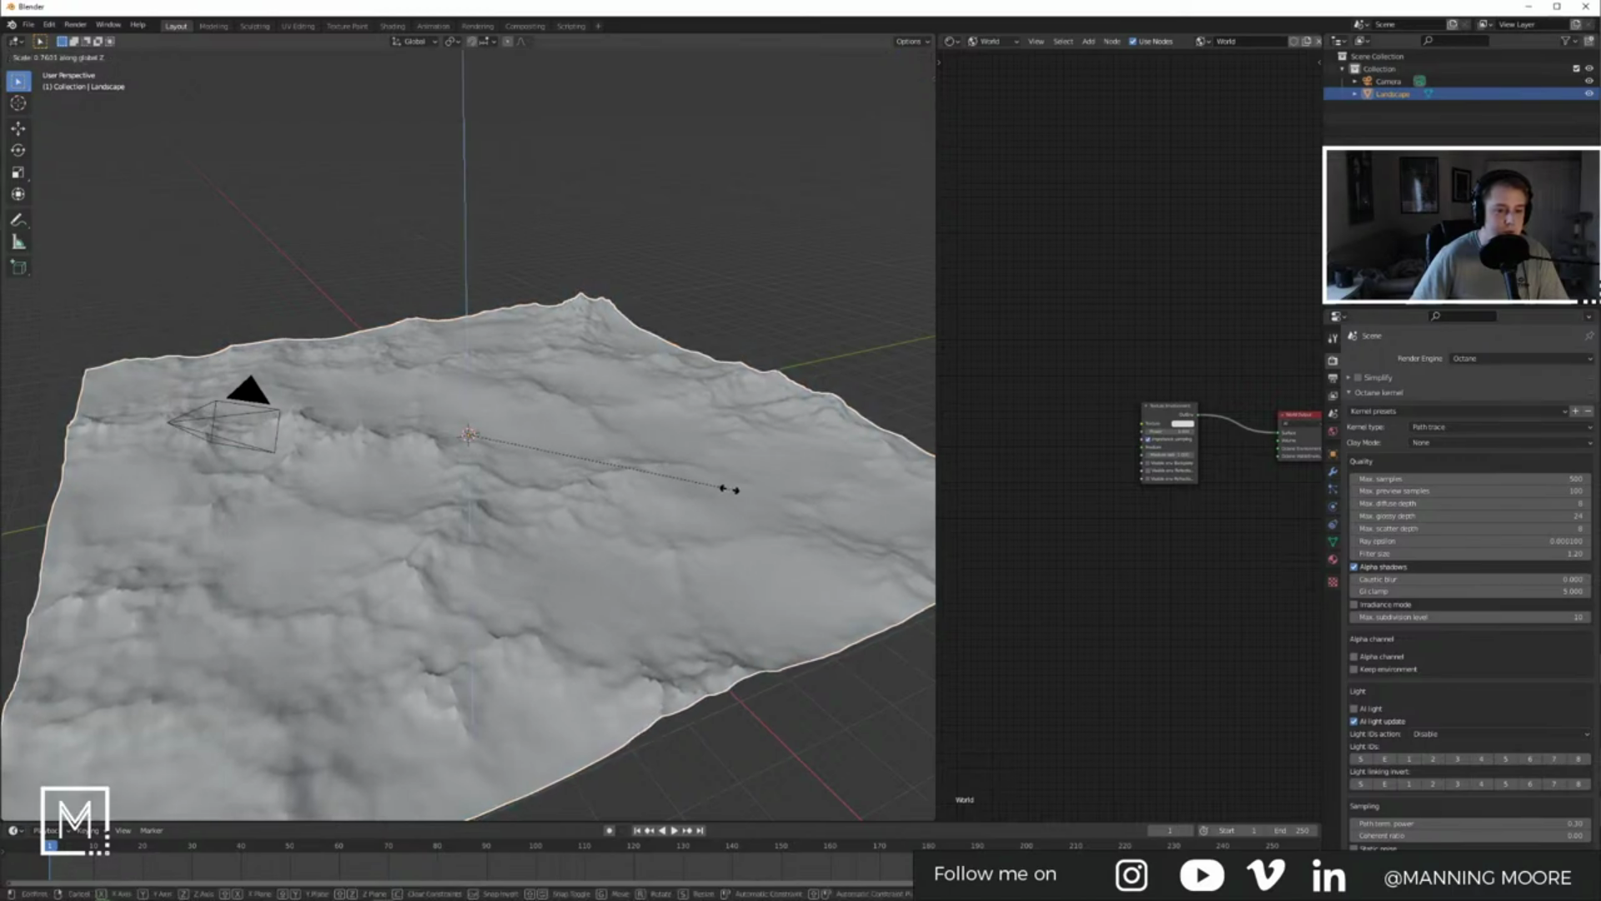
click(724, 496)
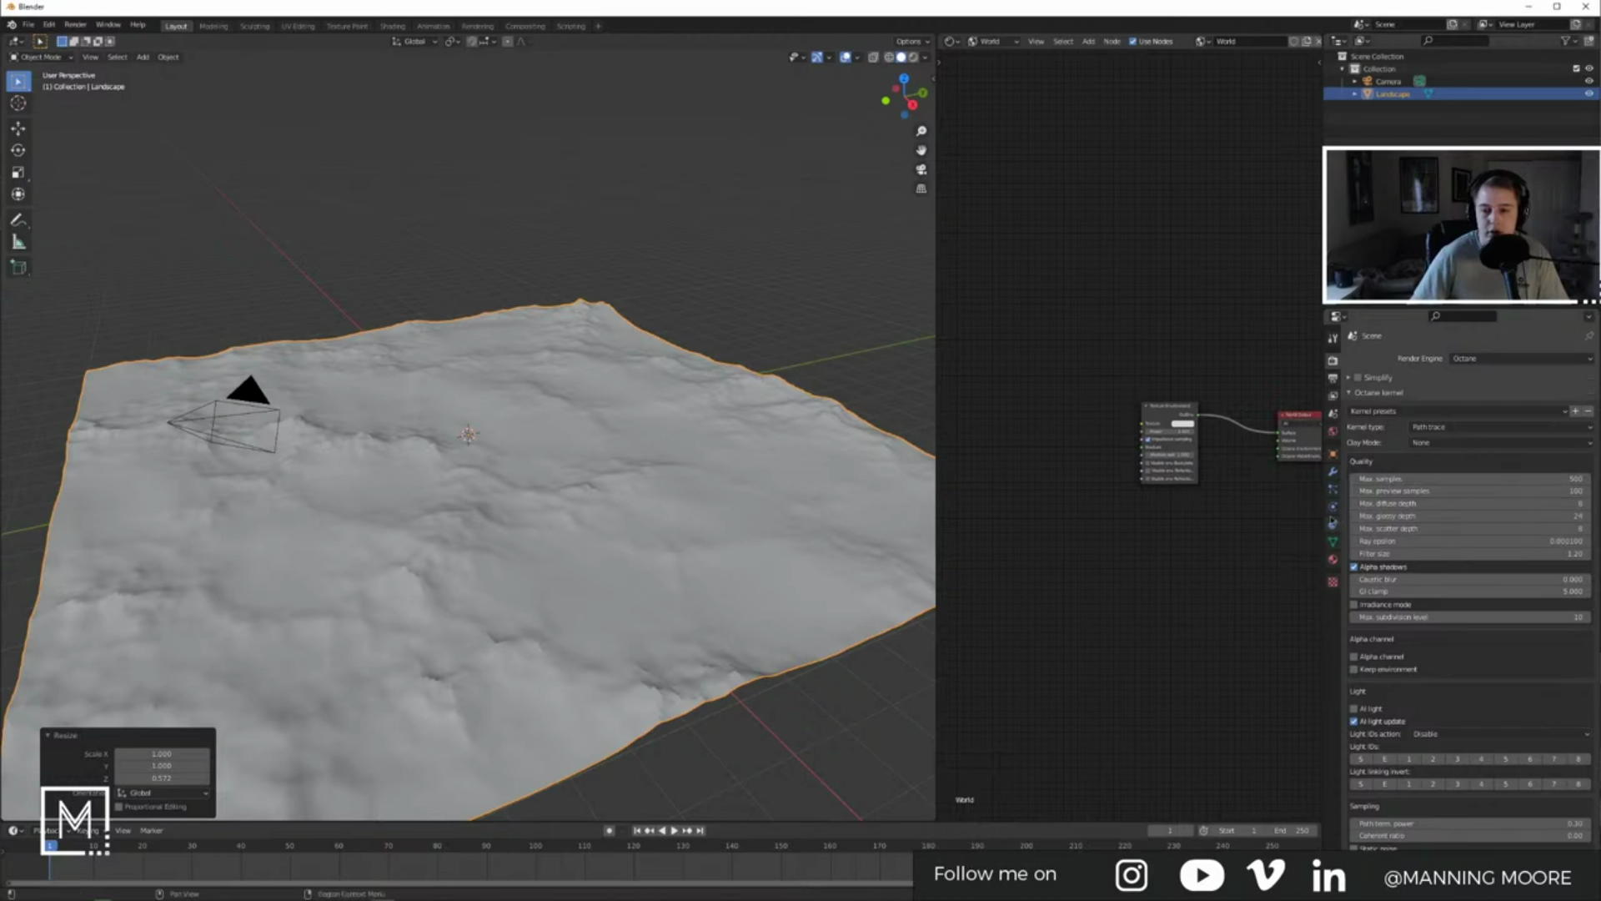
click(1333, 472)
click(1373, 359)
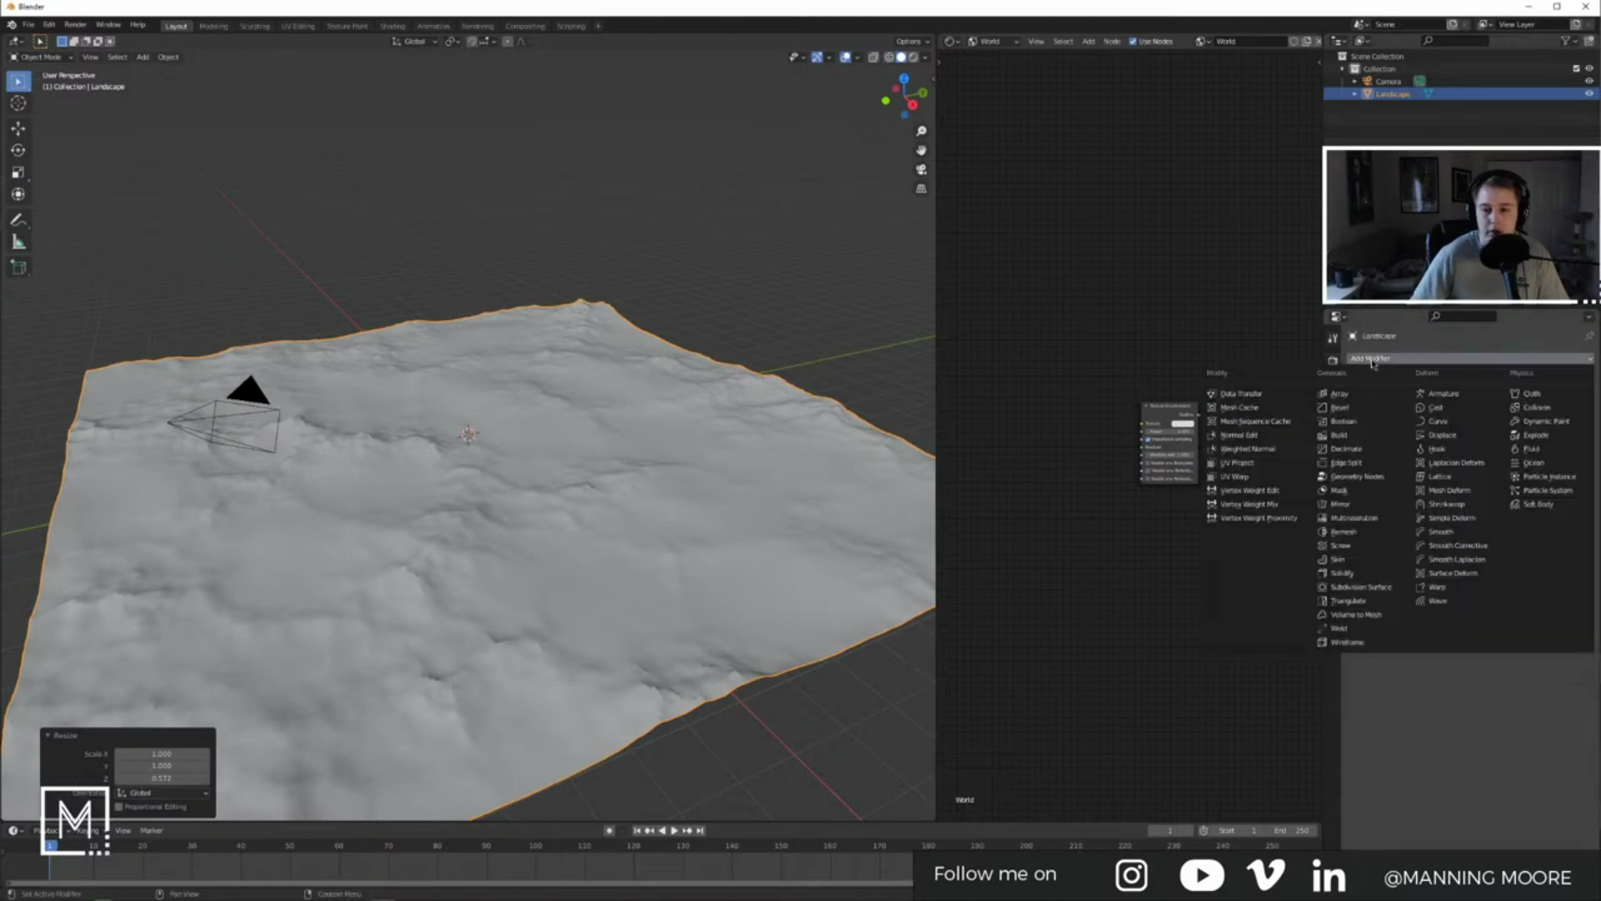
click(1362, 588)
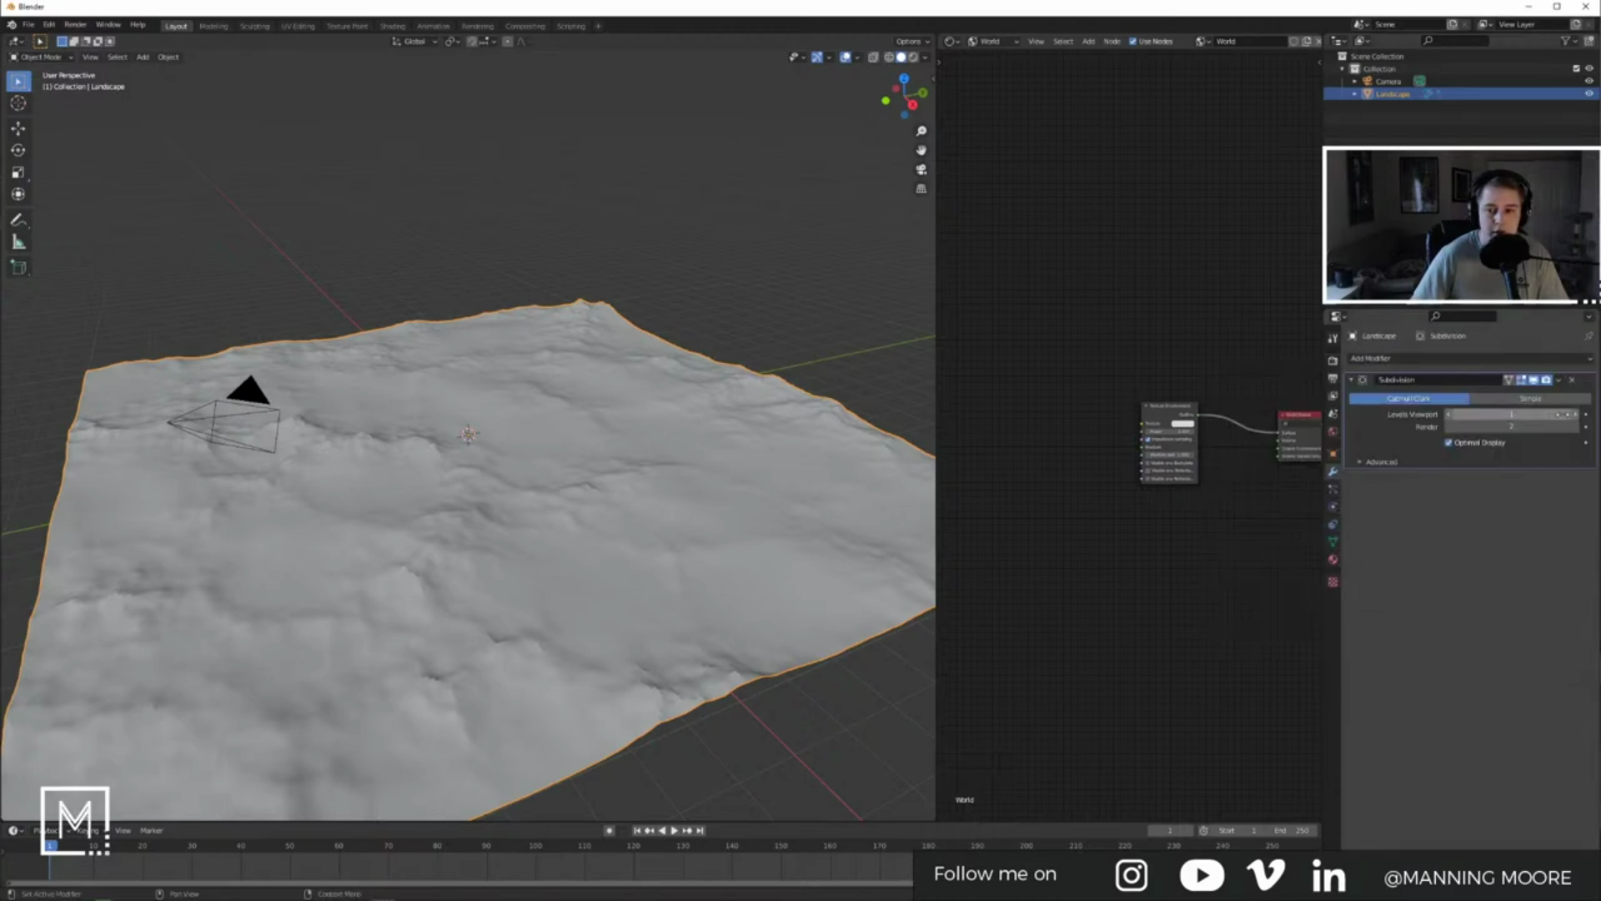
key(ctrl+2)
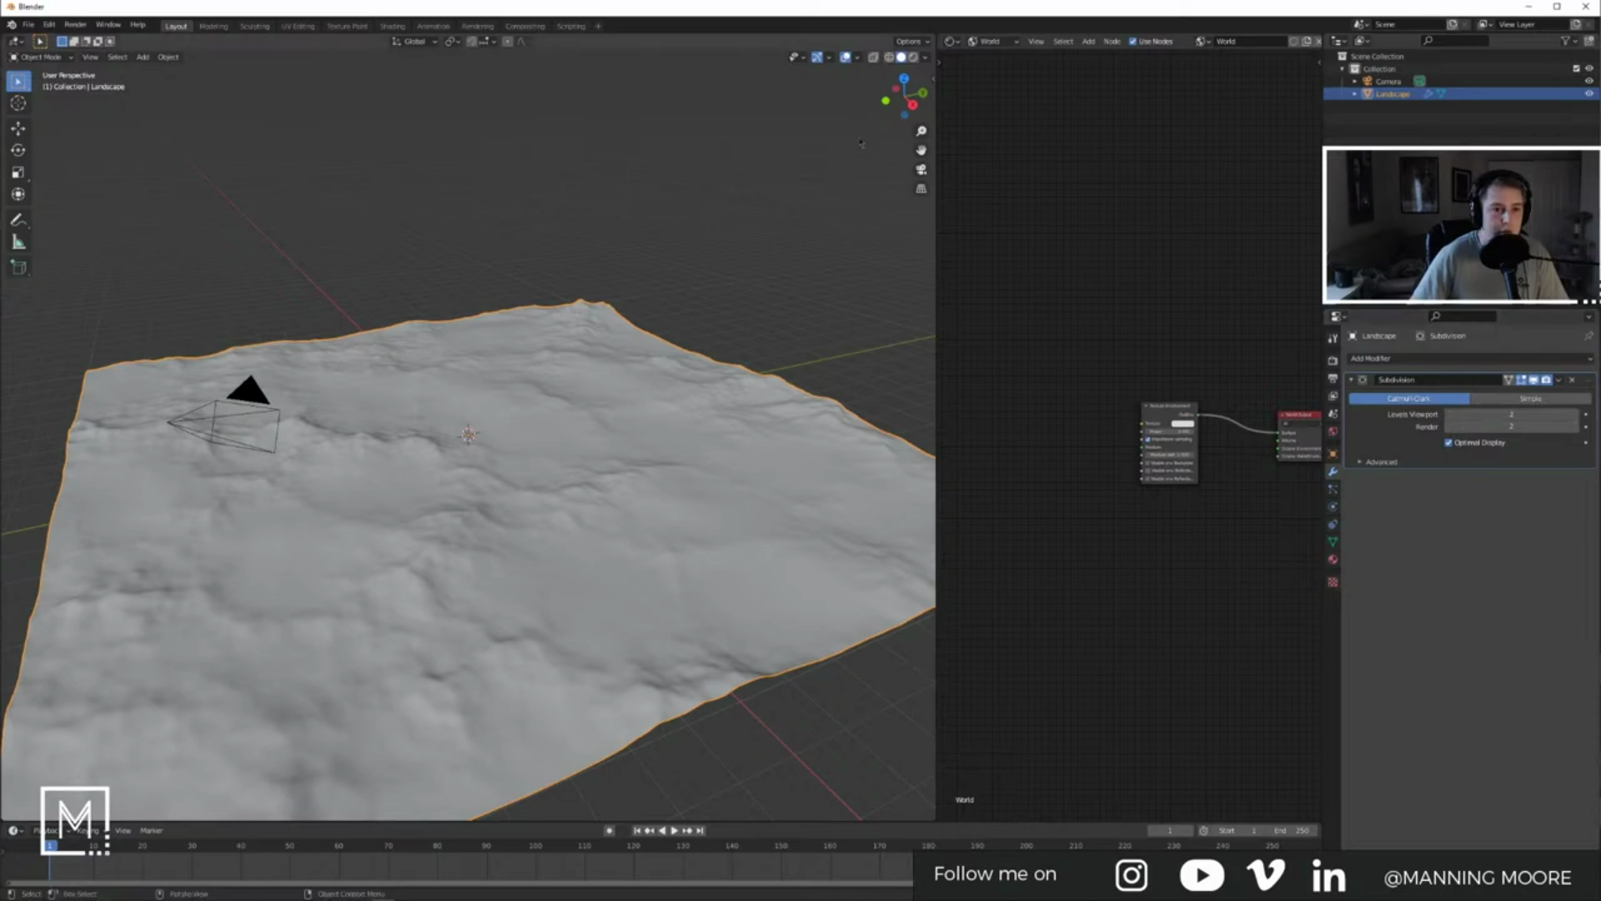
Step: Show viewport statistics and set Subdivision levels to 1 for viewport and render
click(858, 57)
click(781, 160)
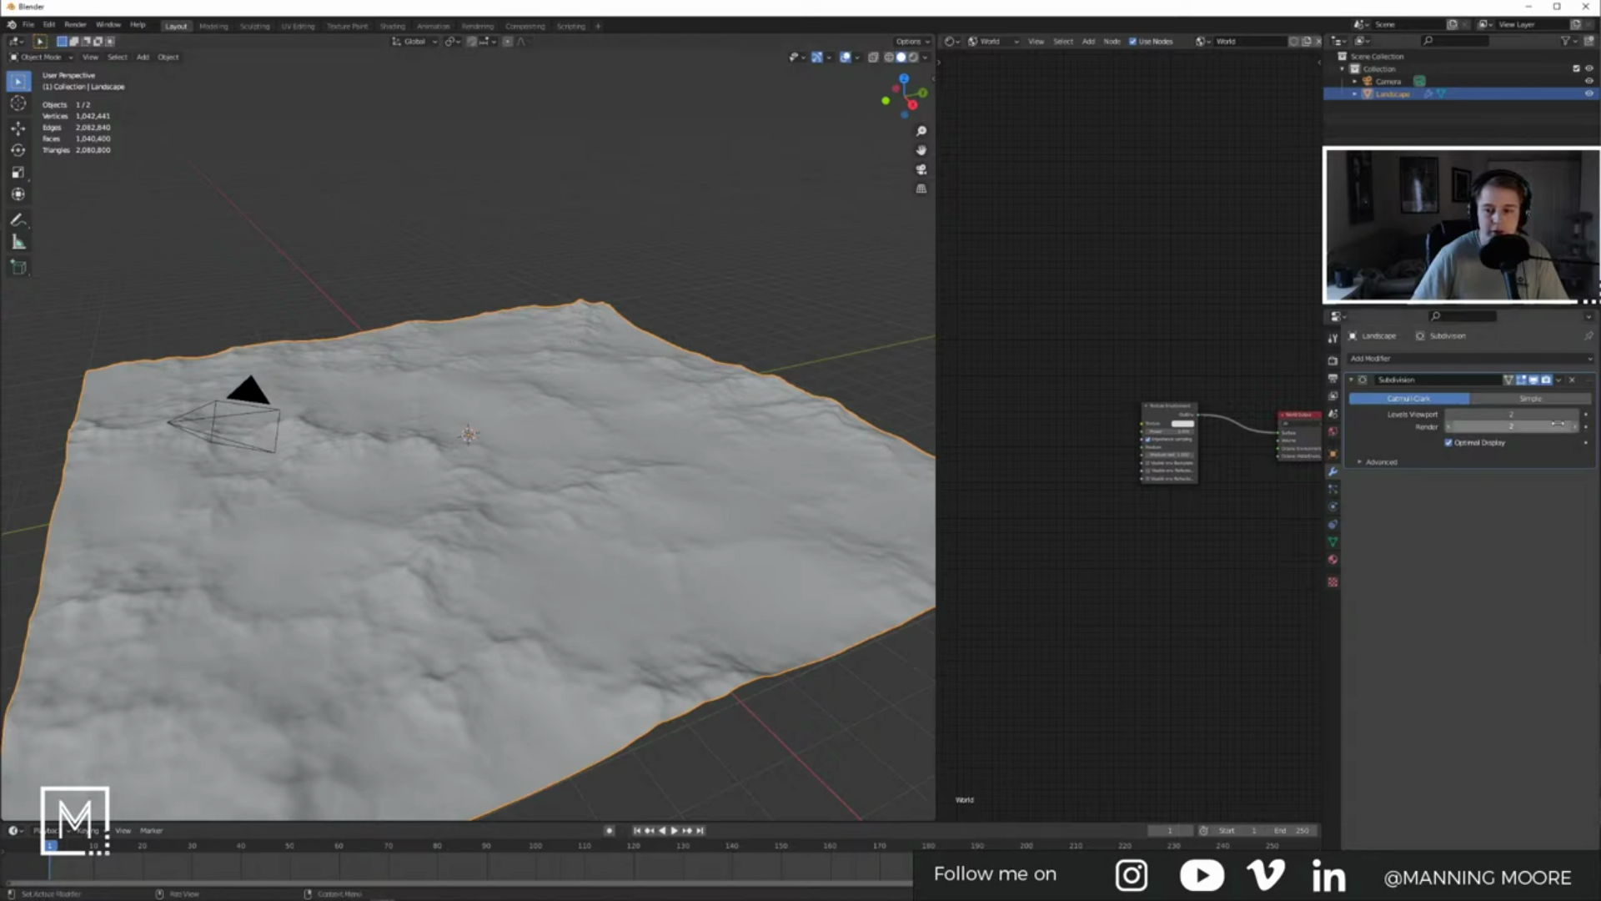
click(1449, 415)
click(1449, 427)
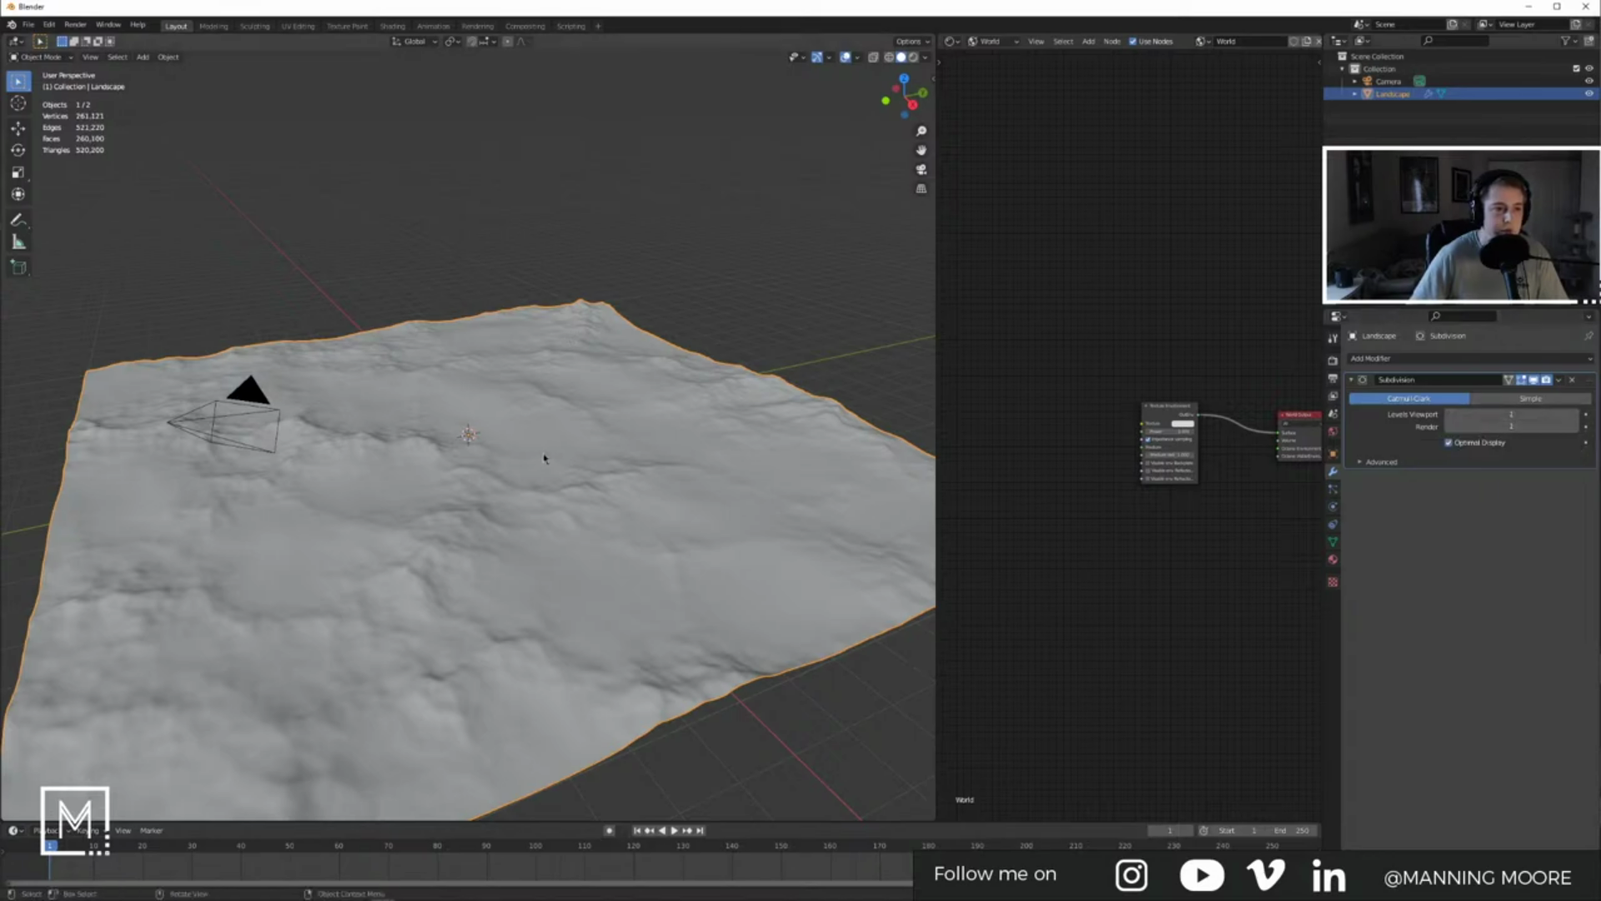
middle_drag(533, 430, 658, 440)
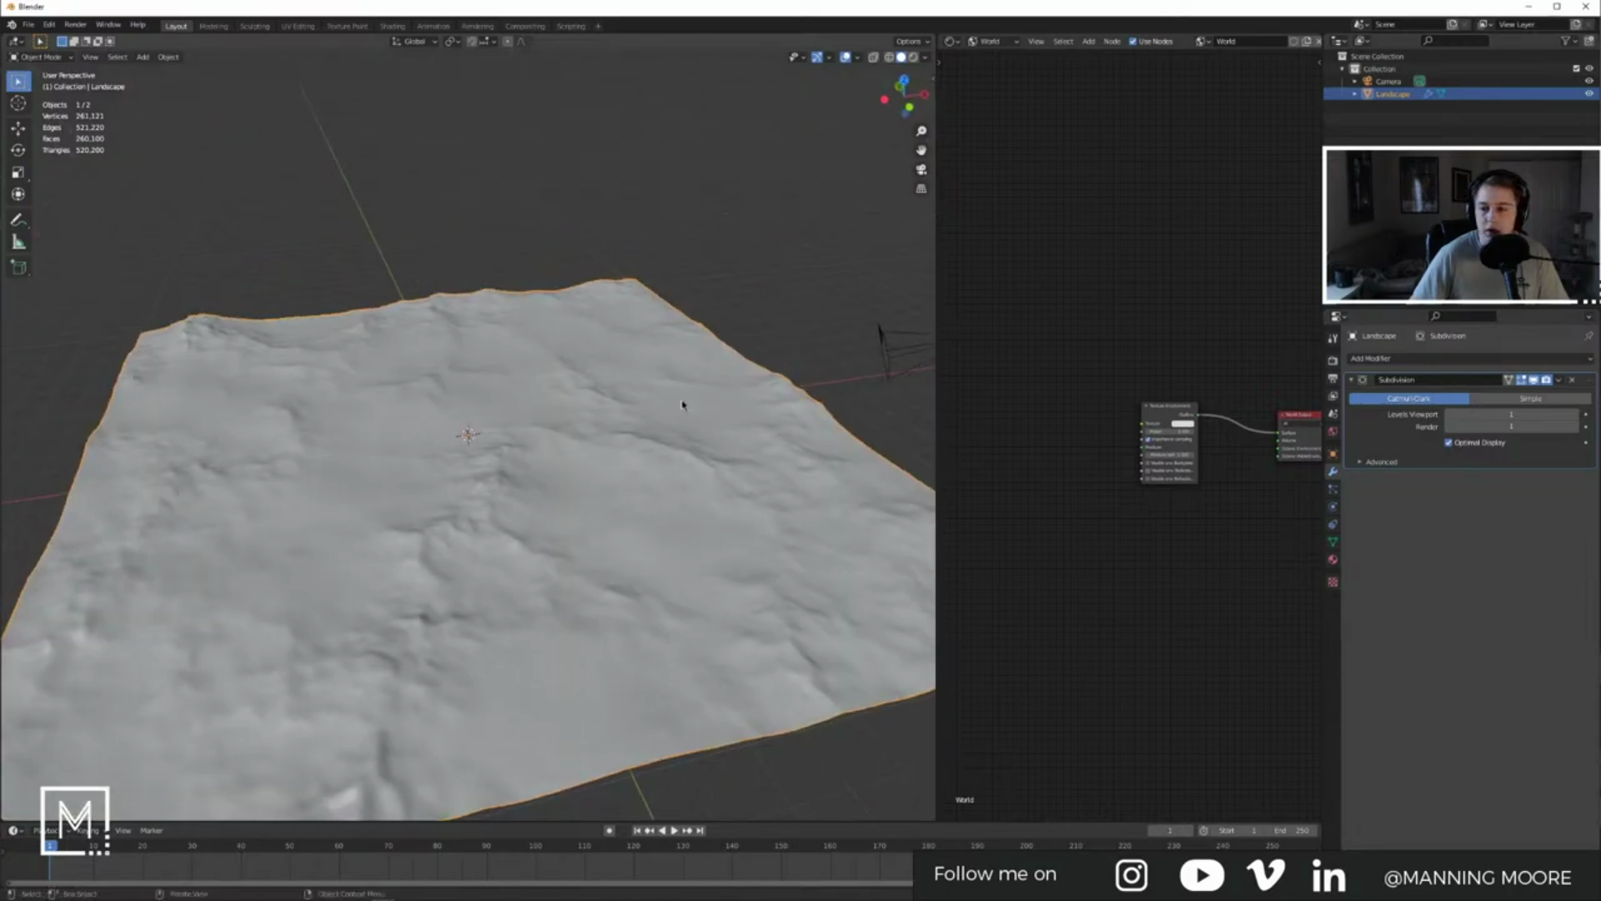
click(852, 328)
key(alt+Tab)
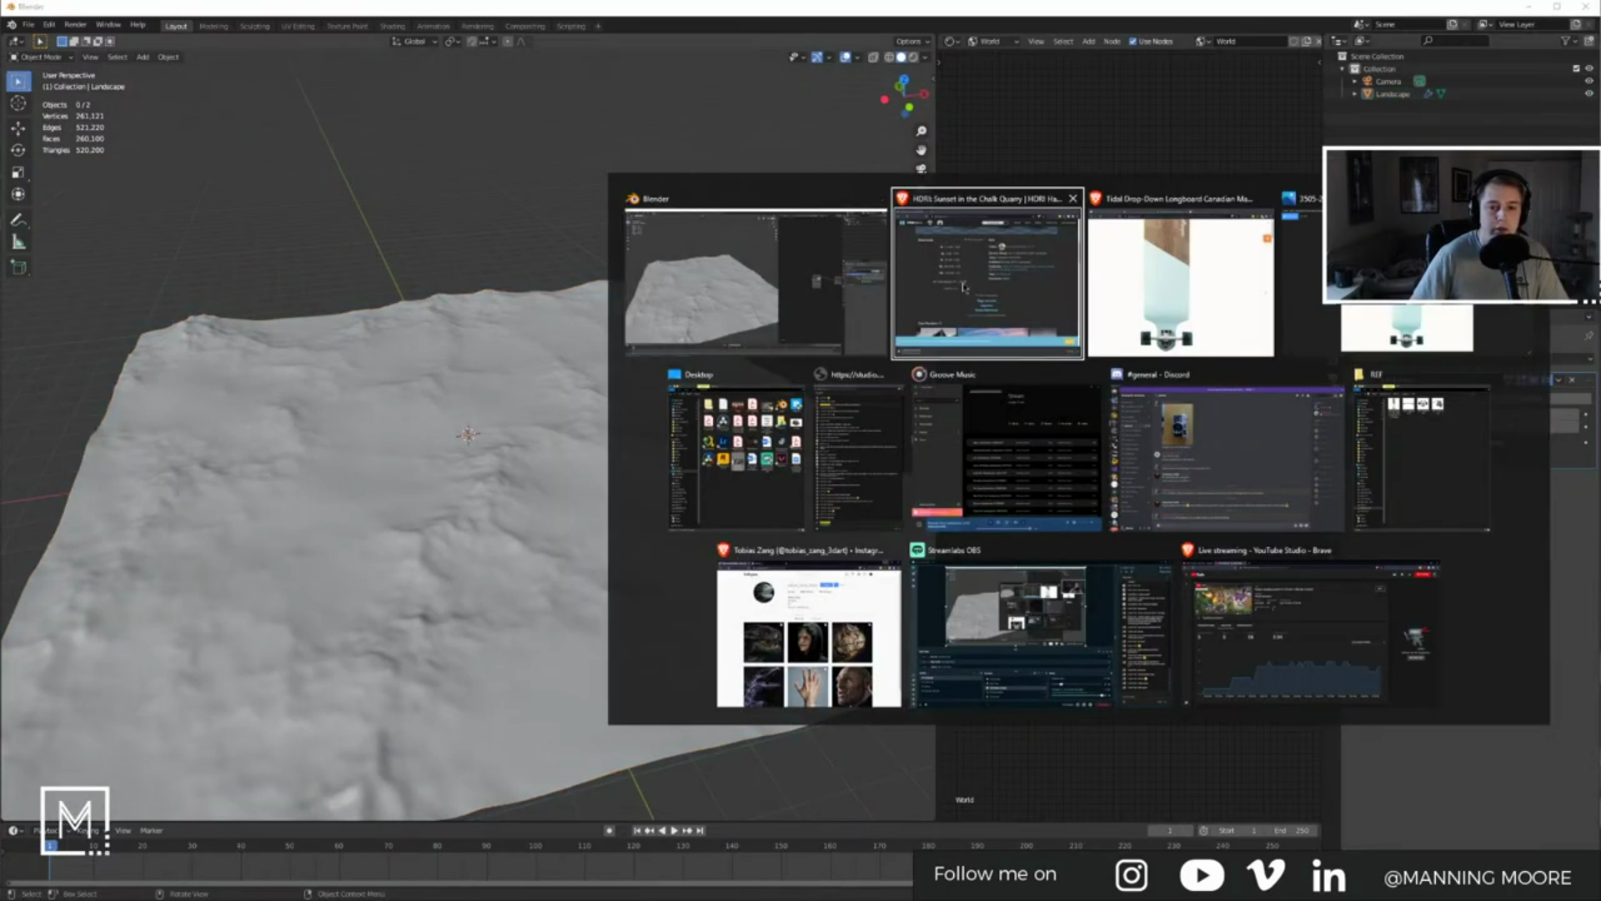
Step: Drag the sunset HDR into the world nodes as a 32-Bit Float image feeding Texture
click(242, 783)
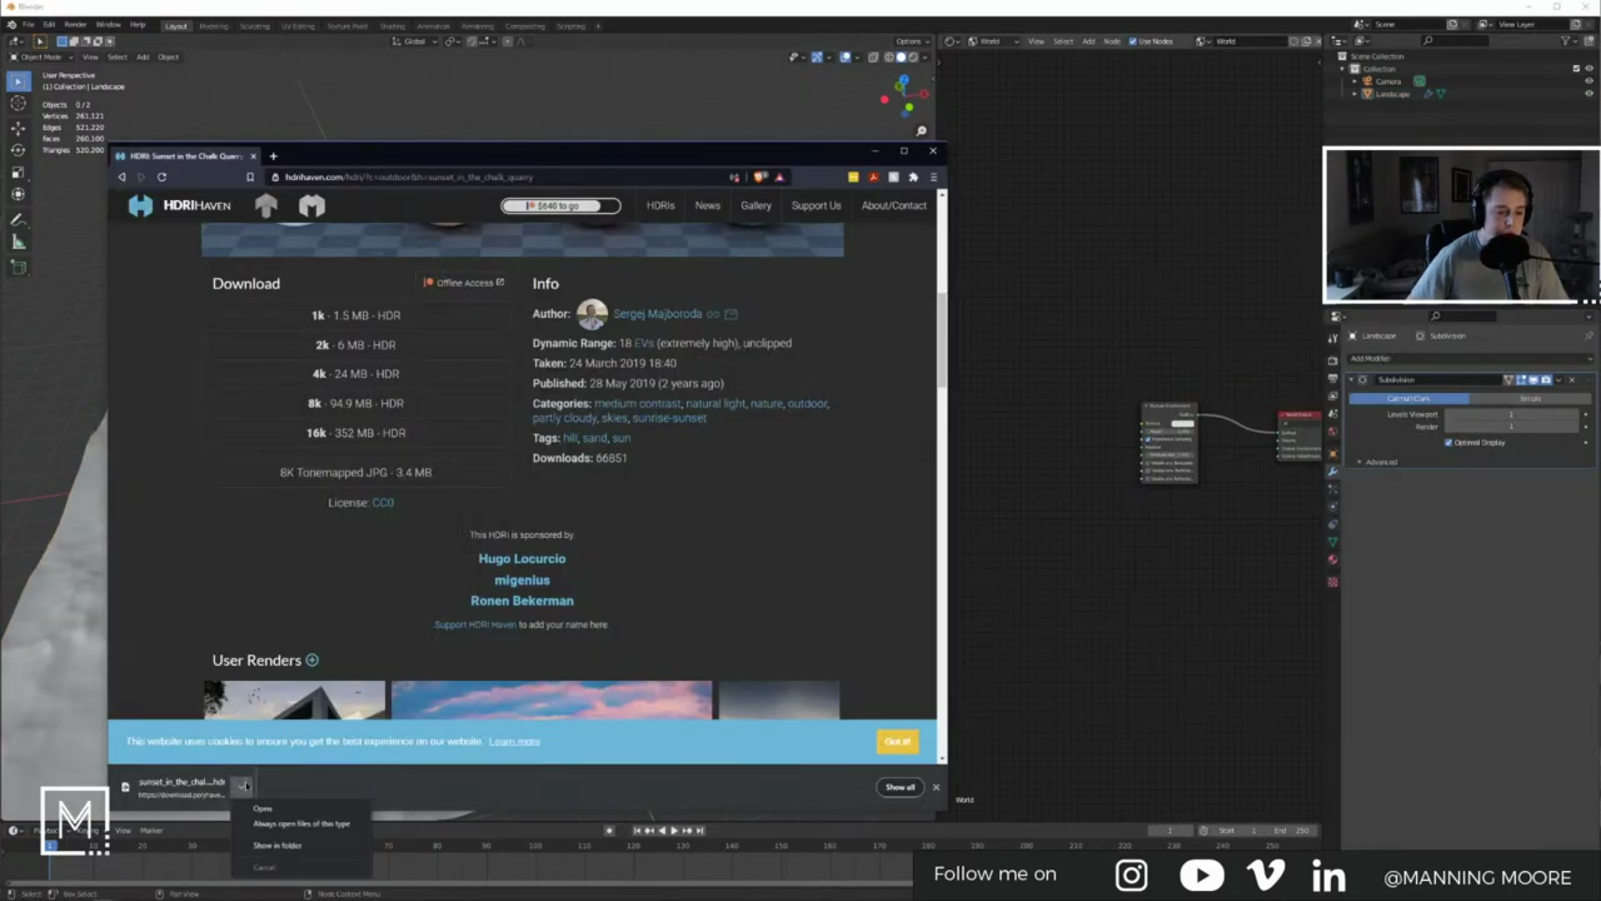
click(284, 845)
drag(951, 81, 326, 78)
drag(351, 621, 959, 527)
scroll(1032, 484, up, 4)
click(1091, 200)
middle_drag(1028, 503, 1073, 491)
click(1073, 475)
click(1035, 500)
drag(1092, 457, 1244, 396)
Step: Add a Spherical Projection node linked into the image's Projection input
scroll(1119, 481, down, 5)
middle_drag(1179, 486, 1205, 463)
key(shift+a)
click(1023, 504)
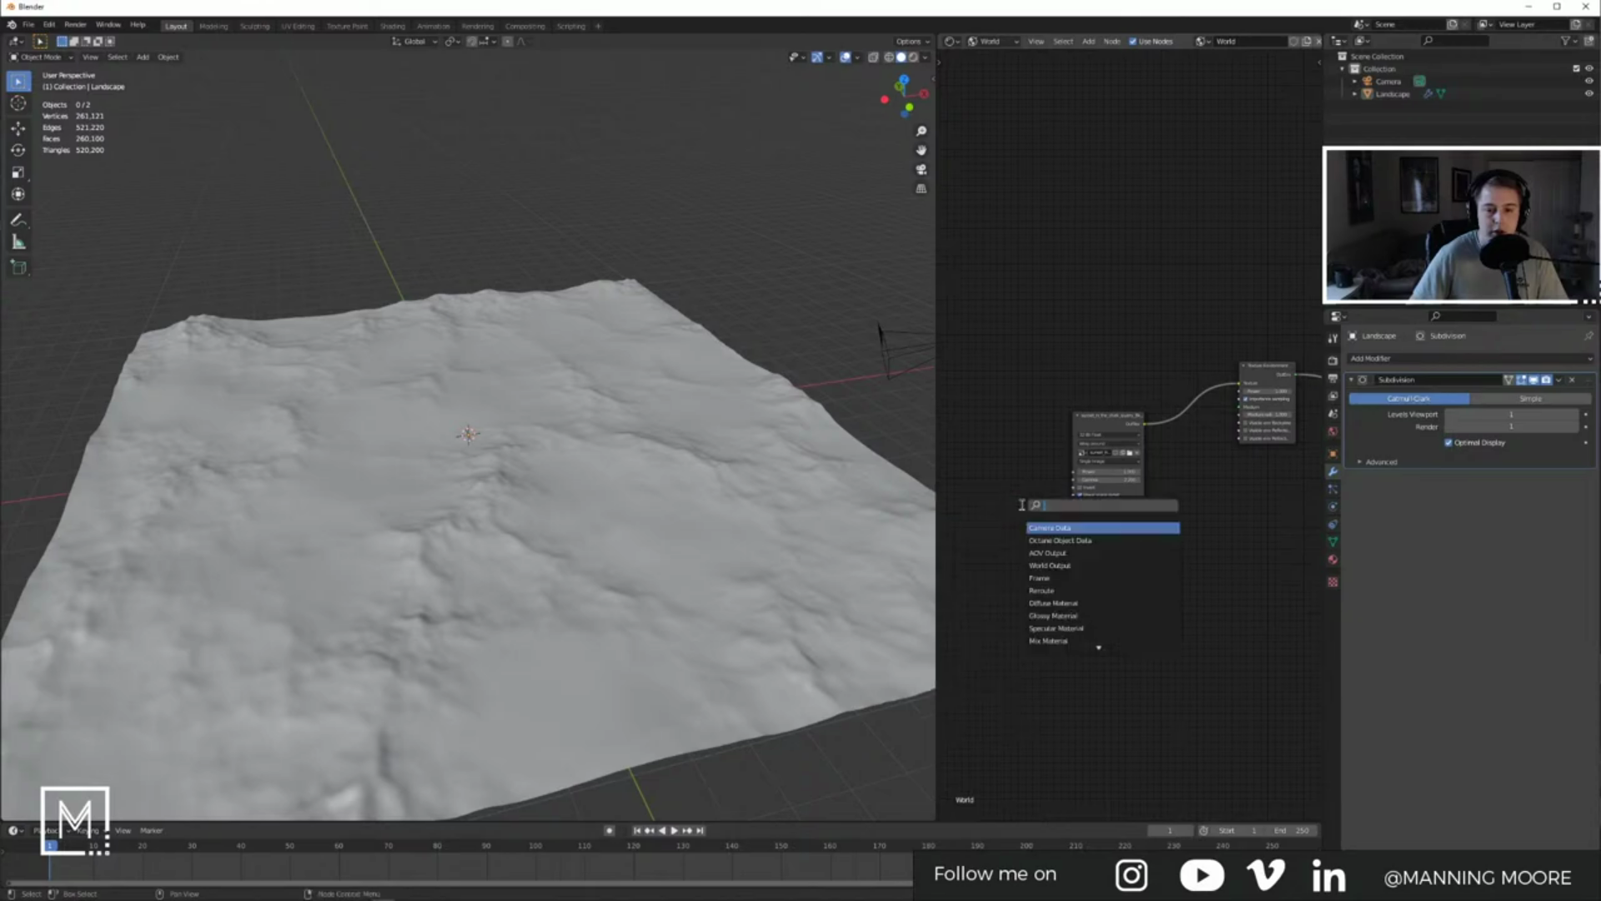
text(spher)
key(Return)
click(993, 491)
scroll(1037, 502, up, 4)
drag(1015, 527, 1051, 539)
Step: Add a Rotate Transform node linked into the Sphere Transformation input
scroll(1094, 592, up, 1)
middle_drag(1094, 594, 1262, 594)
click(1015, 585)
key(shift+a)
click(1014, 582)
text(ro)
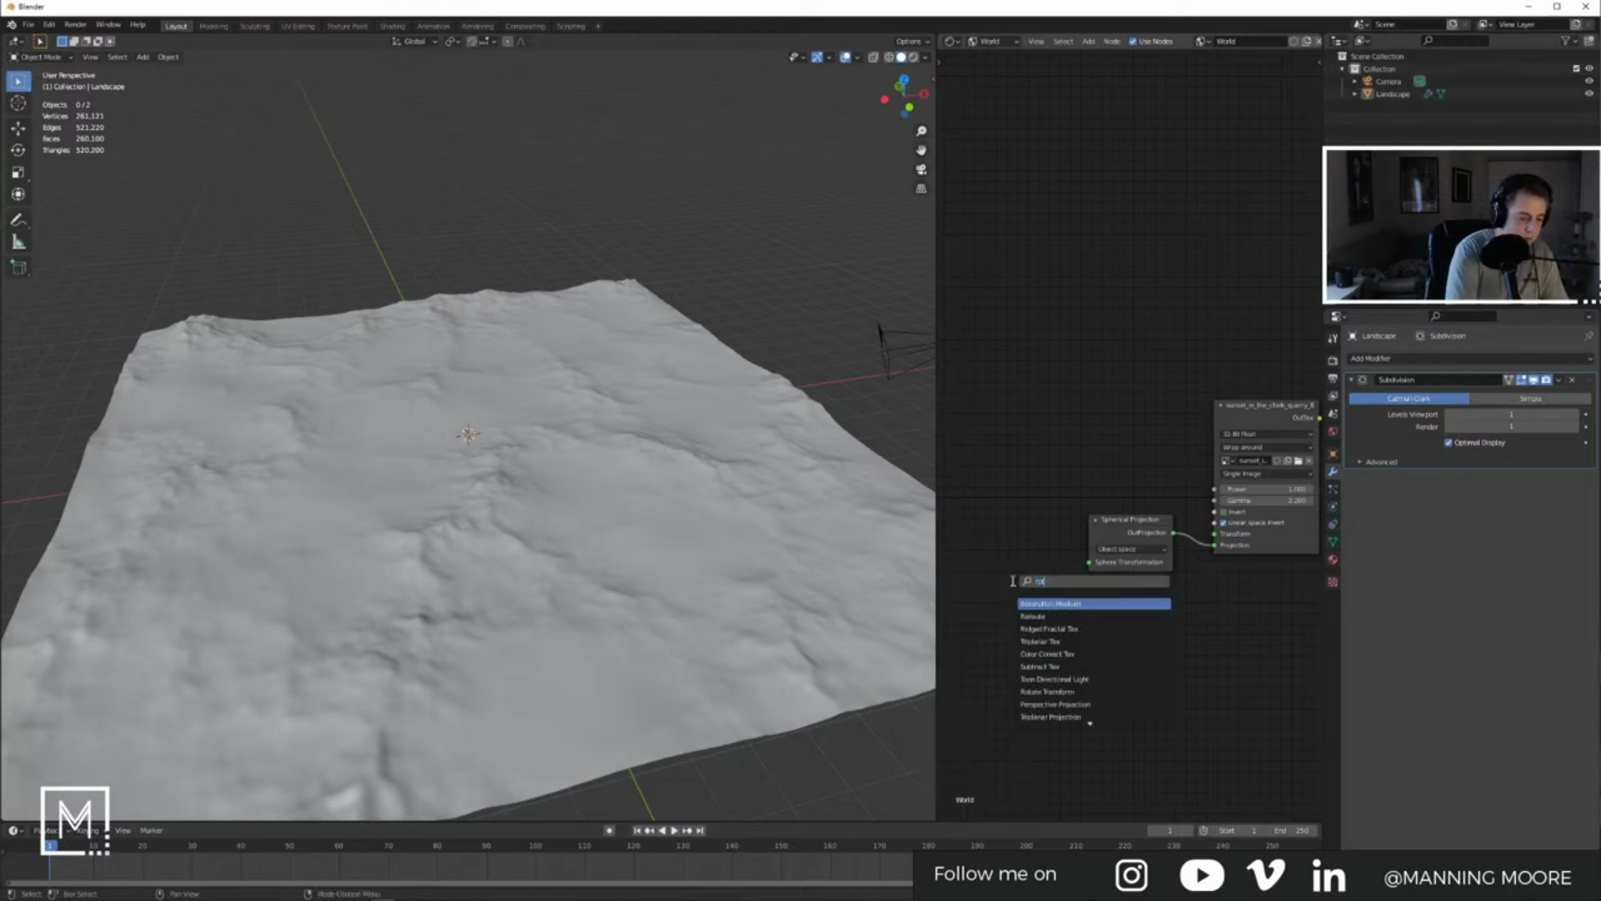
text(ta)
key(Return)
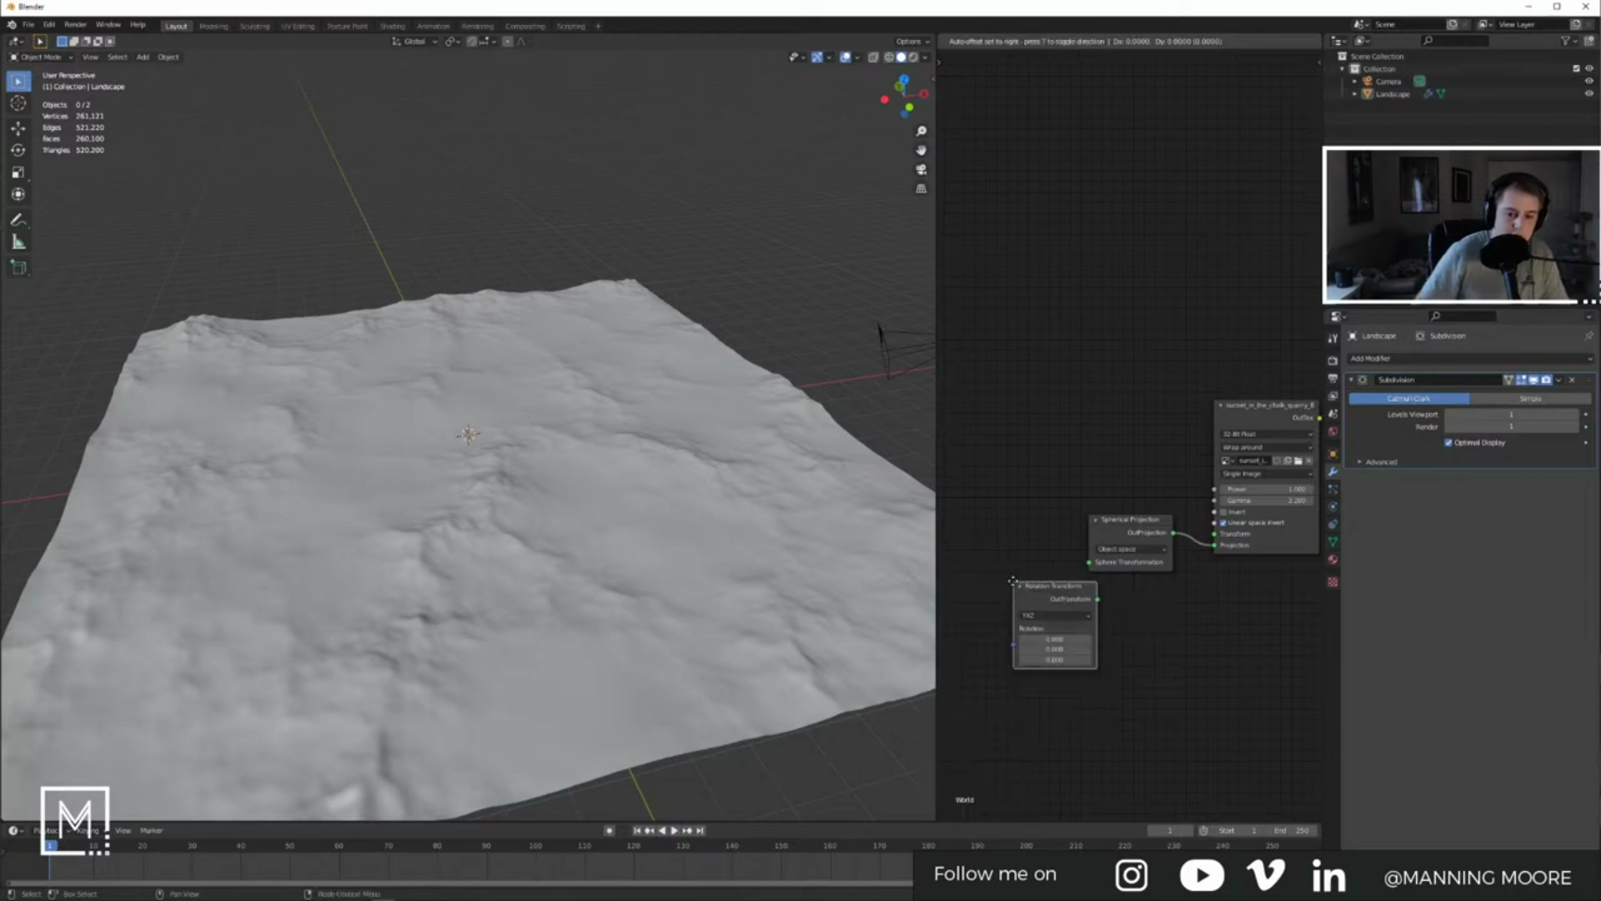
click(977, 553)
drag(1059, 562, 1090, 563)
click(668, 361)
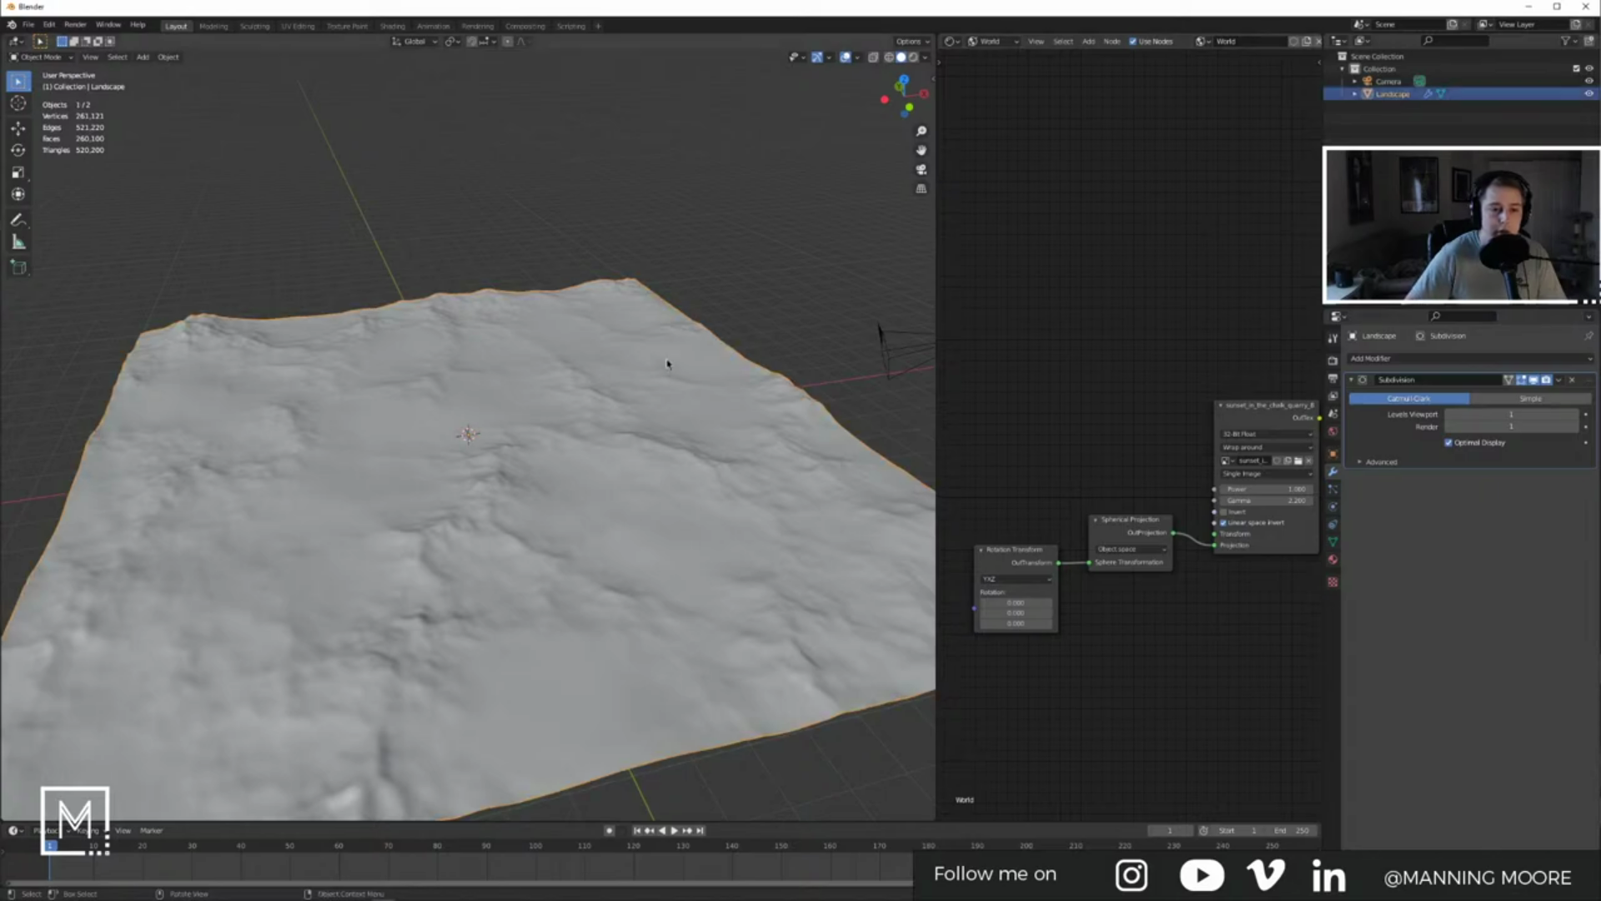
click(992, 41)
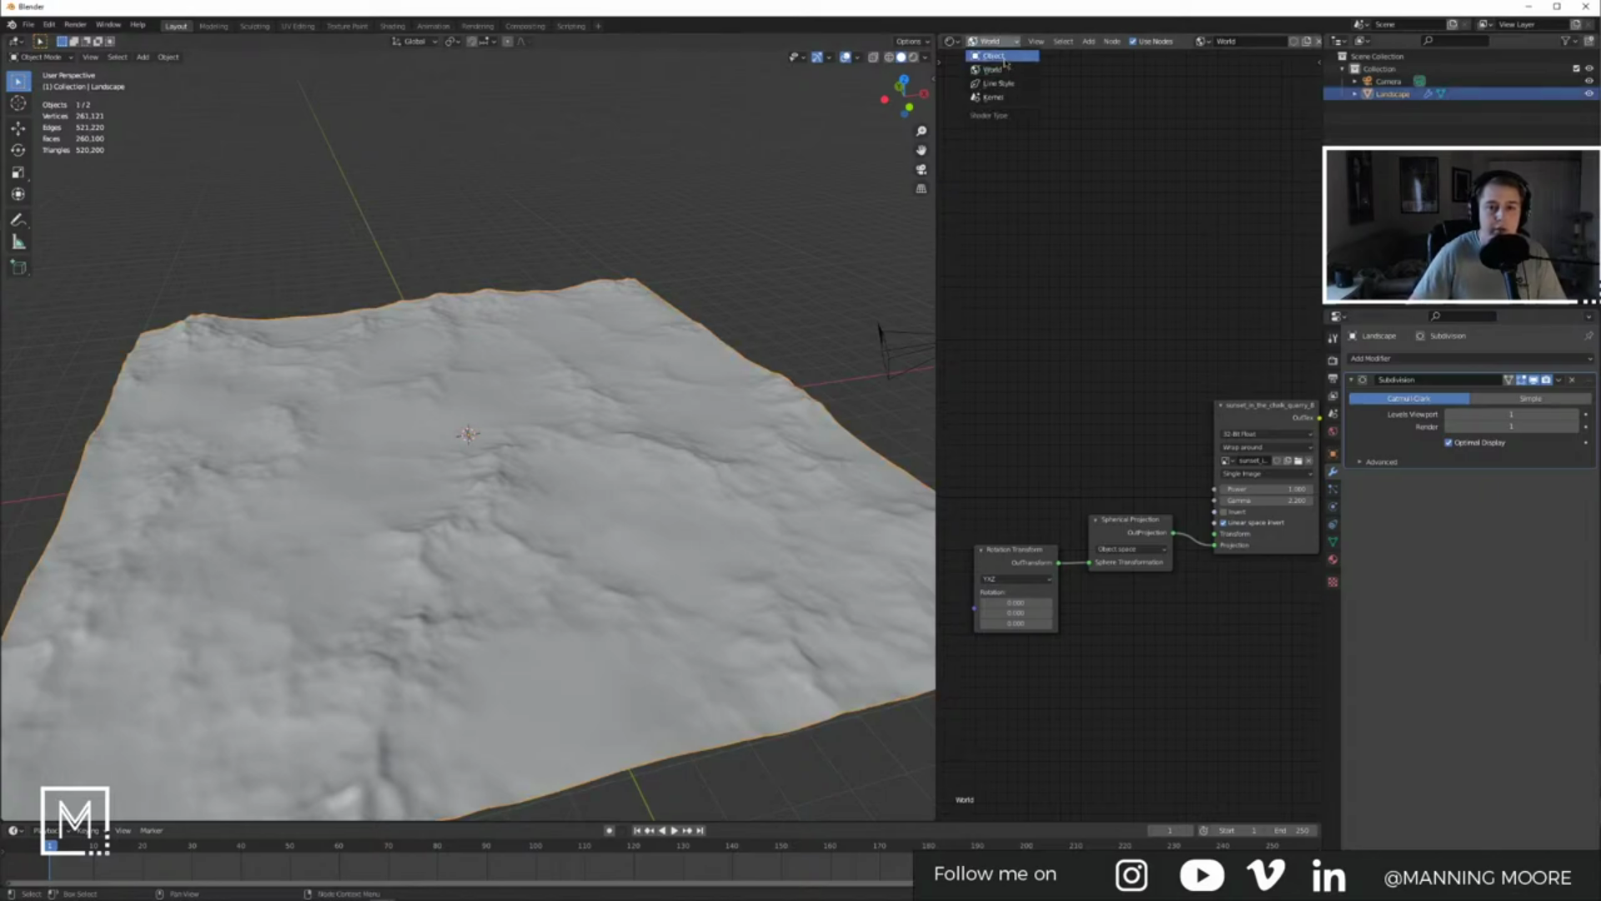
Step: Create a new material for the Landscape in the object shader editor
click(994, 56)
click(1334, 560)
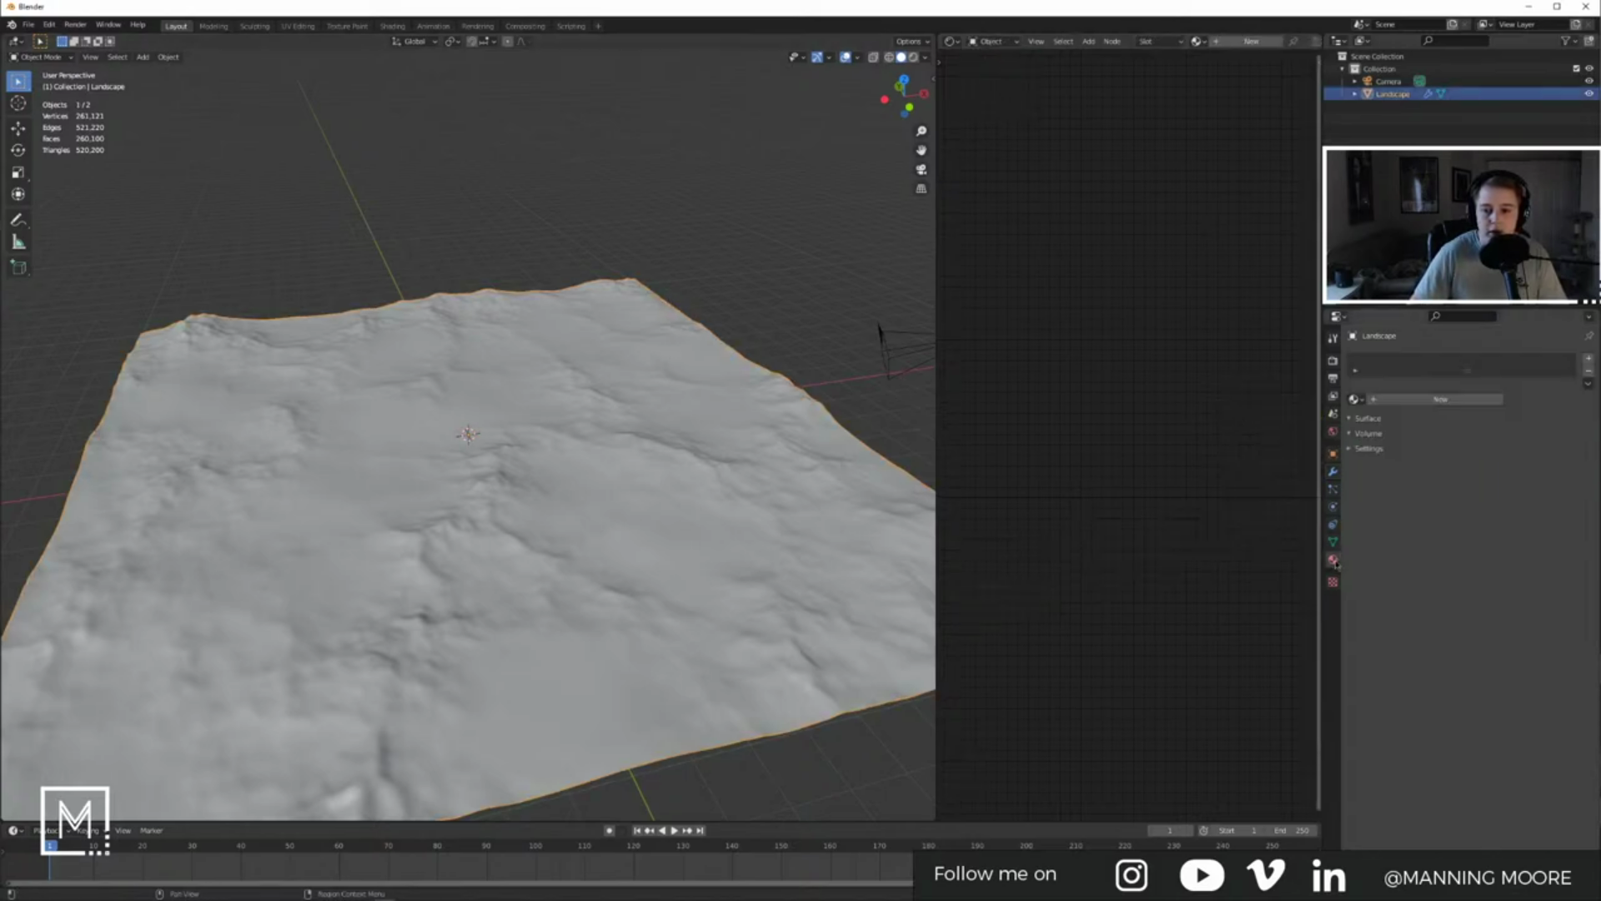
click(1409, 402)
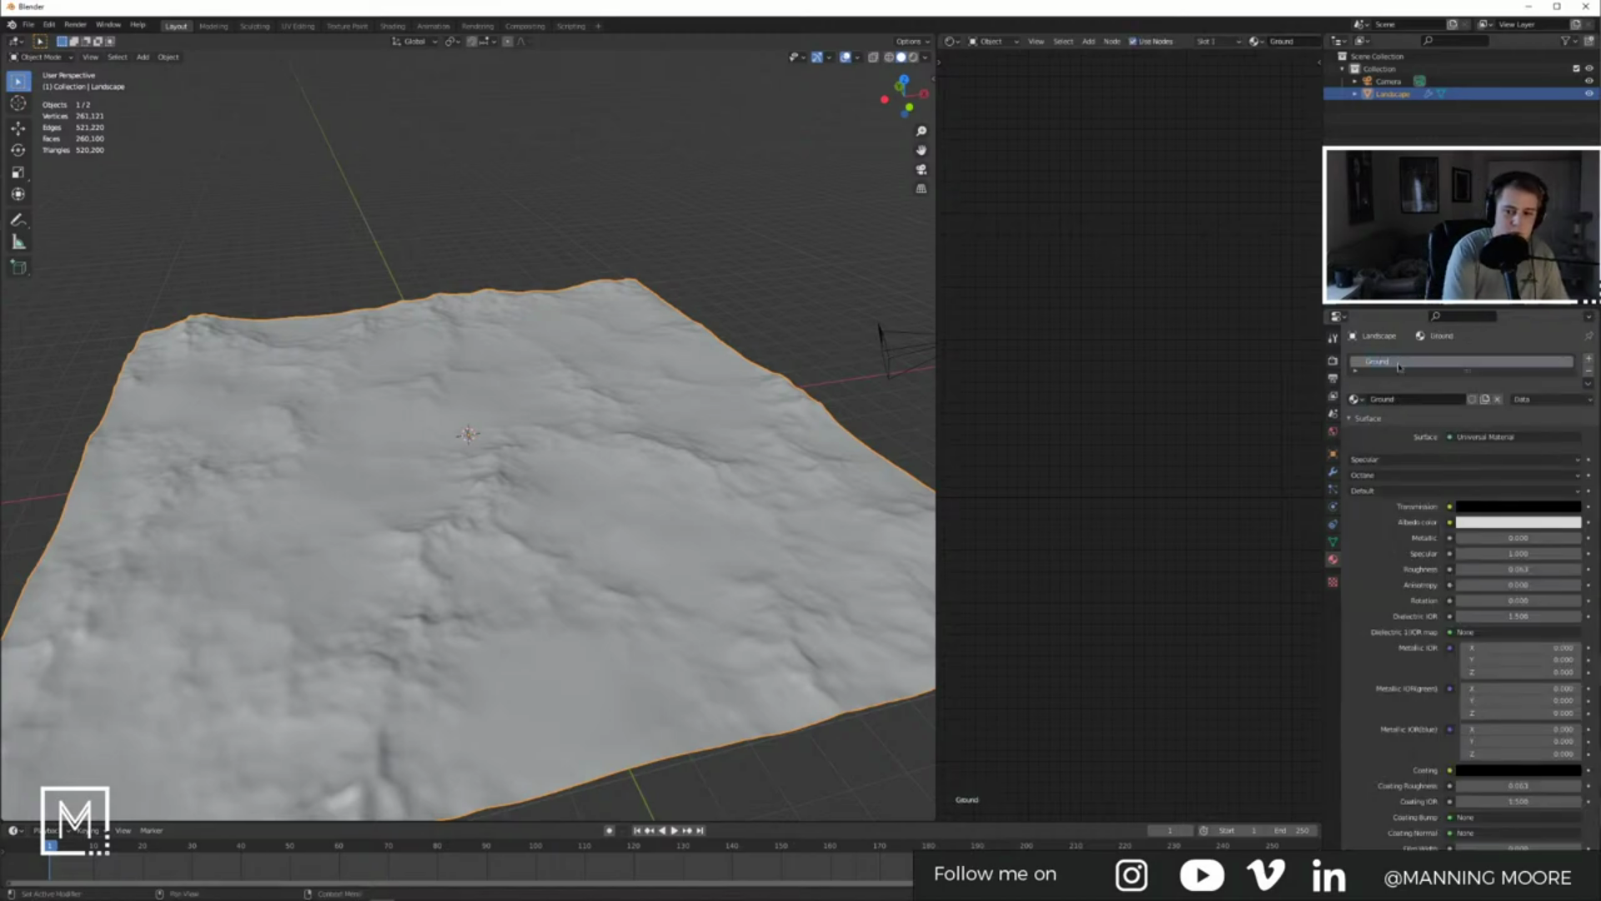
Step: Add a water plane scaled 10 times and raise it slightly
click(803, 264)
key(shift+a)
mouse_move(801, 261)
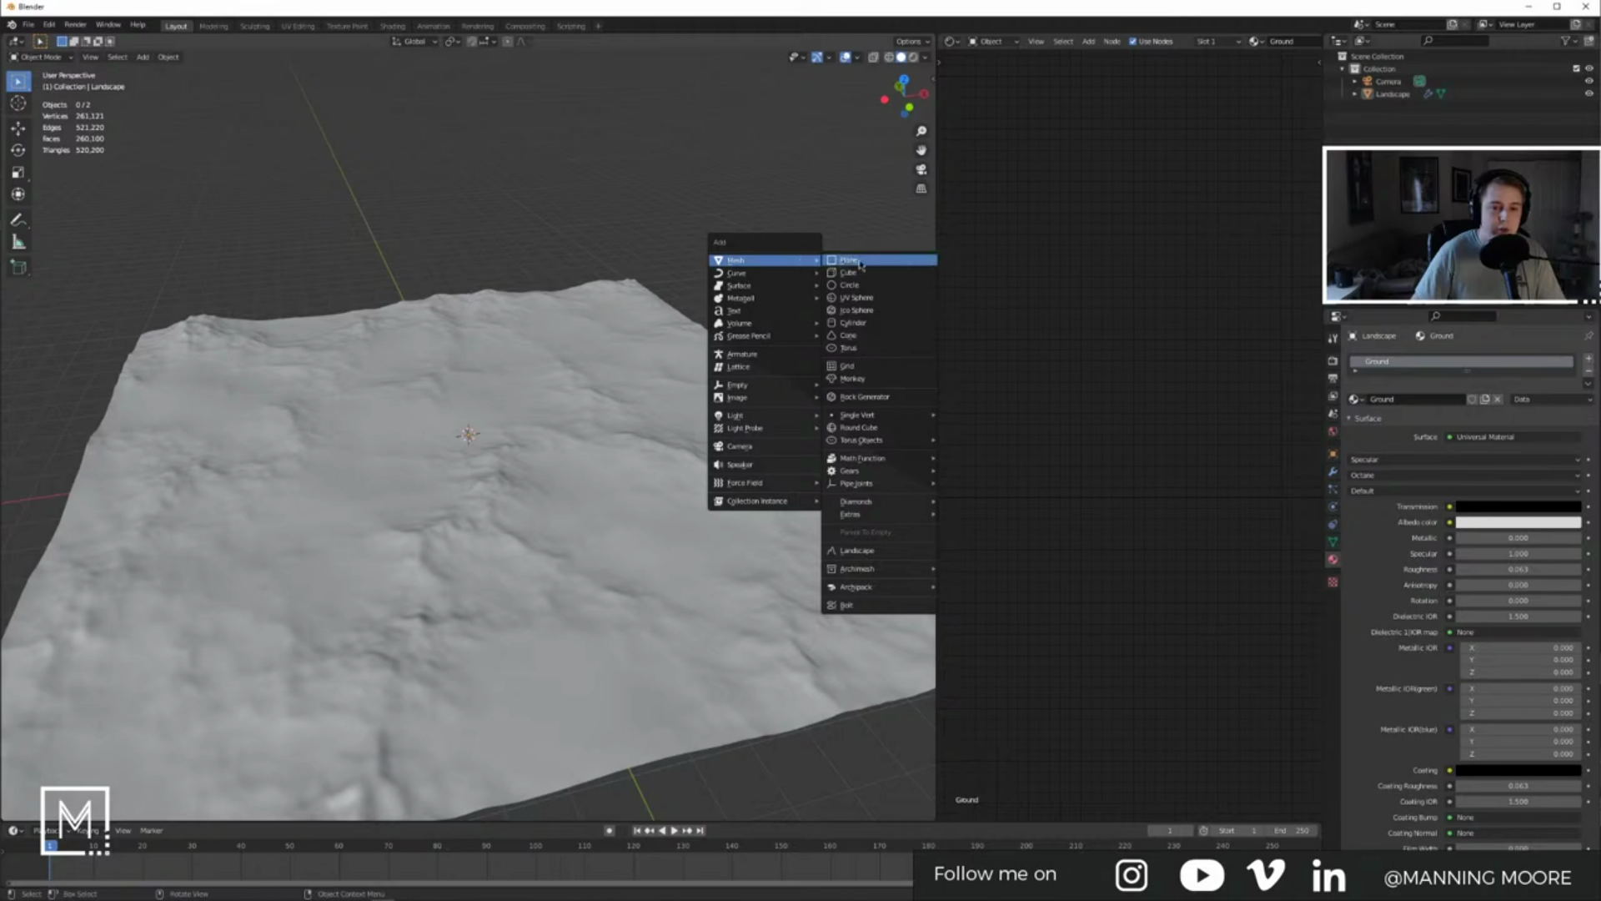
click(861, 262)
key(s)
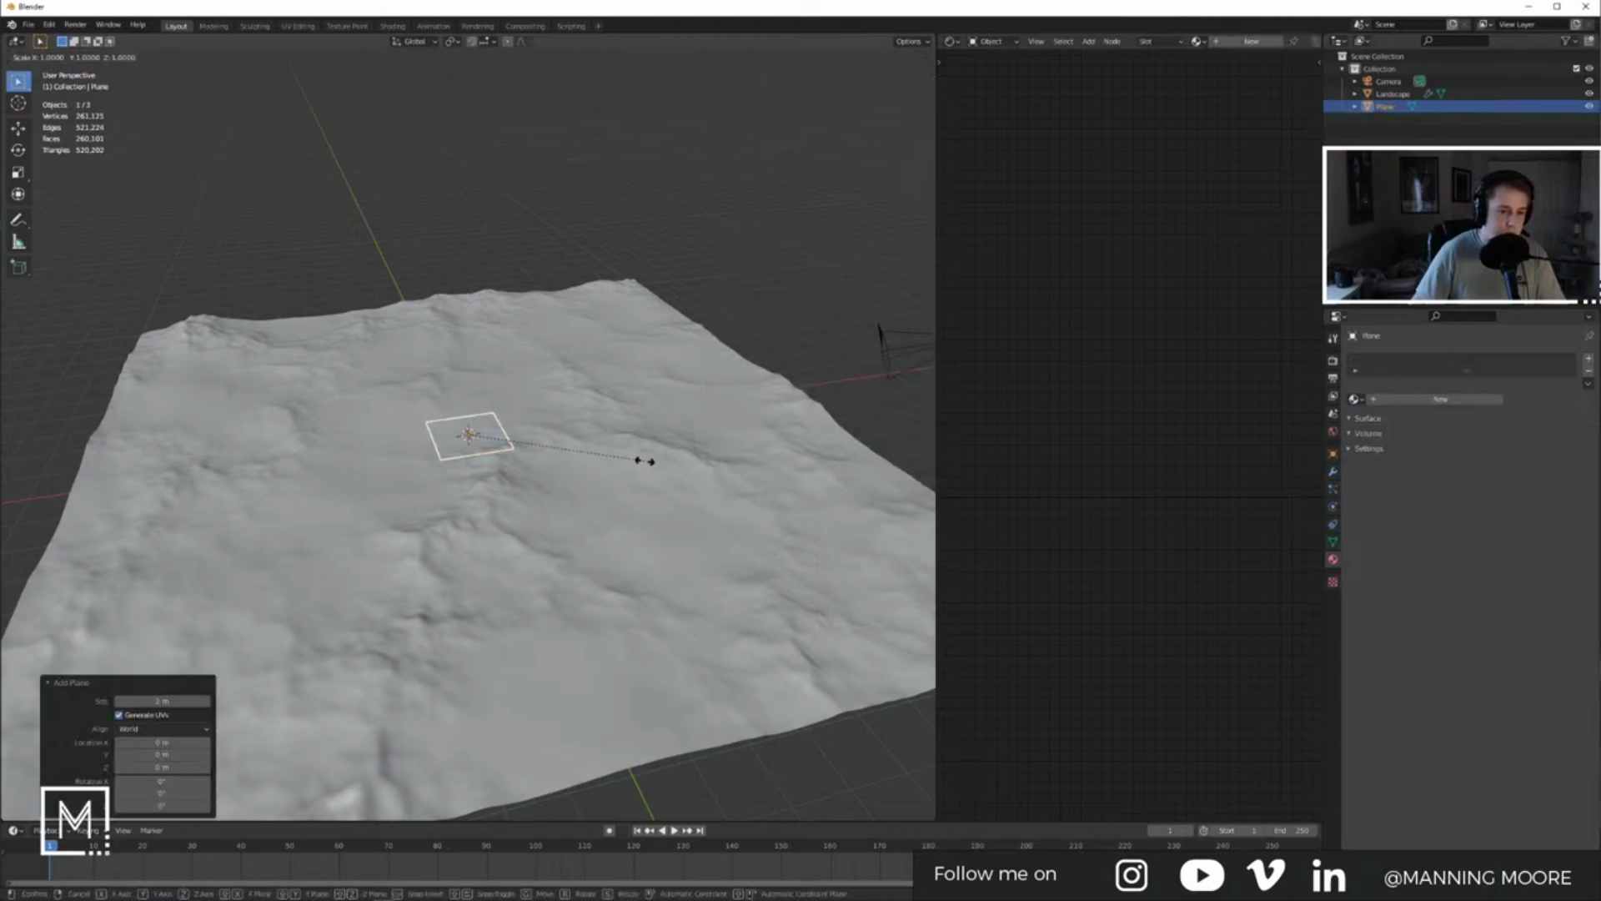
text(10)
key(Return)
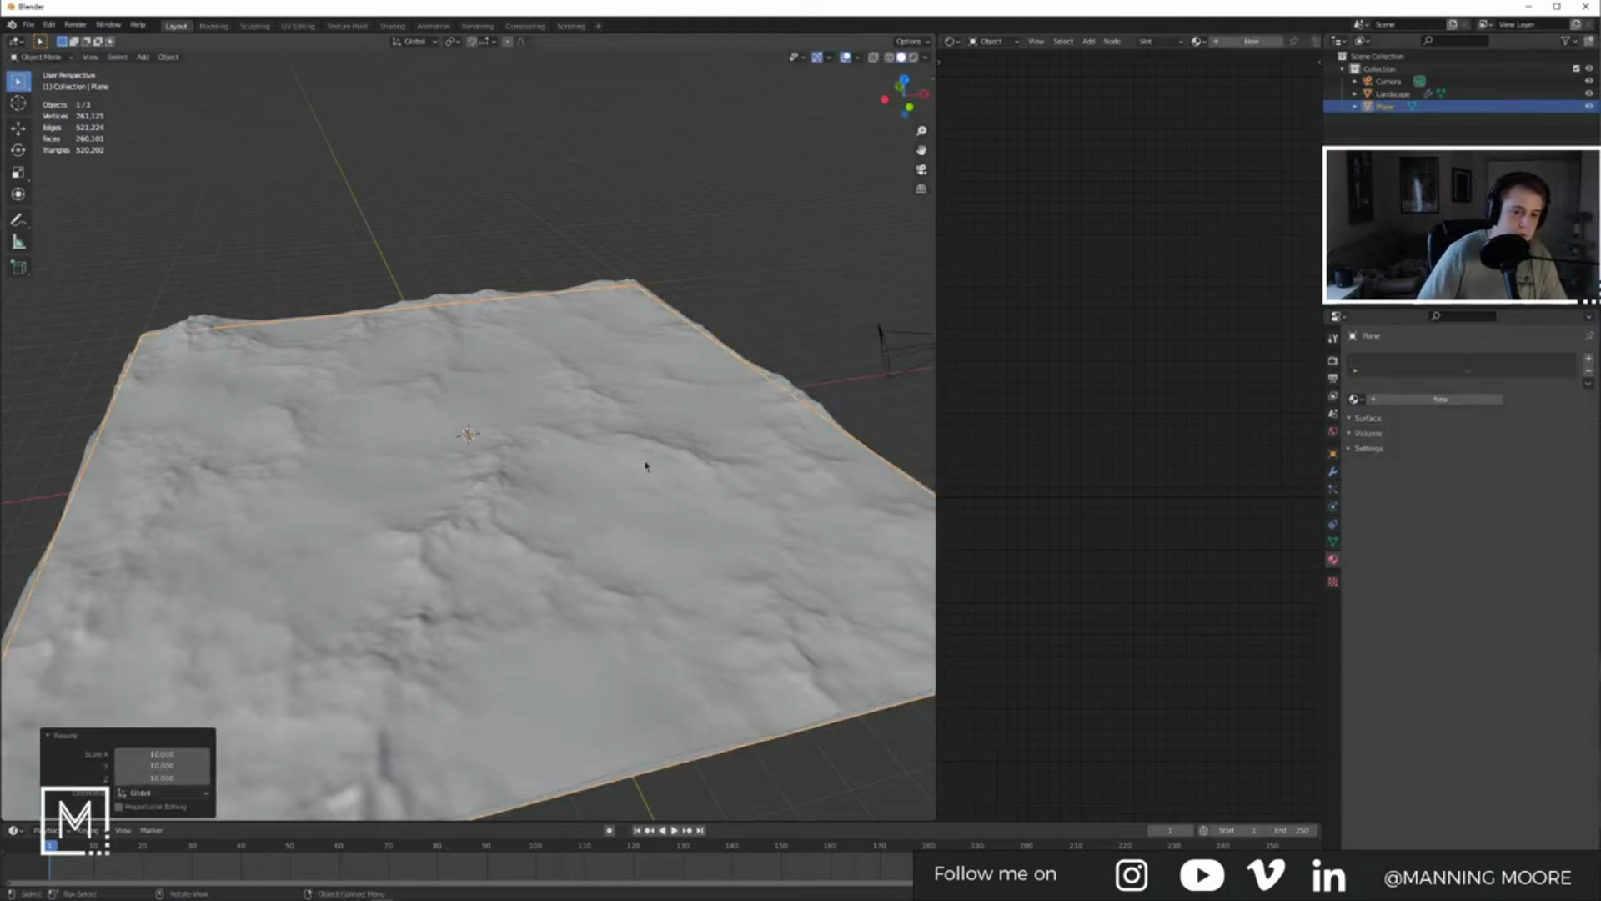
key(g)
key(z)
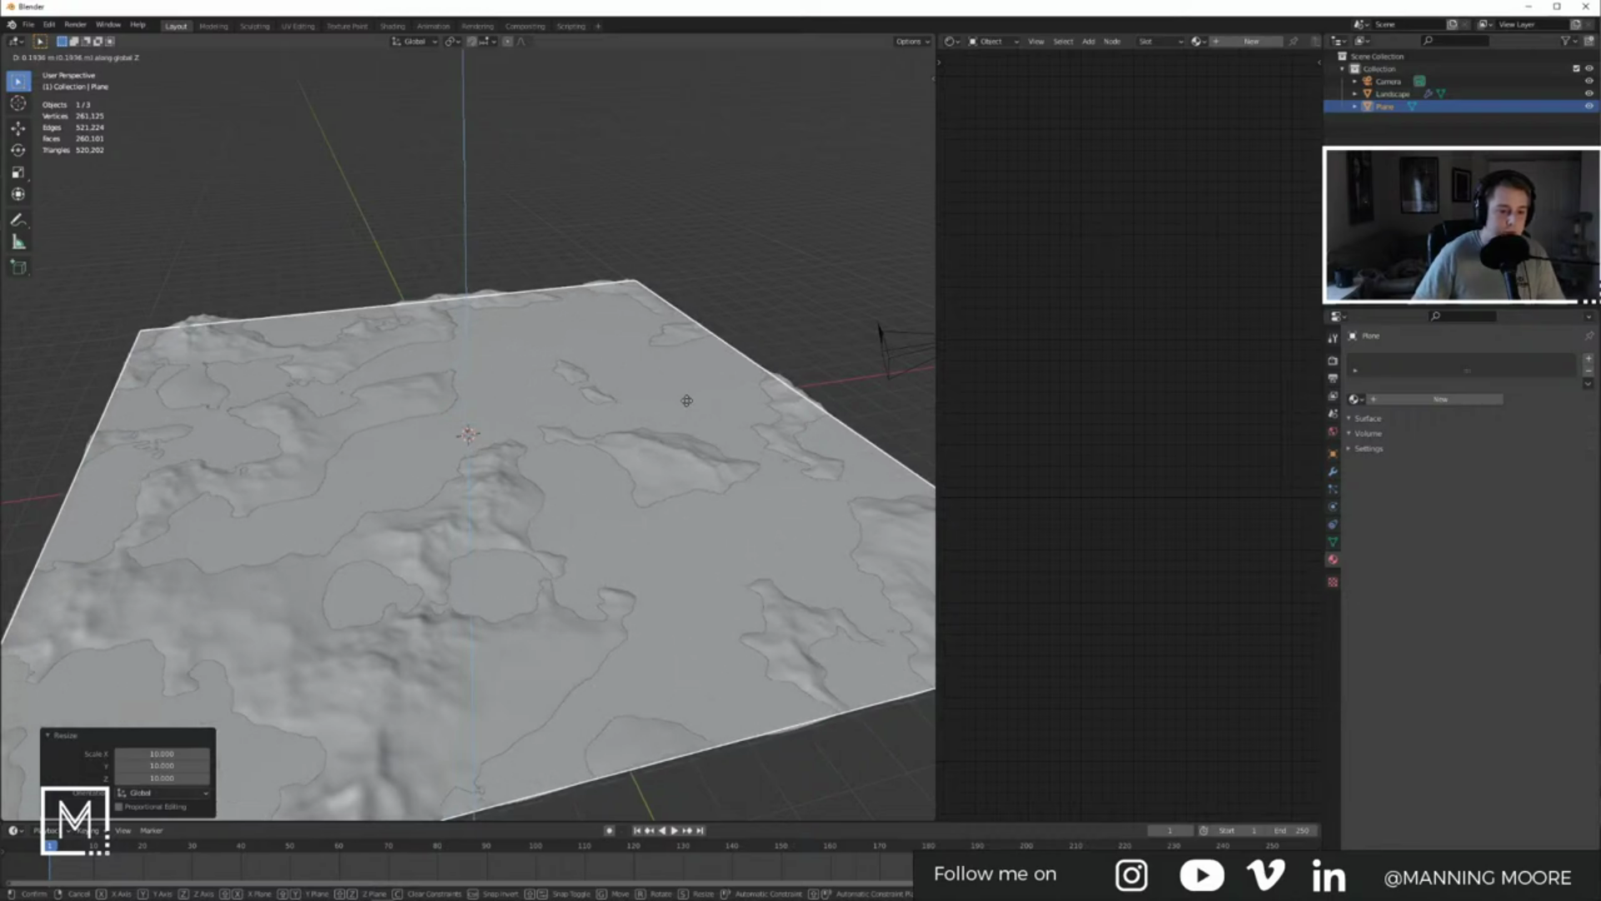
click(687, 403)
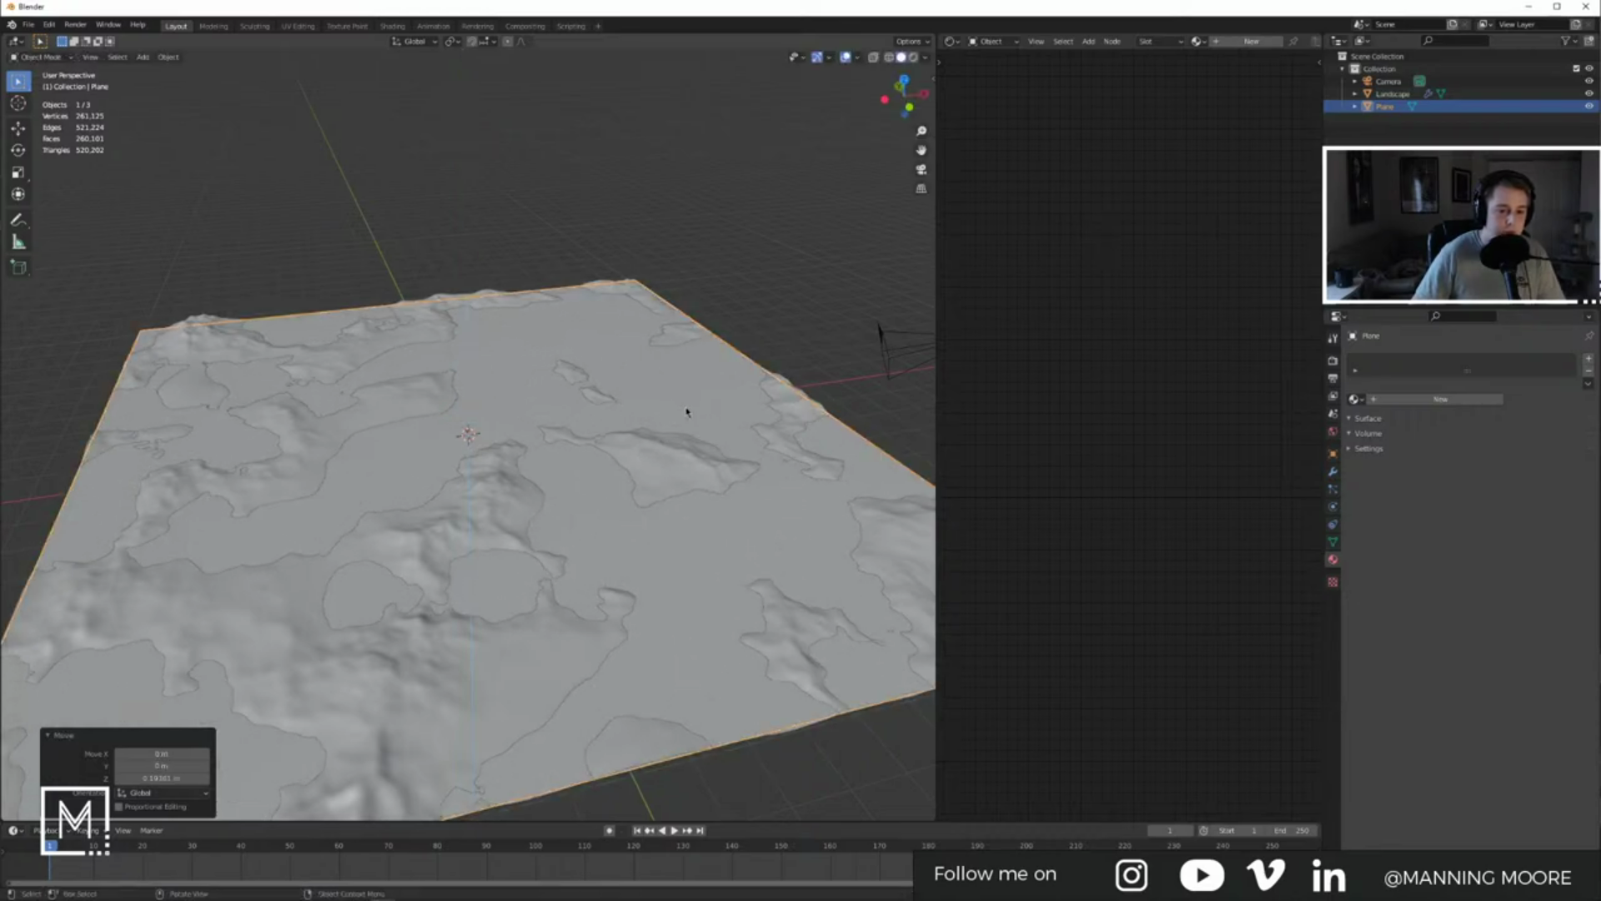
Step: Create a new material for the water plane and hide the plane
click(1404, 401)
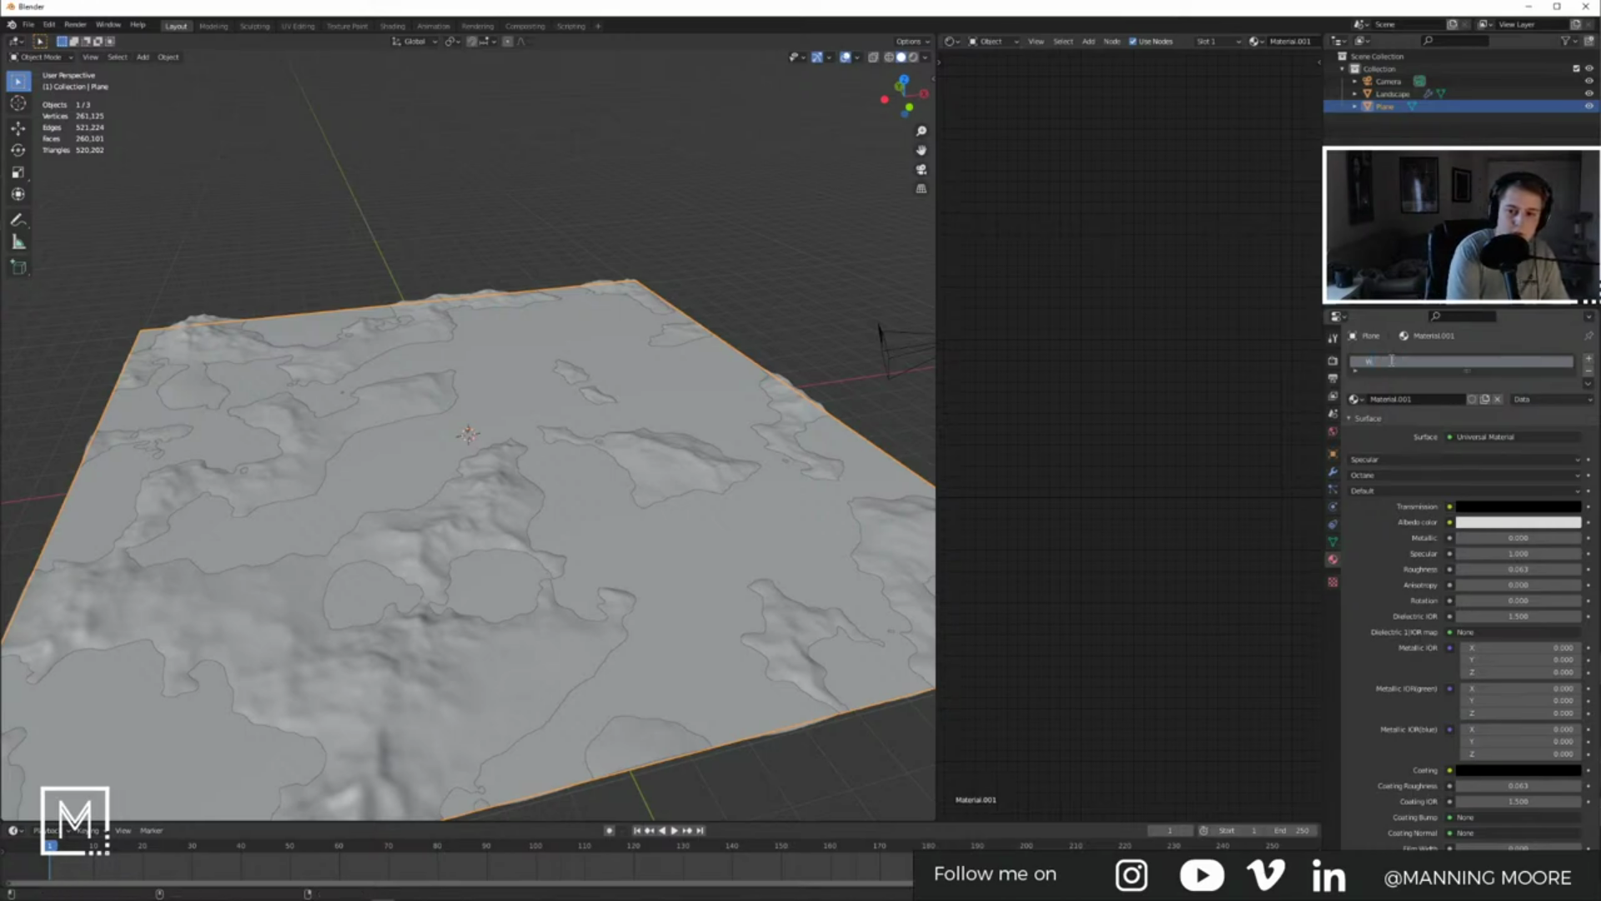
click(1565, 41)
click(1445, 127)
click(1540, 106)
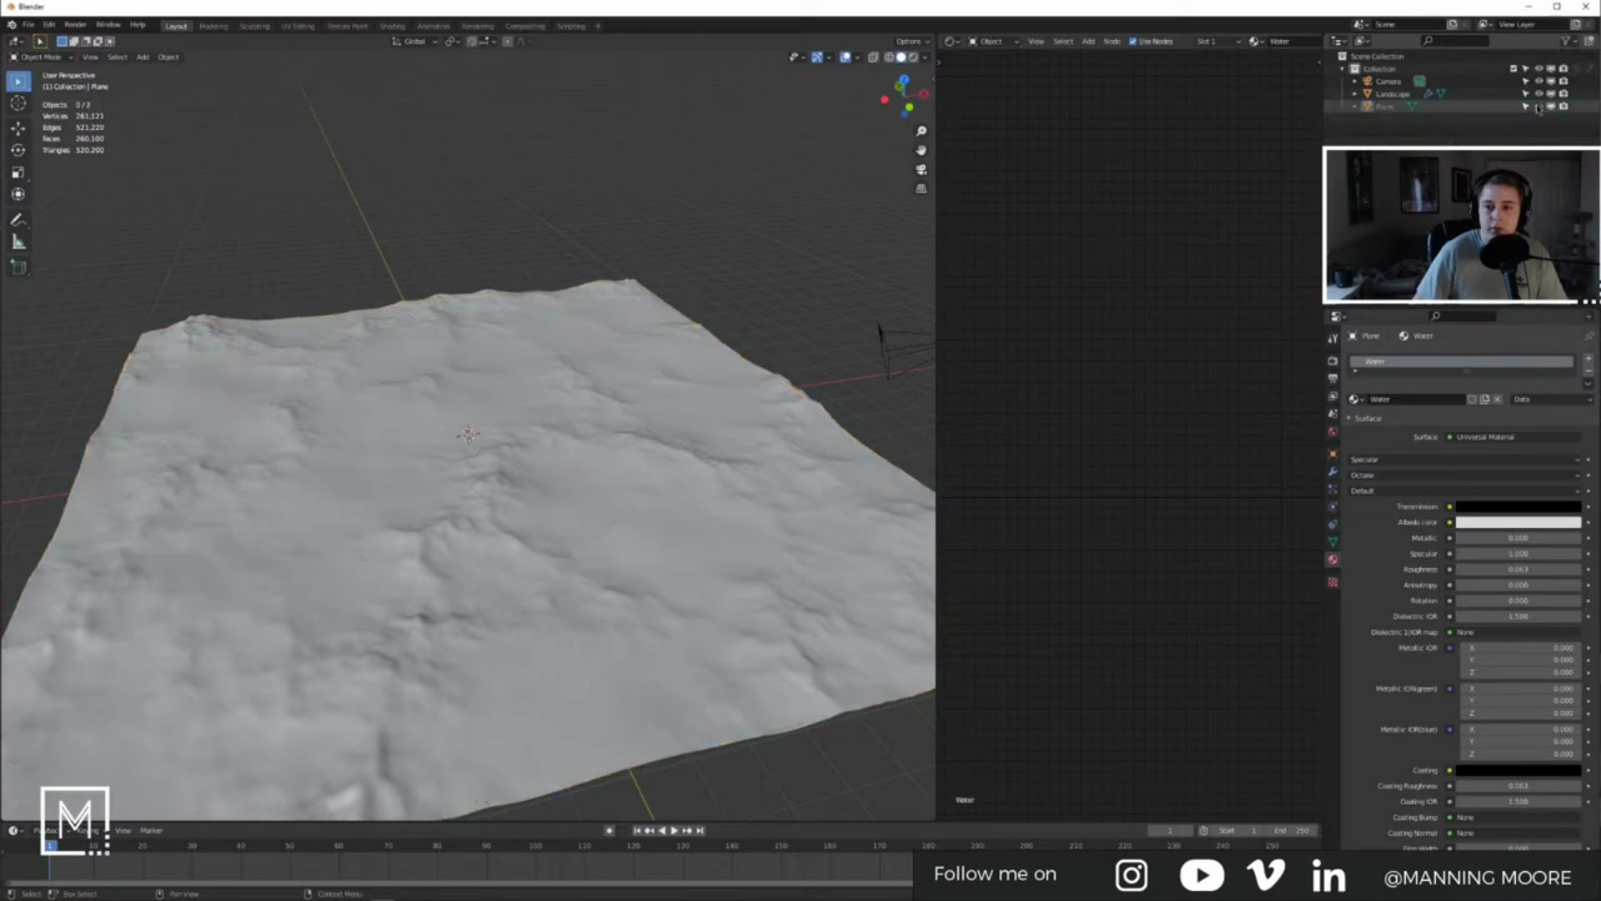
click(1388, 106)
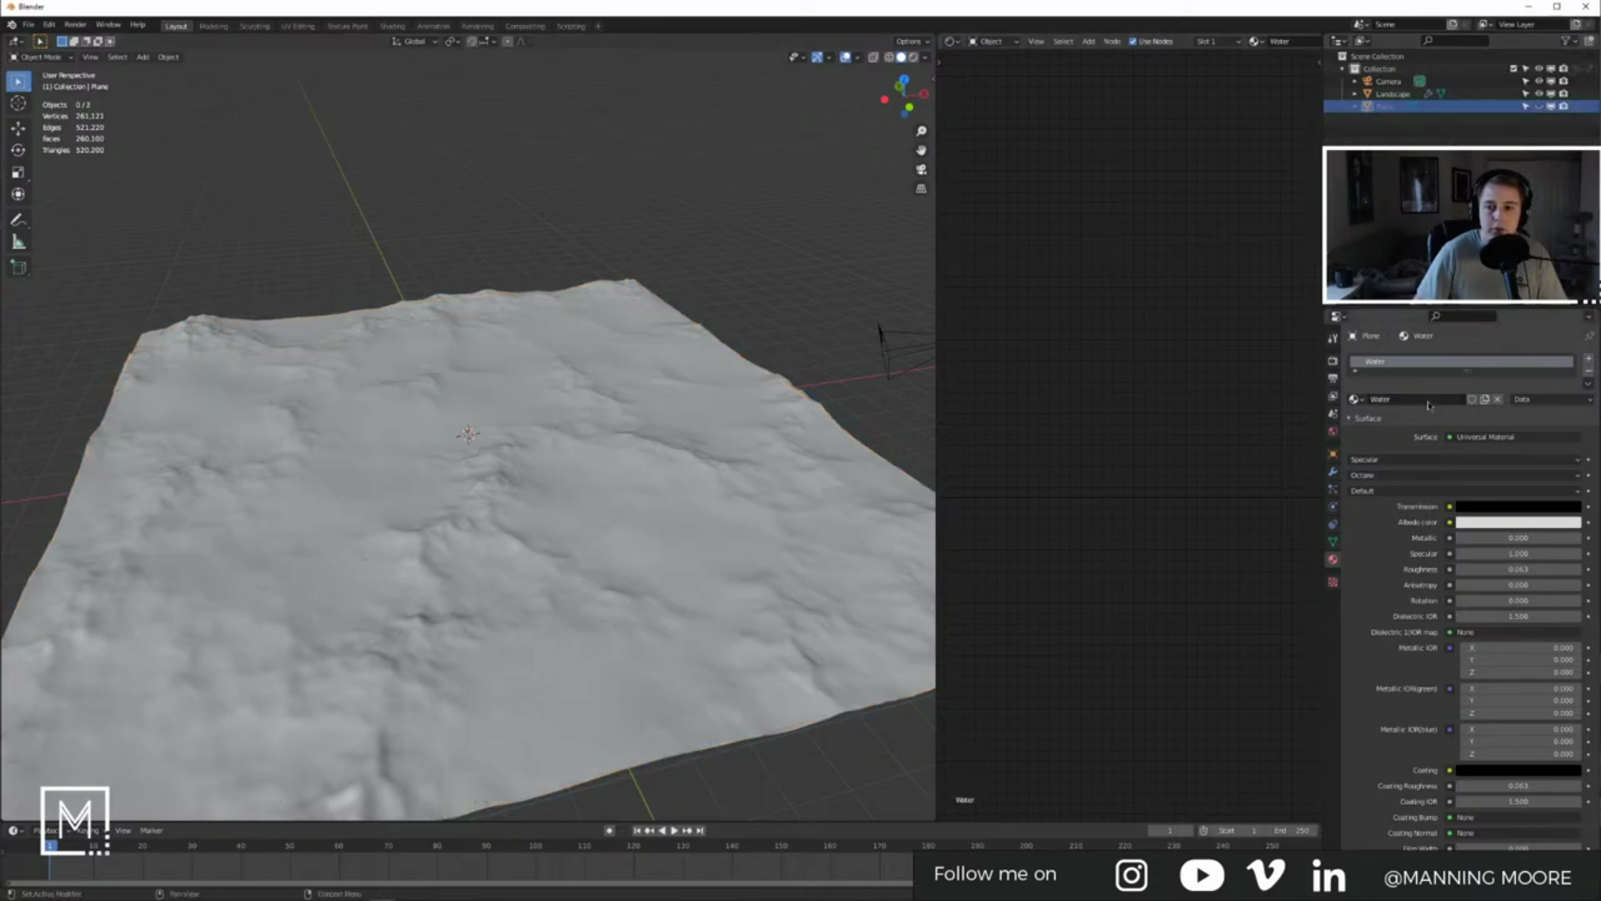
Step: Replace the plane's Universal Material with a Glossy Material on Surface and change its Diffuse colour
key(shift+a)
click(1060, 409)
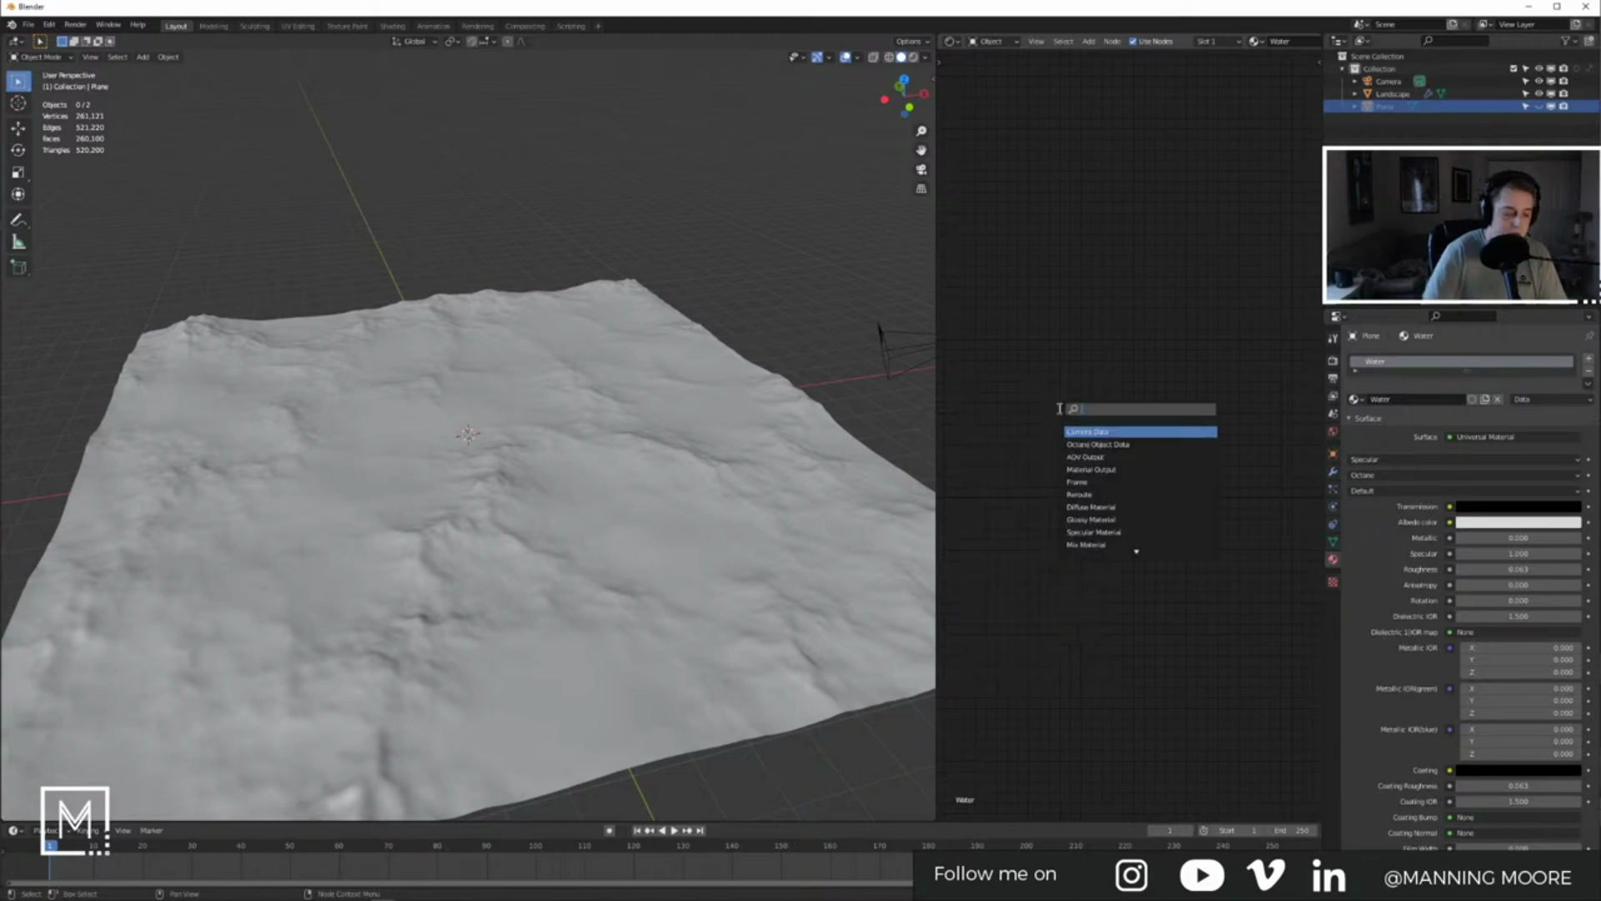
key(Escape)
key(Home)
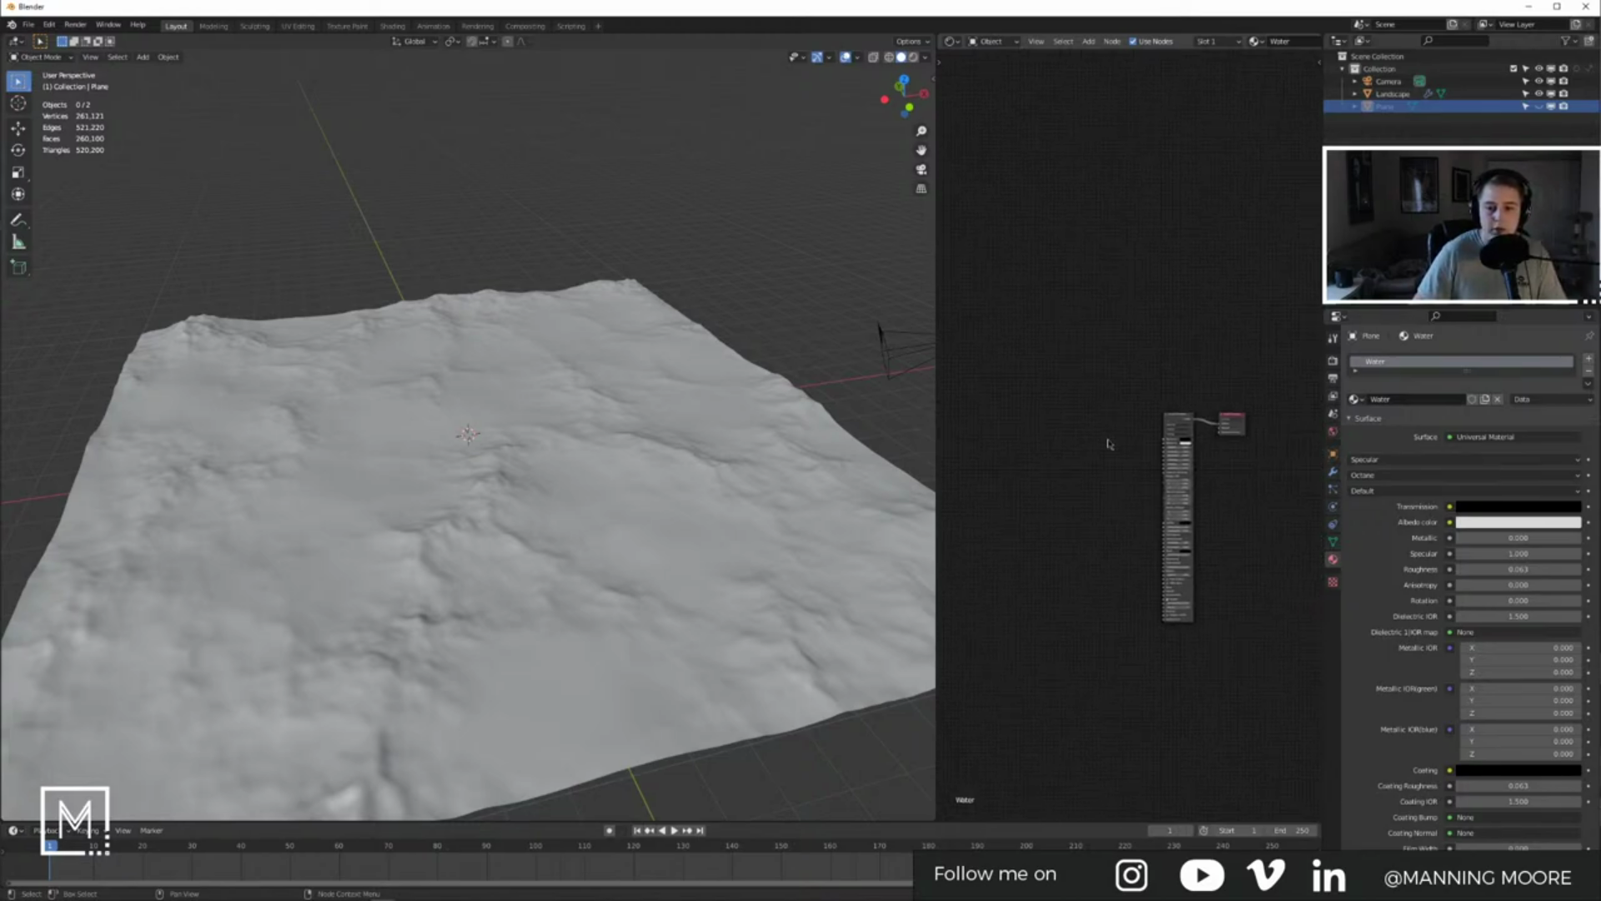
key(shift+a)
click(1189, 414)
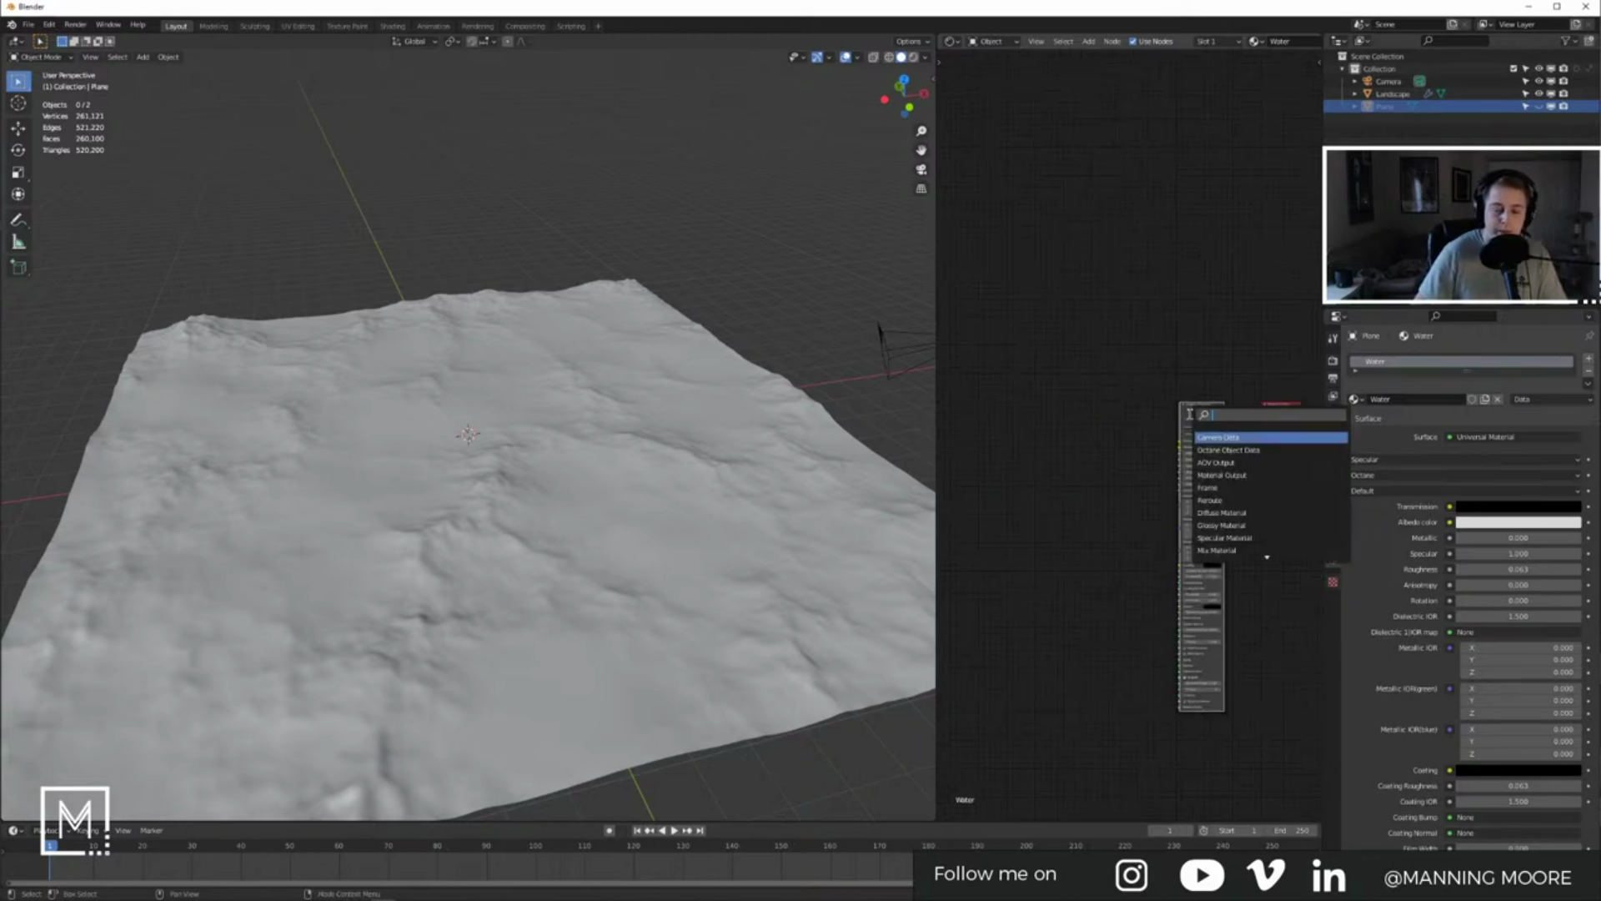
text(glos)
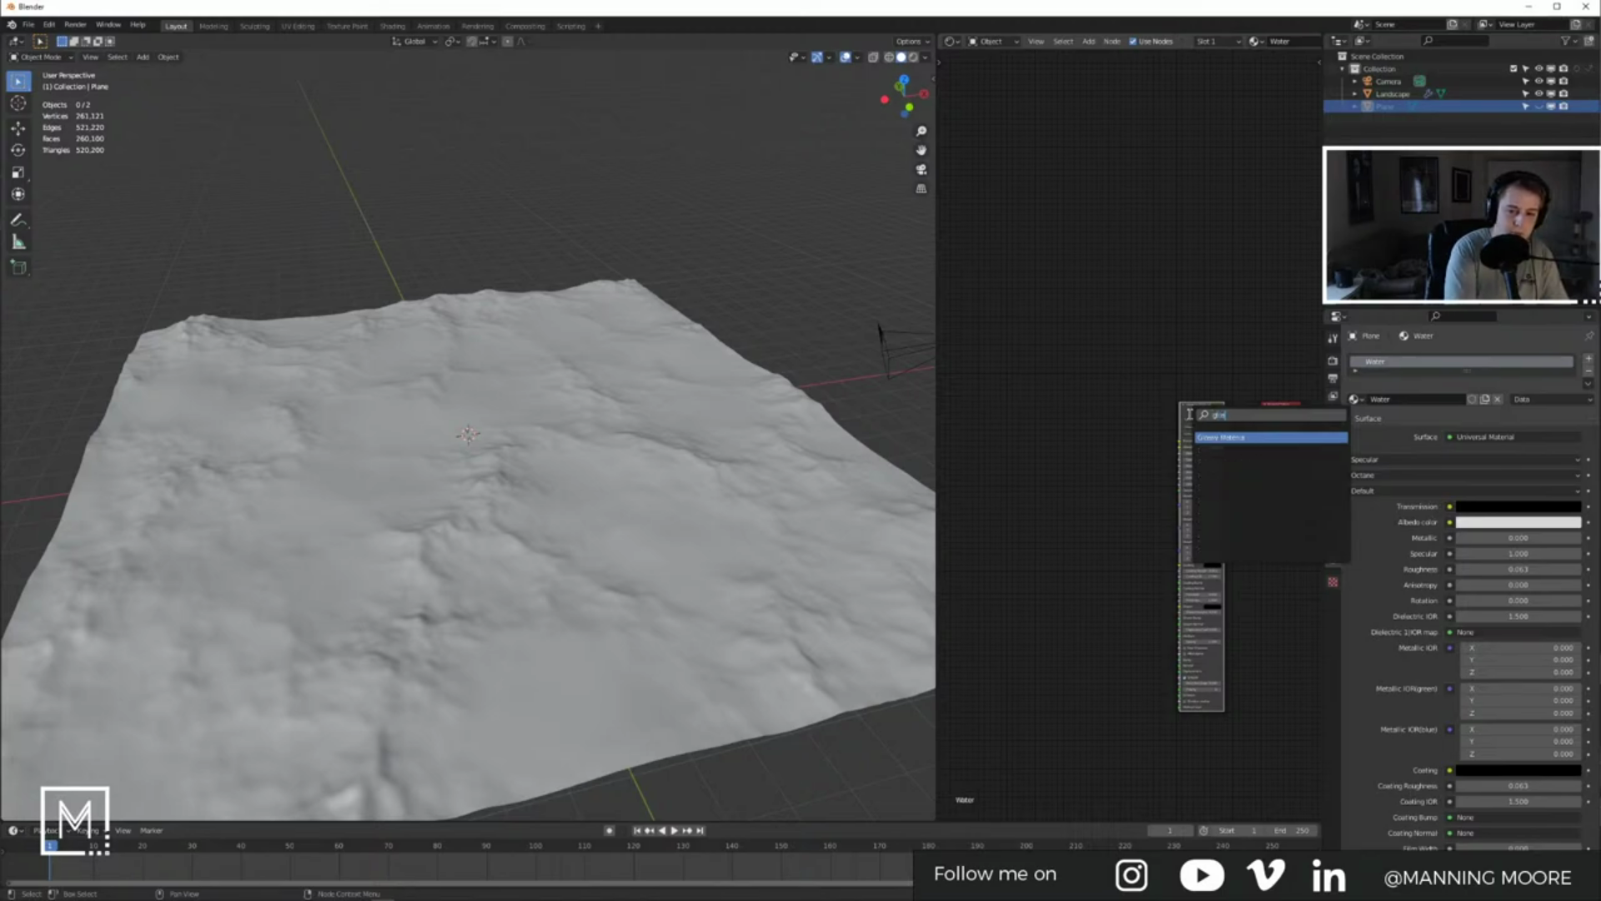
key(Return)
click(1122, 403)
click(1208, 420)
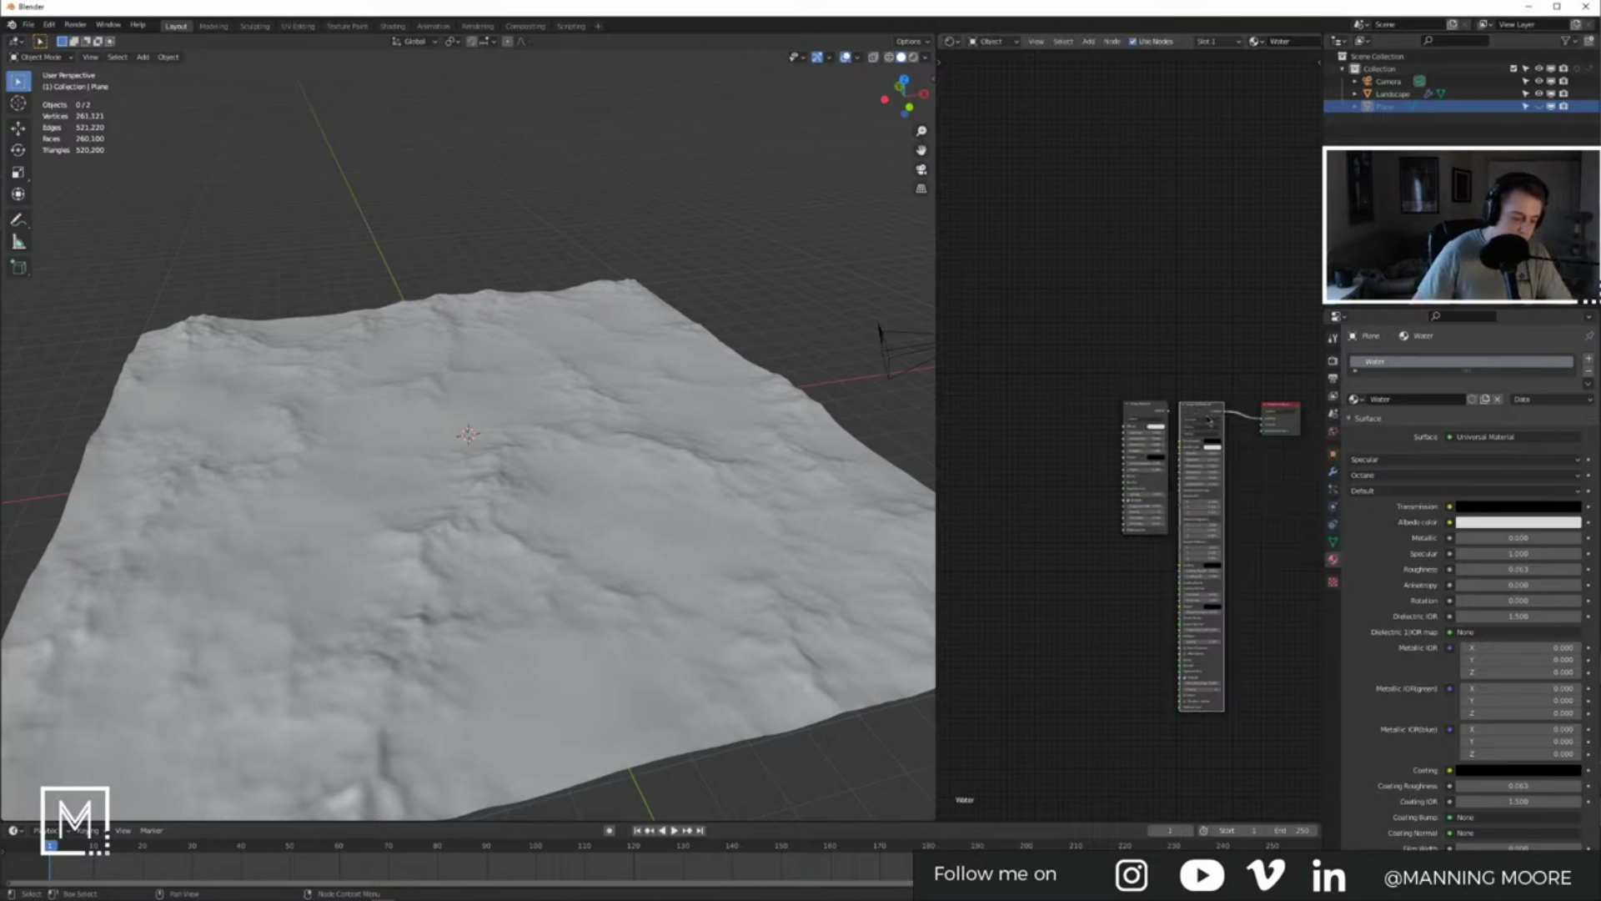
key(x)
drag(1168, 410, 1260, 423)
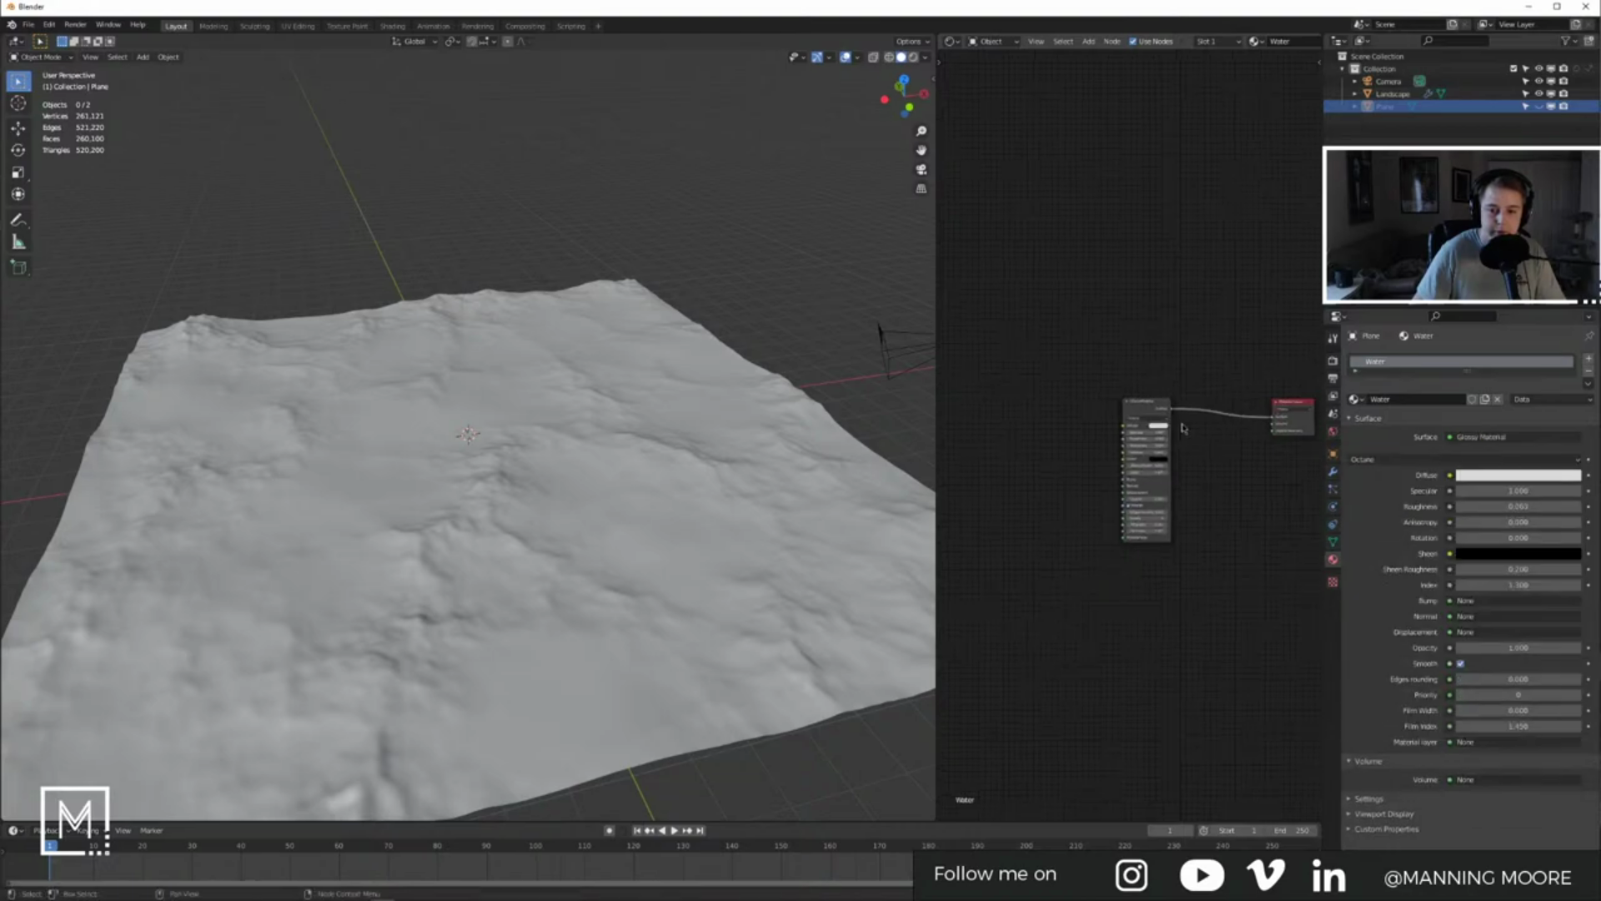
scroll(1263, 434, up, 4)
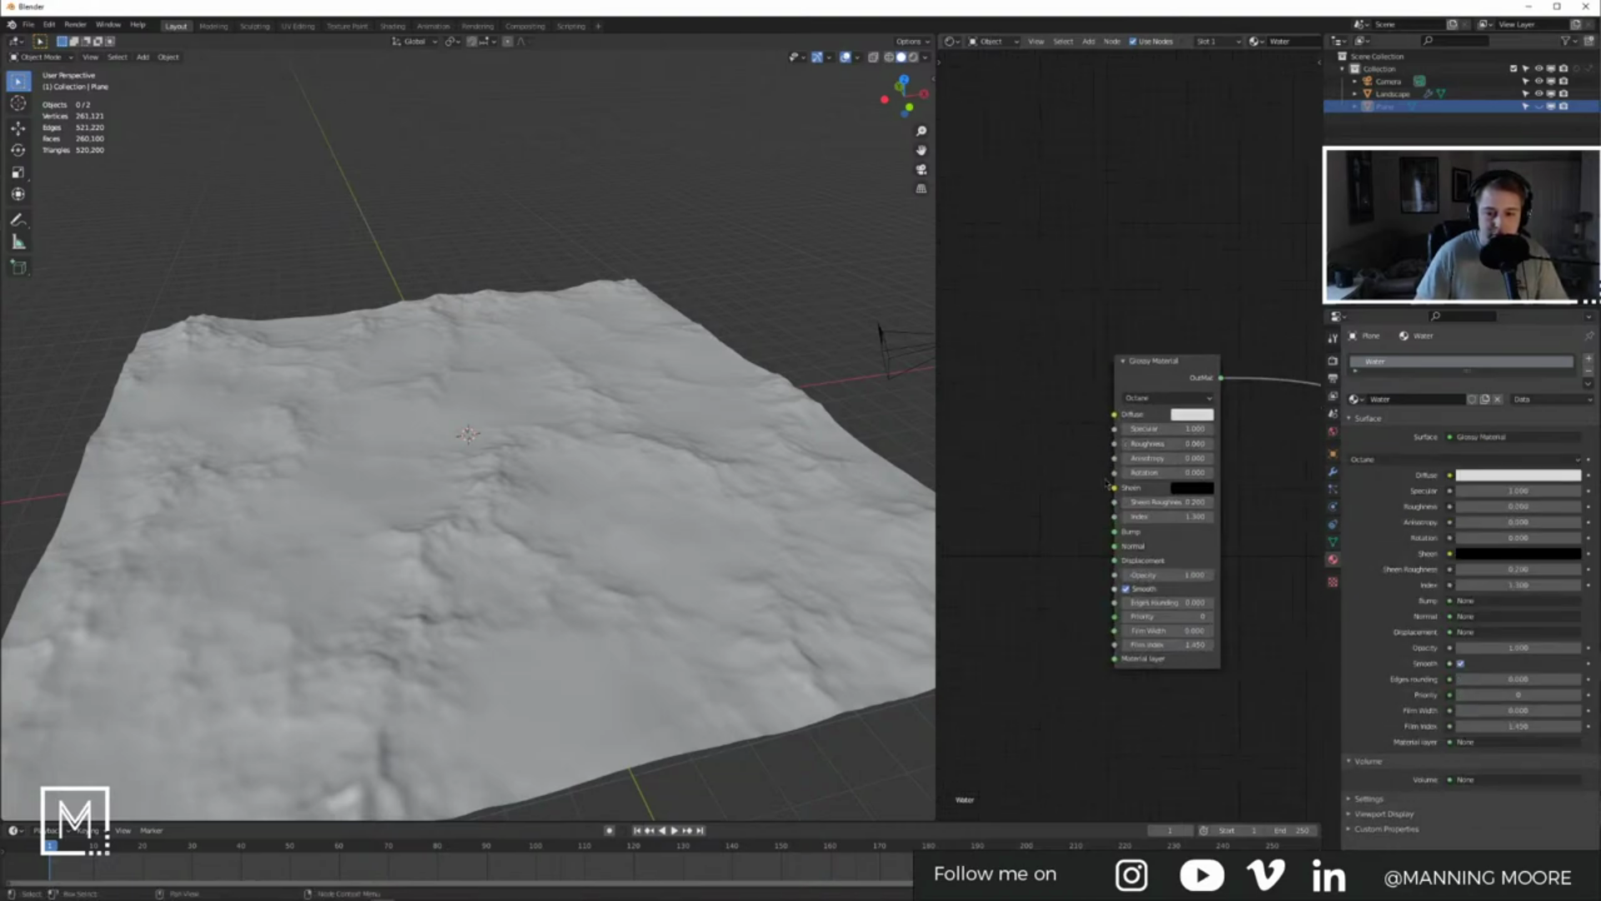
click(1202, 415)
Step: Swap the plane's Glossy node for a Metal Material connected to Surface
key(x)
key(shift+a)
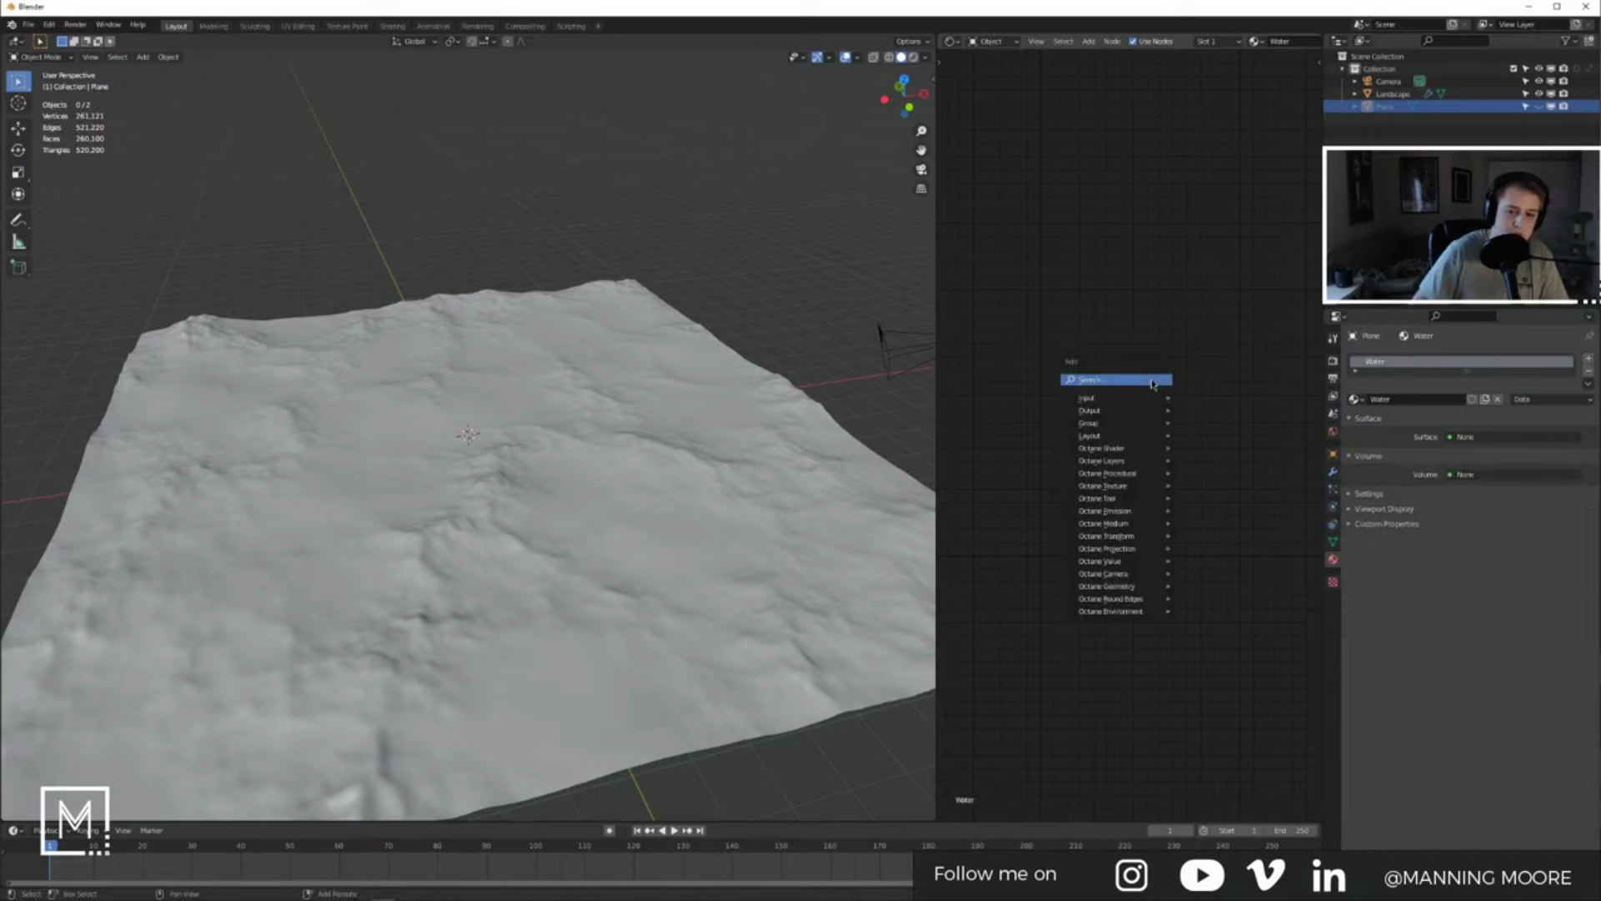
click(1151, 379)
text(metal)
key(Return)
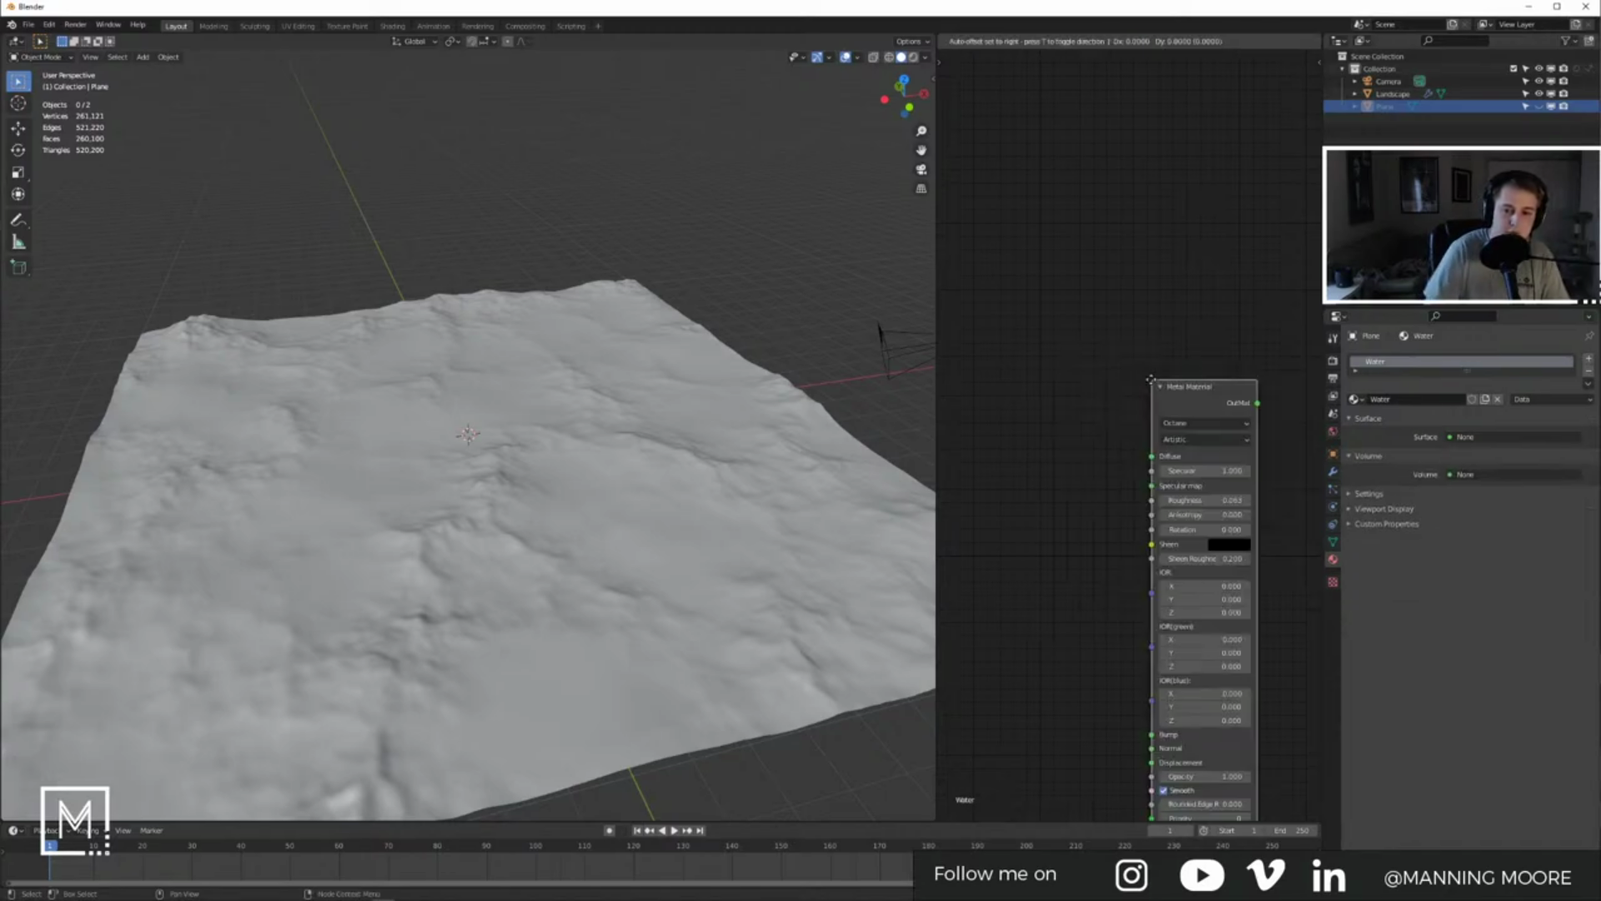
click(1118, 406)
drag(1113, 414, 1250, 410)
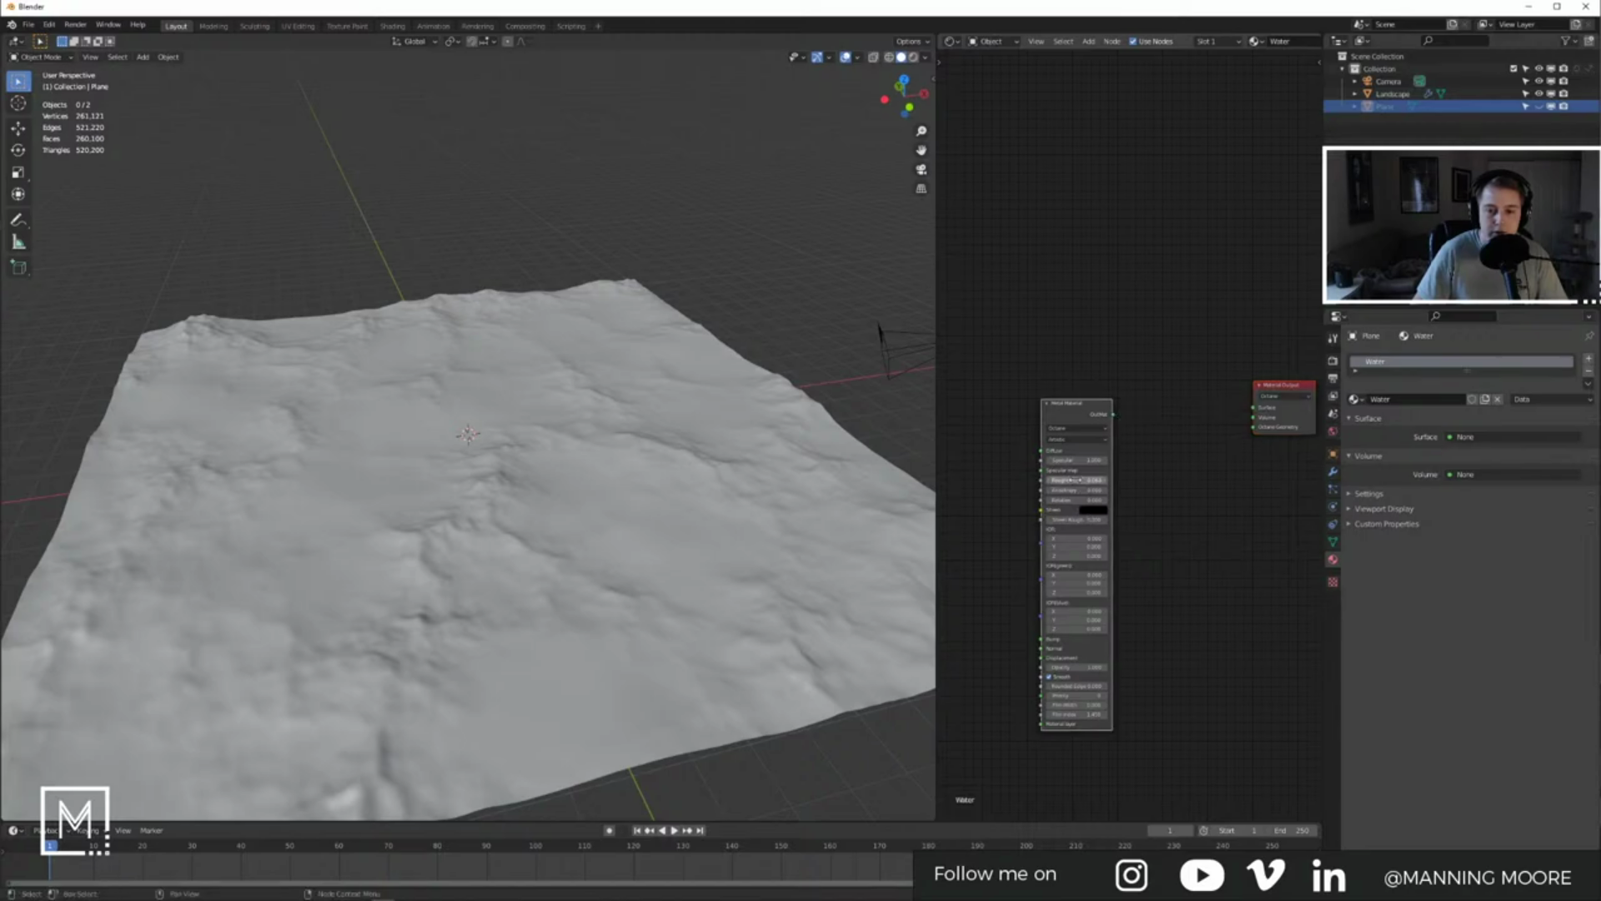
drag(1114, 414, 1253, 408)
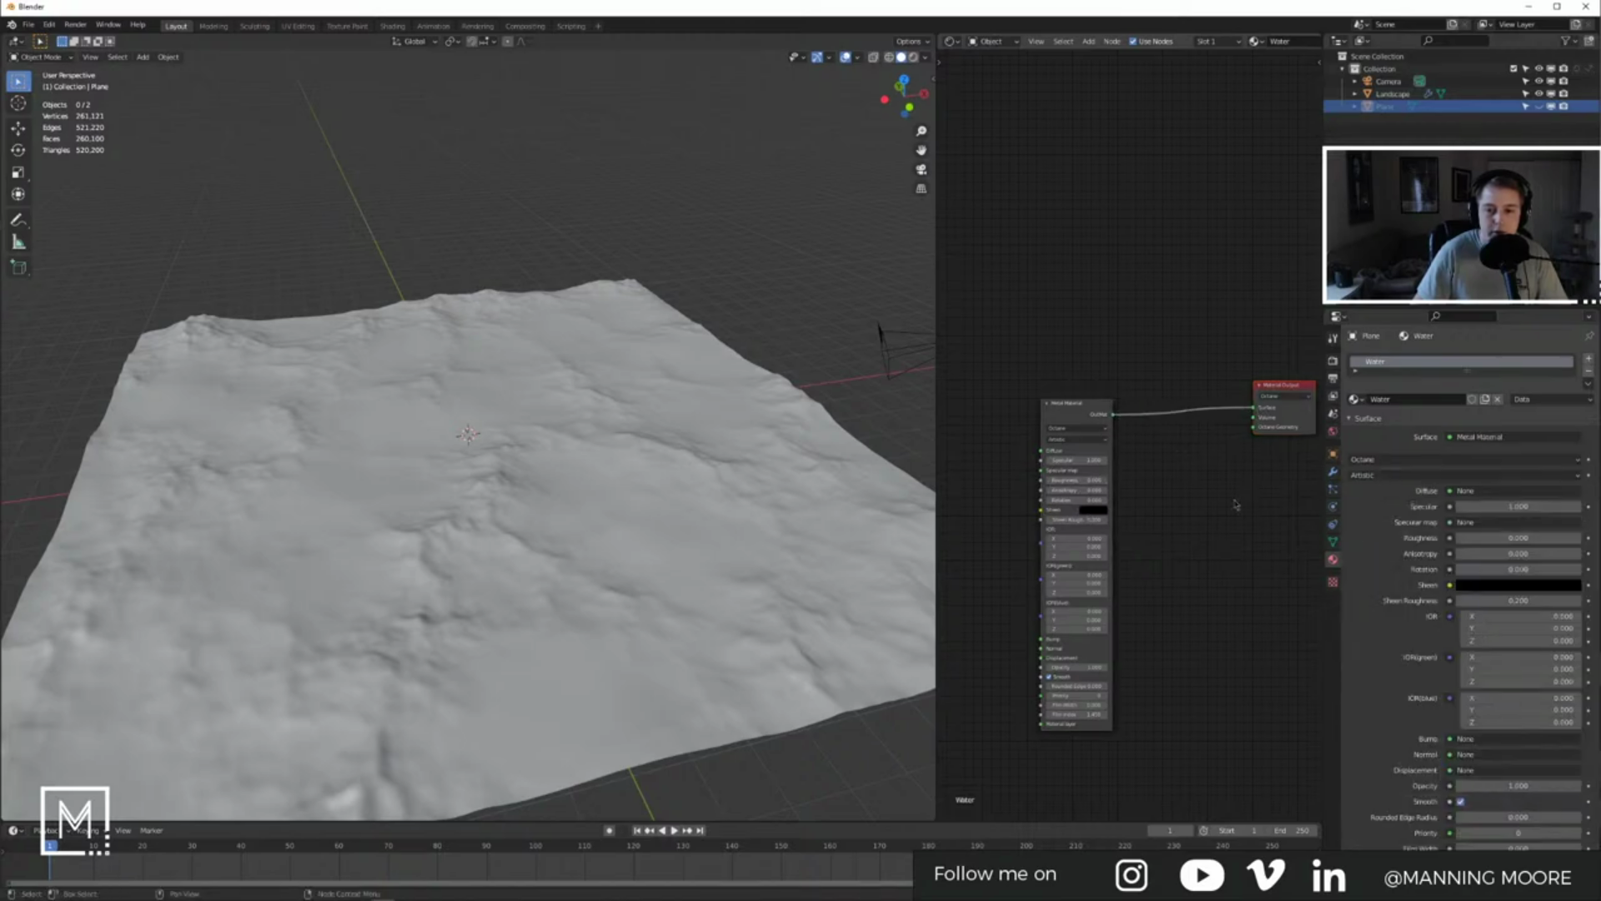
Step: Replace the Landscape Ground material's Universal node with a Glossy Material feeding Surface
click(608, 475)
middle_drag(1131, 434, 1199, 411)
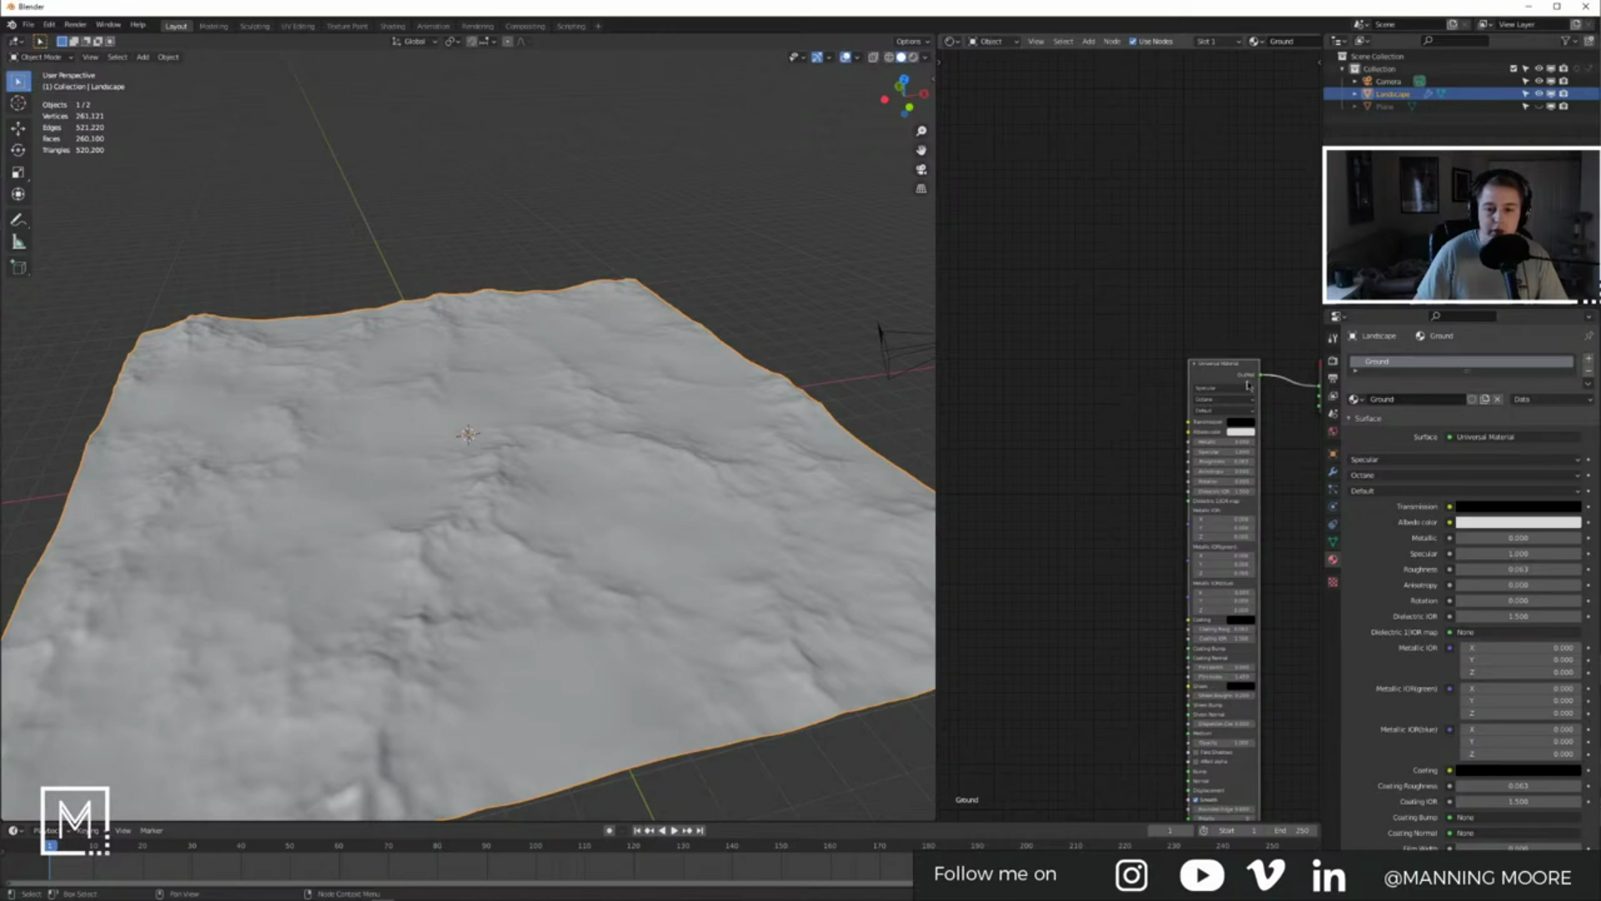
key(x)
key(shift+a)
text(sg)
key(Return)
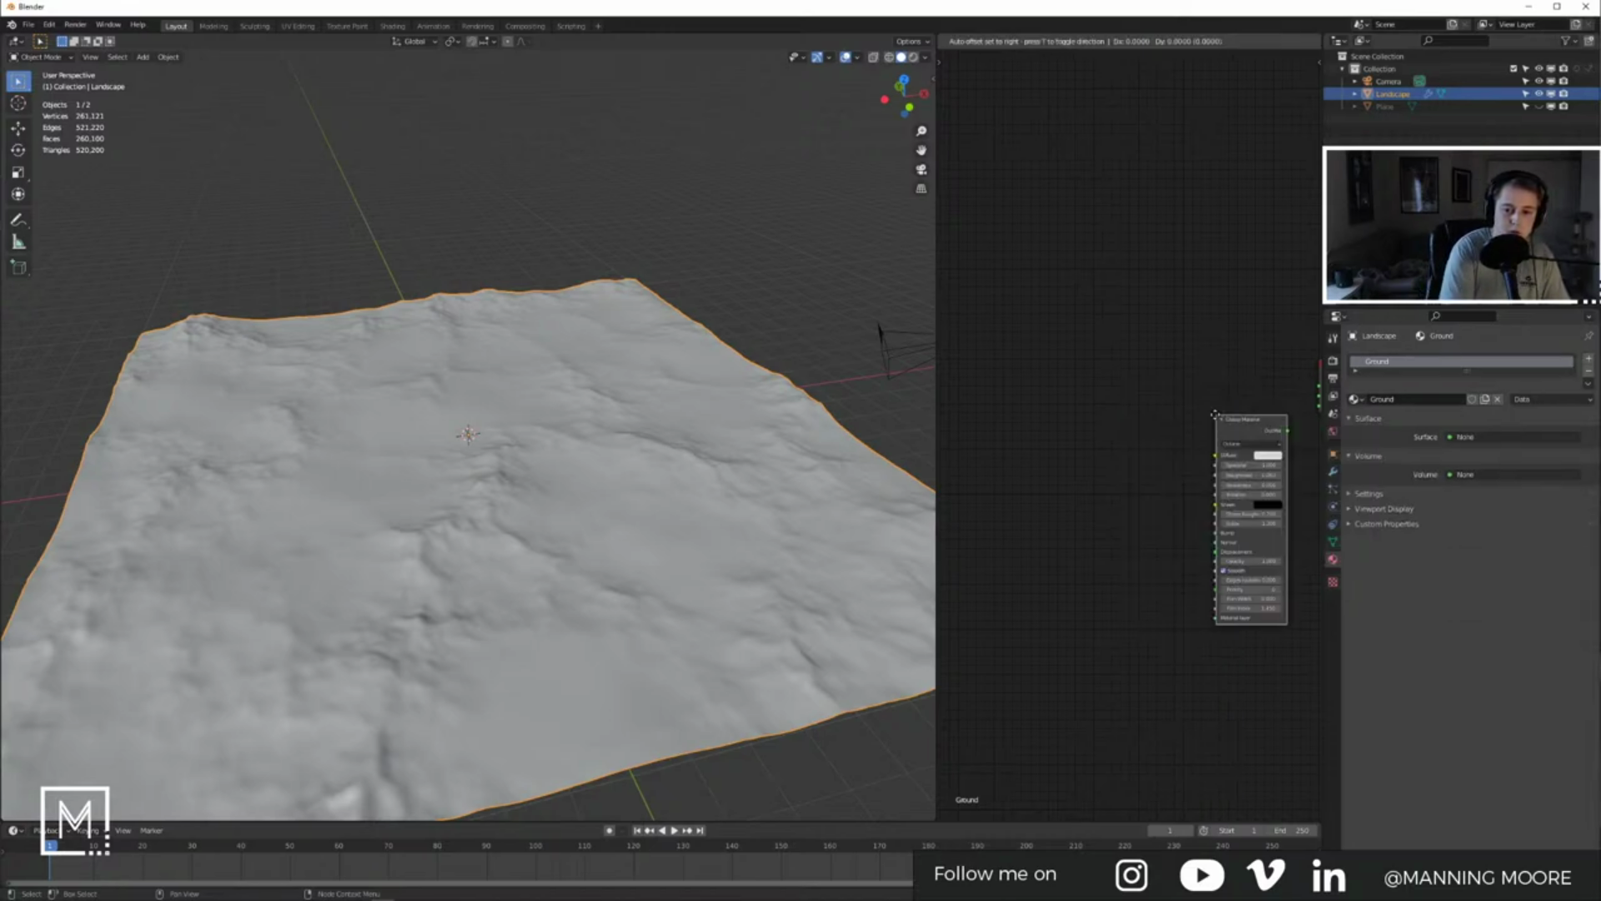
middle_drag(1181, 343, 1066, 361)
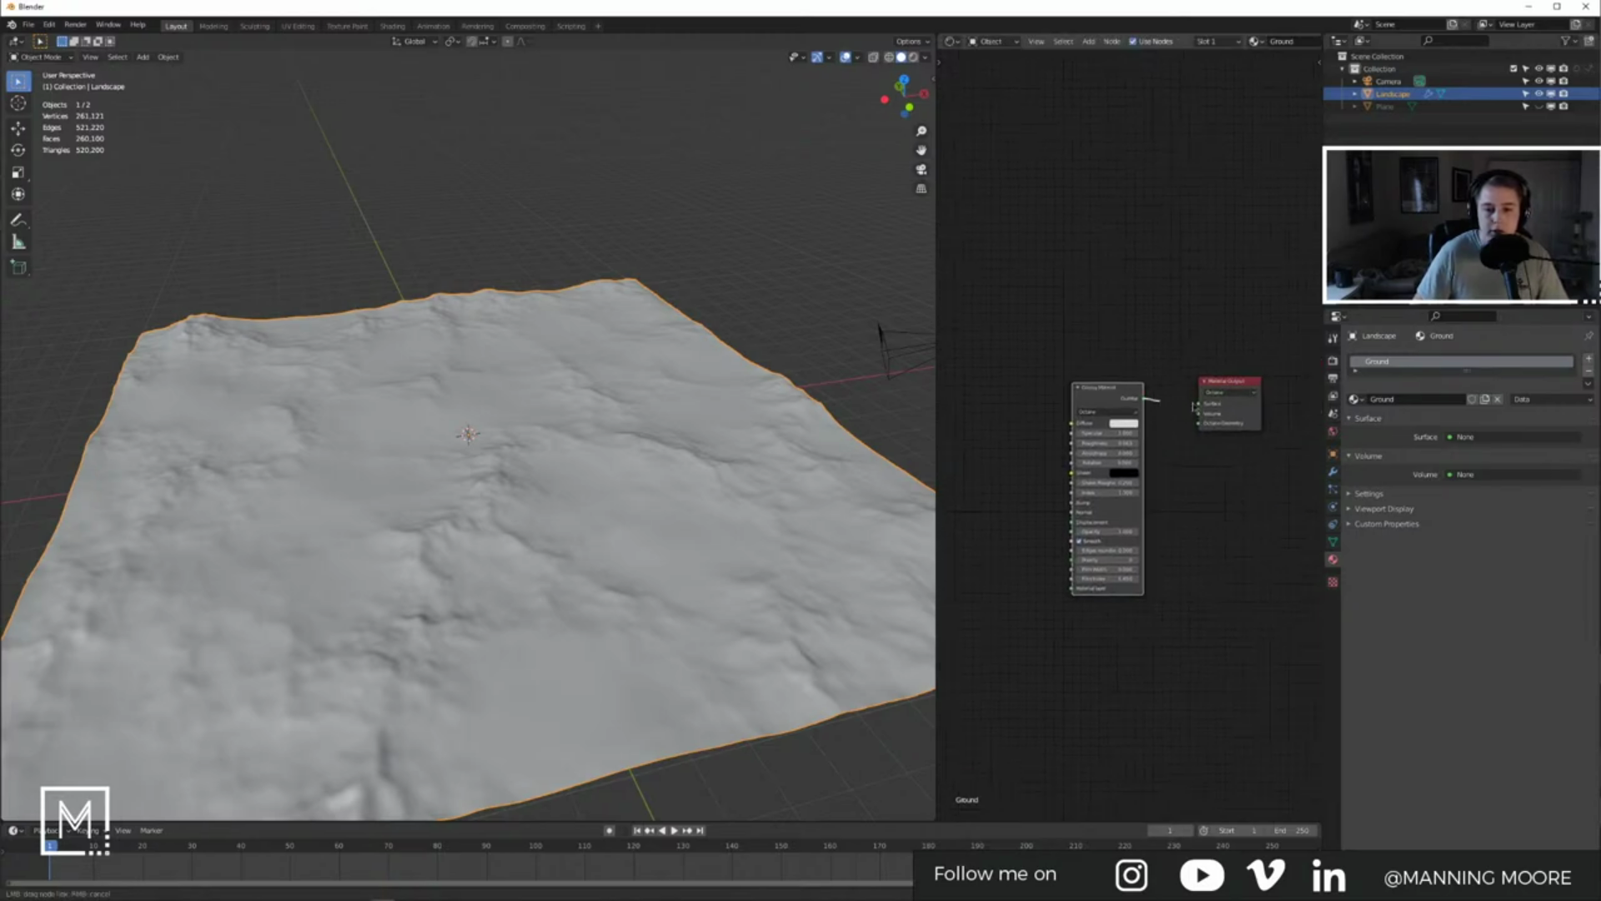
drag(1193, 407, 1199, 404)
middle_drag(1105, 475, 1179, 451)
key(alt+Tab)
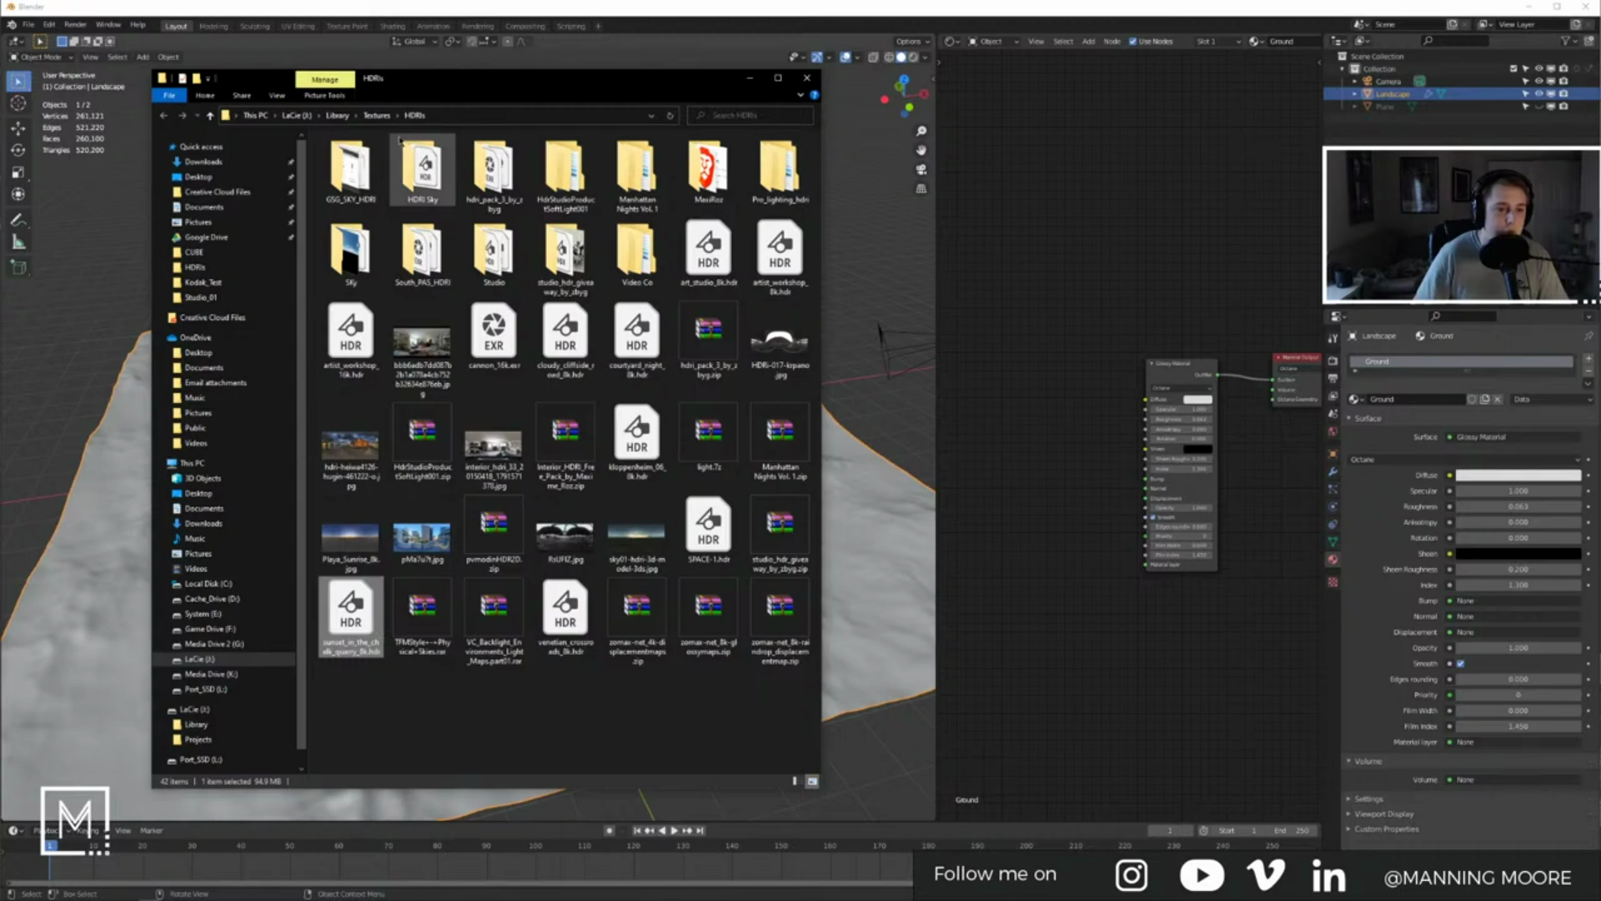
Step: Go to Library > Materials > Stuz0r Rock Texture Pack in Explorer and open Rock 5's JPEG folder
click(382, 116)
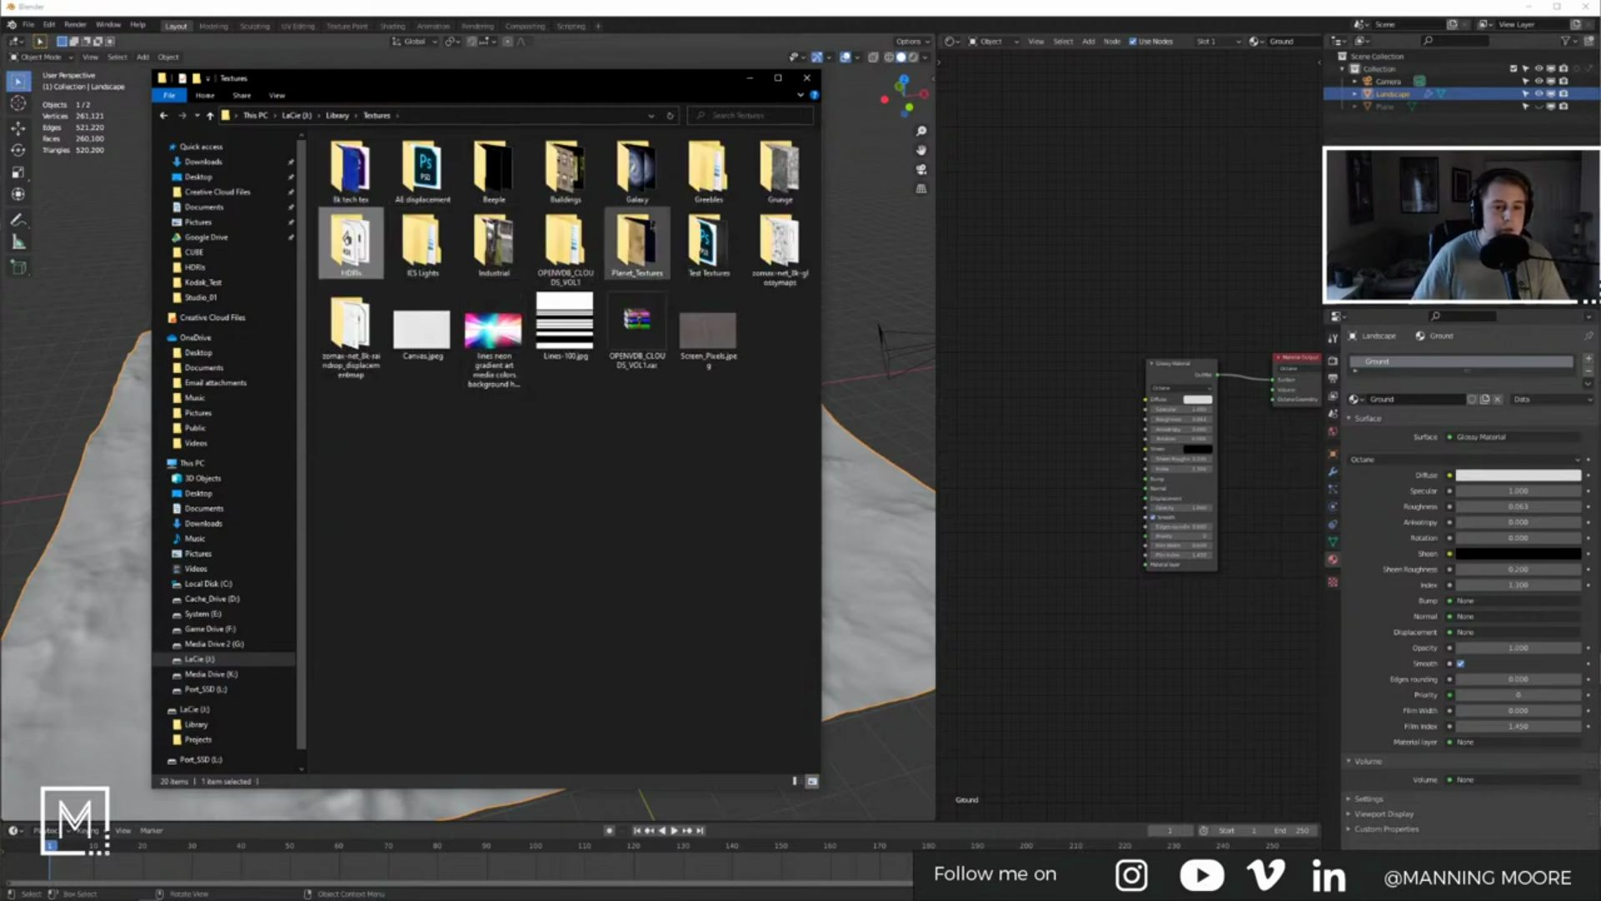
click(337, 115)
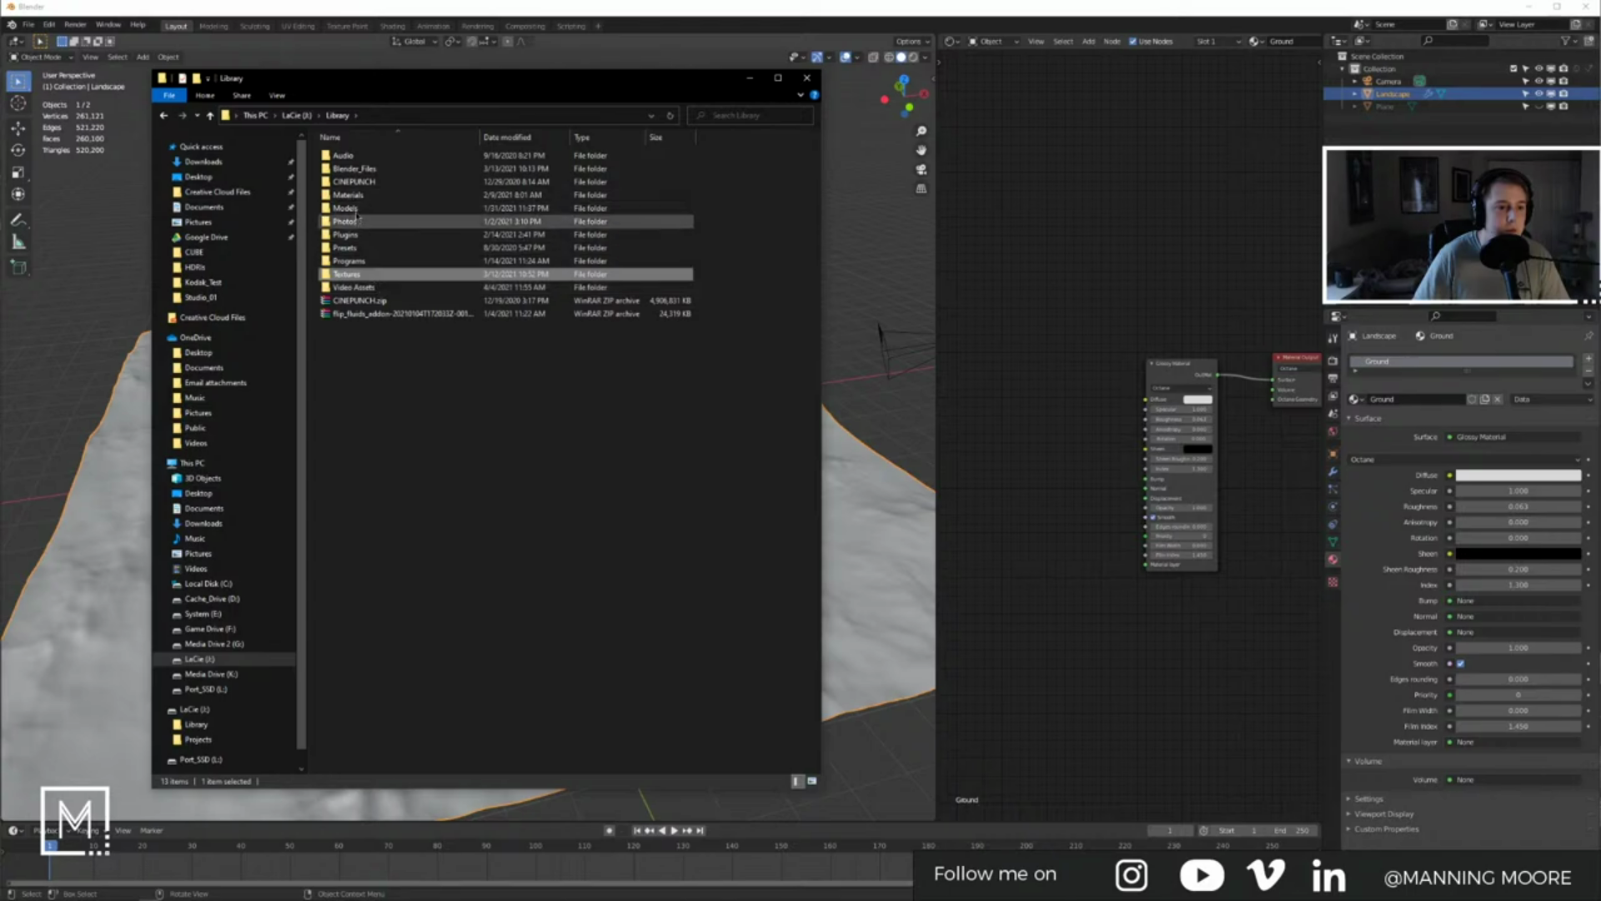
double_click(347, 194)
double_click(399, 392)
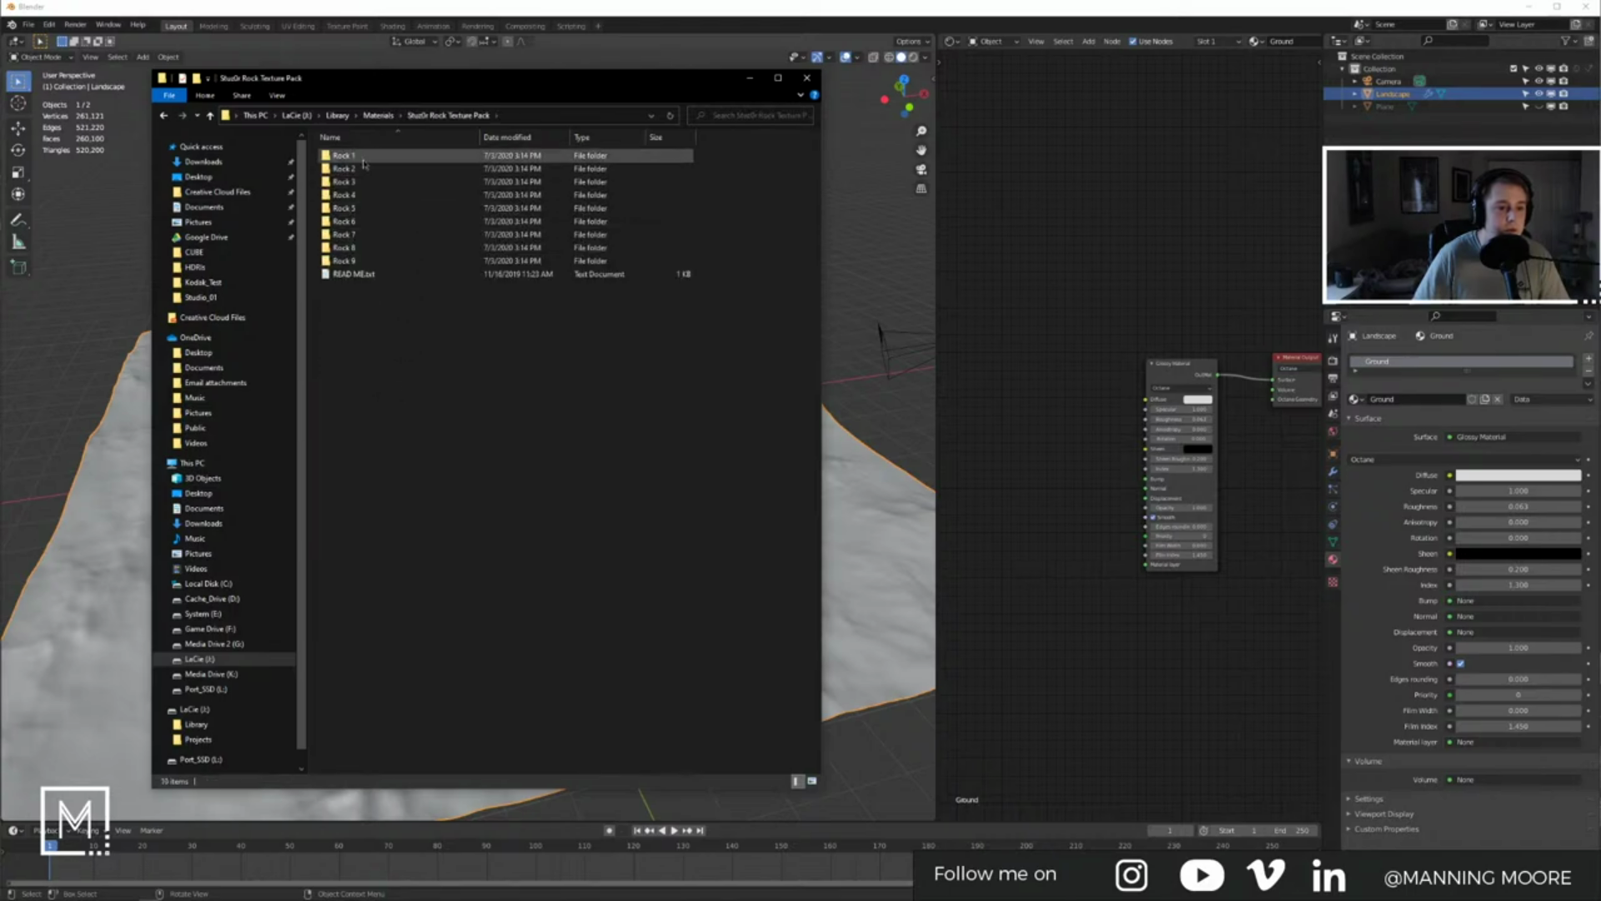
double_click(368, 210)
double_click(340, 156)
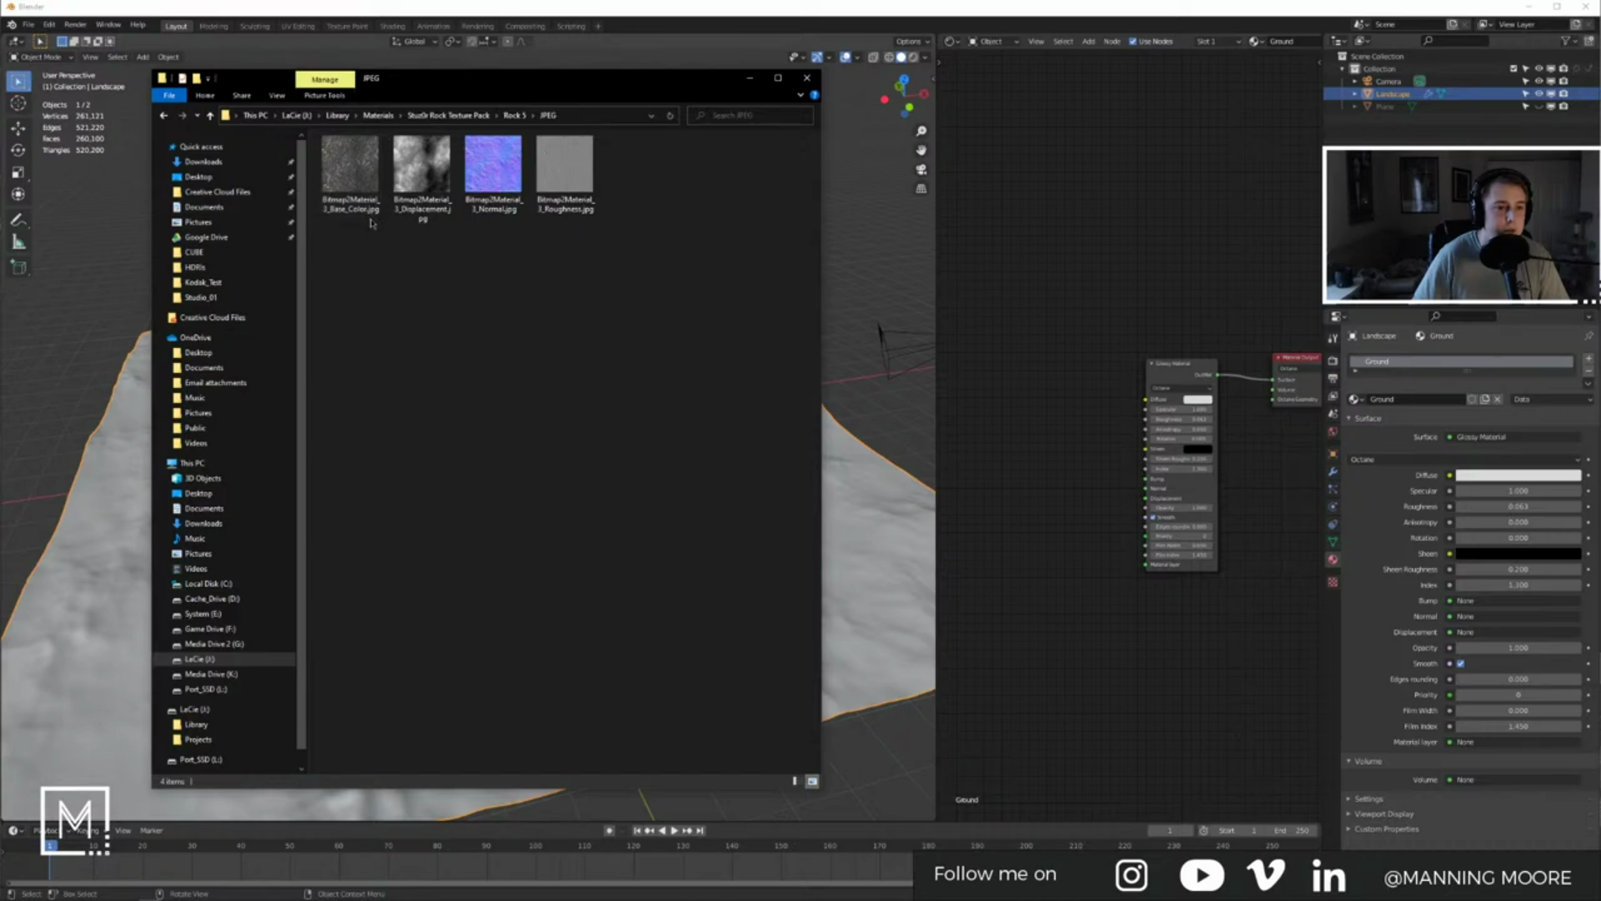
Step: Open Rock 3's JPEG textures and show them as extra large thumbnails
click(448, 116)
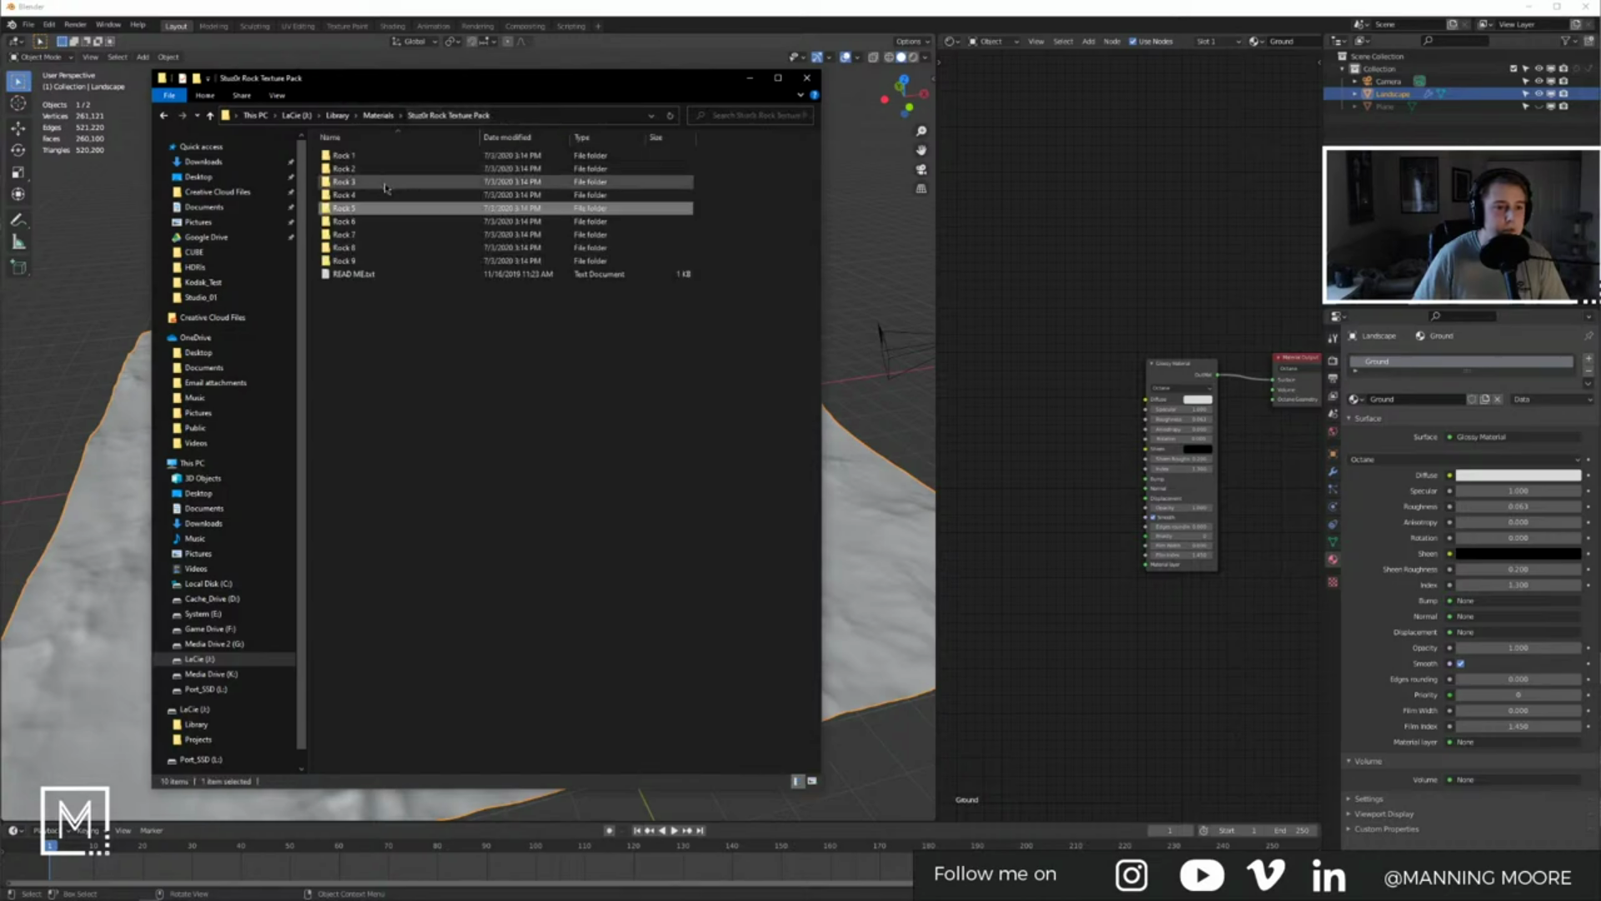
double_click(360, 184)
double_click(342, 156)
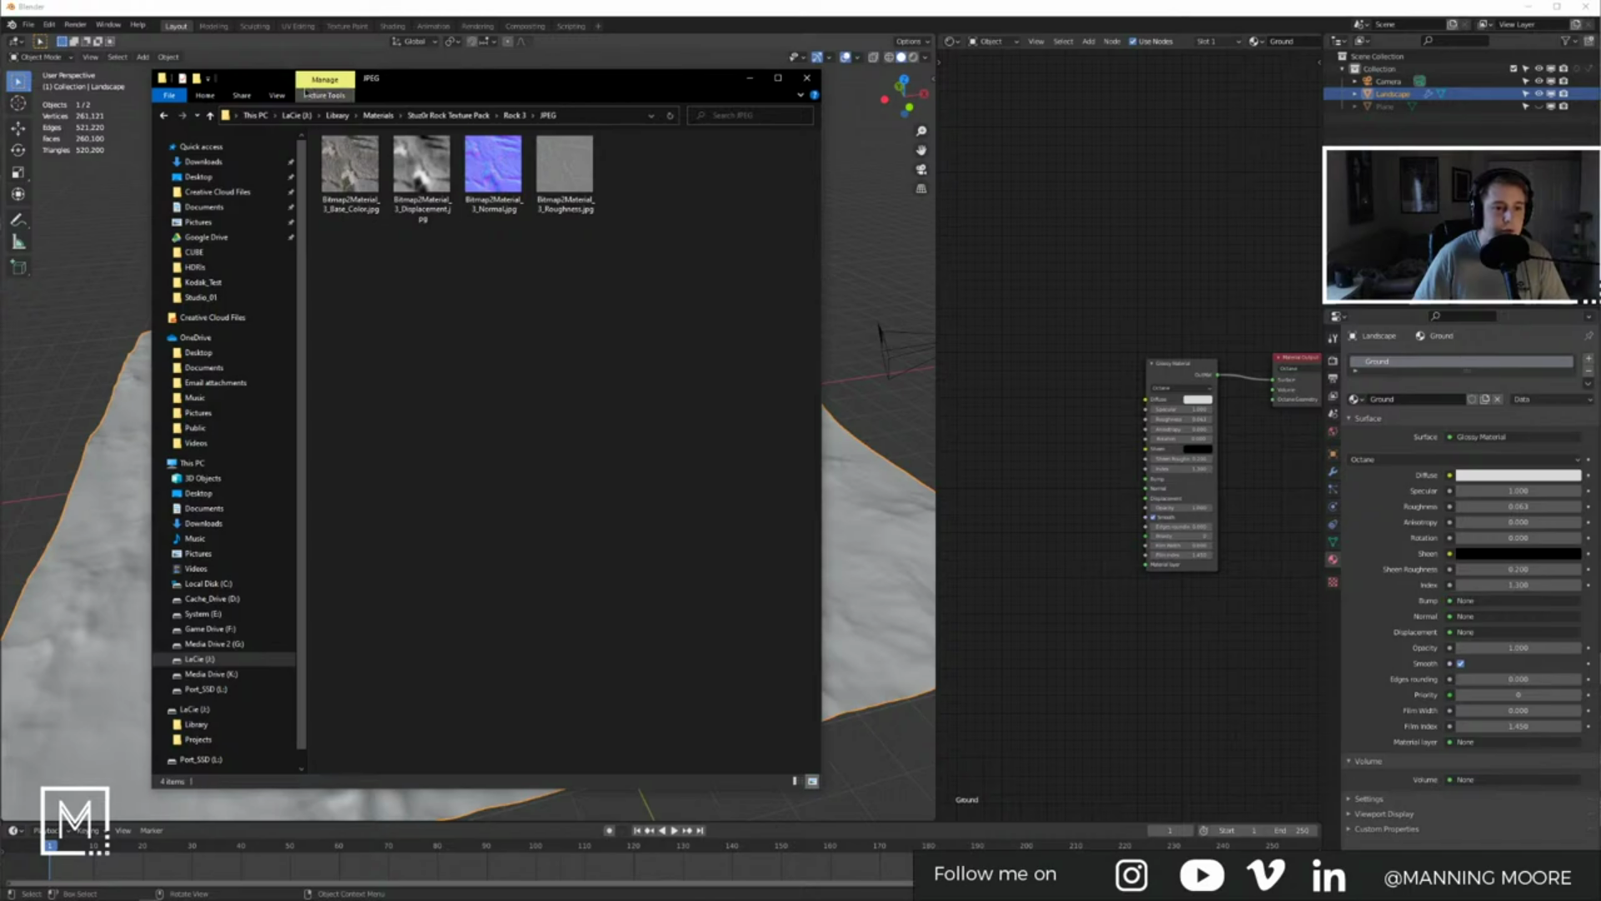
click(279, 98)
click(304, 112)
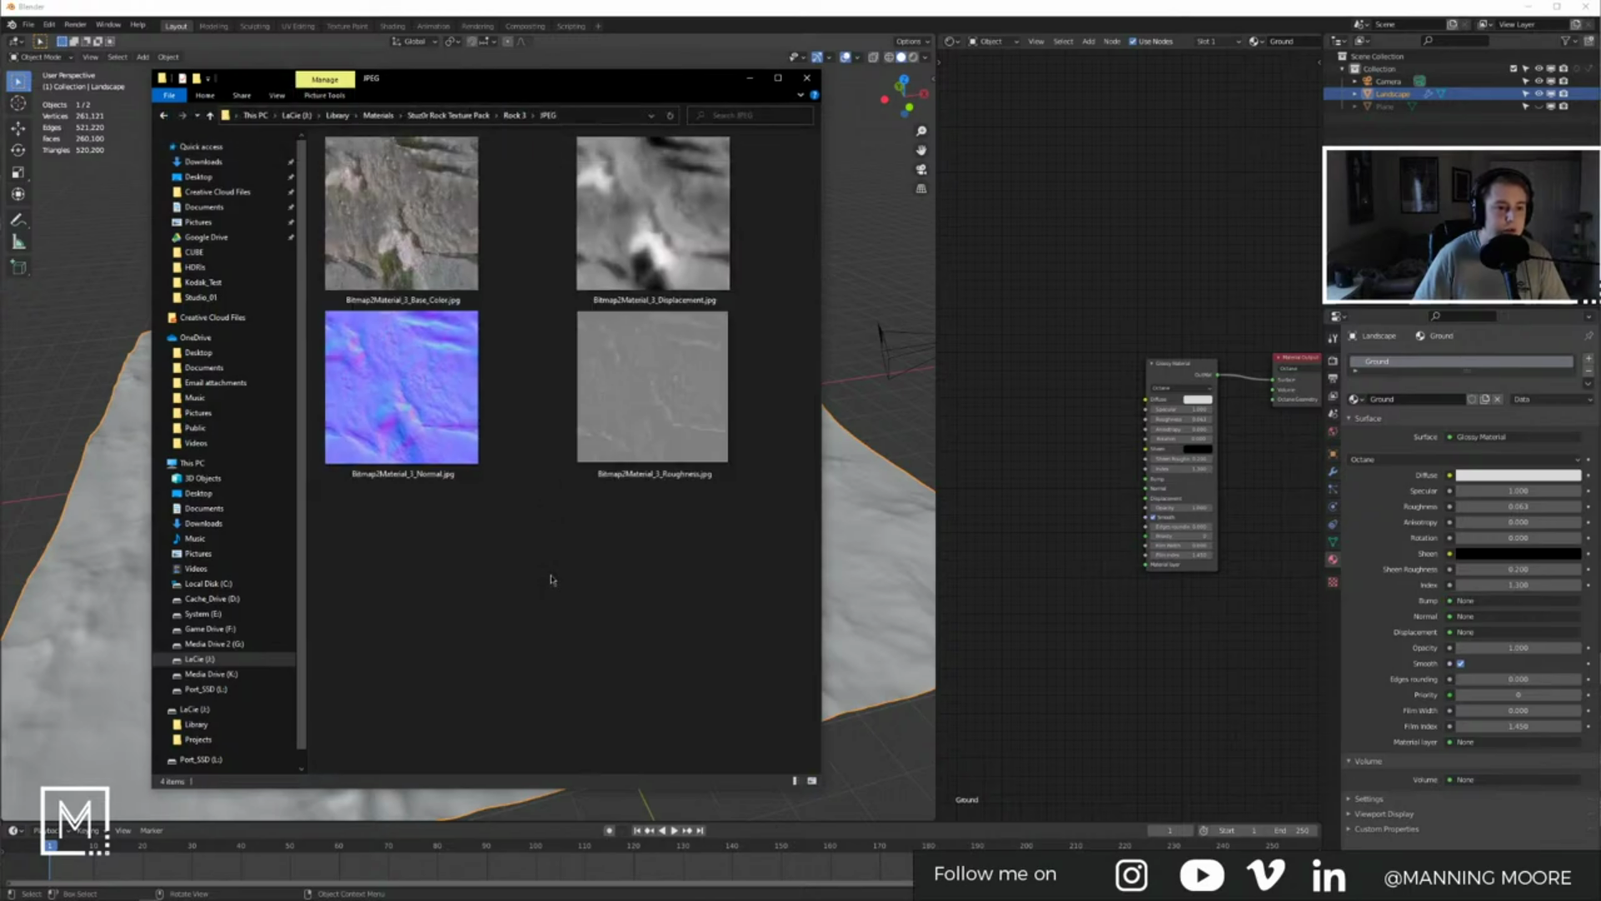
Step: Compare the JPEG textures of Rock 1, Rock 2 and Rock 3
click(448, 115)
double_click(353, 156)
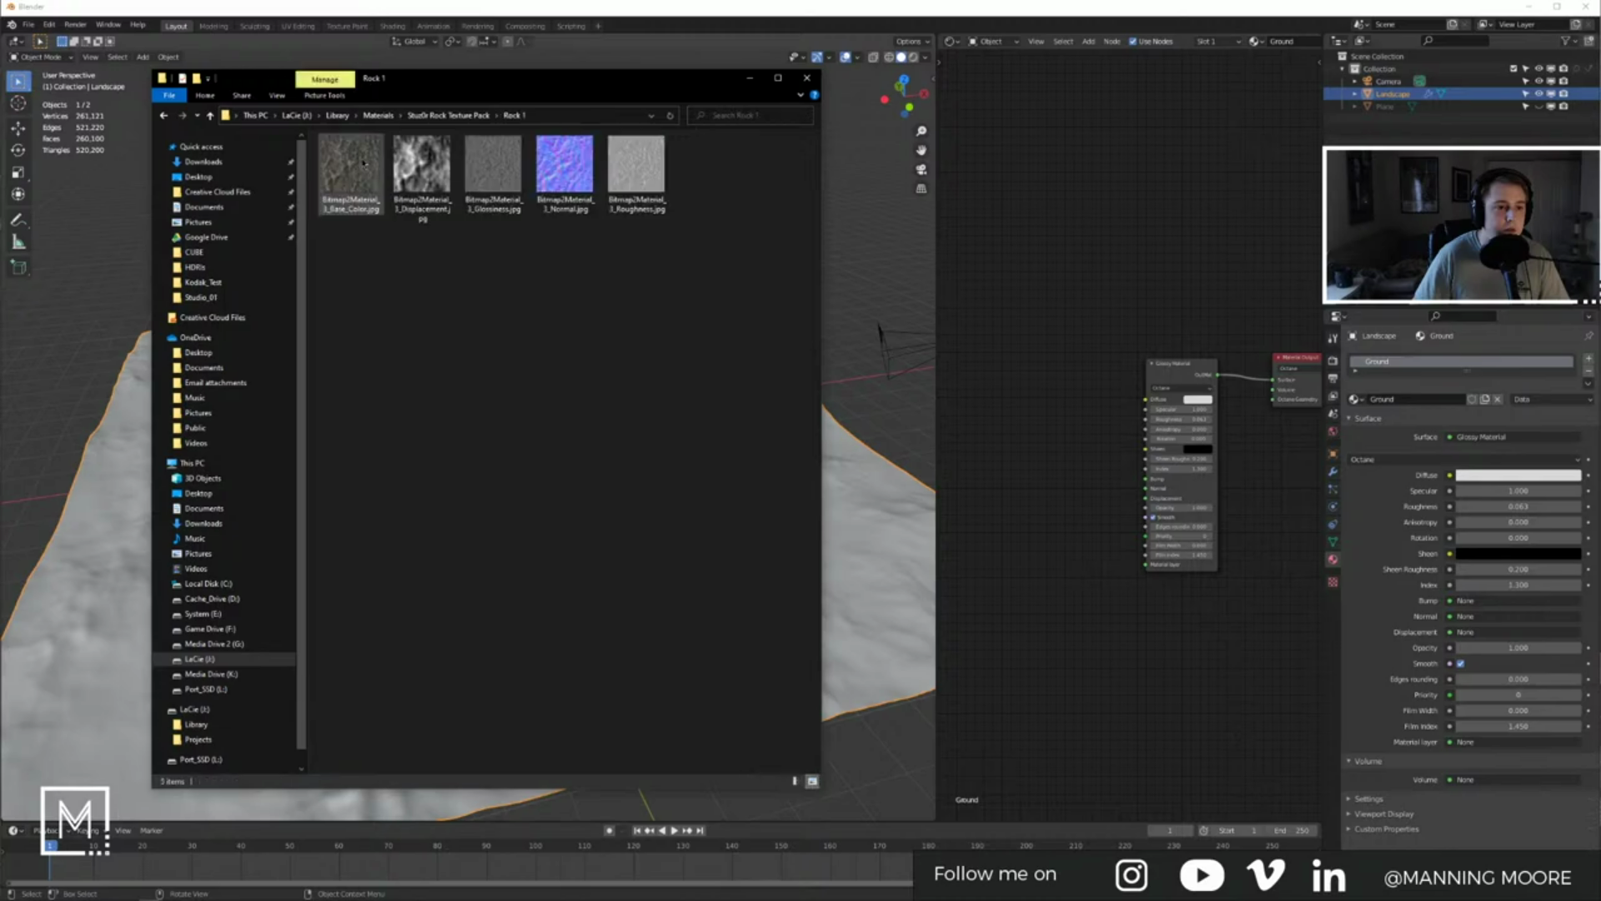
click(448, 115)
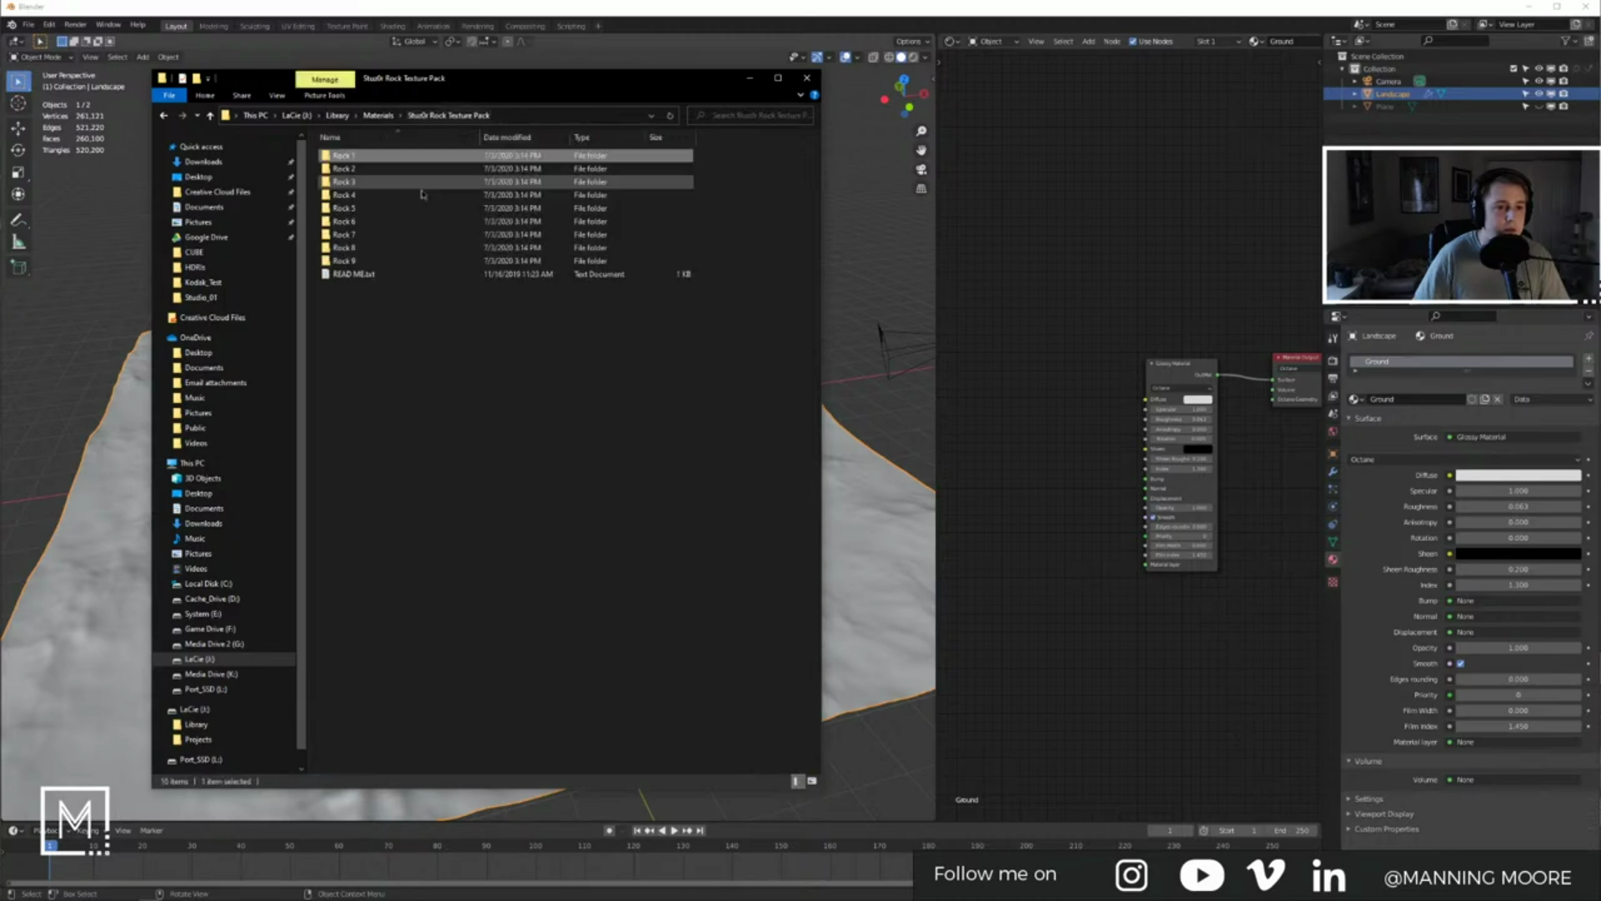
double_click(350, 168)
double_click(343, 156)
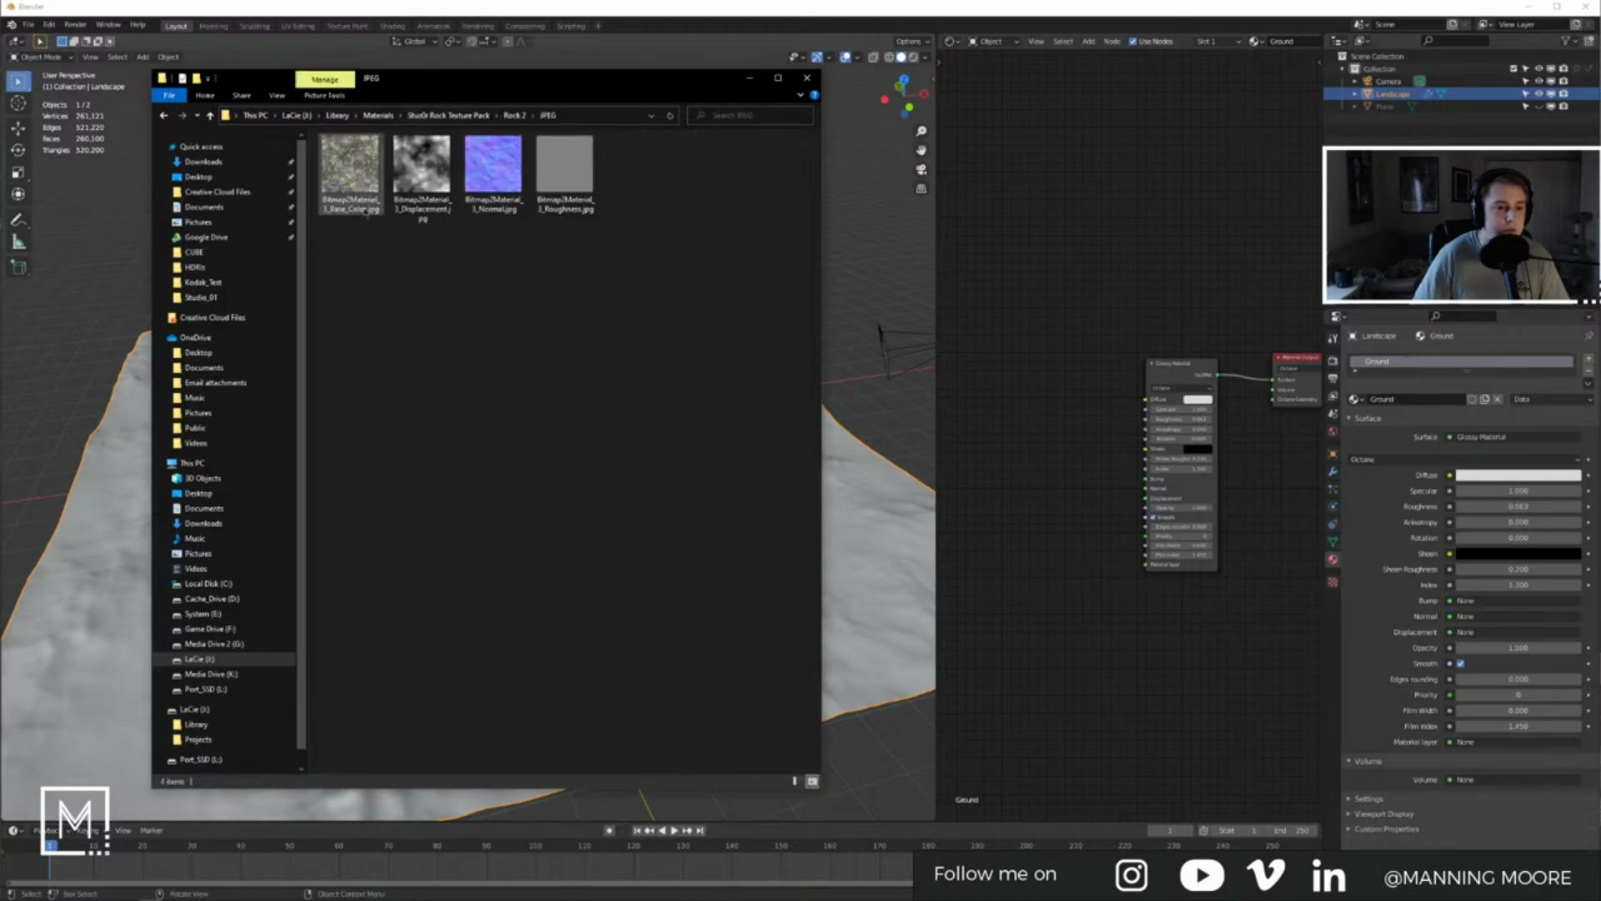
click(458, 116)
double_click(350, 180)
double_click(344, 156)
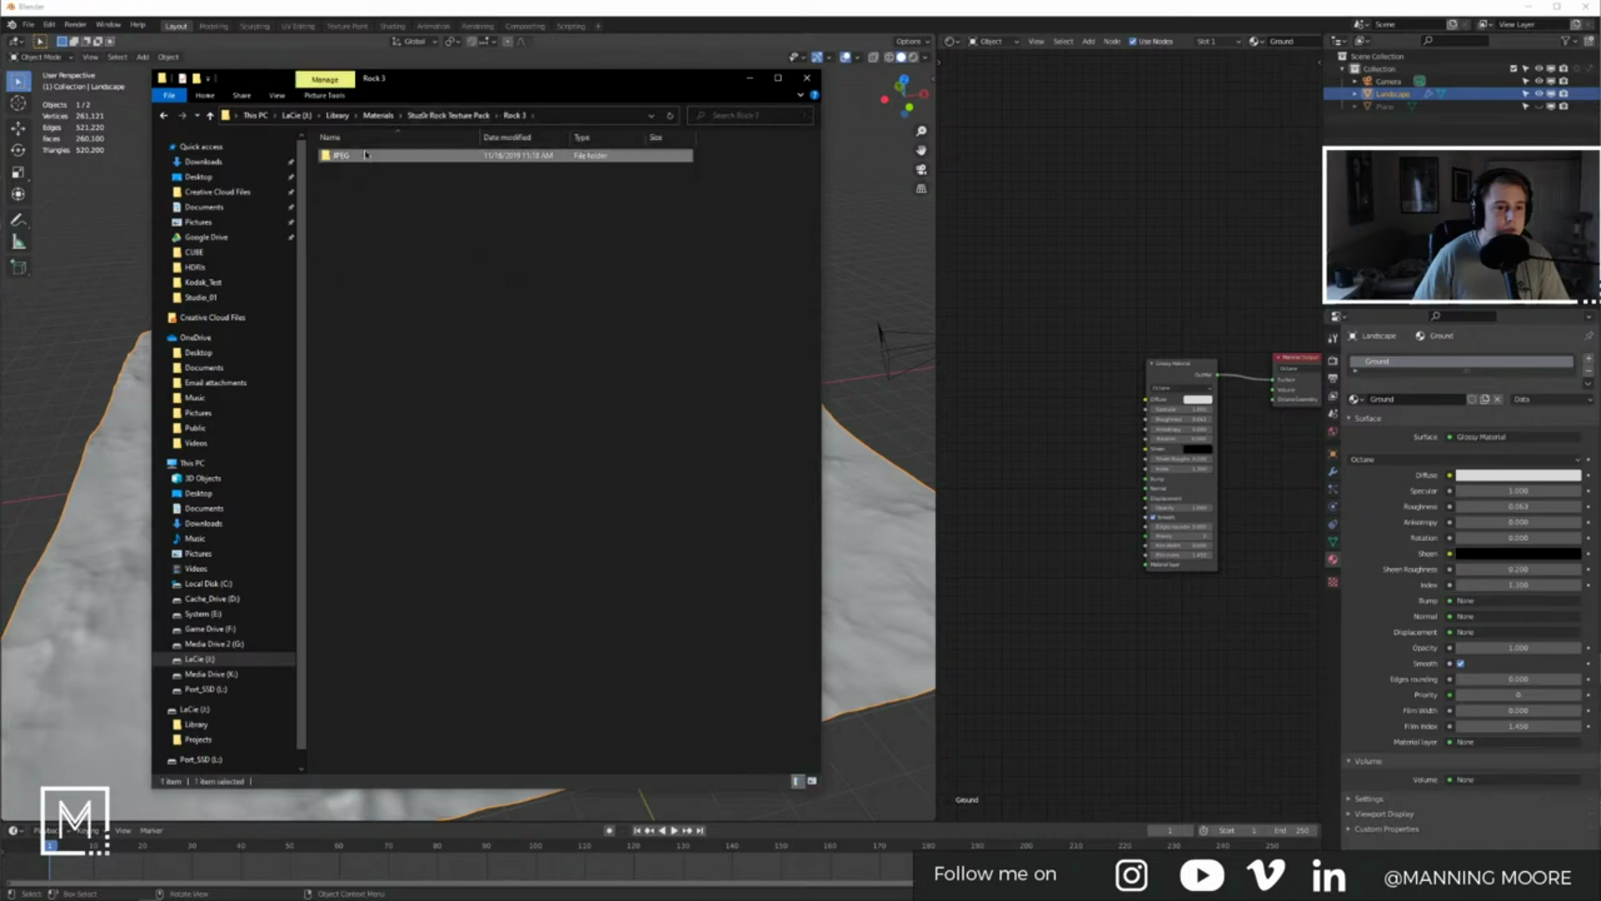
Step: Compare the JPEG textures of Rock 4 and Rock 5
click(448, 115)
double_click(350, 197)
double_click(343, 157)
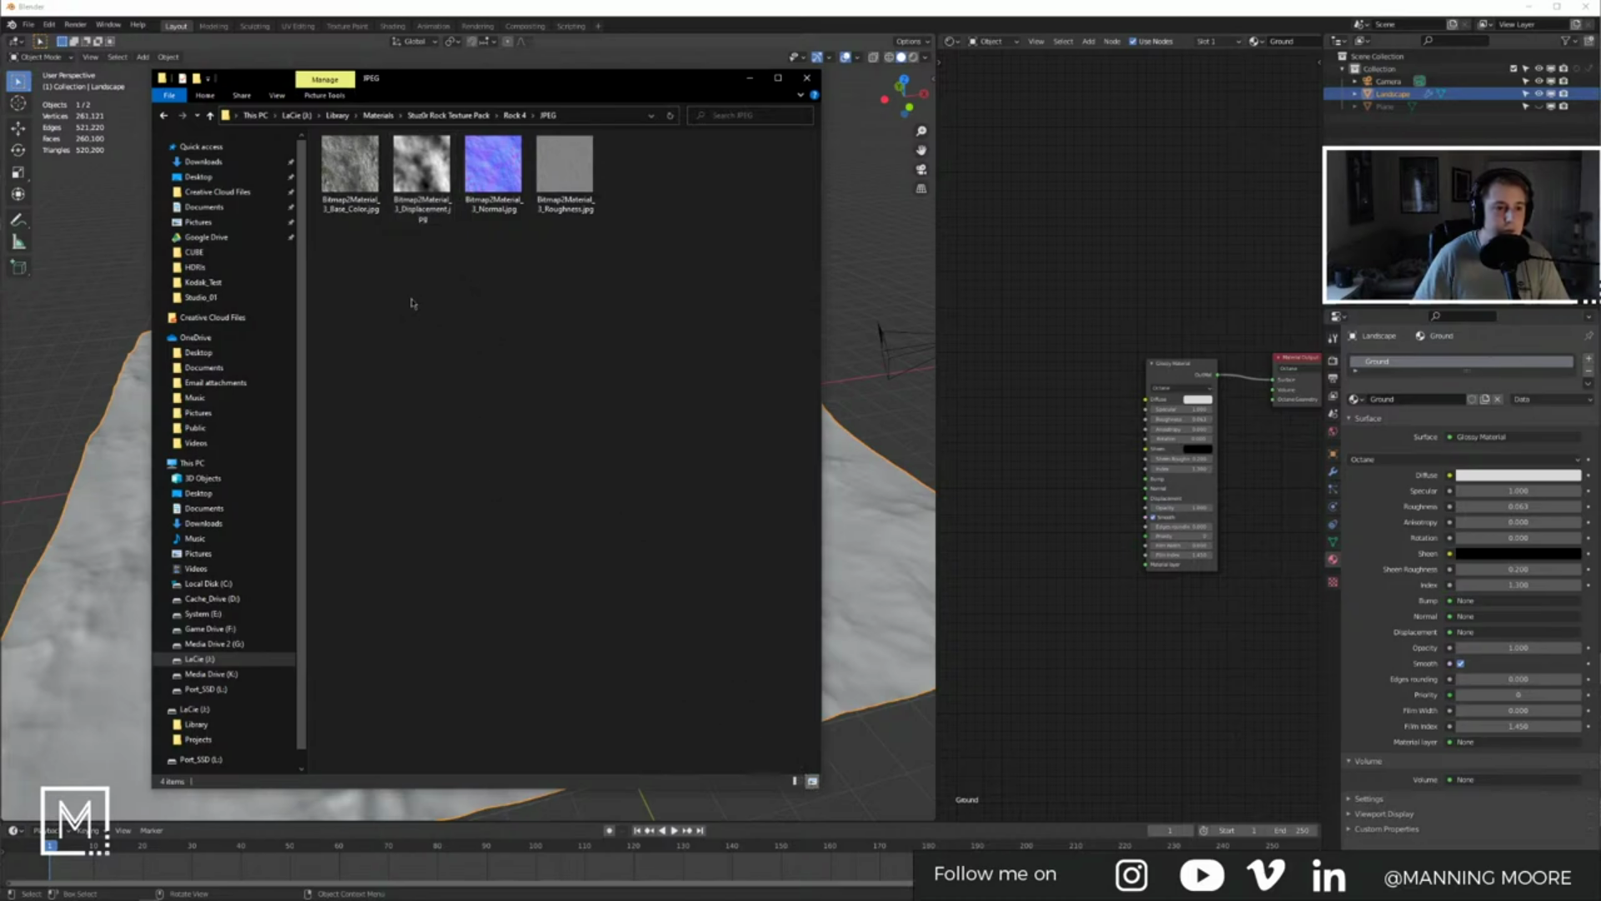
click(448, 115)
double_click(351, 212)
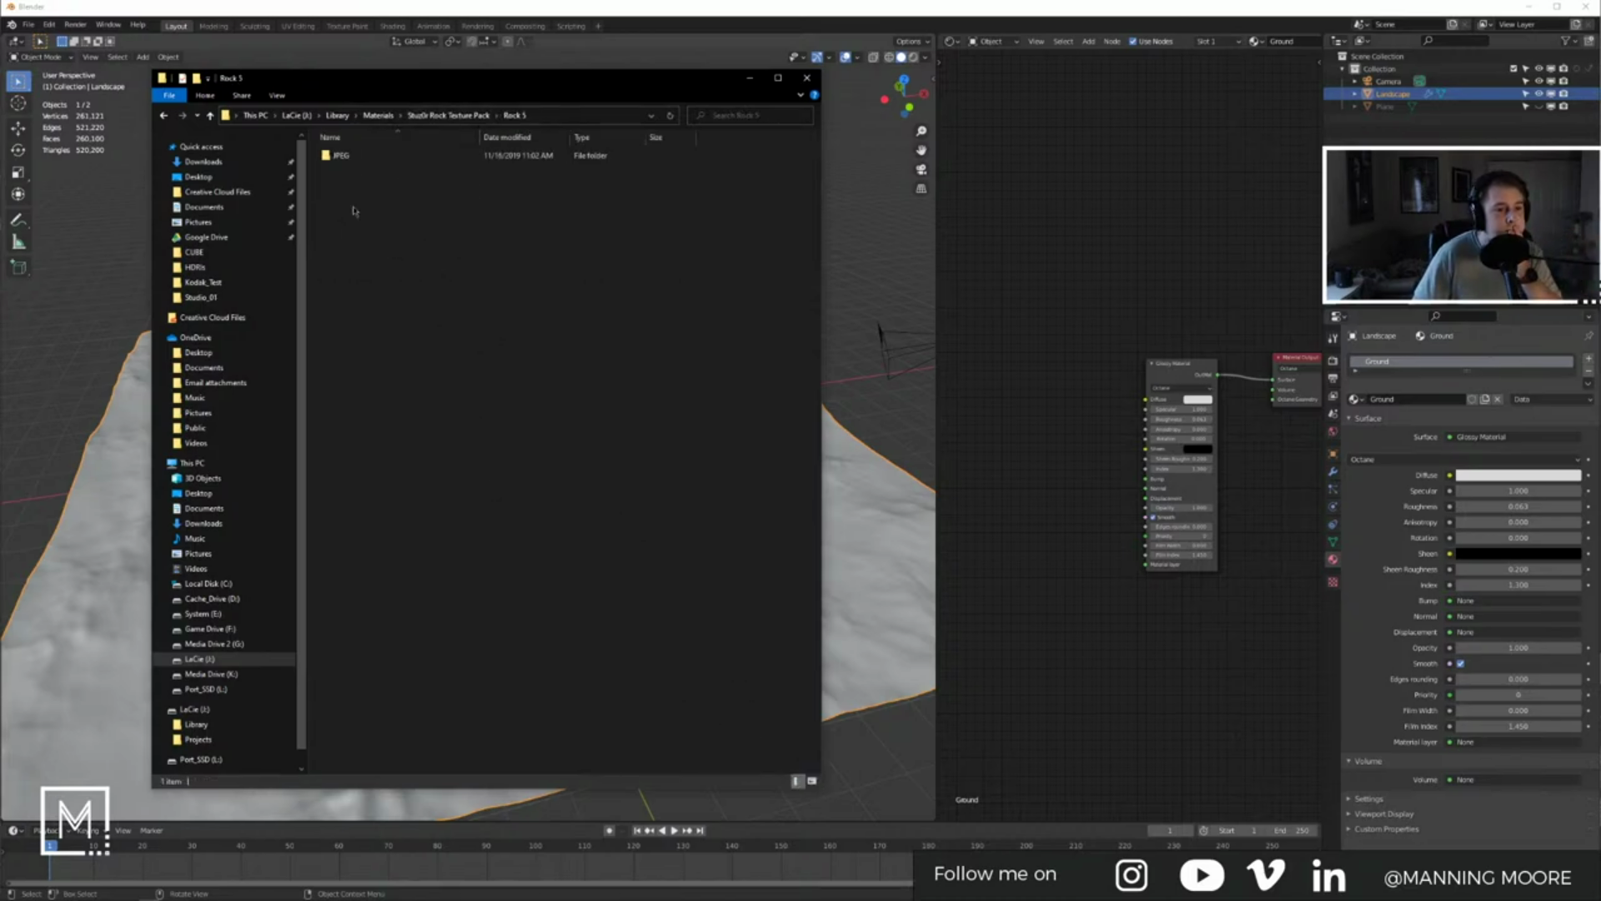
double_click(342, 156)
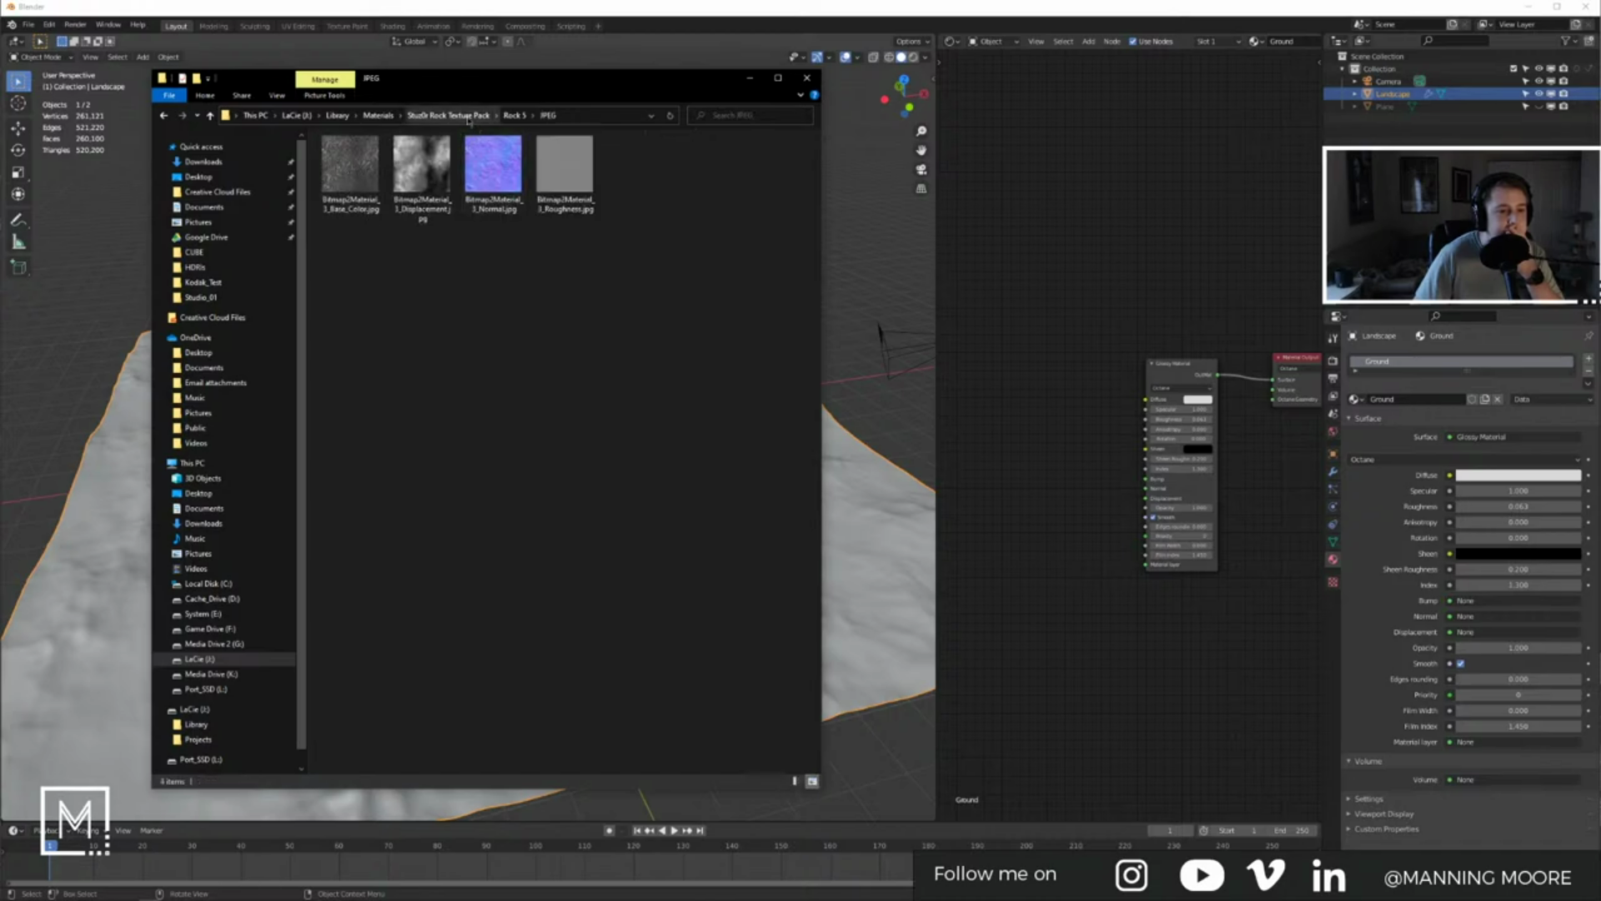
click(448, 115)
Step: Check the Rock 6 and Rock 7 JPEG textures, then settle on Rock 9's JPEG folder
double_click(352, 214)
key(alt+Left)
double_click(352, 220)
double_click(369, 158)
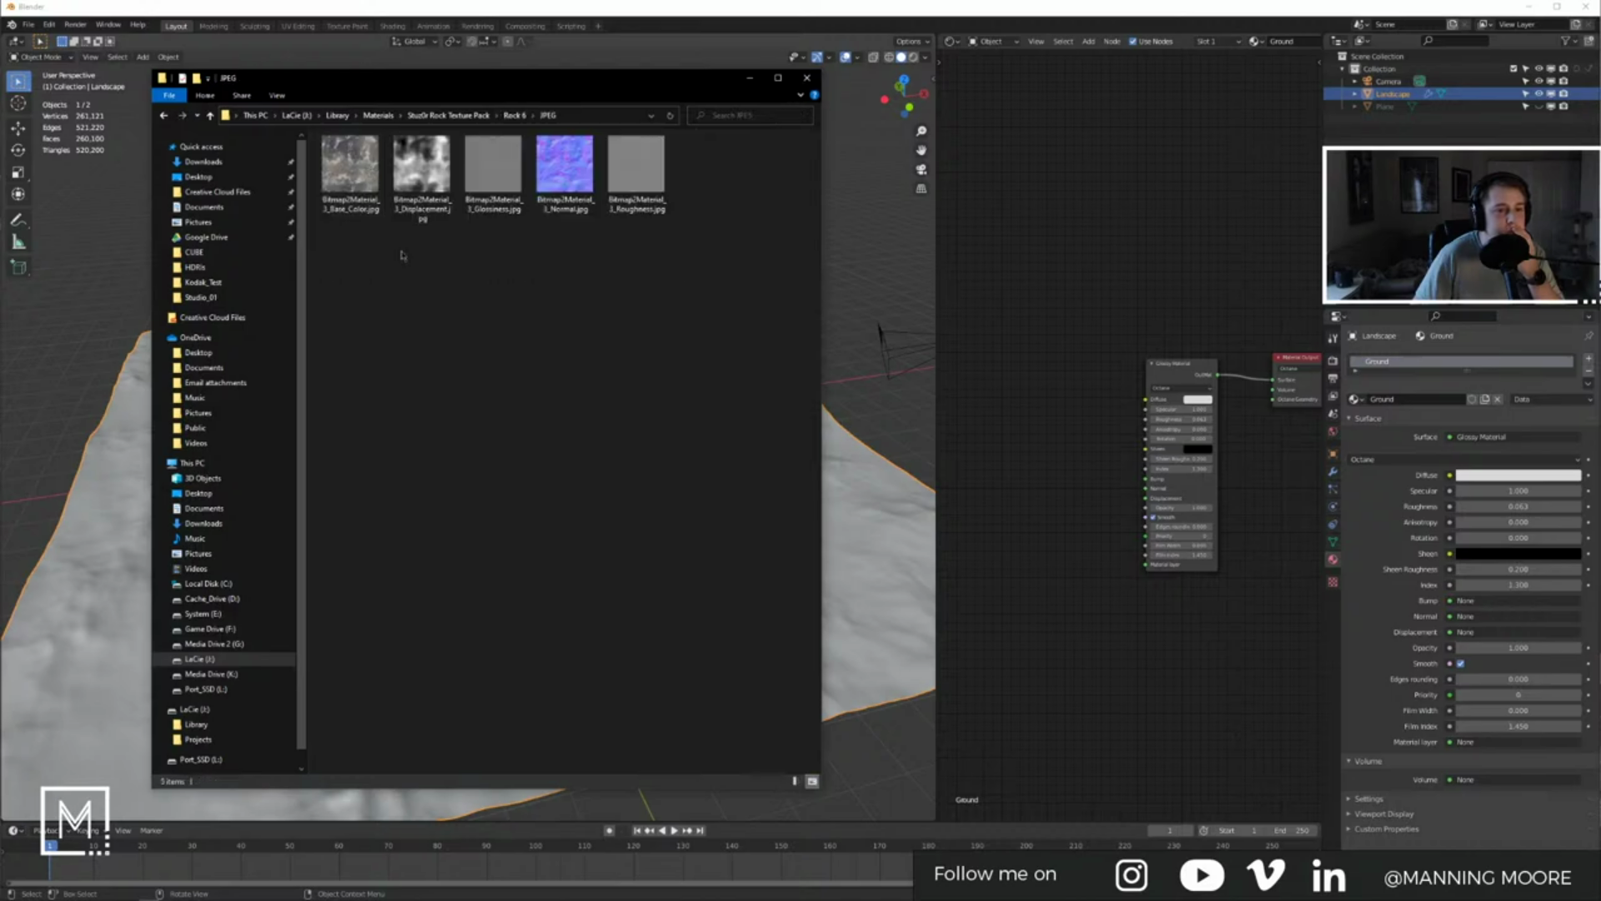
key(alt+Left)
key(alt+Left)
double_click(367, 244)
double_click(346, 156)
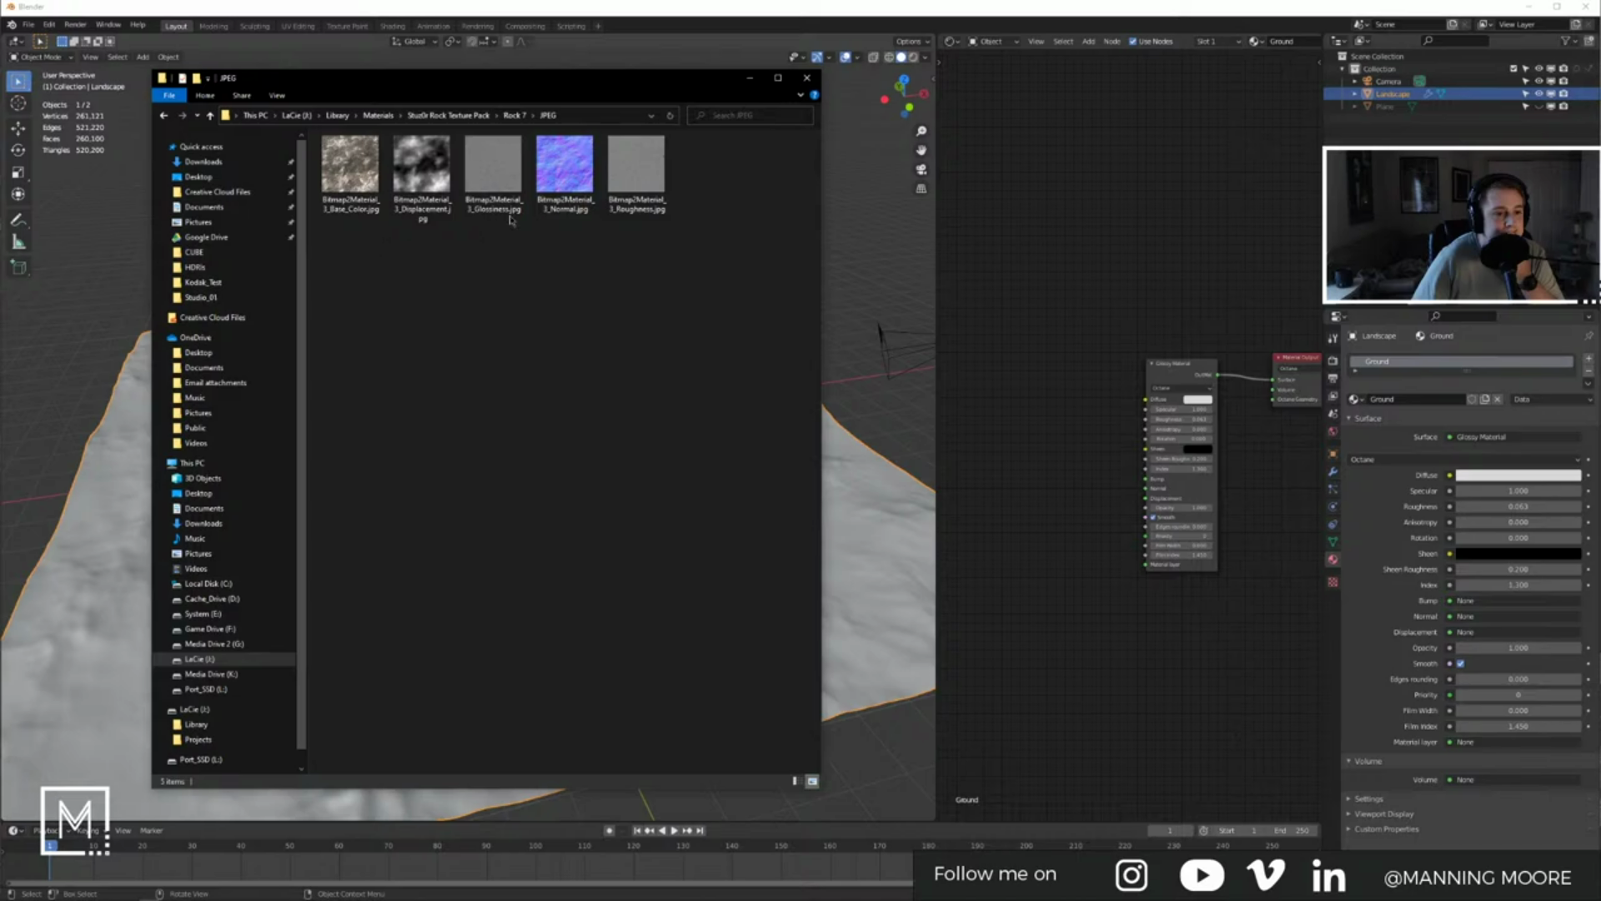
click(480, 119)
double_click(353, 260)
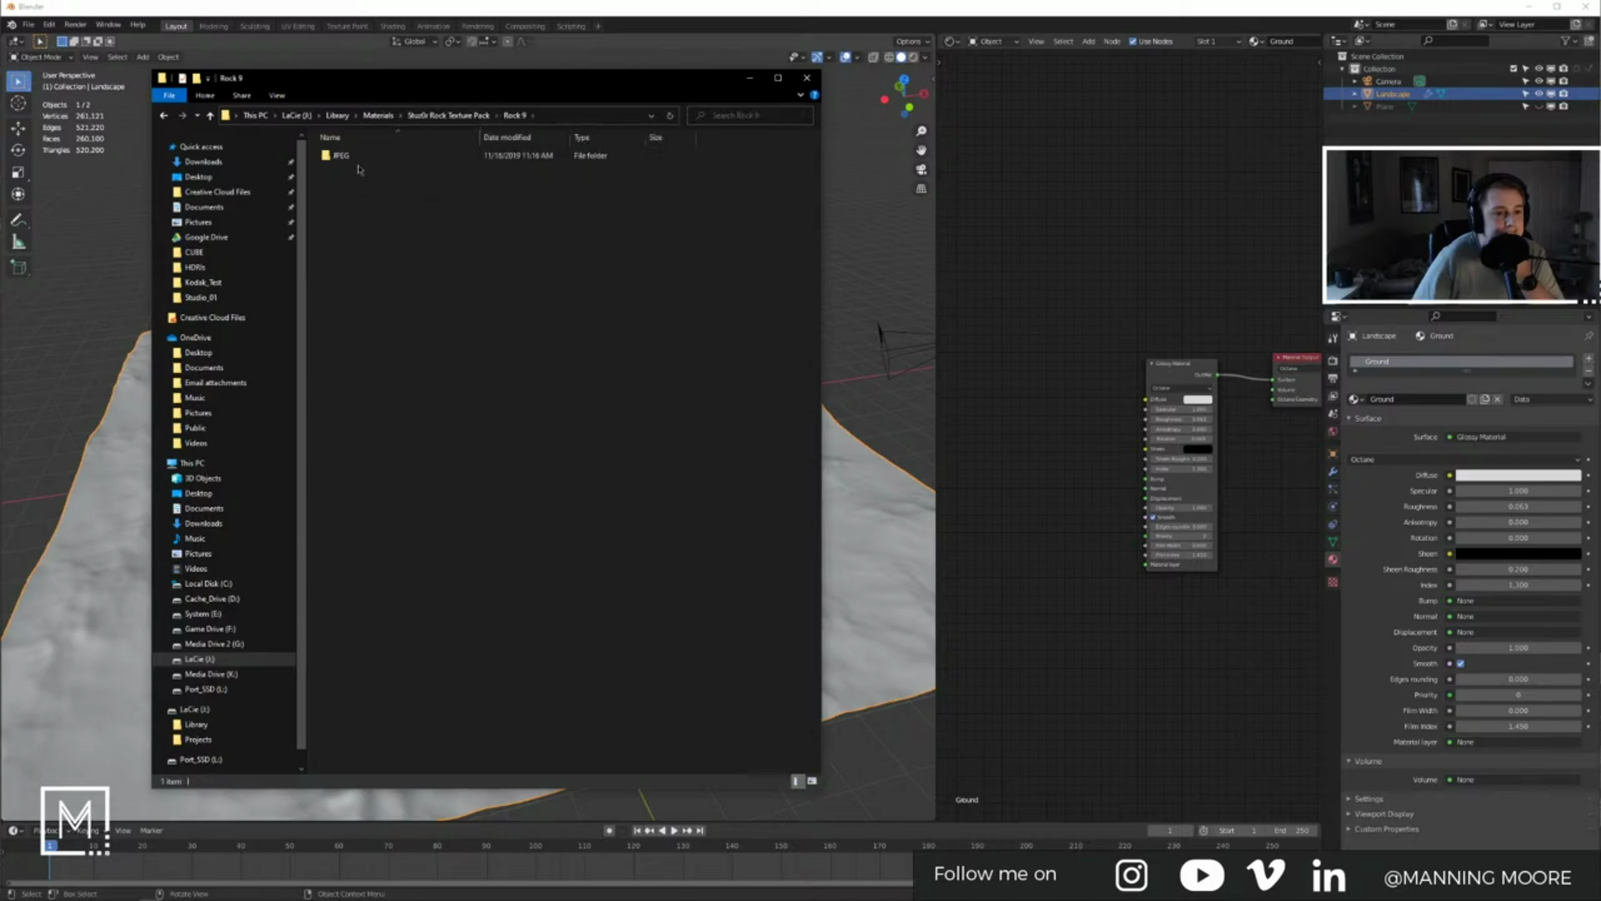
double_click(357, 158)
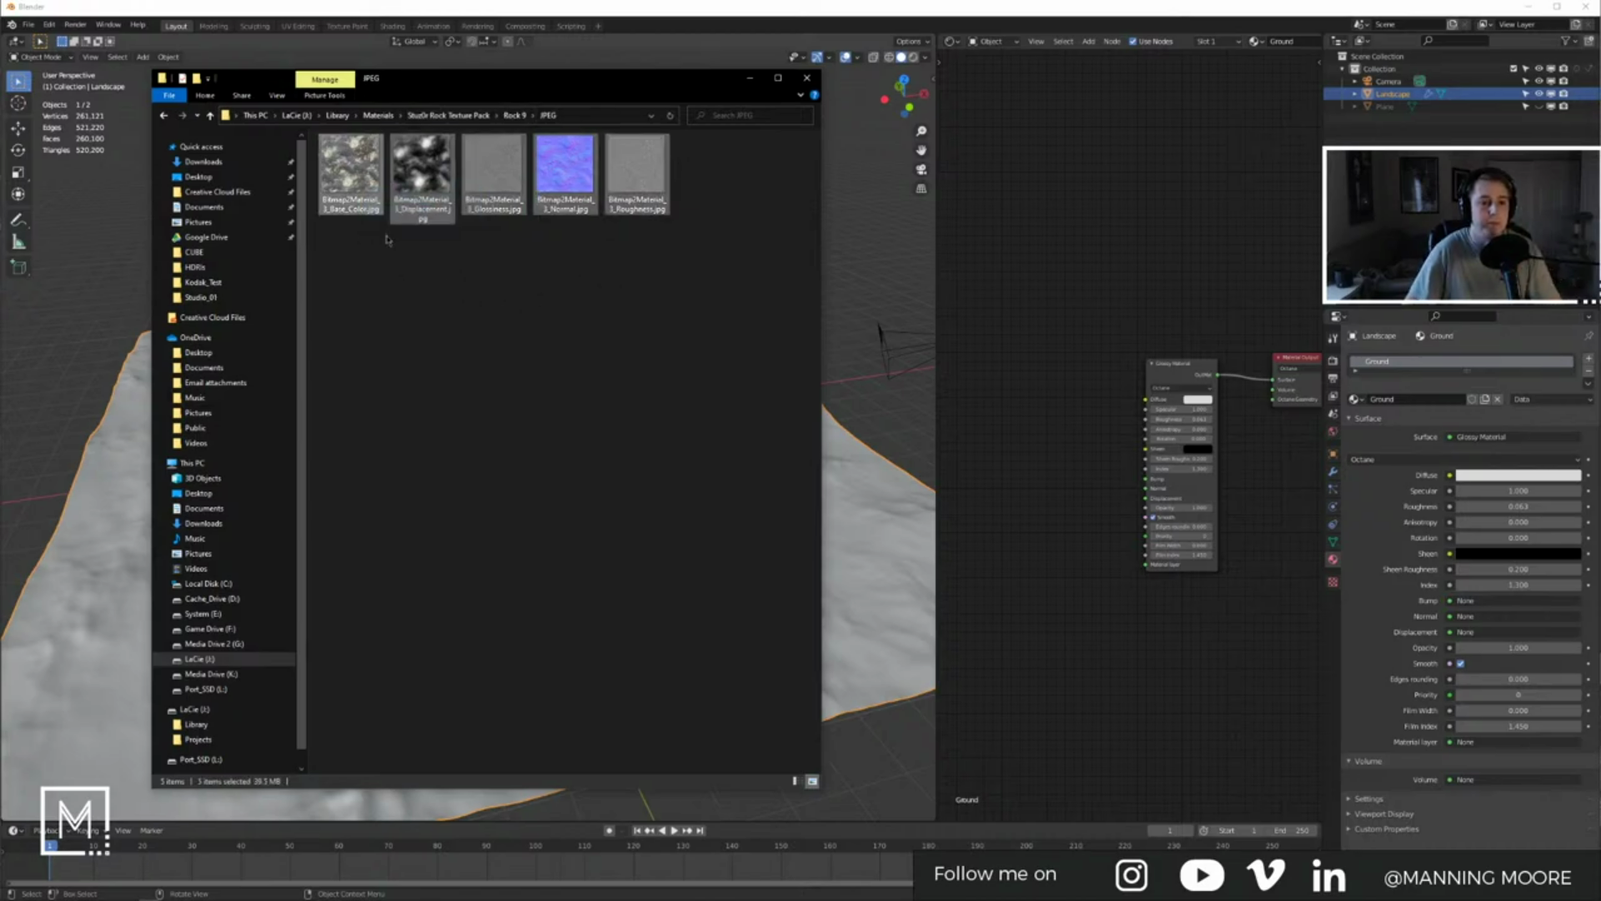
Step: Add the Base_Color texture to the Ground node tree and link it to Glossy Diffuse
drag(350, 167, 1014, 313)
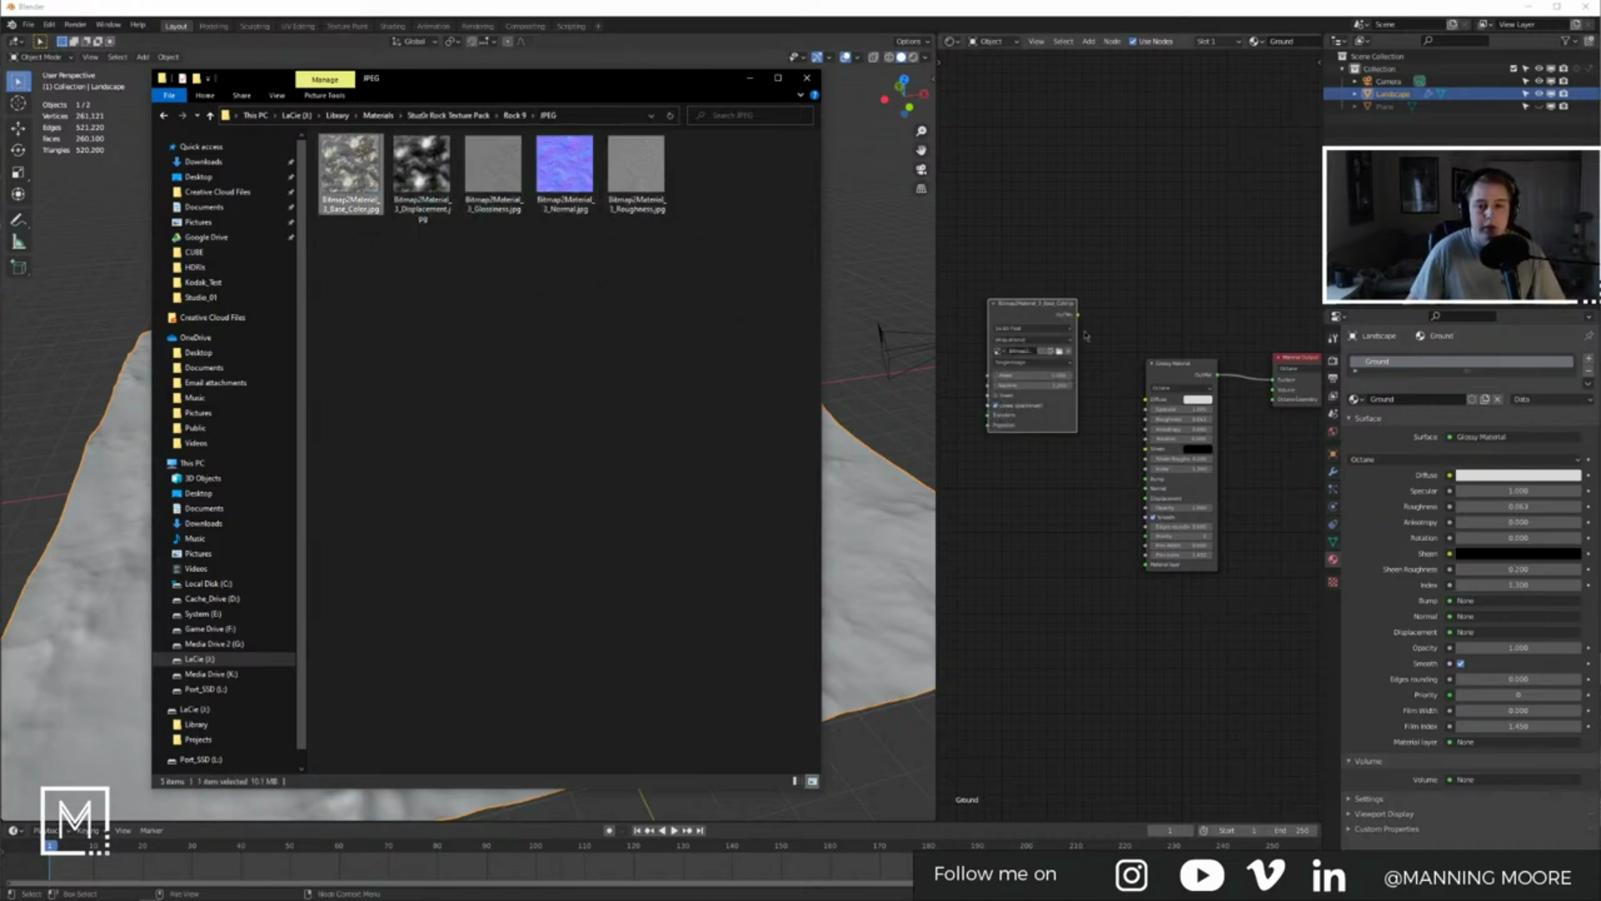
scroll(1086, 336, up, 4)
middle_drag(1086, 336, 1147, 347)
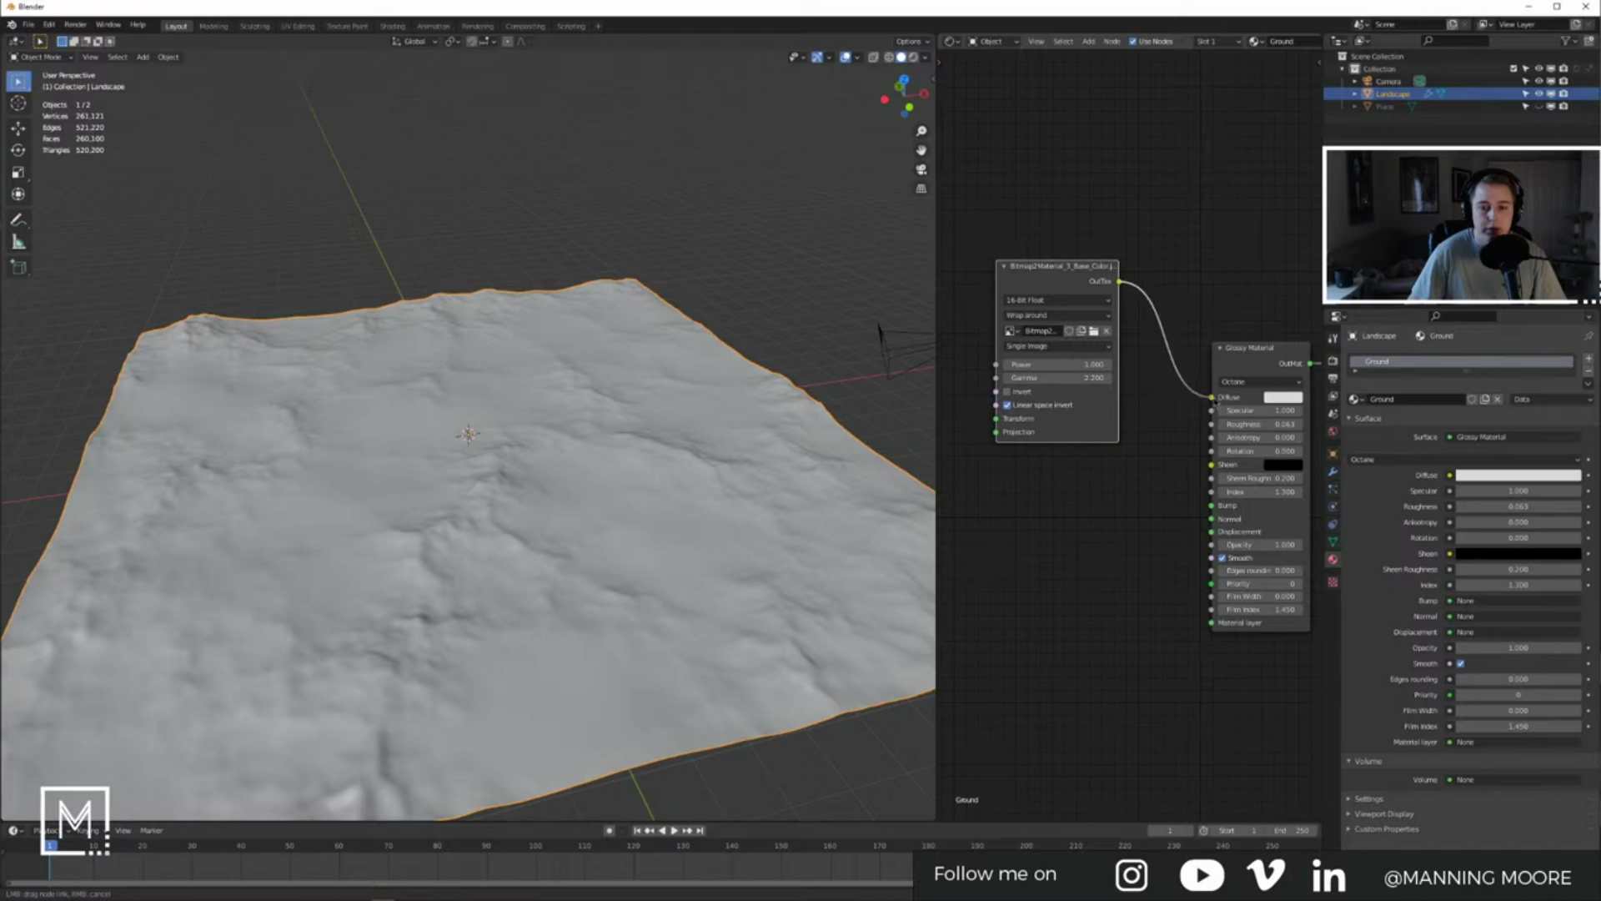
drag(1215, 400, 1213, 398)
Step: Add the Glossiness texture, link it to Specular, and stack it under the Base Color node
key(alt+Tab)
drag(424, 174, 423, 220)
drag(494, 173, 1016, 495)
click(1009, 620)
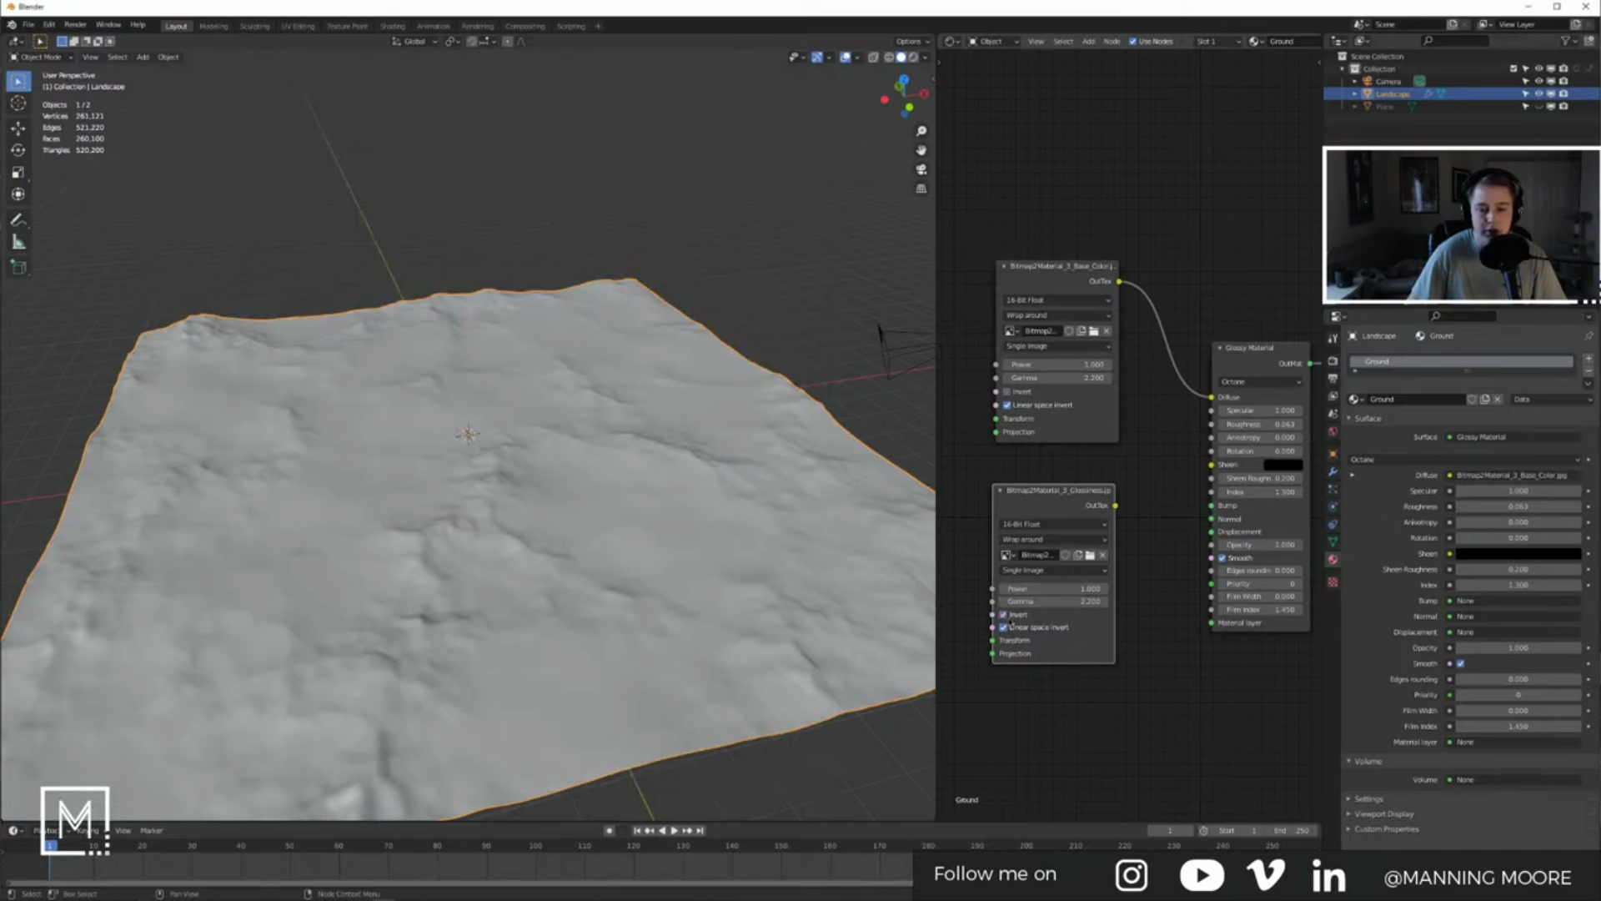
drag(1214, 417, 1214, 414)
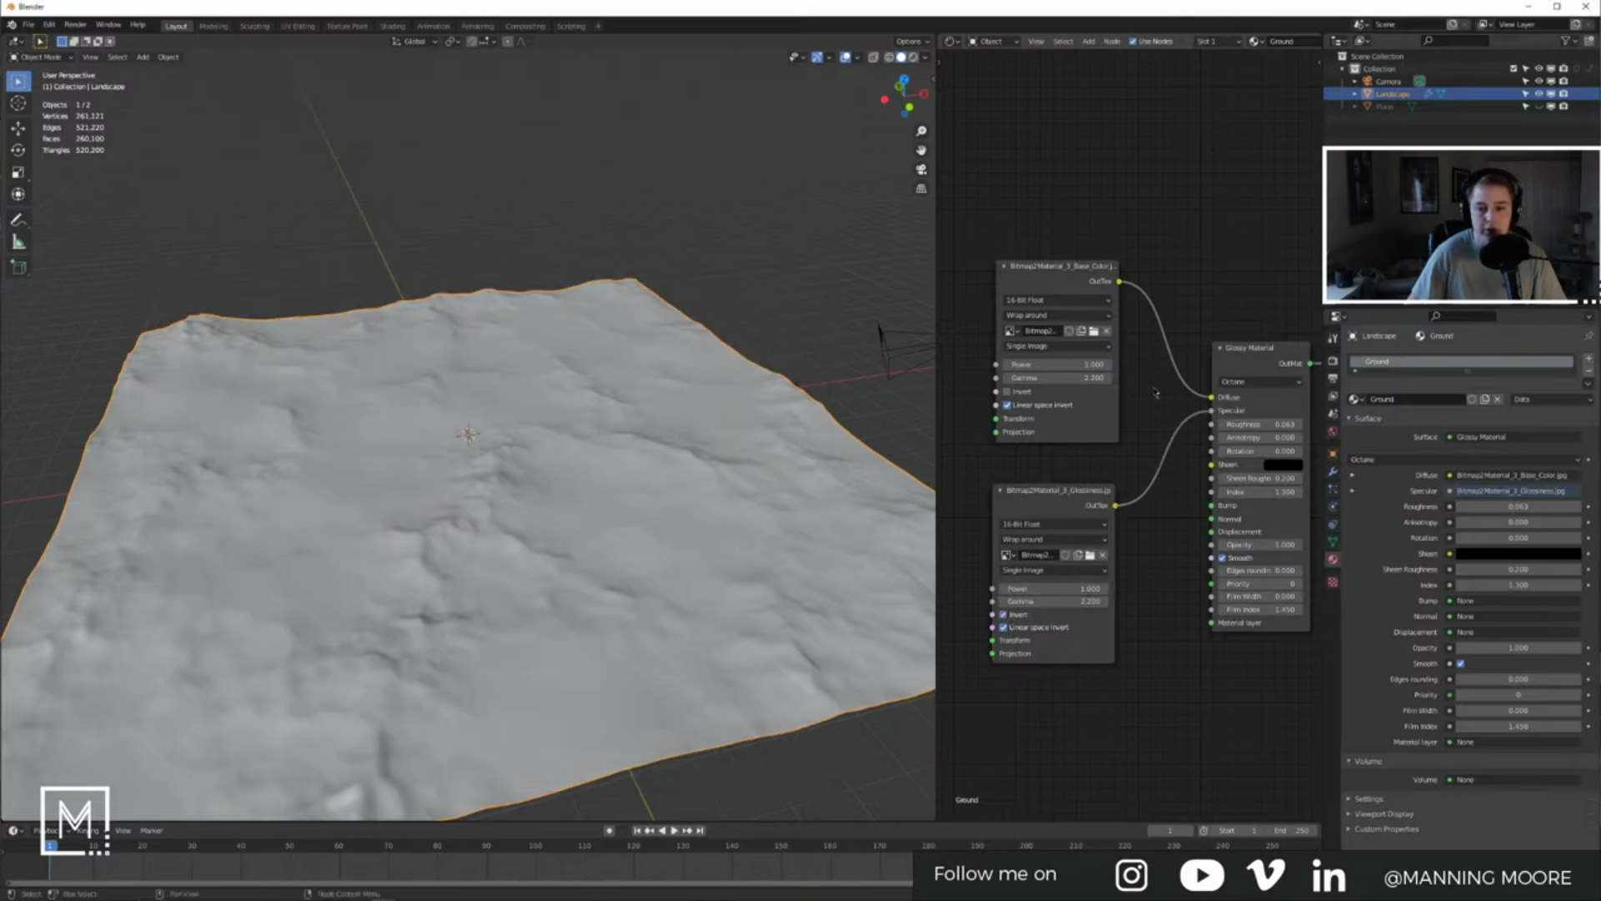
middle_drag(1155, 392, 1212, 431)
drag(1113, 315, 1044, 193)
drag(1116, 535, 1020, 420)
Step: Add the Roughness image, connect it to the material's Roughness, and place it under Glossiness
key(alt+Tab)
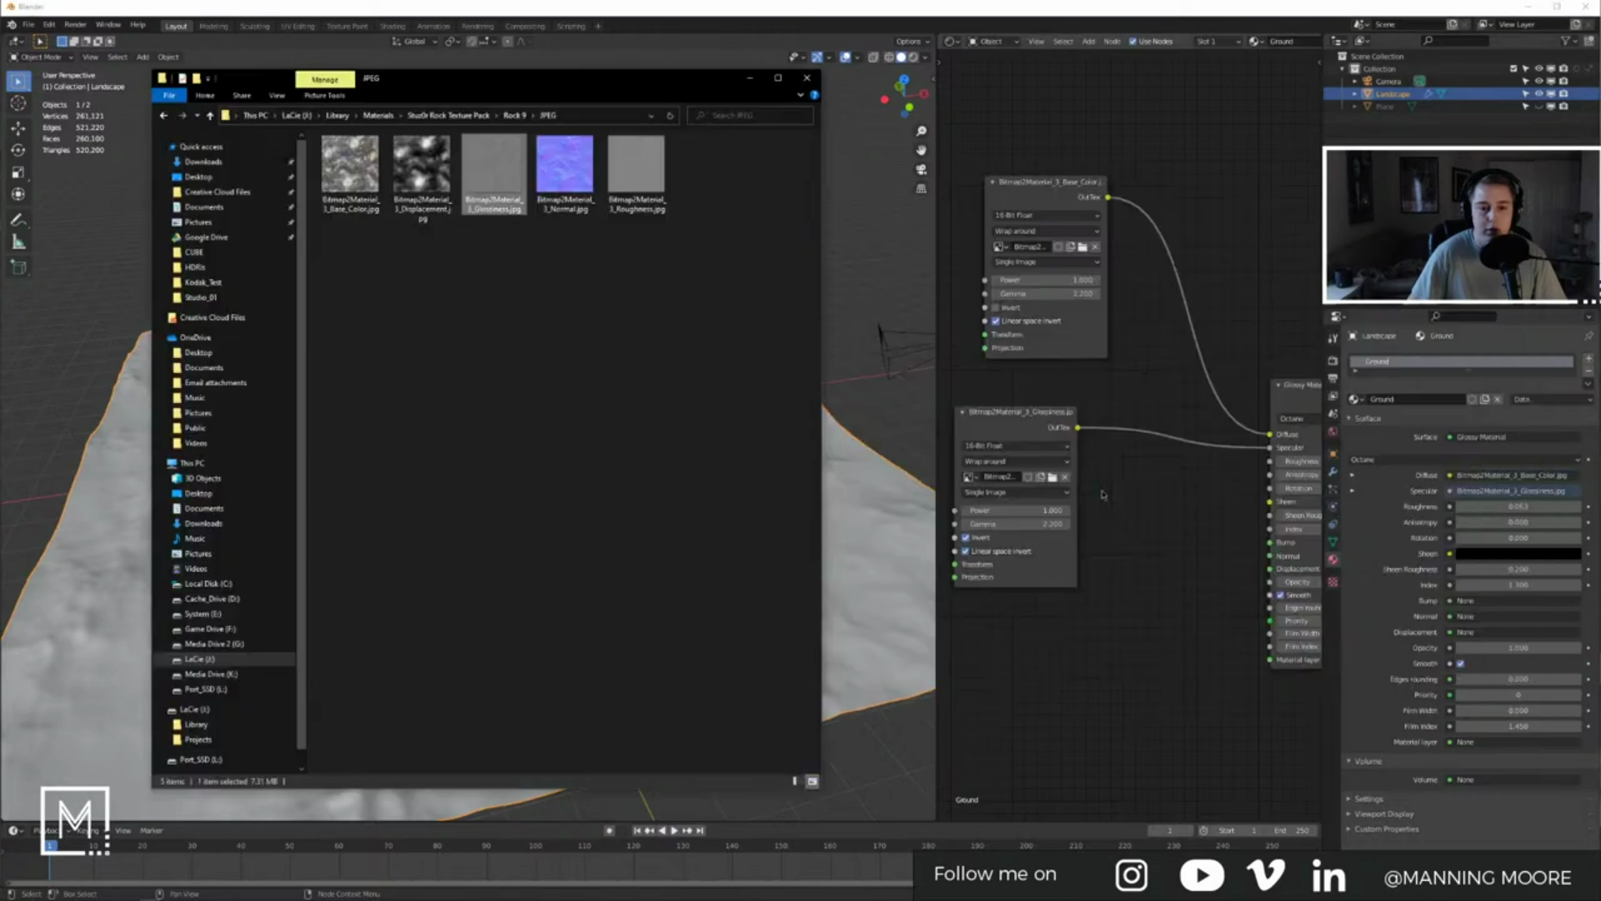
drag(636, 172, 1121, 568)
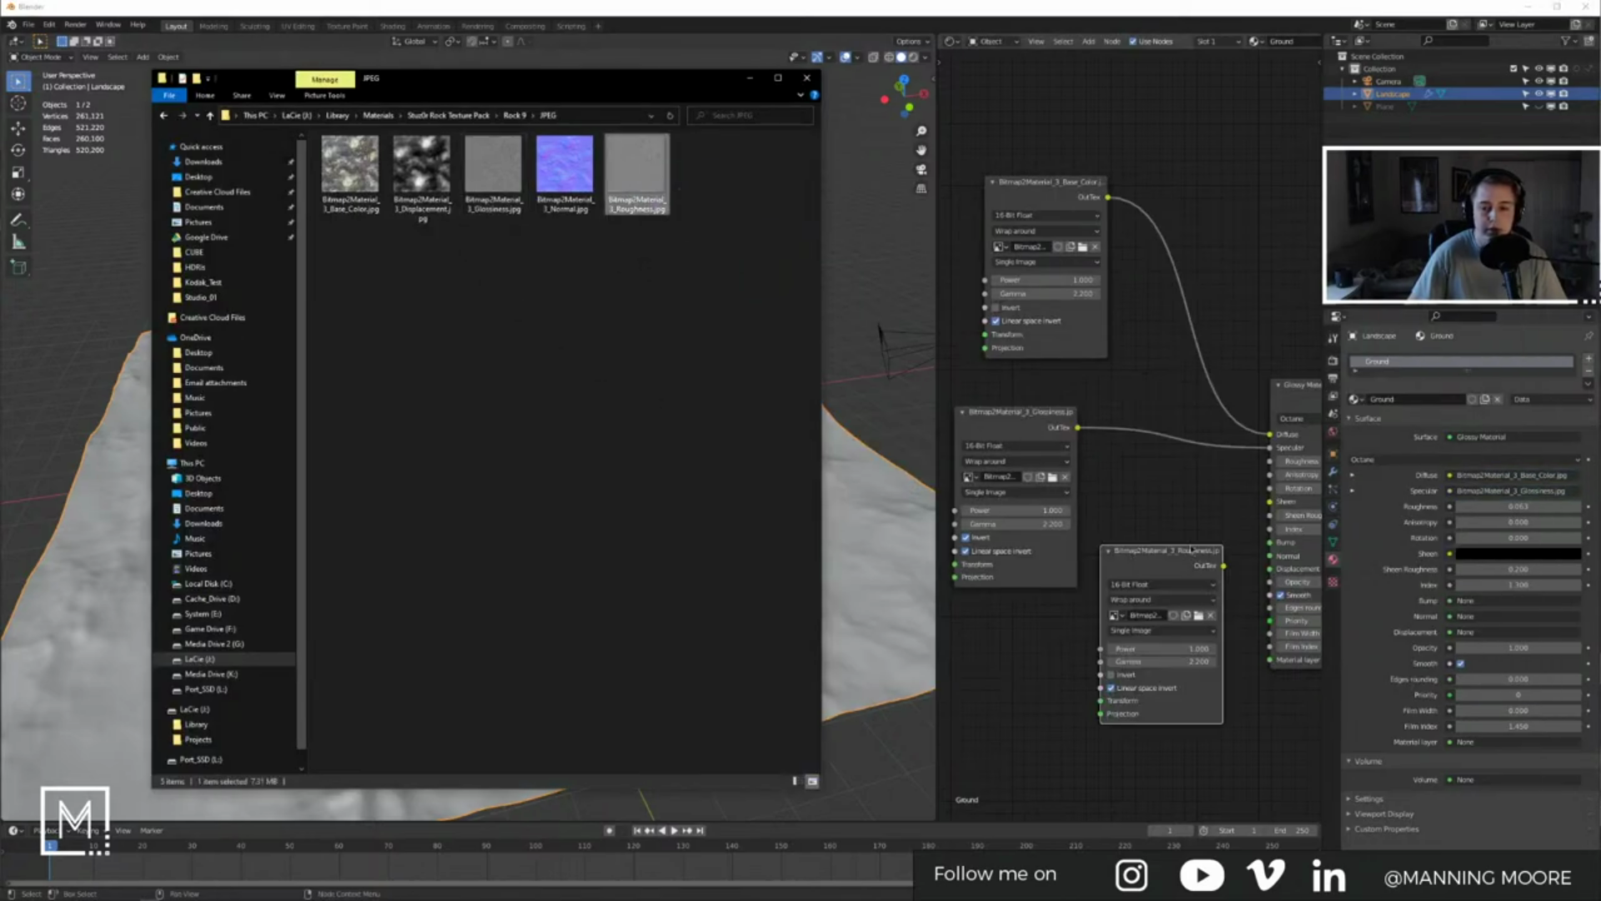
drag(1172, 439, 1171, 439)
middle_drag(1097, 502, 1180, 482)
drag(1155, 508, 999, 560)
middle_drag(1073, 489, 1146, 474)
Step: Add the Normal image, connect it to the material's Normal, and place it under Roughness
key(alt+Tab)
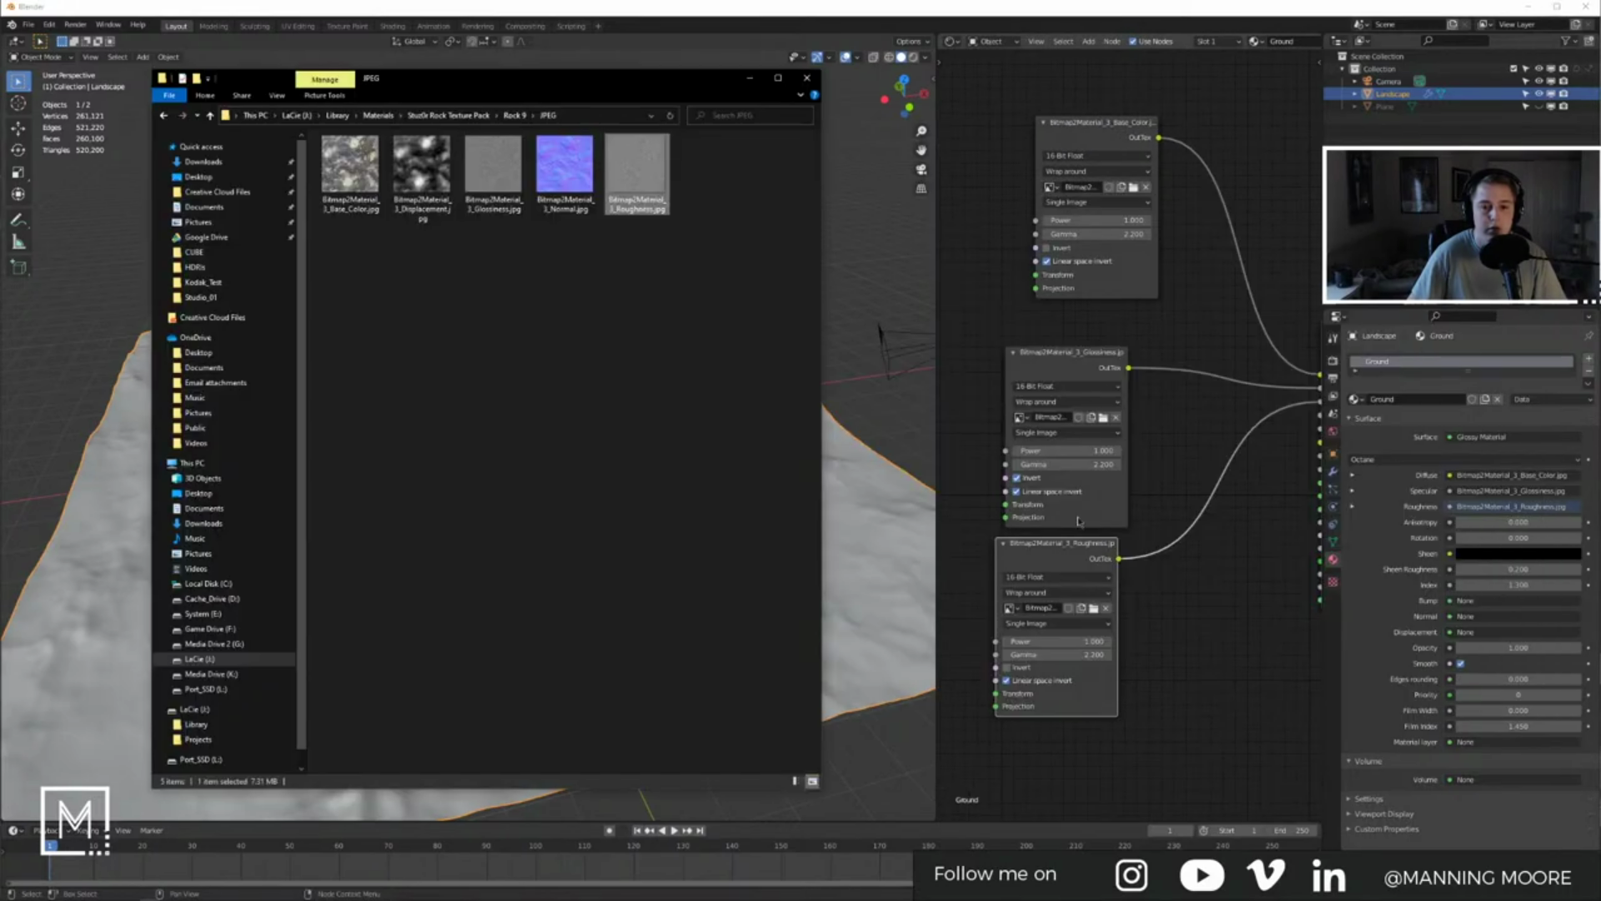
drag(554, 178, 1116, 563)
middle_drag(1117, 564, 1027, 521)
drag(1152, 563, 1171, 531)
drag(1175, 408, 1175, 407)
scroll(1170, 421, down, 5)
drag(1113, 521, 971, 583)
middle_drag(1221, 417, 1254, 367)
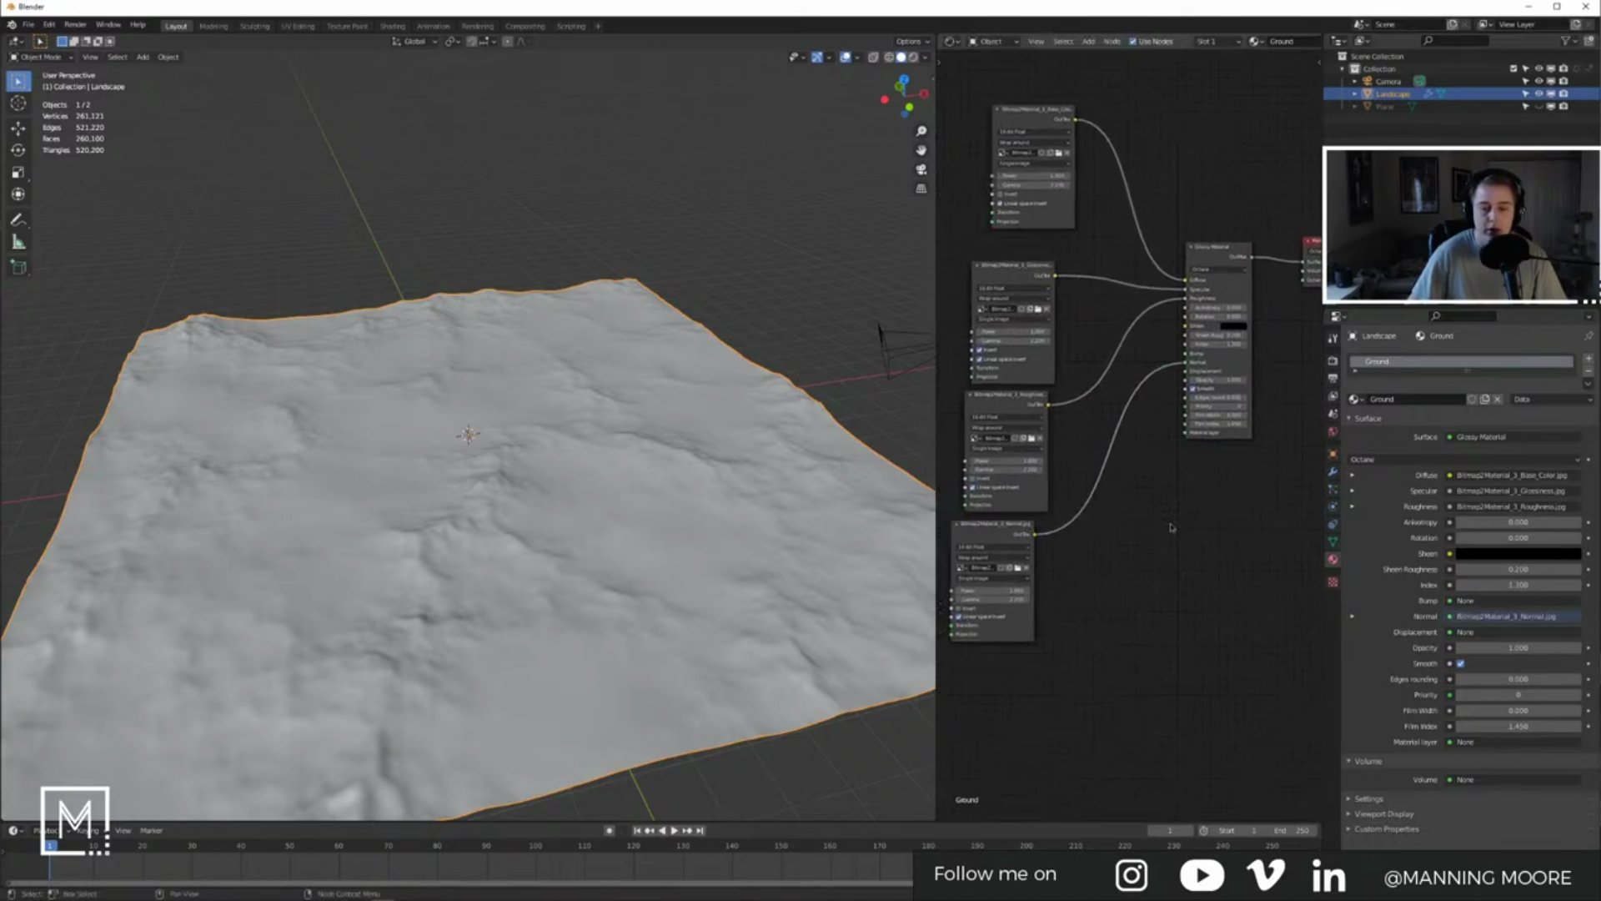
Step: Bring the Displacement image into the node editor as a new node
key(alt+Tab)
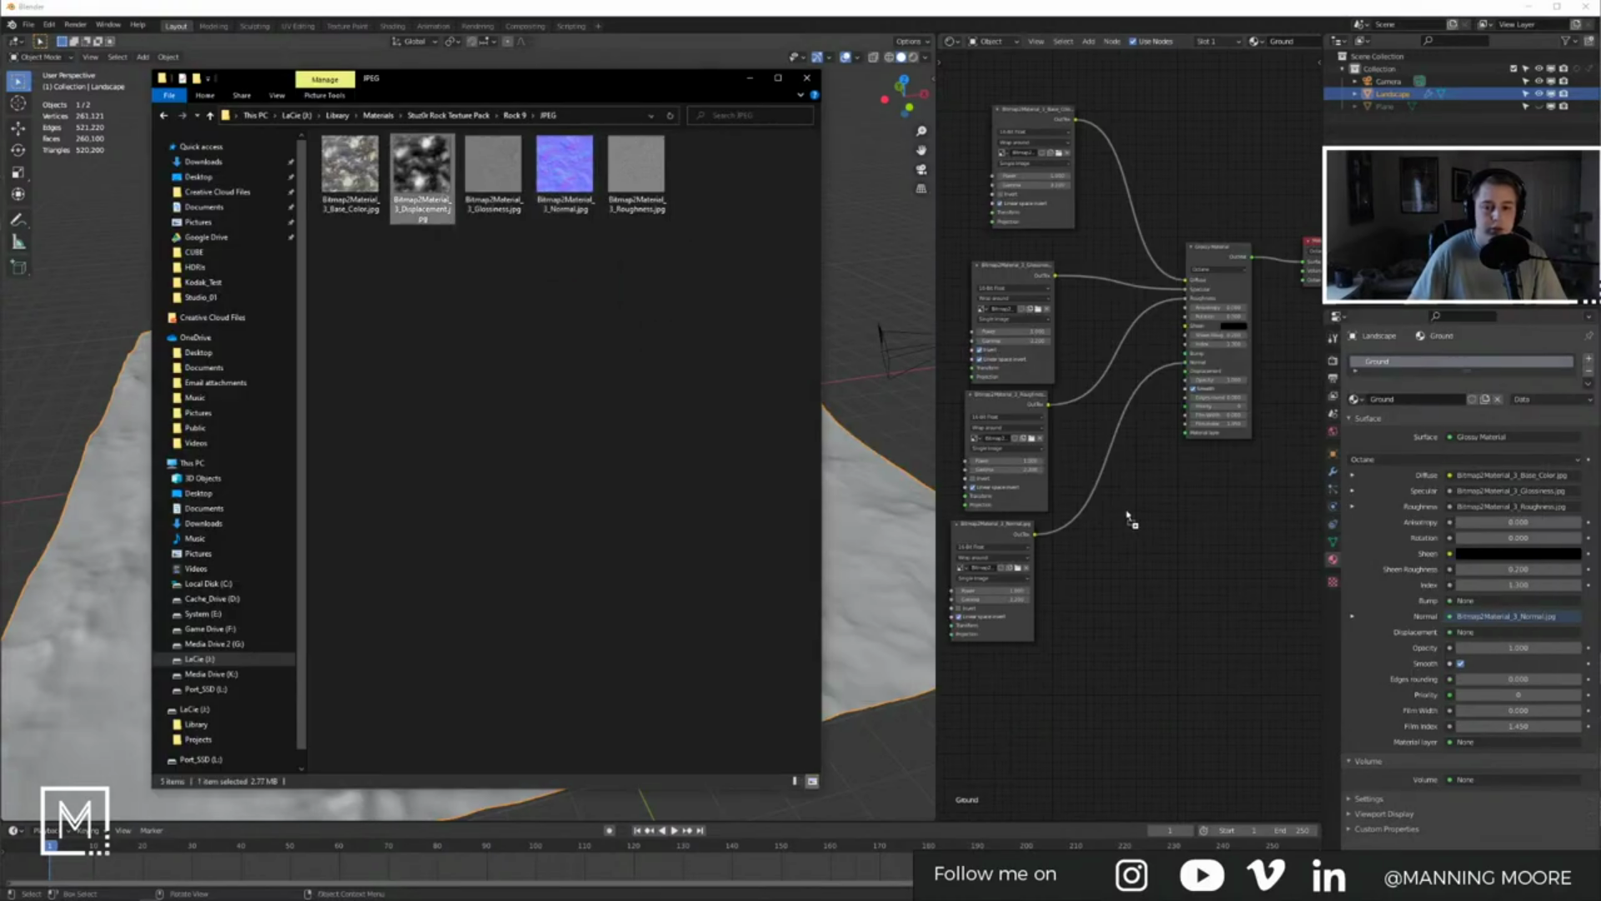
drag(1129, 511, 1112, 507)
middle_drag(1206, 500, 1155, 483)
scroll(1165, 508, up, 4)
key(shift+a)
Step: Add a Texture Displacement node beside the displacement image
text(s)
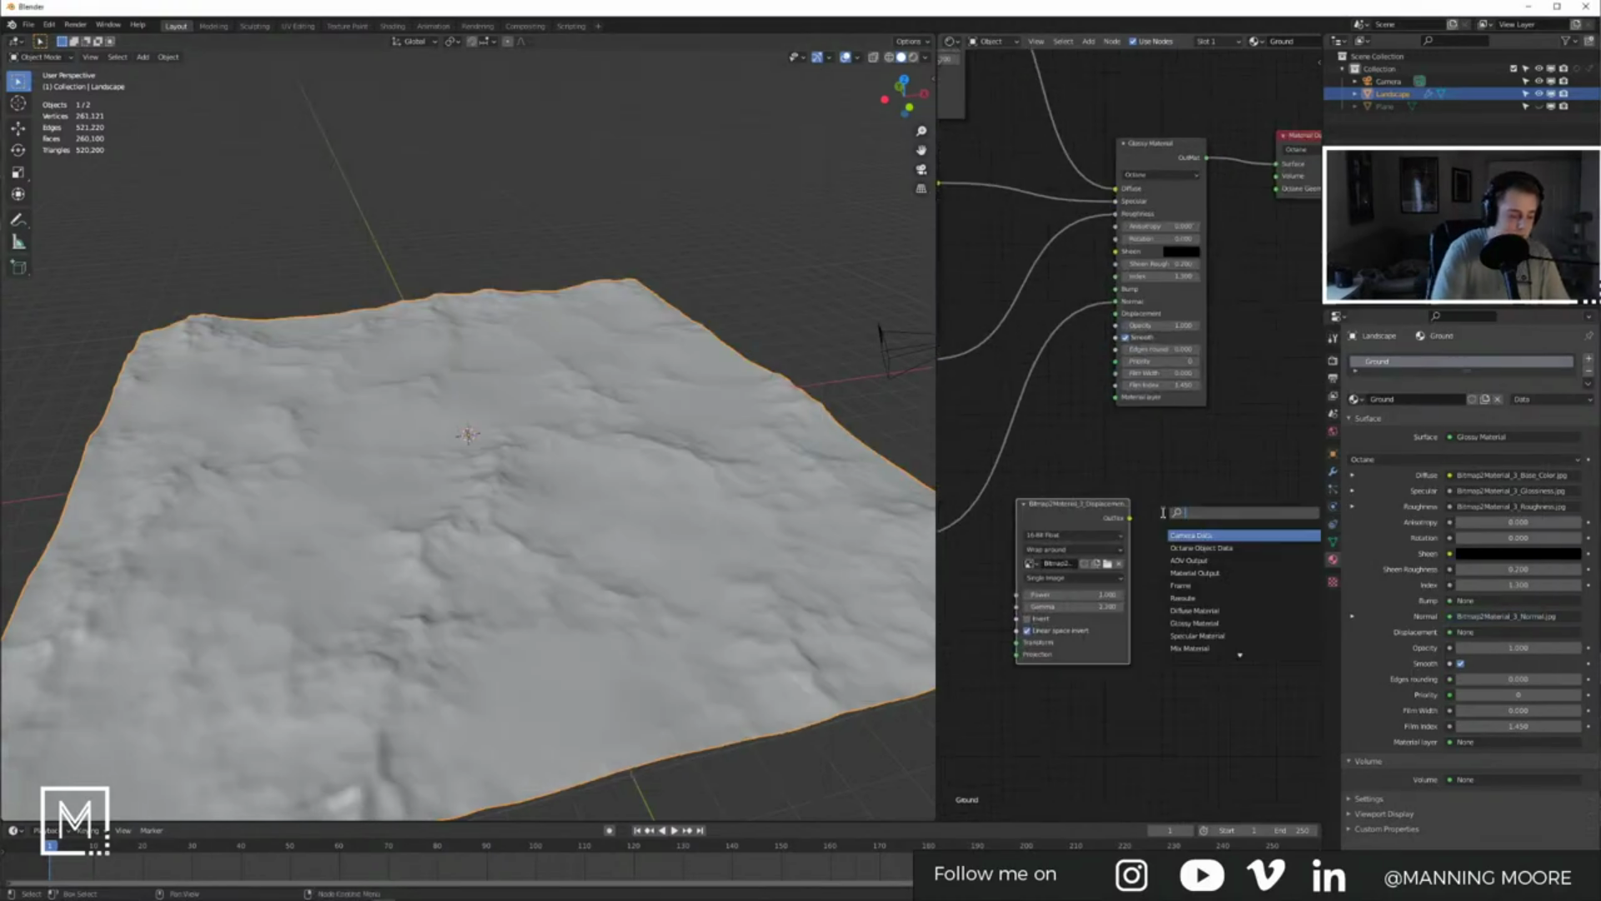
text(disp)
key(Return)
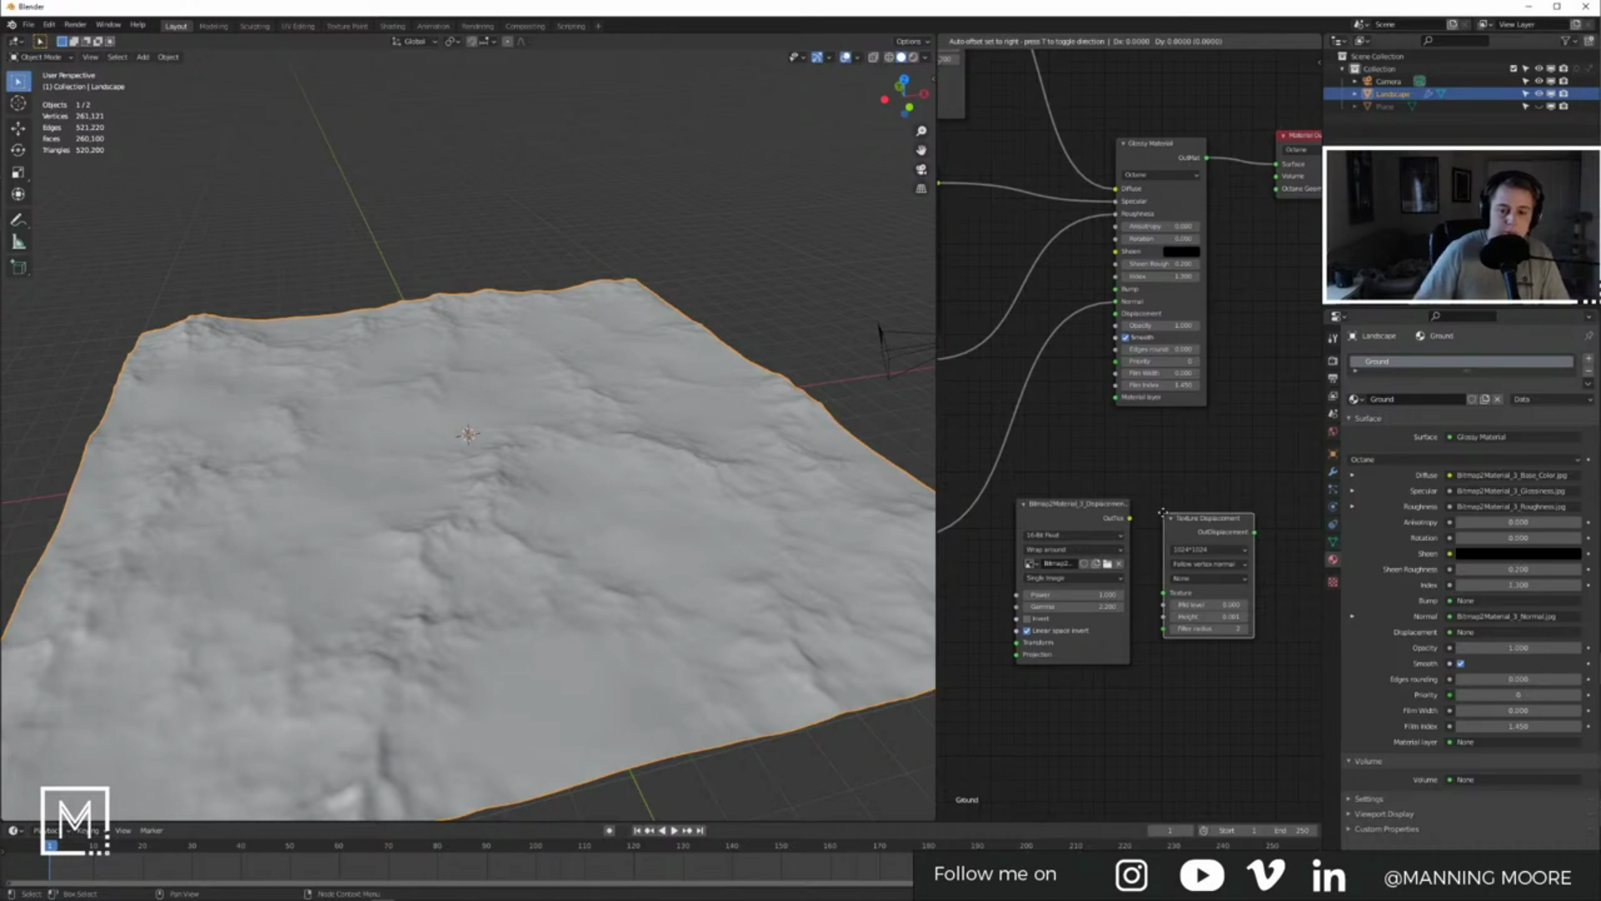
click(1150, 475)
Step: Check the displacement image's pixel size in its file properties and set the node resolution to 4096*4096
key(alt+Tab)
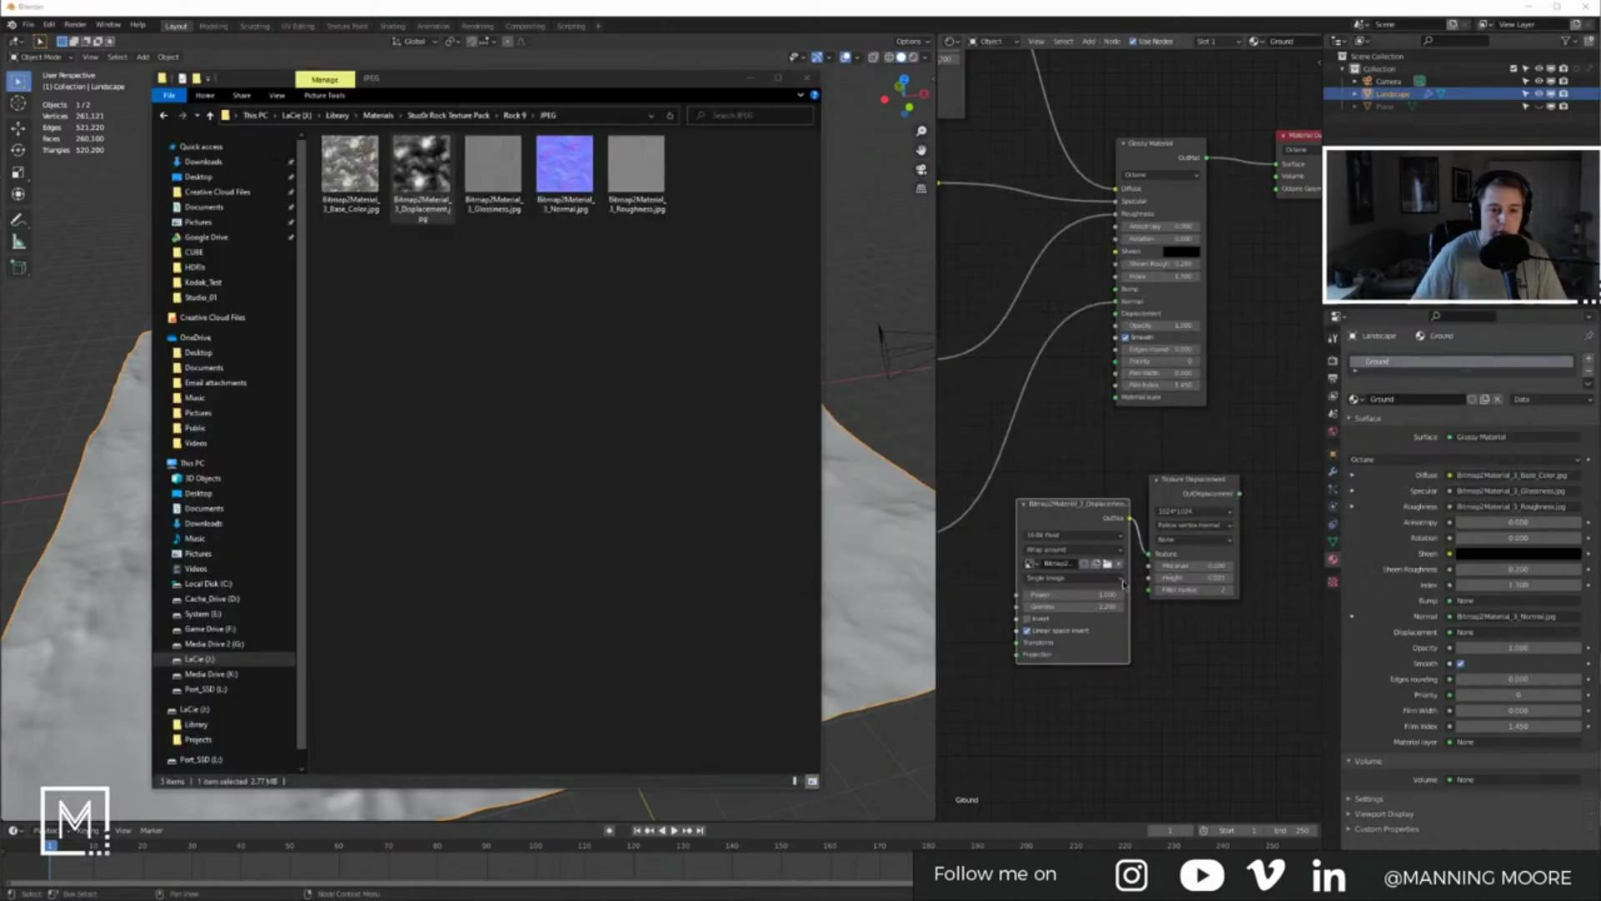
right_click(440, 202)
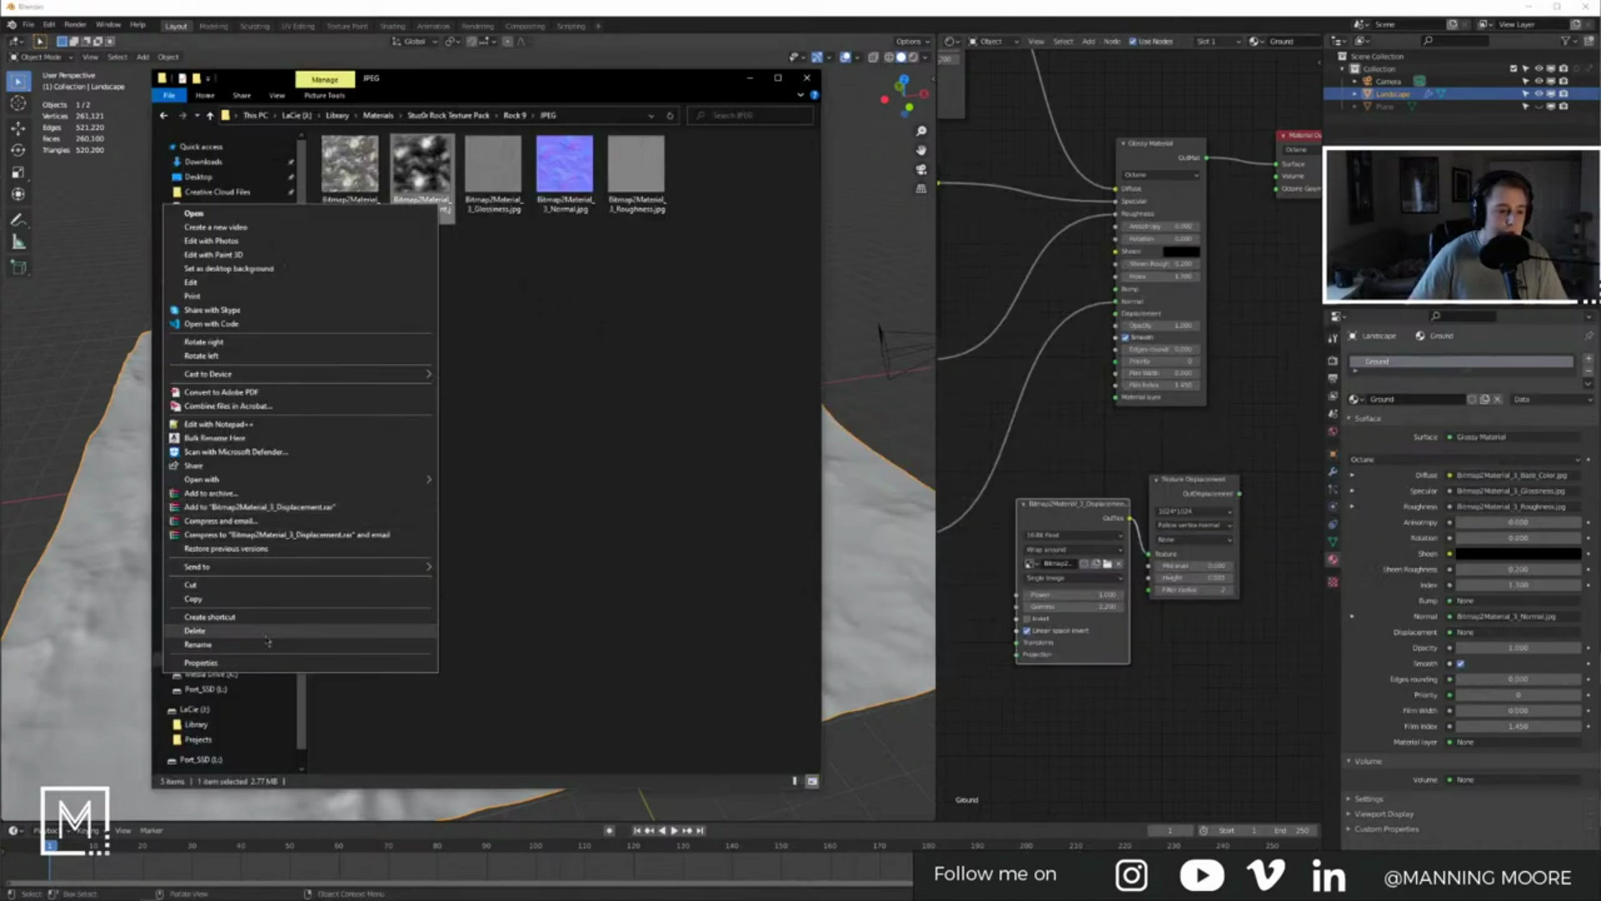
click(218, 663)
click(524, 235)
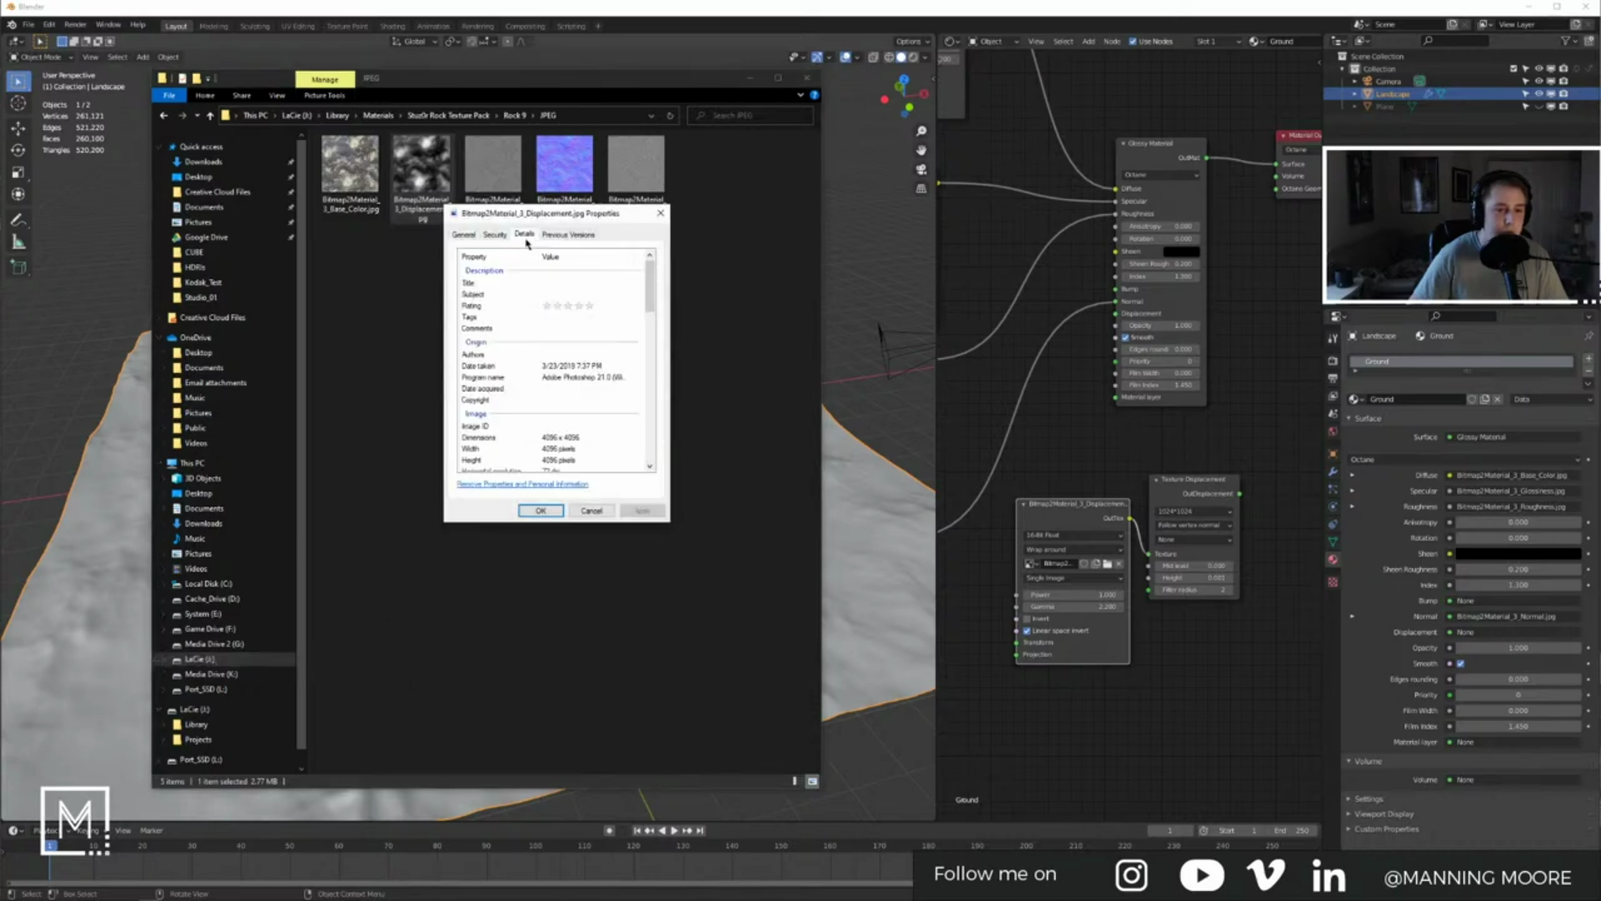
click(590, 510)
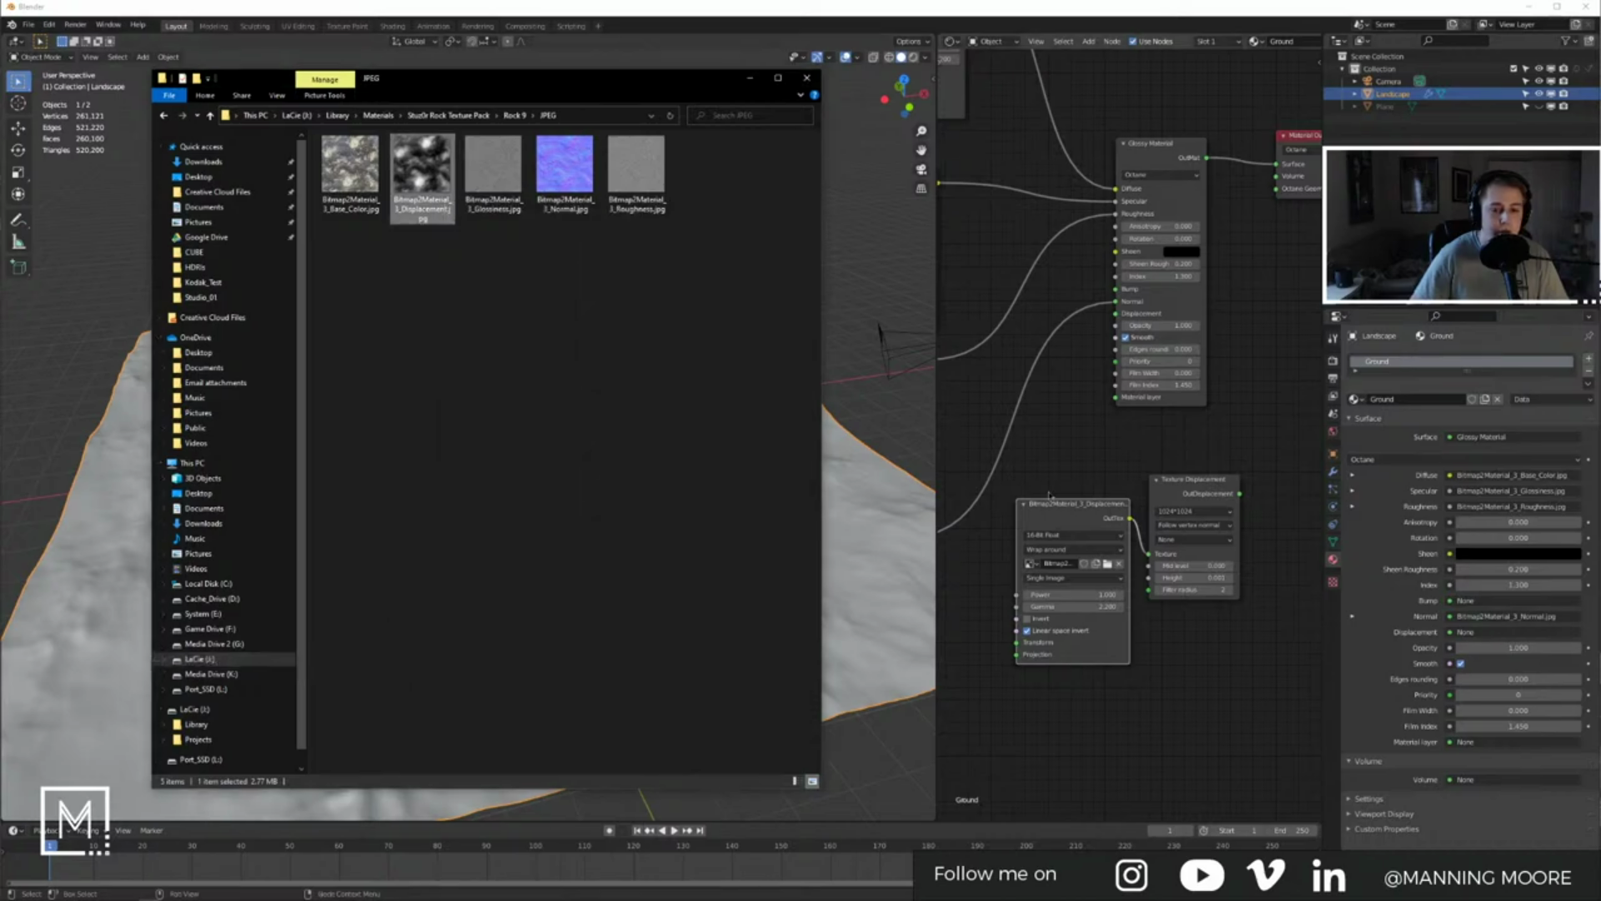
click(1059, 566)
click(1198, 512)
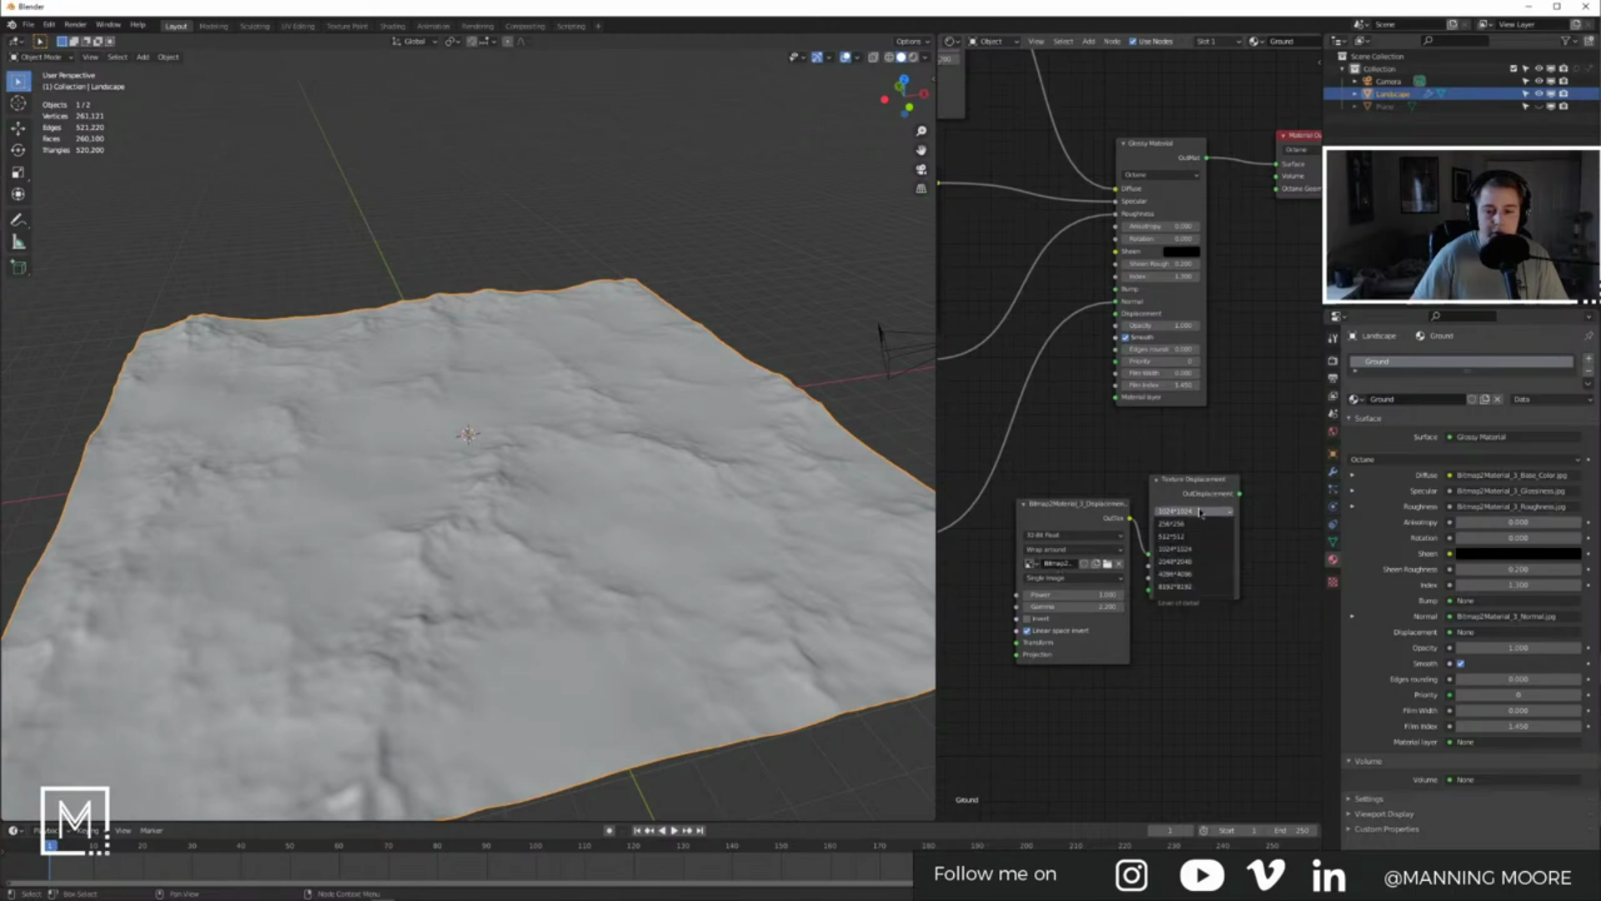
click(1196, 574)
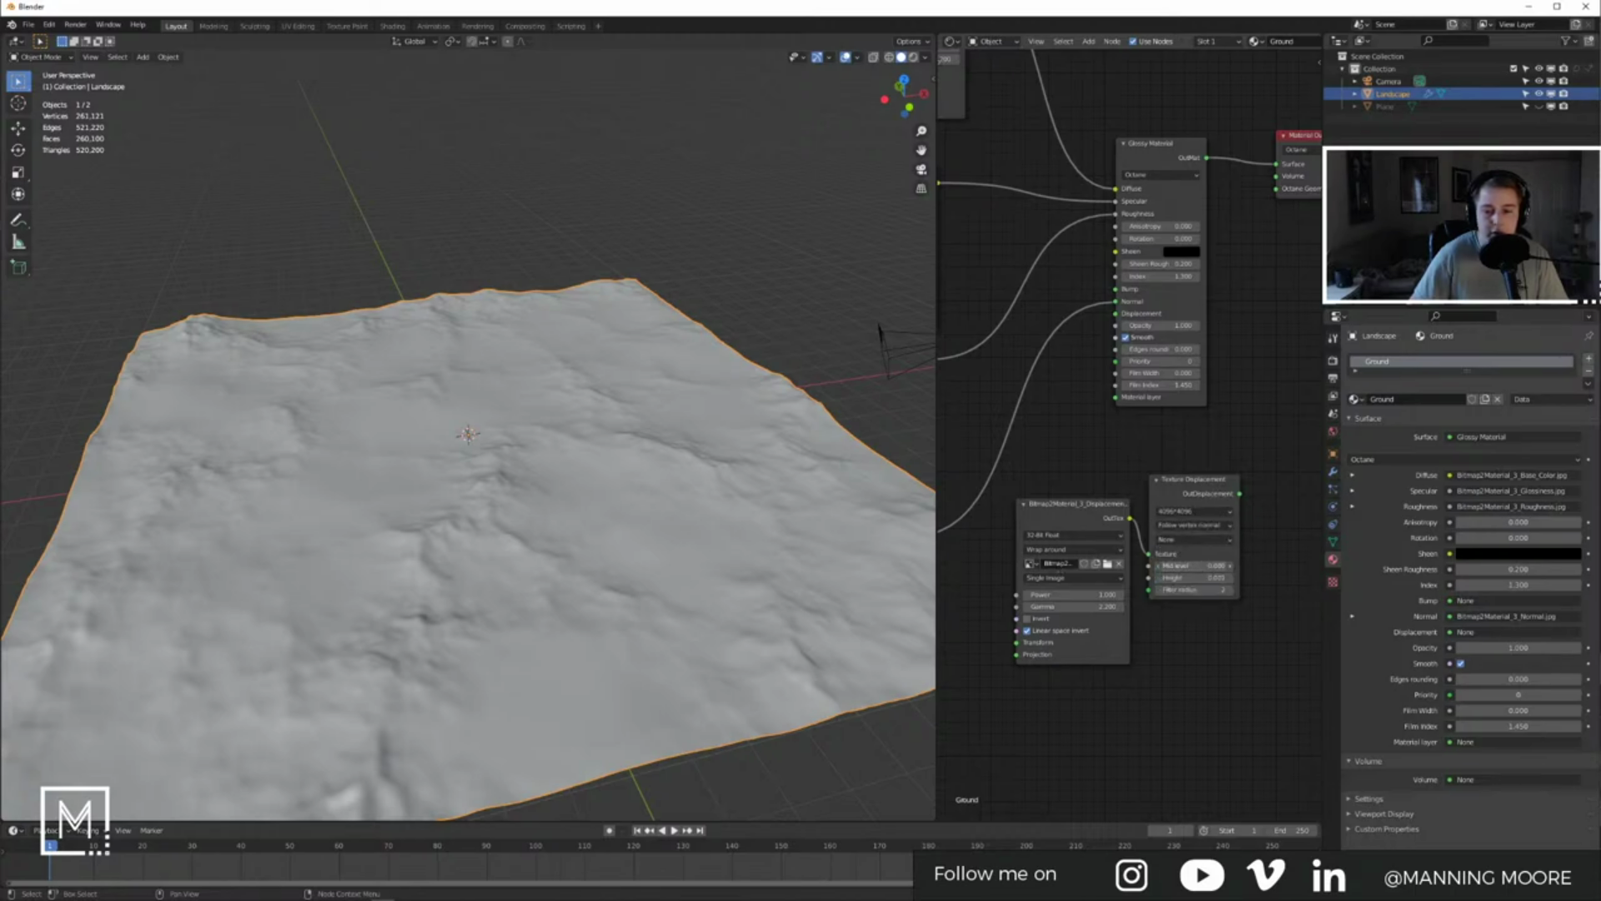
Step: Rearrange the Material Output, glossy material and displacement nodes to tidy the graph
scroll(1180, 458, down, 3)
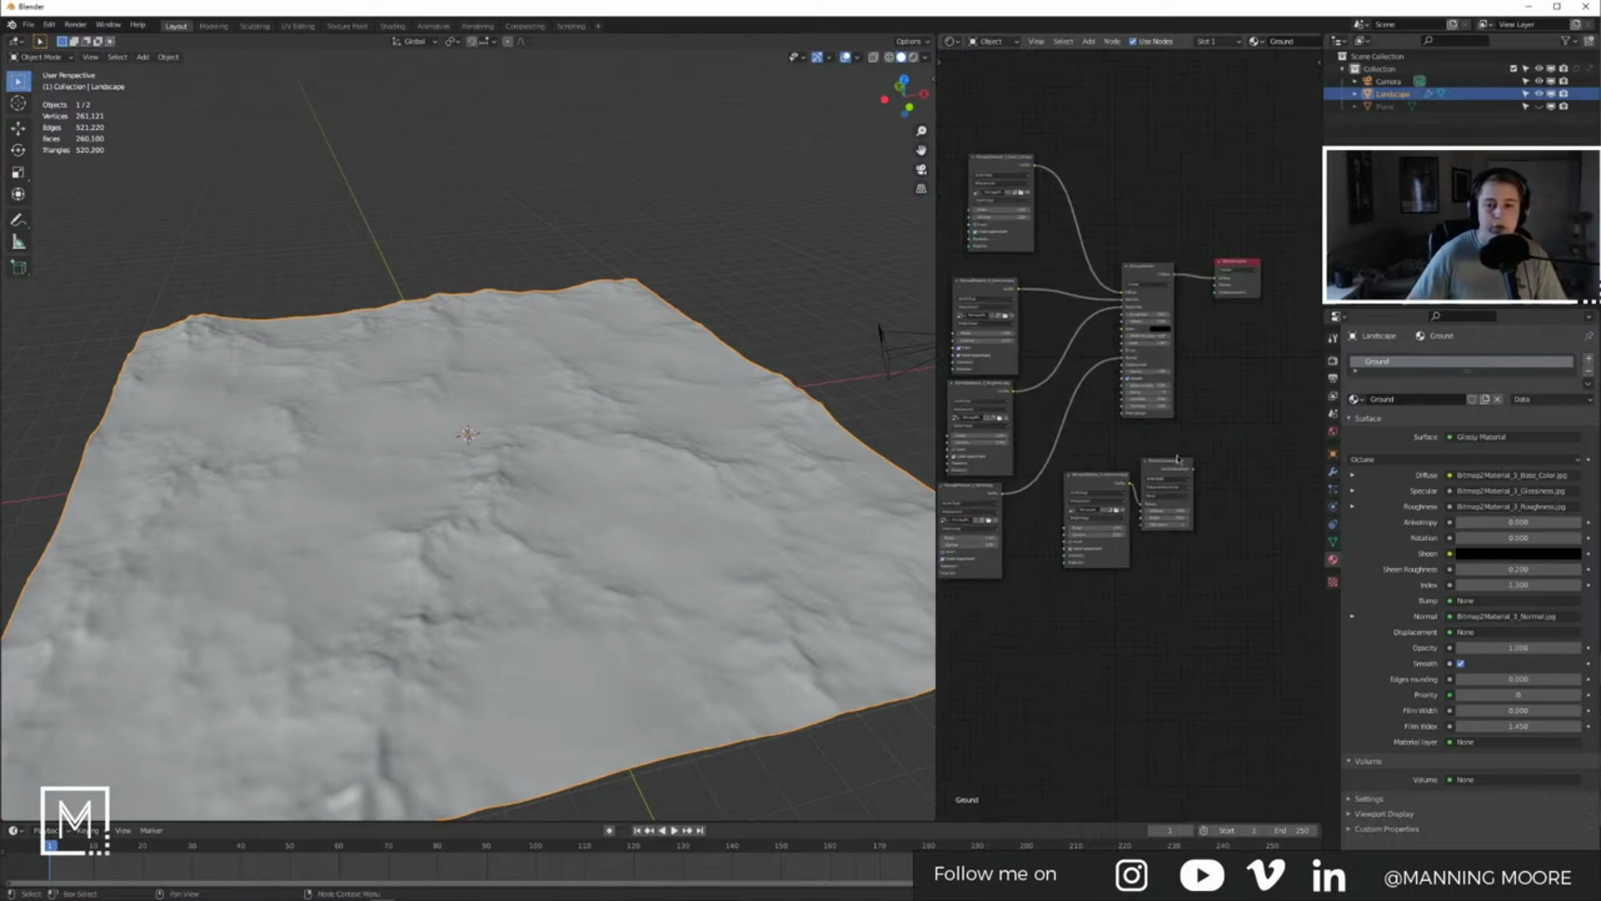
scroll(1179, 459, down, 5)
middle_drag(1213, 415, 1178, 419)
drag(1170, 331, 1283, 313)
drag(1100, 368, 1213, 354)
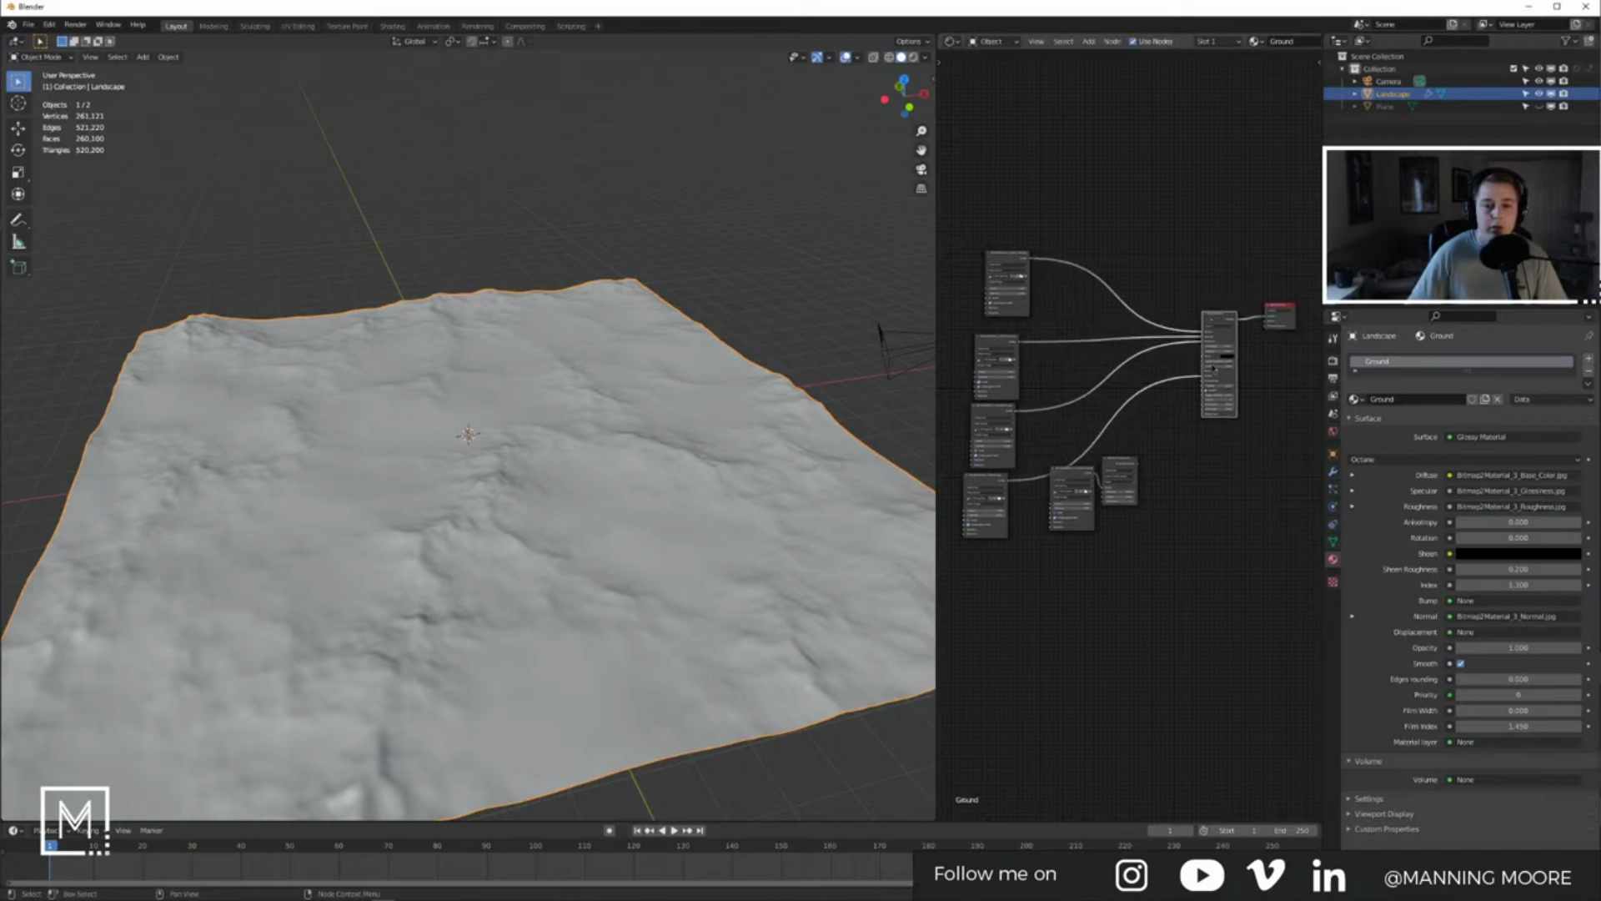
middle_drag(1143, 469, 1149, 453)
drag(1071, 435, 1109, 536)
click(1107, 590)
middle_drag(1108, 590, 1246, 624)
Step: Add a Full Transform node and link the Base Color, Glossiness and Normal textures' transforms to it
key(shift+a)
click(1051, 433)
text(tran)
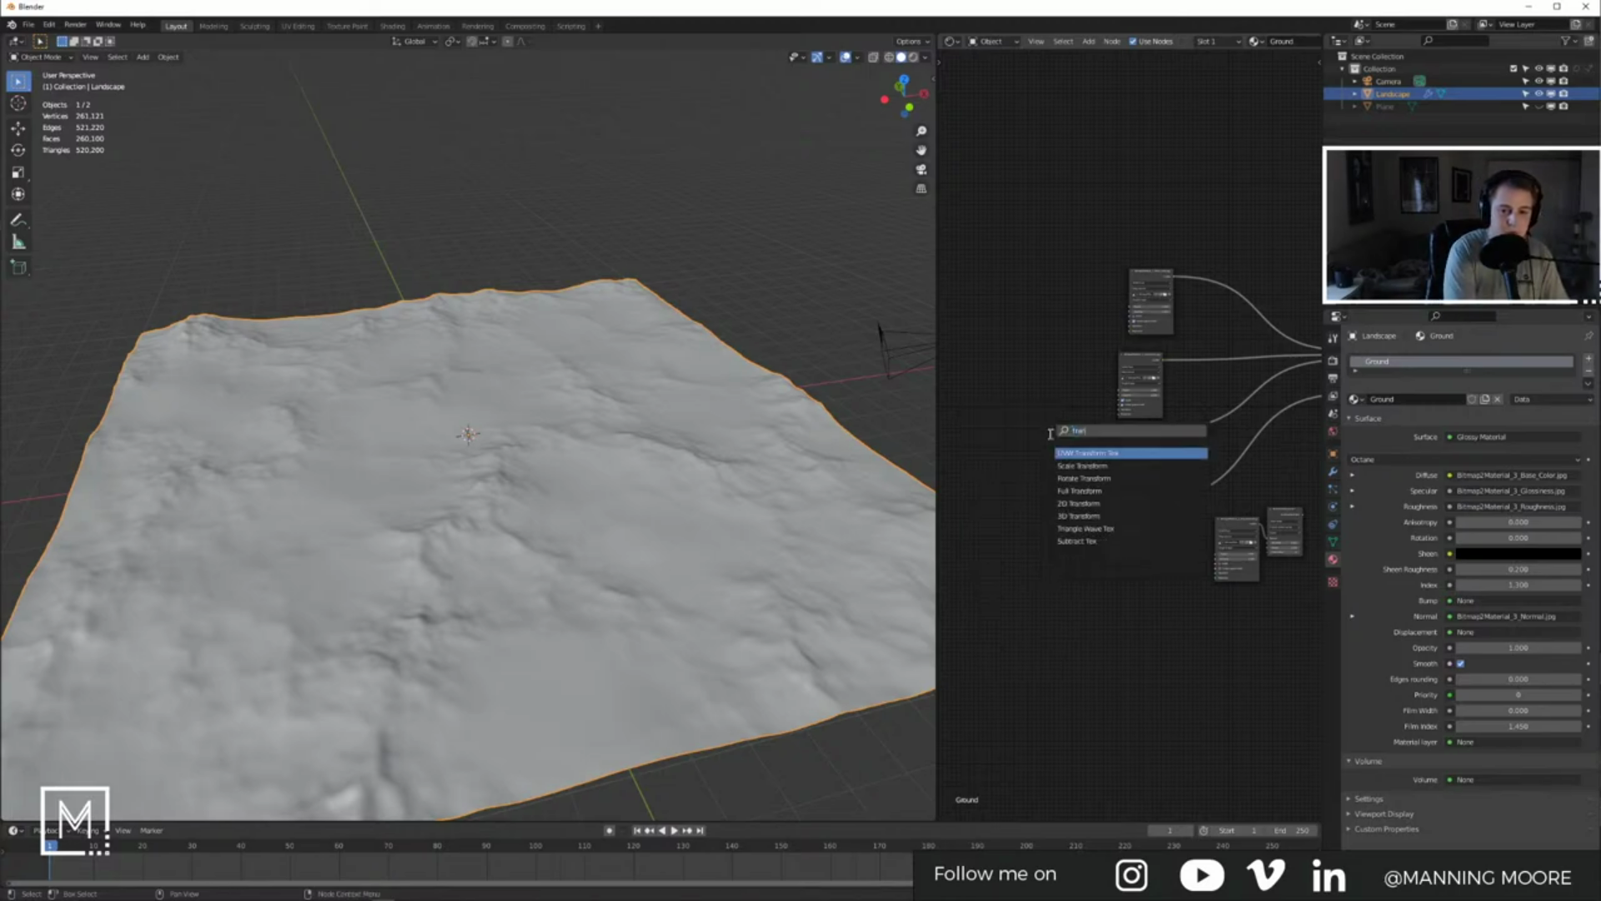
key(Down)
key(Down)
key(Return)
click(1010, 310)
scroll(1065, 300, up, 5)
middle_drag(1078, 291, 1169, 302)
drag(1221, 290, 1063, 278)
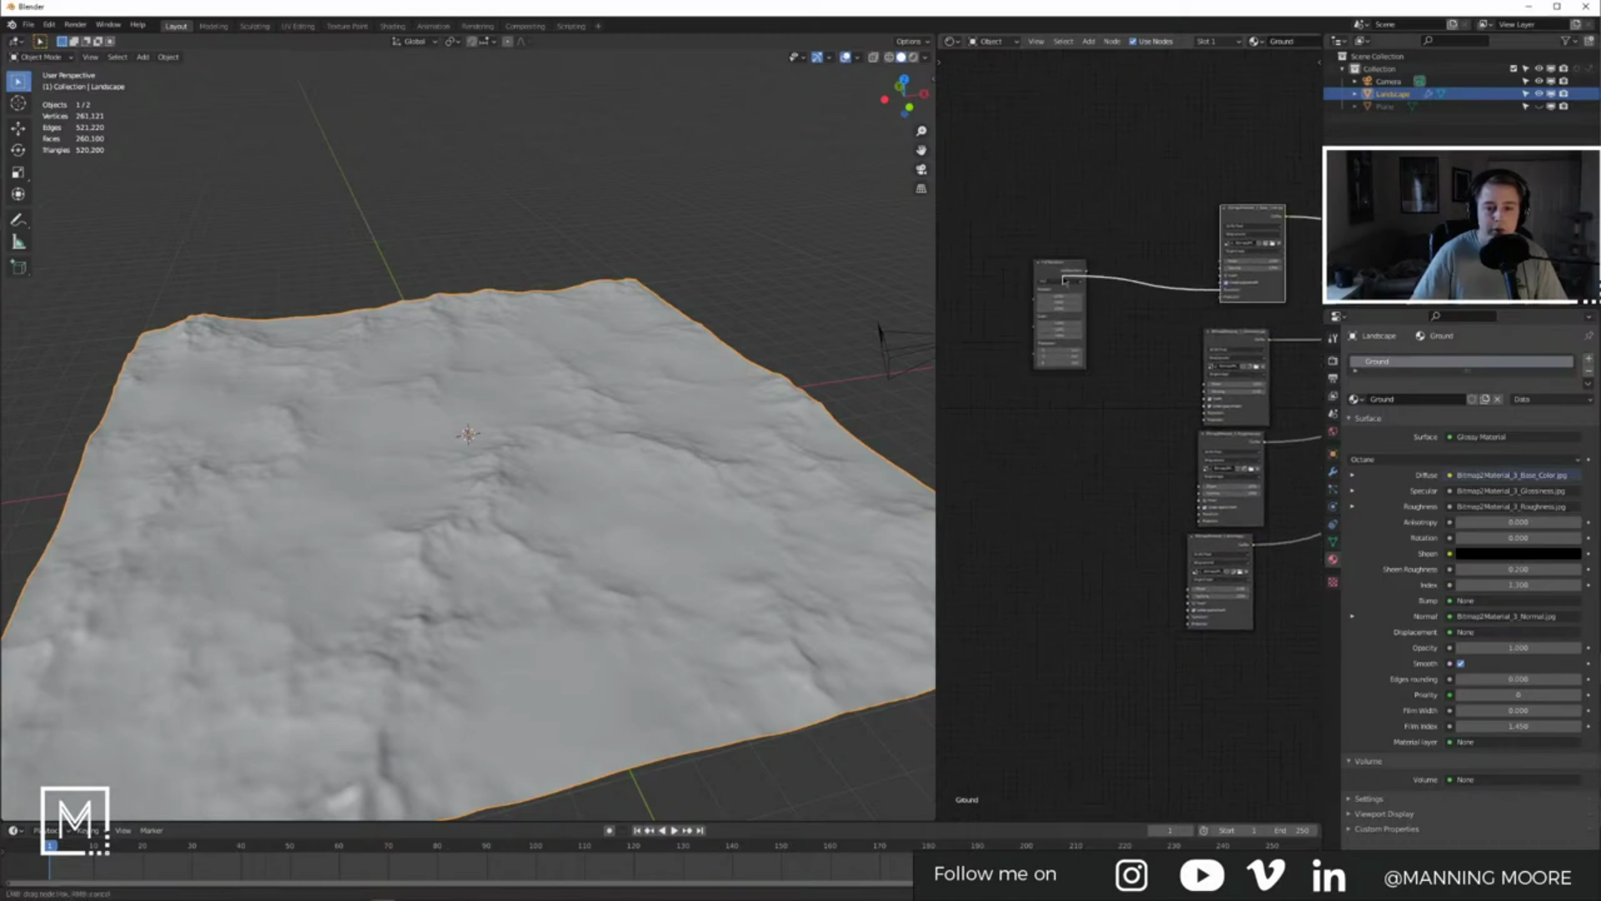
drag(1207, 411, 1144, 360)
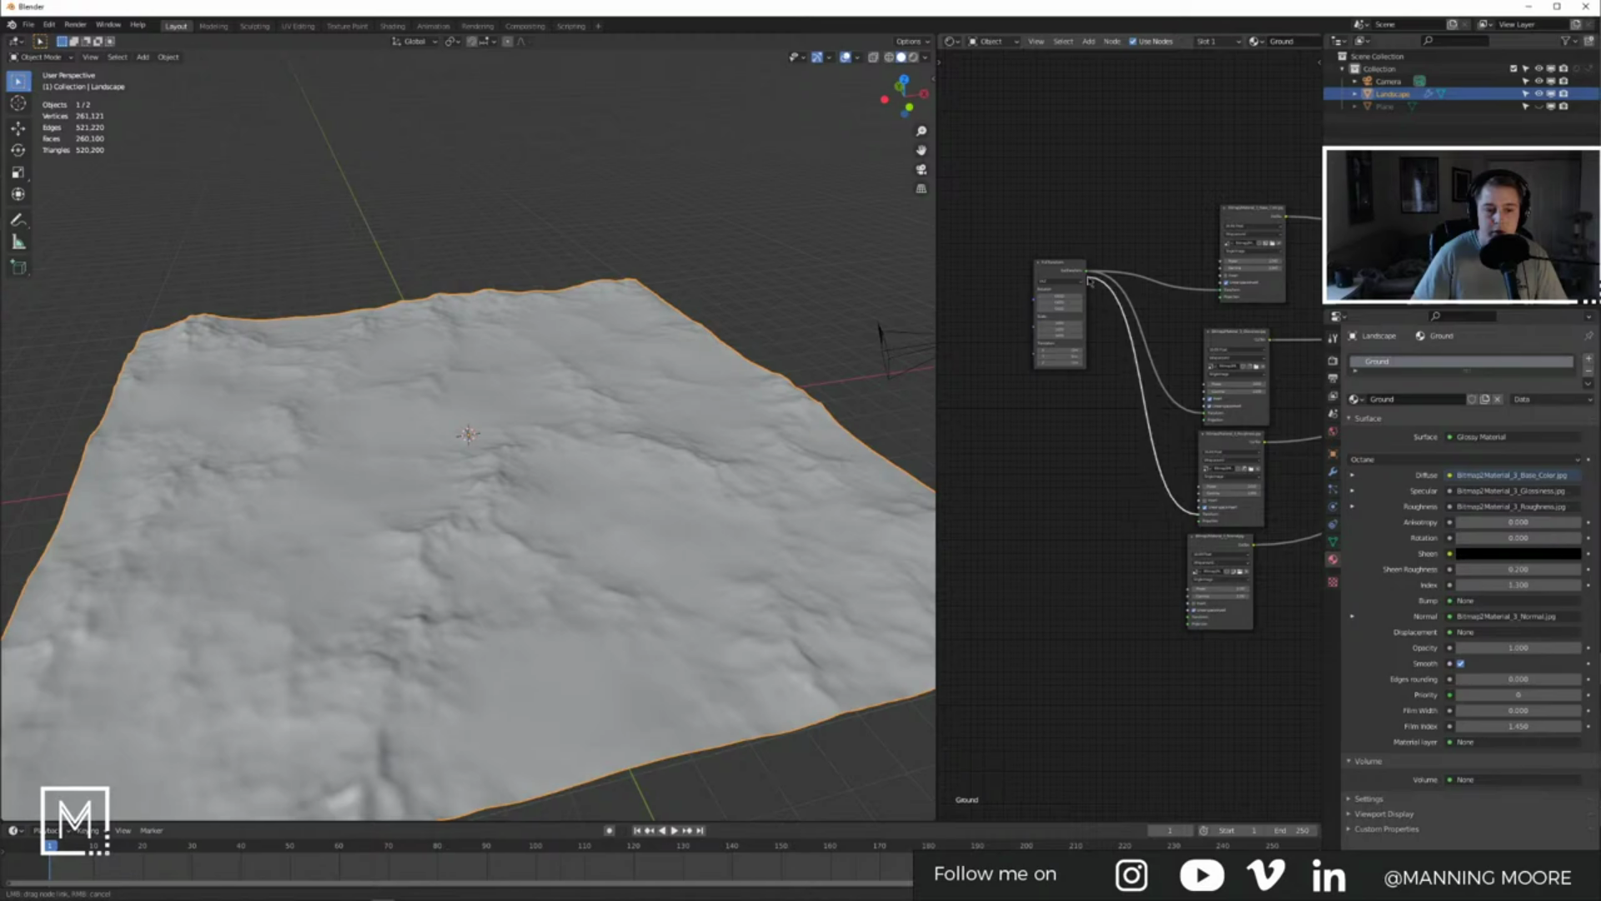
drag(1188, 624, 1088, 278)
Step: Deselect the landscape and dismiss the save dialog without saving
click(812, 314)
key(ctrl+s)
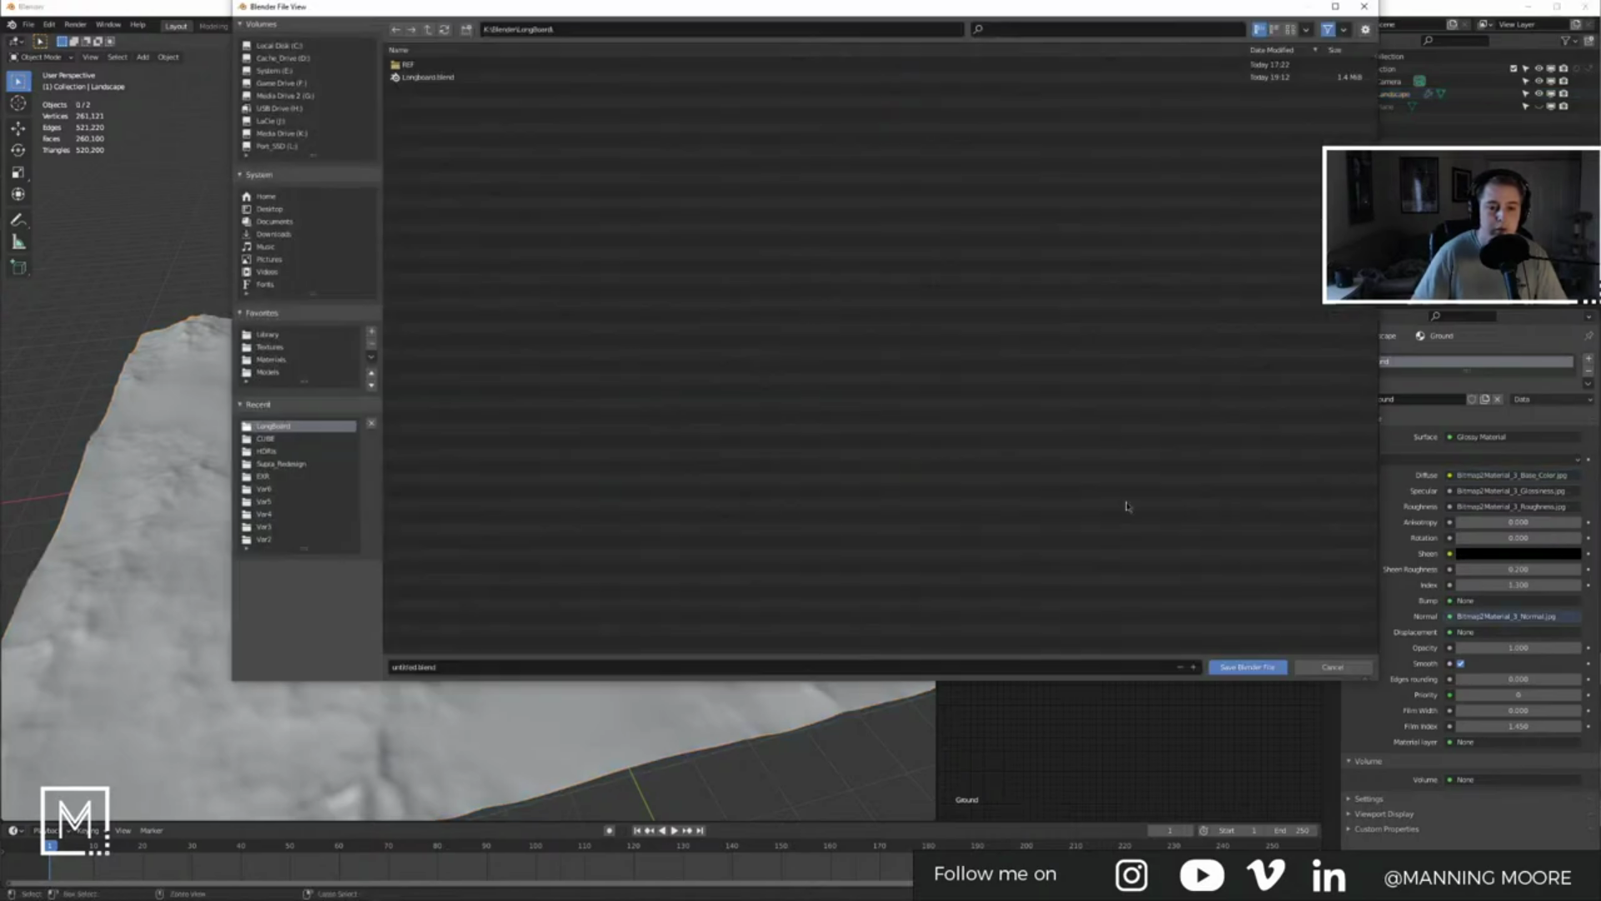
click(1332, 666)
Step: Add a UV sphere, scale it down to about 0.666, and raise it onto the terrain
key(shift+a)
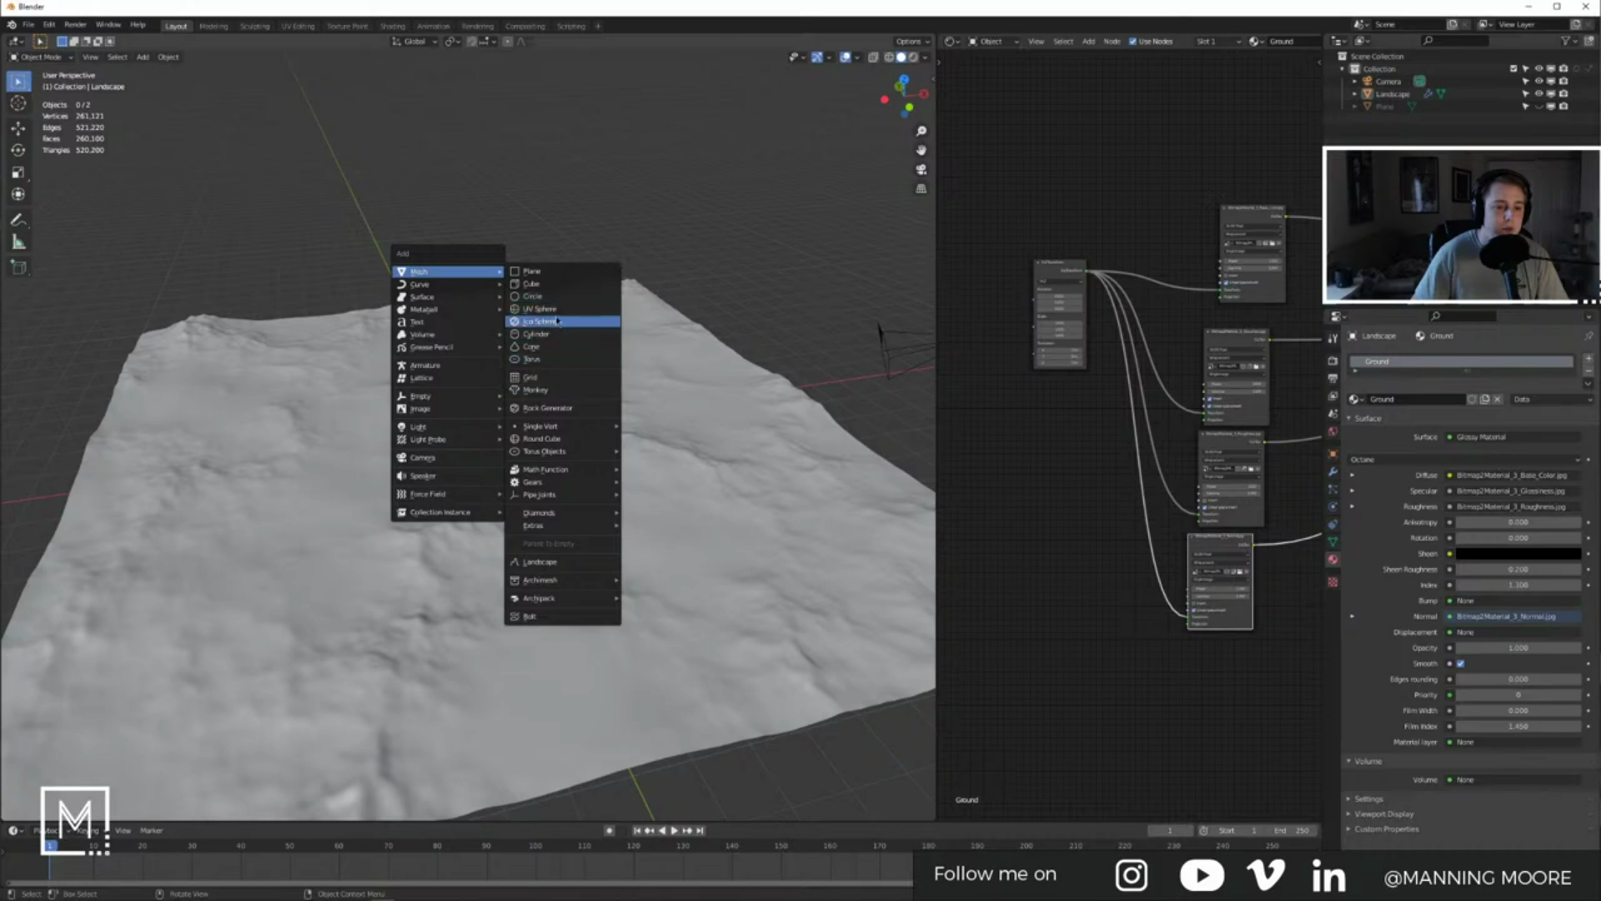
click(557, 311)
key(s)
click(574, 479)
key(g)
key(z)
click(575, 457)
key(s)
click(558, 444)
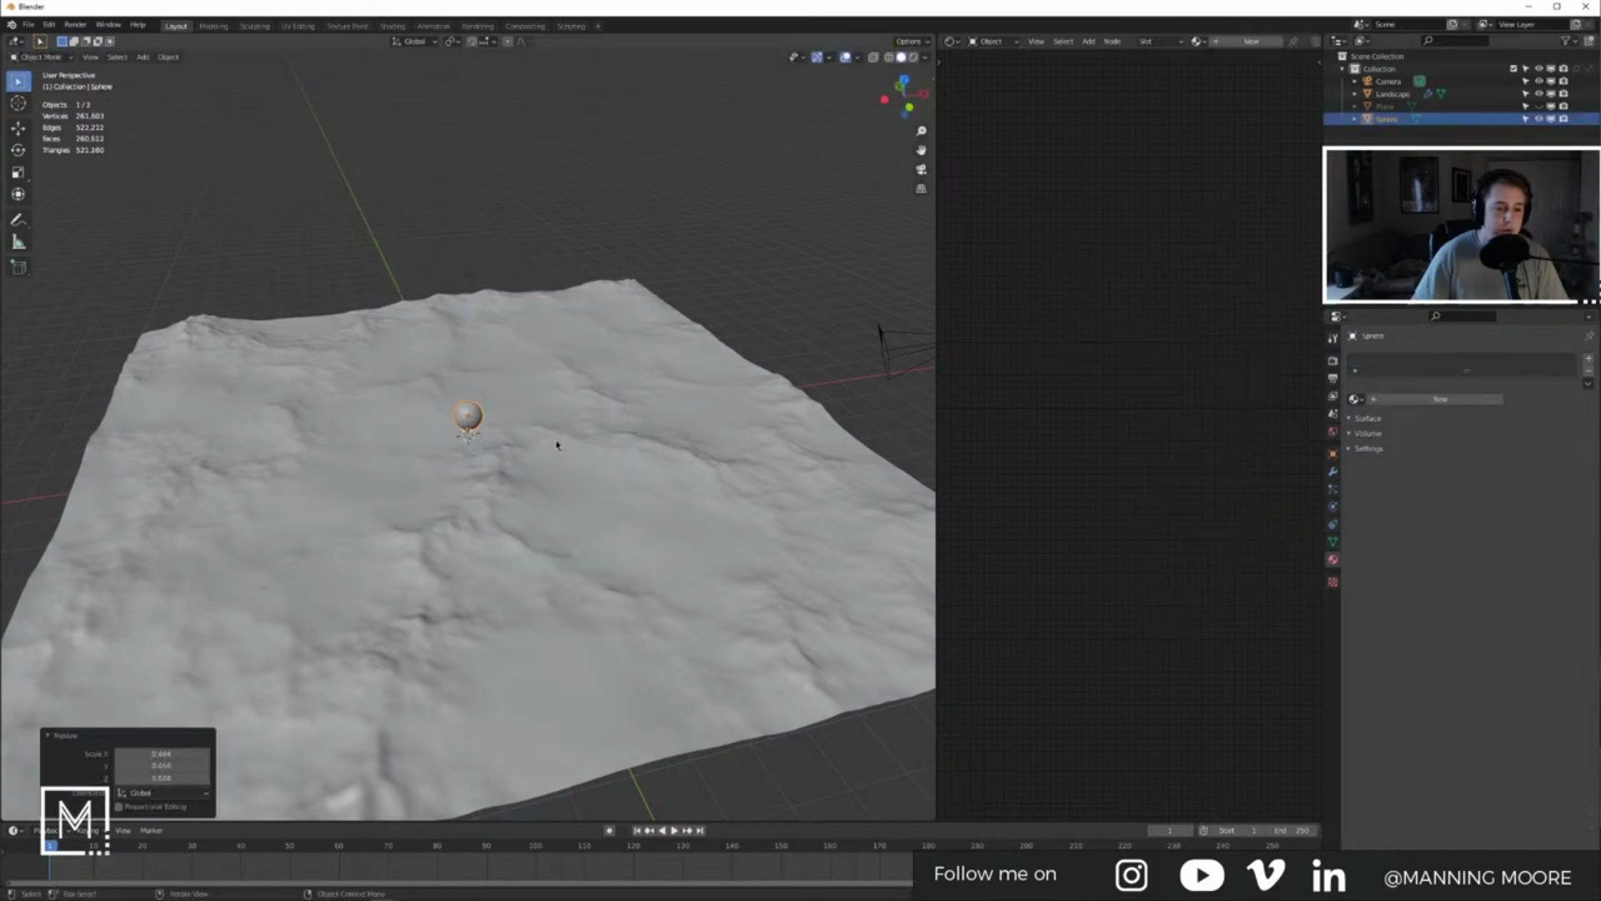
key(s)
key(g)
click(562, 442)
Step: Look through the scene camera, show the sidebar's view settings, and reframe the mountain shot
key(KP_0)
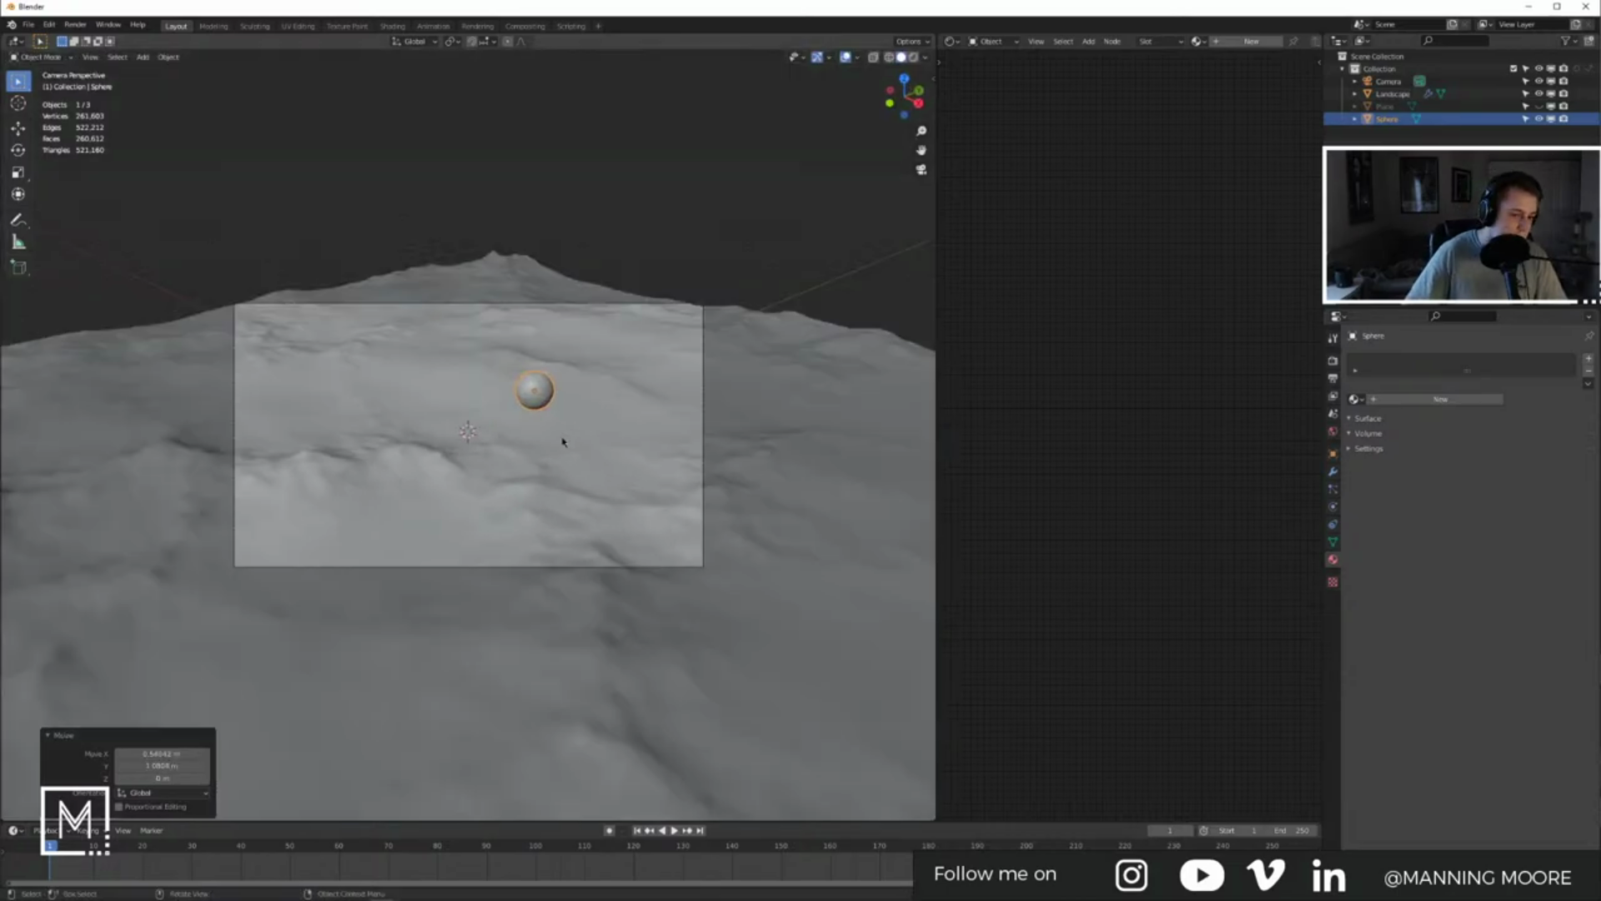
click(926, 57)
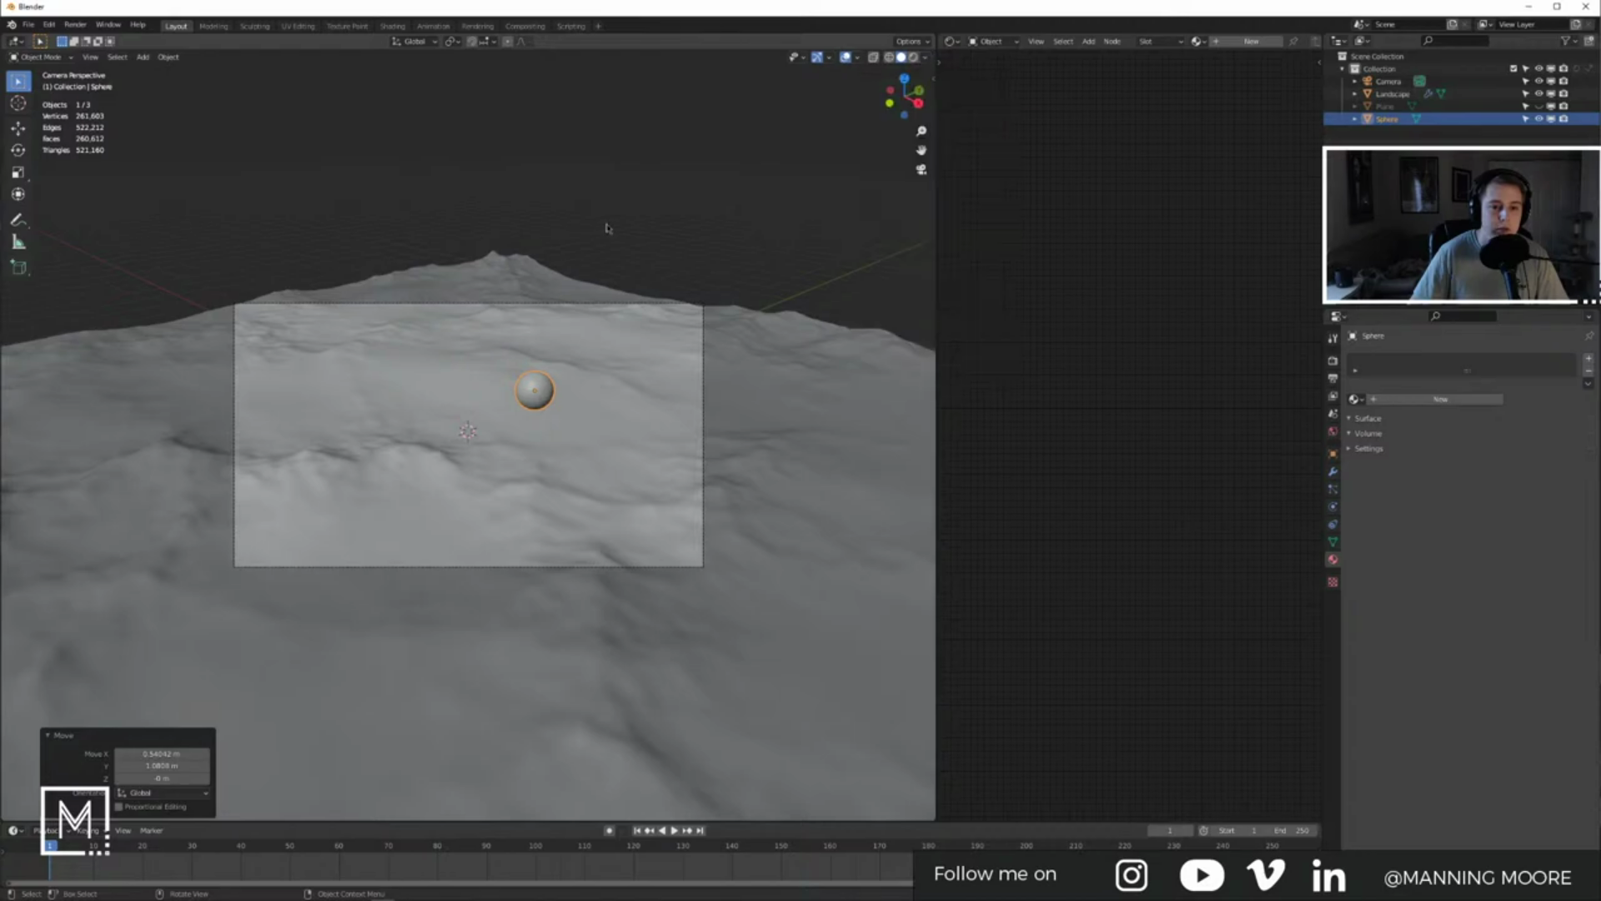
key(alt+a)
key(n)
click(929, 135)
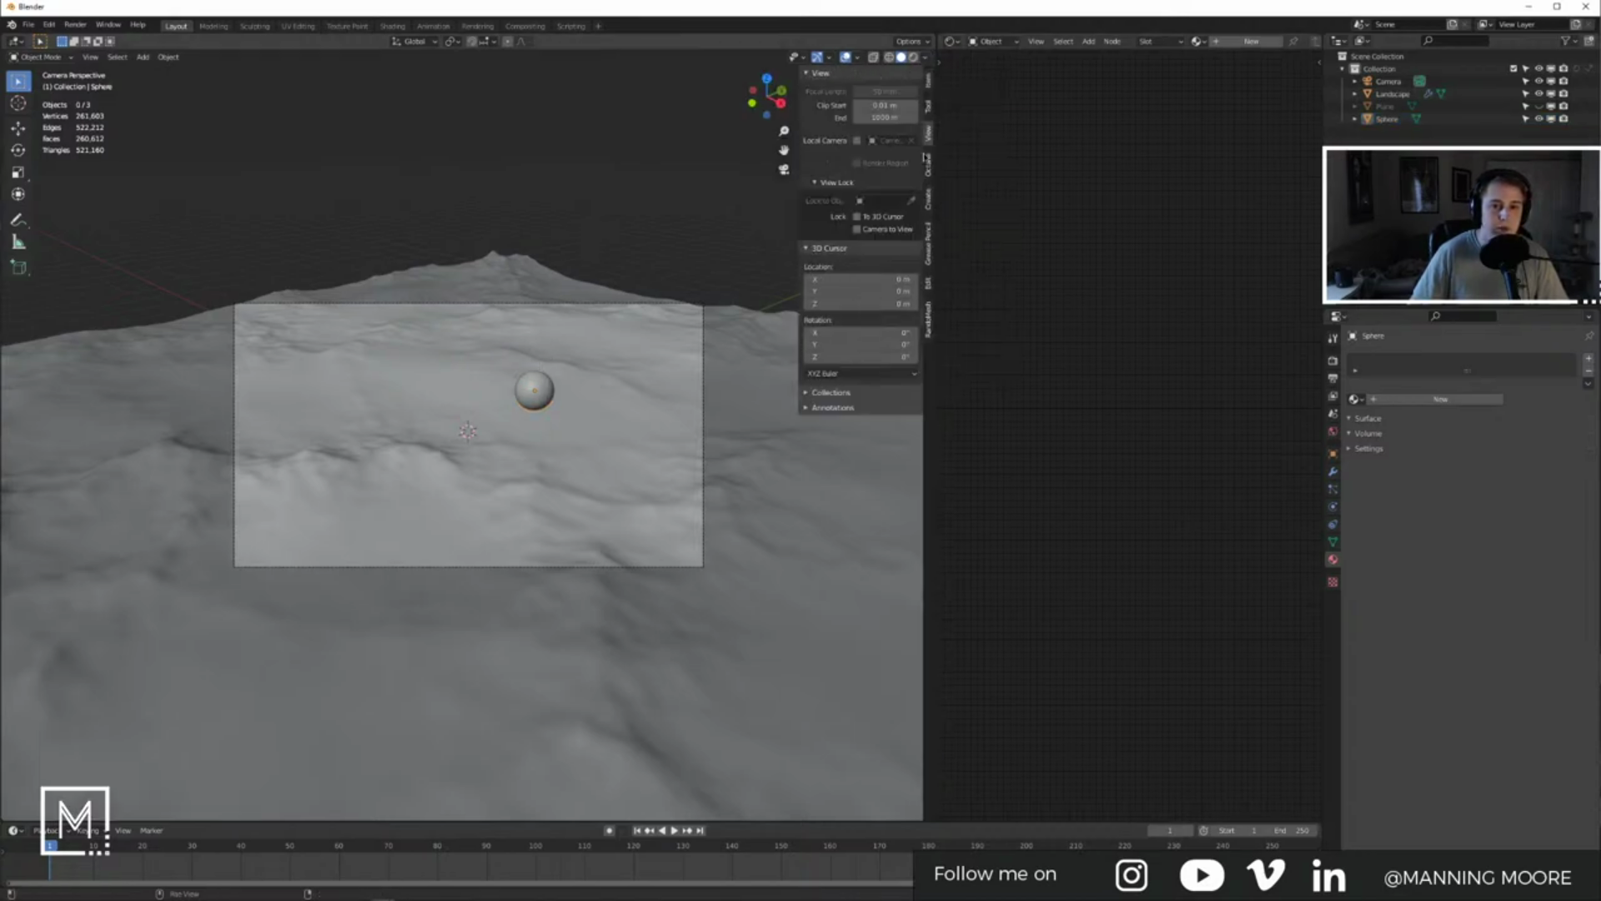
middle_drag(602, 367, 545, 352)
click(542, 353)
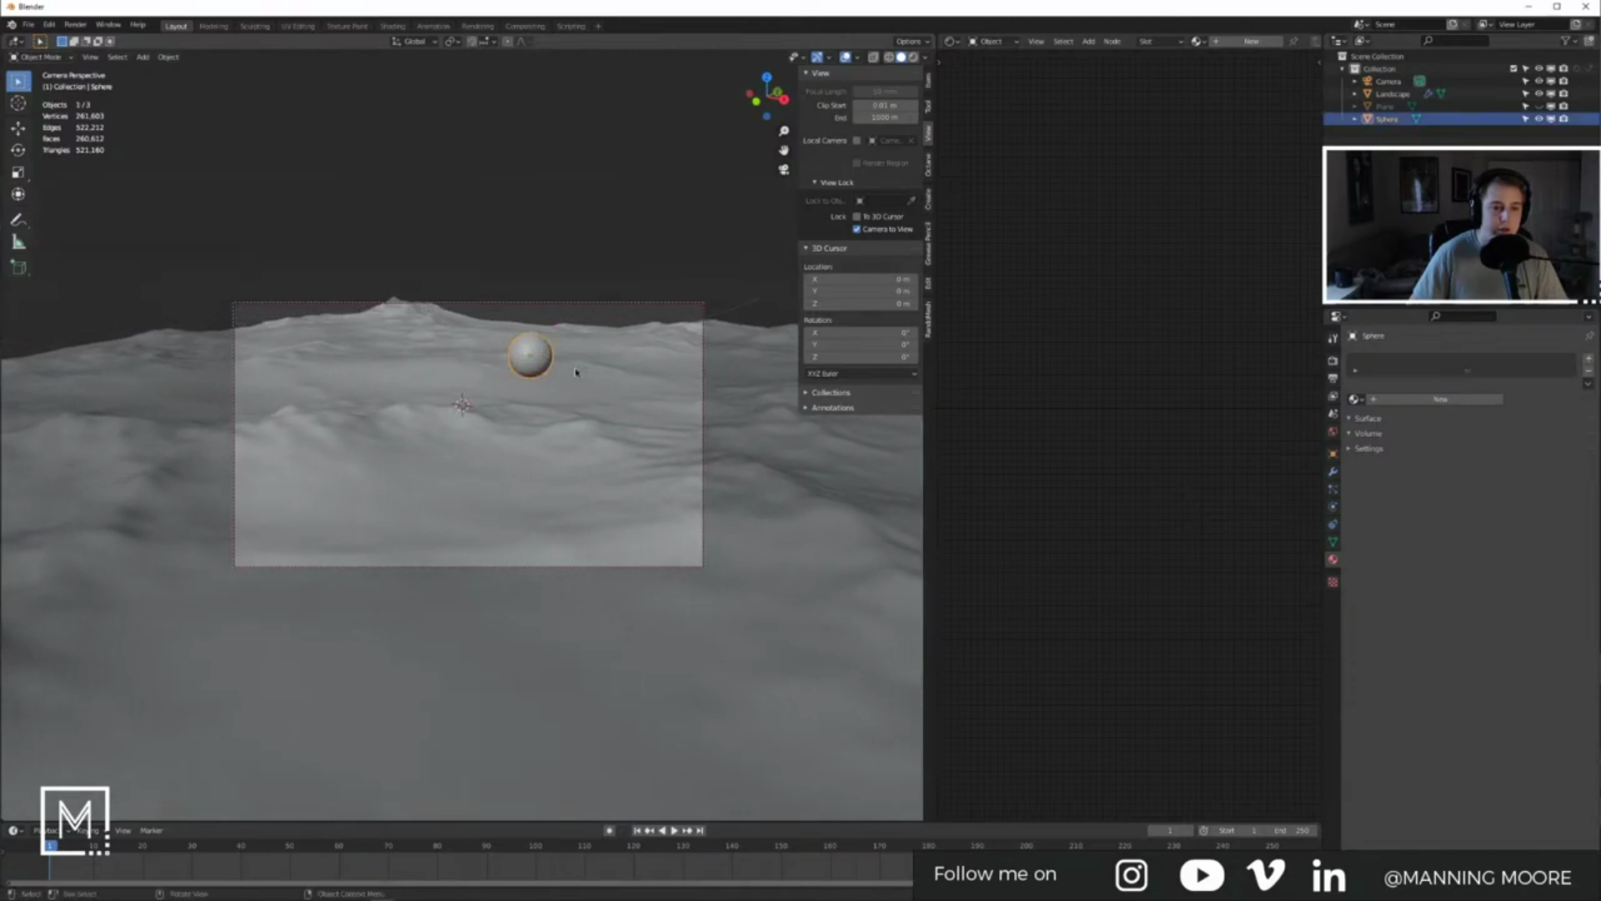
Step: Split off a top orthographic view and move the sphere to a new spot on the terrain
drag(935, 153, 927, 343)
scroll(566, 267, down, 5)
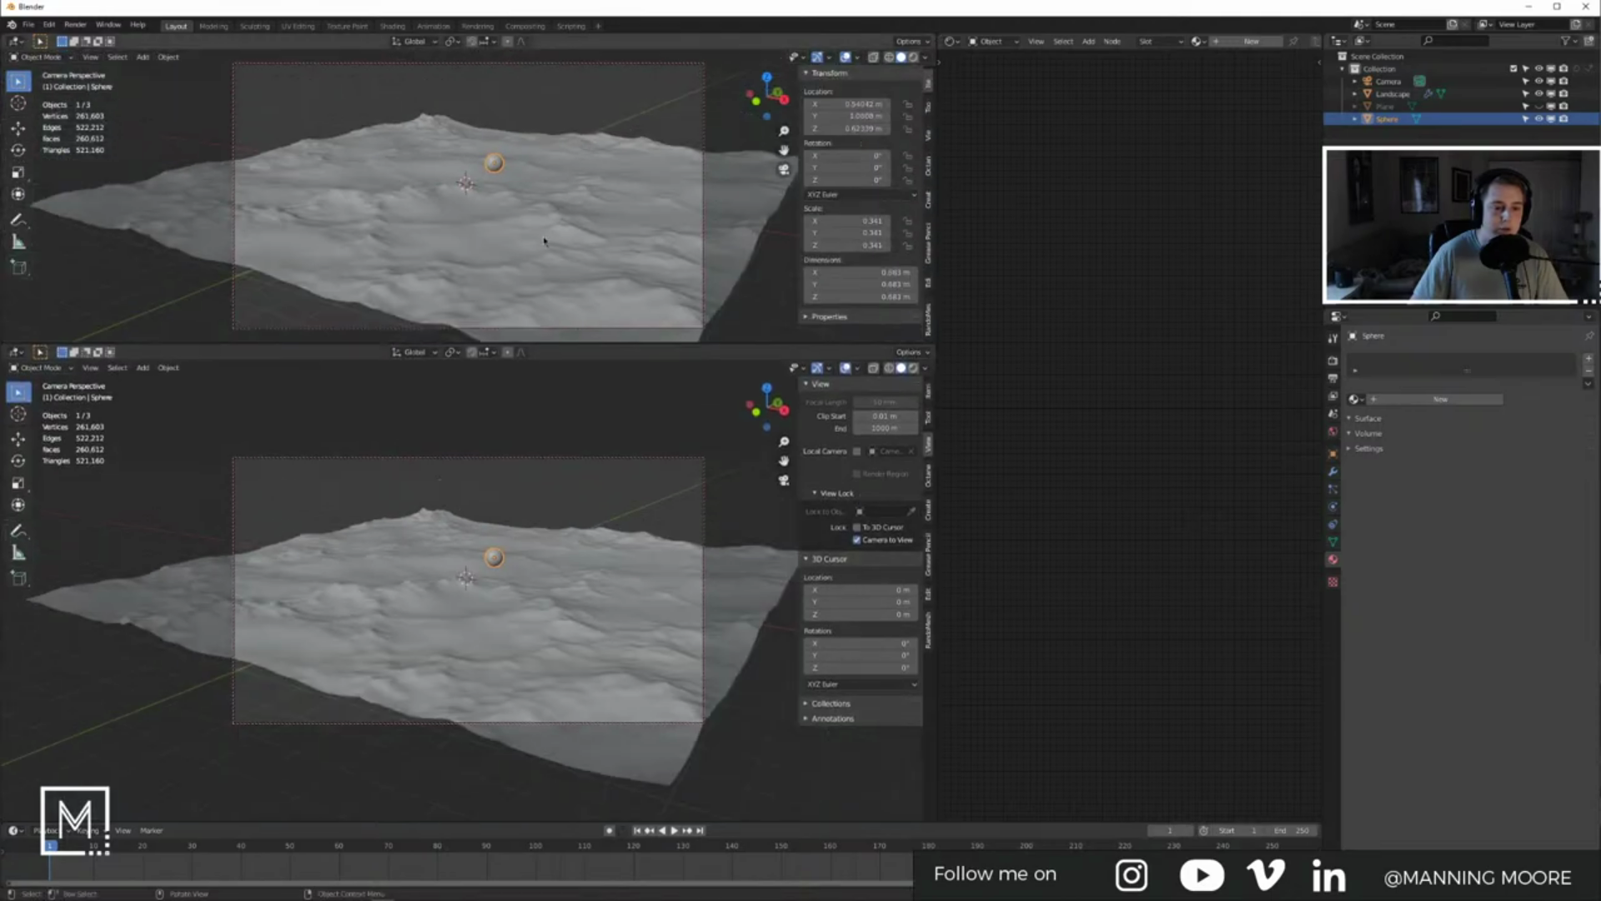
scroll(544, 241, up, 3)
key(KP_7)
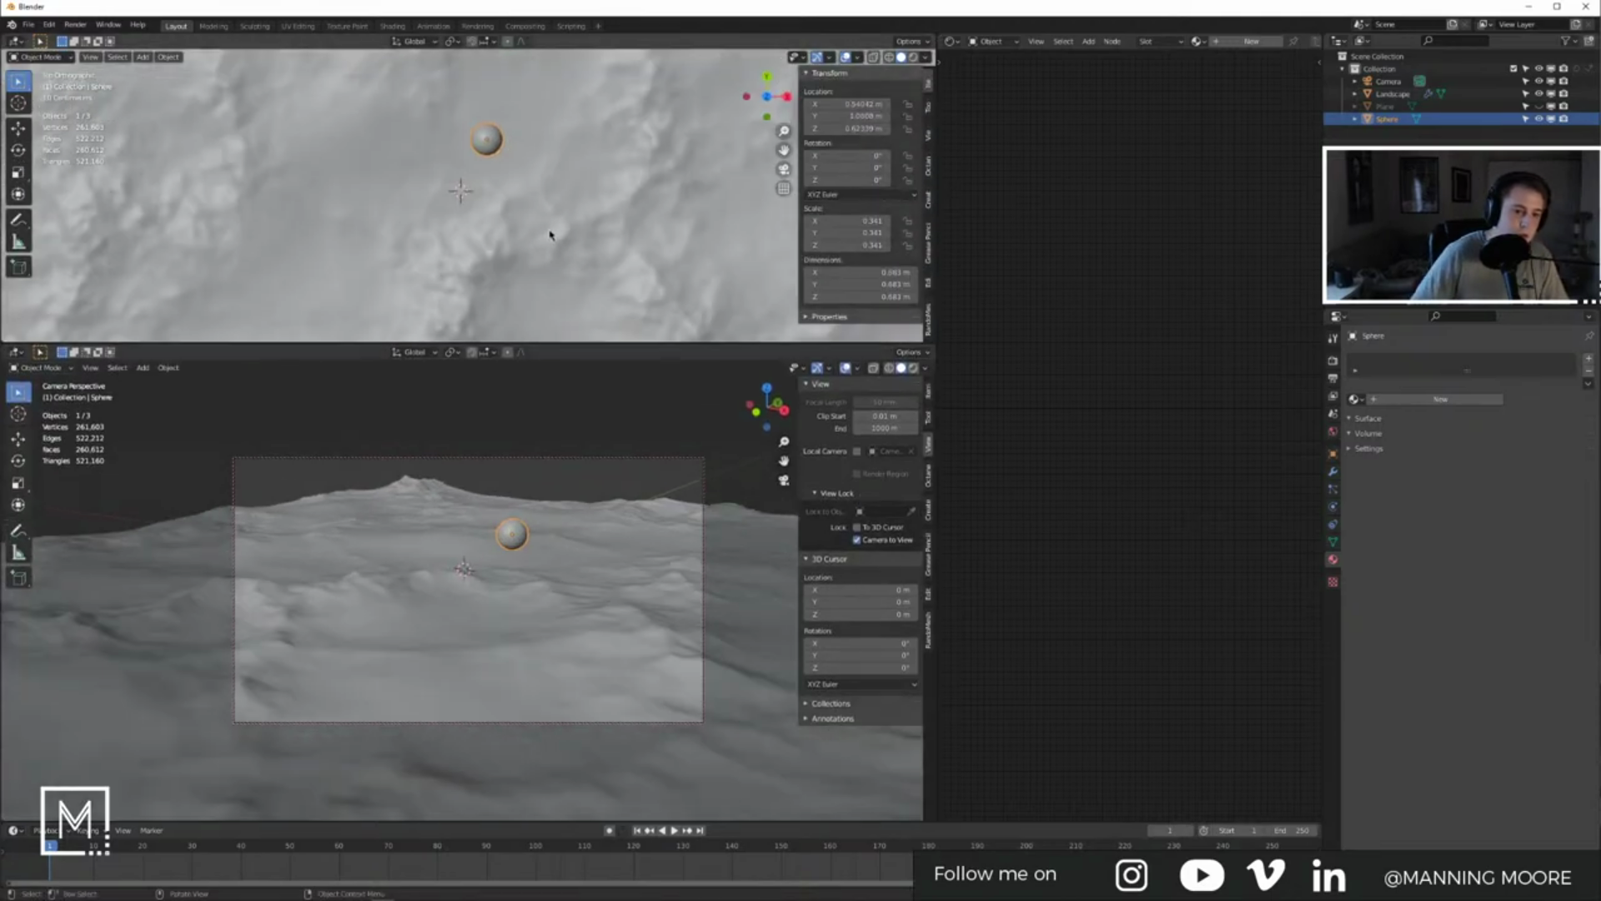
scroll(549, 235, down, 5)
key(g)
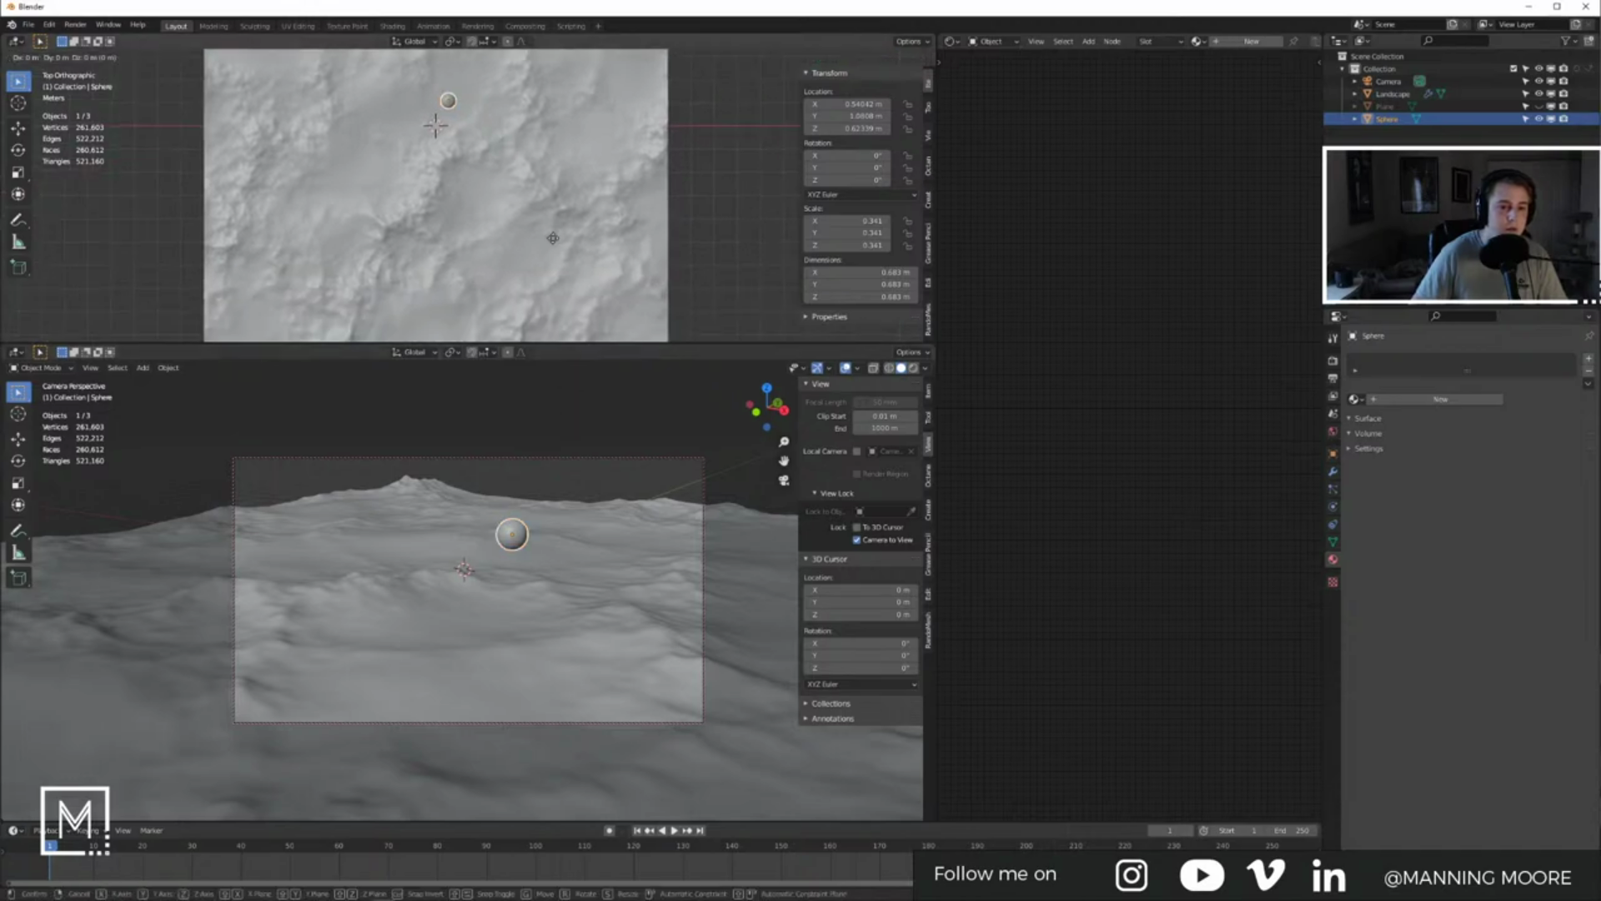
click(590, 65)
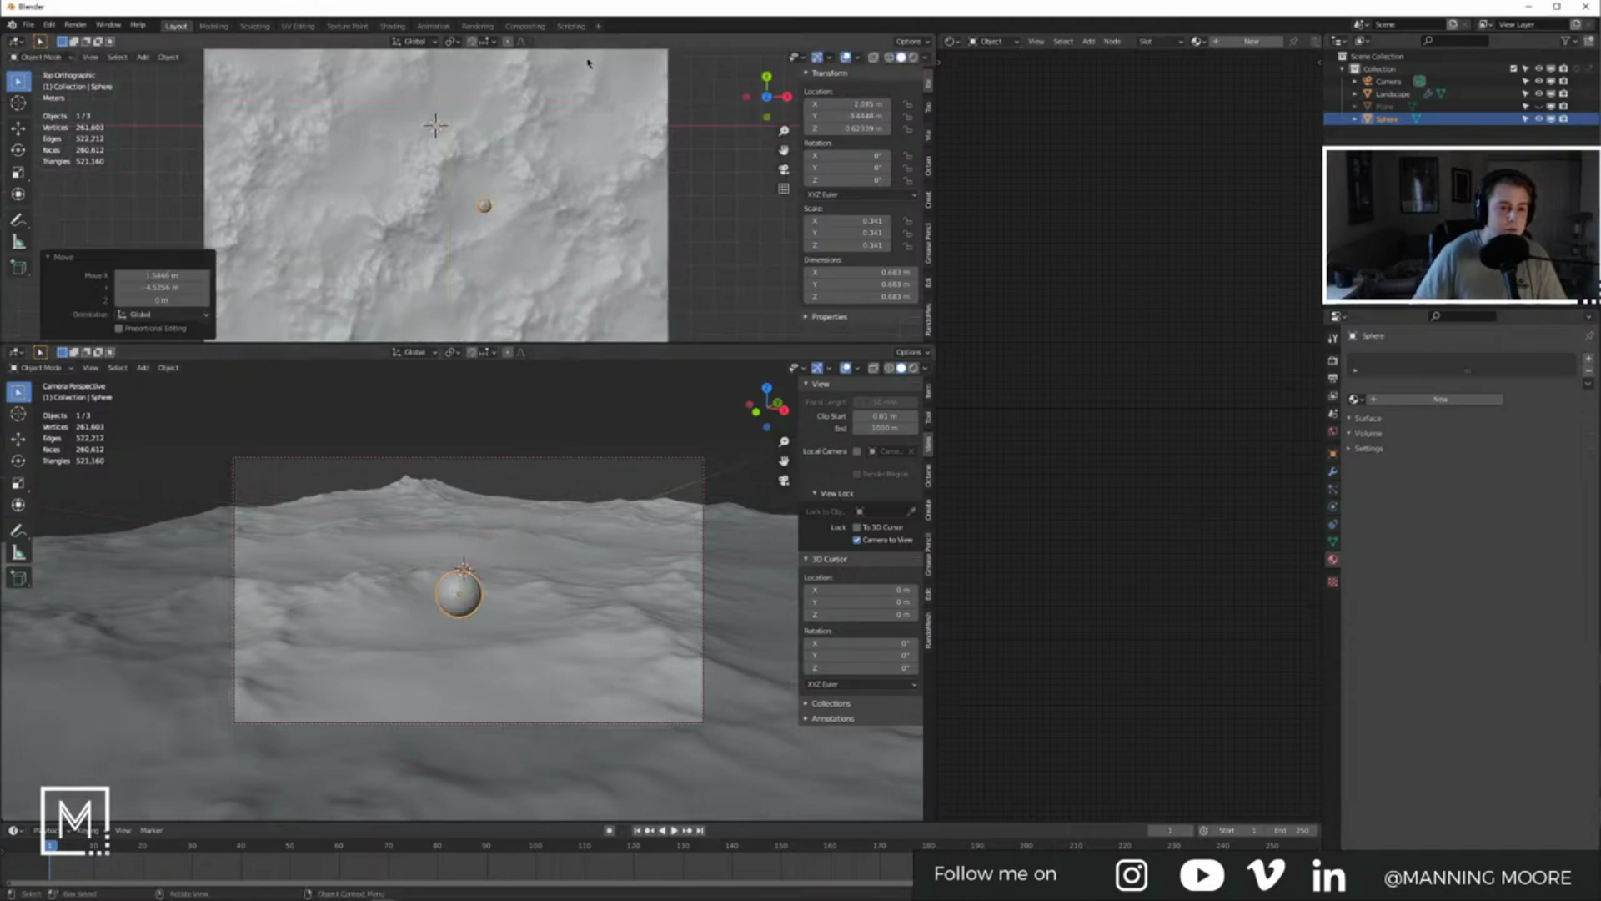
Step: Select the camera in the upper view and move it to reframe the shot
middle_drag(592, 177, 618, 271)
click(614, 279)
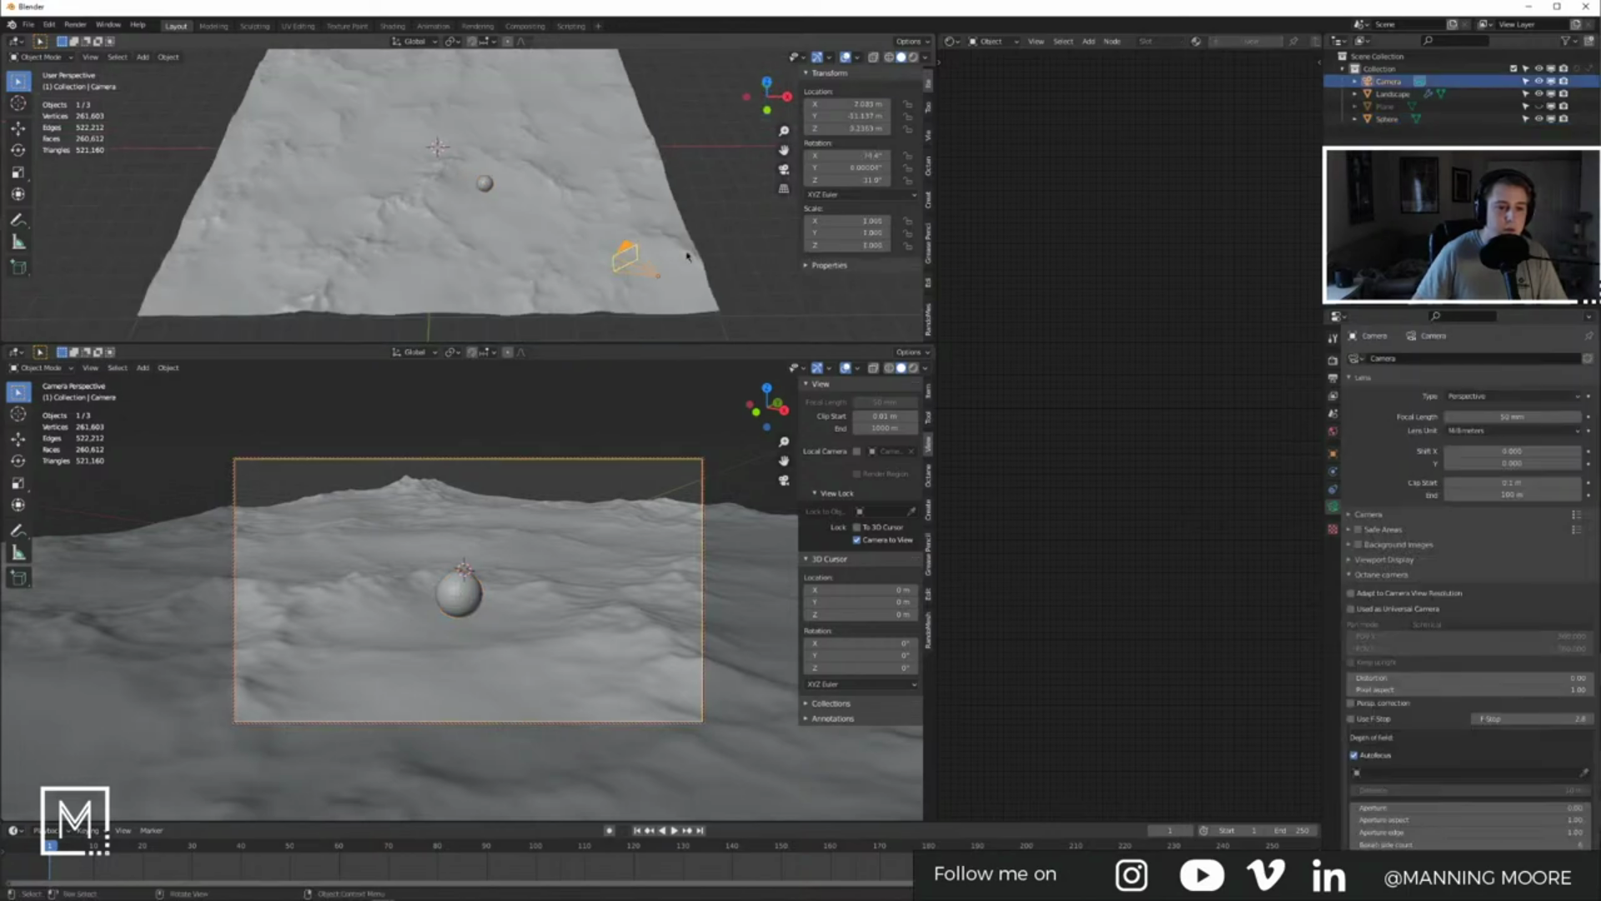
middle_drag(481, 516, 562, 477)
click(579, 483)
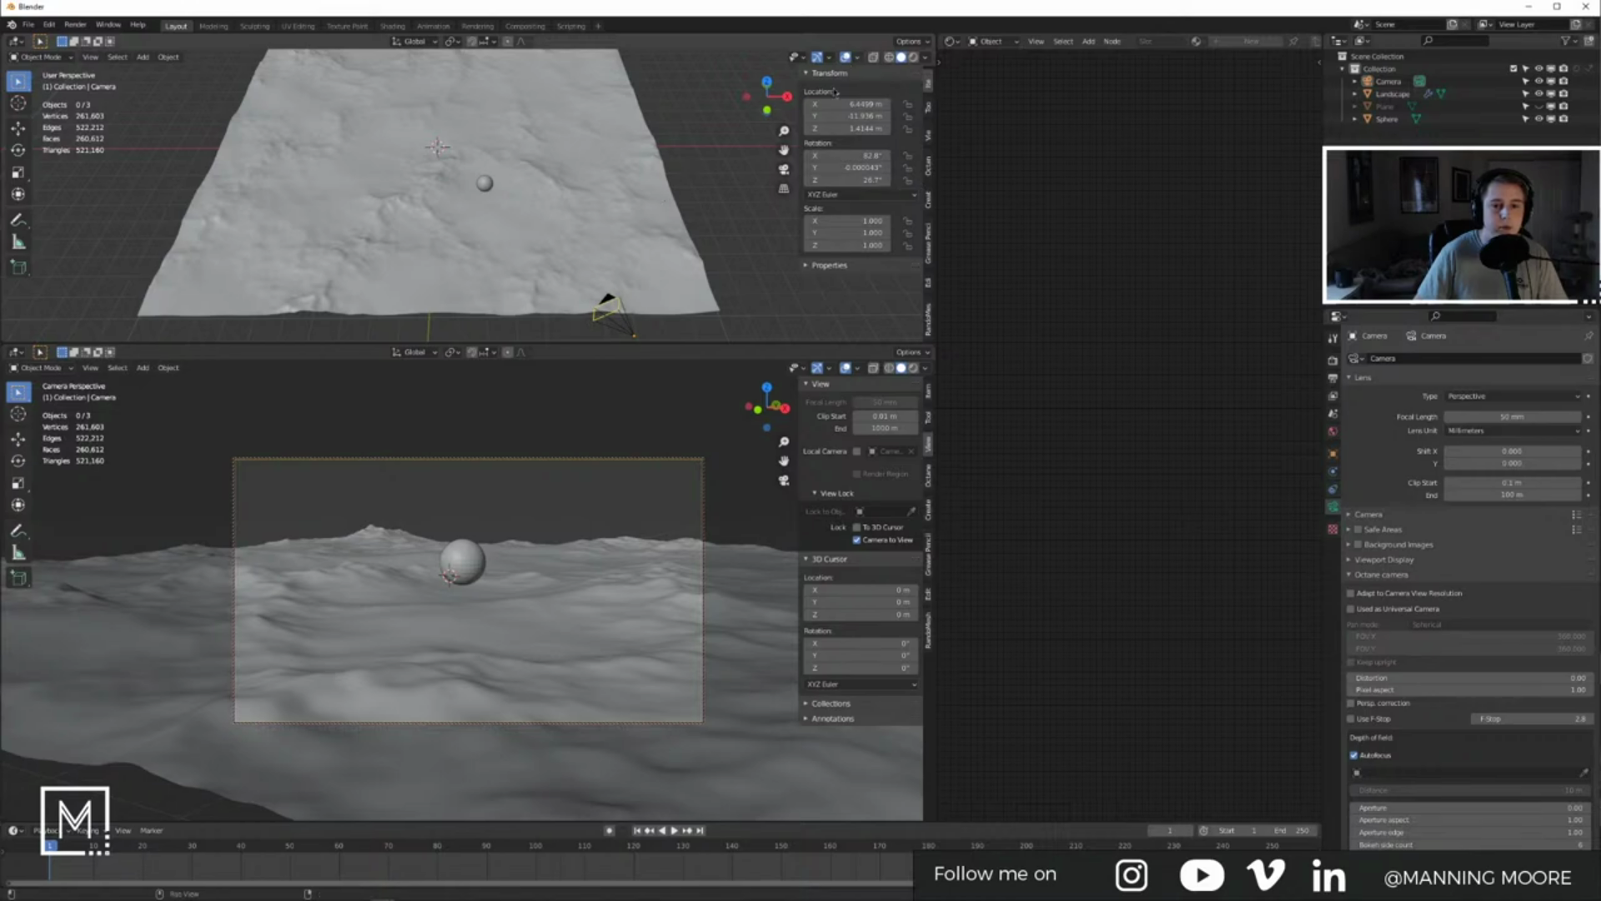
Step: Join the two views back into one camera view and dismiss the save dialogs
drag(933, 343, 579, 198)
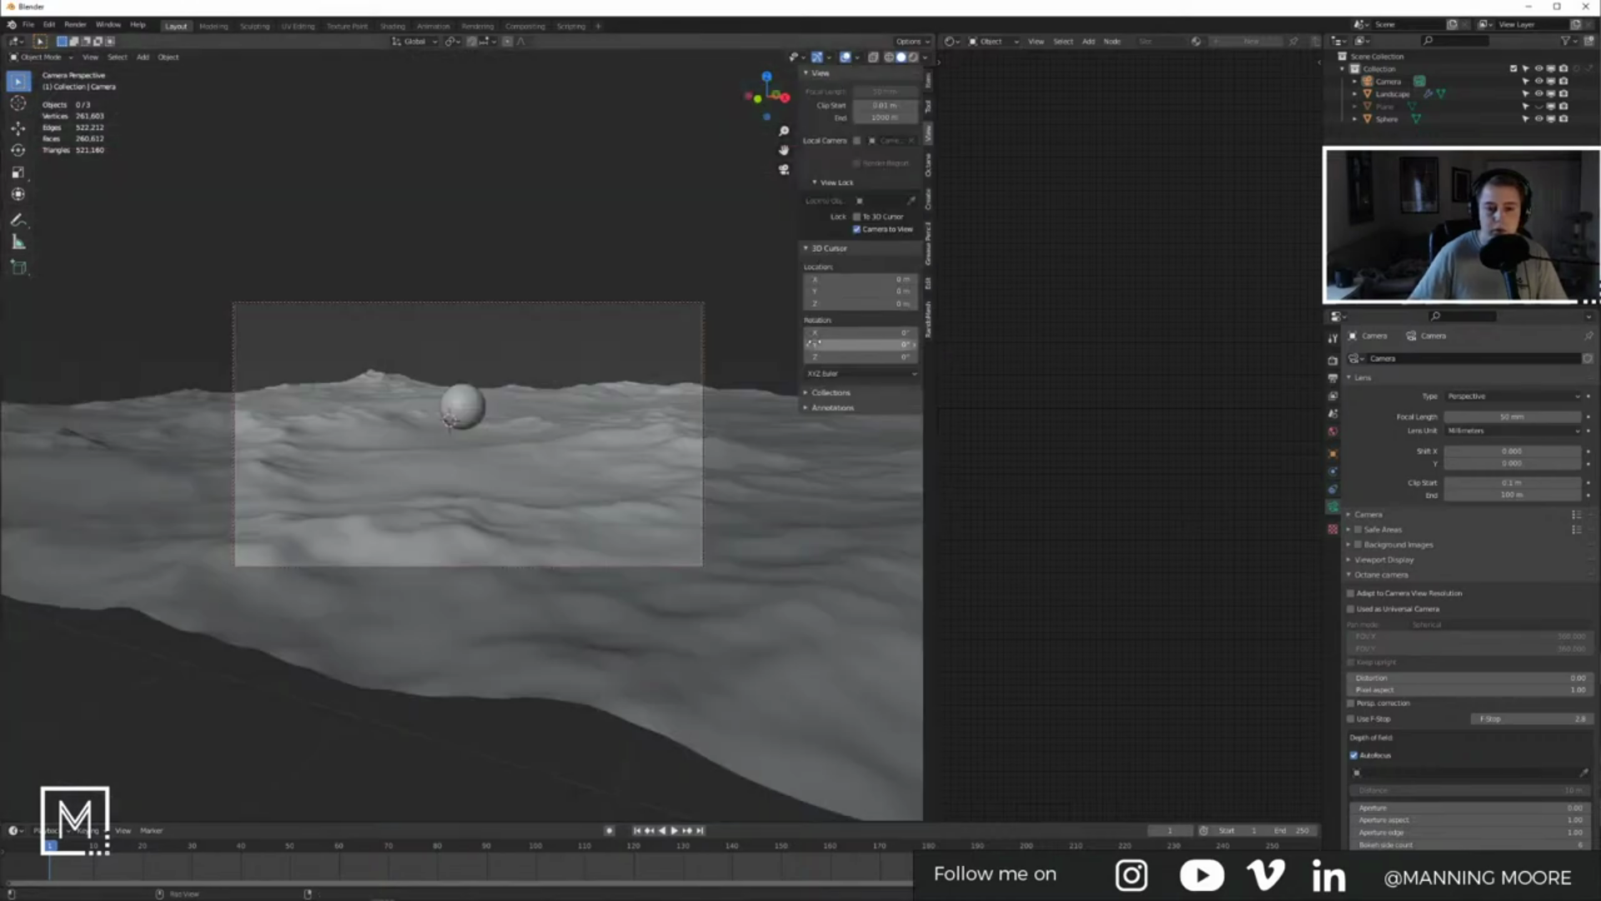
key(ctrl+s)
click(1332, 668)
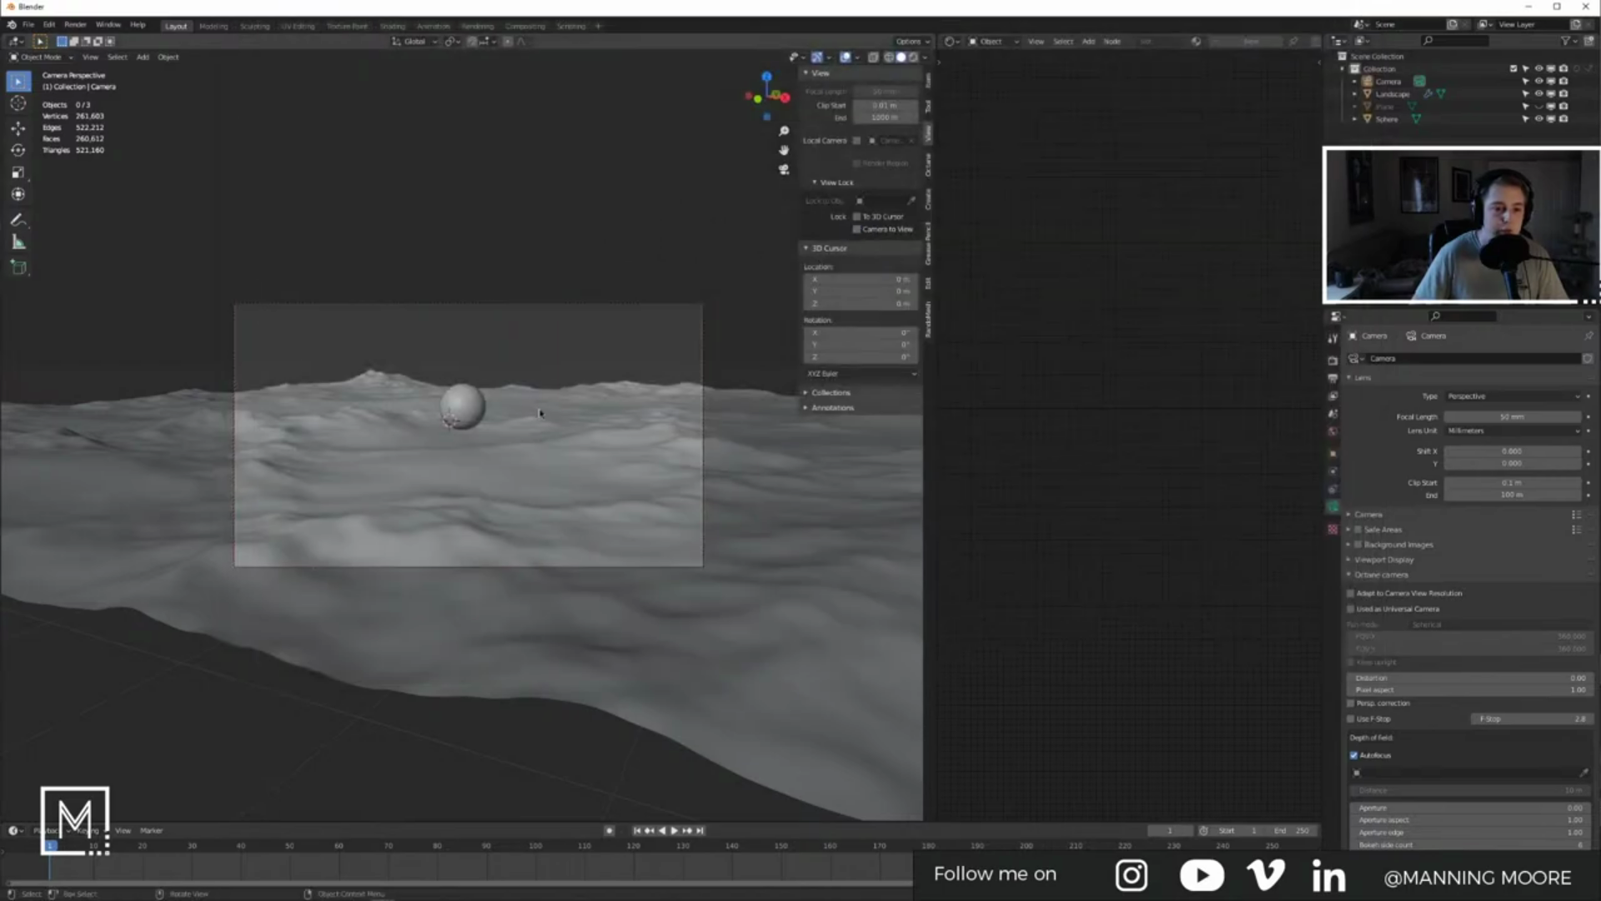
click(474, 408)
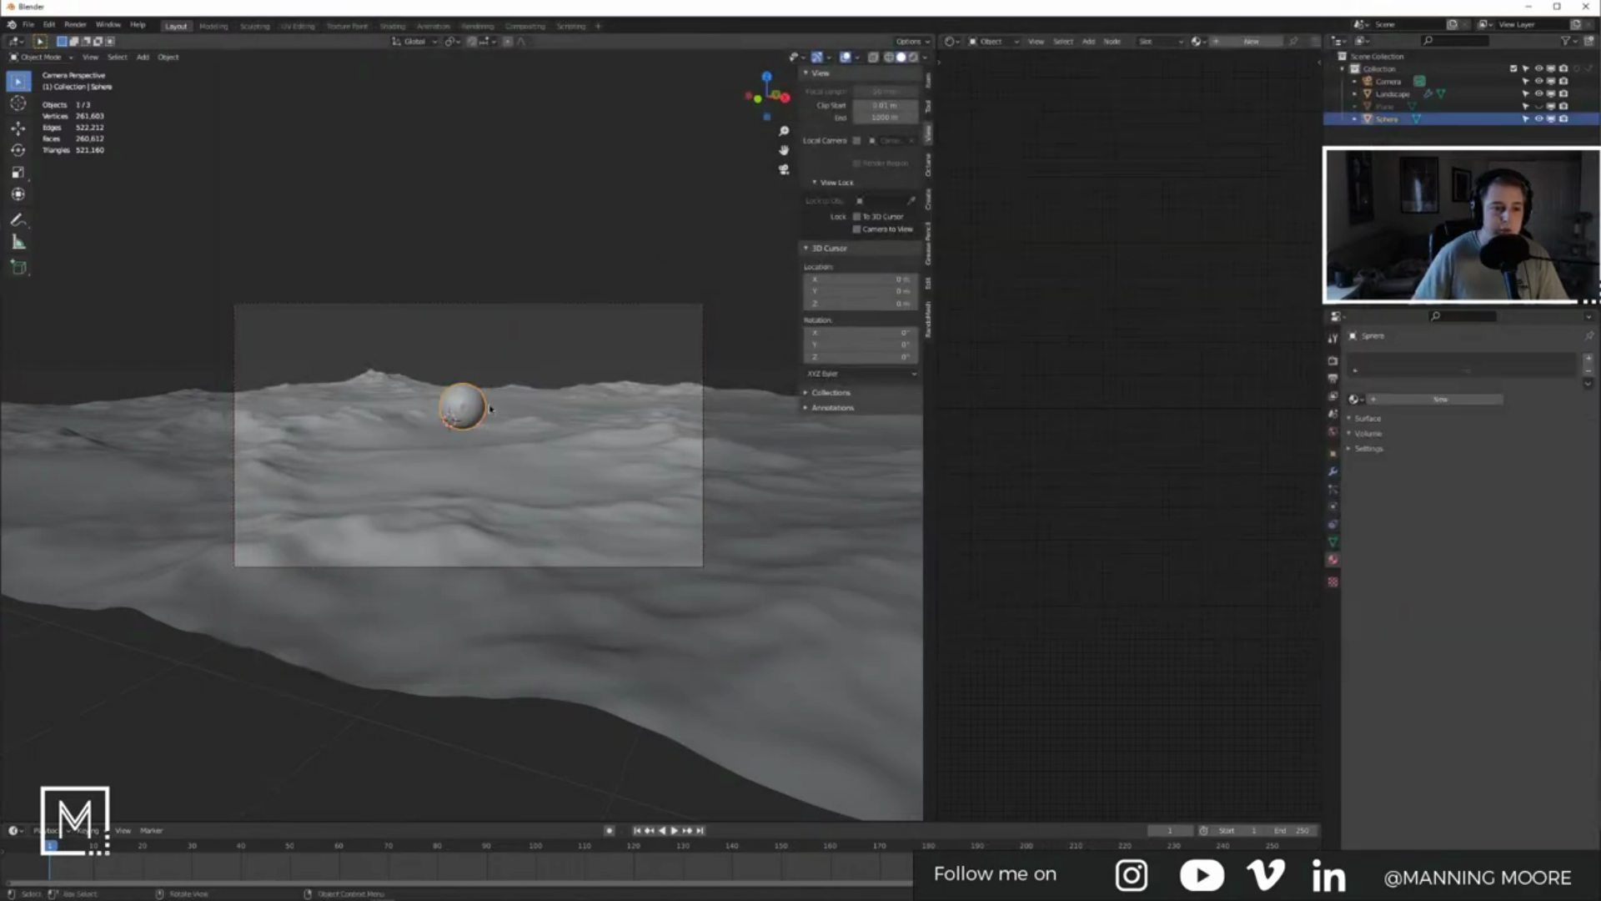
click(764, 310)
key(ctrl+s)
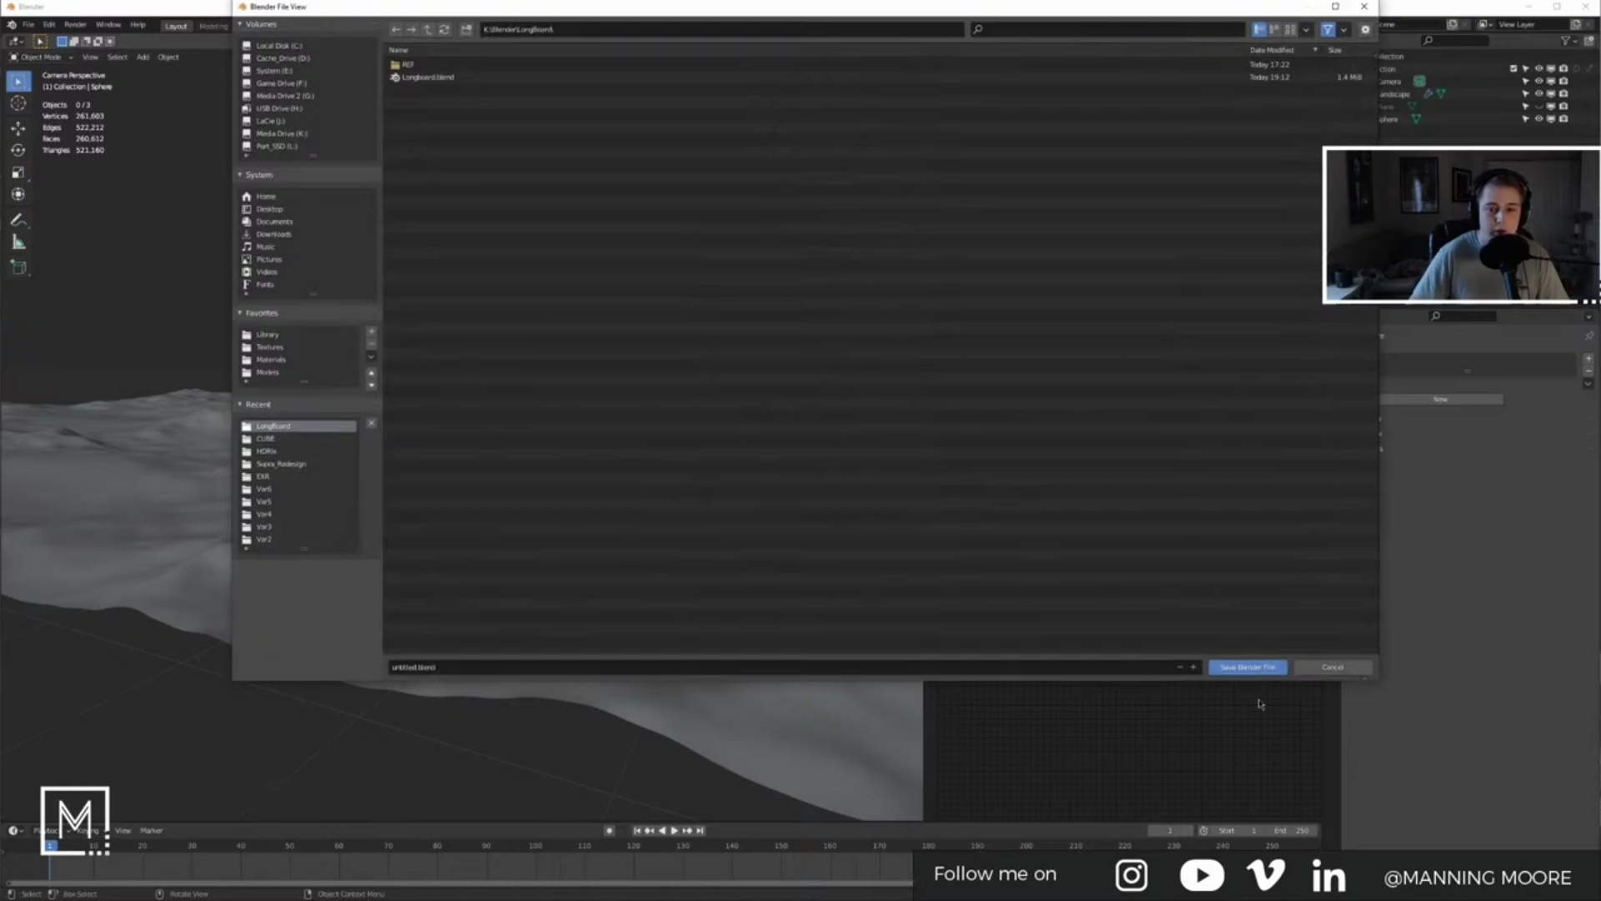
click(1332, 668)
Step: Hide the side panel and tool strip, widen the node editor, and pan to the Ground material nodes
key(n)
key(t)
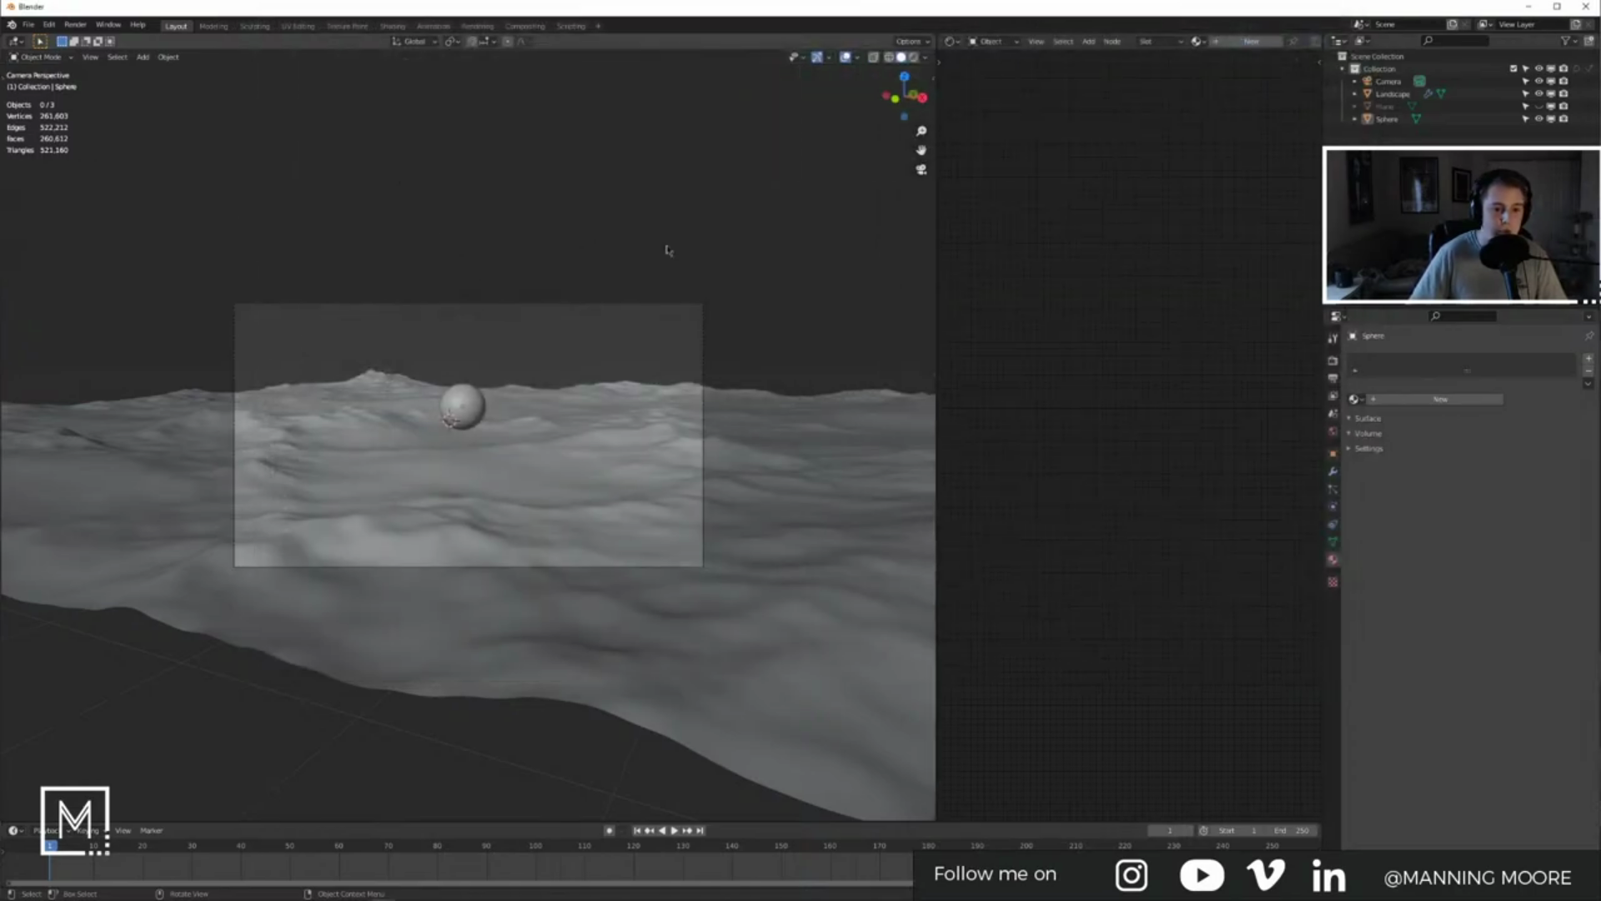
drag(937, 161, 859, 162)
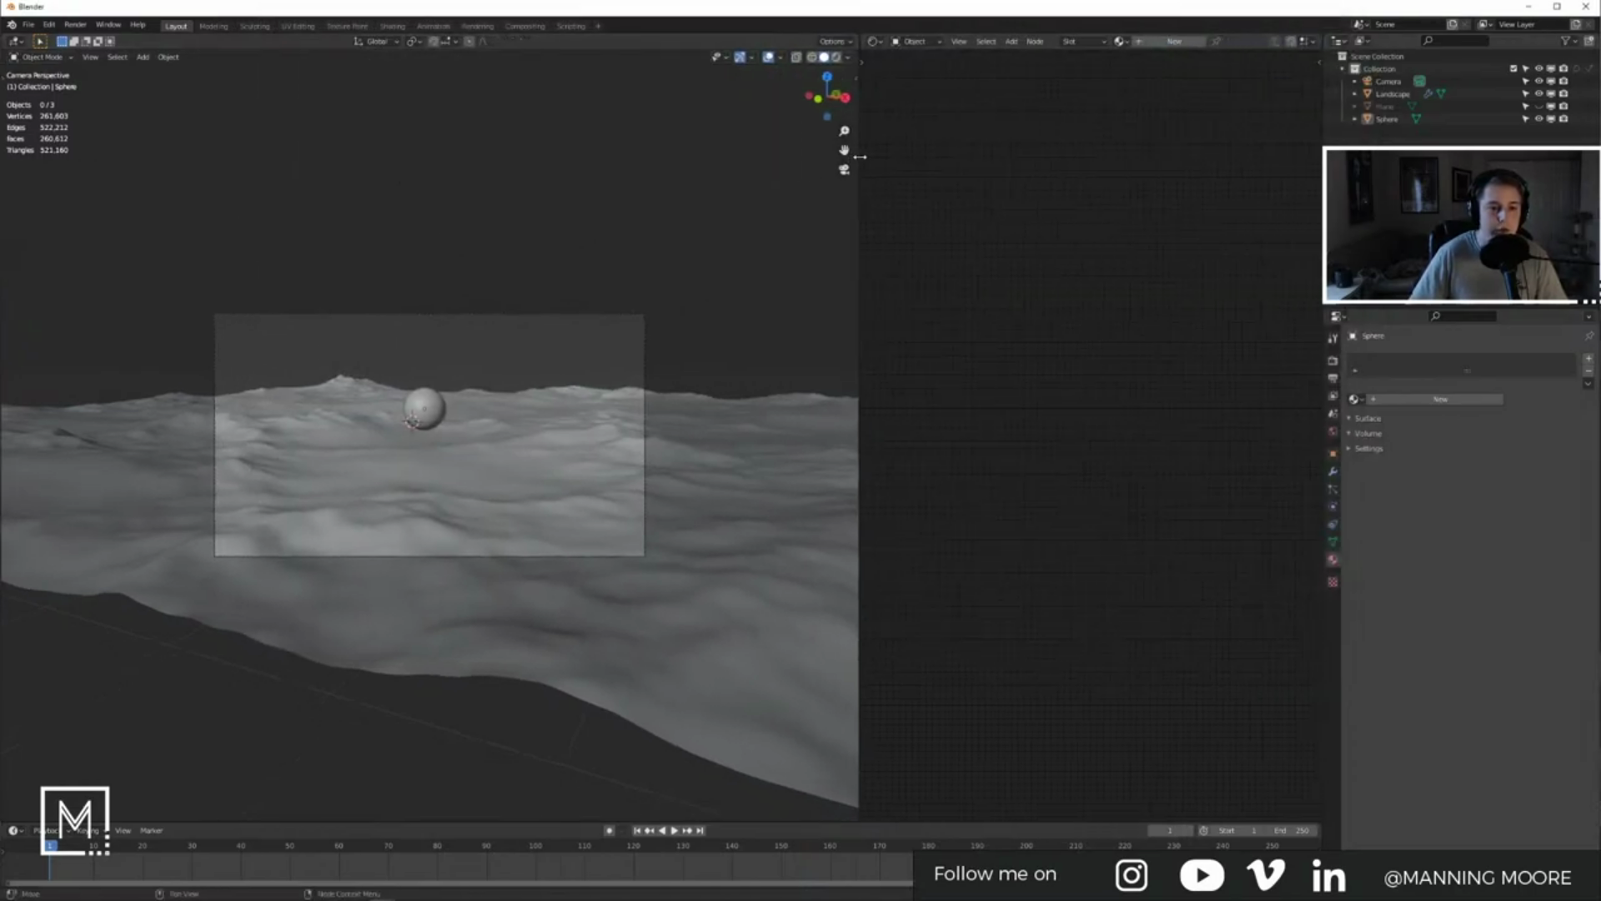
scroll(392, 403, up, 3)
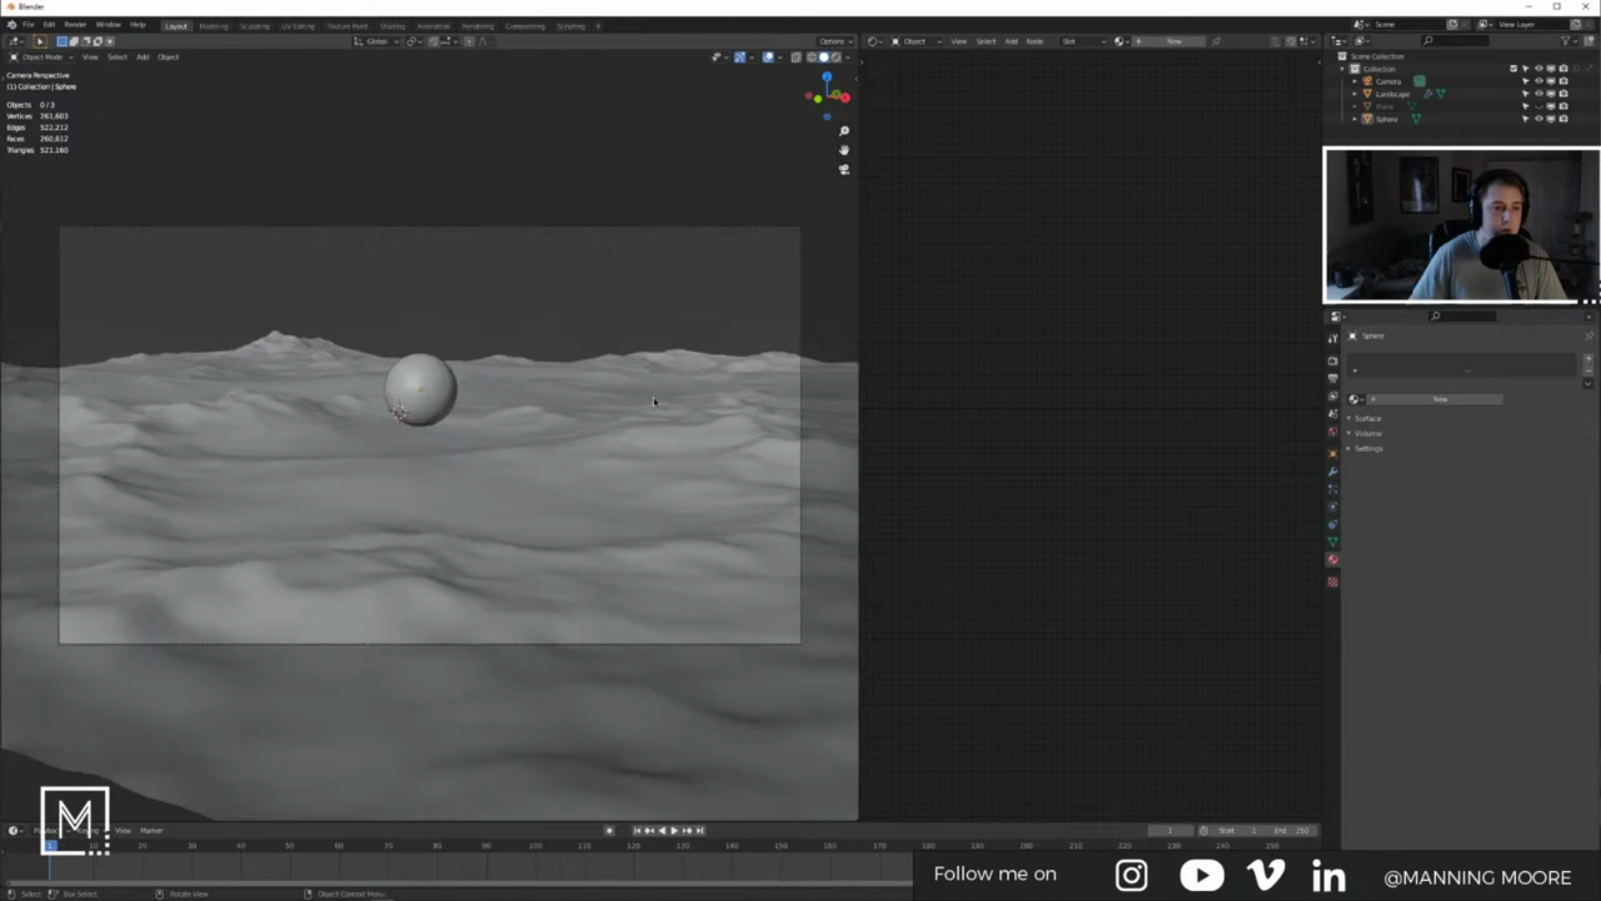
click(711, 474)
middle_drag(1011, 463, 905, 442)
click(457, 259)
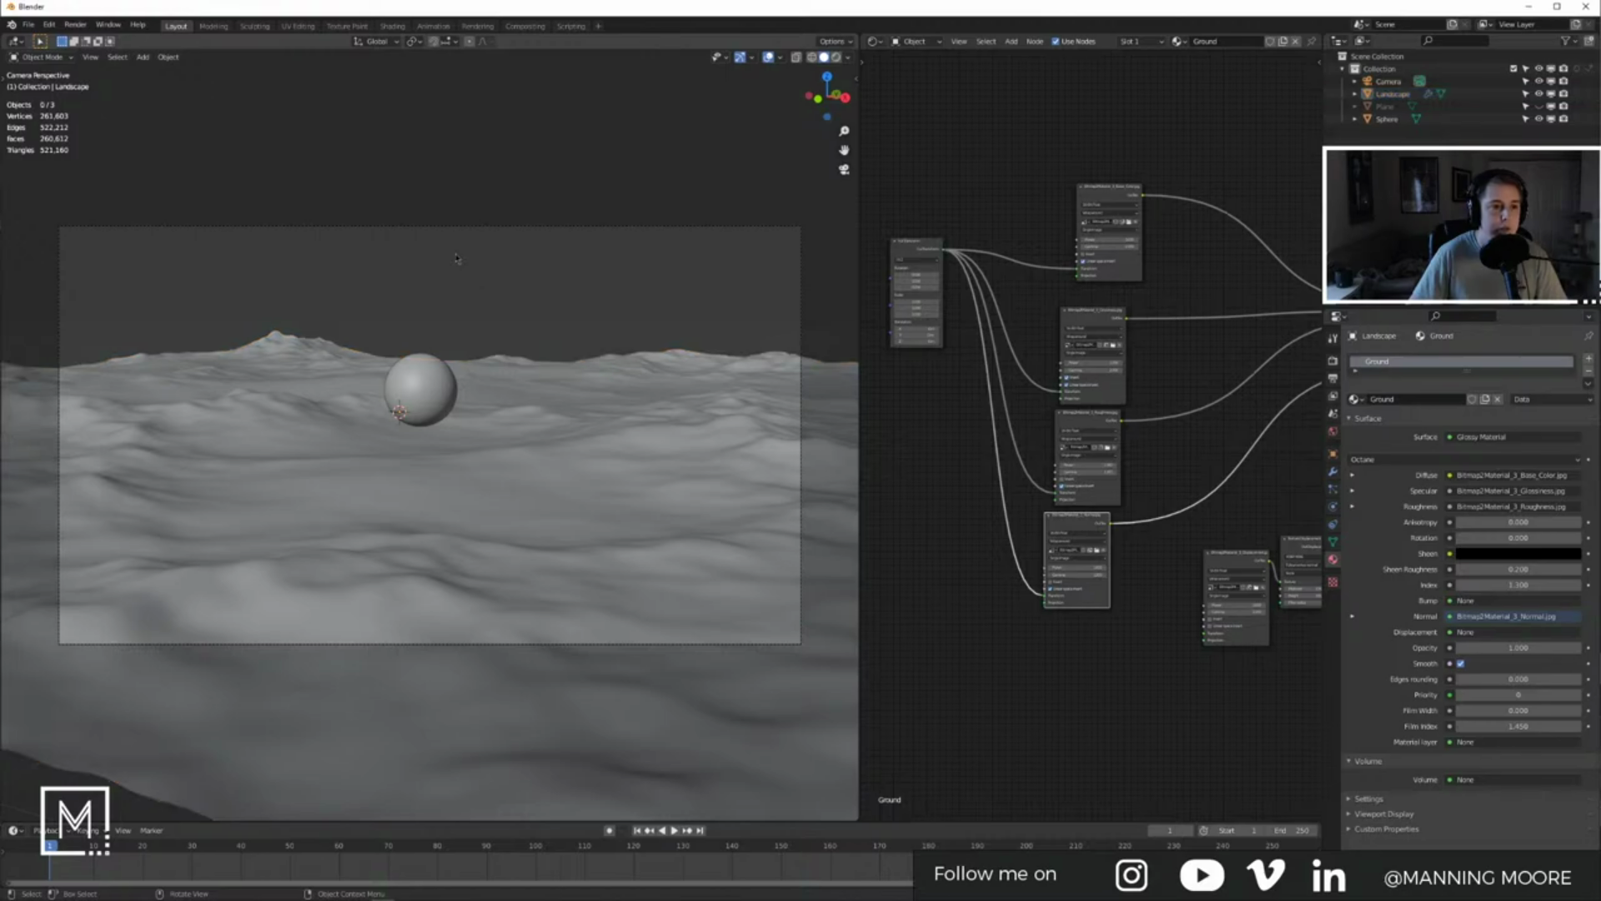
Step: Switch the viewport to rendered shading, briefly toggling the overlays off and back on
click(467, 193)
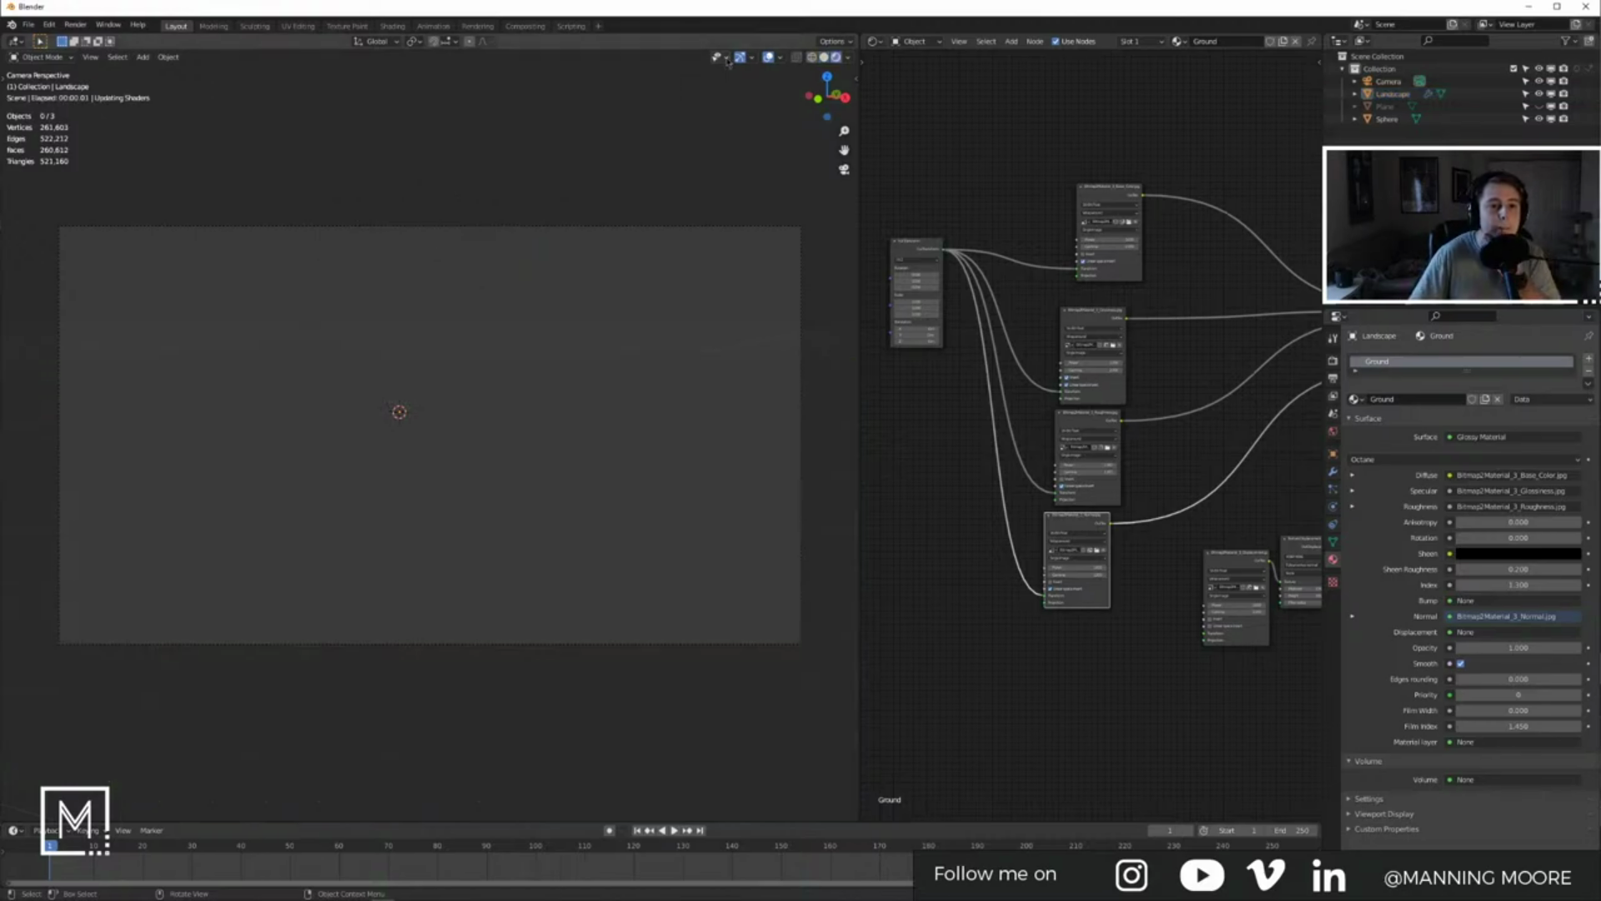
click(768, 59)
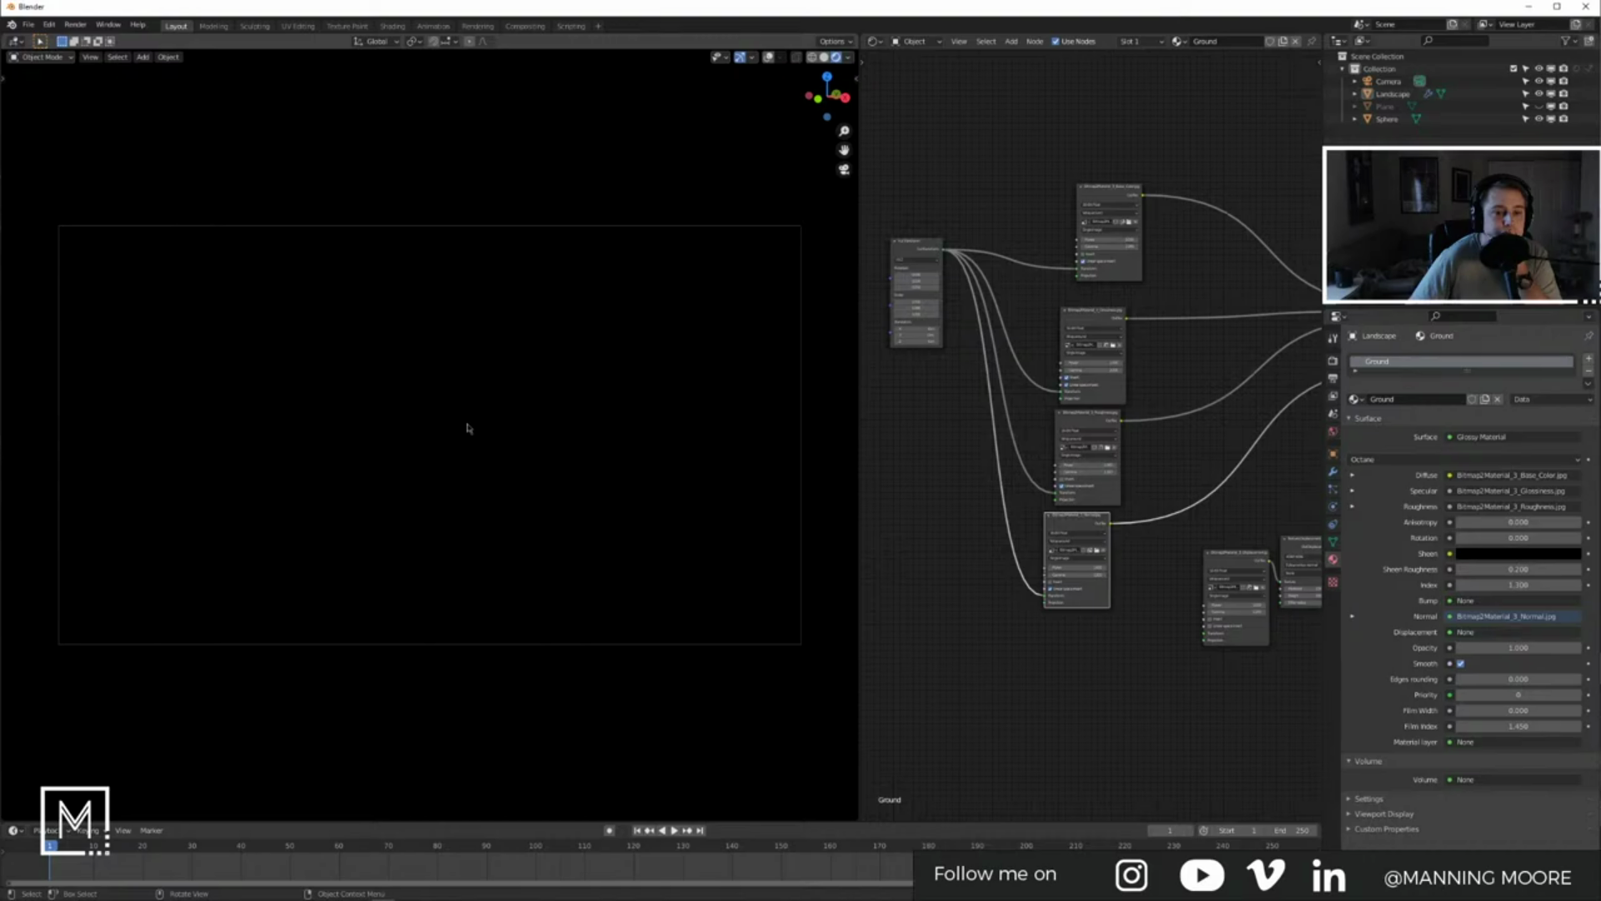
click(768, 58)
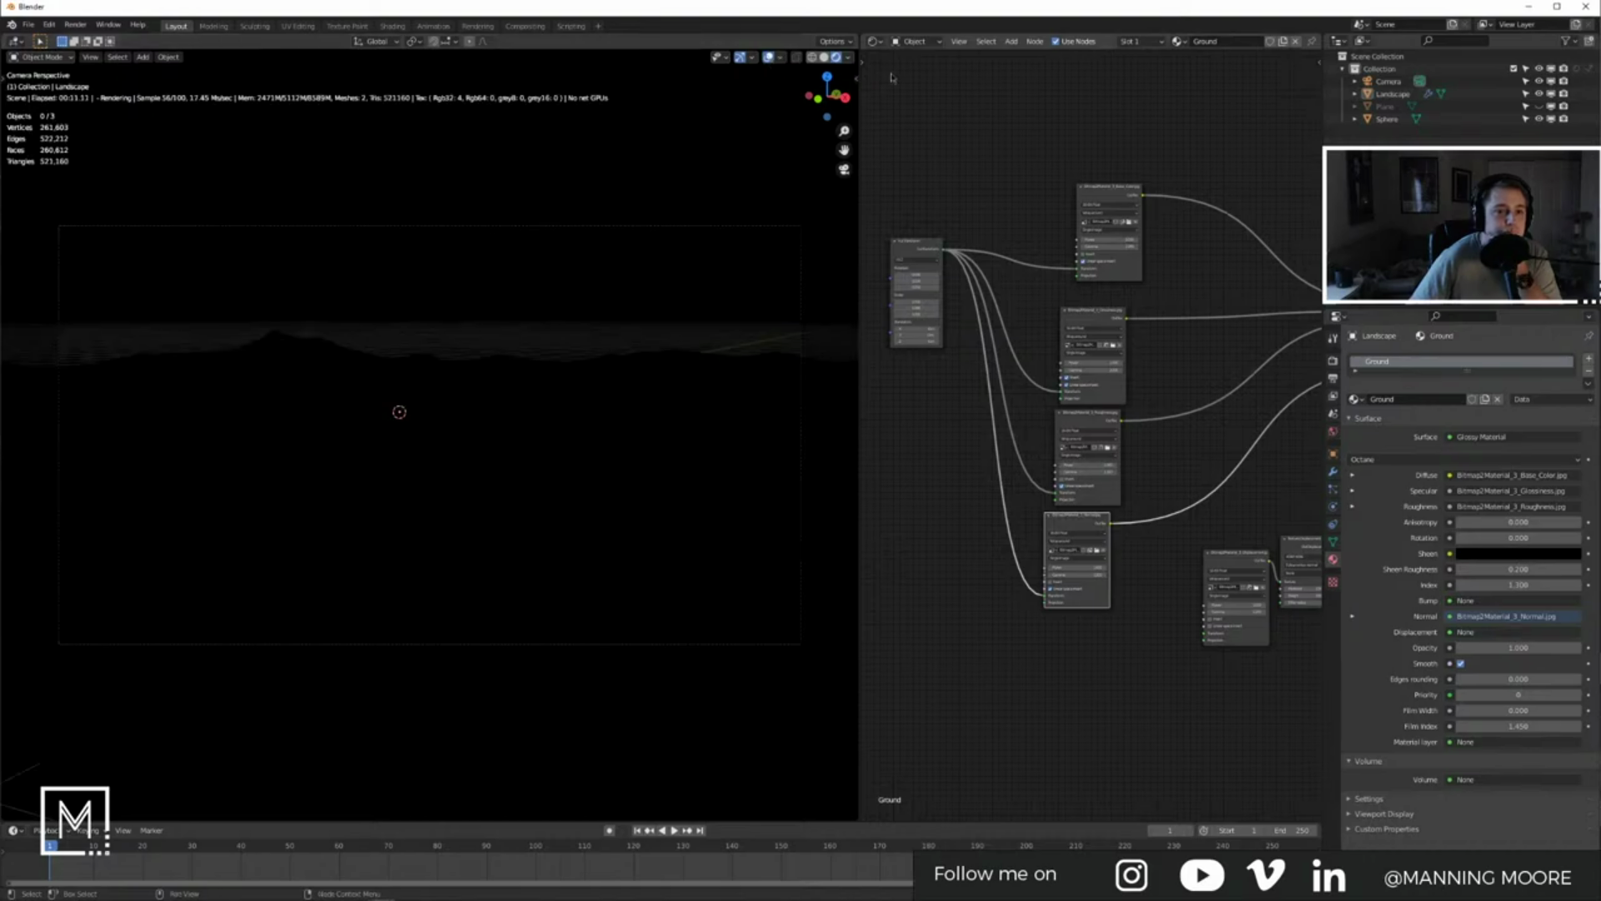
Step: Show the World node tree and set the World Output target to Octane
click(915, 41)
click(916, 72)
scroll(1159, 382, up, 4)
middle_drag(1201, 355, 1110, 433)
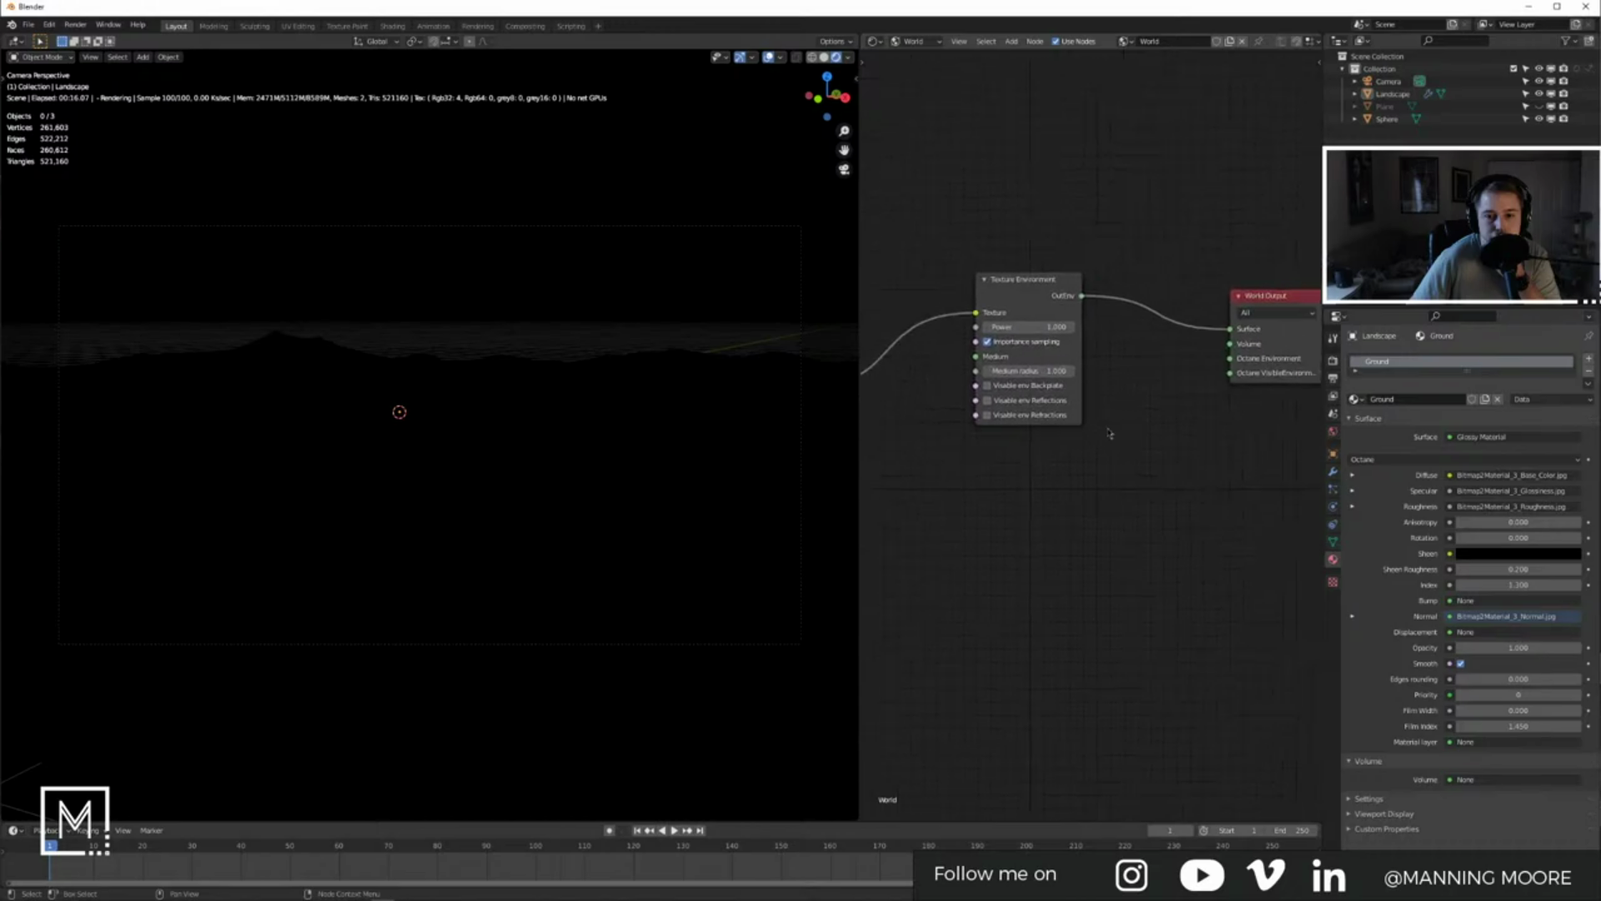
click(1261, 313)
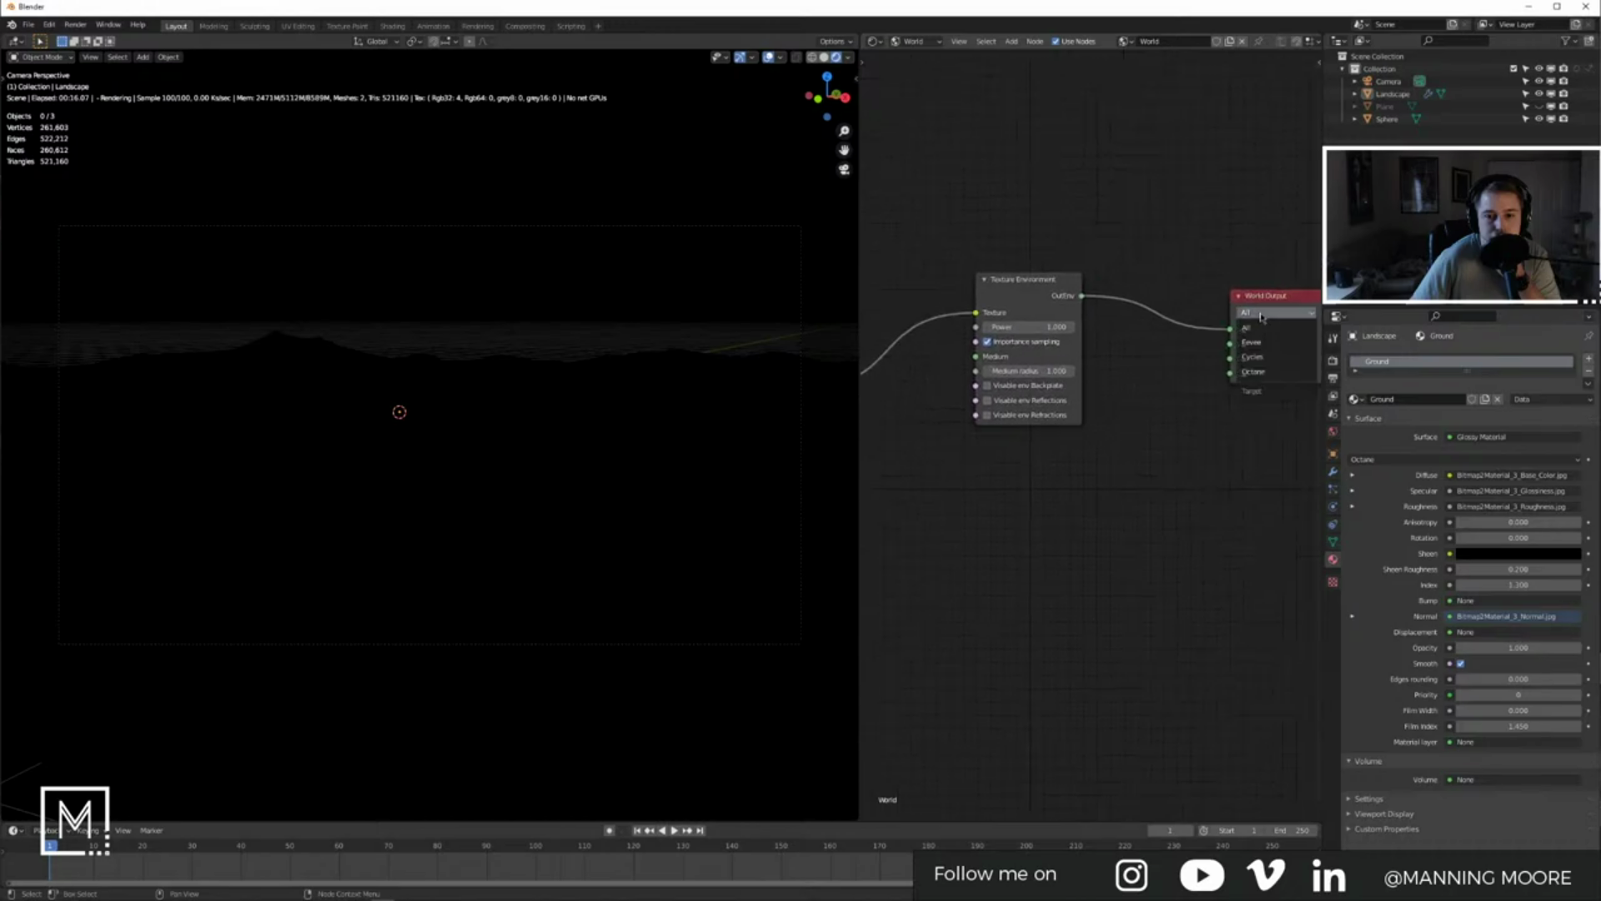
click(1246, 372)
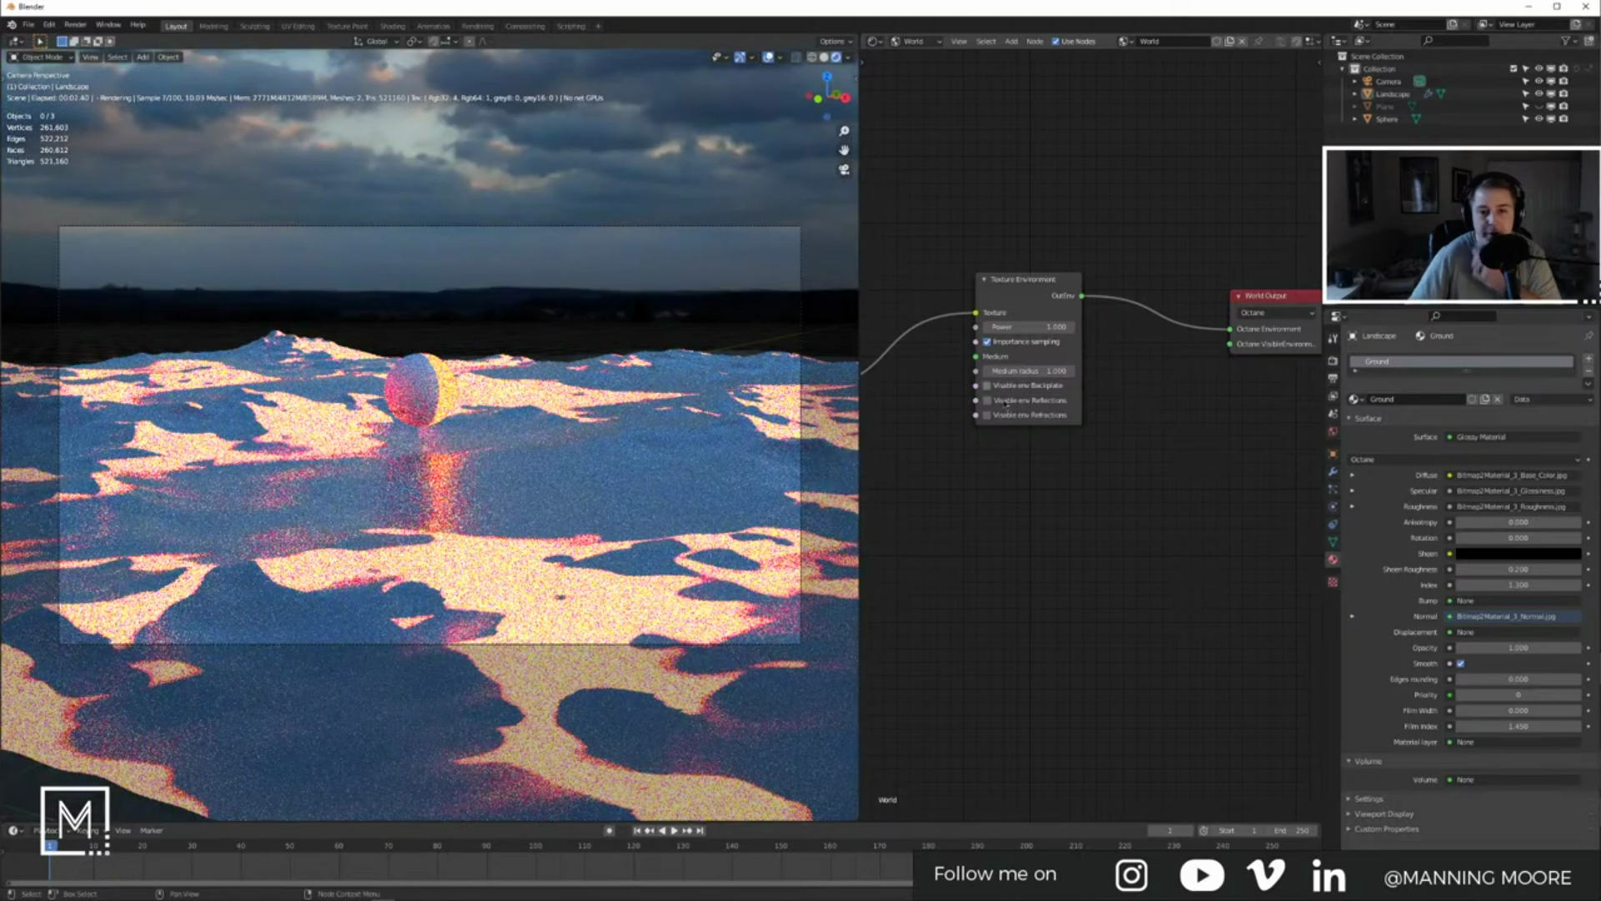
middle_drag(1096, 459, 1207, 416)
middle_drag(1034, 470, 1132, 412)
Step: Set the sky image texture's Gamma to 1
click(1099, 393)
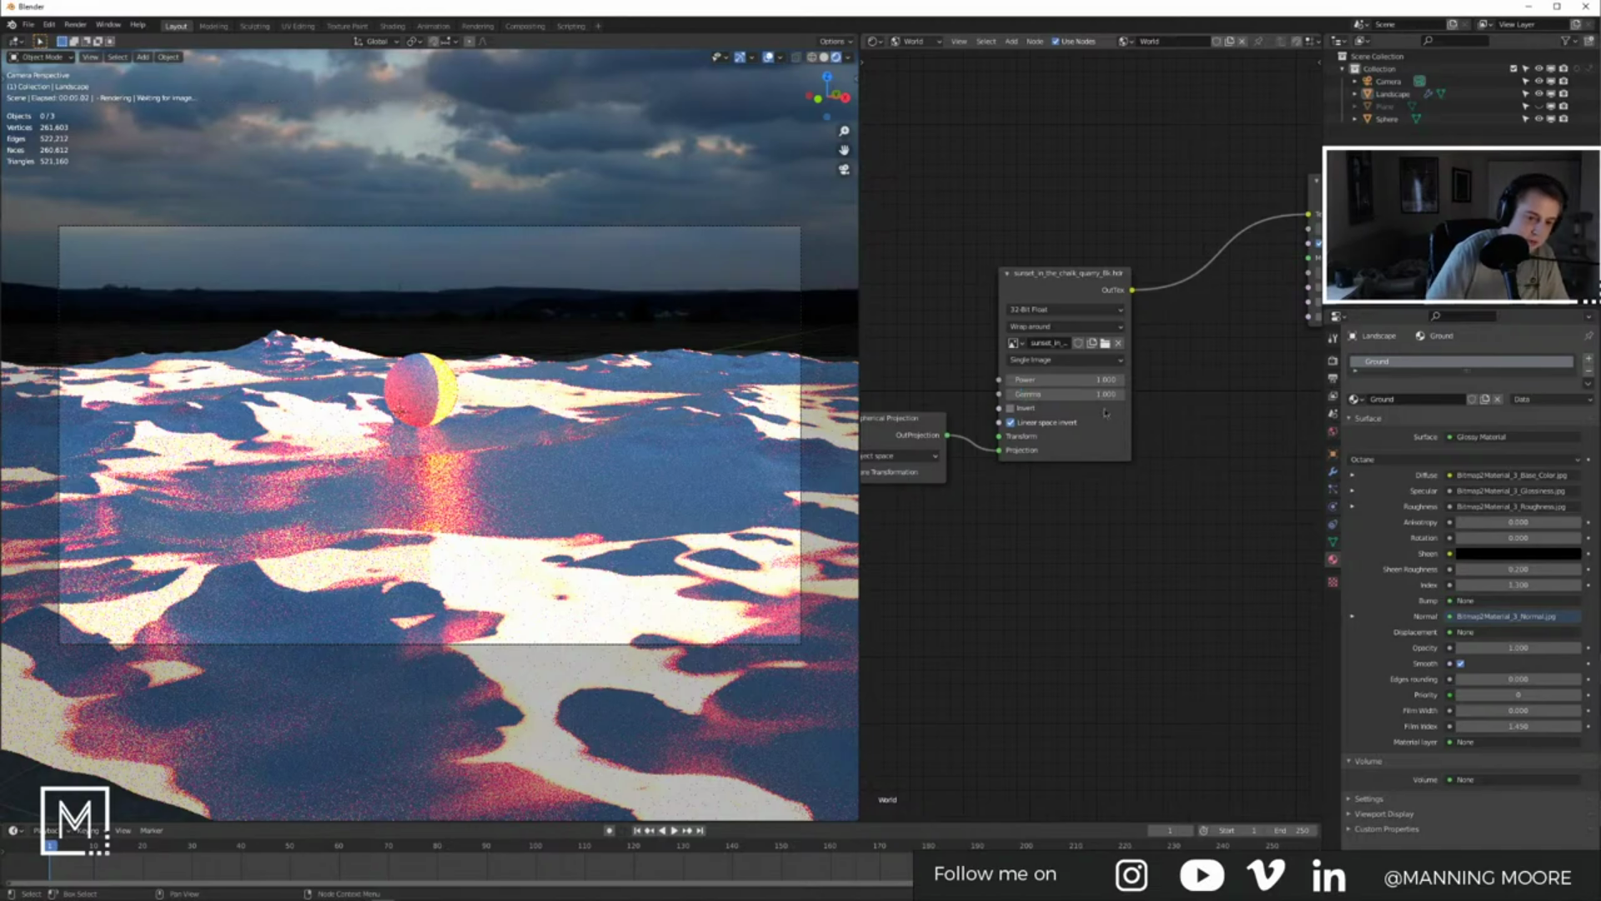
text(1)
key(Return)
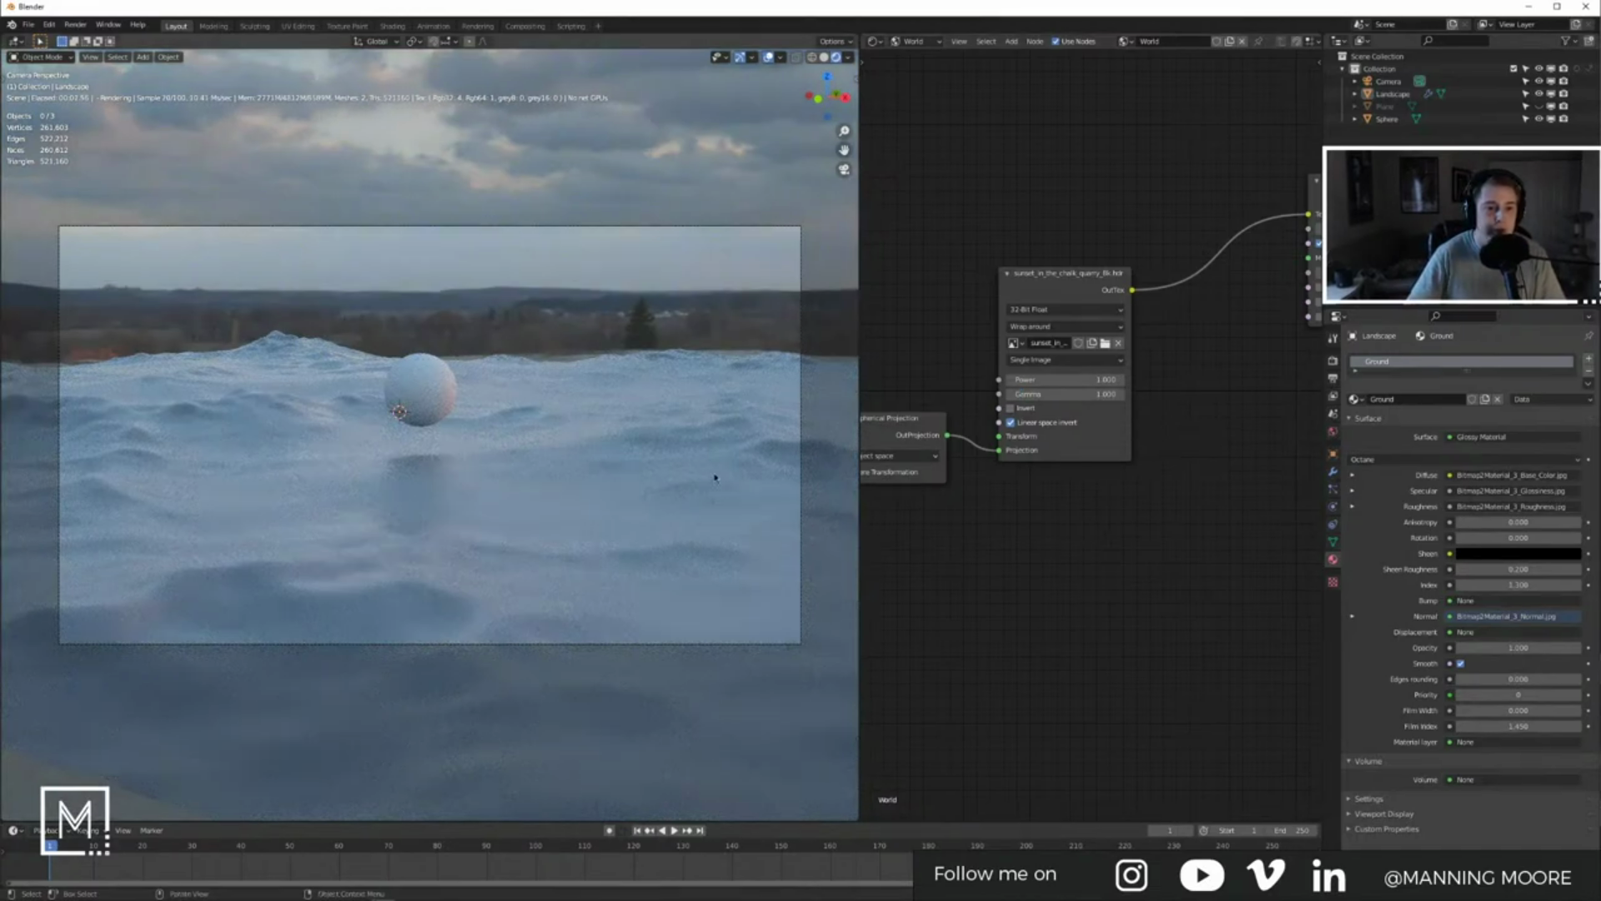
Step: Try different environment Y rotation values, then reset the Y rotation to 0
middle_drag(901, 534, 1201, 492)
drag(1036, 482, 1106, 495)
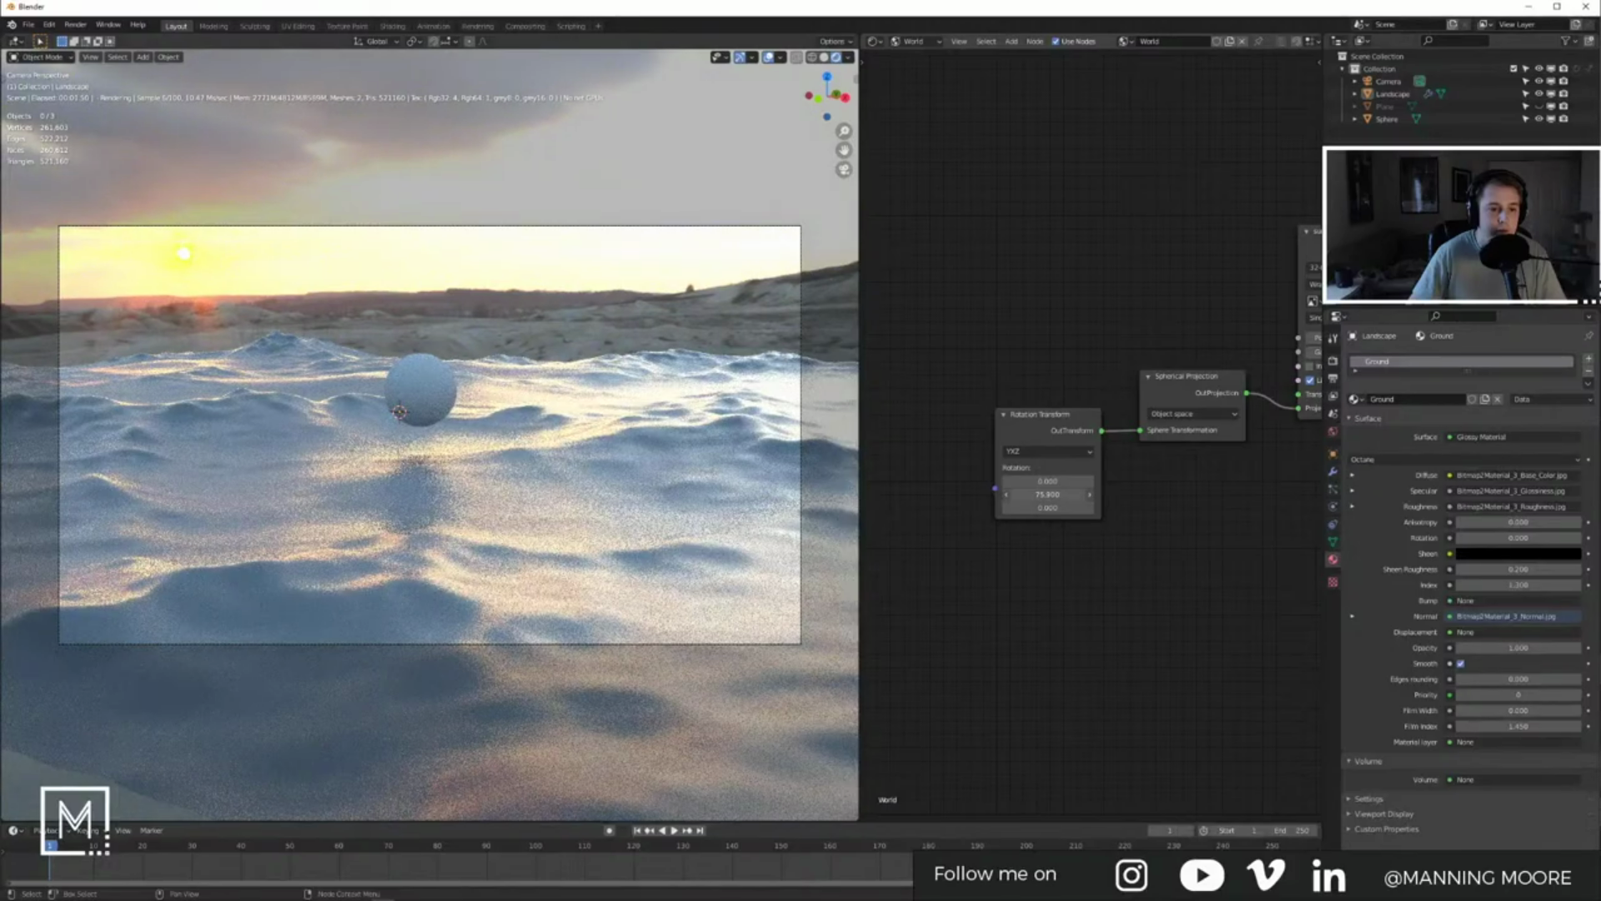
key(BackSpace)
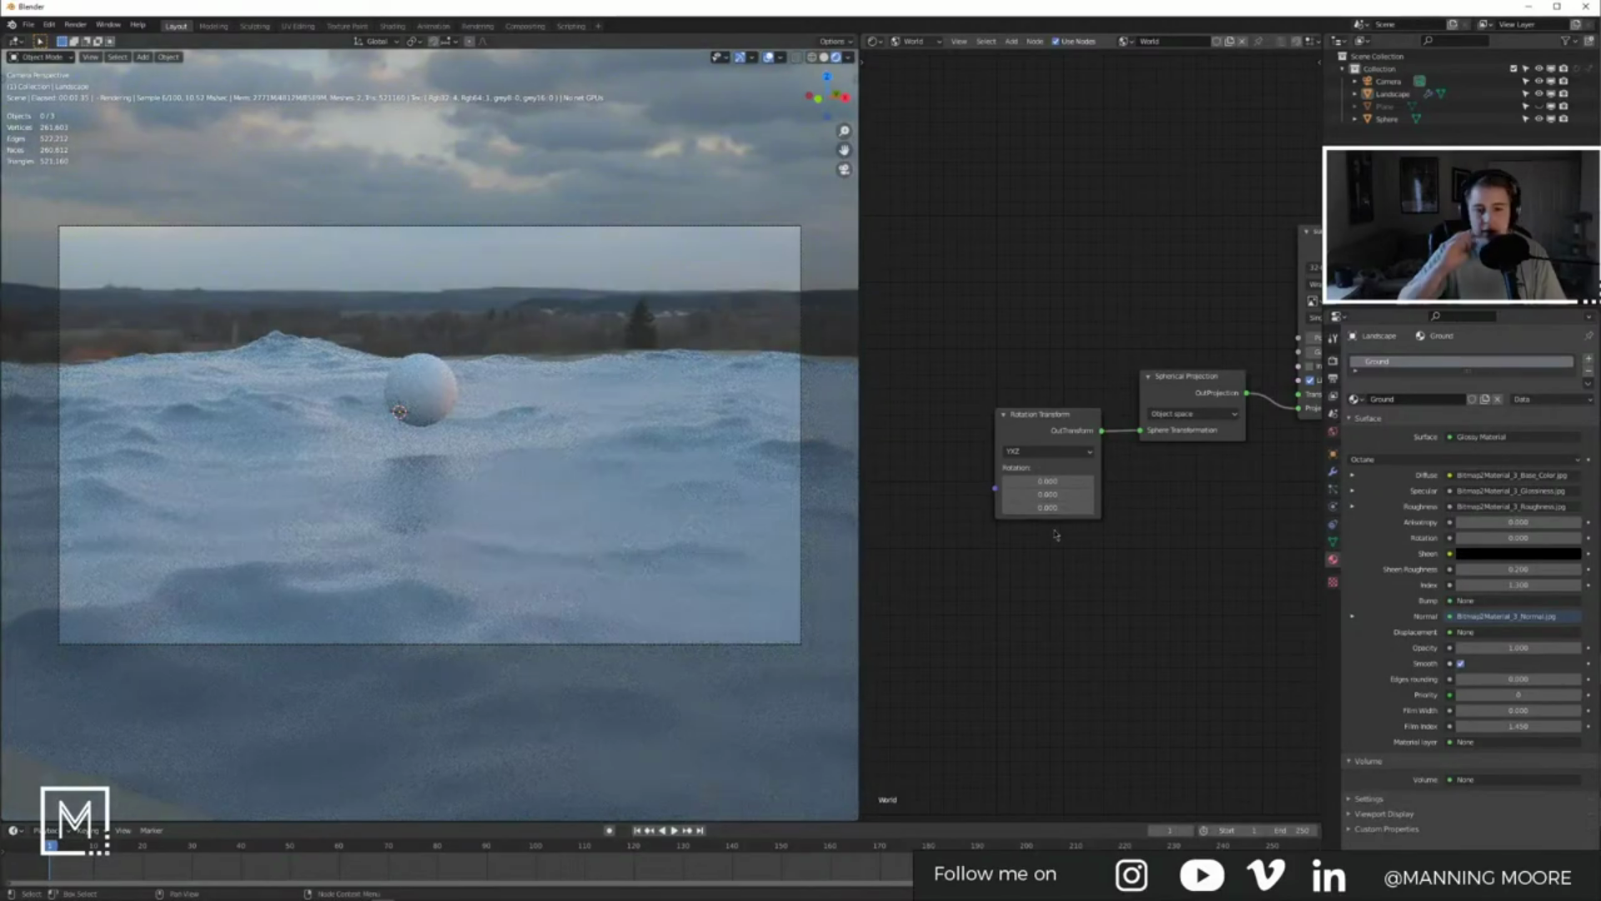
click(662, 468)
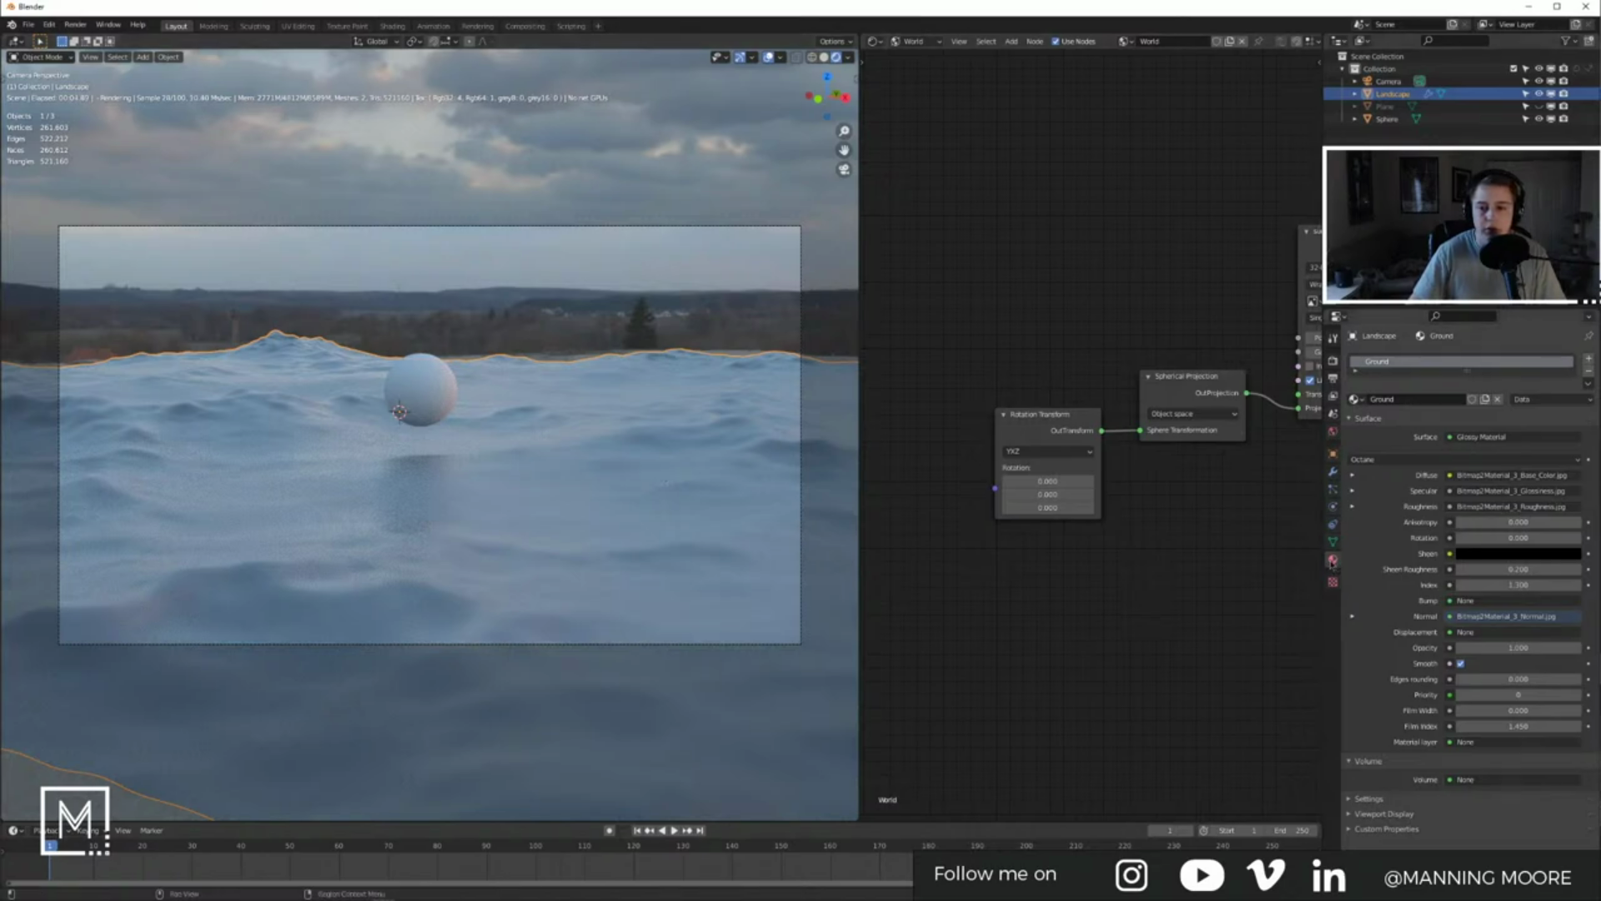
Step: Show the Ground material's Glossy Material nodes, then enter Edit Mode on the terrain and call up UV mapping
click(918, 46)
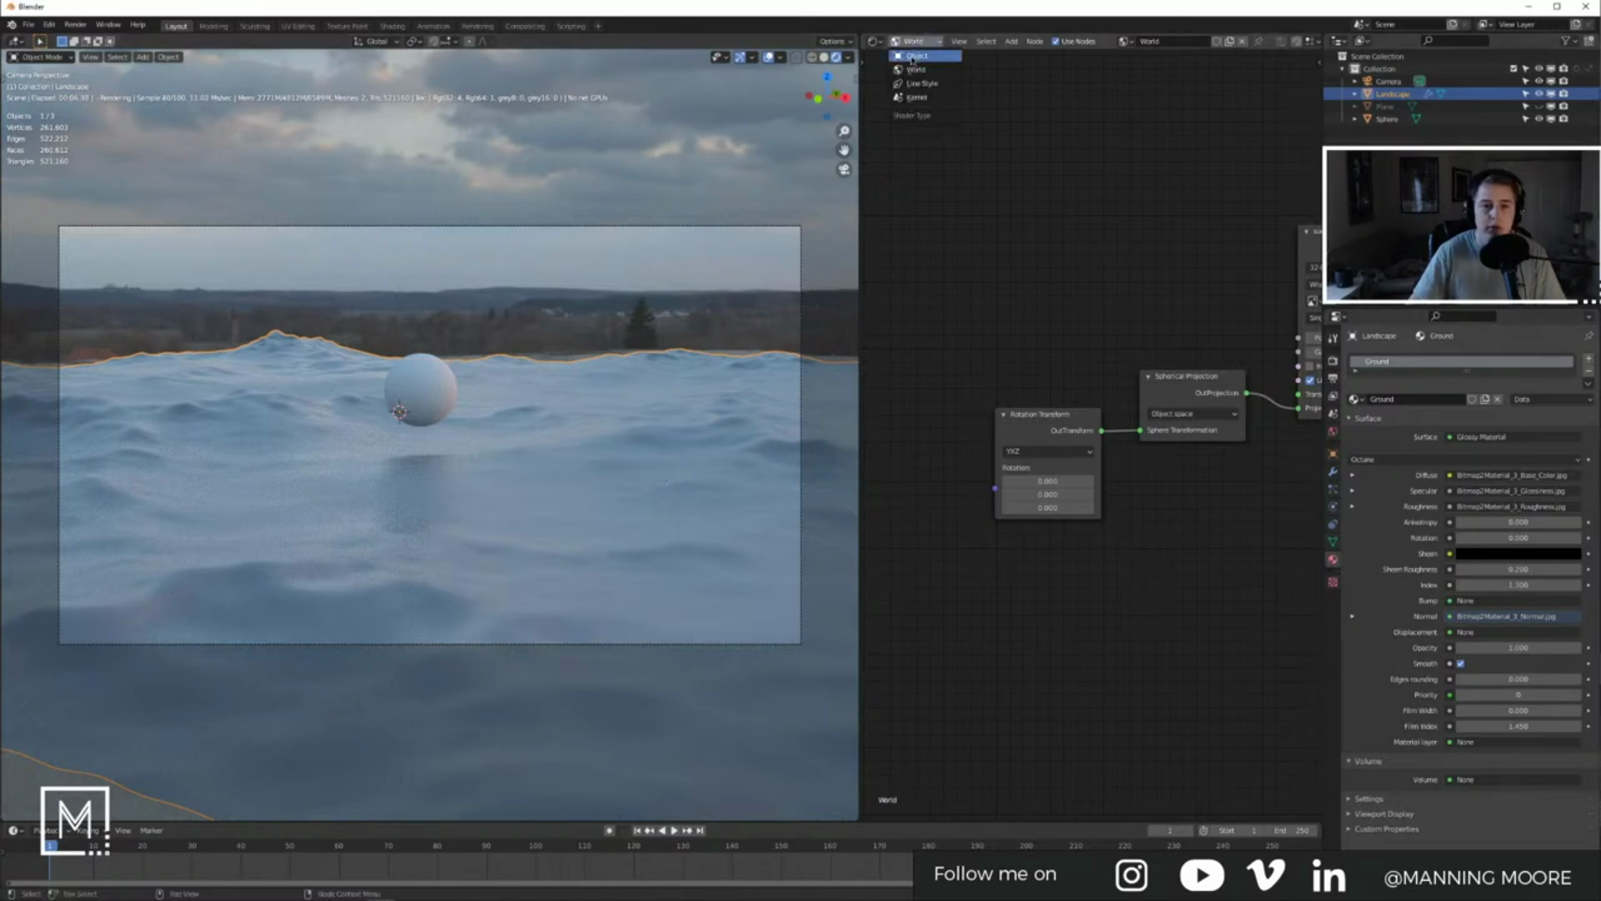
click(917, 55)
middle_drag(1293, 392, 1075, 402)
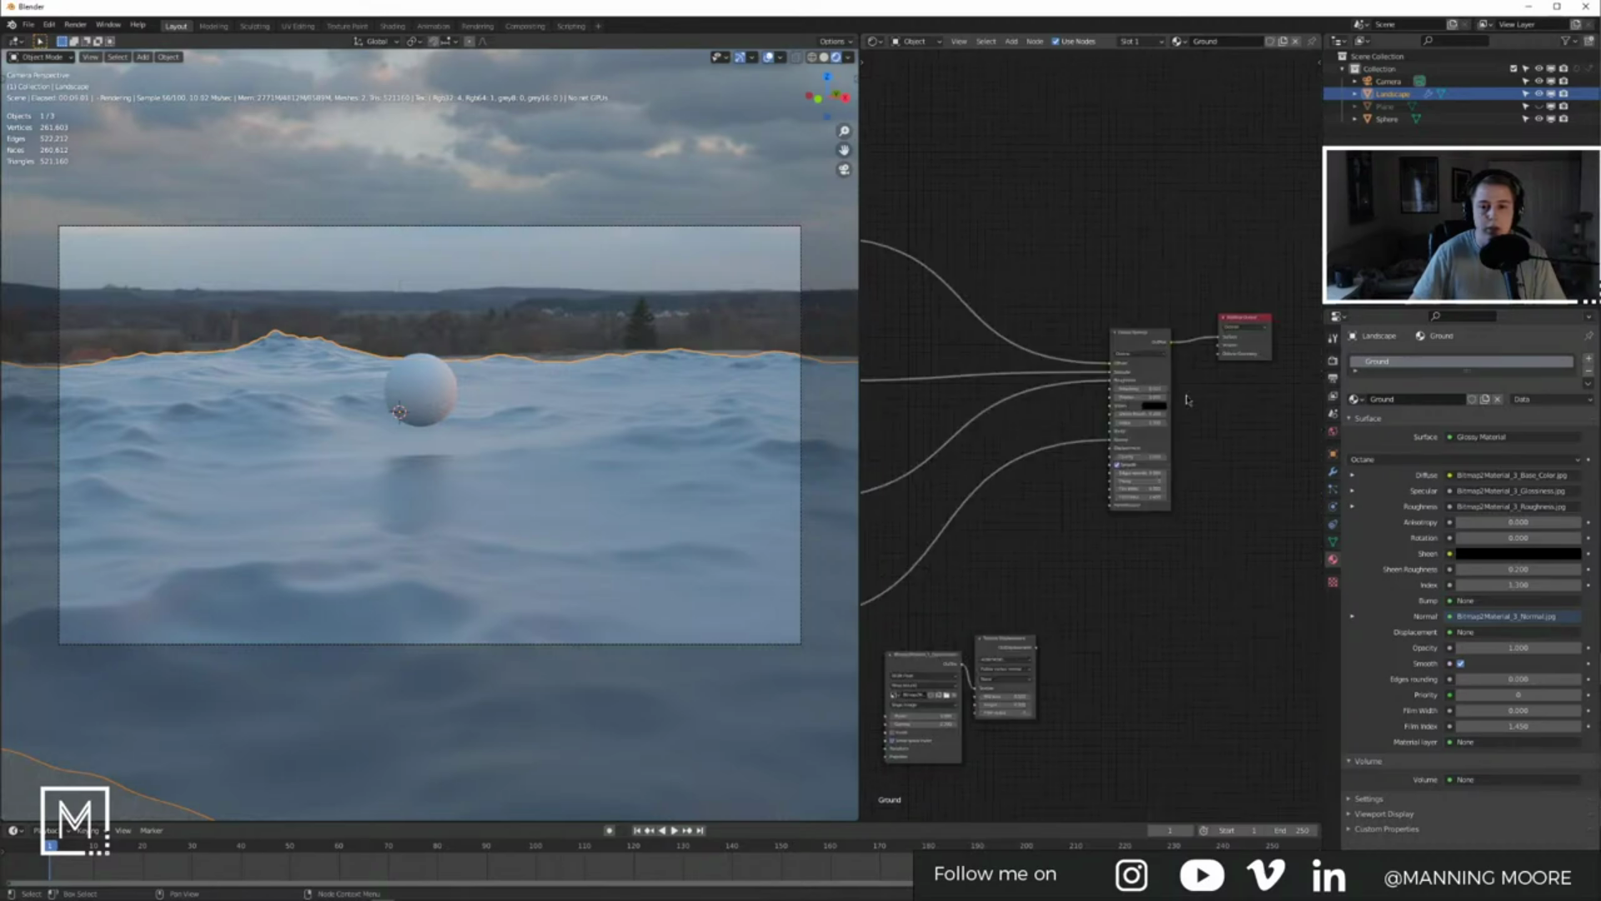
scroll(1246, 335, up, 4)
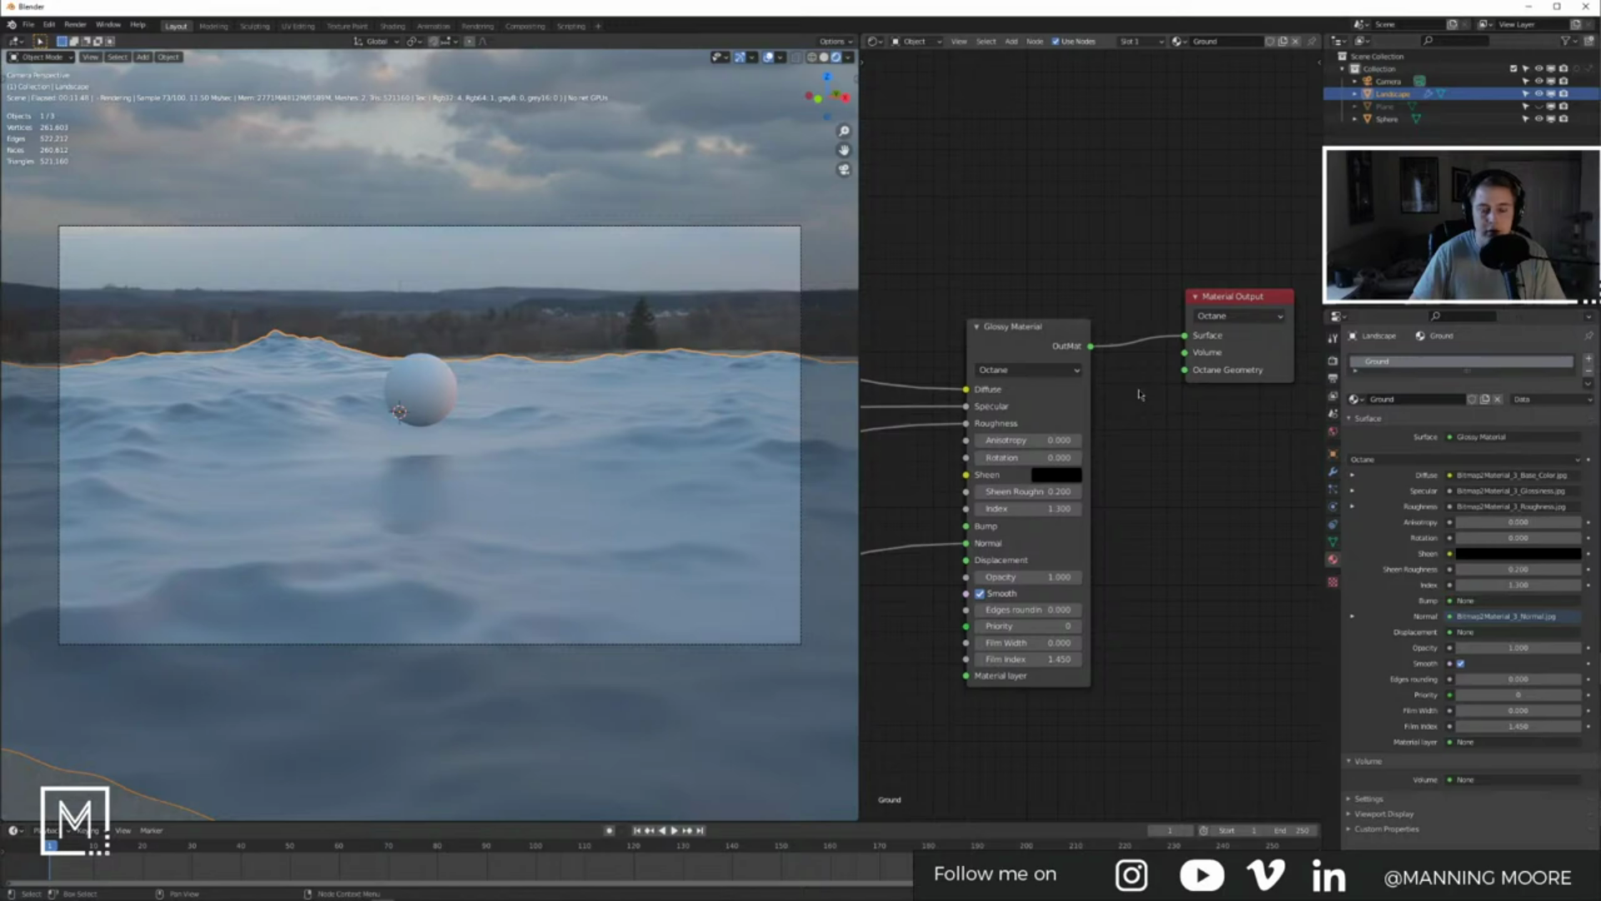
key(Tab)
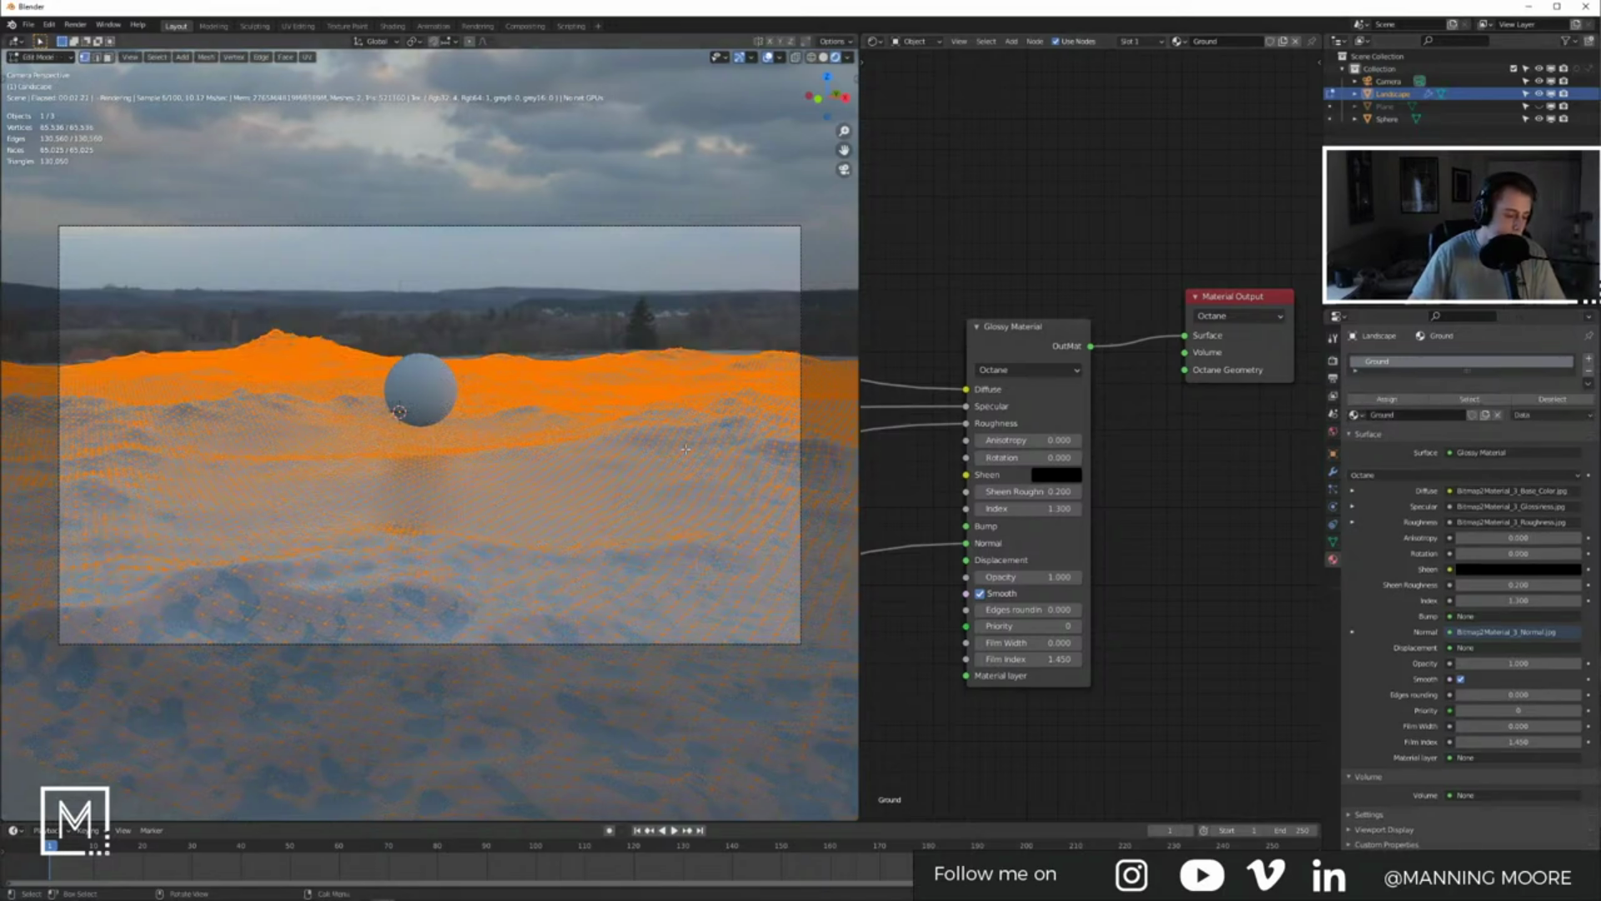
key(u)
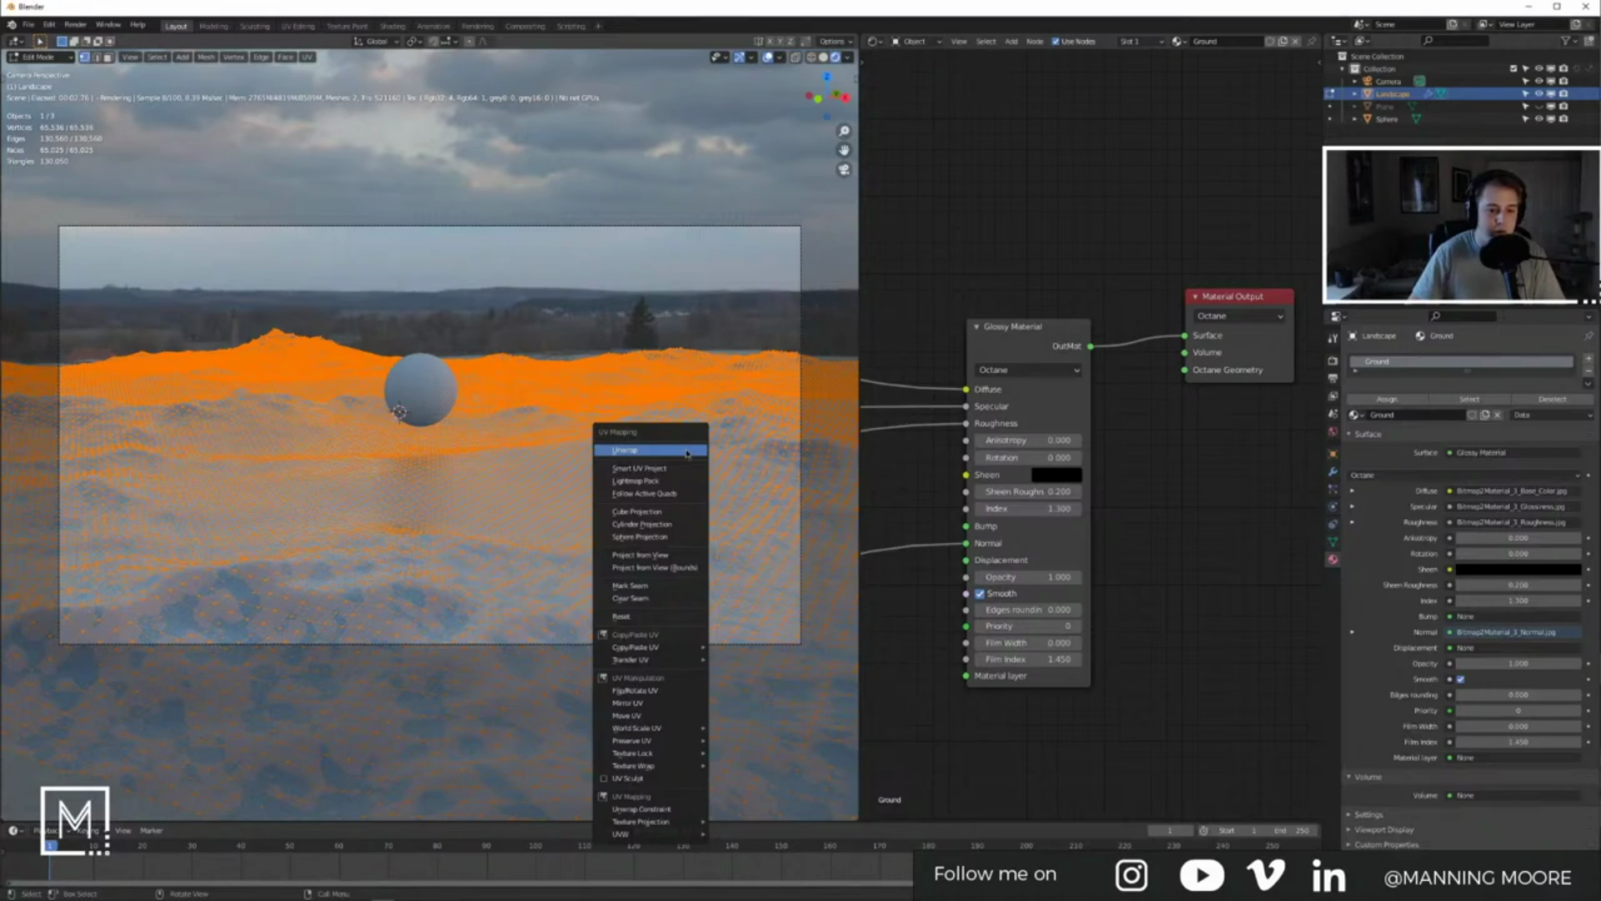
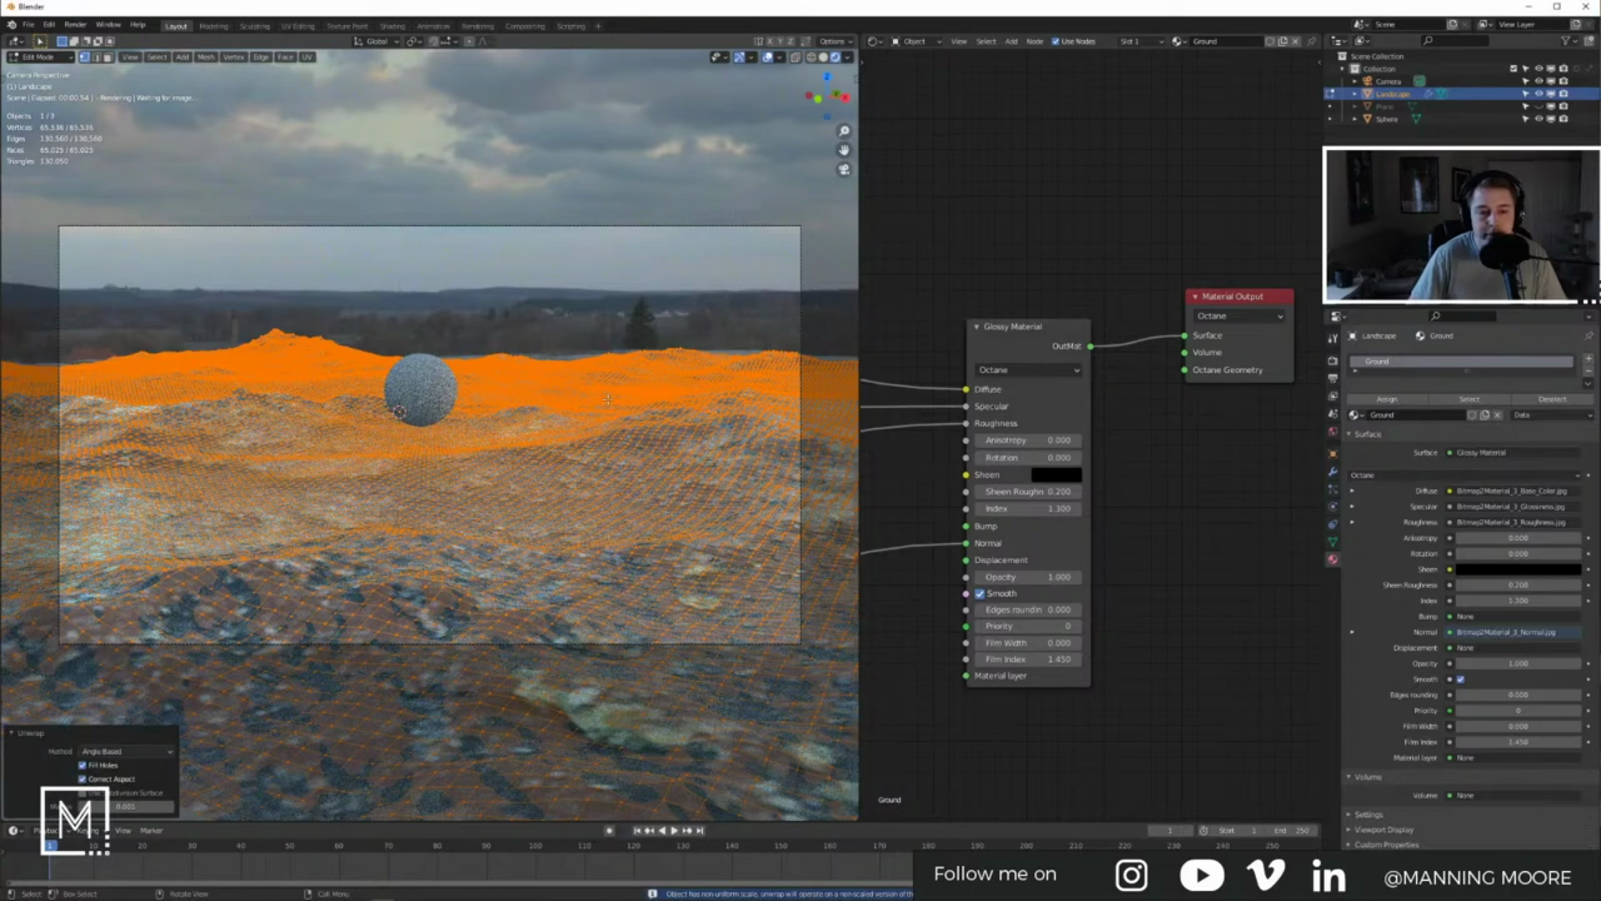
Step: Leave Edit Mode on the terrain and bring the Texture Displacement and Transform nodes into view
key(Tab)
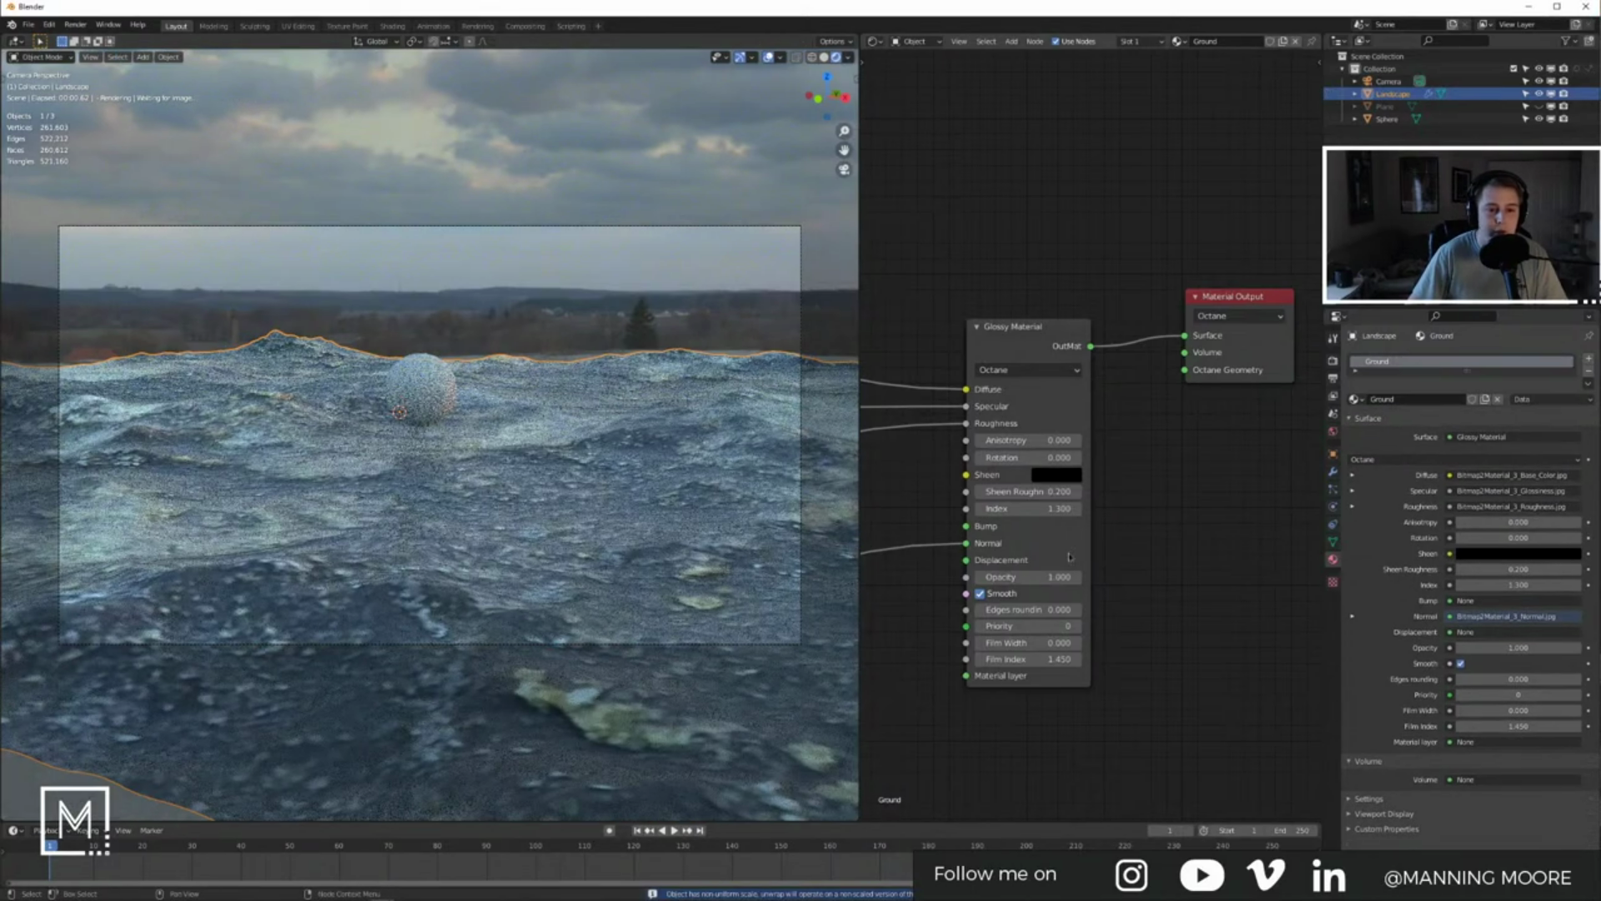
middle_drag(1127, 562, 1202, 522)
scroll(1201, 522, down, 4)
middle_drag(1049, 590, 1154, 572)
scroll(1154, 572, down, 3)
middle_drag(923, 575, 1159, 527)
scroll(1159, 527, down, 1)
scroll(1013, 424, up, 8)
middle_drag(884, 367, 1179, 459)
Step: Shrink the texture transform's scale on all axes to 0.1
click(995, 435)
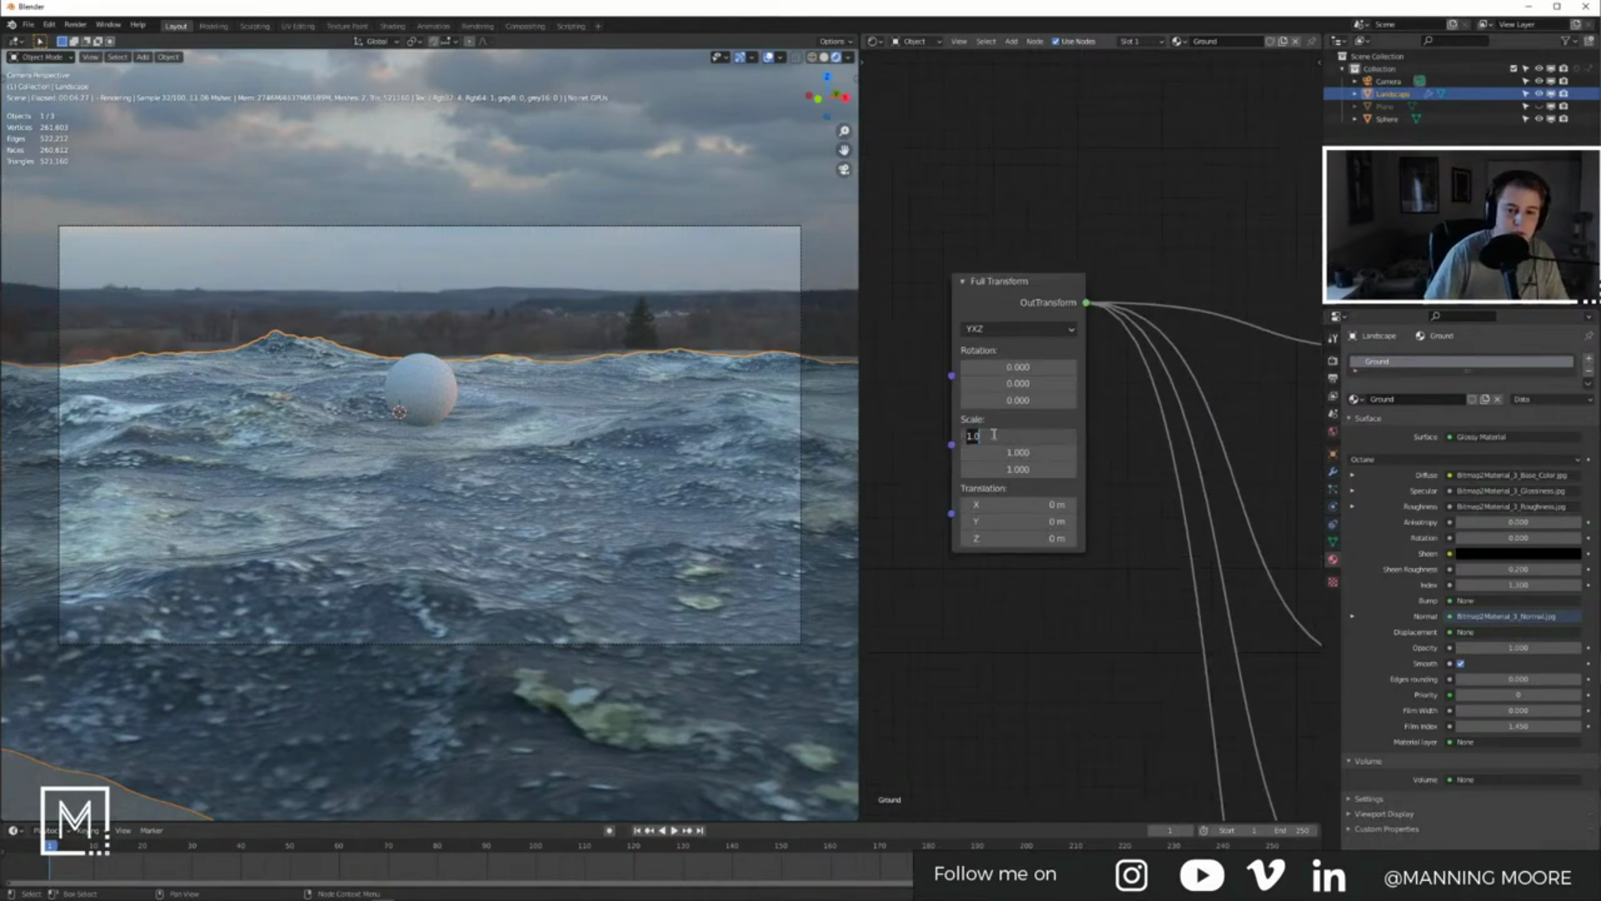
key(Return)
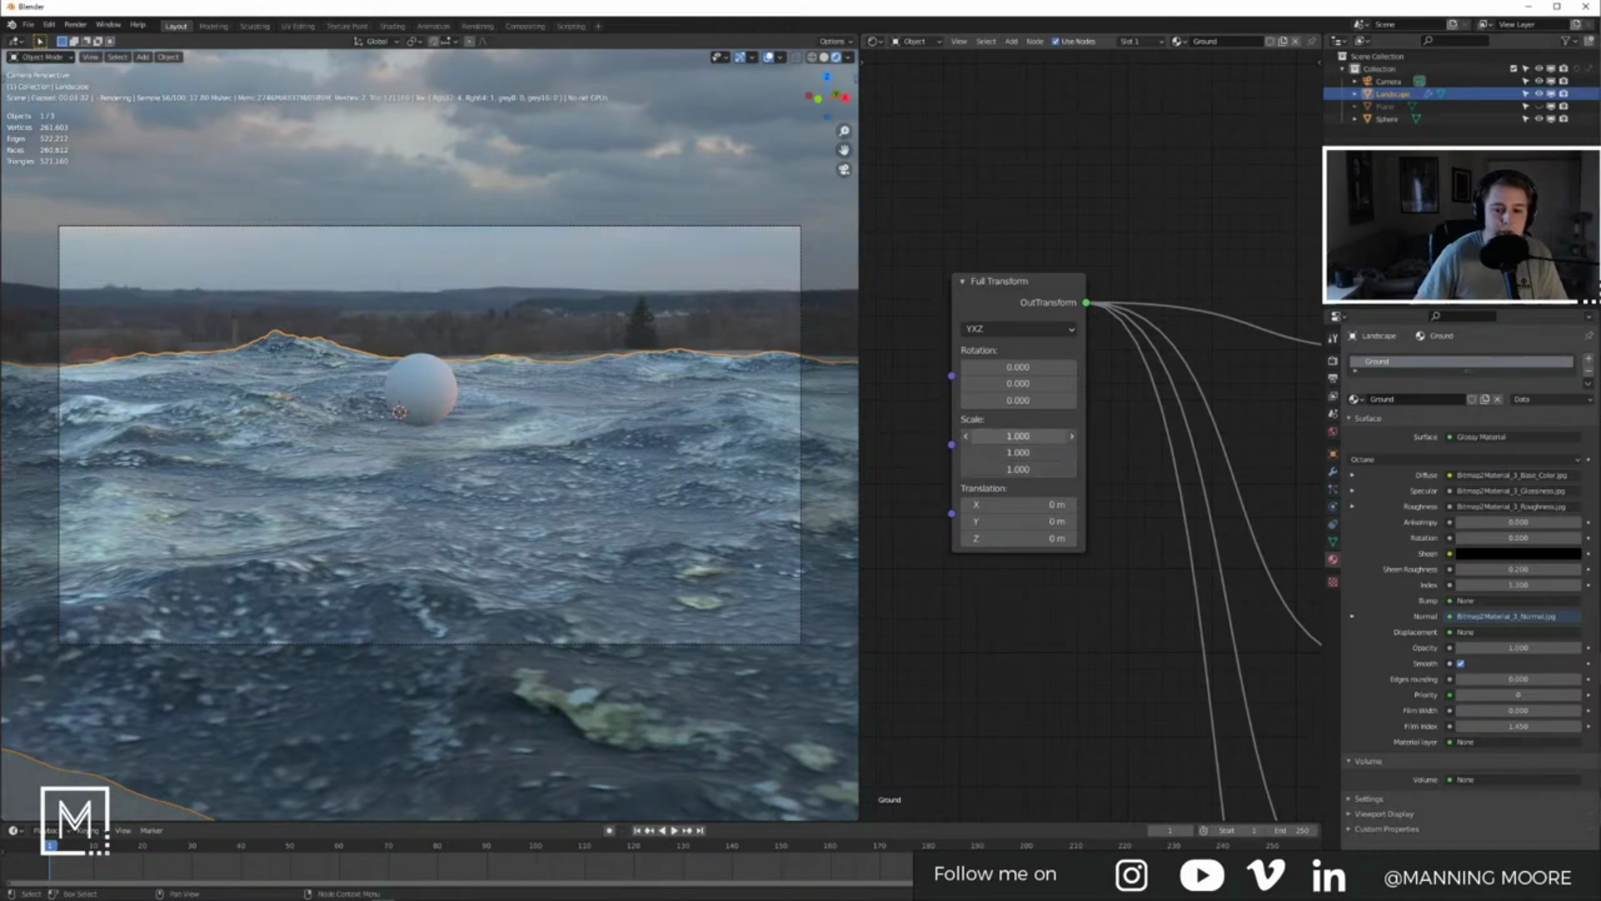
mouse_move(1017, 437)
mouse_down()
mouse_move(984, 436)
mouse_move(1043, 436)
mouse_up()
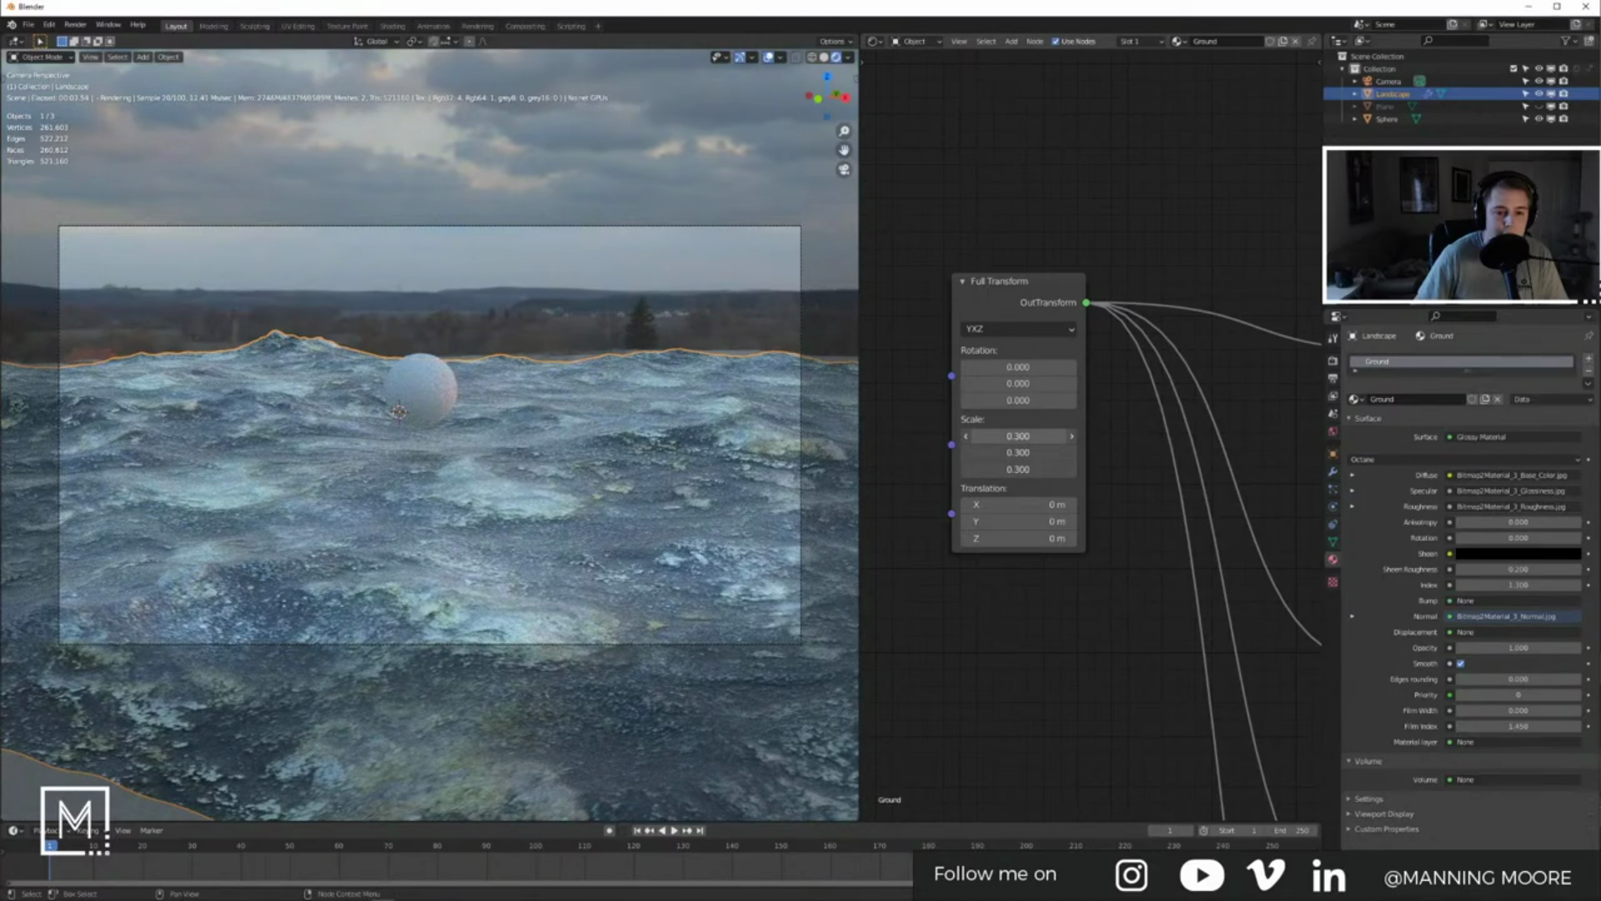
mouse_move(1017, 436)
mouse_down()
mouse_move(1001, 436)
mouse_move(1034, 436)
mouse_up()
Step: Connect Texture Displacement's output to the Glossy Material's Displacement input
scroll(1147, 504, down, 2)
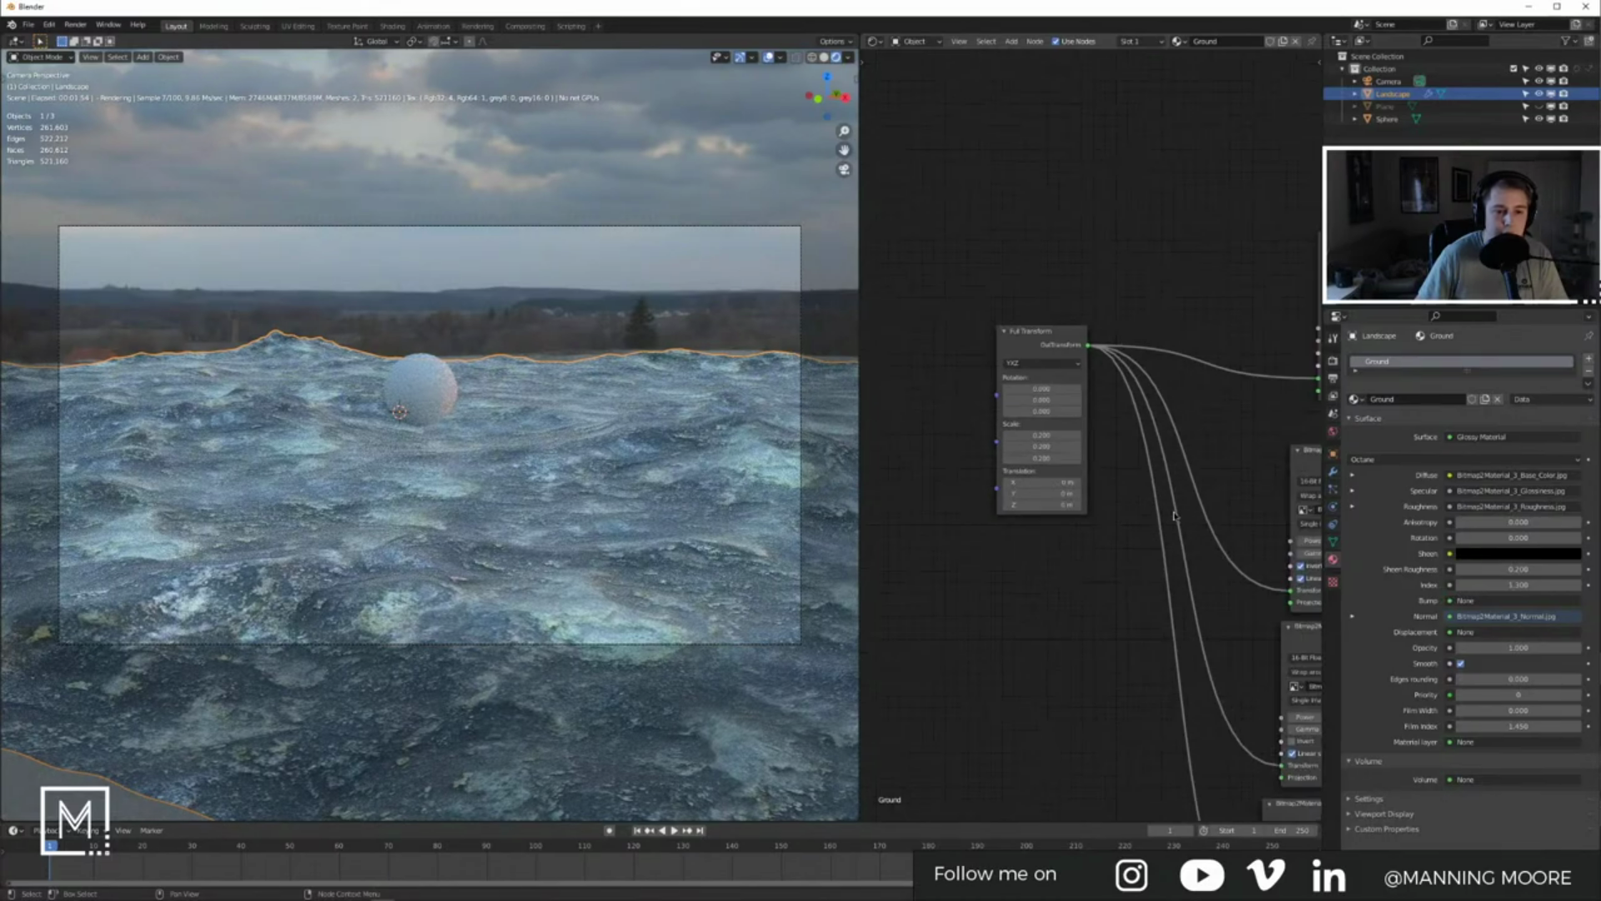
middle_drag(1147, 504, 967, 434)
middle_drag(1087, 417, 880, 296)
middle_drag(1318, 586, 1126, 504)
drag(1037, 608, 1148, 325)
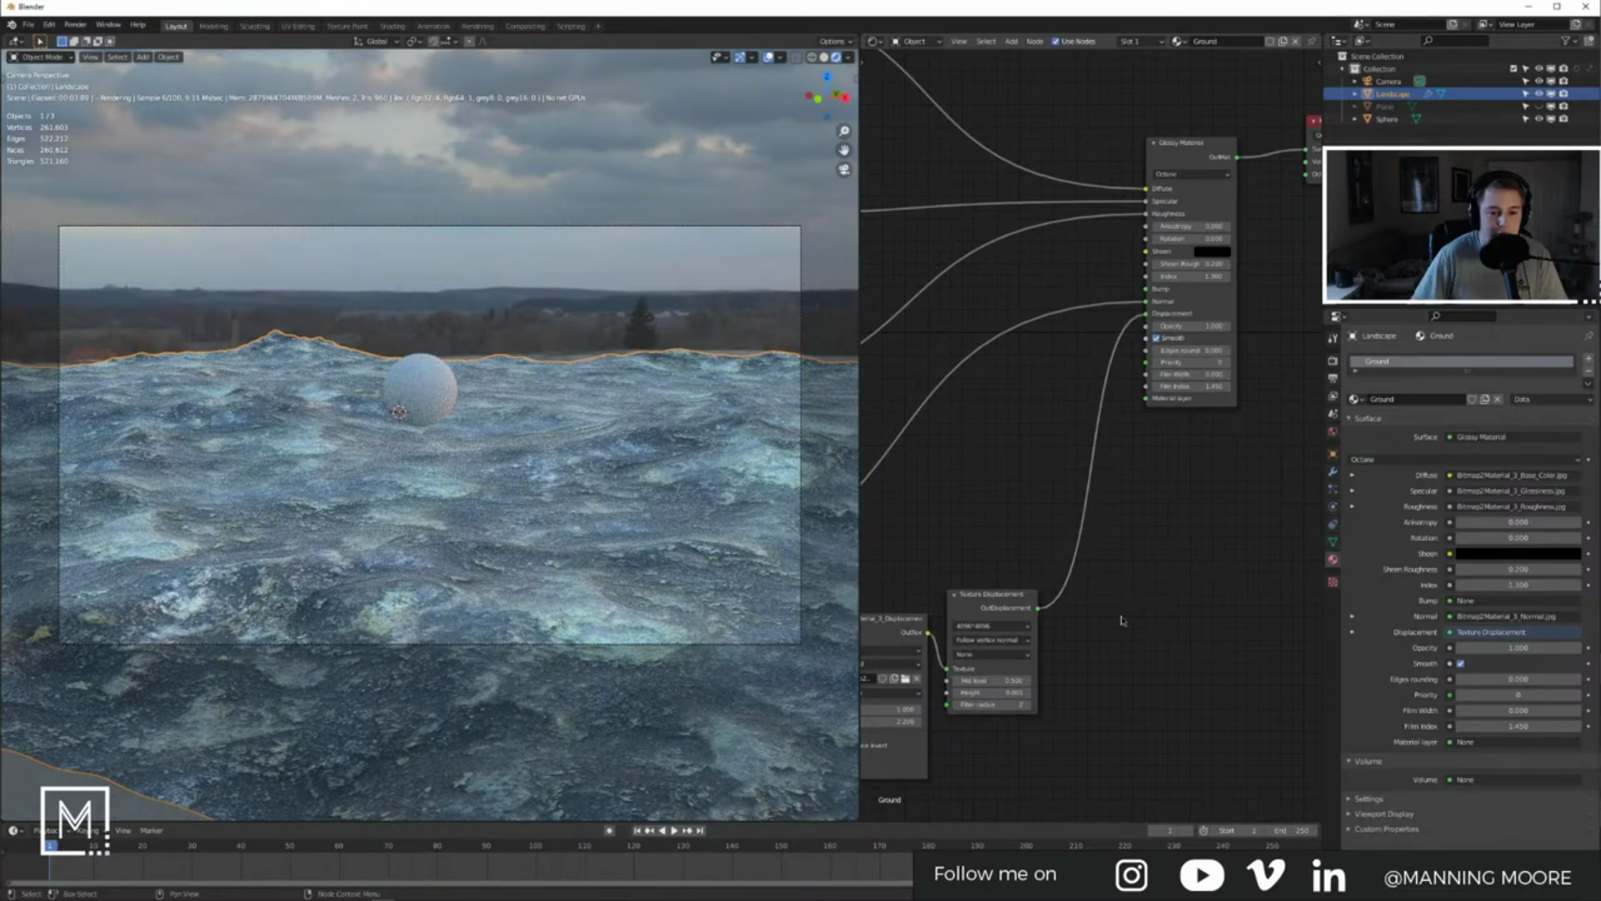
Step: Set the Texture Displacement Height to 0.5, then raise it to 1.0
scroll(1126, 605, up, 4)
middle_drag(1116, 727, 1128, 636)
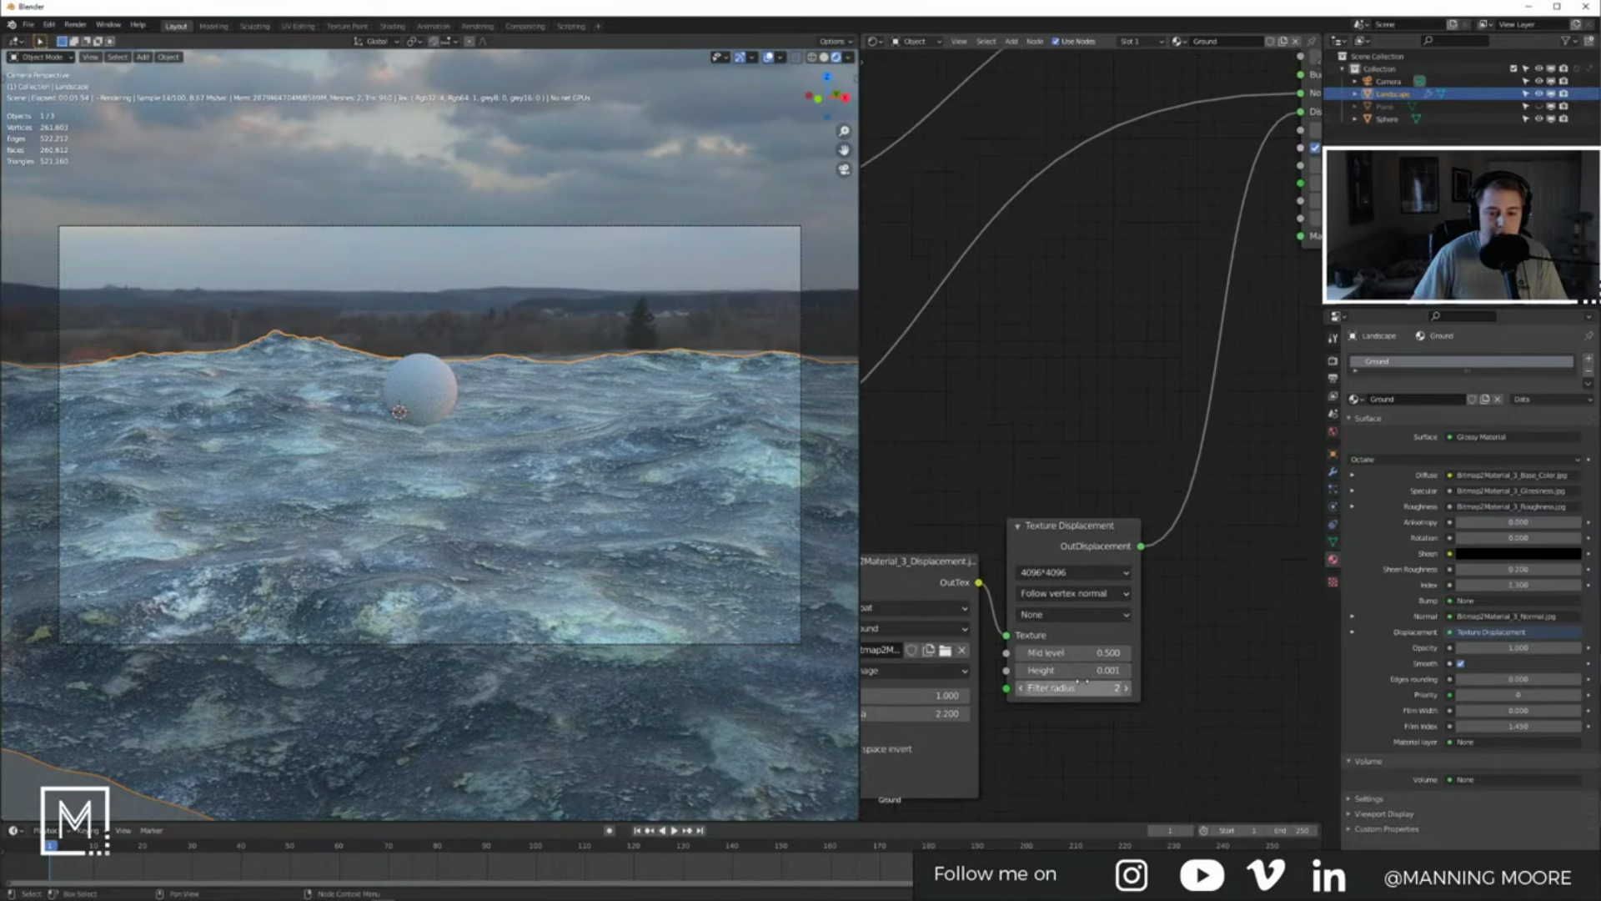
click(1101, 667)
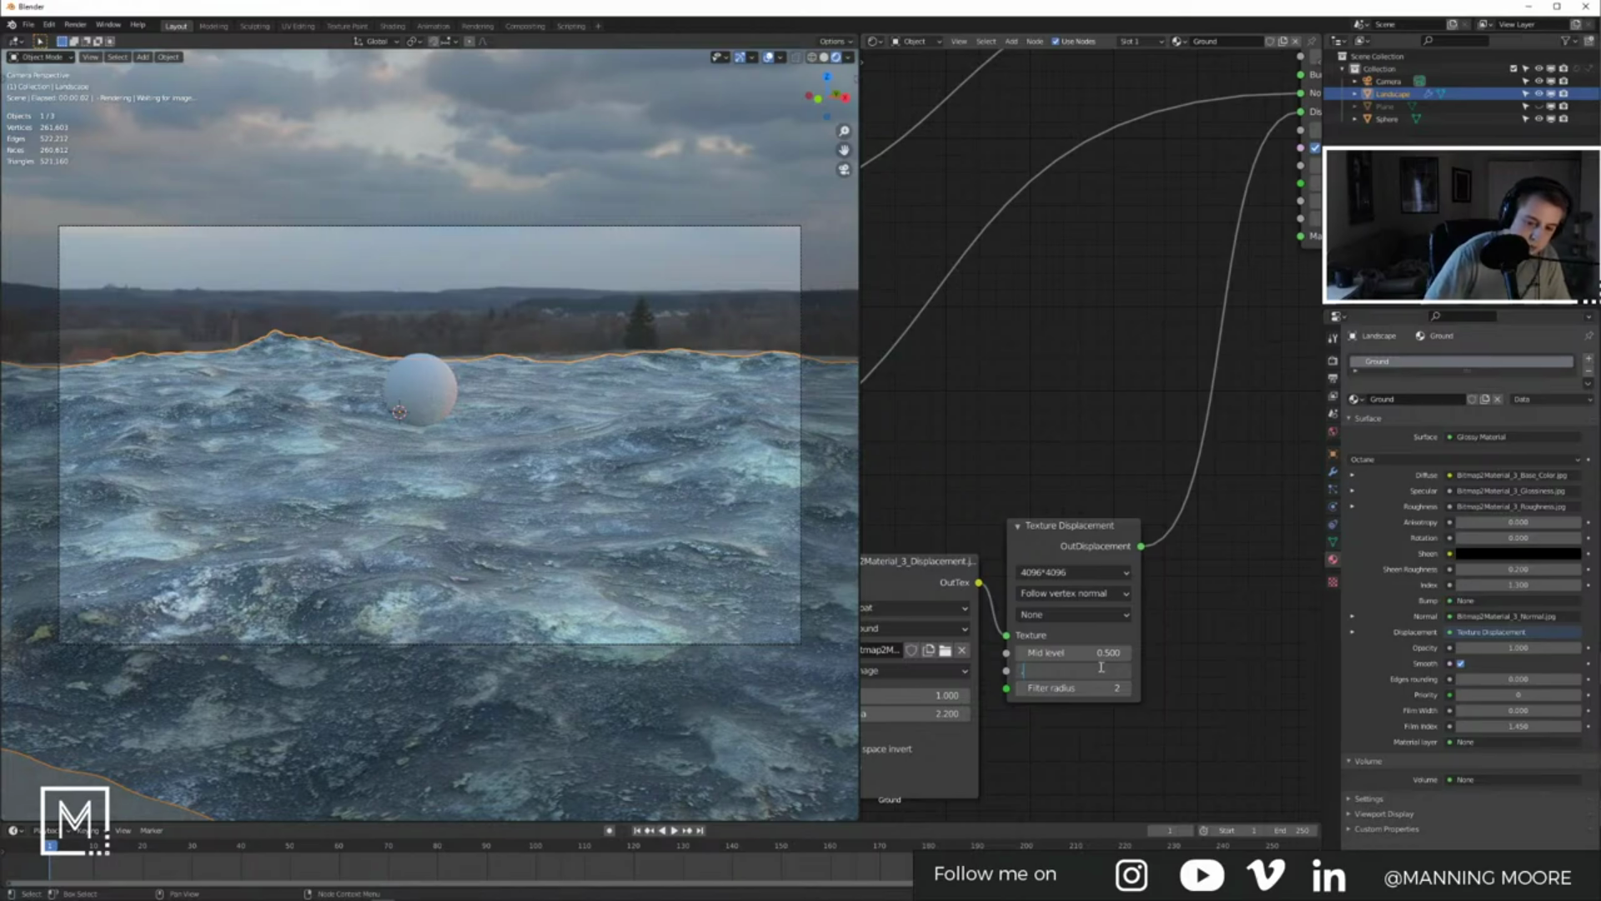
key(Return)
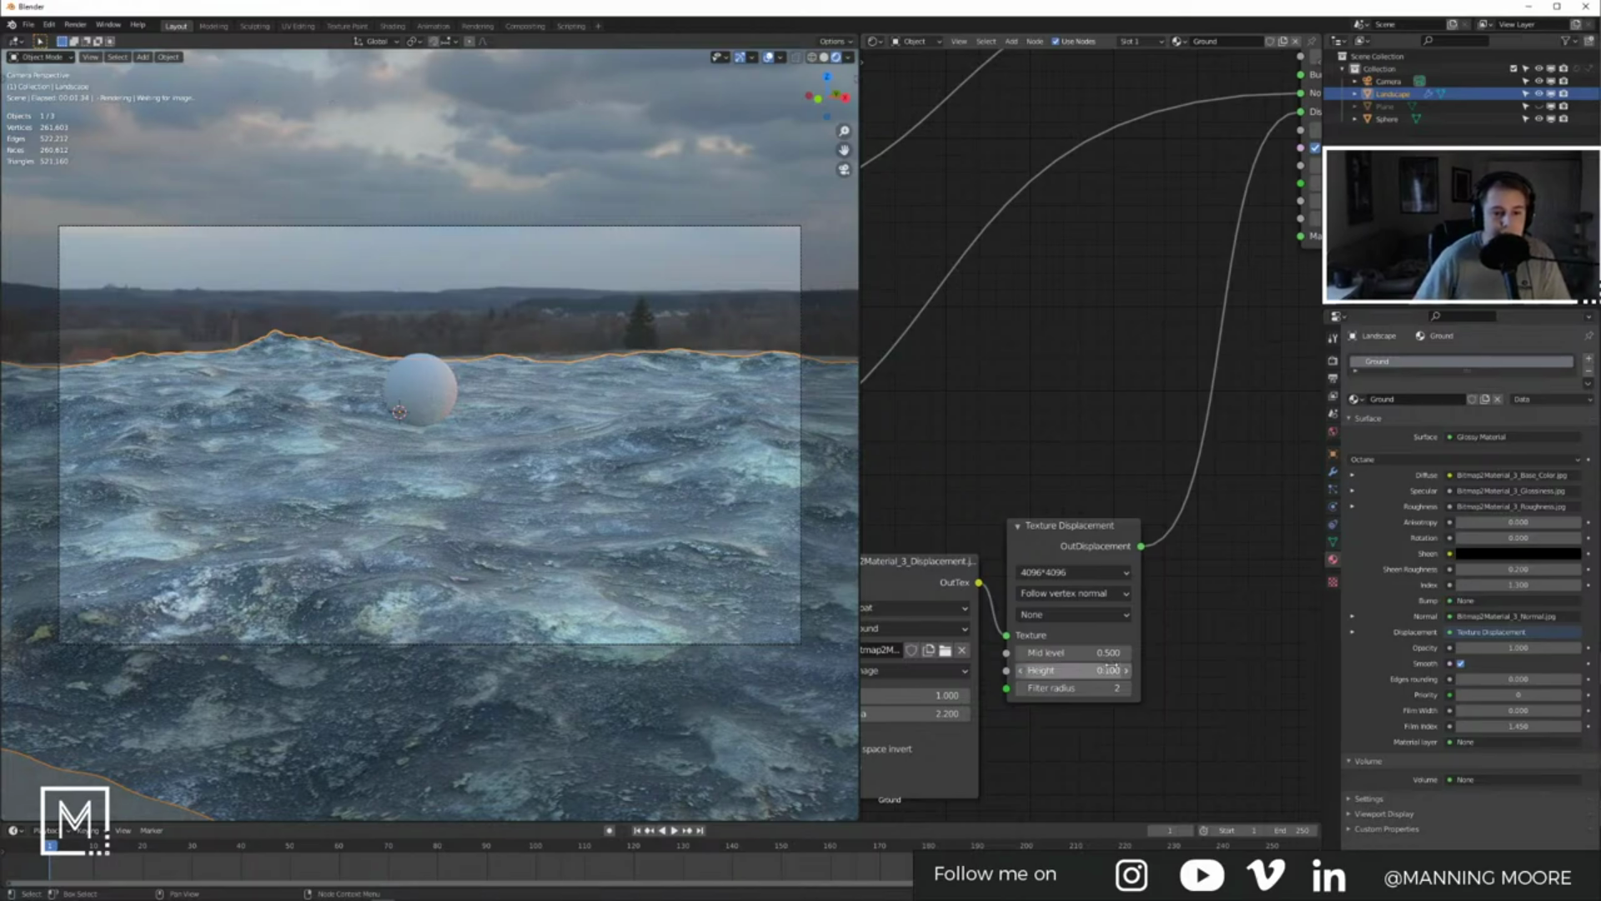
click(1111, 668)
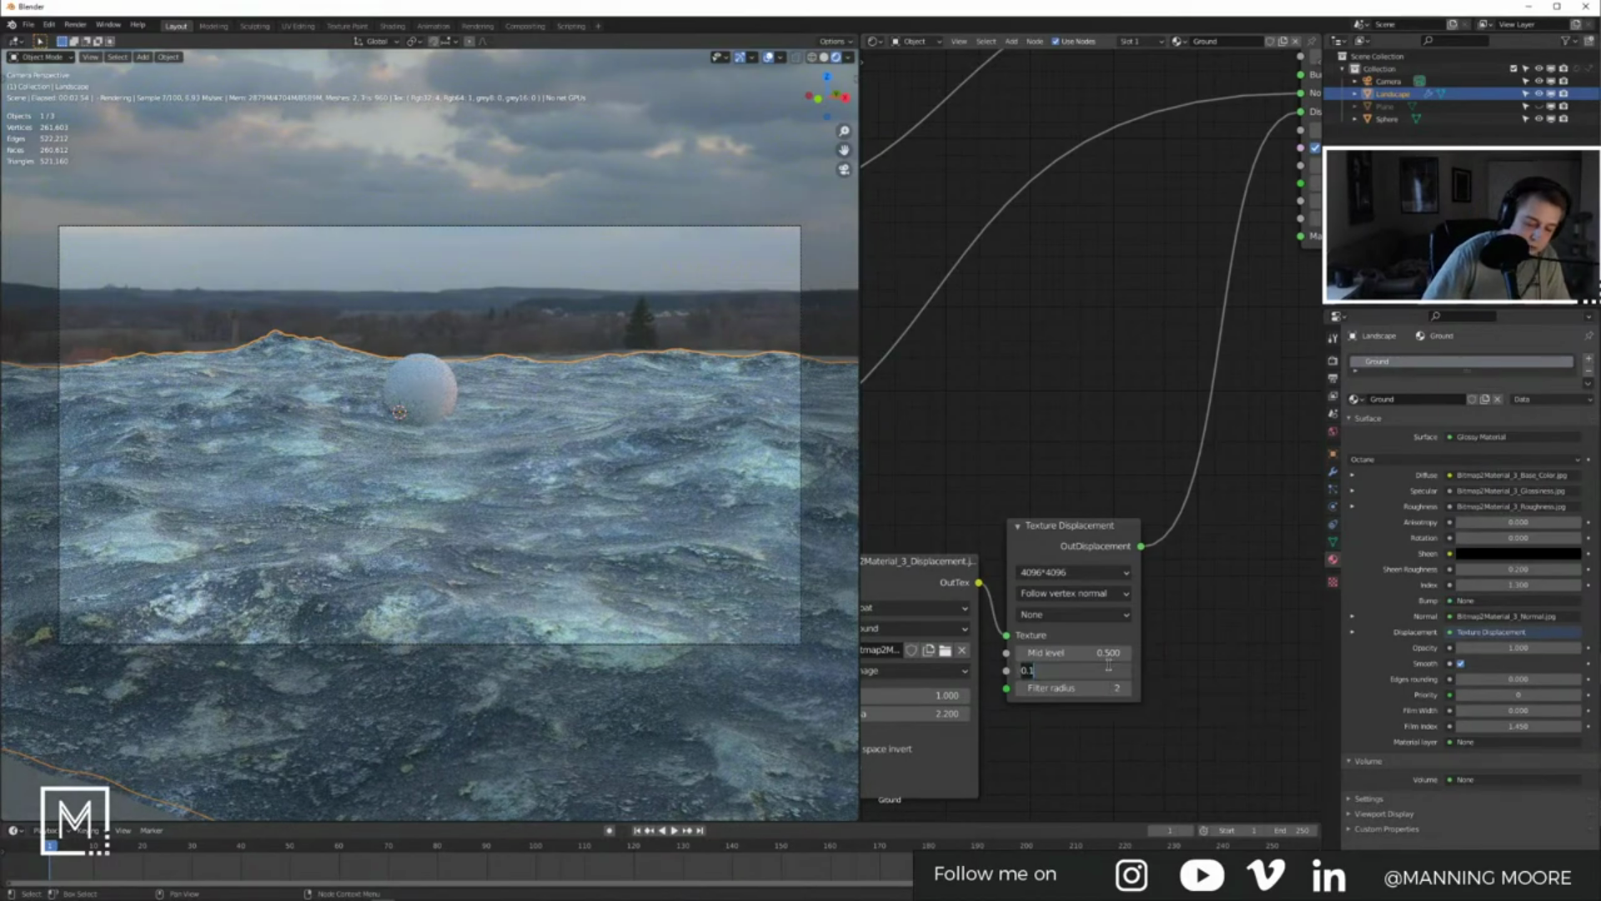
text(0.5)
key(Return)
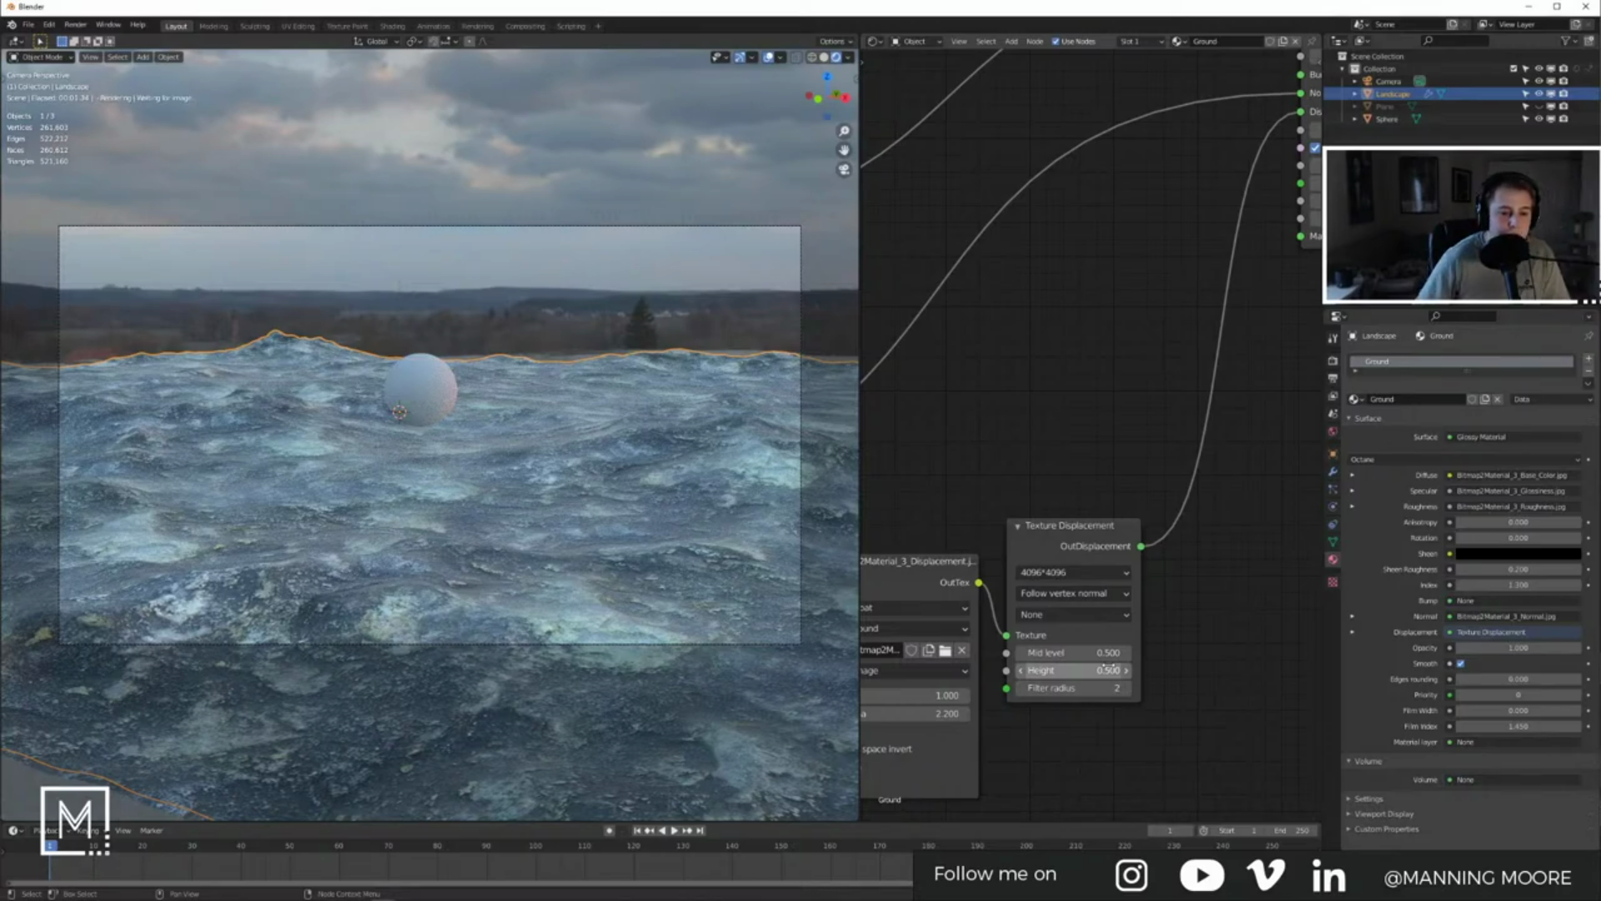
click(1104, 668)
text(1)
key(Return)
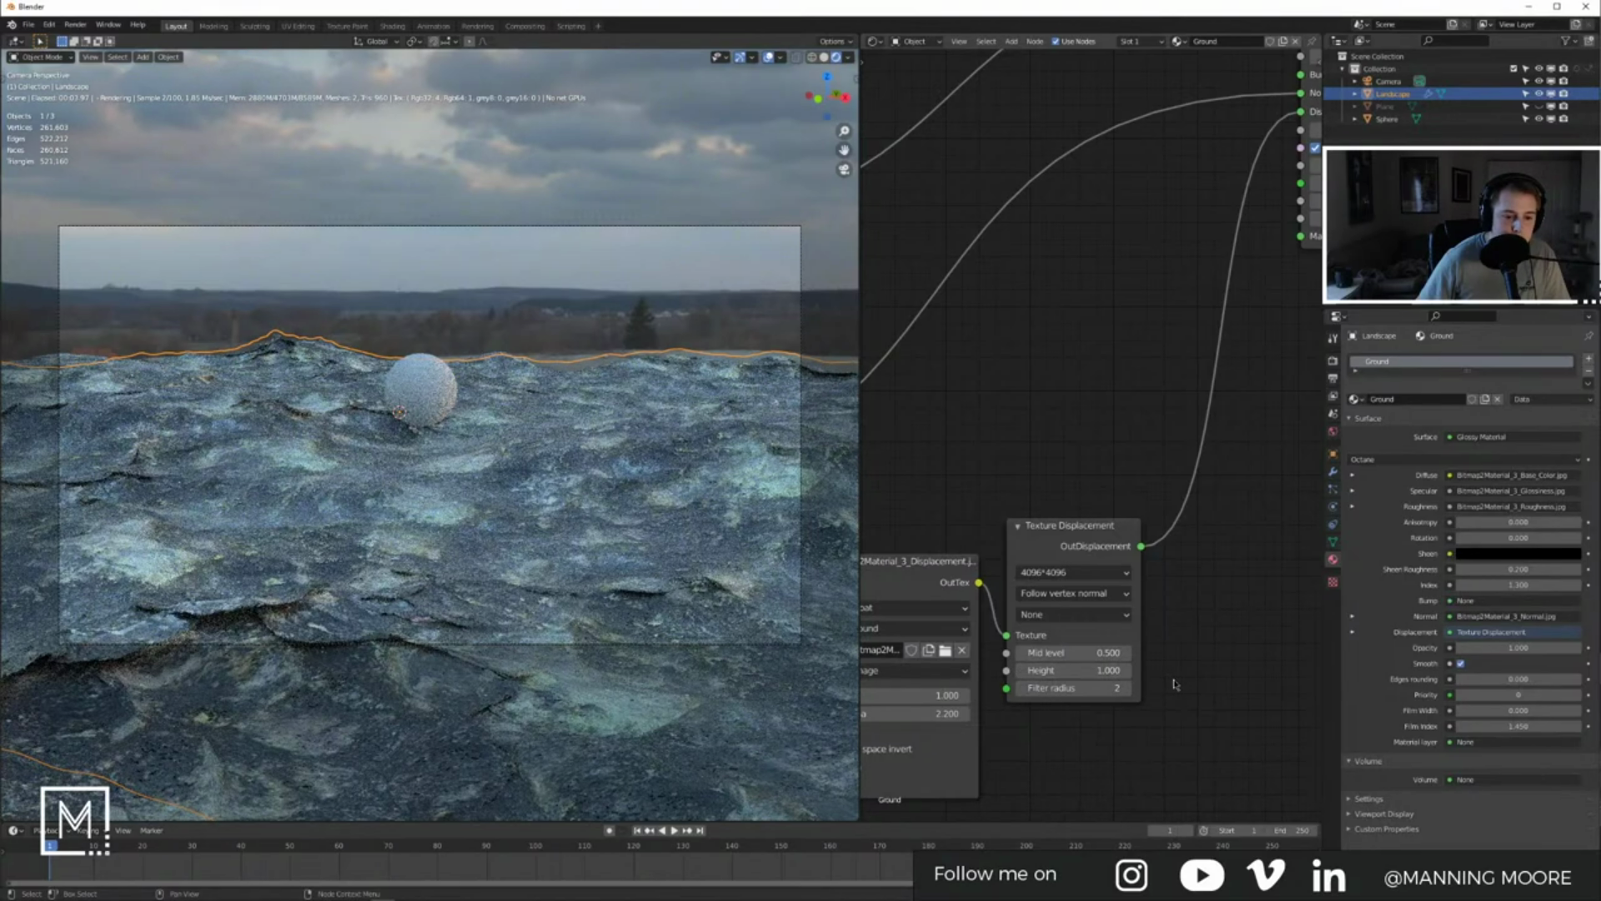
Step: Switch the displacement image node to 16-Bit Float
scroll(1174, 684, down, 3)
middle_drag(968, 581, 1041, 574)
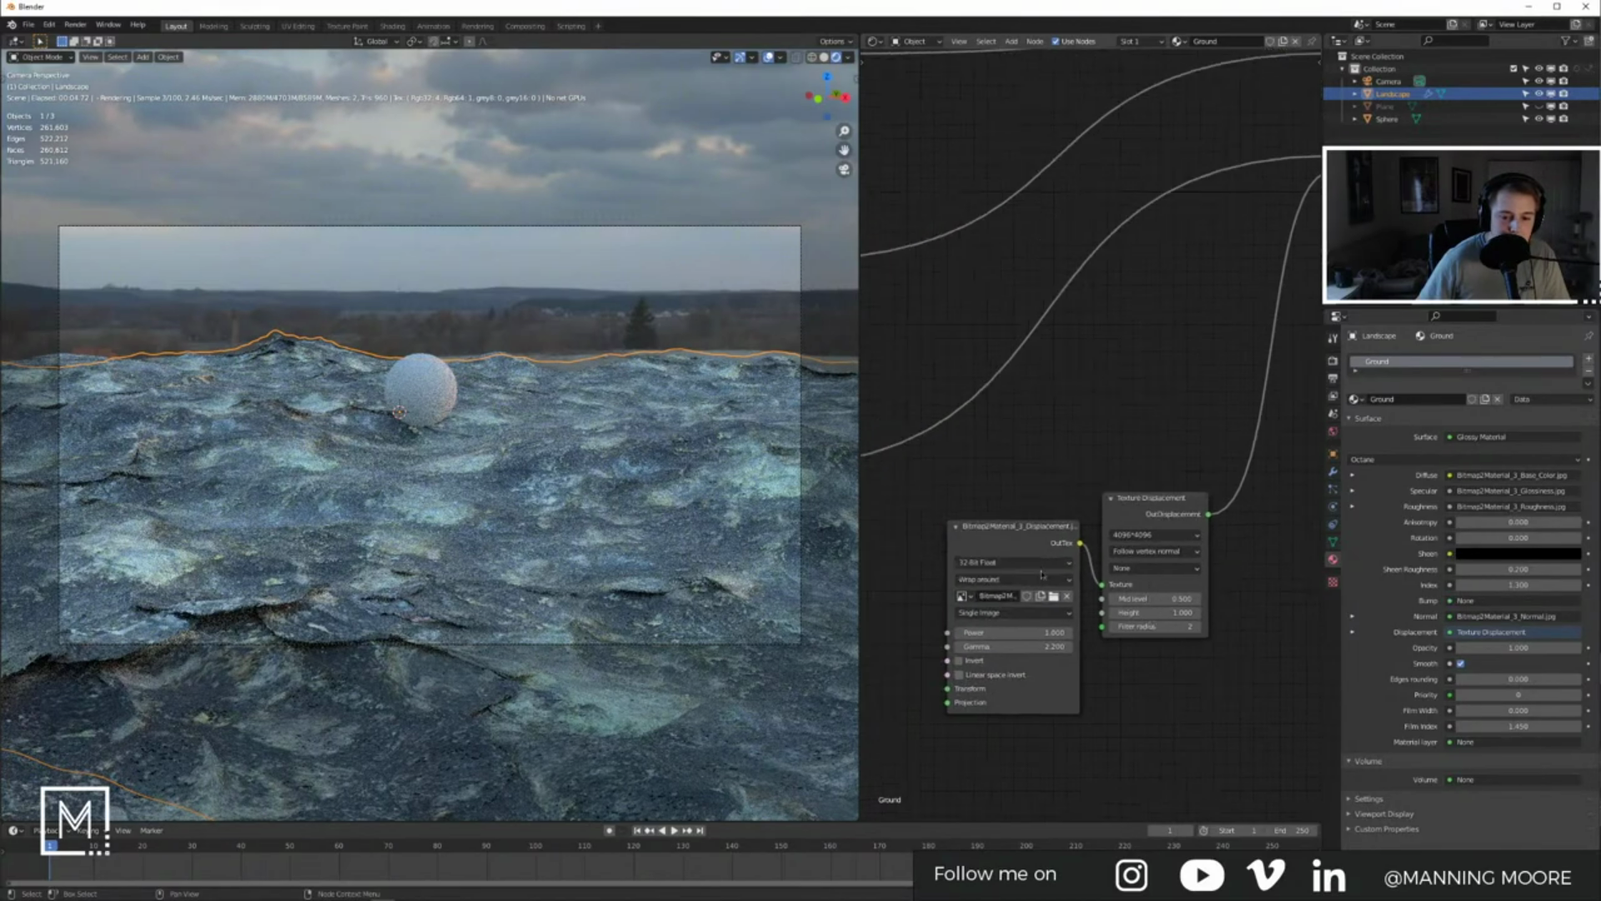
click(1033, 571)
click(1011, 586)
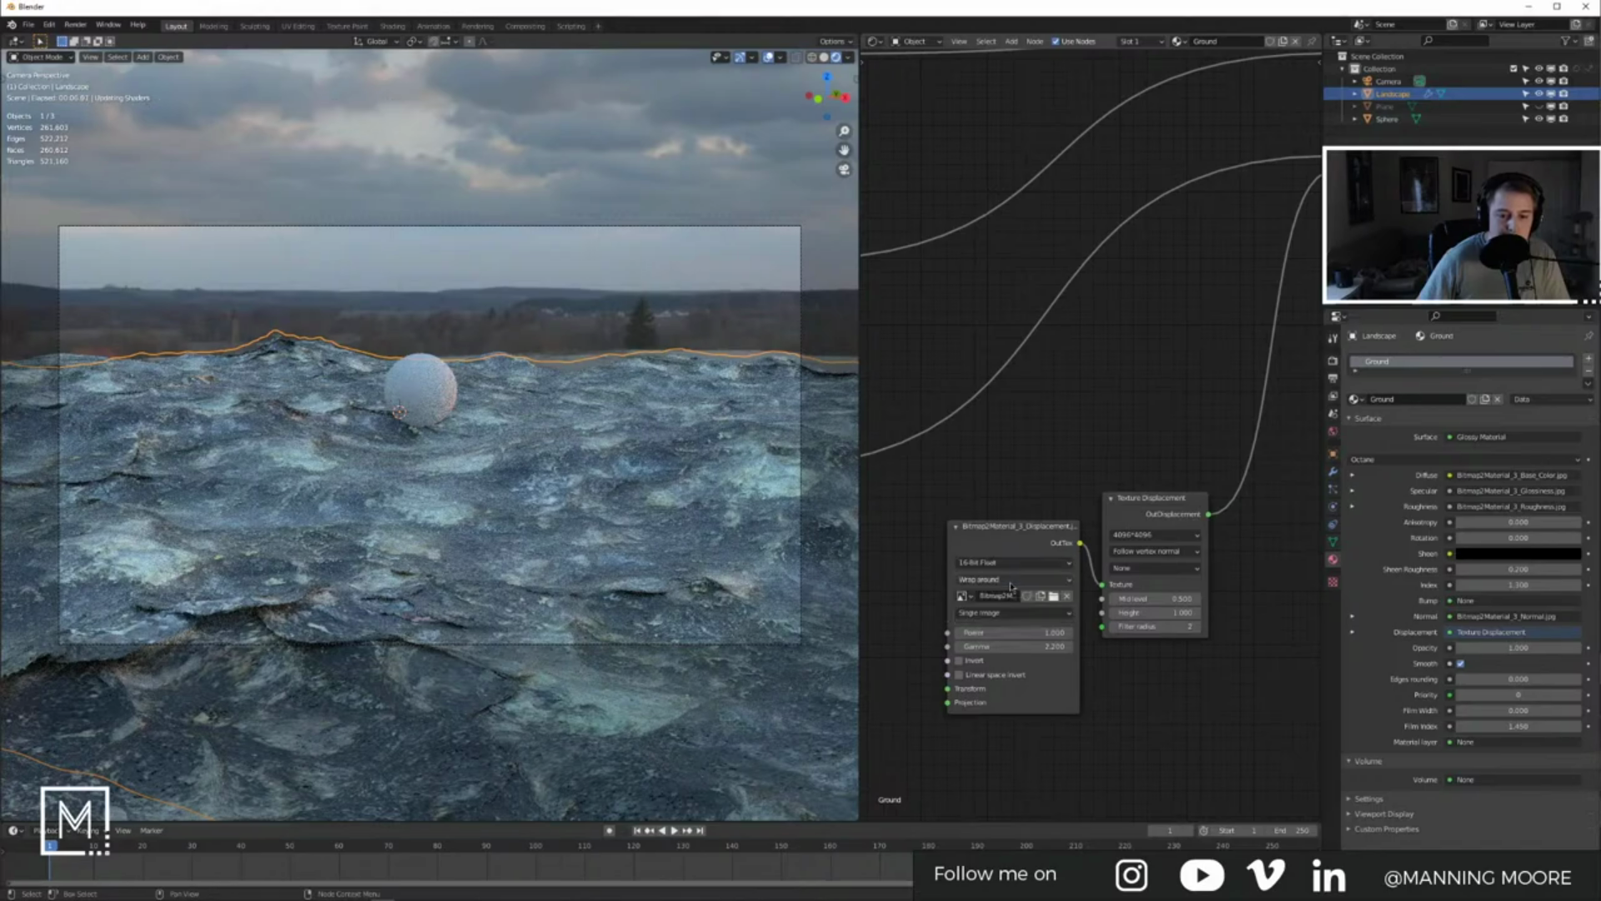
Step: Add a Float Image Tex node and load the displacement image into it
middle_drag(1116, 686, 1211, 662)
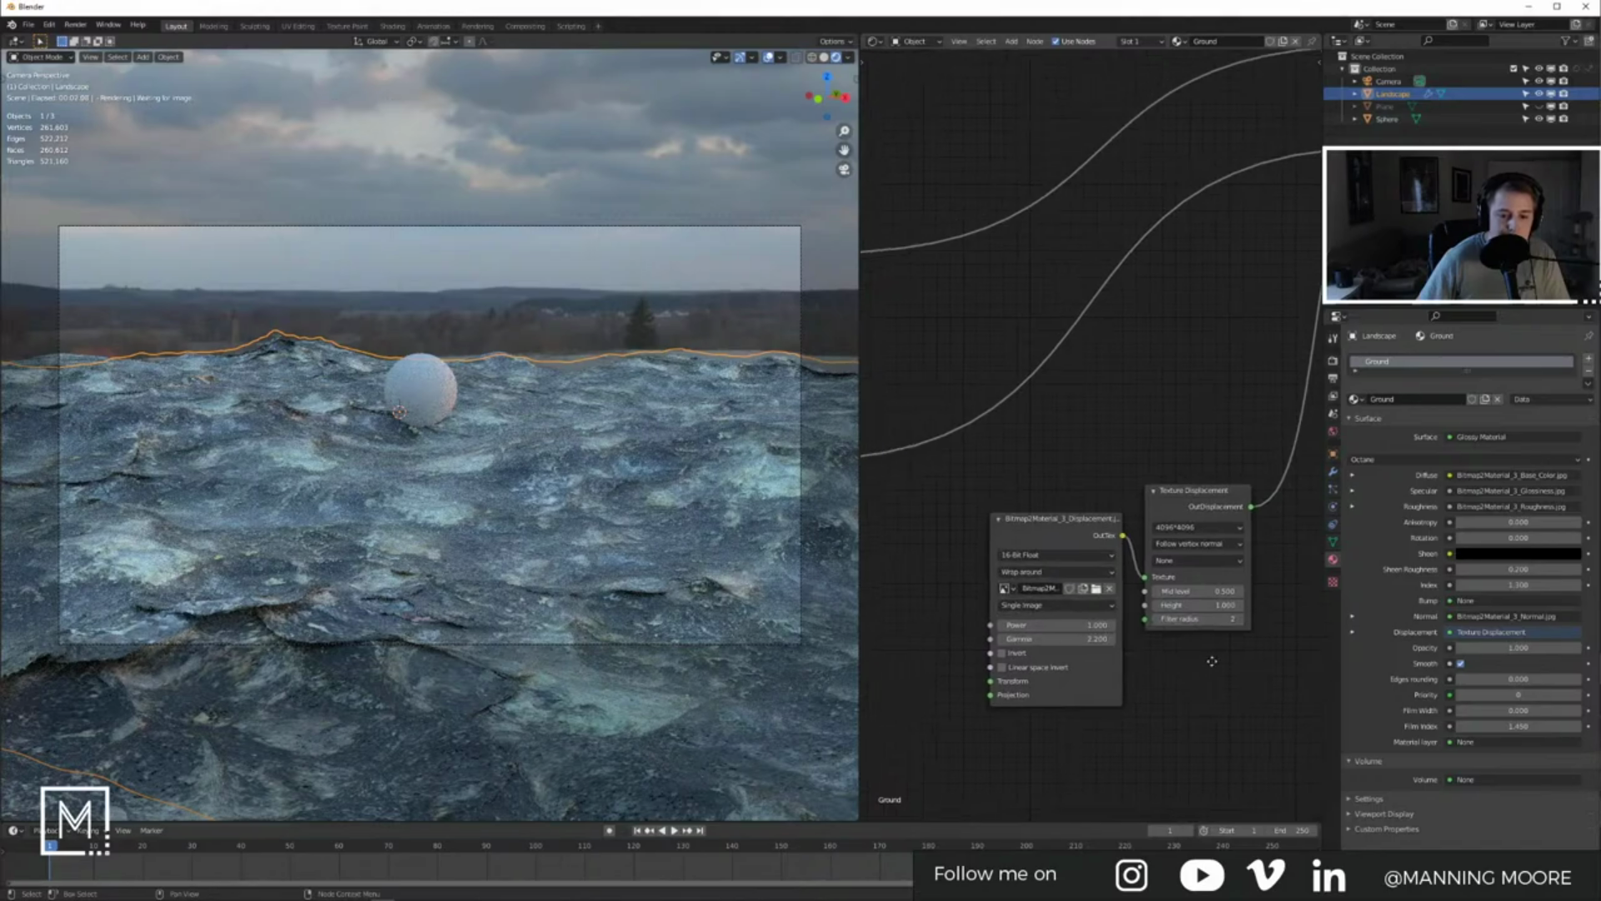
right_click(958, 620)
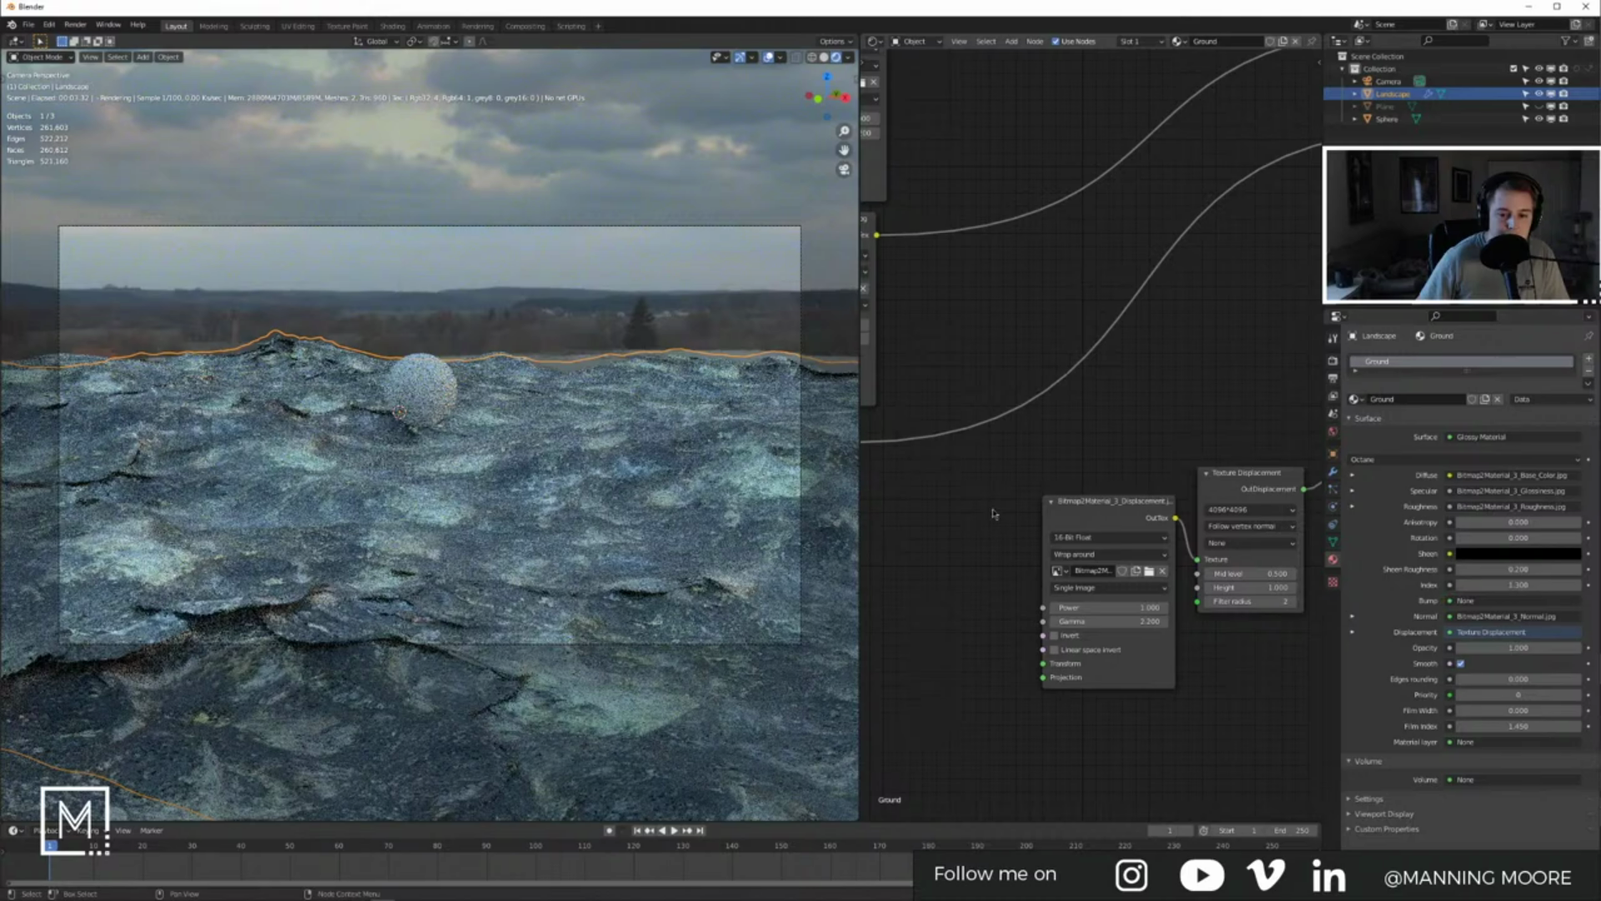
drag(1096, 523, 978, 527)
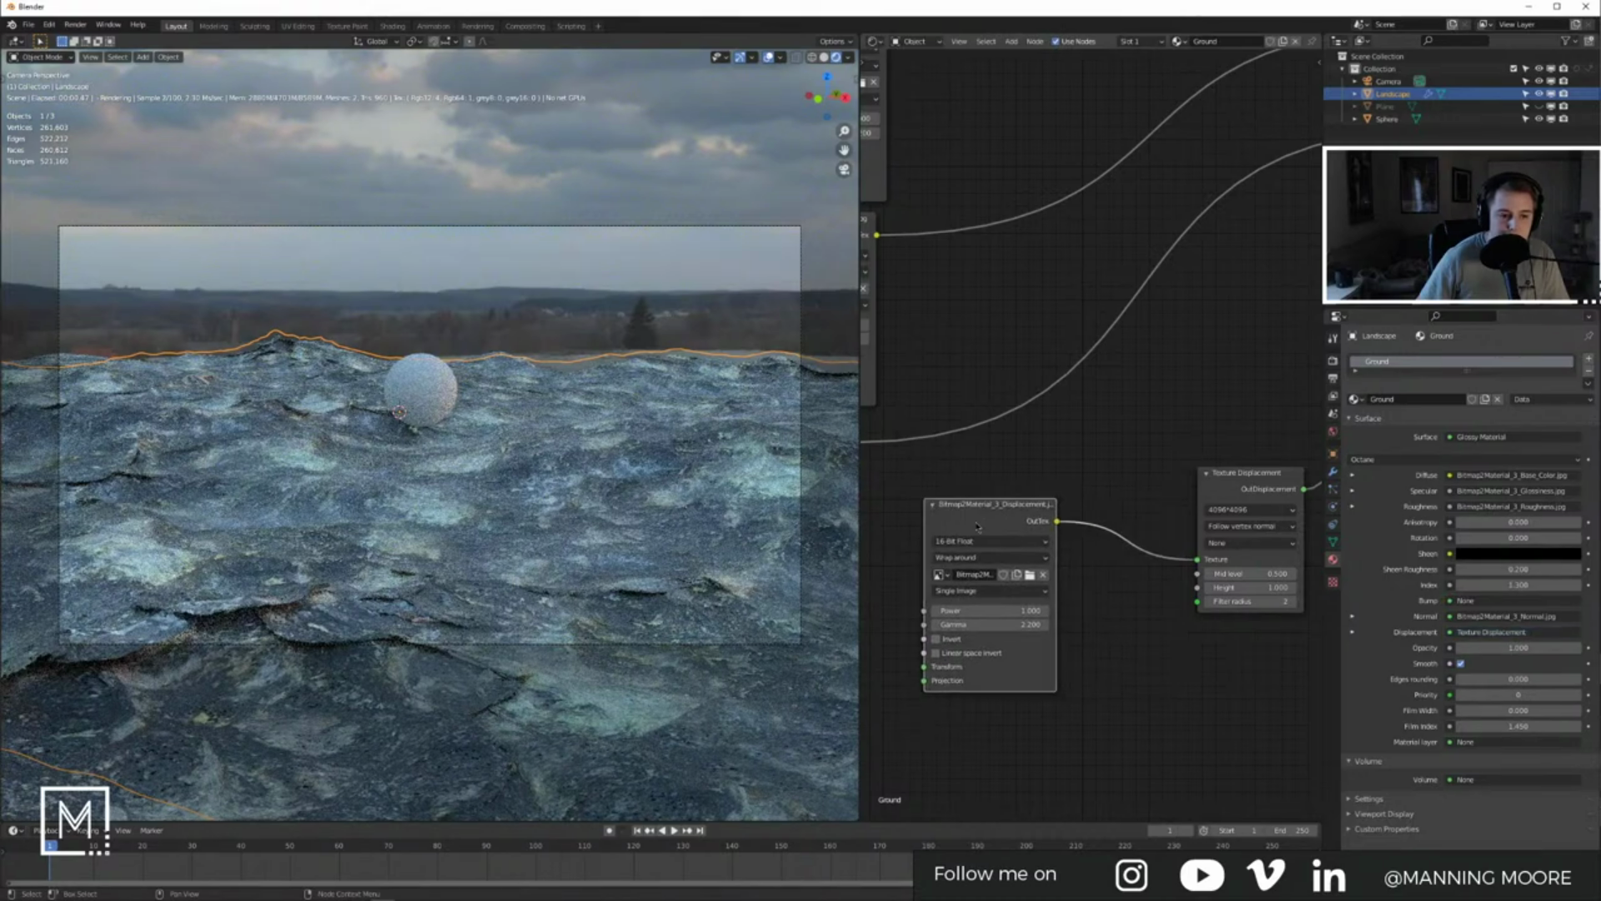
click(1067, 564)
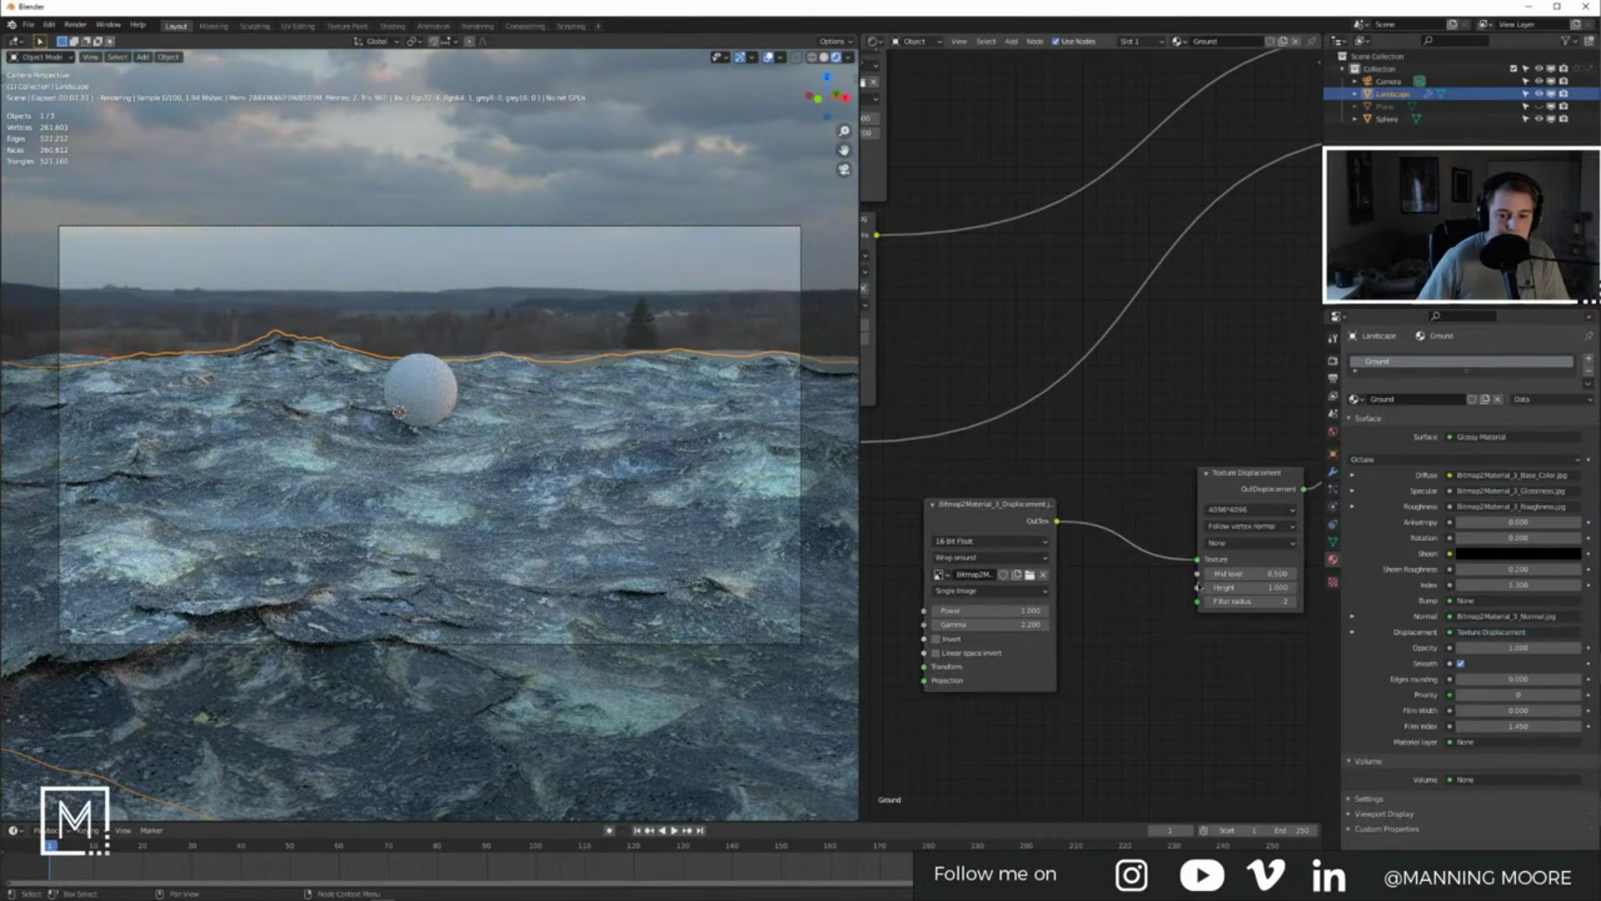
key(shift+a)
click(1111, 608)
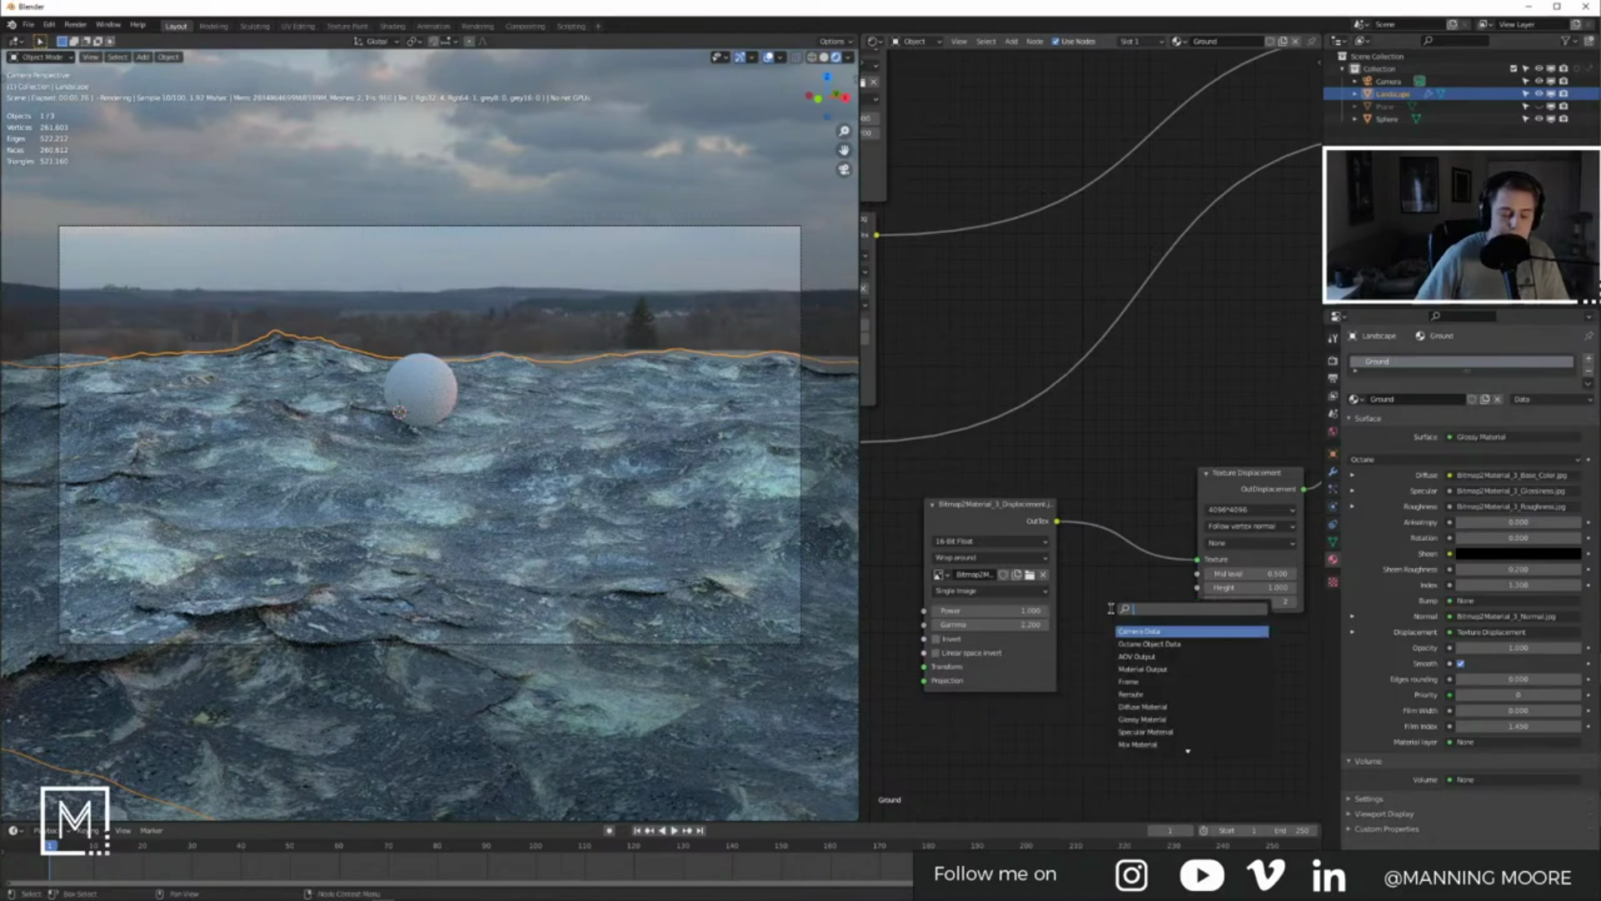
text(image)
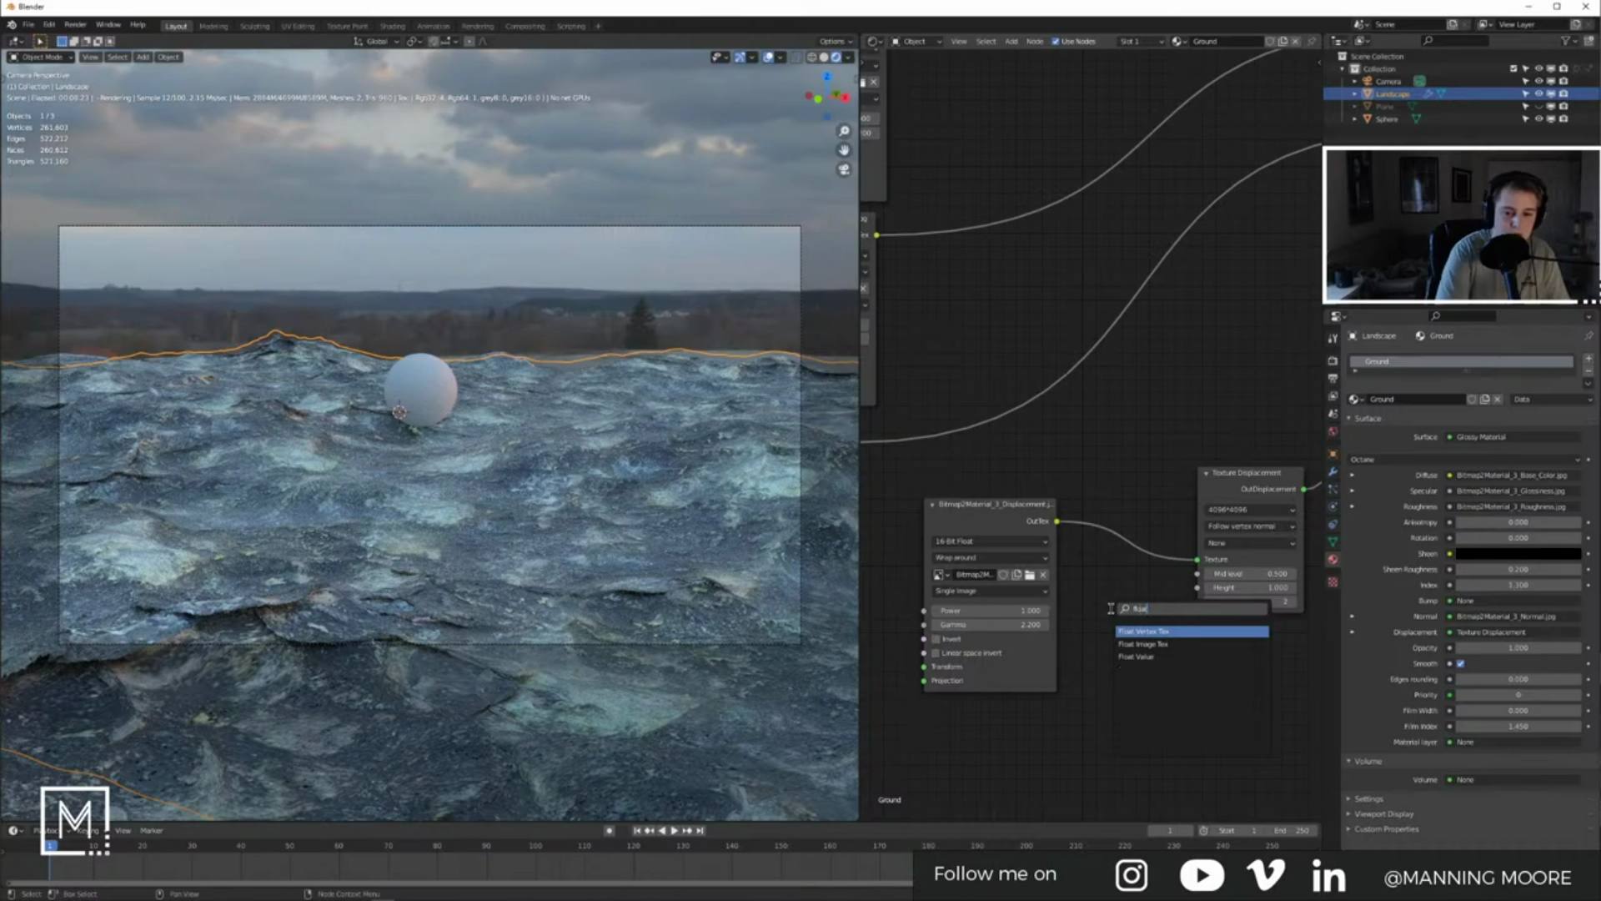
key(Down)
key(Return)
click(1101, 637)
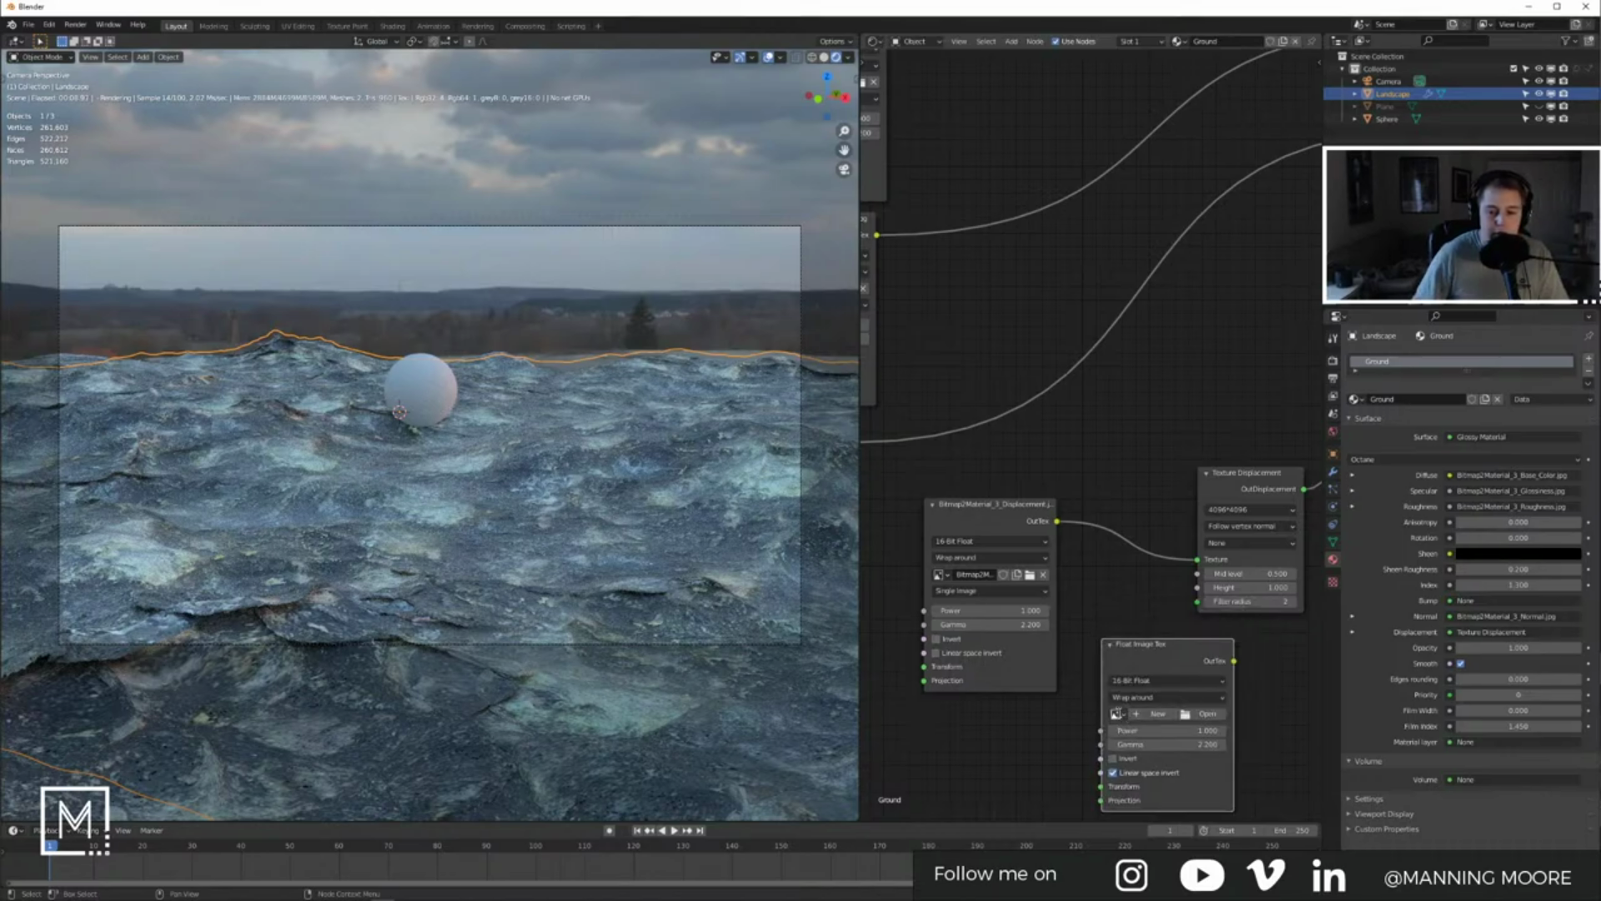
click(1117, 714)
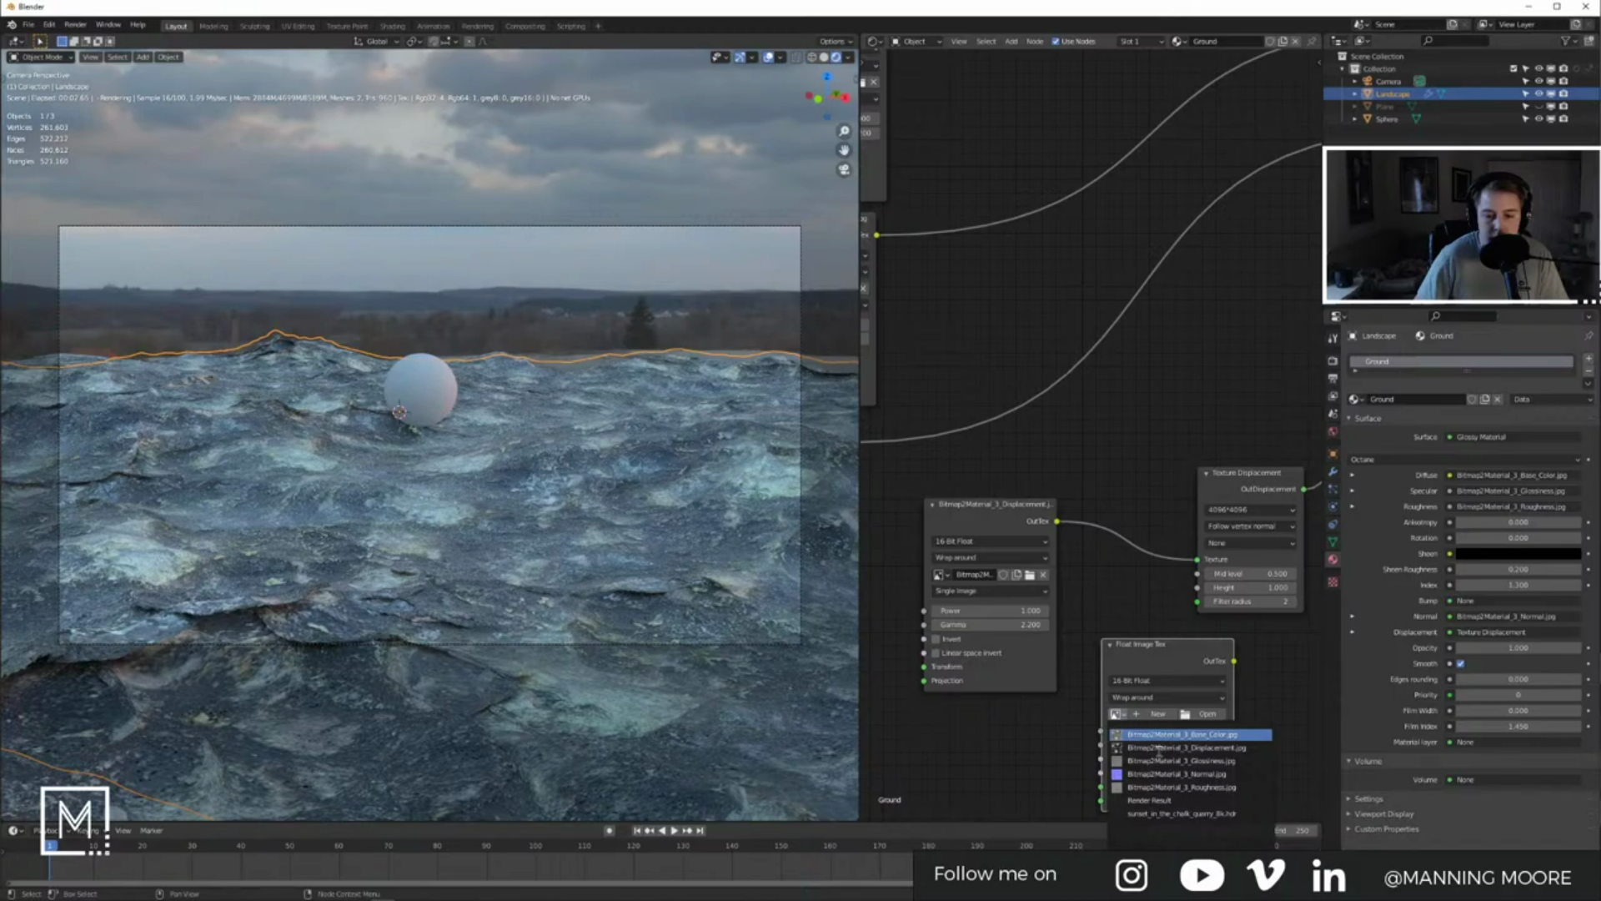
click(1157, 749)
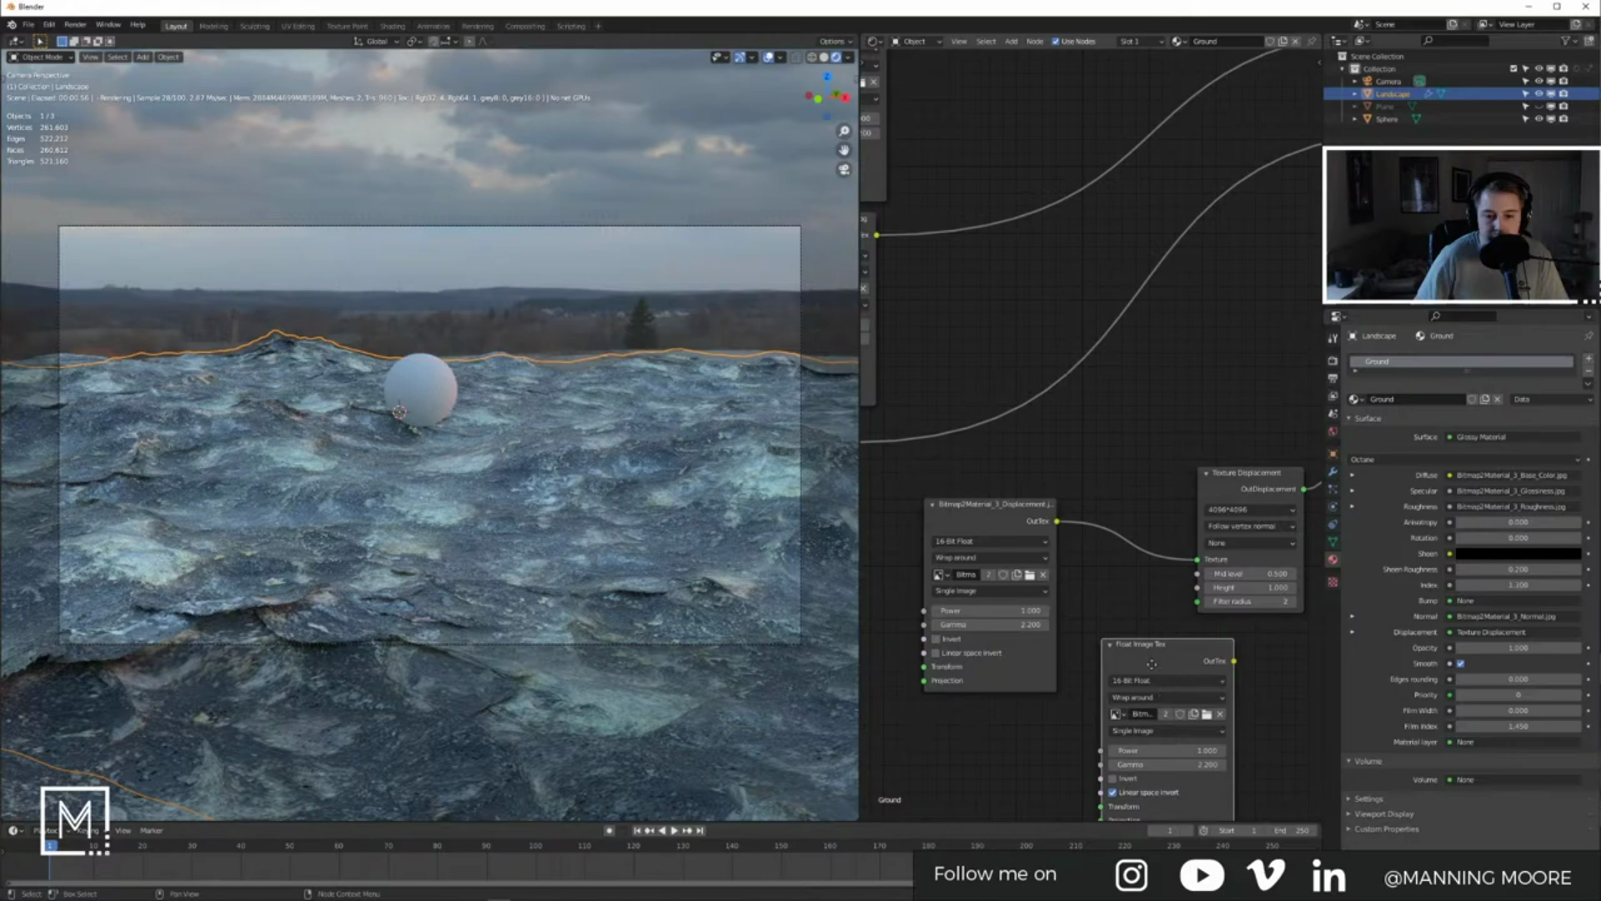
Step: Replace the old displacement image node with the new one and link the texture transform to it
drag(1151, 664, 1124, 656)
click(1006, 517)
key(x)
drag(1132, 660, 1020, 543)
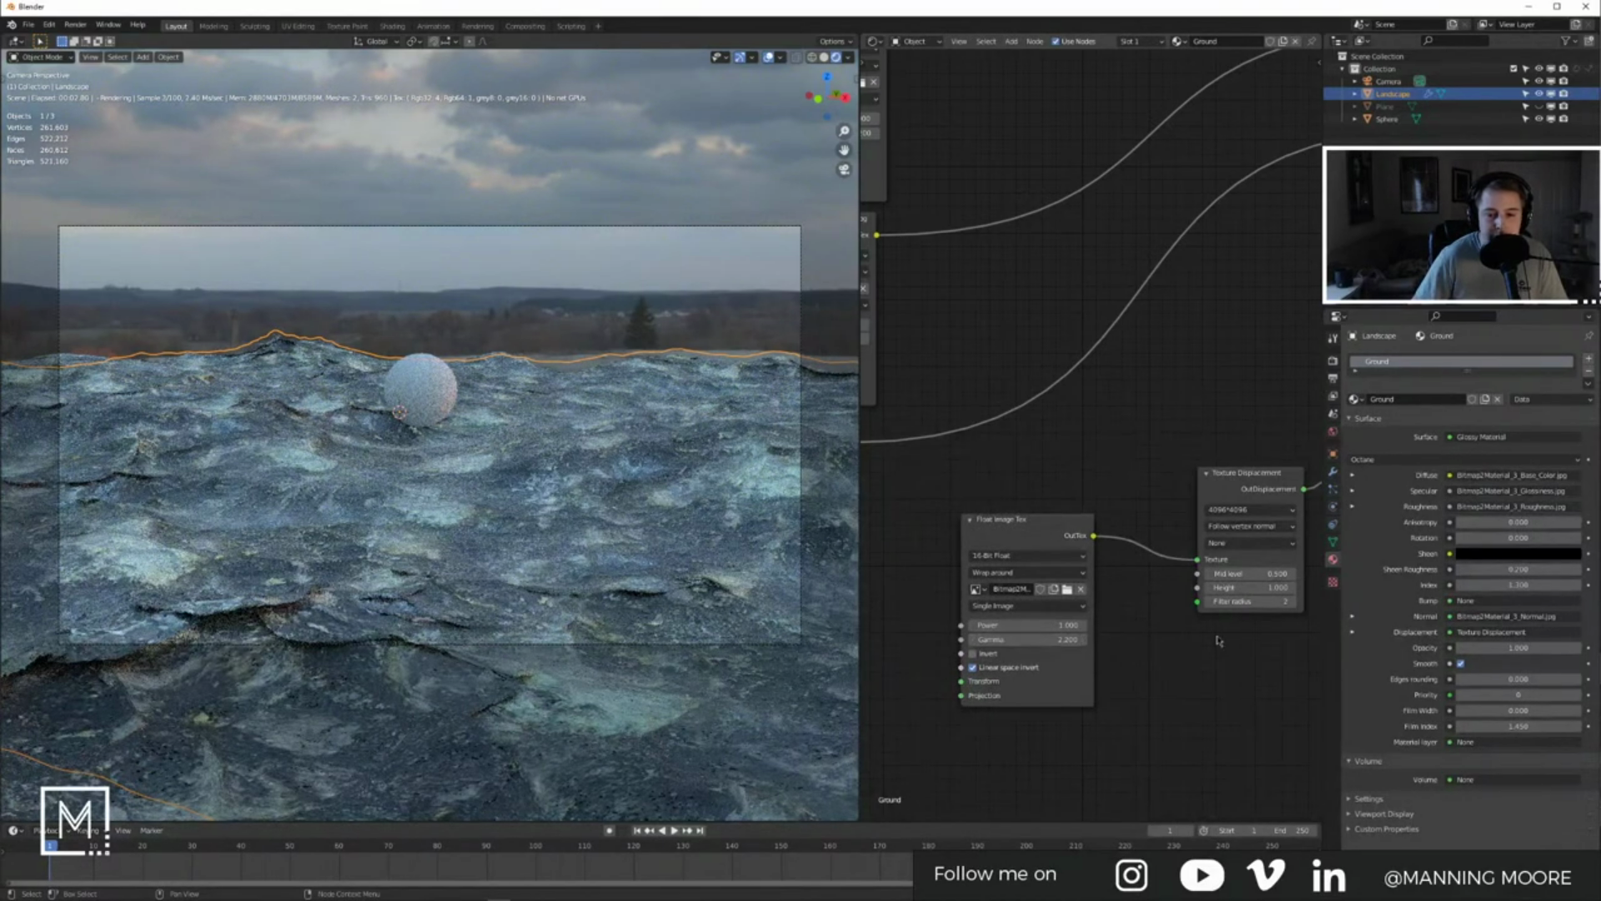
middle_drag(1198, 630, 1143, 674)
scroll(1081, 636, down, 2)
middle_drag(1027, 638, 1141, 634)
scroll(1047, 666, down, 2)
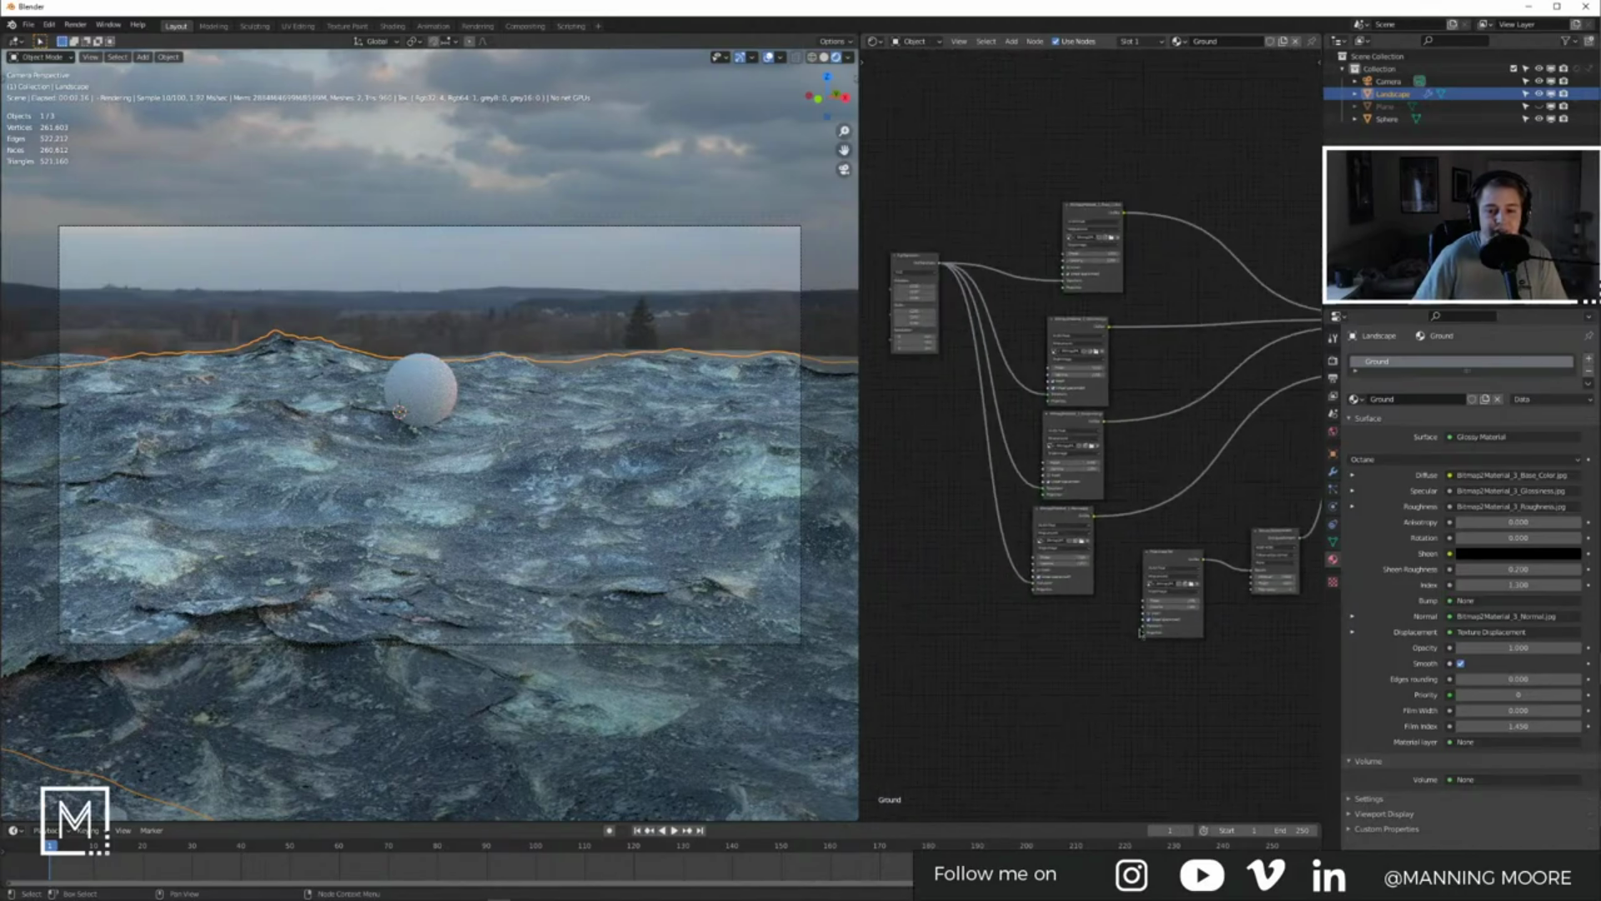
drag(1144, 626, 940, 264)
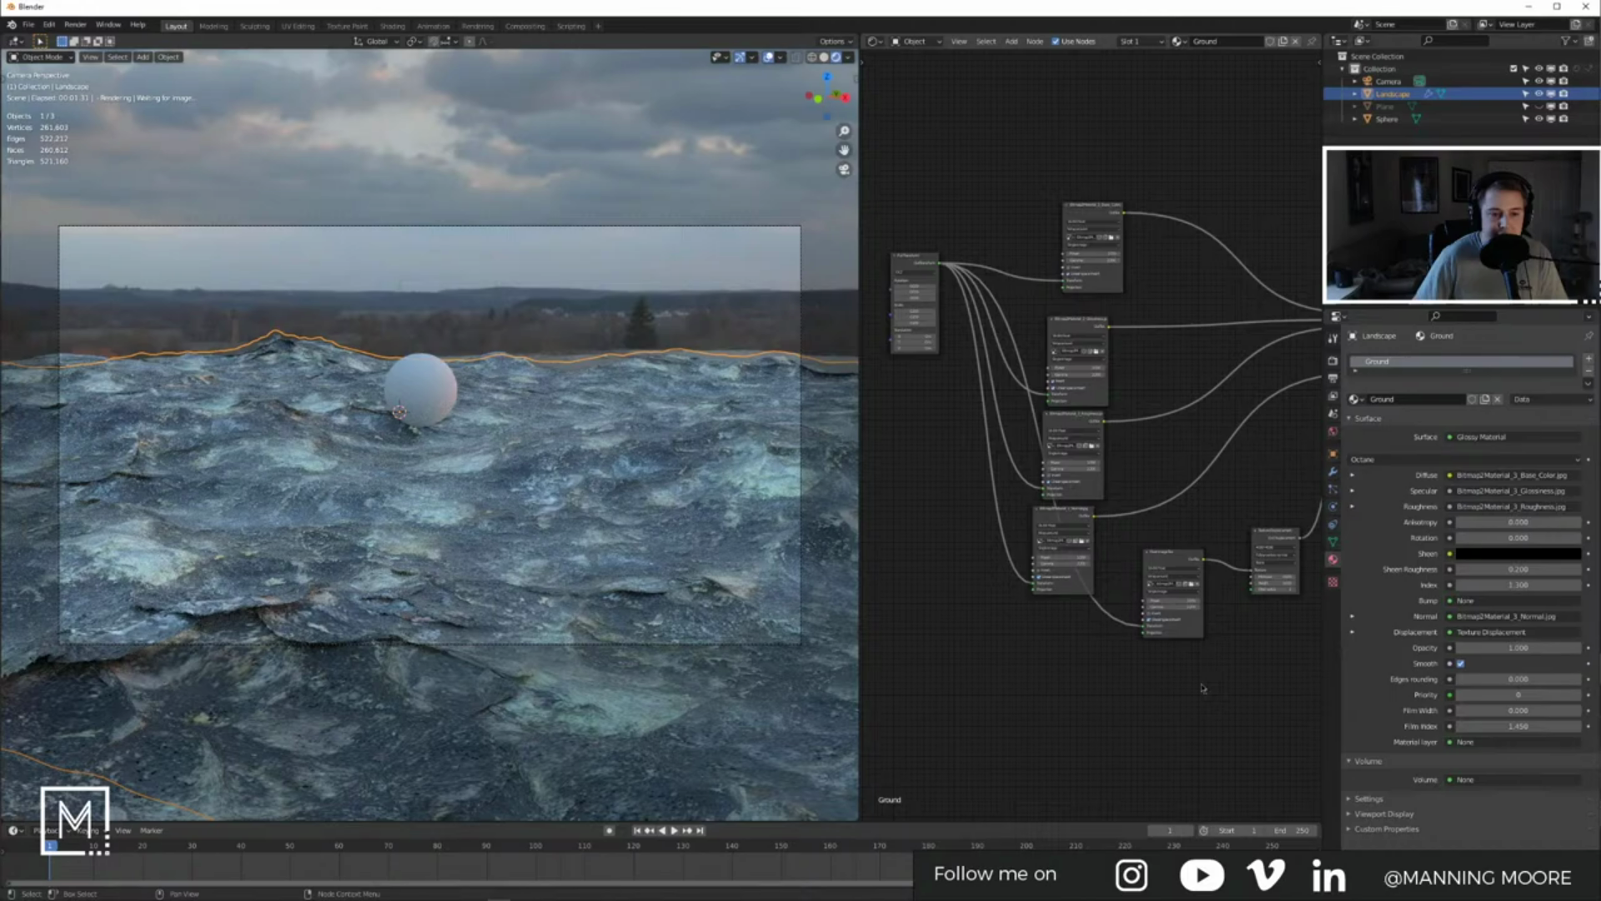
Step: Lower the displacement Height step by step from 1.0 to 0.6
scroll(1046, 691, up, 4)
scroll(1081, 645, up, 2)
scroll(1142, 650, up, 2)
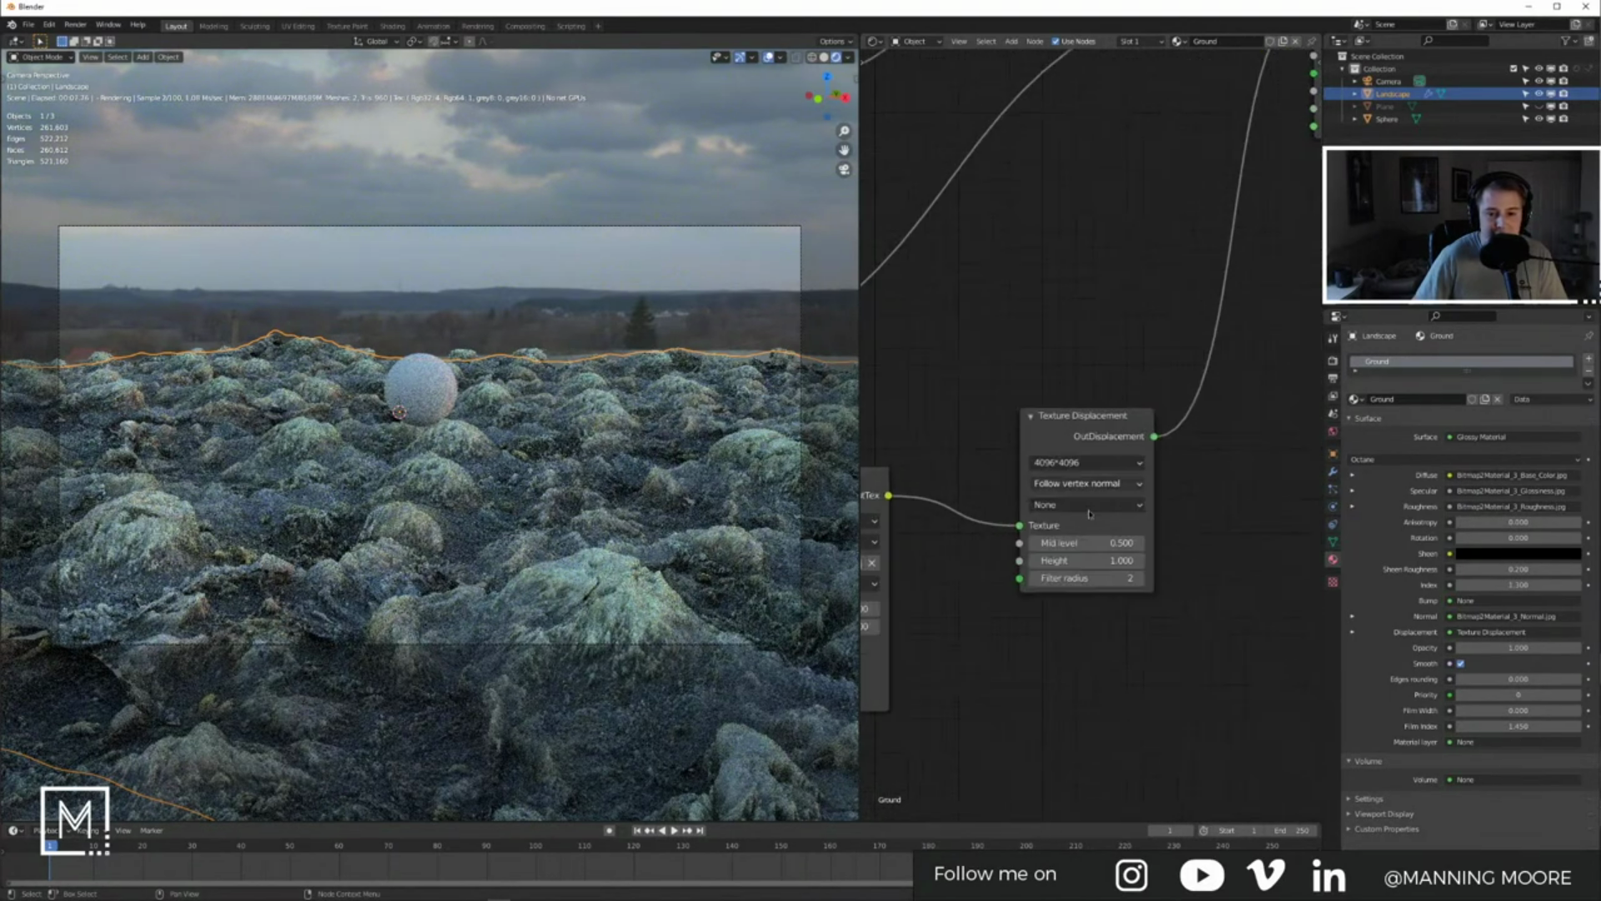
click(1035, 561)
click(1035, 562)
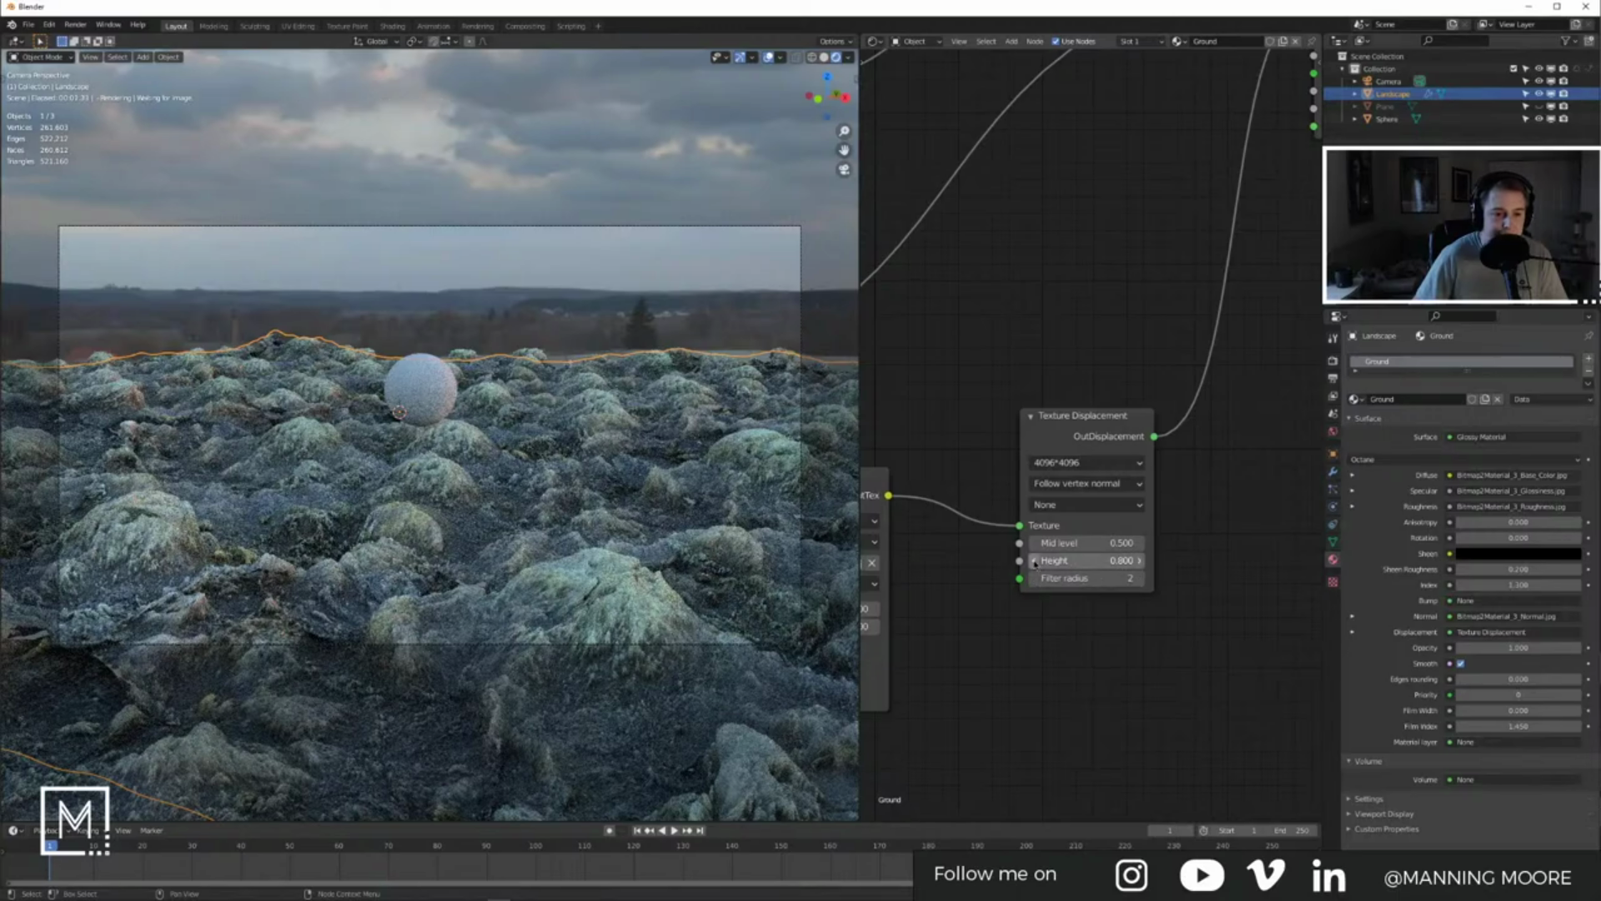
click(1035, 562)
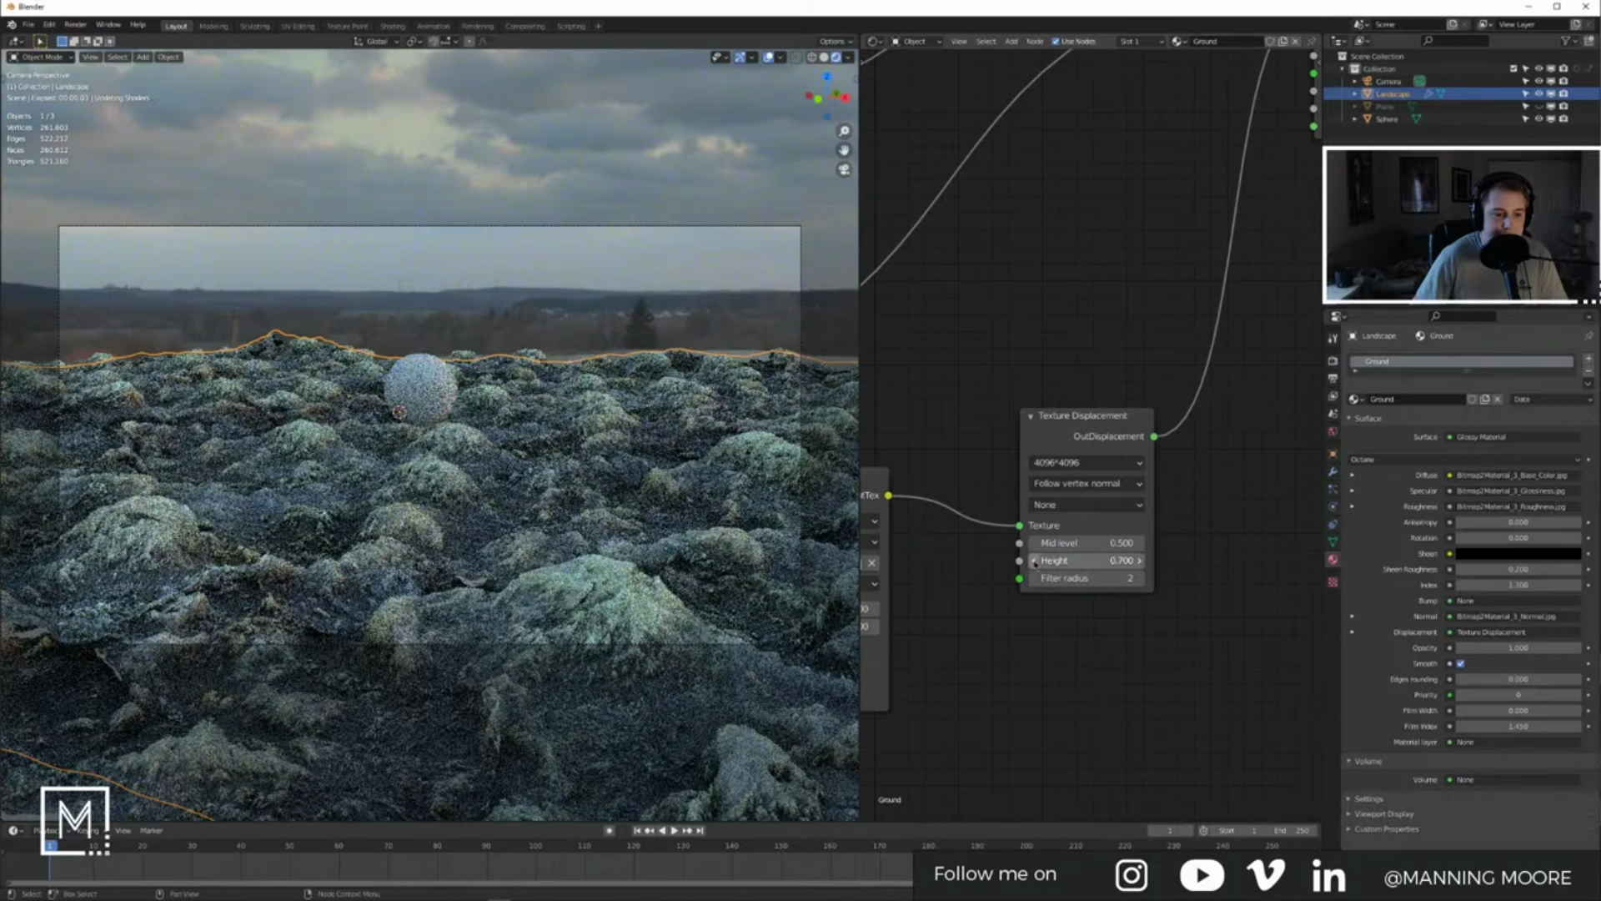
click(1036, 561)
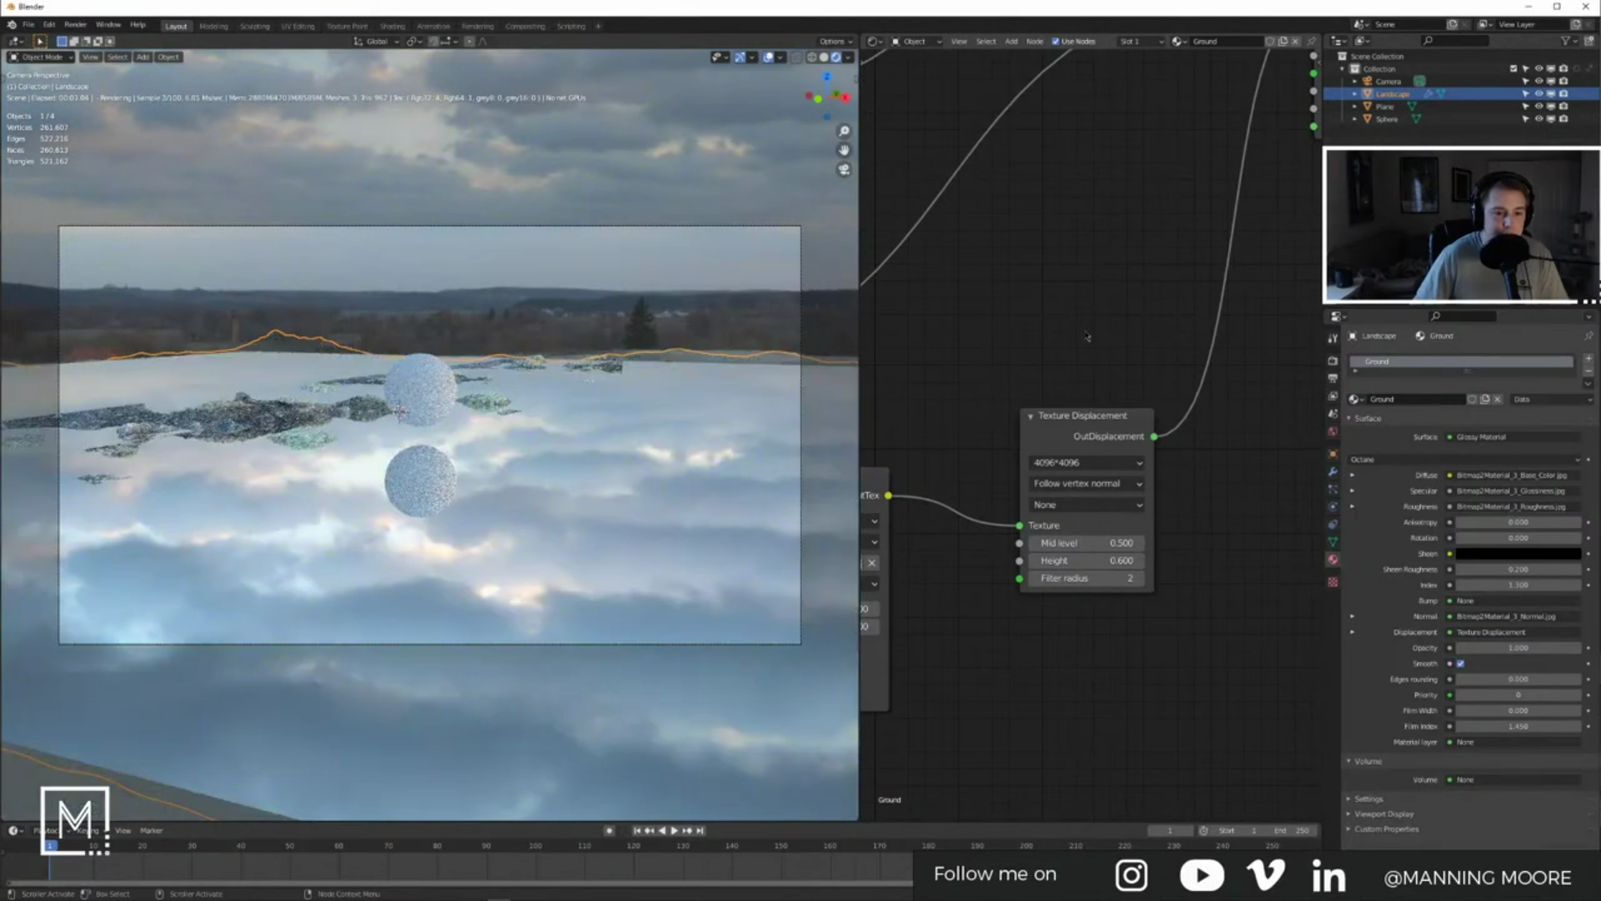
Step: Move the water plane down along Z by about 0.098 m, then select the sphere
click(715, 422)
key(g)
key(z)
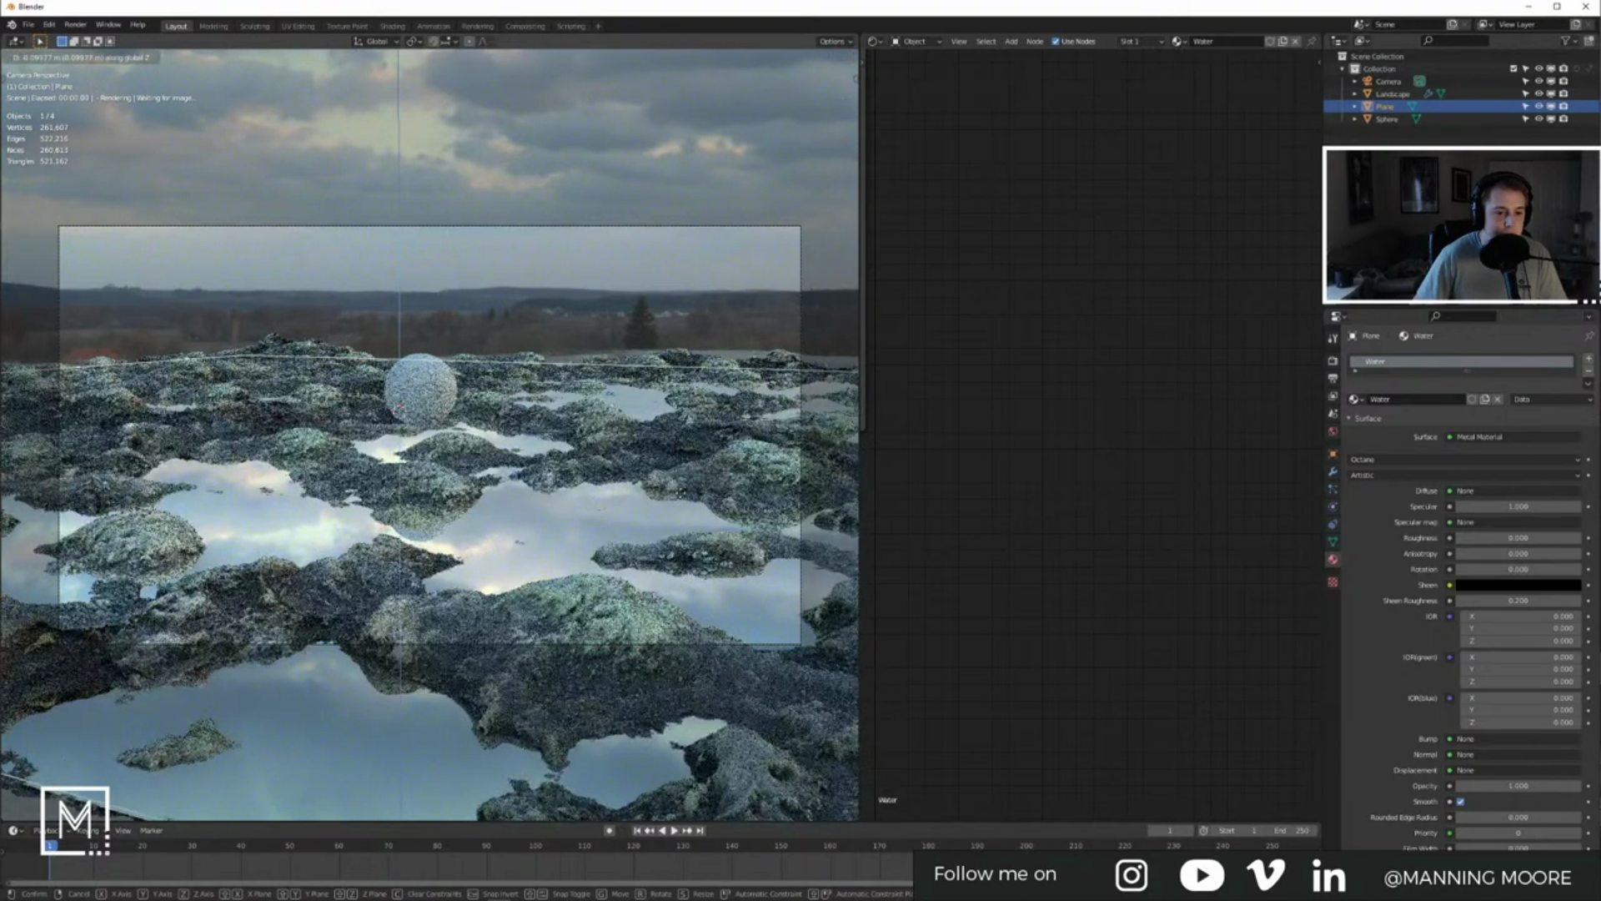
click(682, 493)
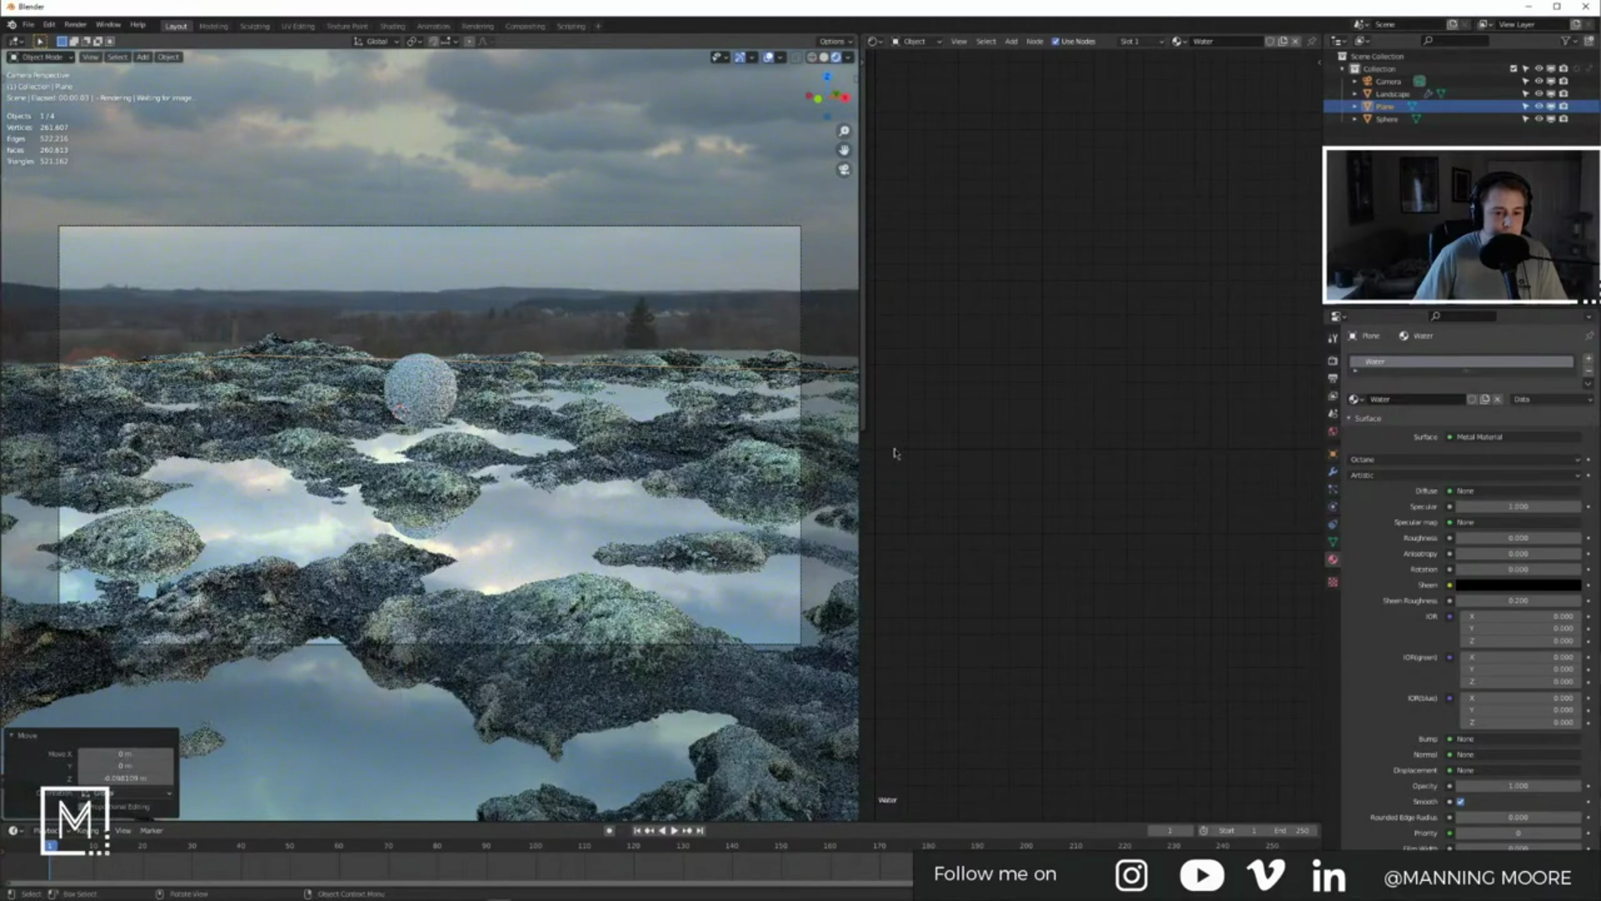
click(631, 294)
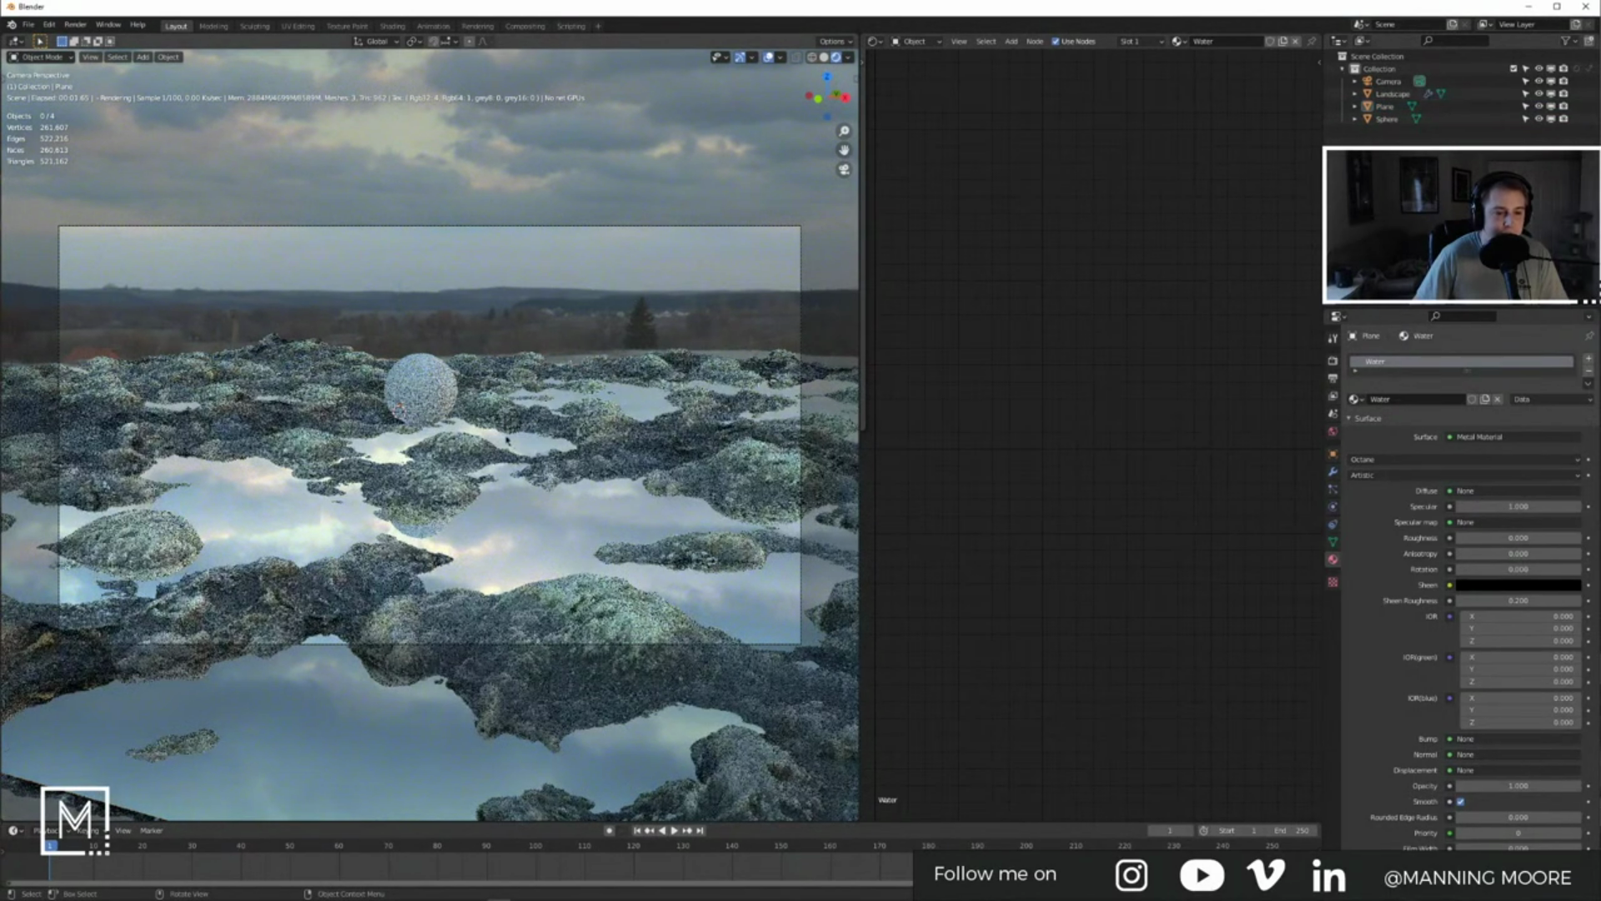
click(427, 407)
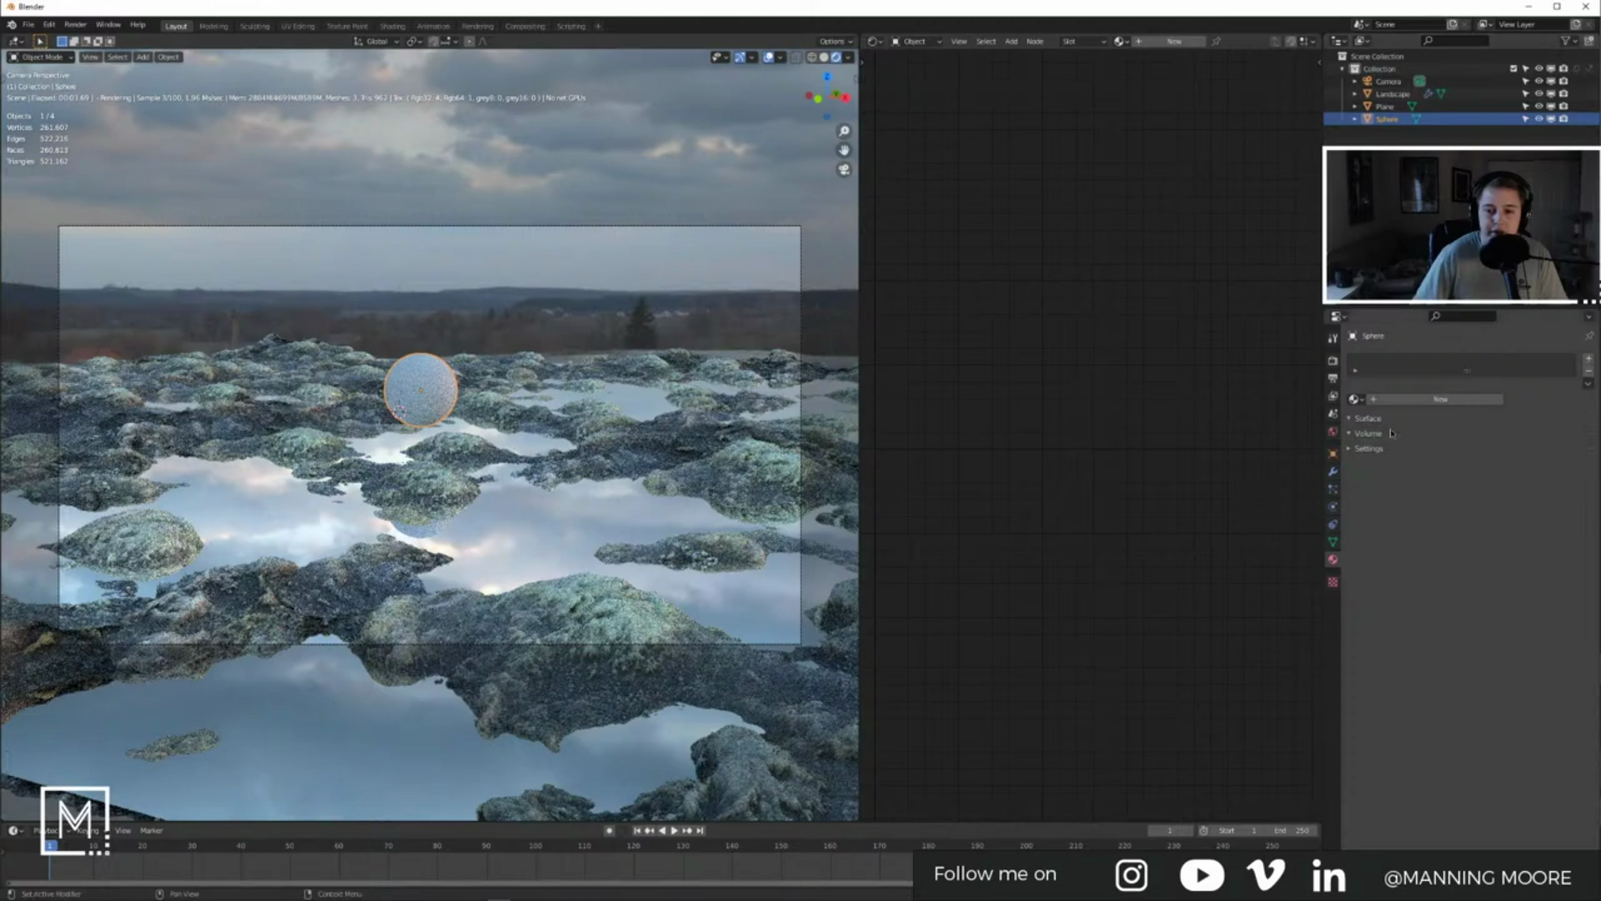
Step: Give the sphere a new material with a Glossy Material replacing the Universal node
click(1410, 399)
middle_drag(1110, 345, 1155, 583)
scroll(1168, 467, down, 7)
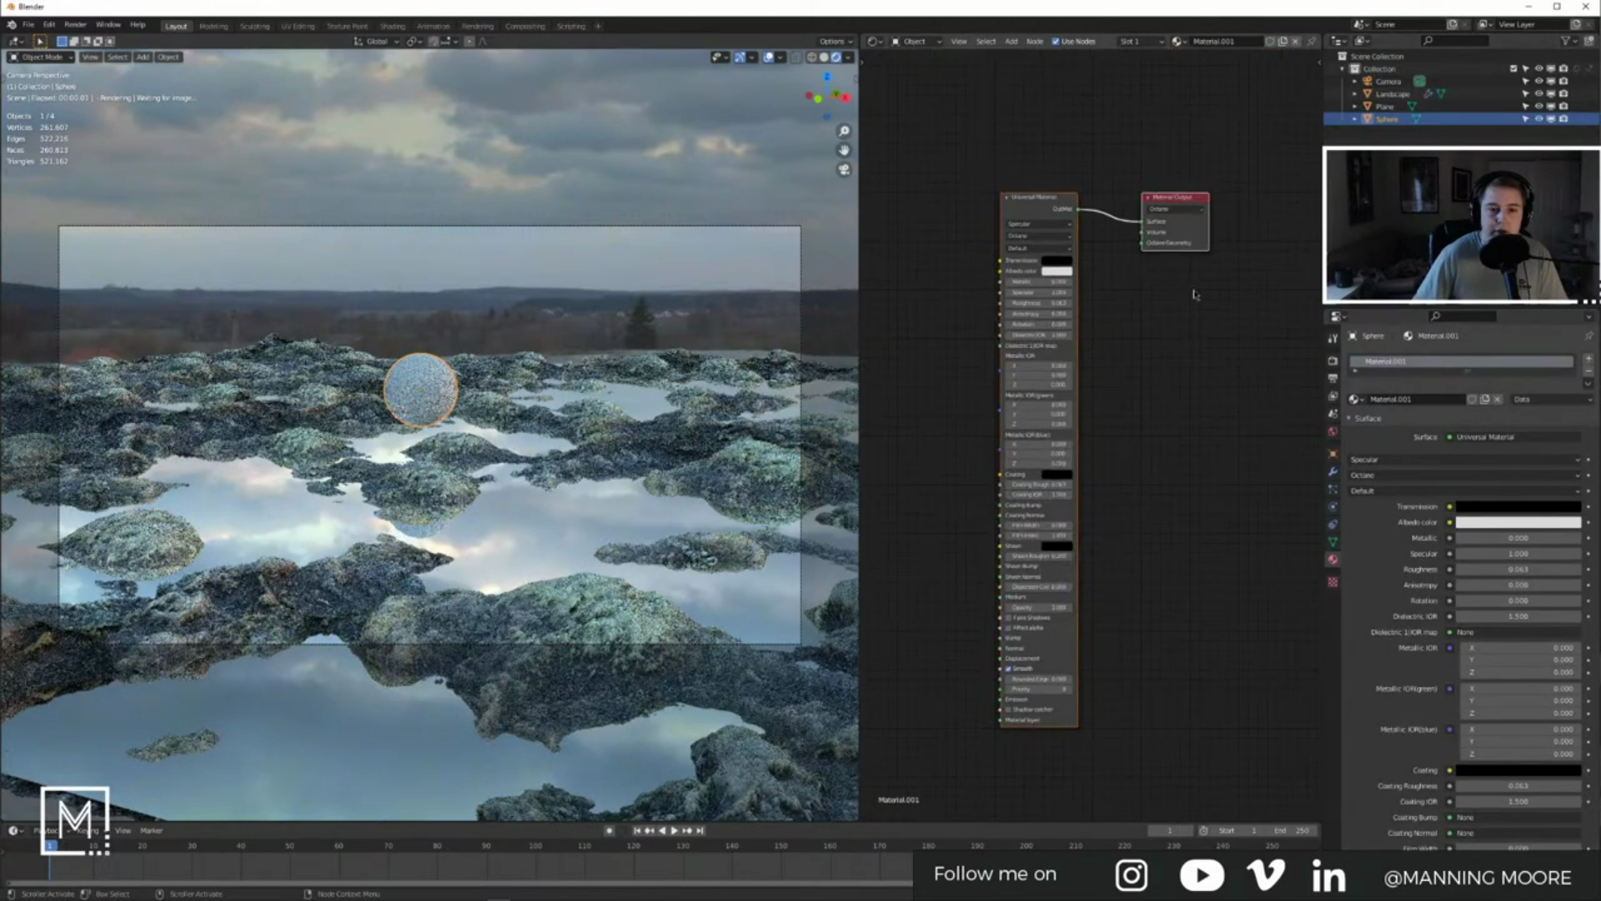
middle_drag(1188, 294, 1201, 428)
key(x)
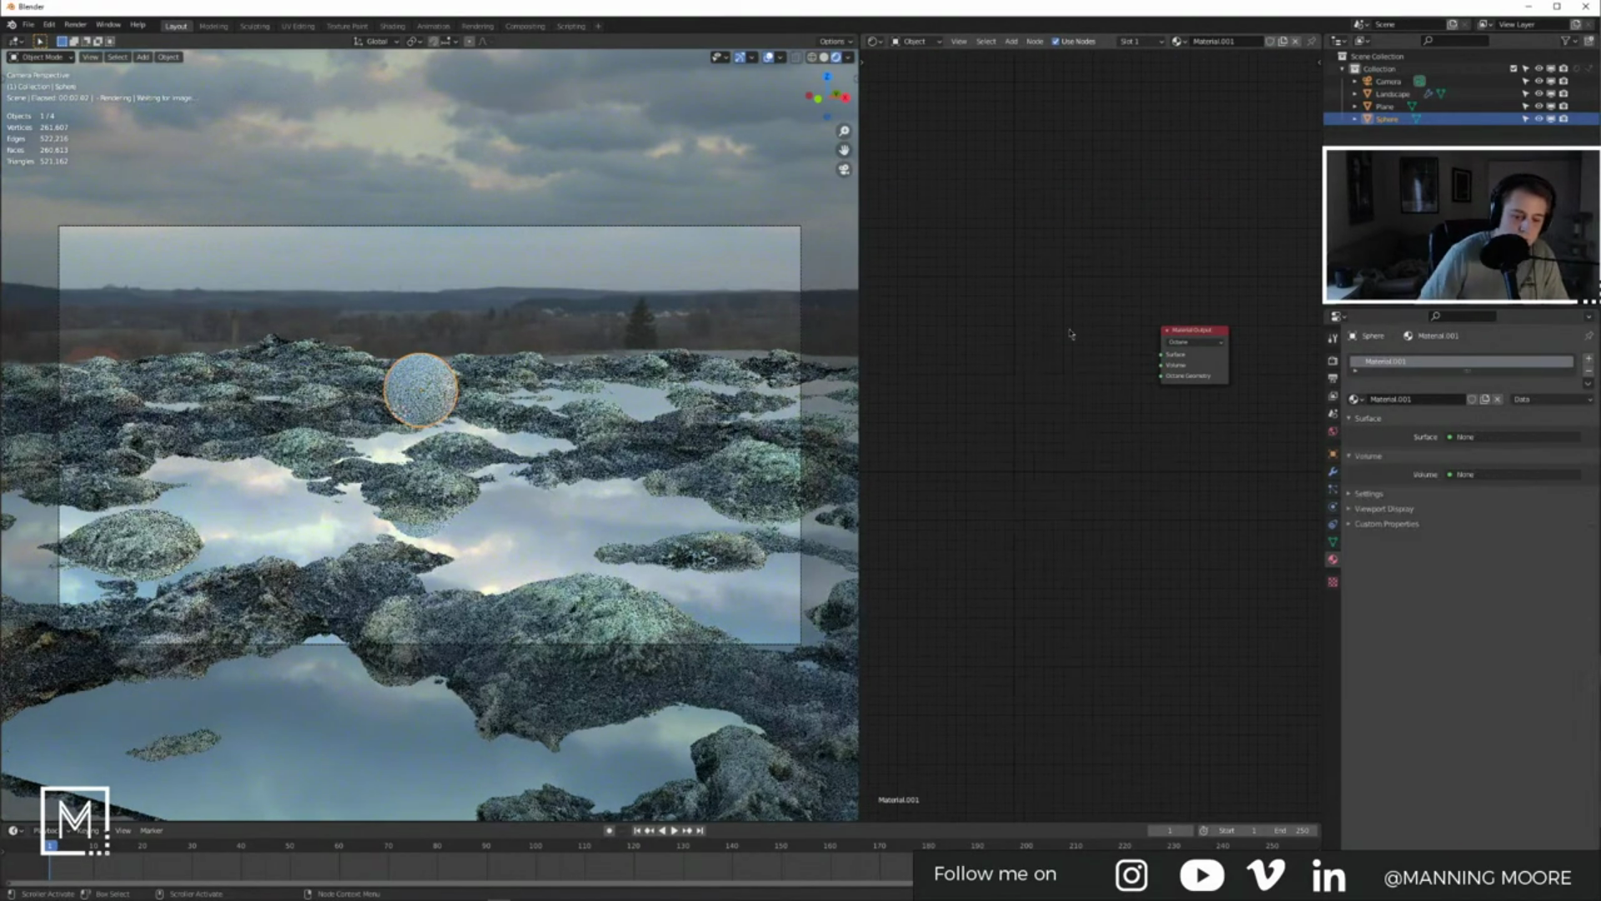
key(shift+a)
click(1155, 443)
click(1186, 554)
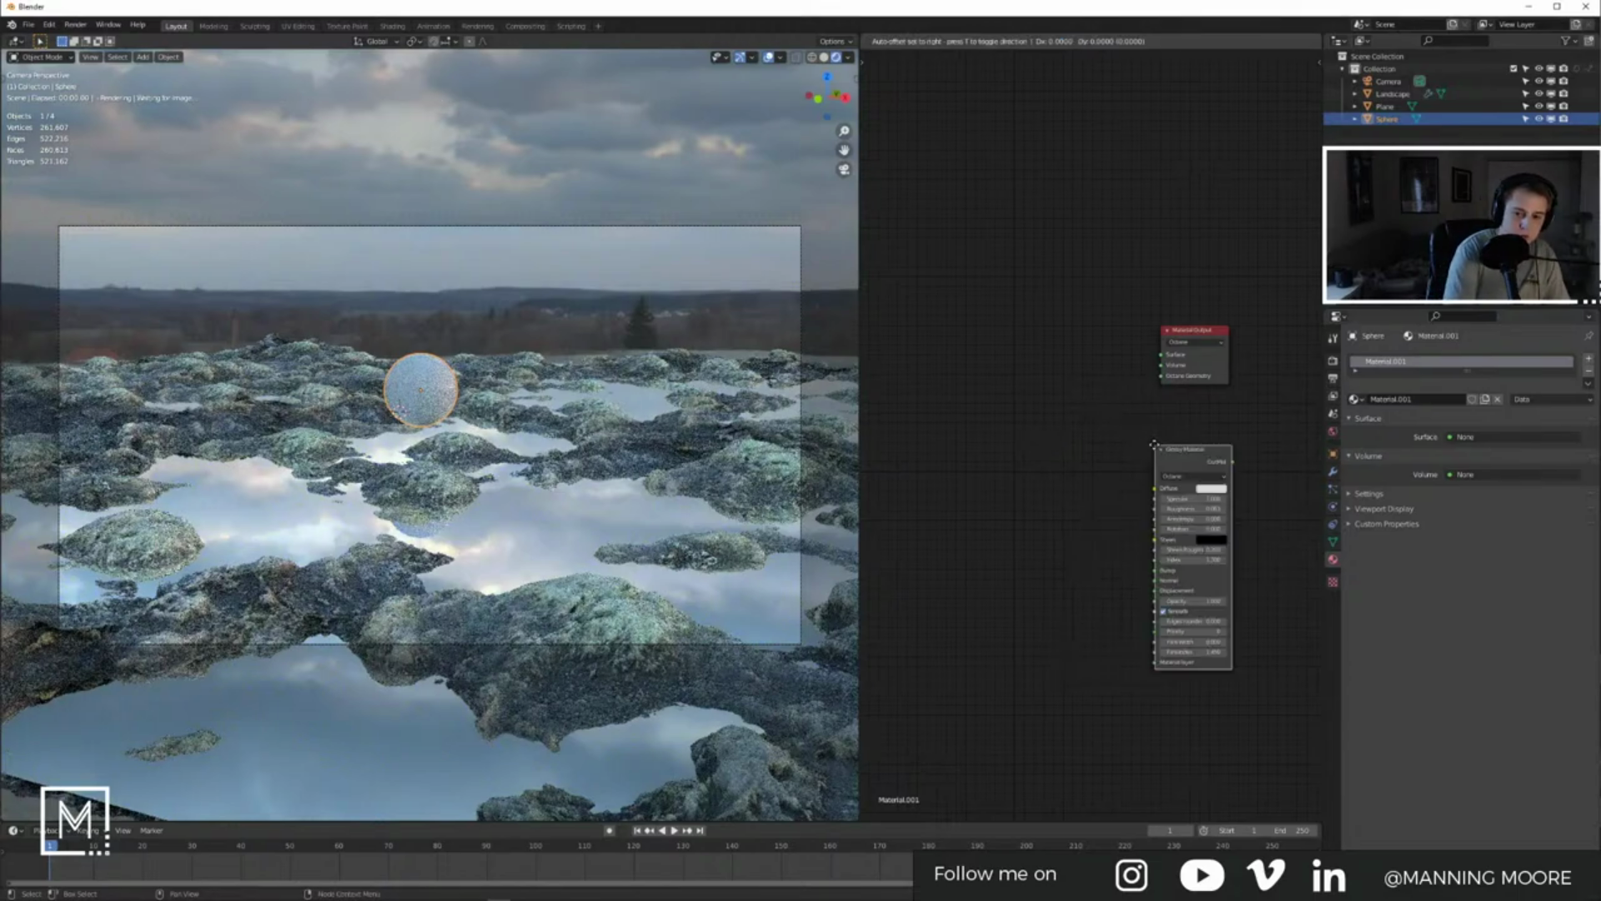
drag(1072, 334, 1161, 355)
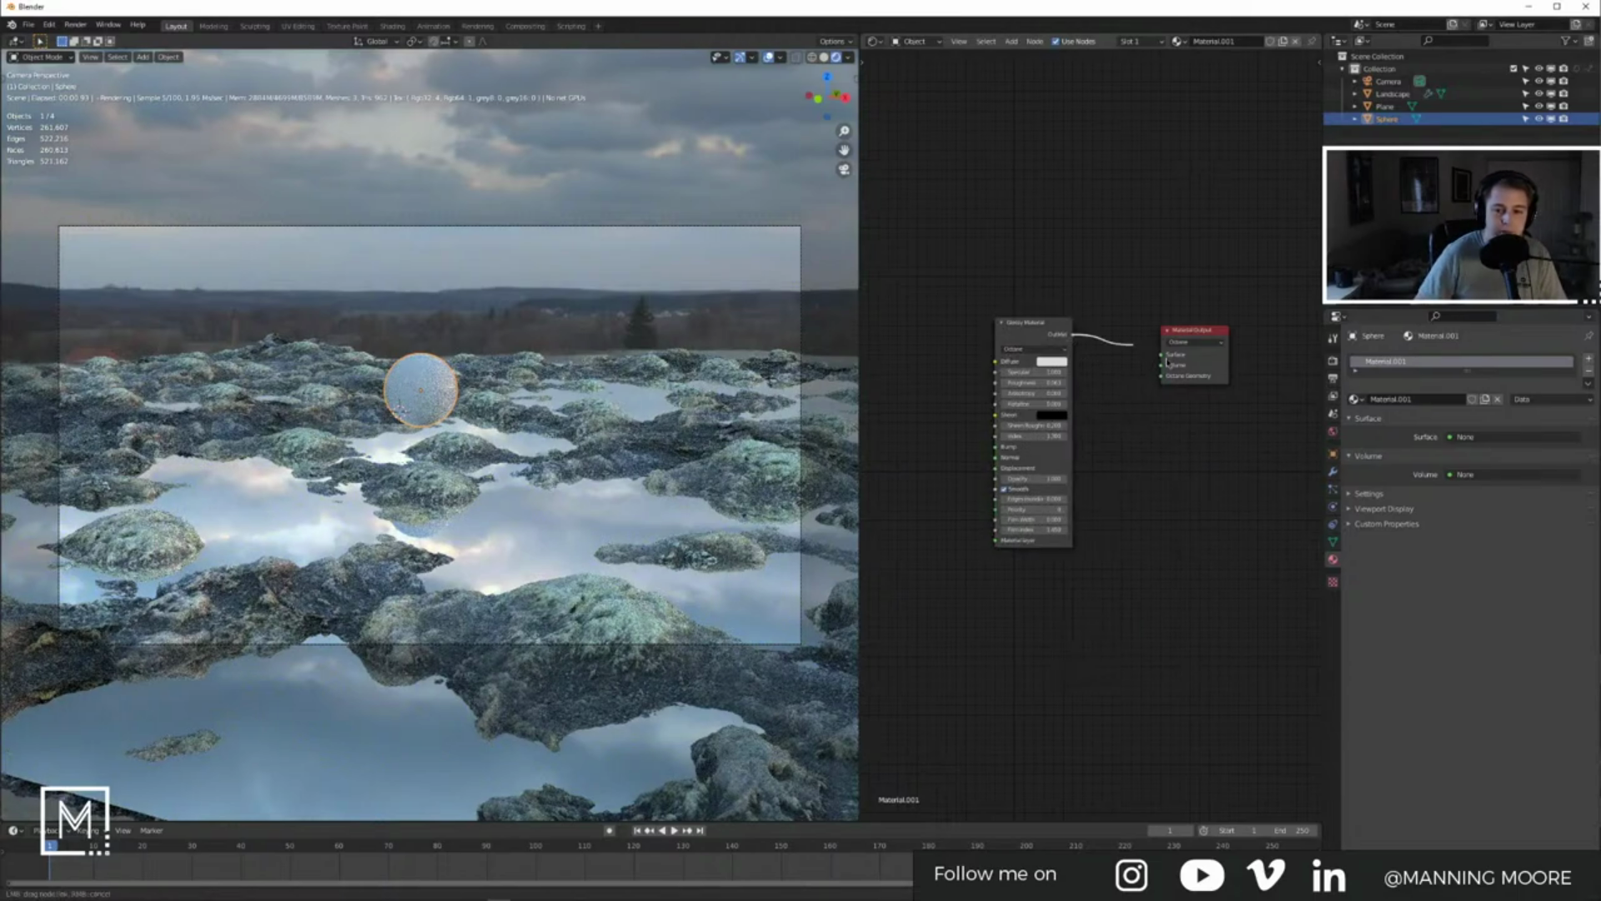
Step: Set the sphere's glossy roughness to 0 and its diffuse colour to black
click(553, 535)
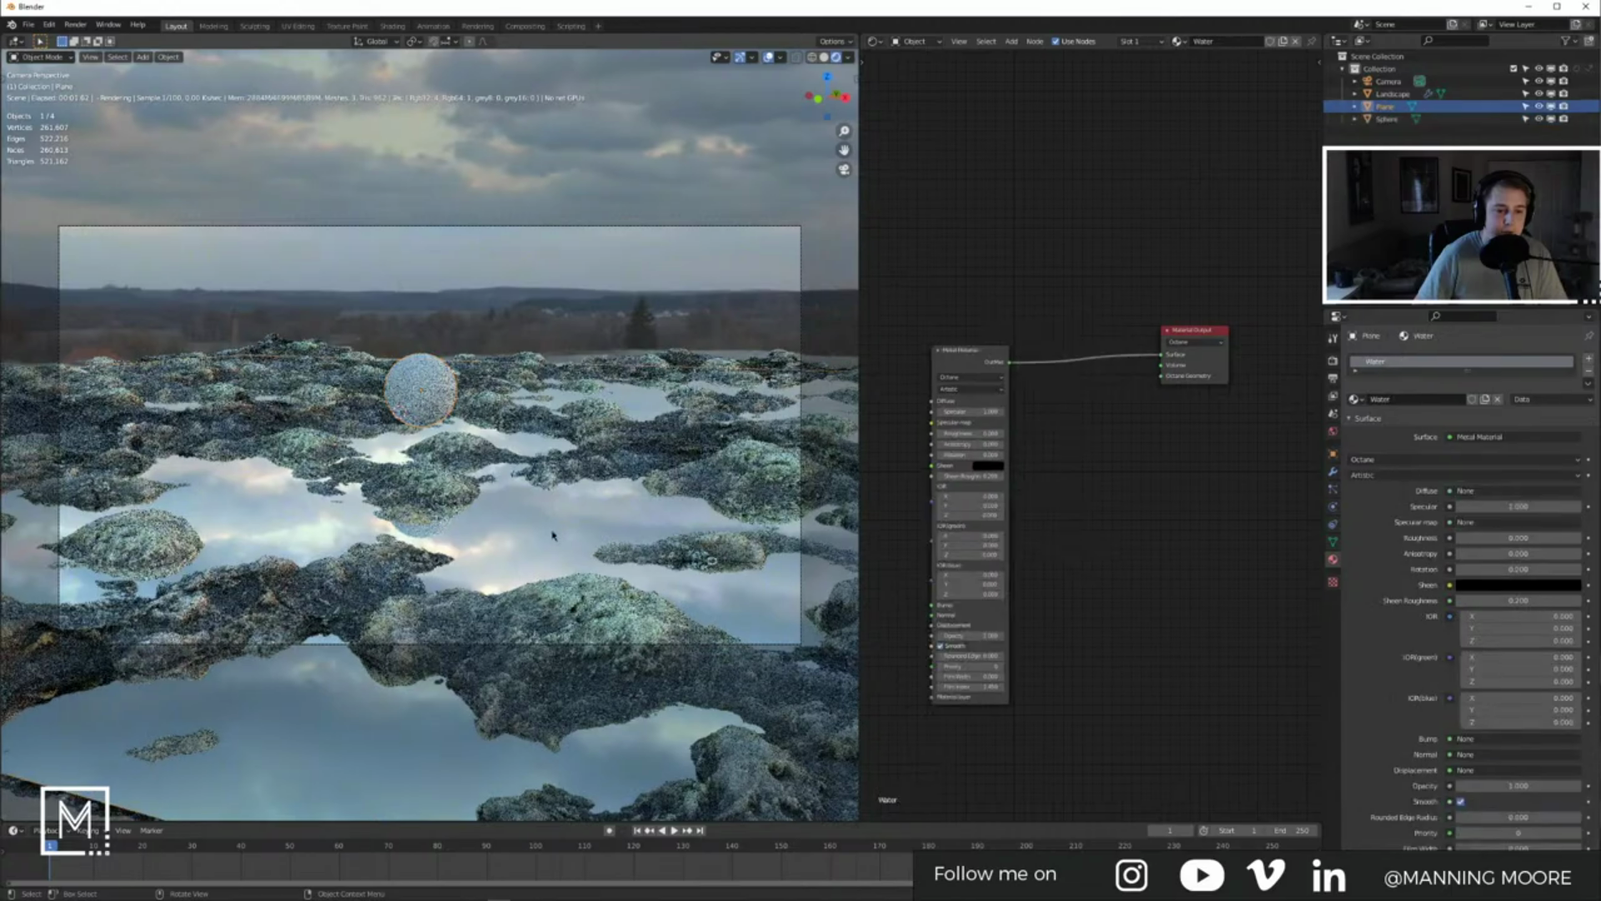
click(437, 393)
scroll(975, 417, up, 2)
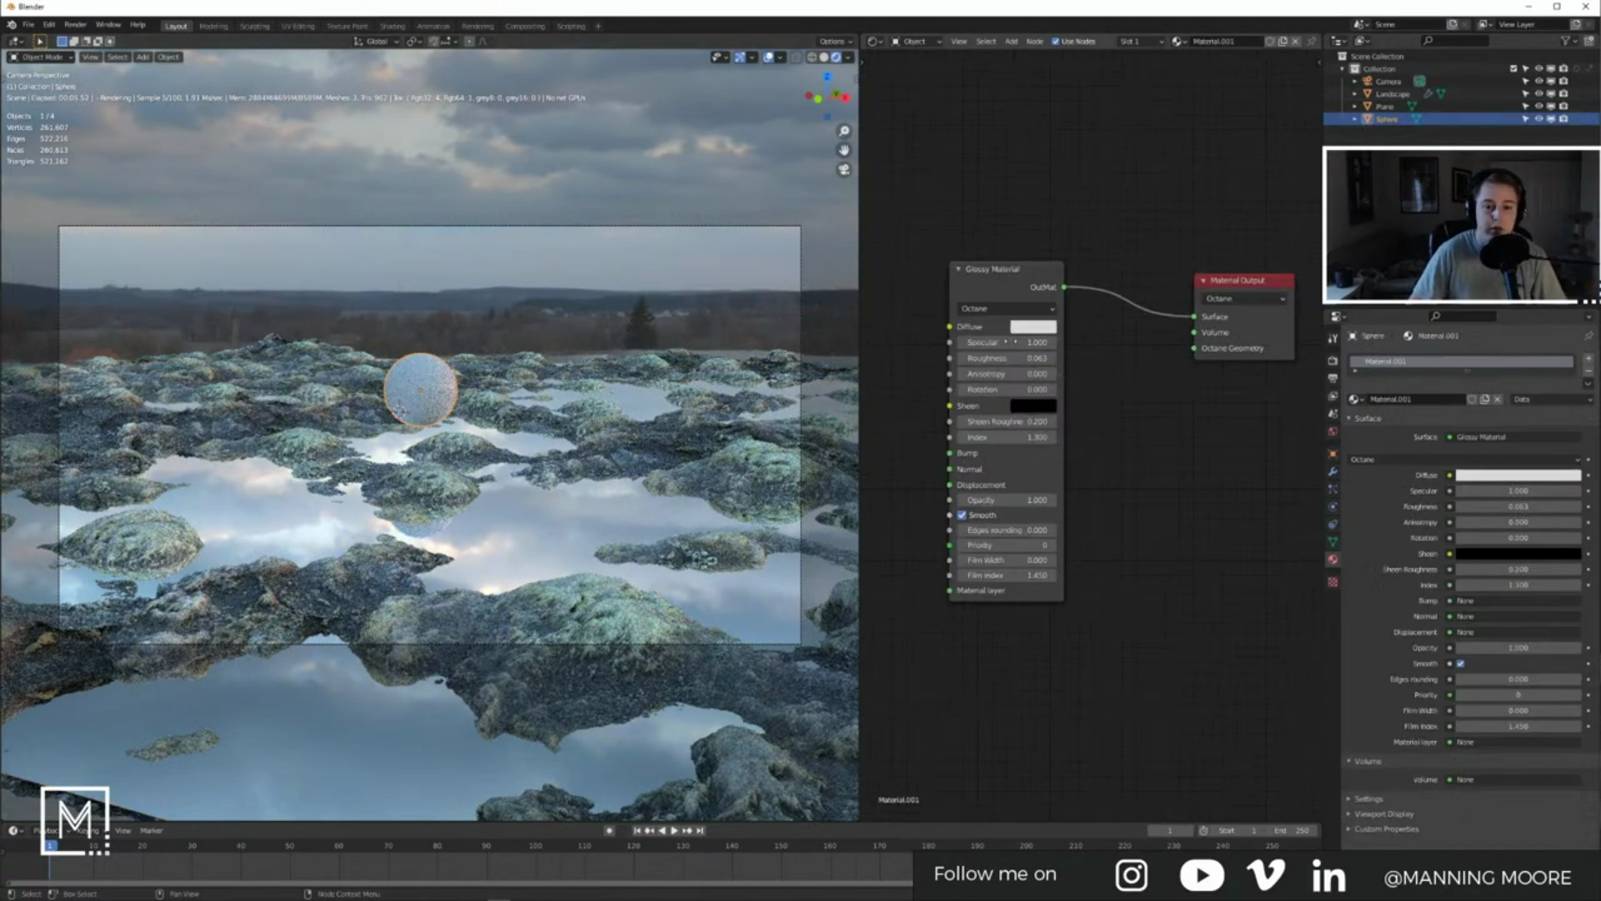
middle_drag(1034, 342, 1087, 372)
drag(1085, 388, 1026, 388)
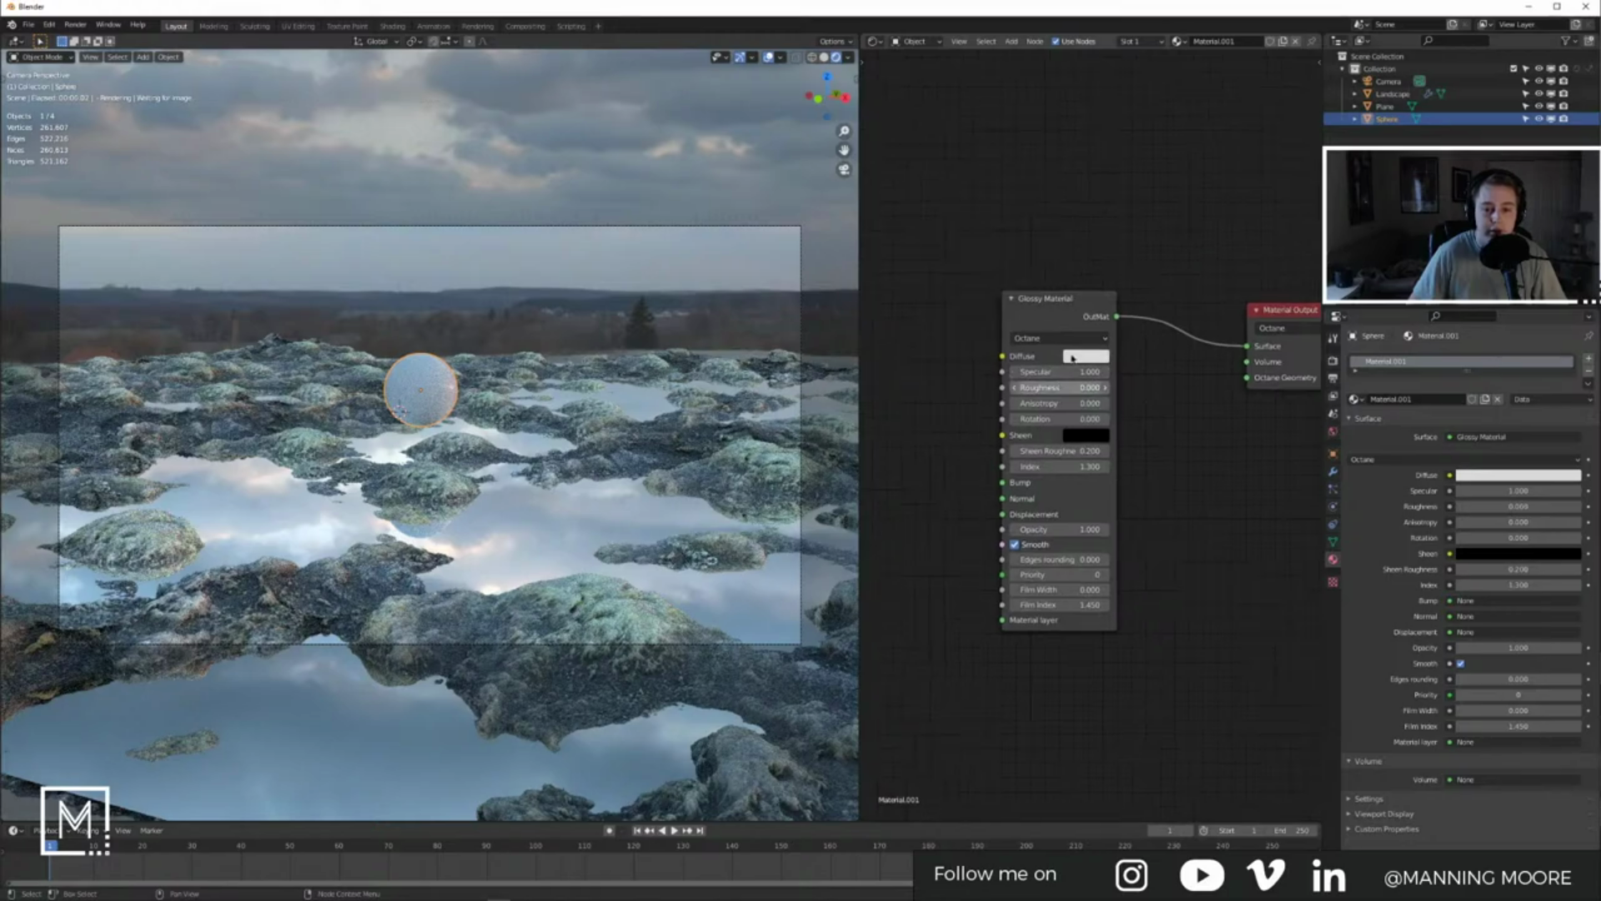
click(1087, 357)
drag(1186, 207, 1176, 272)
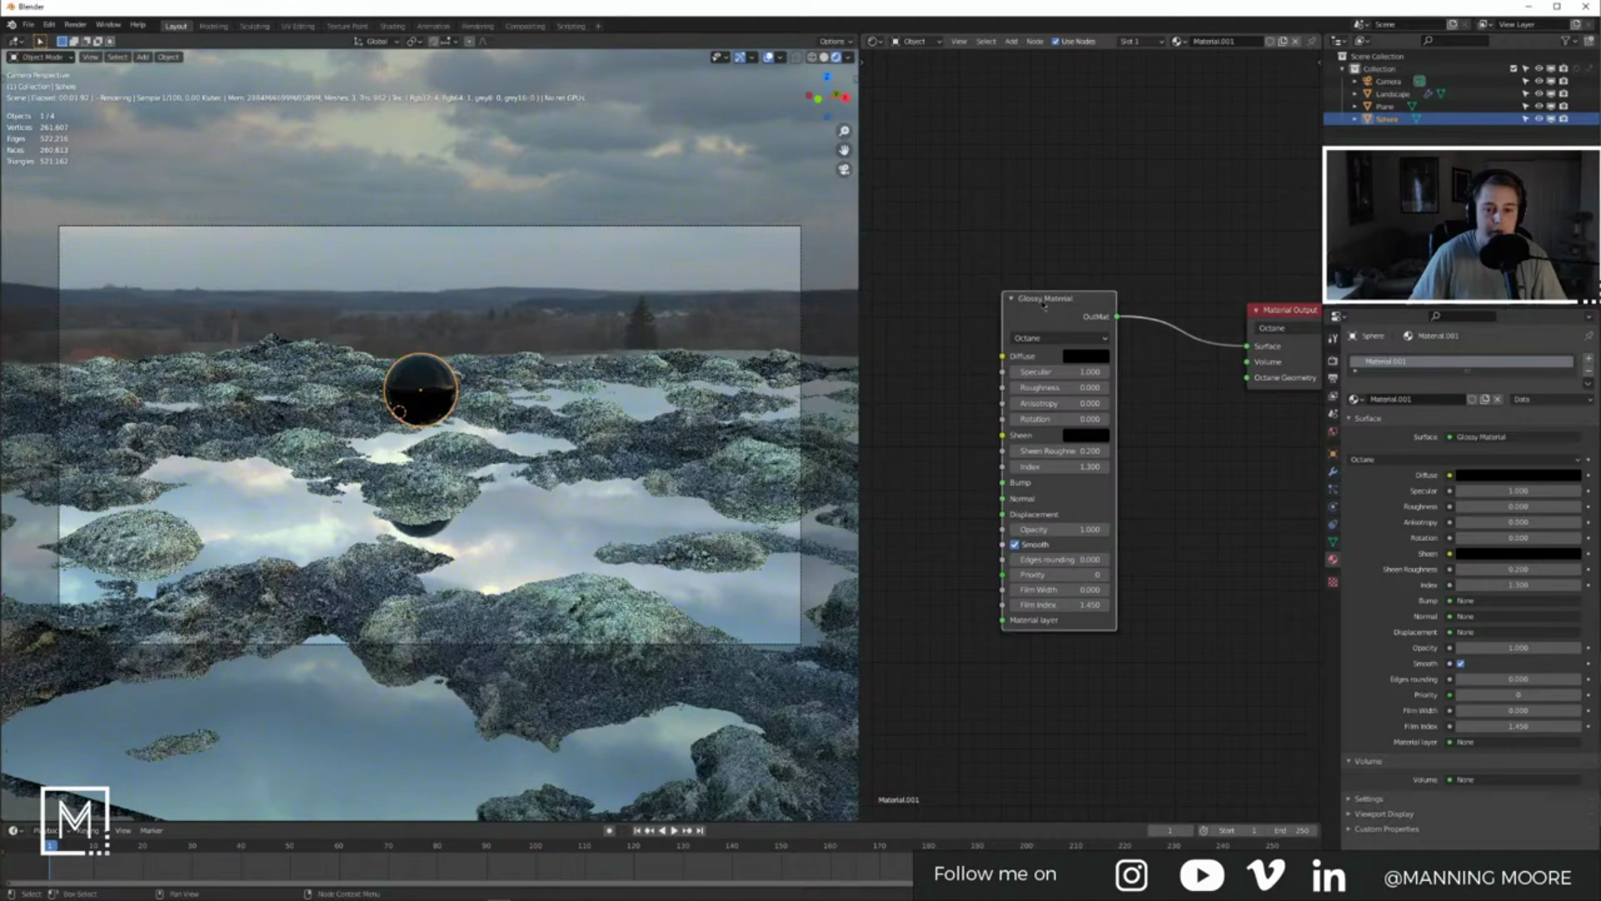
Step: Replace the Glossy node with a Metal Material connected to the Surface output
key(x)
key(shift+a)
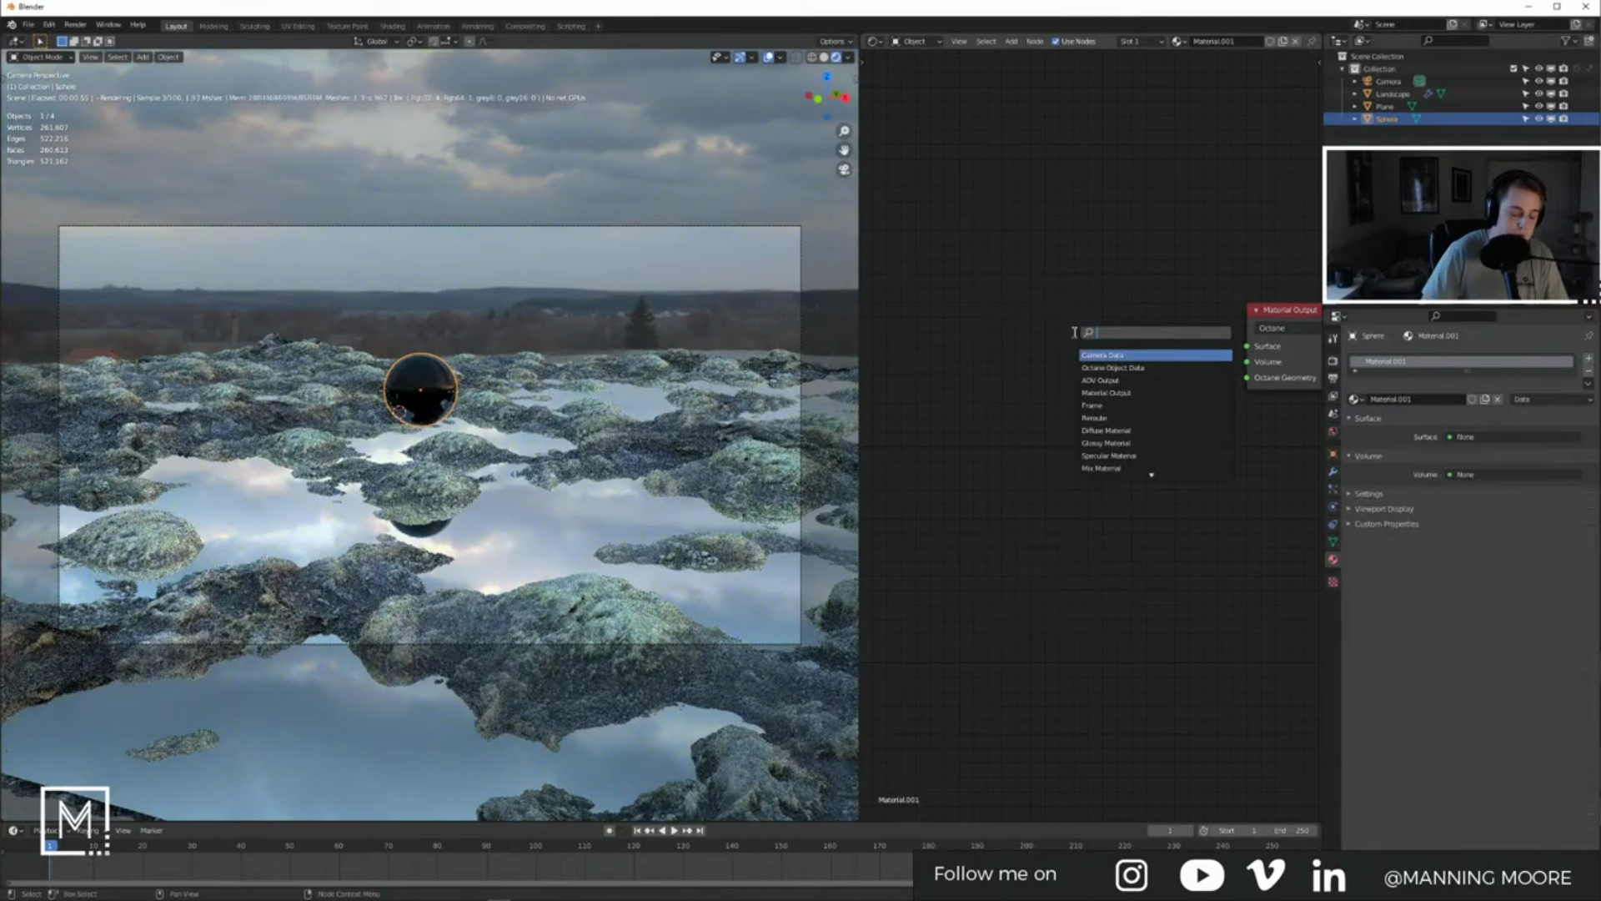
text(metal)
key(Return)
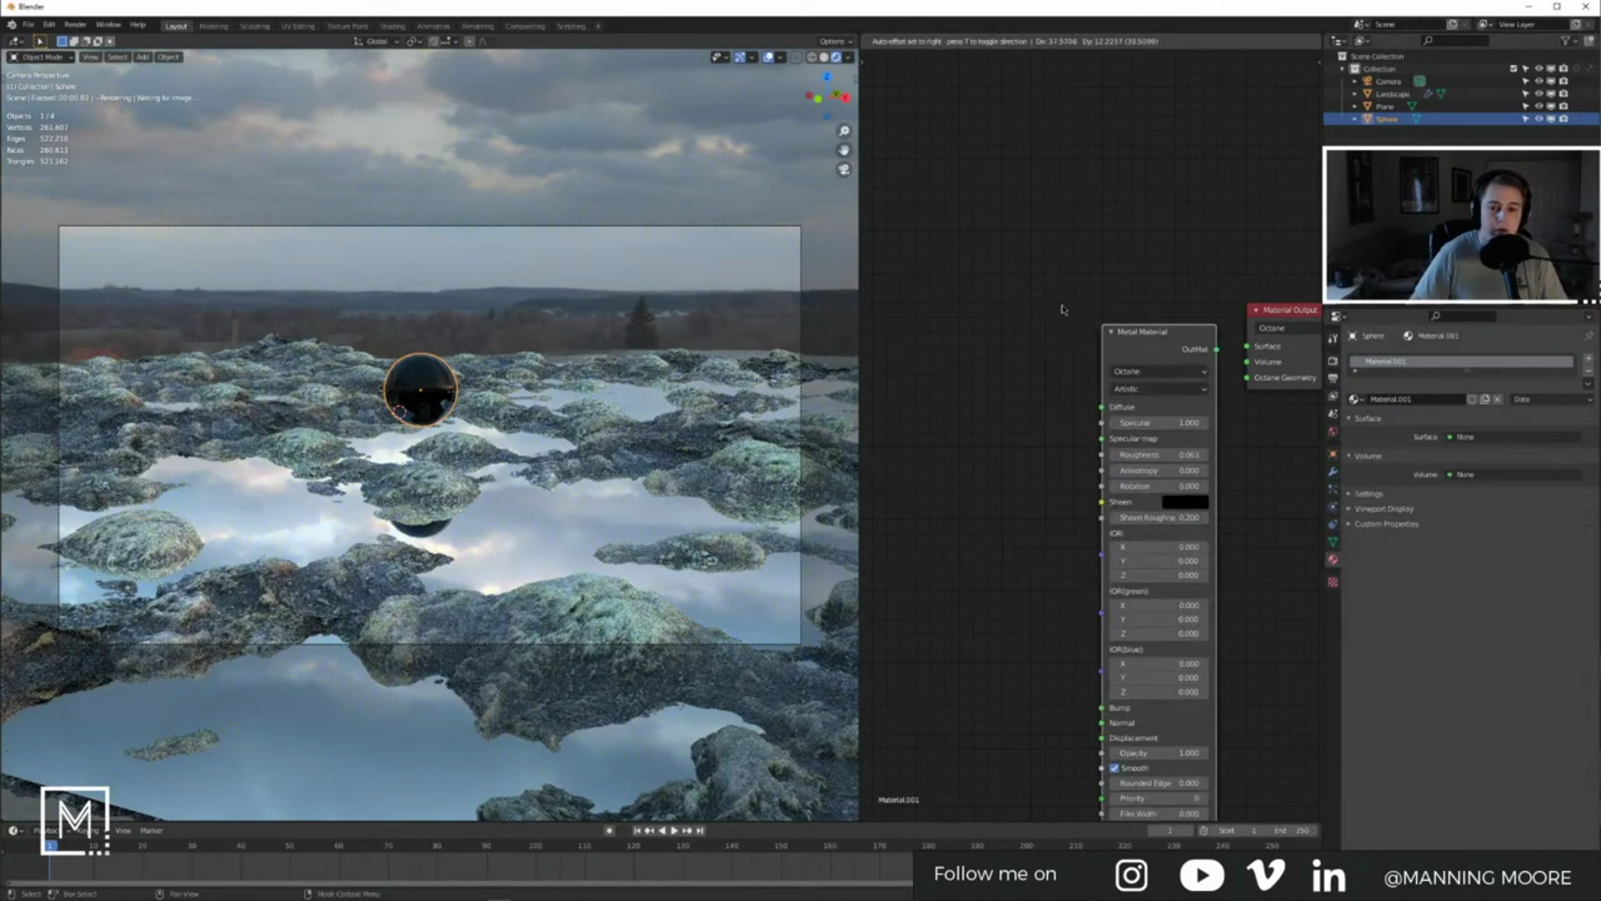
click(1064, 306)
drag(1179, 332, 1247, 346)
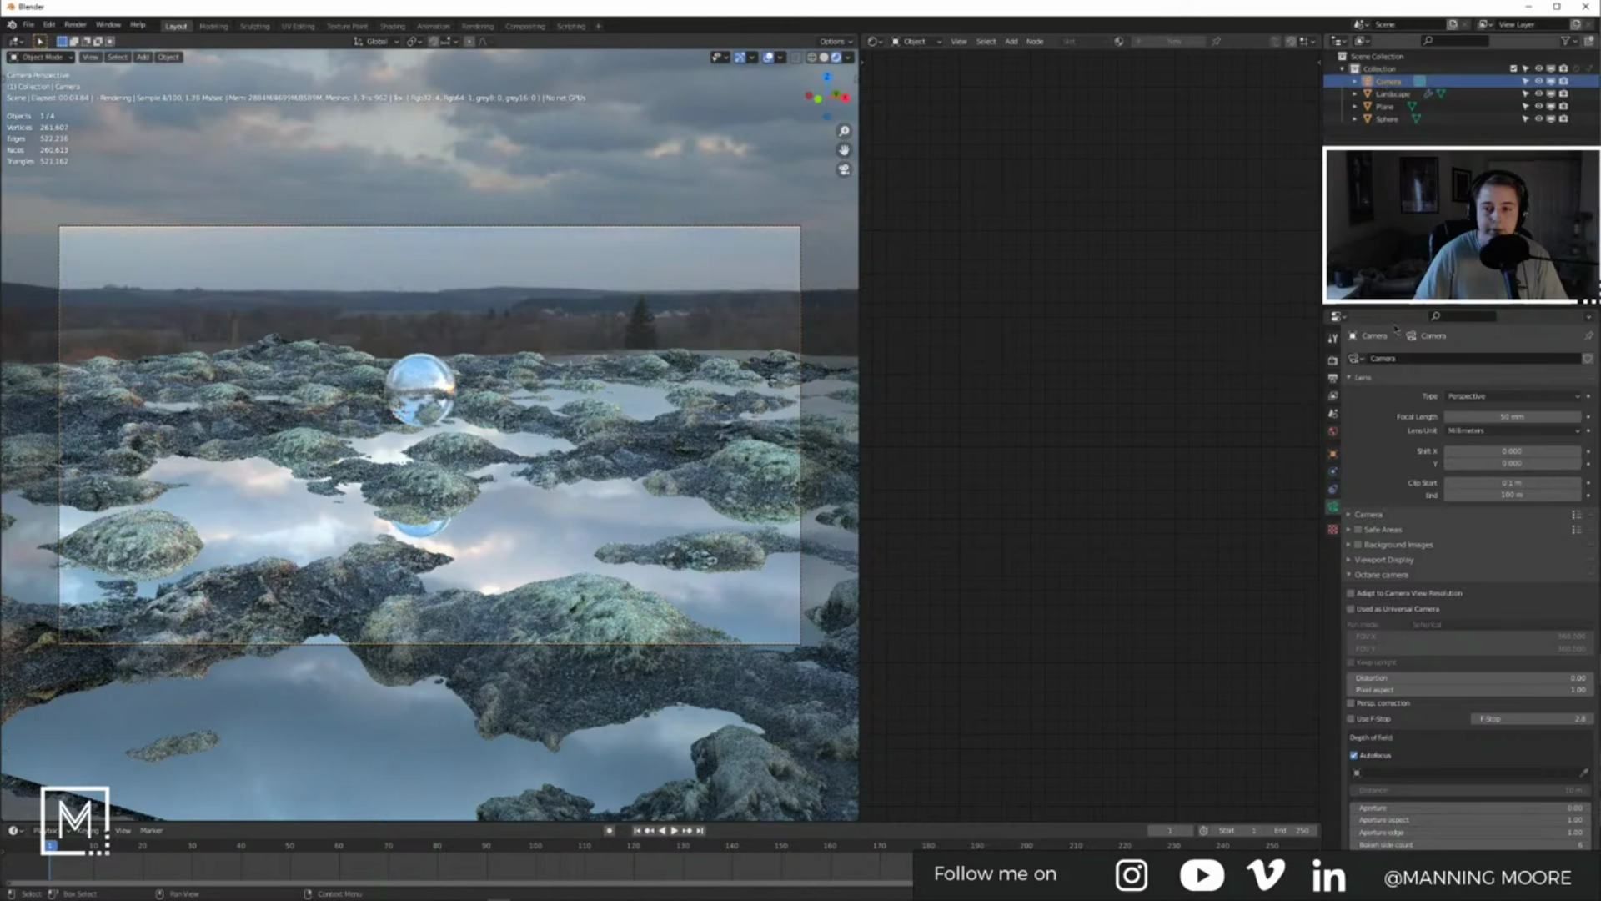
Step: Turn off autofocus, focus the camera on the Sphere, and enable Use F-Stop
scroll(1426, 580, down, 8)
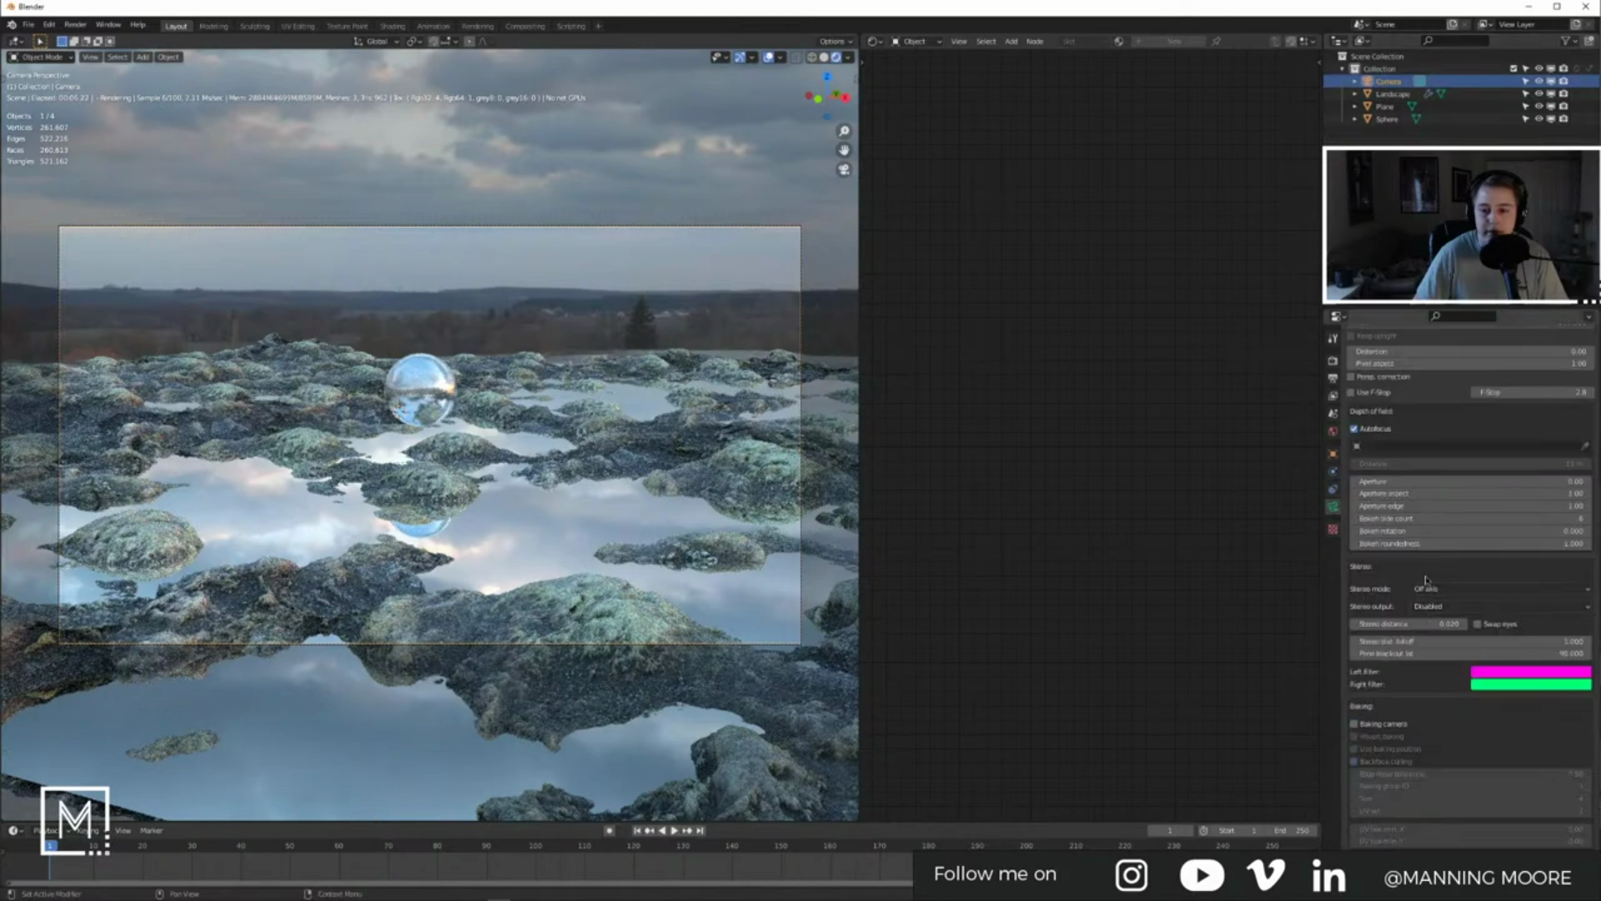
click(1355, 430)
click(1472, 448)
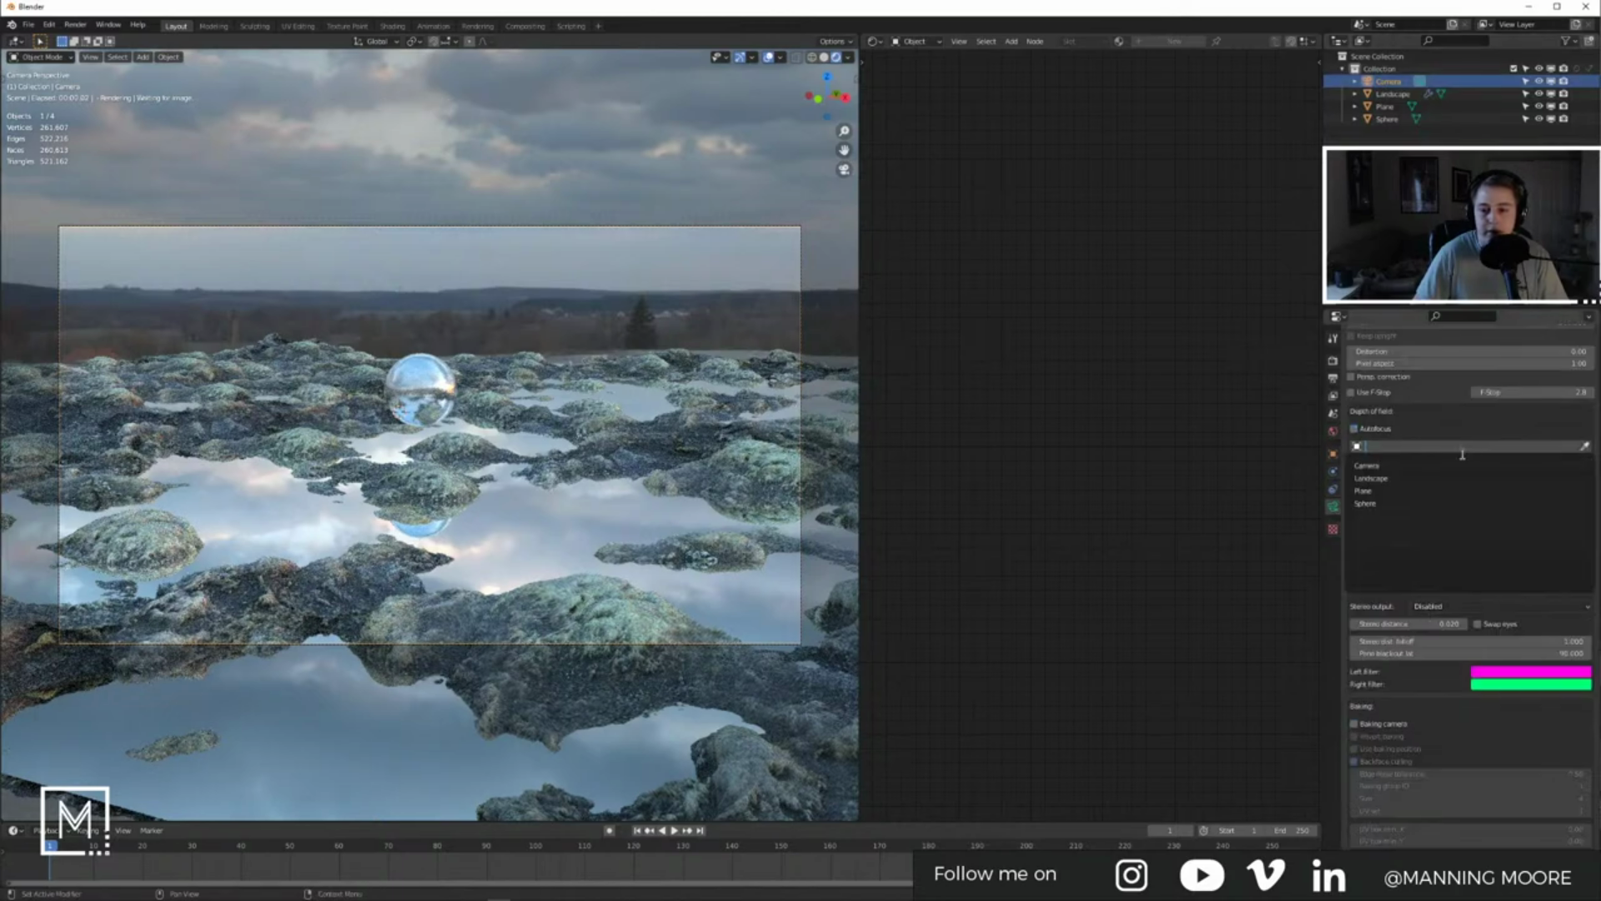
click(1385, 500)
click(1353, 393)
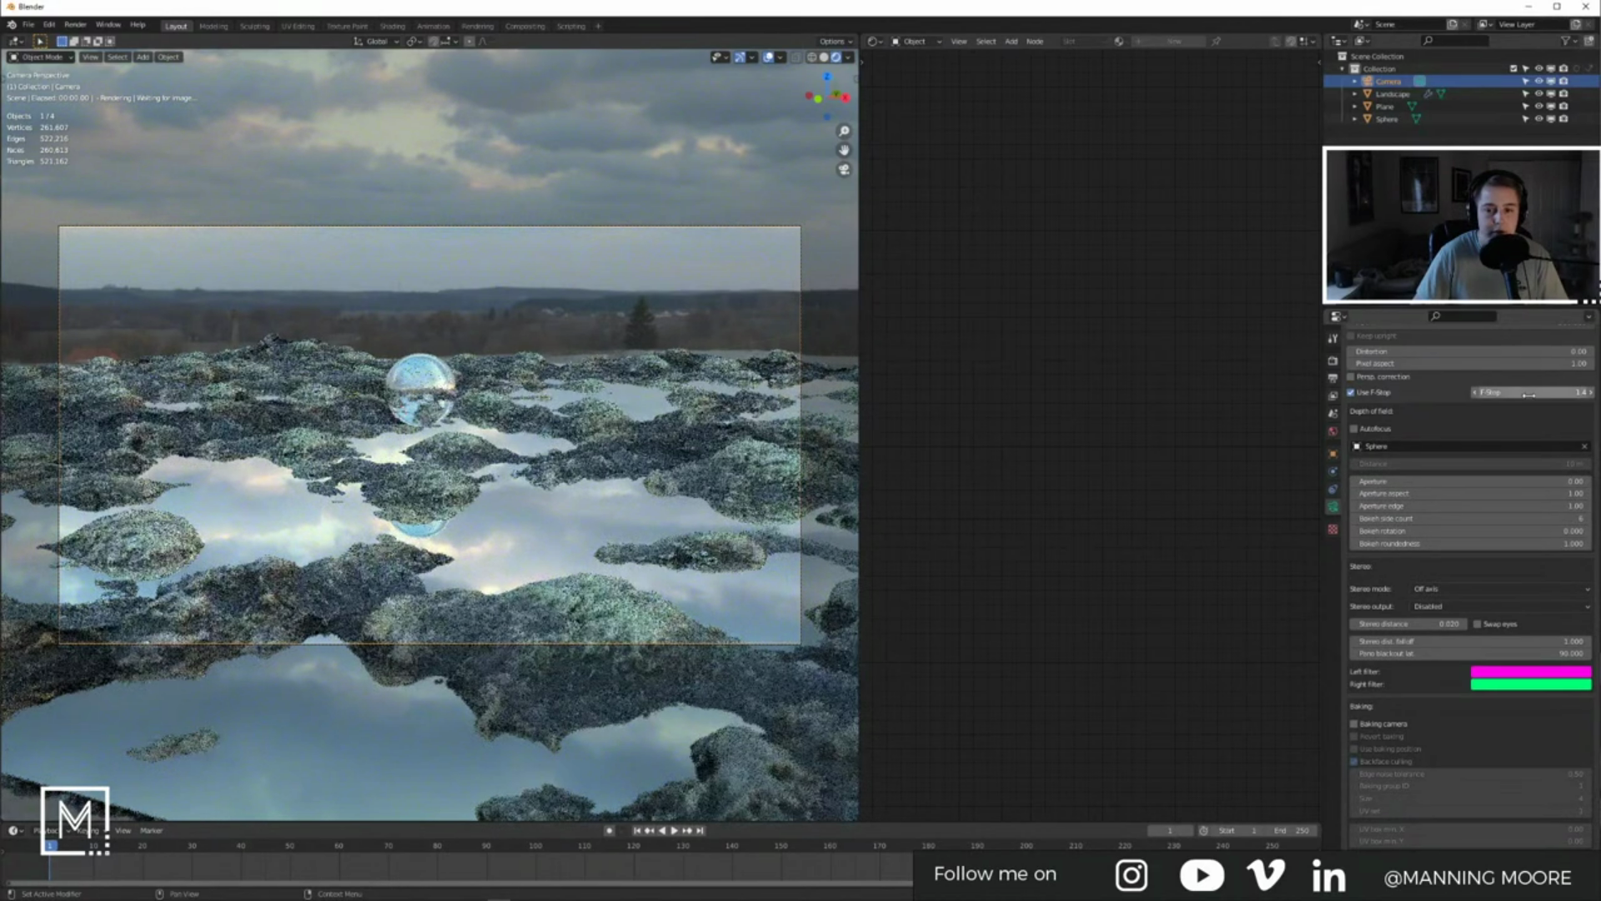
Step: Set aperture aspect to 2, aperture edge to 3, and F-Stop to 0.5
double_click(1464, 491)
text(2)
key(Tab)
text(3)
key(Return)
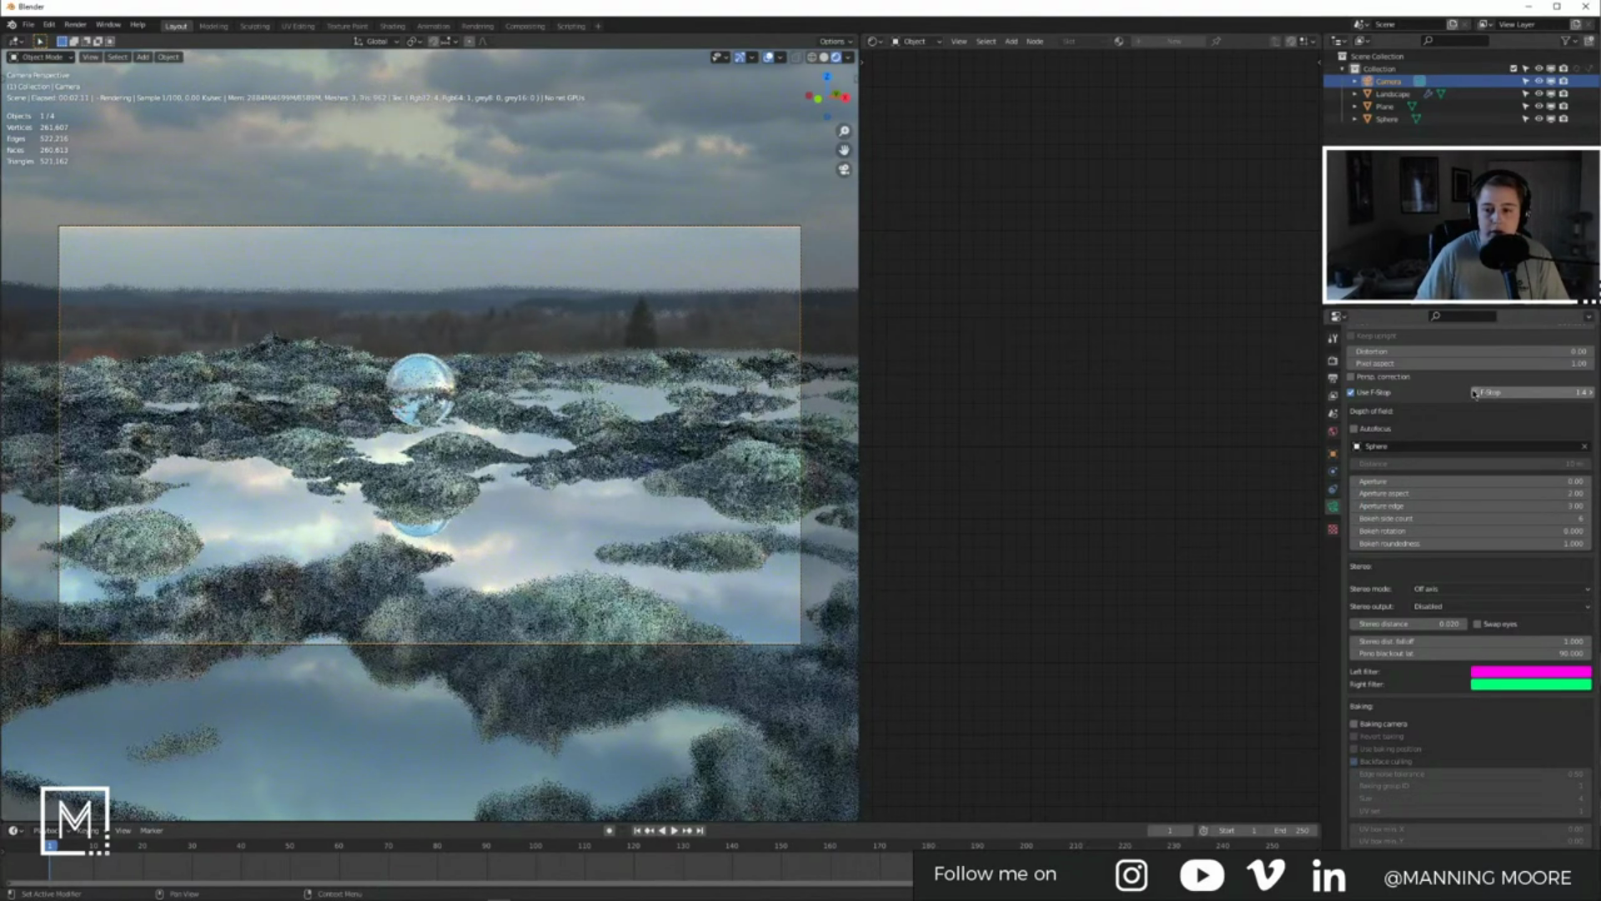
double_click(1513, 393)
text(.5)
key(Return)
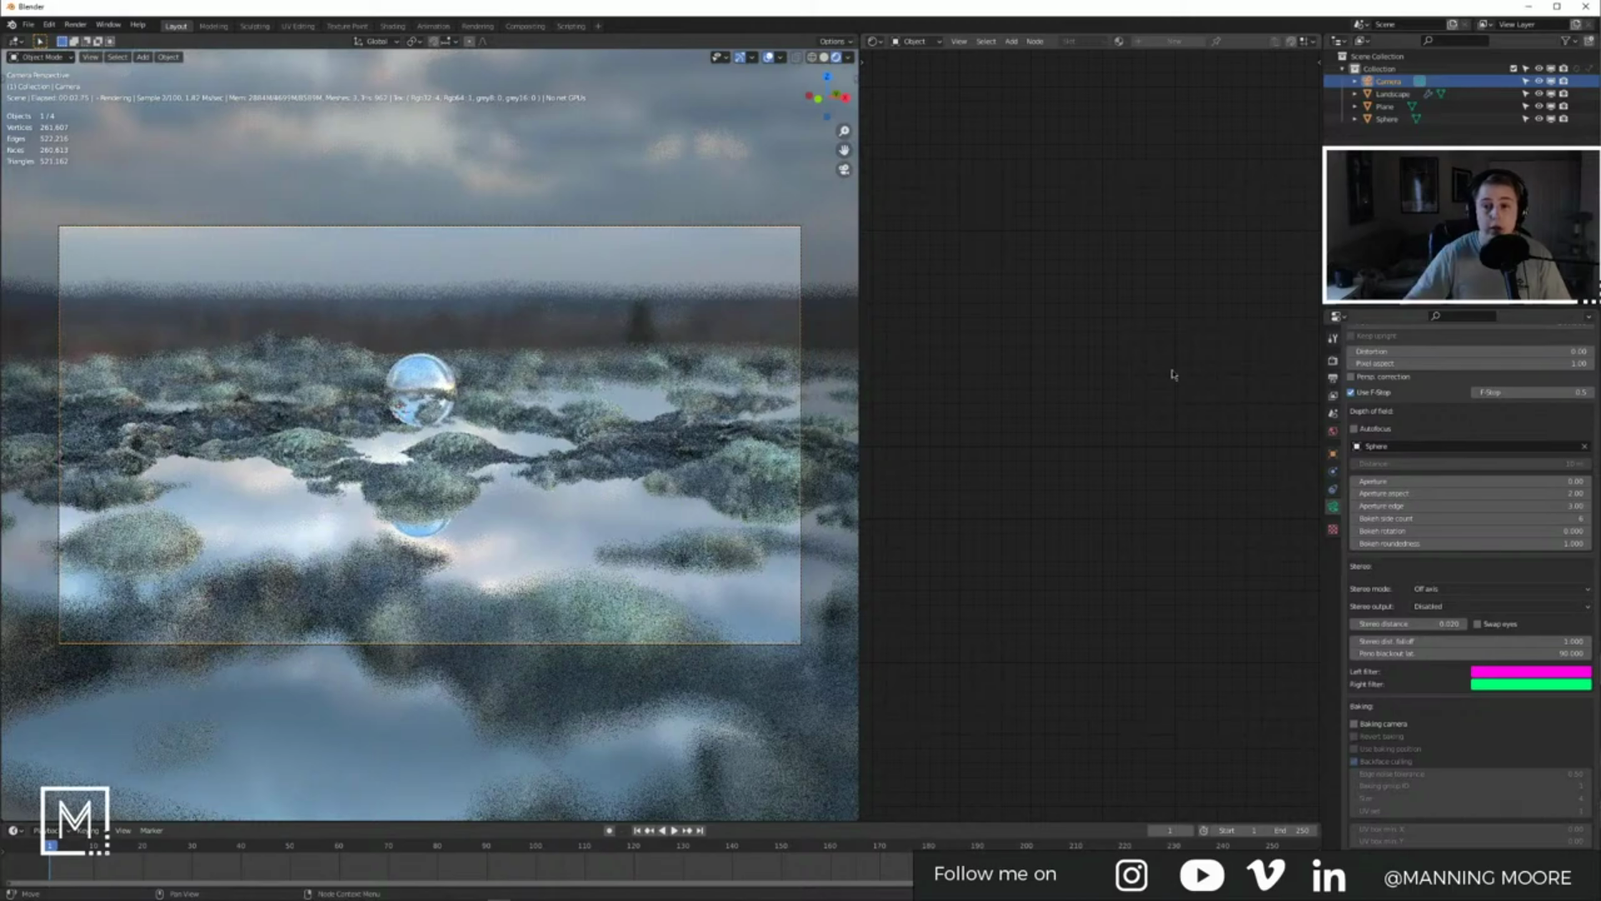
scroll(1392, 600, down, 10)
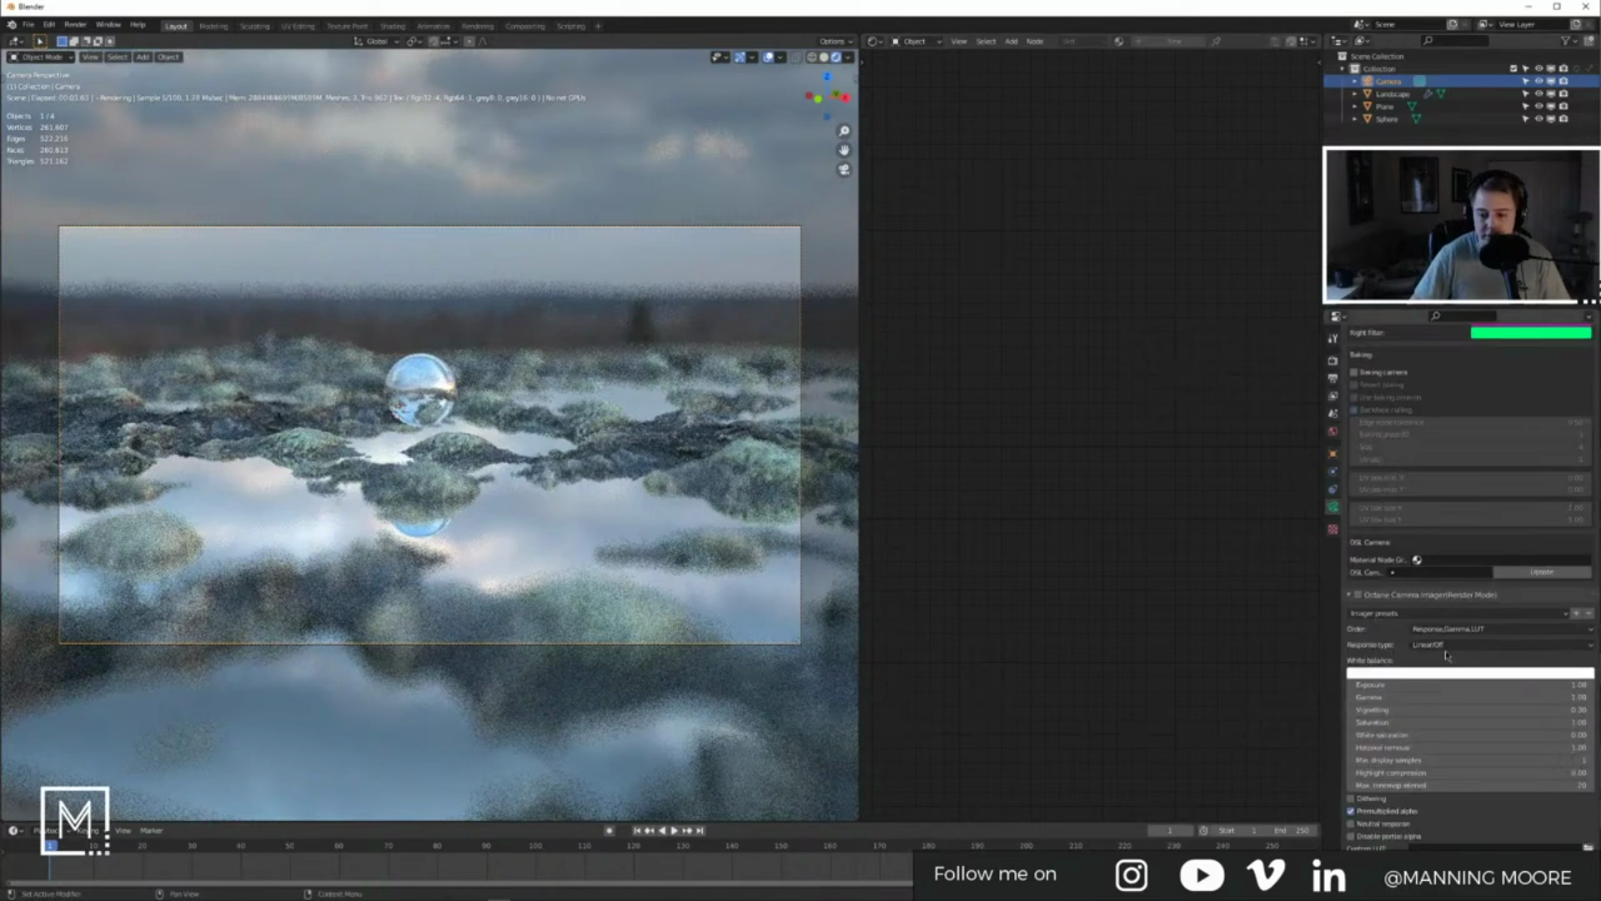
Step: Set the camera imager response to sRGB and vignetting to 0
click(1439, 646)
click(1507, 423)
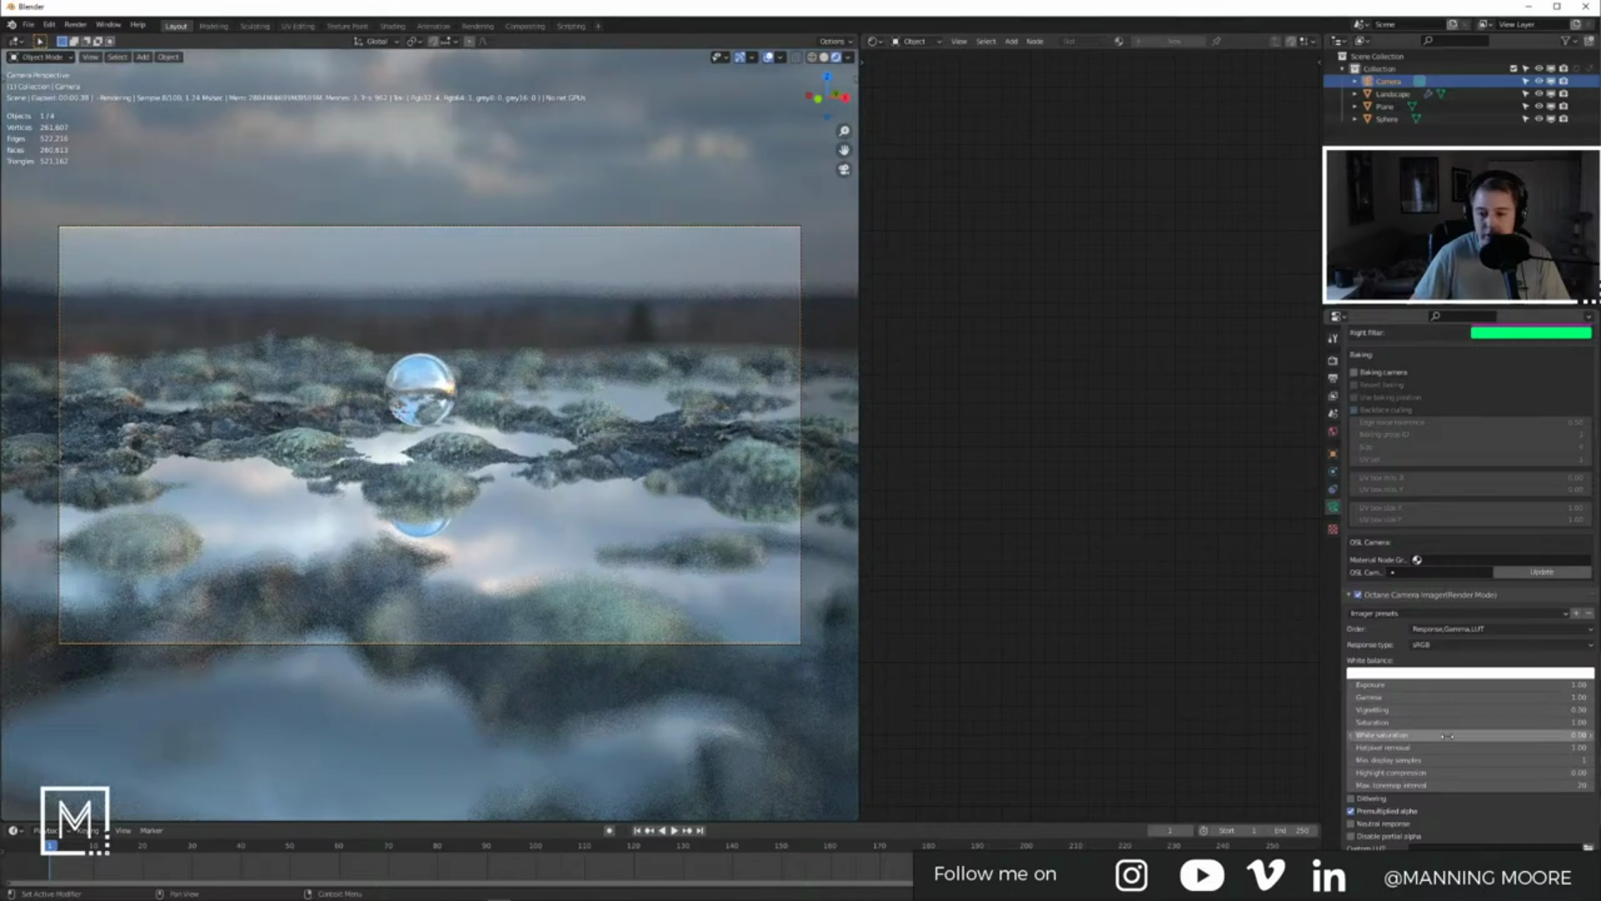
drag(1501, 711, 1401, 741)
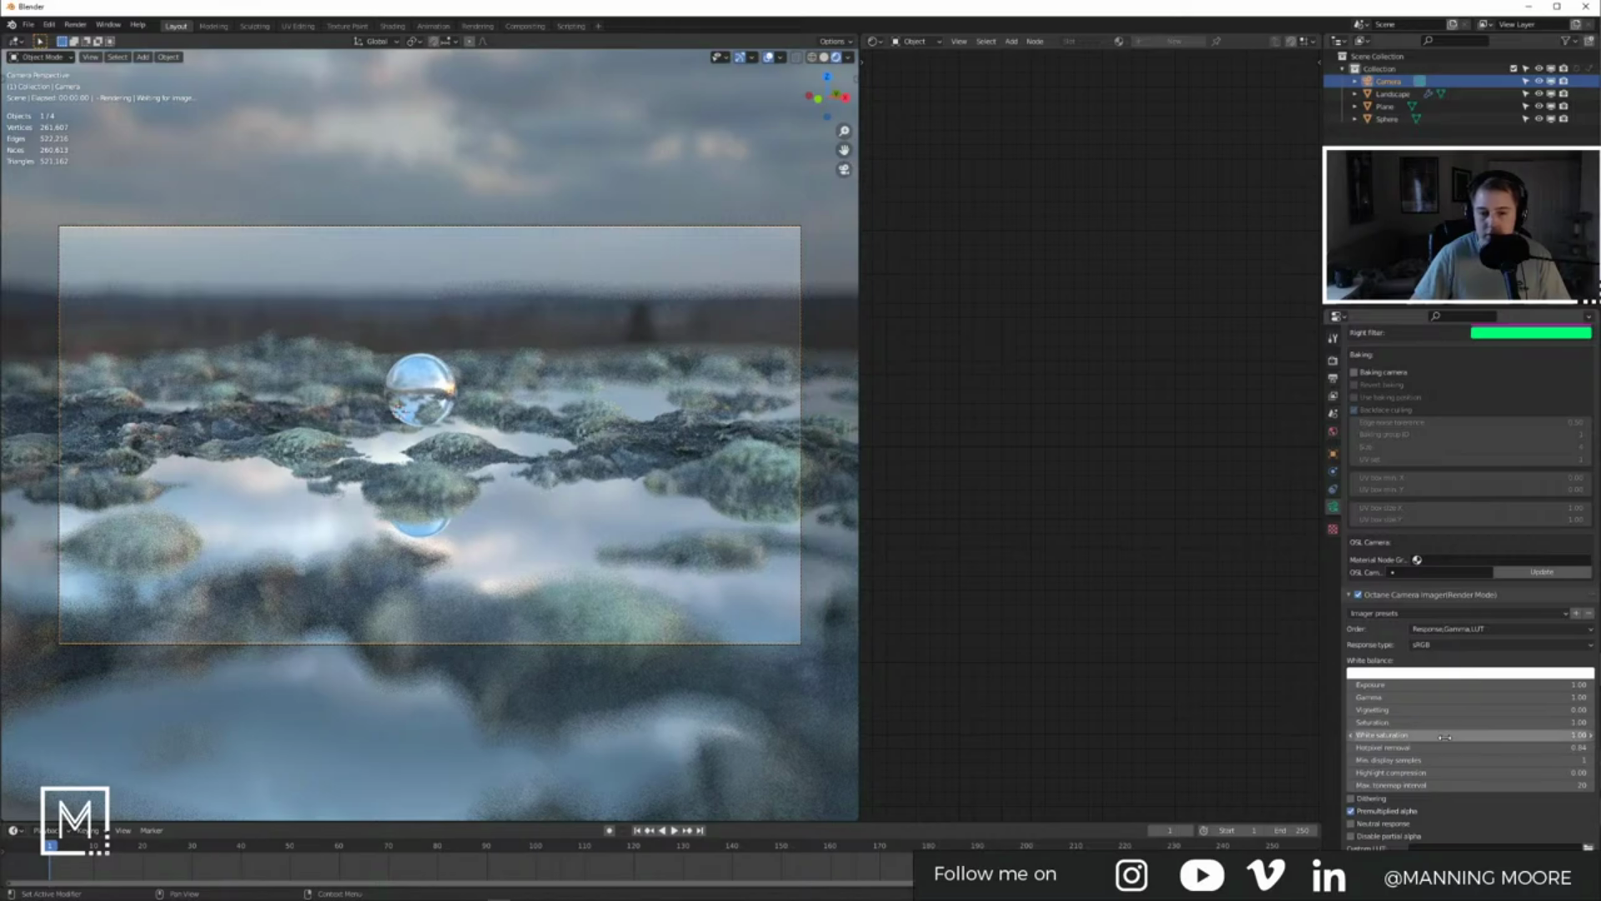
scroll(1393, 740, down, 4)
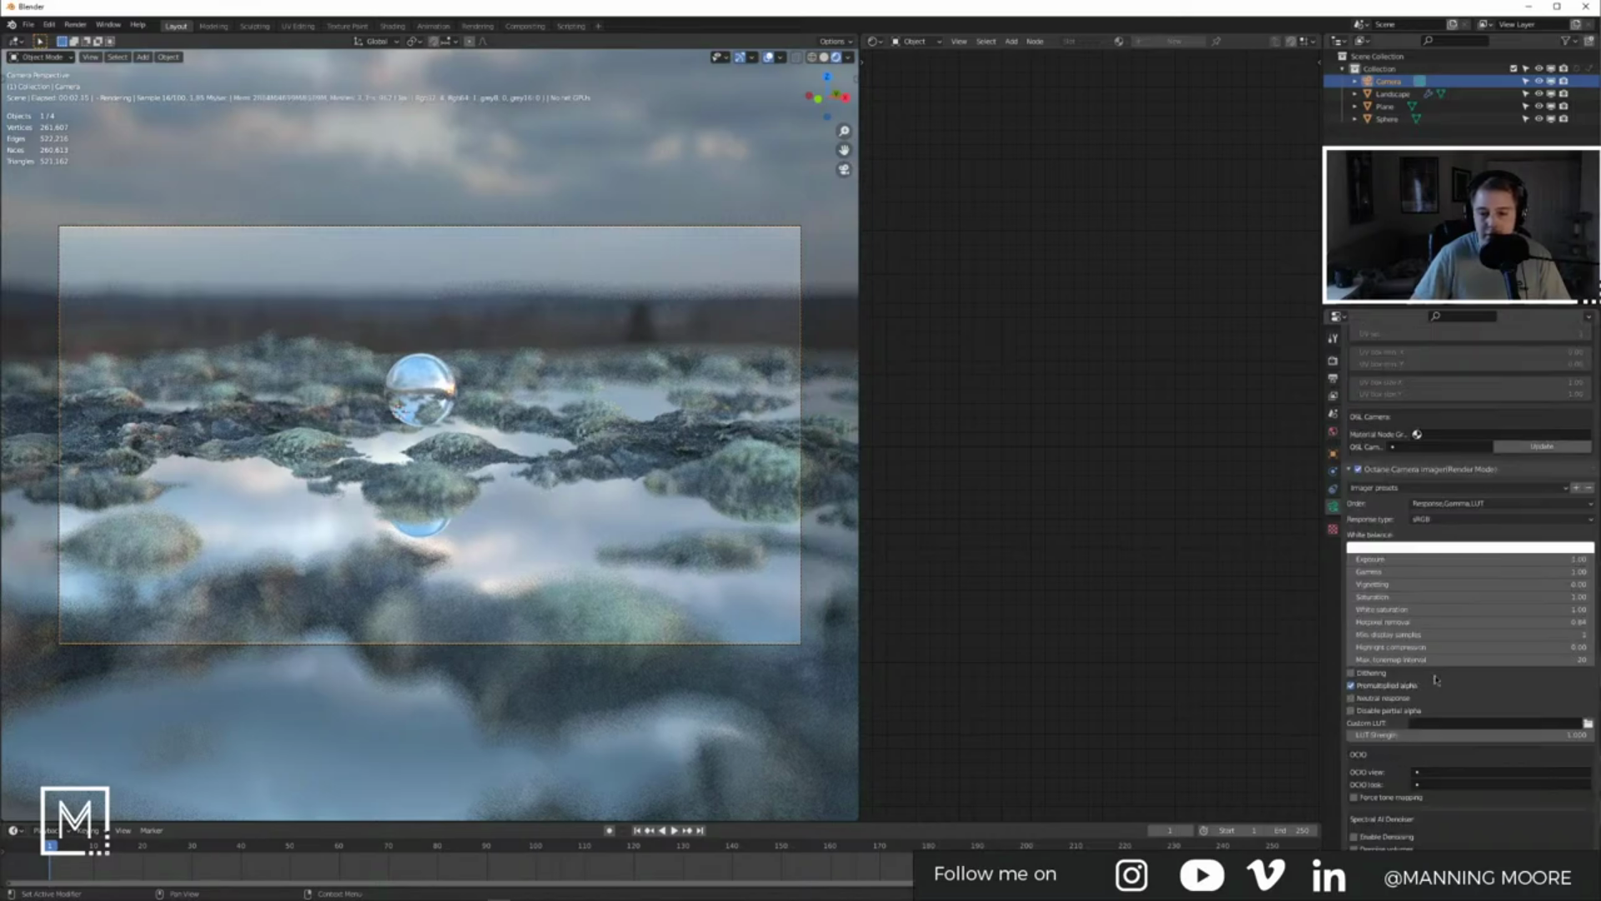
Step: Try the EverydayCC, MagazineCover and WarmEmbrace custom LUT files from the CUBE LUT folder
click(1588, 723)
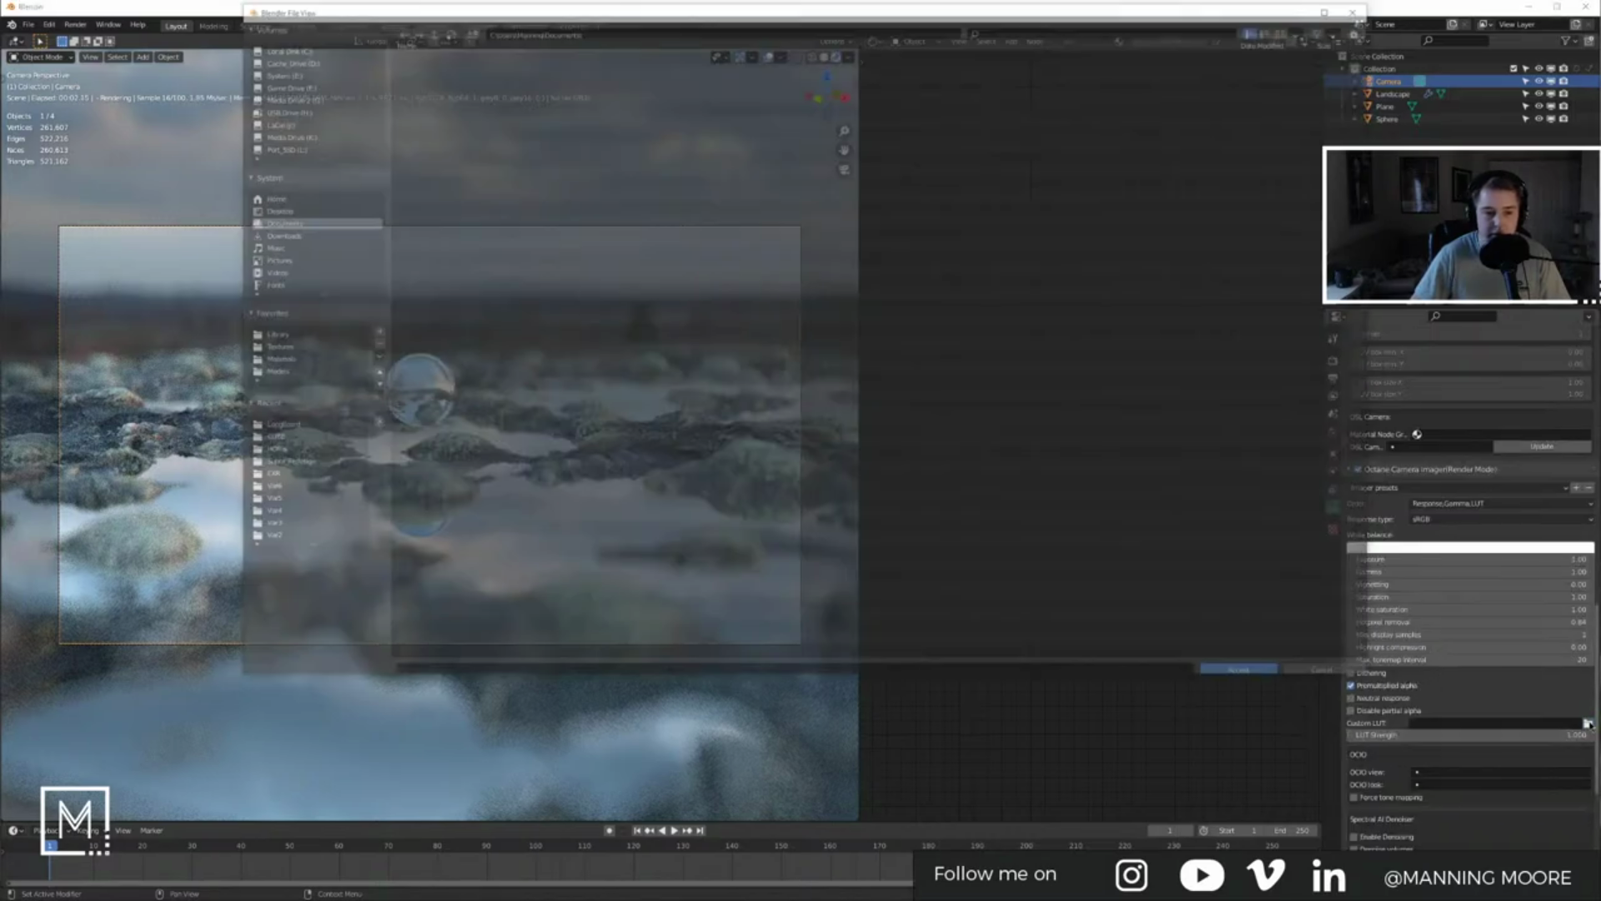
click(276, 427)
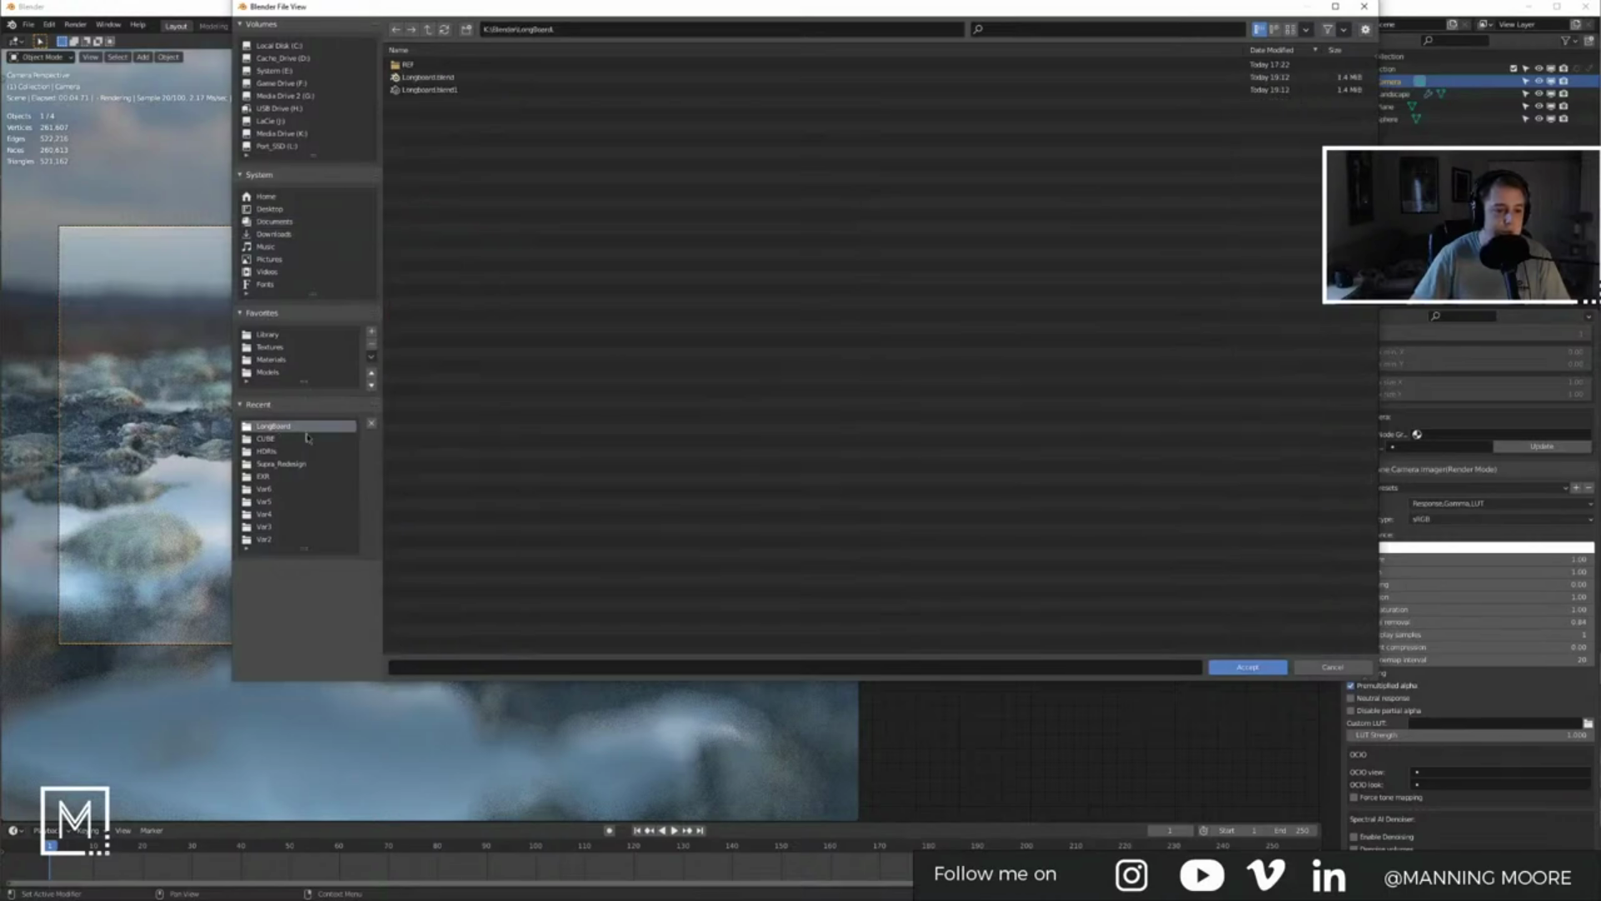
click(266, 439)
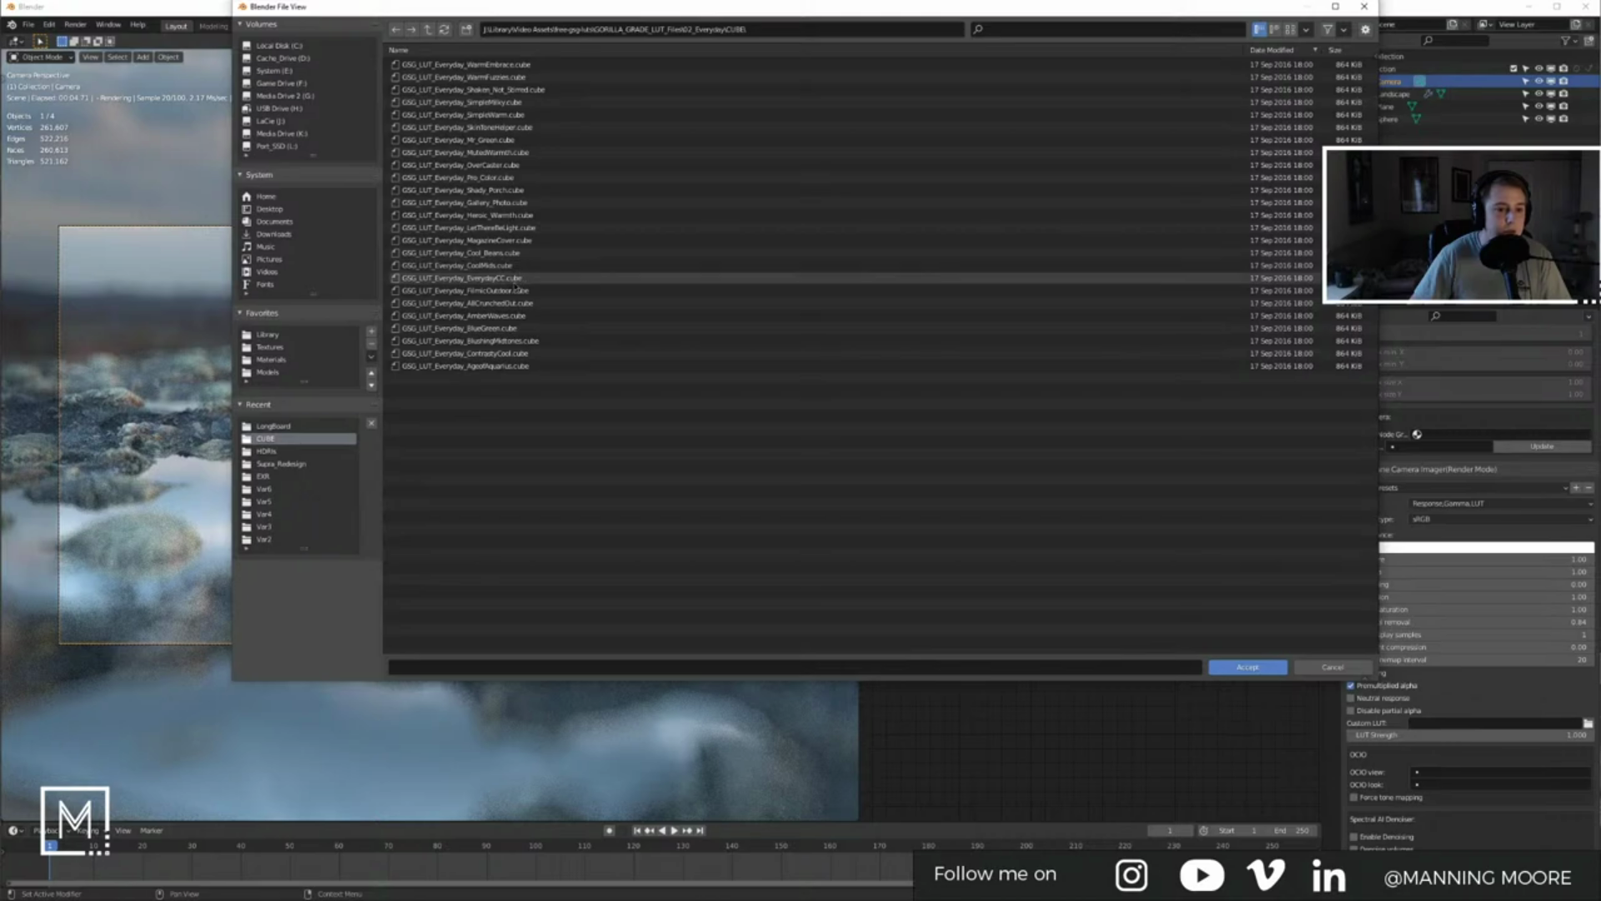
double_click(515, 280)
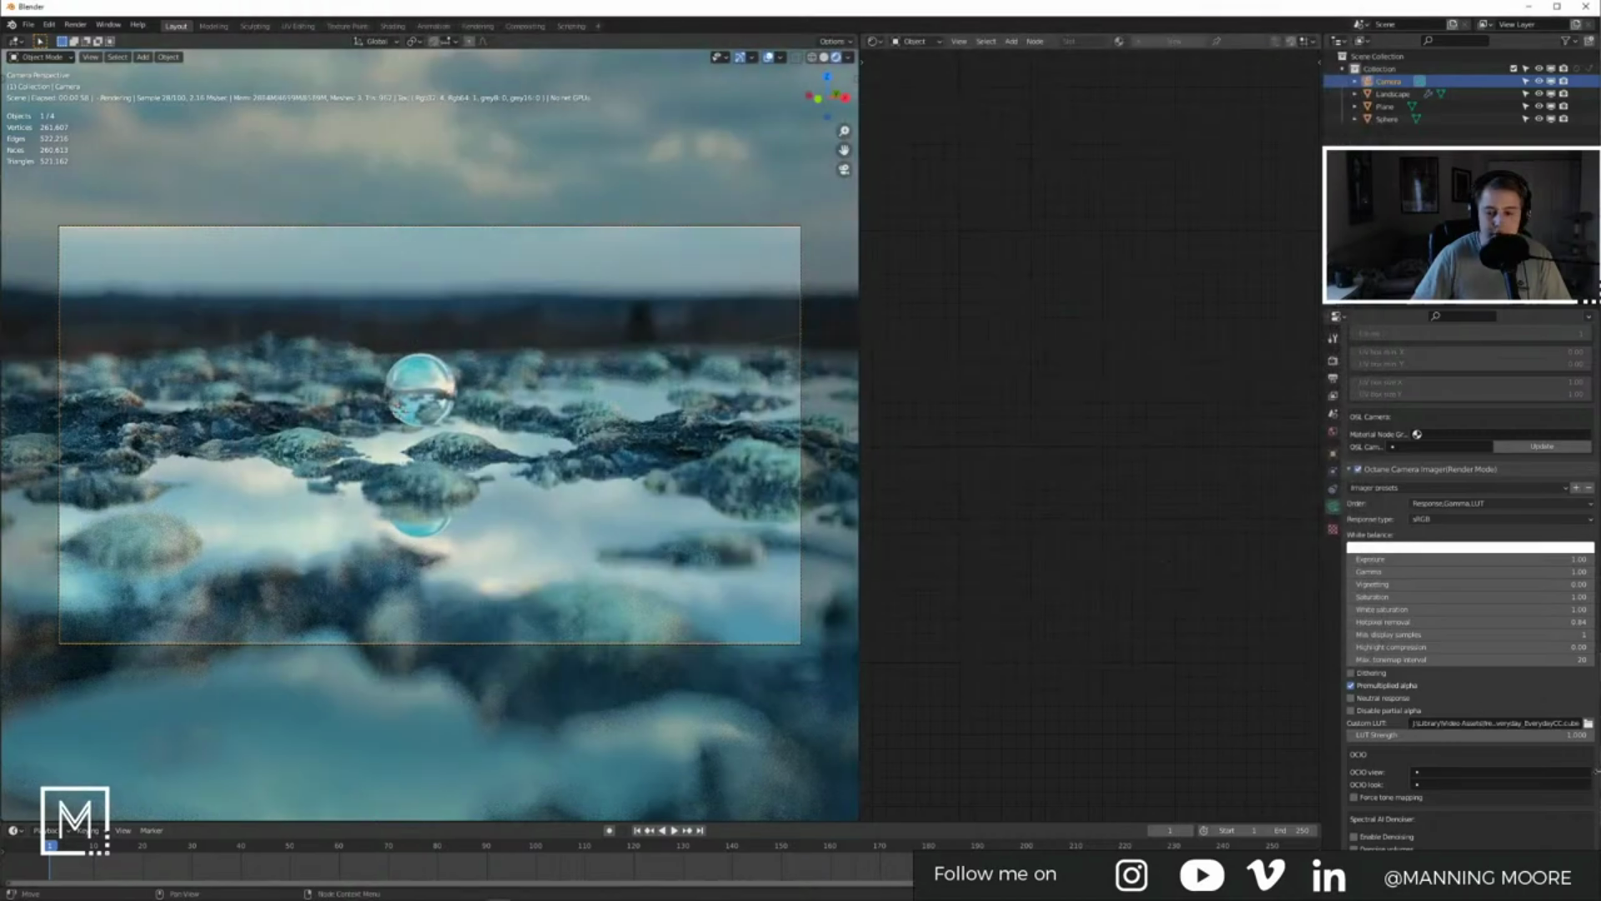
click(1588, 723)
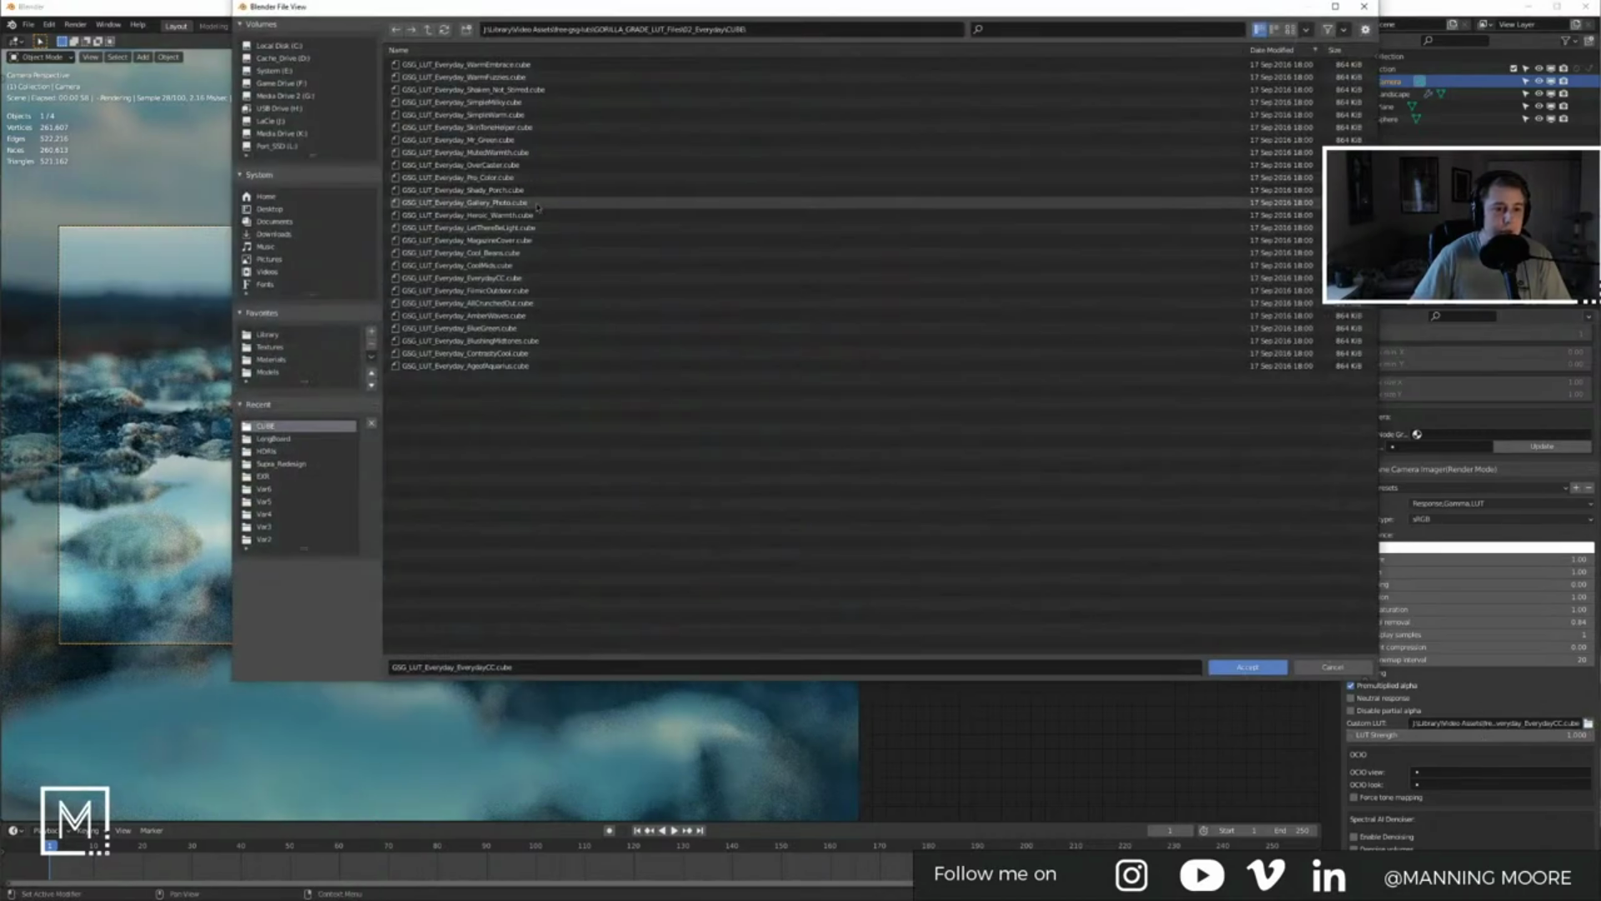
double_click(506, 242)
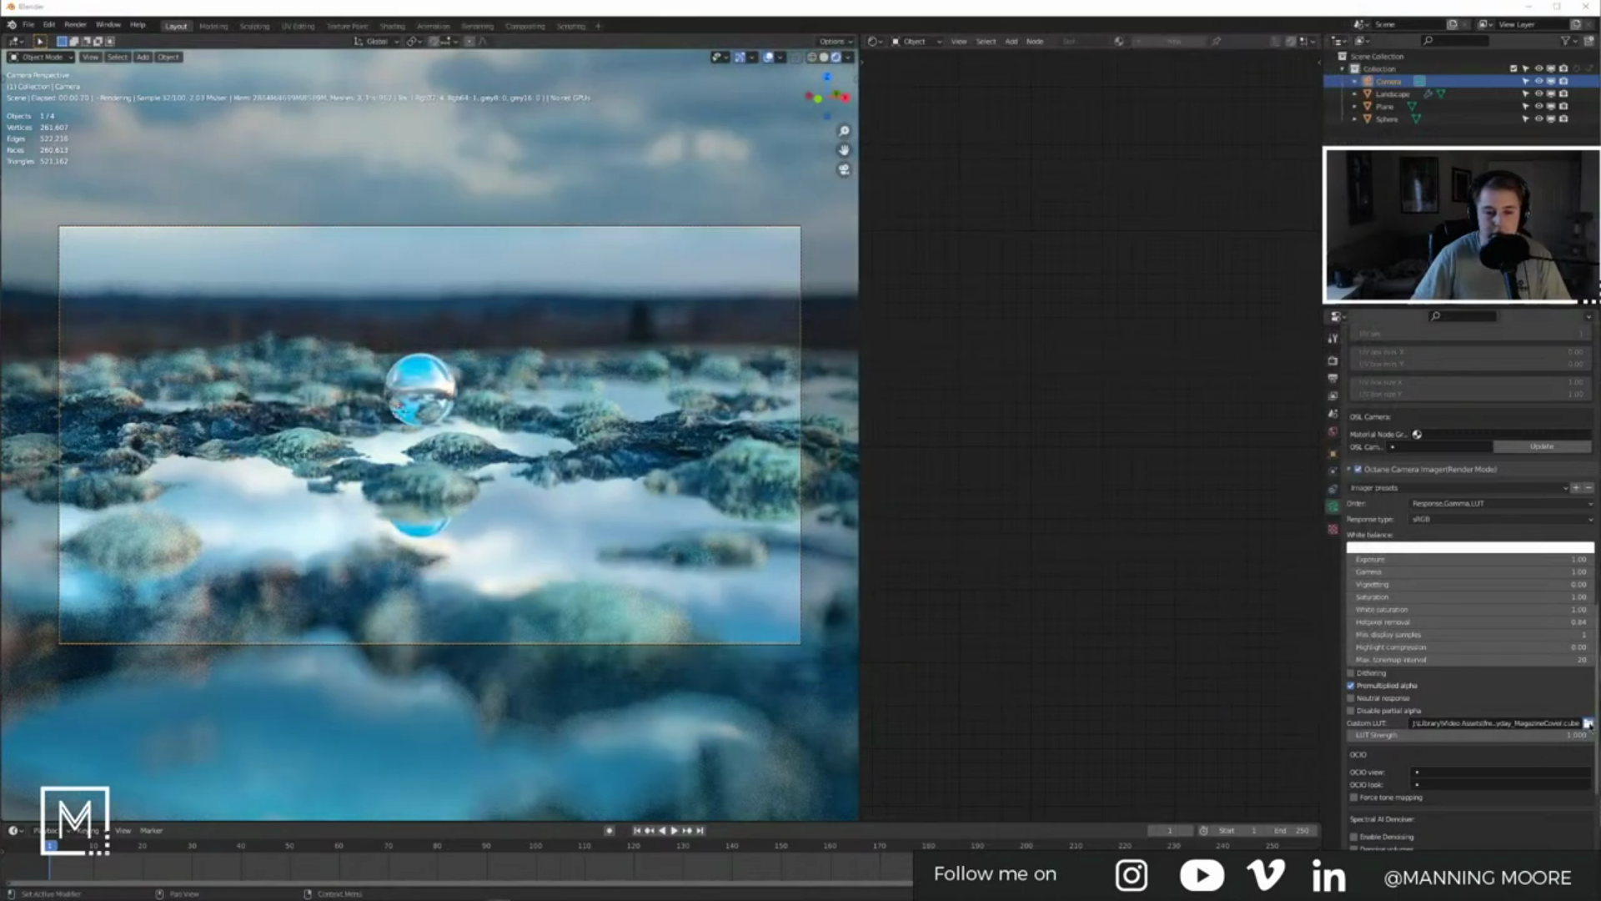
click(1588, 724)
double_click(496, 65)
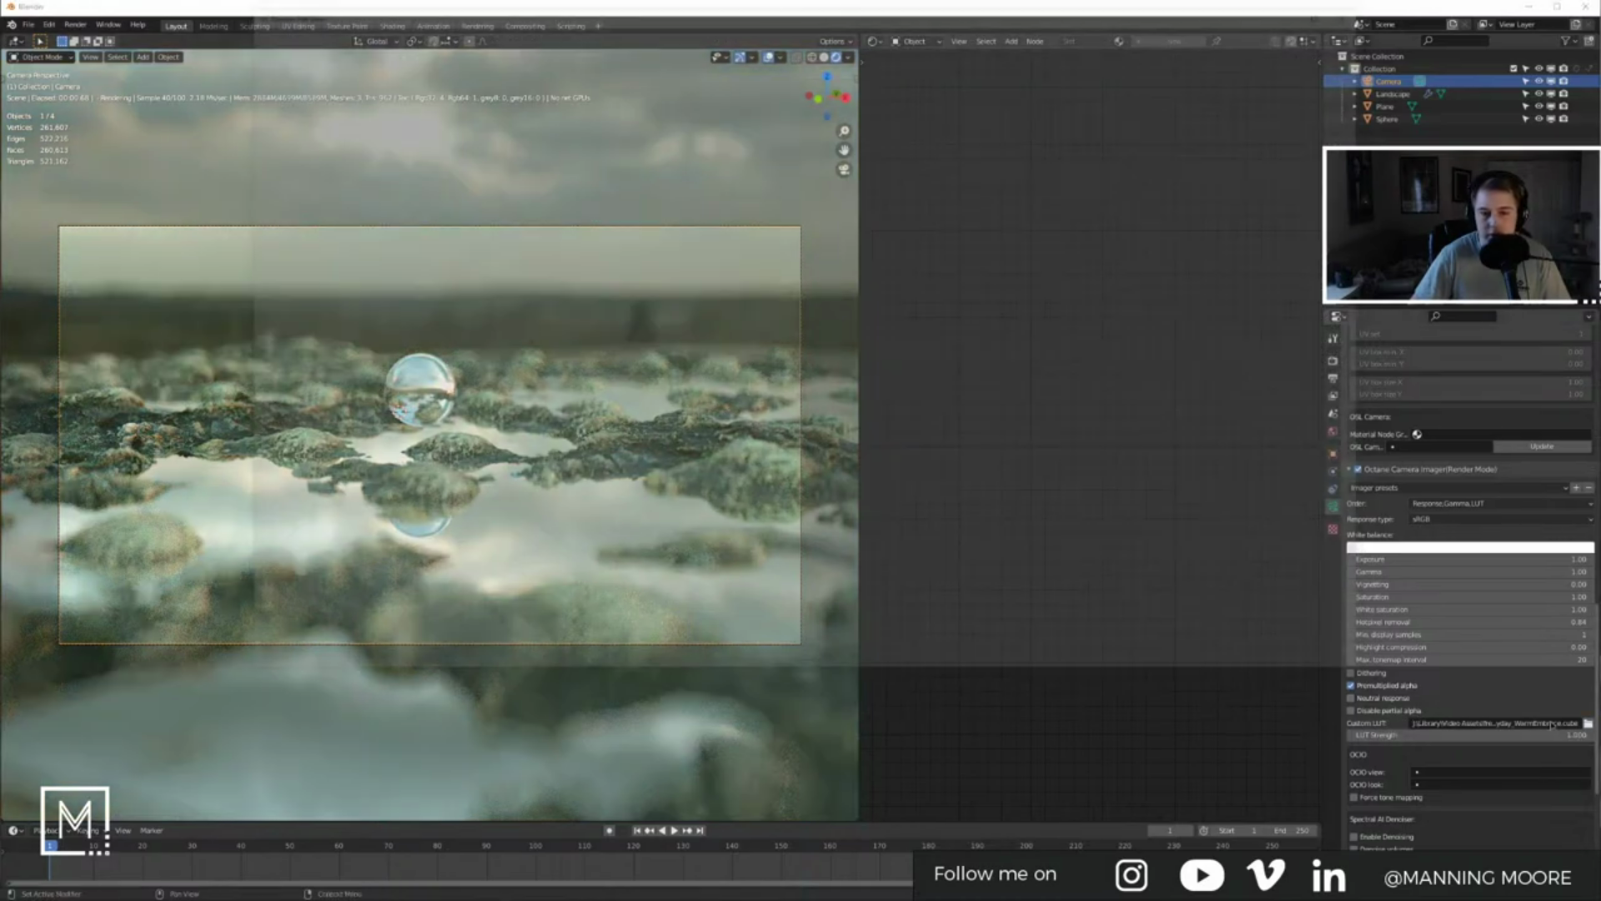
Step: Try the WarmFuzzies and SkinToneHelper LUTs, ending with GSG_LUT_Everyday_Pro_Color.cube
click(1588, 723)
double_click(534, 78)
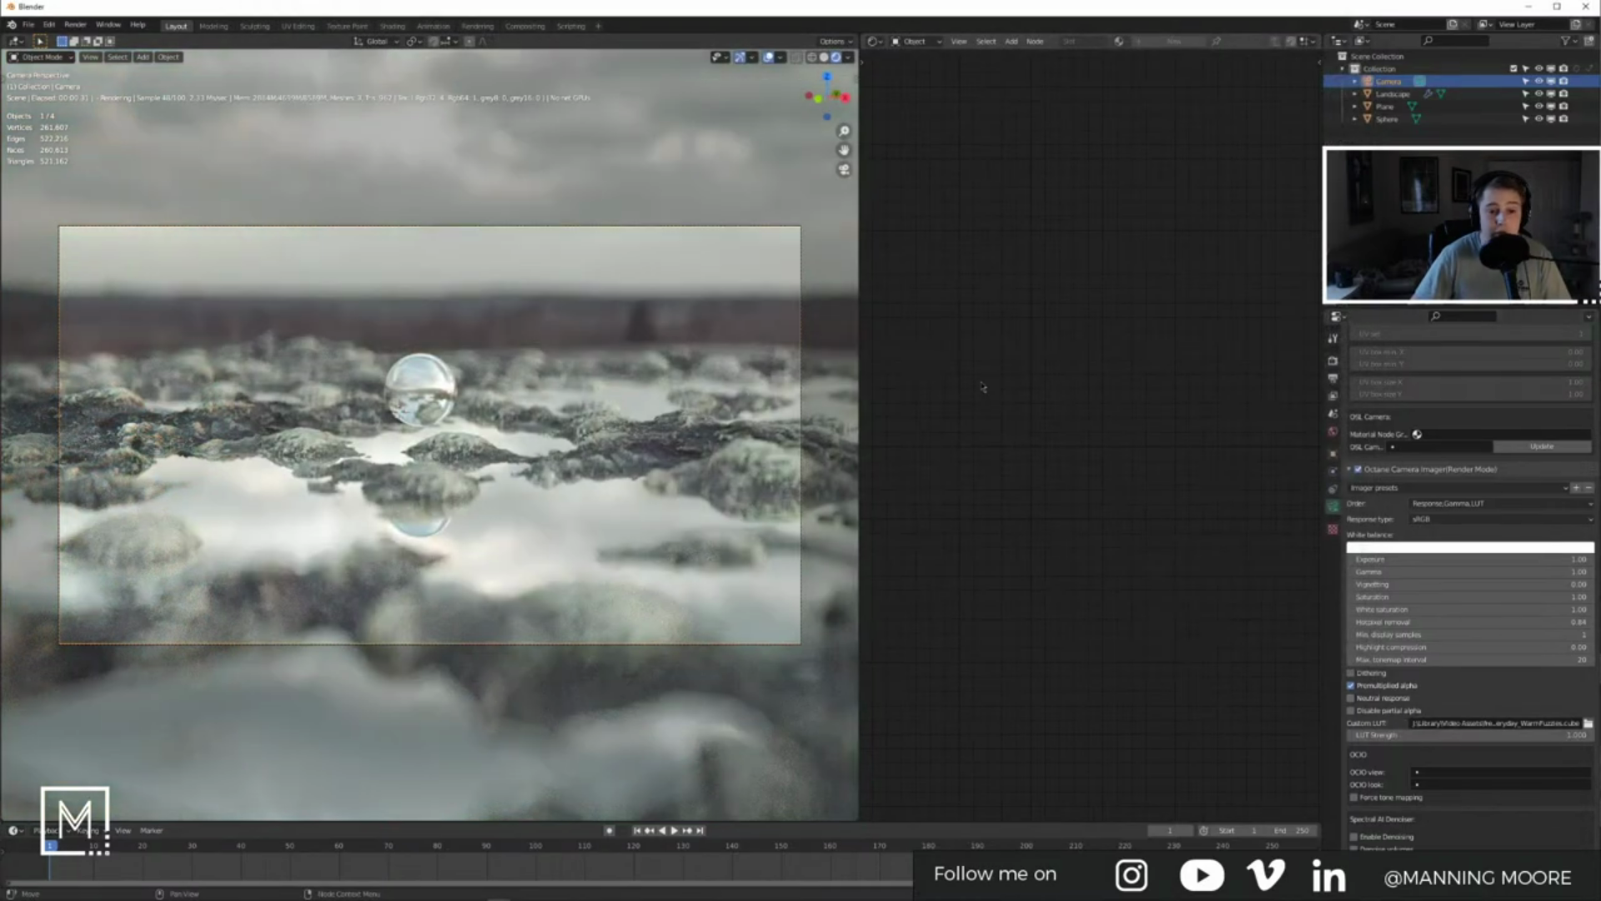
click(1588, 724)
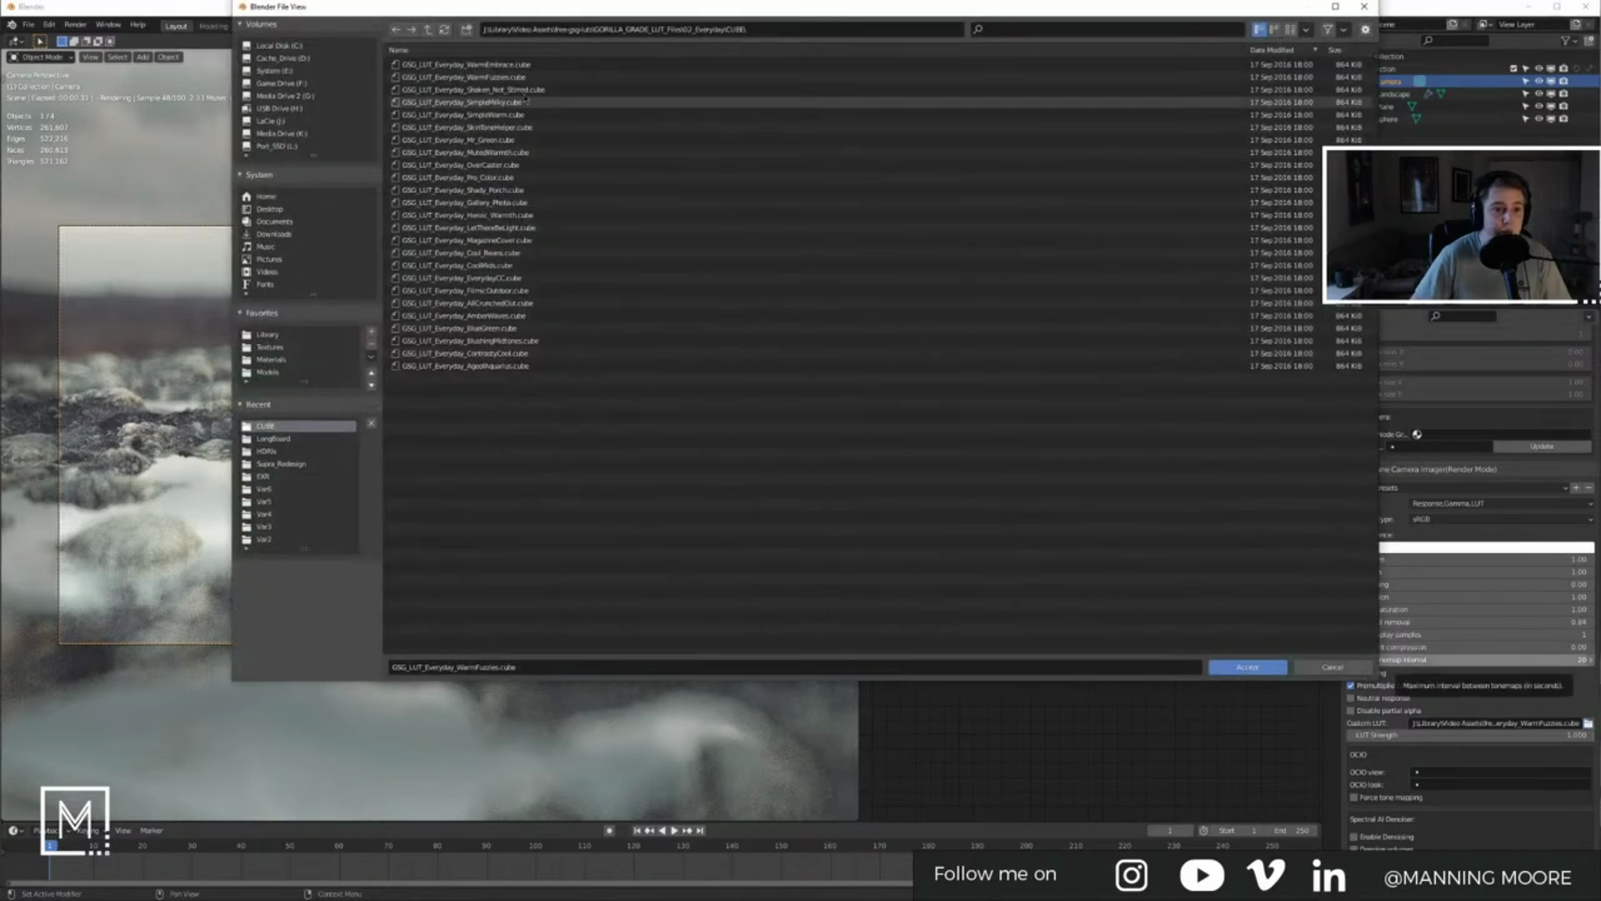
click(520, 128)
double_click(520, 127)
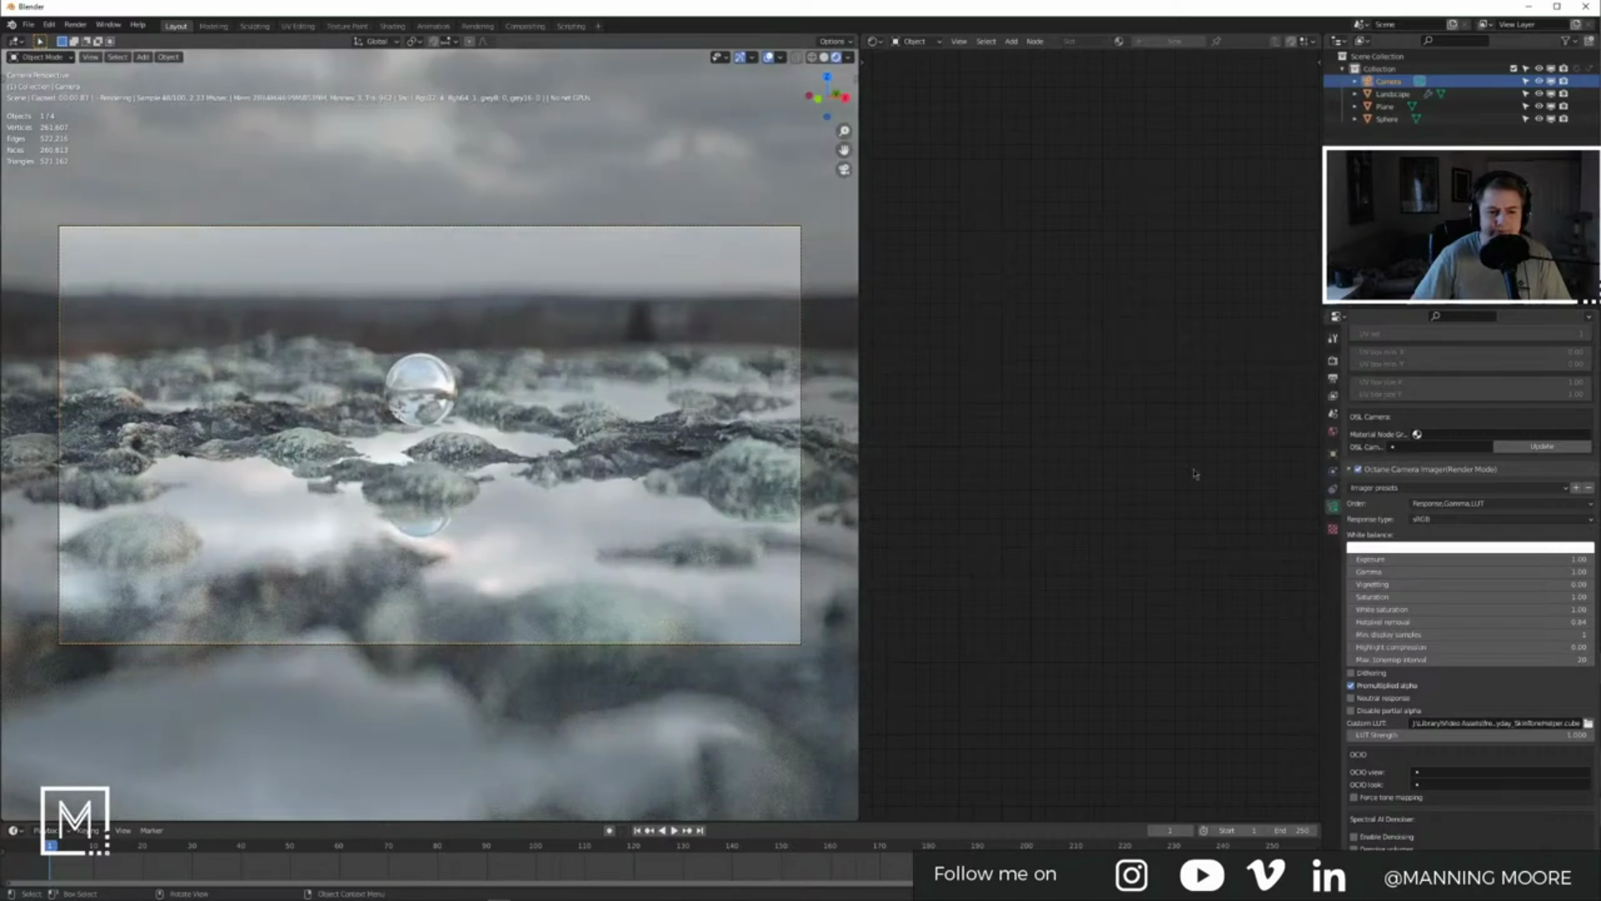
click(1587, 723)
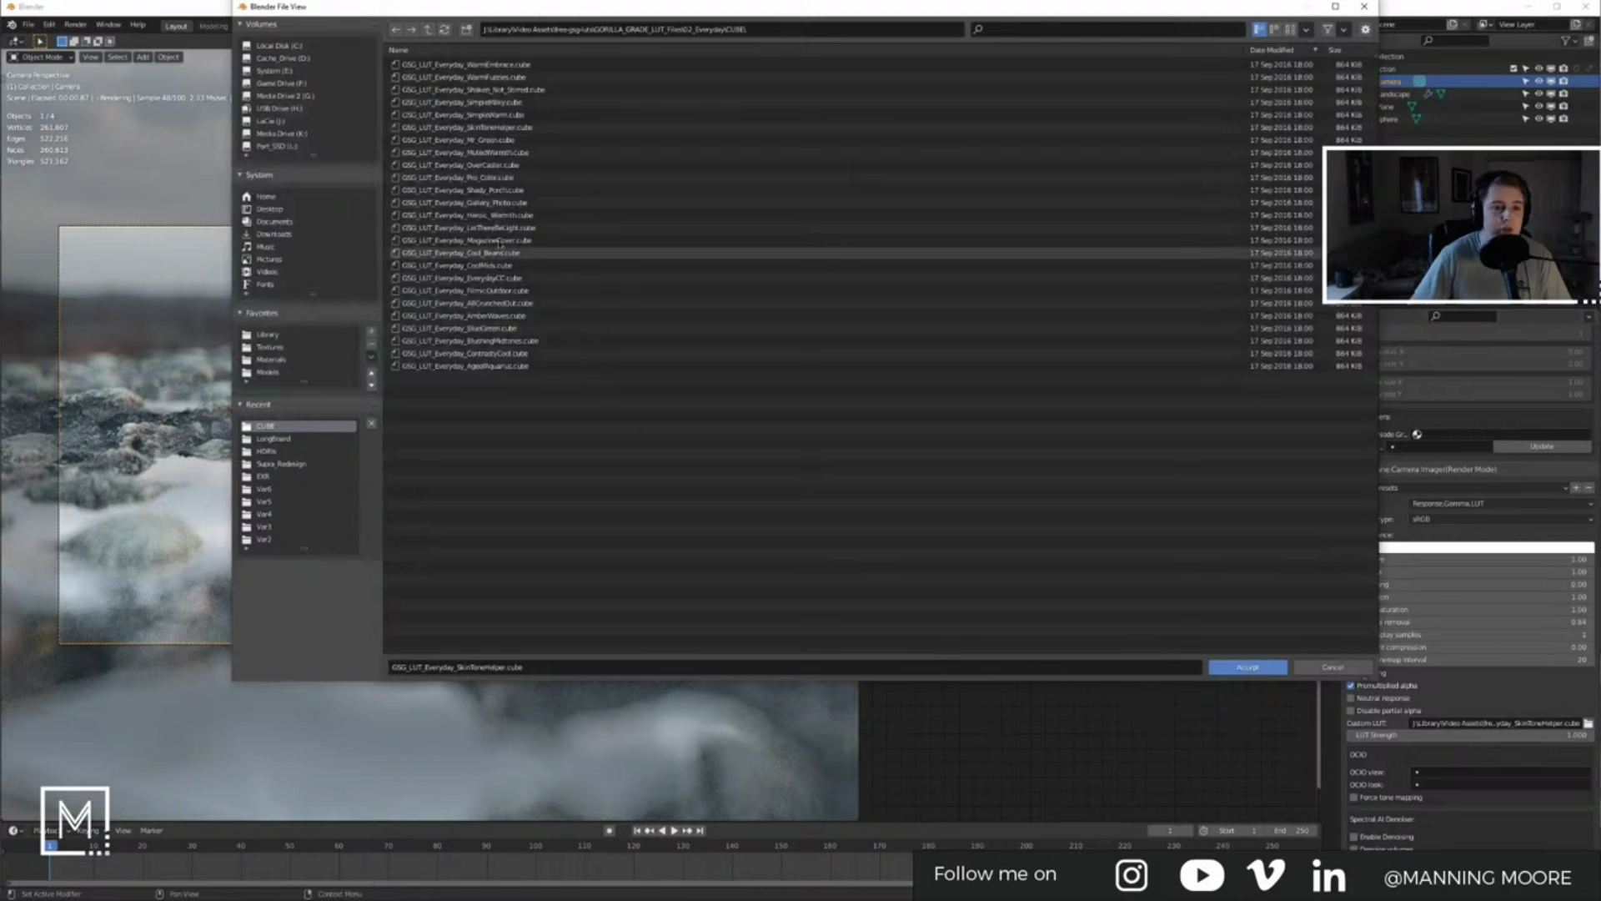
double_click(492, 179)
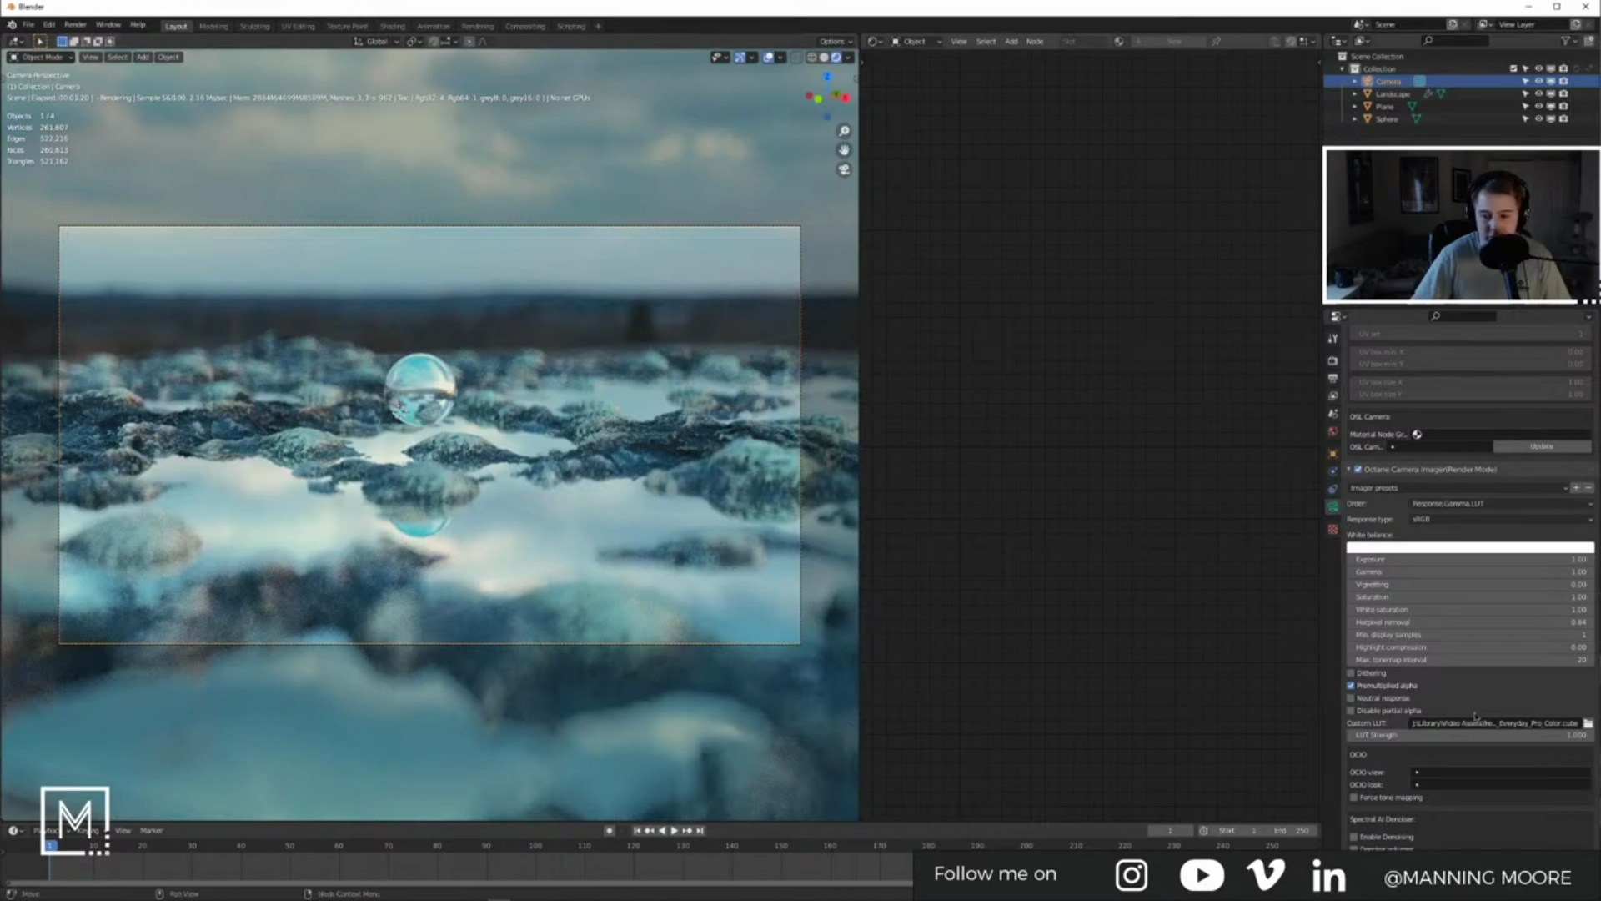
Step: Enable neutral response and Octane post processing, and raise the bloom power
click(1351, 699)
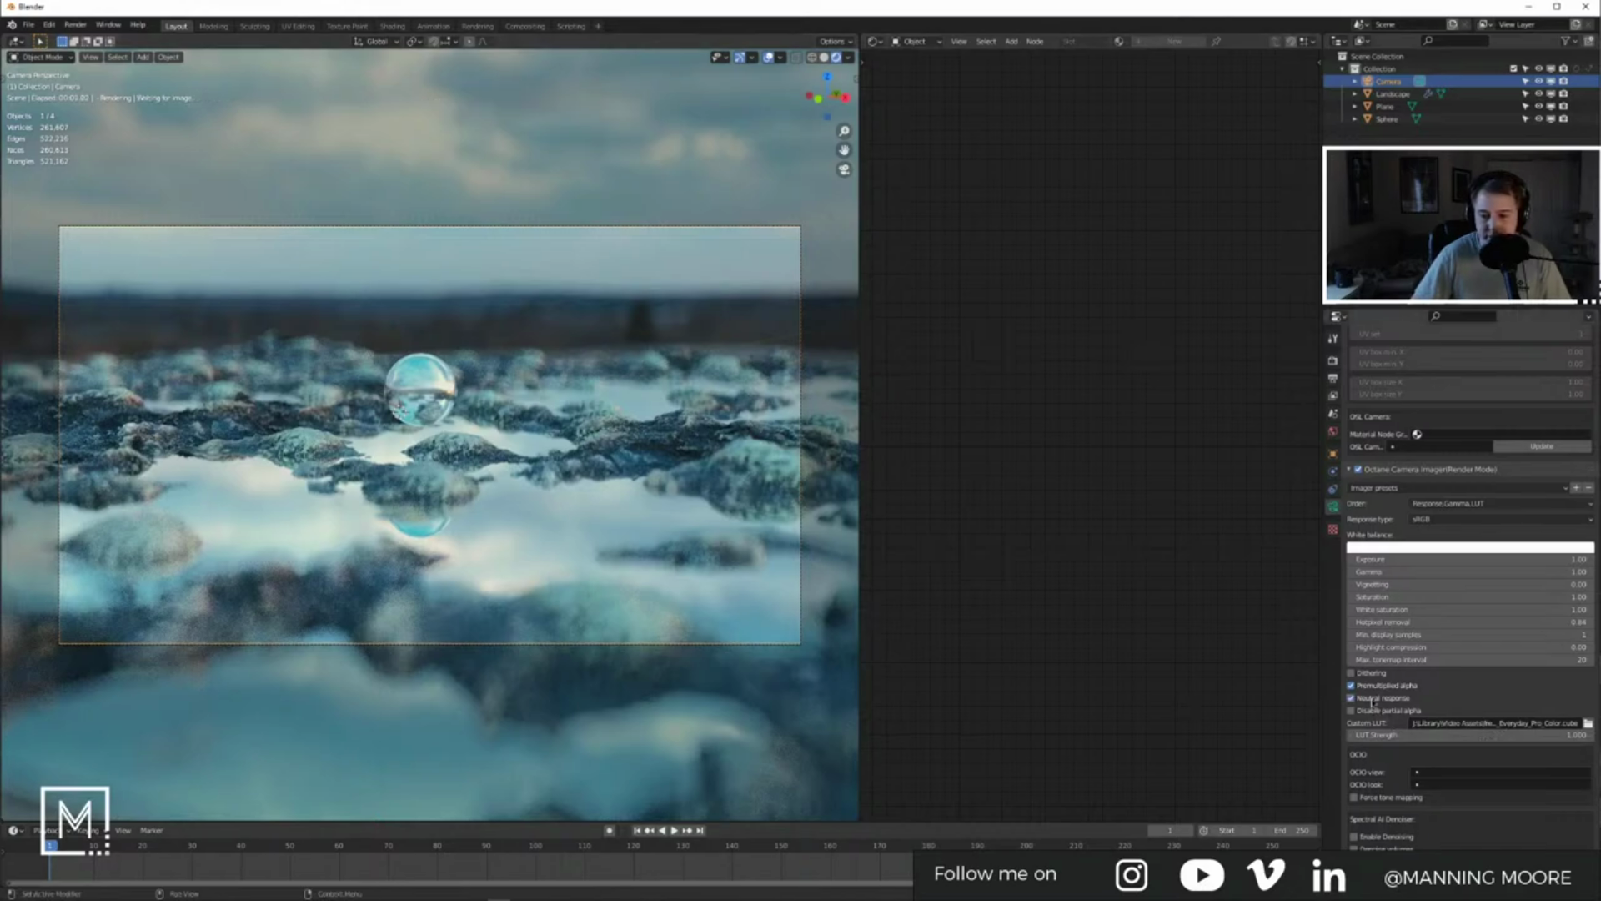
scroll(1418, 809, down, 10)
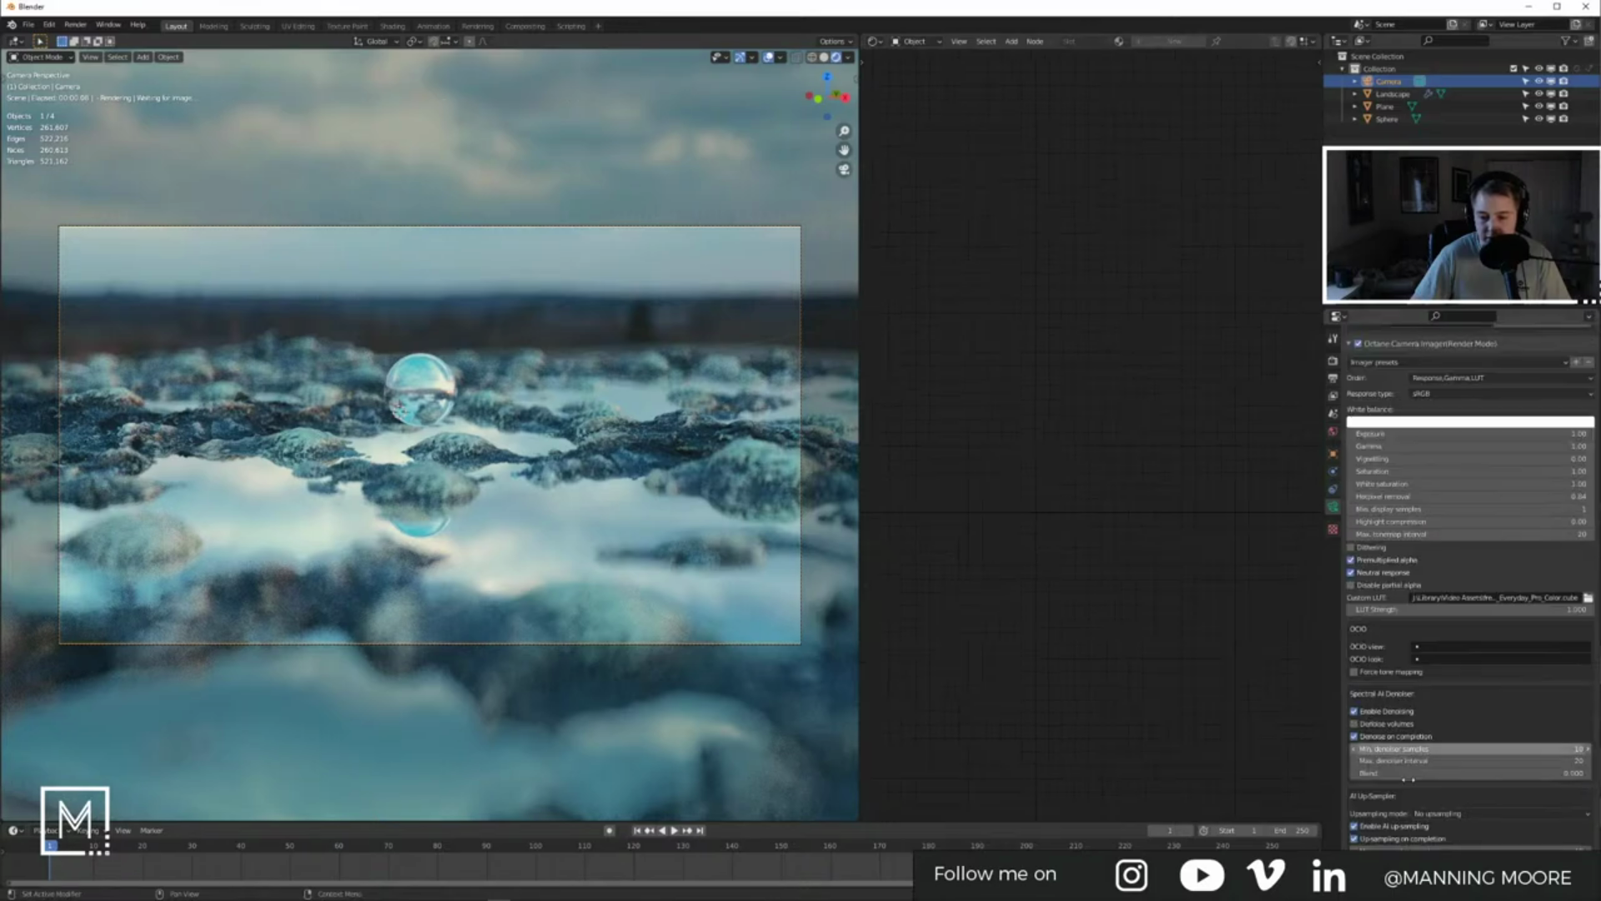
click(1358, 751)
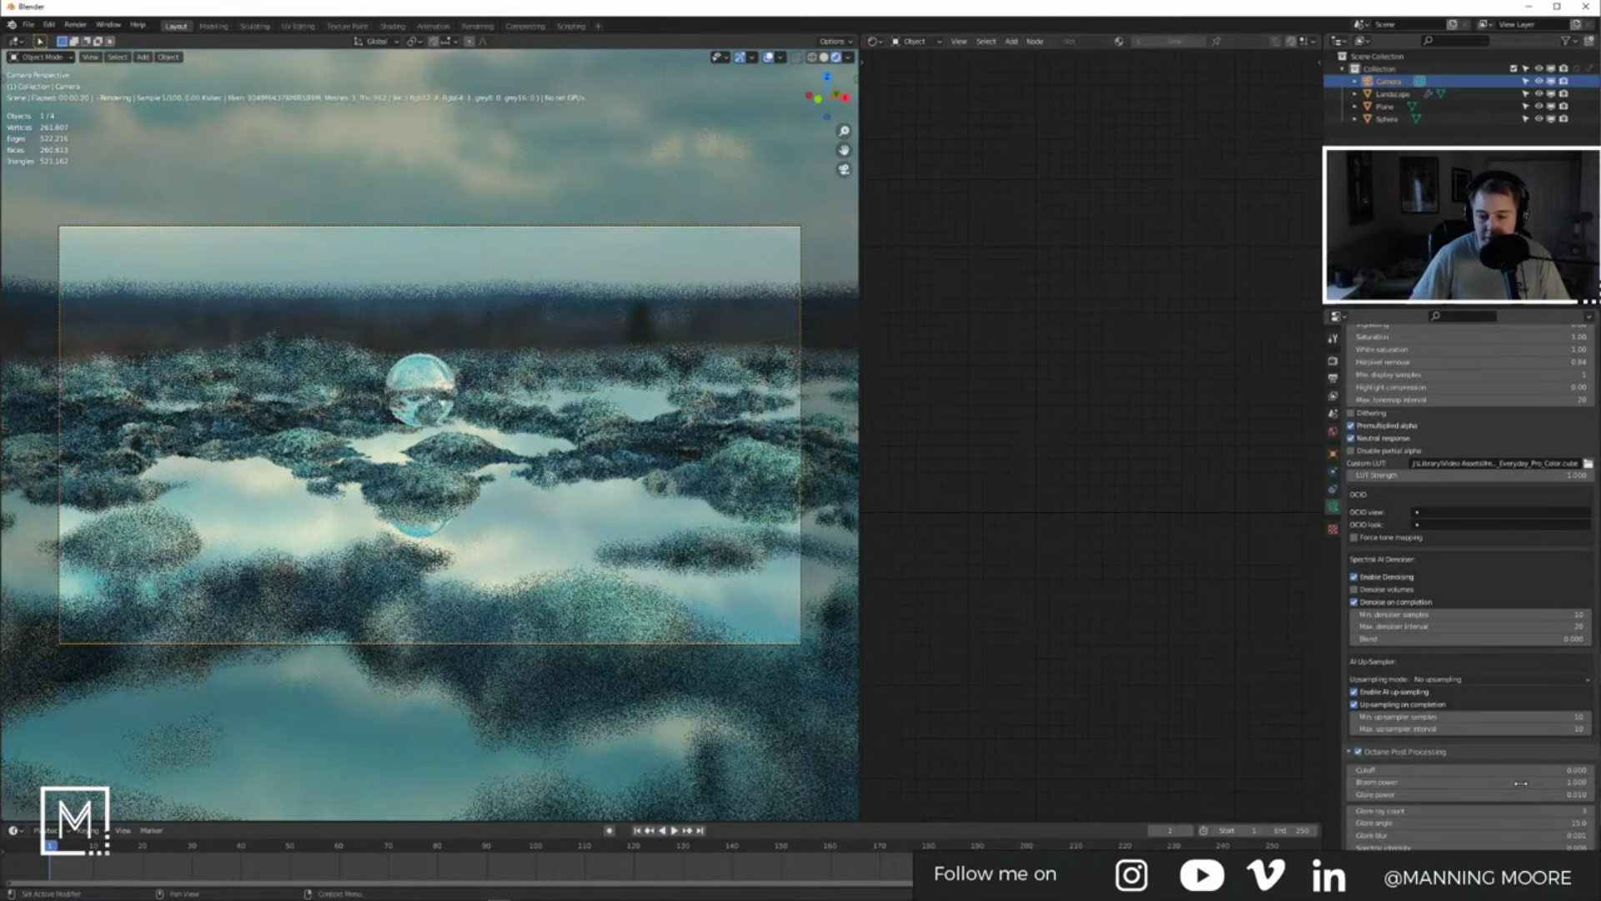
drag(1462, 782, 1597, 783)
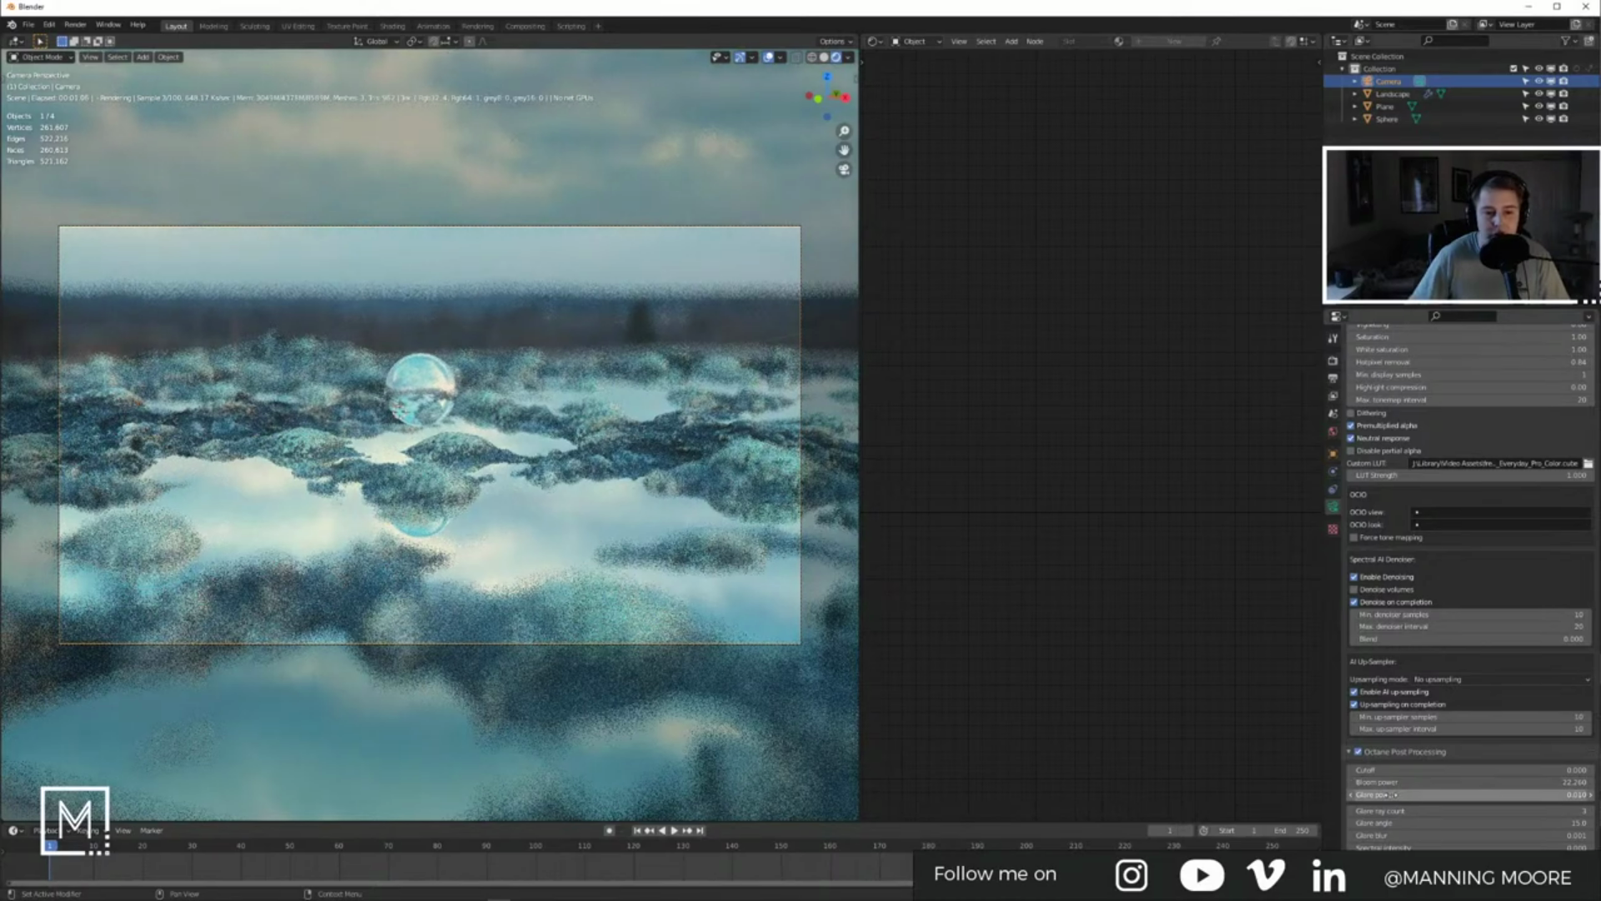
Step: Add a Noise Tex node set to Turbulence to the water plane's material and link it to Bump
click(532, 512)
middle_drag(1168, 481, 1291, 453)
key(shift+a)
click(895, 450)
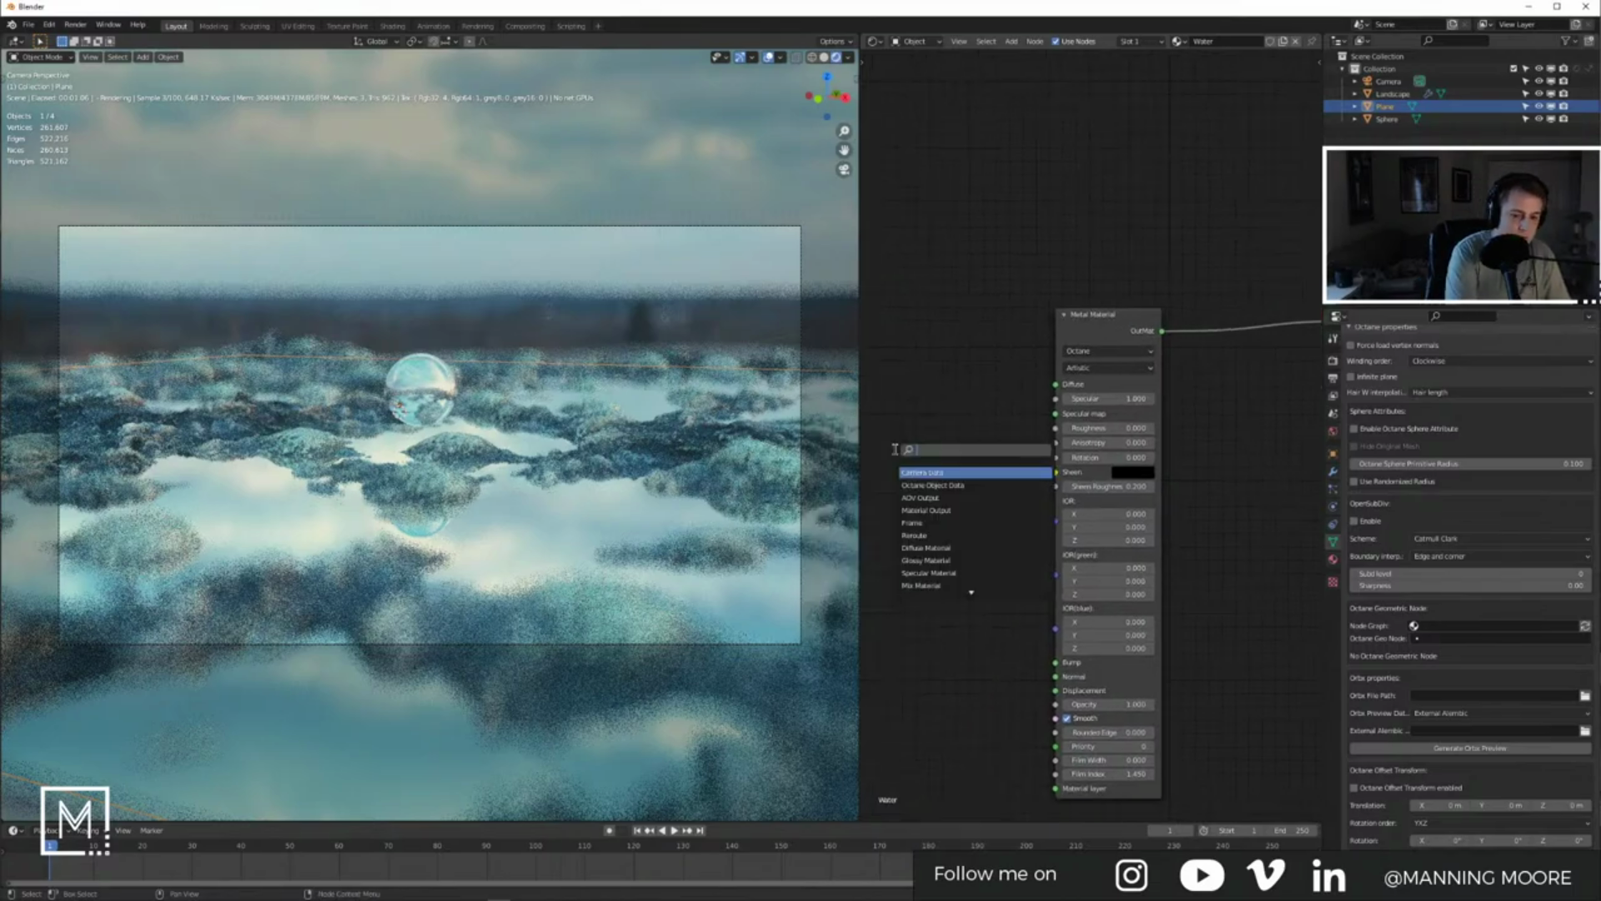
text(noise)
key(Return)
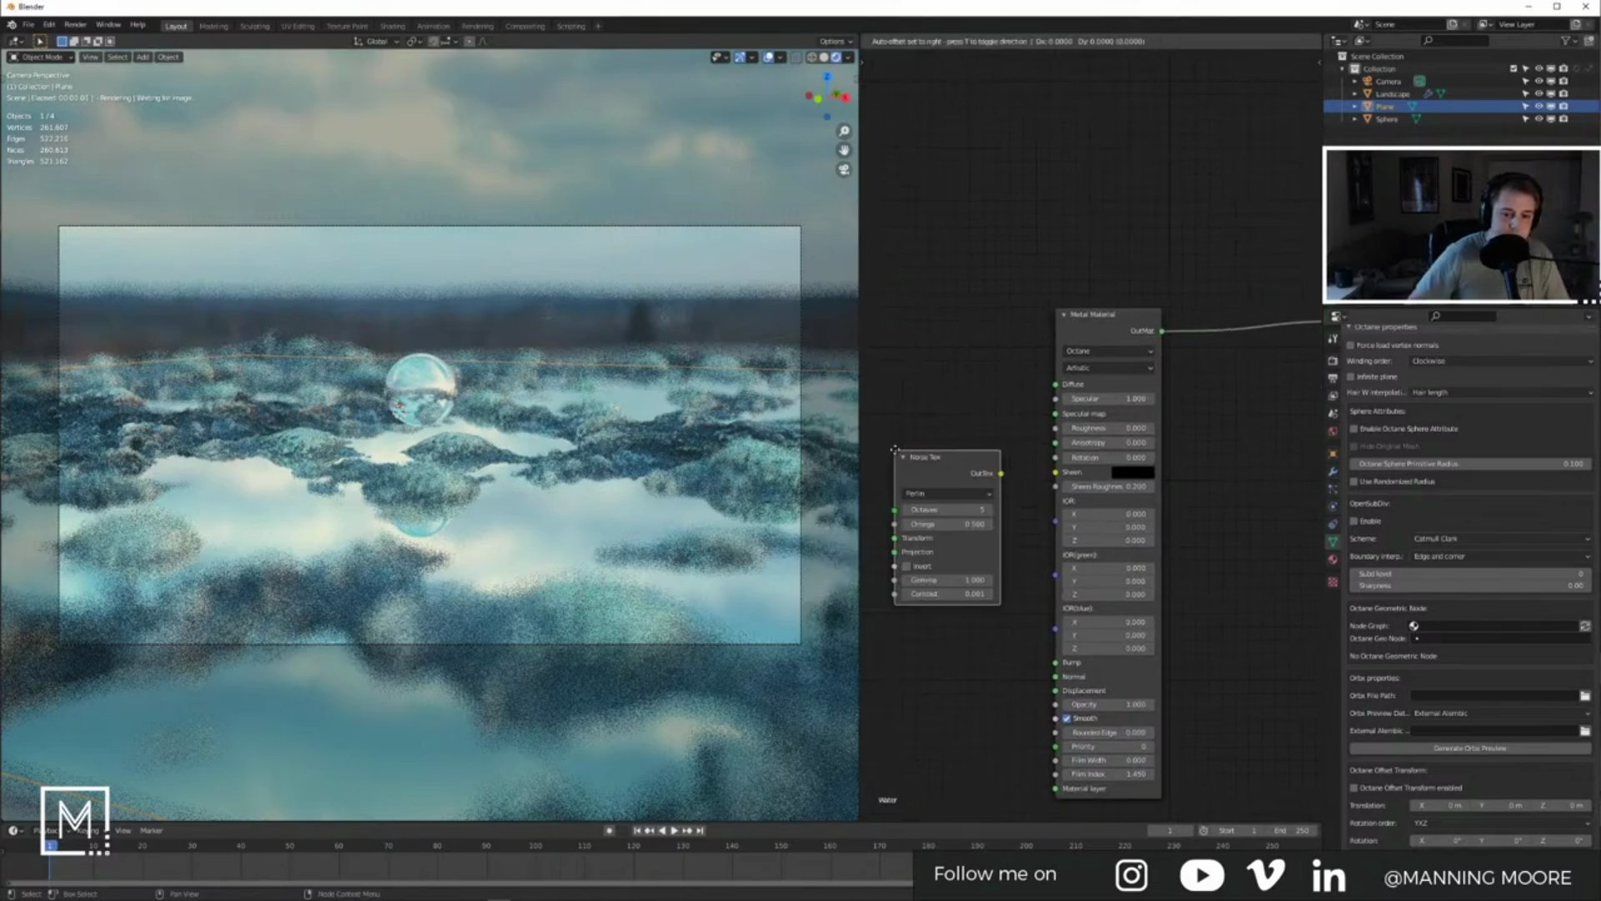
click(936, 456)
click(965, 497)
click(965, 527)
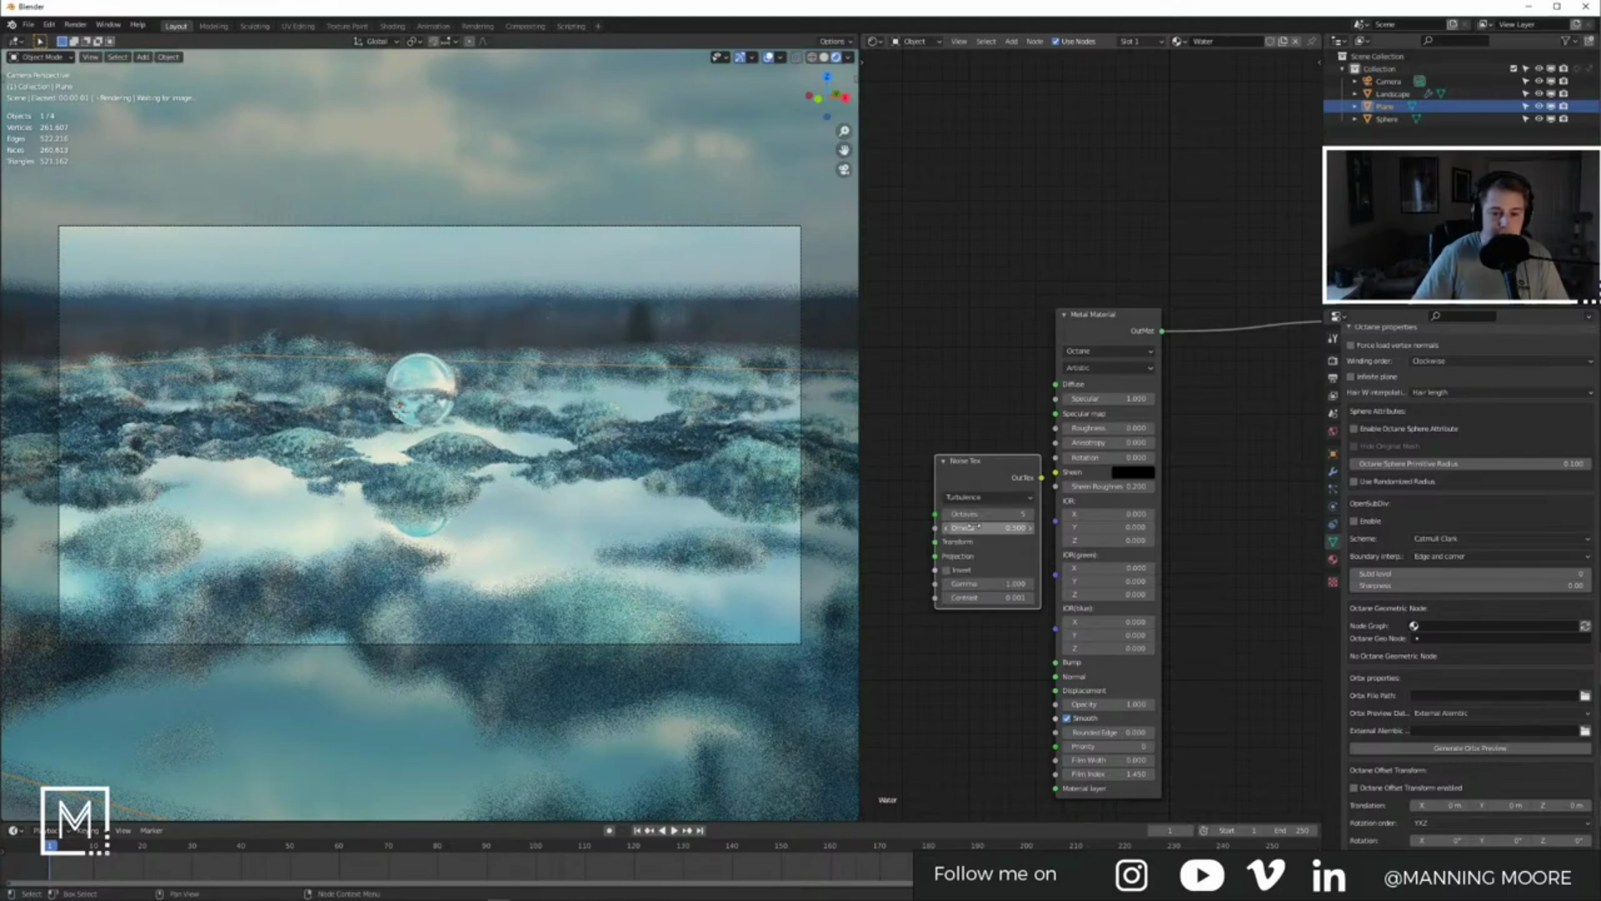
key(g)
click(931, 509)
drag(1026, 489, 1184, 625)
Step: Add a Full Transform node feeding the noise's Transform input, then view the water from low down
middle_drag(1042, 679, 1128, 665)
drag(1169, 491, 1147, 503)
middle_drag(1016, 587, 1113, 570)
key(shift+a)
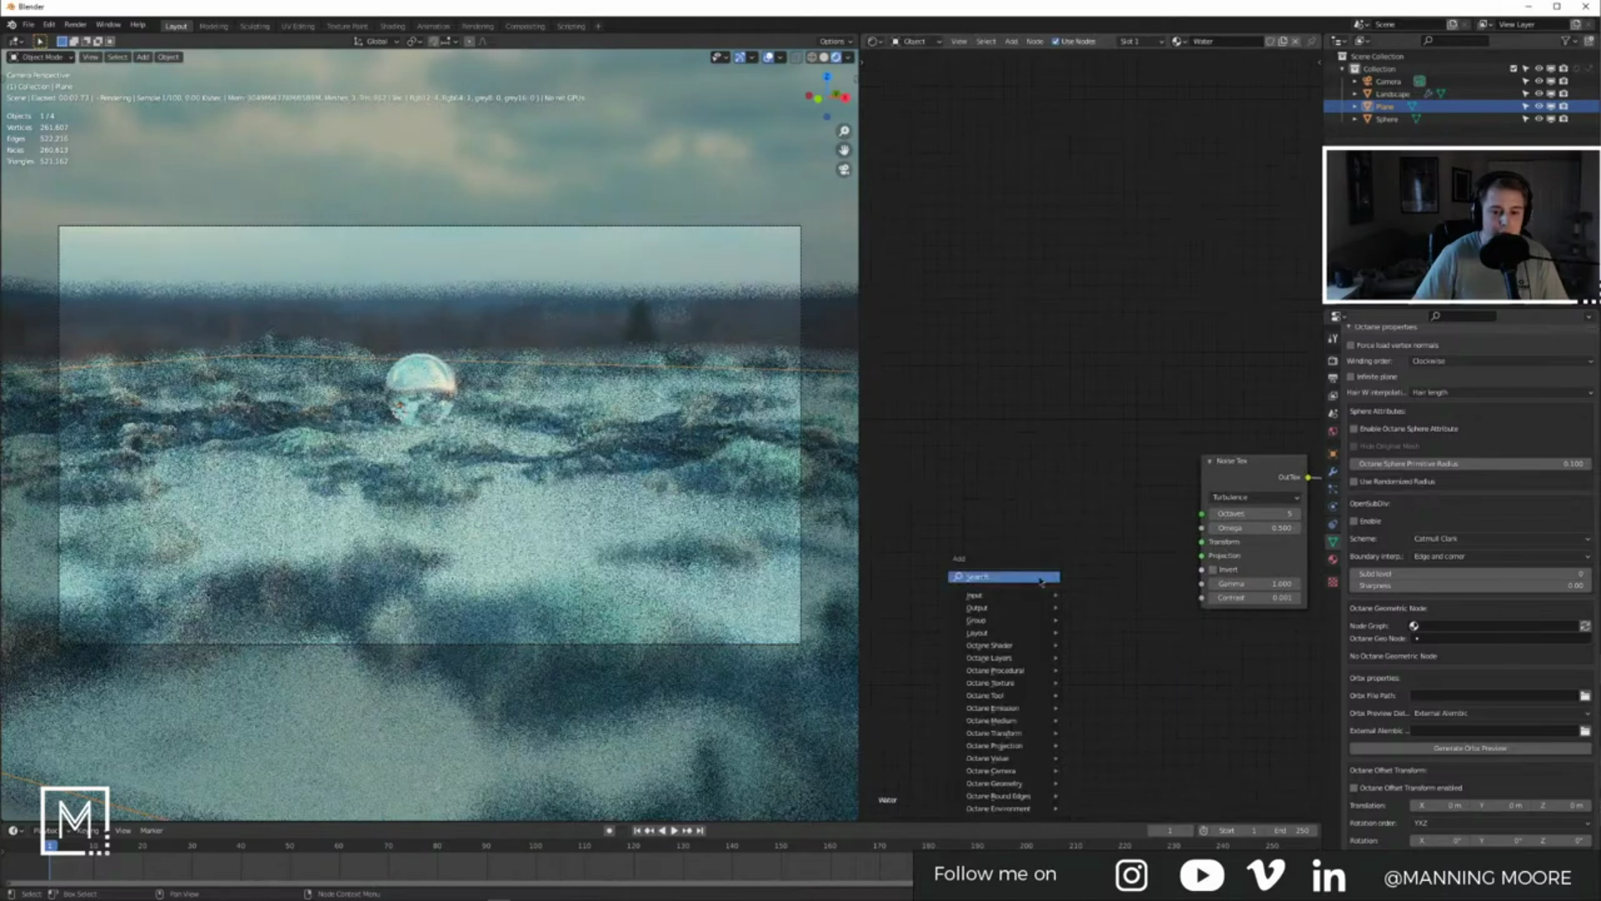
click(1038, 575)
text(gl)
key(BackSpace)
key(BackSpace)
text(trans)
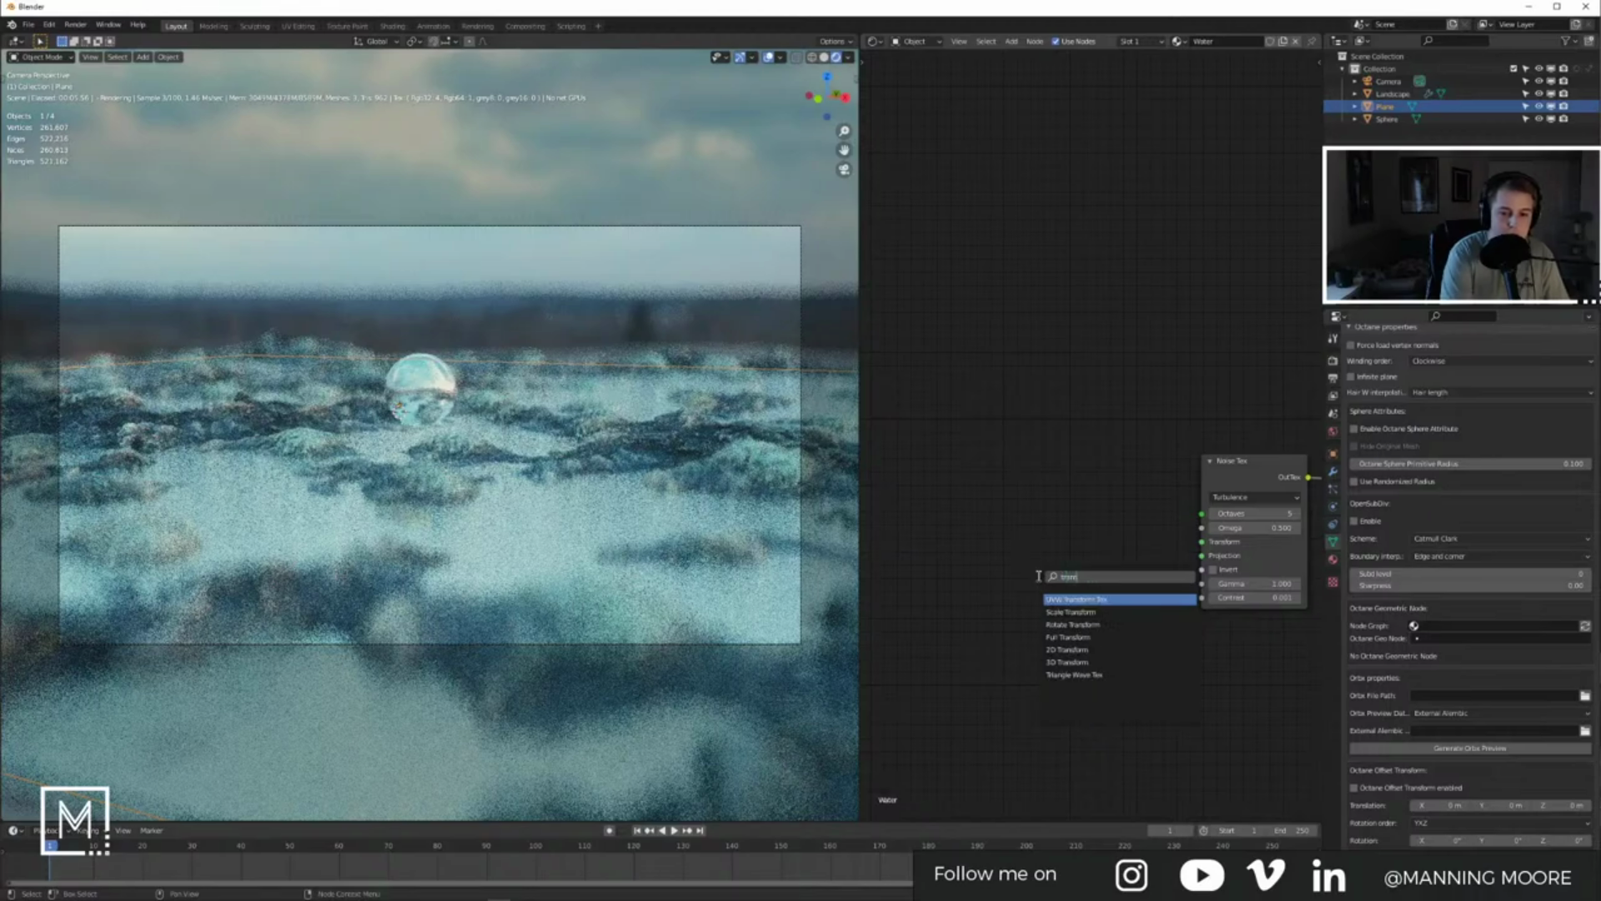
key(Down)
key(Down)
key(Down)
key(Down)
key(Down)
key(Return)
click(1007, 512)
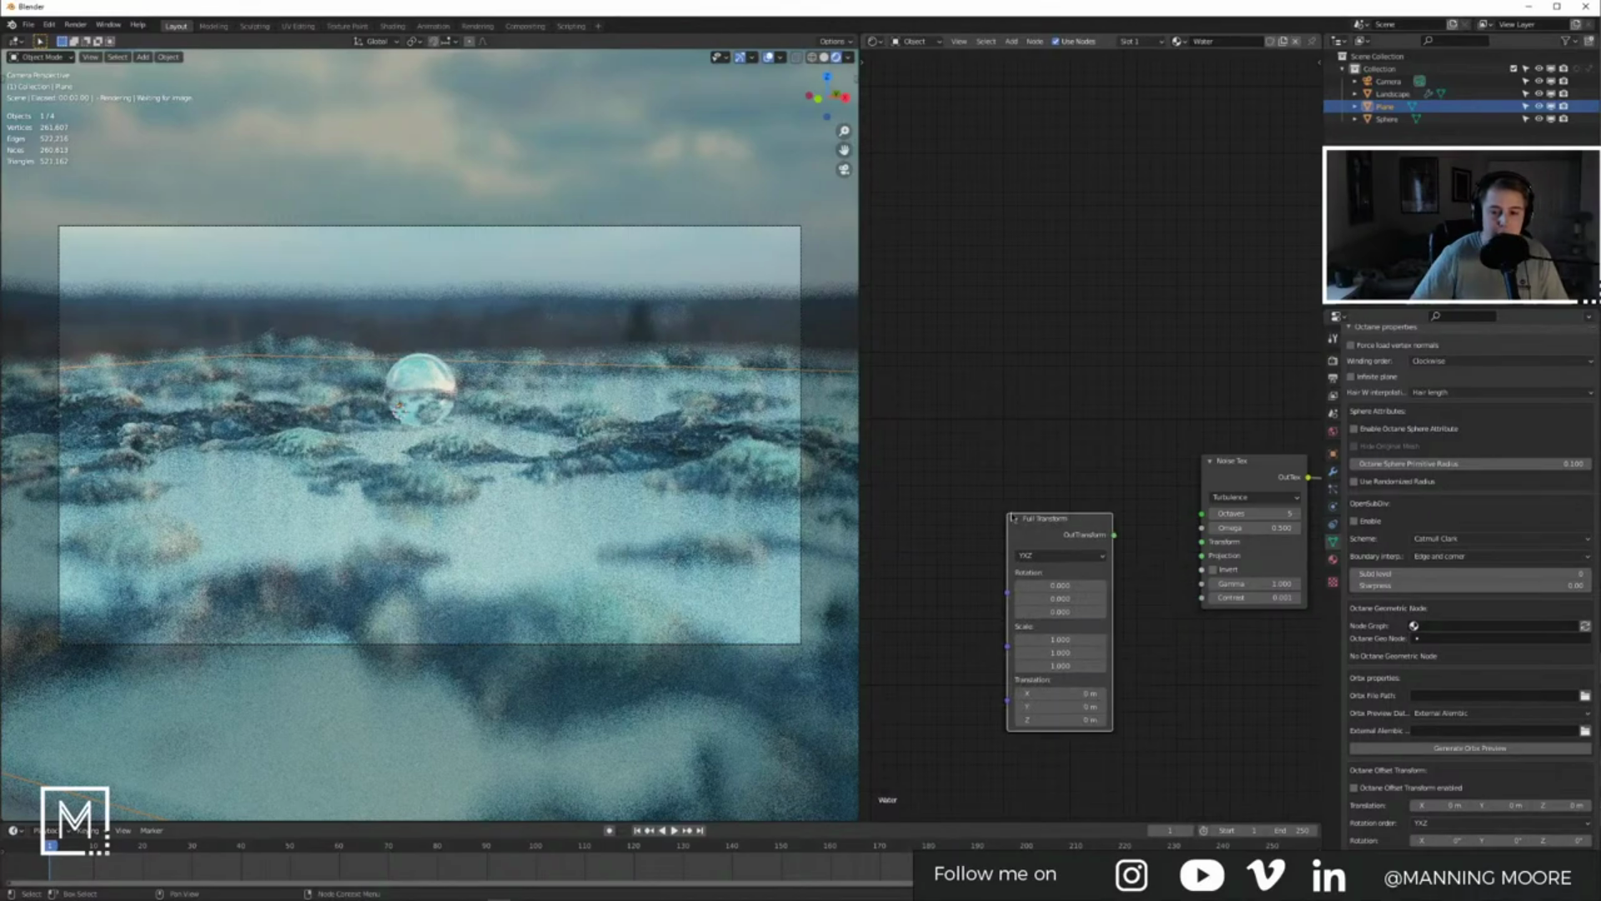
drag(1114, 535, 1201, 541)
middle_drag(567, 483, 570, 501)
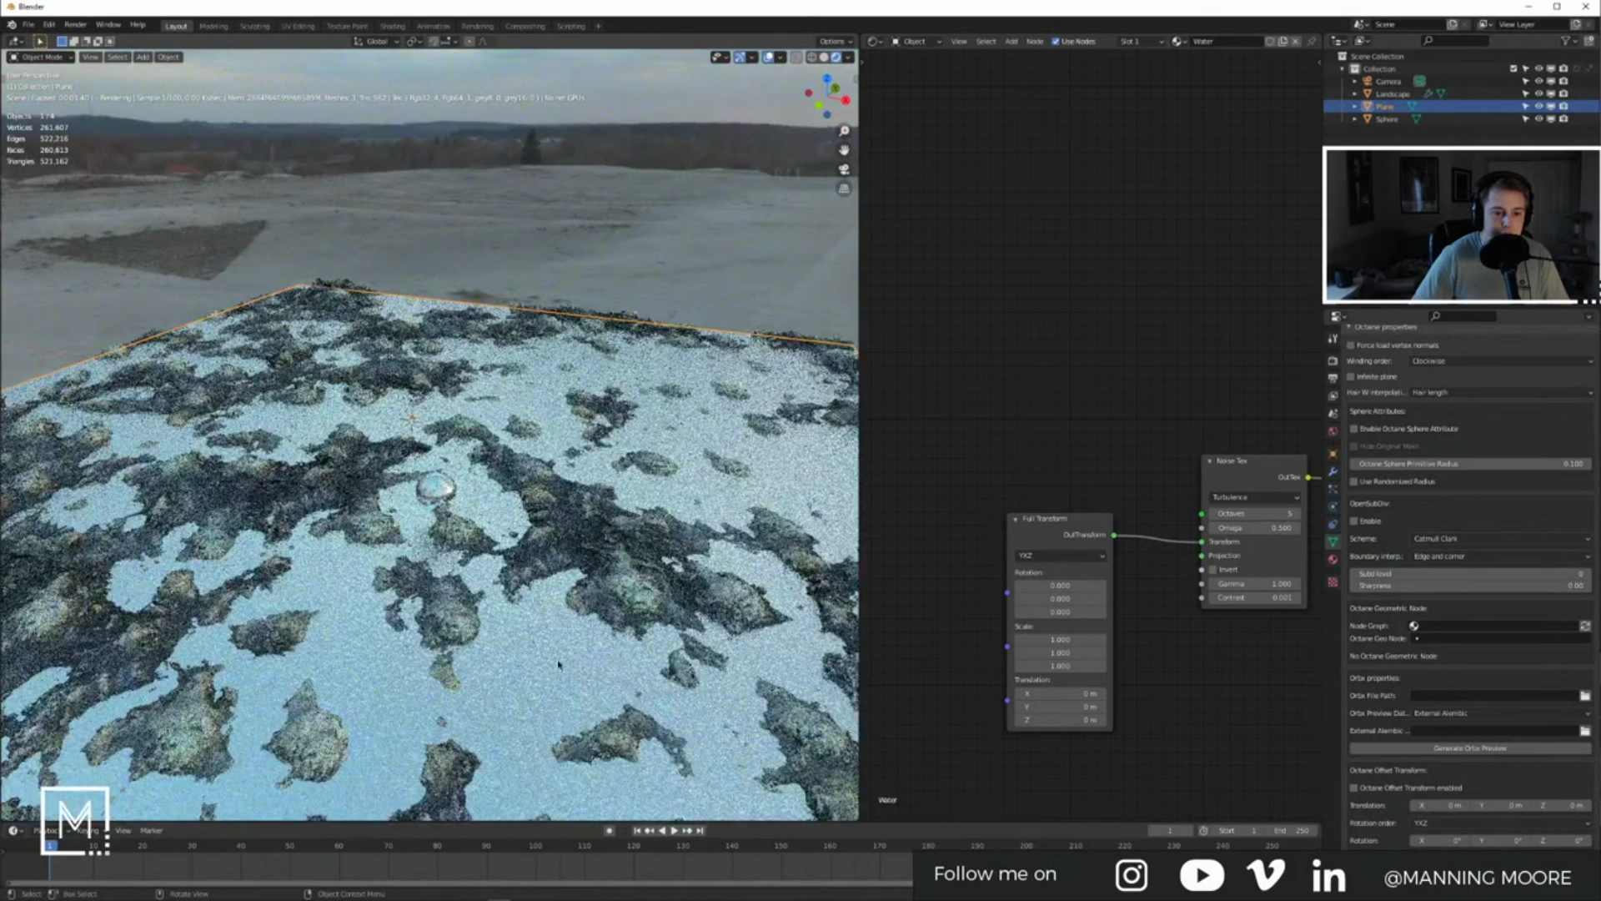
middle_drag(558, 663, 542, 523)
Step: Rescale the Turbulence noise uniformly on all axes with the Full Transform node
scroll(543, 523, down, 7)
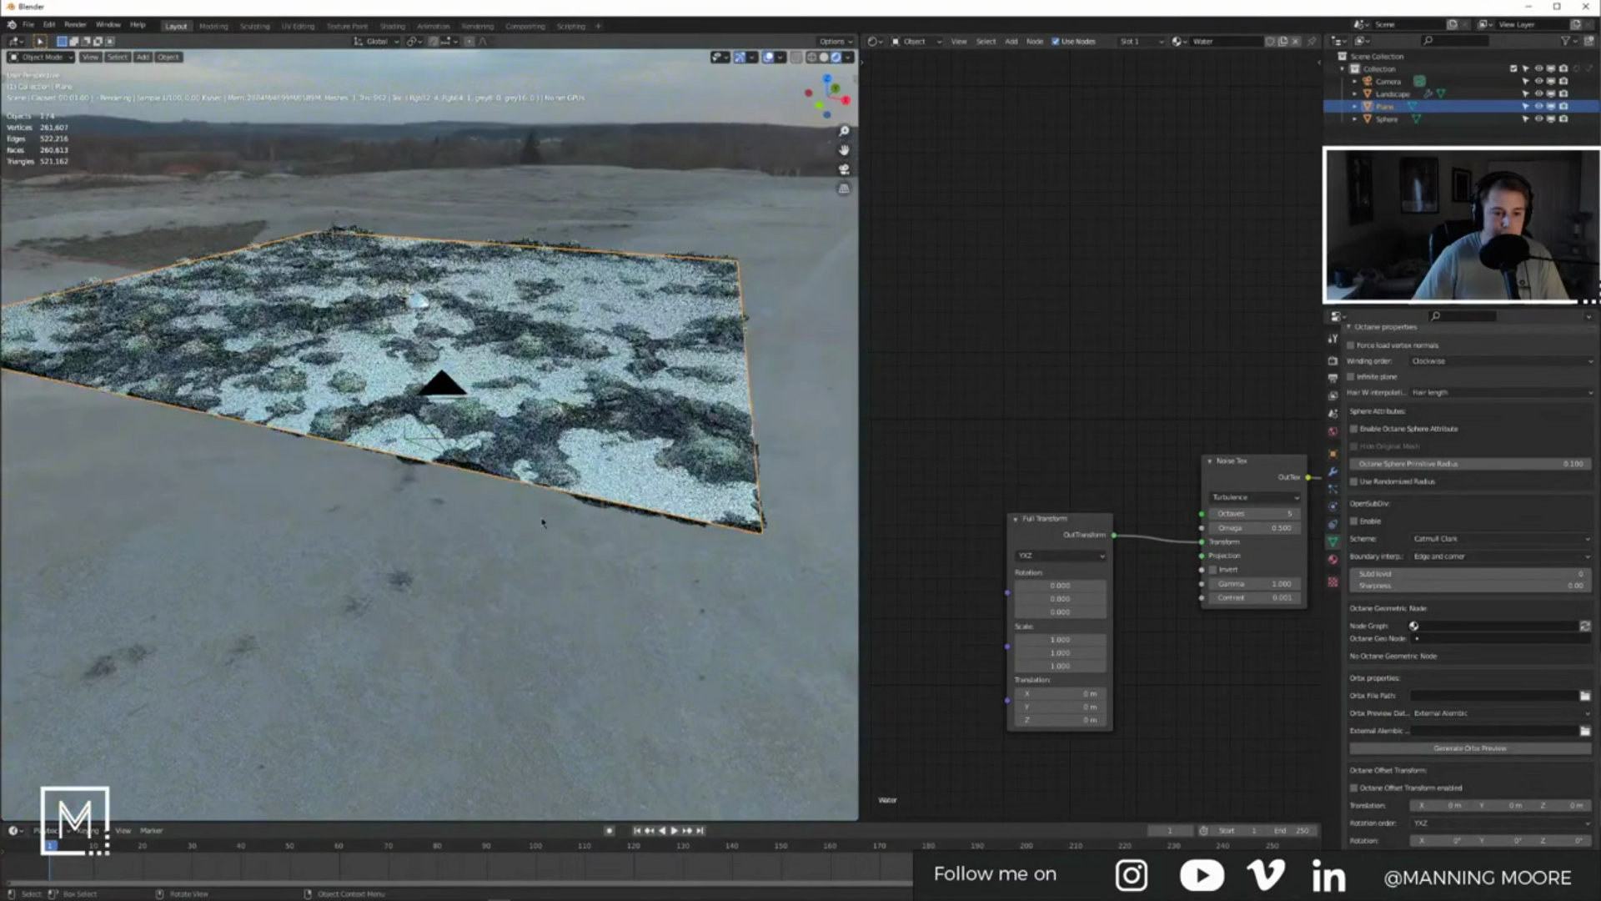
scroll(492, 370, up, 4)
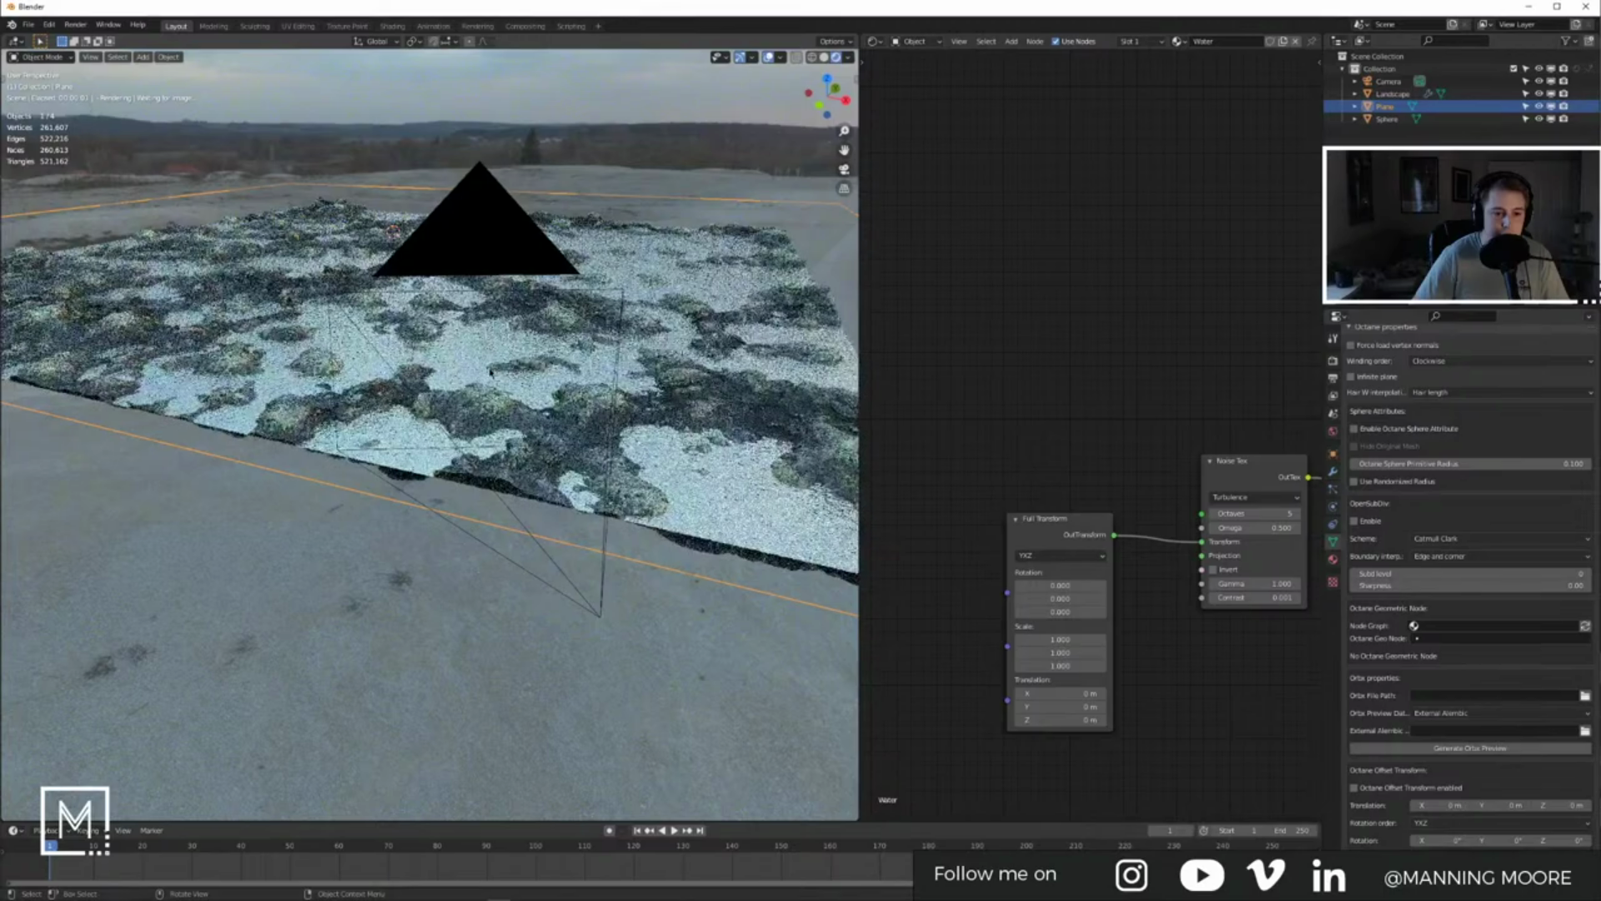
scroll(491, 373, up, 3)
scroll(463, 380, up, 3)
scroll(459, 382, up, 3)
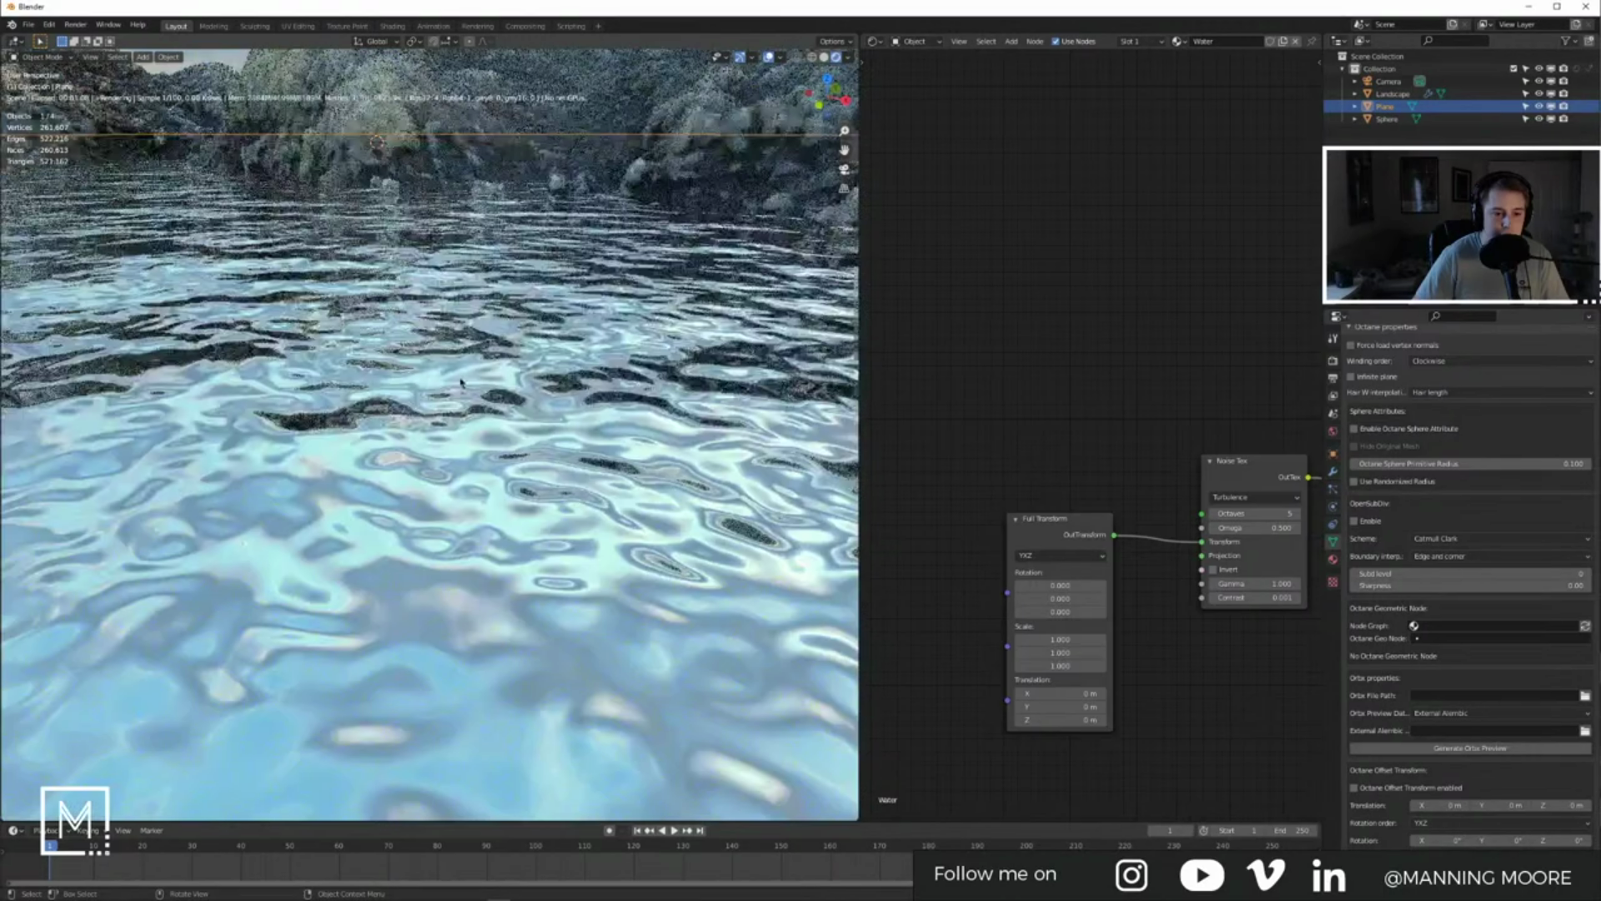
scroll(451, 439, up, 2)
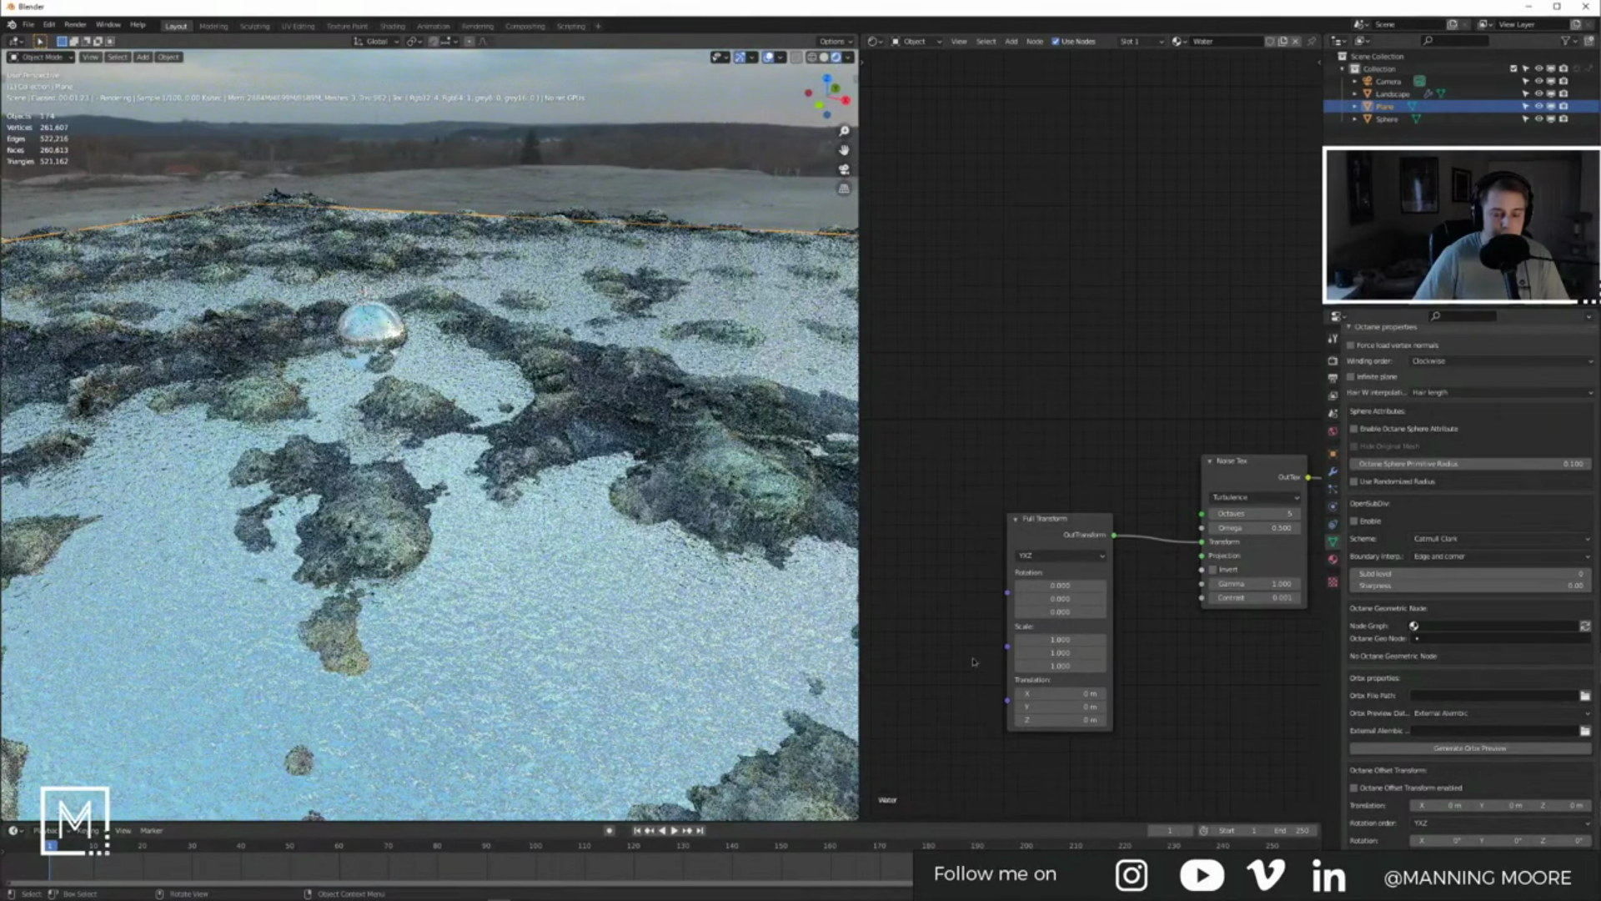
mouse_move(1060, 639)
mouse_down()
mouse_move(1102, 639)
mouse_move(1084, 638)
mouse_up()
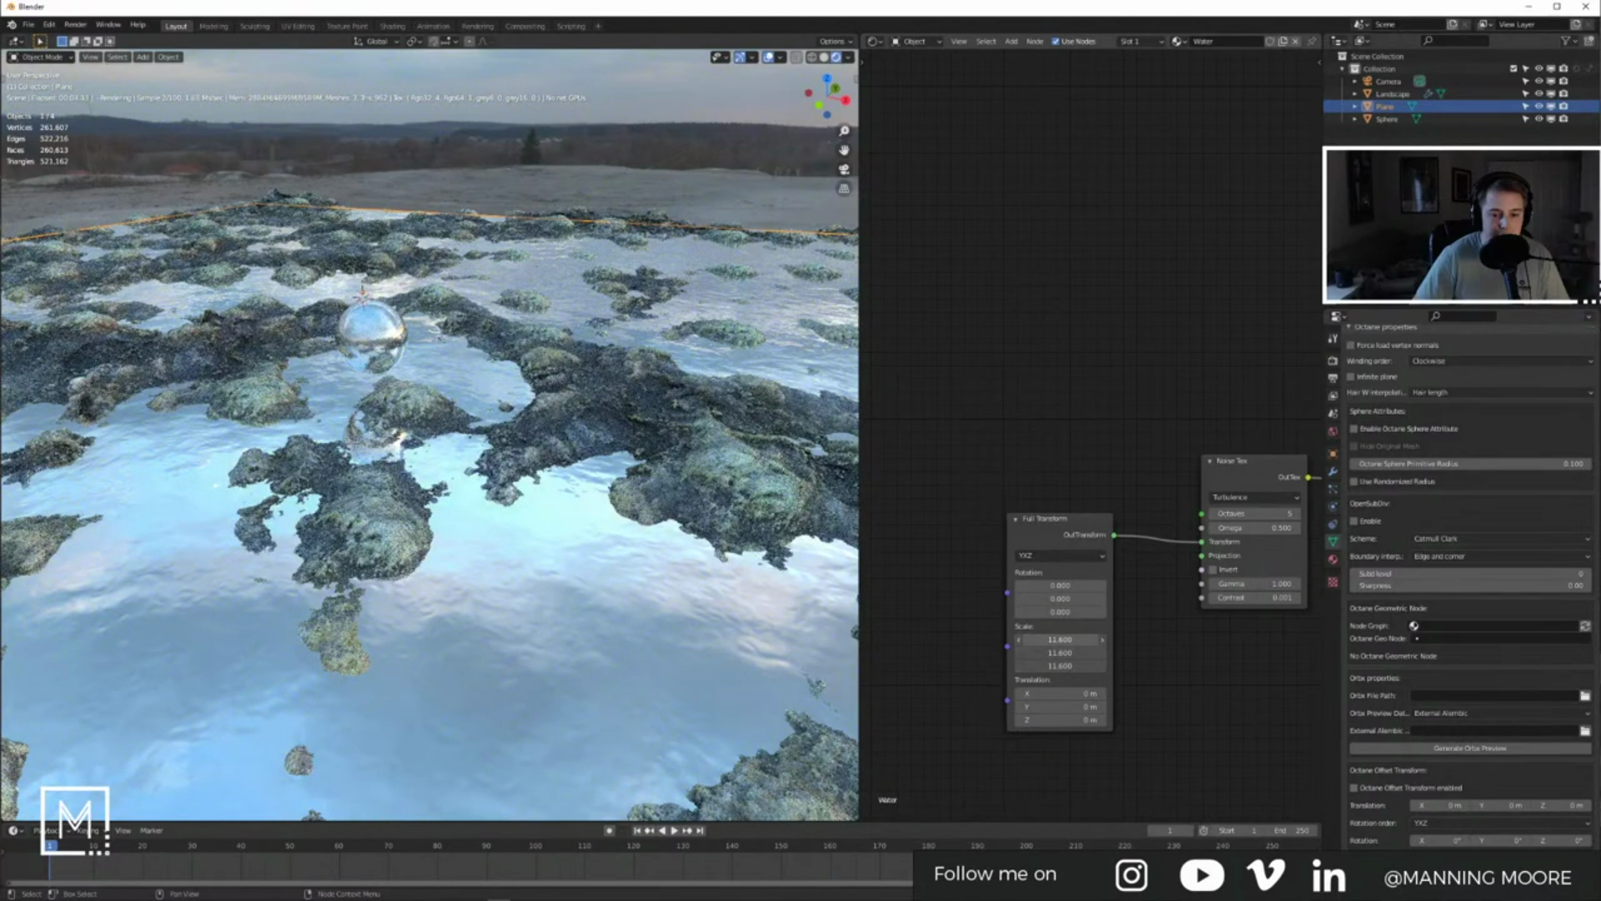
mouse_move(1060, 640)
mouse_down()
mouse_move(1084, 640)
mouse_move(1041, 640)
mouse_up()
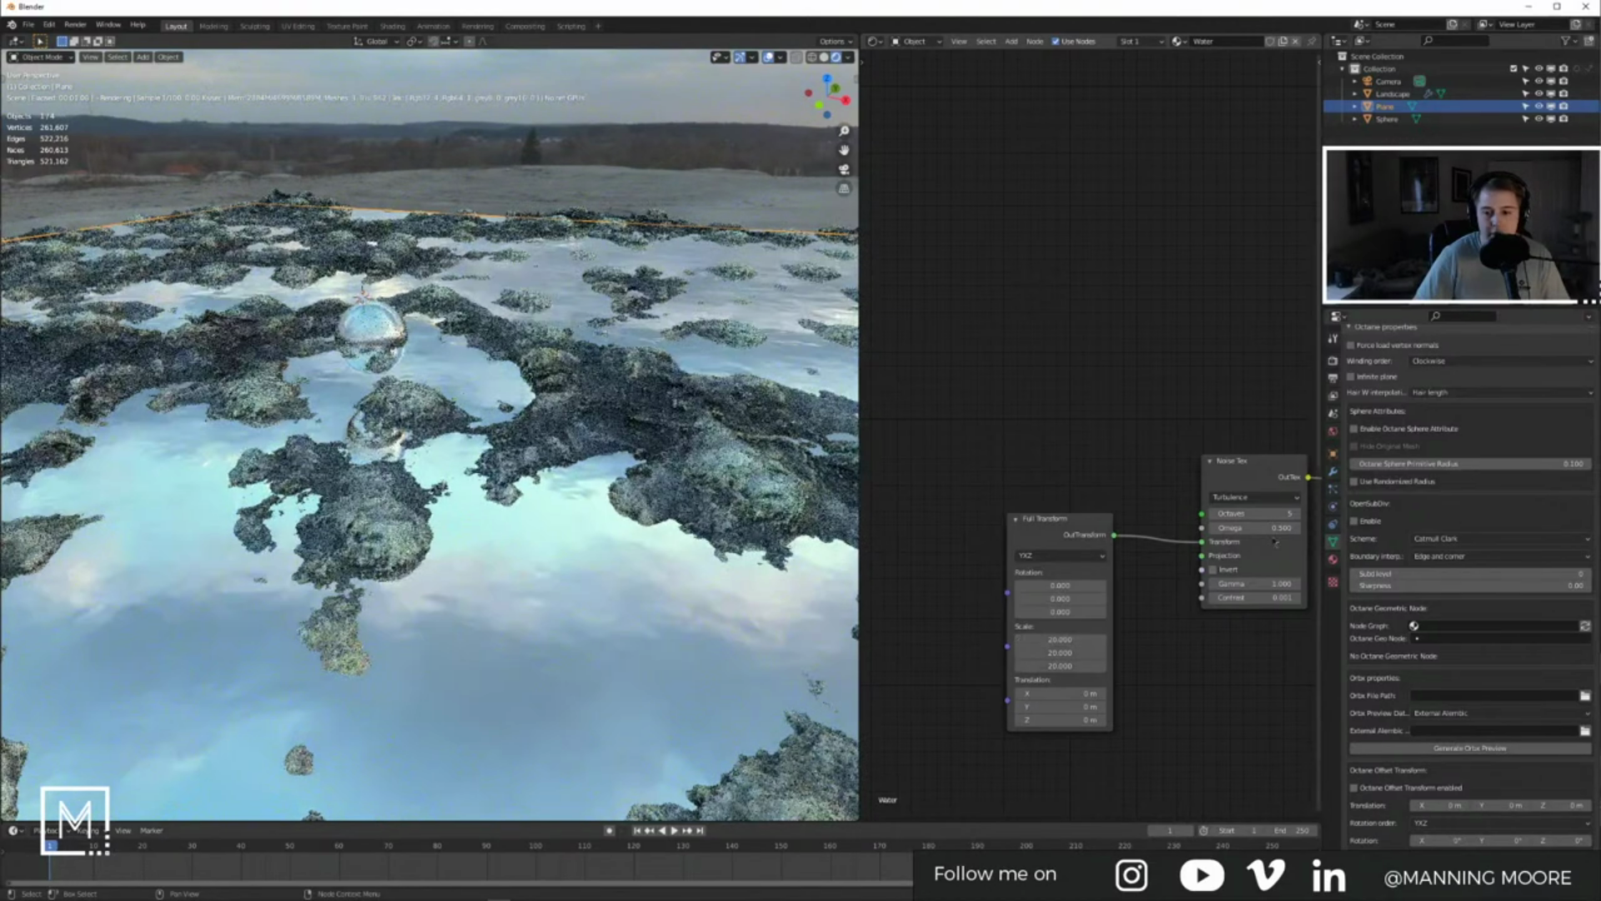
Step: Lower the noise octaves from 5 to 3, deselect the plane, and view through the camera
click(1215, 515)
click(1214, 514)
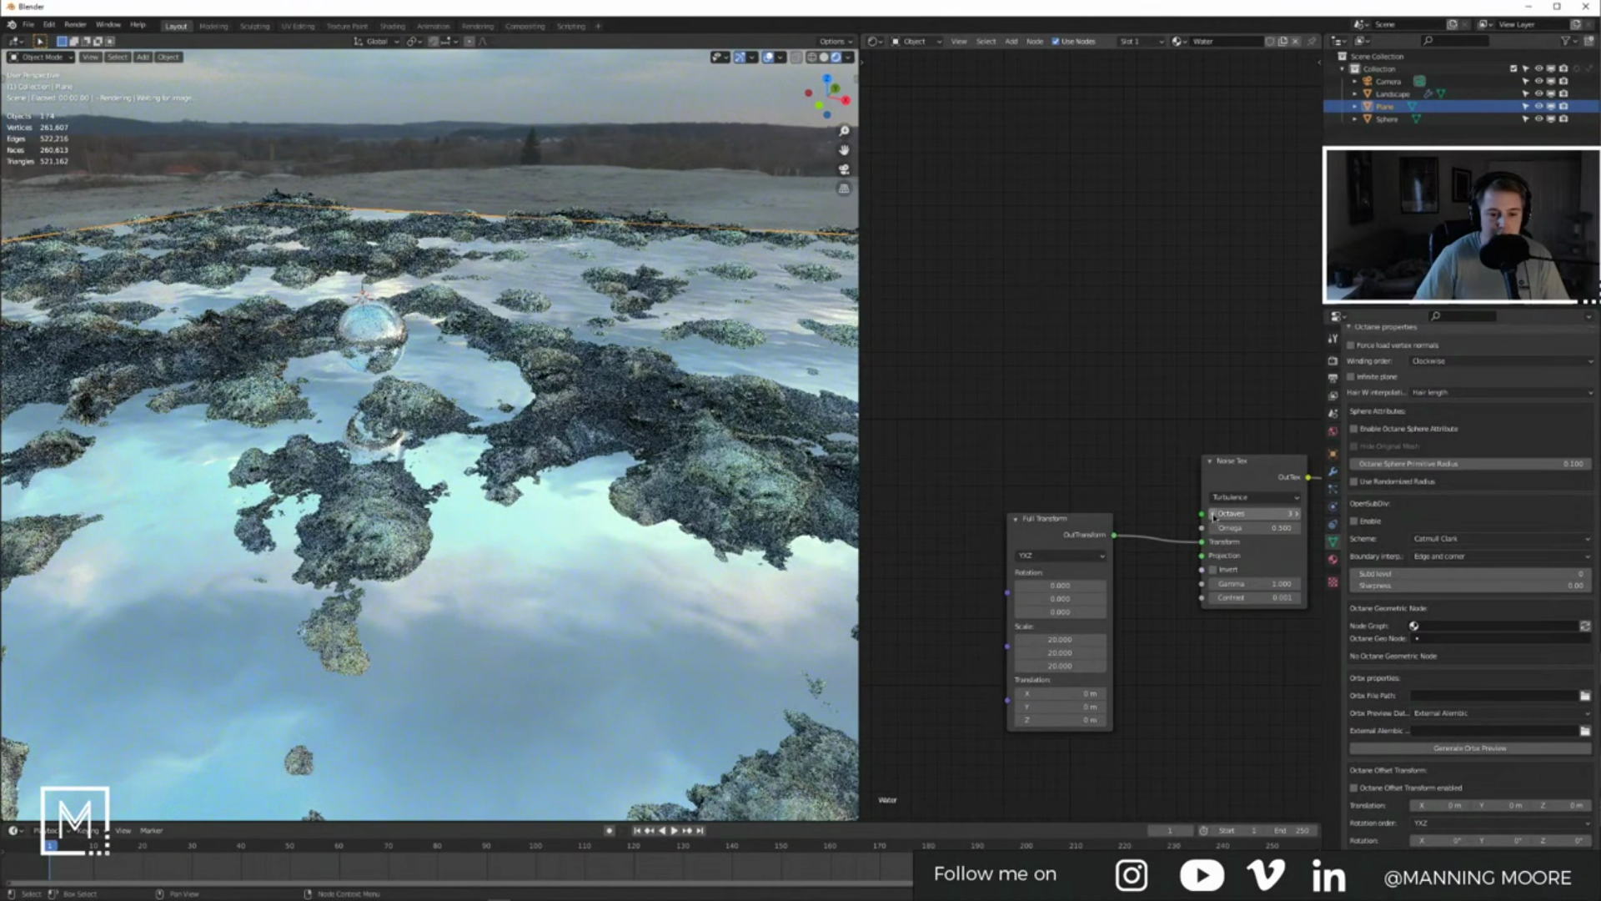
click(557, 143)
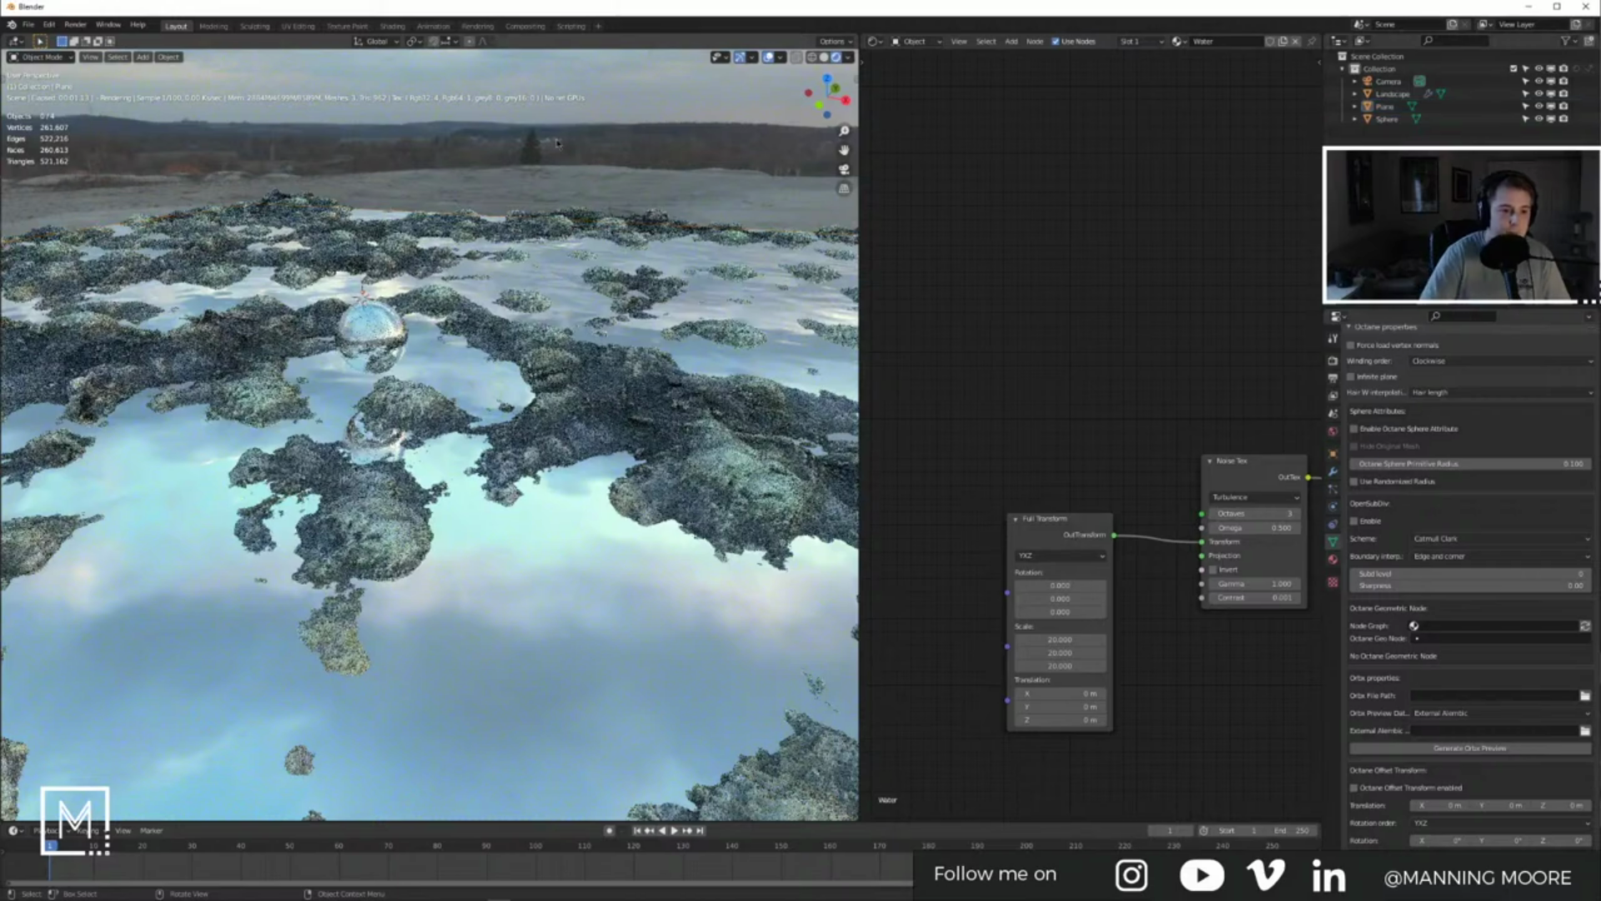
key(KP_0)
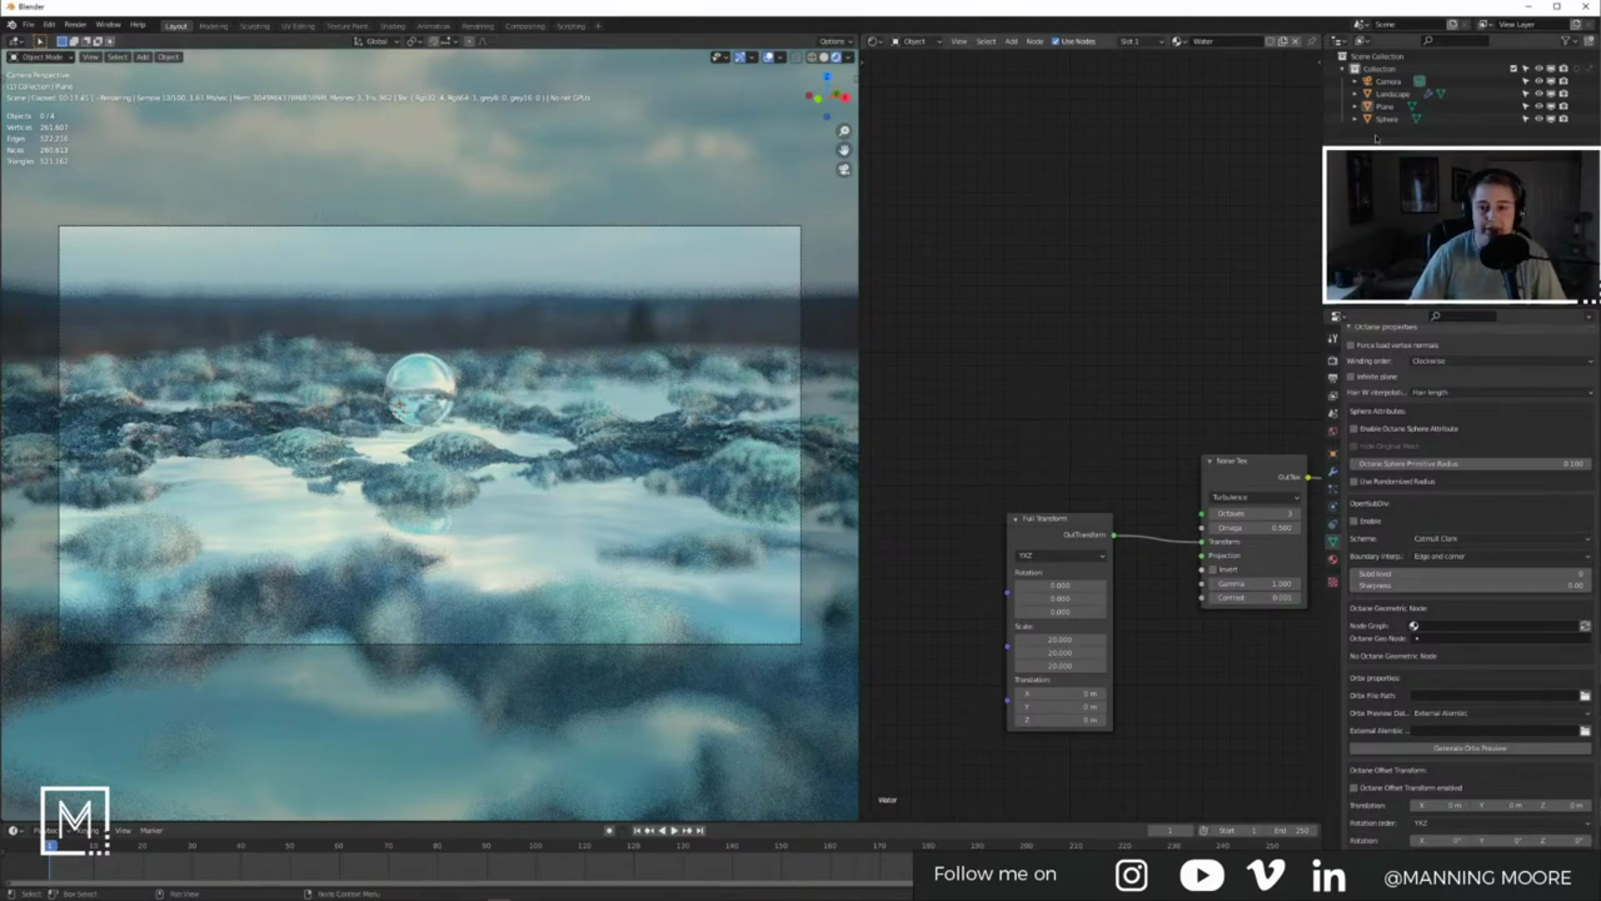
Step: On the camera imager, try the Everyday MagazineCover LUT and then the Everyday BlueGreen LUT
click(1389, 81)
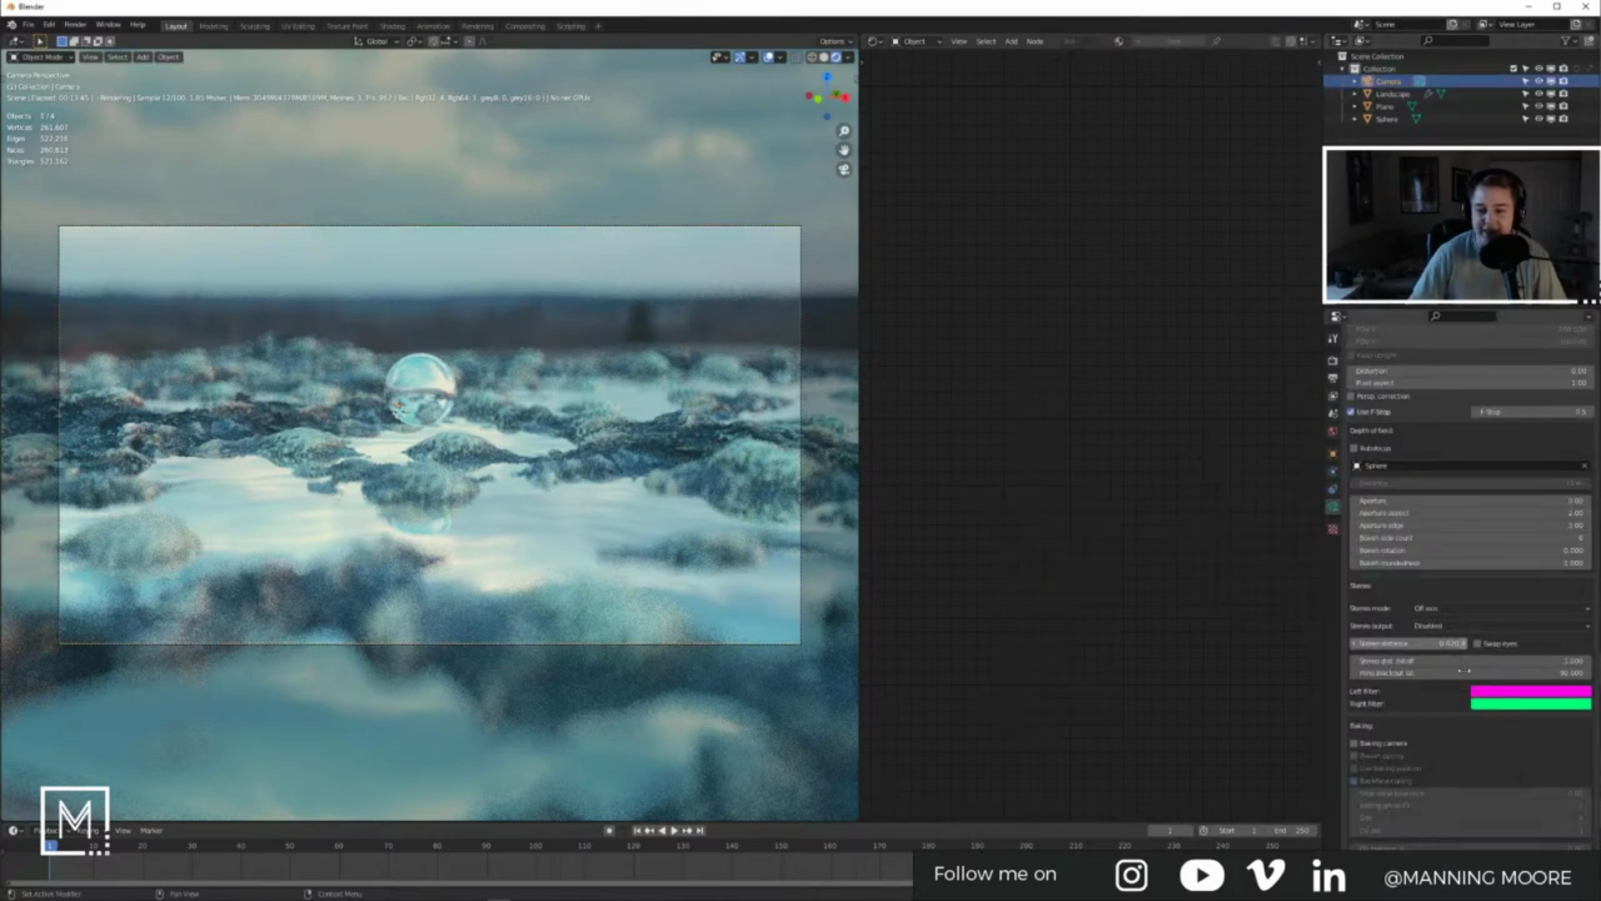
scroll(1452, 718, up, 5)
scroll(1452, 718, down, 5)
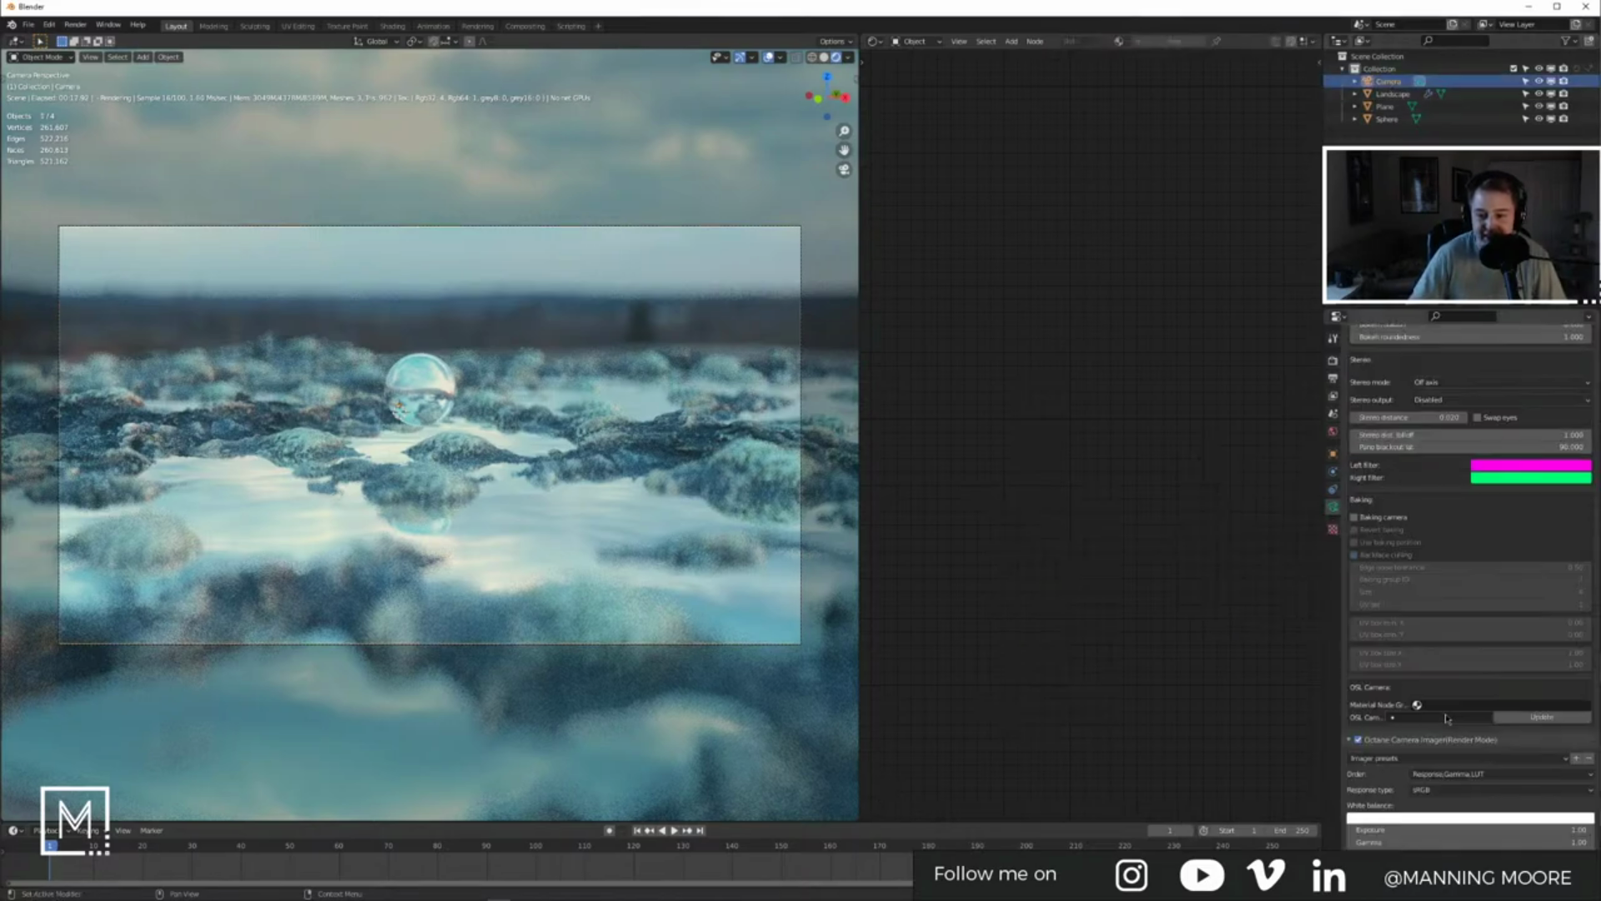
scroll(1487, 775, down, 5)
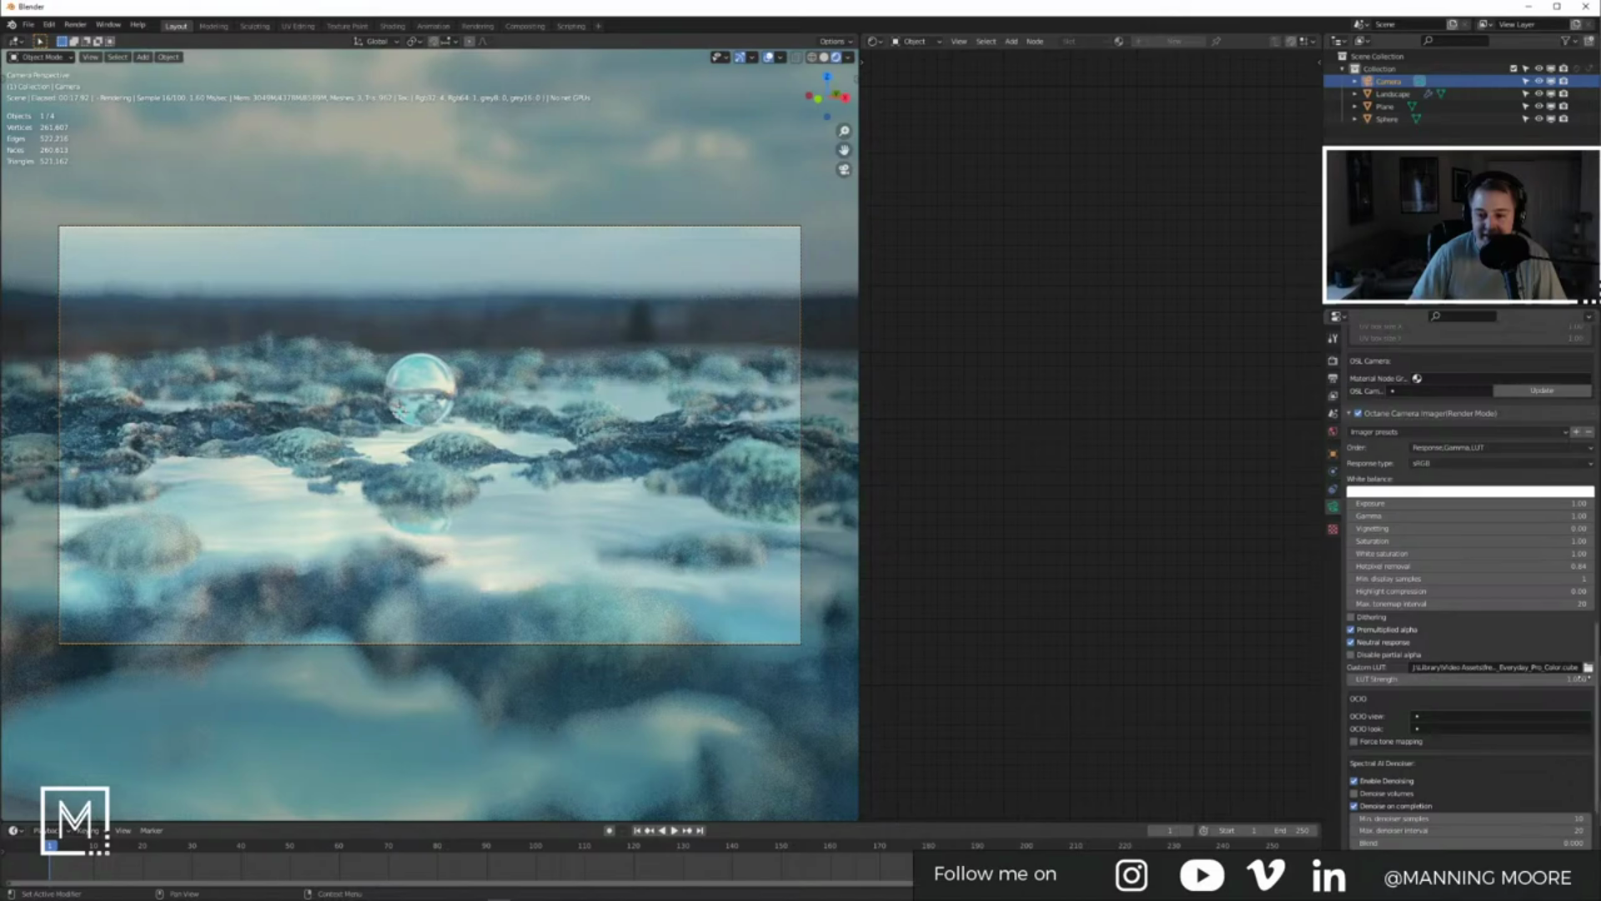
click(1589, 667)
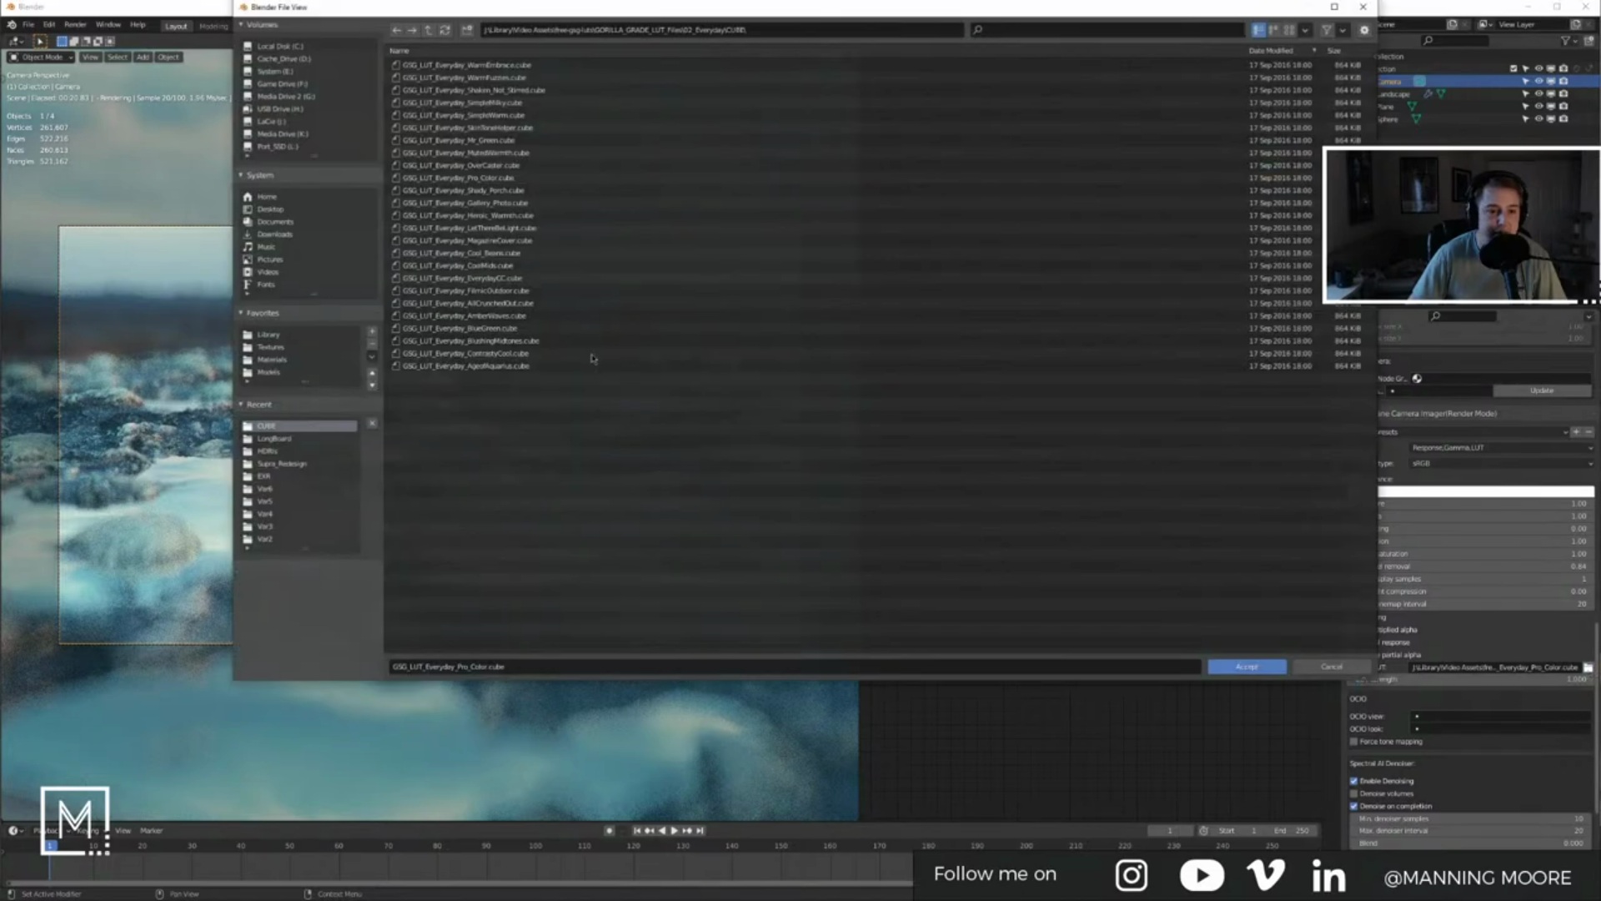
double_click(530, 246)
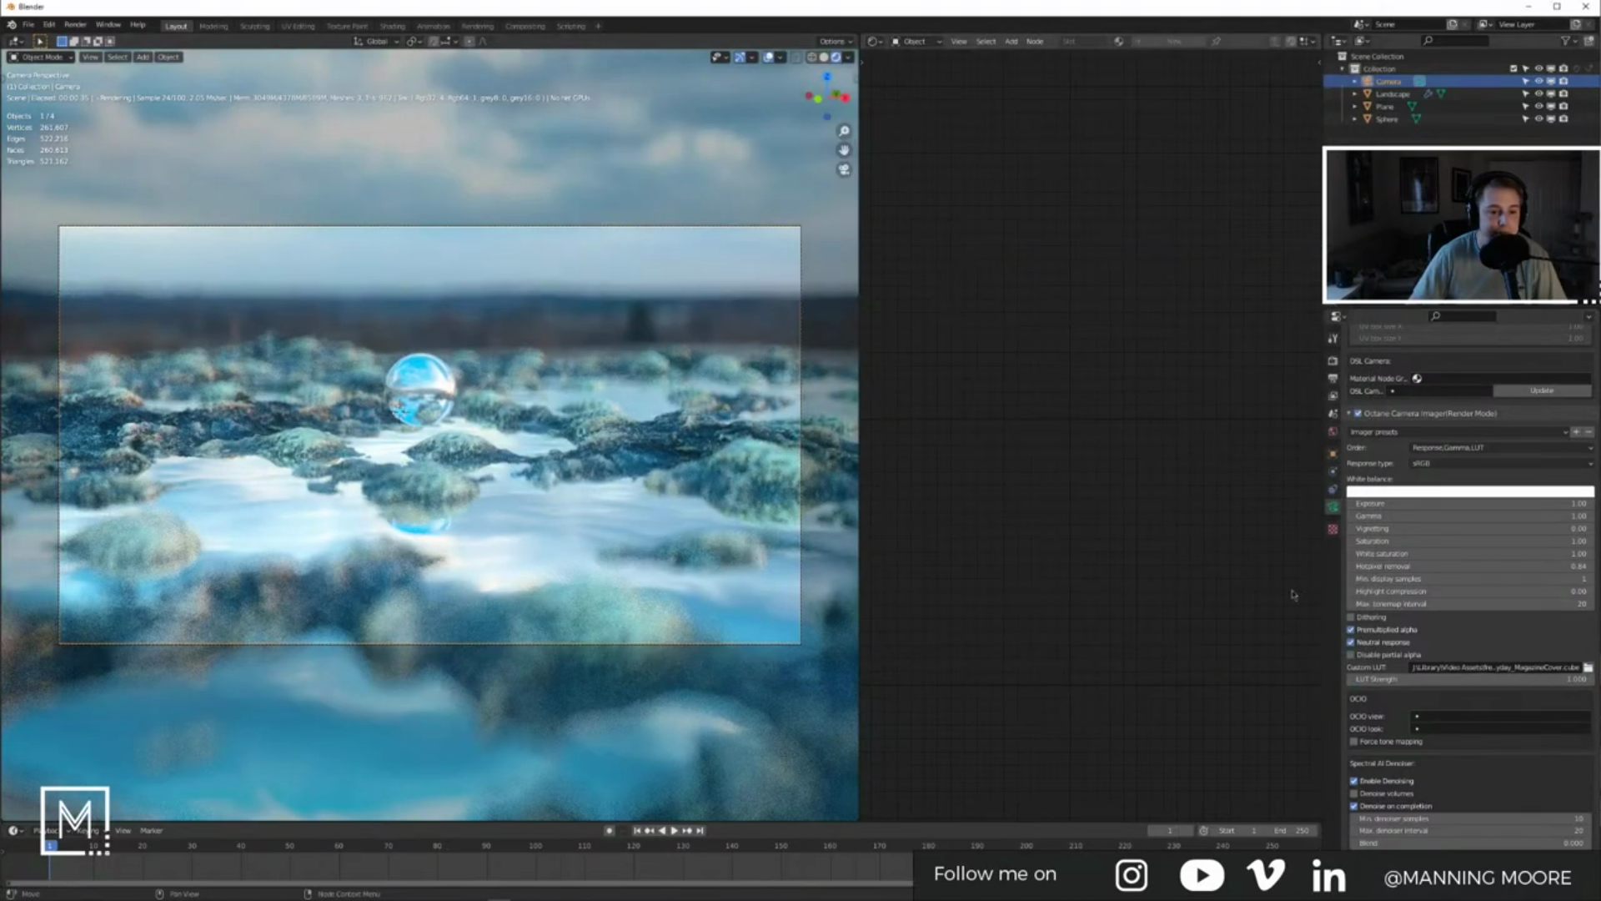
click(1589, 667)
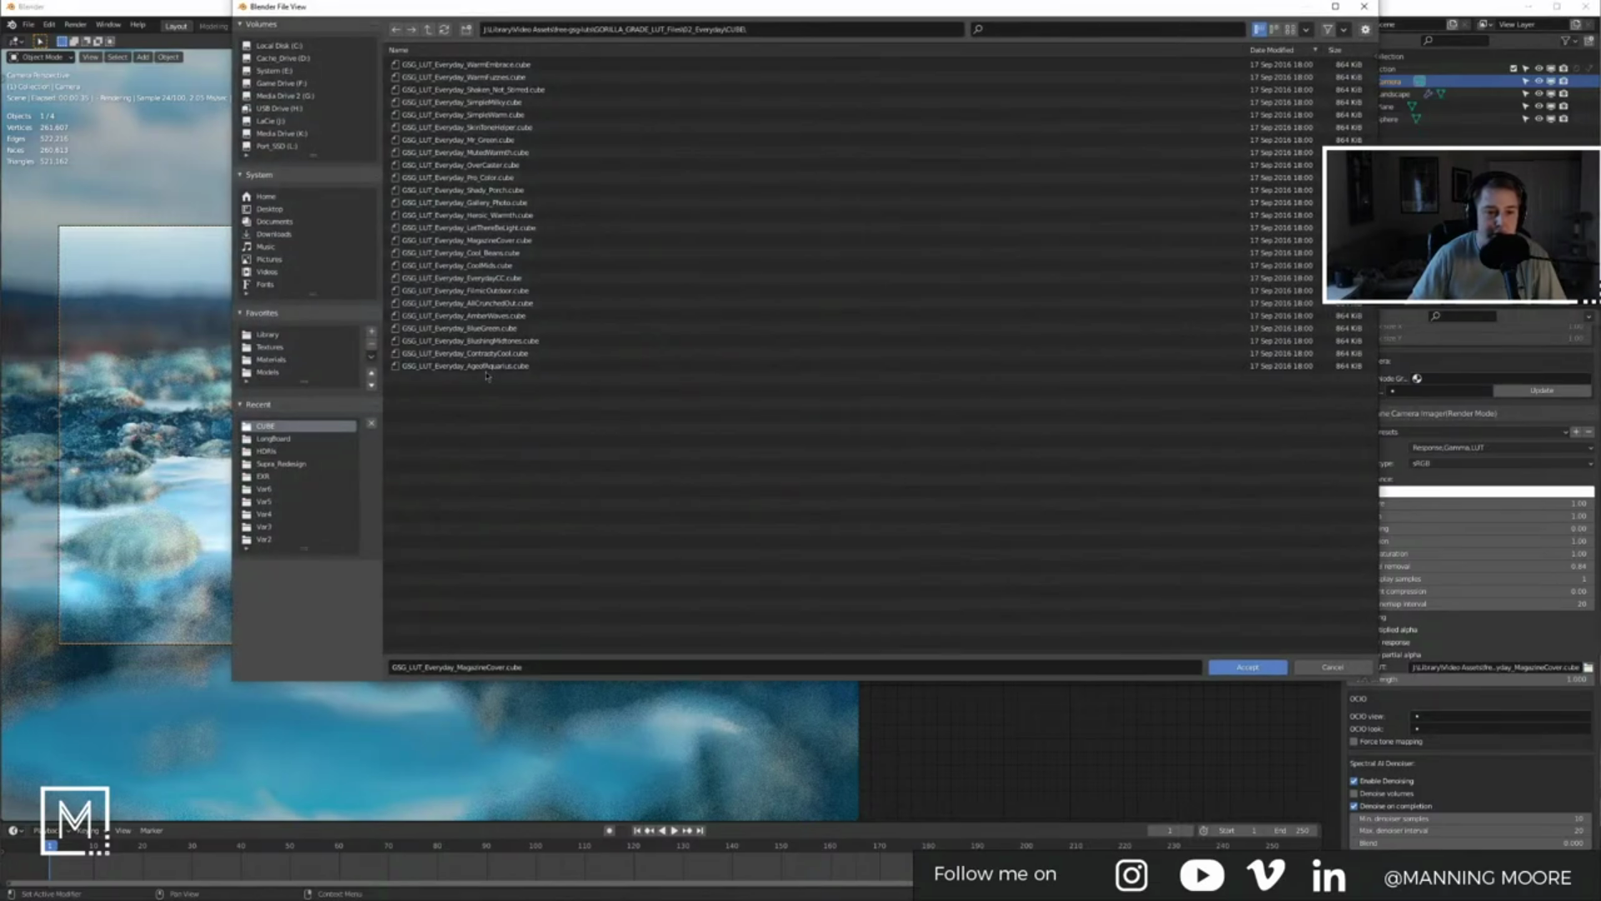
click(528, 51)
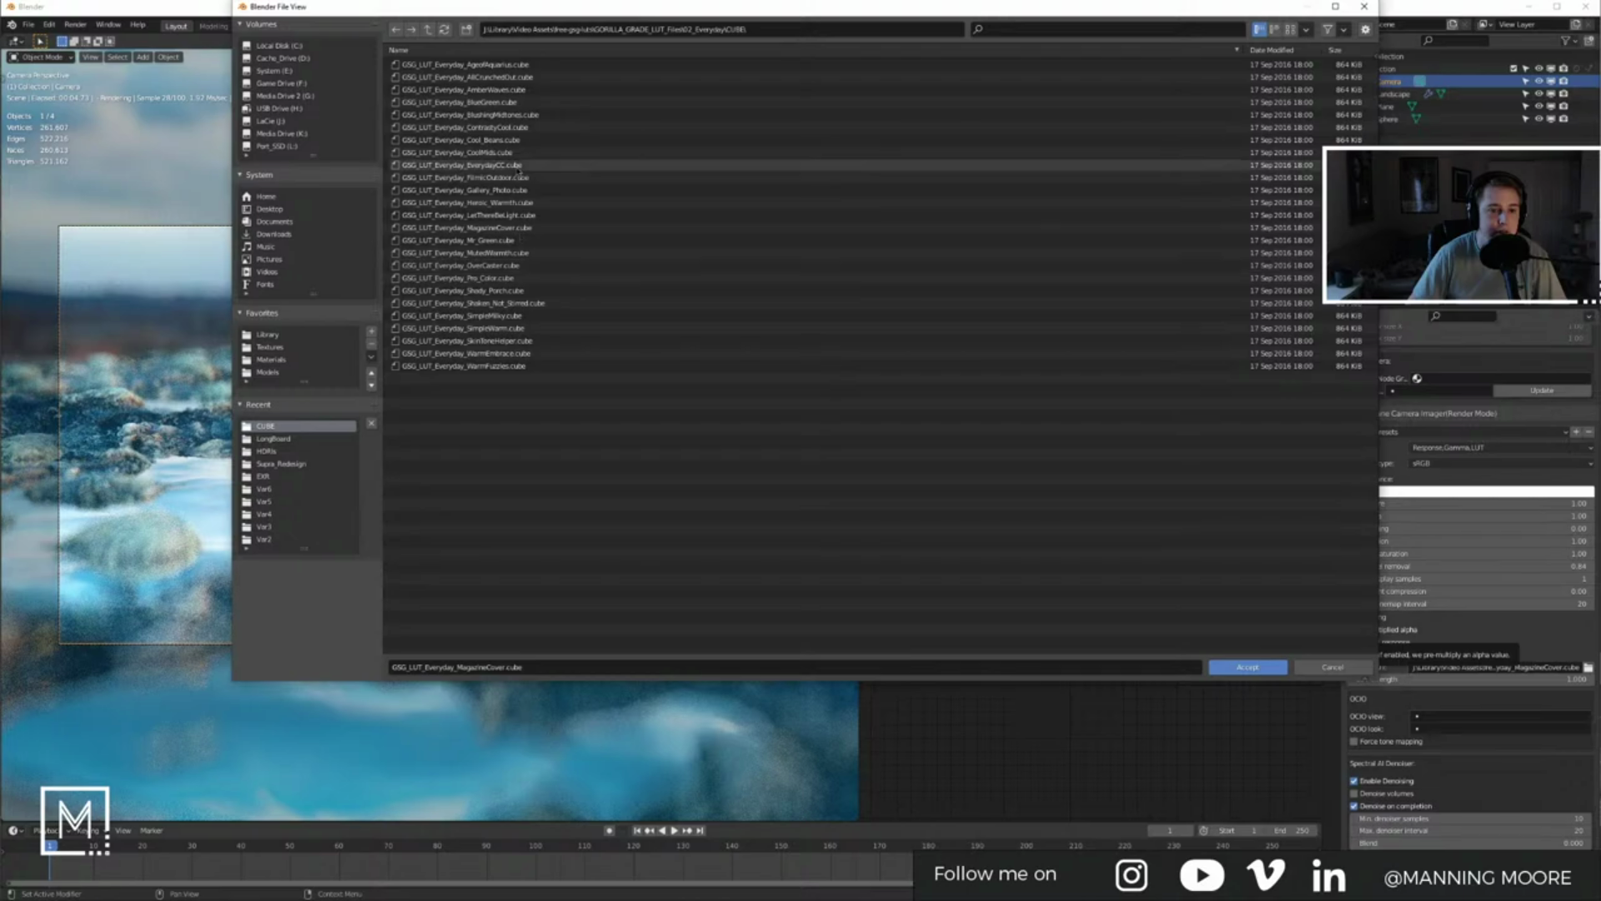
double_click(504, 102)
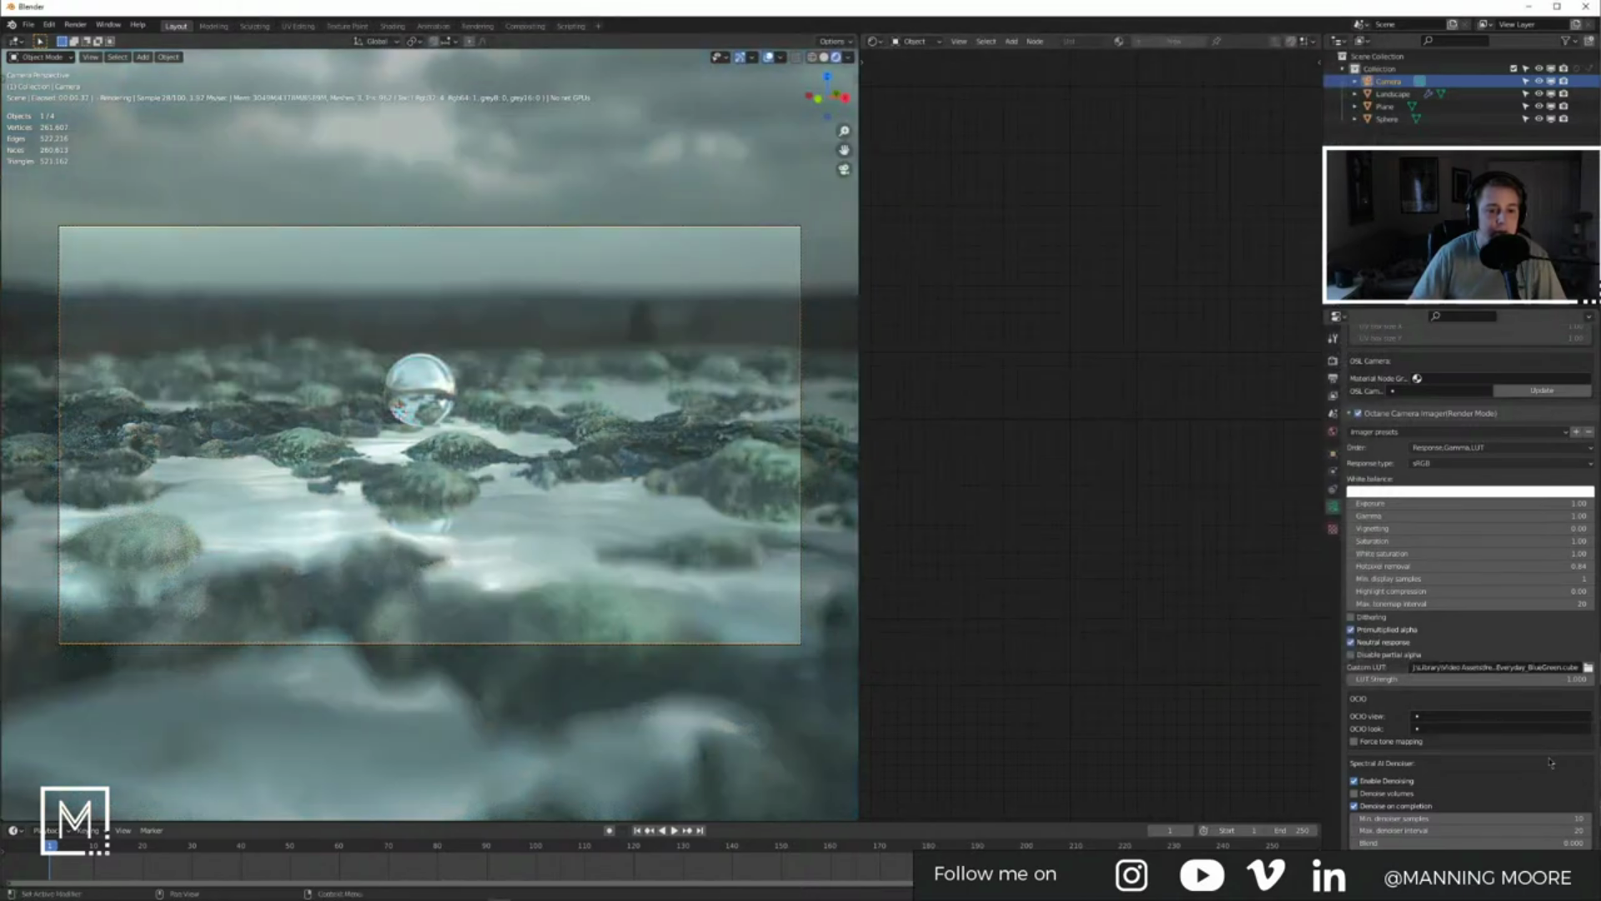
Step: From the 01_Basics CUBE folder, try the Basic MidBoost LUT, then apply Basic WarmContrasty
click(1588, 668)
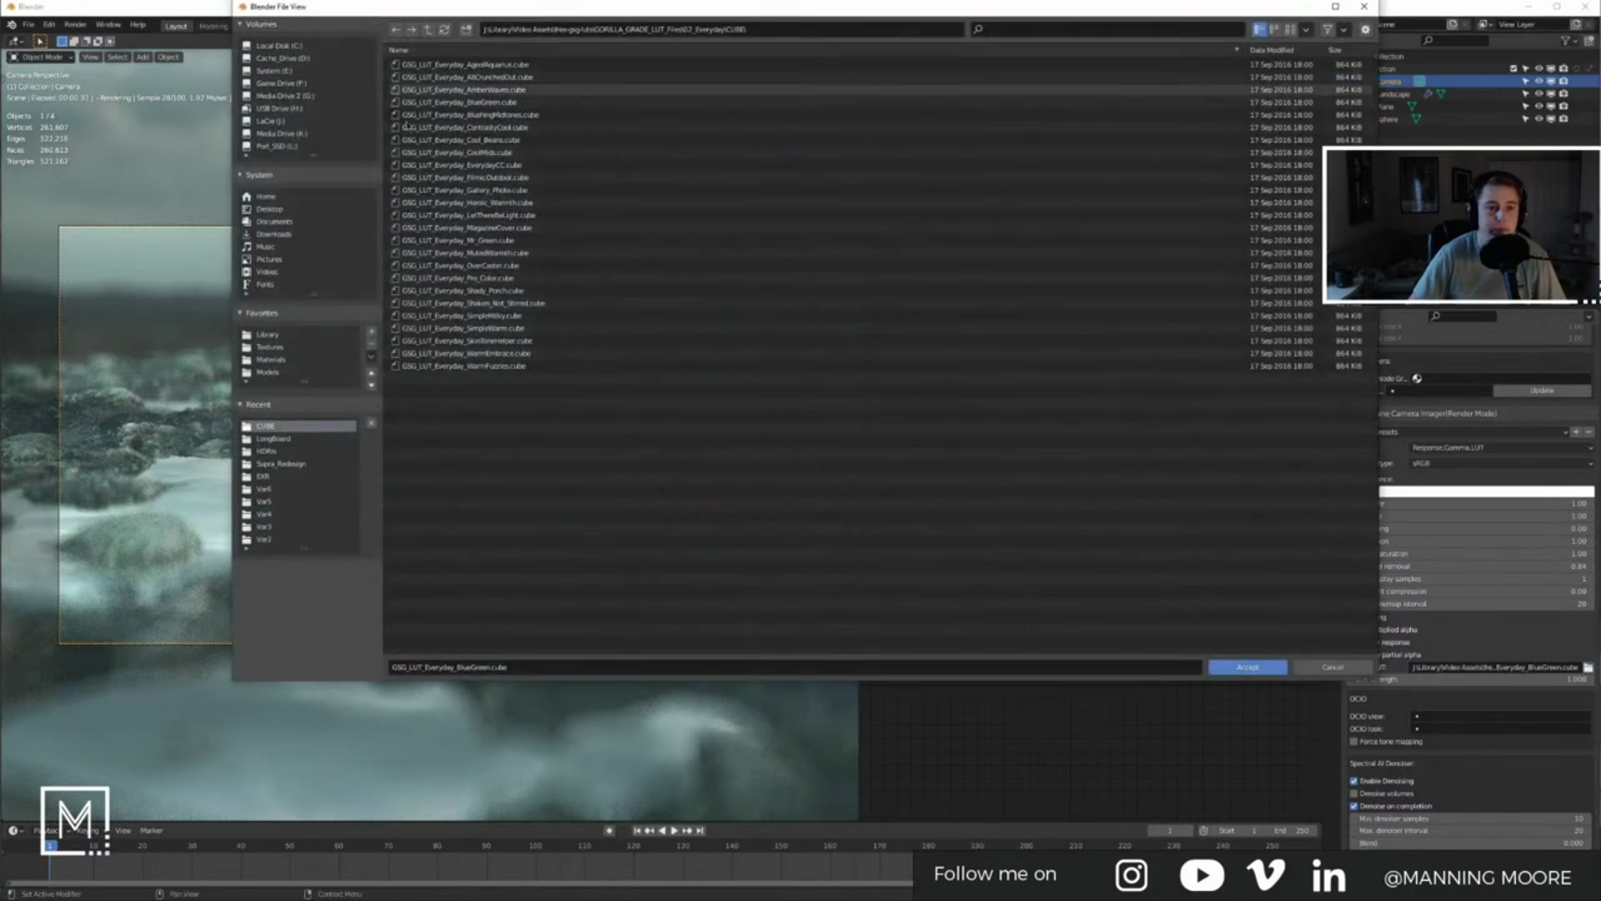
click(428, 29)
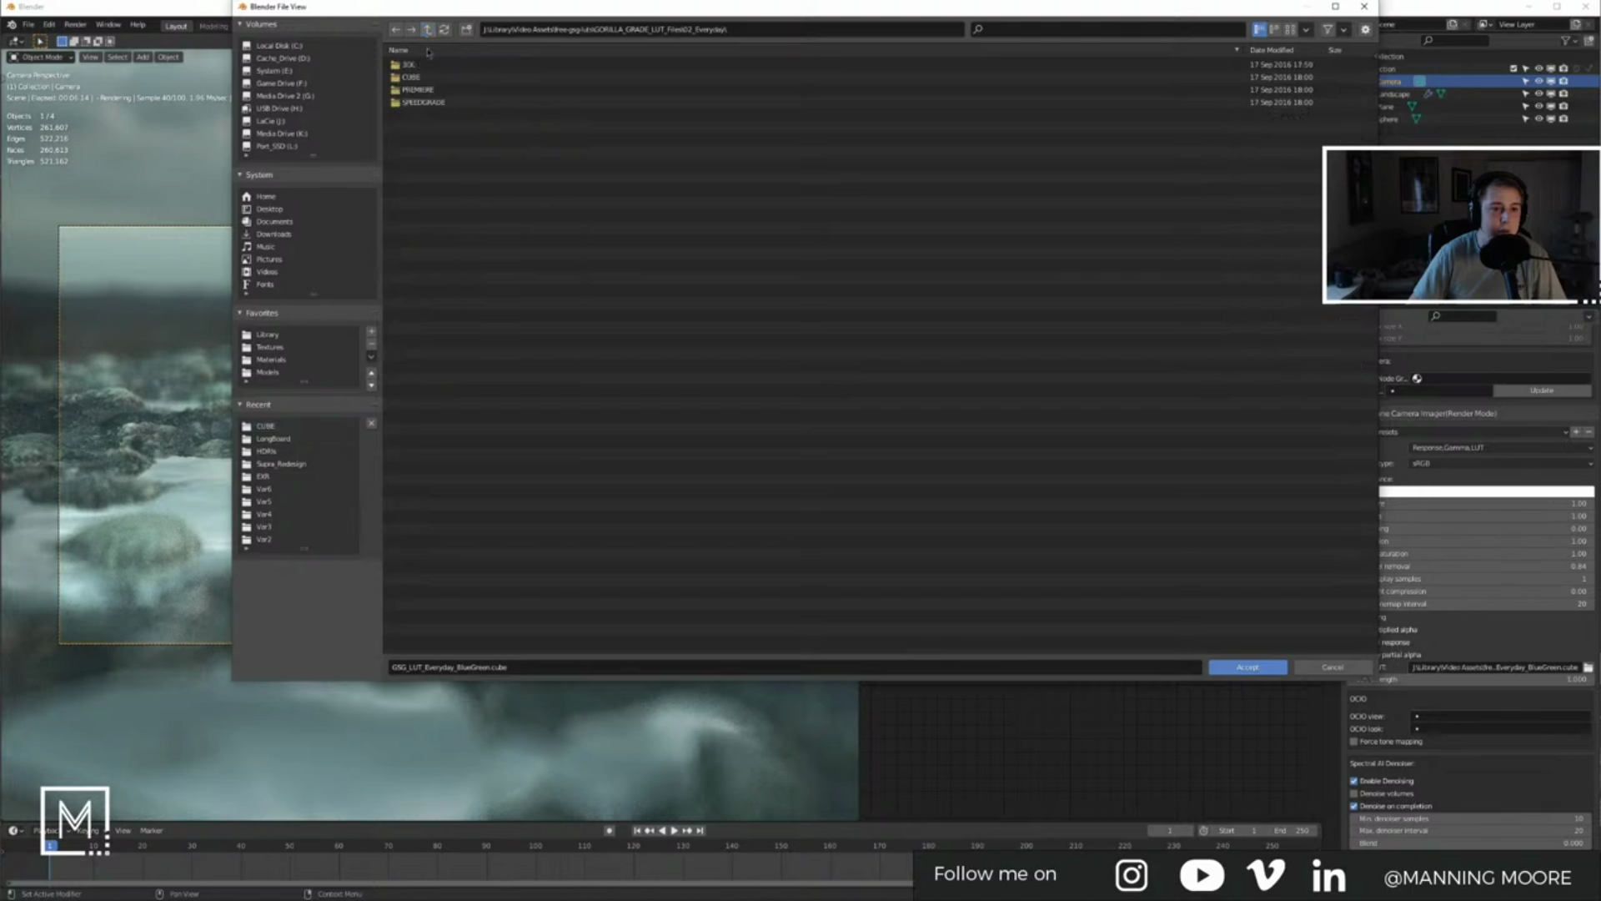
click(428, 29)
double_click(432, 66)
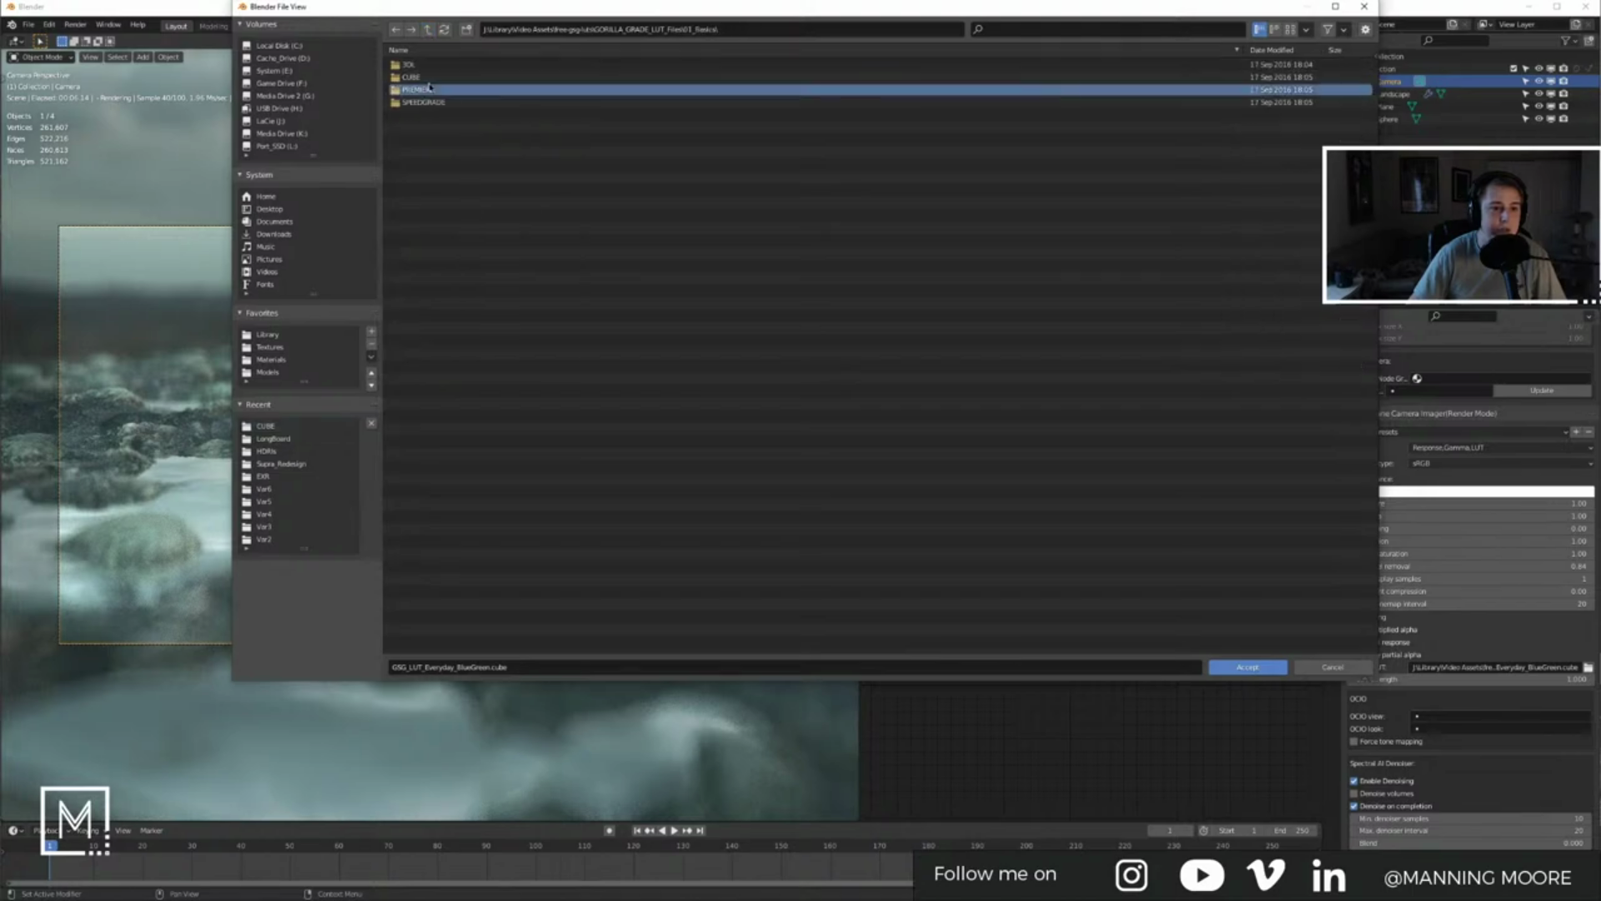
double_click(434, 78)
click(428, 30)
double_click(431, 66)
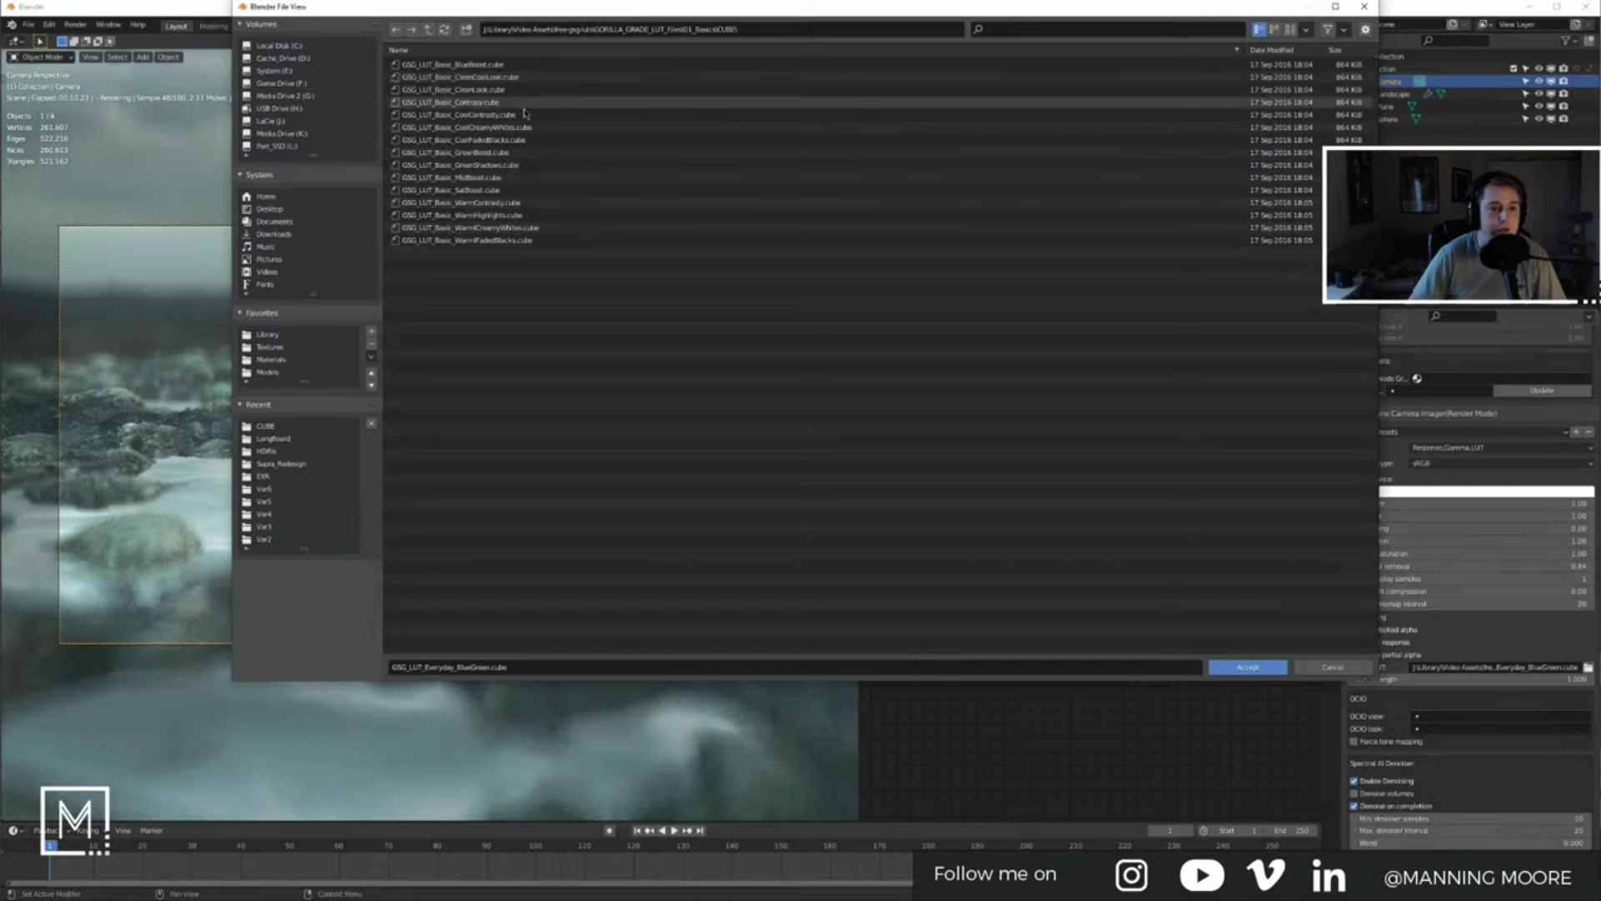
double_click(516, 178)
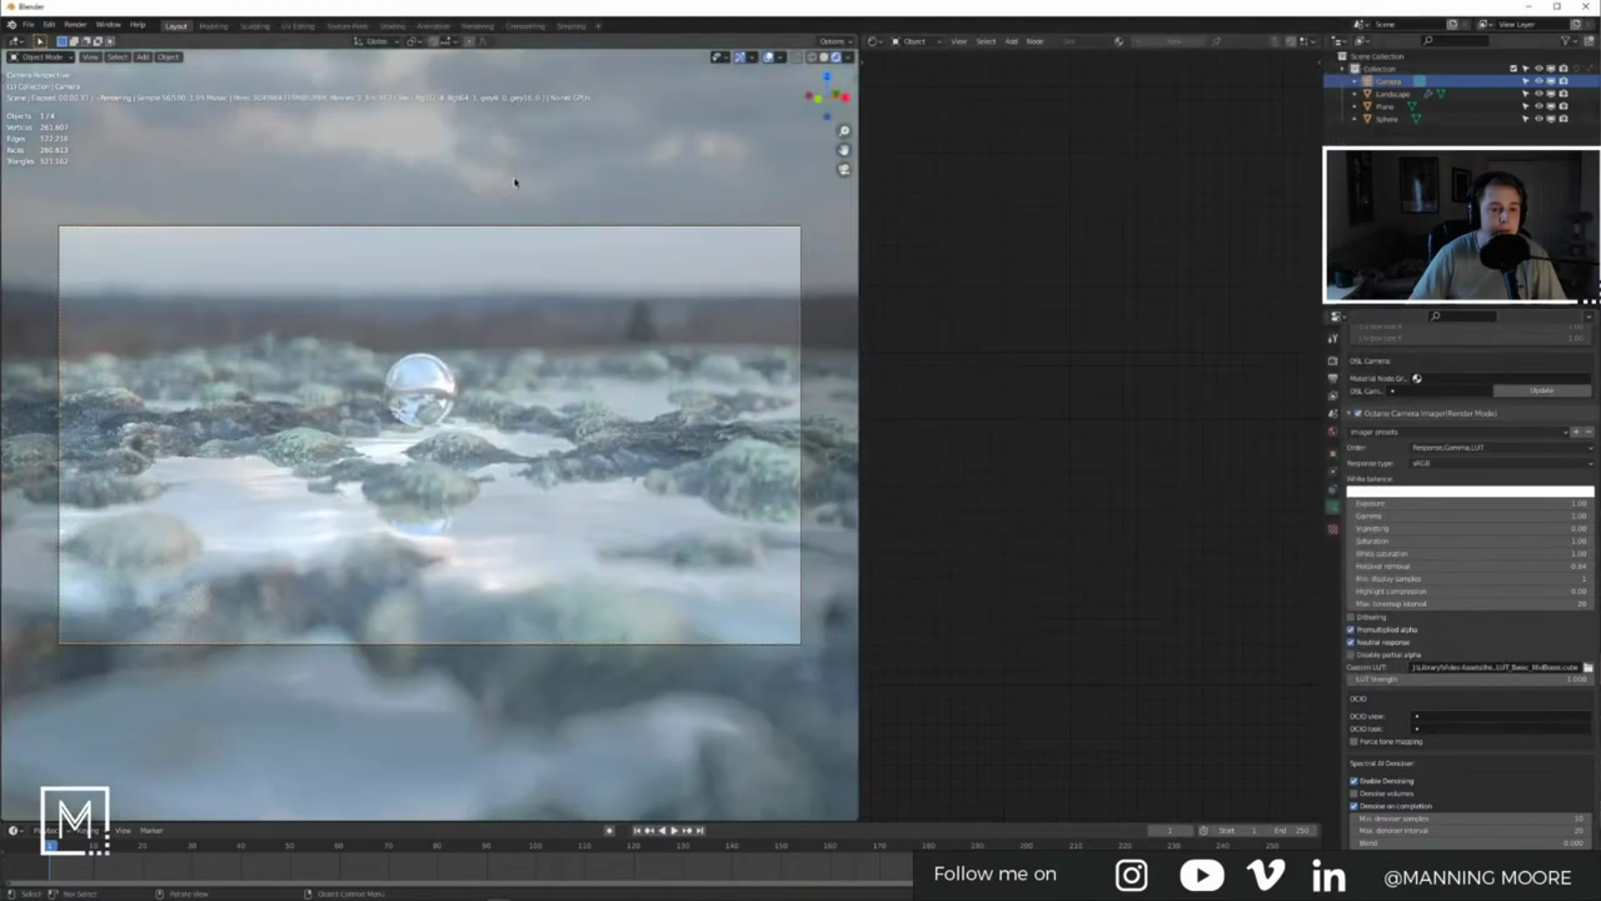
click(1588, 668)
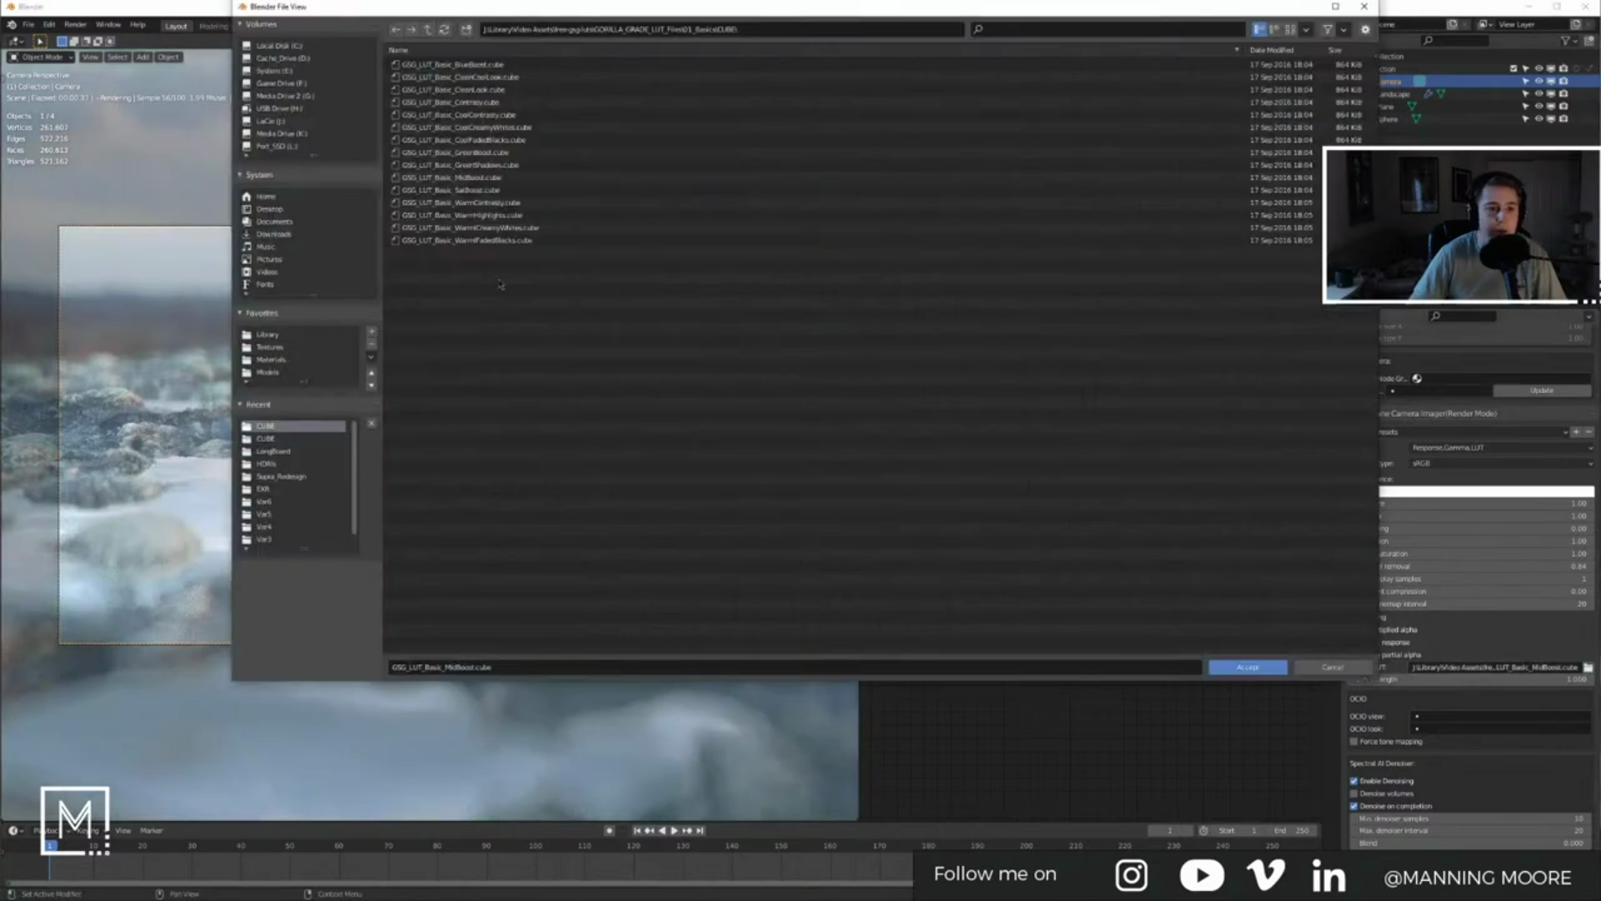
double_click(465, 203)
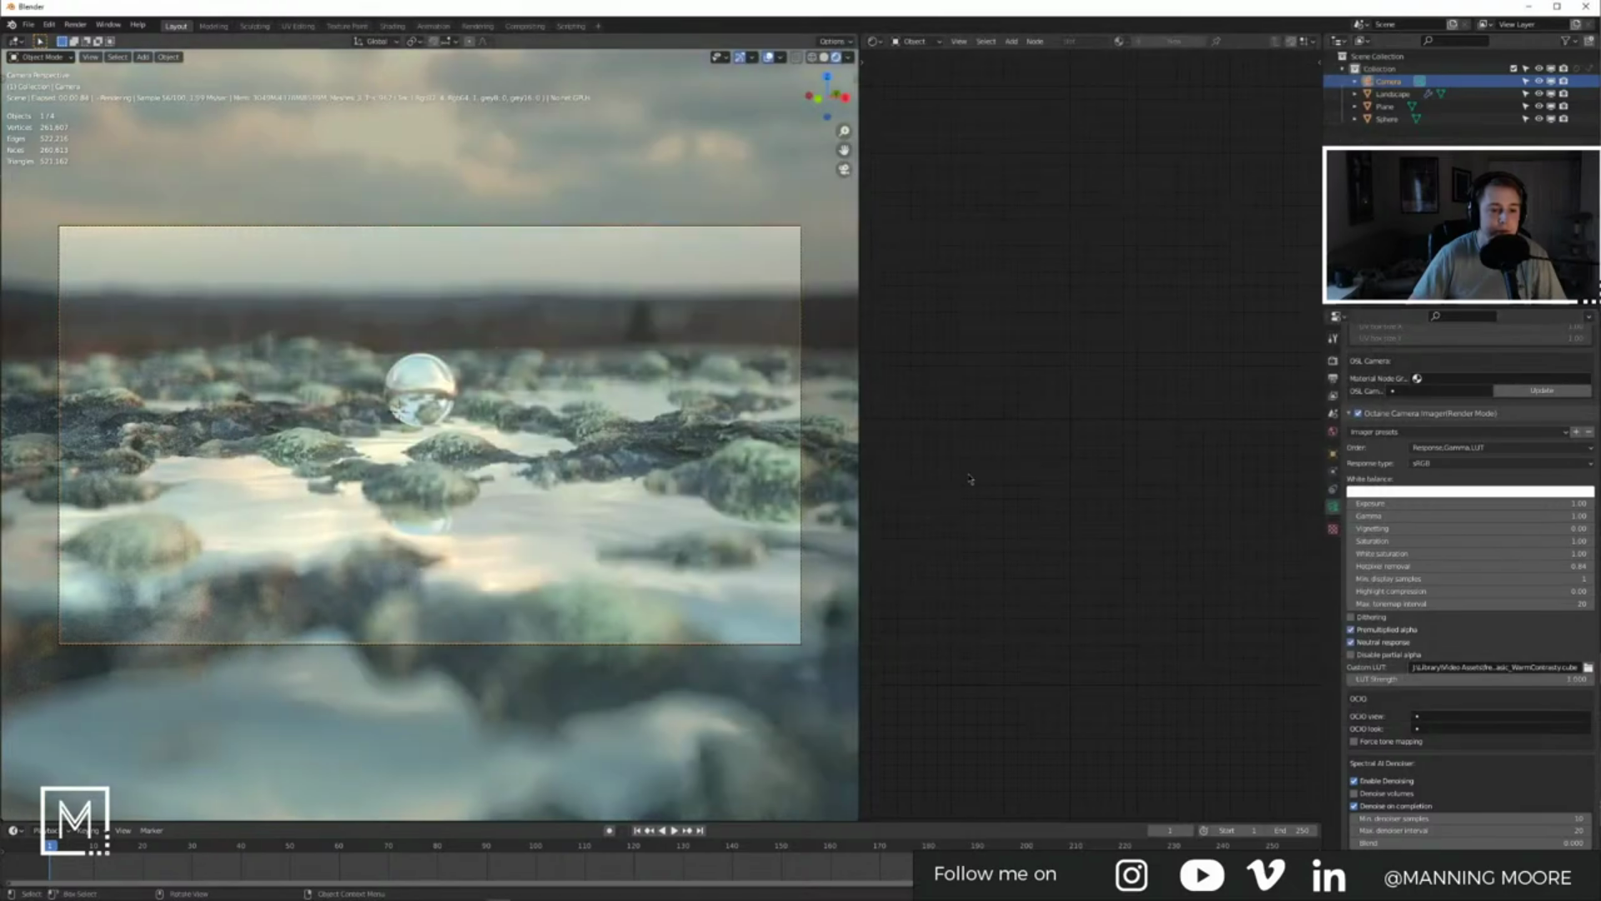
Step: Add a Color Correct Tex node to the landscape material's base colour link
click(502, 285)
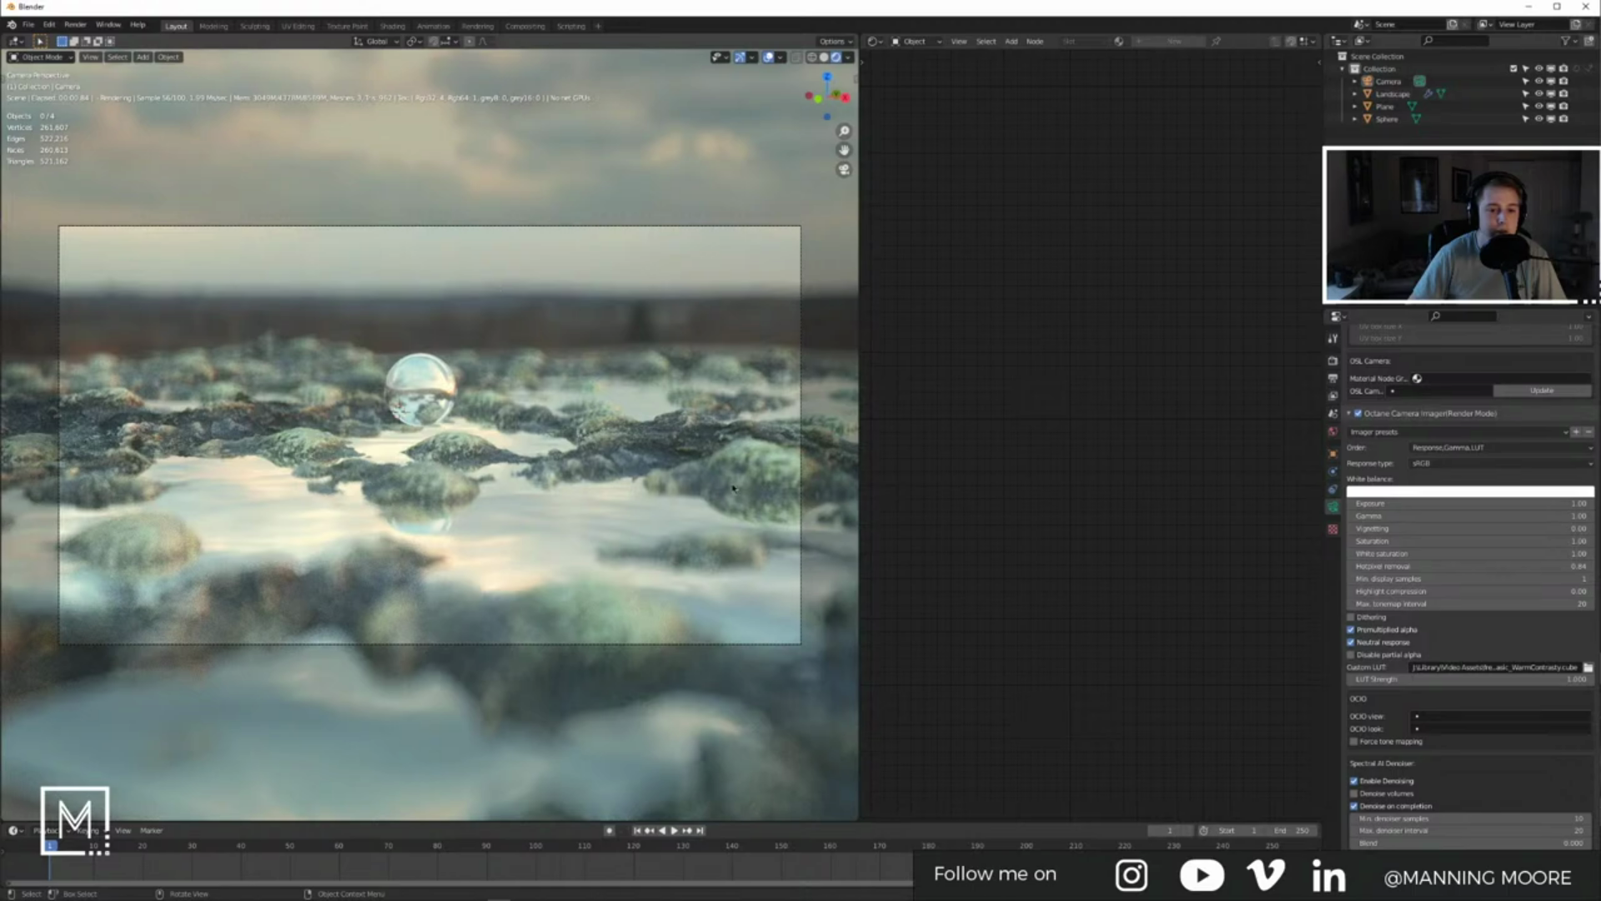
click(782, 489)
middle_drag(1073, 395, 1134, 443)
key(shift+a)
text(color)
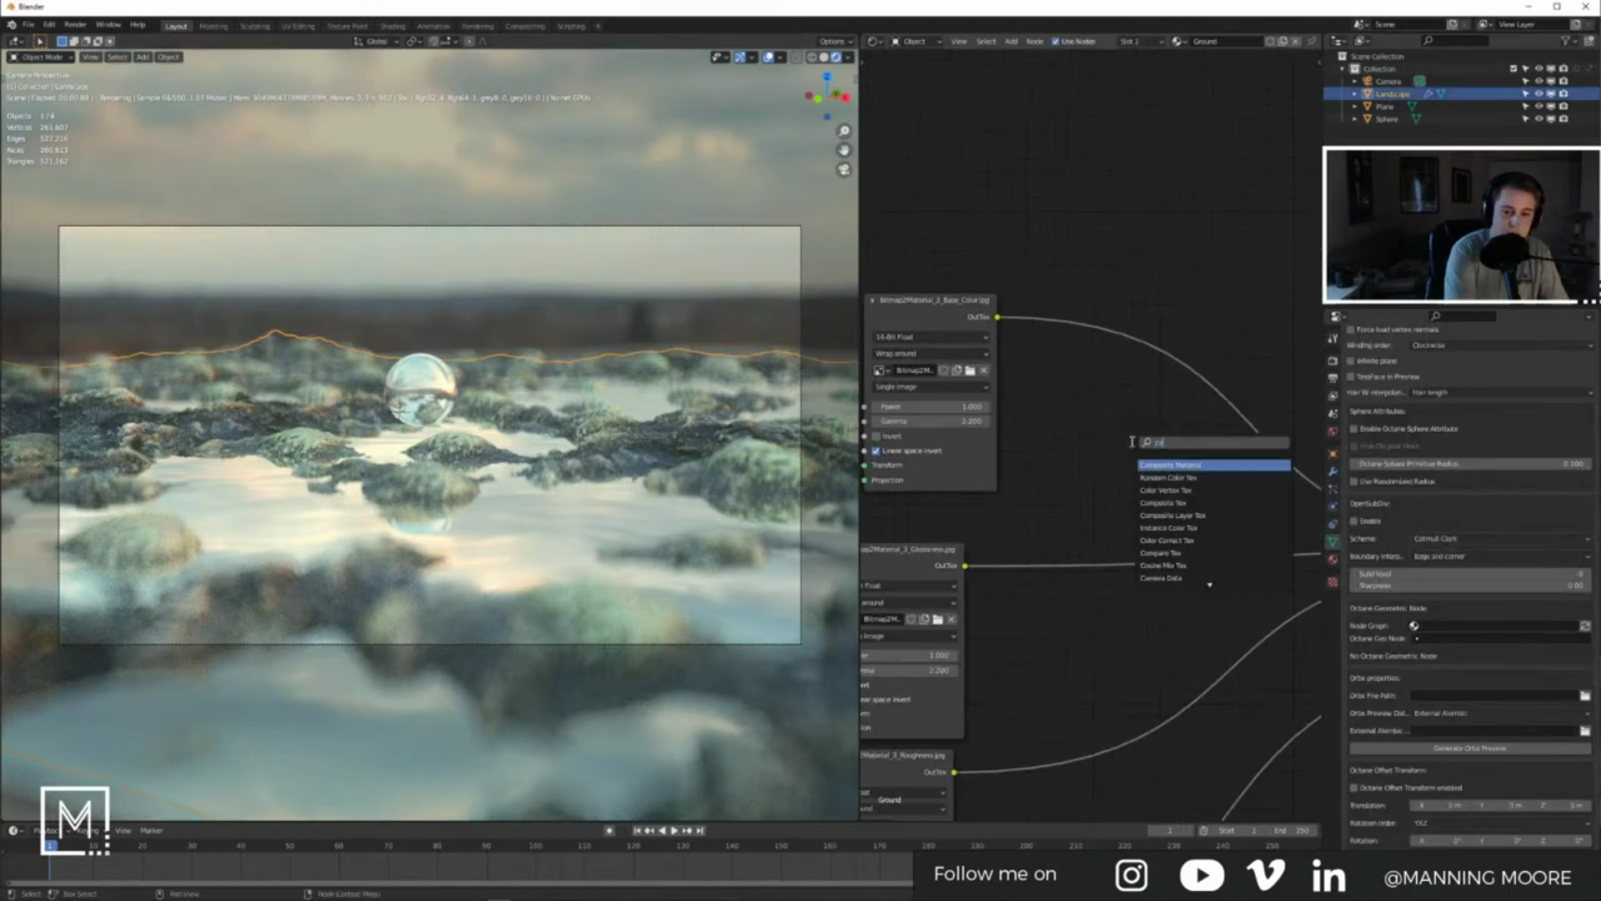
key(Down)
key(Down)
key(Down)
key(Return)
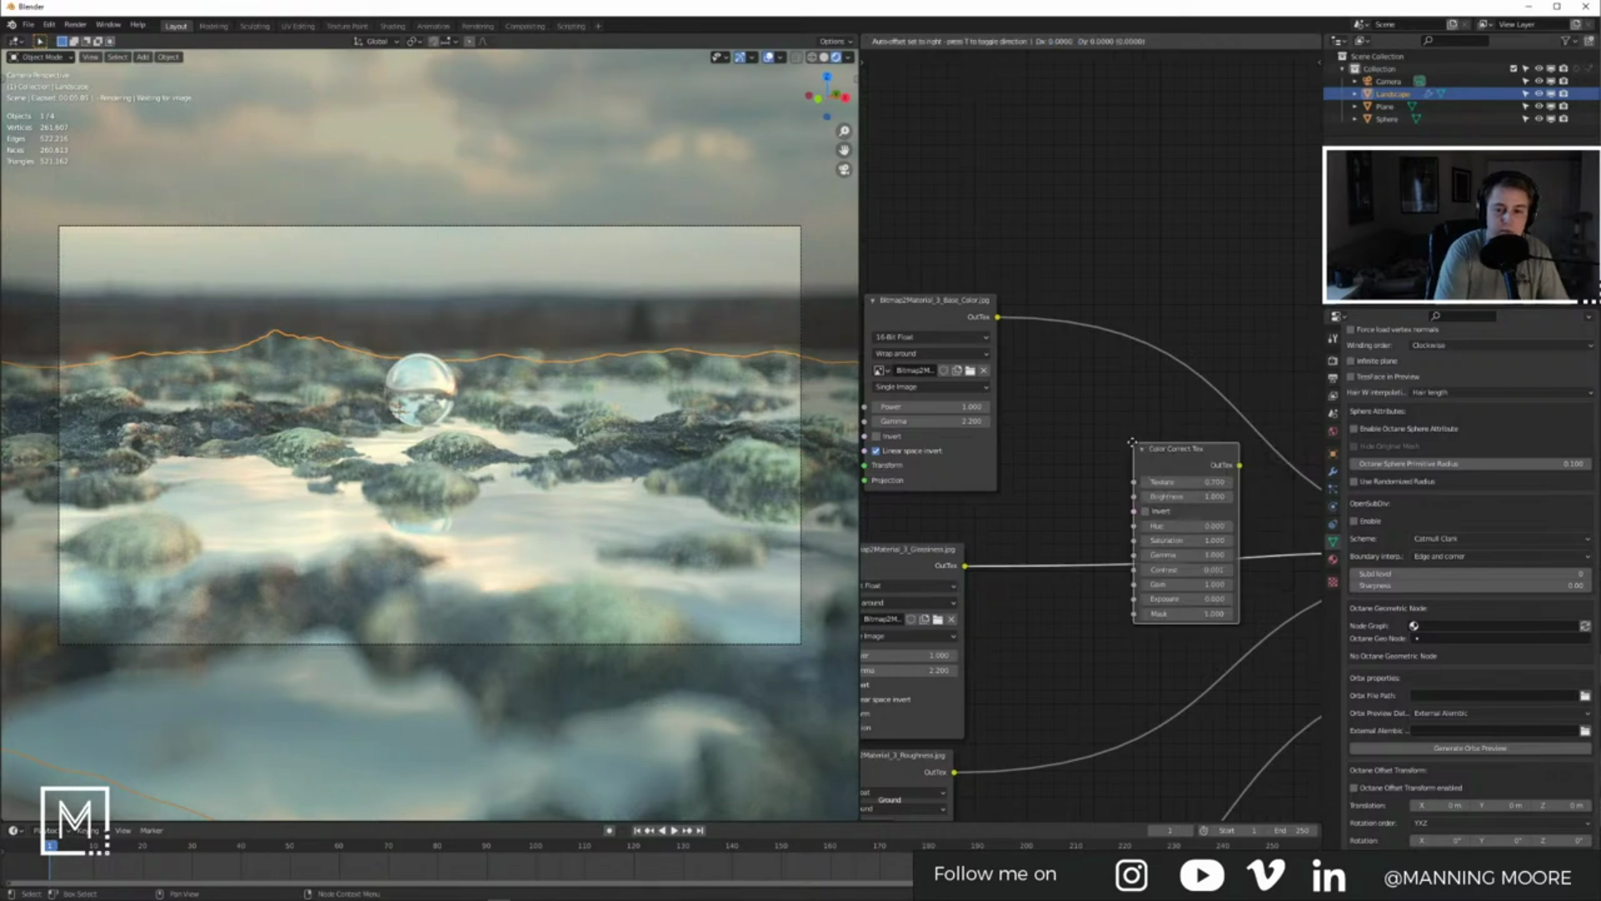
click(1151, 361)
Step: Feed the base colour into Color Correct and shift the hue to -0.300 for pinker moss
scroll(1151, 361, up, 2)
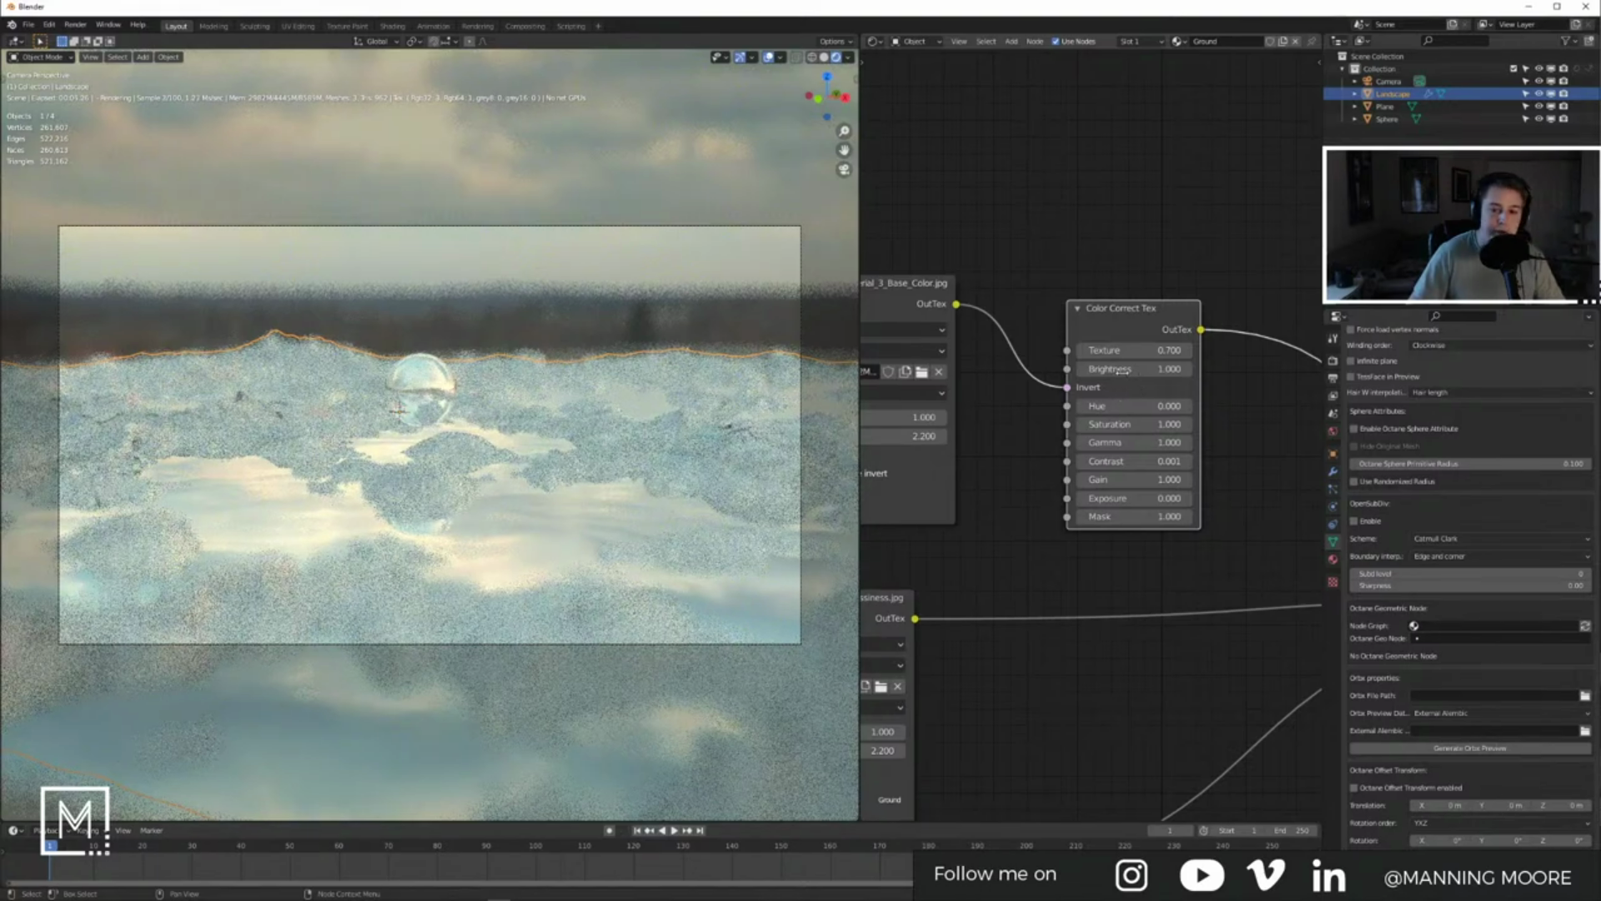
scroll(1117, 392, up, 2)
scroll(1119, 376, up, 1)
scroll(1118, 376, down, 1)
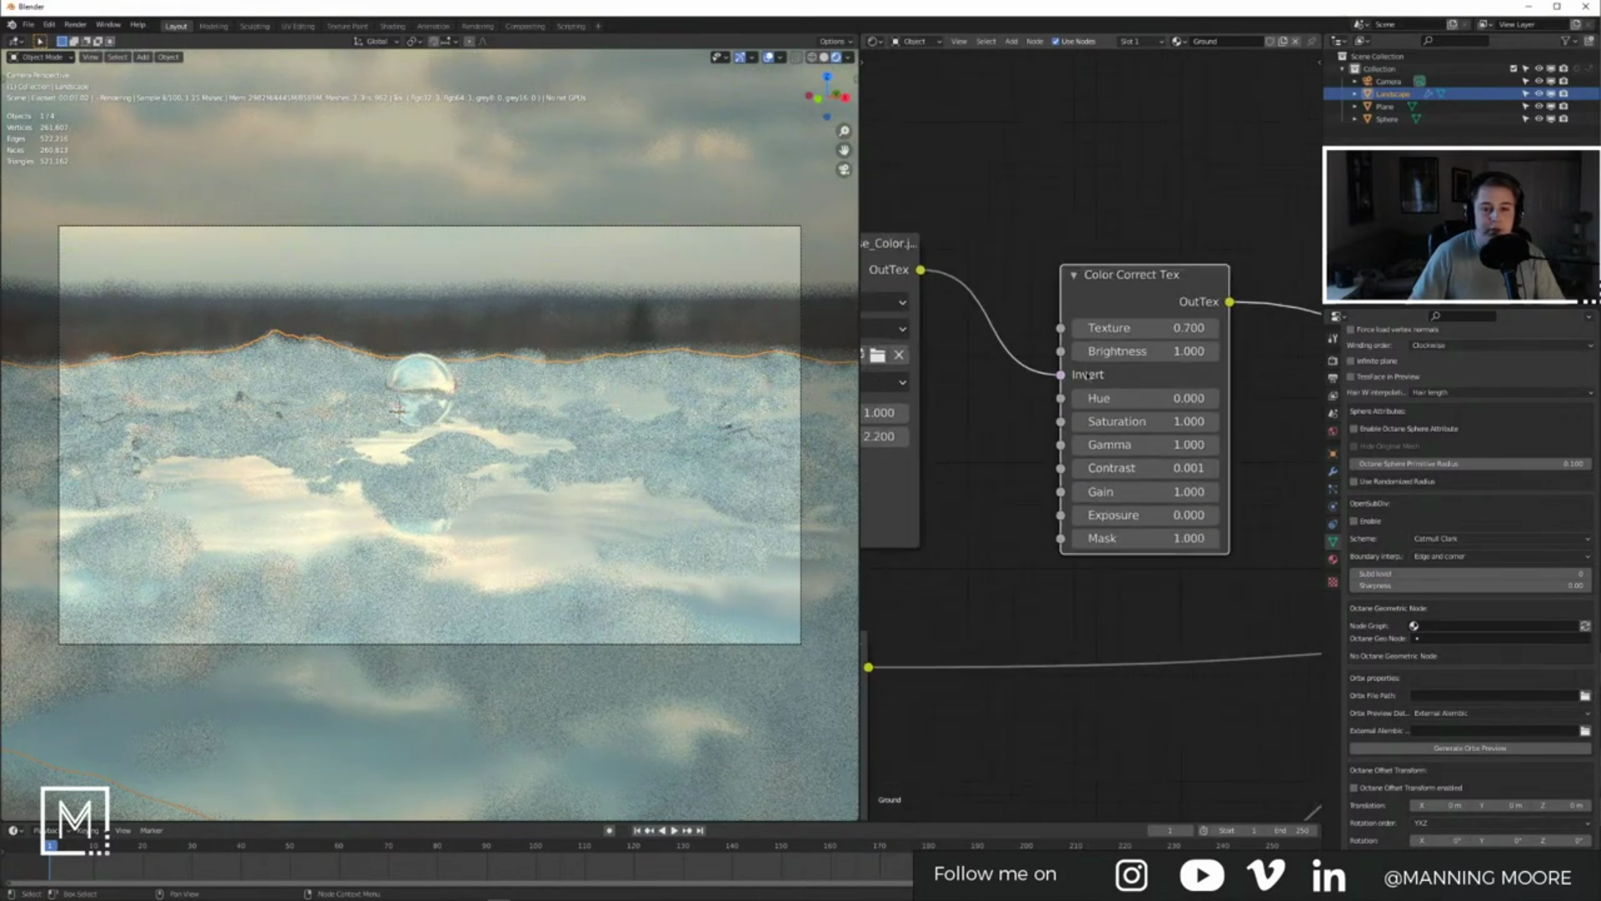
drag(1062, 374, 1061, 328)
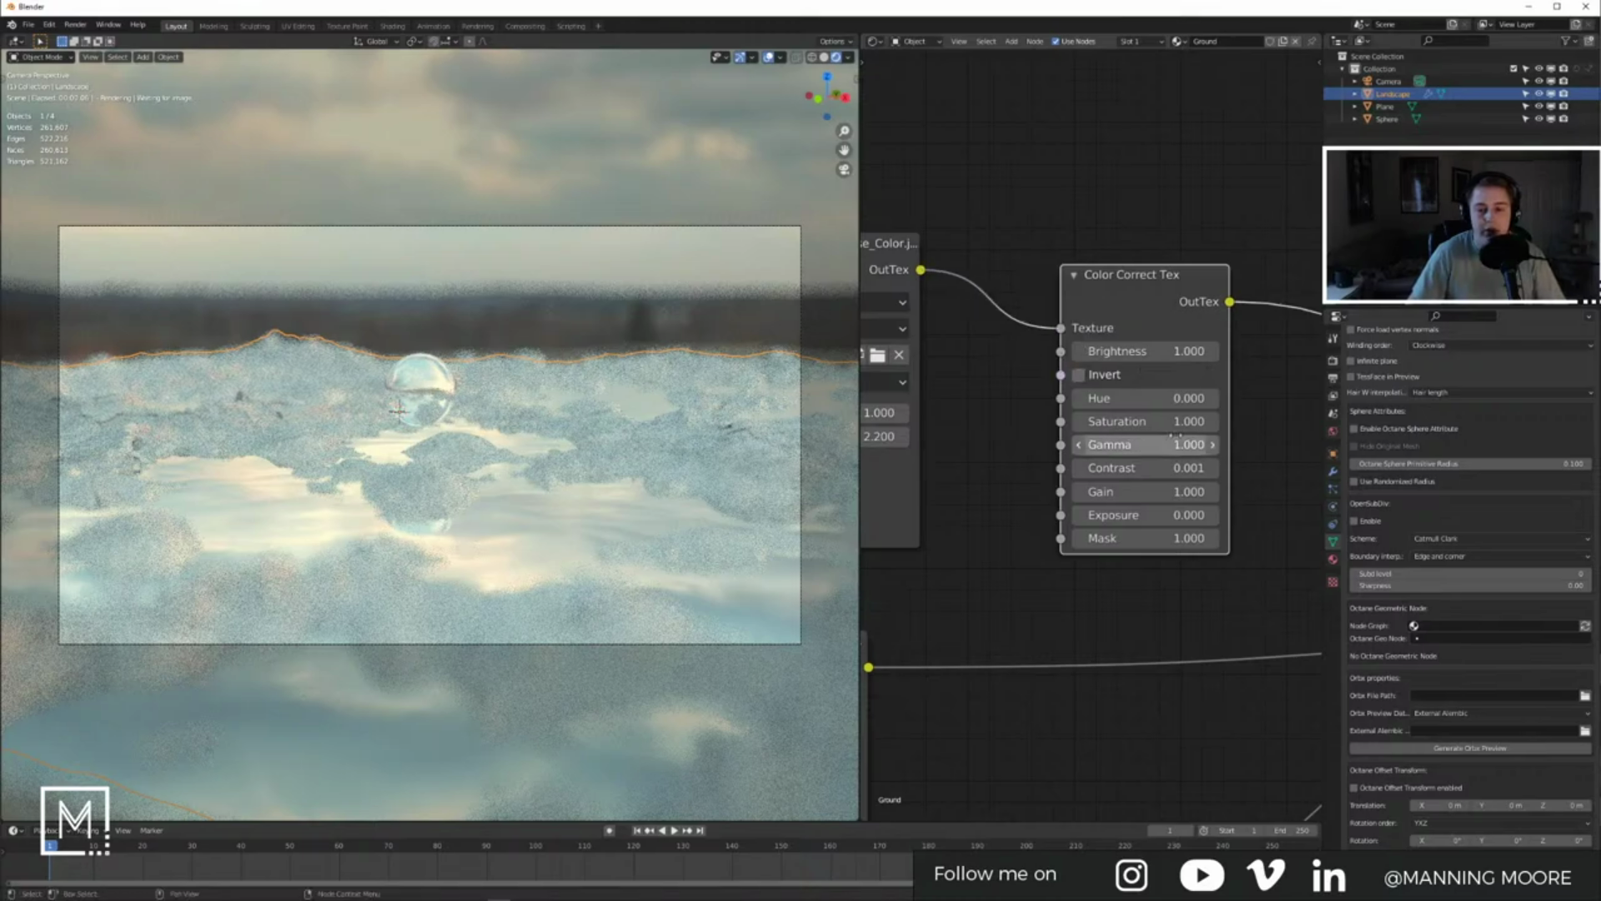
click(1079, 400)
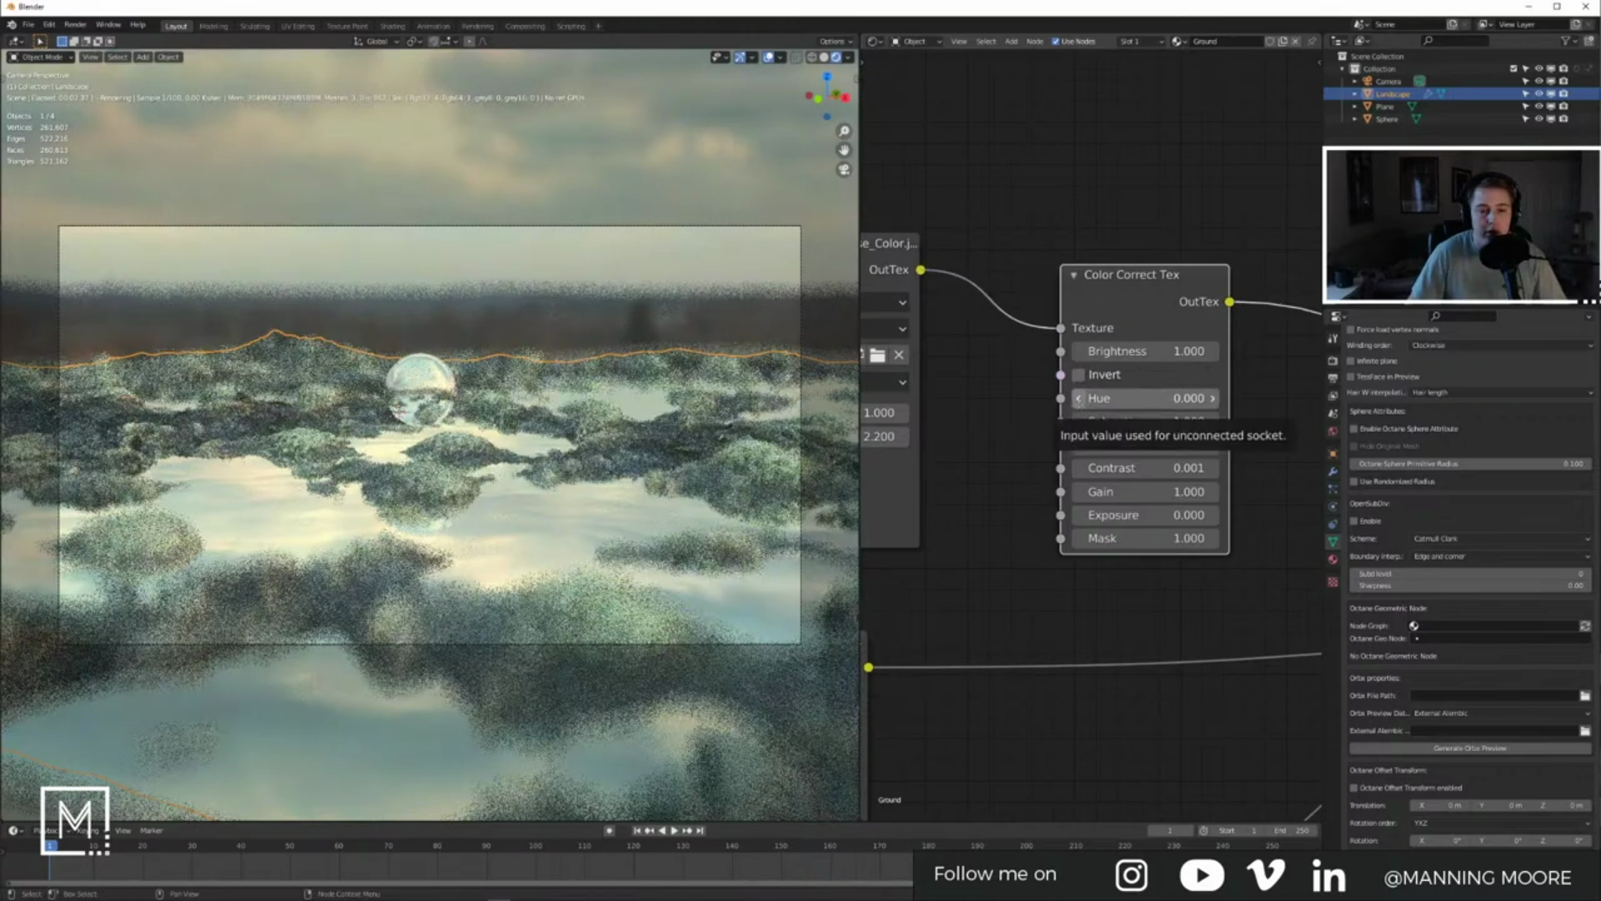
click(1080, 400)
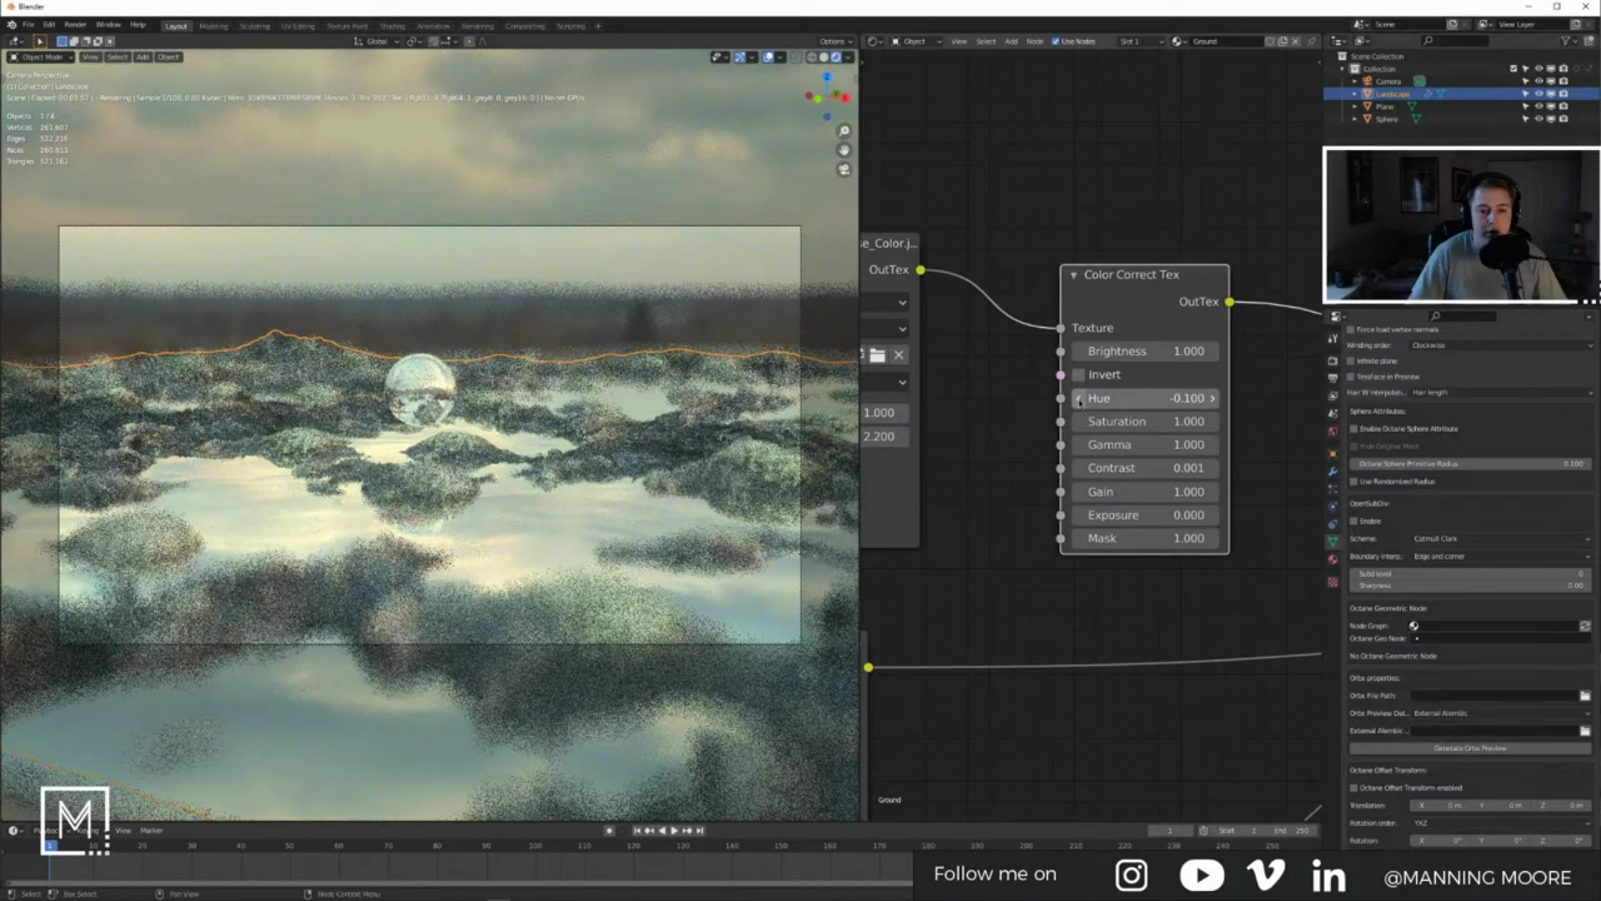
click(1080, 400)
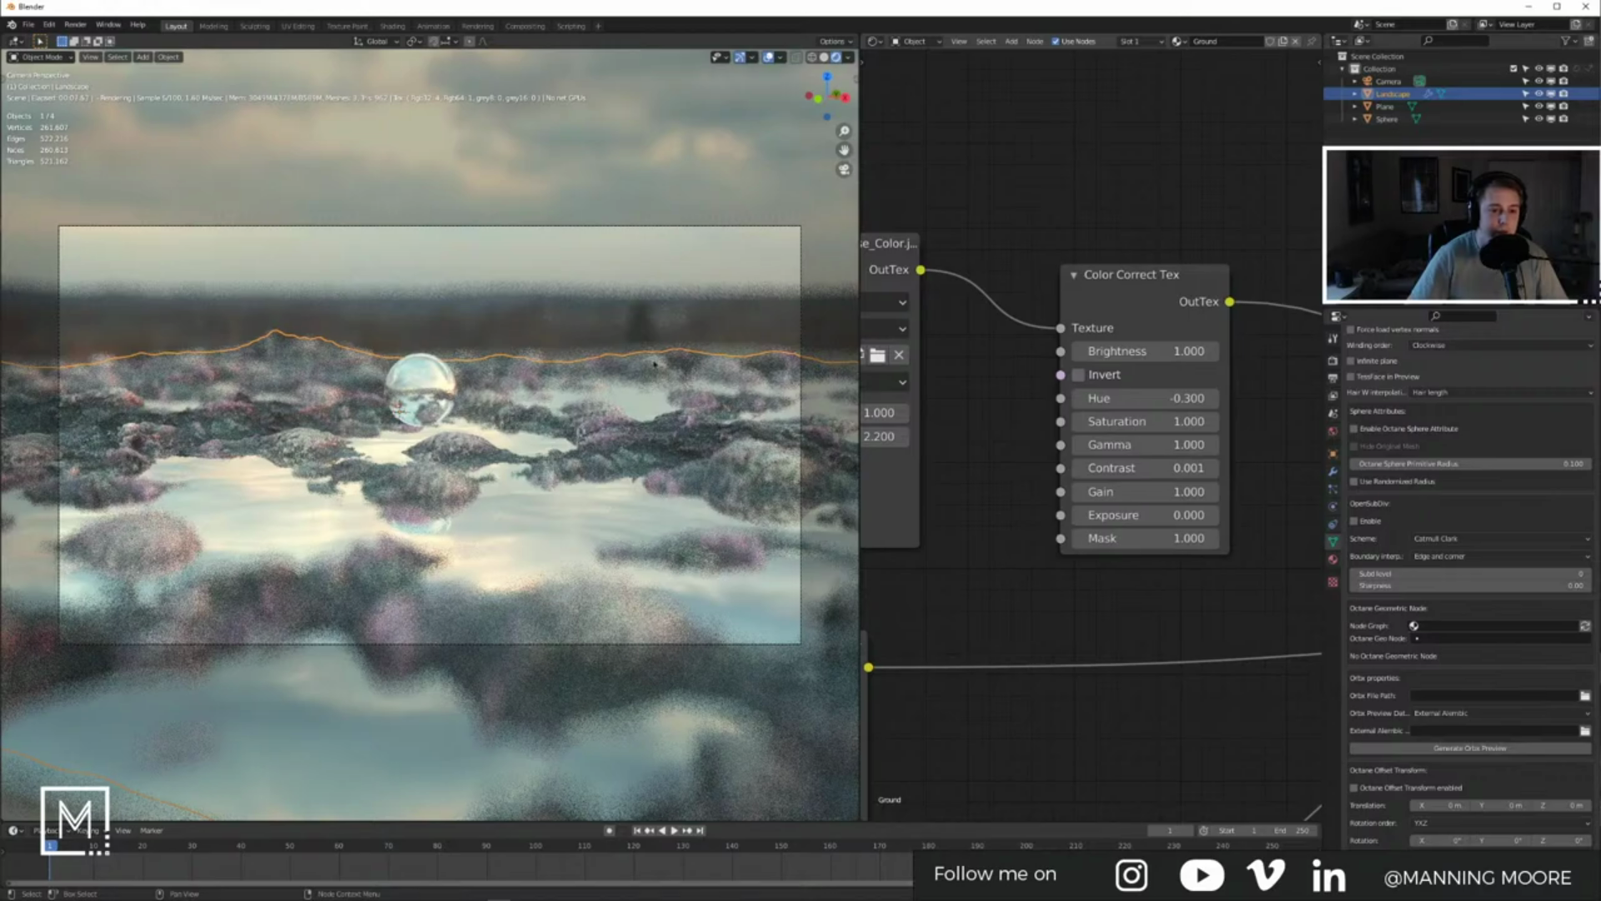
Step: Select the water plane and start moving it along the Z axis
click(600, 283)
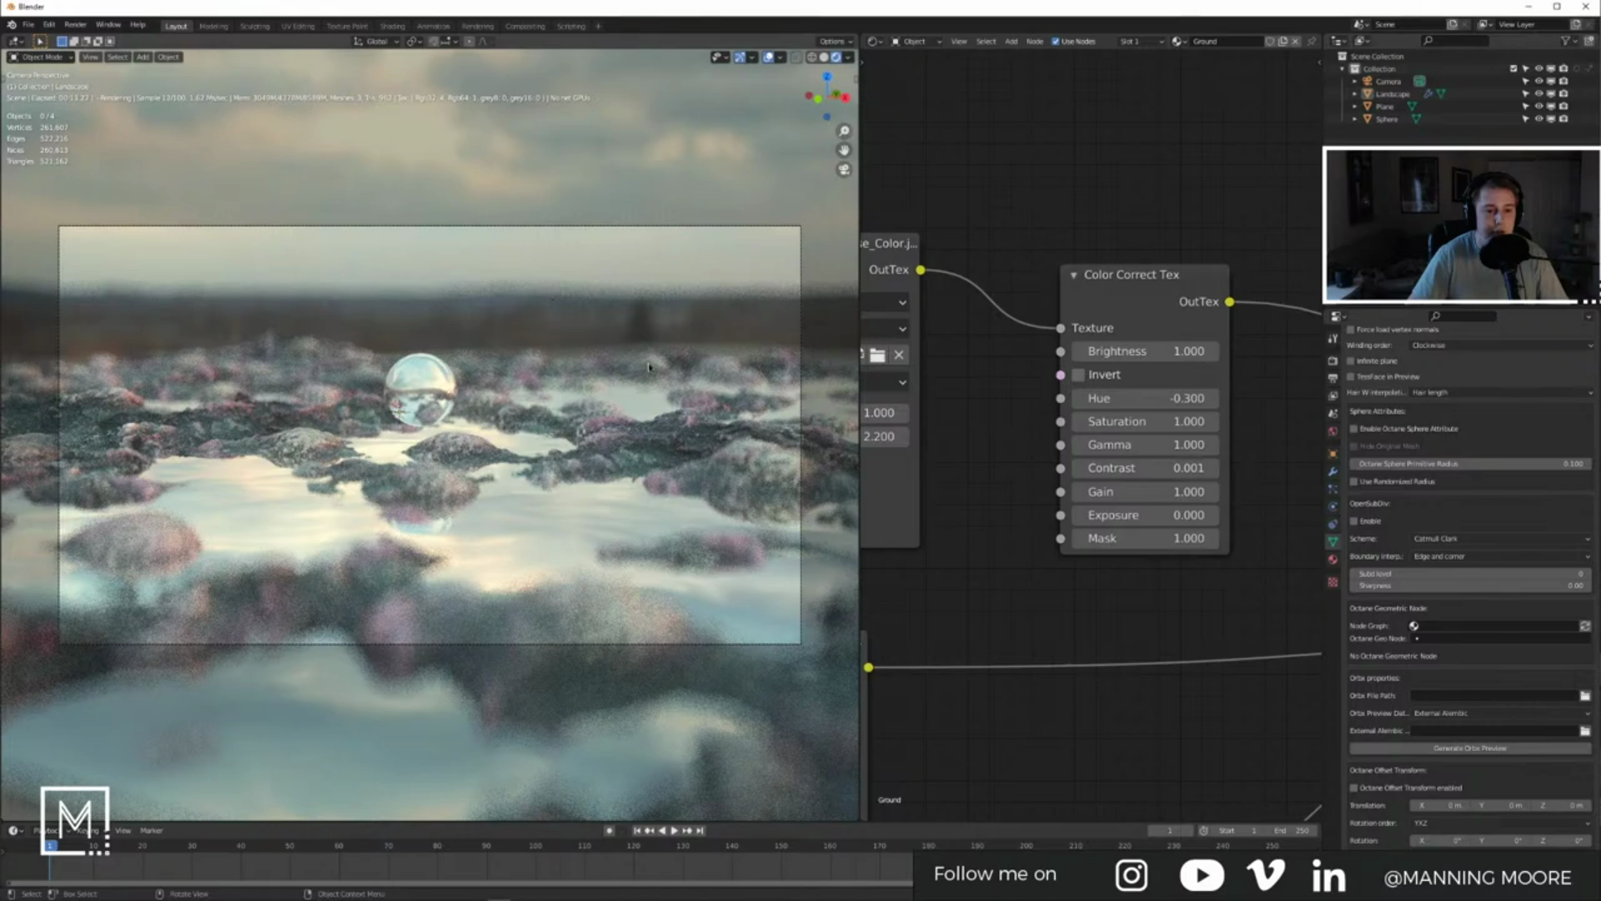
click(1396, 108)
key(g)
key(z)
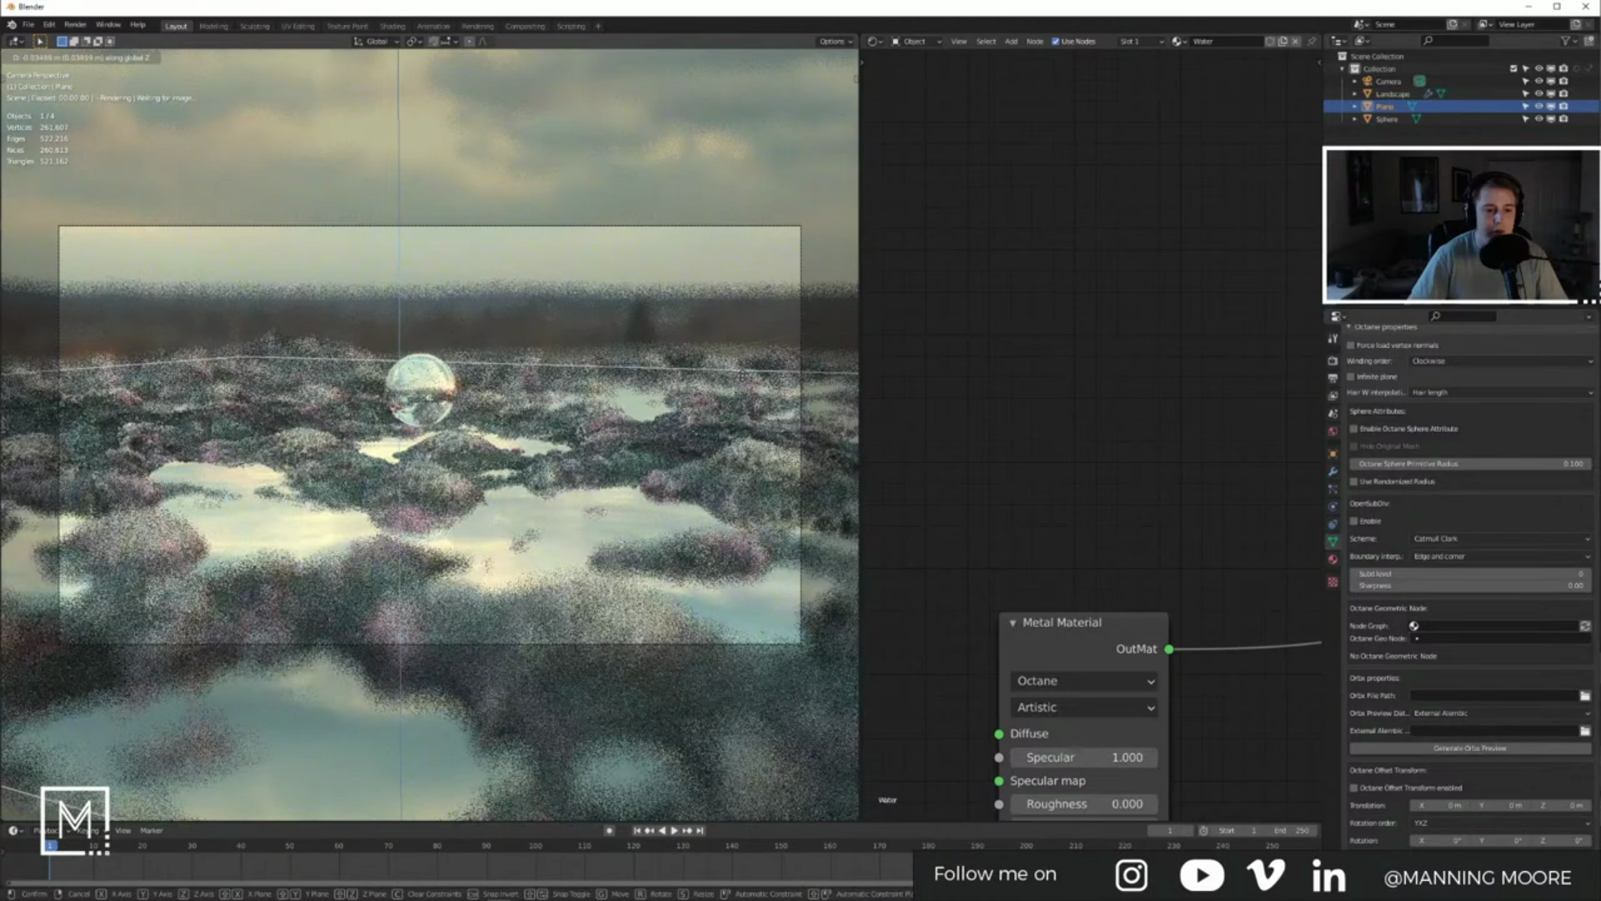
Step: Confirm the vertical move, then select the glass sphere and toggle its visibility off and on
click(743, 378)
click(402, 385)
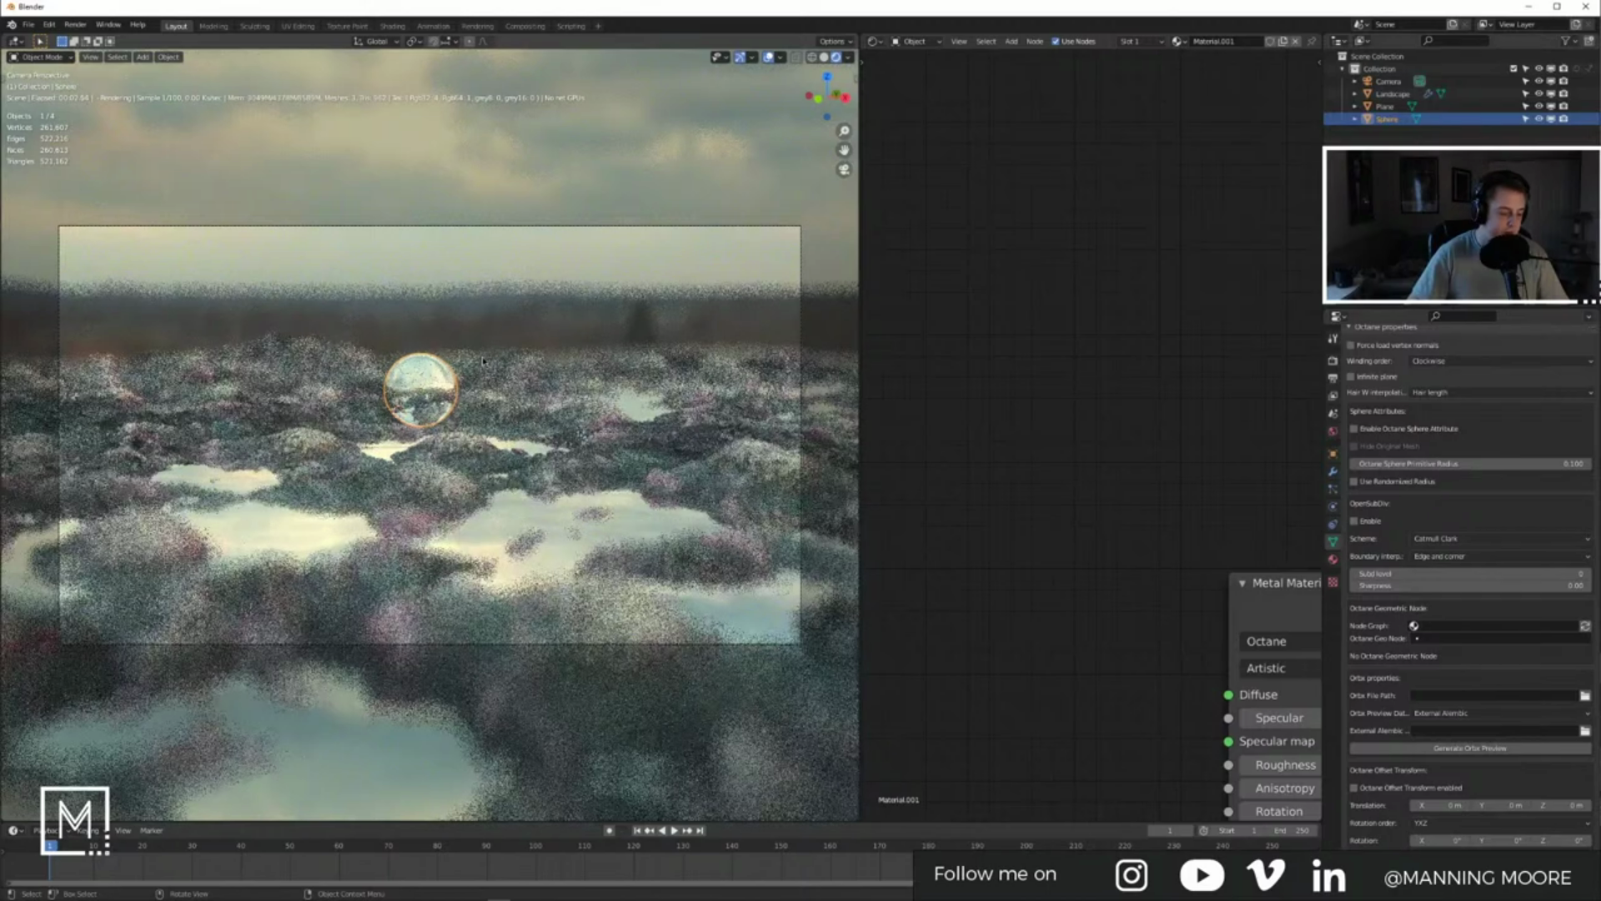
key(h)
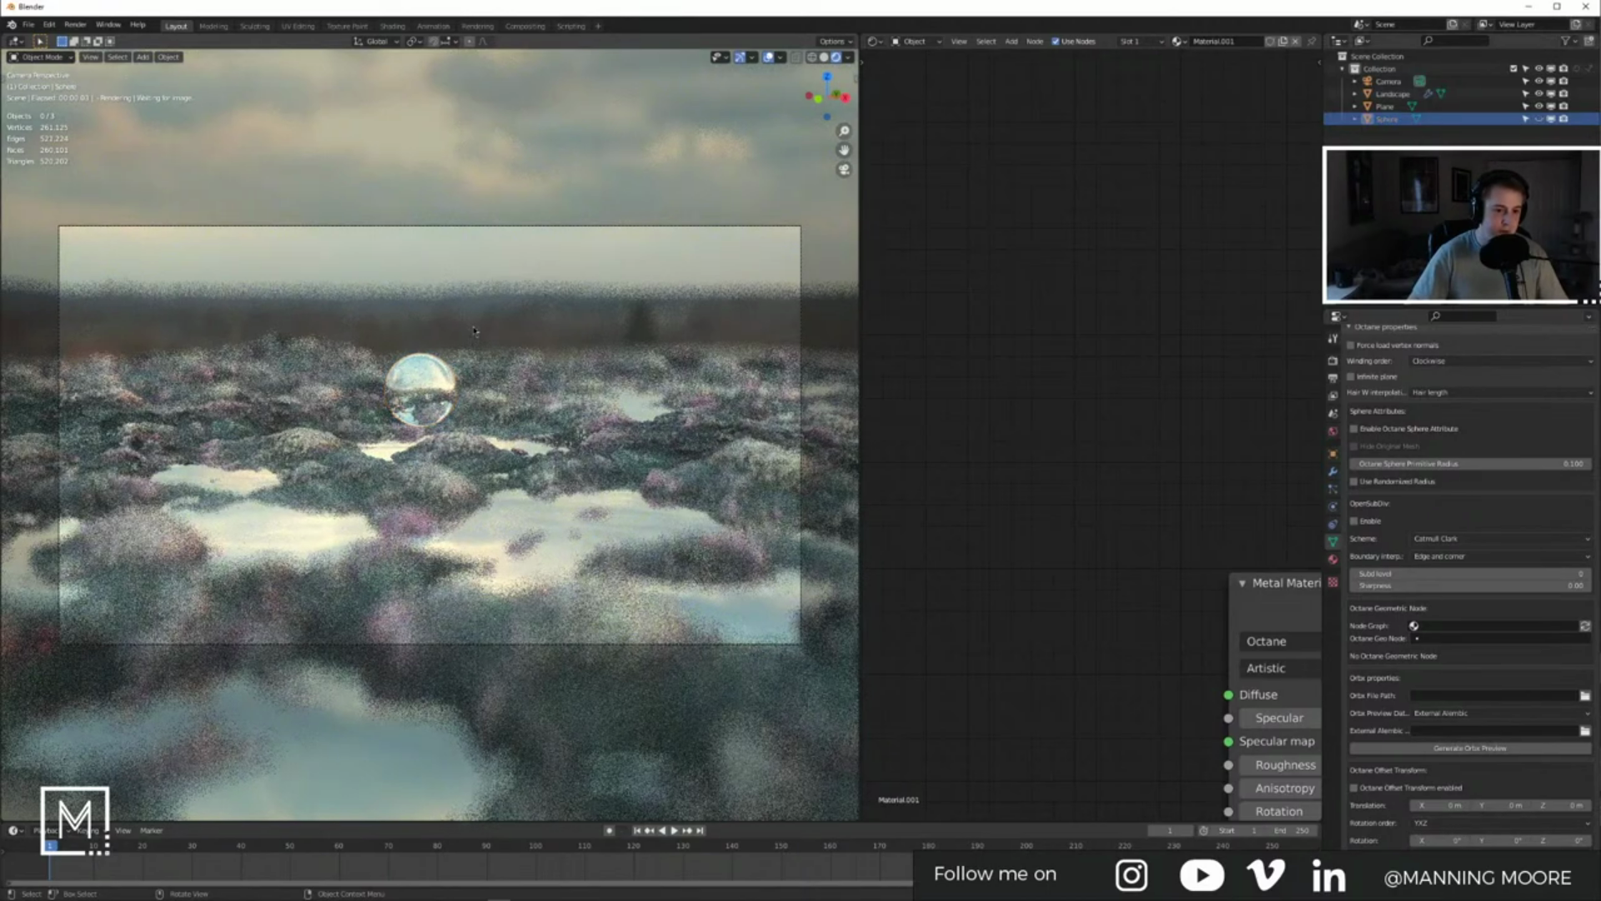
key(alt+h)
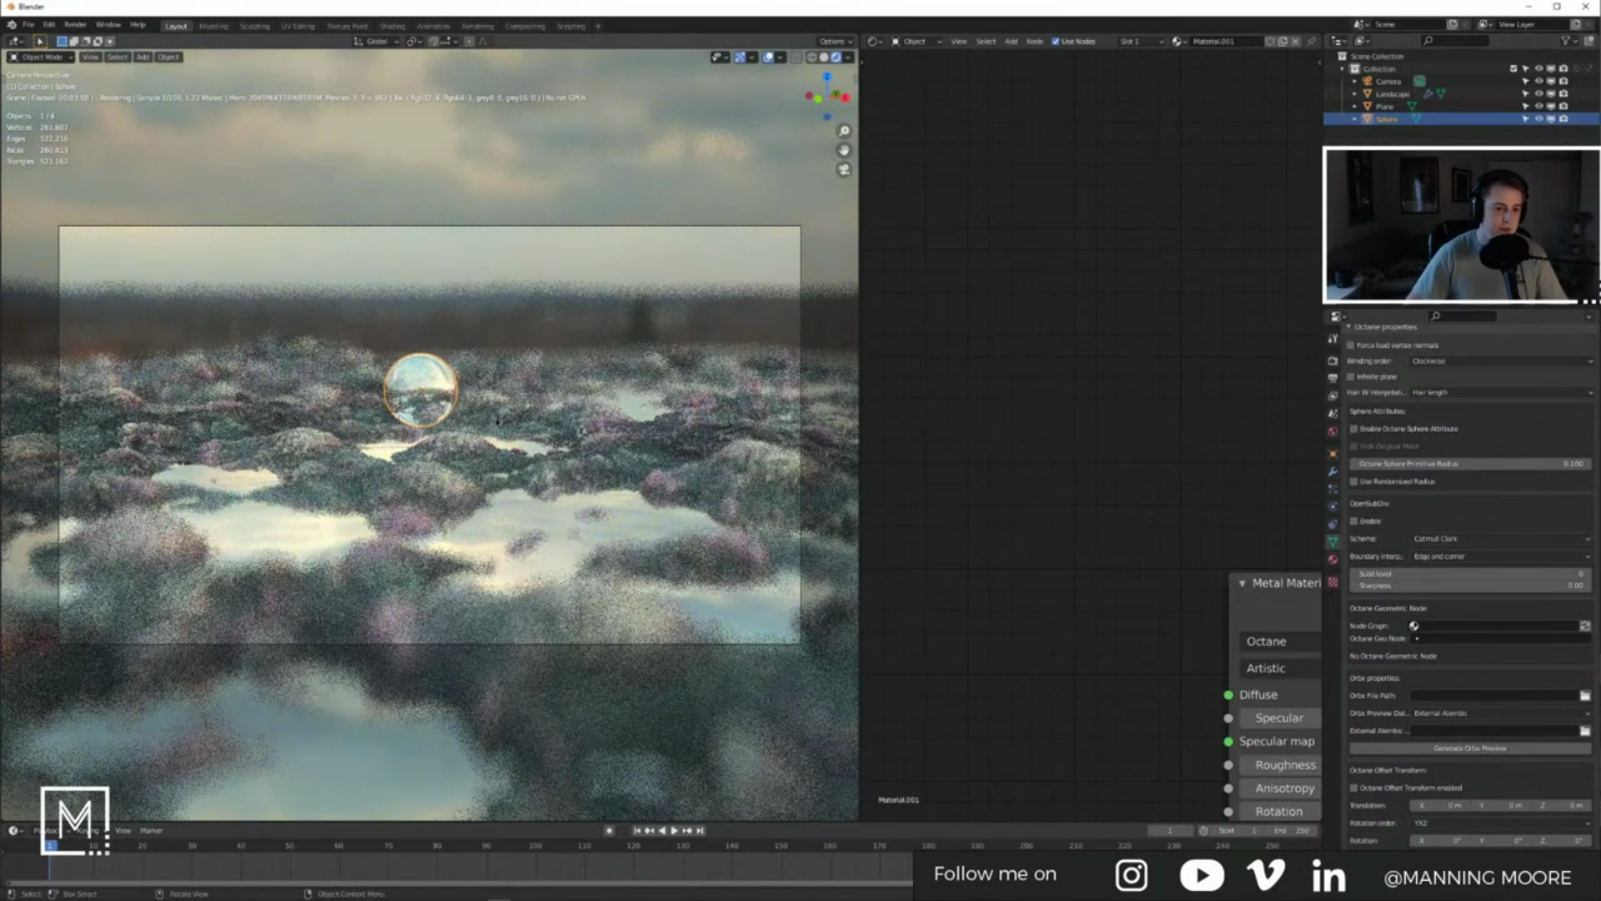
Step: Snap the cursor to the glass sphere and add a scaled UV sphere around it as the bubble
shift+right_click(496, 417)
key(shift+s)
key(shift+a)
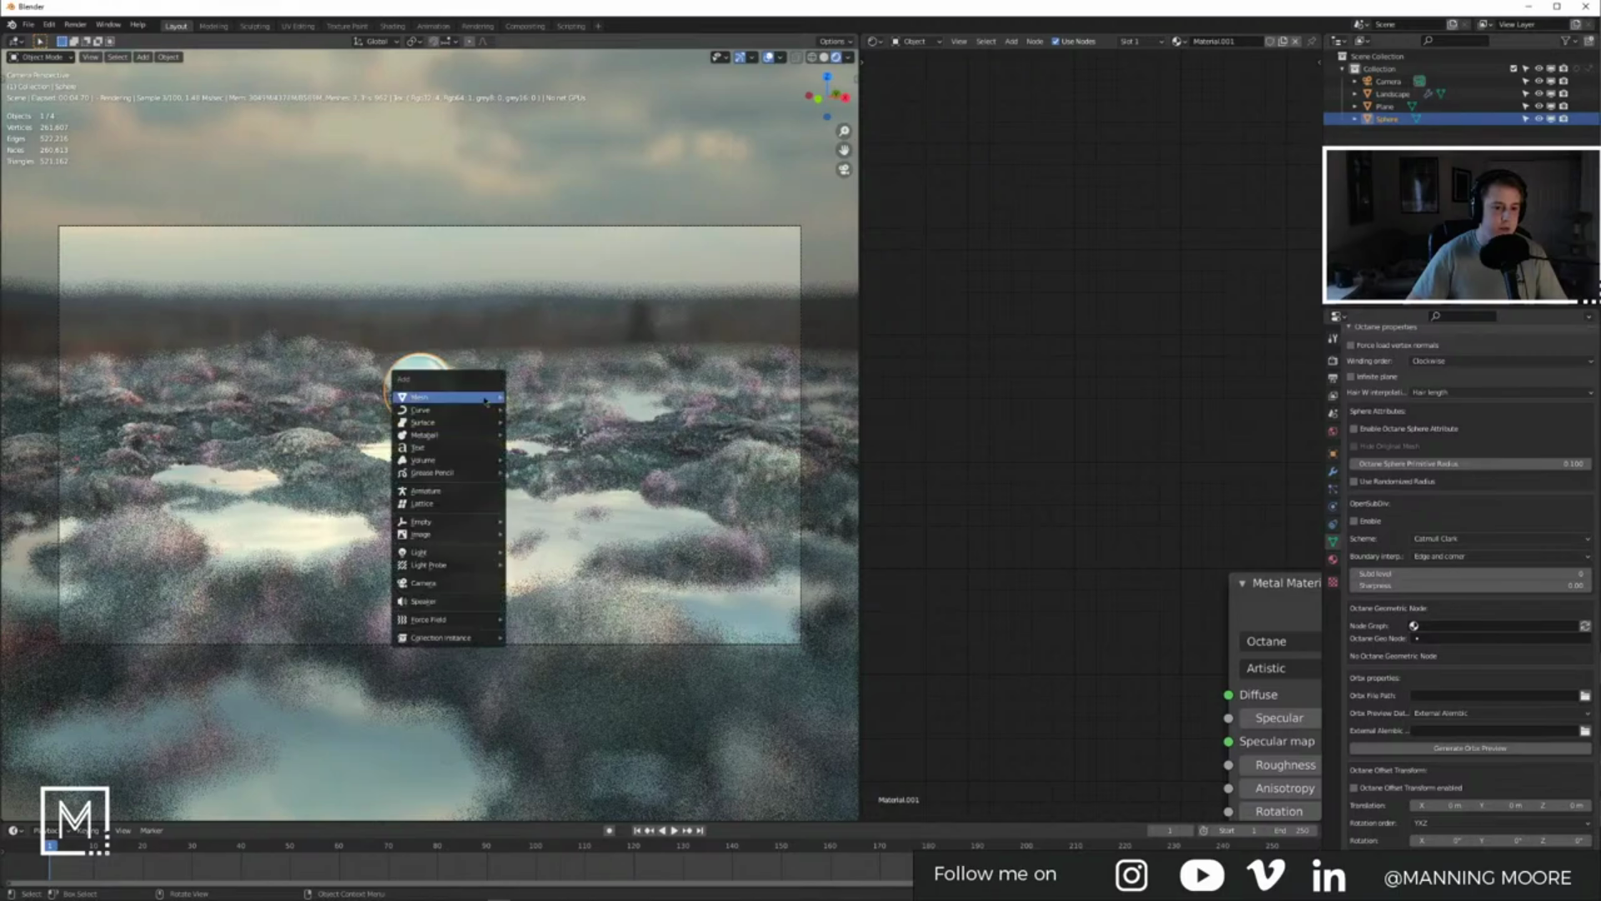
mouse_move(451, 397)
click(557, 434)
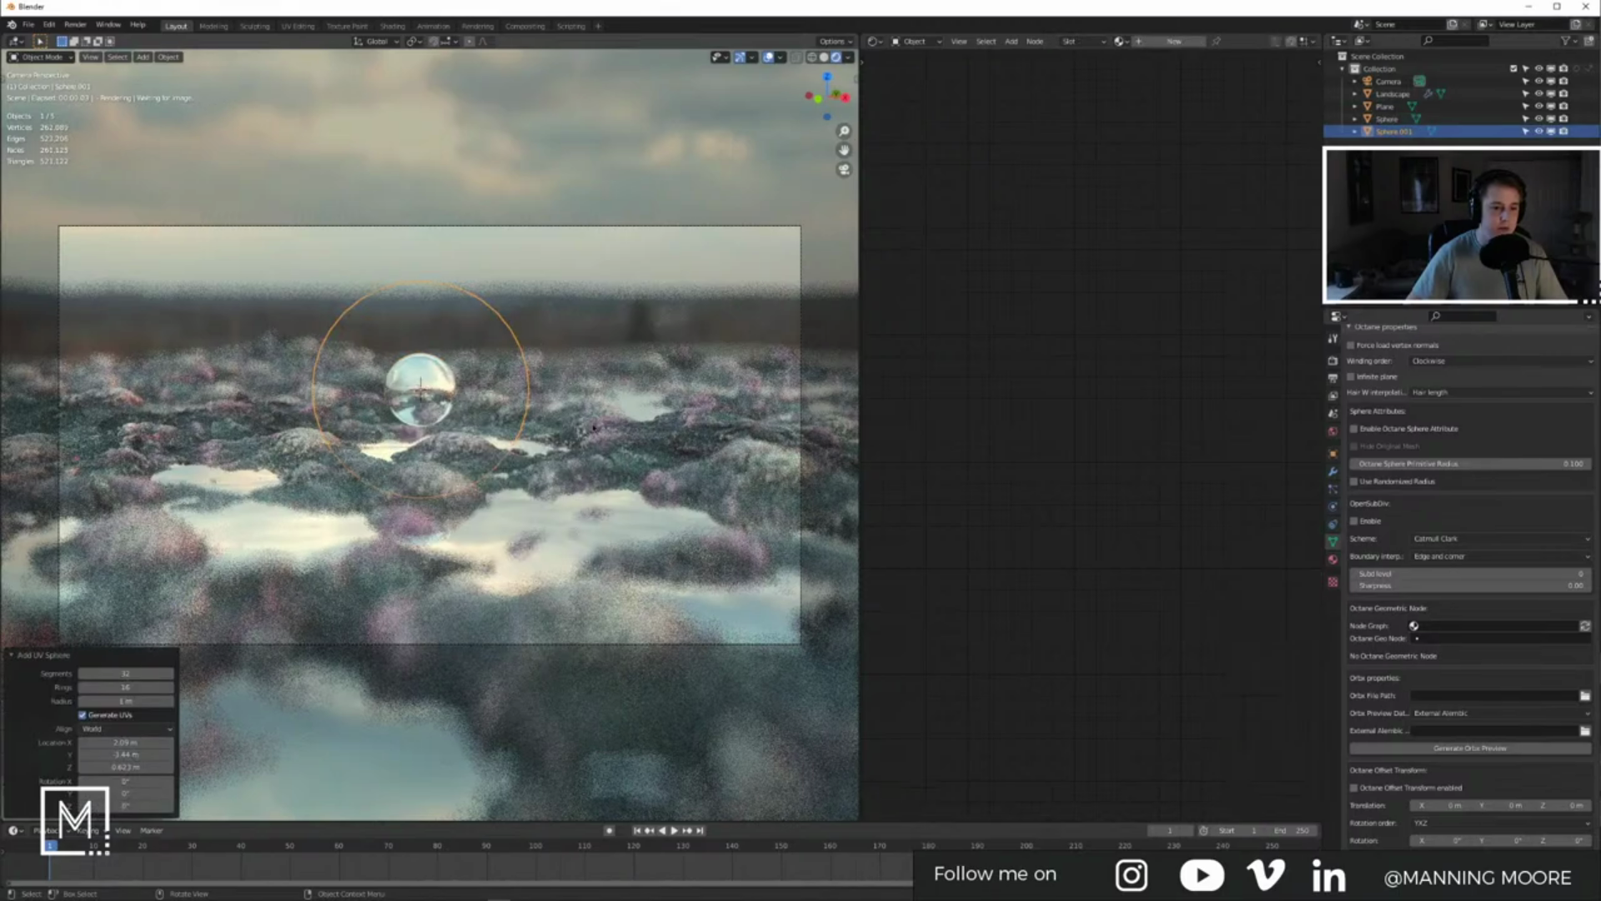
key(s)
click(543, 421)
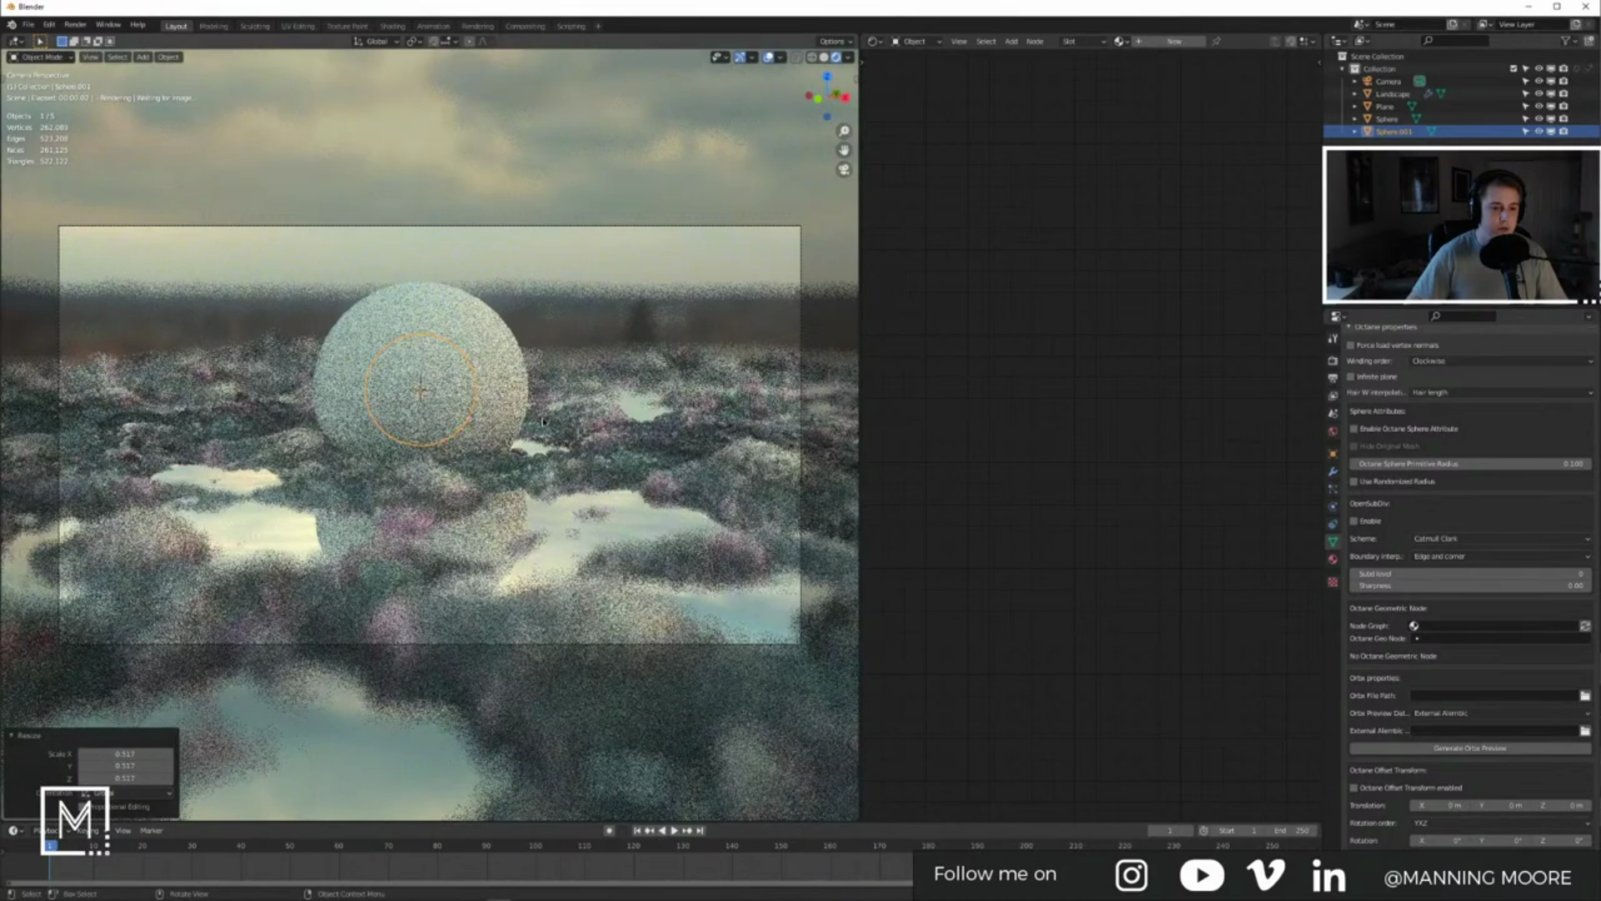
key(s)
click(541, 420)
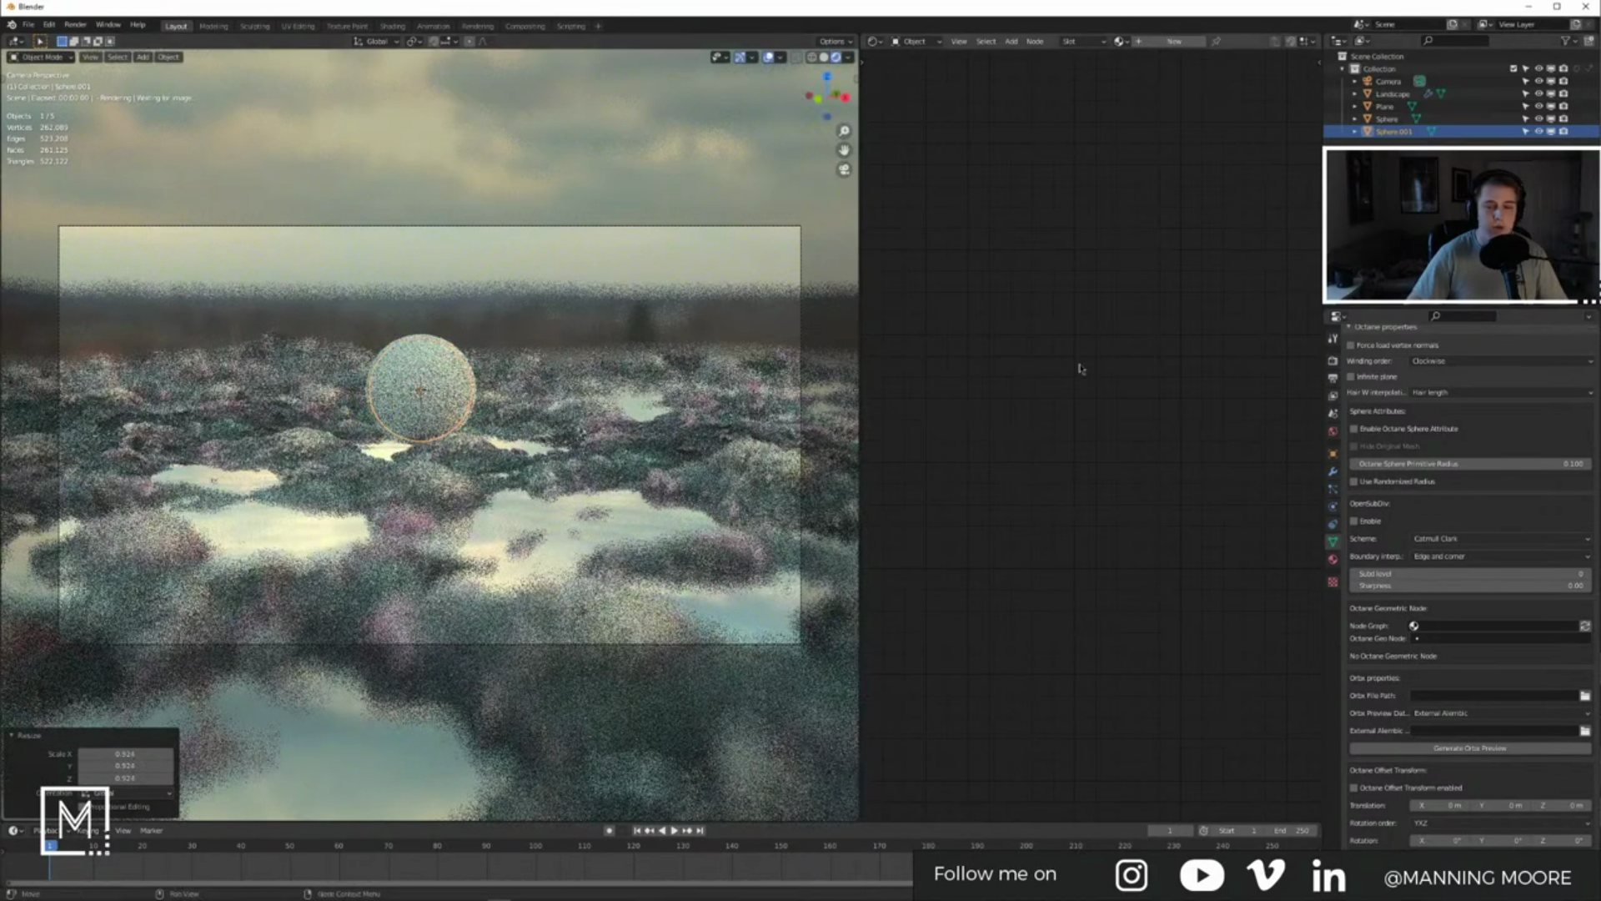
Step: Give the bubble a new material, replacing Universal Material with a Specular Material on the Surface output
click(1334, 559)
click(1434, 401)
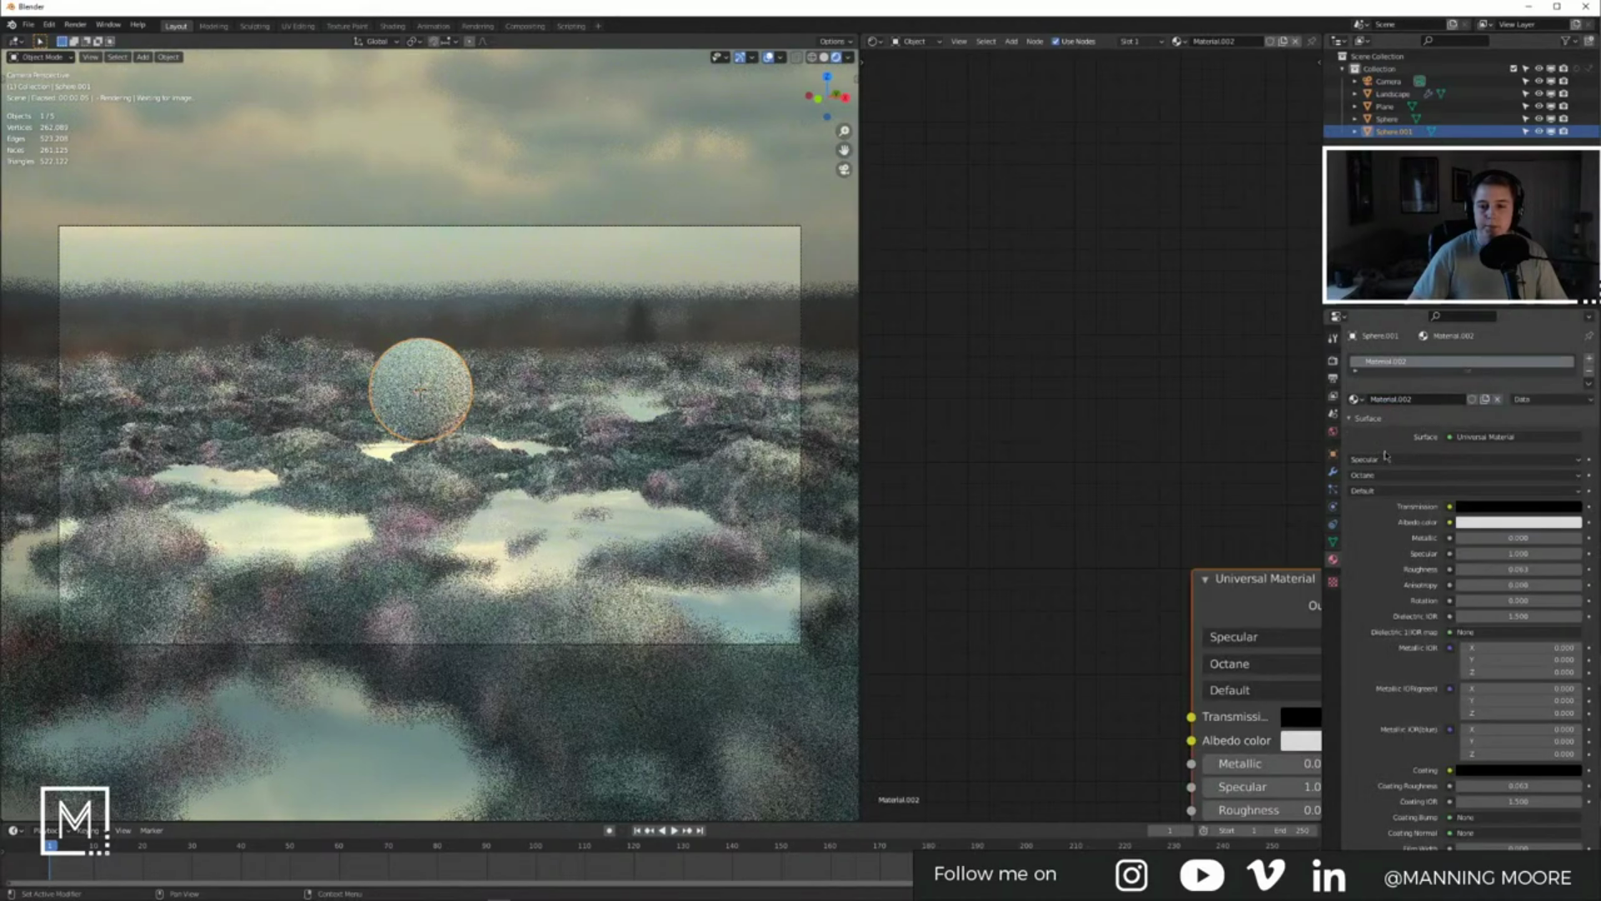
key(Home)
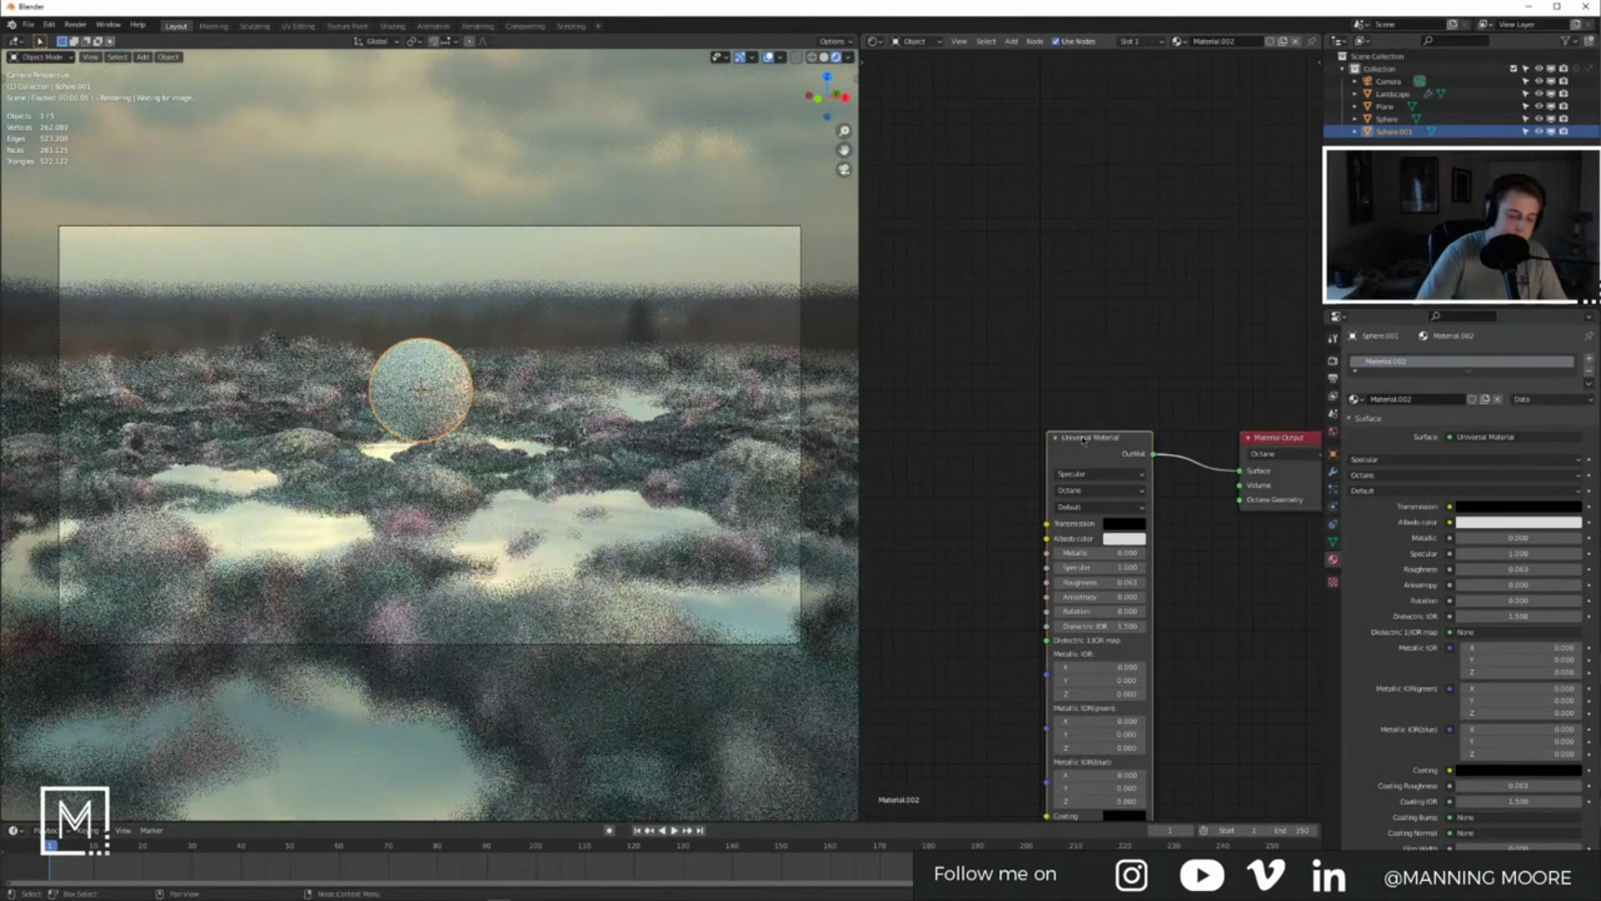
key(x)
key(shift+a)
text(spec)
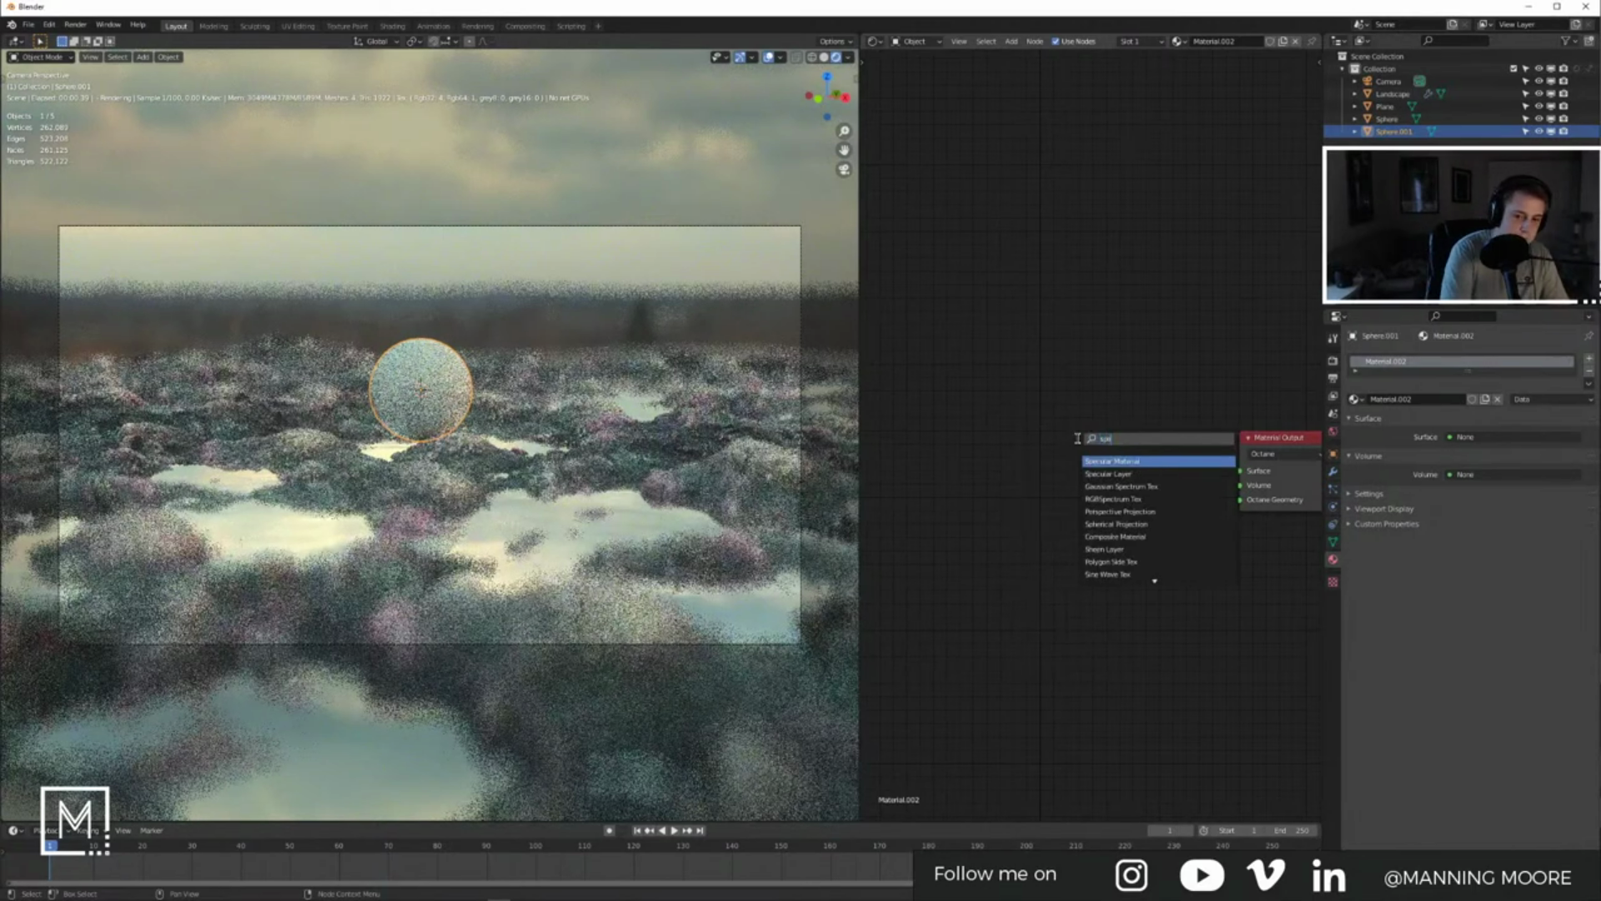
key(Return)
click(1088, 439)
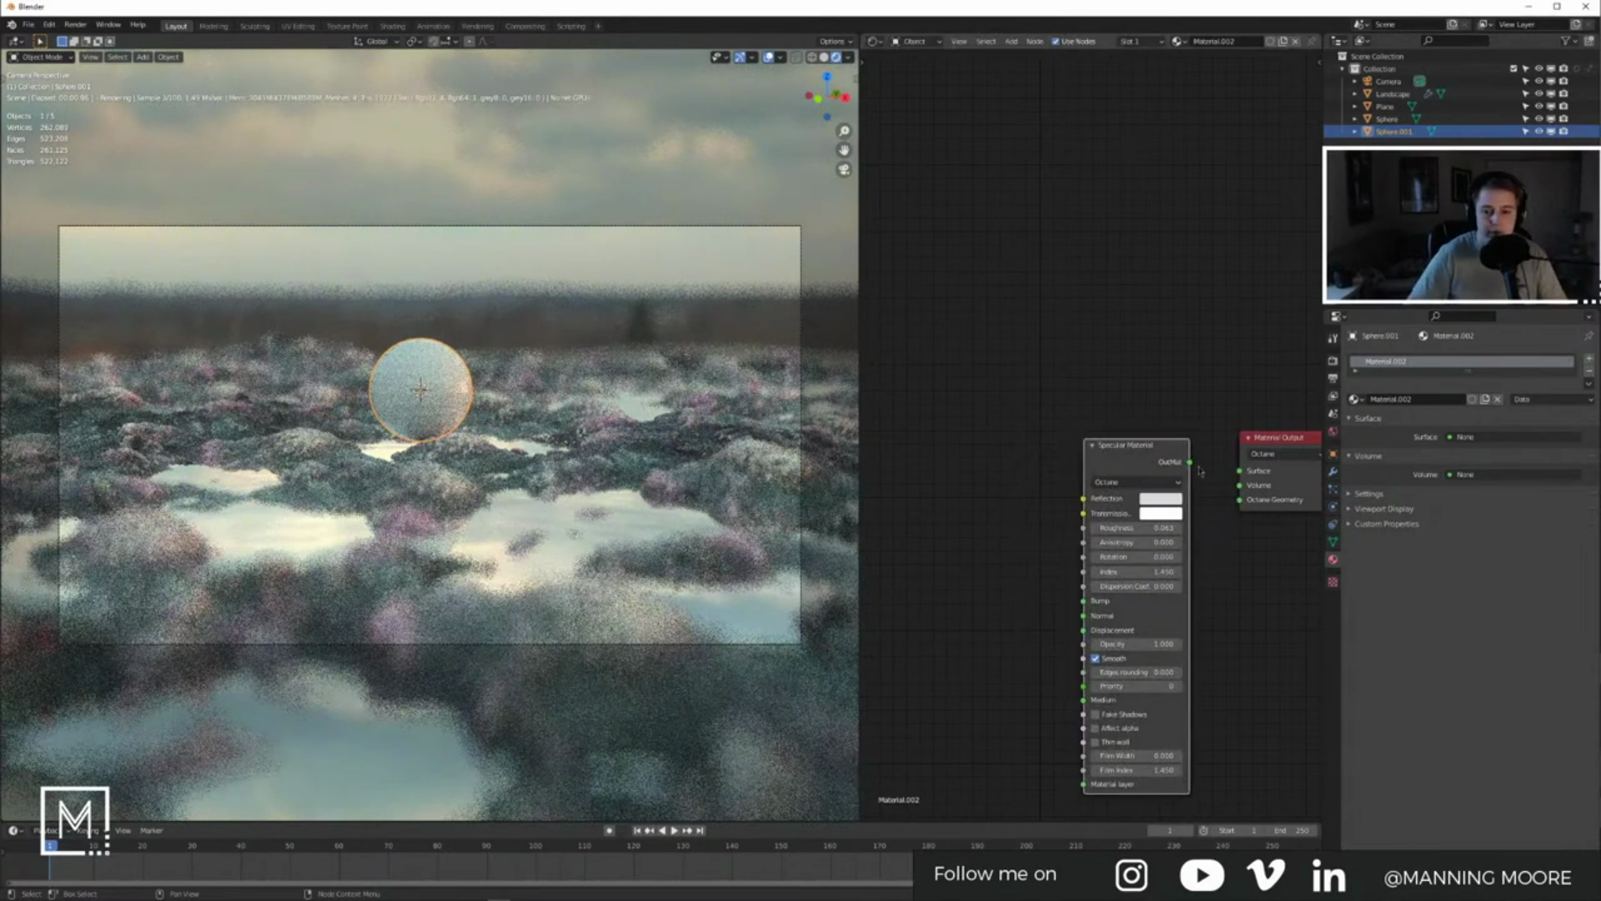
drag(1191, 462, 1240, 470)
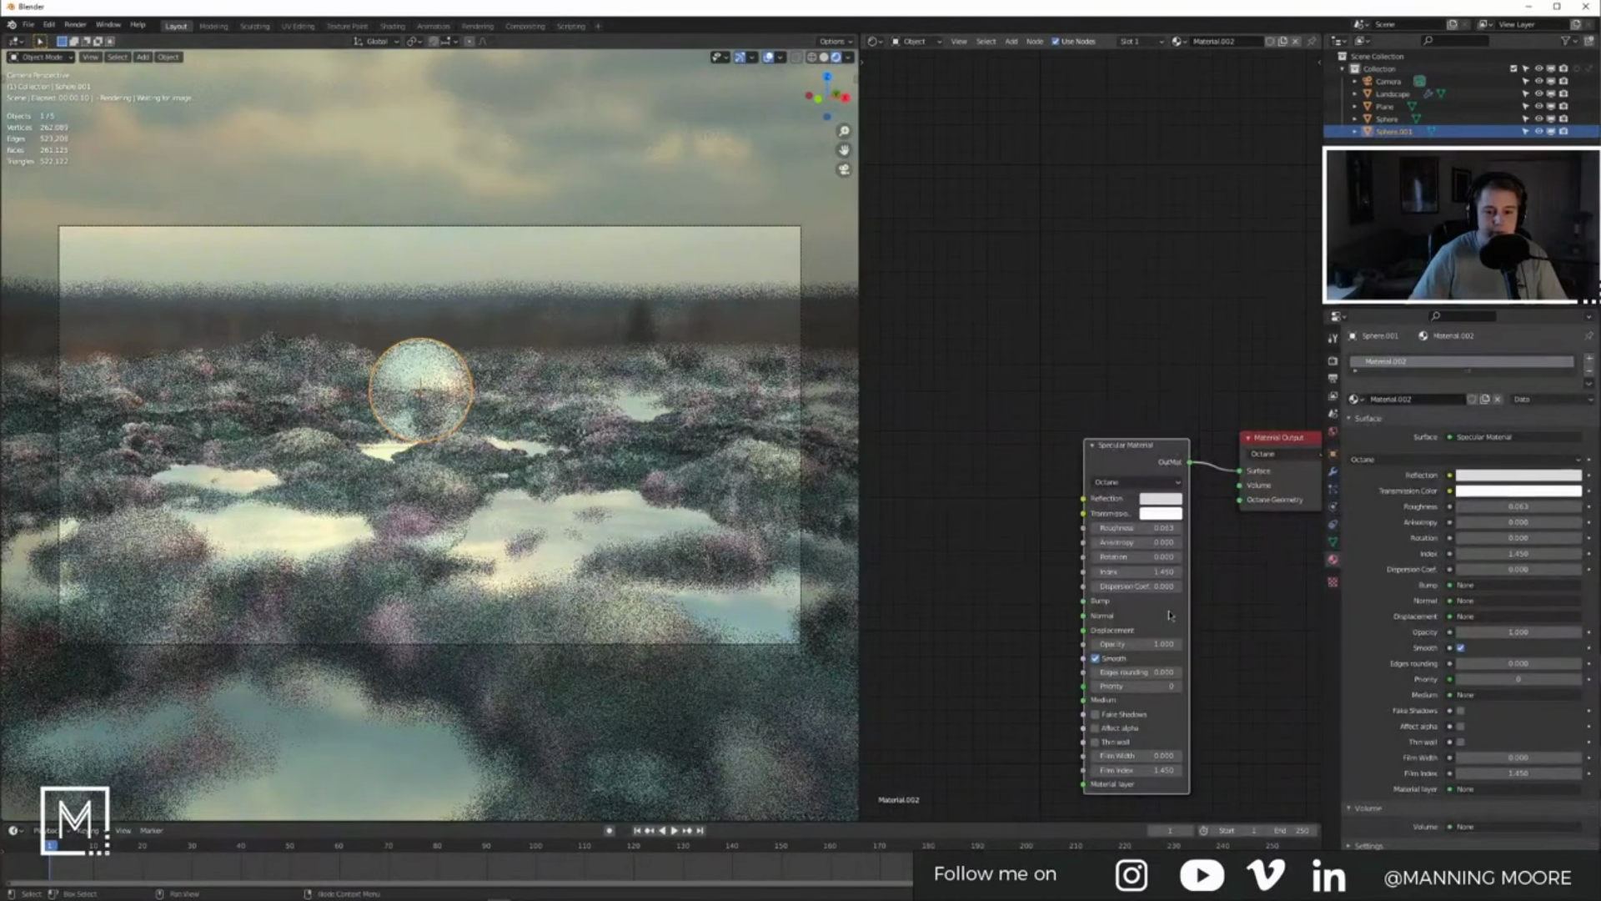
Step: Set the bubble's specular roughness to 0, enable Fake Shadows, and start resizing the inner sphere
middle_drag(1213, 602, 1185, 537)
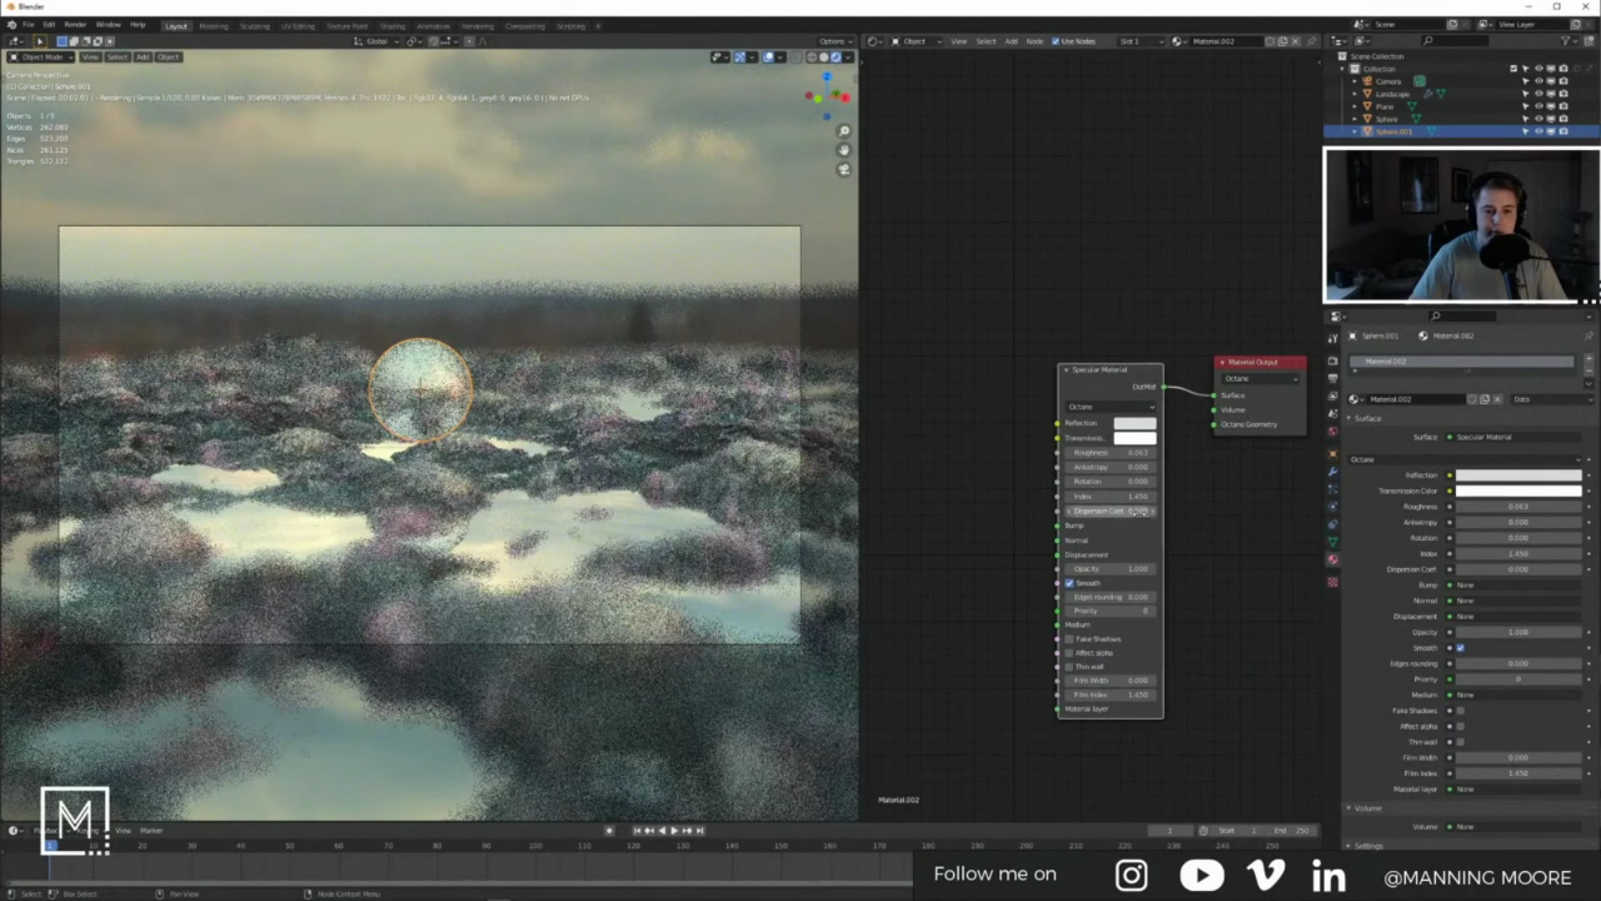
scroll(1094, 469, up, 3)
drag(1096, 460, 1072, 459)
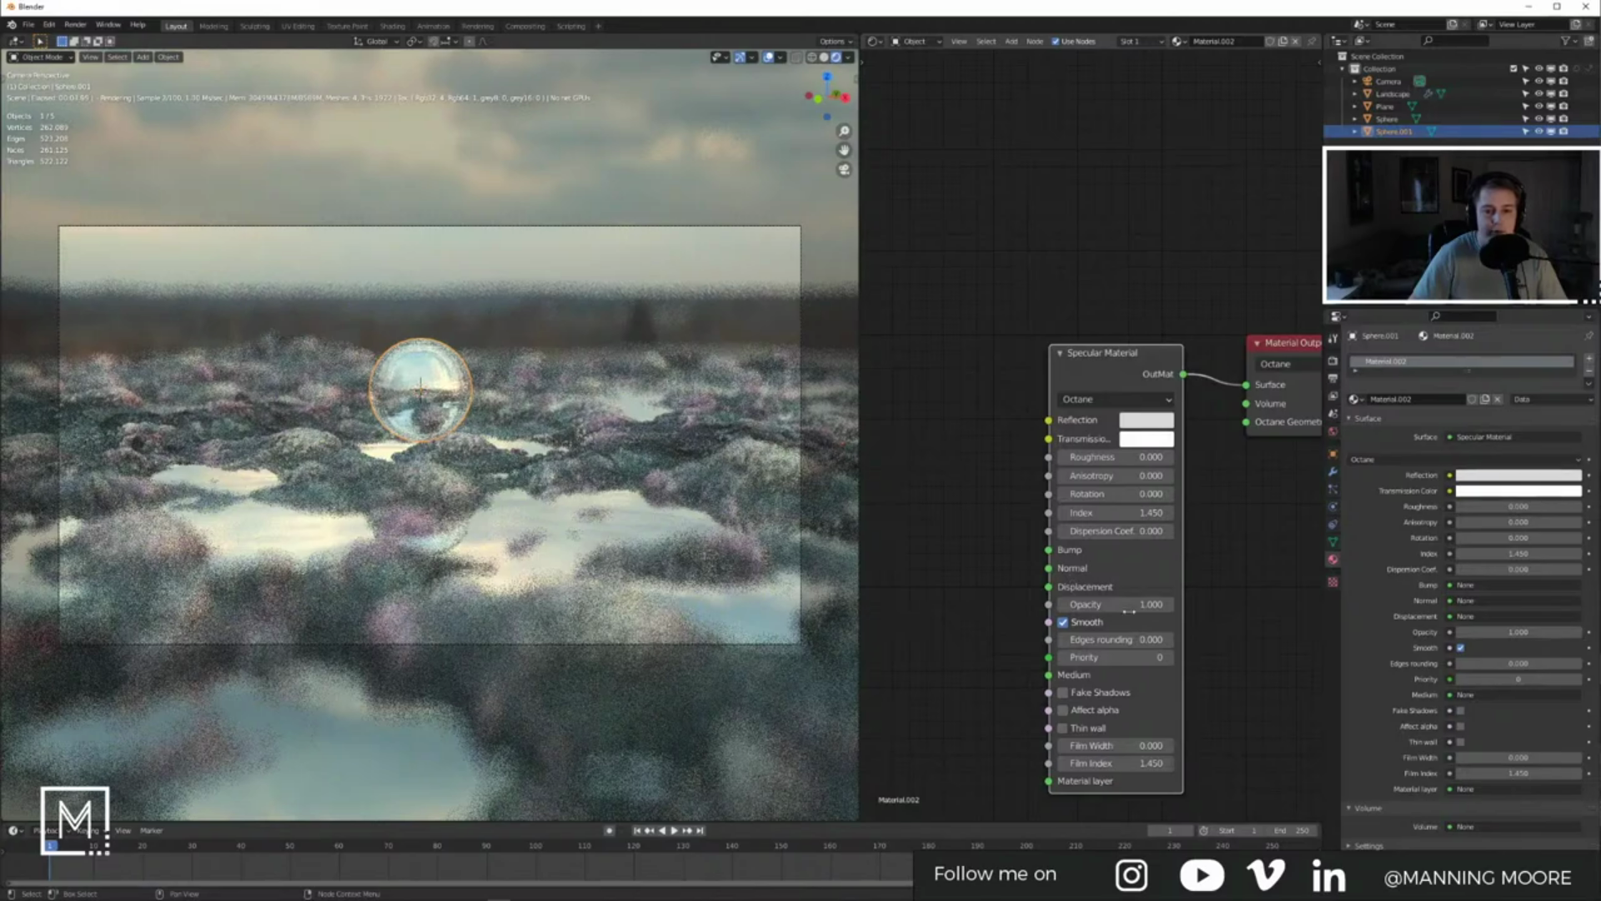
click(1107, 696)
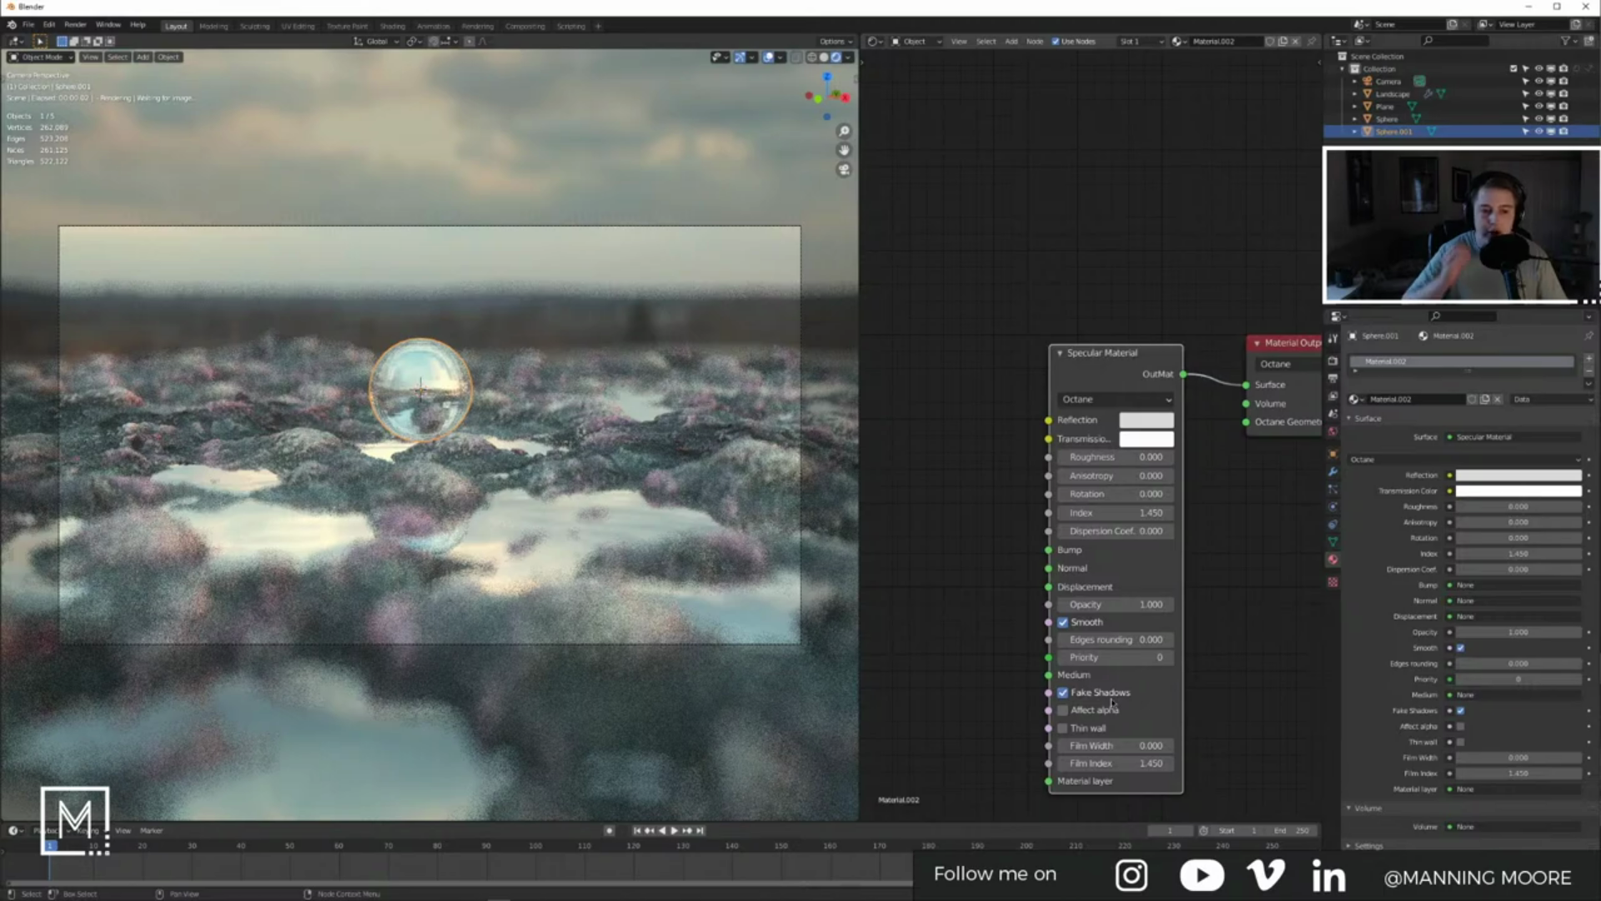
click(1388, 118)
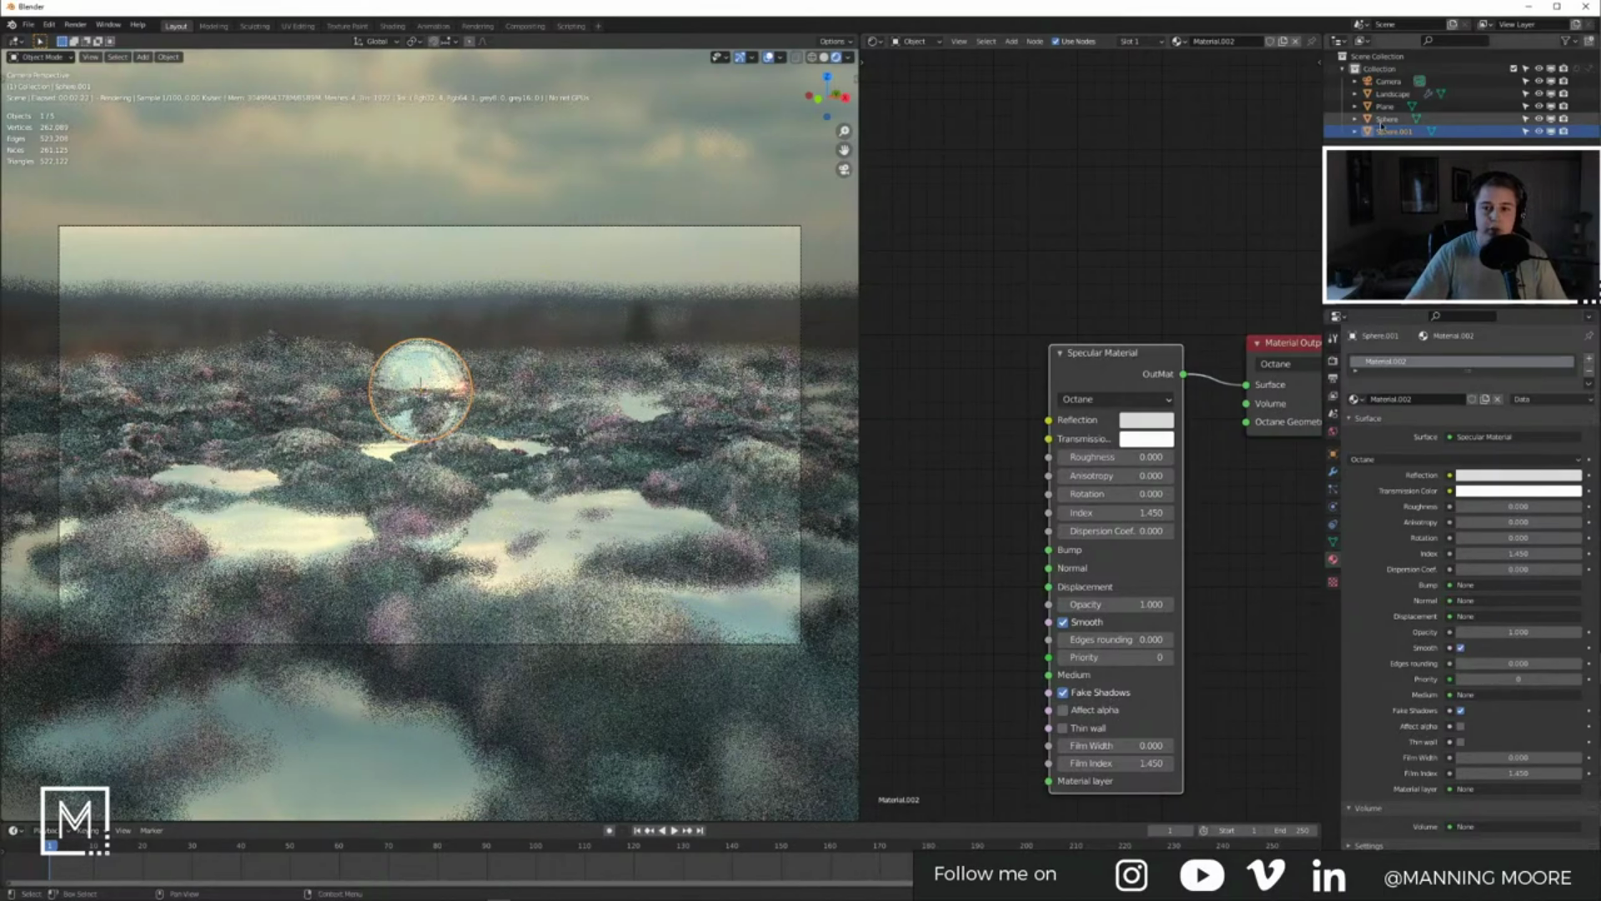
key(s)
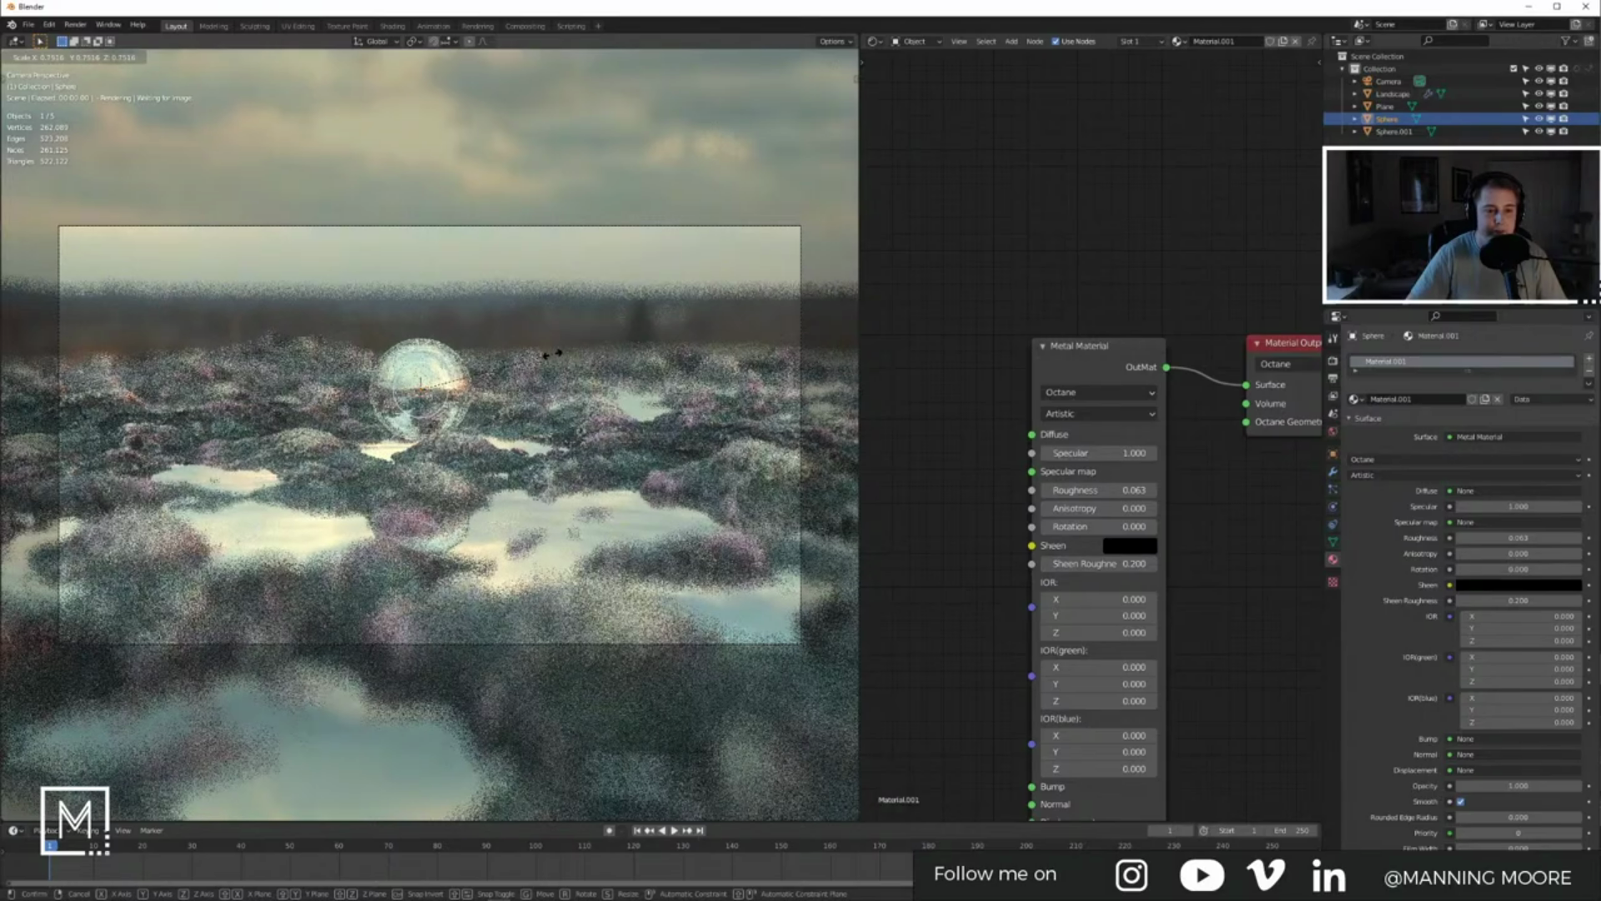
Step: Confirm the smaller inner sphere and add Subdivision Surface modifiers to the bubble and inner sphere
click(552, 356)
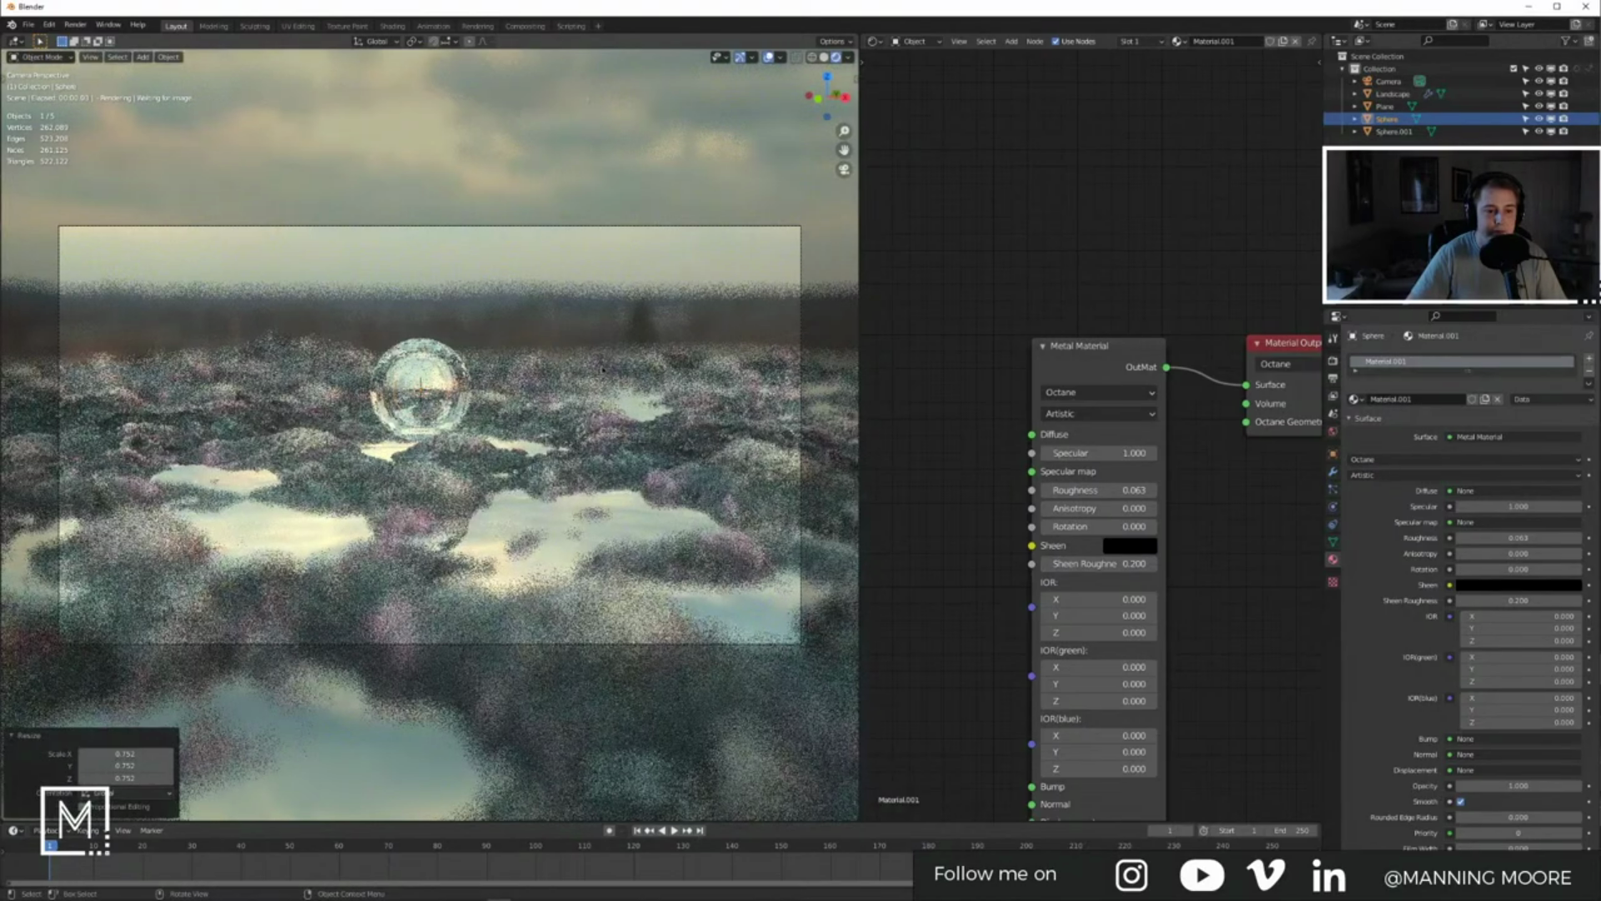
click(570, 307)
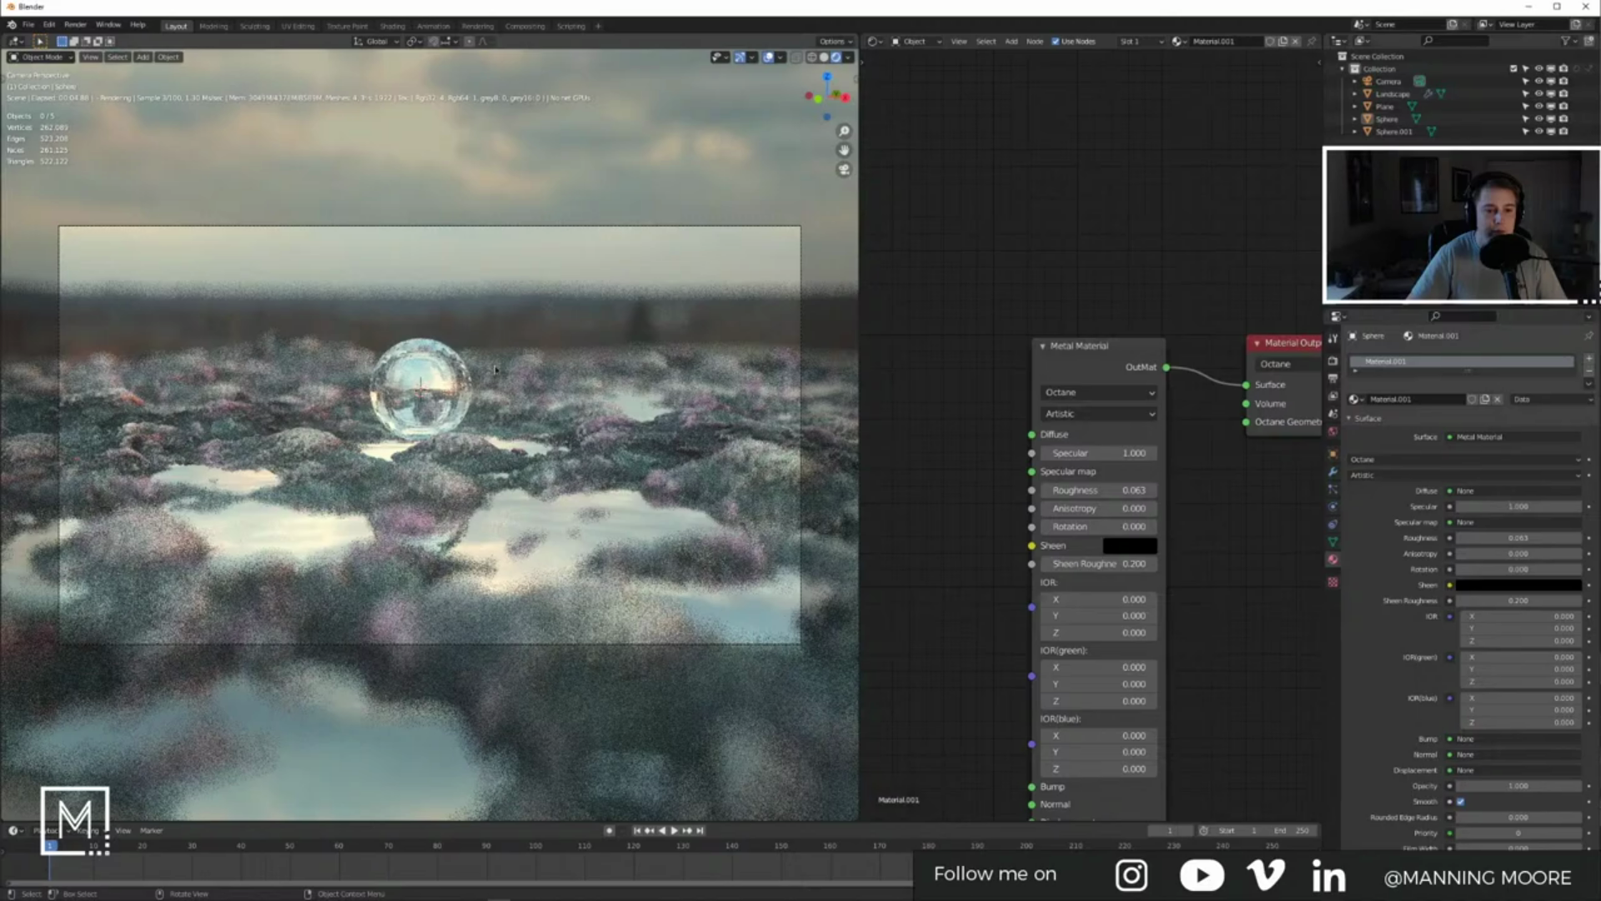
click(451, 381)
click(1332, 474)
click(1385, 359)
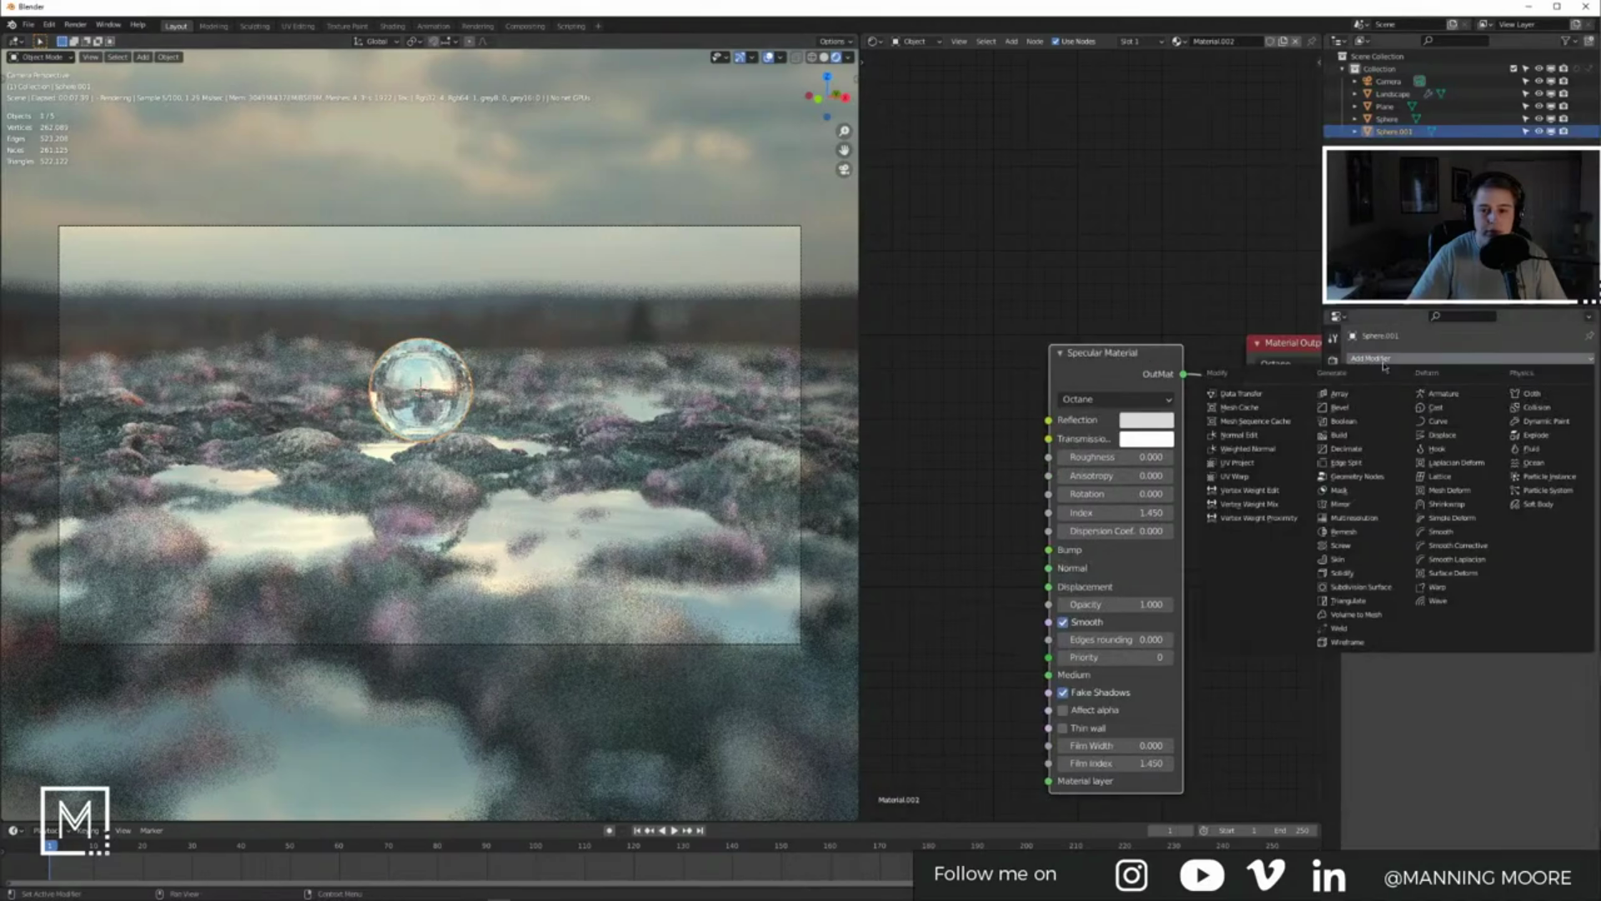
click(1380, 584)
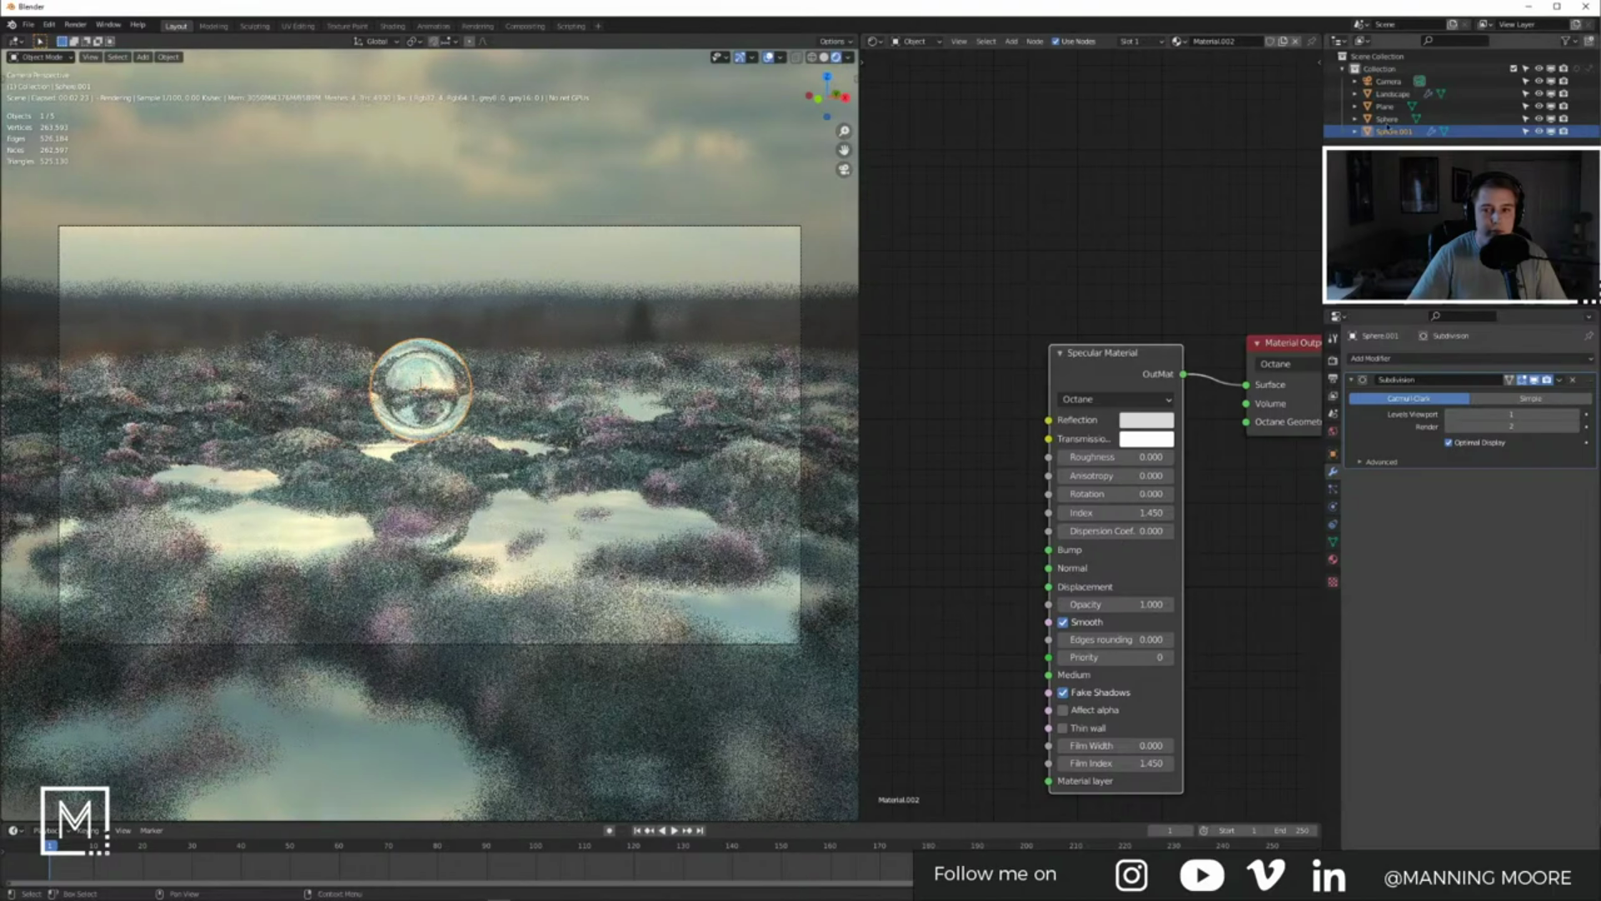
click(1388, 120)
click(1385, 360)
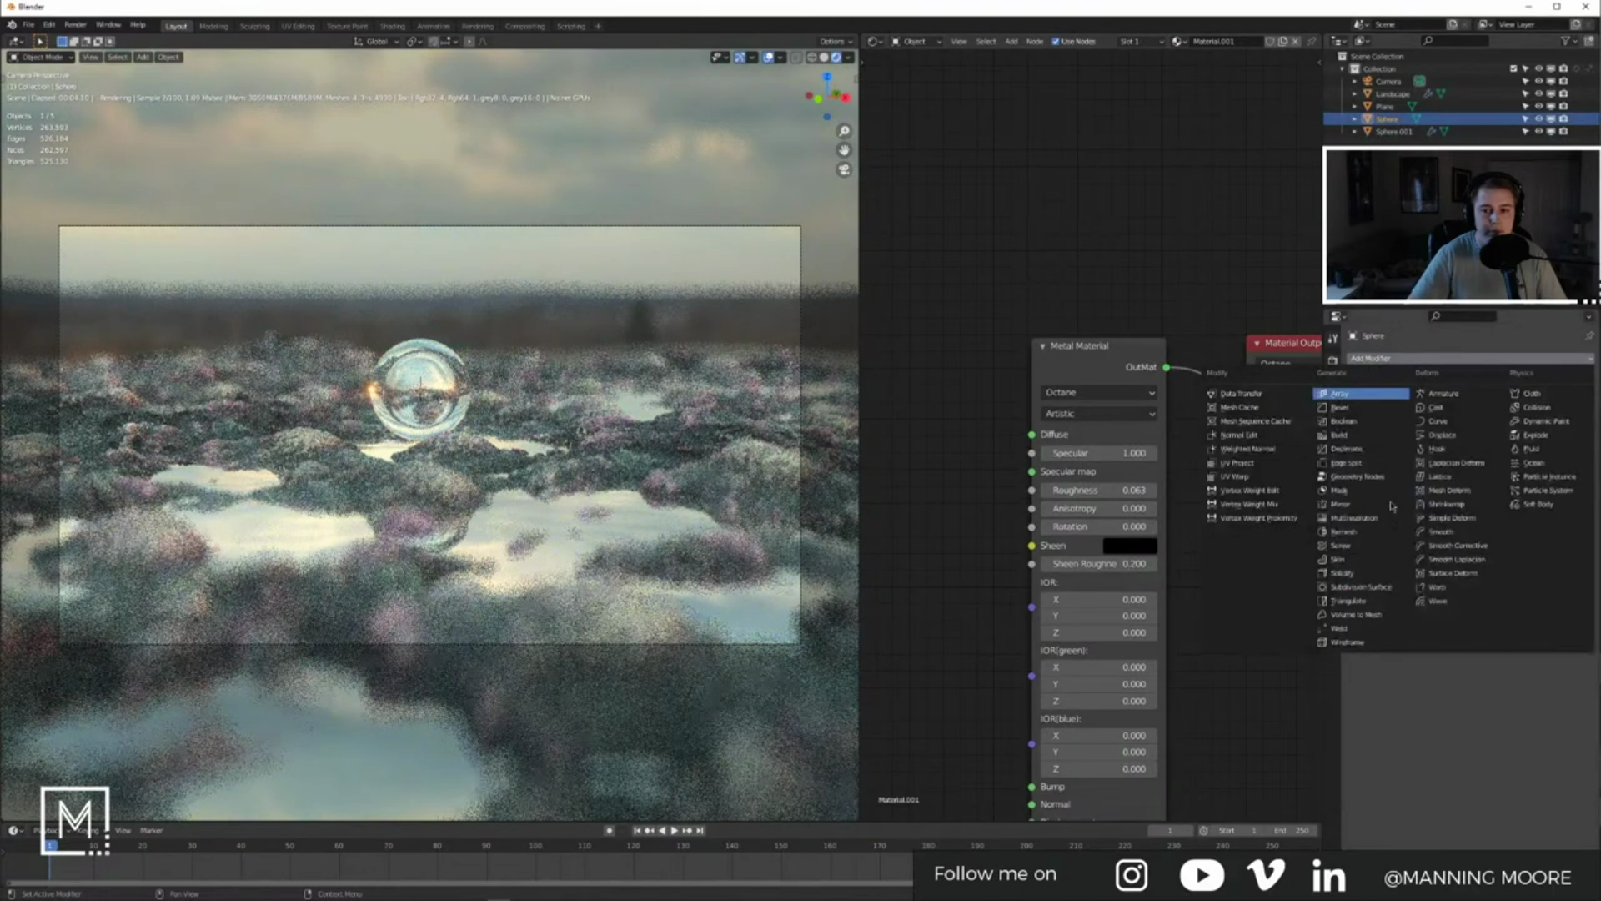
click(1376, 587)
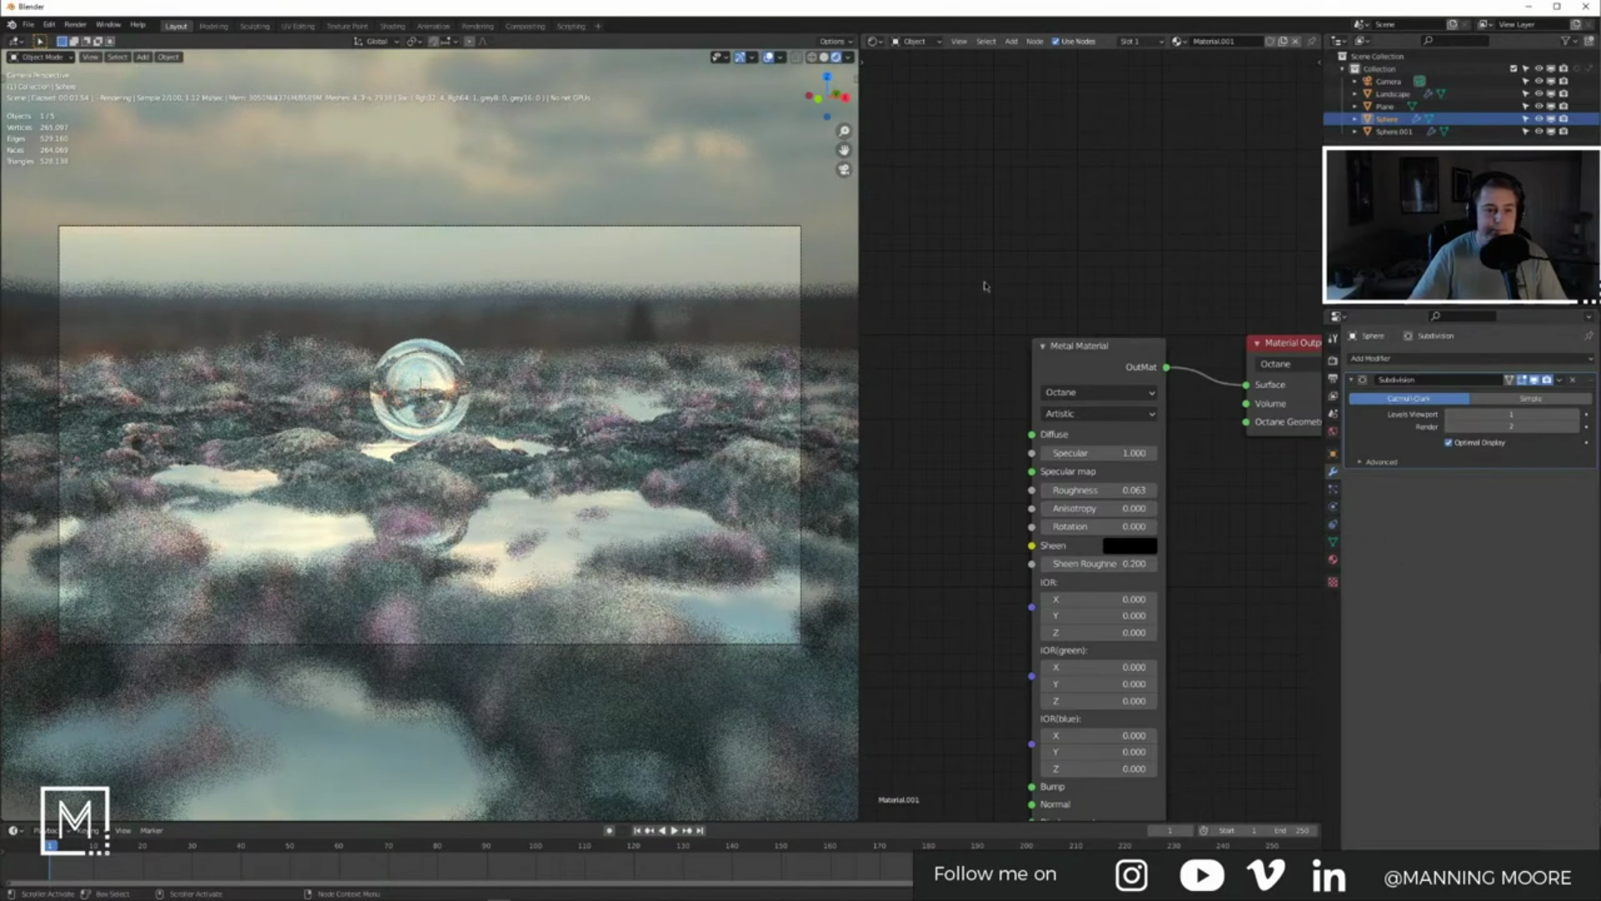
Step: Deselect everything, turn off viewport overlays, and switch to Solid shading
click(601, 273)
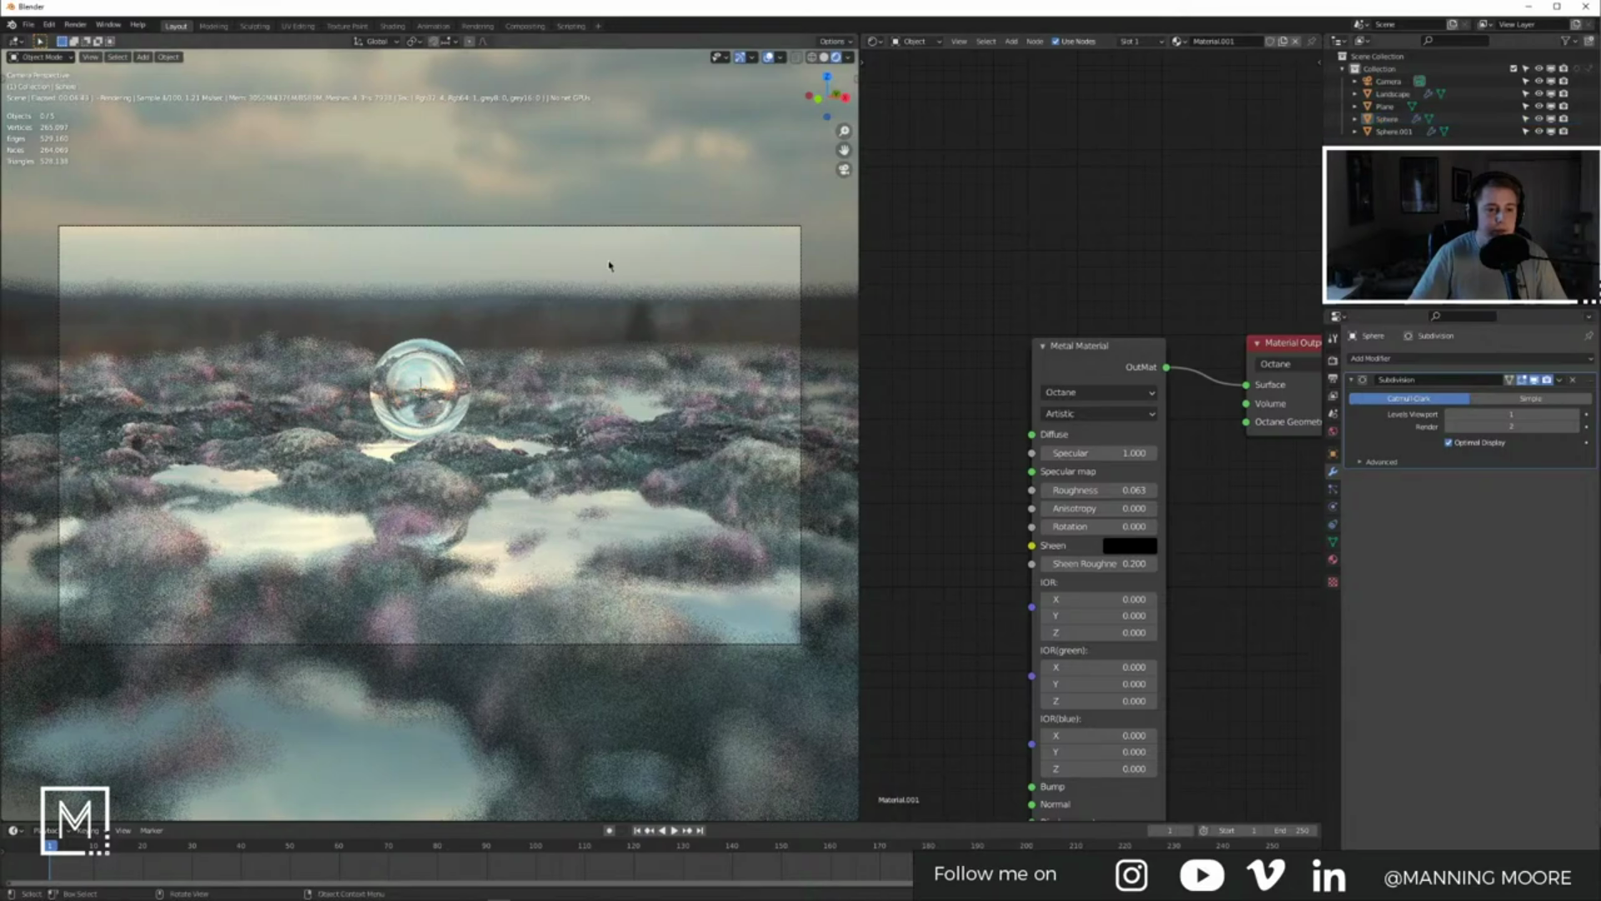
click(768, 57)
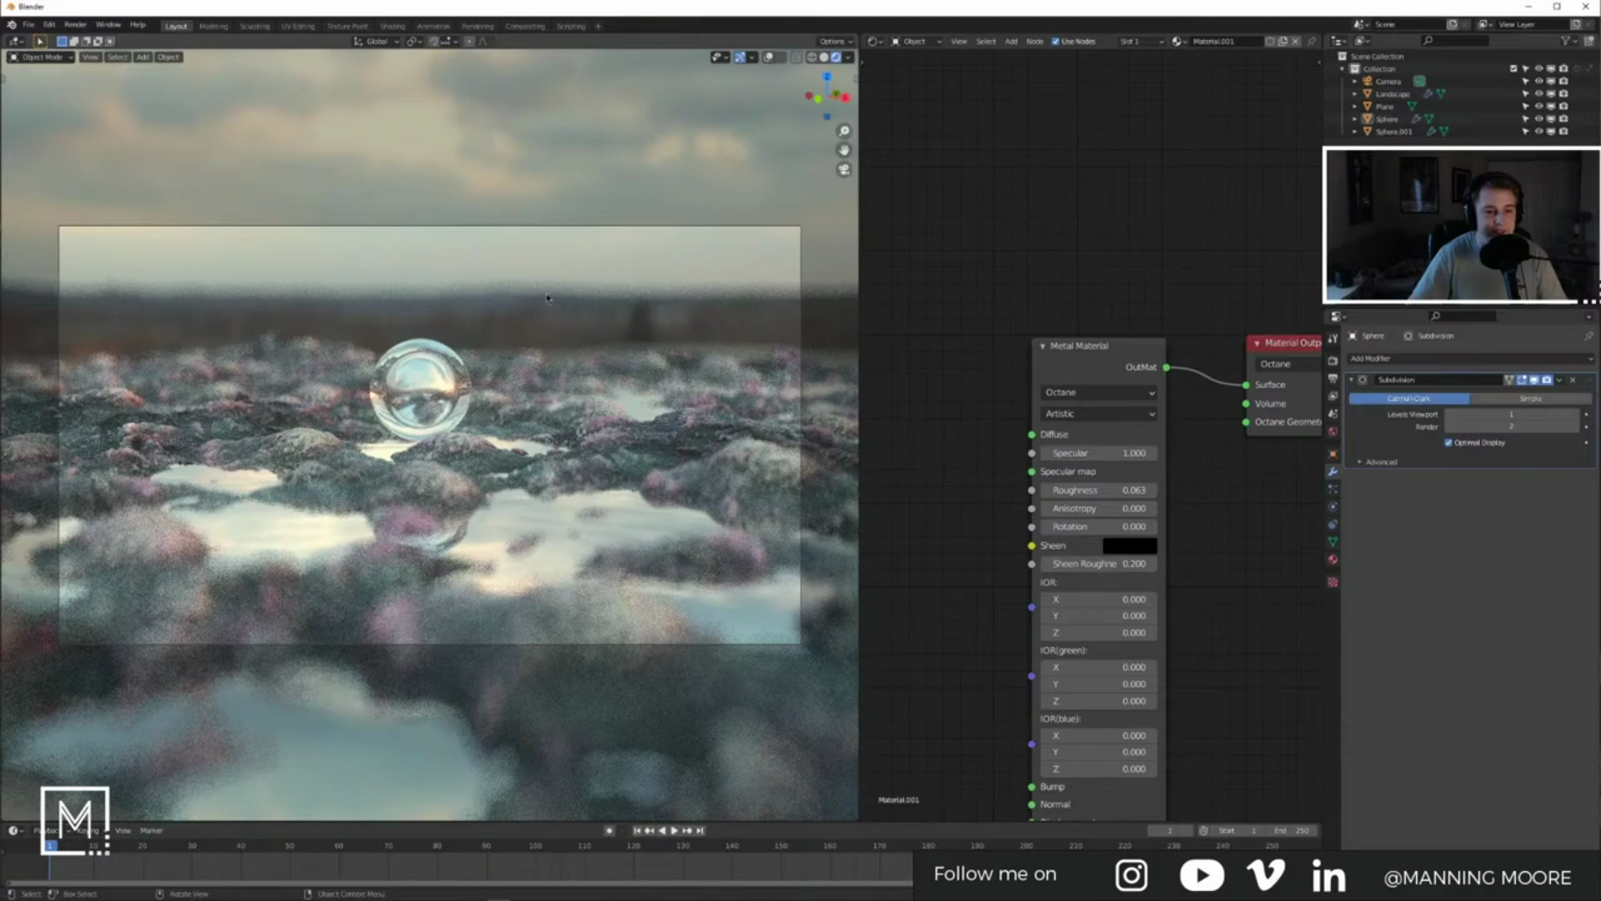
key(z)
click(625, 294)
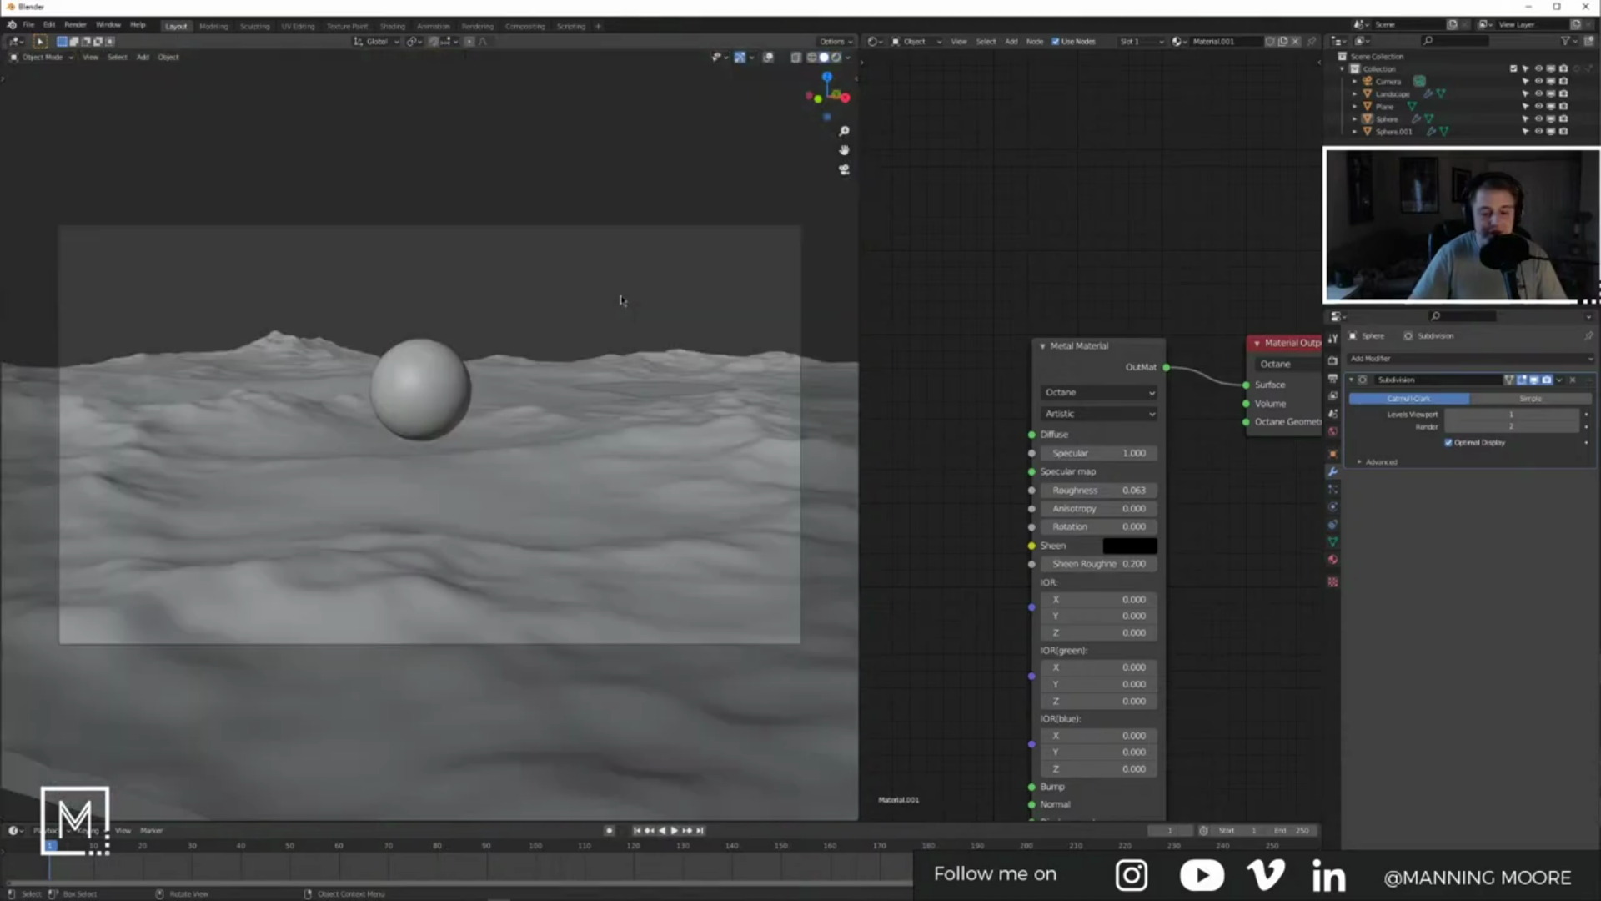